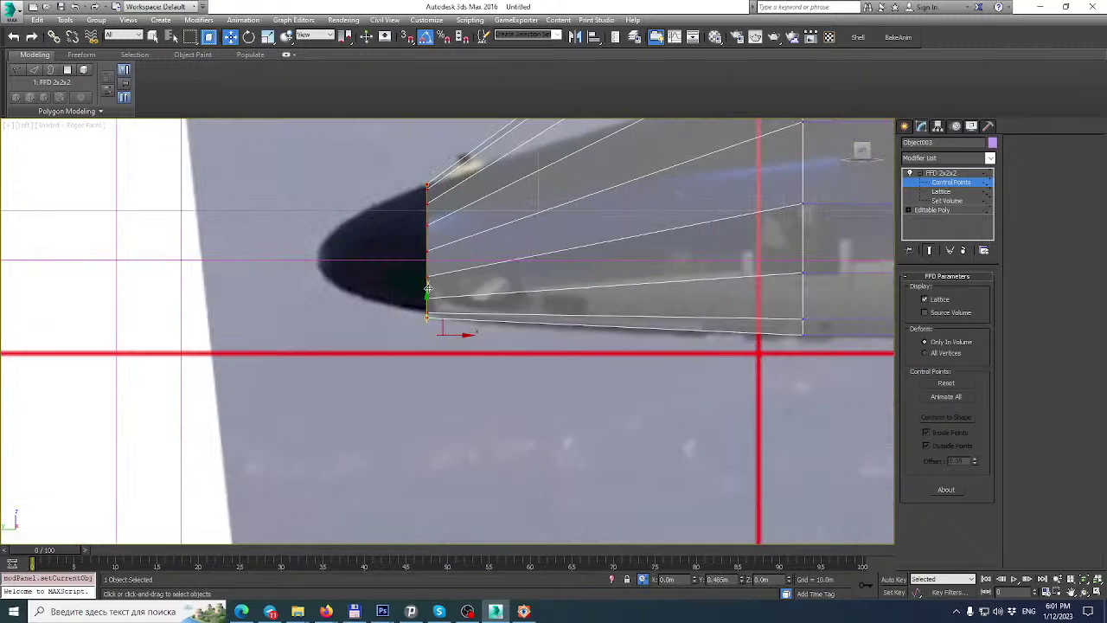
# Collapse the FFD 2x2x2 modifier on the nose section into its editable poly.
pyautogui.scroll(-4, 430, 286)
pyautogui.moveTo(435, 286); pyautogui.dragTo(268, 391, button='middle')
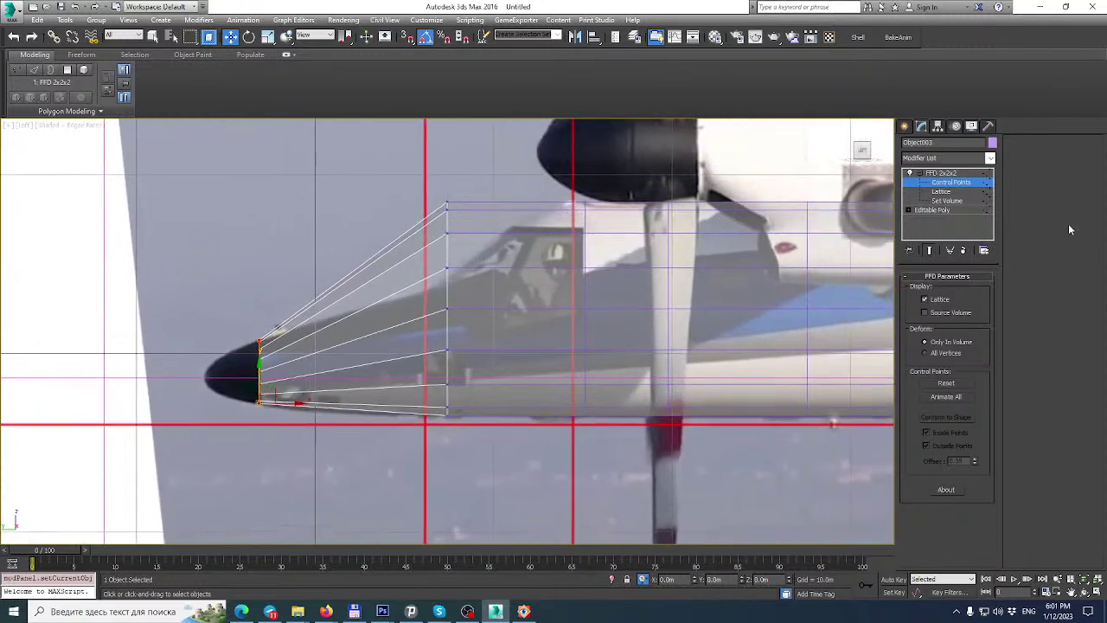
pyautogui.rightClick(934, 174)
pyautogui.click(970, 274)
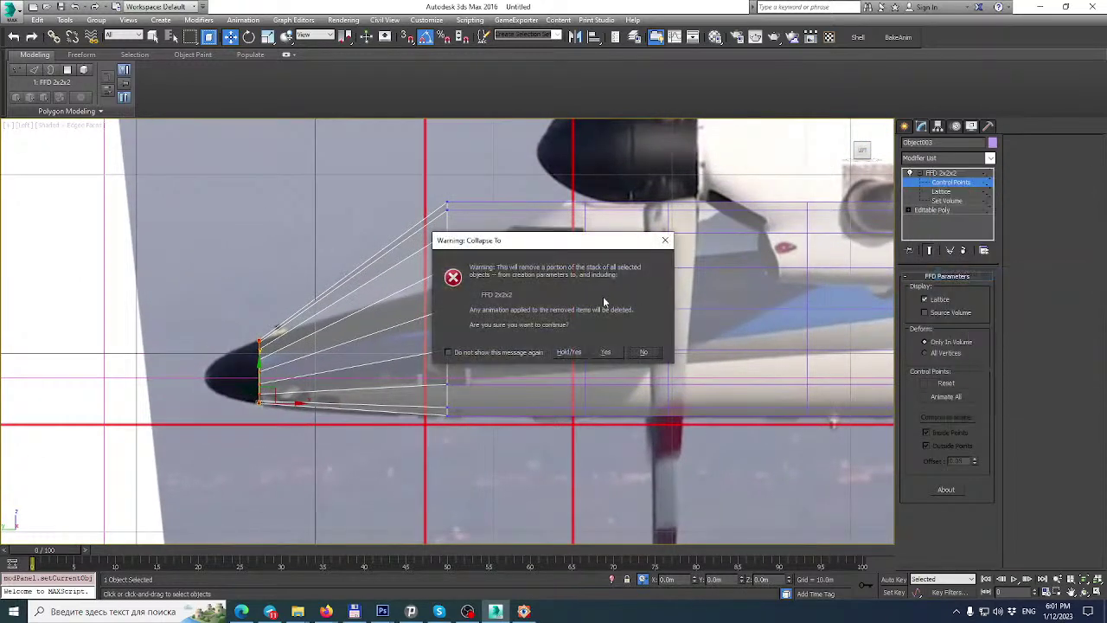
pyautogui.click(607, 352)
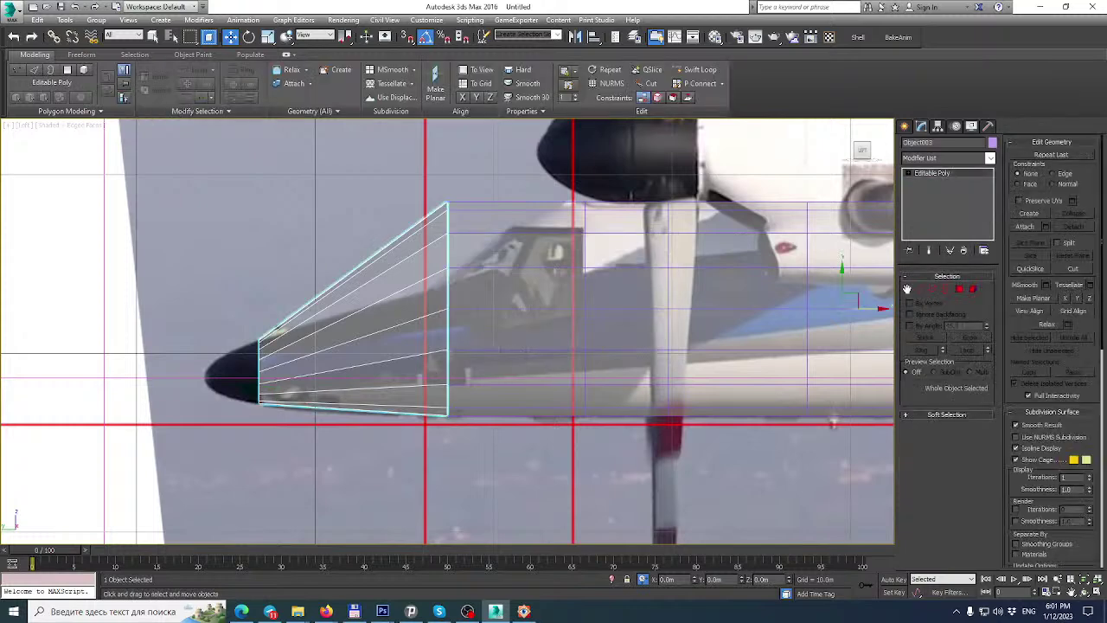
# Apply FFD 2x2x2 to the nose section's rear vertices and lower the upper control points to the nose outline in the side reference.
pyautogui.click(917, 290)
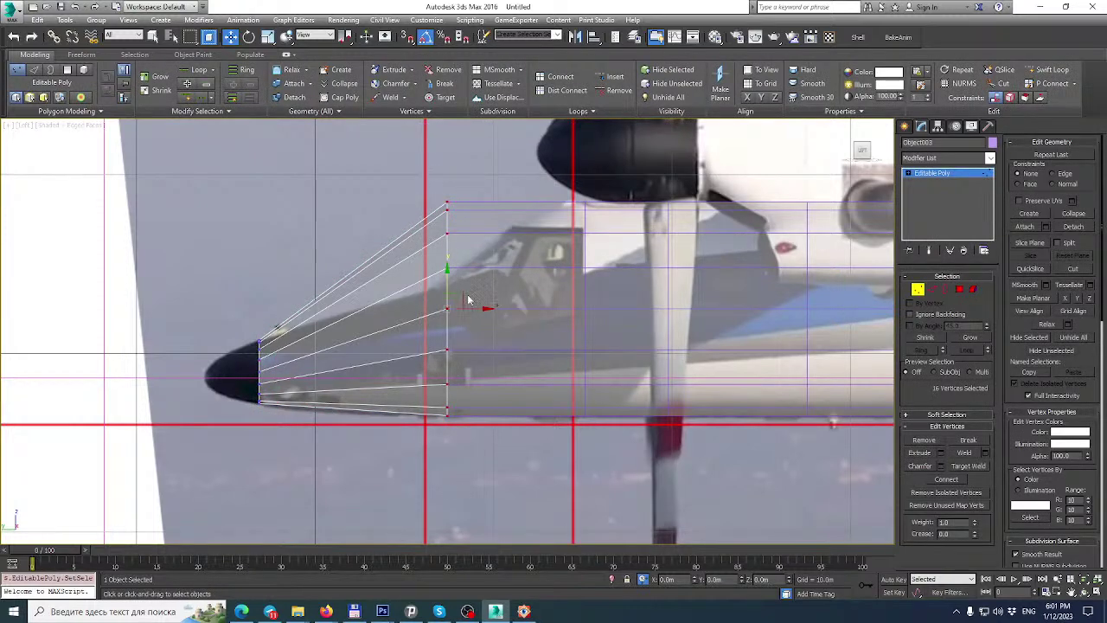
pyautogui.scroll(2, 468, 300)
pyautogui.click(991, 158)
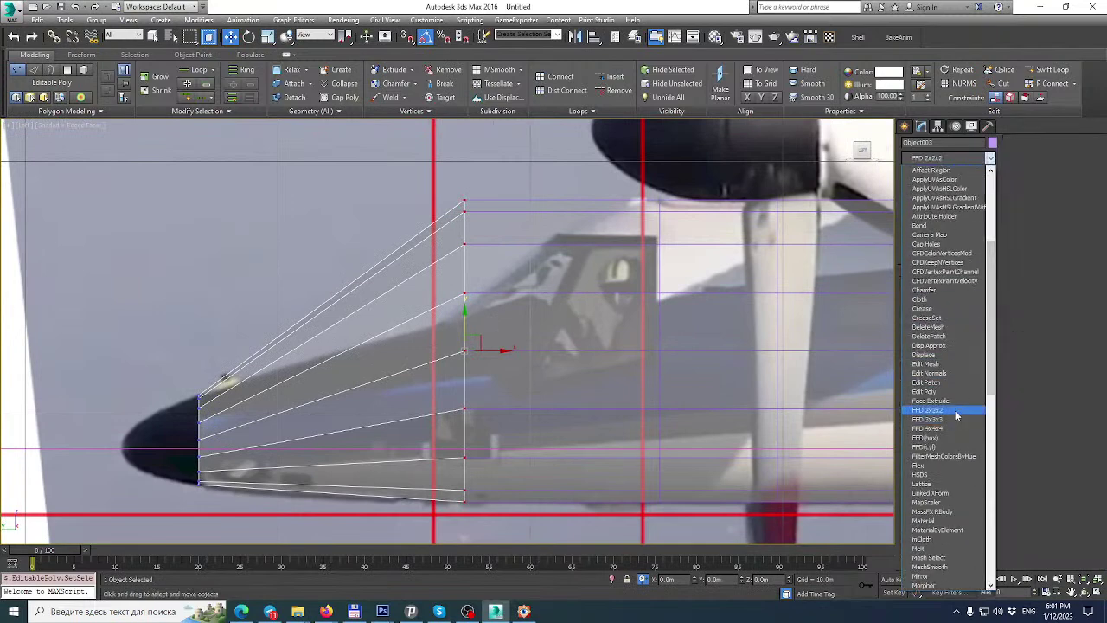
pyautogui.click(955, 410)
pyautogui.click(909, 173)
pyautogui.click(954, 185)
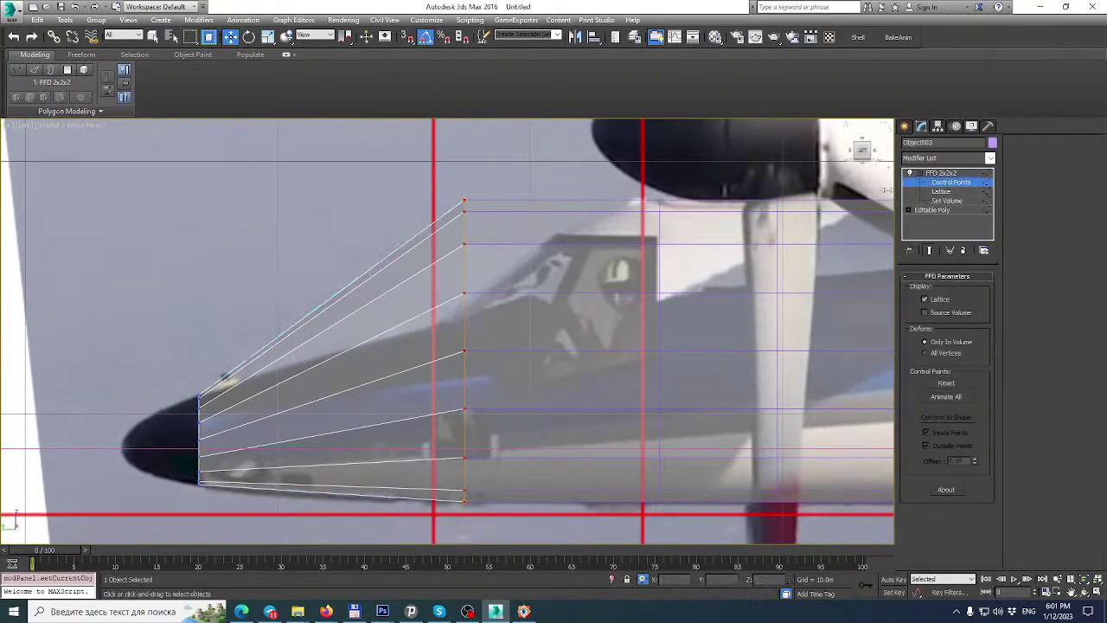
pyautogui.moveTo(468, 170); pyautogui.dragTo(468, 287)
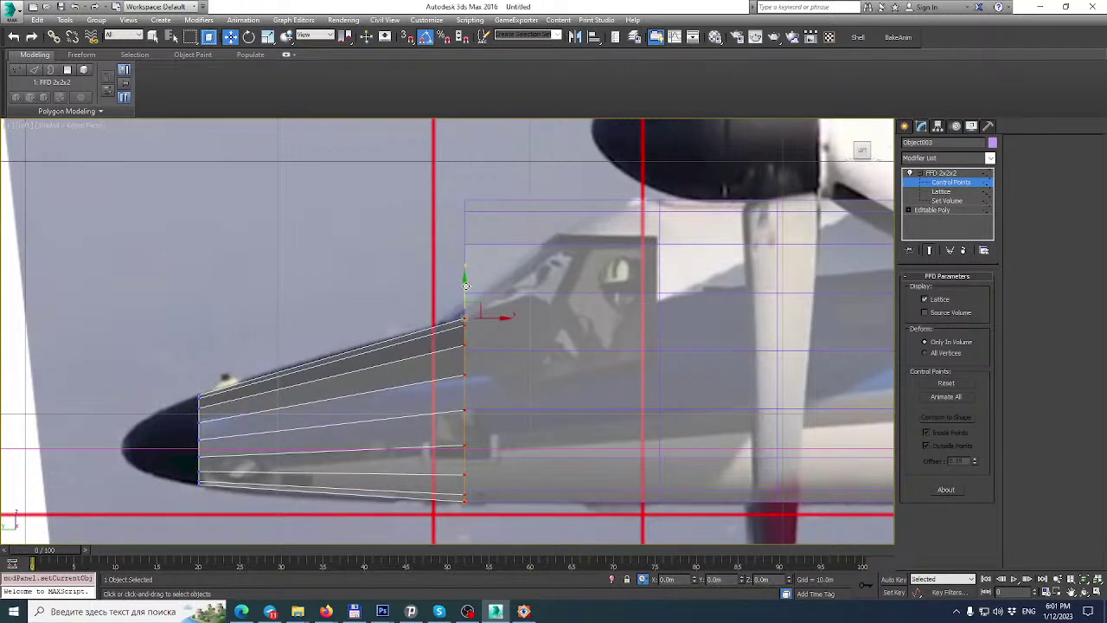
# Examine the nose section's fit against the top and side reference images and its joint with the fuselage cylinder.
pyautogui.scroll(-3, 491, 236)
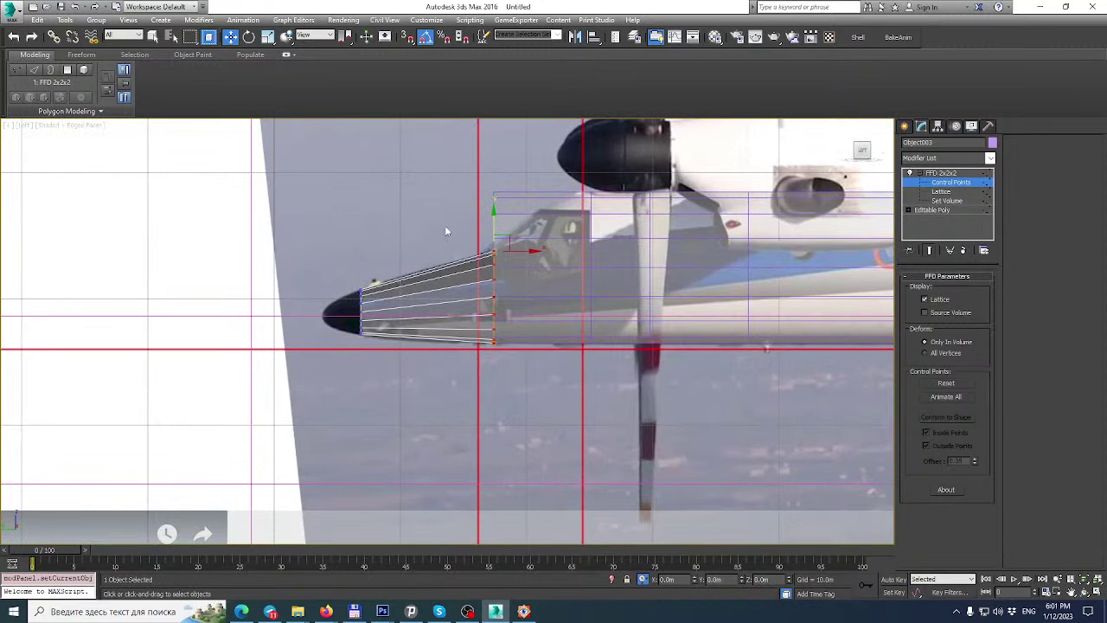
pyautogui.click(1096, 594)
pyautogui.moveTo(234, 208)
pyautogui.mouseDown(button='middle')
pyautogui.moveTo(248, 194)
pyautogui.moveTo(251, 218)
pyautogui.mouseUp(button='middle')
pyautogui.scroll(5, 235, 163)
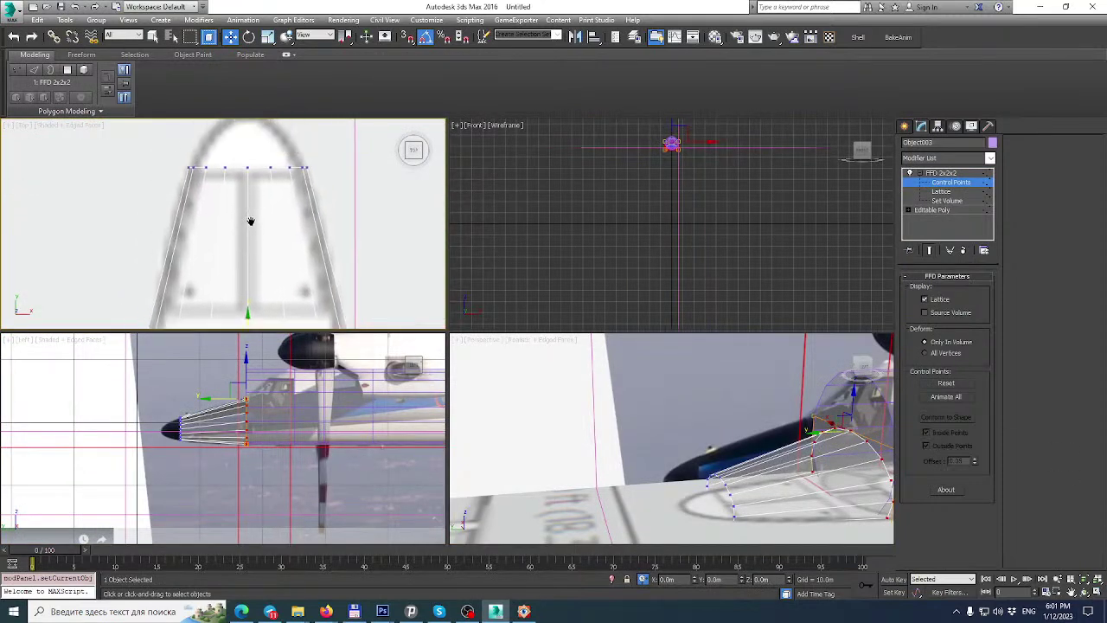
pyautogui.scroll(-2, 250, 216)
pyautogui.scroll(1, 724, 458)
pyautogui.moveTo(724, 457); pyautogui.dragTo(525, 378, button='middle')
pyautogui.moveTo(264, 262); pyautogui.dragTo(277, 167, button='middle')
pyautogui.scroll(2, 278, 215)
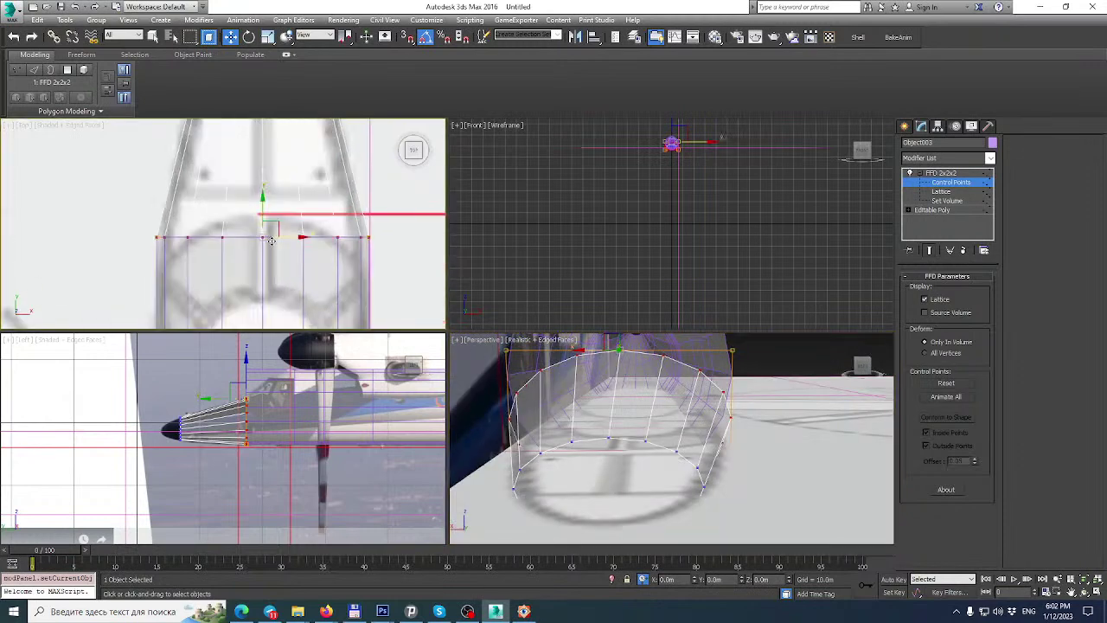
pyautogui.moveTo(275, 239); pyautogui.dragTo(278, 218, button='middle')
# Collapse the nose section's FFD modifier and attach the nose section to the fuselage cylinder.
pyautogui.rightClick(955, 175)
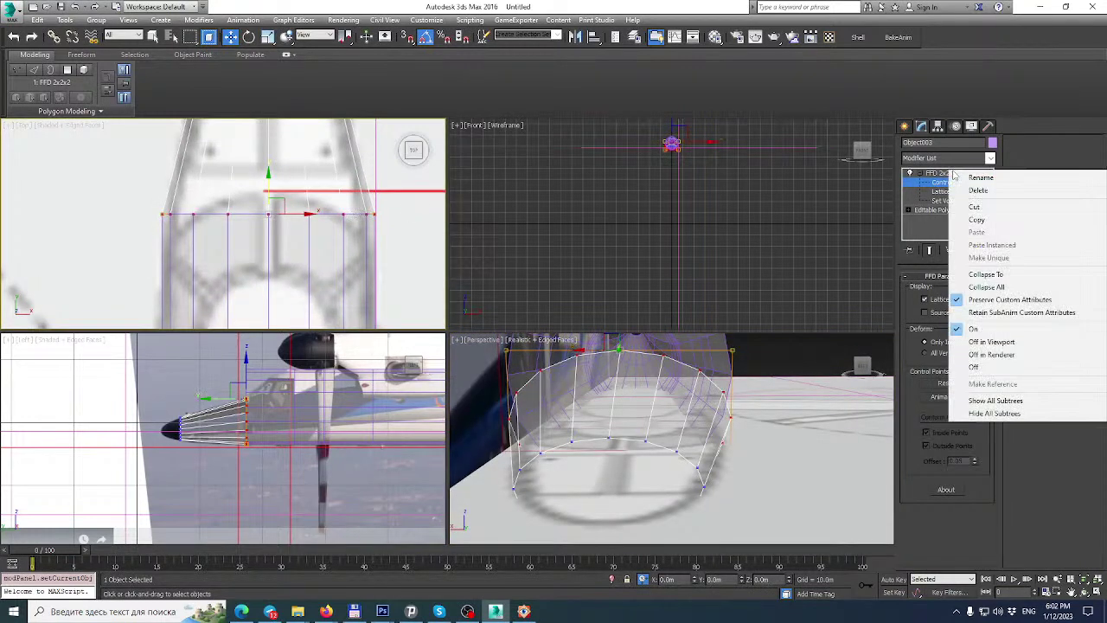
pyautogui.click(969, 289)
pyautogui.click(609, 340)
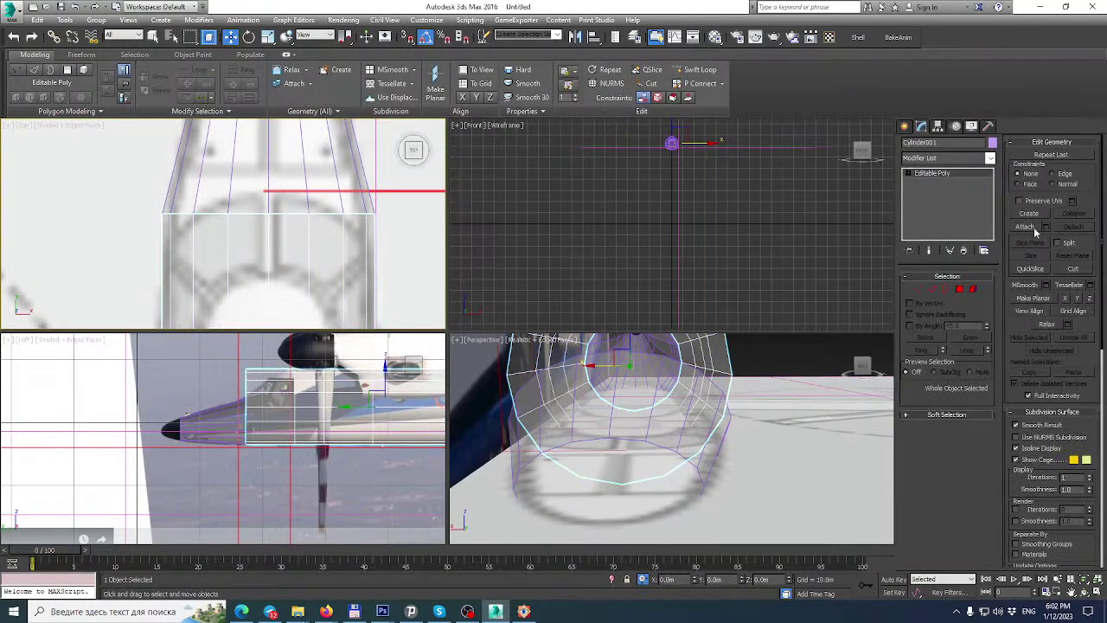
pyautogui.click(1031, 228)
pyautogui.click(298, 227)
pyautogui.scroll(-3, 316, 235)
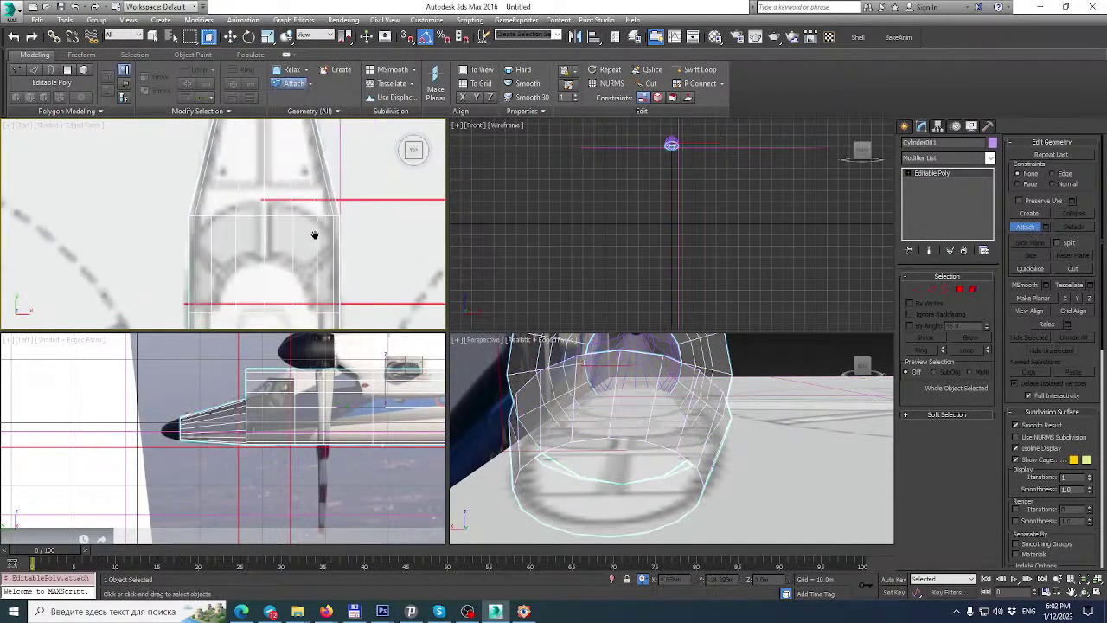
# Move the ring of vertices joining the nose and fuselage rearward to the cockpit area in the side reference.
pyautogui.click(919, 289)
pyautogui.moveTo(294, 180)
pyautogui.mouseDown(button='middle')
pyautogui.moveTo(294, 231)
pyautogui.moveTo(295, 186)
pyautogui.mouseUp(button='middle')
pyautogui.scroll(4, 258, 423)
pyautogui.moveTo(285, 363); pyautogui.dragTo(284, 395, button='middle')
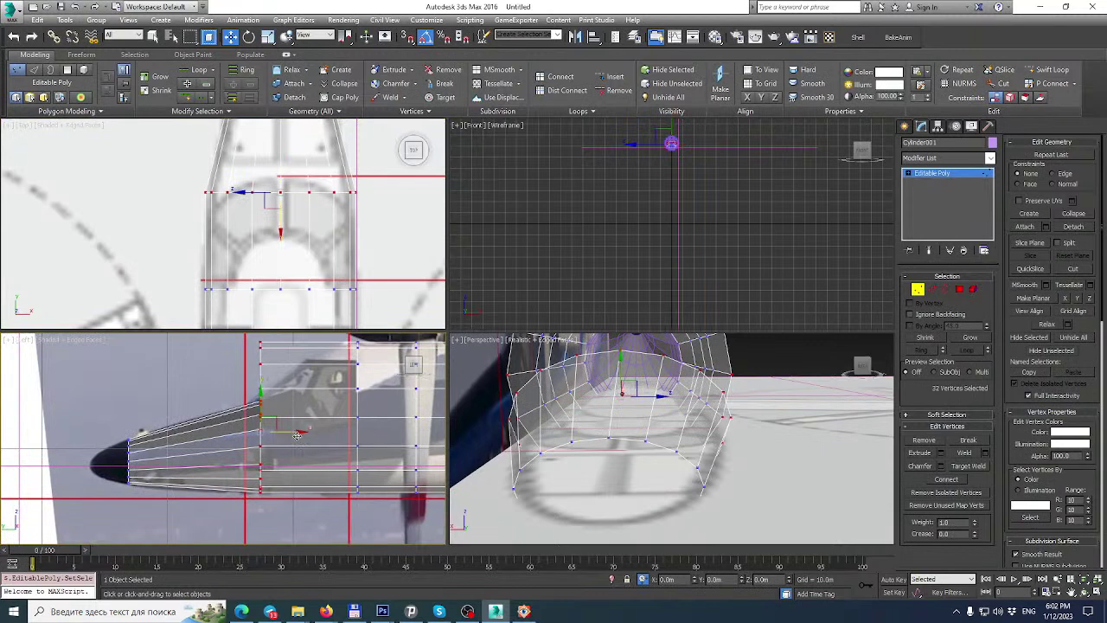
pyautogui.moveTo(302, 436); pyautogui.dragTo(327, 435)
pyautogui.scroll(2, 317, 233)
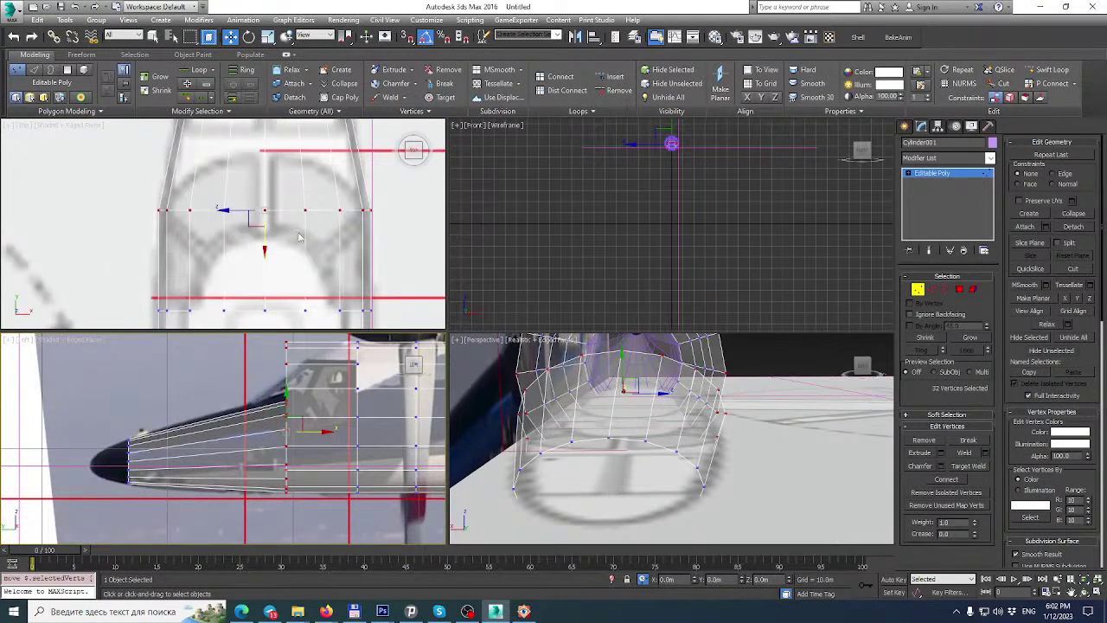
pyautogui.moveTo(221, 217); pyautogui.dragTo(221, 243, button='middle')
pyautogui.scroll(5, 285, 402)
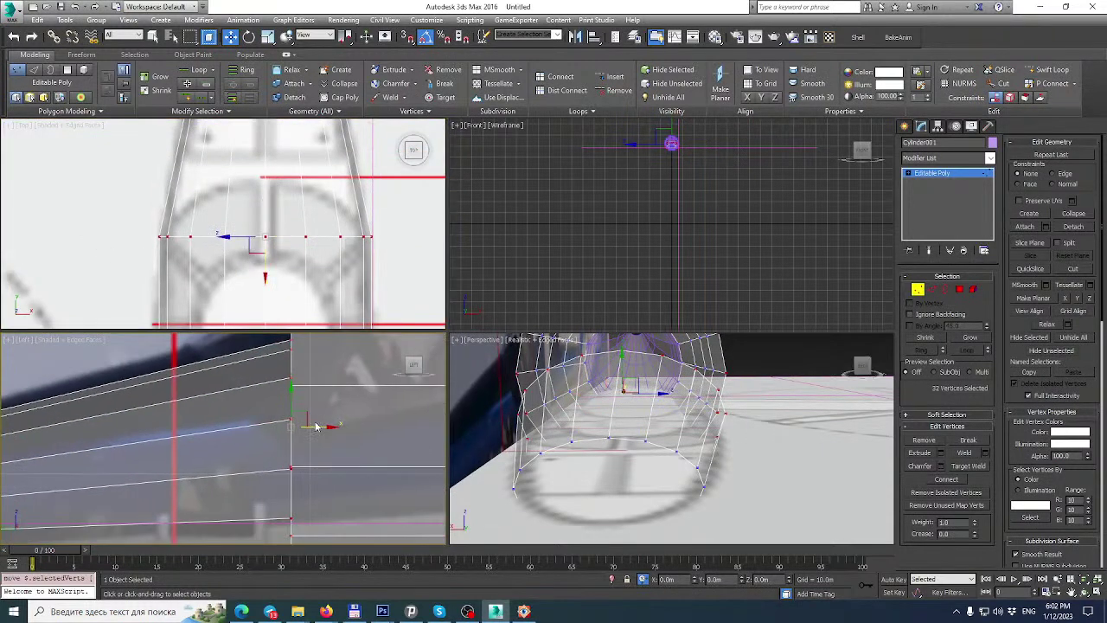
pyautogui.moveTo(326, 427); pyautogui.dragTo(332, 427)
pyautogui.moveTo(217, 184); pyautogui.dragTo(225, 162, button='middle')
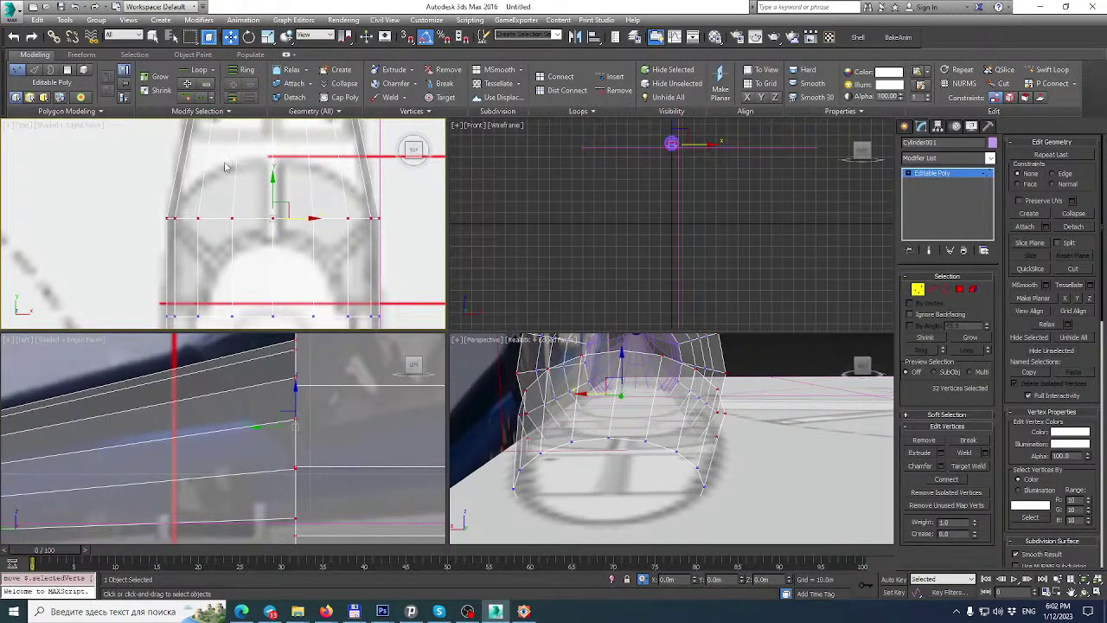
pyautogui.moveTo(195, 185); pyautogui.dragTo(184, 195, button='middle')
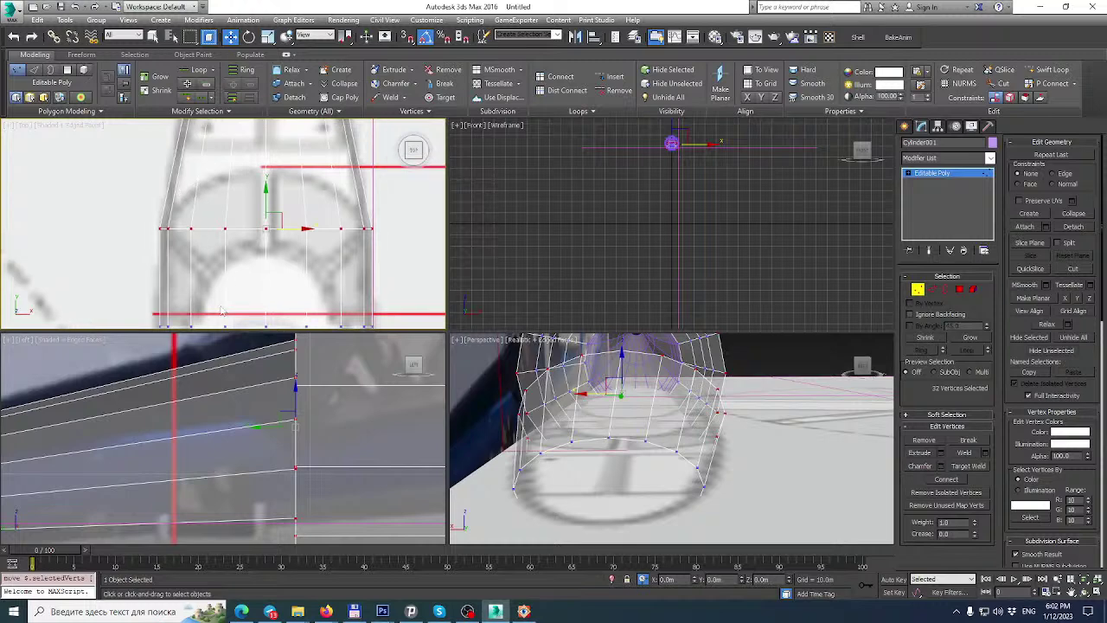
pyautogui.scroll(-4, 220, 401)
pyautogui.moveTo(206, 405); pyautogui.dragTo(221, 390, button='middle')
pyautogui.moveTo(238, 215); pyautogui.dragTo(233, 184, button='middle')
pyautogui.moveTo(246, 391); pyautogui.dragTo(247, 401, button='middle')
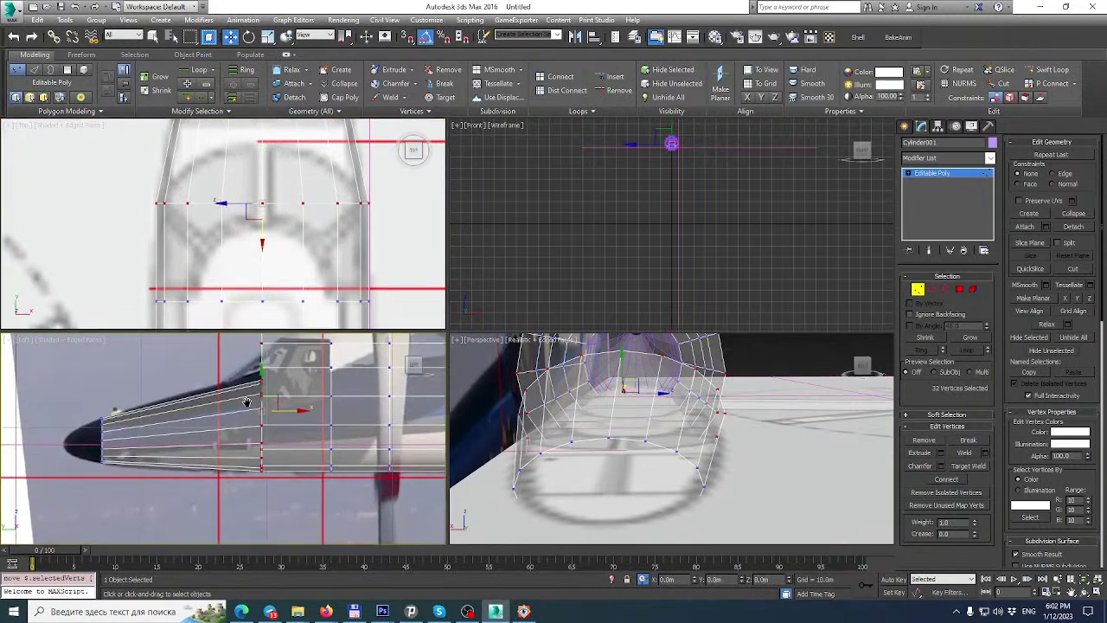
# Select the open border at the nose's front end and hide all other objects in the maximized perspective view.
pyautogui.click(945, 289)
pyautogui.moveTo(263, 403); pyautogui.dragTo(271, 425, button='middle')
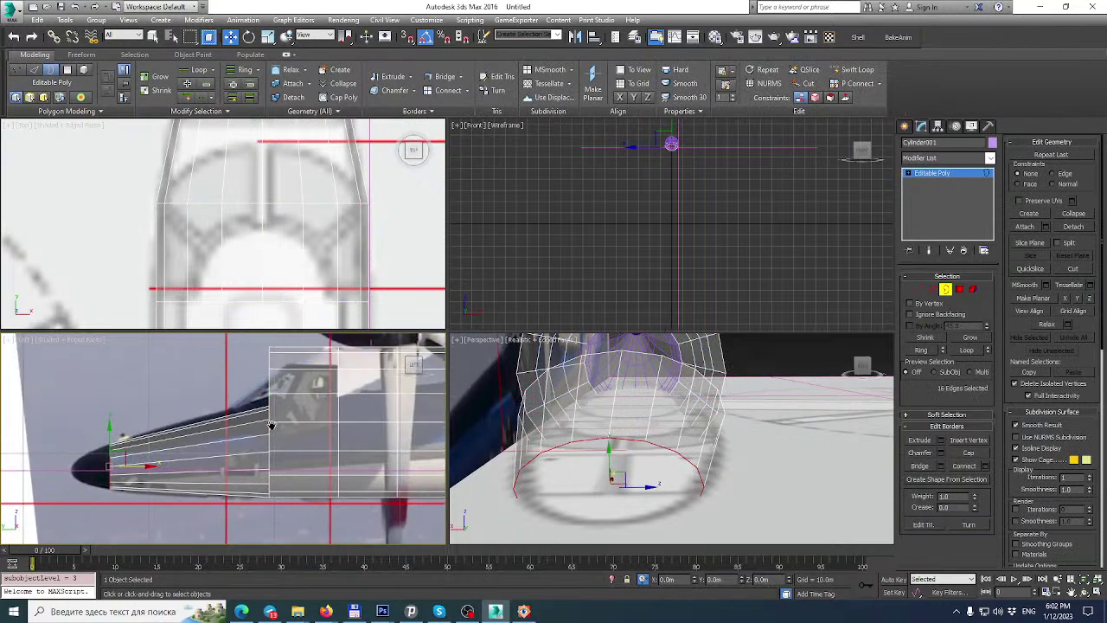
pyautogui.keyDown('alt'); pyautogui.moveTo(623, 437); pyautogui.dragTo(570, 461, button='middle'); pyautogui.keyUp('alt')
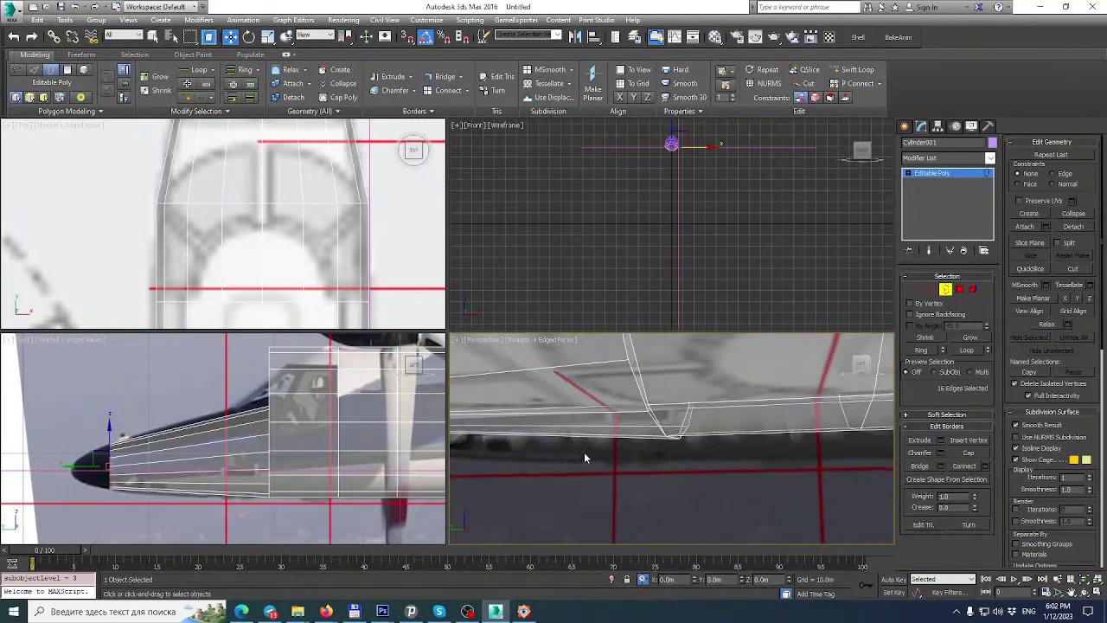
pyautogui.click(1097, 594)
pyautogui.rightClick(512, 322)
pyautogui.click(564, 273)
pyautogui.moveTo(564, 273); pyautogui.dragTo(504, 391, button='middle')
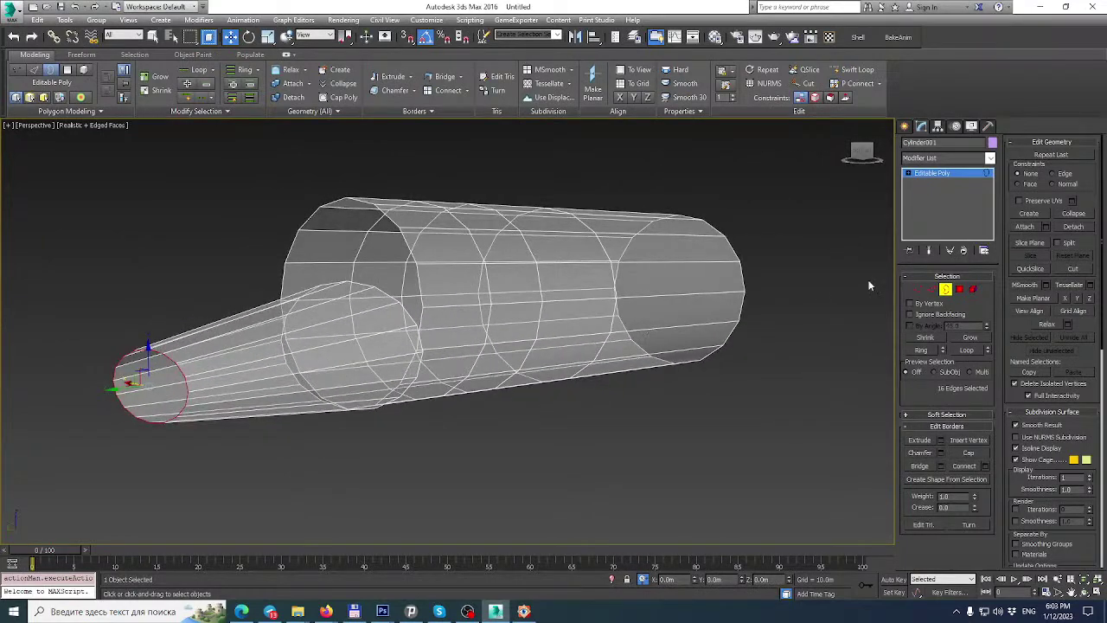
# Enable vertex snapping and select a side vertex at the joint between the nose section and the fuselage.
pyautogui.click(920, 292)
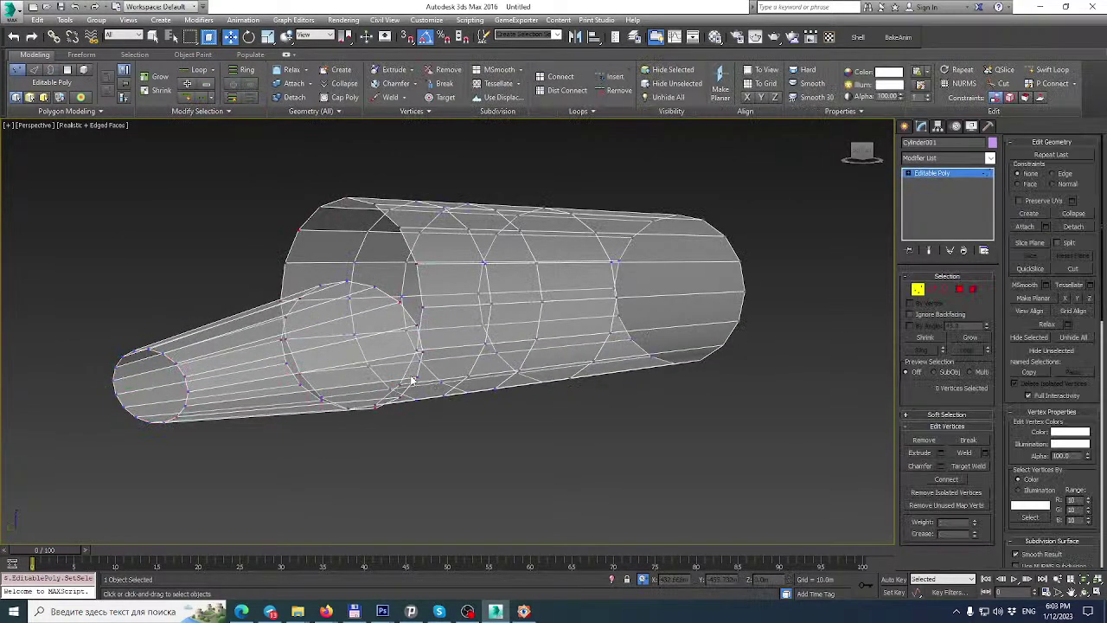
pyautogui.press('z')
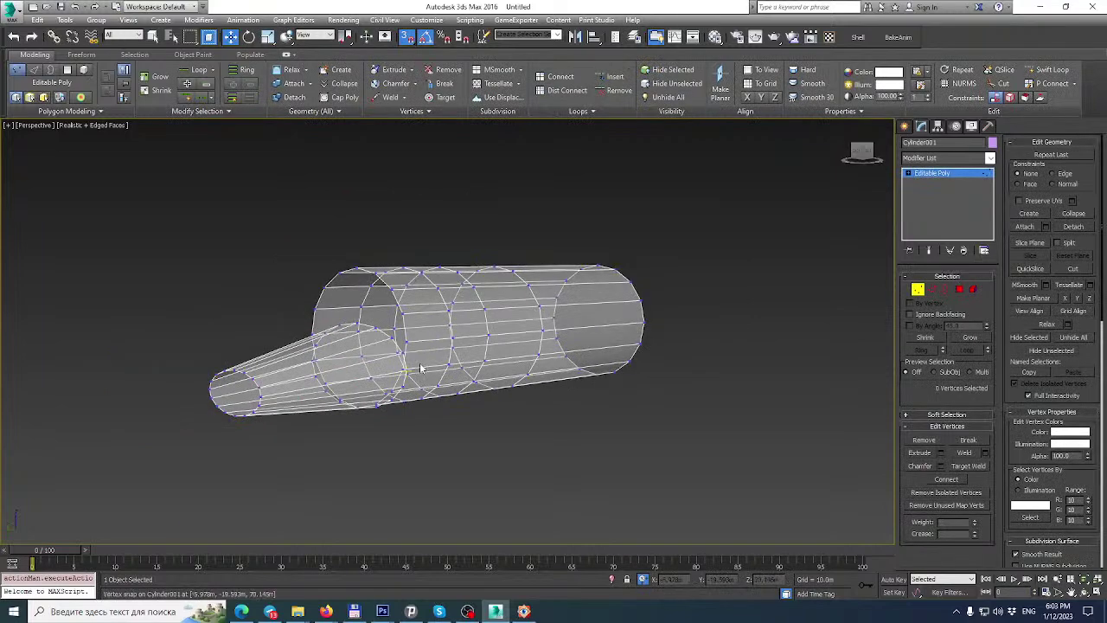
pyautogui.scroll(6, 381, 387)
pyautogui.click(489, 407)
pyautogui.press('z')
pyautogui.scroll(-3, 439, 381)
pyautogui.keyDown('alt'); pyautogui.moveTo(437, 371); pyautogui.dragTo(468, 356, button='middle'); pyautogui.keyUp('alt')
pyautogui.scroll(-4, 496, 300)
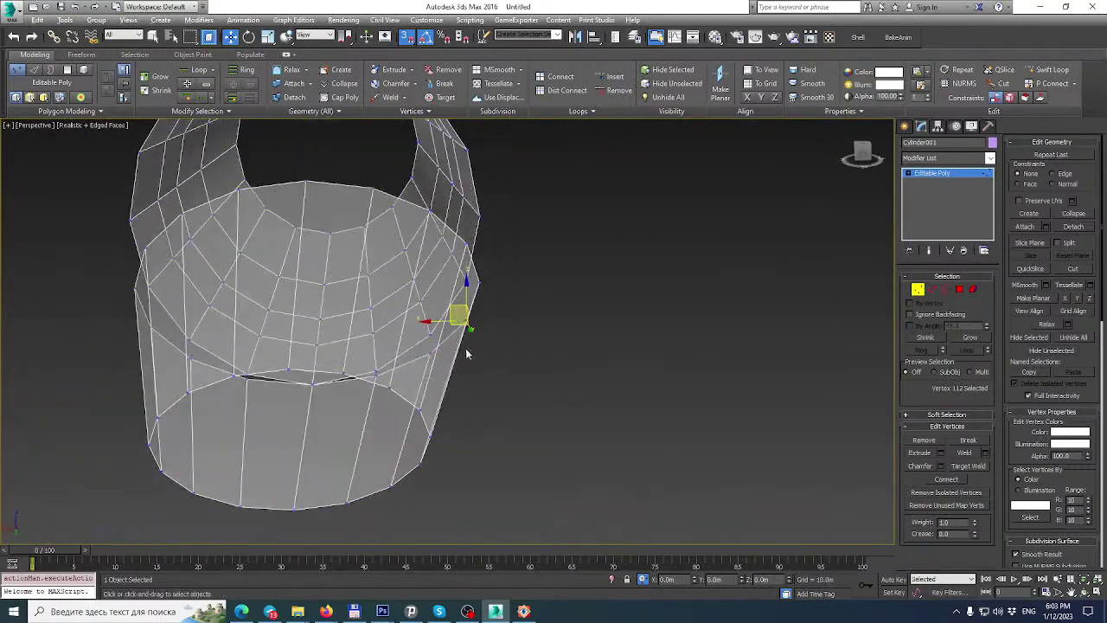
# Snap the nose section's side vertices at the joint onto the adjacent vertices of the fuselage's front ring.
pyautogui.scroll(3, 467, 355)
pyautogui.moveTo(435, 355); pyautogui.dragTo(354, 381)
pyautogui.click(354, 388)
pyautogui.moveTo(500, 288); pyautogui.dragTo(490, 359, button='middle')
pyautogui.click(245, 344)
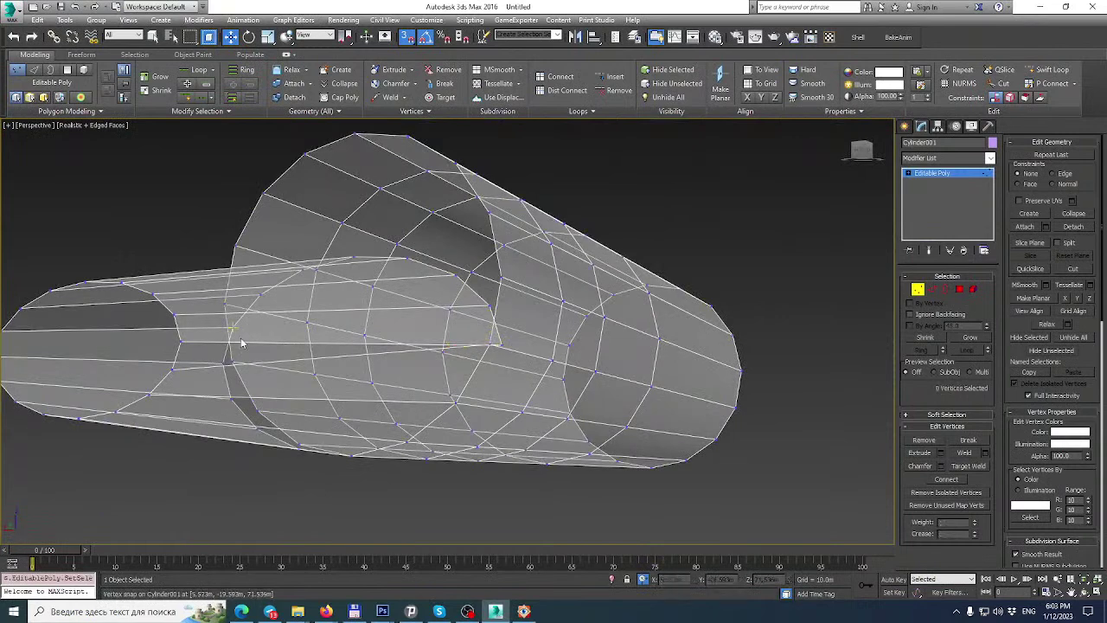
pyautogui.click(173, 366)
pyautogui.click(500, 346)
pyautogui.keyDown('alt'); pyautogui.moveTo(500, 346); pyautogui.dragTo(517, 376, button='middle'); pyautogui.keyUp('alt')
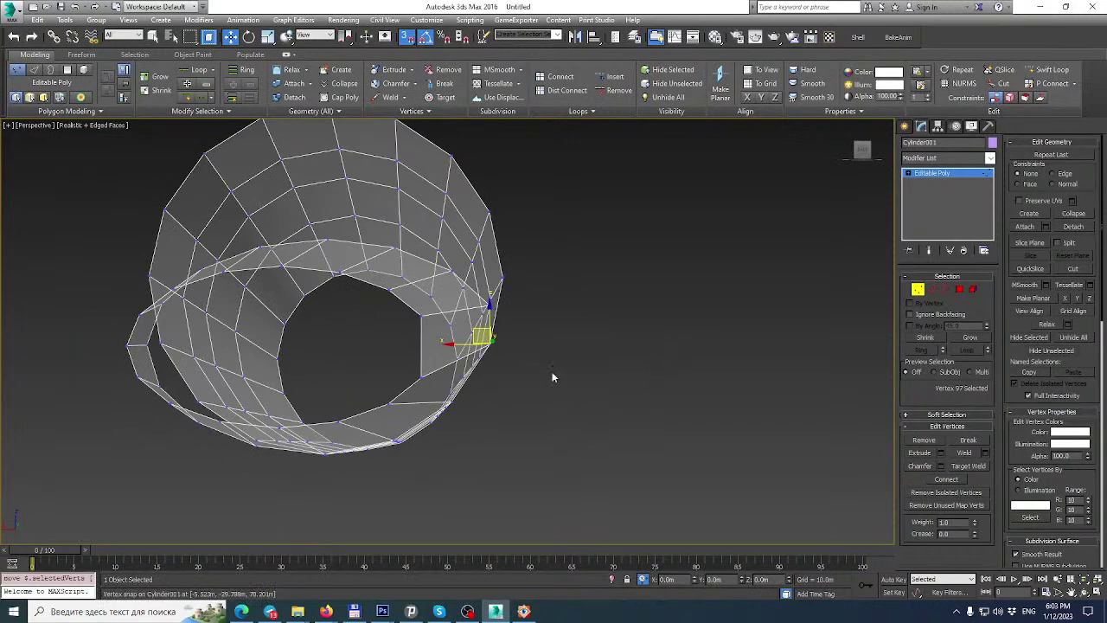
# Return to the four-view layout and unhide all objects, including the reference images and the tail section.
pyautogui.click(1094, 592)
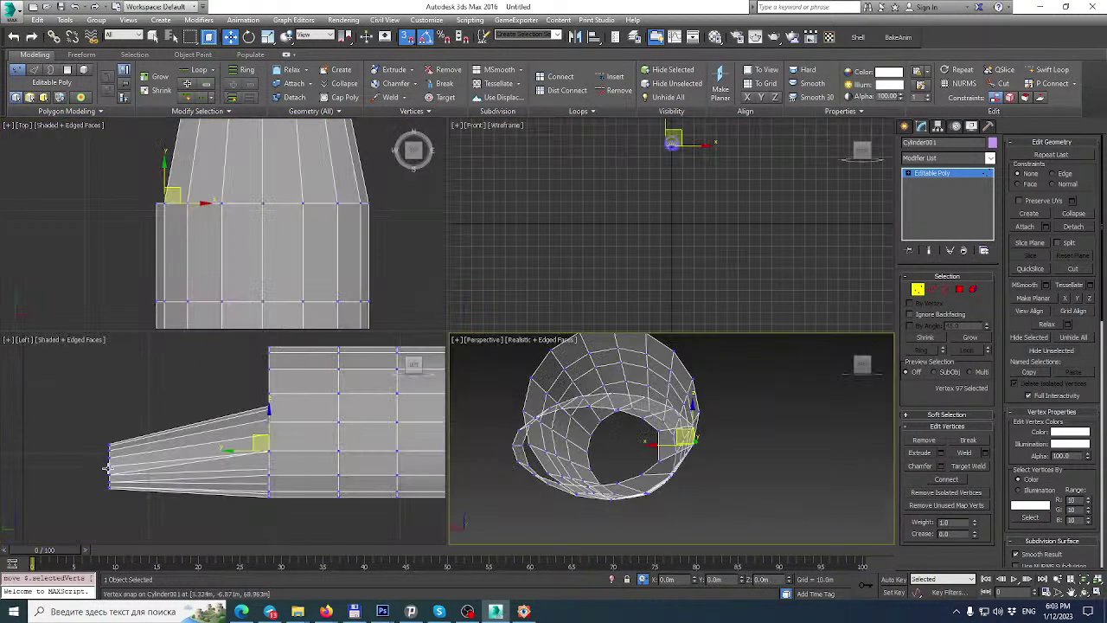
pyautogui.scroll(3, 113, 468)
pyautogui.scroll(-2, 124, 456)
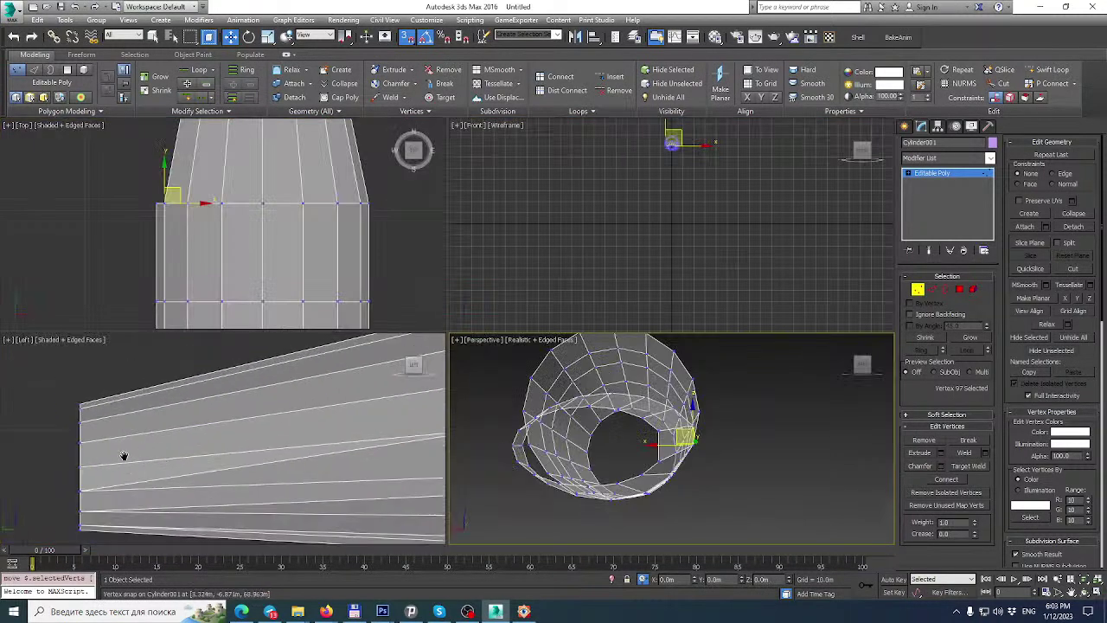
pyautogui.click(58, 463)
pyautogui.keyDown('alt'); pyautogui.moveTo(624, 474); pyautogui.dragTo(575, 512, button='middle'); pyautogui.keyUp('alt')
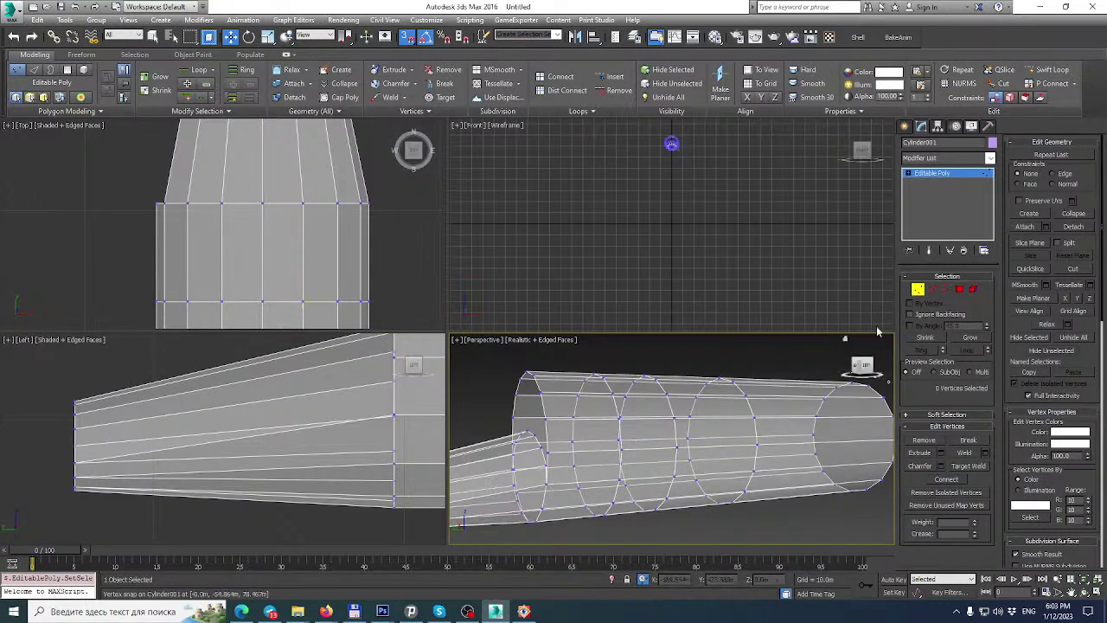
pyautogui.click(959, 289)
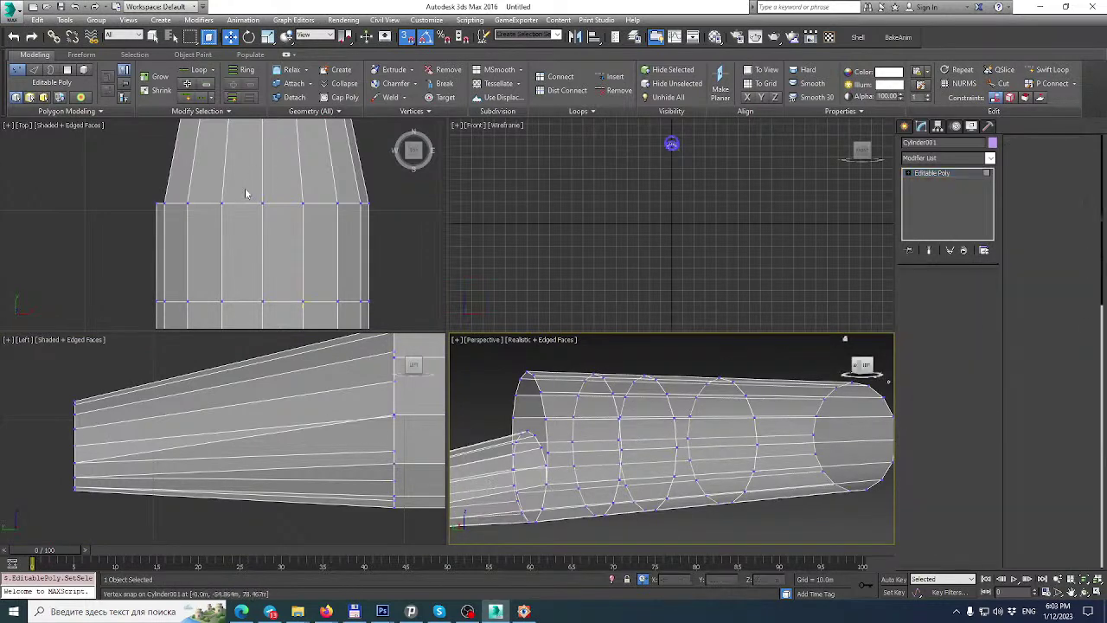
pyautogui.click(247, 192)
pyautogui.scroll(-10, 247, 193)
pyautogui.rightClick(317, 162)
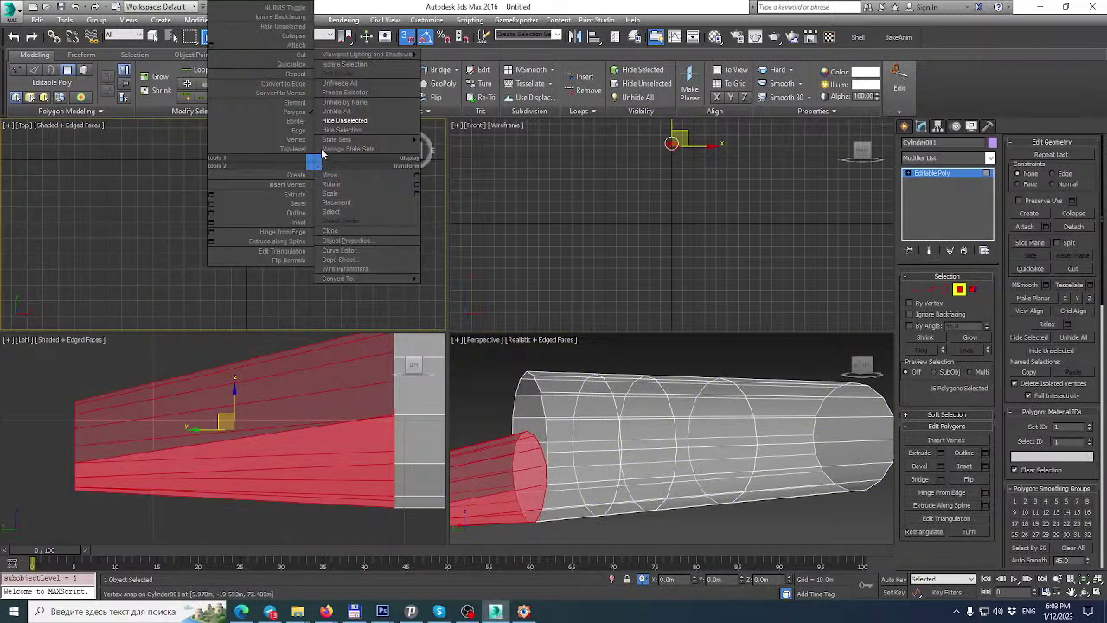
pyautogui.click(346, 116)
pyautogui.click(964, 174)
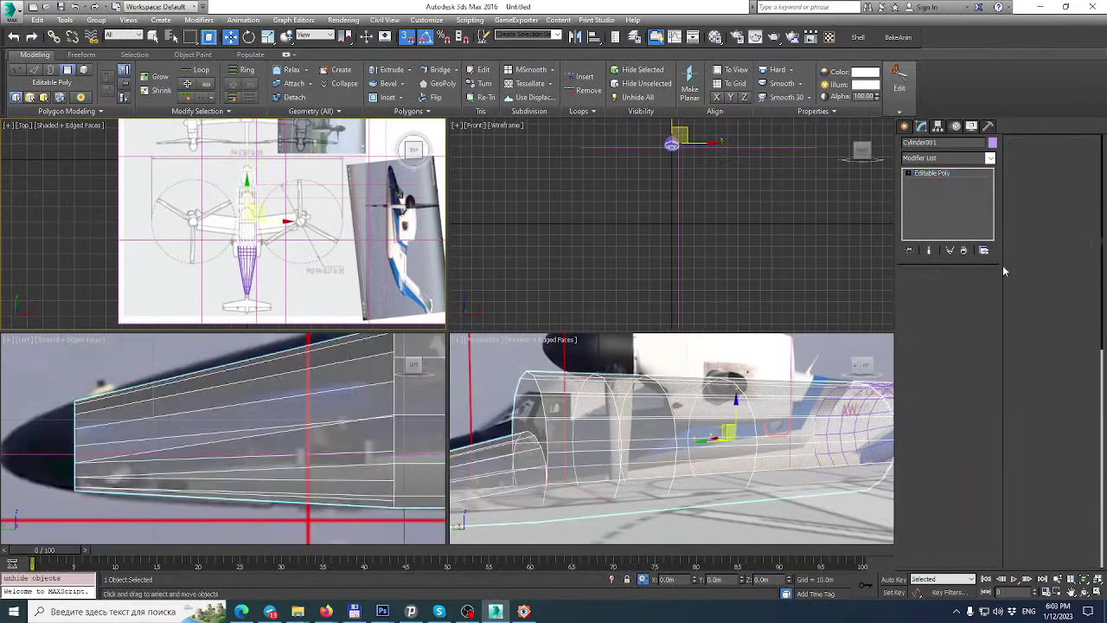
# Attach the tapered tail section to the fuselage mesh.
pyautogui.click(1025, 227)
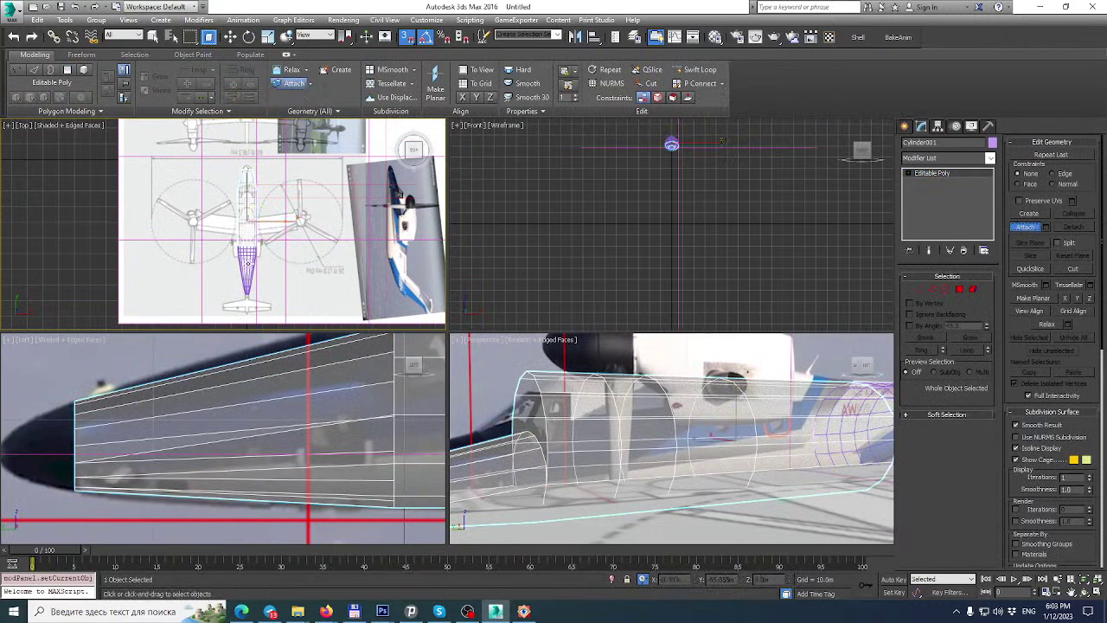
pyautogui.click(248, 266)
pyautogui.press('Return')
pyautogui.rightClick(252, 230)
# Hide everything except the fuselage mesh and delete all polygons on one lengthwise half of it.
pyautogui.rightClick(248, 204)
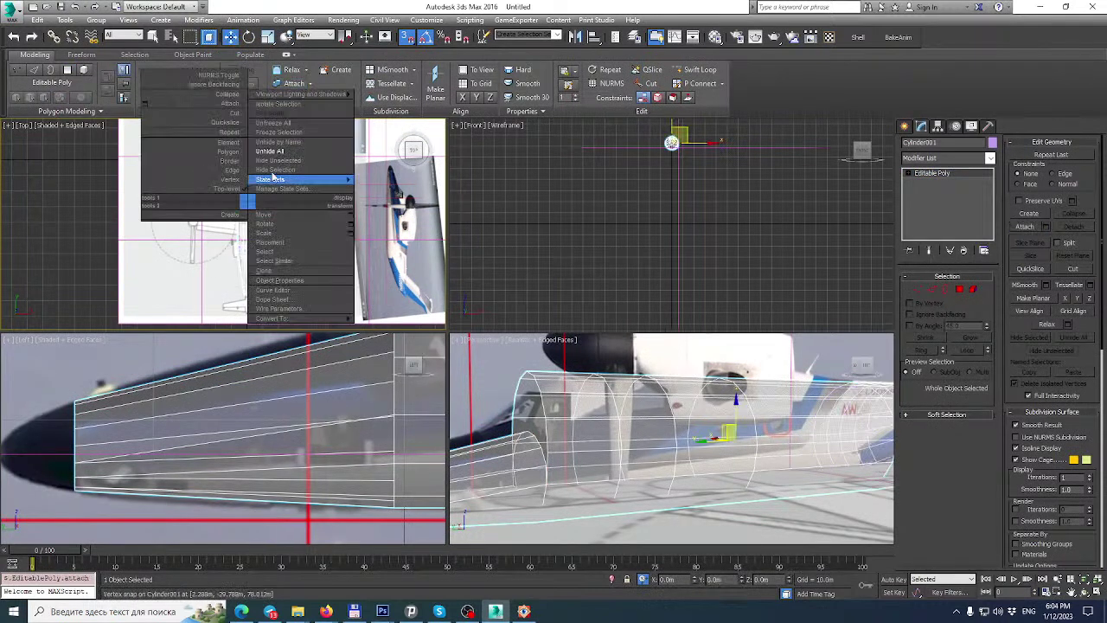
pyautogui.click(290, 160)
pyautogui.click(961, 289)
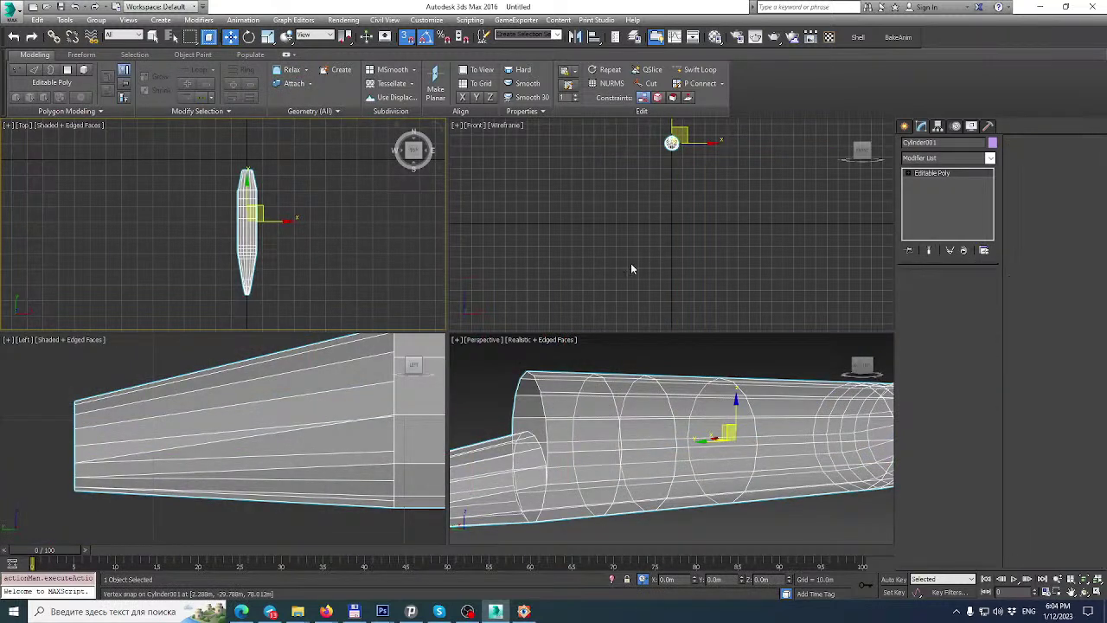
pyautogui.moveTo(304, 146); pyautogui.dragTo(248, 327)
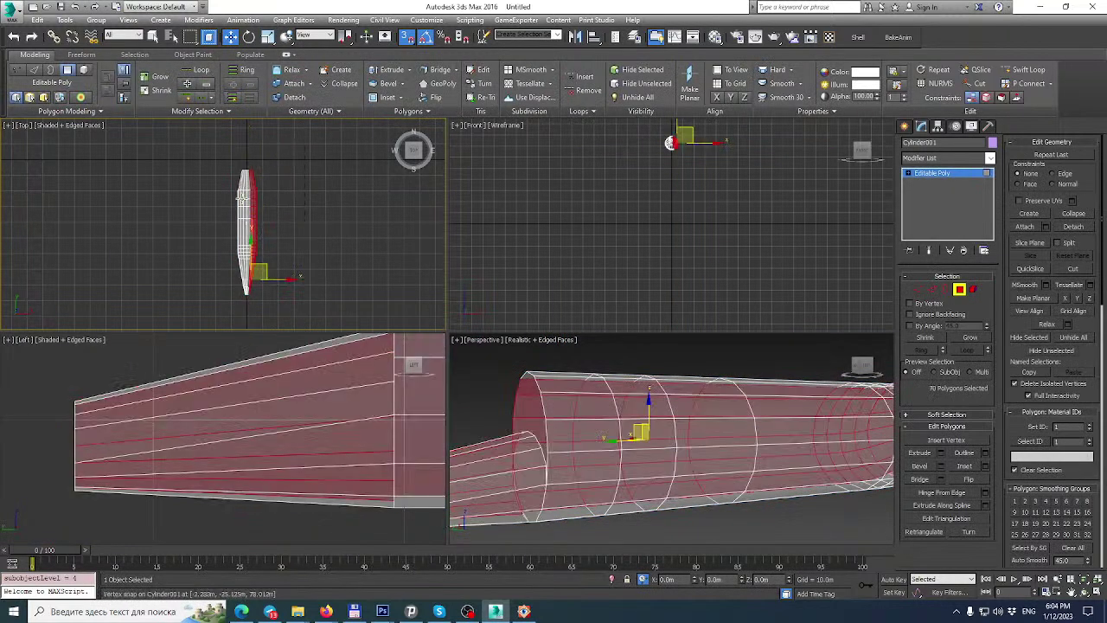
pyautogui.scroll(5, 252, 196)
pyautogui.scroll(-4, 275, 192)
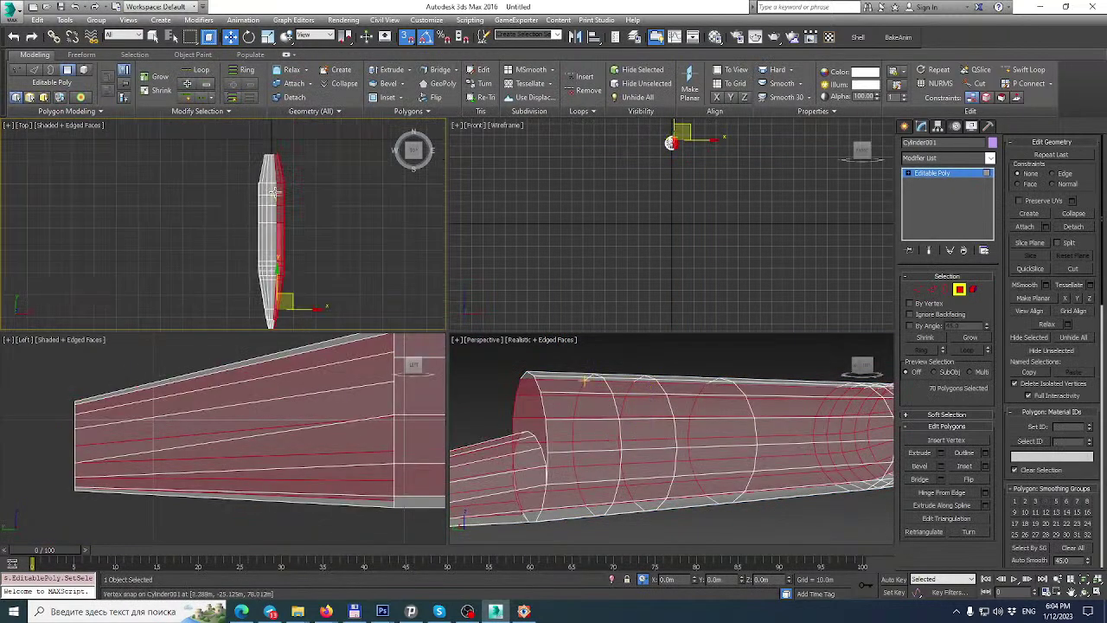
pyautogui.keyDown('ctrl'); pyautogui.click(272, 348); pyautogui.keyUp('ctrl')
pyautogui.scroll(4, 264, 257)
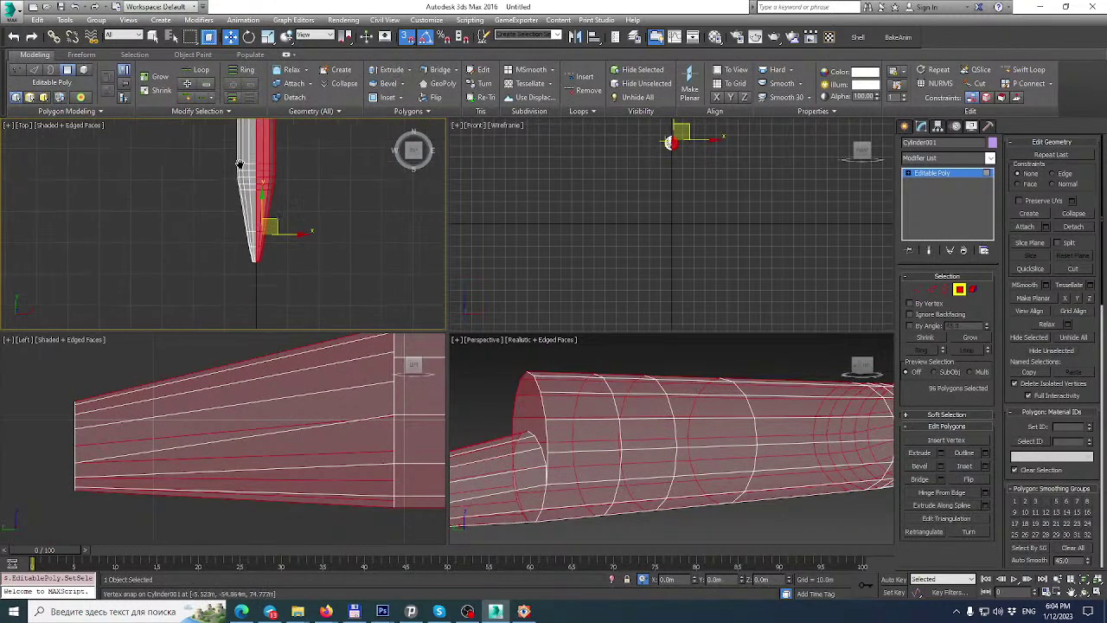
pyautogui.scroll(-4, 247, 250)
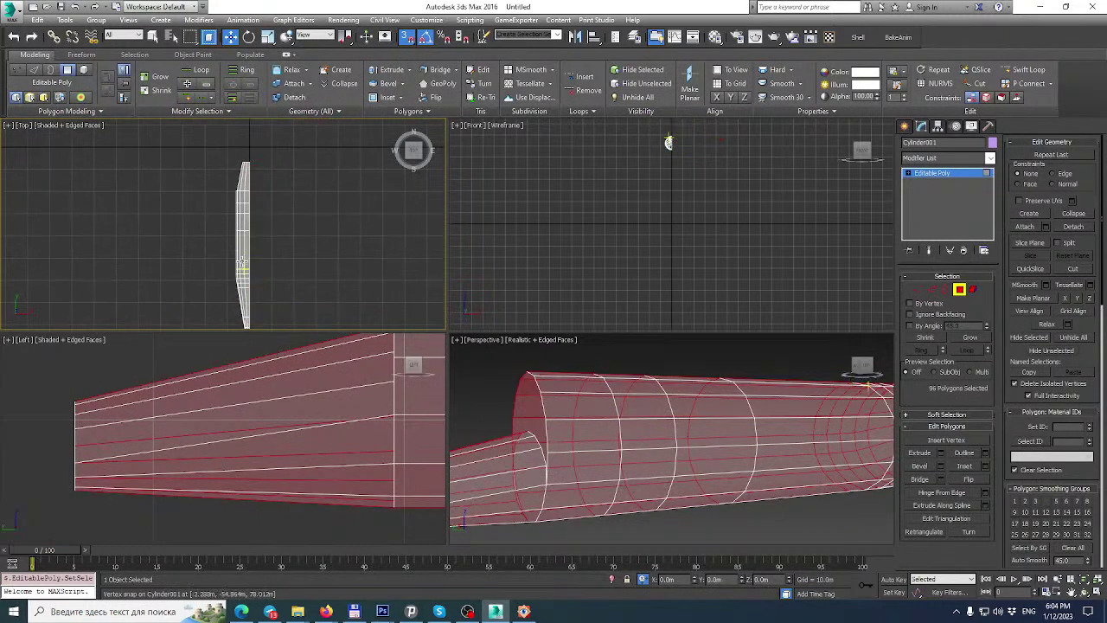
pyautogui.press('Delete')
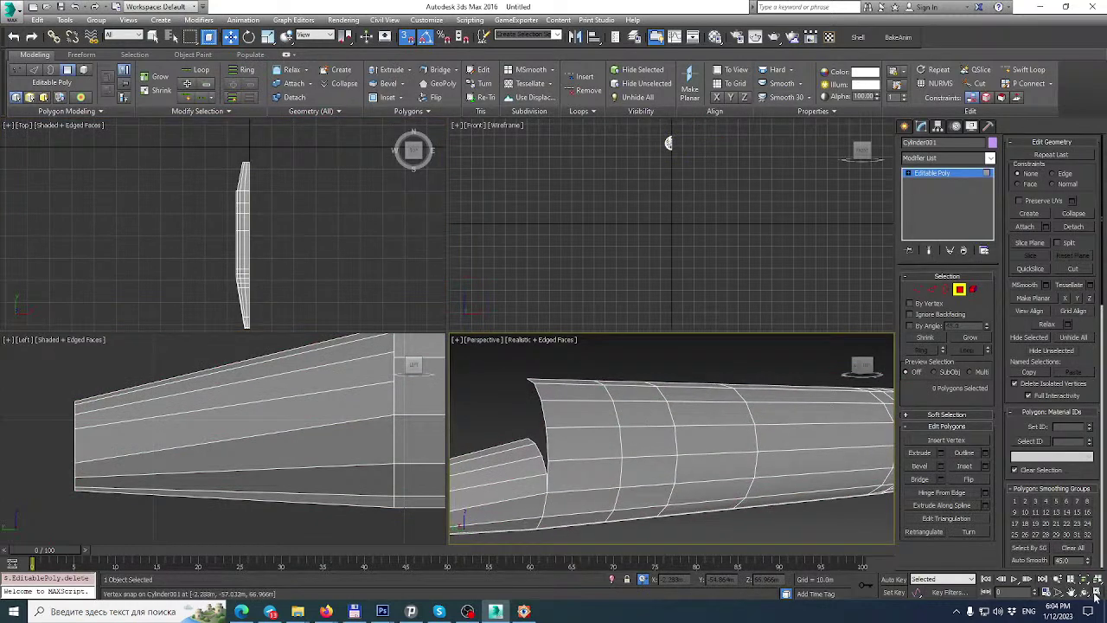
# Maximize the perspective view and, at vertex level, weld the overlapping side vertices at the nose-to-fuselage joint.
pyautogui.click(1095, 593)
pyautogui.moveTo(527, 365)
pyautogui.keyDown('alt'); pyautogui.mouseDown(button='middle')
pyautogui.moveTo(564, 361)
pyautogui.moveTo(568, 234)
pyautogui.moveTo(544, 370)
pyautogui.mouseUp(button='middle'); pyautogui.keyUp('alt')
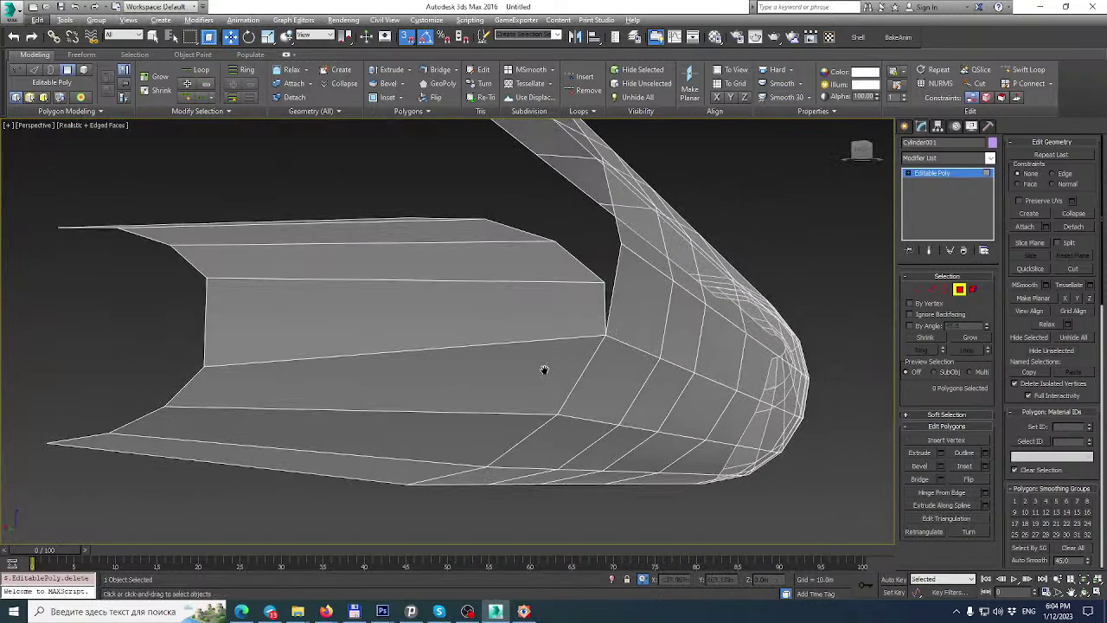
pyautogui.click(931, 290)
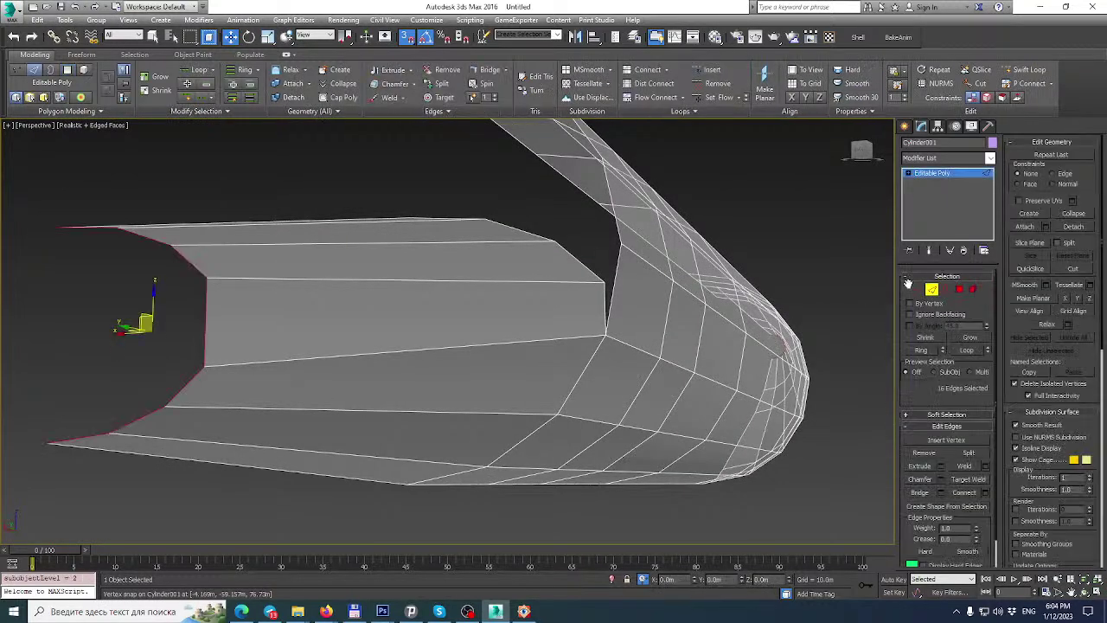
pyautogui.click(919, 290)
pyautogui.scroll(-3, 685, 324)
pyautogui.keyDown('alt'); pyautogui.moveTo(687, 326); pyautogui.dragTo(682, 334, button='middle'); pyautogui.keyUp('alt')
# Even out the nose's front opening by raising a side vertex and sliding the one below it with the Edge constraint.
pyautogui.click(537, 395)
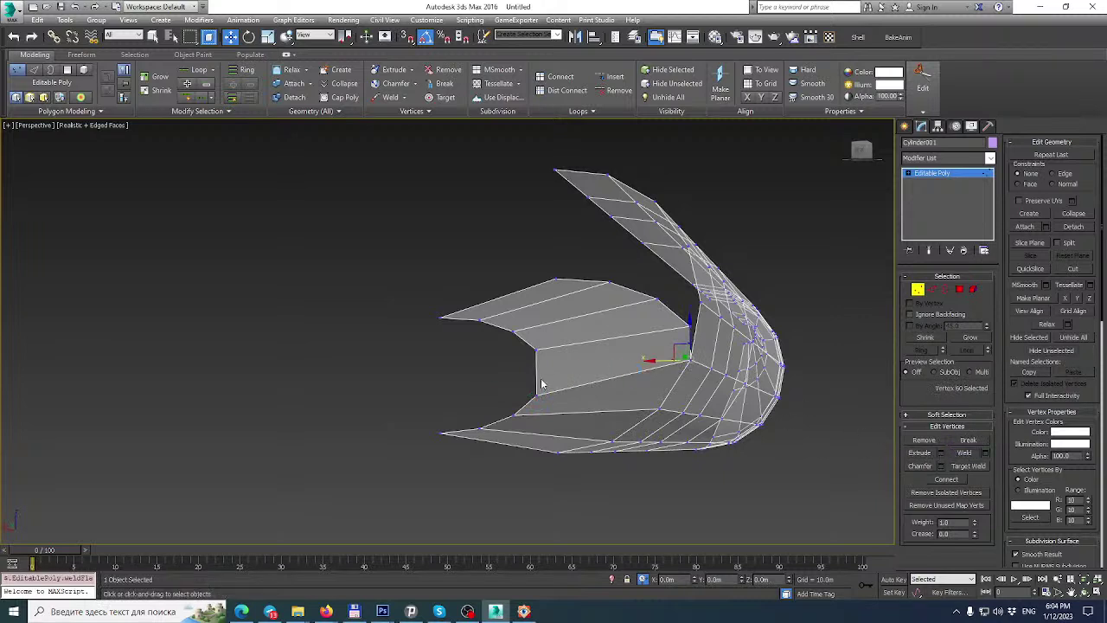
pyautogui.press('s')
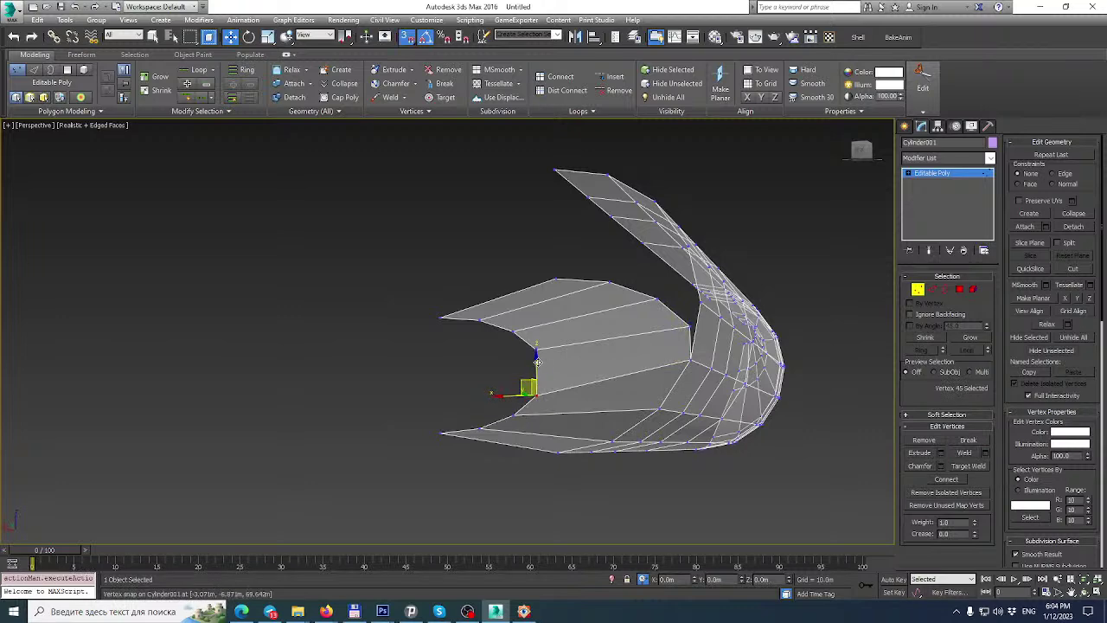
pyautogui.moveTo(538, 358); pyautogui.dragTo(536, 346)
pyautogui.keyDown('alt'); pyautogui.moveTo(569, 373); pyautogui.dragTo(604, 407, button='middle'); pyautogui.keyUp('alt')
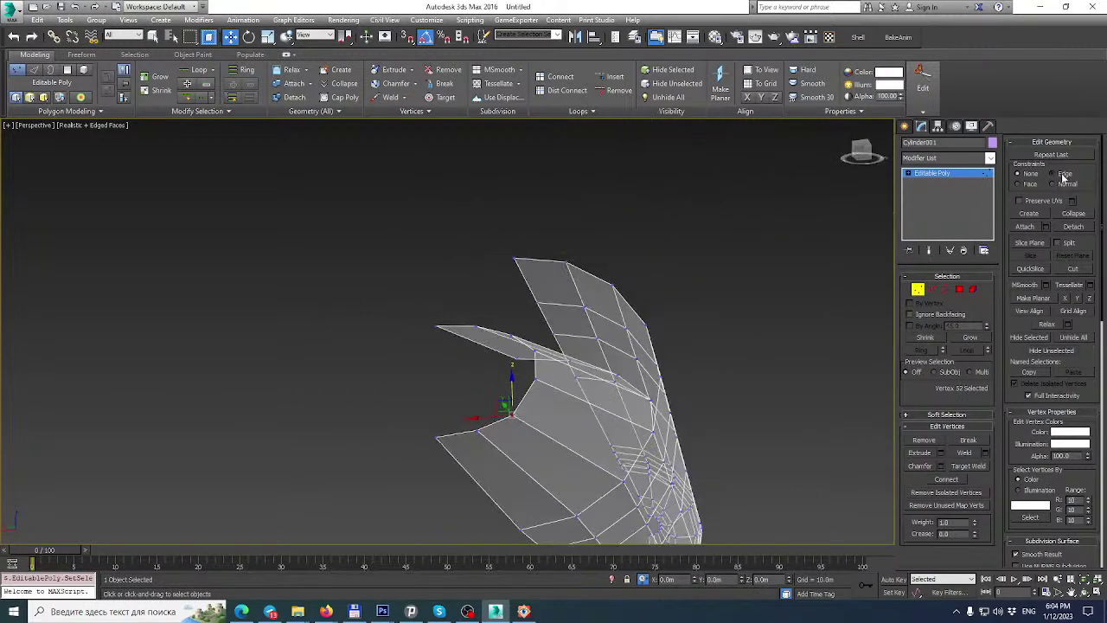
pyautogui.moveTo(476, 420); pyautogui.dragTo(481, 418)
pyautogui.moveTo(507, 381)
pyautogui.keyDown('alt'); pyautogui.mouseDown(button='middle')
pyautogui.moveTo(507, 401)
pyautogui.moveTo(503, 389)
pyautogui.moveTo(531, 386)
pyautogui.moveTo(508, 400)
pyautogui.mouseUp(button='middle'); pyautogui.keyUp('alt')
pyautogui.scroll(8, 555, 343)
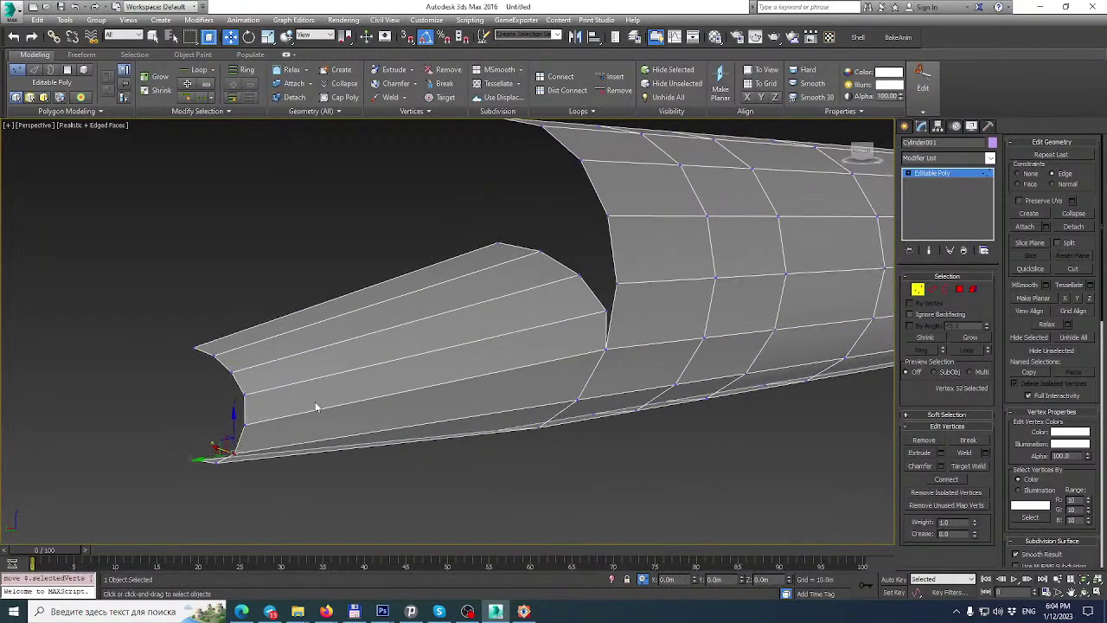
pyautogui.keyDown('alt'); pyautogui.moveTo(556, 343); pyautogui.dragTo(447, 351, button='middle'); pyautogui.keyUp('alt')
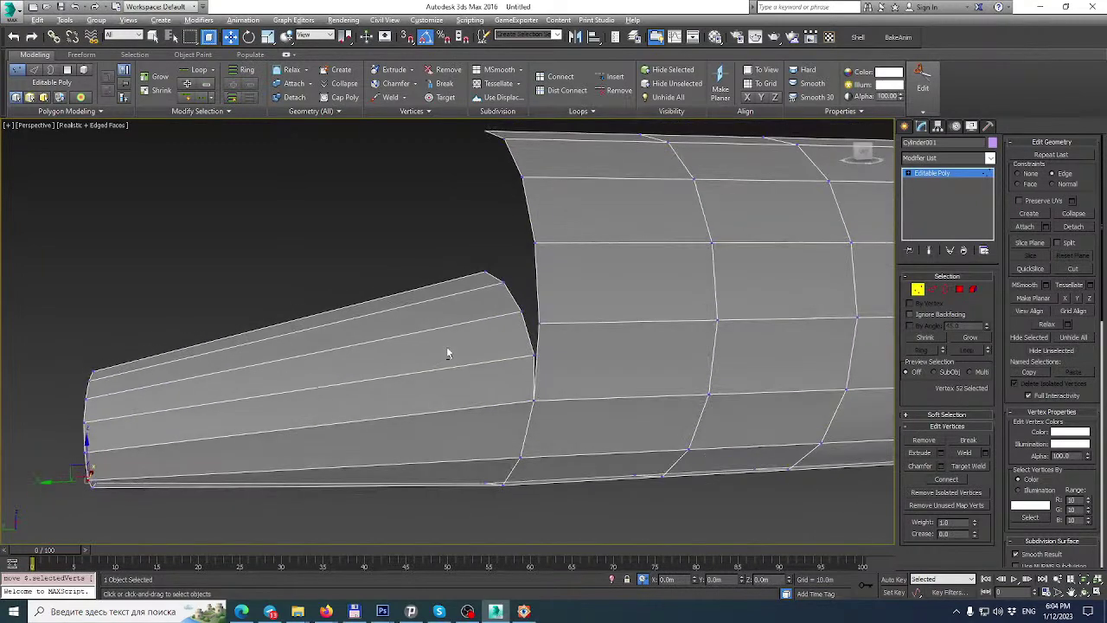
pyautogui.keyDown('alt'); pyautogui.moveTo(563, 354); pyautogui.dragTo(548, 338, button='middle'); pyautogui.keyUp('alt')
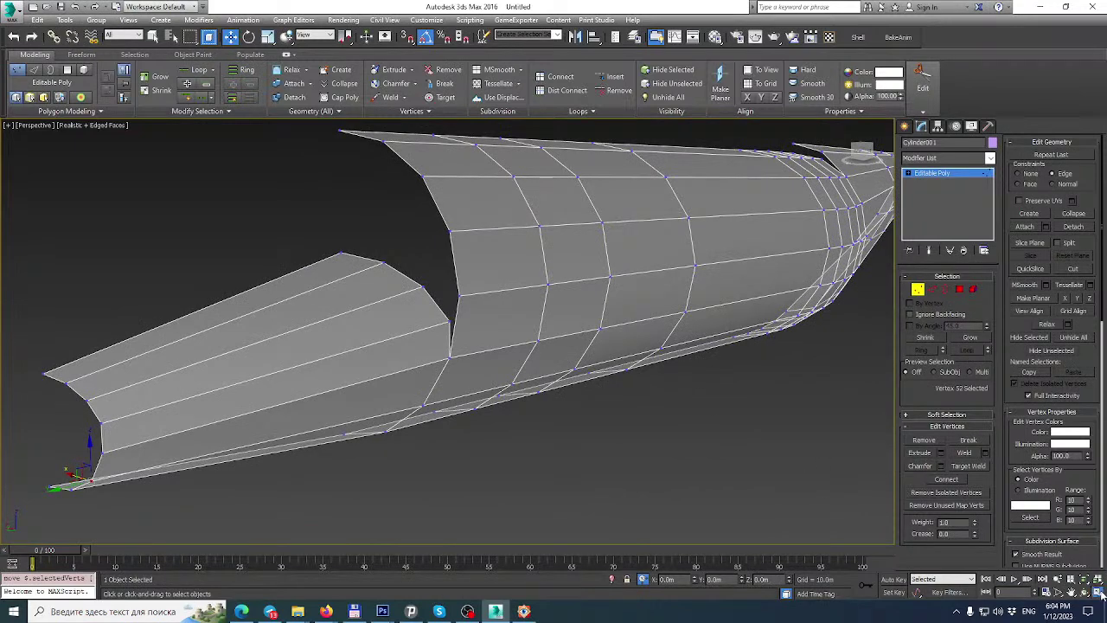
# Restore the four-view layout and unhide the reference images, framing the nose section in the side view.
pyautogui.click(1098, 592)
pyautogui.scroll(3, 239, 445)
pyautogui.rightClick(216, 385)
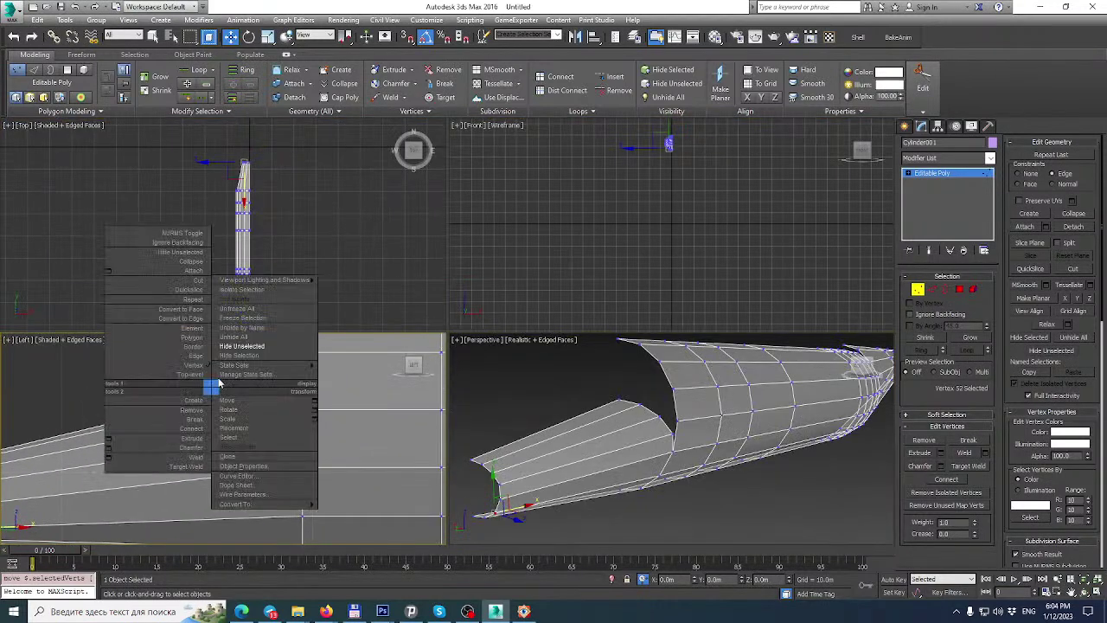
pyautogui.click(239, 344)
pyautogui.scroll(-2, 259, 381)
pyautogui.moveTo(258, 380); pyautogui.dragTo(280, 360, button='middle')
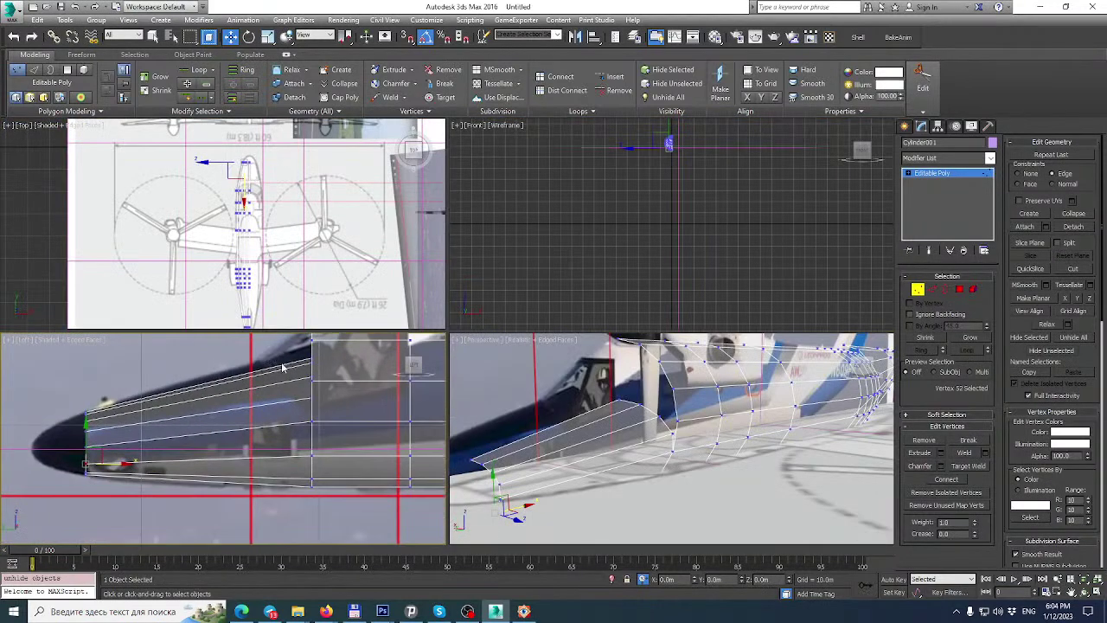
# Select the edge loop at the nose's rear joint, apply an FFD 2x2x2 modifier and enter its control points.
pyautogui.click(932, 289)
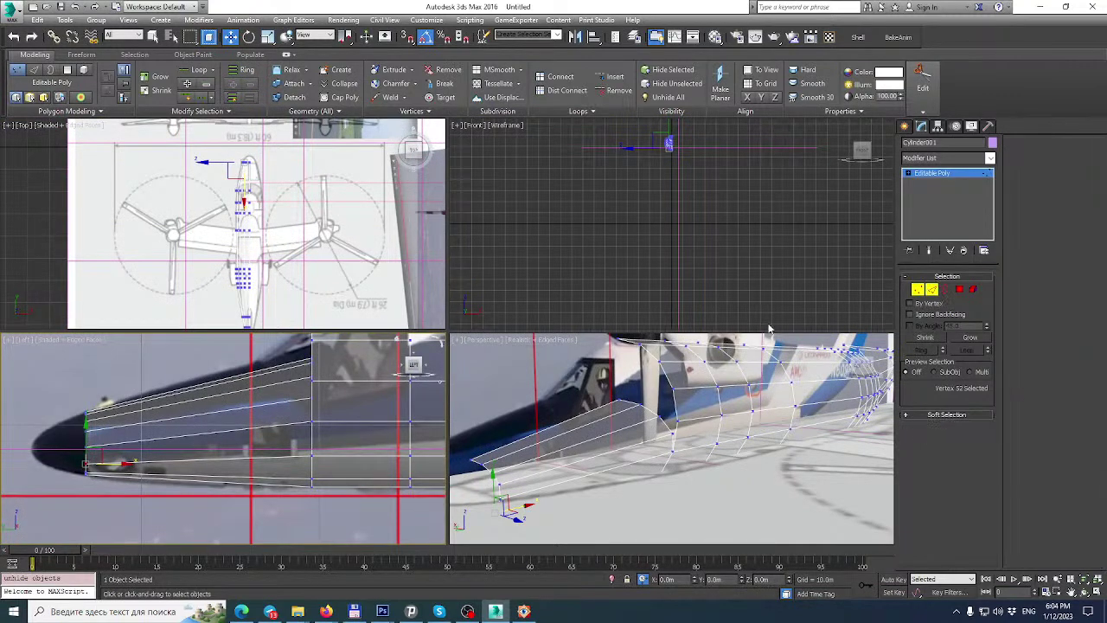
pyautogui.doubleClick(623, 401)
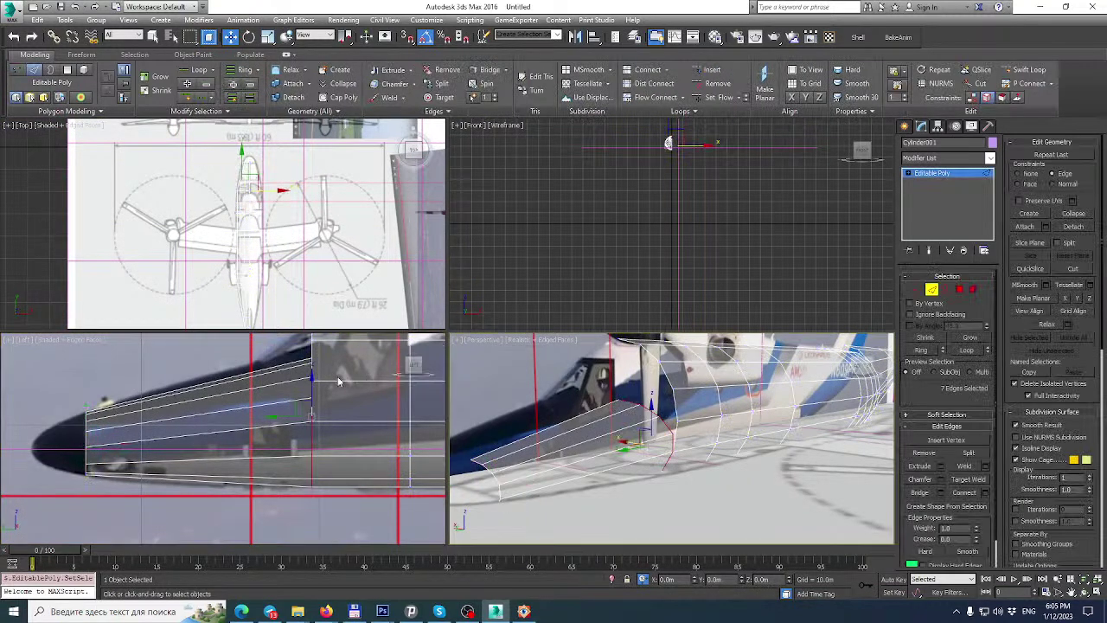
pyautogui.moveTo(321, 371); pyautogui.dragTo(319, 407, button='middle')
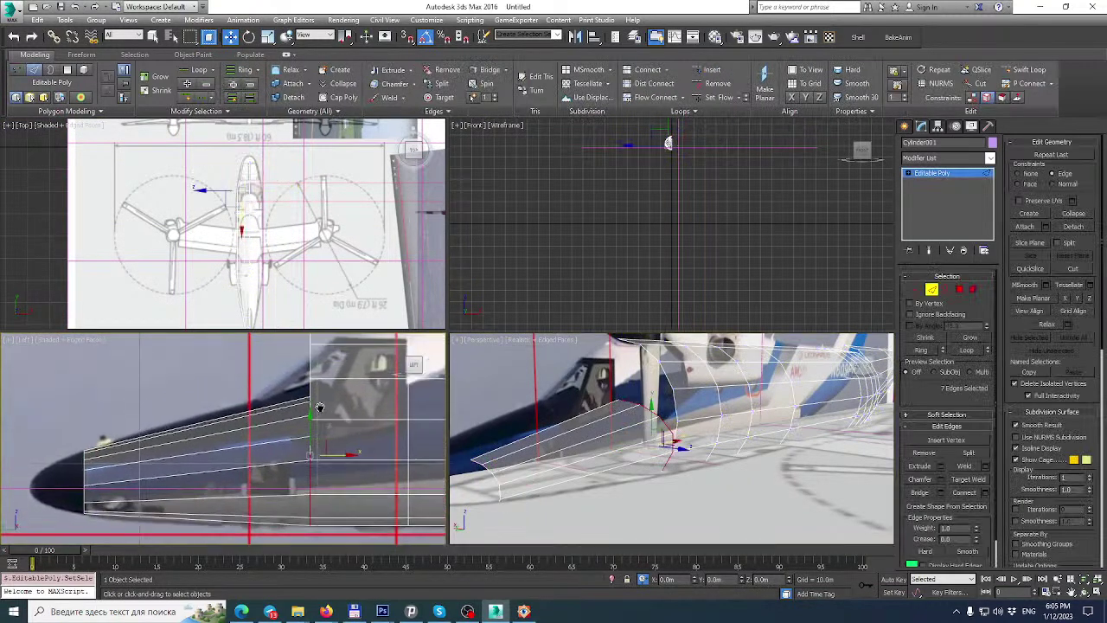
pyautogui.click(990, 158)
pyautogui.scroll(-5, 994, 234)
pyautogui.click(928, 493)
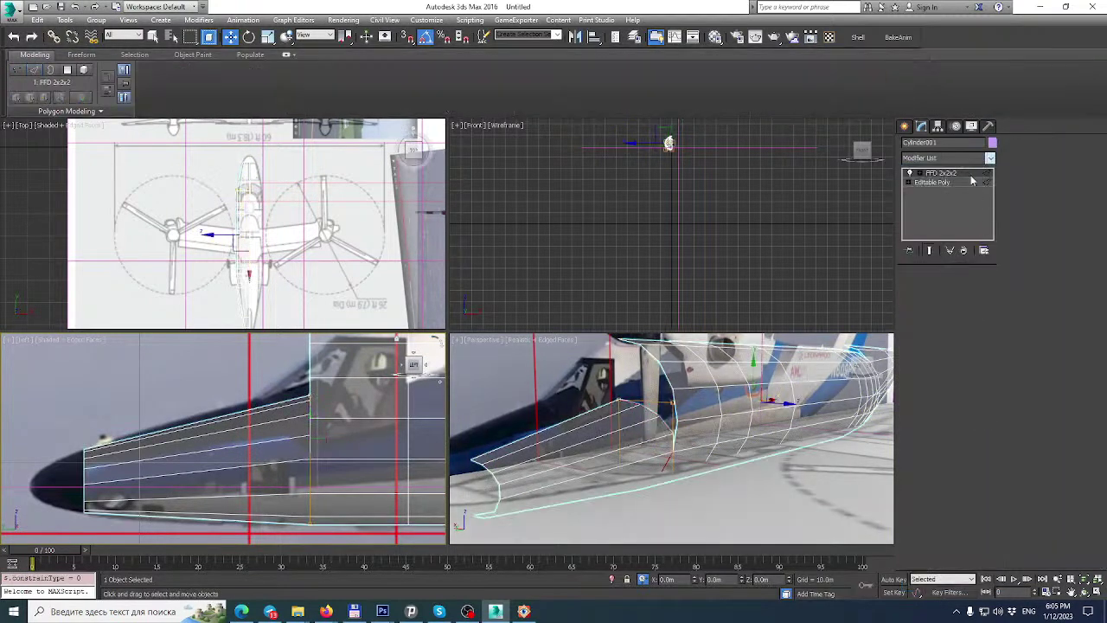
pyautogui.click(920, 173)
pyautogui.click(946, 183)
# Try raising the lattice's upper control points towards the cockpit outline, undo the move and remove the FFD modifier.
pyautogui.moveTo(369, 373); pyautogui.dragTo(351, 401, button='middle')
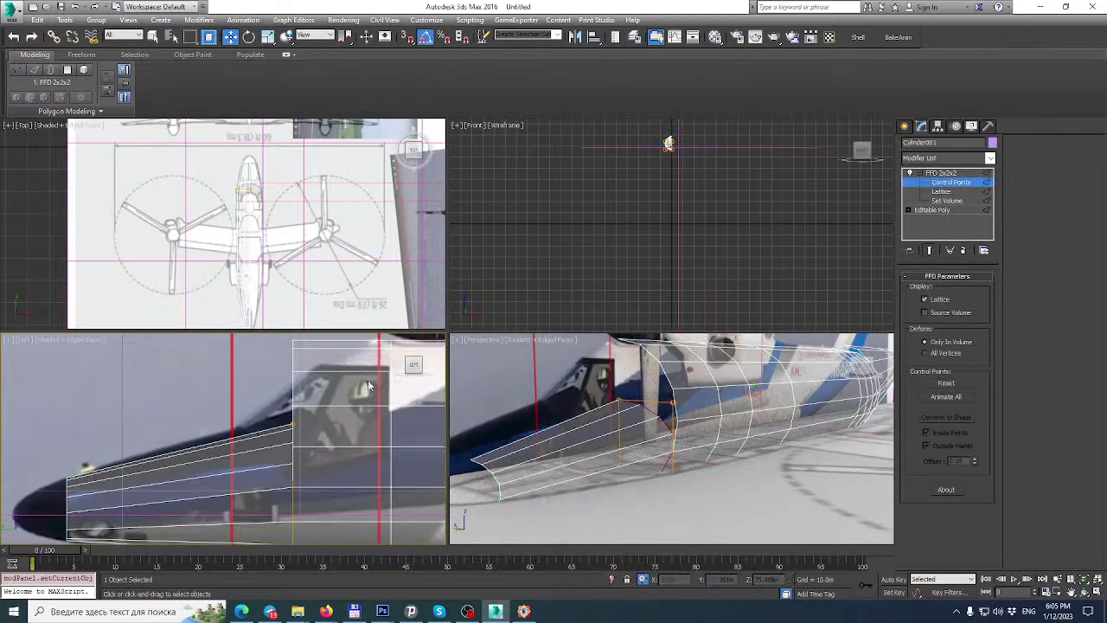
pyautogui.moveTo(313, 403); pyautogui.dragTo(278, 443)
pyautogui.moveTo(292, 389); pyautogui.dragTo(299, 371)
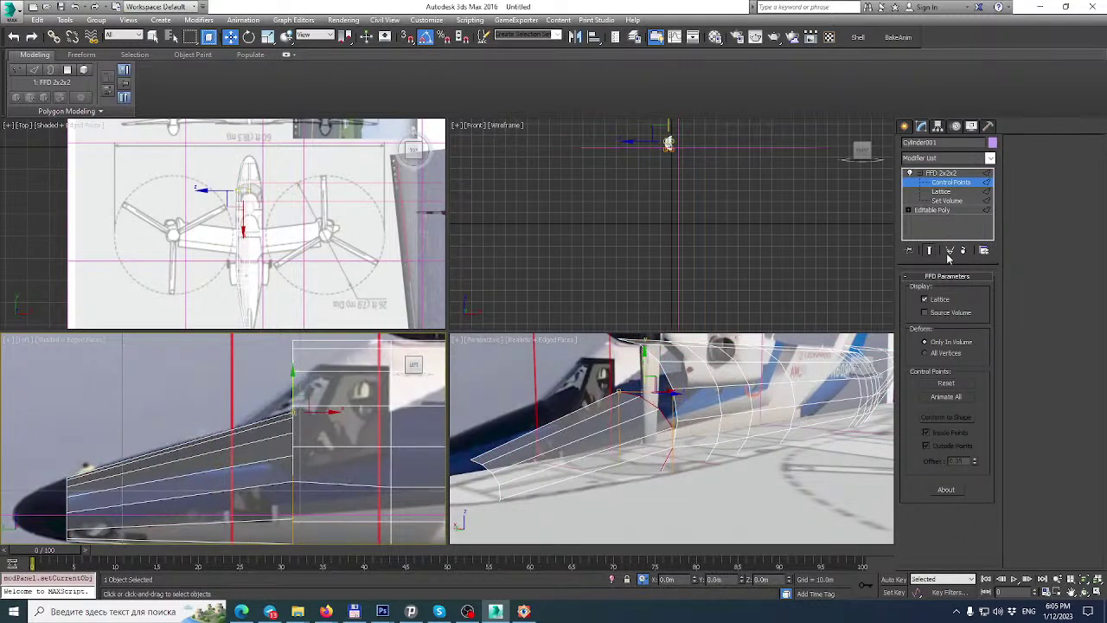
pyautogui.moveTo(693, 441)
pyautogui.keyDown('alt'); pyautogui.mouseDown(button='middle')
pyautogui.moveTo(756, 438)
pyautogui.moveTo(707, 445)
pyautogui.mouseUp(button='middle'); pyautogui.keyUp('alt')
pyautogui.hotkey('ctrl', 'z')
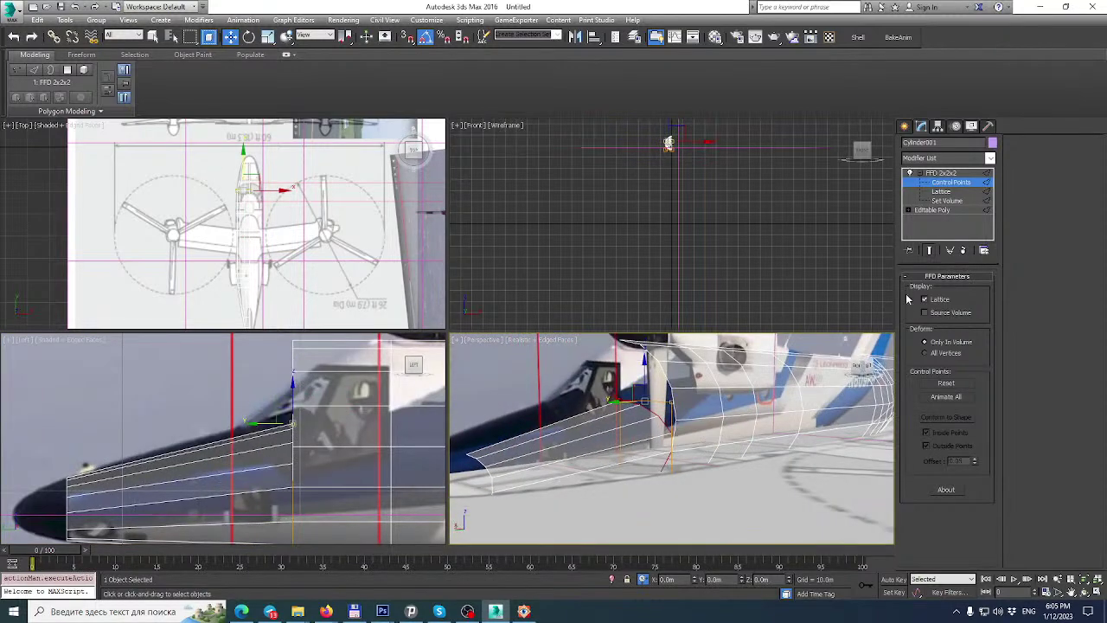
pyautogui.click(963, 250)
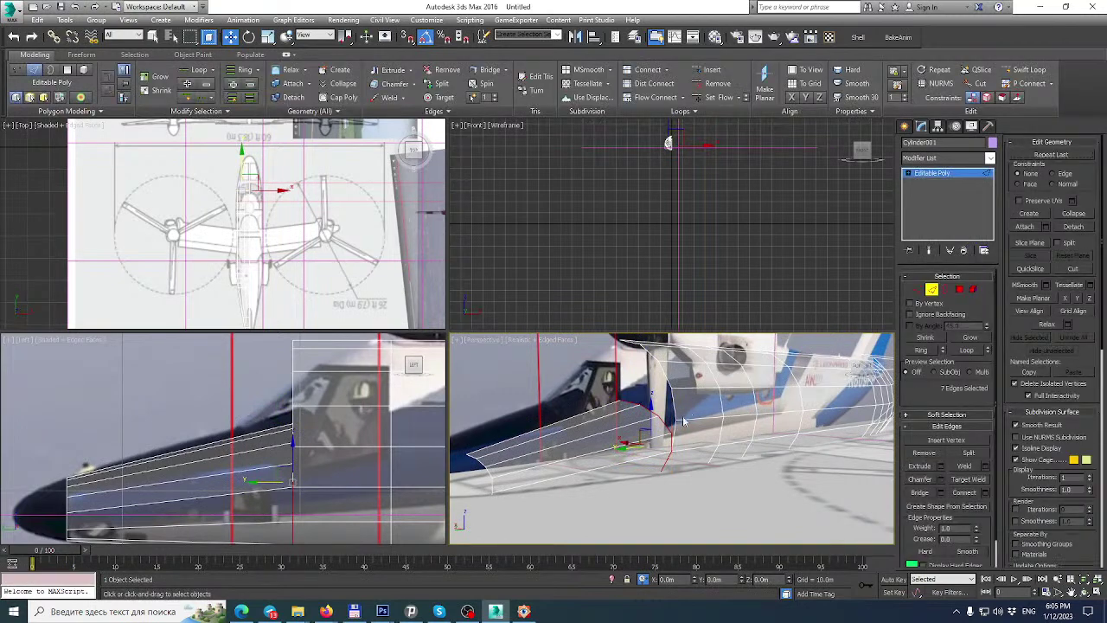
# Try the FFD 2x2x2 lift again with the joint's lowest edge deselected, undo it and remove the modifier.
pyautogui.keyDown('alt'); pyautogui.click(669, 458); pyautogui.keyUp('alt')
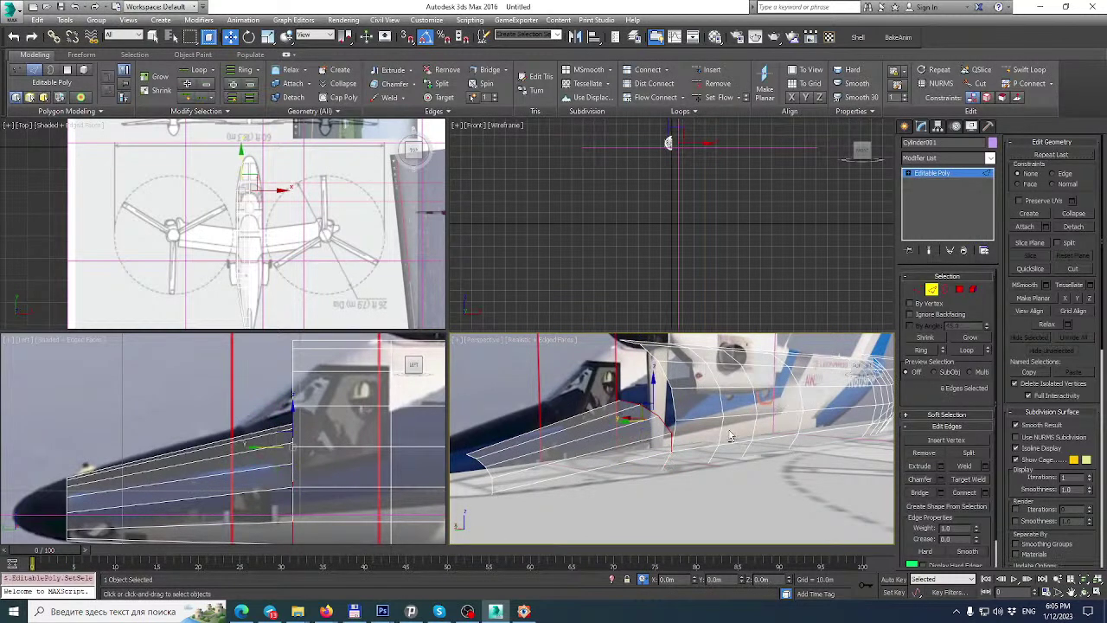
pyautogui.click(990, 159)
pyautogui.scroll(-5, 943, 390)
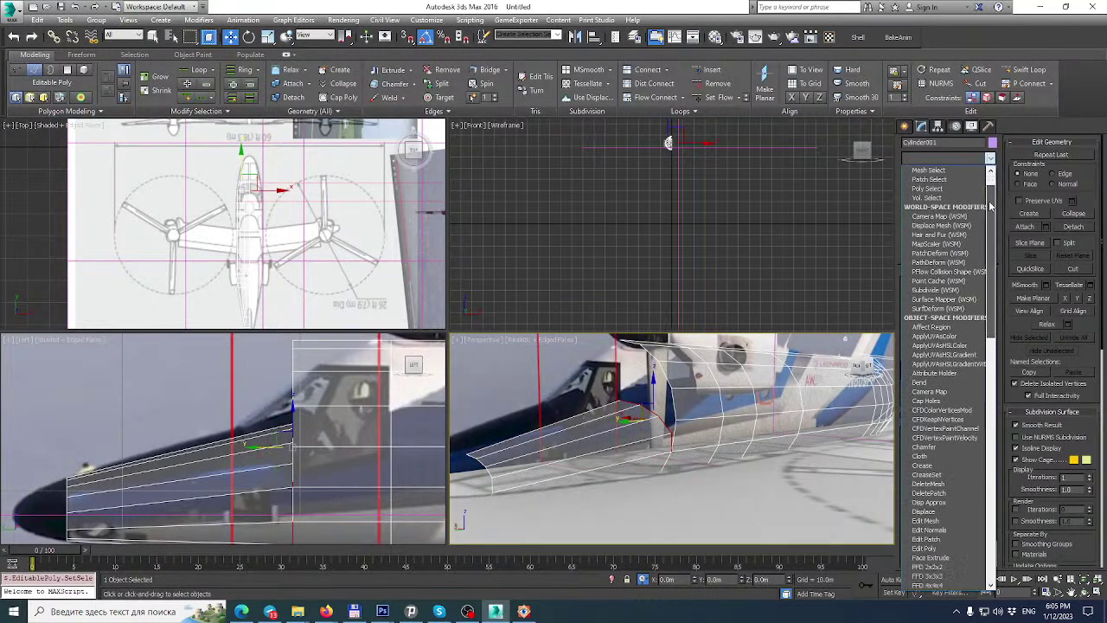
pyautogui.click(942, 456)
pyautogui.click(909, 173)
pyautogui.click(939, 182)
pyautogui.click(290, 424)
pyautogui.moveTo(291, 386); pyautogui.dragTo(296, 377)
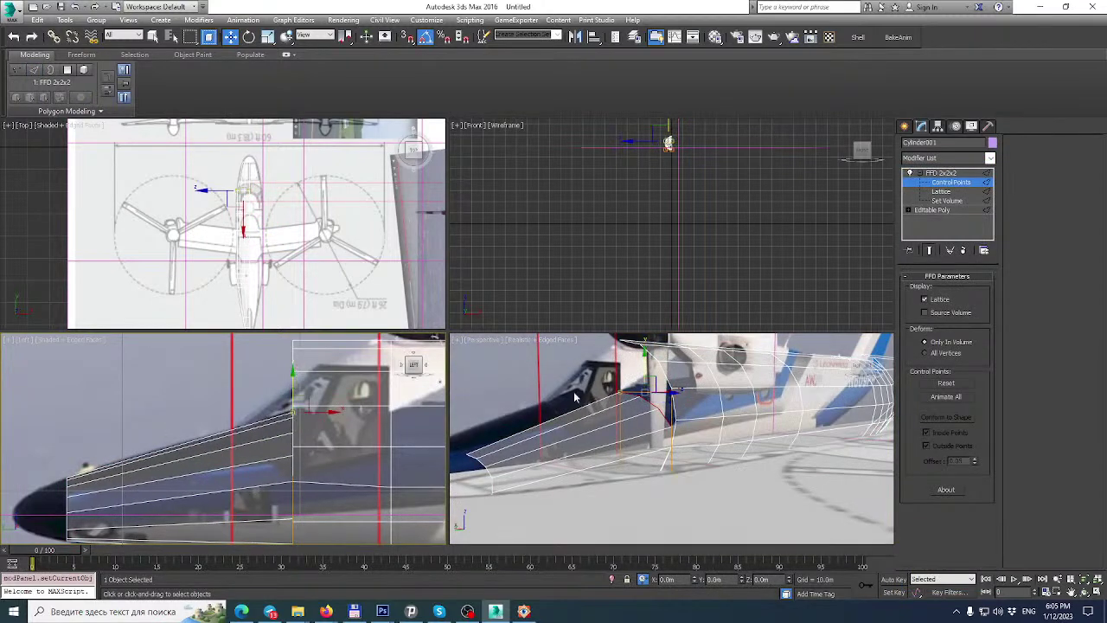
pyautogui.rightClick(759, 372)
pyautogui.hotkey('ctrl', 'z')
pyautogui.click(963, 250)
# Select the four upper vertices at the nose's rear edge and apply an FFD 2x2x2 modifier to them.
pyautogui.click(918, 291)
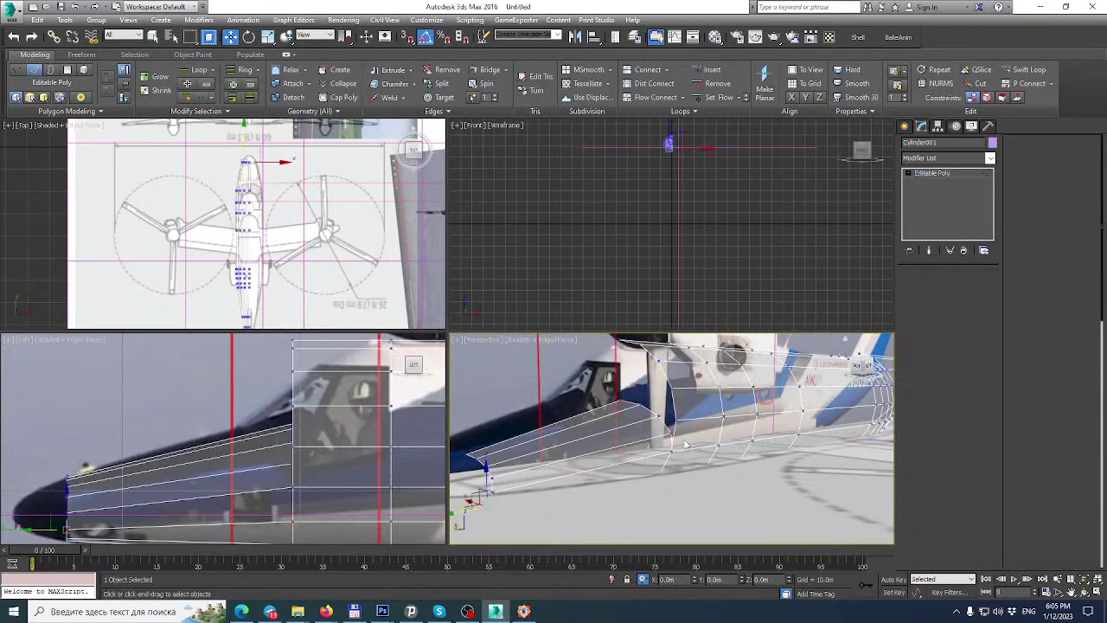
pyautogui.moveTo(606, 391); pyautogui.dragTo(679, 438)
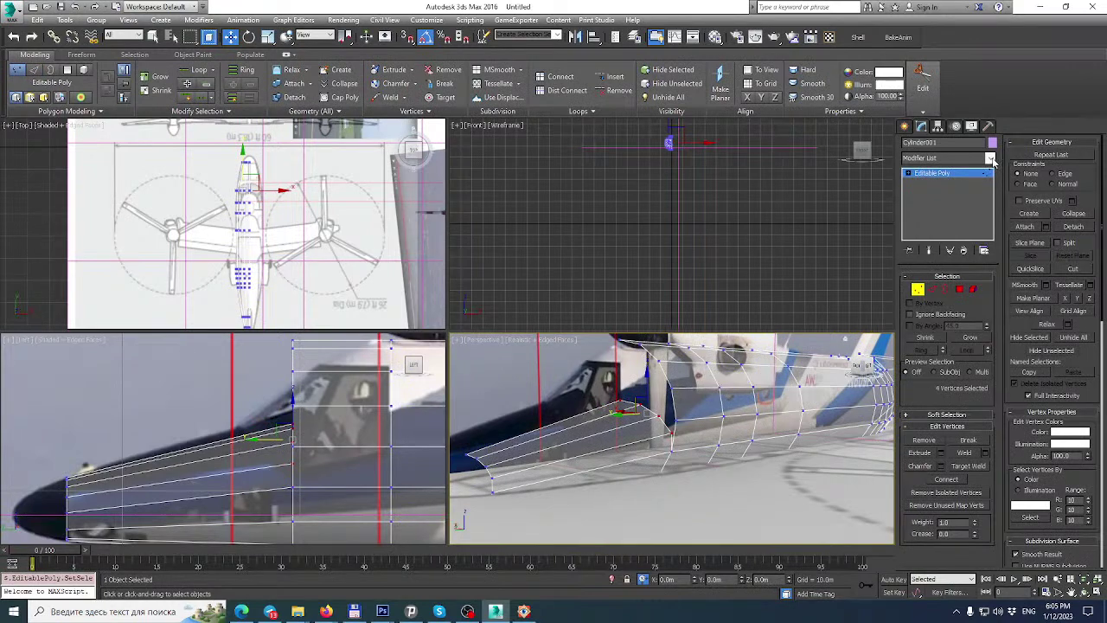
pyautogui.click(990, 158)
pyautogui.scroll(-3, 948, 389)
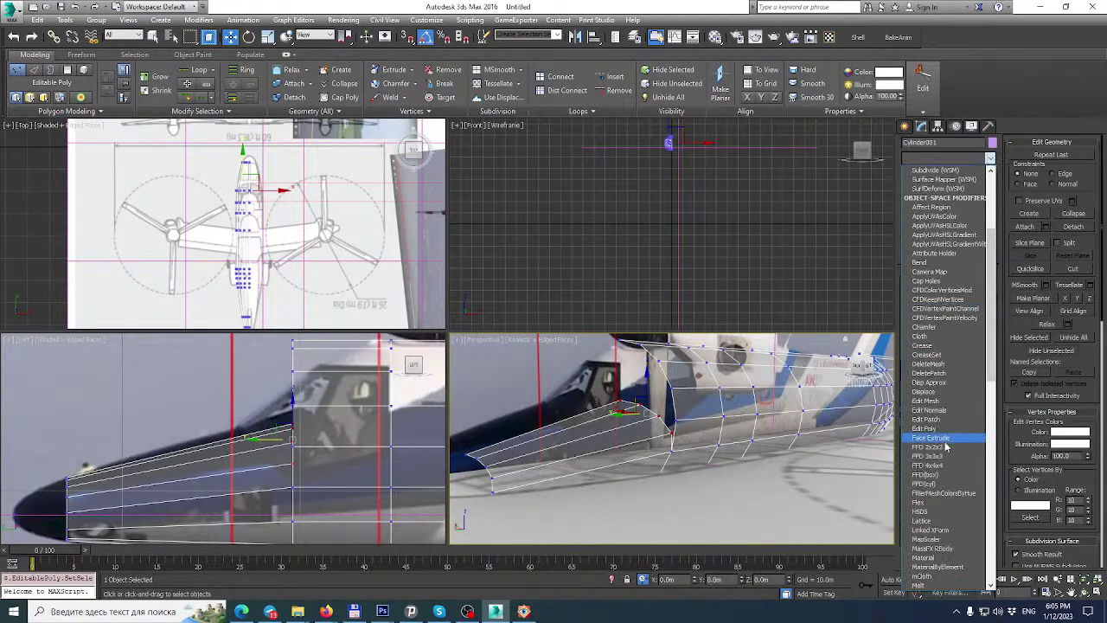
pyautogui.click(930, 446)
# Raise the FFD lattice's upper control points to match the base of the cockpit in the side reference.
pyautogui.click(922, 175)
pyautogui.click(952, 183)
pyautogui.click(294, 424)
pyautogui.moveTo(291, 389); pyautogui.dragTo(294, 377)
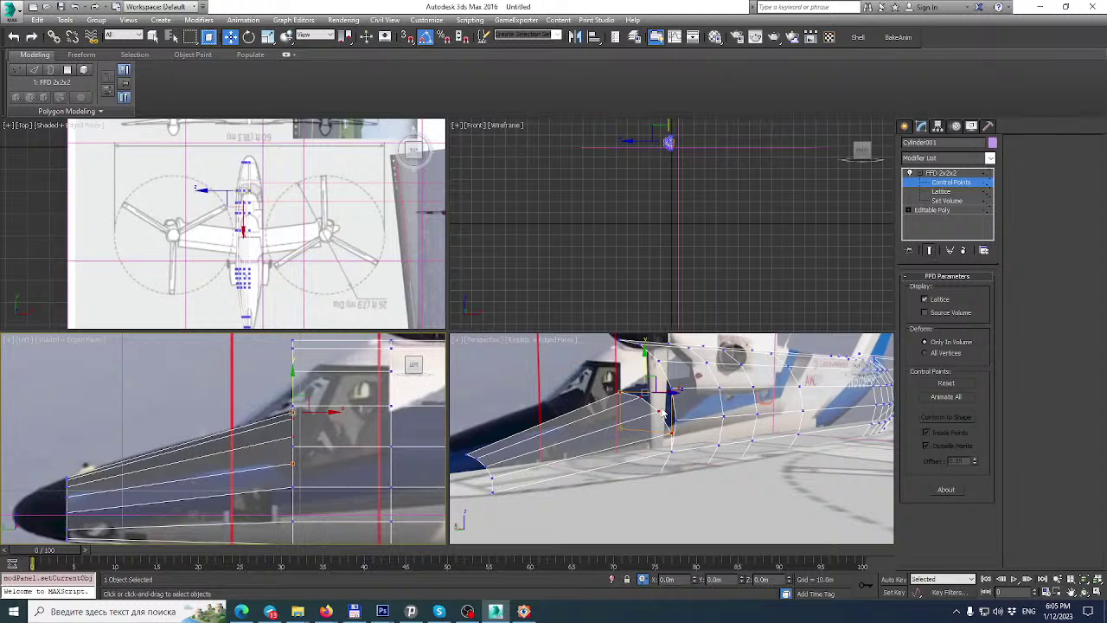
pyautogui.moveTo(327, 608)
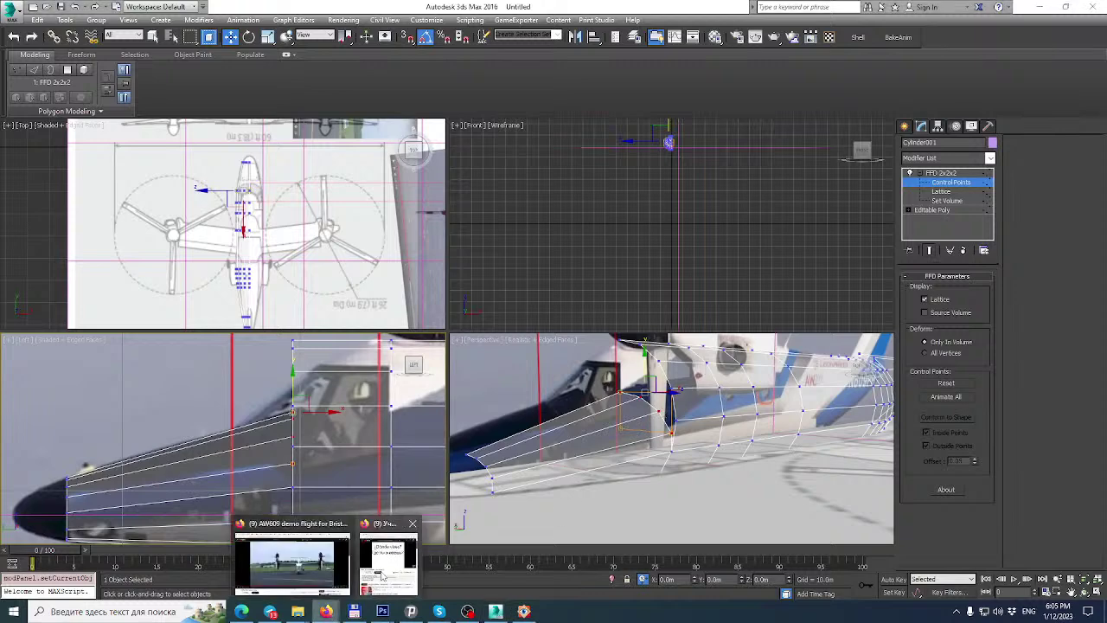
pyautogui.click(381, 570)
pyautogui.click(640, 4)
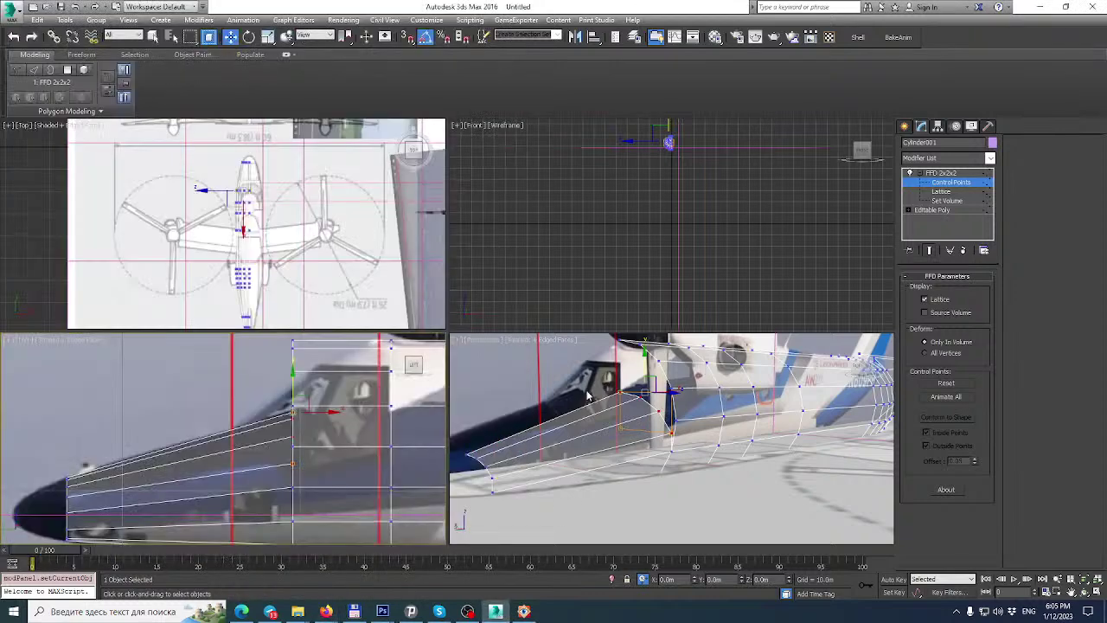
pyautogui.moveTo(650, 369); pyautogui.dragTo(636, 380, button='middle')
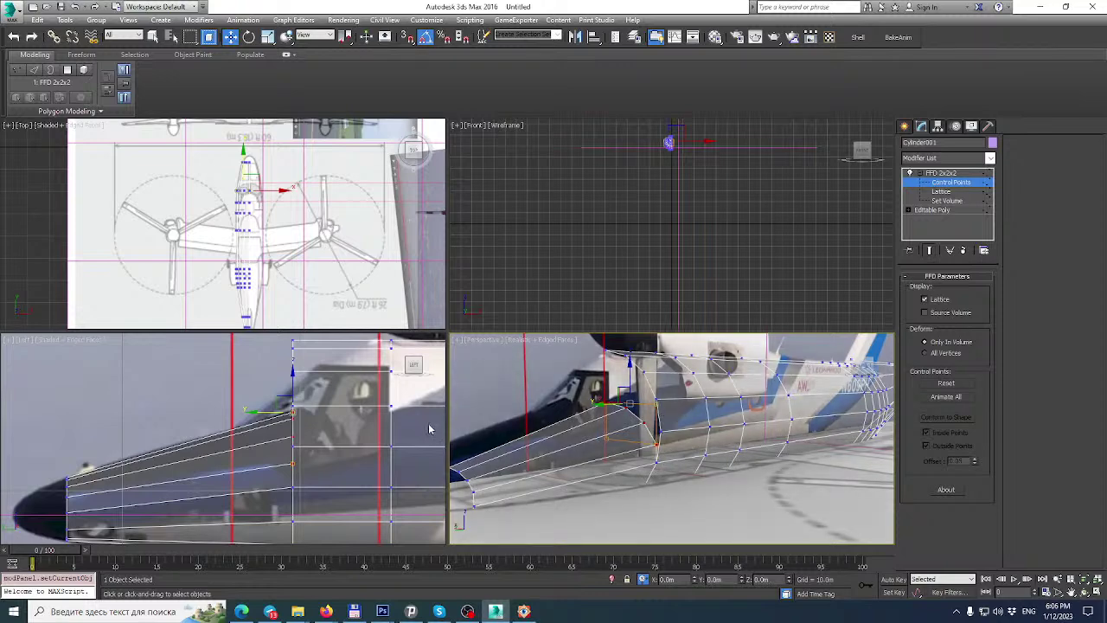
# Collapse the fuselage's modifier stack to bake the FFD deformation into the editable poly, and return to vertex editing.
pyautogui.moveTo(397, 437); pyautogui.dragTo(310, 414, button='middle')
pyautogui.click(1097, 599)
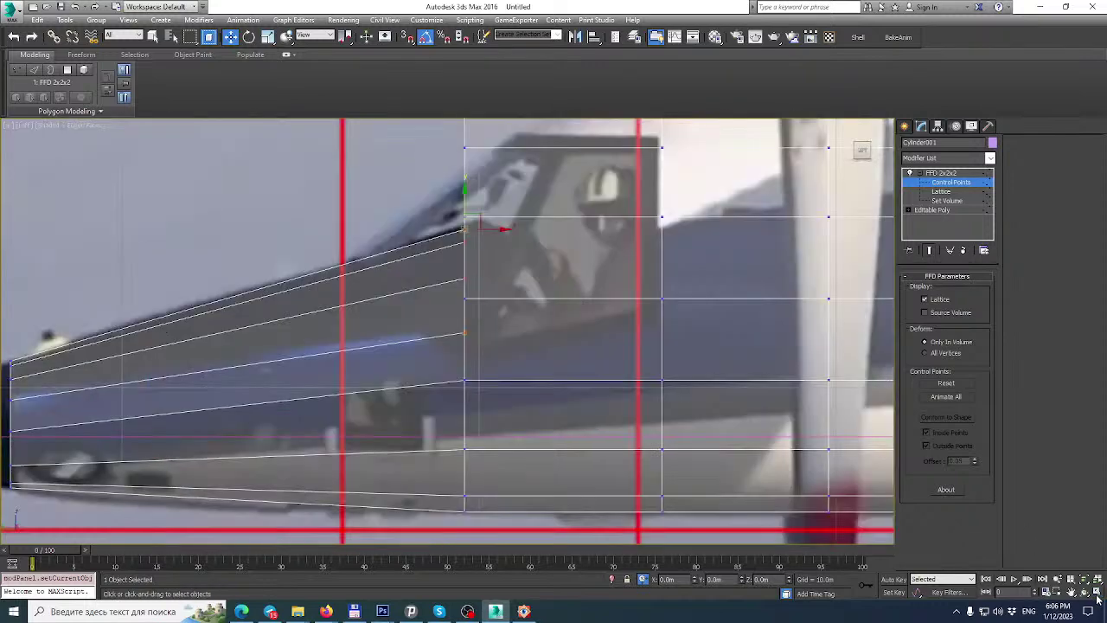
pyautogui.moveTo(574, 383); pyautogui.dragTo(658, 302, button='middle')
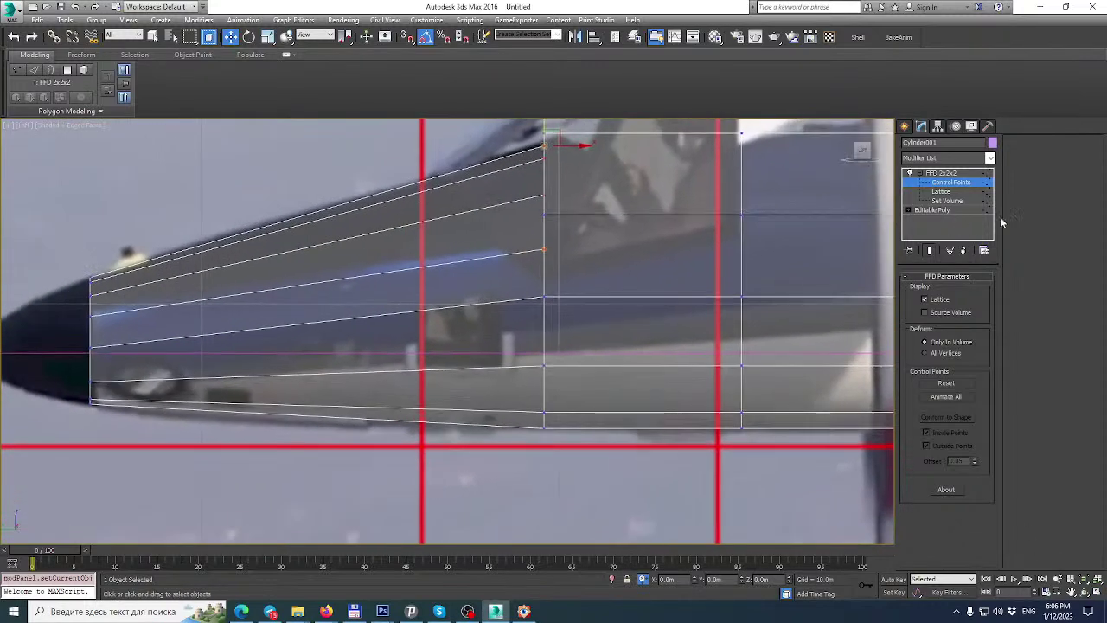
pyautogui.rightClick(945, 178)
pyautogui.click(948, 294)
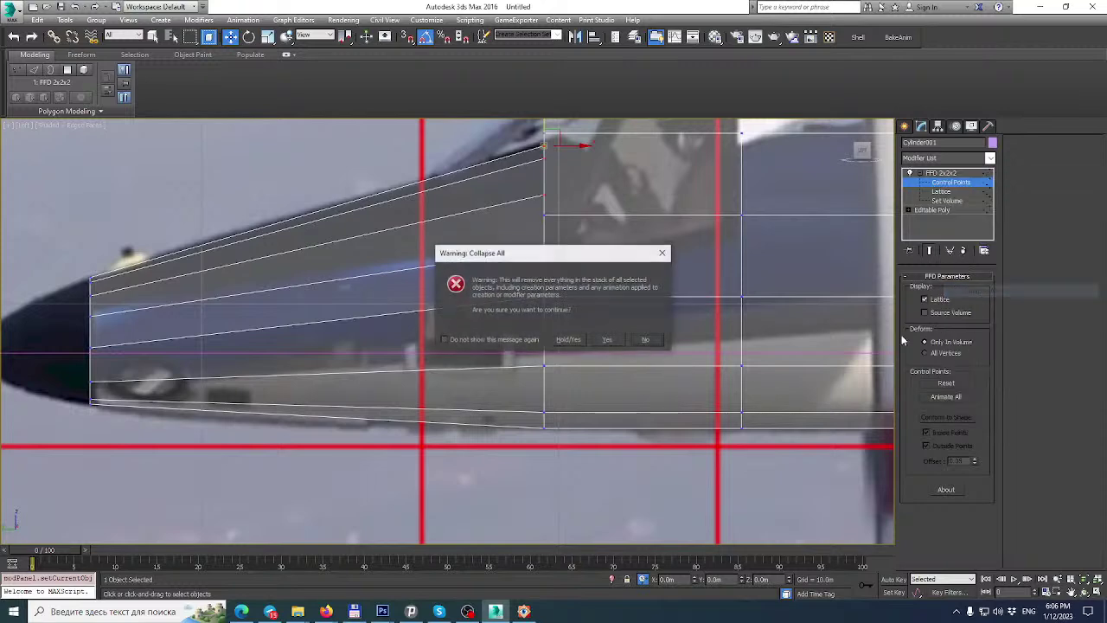
pyautogui.click(605, 342)
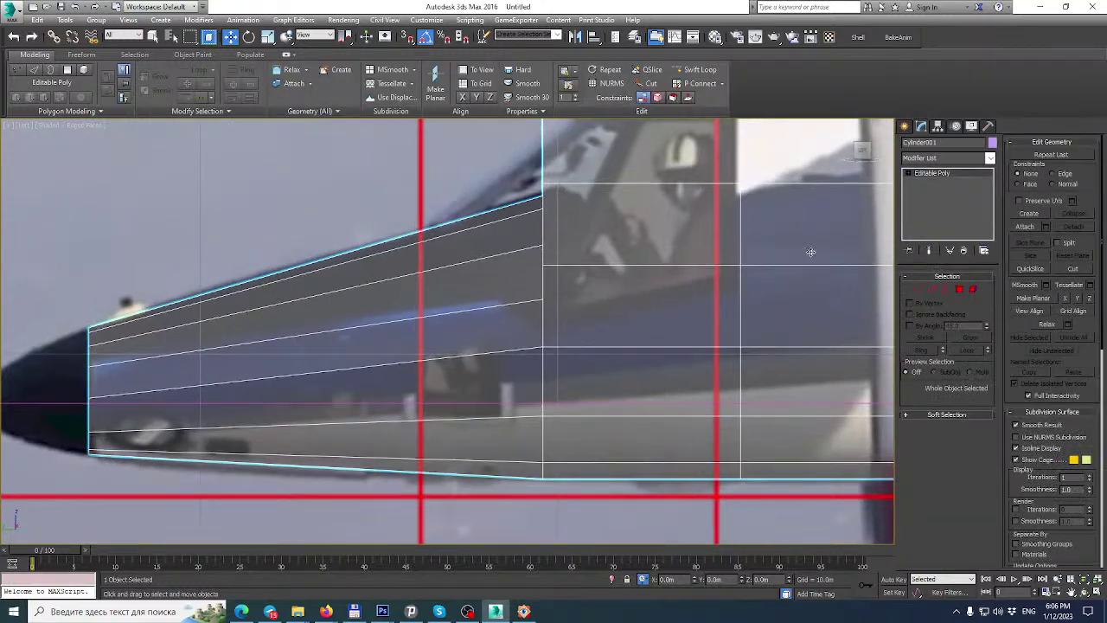
pyautogui.click(918, 289)
pyautogui.moveTo(671, 224); pyautogui.dragTo(659, 226, button='middle')
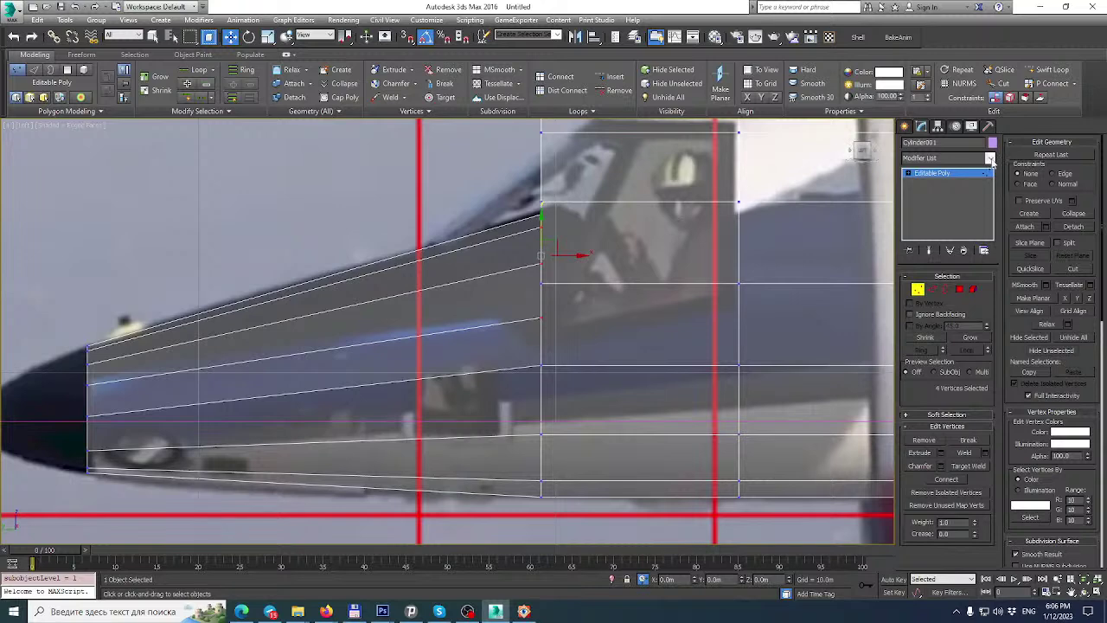
# Try shifting the upper control points of a new FFD 2x2x2 towards the nose, undo the move and remove the modifier.
pyautogui.click(991, 158)
pyautogui.scroll(-5, 946, 390)
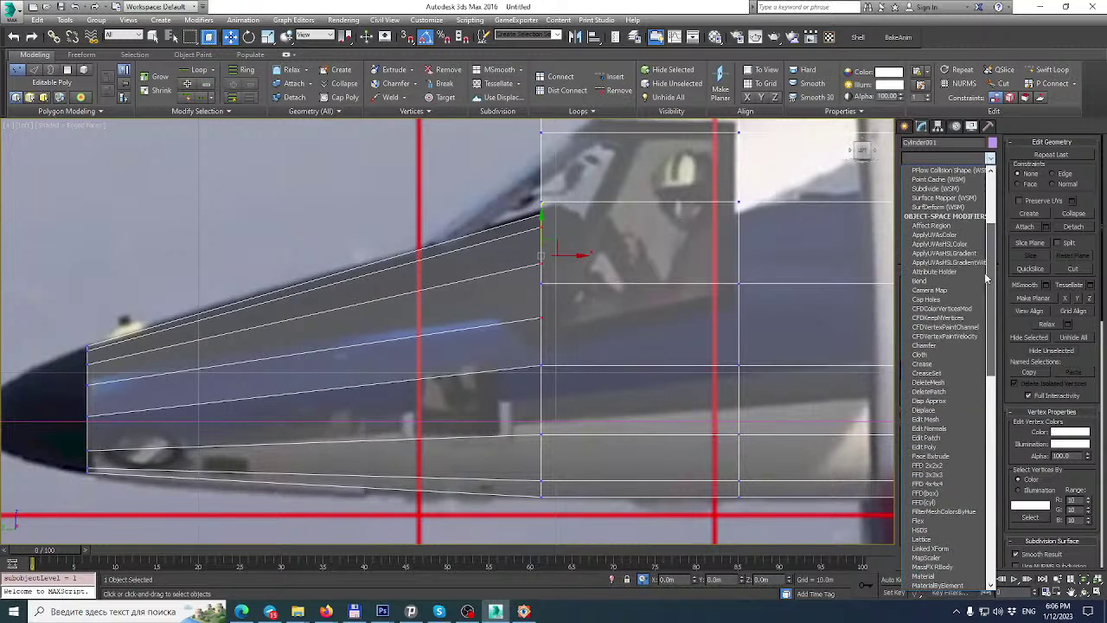
pyautogui.click(927, 465)
pyautogui.click(920, 173)
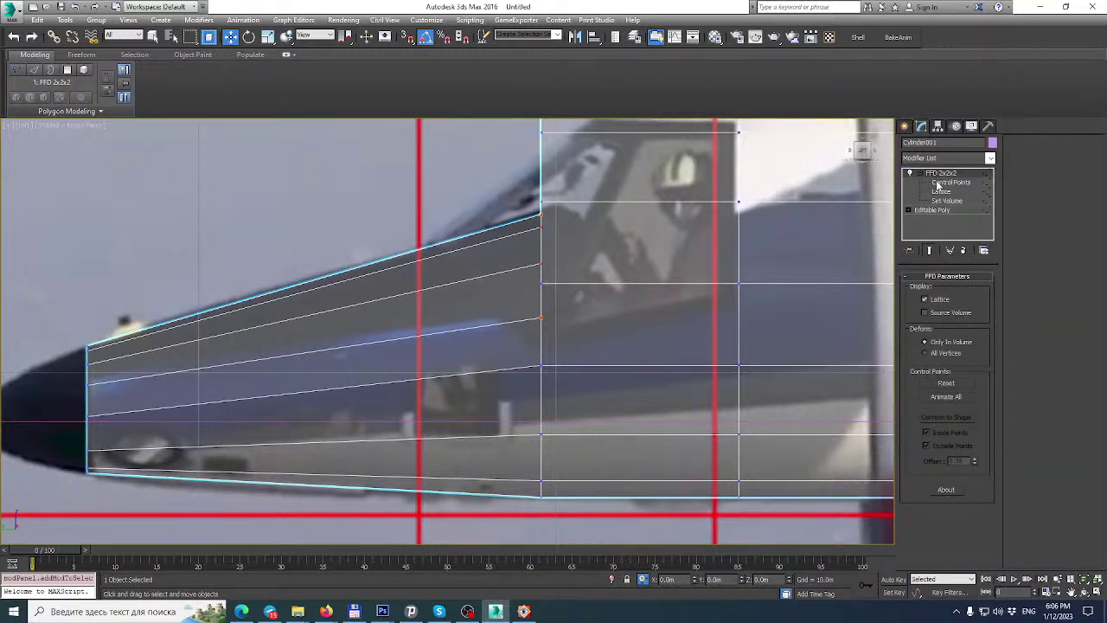
pyautogui.click(950, 182)
pyautogui.click(541, 214)
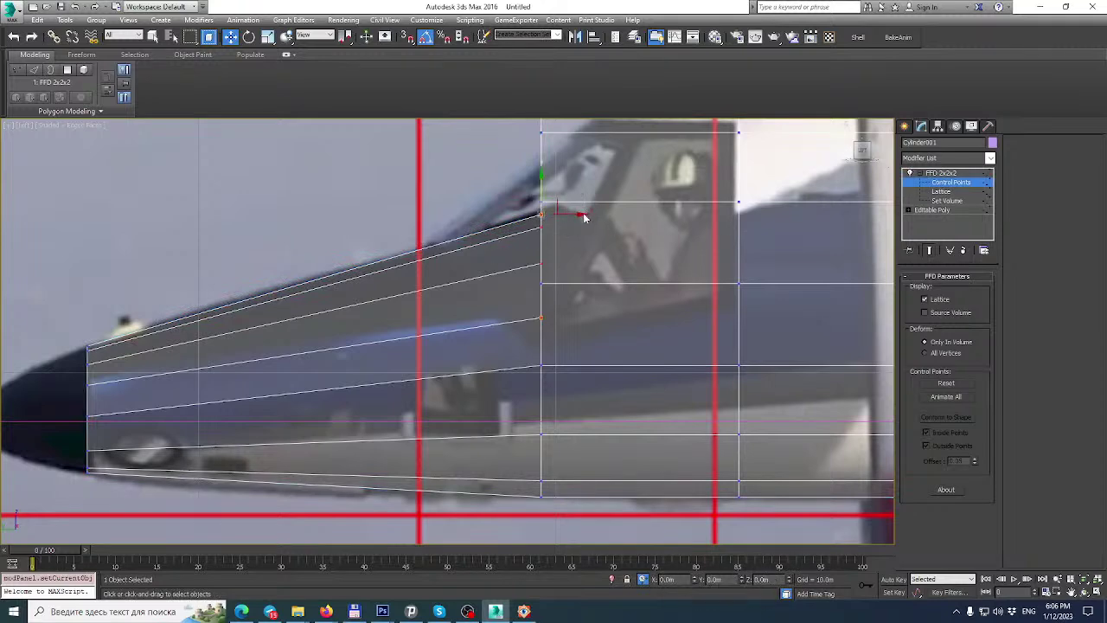
pyautogui.moveTo(584, 217); pyautogui.dragTo(489, 246)
pyautogui.hotkey('ctrl', 'z')
pyautogui.click(248, 36)
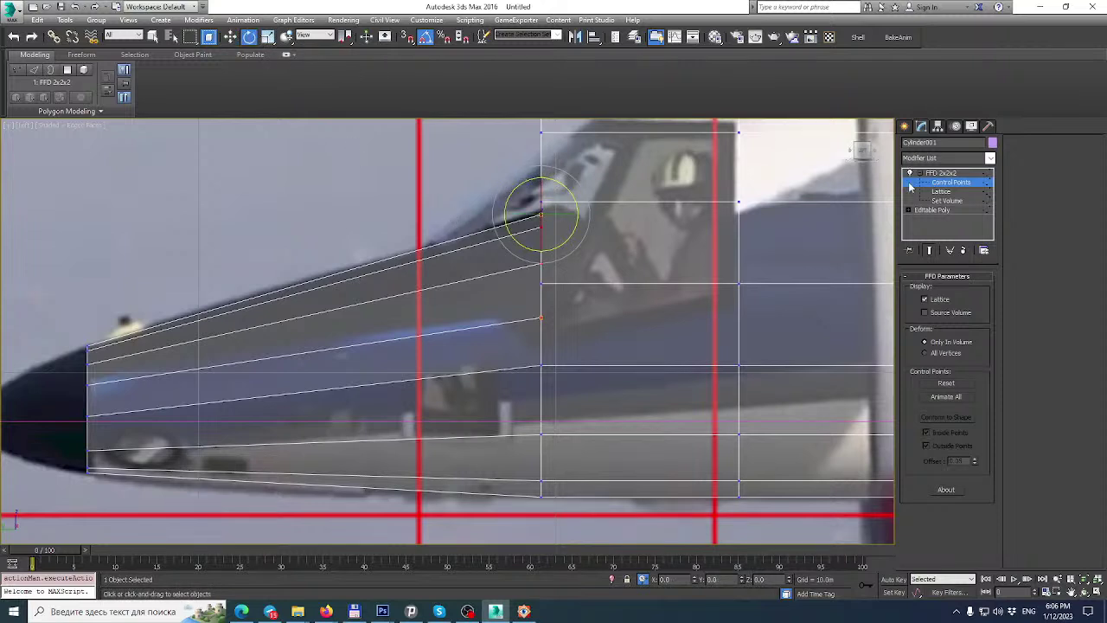
pyautogui.click(966, 250)
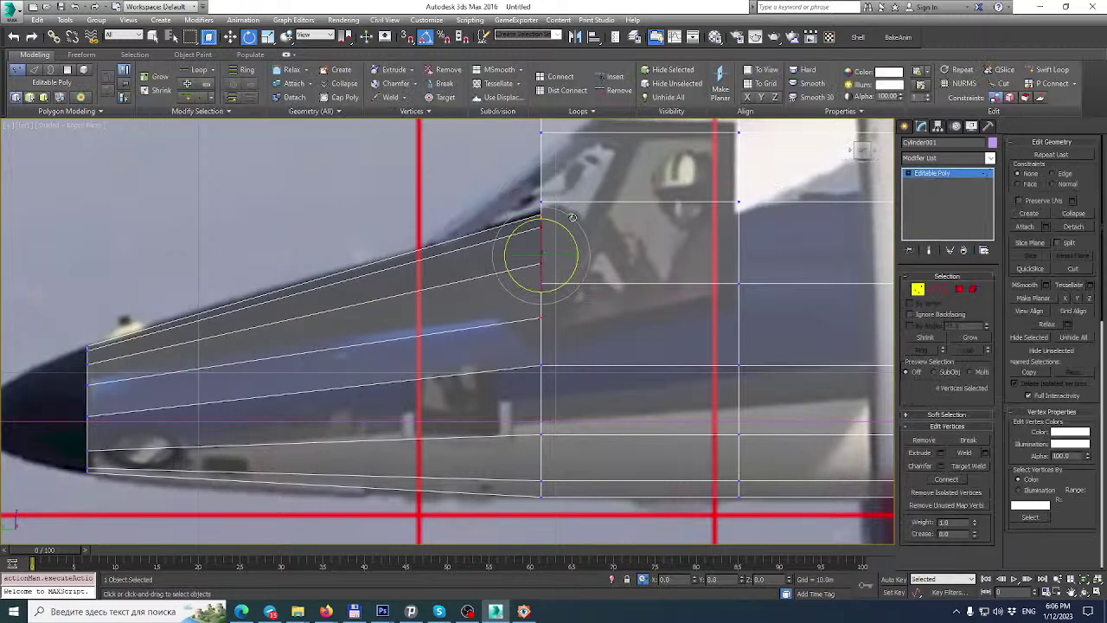
# Tilt the four selected vertices slightly towards the nose and apply an FFD 2x2x2 modifier to them with its control points editable.
pyautogui.moveTo(571, 234); pyautogui.dragTo(562, 255)
pyautogui.press('w')
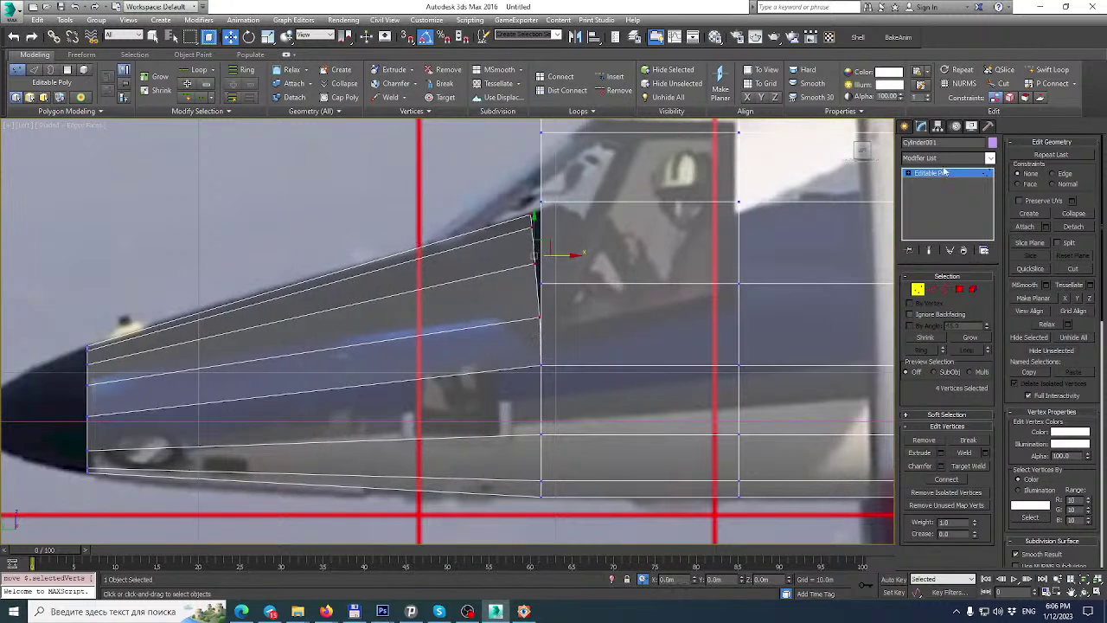
pyautogui.click(991, 159)
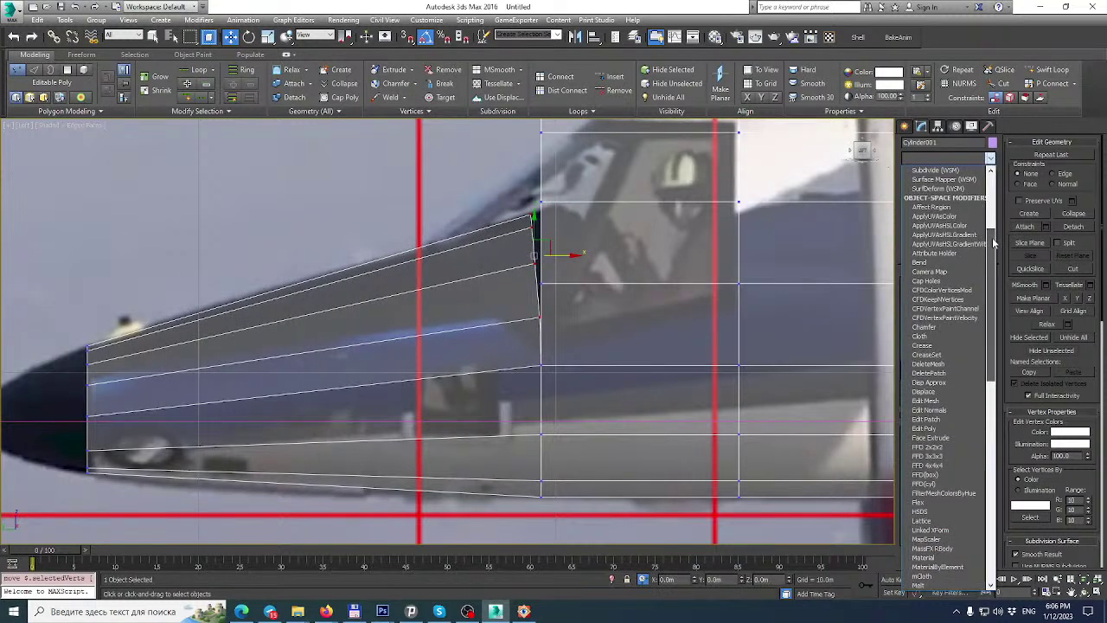
pyautogui.click(929, 446)
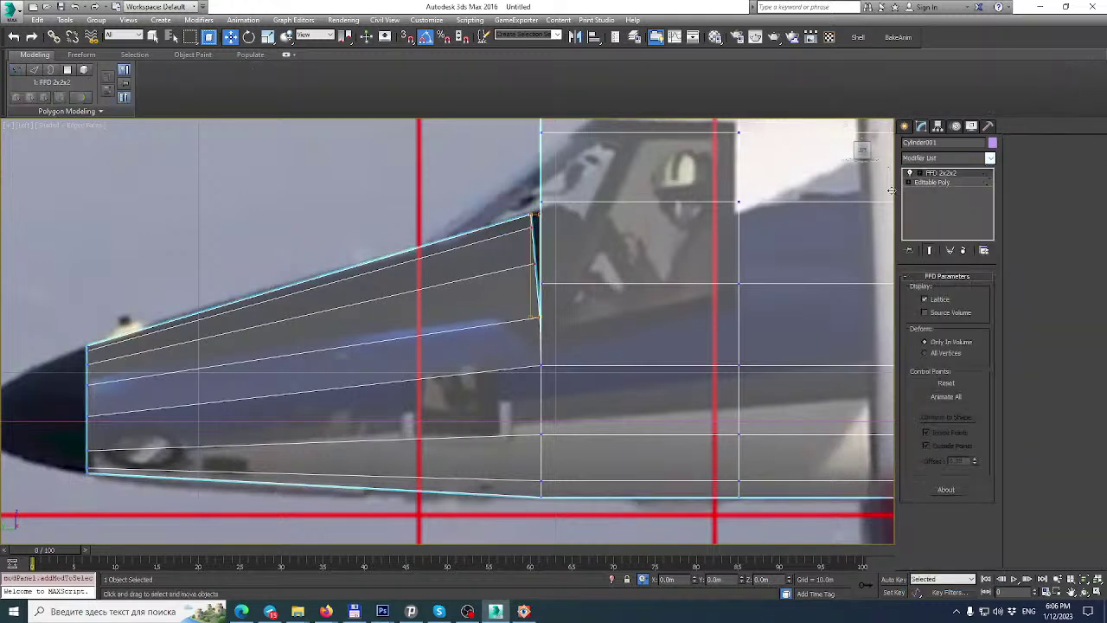
pyautogui.click(909, 173)
pyautogui.click(951, 183)
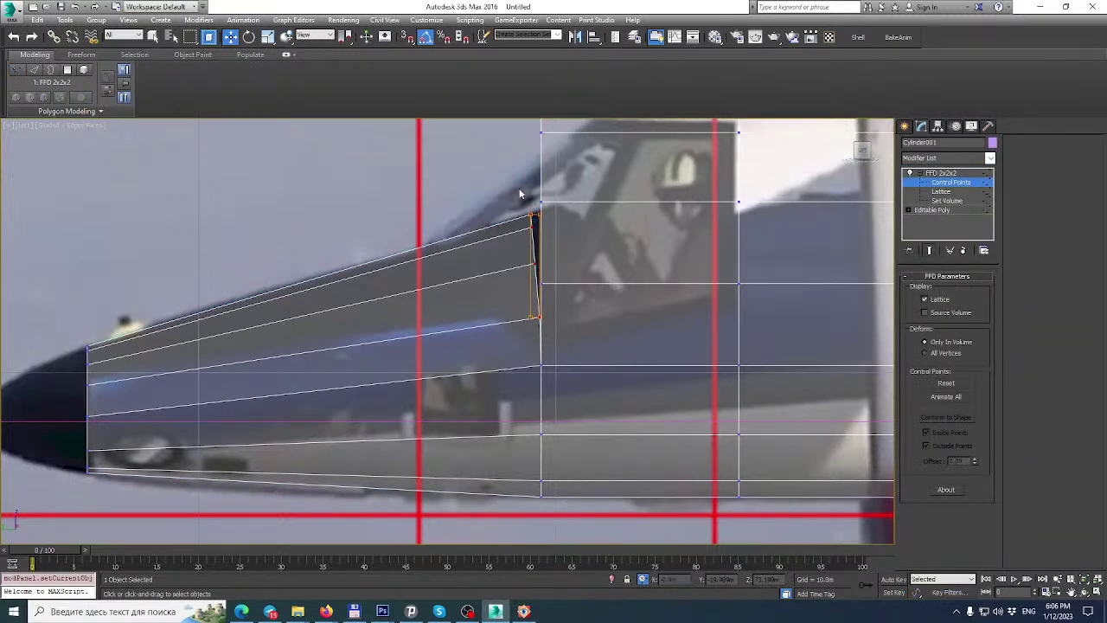
# Move all lattice control points forward, and shift the upper ones further to the windshield's front base so the nose's rear edge slopes.
pyautogui.moveTo(513, 194); pyautogui.dragTo(604, 361)
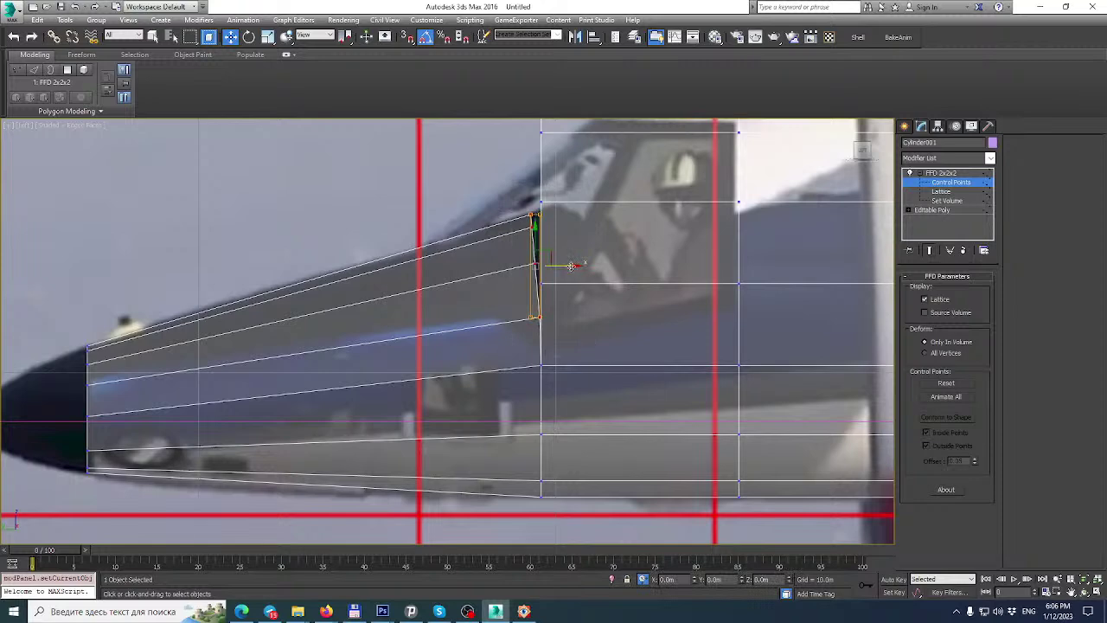
pyautogui.moveTo(571, 266); pyautogui.dragTo(530, 265)
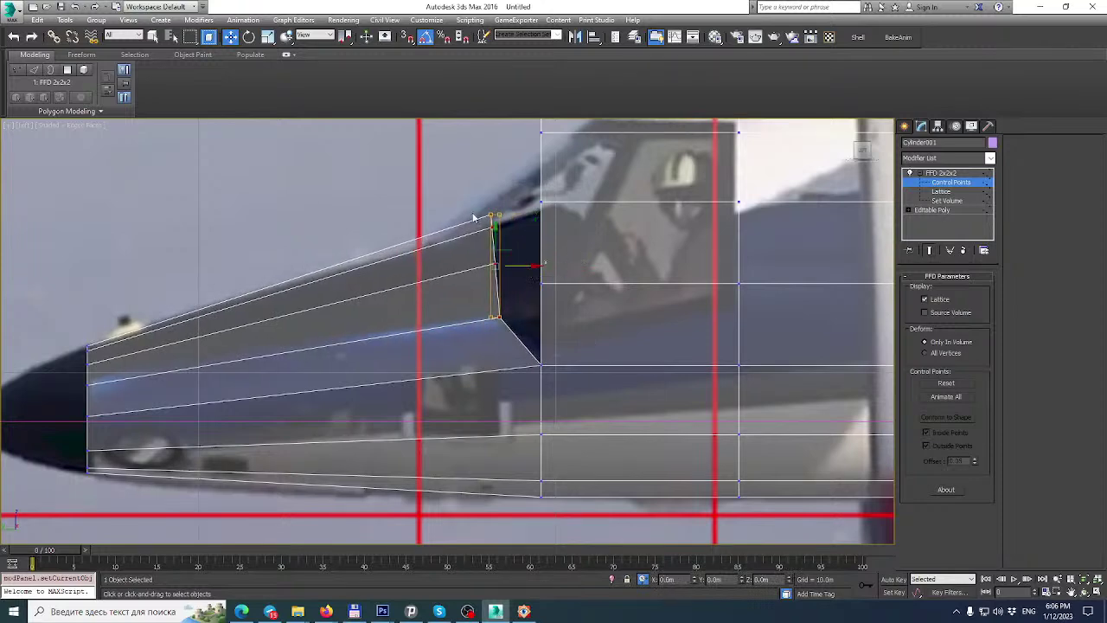
pyautogui.moveTo(460, 215)
pyautogui.mouseDown()
pyautogui.moveTo(523, 243)
pyautogui.moveTo(501, 220)
pyautogui.moveTo(448, 228)
pyautogui.mouseUp()
pyautogui.scroll(-3, 449, 228)
pyautogui.moveTo(448, 229); pyautogui.dragTo(444, 246, button='middle')
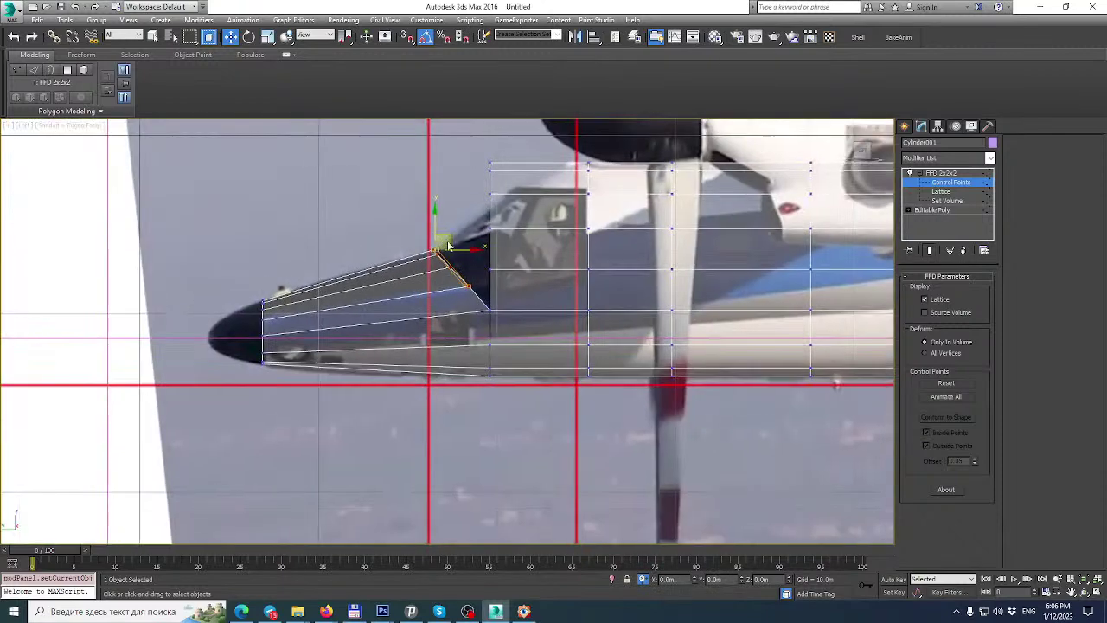
pyautogui.scroll(5, 501, 301)
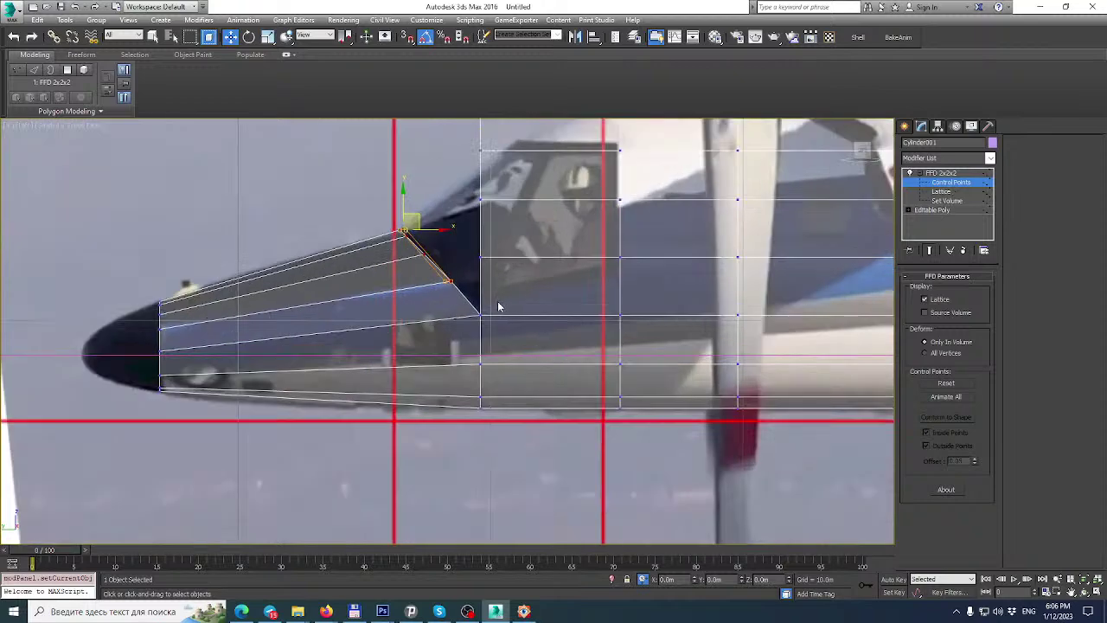
pyautogui.scroll(-3, 529, 266)
pyautogui.moveTo(514, 284); pyautogui.dragTo(503, 327, button='middle')
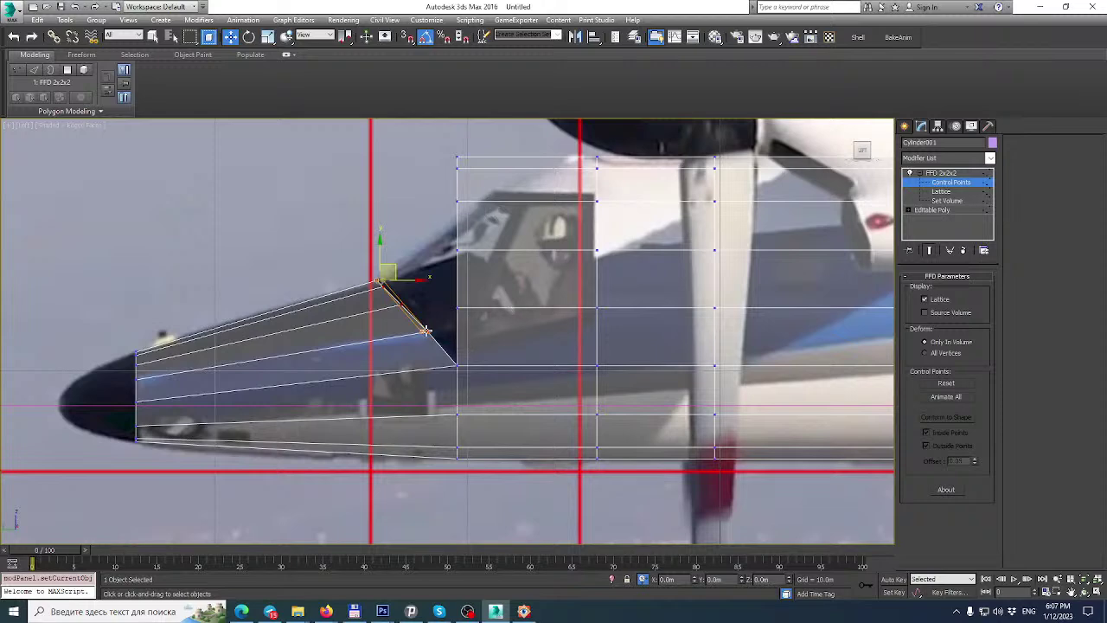
pyautogui.scroll(2, 359, 353)
pyautogui.moveTo(359, 353); pyautogui.dragTo(489, 314, button='middle')
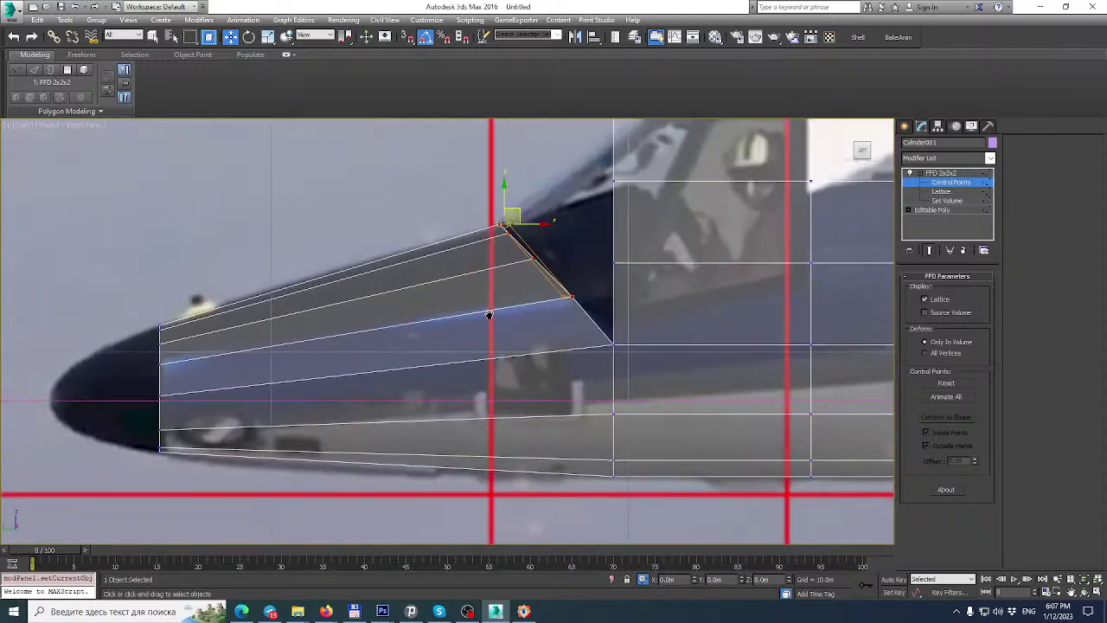
# Collapse the sloped-edge FFD into the editable poly and reopen its vertex level.
pyautogui.rightClick(955, 177)
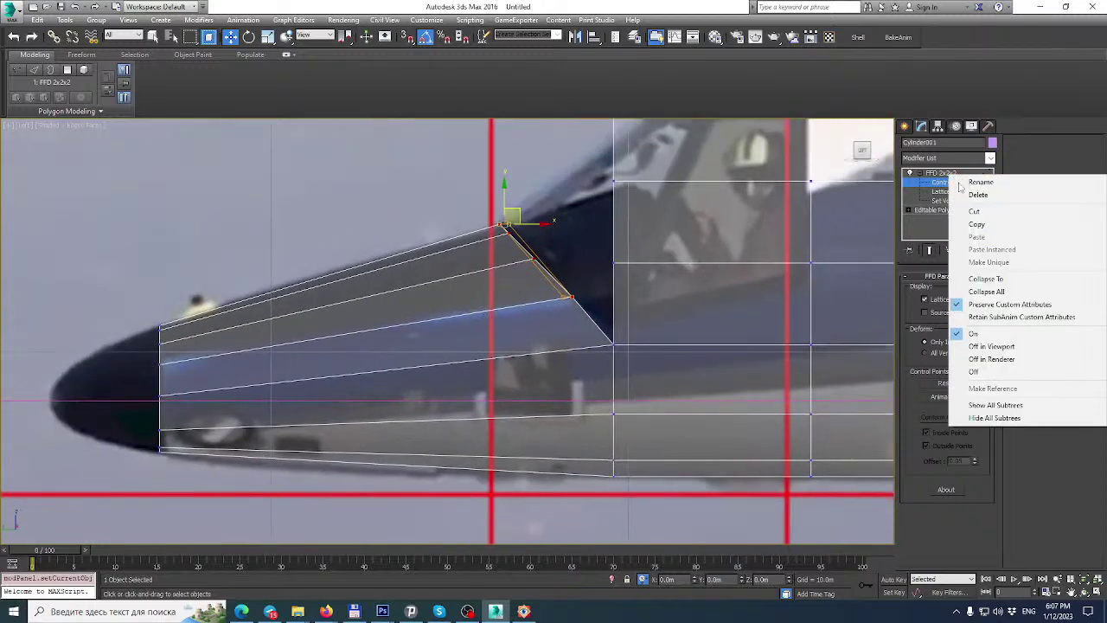
pyautogui.click(986, 292)
pyautogui.click(606, 340)
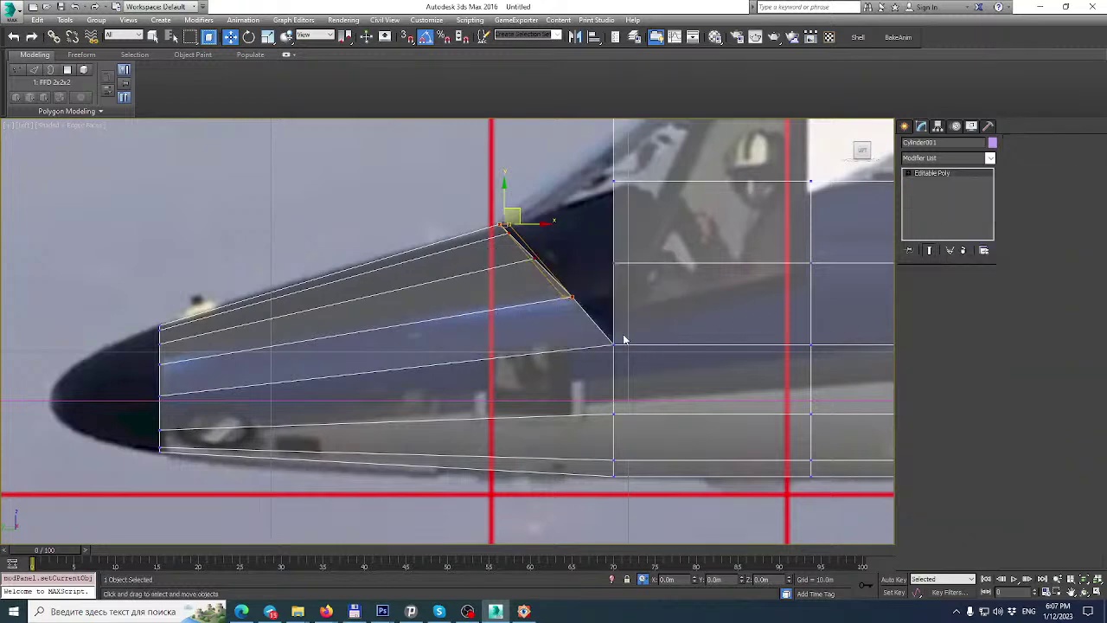
pyautogui.click(919, 290)
# Select a lower vertex on the nose's front edge and display the Front view around it as Shaded with Edged Faces.
pyautogui.click(161, 429)
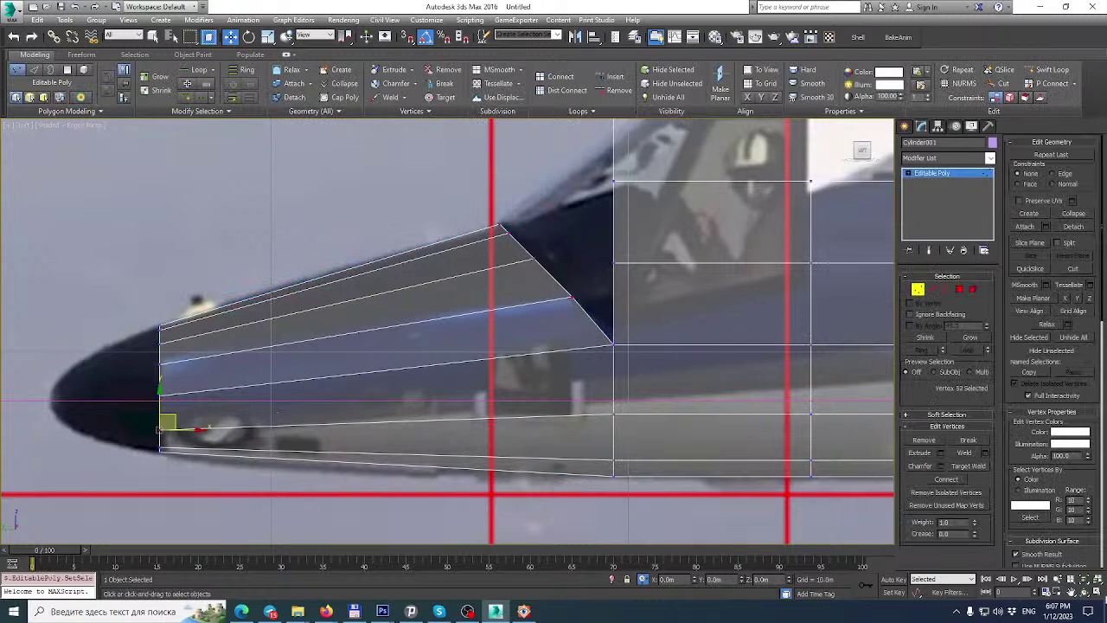
pyautogui.click(1099, 591)
pyautogui.moveTo(727, 186); pyautogui.dragTo(731, 249, button='middle')
pyautogui.press('z')
pyautogui.scroll(4, 645, 216)
pyautogui.scroll(6, 749, 238)
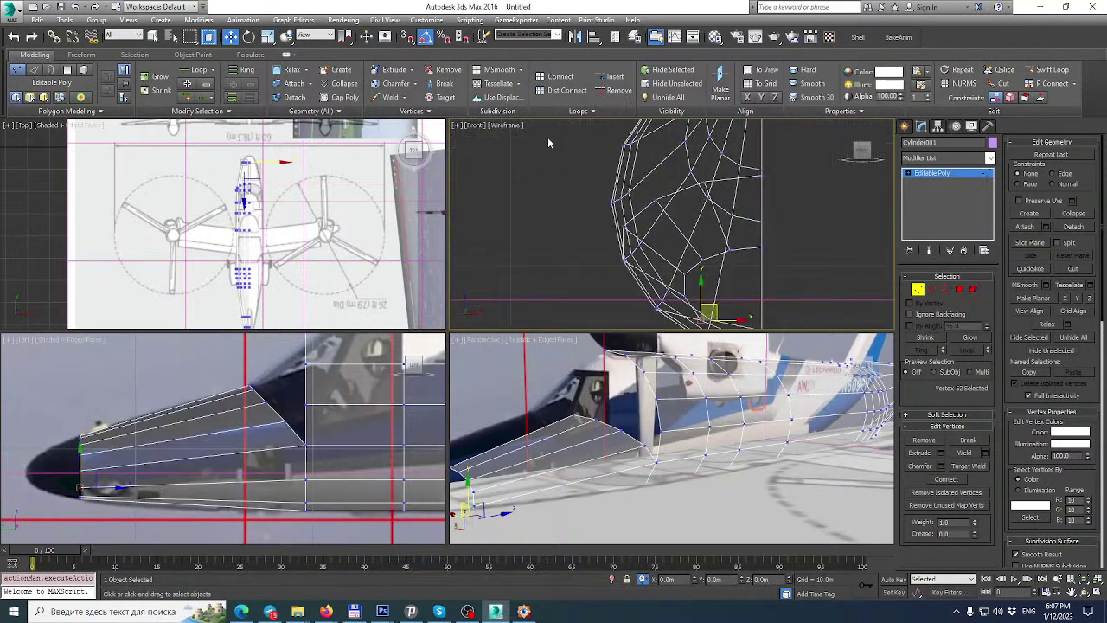
pyautogui.click(508, 134)
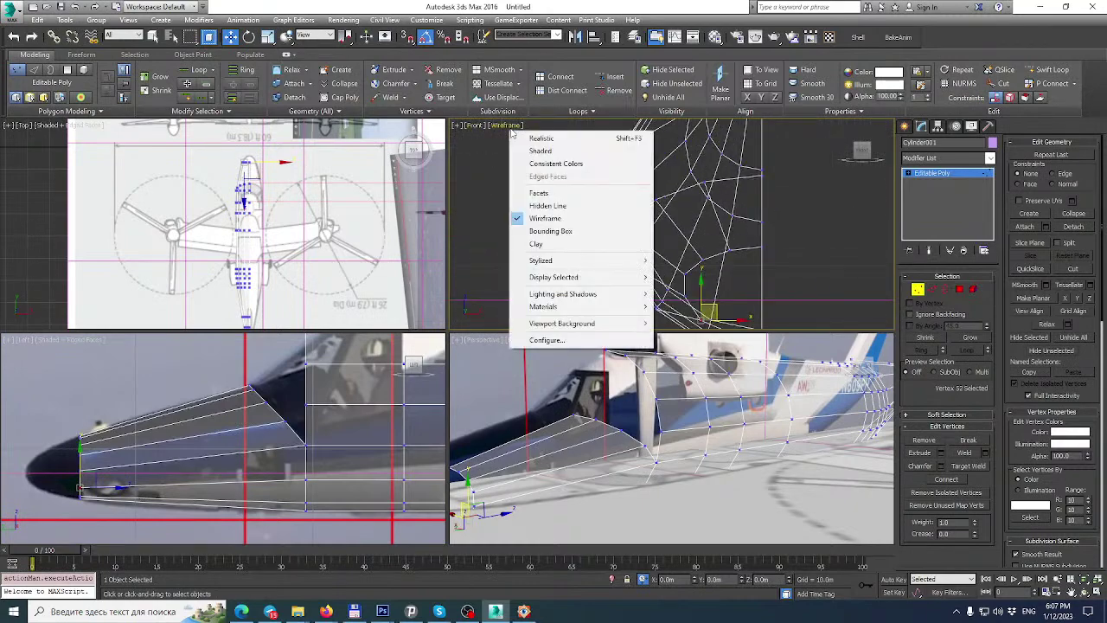
pyautogui.click(541, 151)
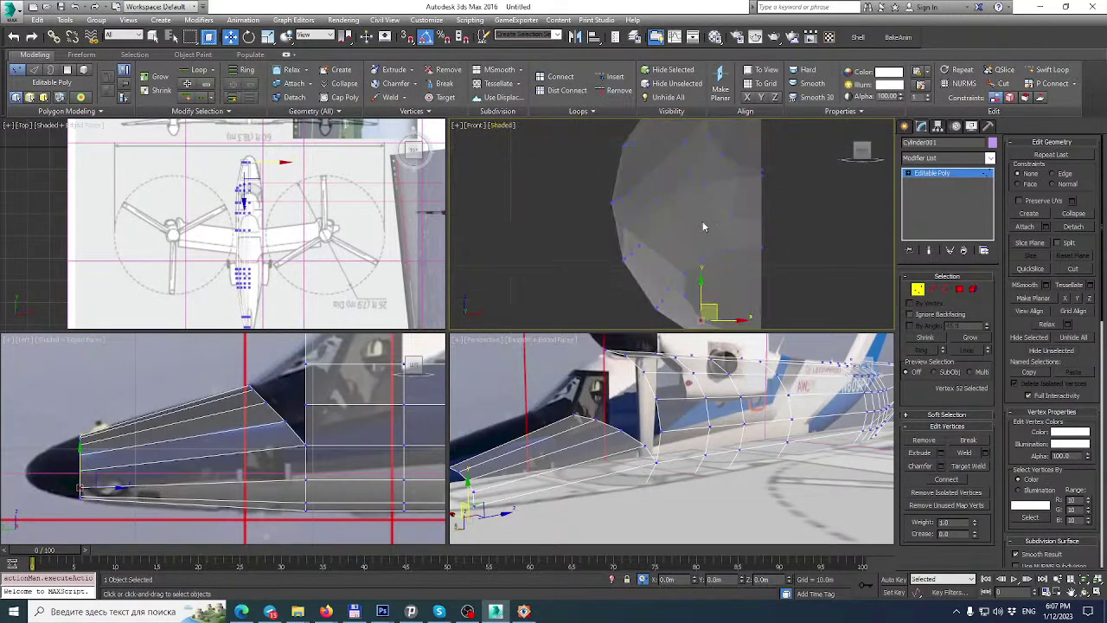
pyautogui.click(501, 129)
pyautogui.click(538, 181)
# Switch the Front viewport to the Back view, maximize it and frame the nose's front edge.
pyautogui.click(474, 128)
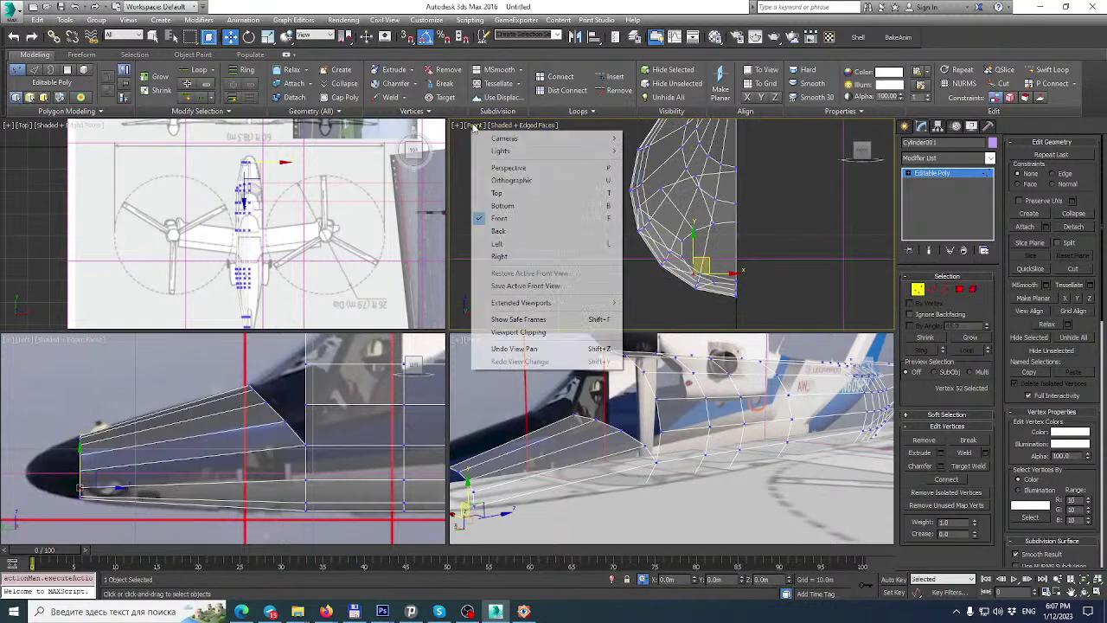
pyautogui.click(498, 231)
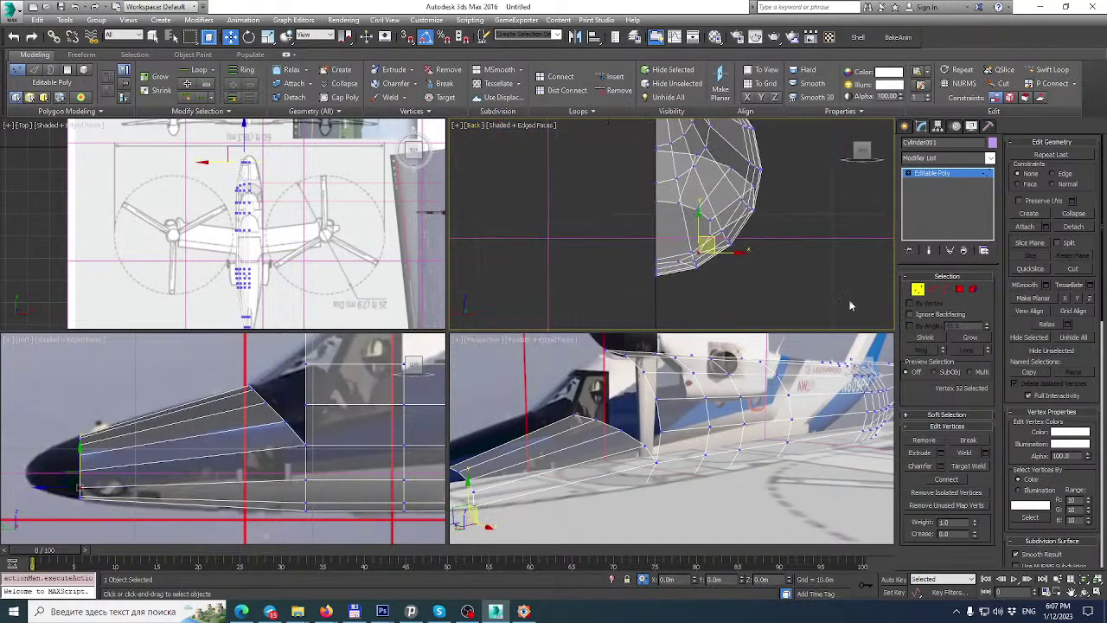
pyautogui.click(1097, 593)
pyautogui.scroll(5, 653, 372)
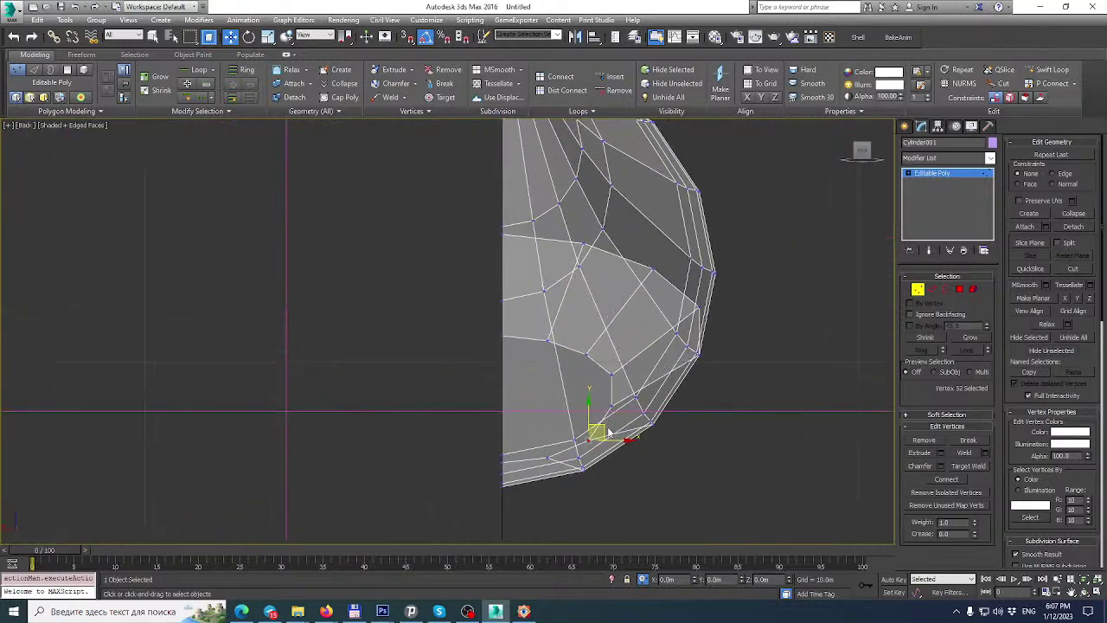
# Constrain movement to edges and slide the front edge's lower vertex and its two outer side vertices along the outline to even their spacing.
pyautogui.click(1063, 174)
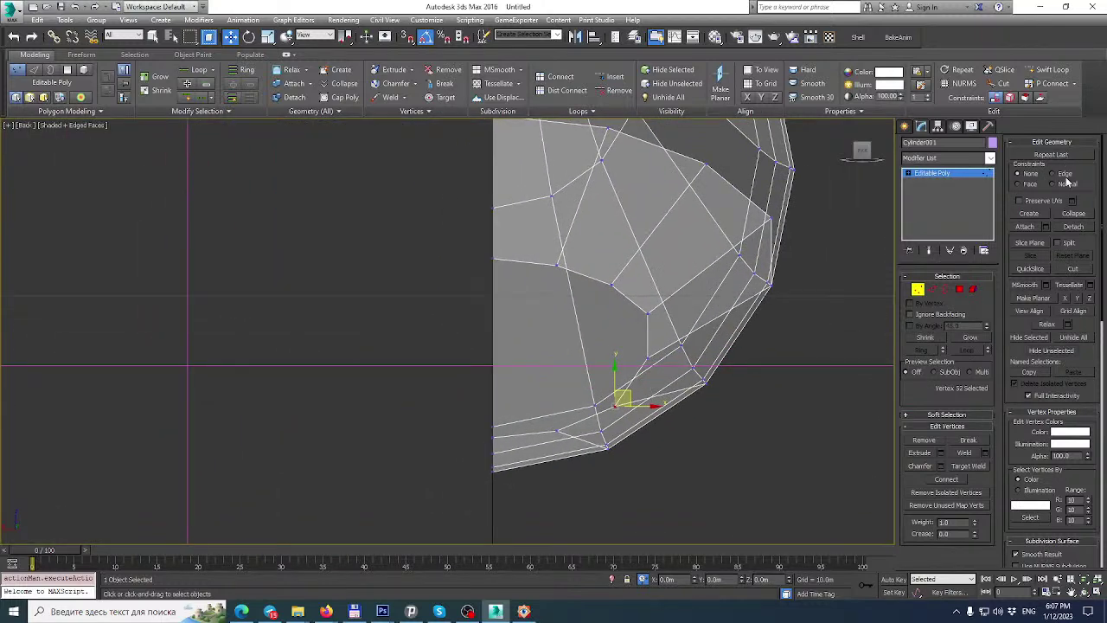
pyautogui.moveTo(631, 391); pyautogui.dragTo(644, 360)
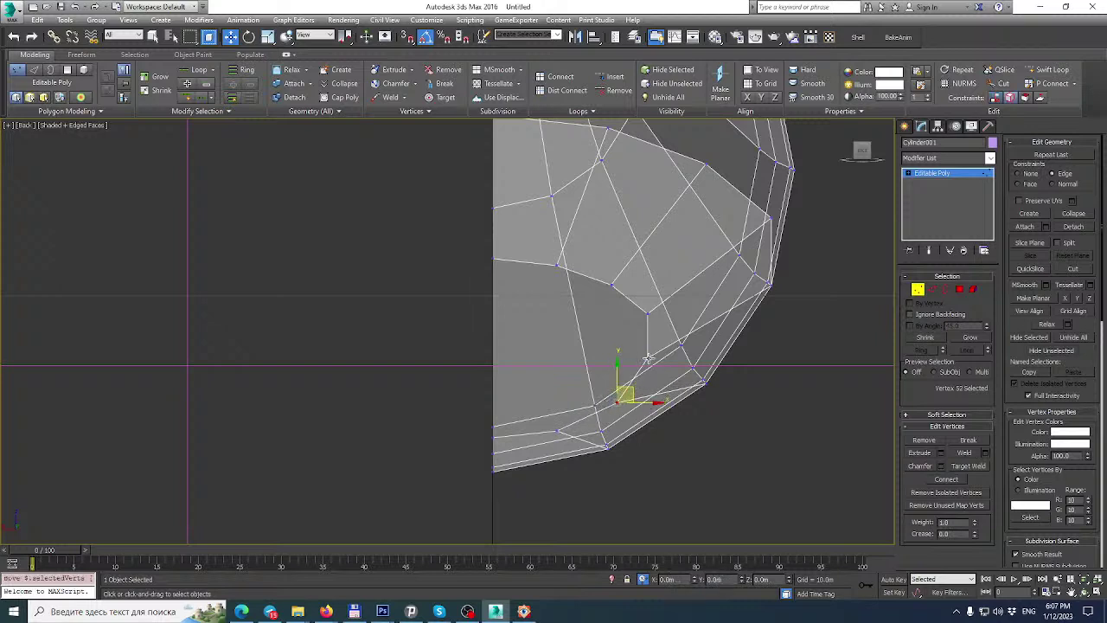
pyautogui.keyDown('ctrl'); pyautogui.click(648, 312); pyautogui.keyUp('ctrl')
pyautogui.moveTo(648, 300); pyautogui.dragTo(623, 289)
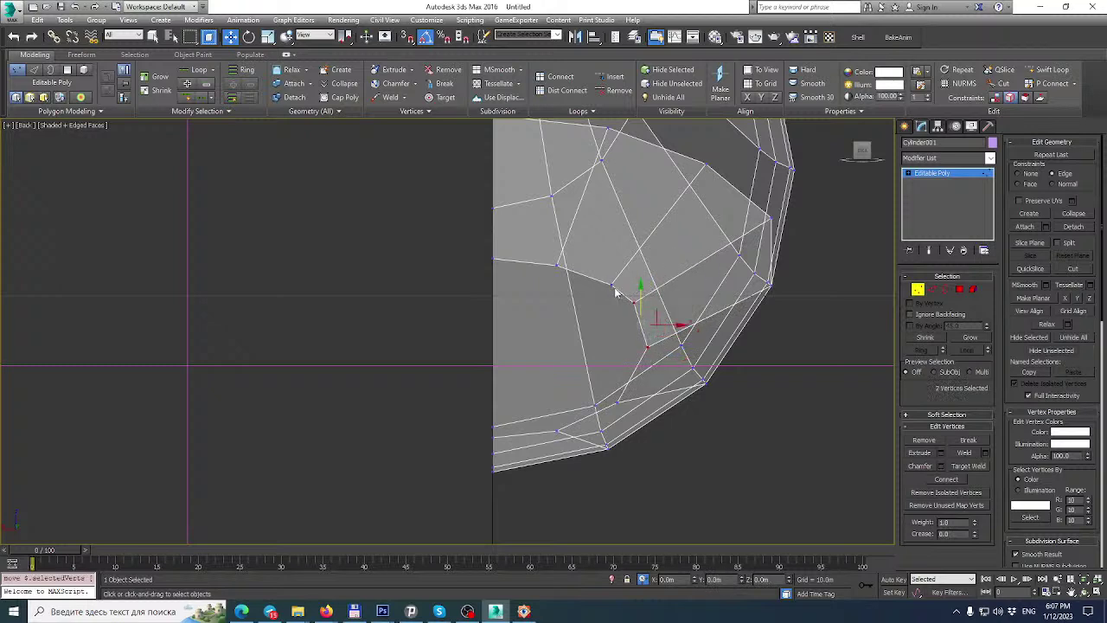
# Slide the two upper vertices of the nose's front edge along the outline towards the centre line.
pyautogui.click(613, 287)
pyautogui.keyDown('ctrl'); pyautogui.click(556, 266); pyautogui.keyUp('ctrl')
pyautogui.moveTo(596, 260); pyautogui.dragTo(579, 258)
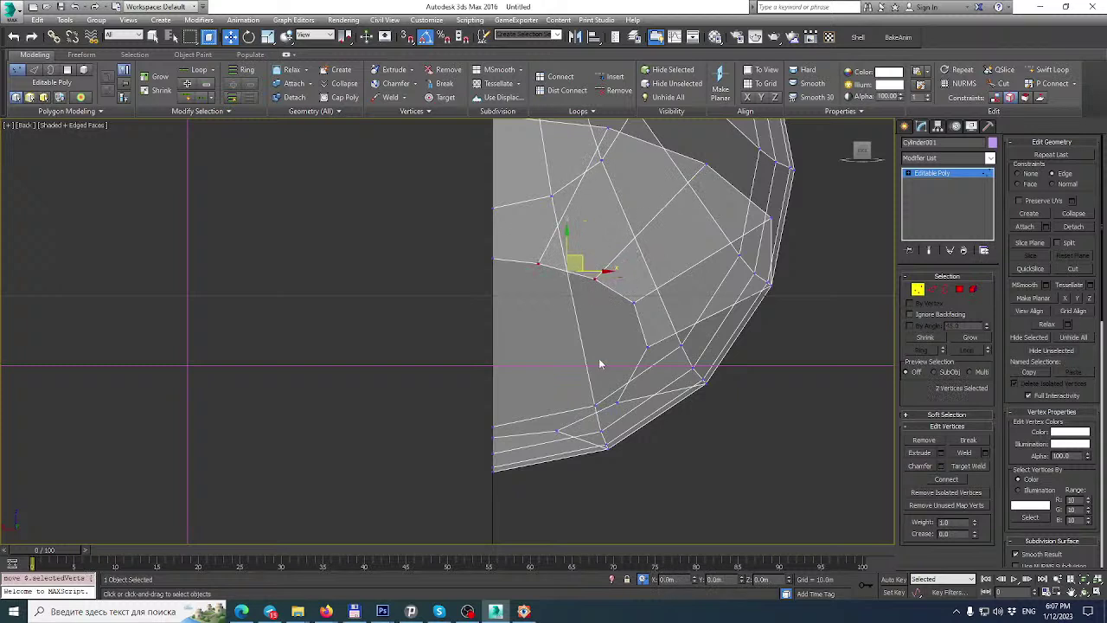
# Slide the two lower vertices of the nose's front edge outward along the outline.
pyautogui.click(558, 431)
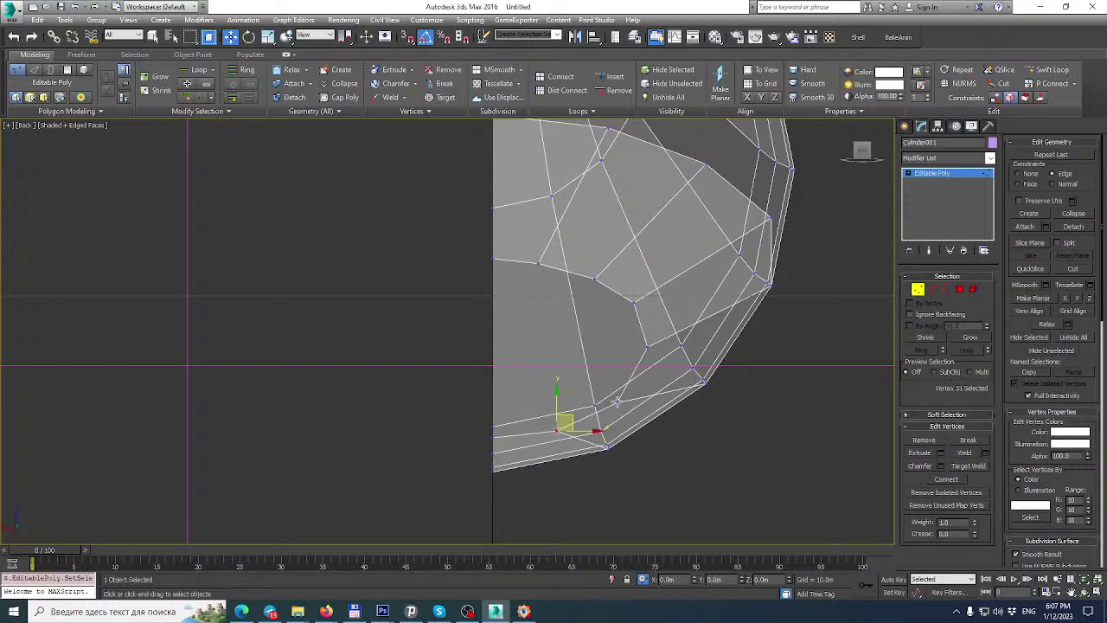
pyautogui.keyDown('ctrl'); pyautogui.click(618, 401); pyautogui.keyUp('ctrl')
pyautogui.moveTo(603, 400); pyautogui.dragTo(612, 390)
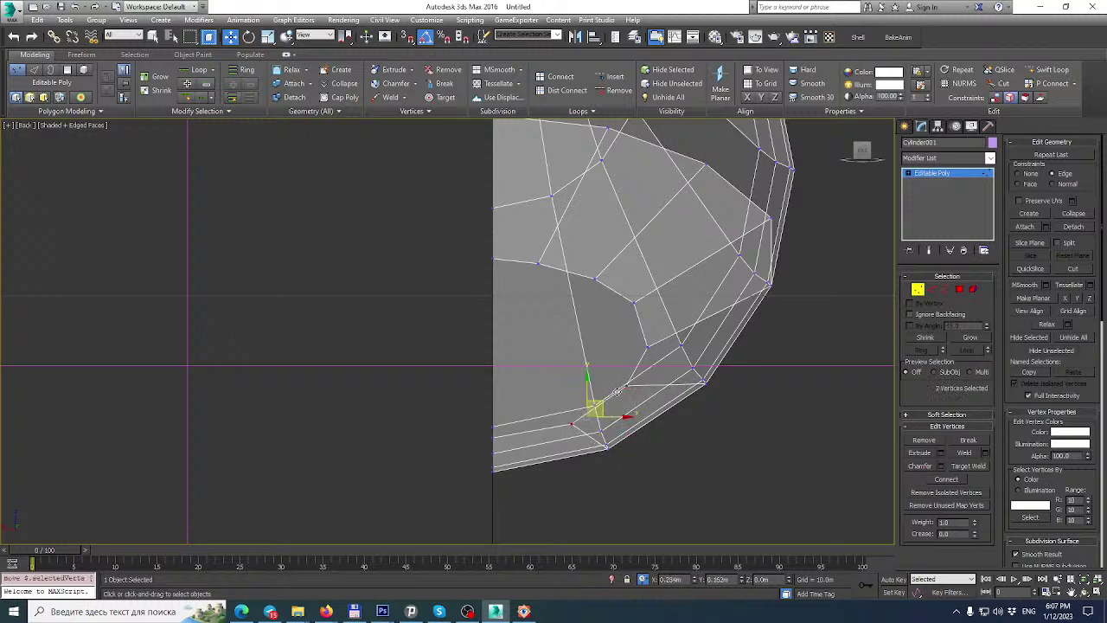
# Slide the outer side vertex of the nose's front edge slightly upward along the outline and clear the vertex selection.
pyautogui.click(648, 347)
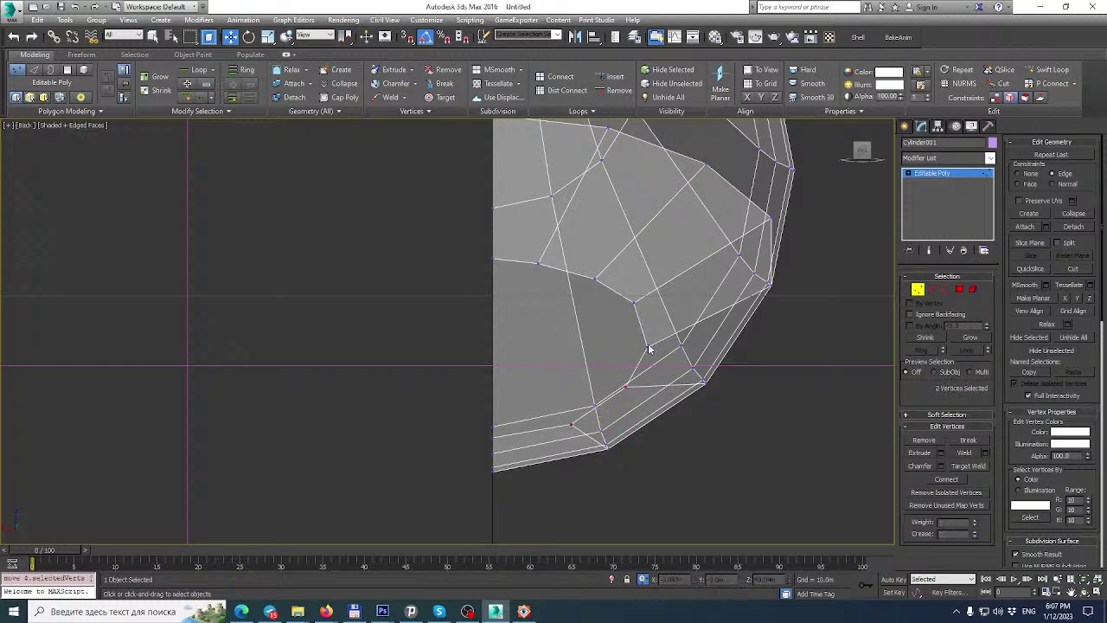
pyautogui.moveTo(647, 315); pyautogui.dragTo(646, 310)
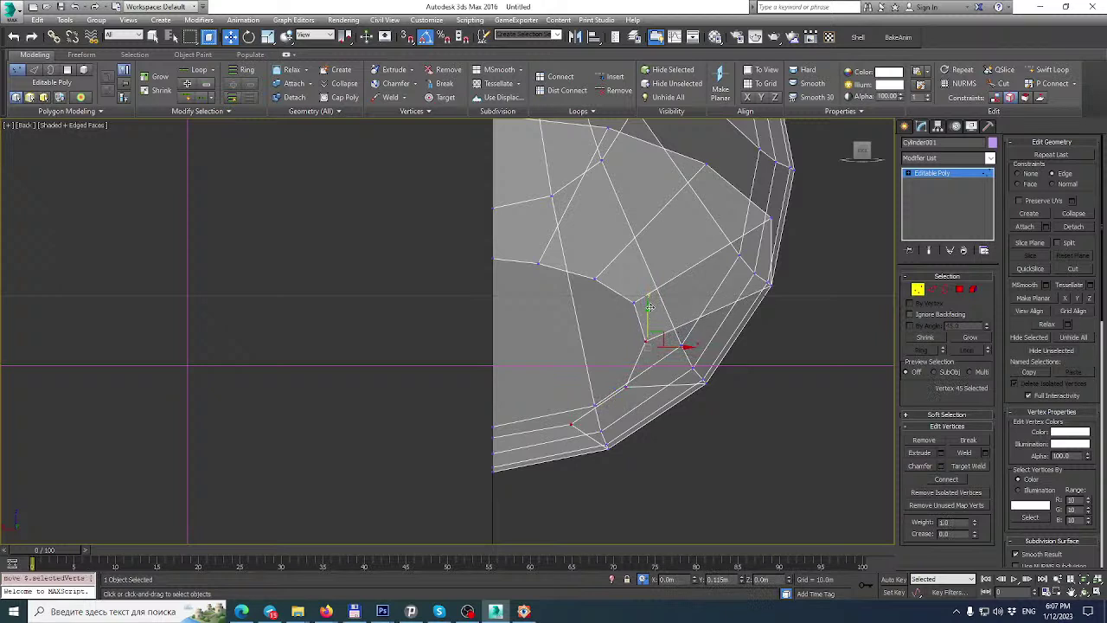
pyautogui.hotkey('ctrl', 'd')
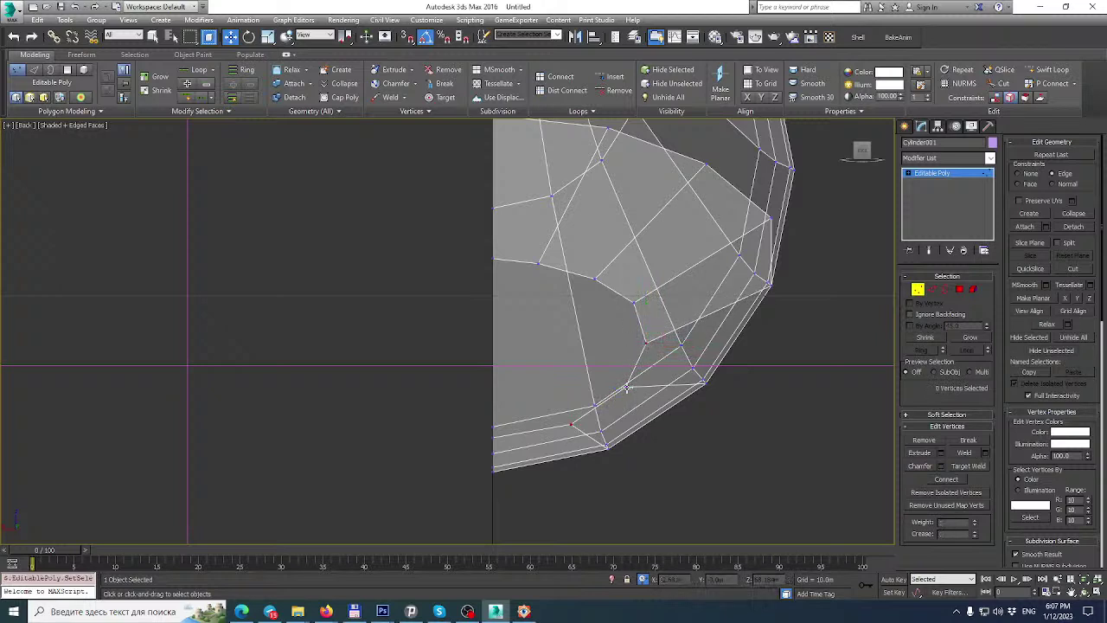
pyautogui.click(571, 424)
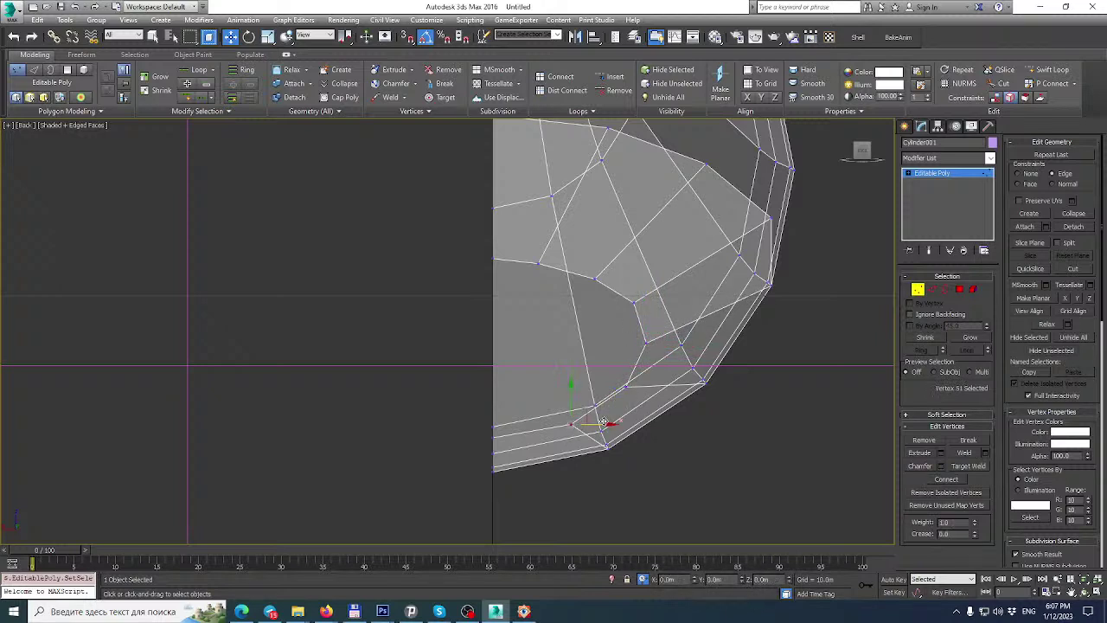
pyautogui.click(622, 392)
# Return to the four-viewport layout and examine the nose-to-cockpit junction in the Top and Perspective views.
pyautogui.scroll(-3, 623, 392)
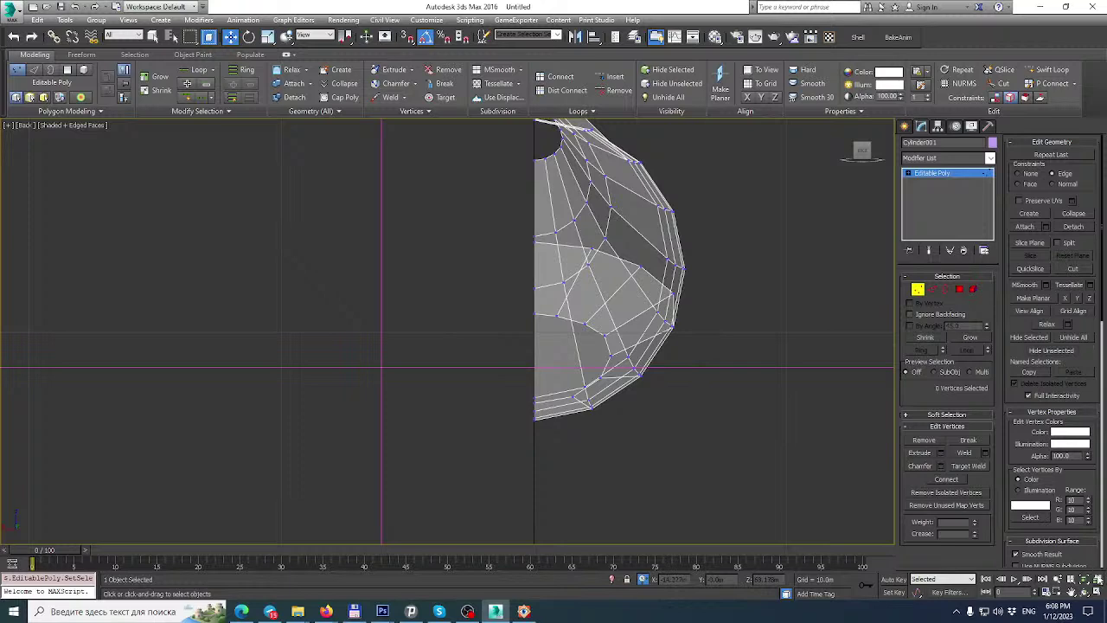
pyautogui.click(1097, 593)
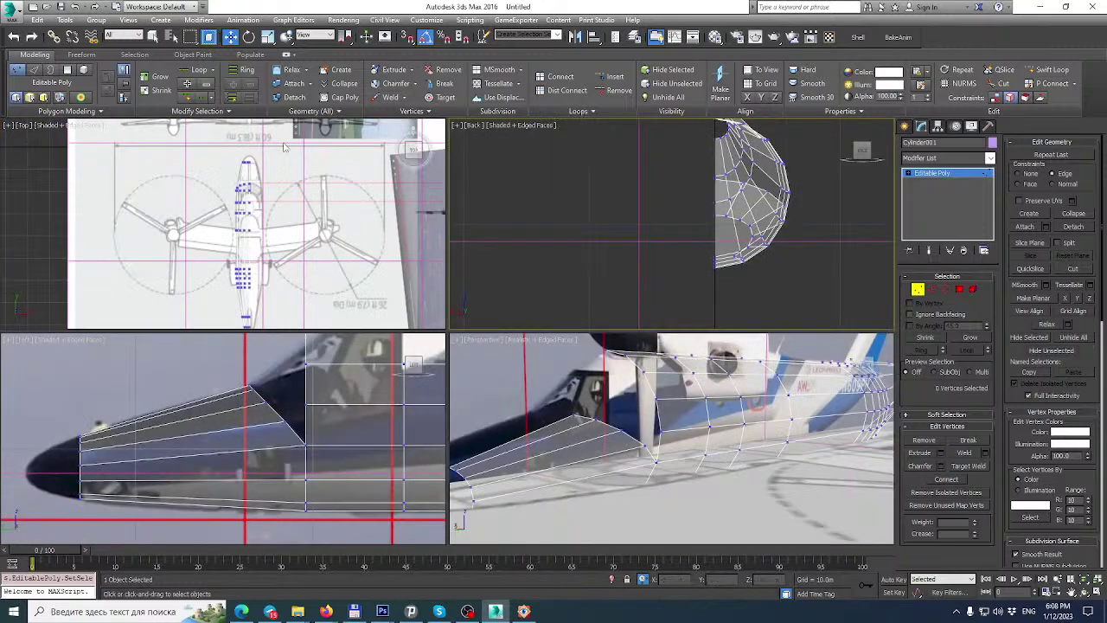
pyautogui.scroll(10, 157, 266)
pyautogui.scroll(2, 162, 235)
pyautogui.moveTo(162, 234); pyautogui.dragTo(162, 247, button='middle')
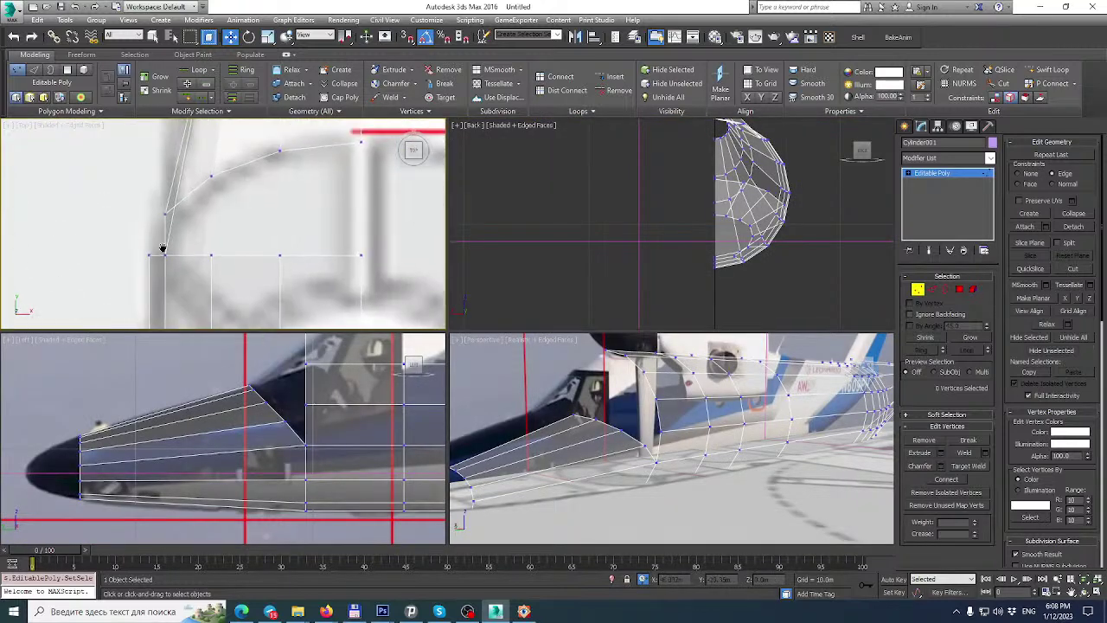
pyautogui.scroll(-2, 163, 248)
pyautogui.moveTo(737, 401); pyautogui.dragTo(729, 409, button='middle')
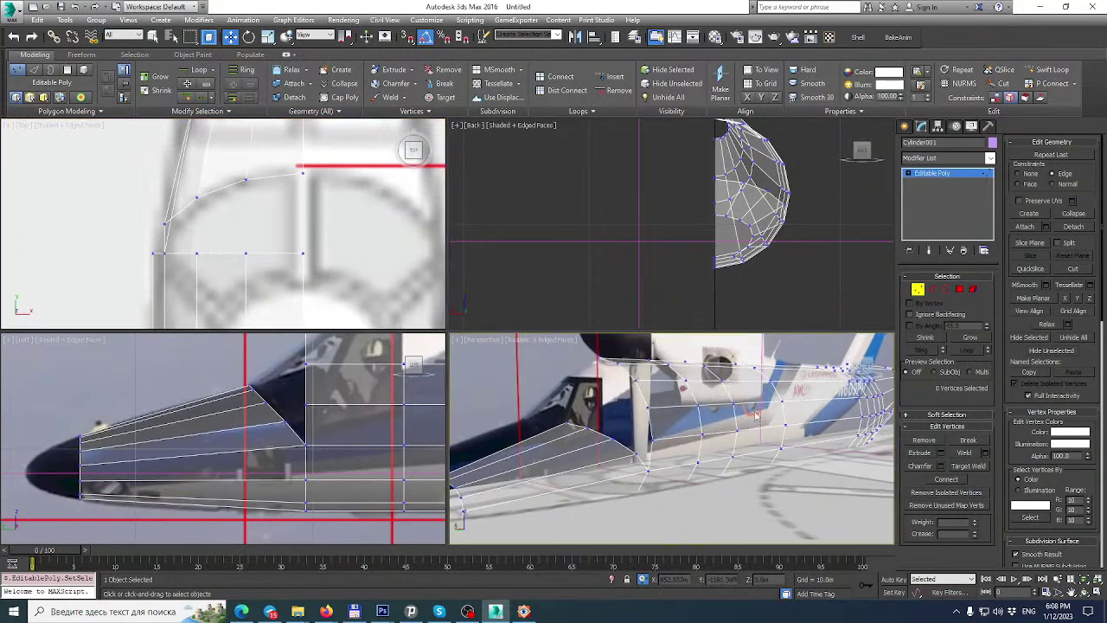
pyautogui.click(1098, 592)
pyautogui.keyDown('alt'); pyautogui.moveTo(430, 344); pyautogui.dragTo(414, 357, button='middle'); pyautogui.keyUp('alt')
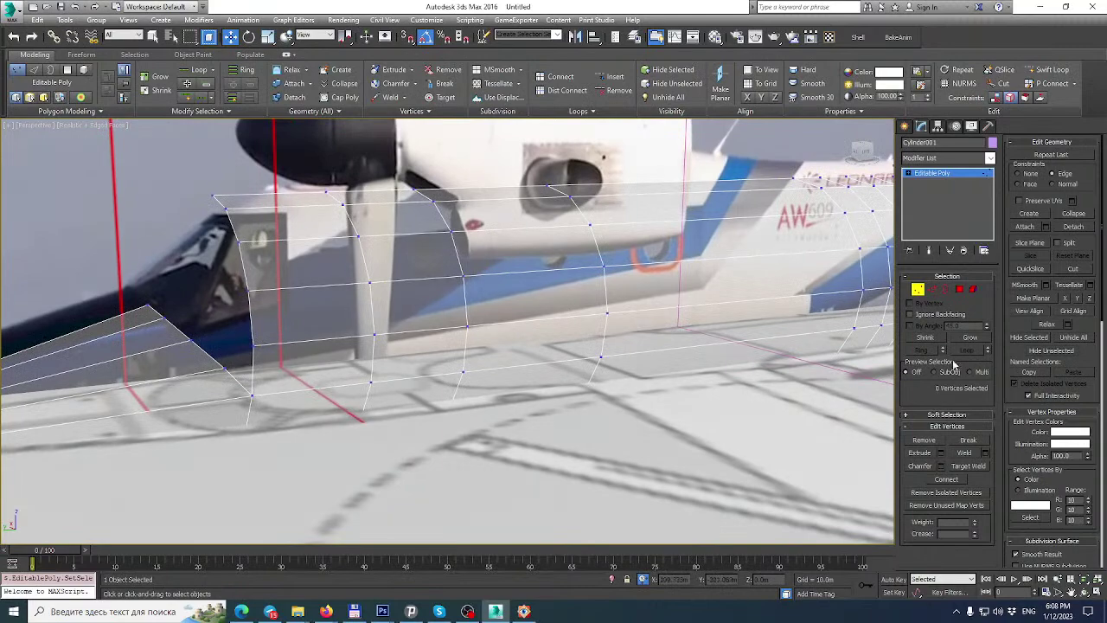
pyautogui.click(1098, 593)
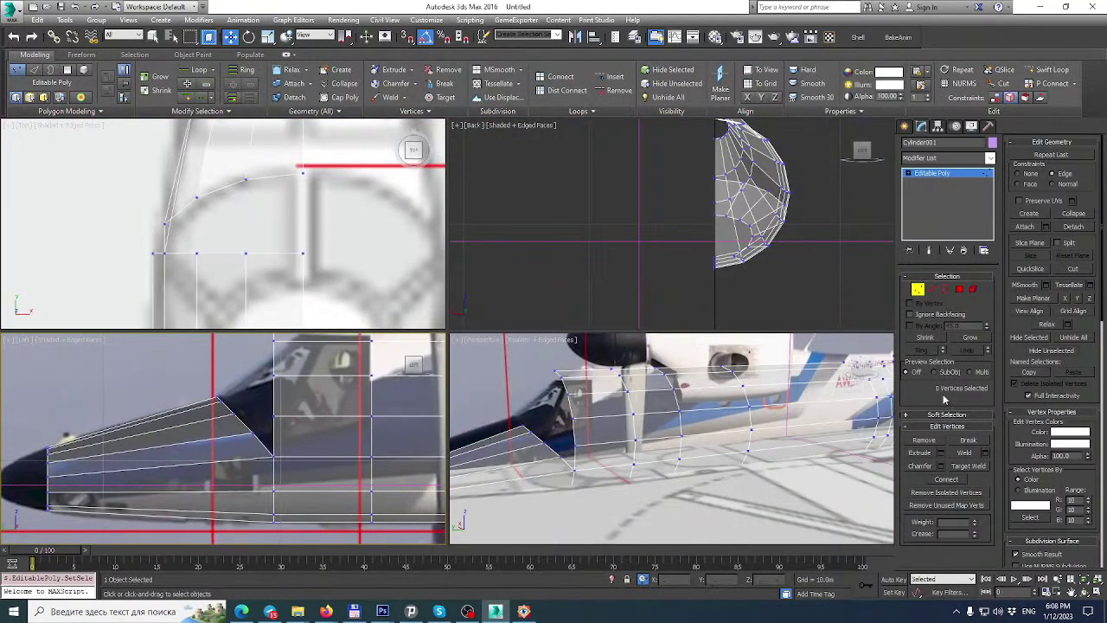
# With vertex snapping on, cut an edge from the nose's lower rear corner diagonally up to the next fuselage section's vertex.
pyautogui.click(1077, 269)
pyautogui.scroll(3, 322, 444)
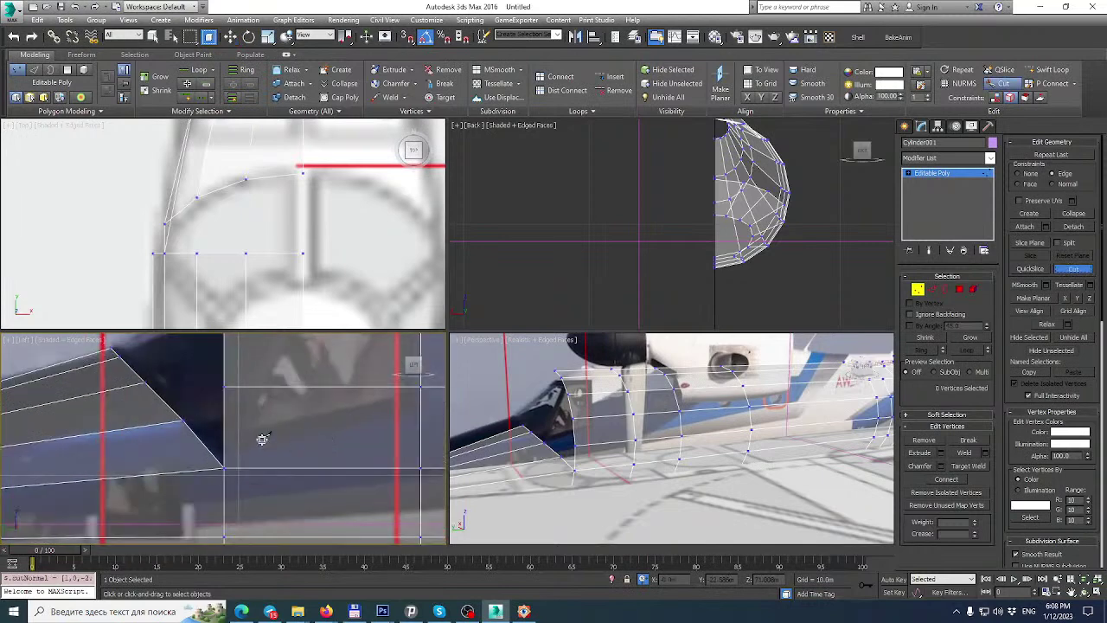
pyautogui.press('s')
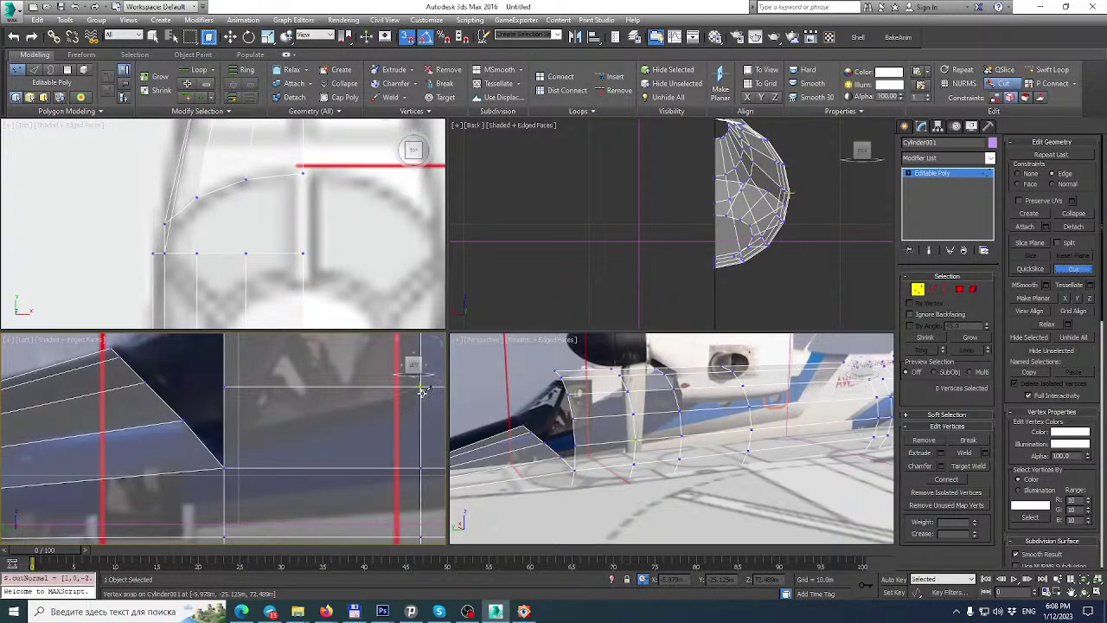
pyautogui.moveTo(418, 397); pyautogui.dragTo(311, 430, button='middle')
pyautogui.click(326, 423)
pyautogui.scroll(-3, 243, 425)
pyautogui.rightClick(291, 431)
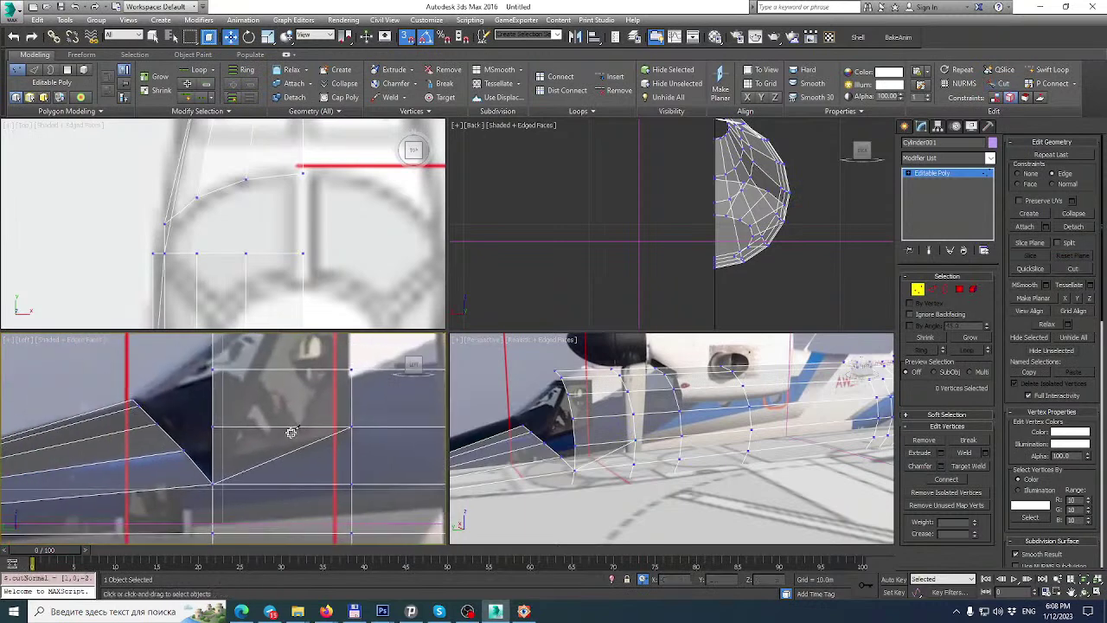
# Set the movement constraint to None and snap the fuselage's front side vertex onto the adjacent vertex of the nose's slanted rear edge.
pyautogui.click(214, 427)
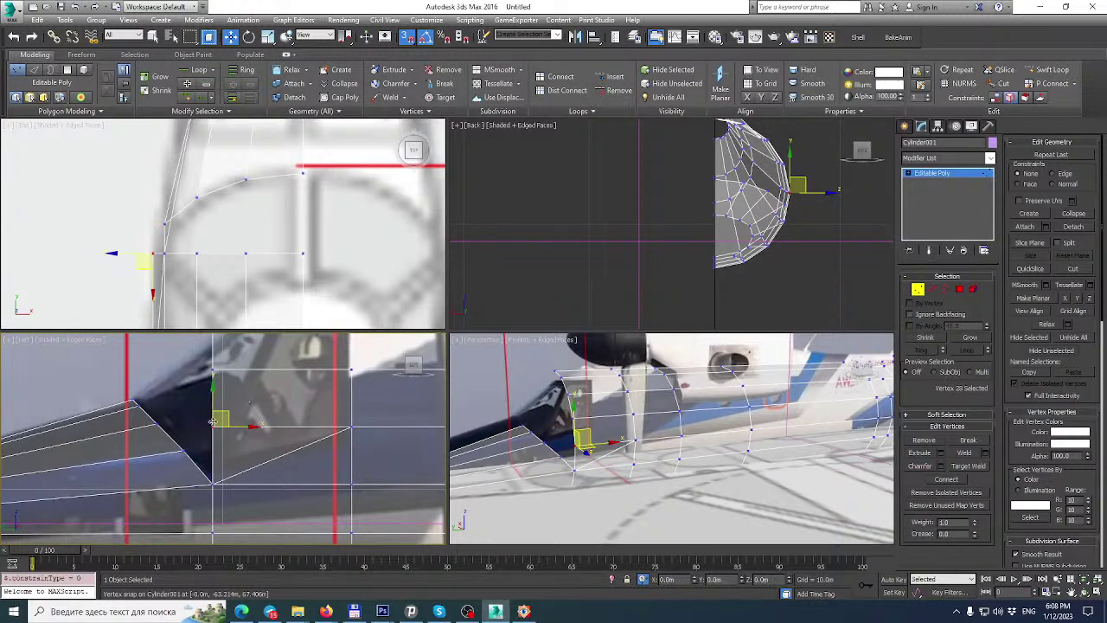
pyautogui.click(219, 454)
pyautogui.moveTo(213, 424); pyautogui.dragTo(206, 469, button='middle')
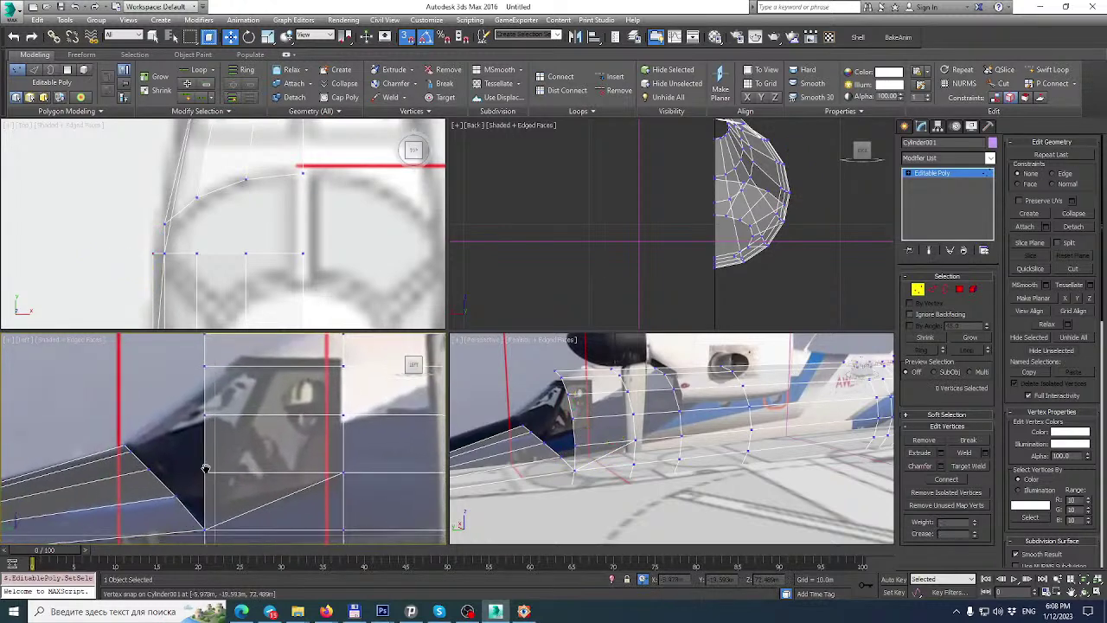
pyautogui.moveTo(205, 472); pyautogui.dragTo(176, 496)
# Select the fuselage vertices in the maximized Perspective view, weld the coincident ones and leave vertex editing.
pyautogui.middleClick(601, 422)
pyautogui.press('z')
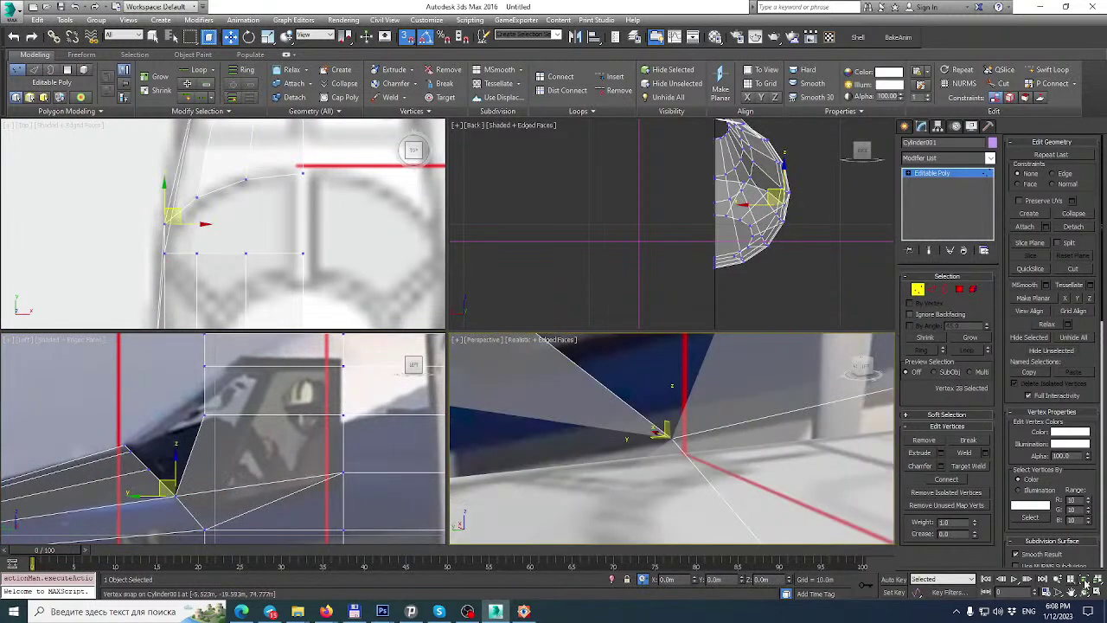
pyautogui.hotkey('alt', 'w')
pyautogui.scroll(-5, 583, 386)
pyautogui.keyDown('alt'); pyautogui.moveTo(583, 387); pyautogui.dragTo(301, 329, button='middle'); pyautogui.keyUp('alt')
pyautogui.moveTo(434, 419); pyautogui.dragTo(439, 420)
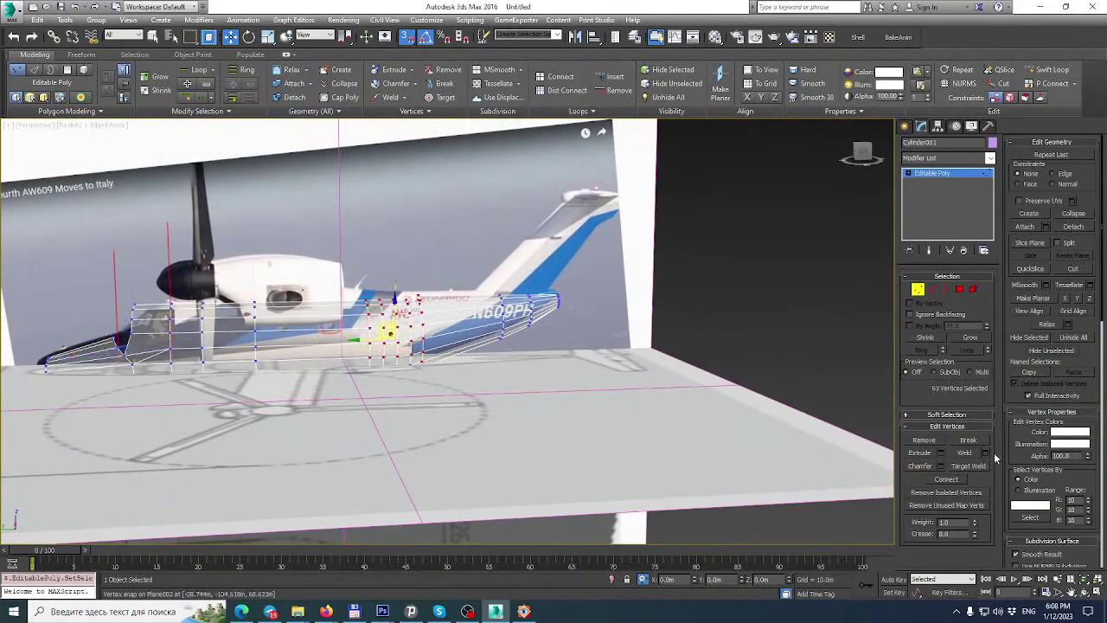
pyautogui.click(965, 456)
pyautogui.keyDown('alt'); pyautogui.moveTo(519, 320); pyautogui.dragTo(765, 270, button='middle'); pyautogui.keyUp('alt')
pyautogui.scroll(3, 385, 329)
pyautogui.click(972, 174)
pyautogui.scroll(-3, 453, 269)
pyautogui.keyDown('alt'); pyautogui.moveTo(452, 269); pyautogui.dragTo(538, 315, button='middle'); pyautogui.keyUp('alt')
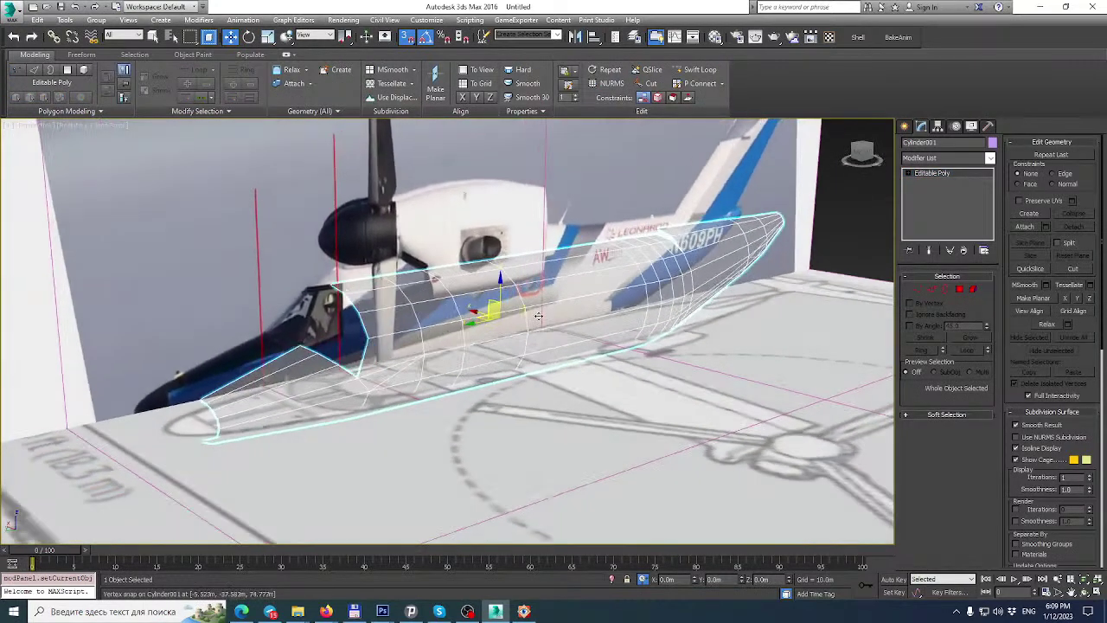
# Pick the reference image's material from its plane into the second material slot and assign it to the fuselage.
pyautogui.press('m')
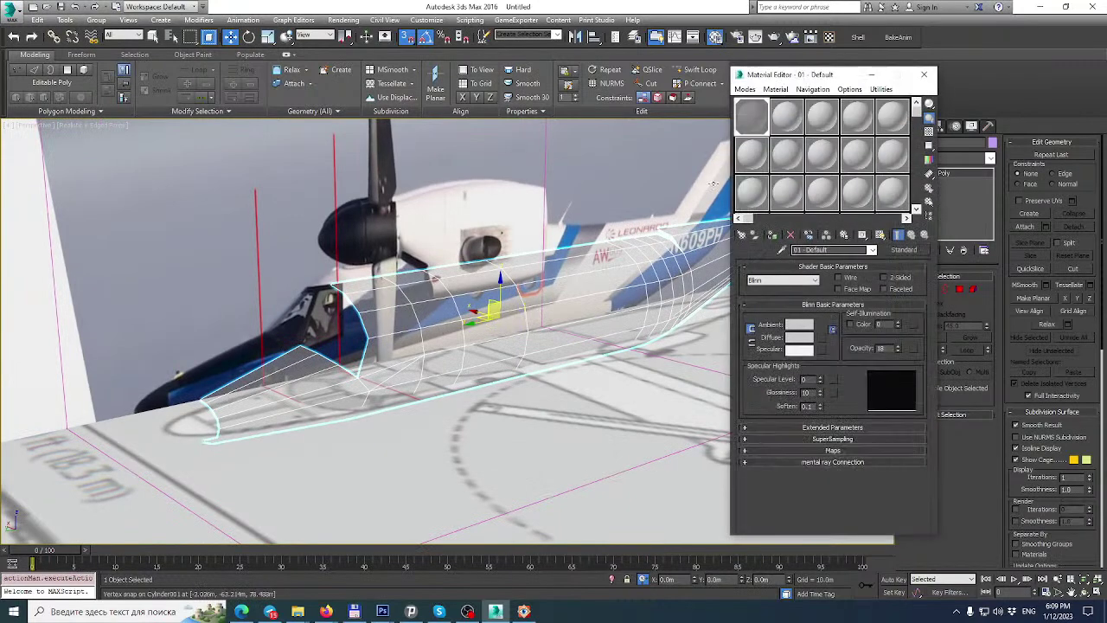
pyautogui.click(790, 119)
pyautogui.click(783, 250)
pyautogui.click(594, 149)
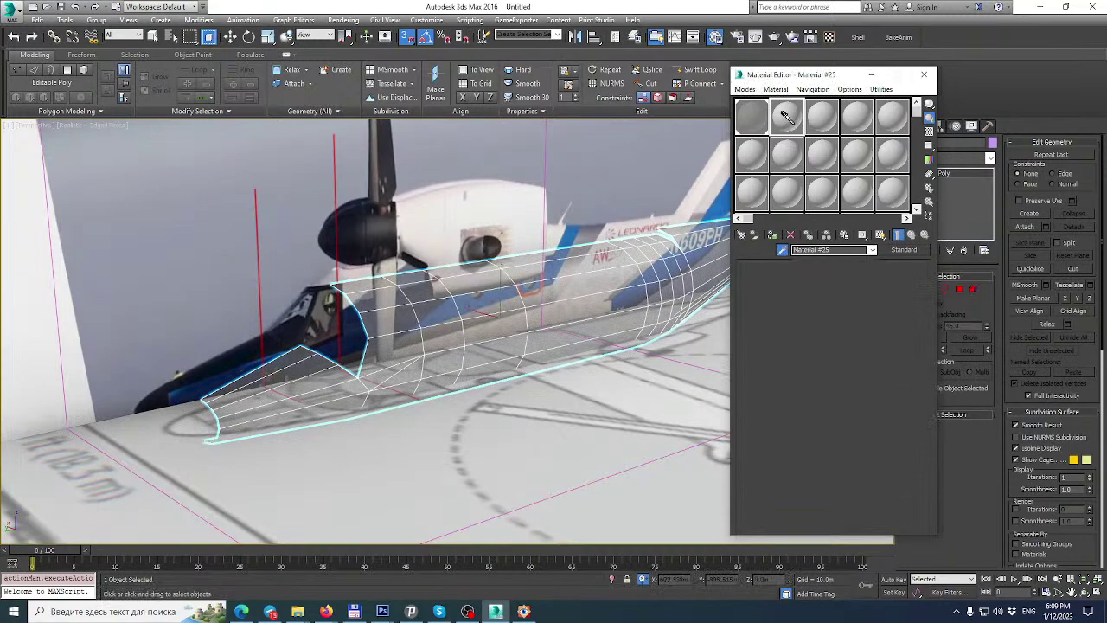
pyautogui.press('w')
pyautogui.moveTo(786, 117); pyautogui.dragTo(684, 275)
pyautogui.click(925, 74)
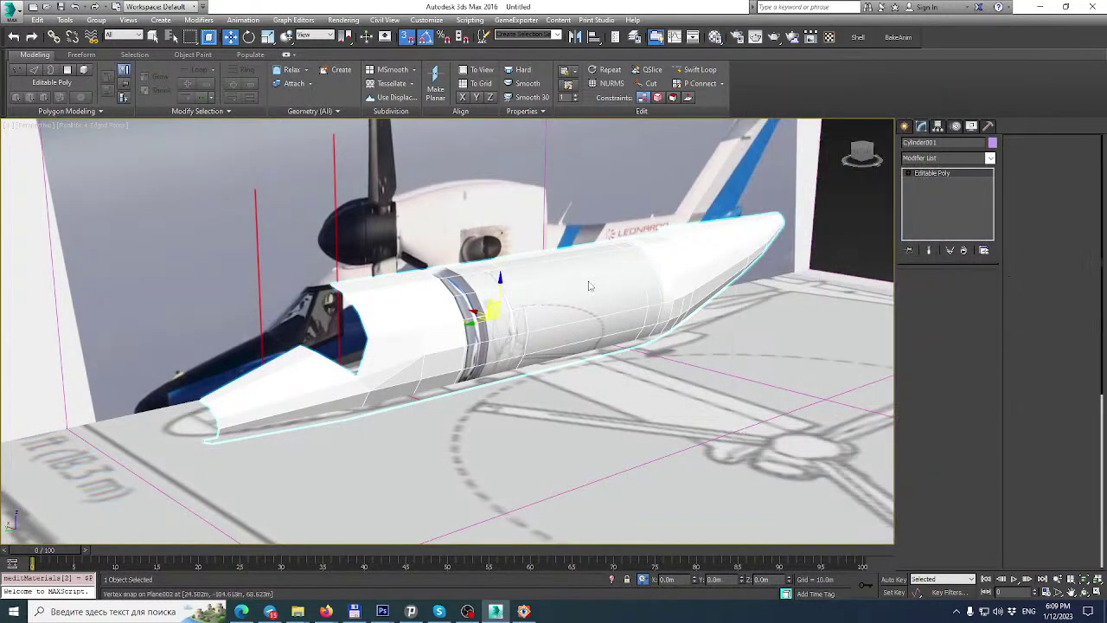
# Select the fuselage's elements and auto-smooth them with a threshold of 45.
pyautogui.click(592, 287)
pyautogui.keyDown('ctrl'); pyautogui.click(323, 397); pyautogui.keyUp('ctrl')
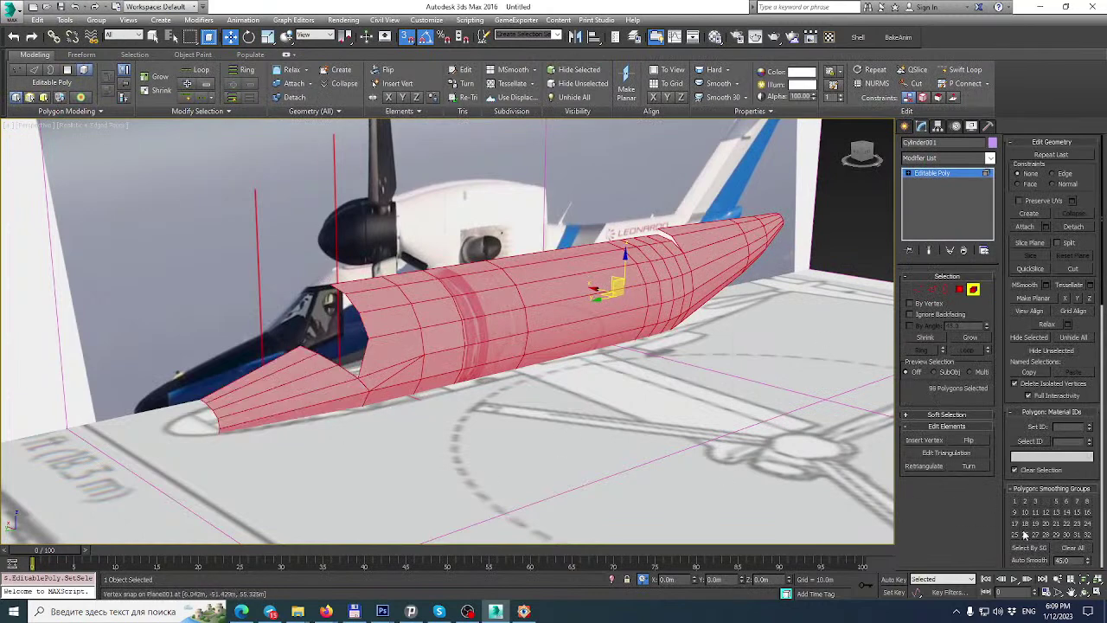
pyautogui.click(1028, 561)
pyautogui.click(966, 175)
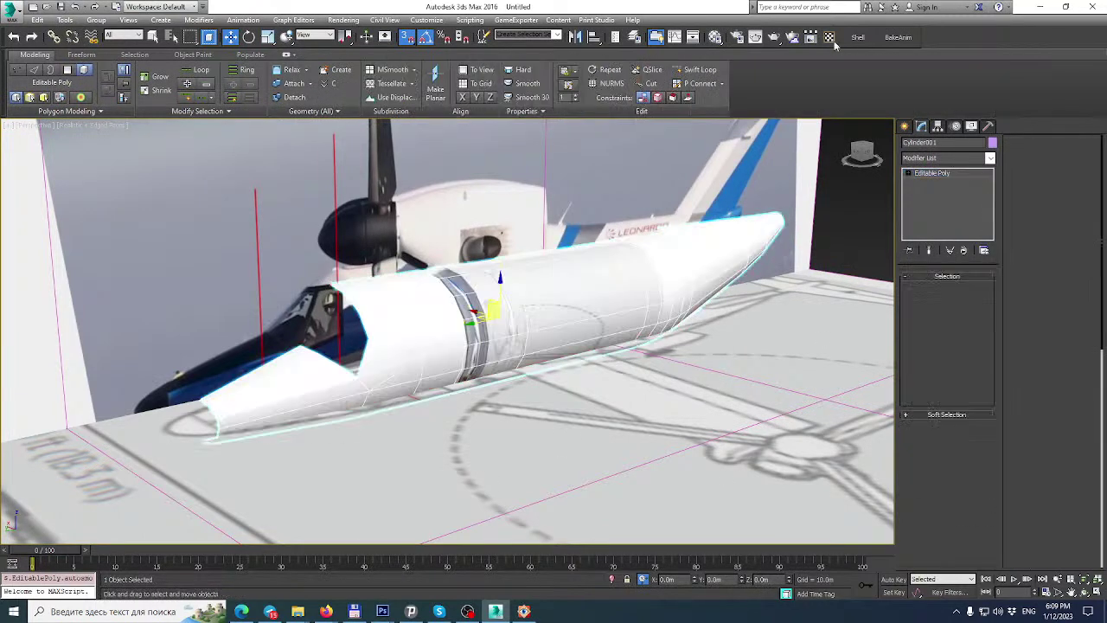
# Add an Unwrap UVW modifier to the fuselage, select all its polygons and open the UV editor.
pyautogui.click(830, 37)
pyautogui.click(948, 294)
pyautogui.hotkey('ctrl', 'a')
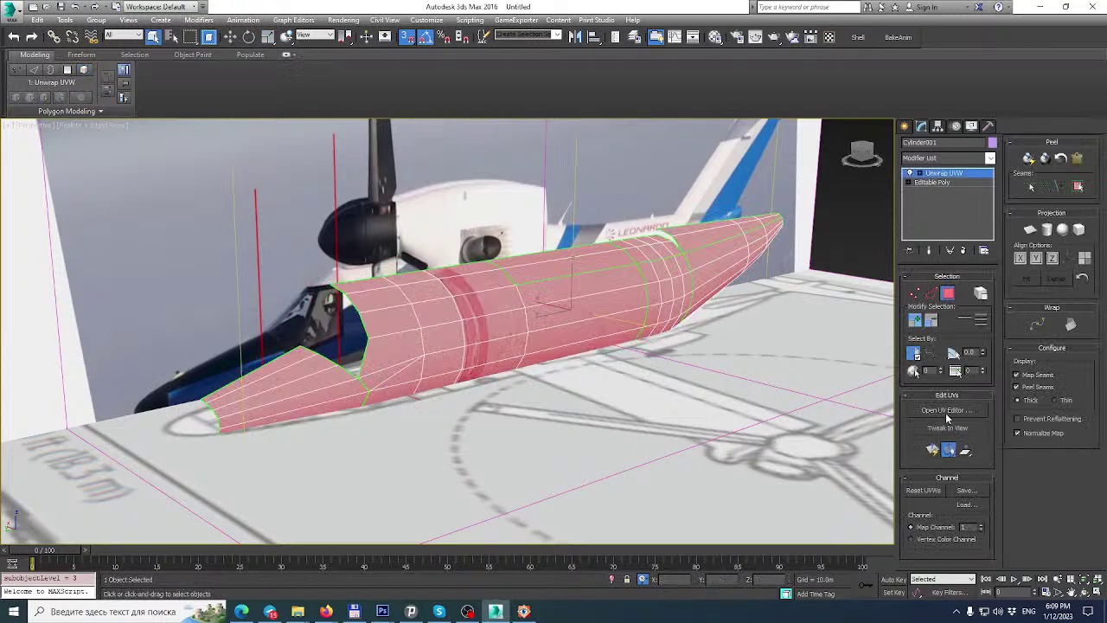
pyautogui.click(947, 410)
pyautogui.scroll(-5, 160, 310)
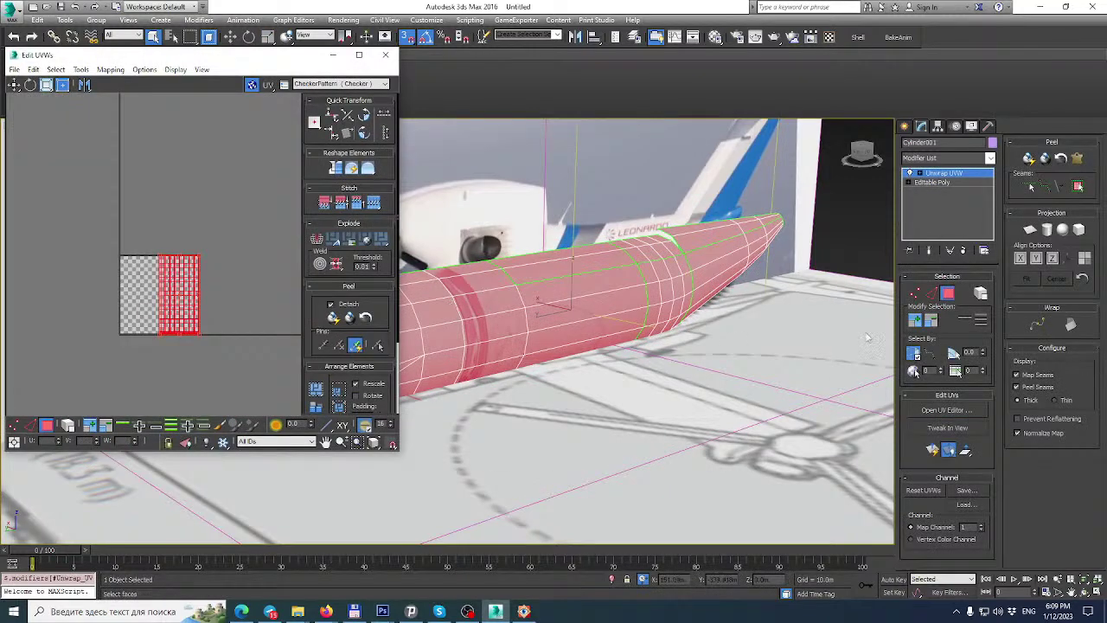
# Apply a planar UV projection to the selected polygons, aligned to the X axis.
pyautogui.click(1029, 230)
pyautogui.click(1021, 257)
pyautogui.click(1030, 231)
pyautogui.scroll(-7, 176, 216)
pyautogui.scroll(-5, 174, 217)
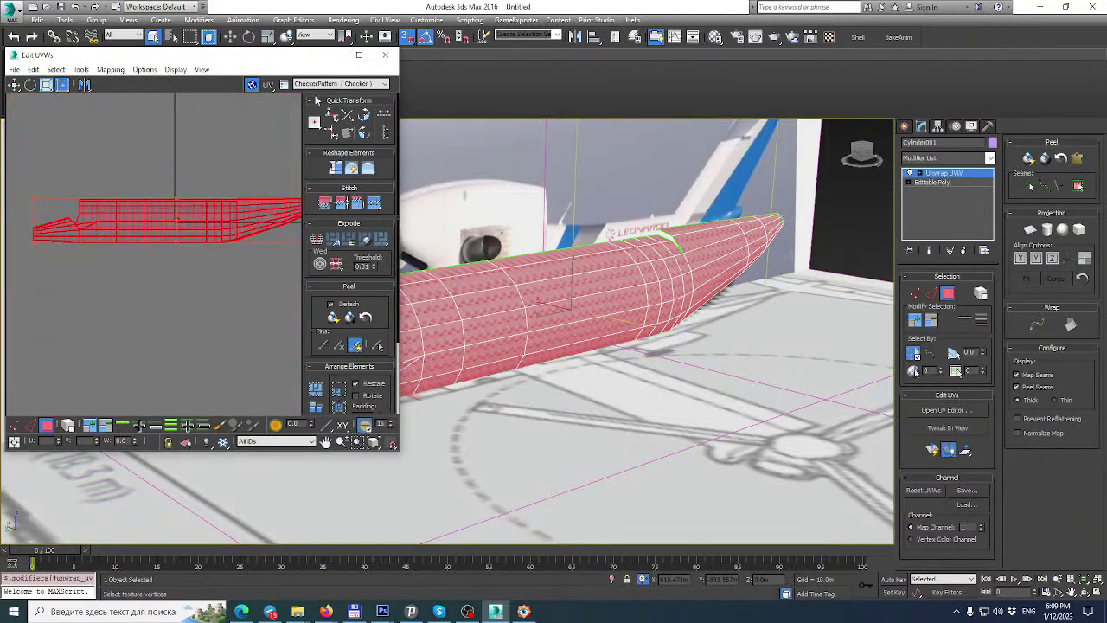
# Show Map #1 (Untitled-1.psd) as the UV editor's background and maximize the editor window.
pyautogui.click(342, 83)
pyautogui.click(333, 101)
pyautogui.click(359, 54)
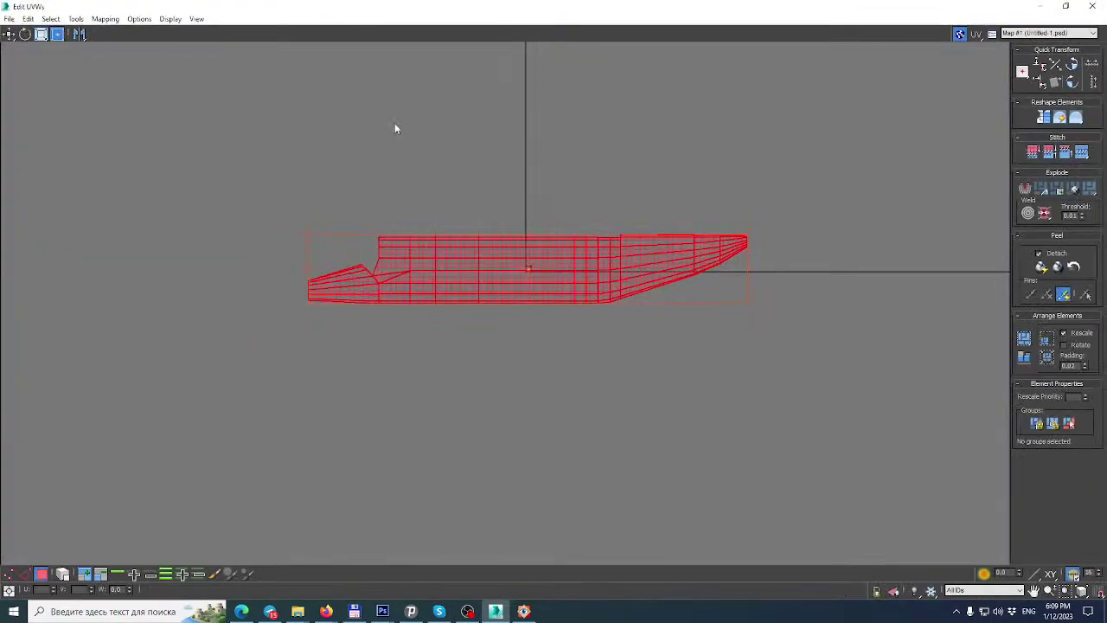
# Scale the fuselage UVs down and, in vertex mode, move them onto the aircraft's side-view photo.
pyautogui.moveTo(748, 240); pyautogui.dragTo(321, 347)
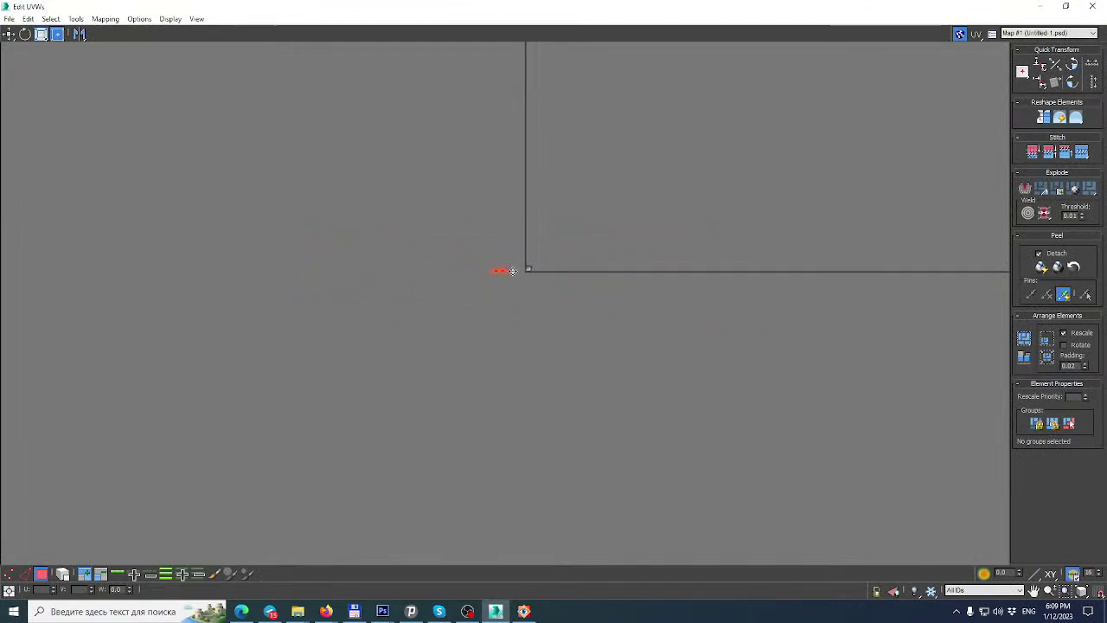
pyautogui.scroll(5, 535, 270)
pyautogui.moveTo(506, 259); pyautogui.dragTo(329, 316)
pyautogui.click(11, 573)
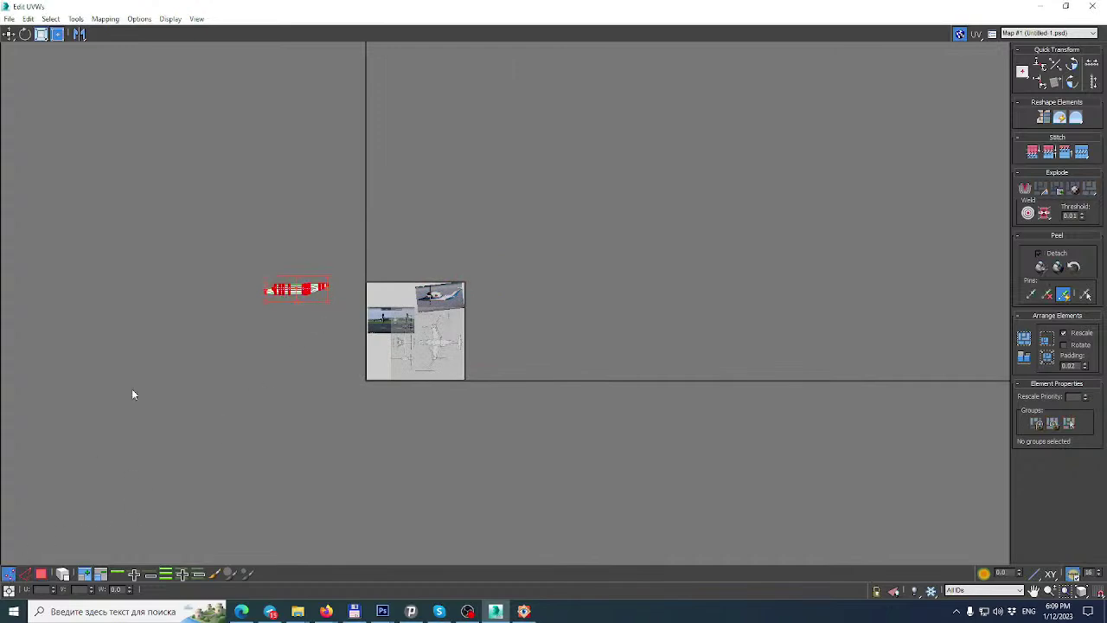
pyautogui.scroll(4, 315, 321)
pyautogui.moveTo(322, 230); pyautogui.dragTo(729, 250)
pyautogui.scroll(5, 731, 250)
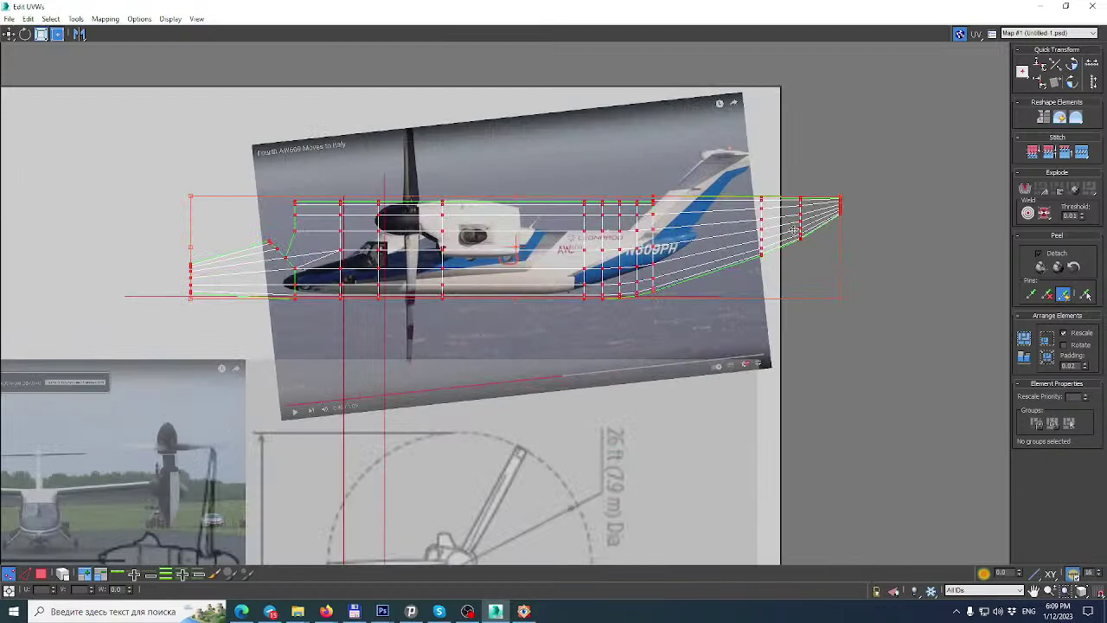
# Scale the UVs down further and align their front edge with the rear of the photo's black nose cone.
pyautogui.scroll(2, 855, 213)
pyautogui.keyDown('ctrl'); pyautogui.moveTo(827, 195); pyautogui.dragTo(538, 283); pyautogui.keyUp('ctrl')
pyautogui.moveTo(119, 290); pyautogui.dragTo(235, 285)
pyautogui.scroll(8, 282, 270)
pyautogui.scroll(-1, 287, 274)
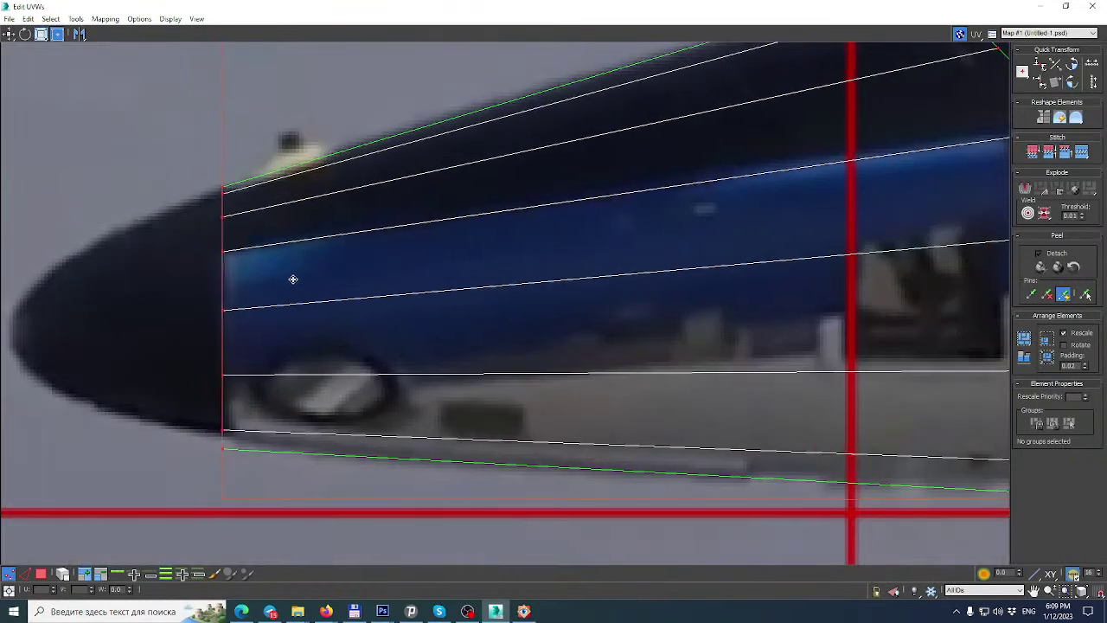
# Scale the UVs to the photographed fuselage's length at the tail and shift them down onto its outline.
pyautogui.scroll(-7, 507, 304)
pyautogui.scroll(4, 837, 296)
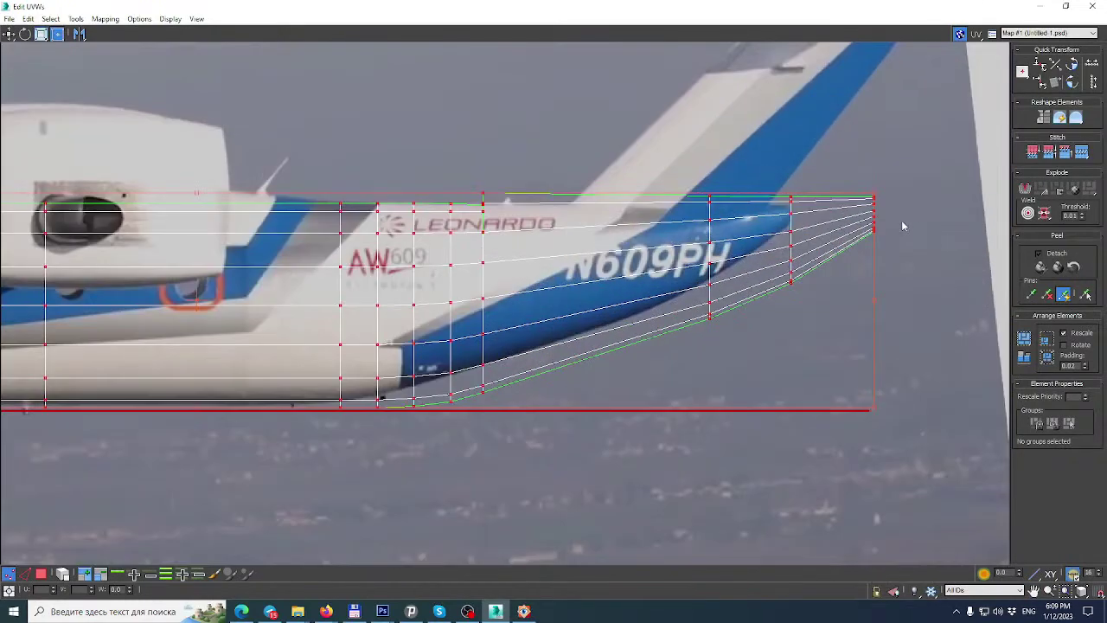
pyautogui.moveTo(874, 408); pyautogui.dragTo(760, 344)
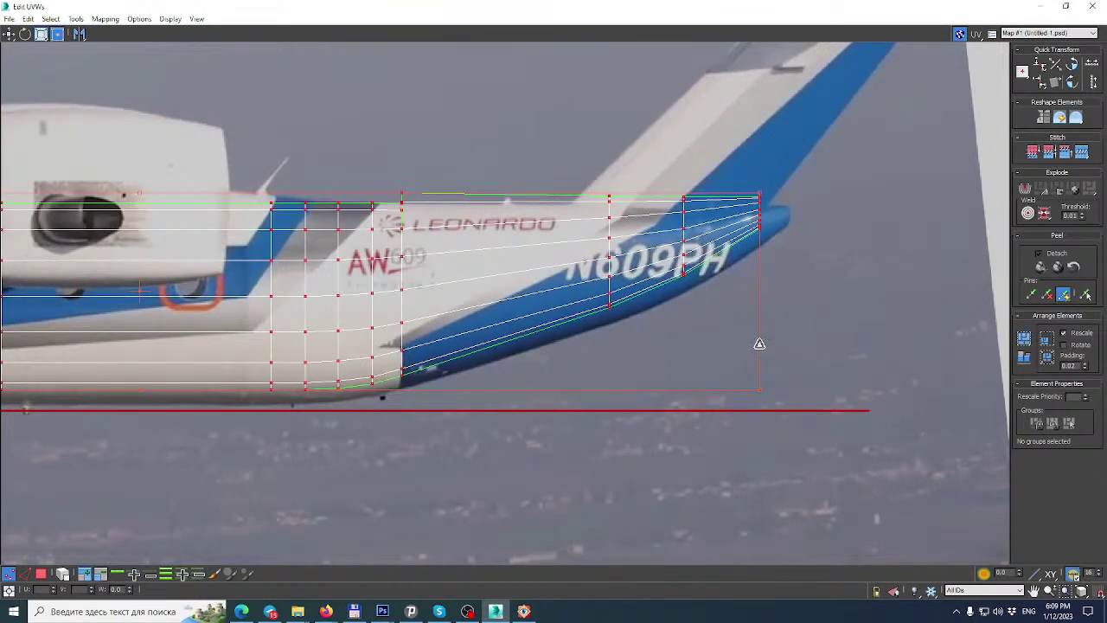
pyautogui.moveTo(637, 225); pyautogui.dragTo(637, 254)
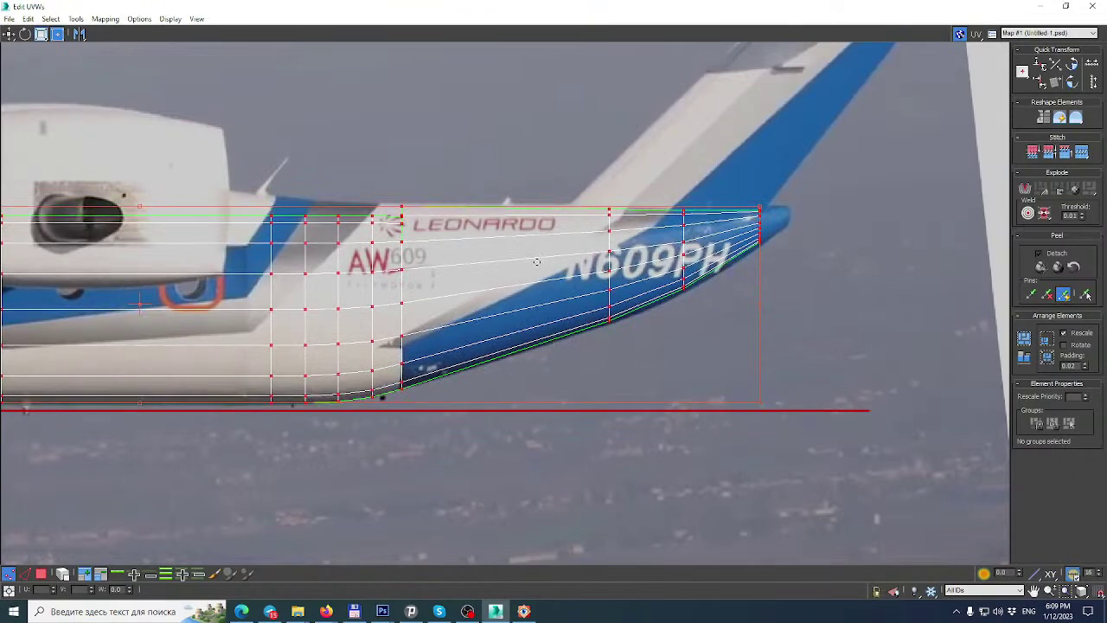
pyautogui.moveTo(537, 262); pyautogui.dragTo(792, 297, button='middle')
pyautogui.scroll(-1, 792, 297)
pyautogui.scroll(3, 731, 260)
pyautogui.scroll(-2, 428, 303)
pyautogui.moveTo(428, 303); pyautogui.dragTo(950, 276, button='middle')
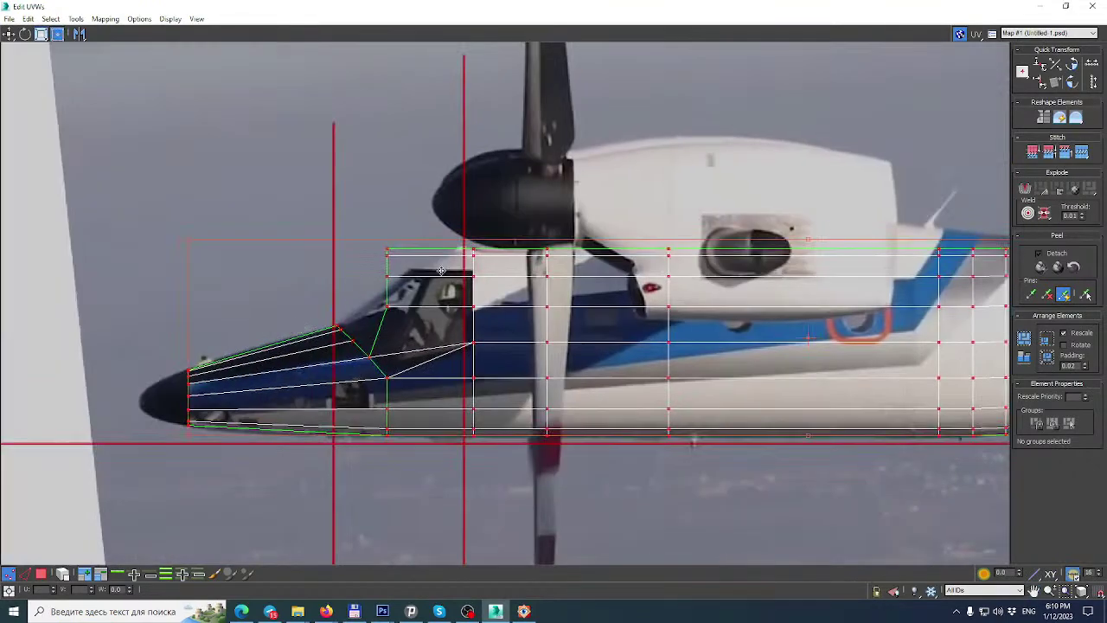
# Close the UV editor and collapse the fuselage's entire modifier stack into the Editable Poly.
pyautogui.scroll(-2, 627, 285)
pyautogui.moveTo(621, 289); pyautogui.dragTo(298, 300, button='middle')
pyautogui.click(1090, 6)
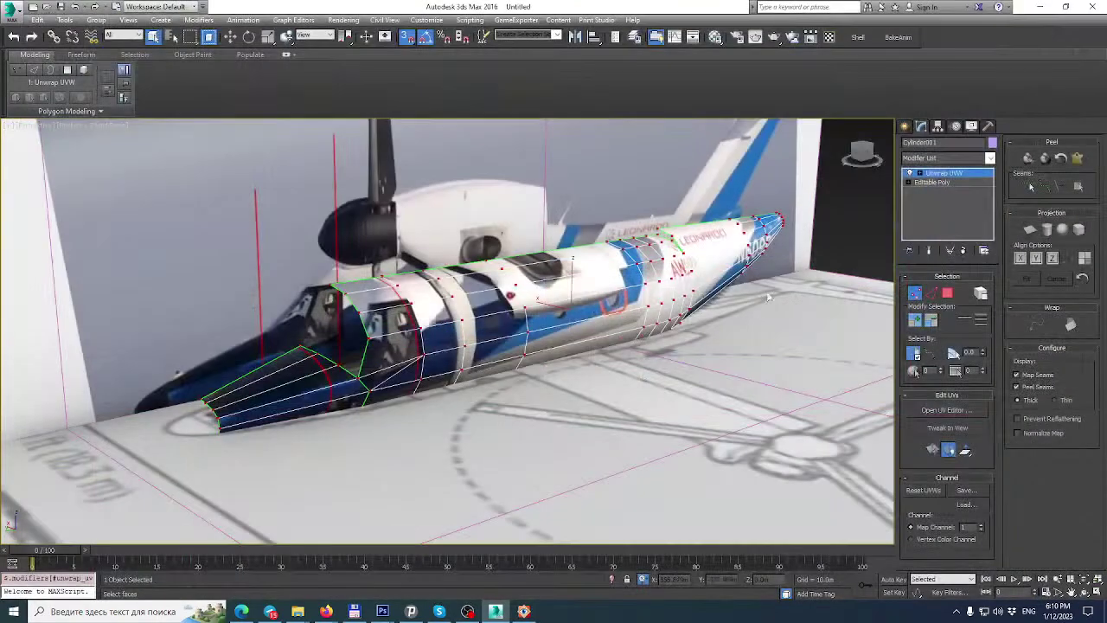
pyautogui.rightClick(947, 185)
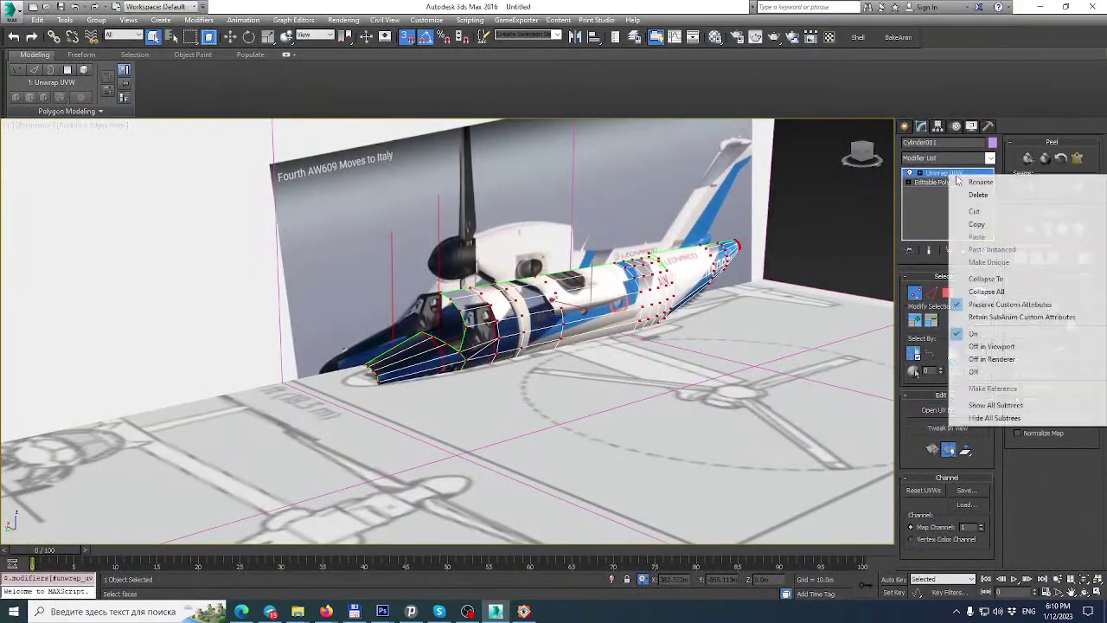
pyautogui.click(977, 294)
pyautogui.click(610, 344)
# Examine how the photo texture lies on the fuselage from the side, the front and above.
pyautogui.scroll(5, 494, 341)
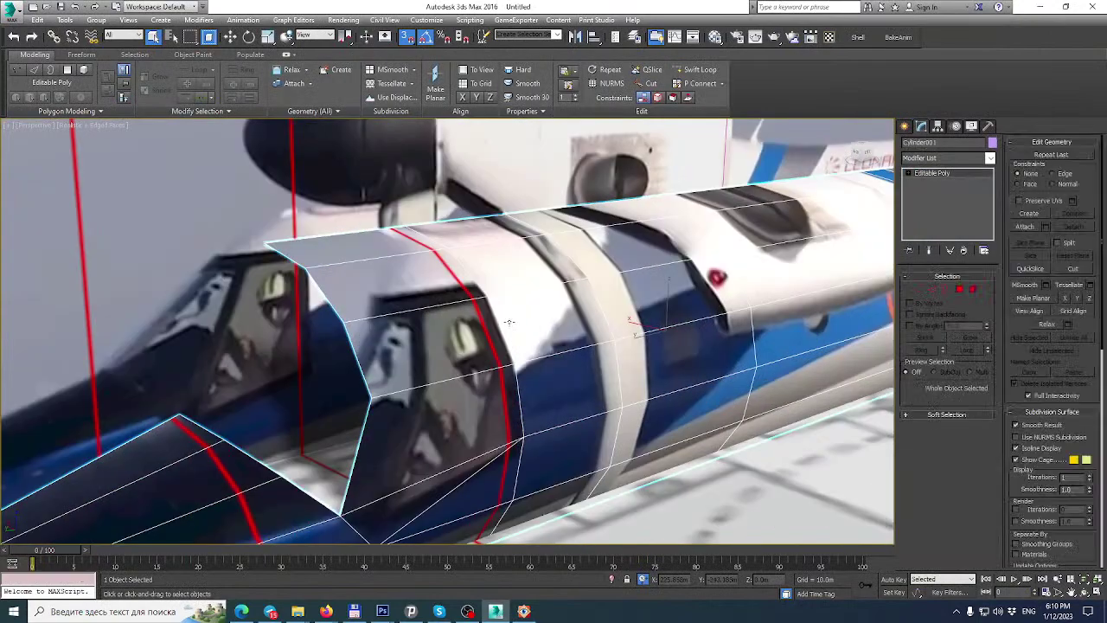
pyautogui.scroll(-2, 494, 341)
pyautogui.keyDown('alt'); pyautogui.moveTo(494, 341); pyautogui.dragTo(564, 323, button='middle'); pyautogui.keyUp('alt')
pyautogui.keyDown('alt'); pyautogui.moveTo(721, 338); pyautogui.dragTo(654, 310, button='middle'); pyautogui.keyUp('alt')
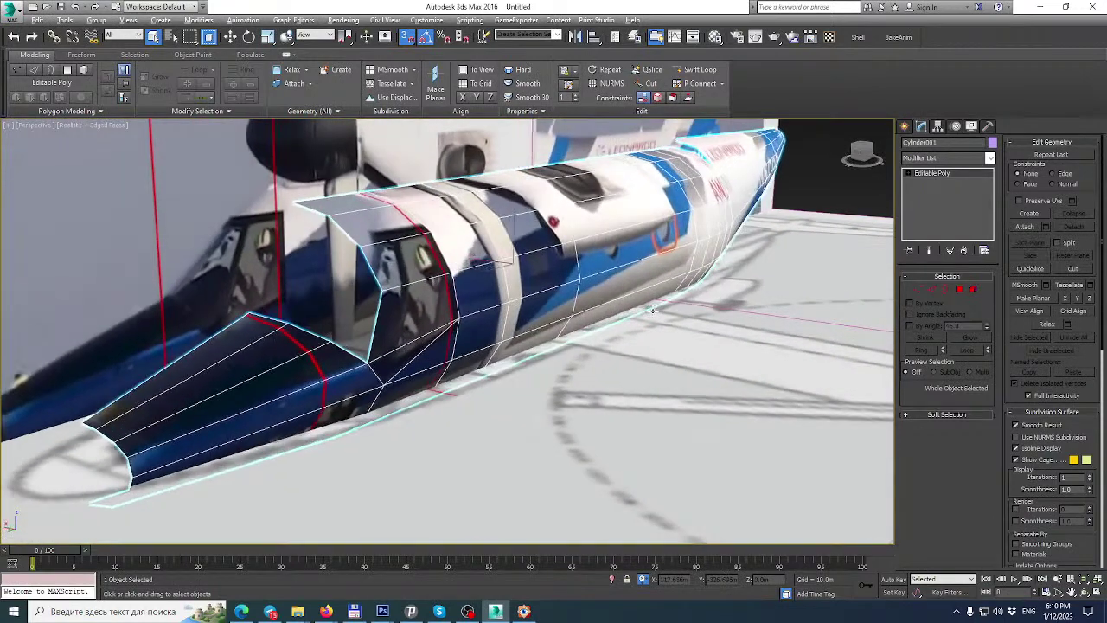
pyautogui.keyDown('alt'); pyautogui.moveTo(659, 271); pyautogui.dragTo(663, 329, button='middle'); pyautogui.keyUp('alt')
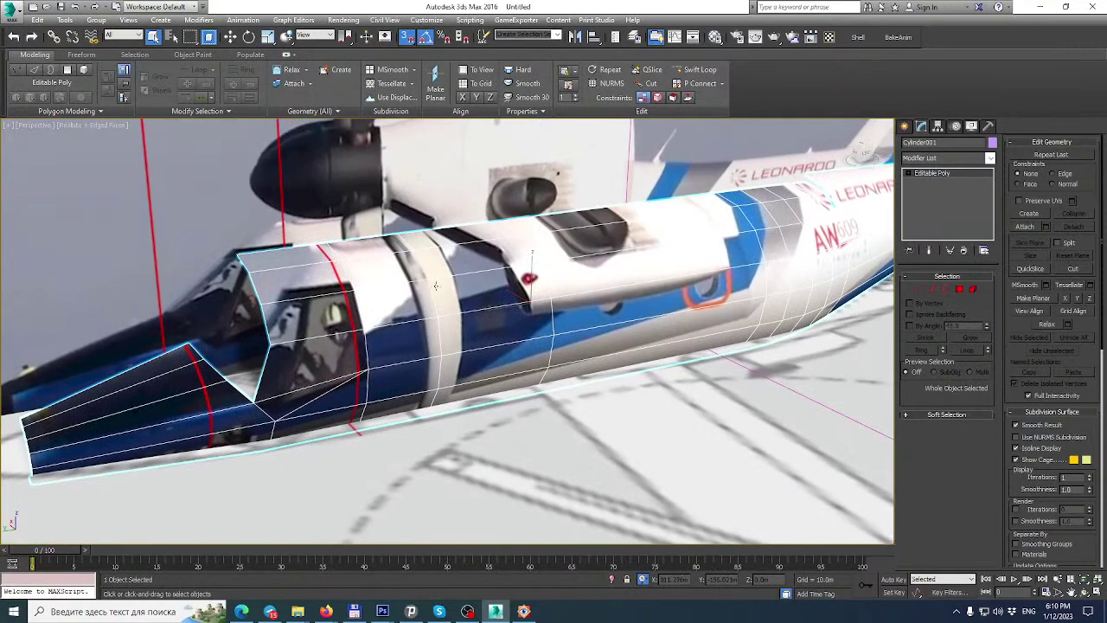
pyautogui.keyDown('alt'); pyautogui.moveTo(382, 327); pyautogui.dragTo(460, 469, button='middle'); pyautogui.keyUp('alt')
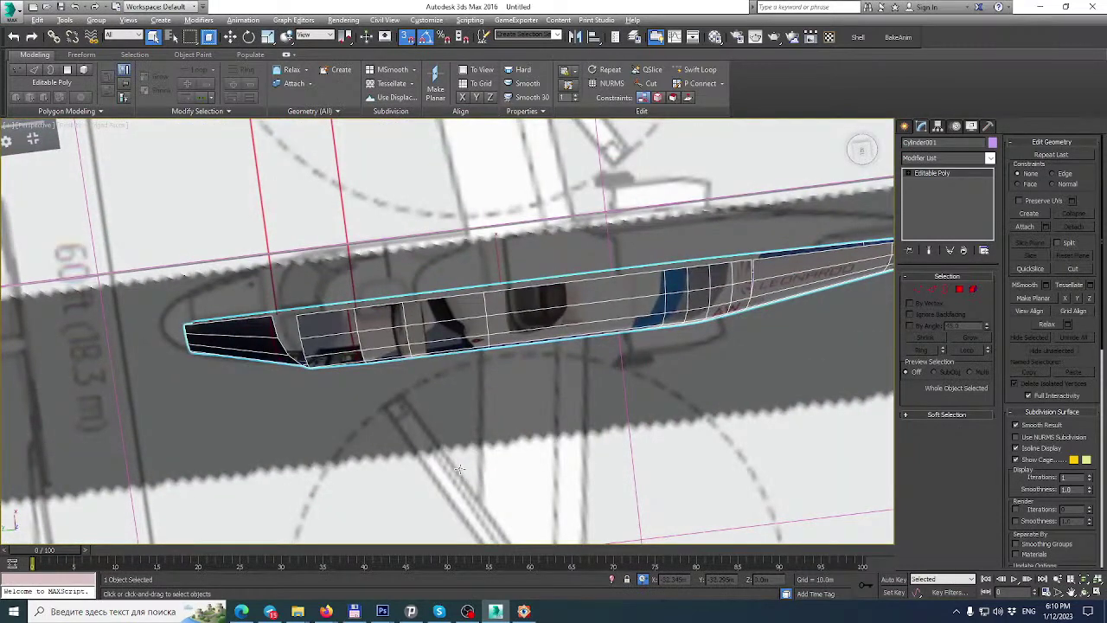
pyautogui.scroll(3, 323, 323)
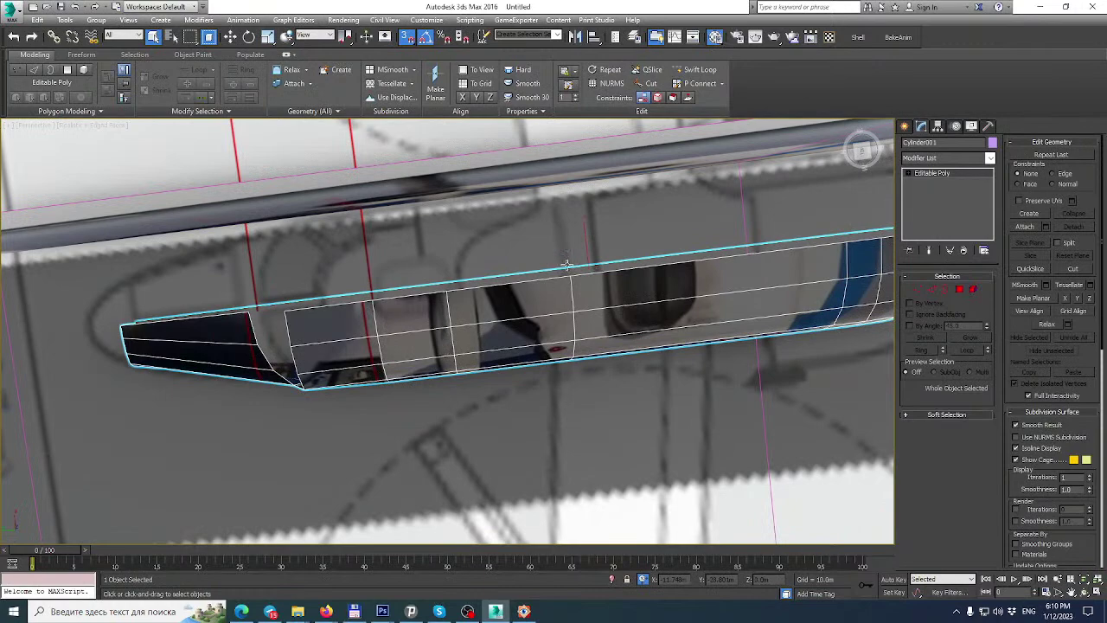
# Assign the semi-transparent material to the fuselage in place of the photo texture and close the material editor.
pyautogui.press('m')
pyautogui.moveTo(758, 120); pyautogui.dragTo(593, 287)
pyautogui.click(924, 73)
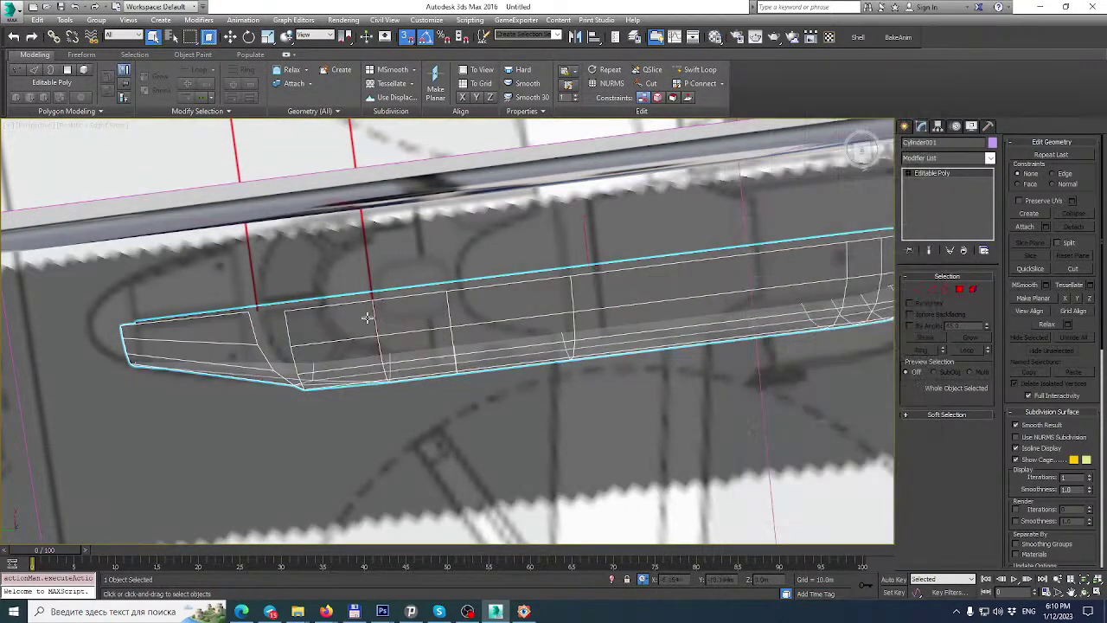
# Cut new edges across the front roof, from the centreline to the vertex above the cockpit side window's rear corner.
pyautogui.click(947, 290)
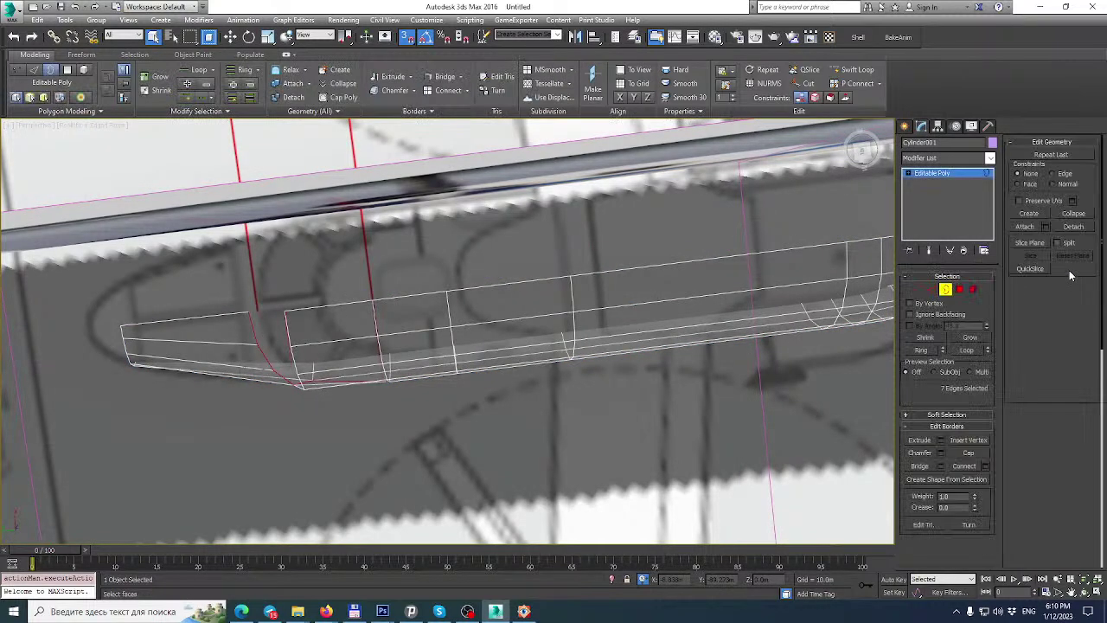
pyautogui.hotkey('alt', 'w')
pyautogui.scroll(-4, 260, 178)
pyautogui.scroll(4, 242, 242)
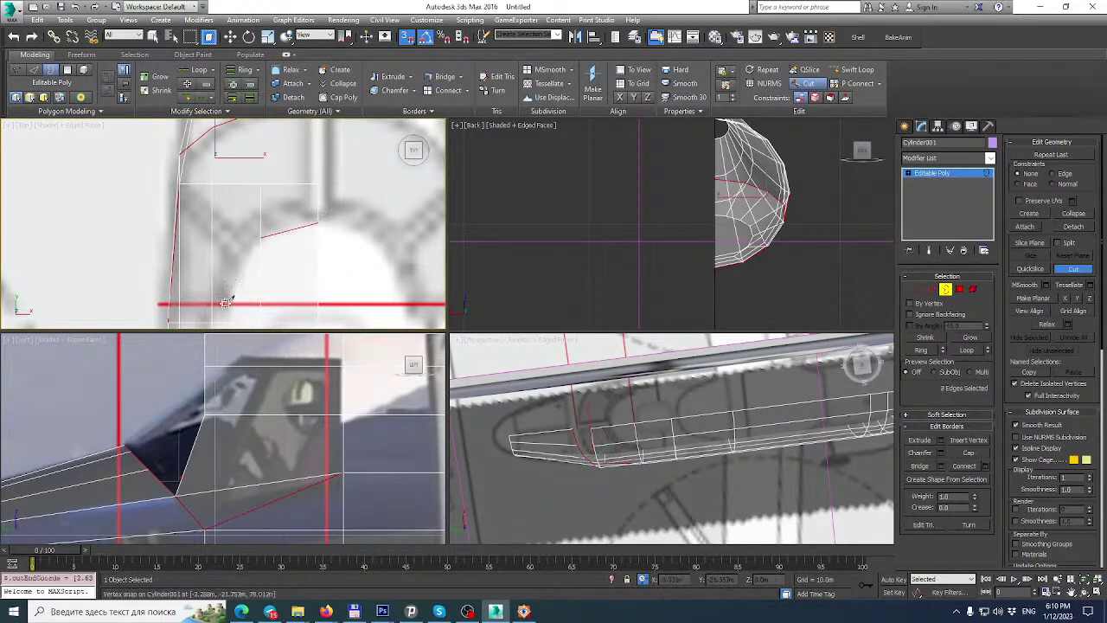
pyautogui.moveTo(223, 319); pyautogui.dragTo(259, 205, button='middle')
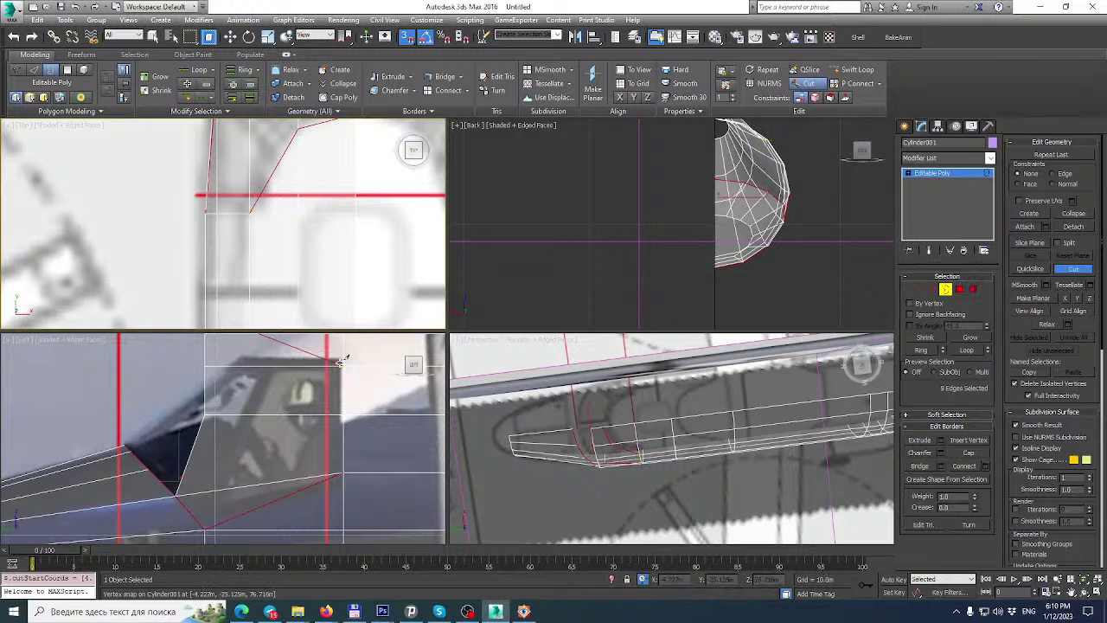
pyautogui.scroll(2, 341, 360)
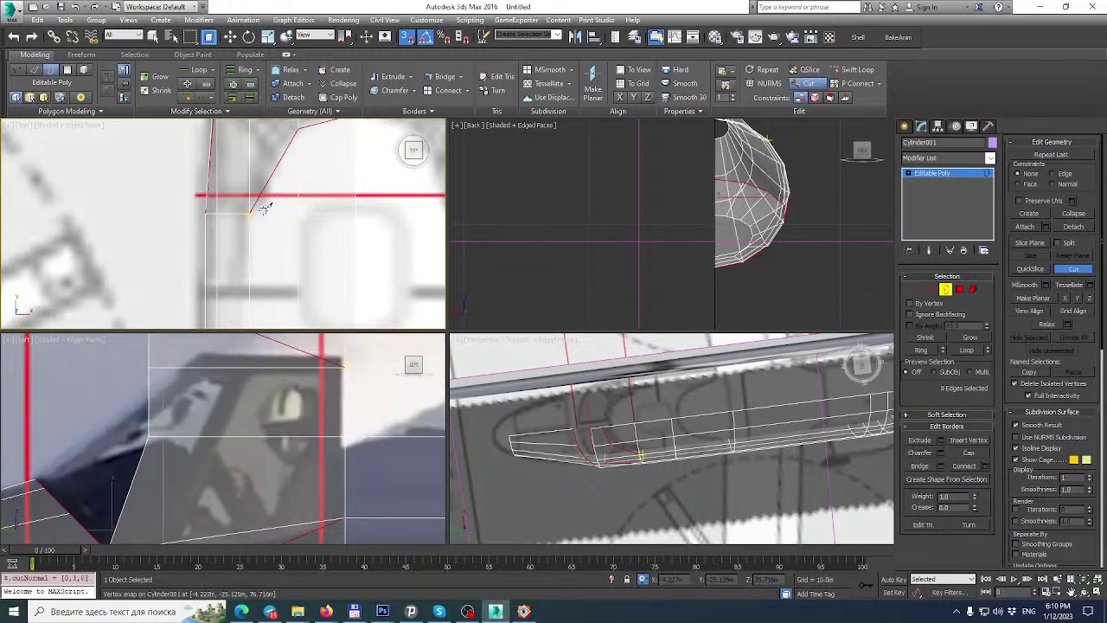
pyautogui.moveTo(224, 385); pyautogui.dragTo(220, 434, button='middle')
pyautogui.rightClick(238, 405)
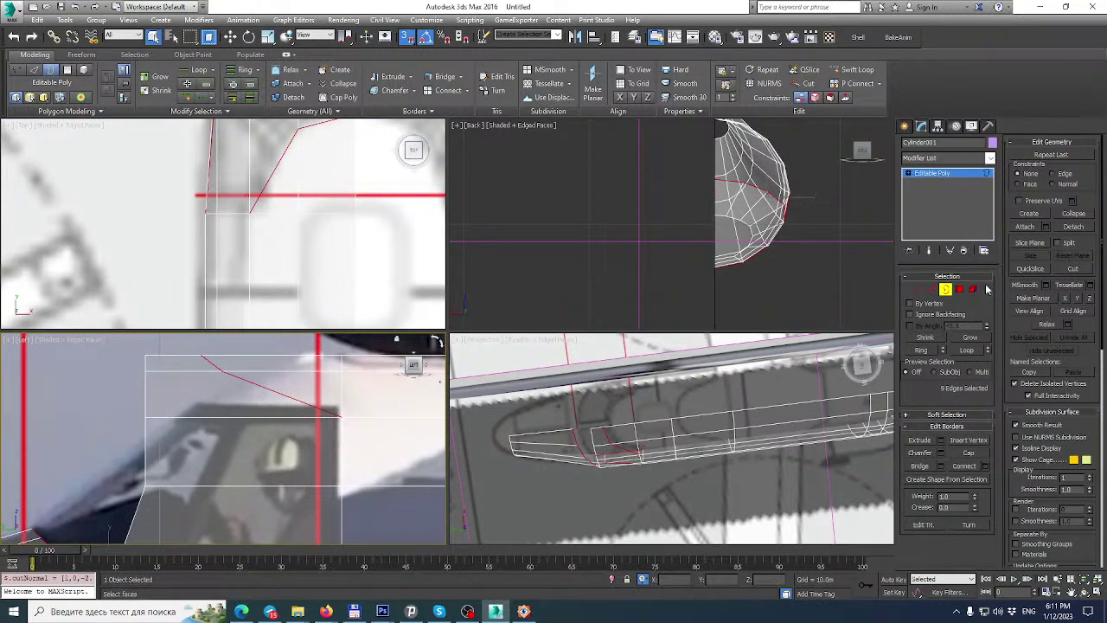
# Select the two roof polygons ahead of the new cut and inspect them in the maximized perspective view.
pyautogui.click(960, 289)
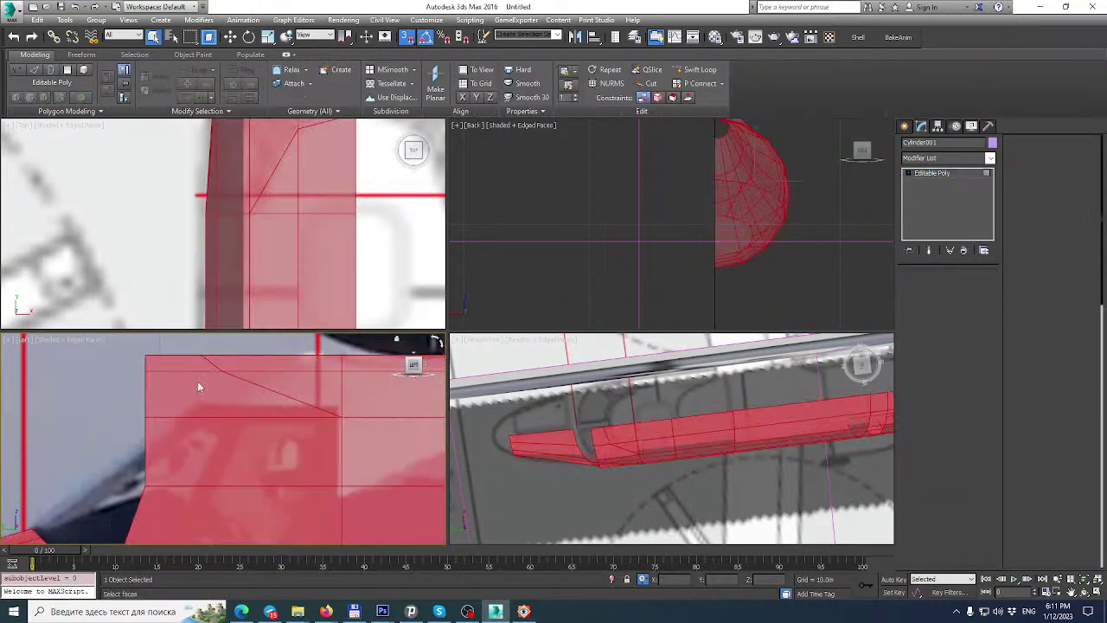
pyautogui.click(197, 382)
pyautogui.keyDown('ctrl'); pyautogui.click(197, 366); pyautogui.keyUp('ctrl')
pyautogui.scroll(-4, 196, 366)
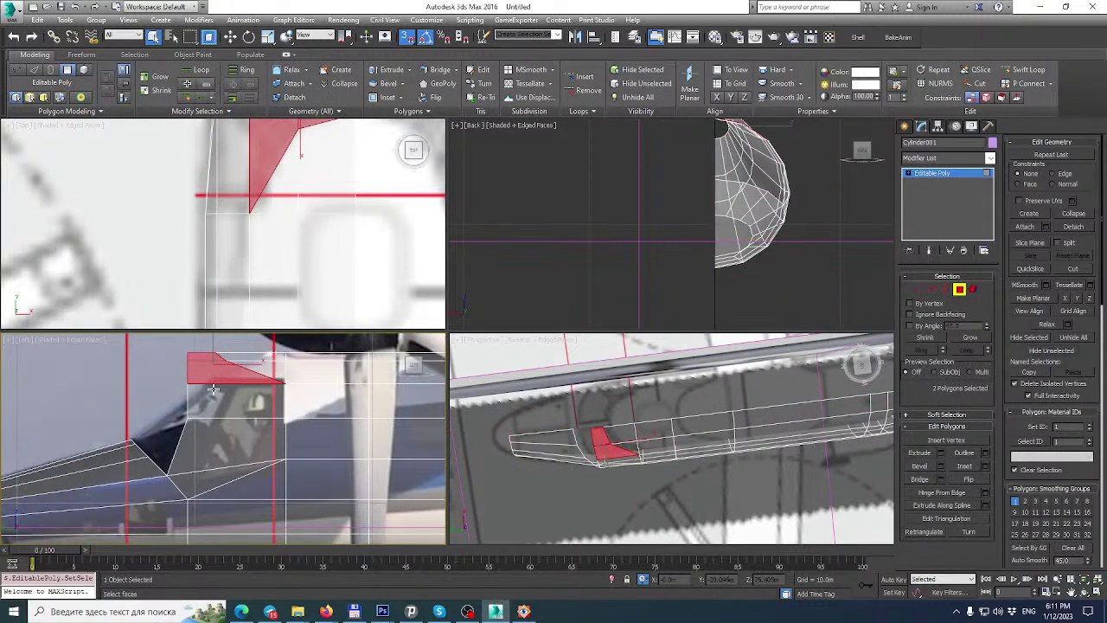
pyautogui.keyDown('alt'); pyautogui.moveTo(608, 453); pyautogui.dragTo(647, 403, button='middle'); pyautogui.keyUp('alt')
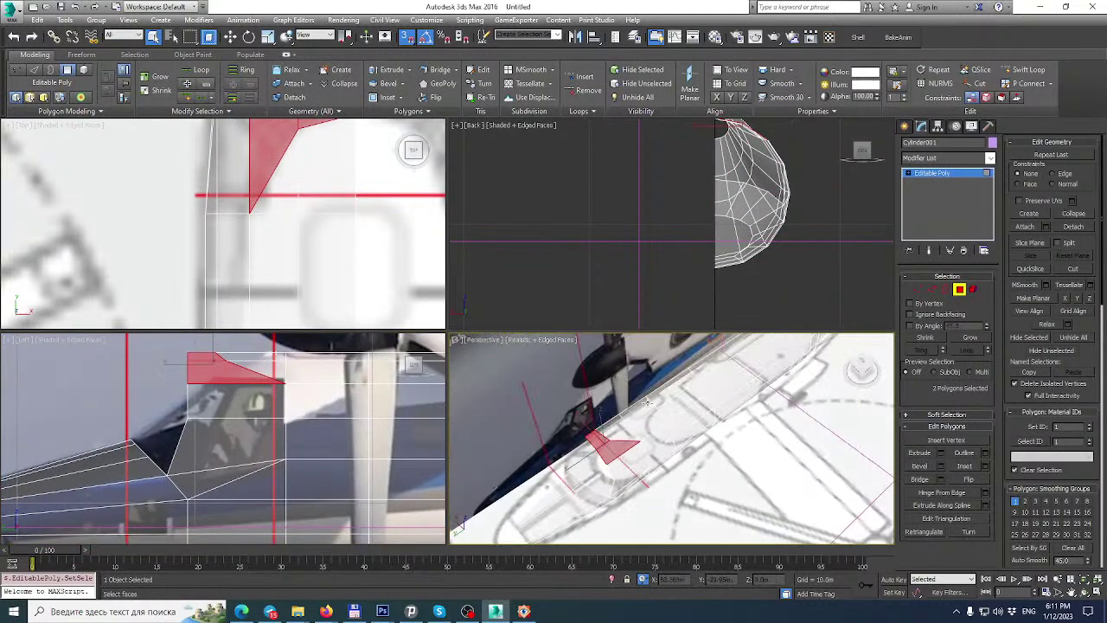
pyautogui.click(1095, 590)
pyautogui.moveTo(391, 383); pyautogui.dragTo(586, 364, button='middle')
pyautogui.scroll(3, 516, 373)
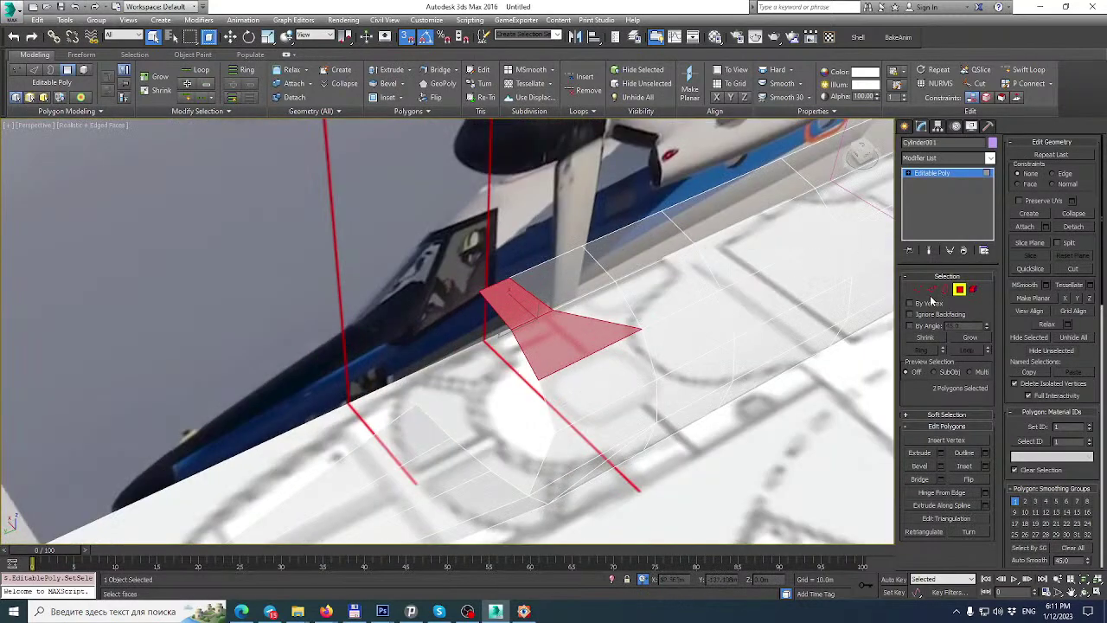
# Snap the roof's front centreline vertex onto the nose's rear centreline vertex, and set the perspective view to Shaded.
pyautogui.click(918, 290)
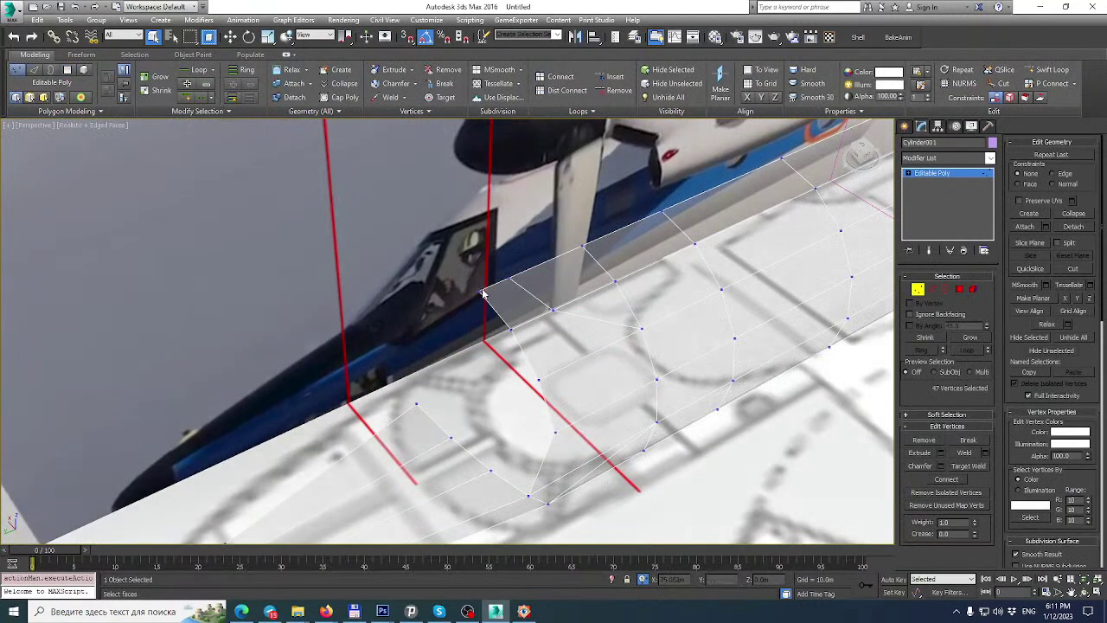
pyautogui.press('w')
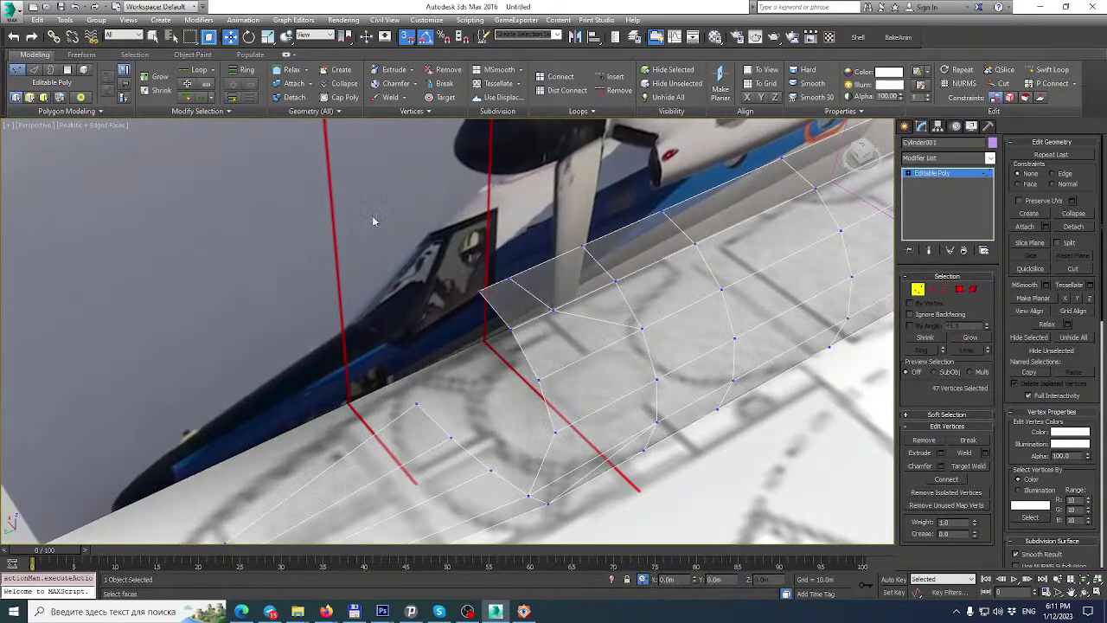
pyautogui.moveTo(479, 292); pyautogui.dragTo(416, 403)
pyautogui.click(113, 127)
pyautogui.click(144, 150)
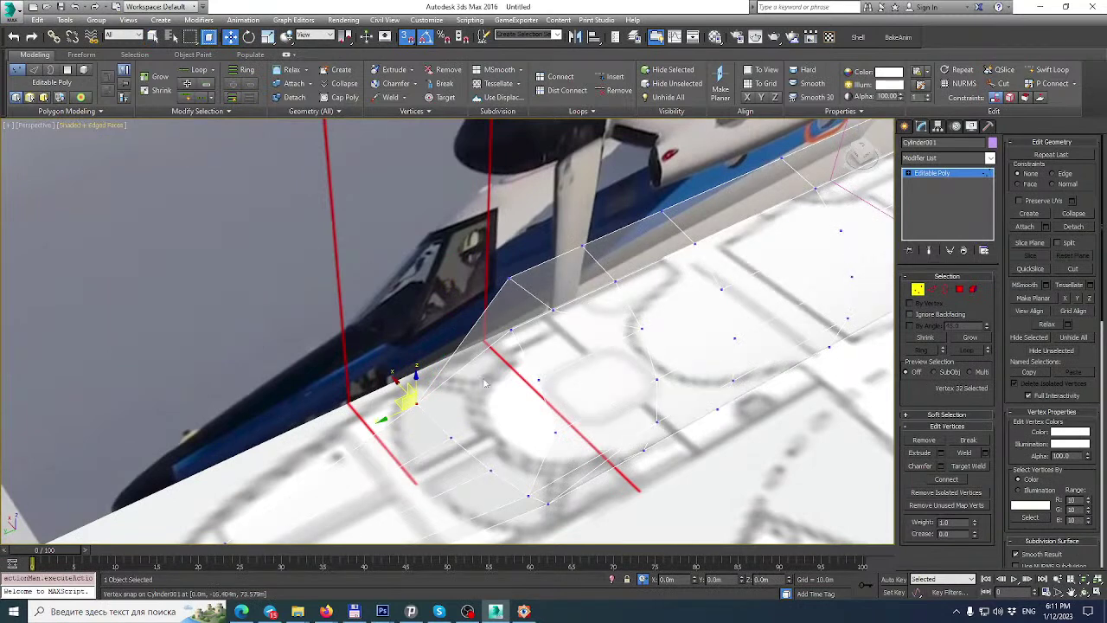
# Snap the next front-edge vertices of the cockpit roof onto the matching vertices of the nose's rear edge.
pyautogui.moveTo(487, 368); pyautogui.dragTo(440, 320, button='middle')
pyautogui.moveTo(460, 278); pyautogui.dragTo(404, 387)
pyautogui.moveTo(470, 357); pyautogui.dragTo(459, 336, button='middle')
pyautogui.click(456, 294)
pyautogui.moveTo(472, 337); pyautogui.dragTo(451, 415)
# Select the overlapping vertices along the nose-to-cockpit junction and weld them.
pyautogui.keyDown('alt'); pyautogui.moveTo(474, 401); pyautogui.dragTo(427, 400, button='middle'); pyautogui.keyUp('alt')
pyautogui.keyDown('alt'); pyautogui.moveTo(404, 399); pyautogui.dragTo(401, 354, button='middle'); pyautogui.keyUp('alt')
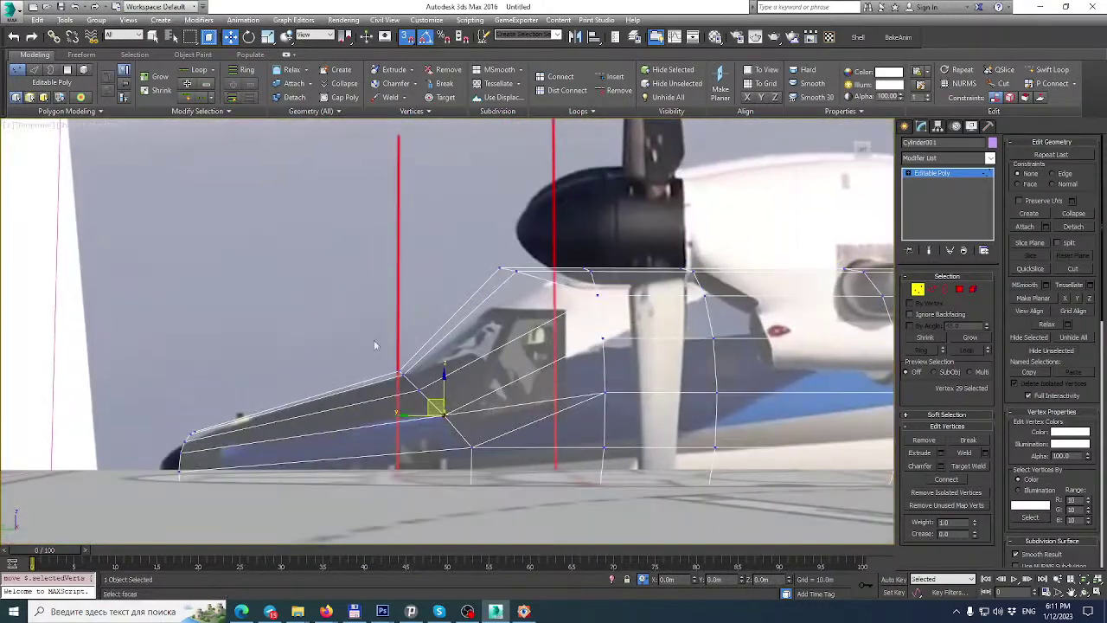
pyautogui.moveTo(495, 452); pyautogui.dragTo(499, 455)
pyautogui.click(967, 454)
pyautogui.moveTo(610, 342)
pyautogui.keyDown('alt'); pyautogui.mouseDown(button='middle')
pyautogui.moveTo(581, 371)
pyautogui.moveTo(509, 550)
pyautogui.mouseUp(button='middle'); pyautogui.keyUp('alt')
# Study the cockpit windshield's shape on the reference photos in FastStone Image Viewer, and leave vertex editing in 3ds Max.
pyautogui.click(523, 612)
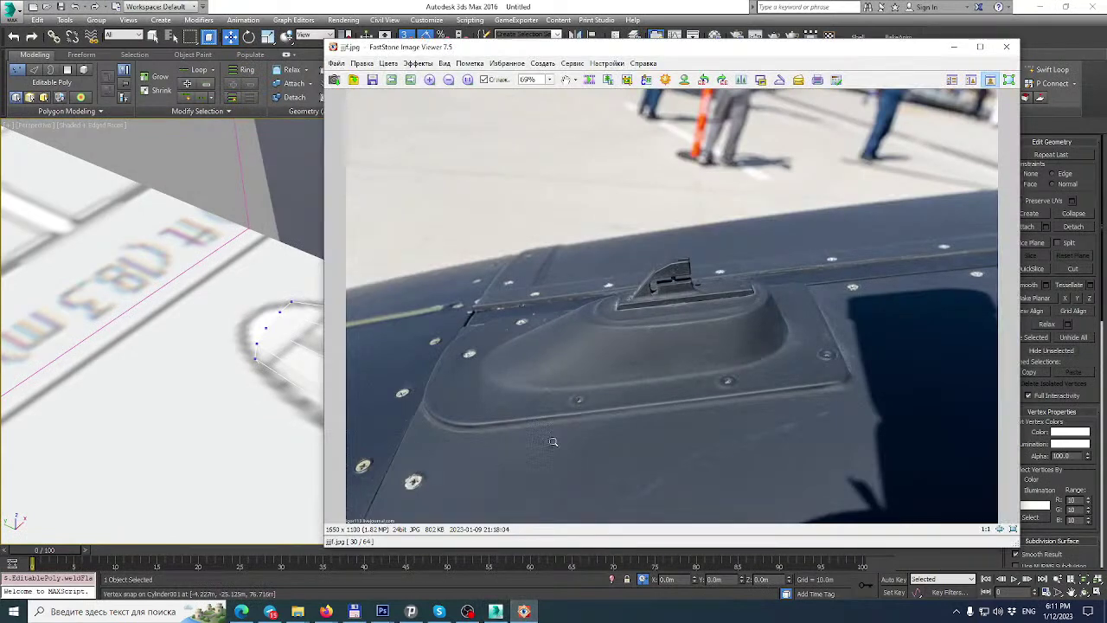
pyautogui.scroll(-3, 564, 399)
pyautogui.scroll(-1, 563, 400)
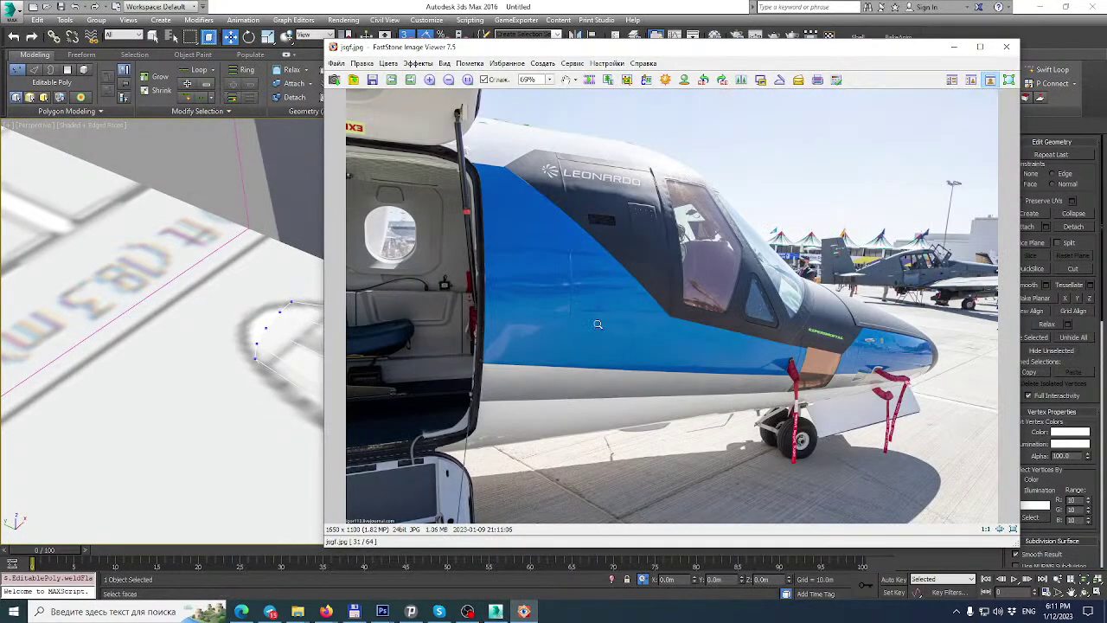
pyautogui.press('Home')
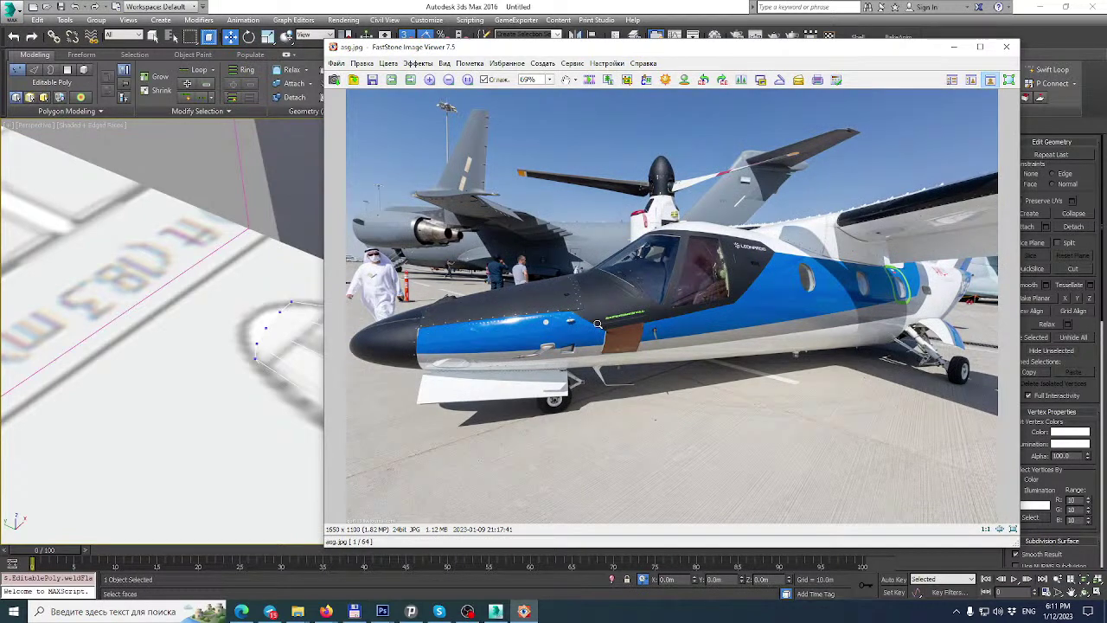
pyautogui.click(686, 256)
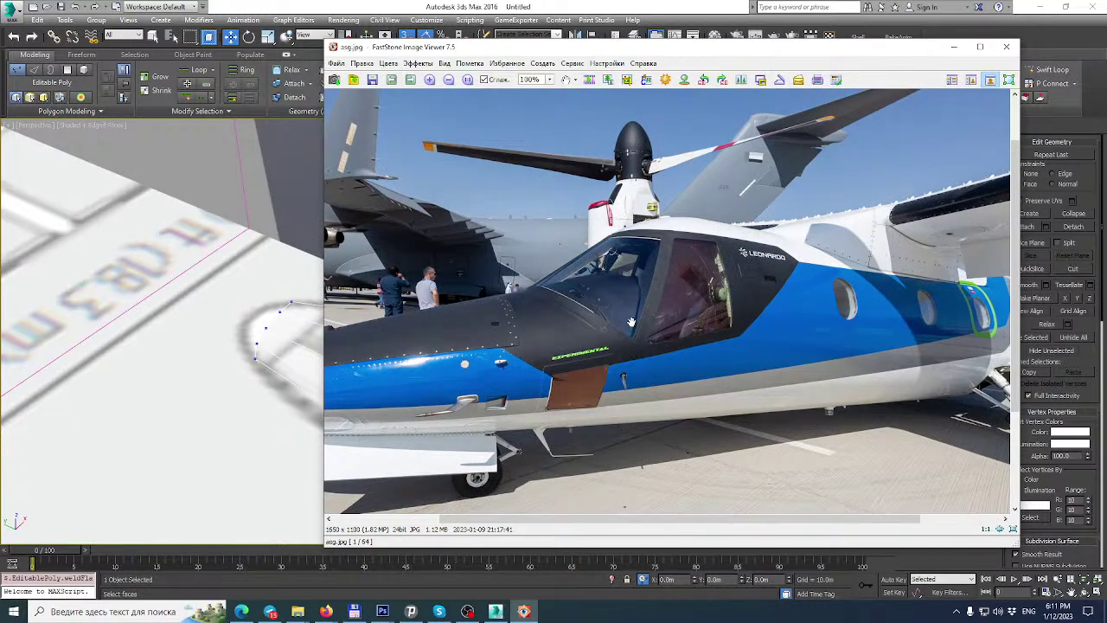
pyautogui.click(512, 6)
pyautogui.keyDown('alt'); pyautogui.moveTo(519, 424); pyautogui.dragTo(596, 360, button='middle'); pyautogui.keyUp('alt')
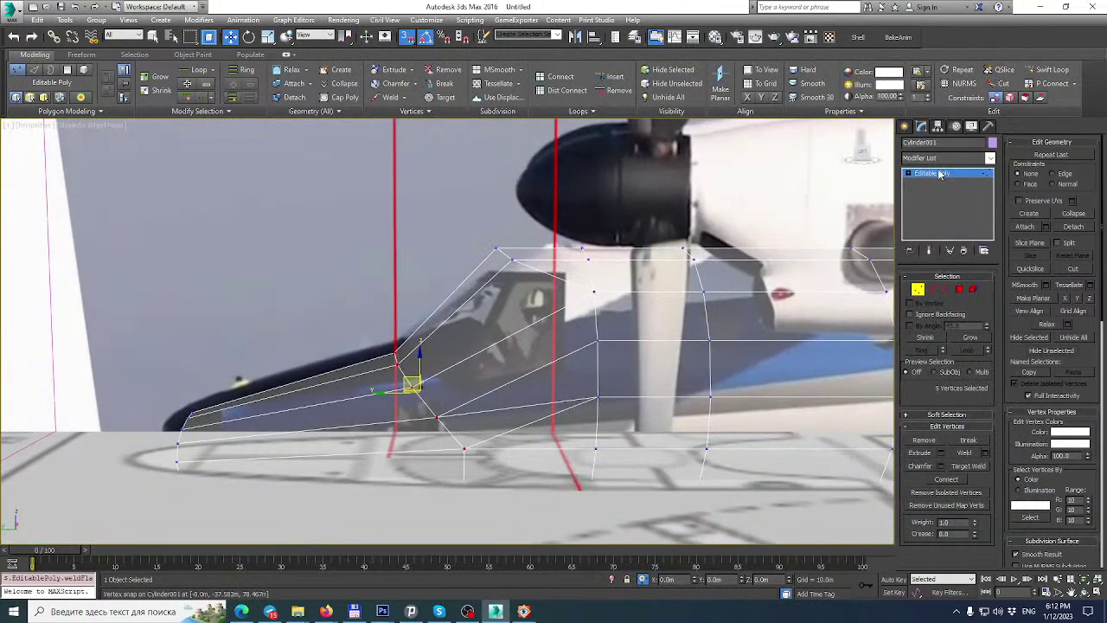
pyautogui.click(941, 174)
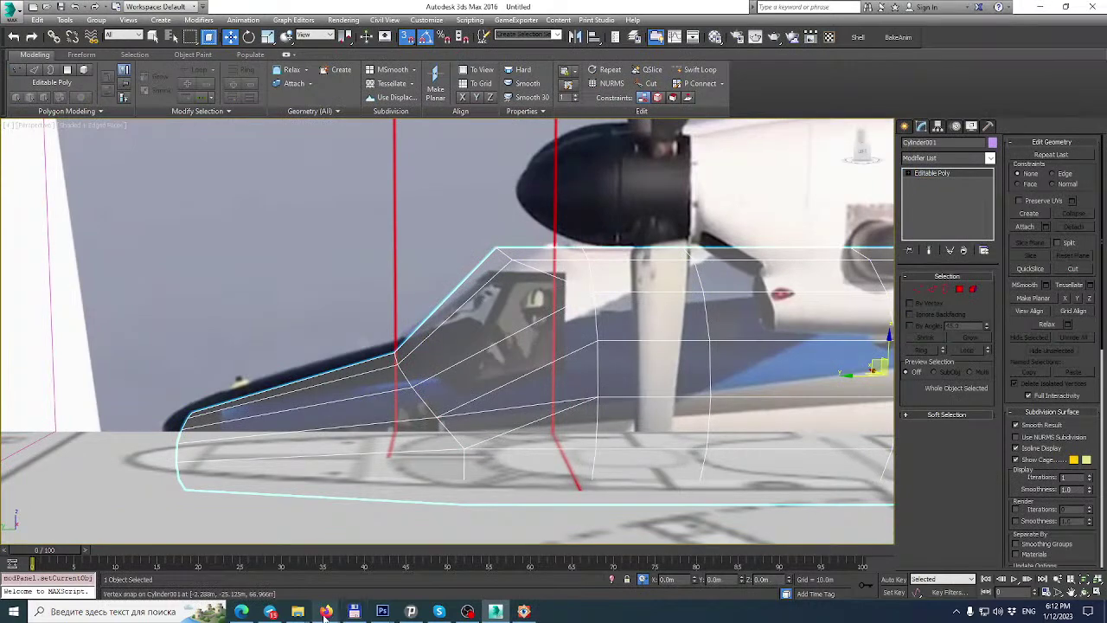
# Switch to YouTube in Firefox and look through the videos suggested beneath the current Spanish lesson.
pyautogui.click(290, 554)
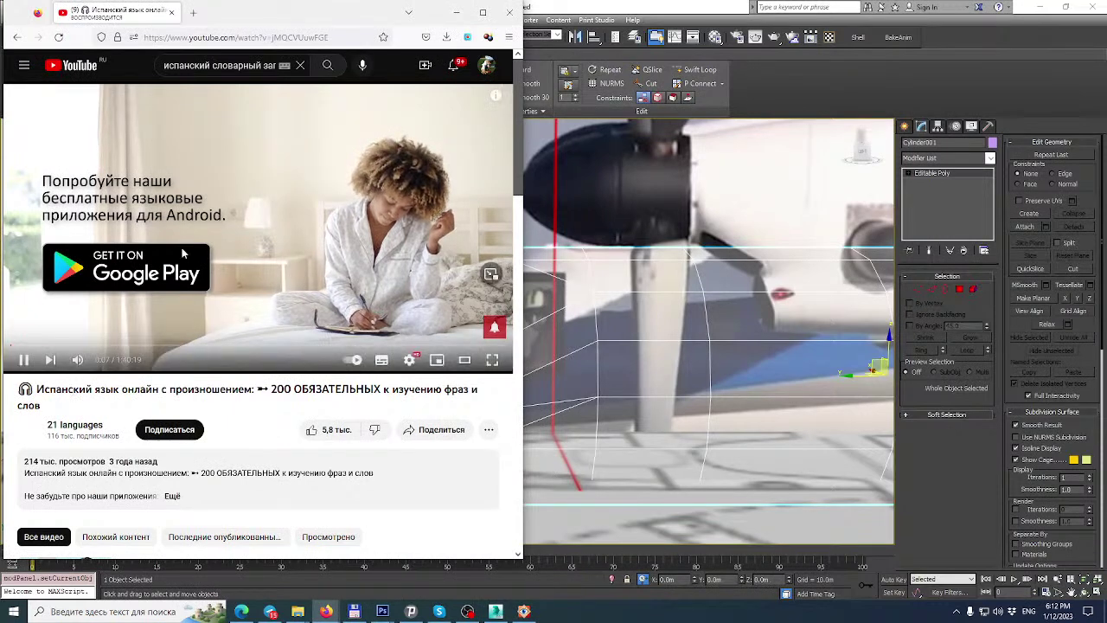
pyautogui.click(51, 360)
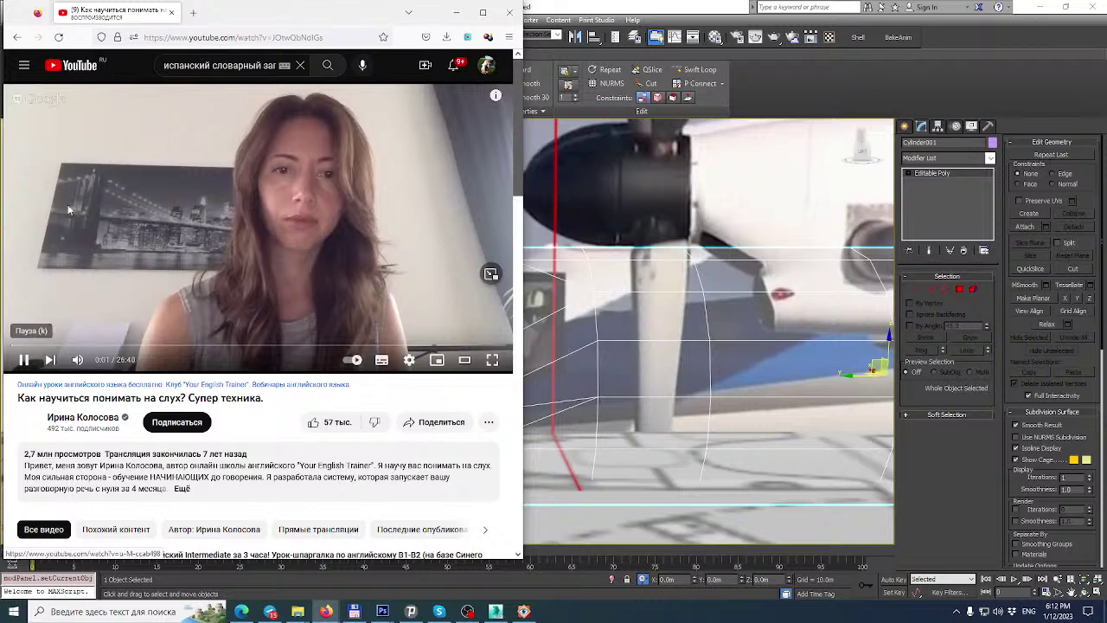
pyautogui.click(17, 37)
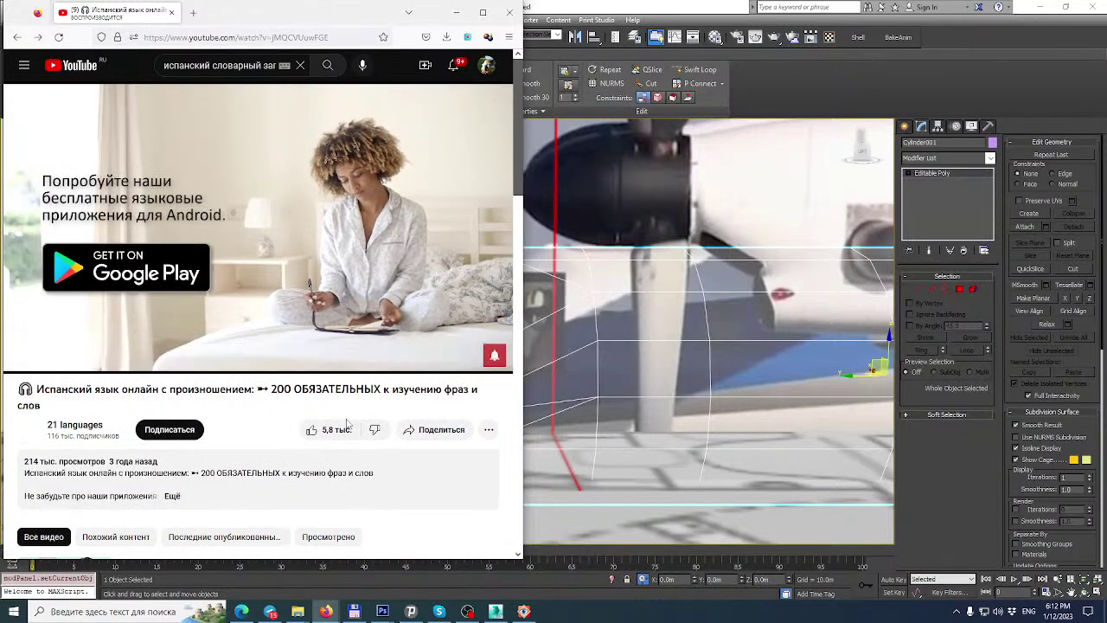
pyautogui.scroll(-2, 288, 398)
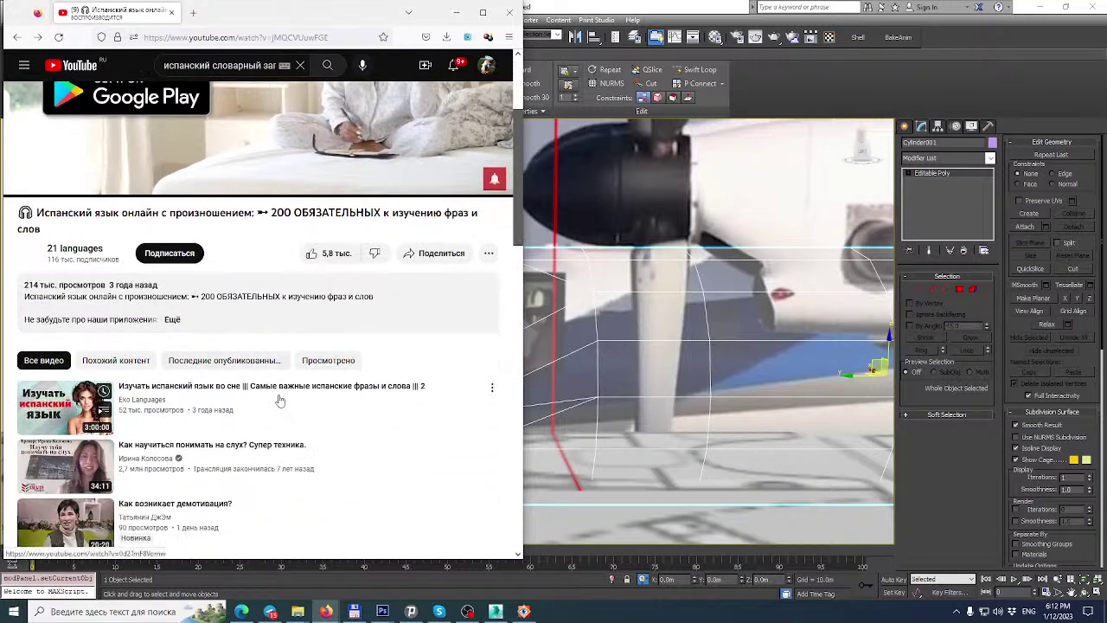
pyautogui.scroll(-3, 403, 421)
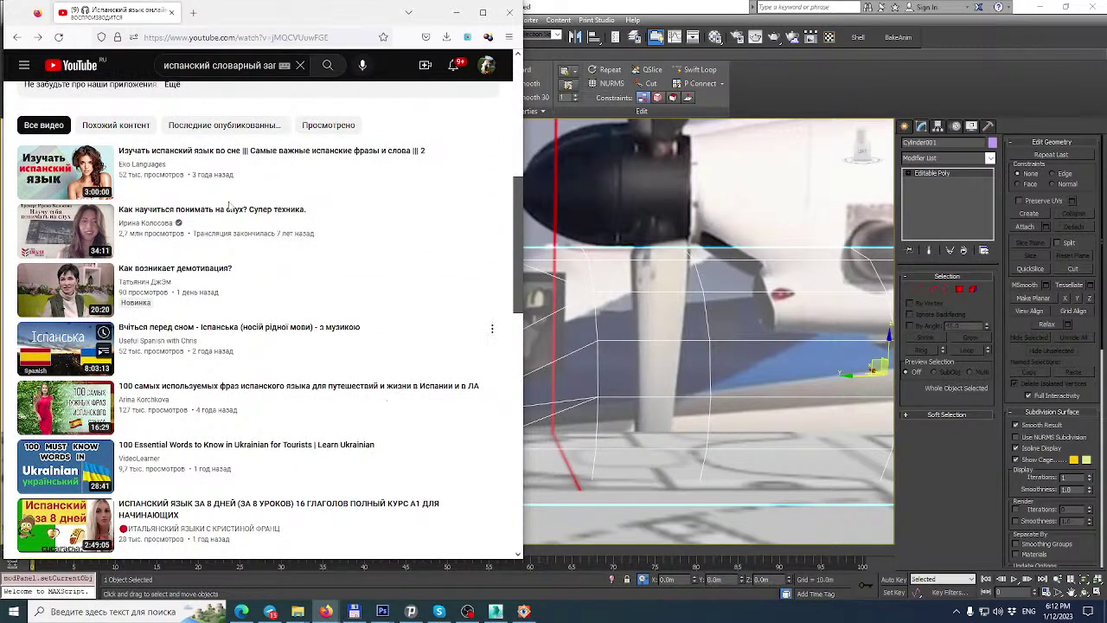
pyautogui.scroll(4, 402, 422)
# Search YouTube for "испанские слова для начинающих".
pyautogui.click(229, 65)
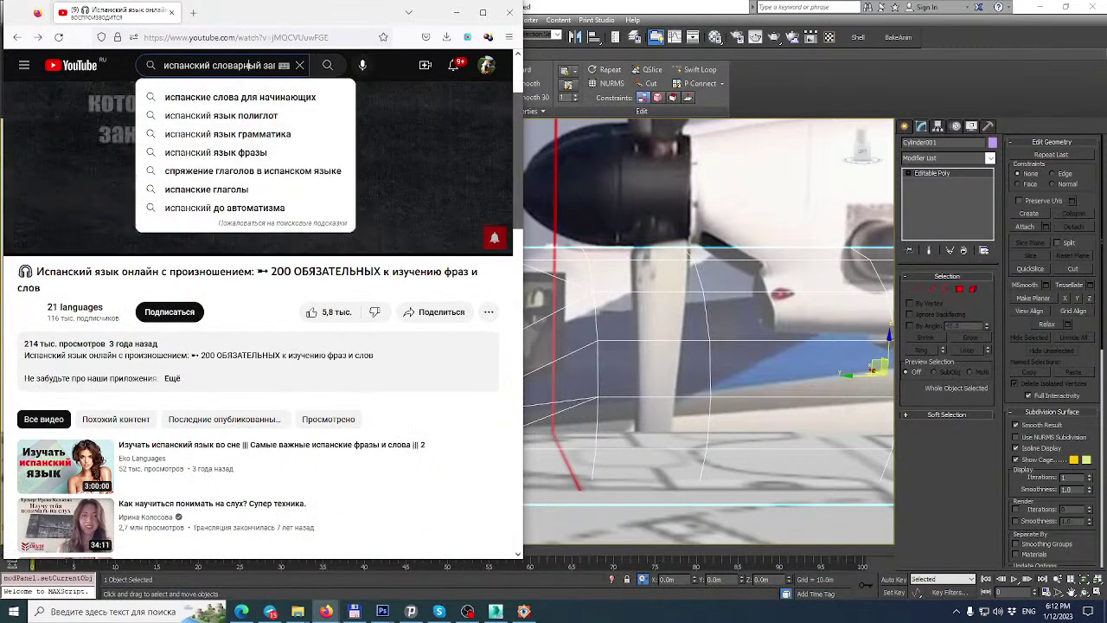
pyautogui.moveTo(213, 65); pyautogui.dragTo(279, 65)
pyautogui.click(275, 66)
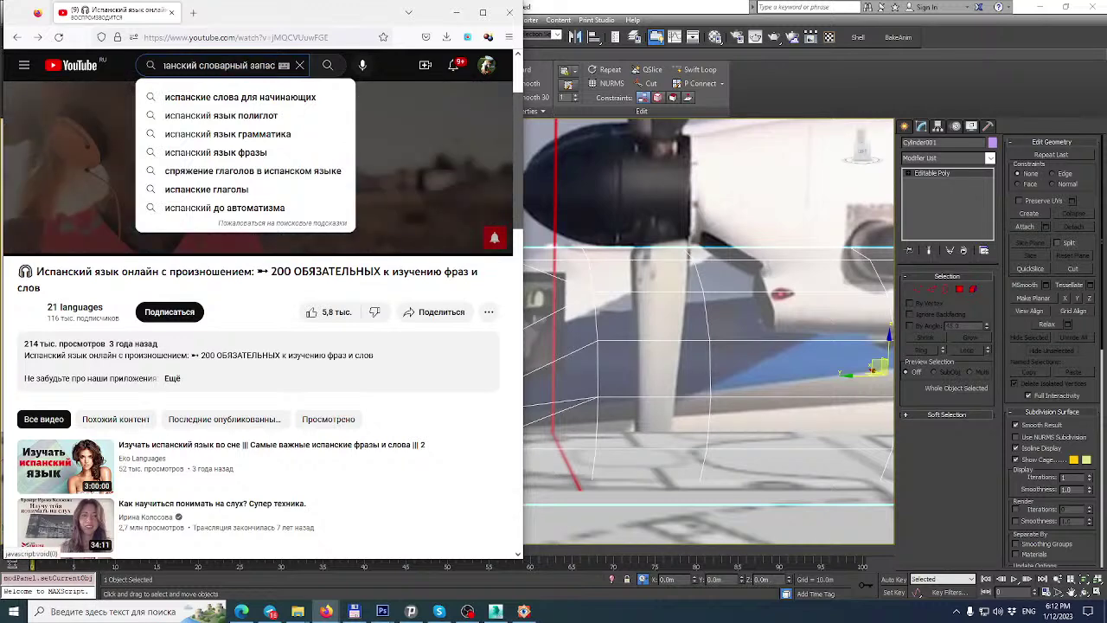
pyautogui.click(240, 97)
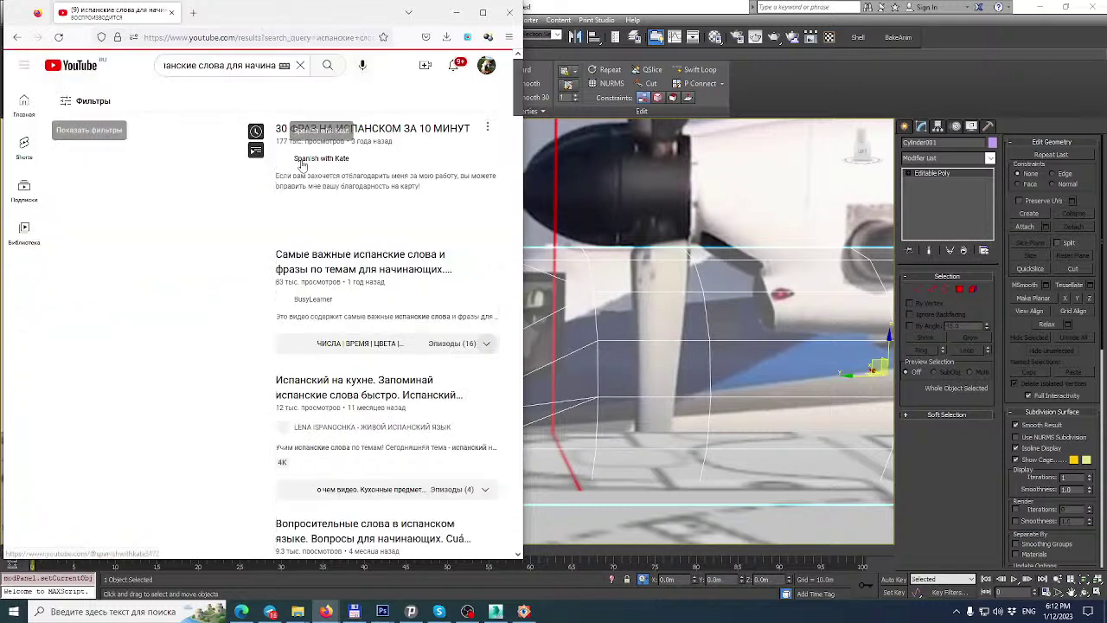
# Start playing the YouTube video with 200 essential Spanish phrases and words.
pyautogui.click(296, 128)
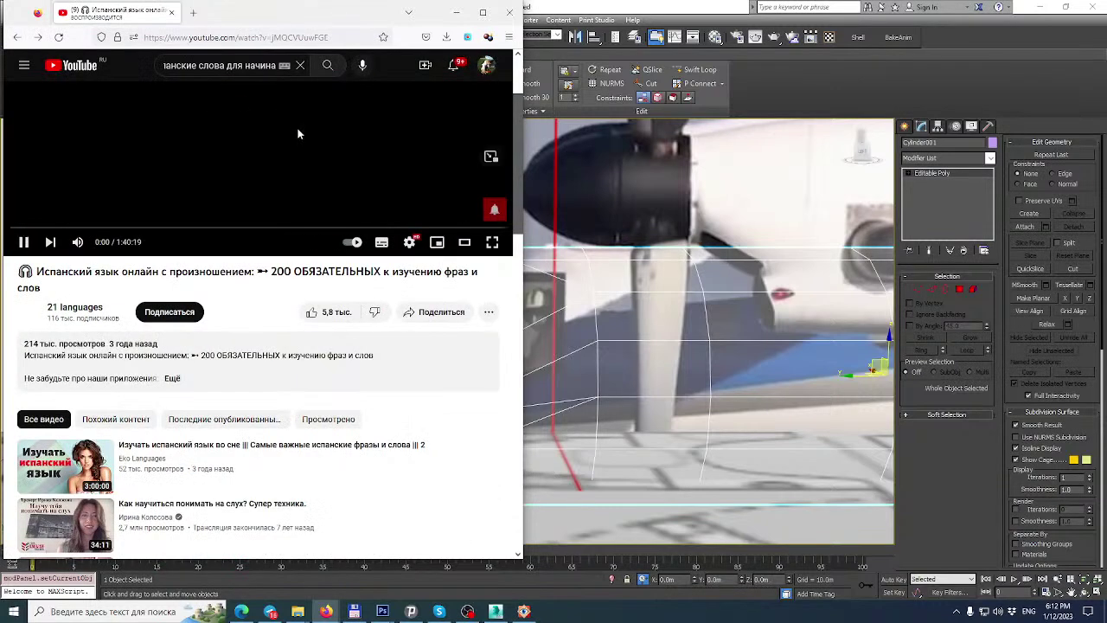
pyautogui.scroll(2, 442, 323)
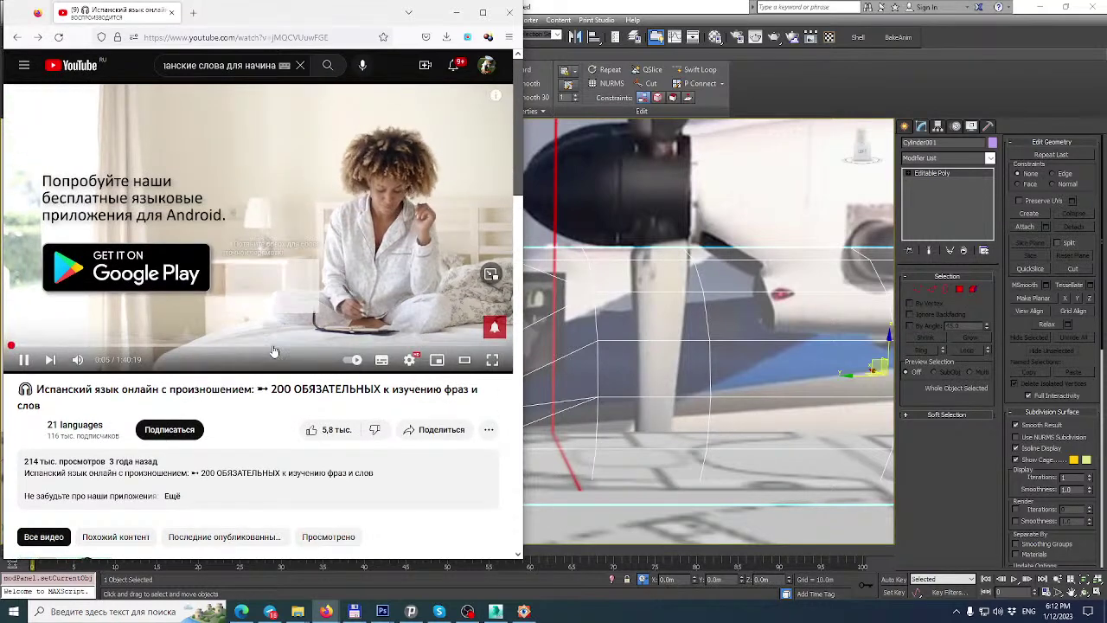
# Switch back to 3ds Max and apply the material with the aircraft reference texture to the fuselage.
pyautogui.click(601, 54)
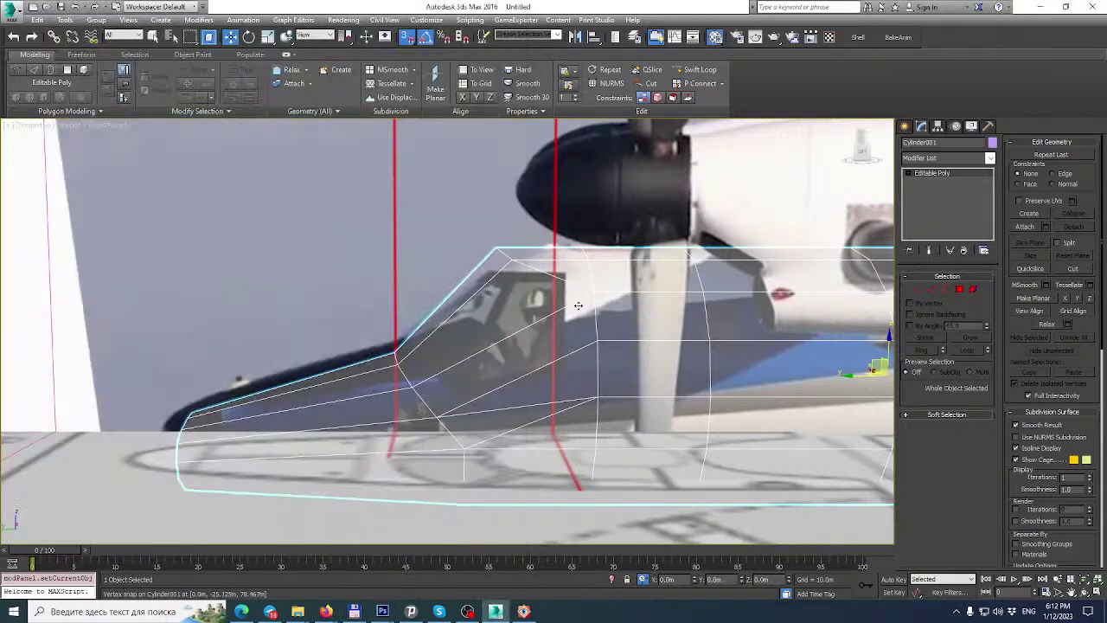
pyautogui.press('m')
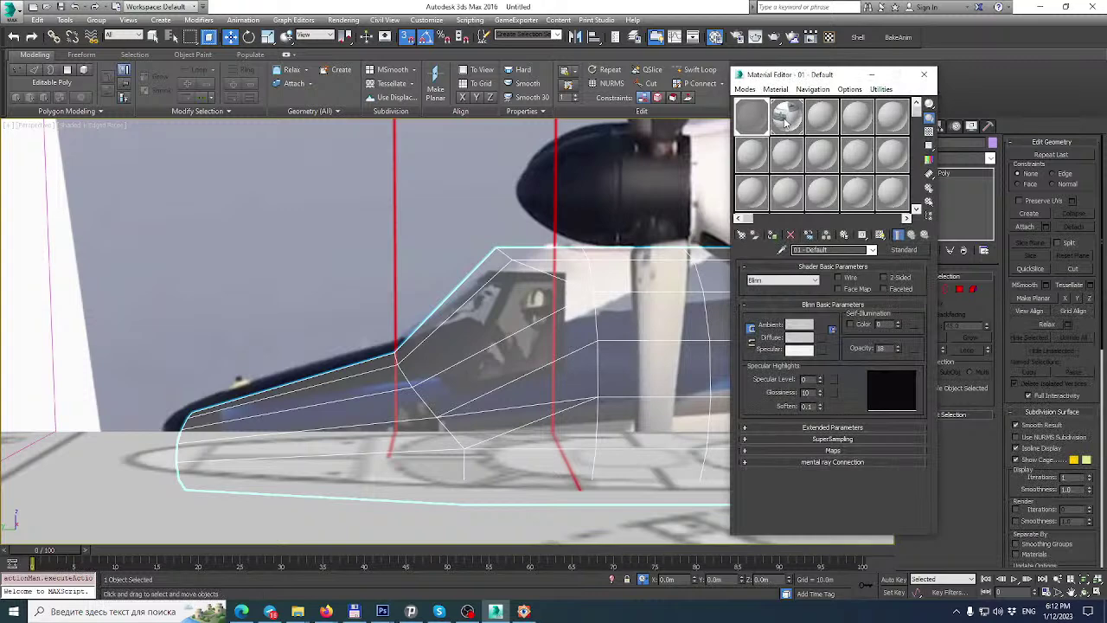
pyautogui.click(924, 74)
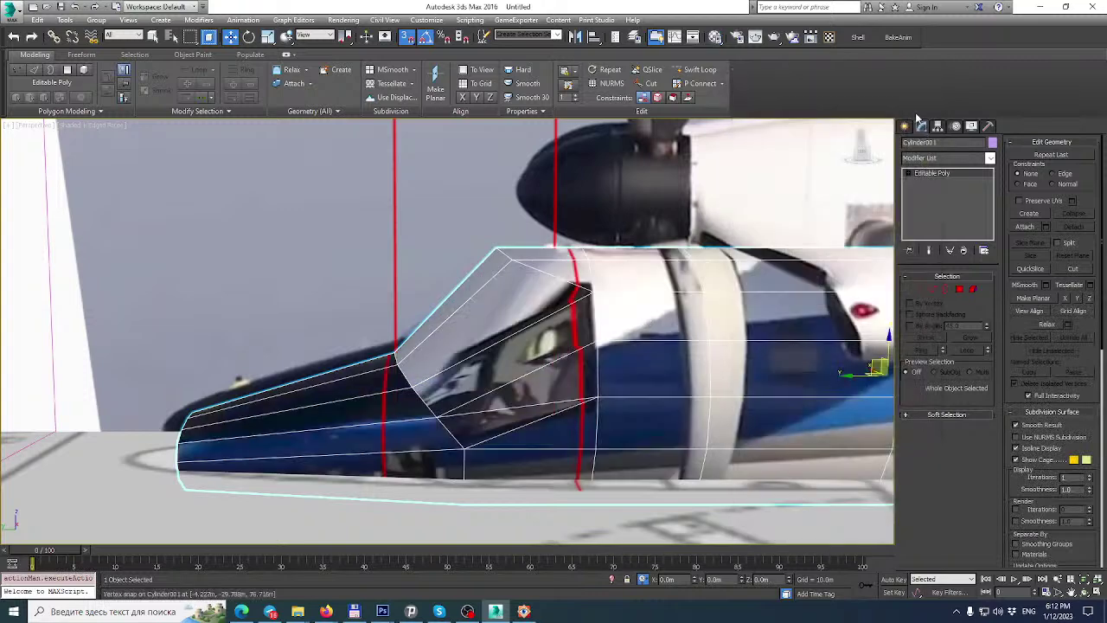
# Select the polygons of the cockpit windshield and side windows on the fuselage.
pyautogui.click(548, 393)
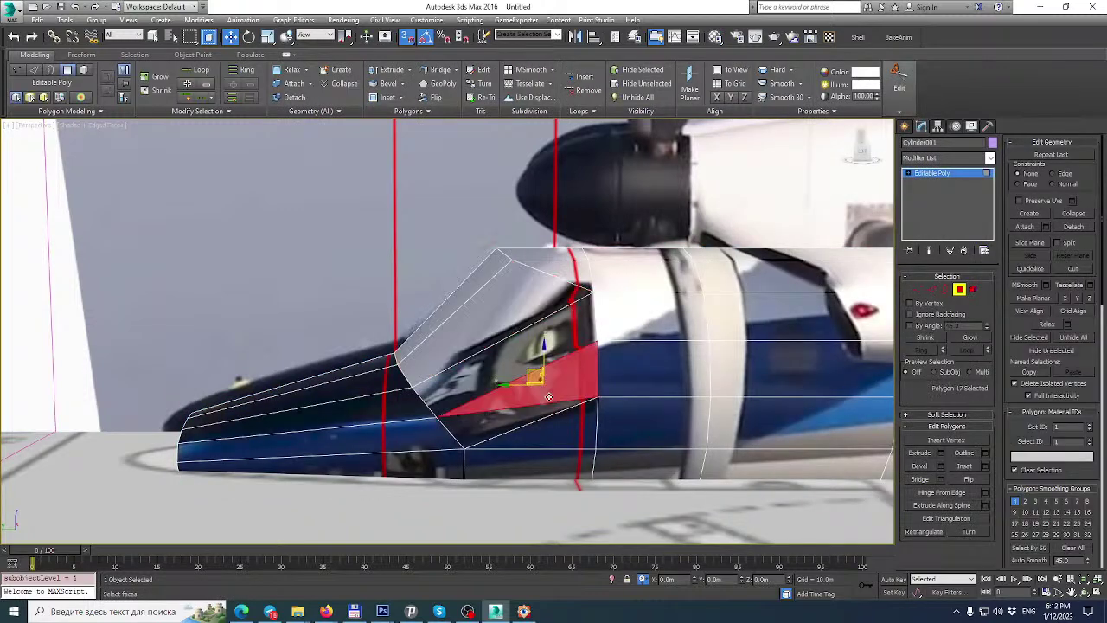
pyautogui.keyDown('ctrl'); pyautogui.click(524, 353); pyautogui.keyUp('ctrl')
pyautogui.keyDown('ctrl'); pyautogui.click(469, 420); pyautogui.keyUp('ctrl')
pyautogui.keyDown('ctrl'); pyautogui.click(472, 333); pyautogui.keyUp('ctrl')
pyautogui.keyDown('ctrl'); pyautogui.click(467, 300); pyautogui.keyUp('ctrl')
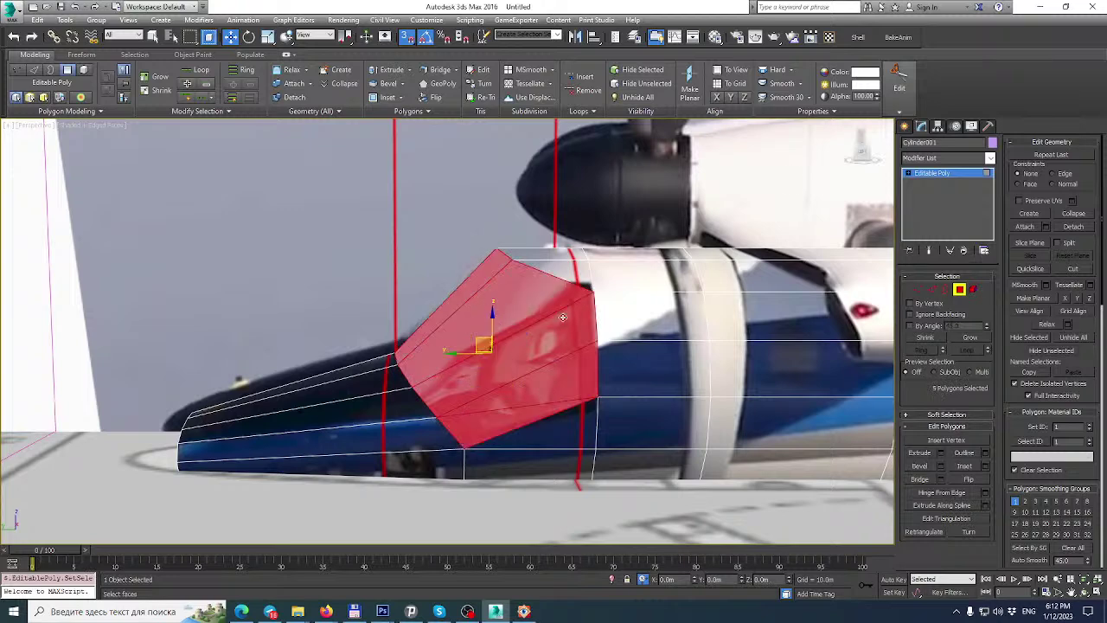
# Add an Unwrap UVW modifier to the fuselage and show Map #1 (Untitled-1.psd) behind the selected polygons in the UV editor.
pyautogui.click(964, 174)
pyautogui.click(829, 37)
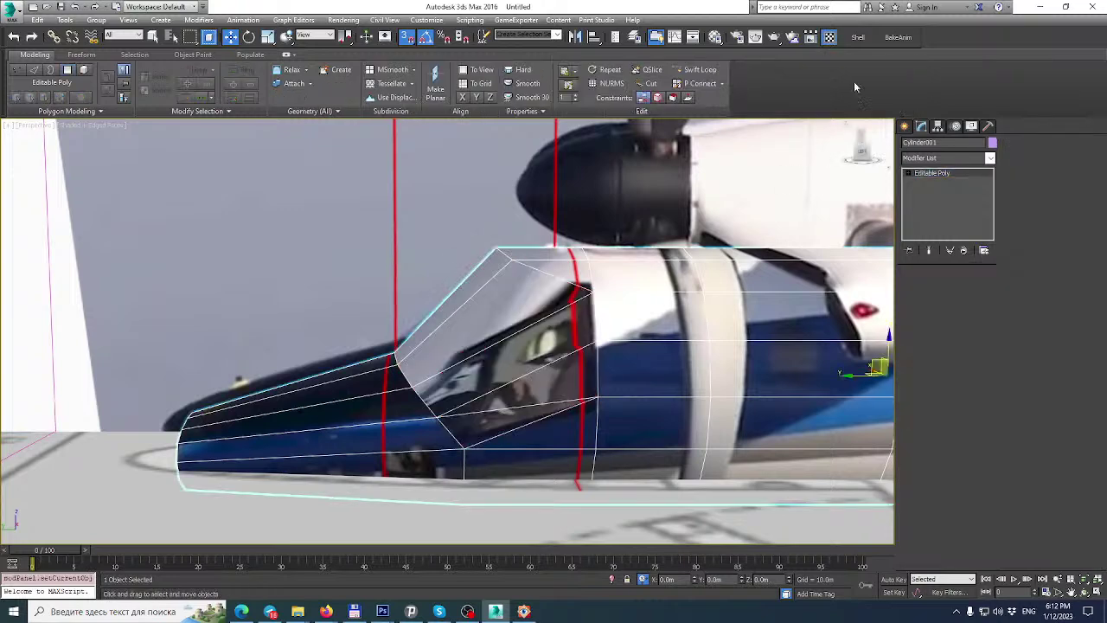
pyautogui.click(949, 295)
pyautogui.click(947, 410)
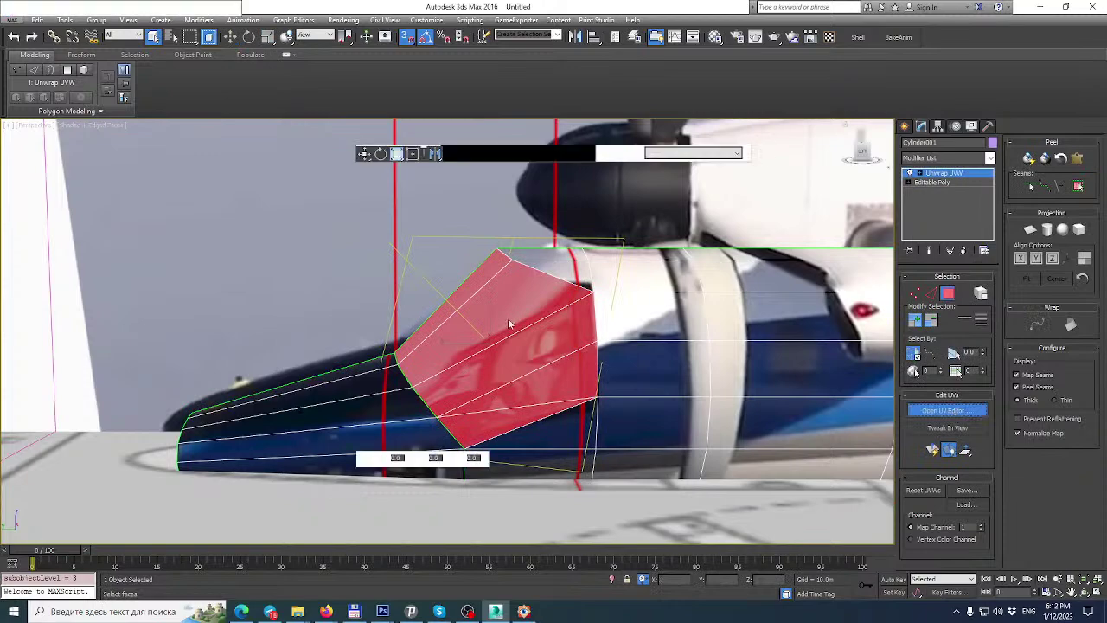
pyautogui.click(342, 83)
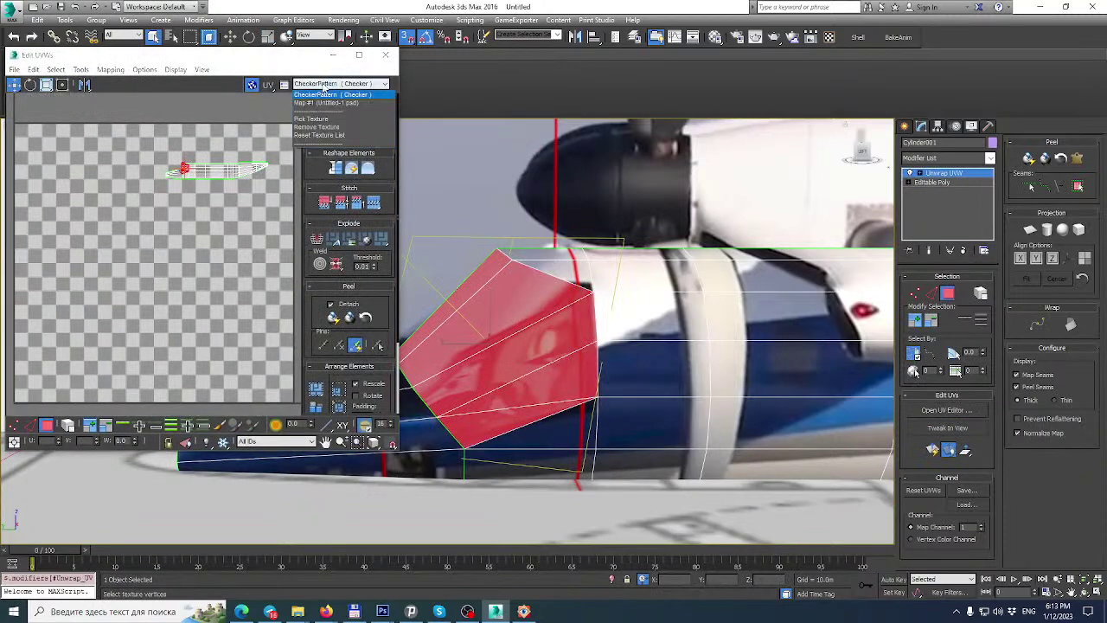
pyautogui.click(333, 103)
pyautogui.click(359, 54)
pyautogui.scroll(-2, 327, 254)
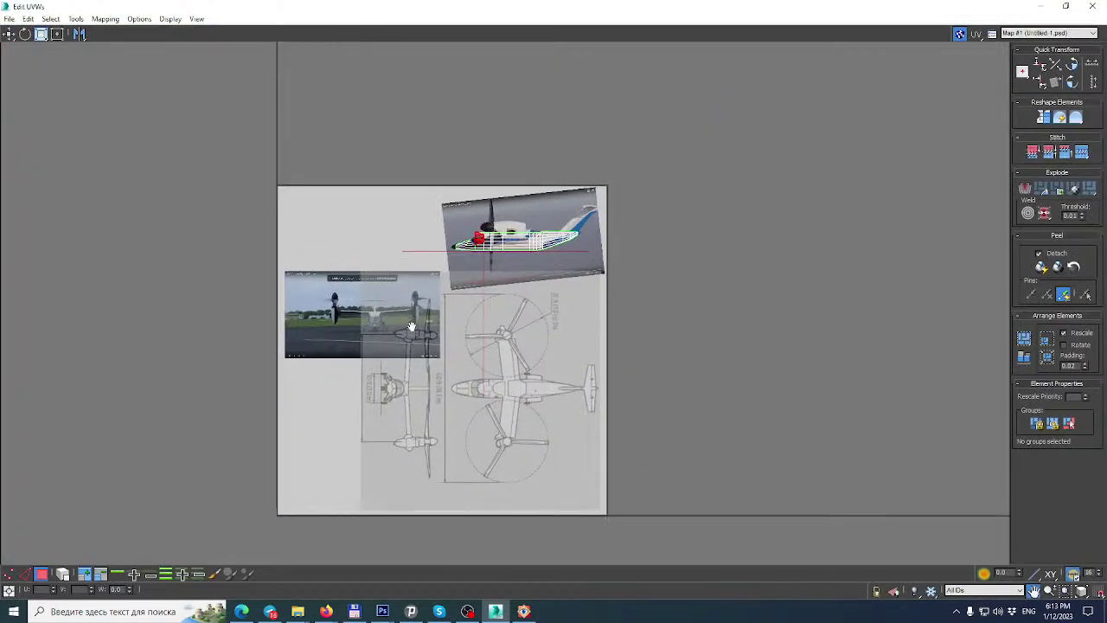
pyautogui.click(1066, 6)
# Planar-map the cockpit window polygons along the X axis and scale their UVs down onto the side-view photo.
pyautogui.click(1029, 230)
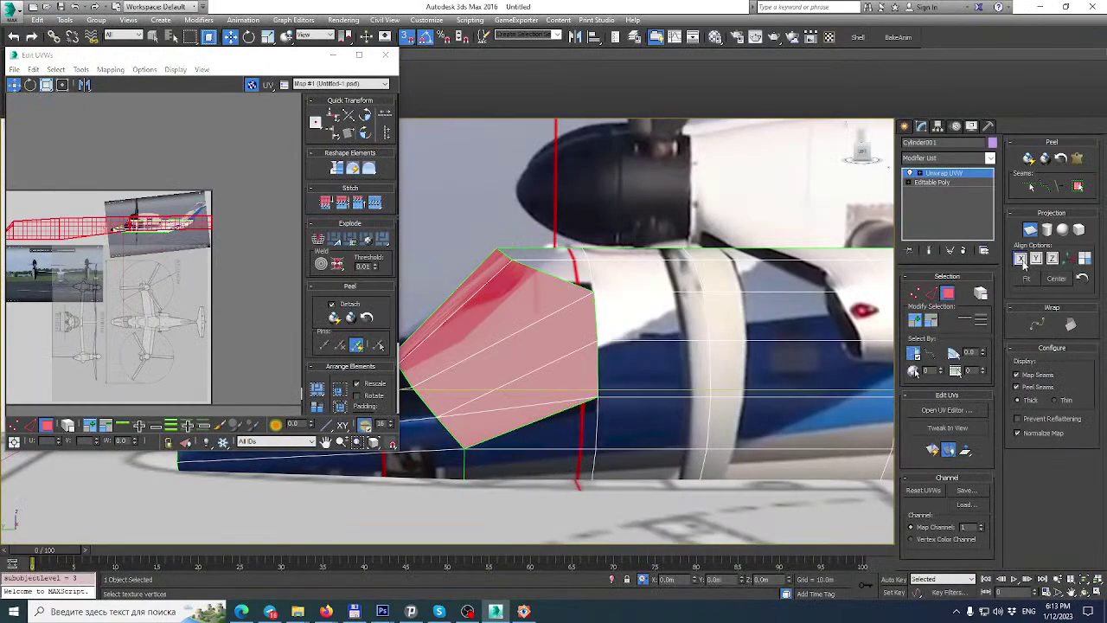
pyautogui.click(359, 55)
pyautogui.scroll(-2, 457, 167)
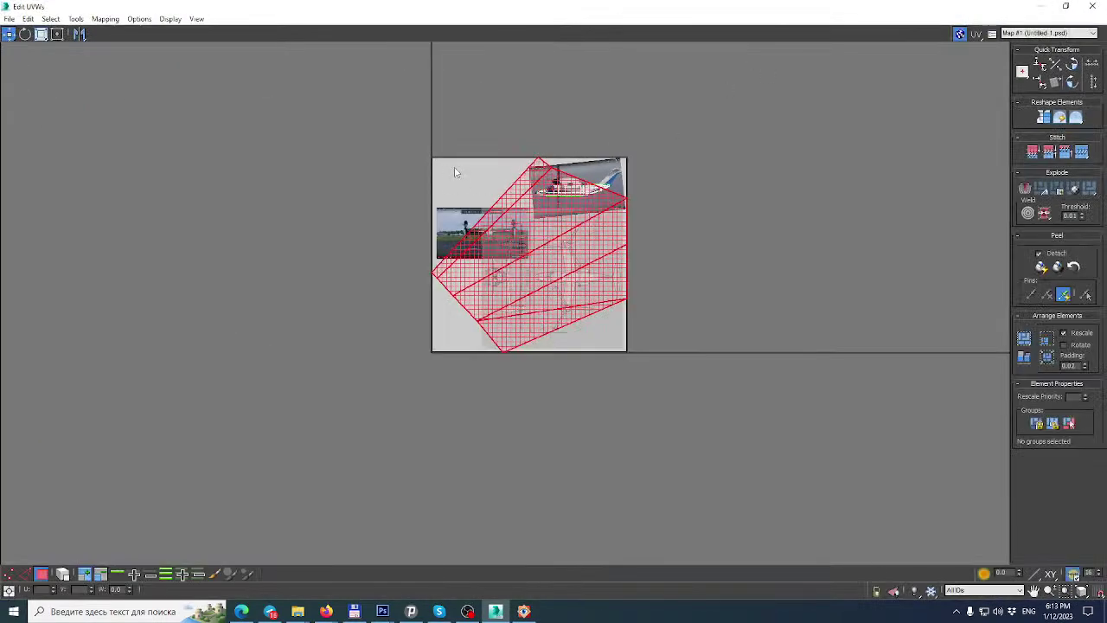
pyautogui.click(56, 34)
pyautogui.moveTo(624, 354); pyautogui.dragTo(563, 183)
pyautogui.scroll(8, 563, 183)
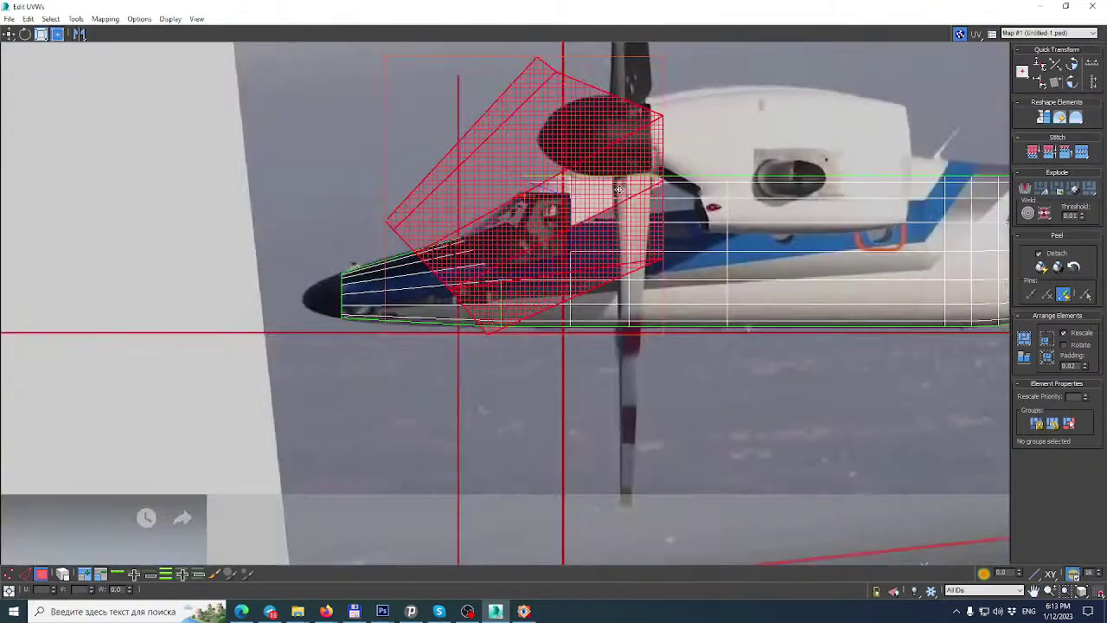
# Shrink the cockpit window UVs further and move them over the cockpit glass in the side photo.
pyautogui.keyDown('ctrl'); pyautogui.moveTo(663, 56); pyautogui.dragTo(465, 222); pyautogui.keyUp('ctrl')
pyautogui.moveTo(426, 296); pyautogui.dragTo(510, 236)
pyautogui.scroll(8, 511, 236)
pyautogui.moveTo(580, 267); pyautogui.dragTo(540, 296)
pyautogui.scroll(-2, 539, 296)
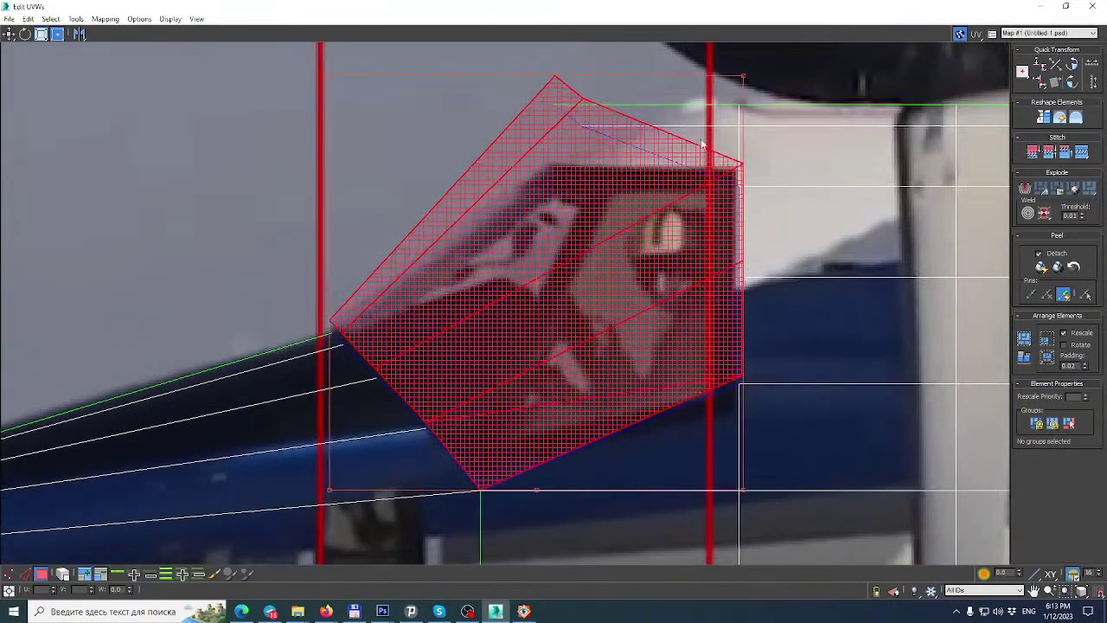
# Fine-tune the size and position of the cockpit window UVs so their borders meet the surrounding nose and fuselage UVs.
pyautogui.moveTo(746, 75); pyautogui.dragTo(741, 84)
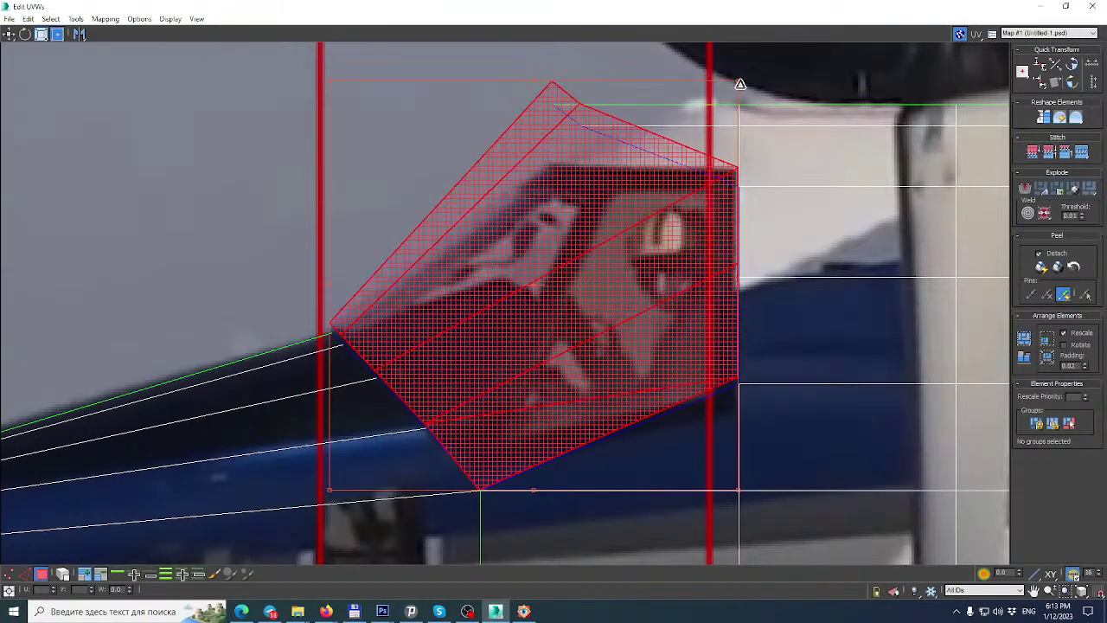
pyautogui.moveTo(620, 192); pyautogui.dragTo(620, 195)
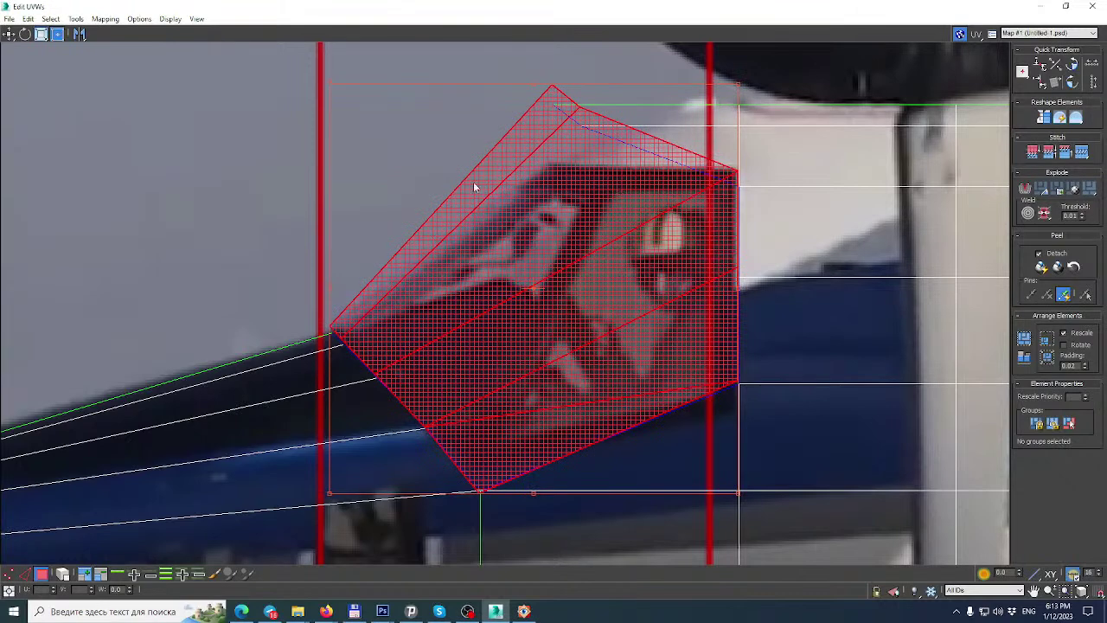
pyautogui.moveTo(330, 86); pyautogui.dragTo(334, 89)
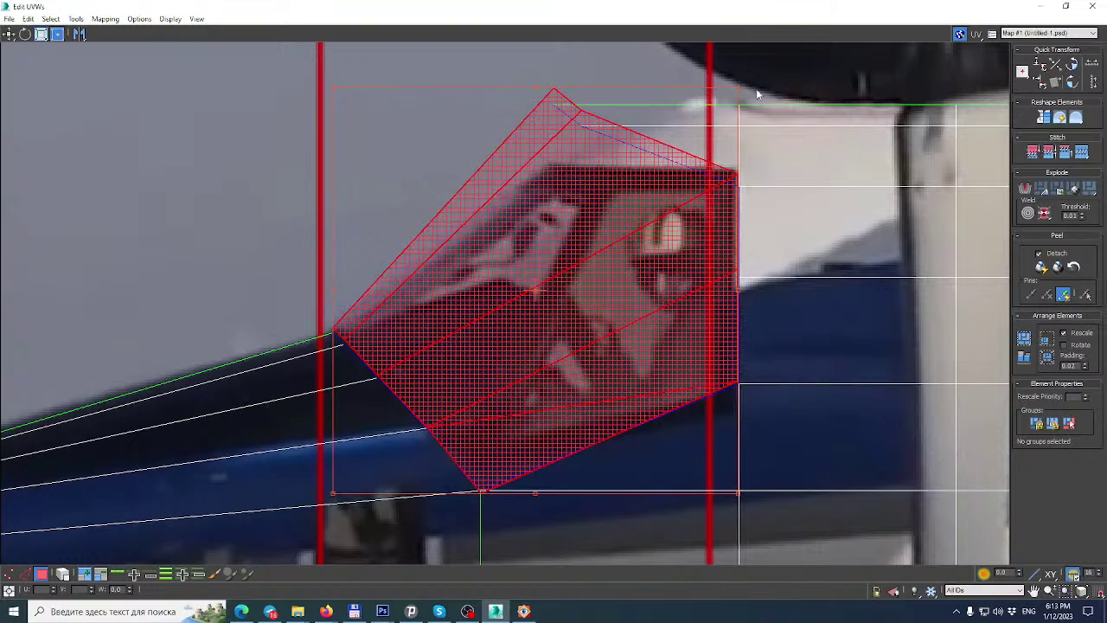
pyautogui.scroll(-2, 743, 86)
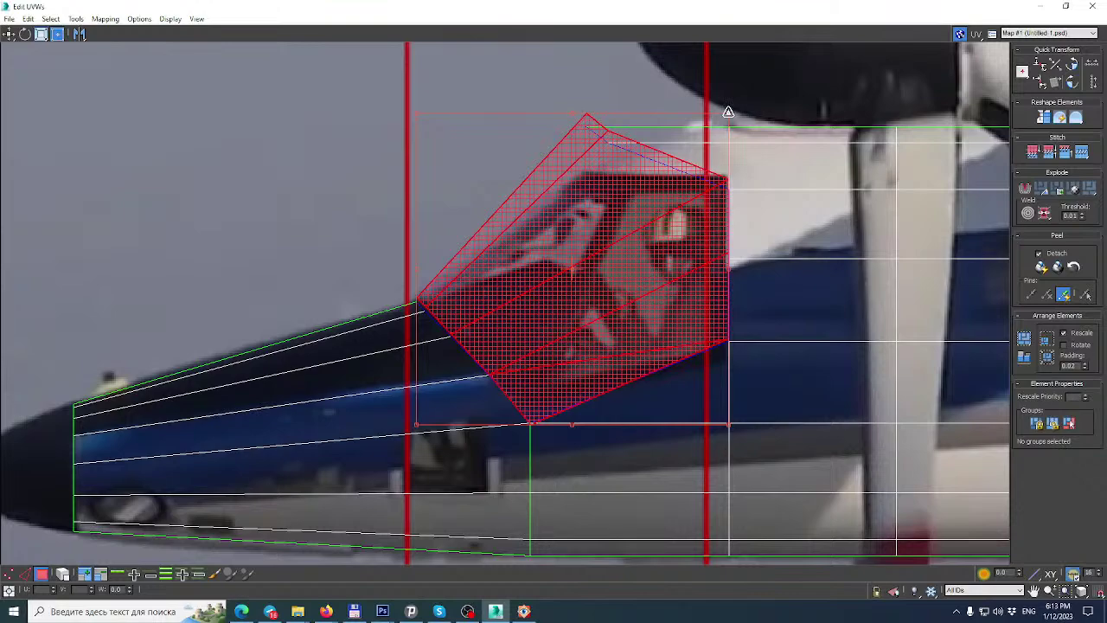
pyautogui.scroll(-2, 728, 111)
pyautogui.moveTo(729, 112); pyautogui.dragTo(552, 130, button='middle')
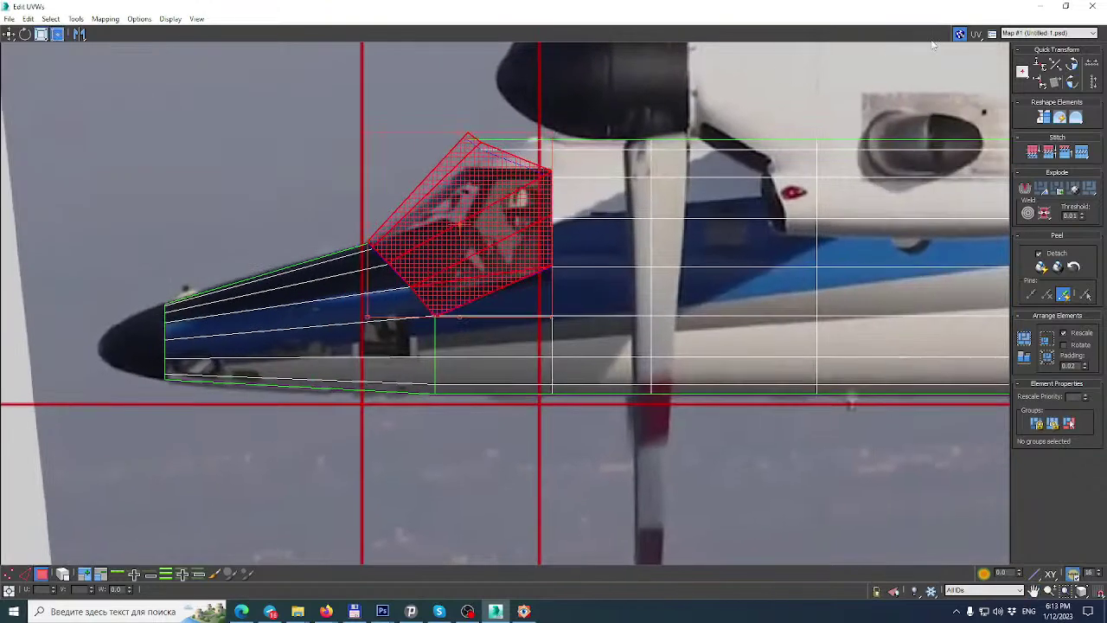
# Close the UV editor, show all four viewports and collapse the fuselage's modifier stack into an Editable Poly.
pyautogui.click(1092, 6)
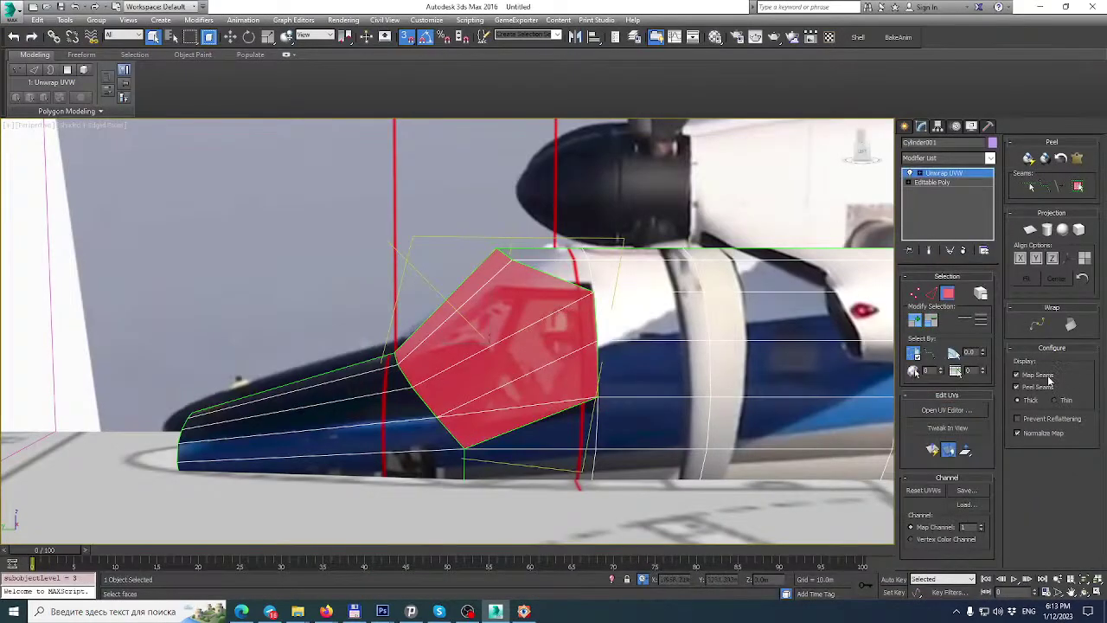
pyautogui.click(1097, 580)
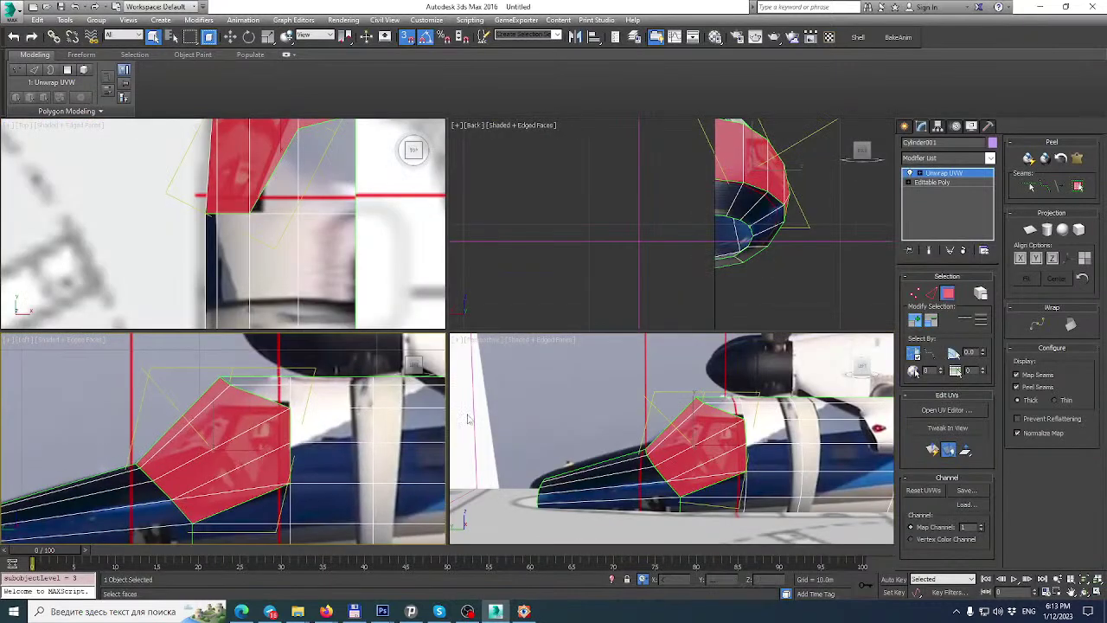
pyautogui.rightClick(948, 174)
pyautogui.click(1008, 296)
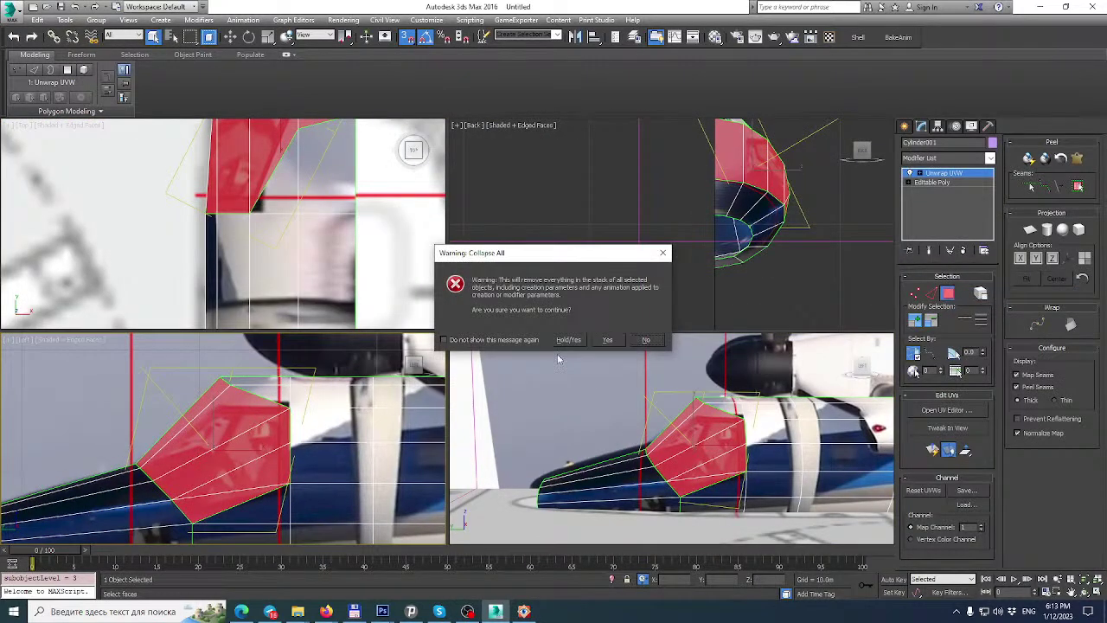
pyautogui.click(607, 340)
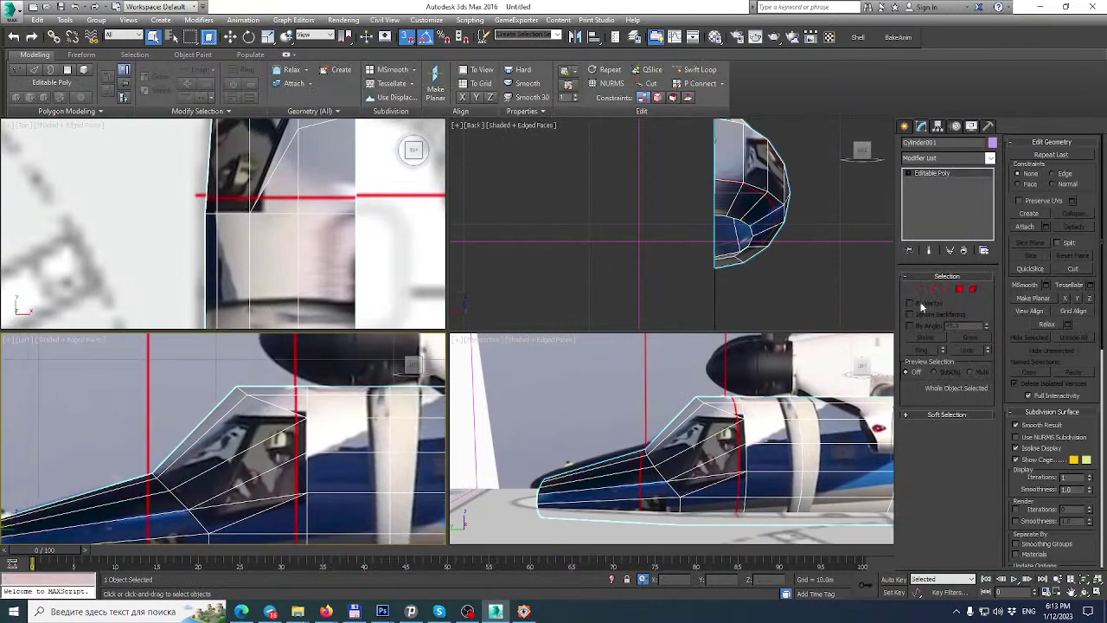
# Enter vertex editing on the fuselage and apply the semi-transparent grey 01 - Default material to it.
pyautogui.click(919, 290)
pyautogui.scroll(5, 246, 363)
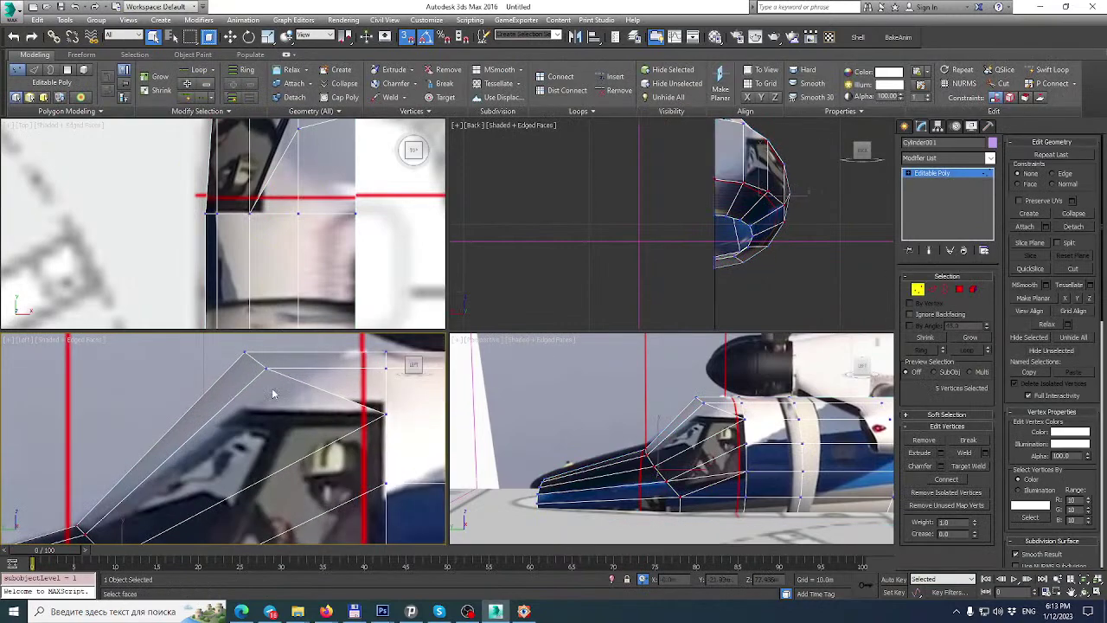
pyautogui.press('m')
pyautogui.moveTo(748, 118); pyautogui.dragTo(386, 386)
pyautogui.click(924, 74)
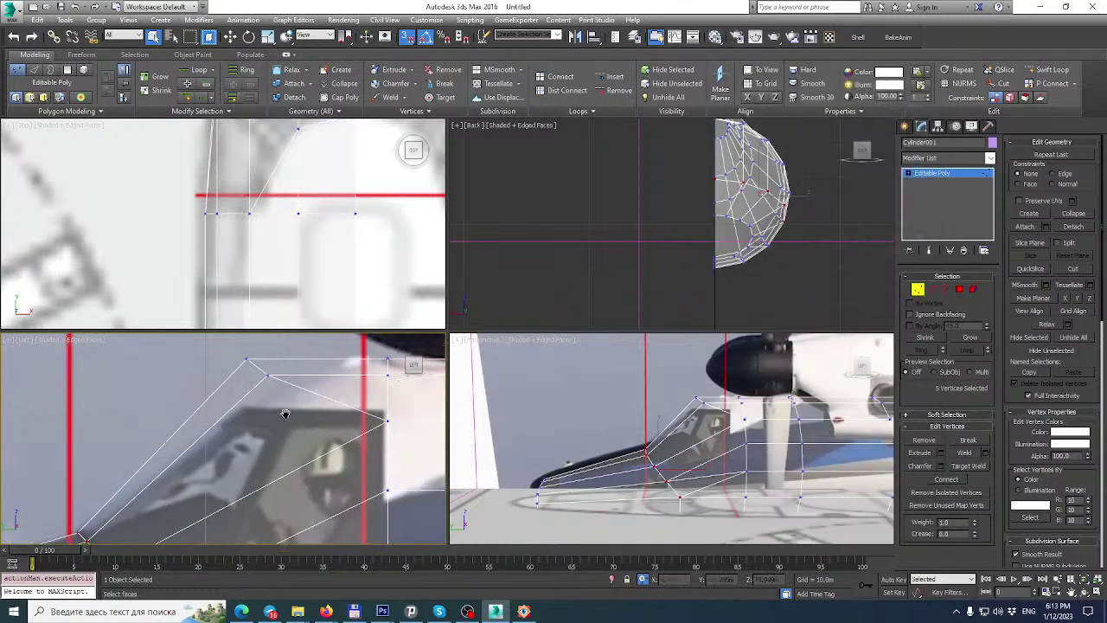
# Move the two front roof vertices down in the Left view onto the windshield's upper front corner in the reference photo.
pyautogui.moveTo(227, 376); pyautogui.dragTo(296, 424)
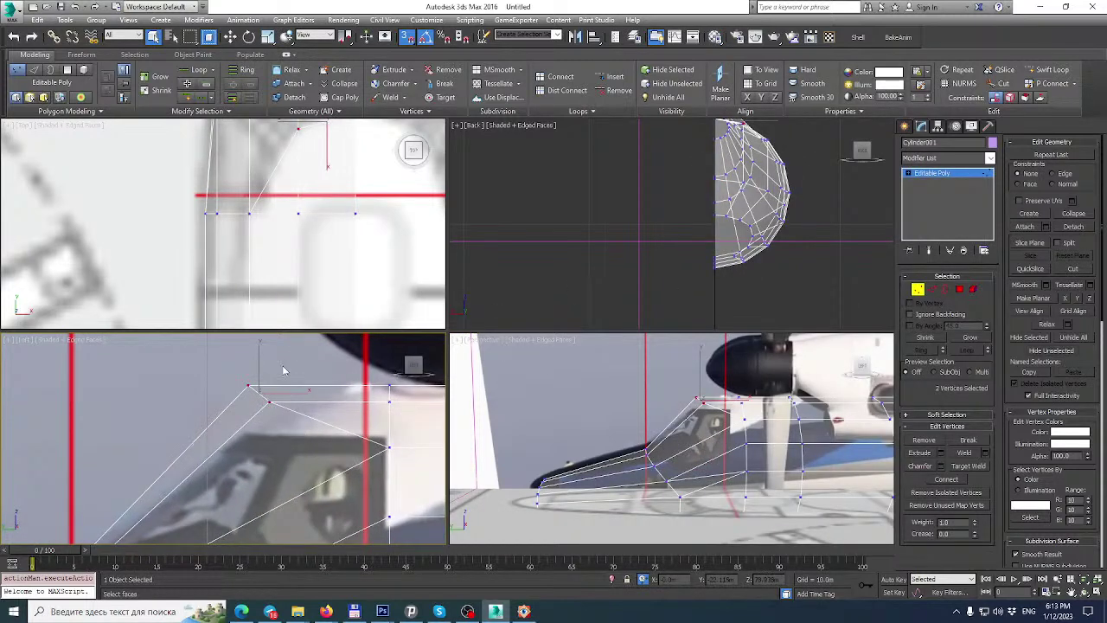
pyautogui.moveTo(284, 378); pyautogui.dragTo(308, 317, button='middle')
pyautogui.click(230, 38)
pyautogui.moveTo(285, 360); pyautogui.dragTo(278, 415, button='middle')
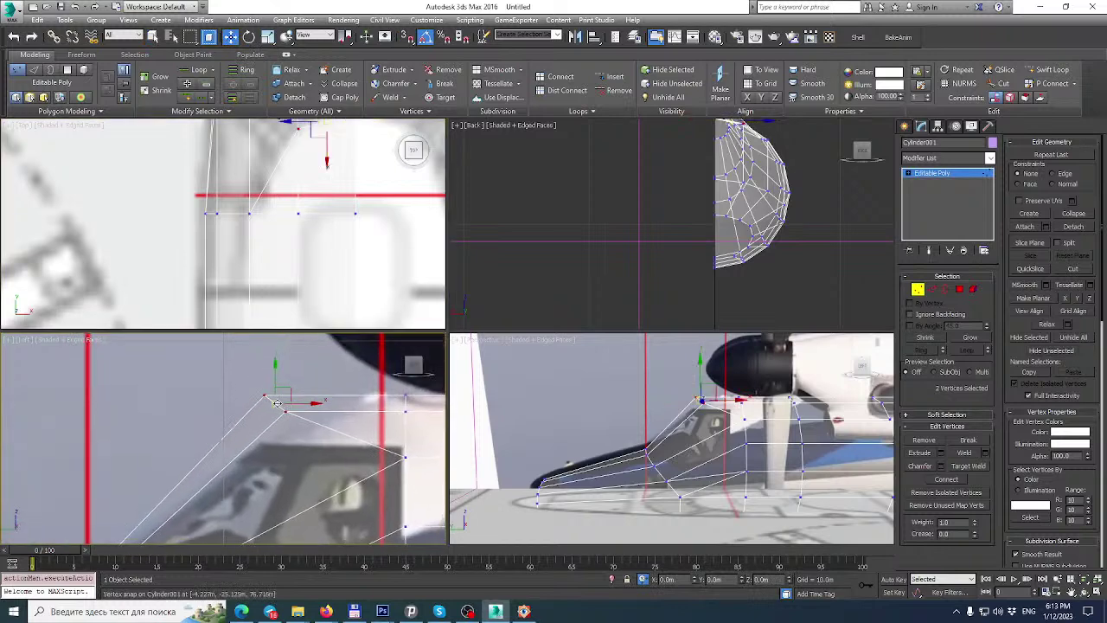
pyautogui.moveTo(280, 374); pyautogui.dragTo(262, 424)
pyautogui.click(264, 426)
pyautogui.scroll(-1, 245, 386)
pyautogui.moveTo(321, 427); pyautogui.dragTo(239, 391, button='middle')
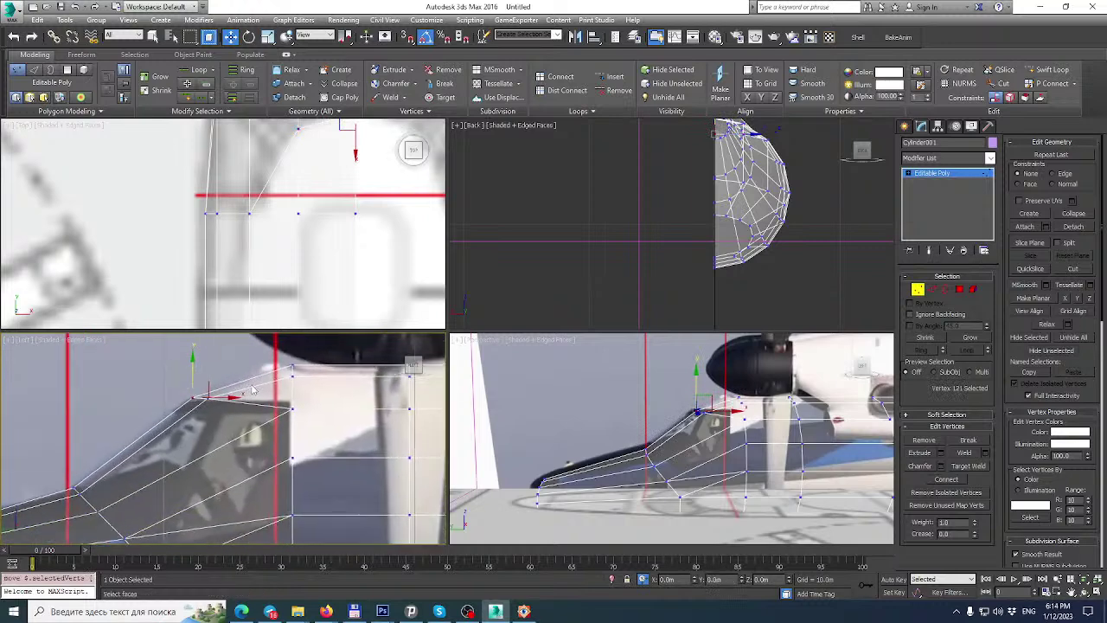
# Examine how the cockpit window edges line up with the side reference photo in the enlarged Left view.
pyautogui.scroll(2, 260, 396)
pyautogui.scroll(-4, 309, 407)
pyautogui.moveTo(309, 406); pyautogui.dragTo(302, 386, button='middle')
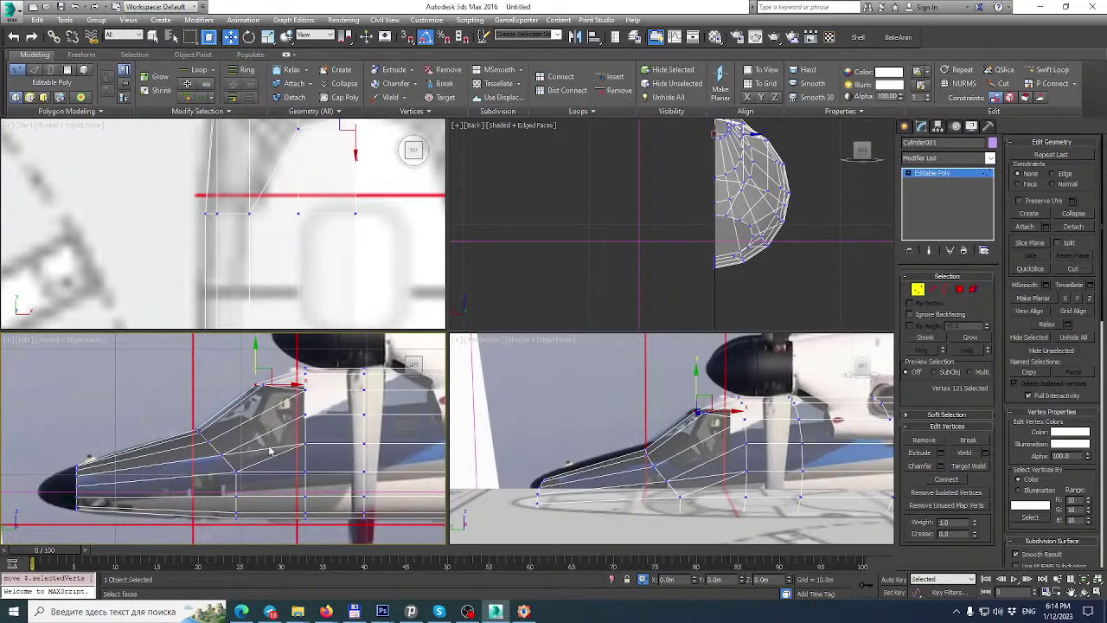
pyautogui.scroll(3, 255, 463)
pyautogui.moveTo(229, 450); pyautogui.dragTo(252, 511, button='middle')
pyautogui.scroll(-2, 250, 507)
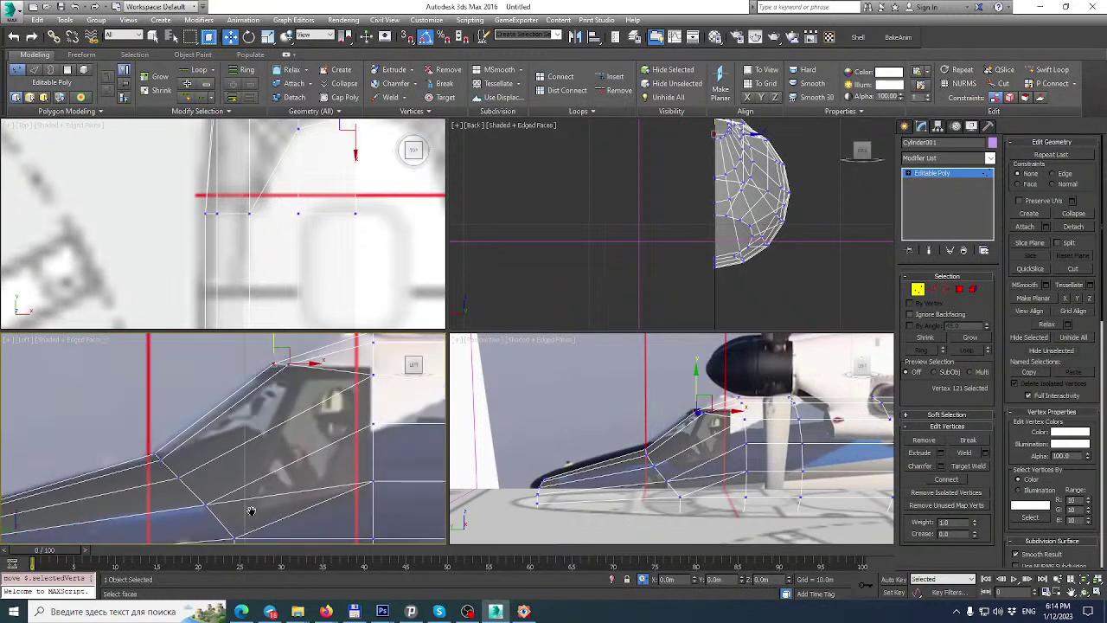
pyautogui.click(1096, 592)
pyautogui.moveTo(601, 351); pyautogui.dragTo(520, 289, button='middle')
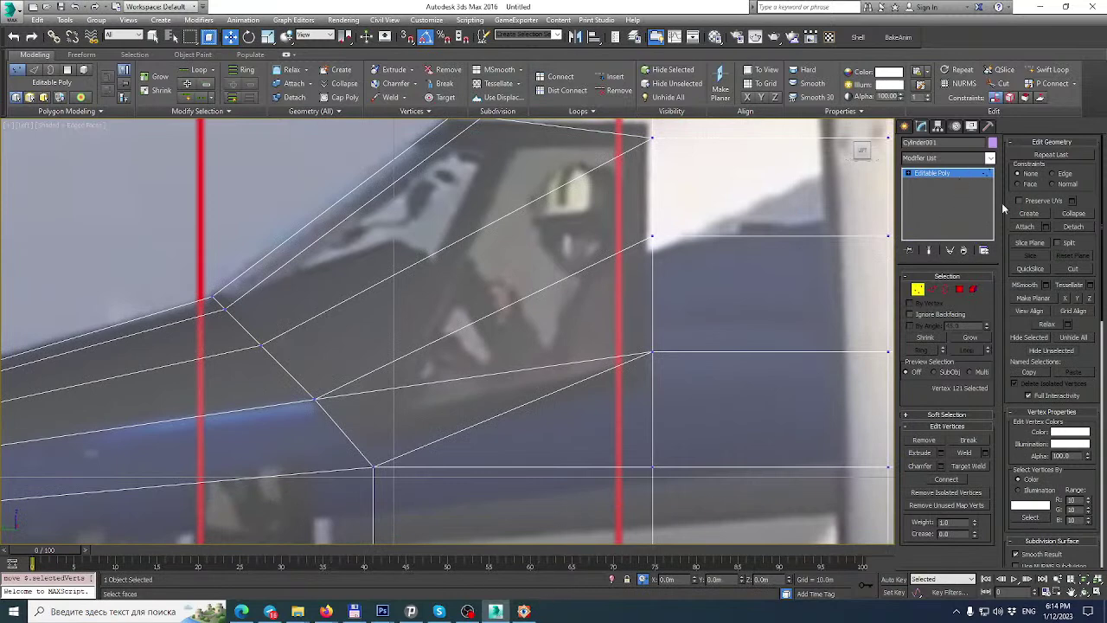
# Leave vertex editing and set the opacity of the fuselage's 01 - Default material to 0.
pyautogui.click(969, 174)
pyautogui.moveTo(430, 285); pyautogui.dragTo(403, 290, button='middle')
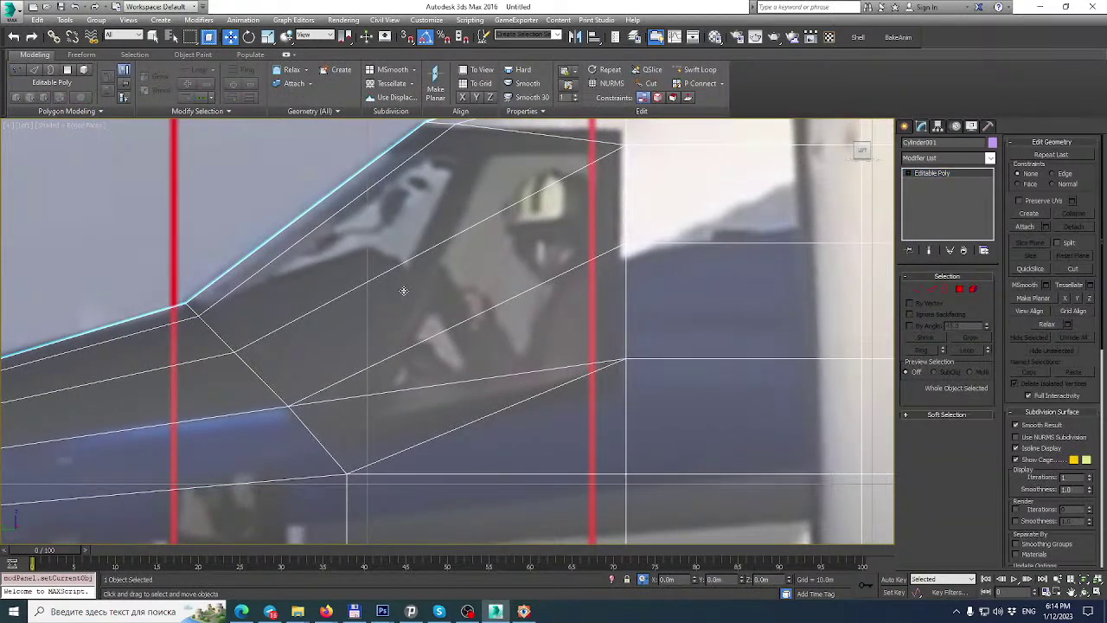
pyautogui.press('m')
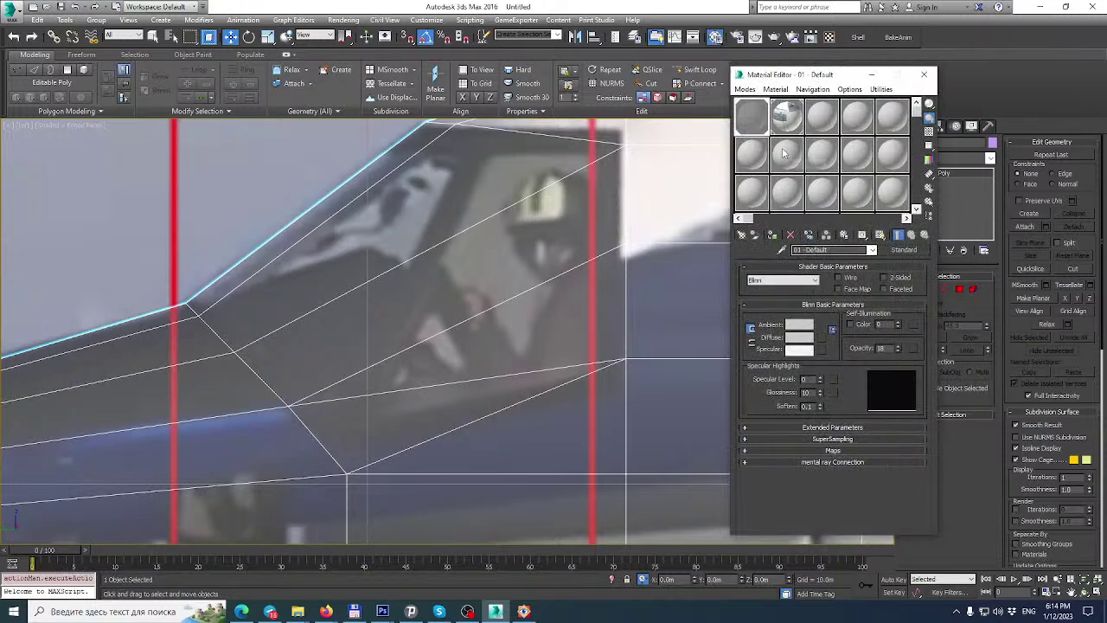
pyautogui.rightClick(898, 349)
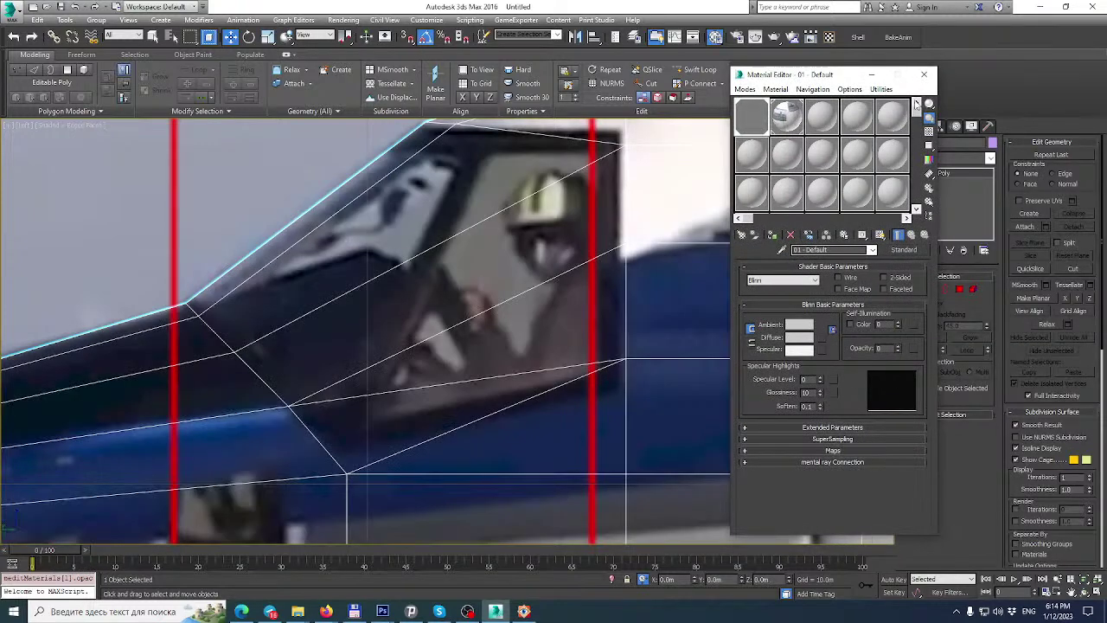
# In the Left view, raise the cockpit window's lower front vertex and lower its lower rear vertex onto the window outline in the photo.
pyautogui.click(924, 74)
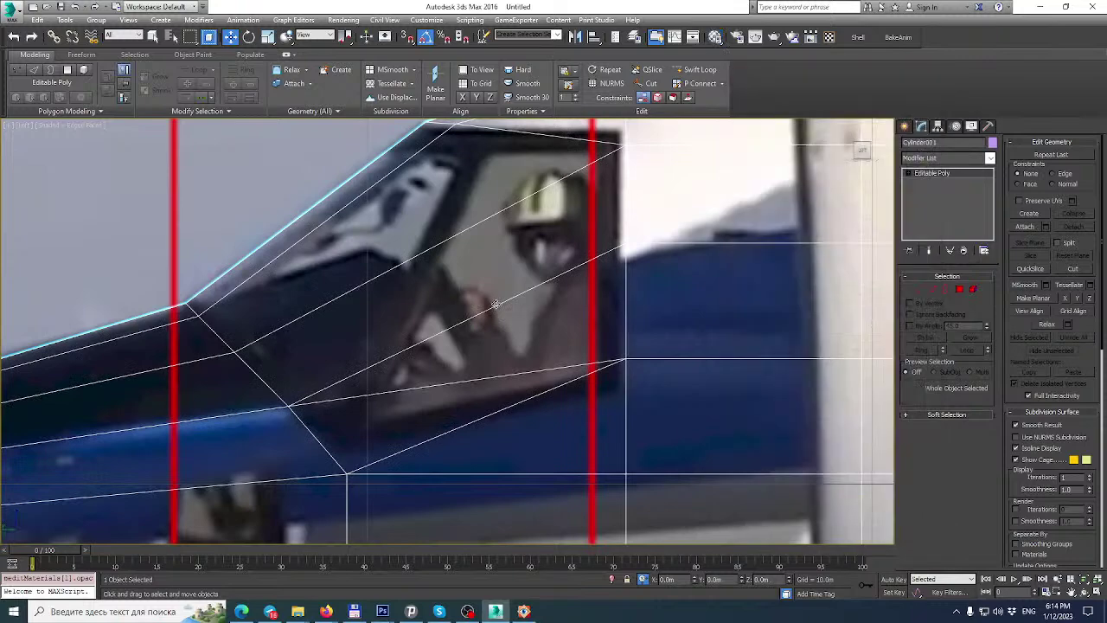
pyautogui.scroll(-4, 496, 304)
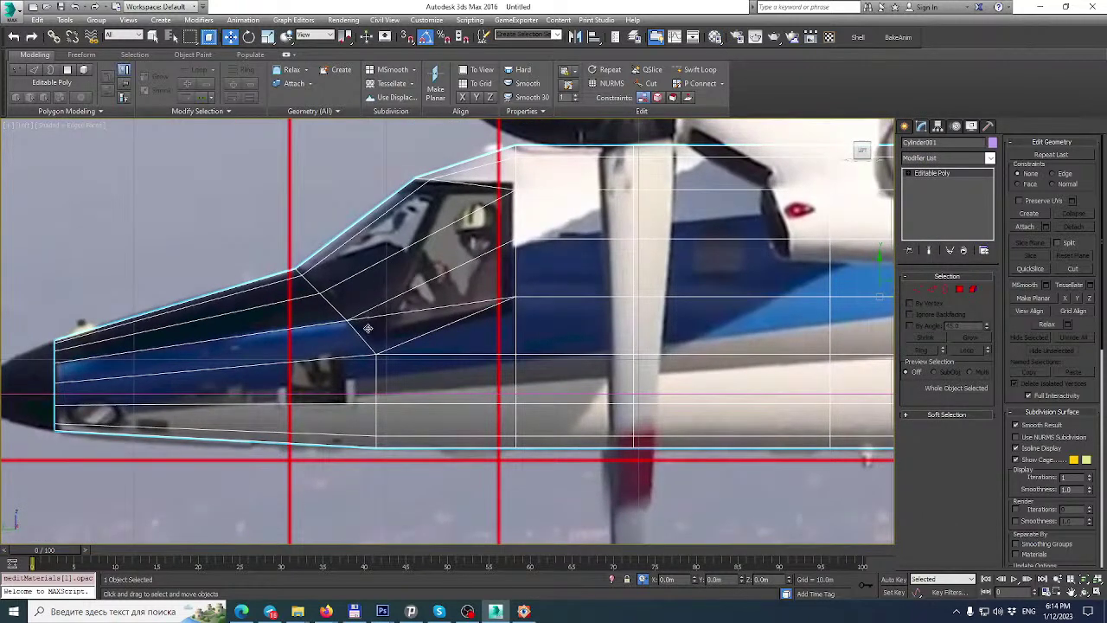
pyautogui.scroll(4, 367, 321)
pyautogui.click(919, 290)
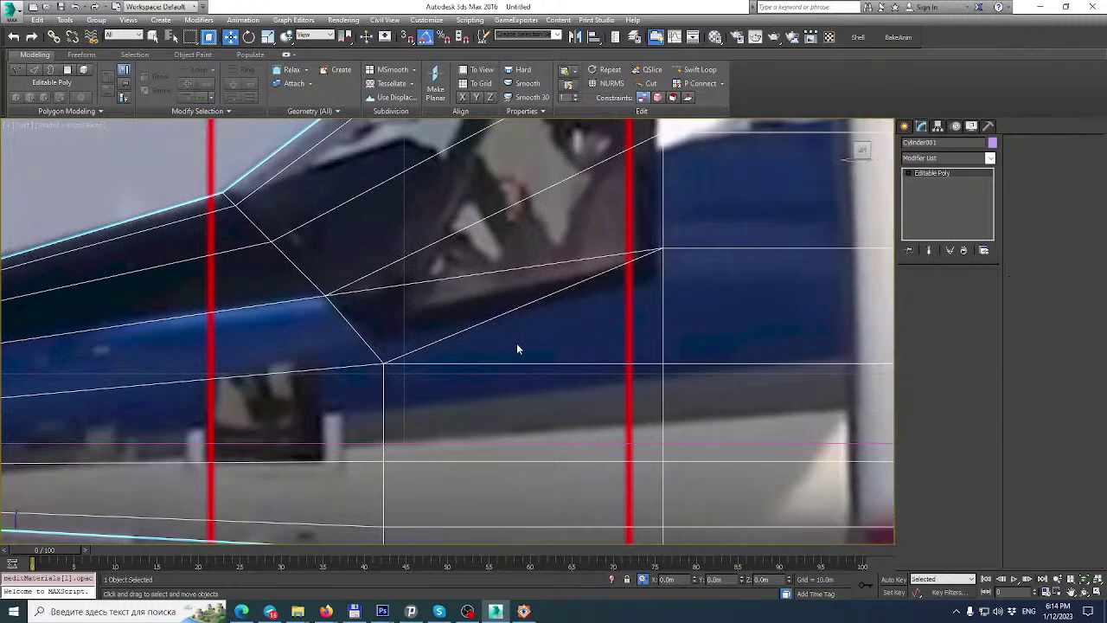
pyautogui.moveTo(364, 378); pyautogui.dragTo(395, 336)
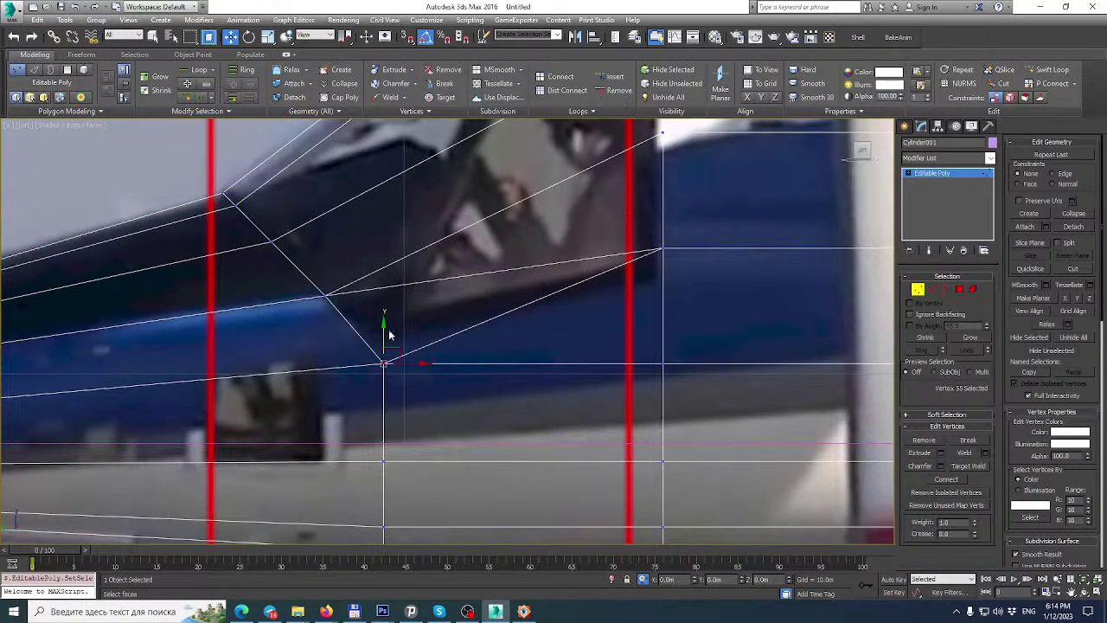
pyautogui.moveTo(384, 331); pyautogui.dragTo(384, 319)
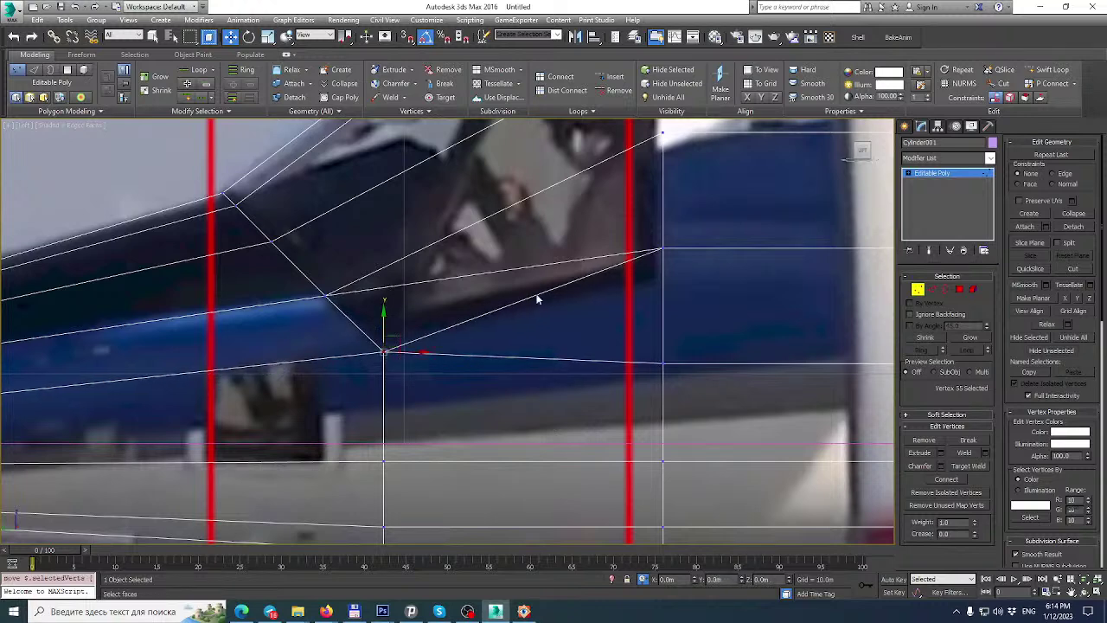
pyautogui.moveTo(661, 251)
pyautogui.mouseDown()
pyautogui.moveTo(685, 257)
pyautogui.moveTo(663, 224)
pyautogui.moveTo(658, 250)
pyautogui.mouseUp()
# With vertex snapping on, cut an edge along the window pillar from the window's lower front vertex up to the roof edge.
pyautogui.scroll(-4, 659, 249)
pyautogui.scroll(3, 412, 311)
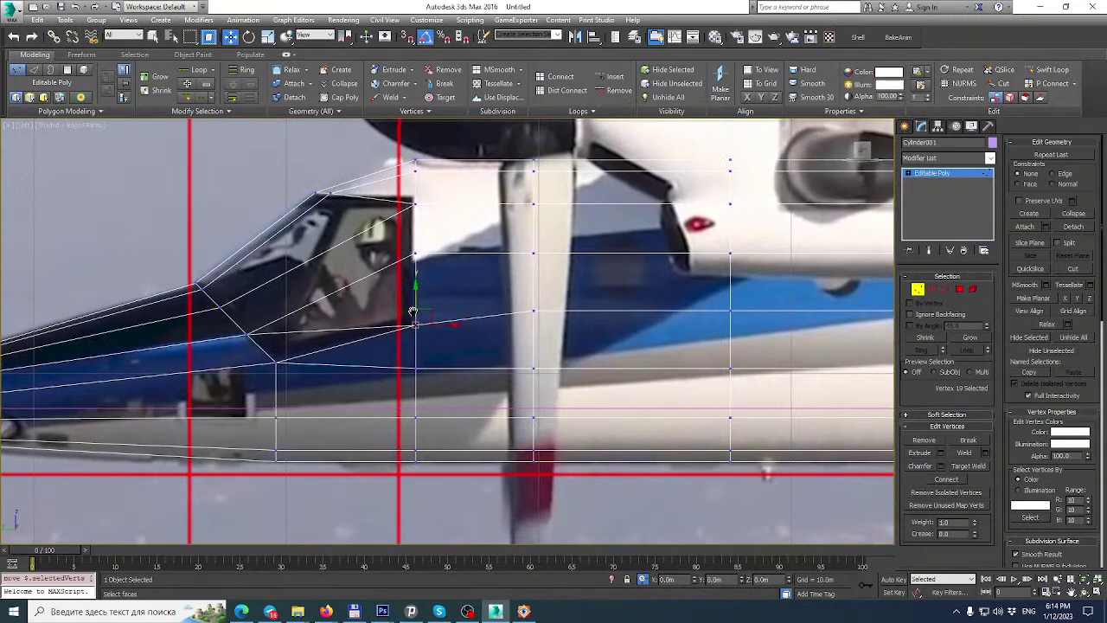
pyautogui.moveTo(413, 311); pyautogui.dragTo(471, 305, button='middle')
pyautogui.scroll(3, 303, 300)
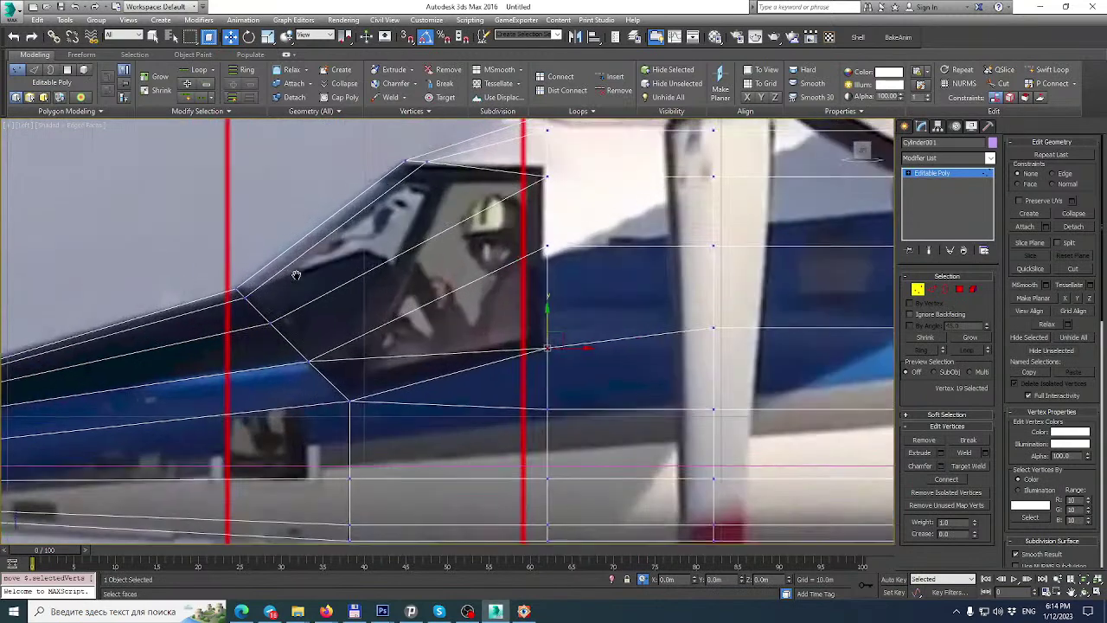
pyautogui.click(1072, 269)
pyautogui.press('s')
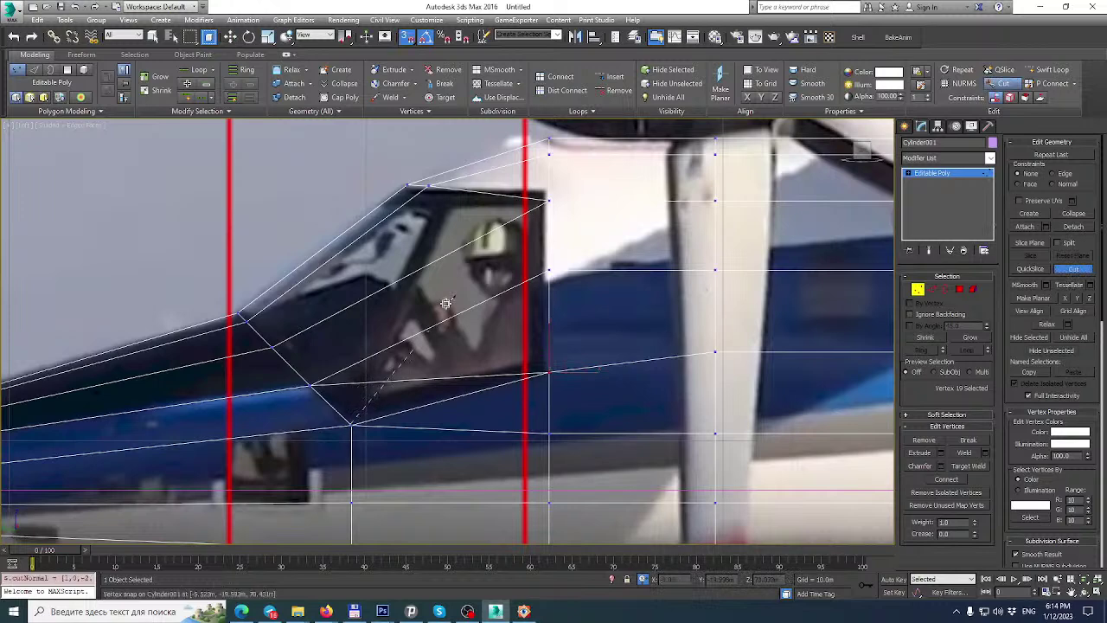
pyautogui.click(458, 187)
# Cut an edge from the side window's rear edge across the pillar to the windshield, and remove the diagonal edge above it.
pyautogui.scroll(-2, 442, 258)
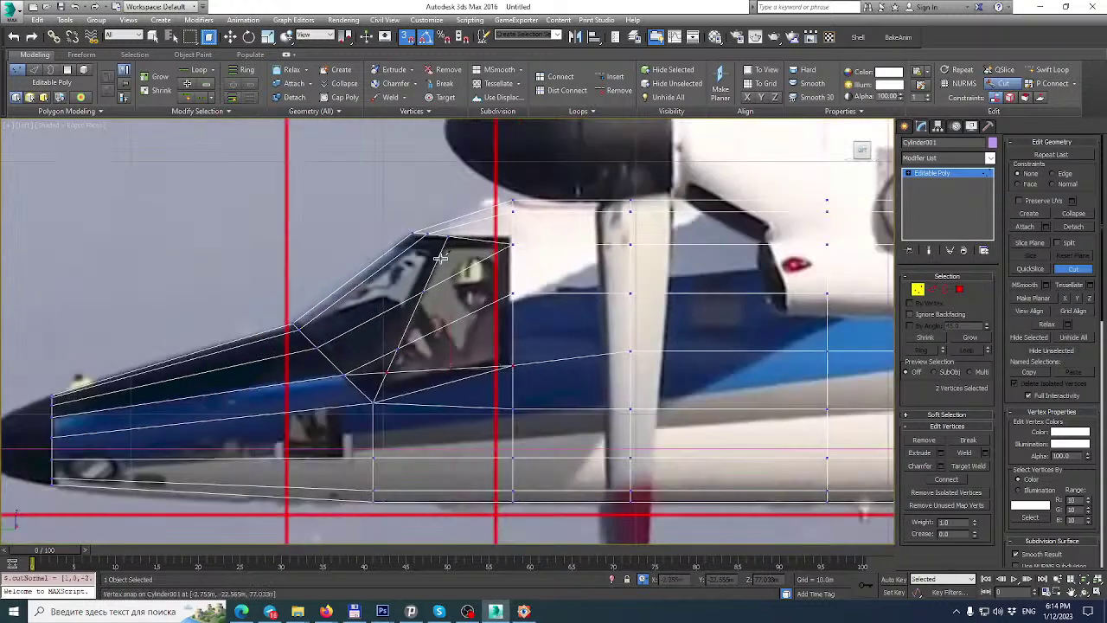
pyautogui.click(513, 294)
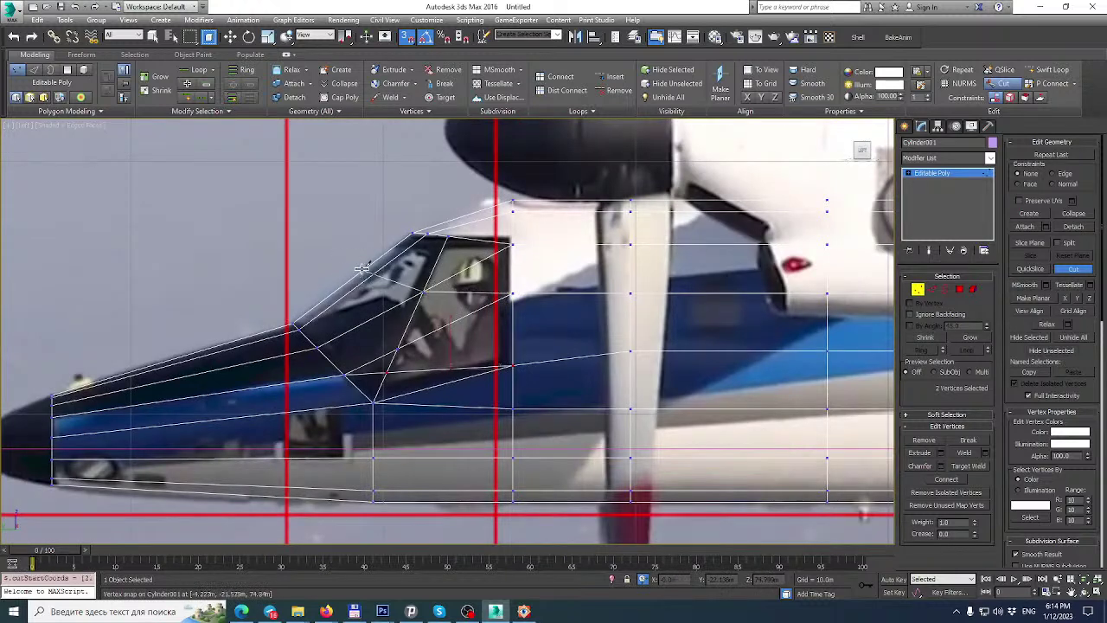
pyautogui.click(932, 289)
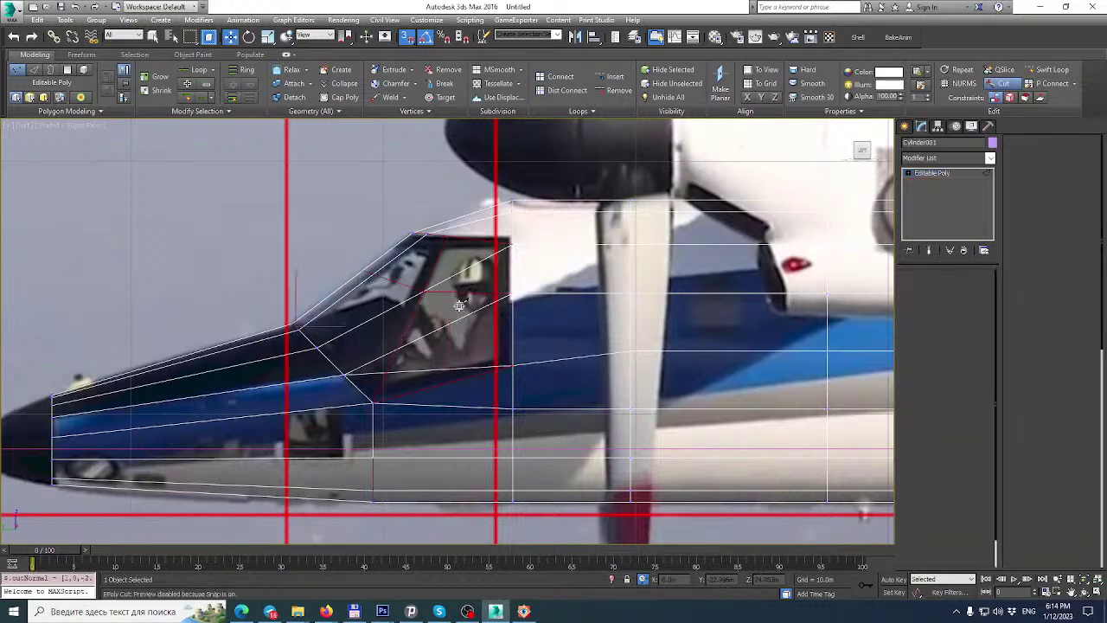
pyautogui.click(470, 266)
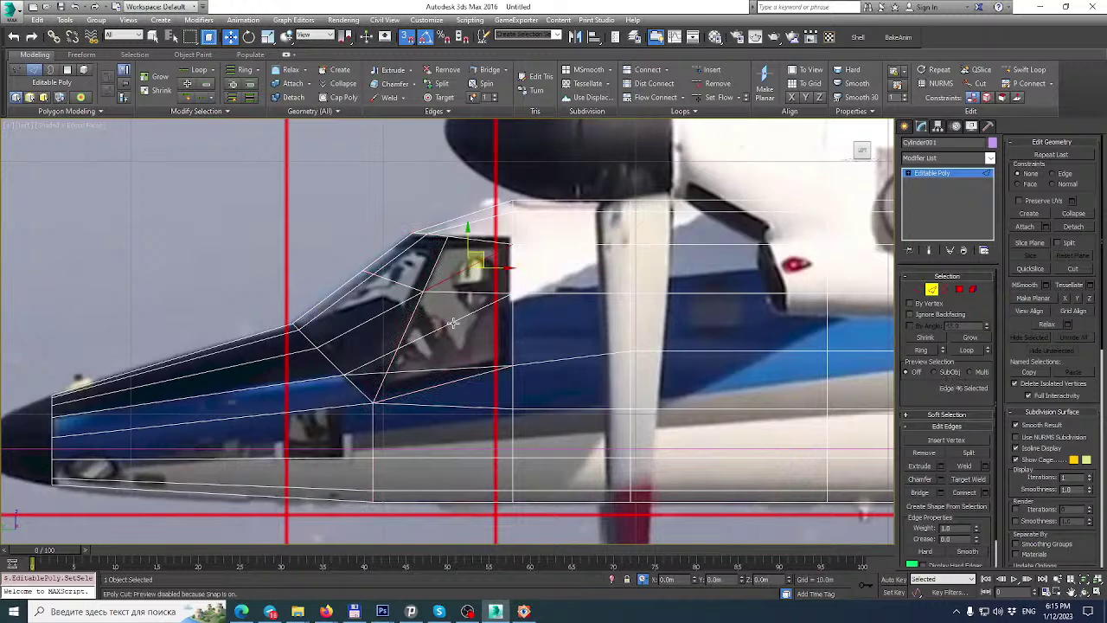
# Cut an edge connecting the roof vertex behind the cockpit to the window pillar's top vertex.
pyautogui.moveTo(483, 329); pyautogui.dragTo(505, 326, button='middle')
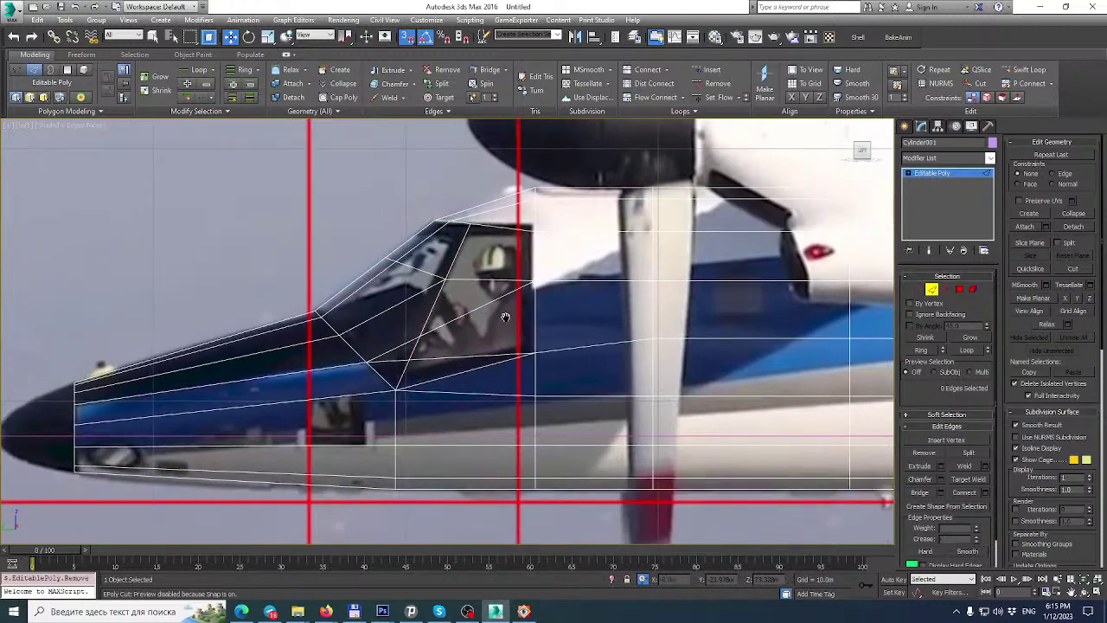
pyautogui.scroll(3, 505, 326)
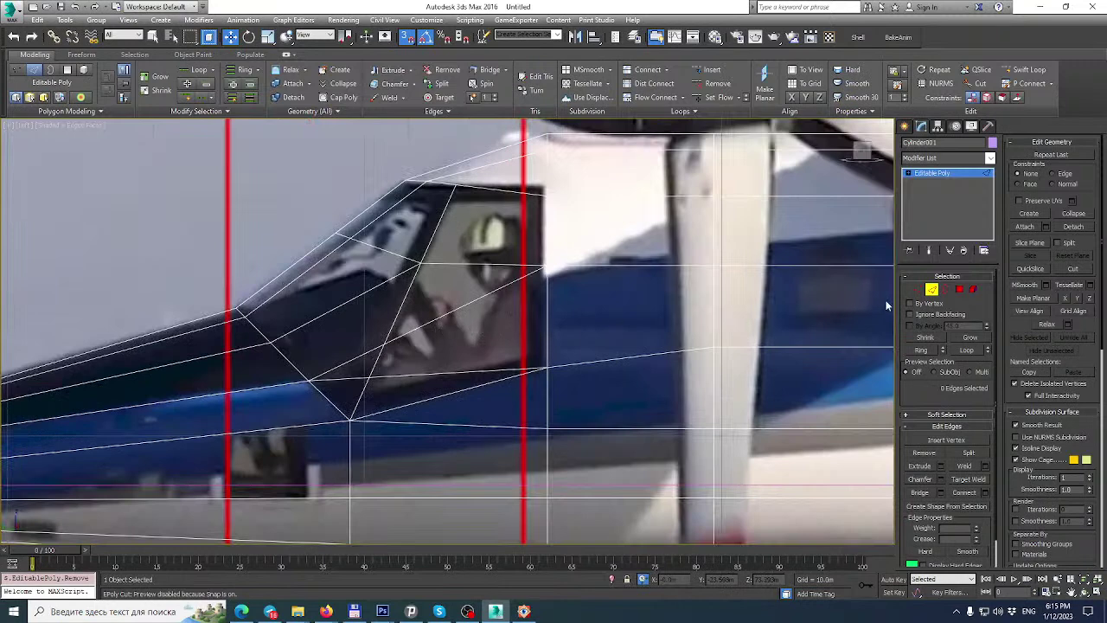
pyautogui.moveTo(601, 278); pyautogui.dragTo(596, 335, button='middle')
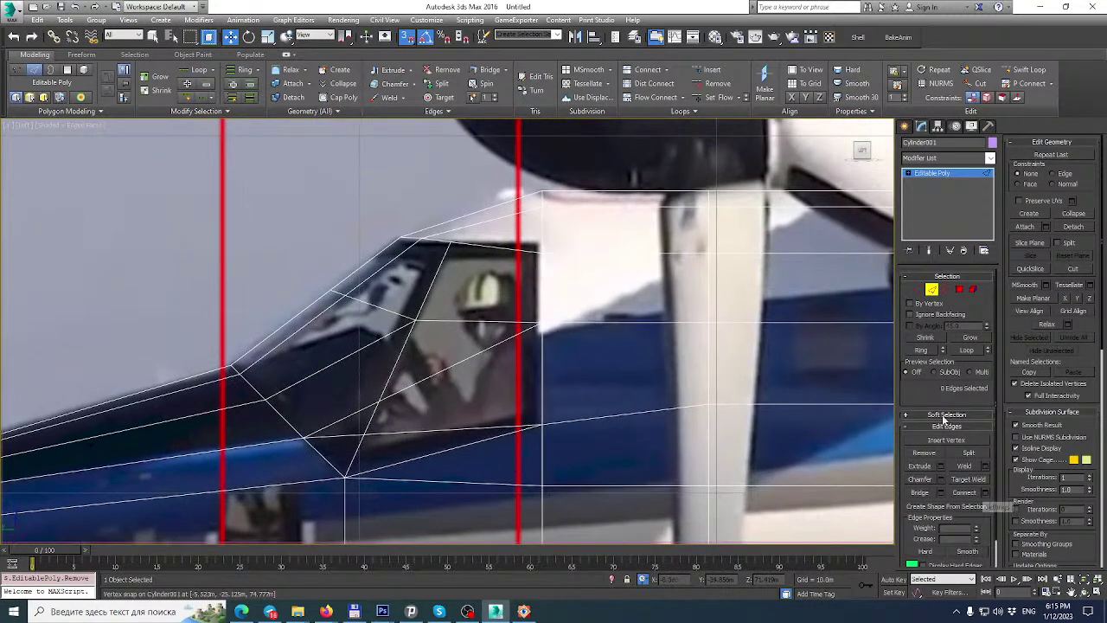
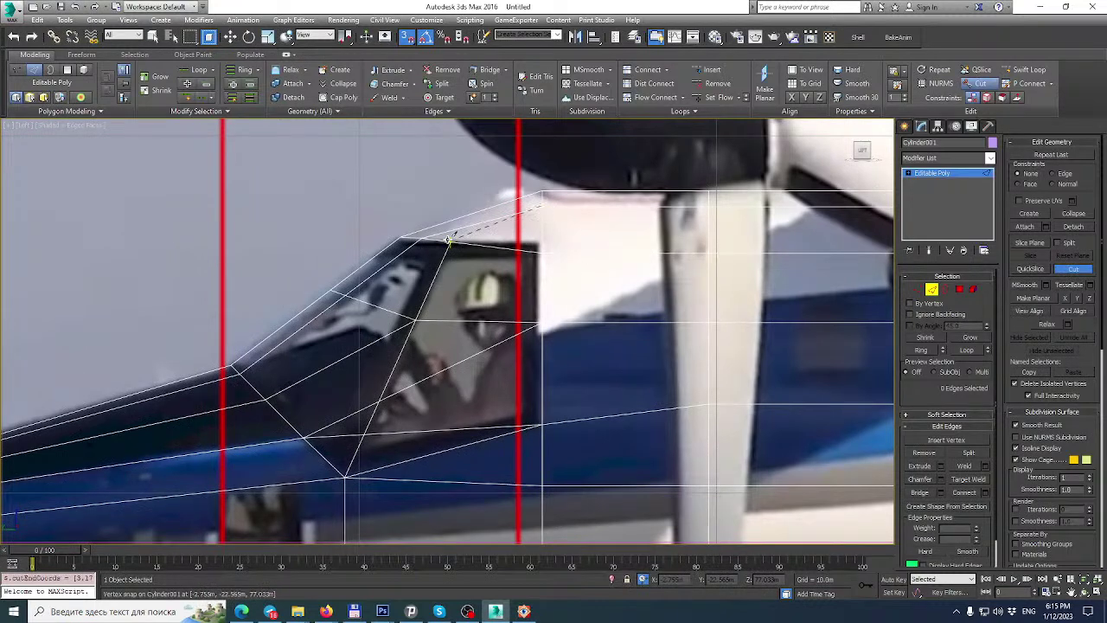
pyautogui.hotkey('alt', 'w')
# With snapping off, move the window pillar's top vertex outward along X by about 0.53 m in the Top view.
pyautogui.moveTo(334, 218); pyautogui.dragTo(323, 262, button='middle')
pyautogui.rightClick(291, 205)
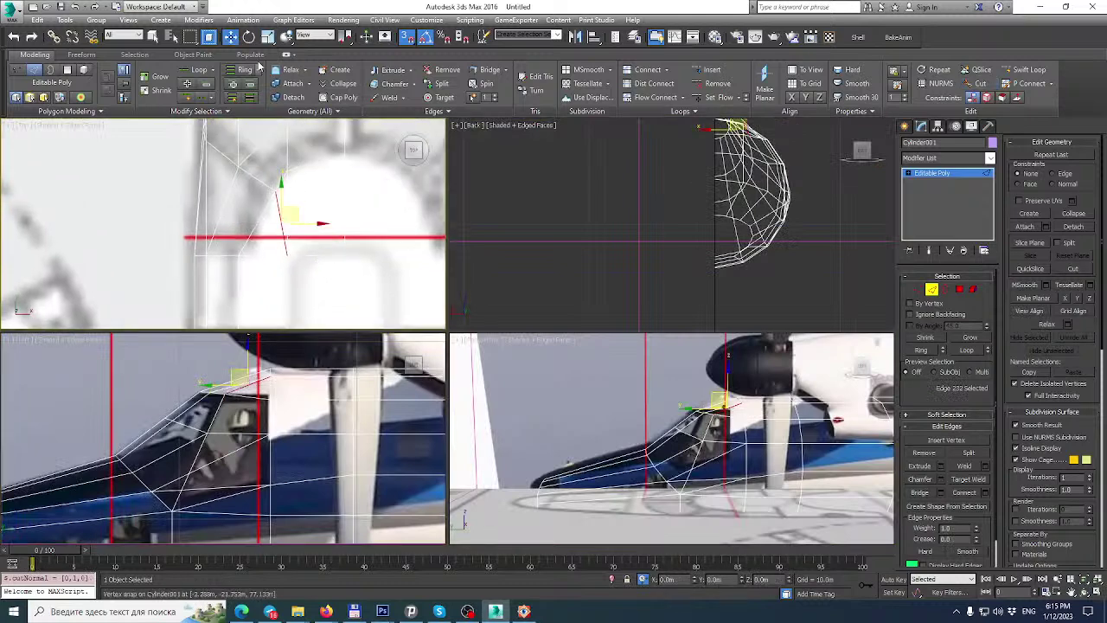
pyautogui.press('s')
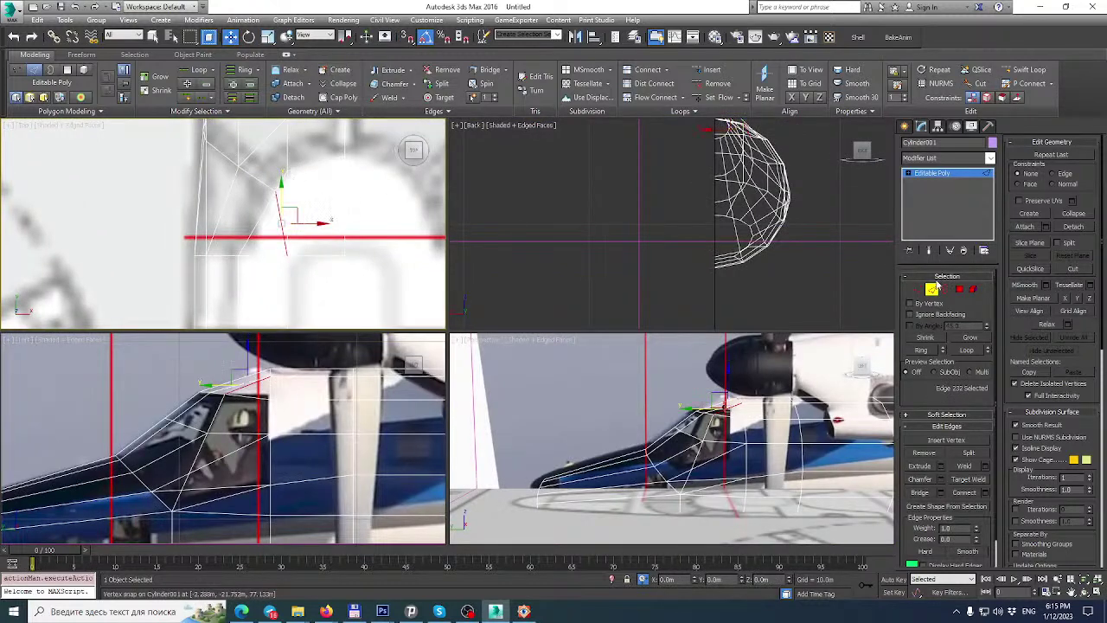
pyautogui.click(918, 288)
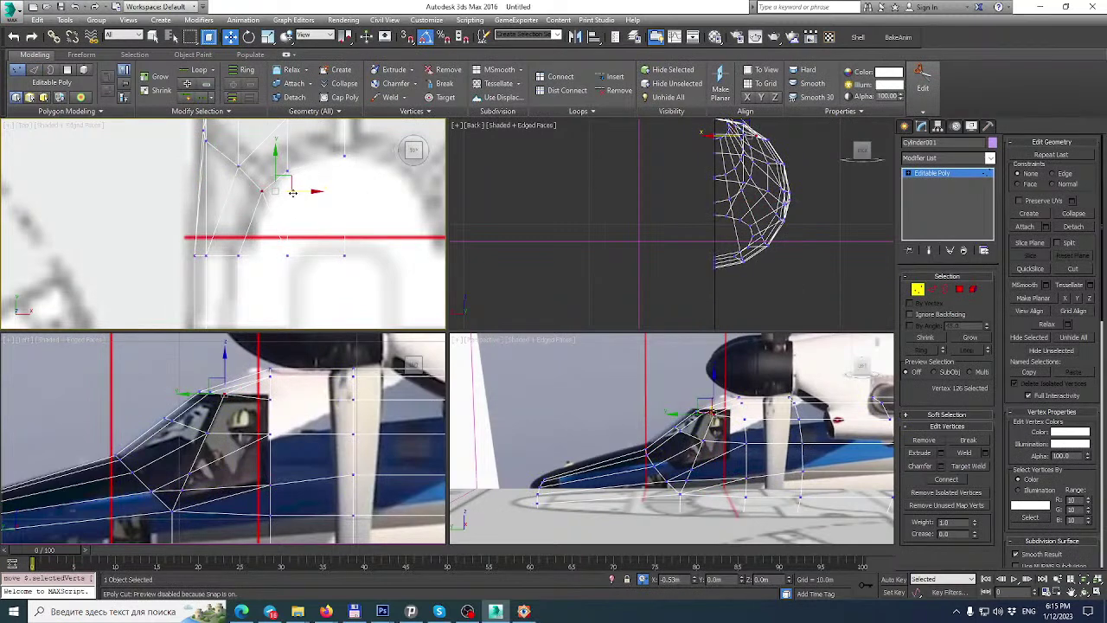
pyautogui.moveTo(294, 192); pyautogui.dragTo(293, 213, button='middle')
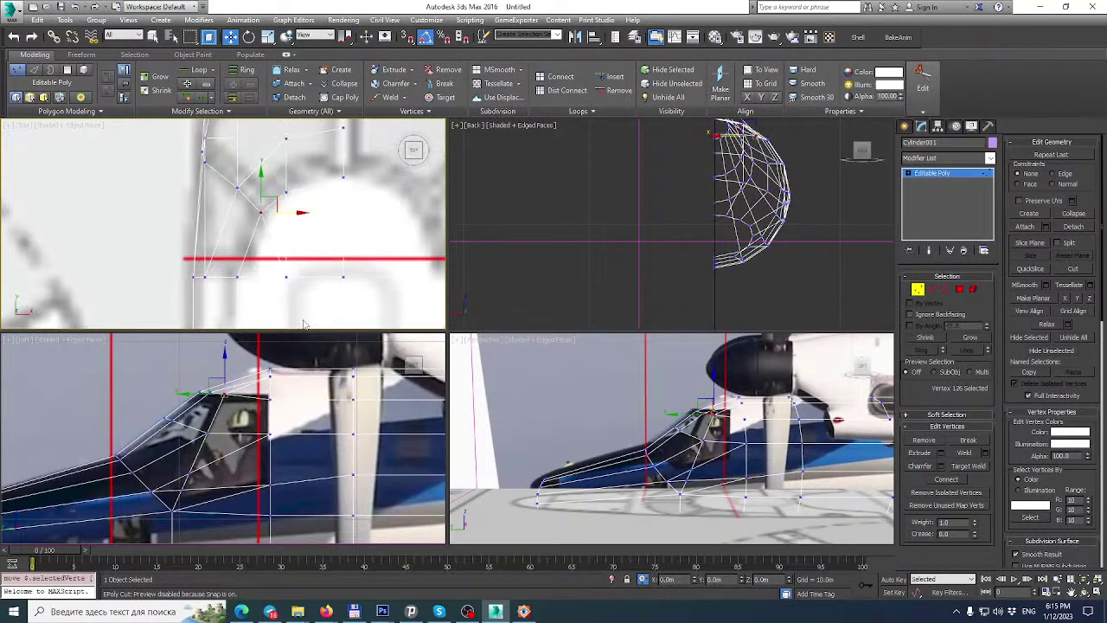
pyautogui.scroll(4, 744, 224)
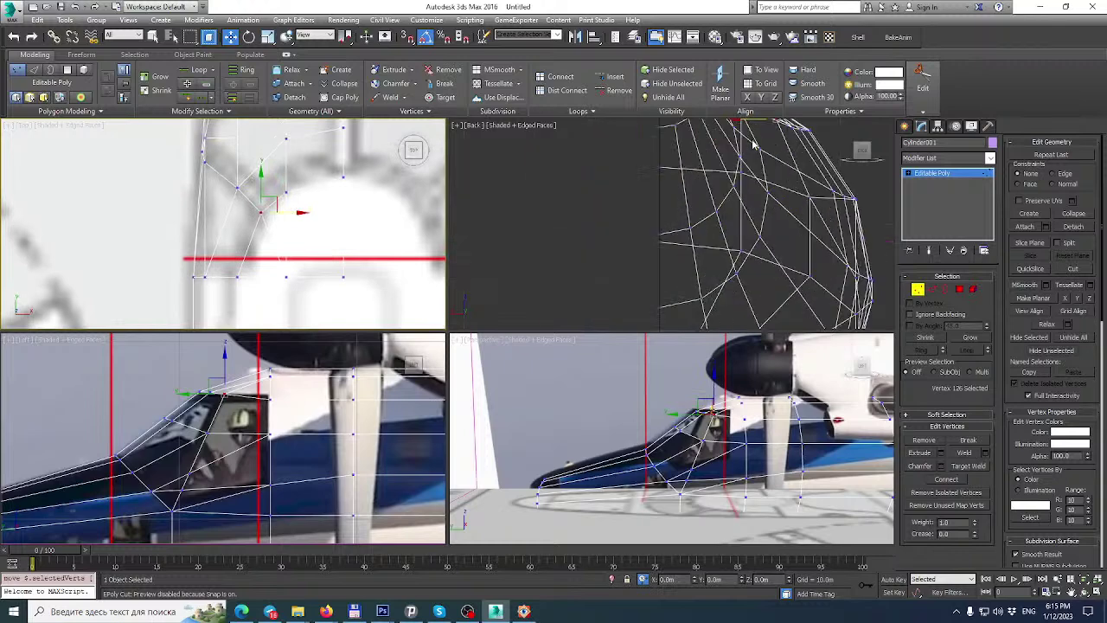
pyautogui.moveTo(703, 420); pyautogui.dragTo(700, 442, button='middle')
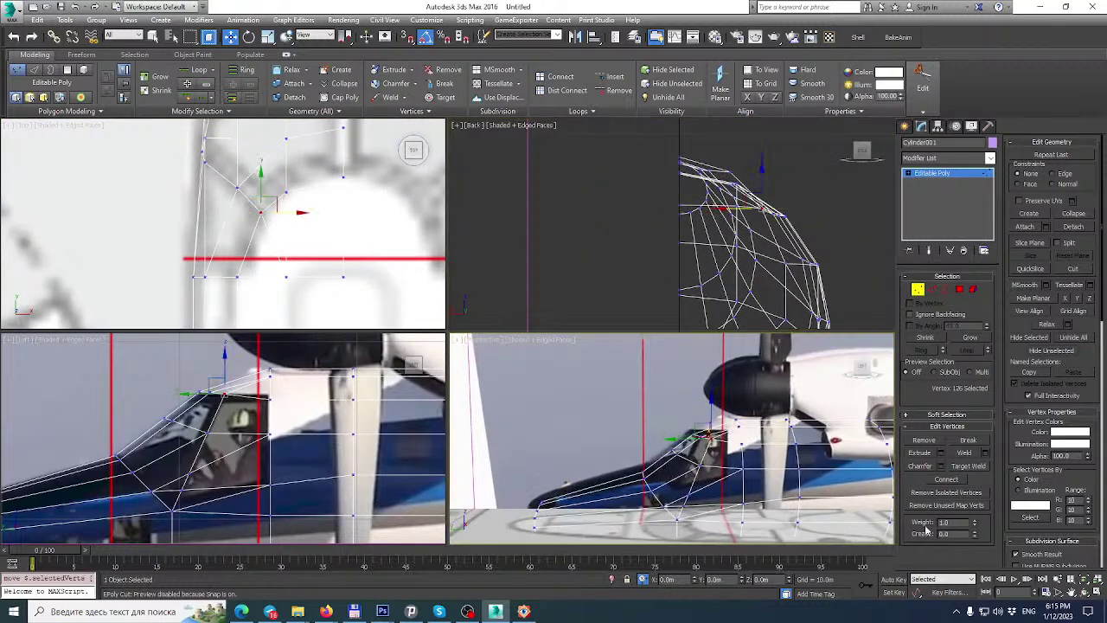
# Leave vertex editing and apply the aircraft photo material back onto the fuselage in the enlarged Perspective view.
pyautogui.click(1096, 593)
pyautogui.keyDown('alt'); pyautogui.moveTo(600, 338); pyautogui.dragTo(493, 342, button='middle'); pyautogui.keyUp('alt')
pyautogui.scroll(3, 519, 308)
pyautogui.keyDown('alt'); pyautogui.moveTo(542, 392); pyautogui.dragTo(565, 331, button='middle'); pyautogui.keyUp('alt')
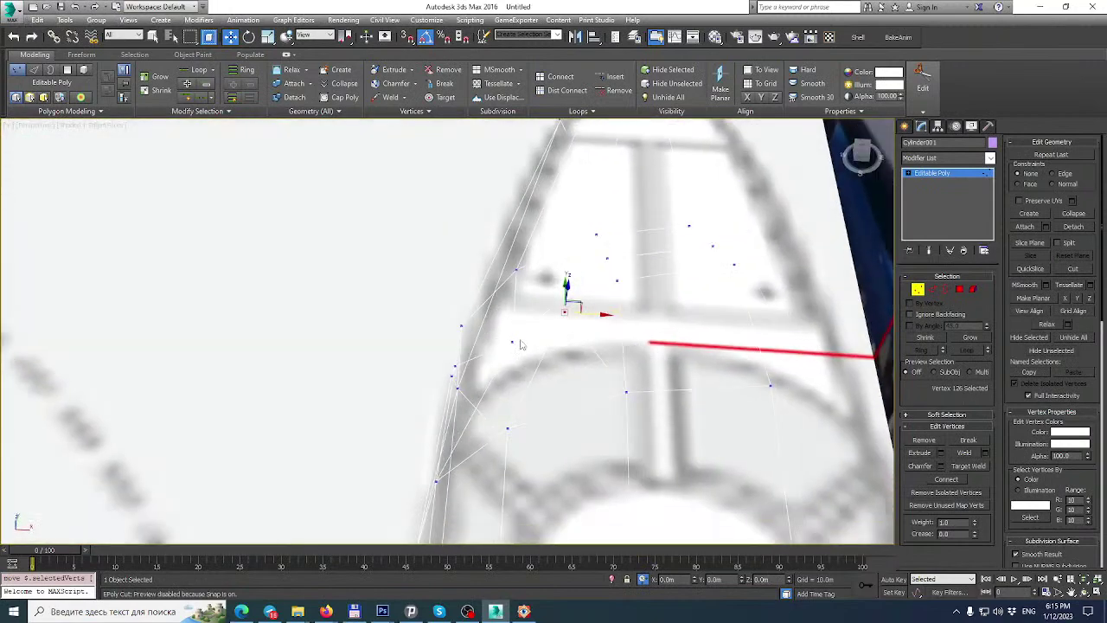
pyautogui.keyDown('alt'); pyautogui.moveTo(563, 344); pyautogui.dragTo(467, 430, button='middle'); pyautogui.keyUp('alt')
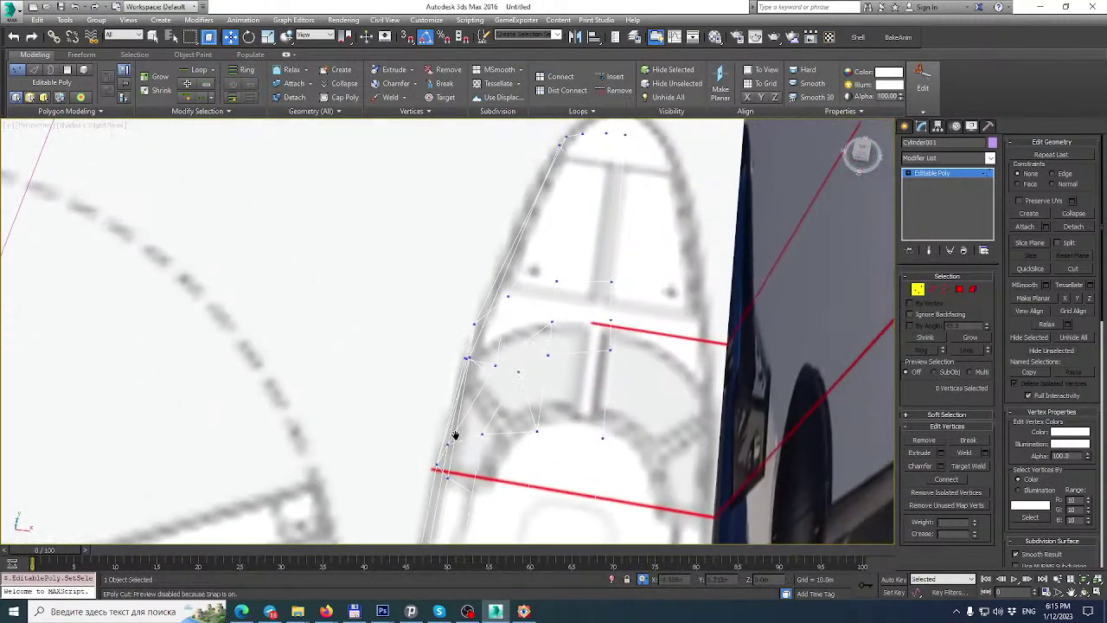
pyautogui.click(943, 173)
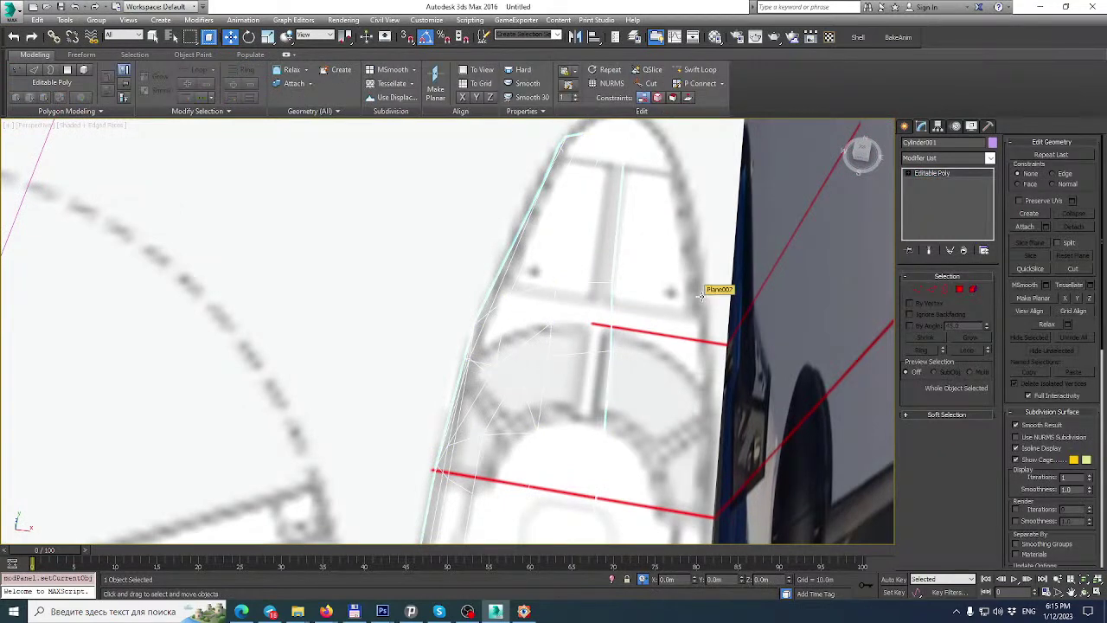
pyautogui.press('m')
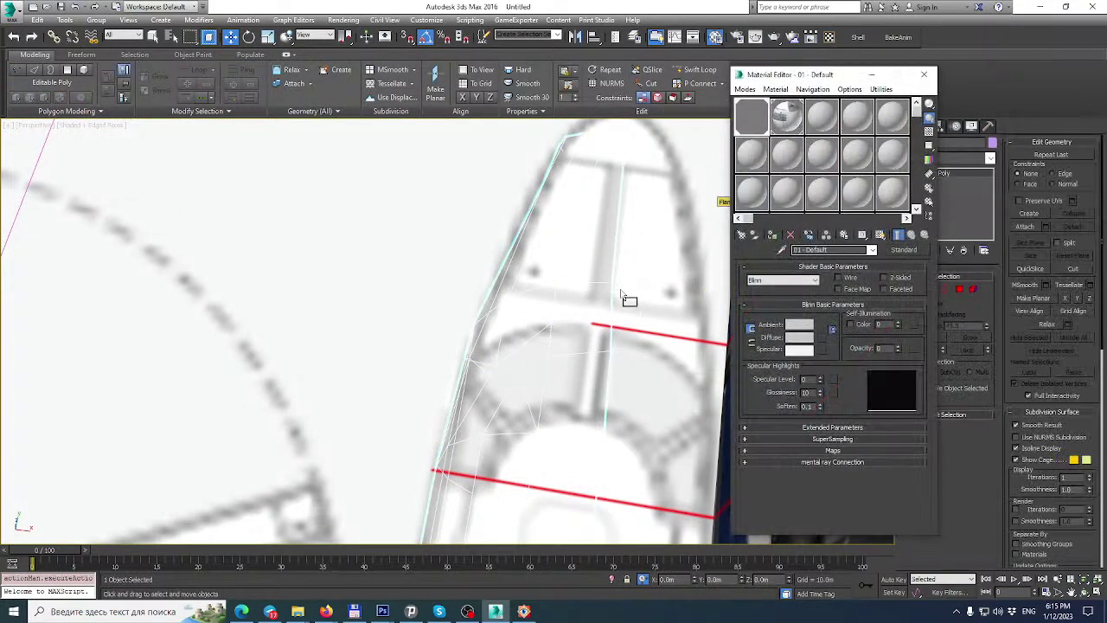
pyautogui.moveTo(718, 179); pyautogui.dragTo(612, 239)
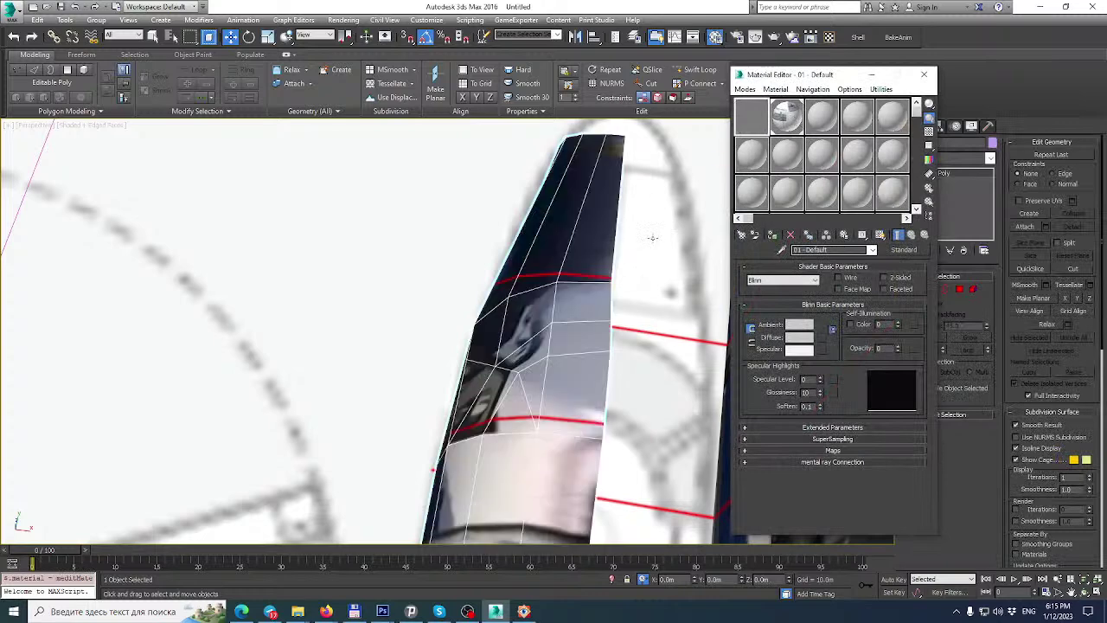
pyautogui.click(924, 74)
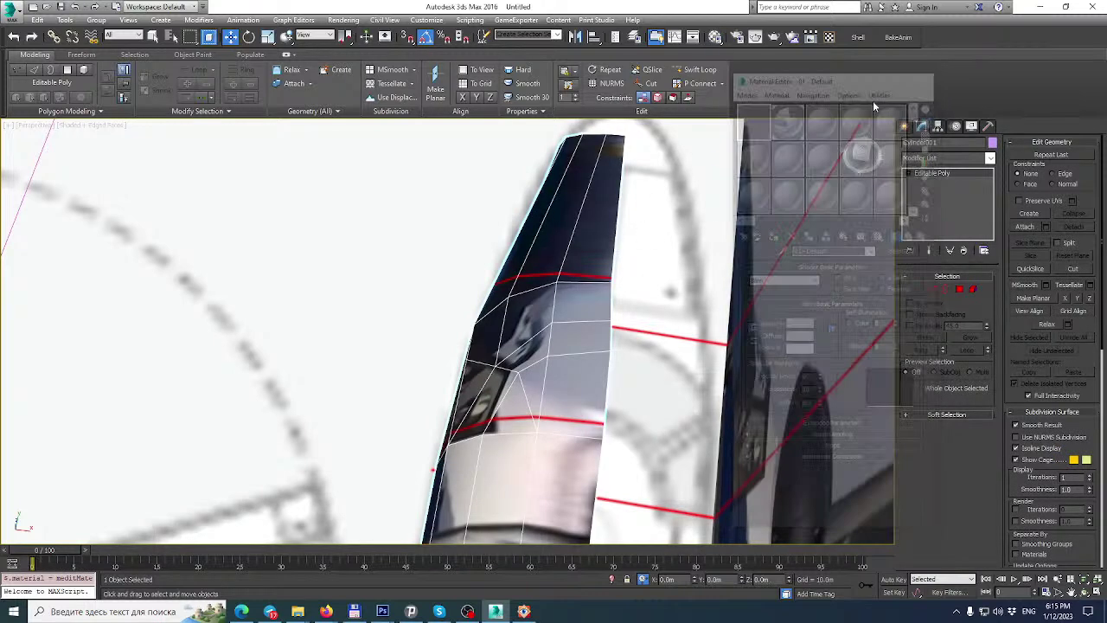
# Move the window pillar's middle vertex slightly outward along X to even out the cockpit side.
pyautogui.click(922, 291)
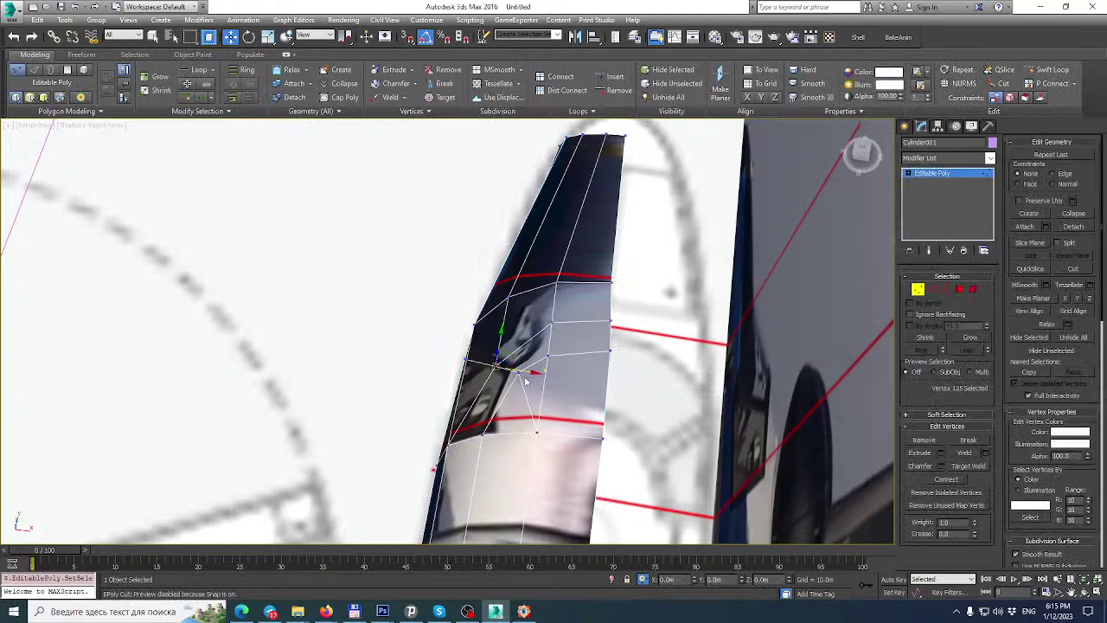
pyautogui.press('z')
pyautogui.scroll(-5, 489, 349)
pyautogui.keyDown('alt'); pyautogui.moveTo(502, 369); pyautogui.dragTo(605, 344, button='middle'); pyautogui.keyUp('alt')
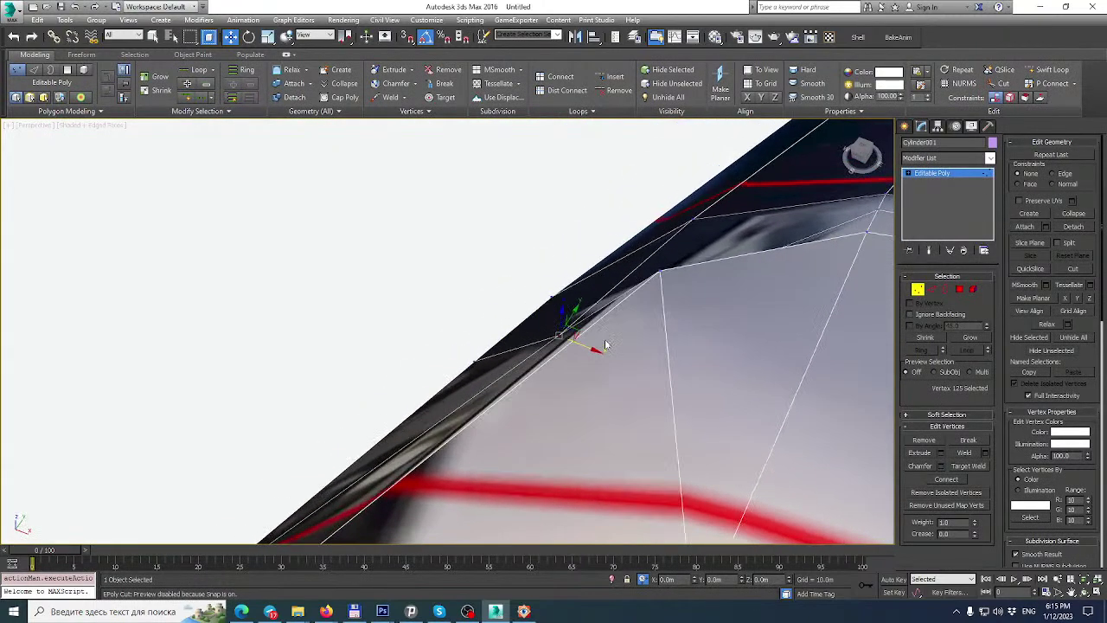
pyautogui.moveTo(586, 347); pyautogui.dragTo(577, 343)
# Compare the modelled cockpit window shape with the aircraft reference photo in FastStone Image Viewer.
pyautogui.keyDown('alt'); pyautogui.moveTo(577, 343); pyautogui.dragTo(686, 321, button='middle'); pyautogui.keyUp('alt')
pyautogui.keyDown('alt'); pyautogui.moveTo(550, 318); pyautogui.dragTo(442, 313, button='middle'); pyautogui.keyUp('alt')
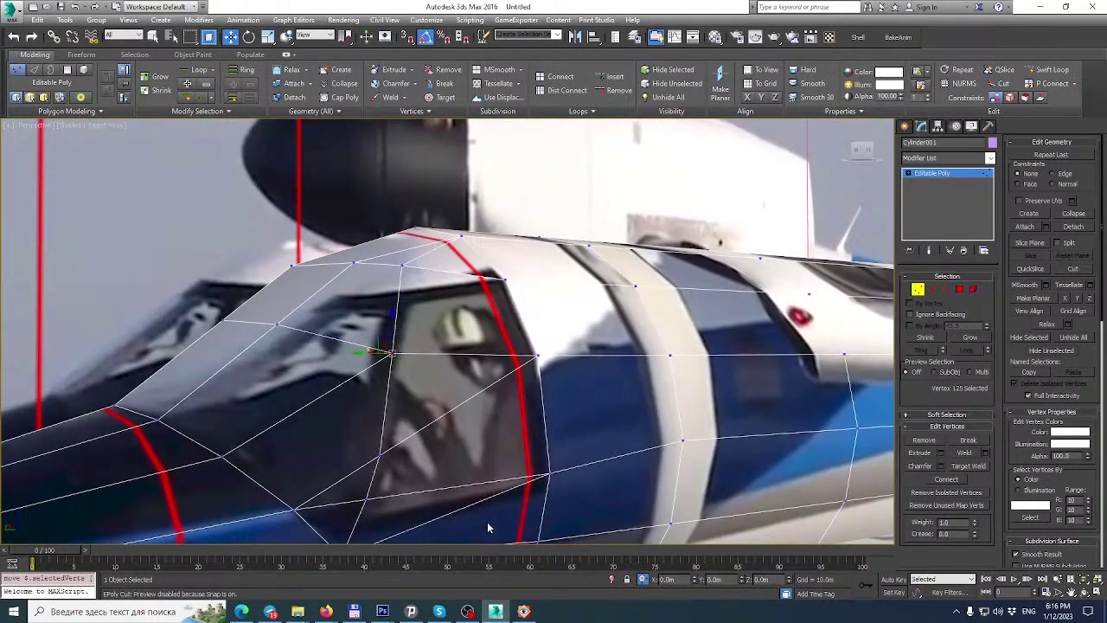
pyautogui.click(524, 610)
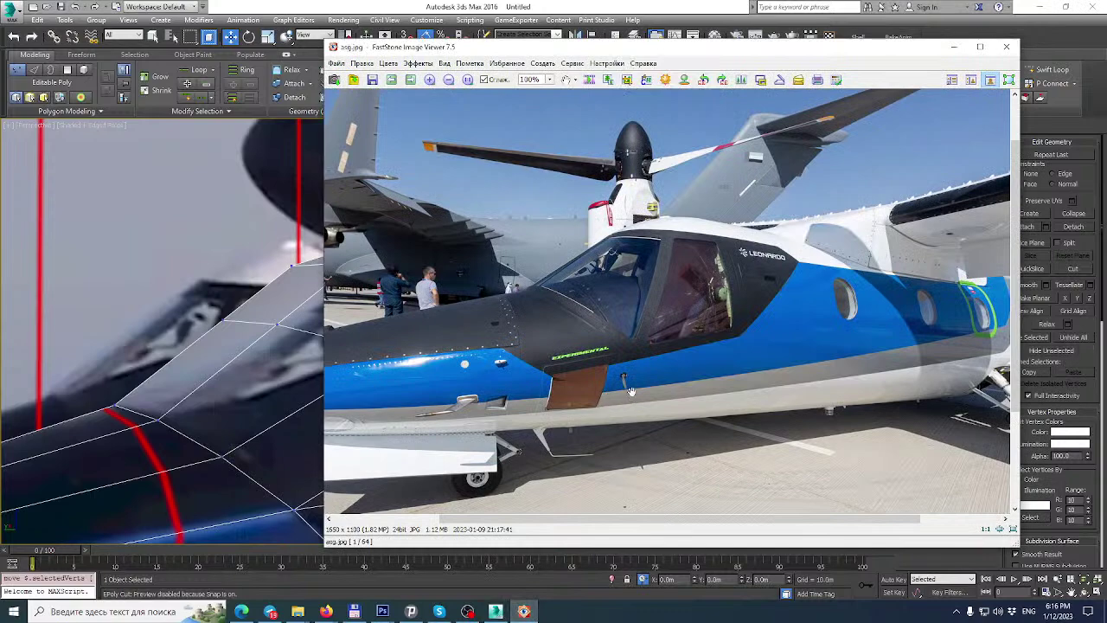
pyautogui.click(573, 5)
pyautogui.scroll(-3, 537, 312)
pyautogui.moveTo(515, 337); pyautogui.dragTo(556, 334, button='middle')
pyautogui.rightClick(555, 334)
pyautogui.click(597, 293)
pyautogui.keyDown('alt'); pyautogui.moveTo(597, 292); pyautogui.dragTo(623, 329, button='middle'); pyautogui.keyUp('alt')
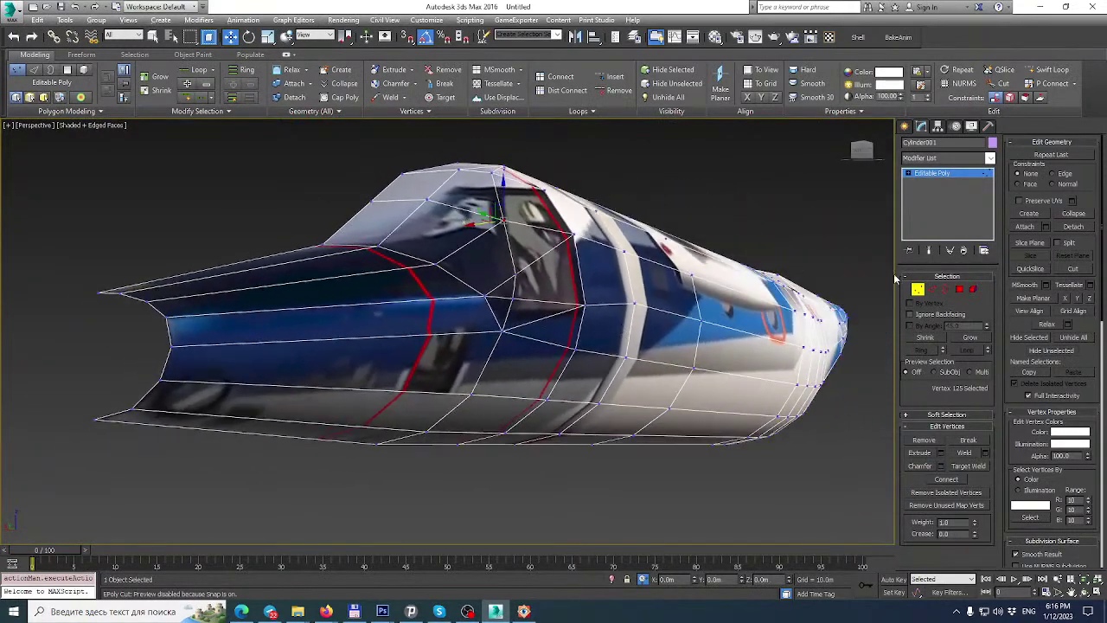
pyautogui.click(1067, 271)
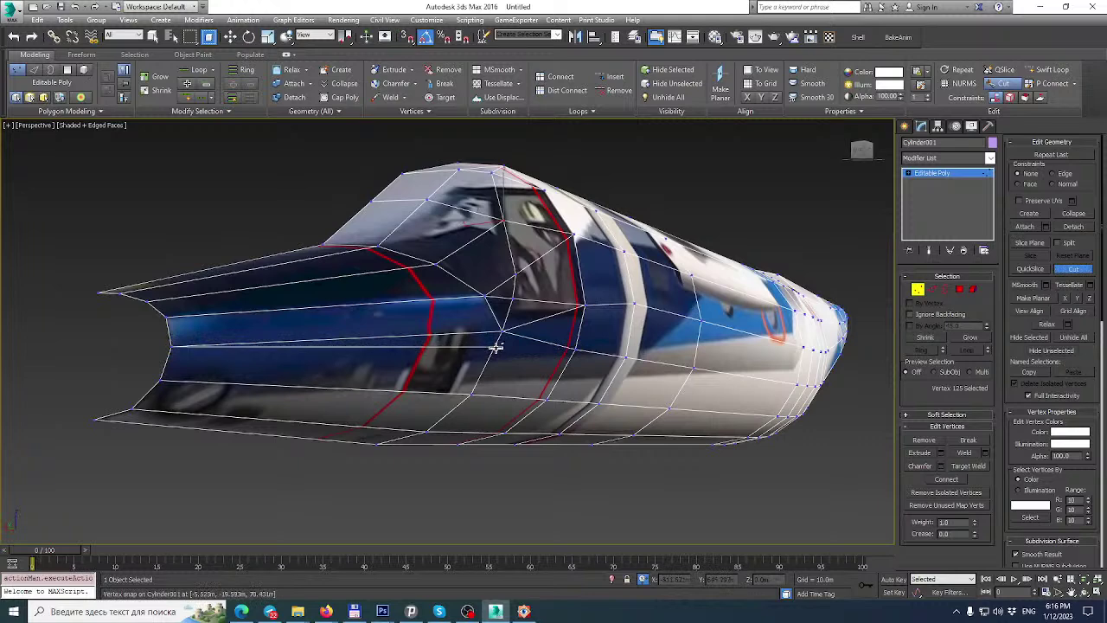
pyautogui.rightClick(575, 350)
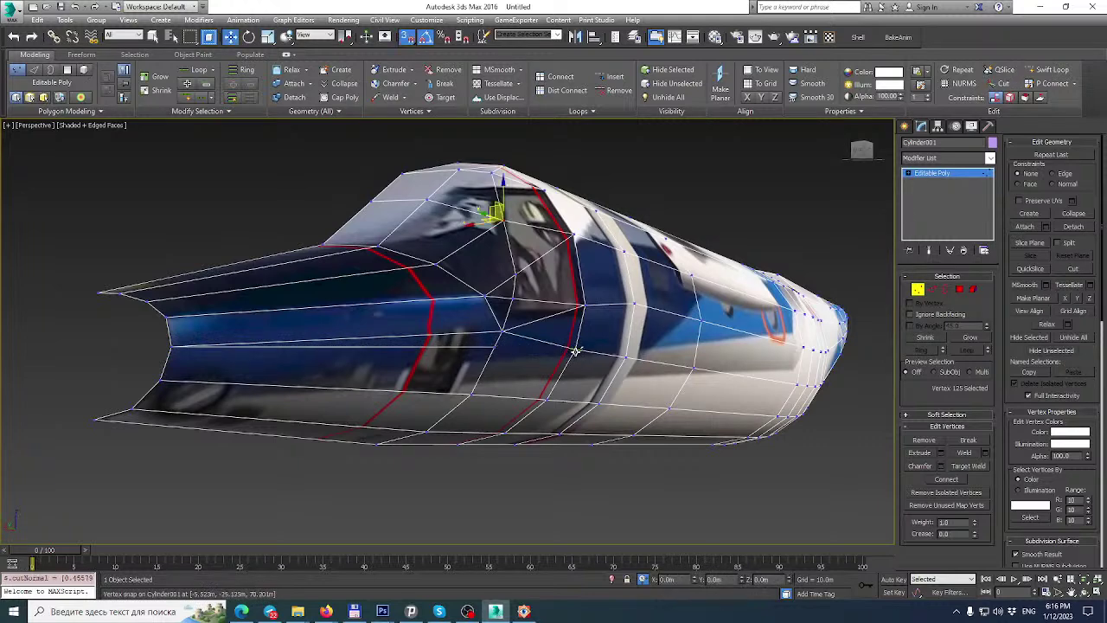
pyautogui.scroll(3, 580, 359)
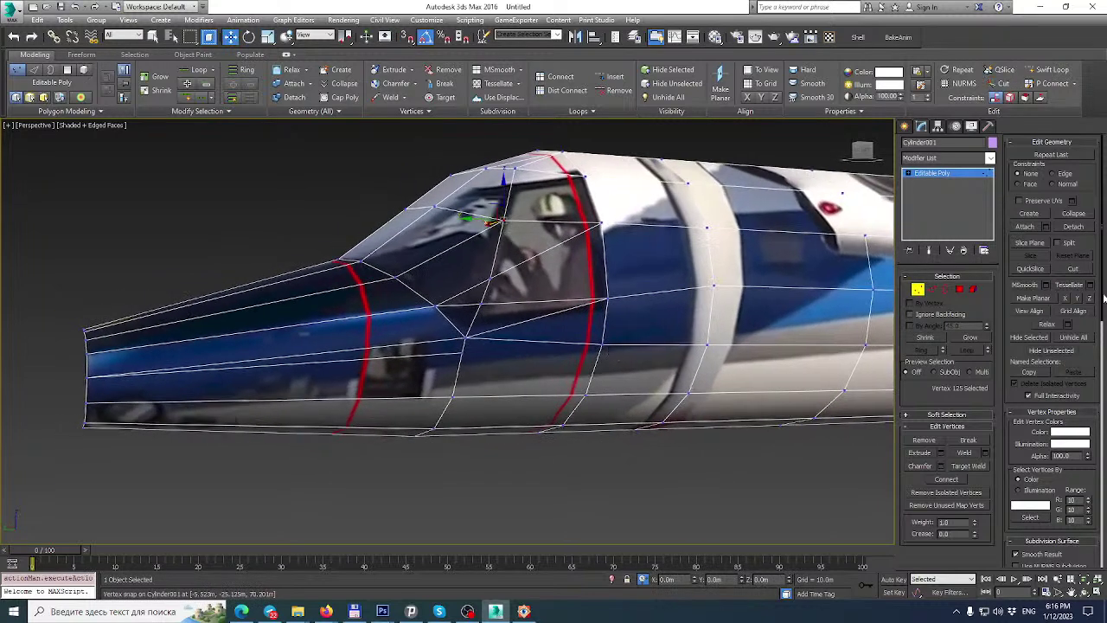
pyautogui.click(1072, 269)
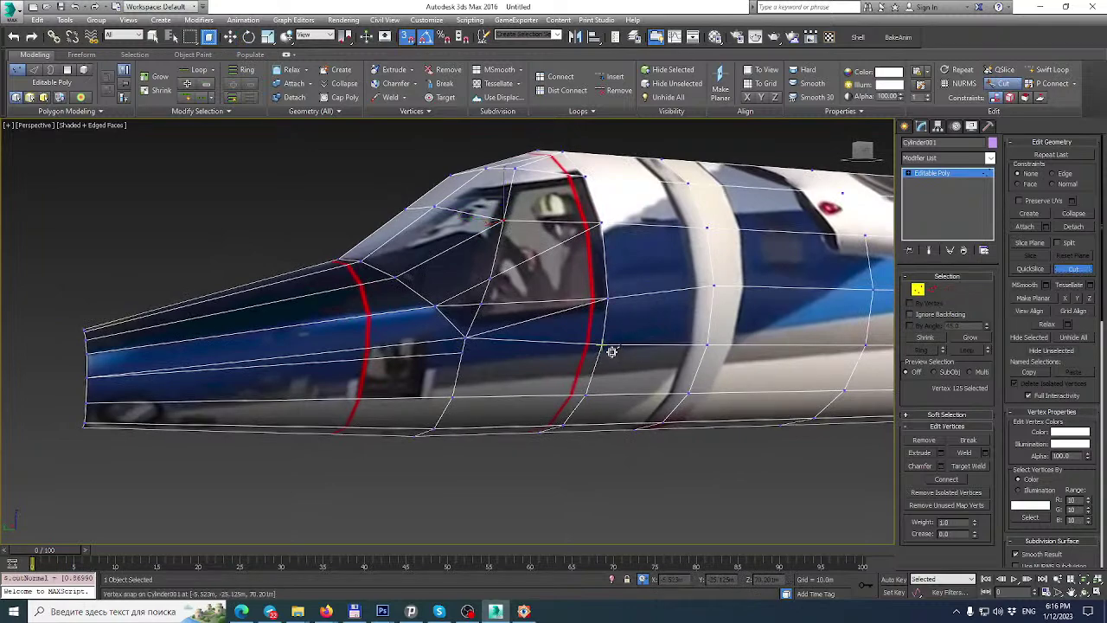
pyautogui.keyDown('alt'); pyautogui.moveTo(543, 360); pyautogui.dragTo(608, 358, button='middle'); pyautogui.keyUp('alt')
pyautogui.click(524, 612)
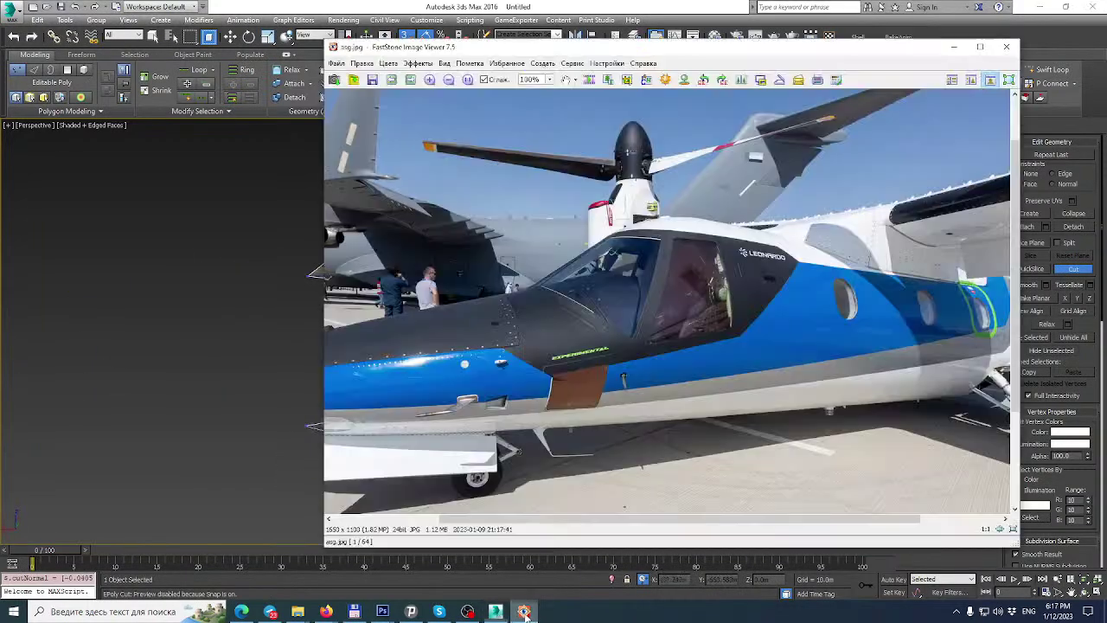
pyautogui.click(524, 612)
pyautogui.moveTo(603, 375)
pyautogui.keyDown('alt'); pyautogui.mouseDown(button='middle')
pyautogui.moveTo(564, 399)
pyautogui.moveTo(402, 397)
pyautogui.moveTo(597, 388)
pyautogui.mouseUp(button='middle'); pyautogui.keyUp('alt')
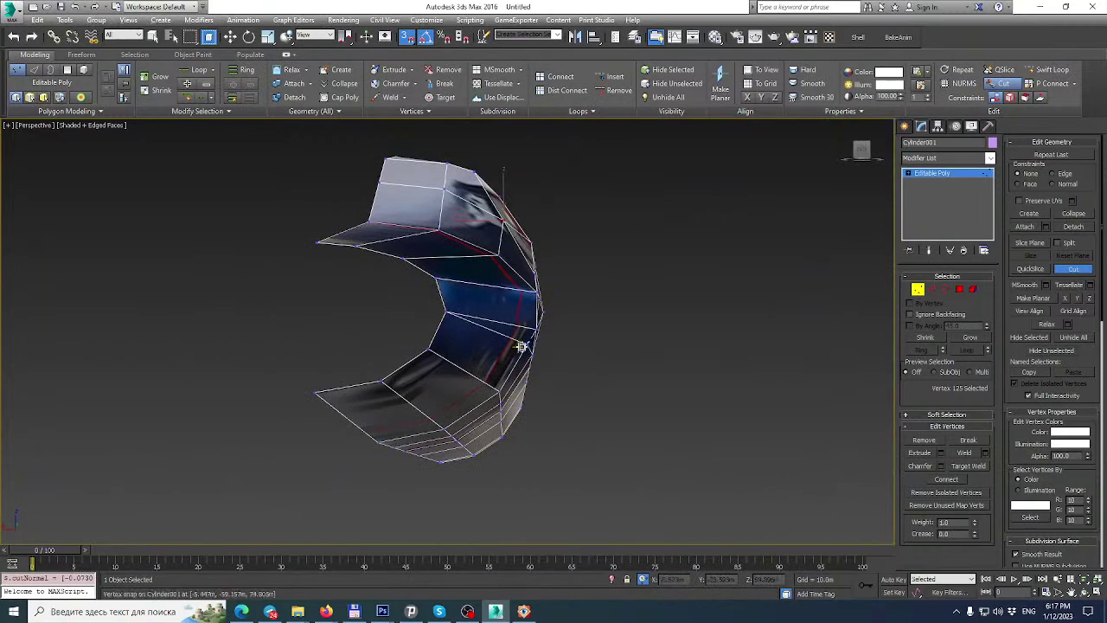
pyautogui.scroll(5, 522, 346)
pyautogui.press('w')
# Move the vertex just below the cockpit windows' lower corner slightly outward along X.
pyautogui.keyDown('alt'); pyautogui.moveTo(538, 340); pyautogui.dragTo(504, 357, button='middle'); pyautogui.keyUp('alt')
pyautogui.click(975, 454)
pyautogui.keyDown('alt'); pyautogui.moveTo(597, 420); pyautogui.dragTo(686, 412, button='middle'); pyautogui.keyUp('alt')
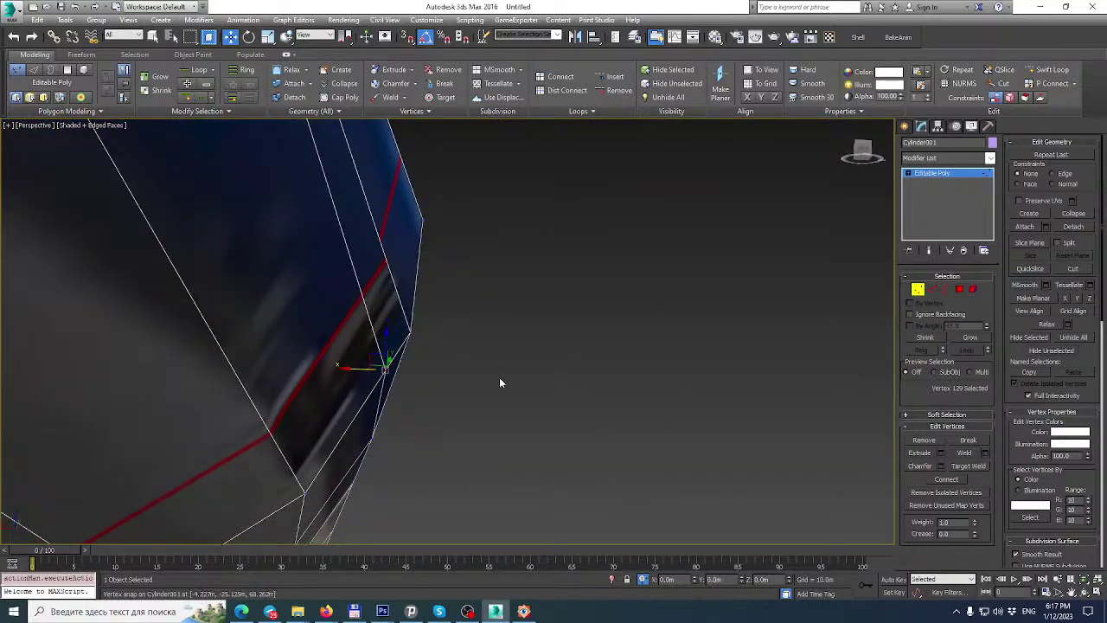
pyautogui.moveTo(350, 369); pyautogui.dragTo(360, 369)
# Move the windshield's lower rear corner vertex slightly inward along X.
pyautogui.keyDown('alt'); pyautogui.moveTo(381, 385); pyautogui.dragTo(173, 385, button='middle'); pyautogui.keyUp('alt')
pyautogui.scroll(5, 271, 391)
pyautogui.scroll(-5, 271, 391)
pyautogui.keyDown('alt'); pyautogui.moveTo(271, 391); pyautogui.dragTo(519, 303, button='middle'); pyautogui.keyUp('alt')
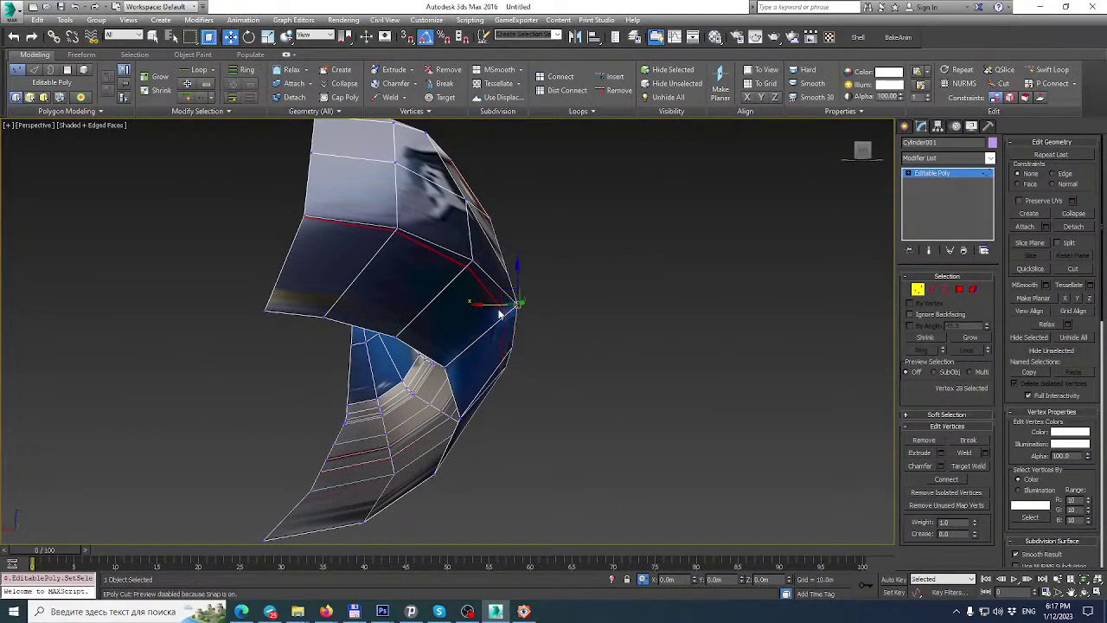
pyautogui.moveTo(487, 304); pyautogui.dragTo(478, 304)
# Adjust the window pillar's two lower vertices slightly along X to even out the curvature of the cockpit side.
pyautogui.keyDown('alt'); pyautogui.moveTo(475, 305); pyautogui.dragTo(545, 257, button='middle'); pyautogui.keyUp('alt')
pyautogui.keyDown('alt'); pyautogui.moveTo(507, 299); pyautogui.dragTo(531, 330, button='middle'); pyautogui.keyUp('alt')
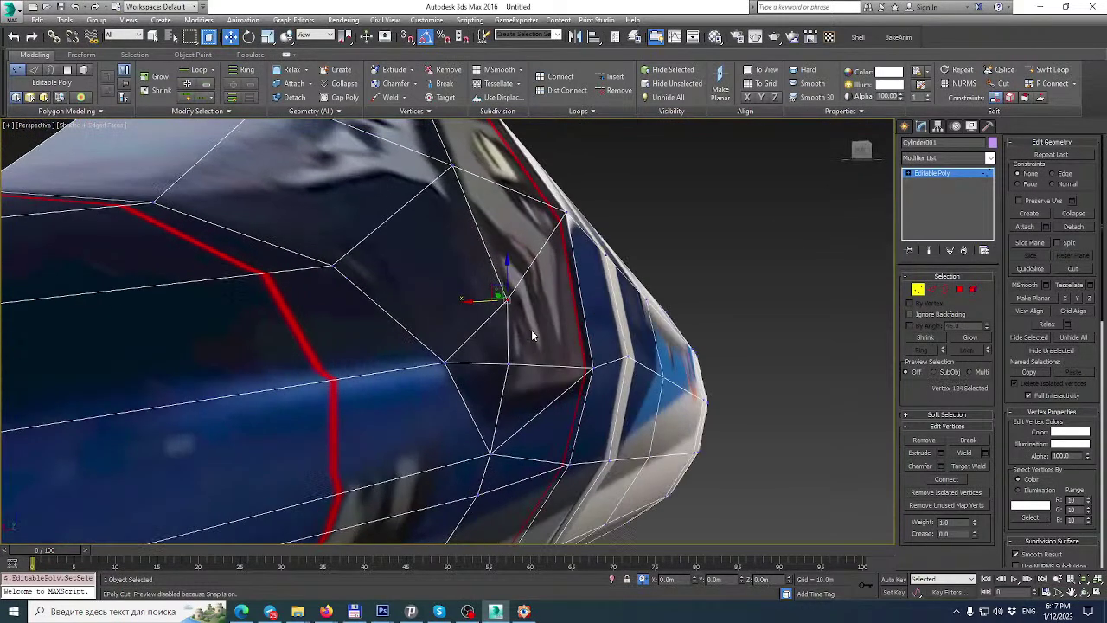
pyautogui.keyDown('alt'); pyautogui.moveTo(483, 300); pyautogui.dragTo(305, 368, button='middle'); pyautogui.keyUp('alt')
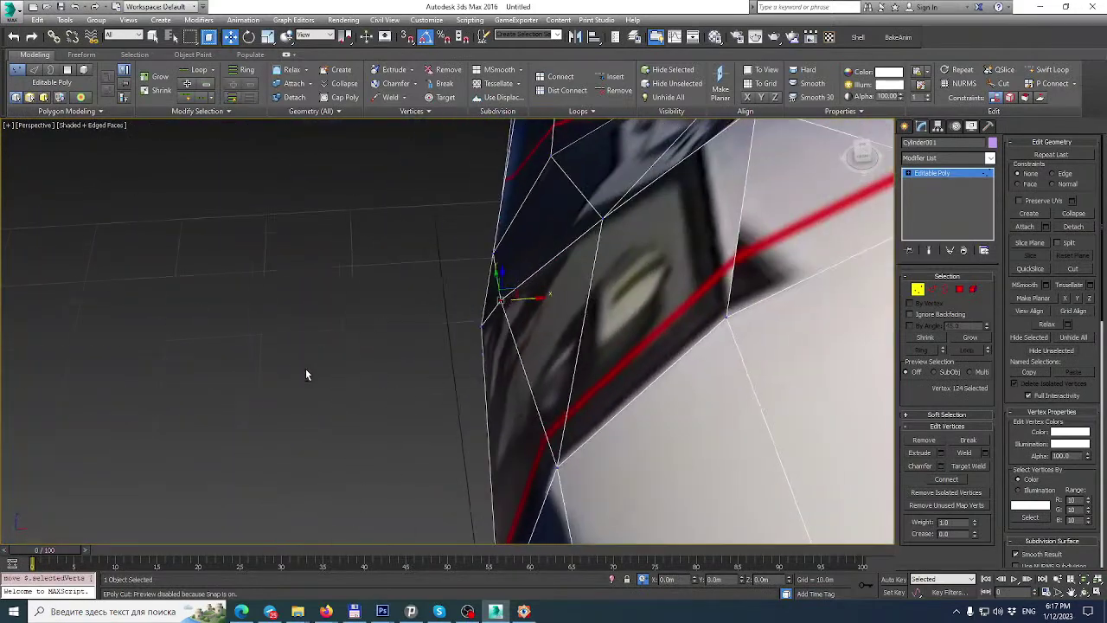
pyautogui.click(480, 327)
pyautogui.moveTo(505, 325); pyautogui.dragTo(507, 325)
pyautogui.keyDown('alt'); pyautogui.moveTo(507, 326); pyautogui.dragTo(813, 203, button='middle'); pyautogui.keyUp('alt')
pyautogui.scroll(-3, 626, 269)
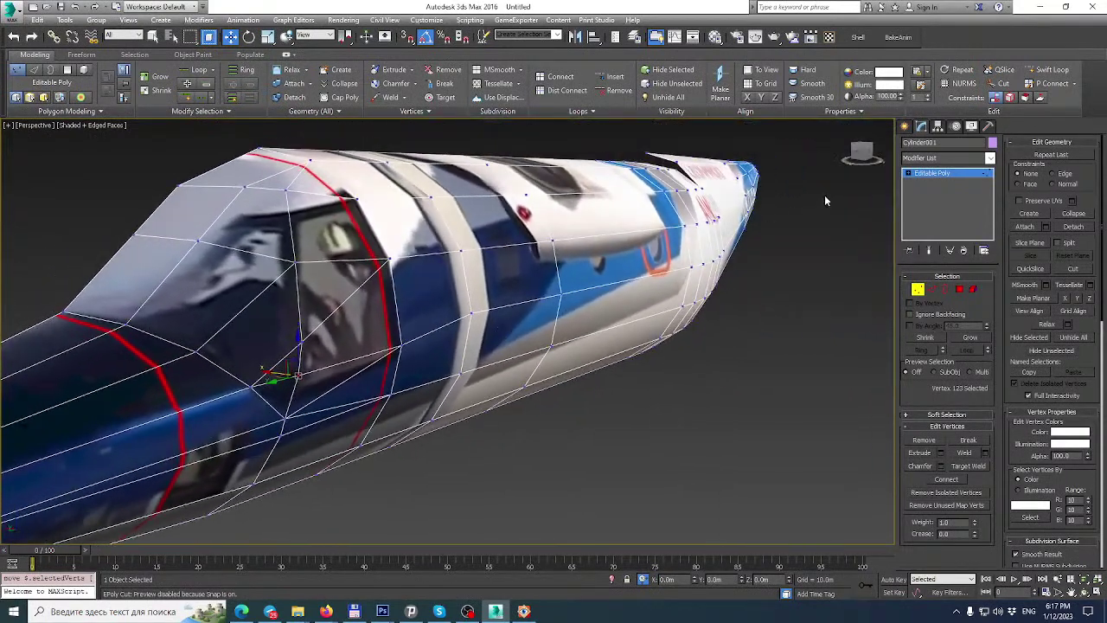
# Leave vertex editing, apply a temporary TurboSmooth modifier to inspect the smoothed fuselage, and remove it again.
pyautogui.click(963, 180)
pyautogui.click(991, 158)
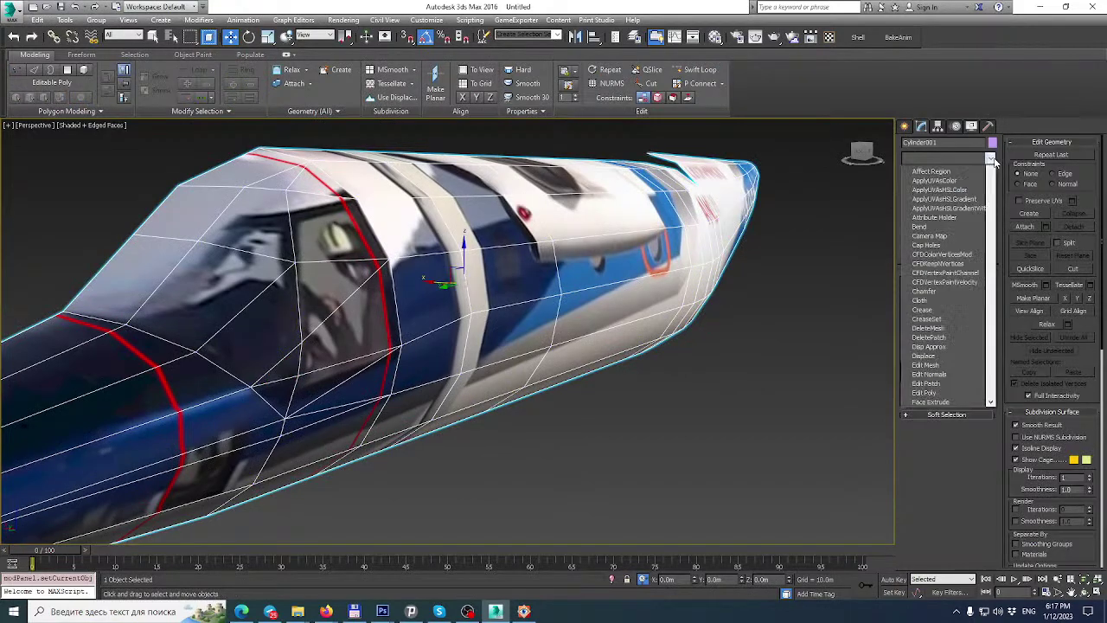
pyautogui.scroll(-10, 924, 439)
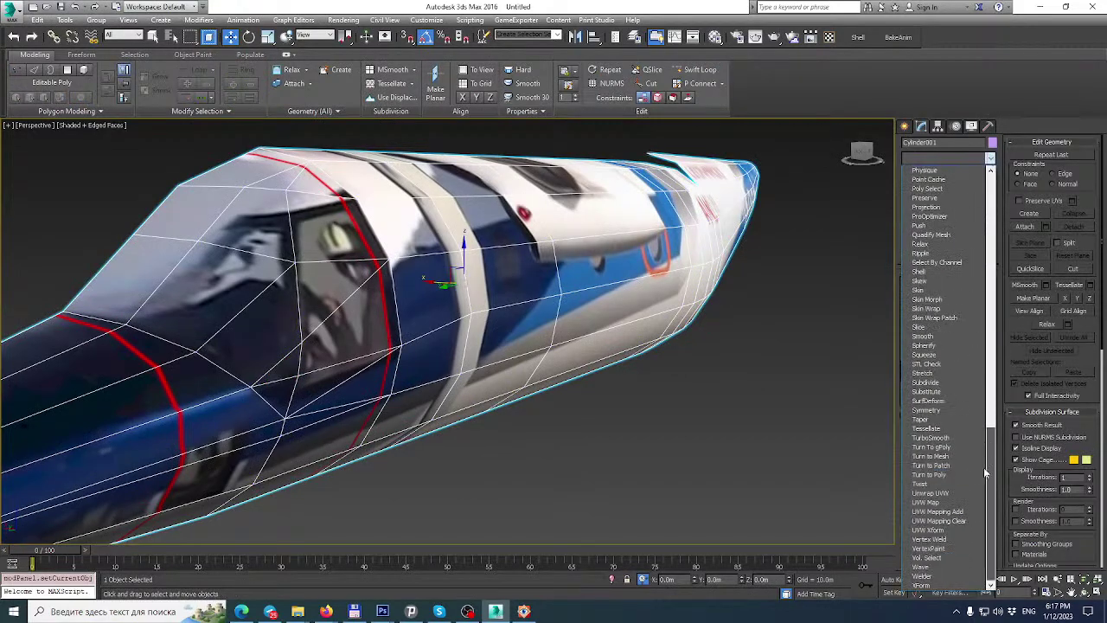
pyautogui.click(924, 439)
pyautogui.keyDown('alt'); pyautogui.moveTo(810, 421); pyautogui.dragTo(717, 355, button='middle'); pyautogui.keyUp('alt')
pyautogui.click(963, 250)
# Remove the extra lengthwise edge running from the nose to below the cockpit windows, along with the leftover vertex at its rear end.
pyautogui.keyDown('alt'); pyautogui.moveTo(687, 267); pyautogui.dragTo(795, 238, button='middle'); pyautogui.keyUp('alt')
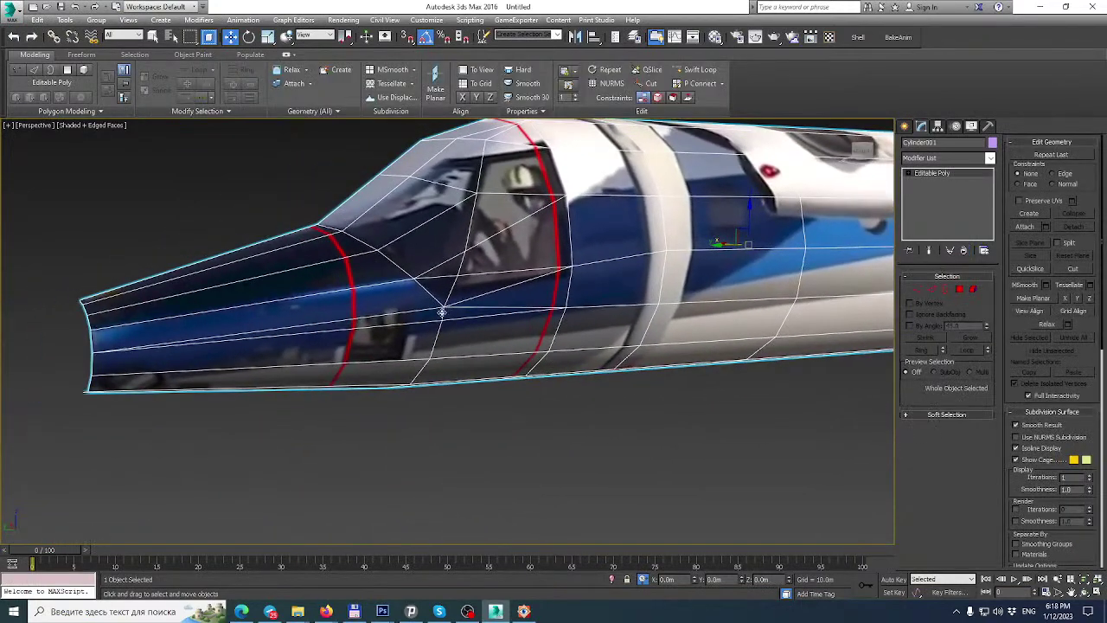
pyautogui.scroll(3, 442, 311)
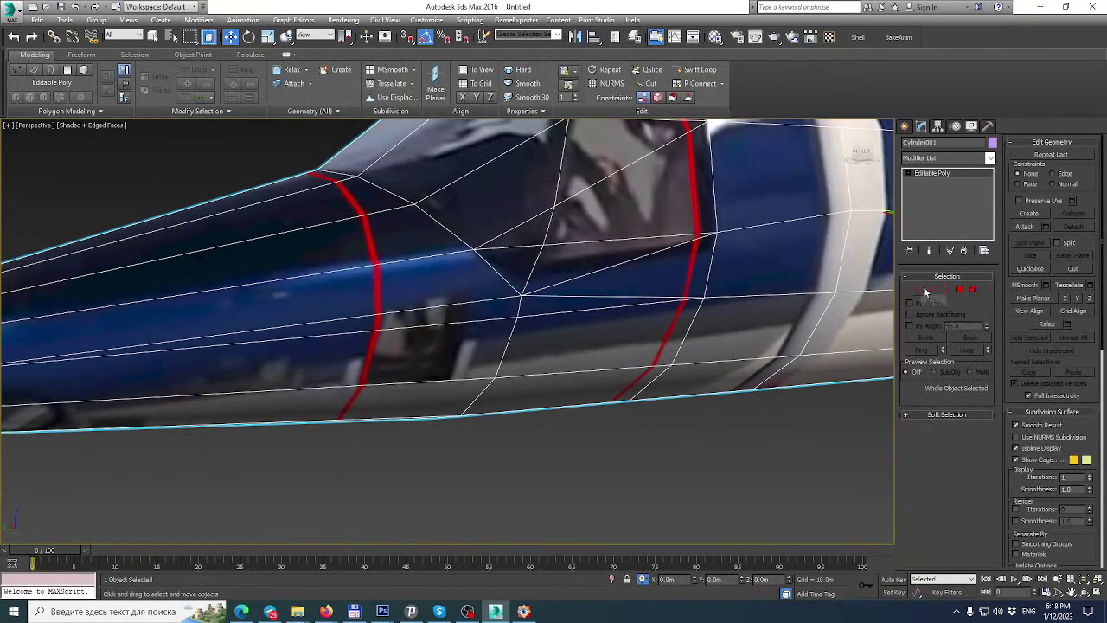
pyautogui.click(932, 289)
pyautogui.doubleClick(556, 317)
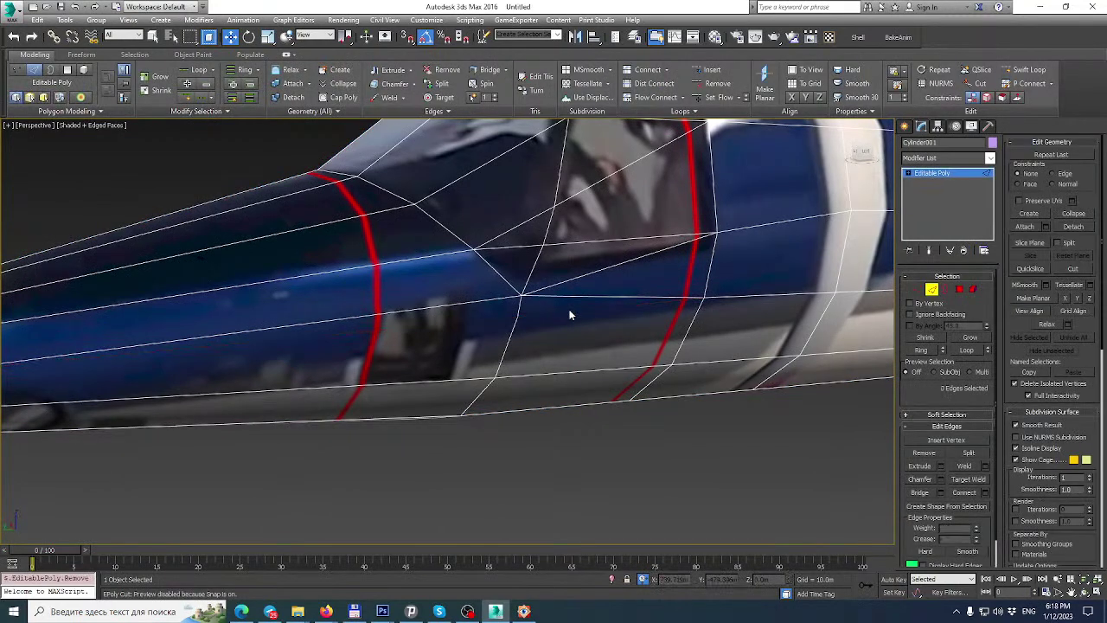
pyautogui.click(917, 289)
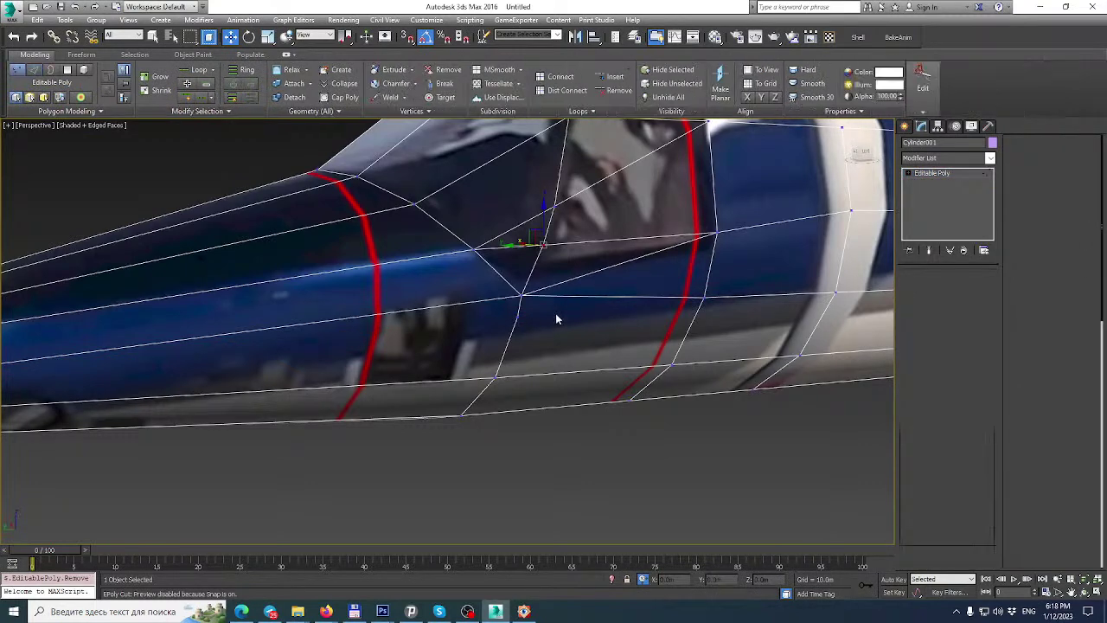
pyautogui.moveTo(542, 309); pyautogui.dragTo(499, 336)
pyautogui.press('BackSpace')
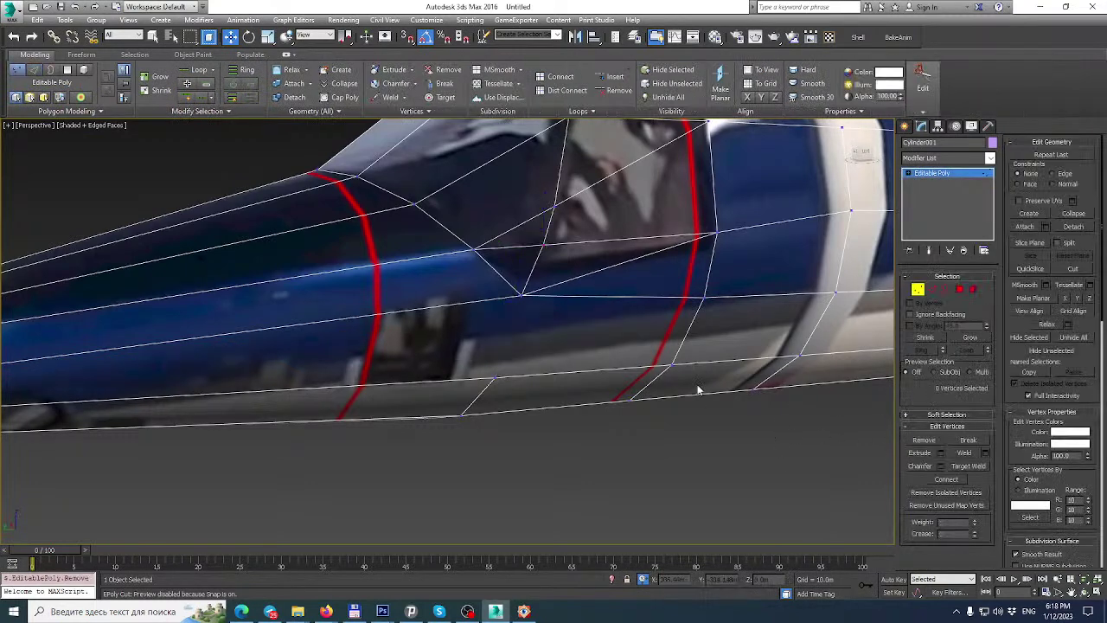
# With snapping on, cut an edge from the vertex below the cockpit windows down to the next lengthwise fuselage edge.
pyautogui.click(1072, 270)
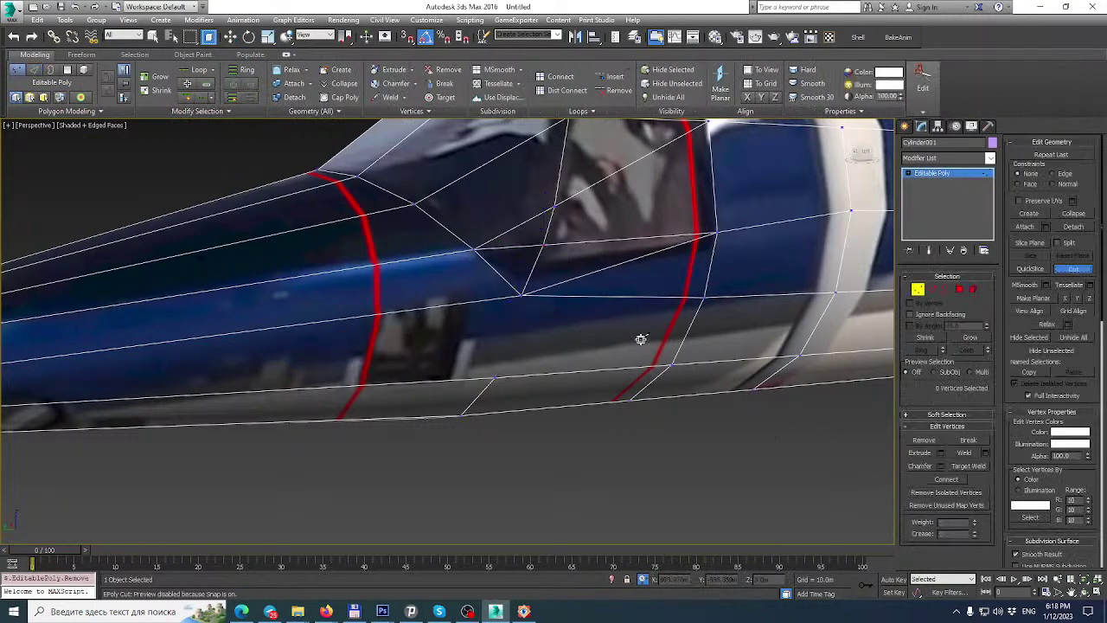
pyautogui.keyDown('alt'); pyautogui.moveTo(647, 347); pyautogui.dragTo(587, 325, button='middle'); pyautogui.keyUp('alt')
pyautogui.press('s')
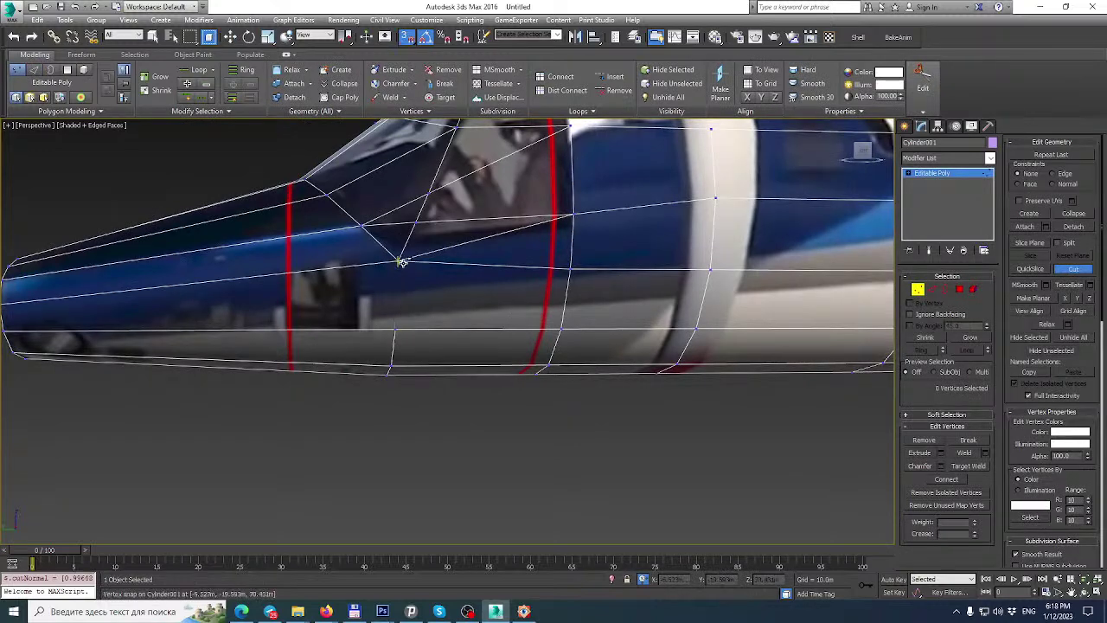
pyautogui.keyDown('alt'); pyautogui.moveTo(445, 326); pyautogui.dragTo(284, 356, button='middle'); pyautogui.keyUp('alt')
# Browse the aircraft reference photos in FastStone Image Viewer for the shape of the cockpit side, nose and fuselage.
pyautogui.click(523, 612)
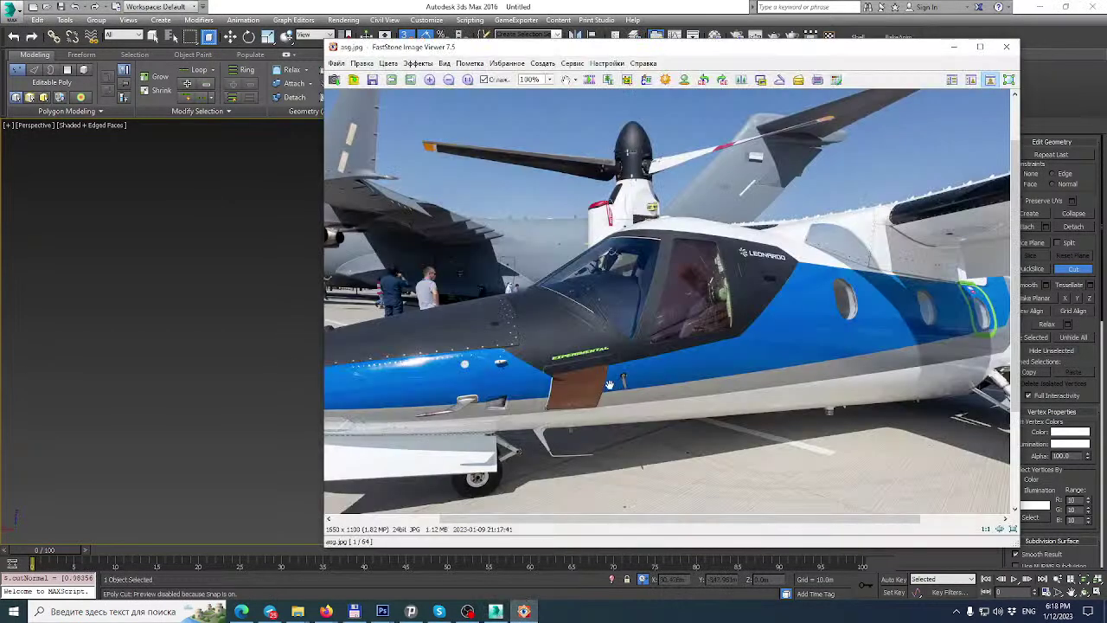
pyautogui.scroll(-1, 611, 381)
pyautogui.scroll(1, 611, 381)
pyautogui.click(610, 381)
pyautogui.moveTo(611, 380); pyautogui.dragTo(629, 381)
pyautogui.keyDown('ctrl'); pyautogui.scroll(-2, 629, 382); pyautogui.keyUp('ctrl')
pyautogui.scroll(-3, 657, 381)
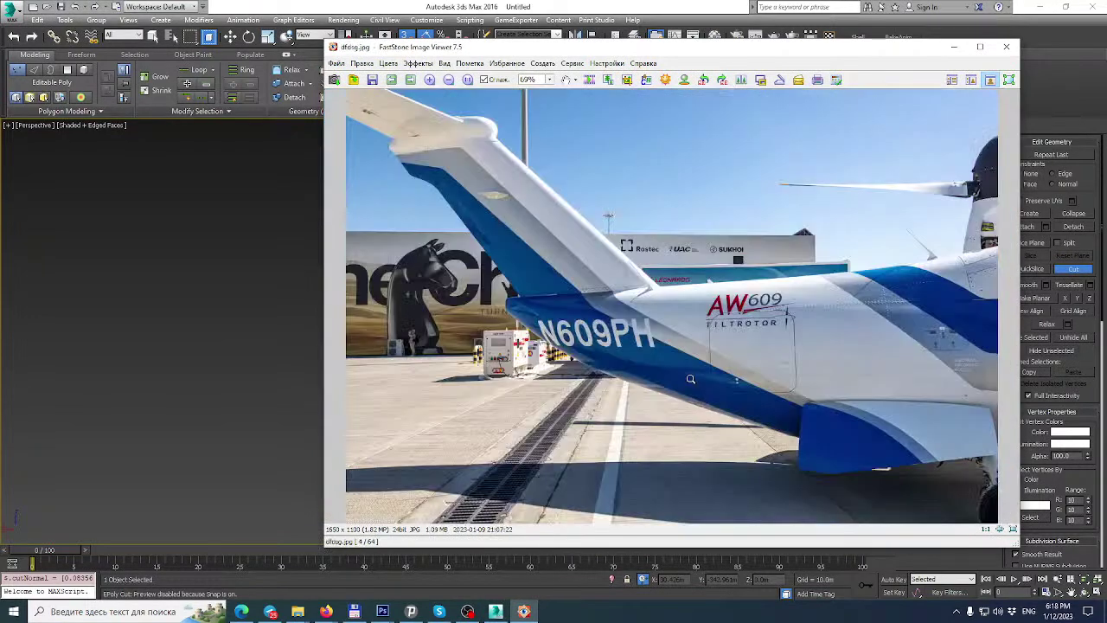
pyautogui.scroll(-7, 690, 379)
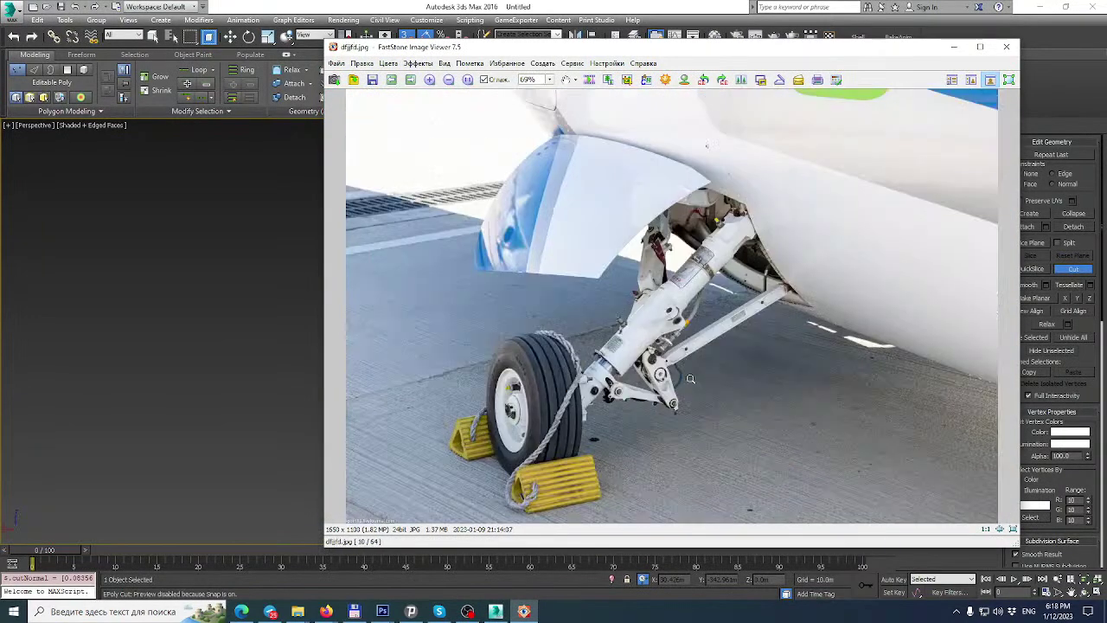
pyautogui.scroll(-2, 691, 378)
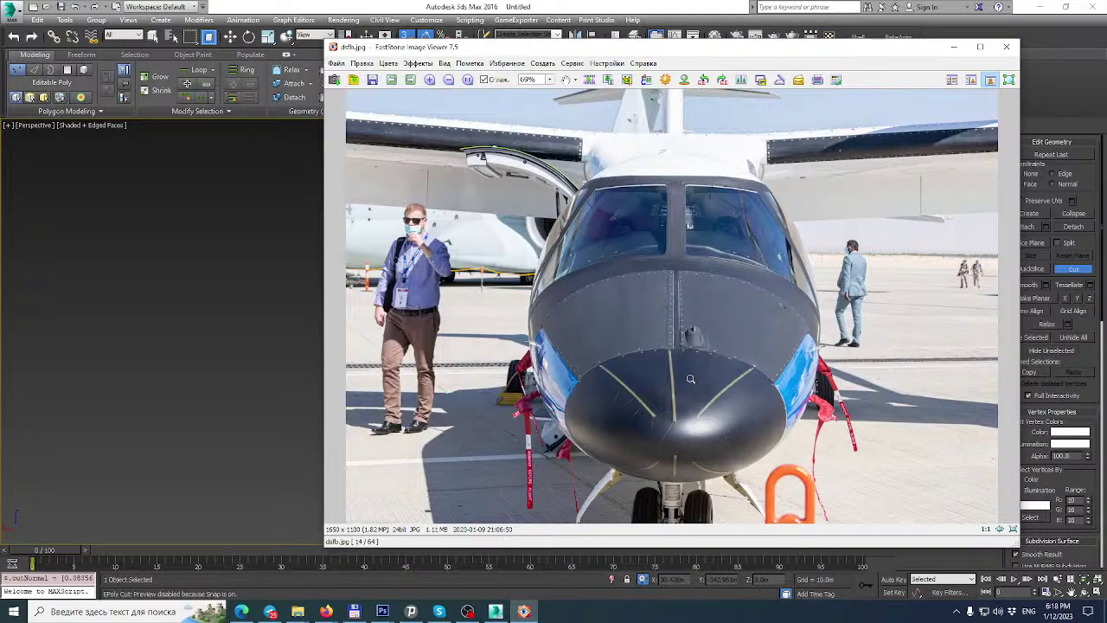
pyautogui.scroll(-1, 691, 378)
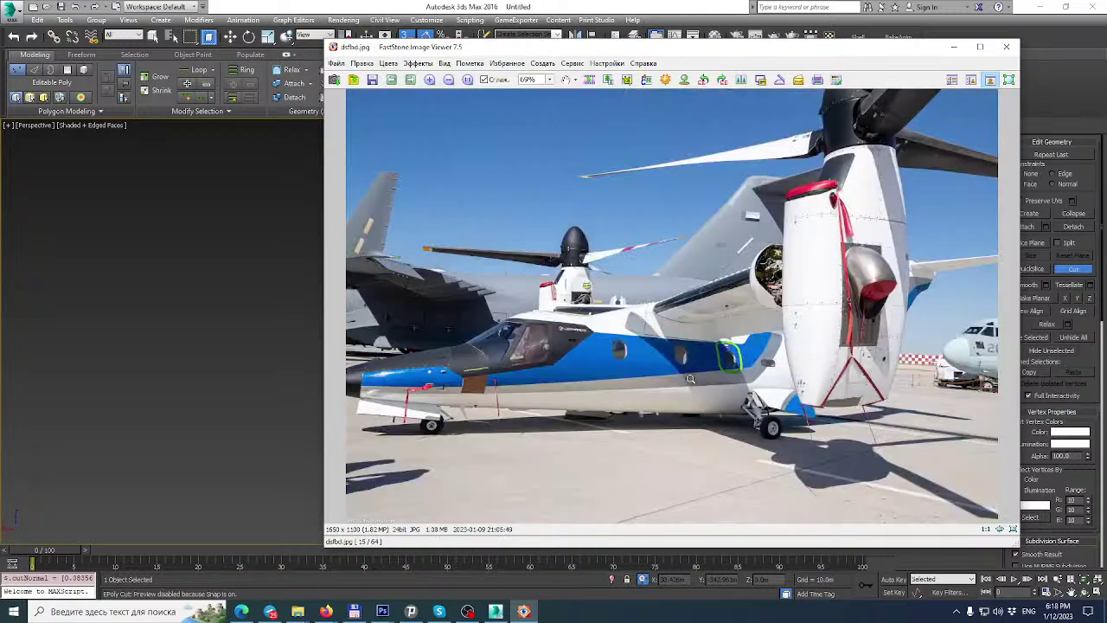
pyautogui.scroll(-1, 637, 381)
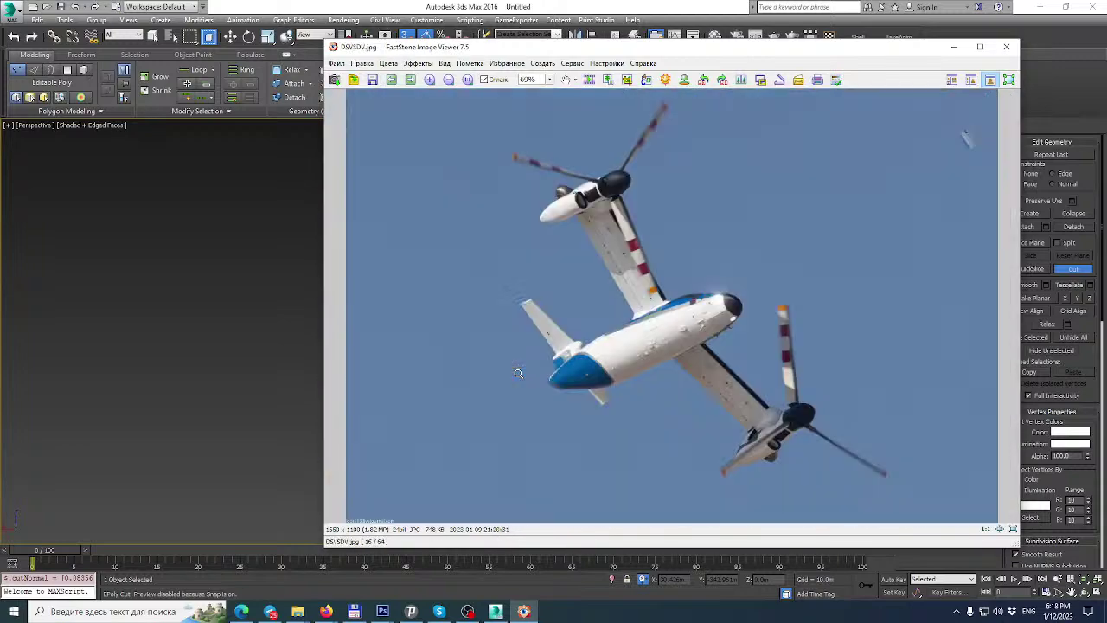
pyautogui.scroll(-3, 518, 373)
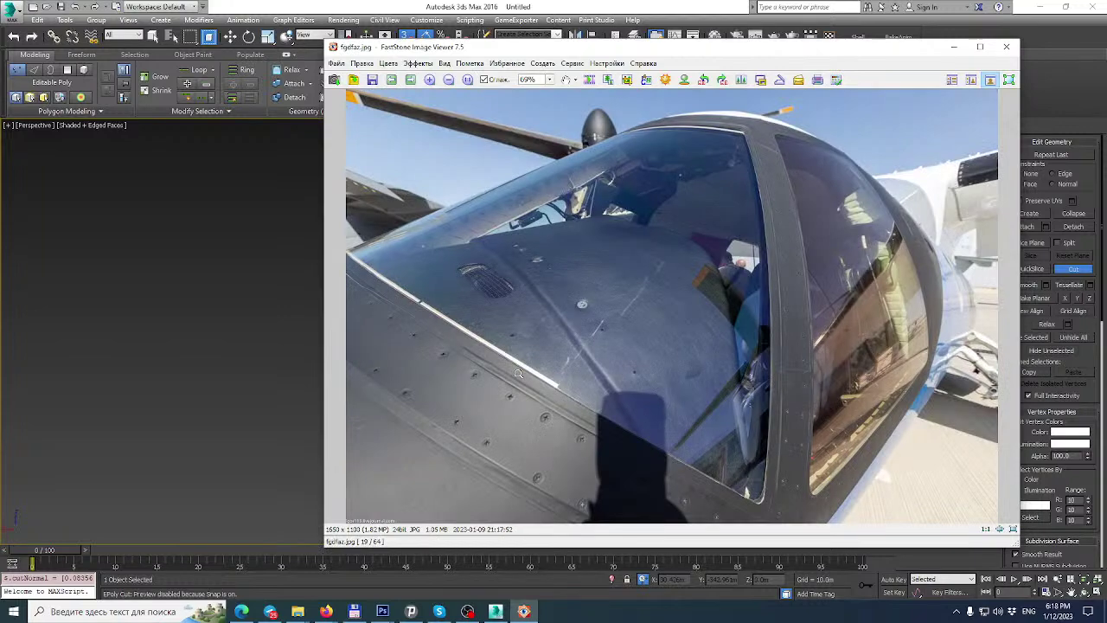
pyautogui.scroll(-4, 518, 373)
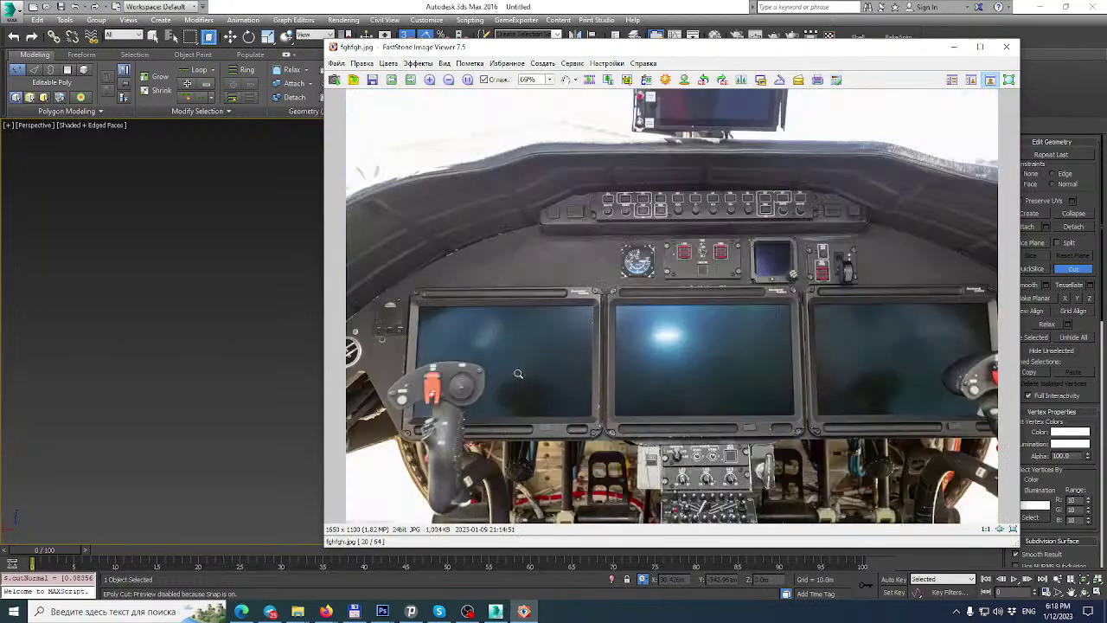
pyautogui.scroll(-4, 518, 374)
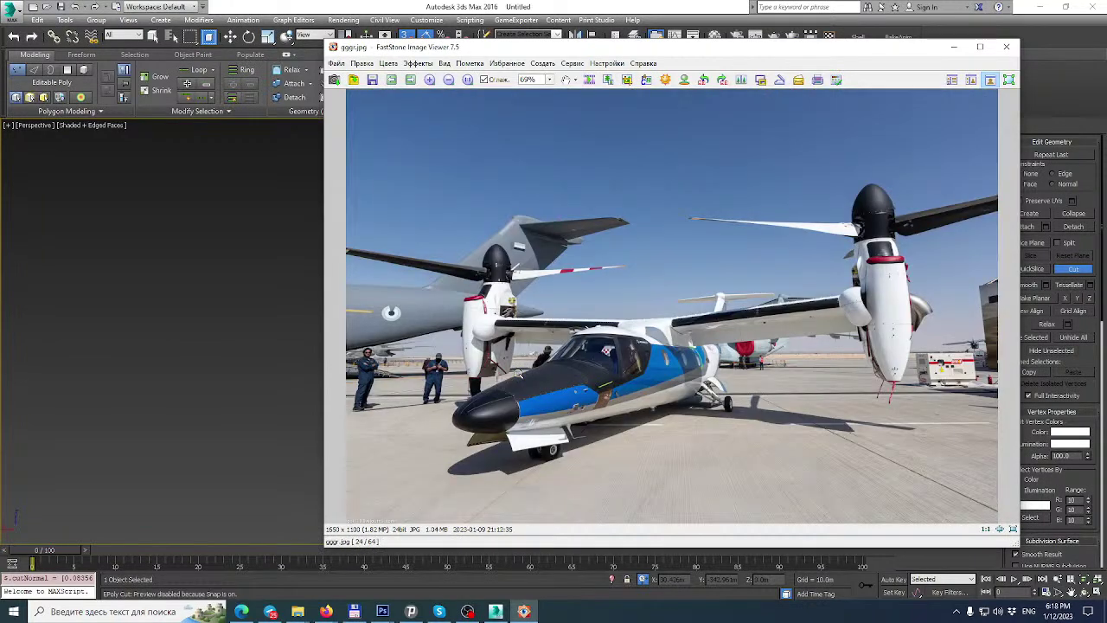
pyautogui.scroll(-4, 519, 374)
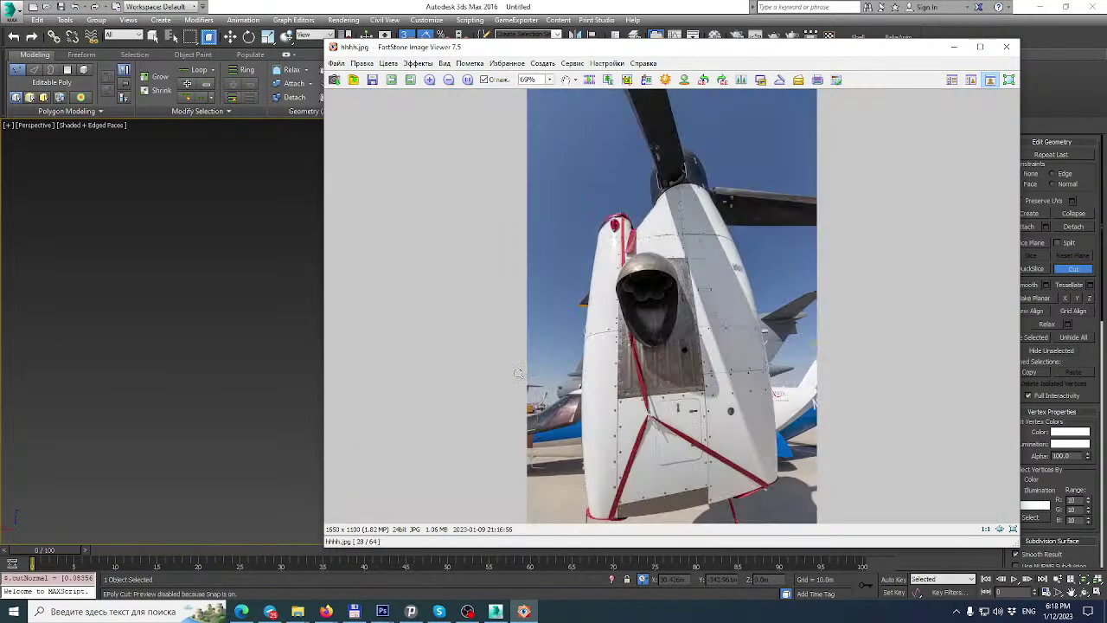
pyautogui.scroll(-1, 518, 374)
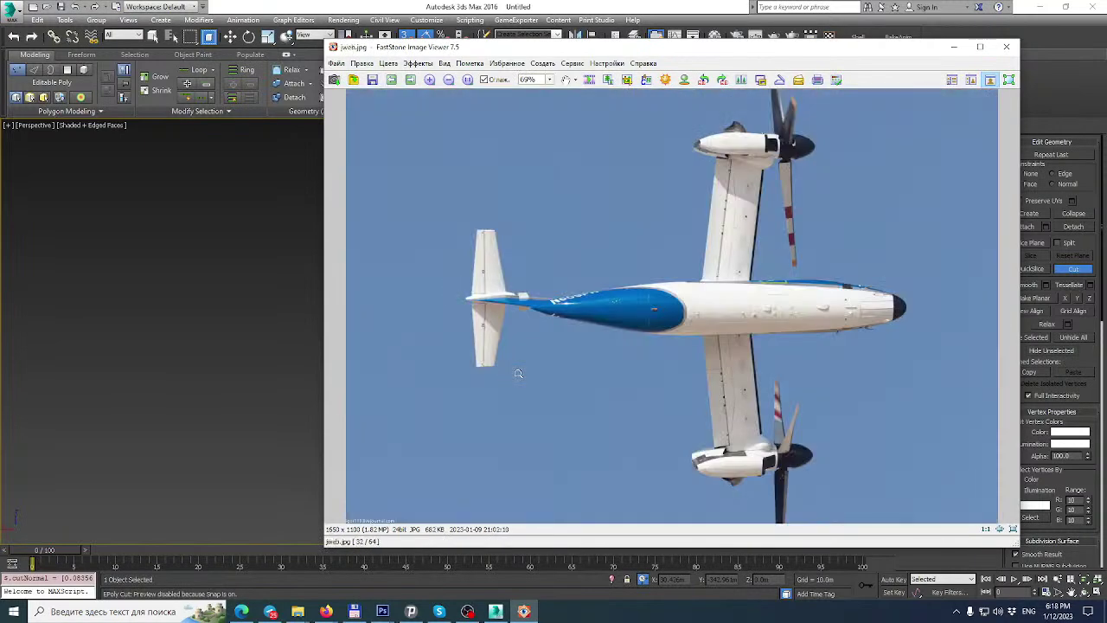
pyautogui.scroll(-1, 632, 328)
pyautogui.click(719, 354)
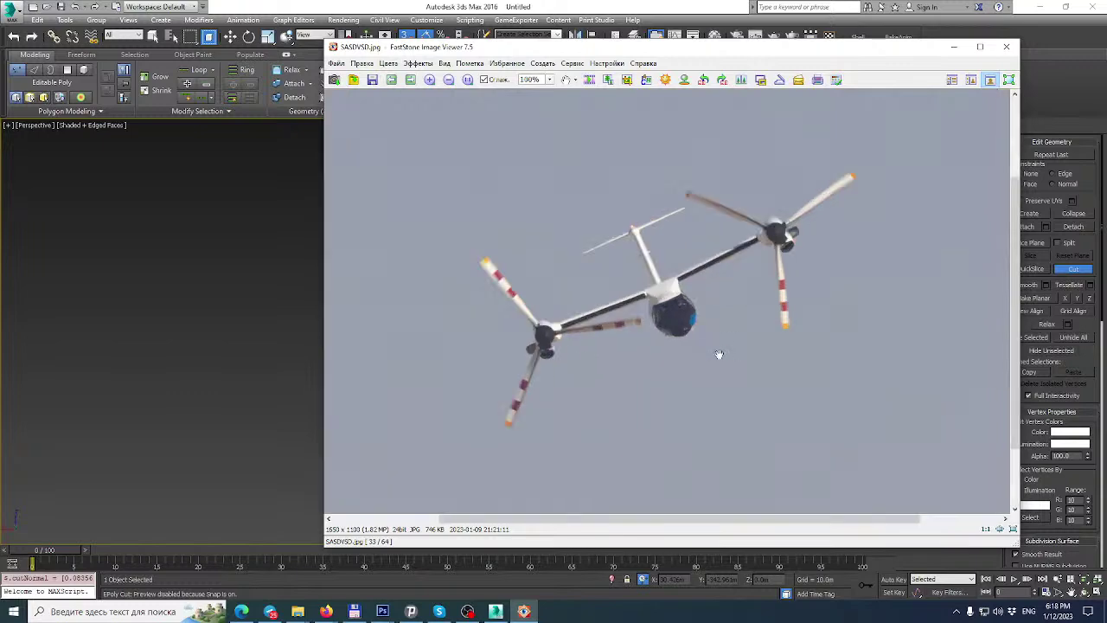
pyautogui.scroll(-1, 715, 352)
# Switch to the reference document in Photoshop and examine the nose and cockpit shape in the head-on aircraft photo.
pyautogui.click(385, 608)
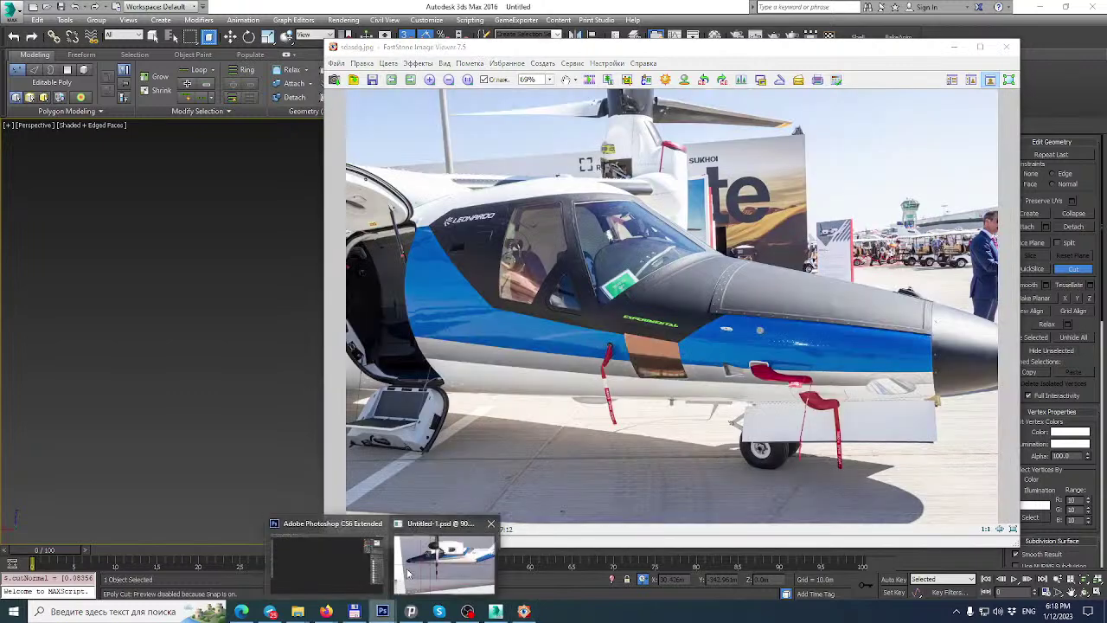
pyautogui.click(422, 552)
pyautogui.moveTo(1034, 91); pyautogui.dragTo(1031, 87)
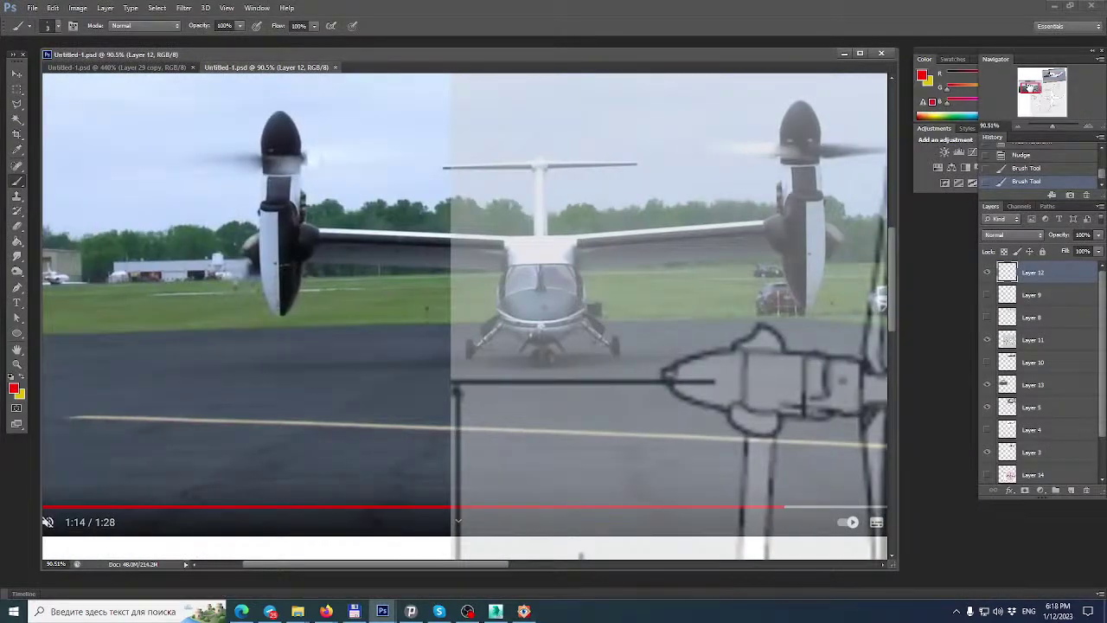
pyautogui.keyDown('alt'); pyautogui.scroll(4, 538, 305); pyautogui.keyUp('alt')
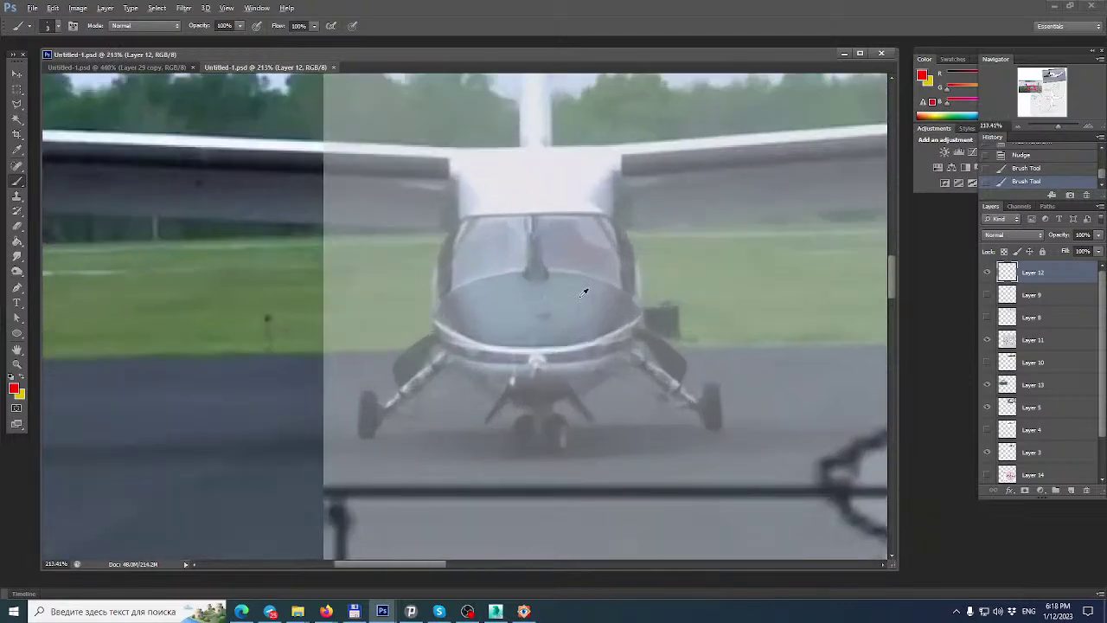
pyautogui.keyDown('alt'); pyautogui.scroll(-3, 584, 292); pyautogui.keyUp('alt')
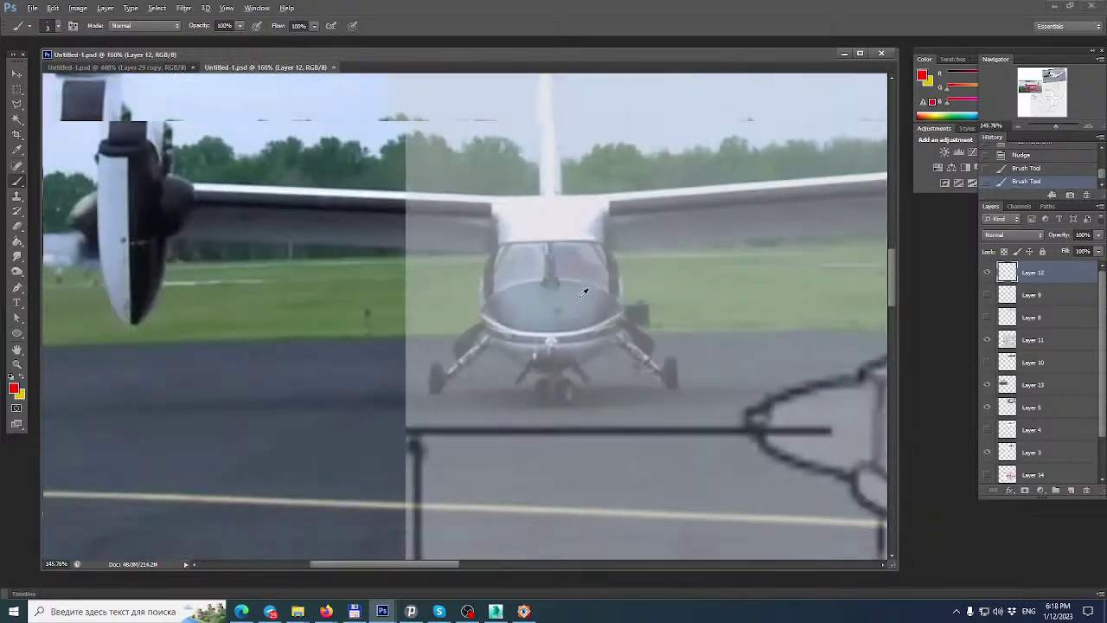
# Back in 3ds Max, cut an edge from the vertex on the side window's front post rearward to the fuselage ring behind the cockpit.
pyautogui.click(496, 611)
pyautogui.keyDown('alt'); pyautogui.moveTo(613, 286); pyautogui.dragTo(553, 322, button='middle'); pyautogui.keyUp('alt')
pyautogui.scroll(2, 289, 341)
pyautogui.moveTo(292, 341); pyautogui.dragTo(436, 359, button='middle')
pyautogui.scroll(3, 268, 361)
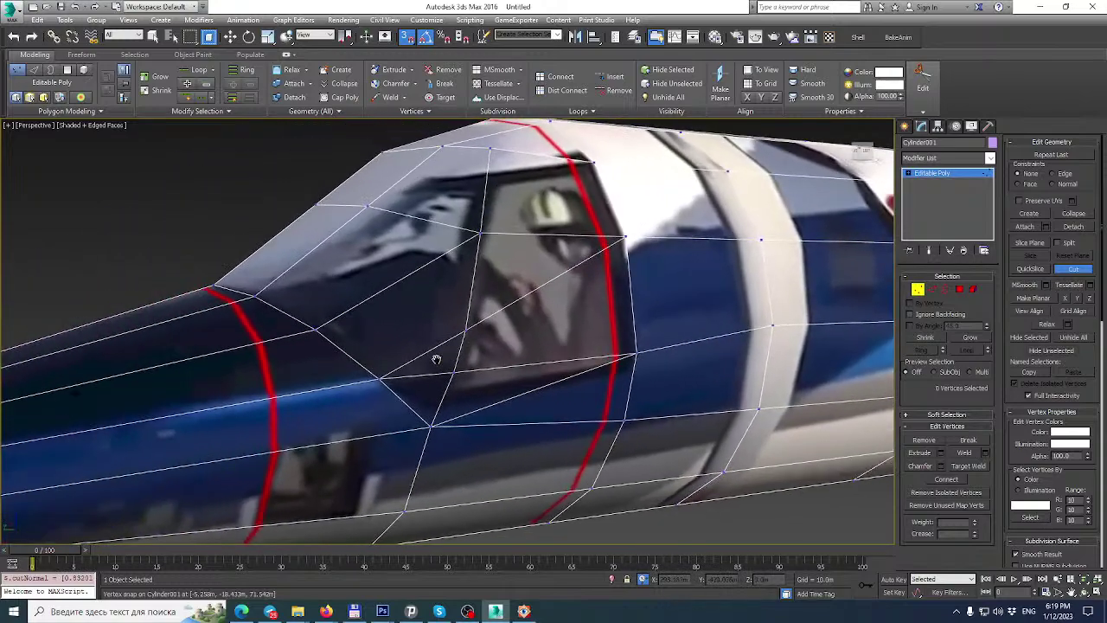
pyautogui.keyDown('alt'); pyautogui.moveTo(477, 292); pyautogui.dragTo(444, 306, button='middle'); pyautogui.keyUp('alt')
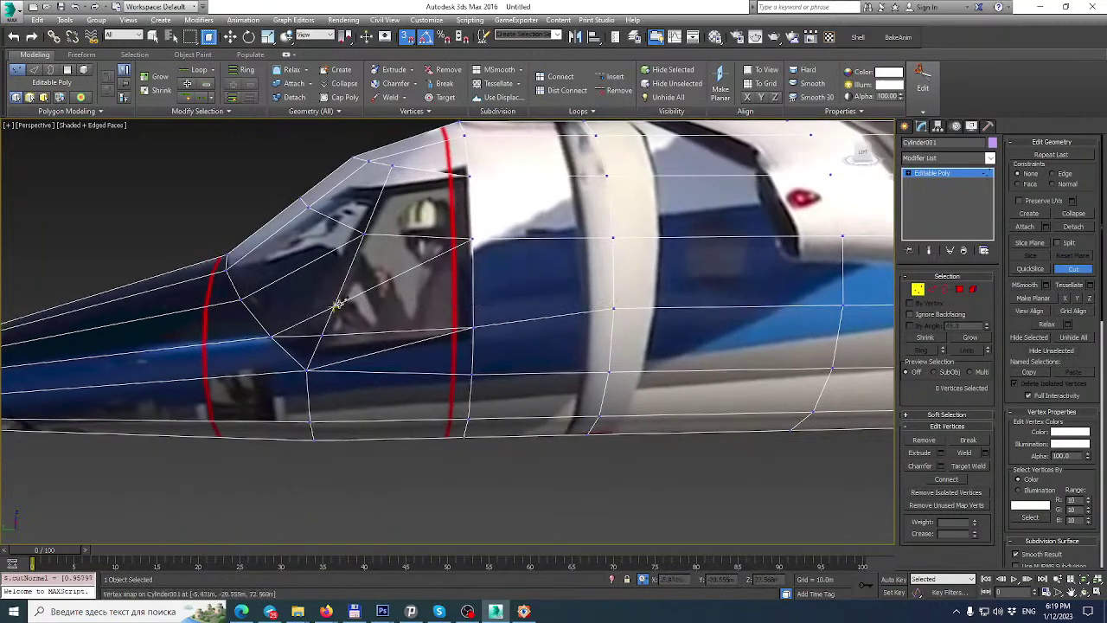
pyautogui.click(336, 307)
pyautogui.moveTo(392, 342)
pyautogui.keyDown('alt'); pyautogui.mouseDown(button='middle')
pyautogui.moveTo(379, 329)
pyautogui.moveTo(396, 341)
pyautogui.mouseUp(button='middle'); pyautogui.keyUp('alt')
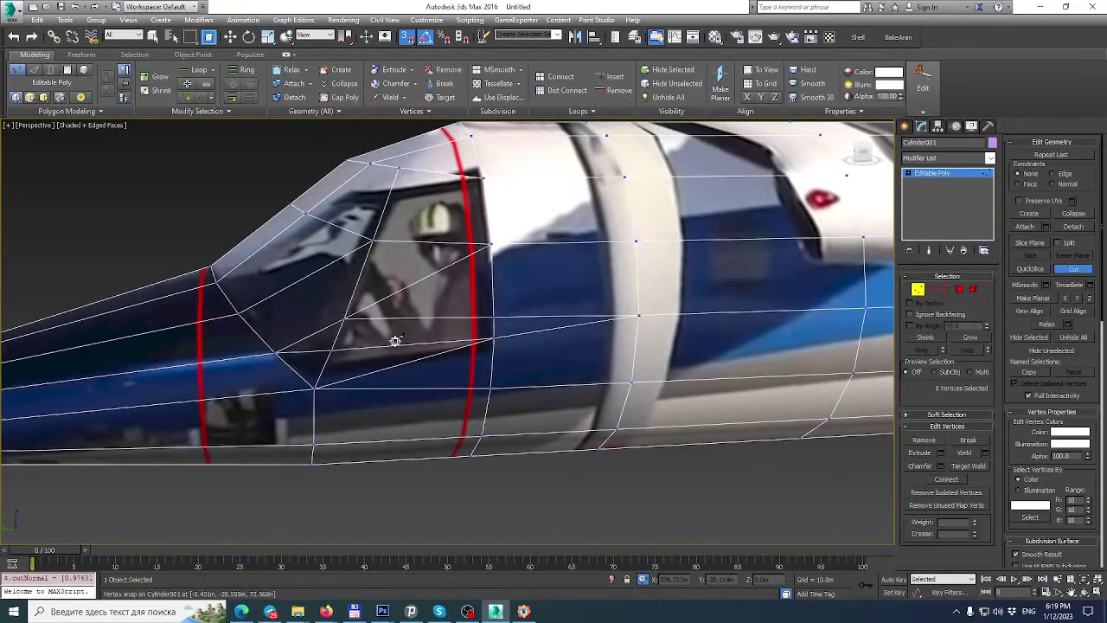
# Try to cut an edge across the windshield panel from the roof vertex down to the vertex below the windows.
pyautogui.keyDown('alt'); pyautogui.moveTo(371, 305); pyautogui.dragTo(389, 307, button='middle'); pyautogui.keyUp('alt')
pyautogui.scroll(2, 352, 386)
pyautogui.scroll(-1, 347, 383)
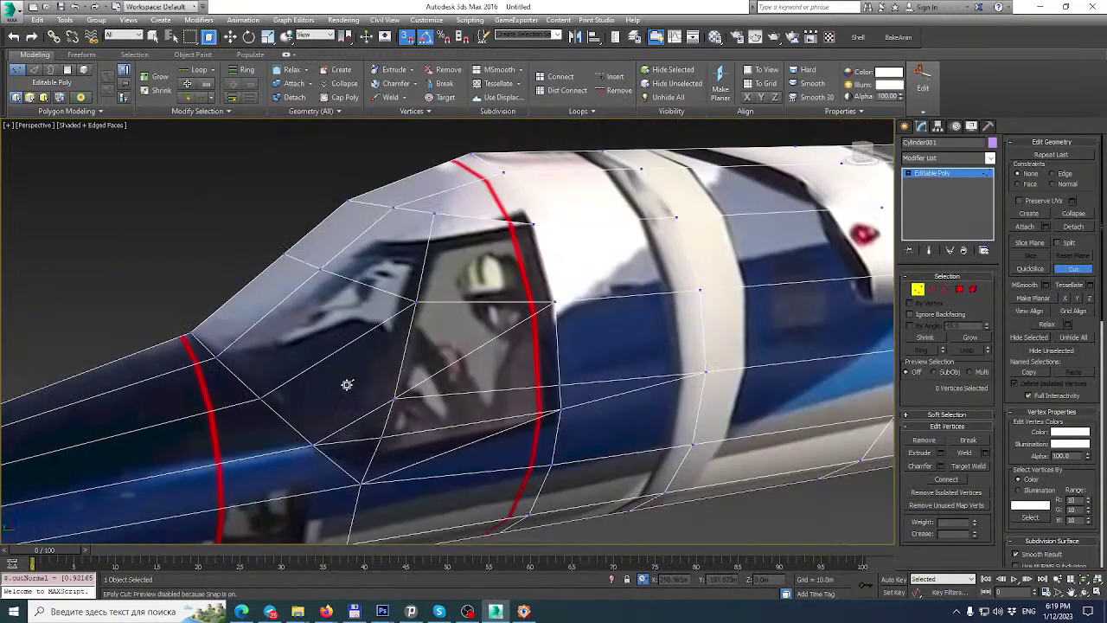
pyautogui.click(392, 208)
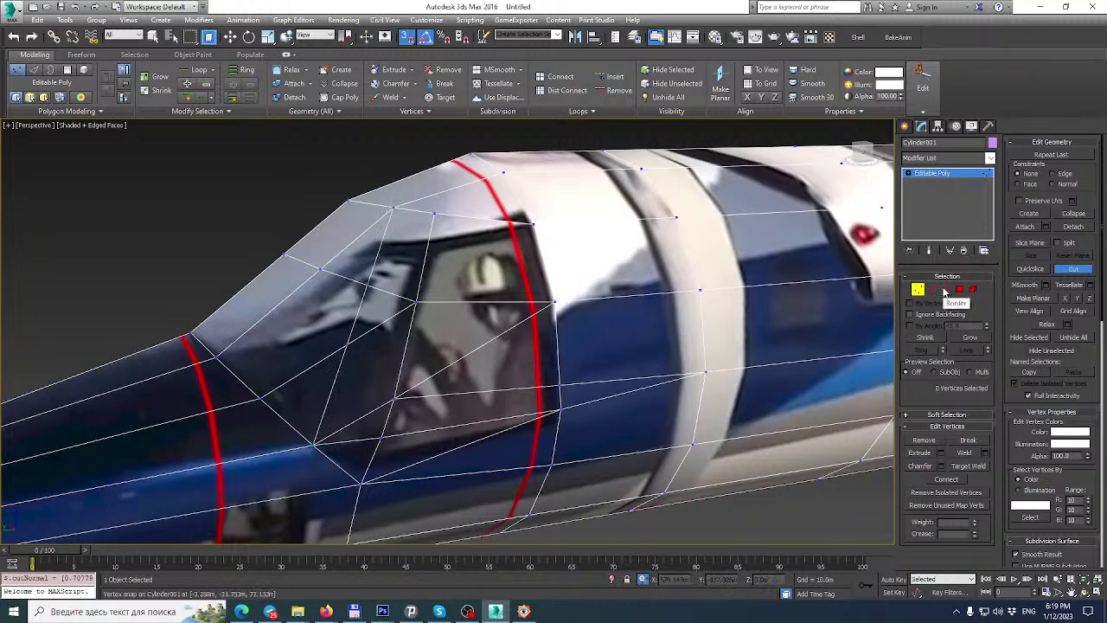
pyautogui.click(367, 286)
# Remove the old lengthwise edge crossing the lower part of the side window, including its short segment ahead of the front post.
pyautogui.click(934, 294)
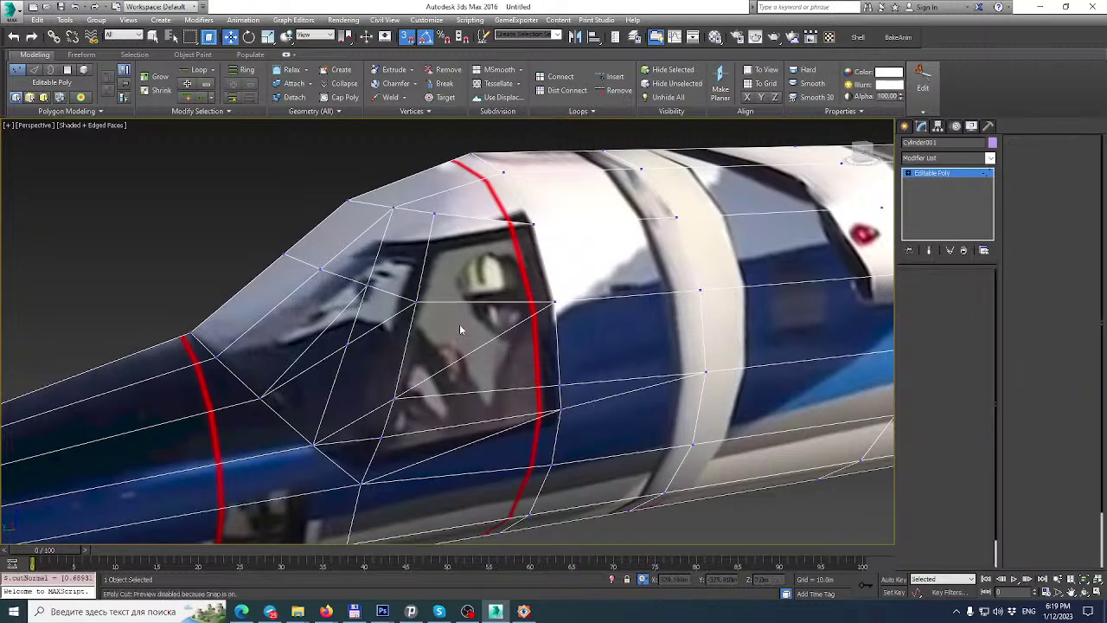
pyautogui.keyDown('alt'); pyautogui.moveTo(404, 396); pyautogui.dragTo(442, 355, button='middle'); pyautogui.keyUp('alt')
pyautogui.press('w')
pyautogui.click(428, 410)
pyautogui.press('BackSpace')
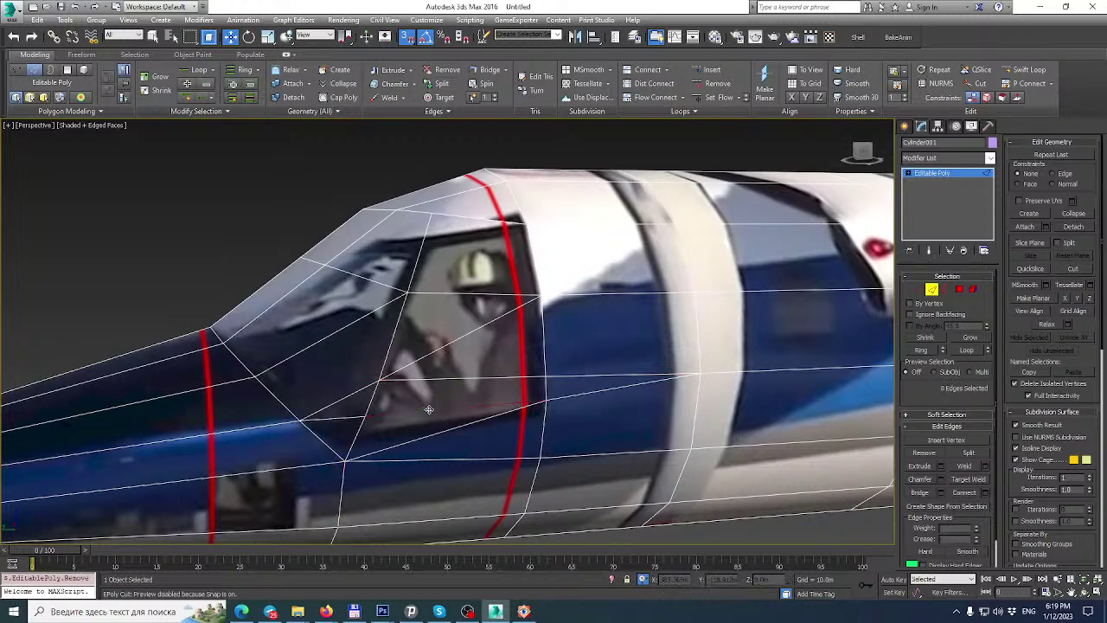
pyautogui.click(337, 417)
pyautogui.press('BackSpace')
pyautogui.moveTo(412, 431)
pyautogui.keyDown('alt'); pyautogui.mouseDown(button='middle')
pyautogui.moveTo(425, 437)
pyautogui.moveTo(480, 376)
pyautogui.mouseUp(button='middle'); pyautogui.keyUp('alt')
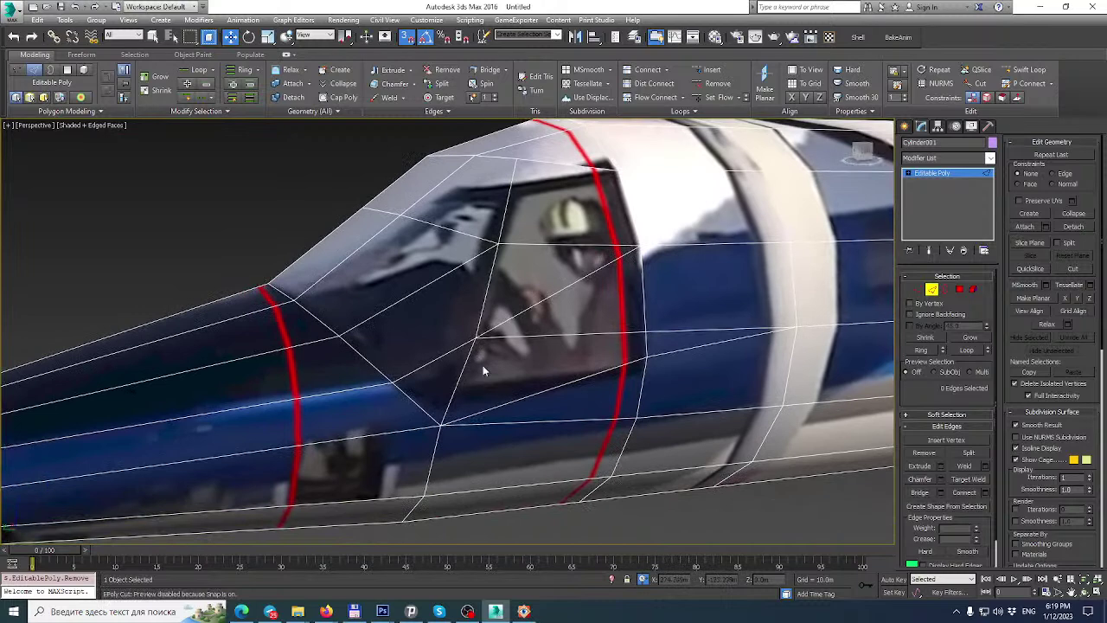
pyautogui.moveTo(629, 345); pyautogui.dragTo(631, 374, button='middle')
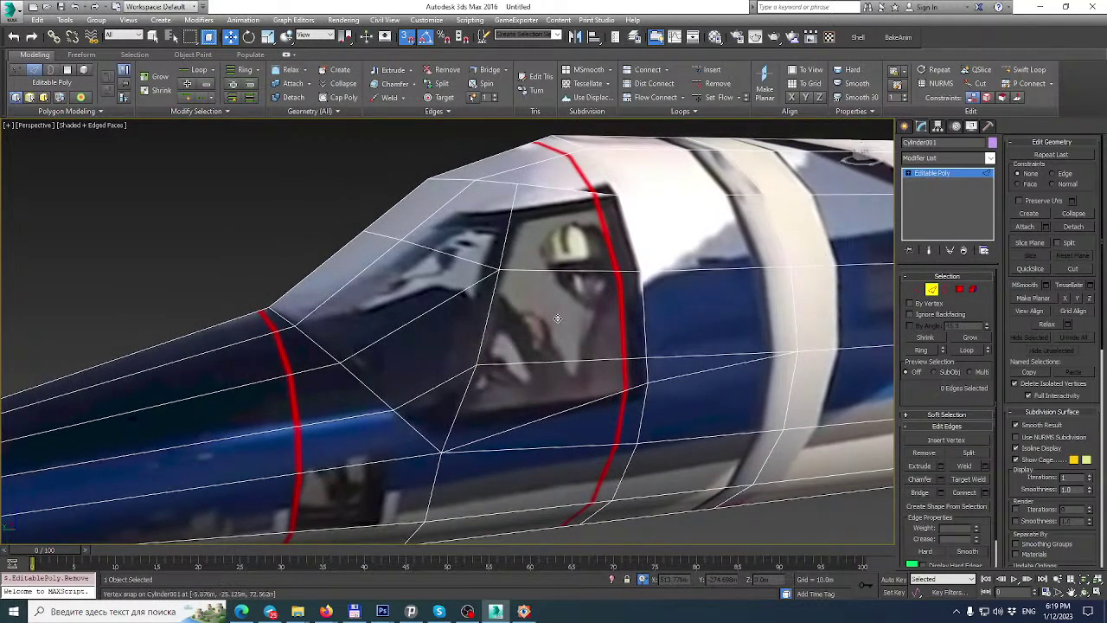
# Cut an edge from the window-post vertex forward to the windshield centreline, and another from the window's upper front corner down to the windshield base.
pyautogui.click(1073, 269)
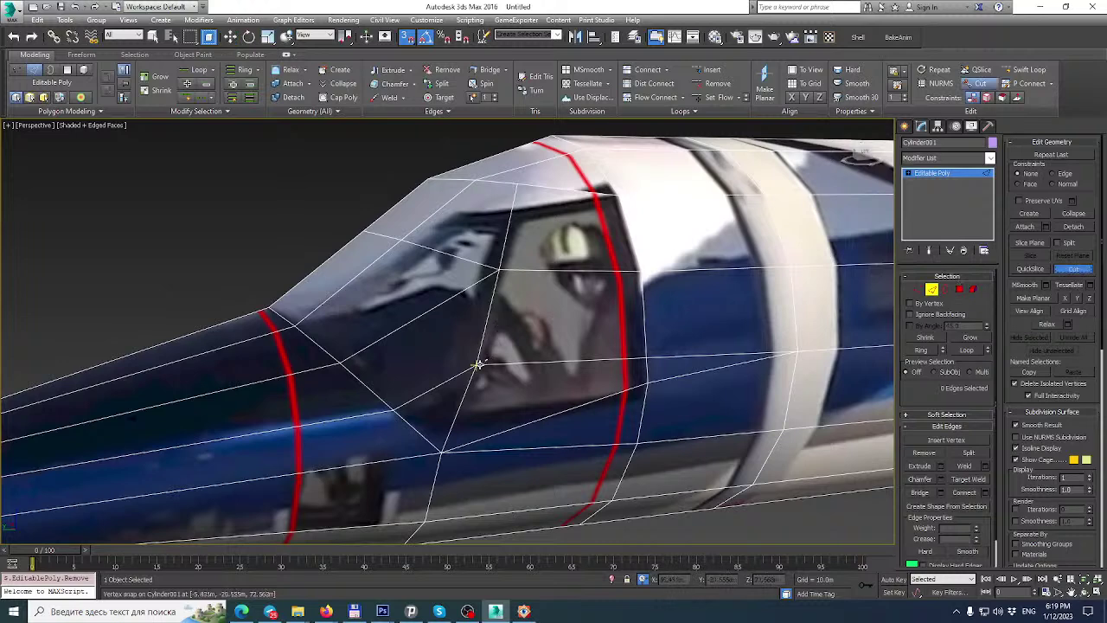
pyautogui.click(315, 267)
pyautogui.keyDown('alt'); pyautogui.moveTo(310, 293); pyautogui.dragTo(300, 303, button='middle'); pyautogui.keyUp('alt')
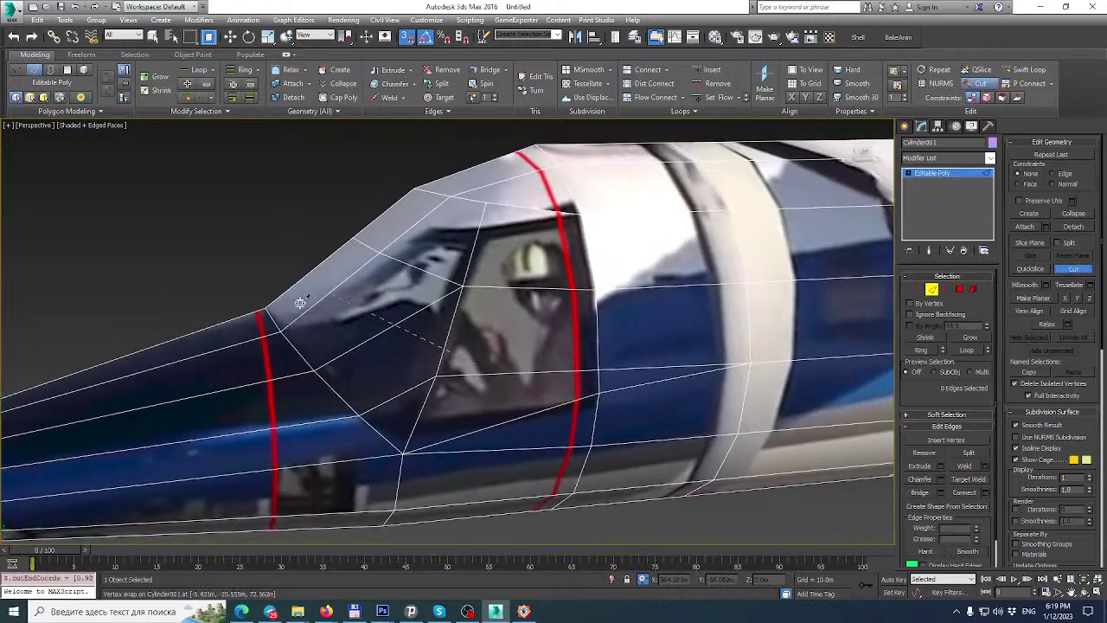
pyautogui.keyDown('alt'); pyautogui.moveTo(381, 322); pyautogui.dragTo(420, 354, button='middle'); pyautogui.keyUp('alt')
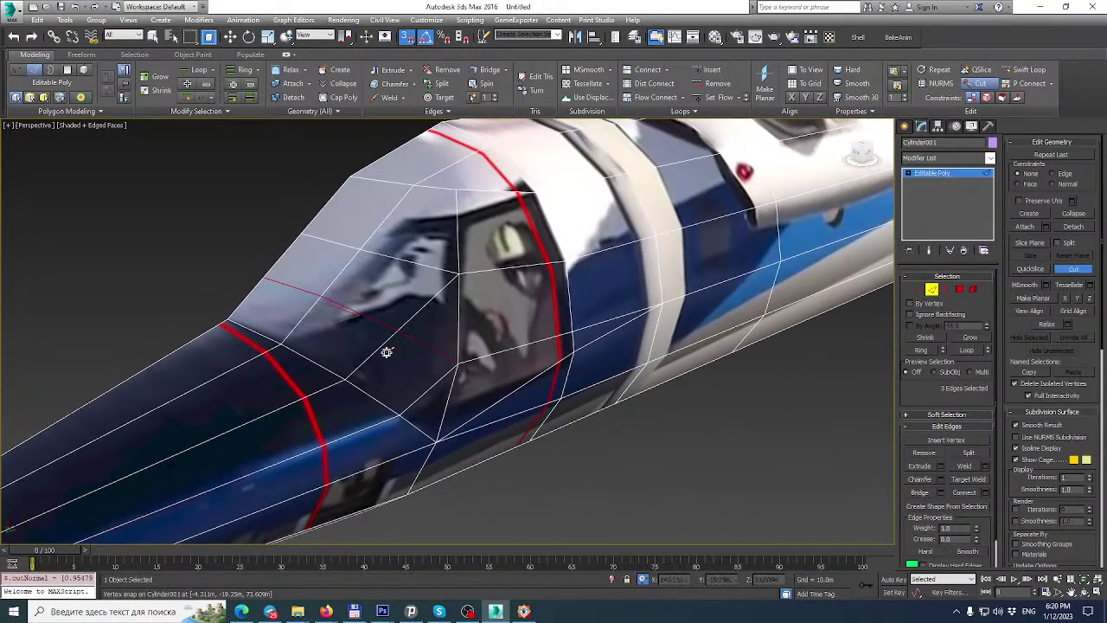
pyautogui.click(458, 188)
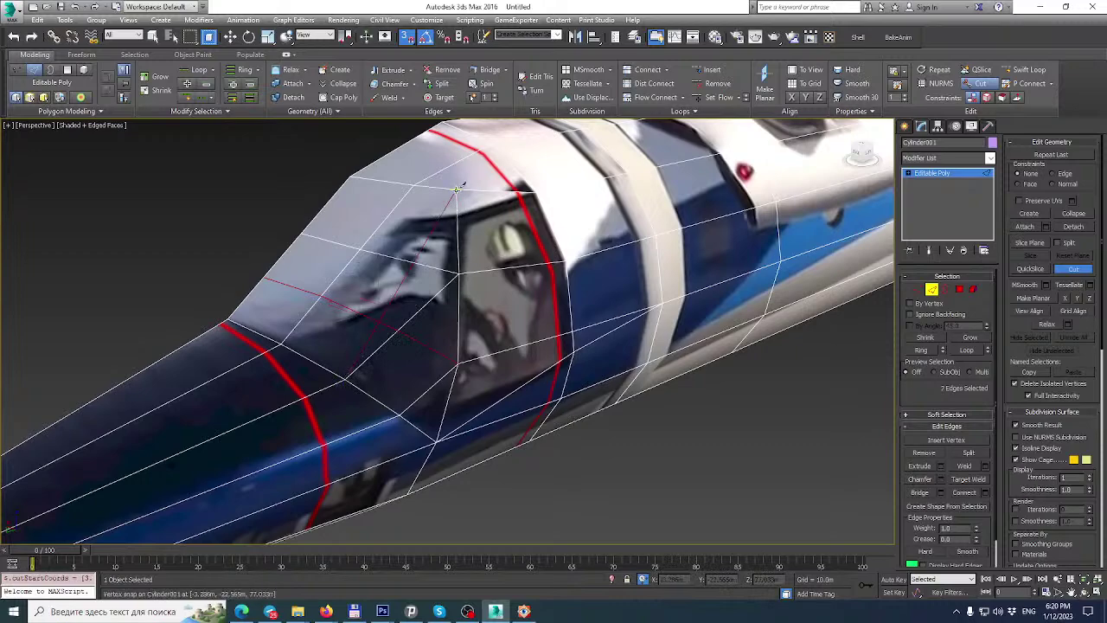
pyautogui.keyDown('alt'); pyautogui.moveTo(449, 309); pyautogui.dragTo(427, 382, button='middle'); pyautogui.keyUp('alt')
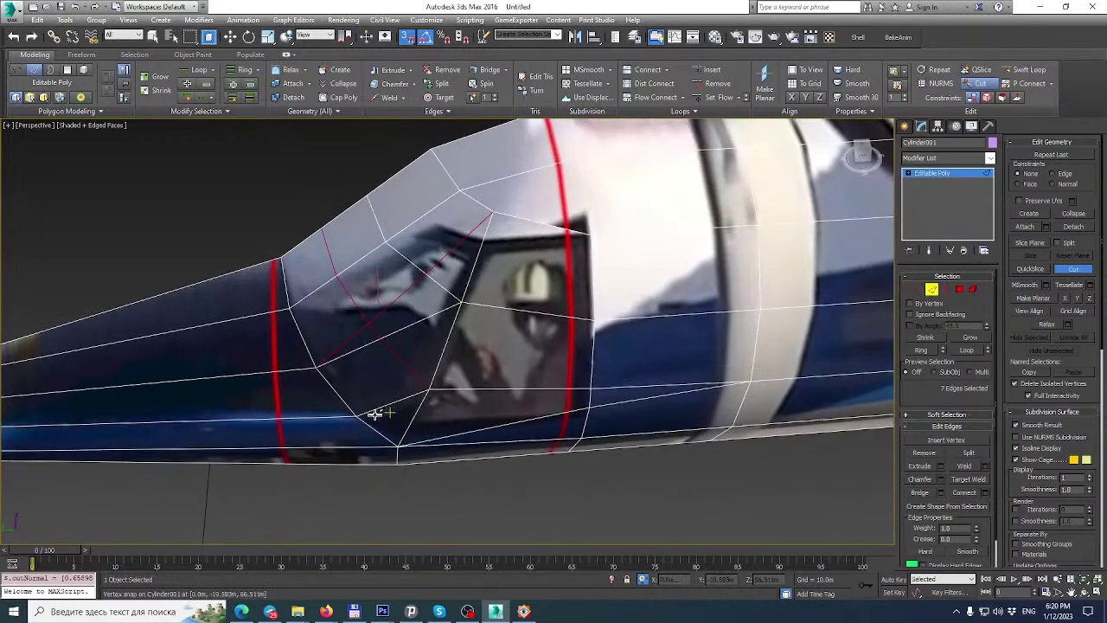
pyautogui.keyDown('alt'); pyautogui.moveTo(375, 422); pyautogui.dragTo(507, 344, button='middle'); pyautogui.keyUp('alt')
pyautogui.scroll(5, 470, 371)
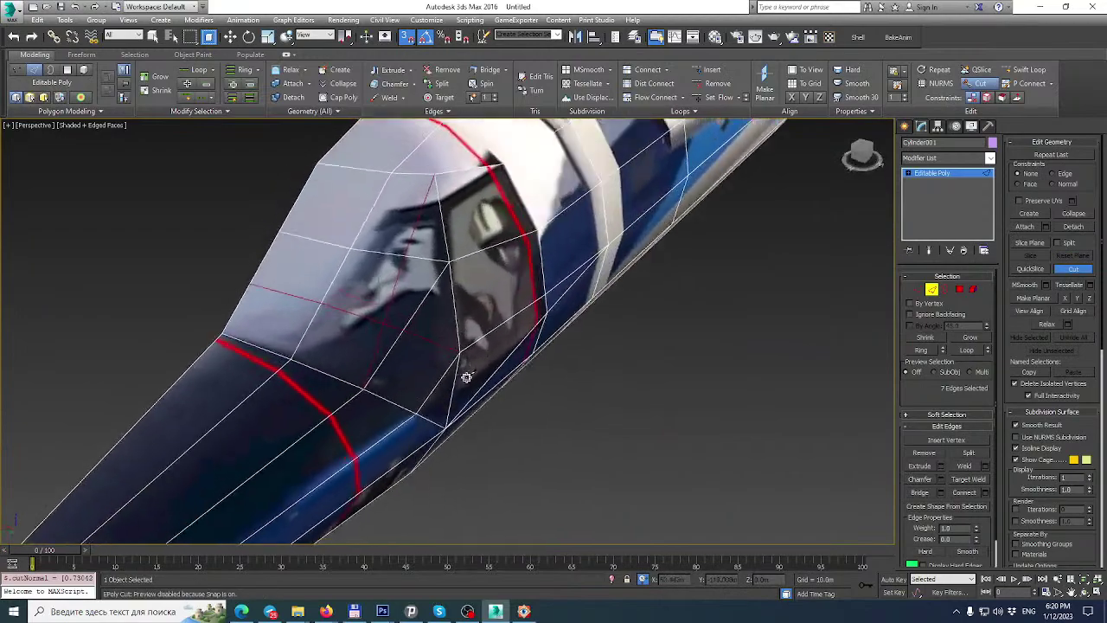
pyautogui.keyDown('alt'); pyautogui.moveTo(454, 392); pyautogui.dragTo(446, 326, button='middle'); pyautogui.keyUp('alt')
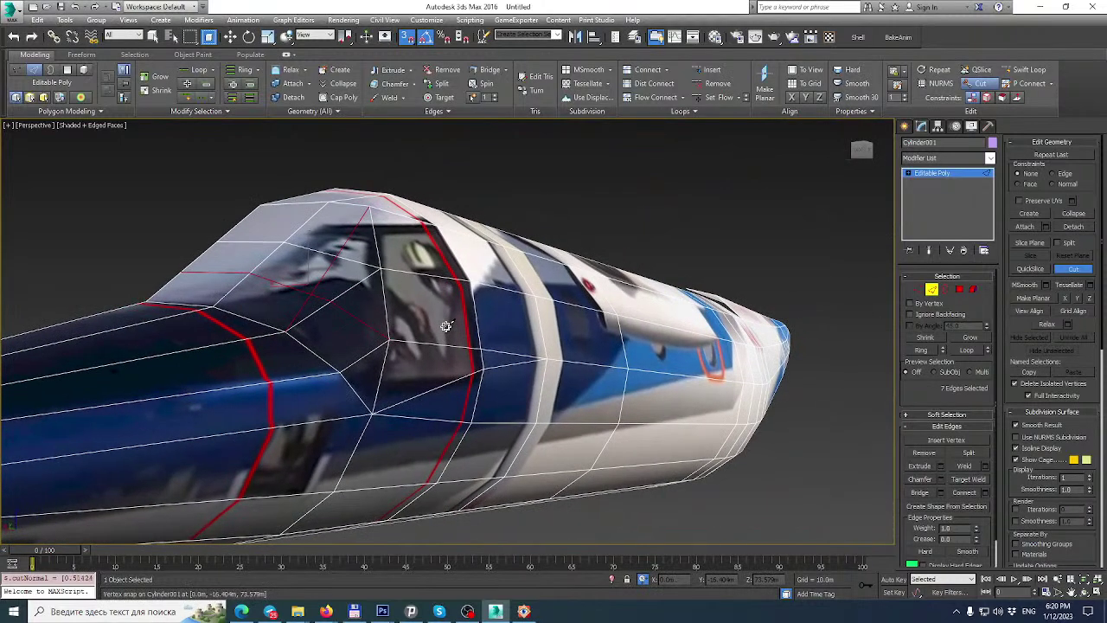
# Remove the two diagonal edges running rearward from below the side window to the fuselage ring behind it.
pyautogui.press('w')
pyautogui.click(443, 384)
pyautogui.keyDown('ctrl'); pyautogui.click(503, 367); pyautogui.keyUp('ctrl')
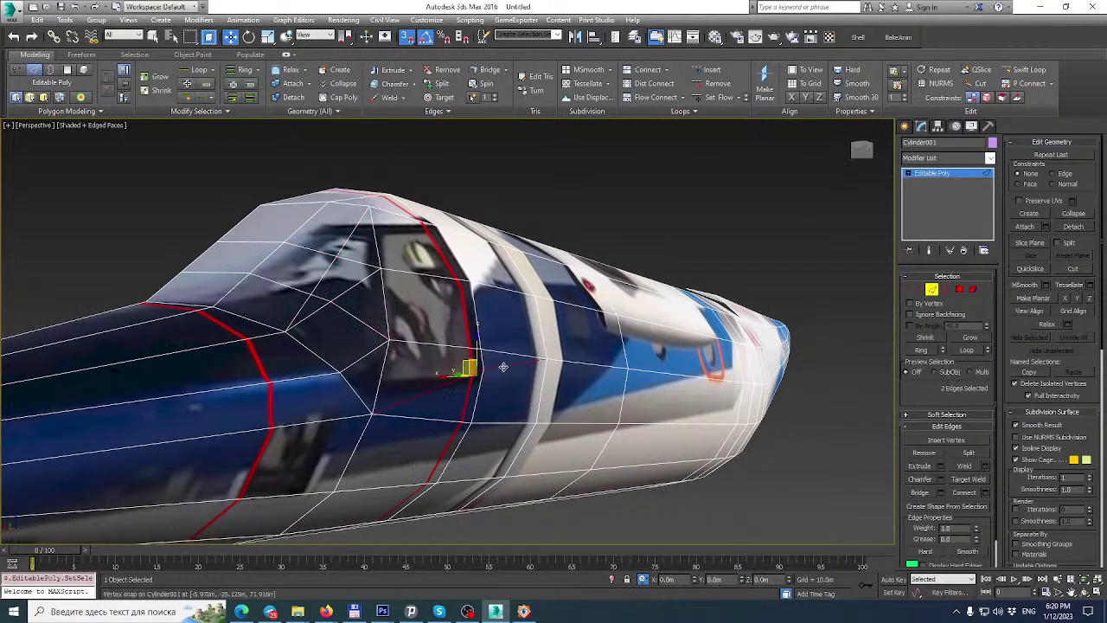
pyautogui.press('BackSpace')
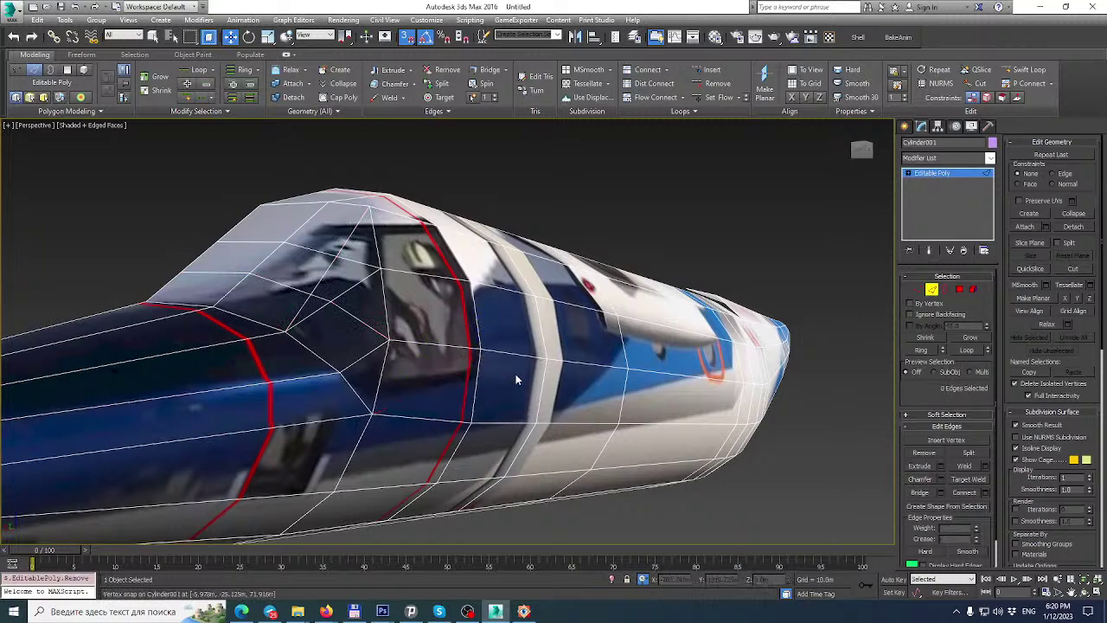
# Remove the old two-segment diagonal edge between the windshield base and the middle of the window's front post.
pyautogui.keyDown('alt'); pyautogui.moveTo(515, 378); pyautogui.dragTo(382, 370, button='middle'); pyautogui.keyUp('alt')
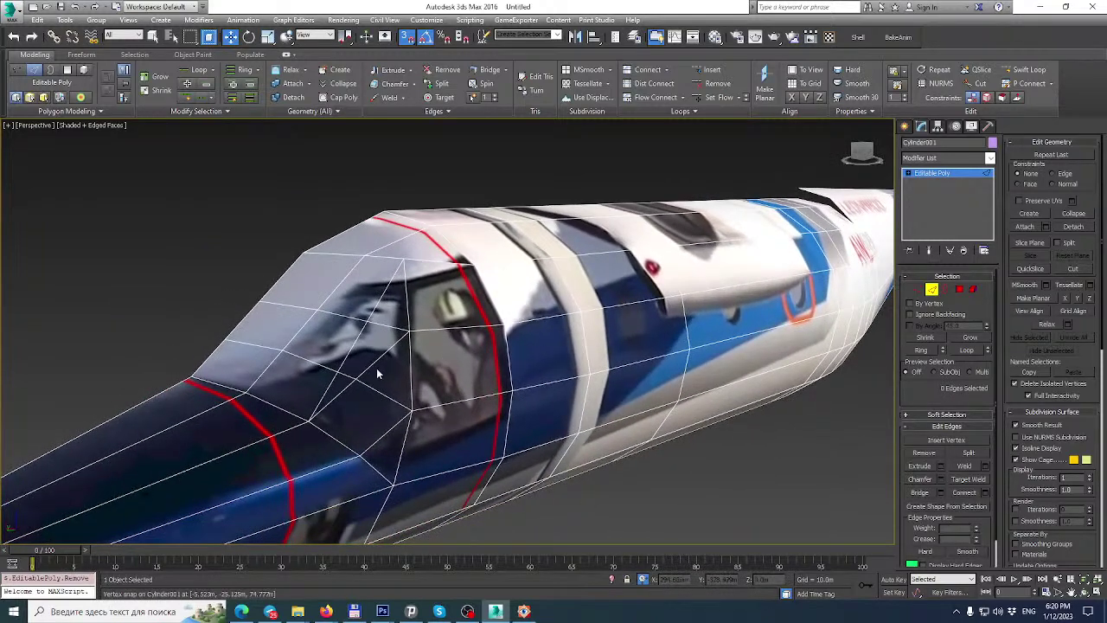
pyautogui.click(340, 393)
pyautogui.keyDown('ctrl'); pyautogui.click(379, 357); pyautogui.keyUp('ctrl')
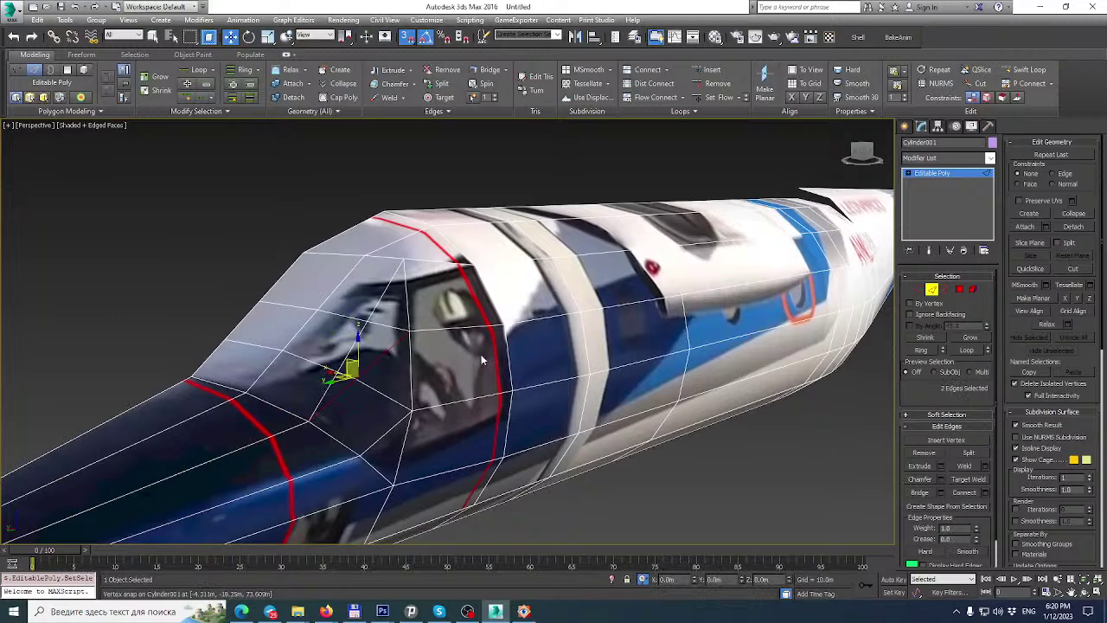
pyautogui.press('BackSpace')
# With snapping off, cut a replacement edge ending on the roof edge just ahead of the window's corner vertex, and remove the old segment to that corner.
pyautogui.keyDown('alt'); pyautogui.moveTo(478, 316); pyautogui.dragTo(515, 275, button='middle'); pyautogui.keyUp('alt')
pyautogui.click(1073, 269)
pyautogui.scroll(2, 292, 367)
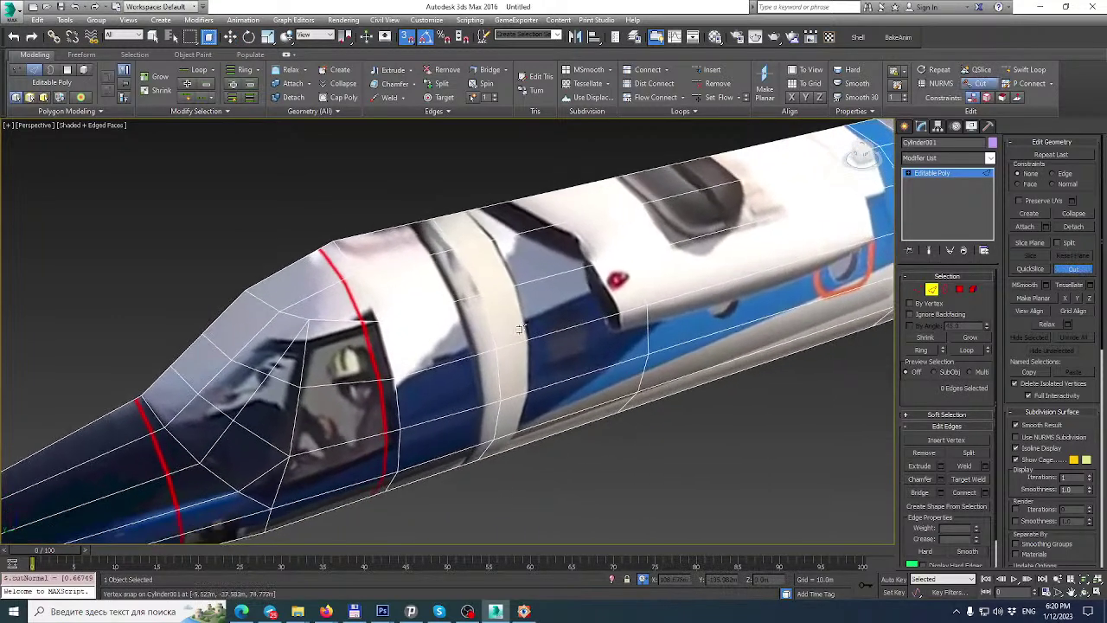
pyautogui.press('s')
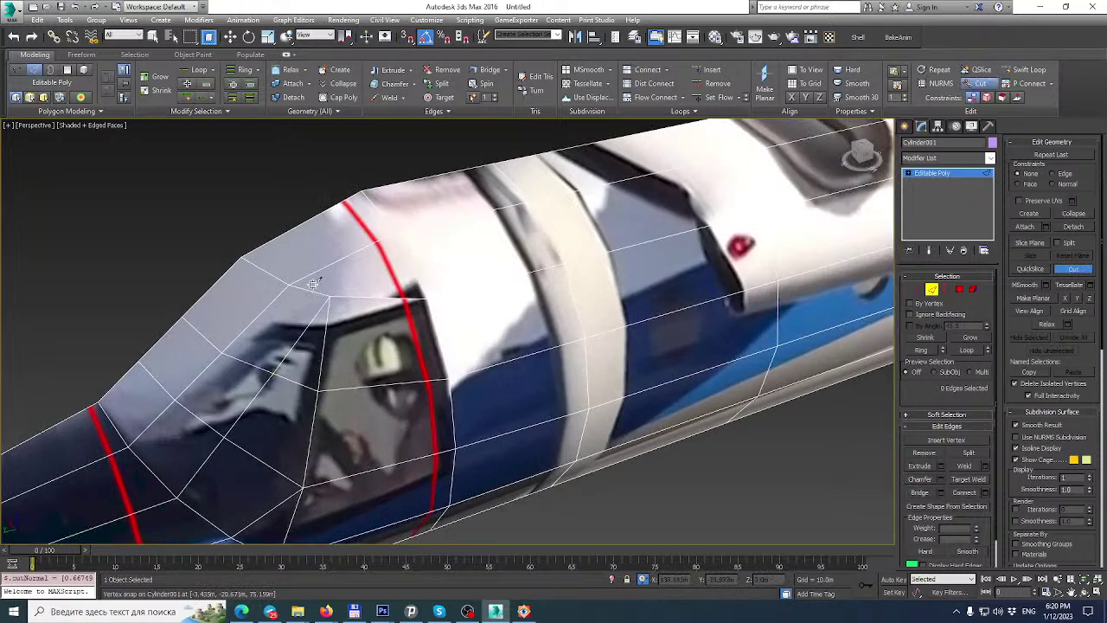
pyautogui.click(317, 292)
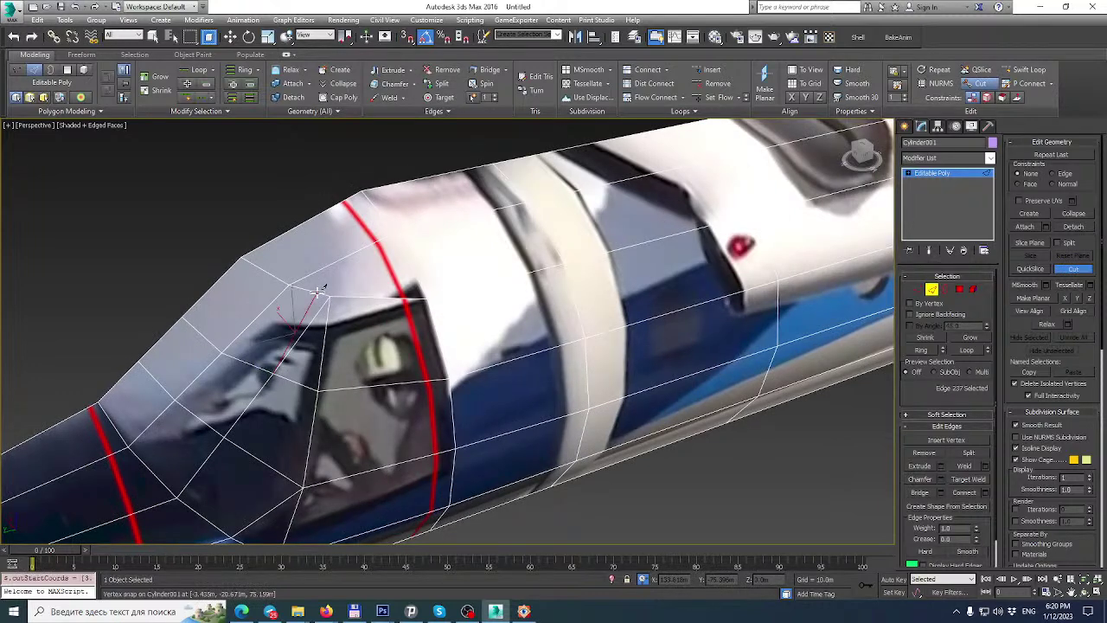
pyautogui.scroll(3, 322, 292)
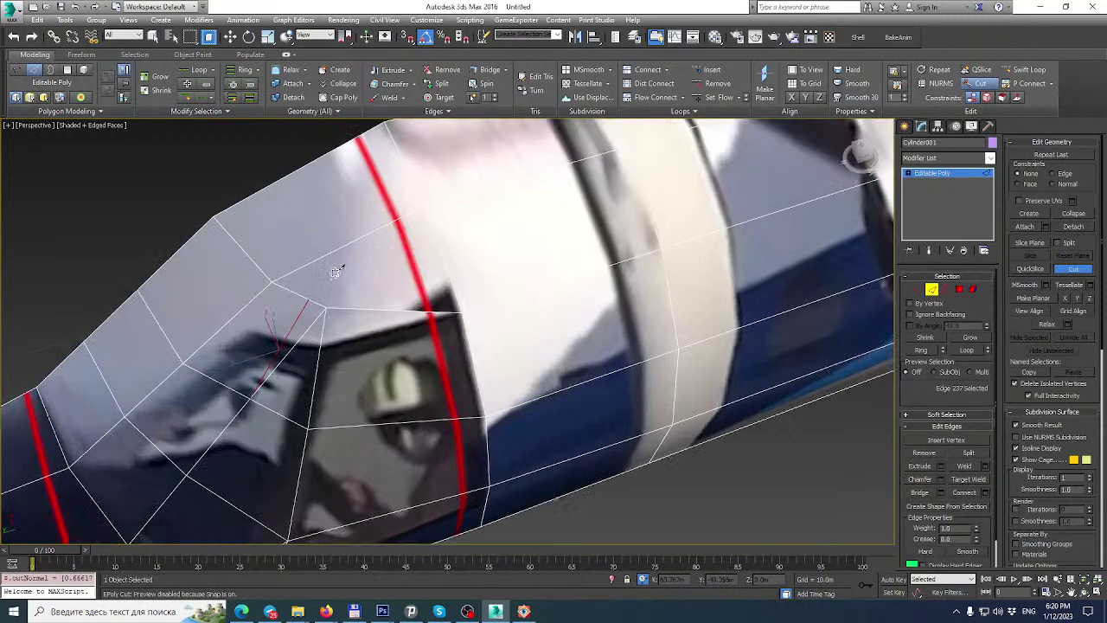
pyautogui.rightClick(336, 327)
pyautogui.click(307, 332)
pyautogui.press('BackSpace')
pyautogui.scroll(-2, 310, 323)
pyautogui.keyDown('alt'); pyautogui.moveTo(314, 326); pyautogui.dragTo(262, 360, button='middle'); pyautogui.keyUp('alt')
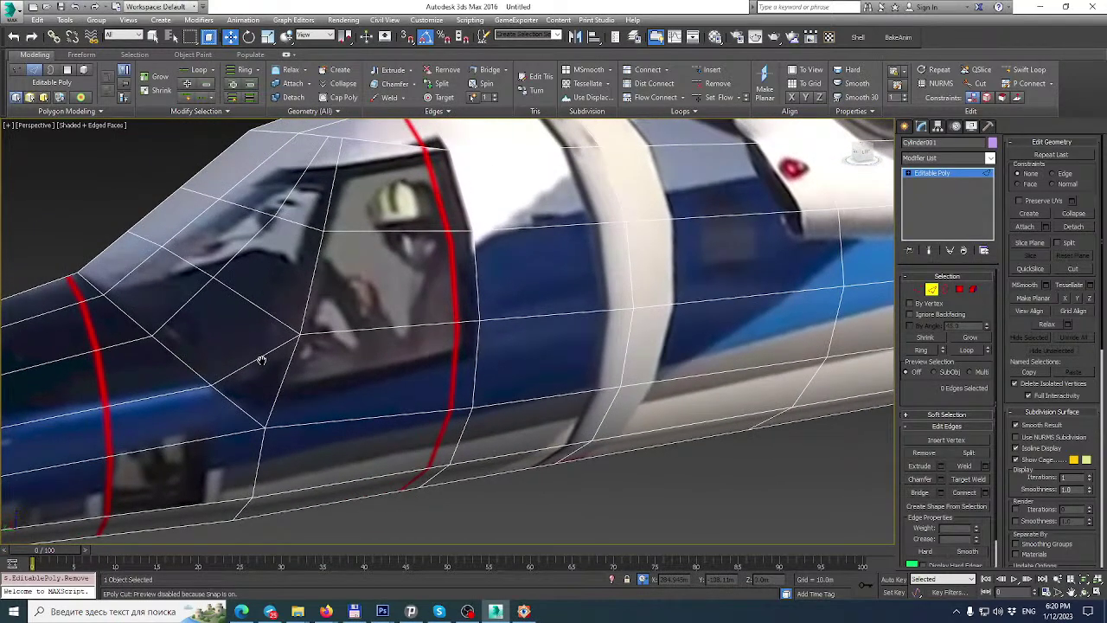
# Try to cut an edge from the lower windshield vertex up across the windshield panel alongside the window post.
pyautogui.click(1069, 269)
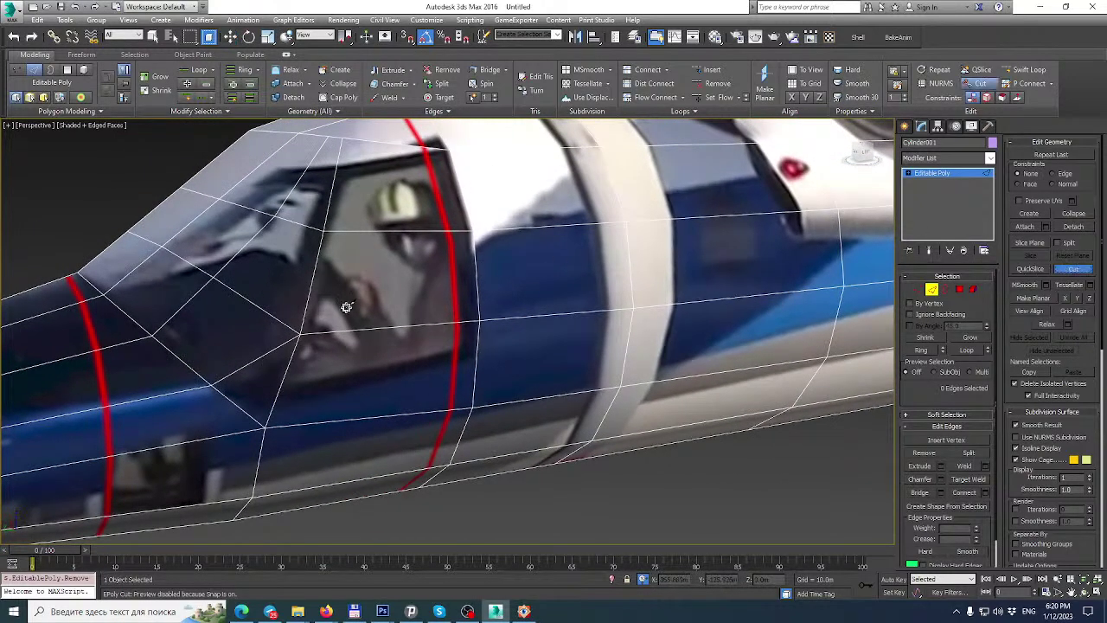
pyautogui.click(211, 383)
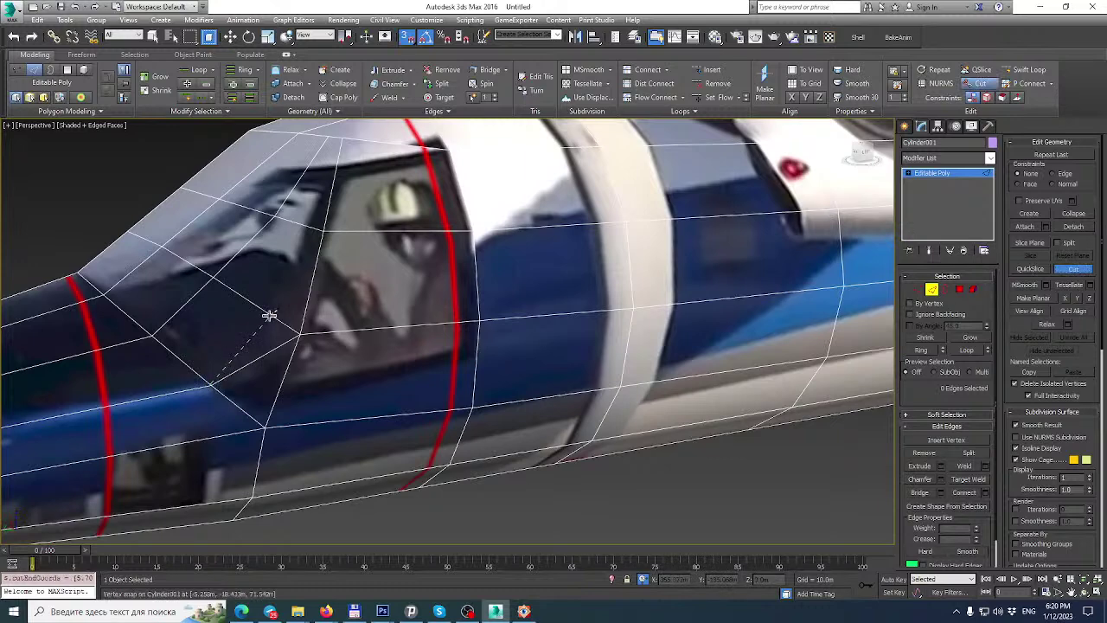
pyautogui.click(264, 308)
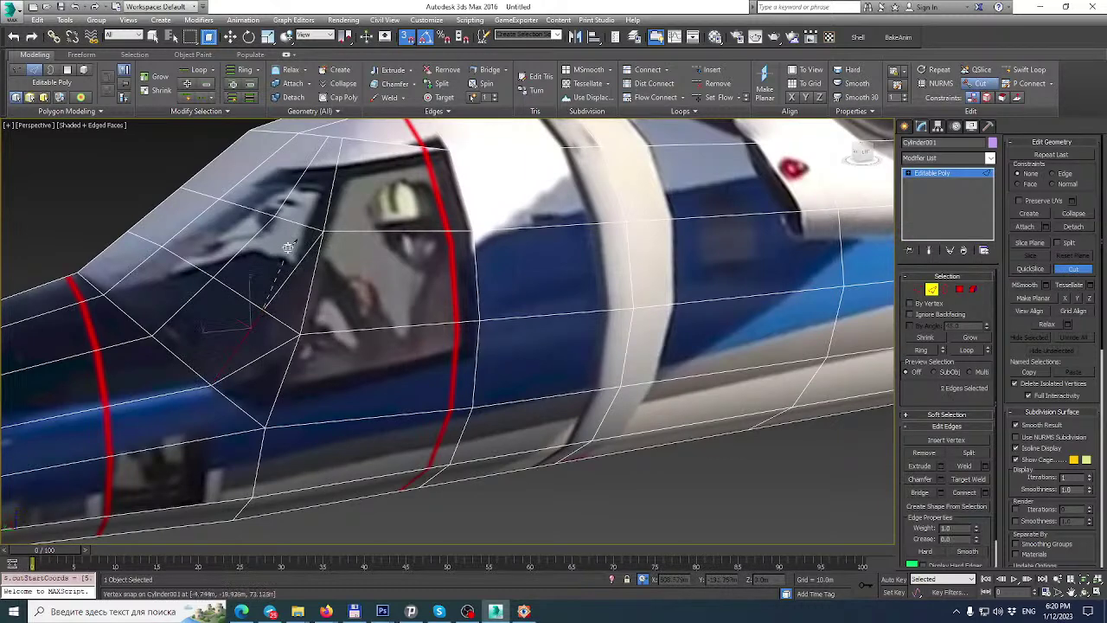
pyautogui.click(301, 229)
pyautogui.keyDown('alt'); pyautogui.moveTo(302, 227); pyautogui.dragTo(254, 365, button='middle'); pyautogui.keyUp('alt')
pyautogui.rightClick(274, 351)
pyautogui.hotkey('ctrl', 'z')
pyautogui.hotkey('ctrl', 'z')
# In vertex mode with snapping off, nudge the fuselage ring vertex at the side window's upper rear edge slightly sideways.
pyautogui.scroll(-3, 253, 365)
pyautogui.keyDown('alt'); pyautogui.moveTo(267, 323); pyautogui.dragTo(241, 292, button='middle'); pyautogui.keyUp('alt')
pyautogui.click(919, 289)
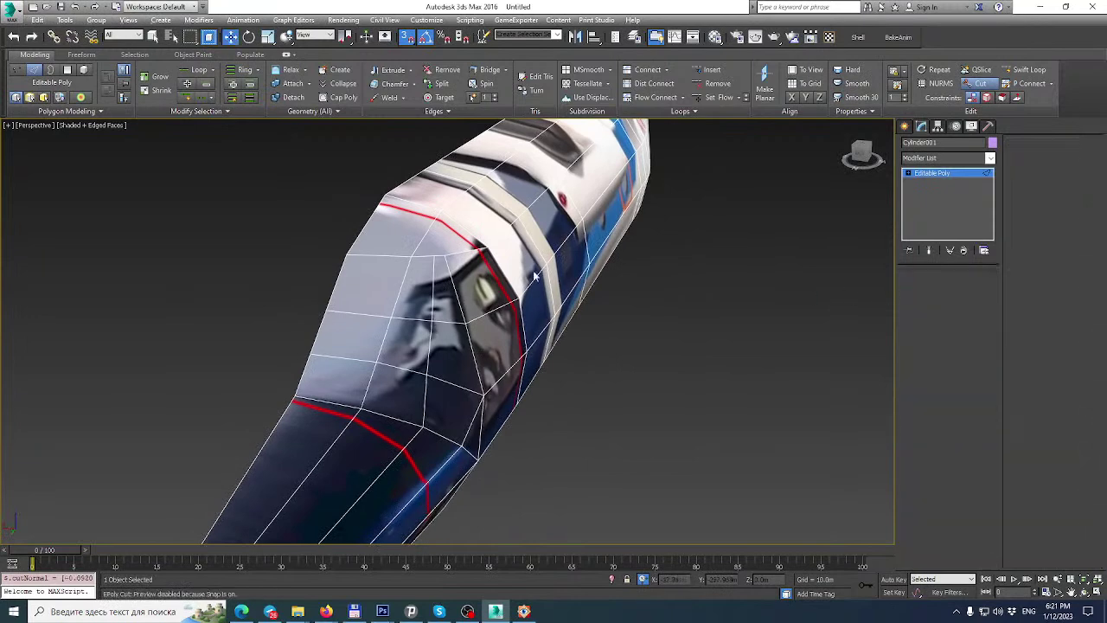
pyautogui.press('w')
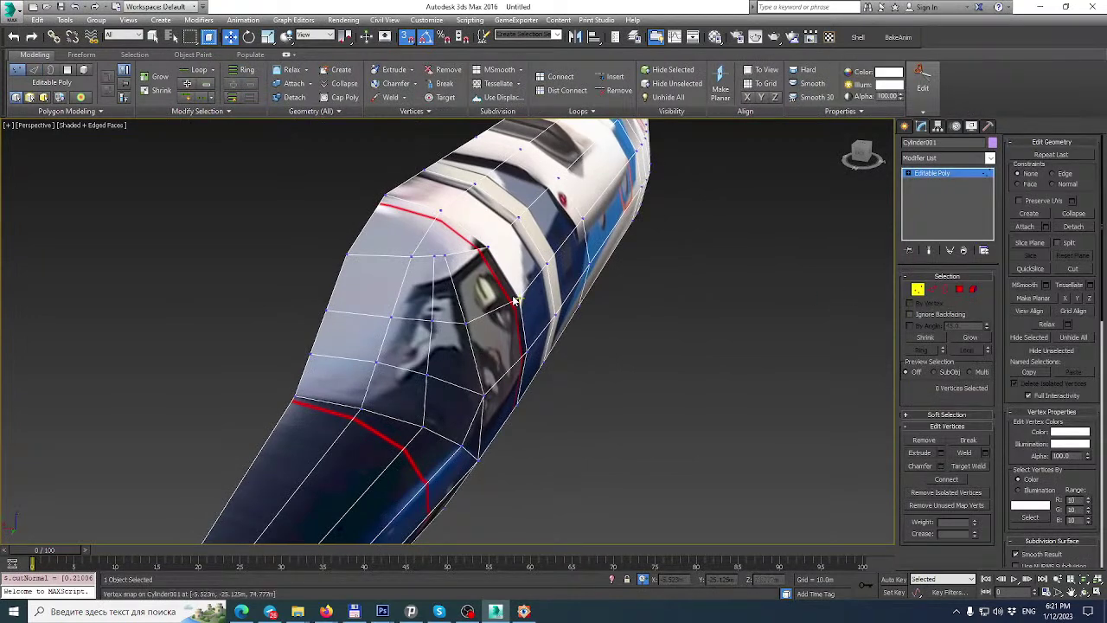
pyautogui.click(517, 297)
pyautogui.keyDown('alt'); pyautogui.moveTo(517, 299); pyautogui.dragTo(529, 399, button='middle'); pyautogui.keyUp('alt')
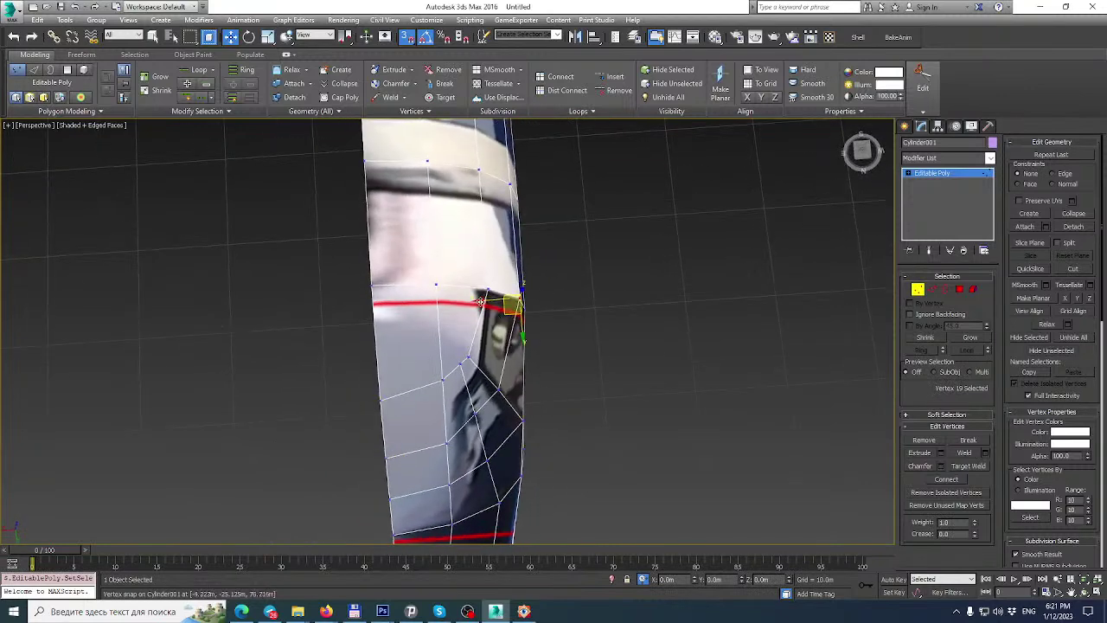
pyautogui.moveTo(481, 302); pyautogui.dragTo(476, 303)
pyautogui.hotkey('ctrl', 'z')
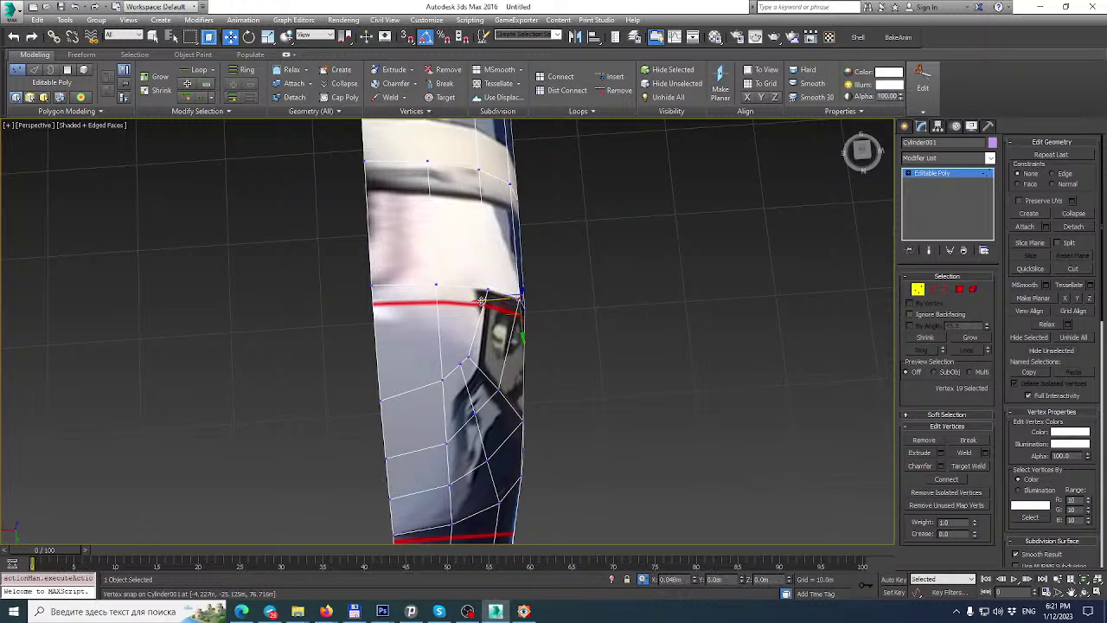
pyautogui.keyDown('alt'); pyautogui.moveTo(482, 300); pyautogui.dragTo(476, 266, button='middle'); pyautogui.keyUp('alt')
# Shift the vertex in the middle of the windshield side panel, ahead of the window post, slightly forward.
pyautogui.click(501, 368)
pyautogui.keyDown('alt'); pyautogui.moveTo(465, 359); pyautogui.dragTo(667, 362, button='middle'); pyautogui.keyUp('alt')
pyautogui.click(858, 427)
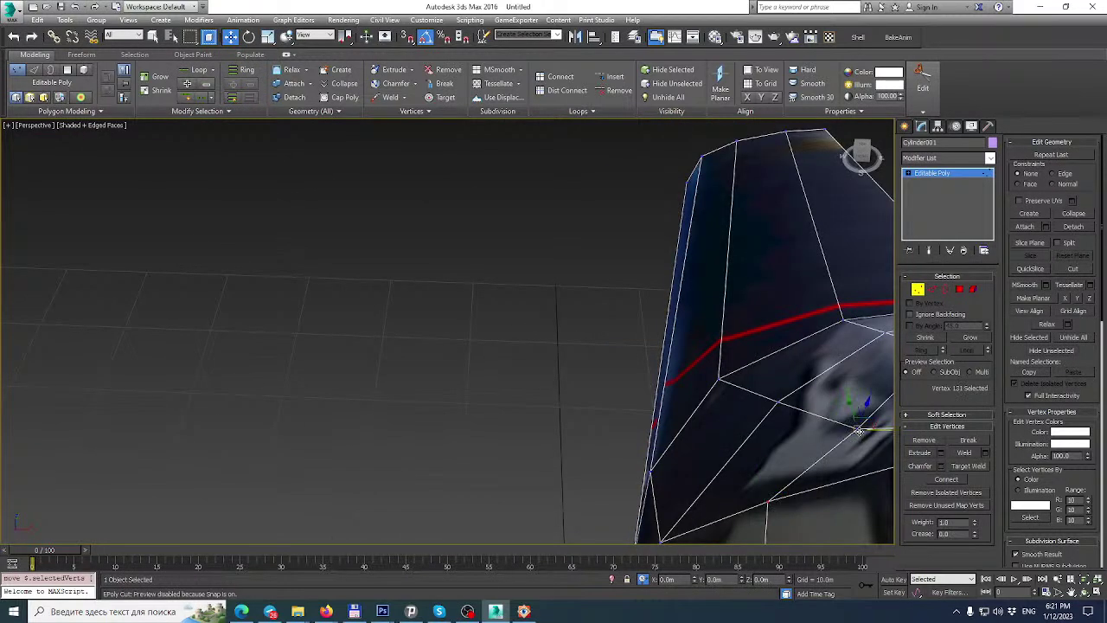
pyautogui.keyDown('alt'); pyautogui.moveTo(861, 418); pyautogui.dragTo(923, 384, button='middle'); pyautogui.keyUp('alt')
pyautogui.moveTo(849, 380); pyautogui.dragTo(700, 377, button='middle')
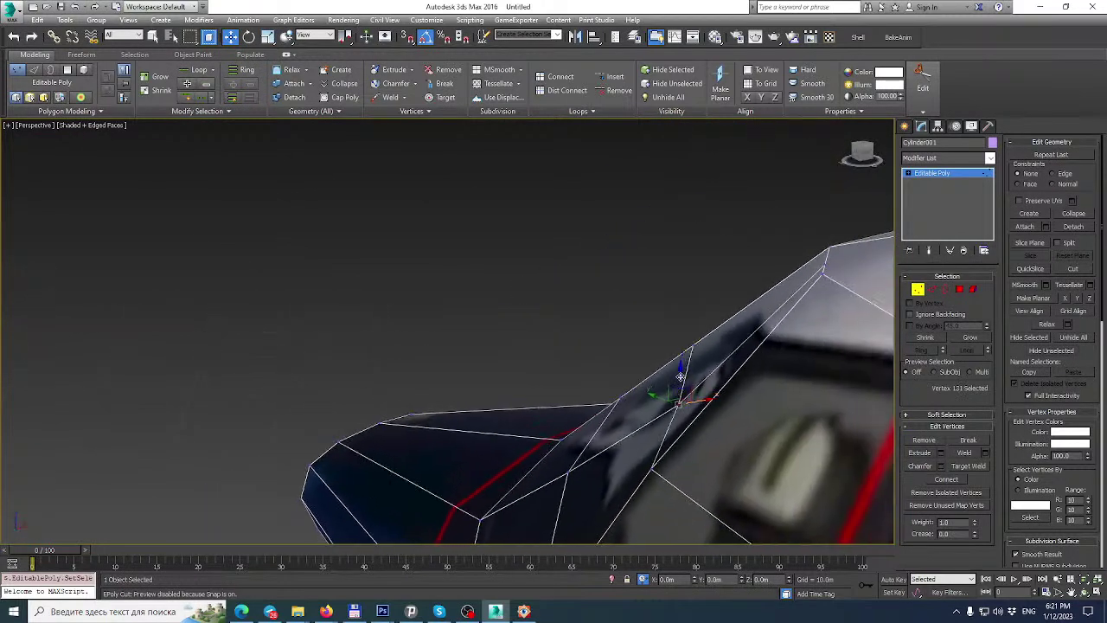
pyautogui.moveTo(649, 395); pyautogui.dragTo(630, 389)
# Move the lower vertex of the windshield side panel outward, and nudge the vertex above it outward as well.
pyautogui.keyDown('alt'); pyautogui.moveTo(631, 391); pyautogui.dragTo(712, 329, button='middle'); pyautogui.keyUp('alt')
pyautogui.scroll(4, 658, 327)
pyautogui.click(574, 195)
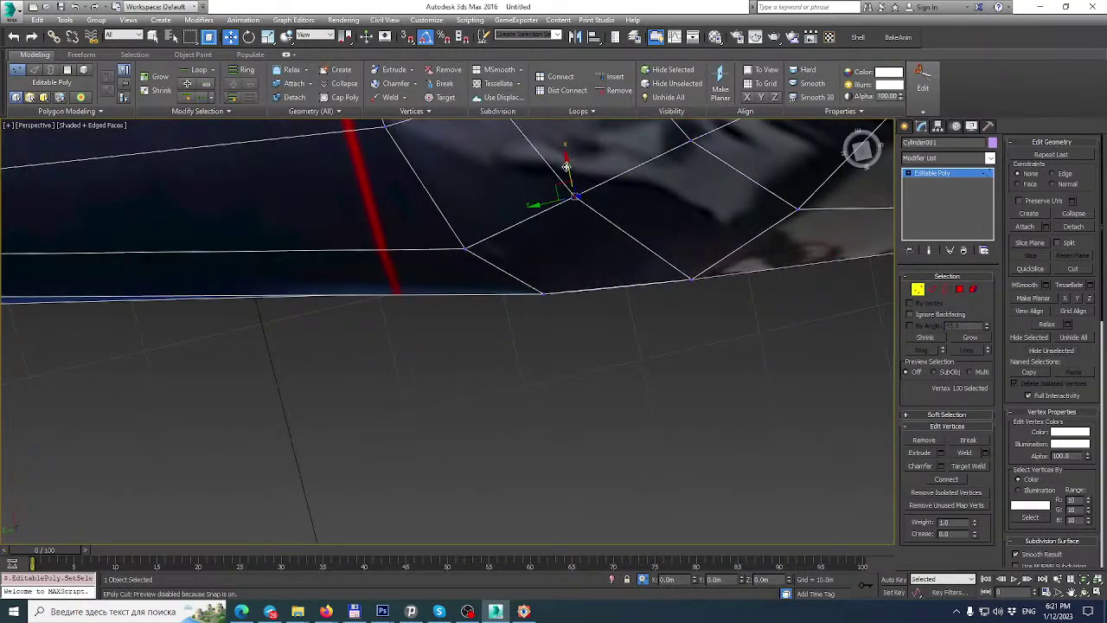
pyautogui.moveTo(566, 165); pyautogui.dragTo(614, 175)
pyautogui.click(692, 145)
pyautogui.moveTo(692, 145); pyautogui.dragTo(674, 210, button='middle')
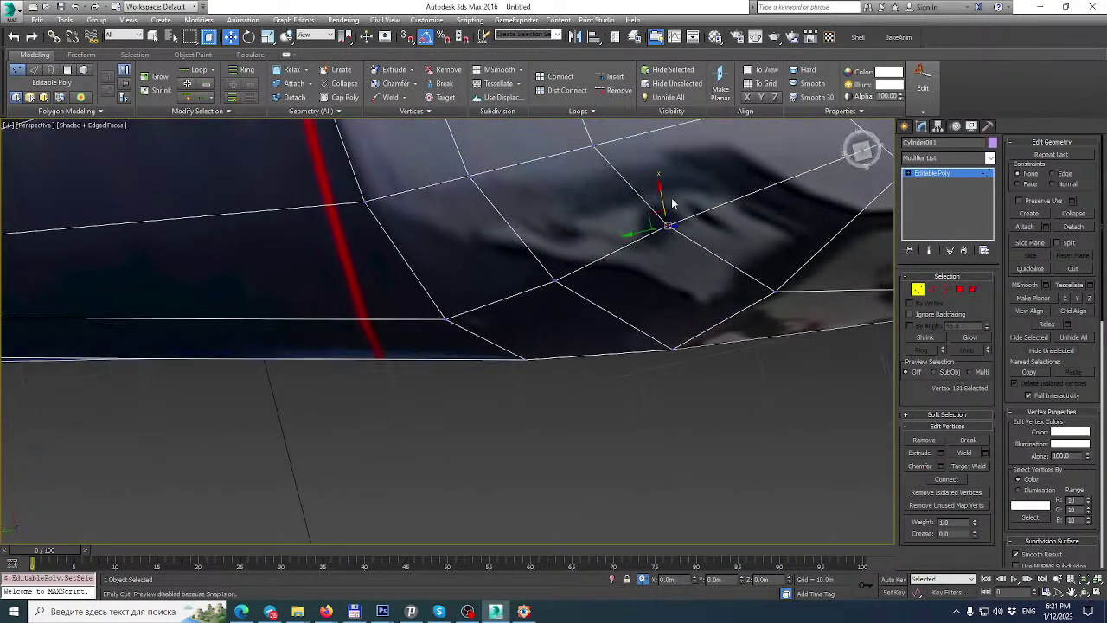
pyautogui.moveTo(660, 187); pyautogui.dragTo(662, 196)
# With the Edge constraint on, slide the roof-edge vertex at the top of the window post slightly rearward toward the window's rear corner.
pyautogui.keyDown('alt'); pyautogui.moveTo(635, 241); pyautogui.dragTo(702, 140, button='middle'); pyautogui.keyUp('alt')
pyautogui.scroll(-4, 660, 196)
pyautogui.keyDown('alt'); pyautogui.moveTo(659, 197); pyautogui.dragTo(440, 193, button='middle'); pyautogui.keyUp('alt')
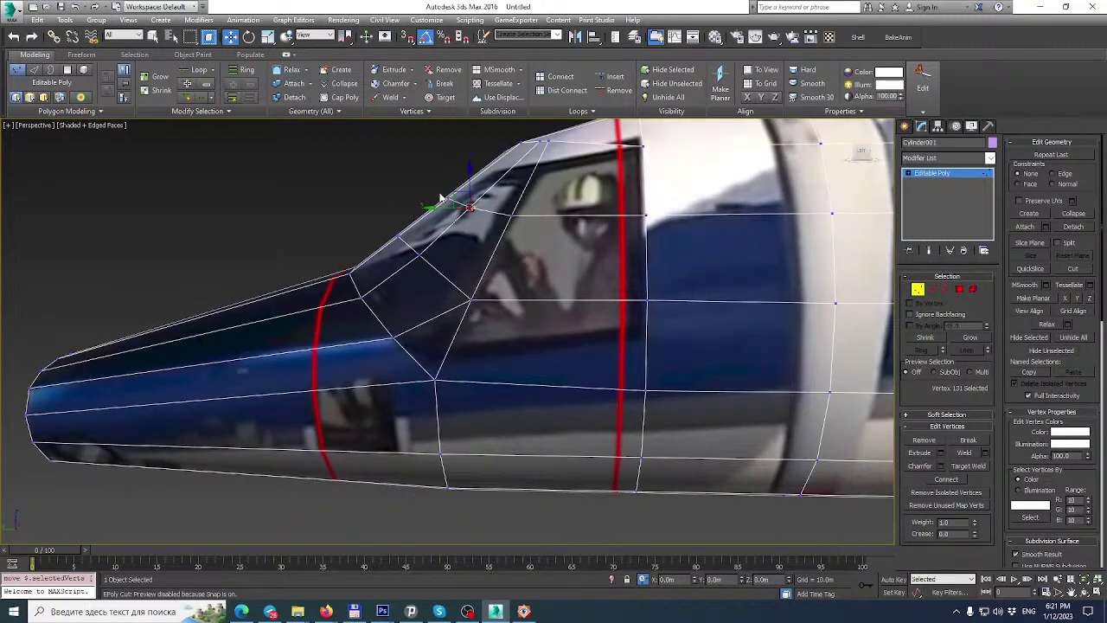
pyautogui.scroll(-2, 545, 349)
pyautogui.keyDown('alt'); pyautogui.moveTo(545, 350); pyautogui.dragTo(481, 368, button='middle'); pyautogui.keyUp('alt')
pyautogui.scroll(3, 420, 235)
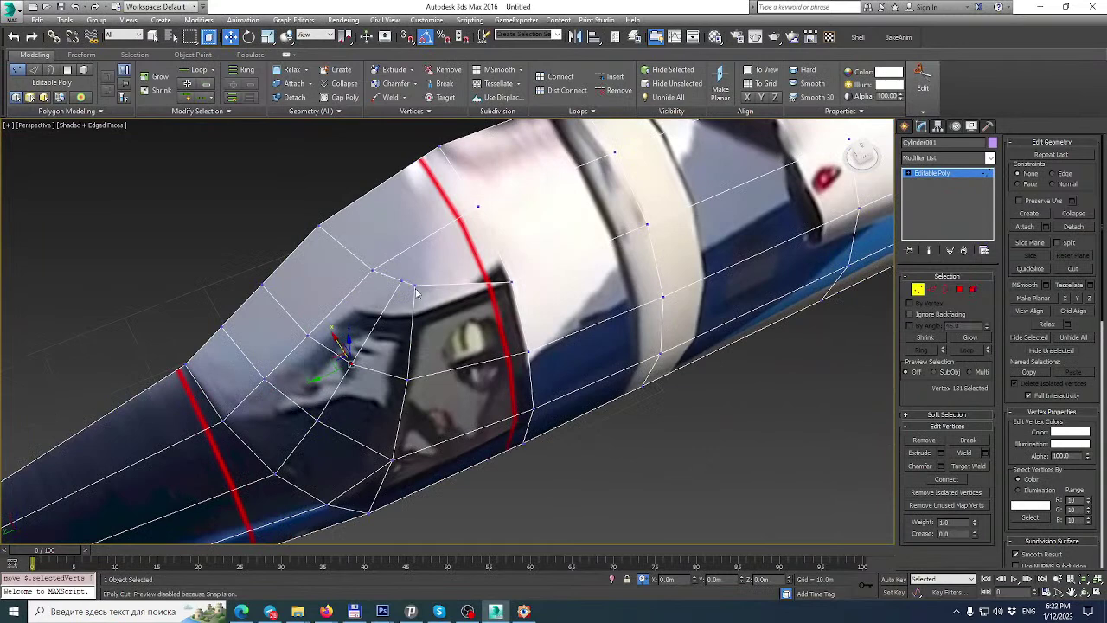
pyautogui.click(414, 283)
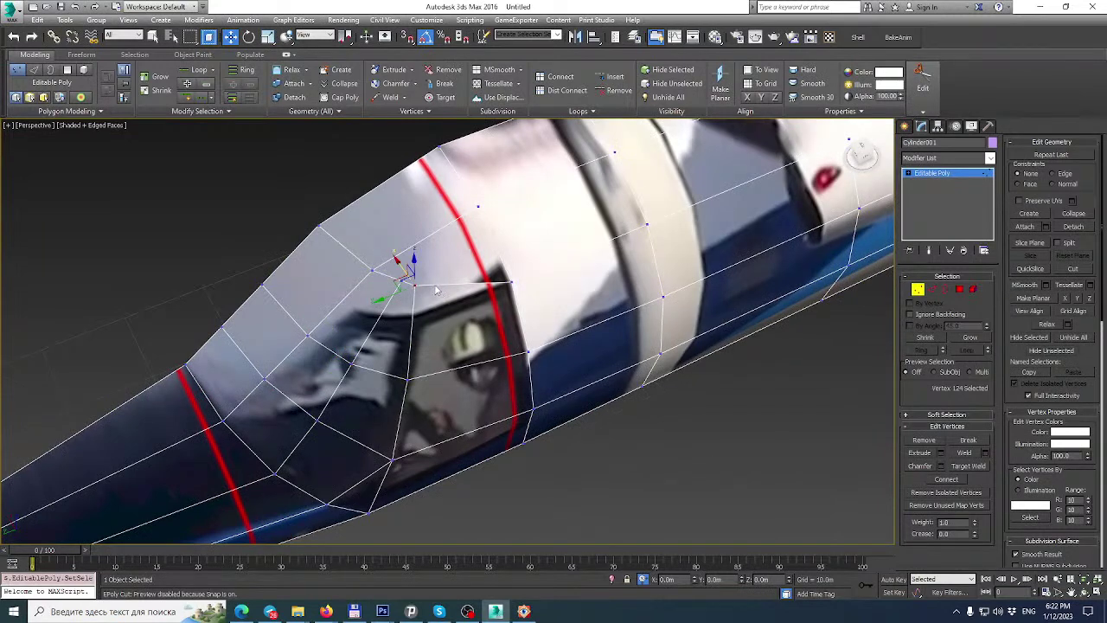
pyautogui.click(1057, 174)
pyautogui.moveTo(383, 301); pyautogui.dragTo(398, 298)
pyautogui.keyDown('alt'); pyautogui.moveTo(400, 299); pyautogui.dragTo(429, 329, button='middle'); pyautogui.keyUp('alt')
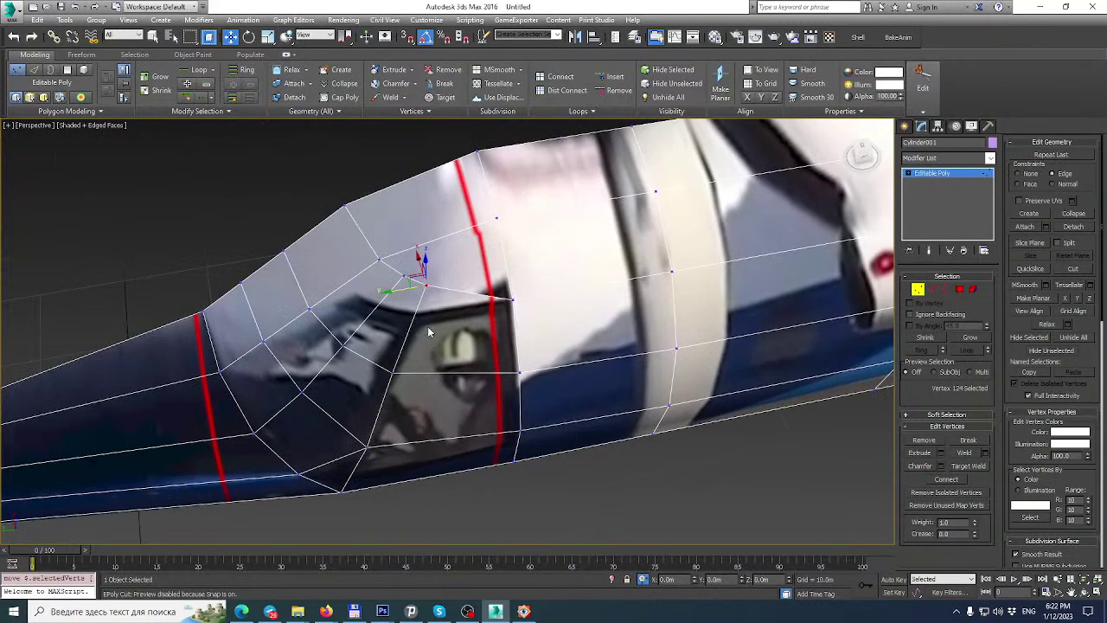
# Cut an edge from the top vertex of the window post across the roof to the fuselage centreline.
pyautogui.click(1085, 269)
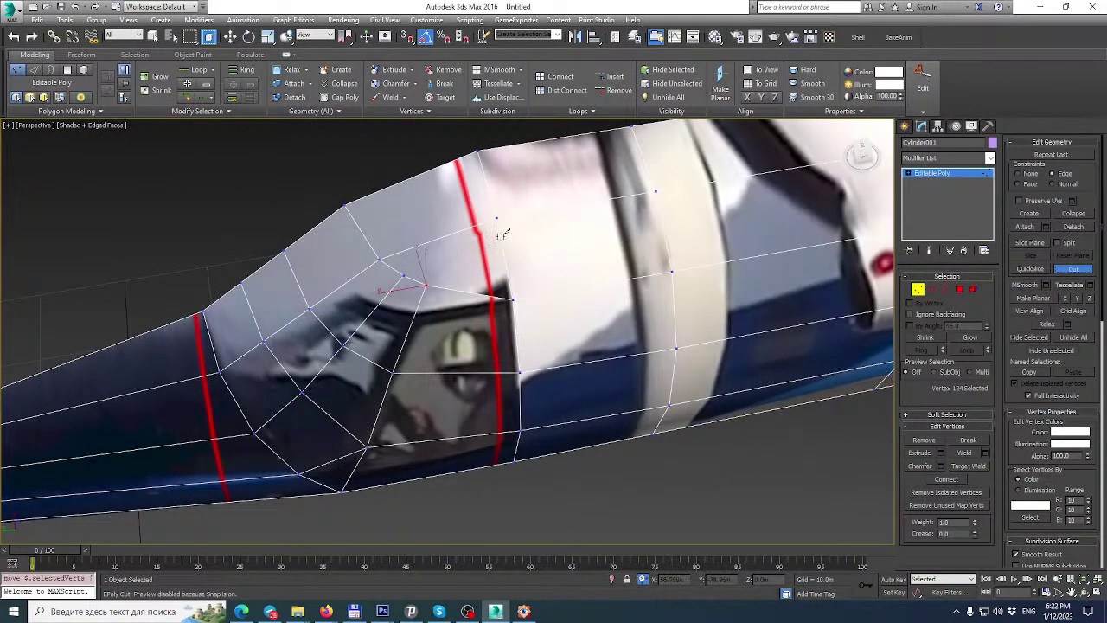
pyautogui.click(429, 242)
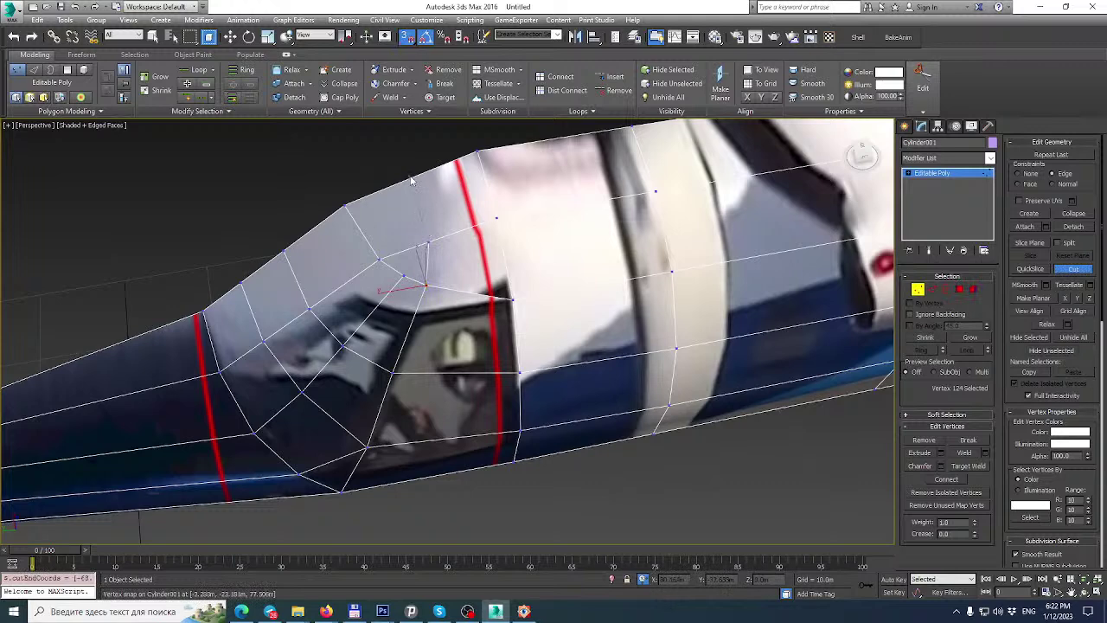
pyautogui.keyDown('alt'); pyautogui.moveTo(410, 178); pyautogui.dragTo(462, 211, button='middle'); pyautogui.keyUp('alt')
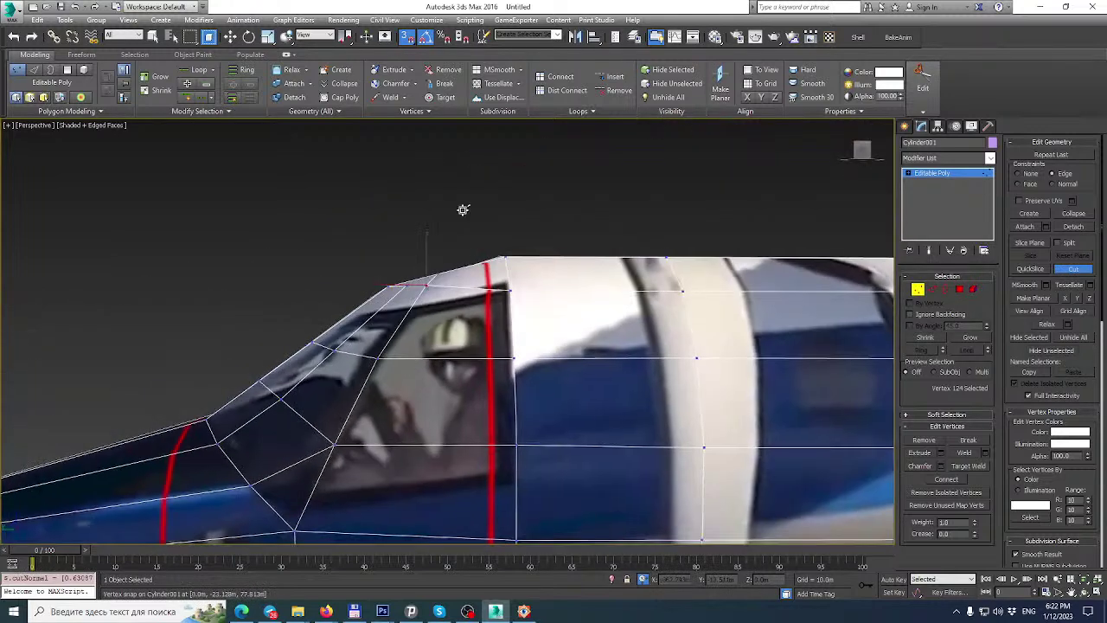
pyautogui.rightClick(442, 249)
pyautogui.keyDown('alt'); pyautogui.moveTo(442, 249); pyautogui.dragTo(442, 256, button='middle'); pyautogui.keyUp('alt')
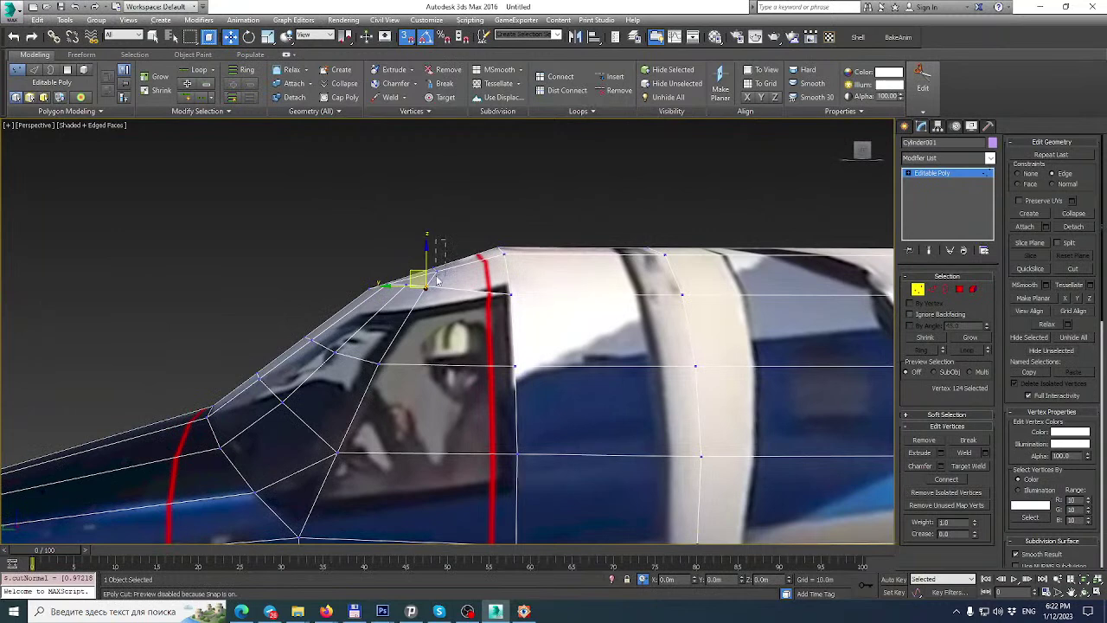
# Select the two new roof vertices and raise them slightly with snapping off and the constraint set to None.
pyautogui.moveTo(430, 281); pyautogui.dragTo(432, 281)
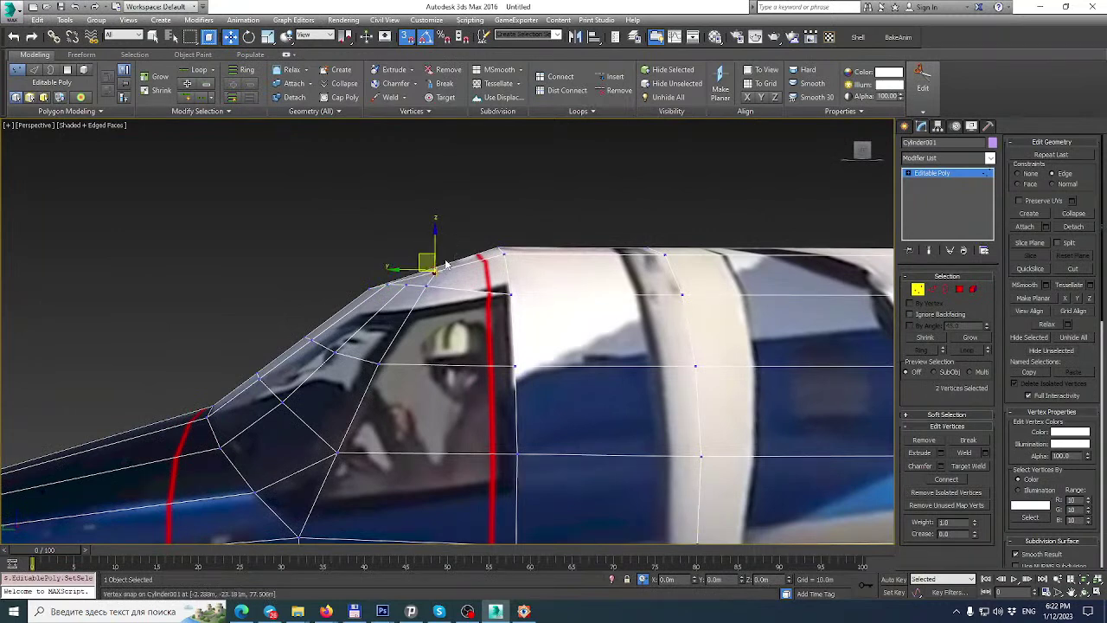
pyautogui.press('s')
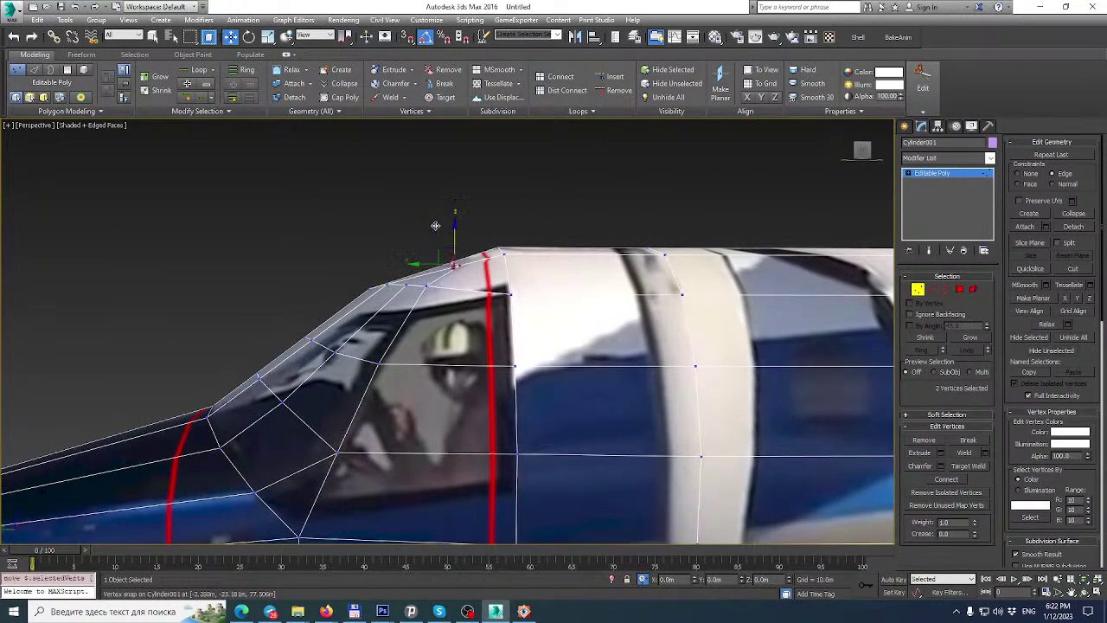
pyautogui.click(1018, 173)
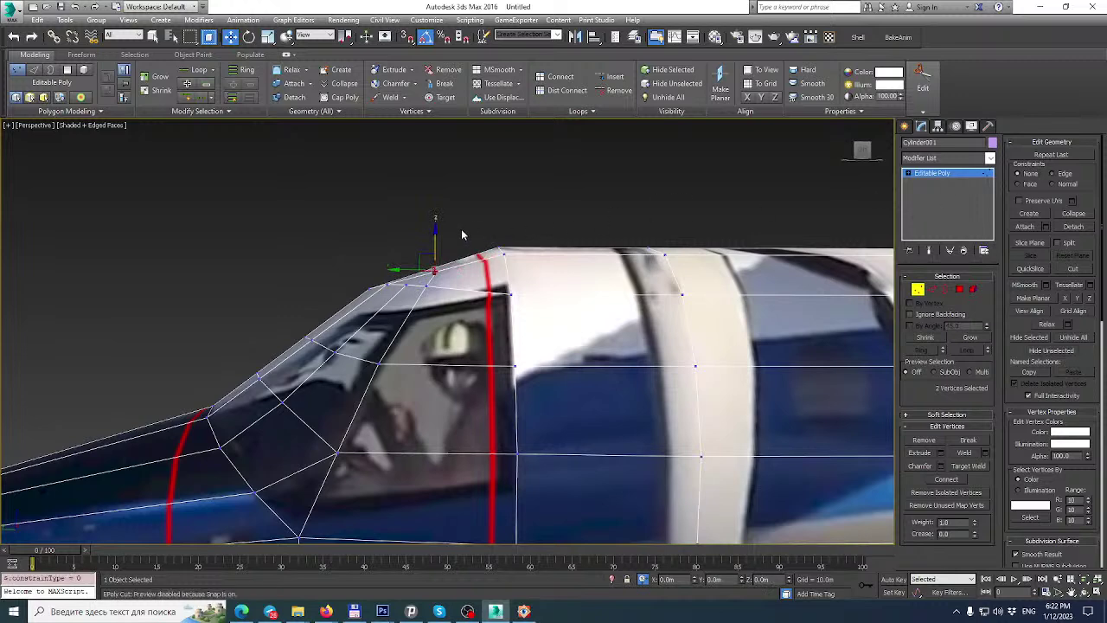
pyautogui.moveTo(434, 233); pyautogui.dragTo(429, 229)
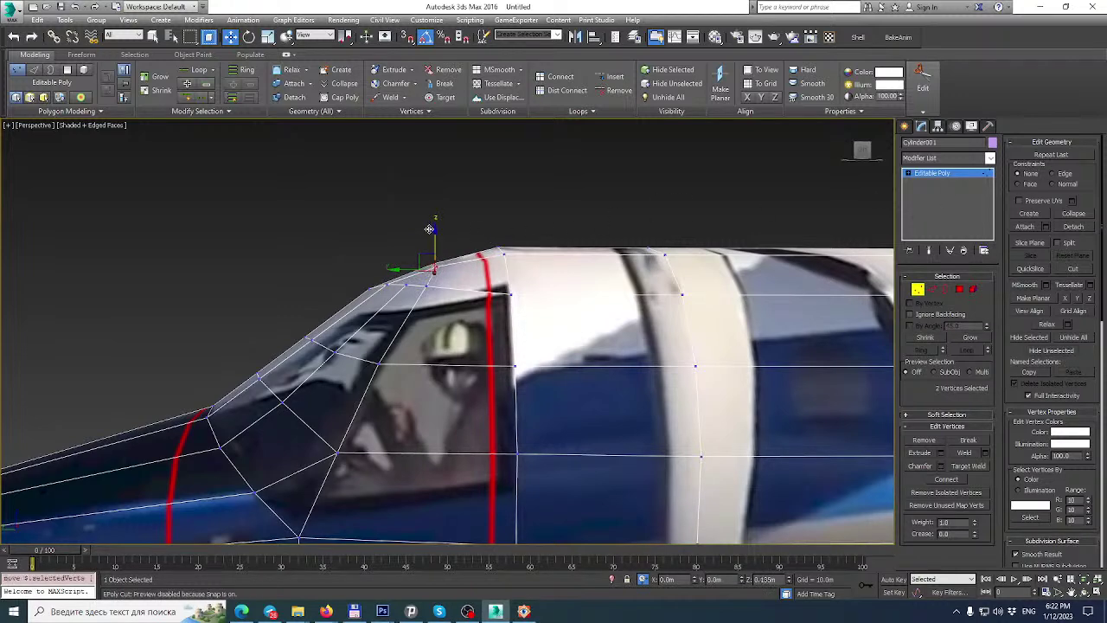
# Raise the new roof vertex on the fuselage centreline a little on its own to round the roof profile.
pyautogui.click(496, 218)
pyautogui.moveTo(449, 257); pyautogui.dragTo(430, 269)
pyautogui.click(432, 270)
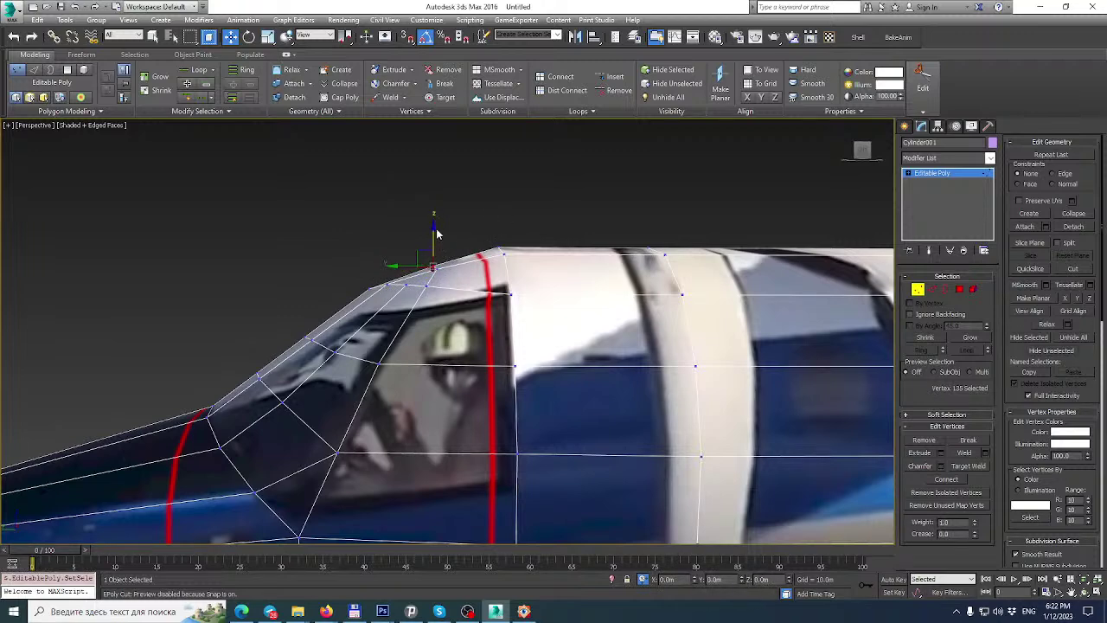
pyautogui.click(442, 250)
pyautogui.moveTo(427, 270); pyautogui.dragTo(428, 268)
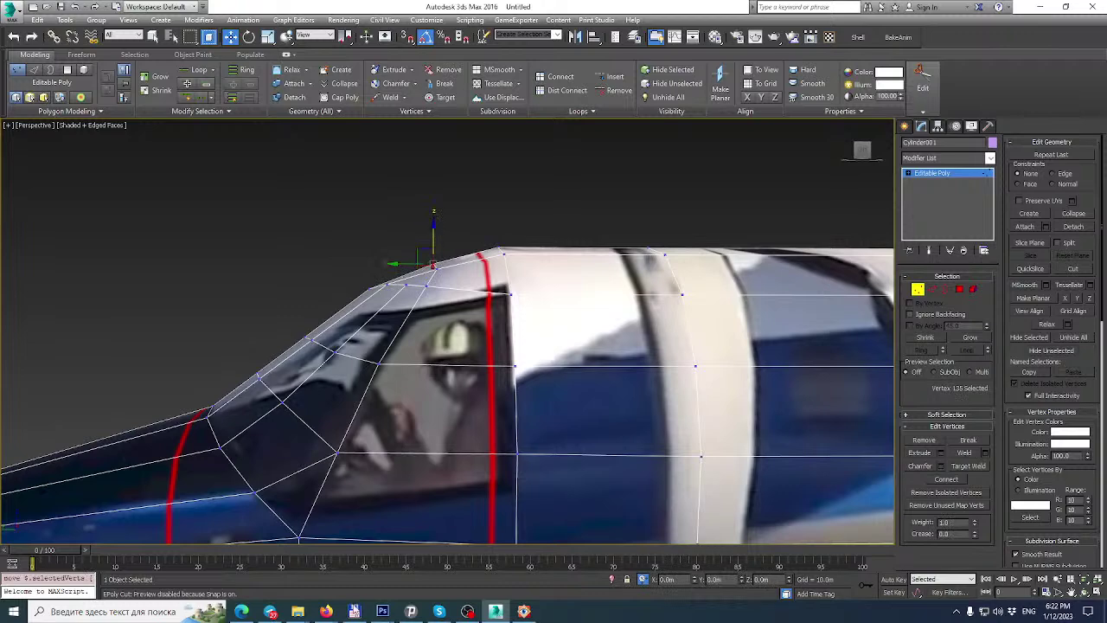
# Switch to Firefox, check the weekly weather forecast in a new tab, close that tab and return to 3ds Max.
pyautogui.moveTo(343, 598)
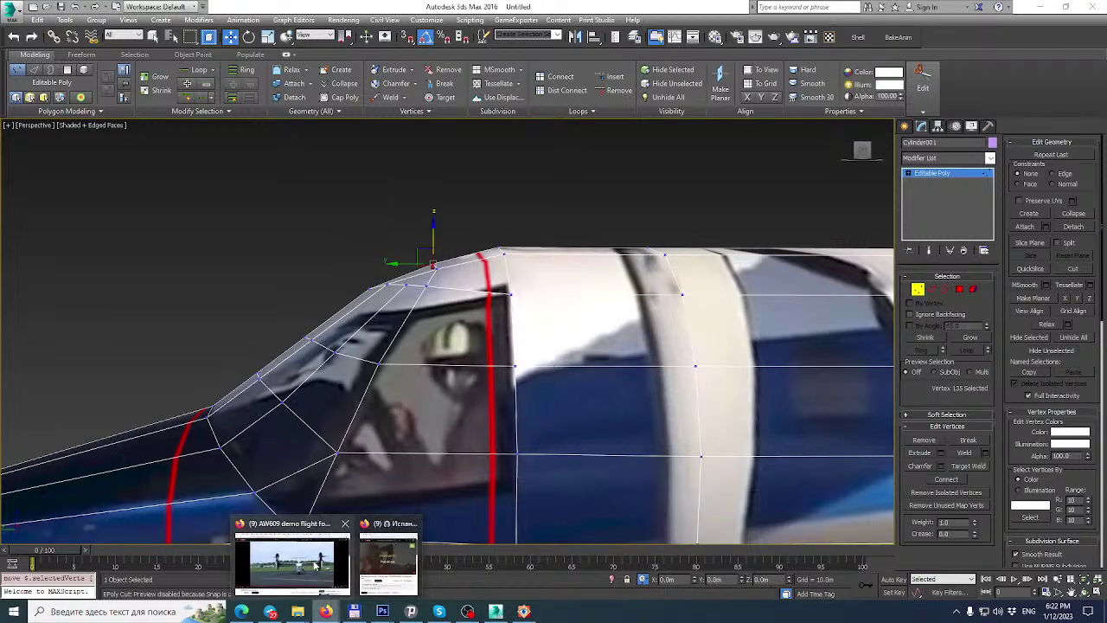
pyautogui.click(316, 567)
pyautogui.click(969, 12)
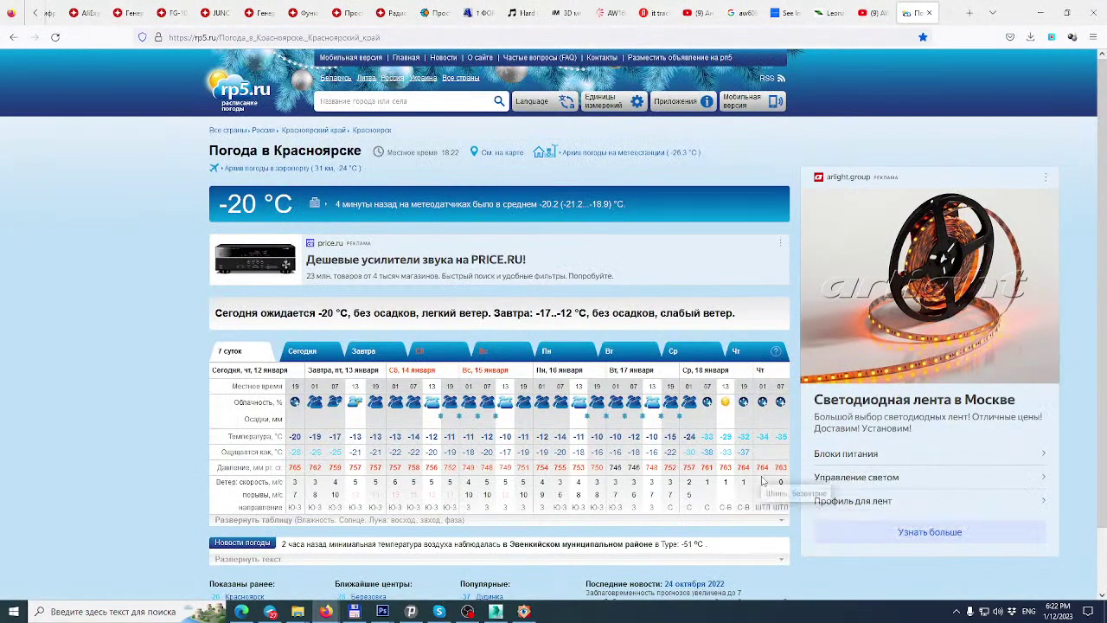
pyautogui.keyDown('ctrl'); pyautogui.scroll(3, 791, 466); pyautogui.keyUp('ctrl')
pyautogui.scroll(-1, 791, 466)
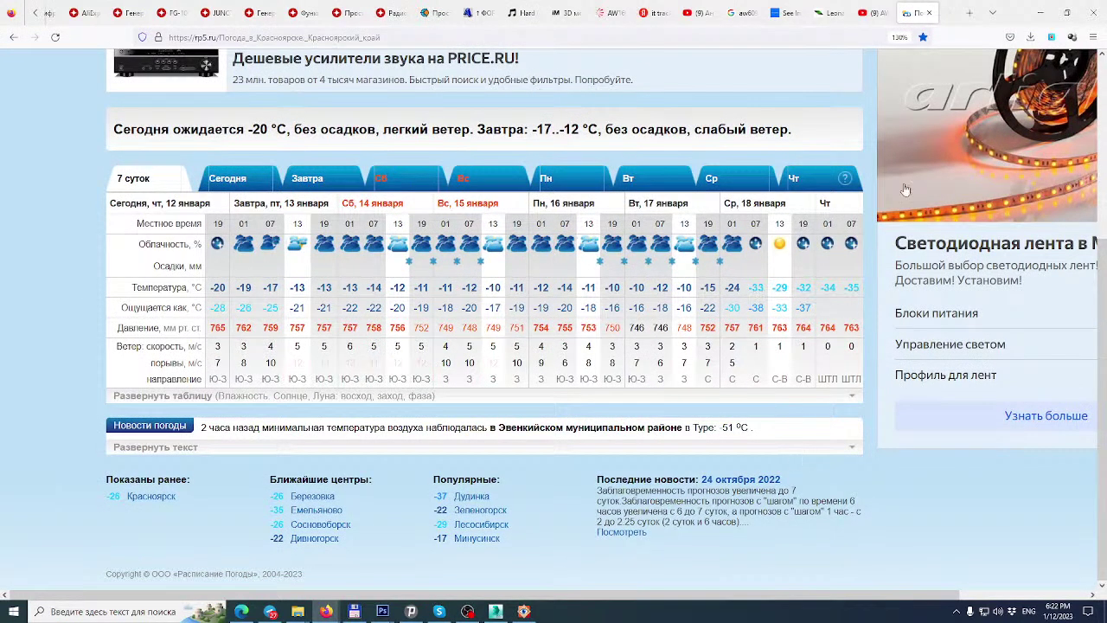
pyautogui.click(930, 16)
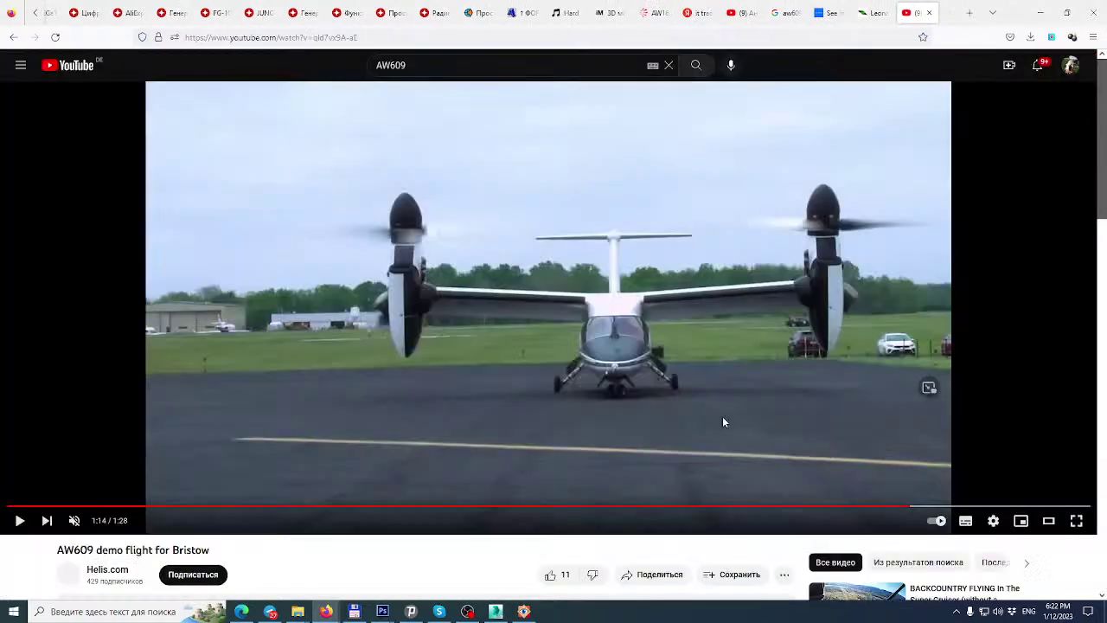
pyautogui.click(496, 611)
# Cut an edge from the ring vertex behind the side window, passing just below the window post's base vertex, forward to the nose end vertex.
pyautogui.moveTo(534, 369); pyautogui.dragTo(460, 309, button='middle')
pyautogui.scroll(-3, 522, 349)
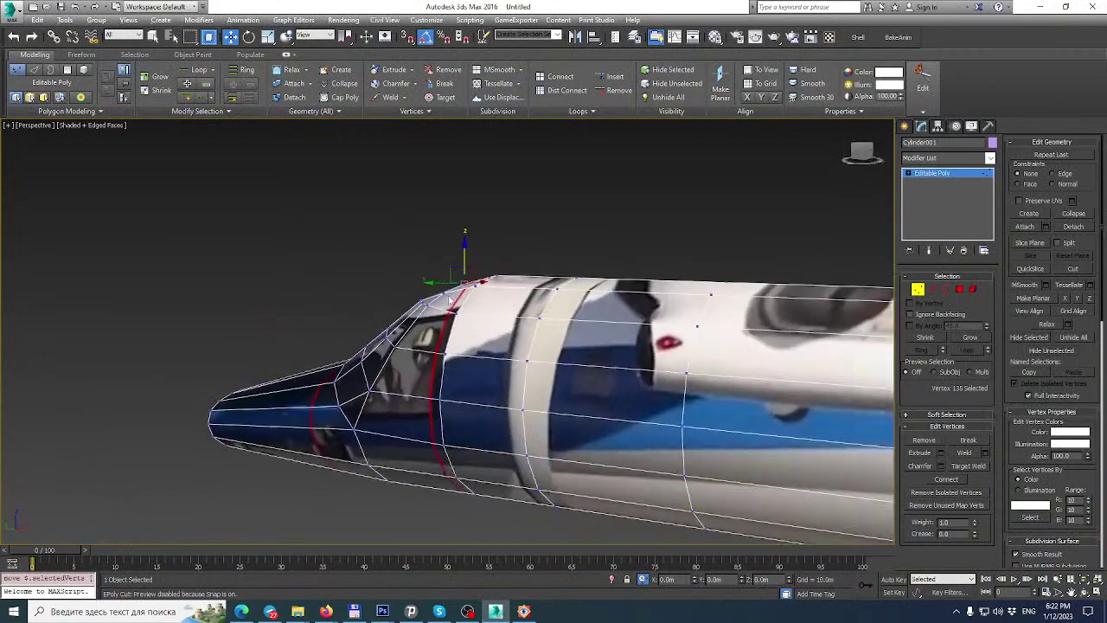
pyautogui.scroll(4, 406, 279)
pyautogui.keyDown('alt'); pyautogui.moveTo(486, 349); pyautogui.dragTo(514, 241, button='middle'); pyautogui.keyUp('alt')
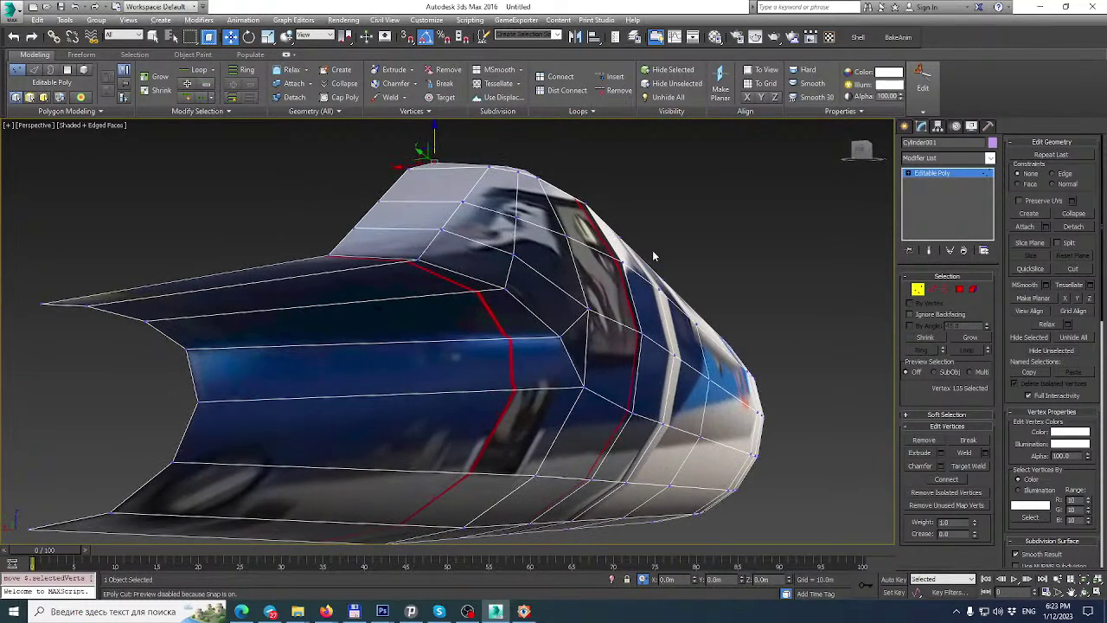
pyautogui.click(1071, 269)
pyautogui.press('s')
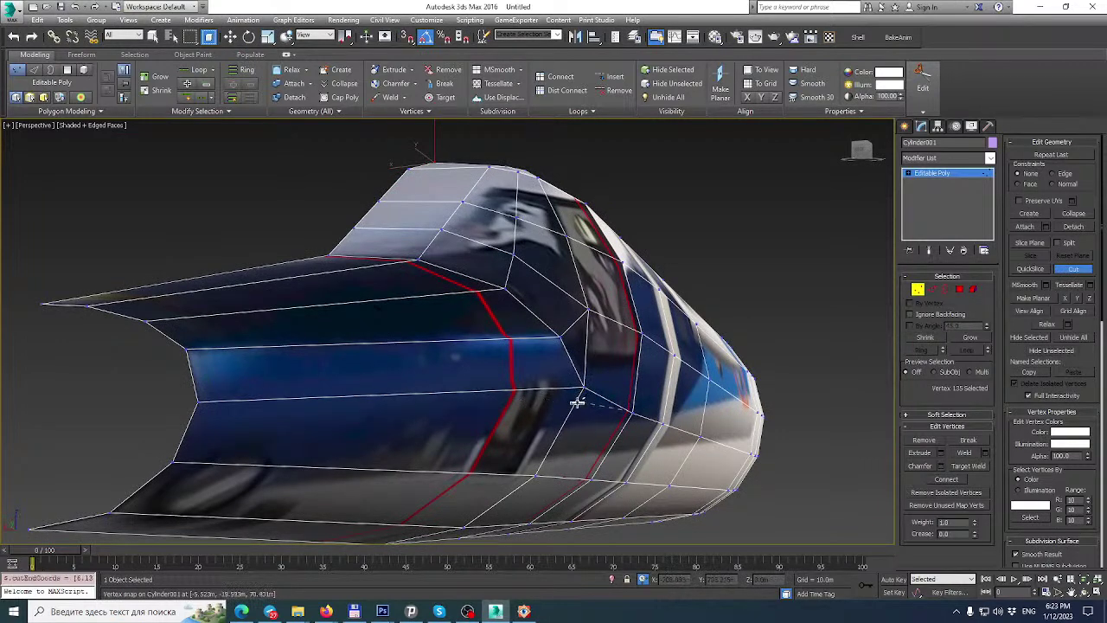
pyautogui.press('s')
pyautogui.click(199, 402)
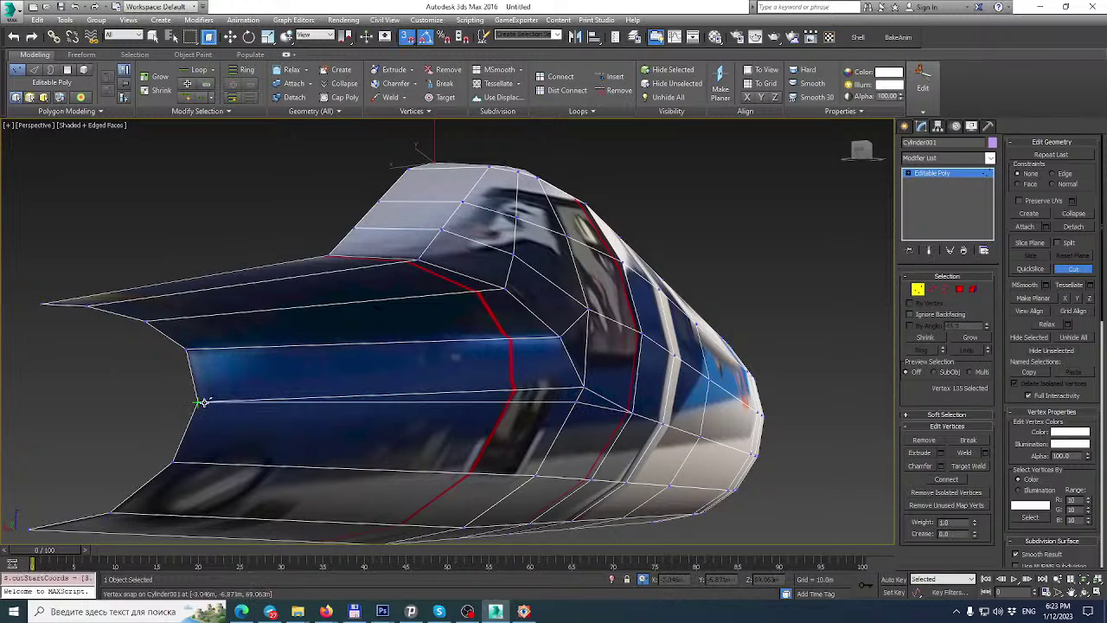
# Snap the vertex at the window post's base down onto the new cut vertex below it and weld the two.
pyautogui.keyDown('alt'); pyautogui.moveTo(611, 390); pyautogui.dragTo(583, 390, button='middle'); pyautogui.keyUp('alt')
pyautogui.press('w')
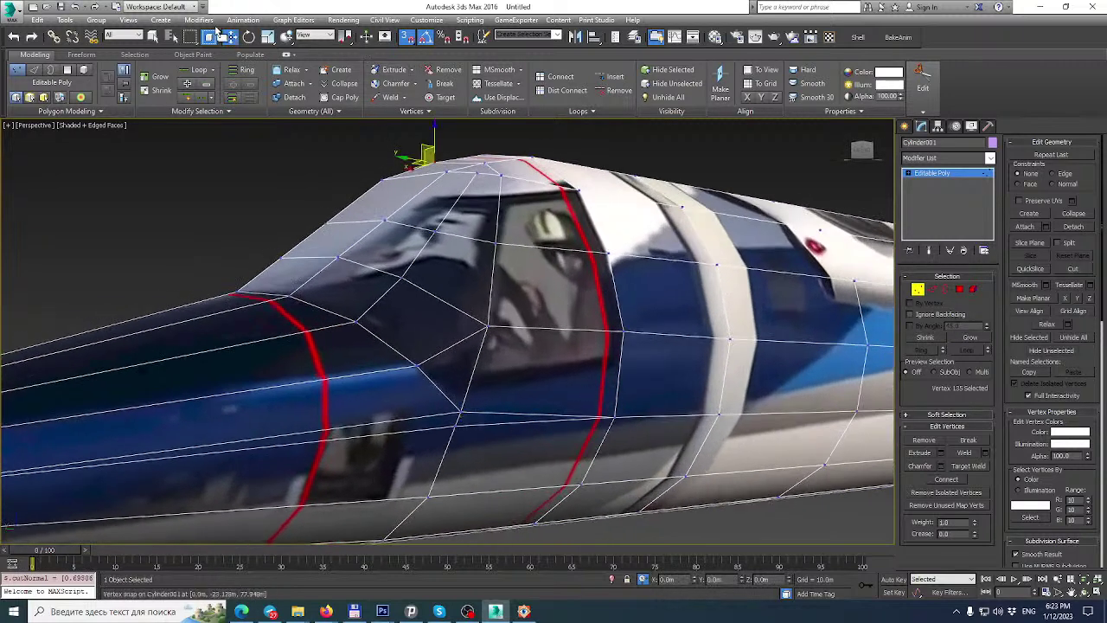
pyautogui.click(461, 412)
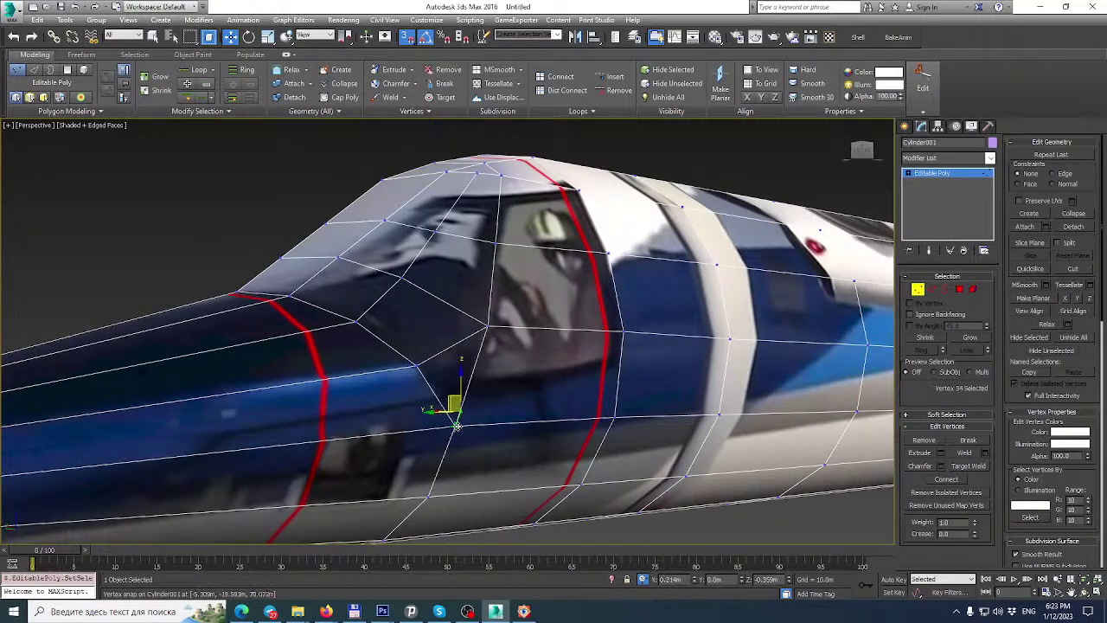
pyautogui.click(967, 454)
# Cut an edge from the windshield's lower rear vertex up the side panel alongside the window post, ending on the roof edge.
pyautogui.keyDown('alt'); pyautogui.moveTo(581, 389); pyautogui.dragTo(553, 476, button='middle'); pyautogui.keyUp('alt')
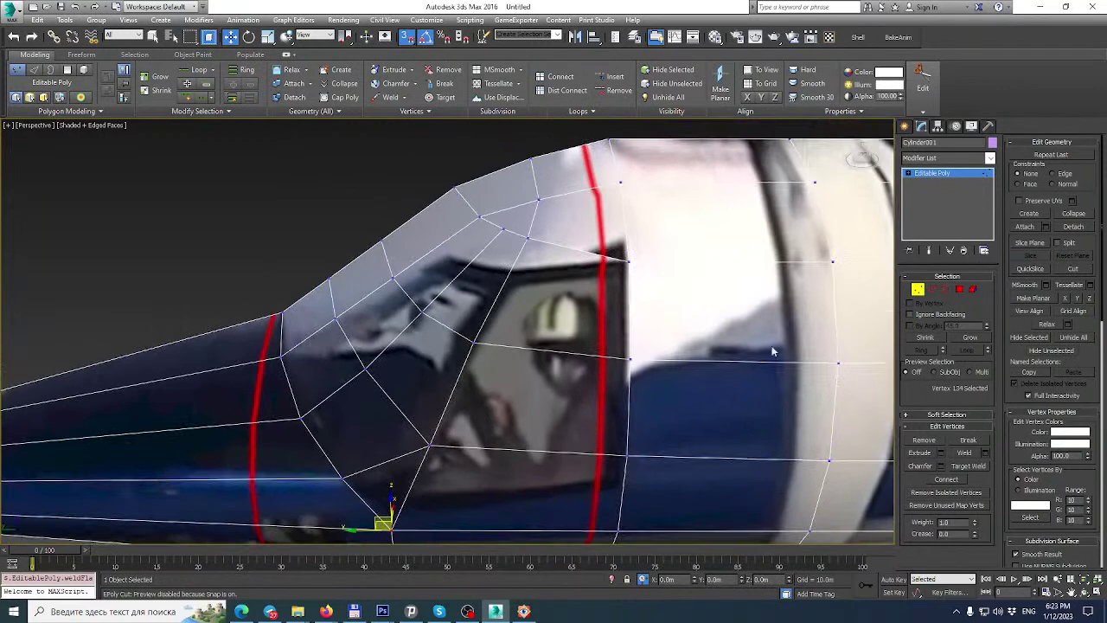
pyautogui.click(1073, 268)
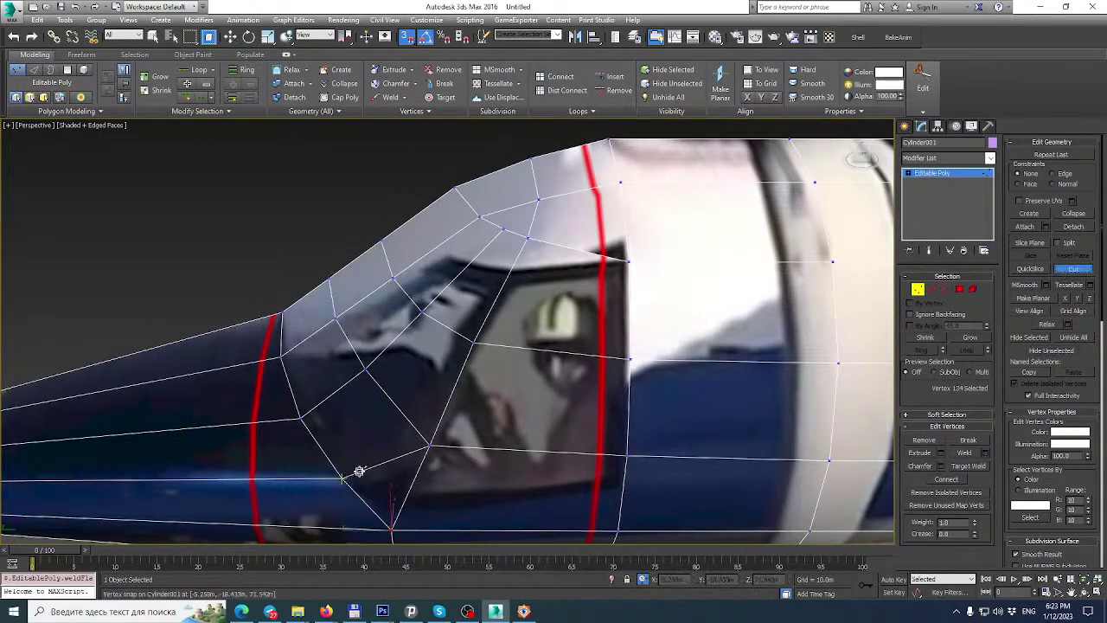
pyautogui.press('s')
pyautogui.click(517, 232)
pyautogui.keyDown('alt'); pyautogui.moveTo(550, 229); pyautogui.dragTo(508, 232, button='middle'); pyautogui.keyUp('alt')
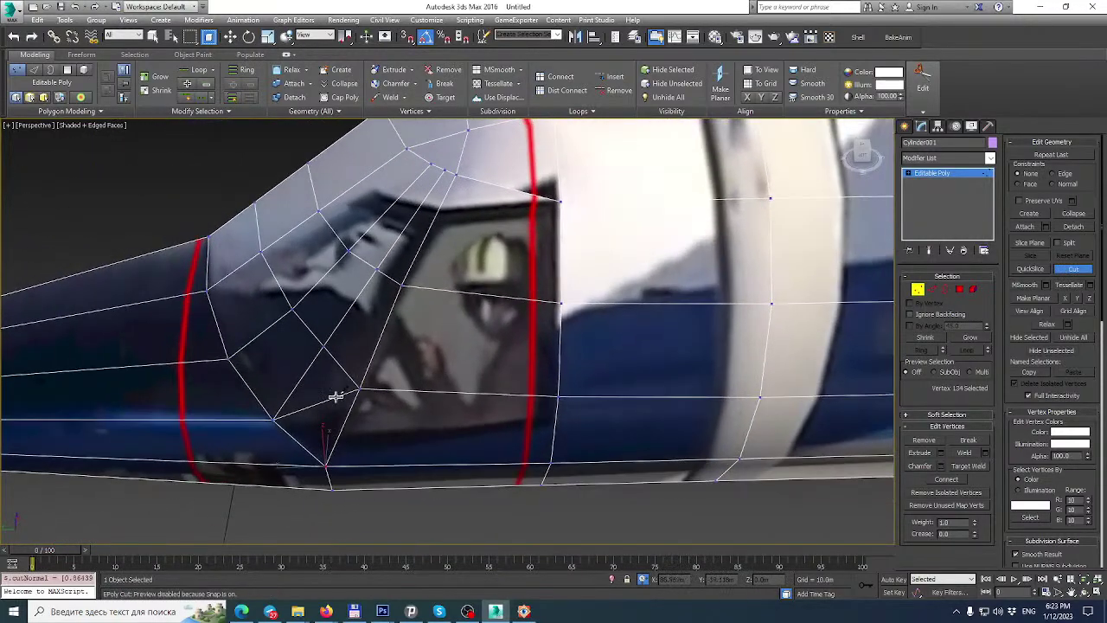
# Remove the short edge running forward from the side window's lower front vertex toward the windshield's lower side corner.
pyautogui.press('w')
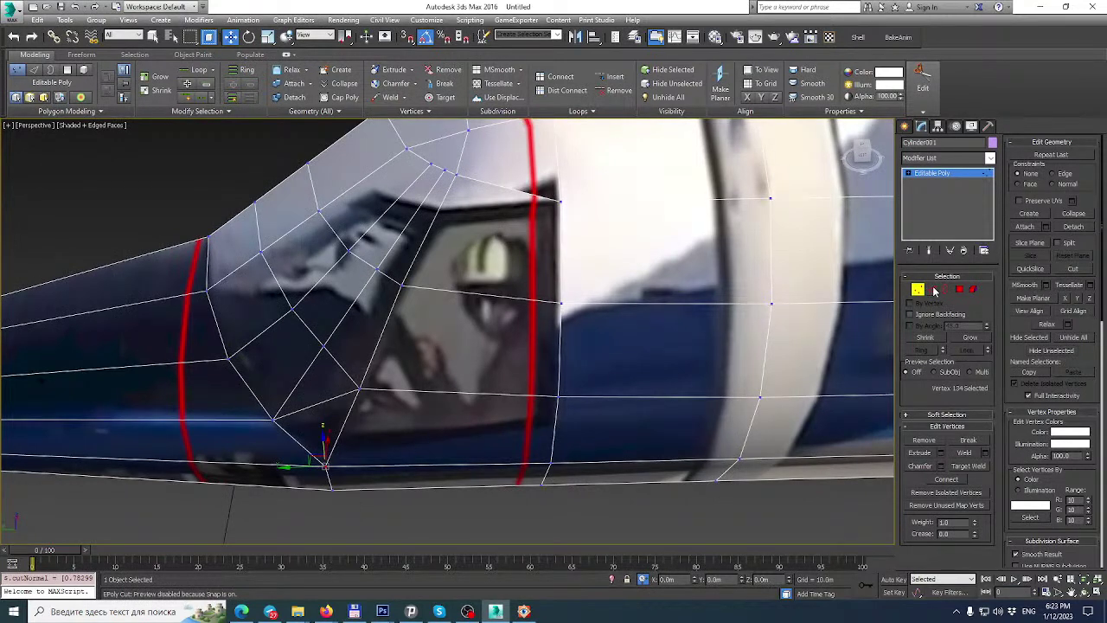
pyautogui.click(934, 290)
pyautogui.click(336, 398)
pyautogui.press('BackSpace')
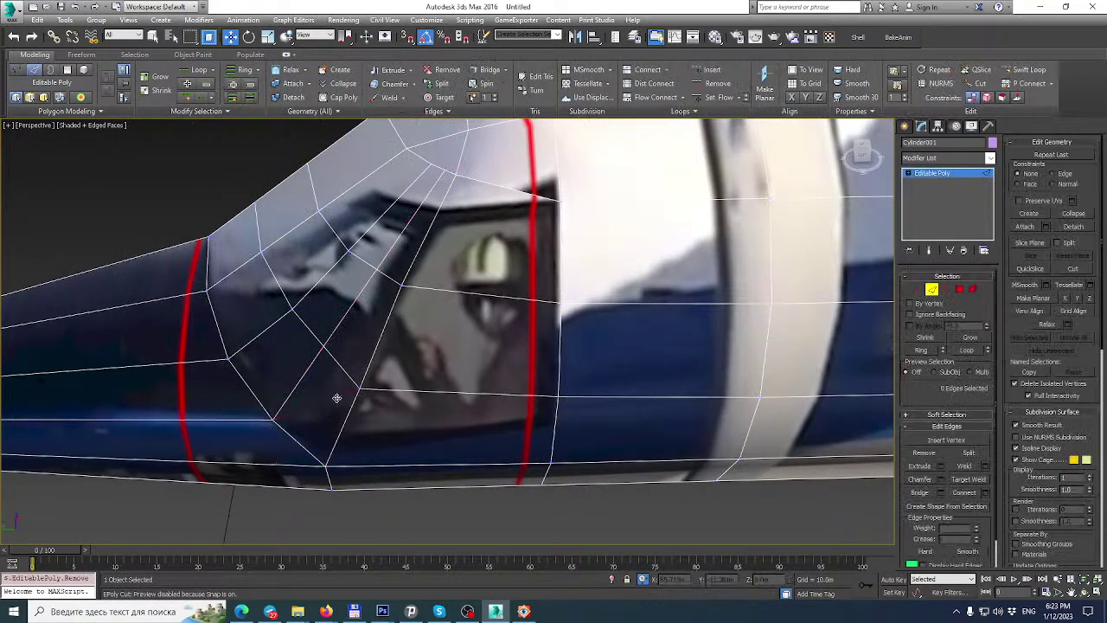
# Cut an edge from the vertex just ahead of the side window's upper front corner up to the roof's centre edge, snapping to vertices.
pyautogui.scroll(-3, 443, 312)
pyautogui.moveTo(445, 314)
pyautogui.keyDown('alt'); pyautogui.mouseDown(button='middle')
pyautogui.moveTo(445, 331)
pyautogui.moveTo(449, 318)
pyautogui.mouseUp(button='middle'); pyautogui.keyUp('alt')
pyautogui.scroll(3, 467, 237)
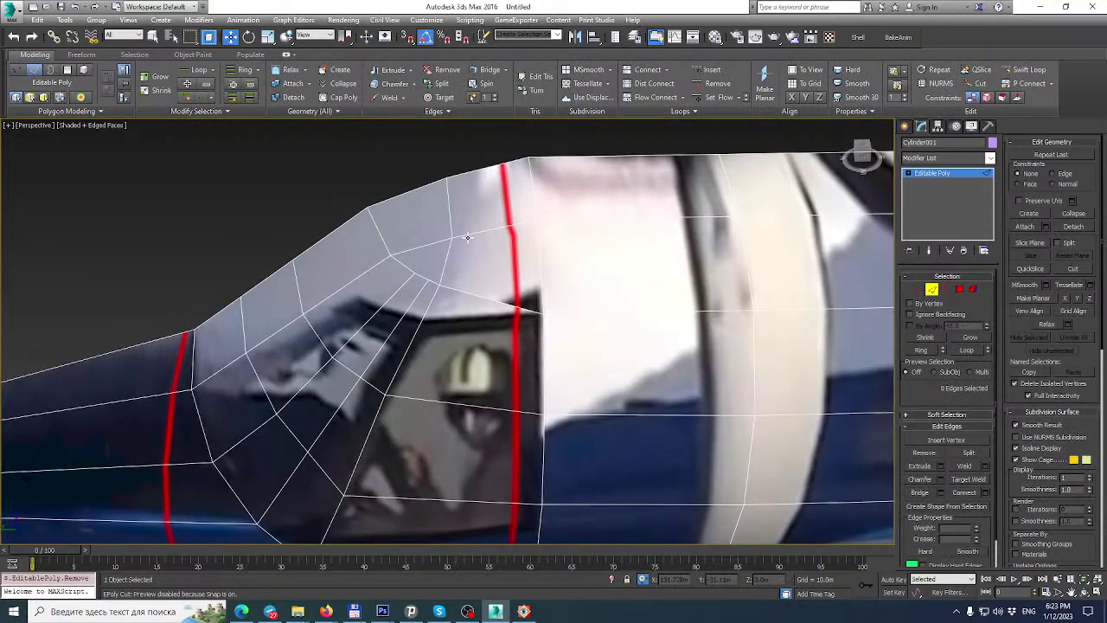
pyautogui.keyDown('alt'); pyautogui.moveTo(468, 238); pyautogui.dragTo(470, 262, button='middle'); pyautogui.keyUp('alt')
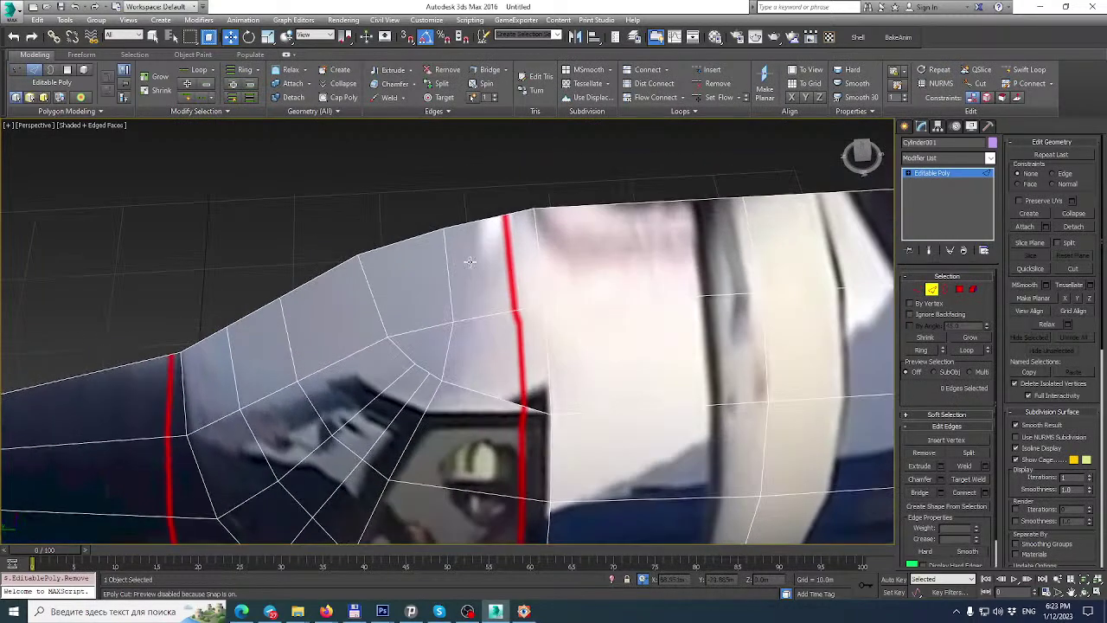
pyautogui.click(918, 289)
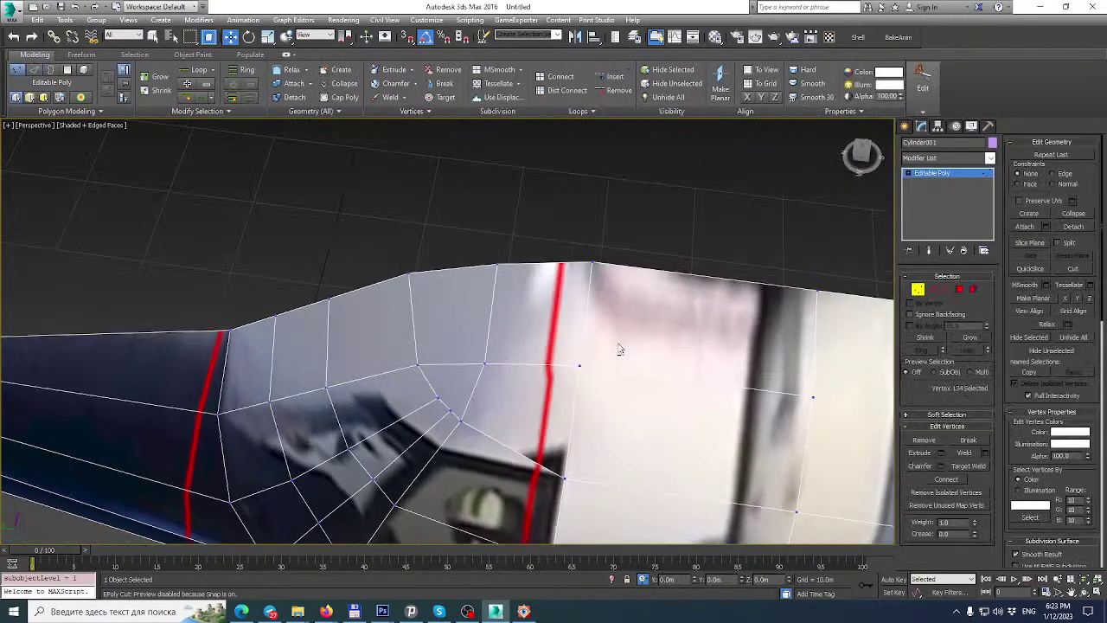
pyautogui.moveTo(618, 346); pyautogui.dragTo(562, 320, button='middle')
pyautogui.click(1073, 269)
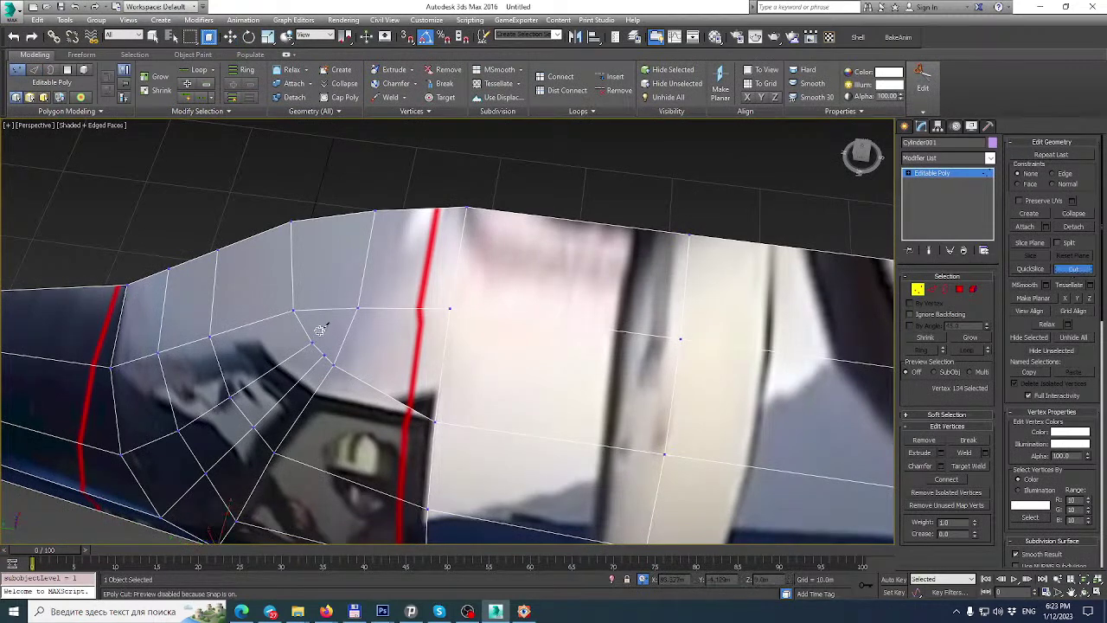
pyautogui.press('s')
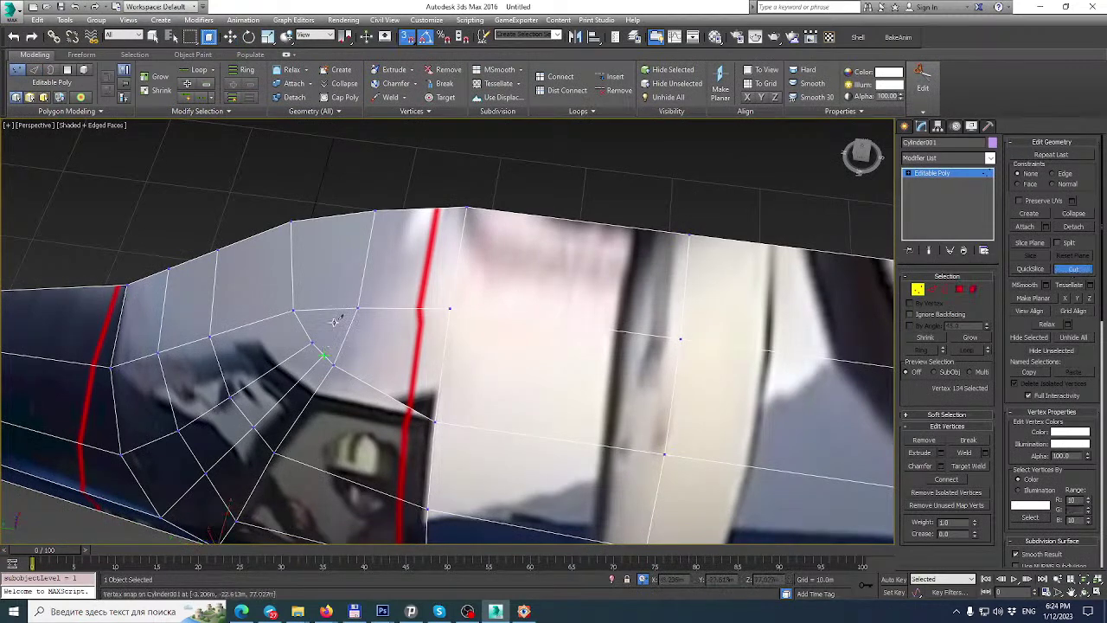
pyautogui.click(340, 215)
pyautogui.keyDown('alt'); pyautogui.moveTo(403, 302); pyautogui.dragTo(430, 252, button='middle'); pyautogui.keyUp('alt')
pyautogui.rightClick(431, 300)
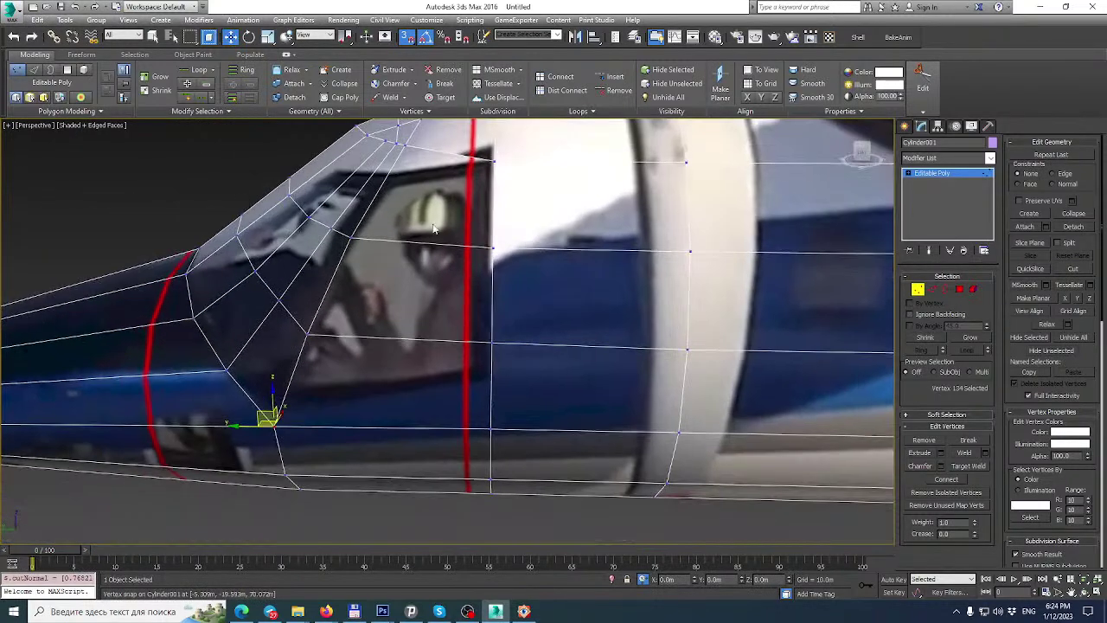
# Cut a new edge line from the window post's base vertex up just behind the post, across the panel above the window to the roof edge.
pyautogui.click(1074, 267)
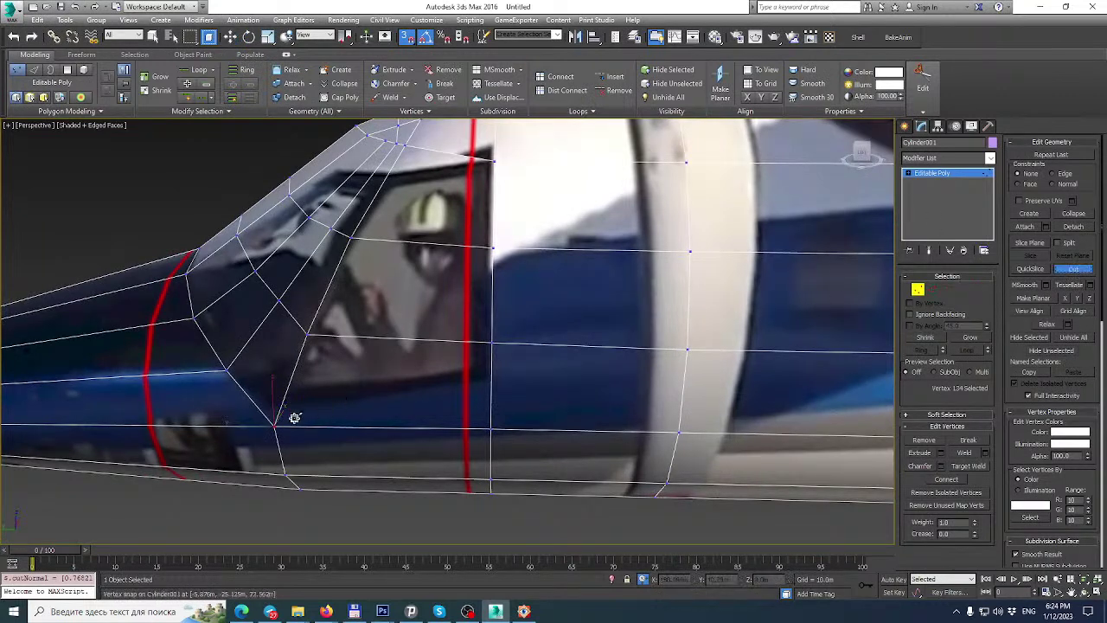
pyautogui.press('s')
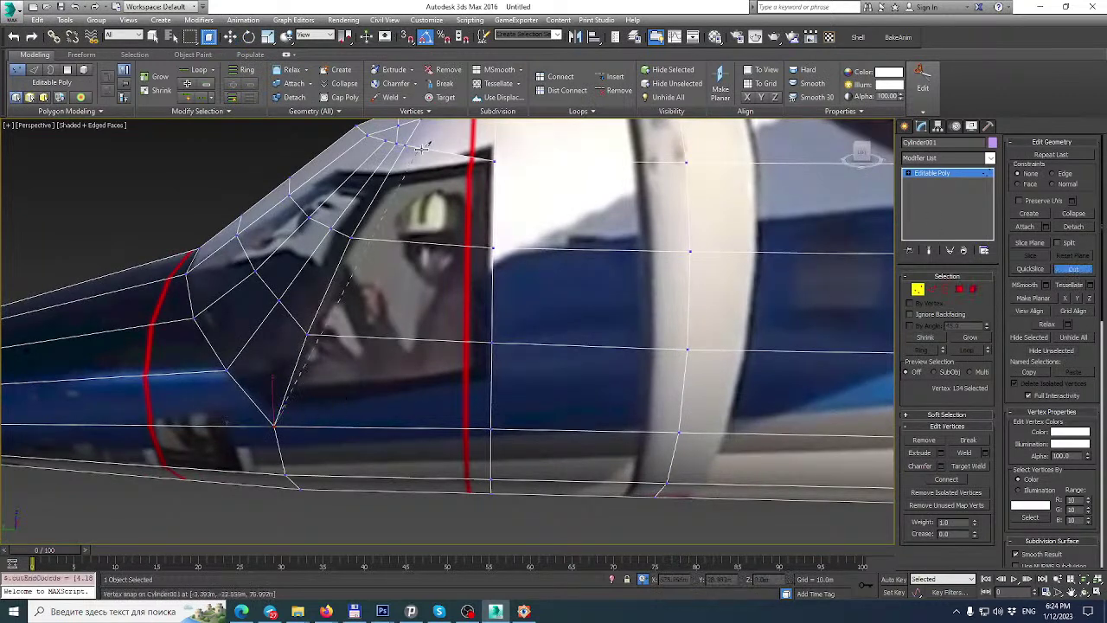
pyautogui.click(420, 149)
pyautogui.keyDown('alt'); pyautogui.moveTo(434, 154); pyautogui.dragTo(424, 300, button='middle'); pyautogui.keyUp('alt')
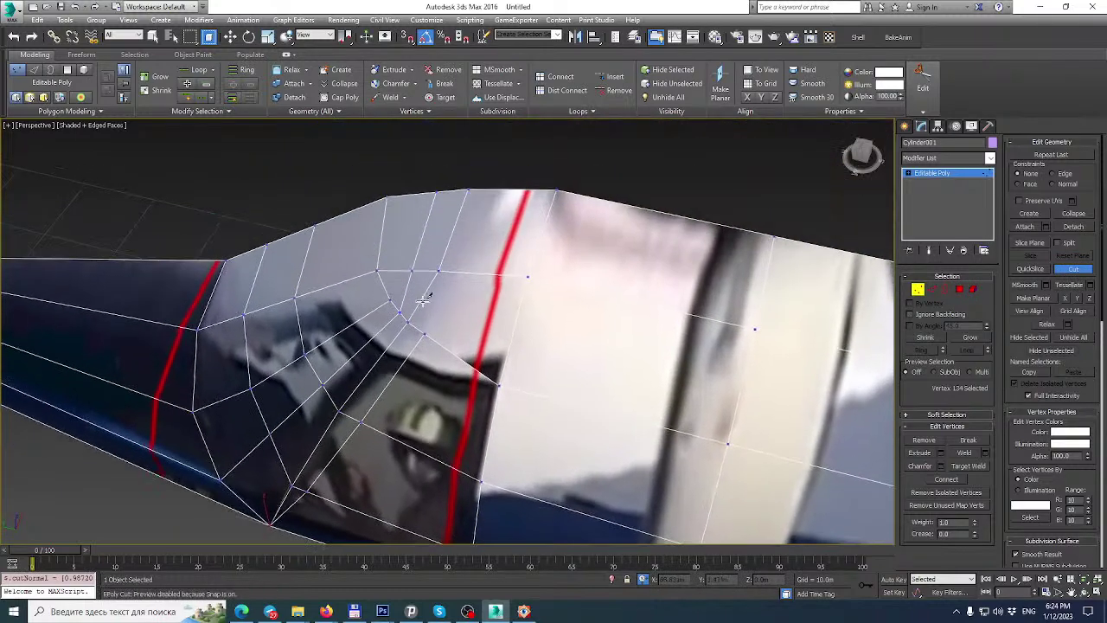
pyautogui.click(464, 273)
pyautogui.keyDown('alt'); pyautogui.moveTo(498, 188); pyautogui.dragTo(487, 280, button='middle'); pyautogui.keyUp('alt')
pyautogui.press('w')
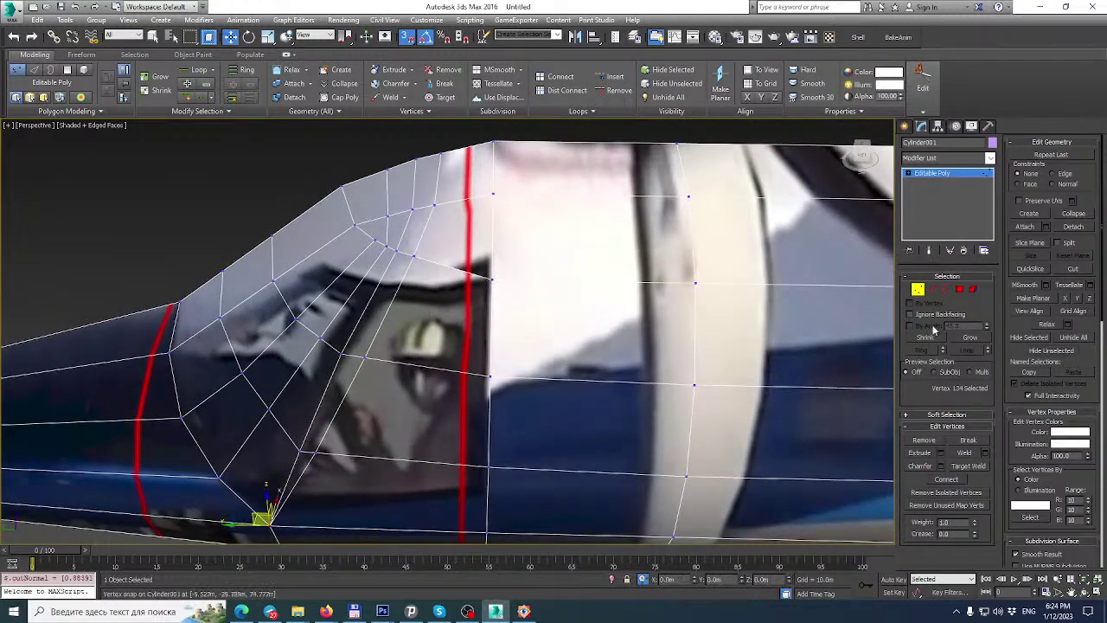
# Remove the old edge line along the window post and over the roof, just ahead of the newly cut one.
pyautogui.click(932, 289)
pyautogui.click(317, 410)
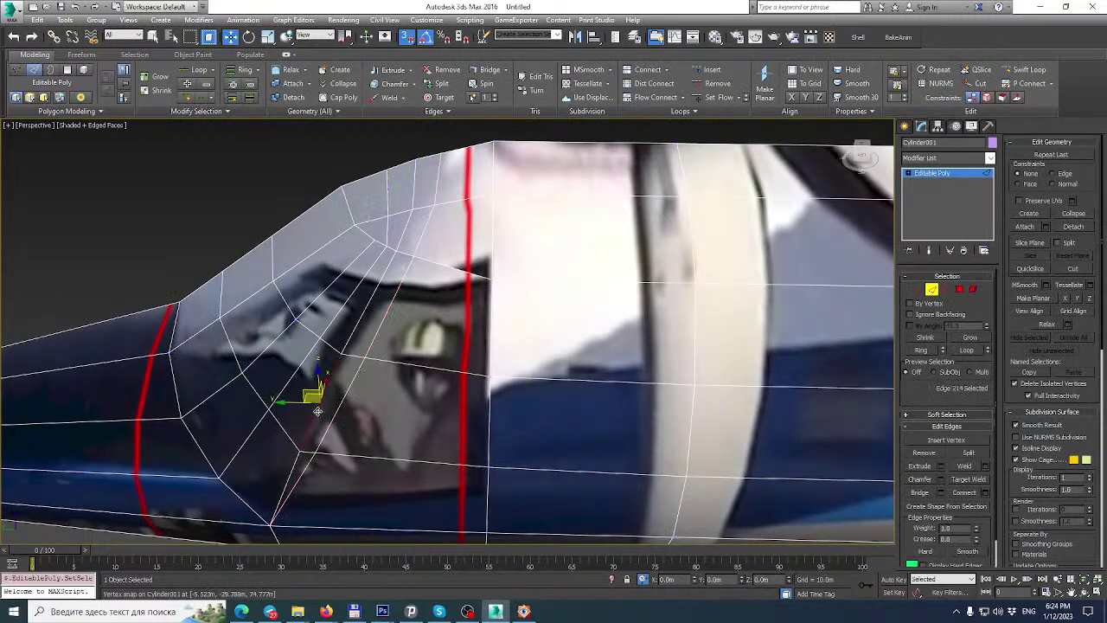
pyautogui.keyDown('ctrl'); pyautogui.click(287, 475); pyautogui.keyUp('ctrl')
pyautogui.keyDown('ctrl'); pyautogui.doubleClick(368, 306); pyautogui.keyUp('ctrl')
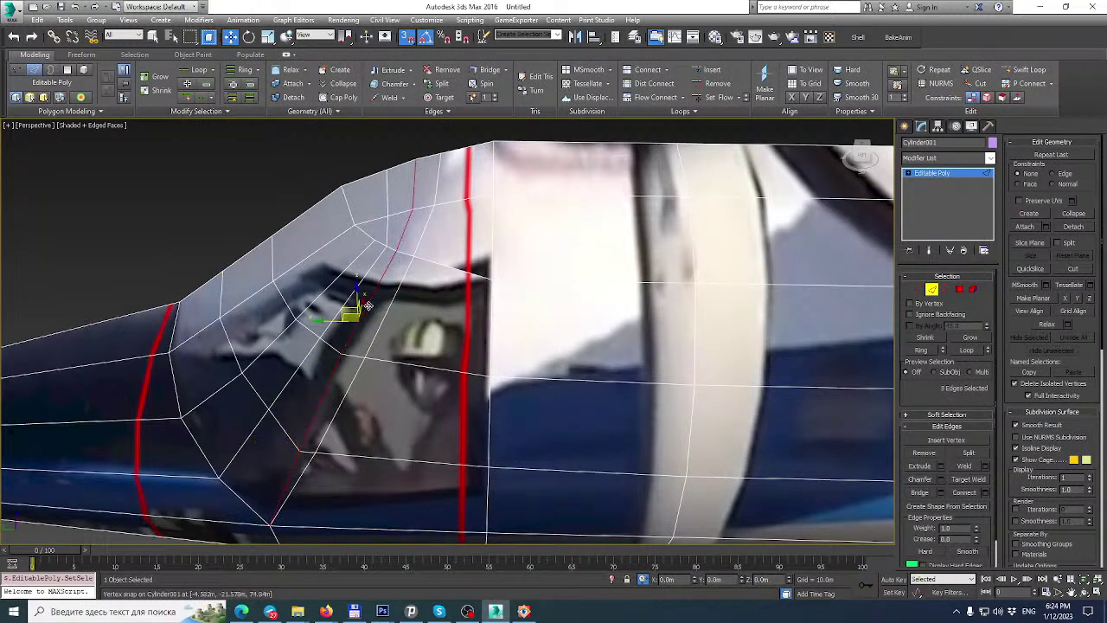
pyautogui.press('BackSpace')
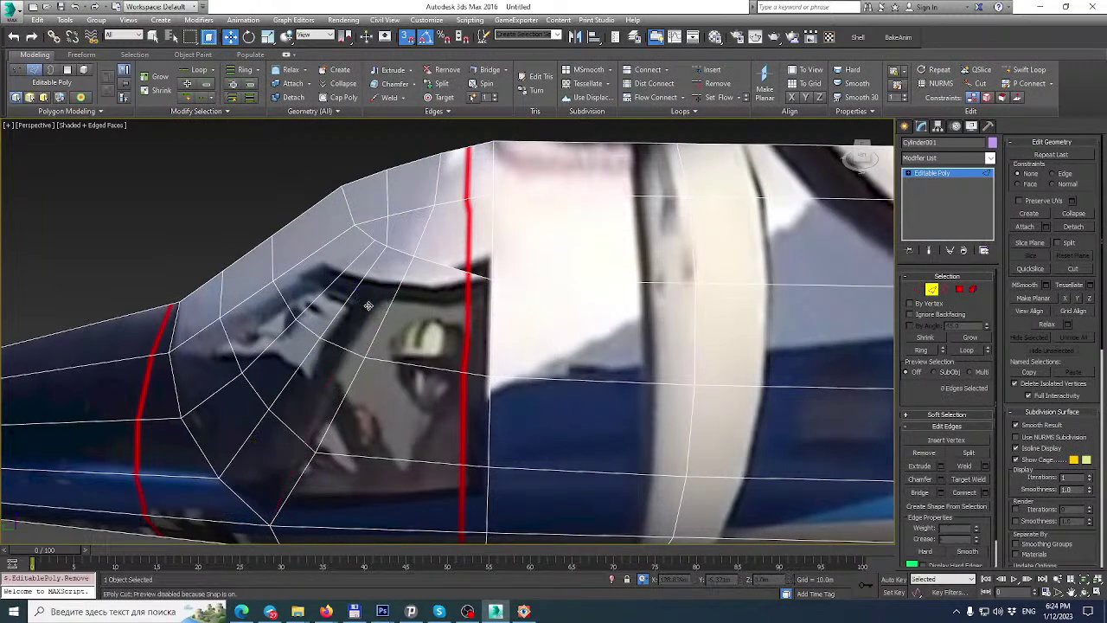
# Examine the vertex alignment and curvature around the windshield and window post from above, the front and the side.
pyautogui.scroll(-1, 374, 310)
pyautogui.keyDown('alt'); pyautogui.moveTo(375, 316); pyautogui.dragTo(225, 4, button='middle'); pyautogui.keyUp('alt')
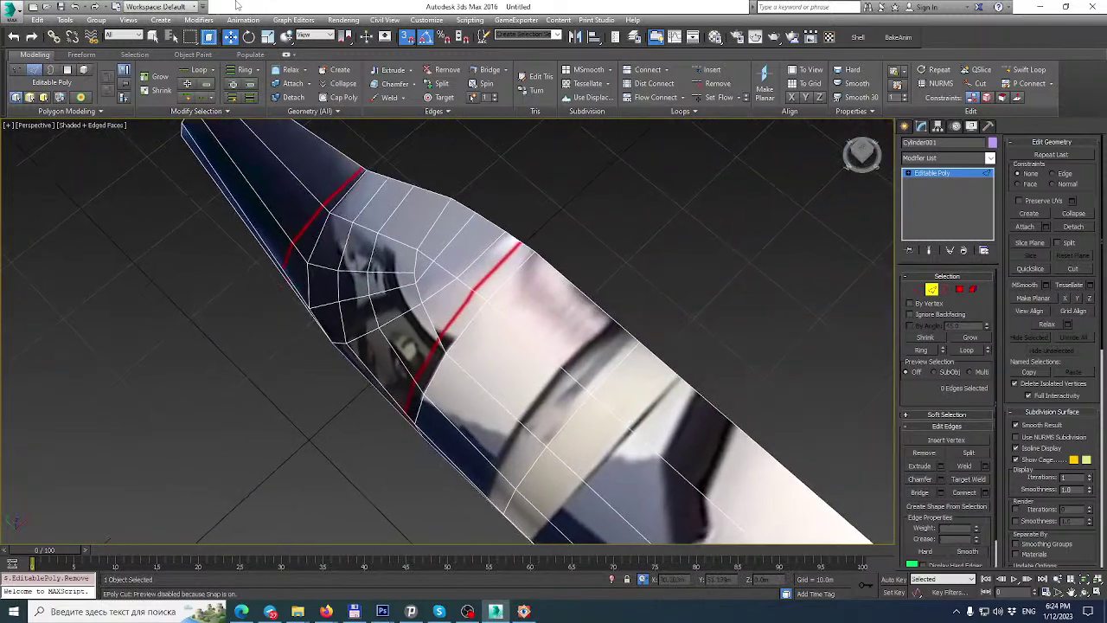
pyautogui.keyDown('alt'); pyautogui.moveTo(321, 250); pyautogui.dragTo(217, 507, button='middle'); pyautogui.keyUp('alt')
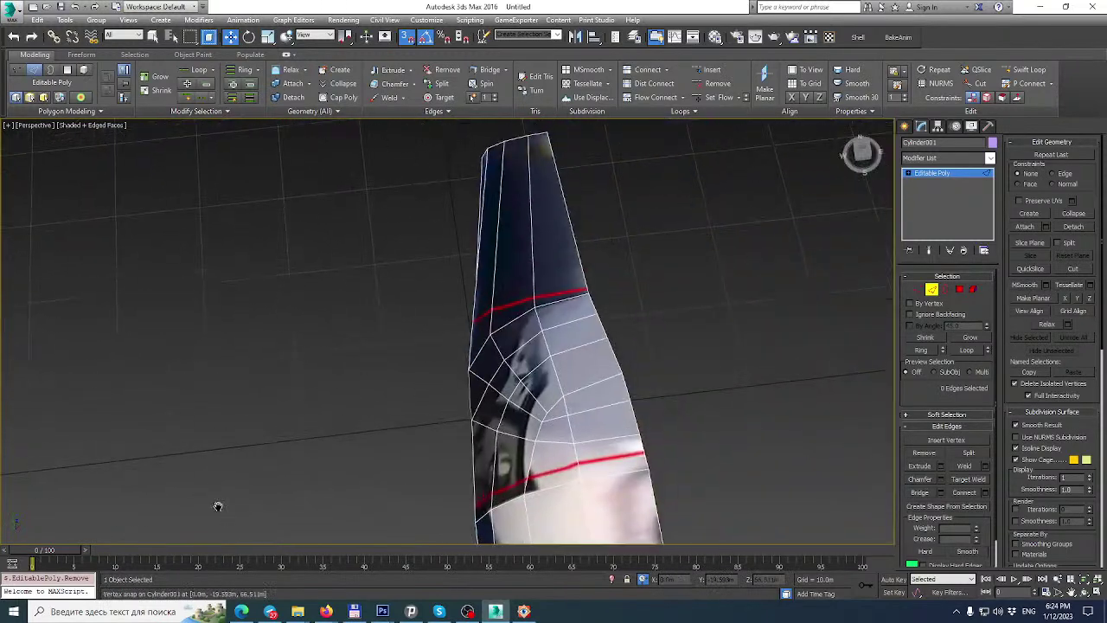
pyautogui.click(918, 289)
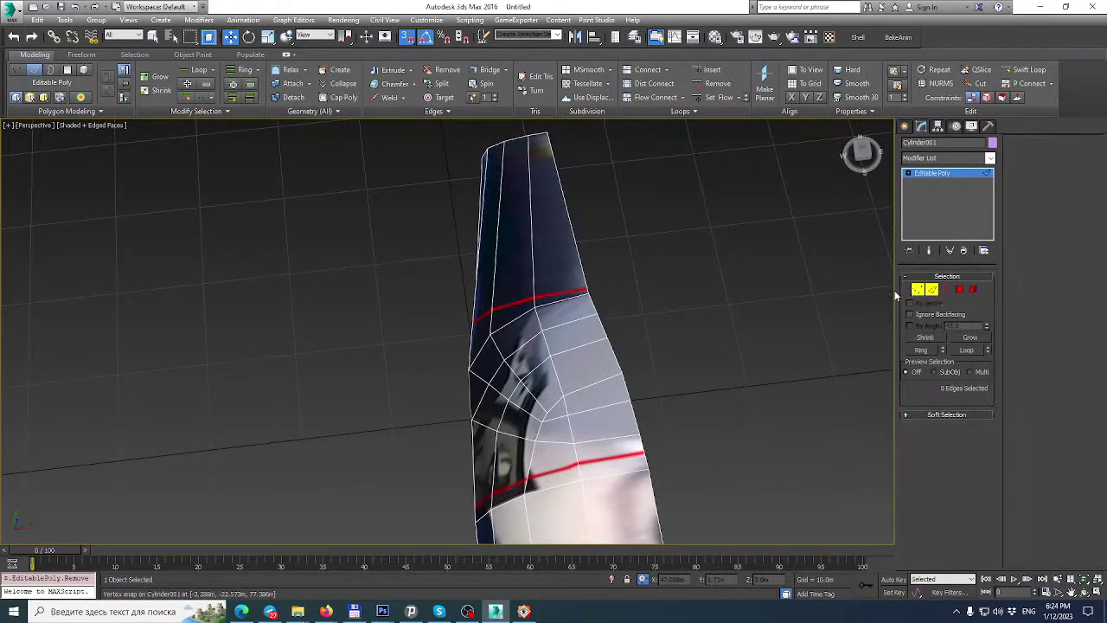
pyautogui.click(473, 397)
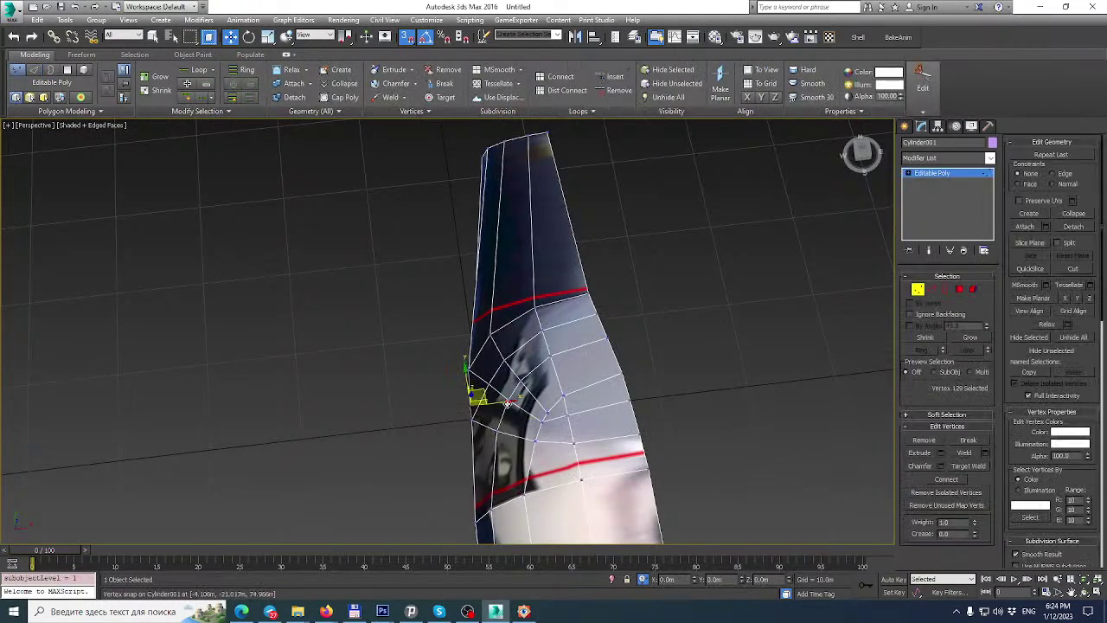
pyautogui.click(508, 402)
pyautogui.keyDown('alt'); pyautogui.moveTo(519, 399); pyautogui.dragTo(752, 312, button='middle'); pyautogui.keyUp('alt')
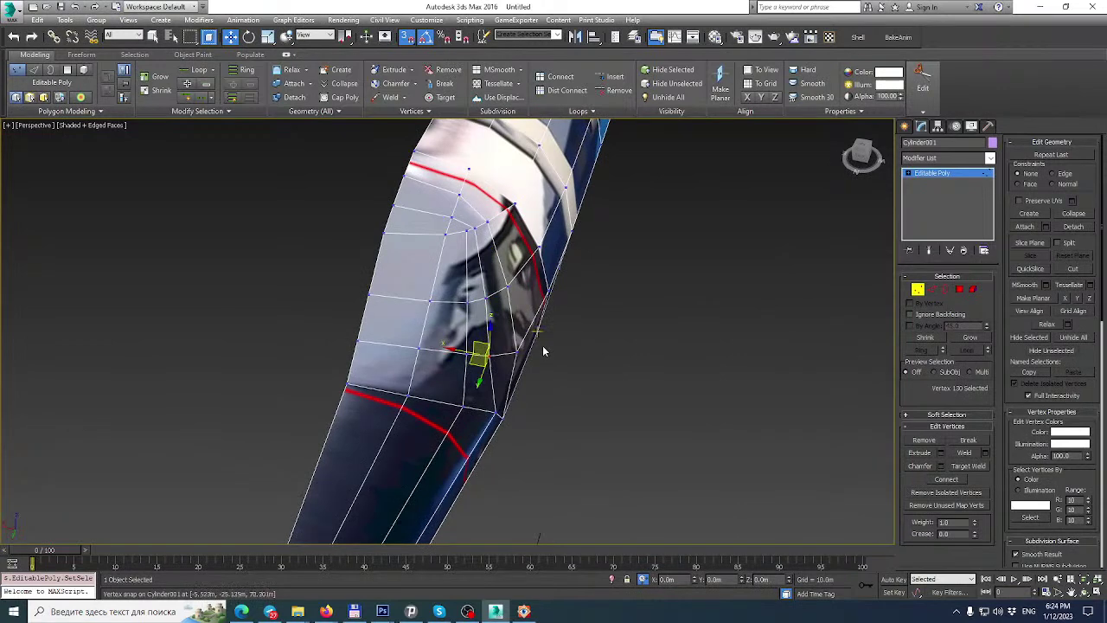
pyautogui.press('z')
pyautogui.scroll(-5, 501, 260)
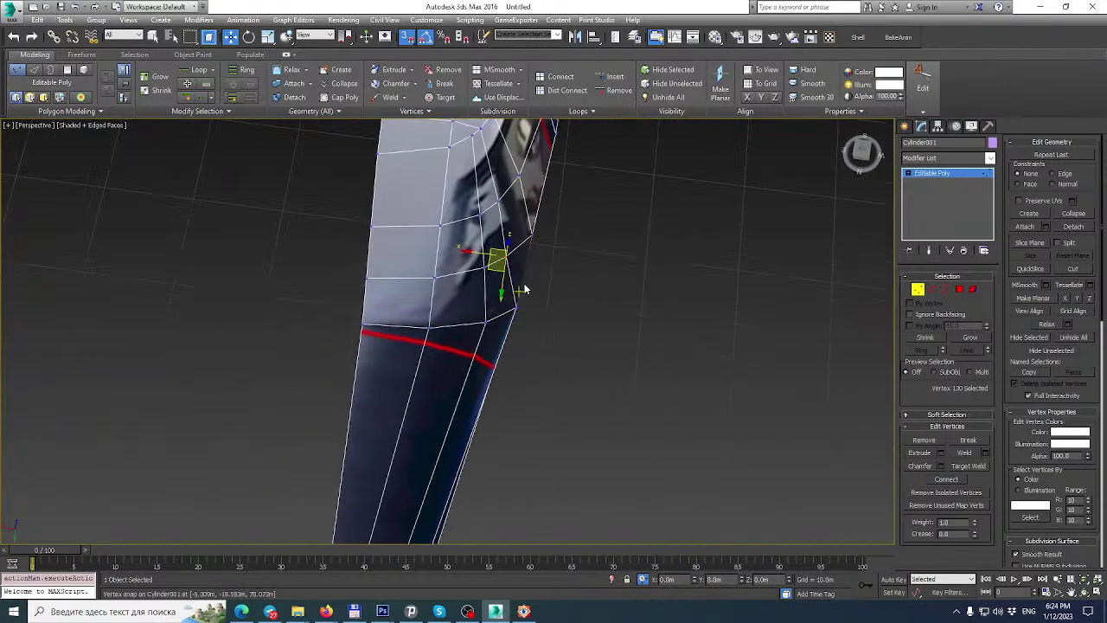
pyautogui.scroll(2, 526, 253)
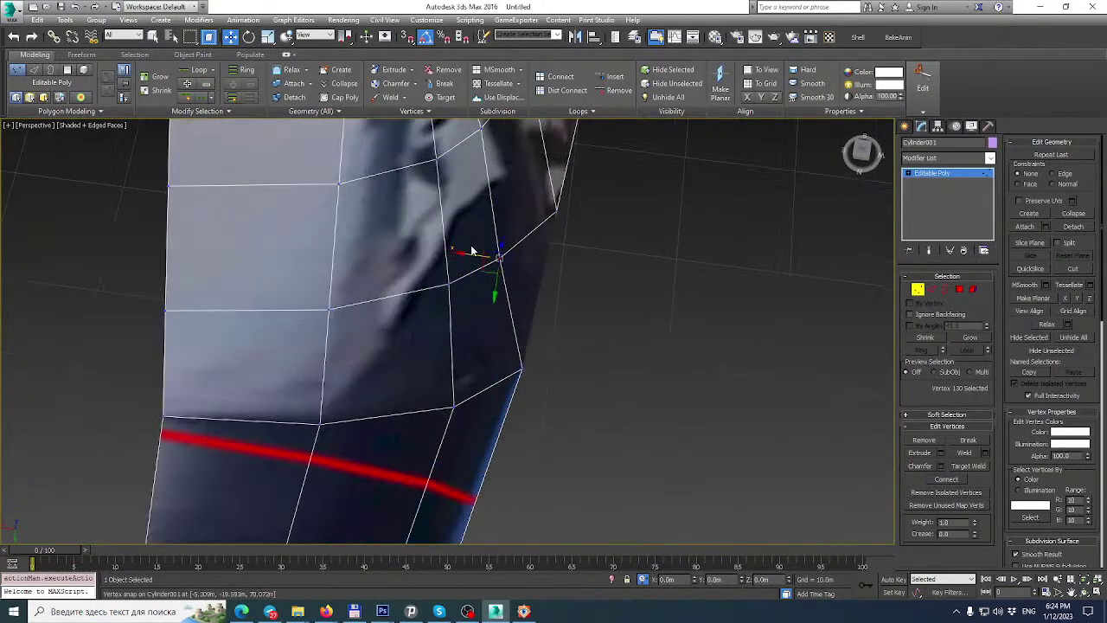
pyautogui.keyDown('alt'); pyautogui.moveTo(470, 251); pyautogui.dragTo(267, 316, button='middle'); pyautogui.keyUp('alt')
pyautogui.click(524, 295)
pyautogui.keyDown('alt'); pyautogui.moveTo(524, 291); pyautogui.dragTo(588, 290, button='middle'); pyautogui.keyUp('alt')
pyautogui.keyDown('alt'); pyautogui.moveTo(653, 258); pyautogui.dragTo(657, 291, button='middle'); pyautogui.keyUp('alt')
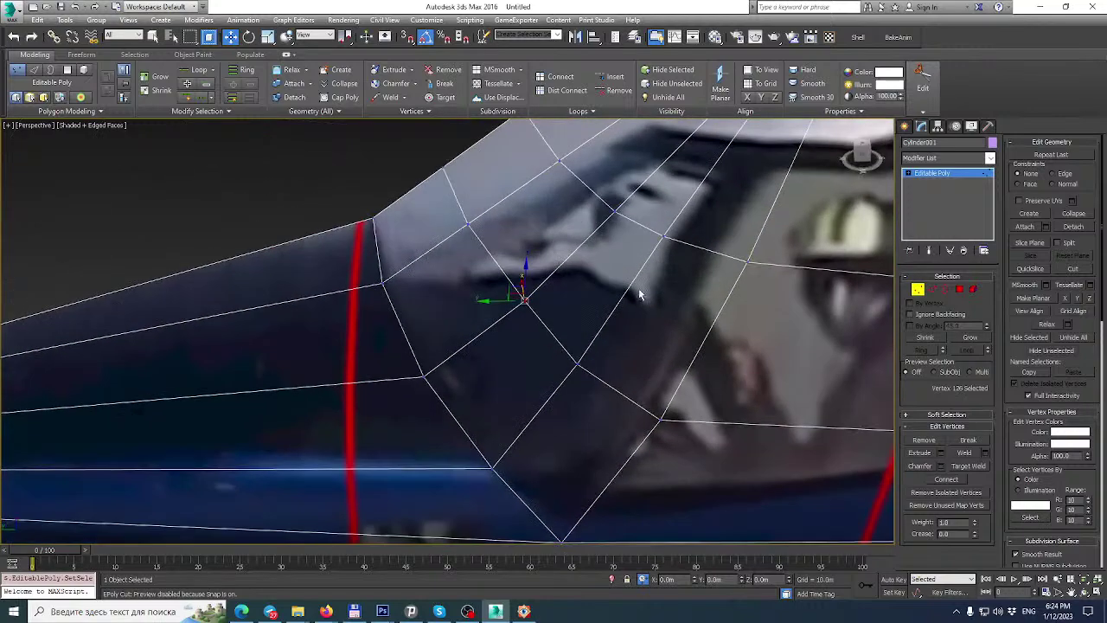
pyautogui.keyDown('alt'); pyautogui.moveTo(591, 302); pyautogui.dragTo(482, 322, button='middle'); pyautogui.keyUp('alt')
# Raise the vertex in the middle of the windshield's side slightly to smooth the surface ahead of the window post.
pyautogui.click(534, 308)
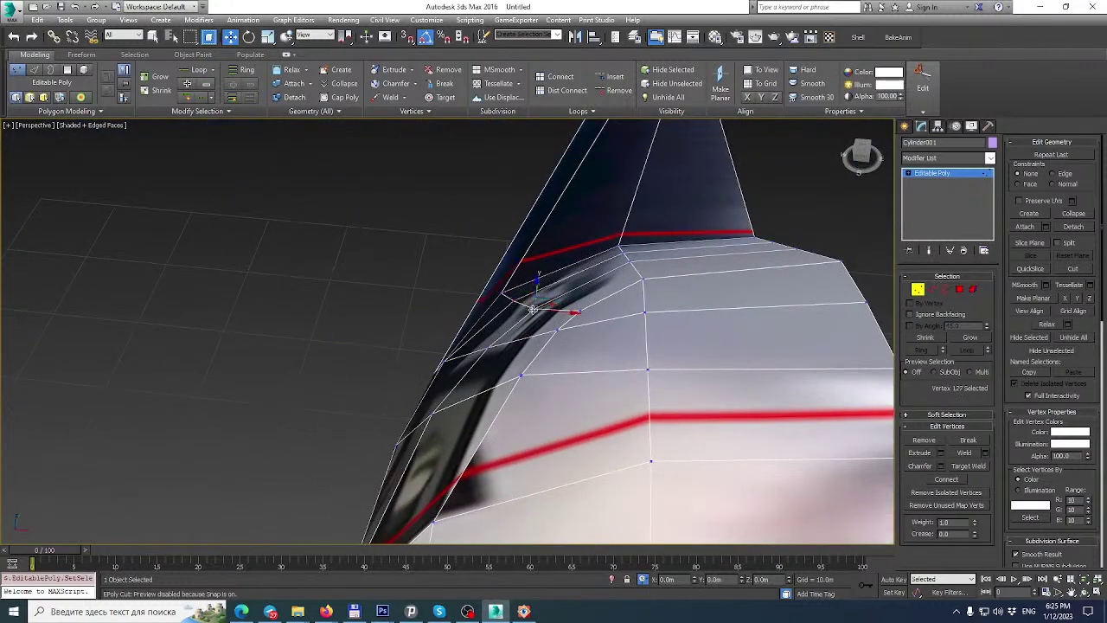
pyautogui.moveTo(536, 281); pyautogui.dragTo(537, 271)
pyautogui.keyDown('alt'); pyautogui.moveTo(527, 287); pyautogui.dragTo(621, 252, button='middle'); pyautogui.keyUp('alt')
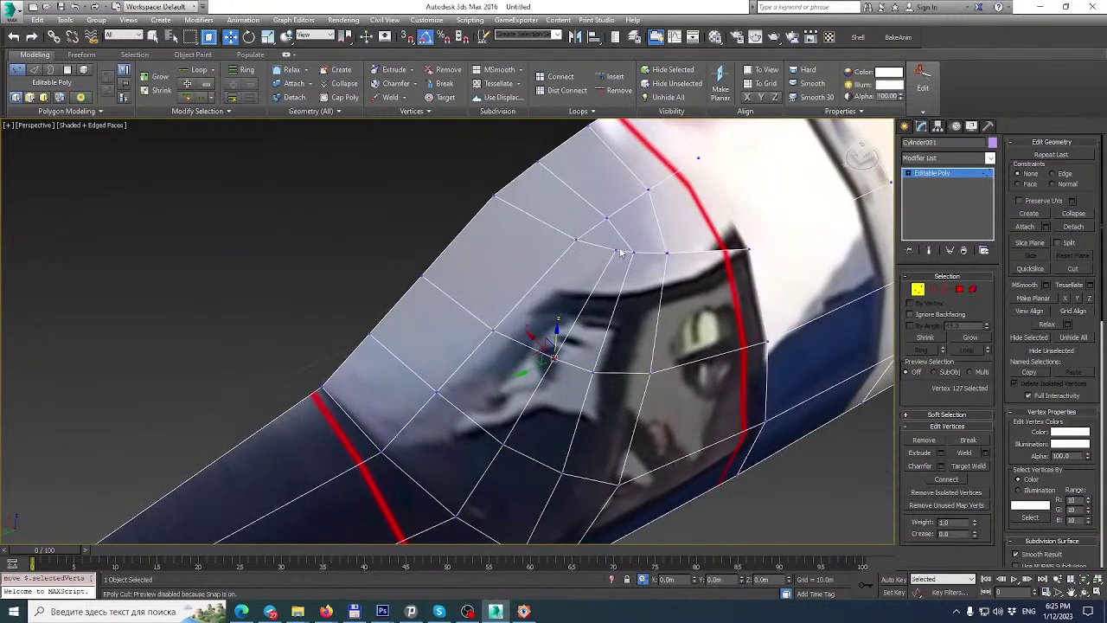
# Turn on the Edge constraint and slide the vertex near the window post's top slightly forward along its edge.
pyautogui.click(617, 251)
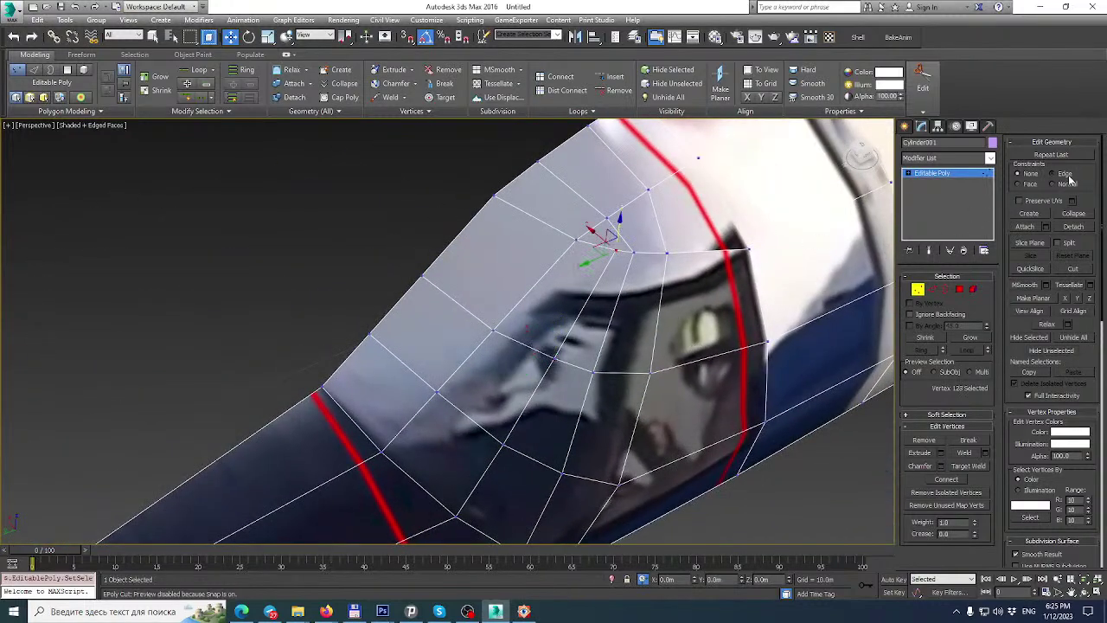
pyautogui.moveTo(616, 250); pyautogui.dragTo(609, 249)
pyautogui.keyDown('alt'); pyautogui.moveTo(606, 249); pyautogui.dragTo(566, 121, button='middle'); pyautogui.keyUp('alt')
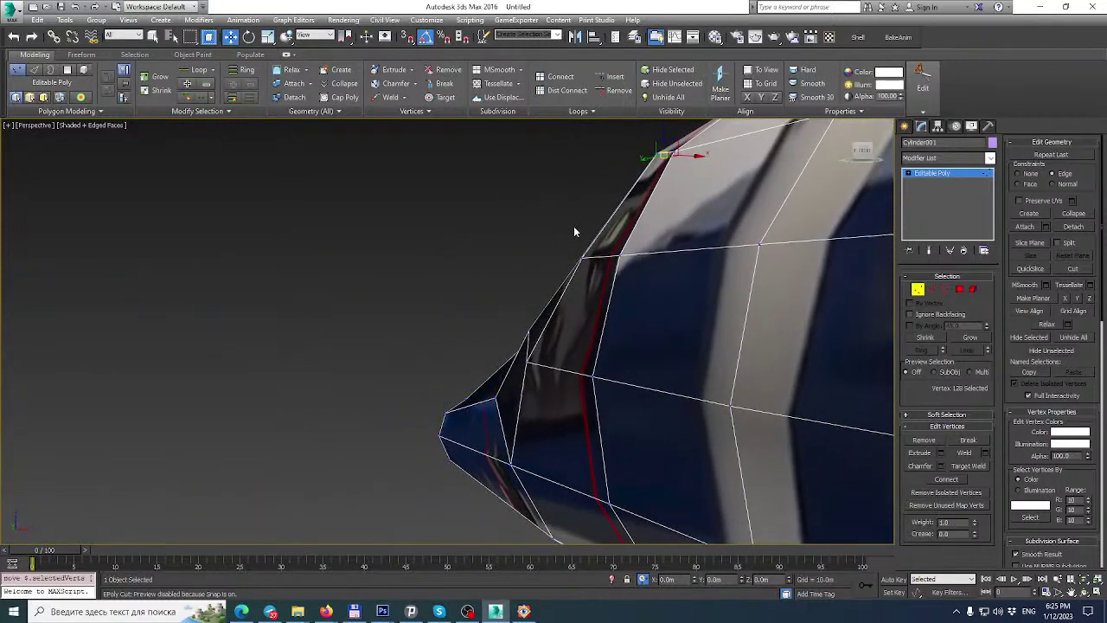
# Set the constraint back to None and move the vertex at the windshield's lower side corner slightly inward along X.
pyautogui.click(523, 364)
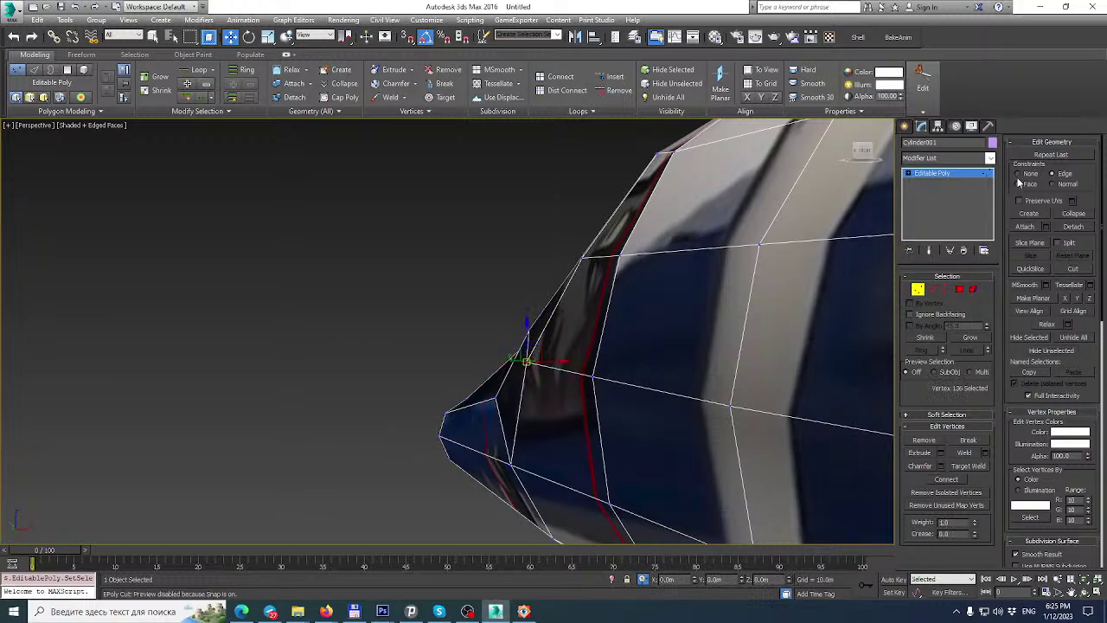
pyautogui.keyDown('alt'); pyautogui.moveTo(683, 312); pyautogui.dragTo(730, 254, button='middle'); pyautogui.keyUp('alt')
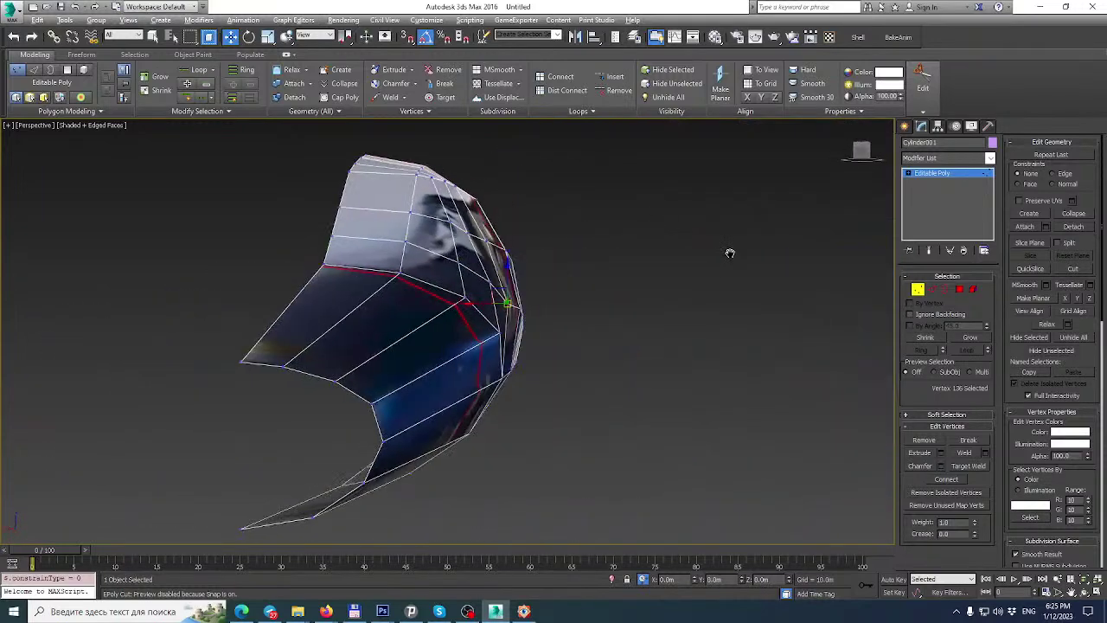
pyautogui.click(498, 332)
pyautogui.moveTo(471, 332); pyautogui.dragTo(465, 333)
pyautogui.keyDown('alt'); pyautogui.moveTo(464, 351); pyautogui.dragTo(383, 355, button='middle'); pyautogui.keyUp('alt')
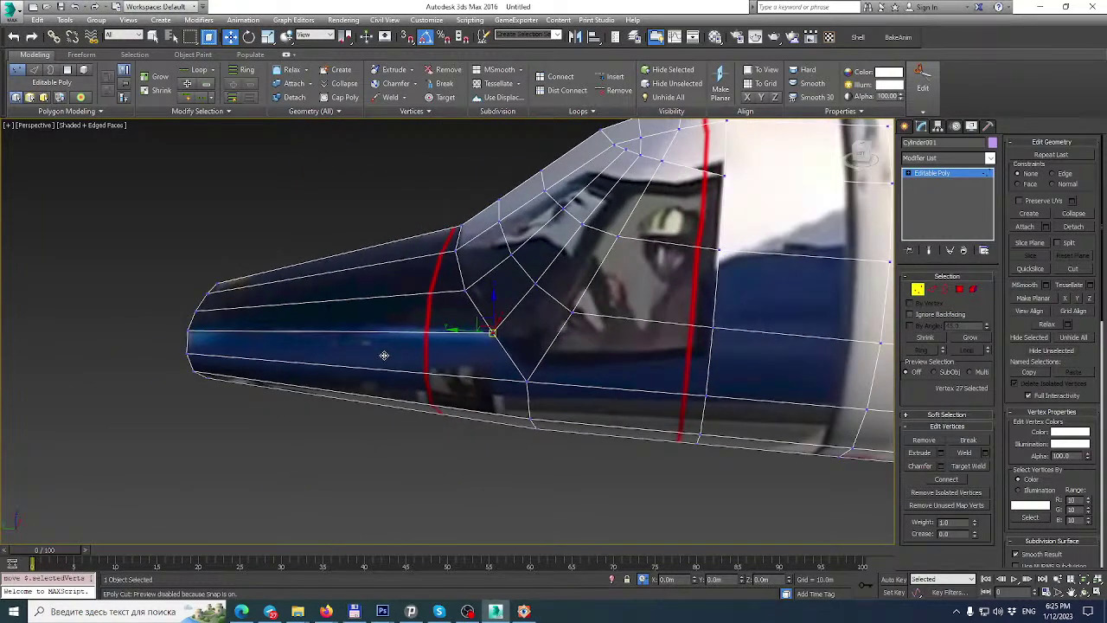
# Leave vertex editing and apply a TurboSmooth modifier to the fuselage to check the smoothed nose and cockpit.
pyautogui.click(939, 174)
pyautogui.click(952, 158)
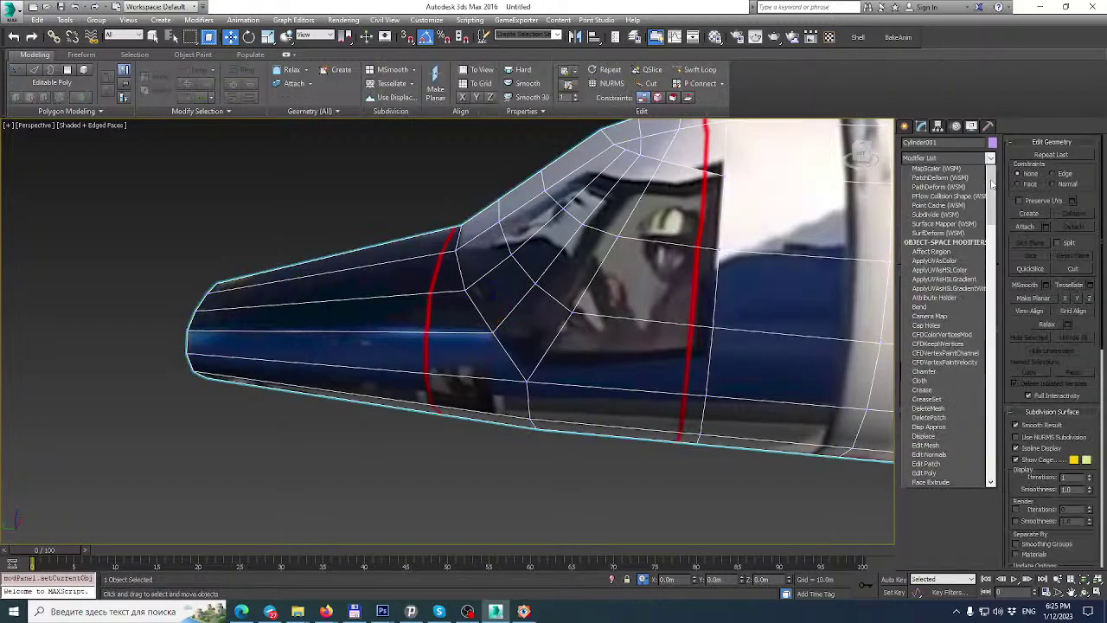
pyautogui.moveTo(991, 346); pyautogui.dragTo(986, 458)
pyautogui.click(937, 439)
pyautogui.keyDown('alt'); pyautogui.moveTo(467, 299); pyautogui.dragTo(465, 344, button='middle'); pyautogui.keyUp('alt')
pyautogui.scroll(-3, 492, 341)
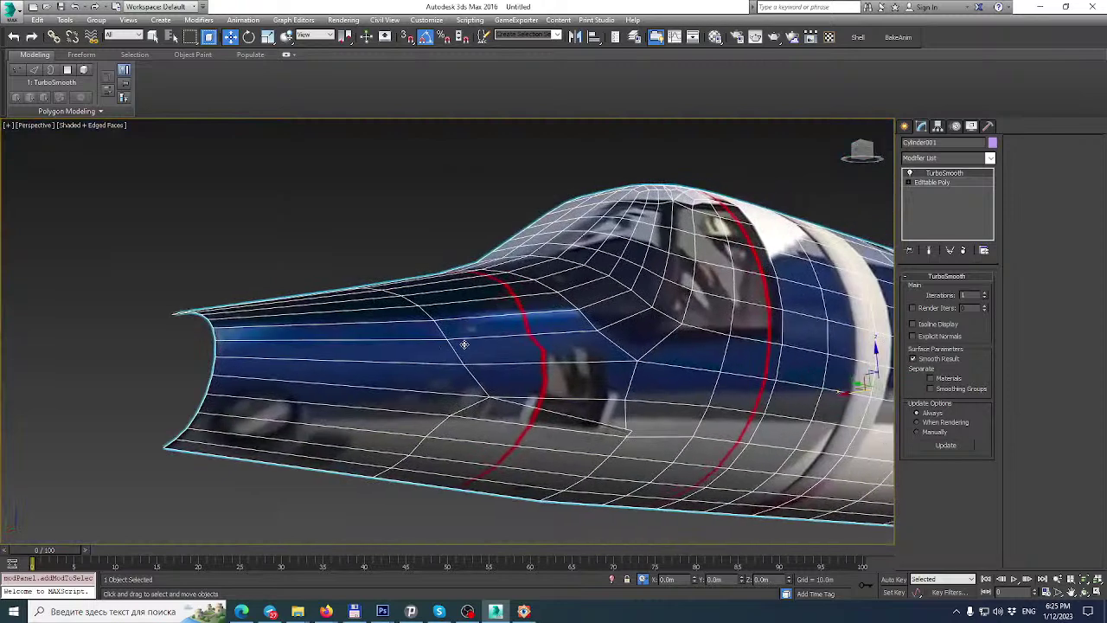
# Delete the TurboSmooth modifier from the fuselage and select two vertices on the nose section's lower edge.
pyautogui.click(966, 250)
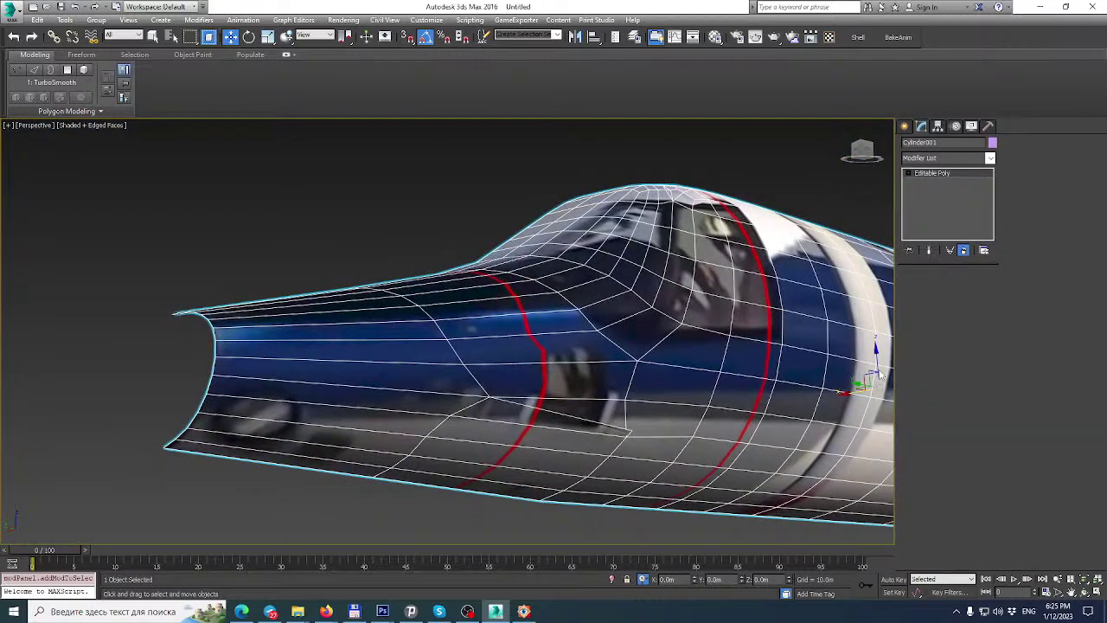
pyautogui.press('1')
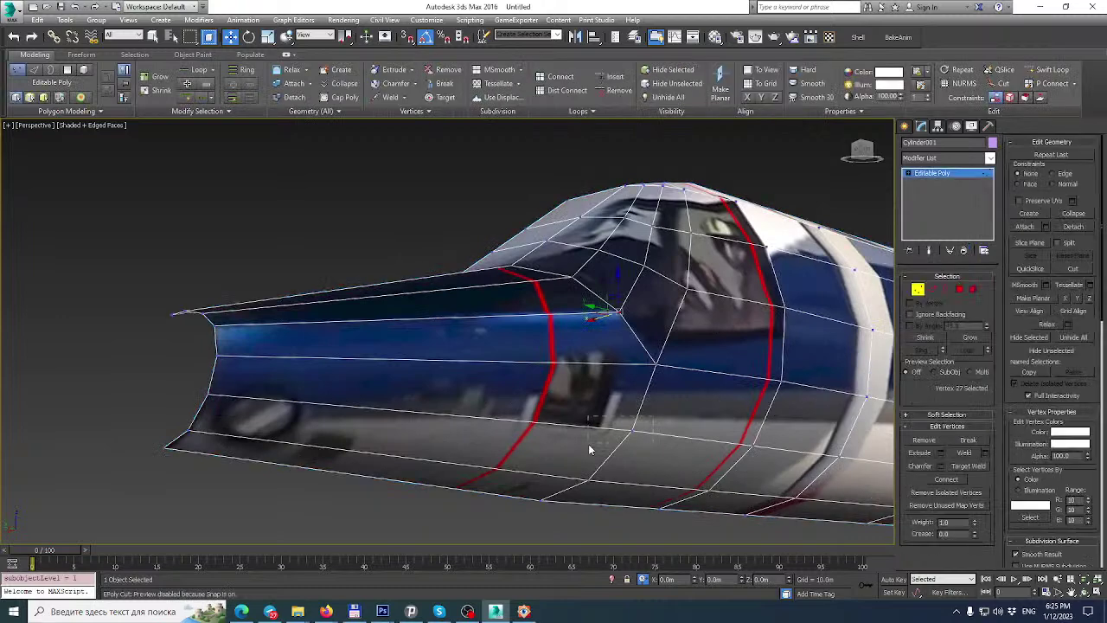
pyautogui.moveTo(557, 505); pyautogui.dragTo(509, 515)
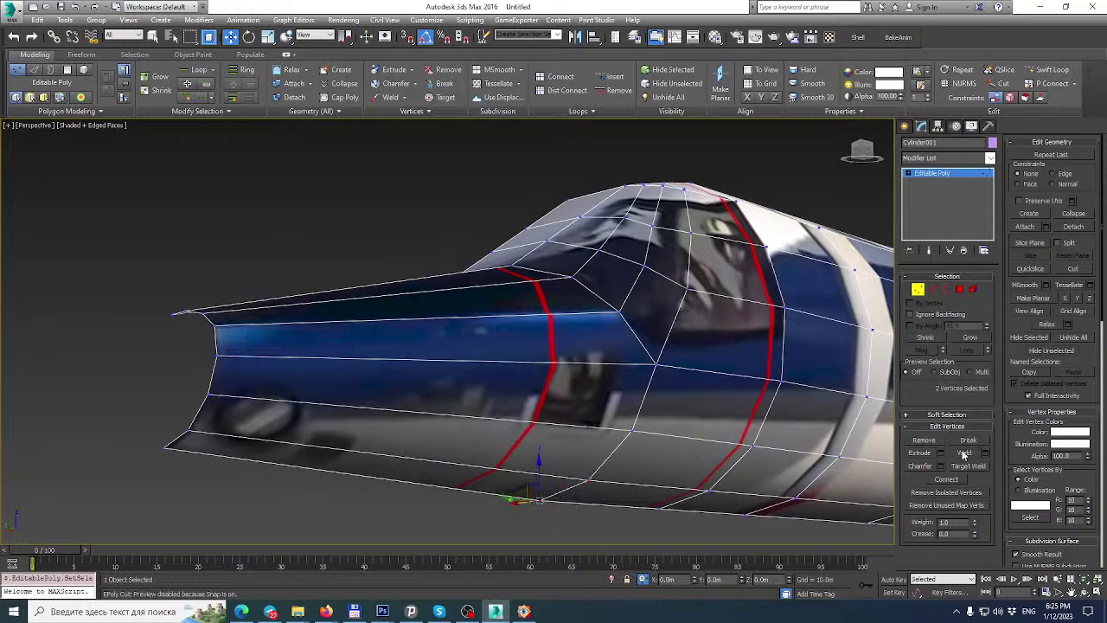
# Move the vertex on the side of the windshield slightly up and back to refine the cockpit contour.
pyautogui.keyDown('alt'); pyautogui.moveTo(736, 366); pyautogui.dragTo(509, 322, button='middle'); pyautogui.keyUp('alt')
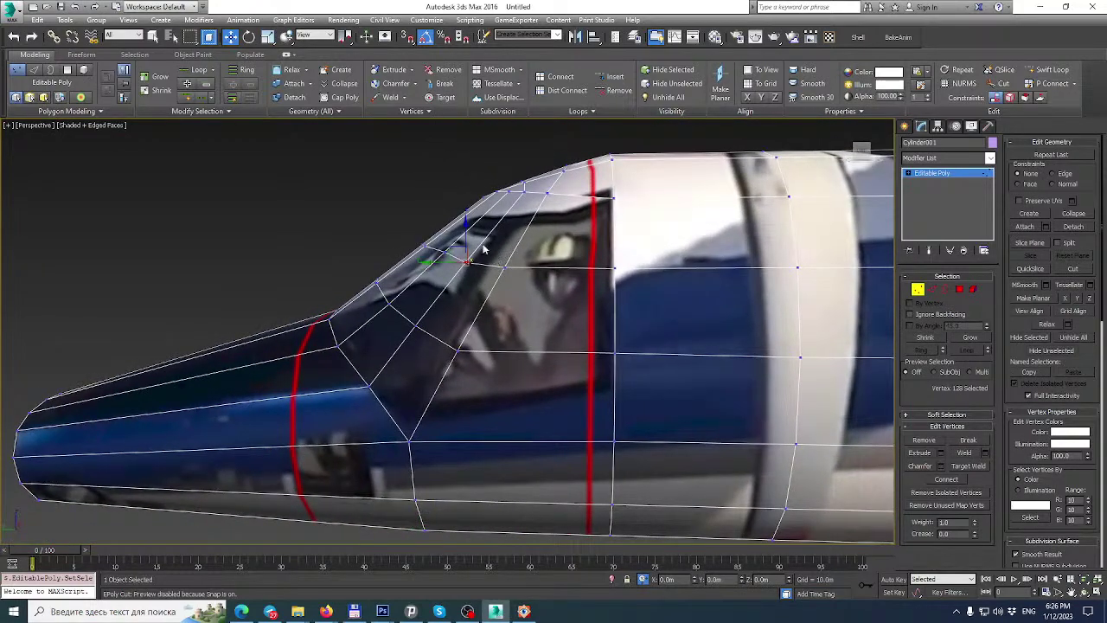
pyautogui.moveTo(465, 230); pyautogui.dragTo(466, 223)
pyautogui.moveTo(435, 258); pyautogui.dragTo(440, 257)
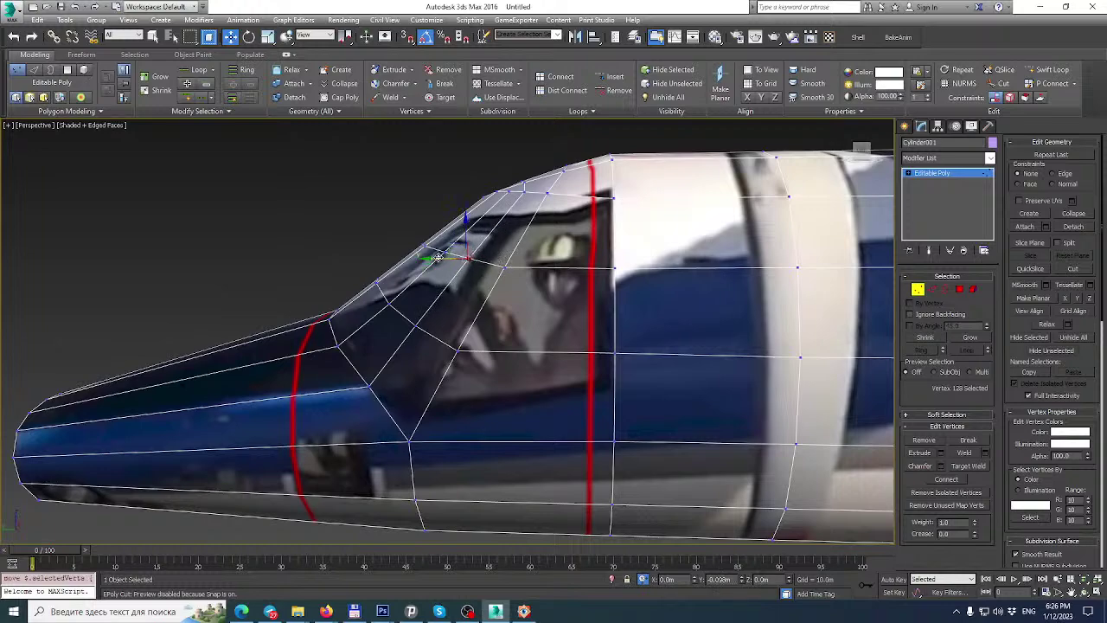
# Extrude the nose's open front border edges forward by about 1.6 m to add a new nose segment.
pyautogui.keyDown('alt'); pyautogui.moveTo(440, 265); pyautogui.dragTo(537, 318, button='middle'); pyautogui.keyUp('alt')
pyautogui.scroll(-4, 483, 306)
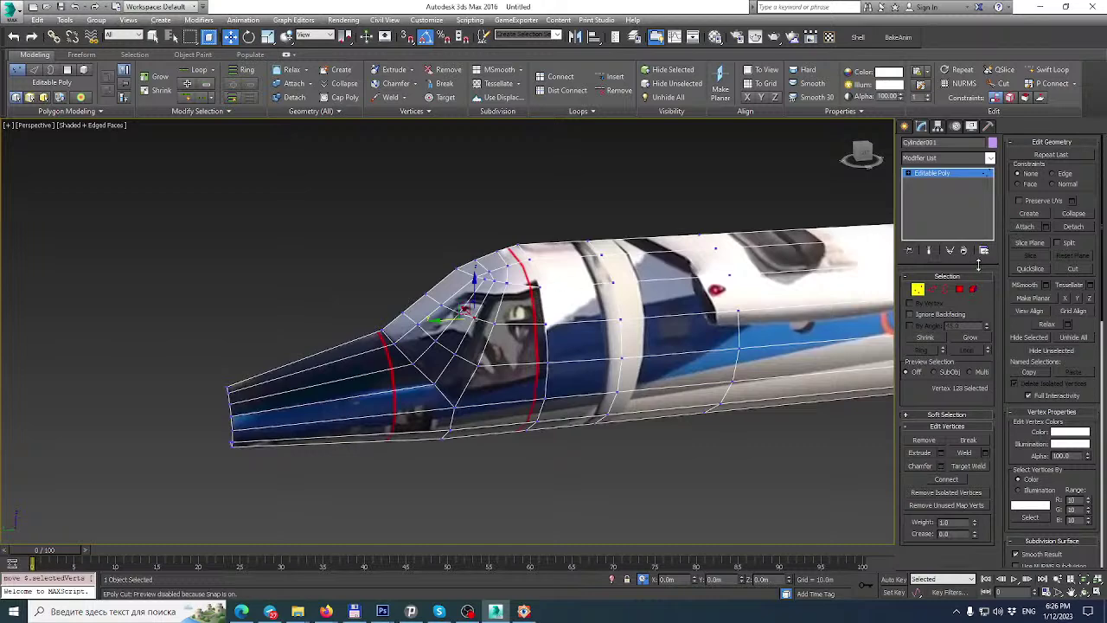
pyautogui.click(931, 291)
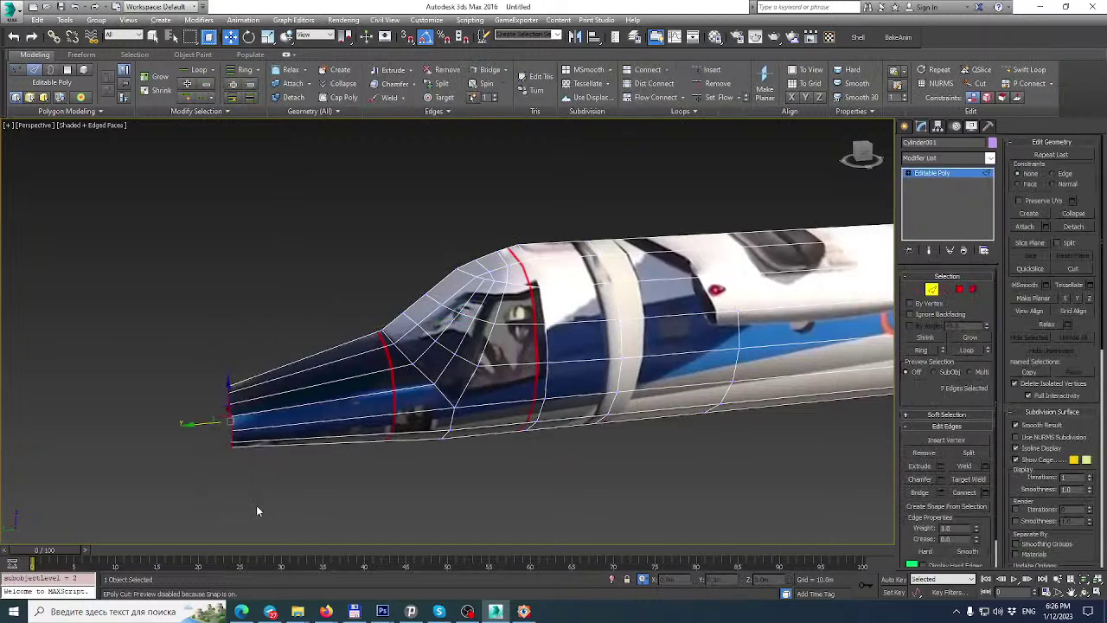
pyautogui.keyDown('alt'); pyautogui.moveTo(264, 428); pyautogui.dragTo(210, 444, button='middle'); pyautogui.keyUp('alt')
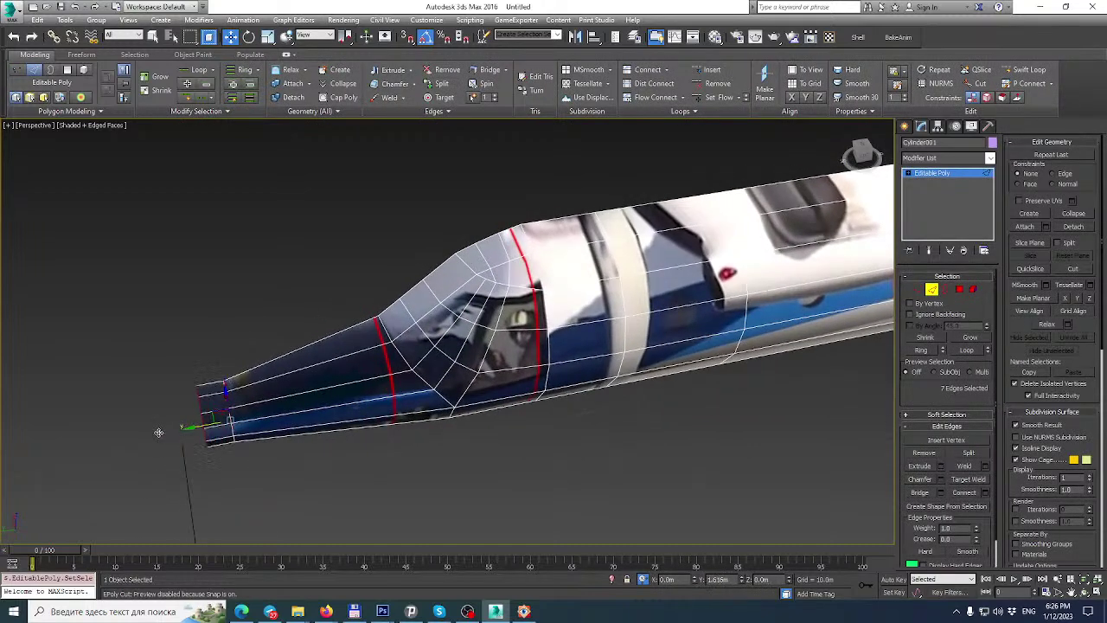
pyautogui.keyDown('alt'); pyautogui.moveTo(242, 403); pyautogui.dragTo(328, 405, button='middle'); pyautogui.keyUp('alt')
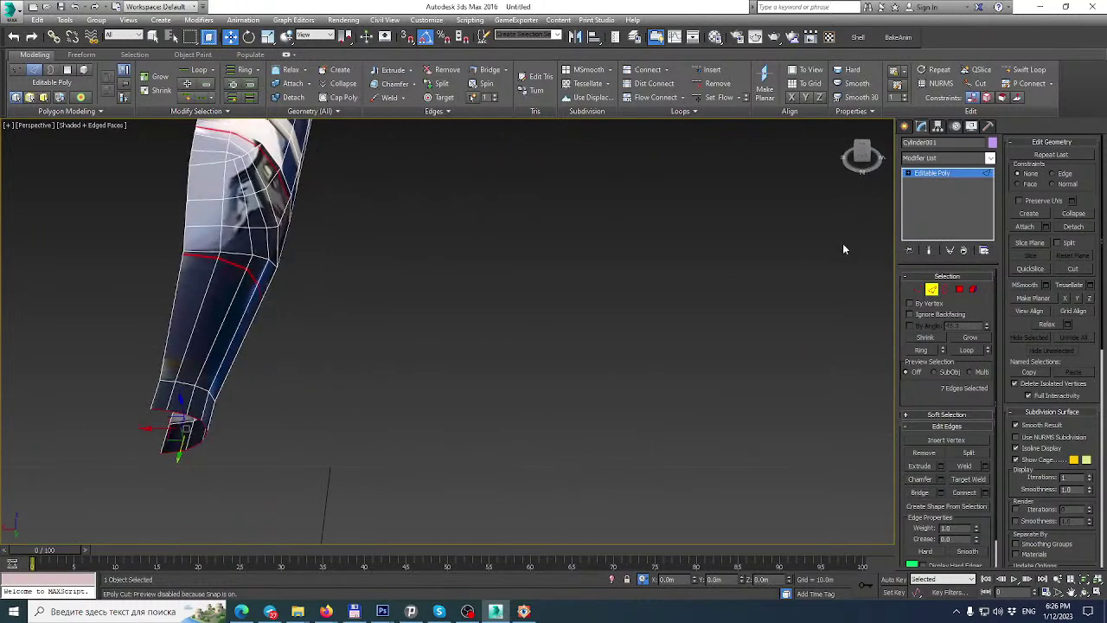
# Apply an FFD 2x2x2 modifier to the selected nose border edges and enter its Control Points level.
pyautogui.click(990, 158)
pyautogui.scroll(-10, 929, 421)
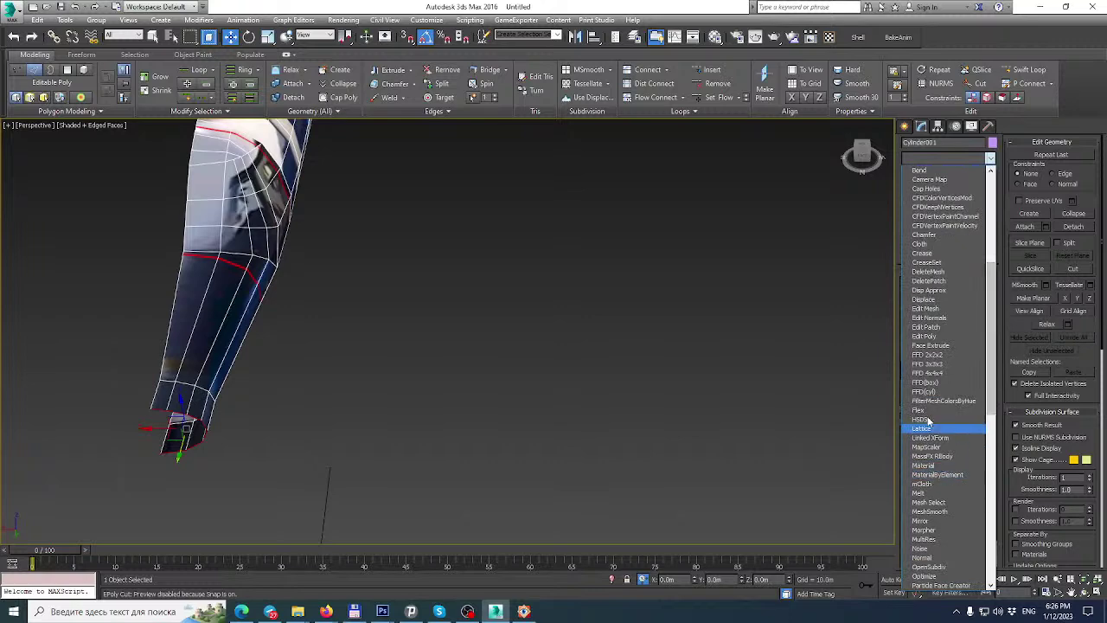
pyautogui.click(926, 355)
pyautogui.click(910, 173)
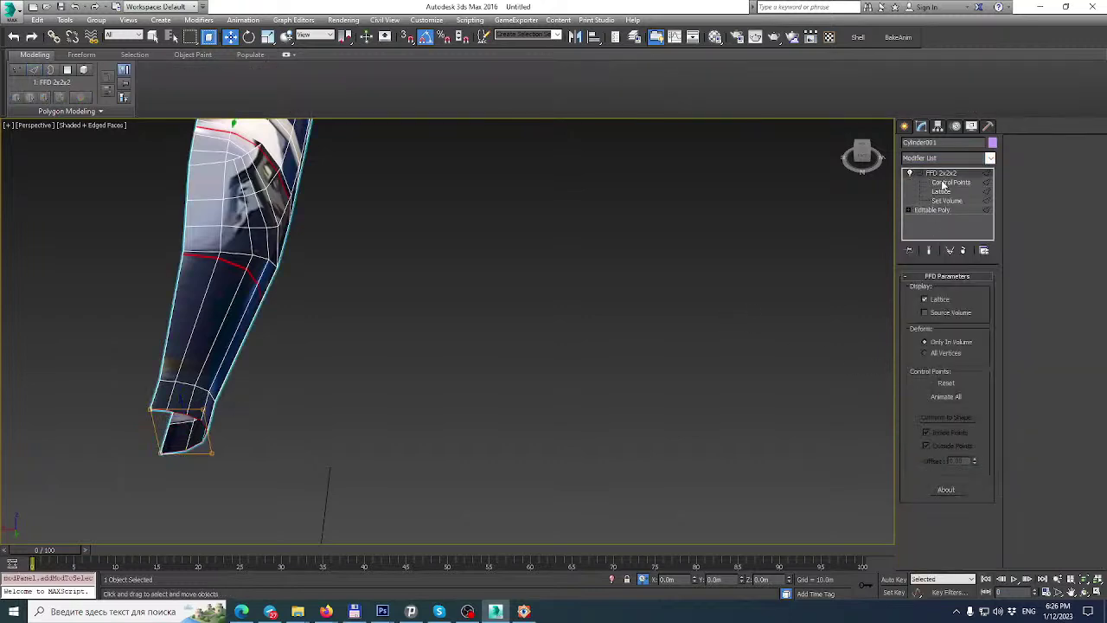
pyautogui.click(951, 181)
# In the left view, lower the upper lattice points and raise the lower ones to match the nose tip's reference profile.
pyautogui.keyDown('alt'); pyautogui.moveTo(651, 306); pyautogui.dragTo(684, 359, button='middle'); pyautogui.keyUp('alt')
pyautogui.press('z')
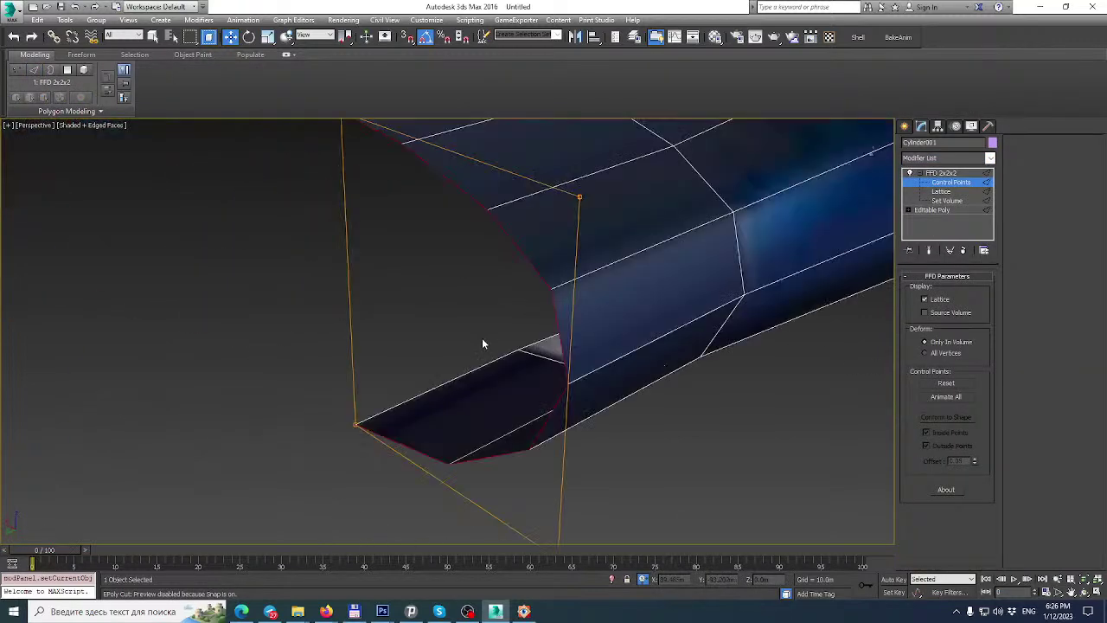
pyautogui.scroll(-4, 546, 346)
pyautogui.keyDown('alt'); pyautogui.moveTo(546, 346); pyautogui.dragTo(717, 544, button='middle'); pyautogui.keyUp('alt')
pyautogui.moveTo(318, 153); pyautogui.dragTo(390, 207)
pyautogui.hotkey('alt', 'w')
pyautogui.rightClick(219, 456)
pyautogui.rightClick(298, 416)
pyautogui.click(346, 367)
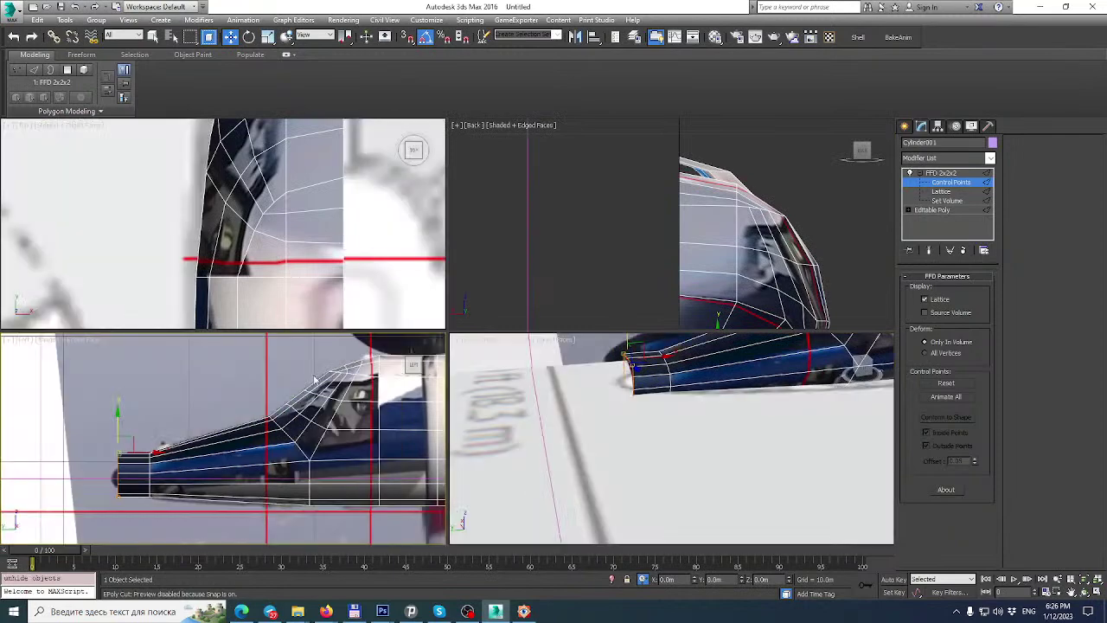
pyautogui.click(1099, 590)
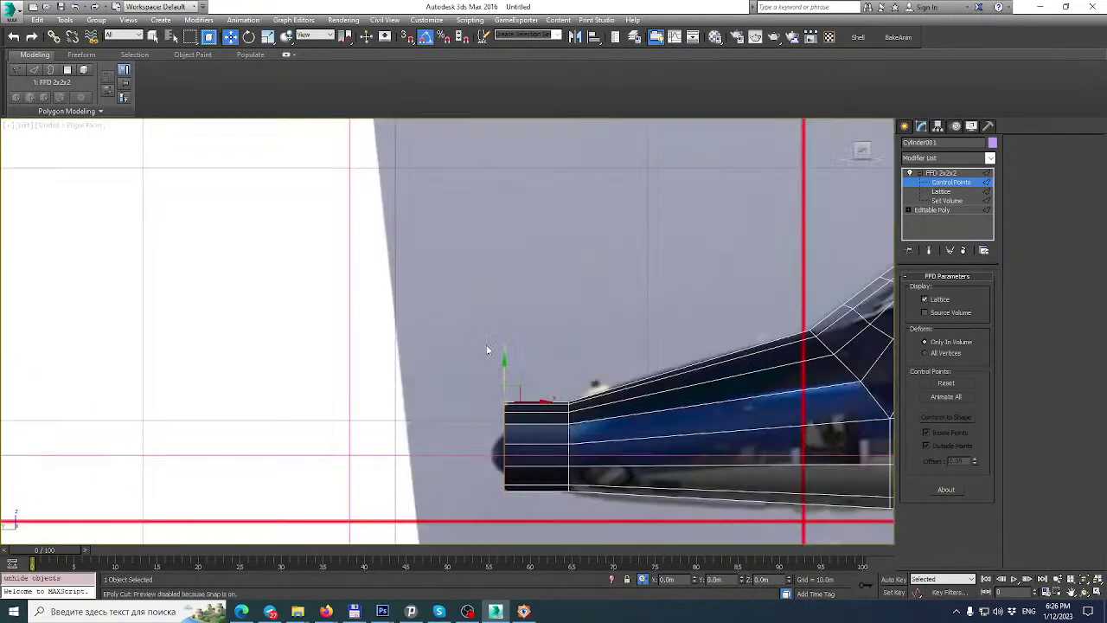
pyautogui.scroll(6, 510, 255)
pyautogui.moveTo(498, 262); pyautogui.dragTo(498, 303)
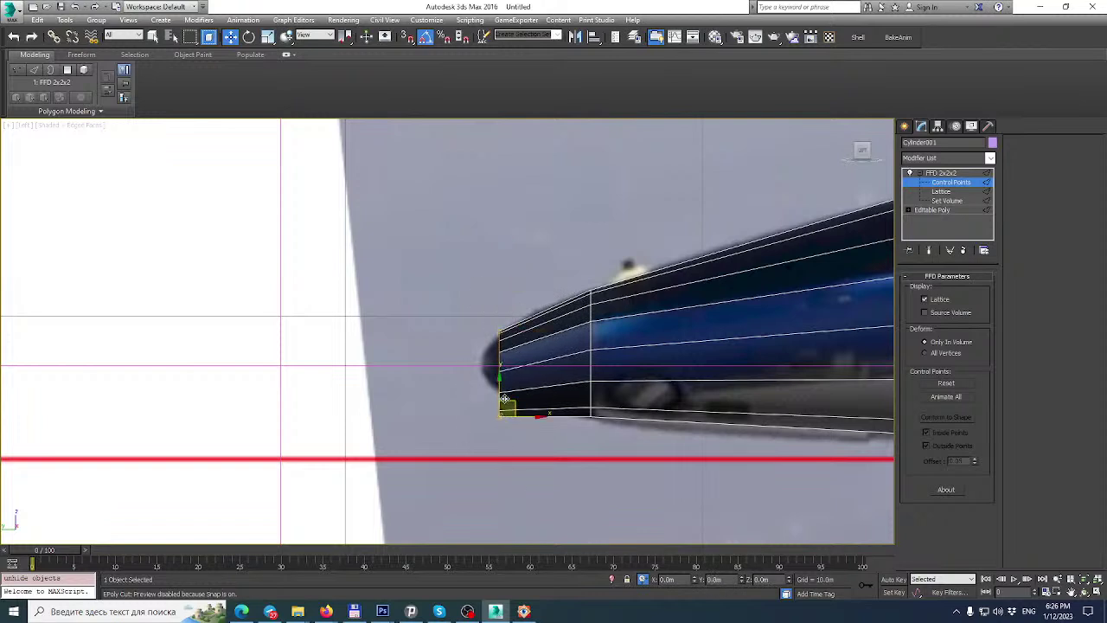
pyautogui.moveTo(497, 379); pyautogui.dragTo(501, 357)
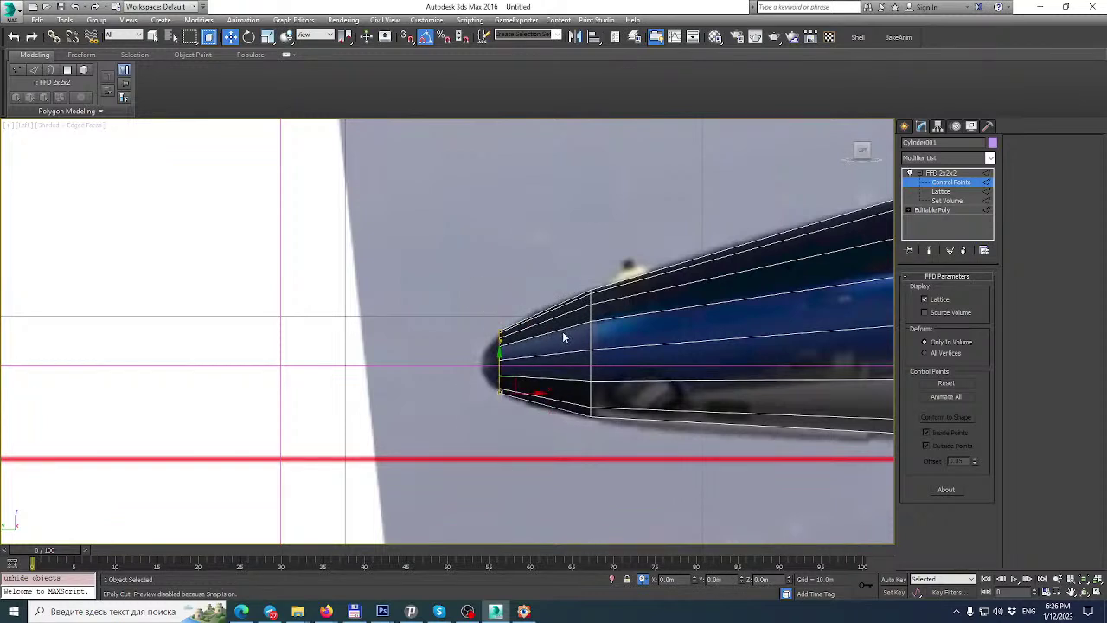
# In the top view, move the nose tip's lattice points inward toward the centreline to narrow the tip.
pyautogui.click(1097, 592)
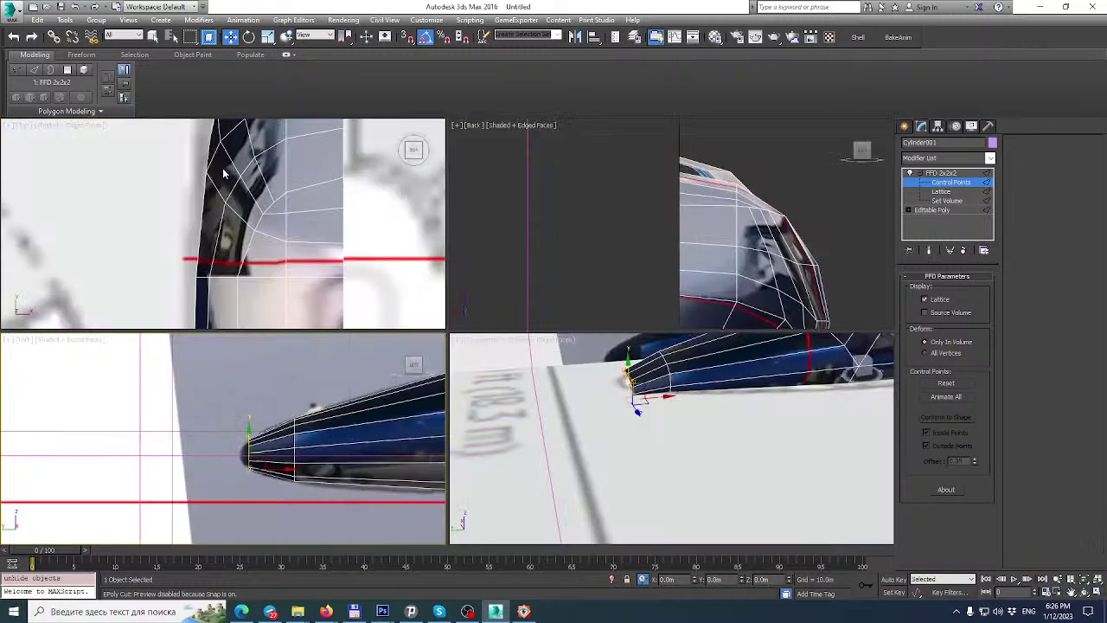
pyautogui.scroll(5, 228, 170)
pyautogui.moveTo(228, 171); pyautogui.dragTo(230, 240, button='middle')
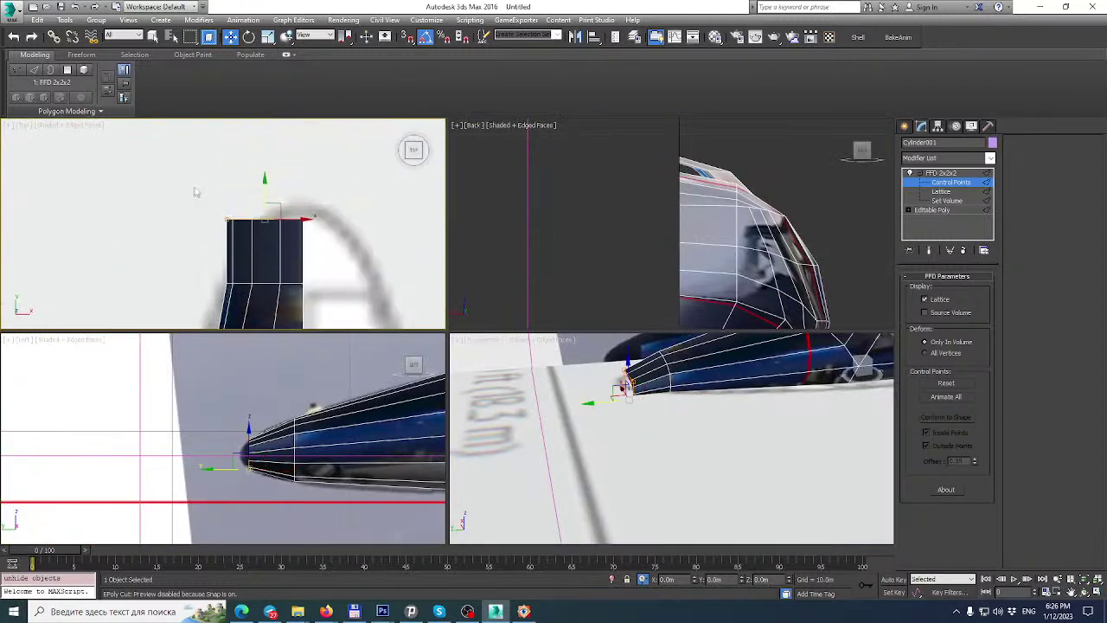
pyautogui.moveTo(258, 220); pyautogui.dragTo(296, 219)
# Collapse the fuselage's whole modifier stack to an Editable Poly, accepting the warning.
pyautogui.scroll(-3, 253, 240)
pyautogui.moveTo(252, 240); pyautogui.dragTo(281, 194, button='middle')
pyautogui.scroll(-2, 262, 203)
pyautogui.moveTo(272, 265); pyautogui.dragTo(289, 195, button='middle')
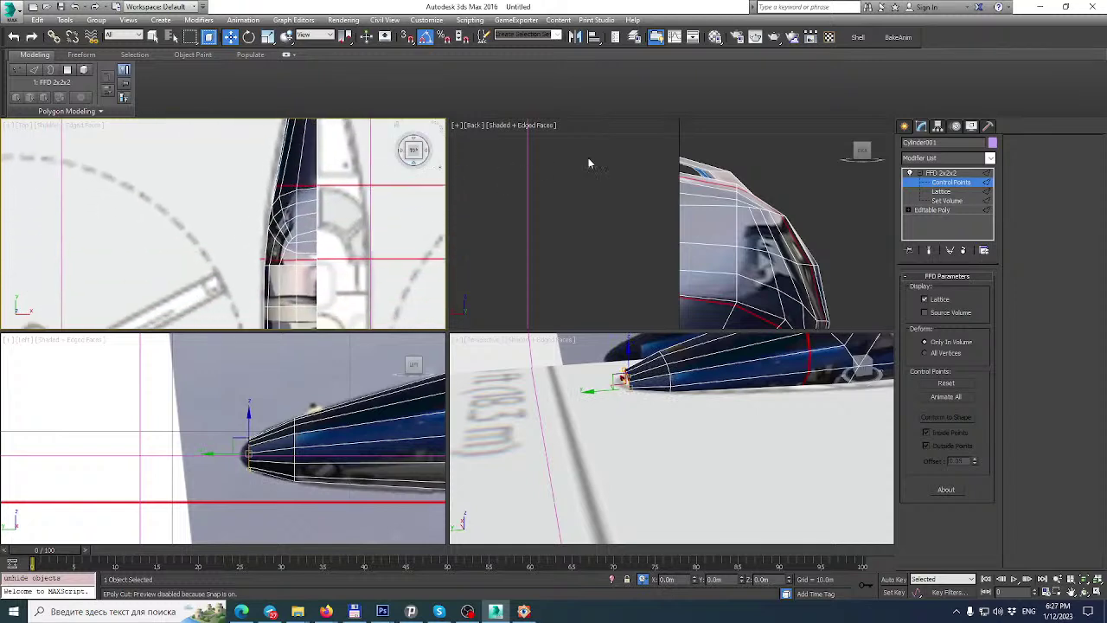
pyautogui.rightClick(960, 177)
pyautogui.click(1002, 295)
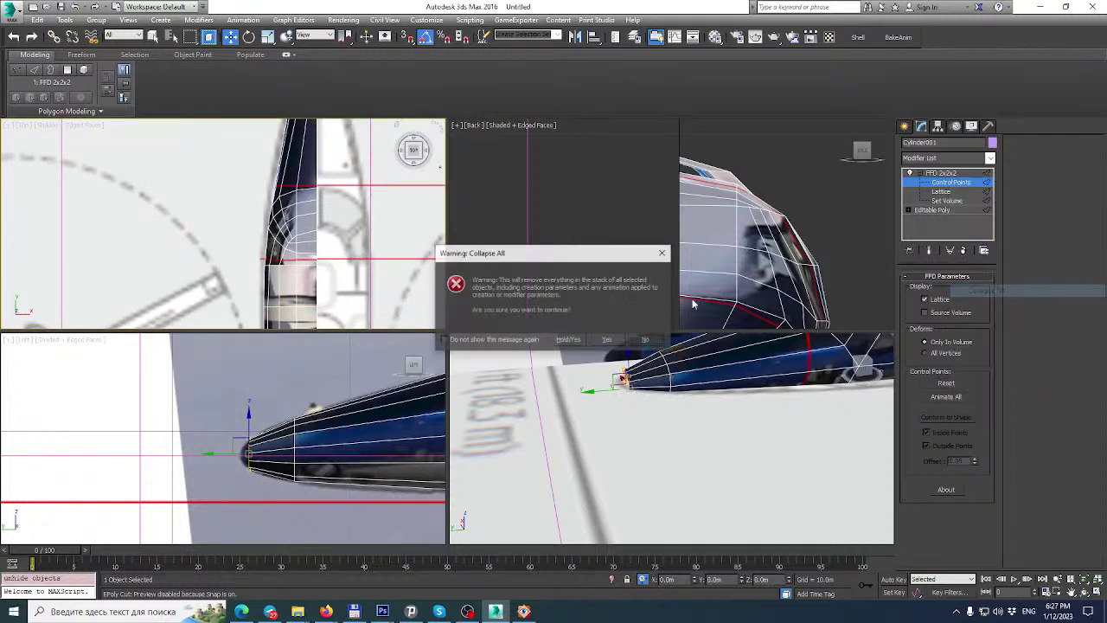
pyautogui.click(606, 339)
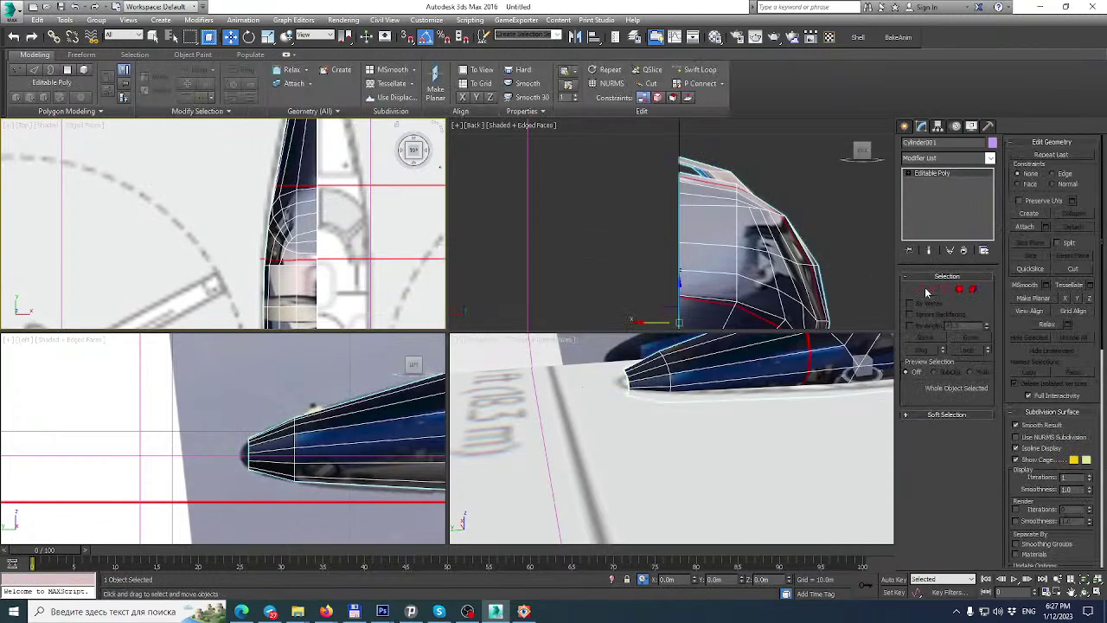
# In the maximized top view, select the fuselage vertices from cockpit to tail, leaving out the centreline seam and the nose tip.
pyautogui.click(918, 289)
pyautogui.scroll(-3, 340, 186)
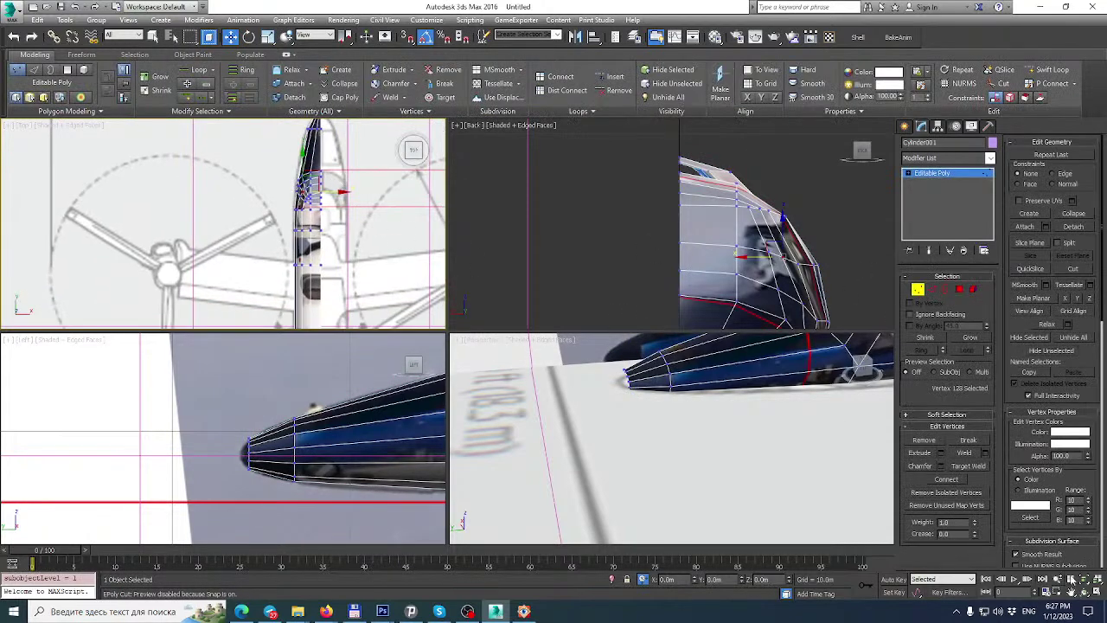
pyautogui.click(1097, 592)
pyautogui.moveTo(724, 310); pyautogui.dragTo(608, 200, button='middle')
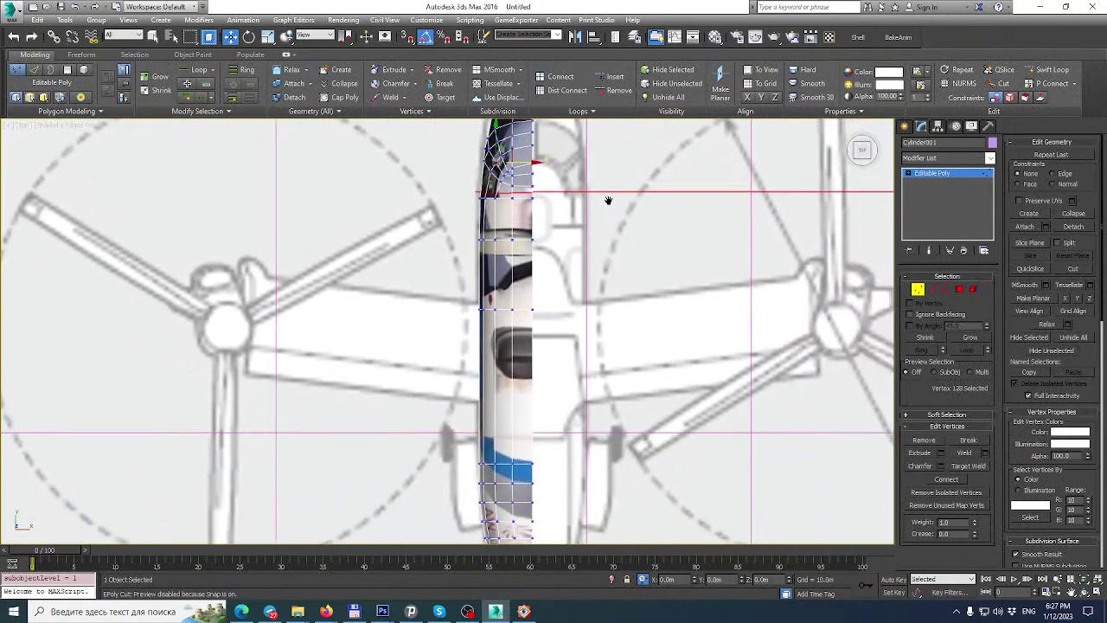
pyautogui.scroll(-2, 537, 186)
pyautogui.moveTo(502, 221); pyautogui.dragTo(496, 211, button='middle')
pyautogui.moveTo(455, 351); pyautogui.dragTo(465, 220, button='middle')
pyautogui.moveTo(584, 417); pyautogui.dragTo(529, 443)
pyautogui.moveTo(548, 274); pyautogui.dragTo(549, 411, button='middle')
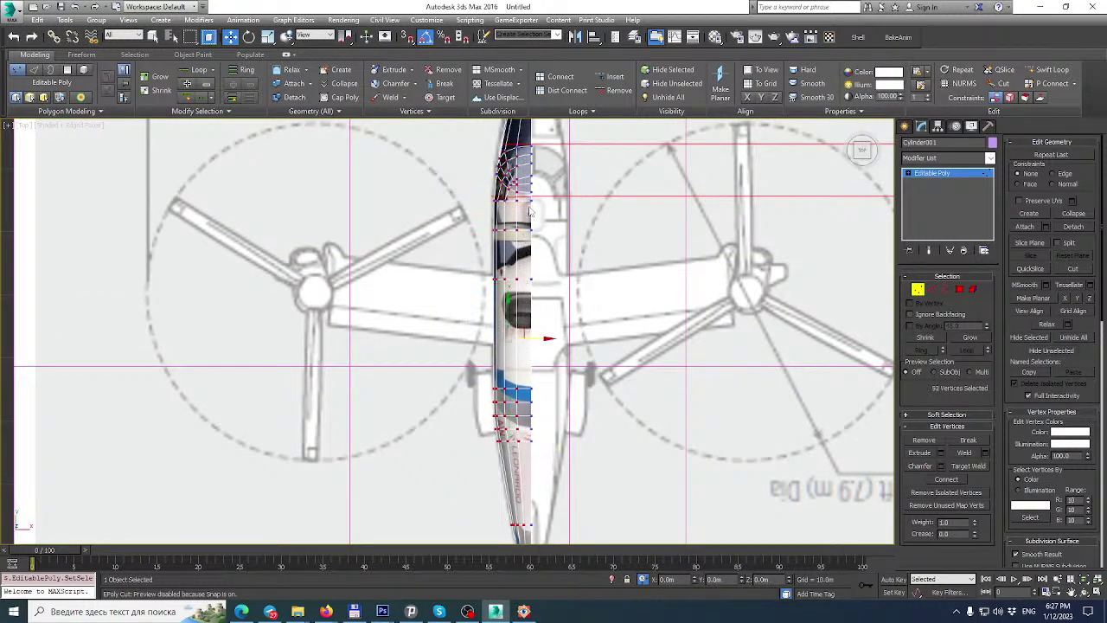
pyautogui.moveTo(530, 207); pyautogui.dragTo(530, 350, button='middle')
pyautogui.scroll(3, 531, 305)
pyautogui.keyDown('ctrl'); pyautogui.moveTo(510, 402); pyautogui.dragTo(510, 401); pyautogui.keyUp('ctrl')
pyautogui.moveTo(504, 161); pyautogui.dragTo(495, 249, button='middle')
pyautogui.scroll(6, 495, 247)
pyautogui.scroll(-5, 560, 258)
pyautogui.scroll(2, 560, 258)
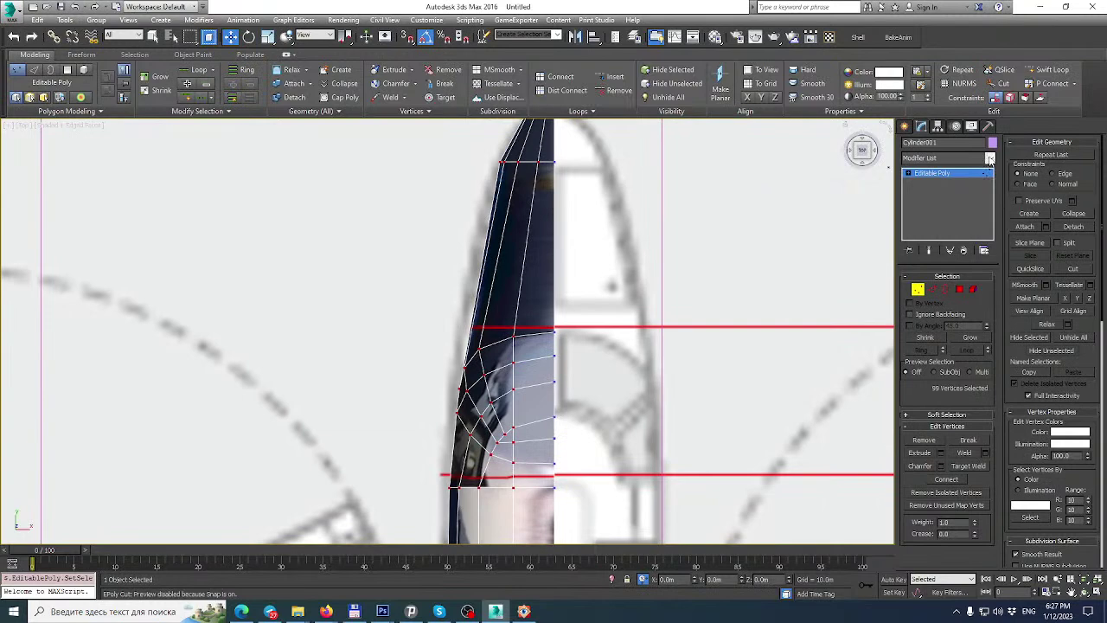
# Apply an FFD 2x2x2 modifier to the selected fuselage vertices and enter its Control Points level.
pyautogui.click(991, 158)
pyautogui.scroll(-2, 943, 389)
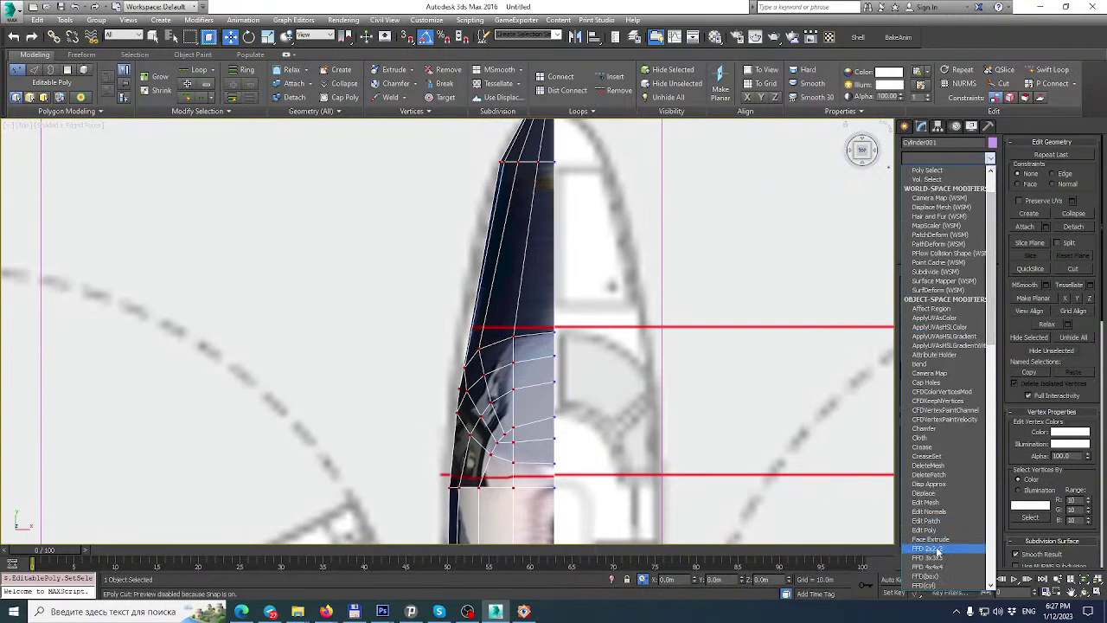
pyautogui.click(934, 551)
pyautogui.scroll(-4, 670, 242)
pyautogui.scroll(2, 667, 334)
pyautogui.click(909, 173)
pyautogui.click(951, 182)
# Move the lattice's outer side control points sideways to fit the fuselage width to the top-view blueprint.
pyautogui.scroll(-3, 564, 184)
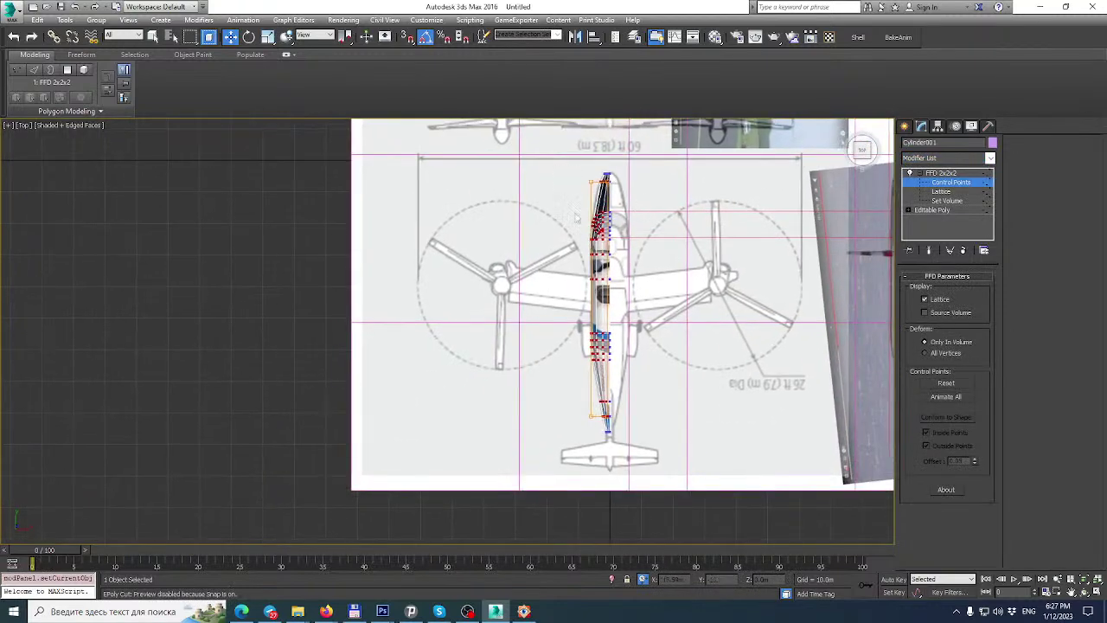
pyautogui.moveTo(583, 516); pyautogui.dragTo(584, 518)
pyautogui.scroll(5, 617, 322)
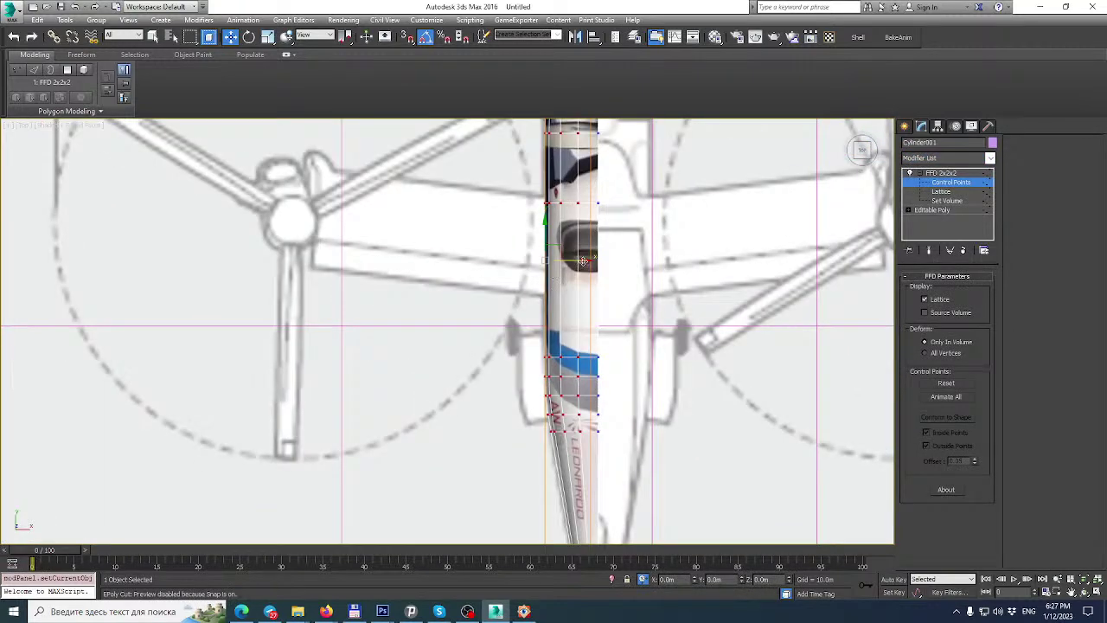
pyautogui.moveTo(583, 260); pyautogui.dragTo(581, 260)
pyautogui.moveTo(581, 260); pyautogui.dragTo(569, 466, button='middle')
pyautogui.moveTo(571, 176); pyautogui.dragTo(563, 232, button='middle')
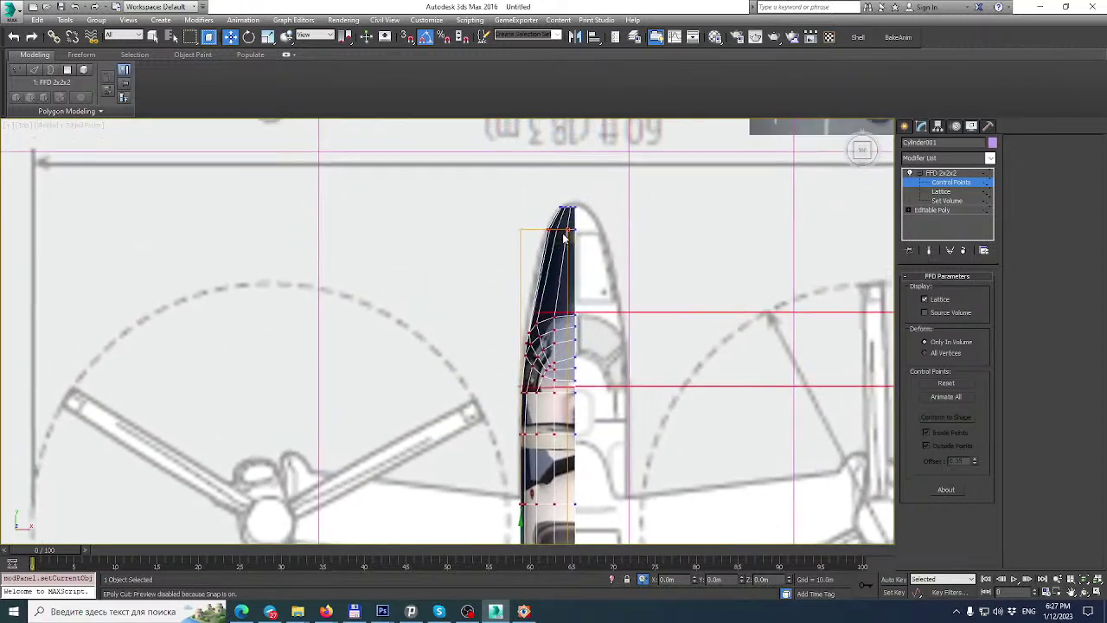
pyautogui.scroll(2, 563, 232)
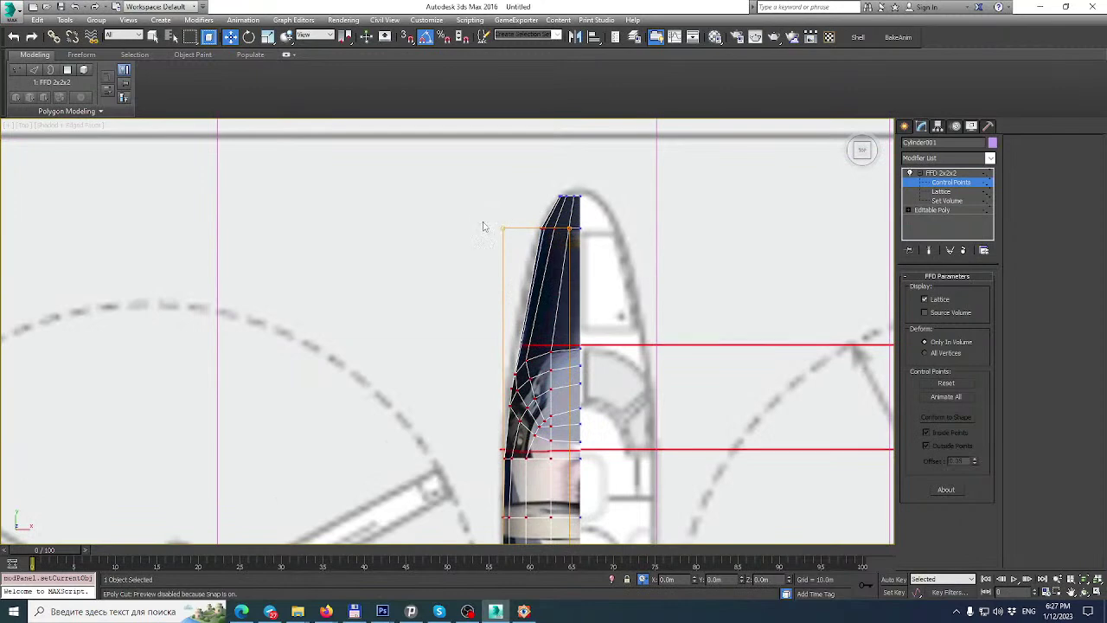
# Collapse the FFD 2x2x2 deformation into the Editable Poly, accepting the warning.
pyautogui.rightClick(949, 181)
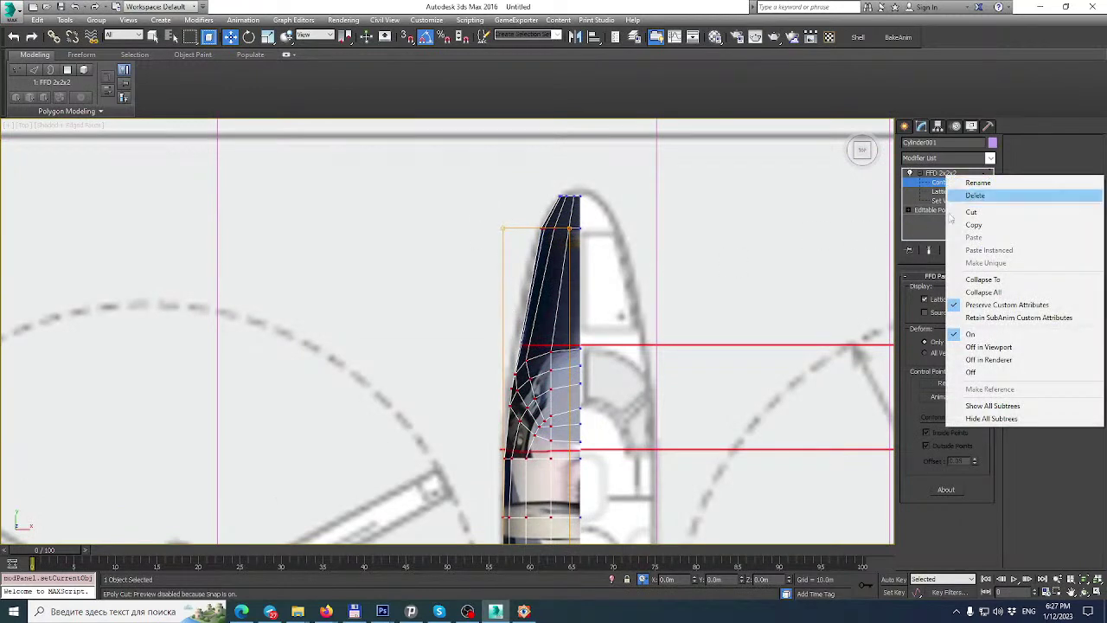
pyautogui.click(976, 291)
pyautogui.click(616, 341)
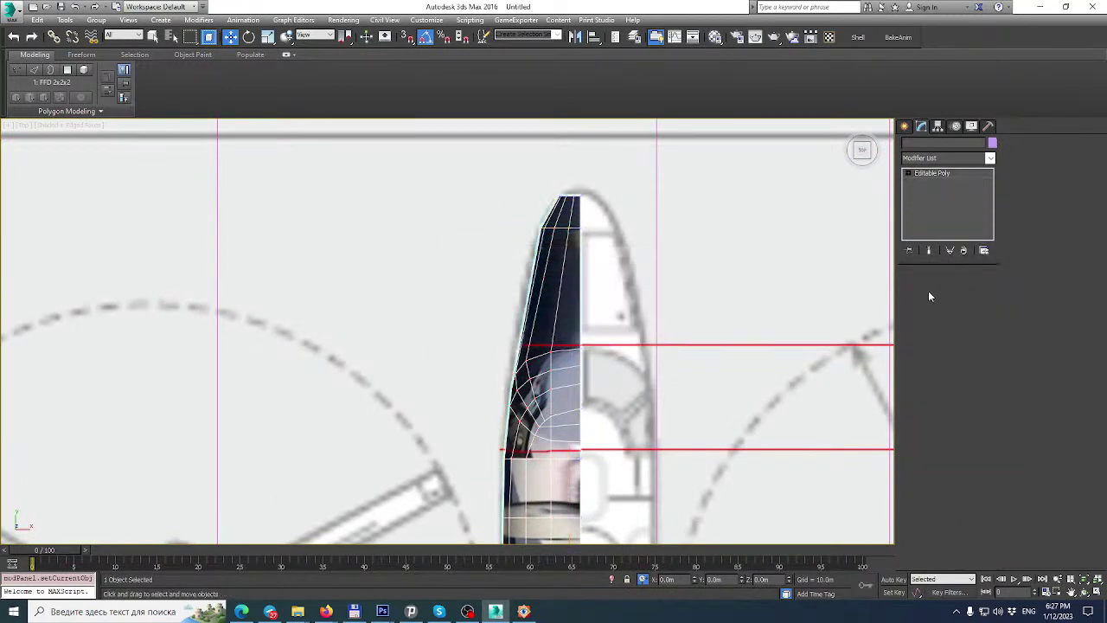
# Try to adjust the cockpit's side vertices directly on the mesh against the top-view outline.
pyautogui.press('1')
pyautogui.moveTo(489, 366); pyautogui.dragTo(469, 292, button='middle')
pyautogui.moveTo(534, 417); pyautogui.dragTo(534, 414)
pyautogui.moveTo(551, 250); pyautogui.dragTo(543, 320, button='middle')
pyautogui.moveTo(613, 291); pyautogui.dragTo(618, 223, button='middle')
pyautogui.scroll(2, 533, 350)
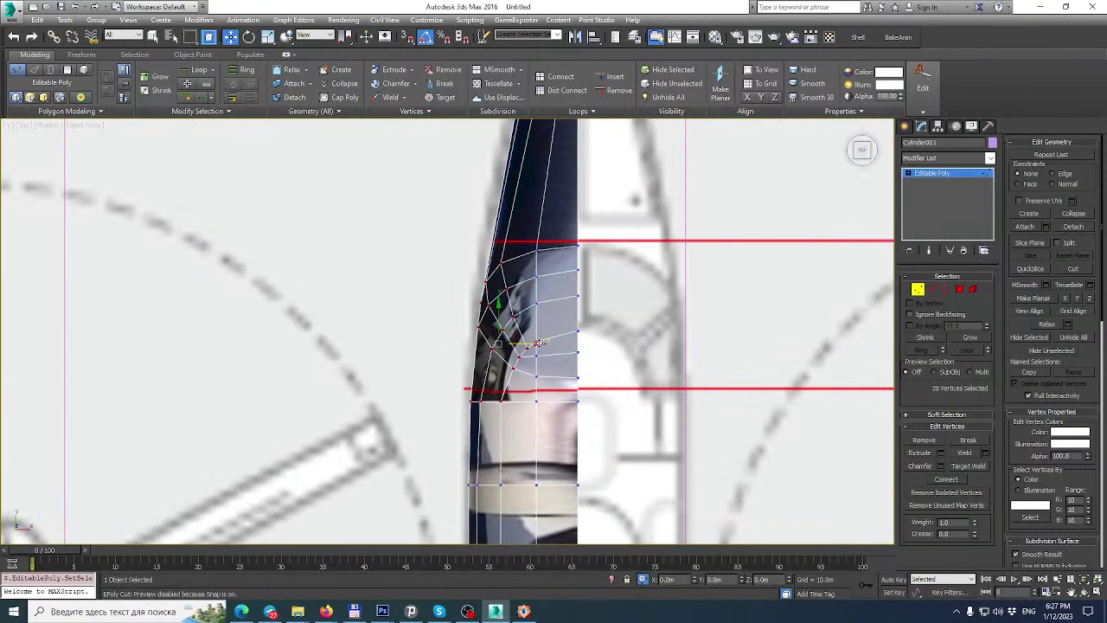
# Undo the cockpit vertex edits and the preceding modifier collapse.
pyautogui.scroll(-4, 568, 282)
pyautogui.hotkey('ctrl', 'z')
pyautogui.hotkey('ctrl', 'z')
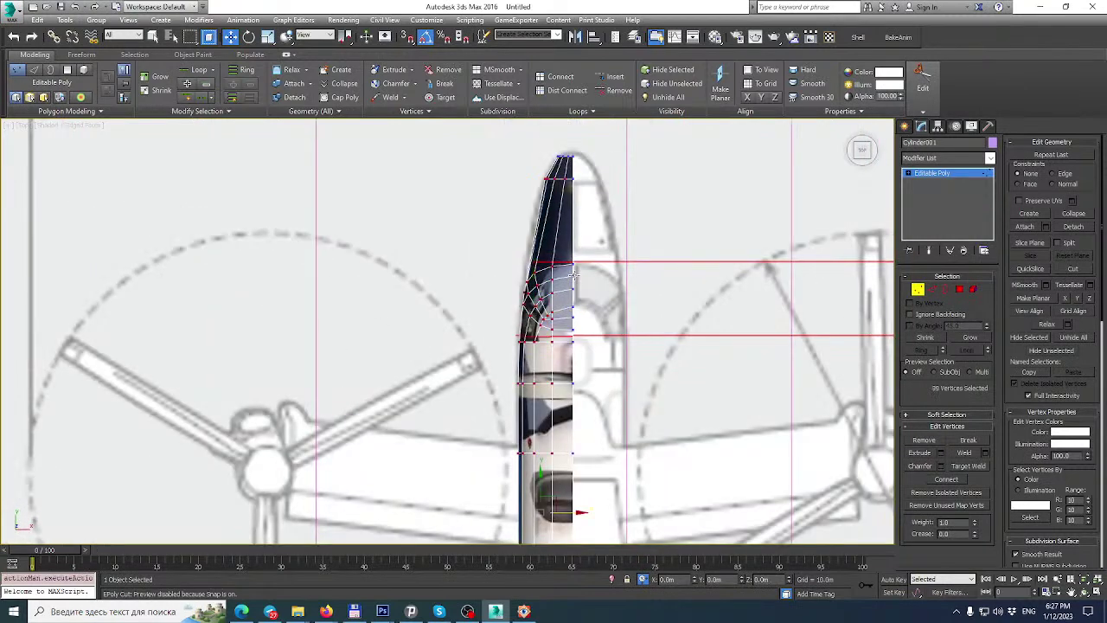
# Fine-tune the FFD lattice's outer side control points sideways to match the fuselage width on the top-view blueprint.
pyautogui.click(954, 183)
pyautogui.scroll(-5, 567, 258)
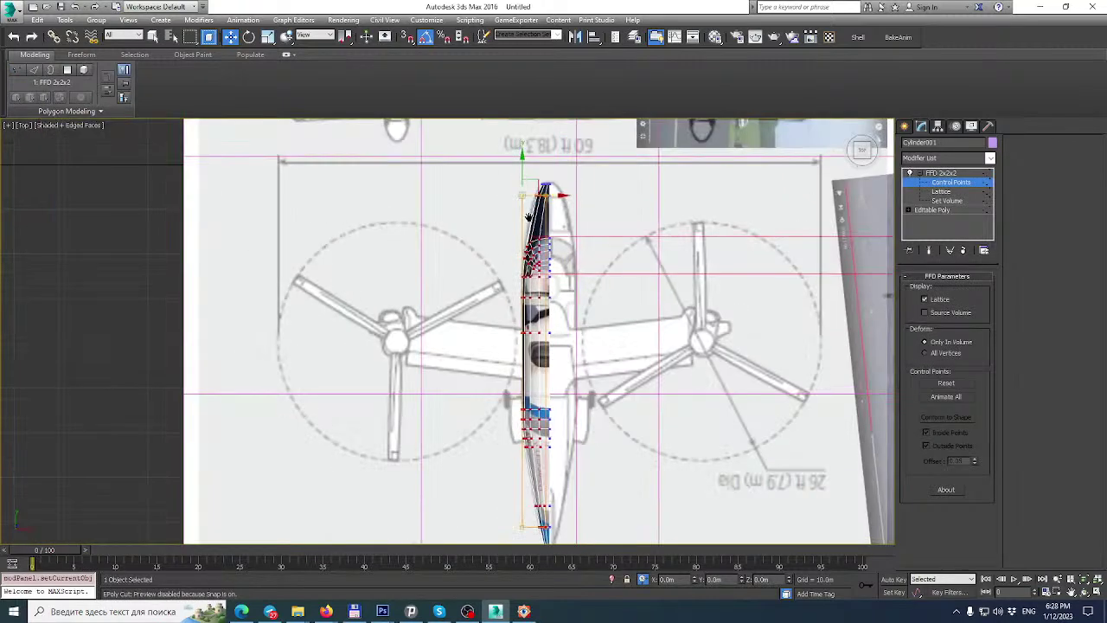
pyautogui.scroll(6, 553, 396)
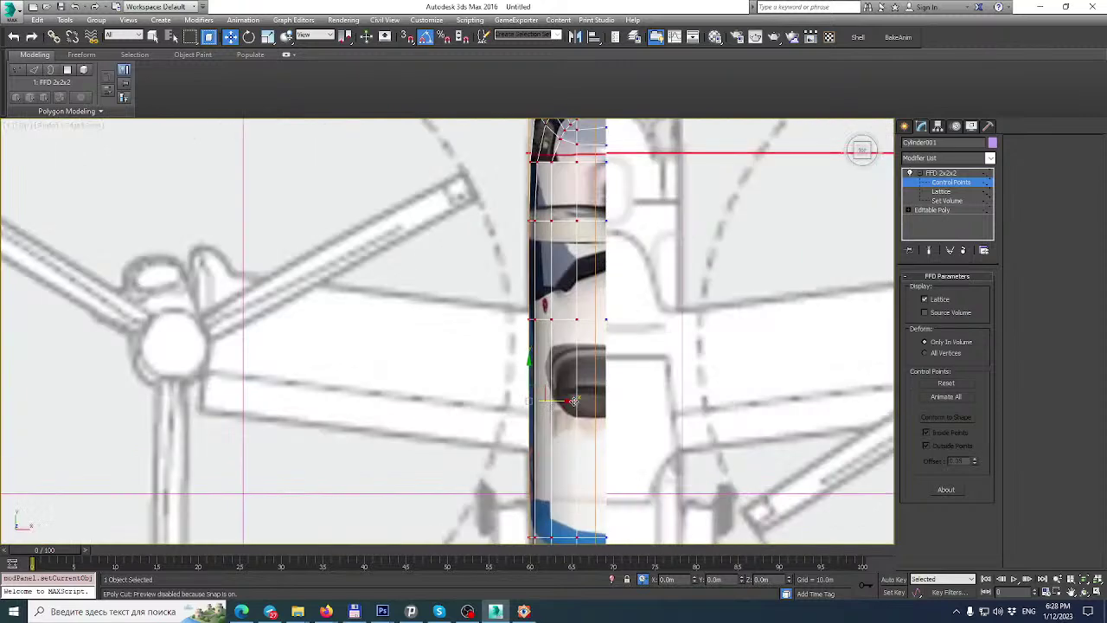
pyautogui.moveTo(572, 400); pyautogui.dragTo(575, 401)
pyautogui.moveTo(589, 192); pyautogui.dragTo(593, 380, button='middle')
pyautogui.scroll(2, 536, 235)
pyautogui.moveTo(563, 229); pyautogui.dragTo(553, 339, button='middle')
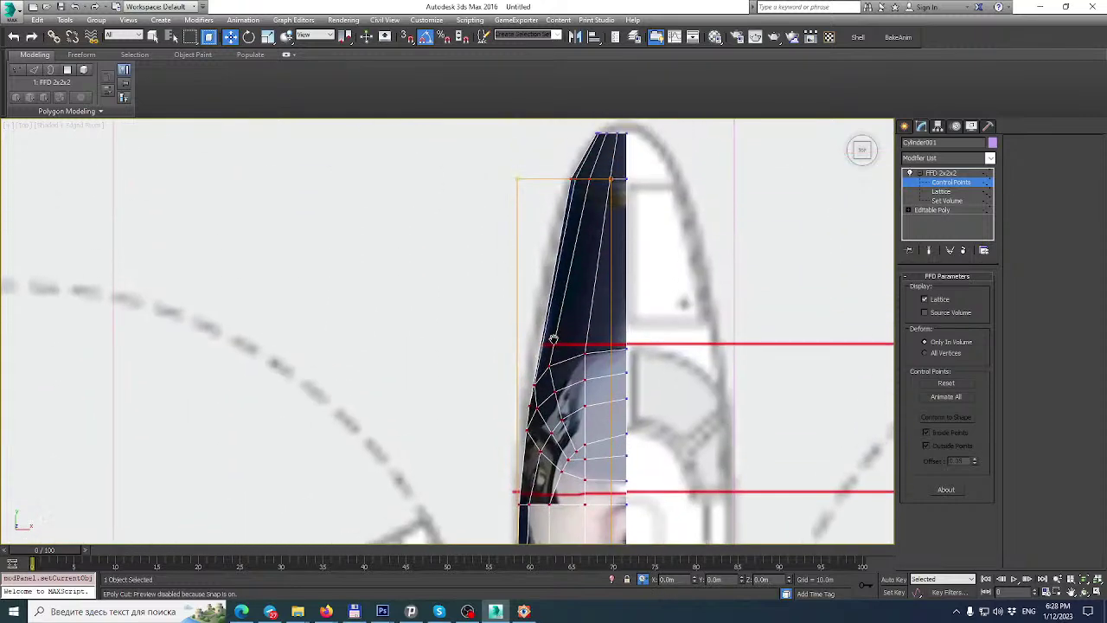
# Collapse the whole modifier stack into the Editable Poly, accepting the warning.
pyautogui.rightClick(948, 174)
pyautogui.click(983, 287)
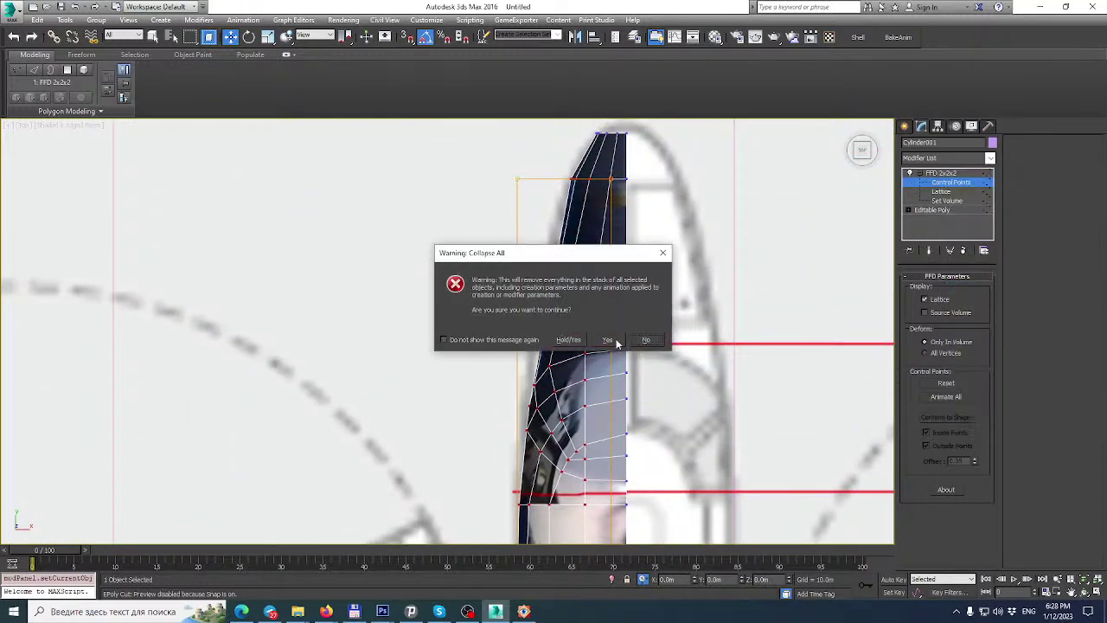
pyautogui.click(609, 342)
# Select the cockpit's side vertices, leaving out those nearer the centreline, and move them slightly outward towards the fuselage outline.
pyautogui.click(917, 290)
pyautogui.moveTo(608, 459)
pyautogui.mouseDown()
pyautogui.moveTo(607, 504)
pyautogui.moveTo(609, 439)
pyautogui.mouseUp()
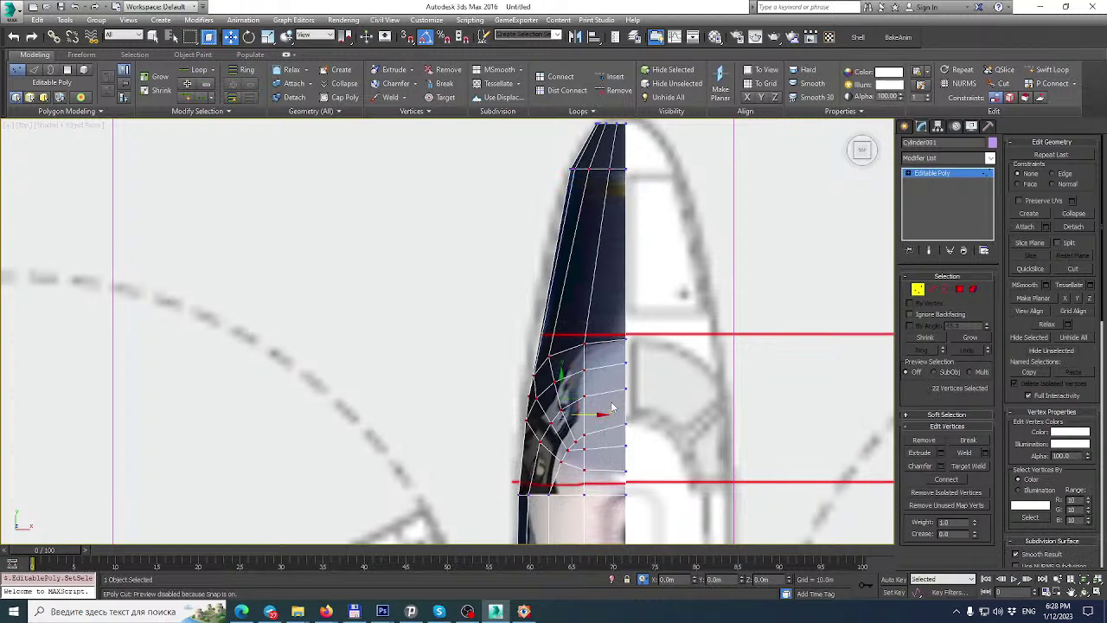
pyautogui.keyDown('alt'); pyautogui.moveTo(608, 325); pyautogui.dragTo(580, 485); pyautogui.keyUp('alt')
pyautogui.moveTo(590, 419); pyautogui.dragTo(587, 419)
pyautogui.moveTo(587, 419); pyautogui.dragTo(580, 459, button='middle')
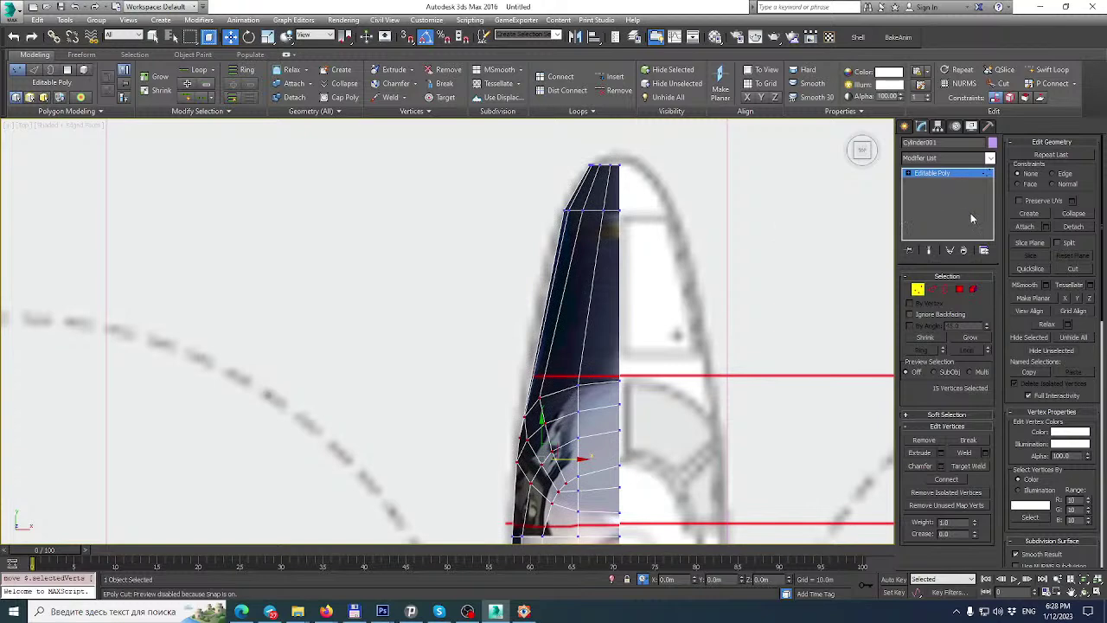
# Insert an edge loop across the nose between the front ring and the windshield with Swift Loop.
pyautogui.click(943, 289)
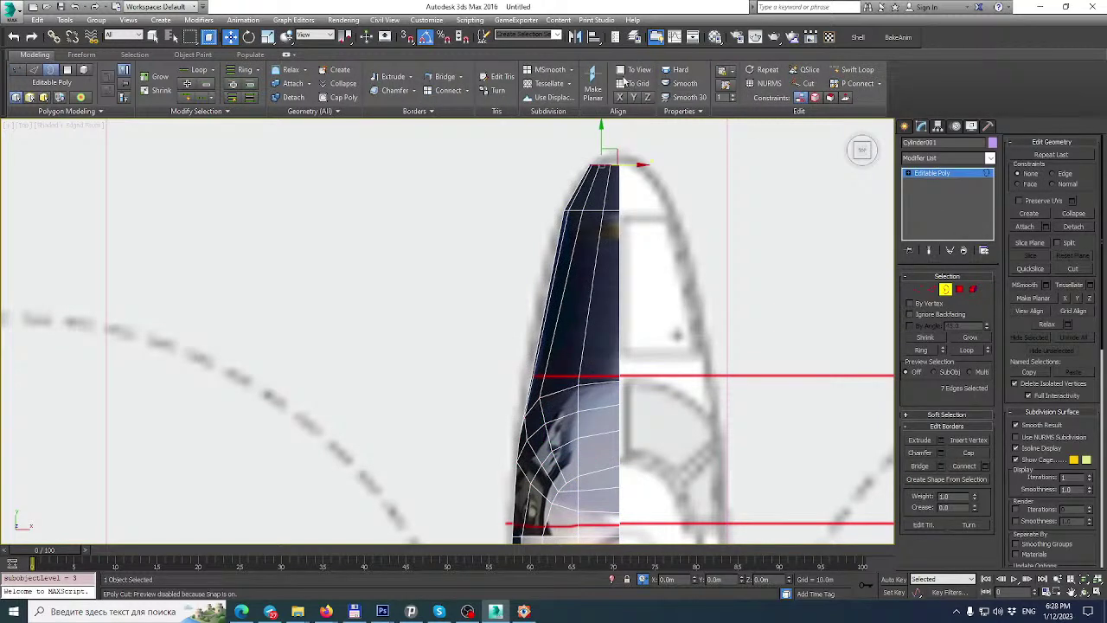
pyautogui.click(858, 69)
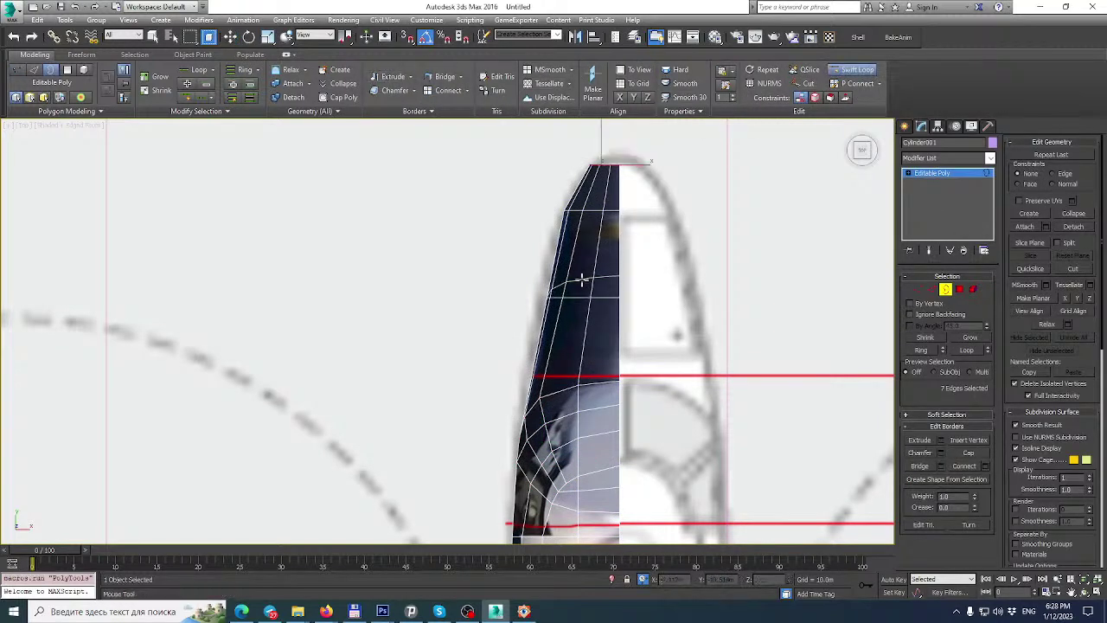
pyautogui.click(595, 277)
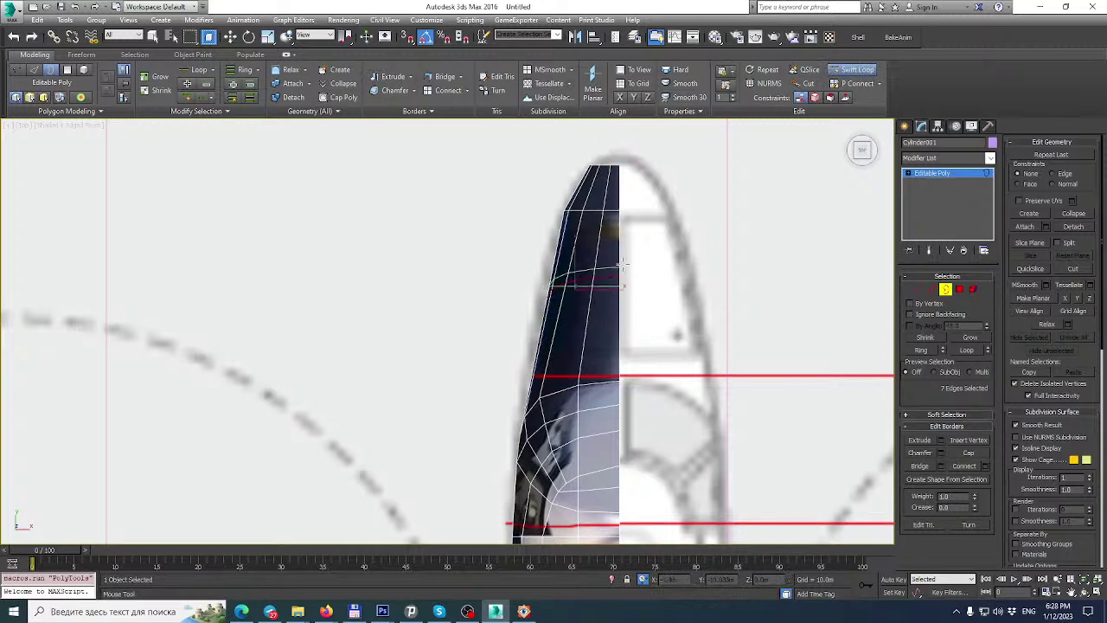
# Apply an FFD 2x2x2 to the new nose loop's vertices, excluding the centreline, and move its outer control points outward to the outline.
pyautogui.keyDown('ctrl'); pyautogui.click(918, 289); pyautogui.keyUp('ctrl')
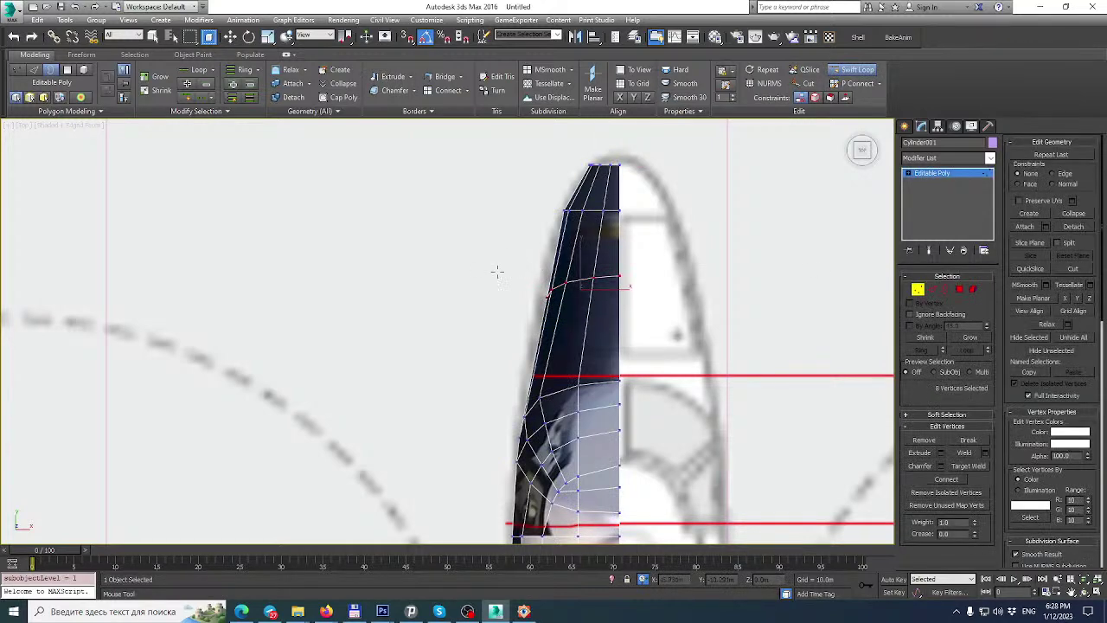
pyautogui.moveTo(611, 336); pyautogui.dragTo(612, 337)
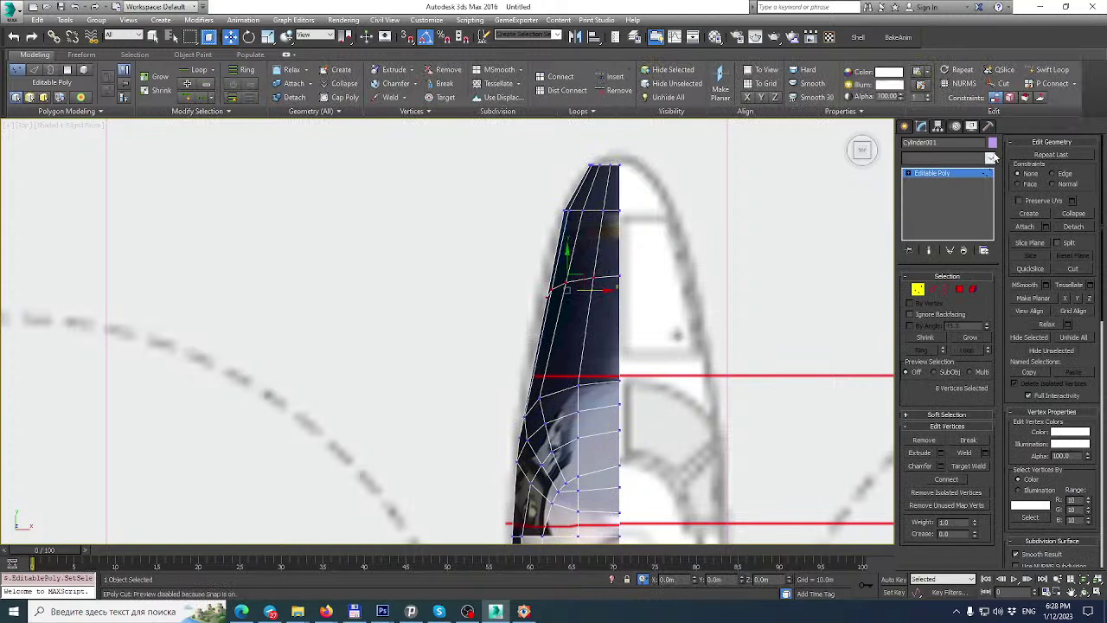
pyautogui.click(990, 158)
pyautogui.scroll(-2, 948, 303)
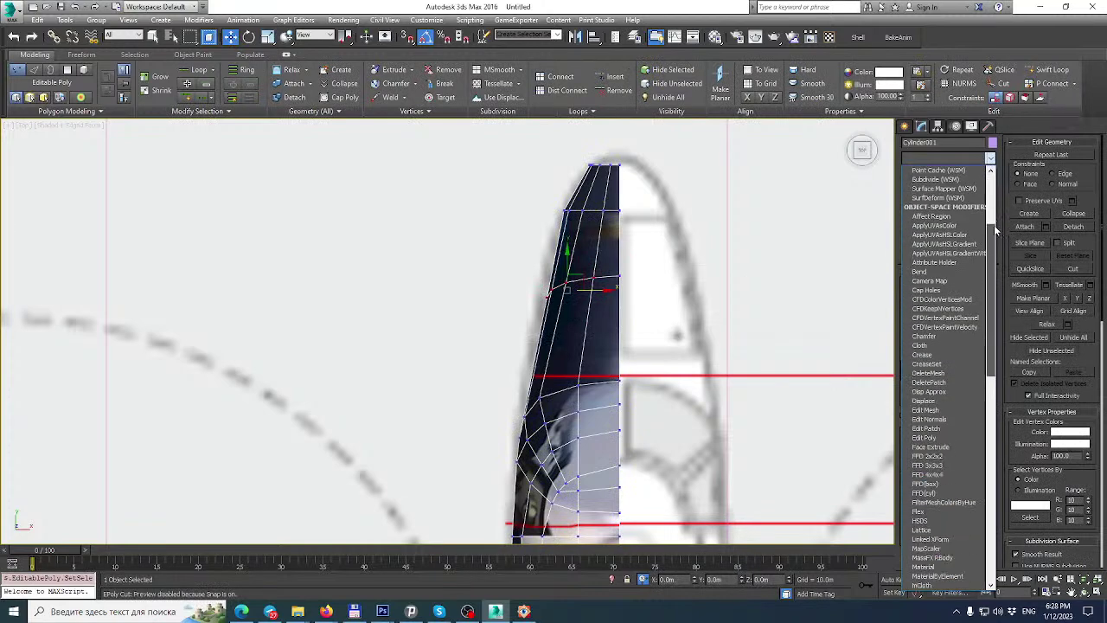
pyautogui.click(941, 459)
pyautogui.click(910, 173)
pyautogui.click(951, 182)
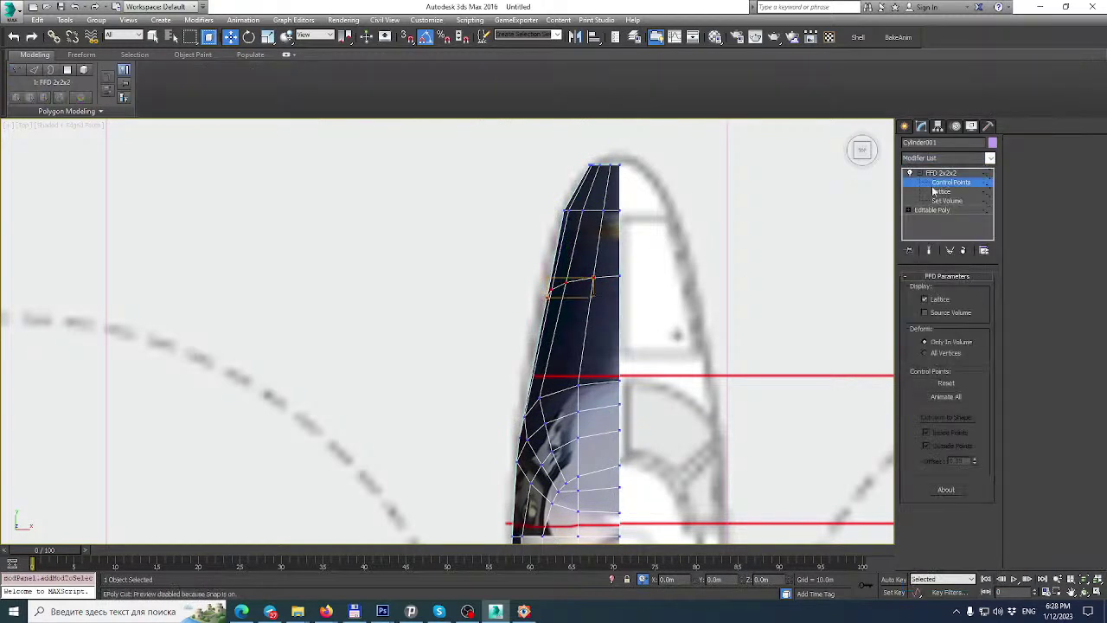
pyautogui.moveTo(579, 289); pyautogui.dragTo(573, 289)
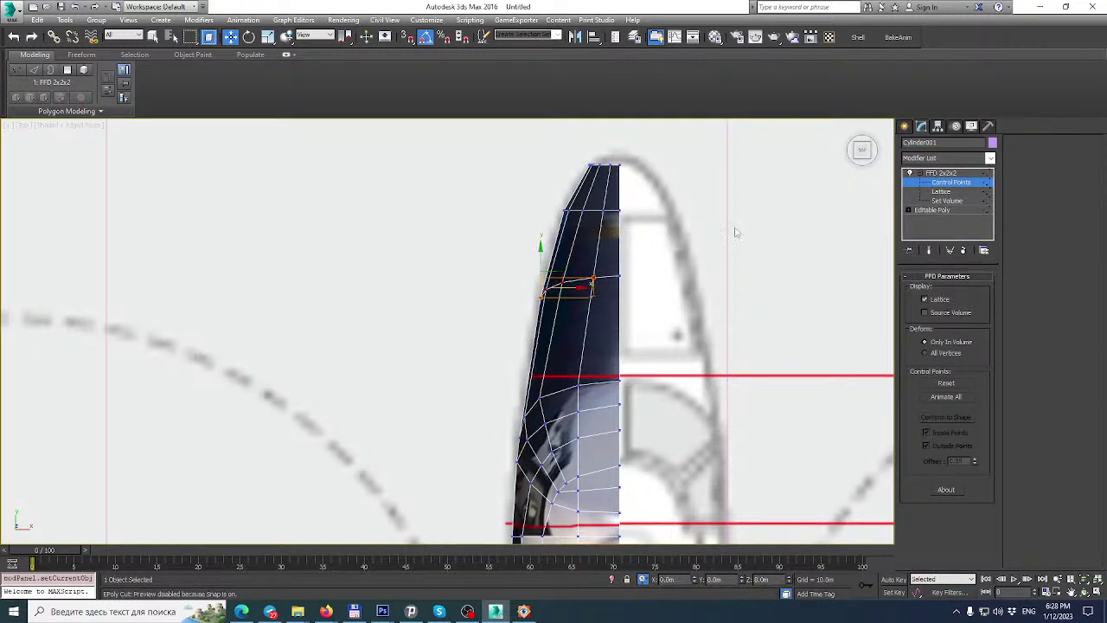
# Shift the nose lattice's inner control points slightly outward and collapse the FFD into the Editable Poly.
pyautogui.rightClick(954, 186)
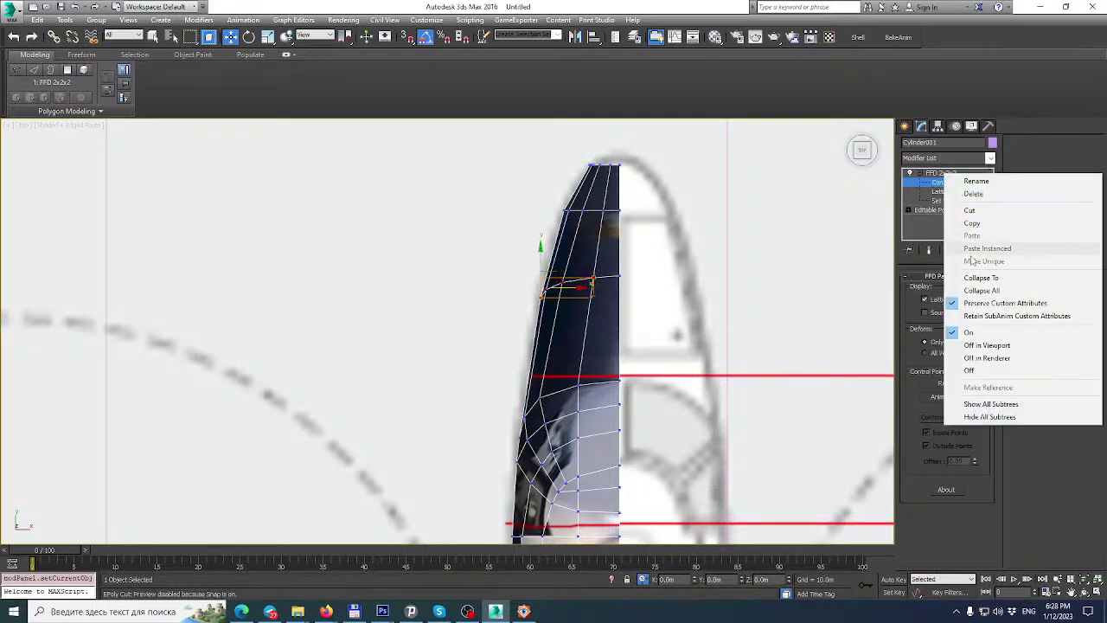
pyautogui.click(660, 5)
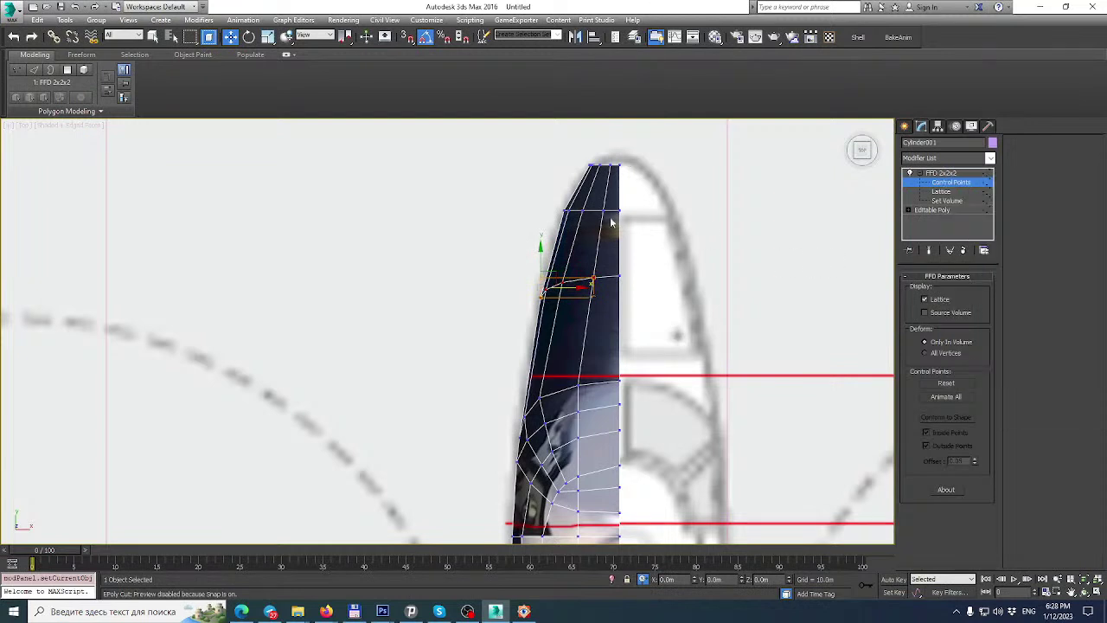
pyautogui.moveTo(588, 313); pyautogui.dragTo(610, 289)
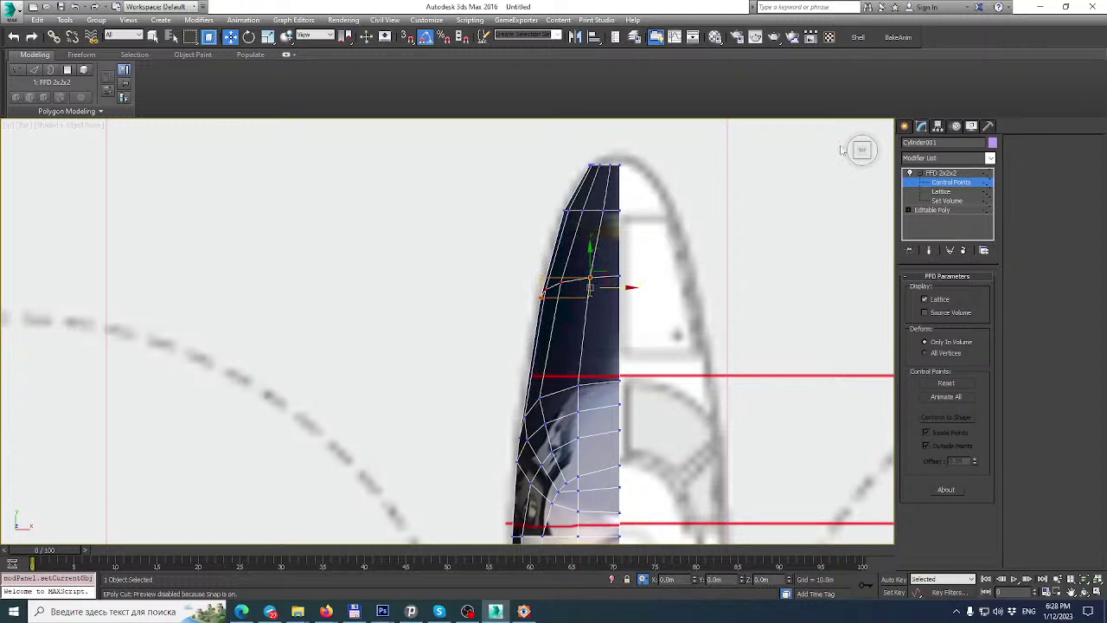
pyautogui.rightClick(941, 177)
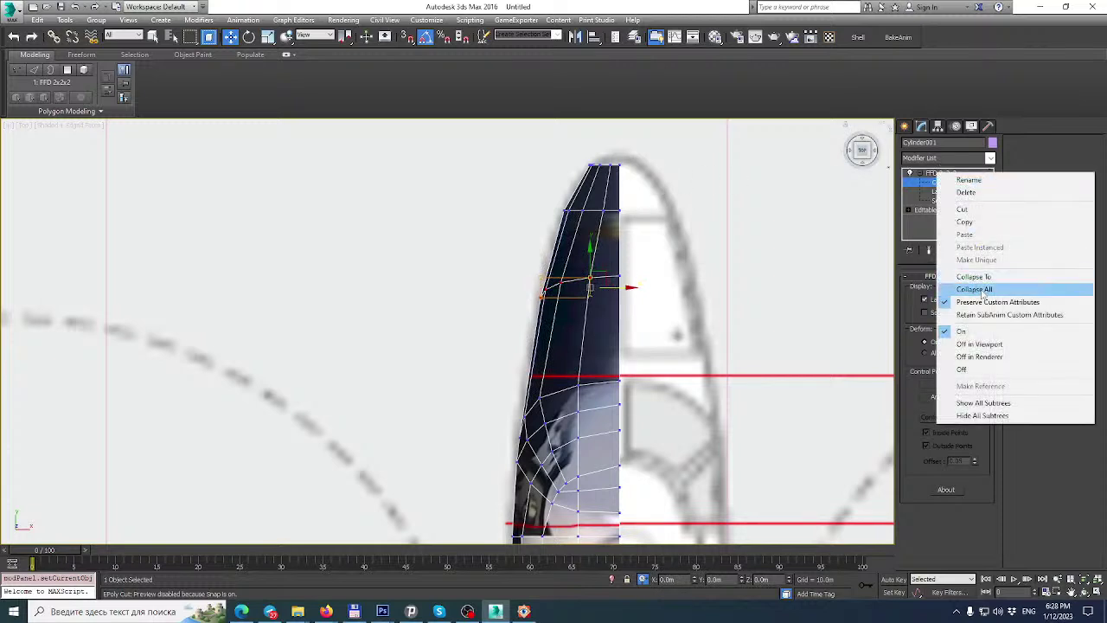
pyautogui.click(982, 288)
pyautogui.click(608, 339)
# Slide the inner vertices of the nose's front ring outward with the Edge constraint to even out their spacing.
pyautogui.press('1')
pyautogui.scroll(2, 604, 207)
pyautogui.scroll(1, 604, 208)
pyautogui.click(603, 217)
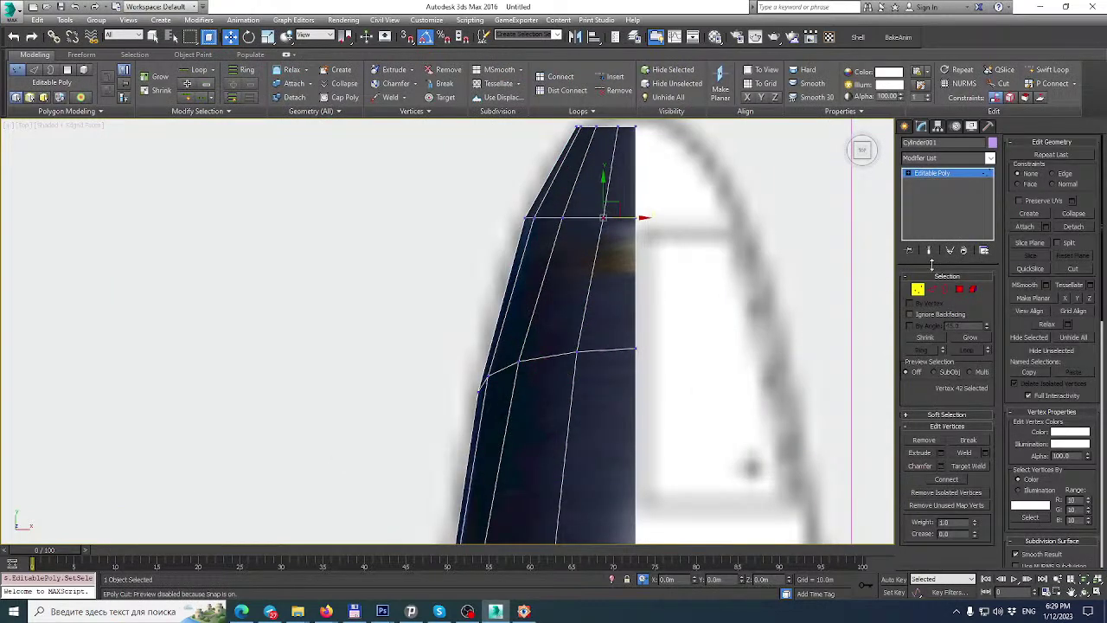
pyautogui.hotkey('shift', 'x')
pyautogui.moveTo(642, 219); pyautogui.dragTo(584, 216)
pyautogui.scroll(-2, 585, 215)
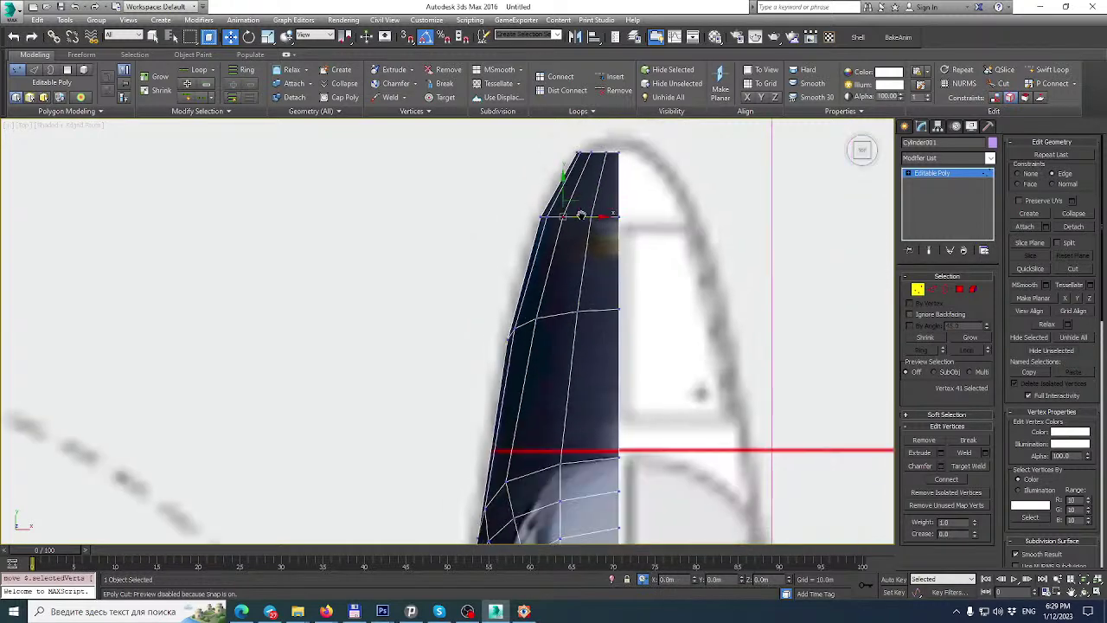
pyautogui.moveTo(585, 218); pyautogui.dragTo(578, 197, button='middle')
pyautogui.scroll(-3, 640, 165)
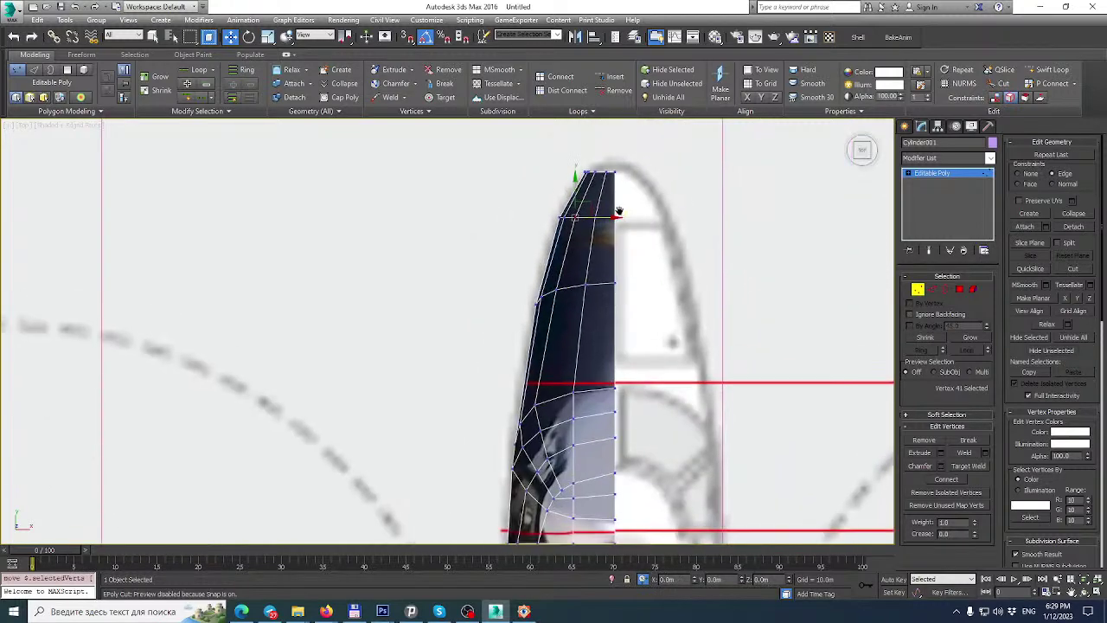
pyautogui.click(982, 174)
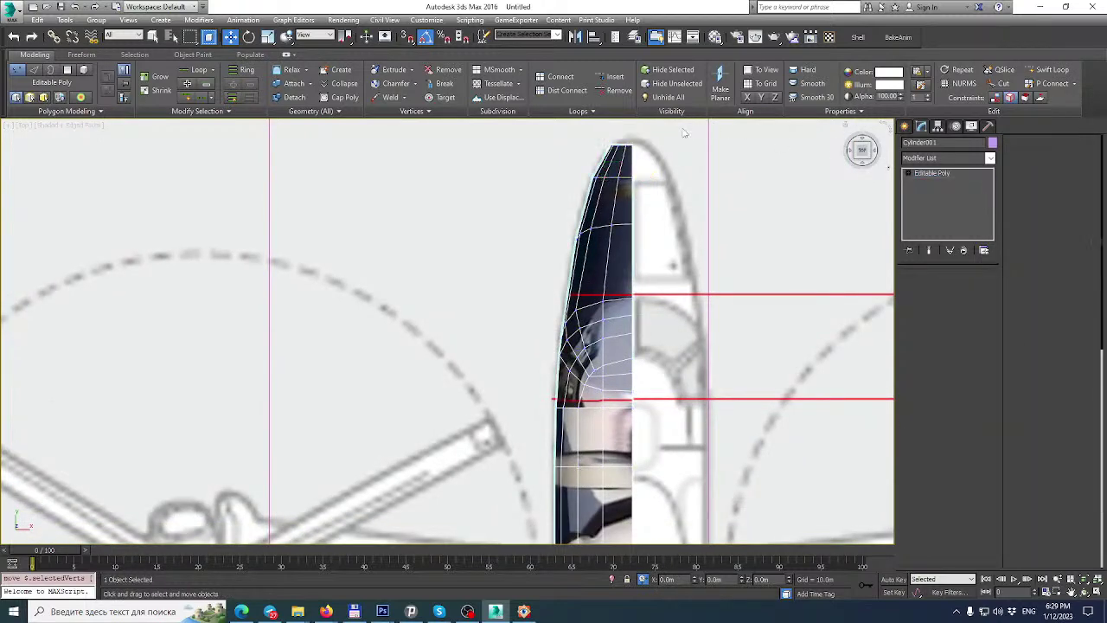
# Assign the 01 - Default material to the fuselage half so the blueprint can be traced through it.
pyautogui.moveTo(596, 467); pyautogui.dragTo(601, 372, button='middle')
pyautogui.scroll(2, 616, 228)
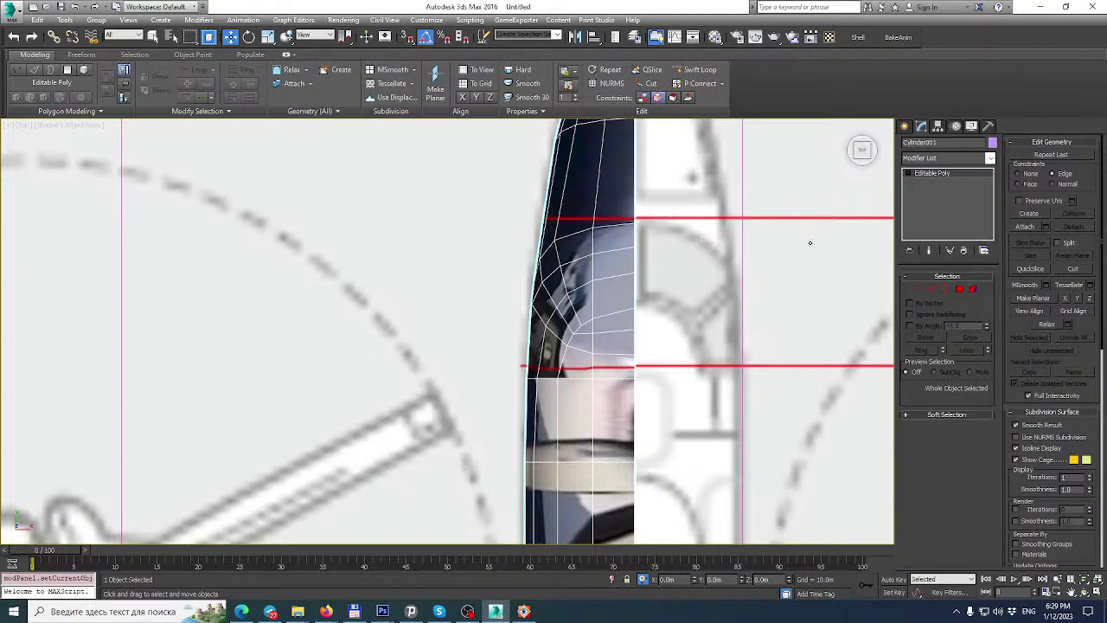
pyautogui.press('m')
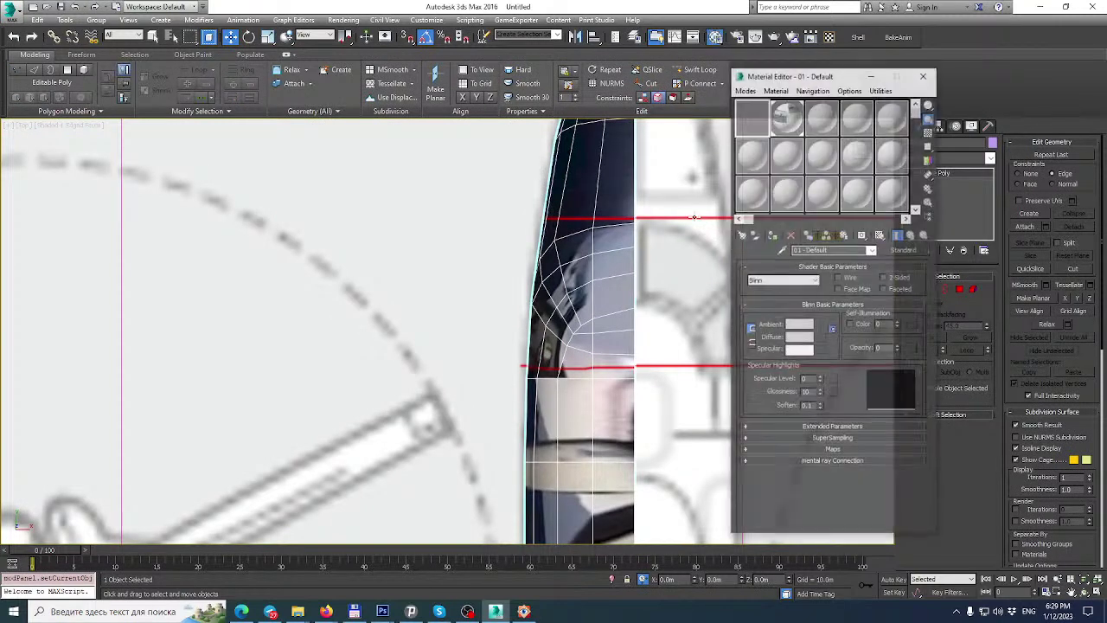
pyautogui.moveTo(756, 132); pyautogui.dragTo(598, 247)
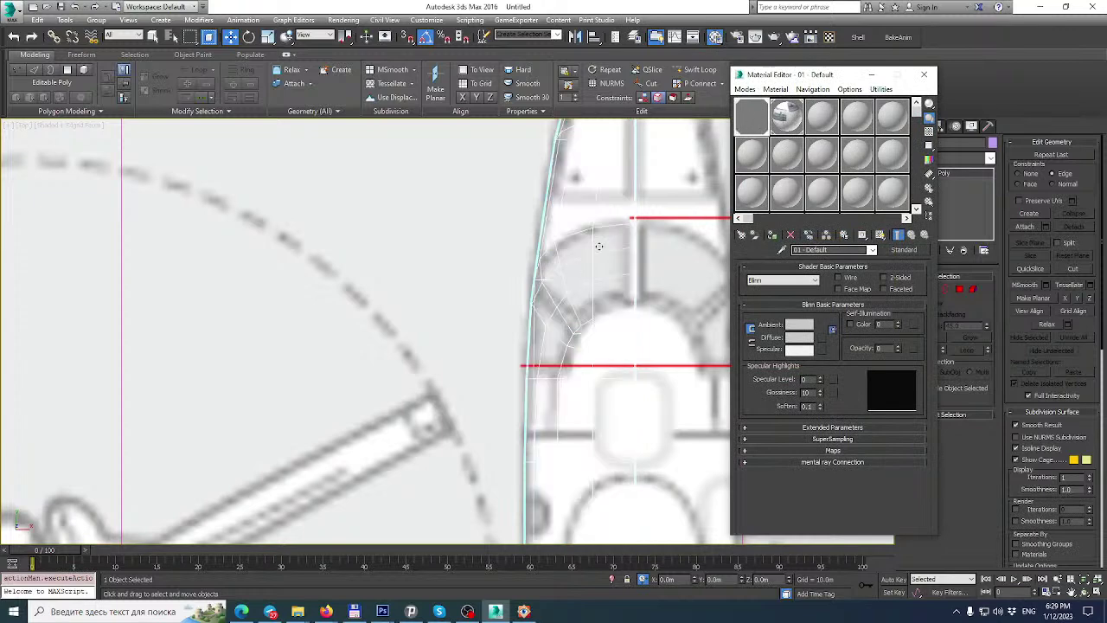
pyautogui.click(924, 75)
pyautogui.scroll(4, 743, 207)
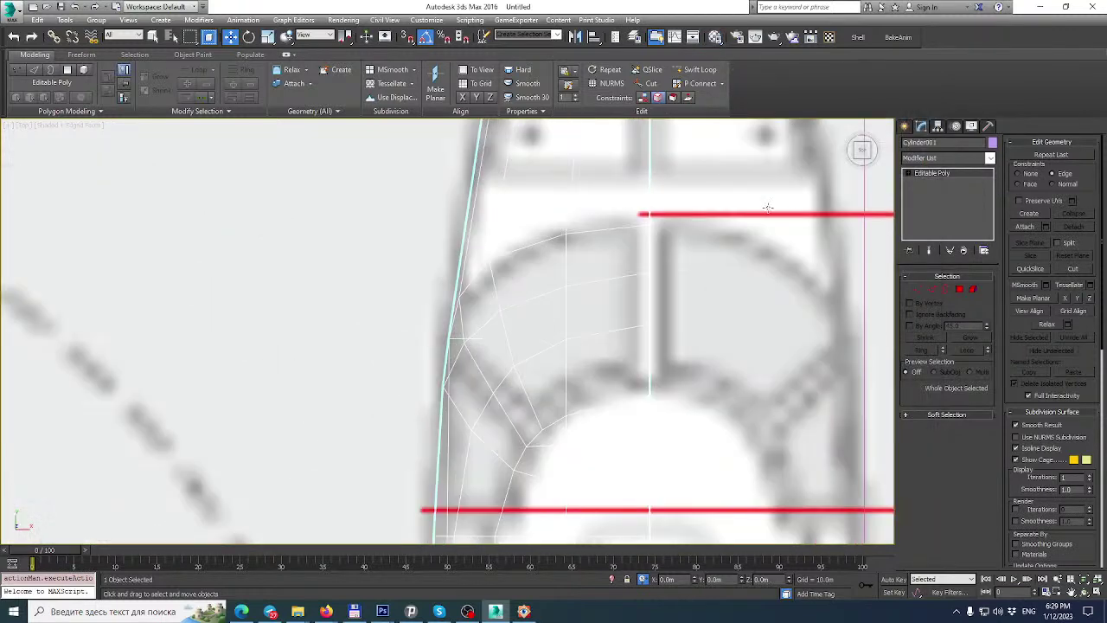
# Reposition the windshield's side vertices one by one to follow its curved front outline and even out the inner rows in the top view.
pyautogui.click(919, 288)
pyautogui.click(488, 258)
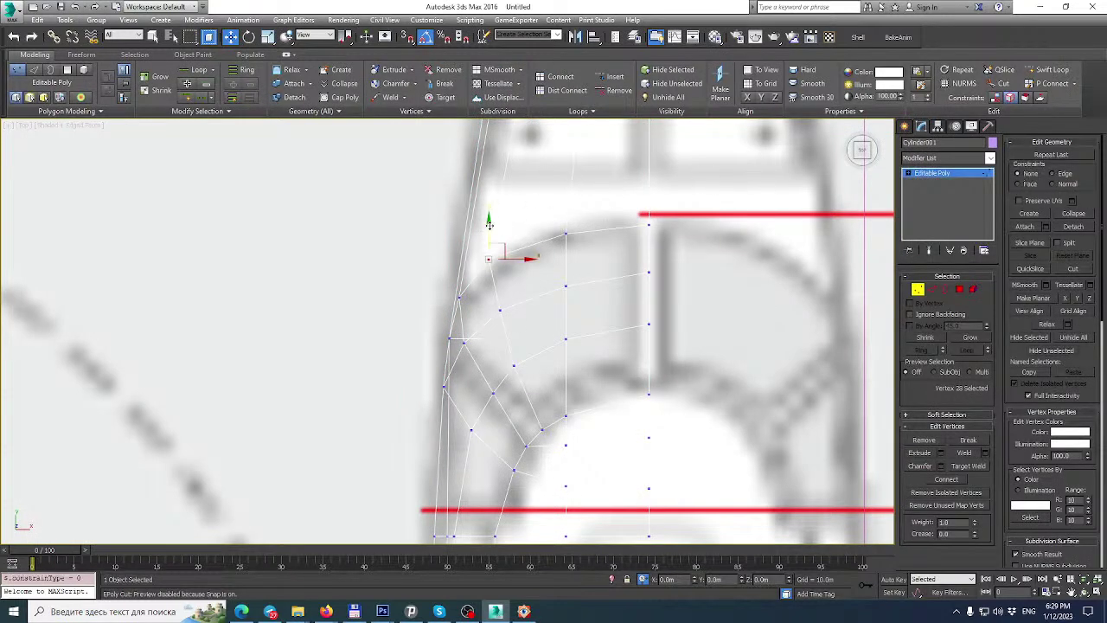
pyautogui.moveTo(490, 226); pyautogui.dragTo(491, 236)
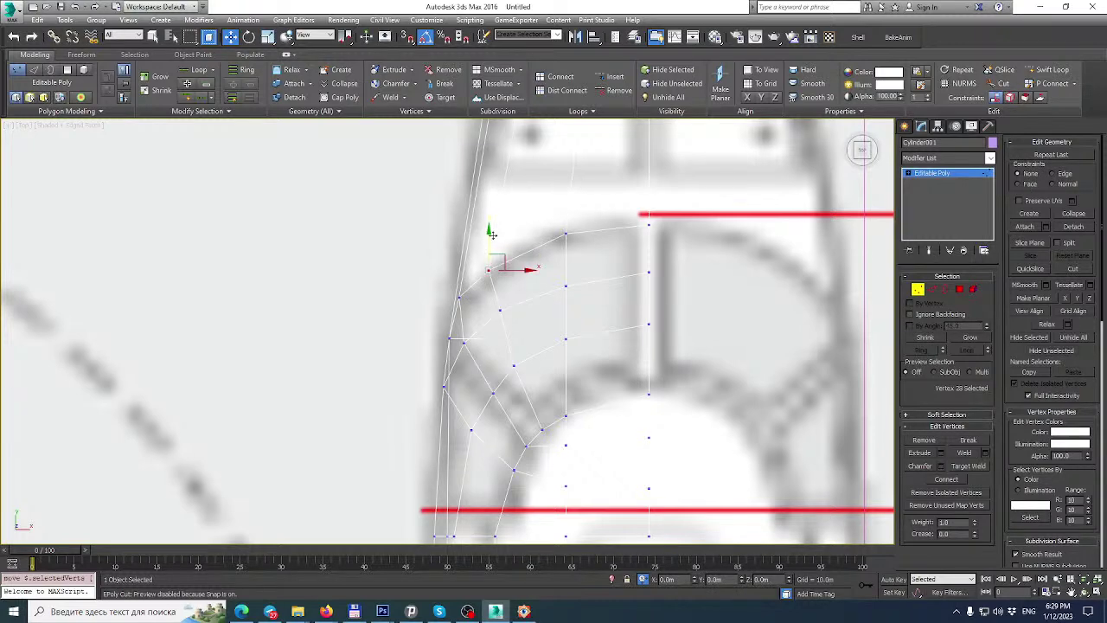
pyautogui.moveTo(493, 236); pyautogui.dragTo(508, 206, button='middle')
pyautogui.scroll(2, 530, 227)
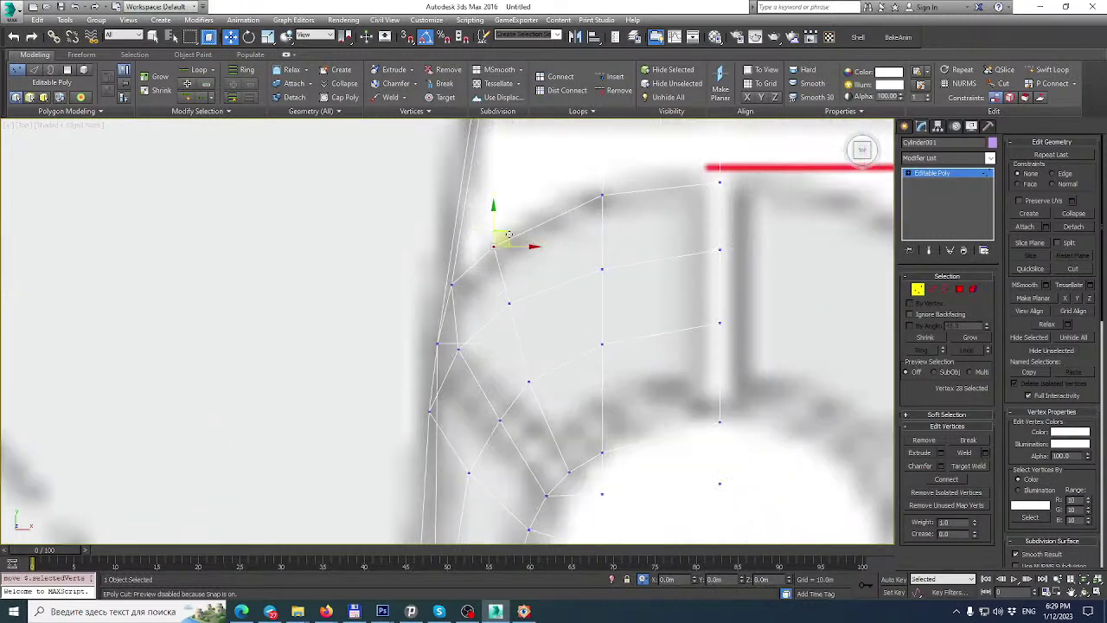
pyautogui.hotkey('ctrl', 'z')
pyautogui.click(1061, 175)
pyautogui.moveTo(507, 234); pyautogui.dragTo(539, 289)
pyautogui.click(510, 304)
pyautogui.moveTo(530, 382); pyautogui.dragTo(543, 372)
pyautogui.moveTo(592, 404); pyautogui.dragTo(621, 297, button='middle')
pyautogui.moveTo(508, 225); pyautogui.dragTo(522, 280, button='middle')
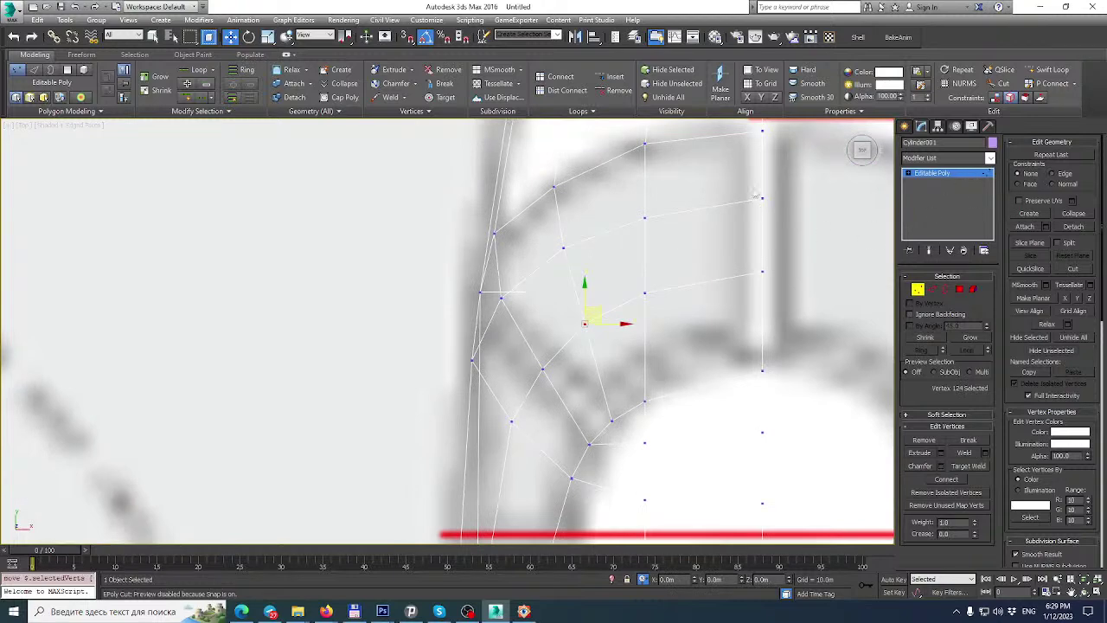
# Move the four outermost vertices at the windshield's side corner outward about 0.14 m to the fuselage outline.
pyautogui.moveTo(441, 214); pyautogui.dragTo(526, 391)
pyautogui.scroll(-3, 507, 333)
pyautogui.moveTo(507, 332); pyautogui.dragTo(506, 343, button='middle')
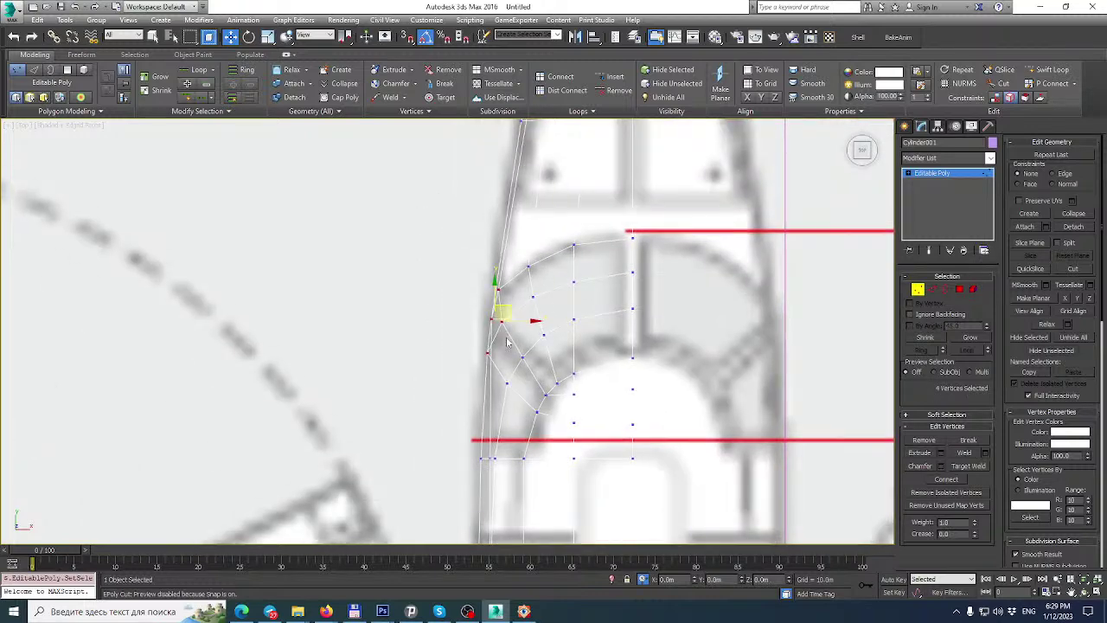
pyautogui.moveTo(534, 321); pyautogui.dragTo(530, 321)
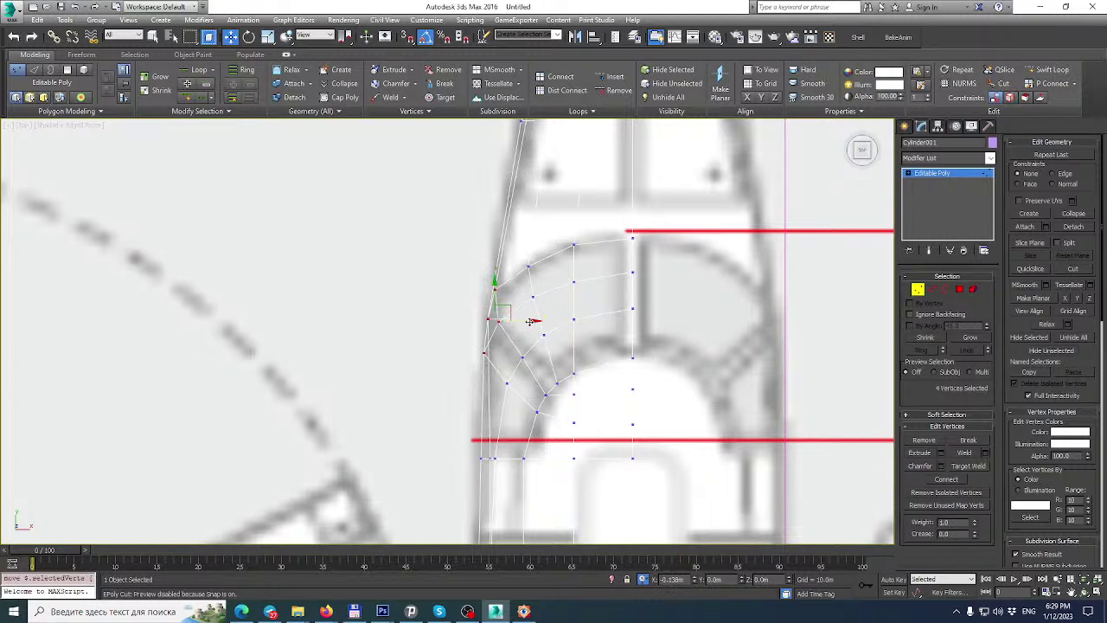
# Move the nose loop's six side vertices outward about 0.12 m to meet the blueprint outline.
pyautogui.moveTo(534, 321); pyautogui.dragTo(526, 415, button='middle')
pyautogui.moveTo(498, 163)
pyautogui.mouseDown()
pyautogui.moveTo(581, 261)
pyautogui.moveTo(612, 214)
pyautogui.moveTo(582, 205)
pyautogui.mouseUp()
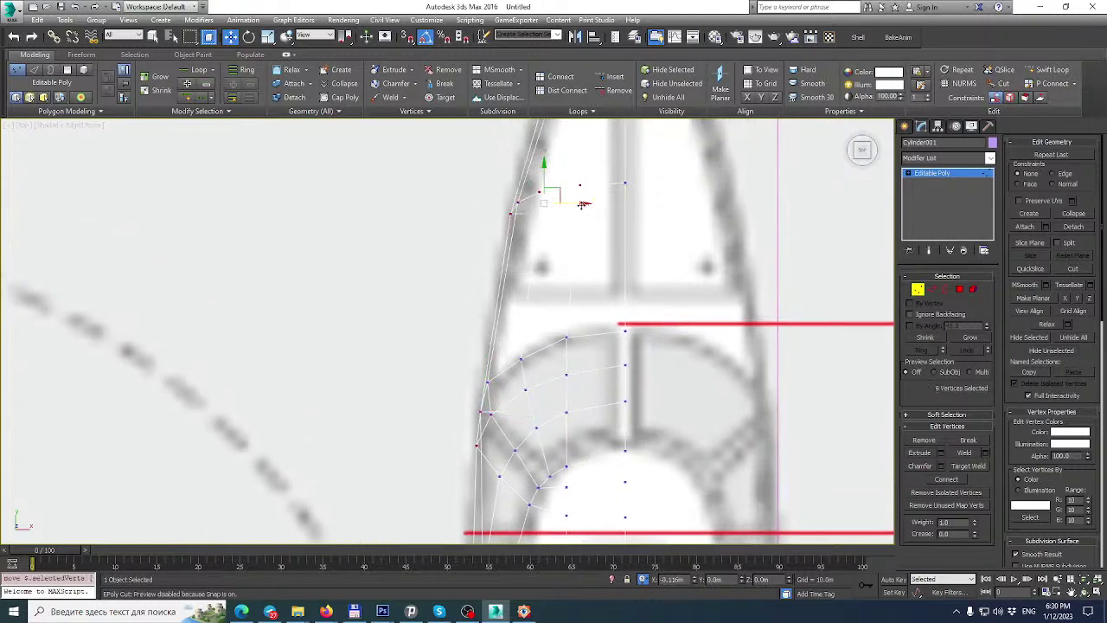
pyautogui.scroll(-5, 559, 240)
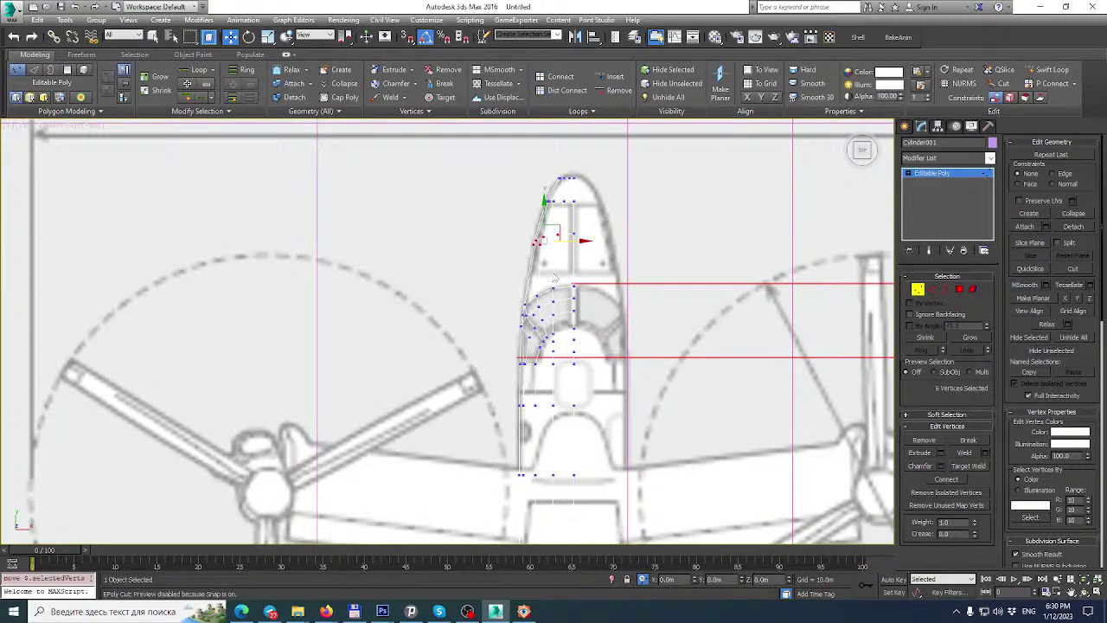
pyautogui.scroll(5, 579, 205)
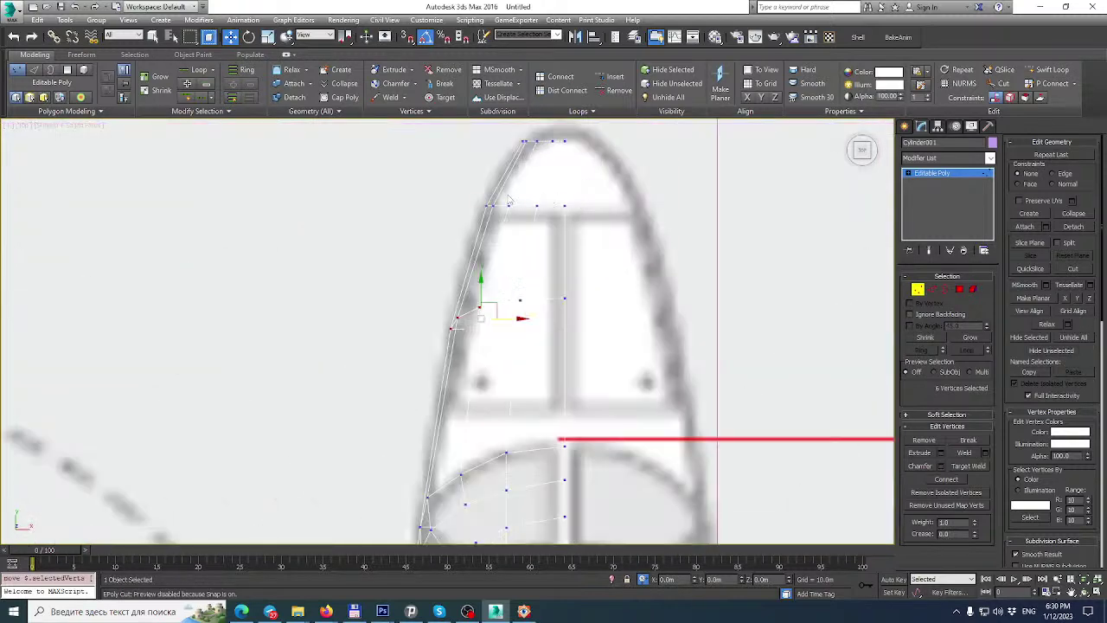
# Move the eight-vertex nose row back about 0.28 m to the blueprint's front panel line in the top view.
pyautogui.moveTo(452, 197); pyautogui.dragTo(617, 249)
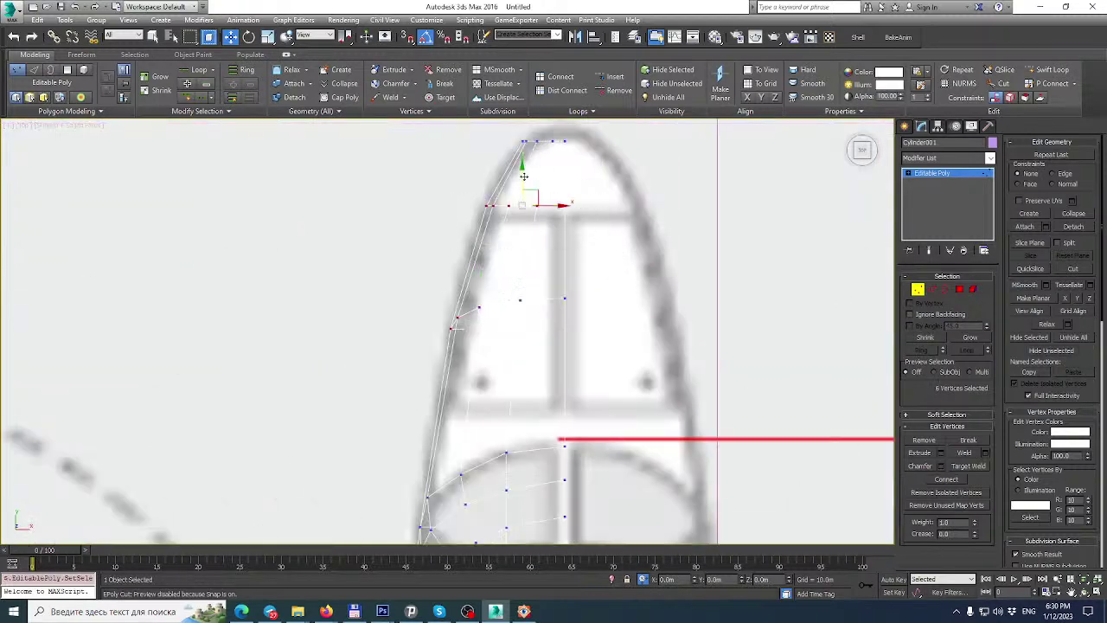
pyautogui.moveTo(523, 176); pyautogui.dragTo(524, 183)
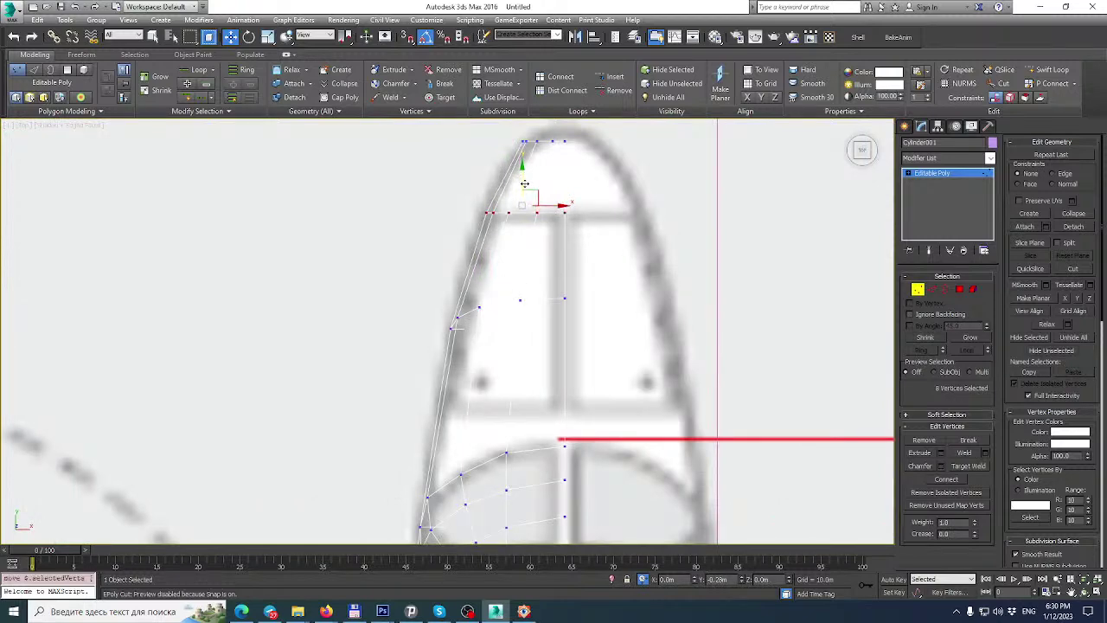
pyautogui.scroll(-4, 525, 184)
pyautogui.moveTo(519, 173); pyautogui.dragTo(524, 138, button='middle')
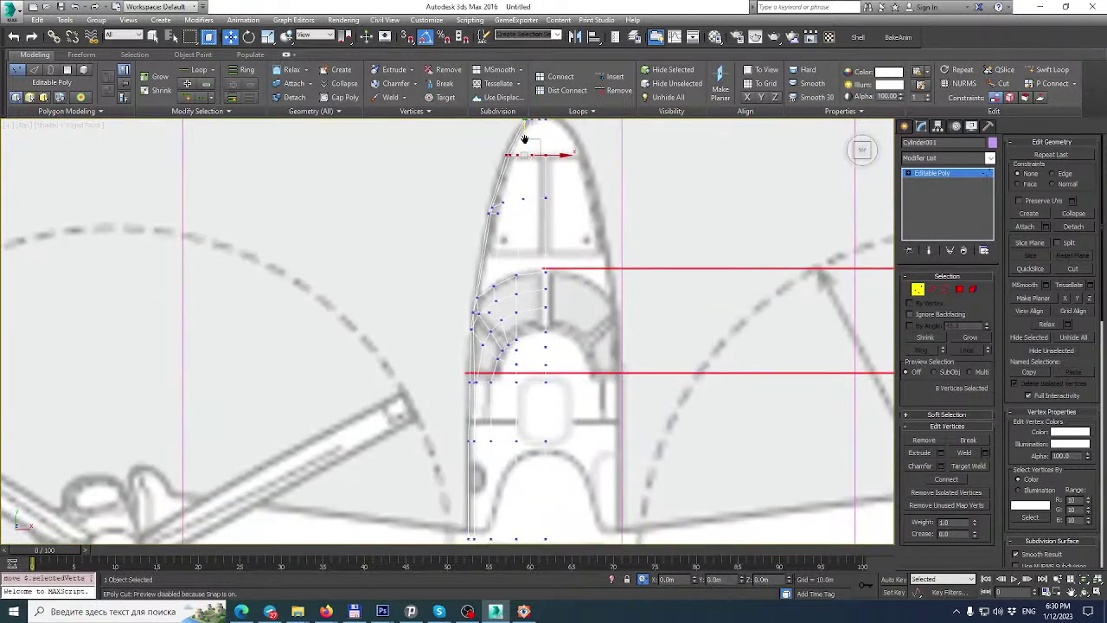
# Constrain vertex movement to edges and slide the inner vertex at the windshield's side corner slightly along its edge.
pyautogui.scroll(8, 474, 314)
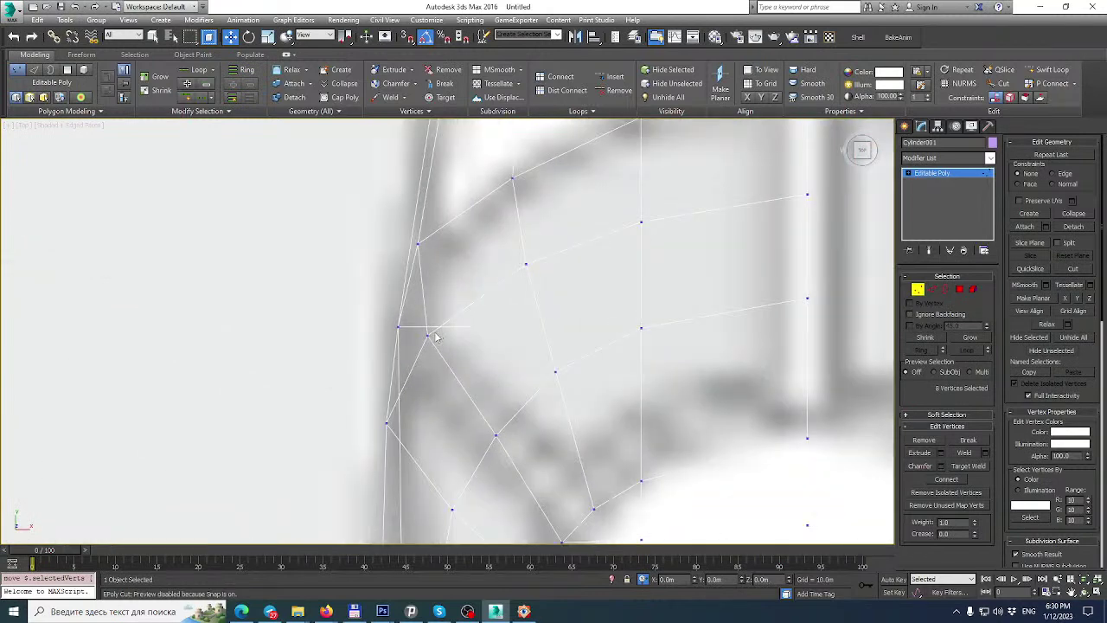
pyautogui.click(430, 338)
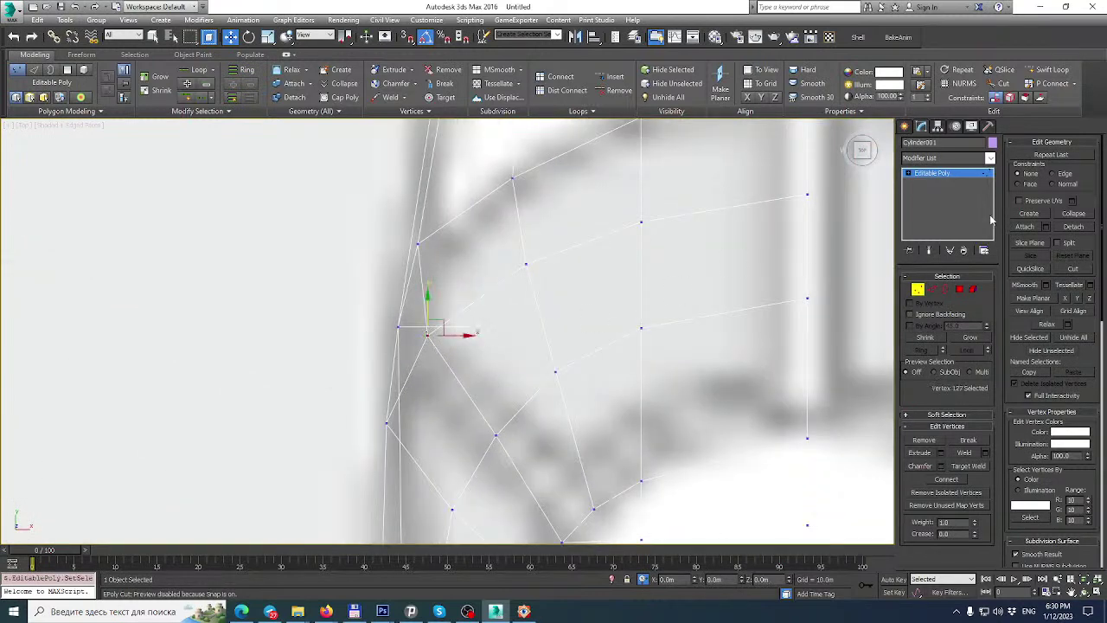
pyautogui.click(1052, 174)
pyautogui.moveTo(443, 322); pyautogui.dragTo(455, 312)
pyautogui.scroll(-4, 454, 313)
pyautogui.moveTo(453, 313); pyautogui.dragTo(469, 215, button='middle')
pyautogui.scroll(1, 471, 215)
pyautogui.scroll(1, 589, 259)
pyautogui.scroll(-3, 523, 283)
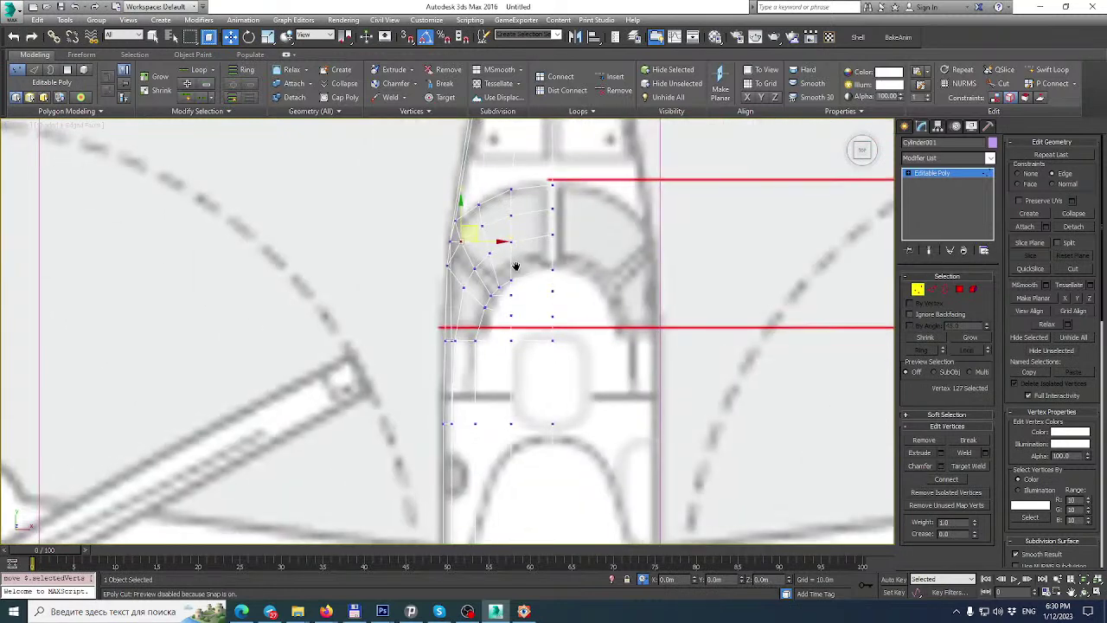
pyautogui.moveTo(518, 271); pyautogui.dragTo(510, 298, button='middle')
pyautogui.click(497, 209)
pyautogui.moveTo(501, 228); pyautogui.dragTo(510, 389)
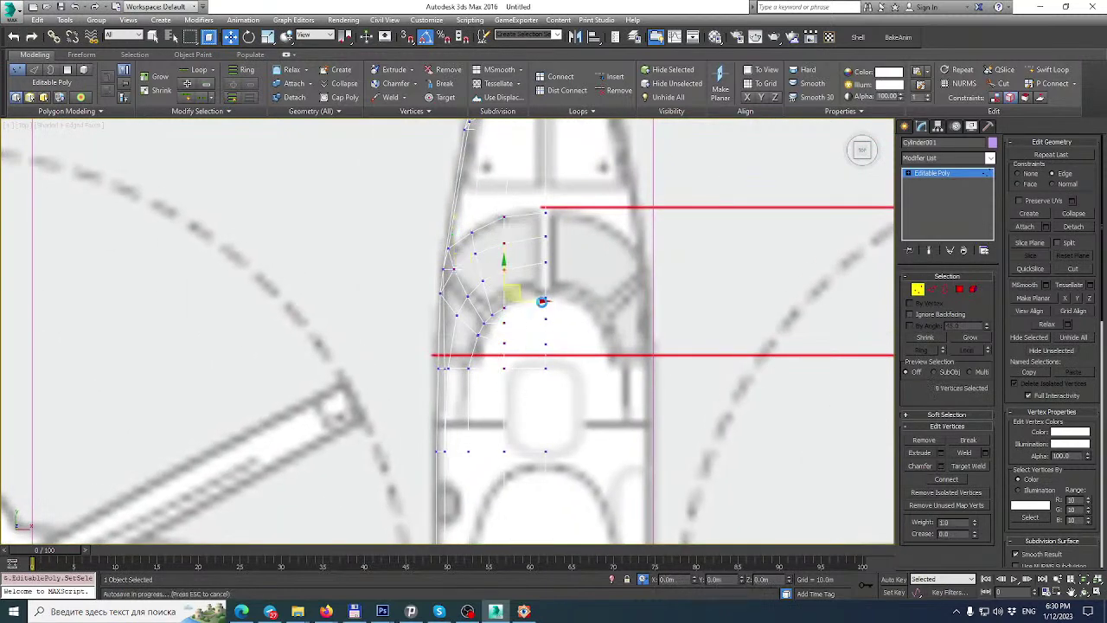
pyautogui.moveTo(541, 302); pyautogui.dragTo(548, 301)
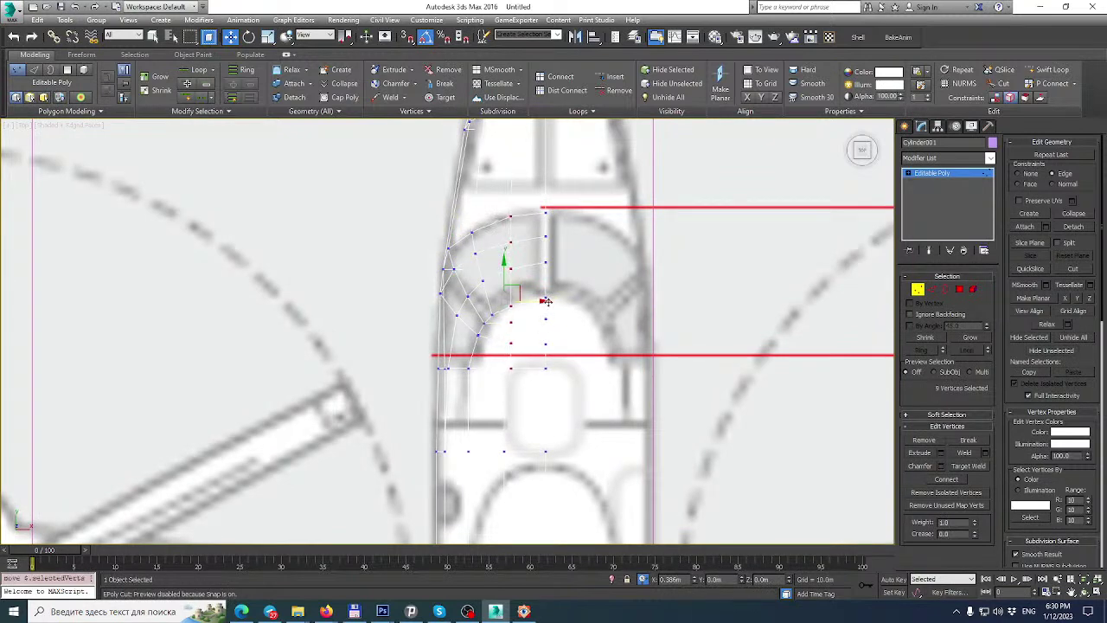
pyautogui.hotkey('ctrl', 'z')
# Select only the windshield part of the vertex column beside the centre line and slide it slightly toward the centre.
pyautogui.moveTo(492, 202); pyautogui.dragTo(515, 315)
pyautogui.scroll(2, 517, 279)
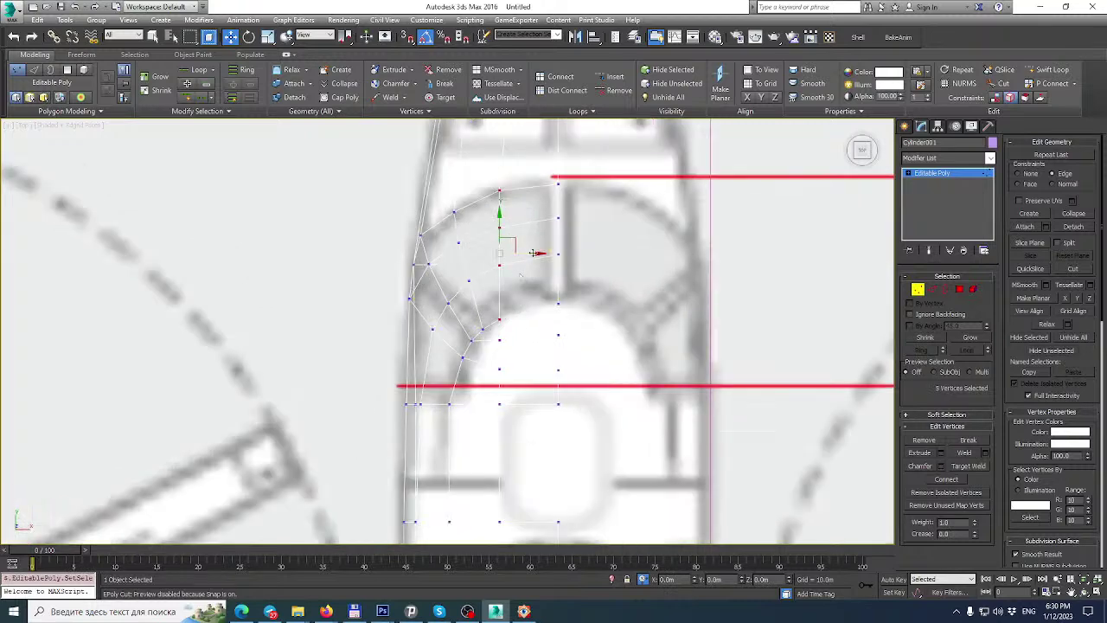
pyautogui.moveTo(537, 253); pyautogui.dragTo(542, 252)
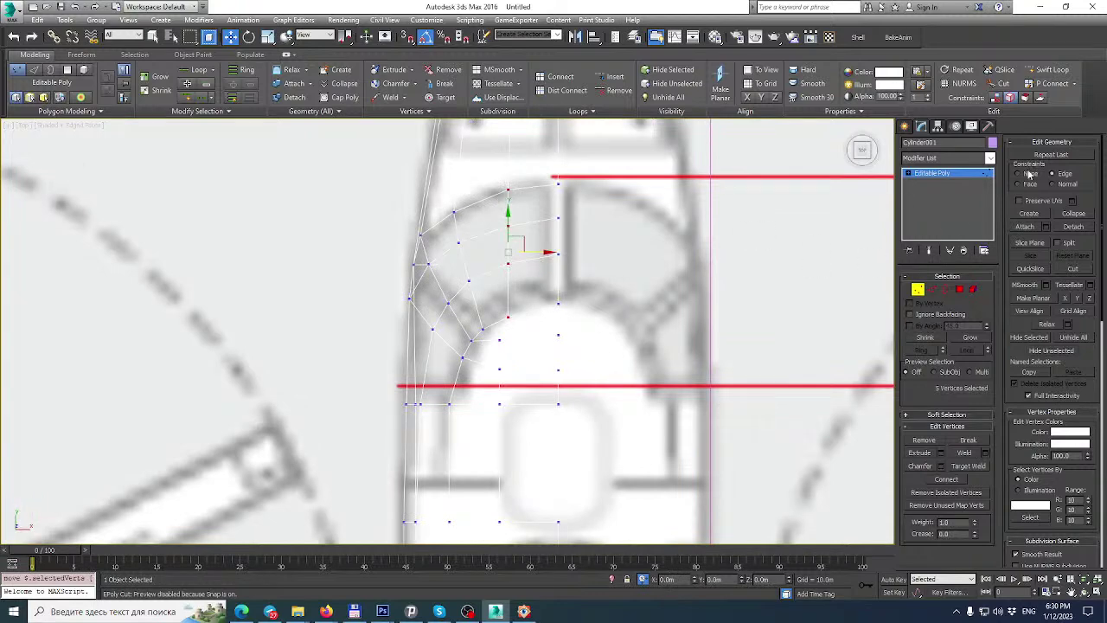
# Turn off the edge constraint and reposition the vertices along the windshield's rear inner arc to follow the blueprint curve.
pyautogui.click(508, 308)
pyautogui.moveTo(509, 286); pyautogui.dragTo(482, 298)
pyautogui.click(482, 329)
pyautogui.click(471, 341)
pyautogui.scroll(3, 471, 336)
pyautogui.moveTo(488, 335); pyautogui.dragTo(484, 333)
pyautogui.moveTo(460, 405); pyautogui.dragTo(458, 377)
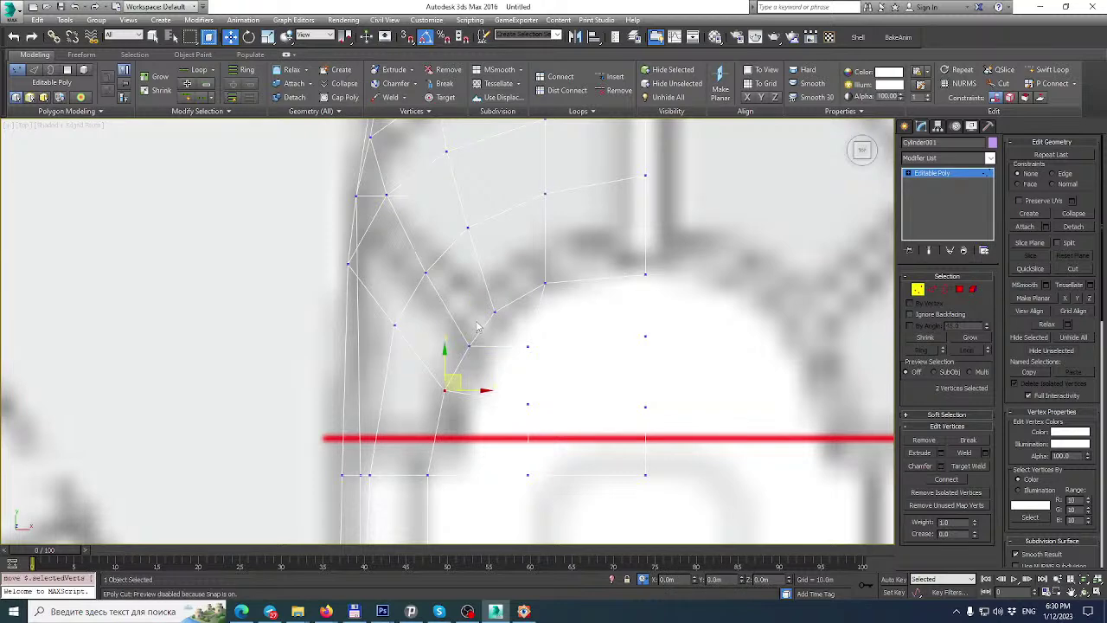
pyautogui.click(494, 311)
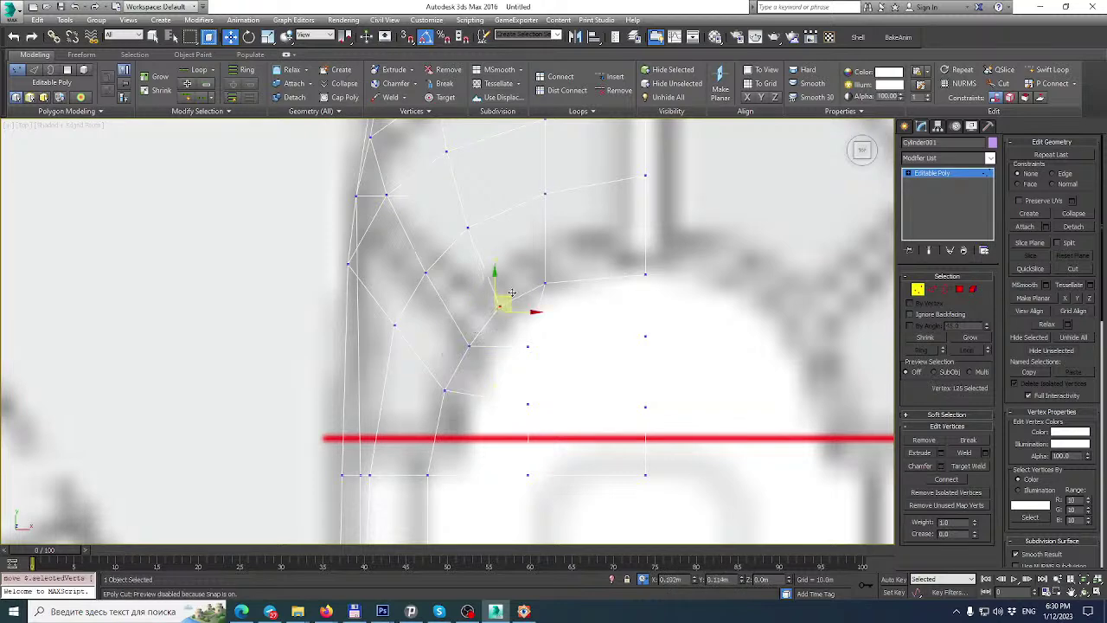
# Adjust the vertices on the windshield's front arc to the blueprint, shifting the pair nearer the side about 0.05 m in X and Y.
pyautogui.scroll(-4, 577, 258)
pyautogui.moveTo(576, 258); pyautogui.dragTo(577, 349, button='middle')
pyautogui.scroll(4, 582, 302)
pyautogui.scroll(-4, 582, 303)
pyautogui.scroll(3, 578, 309)
pyautogui.moveTo(537, 240); pyautogui.dragTo(550, 221)
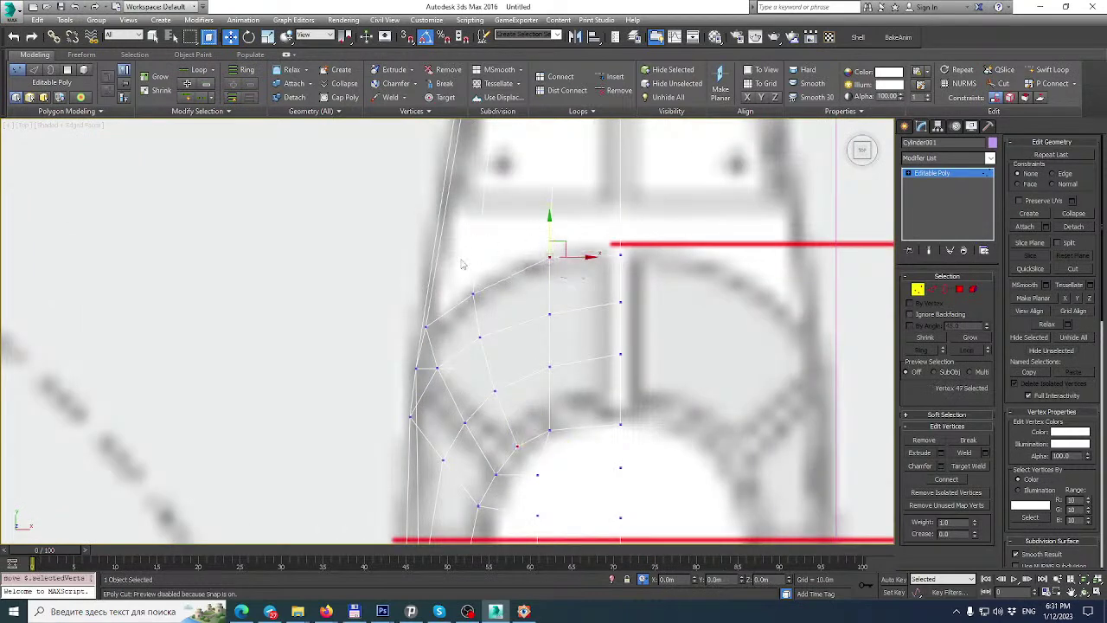
pyautogui.moveTo(493, 355); pyautogui.dragTo(490, 345)
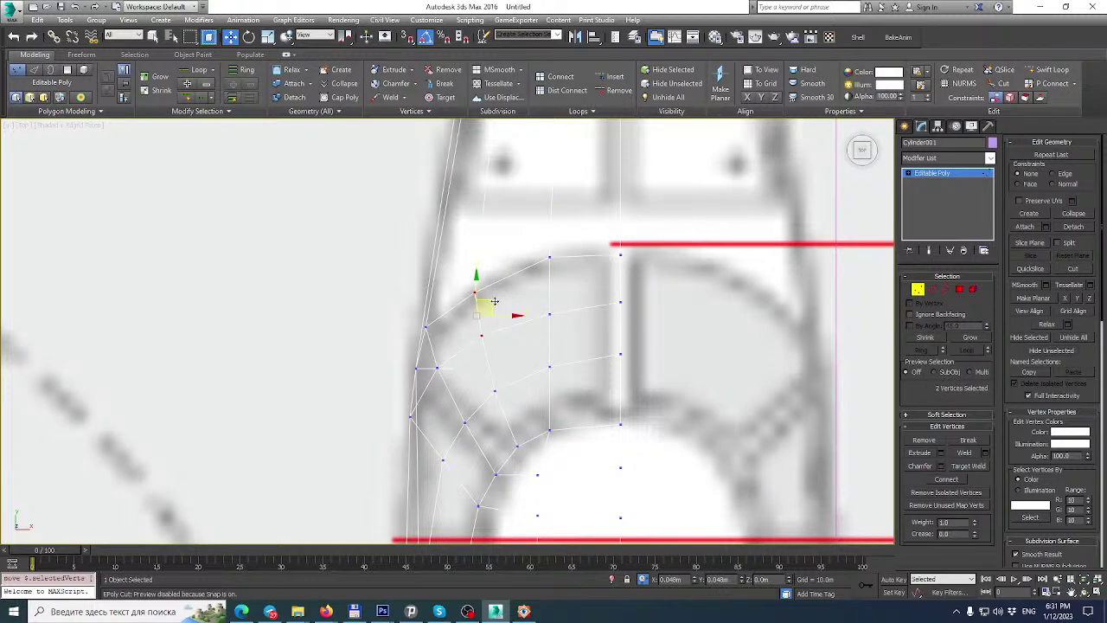
# Leave vertex editing and assign the photo-textured Material #25 to the fuselage half in the perspective view.
pyautogui.scroll(-5, 494, 301)
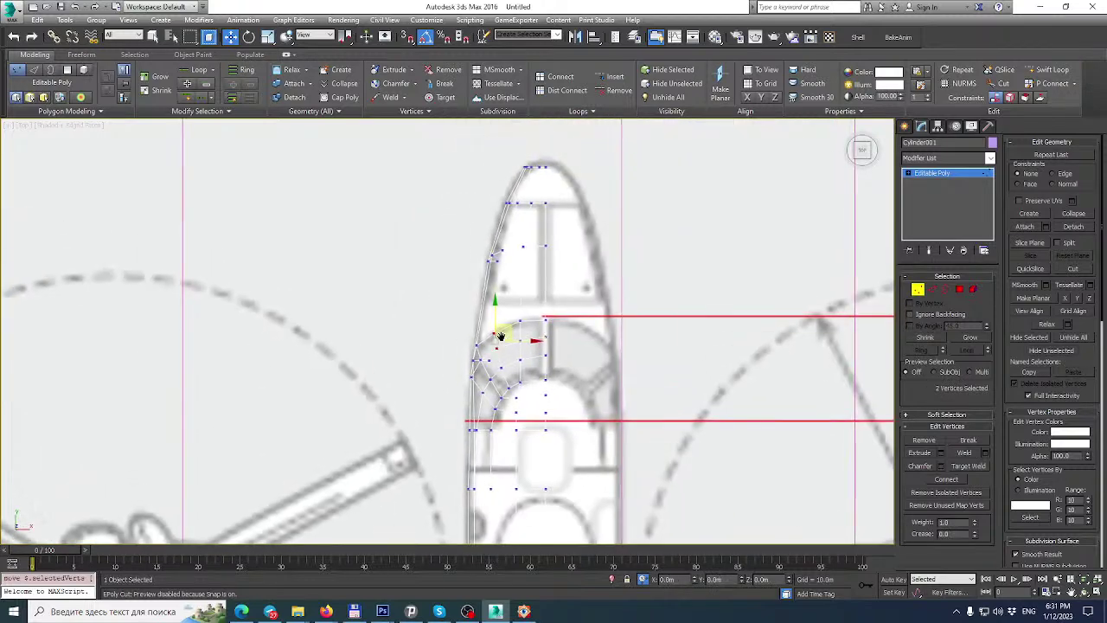
pyautogui.click(945, 175)
pyautogui.hotkey('alt', 'w')
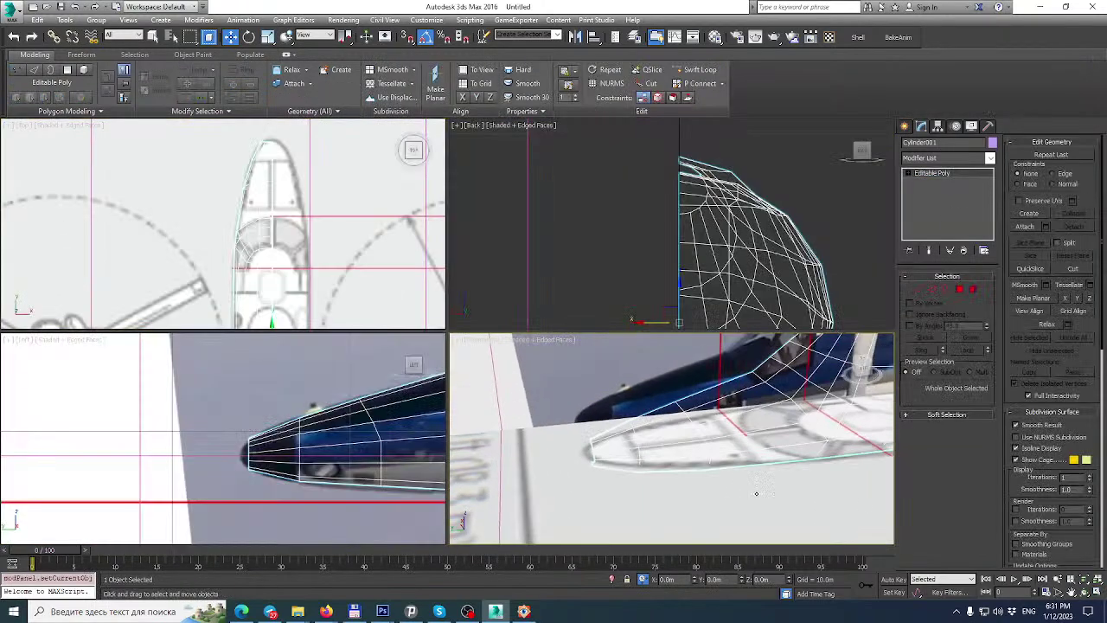
pyautogui.hotkey('alt', 'w')
pyautogui.scroll(-4, 675, 386)
pyautogui.moveTo(682, 385); pyautogui.dragTo(455, 388, button='middle')
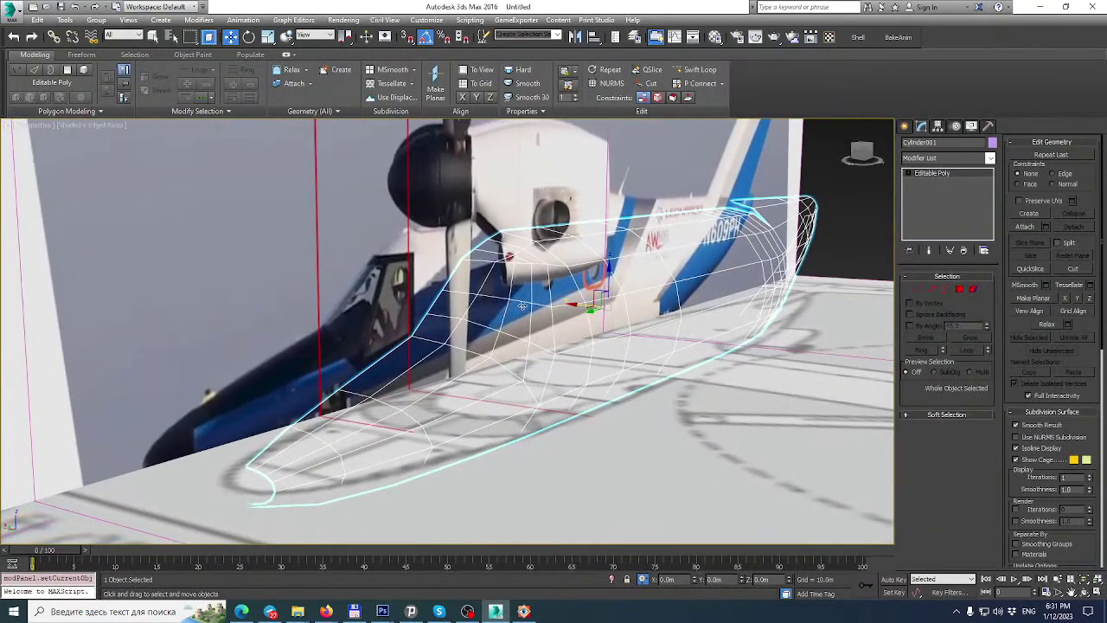
pyautogui.scroll(-3, 523, 303)
pyautogui.keyDown('alt'); pyautogui.moveTo(522, 304); pyautogui.dragTo(473, 316, button='middle'); pyautogui.keyUp('alt')
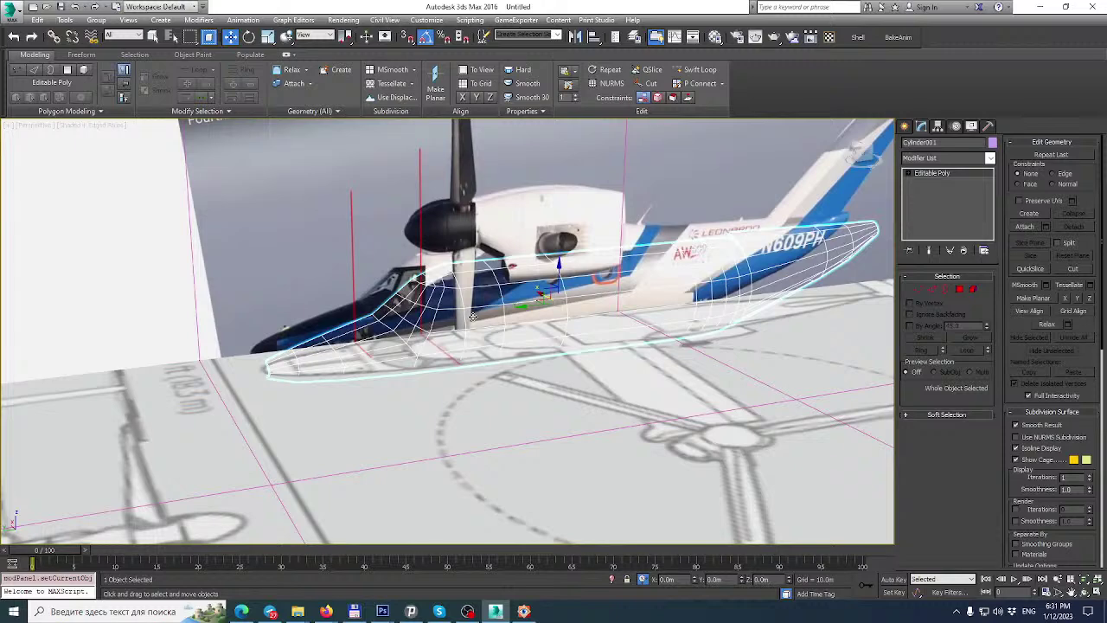
pyautogui.press('m')
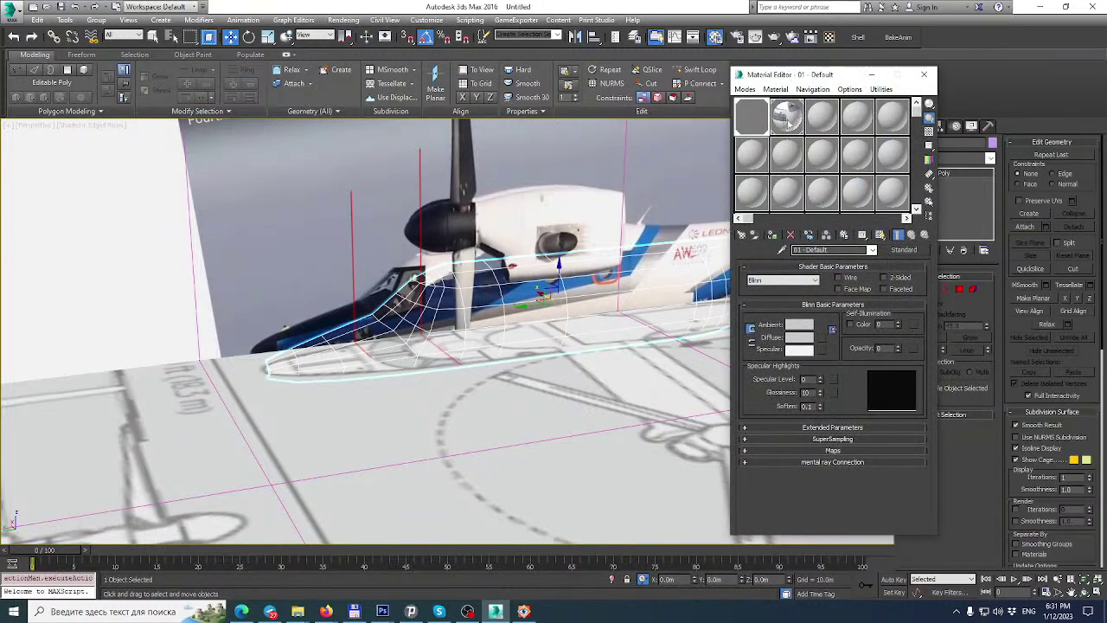
pyautogui.click(785, 121)
pyautogui.moveTo(754, 159); pyautogui.dragTo(574, 264)
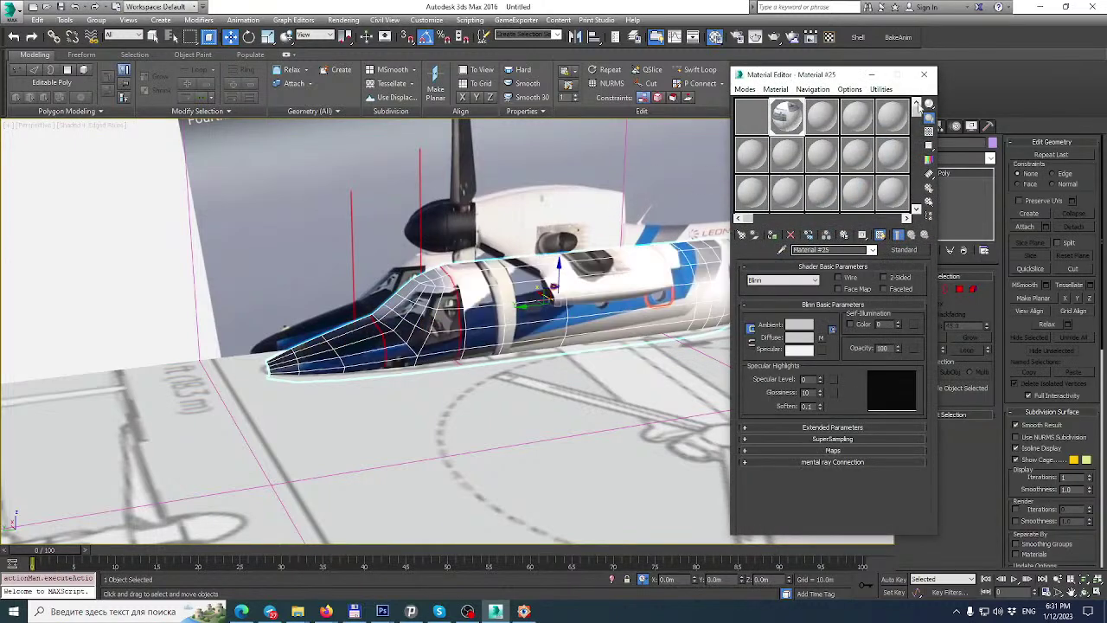
pyautogui.click(924, 75)
# Raise two upper side vertices of the nose loop just ahead of the red guide line about 0.09 m.
pyautogui.keyDown('alt'); pyautogui.moveTo(554, 233); pyautogui.dragTo(491, 240, button='middle'); pyautogui.keyUp('alt')
pyautogui.scroll(3, 603, 273)
pyautogui.keyDown('alt'); pyautogui.moveTo(603, 287); pyautogui.dragTo(748, 319, button='middle'); pyautogui.keyUp('alt')
pyautogui.scroll(3, 673, 341)
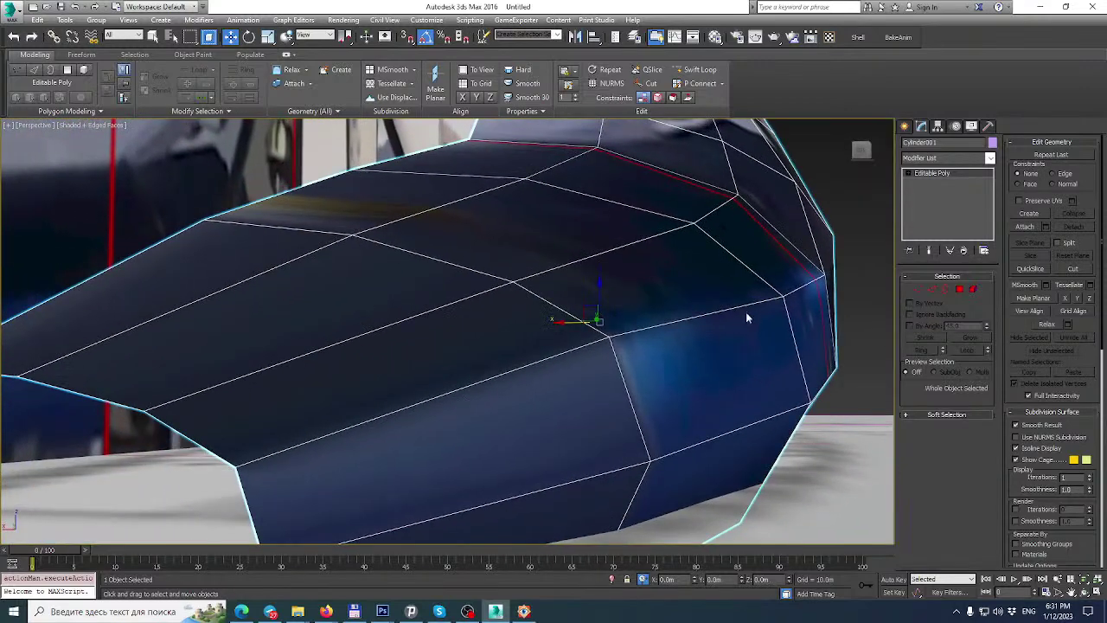
pyautogui.click(918, 288)
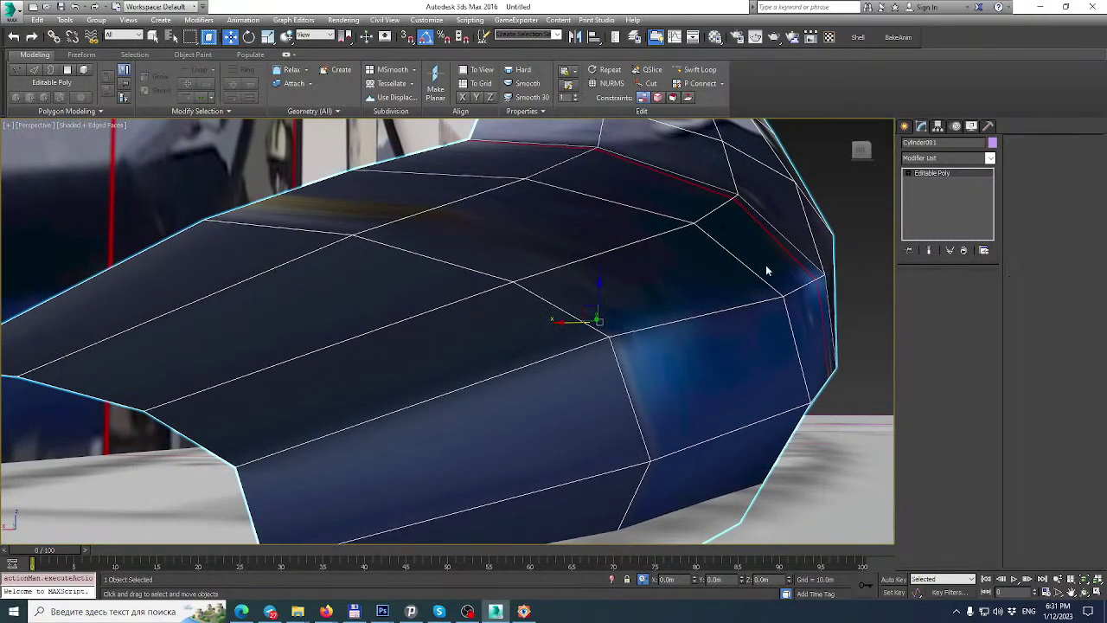
pyautogui.click(694, 223)
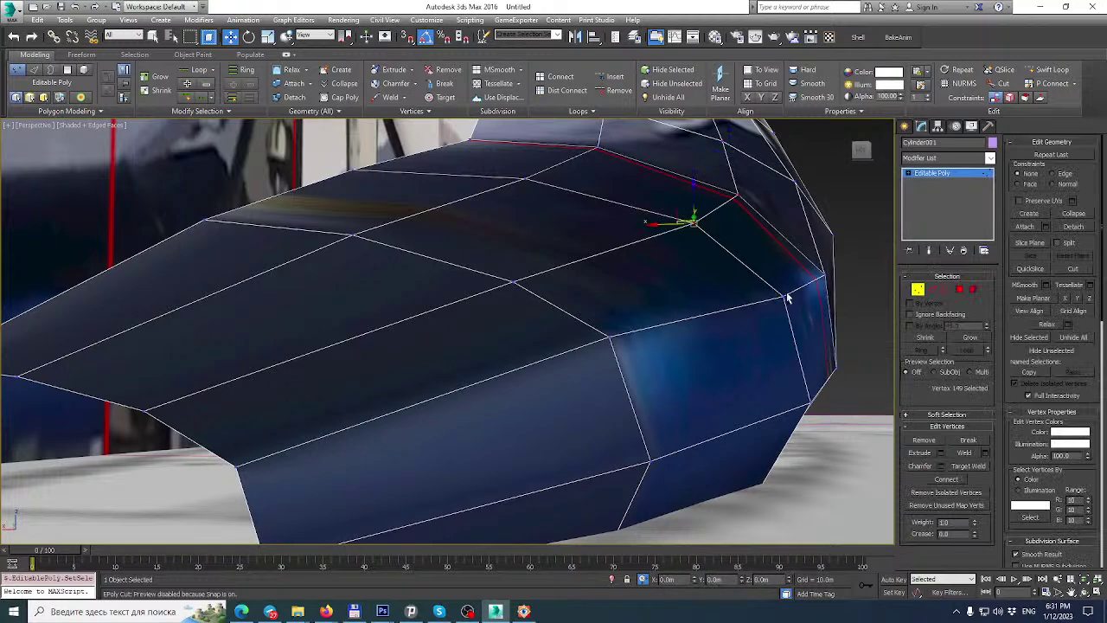
pyautogui.keyDown('ctrl'); pyautogui.click(781, 296); pyautogui.keyUp('ctrl')
pyautogui.press('z')
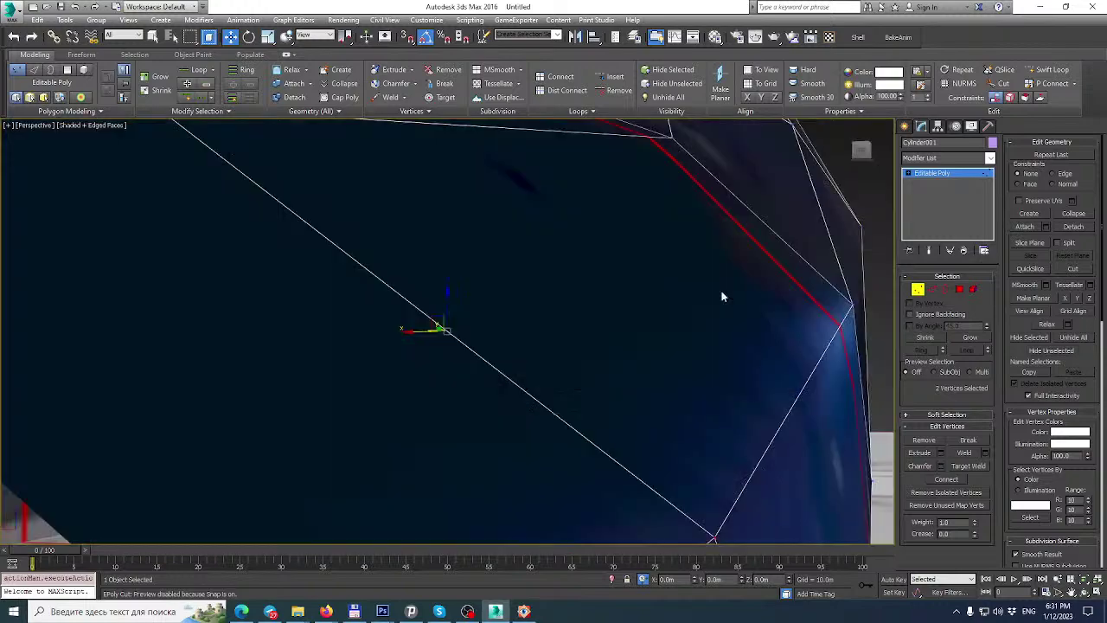
pyautogui.scroll(-3, 684, 308)
pyautogui.keyDown('alt'); pyautogui.moveTo(668, 319); pyautogui.dragTo(684, 265, button='middle'); pyautogui.keyUp('alt')
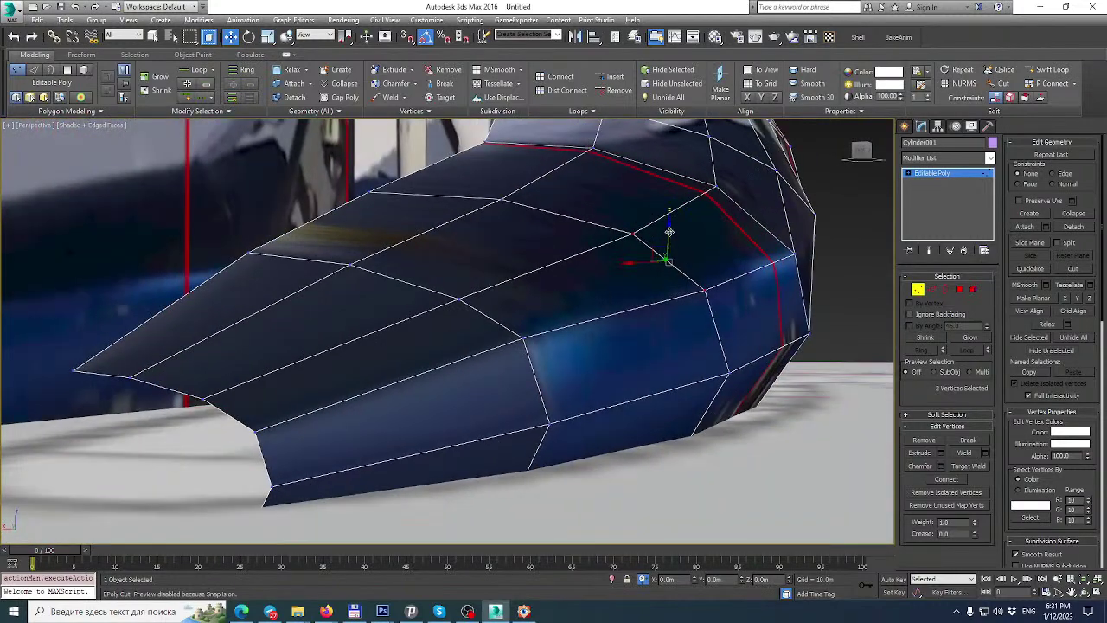
pyautogui.moveTo(672, 227); pyautogui.dragTo(672, 220)
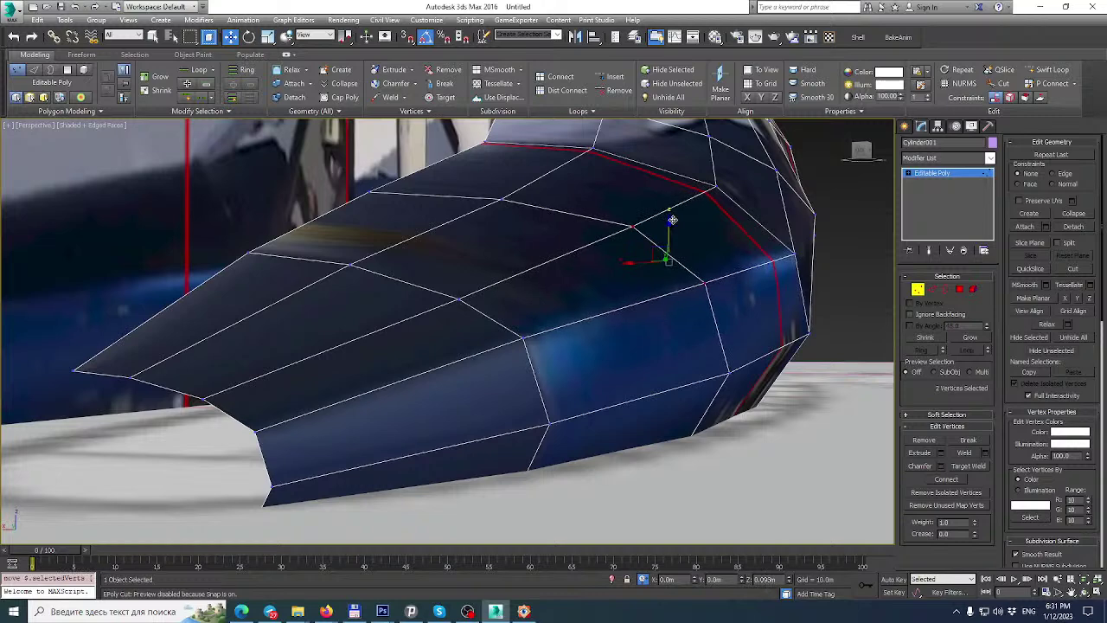
# Lower the upper side vertex on the next nose loop forward slightly to smooth the nose surface.
pyautogui.click(523, 340)
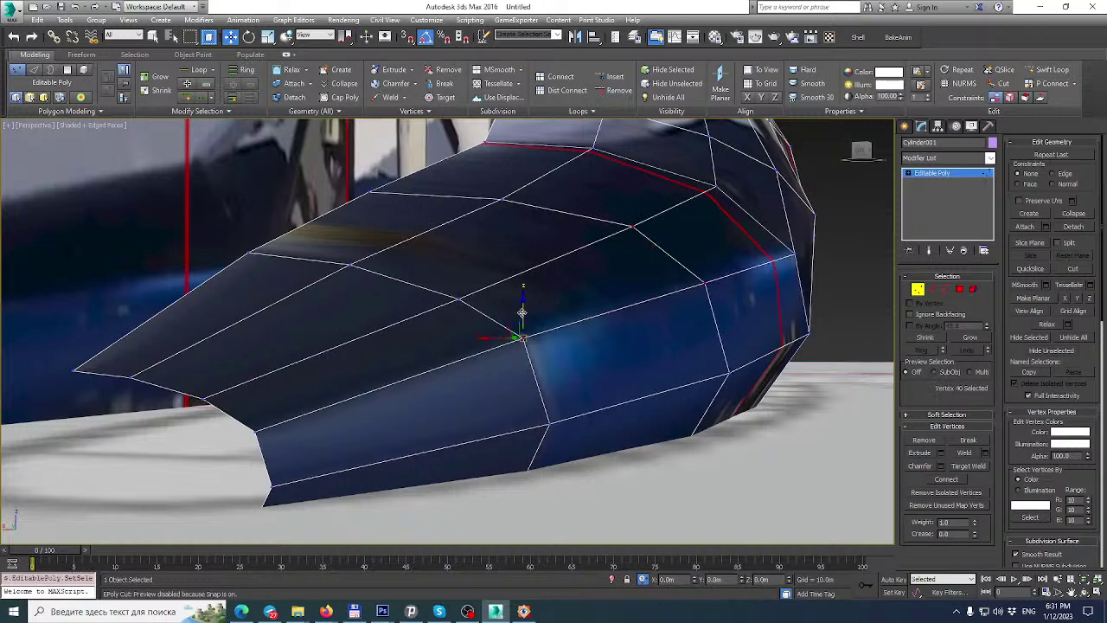
pyautogui.moveTo(522, 313); pyautogui.dragTo(526, 321)
pyautogui.keyDown('alt'); pyautogui.moveTo(525, 321); pyautogui.dragTo(500, 249, button='middle'); pyautogui.keyUp('alt')
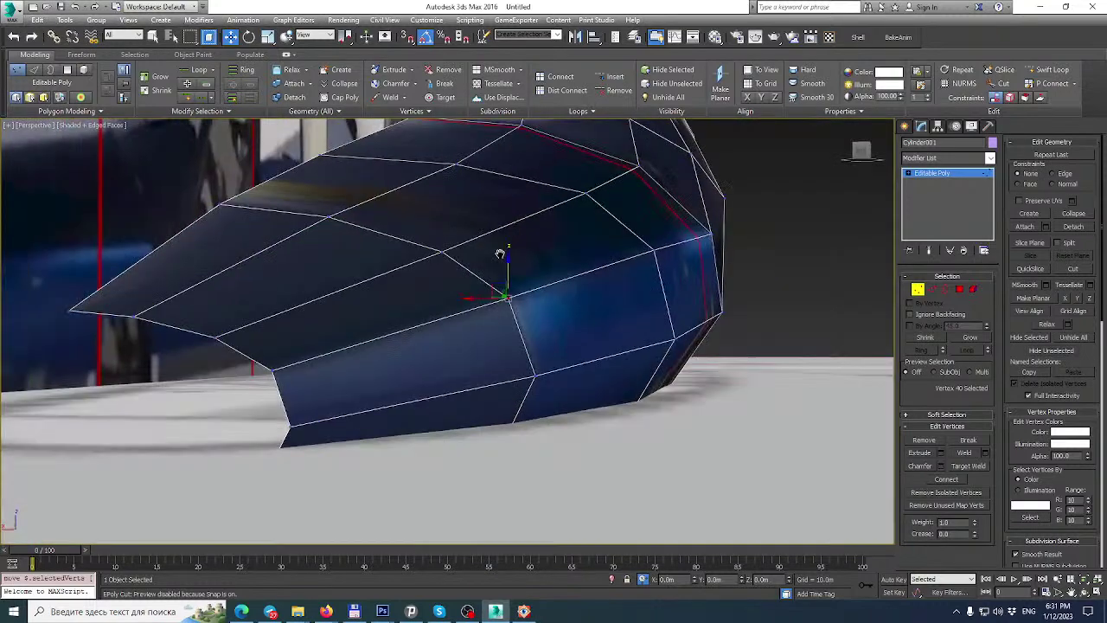
# Hide every object except the fuselage half.
pyautogui.rightClick(499, 250)
pyautogui.click(568, 217)
pyautogui.rightClick(572, 221)
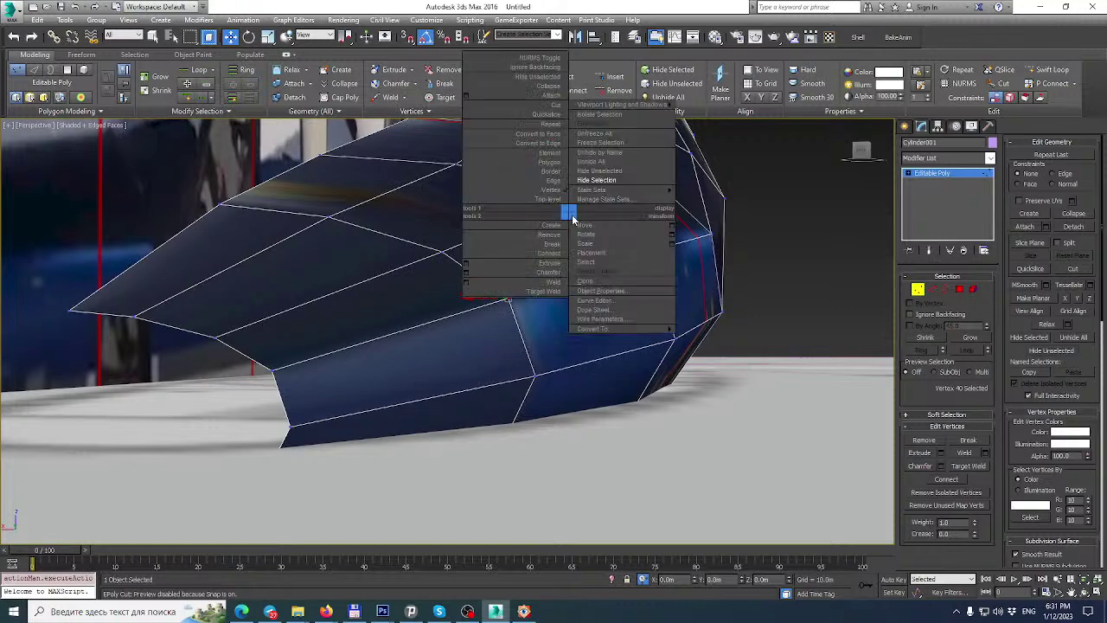
pyautogui.click(609, 173)
# Select the two bottom vertices of the nose's second loop and lower them about 0.06 m in the left view.
pyautogui.keyDown('alt'); pyautogui.moveTo(583, 257); pyautogui.dragTo(364, 306, button='middle'); pyautogui.keyUp('alt')
pyautogui.moveTo(357, 365); pyautogui.dragTo(356, 364)
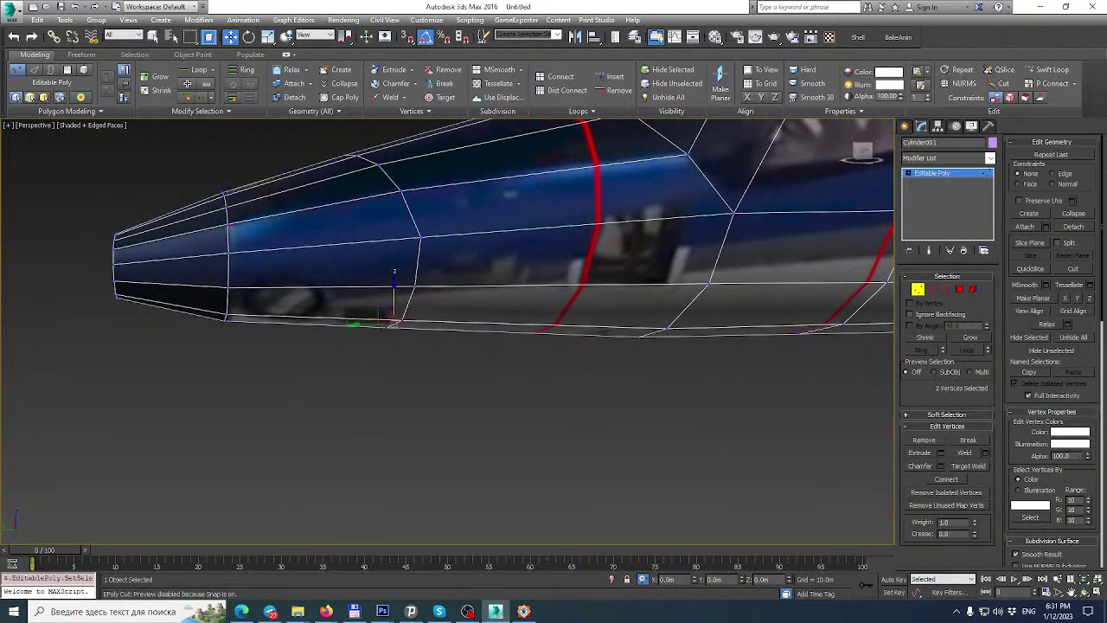
pyautogui.click(1096, 591)
pyautogui.moveTo(353, 469); pyautogui.dragTo(217, 445, button='middle')
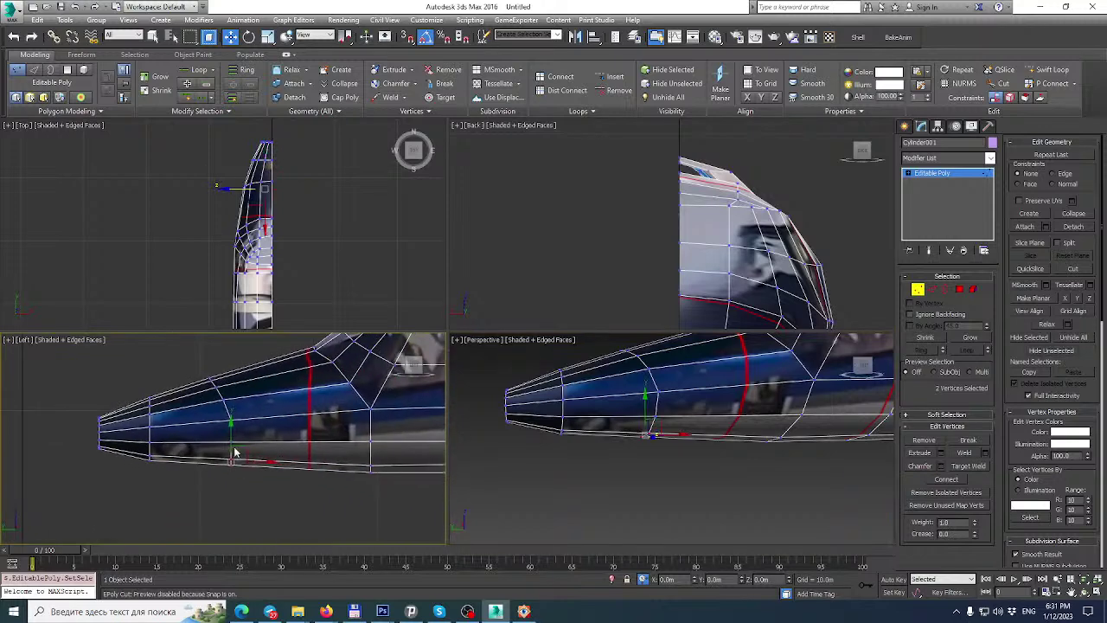
pyautogui.scroll(3, 234, 456)
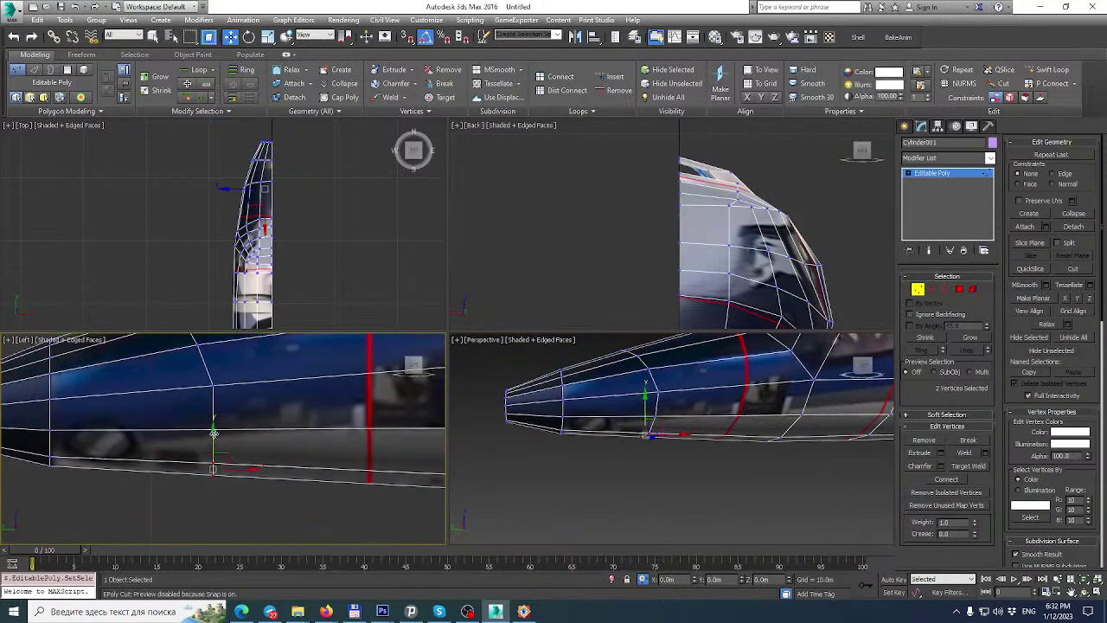
pyautogui.moveTo(214, 432); pyautogui.dragTo(217, 435)
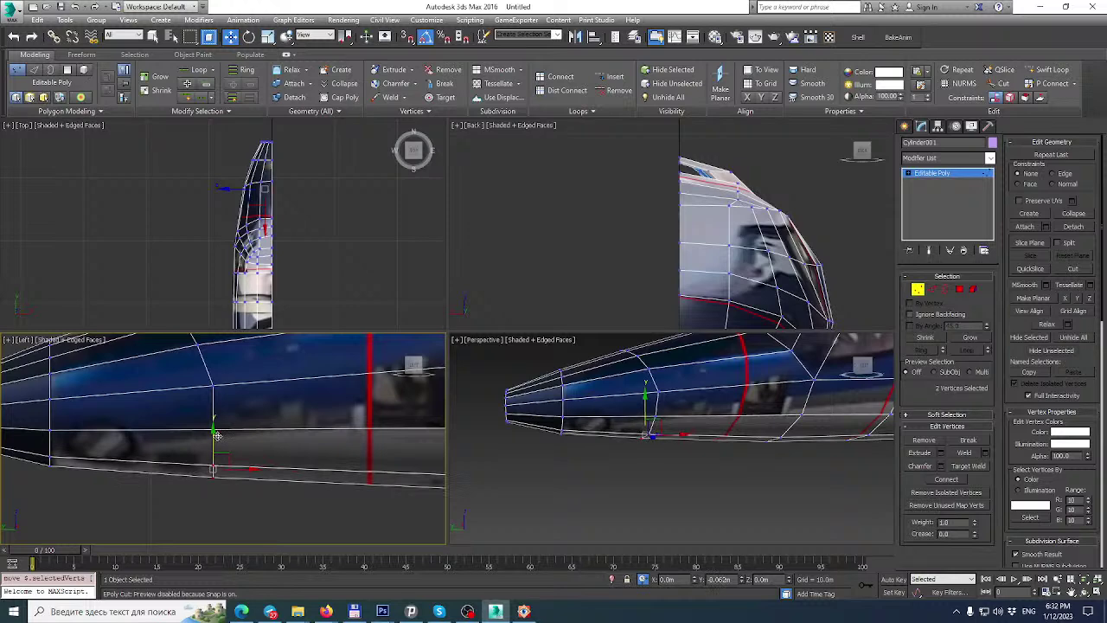
pyautogui.scroll(-4, 216, 435)
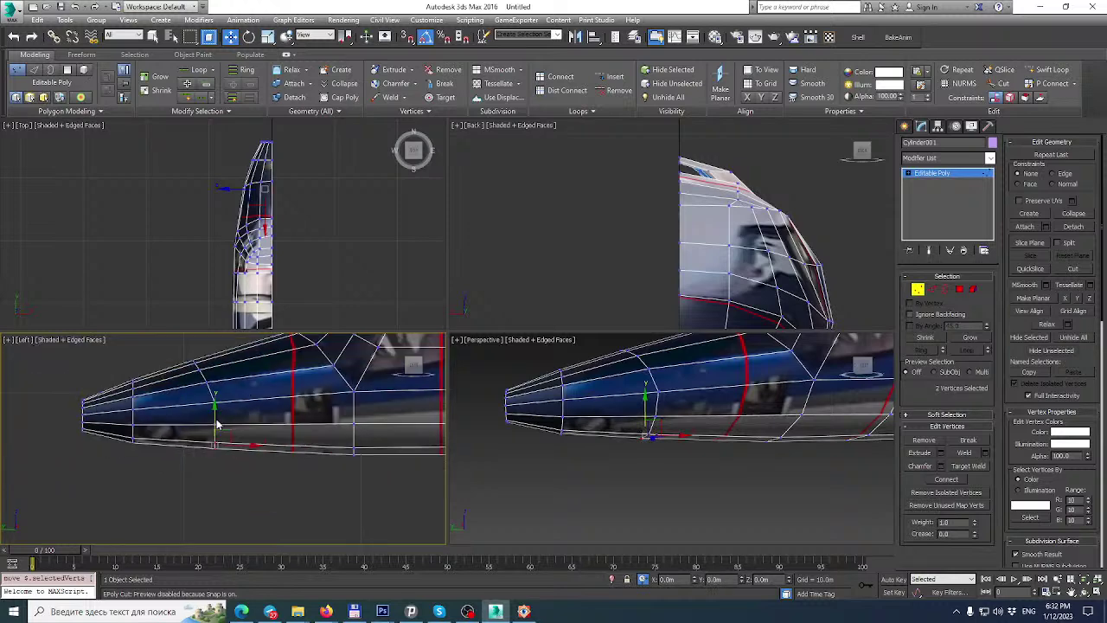
# Slice the nose straight through its curved second loop and remove the old curved edge loop.
pyautogui.click(946, 289)
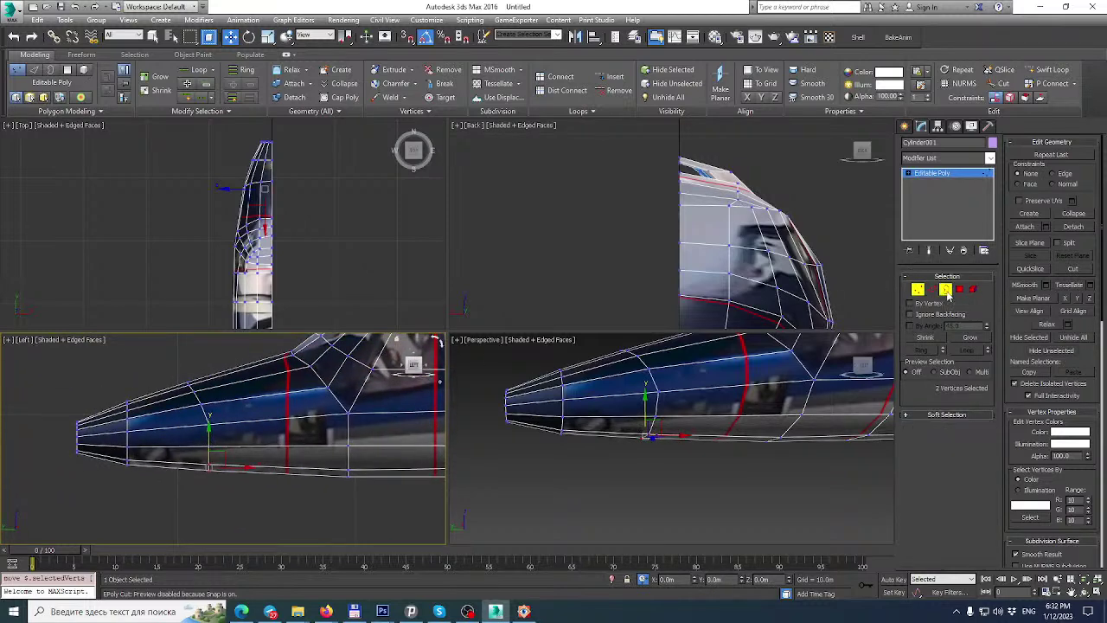
pyautogui.click(1030, 244)
pyautogui.scroll(-5, 257, 409)
pyautogui.moveTo(300, 429); pyautogui.dragTo(195, 430)
pyautogui.scroll(5, 128, 443)
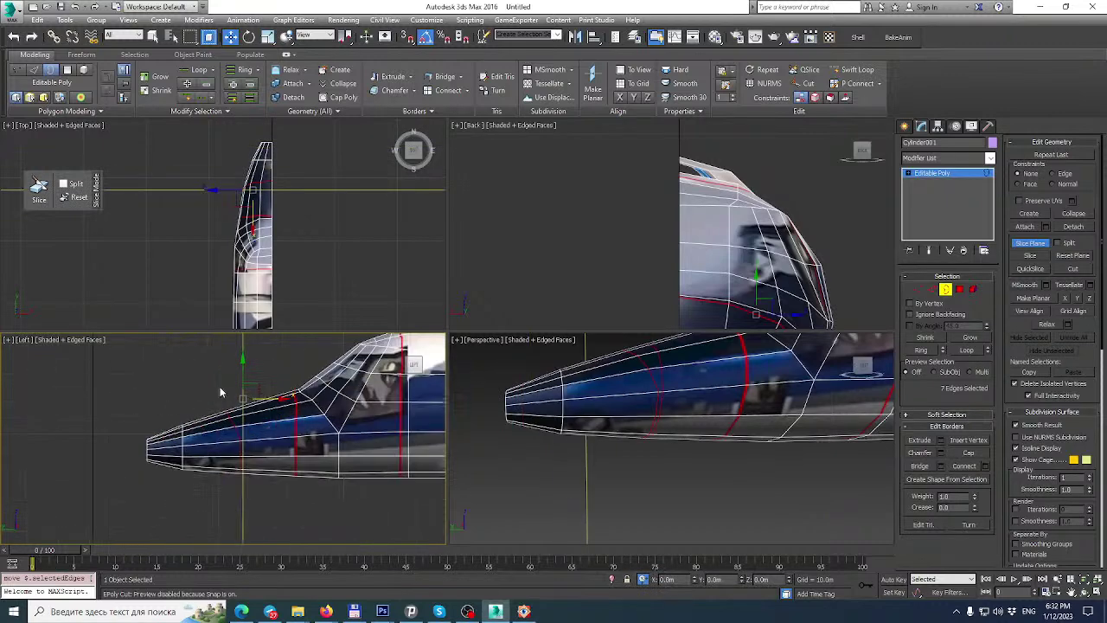
pyautogui.moveTo(234, 422); pyautogui.dragTo(297, 421, button='middle')
pyautogui.scroll(3, 296, 420)
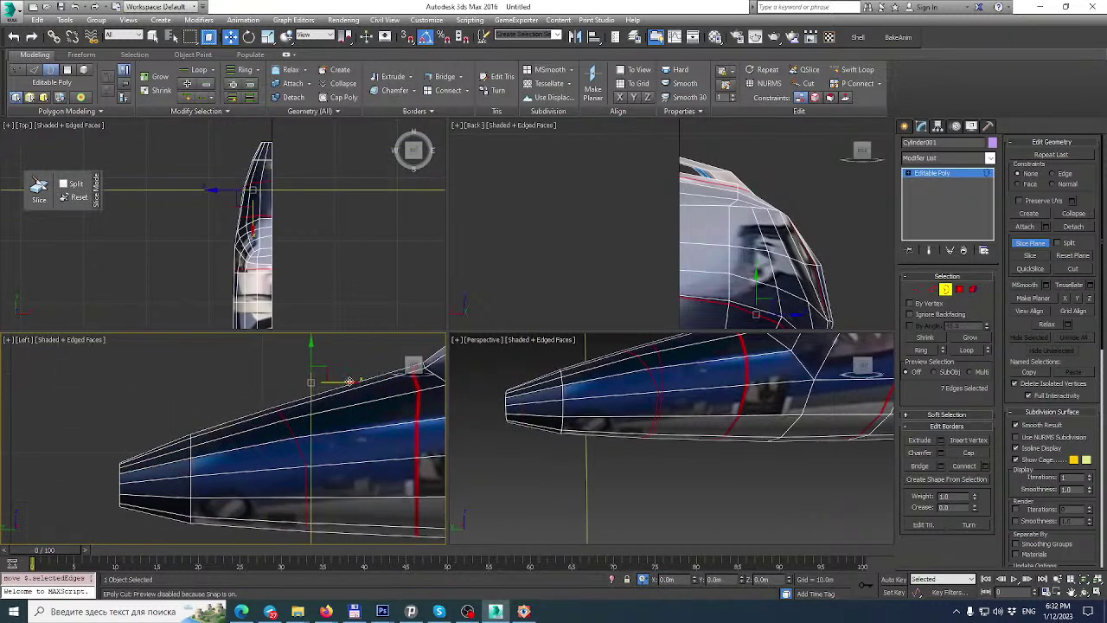
pyautogui.moveTo(344, 385); pyautogui.dragTo(337, 385)
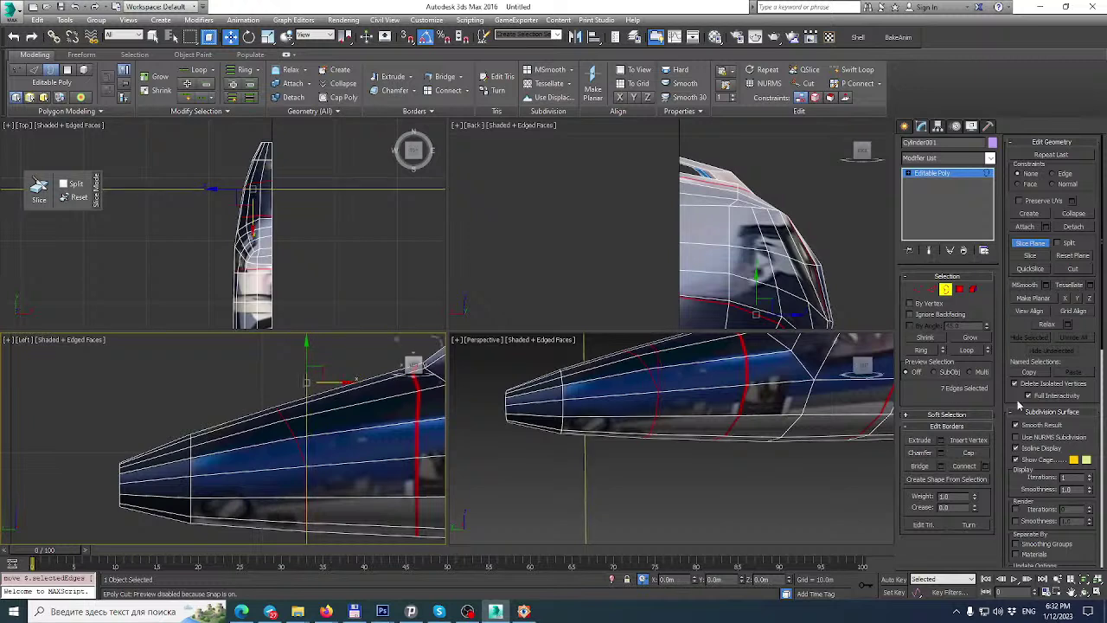
pyautogui.click(1030, 255)
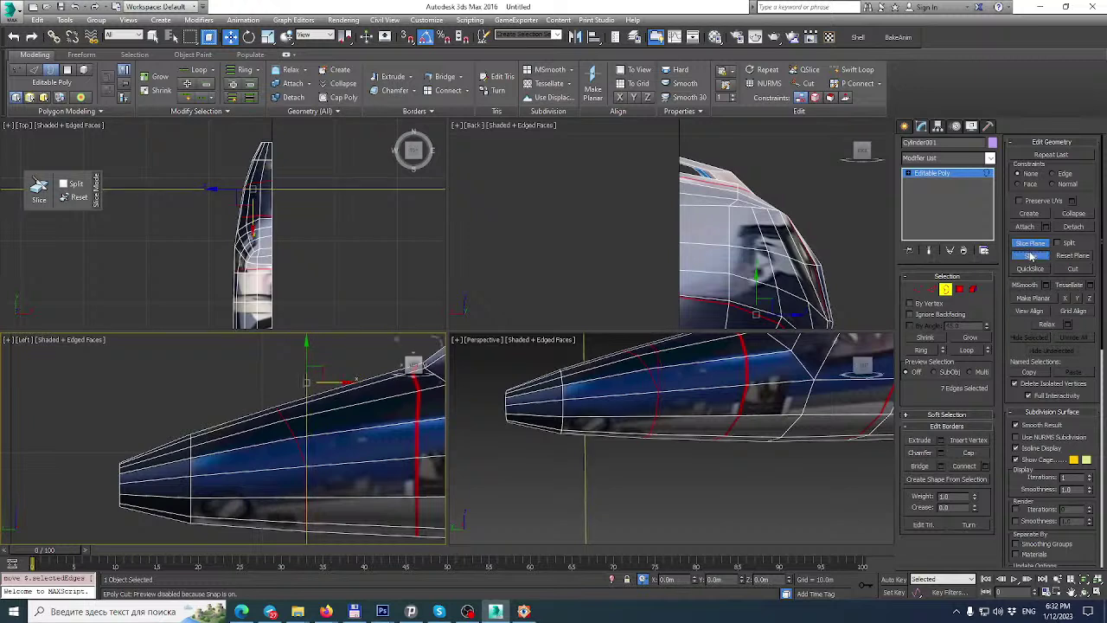
pyautogui.click(931, 290)
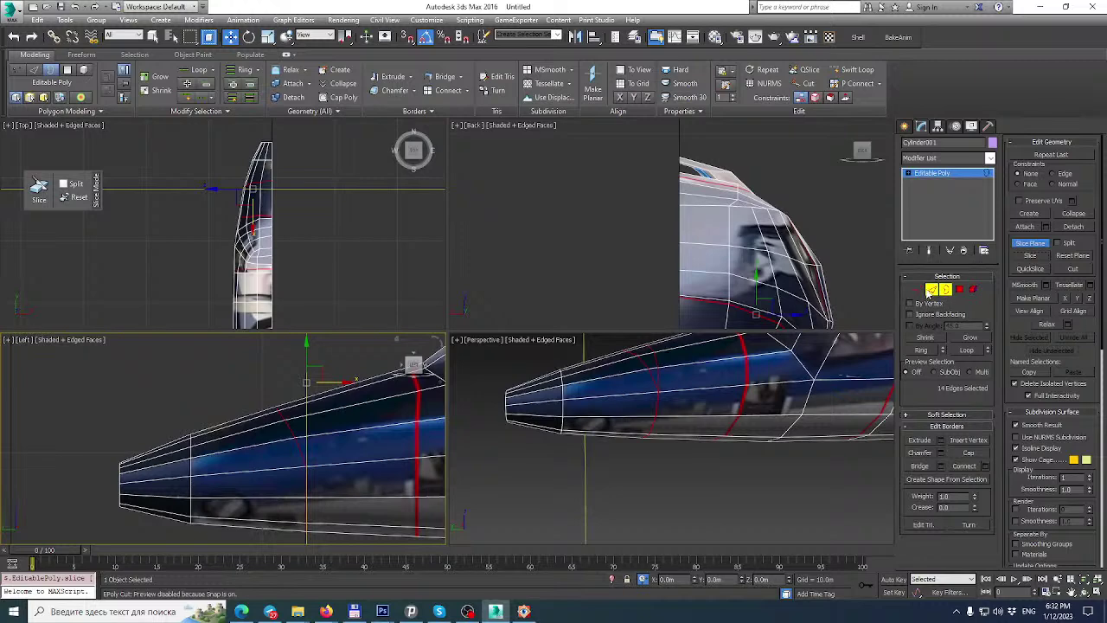
pyautogui.doubleClick(290, 429)
pyautogui.press('BackSpace')
pyautogui.scroll(-2, 294, 410)
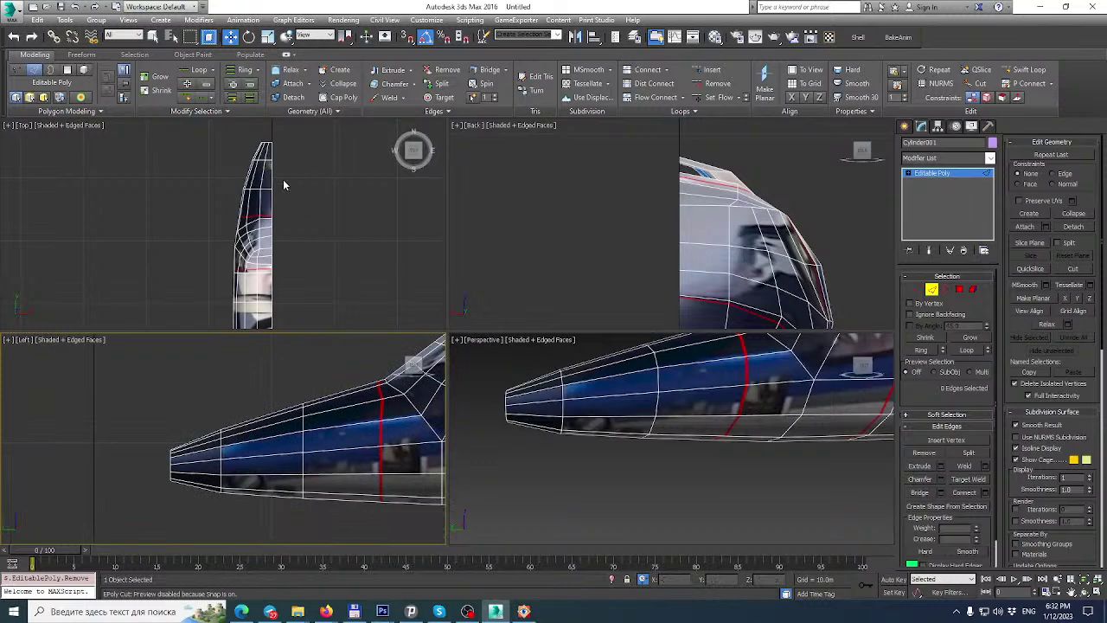
# Shift the two roofline vertices above the windshield so each lines up vertically with the vertex below it in the left view.
pyautogui.scroll(5, 269, 187)
pyautogui.moveTo(269, 188); pyautogui.dragTo(294, 198, button='middle')
pyautogui.moveTo(316, 451); pyautogui.dragTo(260, 463, button='middle')
pyautogui.moveTo(352, 451); pyautogui.dragTo(181, 445, button='middle')
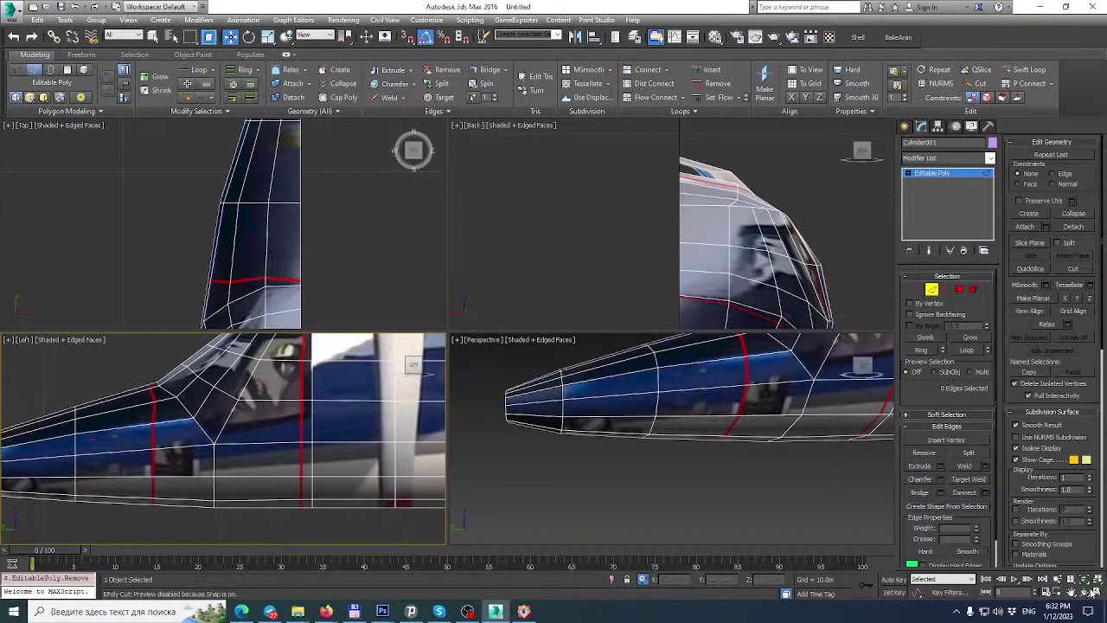
pyautogui.hotkey('alt', 'w')
pyautogui.scroll(-4, 416, 285)
pyautogui.scroll(2, 416, 286)
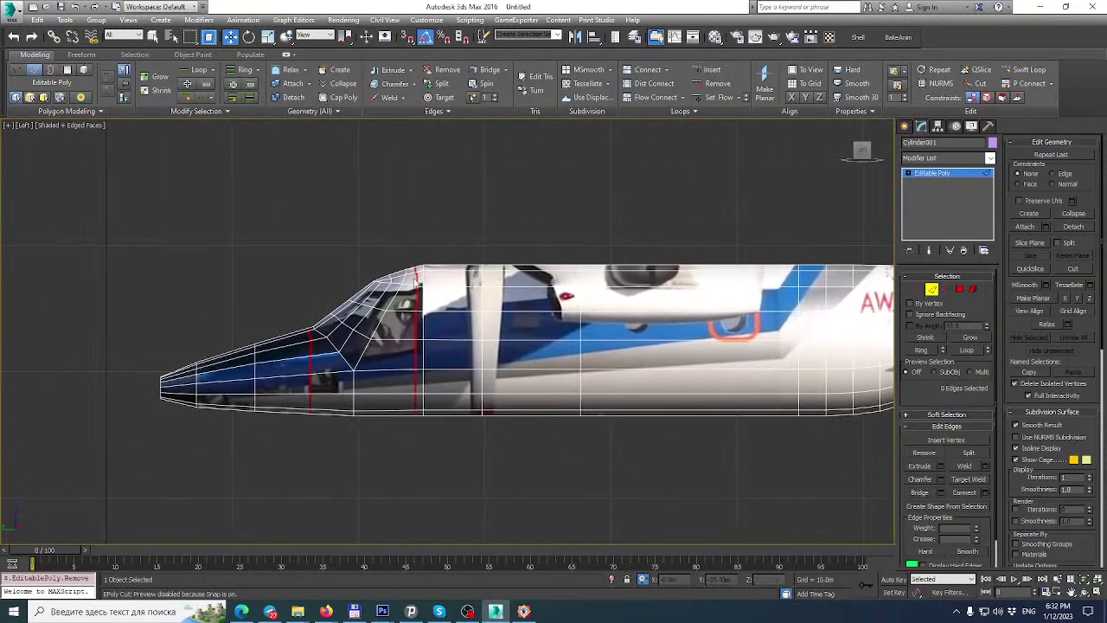
pyautogui.scroll(4, 416, 285)
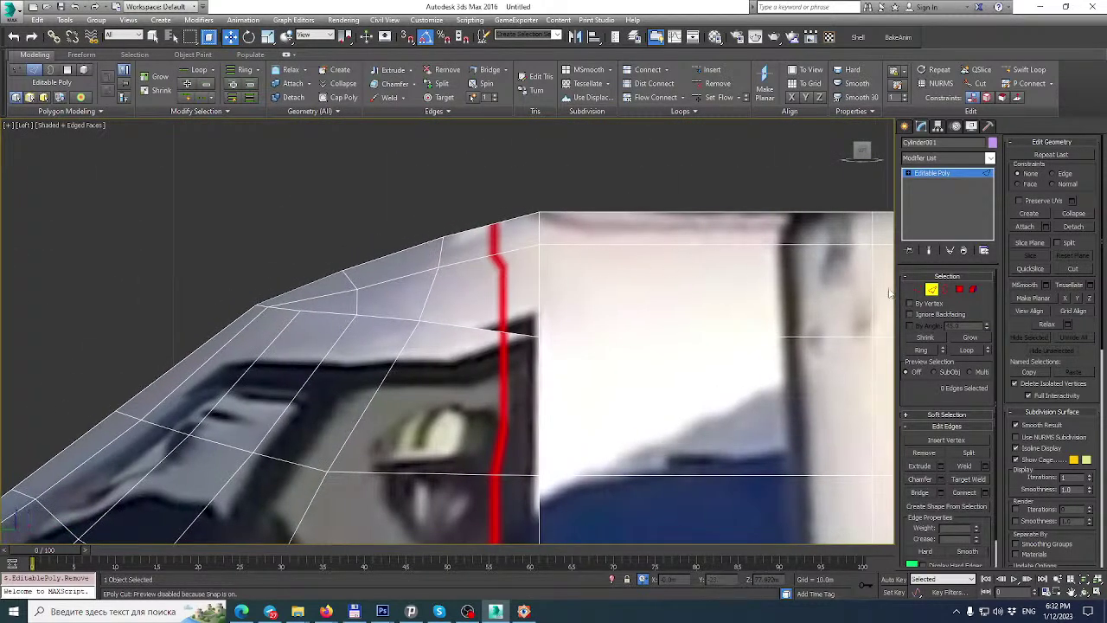
pyautogui.click(918, 289)
pyautogui.click(346, 265)
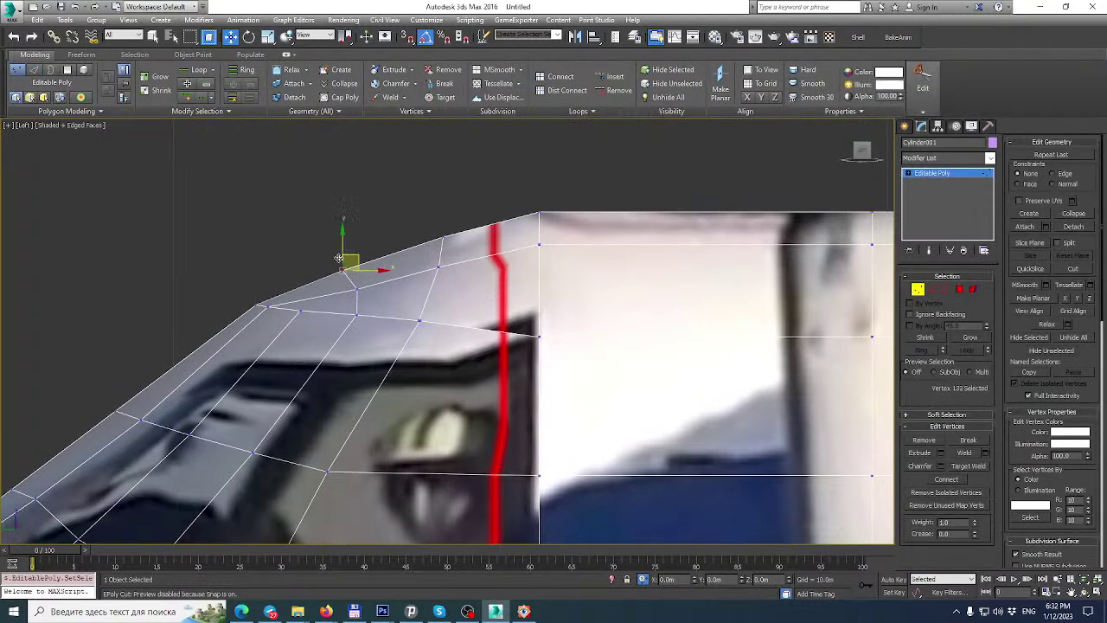
pyautogui.moveTo(358, 255); pyautogui.dragTo(368, 251)
pyautogui.click(355, 287)
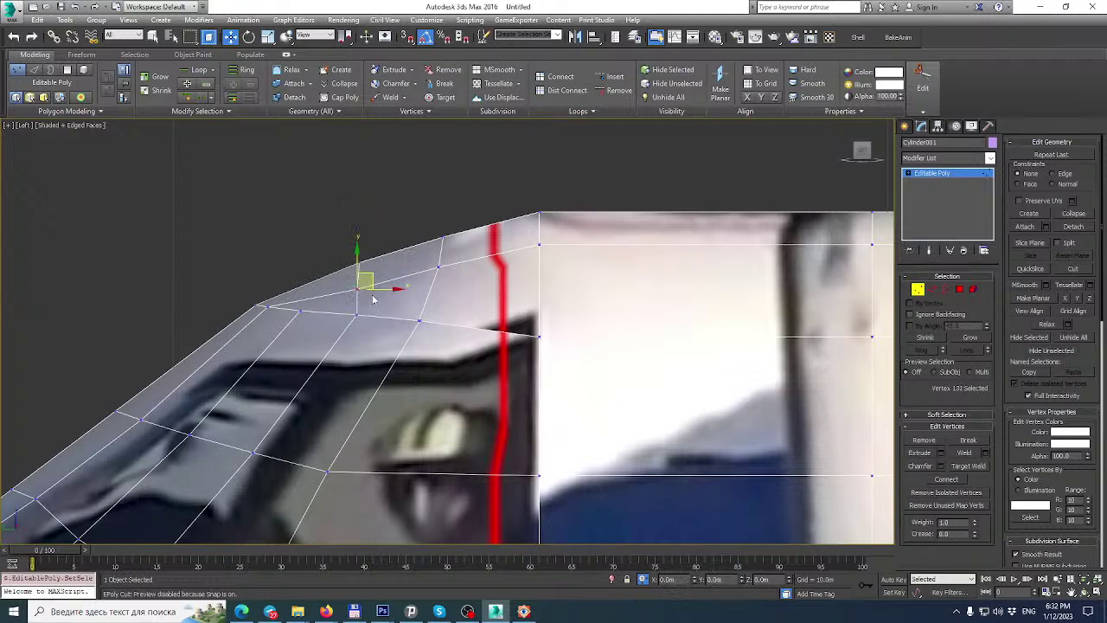
pyautogui.click(442, 236)
pyautogui.moveTo(458, 223); pyautogui.dragTo(450, 226)
# Move the side vertex at the base of the windshield slightly toward the nose in the left view.
pyautogui.scroll(-2, 306, 289)
pyautogui.moveTo(309, 283); pyautogui.dragTo(407, 239, button='middle')
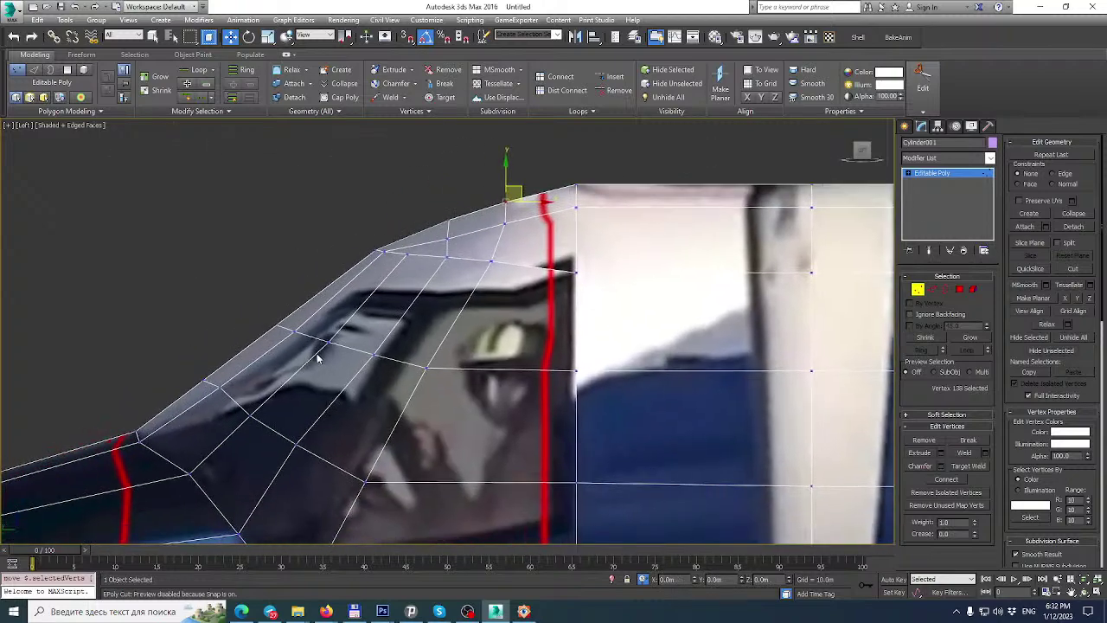
pyautogui.scroll(5, 206, 382)
pyautogui.scroll(-3, 211, 389)
pyautogui.moveTo(217, 402); pyautogui.dragTo(290, 307, button='middle')
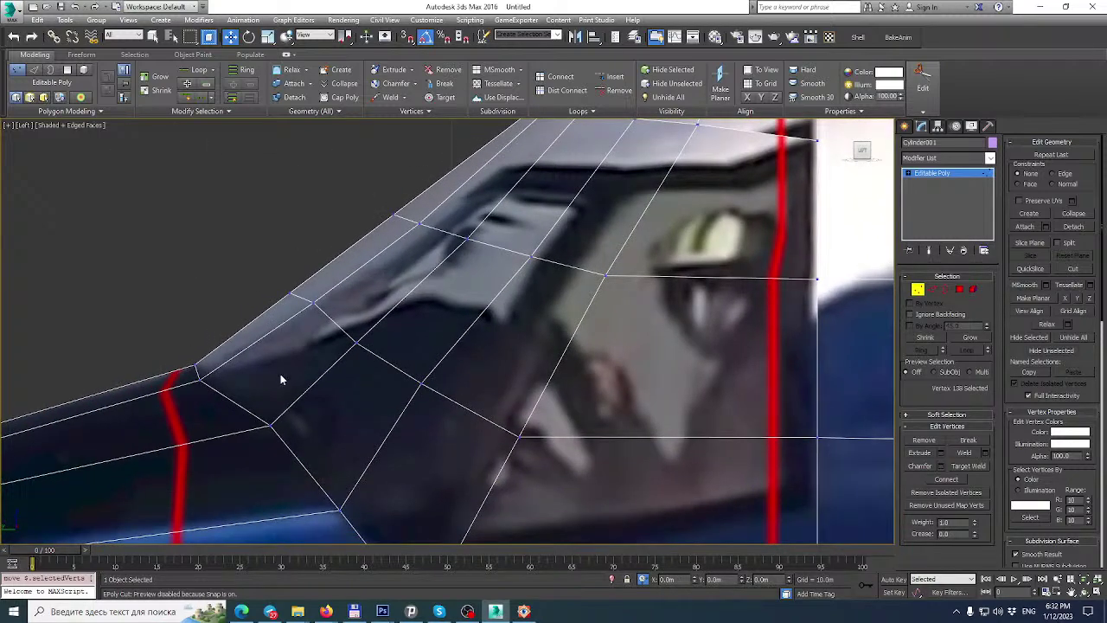
pyautogui.moveTo(249, 452); pyautogui.dragTo(250, 452)
pyautogui.scroll(-2, 259, 423)
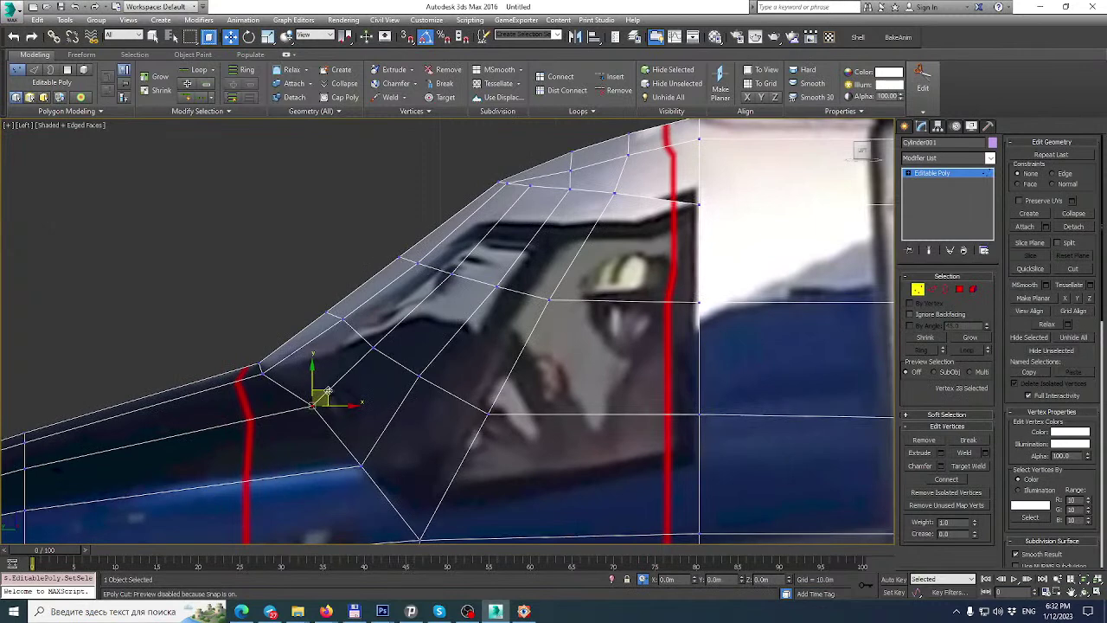
pyautogui.moveTo(328, 391); pyautogui.dragTo(302, 396)
pyautogui.click(386, 453)
pyautogui.moveTo(398, 442); pyautogui.dragTo(396, 348, button='middle')
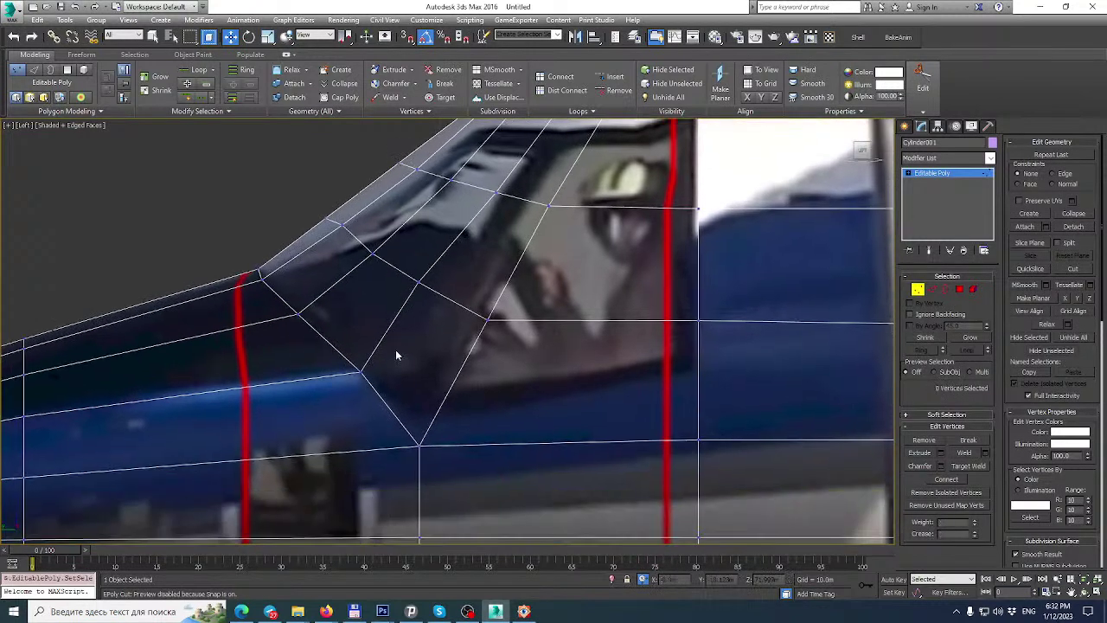
# Adjust two vertices in the lower row of the windshield's side grid slightly to even out the mesh flow.
pyautogui.scroll(-2, 398, 394)
pyautogui.scroll(1, 386, 374)
pyautogui.scroll(6, 426, 335)
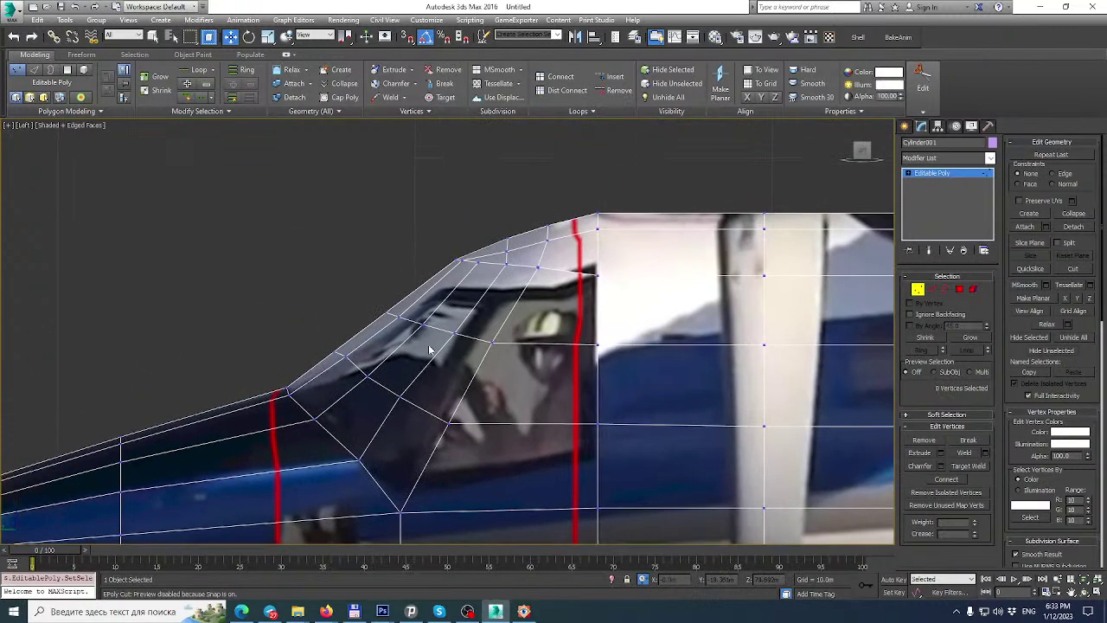
pyautogui.click(303, 368)
pyautogui.moveTo(319, 359); pyautogui.dragTo(313, 365)
pyautogui.scroll(-2, 397, 356)
pyautogui.moveTo(396, 356); pyautogui.dragTo(302, 372, button='middle')
pyautogui.click(348, 465)
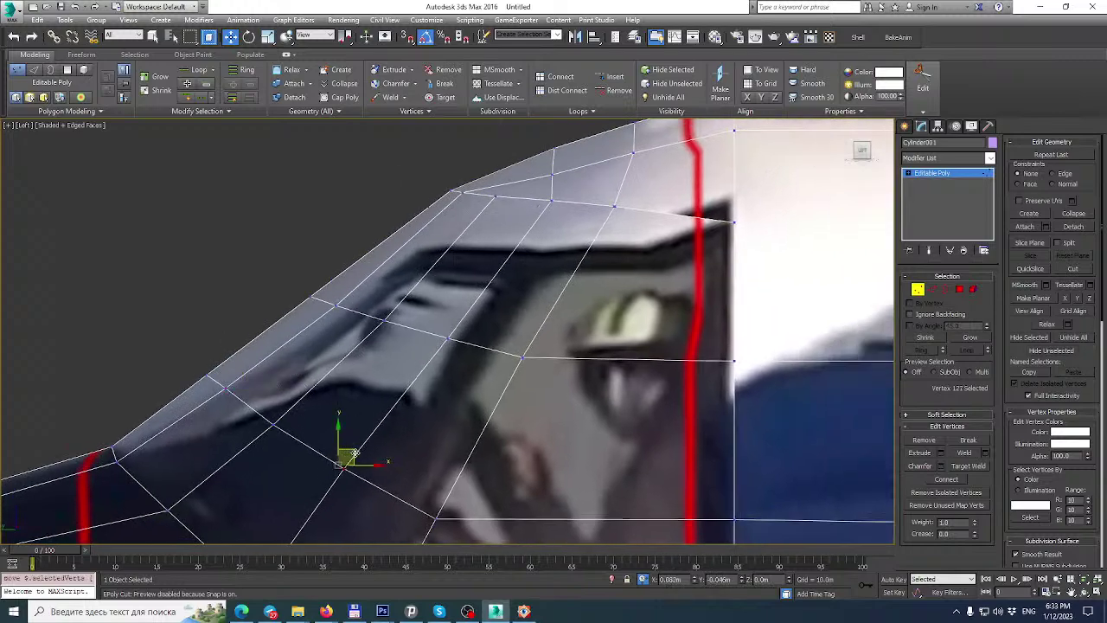
pyautogui.scroll(-3, 391, 333)
pyautogui.moveTo(391, 333); pyautogui.dragTo(403, 310, button='middle')
# Preview the fuselage half with a TurboSmooth modifier and delete the modifier.
pyautogui.click(980, 173)
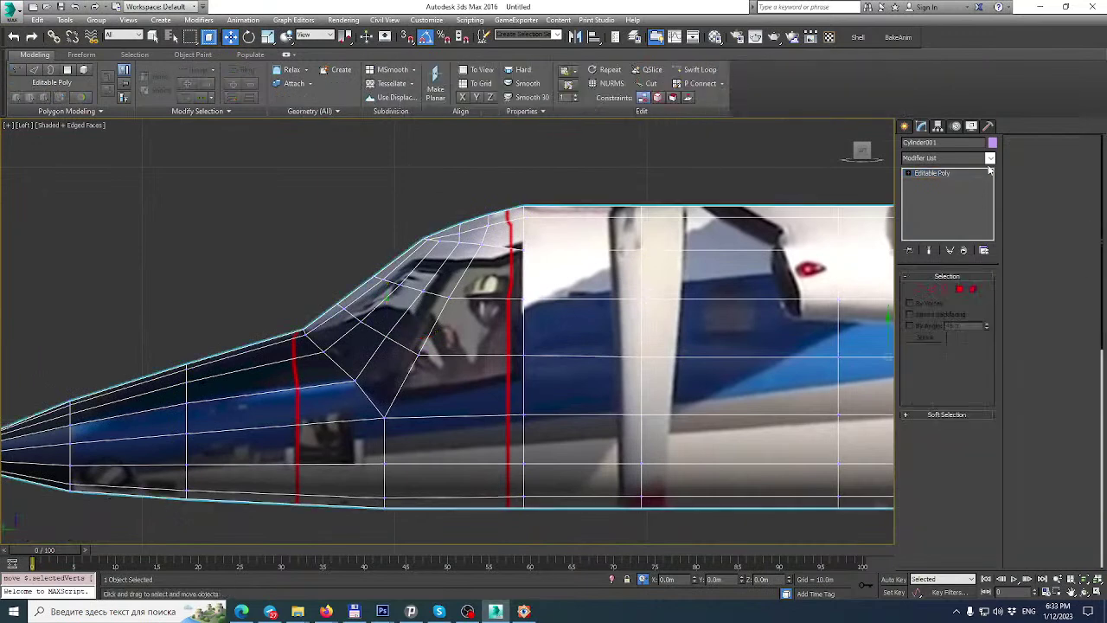
pyautogui.click(991, 158)
pyautogui.moveTo(992, 253); pyautogui.dragTo(995, 507)
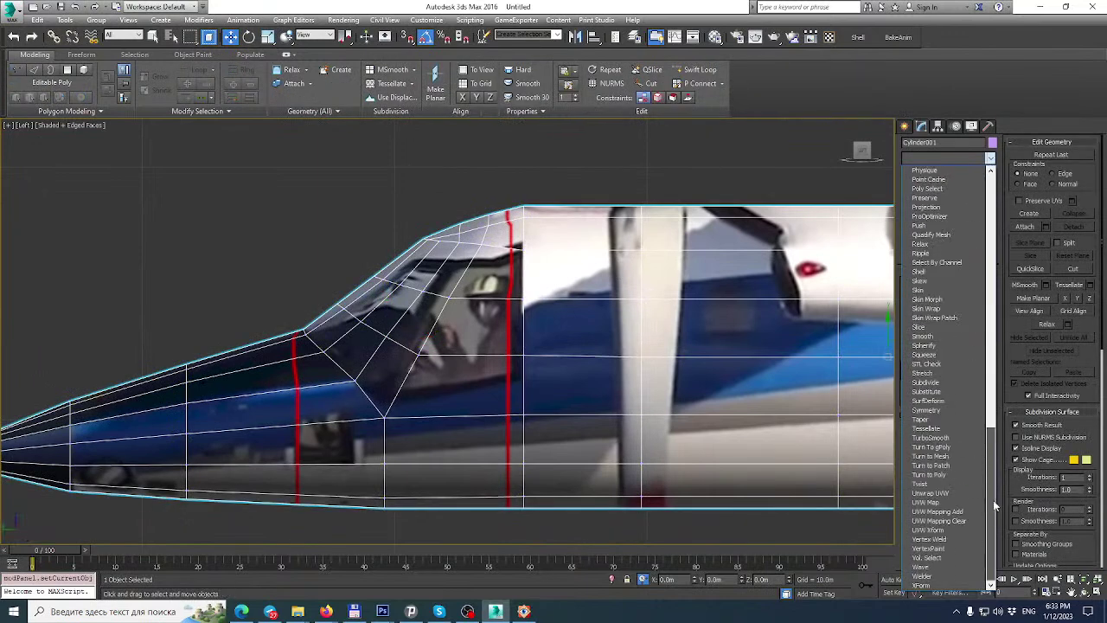
pyautogui.click(948, 444)
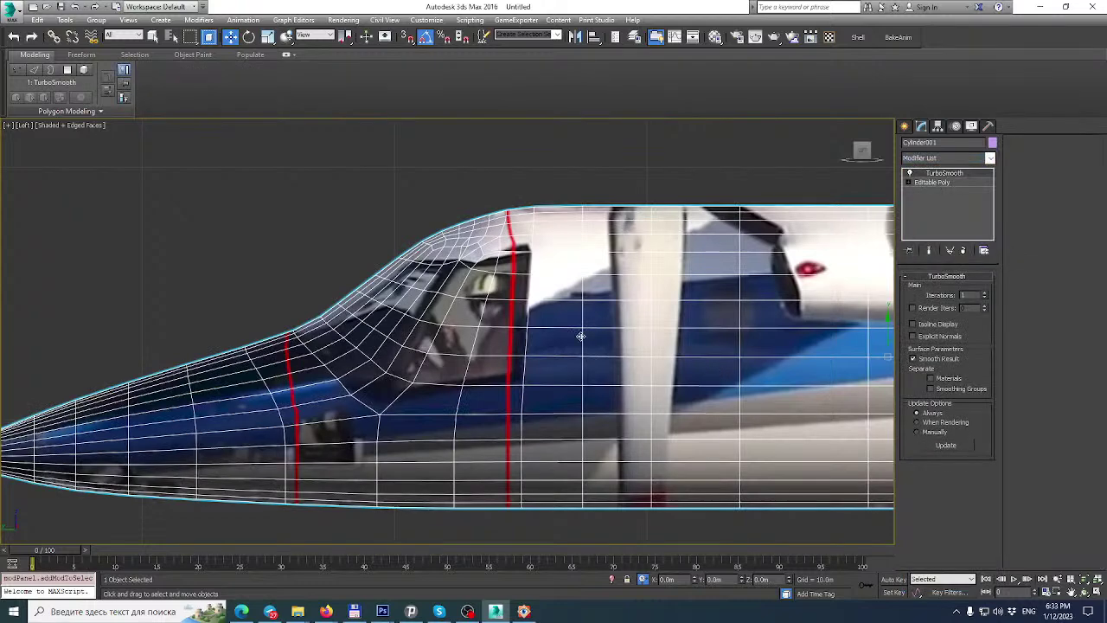
pyautogui.scroll(-3, 581, 336)
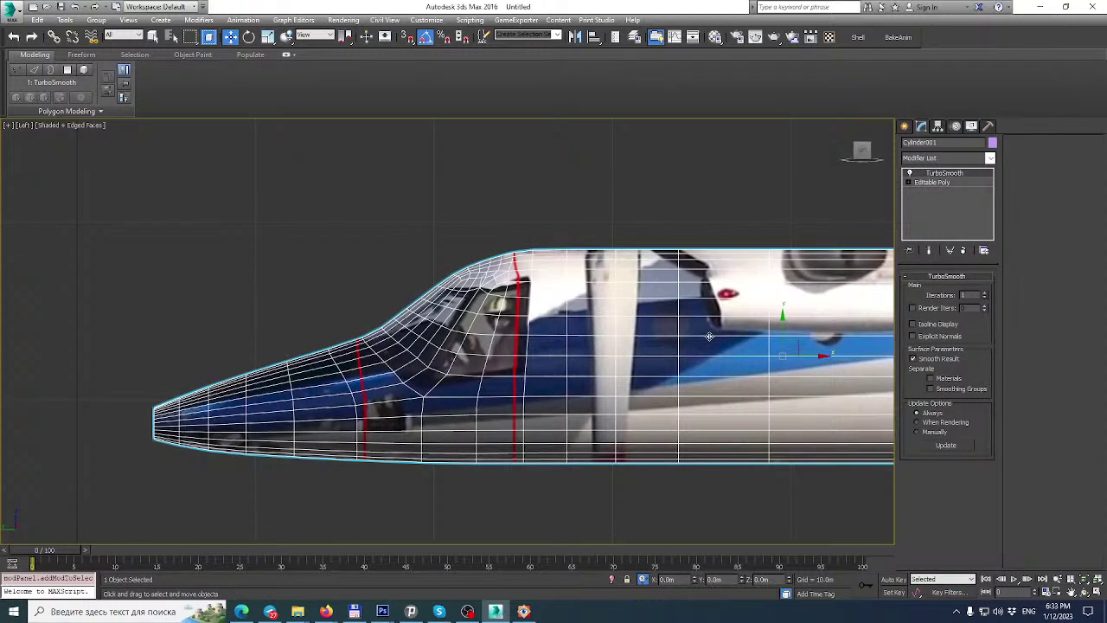
pyautogui.click(965, 252)
# Add an Unwrap UVW modifier and planar-map all fuselage faces along X with Normalize Map off.
pyautogui.press('u')
pyautogui.click(947, 411)
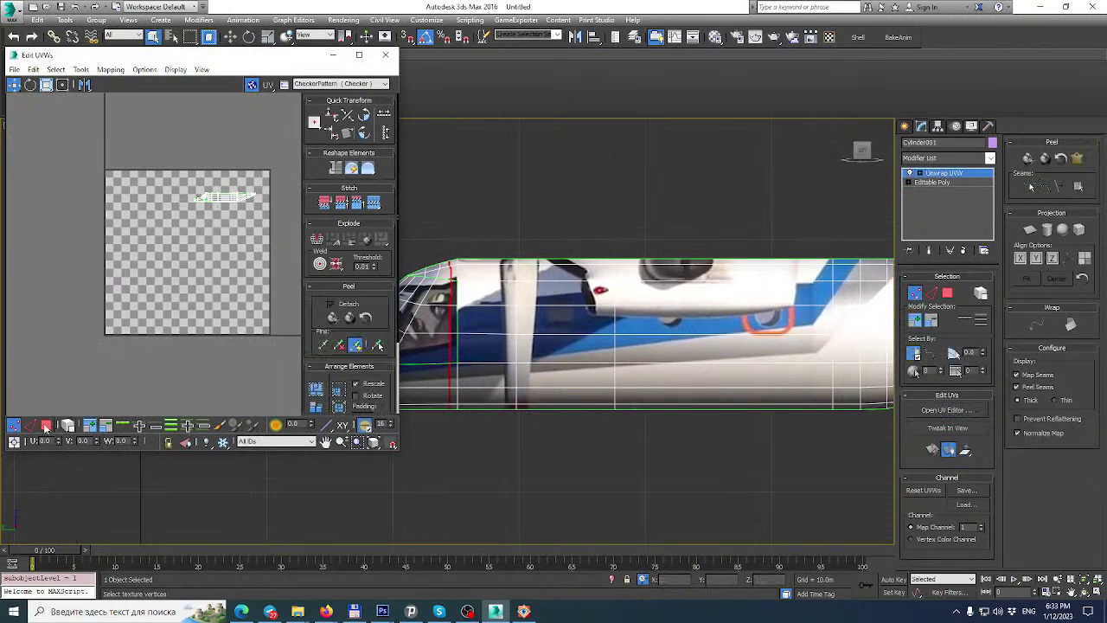
pyautogui.click(47, 425)
pyautogui.hotkey('ctrl', 'a')
pyautogui.click(1046, 434)
pyautogui.click(1022, 257)
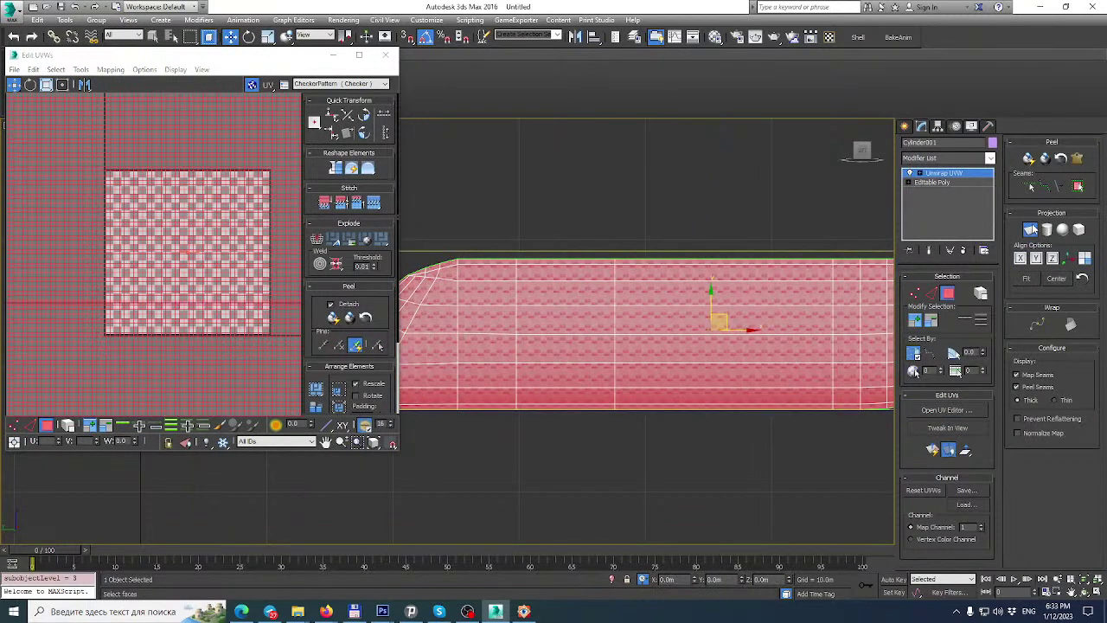
pyautogui.click(1034, 230)
# Show Map #1 (Untitled-1.psd) behind the UVs in a maximized editor and select all UV vertices in freeform mode.
pyautogui.click(331, 85)
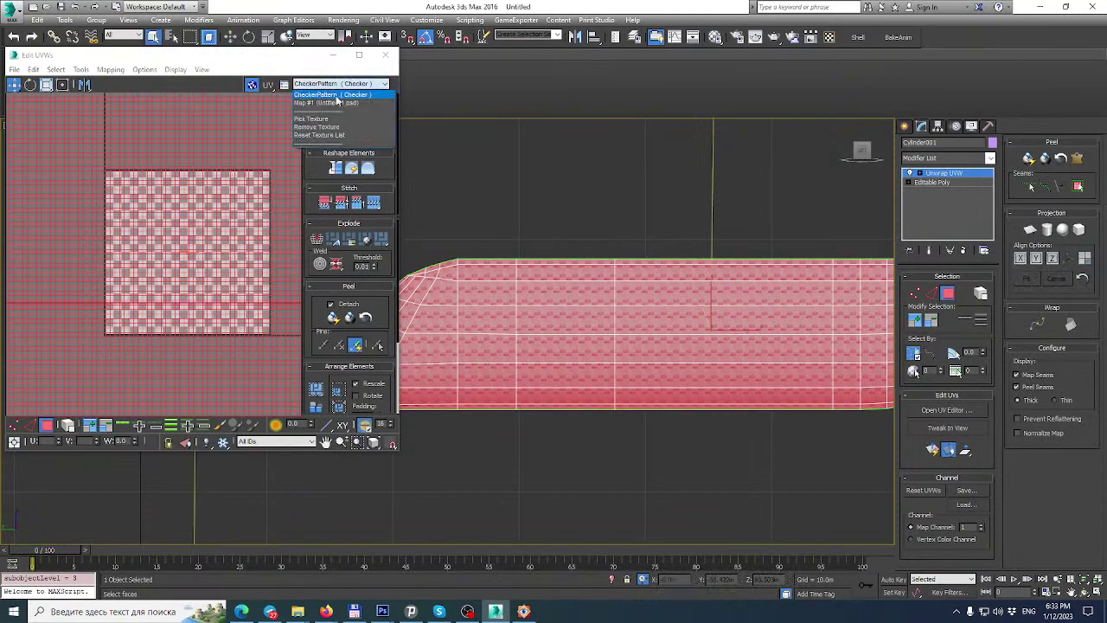
pyautogui.click(337, 103)
pyautogui.click(359, 55)
pyautogui.scroll(-8, 442, 252)
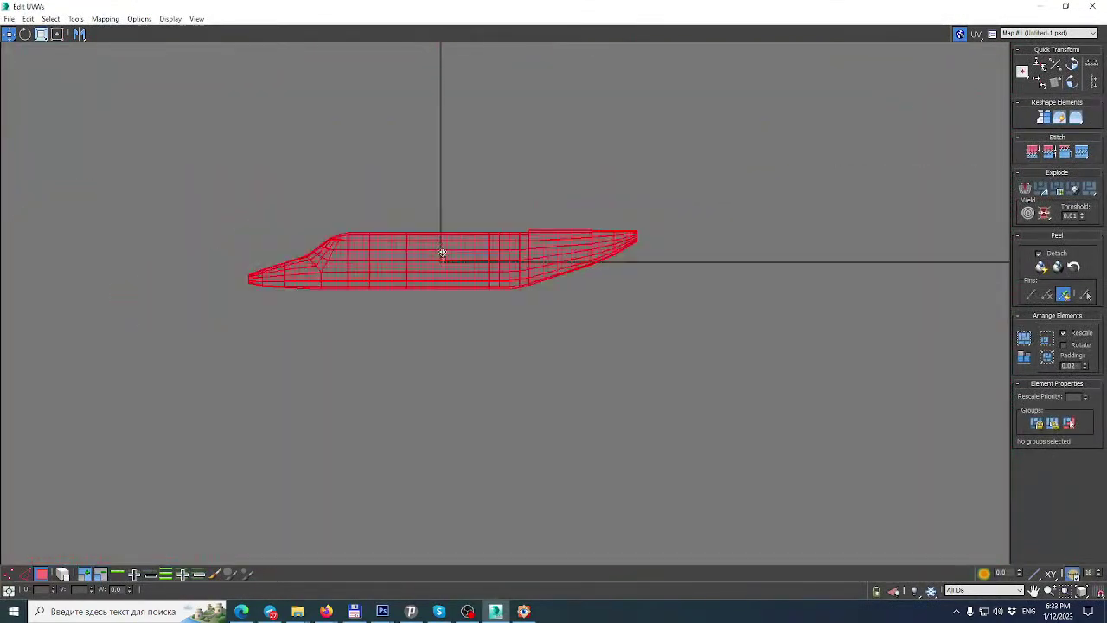
pyautogui.click(57, 34)
pyautogui.click(8, 574)
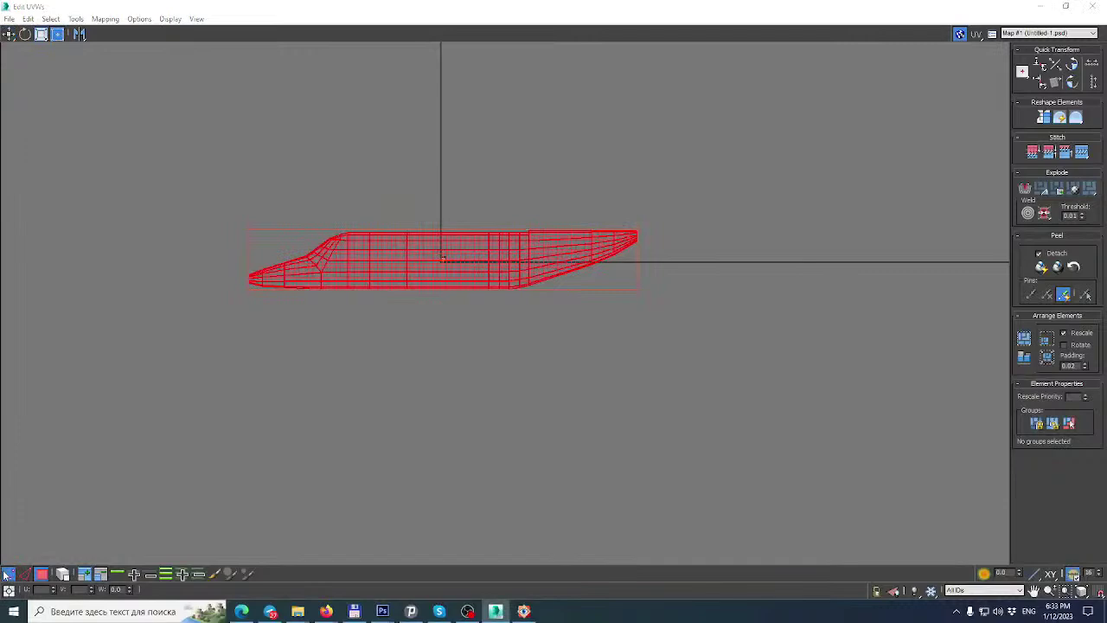
pyautogui.moveTo(221, 148); pyautogui.dragTo(775, 391)
pyautogui.scroll(4, 687, 222)
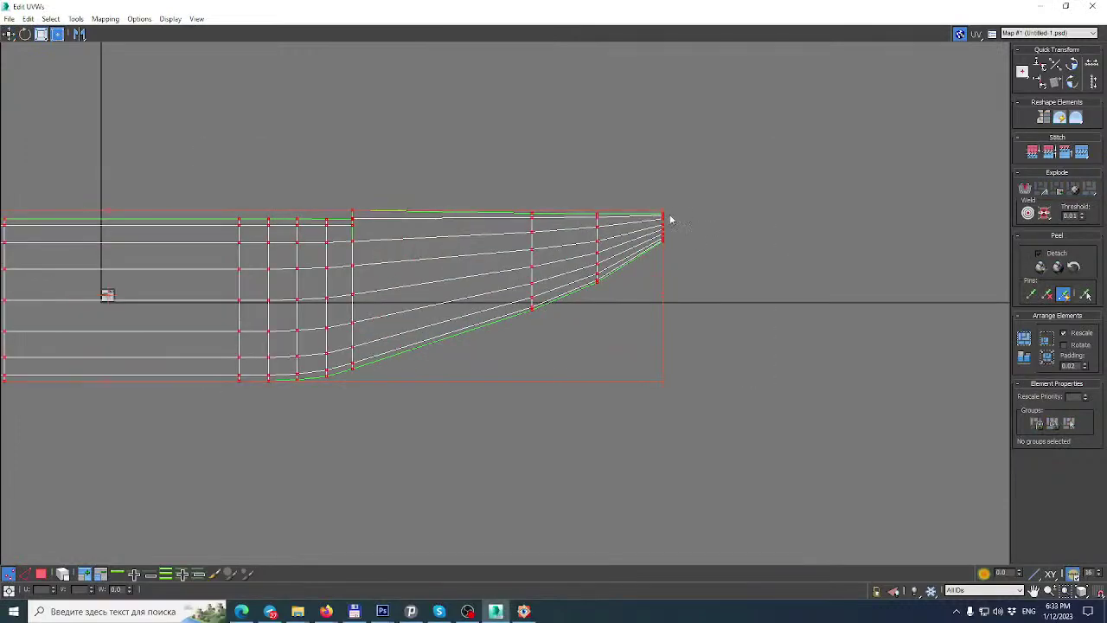
# Scale down the fuselage UV layout and move it over the aircraft's side-view photo in the reference map.
pyautogui.keyDown('ctrl'); pyautogui.moveTo(664, 211); pyautogui.dragTo(4, 392); pyautogui.keyUp('ctrl')
pyautogui.moveTo(111, 346); pyautogui.dragTo(610, 347, button='middle')
pyautogui.moveTo(294, 354); pyautogui.dragTo(626, 298)
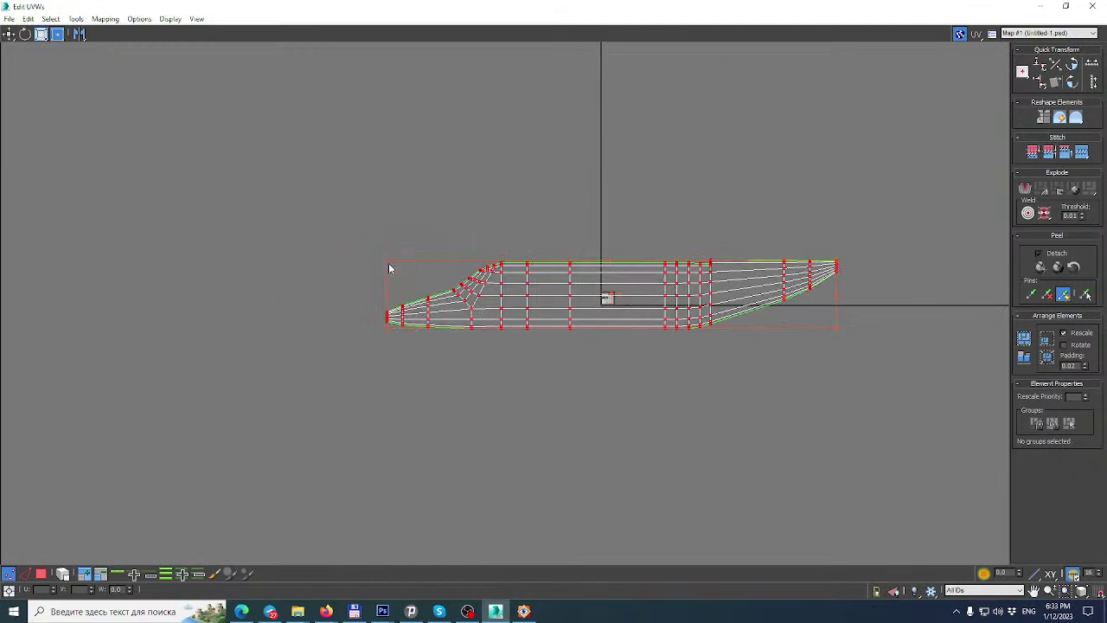
pyautogui.moveTo(386, 261); pyautogui.dragTo(628, 300)
pyautogui.scroll(5, 612, 295)
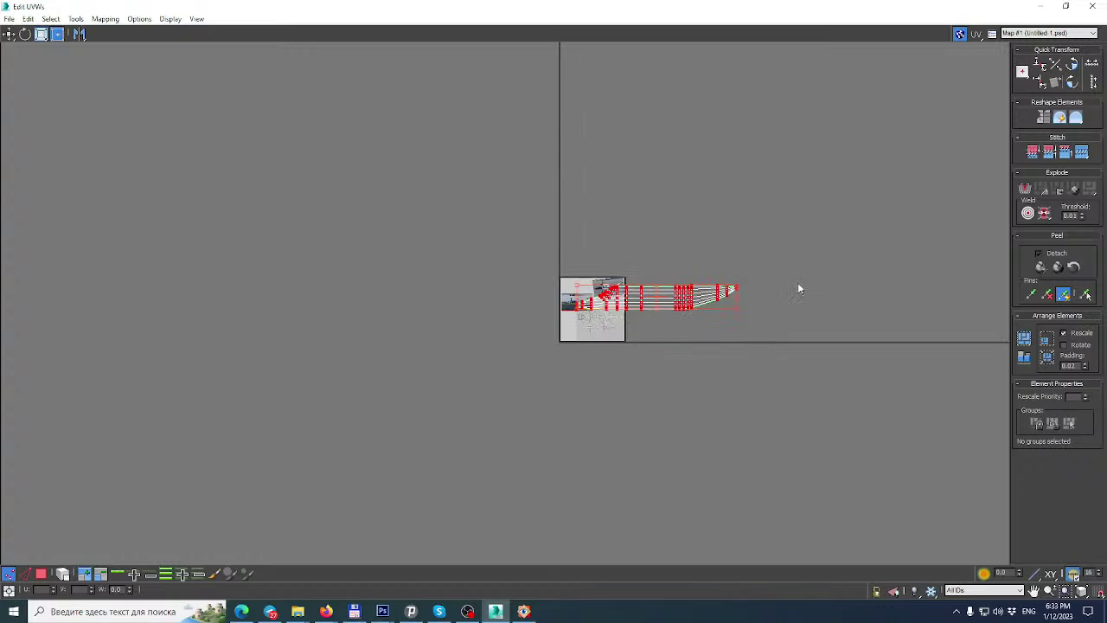
pyautogui.moveTo(739, 313); pyautogui.dragTo(616, 264)
pyautogui.scroll(6, 615, 265)
pyautogui.moveTo(593, 324); pyautogui.dragTo(697, 331)
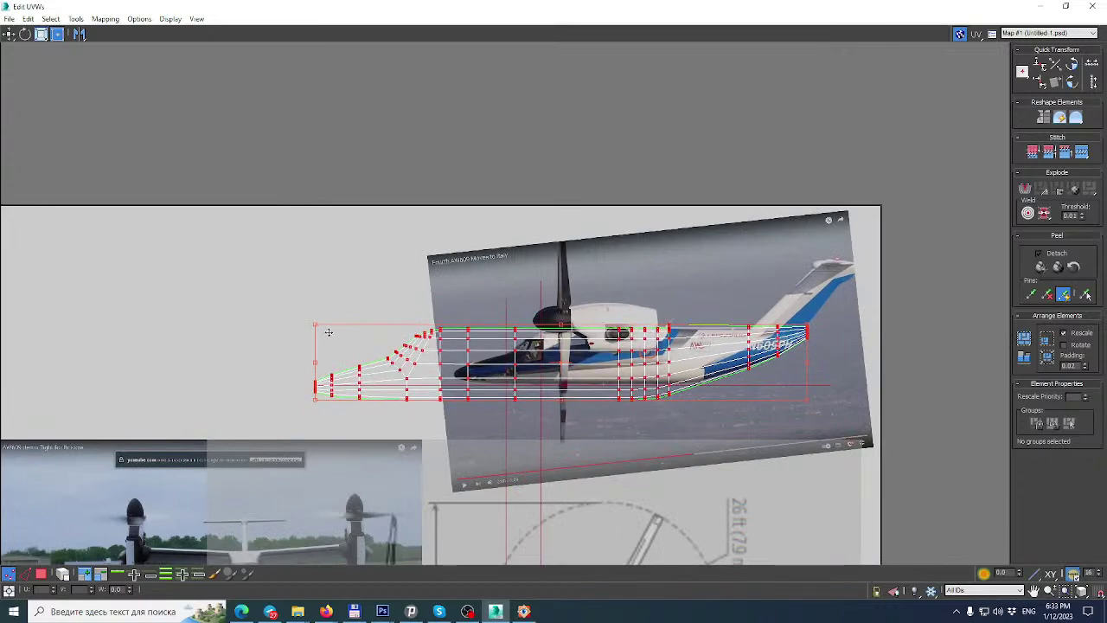
pyautogui.moveTo(323, 329); pyautogui.dragTo(438, 286)
# Scale and move the fuselage UV layout so its nose and tail ends match the aircraft in the side photo.
pyautogui.scroll(5, 463, 375)
pyautogui.scroll(3, 464, 375)
pyautogui.scroll(-8, 438, 286)
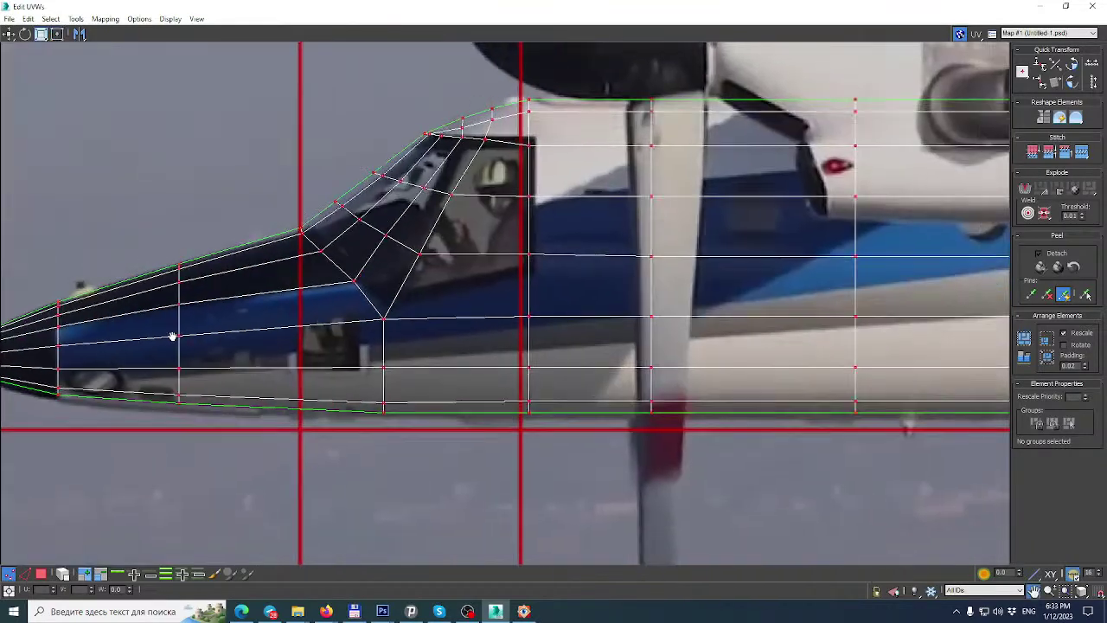
pyautogui.scroll(2, 786, 277)
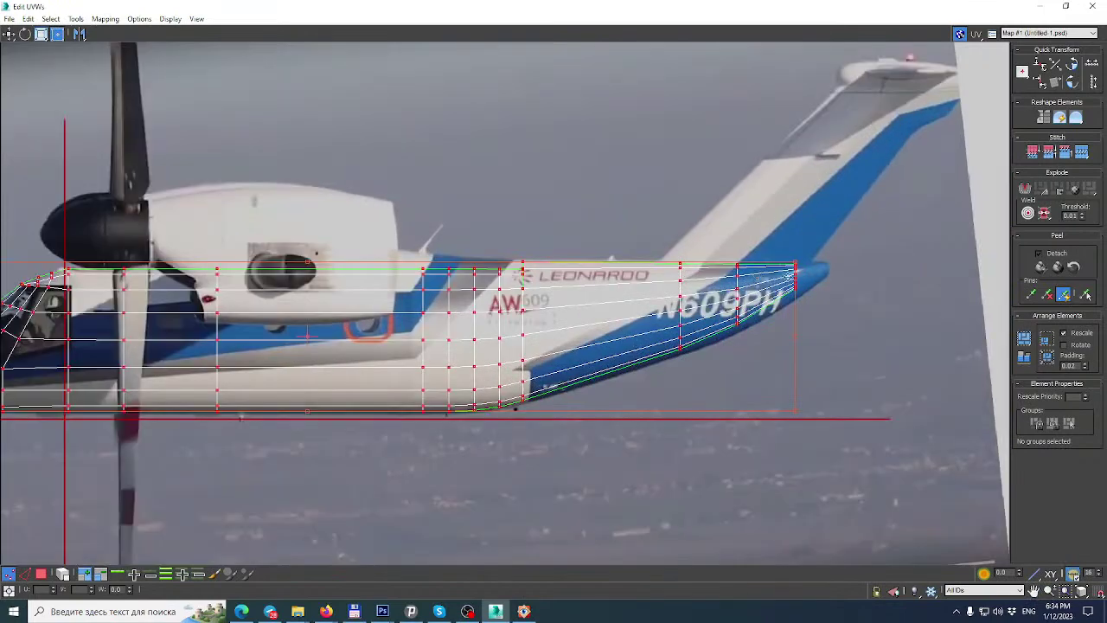
pyautogui.scroll(2, 551, 322)
pyautogui.moveTo(547, 309); pyautogui.dragTo(546, 312)
pyautogui.scroll(-1, 574, 305)
pyautogui.moveTo(574, 308); pyautogui.dragTo(565, 330, button='middle')
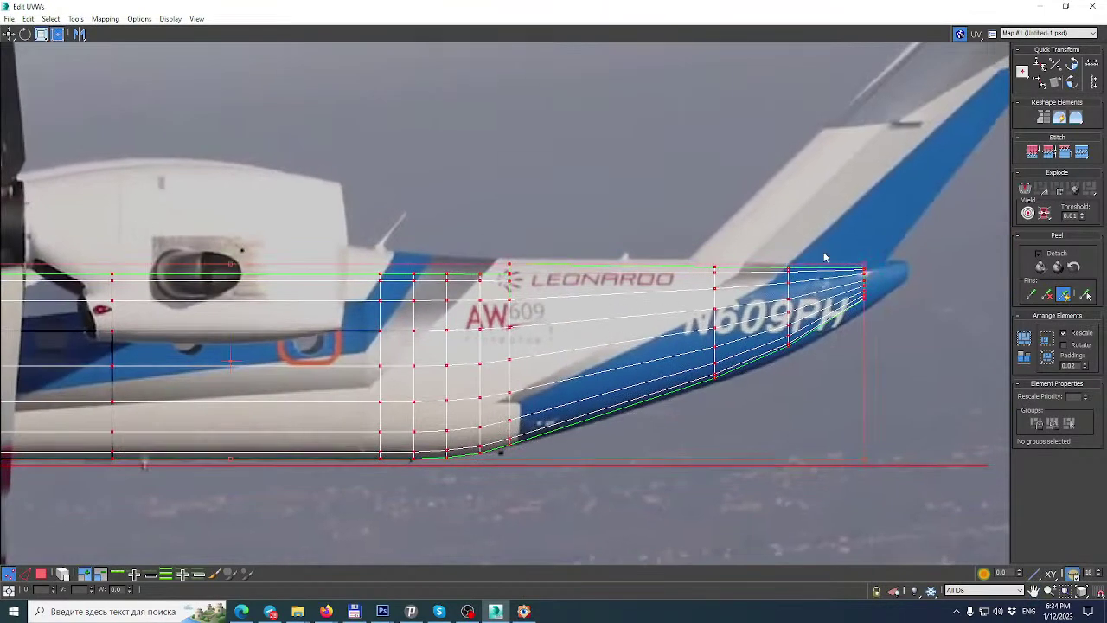
pyautogui.scroll(-4, 874, 261)
pyautogui.scroll(4, 863, 268)
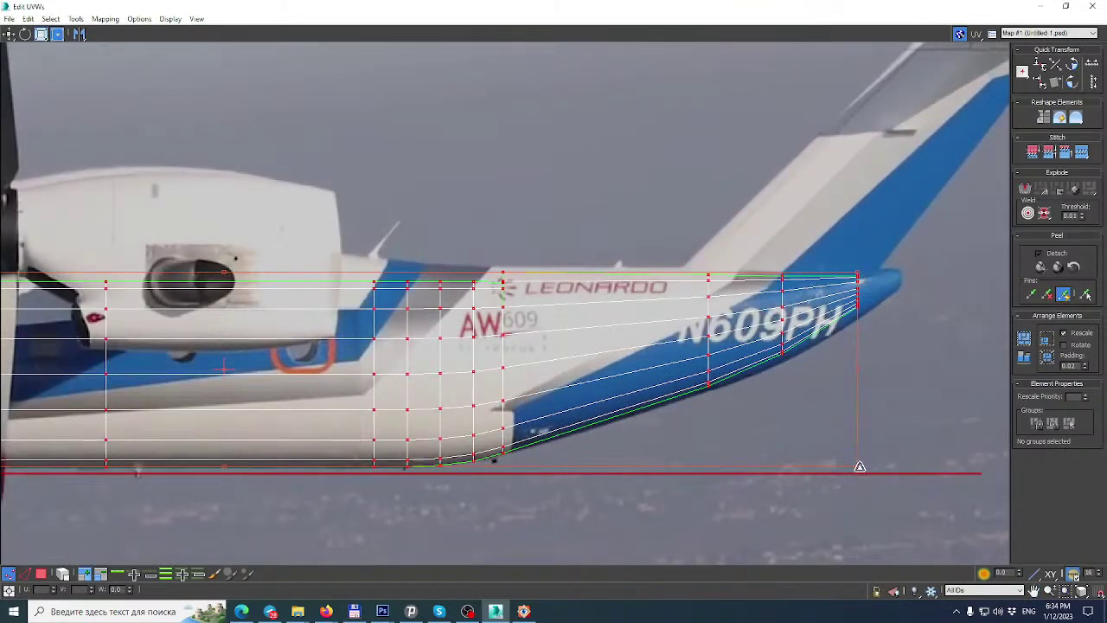
pyautogui.moveTo(859, 472); pyautogui.dragTo(873, 445)
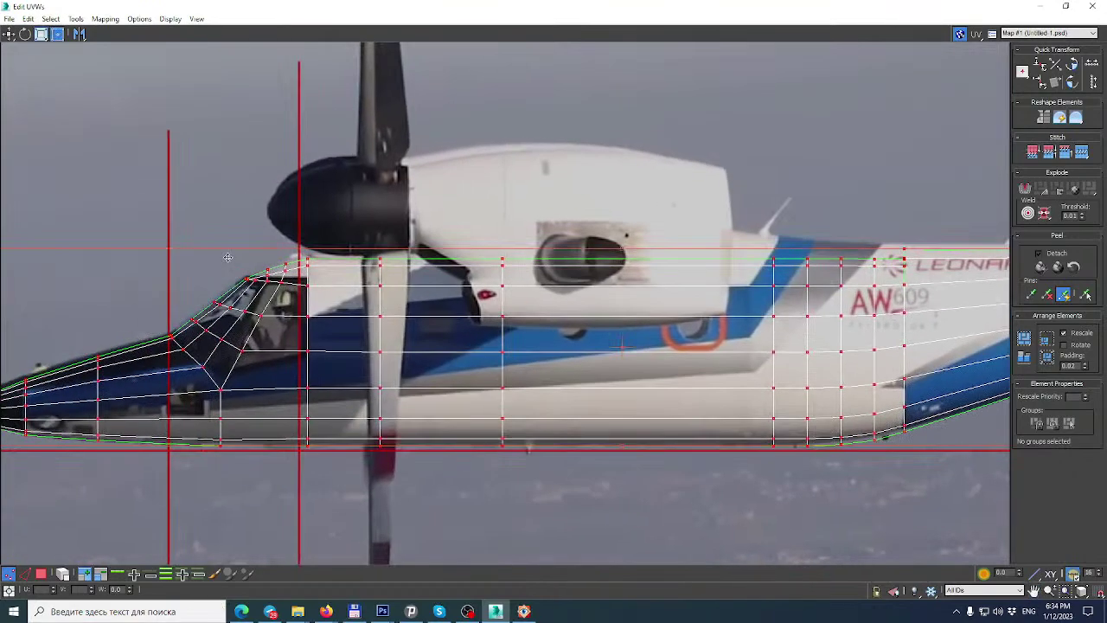
# Nudge the UV layout vertically to line up the nose and cockpit edges with the photo.
pyautogui.moveTo(227, 257); pyautogui.dragTo(425, 271, button='middle')
pyautogui.scroll(2, 526, 292)
pyautogui.scroll(-1, 510, 318)
pyautogui.moveTo(510, 318); pyautogui.dragTo(559, 226, button='middle')
pyautogui.scroll(1, 554, 272)
pyautogui.moveTo(553, 311); pyautogui.dragTo(554, 307)
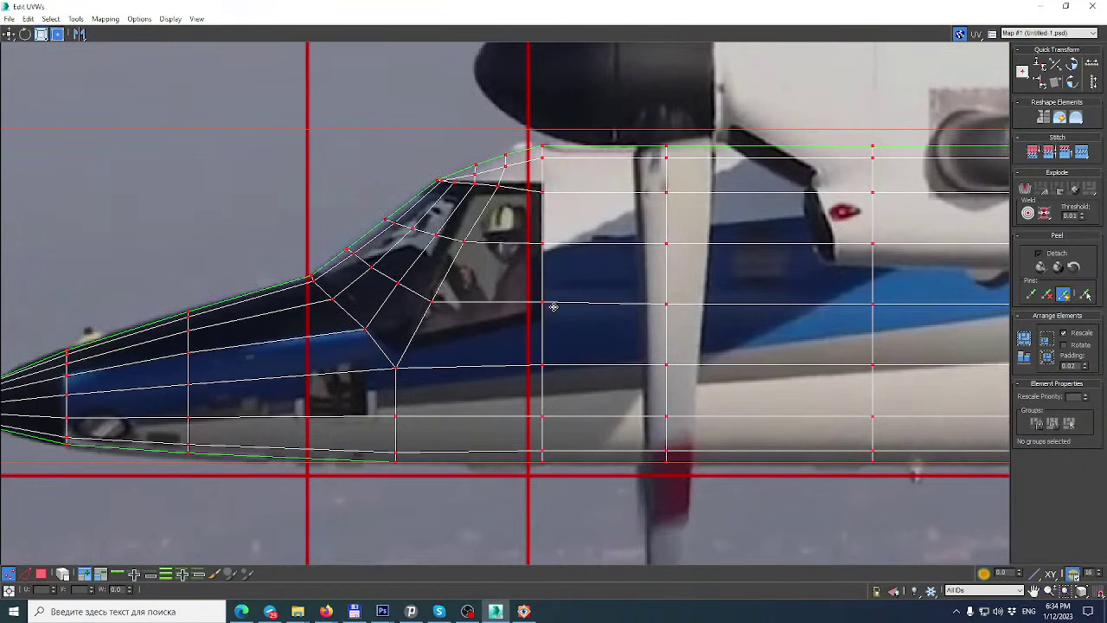
pyautogui.scroll(-3, 547, 267)
pyautogui.moveTo(977, 240); pyautogui.dragTo(612, 262, button='middle')
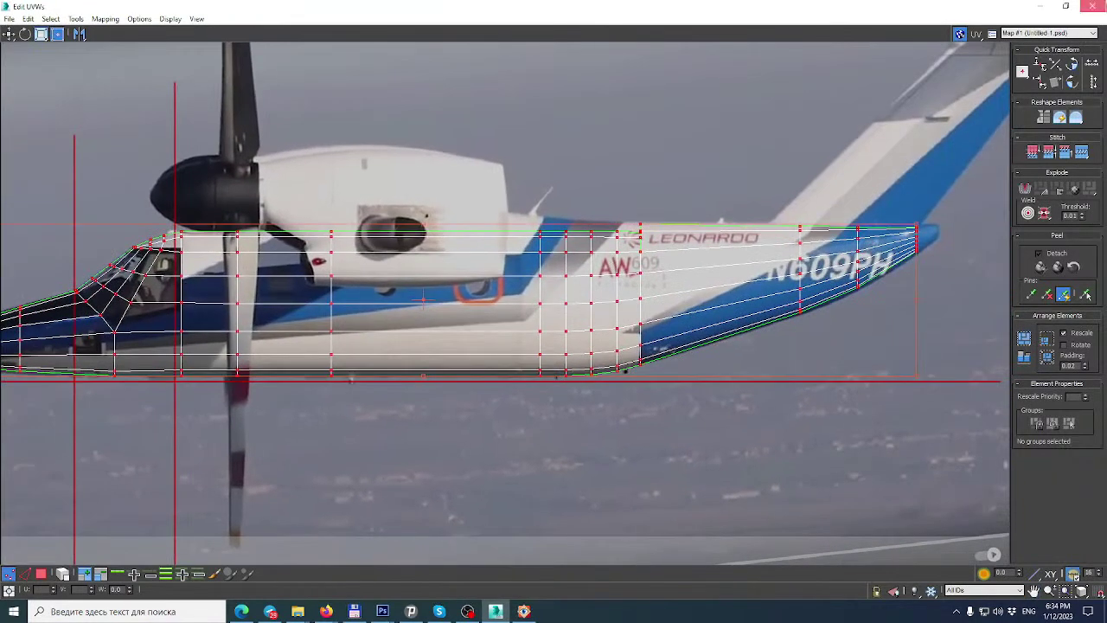
# Close the UV editor and collapse the fuselage's whole modifier stack.
pyautogui.click(1093, 6)
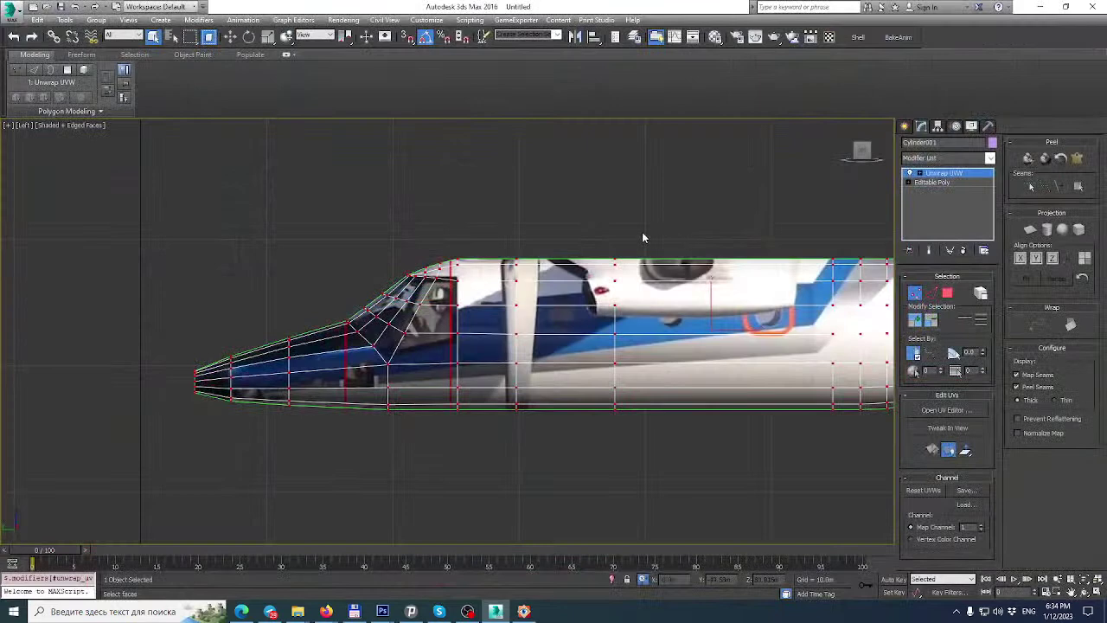
pyautogui.rightClick(932, 177)
pyautogui.click(952, 289)
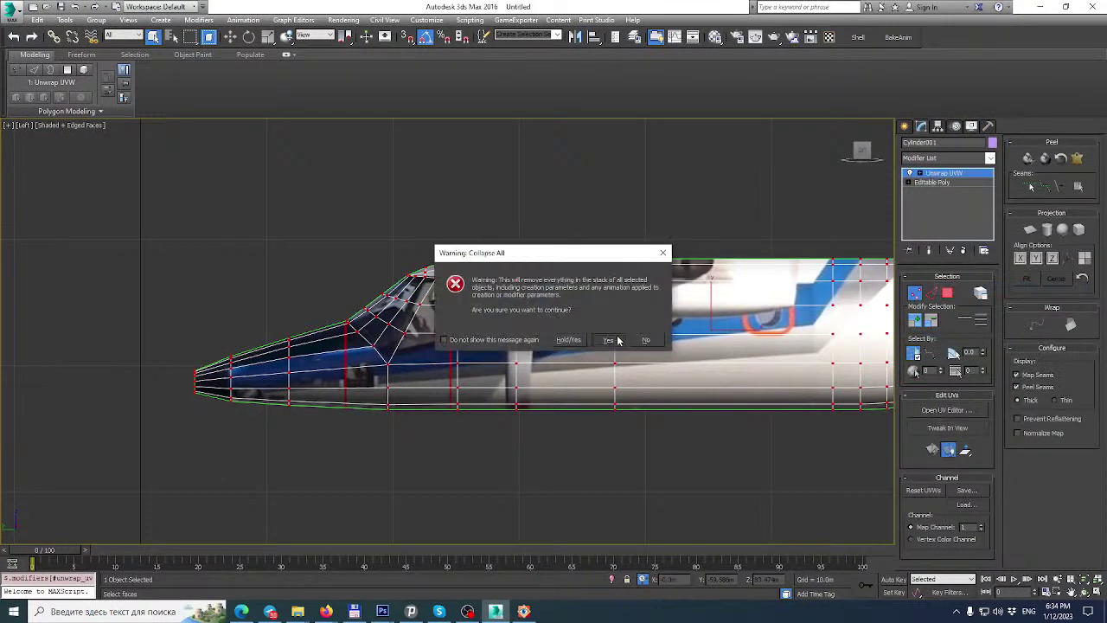
pyautogui.click(608, 340)
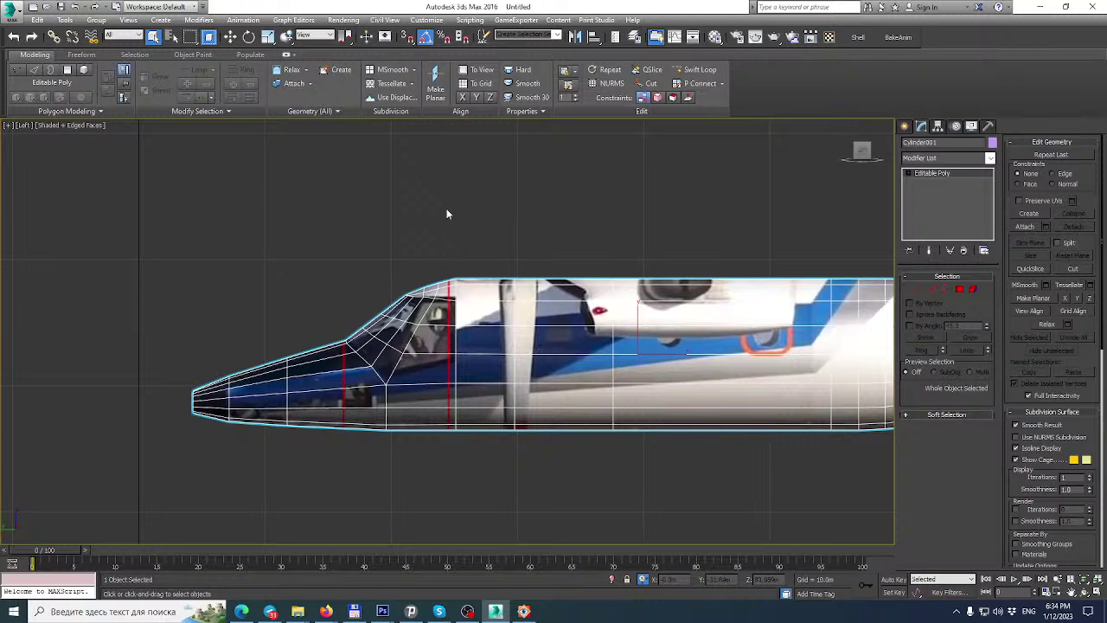
# Unhide all objects to bring the reference image back behind the textured fuselage.
pyautogui.scroll(-2, 696, 278)
pyautogui.moveTo(692, 278); pyautogui.dragTo(418, 289, button='middle')
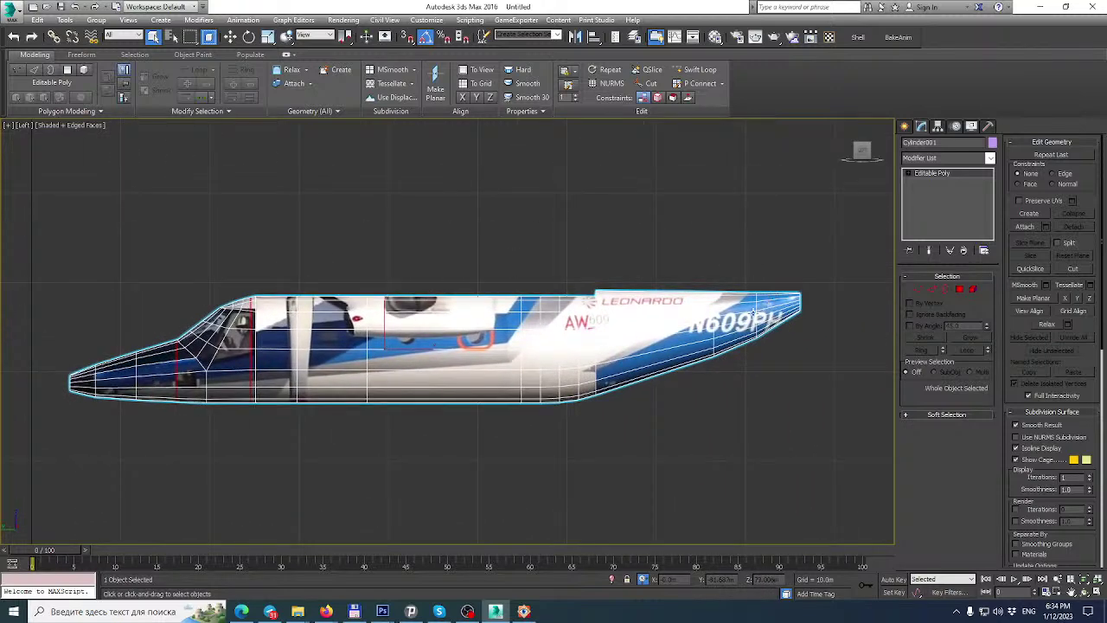
pyautogui.scroll(2, 677, 363)
pyautogui.rightClick(544, 309)
pyautogui.click(579, 247)
pyautogui.scroll(5, 645, 389)
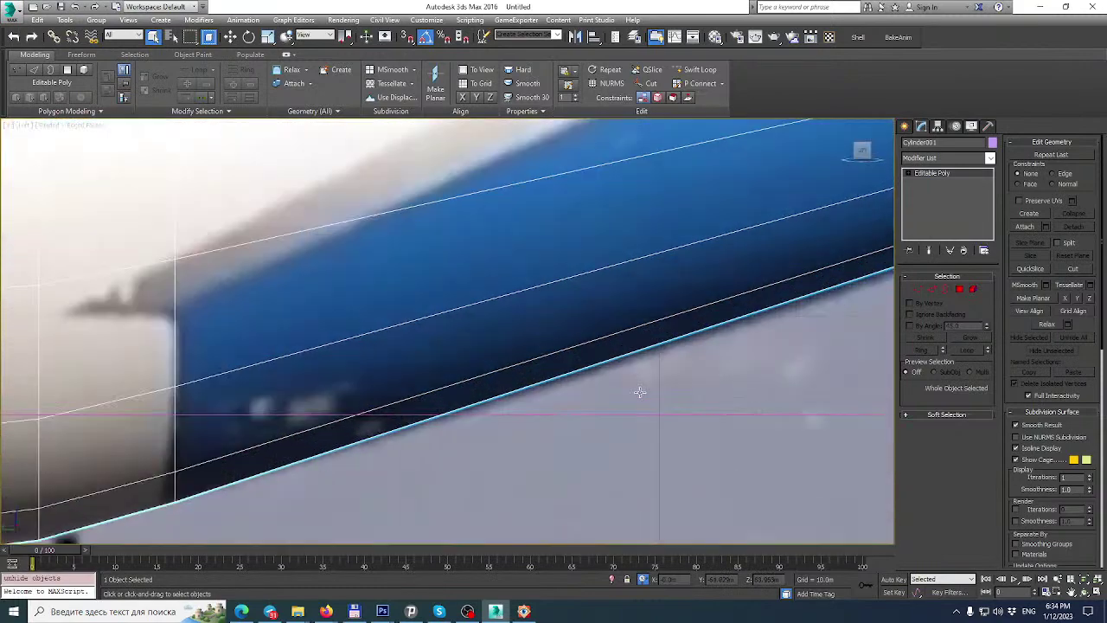
pyautogui.scroll(-6, 639, 392)
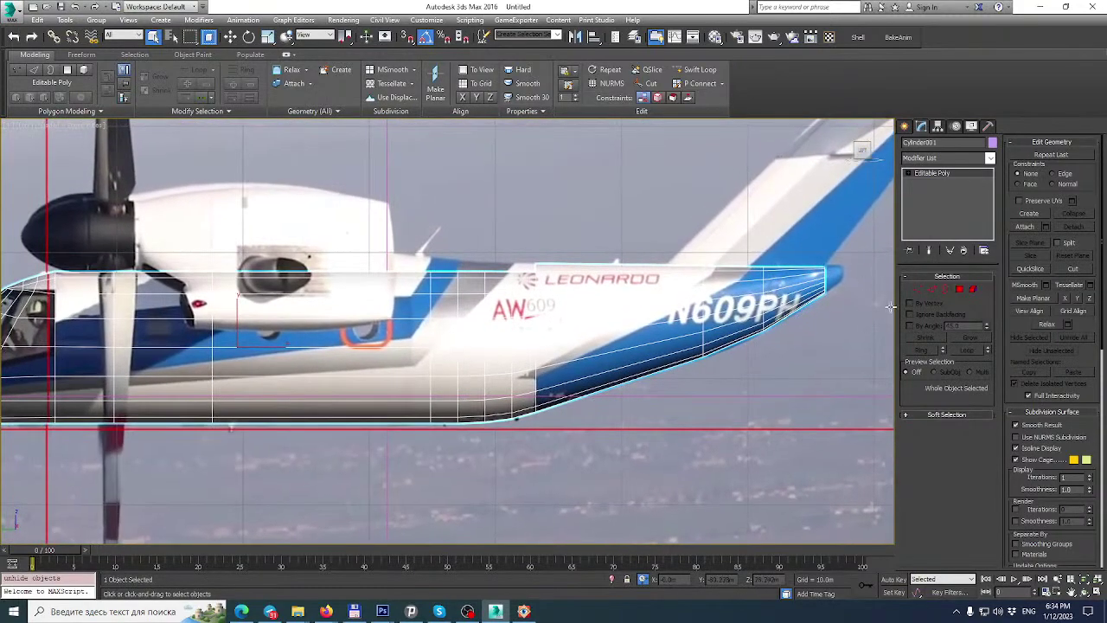
# Insert an edge loop across the tapering rear fuselage with Swift Loop and select its vertices.
pyautogui.click(945, 289)
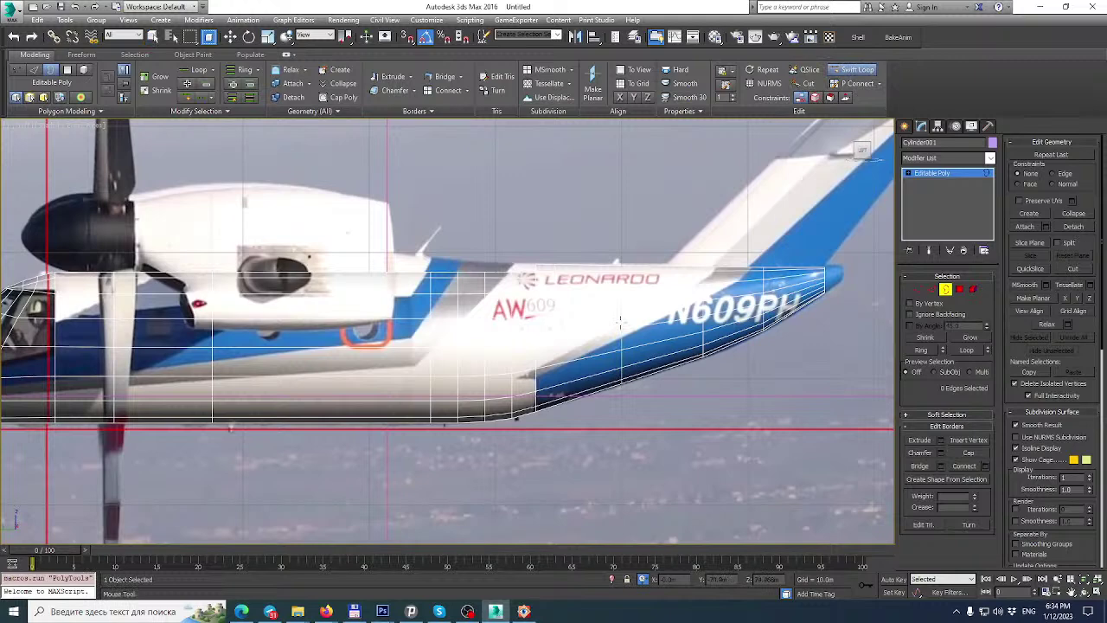
pyautogui.press('w')
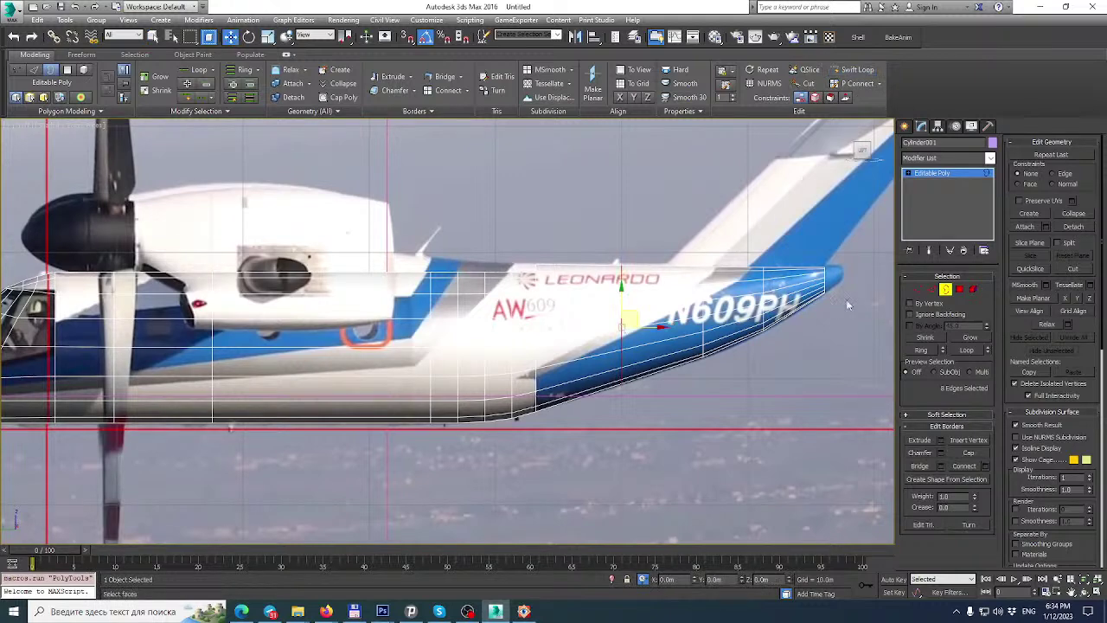
pyautogui.click(918, 290)
# Adjust the new loop's underside to the photo with an FFD 2x2x2 modifier's control points and collapse the stack.
pyautogui.click(990, 158)
pyautogui.scroll(-3, 994, 213)
pyautogui.scroll(-2, 993, 213)
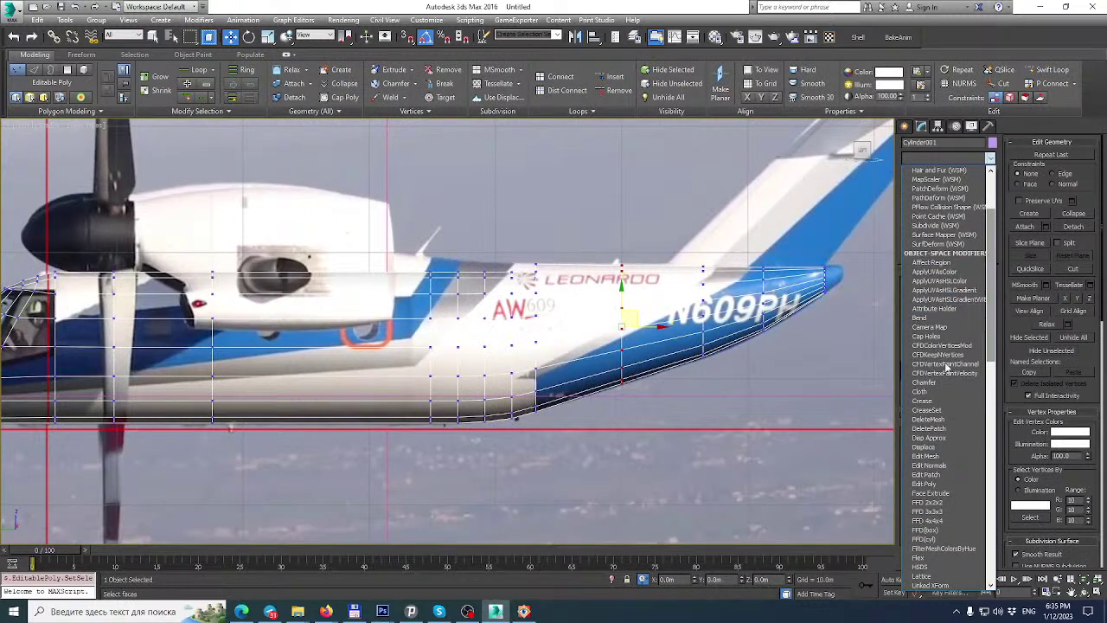
pyautogui.click(930, 503)
pyautogui.click(909, 173)
pyautogui.click(951, 182)
pyautogui.scroll(3, 633, 391)
pyautogui.moveTo(595, 408); pyautogui.dragTo(599, 343)
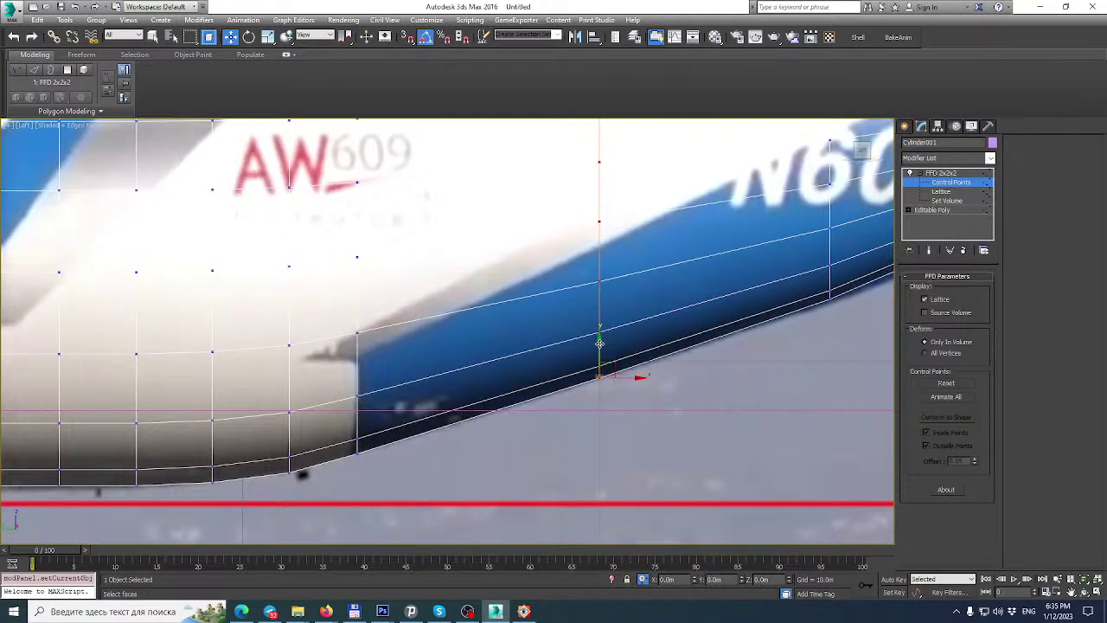
pyautogui.scroll(-5, 744, 302)
pyautogui.rightClick(953, 179)
pyautogui.click(982, 292)
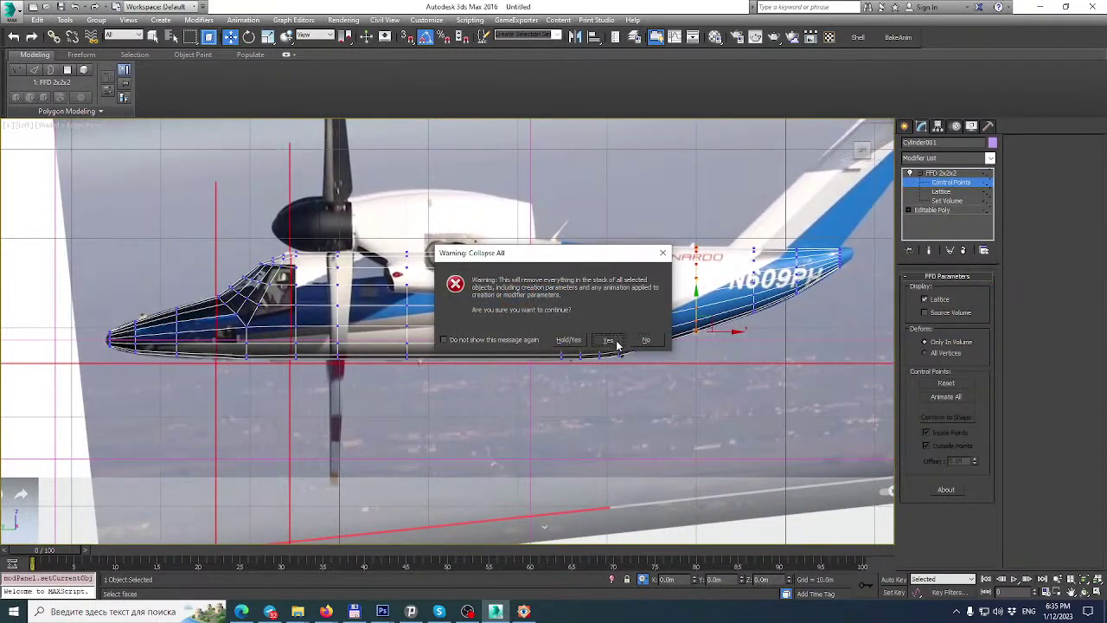
pyautogui.click(612, 341)
# Try to shift the lower front windshield vertex horizontally, and undo the move.
pyautogui.scroll(10, 571, 285)
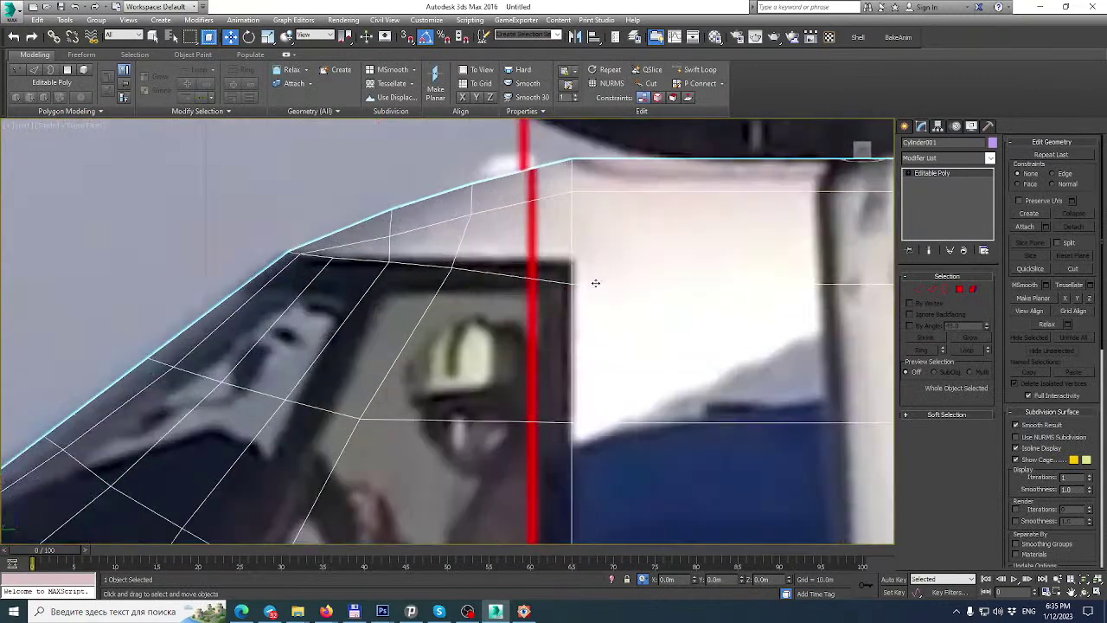
pyautogui.scroll(-3, 550, 275)
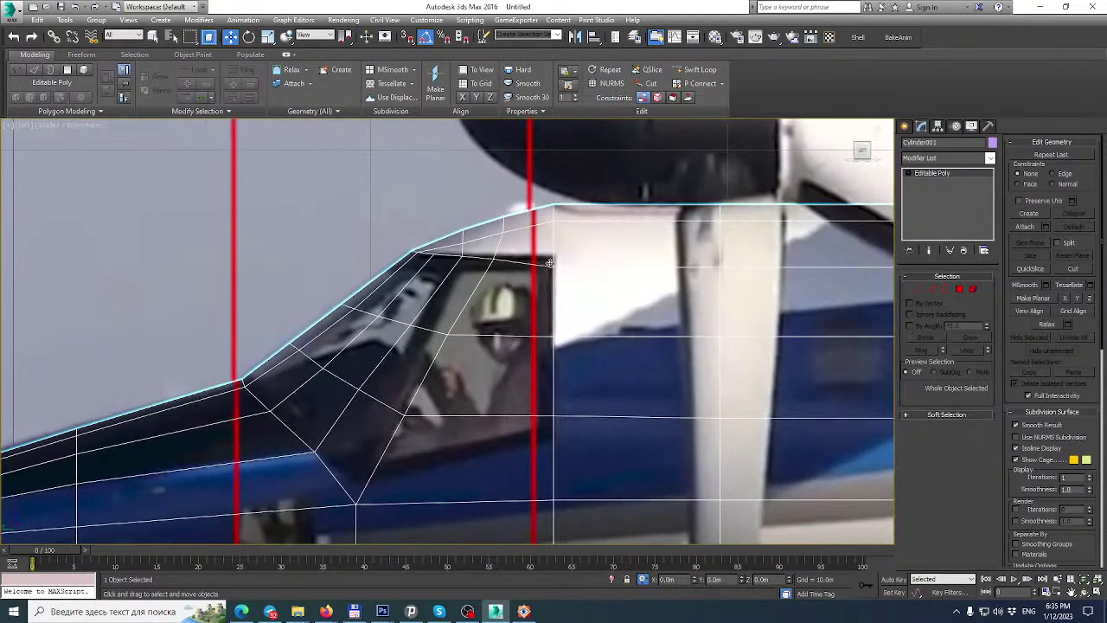
pyautogui.scroll(-3, 537, 254)
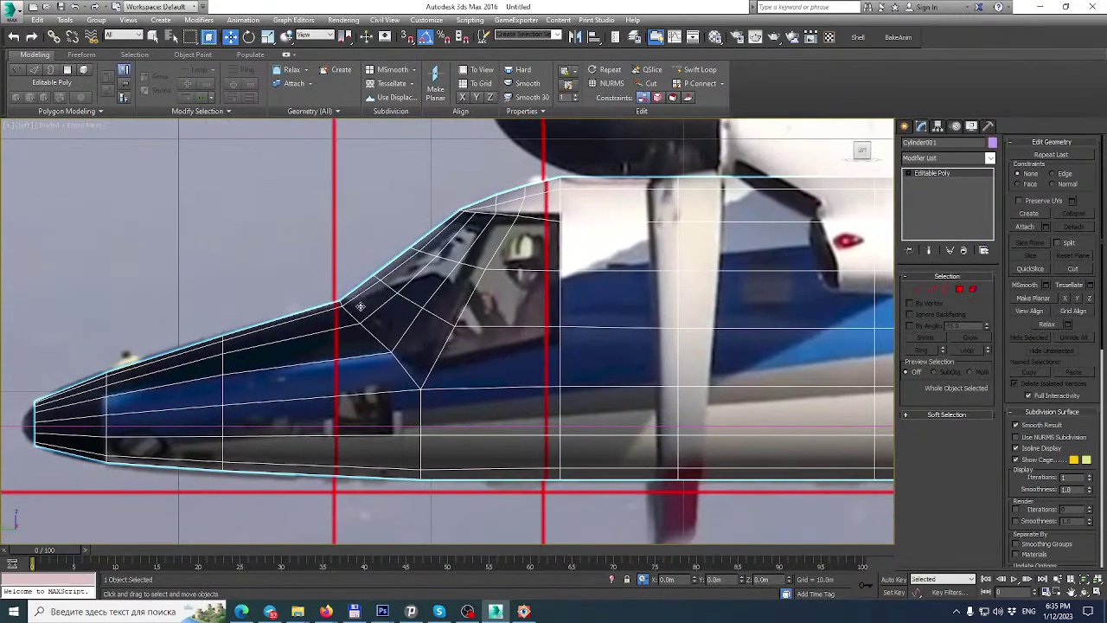
pyautogui.scroll(3, 372, 307)
pyautogui.click(919, 288)
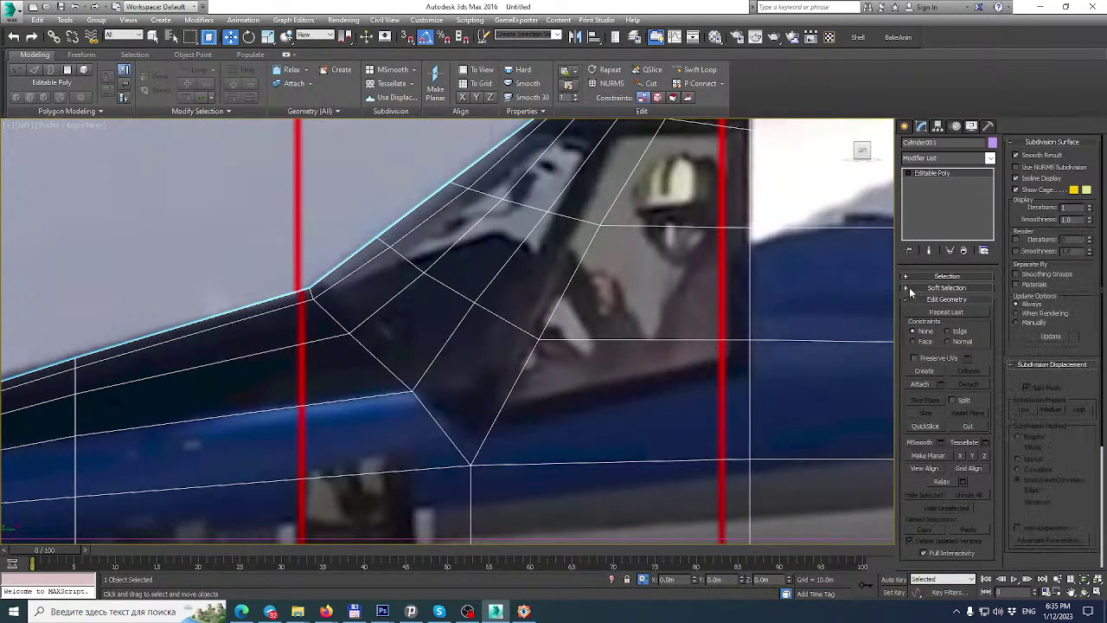
pyautogui.click(919, 288)
pyautogui.click(918, 290)
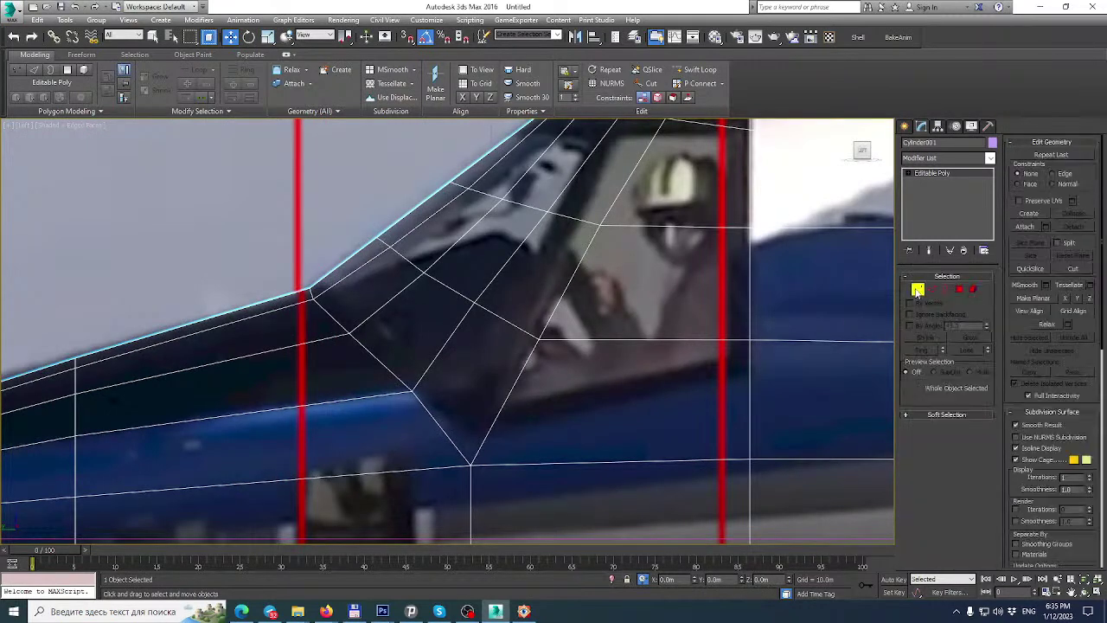
pyautogui.click(413, 392)
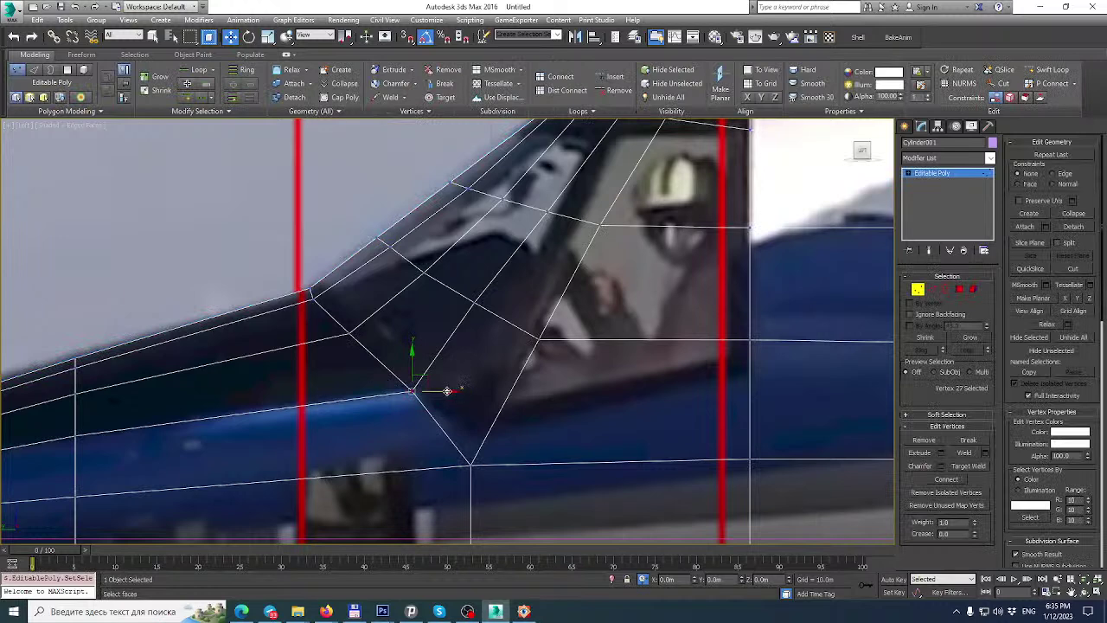
pyautogui.moveTo(446, 391); pyautogui.dragTo(439, 391)
pyautogui.hotkey('ctrl', 'z')
# Cut a straight edge along the windshield's lower front border and remove the old bent edges beside it.
pyautogui.click(1073, 269)
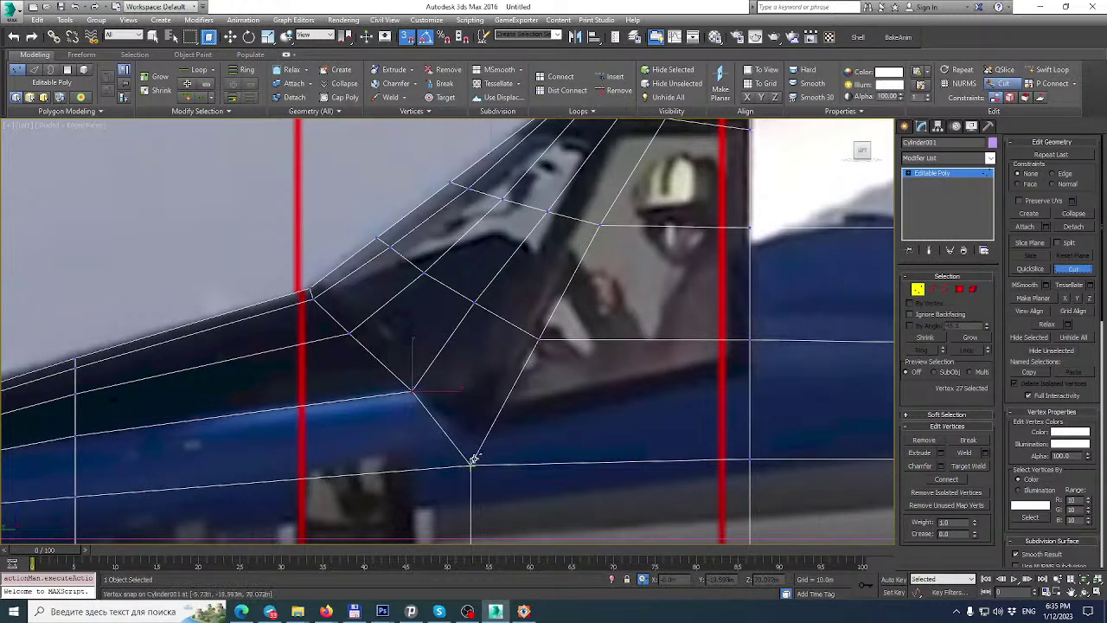
pyautogui.click(345, 332)
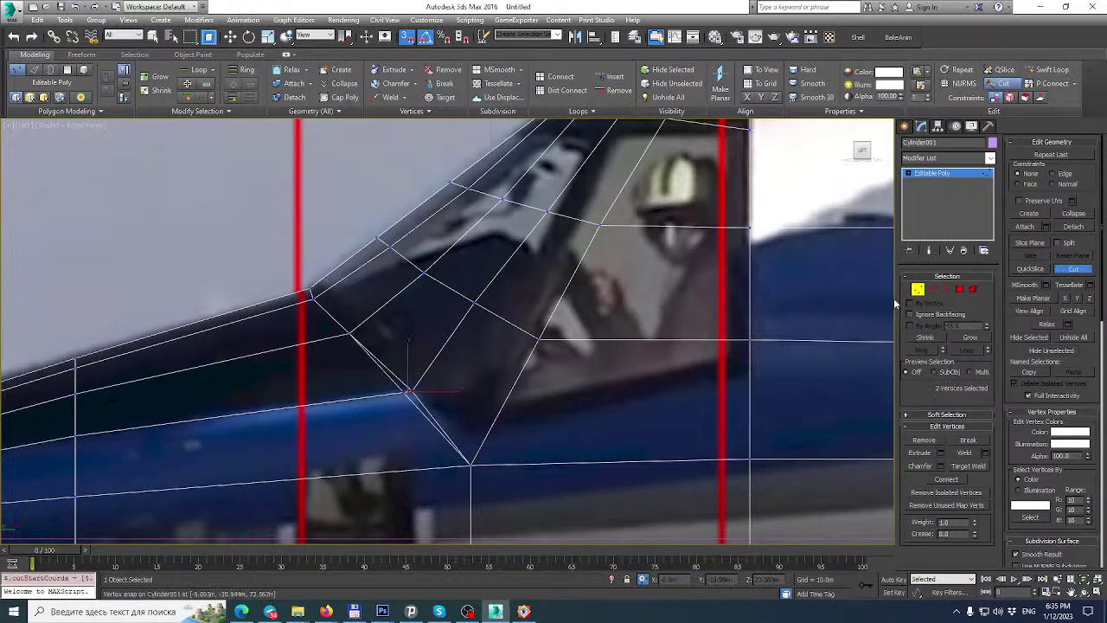
pyautogui.rightClick(489, 374)
pyautogui.press('2')
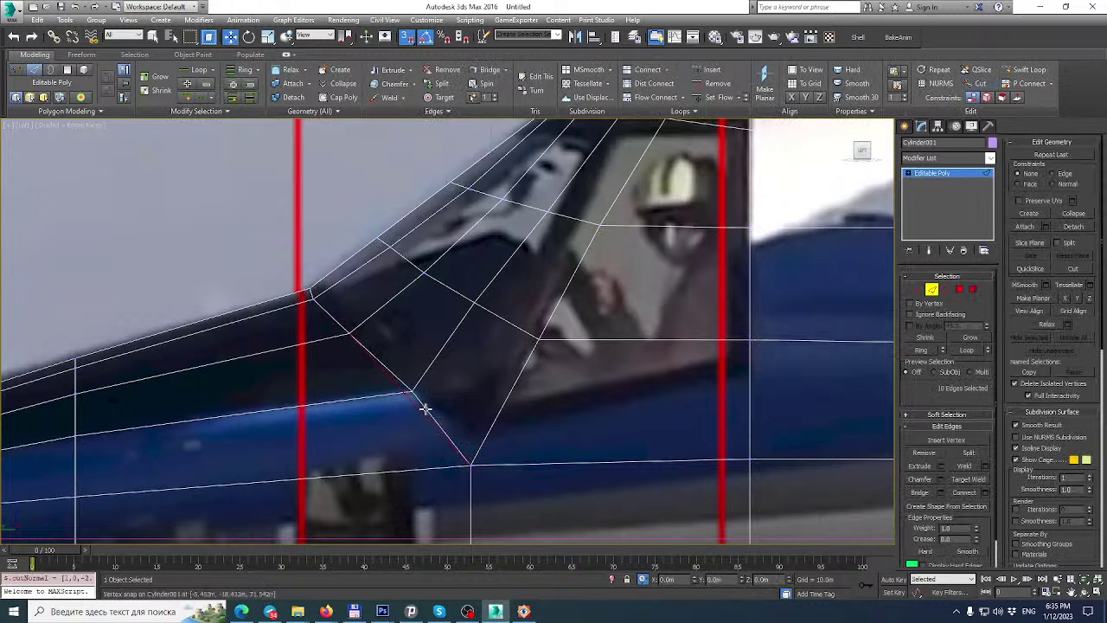
pyautogui.scroll(-1, 432, 369)
pyautogui.moveTo(434, 322); pyautogui.dragTo(528, 297, button='middle')
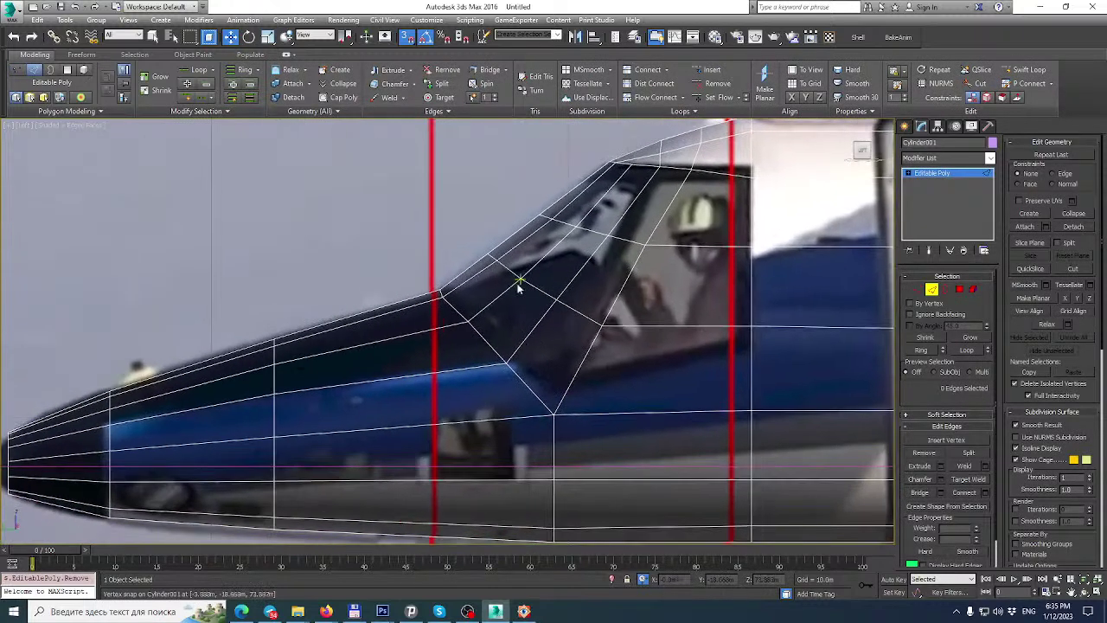
# Cut a straight edge from the windshield's front border vertex up to the centerline vertex at the windshield base.
pyautogui.scroll(1, 441, 267)
pyautogui.scroll(1, 467, 311)
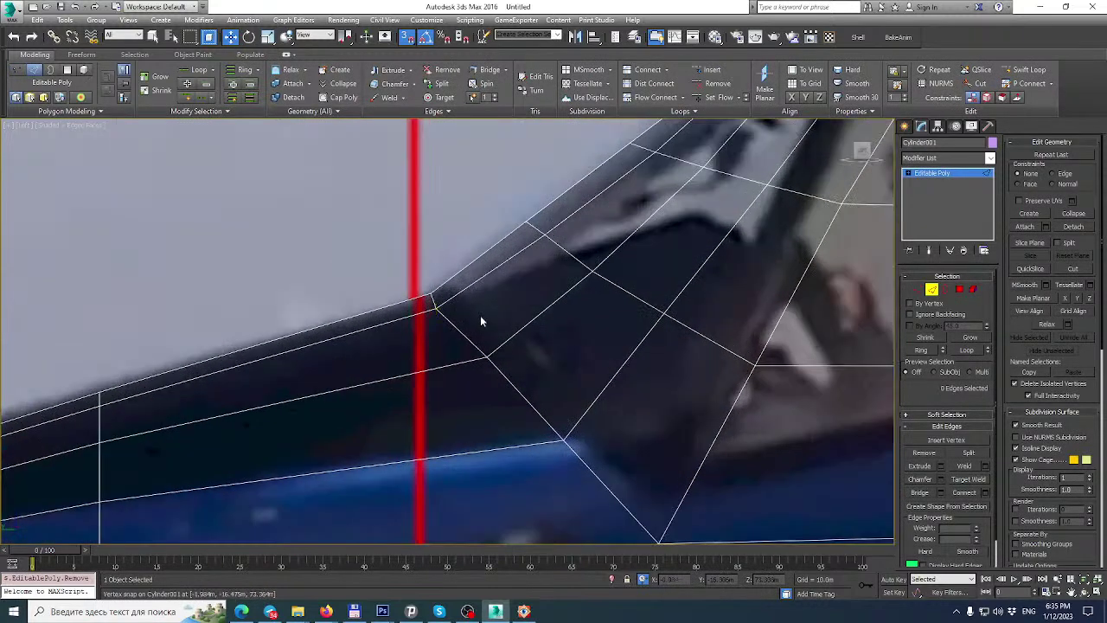
pyautogui.click(1076, 271)
pyautogui.click(487, 355)
pyautogui.click(432, 295)
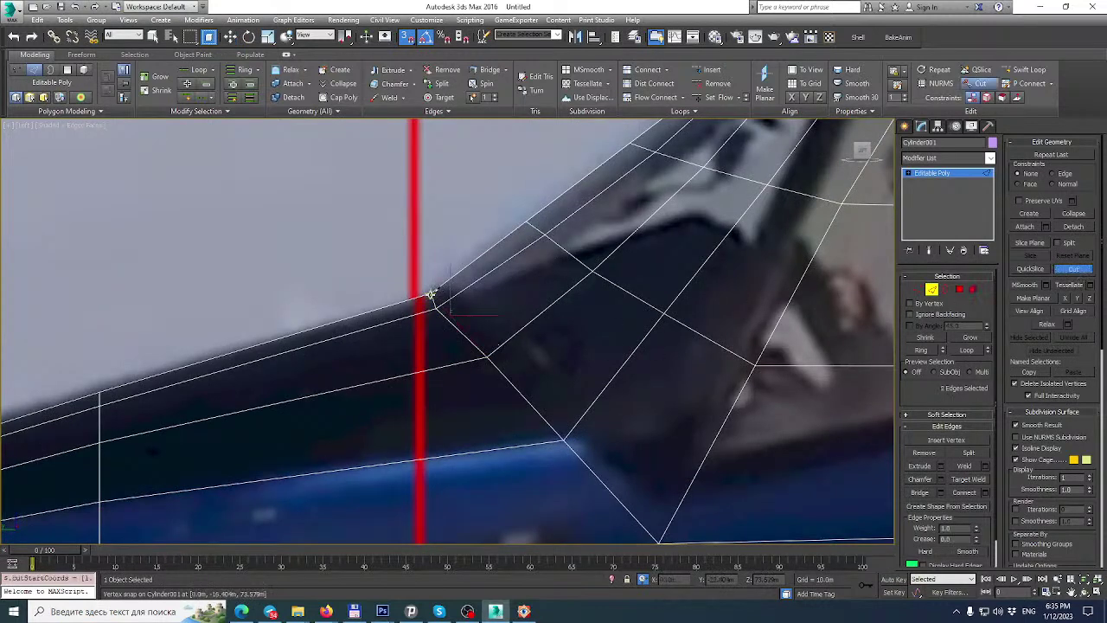
pyautogui.press('w')
# Remove the two old bent edges beside the new cut at the windshield's upper front corner.
pyautogui.doubleClick(442, 315)
pyautogui.scroll(-3, 450, 311)
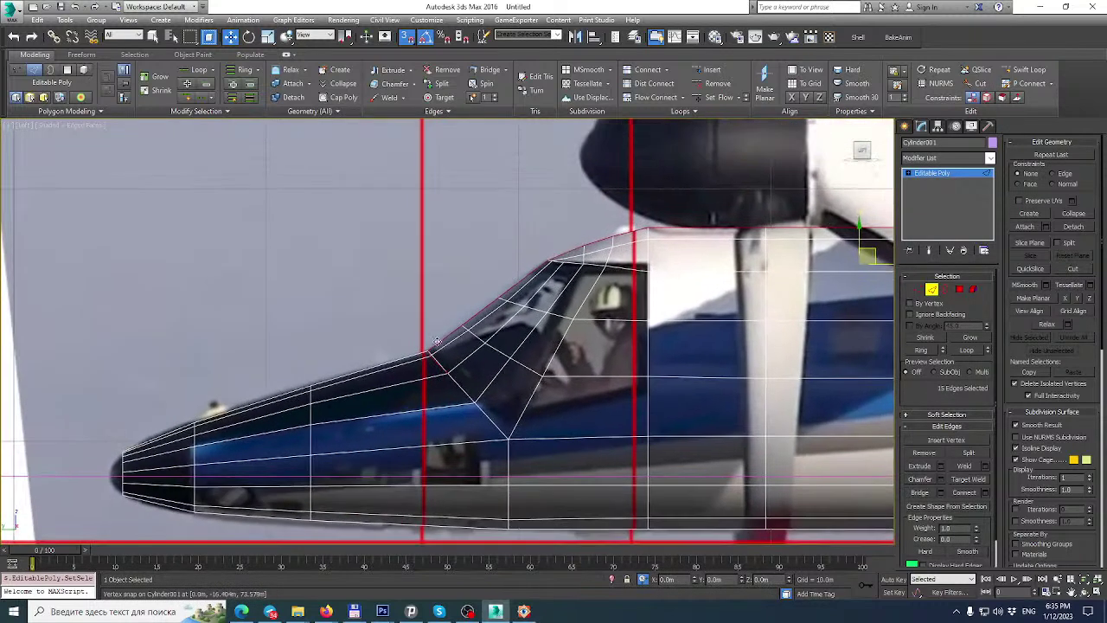
pyautogui.scroll(6, 432, 369)
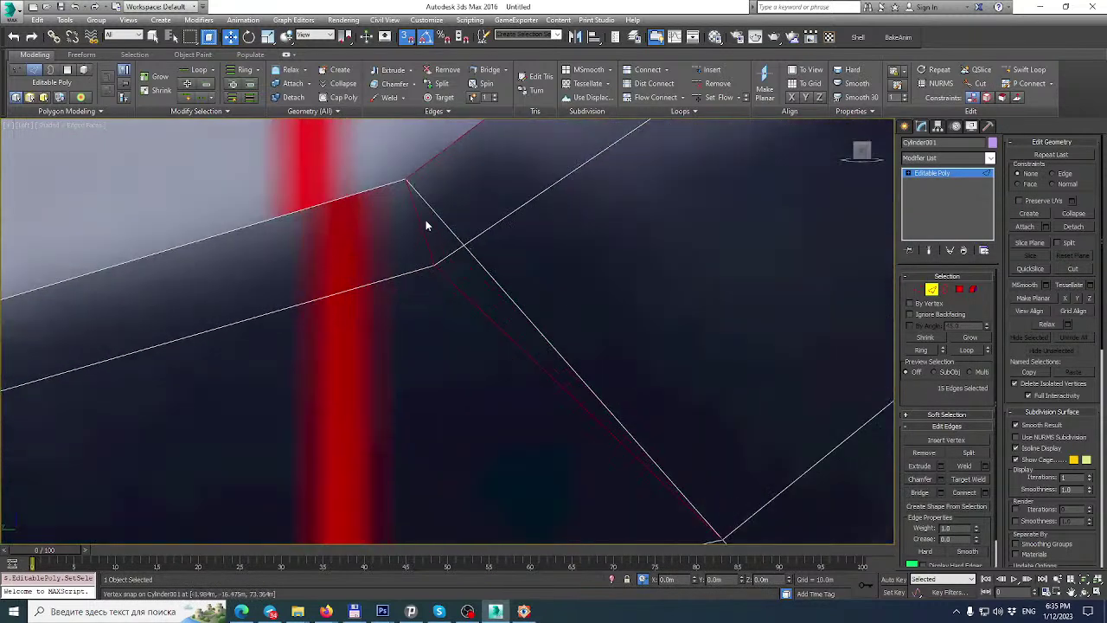
pyautogui.click(423, 231)
pyautogui.keyDown('ctrl'); pyautogui.click(468, 299); pyautogui.keyUp('ctrl')
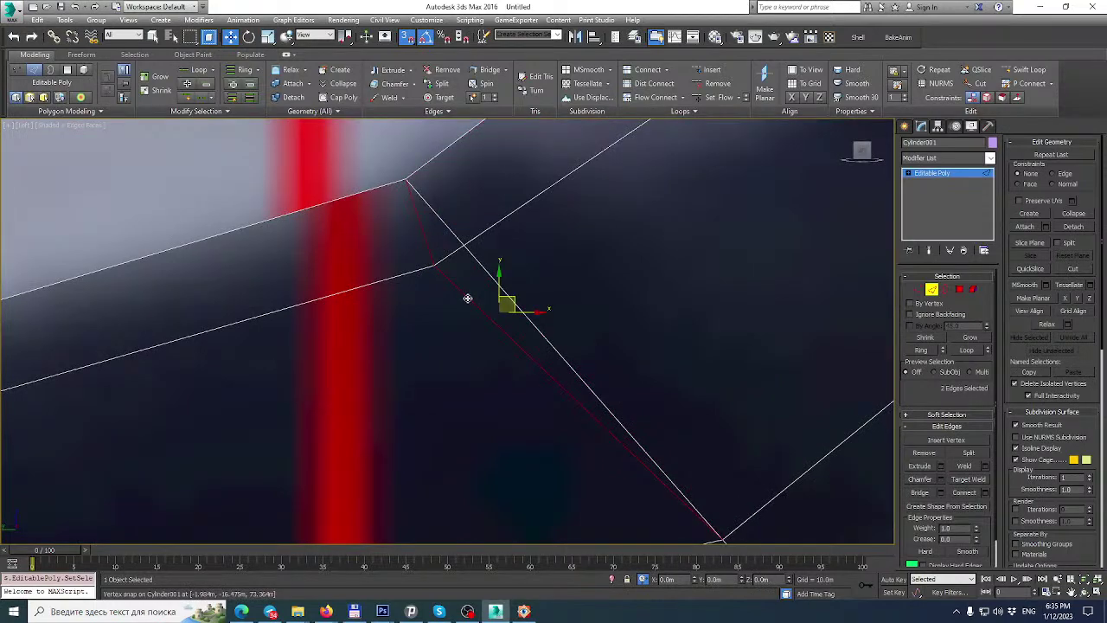
pyautogui.hotkey('ctrl', 'd')
pyautogui.scroll(-8, 433, 289)
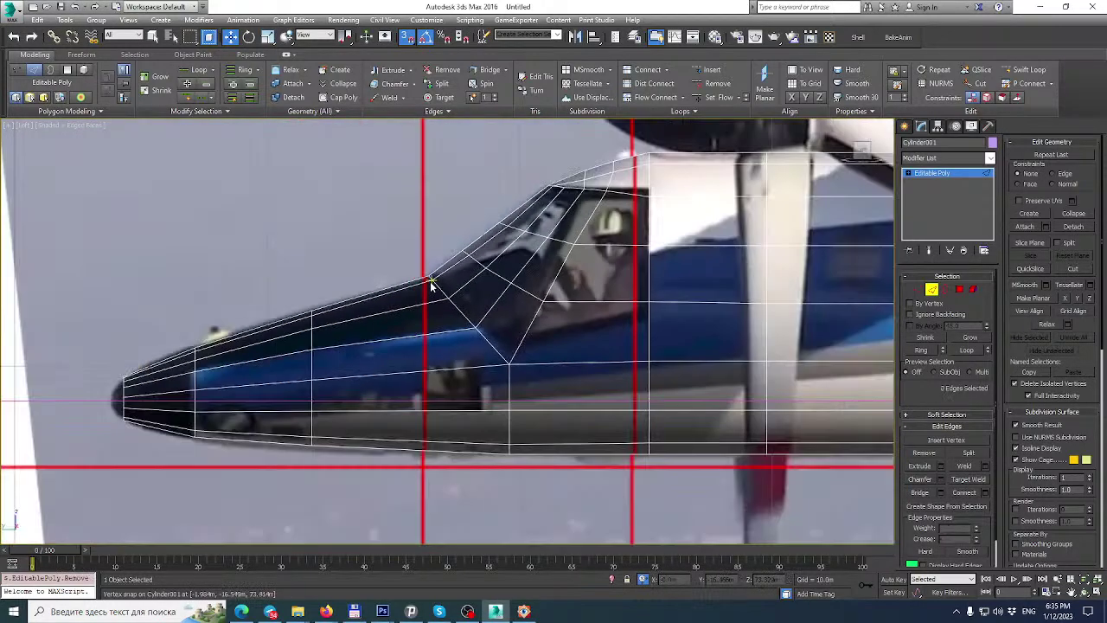
pyautogui.moveTo(435, 292); pyautogui.dragTo(494, 282, button='middle')
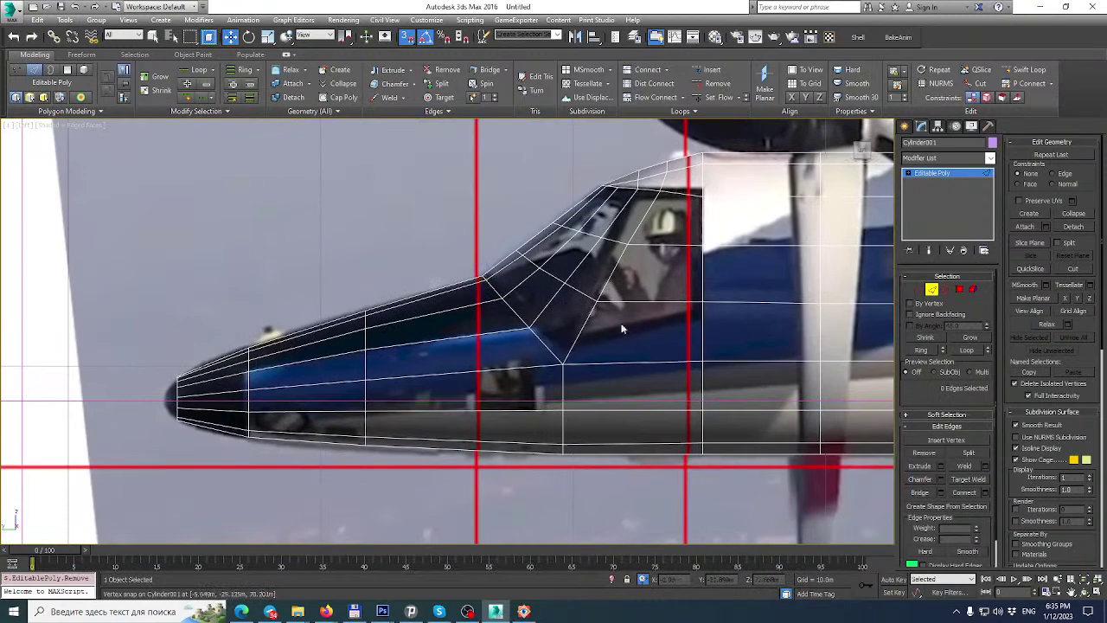
# With snapping off, shift the side window vertex halfway up the windshield's side border outward by about 0.14 m in the back view.
pyautogui.scroll(-3, 623, 330)
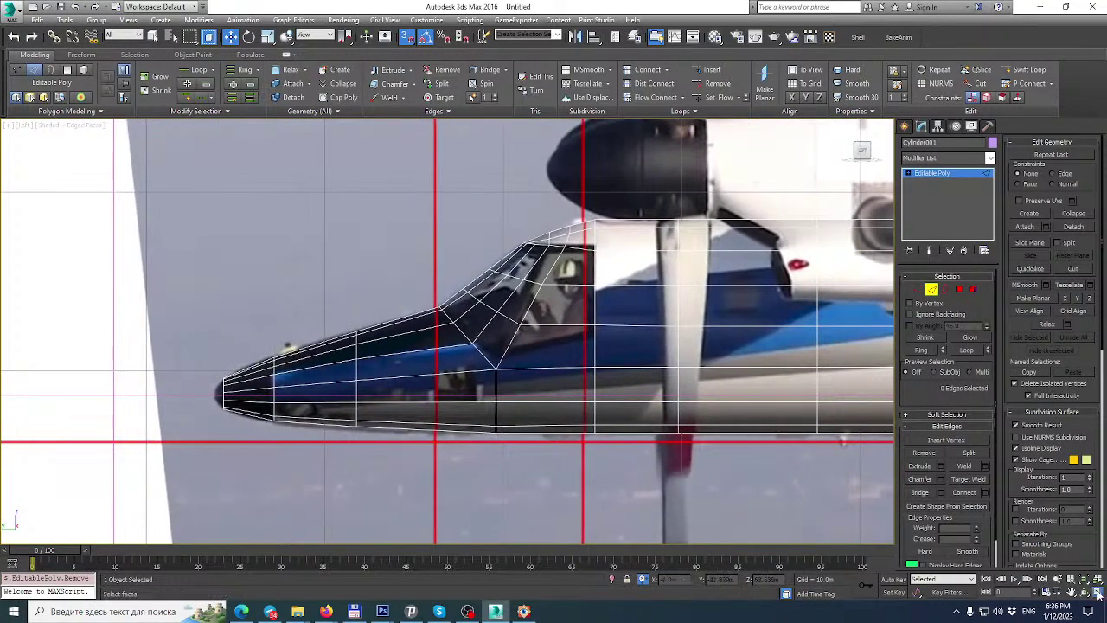
pyautogui.click(1097, 592)
pyautogui.moveTo(771, 152); pyautogui.dragTo(771, 132, button='middle')
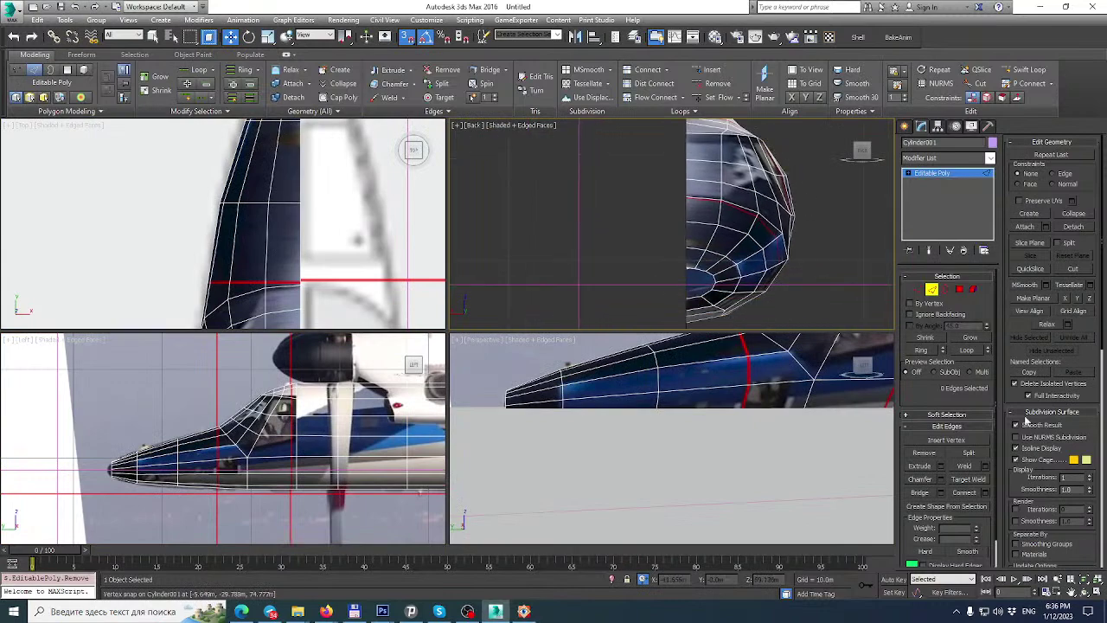
pyautogui.click(1099, 592)
pyautogui.scroll(2, 667, 304)
pyautogui.scroll(2, 705, 393)
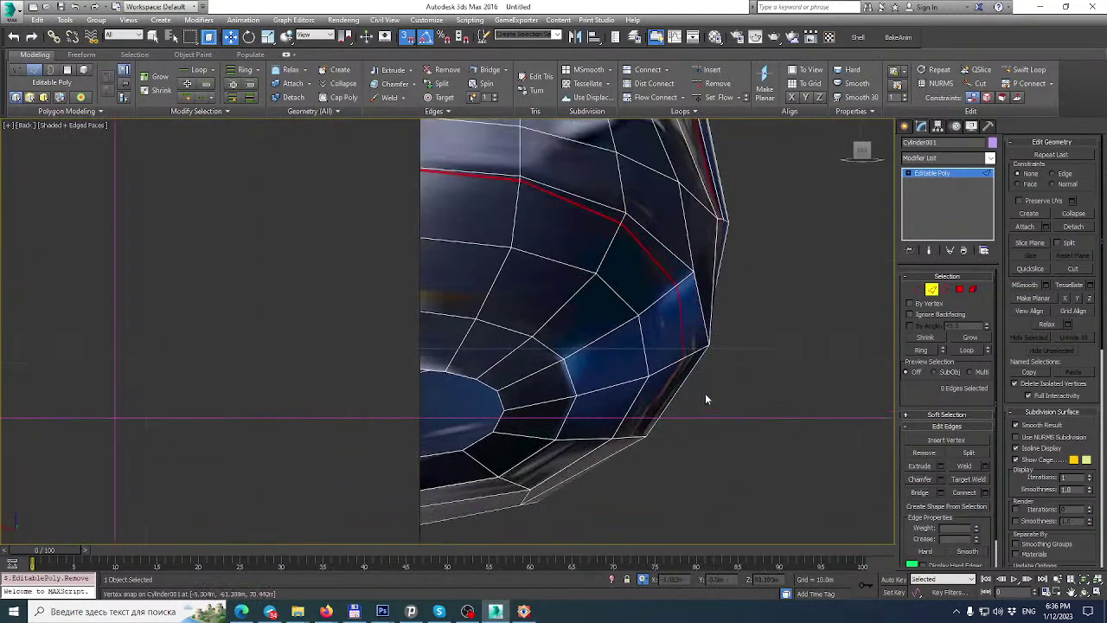
pyautogui.moveTo(673, 382); pyautogui.dragTo(667, 467, button='middle')
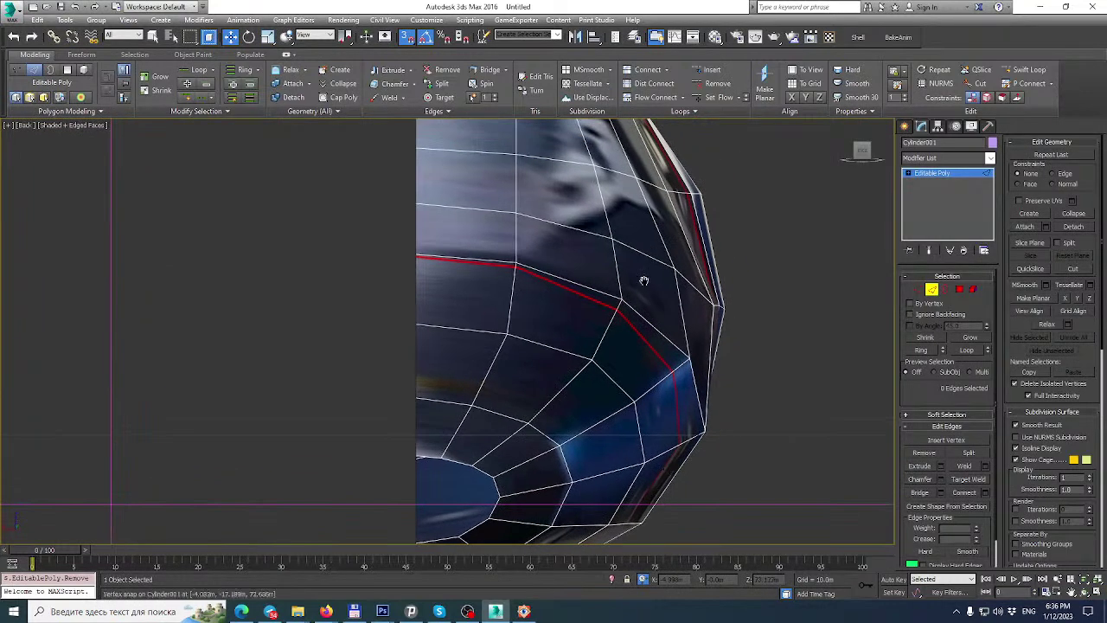
pyautogui.moveTo(679, 202); pyautogui.dragTo(672, 291, button='middle')
pyautogui.scroll(2, 681, 275)
pyautogui.click(918, 289)
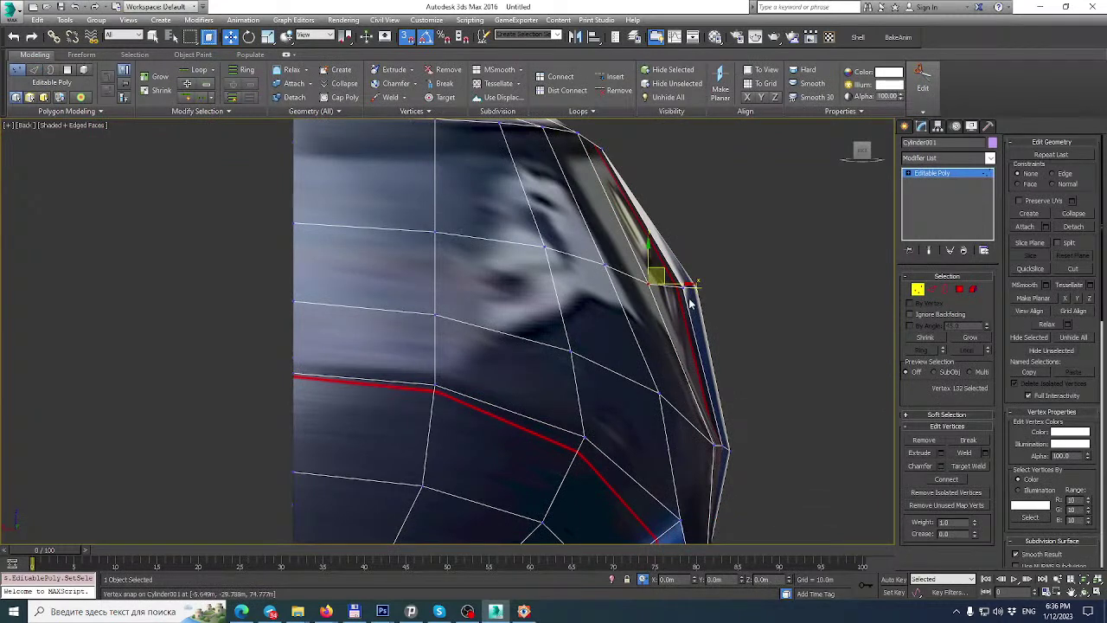
pyautogui.press('s')
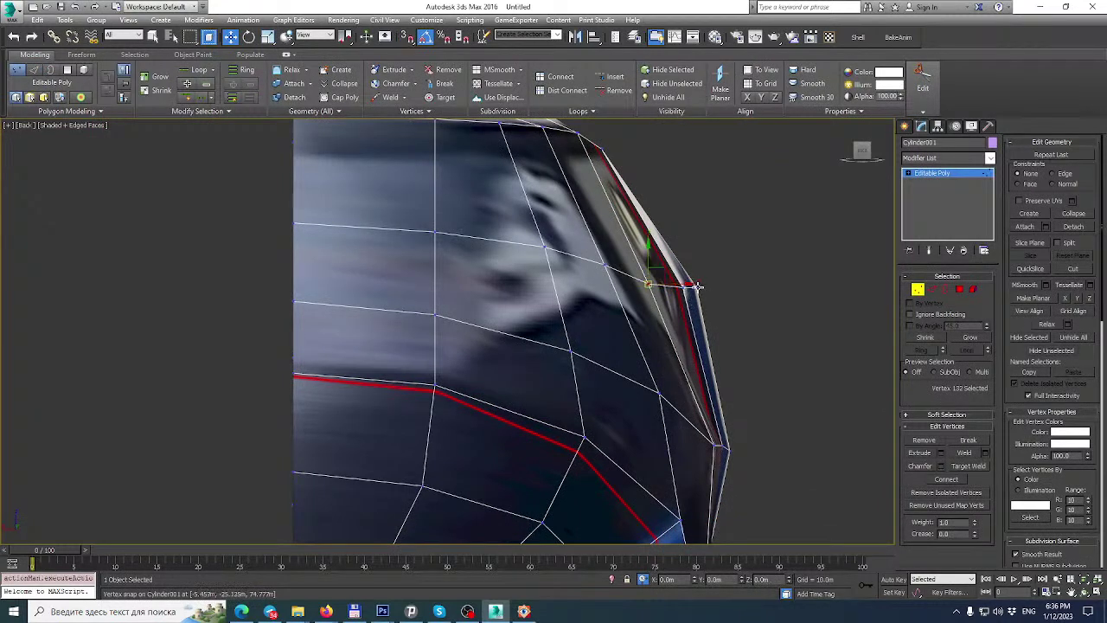
pyautogui.moveTo(690, 284); pyautogui.dragTo(698, 280)
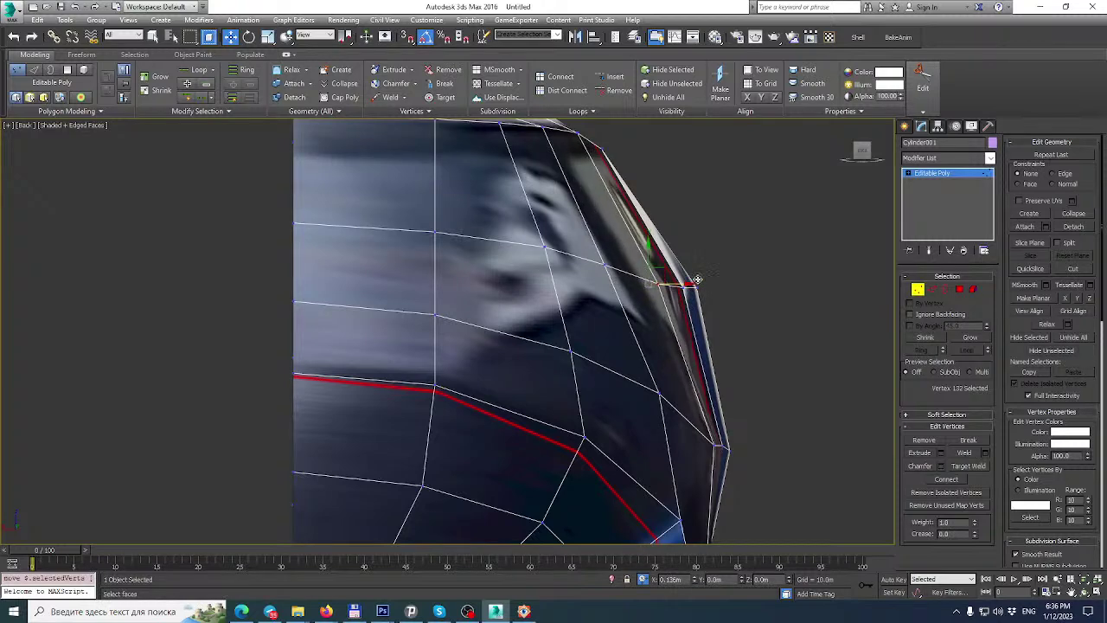
pyautogui.scroll(-4, 670, 268)
# Pull the two vertices on the lower side of the fuselage outline slightly inward horizontally in the back view.
pyautogui.moveTo(666, 264); pyautogui.dragTo(672, 204, button='middle')
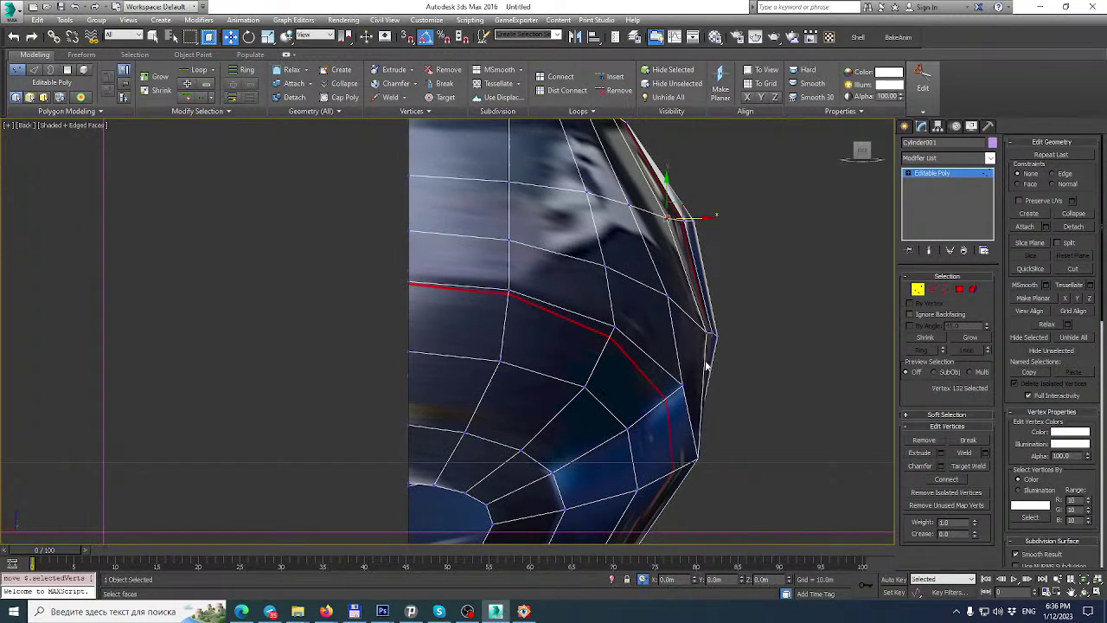
pyautogui.click(700, 461)
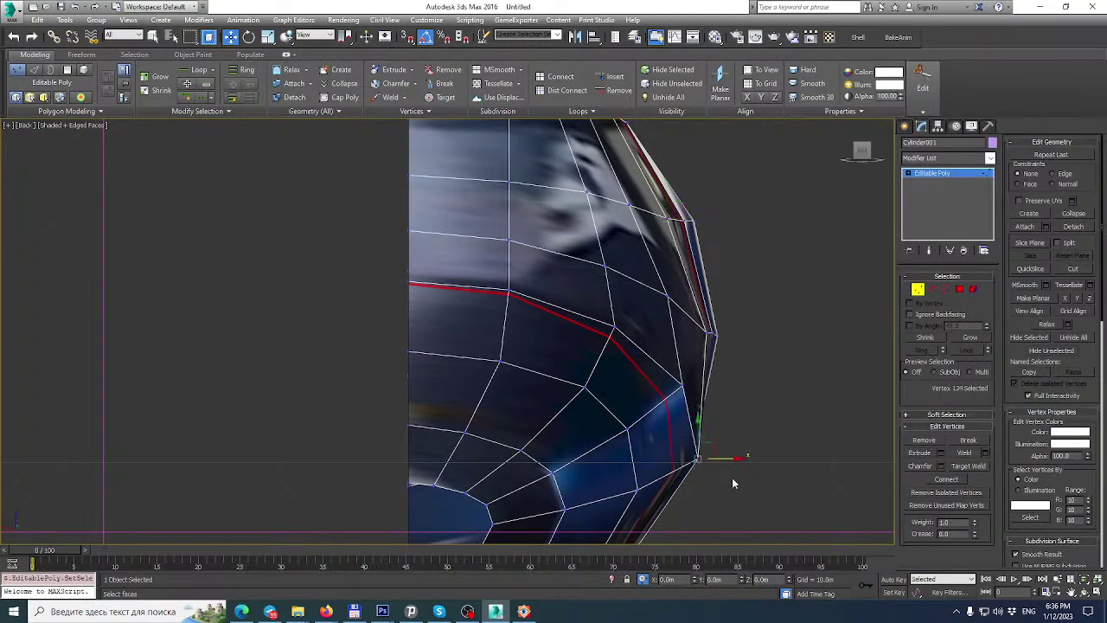
pyautogui.scroll(2, 732, 477)
pyautogui.moveTo(723, 453); pyautogui.dragTo(707, 455)
pyautogui.moveTo(707, 455); pyautogui.dragTo(734, 208, button='middle')
pyautogui.click(622, 336)
pyautogui.moveTo(657, 336); pyautogui.dragTo(640, 338)
# Raise the lower corner vertex near the belly so it sits closer to the neighbouring nose section in the back view.
pyautogui.moveTo(511, 376); pyautogui.dragTo(523, 322, button='middle')
pyautogui.scroll(3, 443, 384)
pyautogui.click(465, 373)
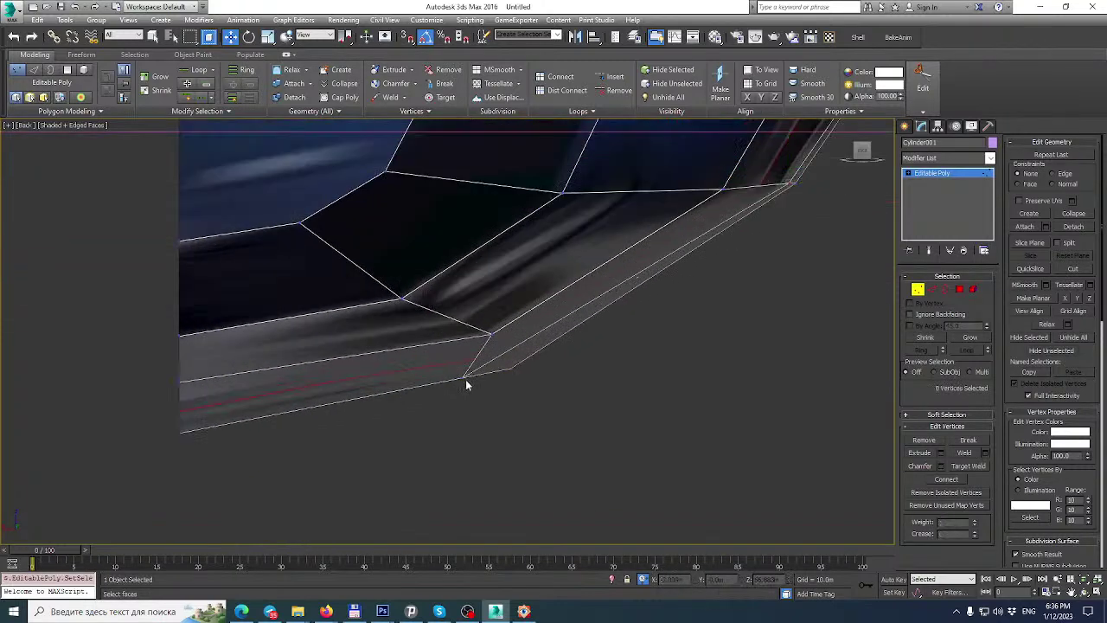
pyautogui.click(464, 377)
pyautogui.moveTo(470, 366); pyautogui.dragTo(464, 334)
# Nudge the vertex at the side window's lower front corner slightly outward and upward by about 0.006 m each.
pyautogui.scroll(-2, 417, 443)
pyautogui.scroll(1, 567, 313)
pyautogui.scroll(3, 611, 326)
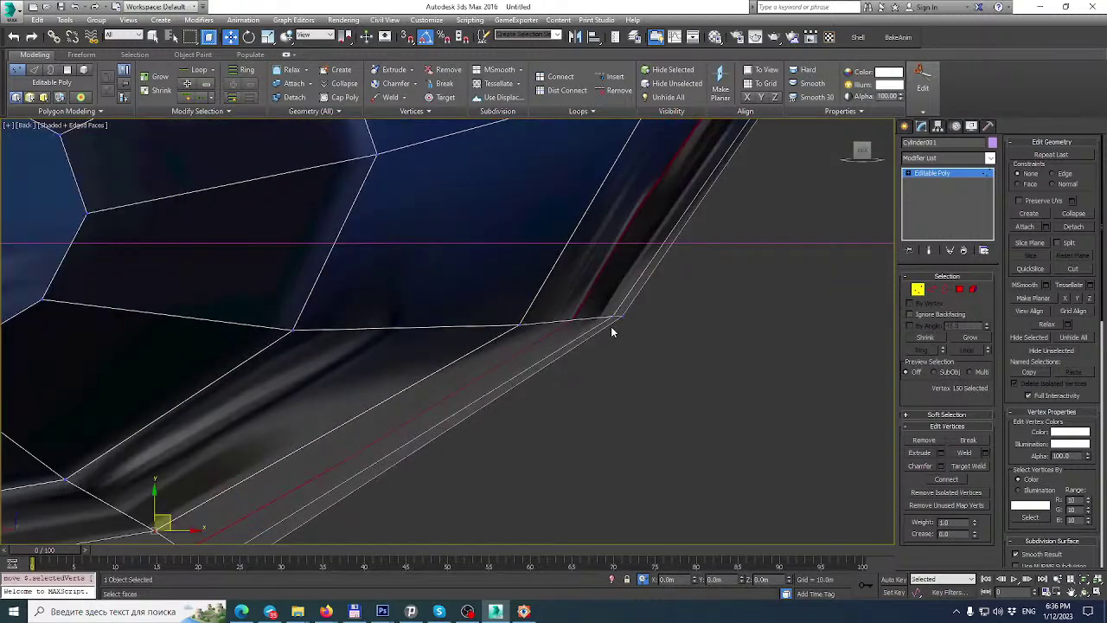
pyautogui.scroll(-3, 607, 328)
pyautogui.moveTo(606, 329); pyautogui.dragTo(564, 480, button='middle')
pyautogui.scroll(5, 706, 288)
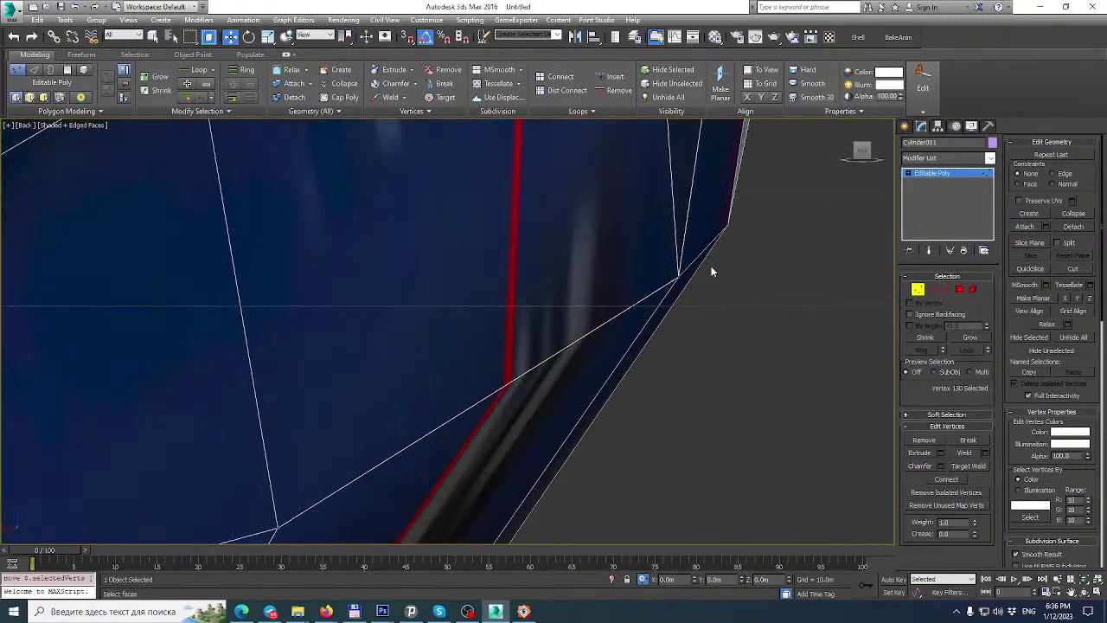
pyautogui.scroll(-4, 681, 305)
pyautogui.moveTo(680, 304); pyautogui.dragTo(632, 449, button='middle')
pyautogui.scroll(-1, 623, 350)
pyautogui.moveTo(619, 347); pyautogui.dragTo(616, 415, button='middle')
pyautogui.scroll(4, 656, 311)
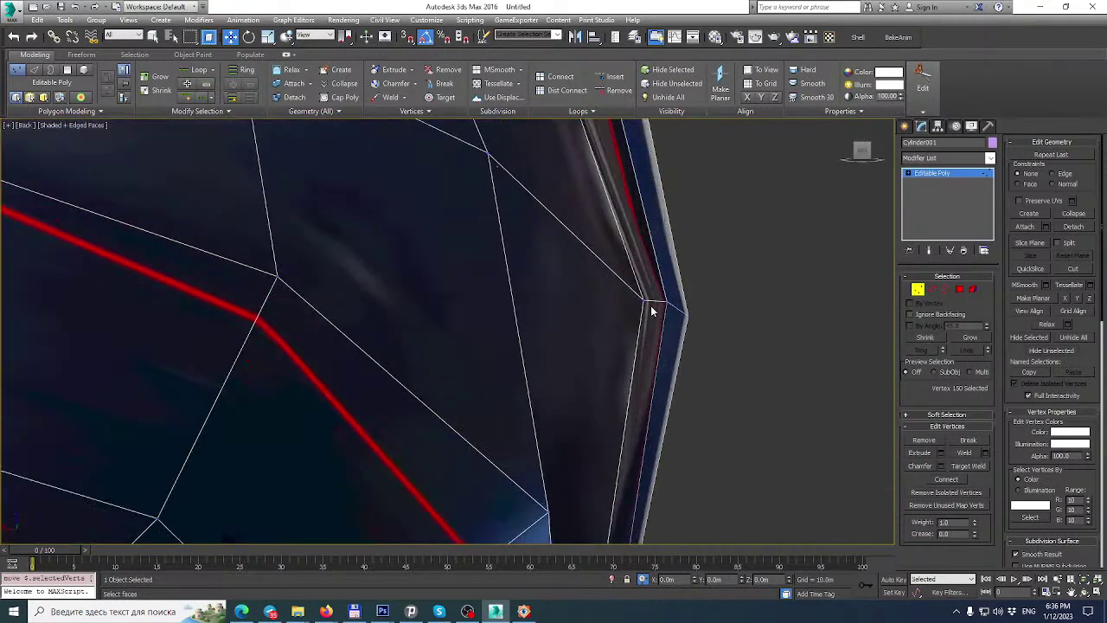
pyautogui.click(644, 298)
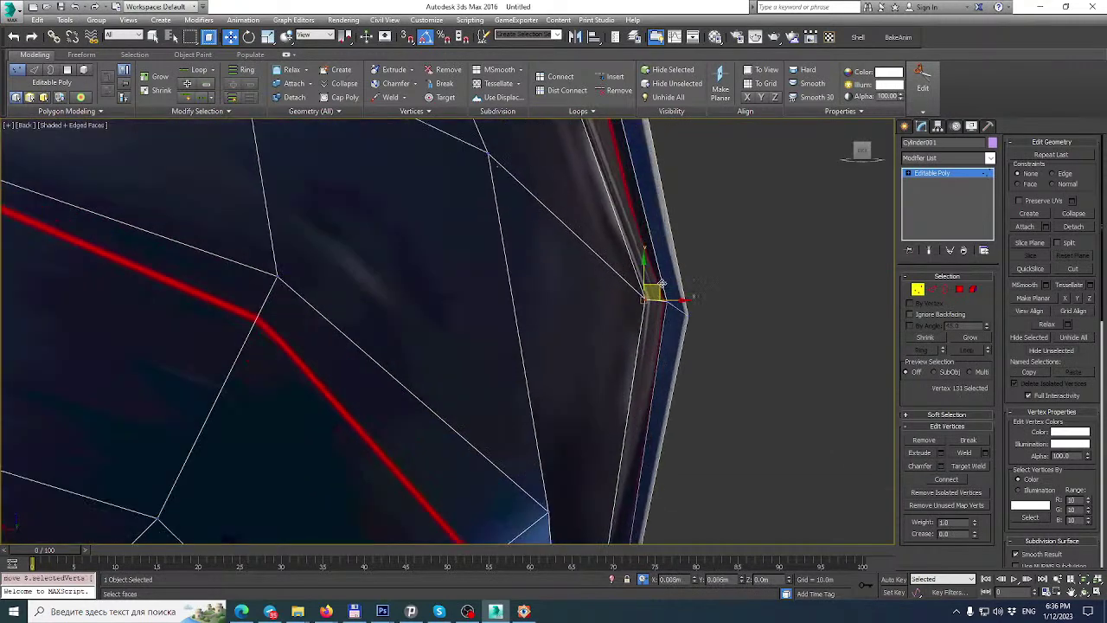
pyautogui.moveTo(664, 282); pyautogui.dragTo(663, 280)
# Examine the windshield, side outline and nose opening in the back view for uneven vertex spacing.
pyautogui.scroll(-3, 663, 282)
pyautogui.moveTo(664, 282); pyautogui.dragTo(682, 468, button='middle')
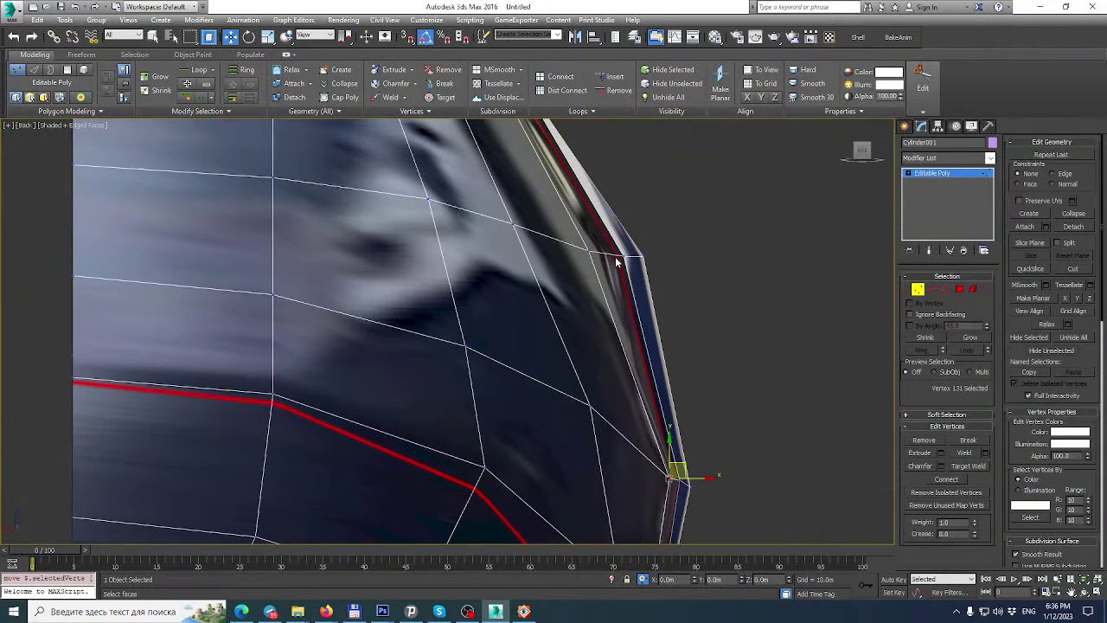
pyautogui.scroll(-3, 617, 262)
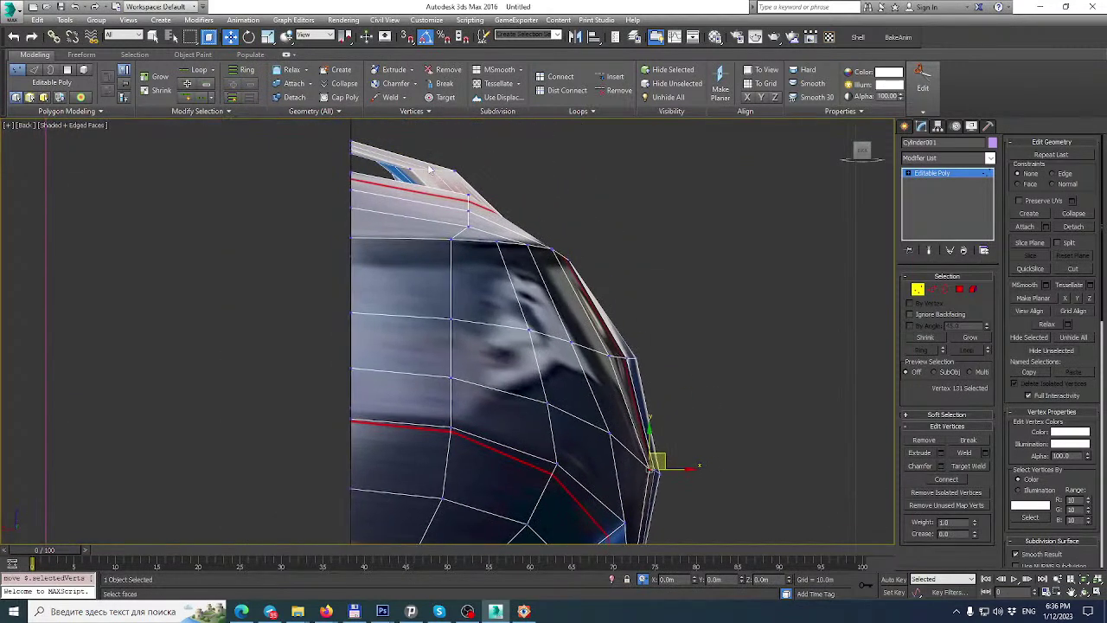
pyautogui.scroll(1, 429, 169)
pyautogui.scroll(-2, 490, 213)
pyautogui.moveTo(501, 405); pyautogui.dragTo(547, 340, button='middle')
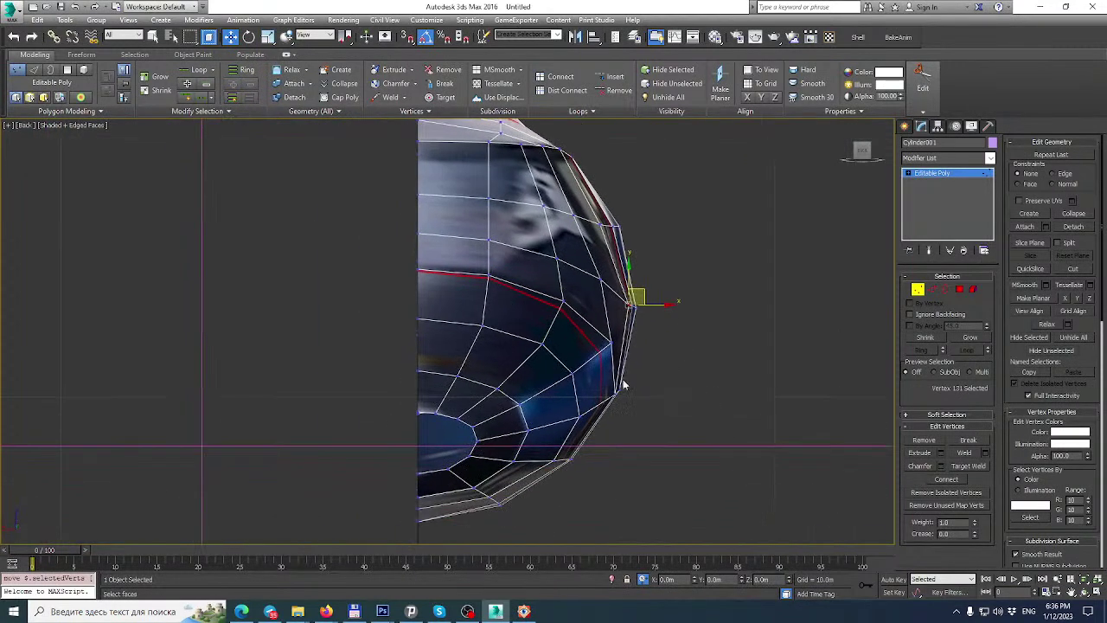
pyautogui.scroll(5, 552, 433)
pyautogui.scroll(-3, 435, 408)
pyautogui.moveTo(435, 407); pyautogui.dragTo(440, 287, button='middle')
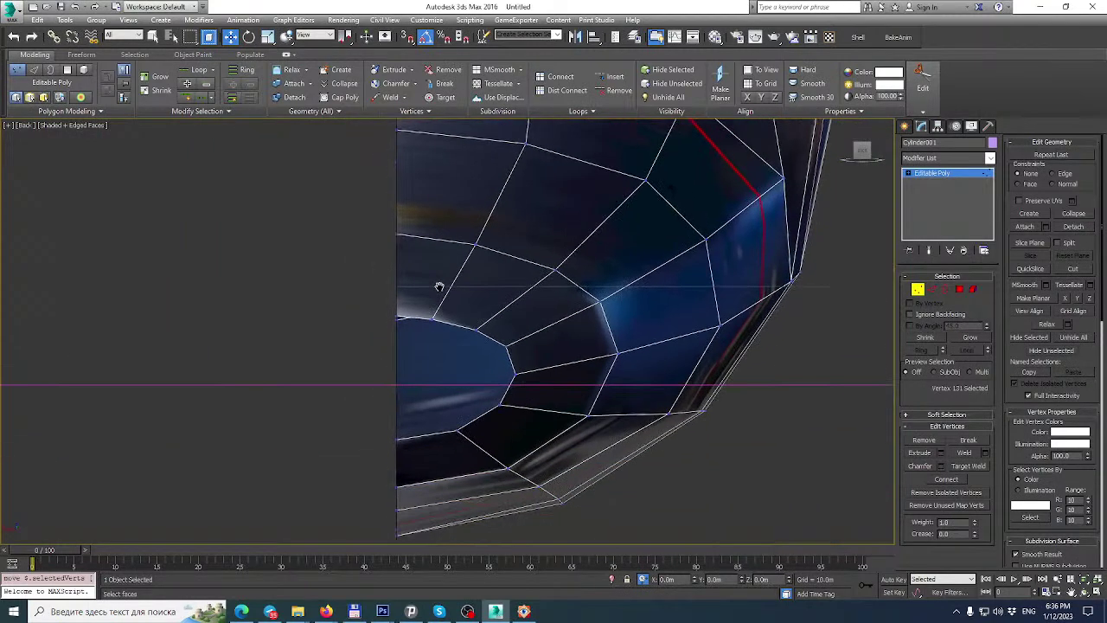
pyautogui.scroll(3, 508, 347)
pyautogui.moveTo(513, 371); pyautogui.dragTo(533, 281, button='middle')
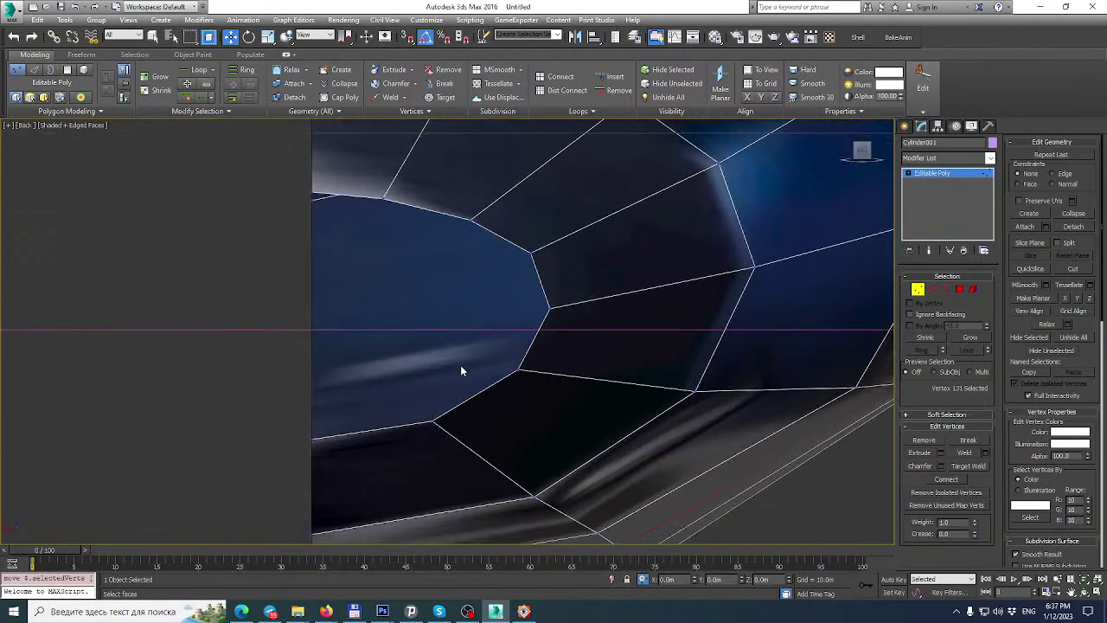
pyautogui.scroll(-3, 445, 395)
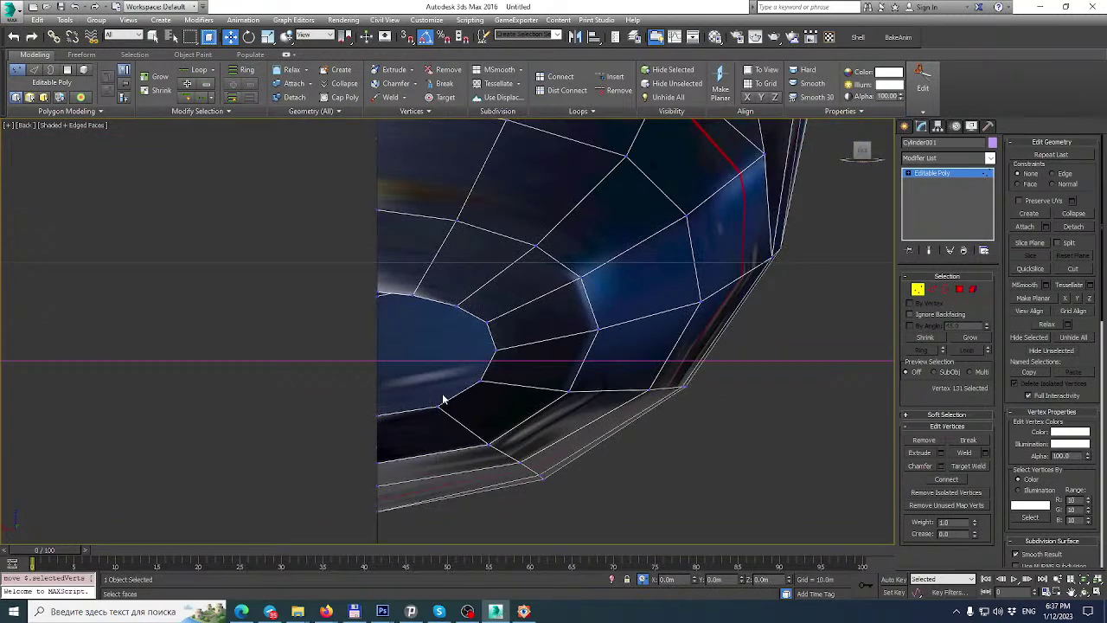
# Check the nose shape in the FastStone reference photo and move the nose opening's two lower vertices slightly downward.
pyautogui.scroll(-3, 437, 406)
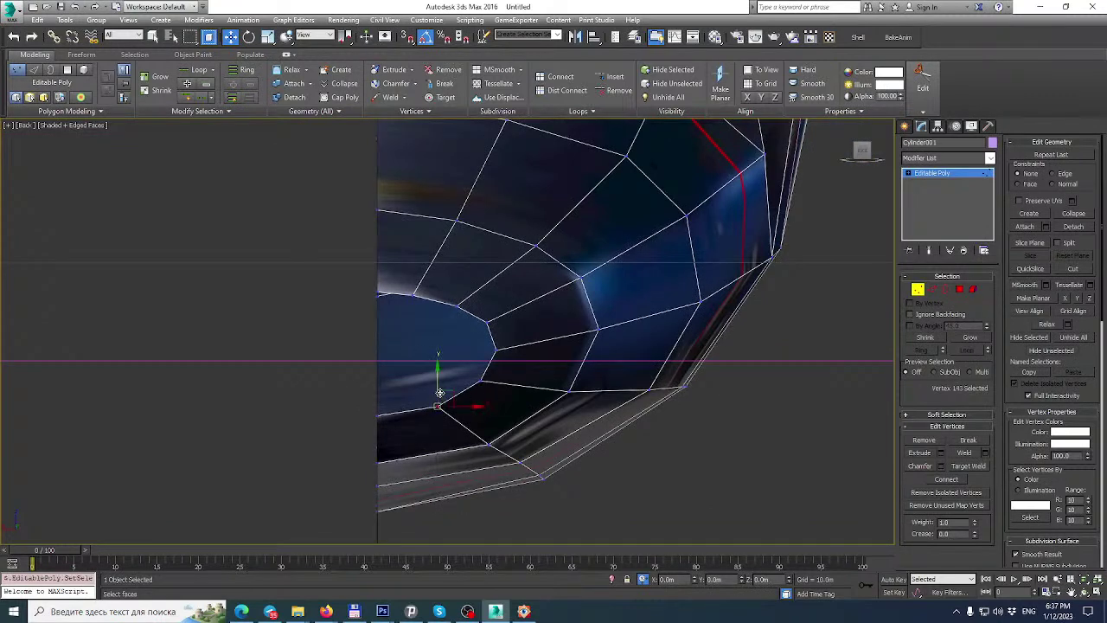
pyautogui.click(523, 612)
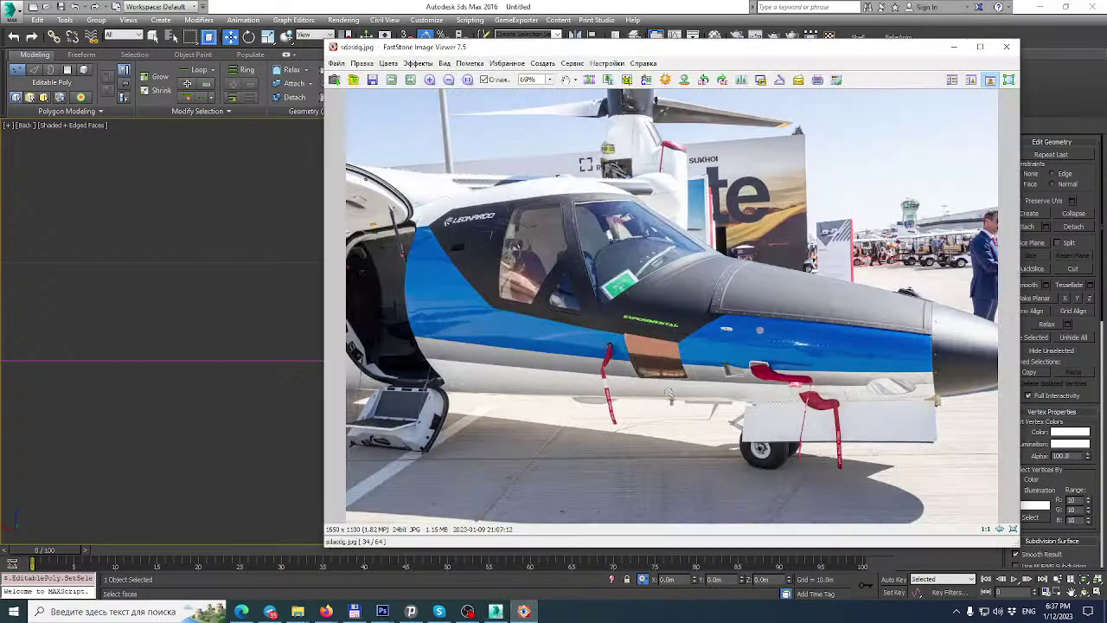
pyautogui.click(499, 5)
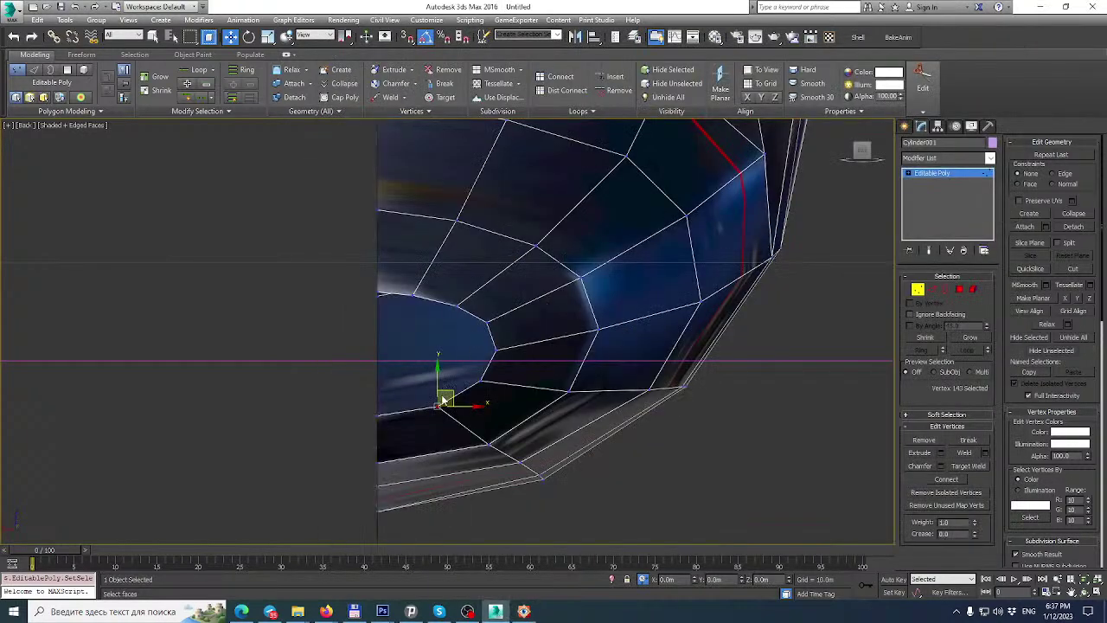
pyautogui.moveTo(437, 379); pyautogui.dragTo(438, 380)
pyautogui.click(478, 381)
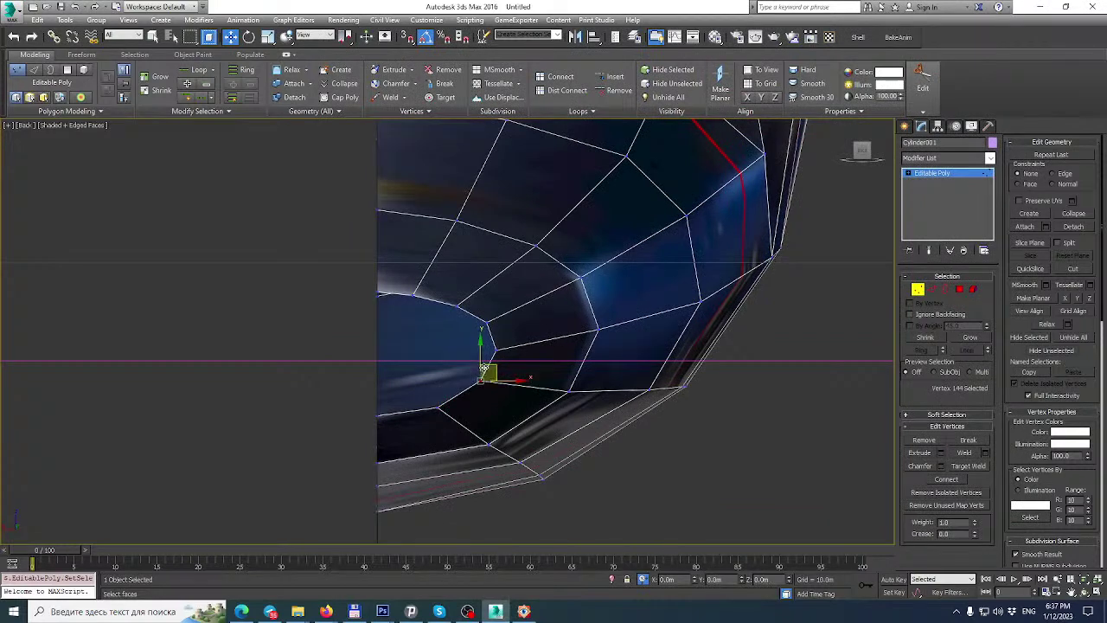
pyautogui.scroll(2, 480, 379)
pyautogui.moveTo(489, 380); pyautogui.dragTo(490, 387)
# Lower the nose opening's outermost side vertex and the vertex below it slightly together.
pyautogui.click(508, 334)
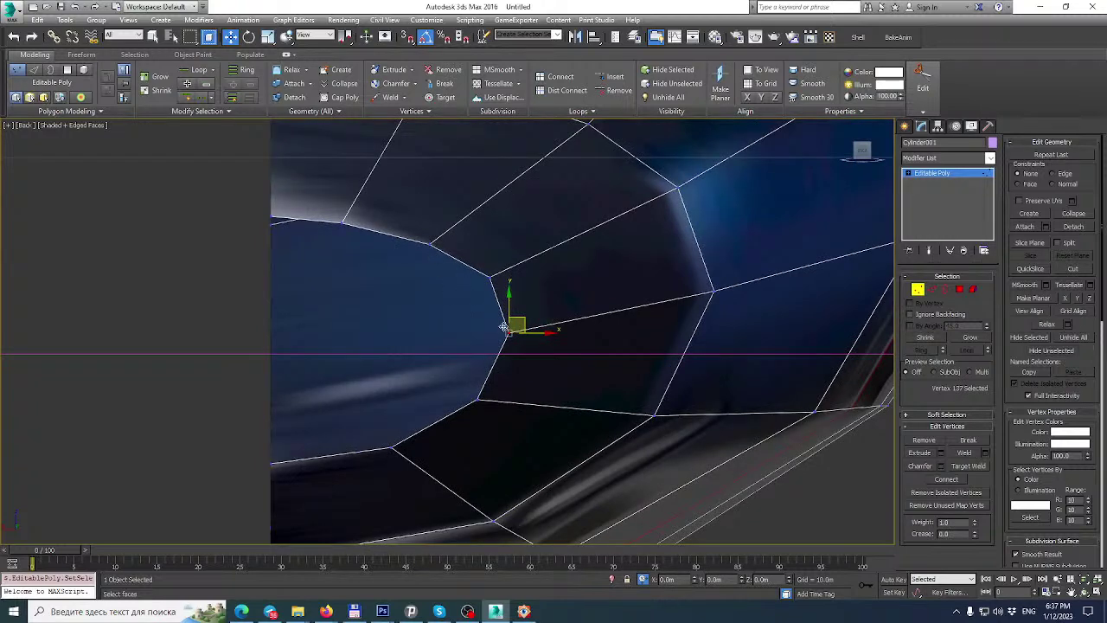
pyautogui.keyDown('ctrl'); pyautogui.click(478, 401); pyautogui.keyUp('ctrl')
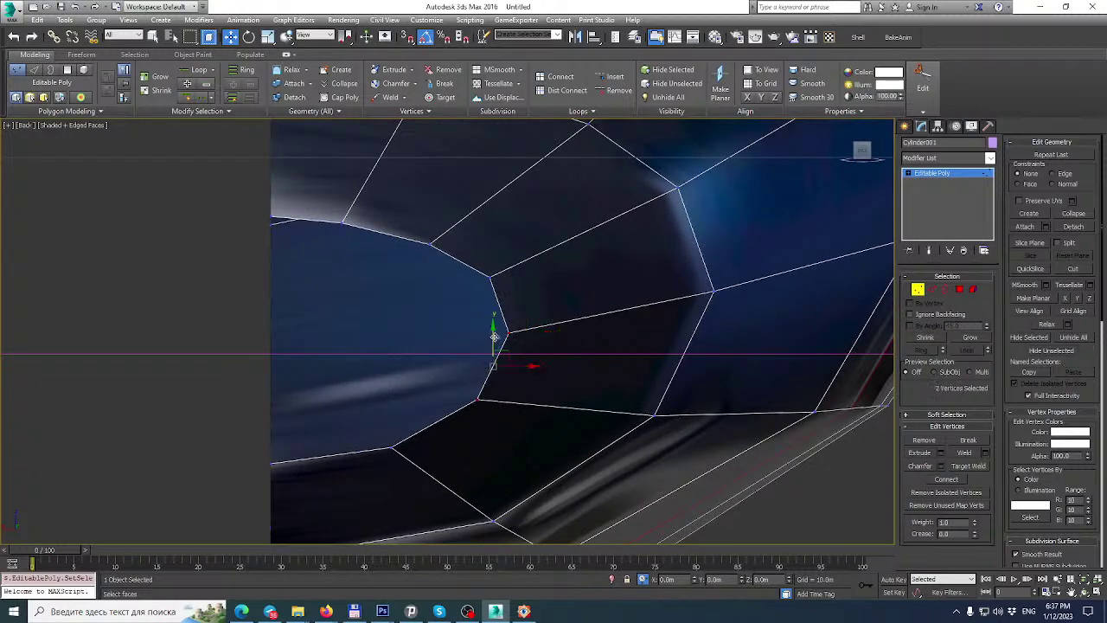
pyautogui.moveTo(494, 339); pyautogui.dragTo(494, 351)
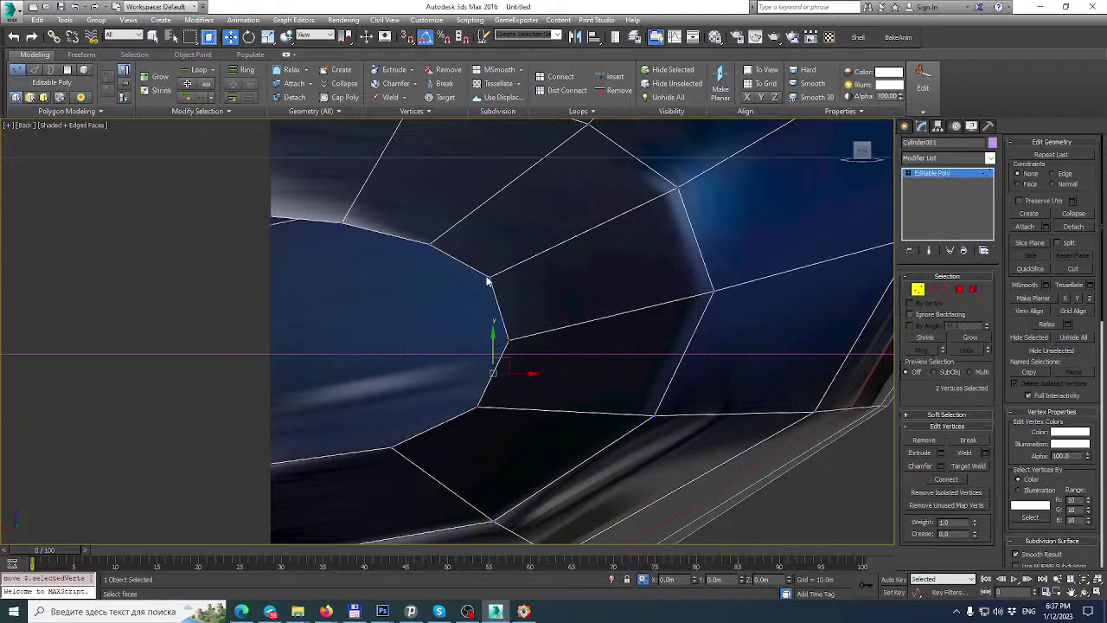
pyautogui.click(490, 278)
# Inspect the nose and cockpit mesh in the back and perspective views.
pyautogui.scroll(-5, 476, 294)
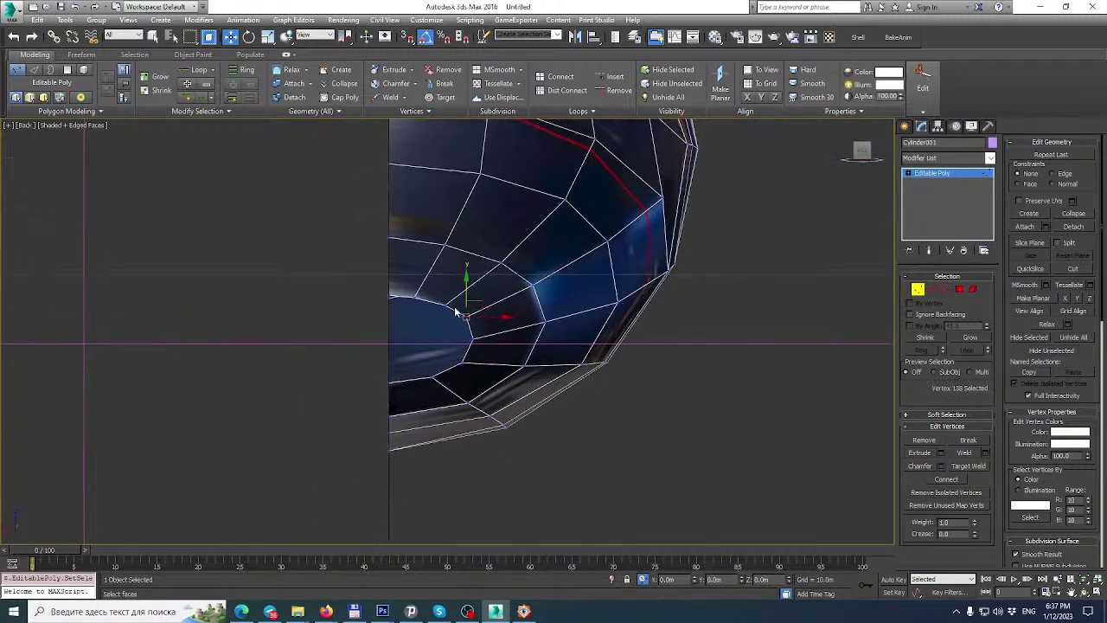
pyautogui.scroll(-2, 534, 363)
pyautogui.moveTo(537, 333); pyautogui.dragTo(527, 403, button='middle')
pyautogui.moveTo(645, 326); pyautogui.dragTo(642, 370, button='middle')
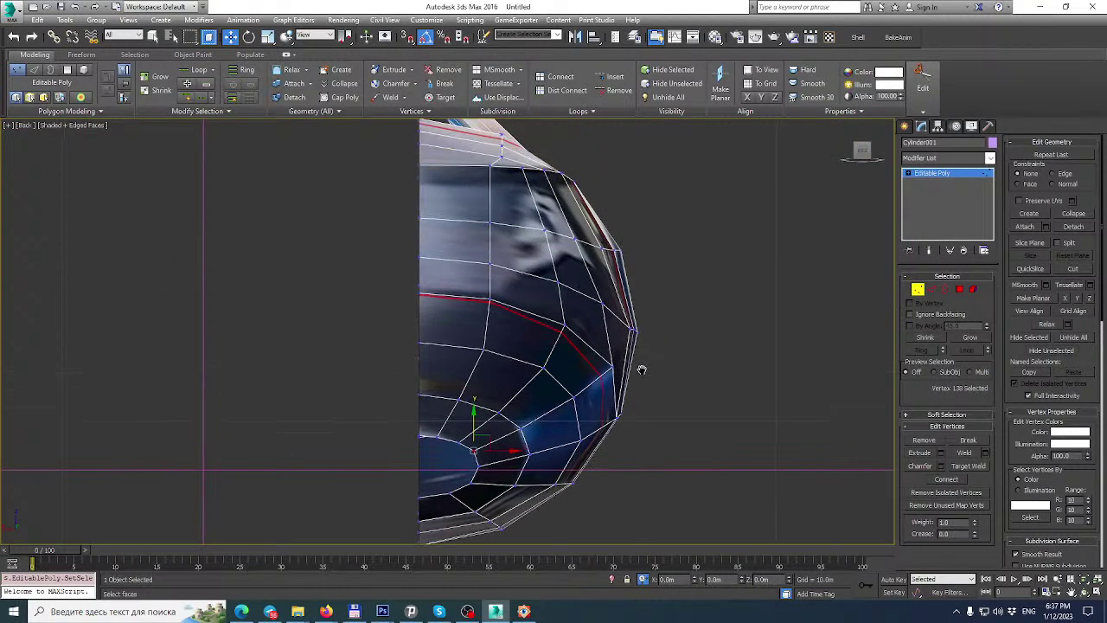
pyautogui.click(1097, 593)
pyautogui.scroll(5, 813, 472)
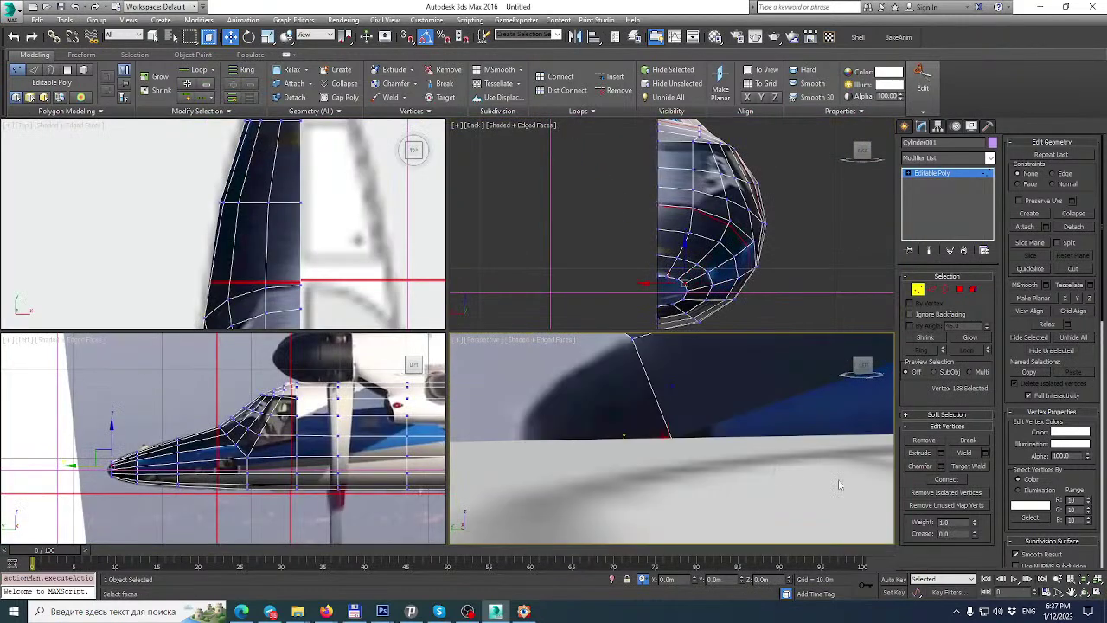
pyautogui.click(1097, 593)
pyautogui.scroll(-8, 554, 393)
pyautogui.moveTo(377, 401); pyautogui.dragTo(329, 378, button='middle')
pyautogui.scroll(3, 682, 245)
pyautogui.scroll(10, 512, 287)
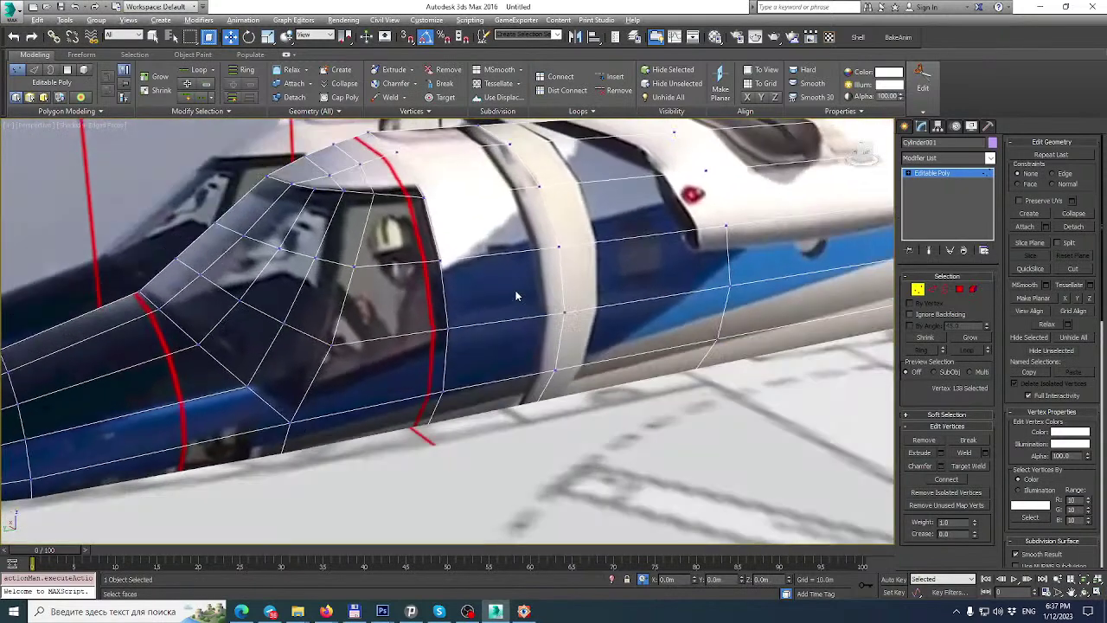
pyautogui.scroll(-7, 520, 332)
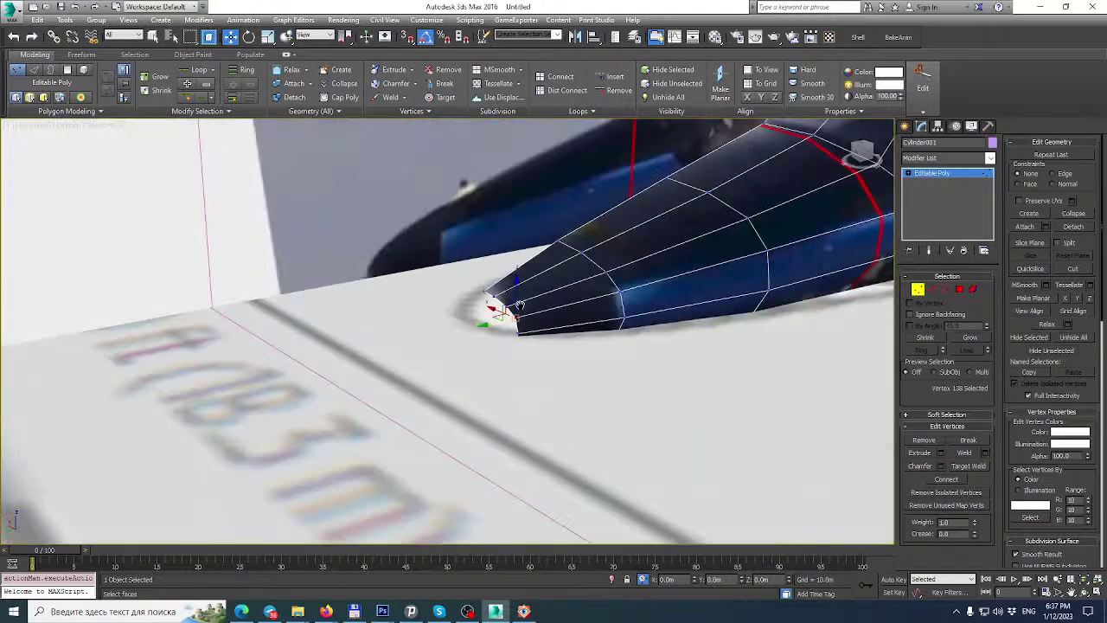
pyautogui.moveTo(520, 312); pyautogui.dragTo(160, 426, button='middle')
pyautogui.moveTo(549, 270); pyautogui.dragTo(458, 393, button='middle')
# Shift the vertex at the side window's lower front corner slightly inward along X in the perspective view.
pyautogui.click(490, 392)
pyautogui.press('z')
pyautogui.scroll(-8, 441, 336)
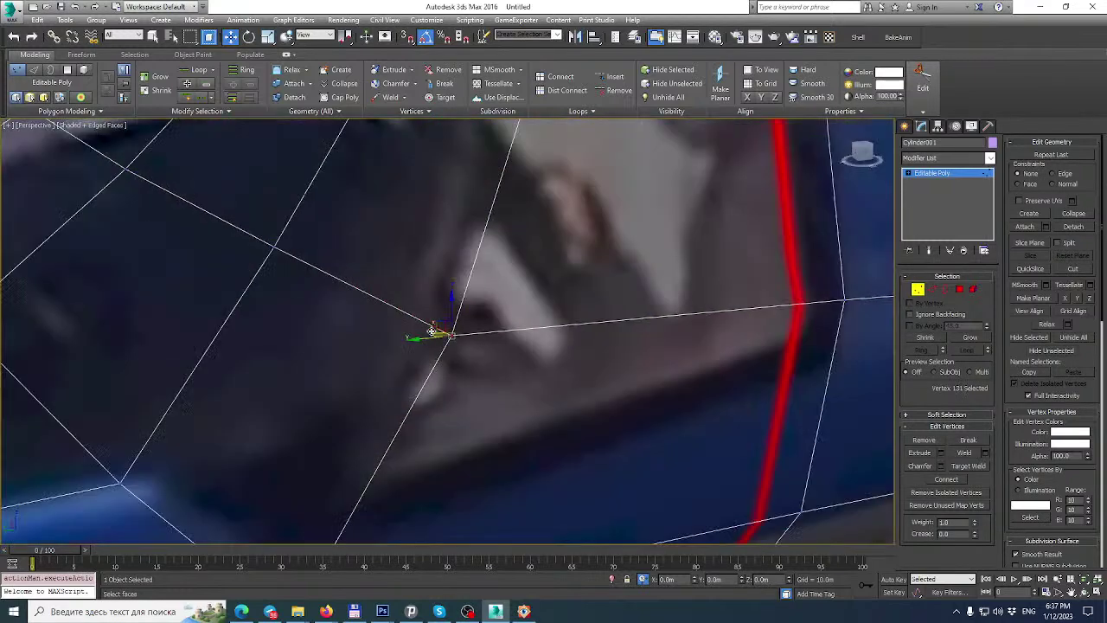
pyautogui.keyDown('alt'); pyautogui.moveTo(430, 332); pyautogui.dragTo(526, 363, button='middle'); pyautogui.keyUp('alt')
pyautogui.scroll(3, 398, 319)
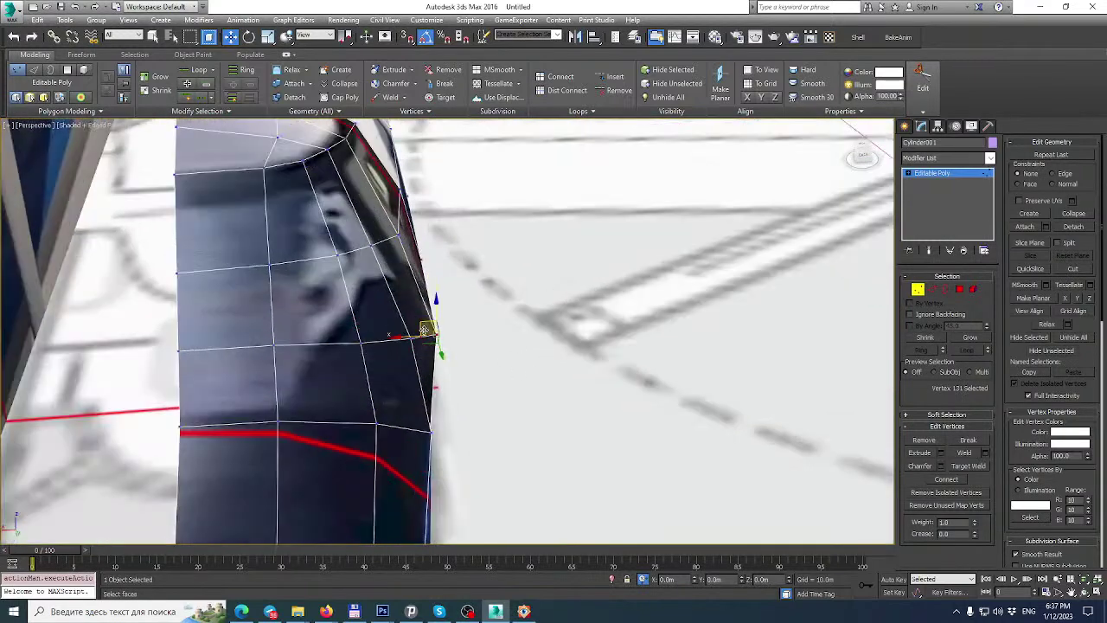
pyautogui.moveTo(404, 339); pyautogui.dragTo(392, 340)
pyautogui.moveTo(381, 363)
pyautogui.keyDown('alt'); pyautogui.mouseDown(button='middle')
pyautogui.moveTo(365, 412)
pyautogui.moveTo(360, 372)
pyautogui.moveTo(375, 376)
pyautogui.mouseUp(button='middle'); pyautogui.keyUp('alt')
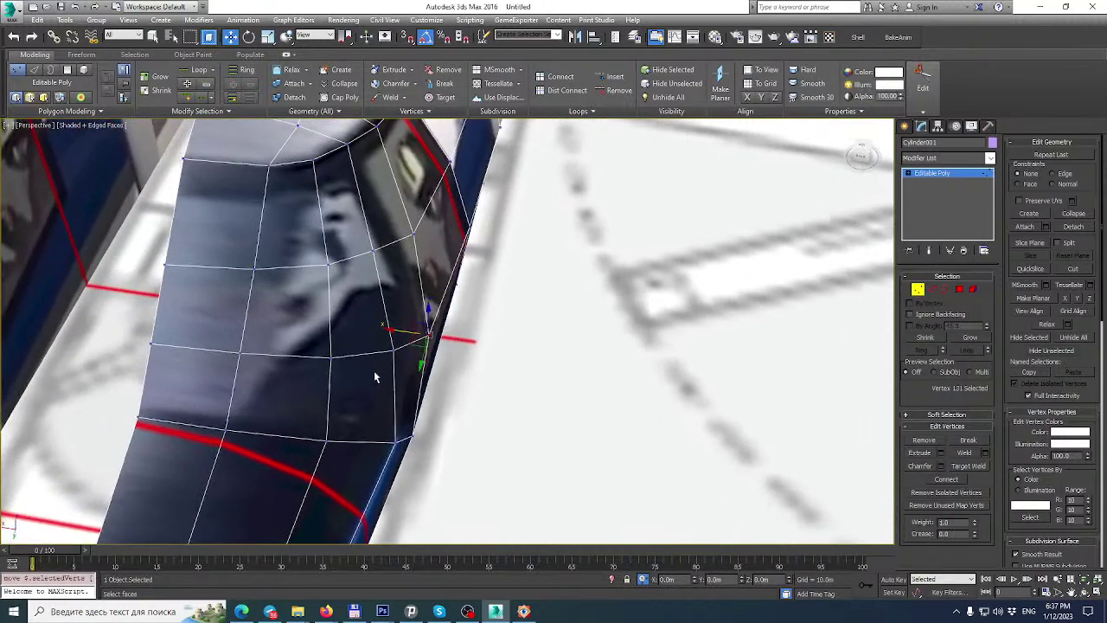
# Shift the vertex at the windshield's lower side corner slightly along X and check the cockpit contour.
pyautogui.click(396, 442)
pyautogui.moveTo(367, 440); pyautogui.dragTo(361, 440)
pyautogui.keyDown('alt'); pyautogui.moveTo(361, 440); pyautogui.dragTo(288, 408, button='middle'); pyautogui.keyUp('alt')
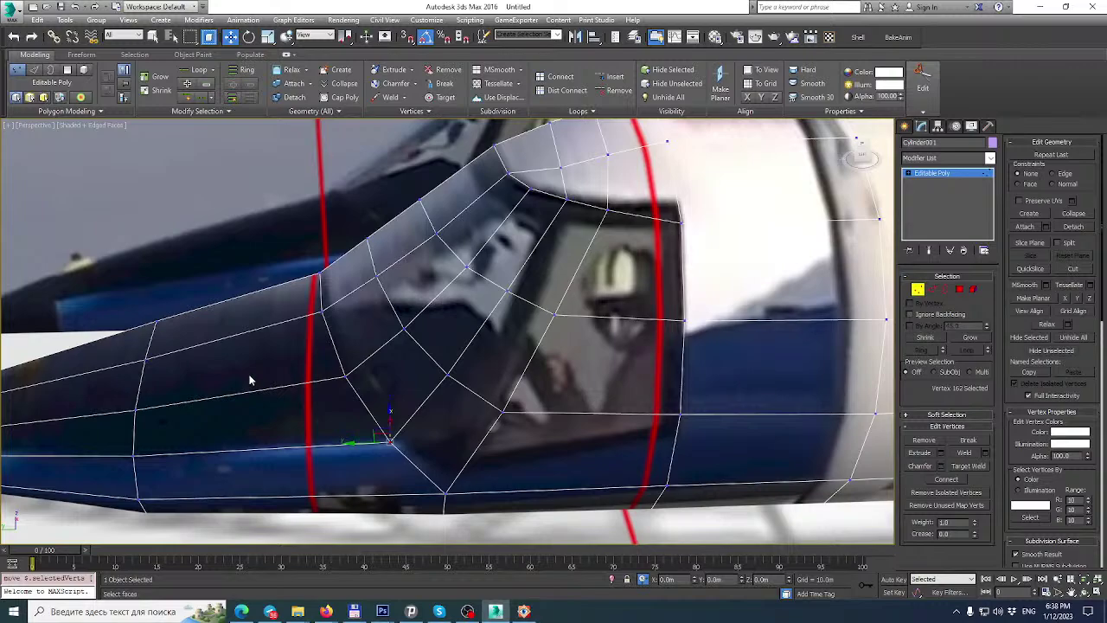
pyautogui.scroll(-2, 267, 292)
pyautogui.moveTo(467, 270)
pyautogui.keyDown('alt'); pyautogui.mouseDown(button='middle')
pyautogui.moveTo(514, 247)
pyautogui.moveTo(518, 216)
pyautogui.moveTo(486, 338)
pyautogui.moveTo(486, 276)
pyautogui.mouseUp(button='middle'); pyautogui.keyUp('alt')
pyautogui.scroll(-3, 498, 297)
pyautogui.scroll(3, 485, 276)
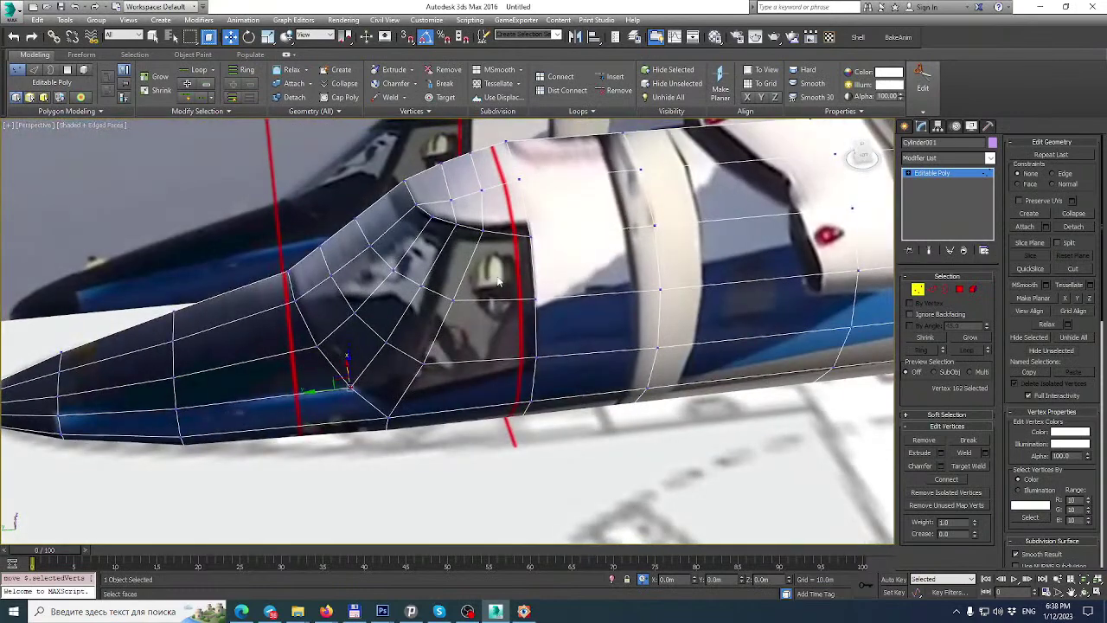
pyautogui.keyDown('alt'); pyautogui.moveTo(388, 365); pyautogui.dragTo(374, 395, button='middle'); pyautogui.keyUp('alt')
pyautogui.keyDown('alt'); pyautogui.moveTo(384, 346); pyautogui.dragTo(441, 365, button='middle'); pyautogui.keyUp('alt')
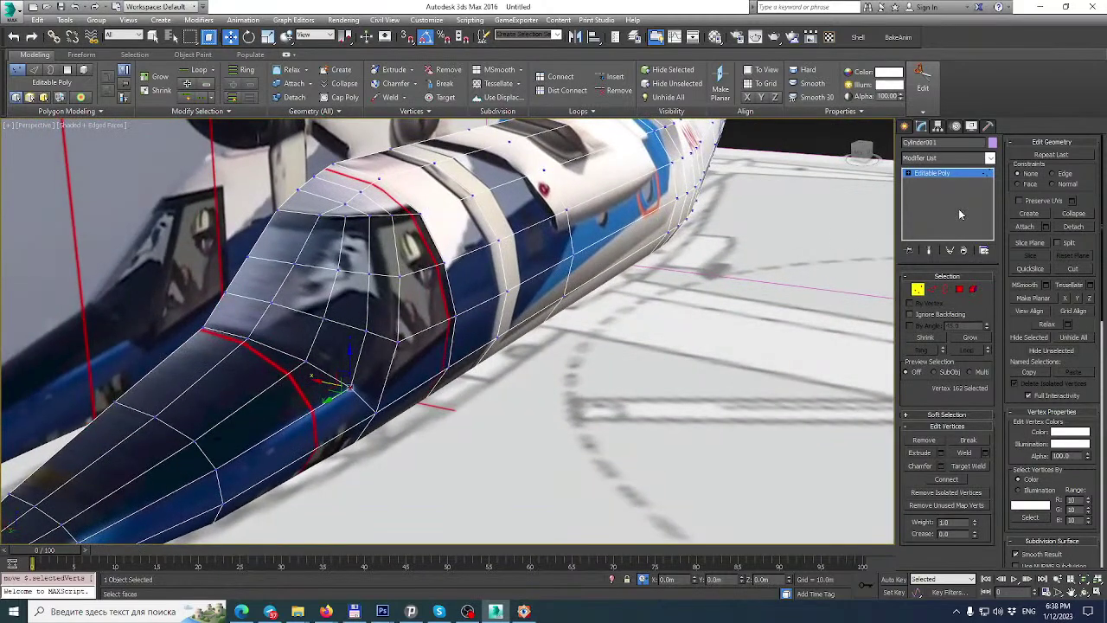
# Apply a TurboSmooth modifier to the fuselage and examine the smoothed mesh around the windshield's upper edge.
pyautogui.click(959, 173)
pyautogui.click(990, 157)
pyautogui.scroll(-10, 996, 483)
pyautogui.click(931, 438)
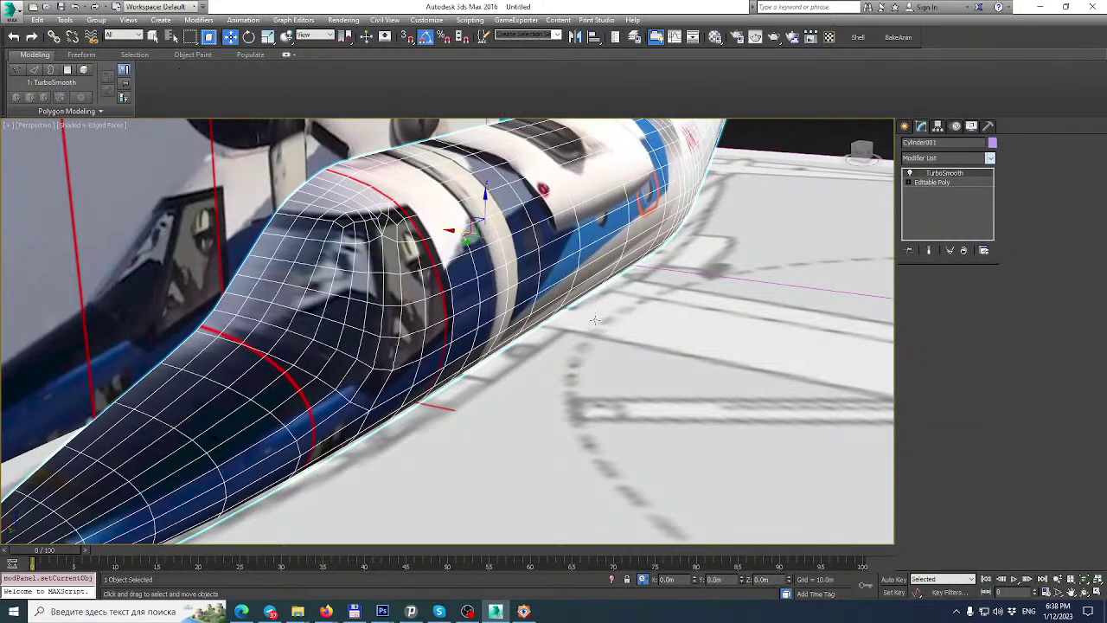
pyautogui.scroll(2, 538, 348)
pyautogui.keyDown('alt'); pyautogui.moveTo(538, 348); pyautogui.dragTo(702, 381, button='middle'); pyautogui.keyUp('alt')
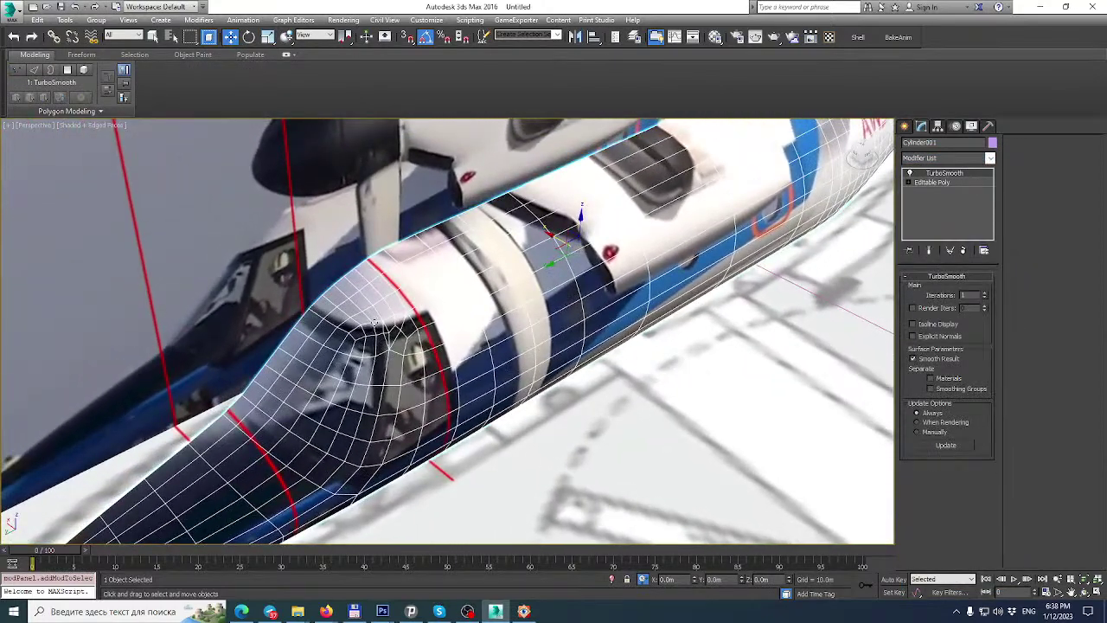
pyautogui.scroll(2, 387, 343)
pyautogui.scroll(3, 387, 344)
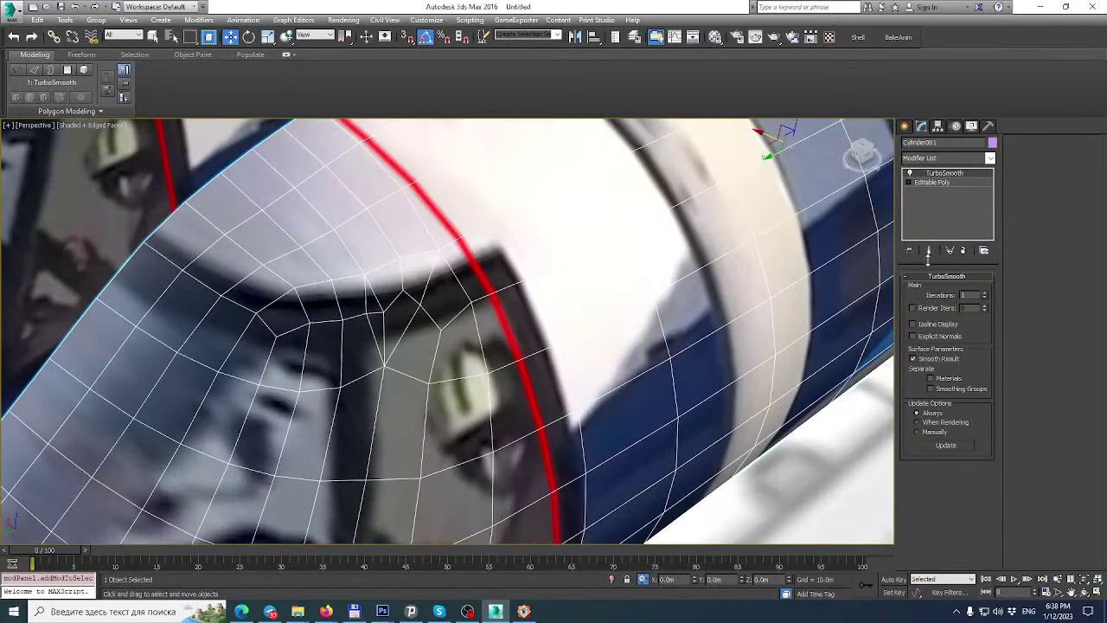
# Weld at the vertex on the windshield's upper edge, then check the neighbouring vertices for duplicates with the smoothed result toggled off.
pyautogui.click(909, 182)
pyautogui.click(929, 191)
pyautogui.click(357, 306)
pyautogui.click(961, 453)
pyautogui.click(930, 251)
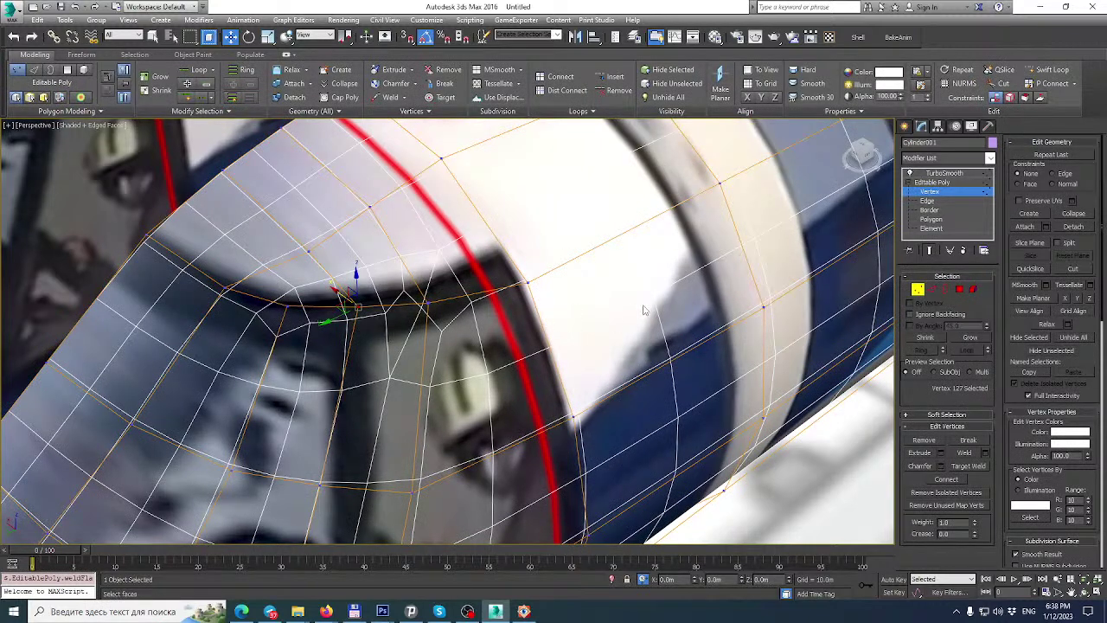
pyautogui.click(929, 251)
pyautogui.moveTo(452, 286); pyautogui.dragTo(419, 330)
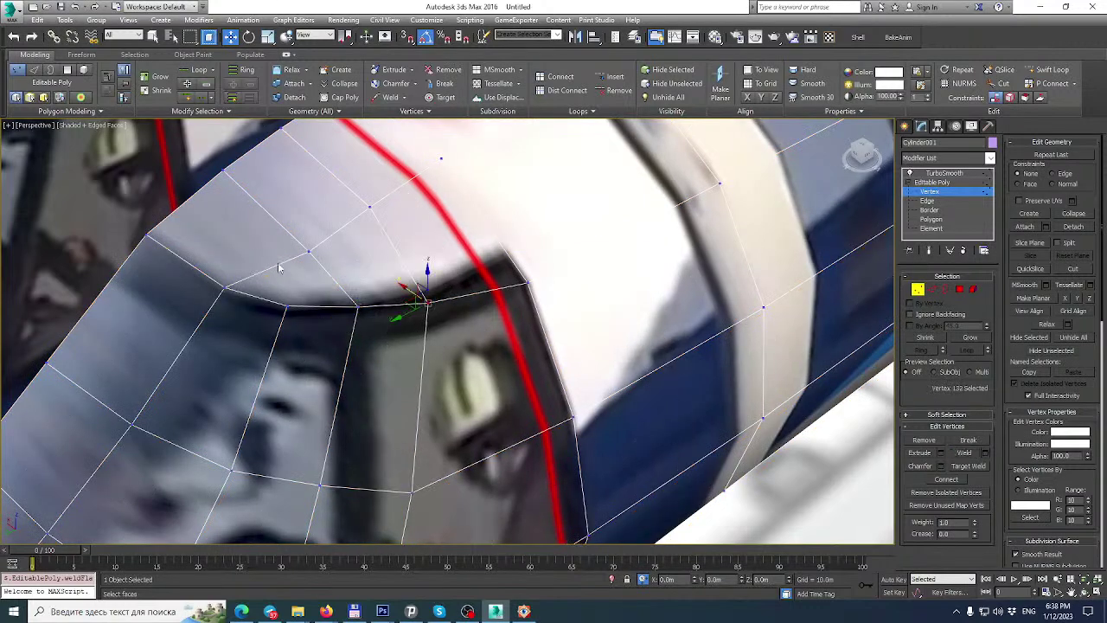
pyautogui.moveTo(277, 344); pyautogui.dragTo(277, 345)
pyautogui.moveTo(257, 275); pyautogui.dragTo(215, 313)
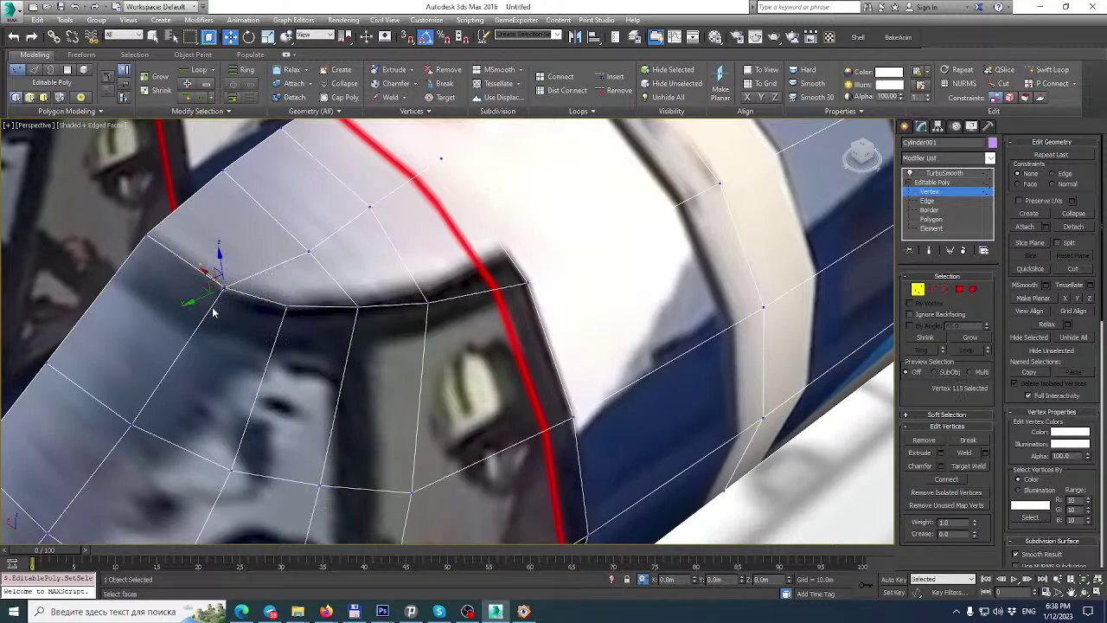
pyautogui.click(925, 251)
# Cut a new lengthwise edge line across the cockpit roof, joining it to the vertex on the windshield's upper edge.
pyautogui.keyDown('alt'); pyautogui.moveTo(616, 297); pyautogui.dragTo(359, 248, button='middle'); pyautogui.keyUp('alt')
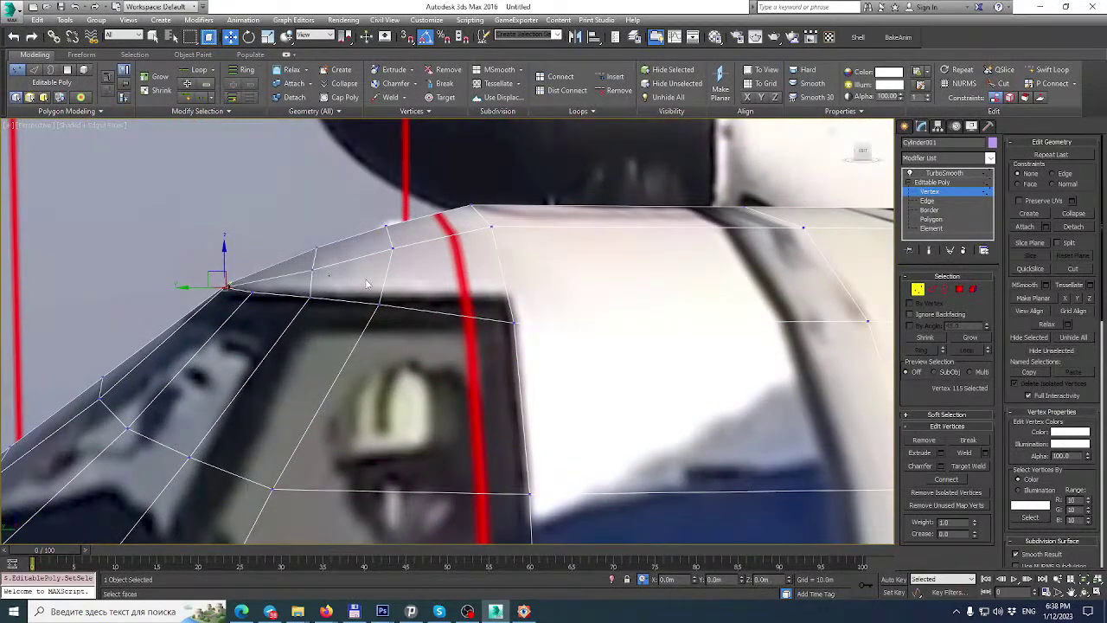
pyautogui.click(315, 251)
pyautogui.keyDown('alt'); pyautogui.moveTo(315, 251); pyautogui.dragTo(479, 271, button='middle'); pyautogui.keyUp('alt')
pyautogui.keyDown('alt'); pyautogui.moveTo(346, 238); pyautogui.dragTo(783, 228, button='middle'); pyautogui.keyUp('alt')
pyautogui.click(1074, 269)
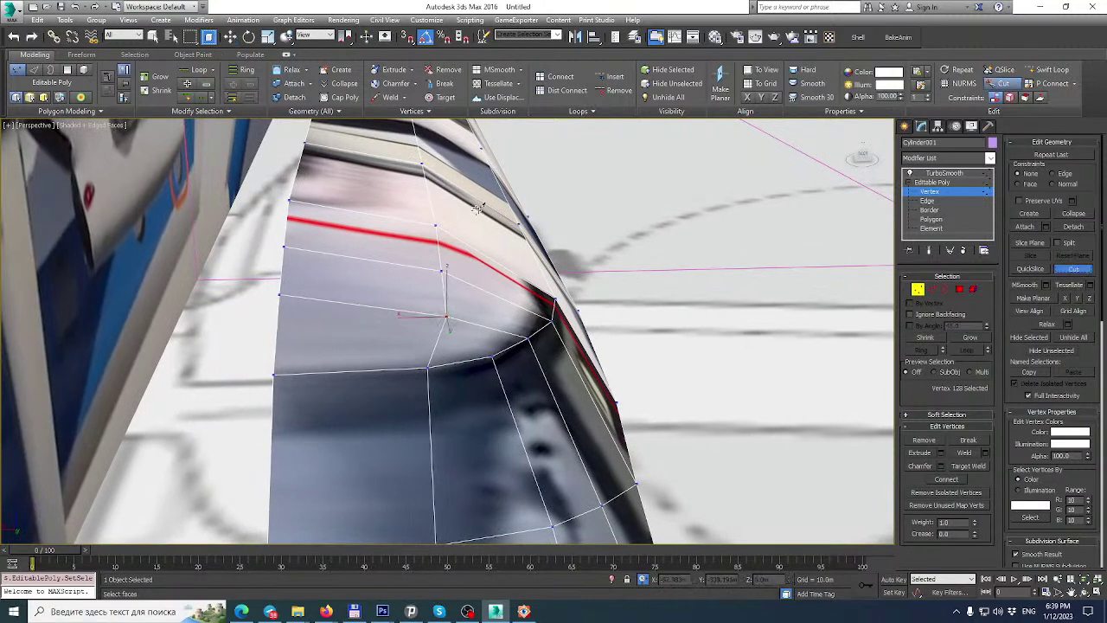
pyautogui.click(427, 367)
pyautogui.keyDown('alt'); pyautogui.moveTo(529, 363); pyautogui.dragTo(475, 389, button='middle'); pyautogui.keyUp('alt')
pyautogui.rightClick(475, 389)
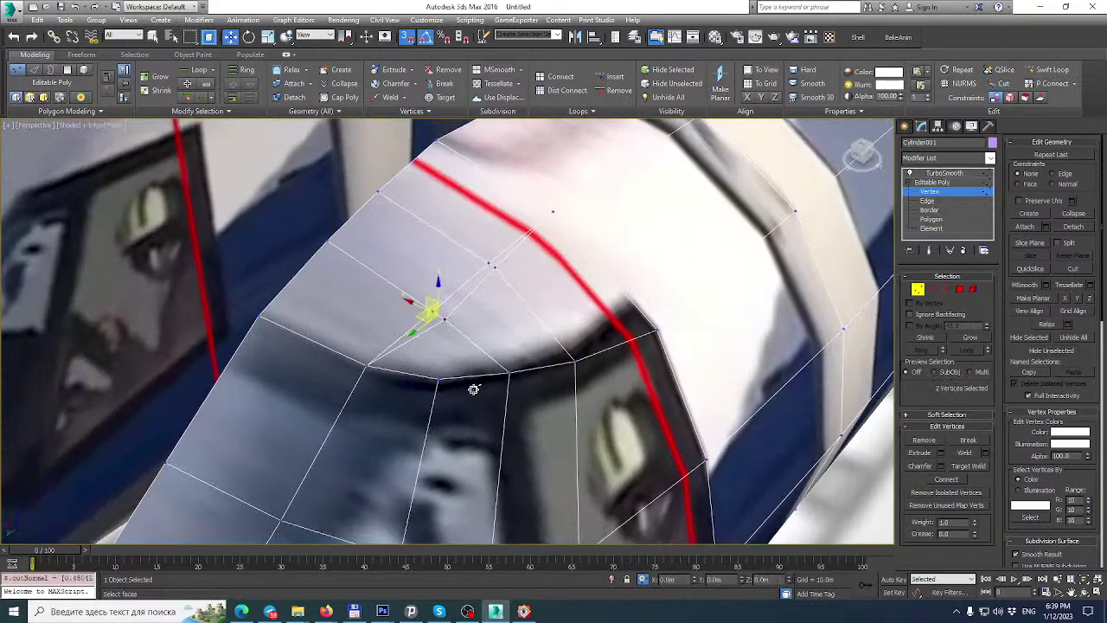
# Remove the three old lengthwise roof edges beside the new cut.
pyautogui.keyDown('ctrl'); pyautogui.click(933, 291); pyautogui.keyUp('ctrl')
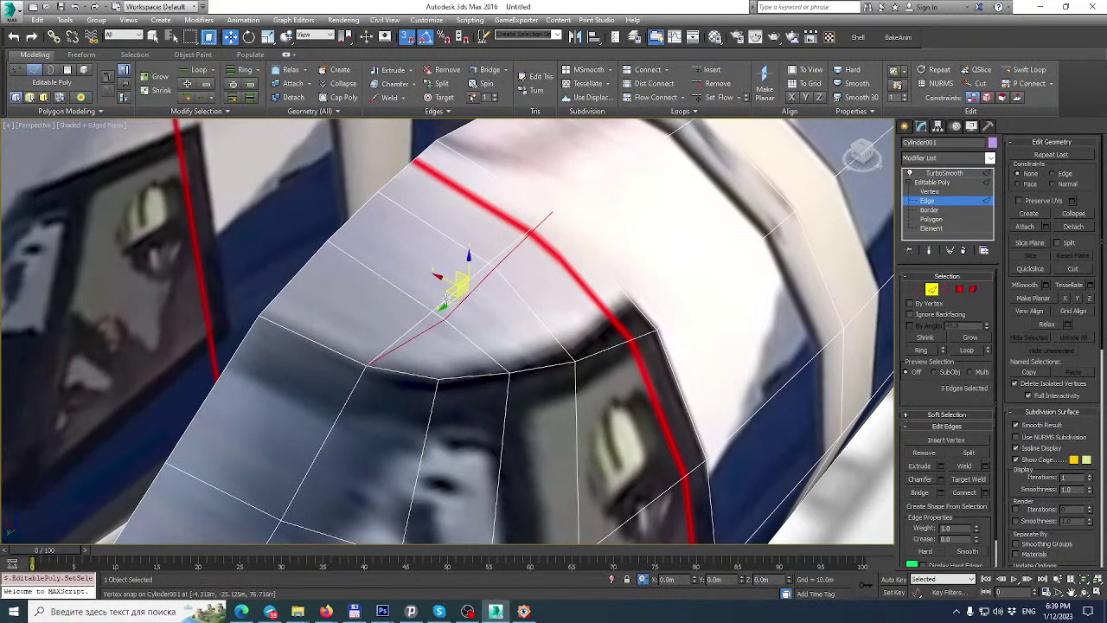
pyautogui.press('BackSpace')
pyautogui.keyDown('alt'); pyautogui.moveTo(451, 404); pyautogui.dragTo(324, 519, button='middle'); pyautogui.keyUp('alt')
pyautogui.moveTo(406, 399)
pyautogui.keyDown('alt'); pyautogui.mouseDown(button='middle')
pyautogui.moveTo(476, 438)
pyautogui.moveTo(487, 395)
pyautogui.moveTo(522, 363)
pyautogui.moveTo(502, 373)
pyautogui.moveTo(376, 351)
pyautogui.moveTo(415, 395)
pyautogui.mouseUp(button='middle'); pyautogui.keyUp('alt')
pyautogui.scroll(3, 476, 438)
pyautogui.scroll(1, 391, 359)
pyautogui.scroll(2, 476, 378)
pyautogui.moveTo(480, 377); pyautogui.dragTo(375, 345, button='middle')
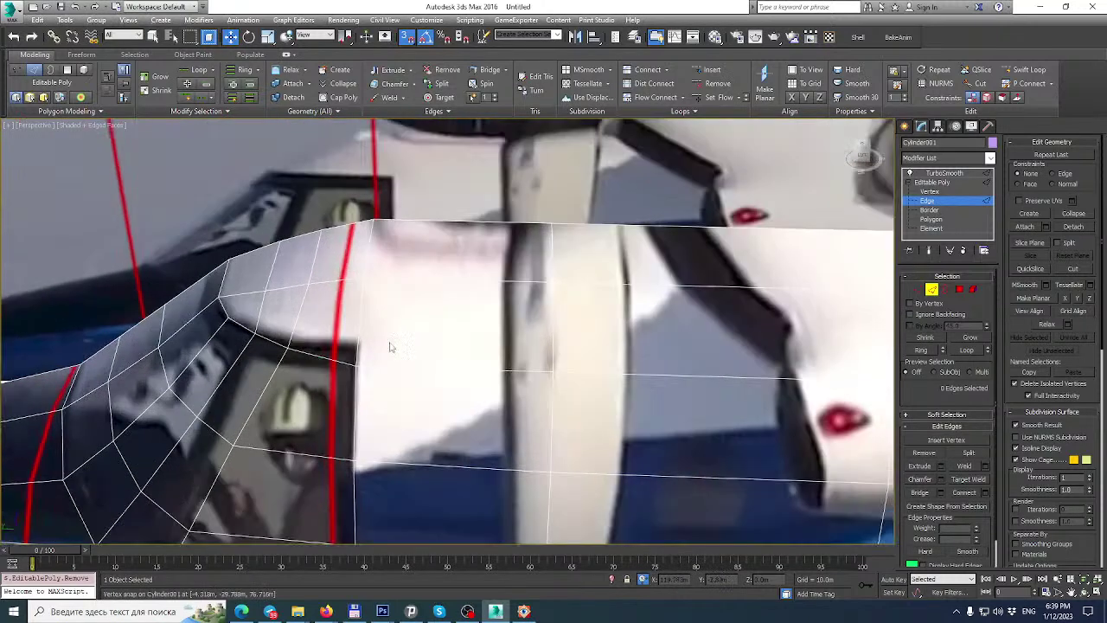
# Cut an edge from the vertex on the white band forward to the side window's rear upper corner and on to the window's top edge.
pyautogui.click(1070, 269)
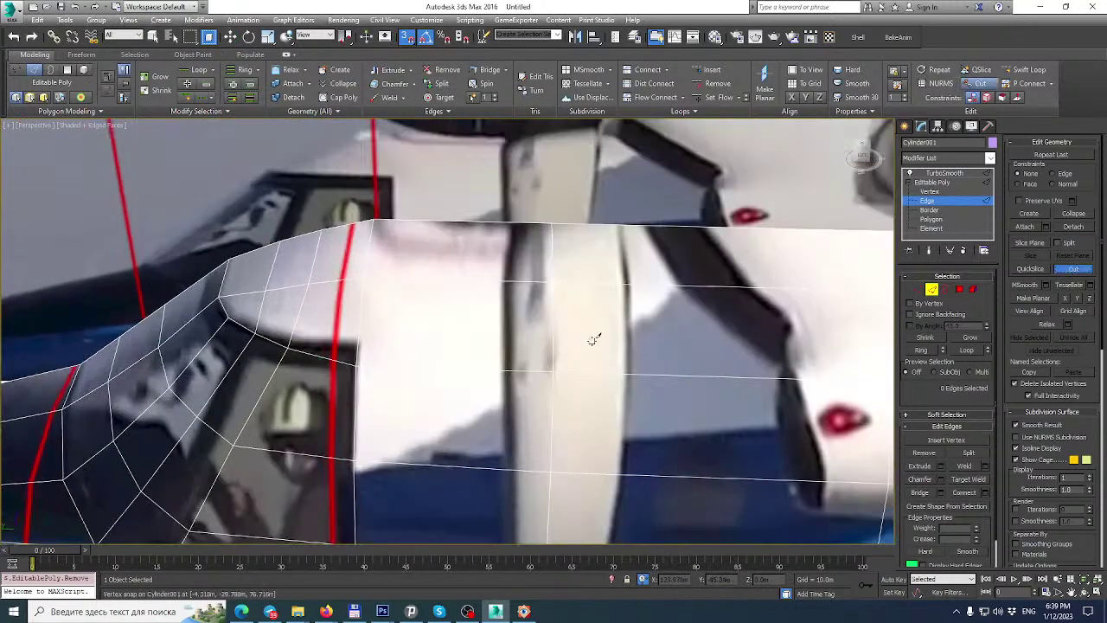
pyautogui.click(550, 369)
pyautogui.click(356, 344)
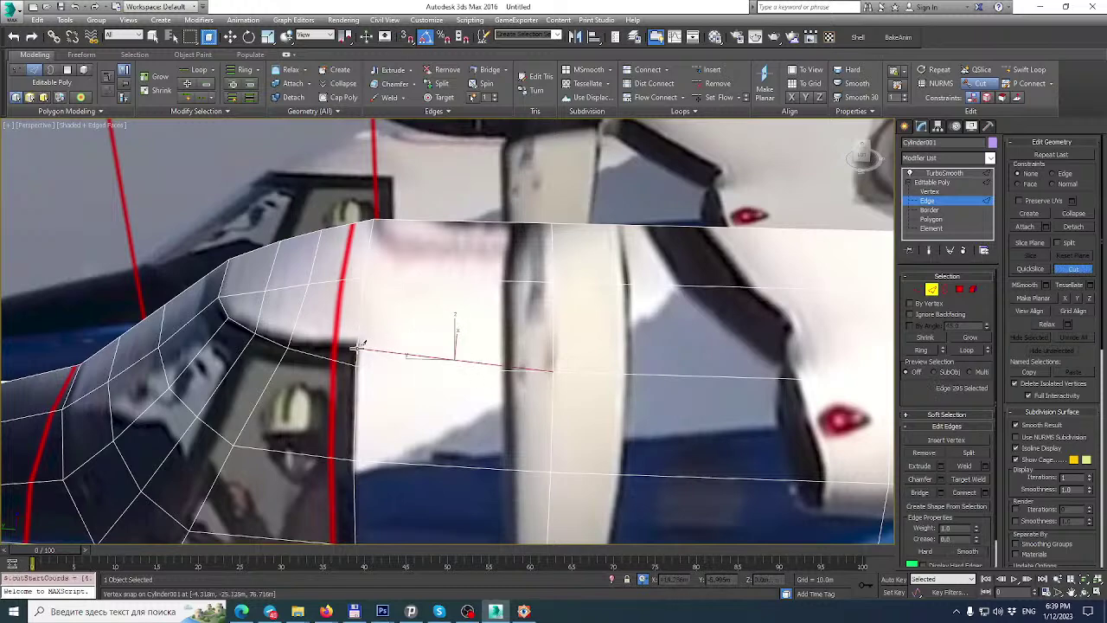
pyautogui.press('s')
pyautogui.click(286, 347)
pyautogui.moveTo(390, 350)
pyautogui.keyDown('alt'); pyautogui.mouseDown(button='middle')
pyautogui.moveTo(449, 334)
pyautogui.moveTo(391, 355)
pyautogui.mouseUp(button='middle'); pyautogui.keyUp('alt')
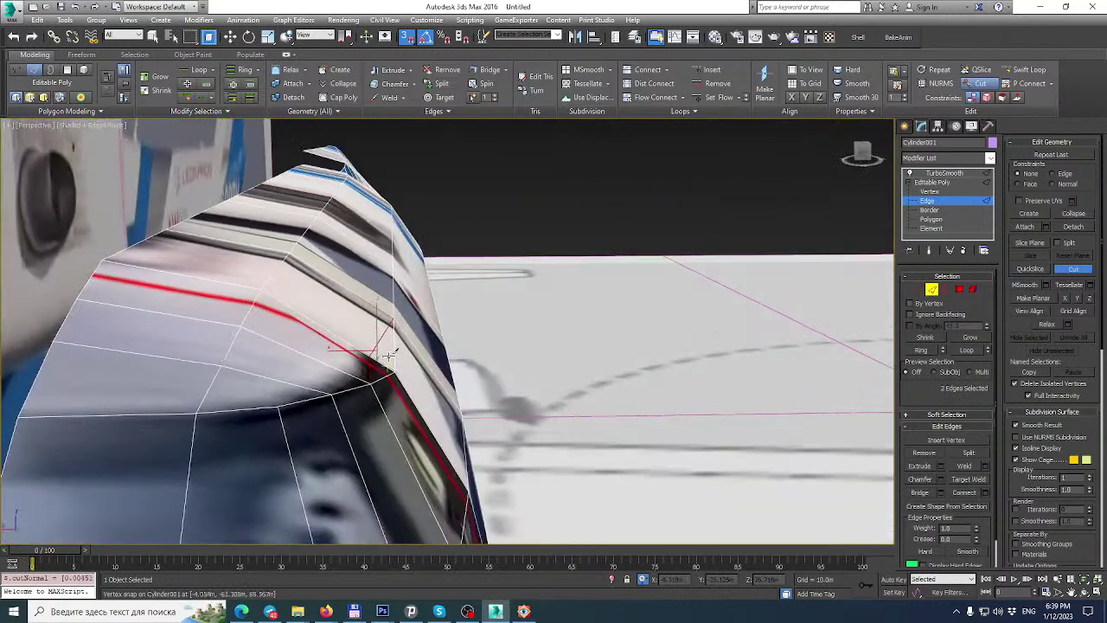
# Shift the new vertex at the side window's rear upper corner slightly outward along X.
pyautogui.press('w')
pyautogui.press('1')
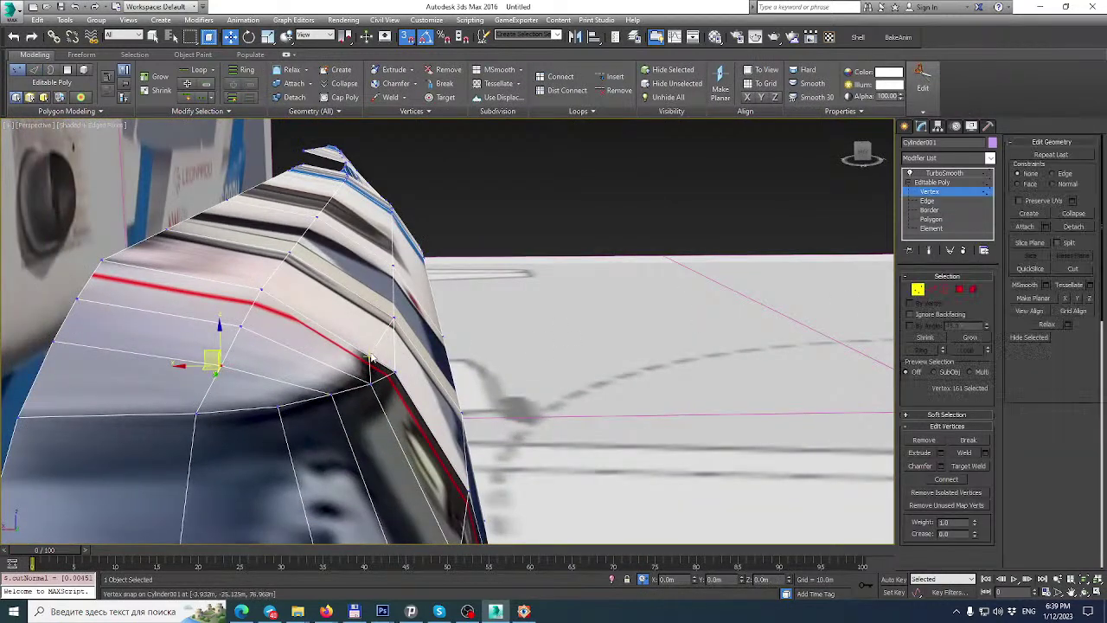
pyautogui.click(369, 357)
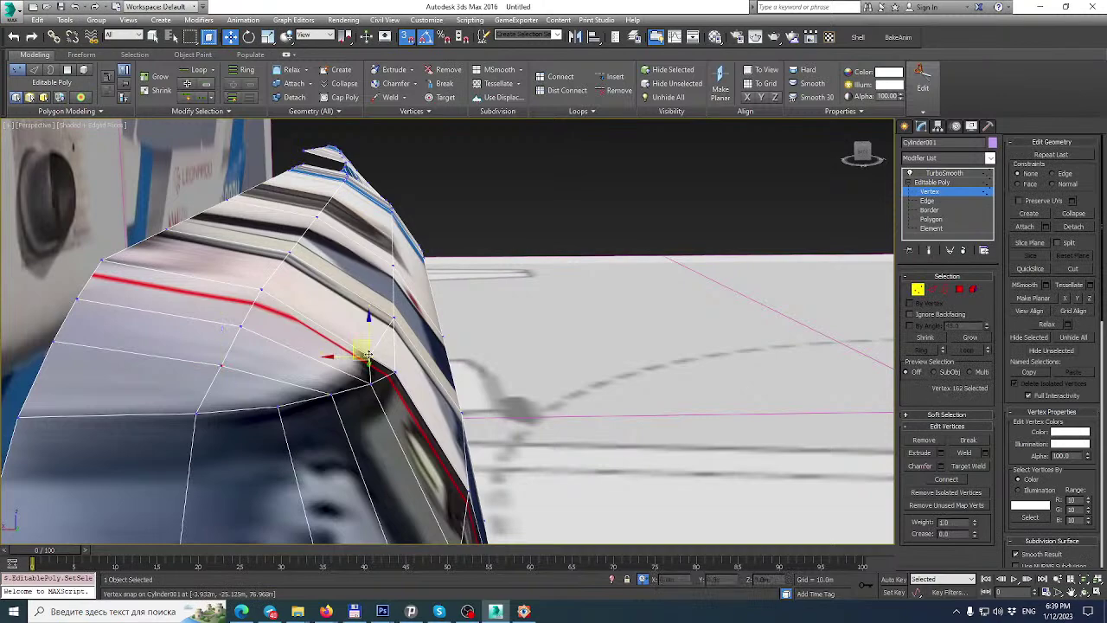
pyautogui.moveTo(328, 356); pyautogui.dragTo(344, 358)
pyautogui.keyDown('alt'); pyautogui.moveTo(344, 358); pyautogui.dragTo(4, 333, button='middle'); pyautogui.keyUp('alt')
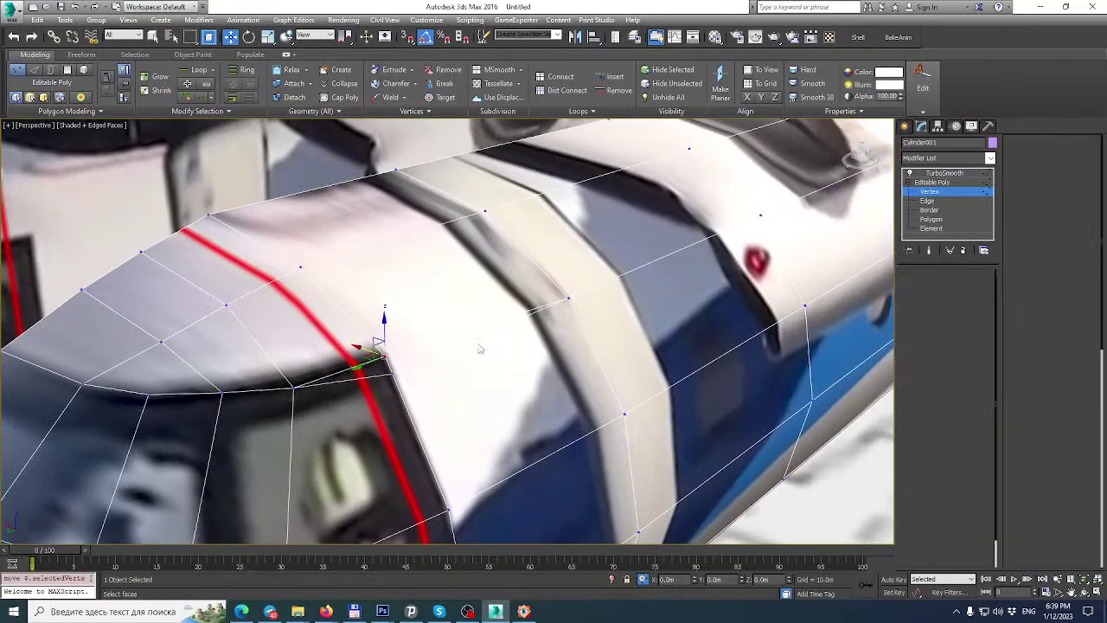
# Remove the old edge running from the side window's rear upper corner to the white band.
pyautogui.press('2')
pyautogui.click(452, 346)
pyautogui.click(452, 347)
pyautogui.scroll(2, 452, 348)
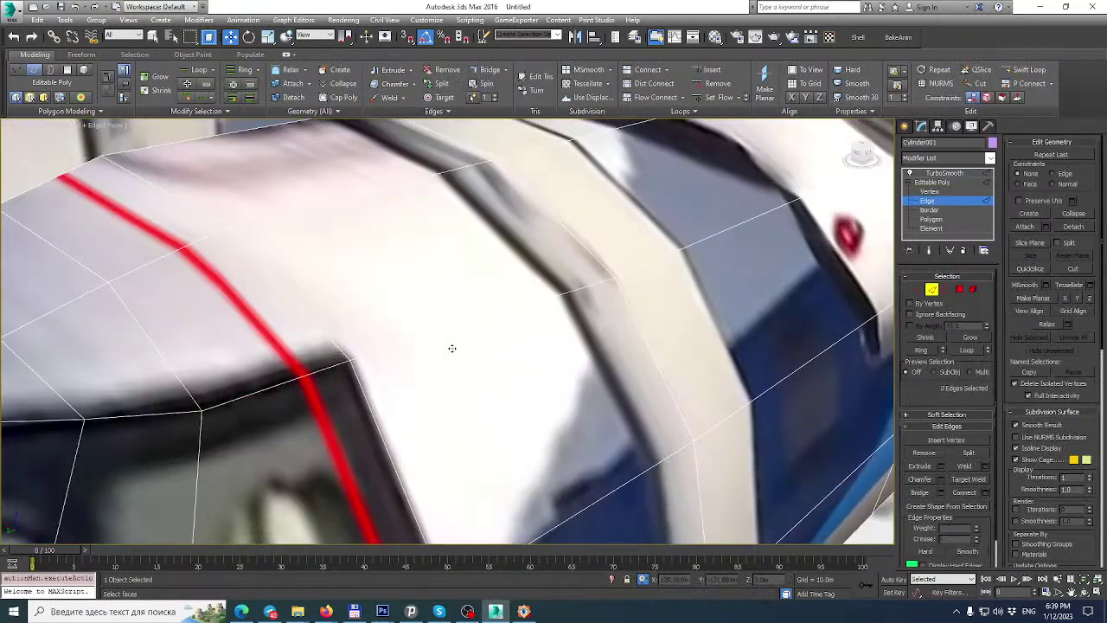
pyautogui.scroll(-3, 451, 348)
pyautogui.keyDown('alt'); pyautogui.moveTo(452, 348); pyautogui.dragTo(364, 315, button='middle'); pyautogui.keyUp('alt')
pyautogui.keyDown('alt'); pyautogui.moveTo(295, 201); pyautogui.dragTo(219, 224, button='middle'); pyautogui.keyUp('alt')
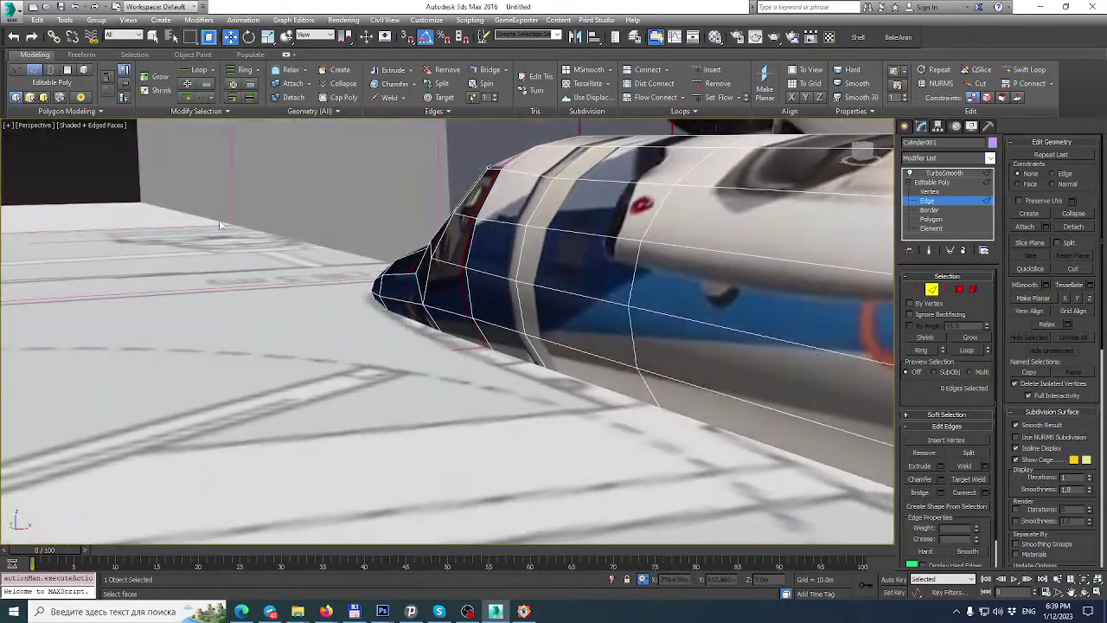
# Examine the upper side edge line from the side window's rear corner back along the fuselage.
pyautogui.click(928, 292)
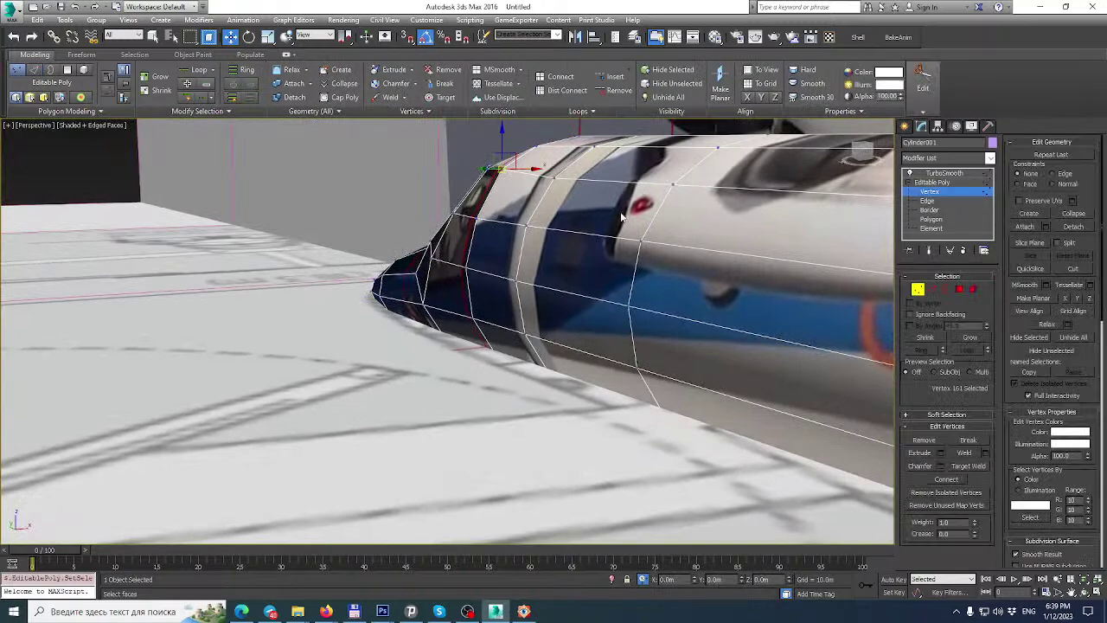
pyautogui.press('z')
pyautogui.keyDown('alt'); pyautogui.moveTo(591, 201); pyautogui.dragTo(404, 207, button='middle'); pyautogui.keyUp('alt')
pyautogui.scroll(-3, 446, 220)
pyautogui.moveTo(472, 237); pyautogui.dragTo(217, 251, button='middle')
pyautogui.scroll(-7, 224, 253)
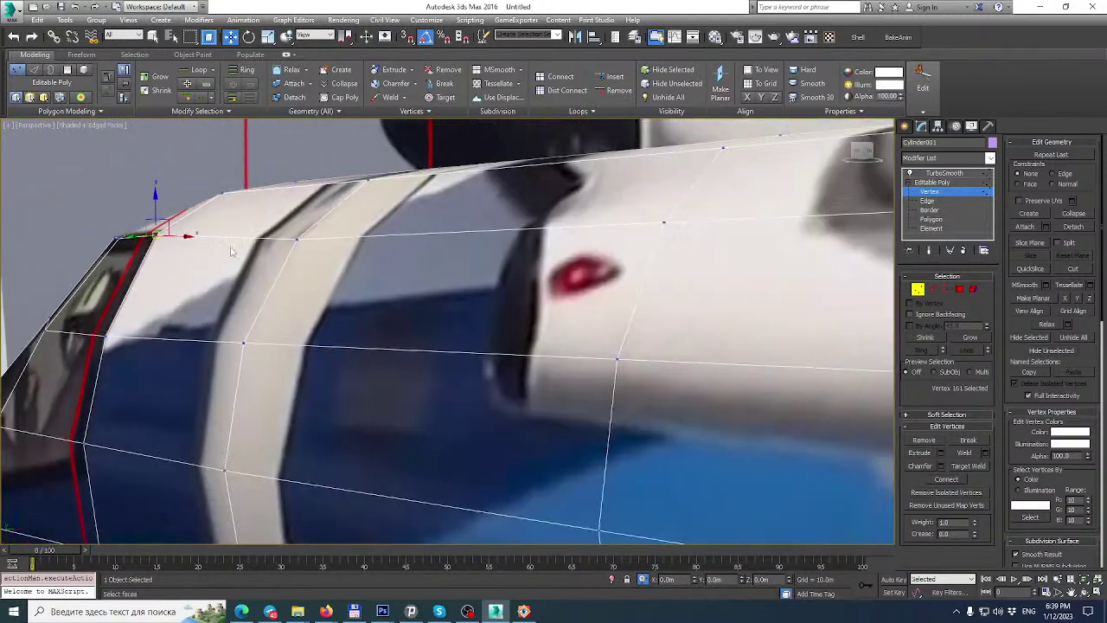
pyautogui.keyDown('alt'); pyautogui.moveTo(347, 241); pyautogui.dragTo(370, 250, button='middle'); pyautogui.keyUp('alt')
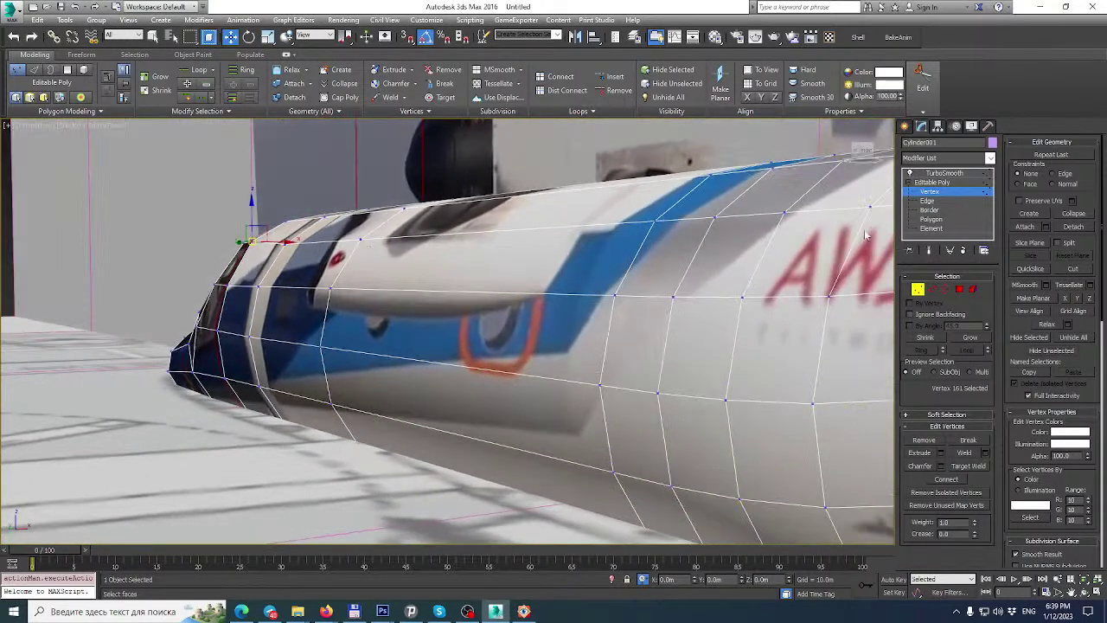
# Select the upper side edge loop without its front part, check the FastStone reference photo, and raise the edges slightly along Z.
pyautogui.click(934, 289)
pyautogui.doubleClick(284, 240)
pyautogui.keyDown('alt'); pyautogui.moveTo(180, 216); pyautogui.dragTo(319, 370); pyautogui.keyUp('alt')
pyautogui.keyDown('alt'); pyautogui.moveTo(303, 331); pyautogui.dragTo(469, 303, button='middle'); pyautogui.keyUp('alt')
pyautogui.scroll(-4, 468, 304)
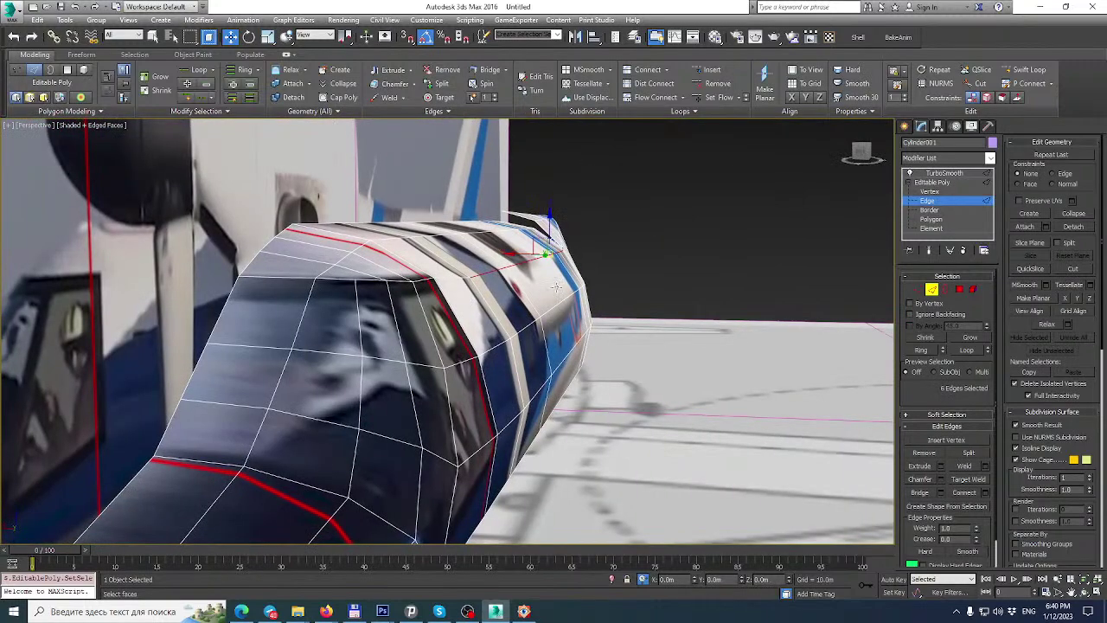
pyautogui.click(525, 612)
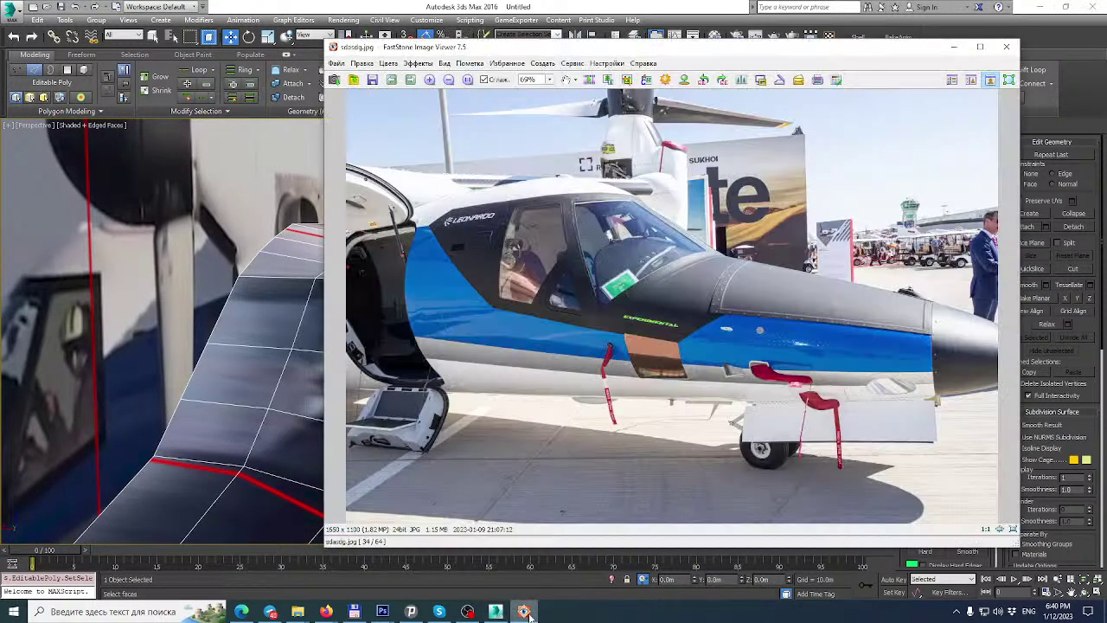
pyautogui.click(525, 612)
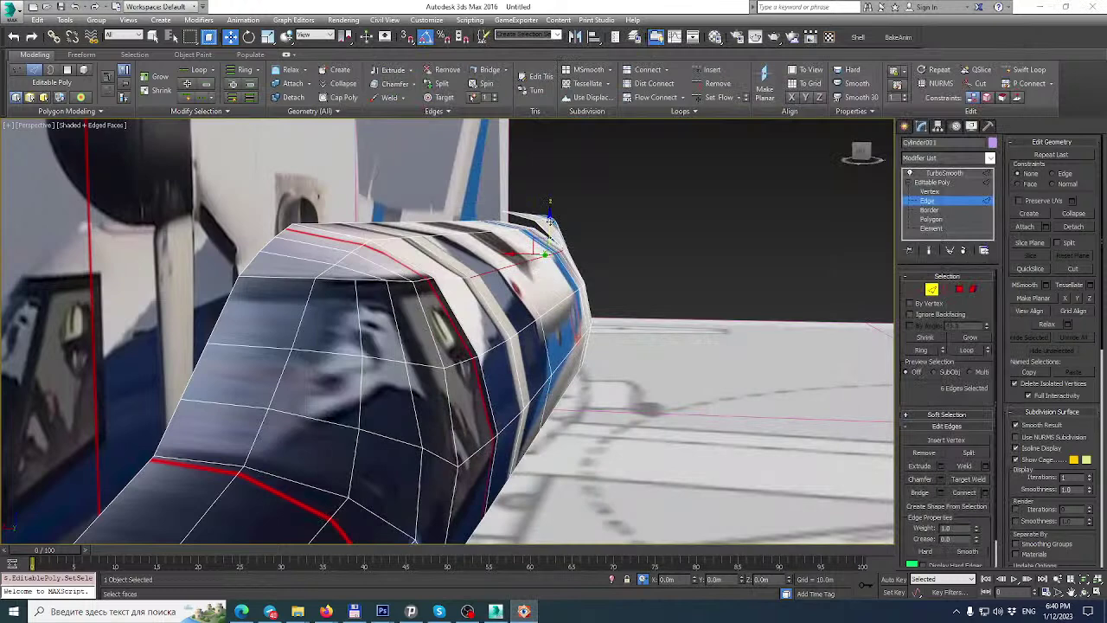
pyautogui.moveTo(549, 220); pyautogui.dragTo(546, 215)
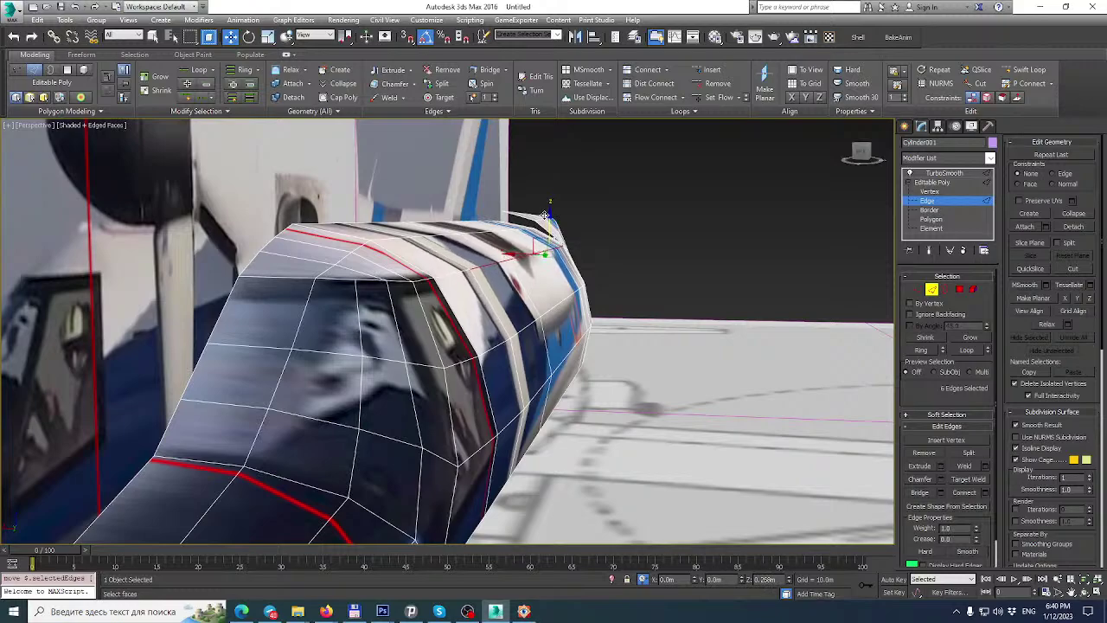
pyautogui.keyDown('alt'); pyautogui.moveTo(580, 245); pyautogui.dragTo(659, 204, button='middle'); pyautogui.keyUp('alt')
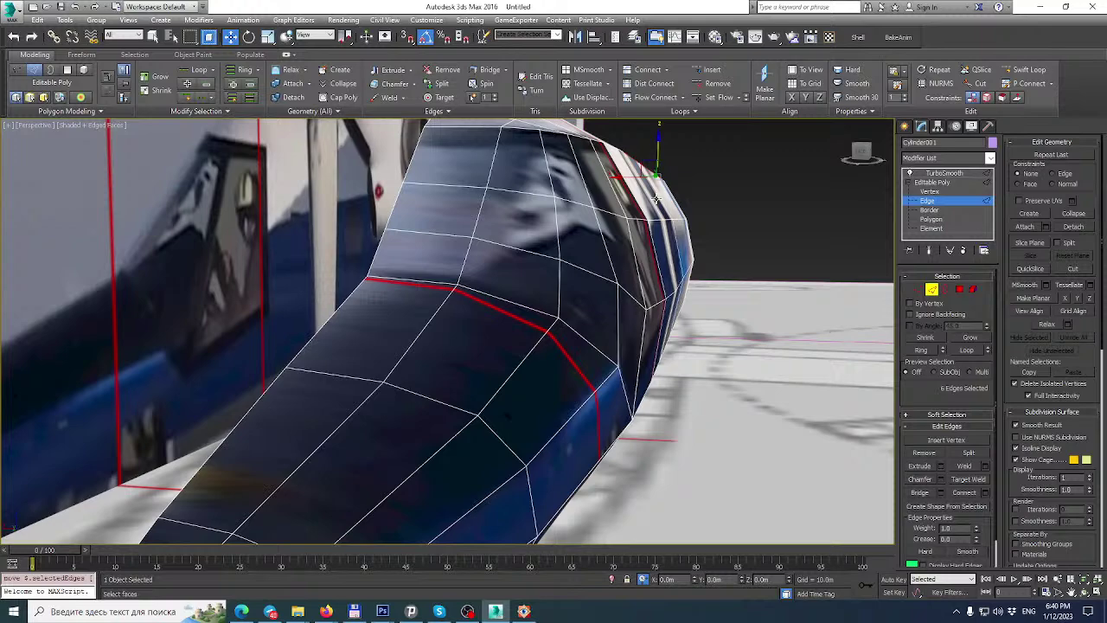
# Cut an edge from the side window's lower front corner to the windshield's lower side vertex and show the smoothed result.
pyautogui.keyDown('alt'); pyautogui.moveTo(861, 369); pyautogui.dragTo(874, 350, button='middle'); pyautogui.keyUp('alt')
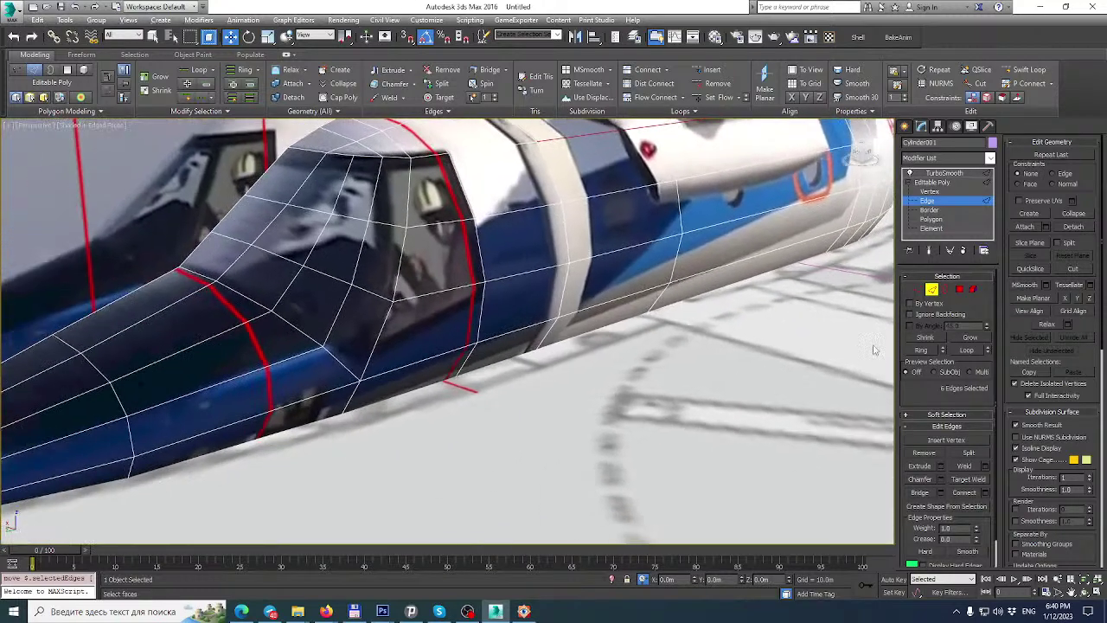
pyautogui.click(1072, 269)
pyautogui.click(395, 297)
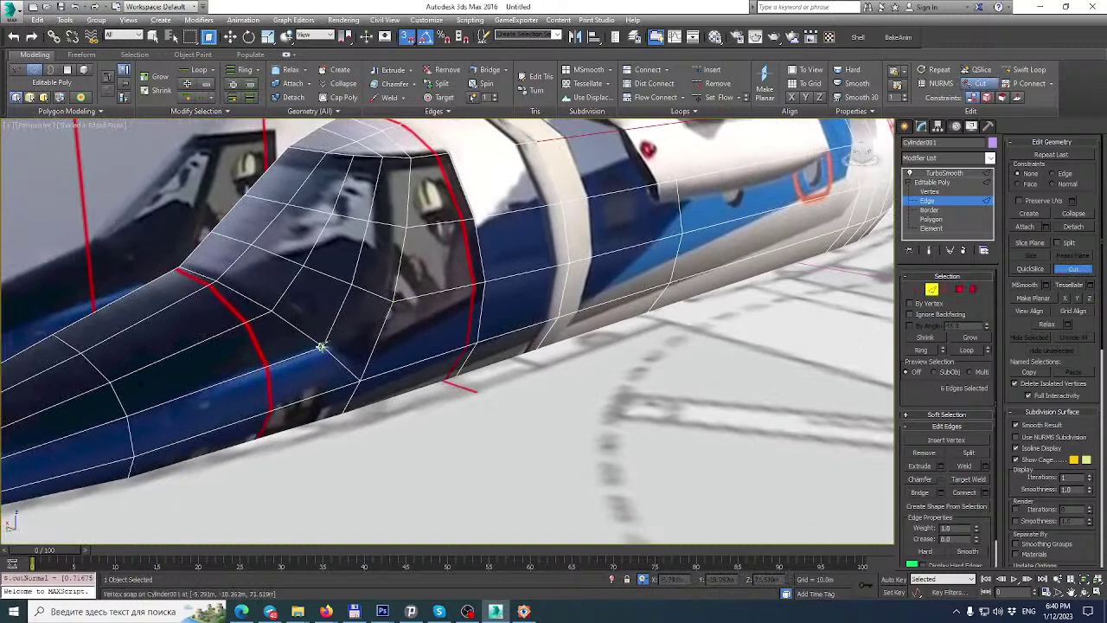
pyautogui.scroll(3, 294, 351)
pyautogui.scroll(-5, 295, 351)
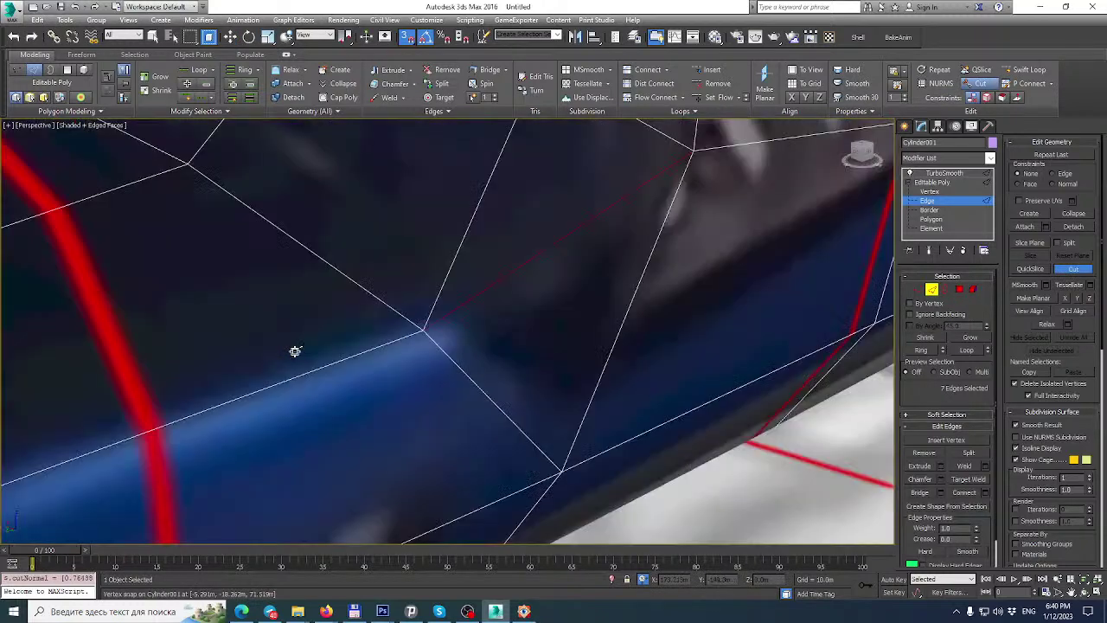
pyautogui.scroll(2, 335, 315)
pyautogui.moveTo(336, 315); pyautogui.dragTo(395, 307, button='middle')
pyautogui.rightClick(395, 306)
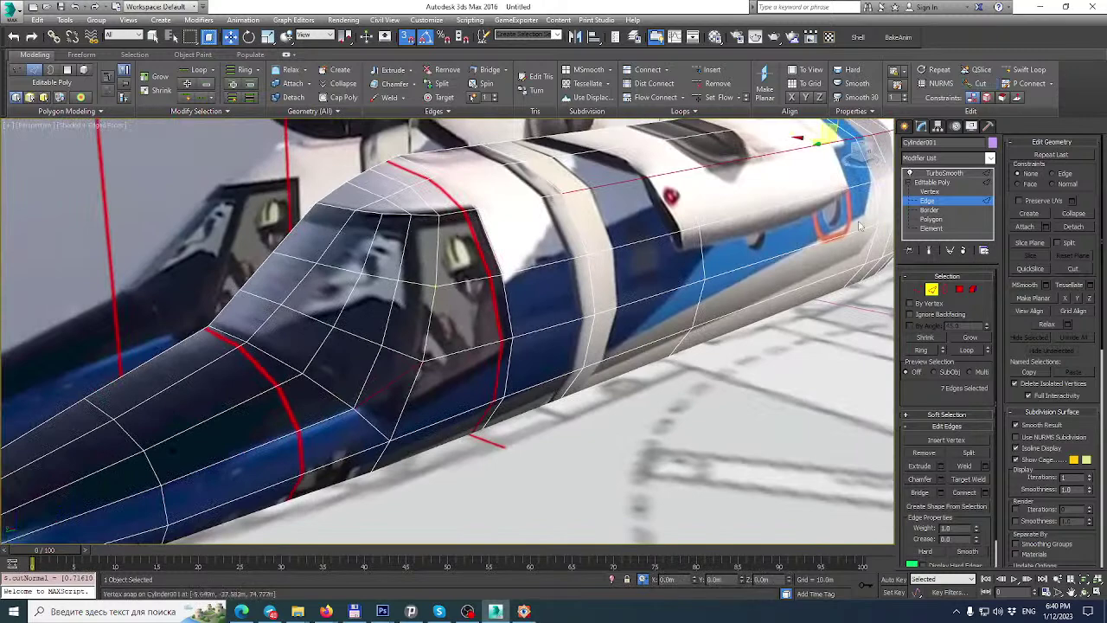
pyautogui.click(930, 251)
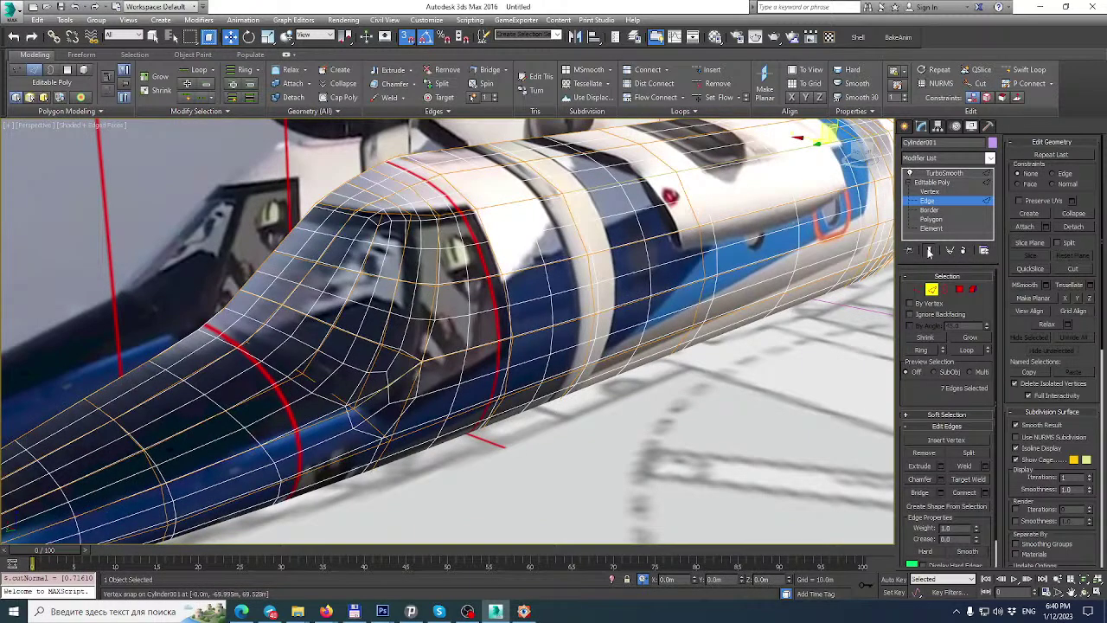
# Undo the last edge cut at the side window's lower front corner and check the smoothed cockpit surface.
pyautogui.keyDown('alt'); pyautogui.moveTo(534, 366); pyautogui.dragTo(479, 320, button='middle'); pyautogui.keyUp('alt')
pyautogui.scroll(4, 260, 287)
pyautogui.scroll(-6, 241, 293)
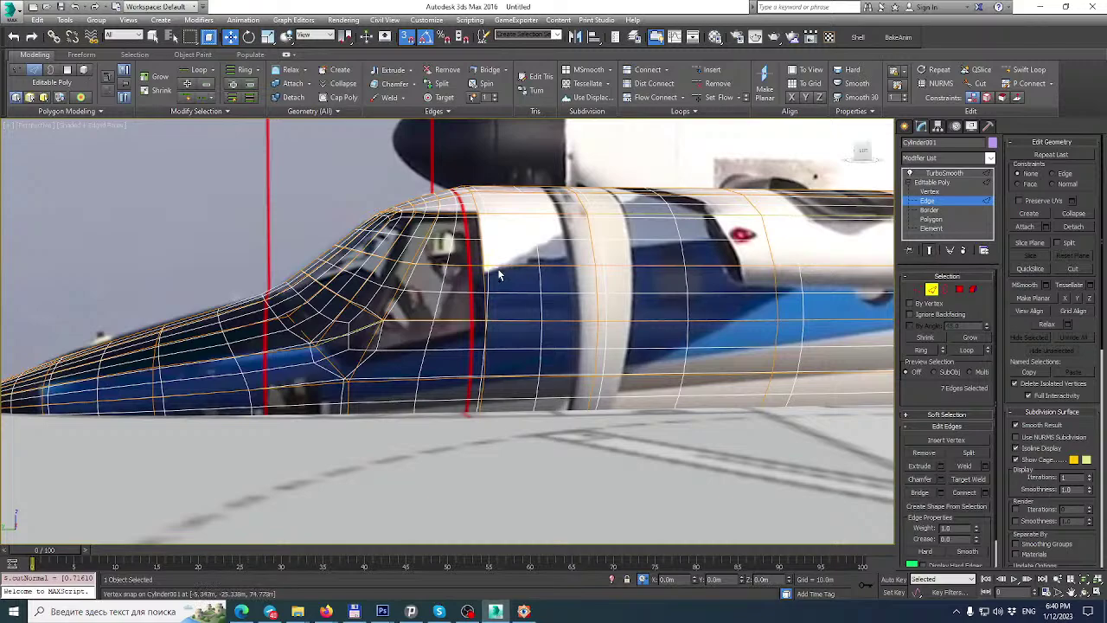
pyautogui.hotkey('ctrl', 'z')
pyautogui.keyDown('alt'); pyautogui.moveTo(459, 278); pyautogui.dragTo(438, 308, button='middle'); pyautogui.keyUp('alt')
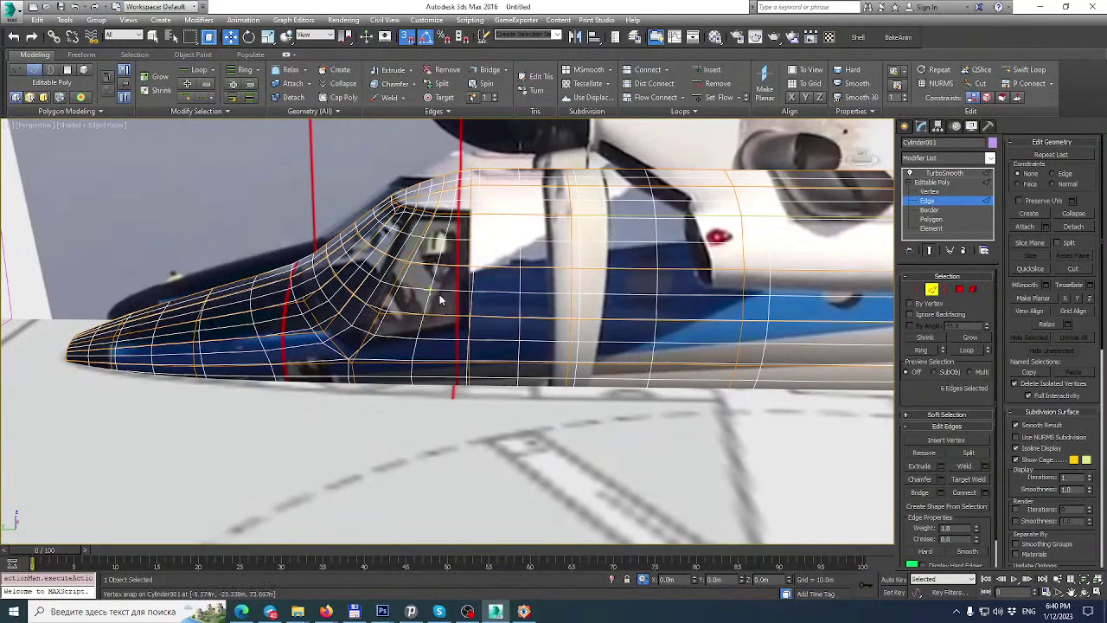
pyautogui.keyDown('alt'); pyautogui.moveTo(413, 302); pyautogui.dragTo(459, 281, button='middle'); pyautogui.keyUp('alt')
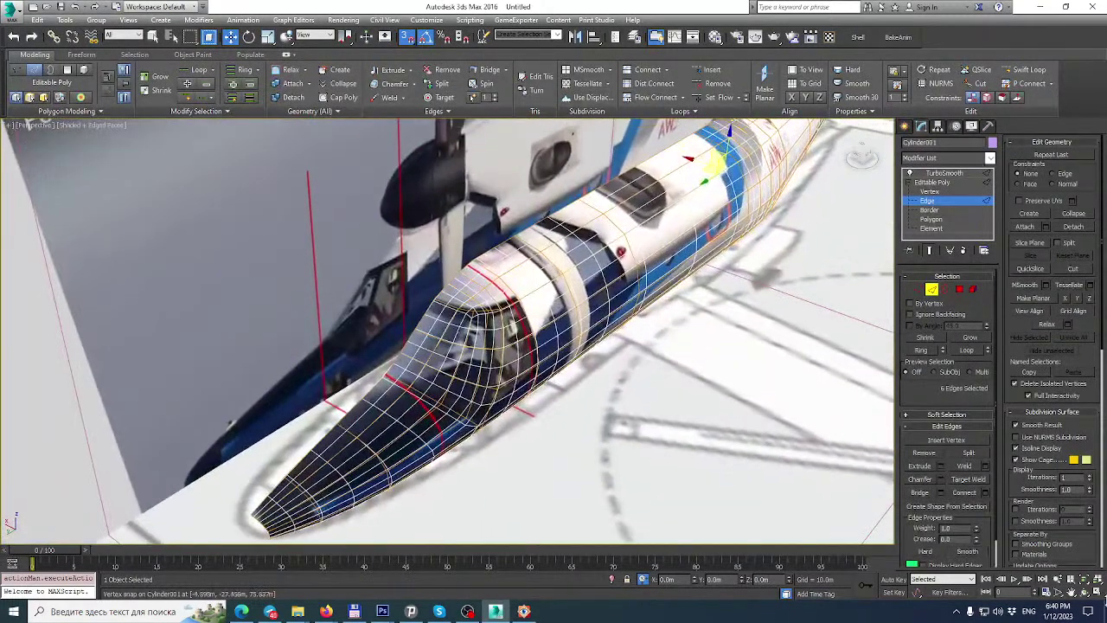
# Examine the smoothed fuselage outline against the blueprint in the top view, from the tail to the cockpit.
pyautogui.click(1101, 595)
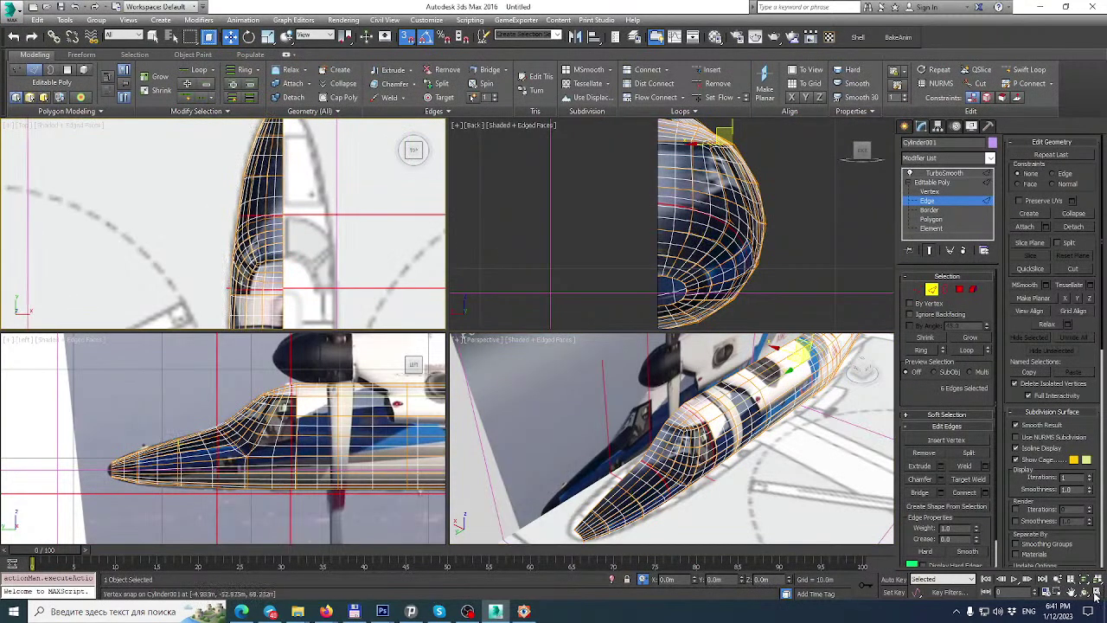
pyautogui.click(1095, 594)
pyautogui.scroll(-5, 497, 286)
pyautogui.moveTo(498, 501); pyautogui.dragTo(503, 210, button='middle')
pyautogui.scroll(2, 487, 446)
pyautogui.scroll(3, 498, 382)
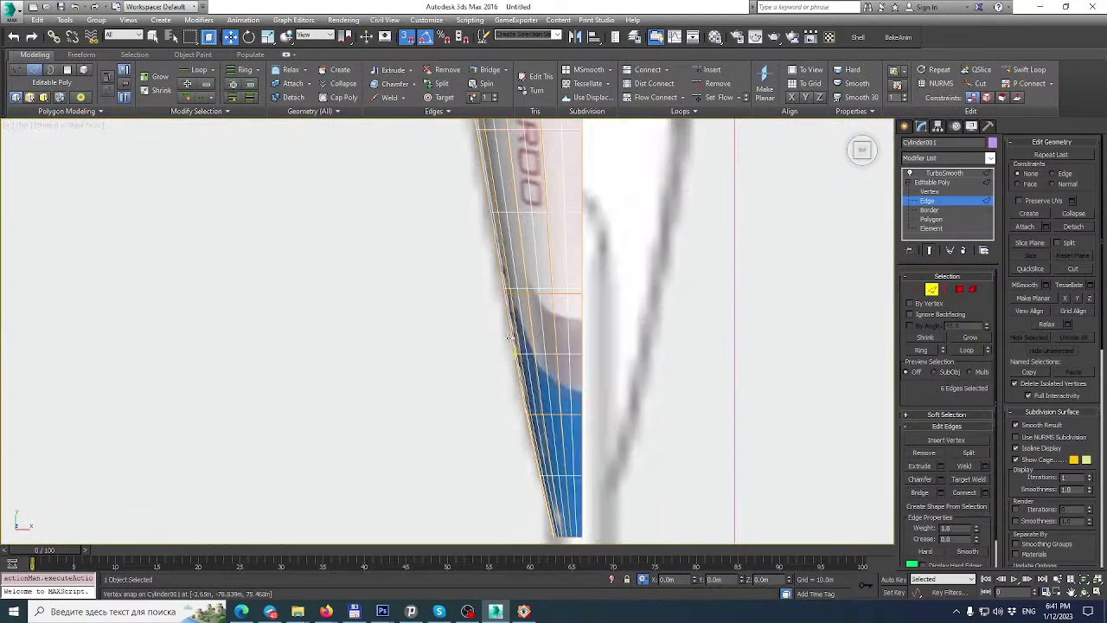
pyautogui.scroll(-1, 509, 336)
pyautogui.scroll(-3, 505, 291)
pyautogui.moveTo(514, 265); pyautogui.dragTo(494, 487, button='middle')
pyautogui.moveTo(448, 195); pyautogui.dragTo(448, 424, button='middle')
pyautogui.scroll(3, 482, 188)
pyautogui.moveTo(482, 188); pyautogui.dragTo(484, 195, button='middle')
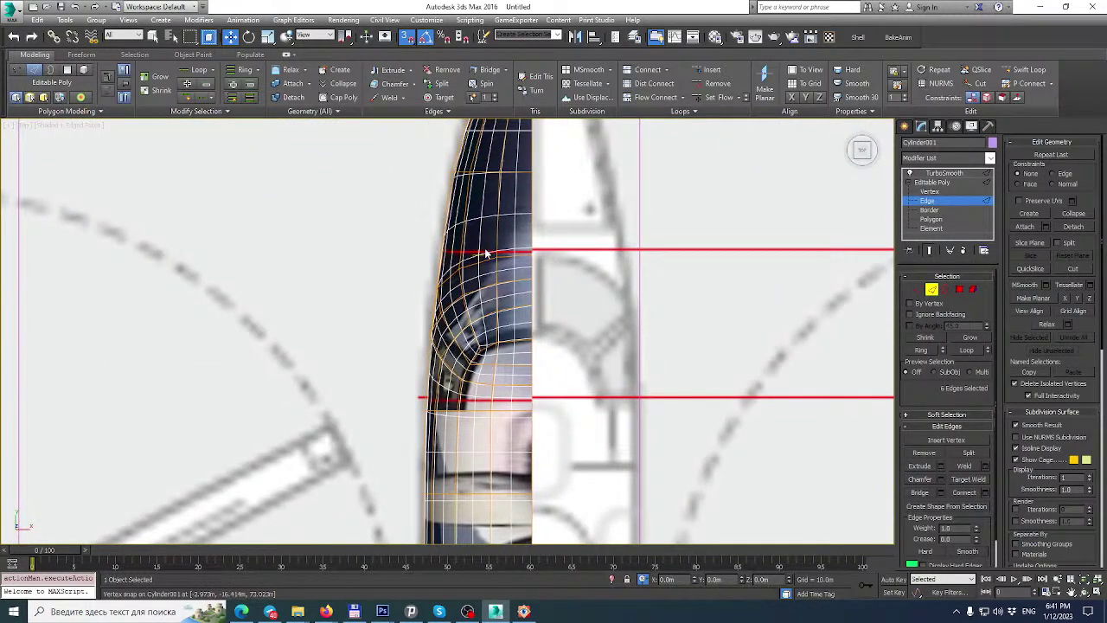
# Examine the smoothed fuselage profile against the side photo in the left view, especially the nose and windshield line.
pyautogui.click(1099, 594)
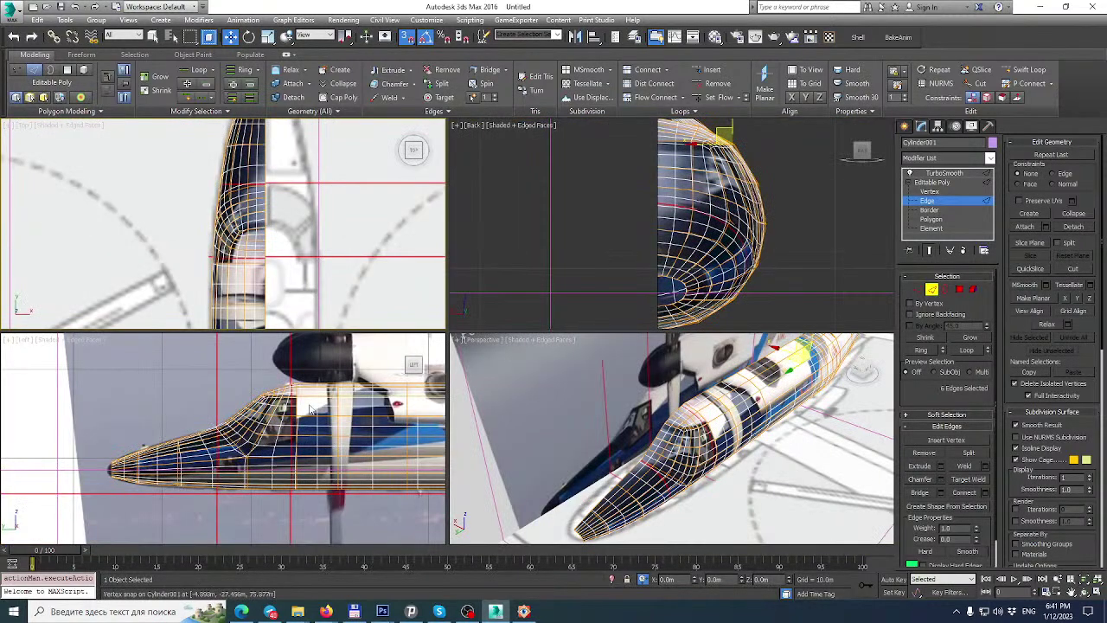
pyautogui.click(1098, 593)
pyautogui.moveTo(850, 375); pyautogui.dragTo(573, 369, button='middle')
pyautogui.scroll(2, 776, 276)
pyautogui.scroll(2, 776, 276)
pyautogui.moveTo(406, 321); pyautogui.dragTo(562, 276, button='middle')
pyautogui.scroll(-2, 333, 305)
pyautogui.moveTo(371, 302)
pyautogui.mouseDown(button='middle')
pyautogui.moveTo(469, 291)
pyautogui.moveTo(671, 308)
pyautogui.mouseUp(button='middle')
pyautogui.moveTo(211, 295); pyautogui.dragTo(565, 300, button='middle')
pyautogui.moveTo(260, 363); pyautogui.dragTo(502, 319, button='middle')
pyautogui.scroll(3, 369, 338)
pyautogui.moveTo(368, 338); pyautogui.dragTo(491, 270, button='middle')
pyautogui.scroll(-2, 590, 234)
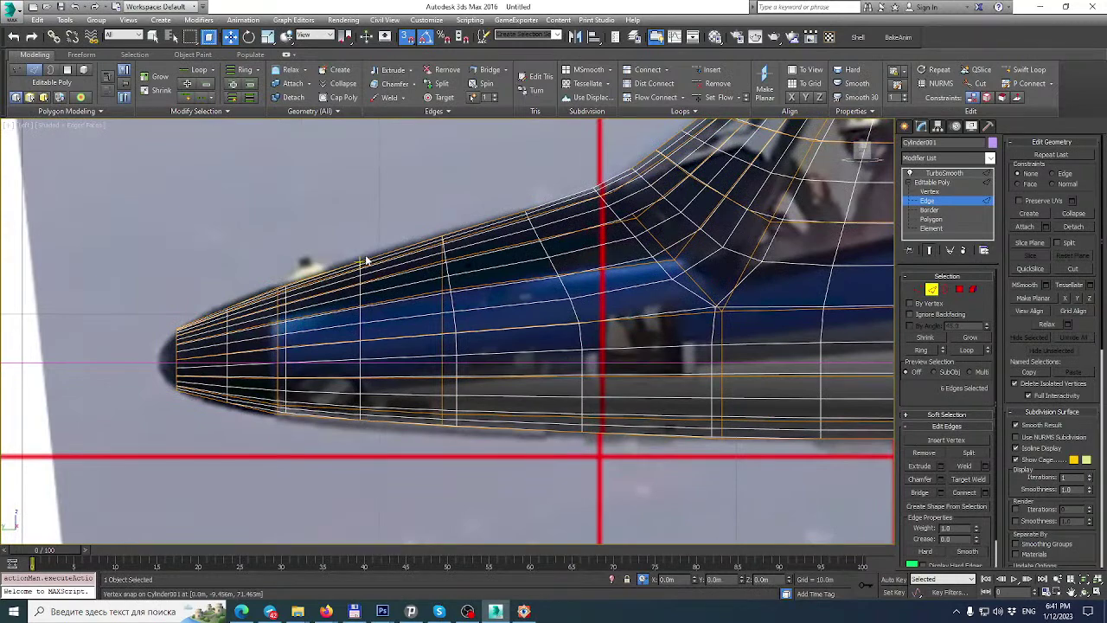
pyautogui.scroll(3, 471, 242)
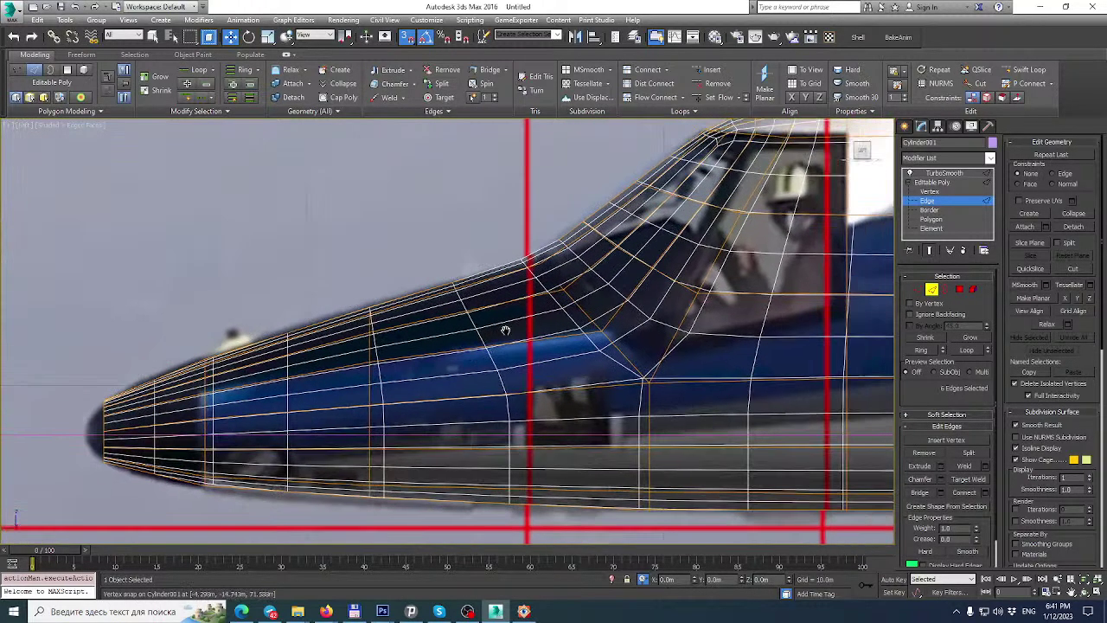
pyautogui.click(930, 250)
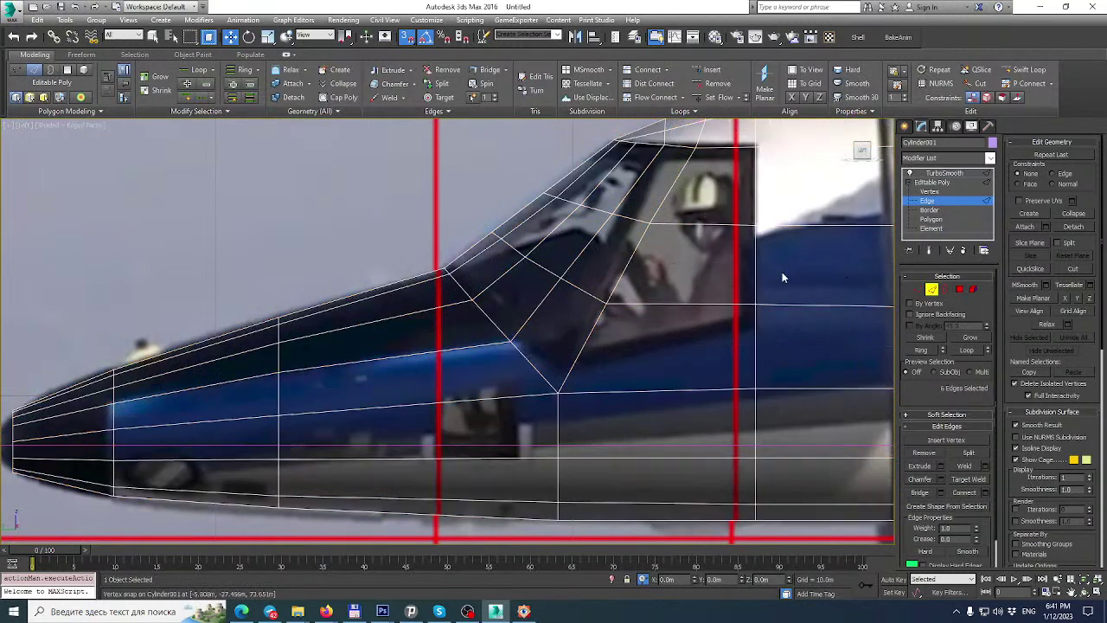
pyautogui.press('3')
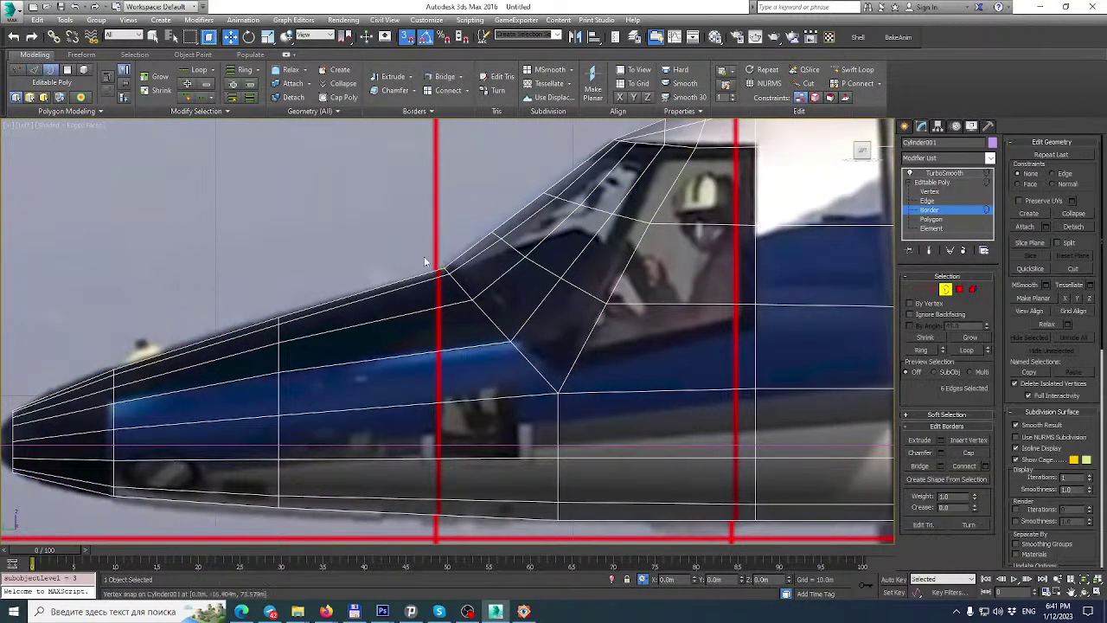
pyautogui.hotkey('alt', 'c')
pyautogui.press('s')
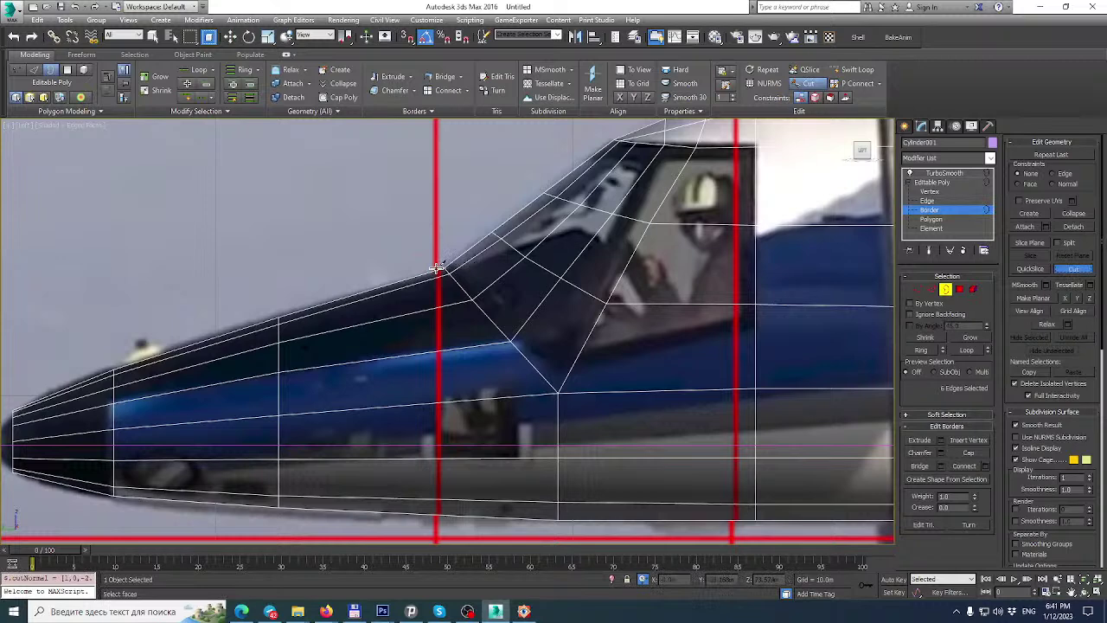
pyautogui.click(439, 269)
pyautogui.scroll(-2, 464, 327)
pyautogui.moveTo(465, 327); pyautogui.dragTo(578, 302, button='middle')
pyautogui.scroll(-4, 646, 301)
pyautogui.moveTo(646, 302); pyautogui.dragTo(115, 254, button='middle')
pyautogui.moveTo(468, 234); pyautogui.dragTo(778, 281, button='middle')
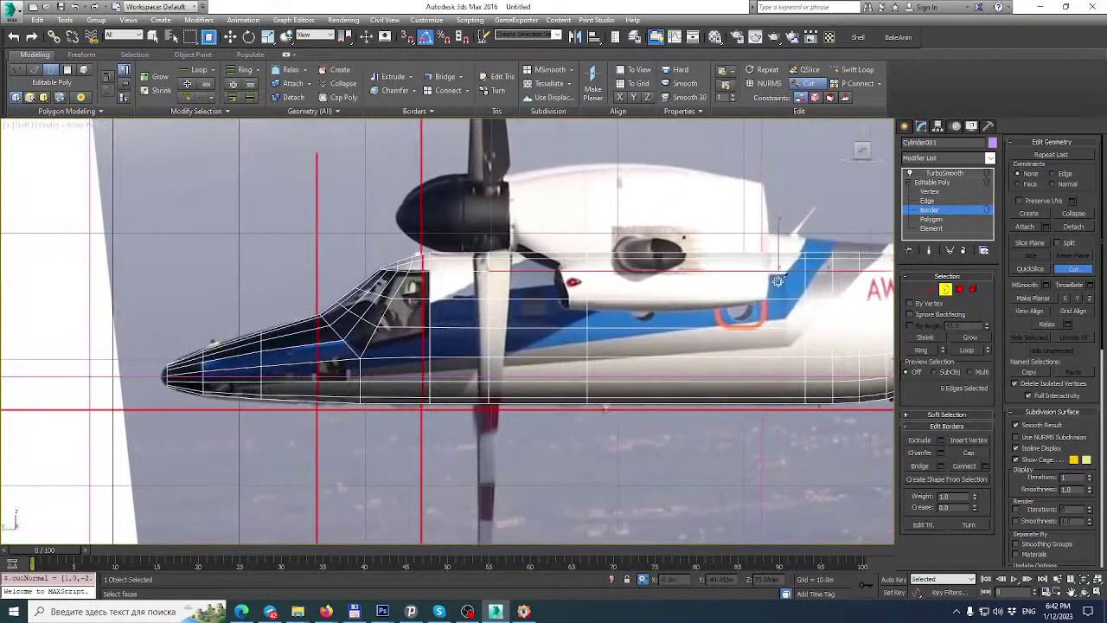
# Show the smoothed result again and examine the cockpit and windshield edge flow in the left and perspective views.
pyautogui.click(932, 251)
pyautogui.scroll(3, 375, 286)
pyautogui.moveTo(351, 324); pyautogui.dragTo(484, 283, button='middle')
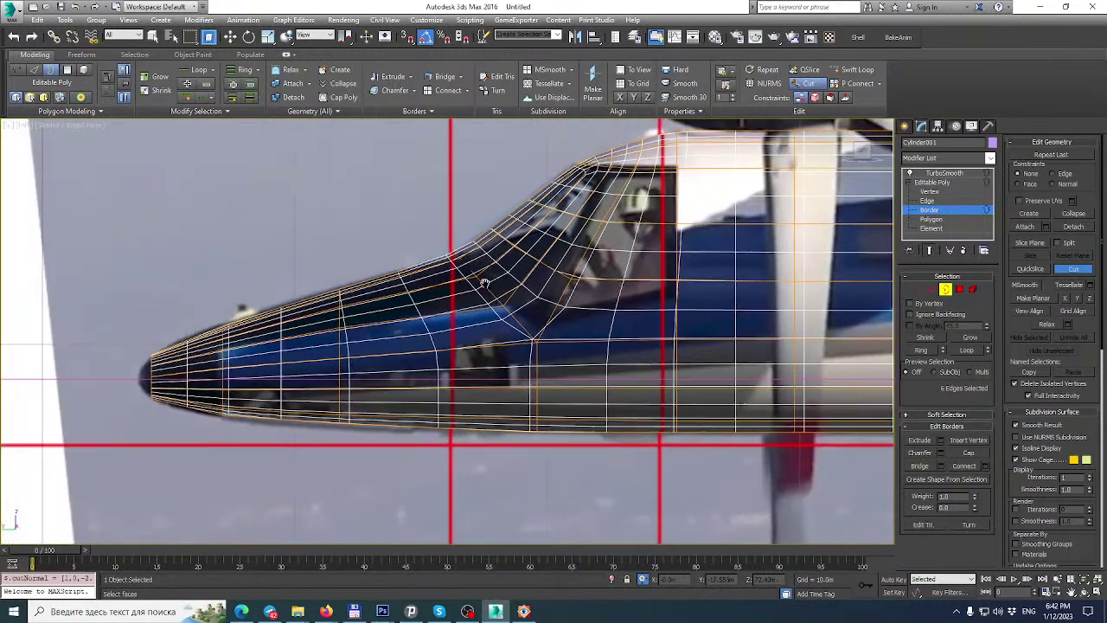
pyautogui.moveTo(672, 286); pyautogui.dragTo(522, 332, button='middle')
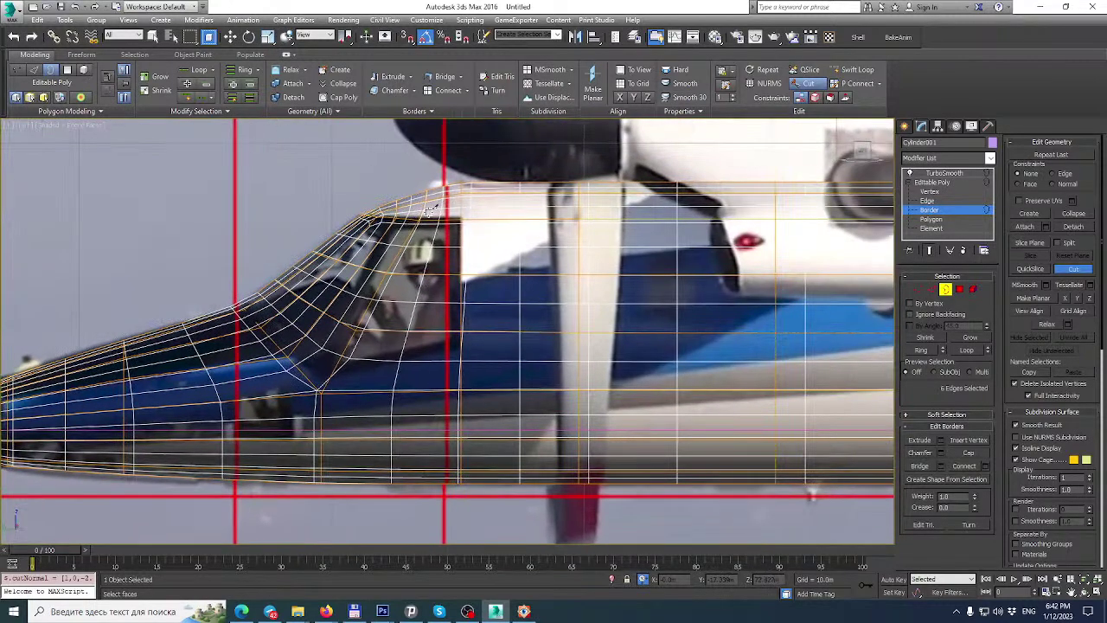
pyautogui.scroll(2, 436, 206)
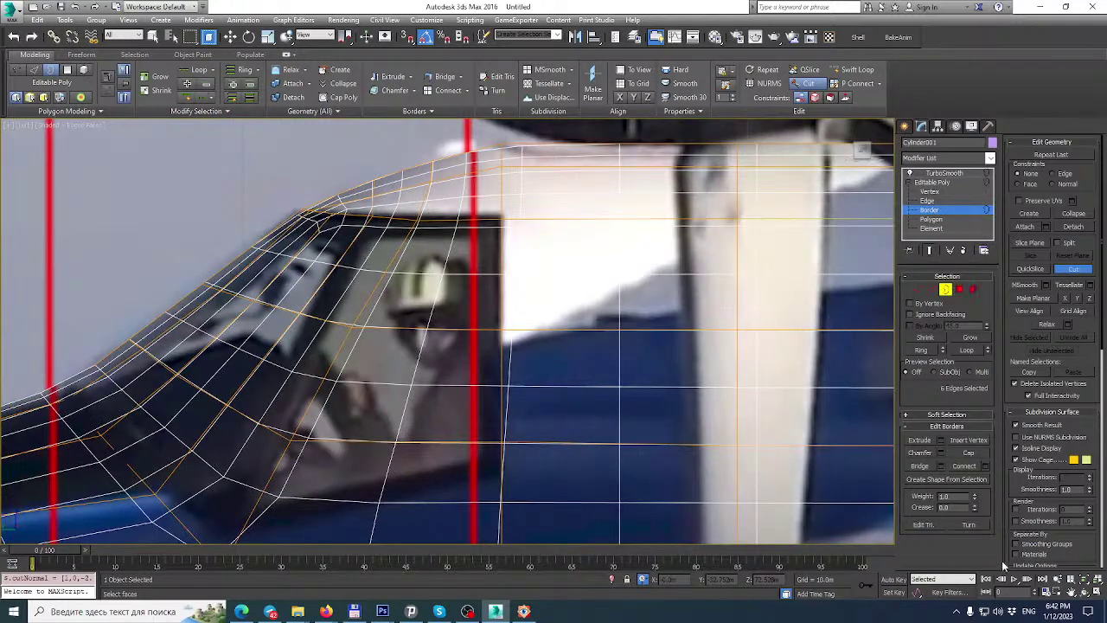
pyautogui.click(1097, 593)
pyautogui.moveTo(767, 433); pyautogui.dragTo(796, 445, button='middle')
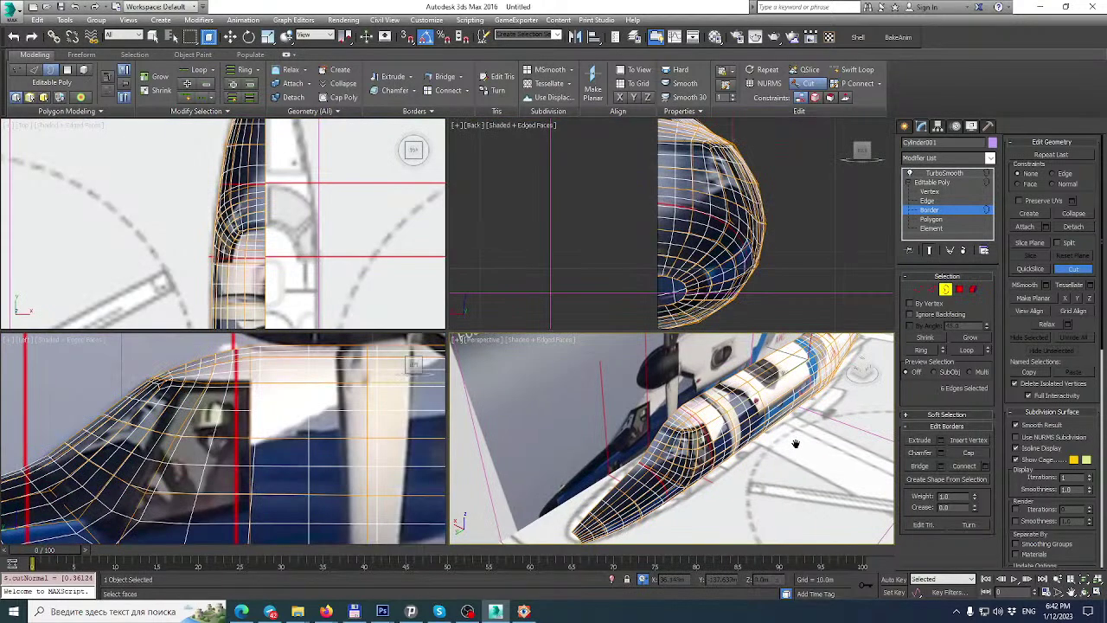
pyautogui.click(1097, 593)
pyautogui.scroll(4, 516, 318)
pyautogui.scroll(-2, 515, 318)
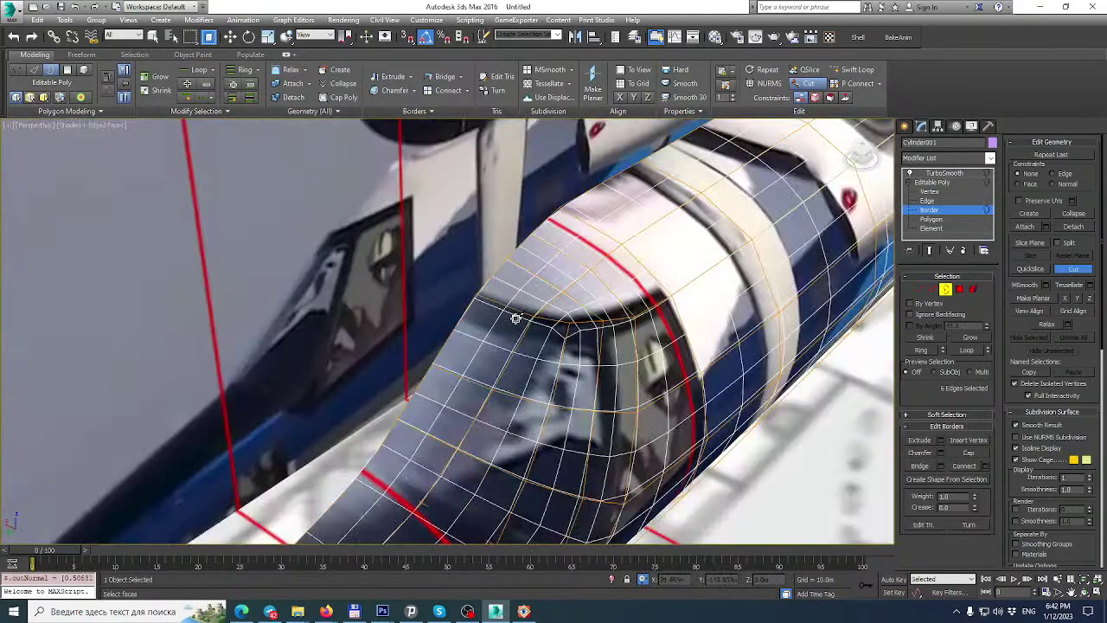
# Switch to vertex editing and adjust a roof vertex just behind the windshield's upper edge.
pyautogui.click(929, 290)
pyautogui.click(918, 289)
pyautogui.press('w')
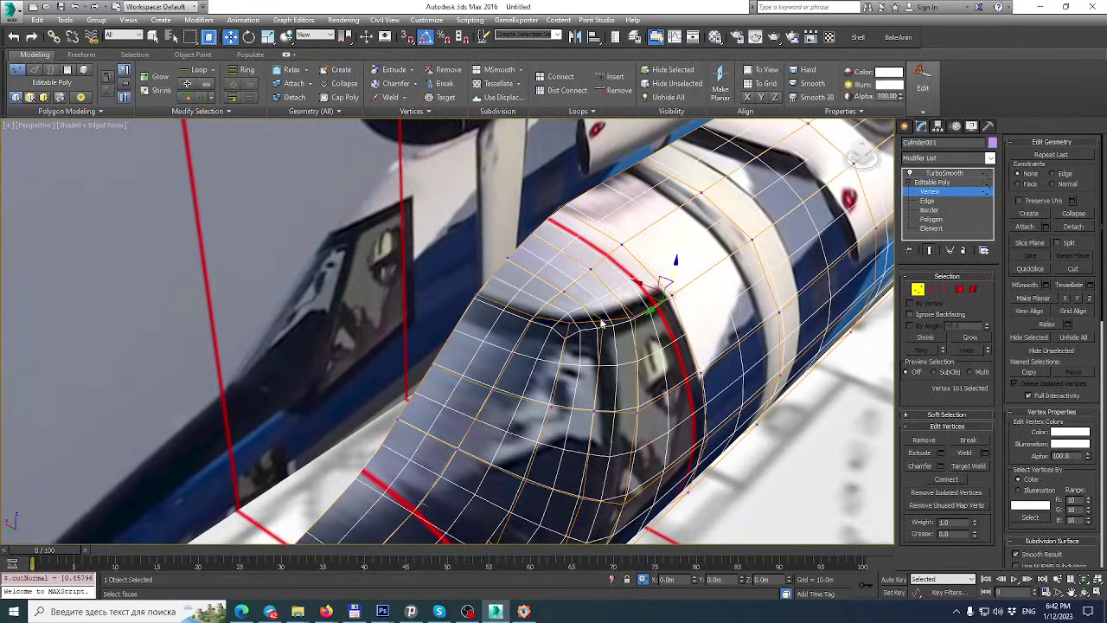
pyautogui.scroll(-6, 605, 320)
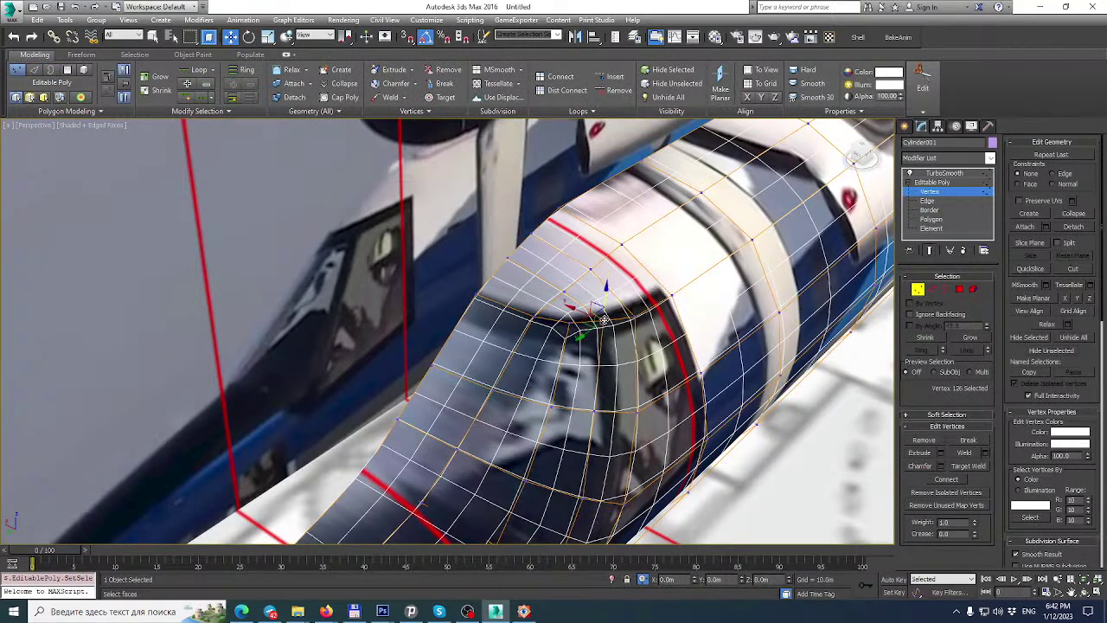
pyautogui.scroll(2, 456, 325)
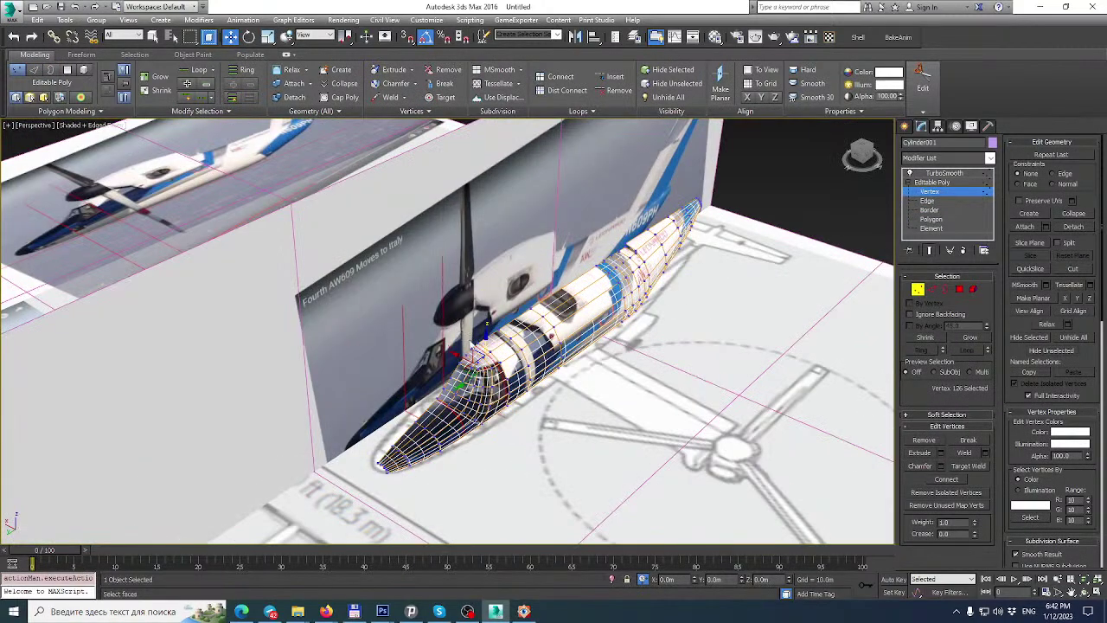
pyautogui.scroll(8, 460, 381)
pyautogui.keyDown('alt'); pyautogui.moveTo(567, 322); pyautogui.dragTo(493, 225, button='middle'); pyautogui.keyUp('alt')
pyautogui.scroll(-3, 519, 300)
pyautogui.keyDown('alt'); pyautogui.moveTo(521, 323); pyautogui.dragTo(598, 253, button='middle'); pyautogui.keyUp('alt')
pyautogui.scroll(10, 657, 372)
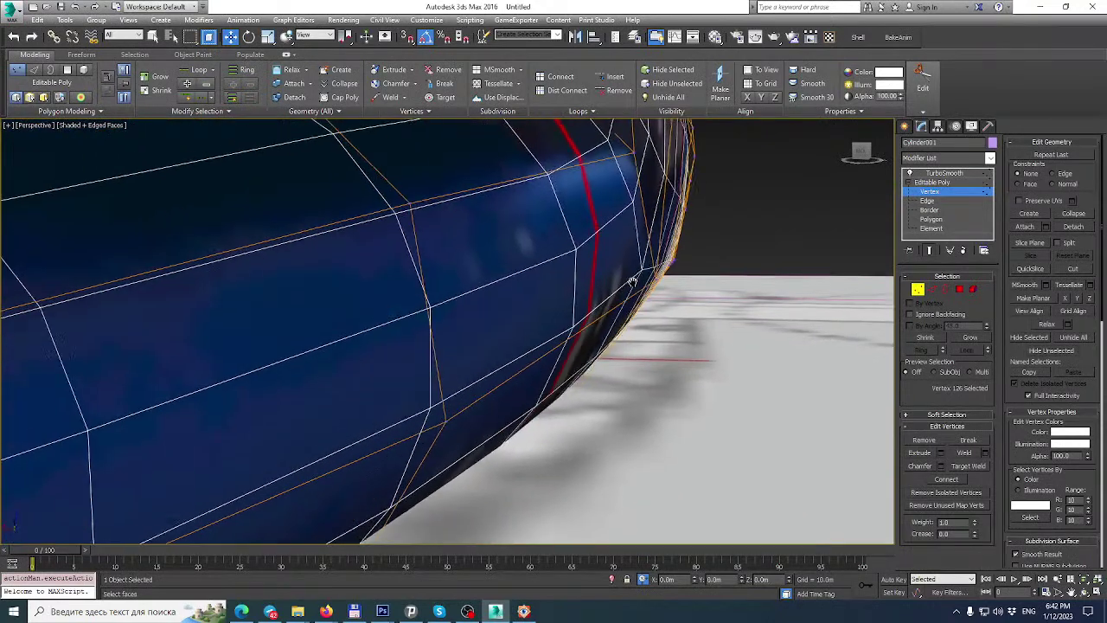
pyautogui.moveTo(658, 282); pyautogui.dragTo(585, 307, button='middle')
pyautogui.click(517, 332)
pyautogui.keyDown('alt'); pyautogui.moveTo(511, 297); pyautogui.dragTo(542, 234, button='middle'); pyautogui.keyUp('alt')
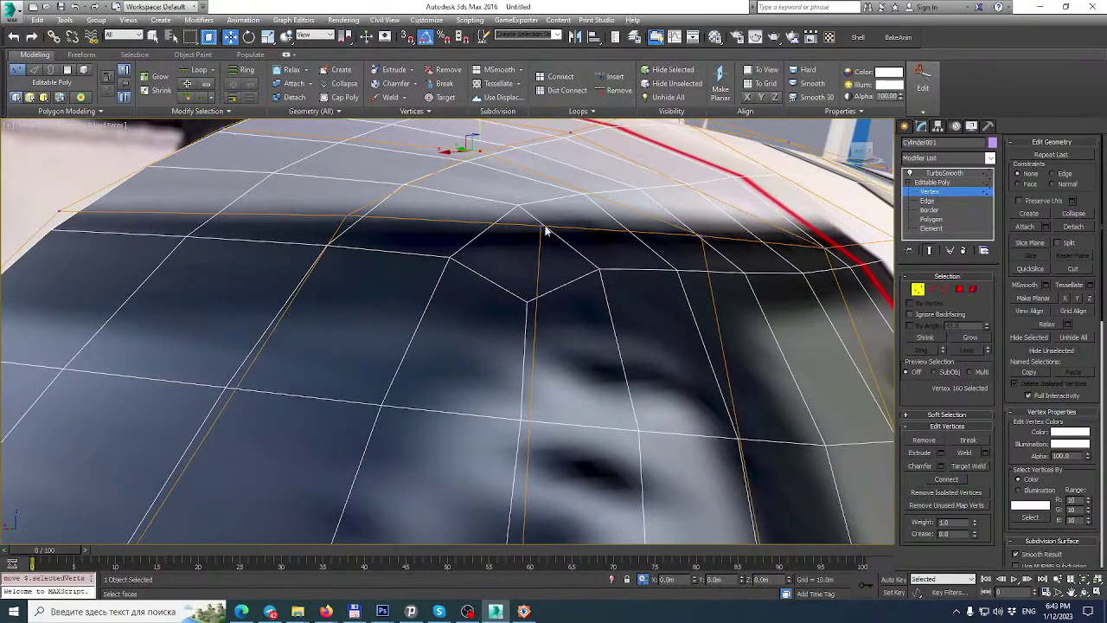
# Lower the vertex at the windshield's upper side corner slightly along Z and check the cockpit profile.
pyautogui.click(542, 227)
pyautogui.moveTo(540, 195); pyautogui.dragTo(541, 206)
pyautogui.keyDown('alt'); pyautogui.moveTo(540, 206); pyautogui.dragTo(415, 220, button='middle'); pyautogui.keyUp('alt')
pyautogui.scroll(-5, 416, 216)
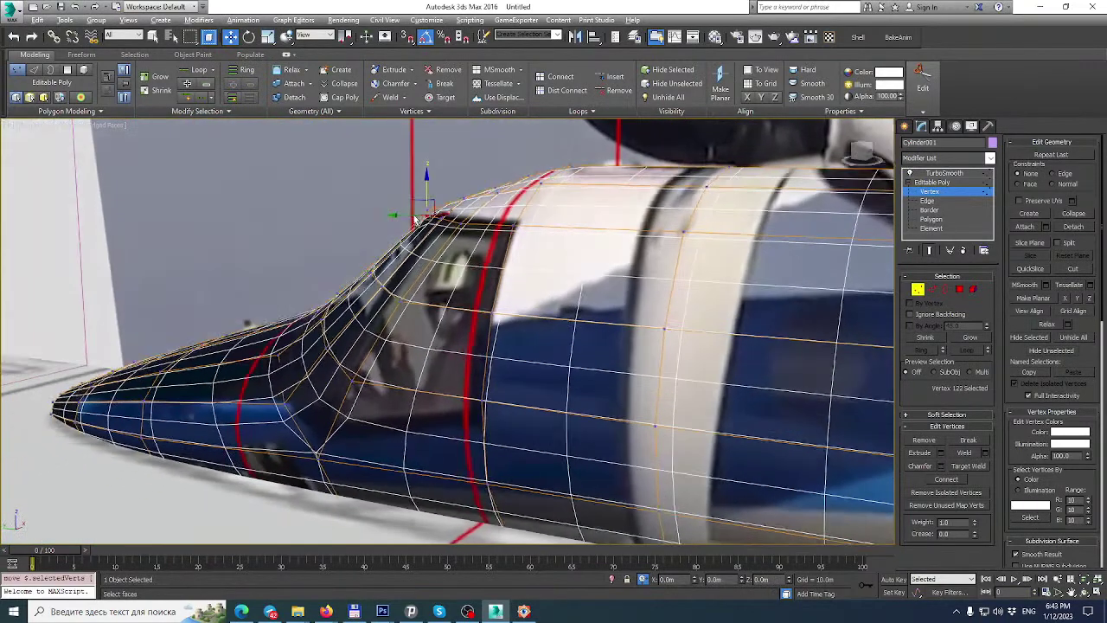
pyautogui.scroll(3, 483, 182)
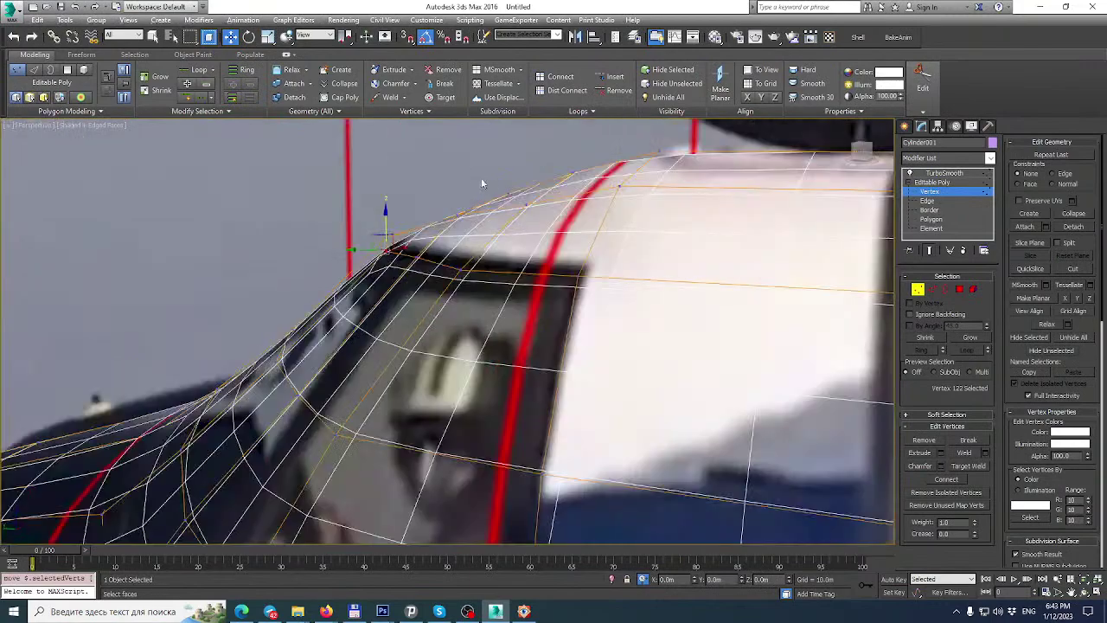
# Raise the vertex on the side window's top edge about 0.12 m along Z and check the surrounding roof vertices.
pyautogui.click(462, 270)
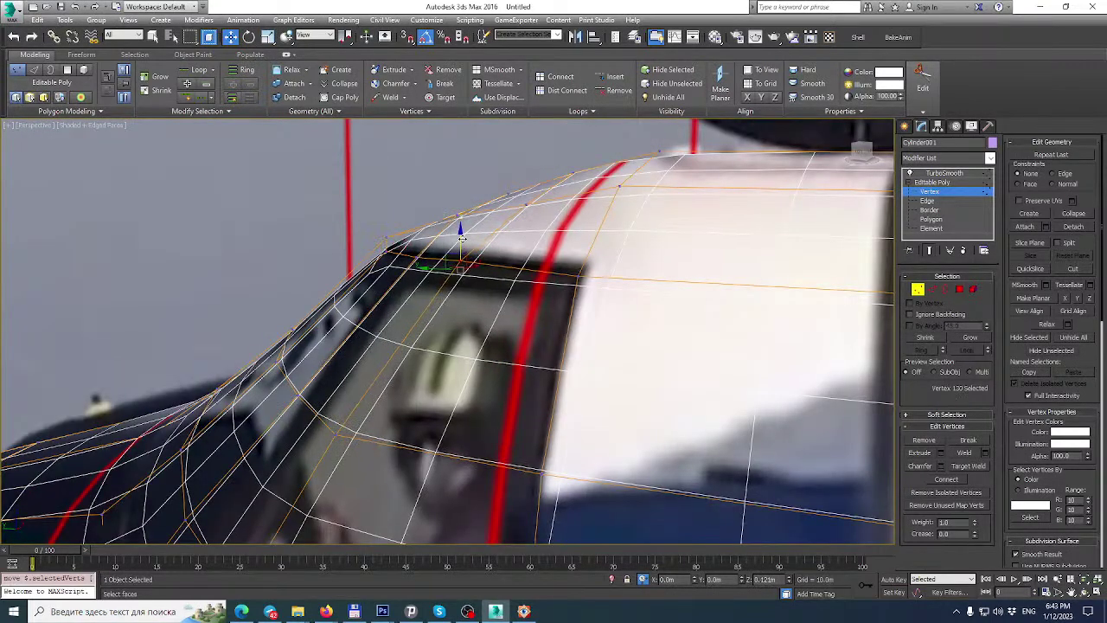
pyautogui.keyDown('alt'); pyautogui.moveTo(461, 271); pyautogui.dragTo(630, 249, button='middle'); pyautogui.keyUp('alt')
pyautogui.keyDown('alt'); pyautogui.moveTo(440, 217); pyautogui.dragTo(420, 321, button='middle'); pyautogui.keyUp('alt')
pyautogui.click(414, 237)
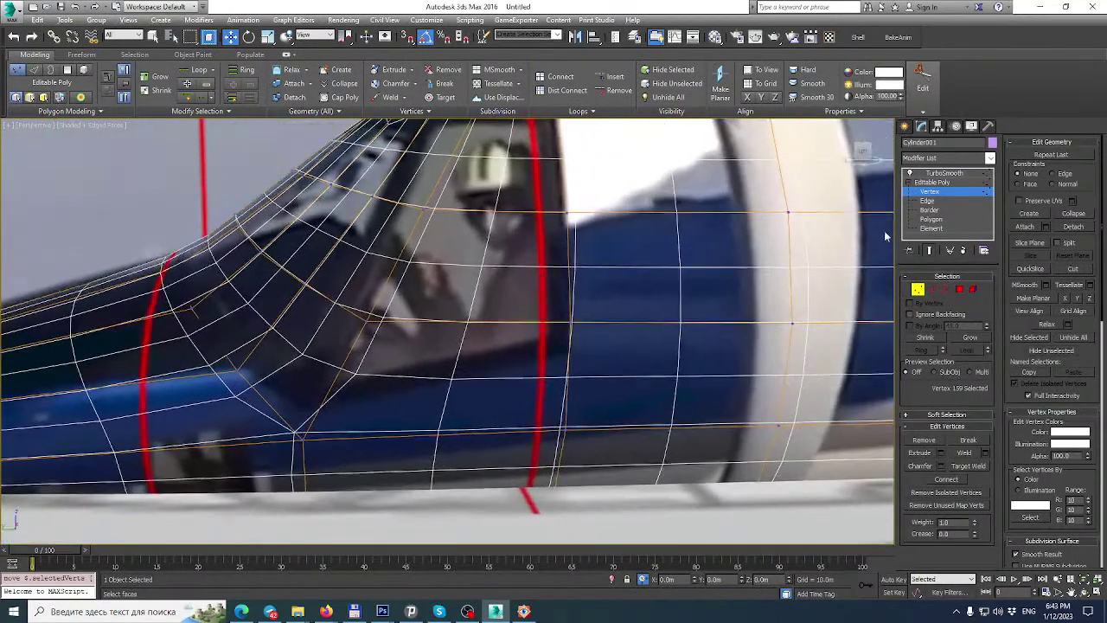
# Collapse the fuselage's entire modifier stack to bake TurboSmooth into the mesh, and check the result back to the tail.
pyautogui.click(945, 173)
pyautogui.rightClick(949, 173)
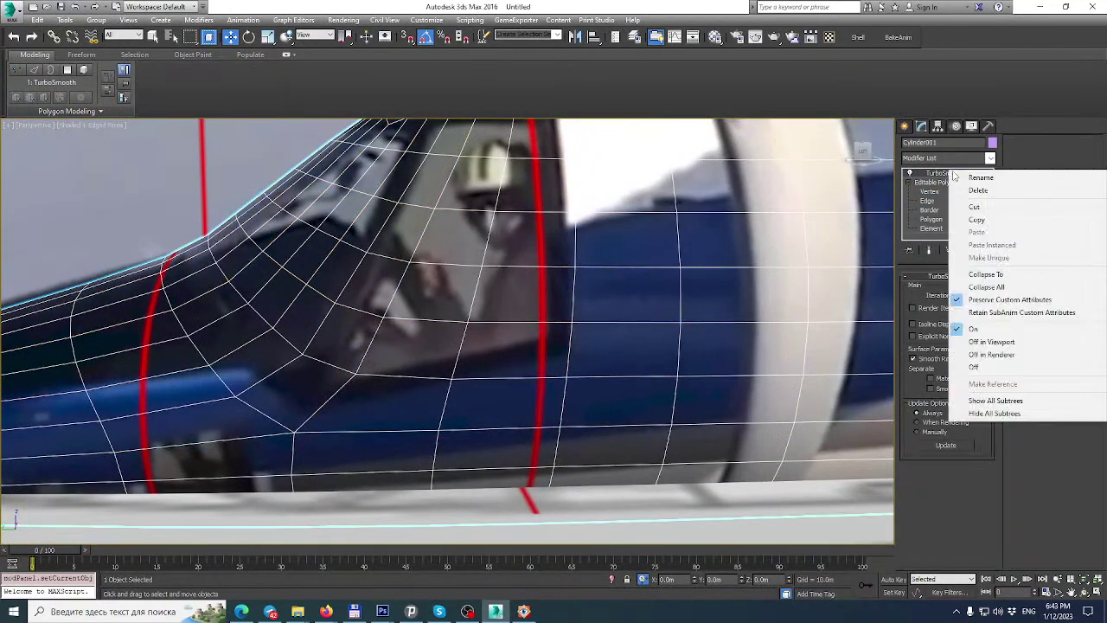
pyautogui.click(986, 286)
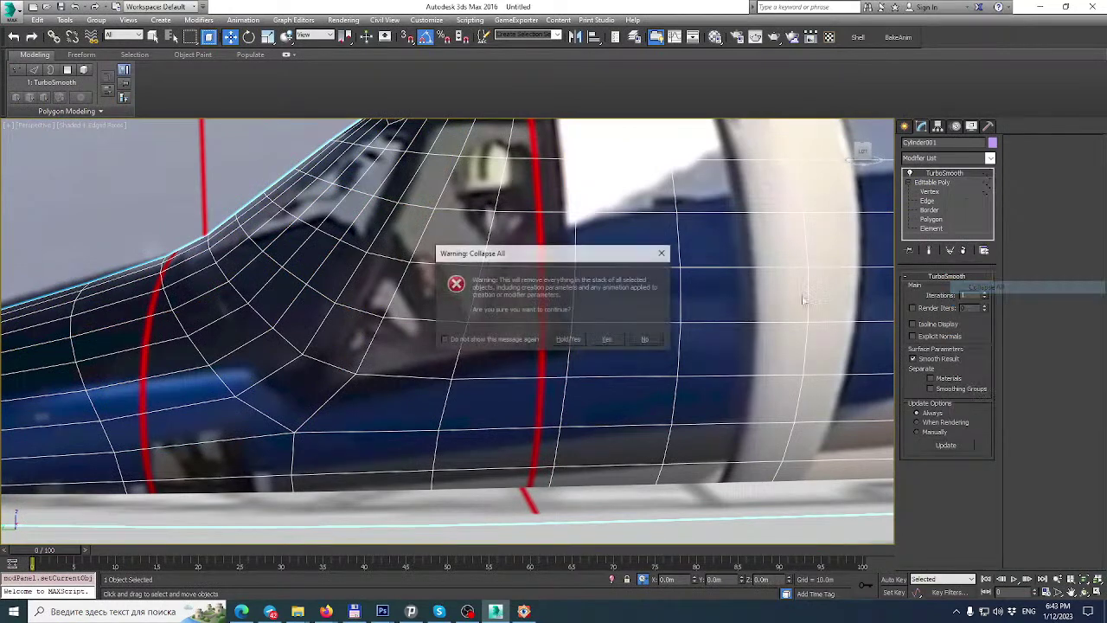
pyautogui.click(606, 343)
pyautogui.scroll(-5, 585, 325)
pyautogui.moveTo(586, 322); pyautogui.dragTo(218, 308, button='middle')
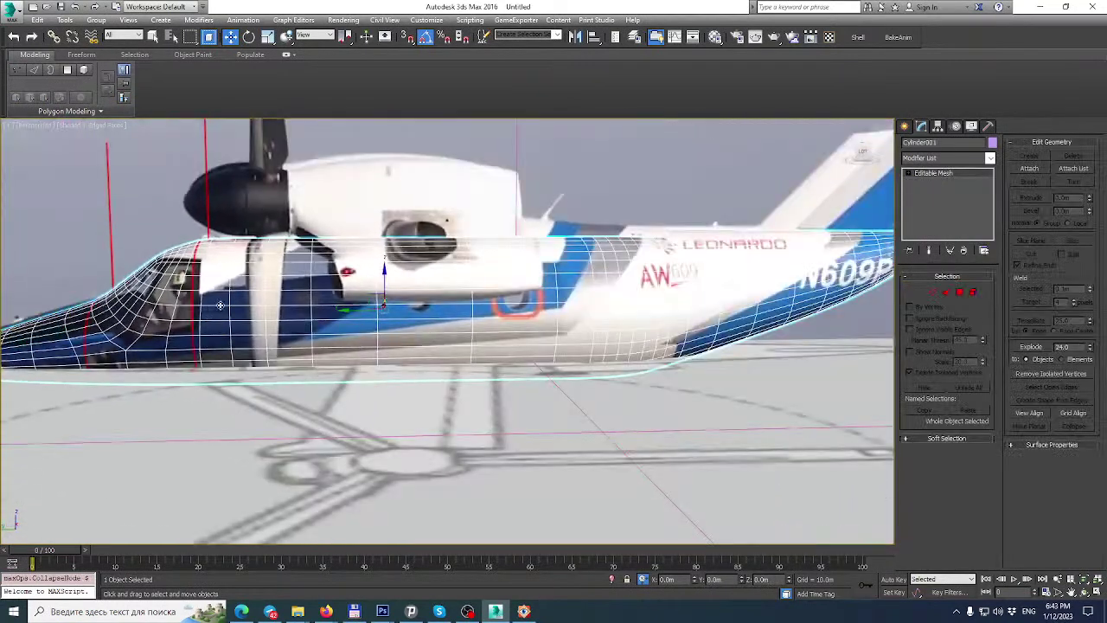
pyautogui.keyDown('alt'); pyautogui.moveTo(640, 322); pyautogui.dragTo(500, 356, button='middle'); pyautogui.keyUp('alt')
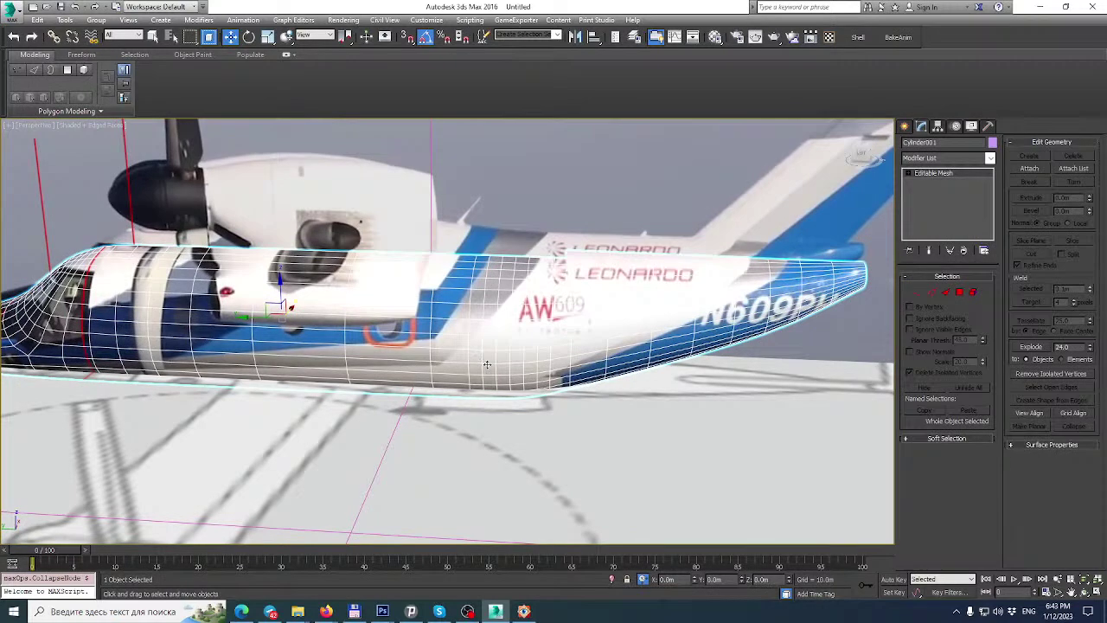
# Hide everything except the fuselage and inspect its collapsed mesh from the front and side.
pyautogui.rightClick(520, 341)
pyautogui.click(551, 301)
pyautogui.scroll(3, 476, 322)
pyautogui.keyDown('alt'); pyautogui.moveTo(476, 322); pyautogui.dragTo(744, 338, button='middle'); pyautogui.keyUp('alt')
pyautogui.keyDown('alt'); pyautogui.moveTo(381, 339); pyautogui.dragTo(522, 310, button='middle'); pyautogui.keyUp('alt')
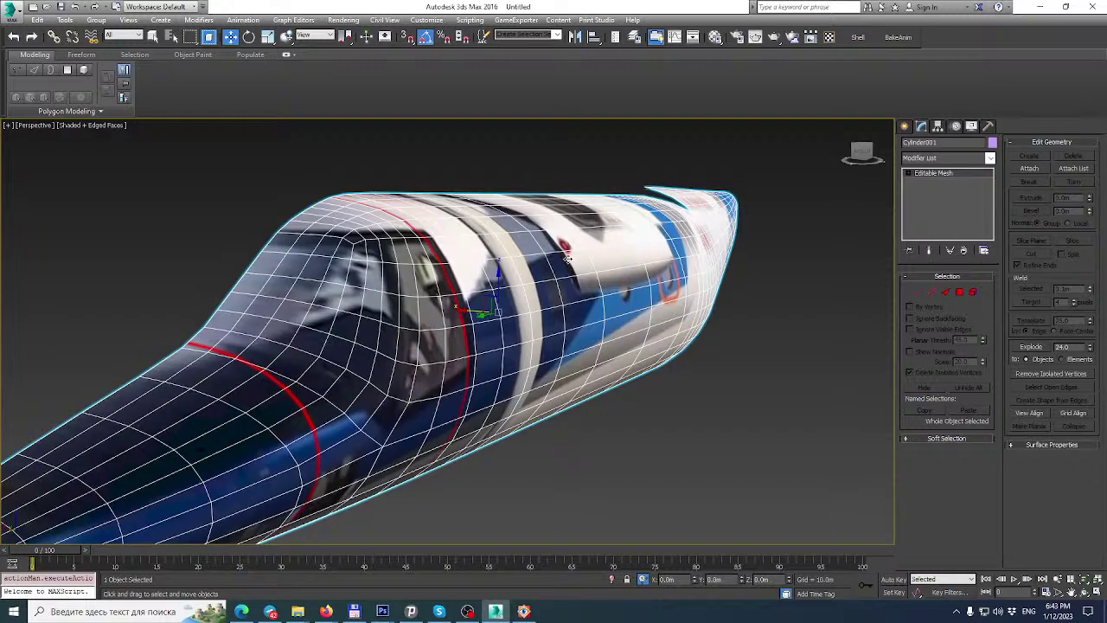
pyautogui.keyDown('alt'); pyautogui.moveTo(615, 266); pyautogui.dragTo(698, 378, button='middle'); pyautogui.keyUp('alt')
pyautogui.keyDown('alt'); pyautogui.moveTo(346, 329); pyautogui.dragTo(287, 336, button='middle'); pyautogui.keyUp('alt')
pyautogui.moveTo(287, 336); pyautogui.dragTo(401, 335, button='middle')
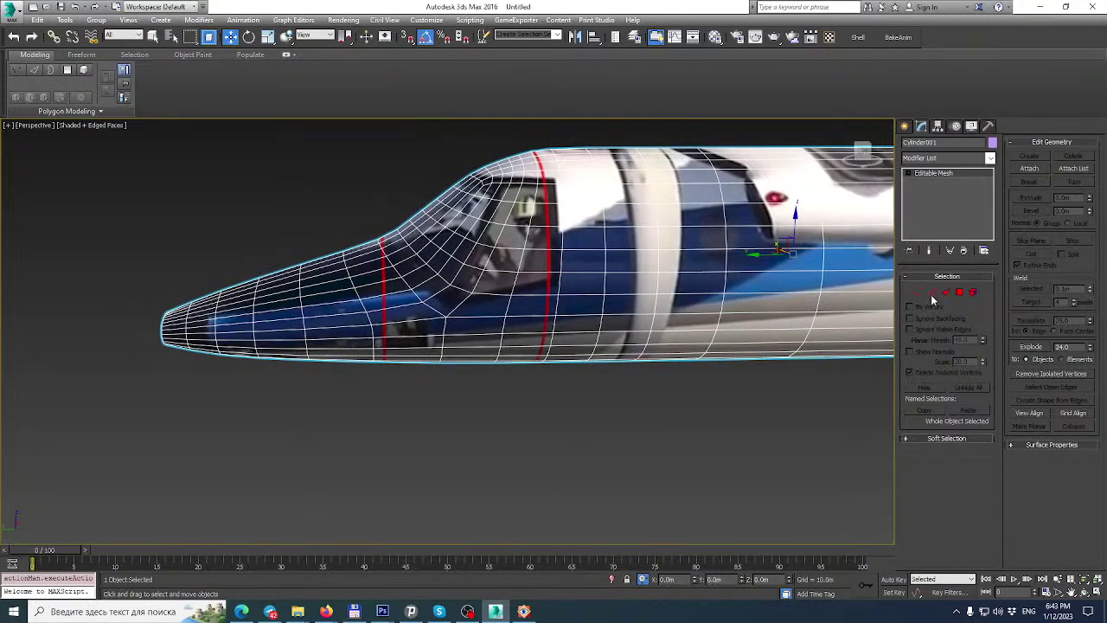
# Convert the collapsed fuselage mesh to an Editable Poly and show it in all four views.
pyautogui.rightClick(951, 175)
pyautogui.click(978, 271)
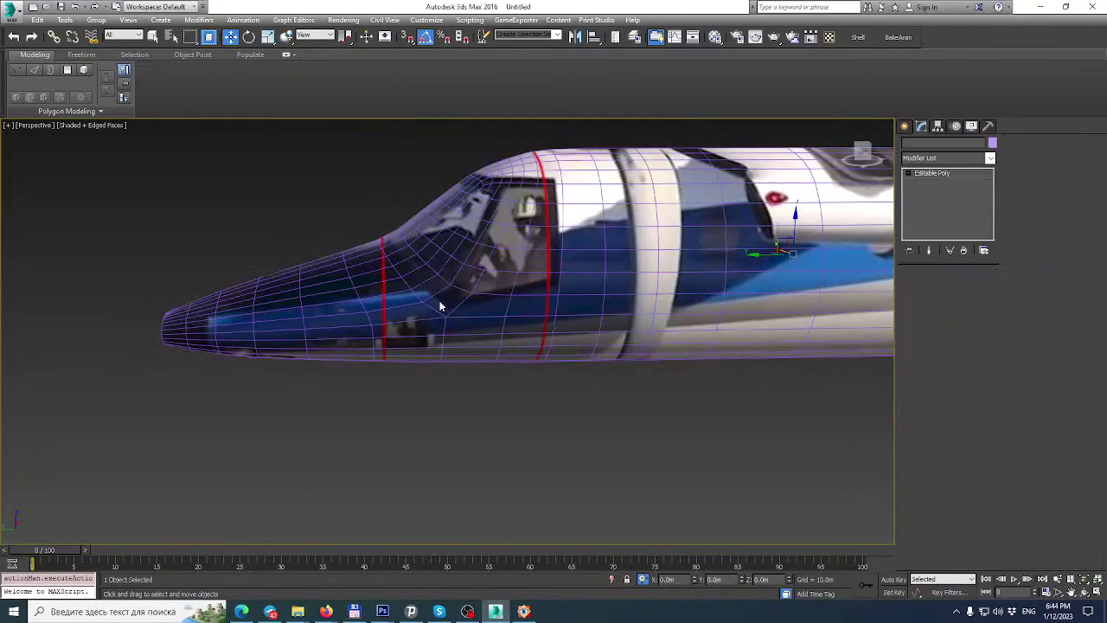
pyautogui.click(1098, 592)
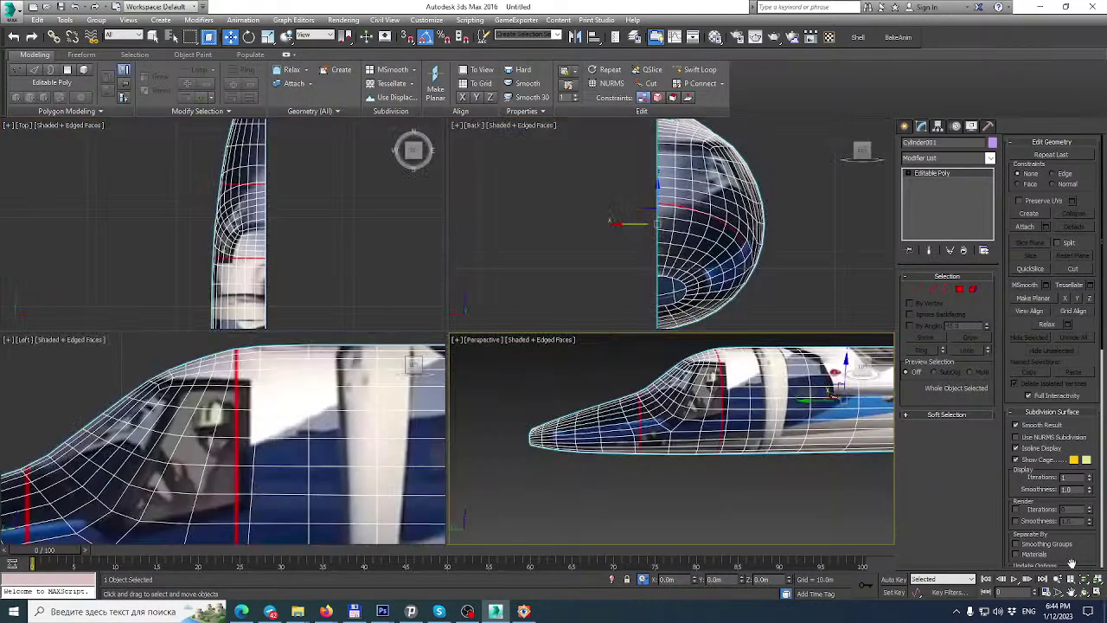
# Slice a vertical edge loop through the nose with Slice Plane in the side view, well ahead of the forward red guide line.
pyautogui.scroll(4, 276, 181)
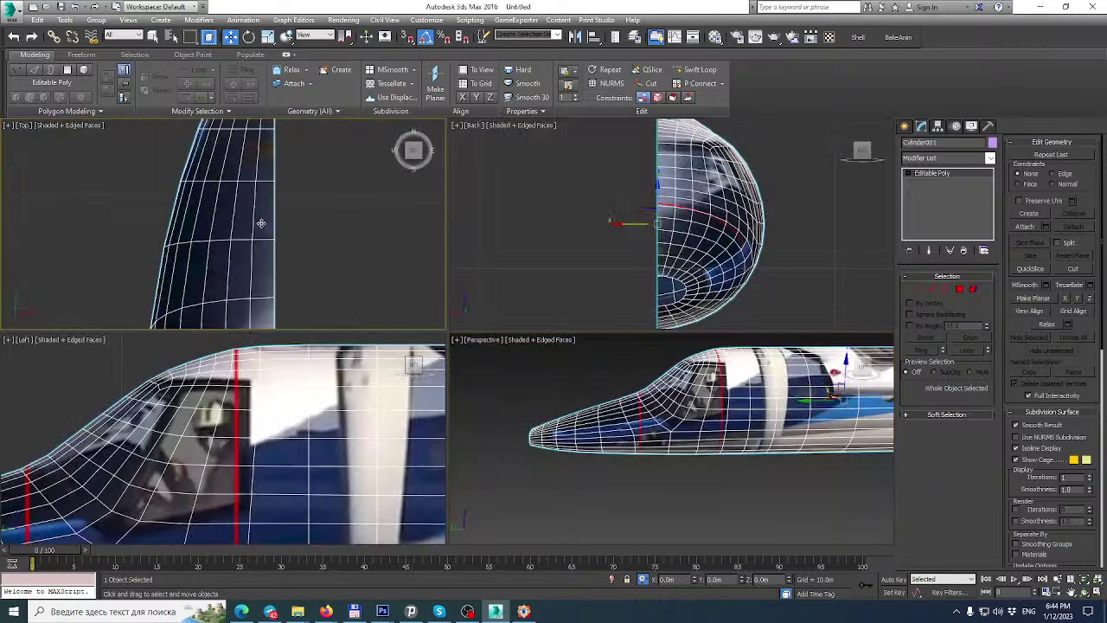
pyautogui.moveTo(259, 225); pyautogui.dragTo(273, 226, button='middle')
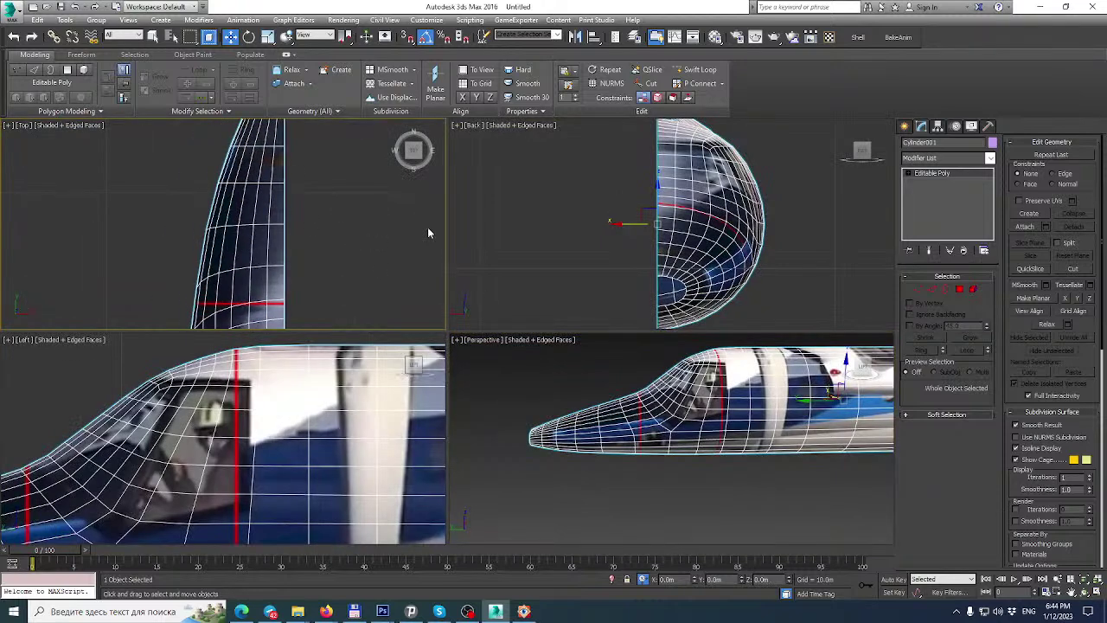
pyautogui.click(945, 290)
pyautogui.scroll(-5, 254, 436)
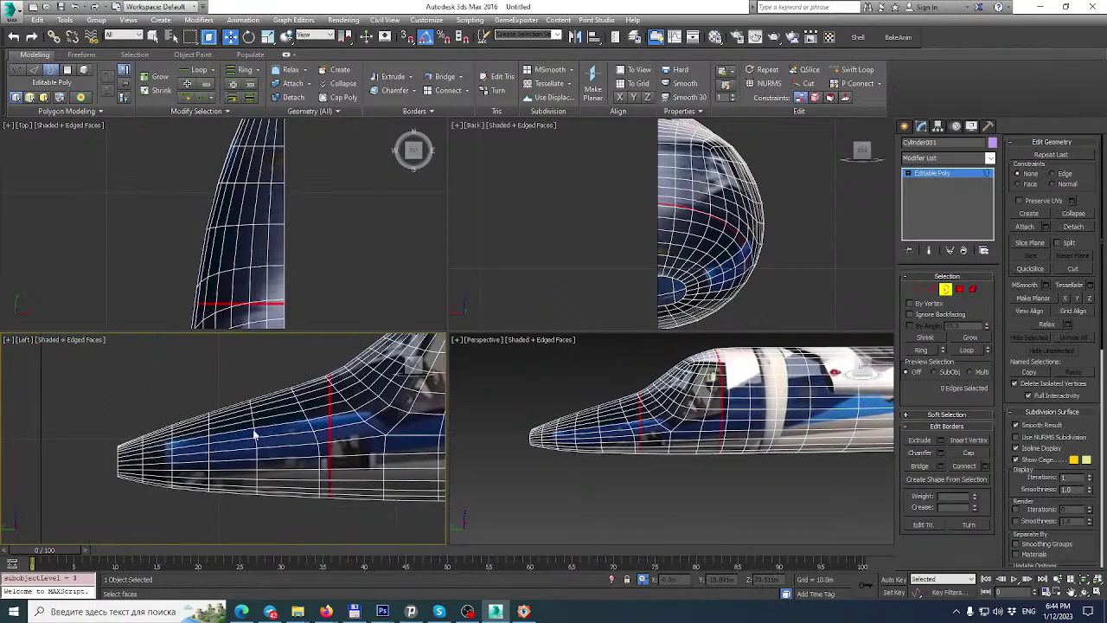
pyautogui.moveTo(255, 437); pyautogui.dragTo(270, 421, button='middle')
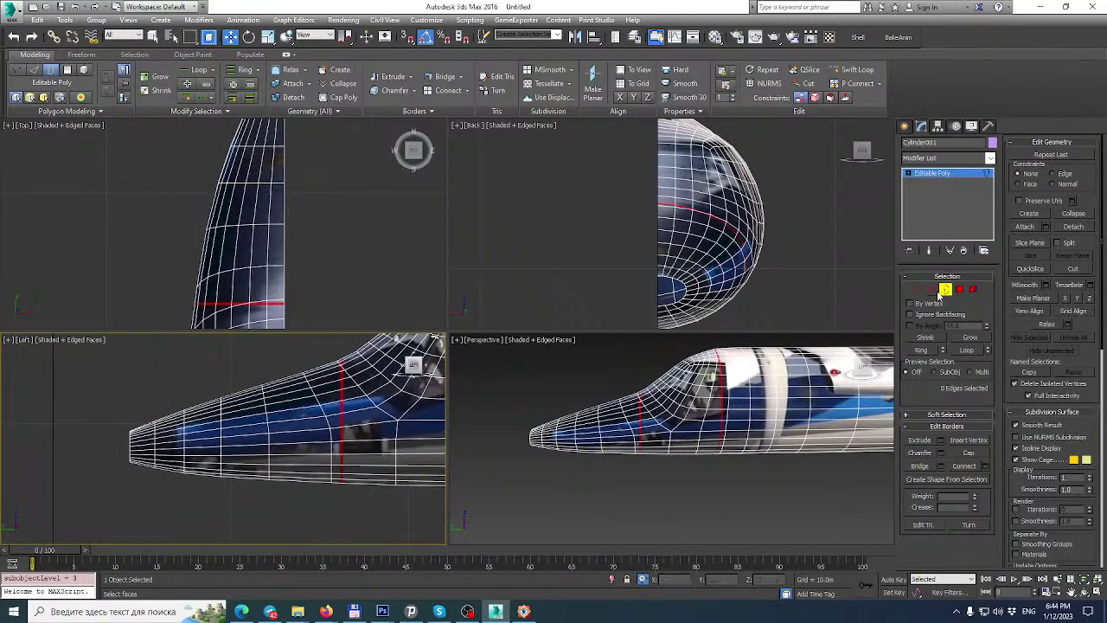
pyautogui.click(1030, 243)
pyautogui.scroll(-4, 329, 420)
pyautogui.moveTo(354, 422); pyautogui.dragTo(203, 420)
pyautogui.scroll(5, 203, 420)
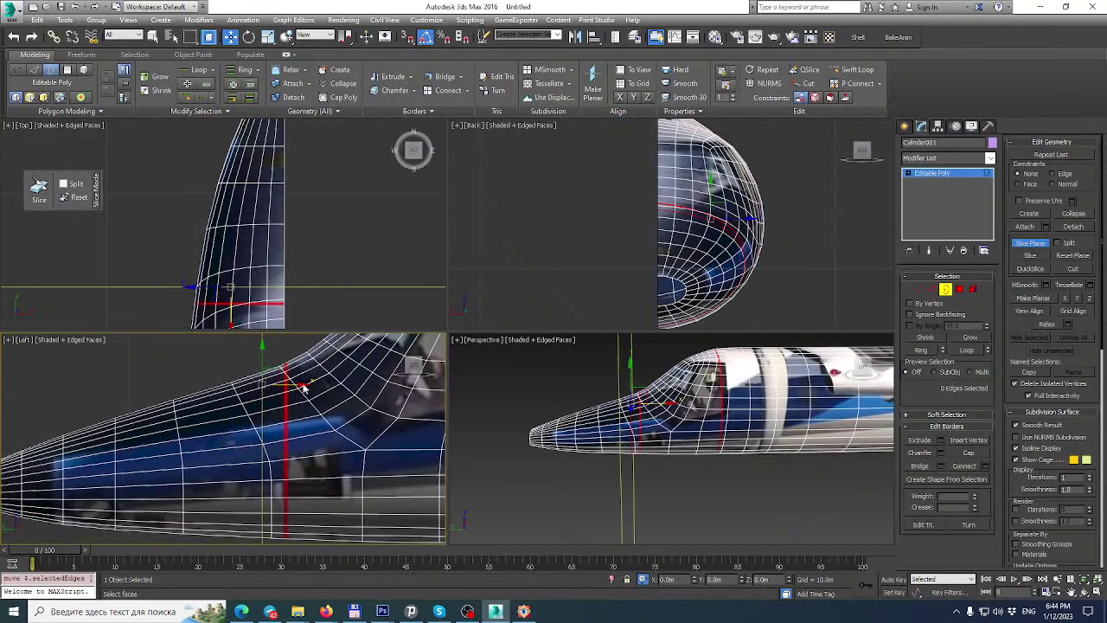
pyautogui.moveTo(300, 386)
pyautogui.mouseDown()
pyautogui.moveTo(182, 407)
pyautogui.moveTo(301, 379)
pyautogui.mouseUp()
pyautogui.click(1029, 256)
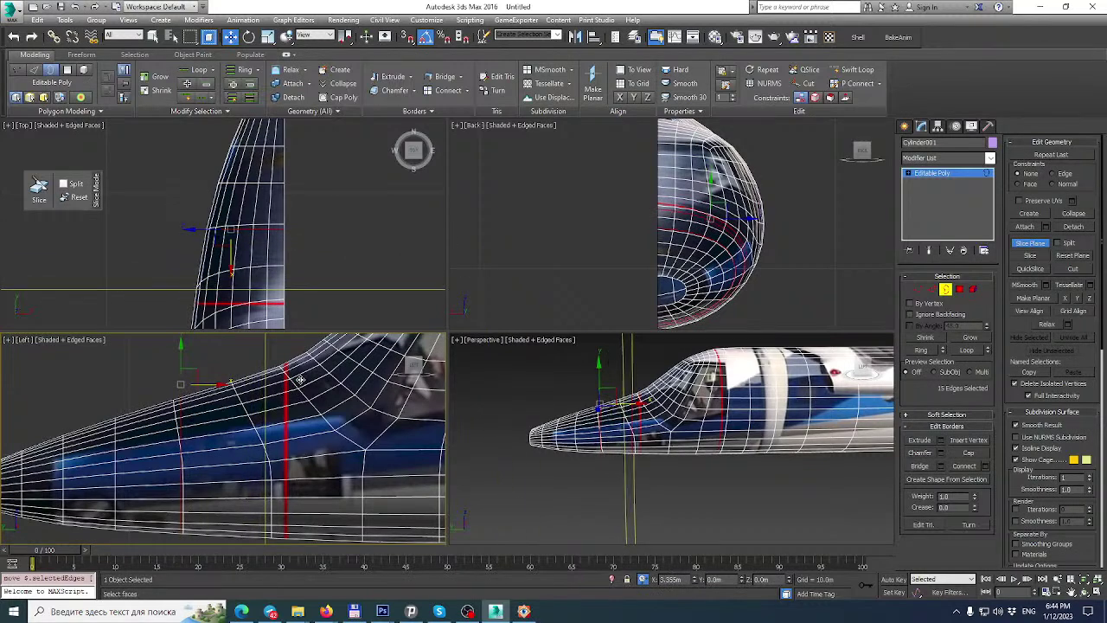
# Slice another vertical loop just ahead of the forward red guide line and remove the old slanted edge loops on the nose.
pyautogui.moveTo(300, 379); pyautogui.dragTo(304, 381)
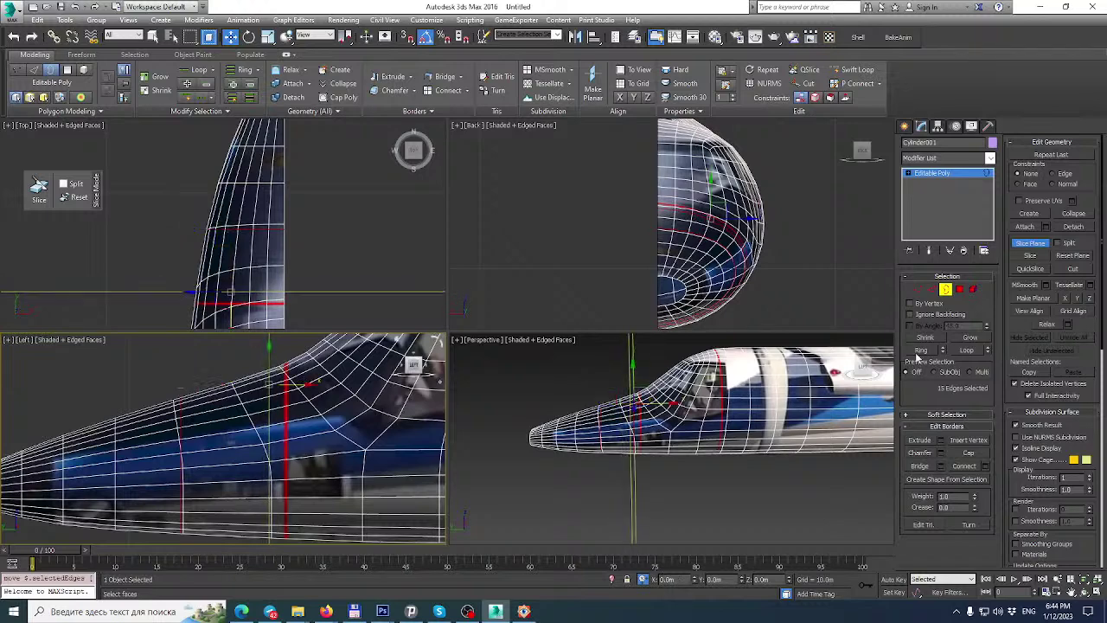
pyautogui.click(1027, 256)
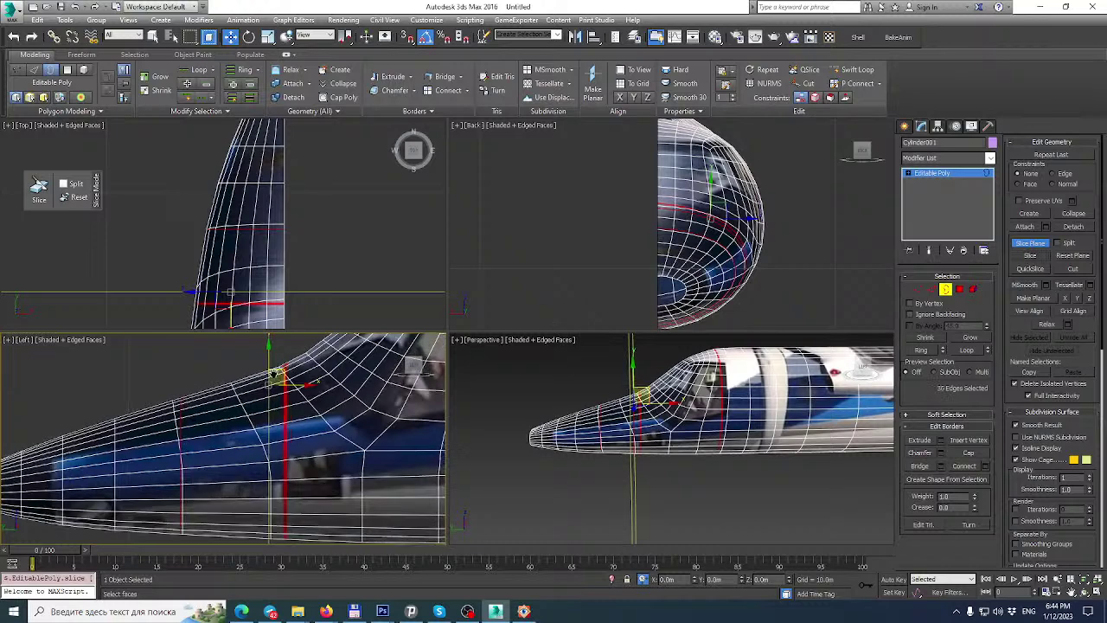
pyautogui.click(932, 289)
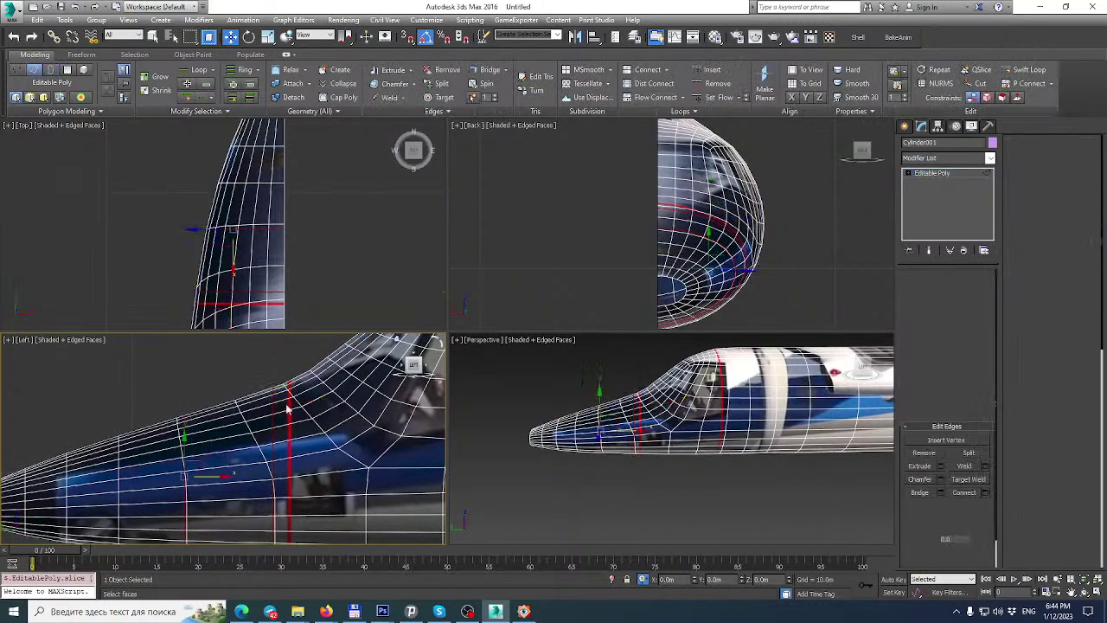
pyautogui.click(247, 425)
pyautogui.doubleClick(248, 425)
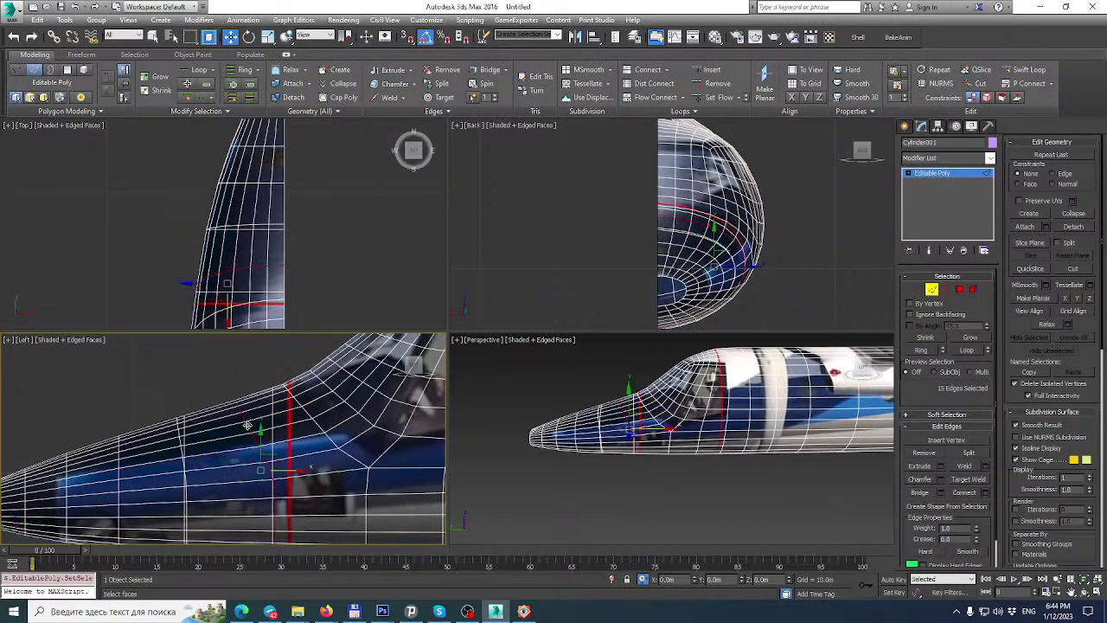
pyautogui.scroll(5, 249, 431)
pyautogui.press('BackSpace')
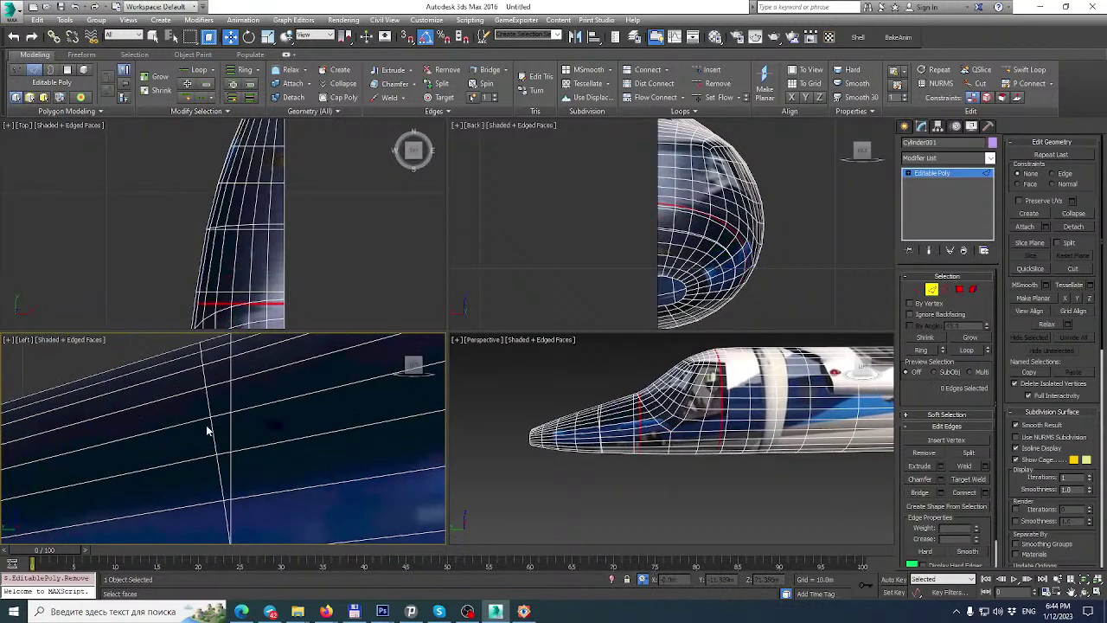
pyautogui.scroll(-5, 216, 424)
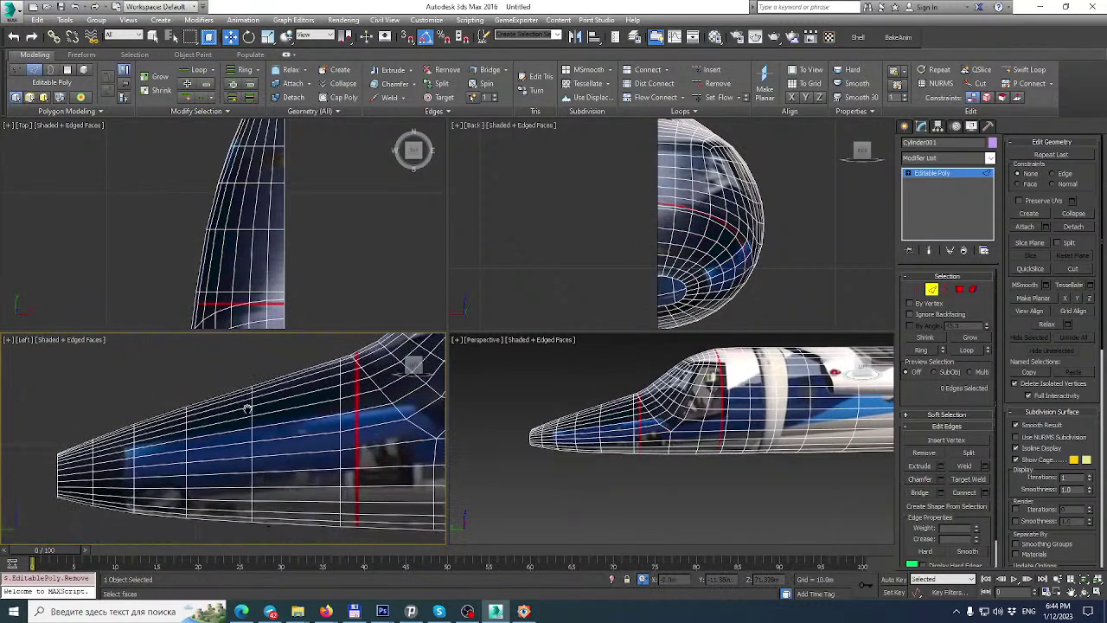
# Examine the edge loops along the nose and cockpit in the side and top views.
pyautogui.scroll(2, 181, 486)
pyautogui.moveTo(184, 481); pyautogui.dragTo(213, 495, button='middle')
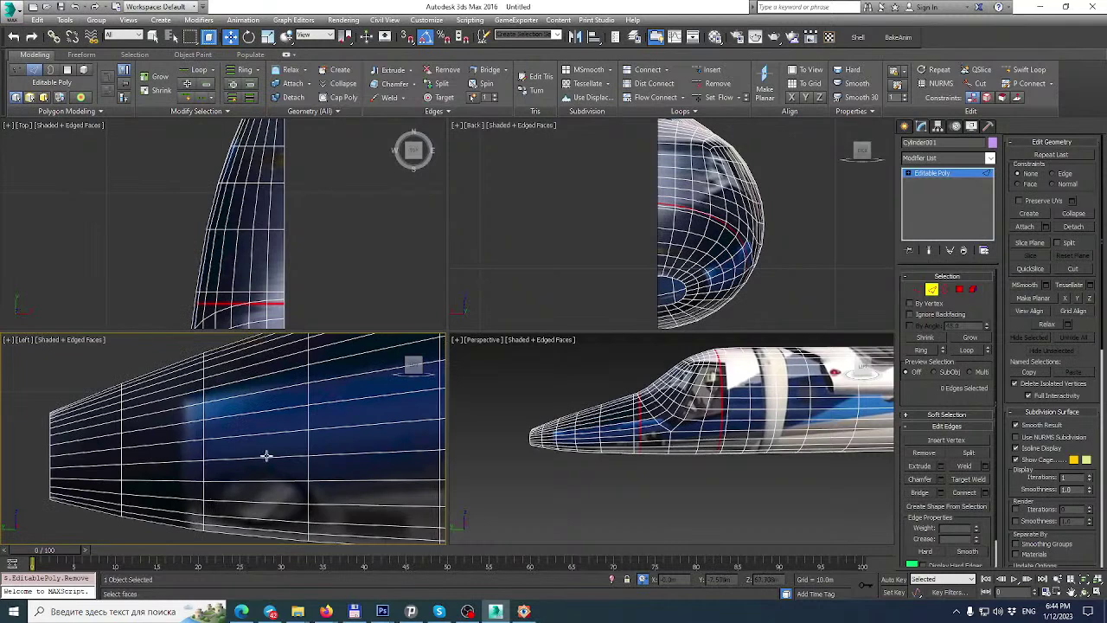
pyautogui.scroll(-1, 287, 453)
pyautogui.scroll(-2, 349, 431)
pyautogui.moveTo(349, 431); pyautogui.dragTo(255, 457, button='middle')
pyautogui.scroll(-4, 276, 213)
pyautogui.moveTo(275, 214); pyautogui.dragTo(275, 145, button='middle')
pyautogui.scroll(5, 346, 416)
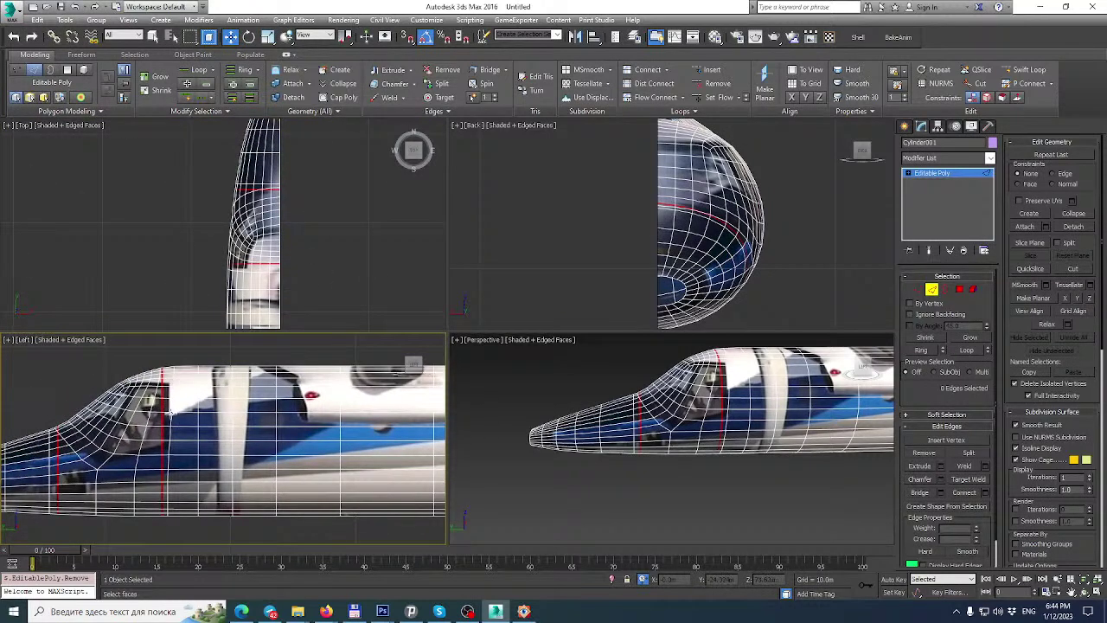
# Select the vertical edge loop behind the cockpit and show the side view alone at full size.
pyautogui.moveTo(258, 527); pyautogui.dragTo(258, 527)
pyautogui.hotkey('ctrl', 'BackSpace')
pyautogui.moveTo(185, 354); pyautogui.dragTo(223, 542)
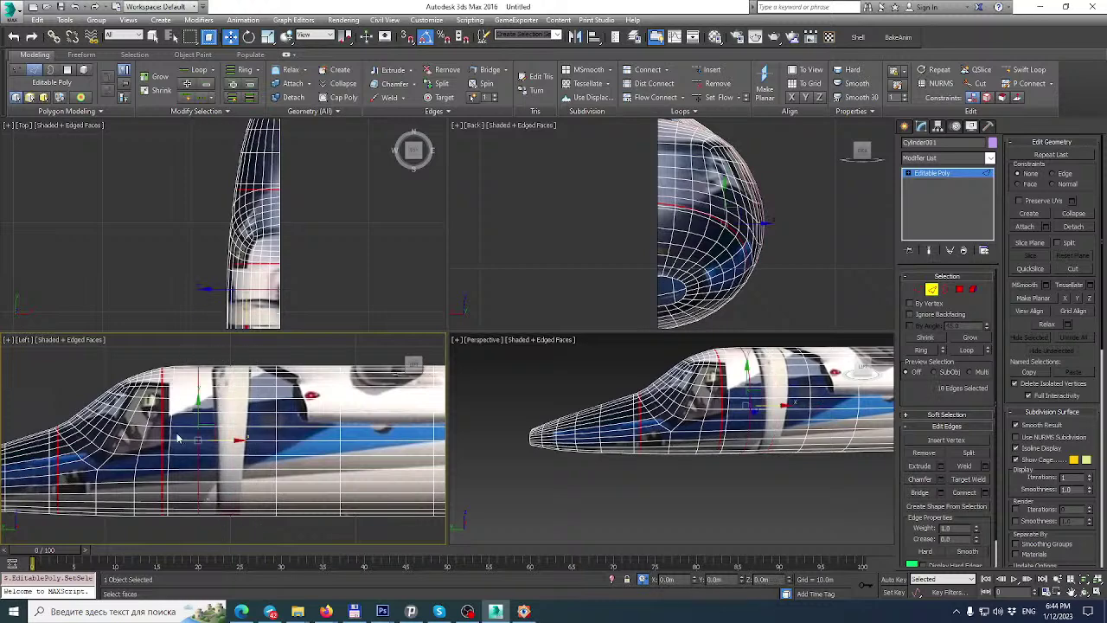
pyautogui.scroll(2, 161, 422)
pyautogui.moveTo(161, 421); pyautogui.dragTo(227, 421, button='middle')
pyautogui.click(1102, 589)
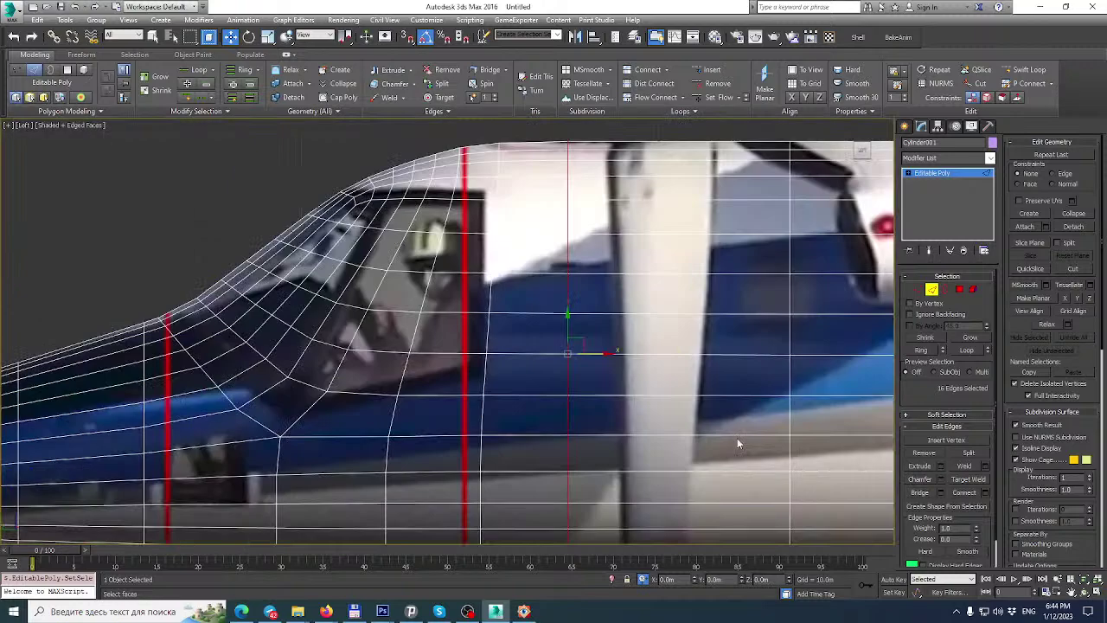
pyautogui.moveTo(683, 375); pyautogui.dragTo(680, 350, button='middle')
pyautogui.scroll(-3, 680, 348)
pyautogui.scroll(3, 640, 296)
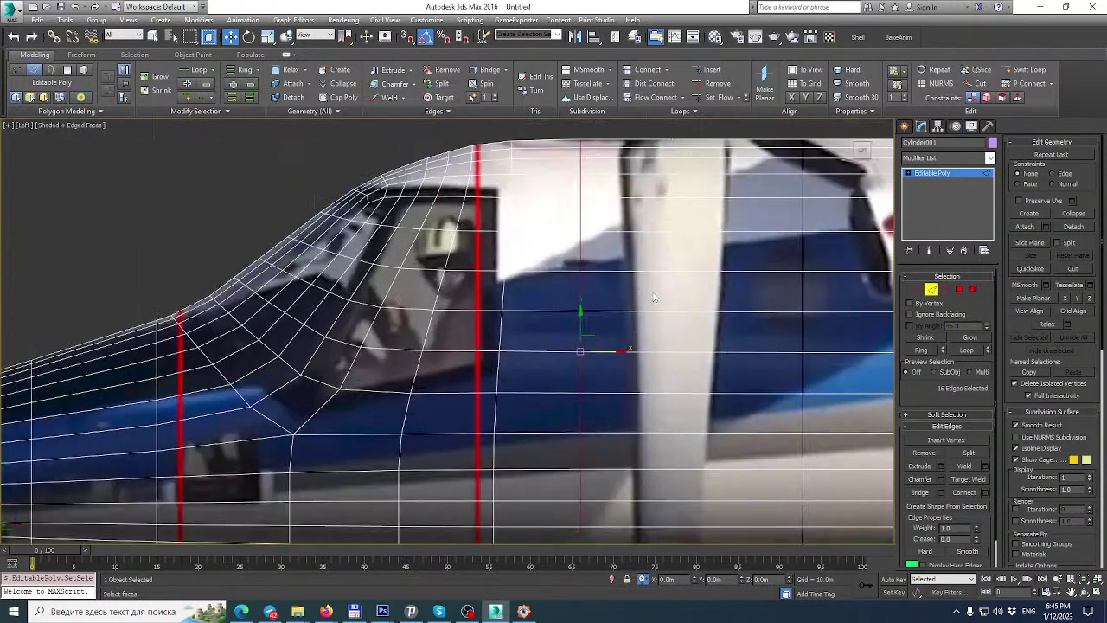
# Slice a vertical edge loop through the fuselage along the rear edge of the cockpit side window.
pyautogui.click(1030, 245)
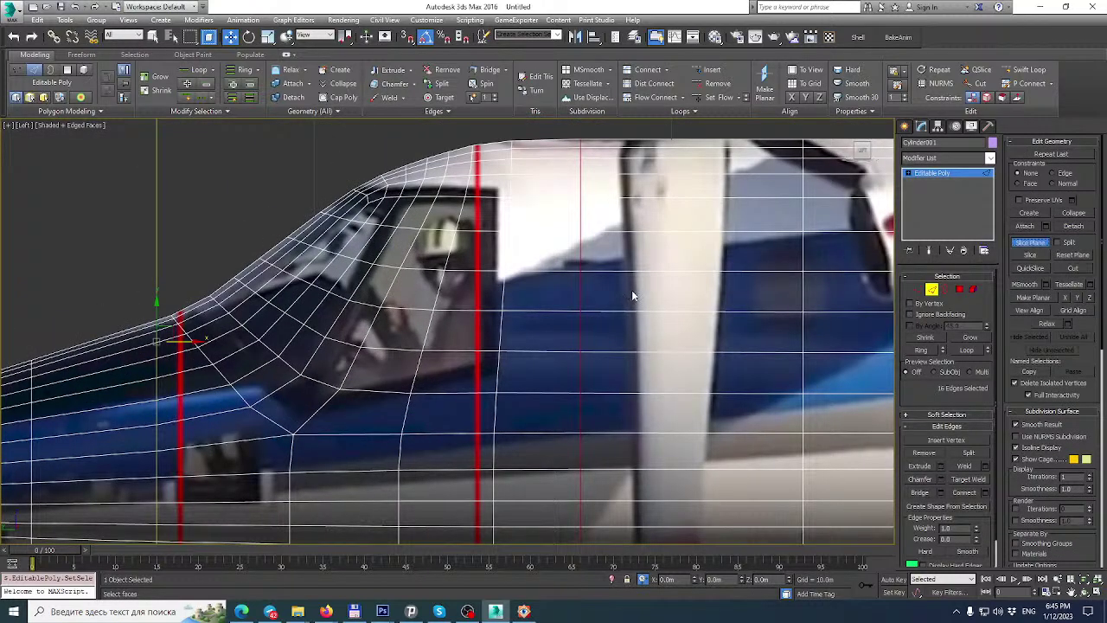
pyautogui.moveTo(544, 300); pyautogui.dragTo(545, 328, button='middle')
pyautogui.moveTo(190, 372); pyautogui.dragTo(530, 380)
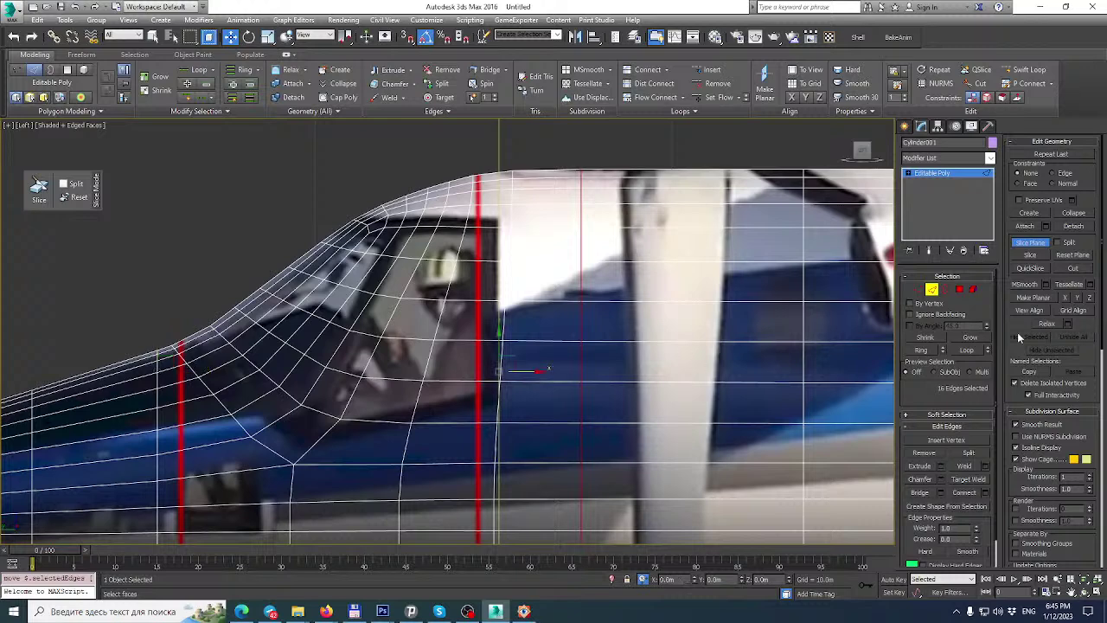
pyautogui.click(1027, 256)
# Slice a second vertical loop slightly farther aft and remove the old slanted loop behind the cockpit window.
pyautogui.moveTo(530, 372); pyautogui.dragTo(570, 377)
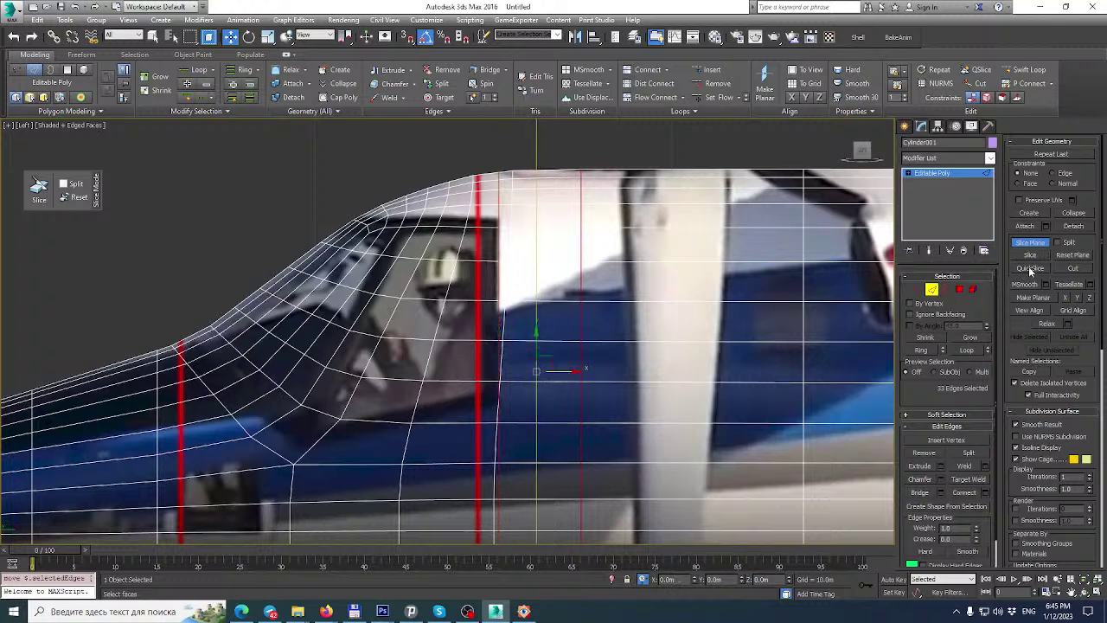
pyautogui.click(1031, 256)
pyautogui.click(1030, 243)
pyautogui.doubleClick(512, 214)
pyautogui.press('BackSpace')
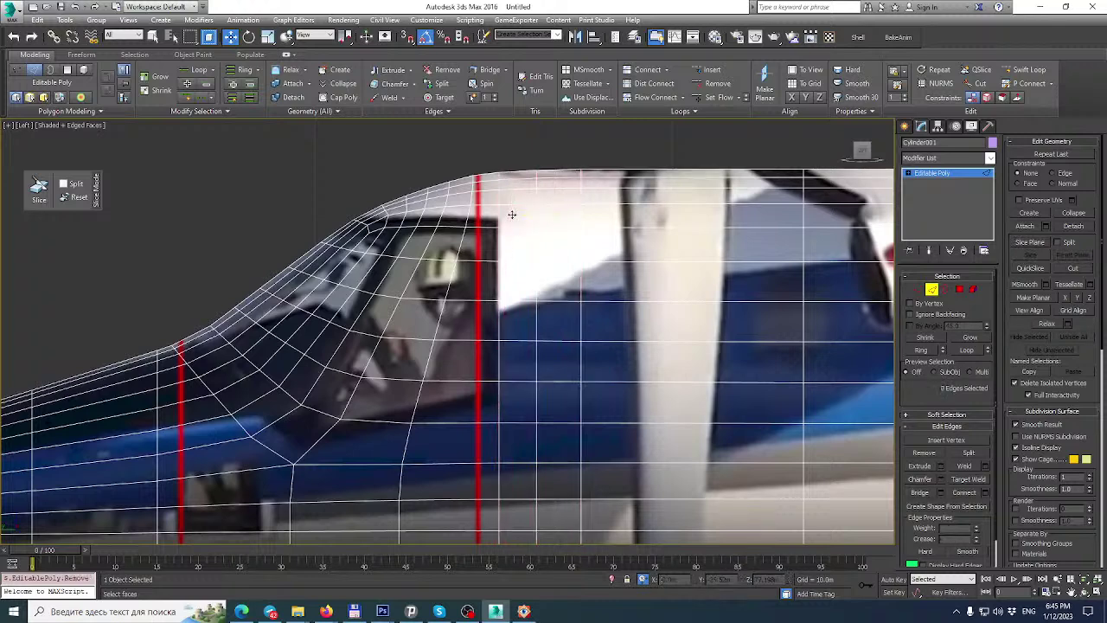
pyautogui.scroll(-3, 523, 199)
pyautogui.scroll(2, 529, 192)
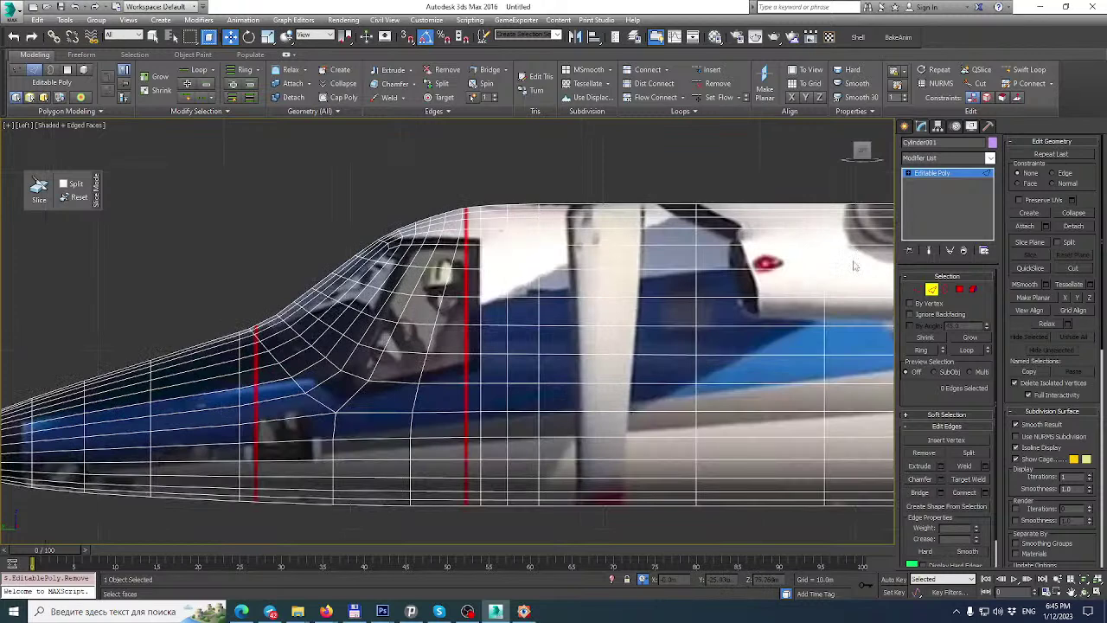
pyautogui.doubleClick(539, 311)
pyautogui.scroll(-2, 538, 311)
pyautogui.scroll(4, 527, 290)
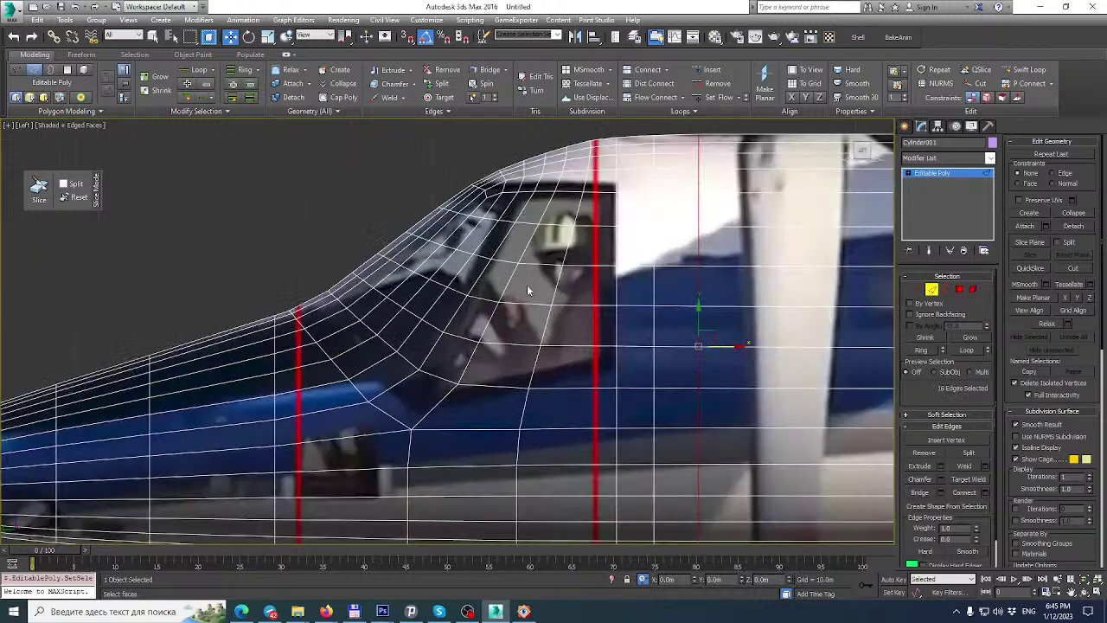
pyautogui.moveTo(398, 381); pyautogui.dragTo(490, 342, button='middle')
pyautogui.click(1075, 269)
pyautogui.click(511, 384)
pyautogui.rightClick(511, 381)
# Switch to Photoshop and zoom the blueprint document in on the cockpit side window.
pyautogui.moveTo(374, 612)
pyautogui.click(446, 511)
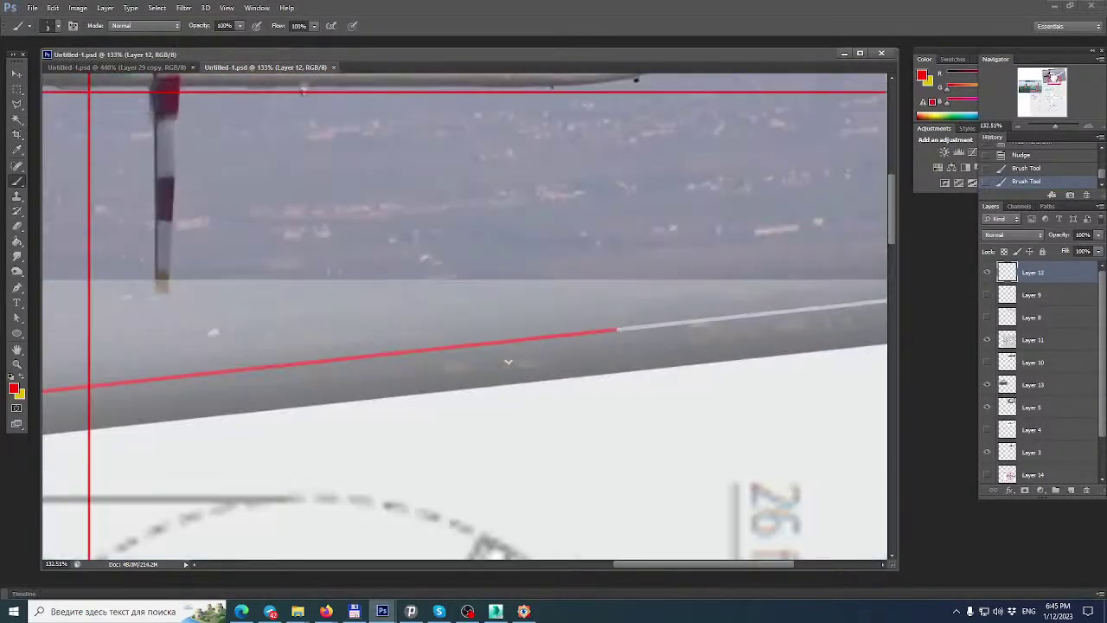
pyautogui.moveTo(1054, 78); pyautogui.dragTo(1049, 76)
pyautogui.keyDown('alt'); pyautogui.scroll(6, 382, 351); pyautogui.keyUp('alt')
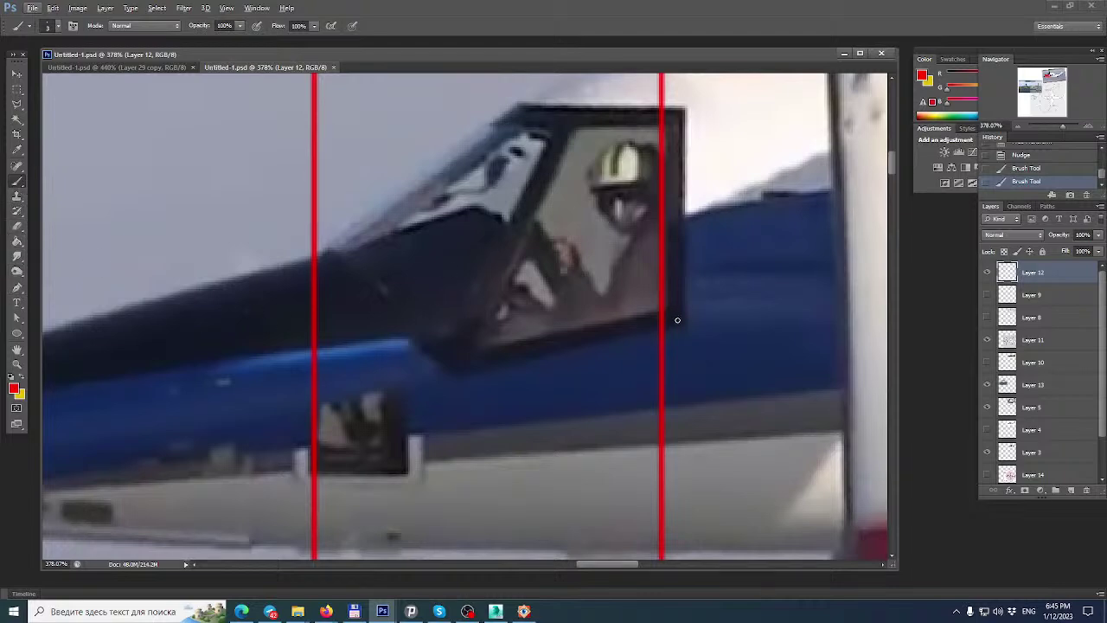
# Set the brush size to 1 px and hide Layer 12 with the red guide lines.
pyautogui.click(54, 26)
pyautogui.doubleClick(118, 49)
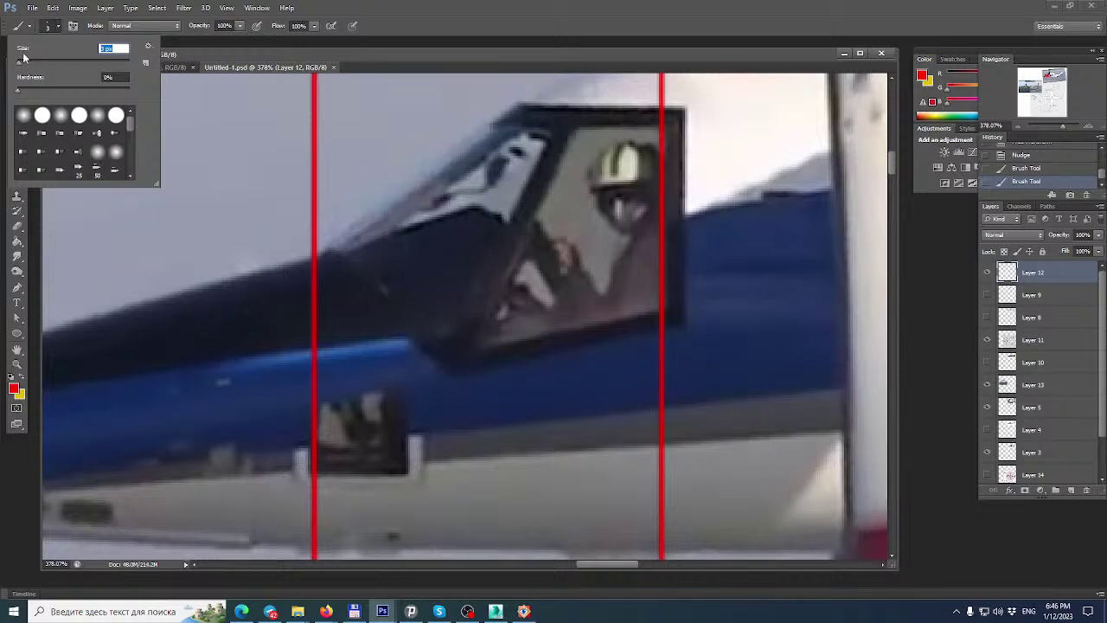
pyautogui.click(472, 5)
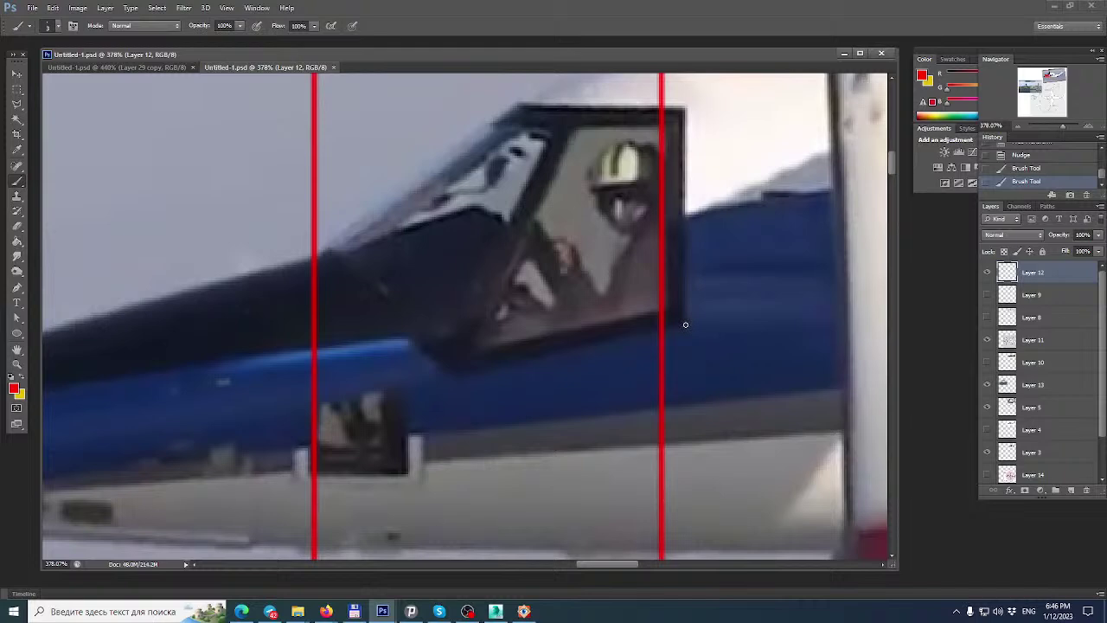
pyautogui.click(53, 26)
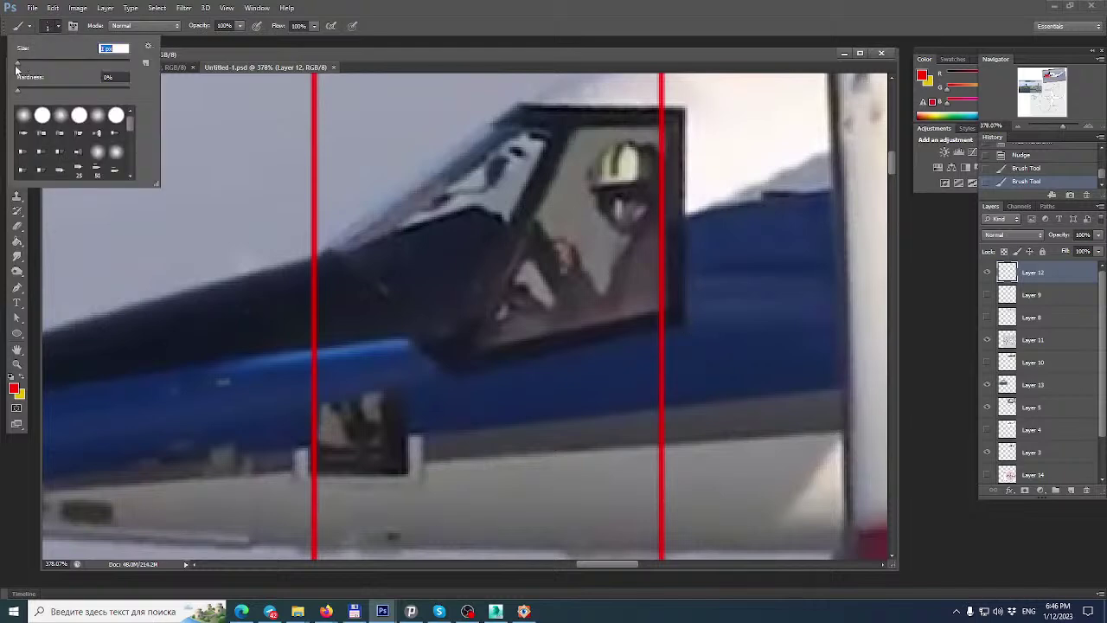
pyautogui.click(577, 5)
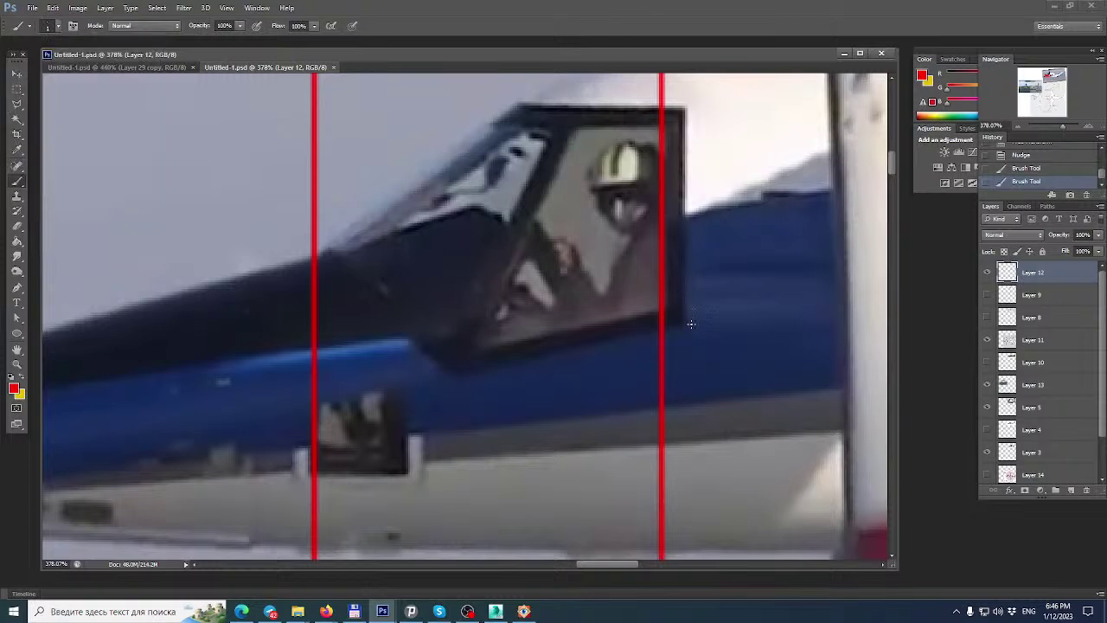
pyautogui.click(988, 272)
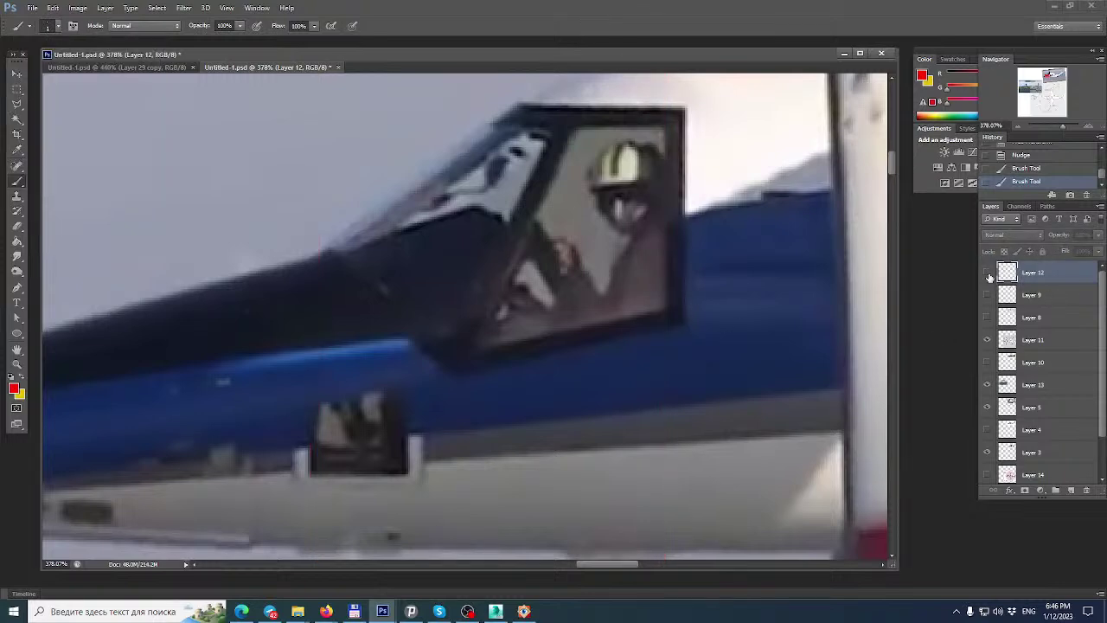
pyautogui.moveTo(326, 611)
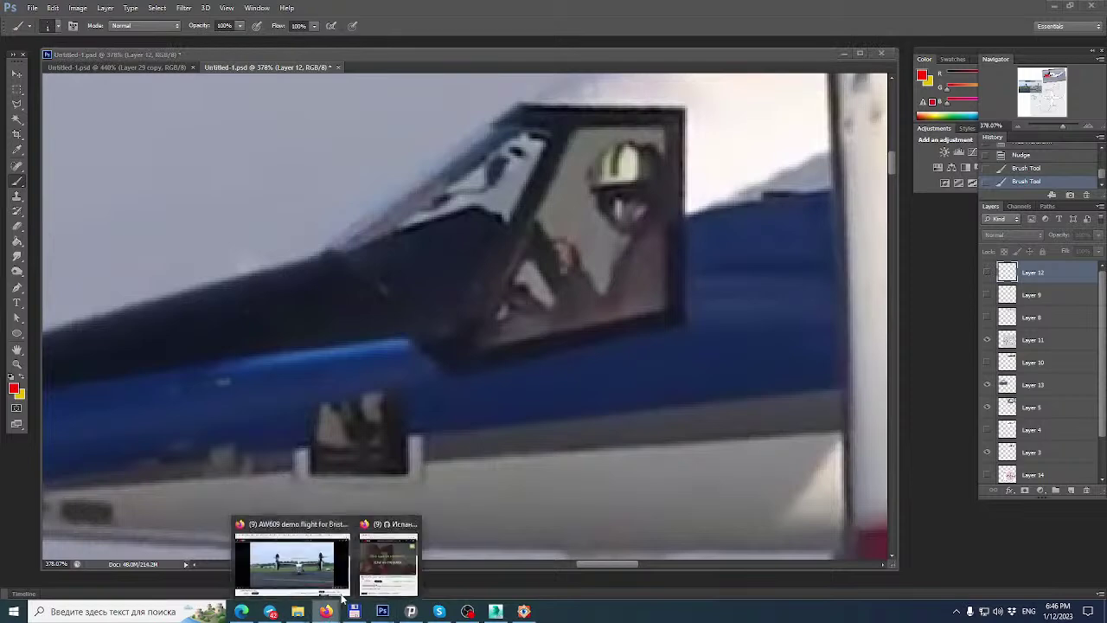
pyautogui.click(396, 562)
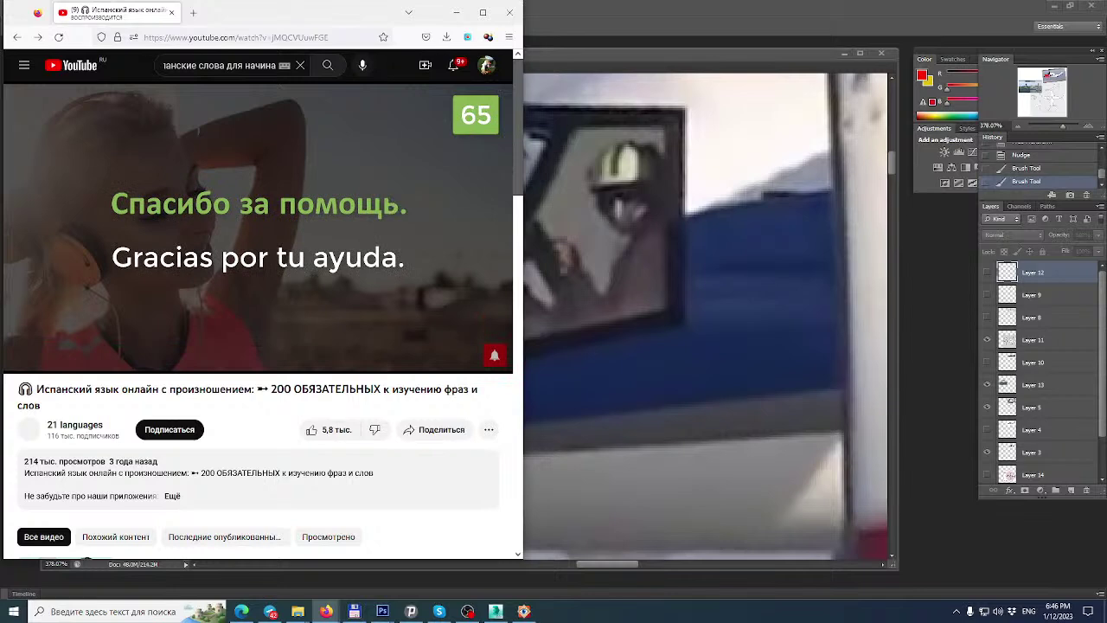
pyautogui.moveTo(245, 297)
pyautogui.click(354, 36)
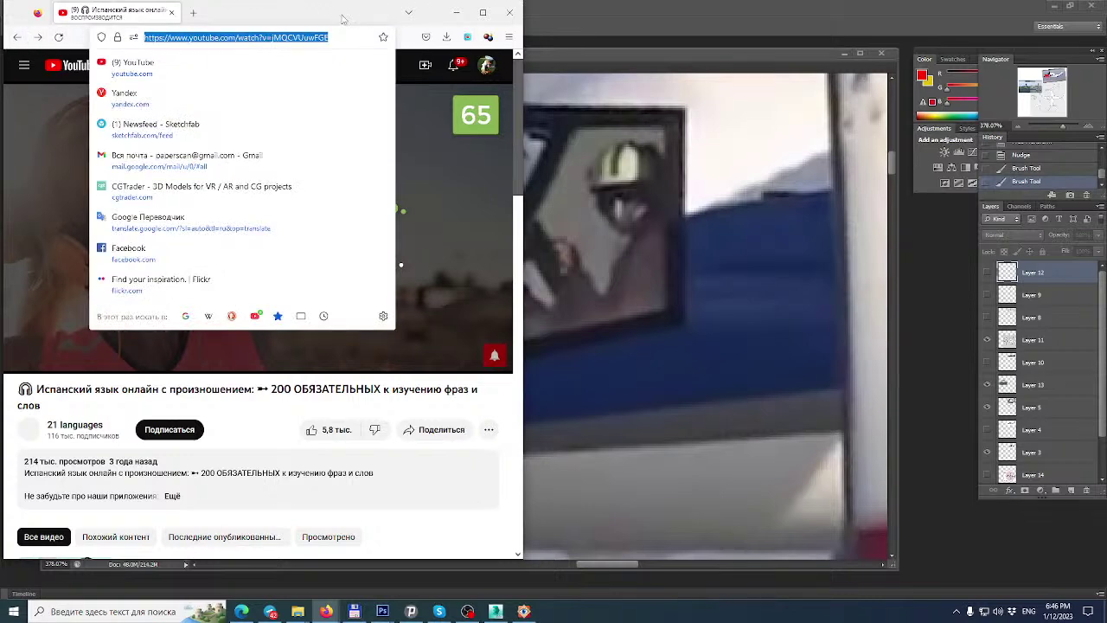
pyautogui.press('Escape')
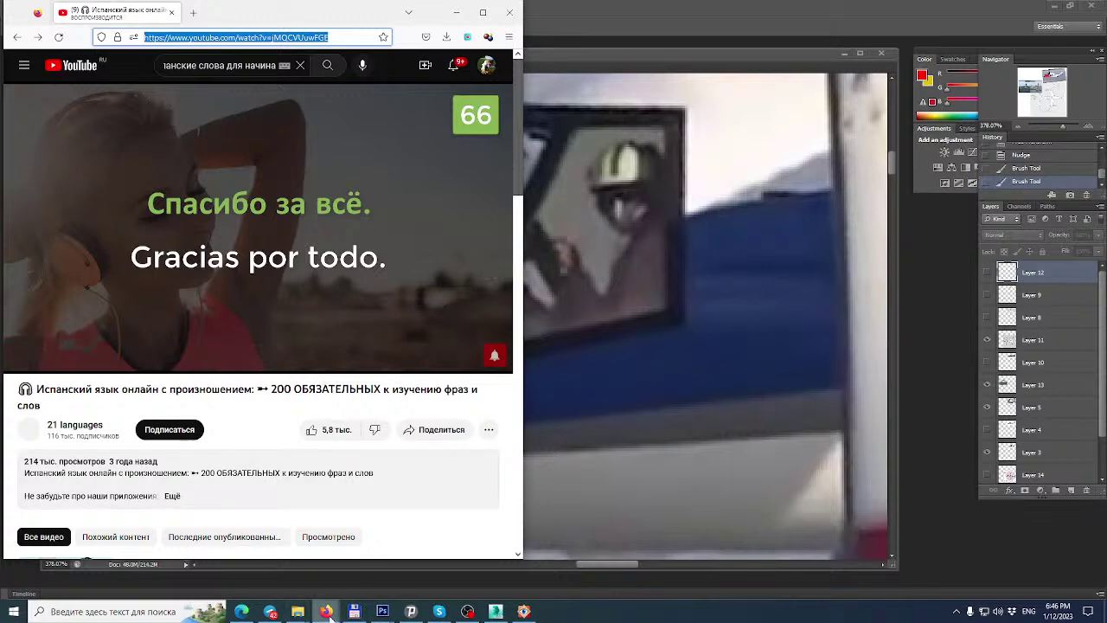
# Bring up the Firefox window with the AW609 demo flight video as reference for the aircraft.
pyautogui.moveTo(331, 617)
pyautogui.click(294, 545)
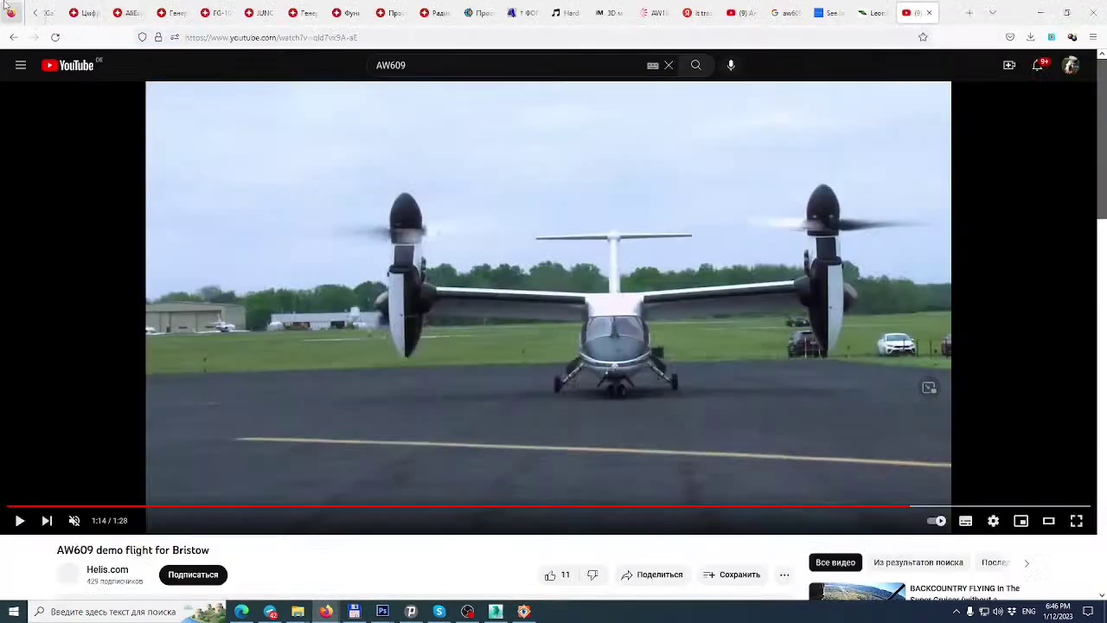
# Check the WhatsApp Web chats in Firefox for new messages.
pyautogui.scroll(10, 173, 12)
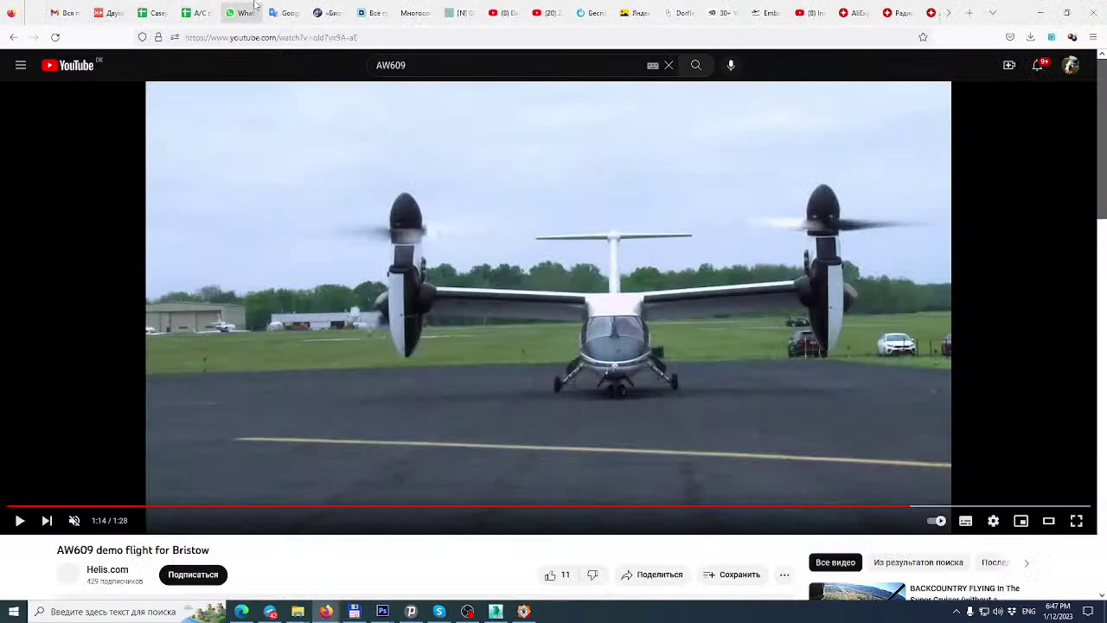
pyautogui.click(246, 13)
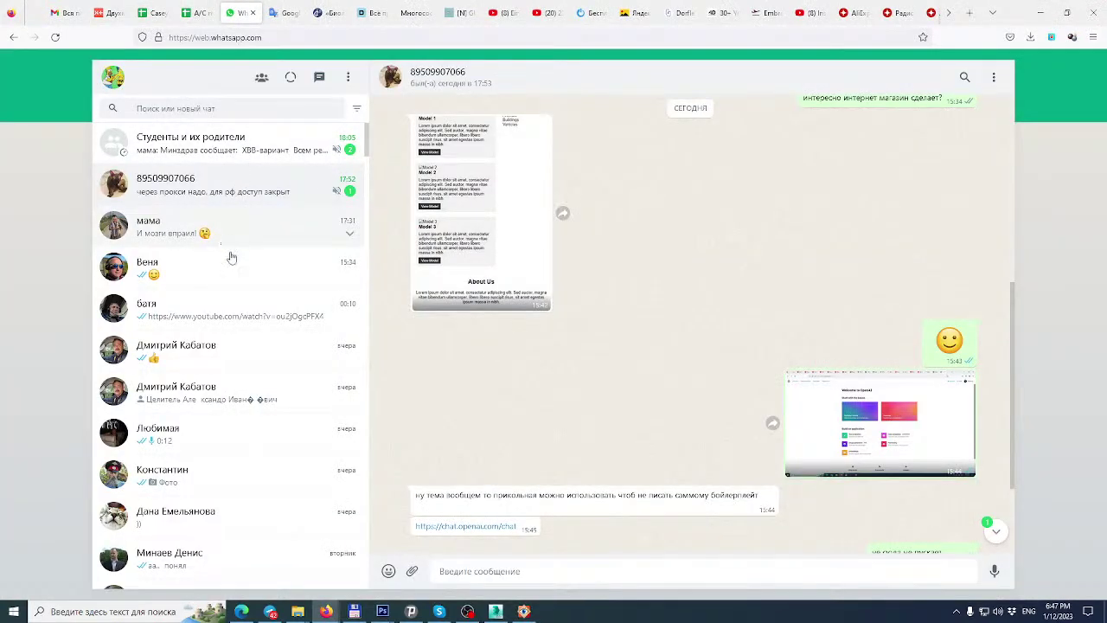
pyautogui.scroll(-5, 254, 341)
pyautogui.click(230, 160)
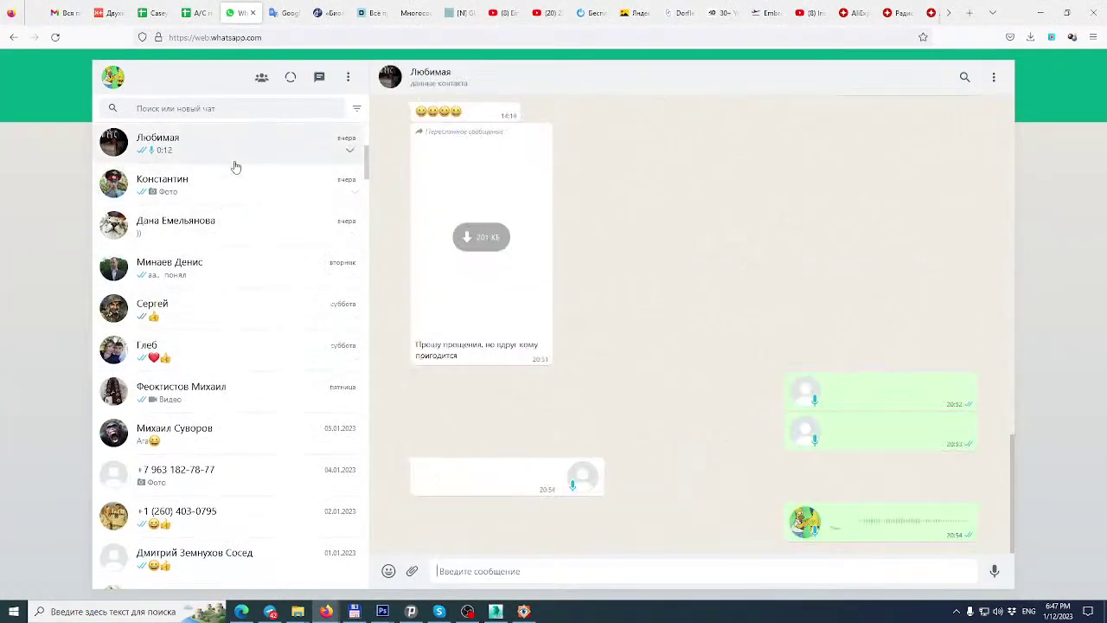
pyautogui.press('Return')
# Move the three newest Gmail messages, from Sketchfab, Nethouse and YouTube, to the trash.
pyautogui.click(65, 13)
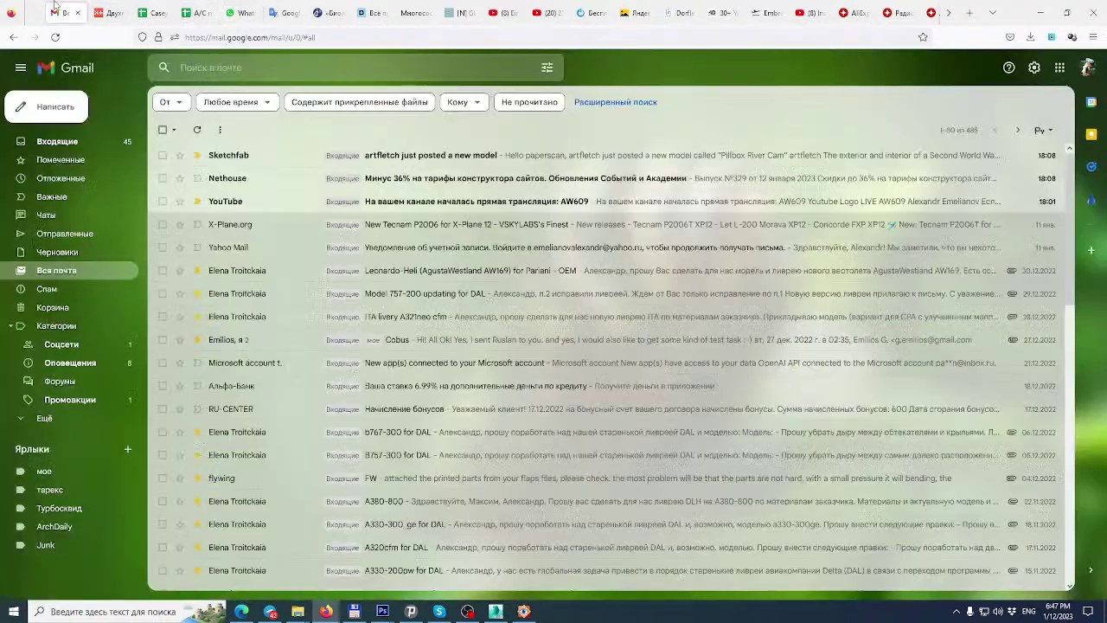
pyautogui.click(163, 155)
pyautogui.click(163, 178)
pyautogui.click(162, 201)
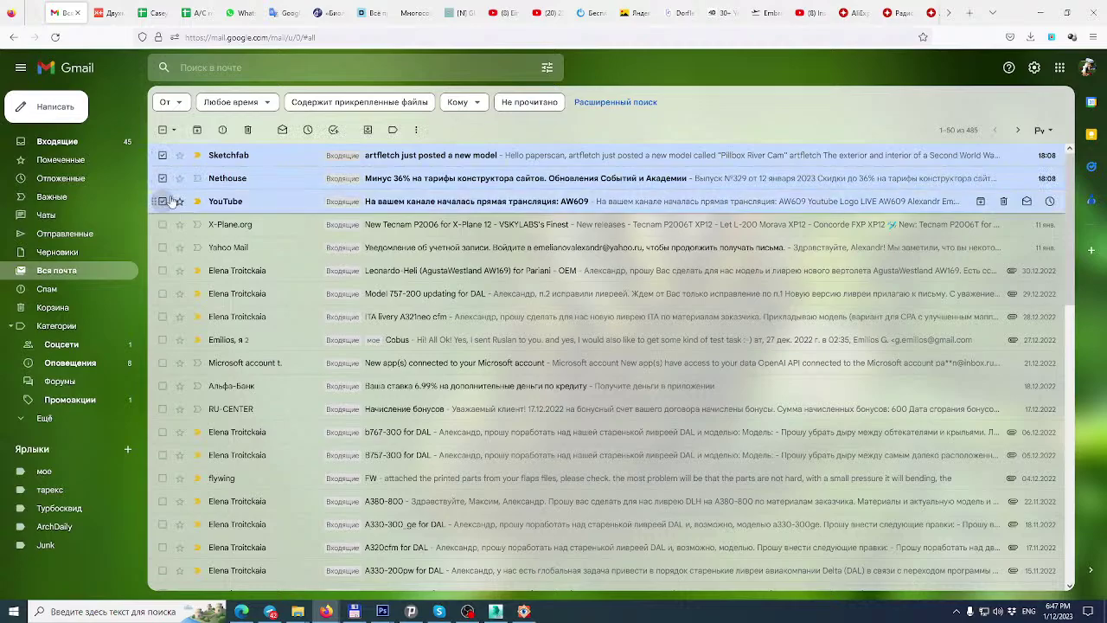
pyautogui.click(249, 131)
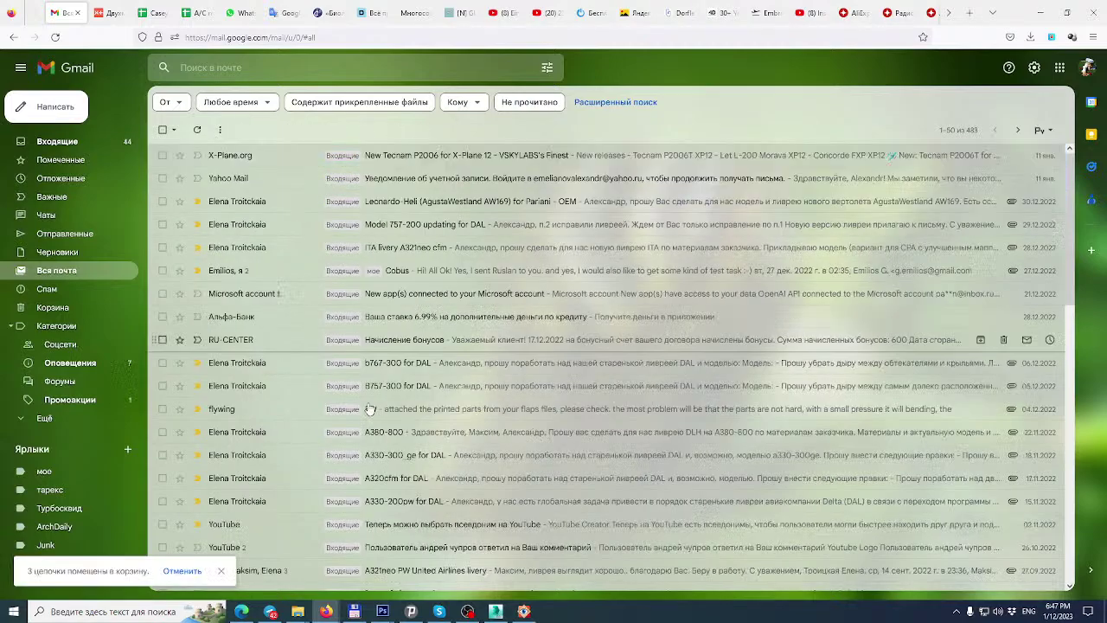
# Switch to 3ds Max and examine the cockpit window's edge flow against the blueprint in the Left view.
pyautogui.click(496, 611)
pyautogui.scroll(-2, 527, 367)
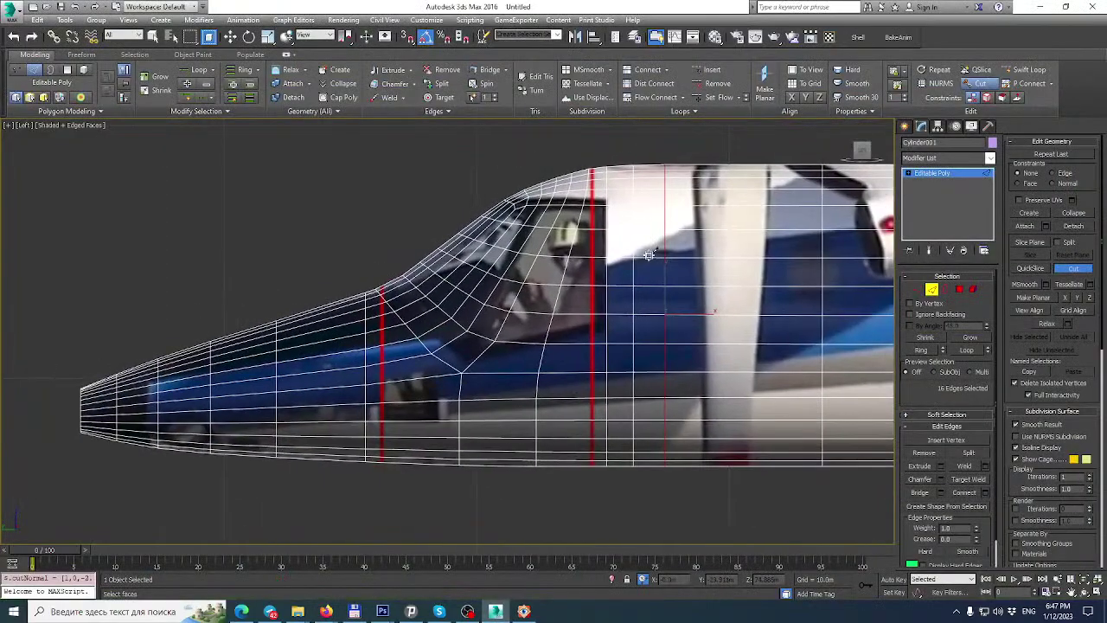
pyautogui.scroll(3, 496, 343)
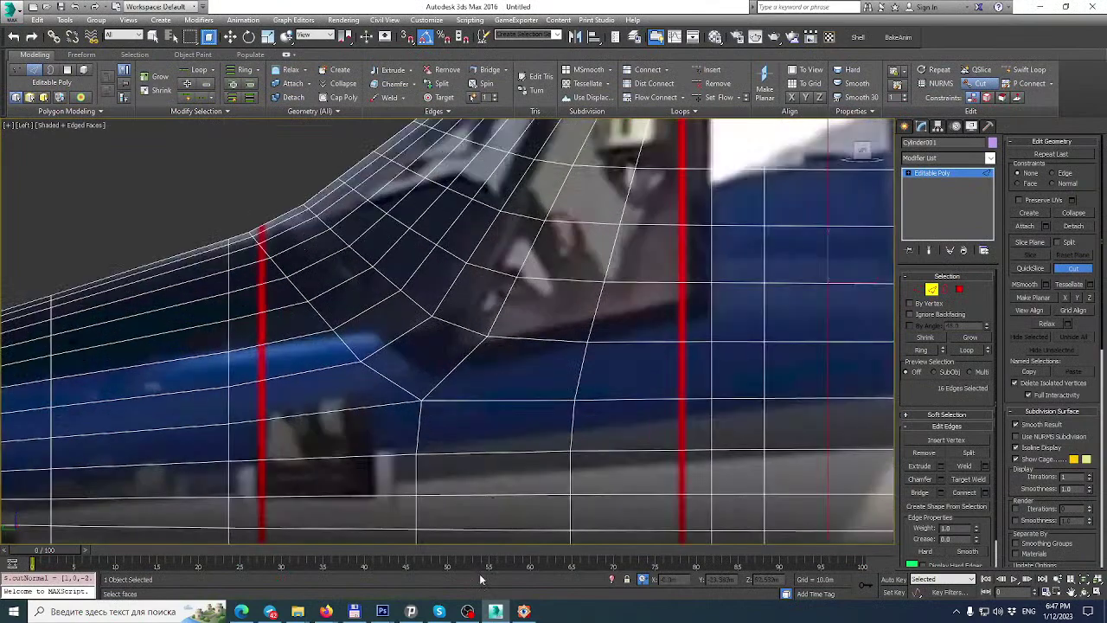
# Switch to Photoshop, delete Layer 12 with the red guide lines and add a new empty layer.
pyautogui.moveTo(384, 612)
pyautogui.click(448, 557)
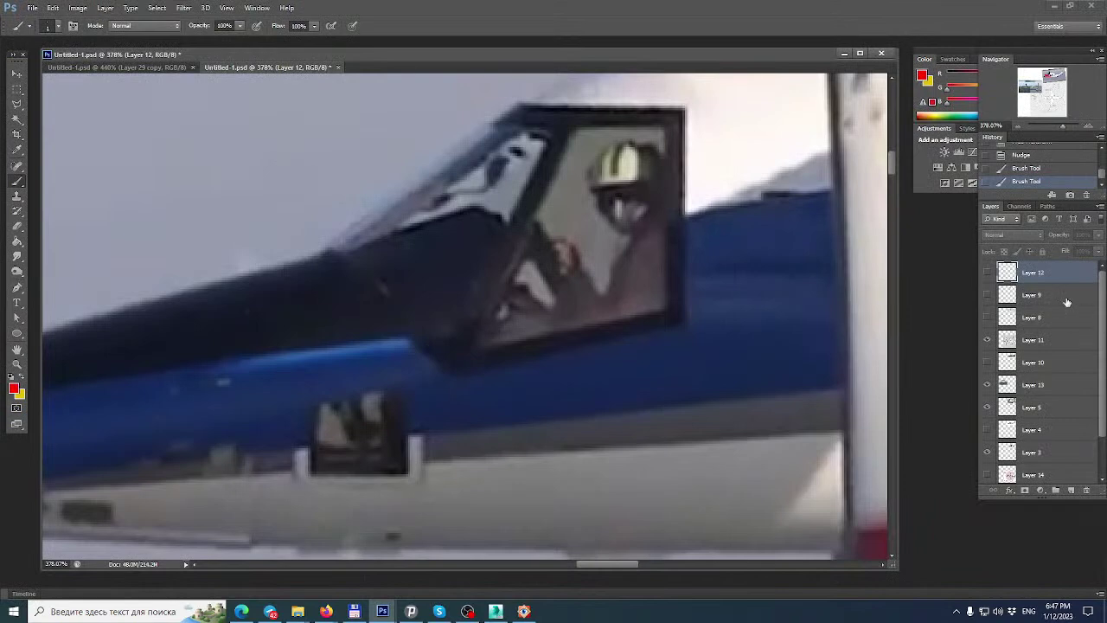
pyautogui.click(988, 272)
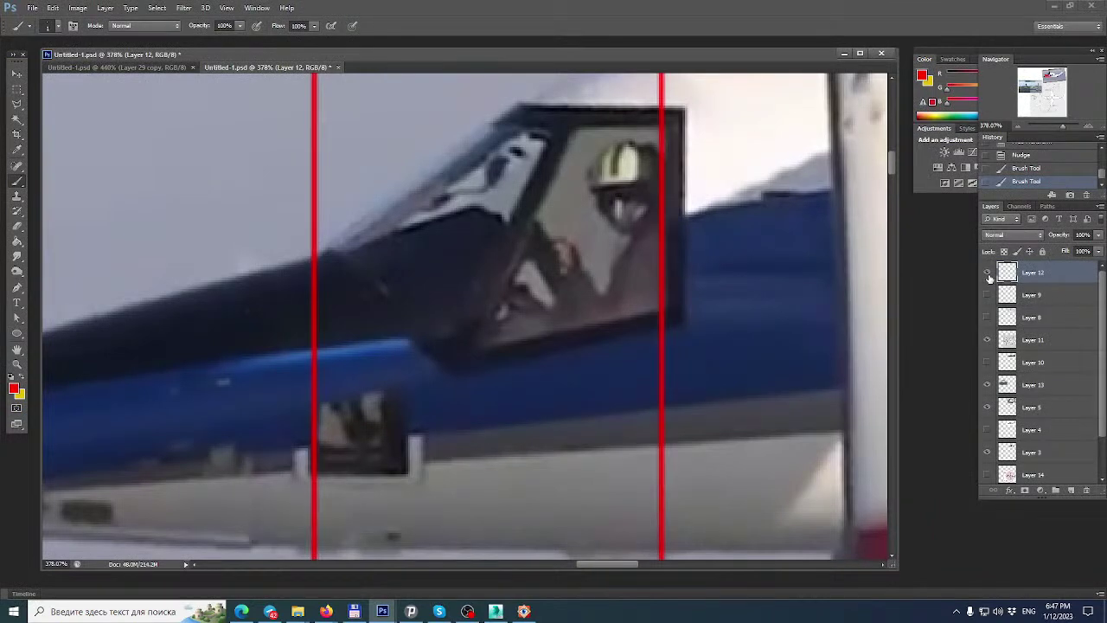
pyautogui.click(989, 273)
pyautogui.click(1083, 491)
pyautogui.click(1071, 491)
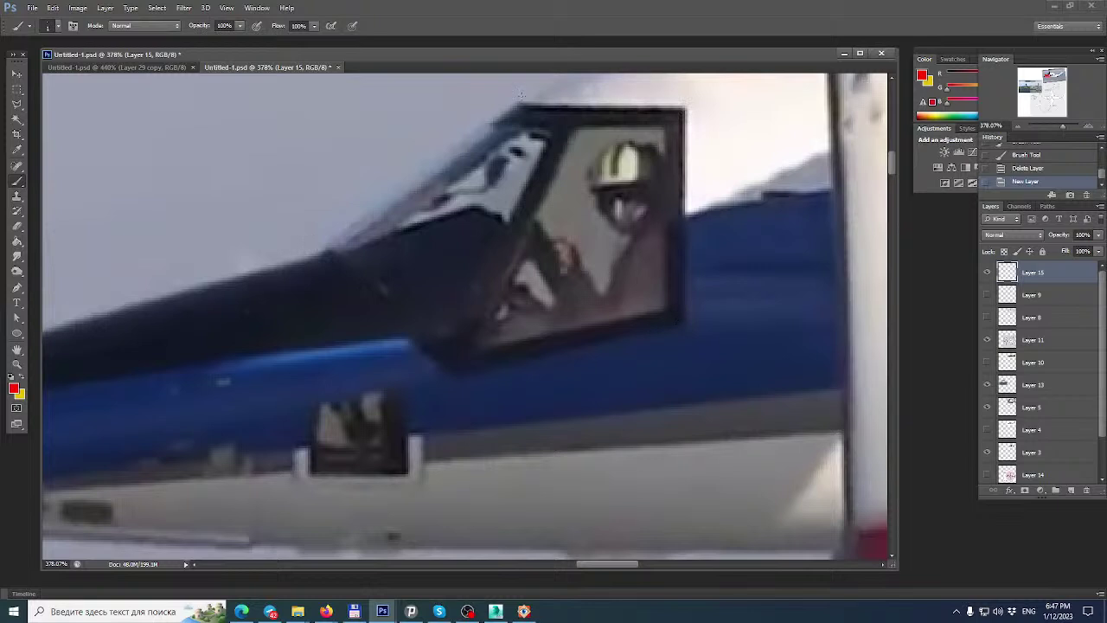
# Trace the cockpit glazing's top, rear, lower and slanted front edges with connected straight red brush lines.
pyautogui.keyDown('shift'); pyautogui.moveTo(508, 104); pyautogui.dragTo(683, 104); pyautogui.keyUp('shift')
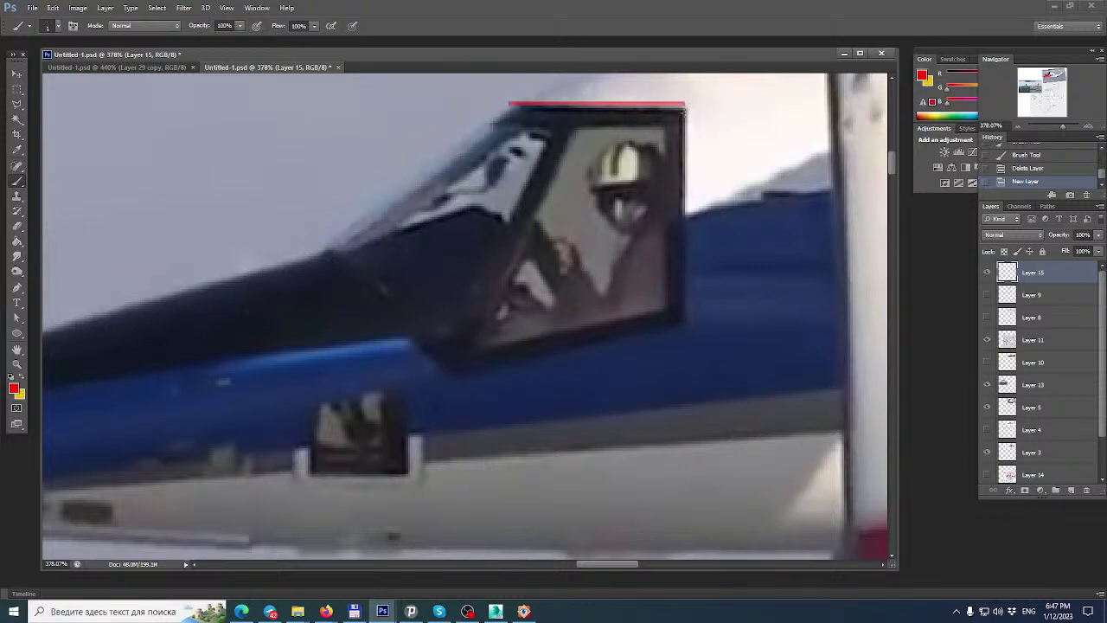
pyautogui.keyDown('shift'); pyautogui.click(684, 321); pyautogui.keyUp('shift')
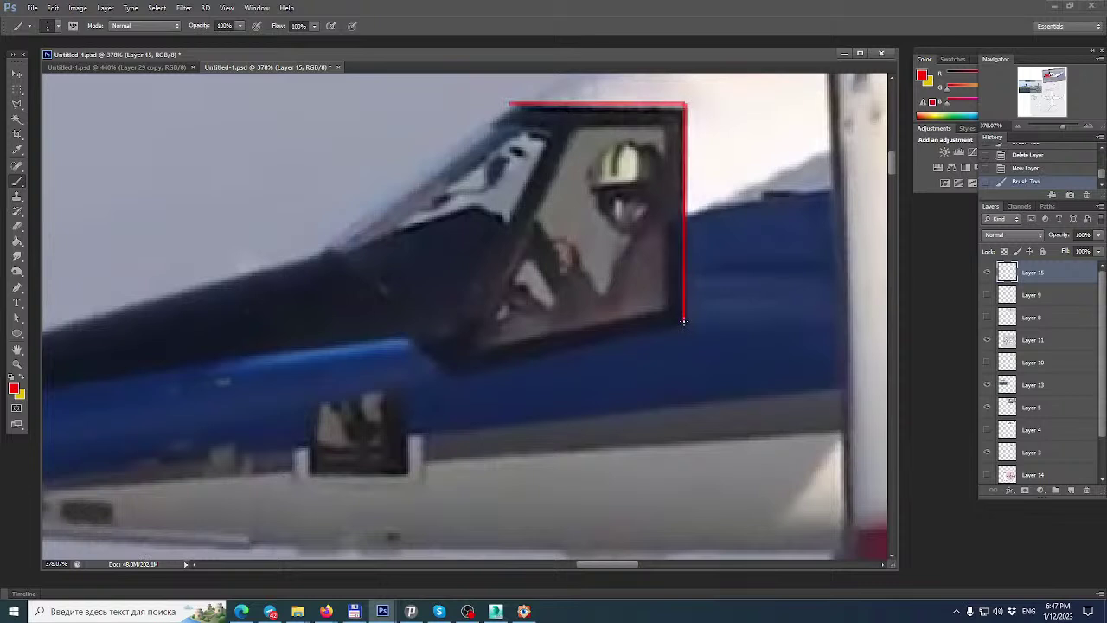
pyautogui.keyDown('shift'); pyautogui.click(451, 374); pyautogui.keyUp('shift')
pyautogui.keyDown('shift'); pyautogui.click(316, 243); pyautogui.keyUp('shift')
pyautogui.keyDown('alt'); pyautogui.scroll(-2, 470, 240); pyautogui.keyUp('alt')
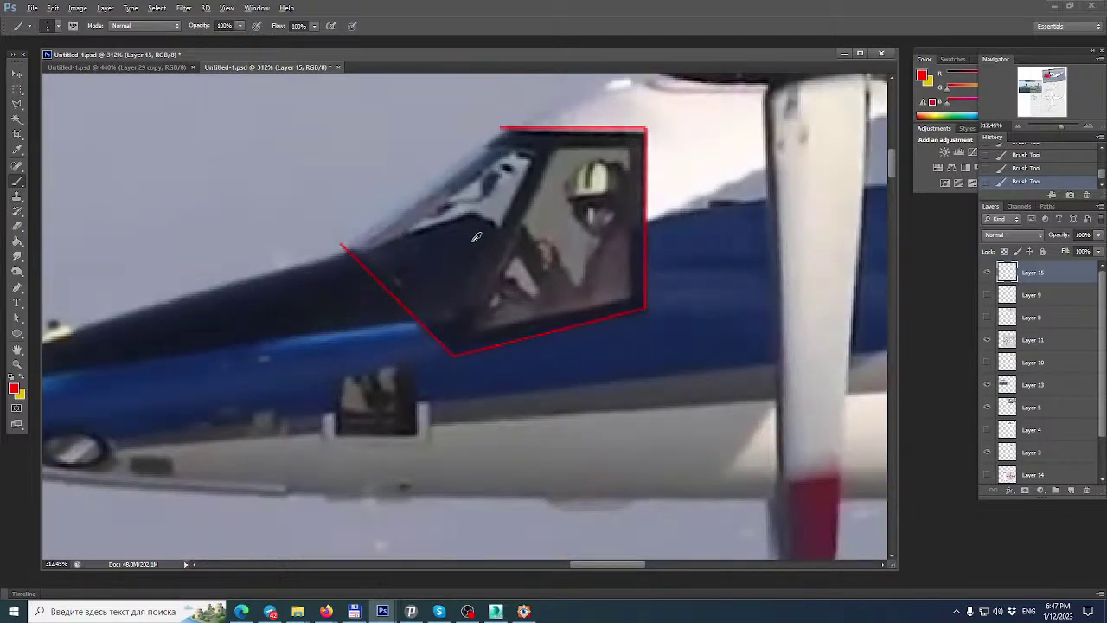
pyautogui.keyDown('alt'); pyautogui.scroll(3, 531, 202); pyautogui.keyUp('alt')
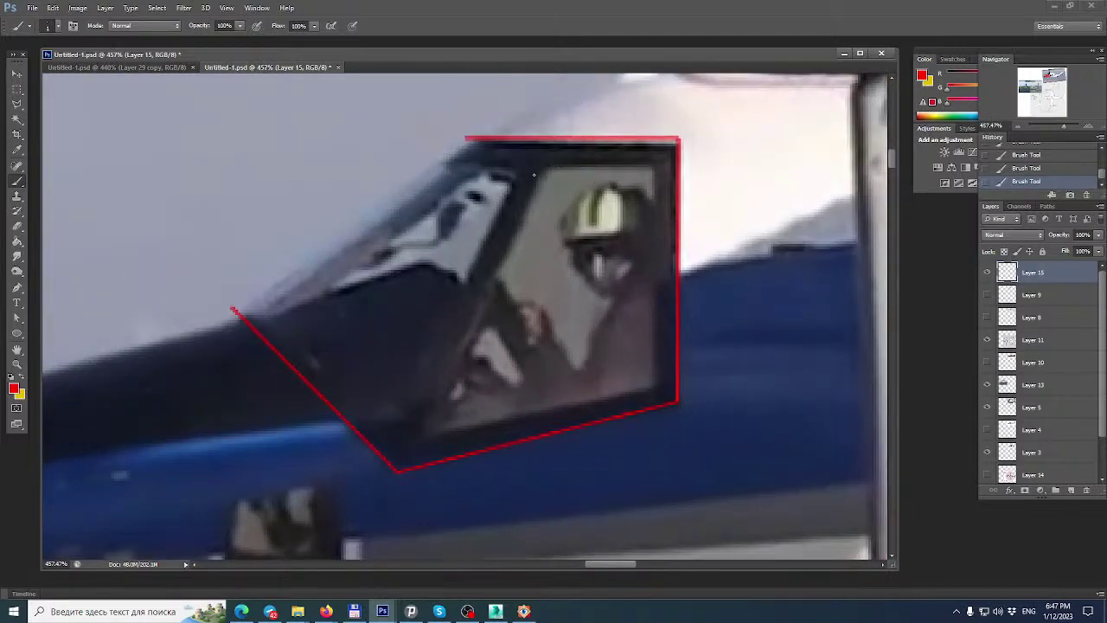
# Switch to FastStone Image Viewer, browse to dsfbd.jpg and examine the cockpit windows up close.
pyautogui.click(524, 611)
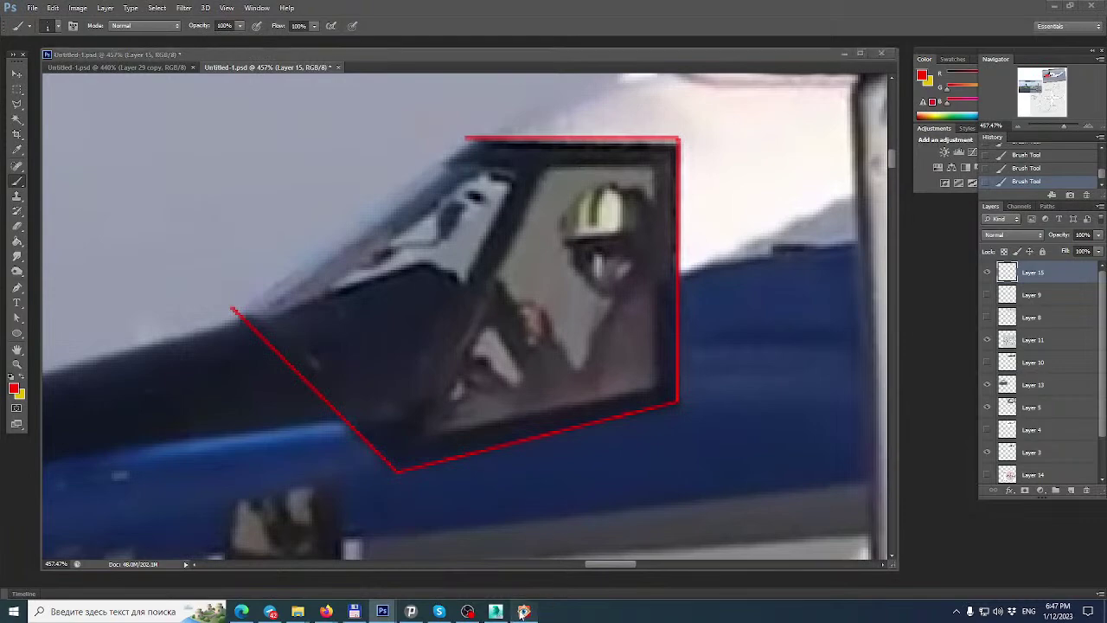
pyautogui.scroll(-3, 579, 394)
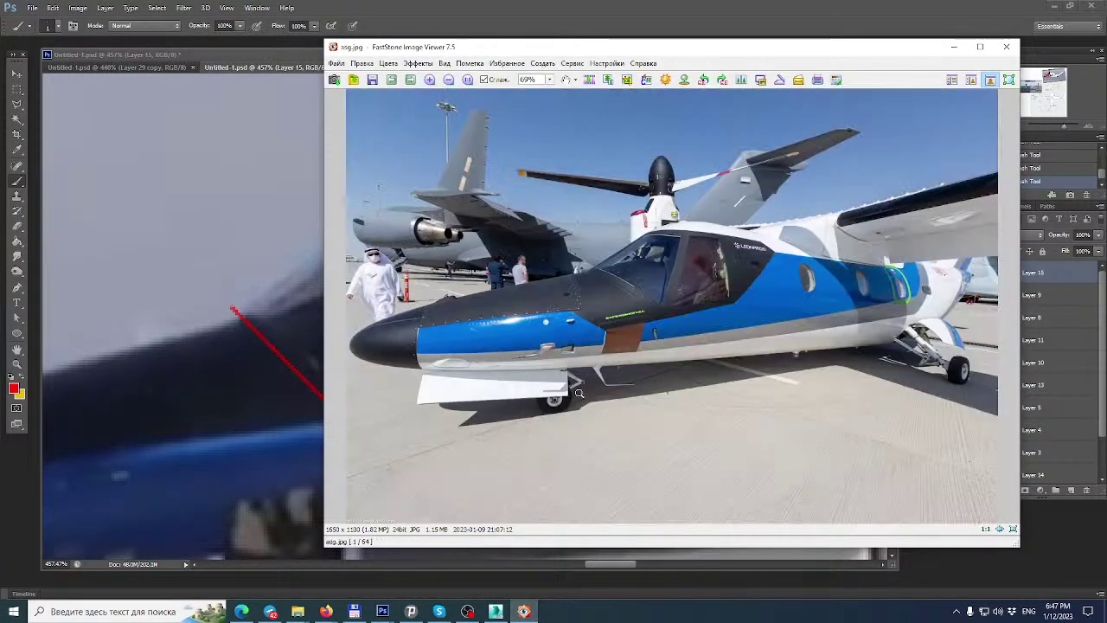
pyautogui.scroll(-8, 579, 394)
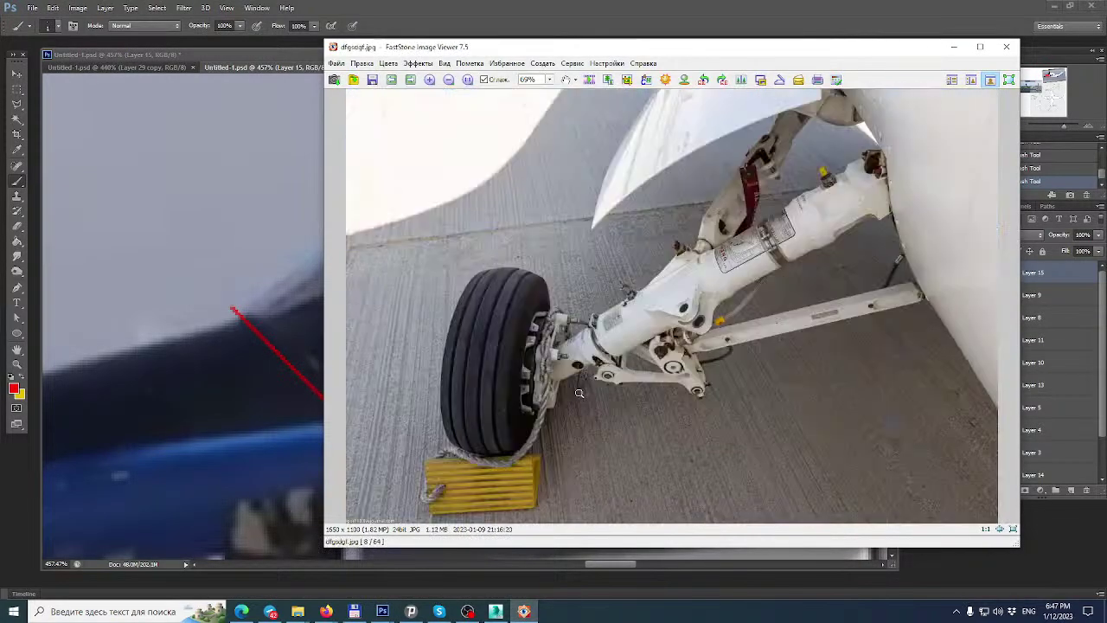
pyautogui.scroll(-3, 578, 394)
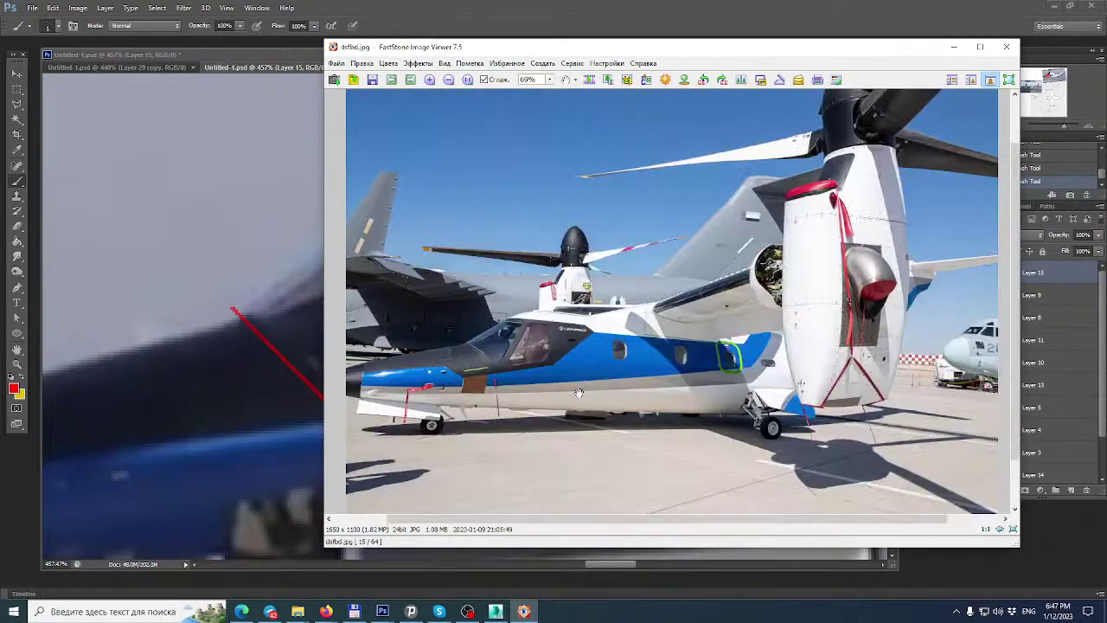
pyautogui.scroll(-4, 579, 394)
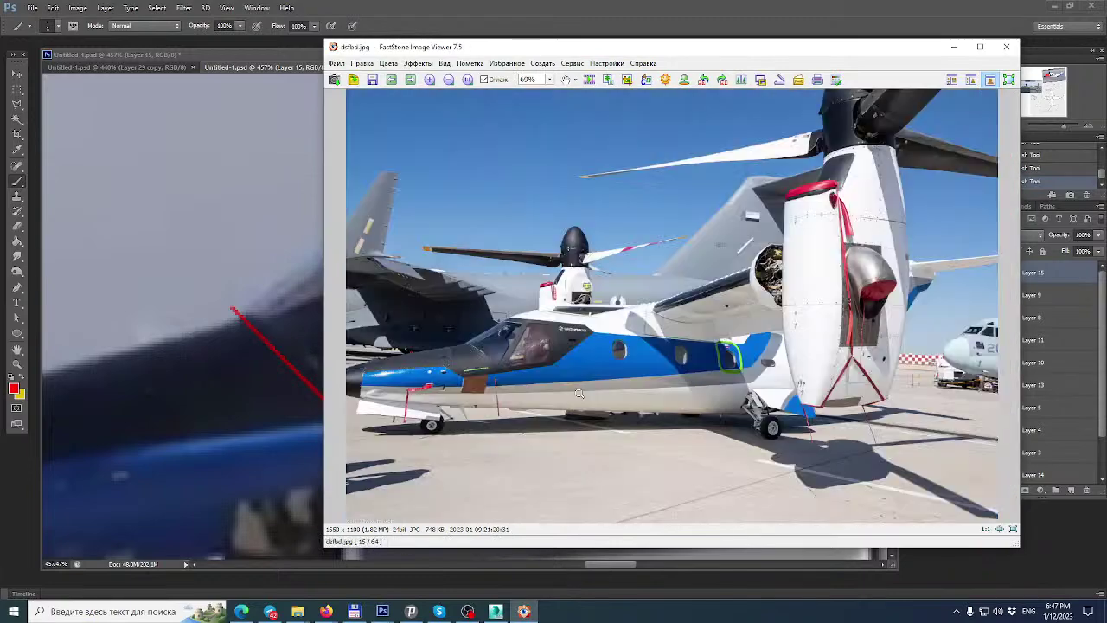
pyautogui.keyDown('ctrl'); pyautogui.scroll(6, 579, 394); pyautogui.keyUp('ctrl')
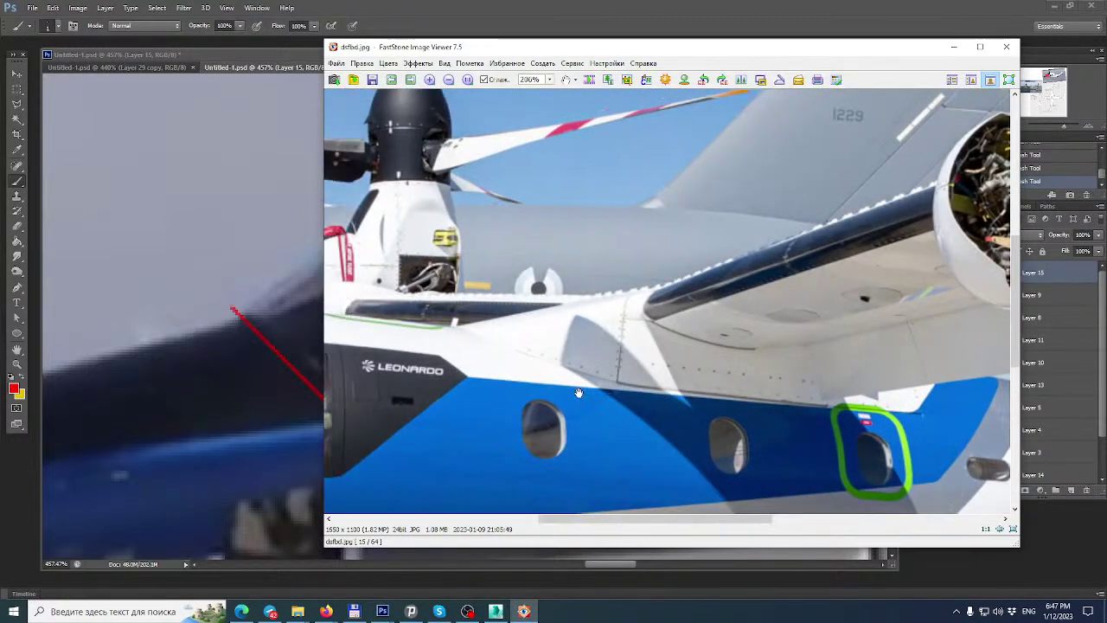
pyautogui.press('Left')
pyautogui.press('Left')
pyautogui.press('Left')
pyautogui.press('Left')
pyautogui.press('Left')
pyautogui.press('Left')
pyautogui.press('Left')
pyautogui.press('Left')
pyautogui.press('Left')
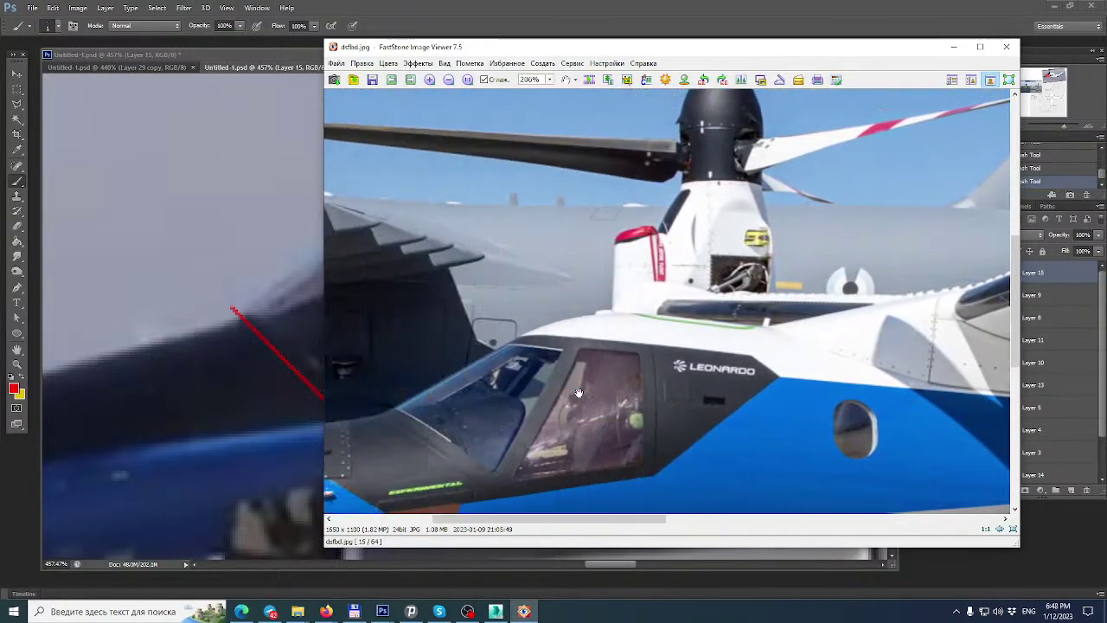
# Browse the reference photos to the side-view shot SDGA.jpg and examine its nose and cockpit glazing at 200% or closer.
pyautogui.scroll(-4, 579, 394)
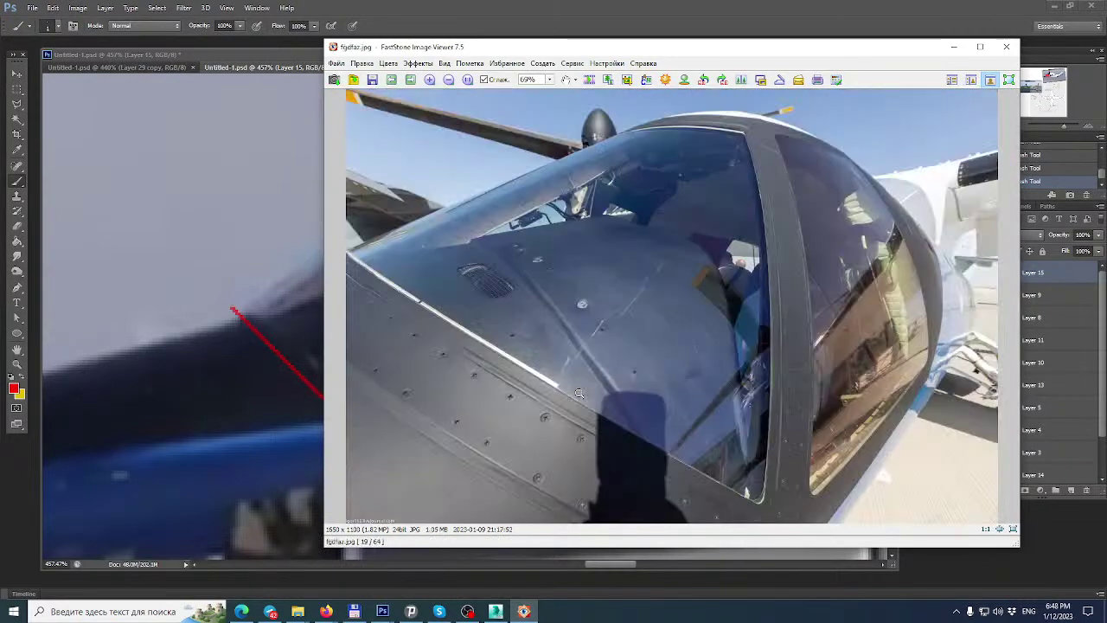
pyautogui.scroll(-3, 579, 393)
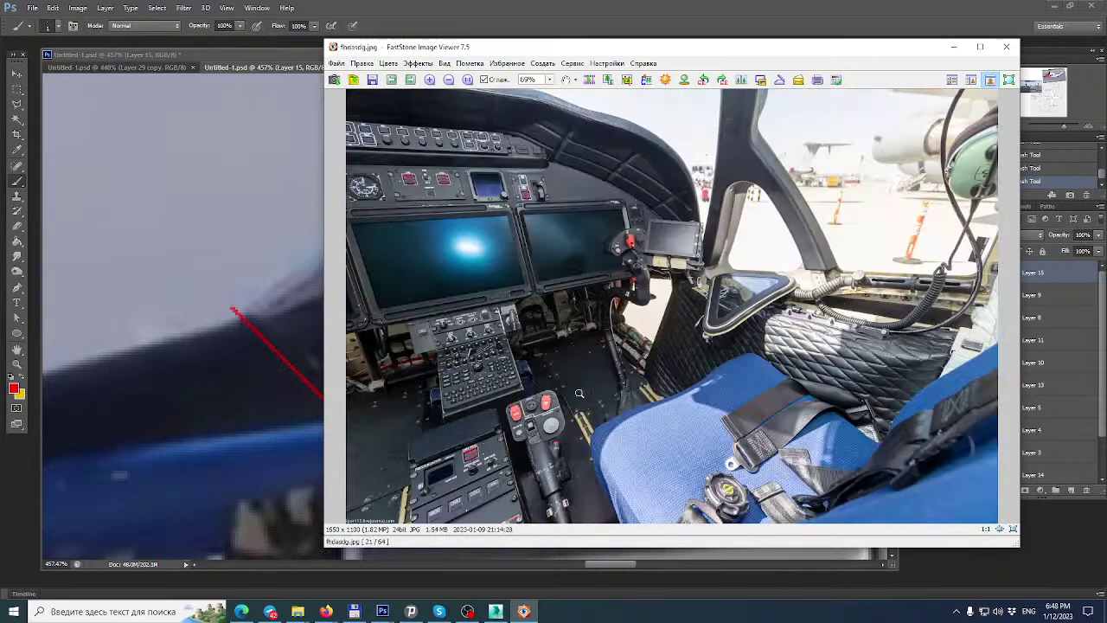
pyautogui.scroll(-3, 579, 393)
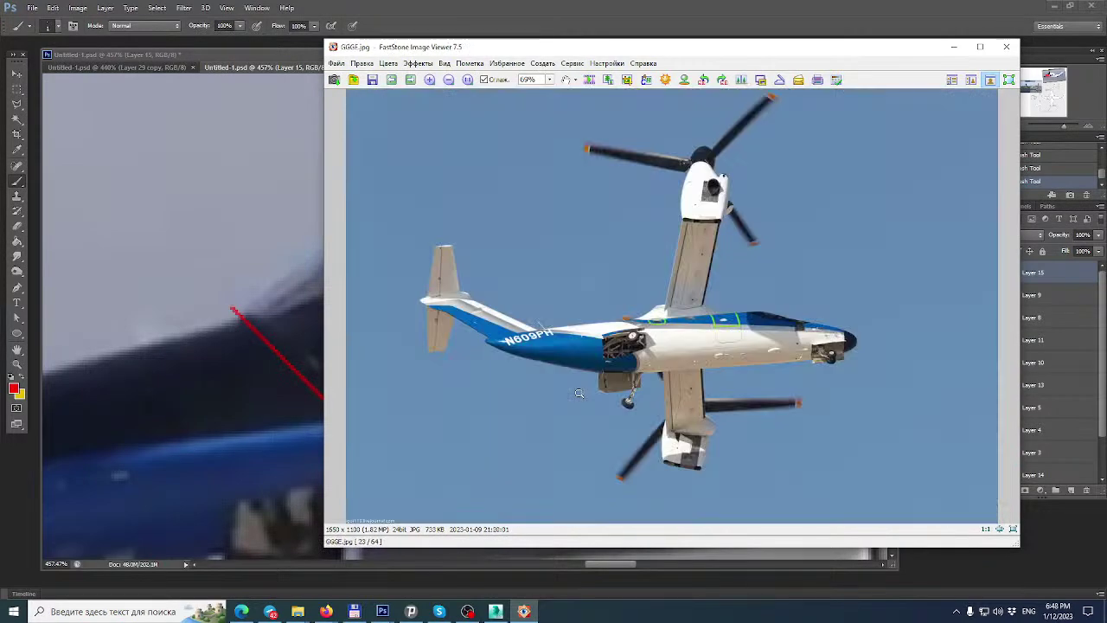
pyautogui.scroll(-6, 579, 393)
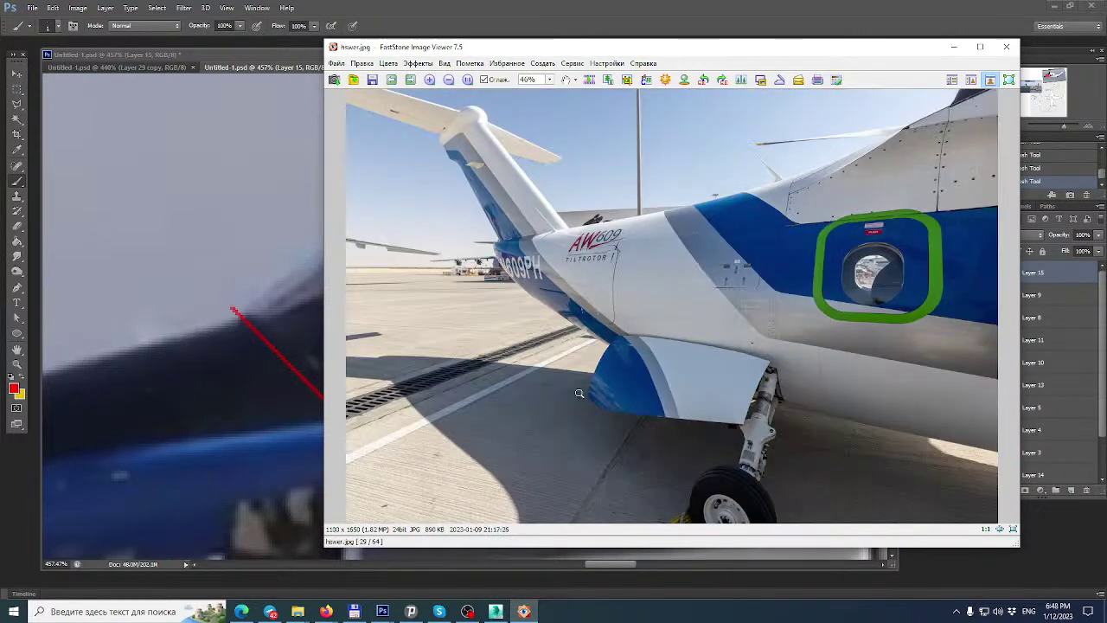
pyautogui.scroll(-4, 579, 394)
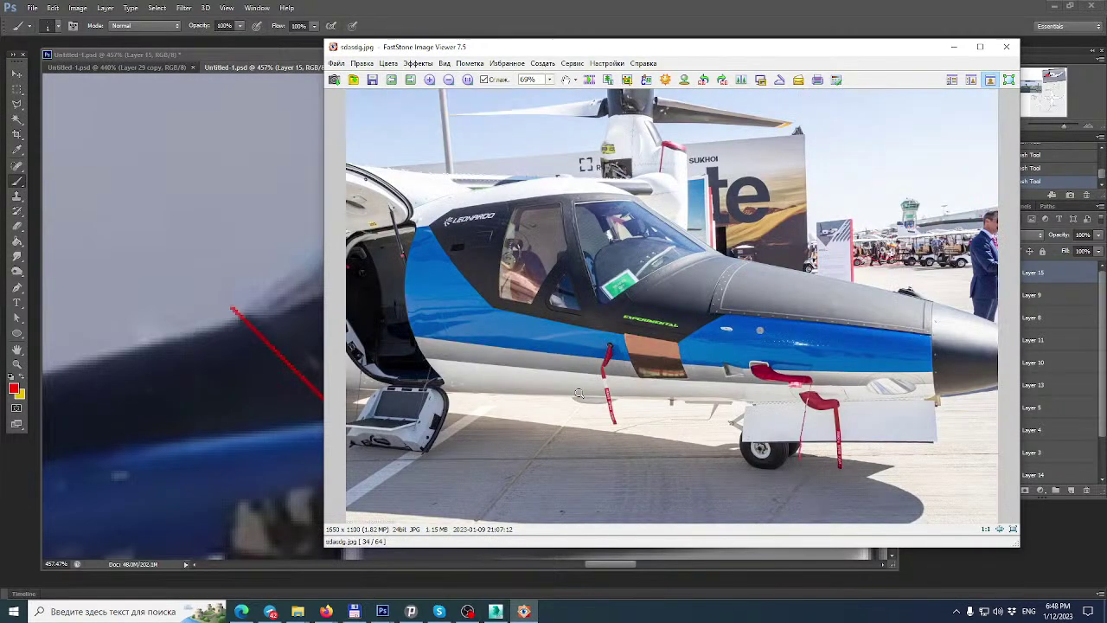
pyautogui.scroll(-6, 578, 394)
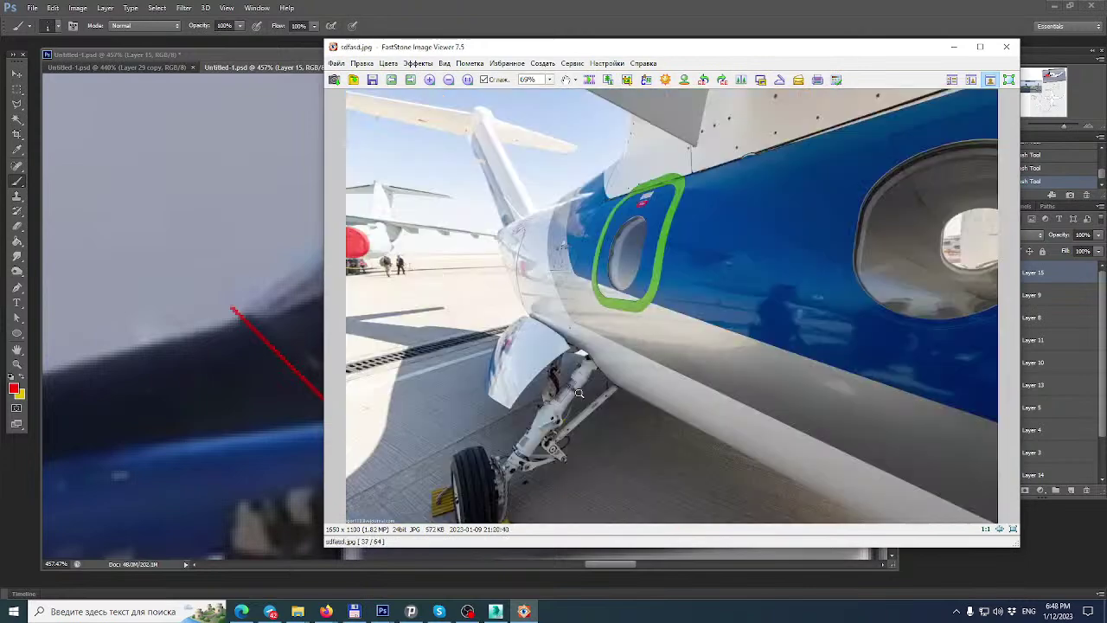
pyautogui.scroll(-2, 579, 394)
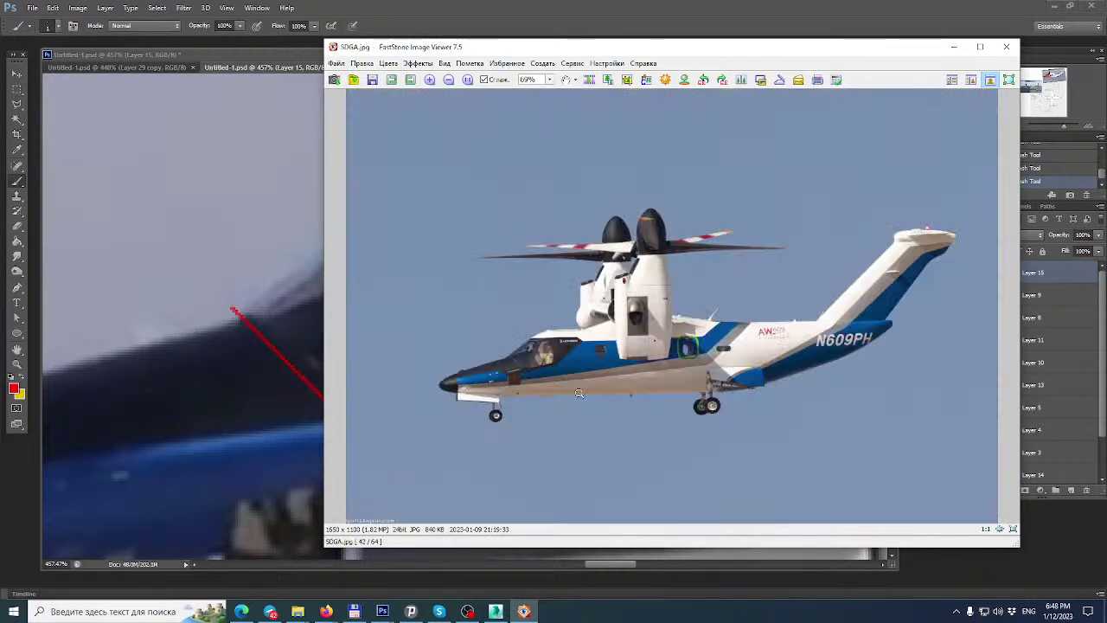
pyautogui.keyDown('ctrl'); pyautogui.scroll(4, 579, 394); pyautogui.keyUp('ctrl')
pyautogui.press('Left')
pyautogui.press('Left')
pyautogui.press('Left')
pyautogui.press('Left')
pyautogui.press('Left')
pyautogui.press('Left')
pyautogui.press('Left')
pyautogui.press('Down')
pyautogui.press('Down')
pyautogui.press('Down')
pyautogui.press('Down')
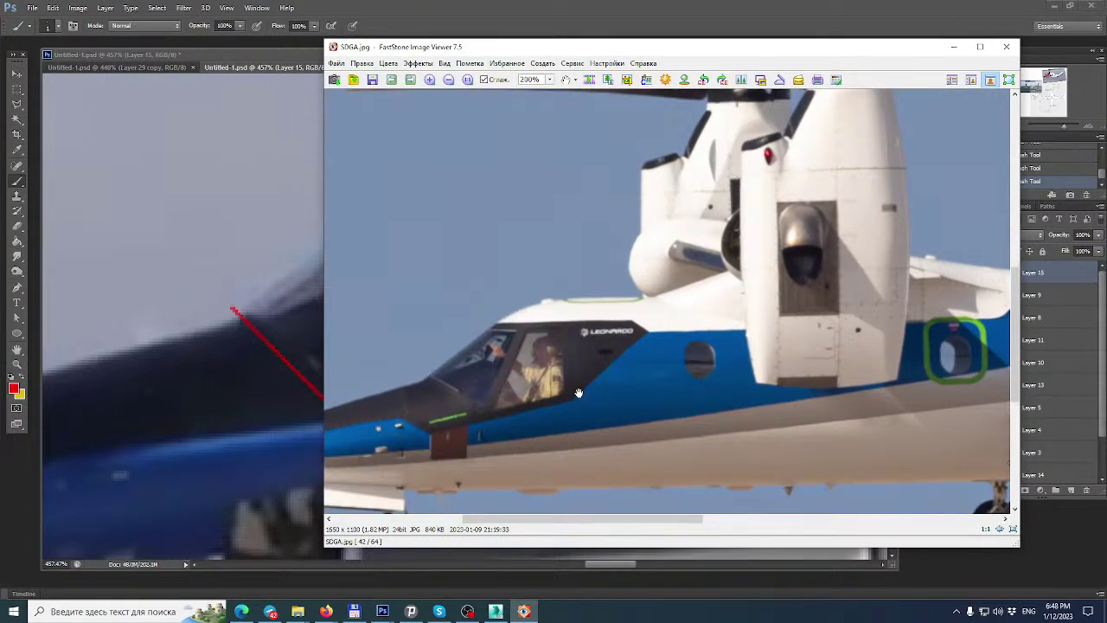
pyautogui.press('Left')
pyautogui.press('Left')
pyautogui.press('Left')
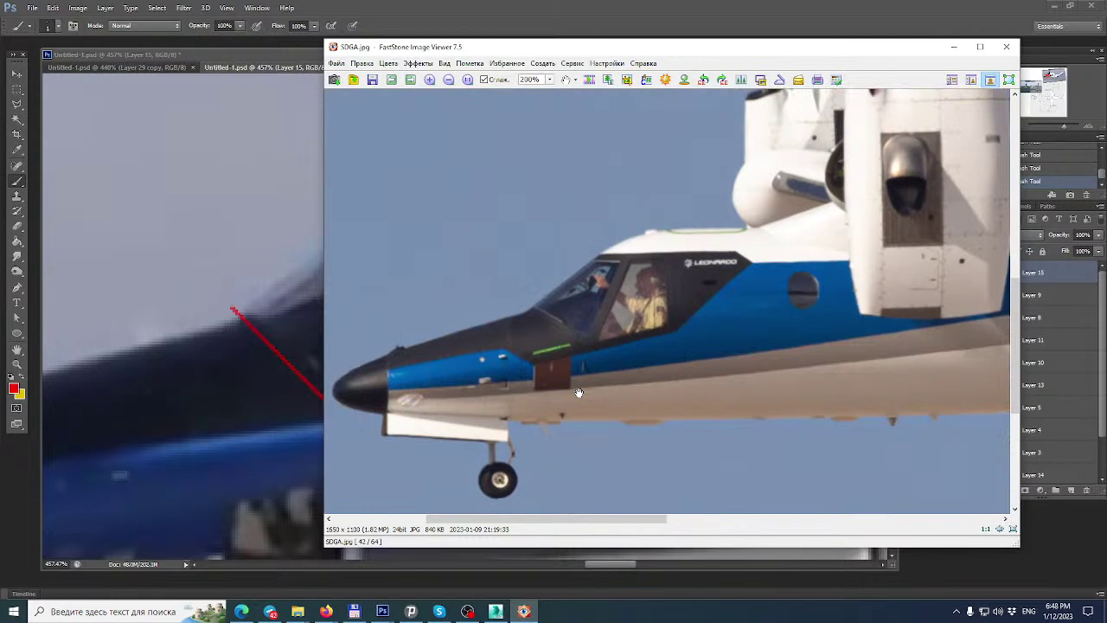
# Compare the red window outline in Photoshop with the cockpit glazing in SDGA.jpg in FastStone Image Viewer.
pyautogui.click(327, 5)
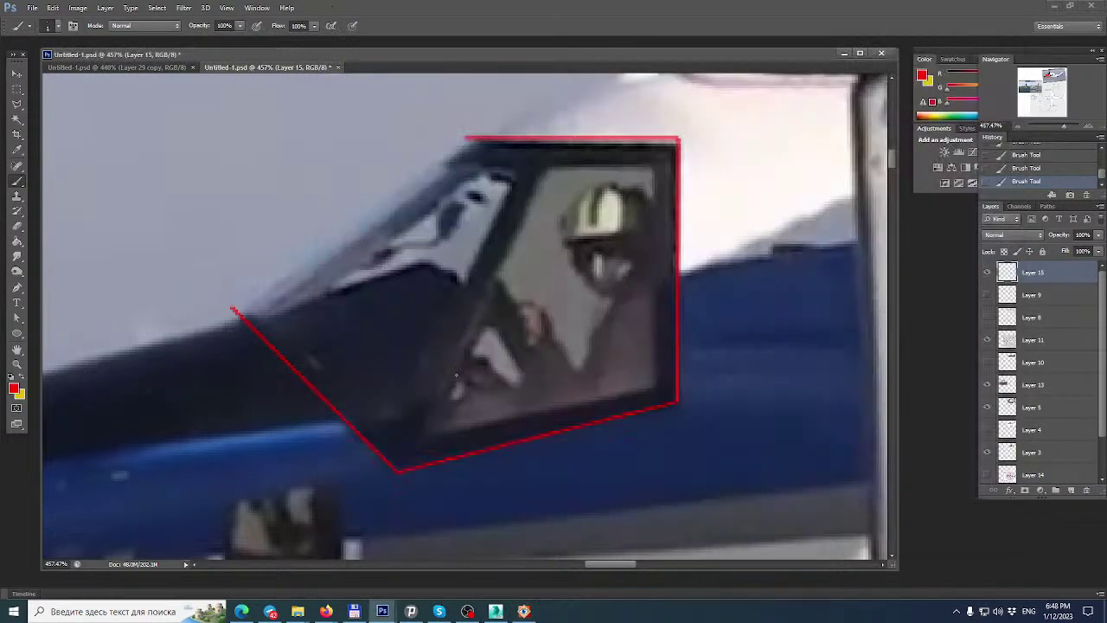
pyautogui.click(524, 611)
pyautogui.scroll(-2, 531, 423)
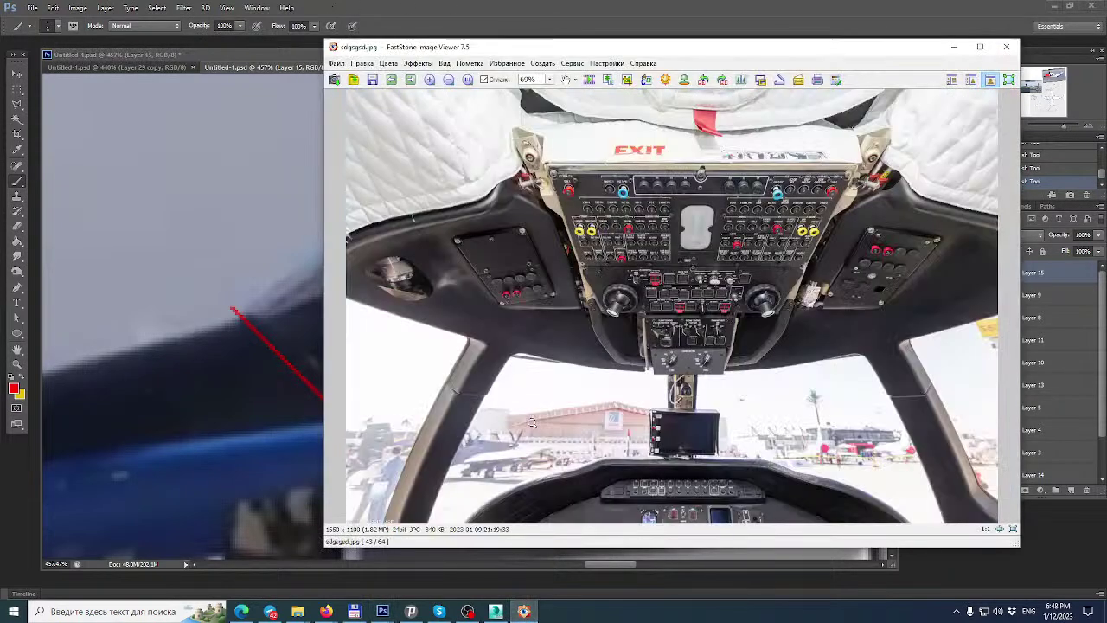
pyautogui.scroll(1, 532, 423)
pyautogui.click(542, 373)
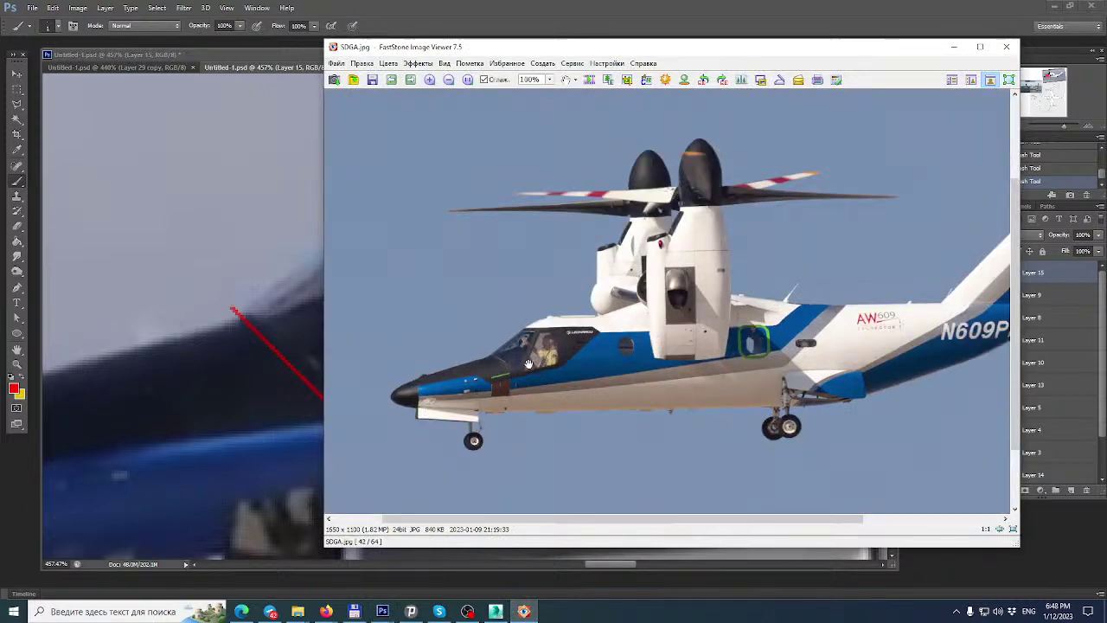
pyautogui.keyDown('ctrl'); pyautogui.scroll(3, 528, 363); pyautogui.keyUp('ctrl')
pyautogui.moveTo(529, 364); pyautogui.dragTo(737, 264)
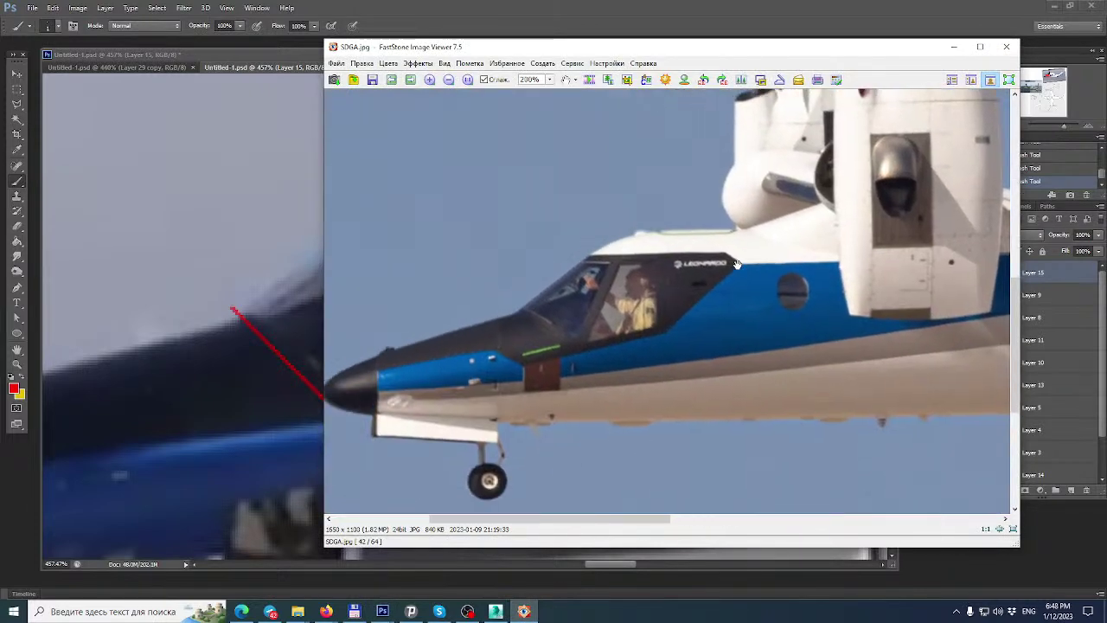
# Browse the reference photos to weasdb.jpg and view its cockpit glazing at 100%.
pyautogui.scroll(-5, 736, 264)
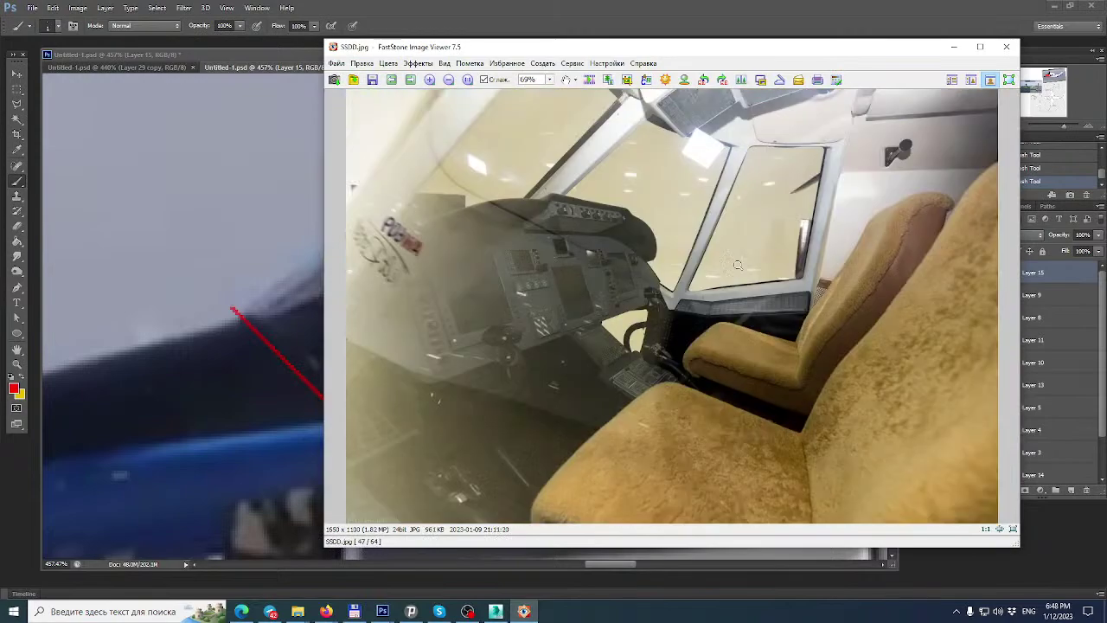
pyautogui.scroll(-6, 738, 264)
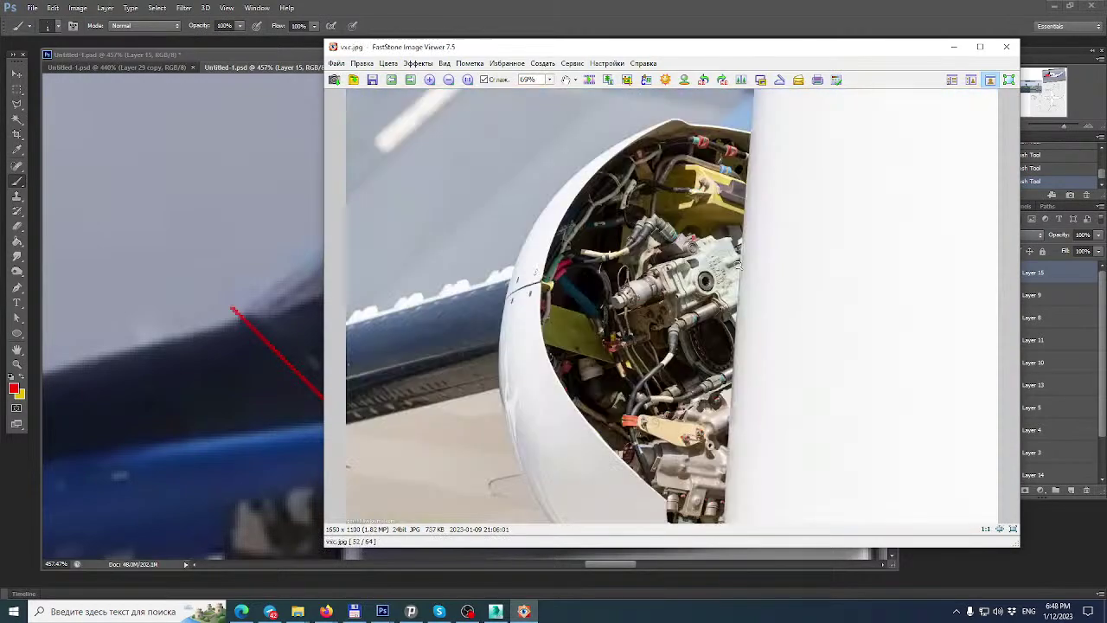
pyautogui.scroll(-2, 738, 265)
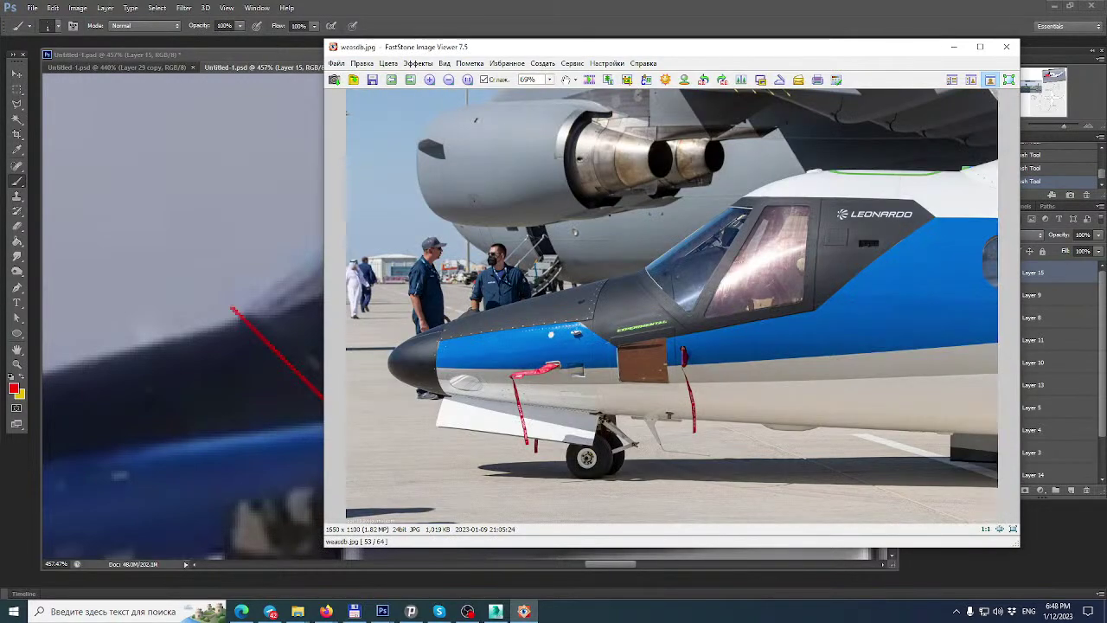
pyautogui.click(773, 256)
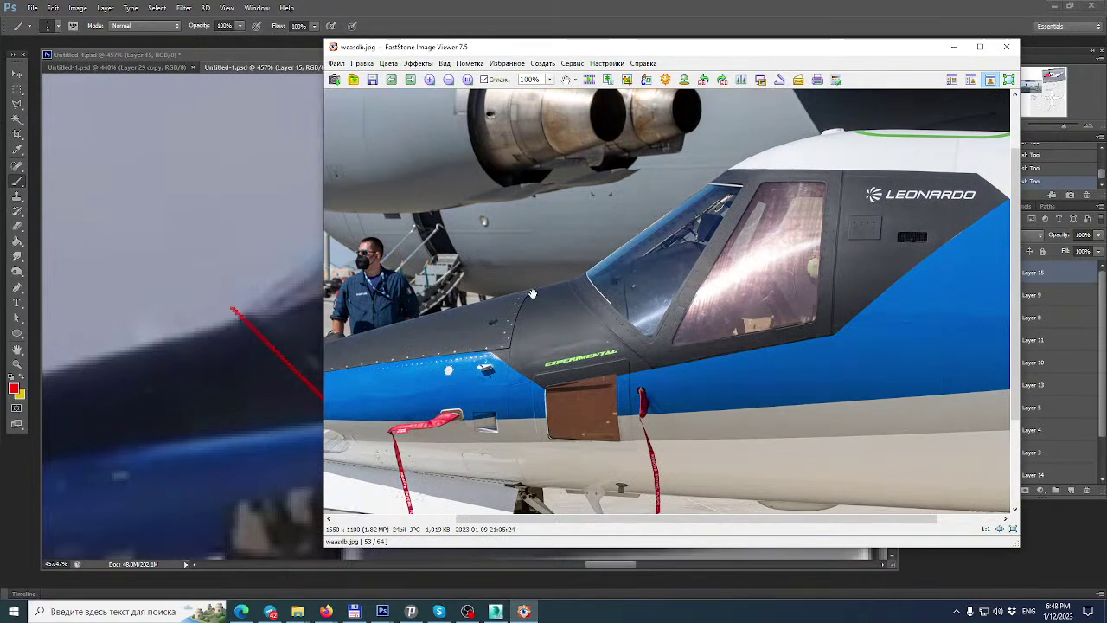
# Switch to Photoshop, paste the weasdb.jpg photo and reduce it to a rectangular piece around the cockpit windows.
pyautogui.click(244, 270)
pyautogui.hotkey('ctrl', 'v')
pyautogui.keyDown('alt'); pyautogui.scroll(-5, 328, 253); pyautogui.keyUp('alt')
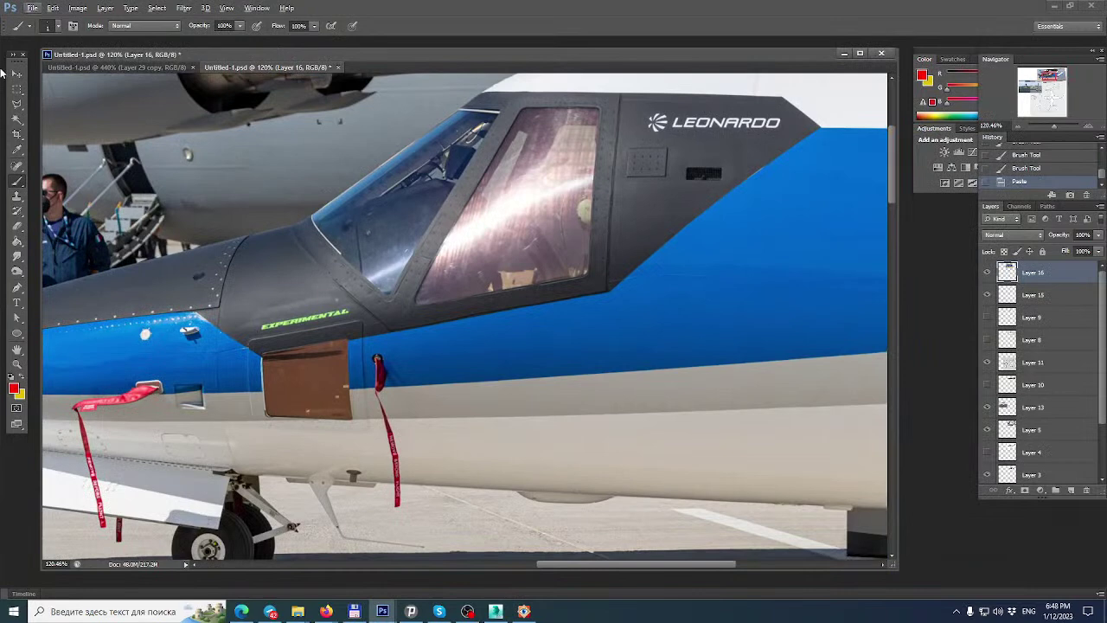
pyautogui.click(17, 89)
pyautogui.moveTo(260, 89); pyautogui.dragTo(650, 360)
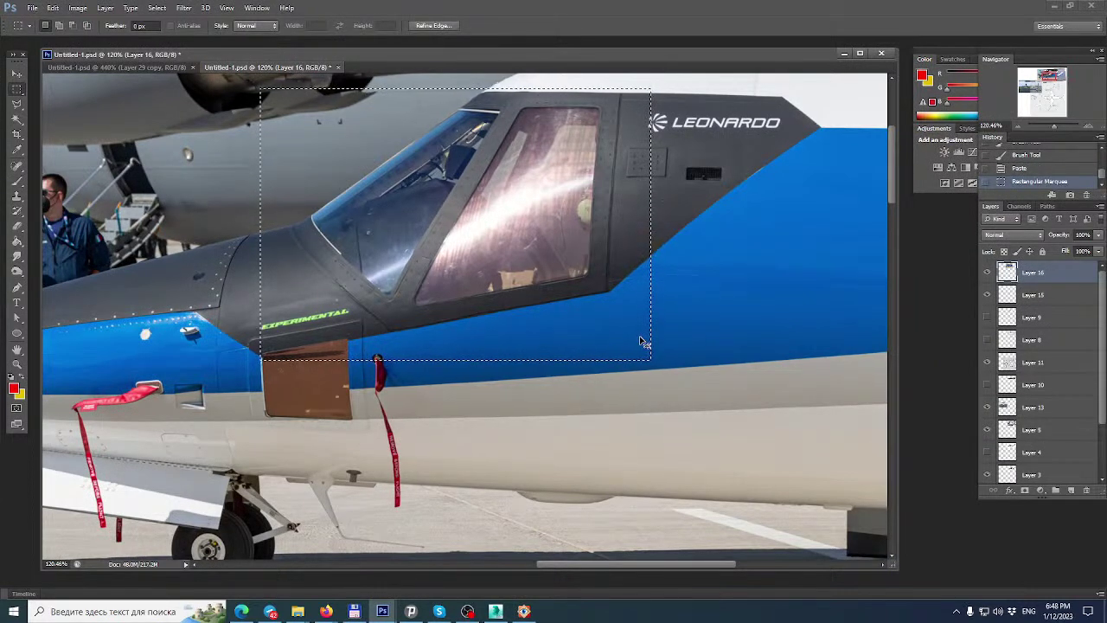
pyautogui.hotkey('ctrl', 'x')
pyautogui.press('Delete')
pyautogui.hotkey('ctrl', 'v')
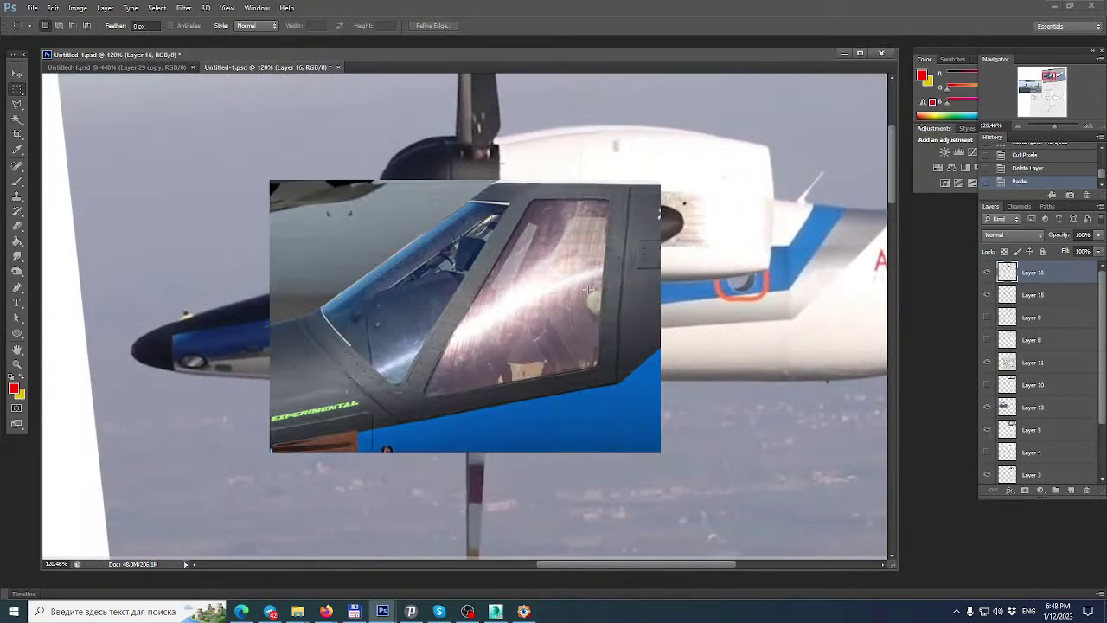
# Outline the cockpit window frame with the Polygonal Lasso and delete everything outside it from the pasted piece.
pyautogui.click(16, 104)
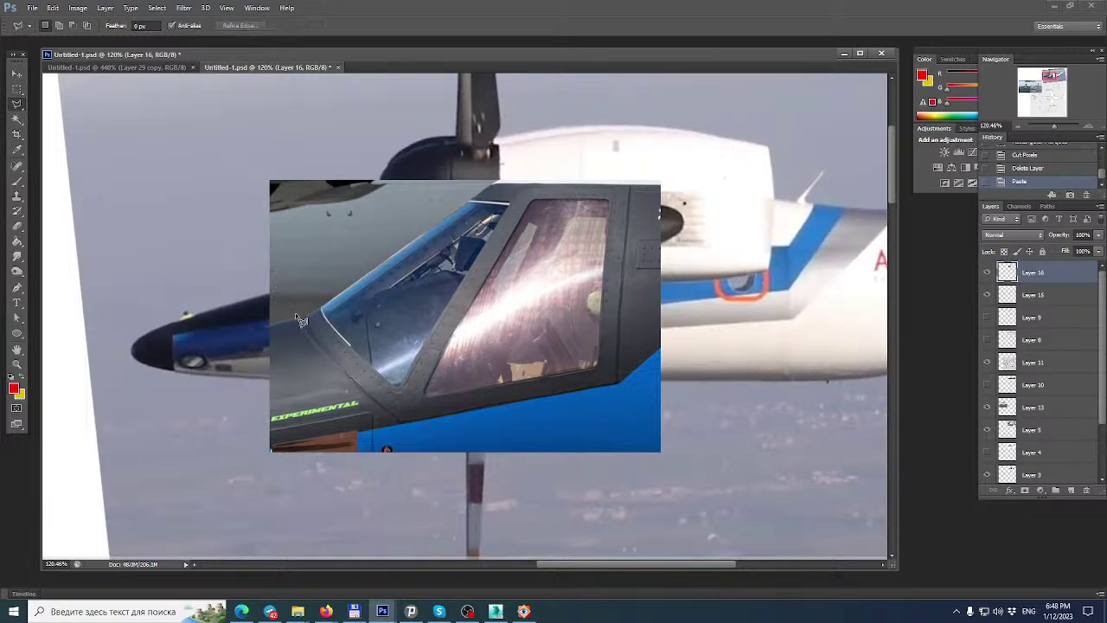
pyautogui.click(310, 341)
pyautogui.click(399, 423)
pyautogui.click(618, 384)
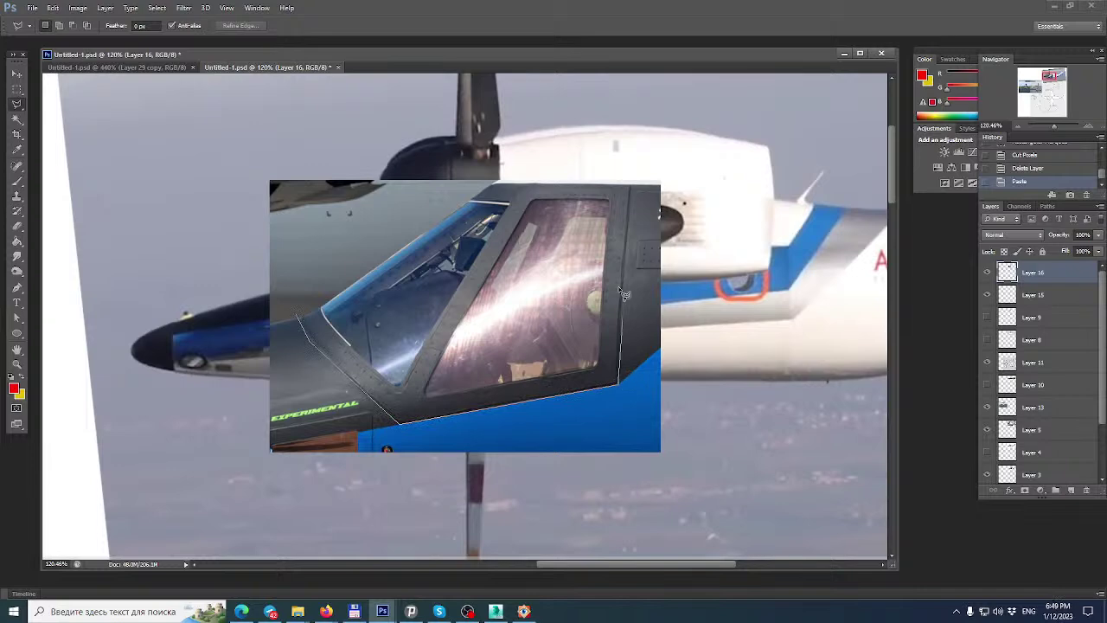
pyautogui.click(633, 182)
pyautogui.click(303, 320)
pyautogui.hotkey('ctrl', 'shift', 'i')
pyautogui.press('Delete')
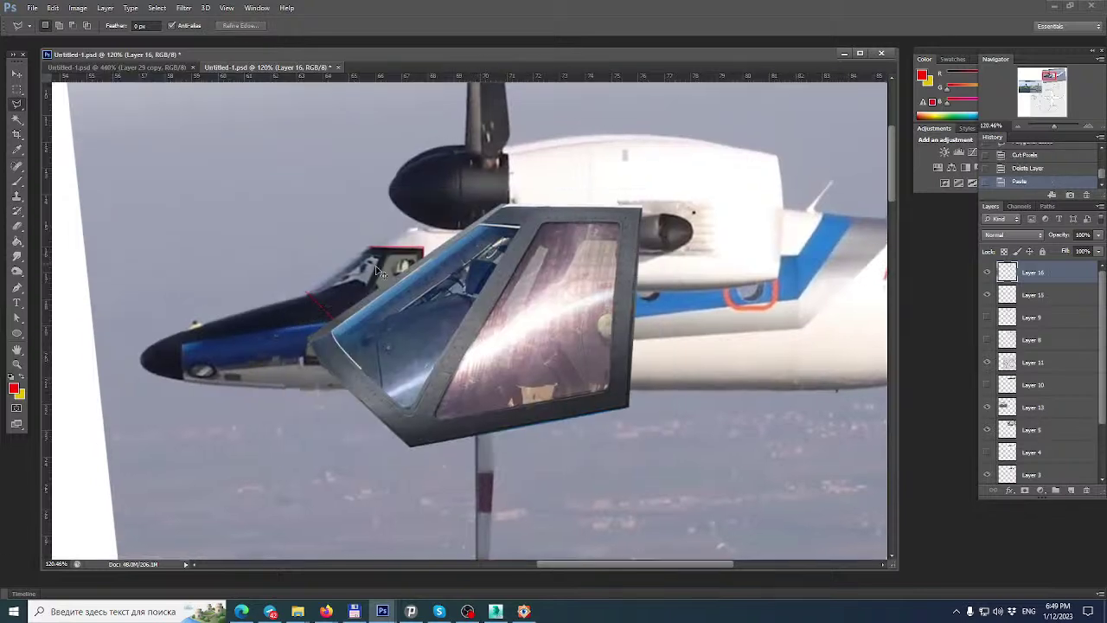
# Scale the window cutout proportionally to about 40.6% and place its upper rear corner on the red outline's corner.
pyautogui.hotkey('ctrl', 't')
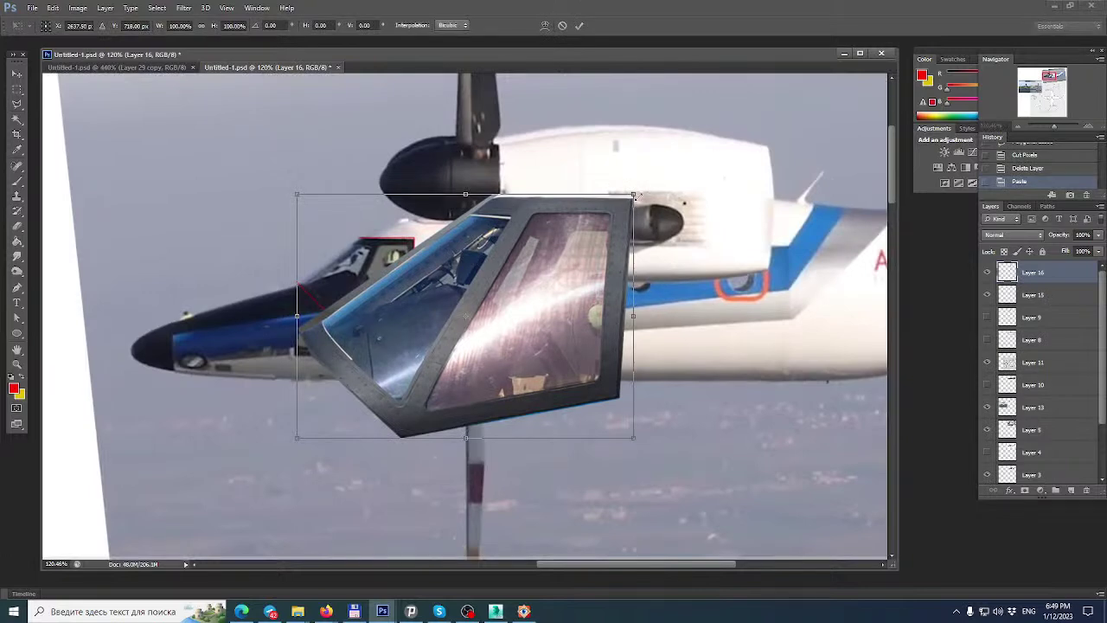
pyautogui.keyDown('shift'); pyautogui.moveTo(633, 196); pyautogui.dragTo(433, 340); pyautogui.keyUp('shift')
pyautogui.moveTo(394, 378); pyautogui.dragTo(374, 284)
pyautogui.keyDown('alt'); pyautogui.scroll(14, 390, 266); pyautogui.keyUp('alt')
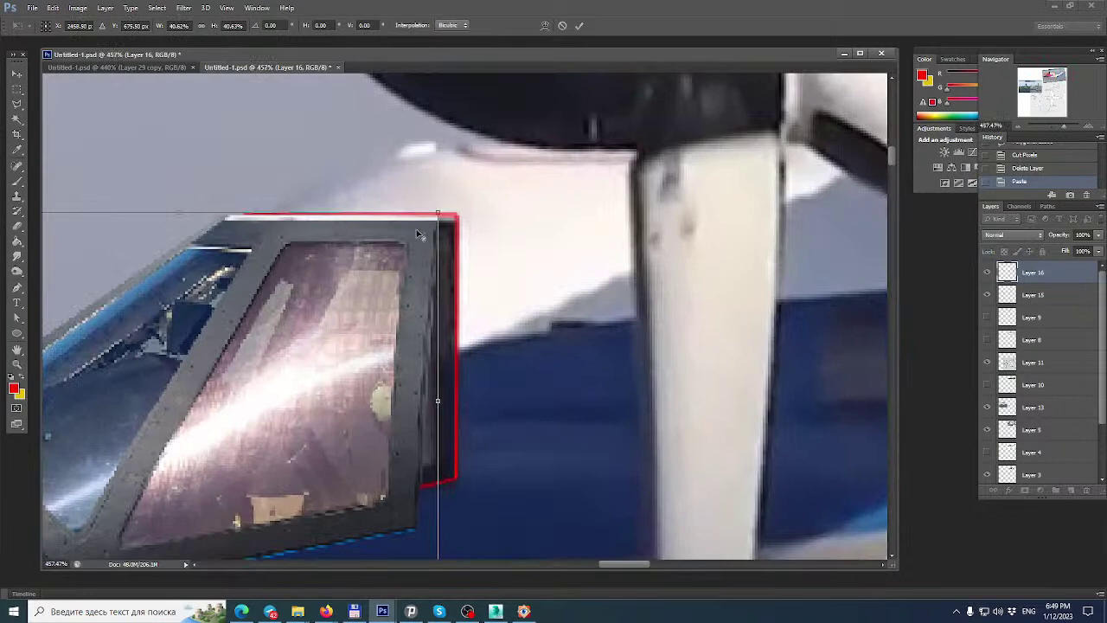
pyautogui.keyDown('shift'); pyautogui.moveTo(418, 234); pyautogui.dragTo(435, 254); pyautogui.keyUp('shift')
# Lower the cutout's fill opacity and shrink it to about 35% from its lower front corner to fit the red outline.
pyautogui.scroll(-1, 435, 253)
pyautogui.click(1099, 251)
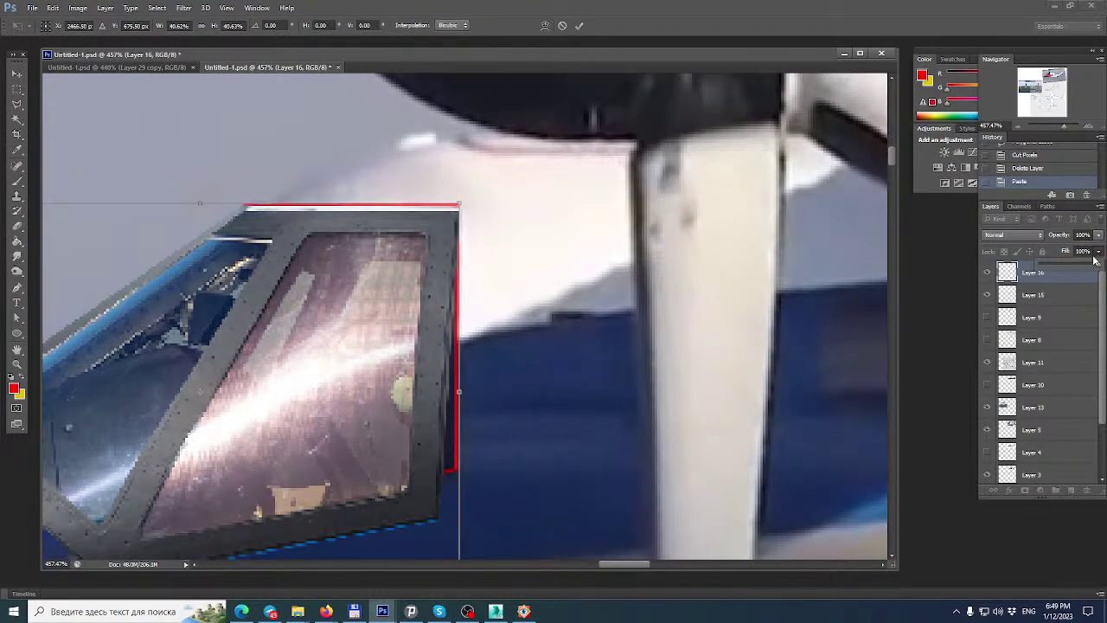
pyautogui.moveTo(1098, 263); pyautogui.dragTo(1080, 268)
pyautogui.keyDown('alt'); pyautogui.scroll(-3, 447, 226); pyautogui.keyUp('alt')
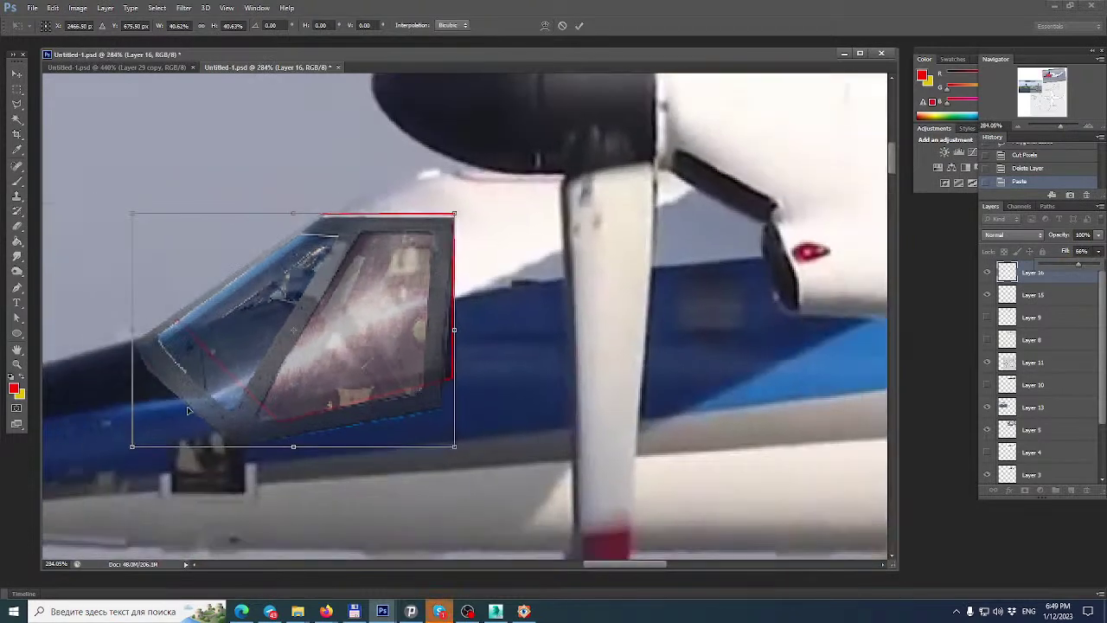
pyautogui.moveTo(128, 450); pyautogui.dragTo(177, 414)
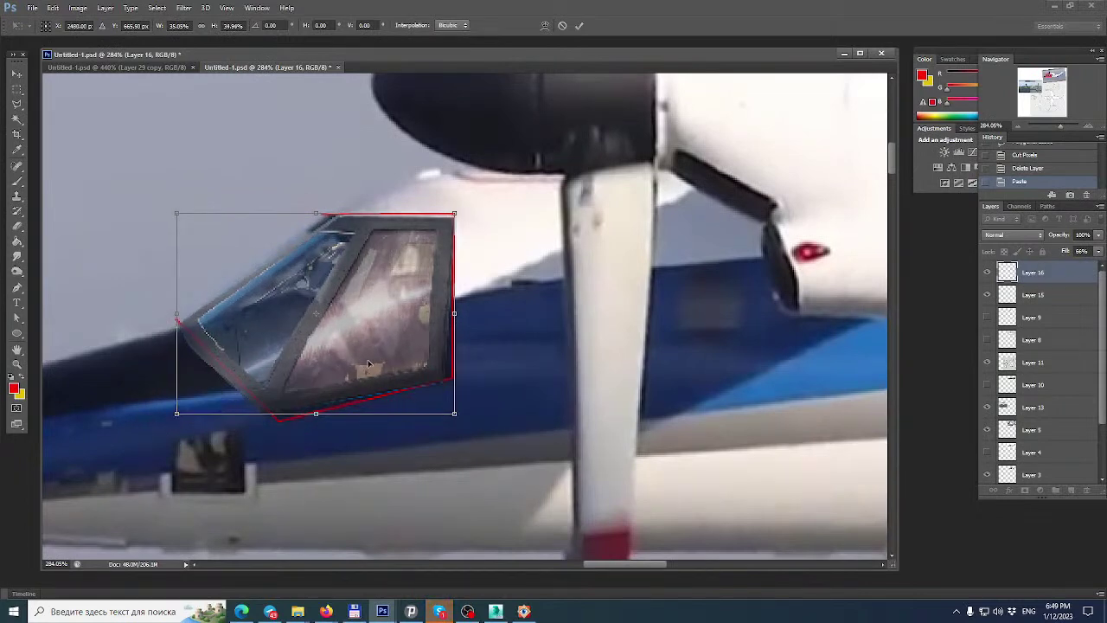
# Skew the cutout's lower edge about 2.8 degrees toward the tail to match the red outline, and apply the transform.
pyautogui.click(53, 8)
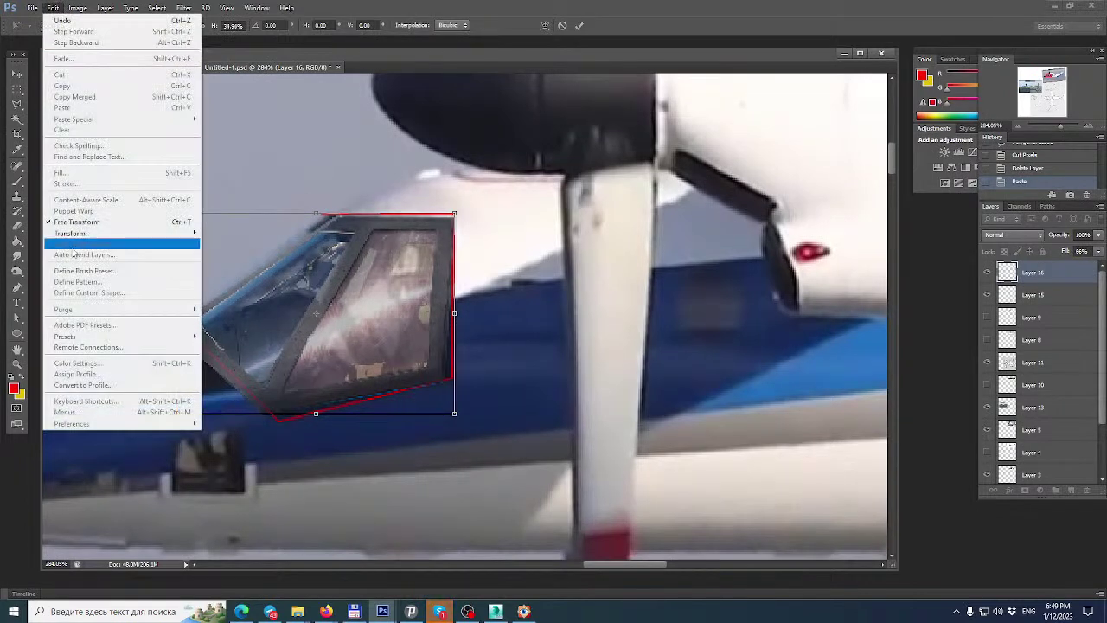
pyautogui.moveTo(83, 235)
pyautogui.click(226, 292)
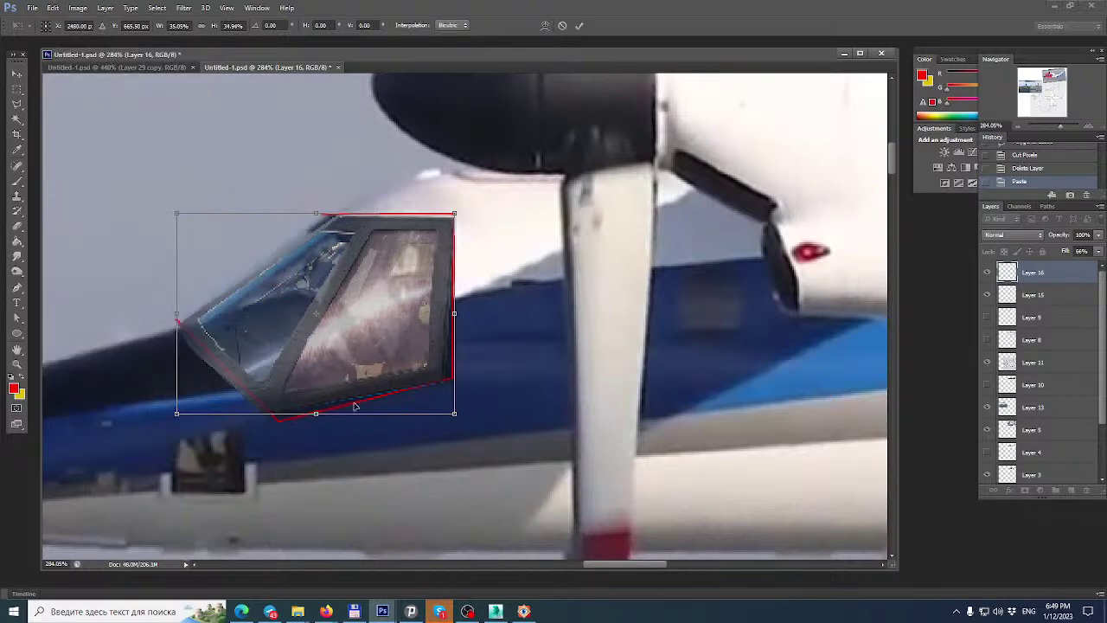
pyautogui.moveTo(317, 419); pyautogui.dragTo(326, 419)
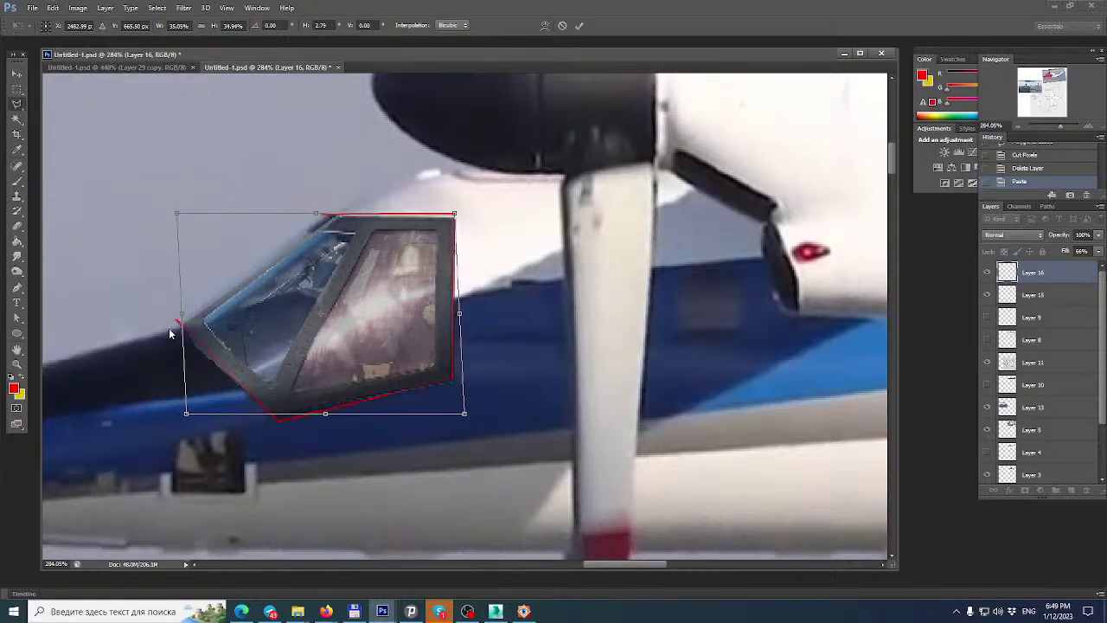
pyautogui.press('Return')
# Restore the cutout layer's fill to 100% and toggle its visibility to compare it with the blueprint photo.
pyautogui.keyDown('alt'); pyautogui.scroll(3, 128, 359); pyautogui.keyUp('alt')
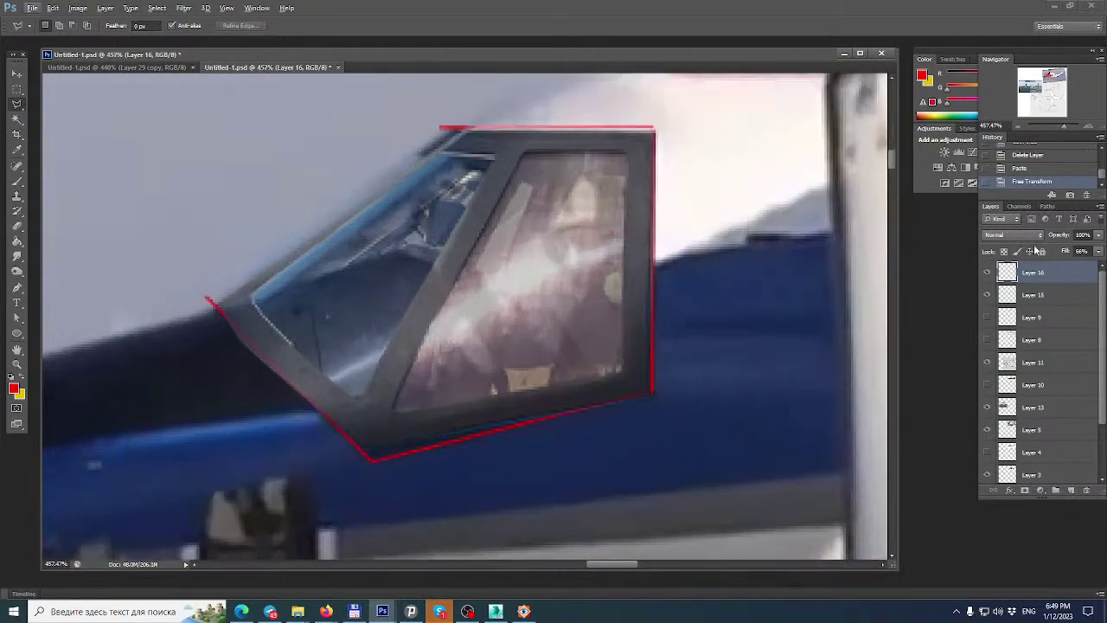
pyautogui.click(1100, 251)
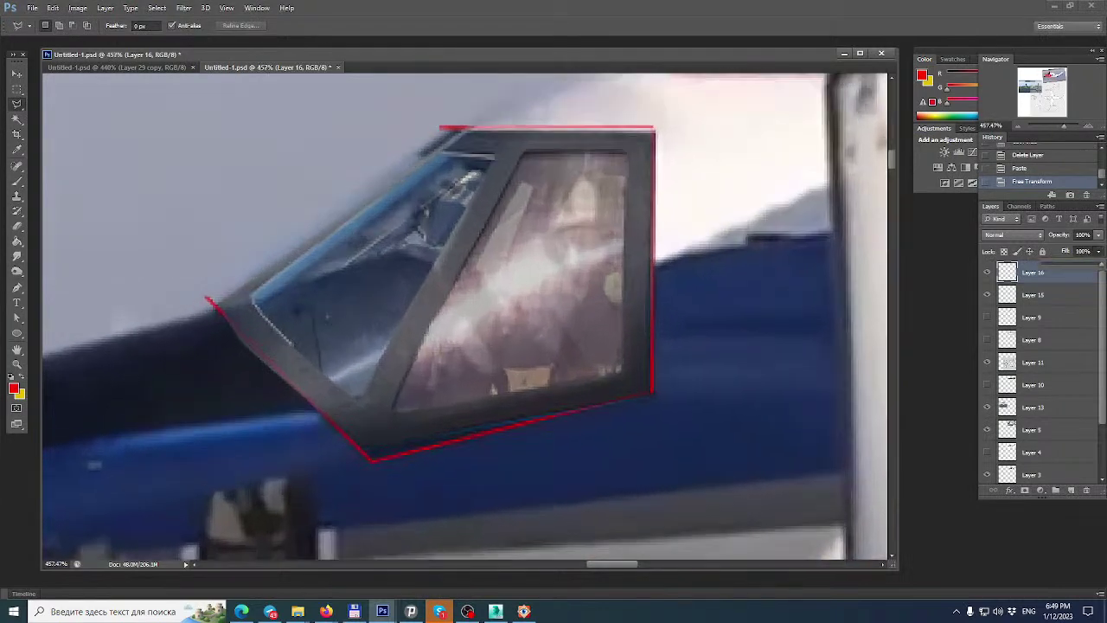
pyautogui.moveTo(1092, 263); pyautogui.dragTo(1101, 263)
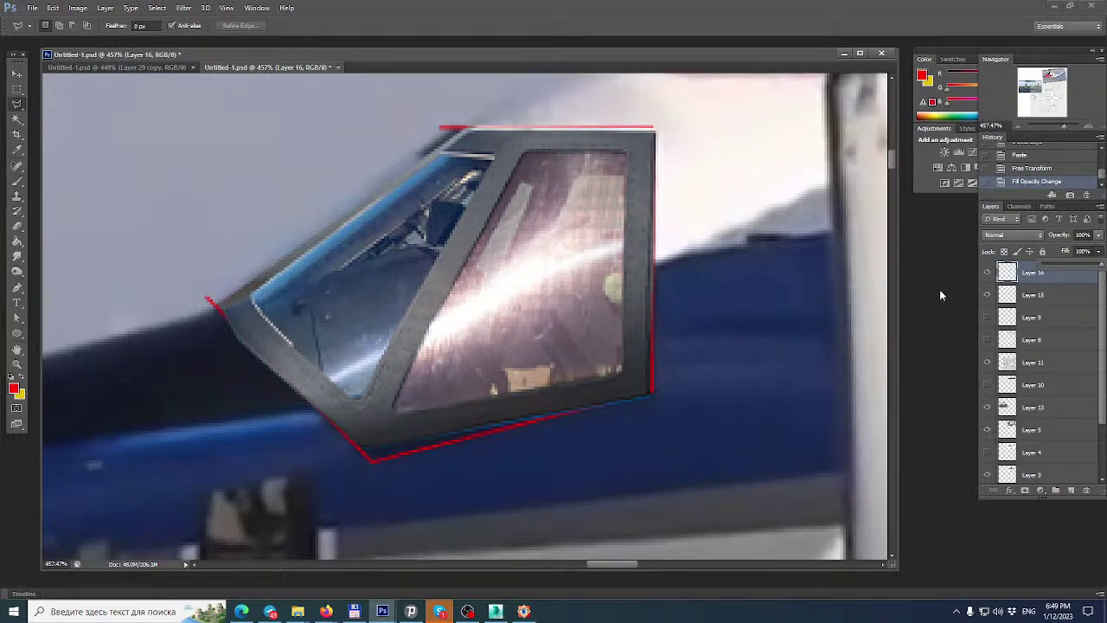
pyautogui.click(992, 276)
pyautogui.click(992, 276)
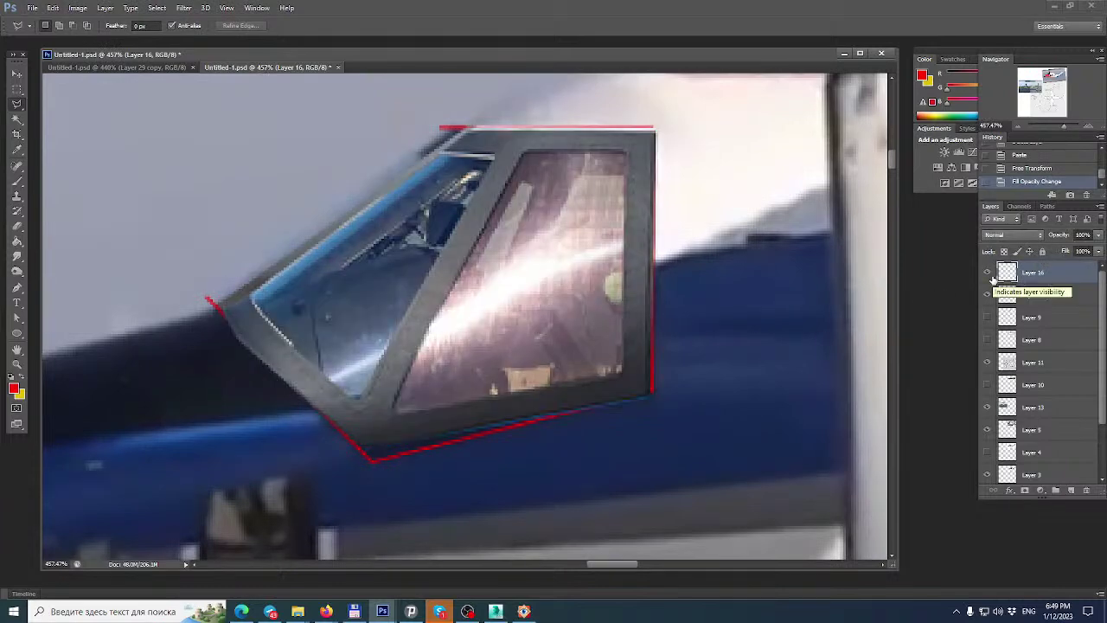
# Narrow the window cutout slightly from its front edge.
pyautogui.hotkey('ctrl', 't')
pyautogui.moveTo(213, 293)
pyautogui.mouseDown()
pyautogui.moveTo(275, 291)
pyautogui.moveTo(220, 293)
pyautogui.mouseUp()
pyautogui.press('Return')
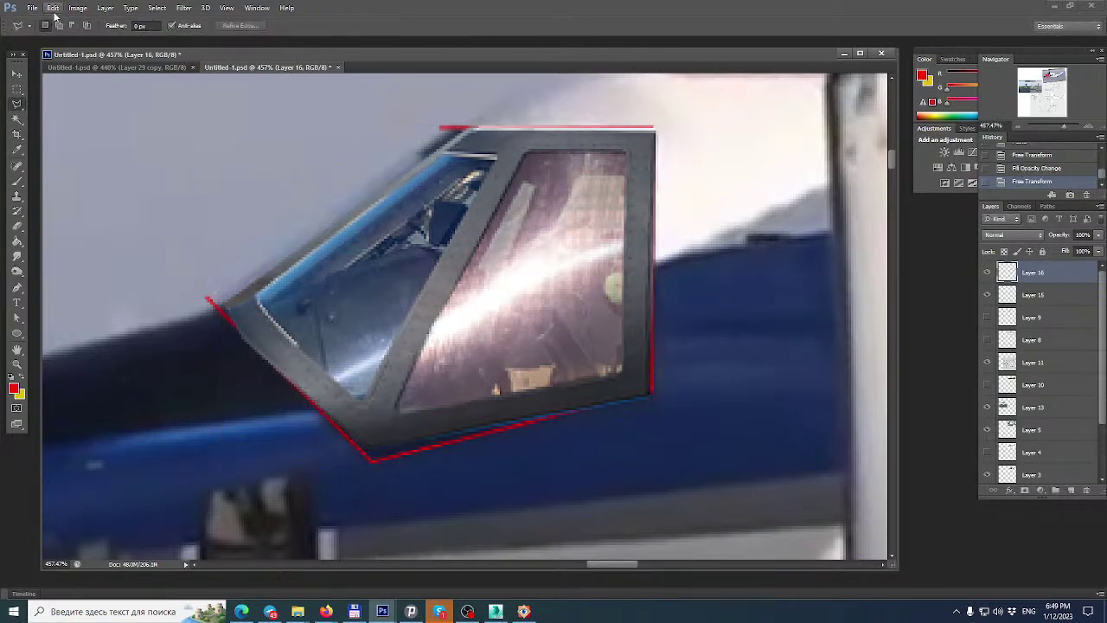
# Skew the cutout's top edge slightly toward the nose to line up its rear frame with the red outline.
pyautogui.click(53, 8)
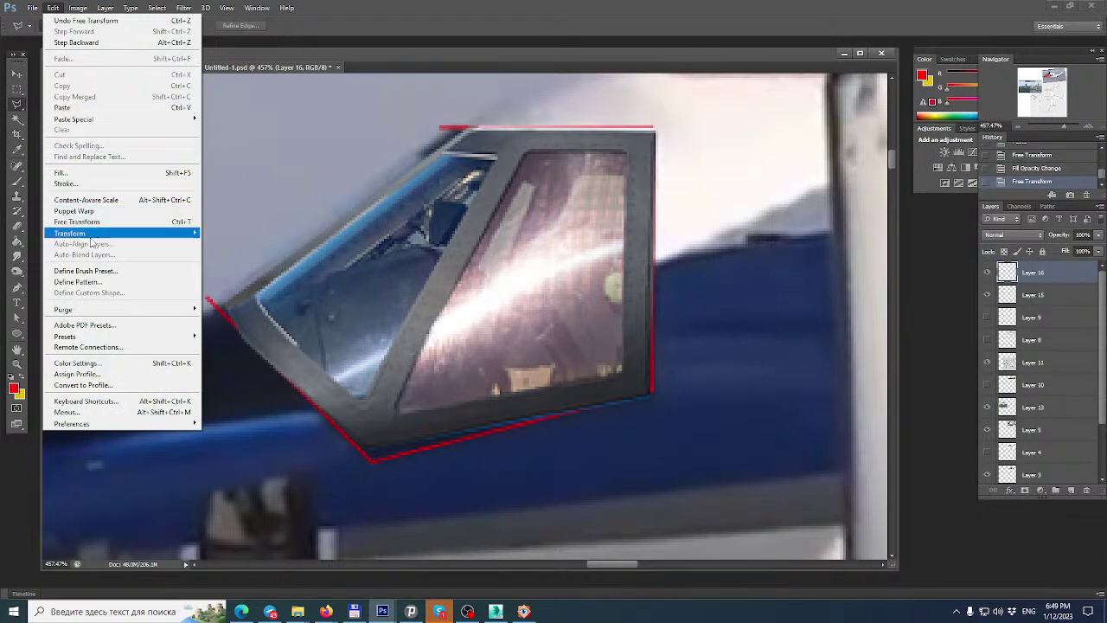
pyautogui.moveTo(91, 236)
pyautogui.click(251, 284)
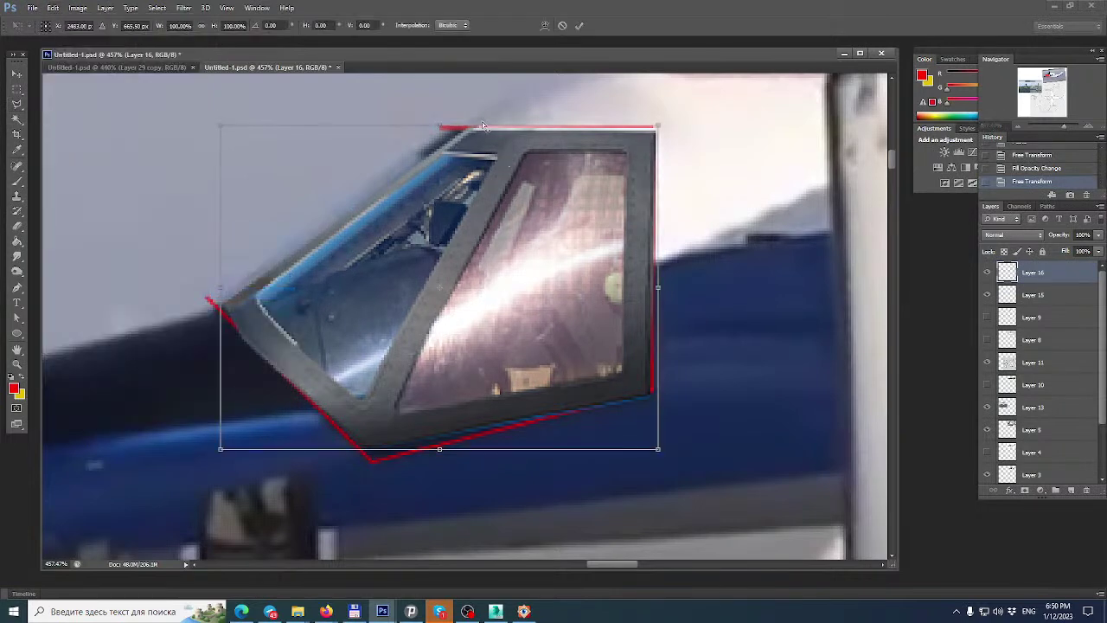
pyautogui.moveTo(441, 128); pyautogui.dragTo(431, 128)
pyautogui.press('Return')
# Widen the window cutout slightly at its rear edge and check its fit on the whole nose.
pyautogui.hotkey('ctrl', 't')
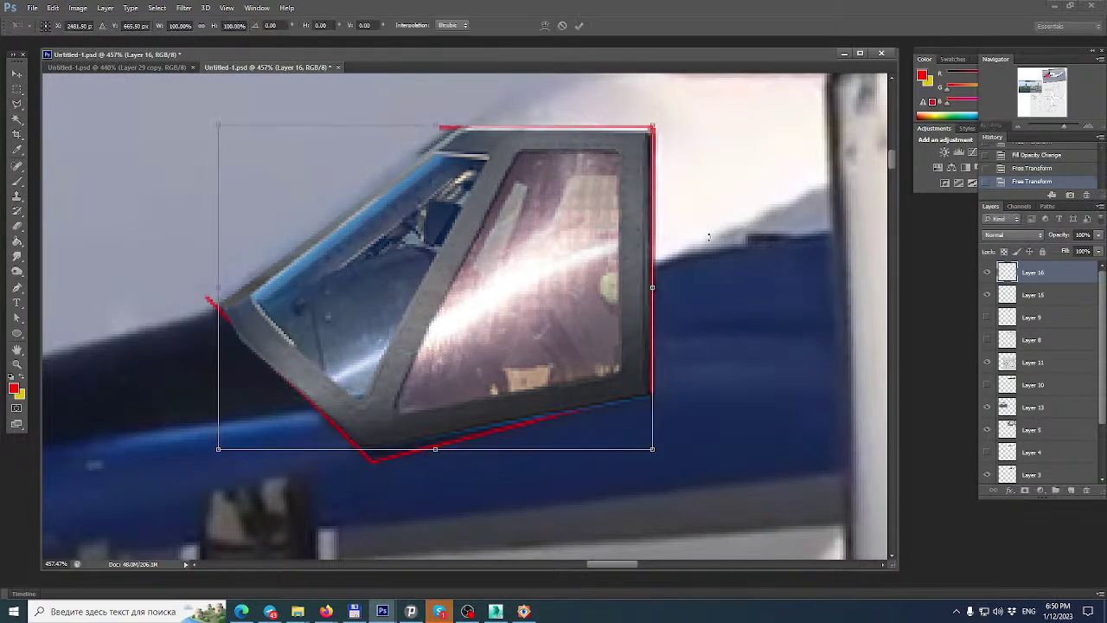
pyautogui.moveTo(652, 289); pyautogui.dragTo(661, 286)
pyautogui.press('Return')
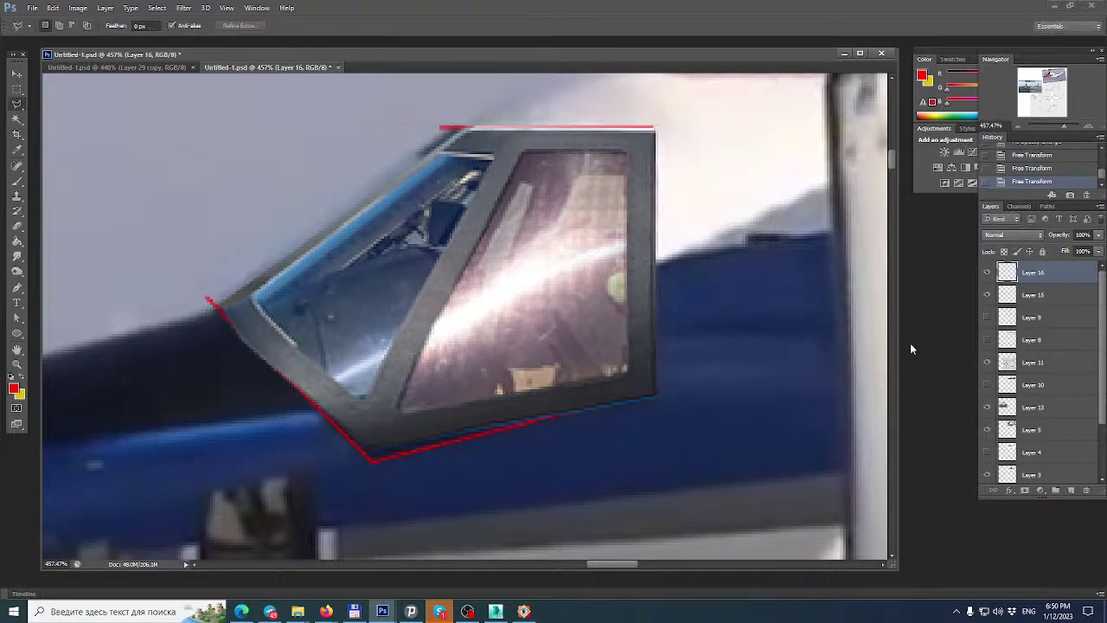
pyautogui.keyDown('alt'); pyautogui.scroll(-4, 571, 287); pyautogui.keyUp('alt')
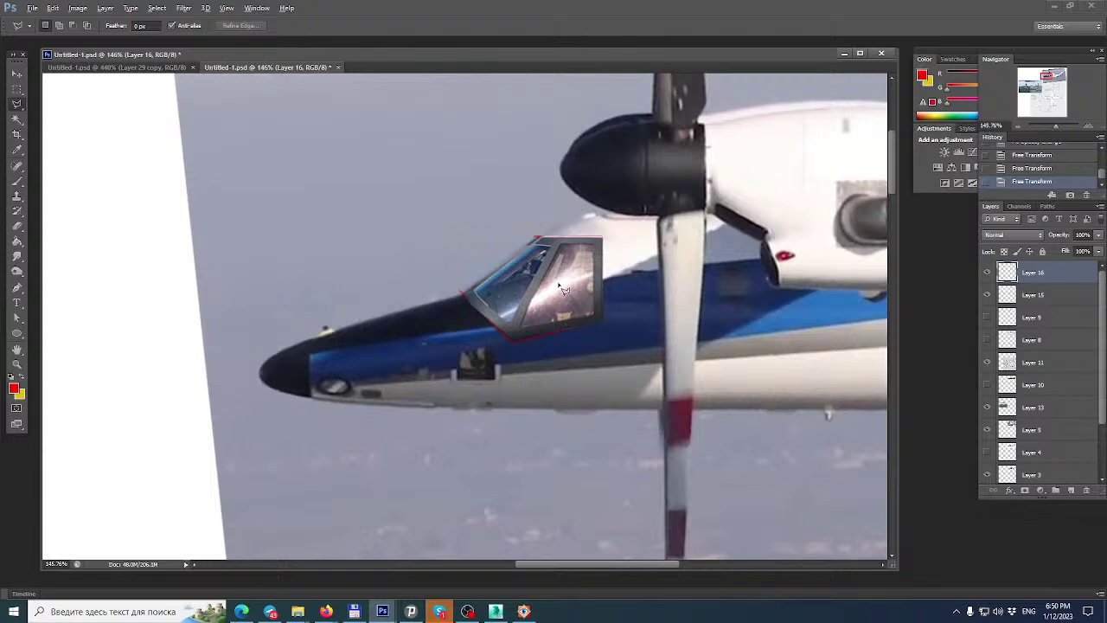
# Compare the pasted cockpit window on Layer 16 with the red outline by repeatedly toggling the layer's visibility, leaving it visible.
pyautogui.keyDown('alt'); pyautogui.scroll(1, 563, 289); pyautogui.keyUp('alt')
pyautogui.press('alt')
pyautogui.click(988, 273)
pyautogui.click(988, 272)
pyautogui.click(988, 272)
pyautogui.click(988, 272)
pyautogui.click(988, 272)
pyautogui.click(988, 273)
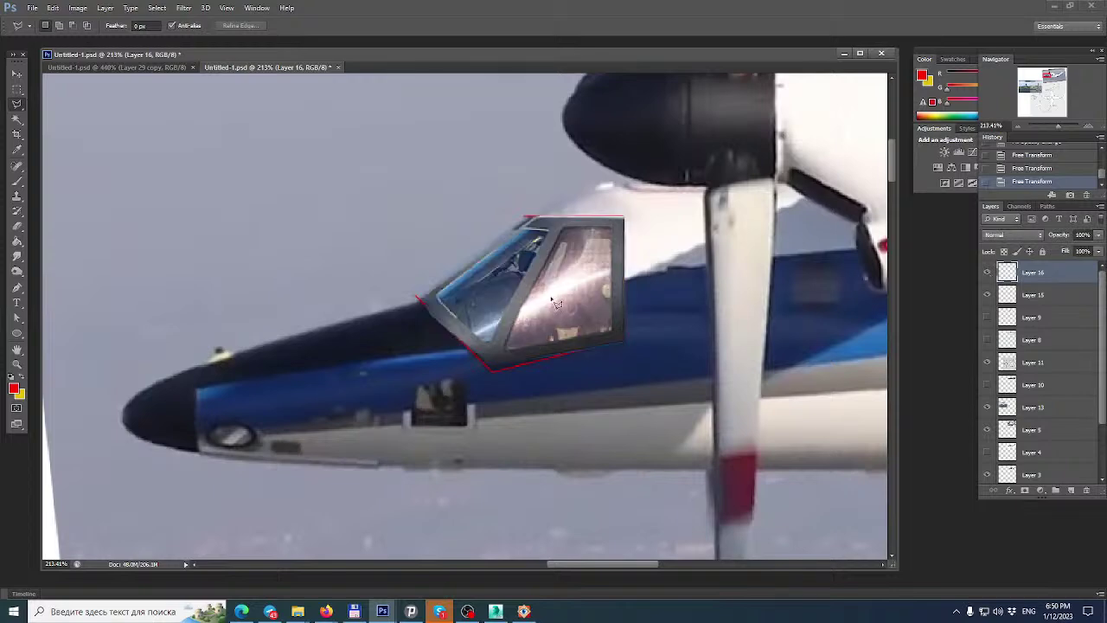
pyautogui.keyDown('alt'); pyautogui.scroll(4, 664, 301); pyautogui.keyUp('alt')
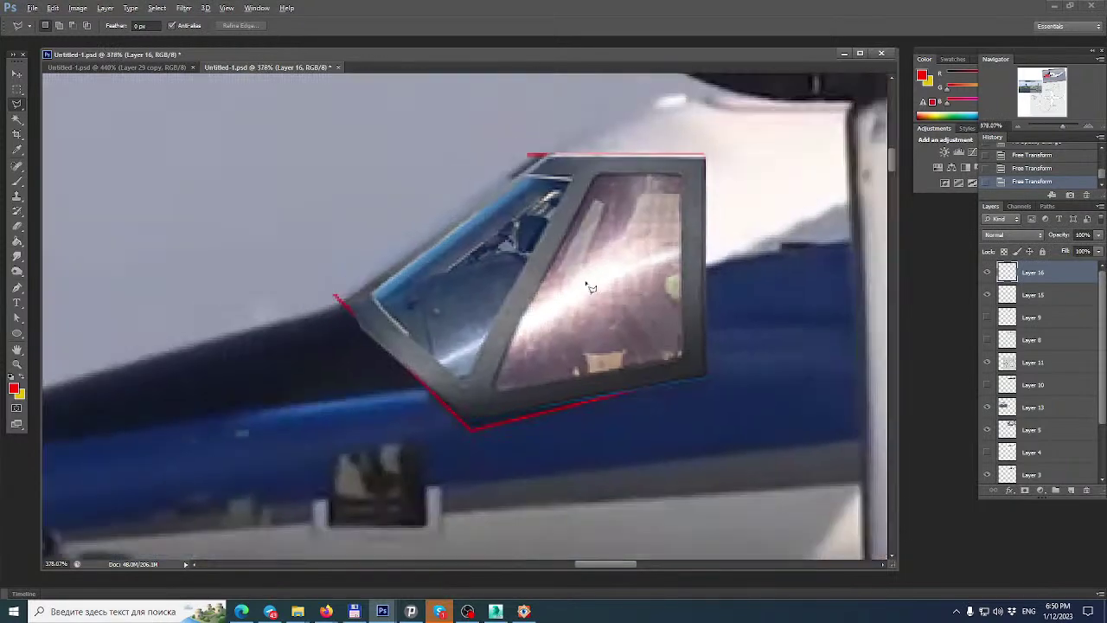
pyautogui.click(988, 274)
pyautogui.click(987, 273)
pyautogui.click(987, 274)
pyautogui.click(987, 273)
pyautogui.click(987, 273)
pyautogui.click(987, 274)
pyautogui.click(987, 274)
pyautogui.click(987, 273)
pyautogui.click(987, 273)
pyautogui.click(988, 273)
pyautogui.click(992, 273)
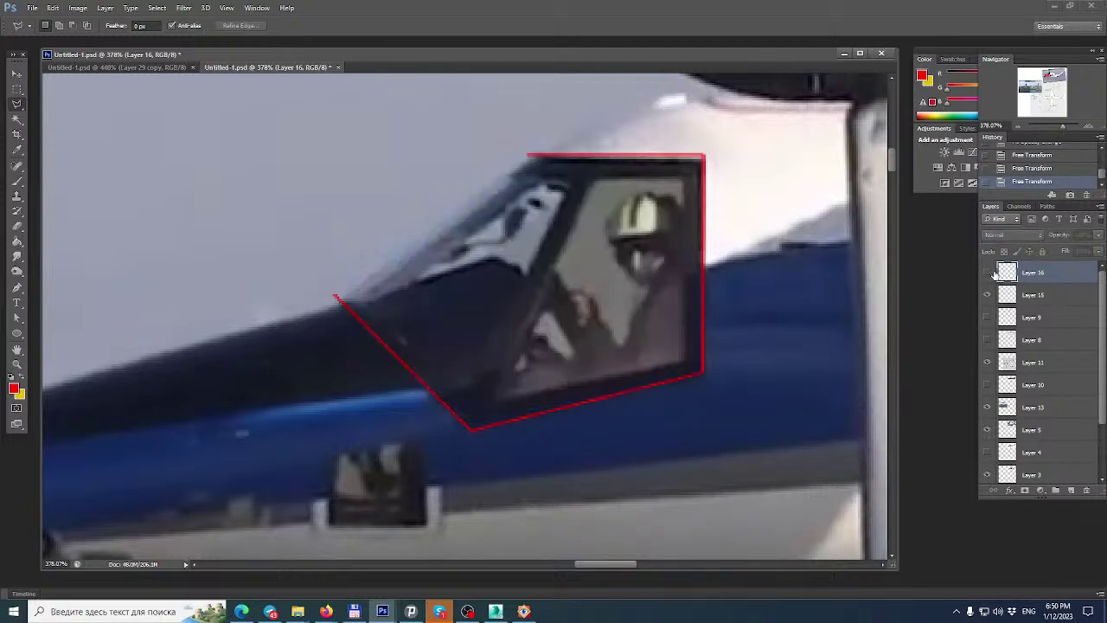
pyautogui.click(989, 273)
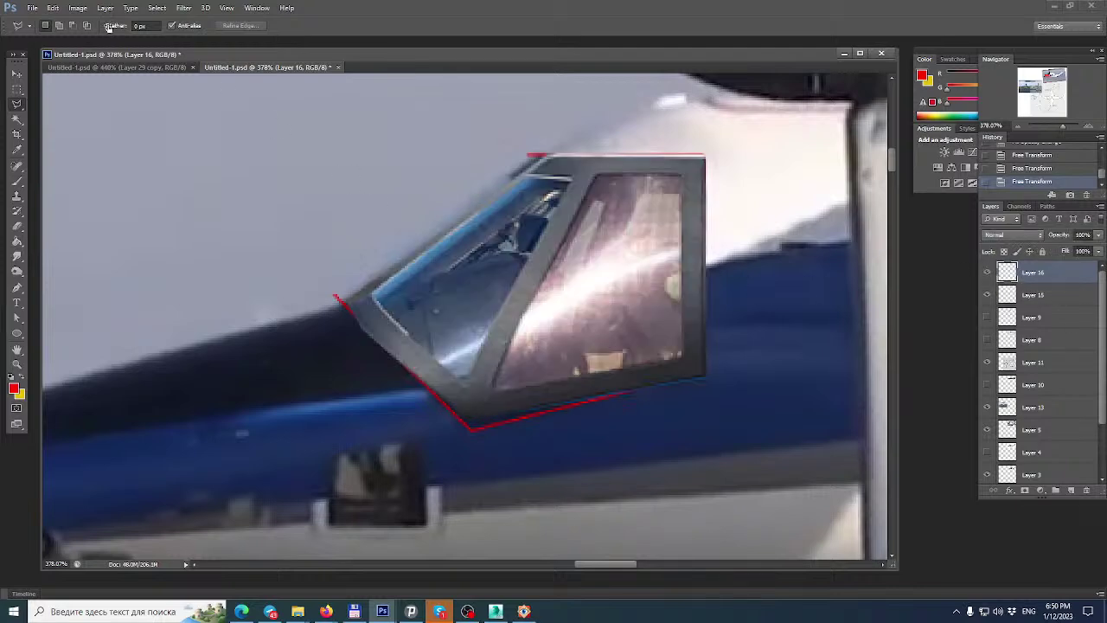
# Warp the cockpit window on Layer 16 so its lower corner and inner frame follow the red outline, and save the image.
pyautogui.click(53, 8)
pyautogui.moveTo(91, 236)
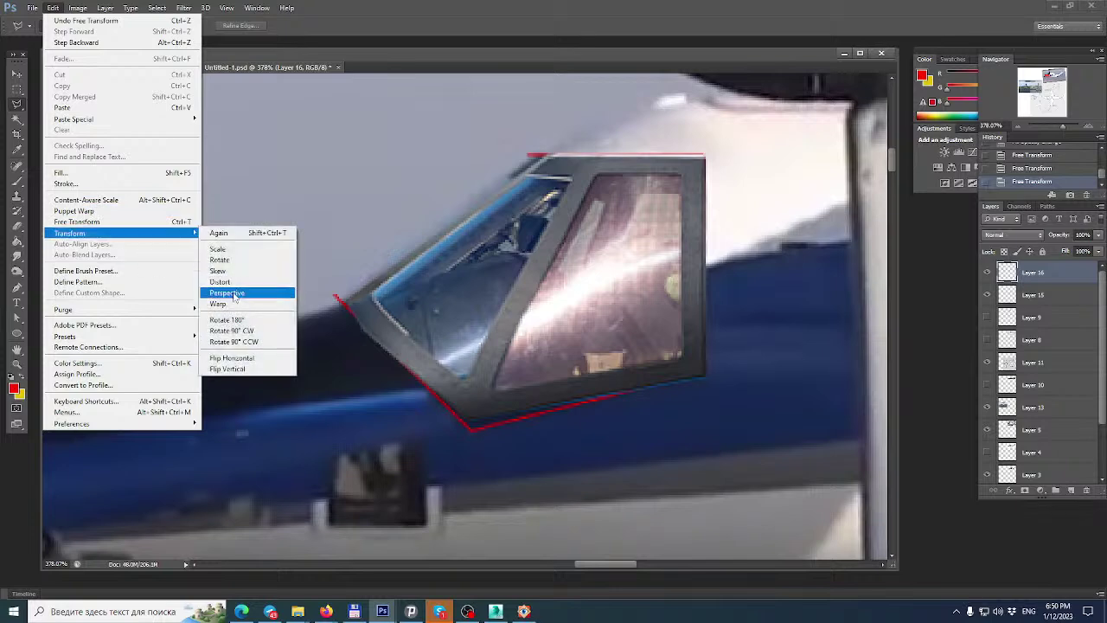
pyautogui.click(285, 304)
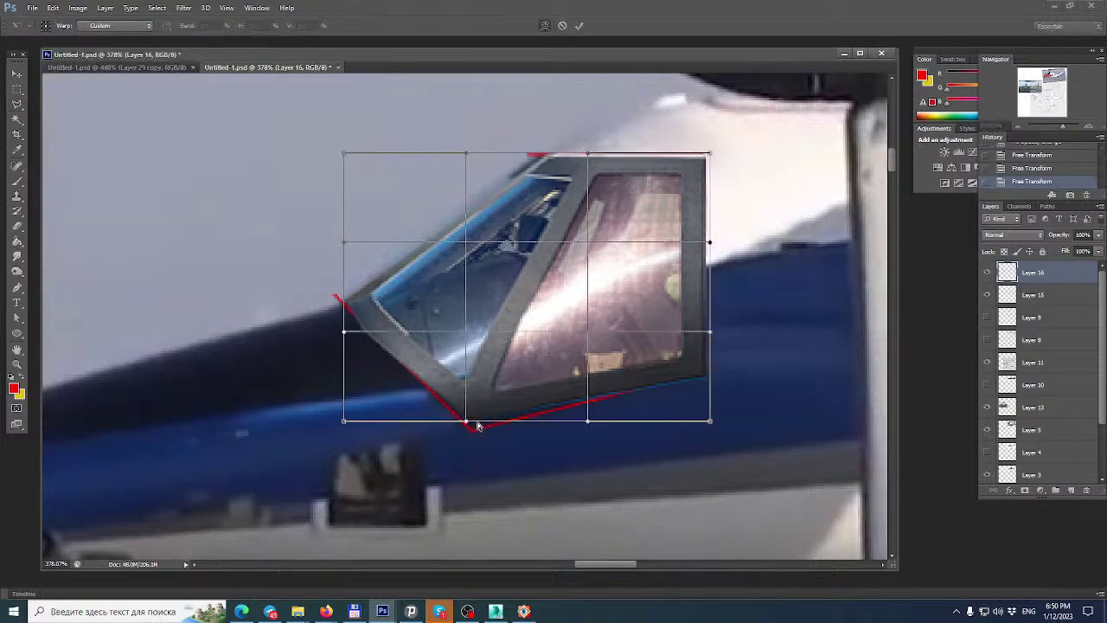
pyautogui.moveTo(477, 425); pyautogui.dragTo(474, 438)
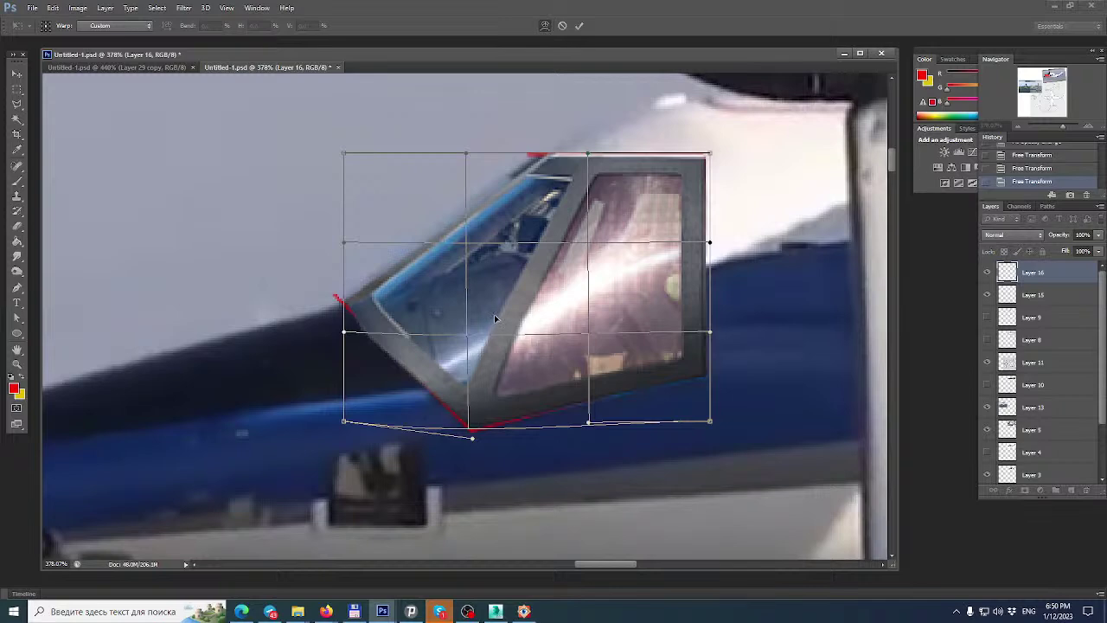
pyautogui.moveTo(498, 318); pyautogui.dragTo(500, 317)
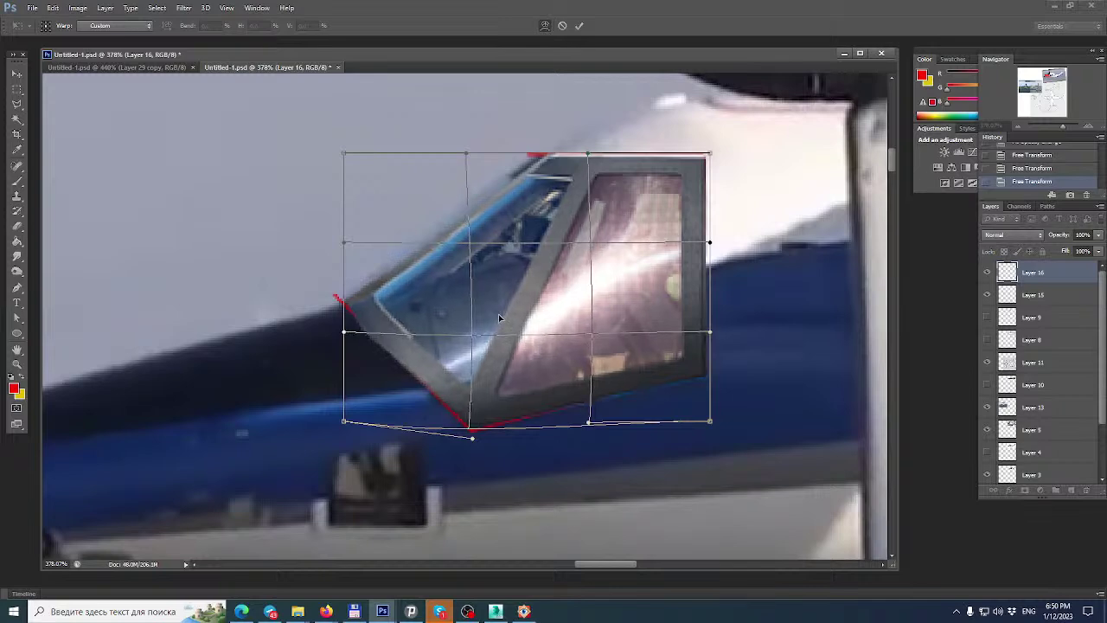
pyautogui.press('Return')
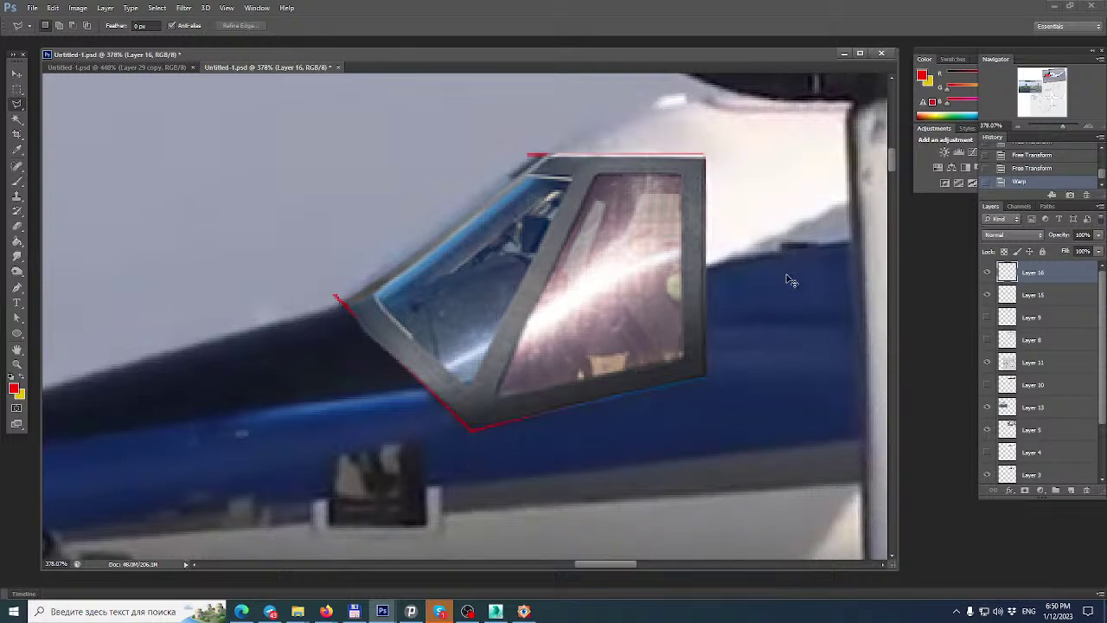
pyautogui.keyDown('alt'); pyautogui.scroll(-5, 557, 247); pyautogui.keyUp('alt')
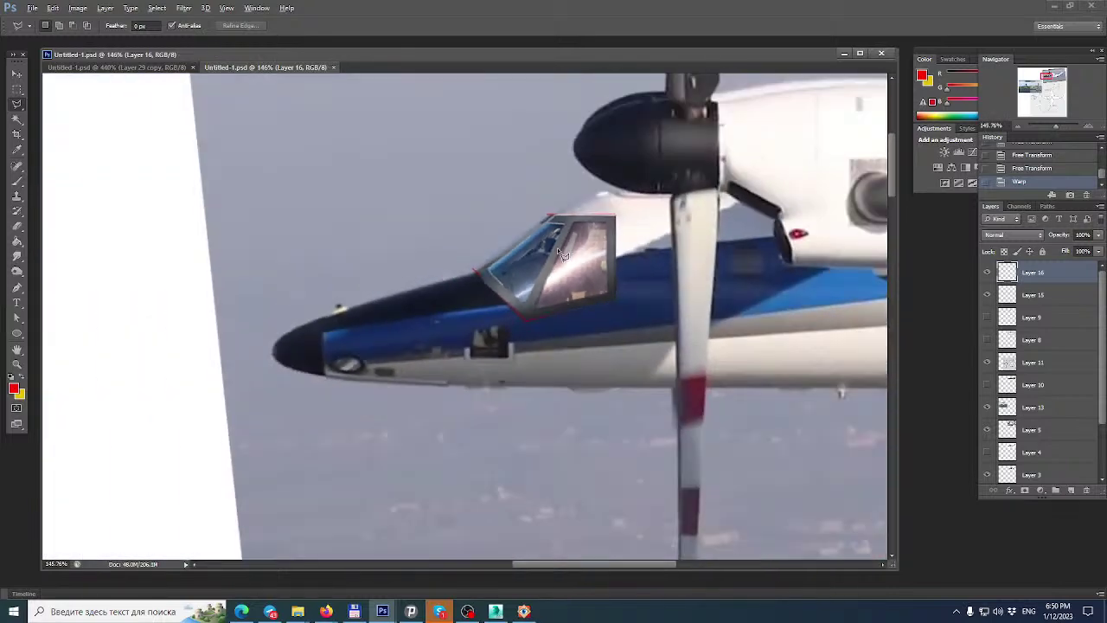
# Switch to Skype and open the conversation with the unread message about 3ds Max 2023.
pyautogui.click(496, 610)
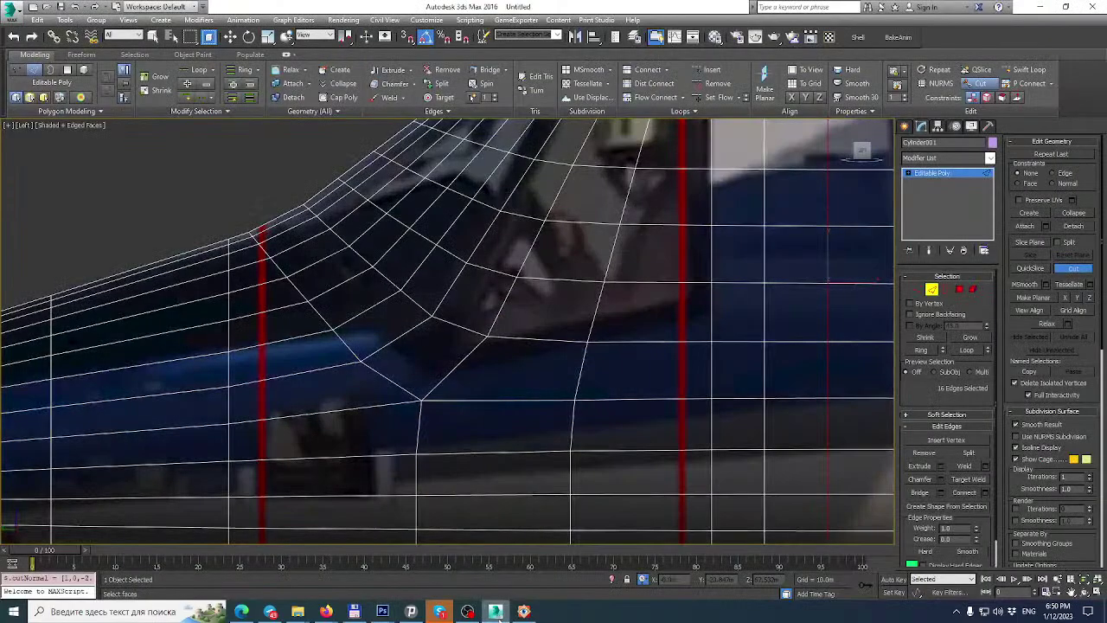
pyautogui.click(440, 611)
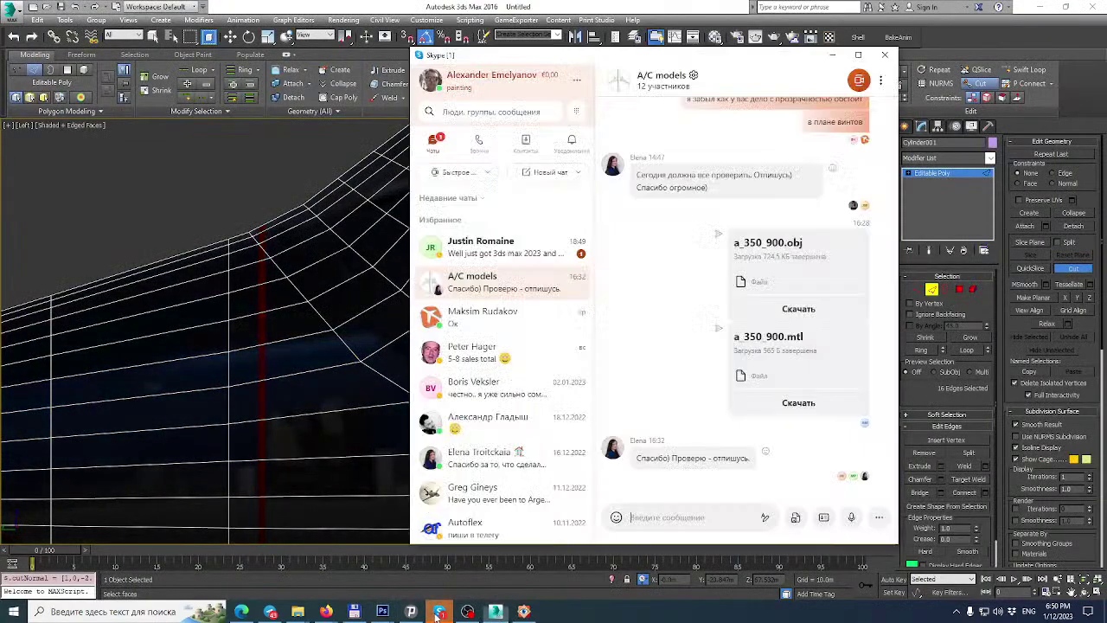
pyautogui.click(509, 251)
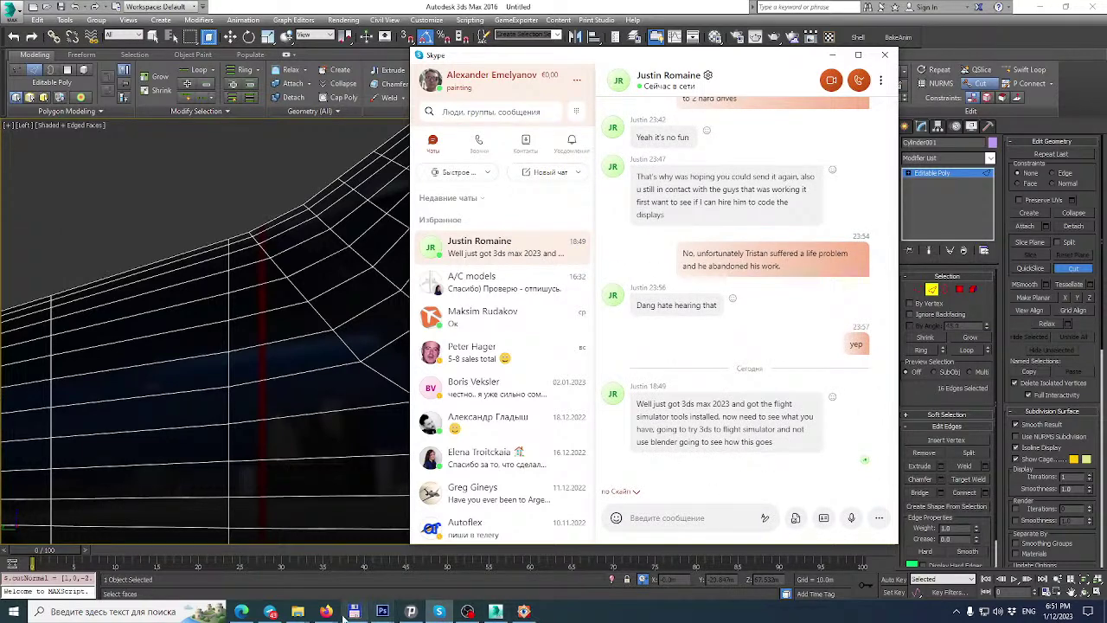
# Return to 3ds Max and inspect the updated cockpit window texture against the fuselage mesh in the Left view.
pyautogui.click(419, 4)
pyautogui.scroll(-2, 573, 241)
pyautogui.moveTo(586, 240); pyautogui.dragTo(561, 324, button='middle')
pyautogui.scroll(4, 611, 208)
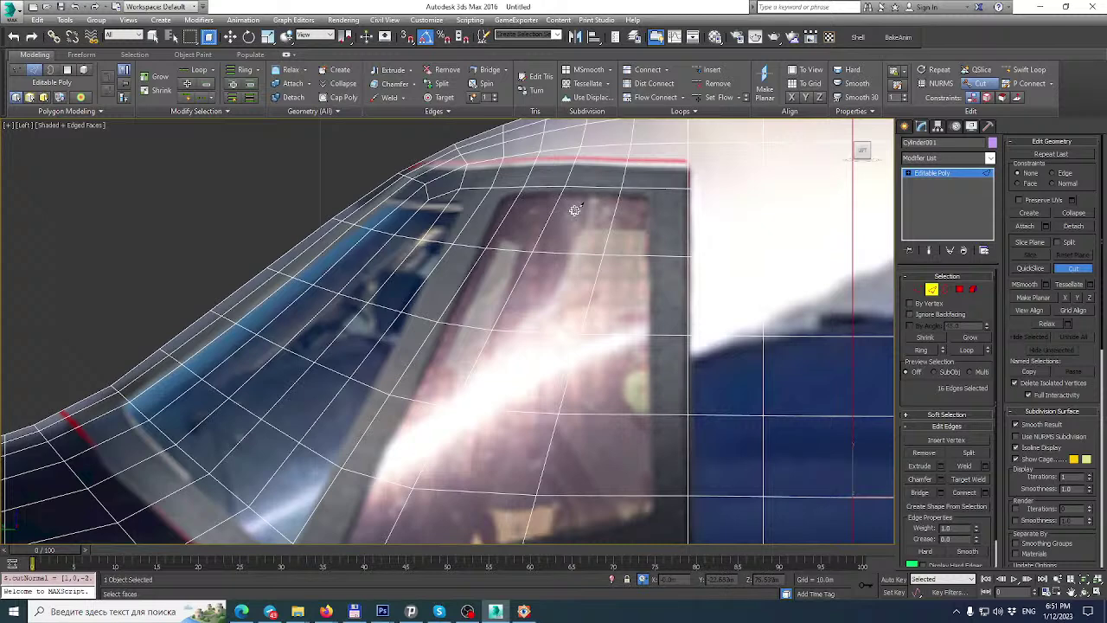
pyautogui.moveTo(537, 208); pyautogui.dragTo(529, 226, button='middle')
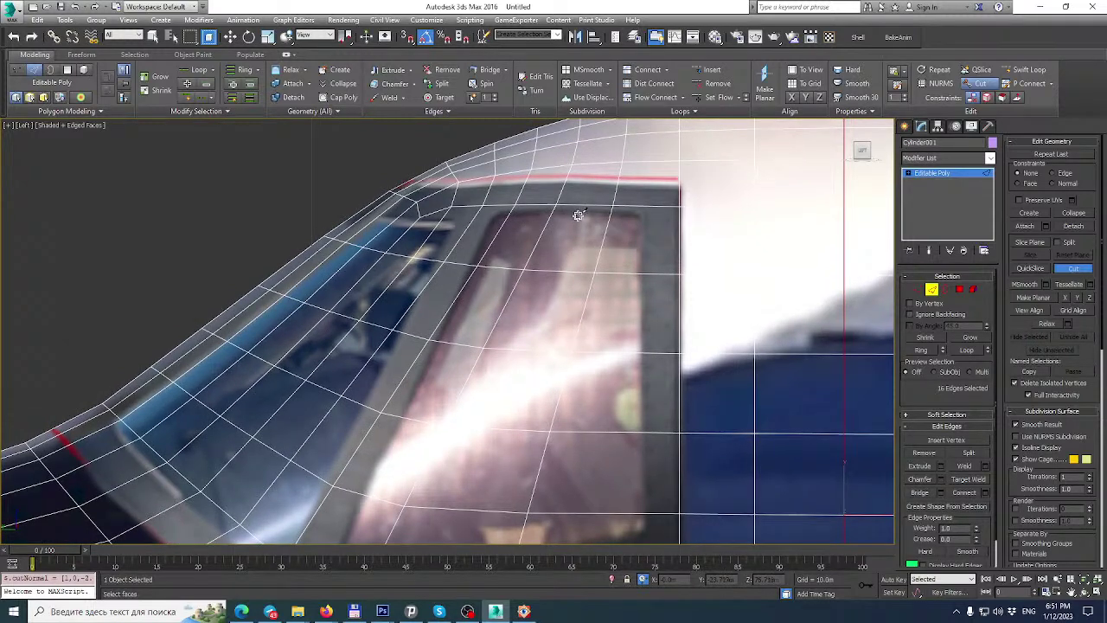
# Switch to FastStone Image Viewer and examine the cockpit window frame in the reference photo weasdb.jpg.
pyautogui.click(523, 611)
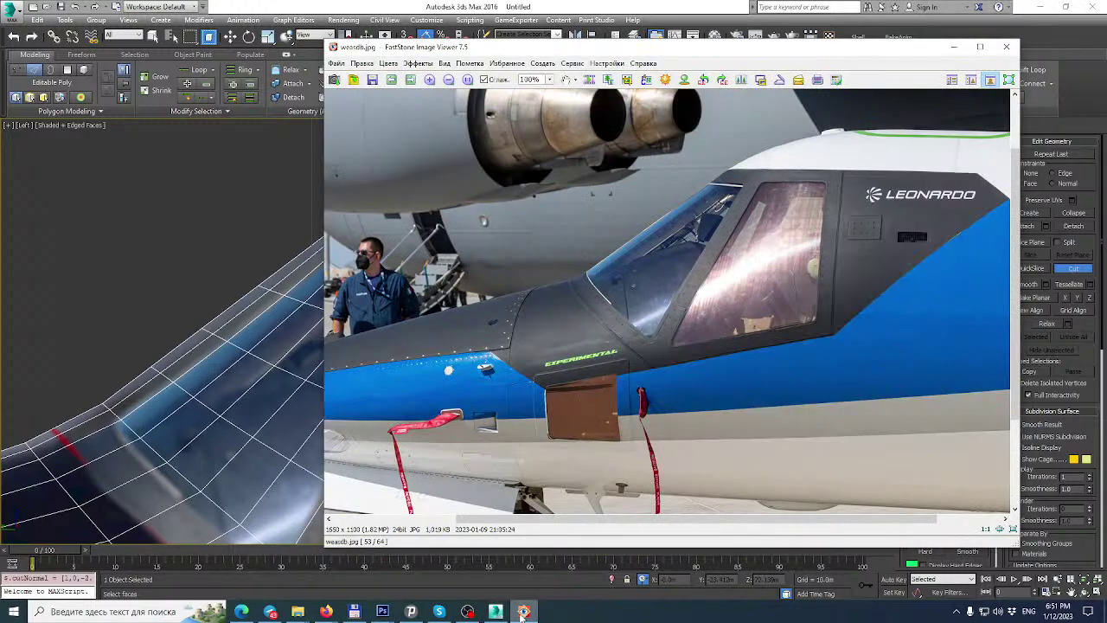
pyautogui.click(758, 182)
pyautogui.click(757, 197)
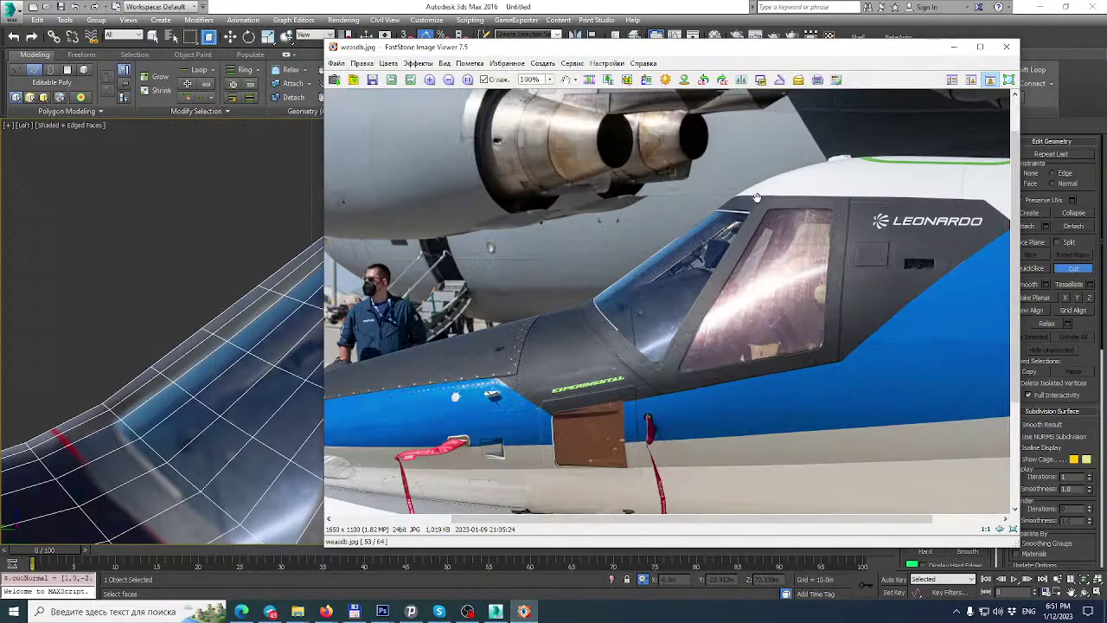
pyautogui.scroll(-2, 757, 198)
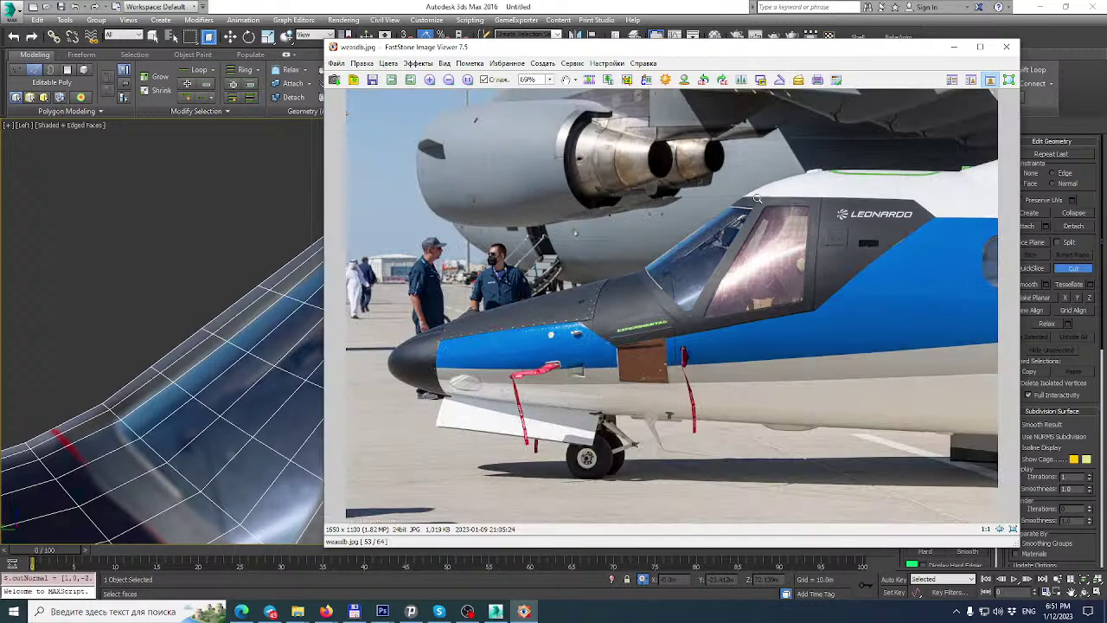
pyautogui.scroll(2, 757, 197)
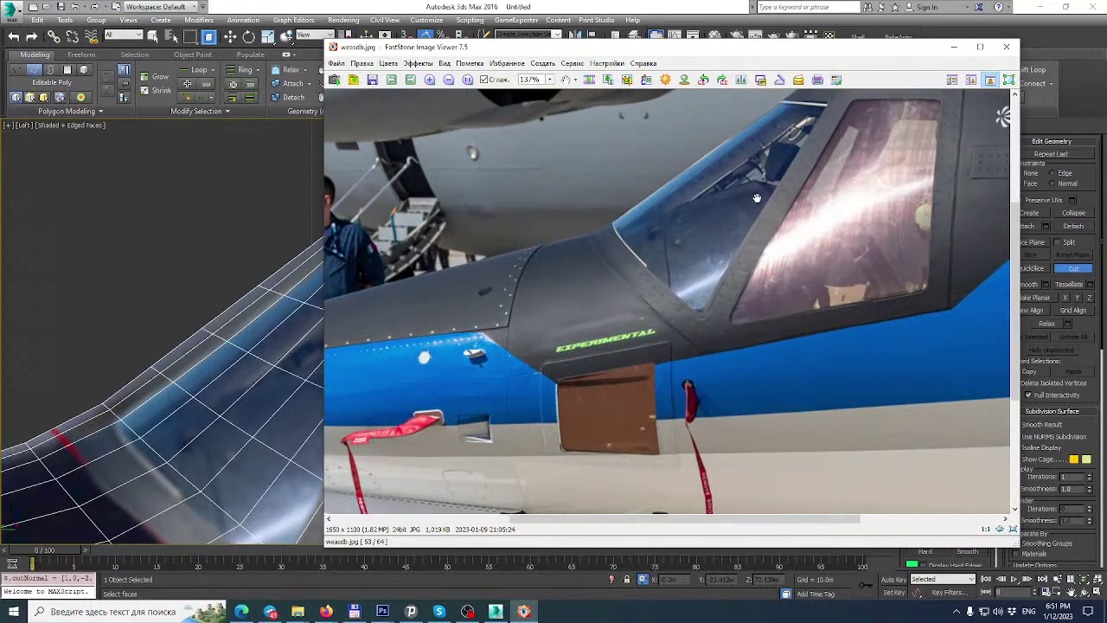
pyautogui.scroll(2, 757, 198)
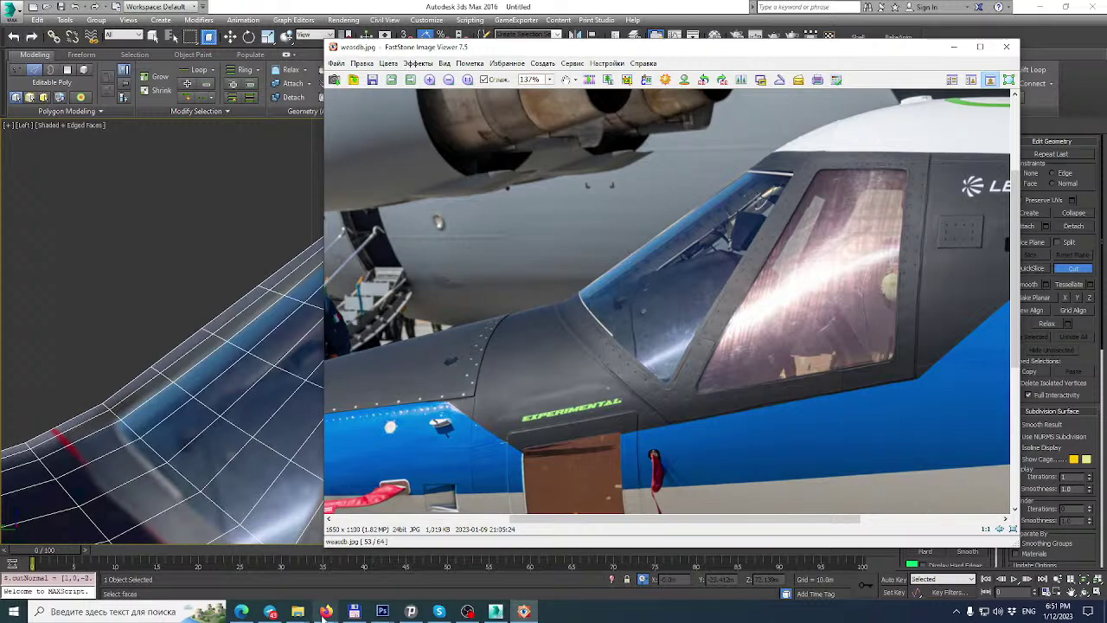
pyautogui.moveTo(326, 611)
pyautogui.click(385, 560)
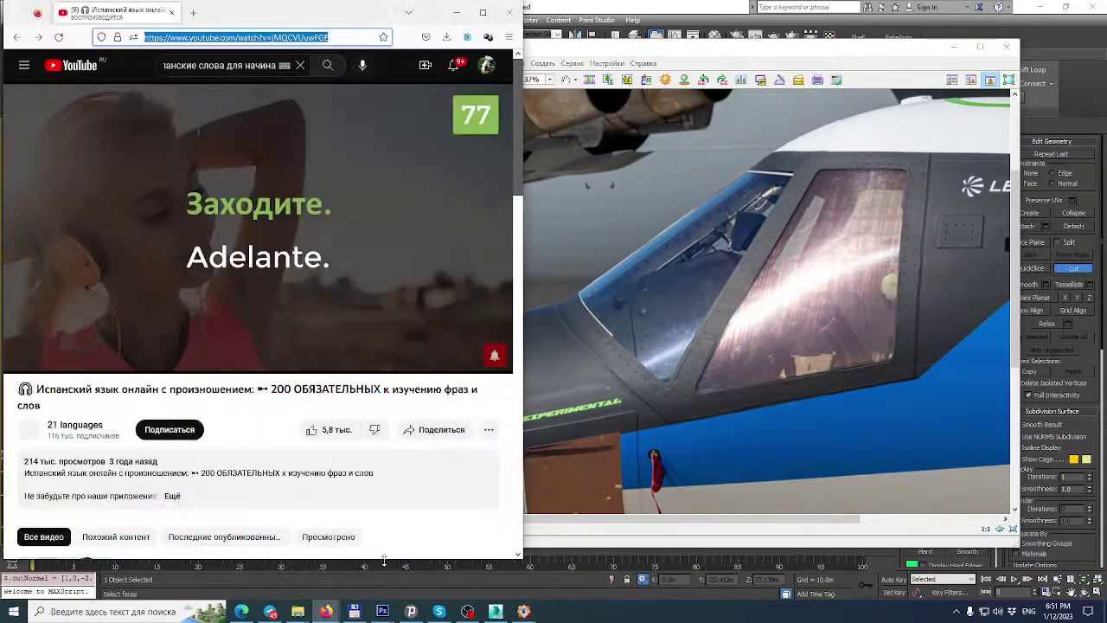
pyautogui.click(577, 5)
pyautogui.moveTo(546, 217); pyautogui.dragTo(510, 190, button='middle')
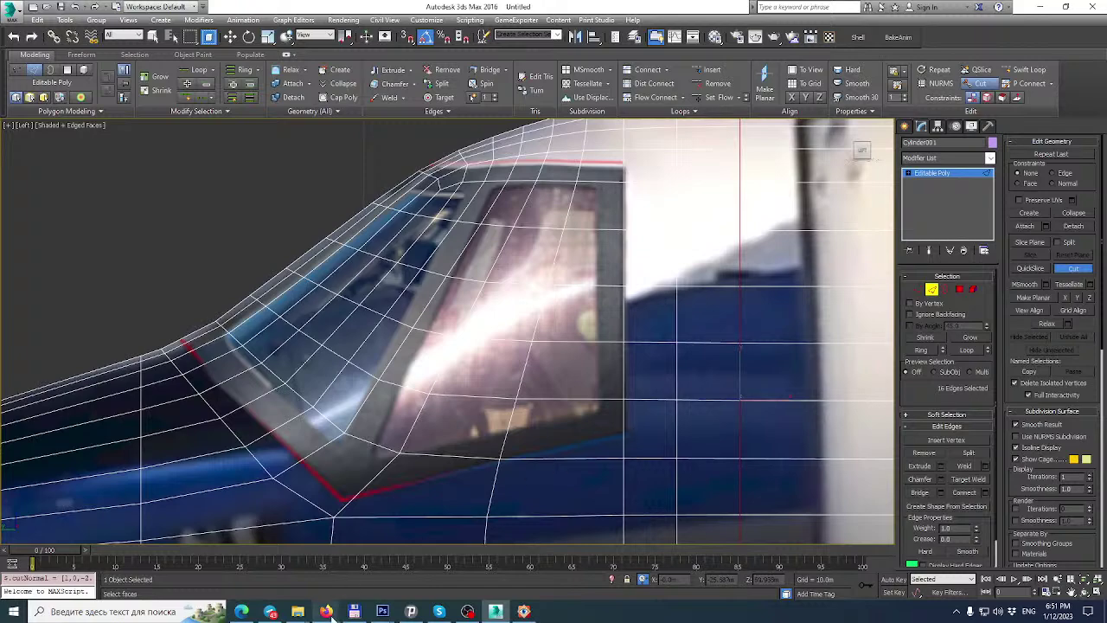
# Switch to Gmail in Firefox, find YouTube's AW609 live stream notification in the trash and open the stream from it.
pyautogui.click(327, 611)
pyautogui.click(292, 562)
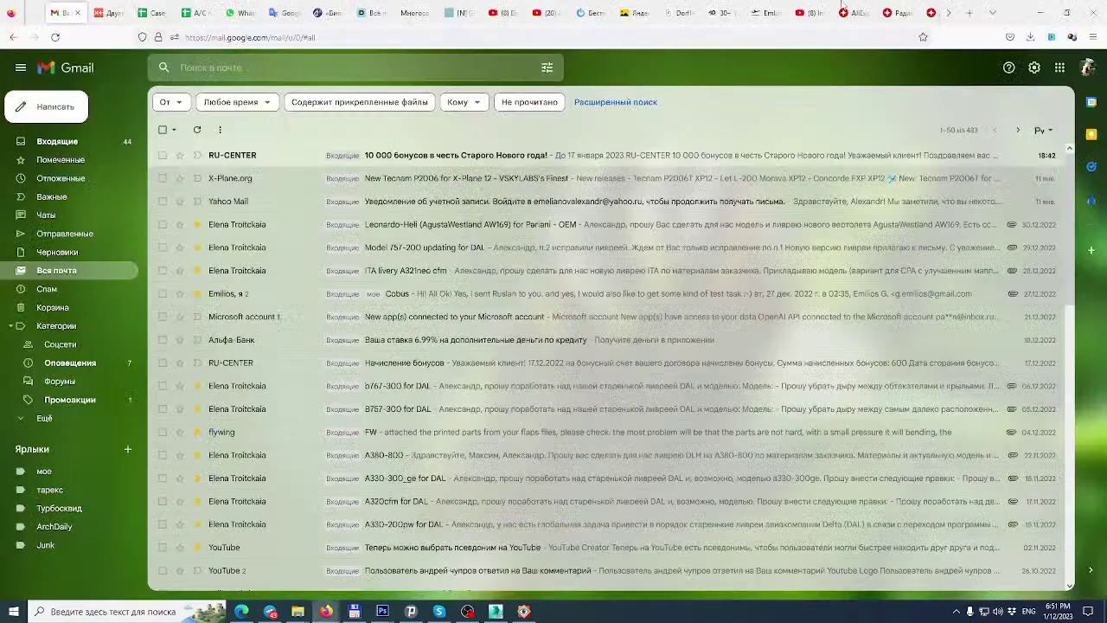
pyautogui.click(86, 307)
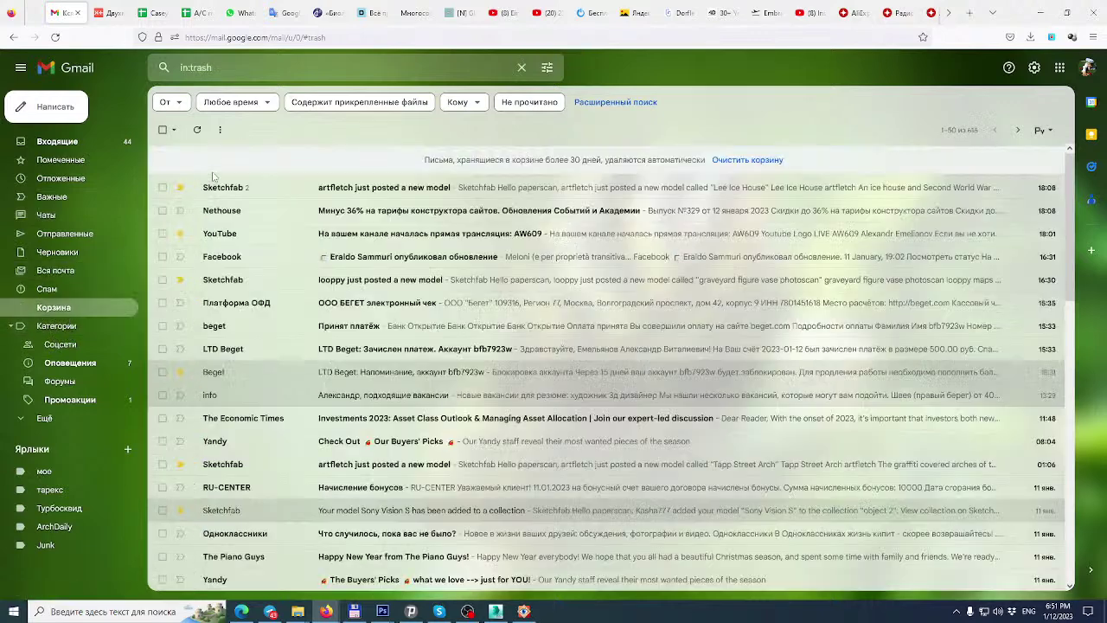
pyautogui.click(227, 236)
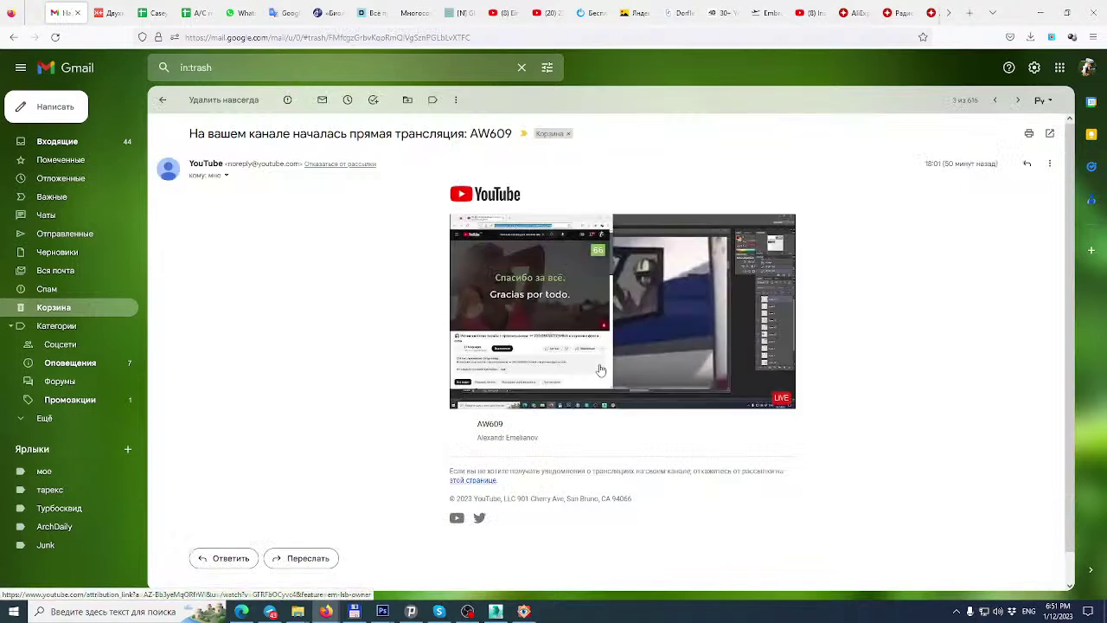
pyautogui.click(562, 323)
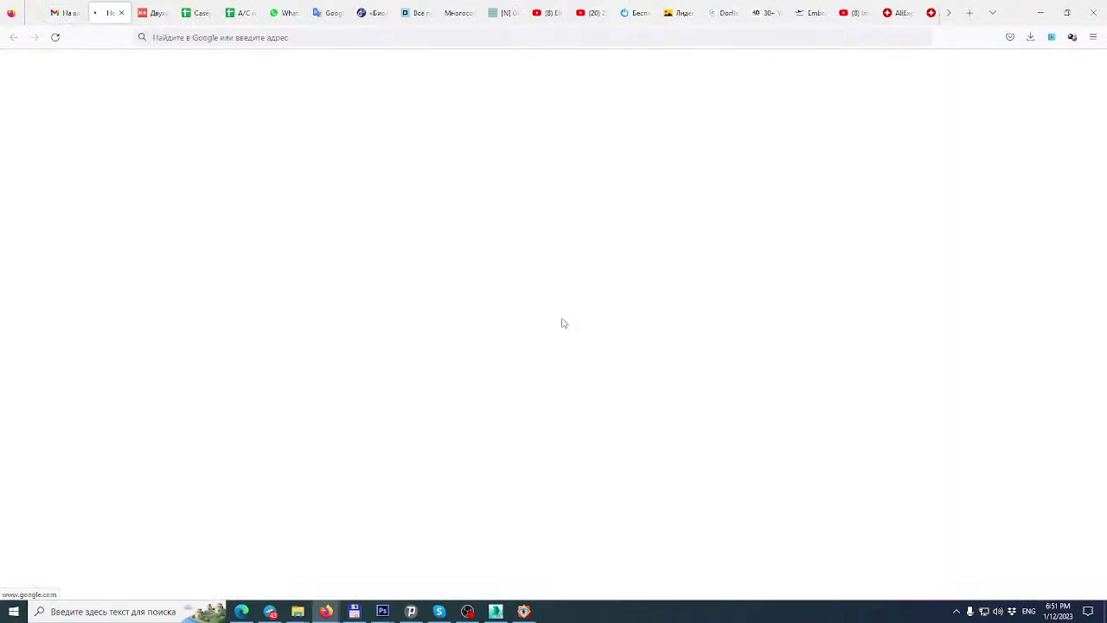
# Copy the AW609 stream's share link and close the YouTube page.
pyautogui.click(418, 35)
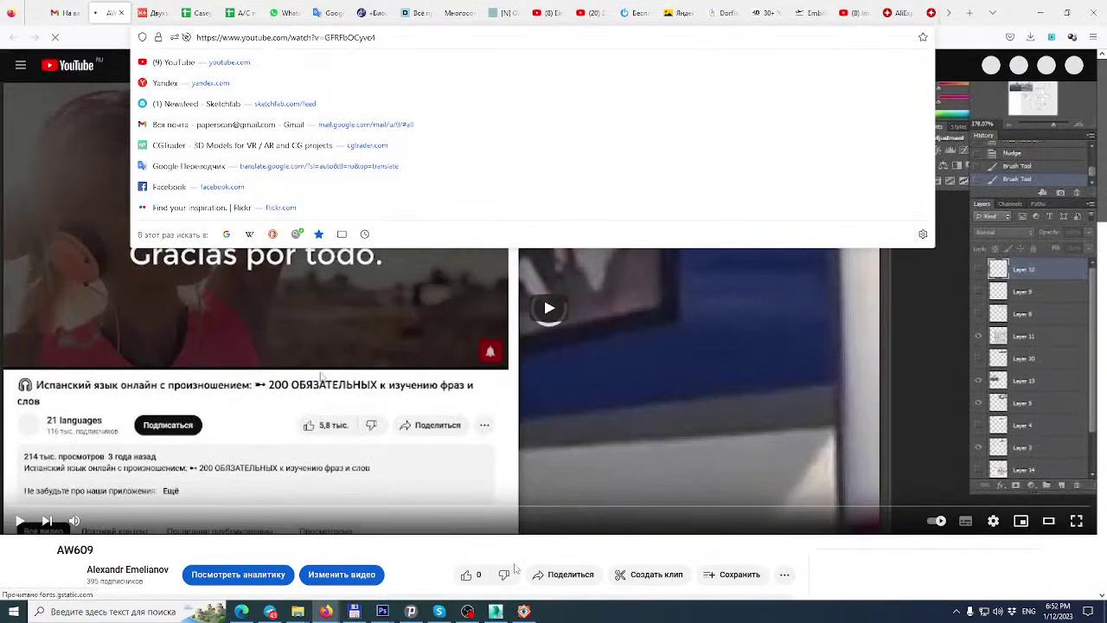
pyautogui.click(563, 575)
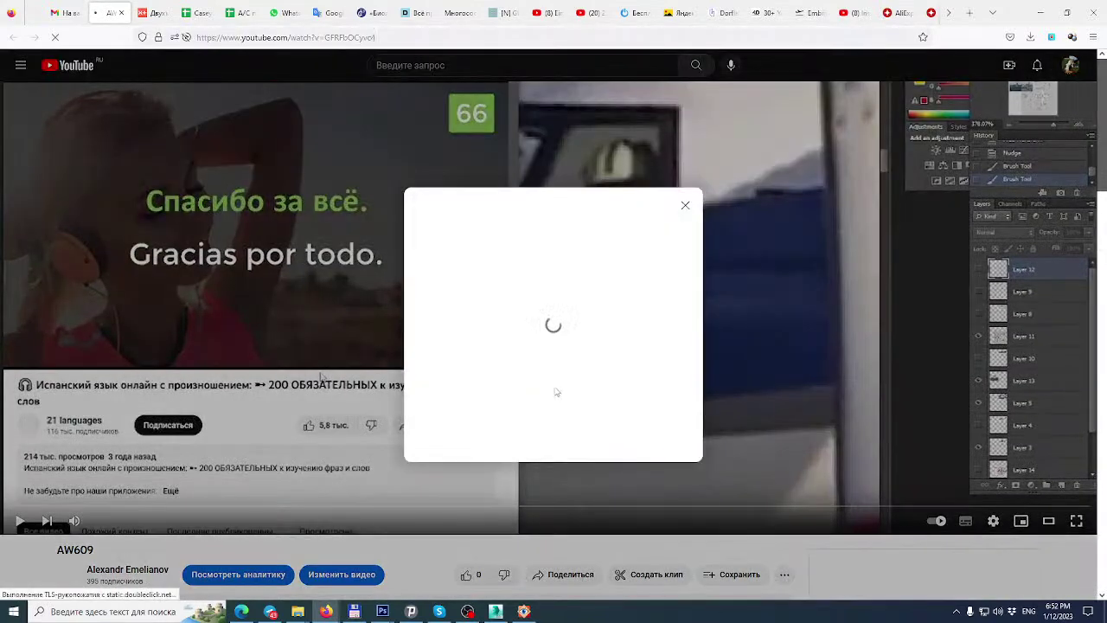
pyautogui.click(651, 414)
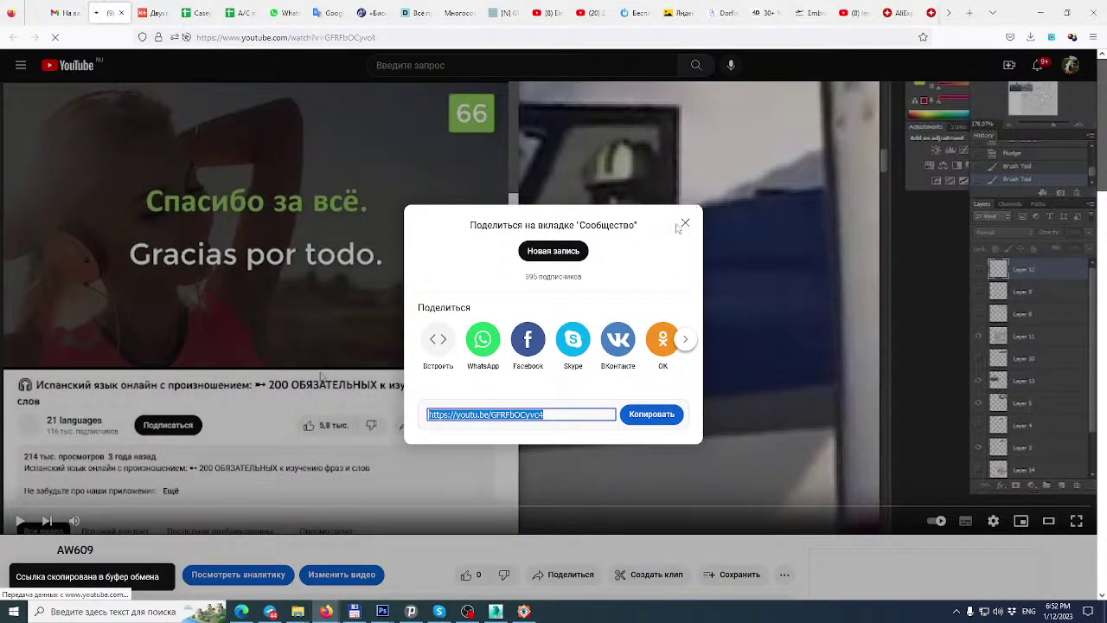
pyautogui.click(685, 222)
pyautogui.scroll(-2, 606, 216)
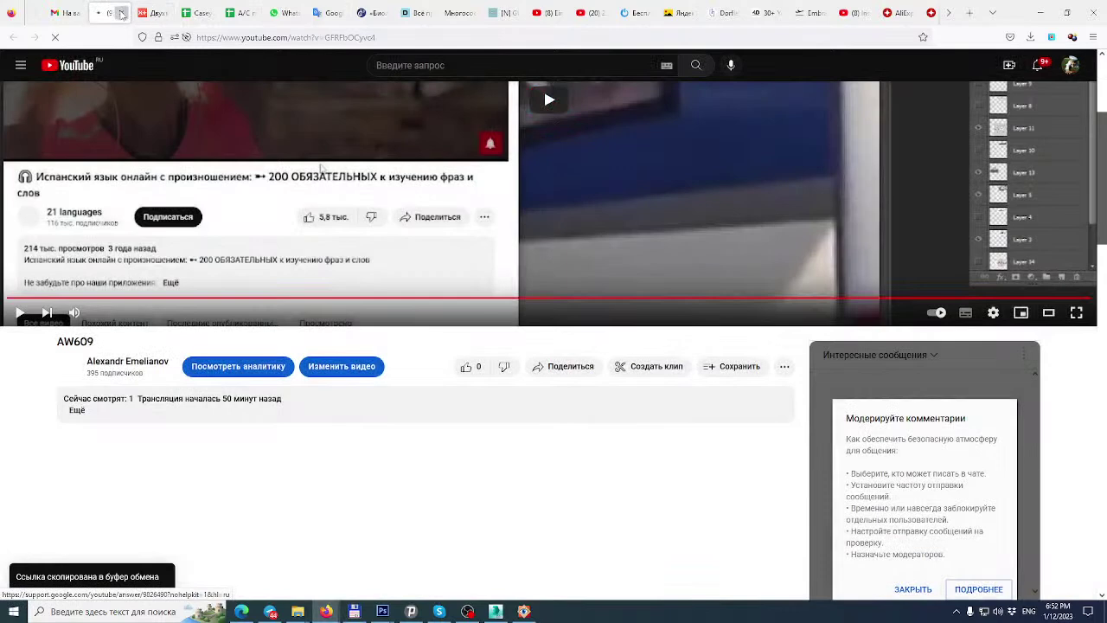
pyautogui.click(121, 12)
# Switch to Skype and send the copied AW609 stream link in the open conversation.
pyautogui.click(439, 612)
pyautogui.hotkey('ctrl', 'v')
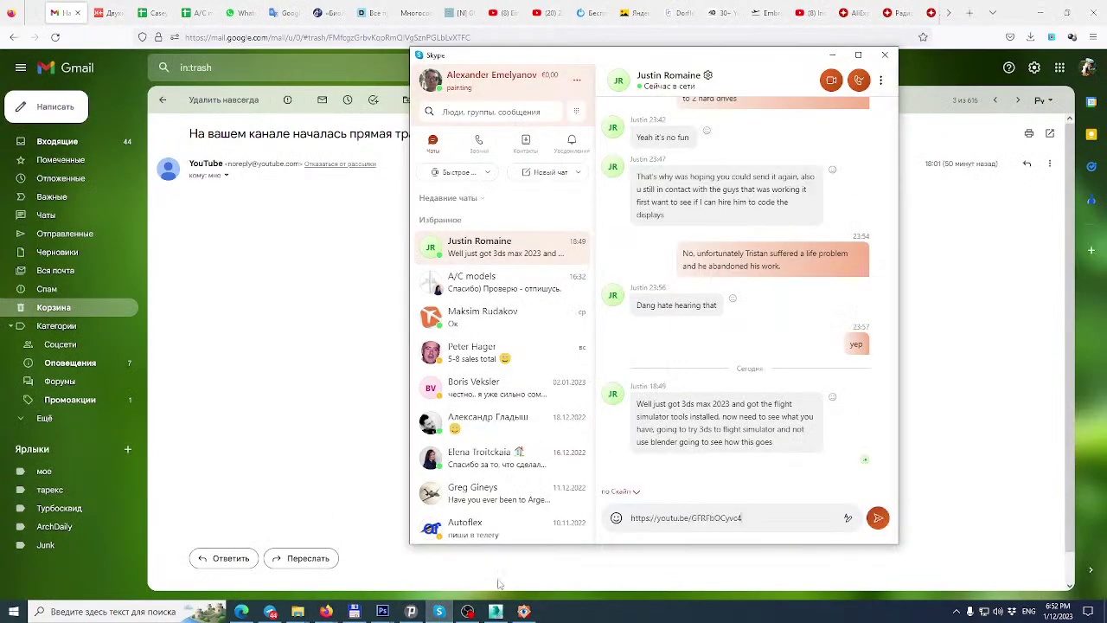
pyautogui.press('Return')
pyautogui.click(1030, 248)
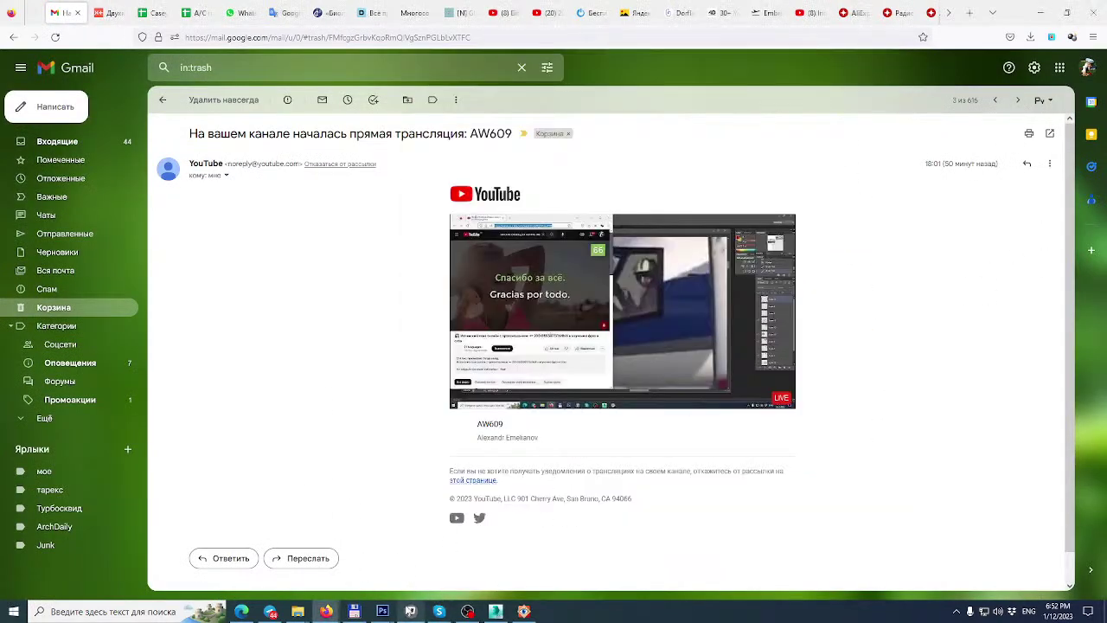
# Switch to 3ds Max and view the textured fuselage mesh in the four-viewport layout.
pyautogui.click(493, 612)
pyautogui.scroll(-5, 553, 259)
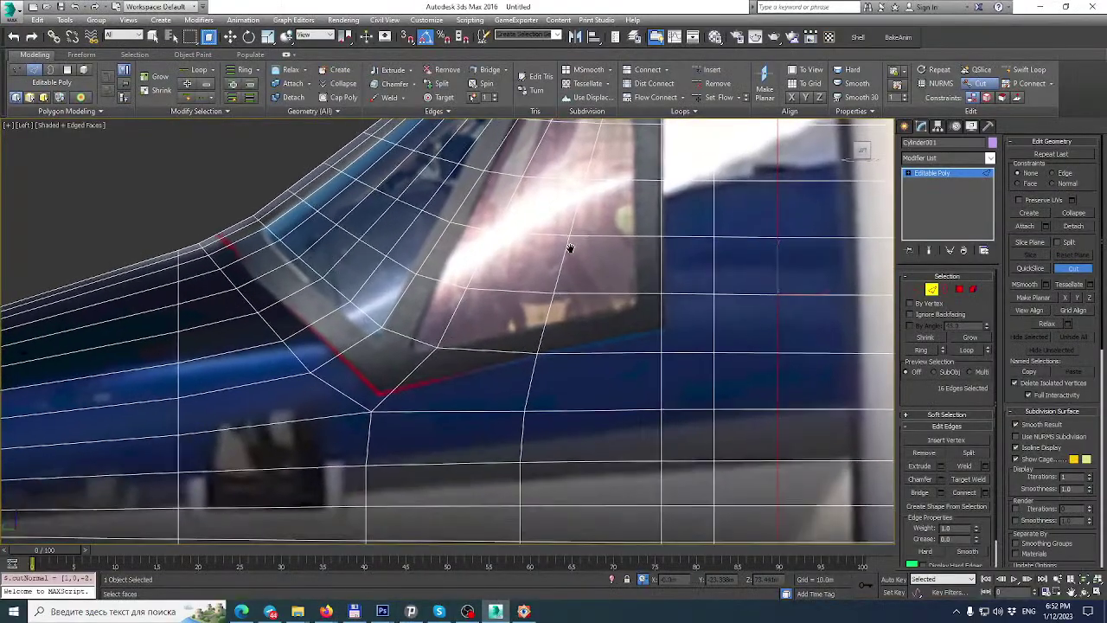
pyautogui.scroll(-3, 512, 250)
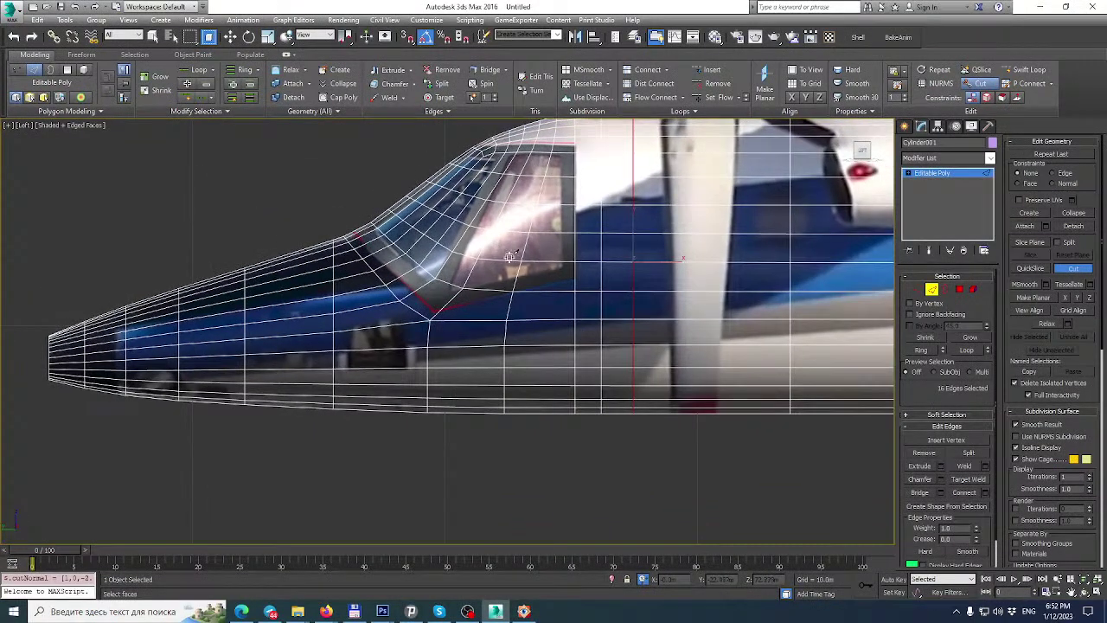
pyautogui.click(1096, 592)
pyautogui.scroll(1, 755, 210)
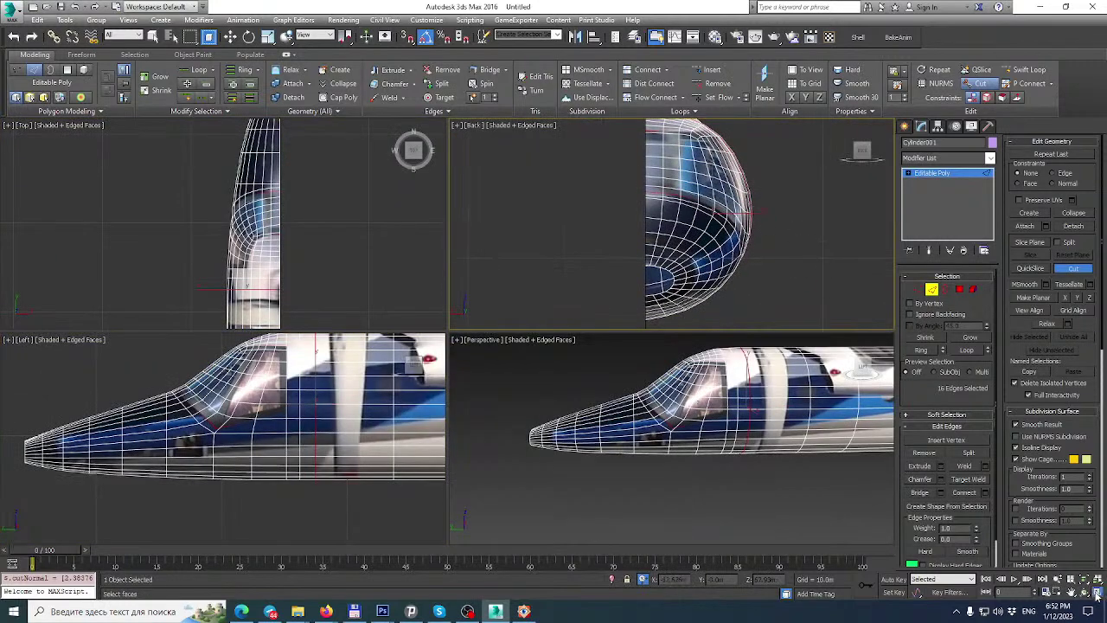
# Check the video playing in Firefox, return to 3ds Max and examine the fuselage cross-section mesh in the enlarged Back view.
pyautogui.click(1099, 592)
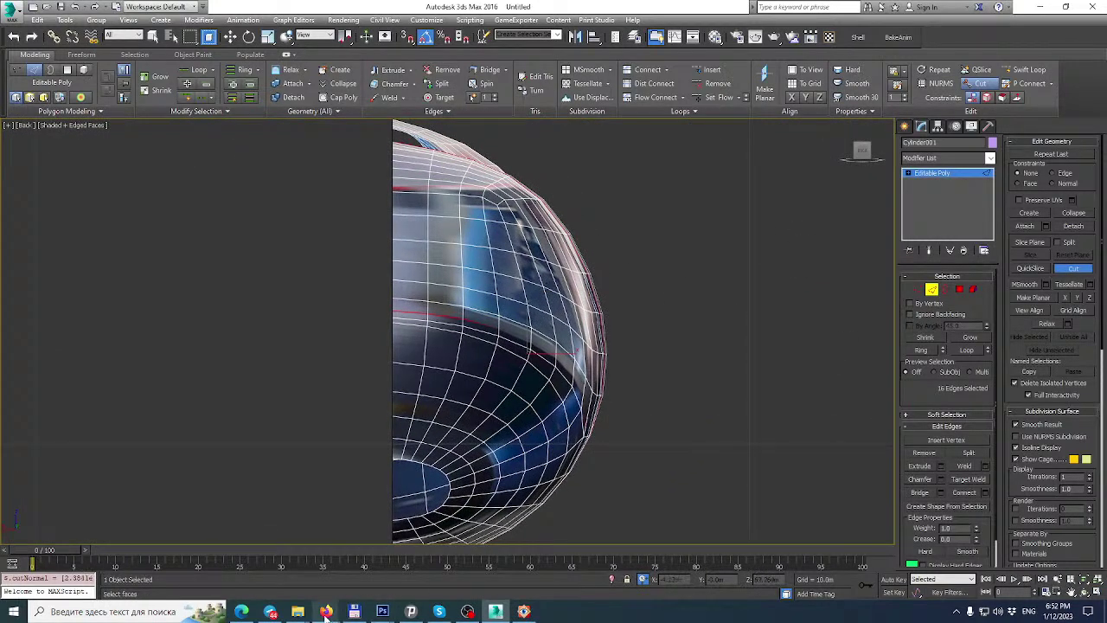
pyautogui.moveTo(325, 611)
pyautogui.click(368, 567)
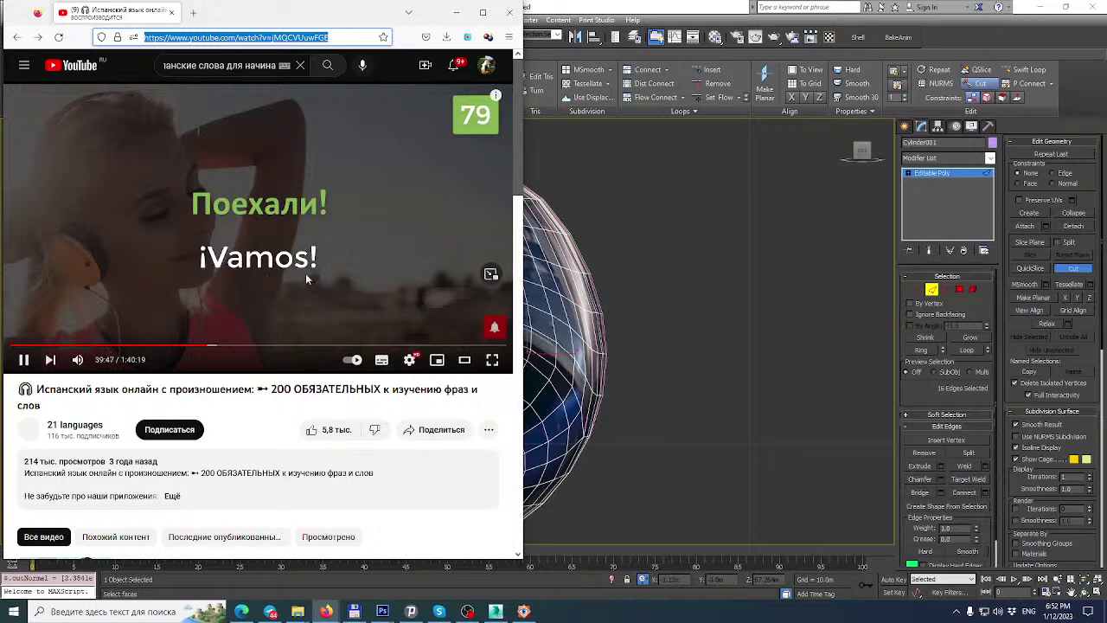
pyautogui.click(575, 270)
pyautogui.scroll(3, 606, 259)
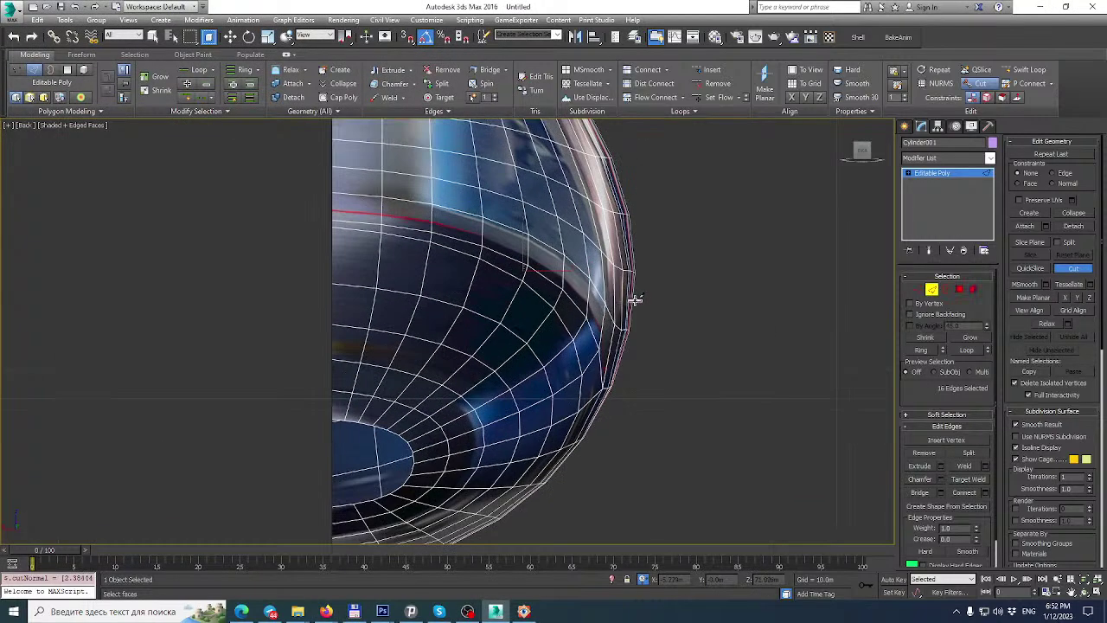
pyautogui.keyDown('alt'); pyautogui.moveTo(642, 249); pyautogui.dragTo(636, 286, button='middle'); pyautogui.keyUp('alt')
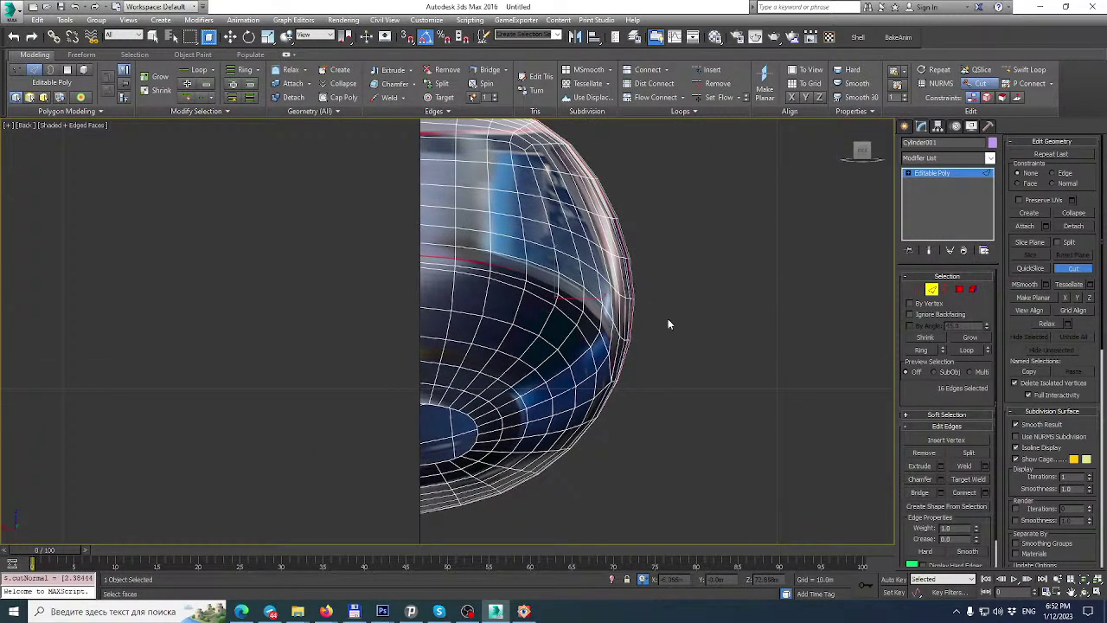
pyautogui.click(1097, 594)
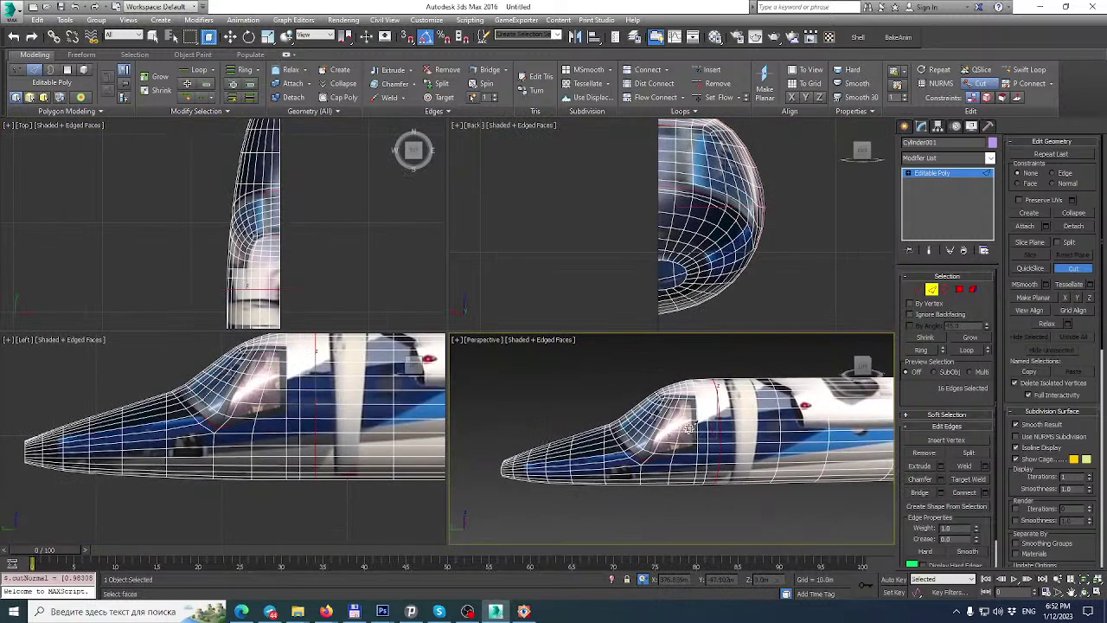
# Examine the nose topology around the lower windshield corner in the enlarged Left view.
pyautogui.moveTo(246, 417); pyautogui.dragTo(210, 455, button='middle')
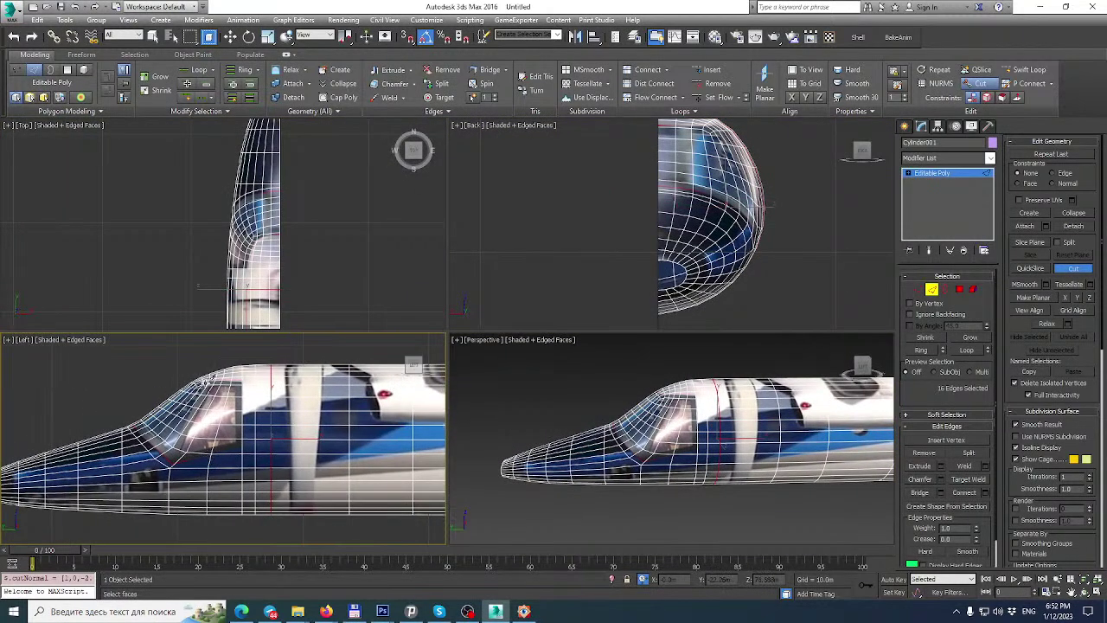
pyautogui.scroll(5, 211, 390)
pyautogui.moveTo(268, 412); pyautogui.dragTo(282, 406, button='middle')
pyautogui.scroll(2, 165, 510)
pyautogui.moveTo(235, 489); pyautogui.dragTo(270, 488, button='middle')
pyautogui.scroll(-5, 259, 432)
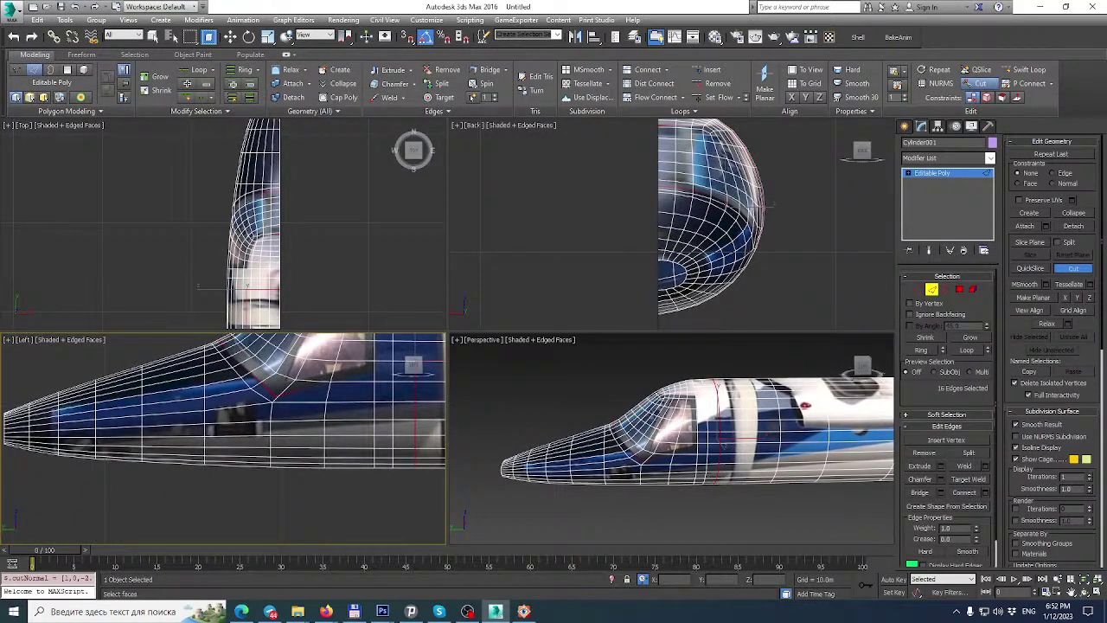
pyautogui.click(1099, 592)
pyautogui.scroll(3, 565, 366)
pyautogui.scroll(3, 488, 285)
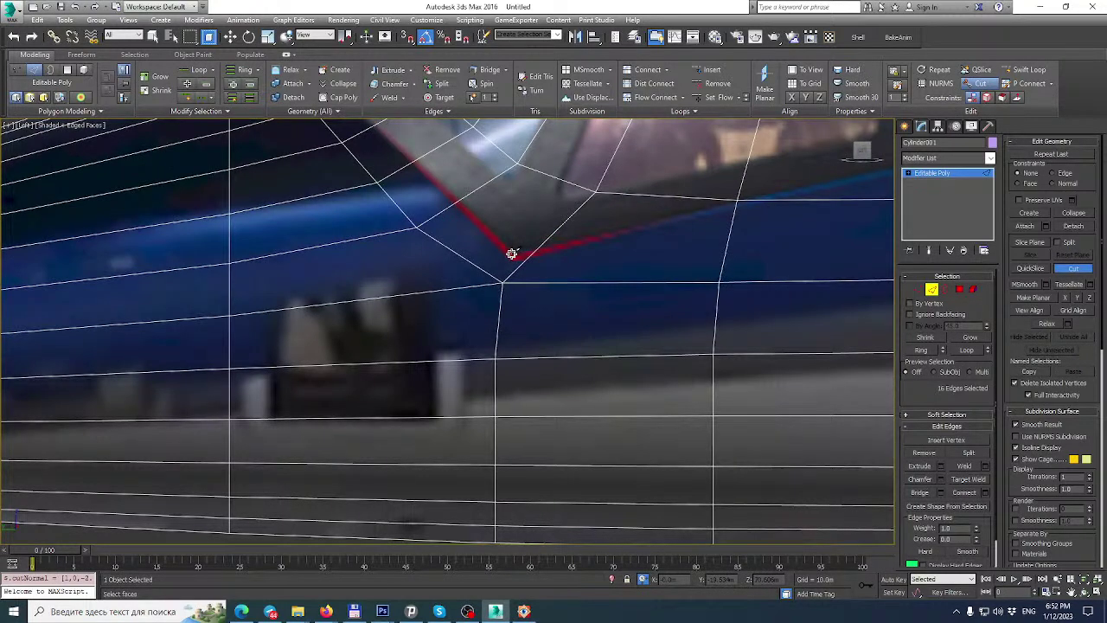
pyautogui.scroll(-4, 512, 254)
pyautogui.scroll(3, 492, 271)
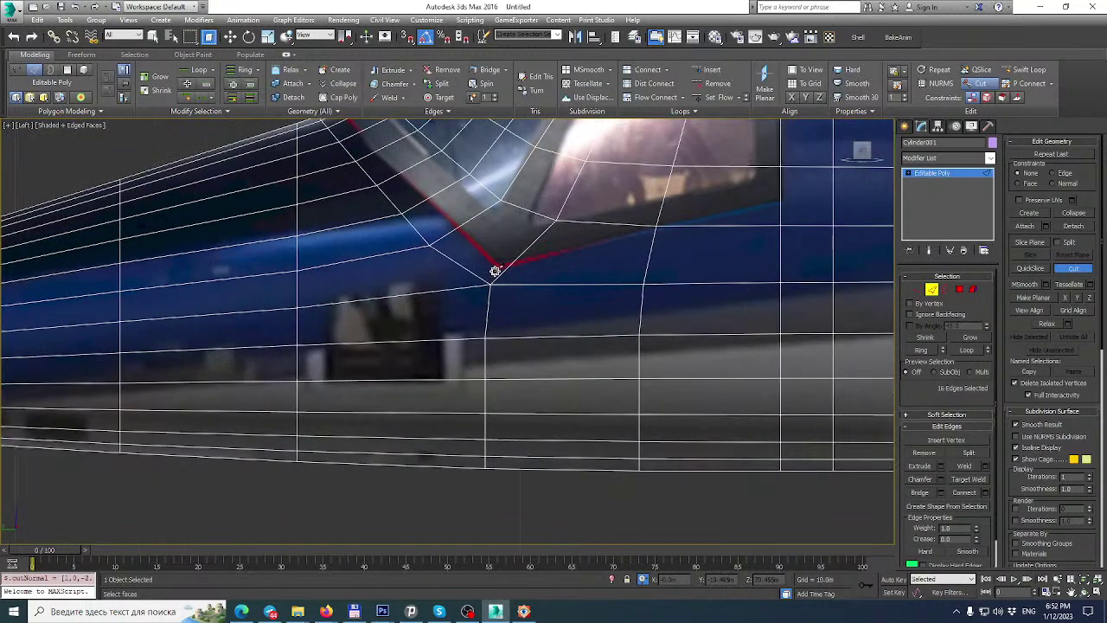
# With vertex snapping on, cut new edges slightly below the lower windshield corner, linking the neighbouring mesh vertices.
pyautogui.press('s')
pyautogui.click(643, 285)
pyautogui.click(300, 305)
pyautogui.click(491, 287)
pyautogui.click(432, 248)
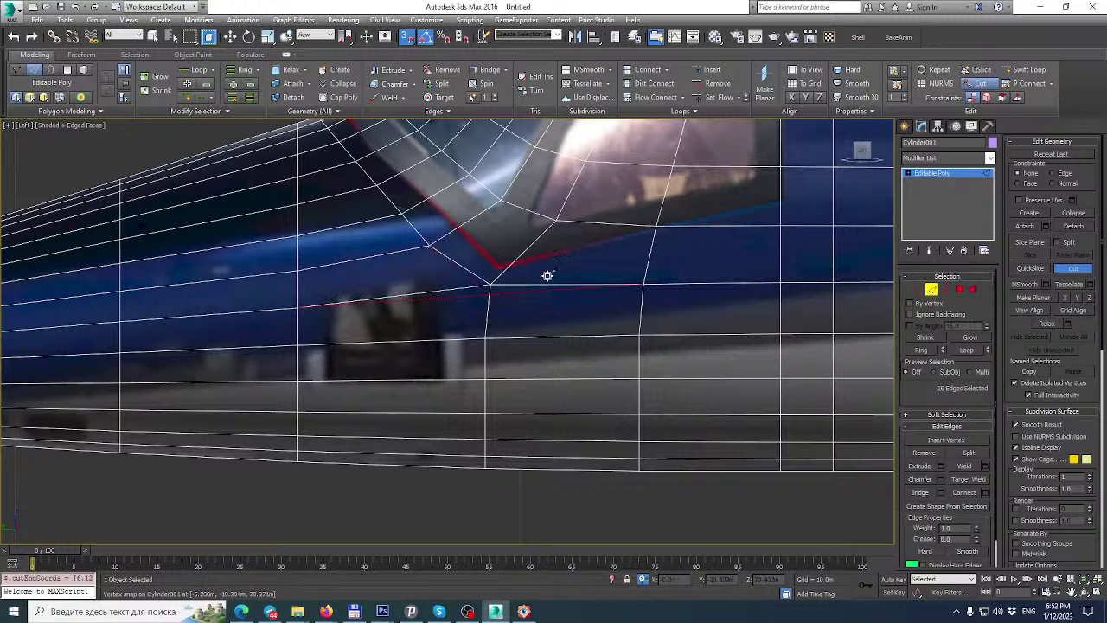
pyautogui.scroll(2, 564, 251)
pyautogui.click(549, 210)
pyautogui.scroll(-3, 519, 233)
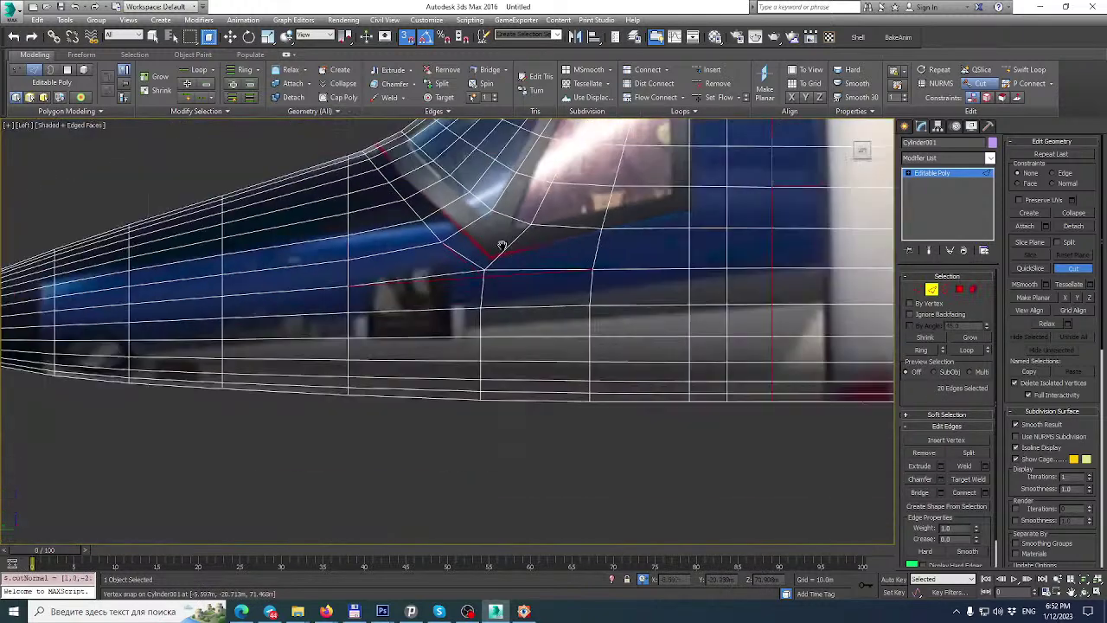
pyautogui.moveTo(507, 243); pyautogui.dragTo(487, 319, button='middle')
pyautogui.click(469, 351)
pyautogui.moveTo(519, 285); pyautogui.dragTo(480, 408, button='middle')
pyautogui.rightClick(482, 360)
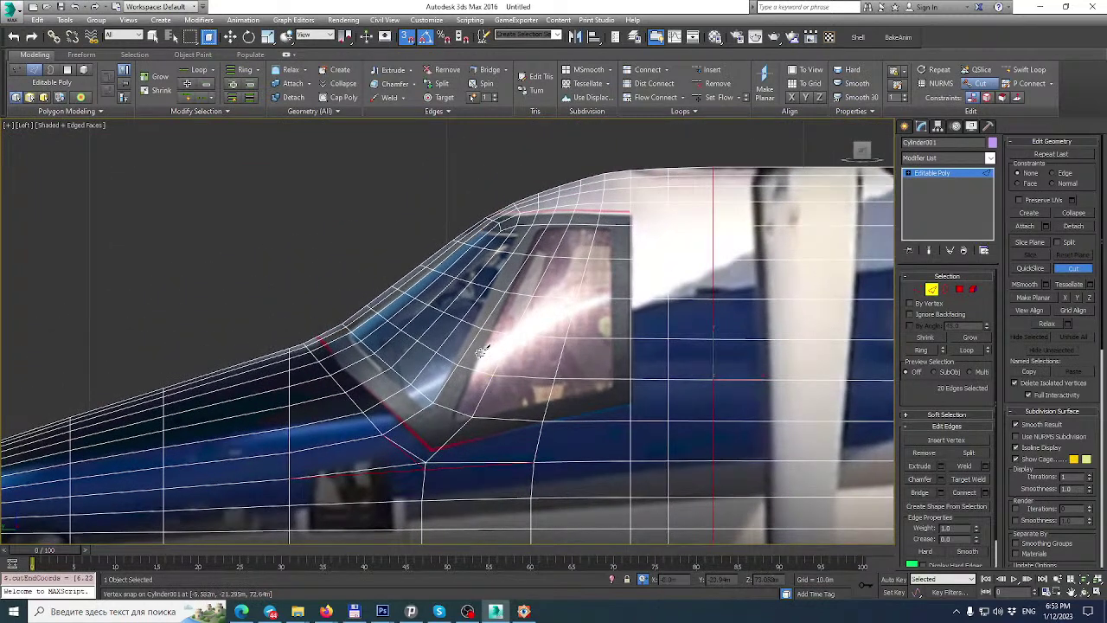
pyautogui.scroll(2, 511, 278)
pyautogui.moveTo(513, 273); pyautogui.dragTo(531, 272, button='middle')
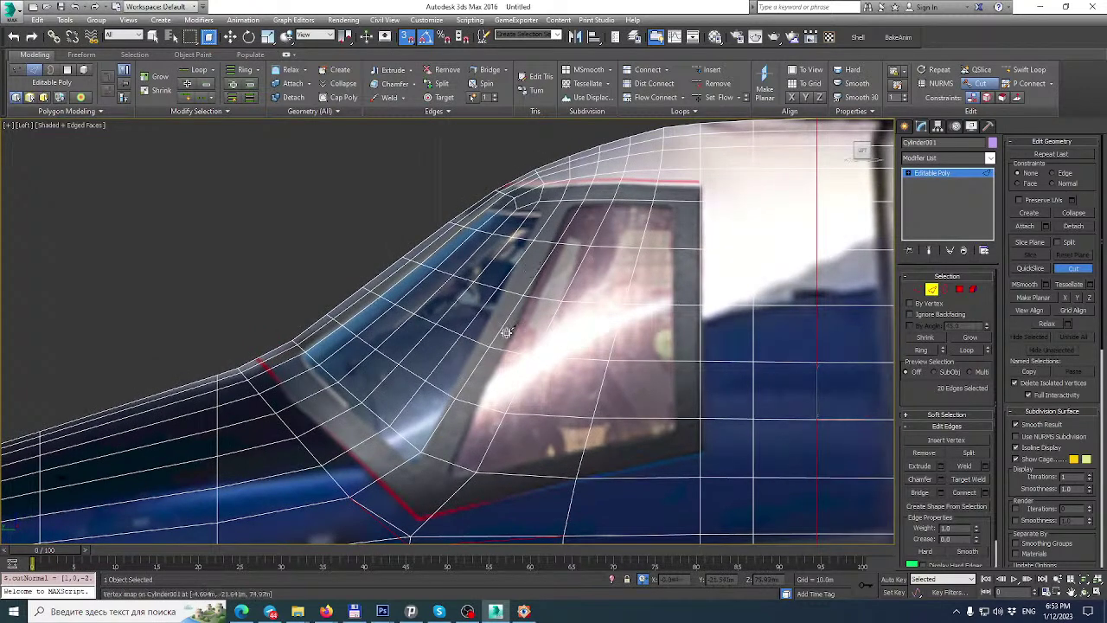
pyautogui.moveTo(503, 364); pyautogui.dragTo(509, 262, button='middle')
pyautogui.scroll(3, 423, 432)
pyautogui.rightClick(439, 431)
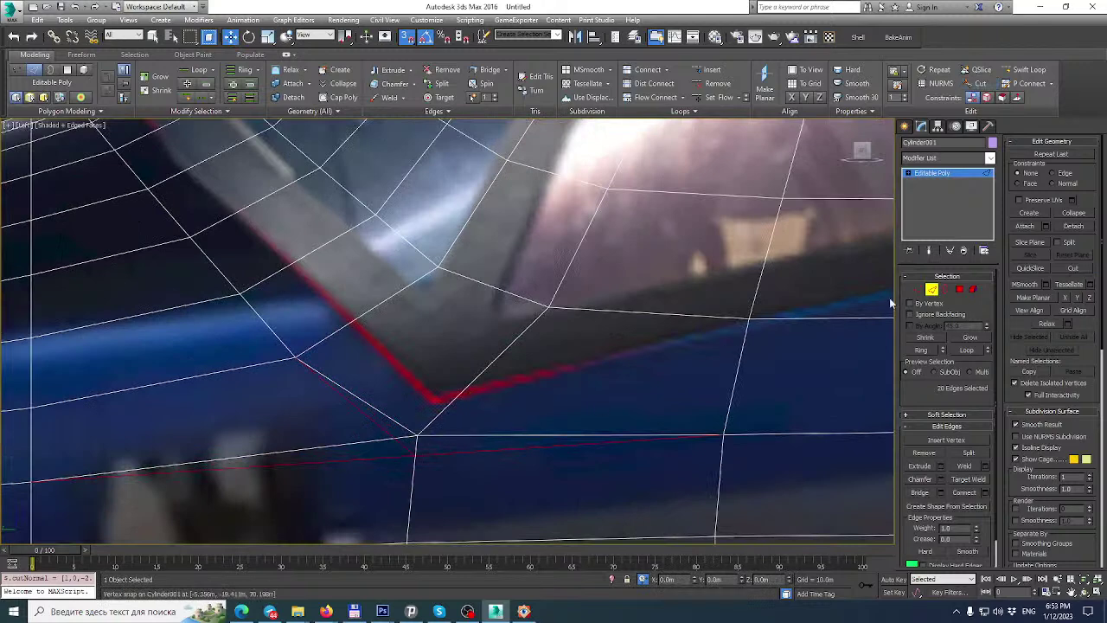
# Remove the old edges and their vertex just above the new cut at the lower windshield corner.
pyautogui.click(464, 437)
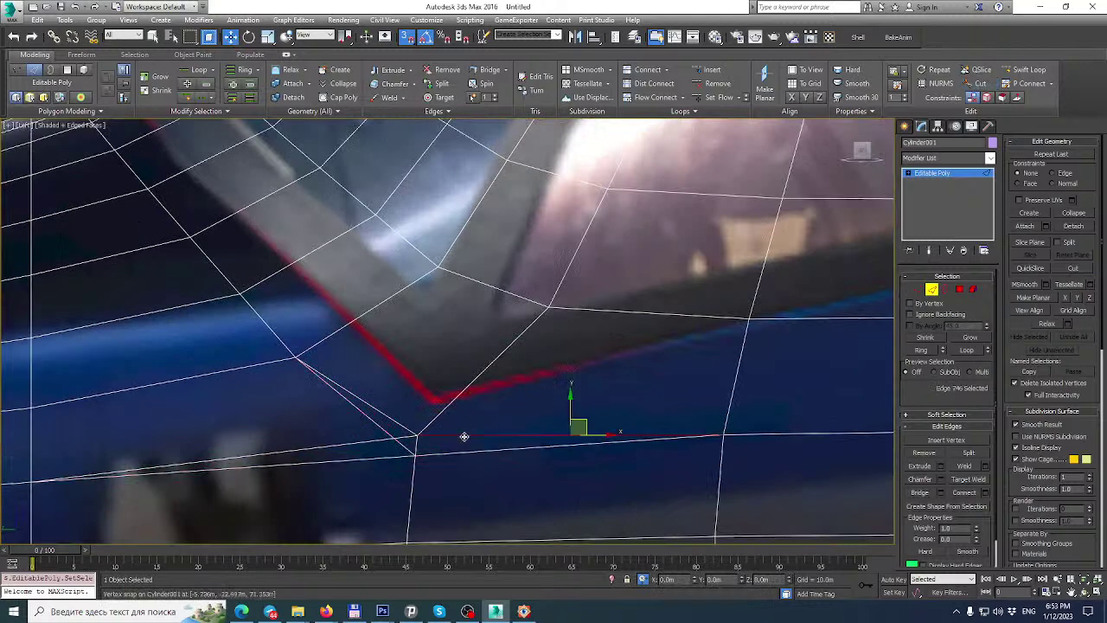
pyautogui.press('BackSpace')
pyautogui.click(339, 447)
pyautogui.press('BackSpace')
pyautogui.click(404, 436)
pyautogui.press('BackSpace')
pyautogui.click(393, 419)
pyautogui.hotkey('ctrl', 'BackSpace')
# Select the mesh vertices covering the windshield, side window and cockpit roof in the Left view.
pyautogui.scroll(-3, 408, 398)
pyautogui.moveTo(408, 394); pyautogui.dragTo(410, 418, button='middle')
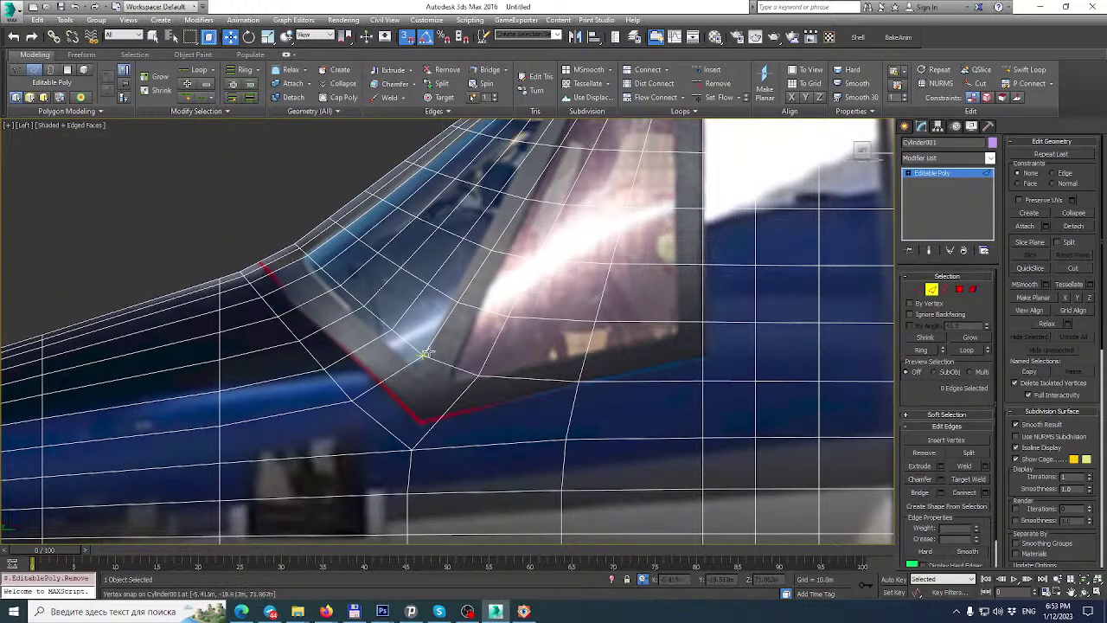
pyautogui.moveTo(430, 349); pyautogui.dragTo(456, 388, button='middle')
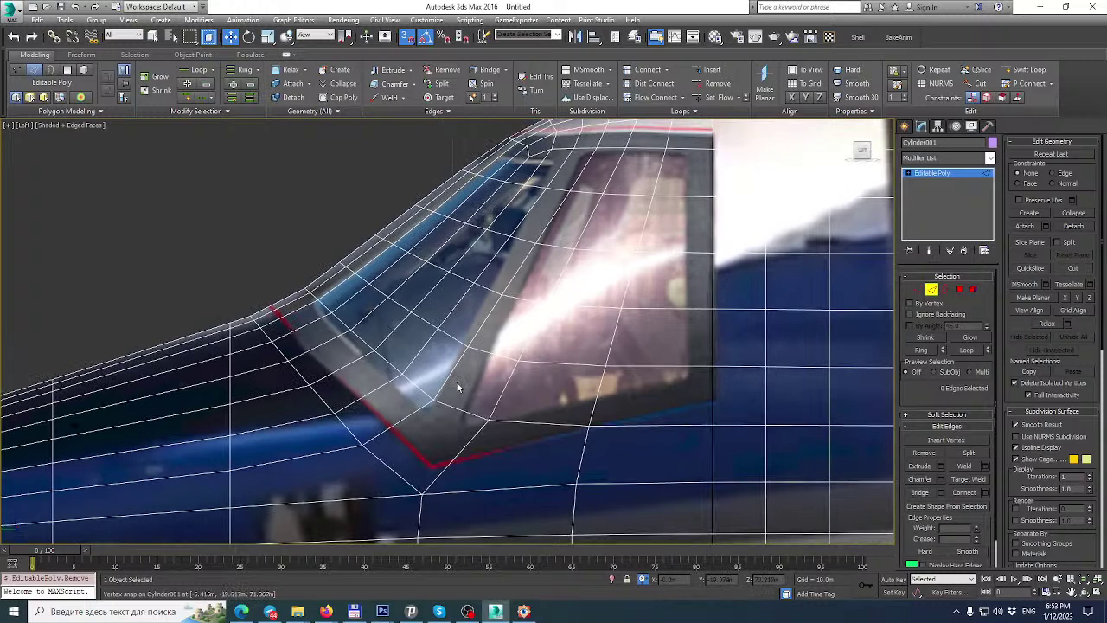
pyautogui.scroll(-2, 456, 380)
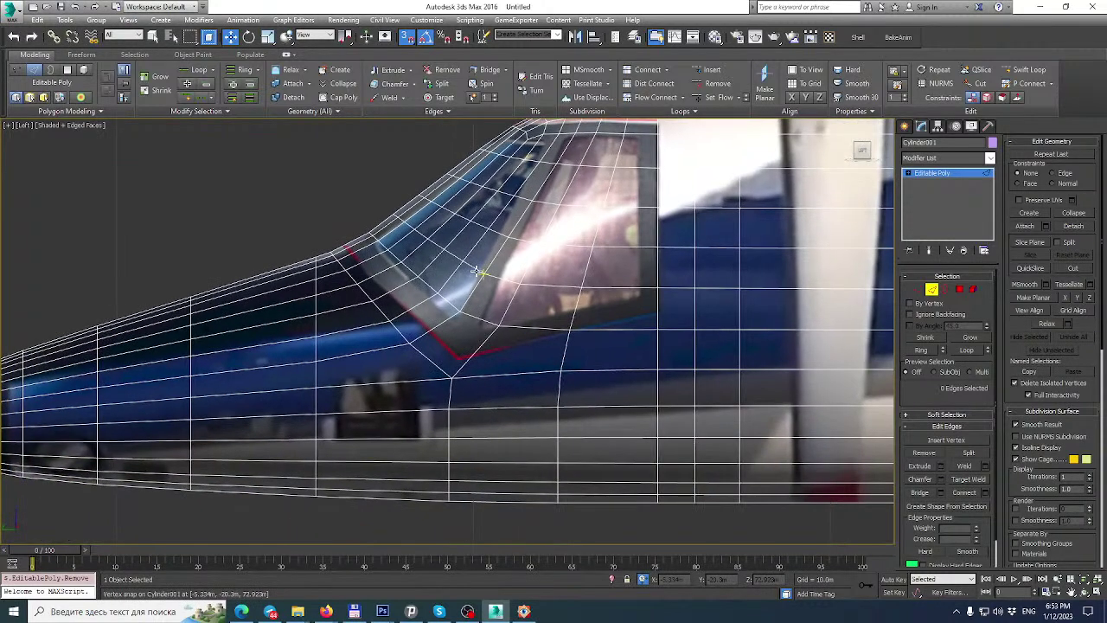
pyautogui.moveTo(479, 273); pyautogui.dragTo(482, 309, button='middle')
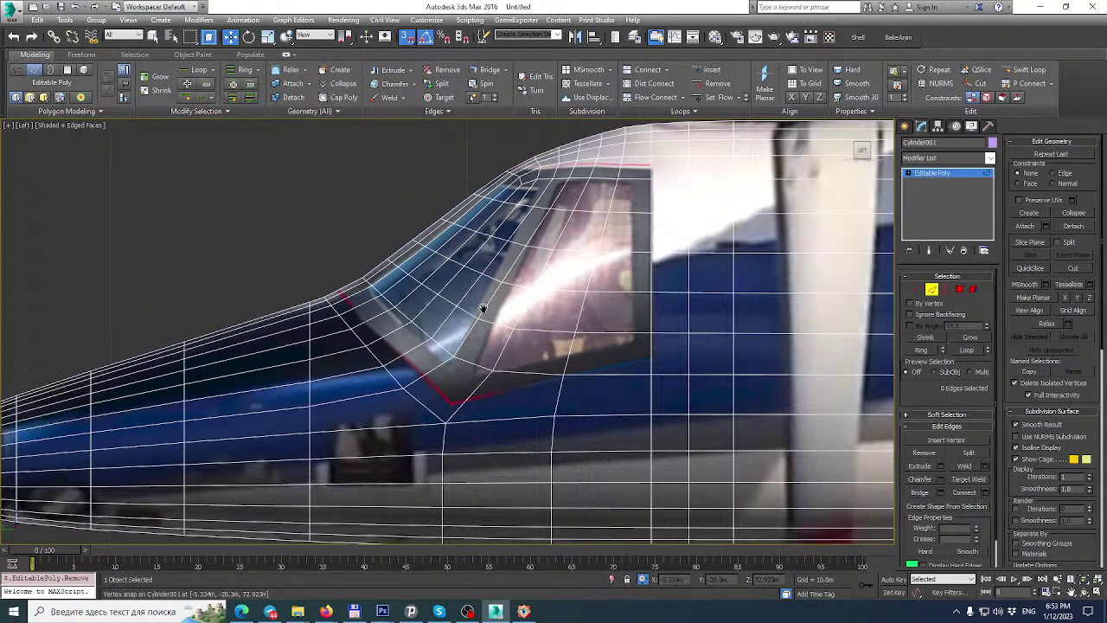
pyautogui.click(918, 289)
pyautogui.moveTo(356, 258); pyautogui.dragTo(506, 320)
pyautogui.keyDown('ctrl'); pyautogui.moveTo(508, 381); pyautogui.dragTo(392, 273); pyautogui.keyUp('ctrl')
pyautogui.moveTo(526, 200); pyautogui.dragTo(509, 248, button='middle')
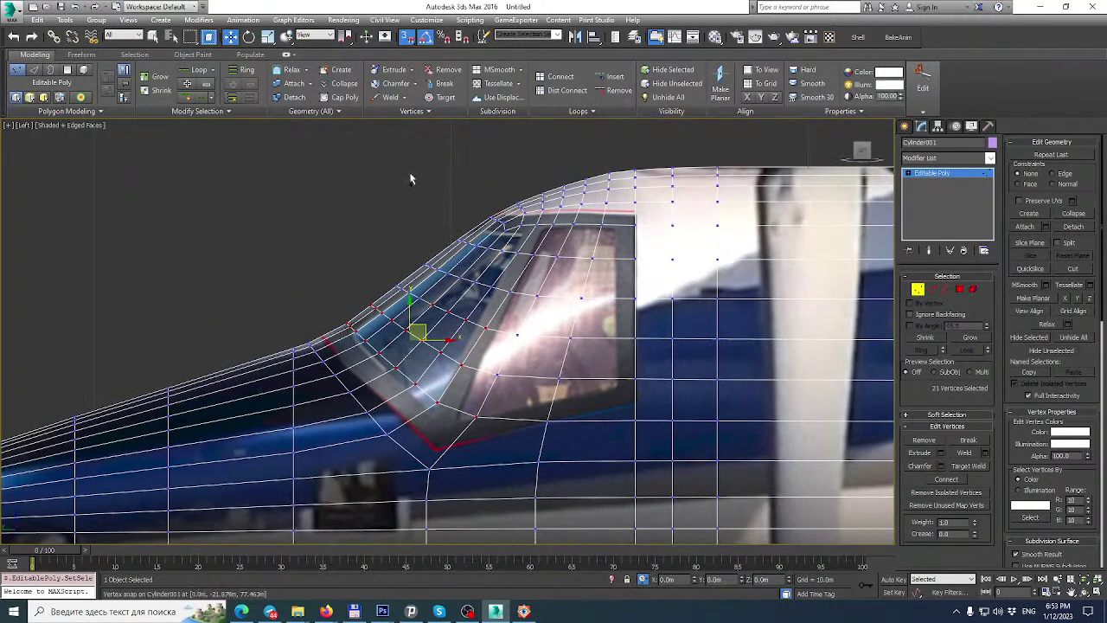
pyautogui.moveTo(421, 154); pyautogui.dragTo(625, 403)
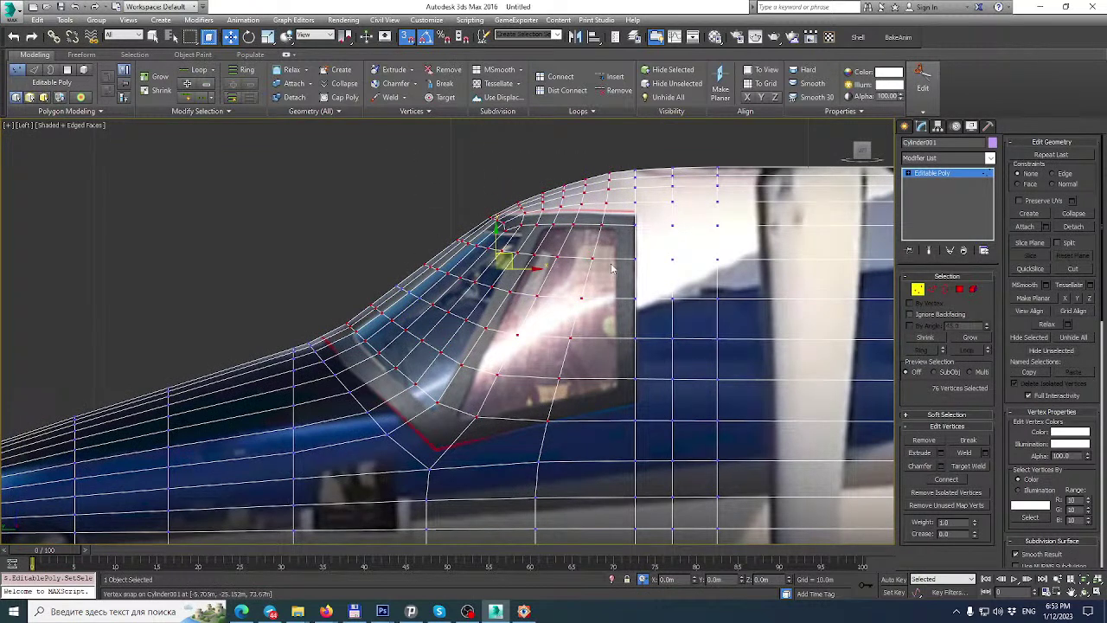
pyautogui.hotkey('alt', 'c')
pyautogui.scroll(2, 580, 179)
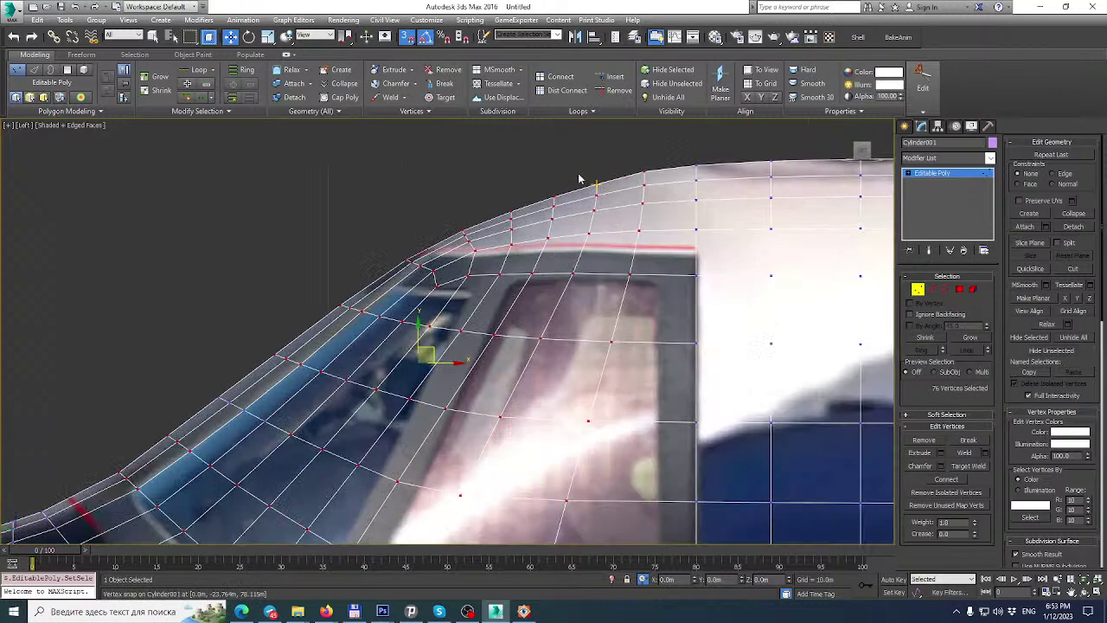
pyautogui.scroll(-2, 579, 179)
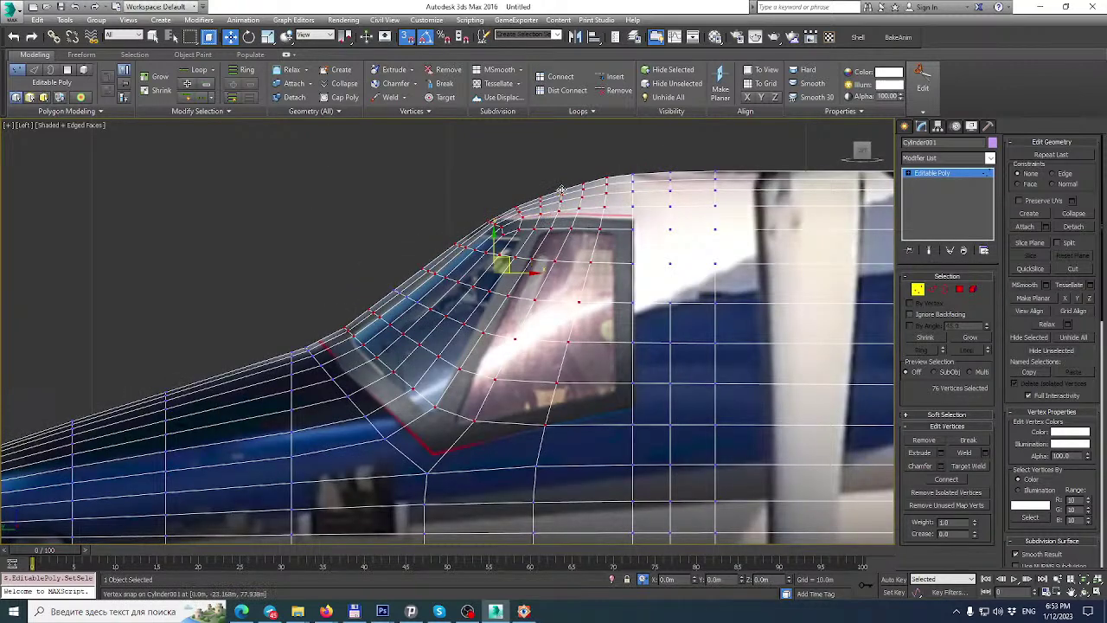
# Apply an FFD 2x2x2 modifier to the selected cockpit vertices and, with snapping off, try shifting its upper rear control point forward.
pyautogui.click(991, 158)
pyautogui.scroll(-2, 943, 433)
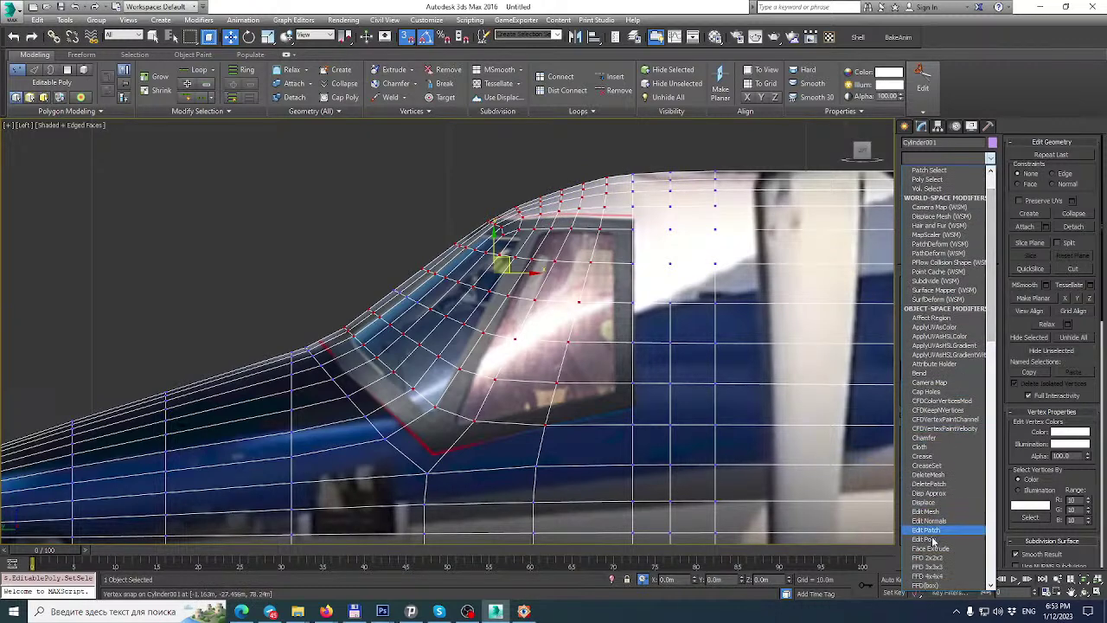
pyautogui.click(930, 558)
pyautogui.click(910, 173)
pyautogui.click(950, 182)
pyautogui.click(609, 177)
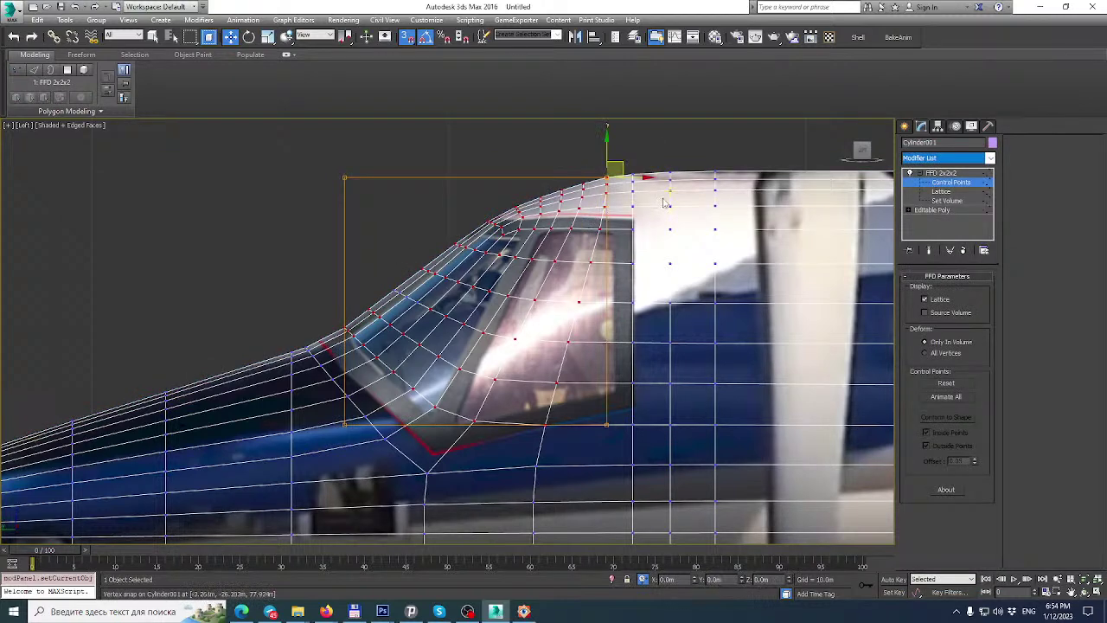
pyautogui.press('s')
pyautogui.moveTo(646, 177); pyautogui.dragTo(625, 180)
pyautogui.hotkey('ctrl', 'z')
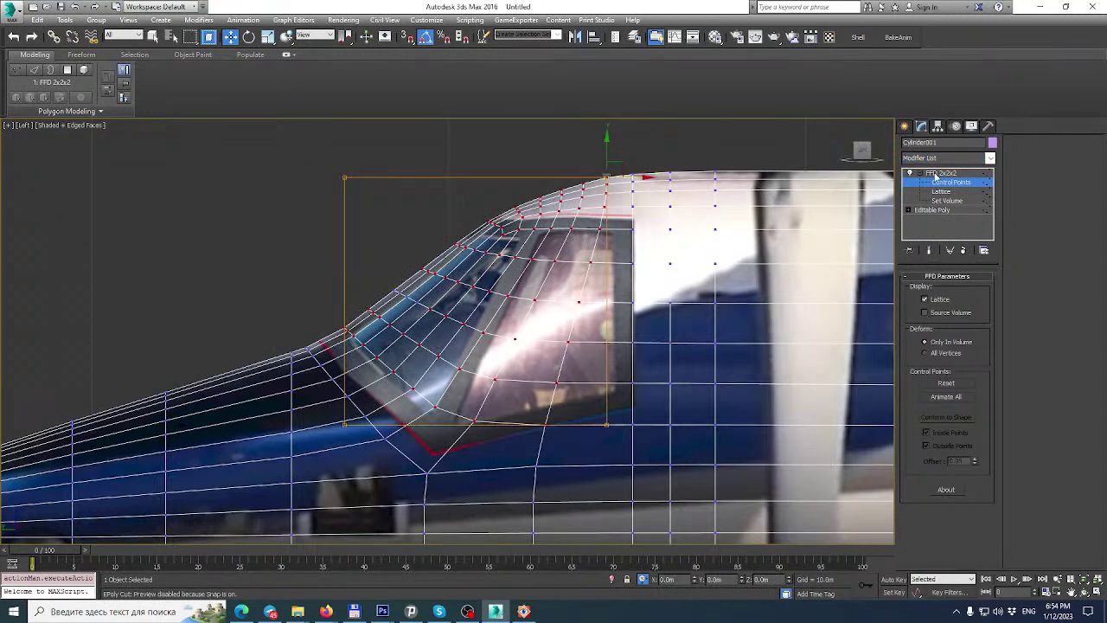
# Set the vertex movement constraint of the underlying Editable Poly to Edge.
pyautogui.click(936, 174)
pyautogui.click(938, 201)
pyautogui.click(939, 210)
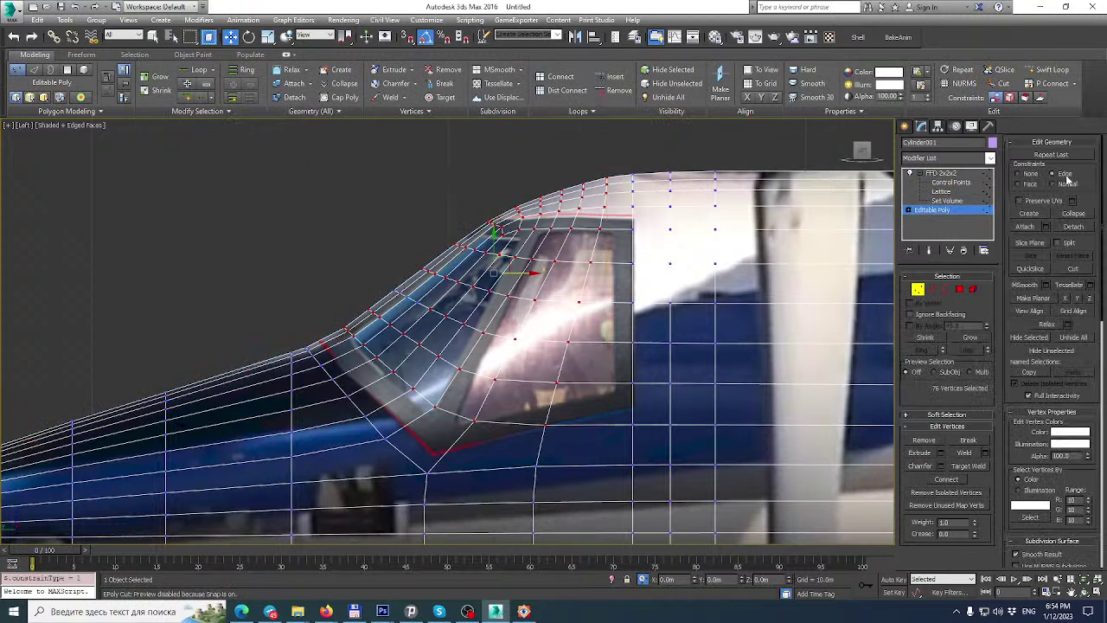
# Try moving the FFD's upper rear control point forward with the edge constraint set, and delete the modifier.
pyautogui.click(939, 174)
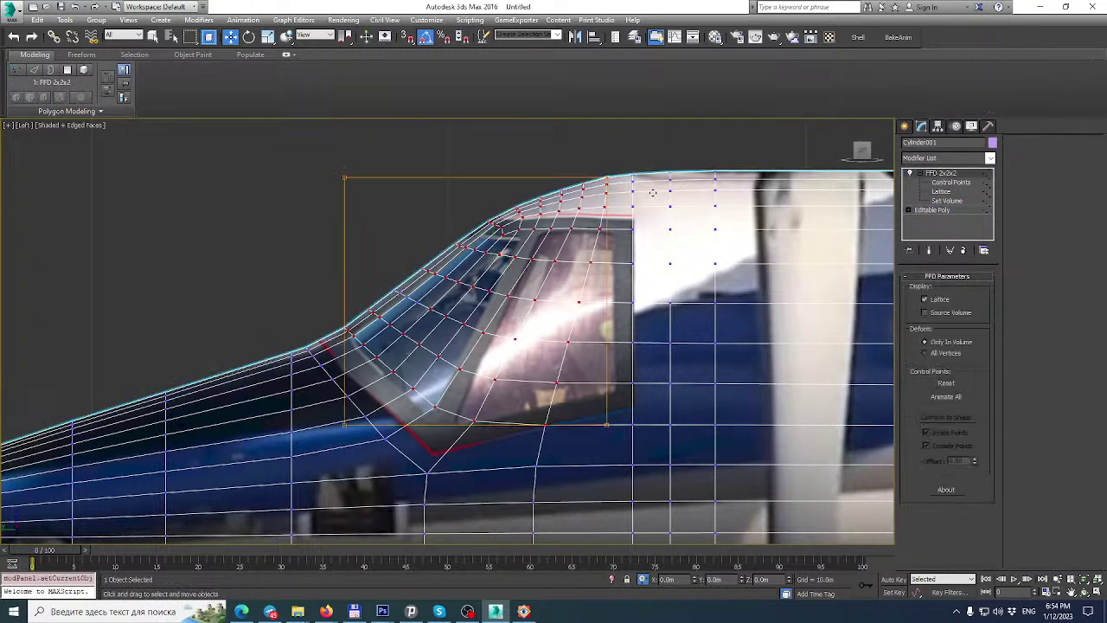
pyautogui.click(951, 183)
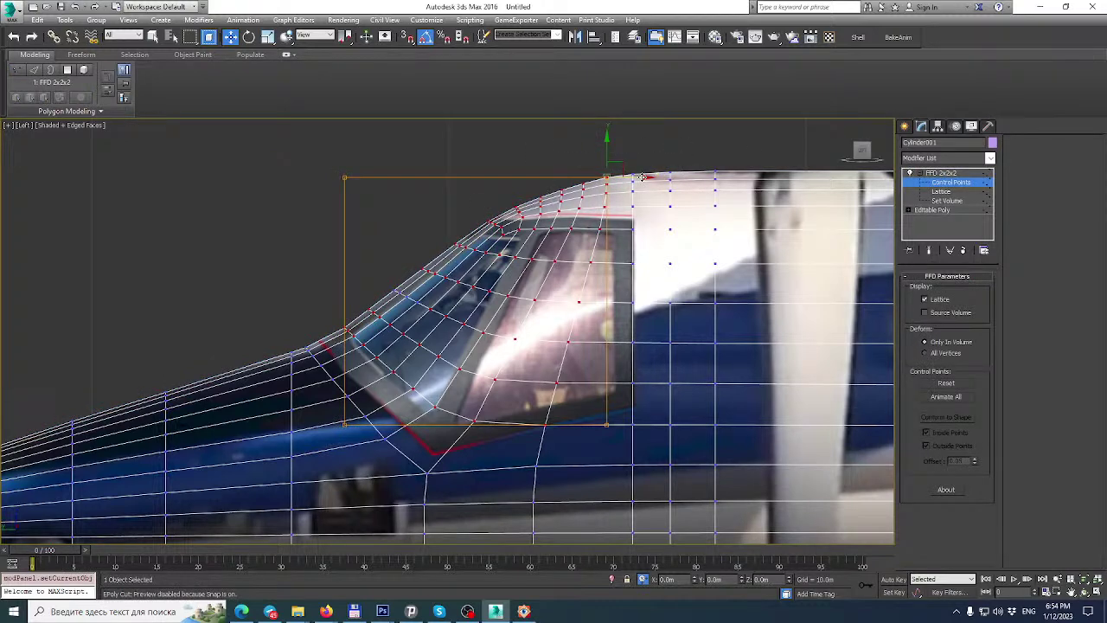
pyautogui.moveTo(637, 177); pyautogui.dragTo(557, 178)
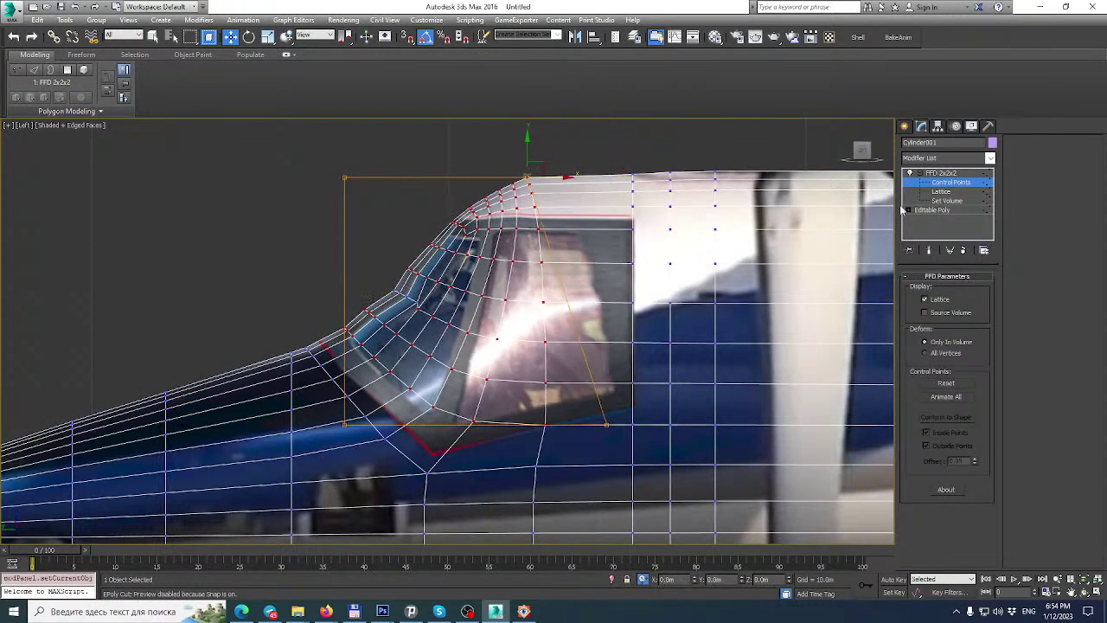
pyautogui.click(969, 251)
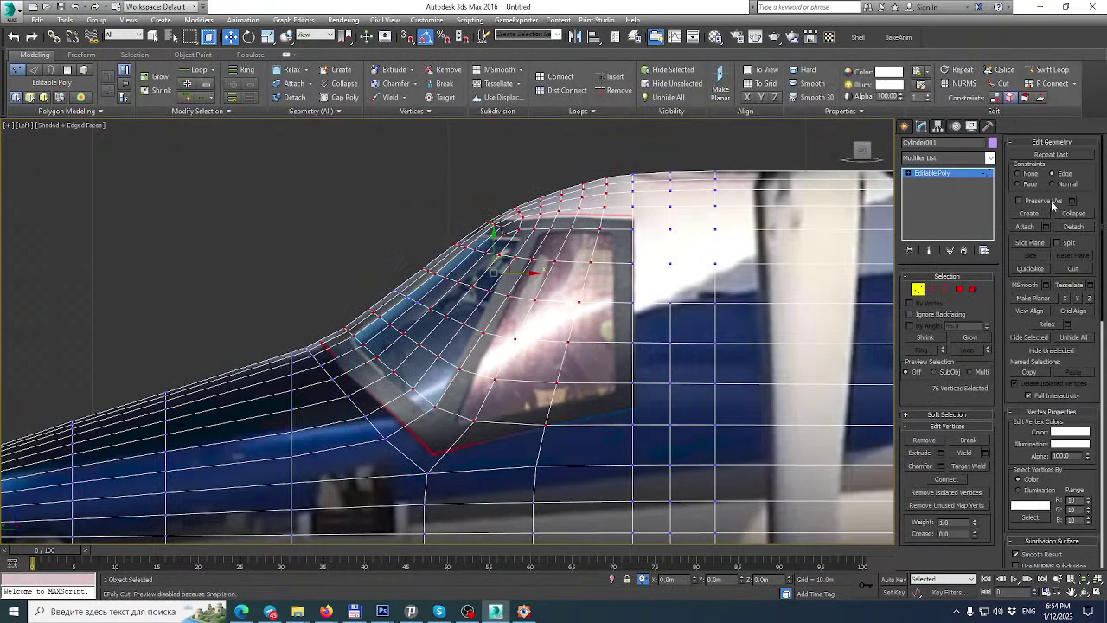
# Add a fresh FFD 2x2x2 modifier to the selected cockpit vertices and enter its control point level.
pyautogui.click(991, 158)
pyautogui.scroll(-5, 948, 346)
pyautogui.click(927, 501)
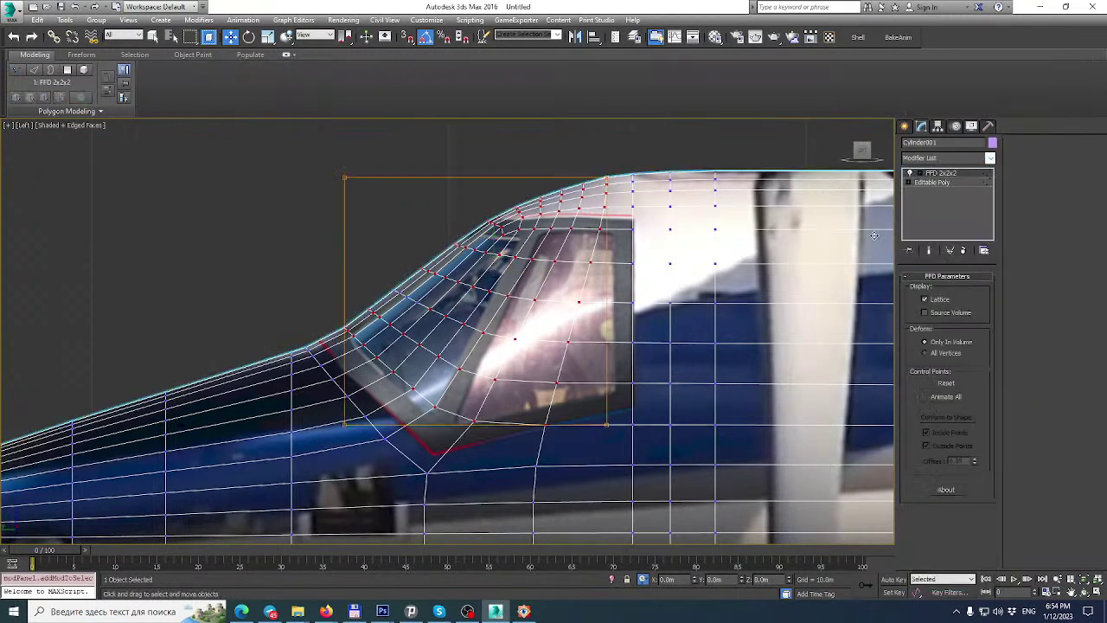
pyautogui.click(951, 182)
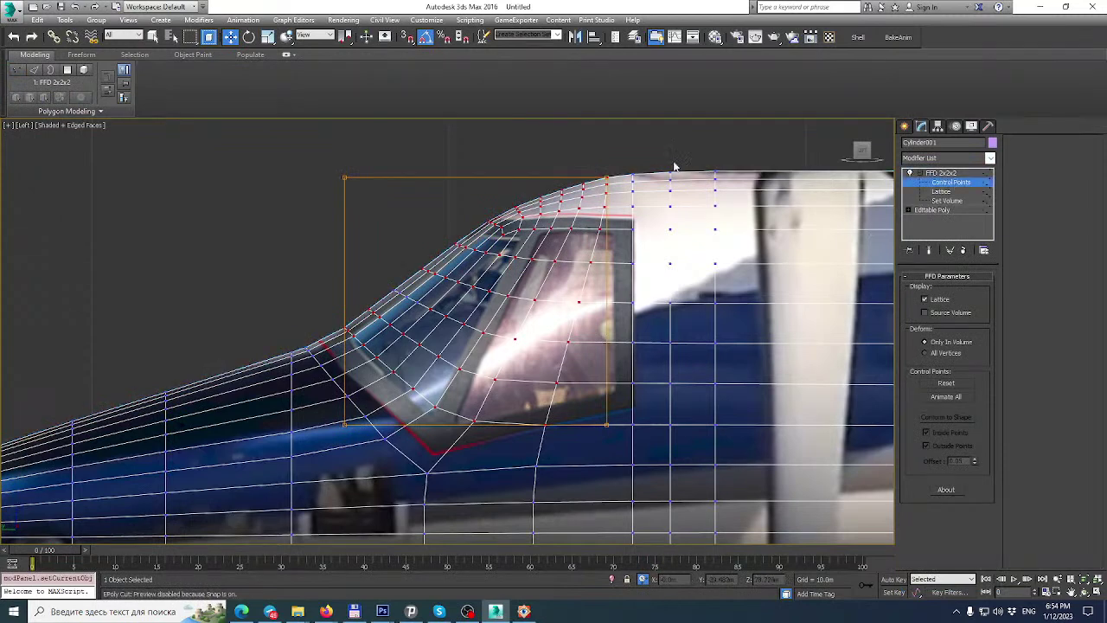
# Try pulling the new lattice's upper rear control point far forward, and undo the move.
pyautogui.moveTo(640, 178); pyautogui.dragTo(506, 189)
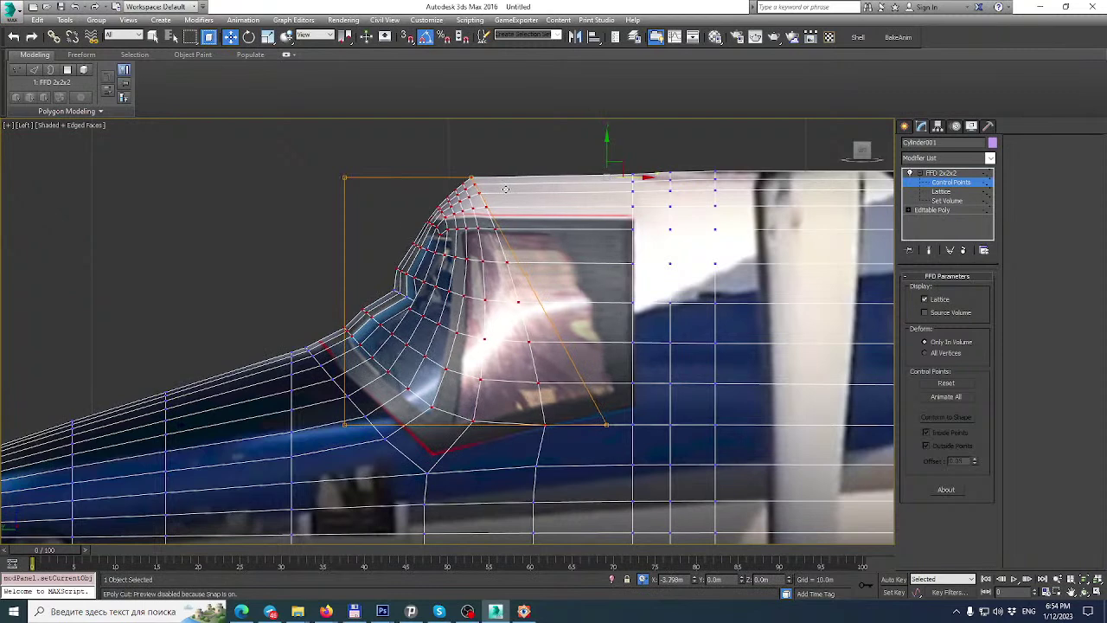
pyautogui.hotkey('ctrl', 'z')
pyautogui.scroll(2, 623, 178)
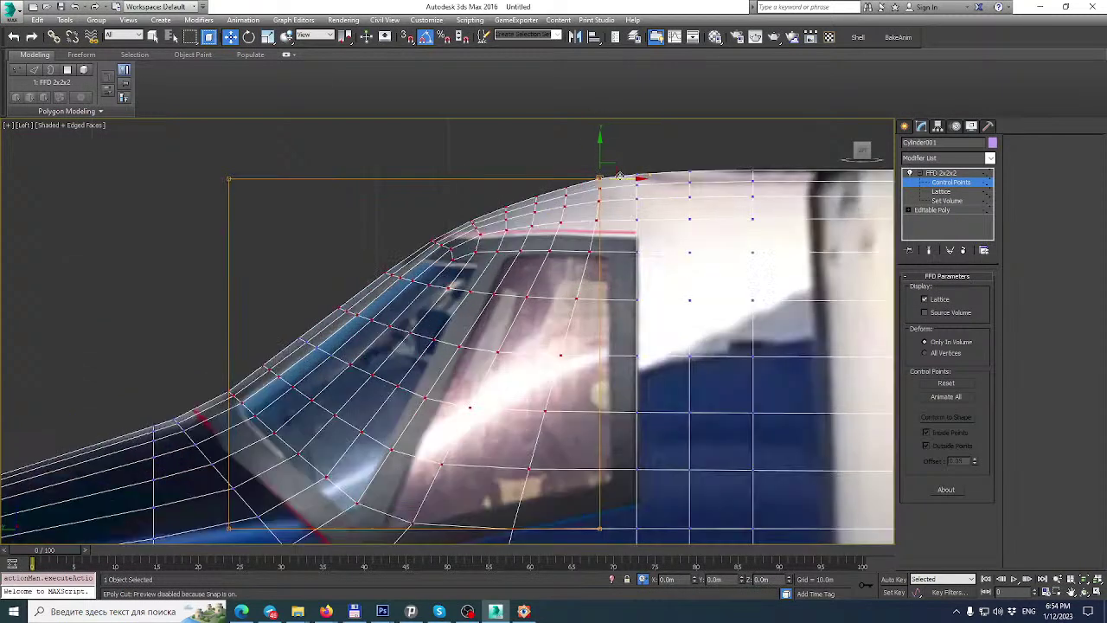
# Move the FFD lattice's upper rear control point slightly forward to slant the cockpit vertices.
pyautogui.moveTo(615, 164); pyautogui.dragTo(581, 168)
pyautogui.scroll(-2, 537, 176)
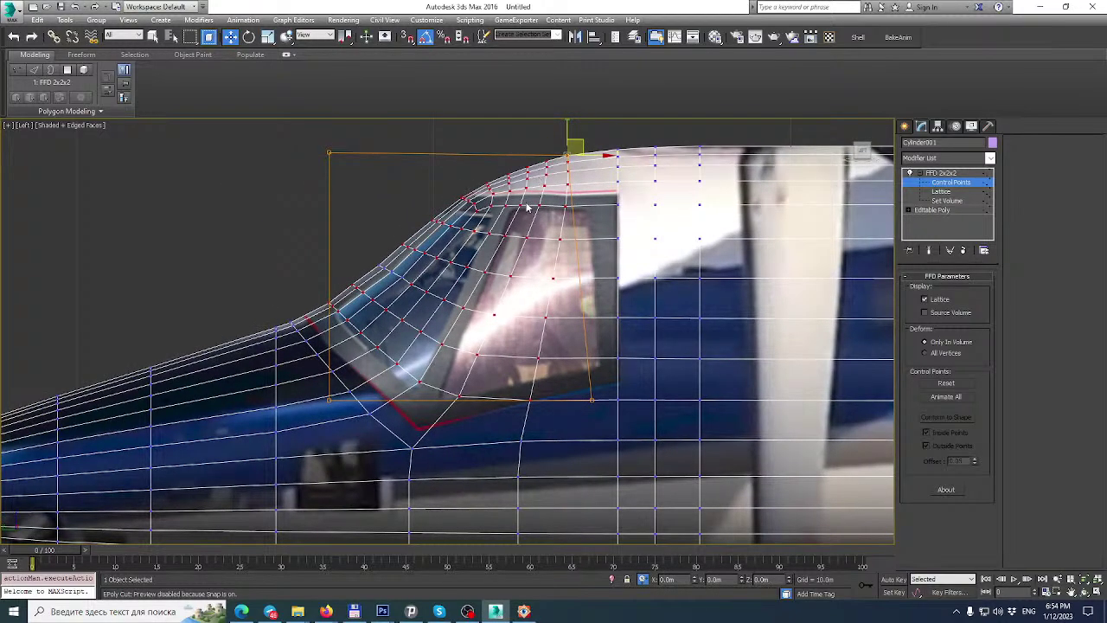
# Look at the material settings, close them, and unhide all objects to bring the reference images back behind the fuselage mesh.
pyautogui.rightClick(515, 246)
pyautogui.moveTo(726, 246); pyautogui.dragTo(708, 259, button='middle')
pyautogui.press('m')
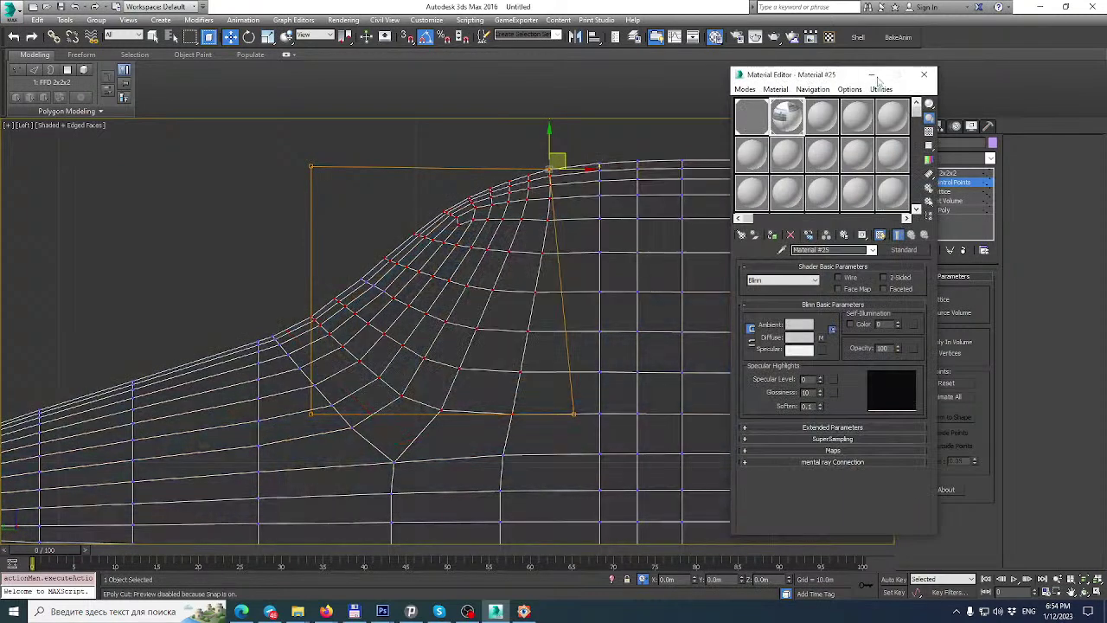
pyautogui.click(924, 74)
pyautogui.rightClick(591, 236)
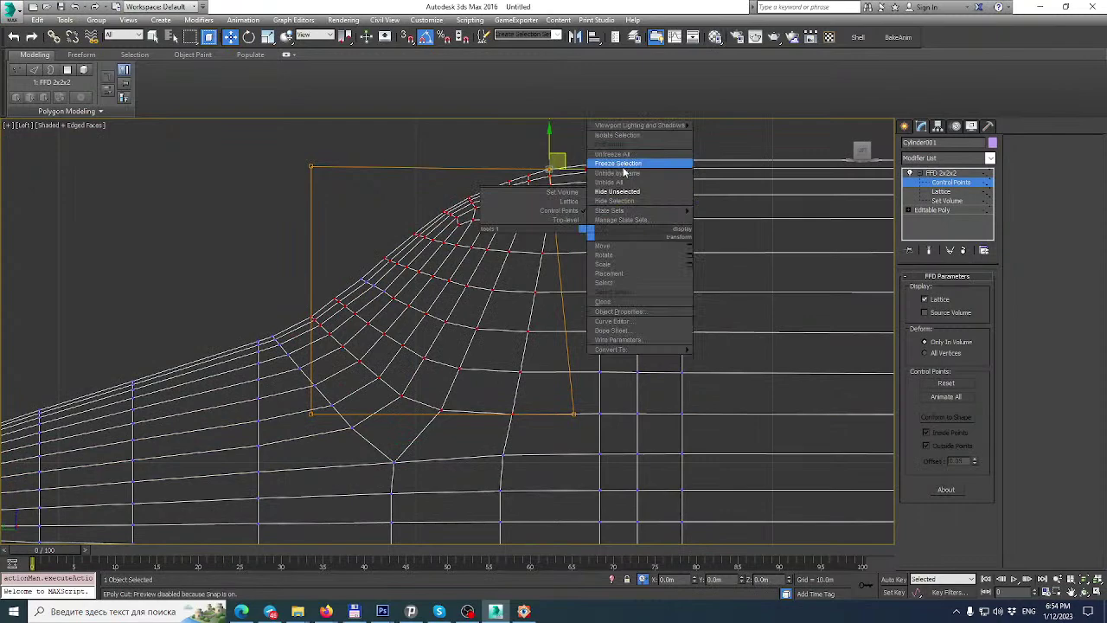
pyautogui.click(616, 182)
pyautogui.scroll(3, 534, 281)
pyautogui.moveTo(595, 276); pyautogui.dragTo(611, 248, button='middle')
pyautogui.scroll(-2, 611, 247)
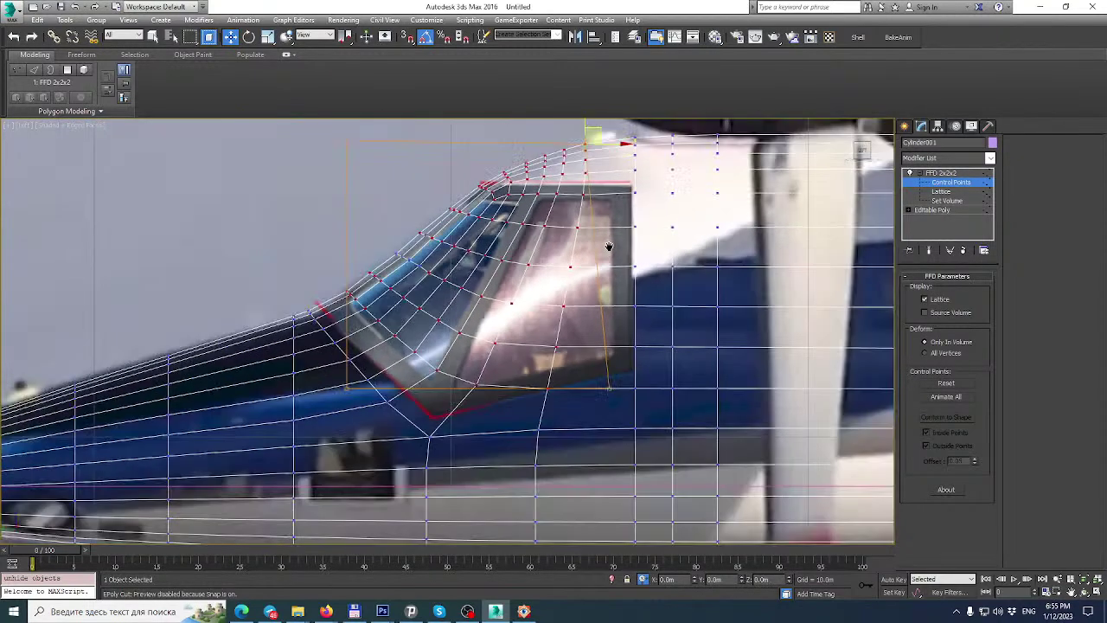
# Try moving the lattice's lower rear control point forward, and undo the move.
pyautogui.click(615, 391)
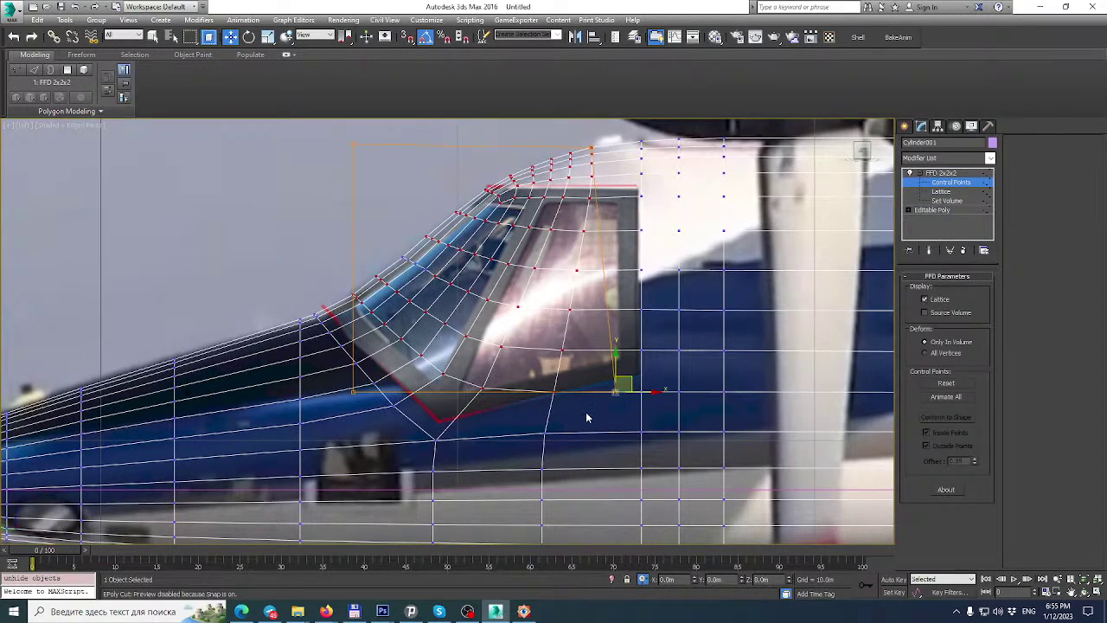
pyautogui.moveTo(649, 394); pyautogui.dragTo(615, 394)
pyautogui.hotkey('ctrl', 'z')
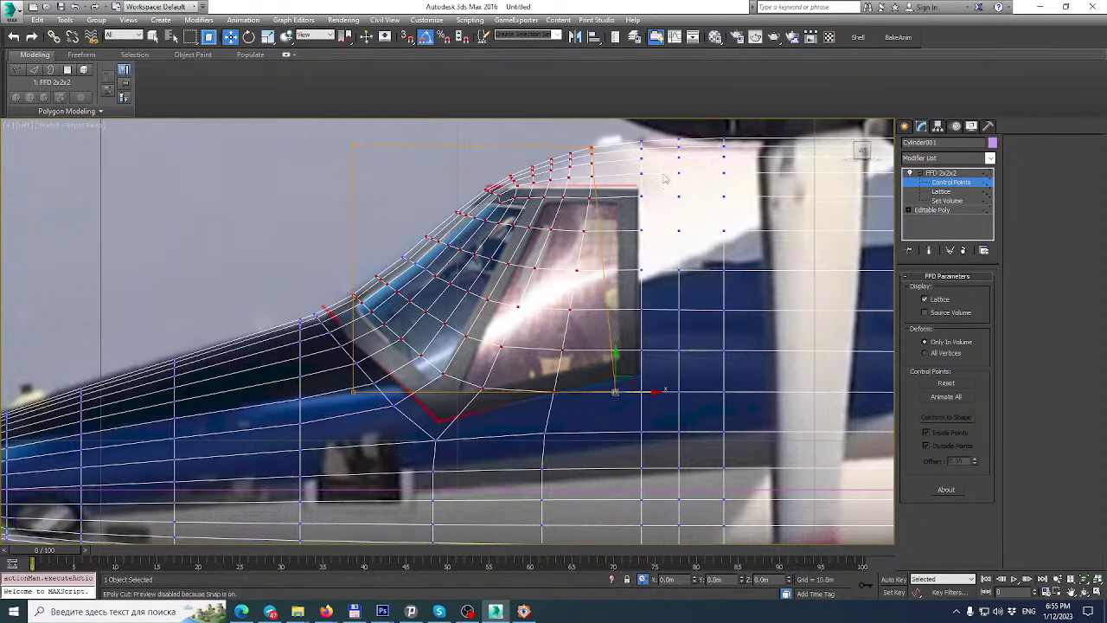
# Collapse the FFD 2x2x2 modifier into the fuselage's Editable Poly.
pyautogui.rightClick(941, 174)
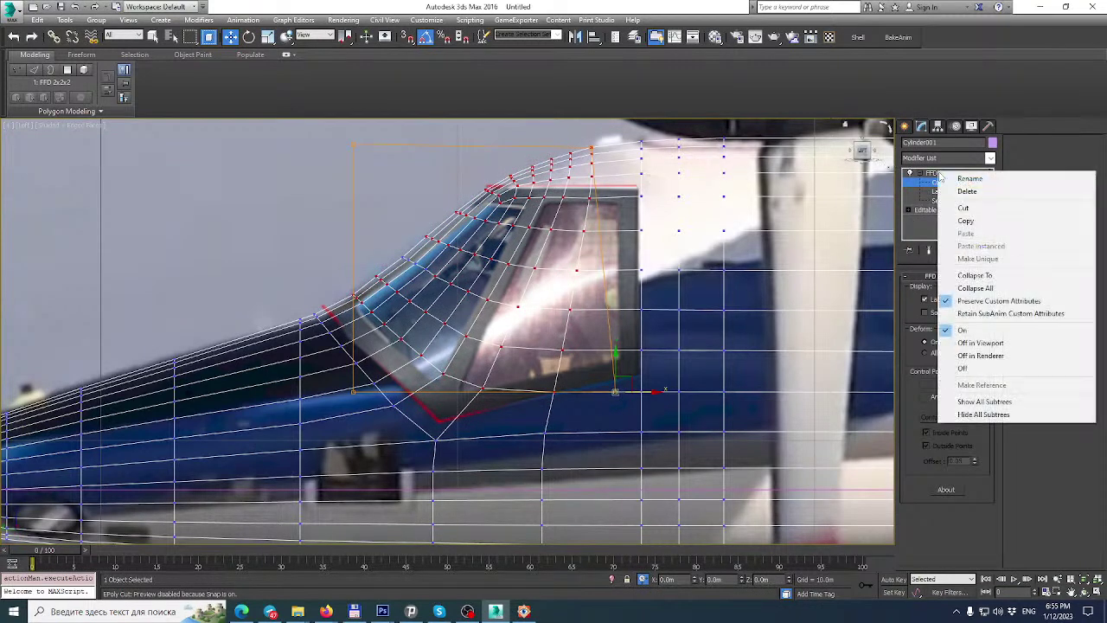
pyautogui.click(972, 275)
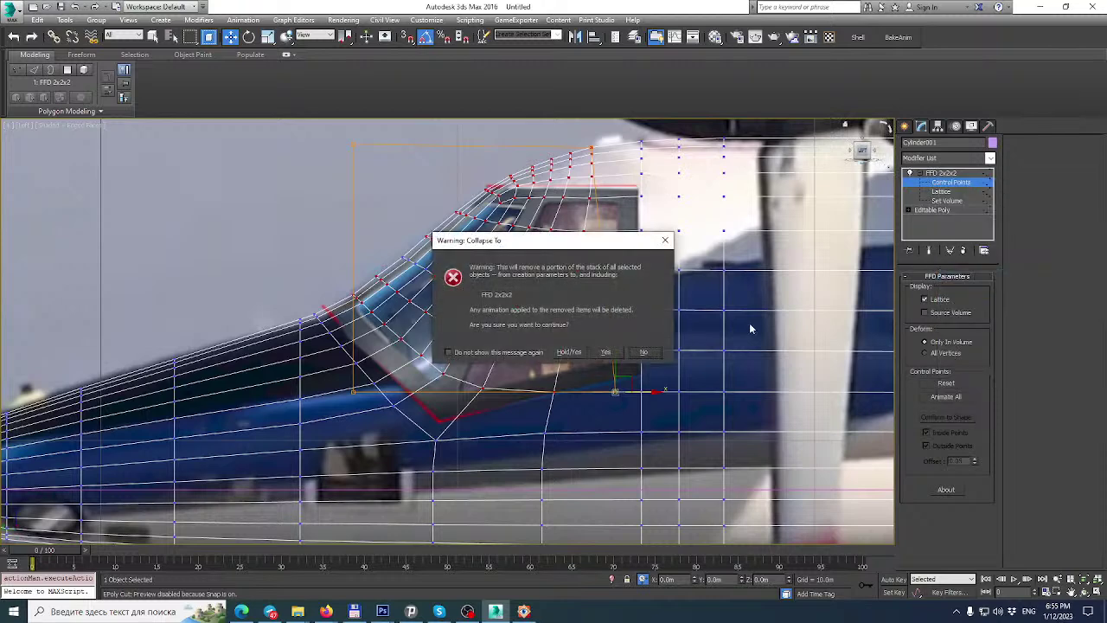
pyautogui.click(604, 353)
# Enter vertex level on the fuselage and remove the rearmost cockpit column from the vertex selection in the Left view.
pyautogui.hotkey('alt', 'w')
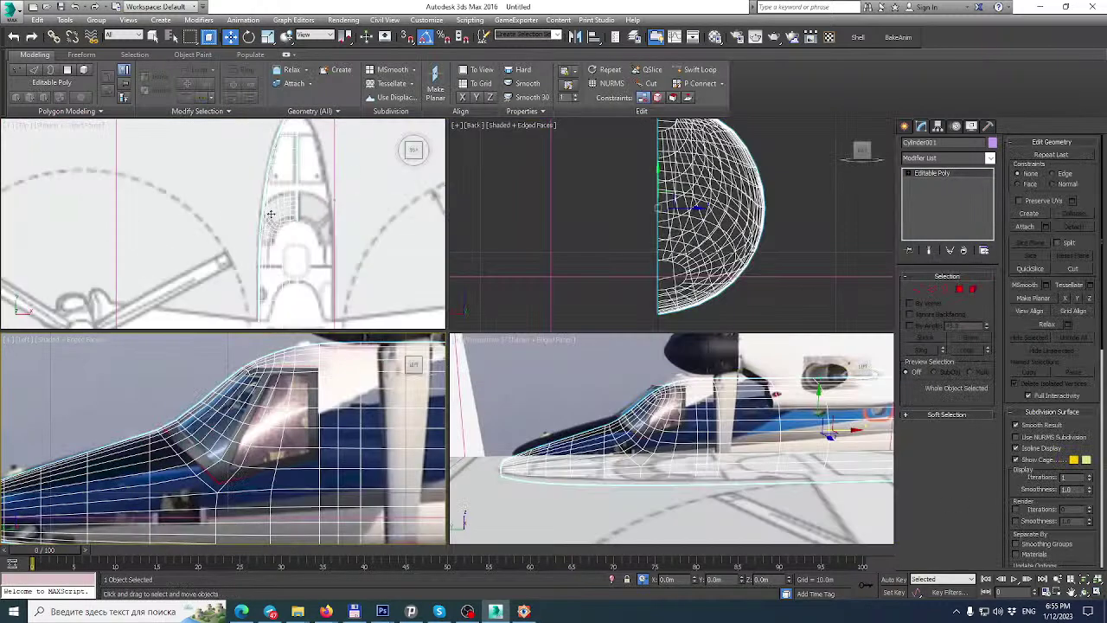
pyautogui.scroll(6, 271, 214)
pyautogui.moveTo(268, 215); pyautogui.dragTo(214, 141, button='middle')
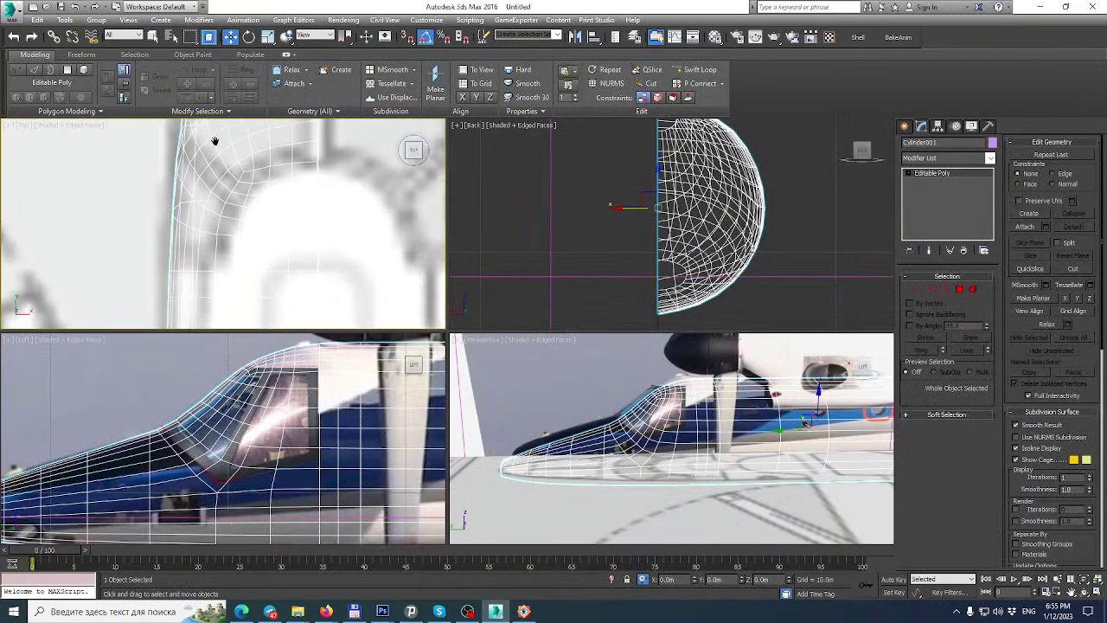
pyautogui.click(918, 289)
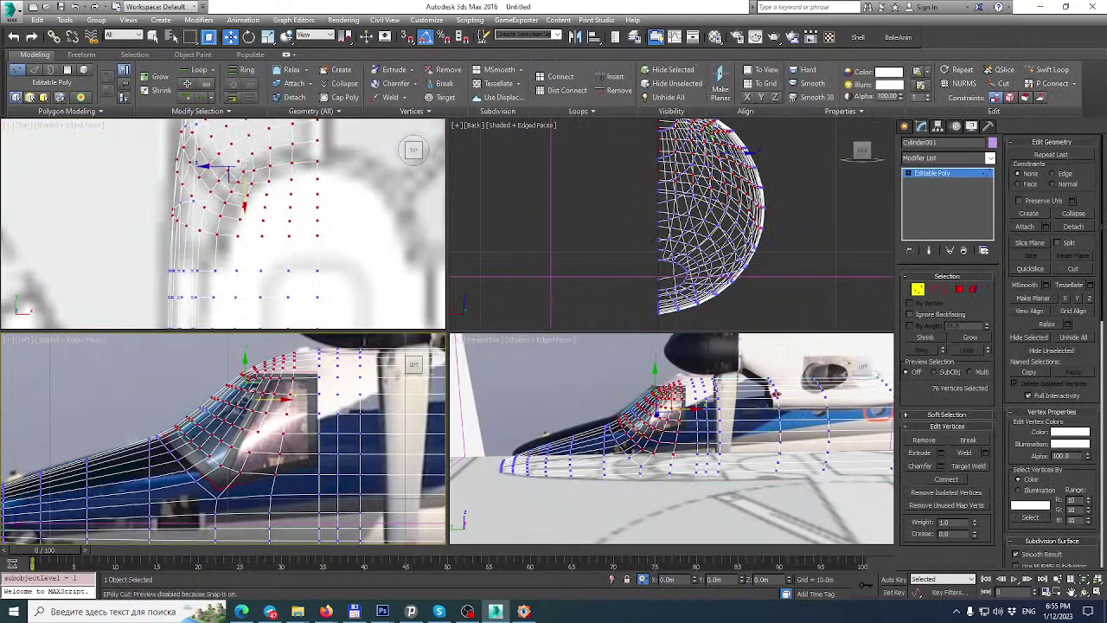
pyautogui.click(1099, 594)
pyautogui.moveTo(578, 273); pyautogui.dragTo(570, 312, button='middle')
pyautogui.click(603, 379)
pyautogui.keyDown('alt'); pyautogui.moveTo(603, 307); pyautogui.dragTo(540, 456); pyautogui.keyUp('alt')
pyautogui.moveTo(529, 368); pyautogui.dragTo(572, 344, button='middle')
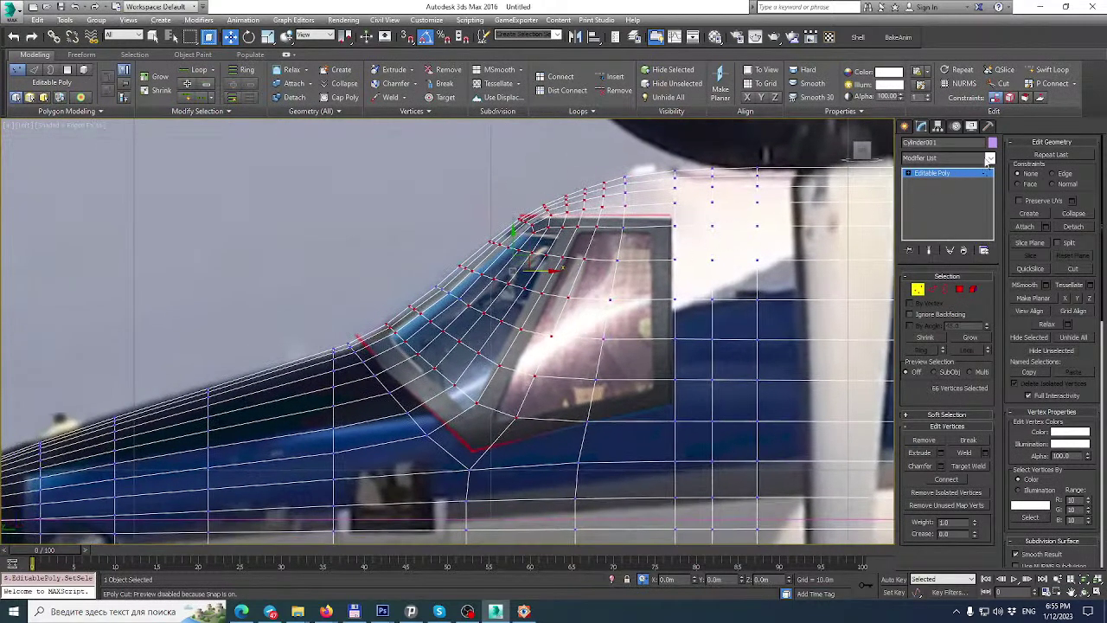
# Add an FFD 2x2x2 modifier to the reduced cockpit vertex selection and enter its control point level.
pyautogui.click(990, 158)
pyautogui.scroll(-1, 948, 364)
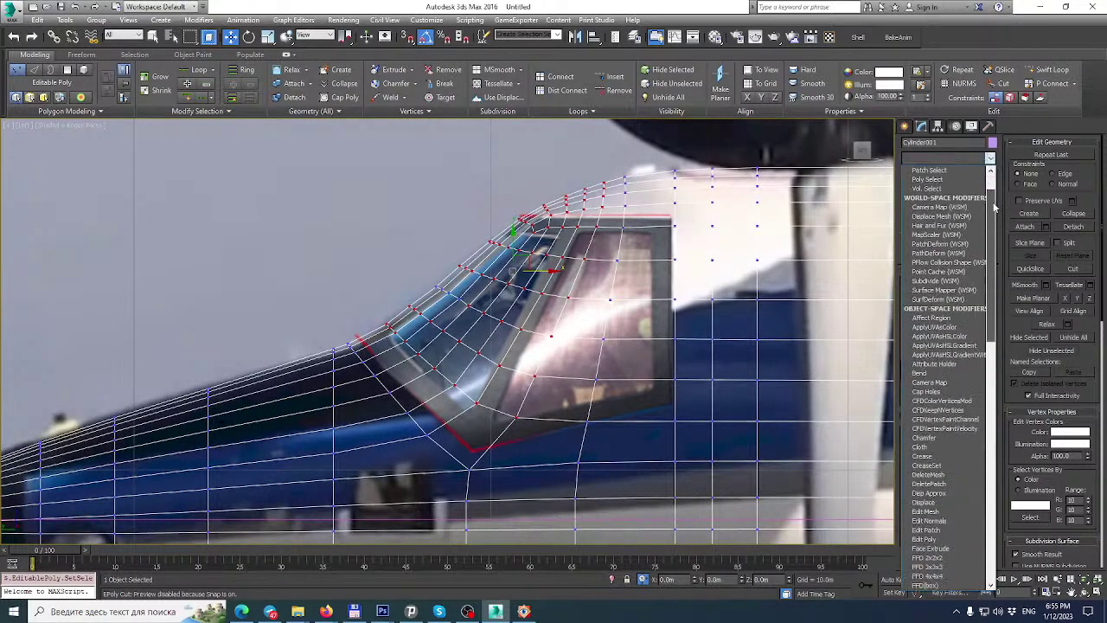
pyautogui.click(933, 540)
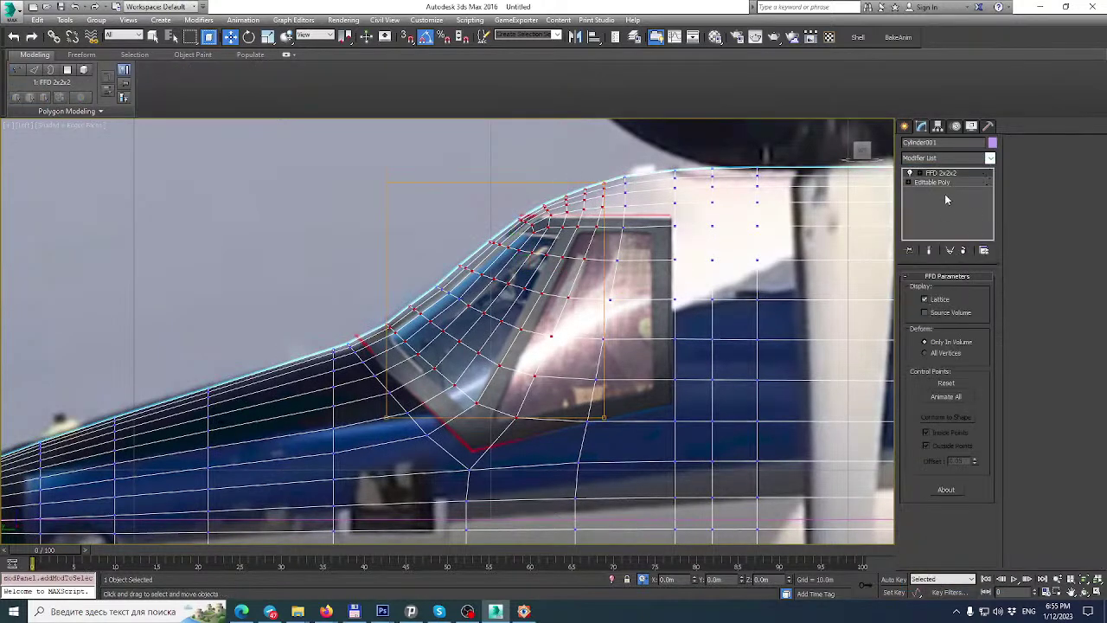
pyautogui.click(910, 174)
pyautogui.click(951, 182)
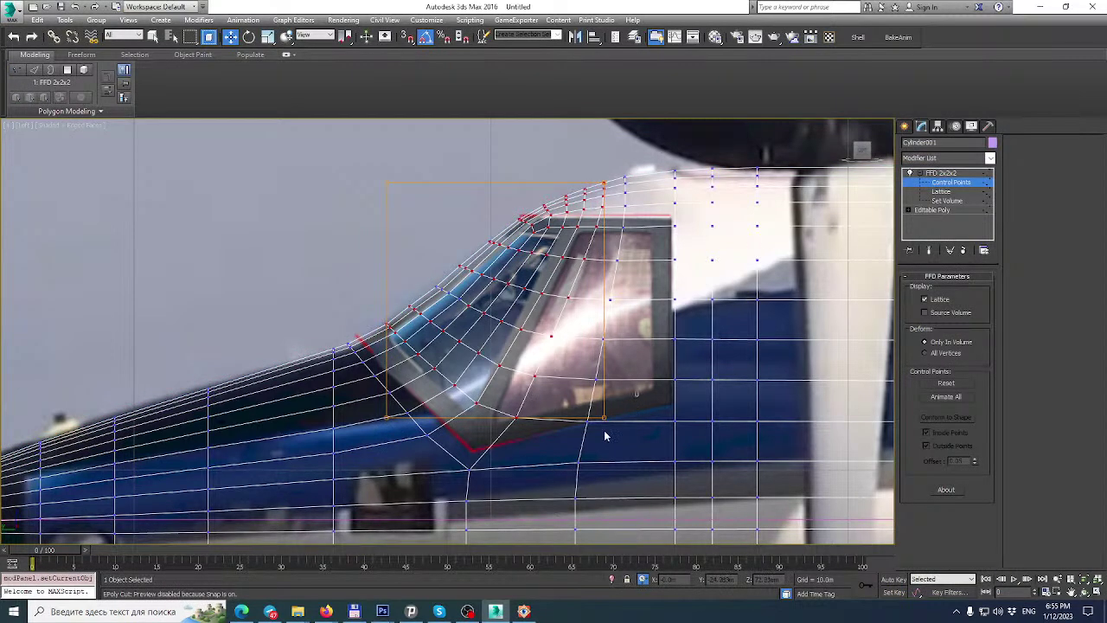
# Move the lattice's lower and upper rear control points forward to line the edges up with the pillar between the windows.
pyautogui.moveTo(638, 419); pyautogui.dragTo(602, 416)
pyautogui.moveTo(609, 263); pyautogui.dragTo(609, 270, button='middle')
pyautogui.scroll(3, 610, 273)
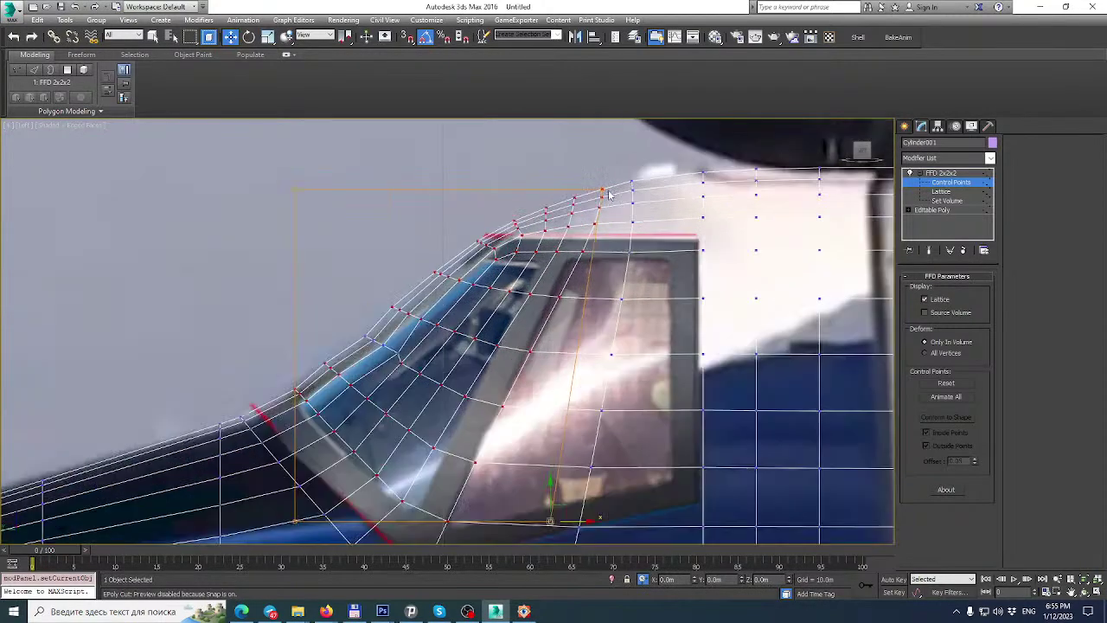
pyautogui.moveTo(640, 188); pyautogui.dragTo(619, 194)
pyautogui.scroll(-2, 619, 193)
pyautogui.moveTo(619, 193)
pyautogui.mouseDown(button='middle')
pyautogui.moveTo(608, 219)
pyautogui.moveTo(616, 176)
pyautogui.mouseUp(button='middle')
pyautogui.scroll(-2, 622, 206)
pyautogui.scroll(2, 438, 308)
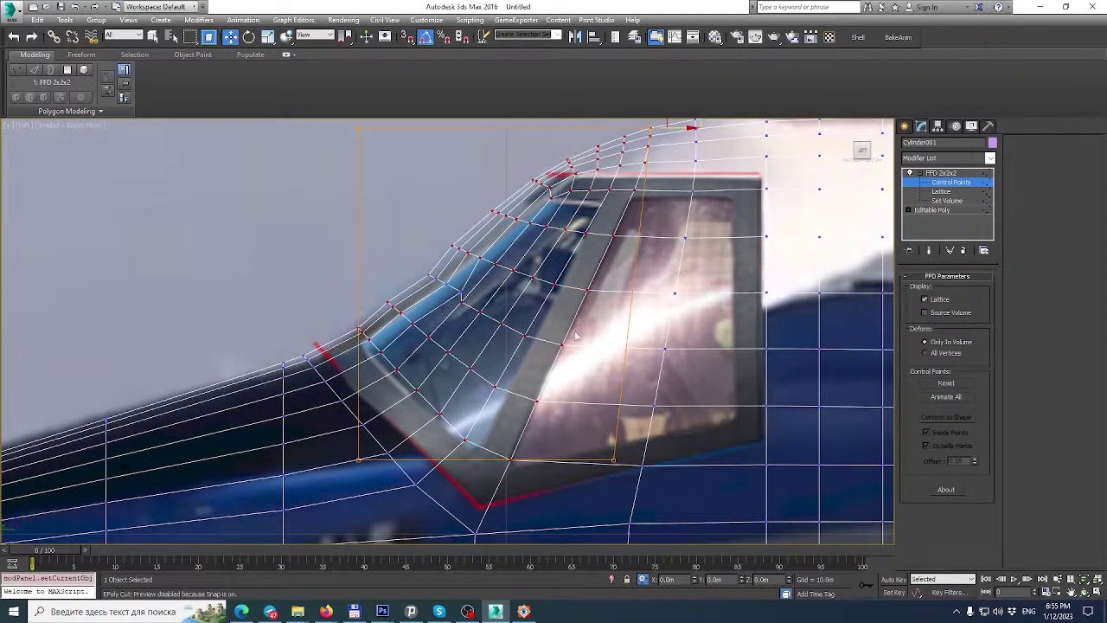
# Move the lattice's upper front control point slightly forward and down to fit the windshield outline.
pyautogui.moveTo(621, 328); pyautogui.dragTo(607, 268, button='middle')
pyautogui.moveTo(360, 264); pyautogui.dragTo(372, 347, button='middle')
pyautogui.moveTo(380, 234); pyautogui.dragTo(380, 236)
pyautogui.moveTo(374, 134); pyautogui.dragTo(349, 149)
pyautogui.scroll(-2, 398, 193)
pyautogui.moveTo(398, 193); pyautogui.dragTo(382, 189, button='middle')
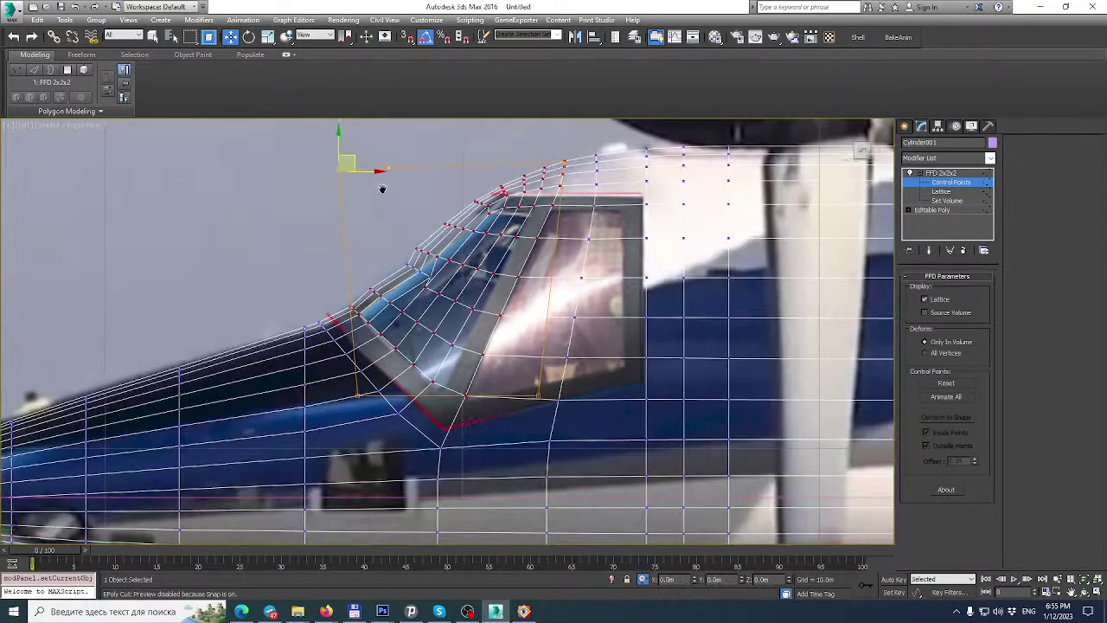
# Collapse the fuselage's whole modifier stack into an Editable Poly.
pyautogui.rightClick(955, 182)
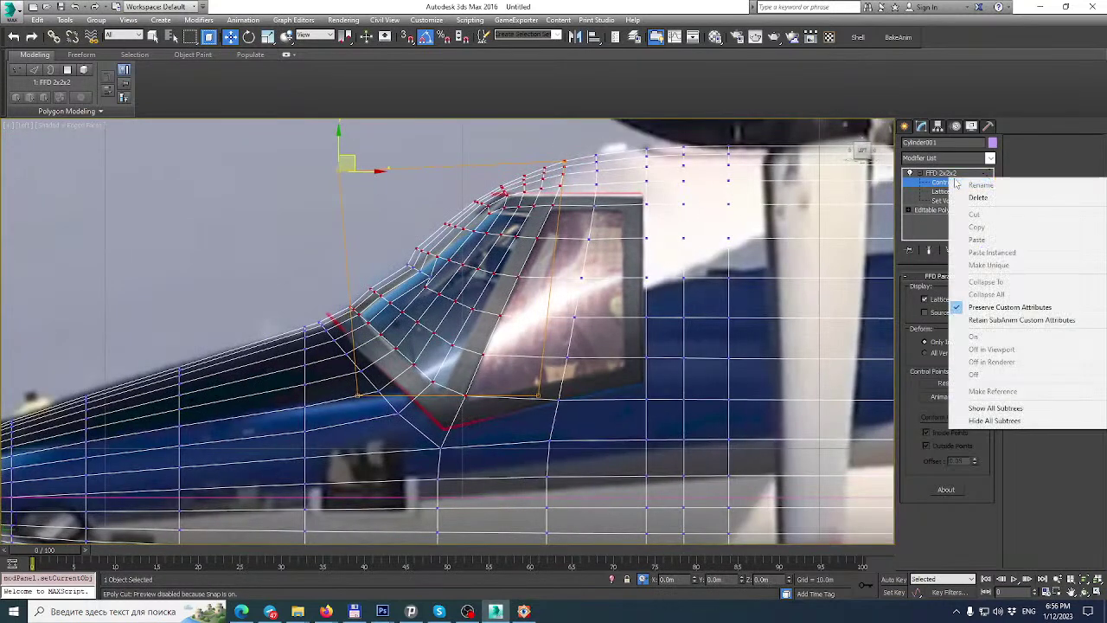
pyautogui.click(941, 173)
pyautogui.rightClick(948, 174)
pyautogui.click(991, 291)
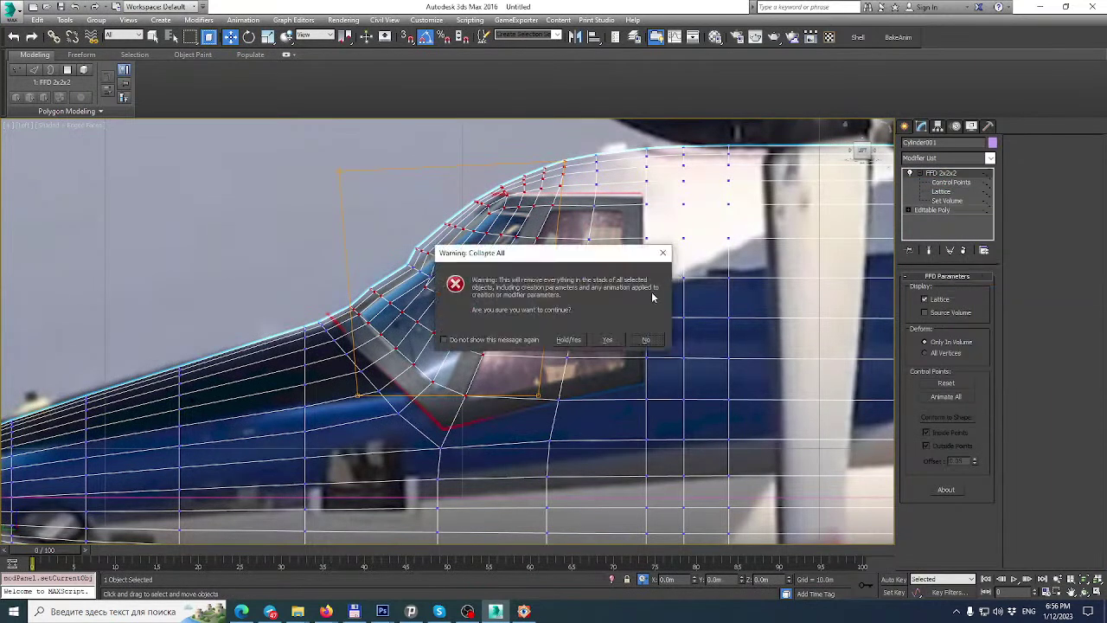
pyautogui.click(608, 340)
pyautogui.click(365, 563)
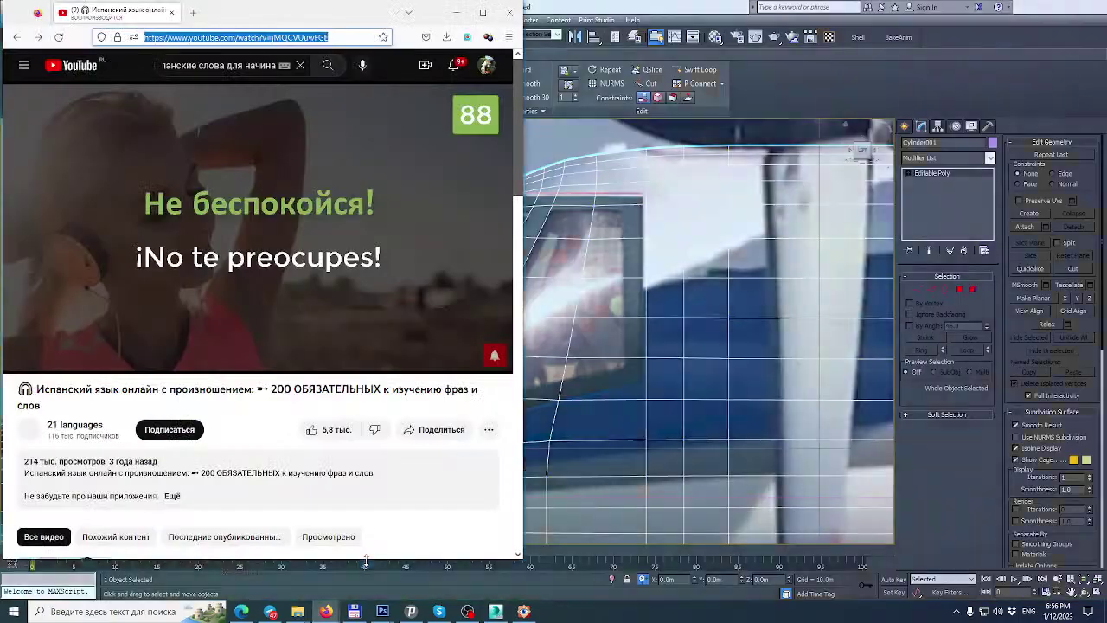
pyautogui.click(663, 6)
# Remove the kinked row of edges crossing the windshield up to the side window pillar, together with its vertices.
pyautogui.scroll(4, 452, 348)
pyautogui.moveTo(452, 348); pyautogui.dragTo(486, 351, button='middle')
pyautogui.click(932, 291)
pyautogui.hotkey('alt', 'c')
pyautogui.scroll(-5, 573, 286)
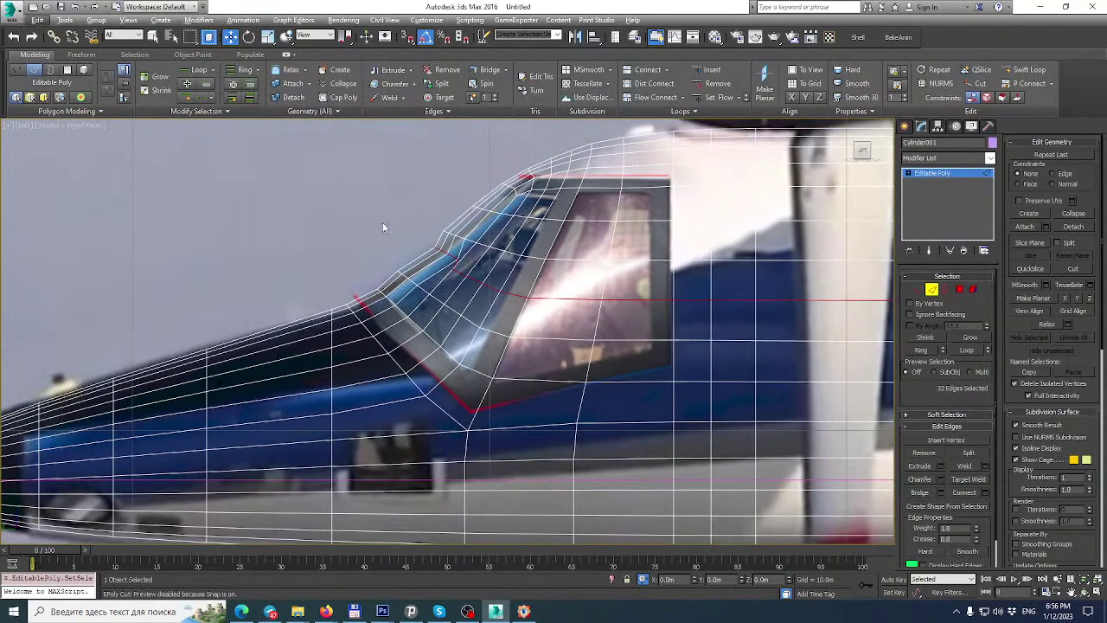
pyautogui.hotkey('ctrl', 'z')
pyautogui.keyDown('ctrl'); pyautogui.click(459, 275); pyautogui.keyUp('ctrl')
pyautogui.keyDown('ctrl'); pyautogui.click(474, 280); pyautogui.keyUp('ctrl')
pyautogui.keyDown('ctrl'); pyautogui.click(490, 288); pyautogui.keyUp('ctrl')
pyautogui.click(516, 295)
pyautogui.hotkey('ctrl', 'BackSpace')
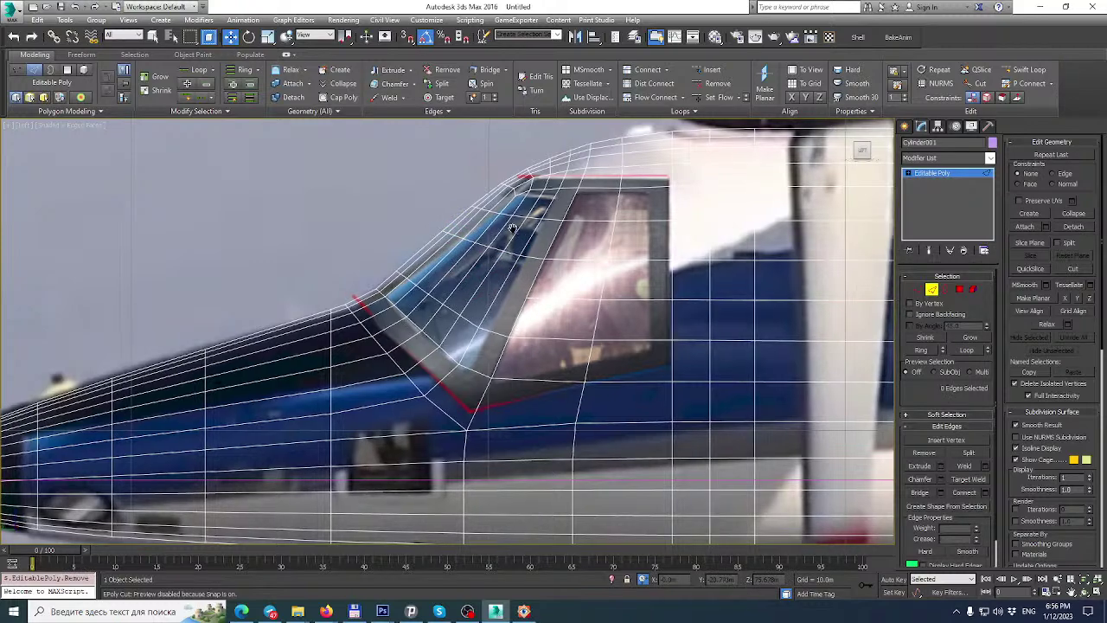
# Nudge the vertex at the windshield's upper rear corner to smooth the edge flow over the reference.
pyautogui.moveTo(519, 229); pyautogui.dragTo(502, 257, button='middle')
pyautogui.scroll(2, 521, 207)
pyautogui.scroll(2, 520, 218)
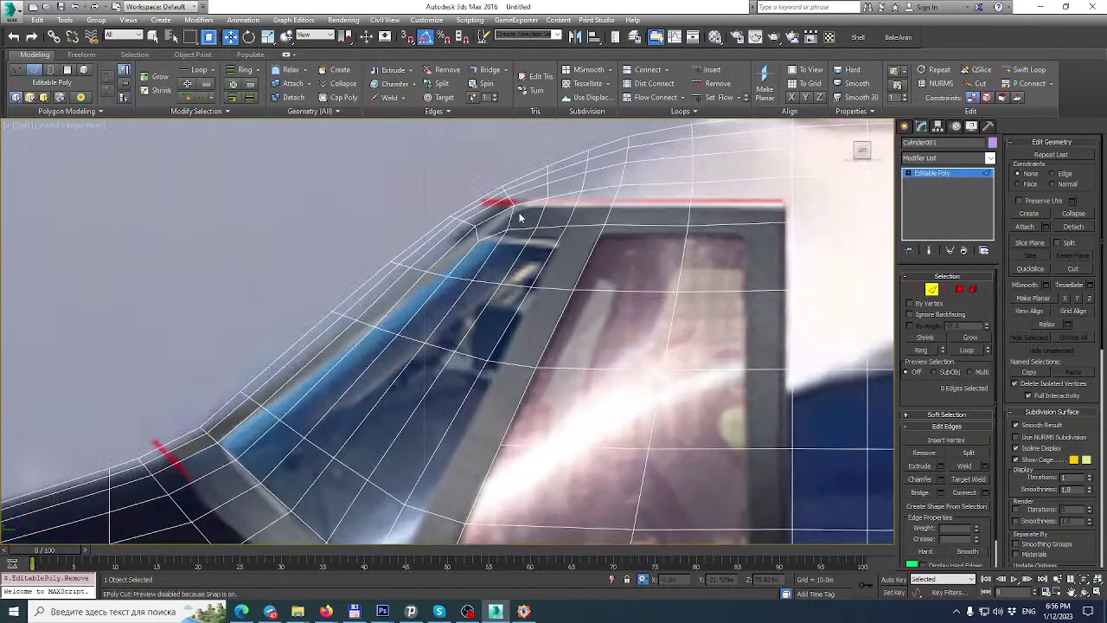
pyautogui.press('1')
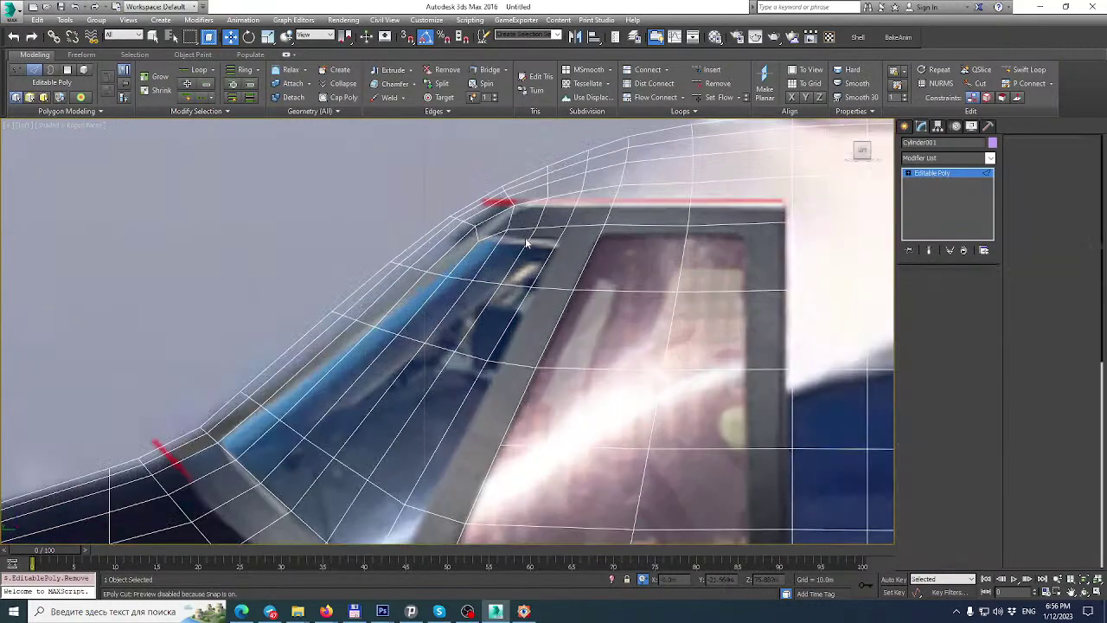
pyautogui.click(482, 239)
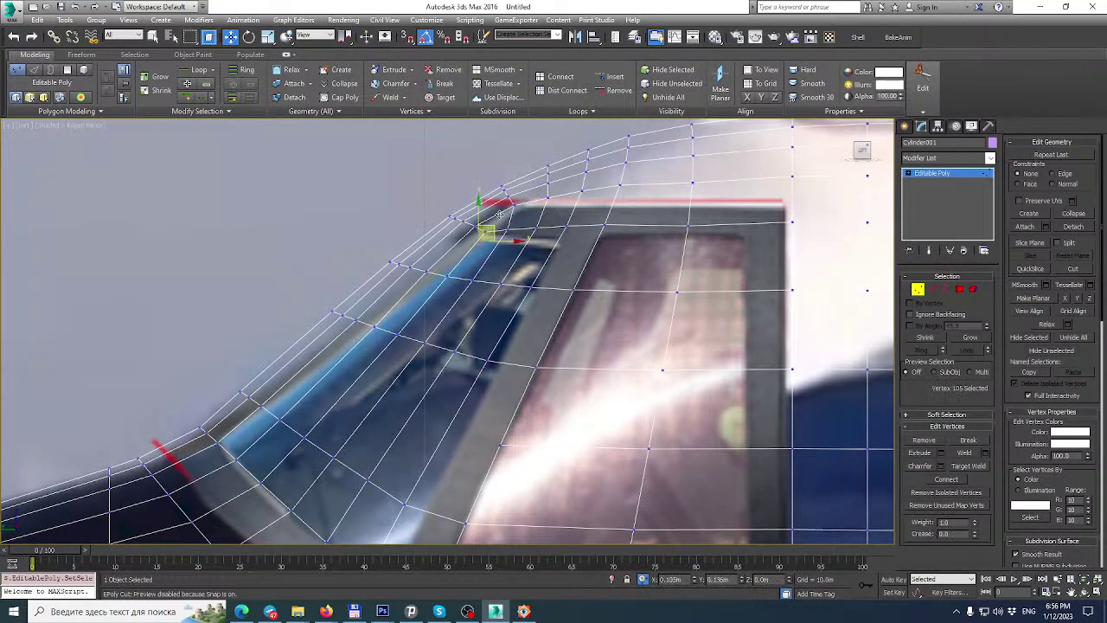
pyautogui.moveTo(500, 210); pyautogui.dragTo(500, 213)
pyautogui.scroll(-2, 469, 226)
pyautogui.moveTo(470, 225); pyautogui.dragTo(476, 217, button='middle')
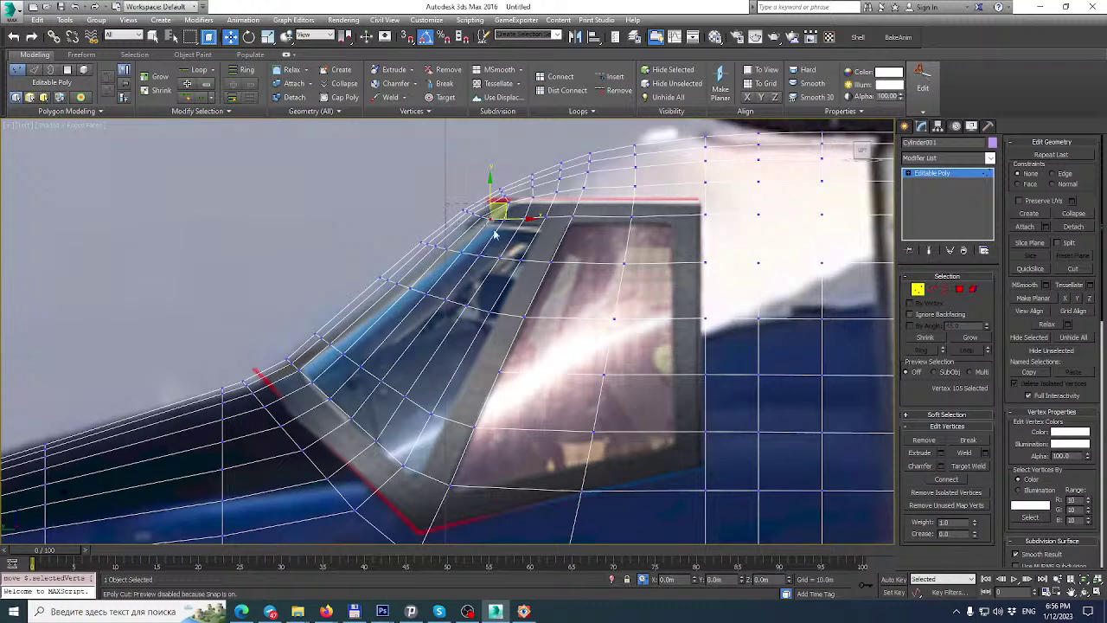
# Select the row of vertices running along the upper edge of the cockpit windows.
pyautogui.moveTo(508, 233)
pyautogui.mouseDown()
pyautogui.moveTo(609, 230)
pyautogui.moveTo(506, 219)
pyautogui.moveTo(500, 230)
pyautogui.mouseUp()
pyautogui.scroll(2, 510, 197)
pyautogui.moveTo(510, 197); pyautogui.dragTo(512, 206, button='middle')
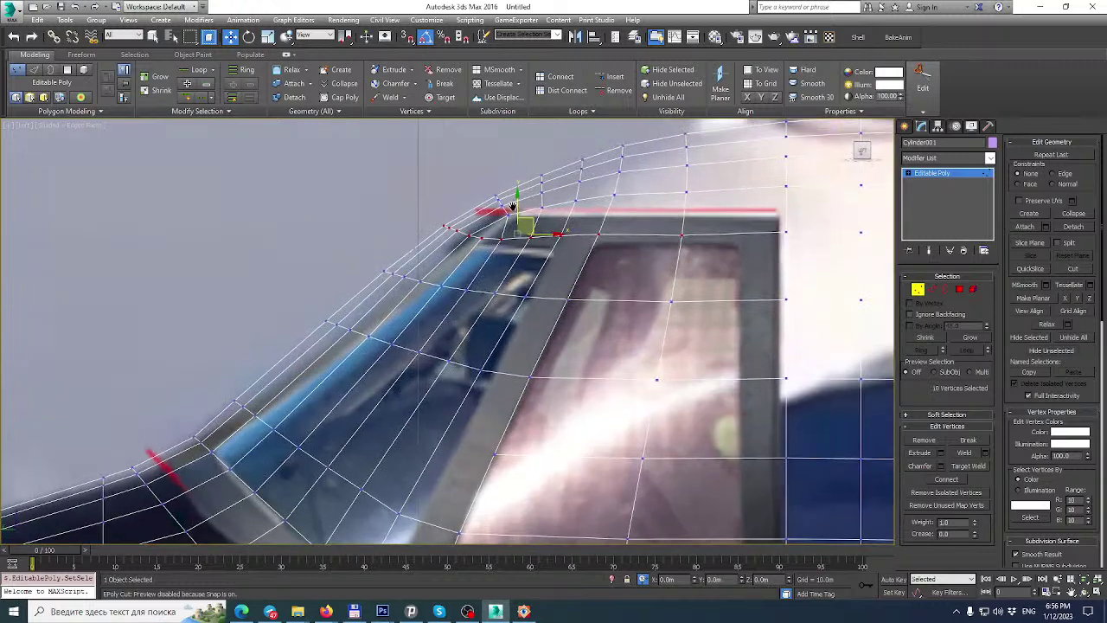
# Try lowering the front end of the vertex row with an FFD 2x2x2, undo the move, and delete the modifier.
pyautogui.click(991, 157)
pyautogui.scroll(-2, 994, 194)
pyautogui.click(926, 529)
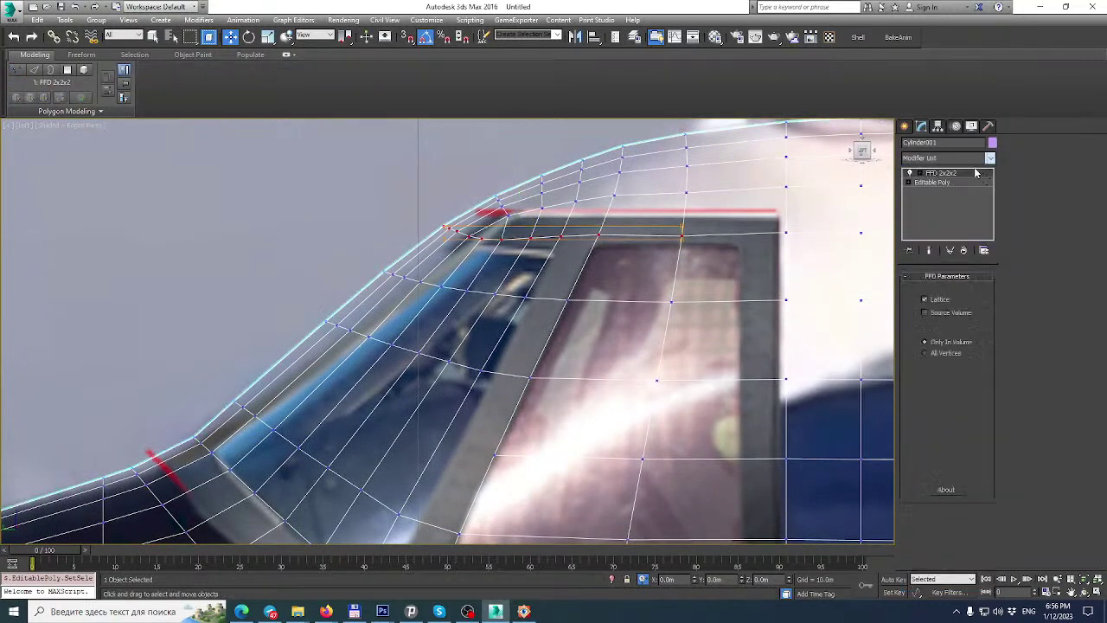
pyautogui.click(921, 173)
pyautogui.click(933, 183)
pyautogui.click(447, 230)
pyautogui.moveTo(446, 195); pyautogui.dragTo(446, 213)
pyautogui.hotkey('ctrl', 'z')
pyautogui.click(964, 250)
# Add an FFD 3x3x3 modifier to the selected window-top vertices and enter its control point level.
pyautogui.click(989, 157)
pyautogui.scroll(-5, 989, 203)
pyautogui.click(939, 477)
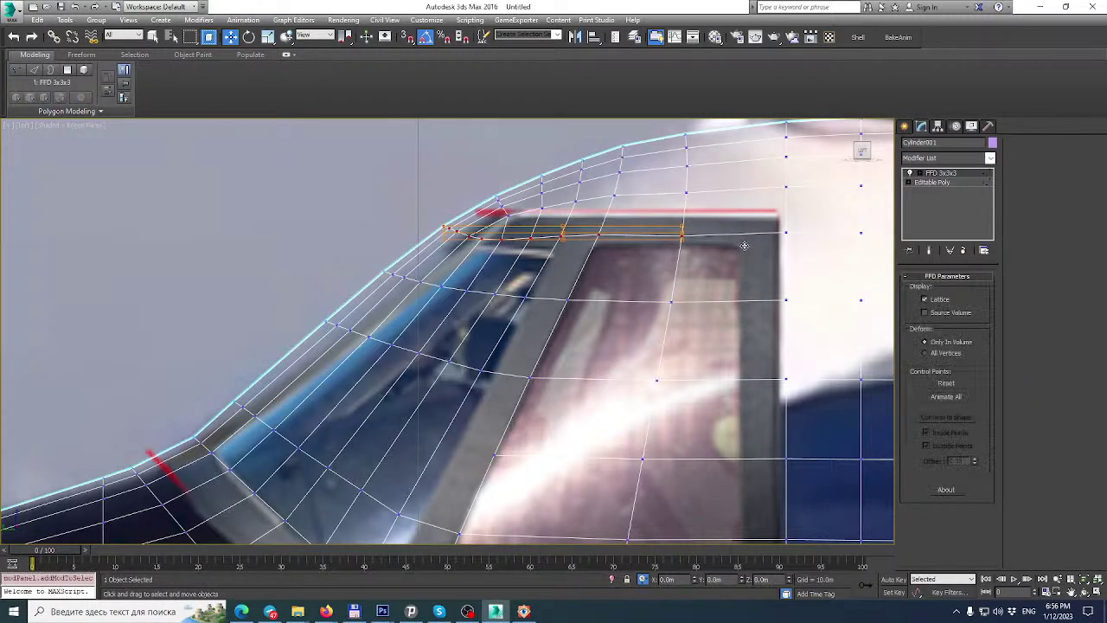
pyautogui.click(910, 173)
pyautogui.click(951, 182)
# Try moving the FFD 3x3x3's front control points down, undo the move, and delete the modifier.
pyautogui.click(446, 230)
pyautogui.scroll(2, 448, 229)
pyautogui.moveTo(443, 212); pyautogui.dragTo(443, 245)
pyautogui.scroll(-2, 603, 238)
pyautogui.moveTo(603, 238); pyautogui.dragTo(580, 239, button='middle')
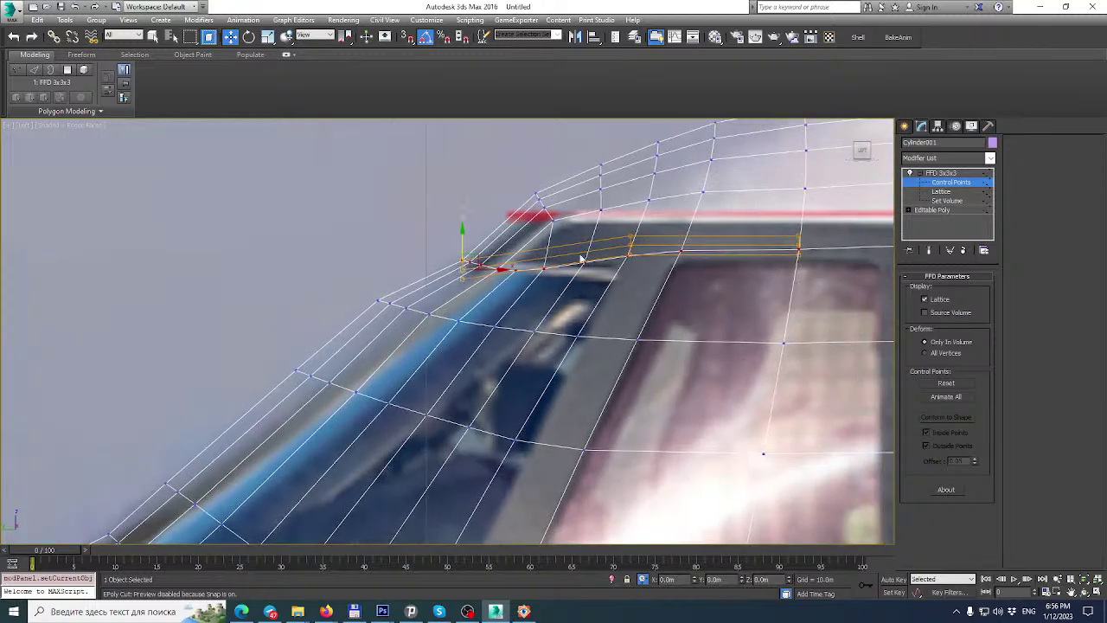
pyautogui.scroll(-2, 538, 256)
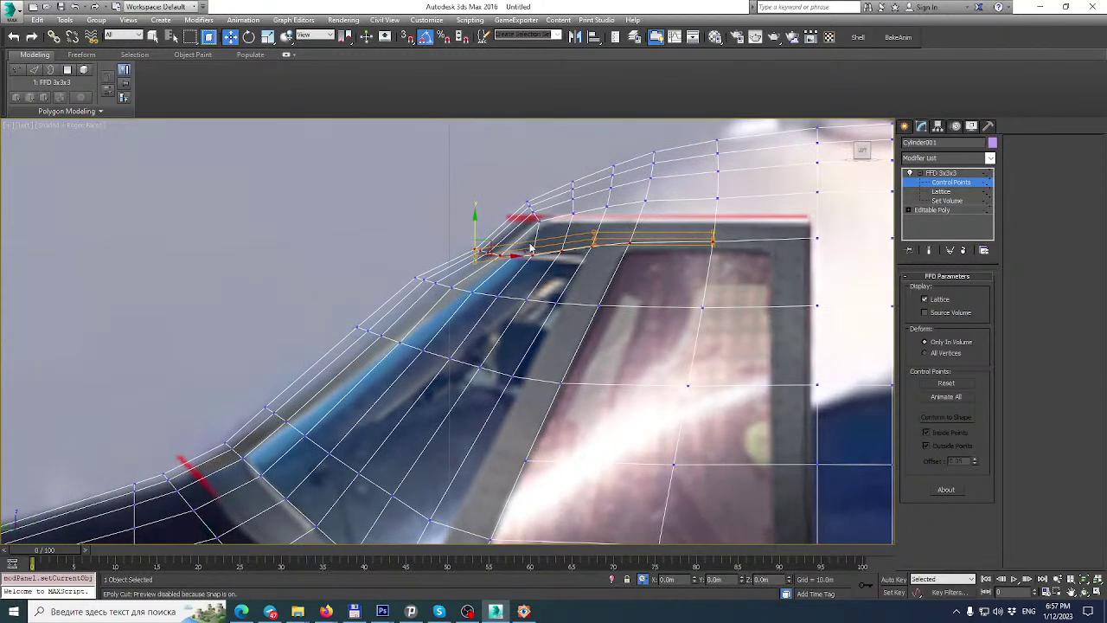
pyautogui.hotkey('ctrl', 'z')
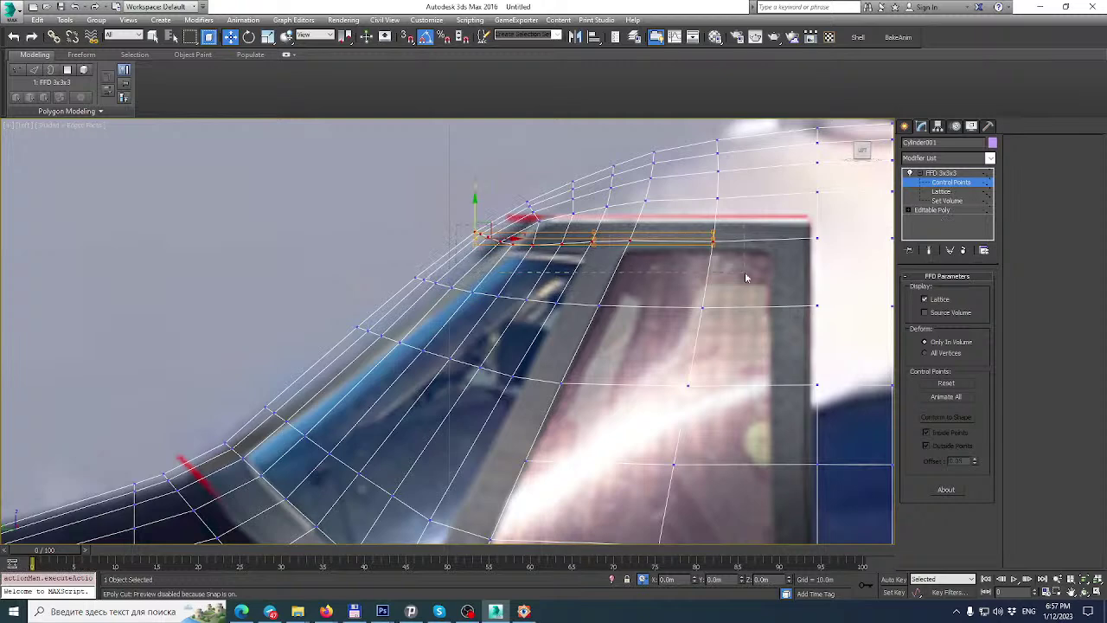
pyautogui.click(963, 250)
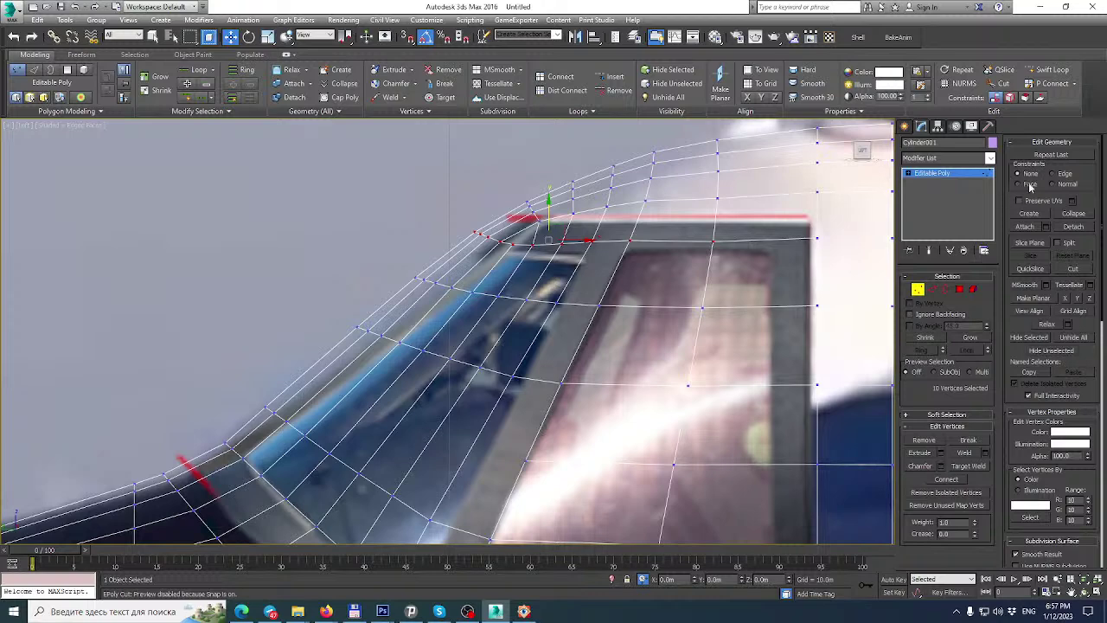
# Make the selected vertices along the upper edge of the cockpit windows planar in Y.
pyautogui.click(267, 36)
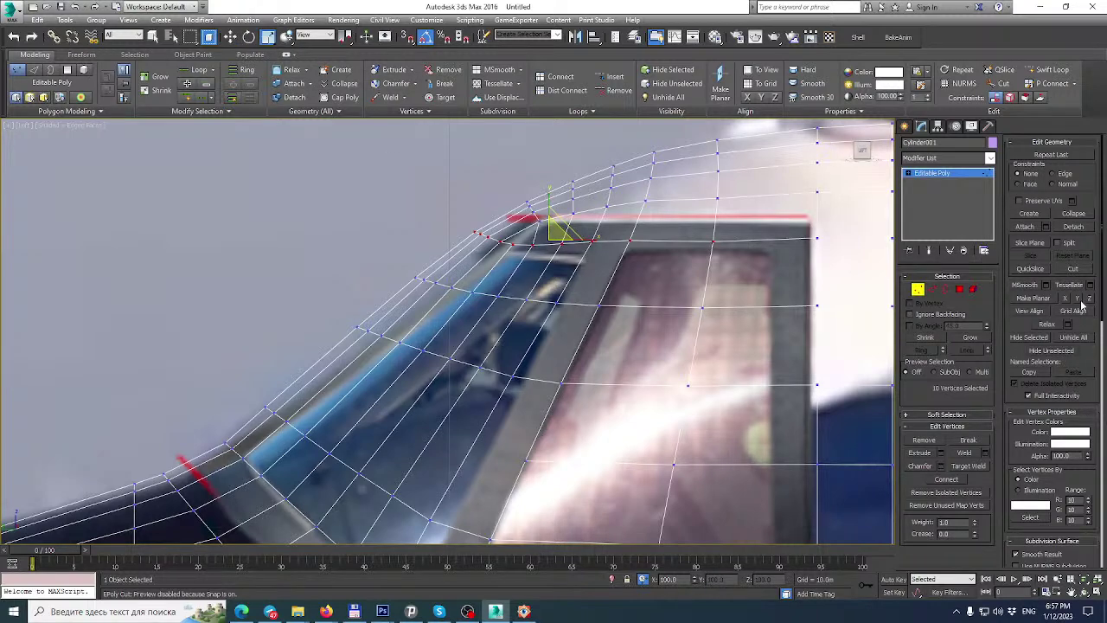
pyautogui.click(1079, 300)
# Select the lowest row of edges crossing the windshield pane, up to the window pillar, and remove it.
pyautogui.moveTo(611, 275); pyautogui.dragTo(635, 215, button='middle')
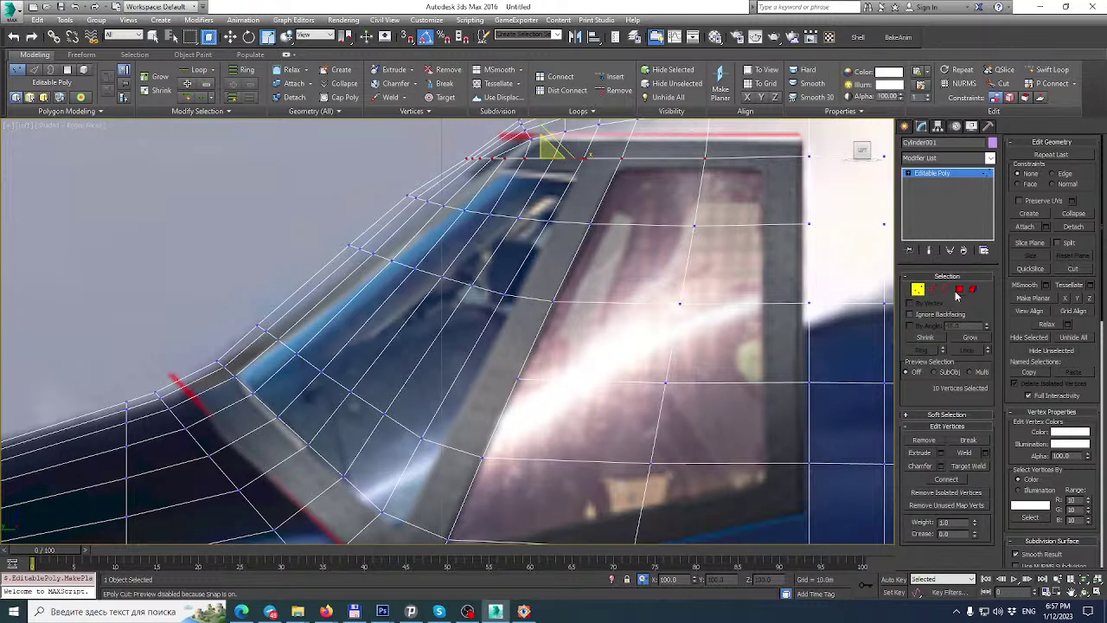
pyautogui.moveTo(642, 331); pyautogui.dragTo(638, 257, button='middle')
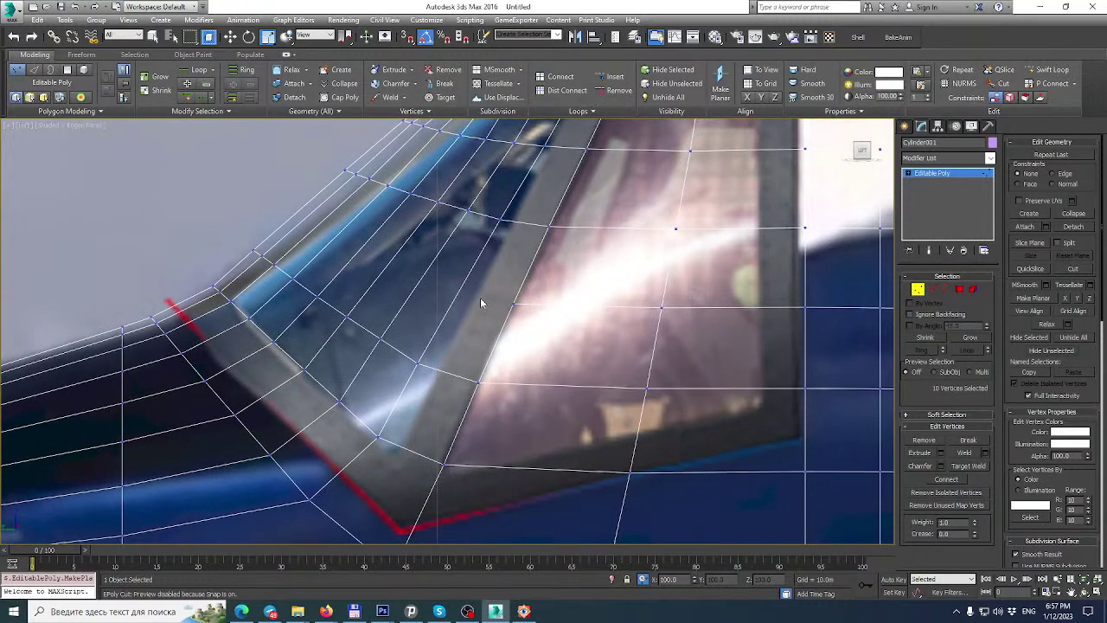
pyautogui.click(931, 290)
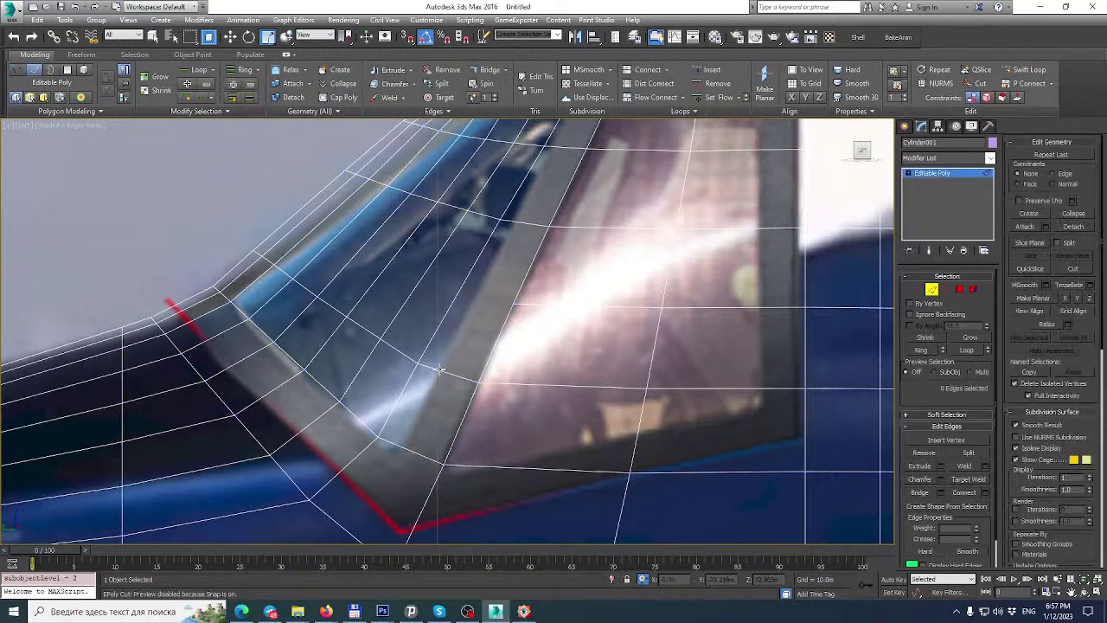
pyautogui.click(439, 370)
pyautogui.keyDown('ctrl'); pyautogui.click(386, 347); pyautogui.keyUp('ctrl')
pyautogui.keyDown('ctrl'); pyautogui.click(356, 325); pyautogui.keyUp('ctrl')
pyautogui.keyDown('ctrl'); pyautogui.click(318, 302); pyautogui.keyUp('ctrl')
pyautogui.keyDown('ctrl'); pyautogui.click(305, 286); pyautogui.keyUp('ctrl')
pyautogui.keyDown('ctrl'); pyautogui.moveTo(214, 230); pyautogui.dragTo(319, 289); pyautogui.keyUp('ctrl')
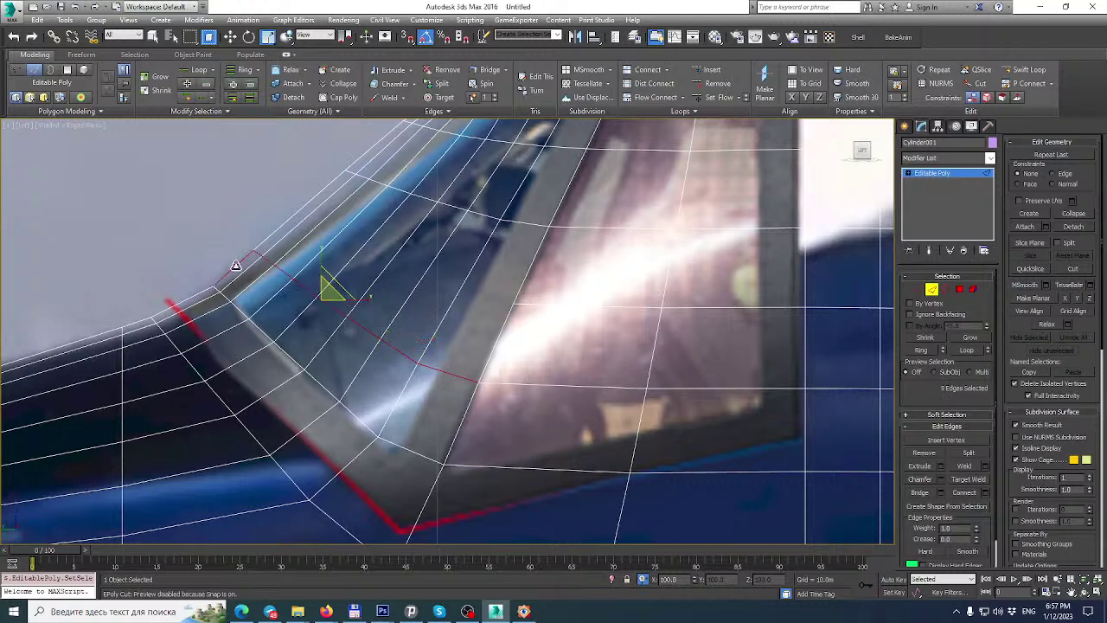
pyautogui.press('BackSpace')
# Remove the two remaining rows of edges crossing the middle and upper part of the windshield pane.
pyautogui.scroll(-2, 464, 258)
pyautogui.moveTo(464, 261); pyautogui.dragTo(458, 319, button='middle')
pyautogui.scroll(2, 488, 290)
pyautogui.moveTo(506, 267); pyautogui.dragTo(506, 293, button='middle')
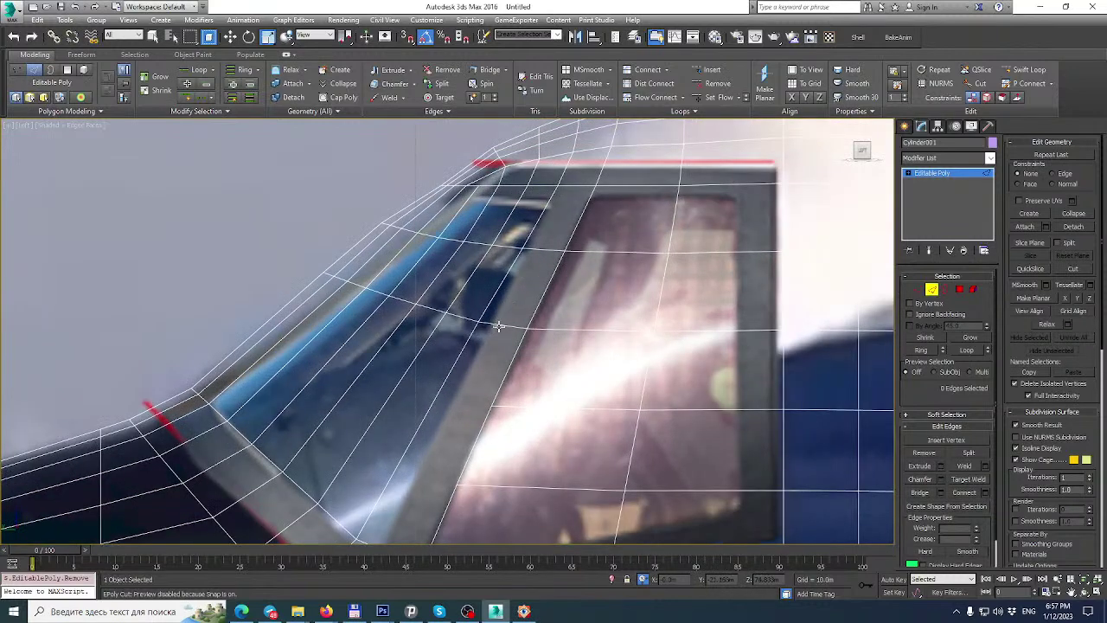
pyautogui.click(498, 326)
pyautogui.keyDown('ctrl'); pyautogui.moveTo(397, 304); pyautogui.dragTo(493, 344); pyautogui.keyUp('ctrl')
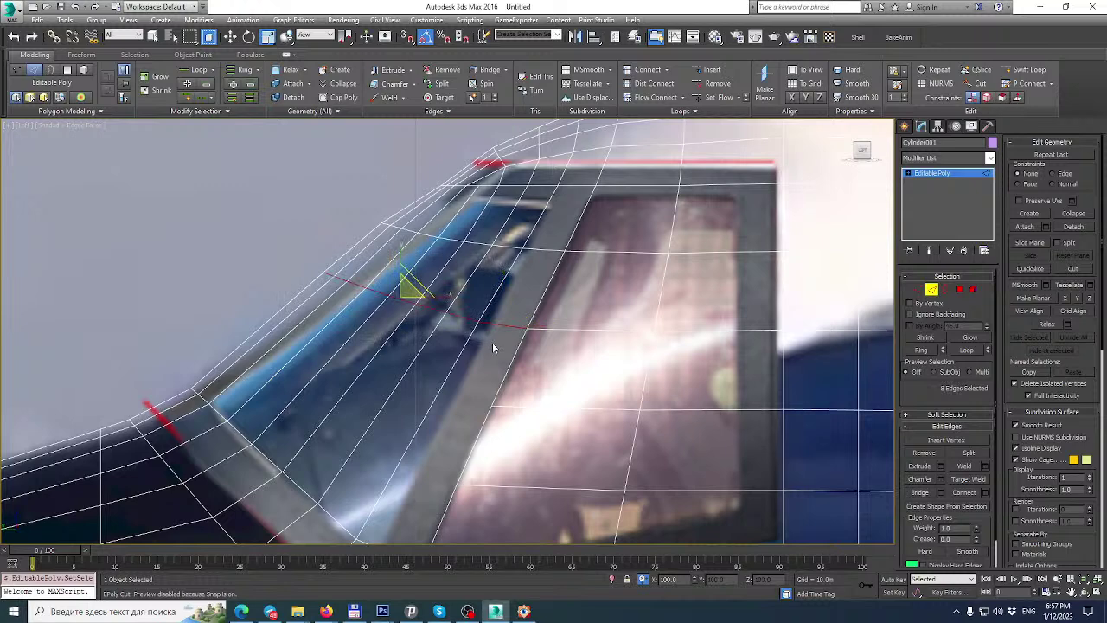
pyautogui.hotkey('ctrl', 'BackSpace')
pyautogui.moveTo(365, 218); pyautogui.dragTo(535, 279)
pyautogui.press('BackSpace')
# Select the four vertices above the windshield's upper corner, add an FFD 2x2x2 modifier, and enter its control point level.
pyautogui.moveTo(548, 277); pyautogui.dragTo(667, 184, button='middle')
pyautogui.moveTo(667, 251); pyautogui.dragTo(640, 341, button='middle')
pyautogui.scroll(3, 642, 230)
pyautogui.moveTo(643, 230); pyautogui.dragTo(561, 261, button='middle')
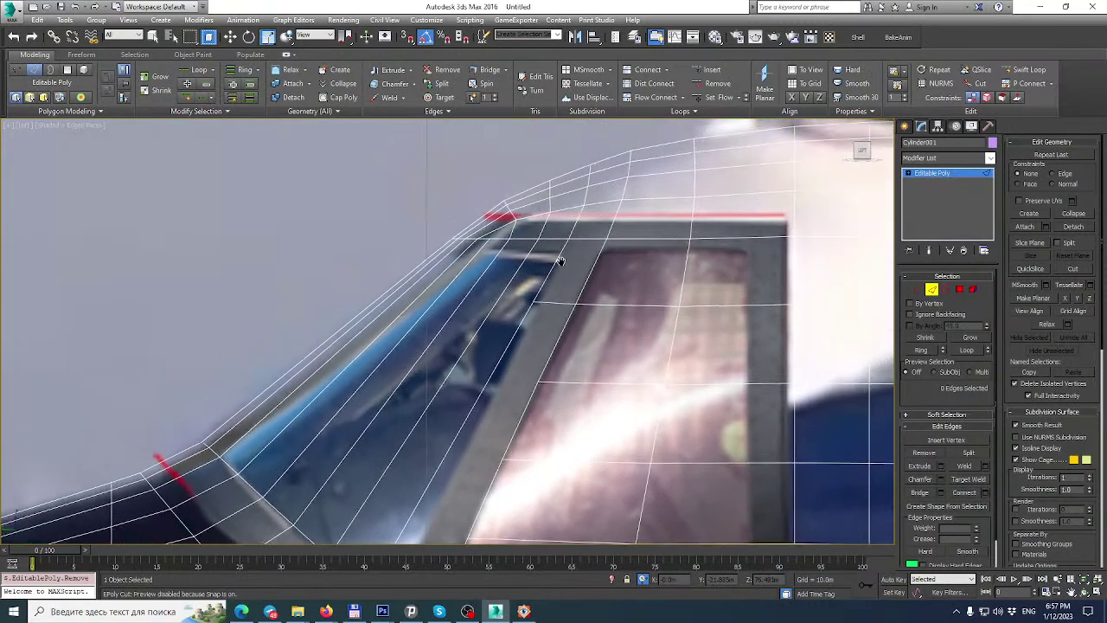
pyautogui.scroll(2, 513, 208)
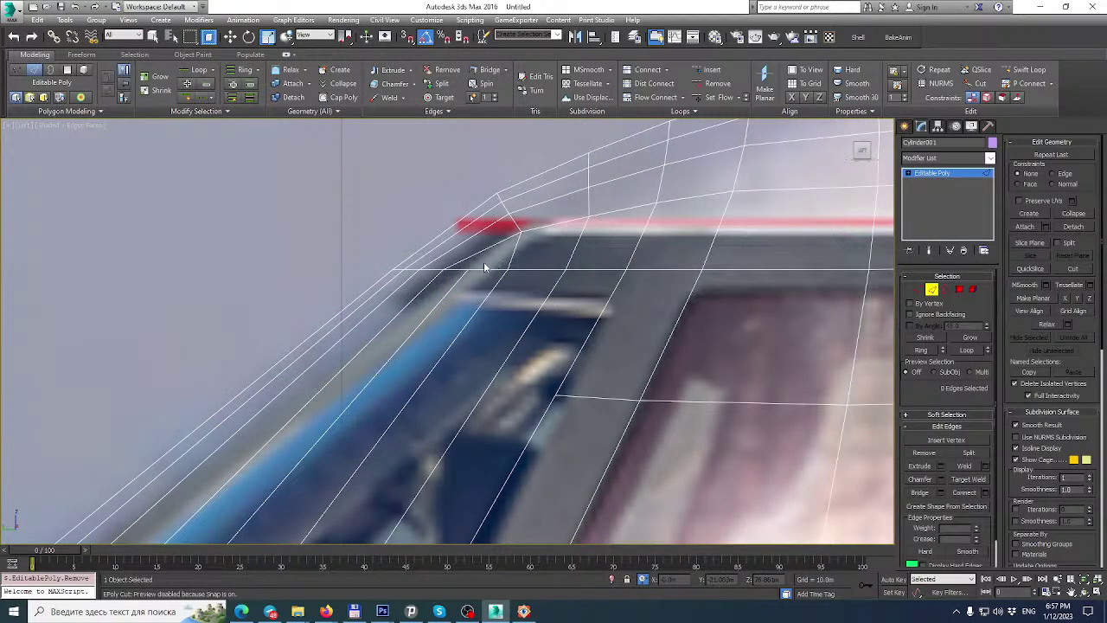
pyautogui.scroll(-1, 494, 267)
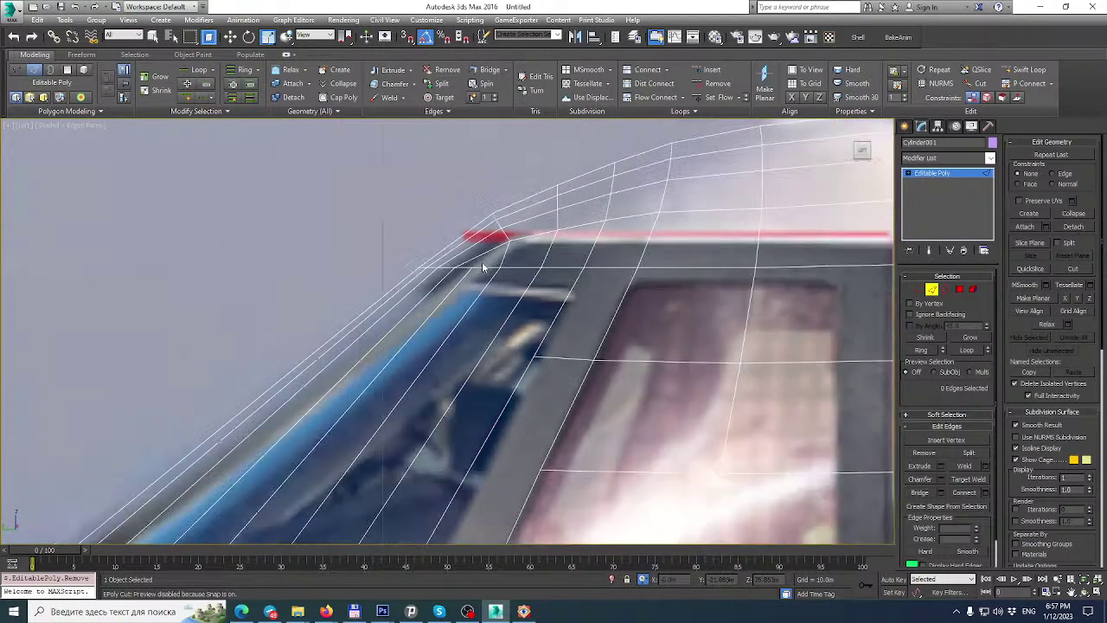
pyautogui.click(918, 291)
pyautogui.moveTo(516, 210); pyautogui.dragTo(485, 253)
pyautogui.scroll(2, 544, 223)
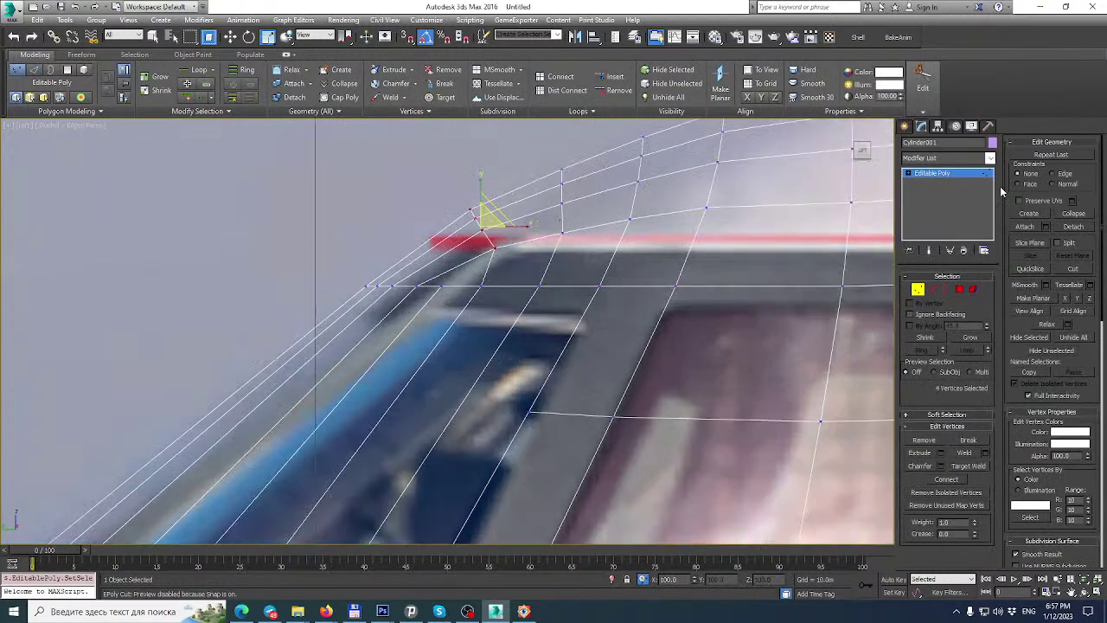
pyautogui.click(991, 159)
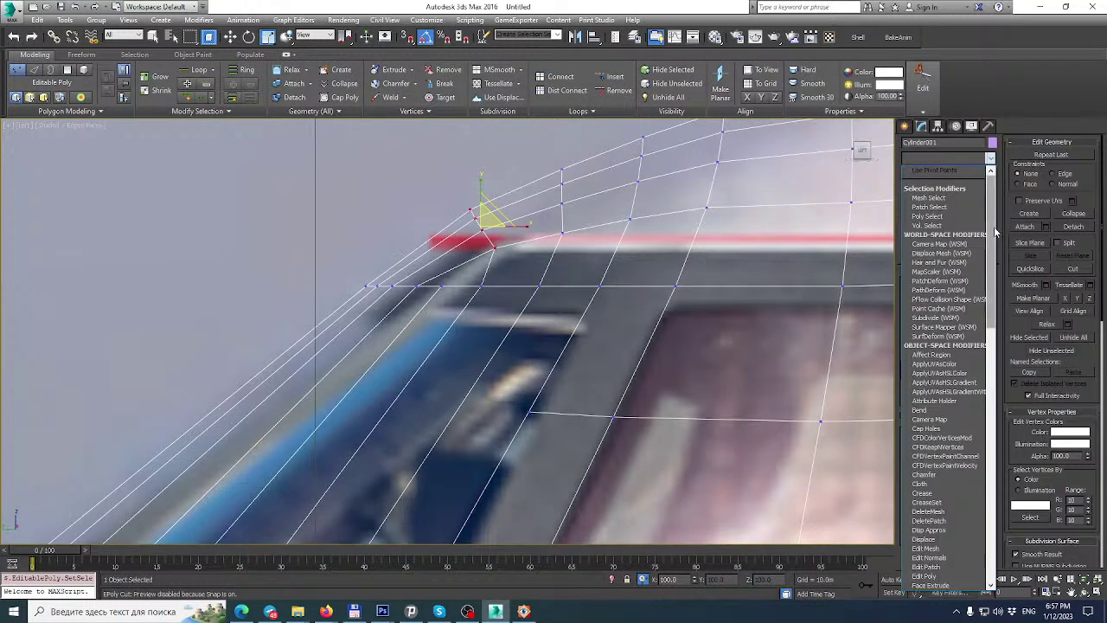
pyautogui.scroll(-4, 952, 346)
pyautogui.click(937, 484)
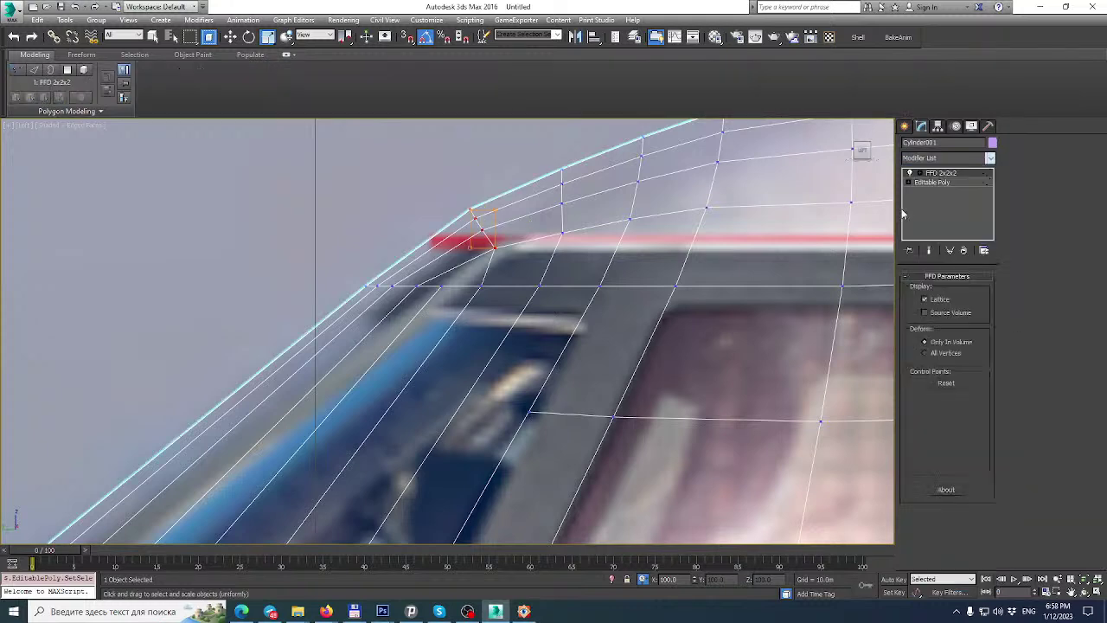
pyautogui.click(919, 174)
pyautogui.click(937, 182)
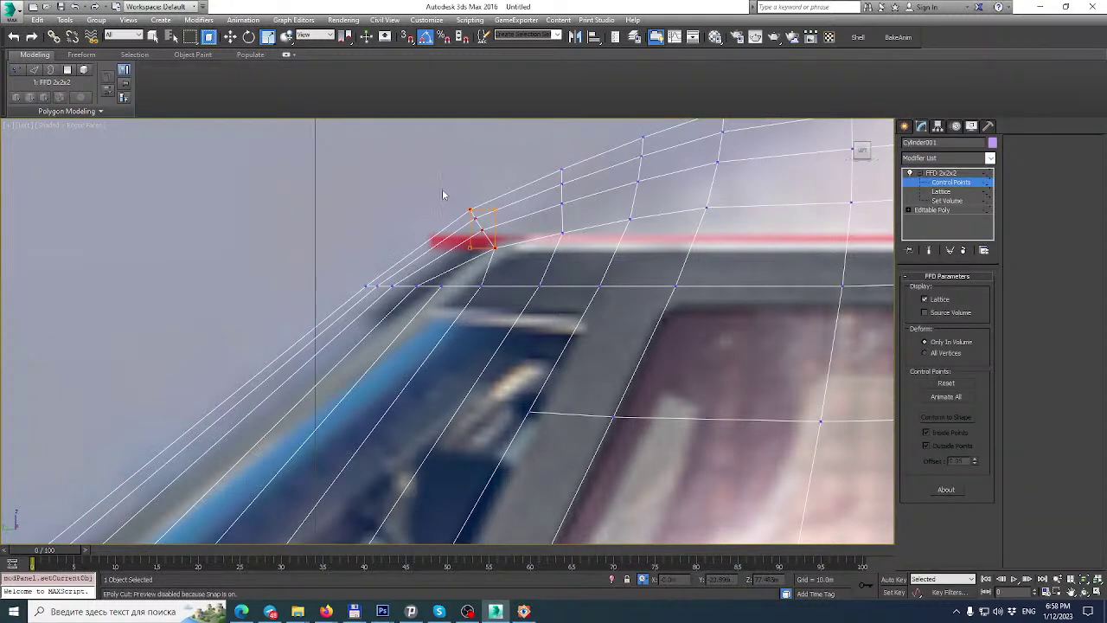
# Lower the upper front FFD control points toward the red reference mark and collapse the modifier stack.
pyautogui.moveTo(491, 229); pyautogui.dragTo(491, 232)
pyautogui.click(230, 38)
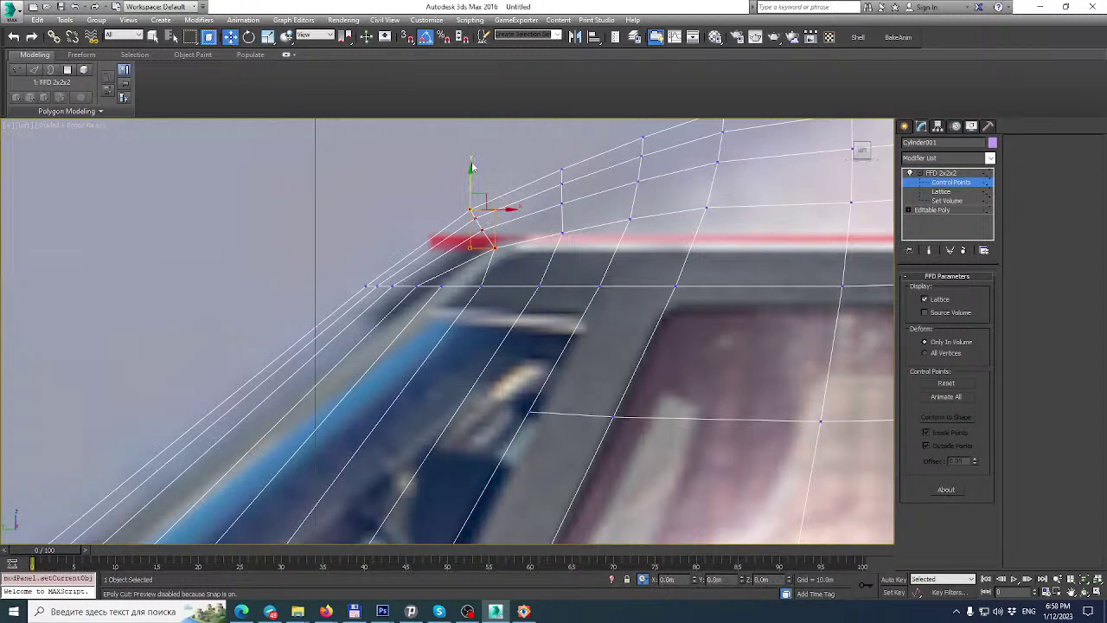
pyautogui.moveTo(470, 170); pyautogui.dragTo(472, 183)
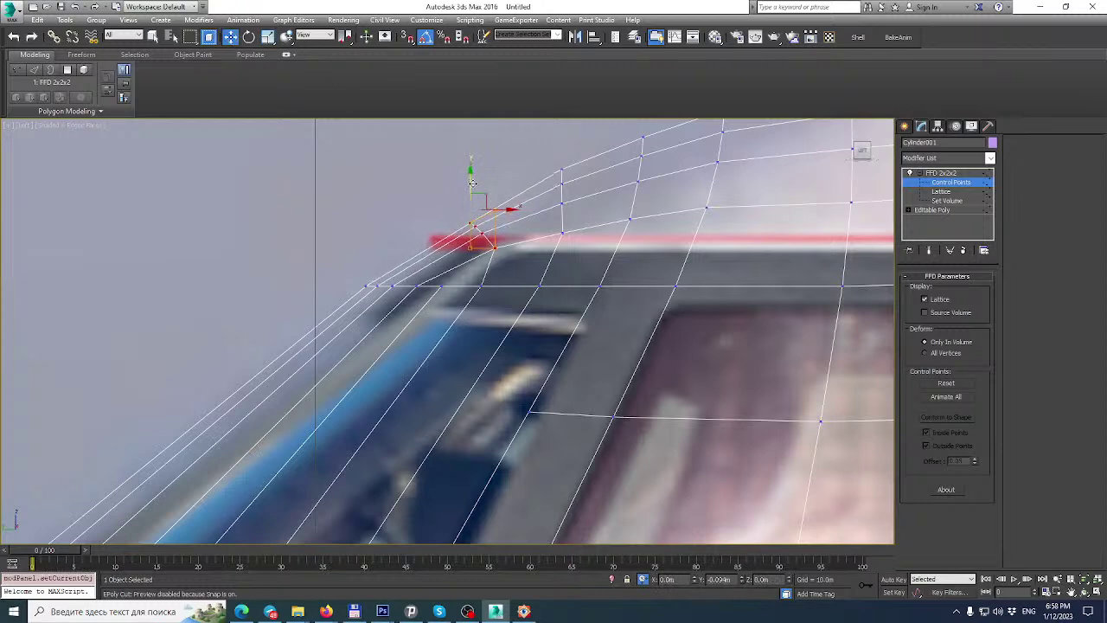
pyautogui.scroll(-2, 473, 183)
pyautogui.moveTo(472, 184); pyautogui.dragTo(457, 196, button='middle')
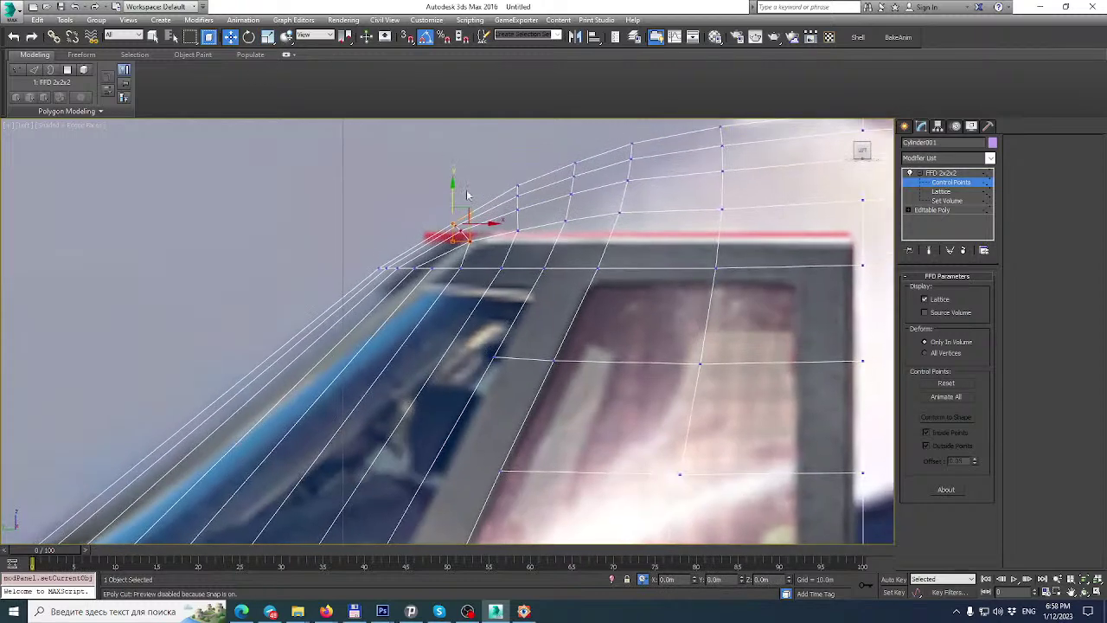
pyautogui.rightClick(942, 174)
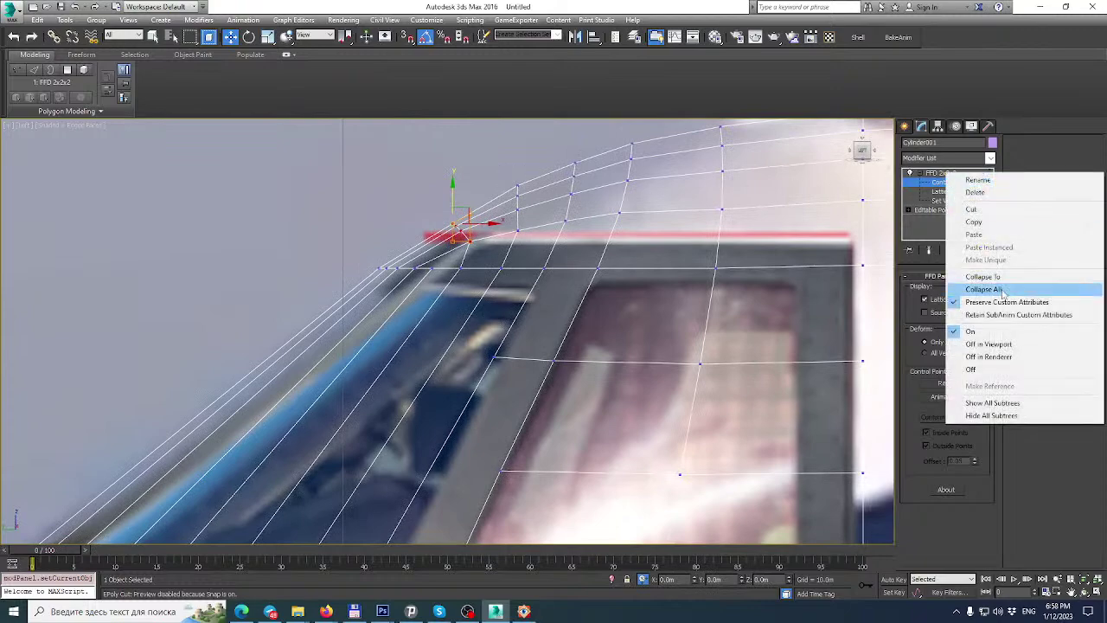
pyautogui.click(969, 290)
pyautogui.click(607, 340)
# Examine the cockpit and nose mesh against the side reference at vertex level, selecting a nose vertex ahead of the windows.
pyautogui.scroll(3, 606, 259)
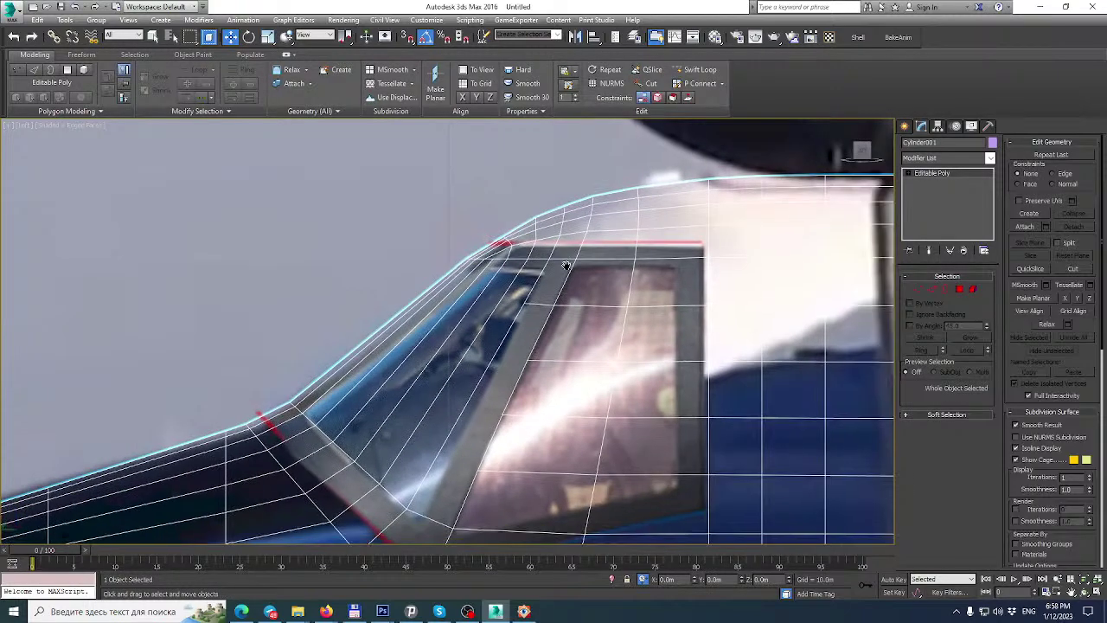
pyautogui.scroll(-4, 618, 218)
pyautogui.scroll(-2, 640, 230)
pyautogui.moveTo(628, 235); pyautogui.dragTo(607, 145, button='middle')
pyautogui.scroll(-2, 598, 229)
pyautogui.moveTo(686, 323); pyautogui.dragTo(618, 332, button='middle')
pyautogui.scroll(-2, 585, 358)
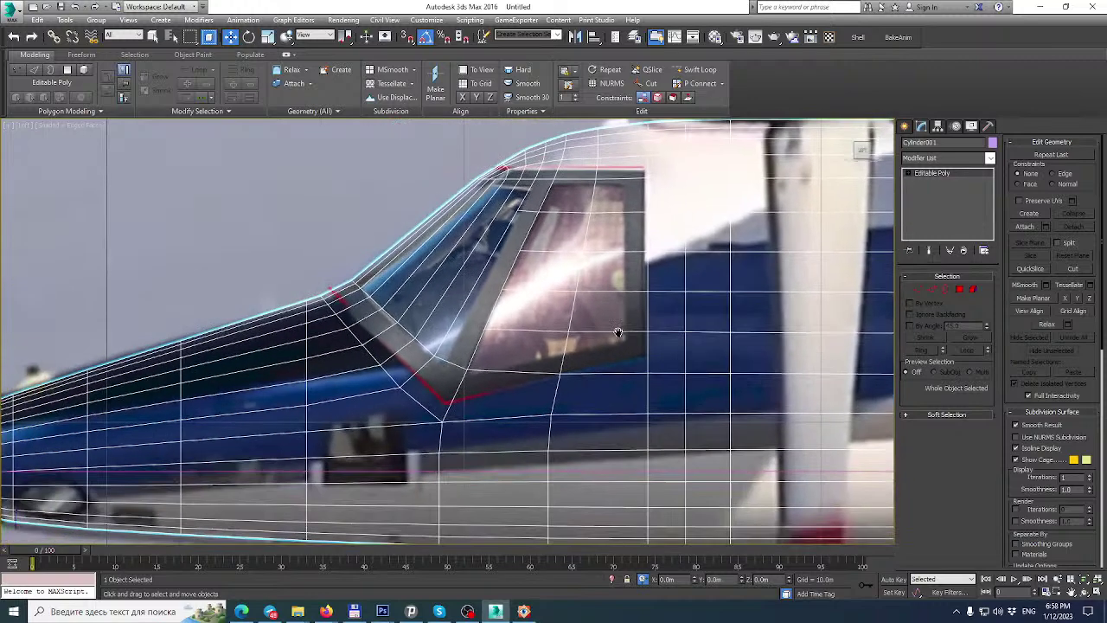
pyautogui.click(918, 289)
pyautogui.click(308, 404)
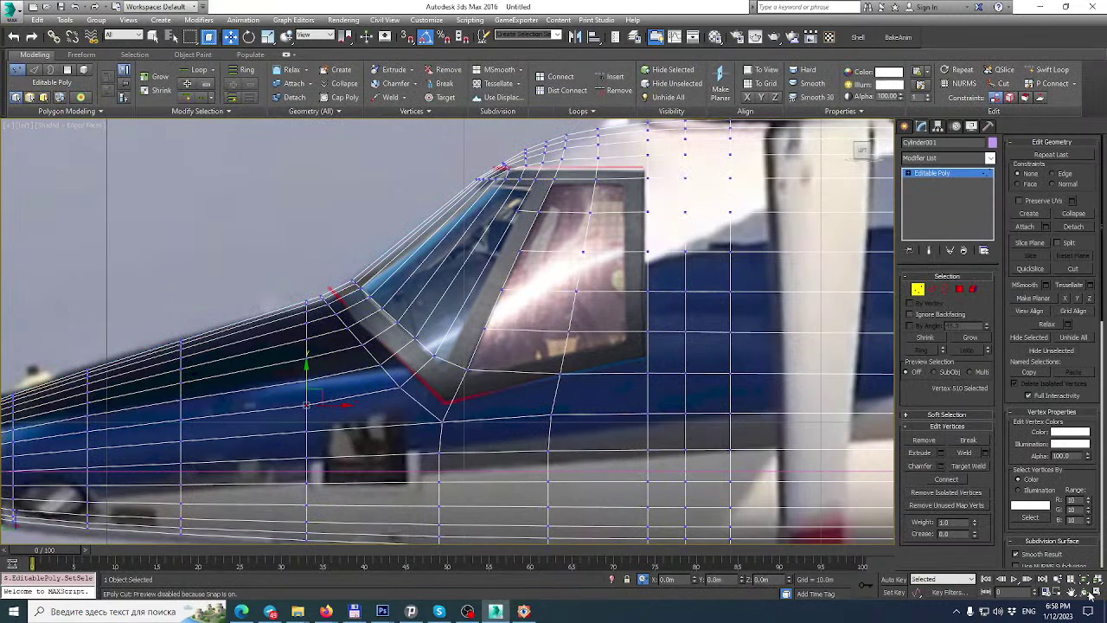
# Inspect the fuselage mesh around the cockpit windows from several angles in the perspective view.
pyautogui.click(1096, 594)
pyautogui.keyDown('alt'); pyautogui.moveTo(735, 337); pyautogui.dragTo(766, 424, button='middle'); pyautogui.keyUp('alt')
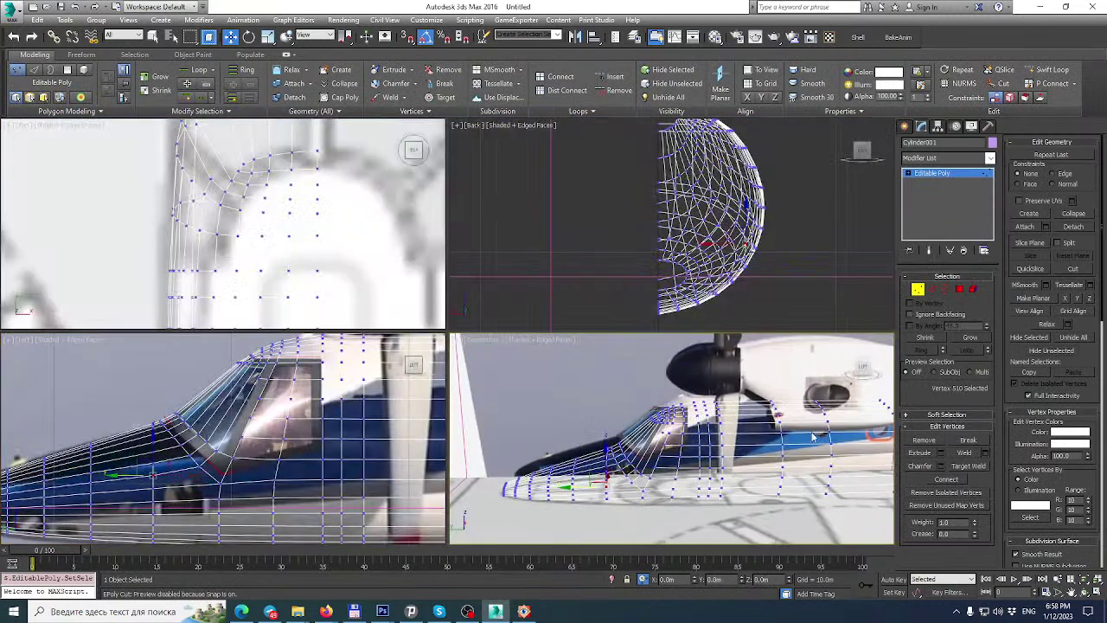
pyautogui.click(1096, 594)
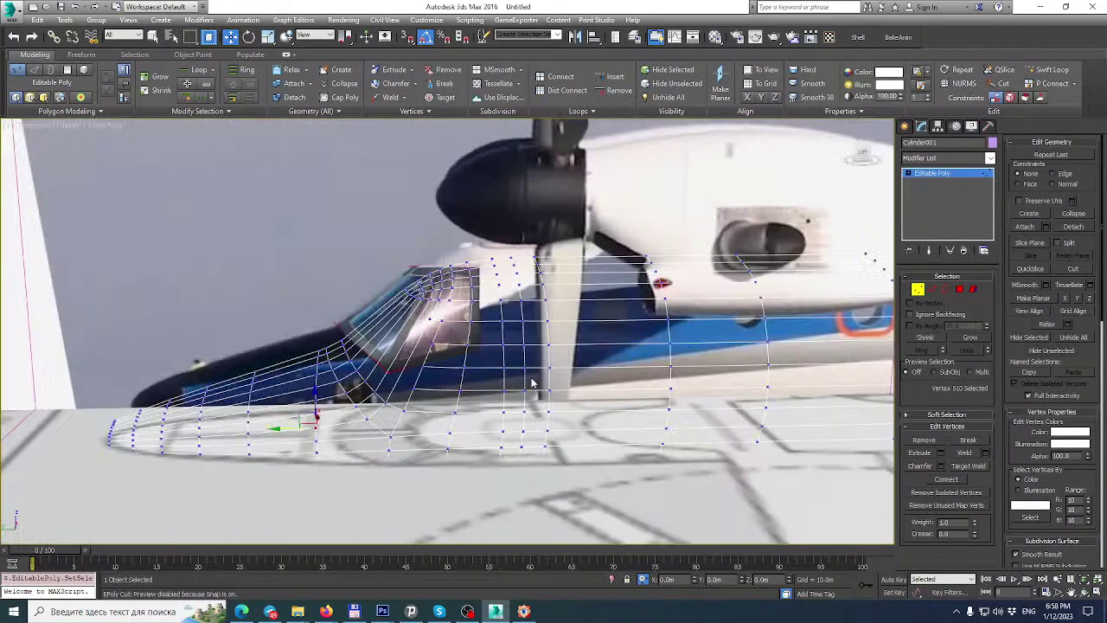
pyautogui.keyDown('alt'); pyautogui.moveTo(537, 381); pyautogui.dragTo(604, 365, button='middle'); pyautogui.keyUp('alt')
pyautogui.press('z')
pyautogui.scroll(-5, 596, 326)
pyautogui.keyDown('alt'); pyautogui.moveTo(596, 327); pyautogui.dragTo(532, 352, button='middle'); pyautogui.keyUp('alt')
pyautogui.keyDown('alt'); pyautogui.moveTo(534, 306); pyautogui.dragTo(755, 377, button='middle'); pyautogui.keyUp('alt')
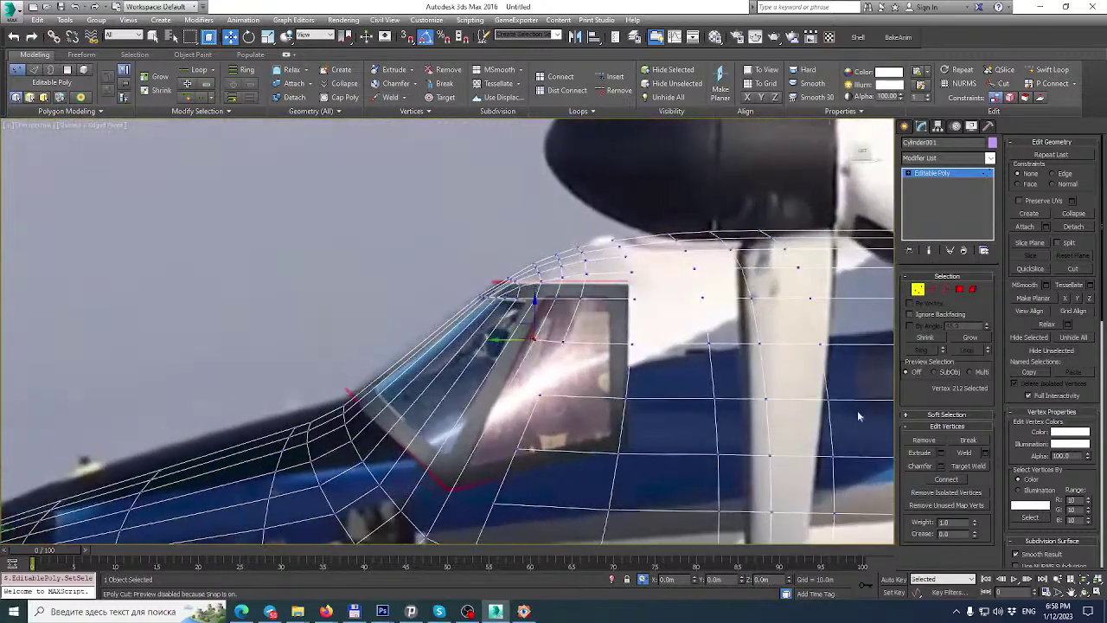
pyautogui.click(1097, 592)
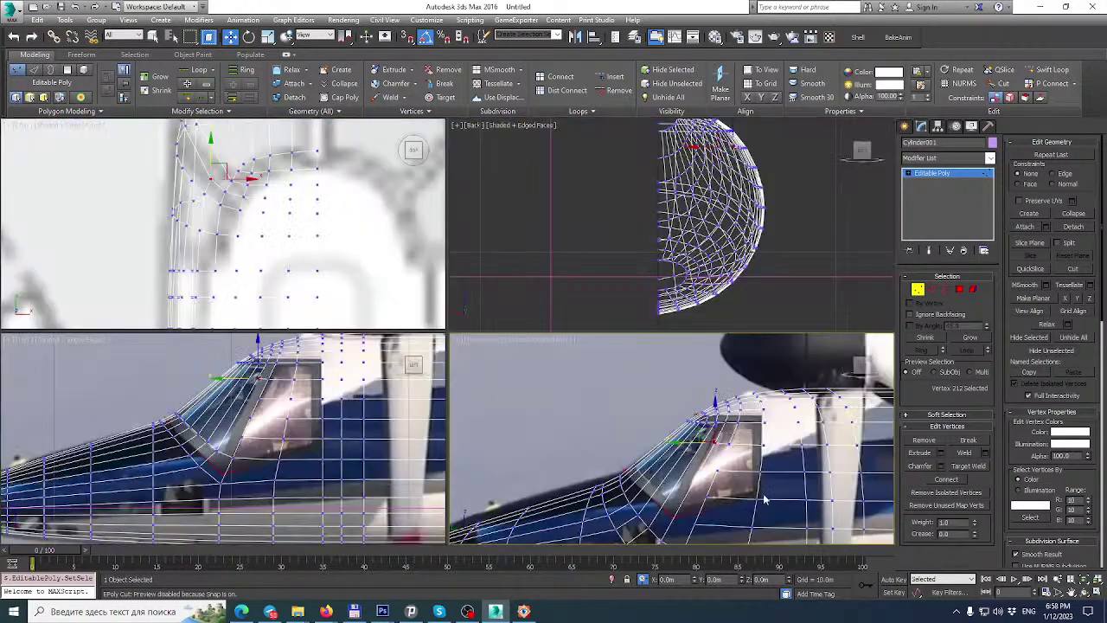
pyautogui.click(1097, 592)
# Check the vertices above the side window against the reference in the left view, selecting the one above the window's upper edge.
pyautogui.moveTo(608, 314); pyautogui.dragTo(585, 339, button='middle')
pyautogui.scroll(3, 543, 219)
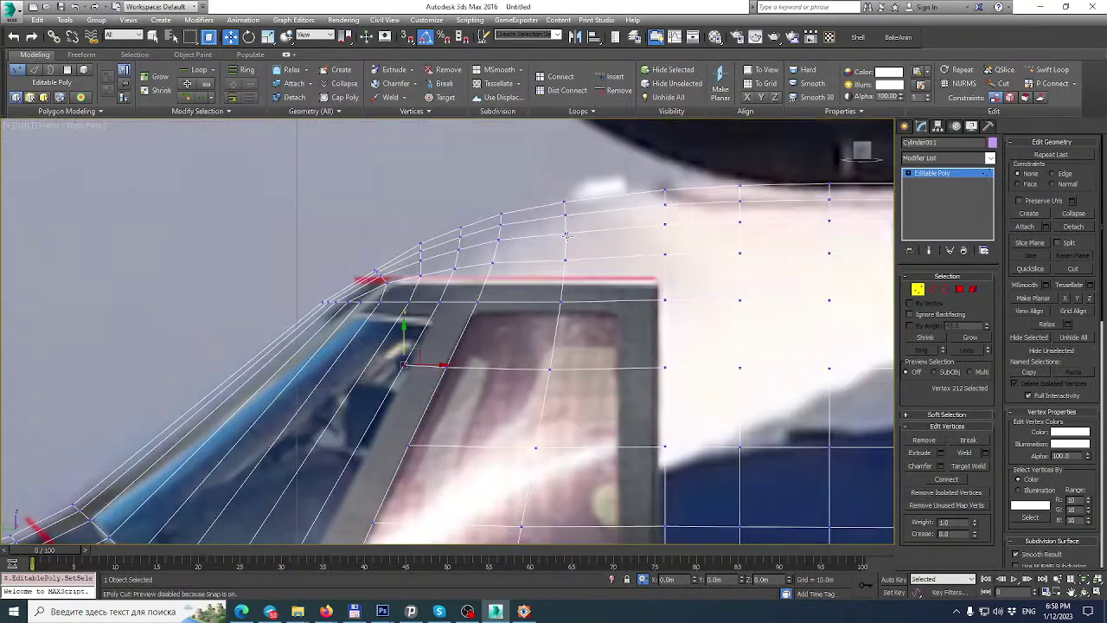
pyautogui.click(564, 260)
pyautogui.scroll(-2, 564, 259)
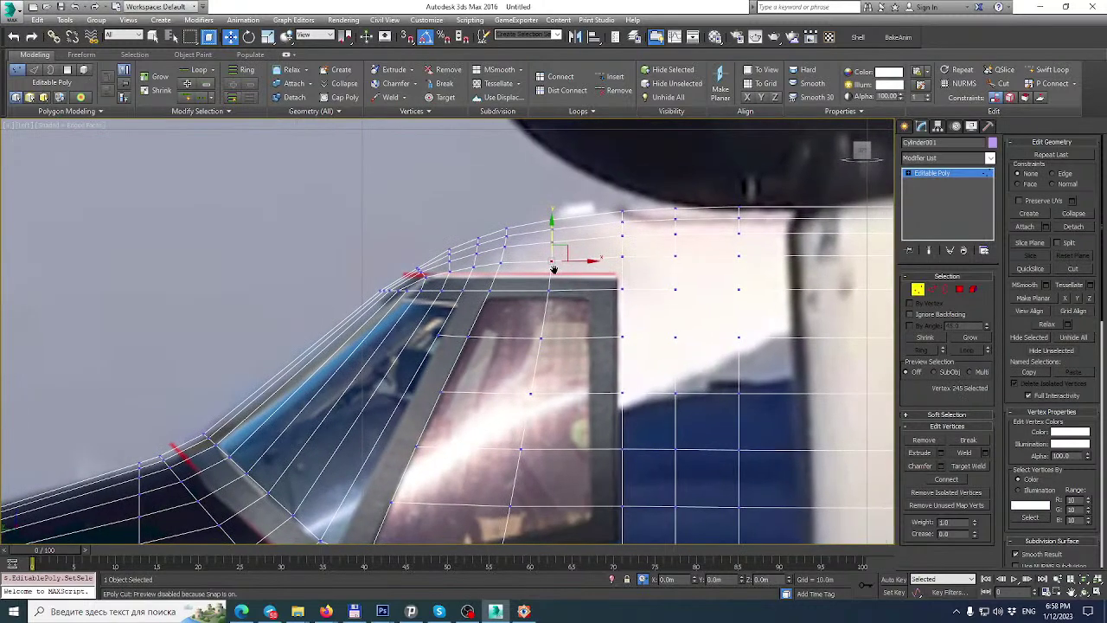
pyautogui.moveTo(554, 270); pyautogui.dragTo(467, 195, button='middle')
pyautogui.scroll(-3, 467, 196)
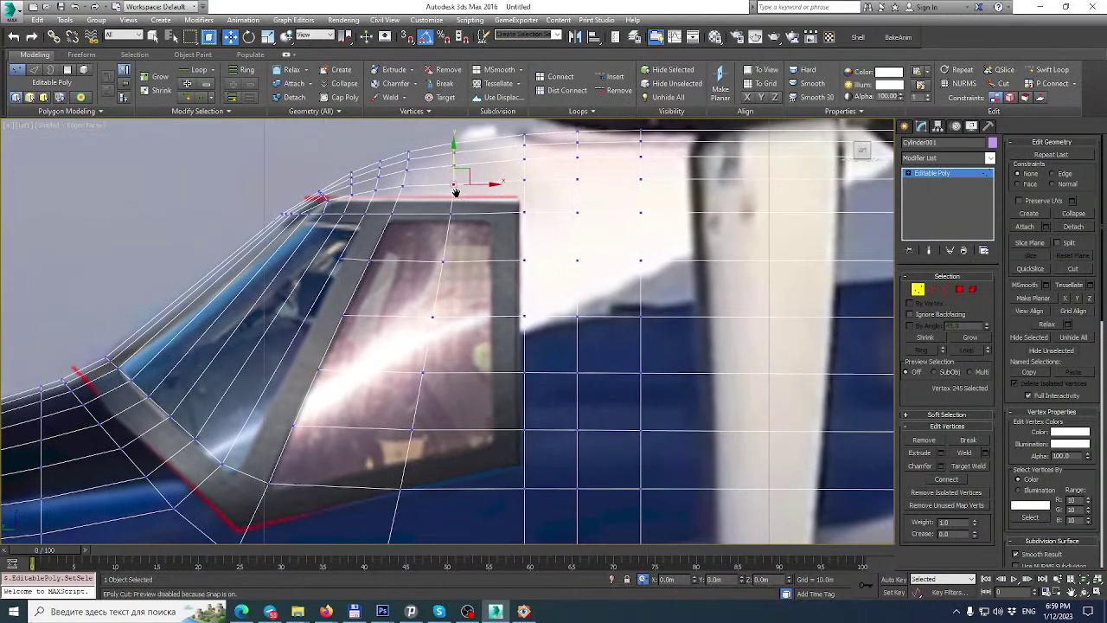
pyautogui.scroll(-3, 467, 250)
# Cut an edge along the red guide line between the windshield's front base and the cockpit window's lower corner.
pyautogui.scroll(2, 472, 318)
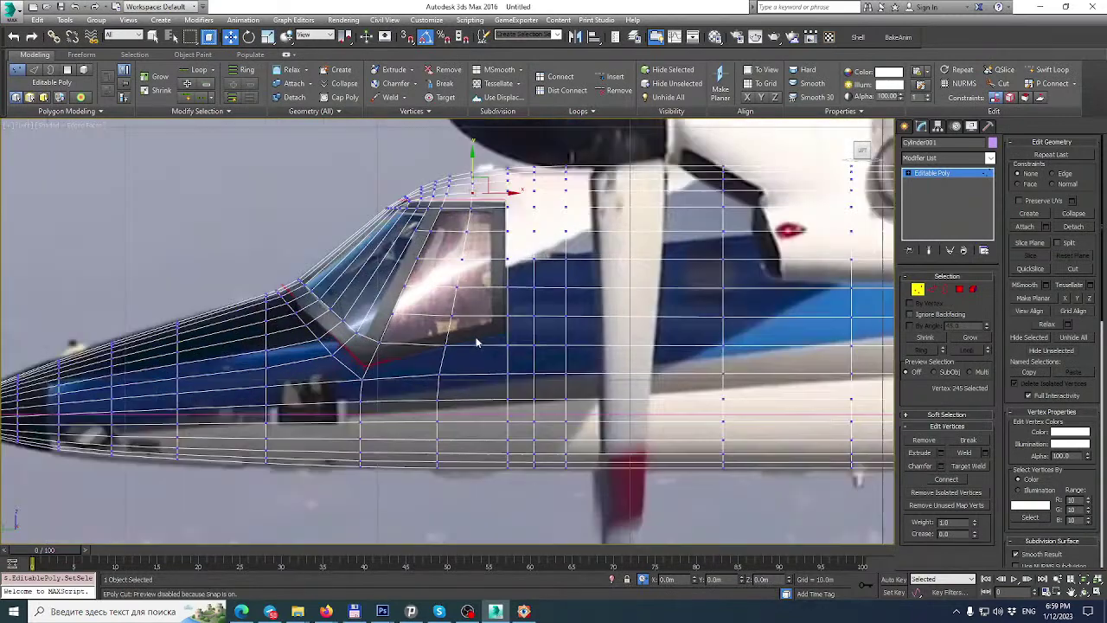
pyautogui.scroll(1, 492, 332)
pyautogui.scroll(3, 222, 353)
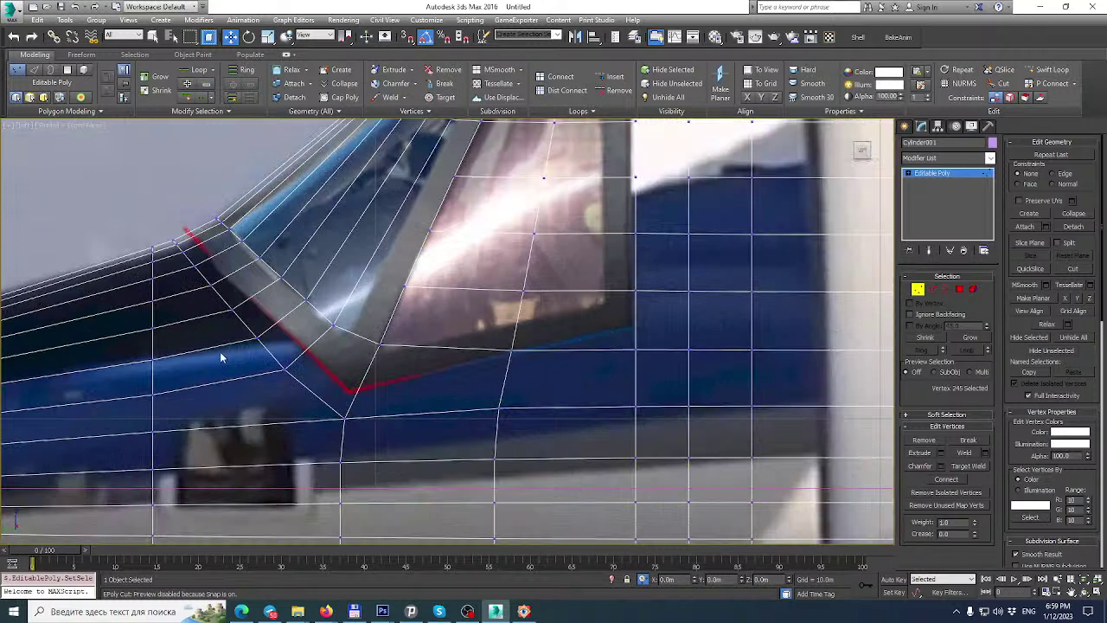
pyautogui.moveTo(260, 351); pyautogui.dragTo(306, 363, button='middle')
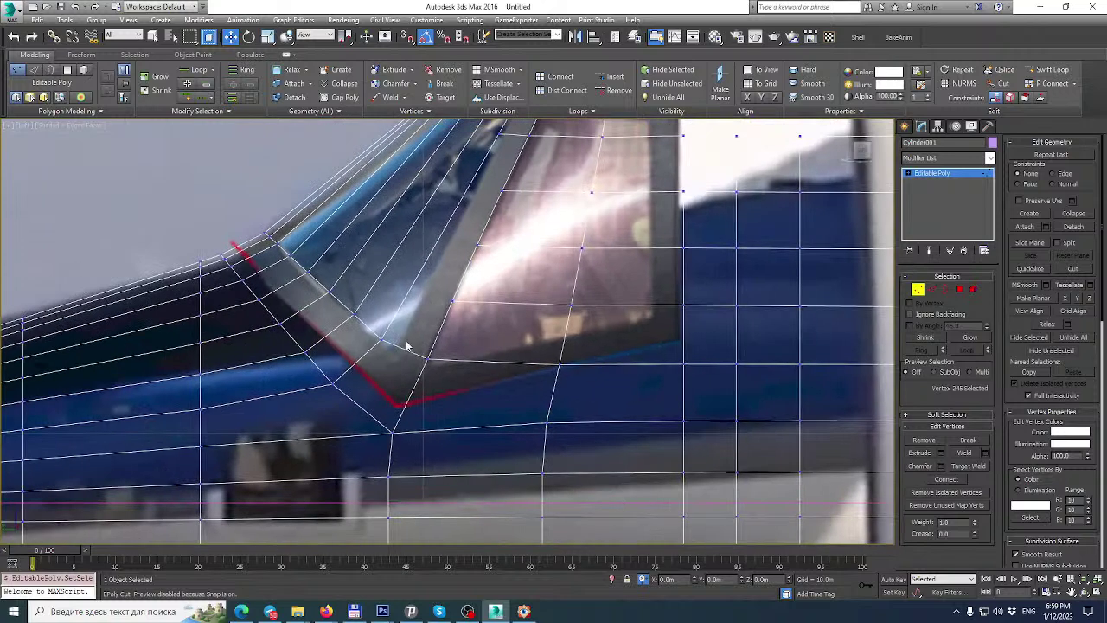
pyautogui.click(1074, 269)
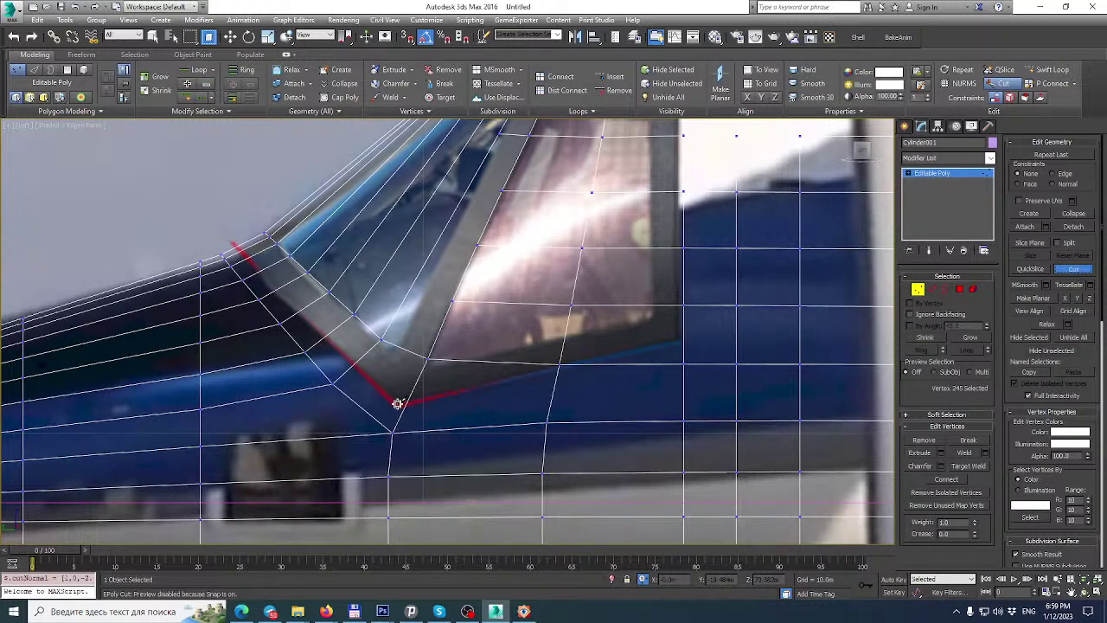
pyautogui.click(236, 245)
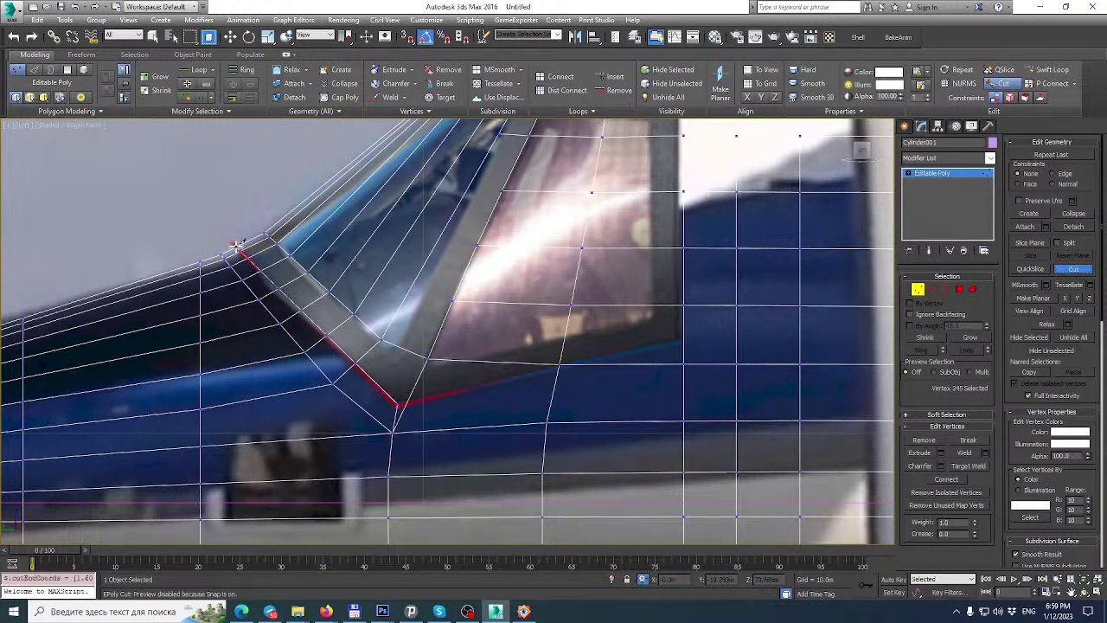
pyautogui.click(235, 247)
# Cut an edge along the side window's lower outline, from its front lower corner to its rear lower corner, without snapping.
pyautogui.click(396, 404)
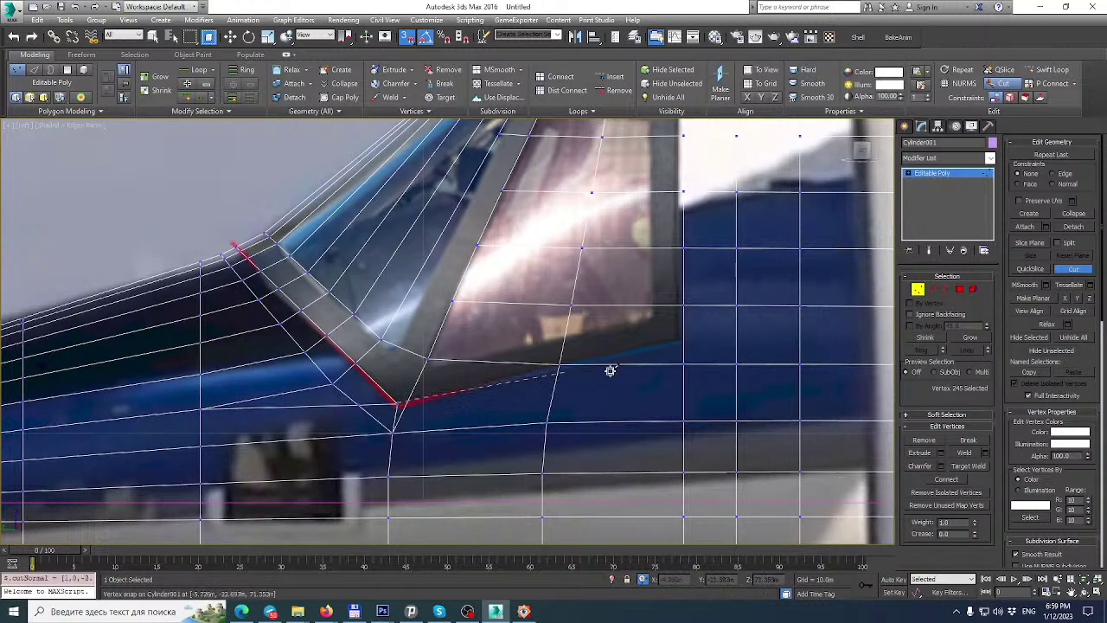
pyautogui.press('s')
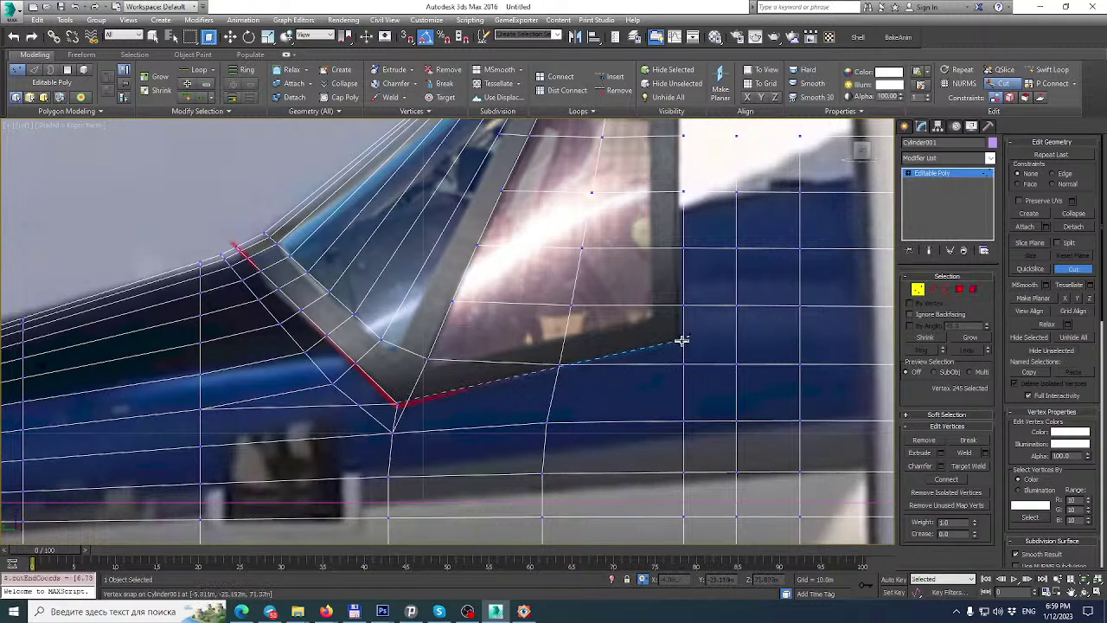
pyautogui.click(684, 340)
# Slice the fuselage vertically with a slice plane aligned to the side window's rear edge.
pyautogui.scroll(-2, 684, 340)
pyautogui.scroll(4, 644, 252)
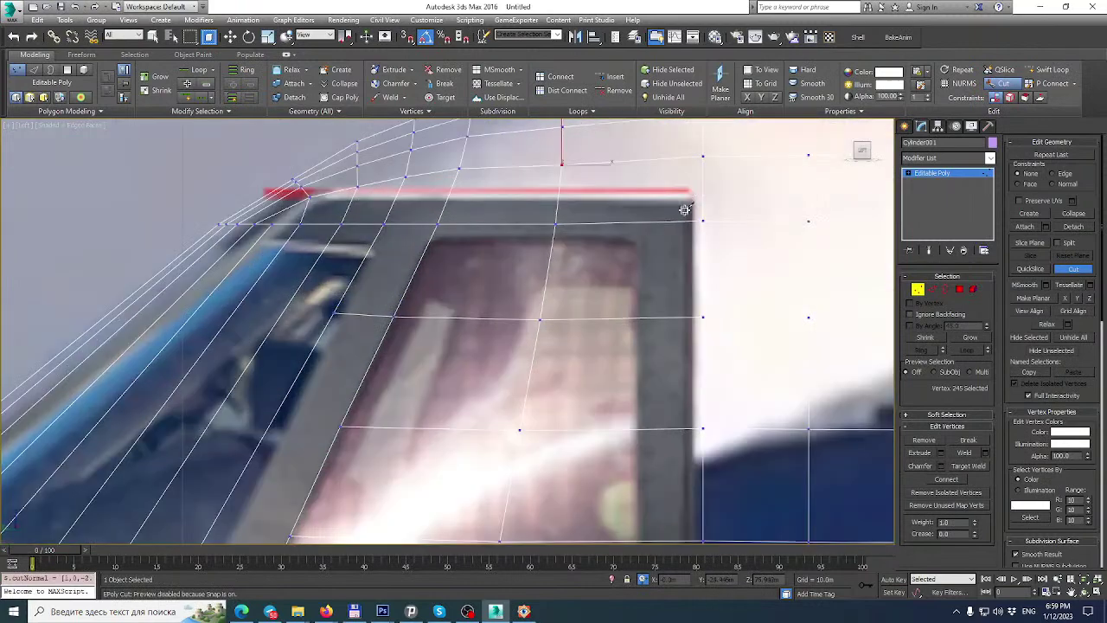
pyautogui.scroll(-3, 708, 198)
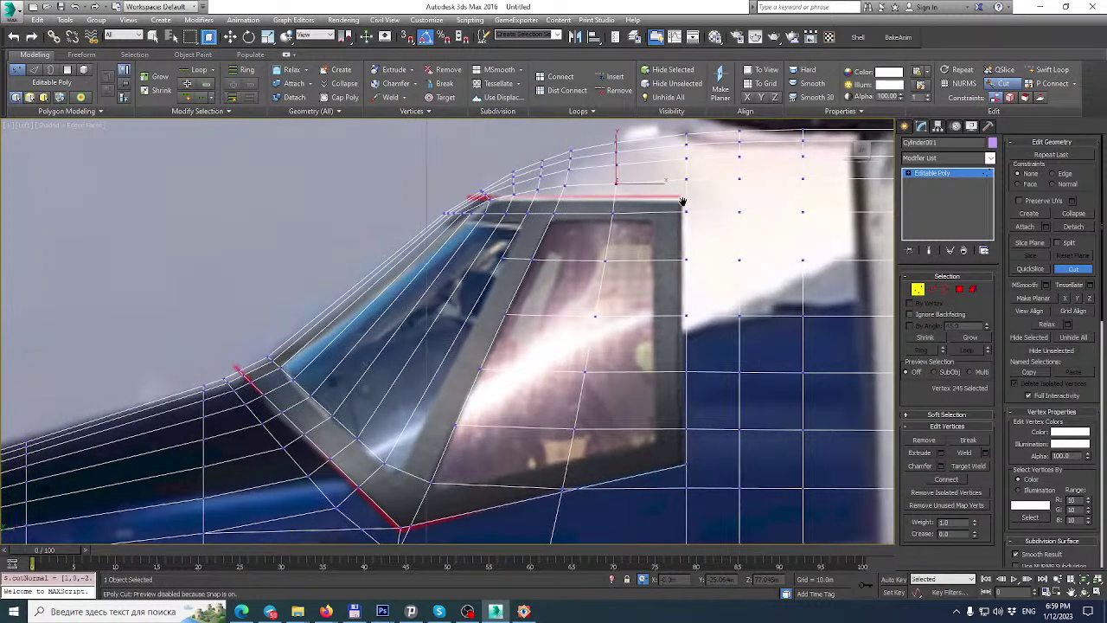
pyautogui.click(947, 291)
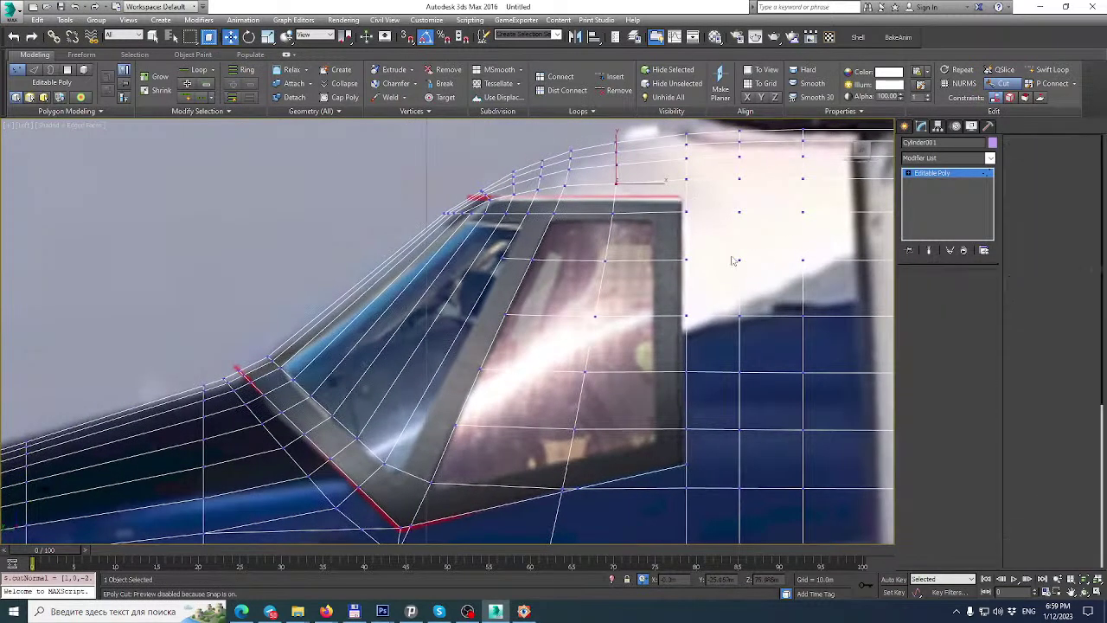
pyautogui.scroll(-4, 554, 250)
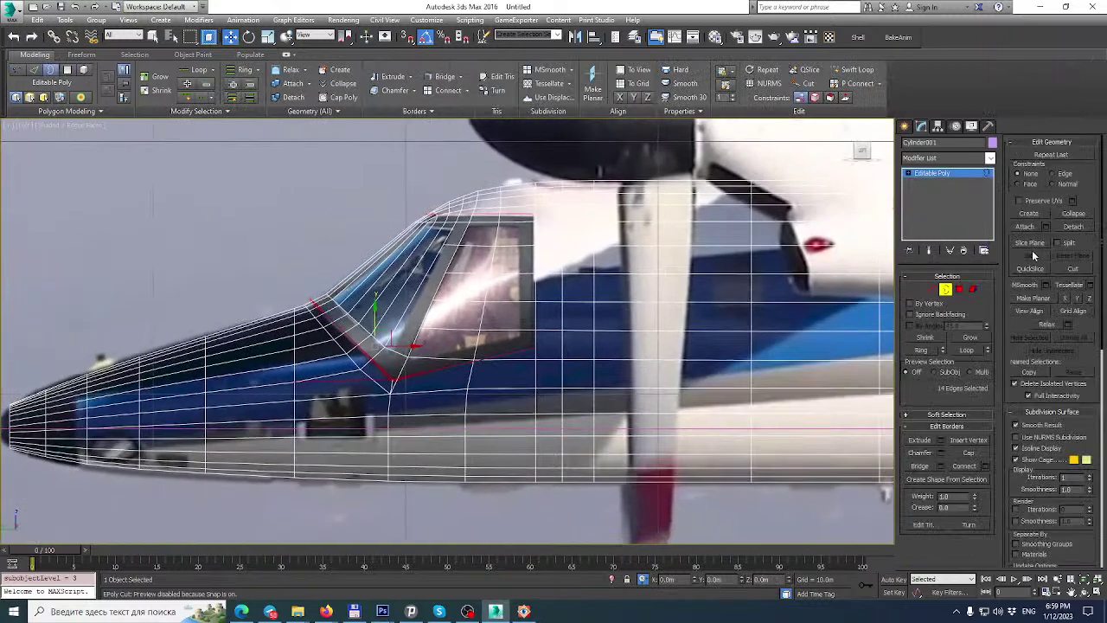
pyautogui.click(1029, 243)
pyautogui.scroll(-10, 543, 292)
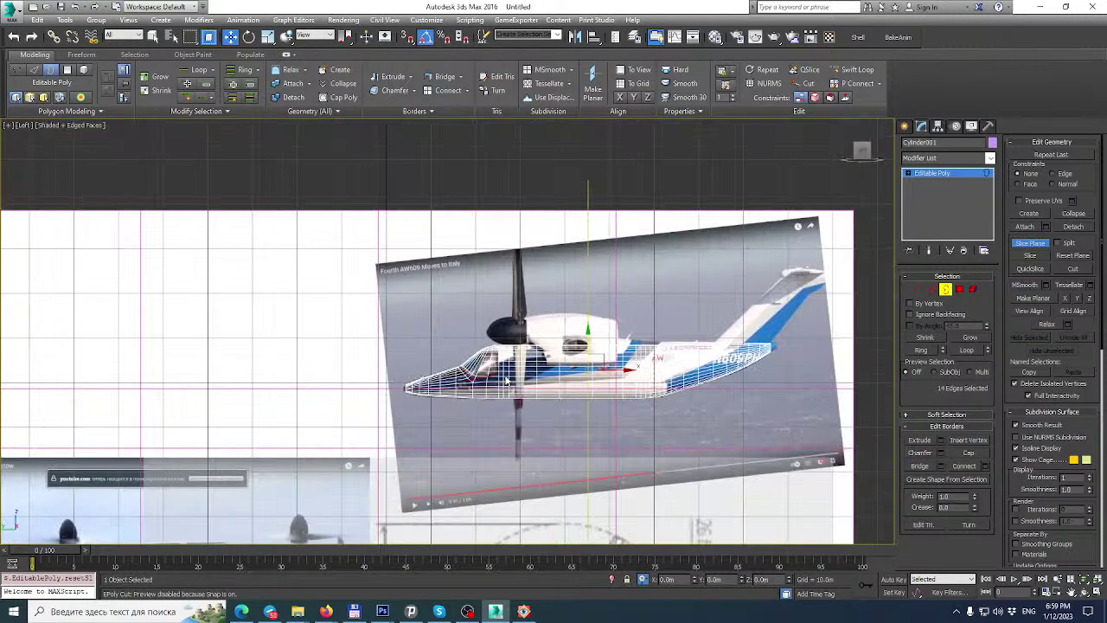
pyautogui.scroll(8, 506, 374)
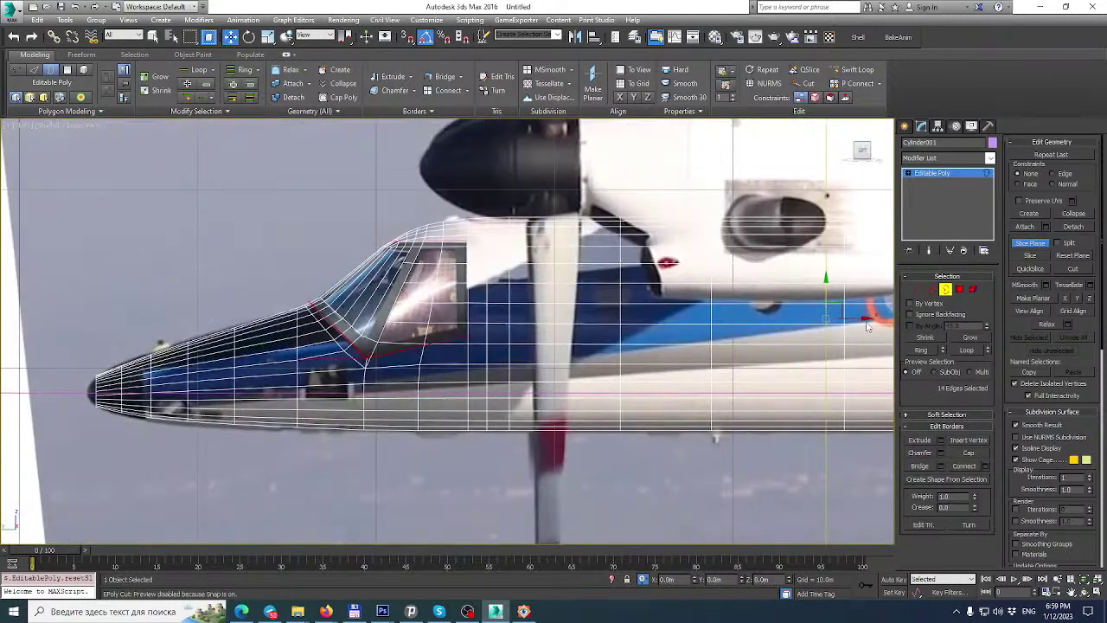
pyautogui.moveTo(864, 320); pyautogui.dragTo(503, 322)
pyautogui.scroll(6, 503, 322)
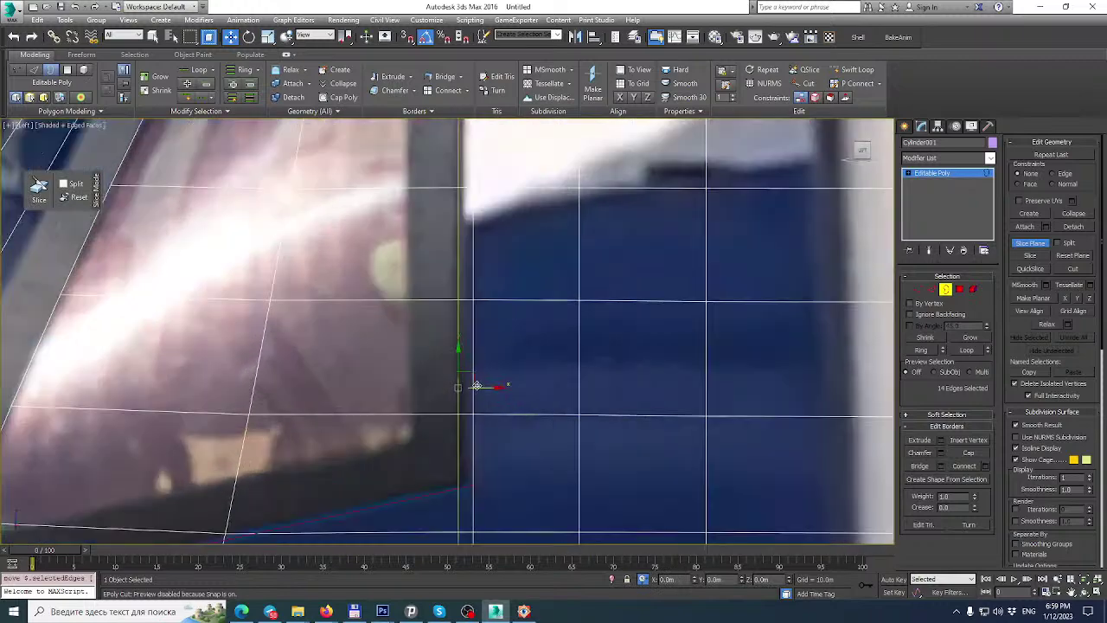
pyautogui.moveTo(487, 386); pyautogui.dragTo(492, 386)
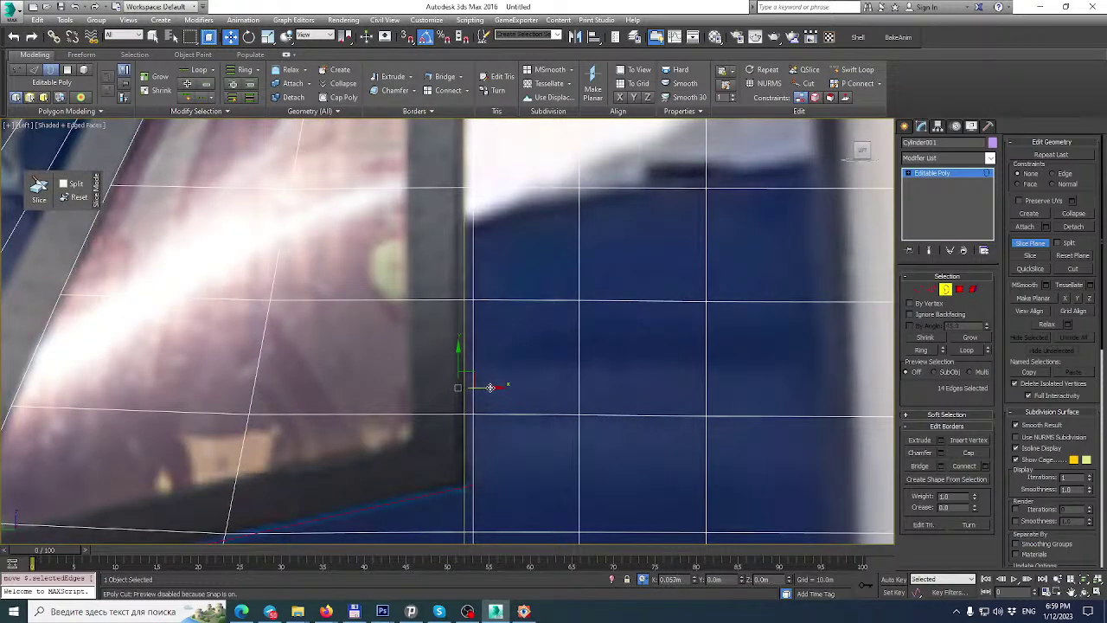
pyautogui.scroll(-6, 502, 320)
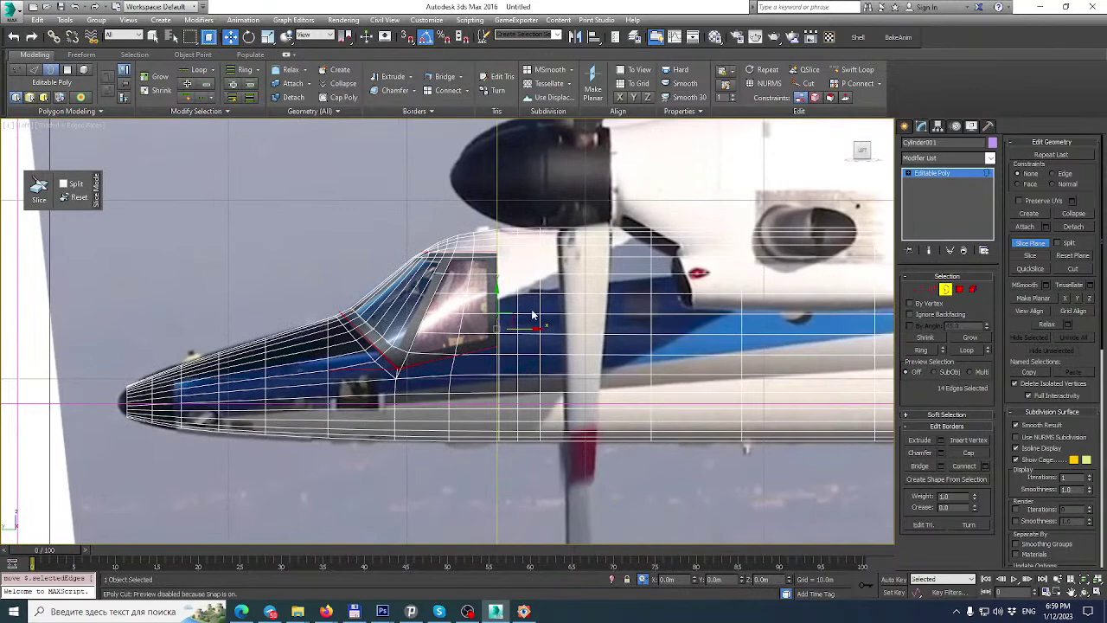
pyautogui.click(1030, 257)
# Remove the redundant vertical edge loop just behind the new slice at the side window's rear edge.
pyautogui.click(931, 289)
pyautogui.scroll(8, 544, 349)
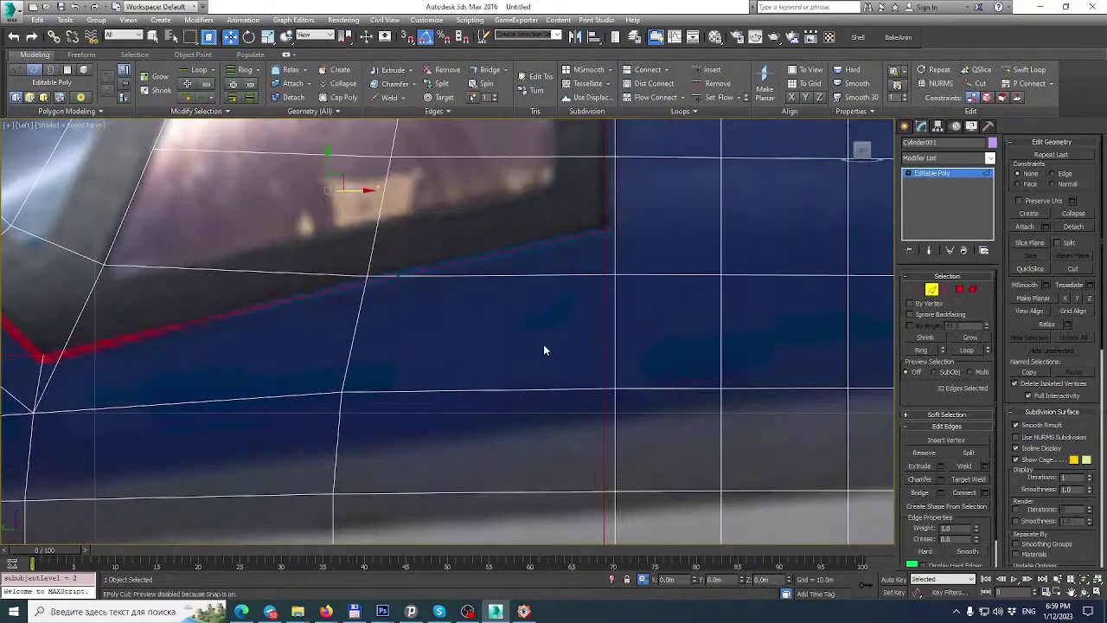
pyautogui.doubleClick(616, 311)
pyautogui.scroll(-2, 610, 373)
pyautogui.moveTo(610, 373); pyautogui.dragTo(602, 462, button='middle')
pyautogui.keyDown('ctrl'); pyautogui.doubleClick(603, 282); pyautogui.keyUp('ctrl')
pyautogui.scroll(-2, 603, 302)
pyautogui.moveTo(603, 301); pyautogui.dragTo(579, 344, button='middle')
pyautogui.press('BackSpace')
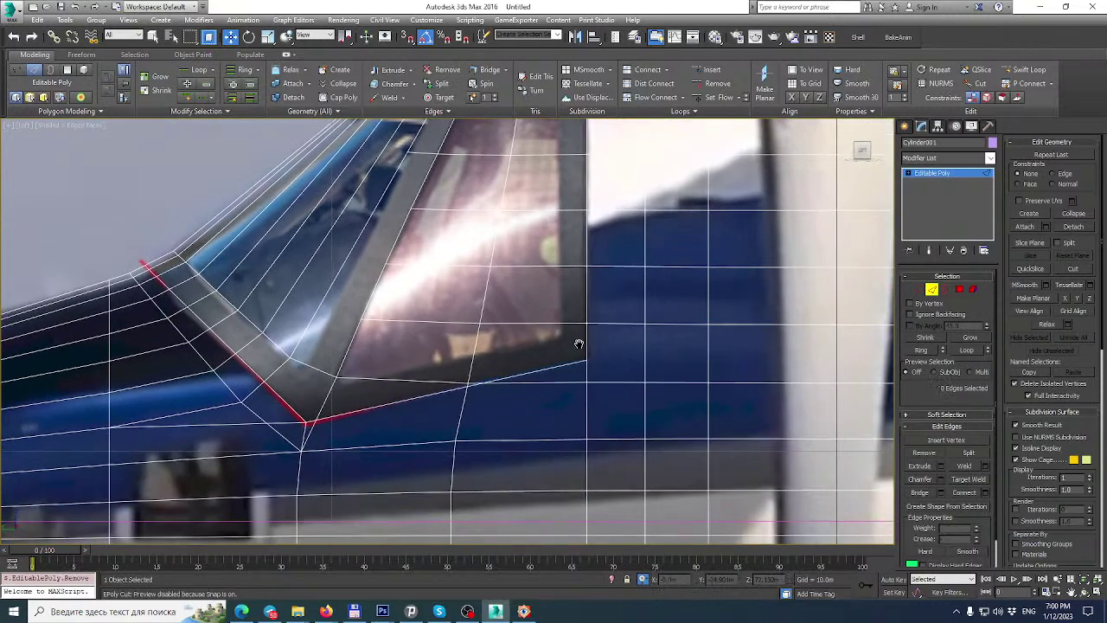
# Cut a connecting edge between the side window's rear lower corner and the vertical edge behind it.
pyautogui.scroll(2, 579, 346)
pyautogui.click(1077, 270)
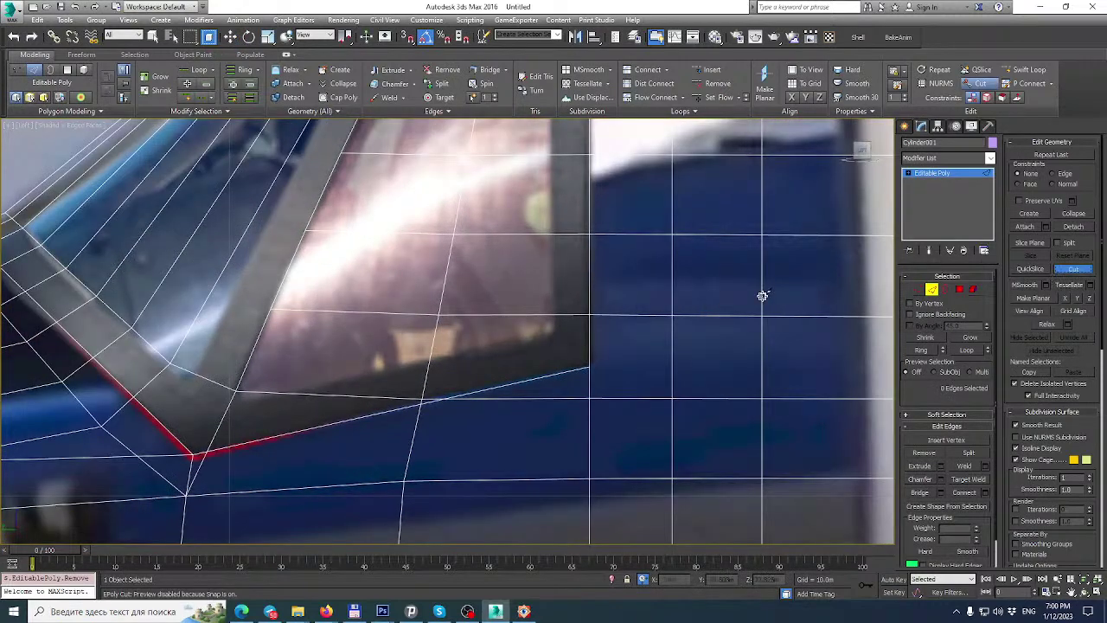
pyautogui.click(674, 320)
pyautogui.click(589, 367)
pyautogui.scroll(-2, 589, 367)
pyautogui.moveTo(589, 367); pyautogui.dragTo(625, 382, button='middle')
pyautogui.scroll(-3, 590, 456)
pyautogui.scroll(5, 625, 383)
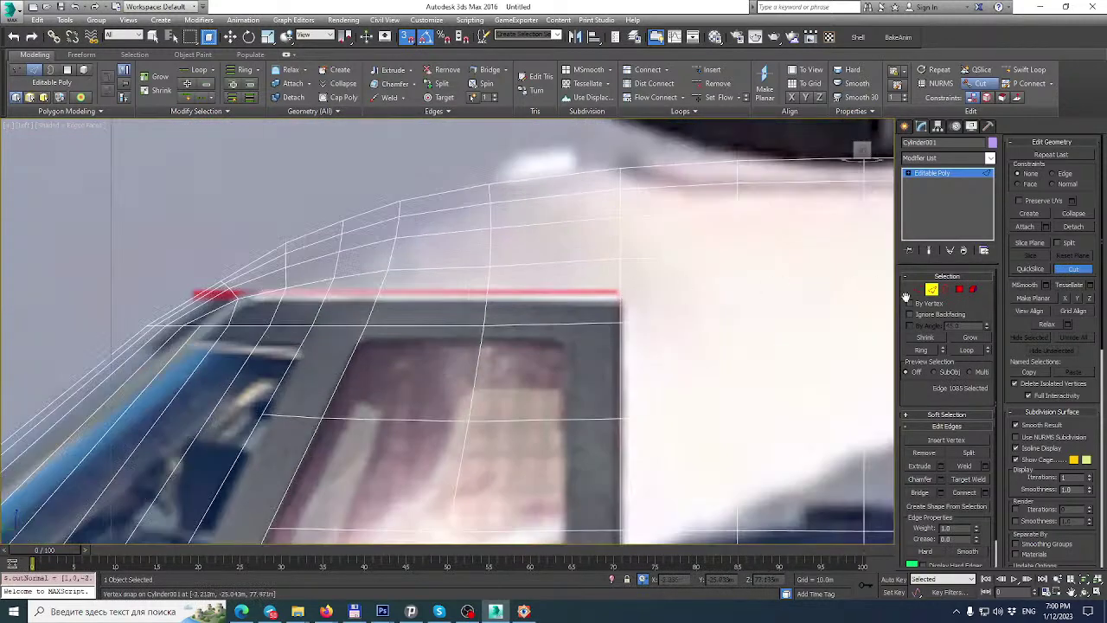
# Cut an edge along the red guide line above the cockpit windows with snapping turned off.
pyautogui.press('s')
pyautogui.click(190, 298)
pyautogui.click(189, 297)
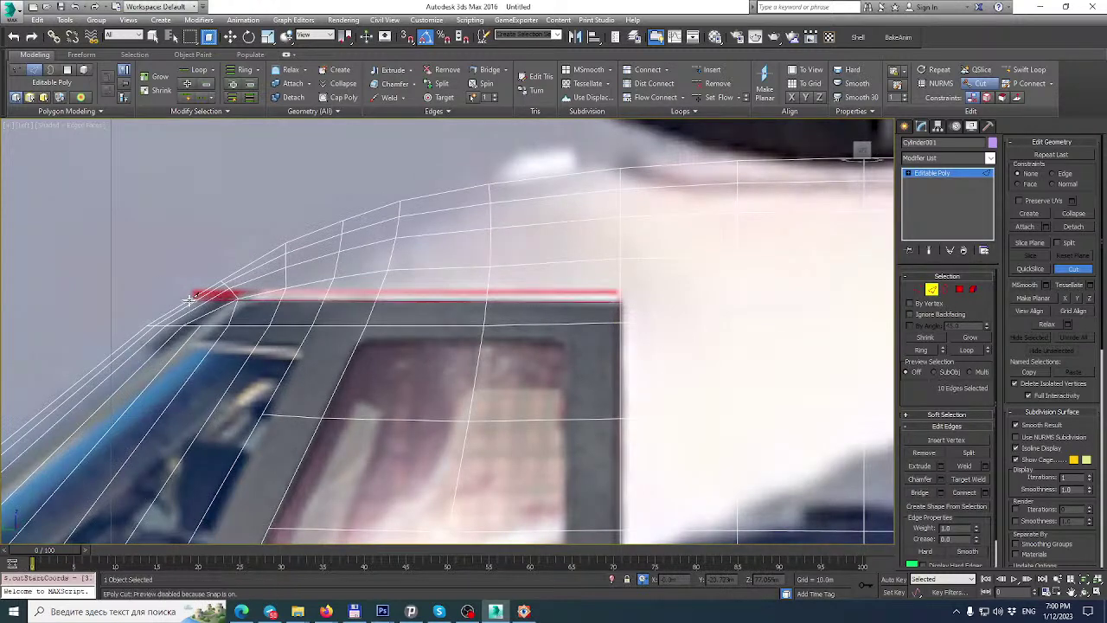
pyautogui.scroll(-2, 268, 292)
# Remove the old row of edges running just ahead of the new cut below the windshield.
pyautogui.moveTo(273, 291); pyautogui.dragTo(702, 24, button='middle')
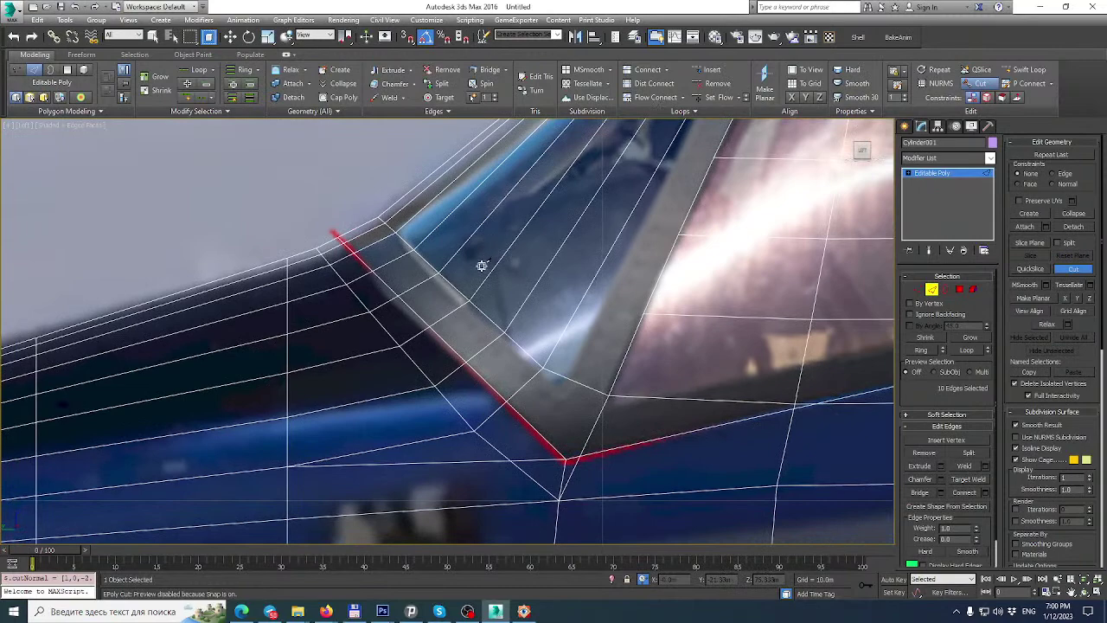
pyautogui.moveTo(459, 334); pyautogui.dragTo(475, 262, button='middle')
pyautogui.press('w')
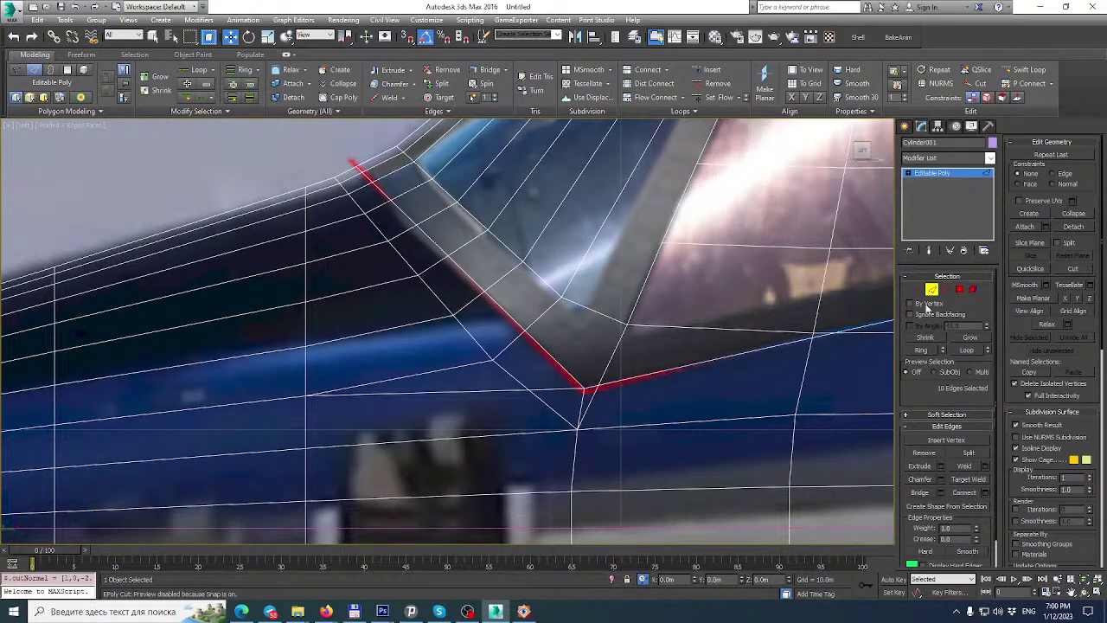
pyautogui.press('BackSpace')
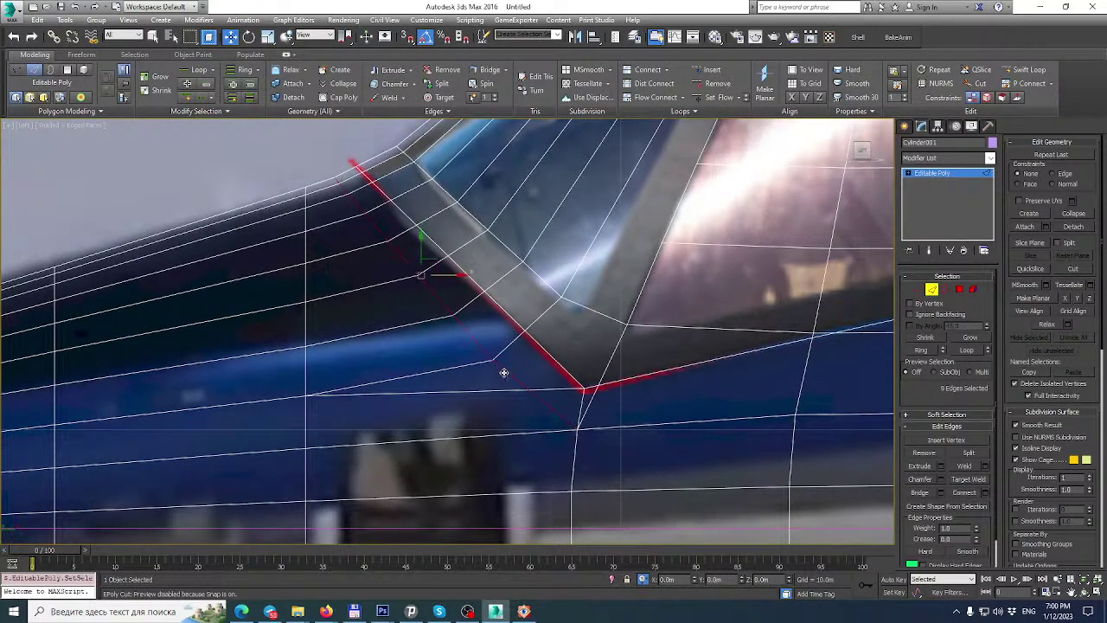
pyautogui.scroll(-2, 505, 372)
pyautogui.moveTo(504, 372); pyautogui.dragTo(520, 349, button='middle')
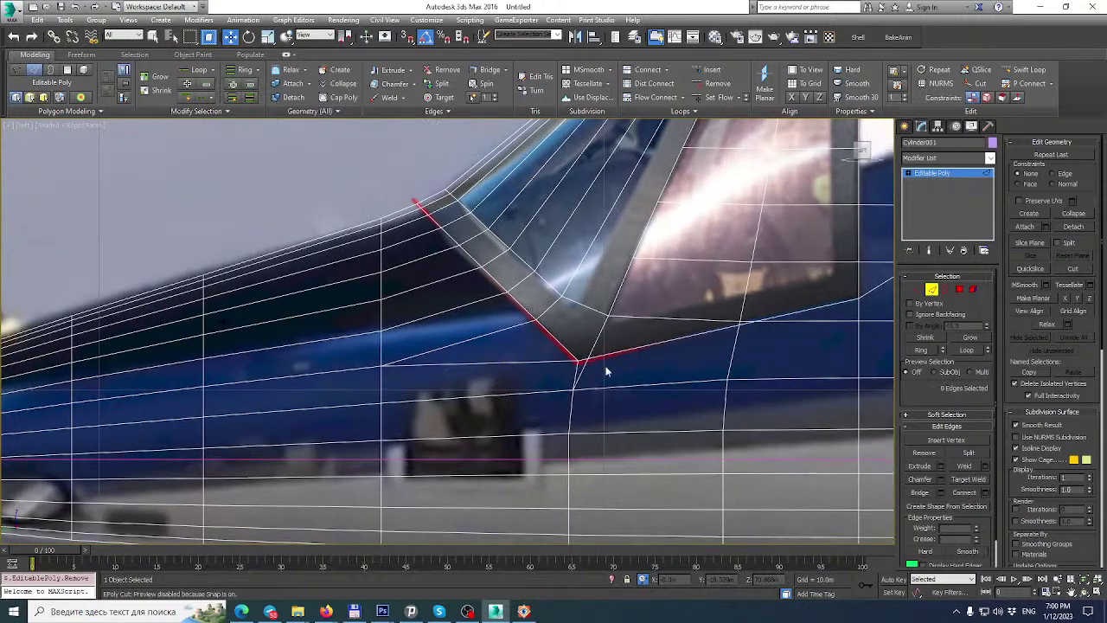
# Assign the aircraft reference image material to the fuselage in the perspective view.
pyautogui.click(1101, 595)
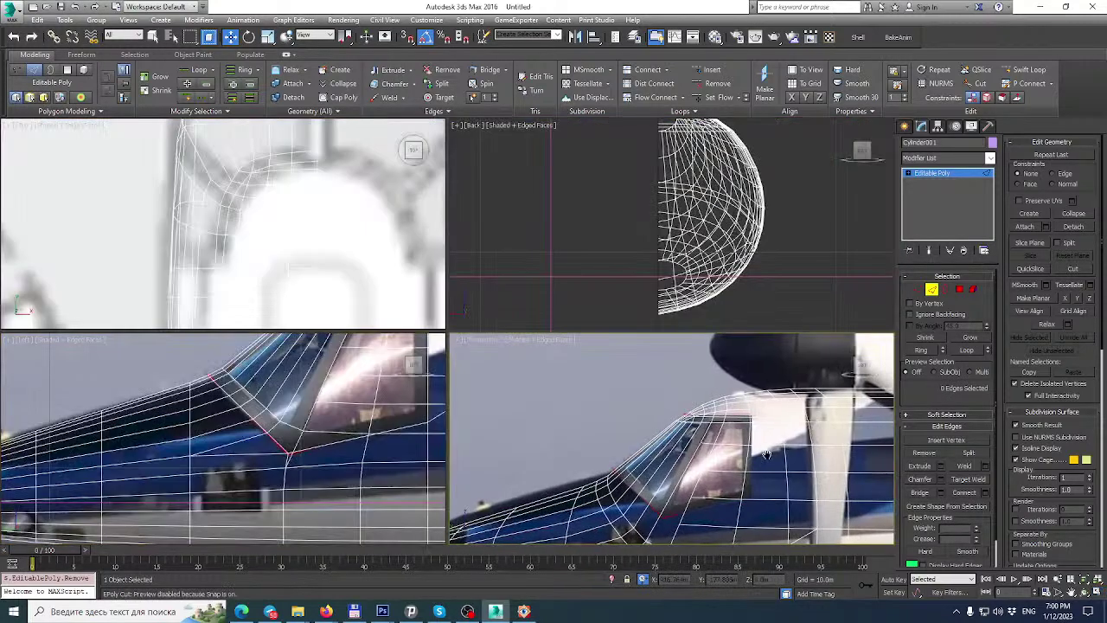
pyautogui.click(1100, 595)
pyautogui.keyDown('alt'); pyautogui.moveTo(363, 251); pyautogui.dragTo(394, 280, button='middle'); pyautogui.keyUp('alt')
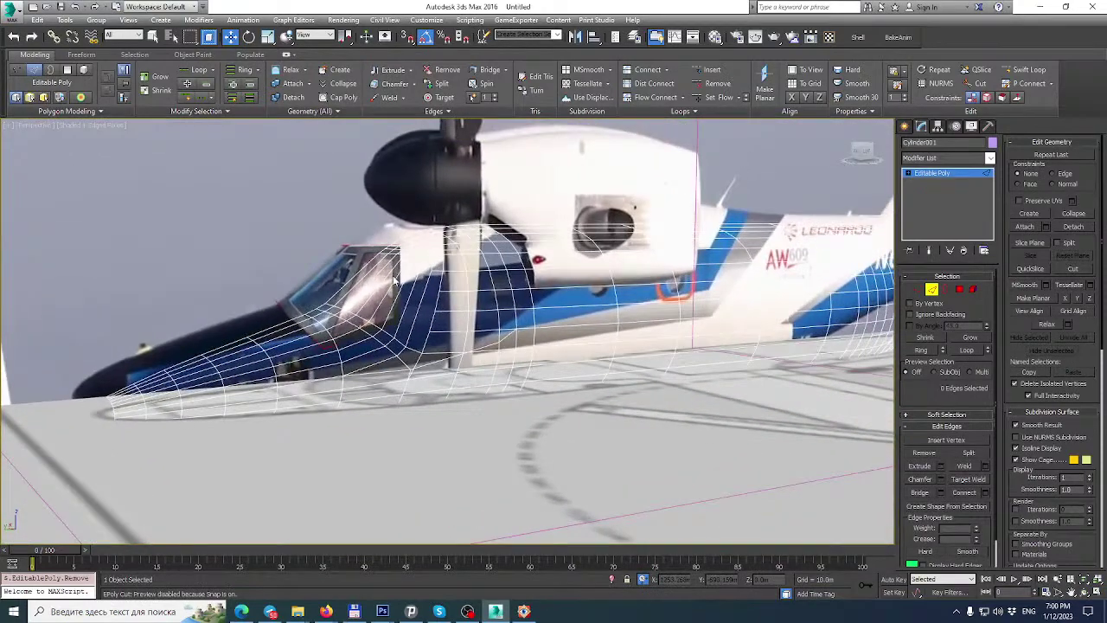
pyautogui.press('m')
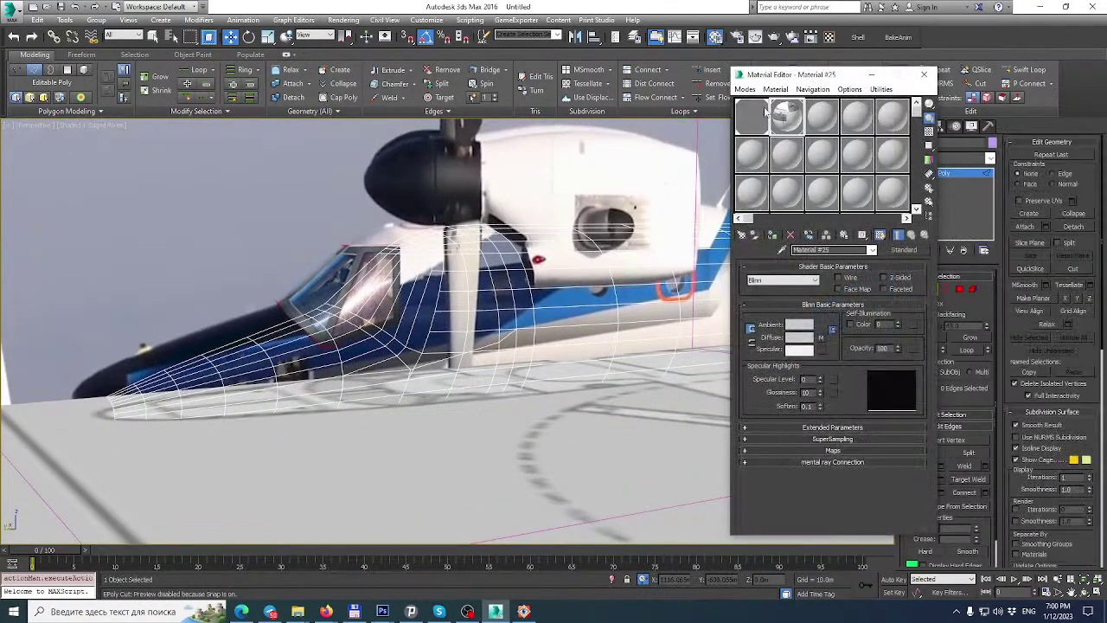
pyautogui.moveTo(680, 235); pyautogui.dragTo(603, 313)
pyautogui.click(924, 75)
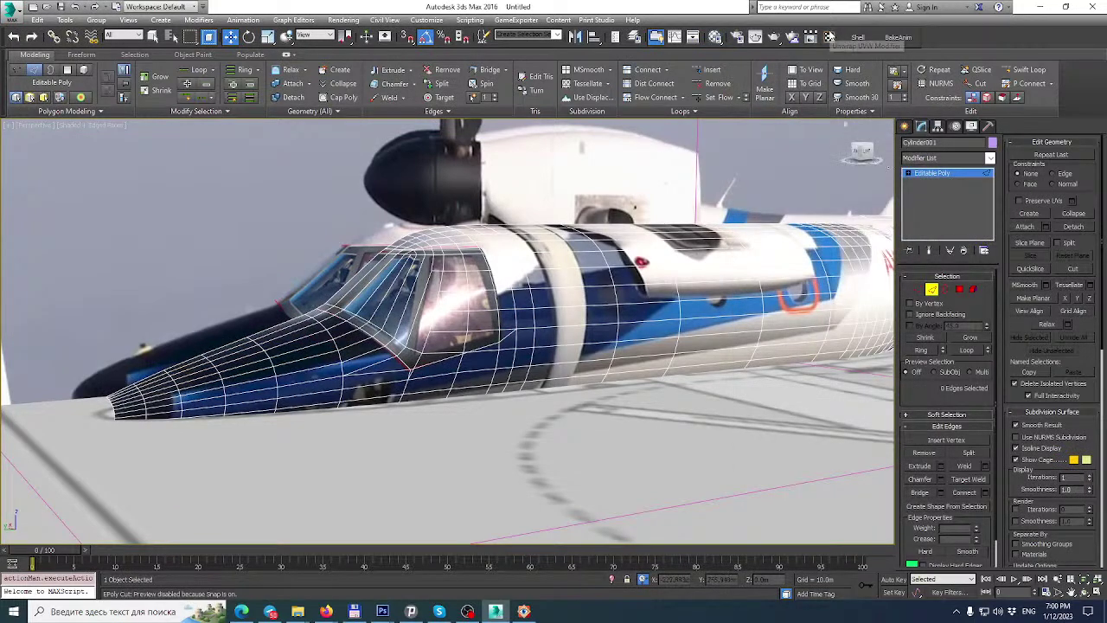
# Add an Unwrap UVW modifier to the fuselage, select all its polygons and open the UV editor.
pyautogui.click(968, 289)
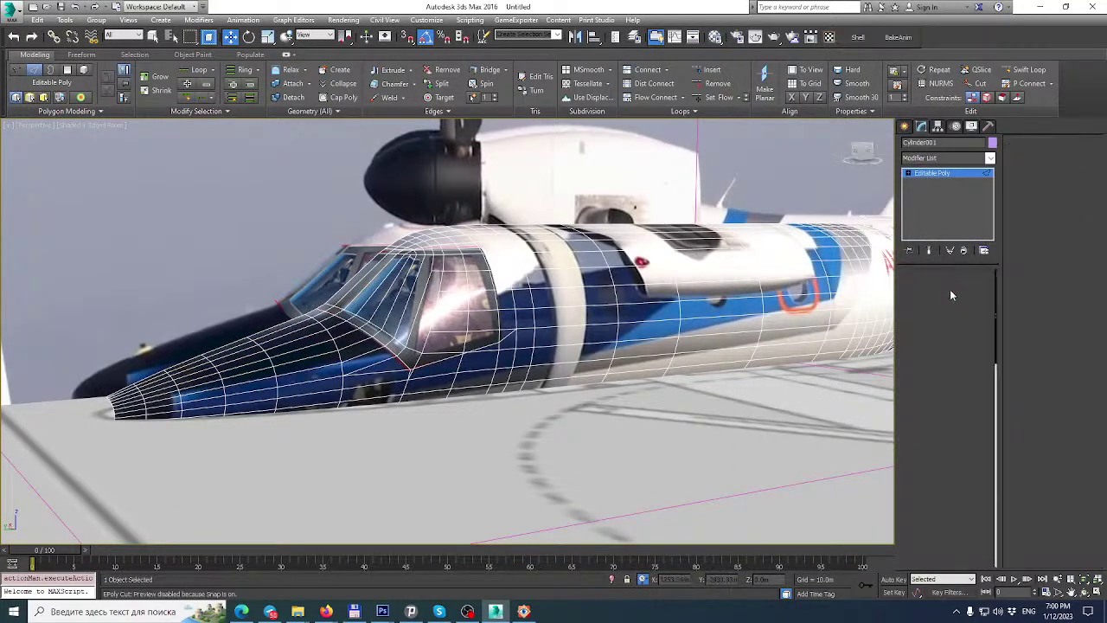
pyautogui.click(950, 289)
pyautogui.click(958, 289)
pyautogui.press('4')
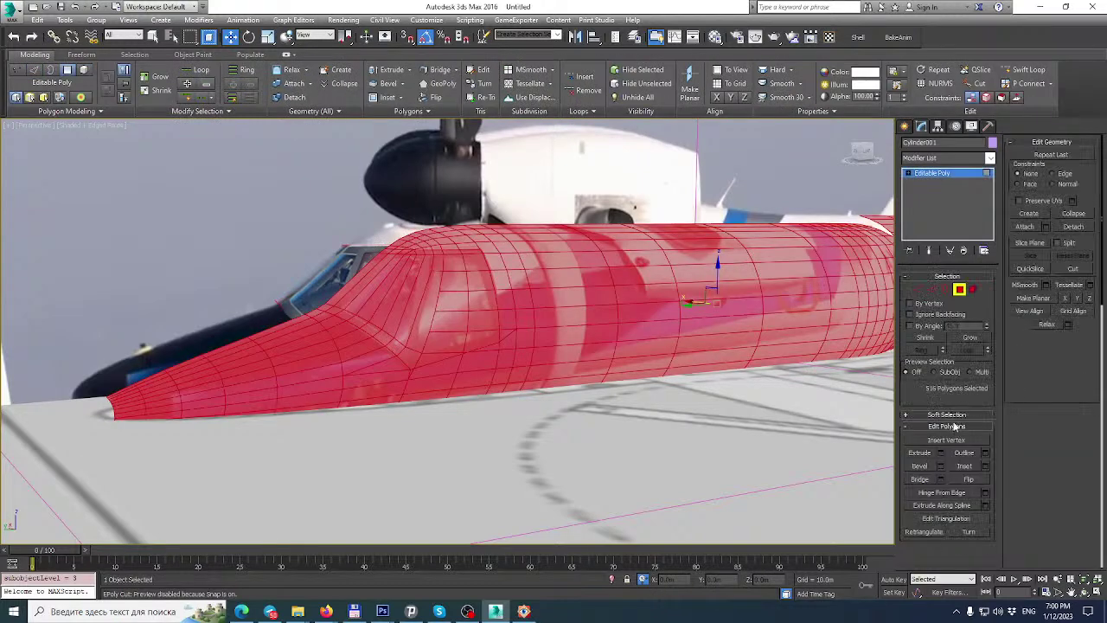
pyautogui.click(959, 290)
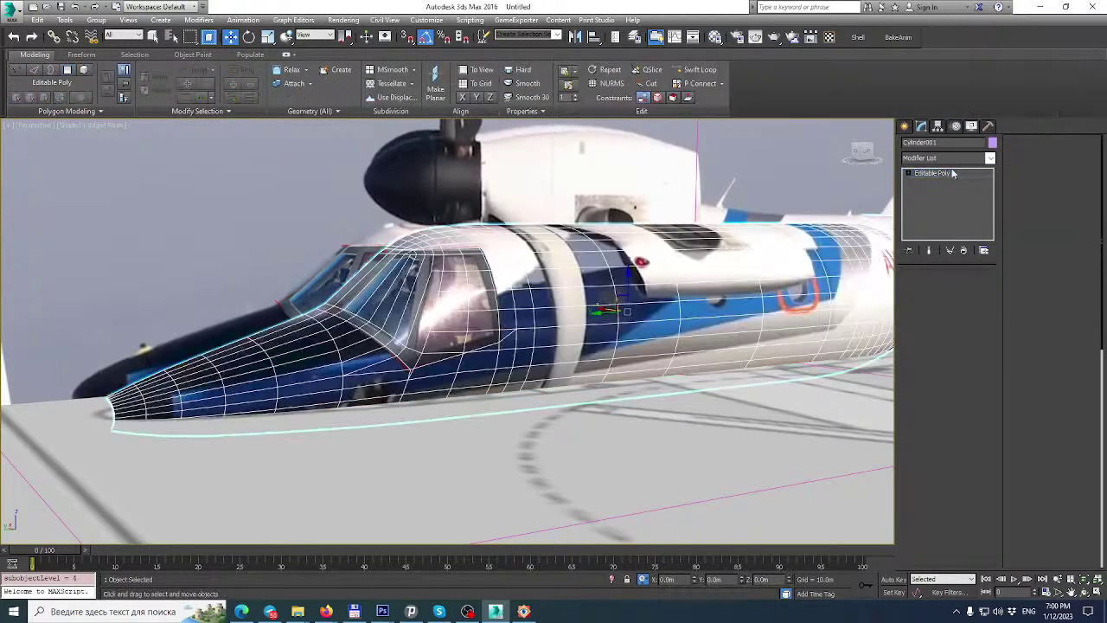
pyautogui.click(829, 37)
pyautogui.click(948, 293)
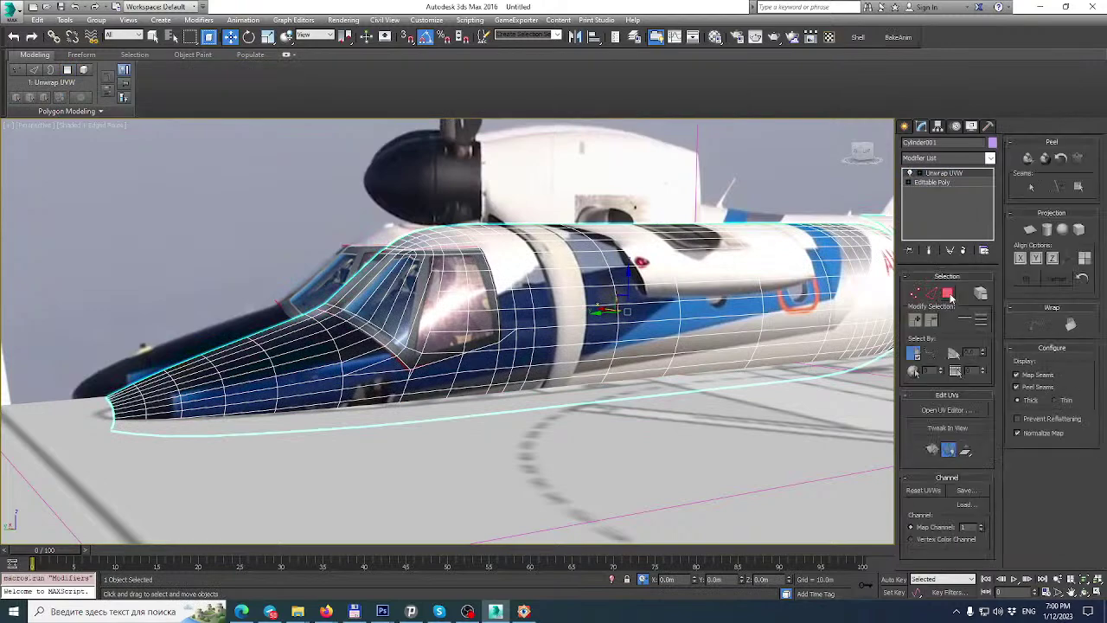
pyautogui.hotkey('ctrl', 'a')
pyautogui.click(947, 410)
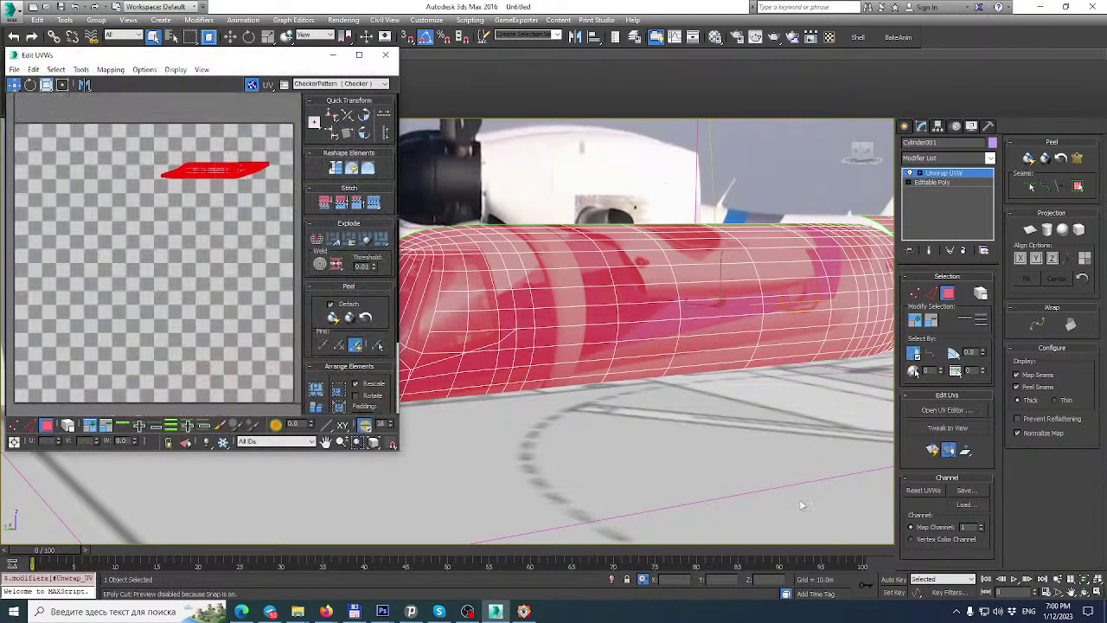
# Select the nose and cockpit polygons up to the side window's rear edge in the UV editor.
pyautogui.moveTo(184, 232); pyautogui.dragTo(183, 232)
pyautogui.scroll(4, 187, 183)
pyautogui.moveTo(177, 226); pyautogui.dragTo(183, 325, button='middle')
pyautogui.moveTo(213, 354); pyautogui.dragTo(213, 353)
pyautogui.scroll(3, 193, 249)
pyautogui.moveTo(193, 249); pyautogui.dragTo(189, 289, button='middle')
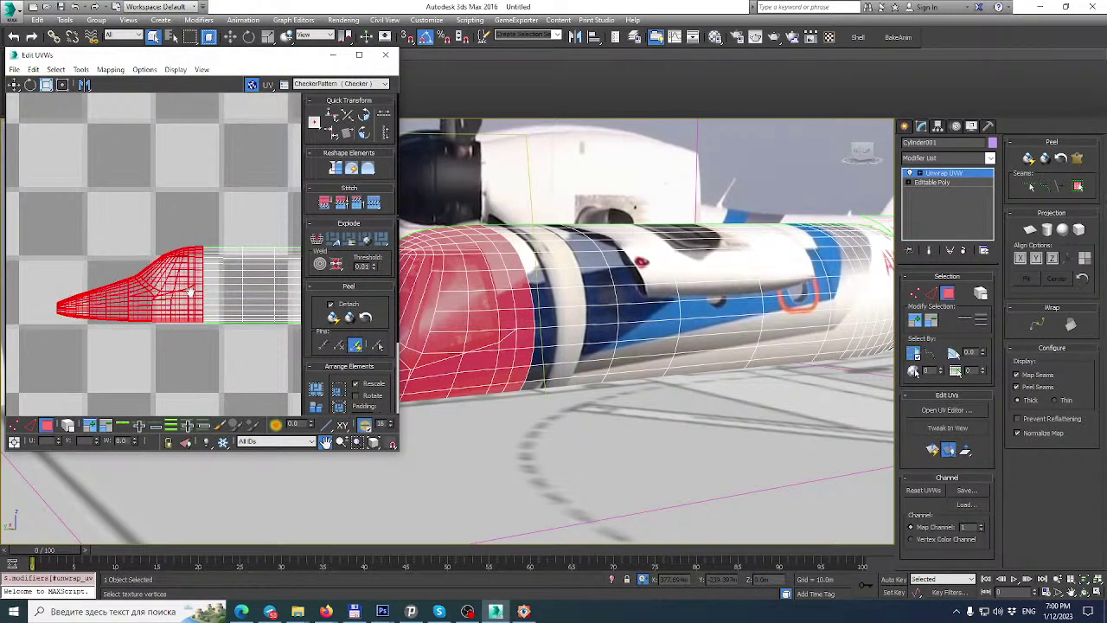
# Turn off Normalize Map and apply a planar projection aligned to X to the selected nose and cockpit polygons.
pyautogui.click(1038, 431)
pyautogui.click(1029, 228)
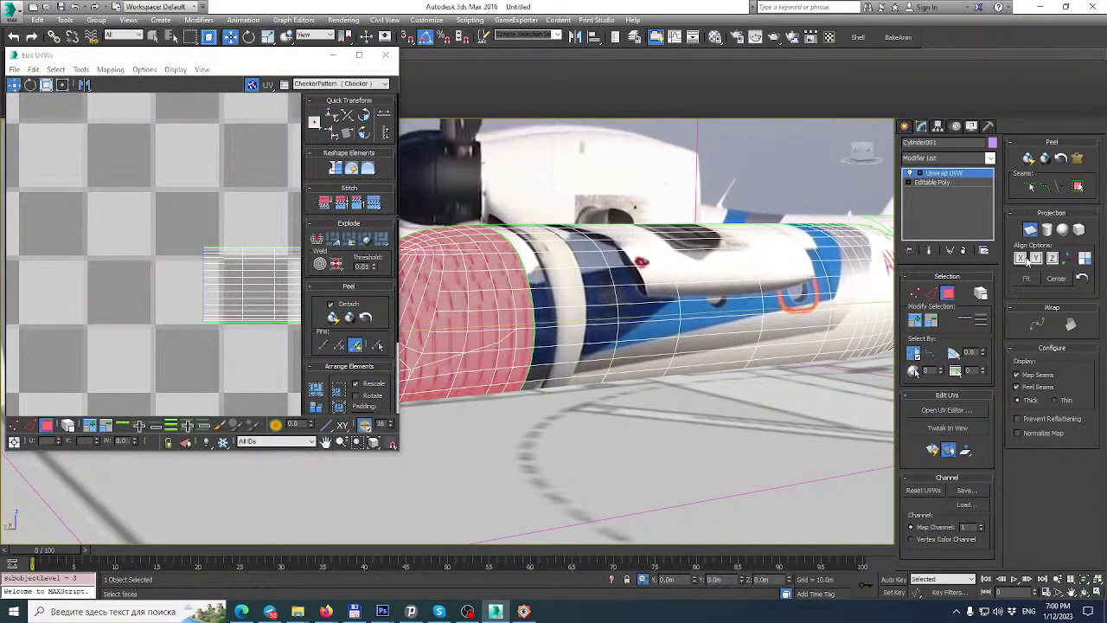
pyautogui.click(1021, 258)
pyautogui.click(1028, 228)
# Show Map #1 (Untitled-1.psd) as the UV editor's background and maximize the editor window.
pyautogui.click(344, 84)
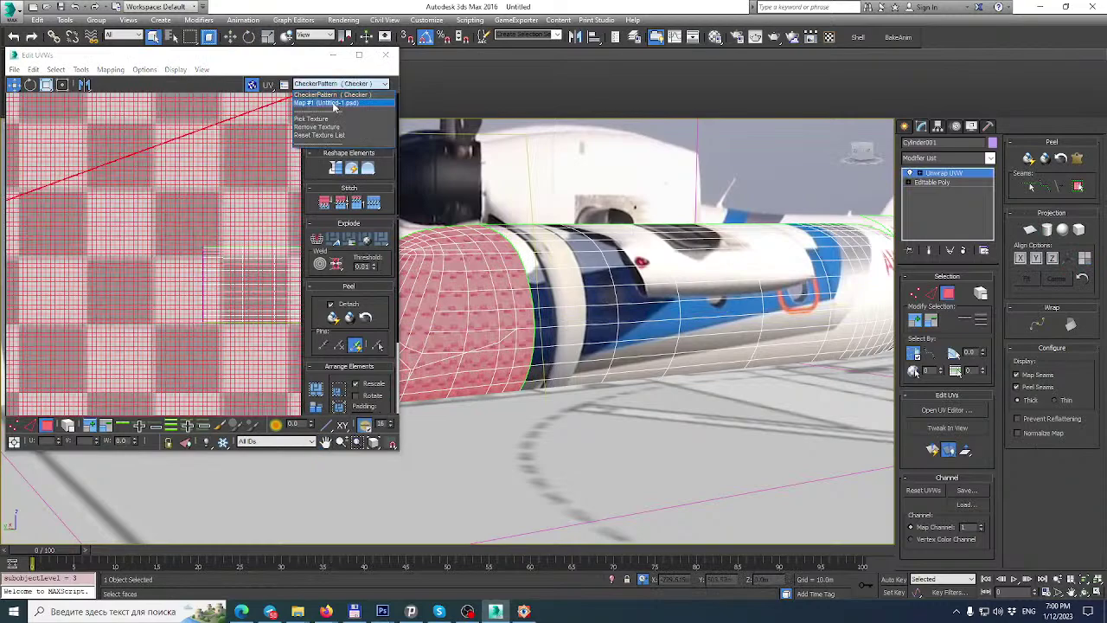
pyautogui.click(330, 105)
pyautogui.click(359, 54)
pyautogui.scroll(-3, 480, 200)
pyautogui.scroll(-6, 478, 201)
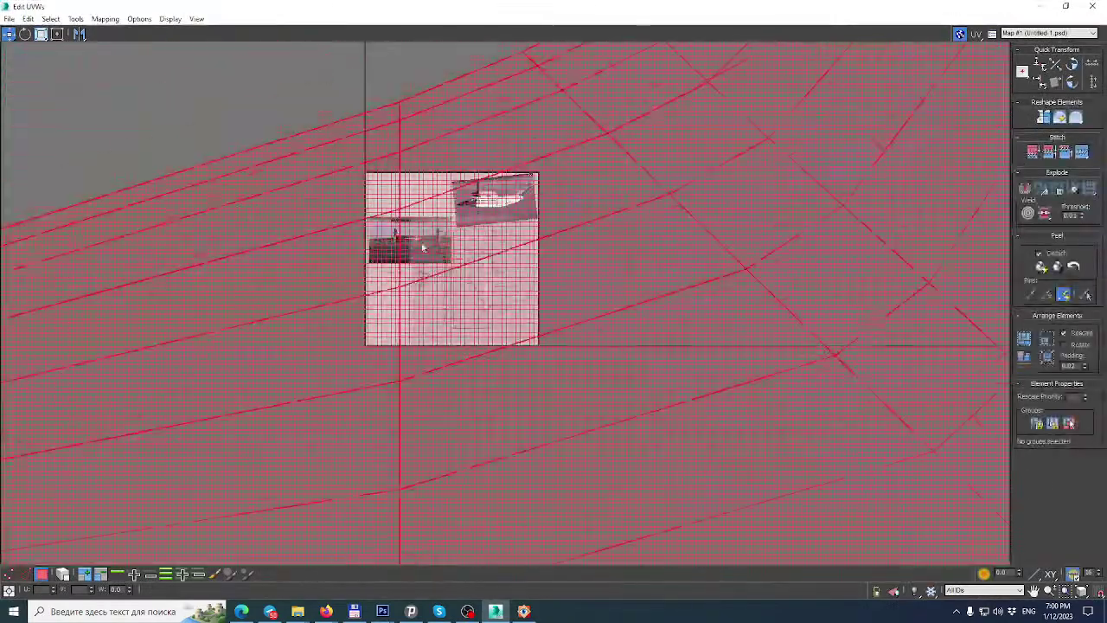
# Select all UV vertices of the nose section, scale them down proportionally in Freeform mode and place them over the reference image.
pyautogui.click(11, 574)
pyautogui.scroll(-8, 394, 305)
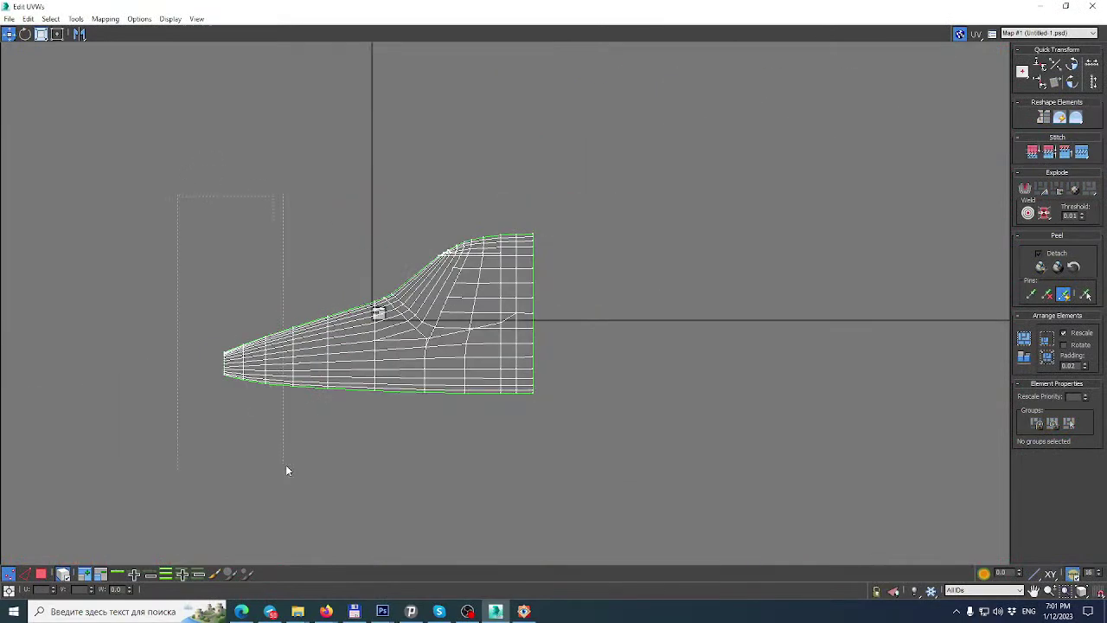
pyautogui.hotkey('ctrl', 'a')
pyautogui.scroll(3, 341, 306)
pyautogui.click(58, 35)
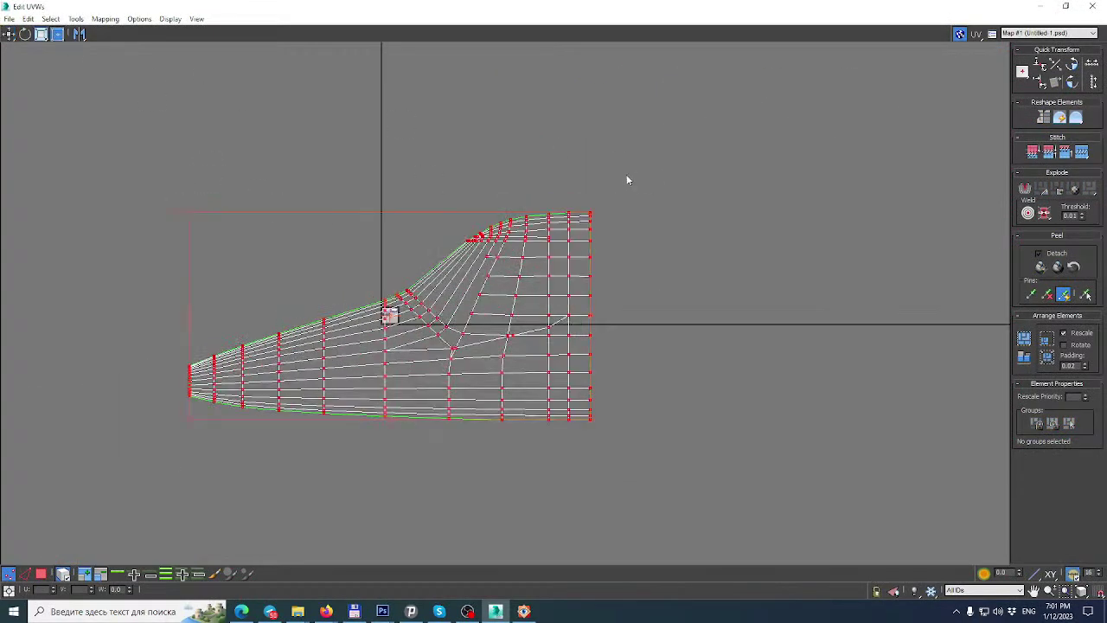
pyautogui.keyDown('ctrl'); pyautogui.moveTo(587, 215); pyautogui.dragTo(408, 297); pyautogui.keyUp('ctrl')
pyautogui.scroll(5, 407, 297)
pyautogui.scroll(2, 408, 296)
pyautogui.moveTo(434, 218); pyautogui.dragTo(506, 356)
pyautogui.scroll(3, 180, 348)
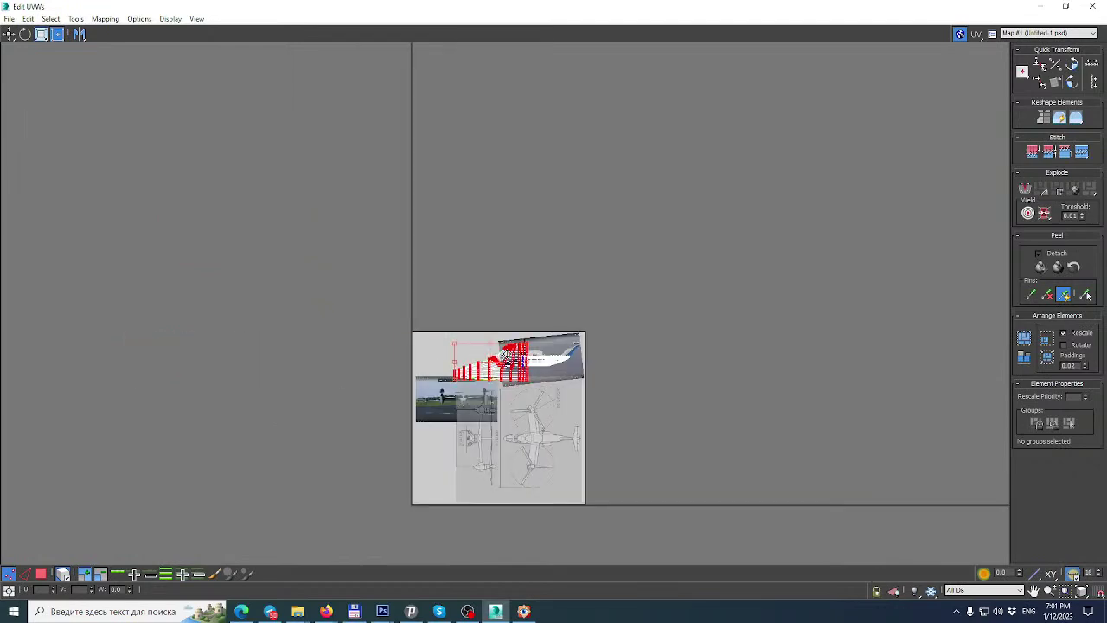
# Move the nose UVs so their lower rear corner meets the lower front corner of the fuselage UVs.
pyautogui.scroll(10, 507, 355)
pyautogui.moveTo(268, 306); pyautogui.dragTo(561, 267)
pyautogui.scroll(8, 571, 439)
pyautogui.scroll(8, 569, 326)
pyautogui.moveTo(588, 348); pyautogui.dragTo(625, 379)
pyautogui.scroll(13, 636, 441)
pyautogui.moveTo(707, 417); pyautogui.dragTo(667, 414)
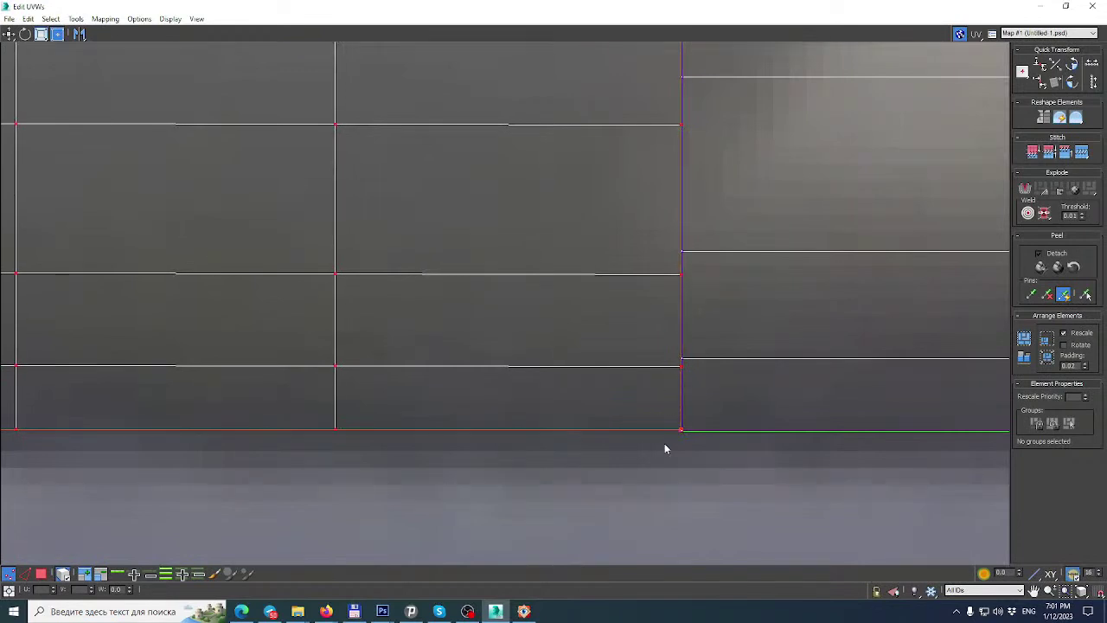
pyautogui.scroll(16, 673, 440)
pyautogui.moveTo(684, 350); pyautogui.dragTo(686, 375)
pyautogui.scroll(-10, 591, 328)
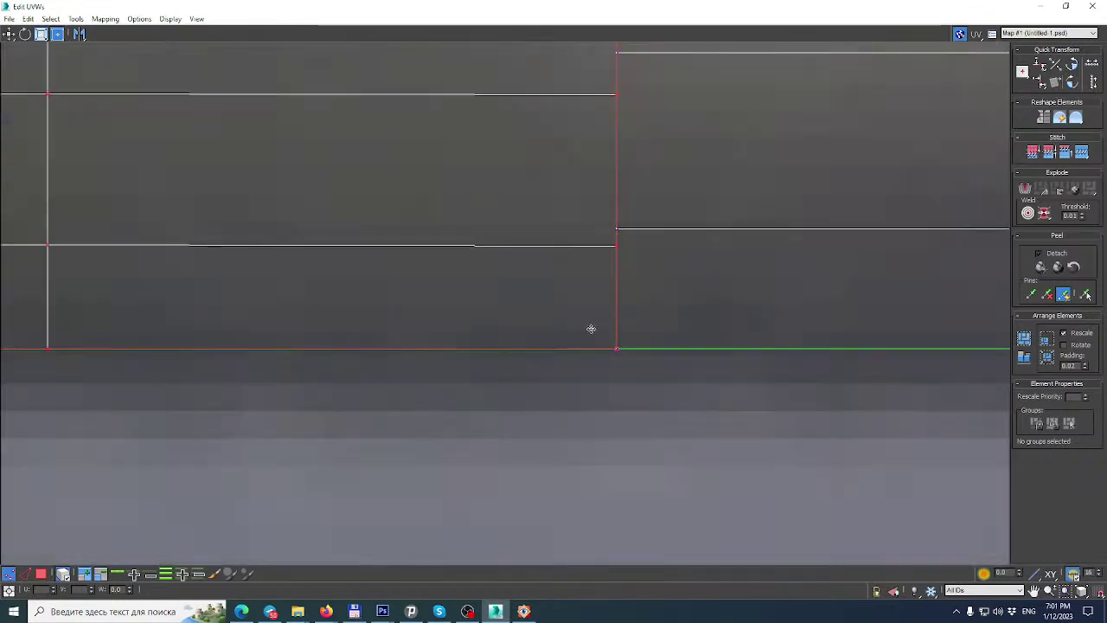
# Scale and nudge the nose UVs until their upper rear corner and rear edge line up with the fuselage UVs.
pyautogui.scroll(8, 580, 322)
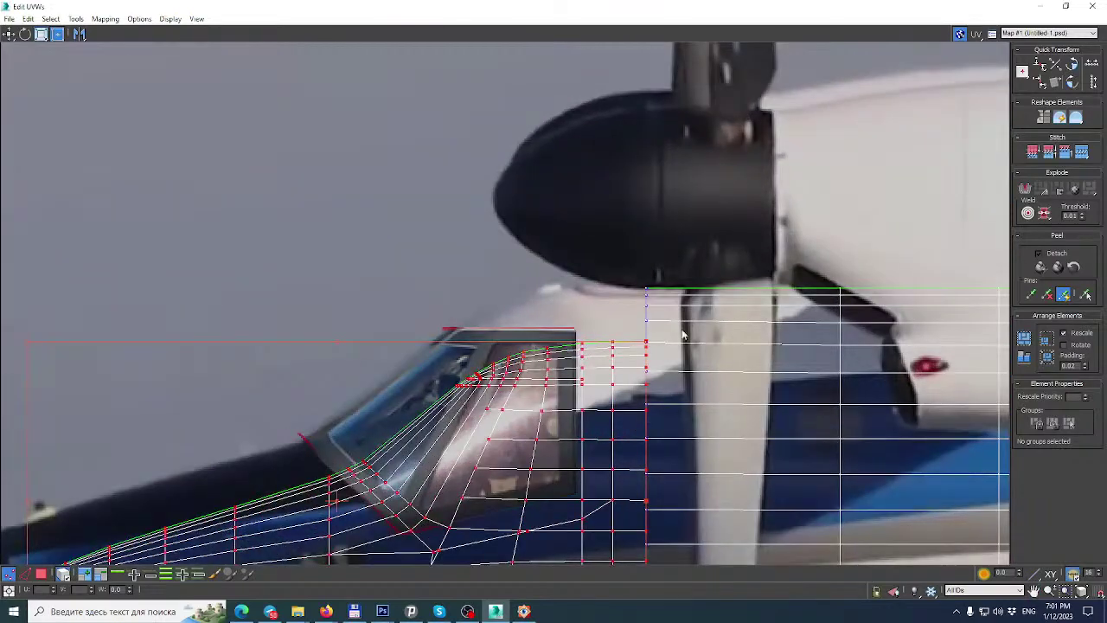
pyautogui.moveTo(649, 340); pyautogui.dragTo(751, 314)
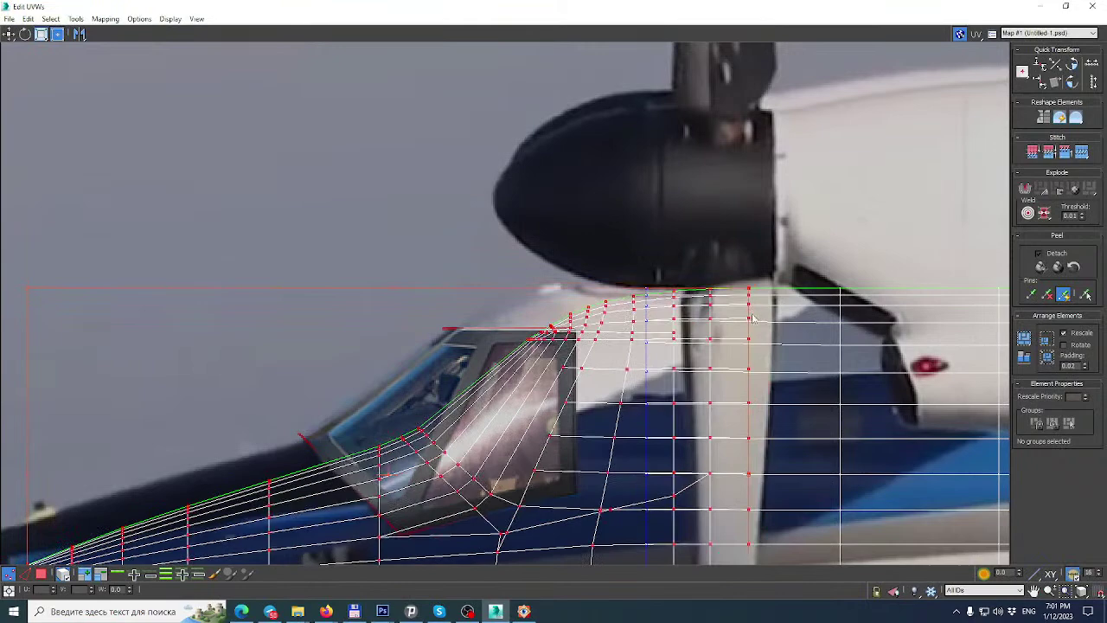
pyautogui.scroll(10, 752, 315)
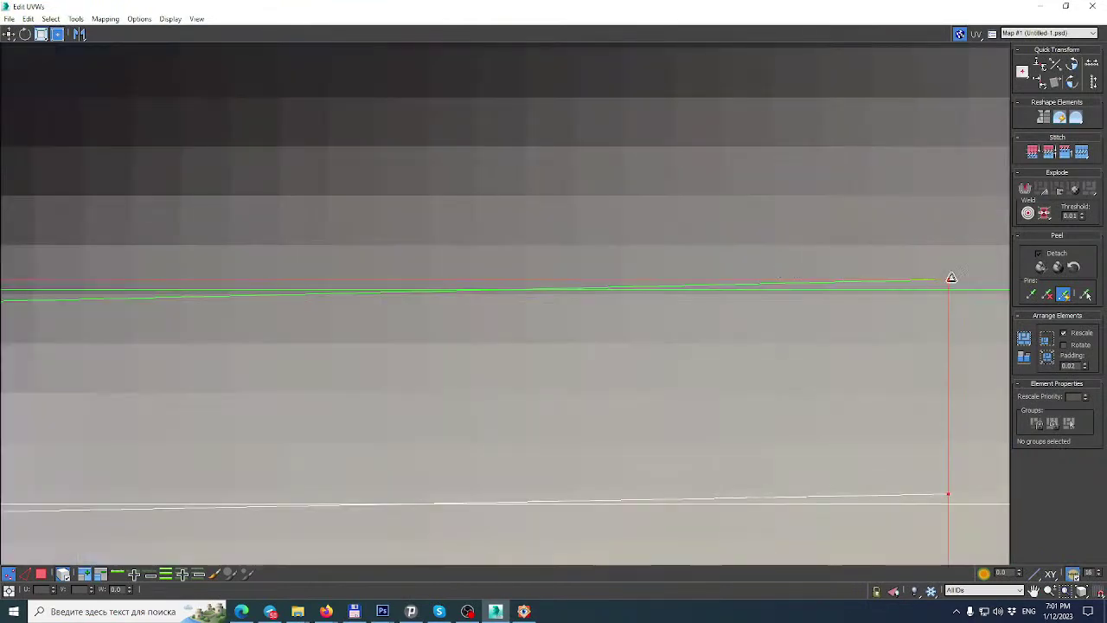
pyautogui.moveTo(950, 278); pyautogui.dragTo(929, 288)
pyautogui.scroll(-4, 883, 295)
pyautogui.scroll(-5, 821, 307)
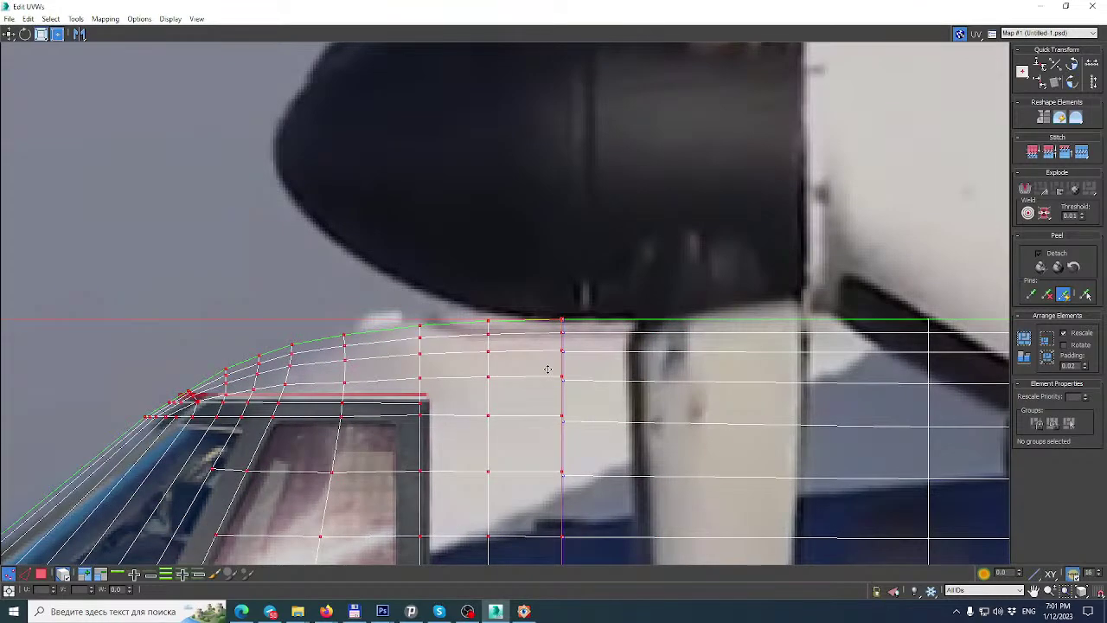
pyautogui.scroll(6, 548, 370)
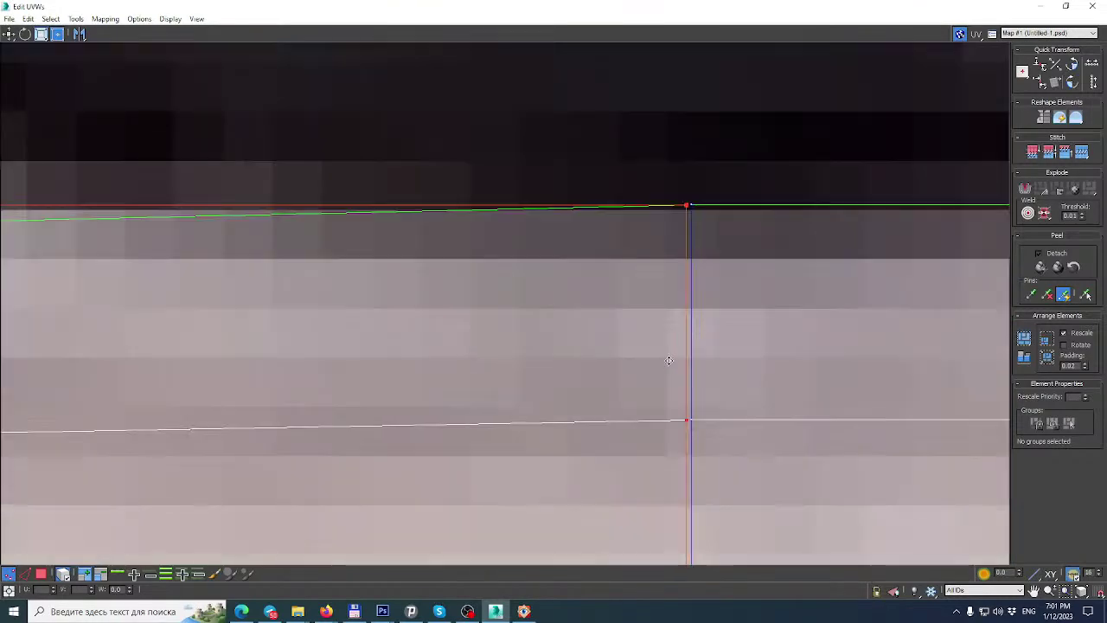
pyautogui.moveTo(655, 363); pyautogui.dragTo(660, 362)
# Select the UV vertices along the seam between the nose and fuselage, with element selection off, and weld them.
pyautogui.scroll(-6, 671, 294)
pyautogui.scroll(5, 667, 317)
pyautogui.moveTo(712, 221); pyautogui.dragTo(709, 198, button='middle')
pyautogui.moveTo(701, 123); pyautogui.dragTo(654, 399)
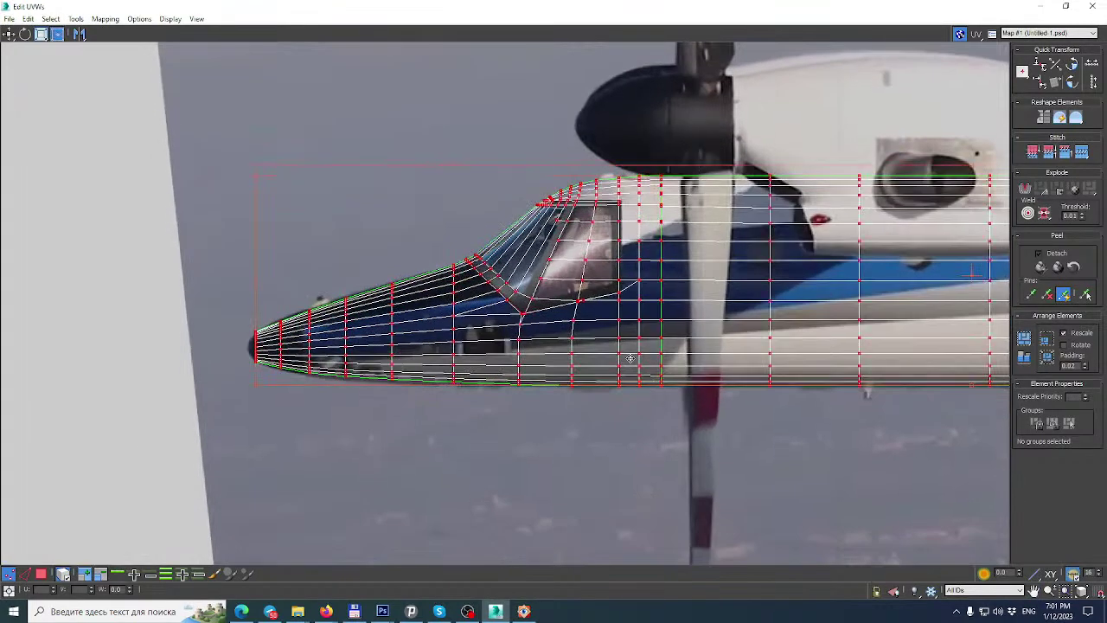
pyautogui.moveTo(589, 349); pyautogui.dragTo(581, 364, button='middle')
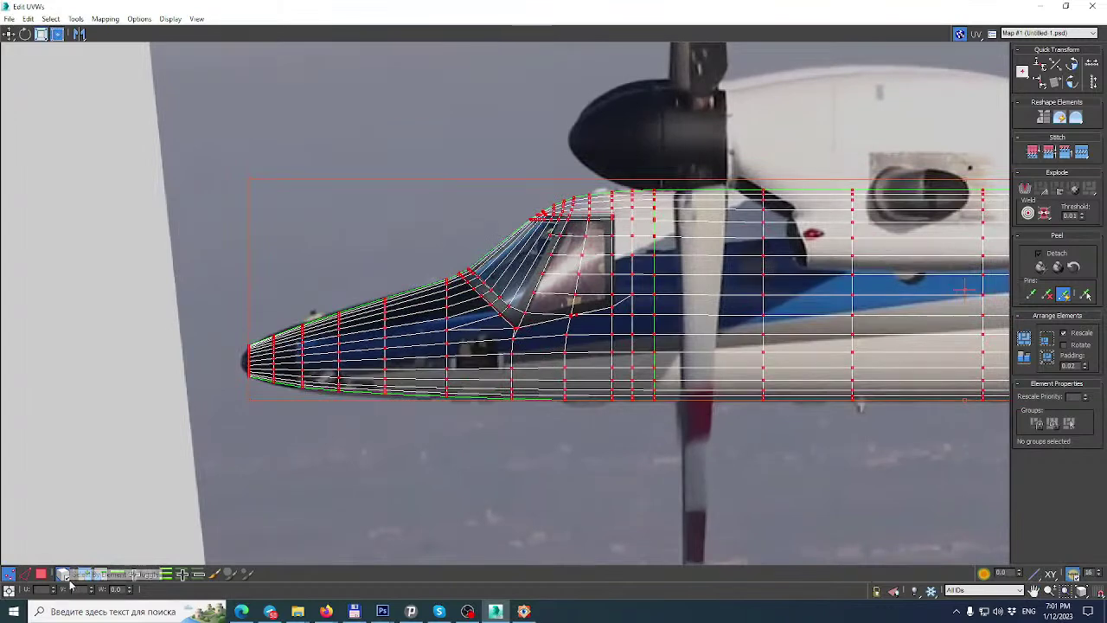
pyautogui.moveTo(644, 140); pyautogui.dragTo(665, 406)
pyautogui.rightClick(648, 310)
pyautogui.click(622, 323)
pyautogui.scroll(2, 464, 321)
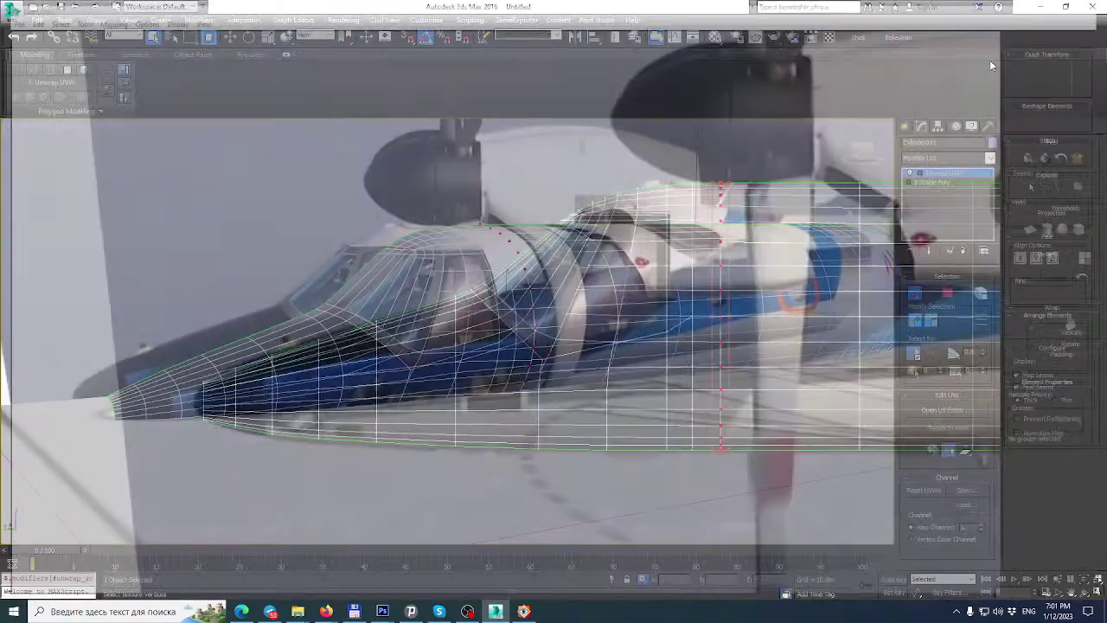
# Examine how the projected texture fits the nose, windshield and side window from several angles in the perspective view.
pyautogui.keyDown('alt'); pyautogui.moveTo(658, 329); pyautogui.dragTo(673, 316, button='middle'); pyautogui.keyUp('alt')
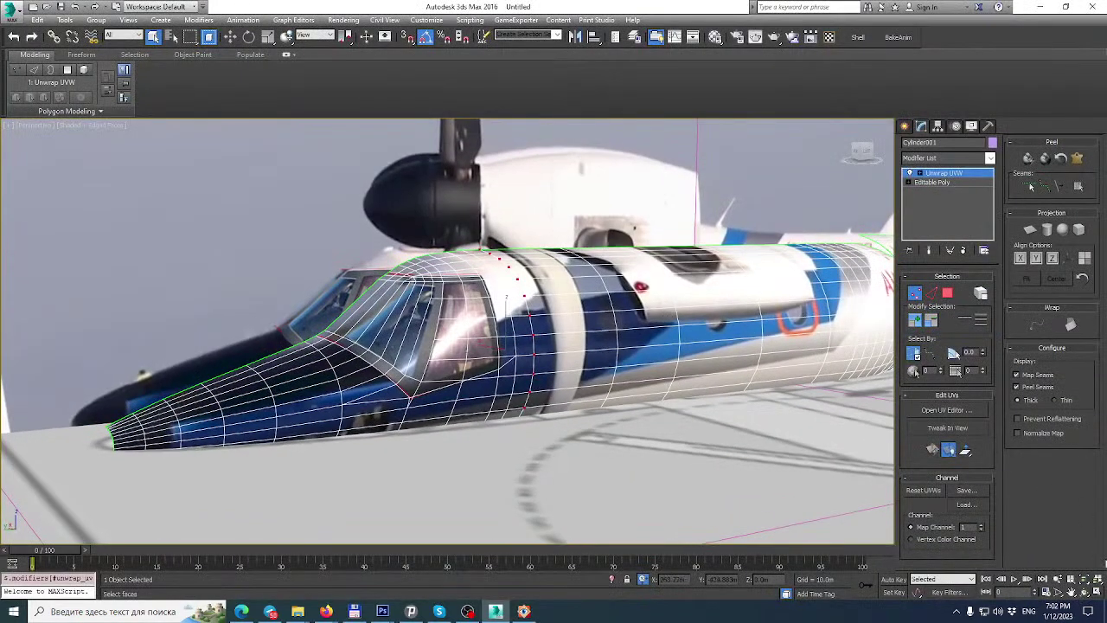
pyautogui.click(1096, 596)
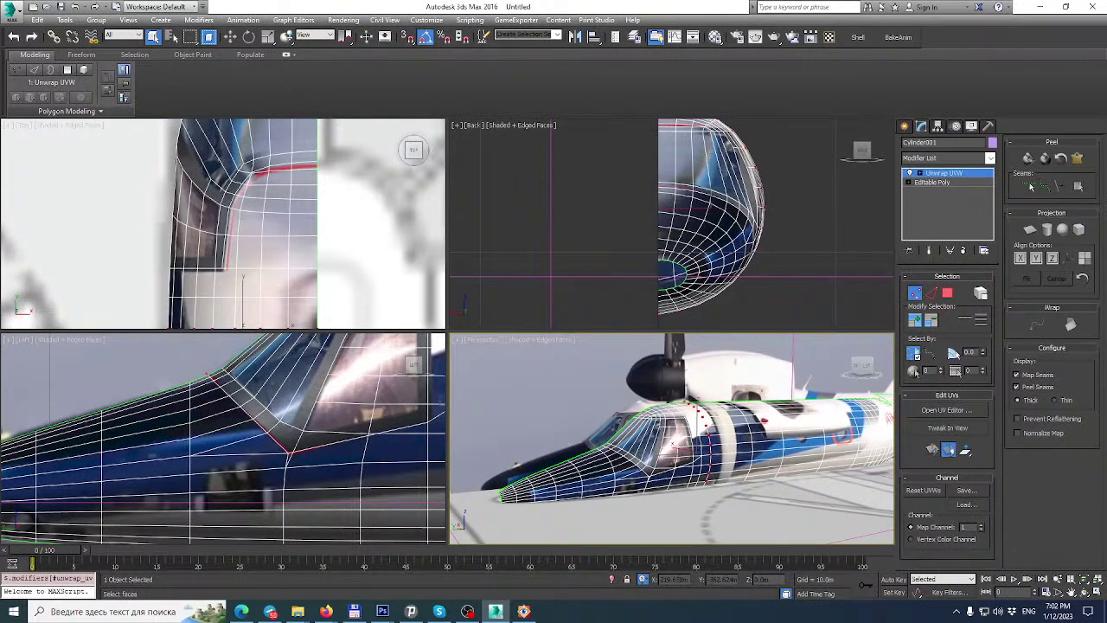
pyautogui.click(1093, 593)
pyautogui.keyDown('alt'); pyautogui.moveTo(508, 337); pyautogui.dragTo(451, 394, button='middle'); pyautogui.keyUp('alt')
pyautogui.scroll(5, 366, 378)
pyautogui.keyDown('alt'); pyautogui.moveTo(359, 370); pyautogui.dragTo(358, 255, button='middle'); pyautogui.keyUp('alt')
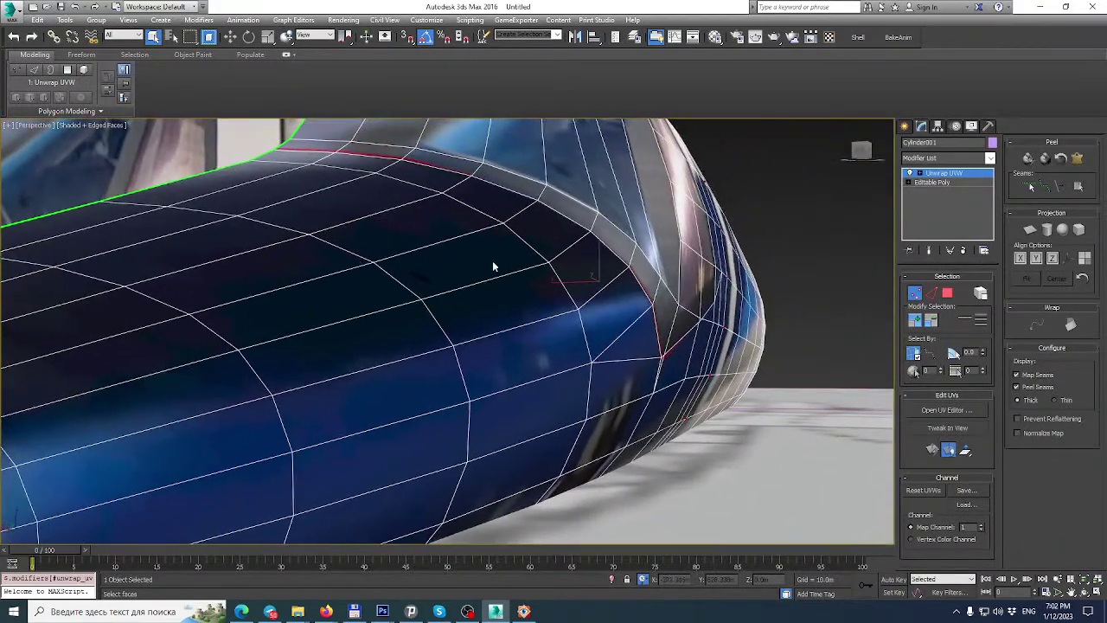
pyautogui.keyDown('alt'); pyautogui.moveTo(582, 304); pyautogui.dragTo(630, 288, button='middle'); pyautogui.keyUp('alt')
pyautogui.scroll(-4, 608, 289)
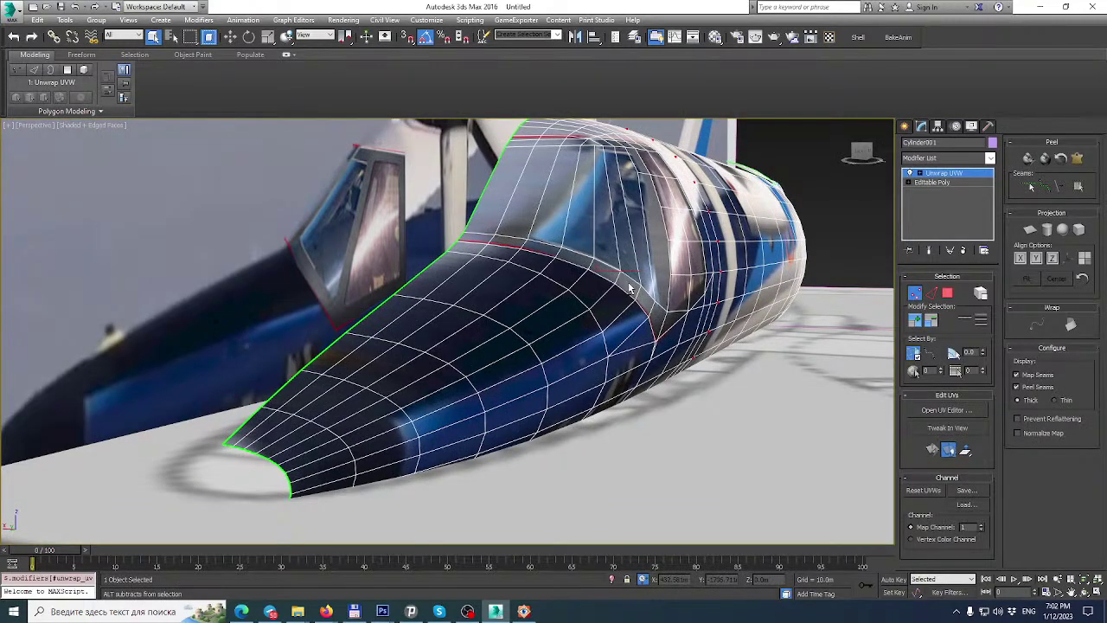
pyautogui.moveTo(630, 288)
pyautogui.keyDown('alt'); pyautogui.mouseDown(button='middle')
pyautogui.moveTo(571, 286)
pyautogui.moveTo(618, 292)
pyautogui.mouseUp(button='middle'); pyautogui.keyUp('alt')
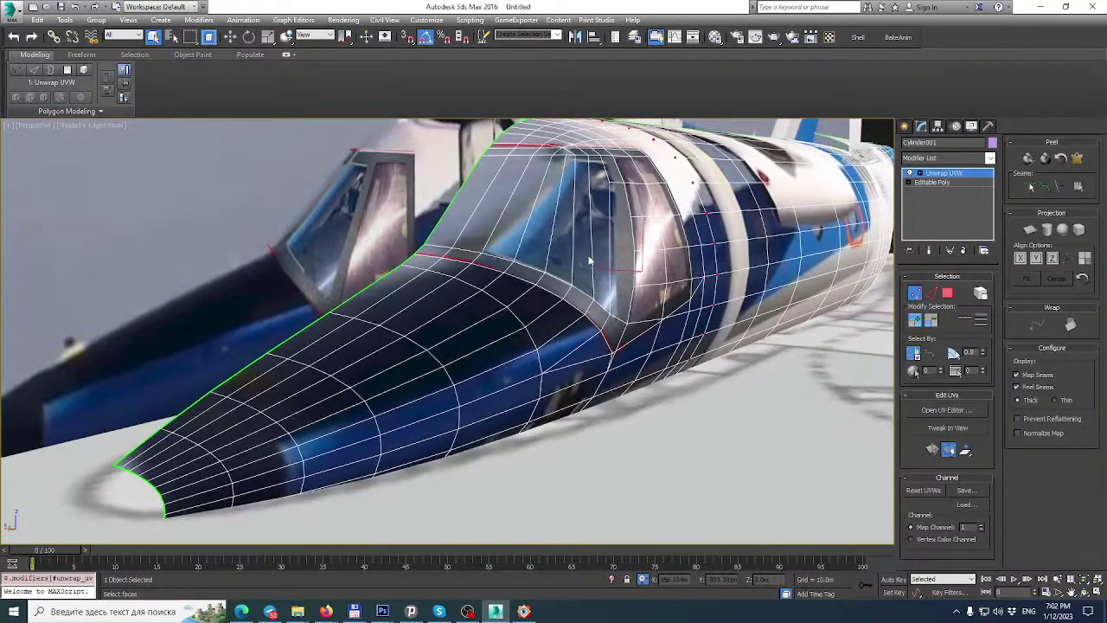
pyautogui.moveTo(525, 320); pyautogui.dragTo(449, 351, button='middle')
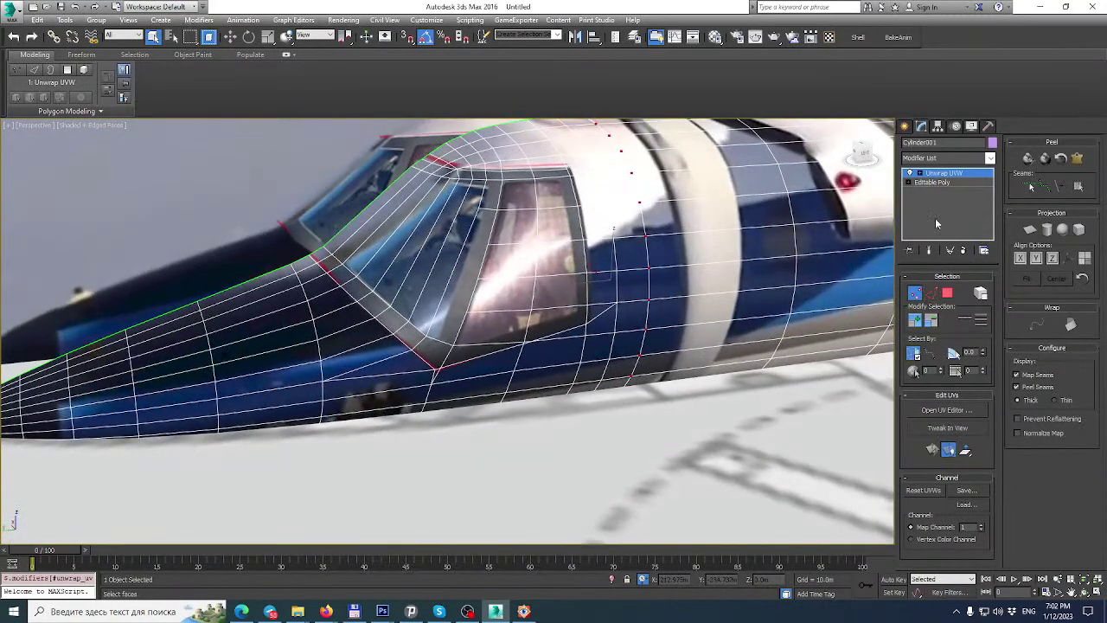
# Collapse the Unwrap UVW modifier into the fuselage's editable poly.
pyautogui.rightClick(975, 173)
pyautogui.click(976, 279)
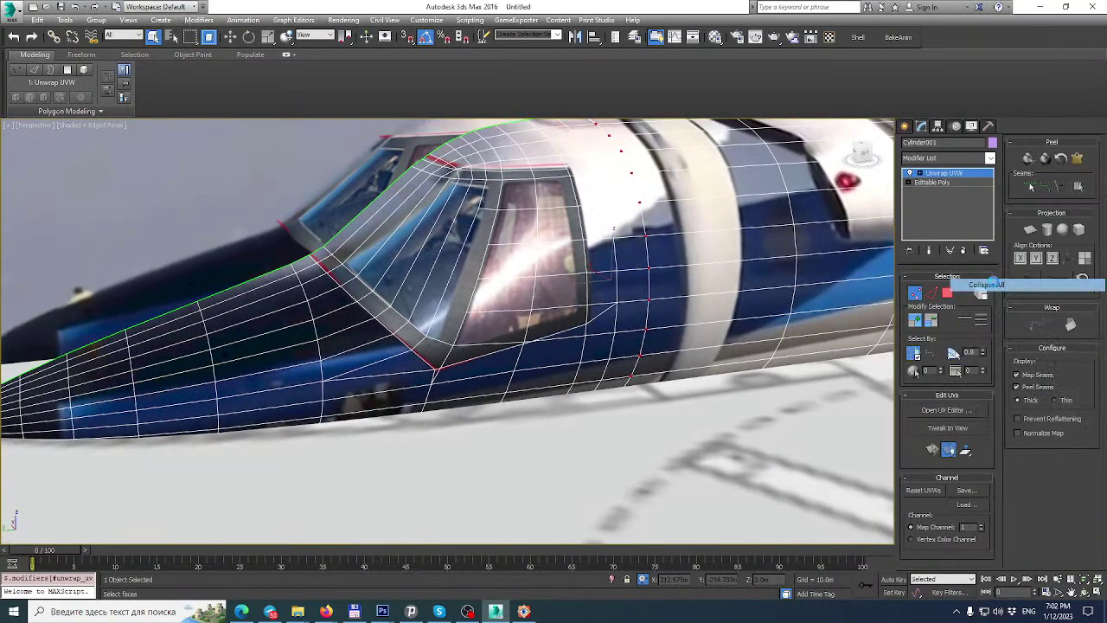
pyautogui.click(607, 339)
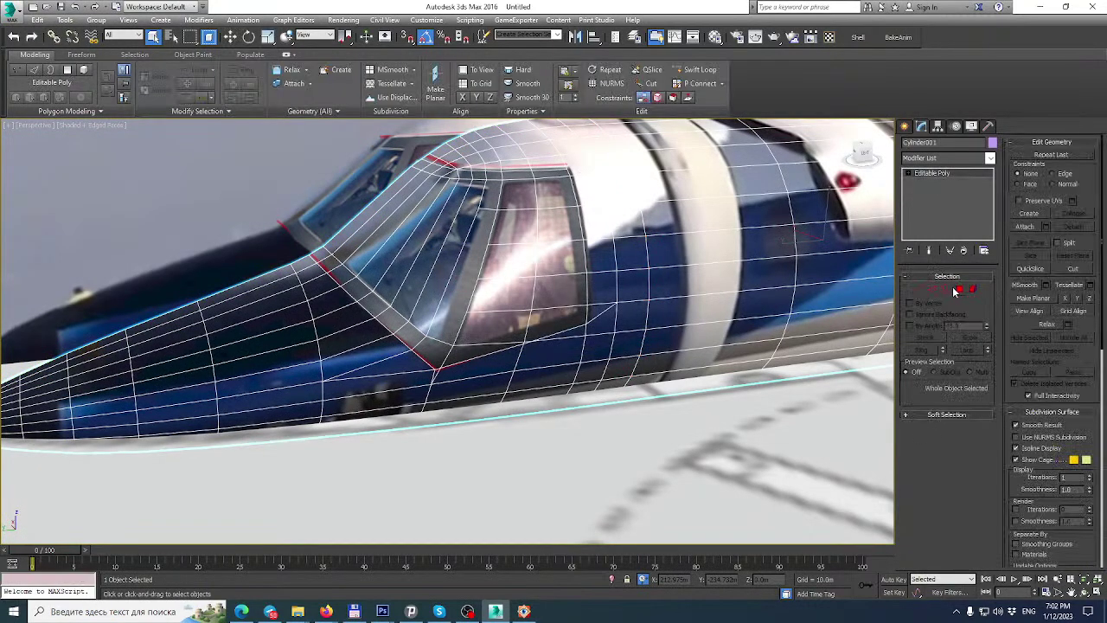
# Select the row of vertices just below the windshield's upper edge, up to the window post, in the Left view.
pyautogui.press('3')
pyautogui.click(1098, 592)
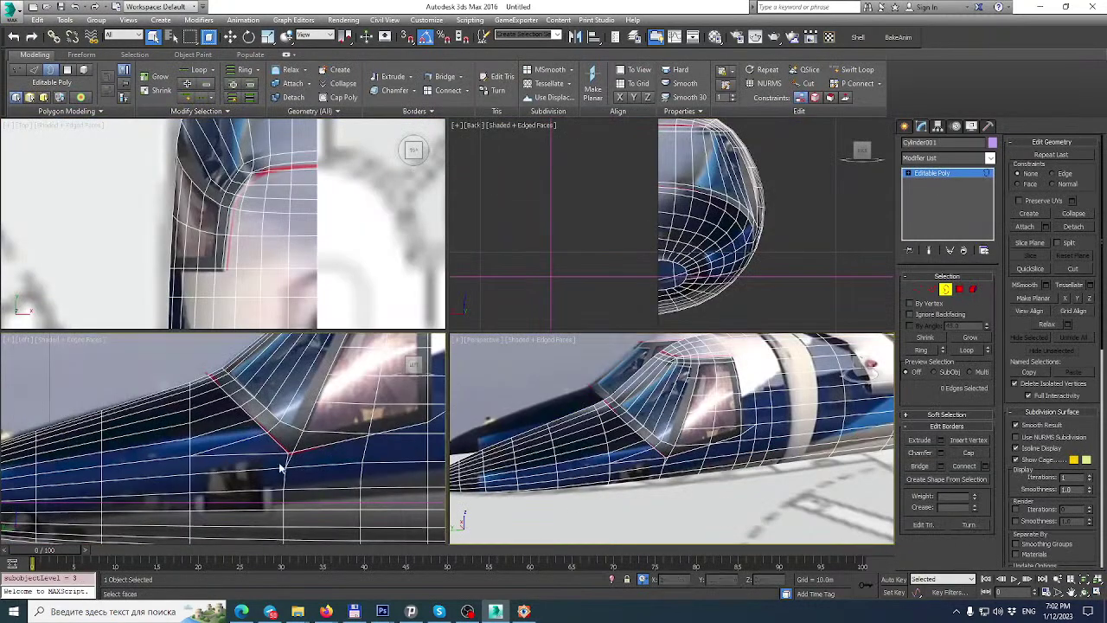
pyautogui.moveTo(281, 468); pyautogui.dragTo(304, 532, button='middle')
pyautogui.click(1097, 592)
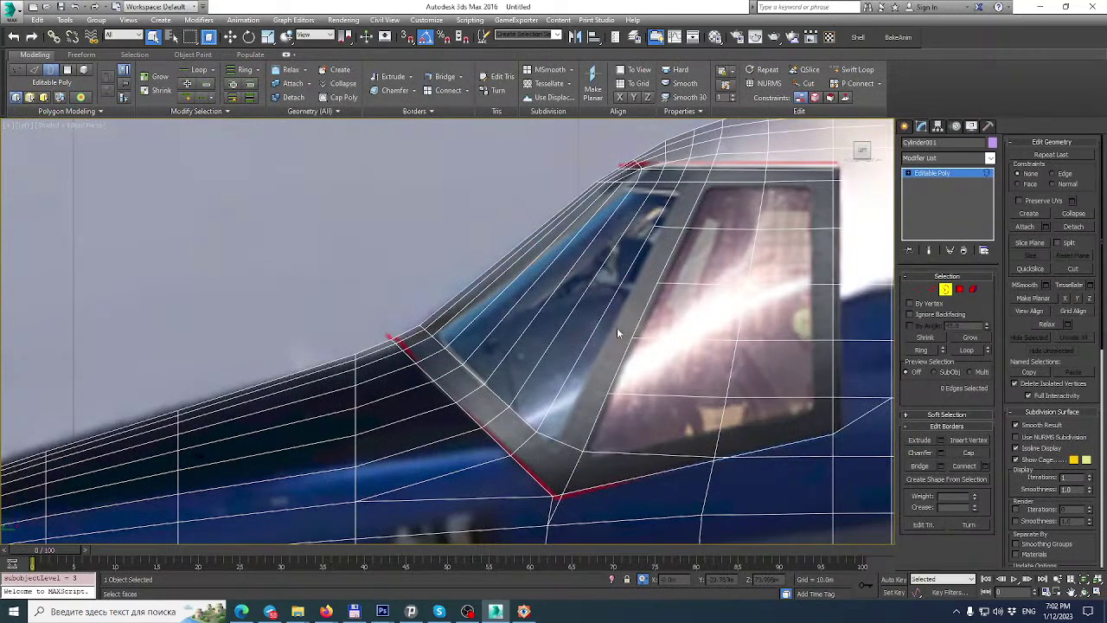
pyautogui.scroll(1, 594, 372)
pyautogui.scroll(5, 658, 221)
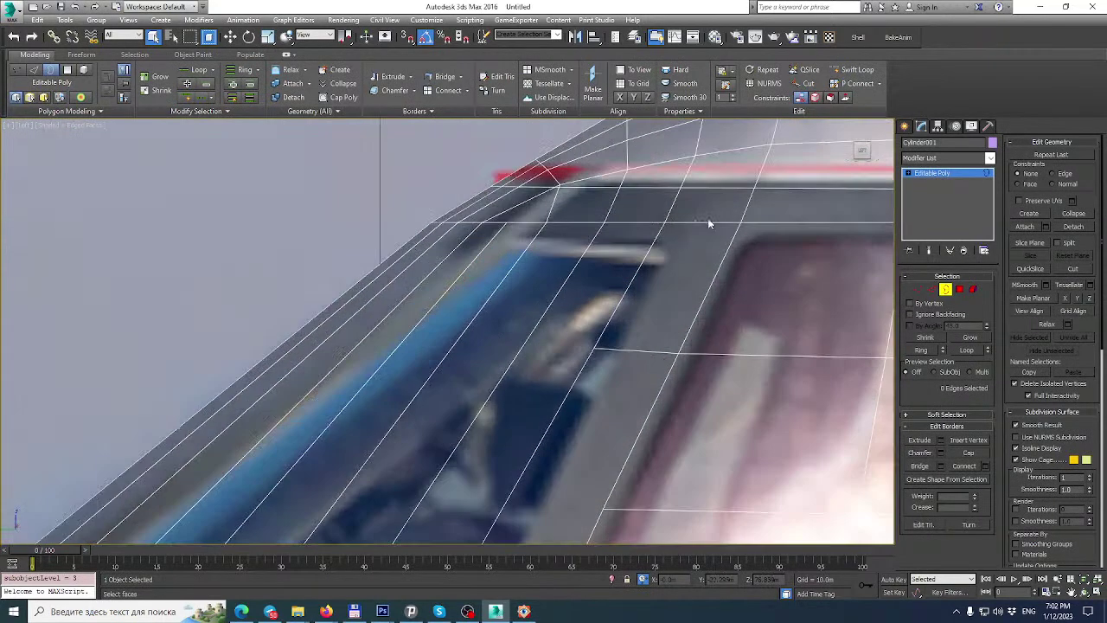
pyautogui.click(920, 290)
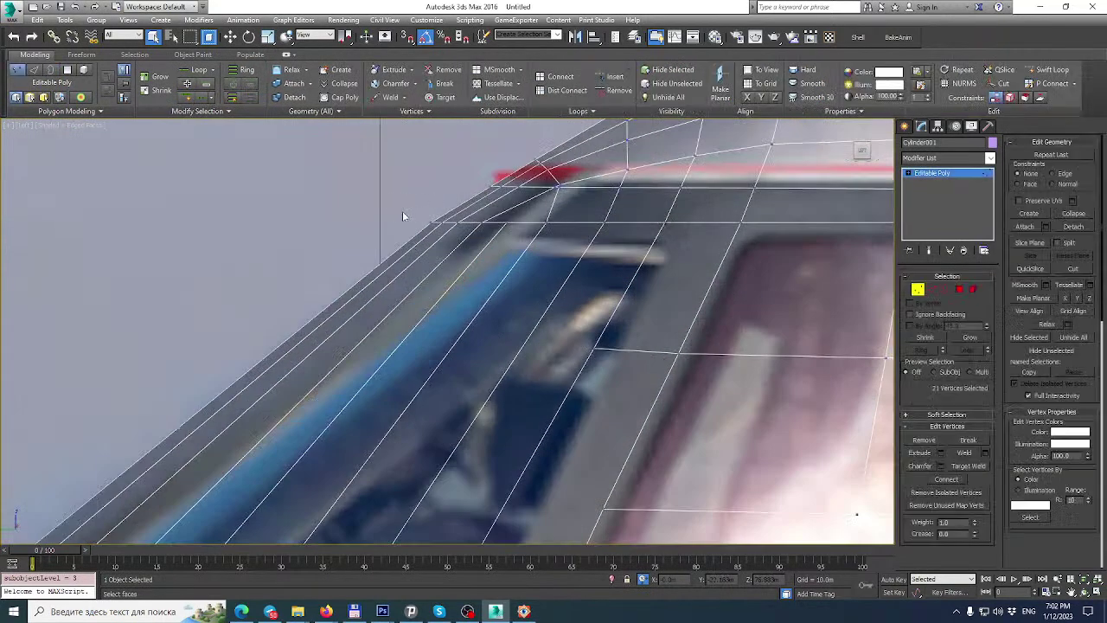
pyautogui.moveTo(694, 262); pyautogui.dragTo(706, 264)
pyautogui.moveTo(618, 237); pyautogui.dragTo(583, 260, button='middle')
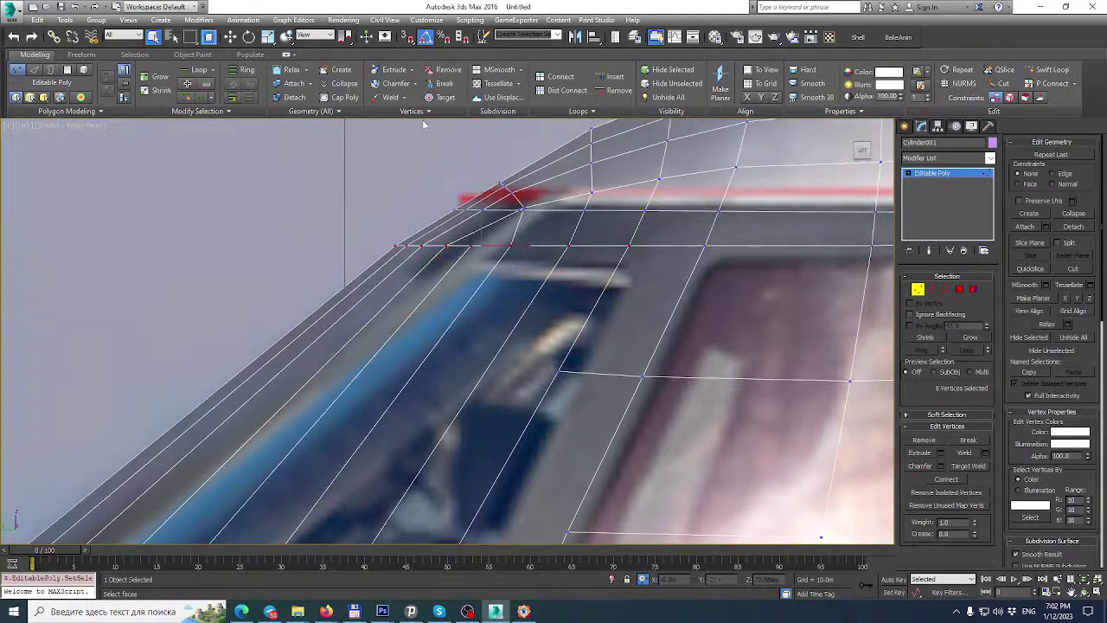
# Add an FFD 2x2x2 modifier to the selected vertices and activate its control points.
pyautogui.click(991, 159)
pyautogui.scroll(-3, 946, 390)
pyautogui.click(929, 475)
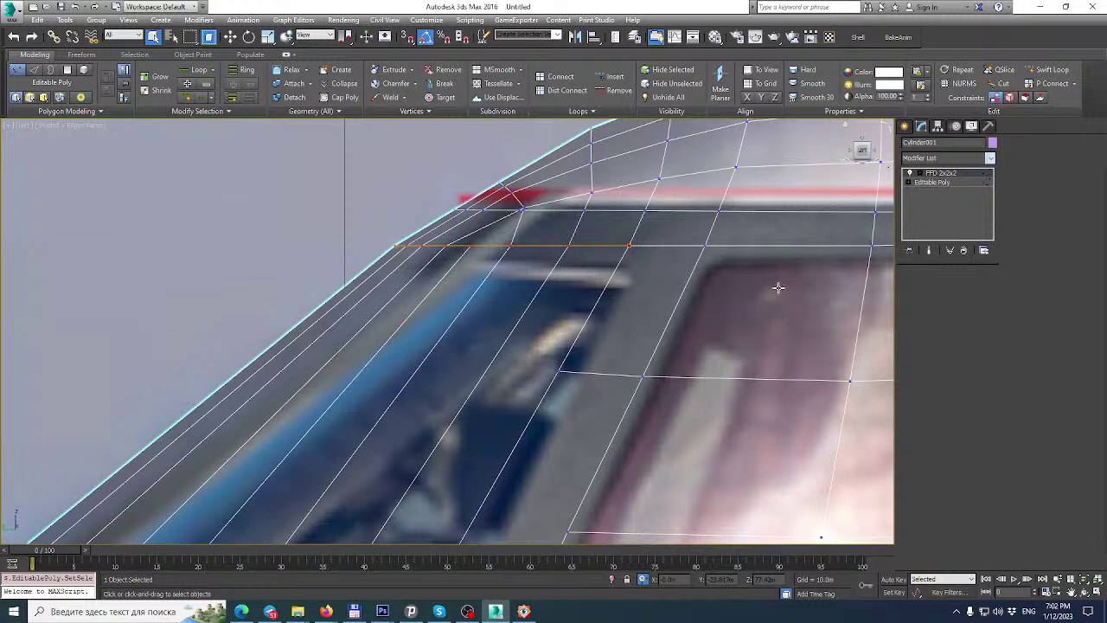
pyautogui.click(910, 173)
pyautogui.click(951, 182)
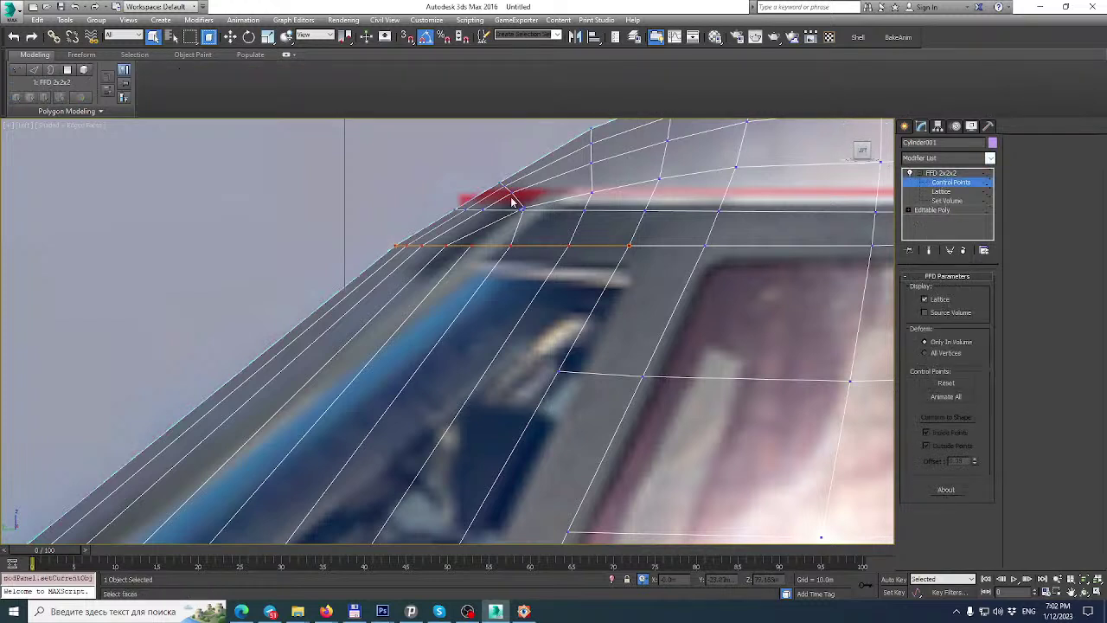
# Move the lattice's front control point slightly rearward to adjust the windshield's upper profile.
pyautogui.click(396, 245)
pyautogui.click(230, 38)
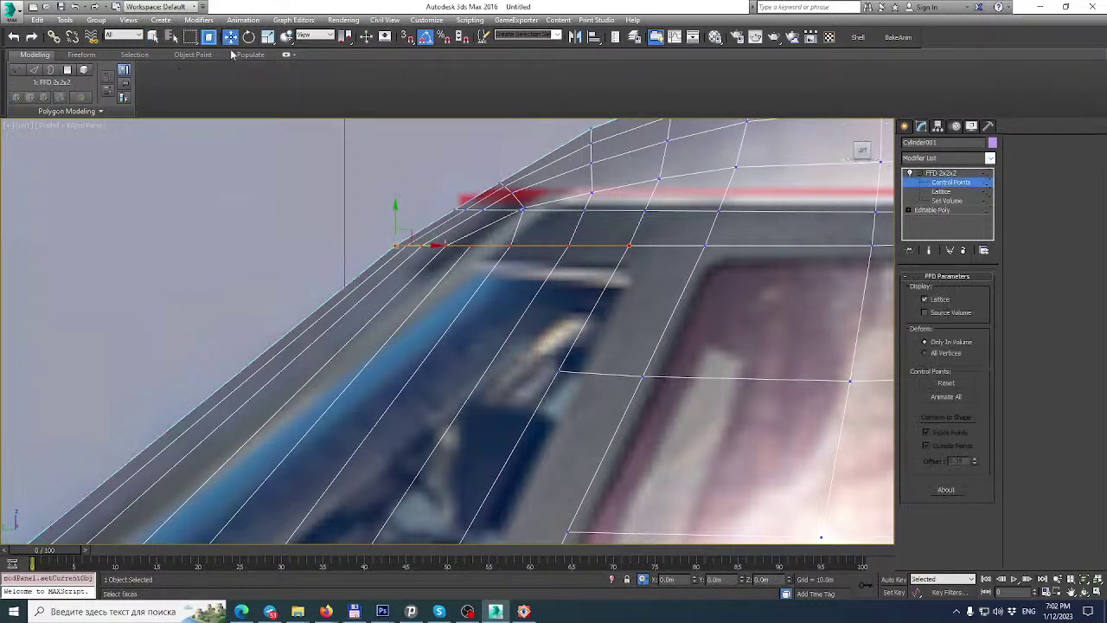
pyautogui.keyDown('alt'); pyautogui.moveTo(430, 247); pyautogui.dragTo(464, 262, button='middle'); pyautogui.keyUp('alt')
pyautogui.scroll(-2, 495, 244)
pyautogui.scroll(4, 515, 207)
pyautogui.scroll(2, 515, 209)
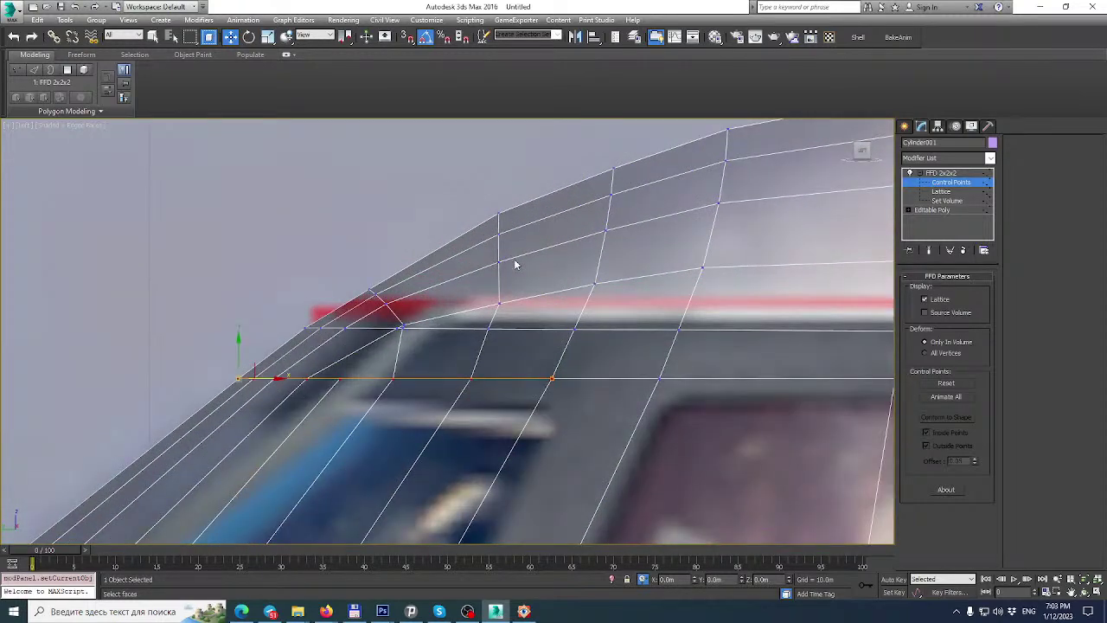
# Collapse the FFD 2x2x2 modifier into the fuselage's editable poly.
pyautogui.rightClick(948, 173)
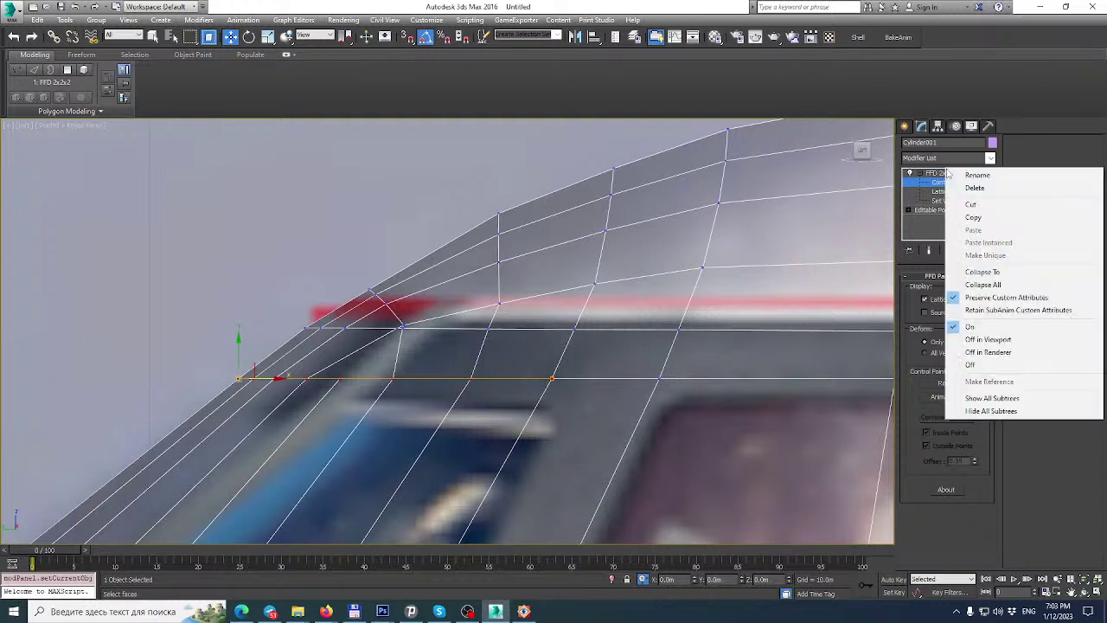
pyautogui.click(997, 289)
pyautogui.click(605, 339)
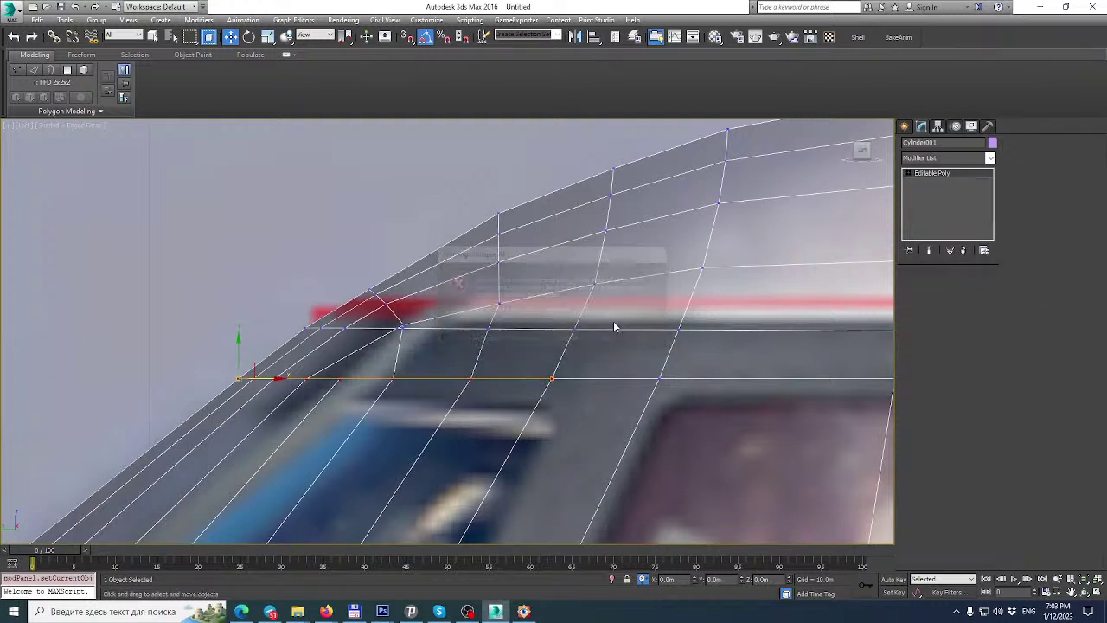
# Weld the cluster of vertices at the windshield's upper outer corner into a single vertex.
pyautogui.click(918, 289)
pyautogui.click(499, 303)
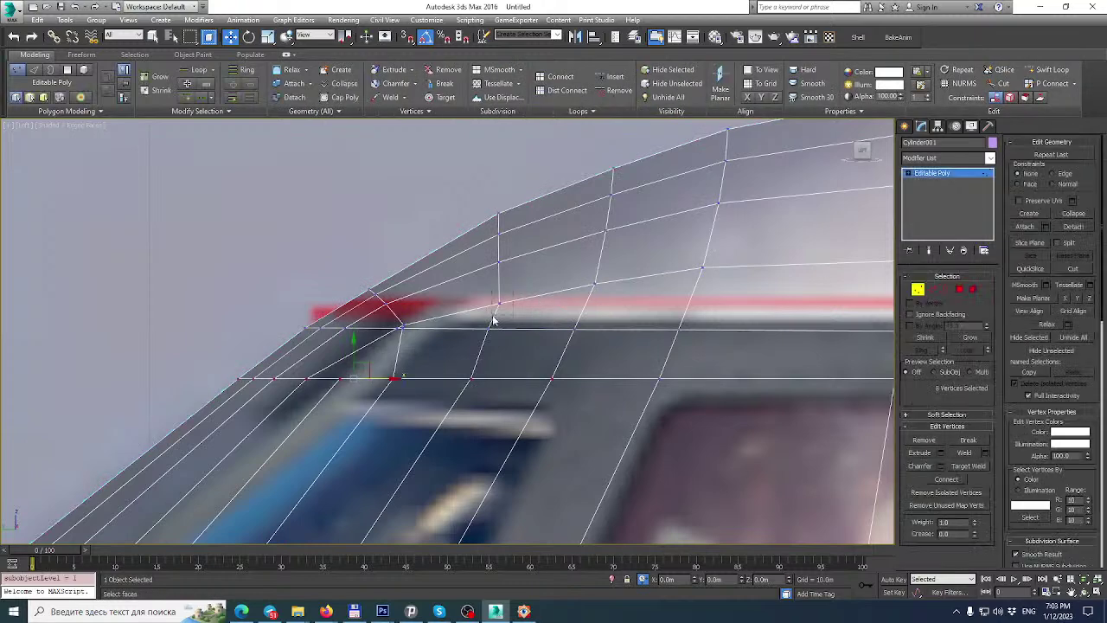
pyautogui.click(1097, 593)
pyautogui.scroll(10, 662, 426)
pyautogui.click(1096, 594)
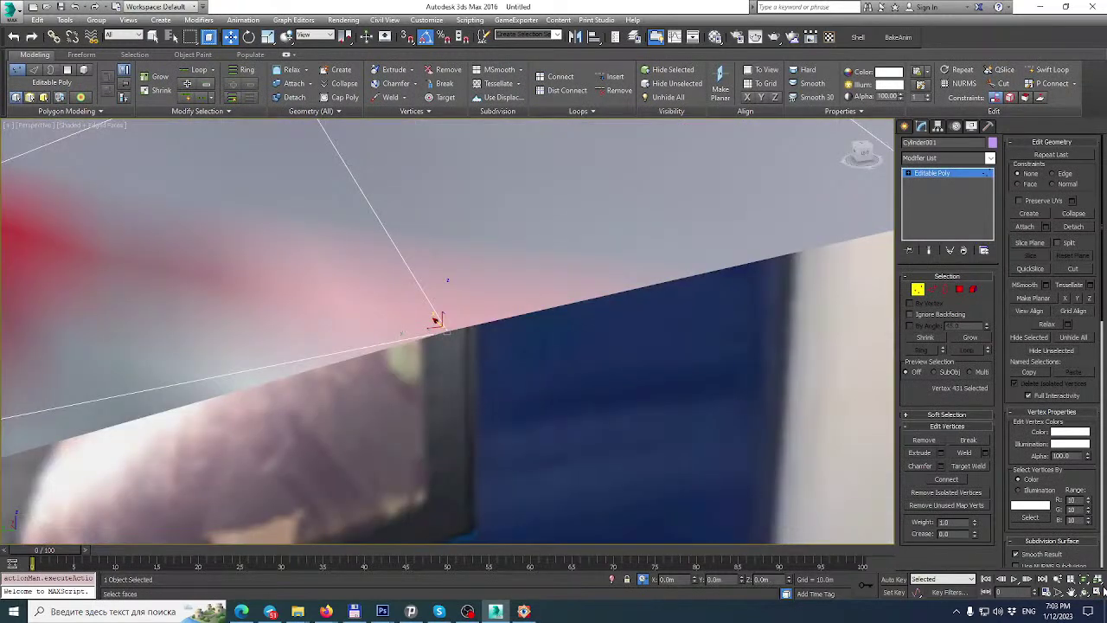
pyautogui.scroll(-6, 527, 304)
pyautogui.scroll(5, 470, 325)
pyautogui.moveTo(506, 285); pyautogui.dragTo(467, 333)
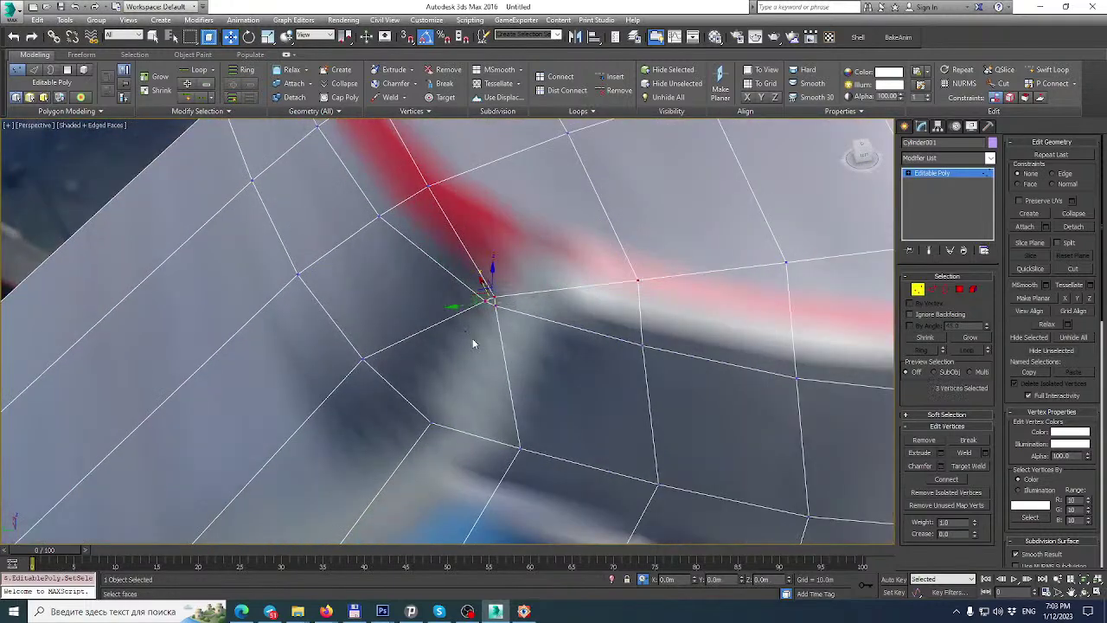
pyautogui.click(966, 455)
pyautogui.scroll(-5, 527, 313)
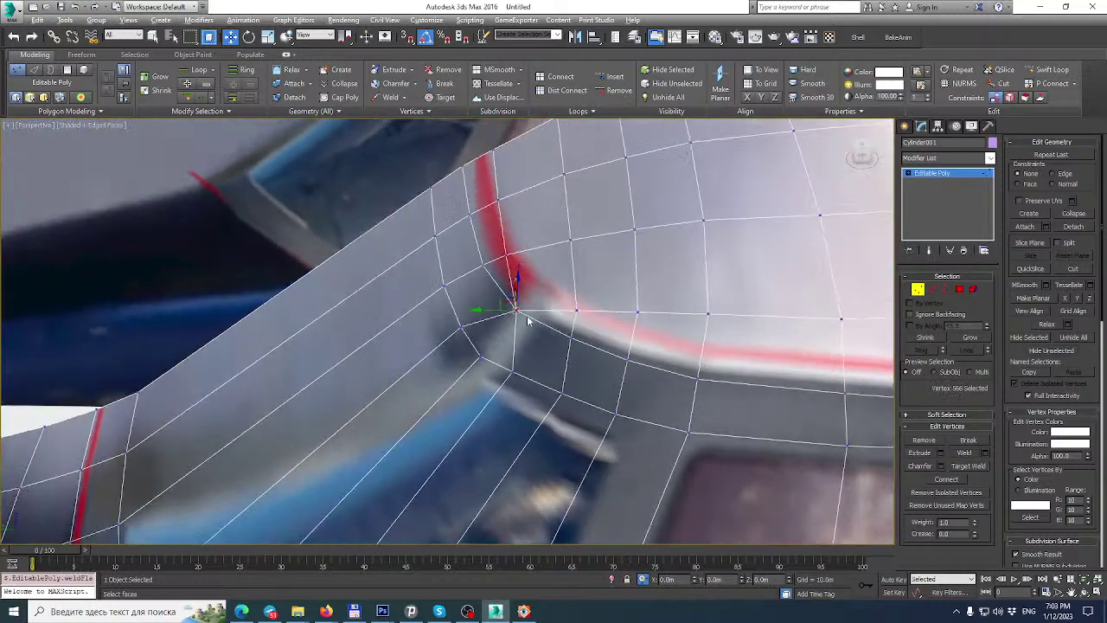
# Cut an edge from the roof vertex behind the side window to the window frame's upper rear corner.
pyautogui.keyDown('alt'); pyautogui.moveTo(531, 319); pyautogui.dragTo(279, 254, button='middle'); pyautogui.keyUp('alt')
pyautogui.keyDown('alt'); pyautogui.moveTo(452, 265); pyautogui.dragTo(725, 240, button='middle'); pyautogui.keyUp('alt')
pyautogui.click(1073, 268)
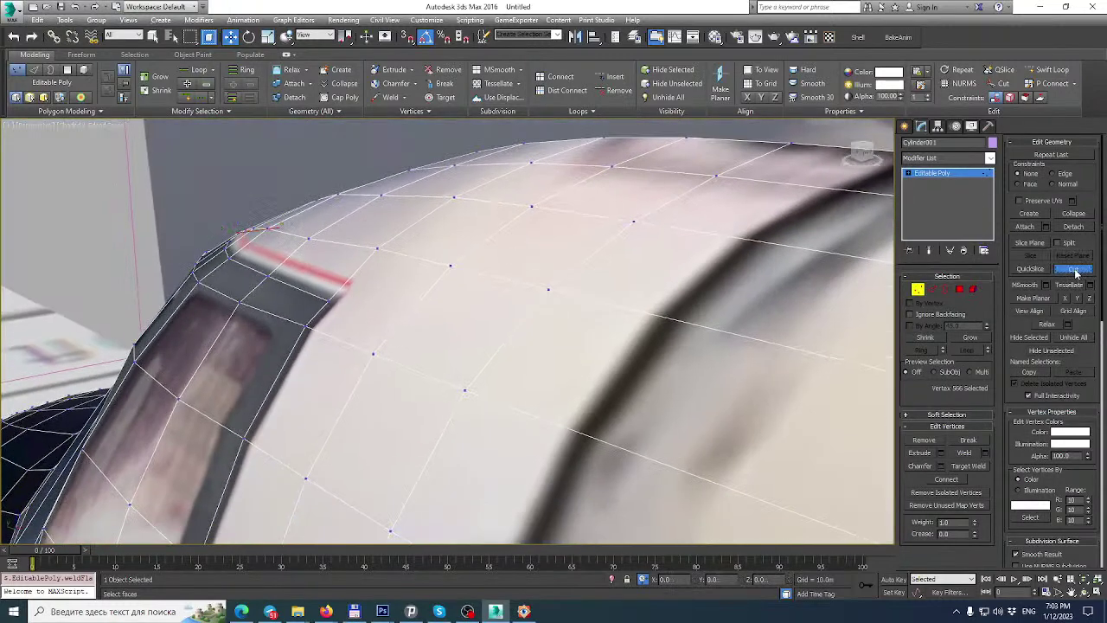
pyautogui.click(373, 353)
pyautogui.click(329, 299)
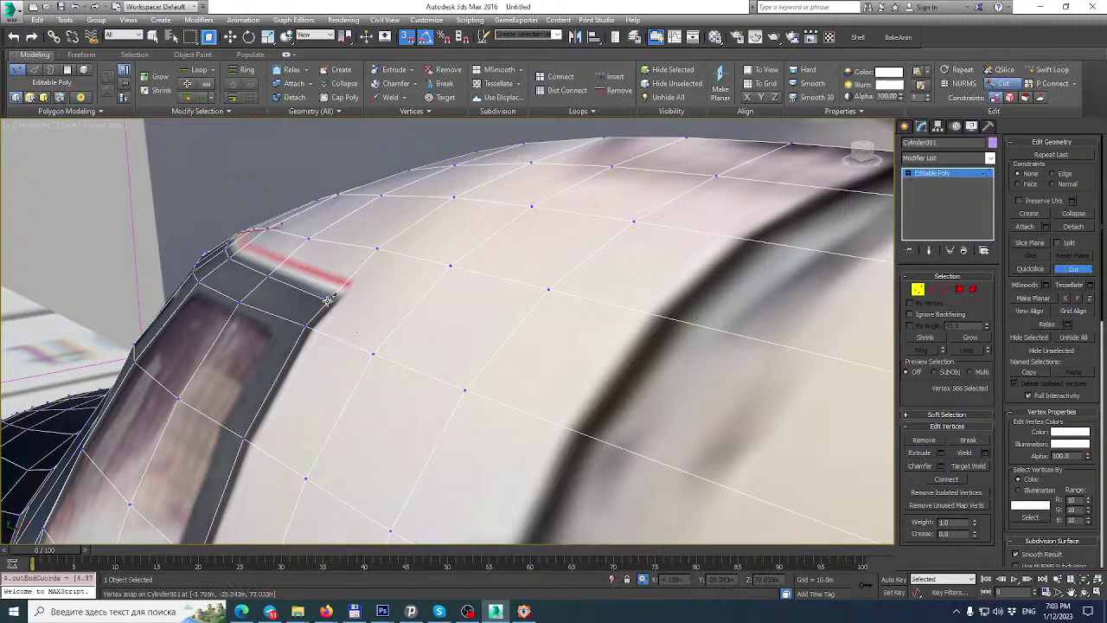
pyautogui.keyDown('alt'); pyautogui.moveTo(327, 301); pyautogui.dragTo(534, 303, button='middle'); pyautogui.keyUp('alt')
pyautogui.press('w')
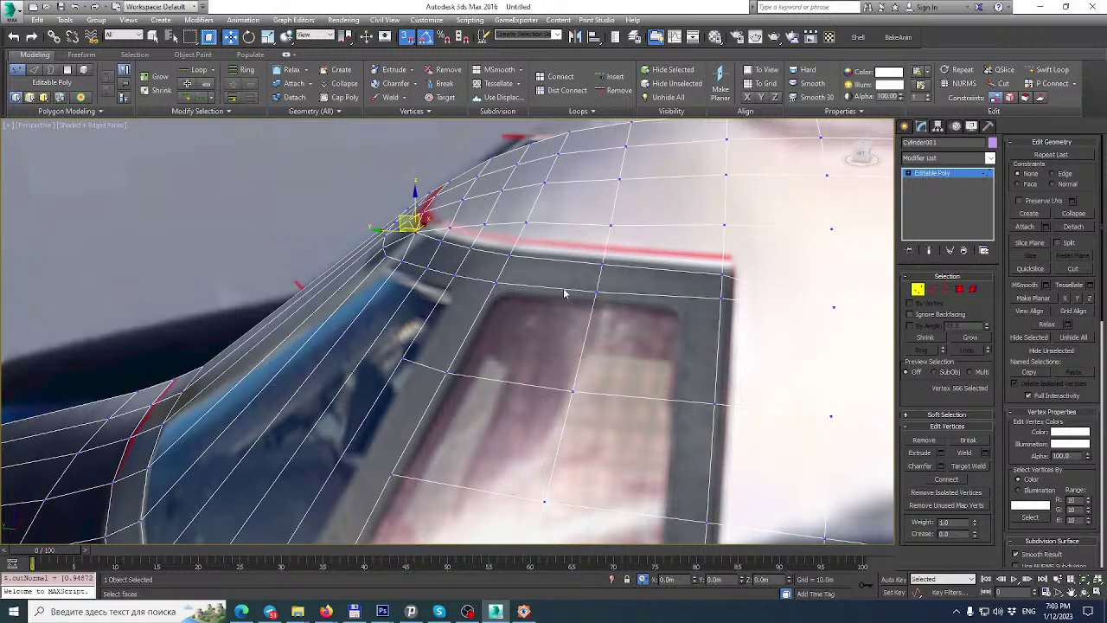
# Remove the edge loop running just below the upper edge of the windshield and side window, together with its vertices.
pyautogui.click(932, 289)
pyautogui.click(545, 289)
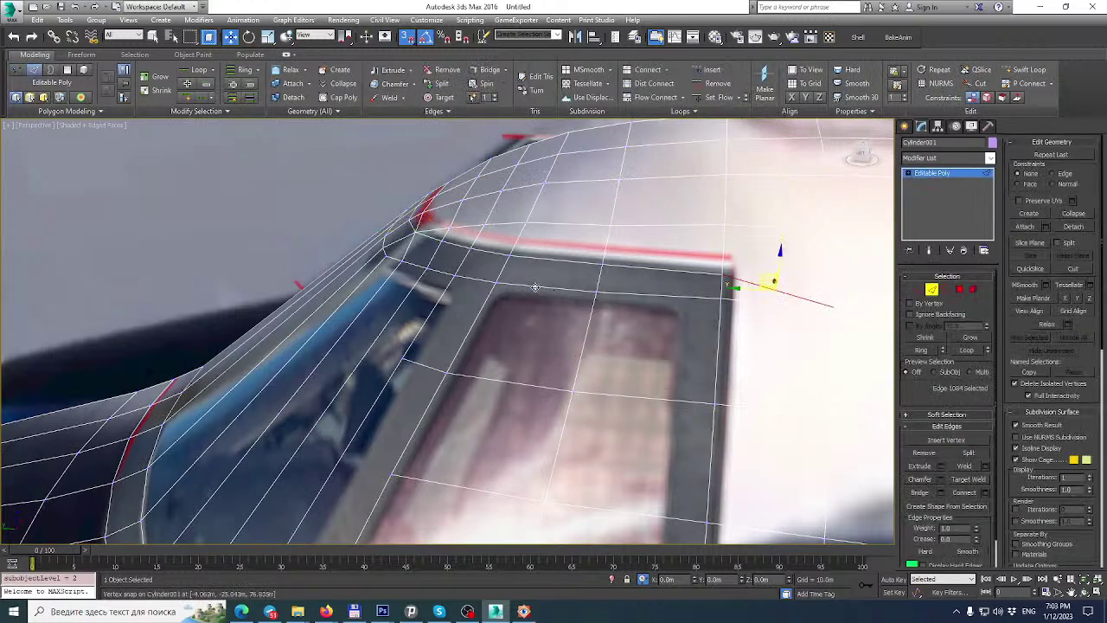
pyautogui.doubleClick(535, 287)
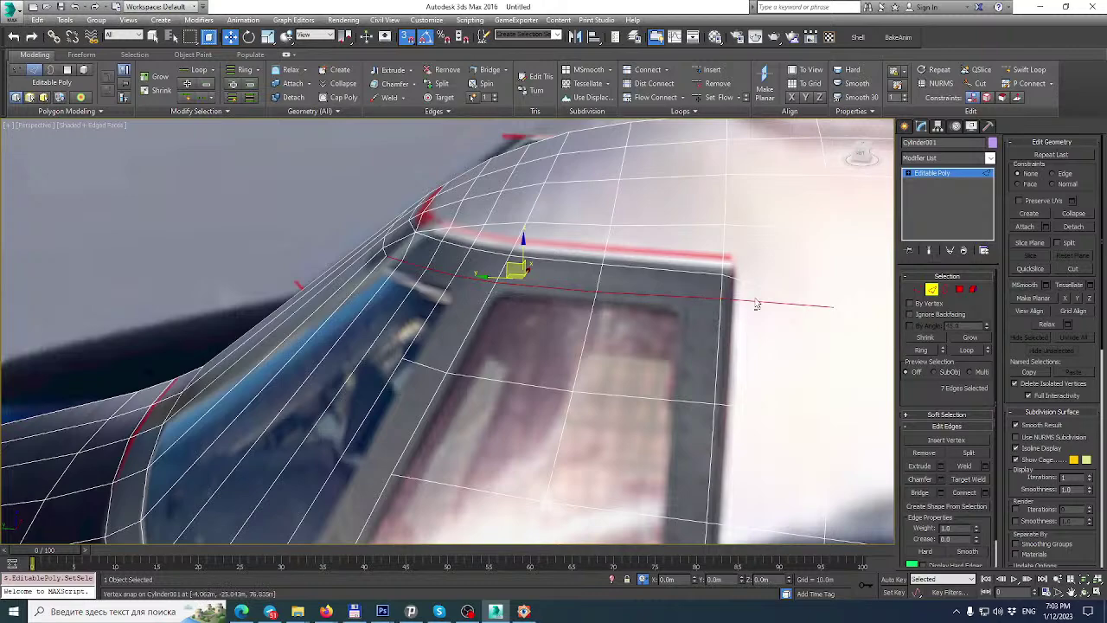
pyautogui.keyDown('alt'); pyautogui.moveTo(443, 292); pyautogui.dragTo(548, 302, button='middle'); pyautogui.keyUp('alt')
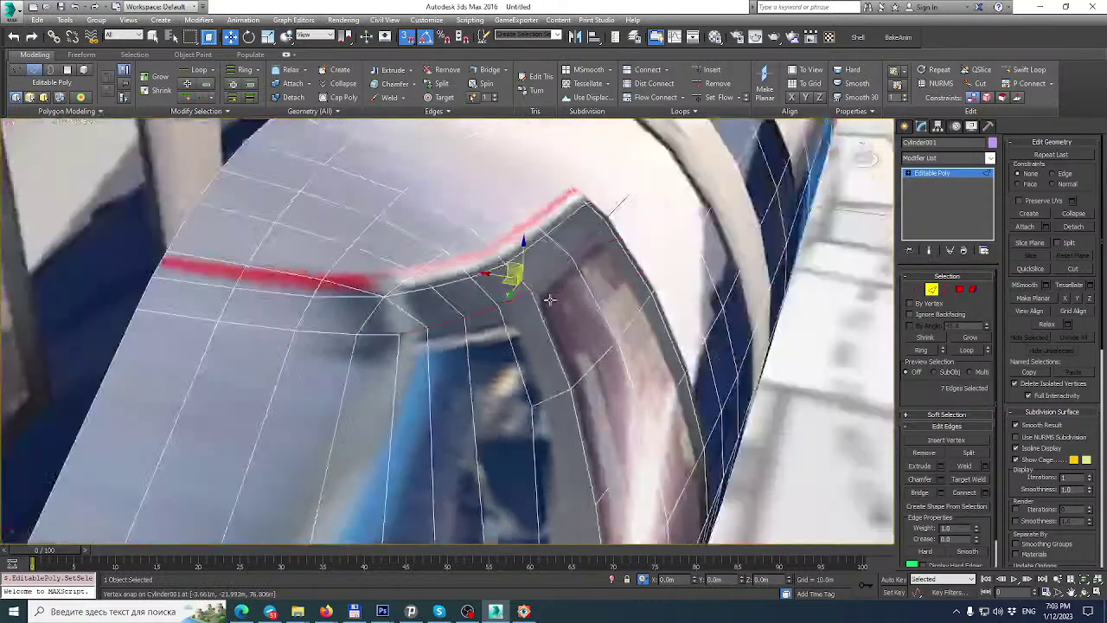
pyautogui.keyDown('ctrl'); pyautogui.doubleClick(383, 333); pyautogui.keyUp('ctrl')
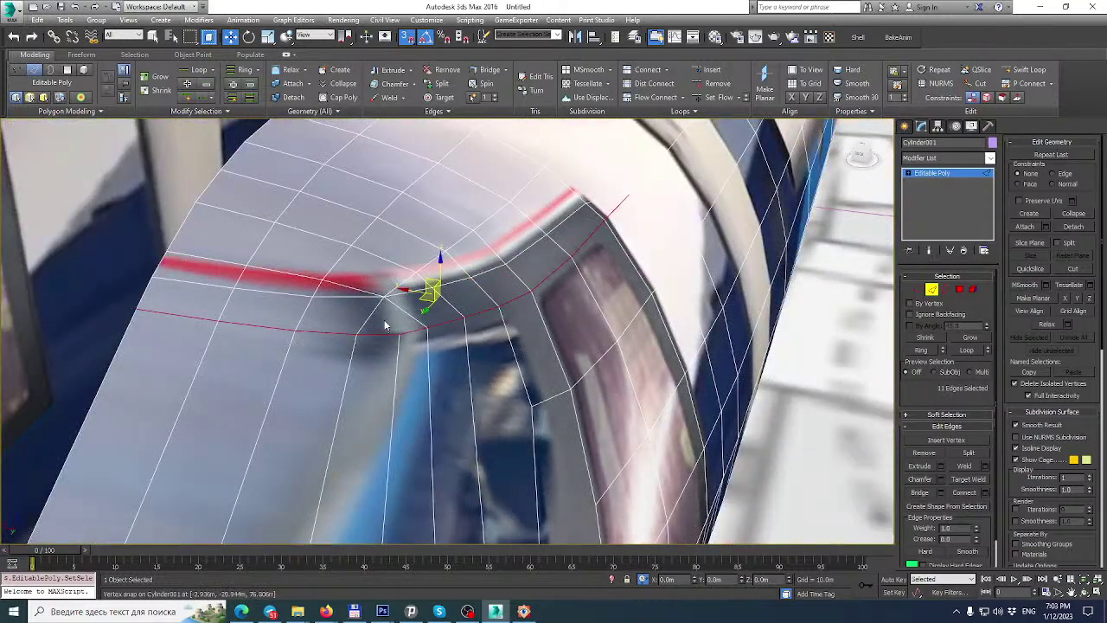
pyautogui.hotkey('ctrl', 'BackSpace')
# Select the eight edges along the upper outline of the side window and windshield.
pyautogui.scroll(-3, 595, 313)
pyautogui.keyDown('alt'); pyautogui.moveTo(595, 313); pyautogui.dragTo(959, 355, button='middle'); pyautogui.keyUp('alt')
pyautogui.click(918, 289)
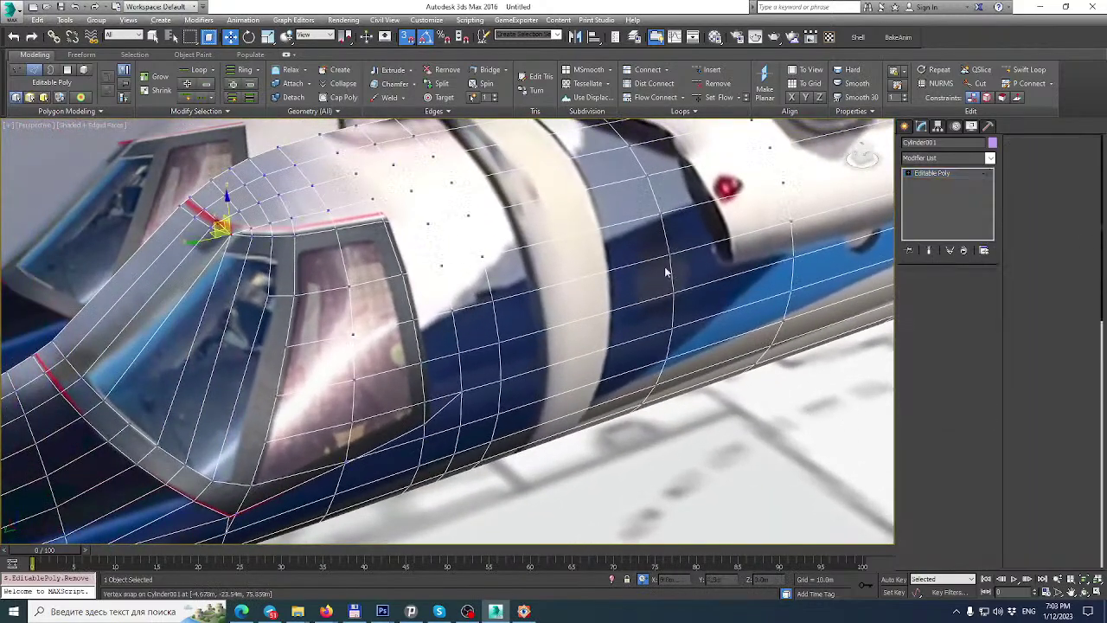
pyautogui.click(933, 290)
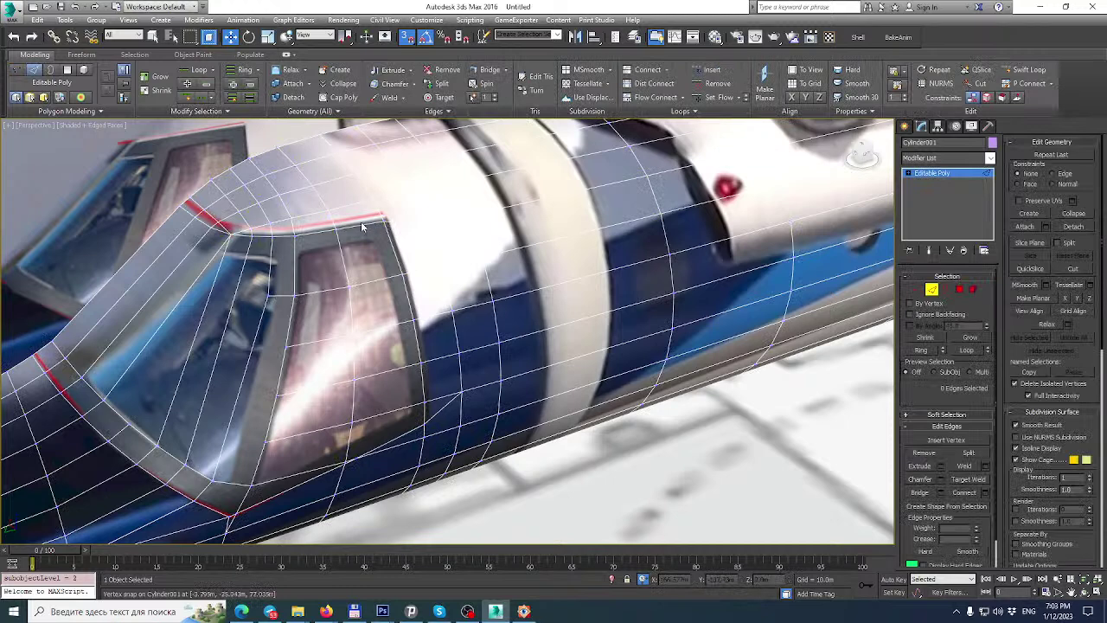
pyautogui.click(359, 225)
pyautogui.keyDown('ctrl'); pyautogui.click(284, 235); pyautogui.keyUp('ctrl')
pyautogui.keyDown('ctrl'); pyautogui.click(263, 236); pyautogui.keyUp('ctrl')
pyautogui.keyDown('ctrl'); pyautogui.click(243, 235); pyautogui.keyUp('ctrl')
pyautogui.keyDown('ctrl'); pyautogui.click(215, 230); pyautogui.keyUp('ctrl')
pyautogui.keyDown('ctrl'); pyautogui.click(200, 219); pyautogui.keyUp('ctrl')
pyautogui.keyDown('ctrl'); pyautogui.click(187, 210); pyautogui.keyUp('ctrl')
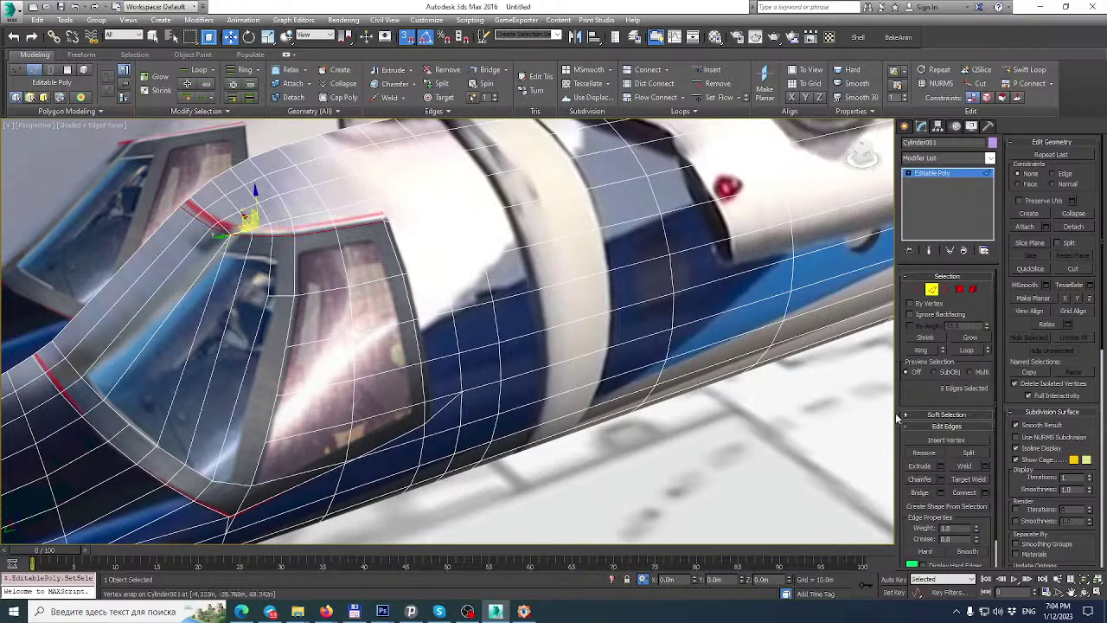
# Add an FFD 2x2x2 modifier to the selected outline edges and activate its control points.
pyautogui.click(1096, 595)
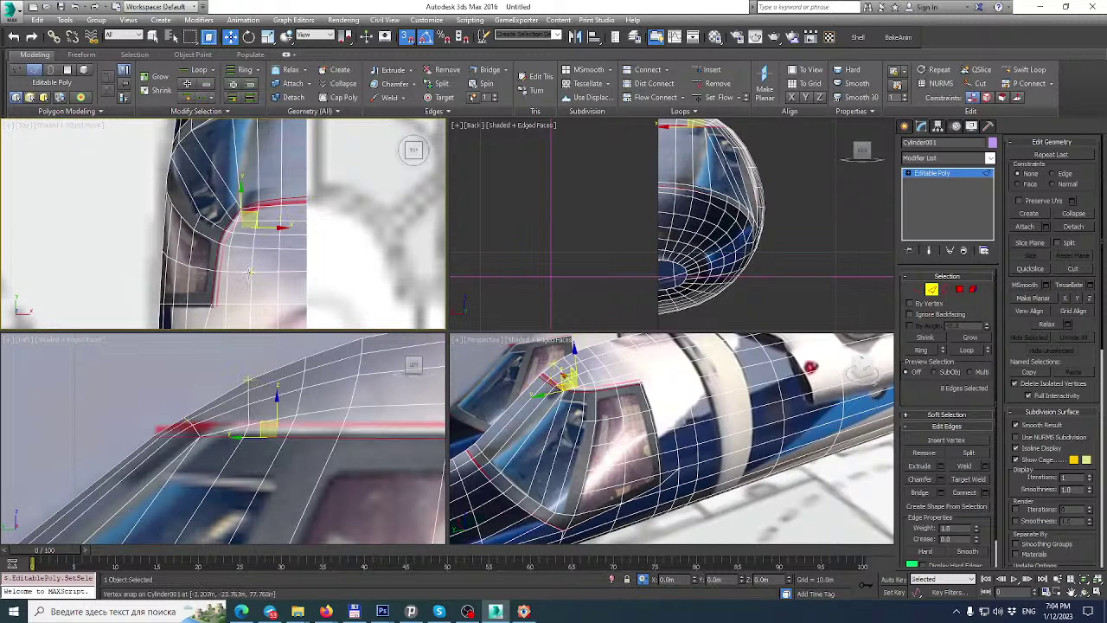
pyautogui.scroll(5, 248, 220)
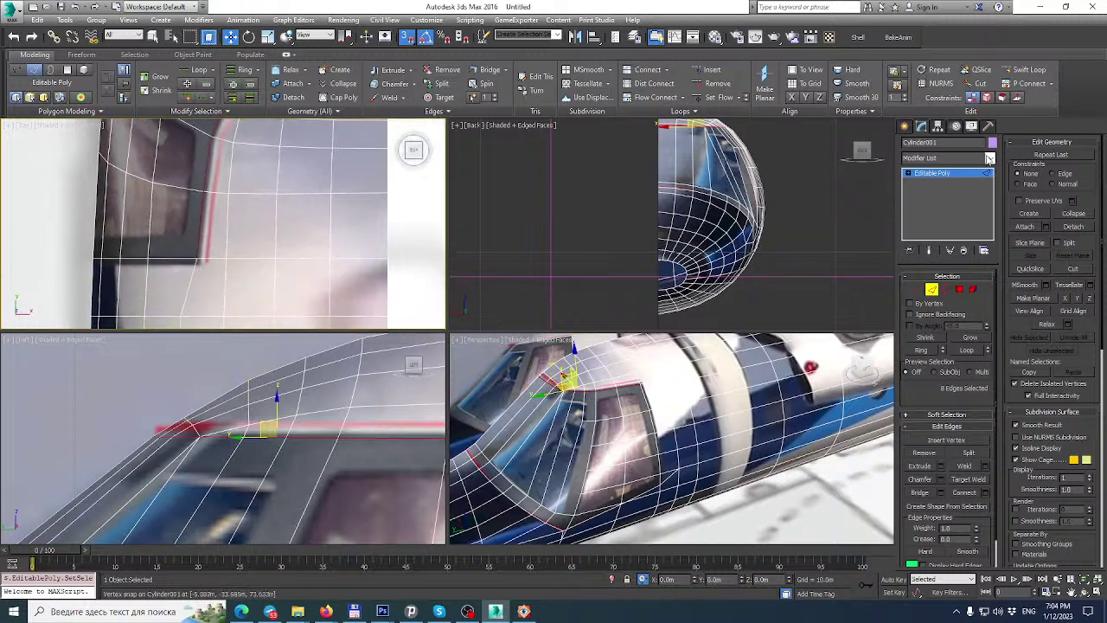
pyautogui.click(991, 160)
pyautogui.scroll(-5, 930, 416)
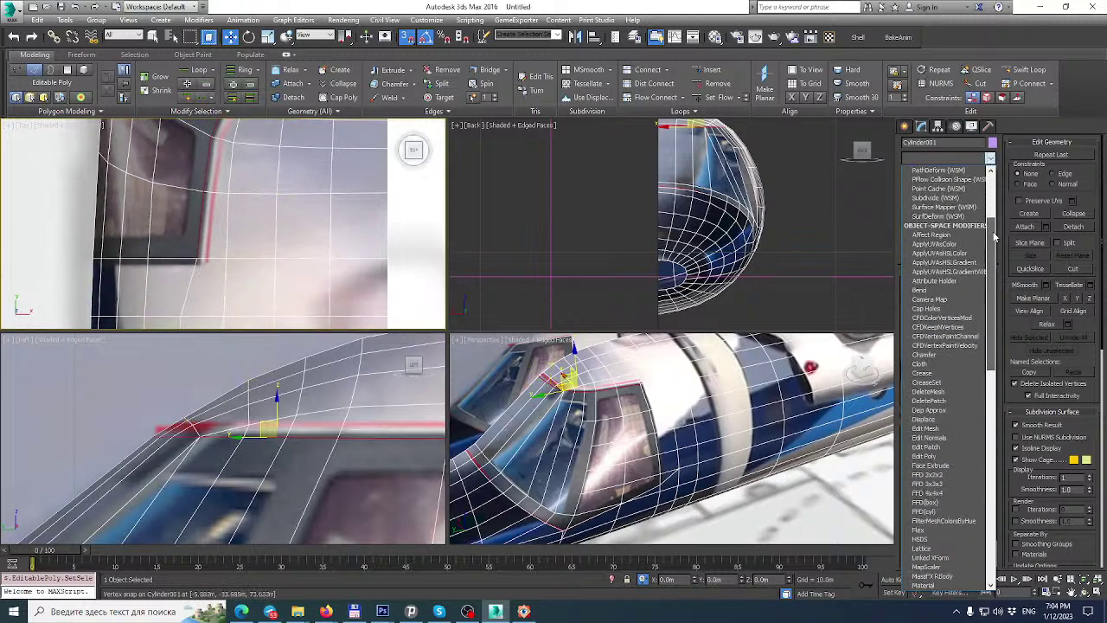
pyautogui.click(926, 475)
pyautogui.click(923, 174)
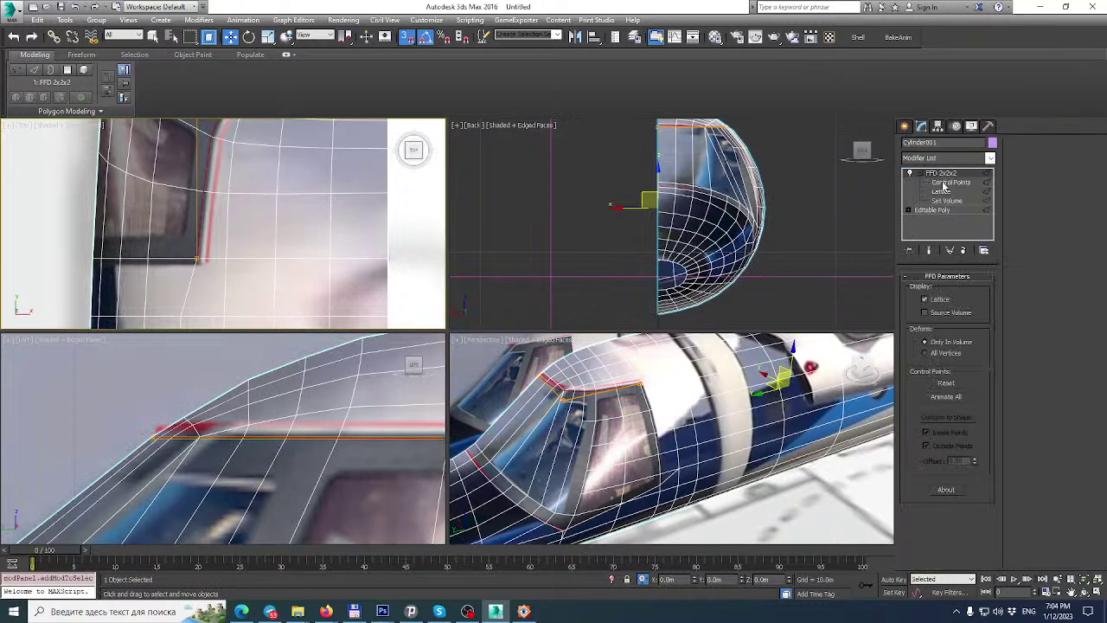
pyautogui.click(951, 181)
# Try to shift the lattice's rear control points sideways toward the roof edge in the Top and Back views.
pyautogui.moveTo(208, 248); pyautogui.dragTo(211, 248, button='middle')
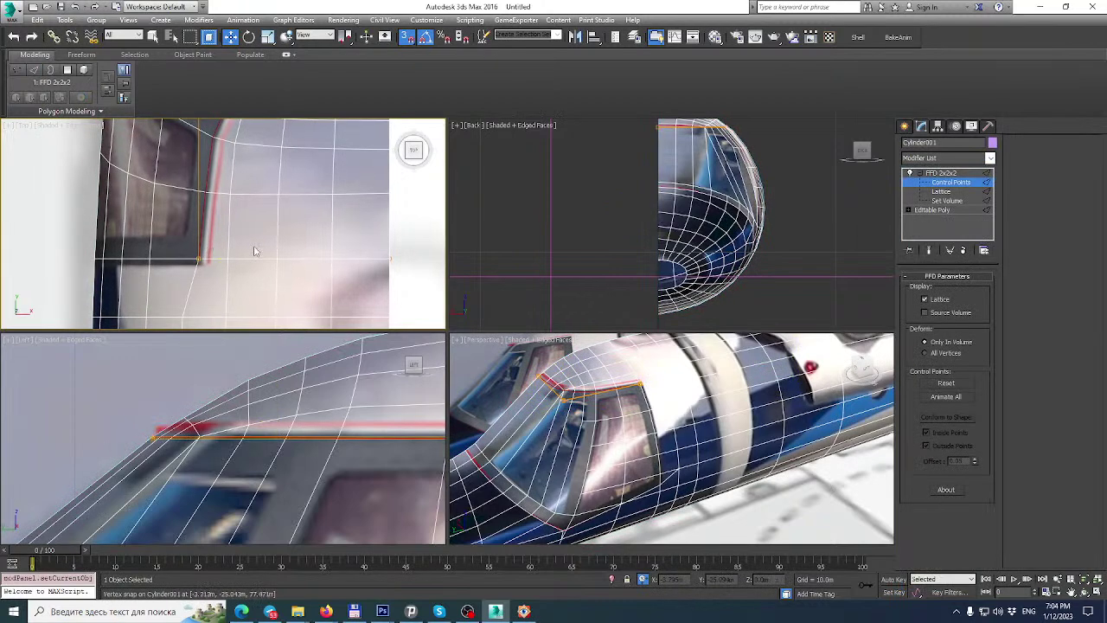
pyautogui.moveTo(183, 292); pyautogui.dragTo(184, 290)
pyautogui.press('a')
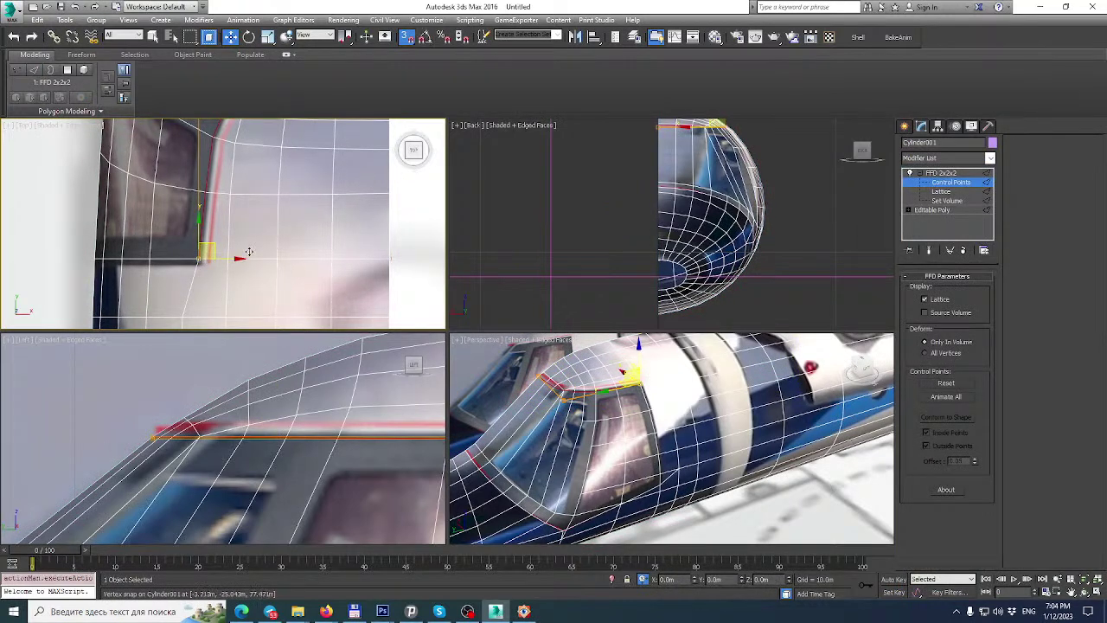
pyautogui.moveTo(240, 259); pyautogui.dragTo(227, 258)
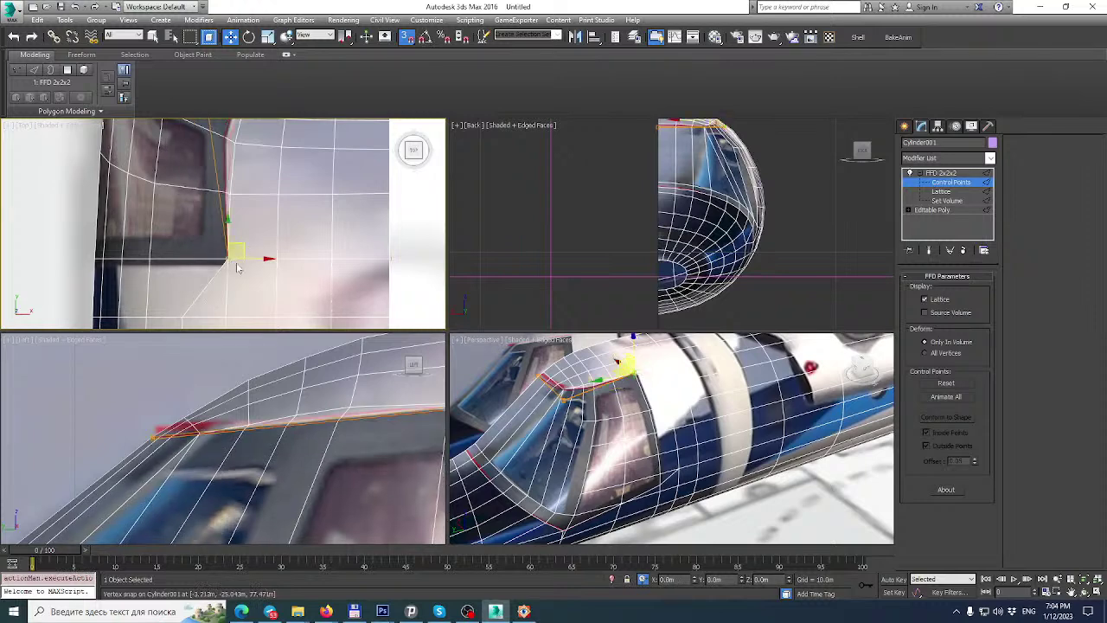
pyautogui.hotkey('ctrl', 'z')
pyautogui.moveTo(239, 259); pyautogui.dragTo(227, 258)
pyautogui.moveTo(609, 374); pyautogui.dragTo(609, 385, button='middle')
pyautogui.moveTo(733, 127); pyautogui.dragTo(713, 216, button='middle')
pyautogui.scroll(7, 723, 180)
pyautogui.moveTo(754, 222); pyautogui.dragTo(739, 223)
pyautogui.scroll(3, 699, 254)
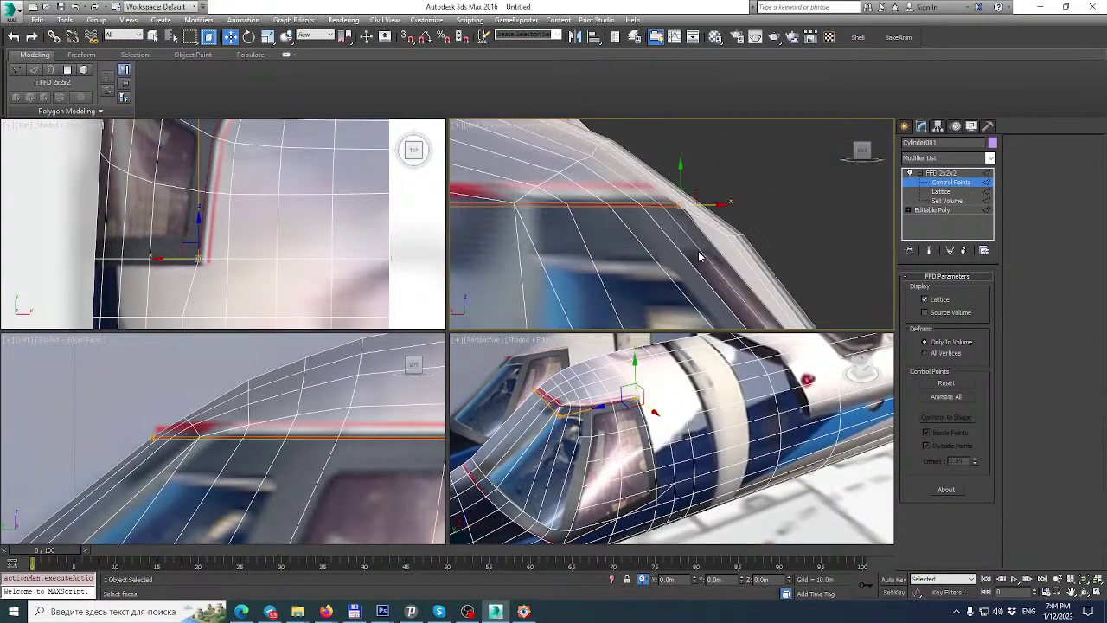
# Examine the lattice's fit along the window's upper edge in the Back, Left and Perspective views.
pyautogui.moveTo(701, 242); pyautogui.dragTo(704, 235, button='middle')
pyautogui.moveTo(666, 409); pyautogui.dragTo(663, 421, button='middle')
pyautogui.scroll(6, 44, 432)
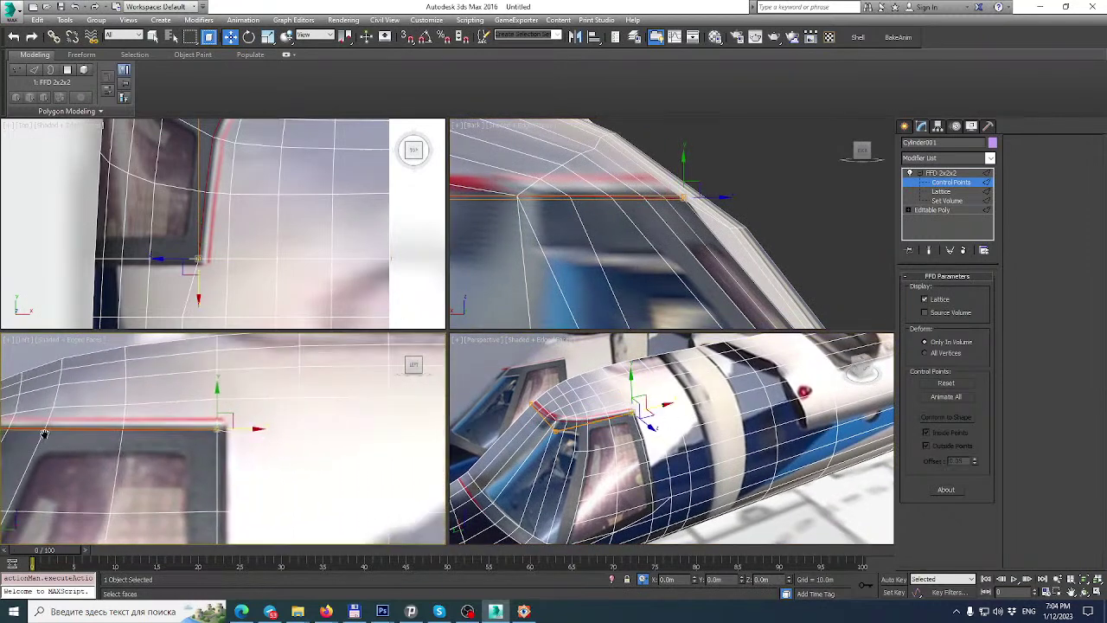
pyautogui.scroll(-4, 376, 420)
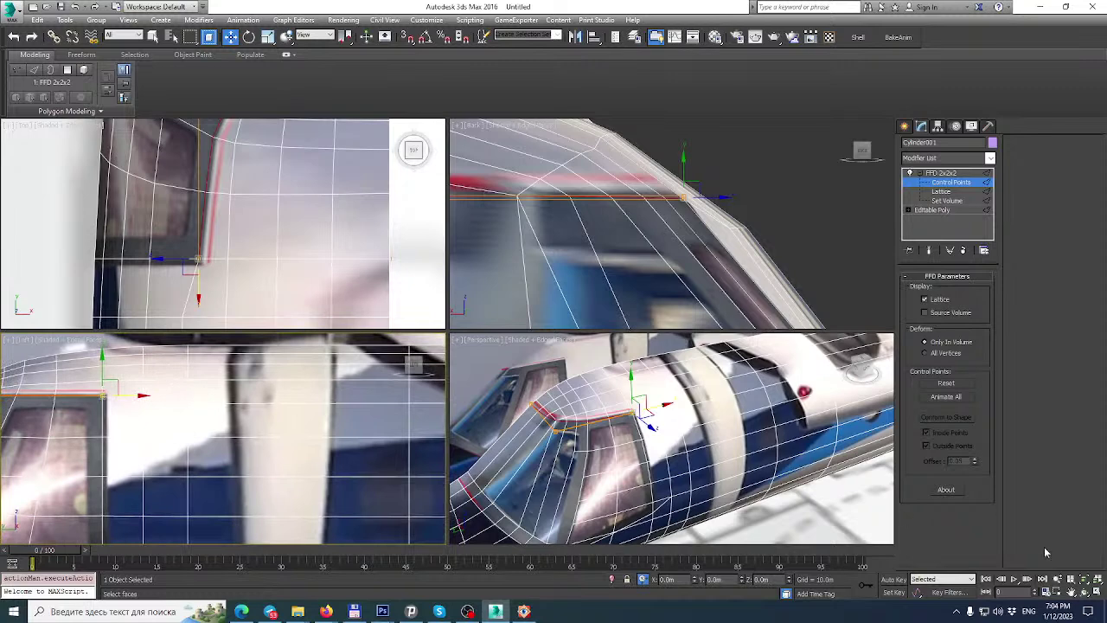
pyautogui.click(1098, 594)
pyautogui.moveTo(707, 334); pyautogui.dragTo(716, 331, button='middle')
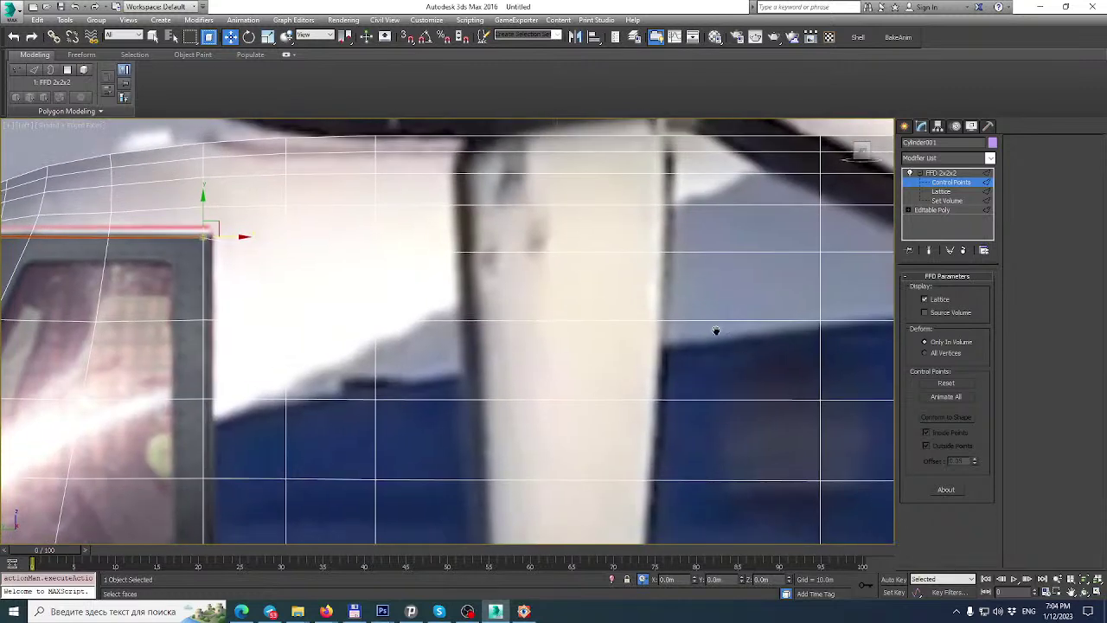
pyautogui.scroll(-4, 550, 282)
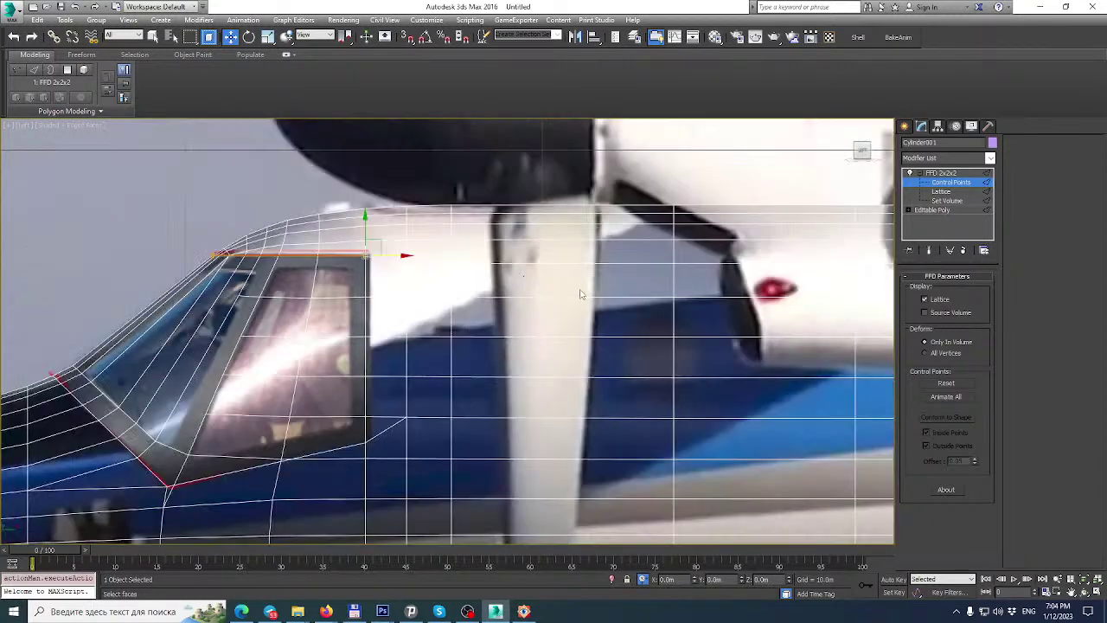
pyautogui.click(1099, 594)
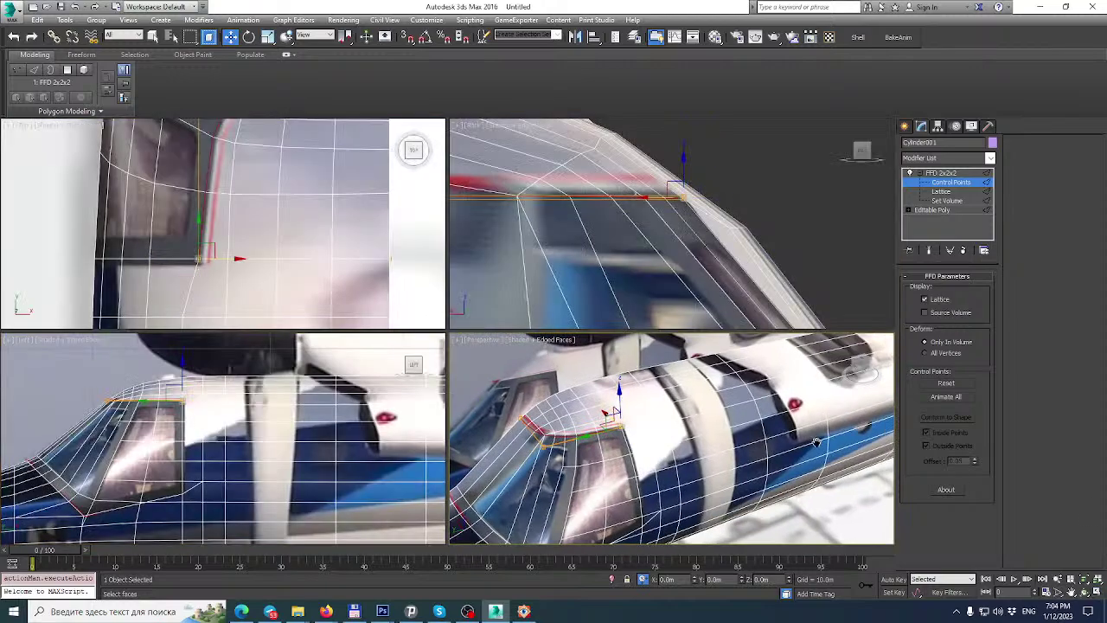
pyautogui.click(1099, 594)
pyautogui.keyDown('alt'); pyautogui.moveTo(553, 382); pyautogui.dragTo(614, 364, button='middle'); pyautogui.keyUp('alt')
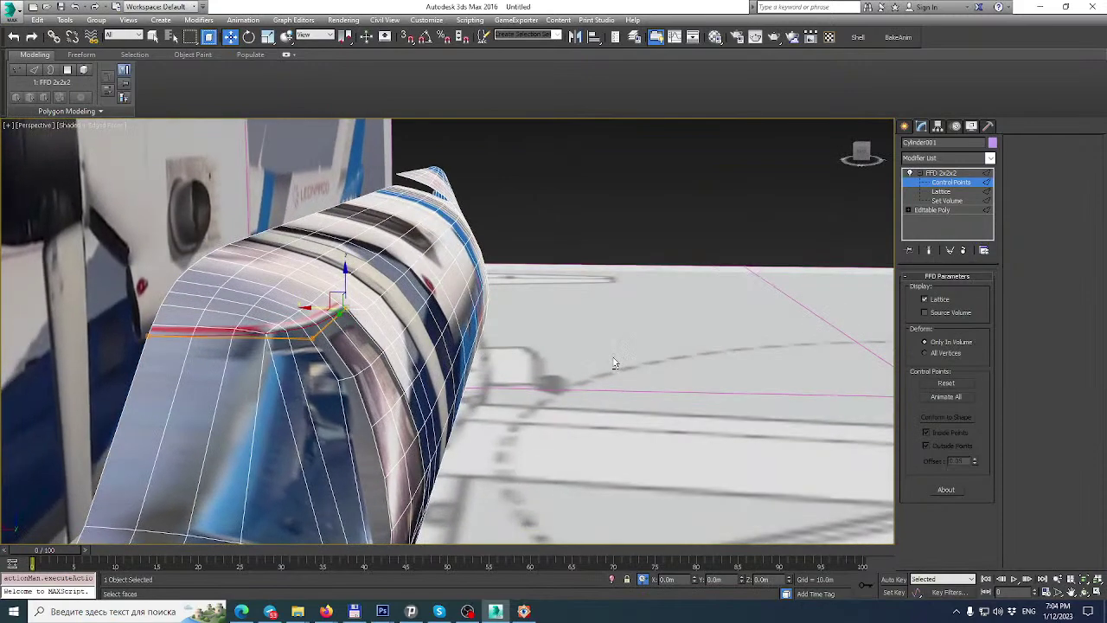
pyautogui.scroll(3, 319, 307)
pyautogui.keyDown('alt'); pyautogui.moveTo(320, 308); pyautogui.dragTo(608, 295, button='middle'); pyautogui.keyUp('alt')
# Undo the FFD modifier, the outline edge selection and the removal of the edge loop below the windshield's upper edge.
pyautogui.hotkey('ctrl', 'z')
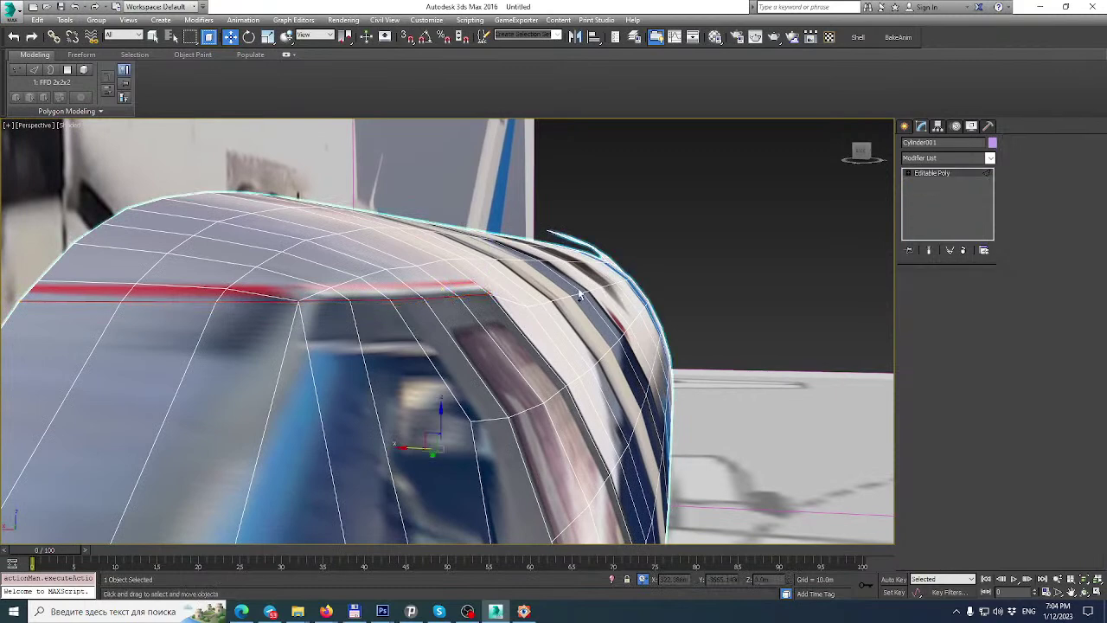
pyautogui.hotkey('ctrl', 'z')
pyautogui.hotkey('ctrl', 'z')
pyautogui.hotkey('ctrl', 'z')
pyautogui.hotkey('ctrl', 'z')
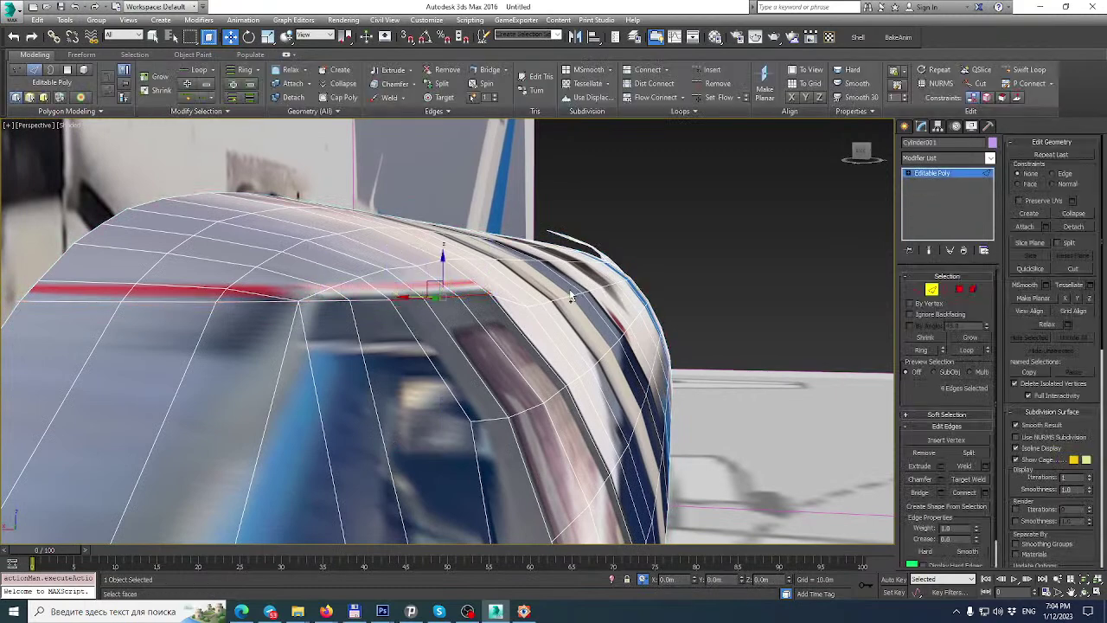
# Insert a lengthwise edge loop with Swift Loop along the upper fuselage side, through the area above the side window.
pyautogui.keyDown('alt'); pyautogui.moveTo(512, 312); pyautogui.dragTo(510, 344, button='middle'); pyautogui.keyUp('alt')
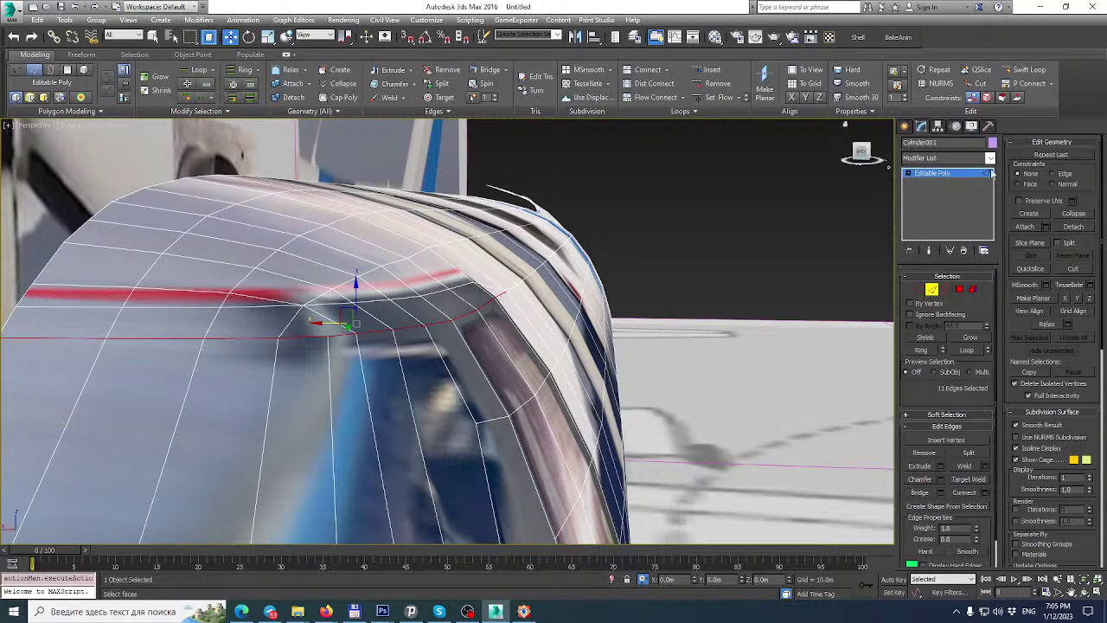
pyautogui.click(1030, 69)
pyautogui.keyDown('alt'); pyautogui.moveTo(512, 266); pyautogui.dragTo(623, 238, button='middle'); pyautogui.keyUp('alt')
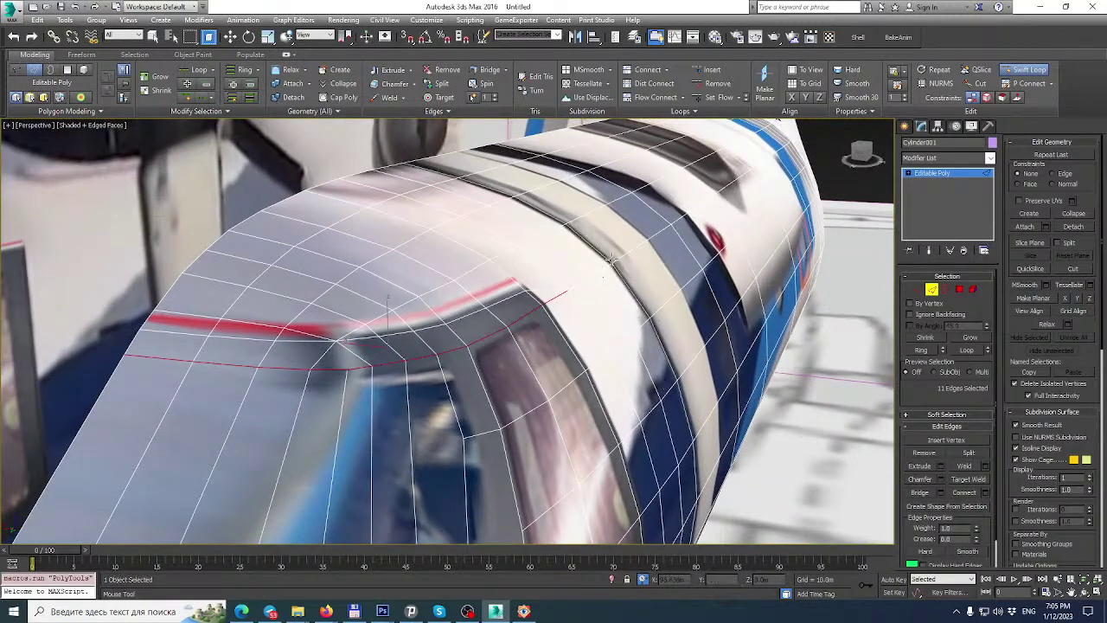
pyautogui.click(653, 218)
pyautogui.keyDown('alt'); pyautogui.moveTo(586, 282); pyautogui.dragTo(127, 338, button='middle'); pyautogui.keyUp('alt')
pyautogui.scroll(3, 397, 334)
pyautogui.keyDown('alt'); pyautogui.moveTo(398, 334); pyautogui.dragTo(256, 299, button='middle'); pyautogui.keyUp('alt')
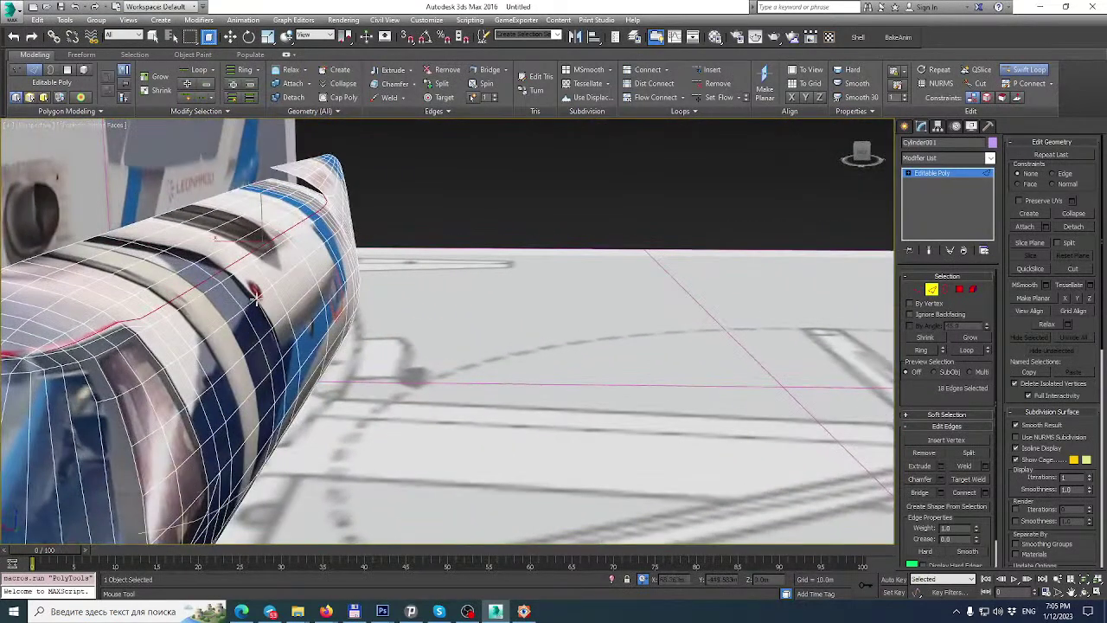
pyautogui.scroll(10, 256, 299)
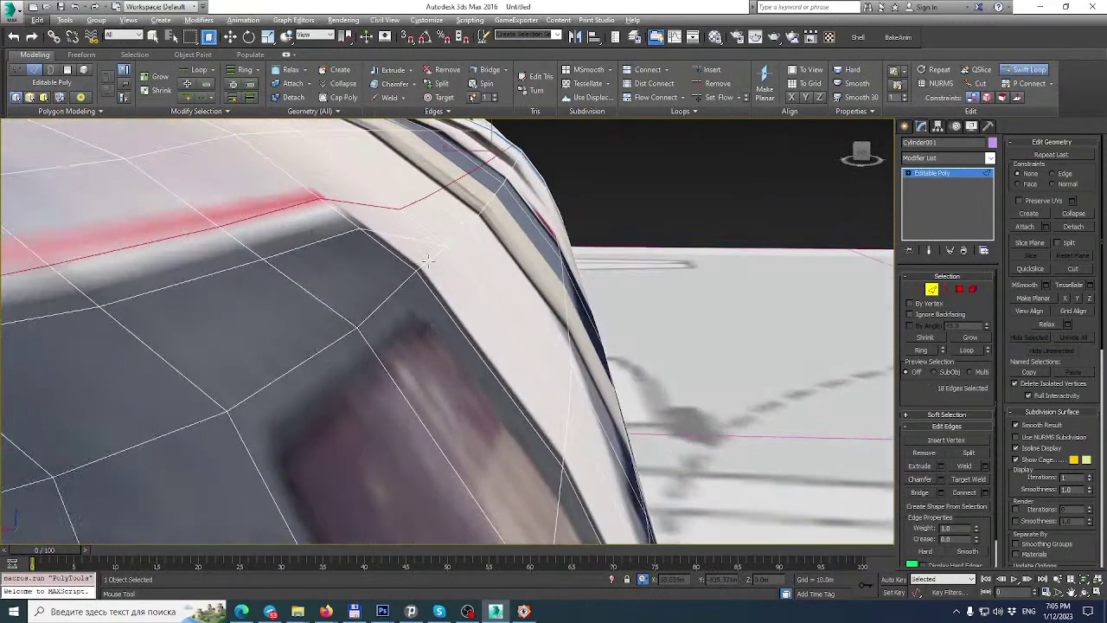
pyautogui.moveTo(428, 261); pyautogui.dragTo(468, 227, button='middle')
pyautogui.scroll(-3, 459, 231)
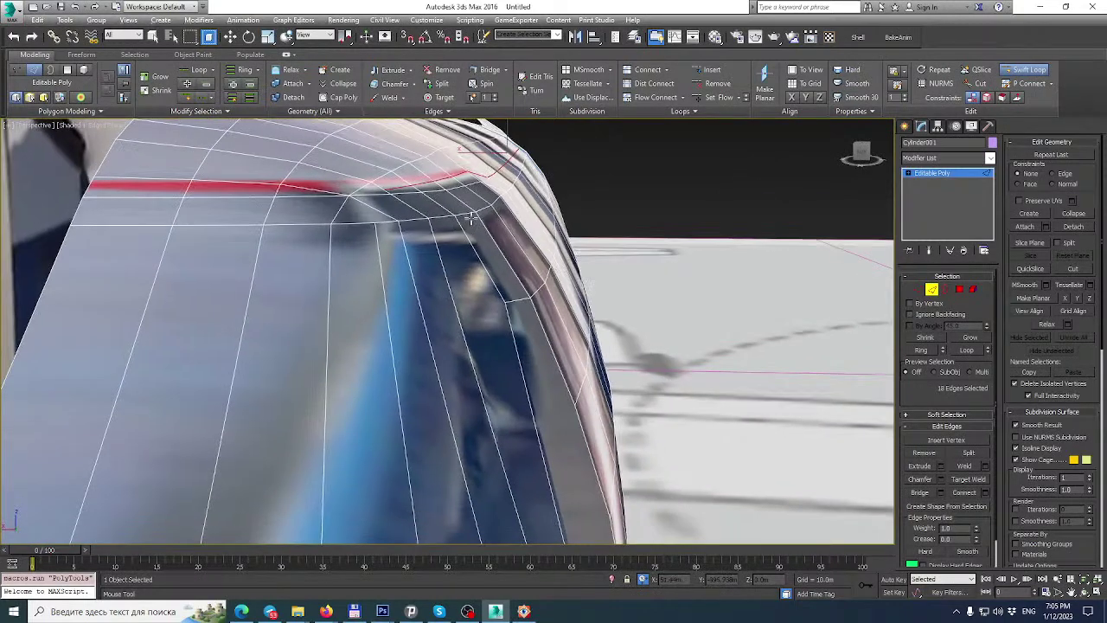
# Clear the edge selection and insert a crosswise edge loop across the upper windshield with Swift Loop.
pyautogui.hotkey('ctrl', 'd')
pyautogui.scroll(-5, 472, 218)
pyautogui.keyDown('alt'); pyautogui.moveTo(471, 218); pyautogui.dragTo(585, 222, button='middle'); pyautogui.keyUp('alt')
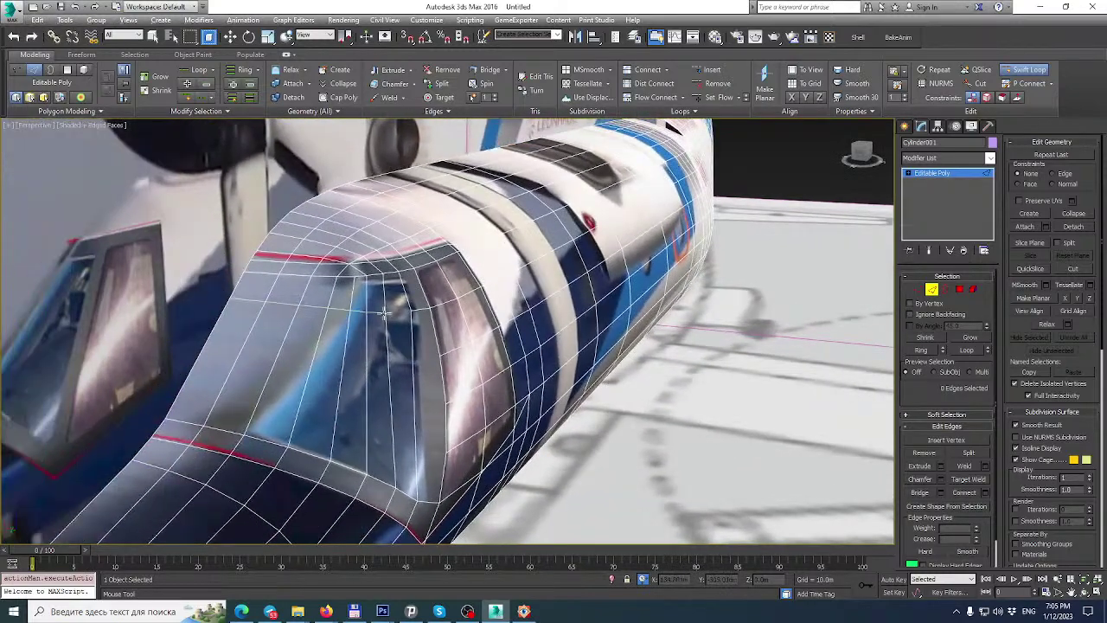
pyautogui.click(388, 361)
pyautogui.keyDown('alt'); pyautogui.moveTo(388, 360); pyautogui.dragTo(366, 382, button='middle'); pyautogui.keyUp('alt')
pyautogui.press('w')
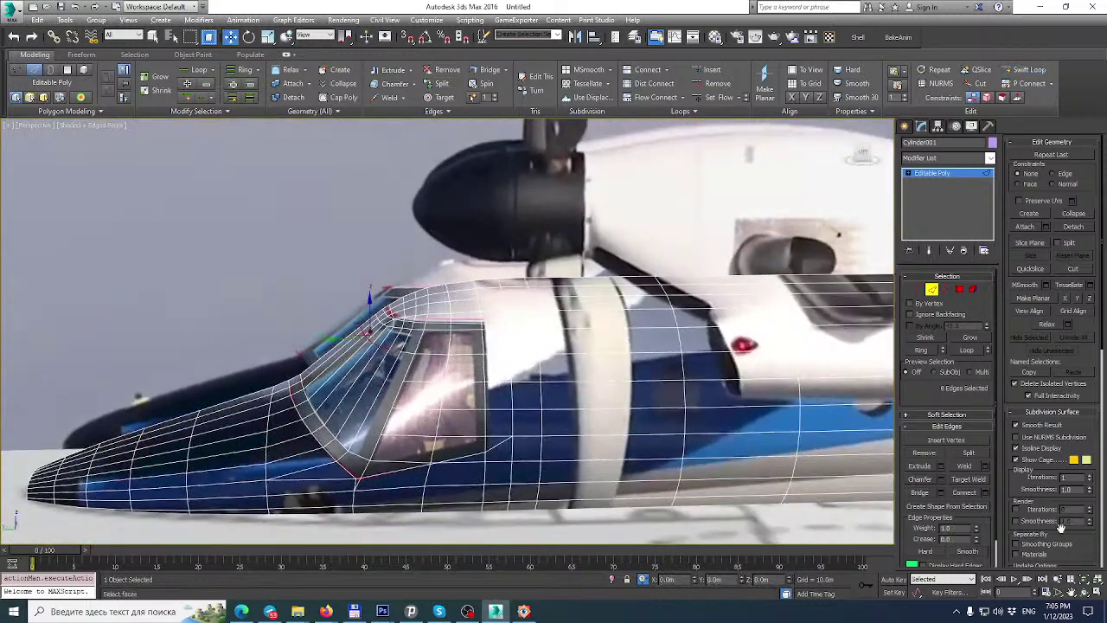
# In the Left view with vertex snapping on, cut an edge line from the side window pillar across the lower windshield to its centerline.
pyautogui.click(1096, 593)
pyautogui.click(1095, 593)
pyautogui.scroll(4, 510, 386)
pyautogui.moveTo(519, 386); pyautogui.dragTo(594, 441, button='middle')
pyautogui.scroll(-2, 593, 440)
pyautogui.click(1074, 268)
pyautogui.press('s')
pyautogui.click(581, 409)
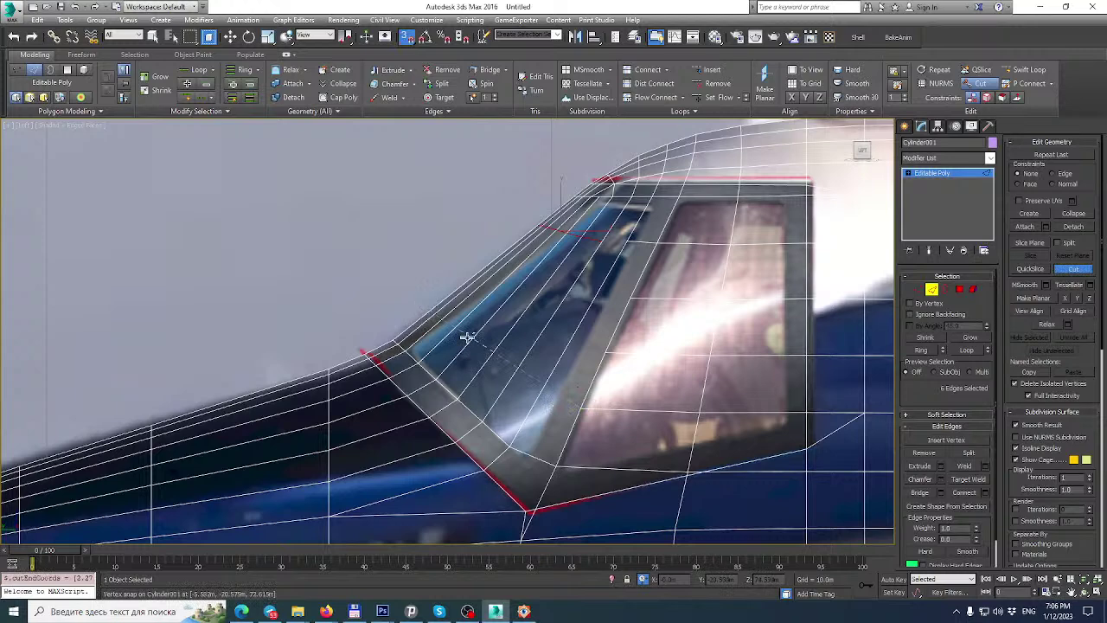
pyautogui.click(537, 395)
pyautogui.click(429, 310)
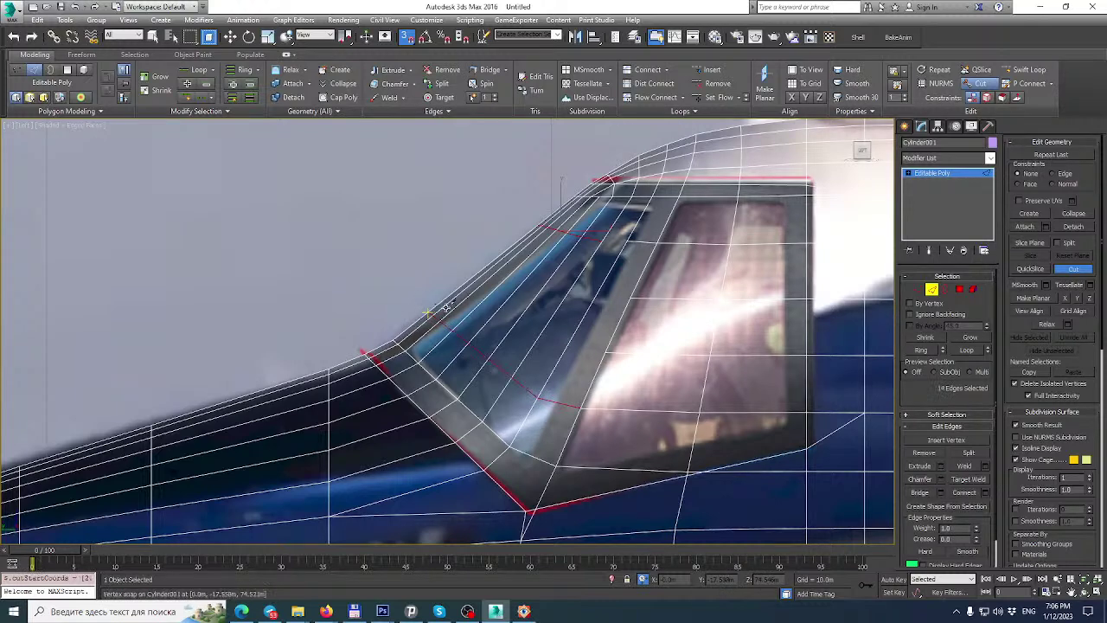
# Cut two more edge lines across the middle of the windshield, starting from the next two vertices up the side window pillar.
pyautogui.click(609, 348)
pyautogui.click(564, 349)
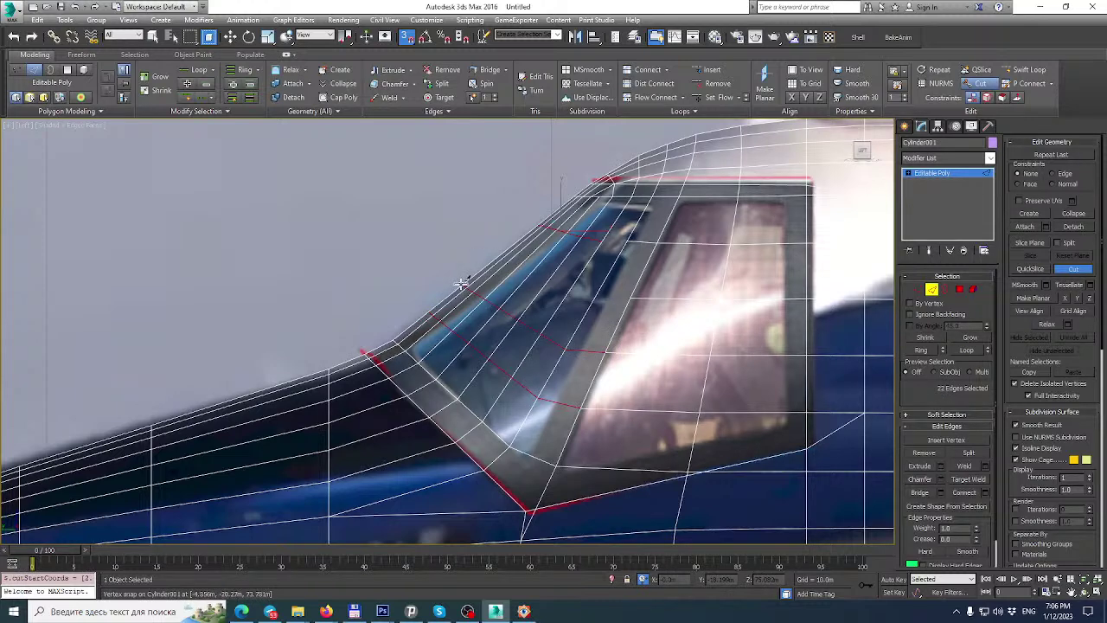
pyautogui.click(633, 297)
pyautogui.click(593, 295)
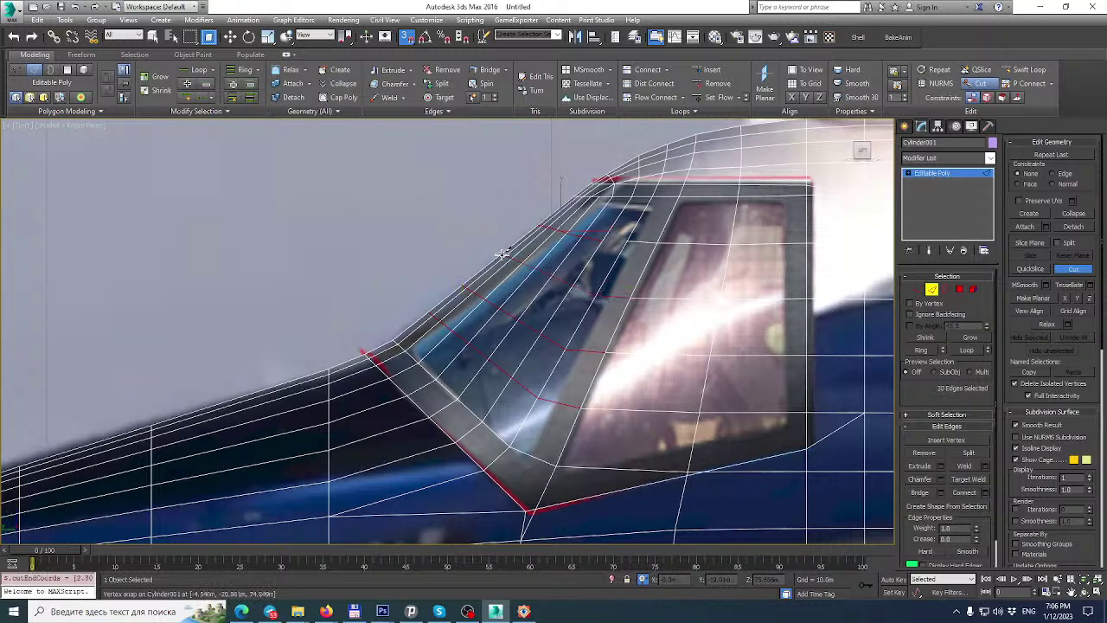
# Cut a short edge joining the end of the upper windshield loop to the nearby pillar vertex, and finish cutting.
pyautogui.scroll(2, 502, 253)
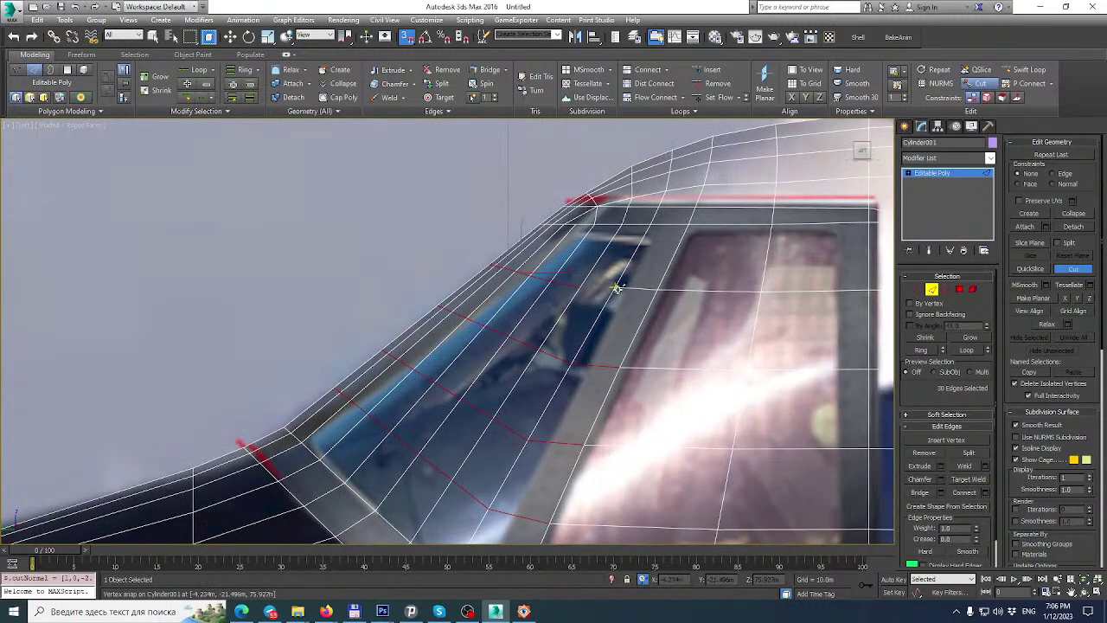
pyautogui.click(579, 288)
pyautogui.scroll(-2, 579, 288)
pyautogui.moveTo(579, 288); pyautogui.dragTo(472, 315, button='middle')
pyautogui.scroll(1, 473, 324)
pyautogui.rightClick(475, 324)
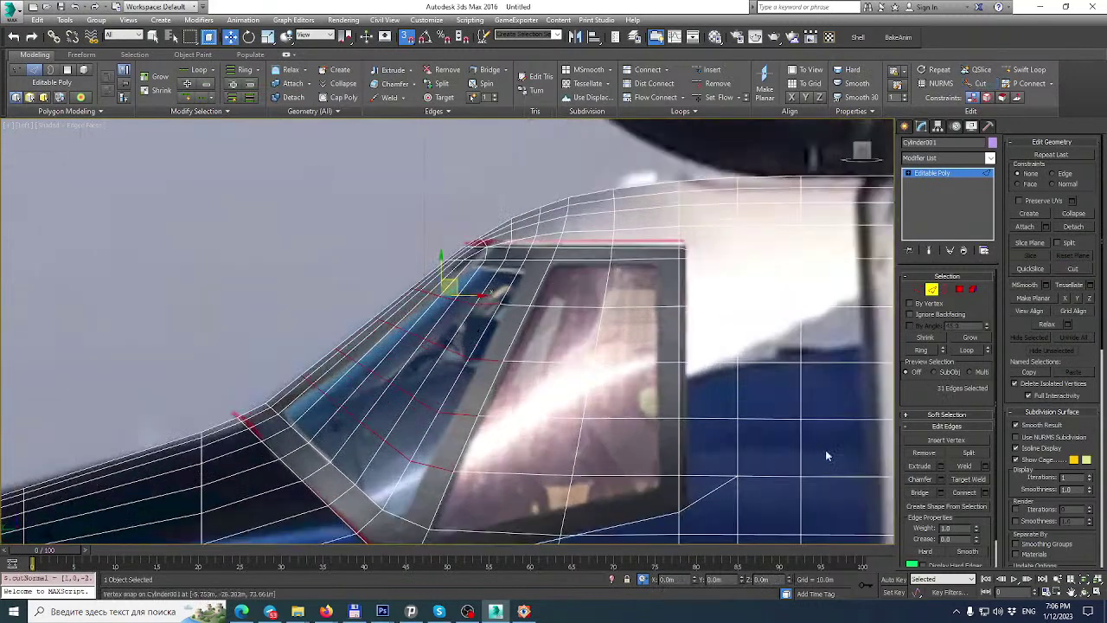
# Convert the edge selection to vertices in the Perspective view and narrow it to those inside the windshield's outer blue glass area.
pyautogui.click(1097, 591)
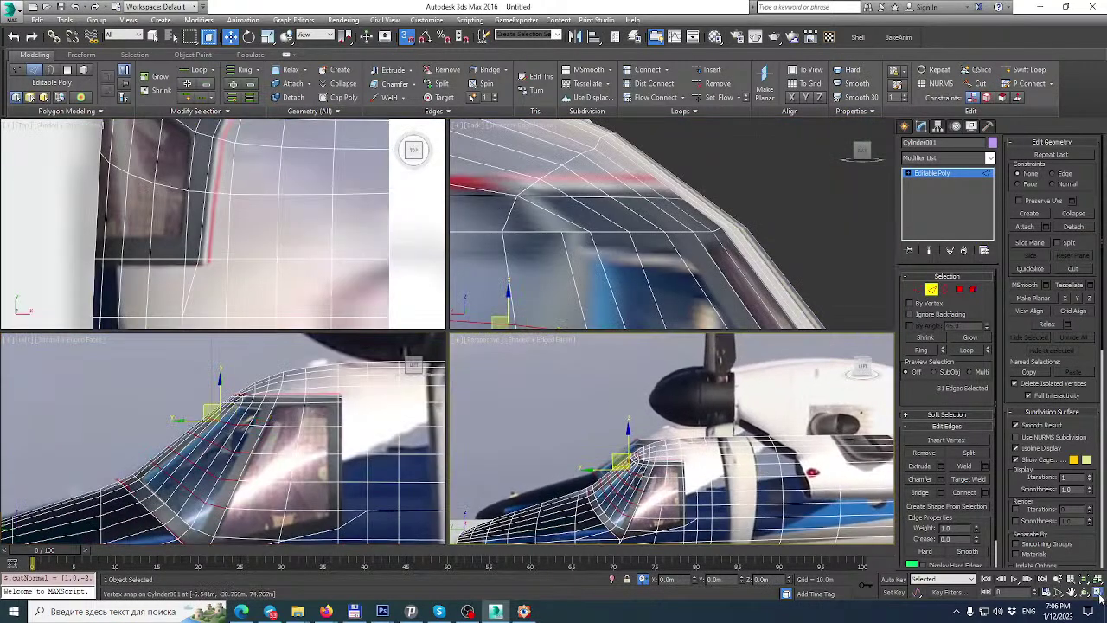
pyautogui.click(1097, 592)
pyautogui.moveTo(609, 405); pyautogui.dragTo(765, 297, button='middle')
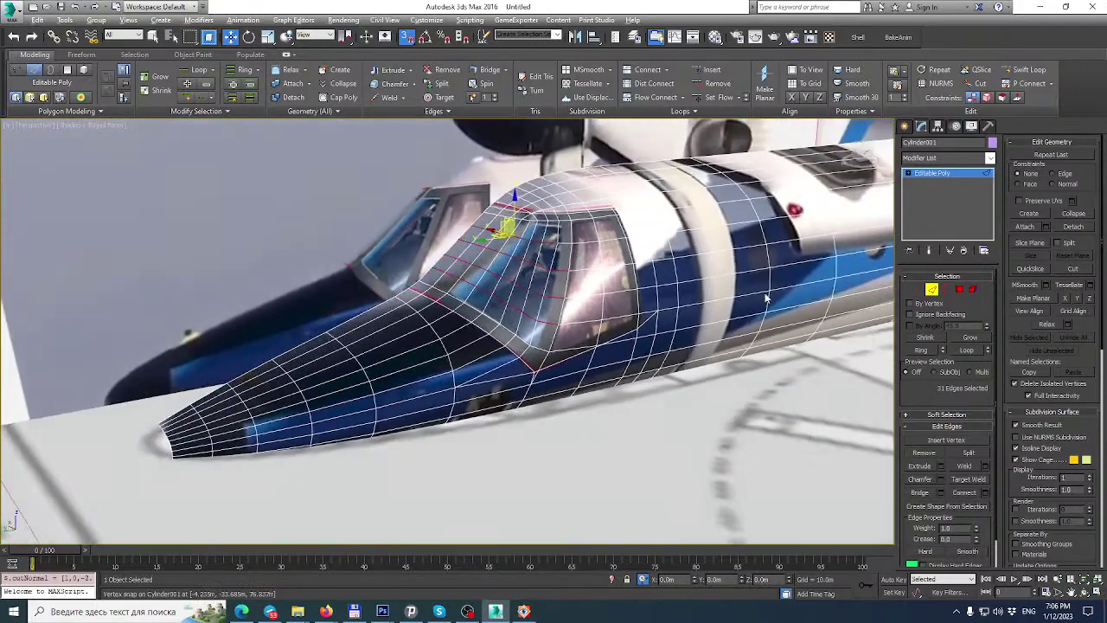
pyautogui.scroll(5, 564, 285)
pyautogui.scroll(-3, 548, 299)
pyautogui.moveTo(549, 299)
pyautogui.keyDown('alt'); pyautogui.mouseDown(button='middle')
pyautogui.moveTo(569, 354)
pyautogui.moveTo(568, 407)
pyautogui.moveTo(608, 403)
pyautogui.moveTo(588, 403)
pyautogui.moveTo(530, 332)
pyautogui.moveTo(527, 317)
pyautogui.moveTo(538, 315)
pyautogui.mouseUp(button='middle'); pyautogui.keyUp('alt')
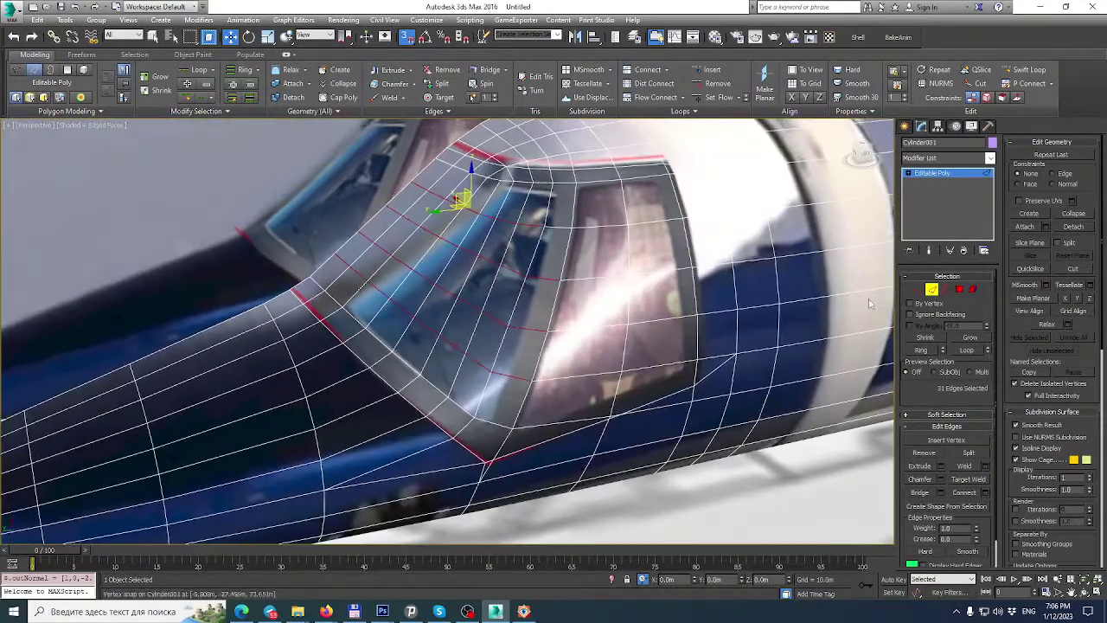
pyautogui.click(932, 289)
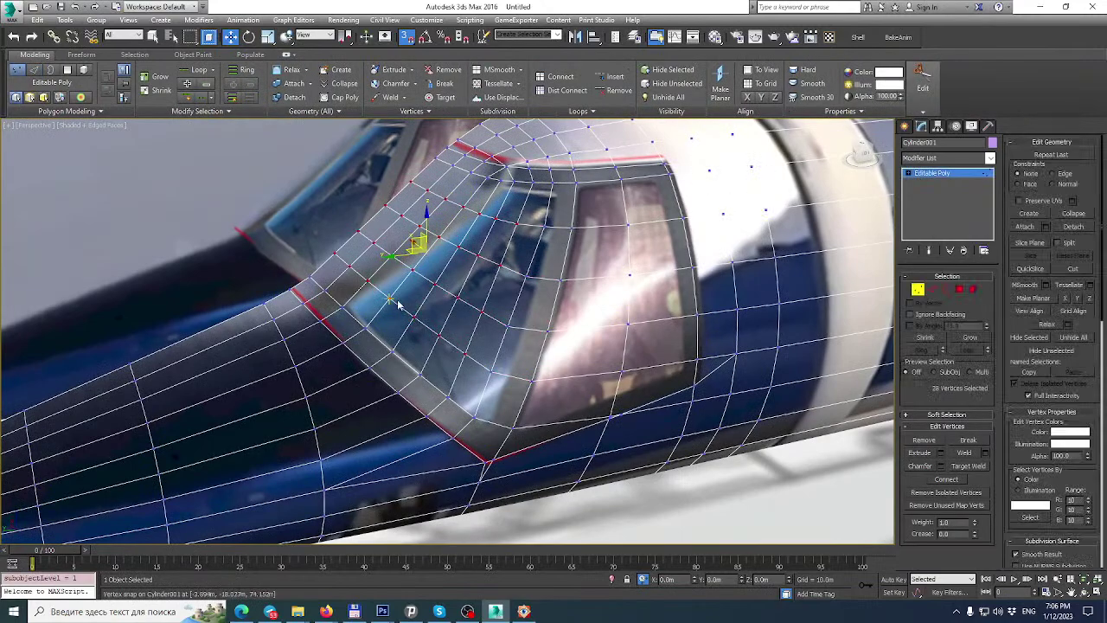
pyautogui.keyDown('alt'); pyautogui.moveTo(414, 313); pyautogui.dragTo(432, 301, button='middle'); pyautogui.keyUp('alt')
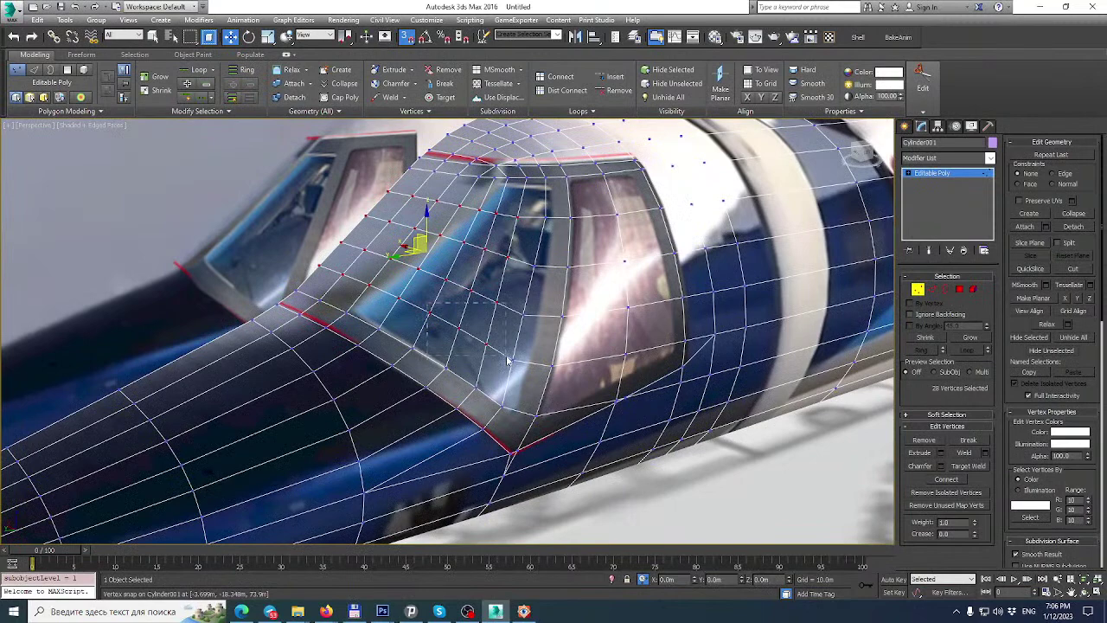
pyautogui.moveTo(429, 302); pyautogui.dragTo(531, 339)
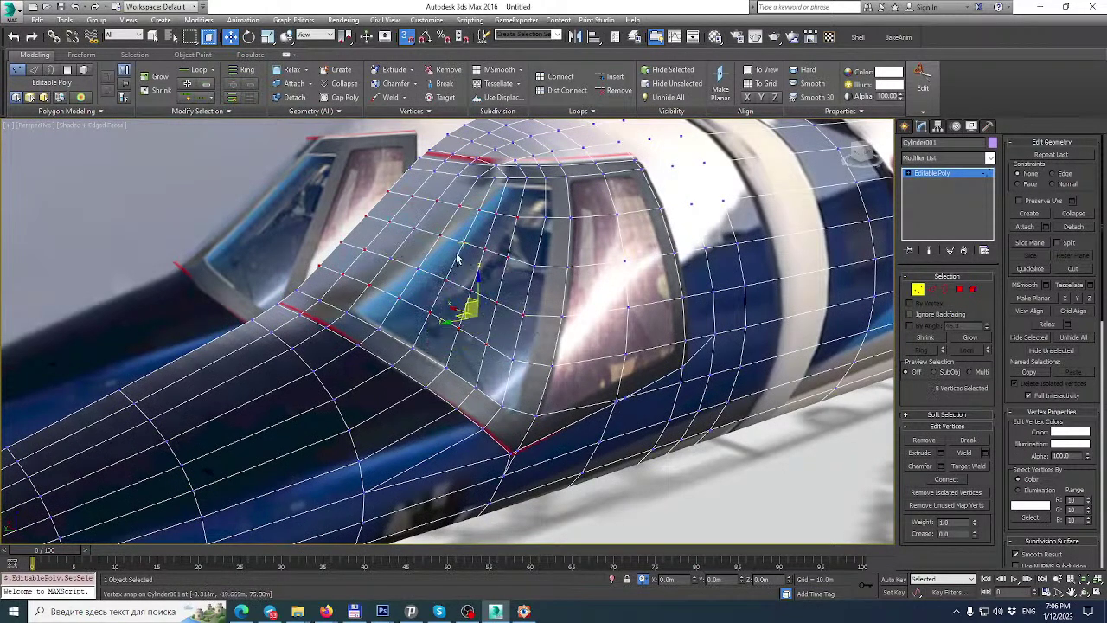
pyautogui.moveTo(539, 291); pyautogui.dragTo(498, 211)
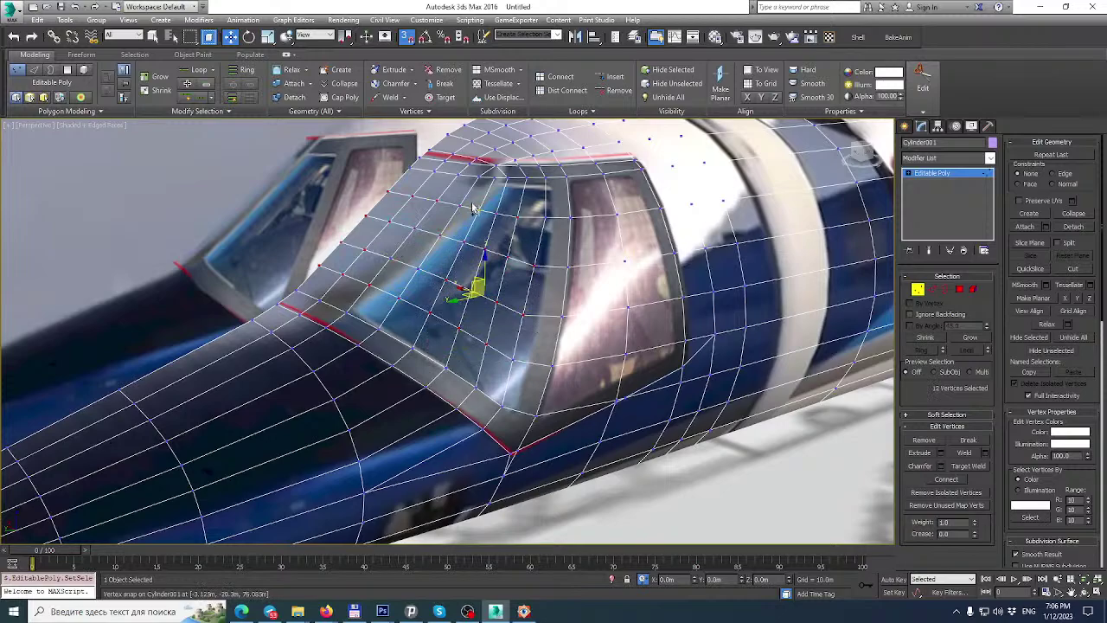
# Apply an FFD 3x3x3 modifier to the selected windshield vertices and activate its Control Points level.
pyautogui.keyDown('alt'); pyautogui.moveTo(541, 311); pyautogui.dragTo(611, 339, button='middle'); pyautogui.keyUp('alt')
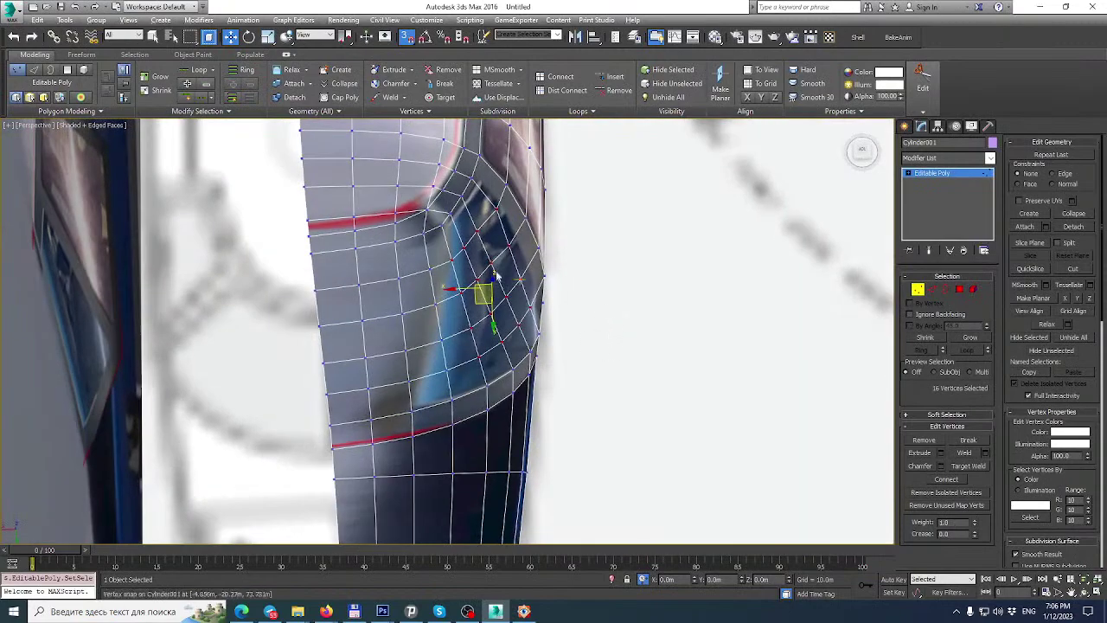
pyautogui.scroll(4, 491, 273)
pyautogui.keyDown('alt'); pyautogui.moveTo(491, 273); pyautogui.dragTo(467, 304, button='middle'); pyautogui.keyUp('alt')
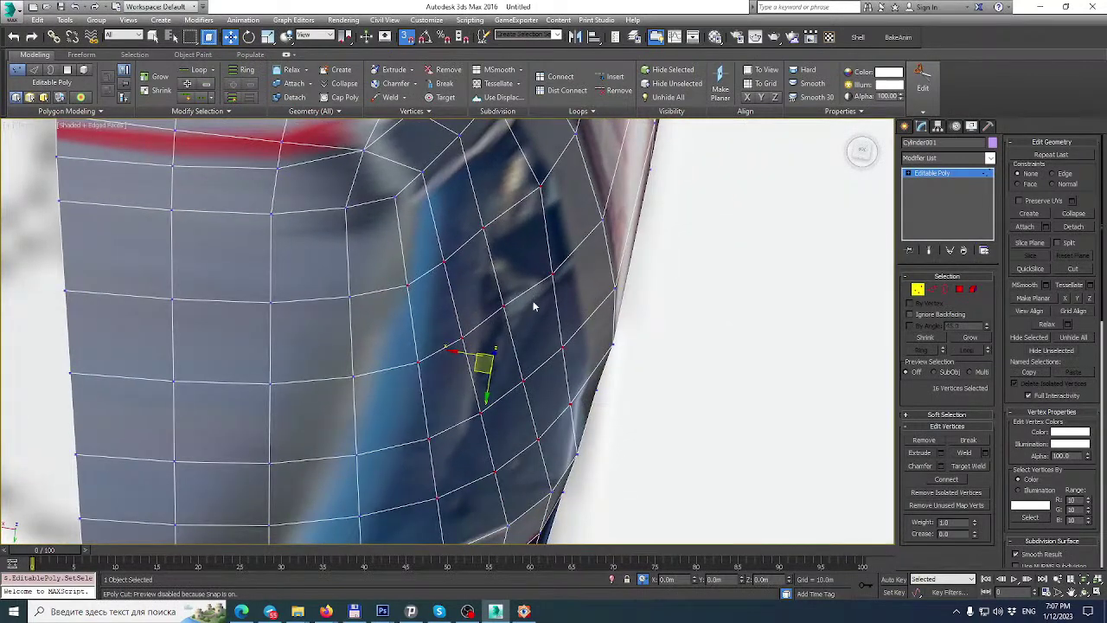
pyautogui.moveTo(581, 278)
pyautogui.keyDown('alt'); pyautogui.mouseDown(button='middle')
pyautogui.moveTo(596, 323)
pyautogui.moveTo(586, 295)
pyautogui.mouseUp(button='middle'); pyautogui.keyUp('alt')
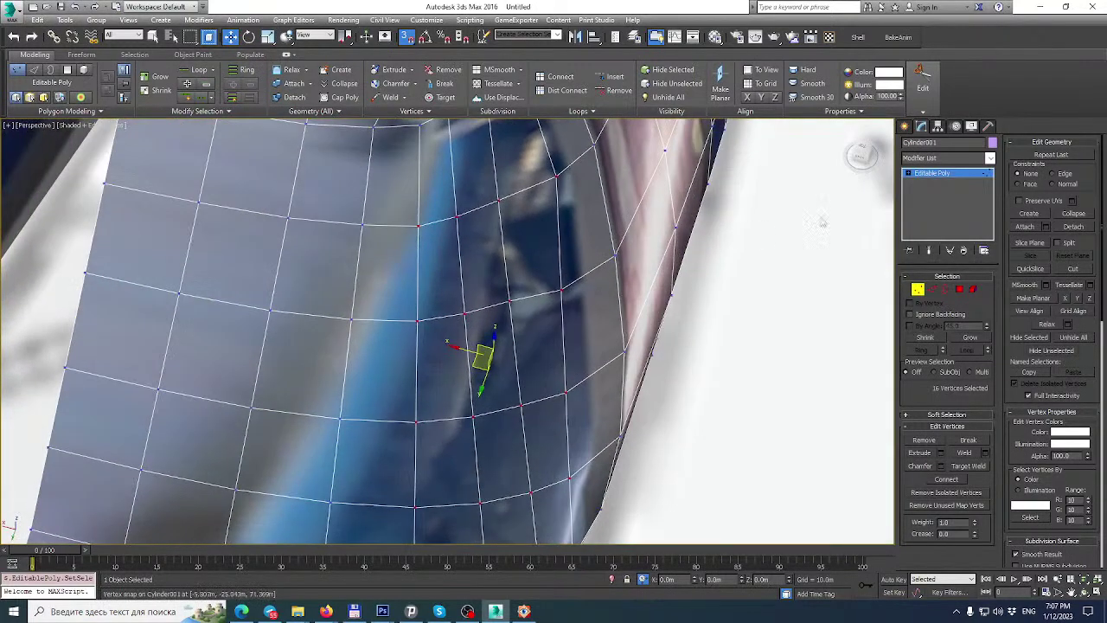
pyautogui.click(992, 157)
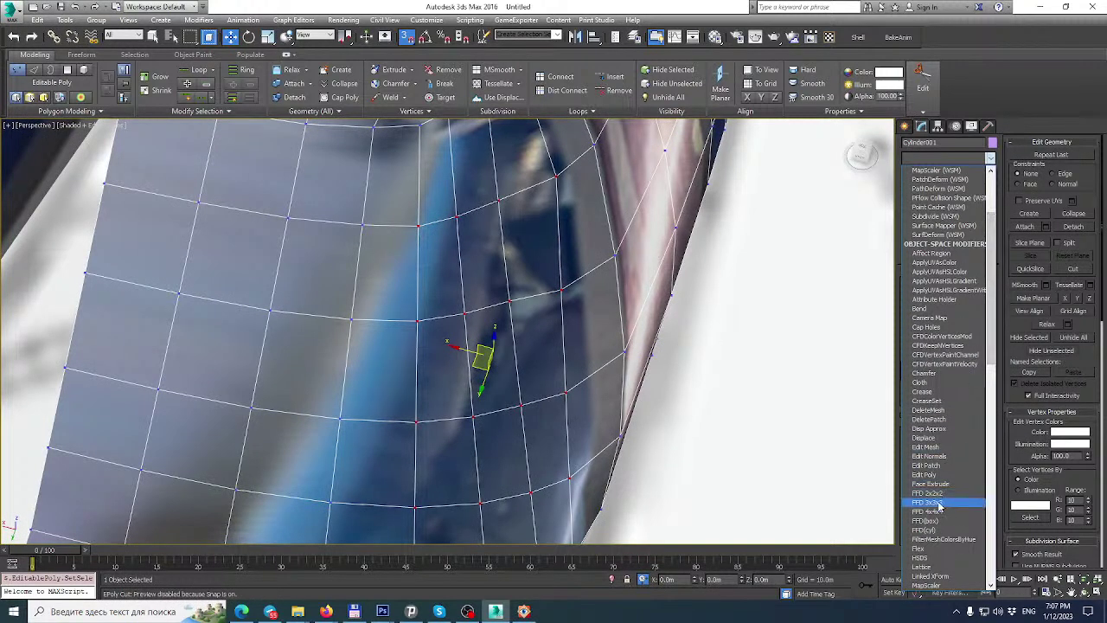
pyautogui.click(942, 502)
pyautogui.click(920, 173)
pyautogui.click(937, 183)
pyautogui.keyDown('alt'); pyautogui.moveTo(725, 306); pyautogui.dragTo(660, 277, button='middle'); pyautogui.keyUp('alt')
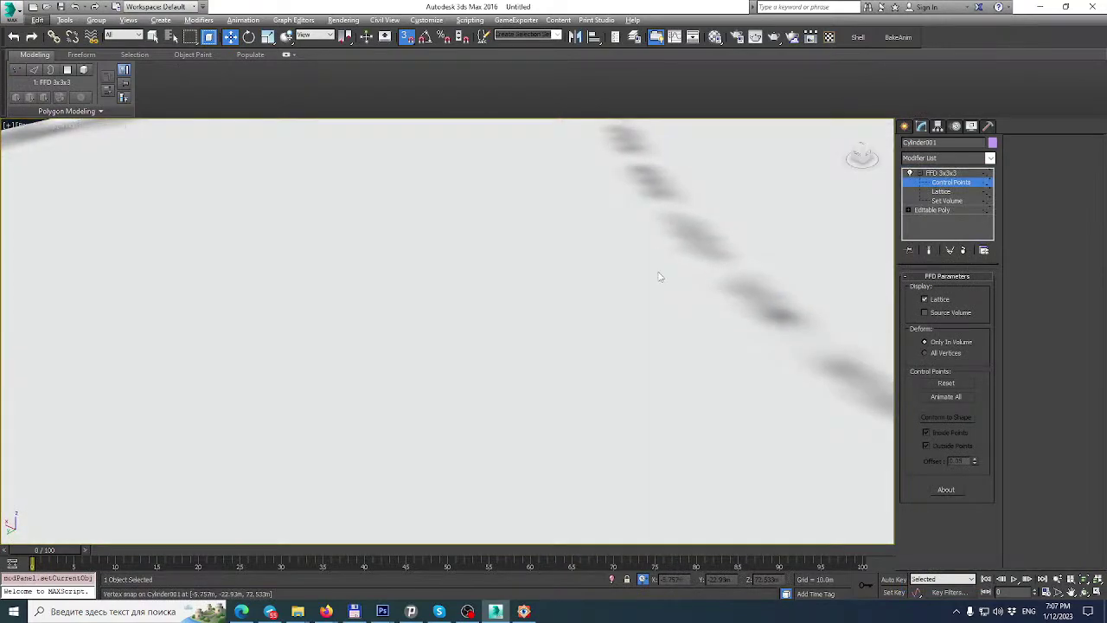
pyautogui.press('z')
pyautogui.keyDown('alt'); pyautogui.moveTo(707, 230); pyautogui.dragTo(605, 320, button='middle'); pyautogui.keyUp('alt')
pyautogui.moveTo(605, 320); pyautogui.dragTo(788, 467, button='middle')
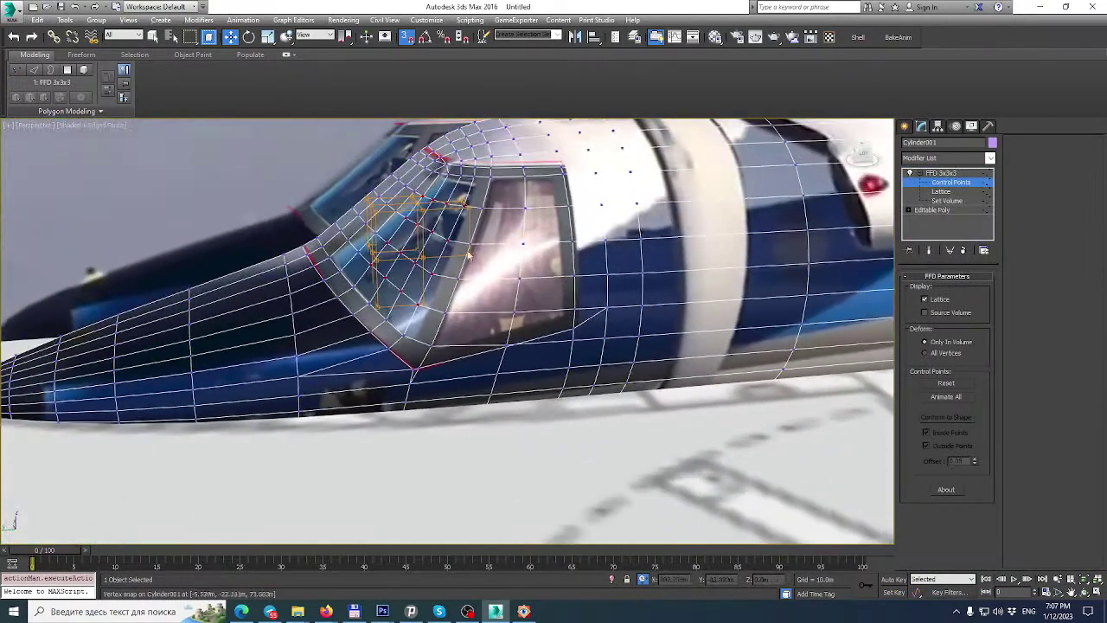
pyautogui.scroll(3, 482, 213)
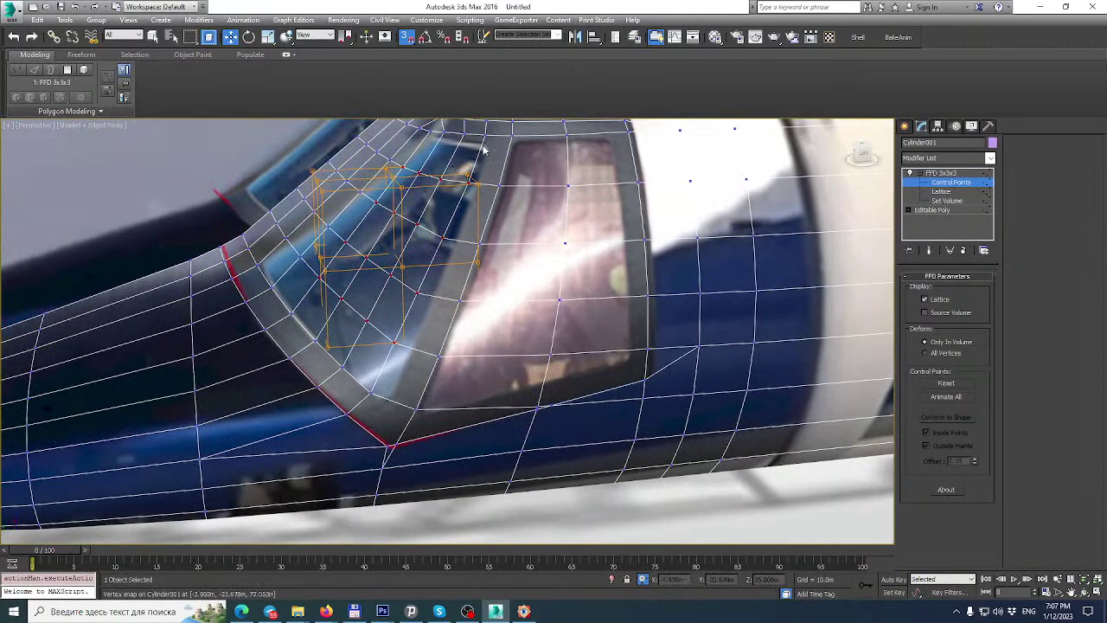
# Turn off snapping and move the lattice's lower rear control points outward along the X axis.
pyautogui.press('s')
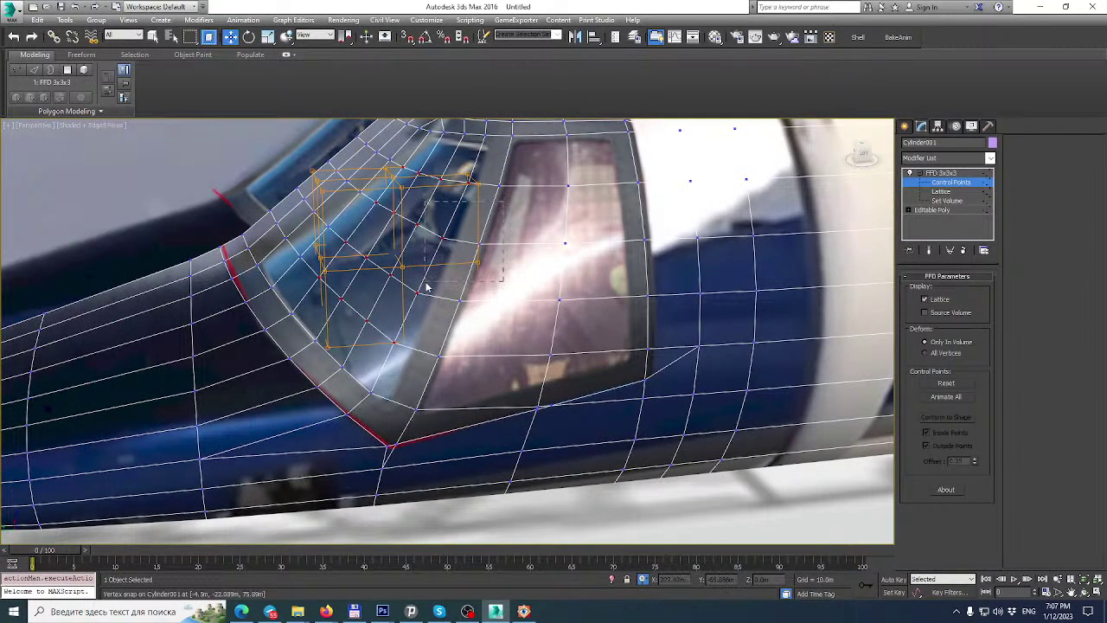
pyautogui.keyDown('alt'); pyautogui.moveTo(388, 293); pyautogui.dragTo(386, 234, button='middle'); pyautogui.keyUp('alt')
pyautogui.keyDown('alt'); pyautogui.moveTo(393, 340); pyautogui.dragTo(387, 315, button='middle'); pyautogui.keyUp('alt')
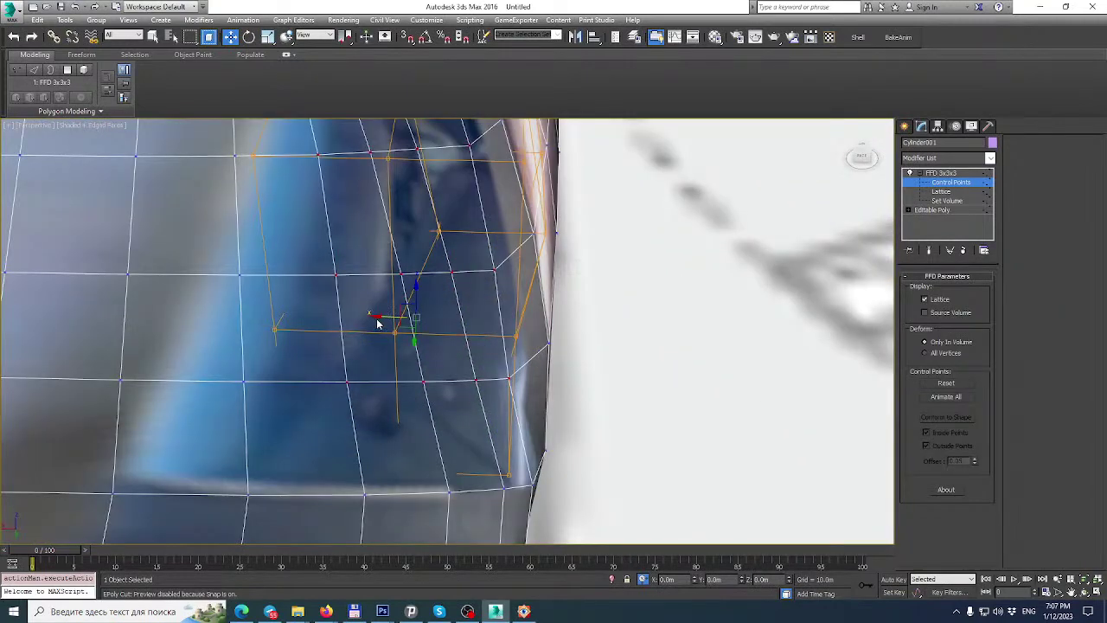
pyautogui.moveTo(377, 315); pyautogui.dragTo(402, 315)
pyautogui.keyDown('alt'); pyautogui.moveTo(402, 315); pyautogui.dragTo(323, 255, button='middle'); pyautogui.keyUp('alt')
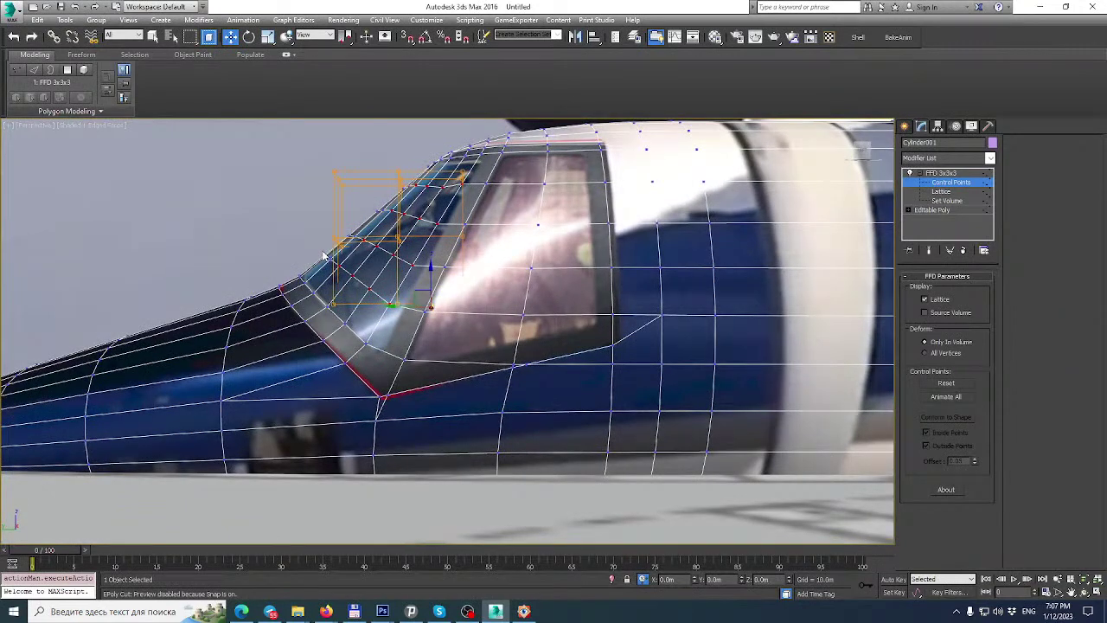
# Switch to Photoshop, hide Layer 15 with the red window outlines, save the reference image, and return to 3ds Max.
pyautogui.scroll(4, 427, 400)
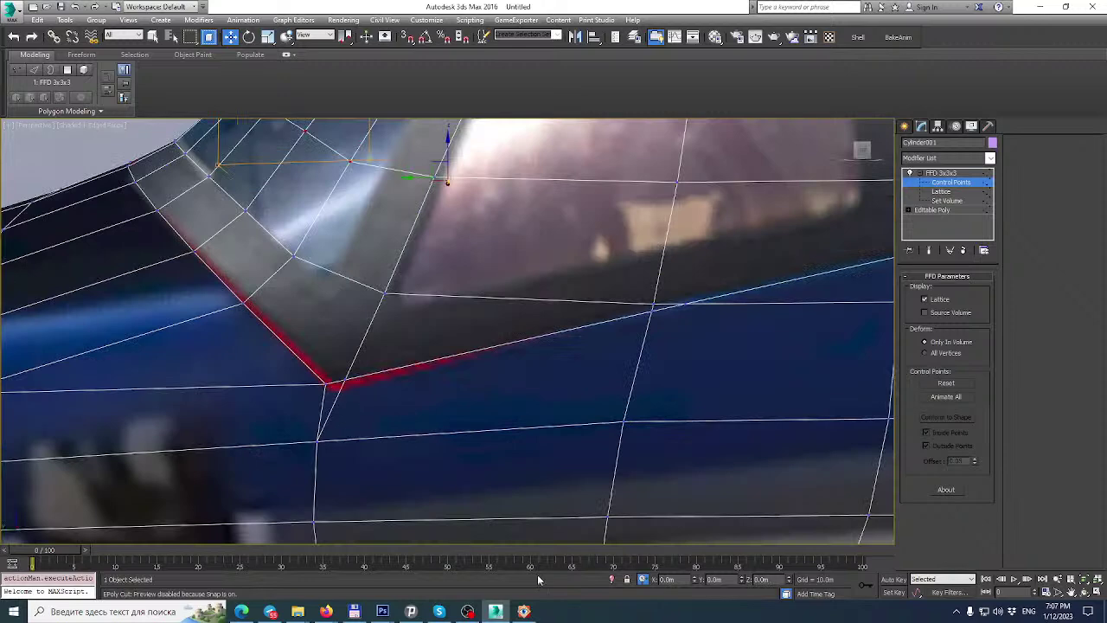
pyautogui.moveTo(386, 616)
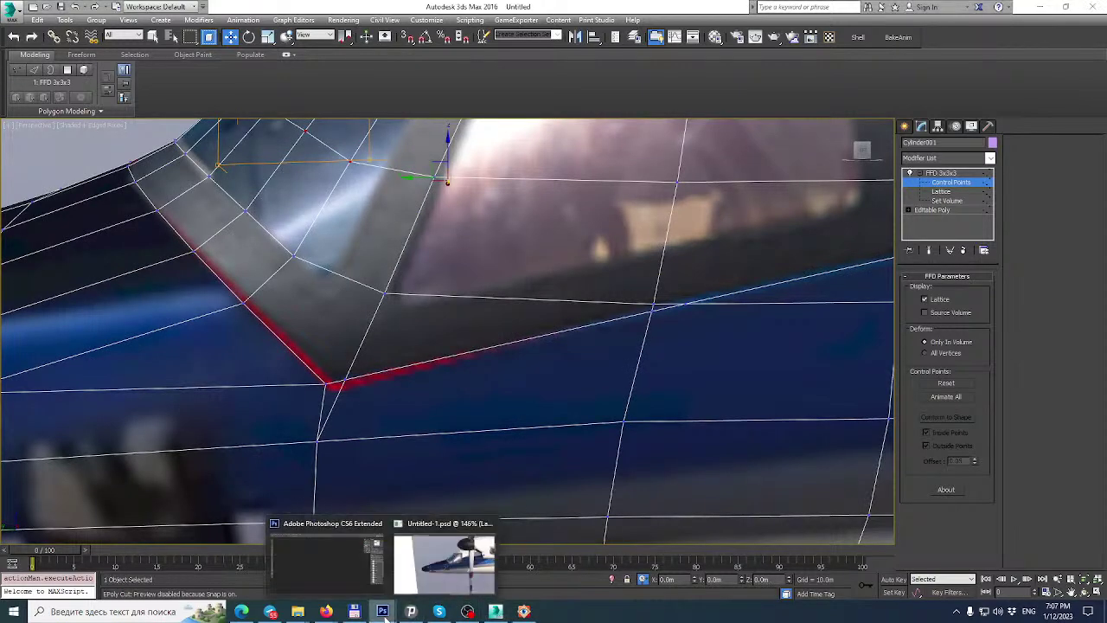
pyautogui.click(444, 561)
pyautogui.scroll(1, 717, 313)
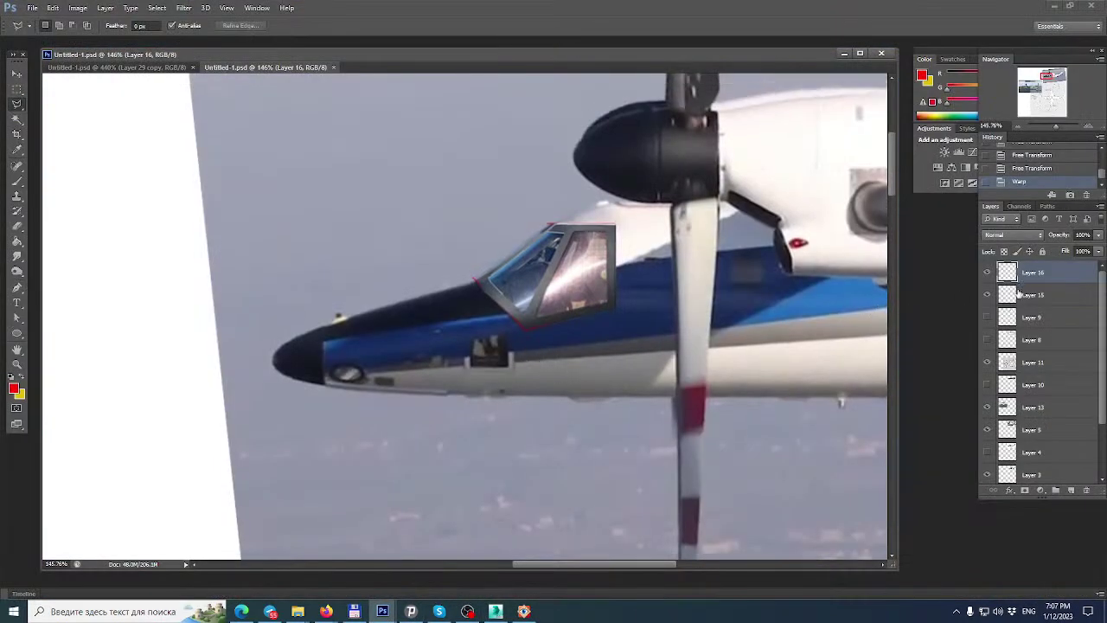
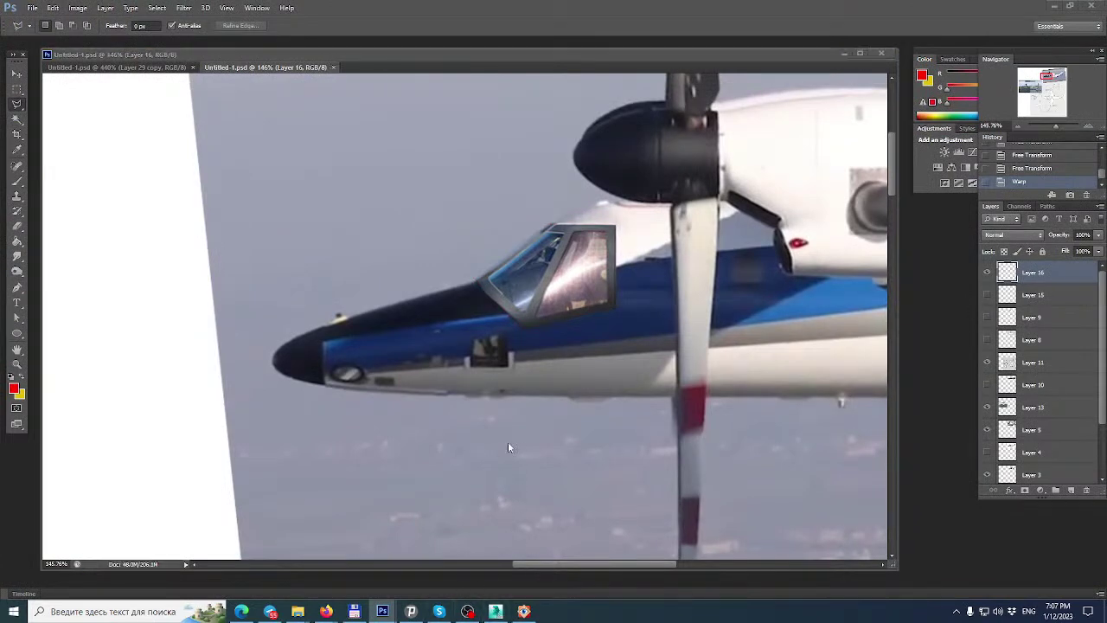
pyautogui.hotkey('alt', 'Tab')
pyautogui.moveTo(518, 335); pyautogui.dragTo(484, 366, button='middle')
pyautogui.scroll(-3, 492, 338)
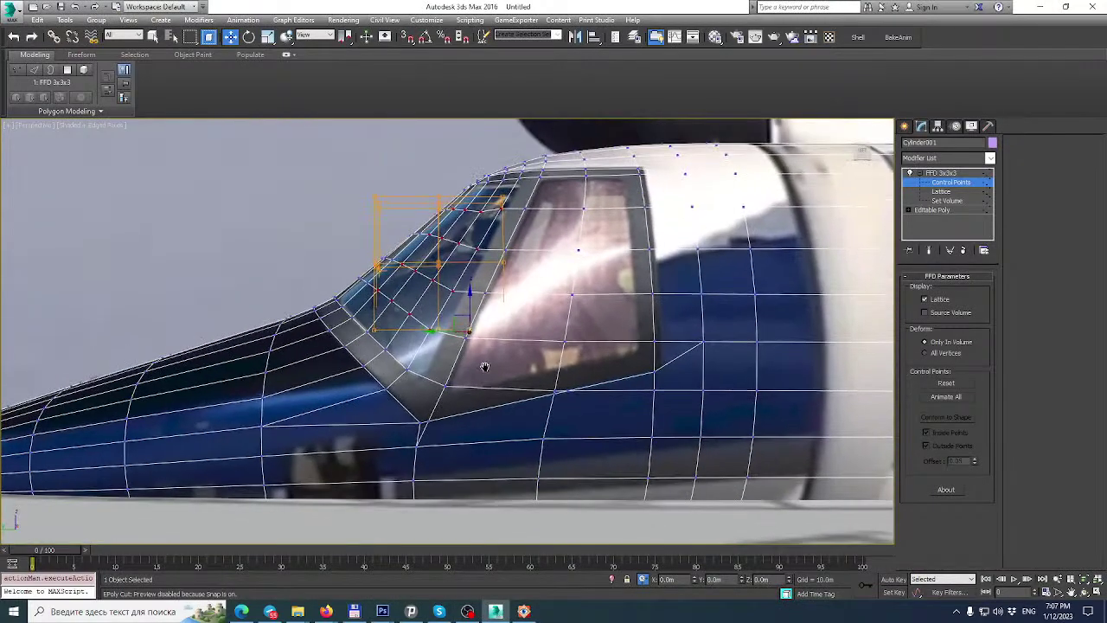
pyautogui.scroll(3, 457, 428)
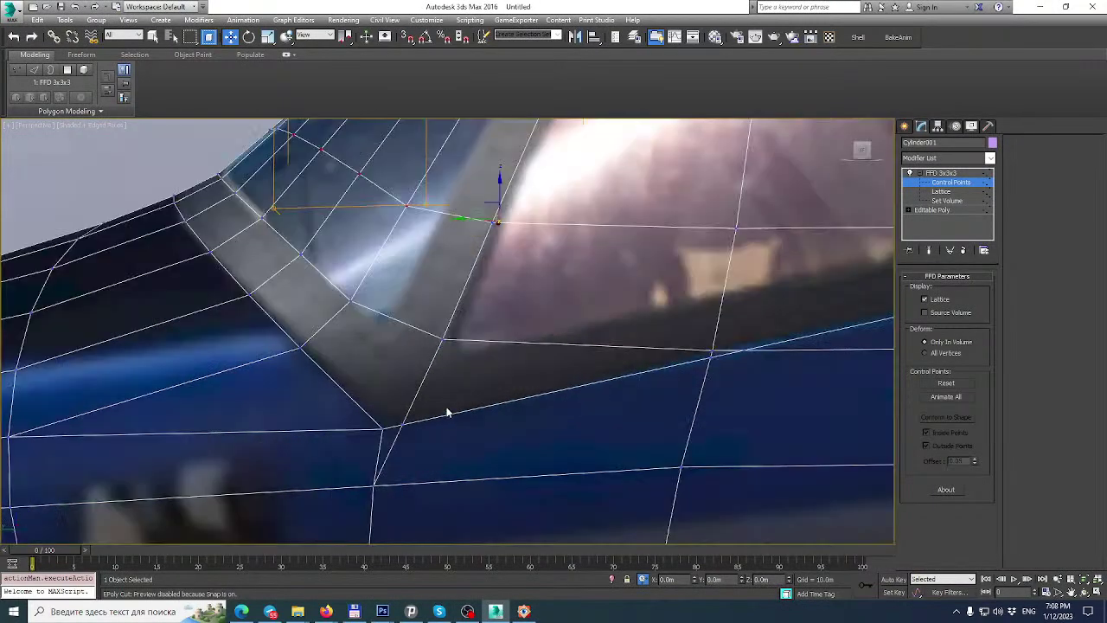
pyautogui.scroll(-3, 452, 349)
pyautogui.moveTo(452, 348); pyautogui.dragTo(452, 374, button='middle')
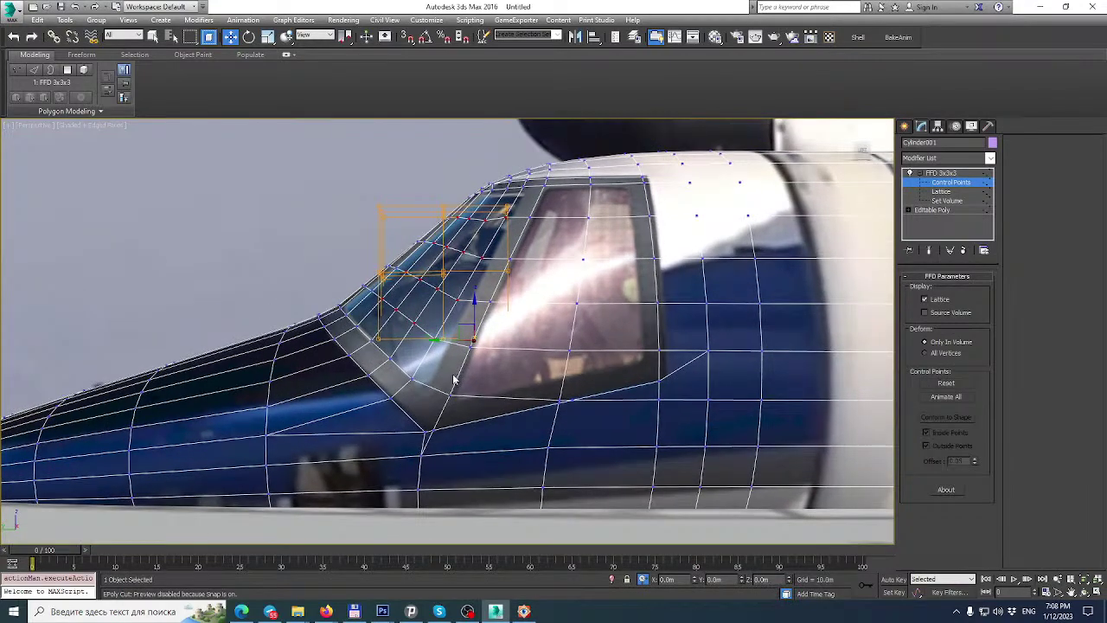
# Adjust the FFD control points along the X axis in the Perspective view to reshape the windshield's outer glass area.
pyautogui.click(1095, 594)
pyautogui.keyDown('alt'); pyautogui.moveTo(645, 445); pyautogui.dragTo(687, 489, button='middle'); pyautogui.keyUp('alt')
pyautogui.click(1096, 594)
pyautogui.keyDown('alt'); pyautogui.moveTo(582, 329); pyautogui.dragTo(523, 346, button='middle'); pyautogui.keyUp('alt')
pyautogui.scroll(5, 472, 263)
pyautogui.keyDown('alt'); pyautogui.moveTo(481, 281); pyautogui.dragTo(499, 303, button='middle'); pyautogui.keyUp('alt')
pyautogui.click(612, 374)
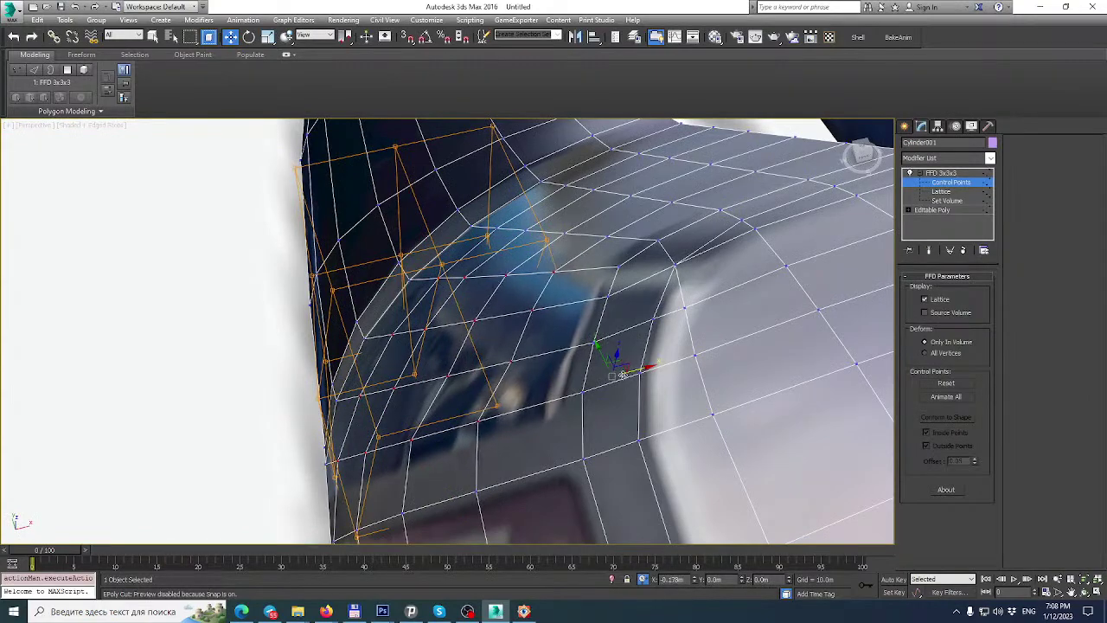
pyautogui.keyDown('alt'); pyautogui.moveTo(572, 340); pyautogui.dragTo(637, 309, button='middle'); pyautogui.keyUp('alt')
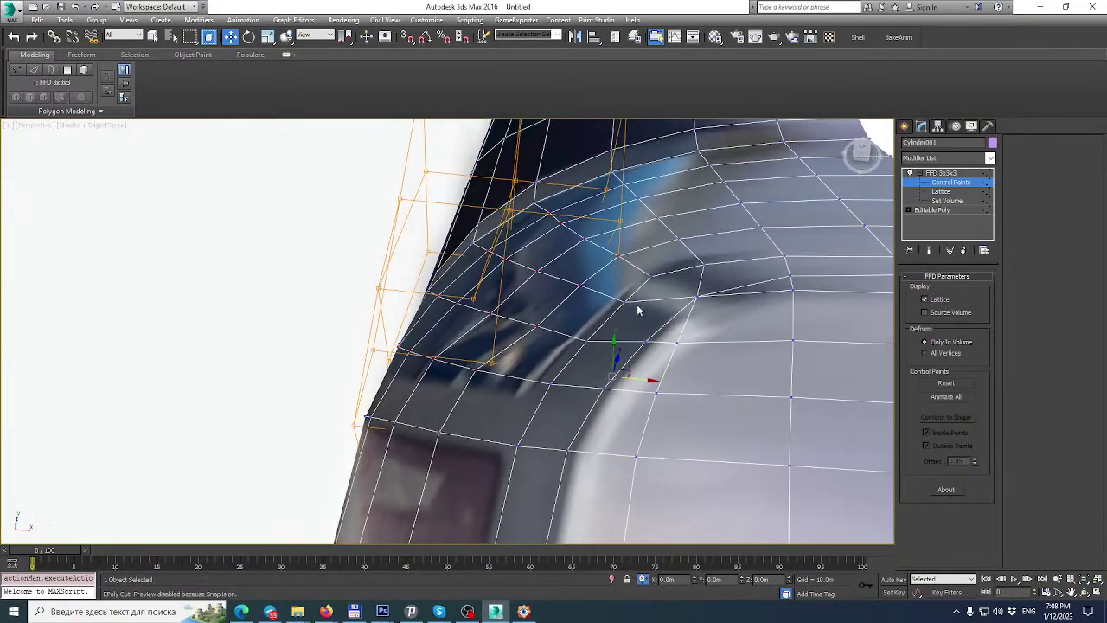
# Collapse the FFD 3x3x3 modifier into the fuselage's Editable Poly.
pyautogui.rightClick(937, 180)
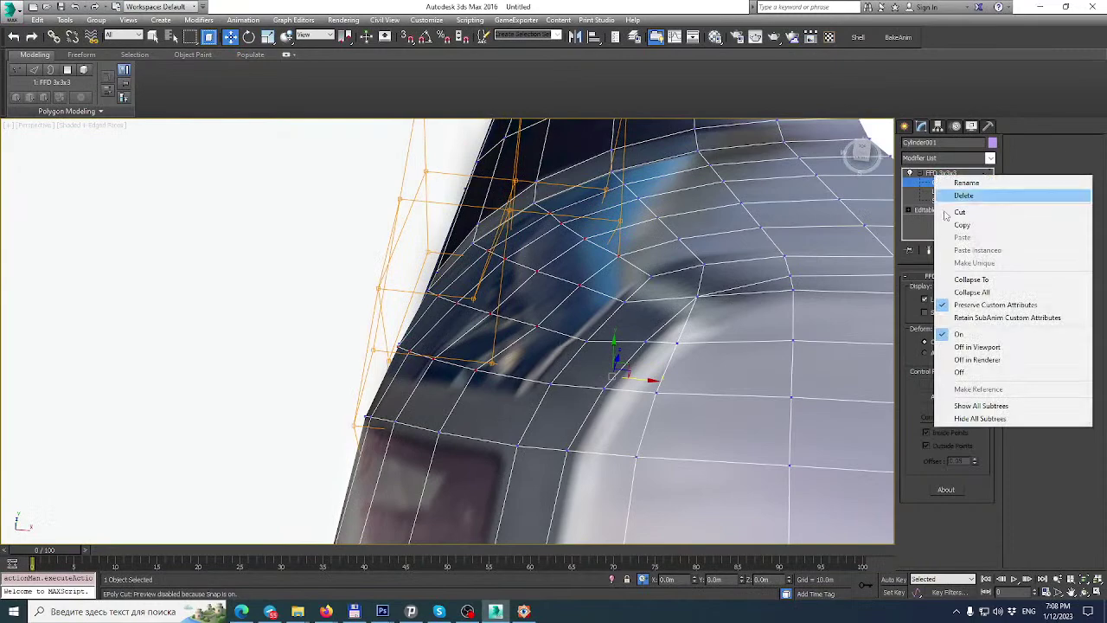
pyautogui.click(965, 294)
pyautogui.click(608, 340)
pyautogui.keyDown('alt'); pyautogui.moveTo(618, 343); pyautogui.dragTo(580, 308, button='middle'); pyautogui.keyUp('alt')
# Cut a new edge path with vertex snapping along the upper inner part of the windshield, between its border corner vertices.
pyautogui.click(1067, 271)
pyautogui.press('s')
pyautogui.click(558, 340)
pyautogui.click(471, 246)
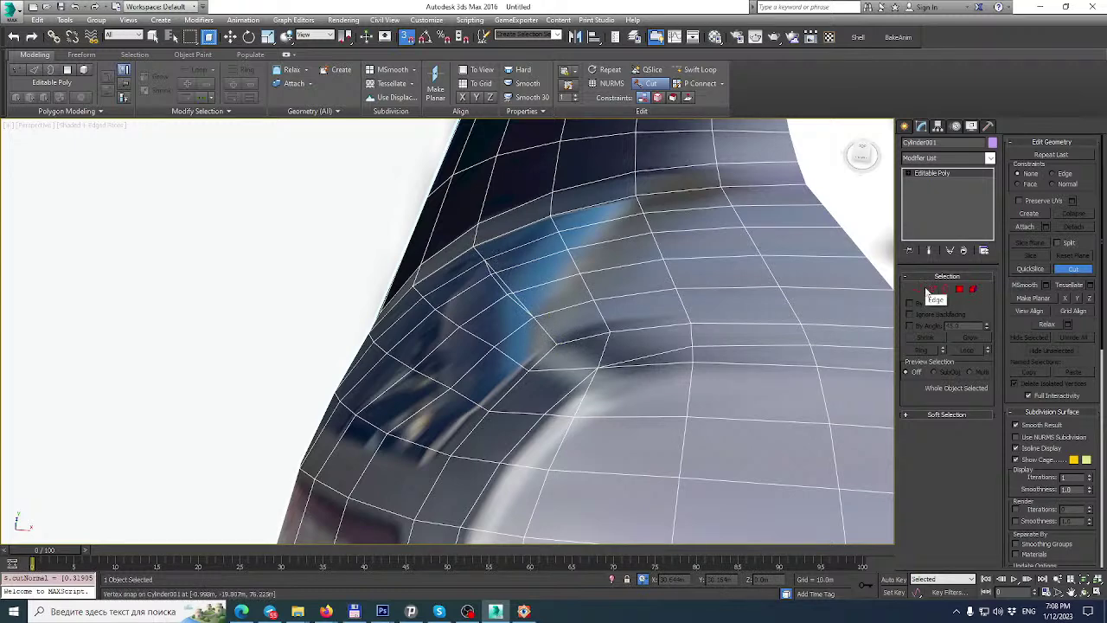
# Remove the redundant edge beside the new cut on the windshield at Edge level.
pyautogui.click(932, 289)
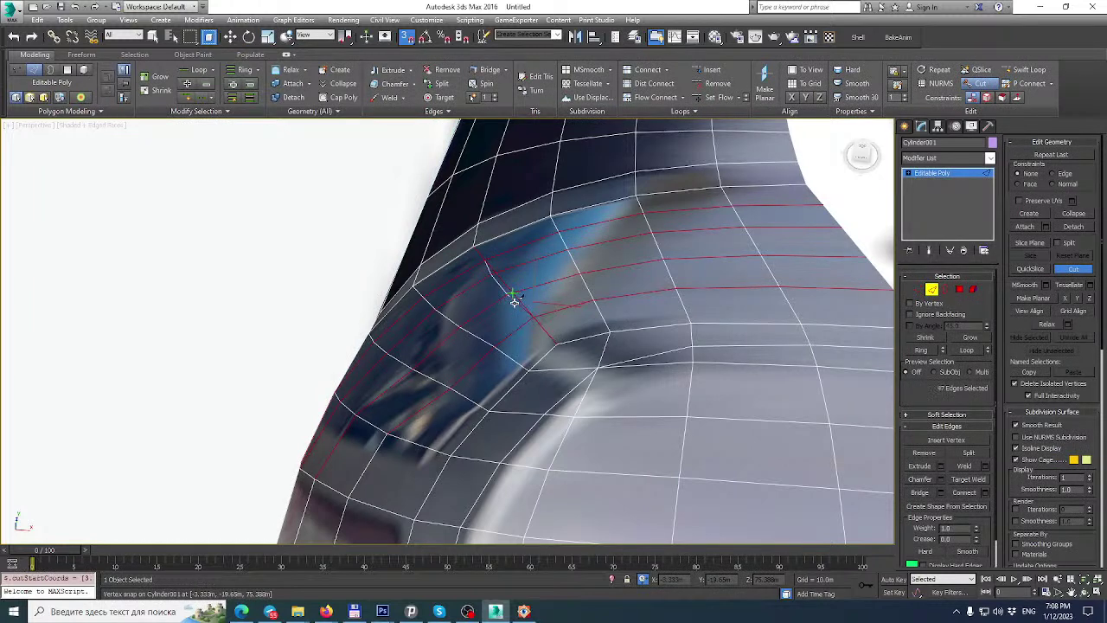
pyautogui.press('w')
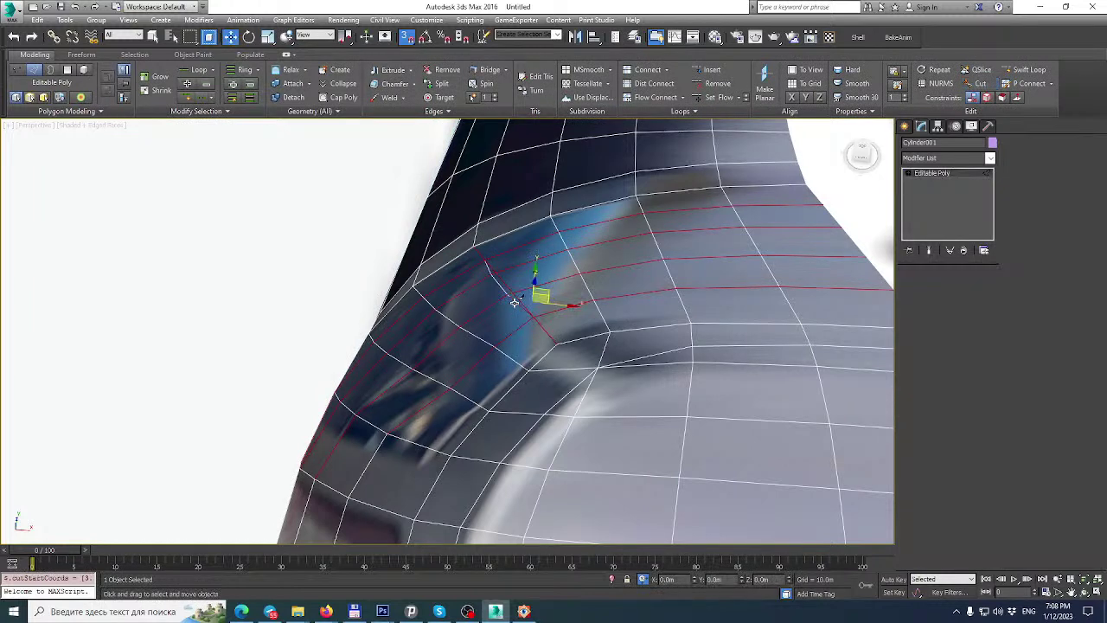
pyautogui.click(515, 299)
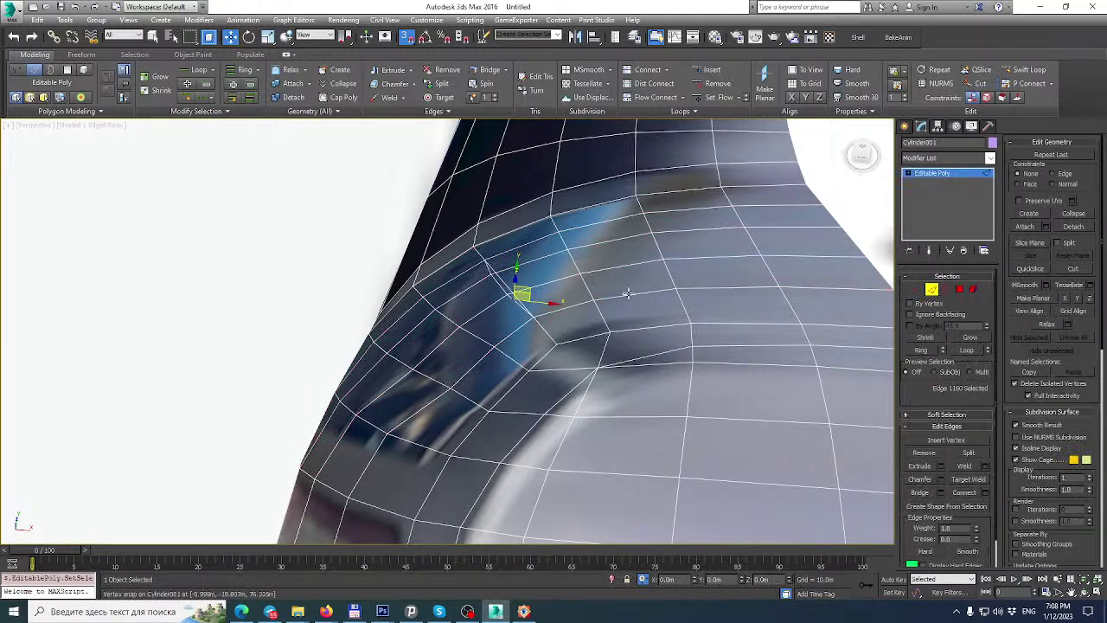
pyautogui.press('BackSpace')
# Select the row of five edges running across the windshield glass to its outer side.
pyautogui.moveTo(507, 321); pyautogui.dragTo(583, 297, button='middle')
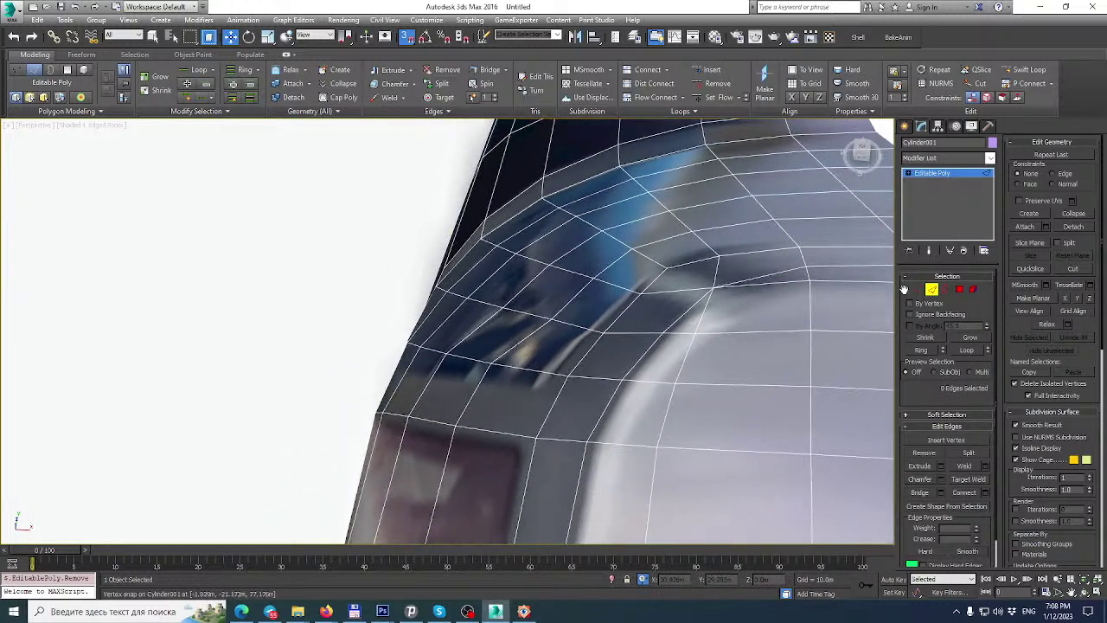
pyautogui.click(575, 329)
pyautogui.keyDown('ctrl'); pyautogui.click(519, 311); pyautogui.keyUp('ctrl')
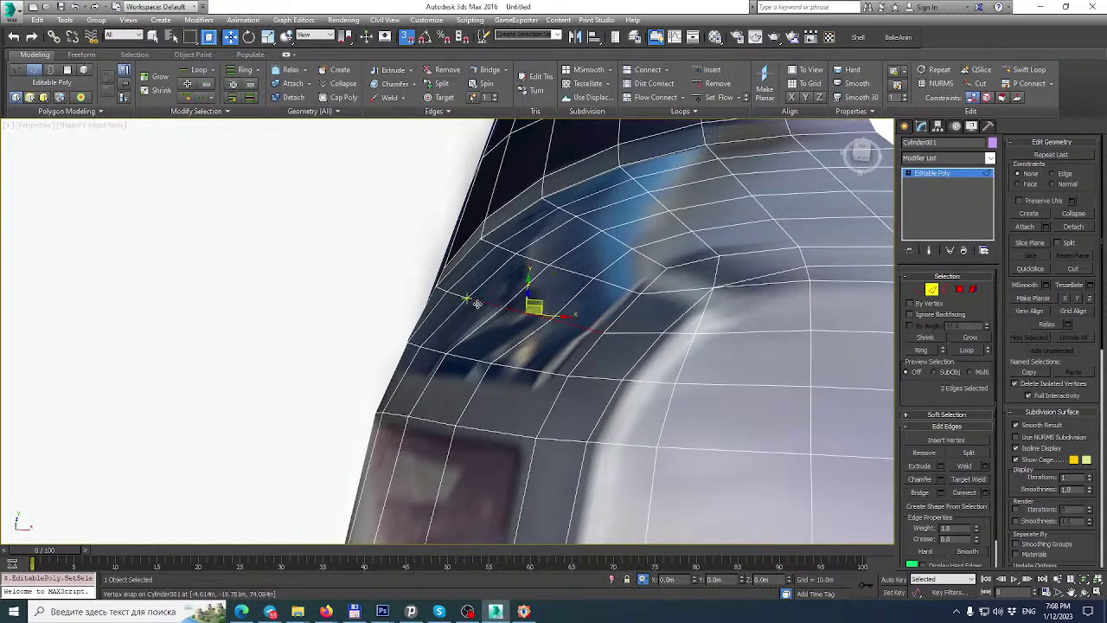
pyautogui.keyDown('ctrl'); pyautogui.click(452, 293); pyautogui.keyUp('ctrl')
pyautogui.keyDown('alt'); pyautogui.moveTo(453, 294); pyautogui.dragTo(518, 315, button='middle'); pyautogui.keyUp('alt')
pyautogui.keyDown('ctrl'); pyautogui.click(415, 322); pyautogui.keyUp('ctrl')
pyautogui.keyDown('alt'); pyautogui.moveTo(589, 291); pyautogui.dragTo(611, 287, button='middle'); pyautogui.keyUp('alt')
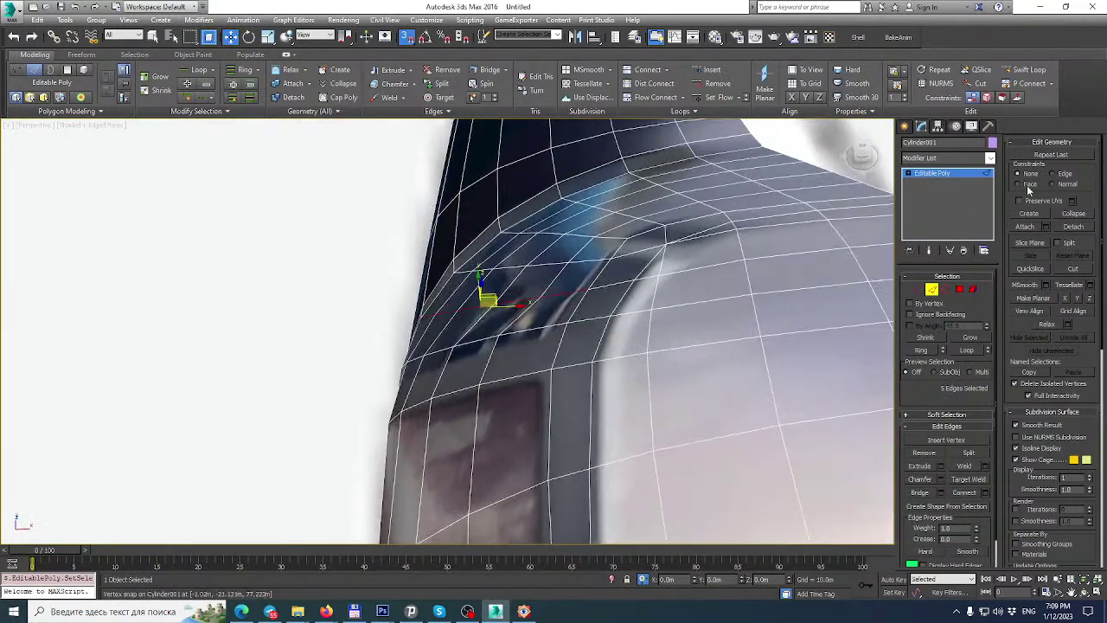
# Apply an FFD 4x4x4 modifier to the selected windshield edges and activate its Control Points level.
pyautogui.click(990, 158)
pyautogui.scroll(-4, 943, 485)
pyautogui.click(941, 492)
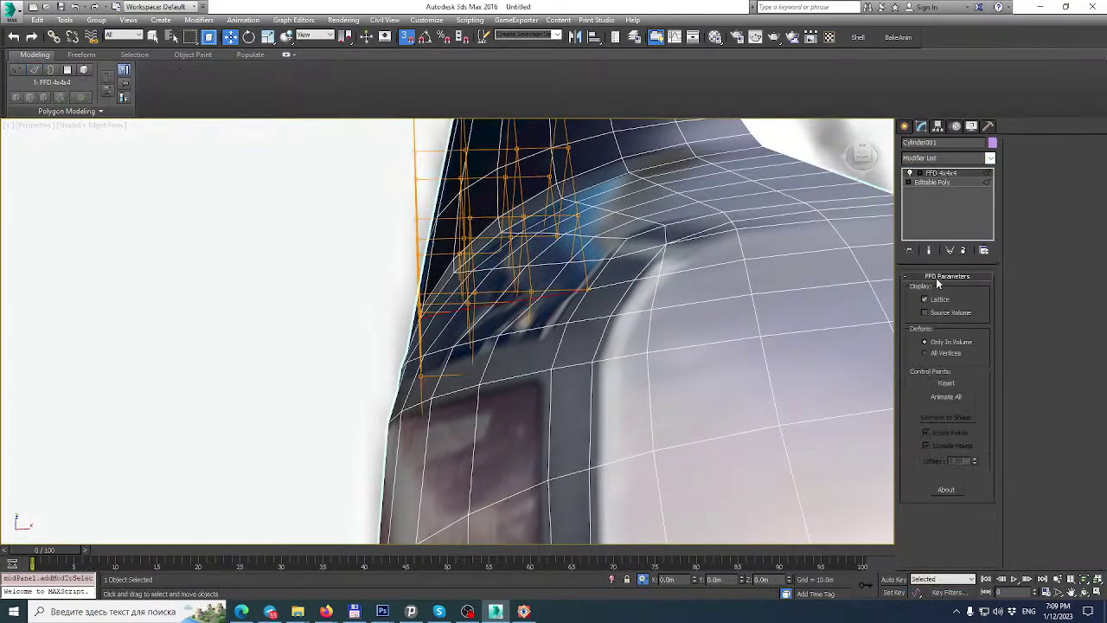
pyautogui.click(919, 173)
pyautogui.click(948, 183)
# Select a control point over the windshield's outer glass, turn off snapping, and adjust it to bulge the surface outward.
pyautogui.keyDown('alt'); pyautogui.moveTo(764, 272); pyautogui.dragTo(804, 177, button='middle'); pyautogui.keyUp('alt')
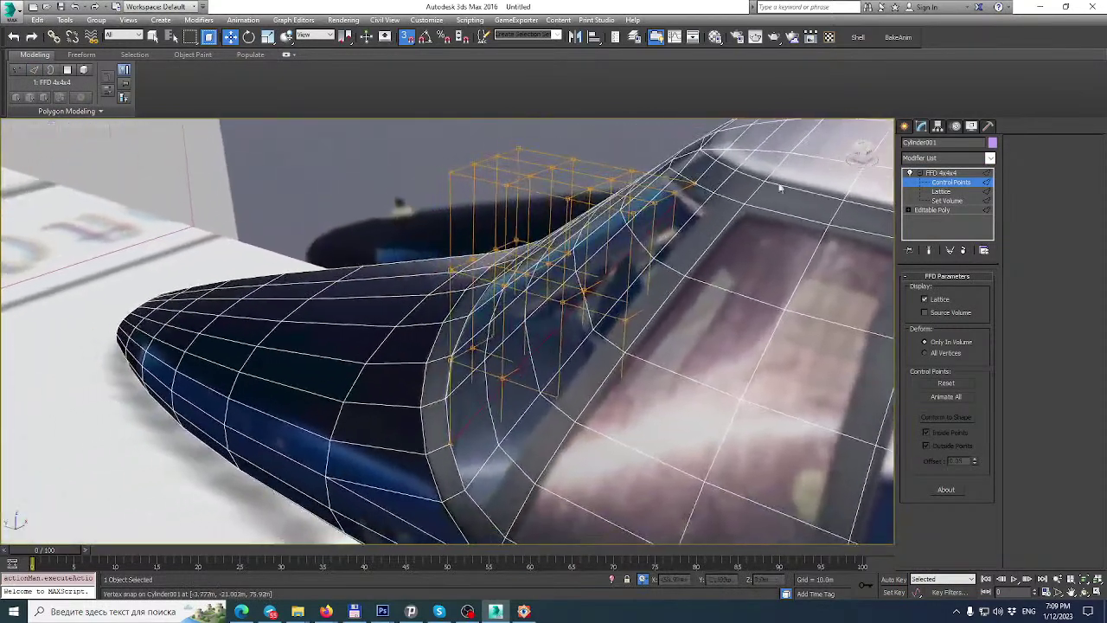
pyautogui.keyDown('alt'); pyautogui.moveTo(643, 211); pyautogui.dragTo(649, 247, button='middle'); pyautogui.keyUp('alt')
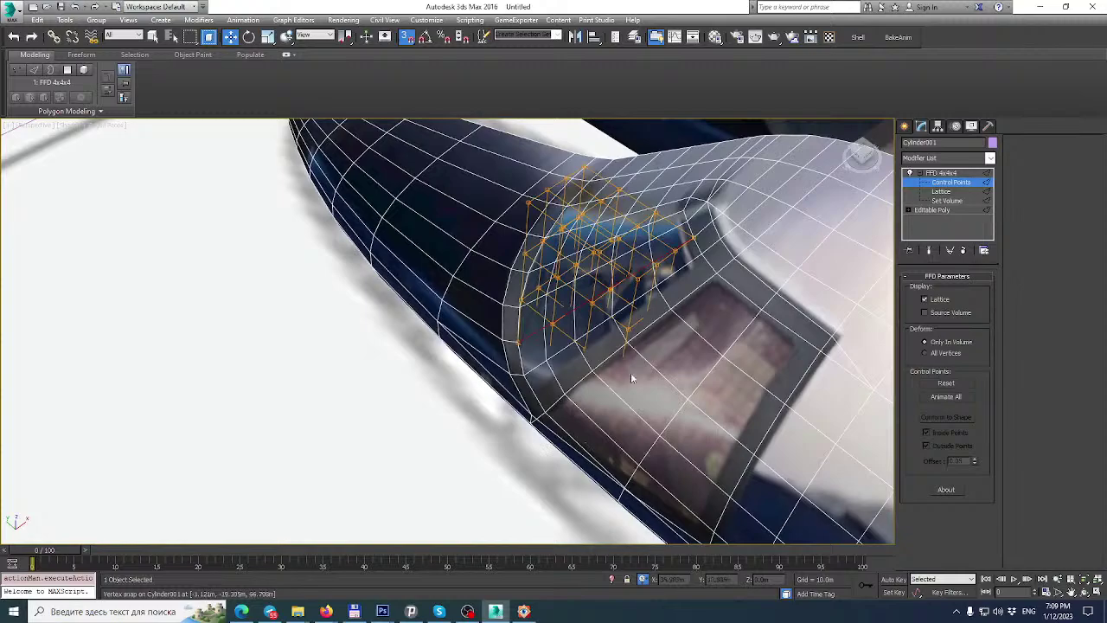
pyautogui.click(637, 225)
pyautogui.scroll(3, 636, 225)
pyautogui.moveTo(595, 262)
pyautogui.keyDown('alt'); pyautogui.mouseDown(button='middle')
pyautogui.moveTo(541, 309)
pyautogui.moveTo(542, 279)
pyautogui.moveTo(558, 281)
pyautogui.moveTo(525, 251)
pyautogui.moveTo(546, 289)
pyautogui.moveTo(586, 274)
pyautogui.mouseUp(button='middle'); pyautogui.keyUp('alt')
pyautogui.keyDown('alt'); pyautogui.moveTo(573, 225); pyautogui.dragTo(537, 225, button='middle'); pyautogui.keyUp('alt')
pyautogui.moveTo(502, 278); pyautogui.dragTo(467, 269)
pyautogui.press('s')
pyautogui.keyDown('alt'); pyautogui.moveTo(467, 269); pyautogui.dragTo(412, 265, button='middle'); pyautogui.keyUp('alt')
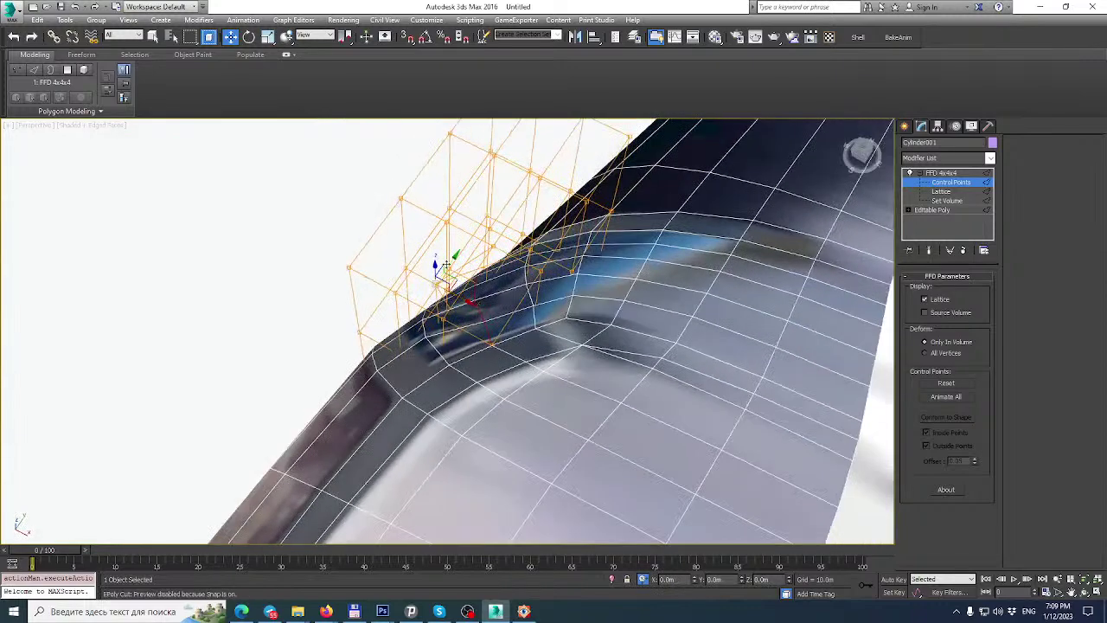
pyautogui.keyDown('alt'); pyautogui.moveTo(445, 264); pyautogui.dragTo(740, 173, button='middle'); pyautogui.keyUp('alt')
# Collapse the FFD 4x4x4 modifier into the Editable Poly.
pyautogui.rightClick(944, 177)
pyautogui.click(960, 291)
pyautogui.click(610, 340)
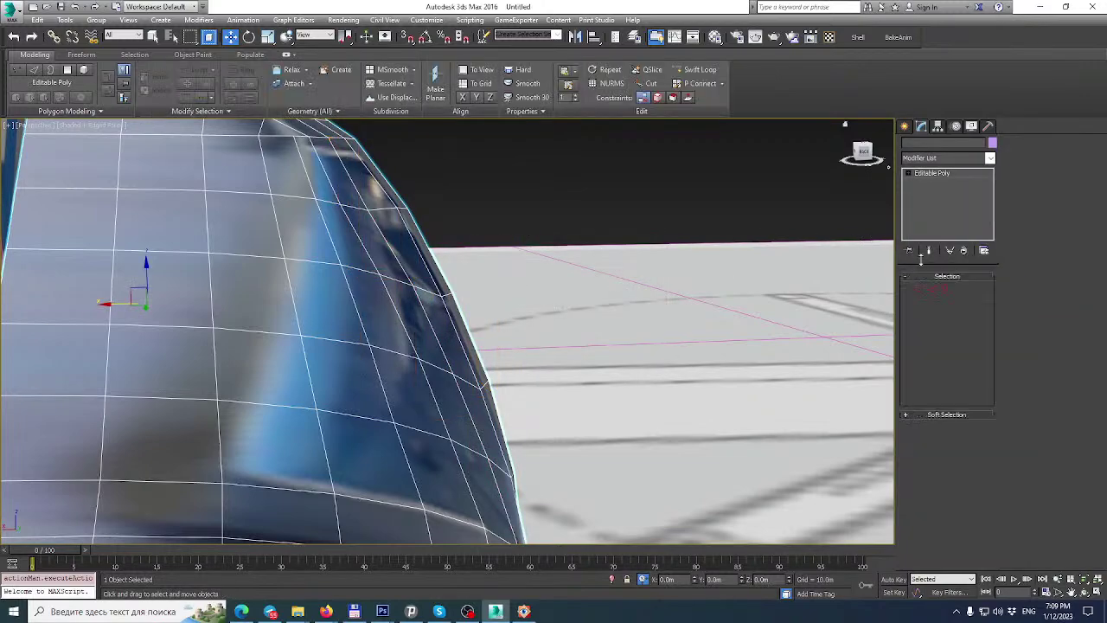
# Select a vertex on the windshield's upper outer glass at Vertex level and move it to even out the curvature.
pyautogui.press('1')
pyautogui.click(411, 320)
pyautogui.keyDown('alt'); pyautogui.moveTo(412, 321); pyautogui.dragTo(383, 345, button='middle'); pyautogui.keyUp('alt')
pyautogui.moveTo(331, 208); pyautogui.dragTo(377, 211)
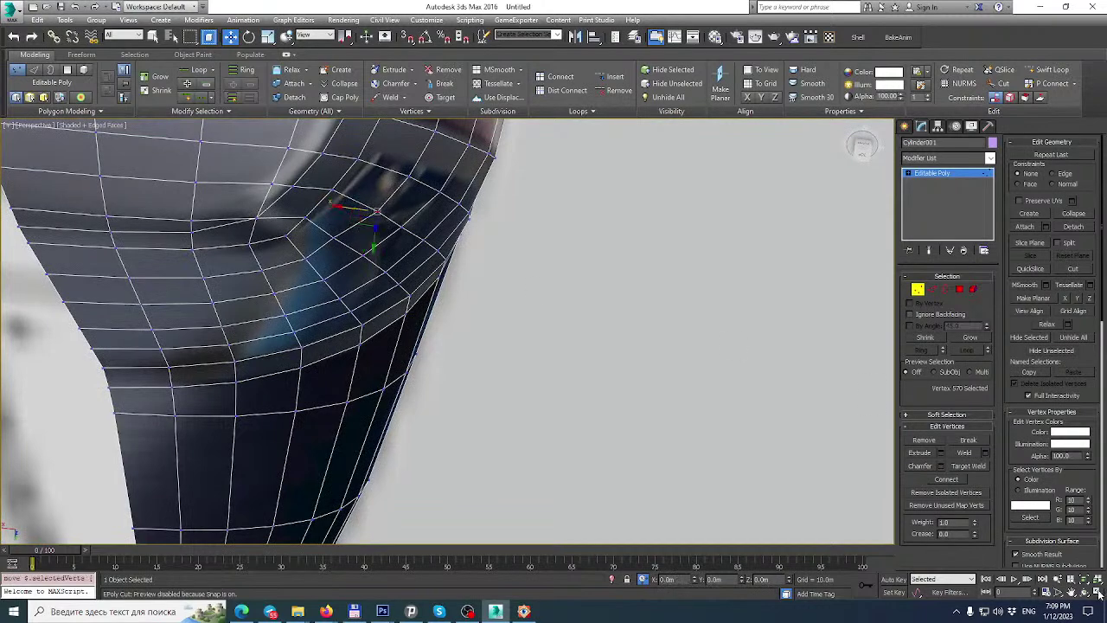
# In the maximized Back view, nudge the two upper vertices in the middle of the windshield glass outward along X.
pyautogui.hotkey('alt', 'w')
pyautogui.scroll(-3, 655, 198)
pyautogui.moveTo(655, 198); pyautogui.dragTo(679, 197, button='middle')
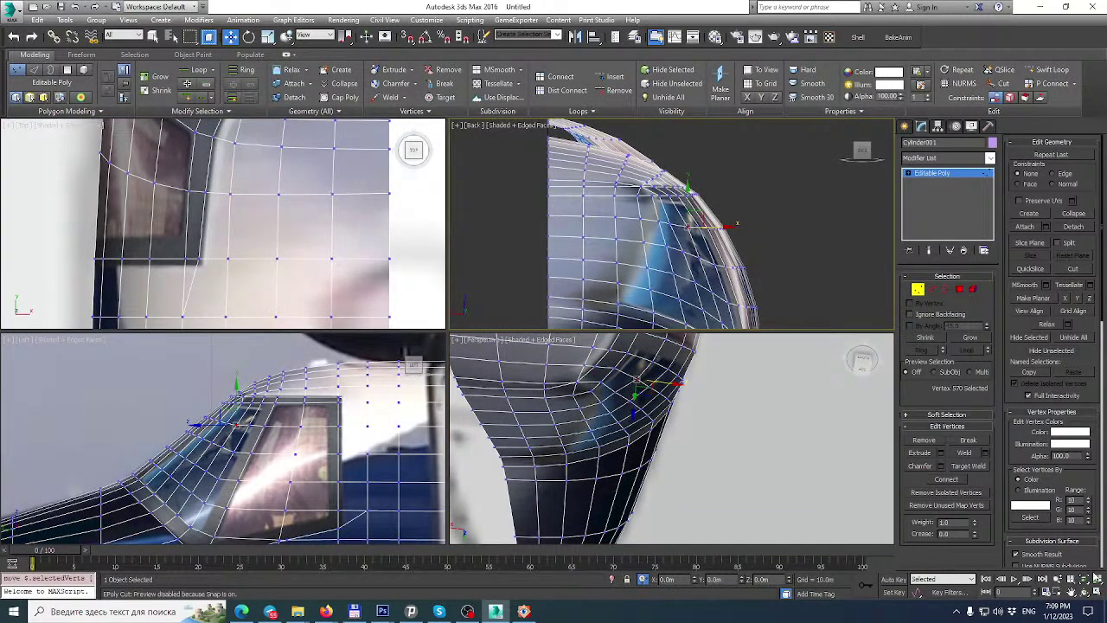
pyautogui.click(1093, 611)
pyautogui.click(737, 183)
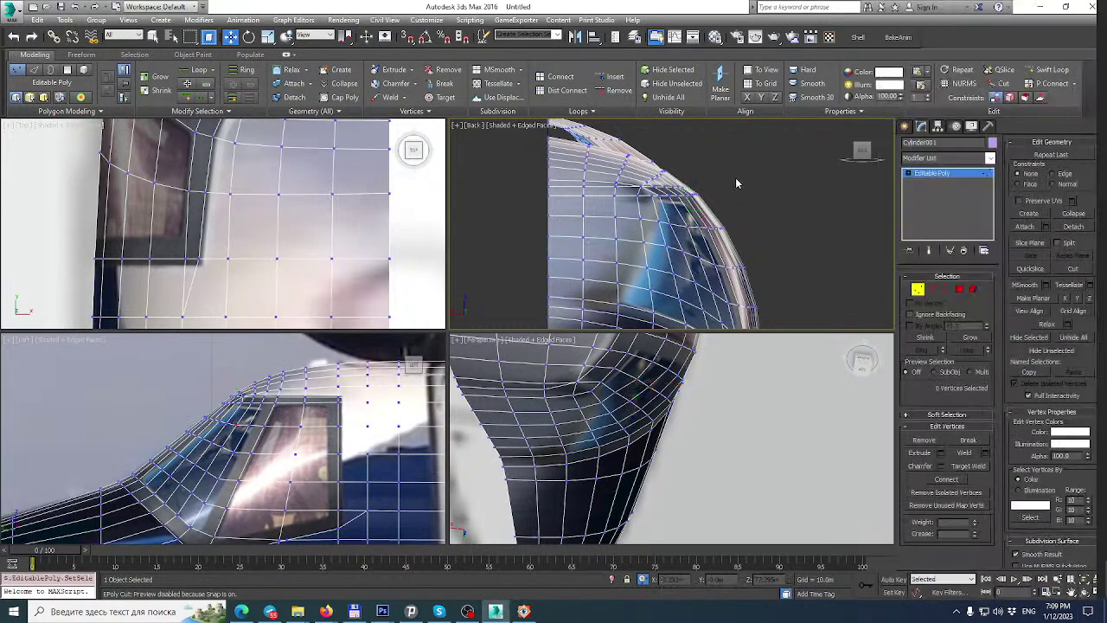
pyautogui.click(1101, 599)
pyautogui.scroll(5, 650, 250)
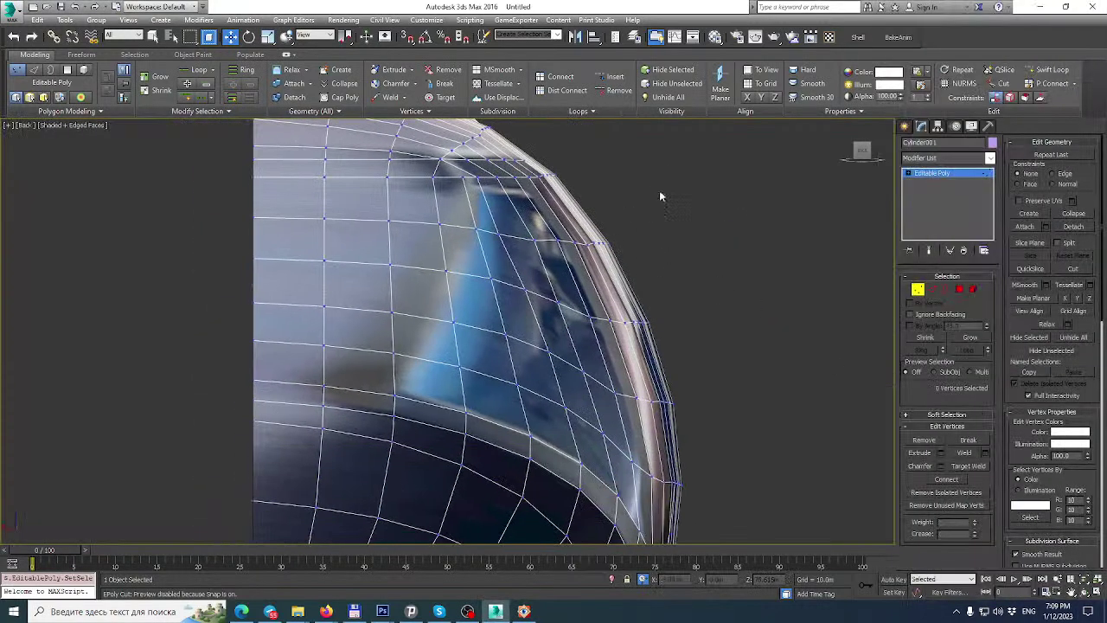
pyautogui.click(458, 248)
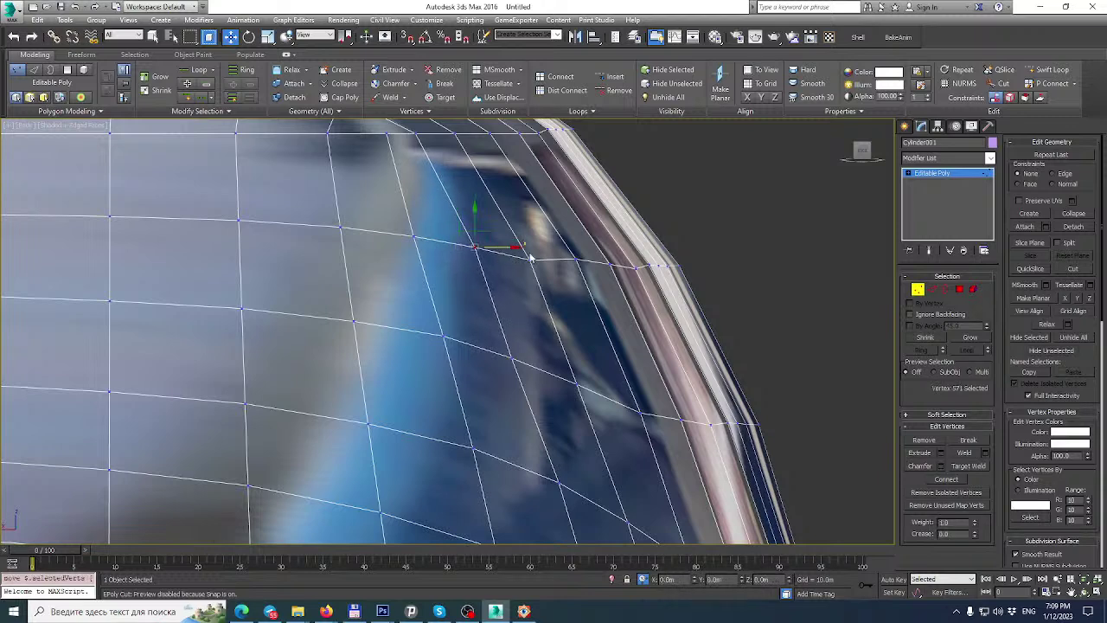
pyautogui.click(513, 359)
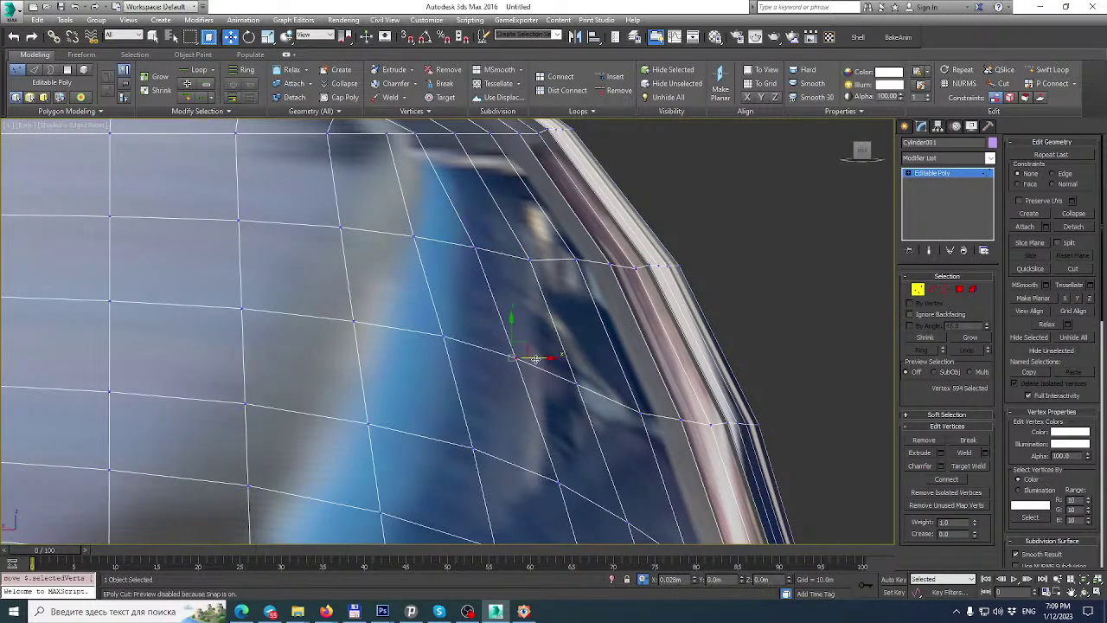
# Nudge the two neighbouring vertices nearer the windshield's outer frame slightly outward along X.
pyautogui.click(531, 260)
pyautogui.moveTo(557, 258); pyautogui.dragTo(561, 259)
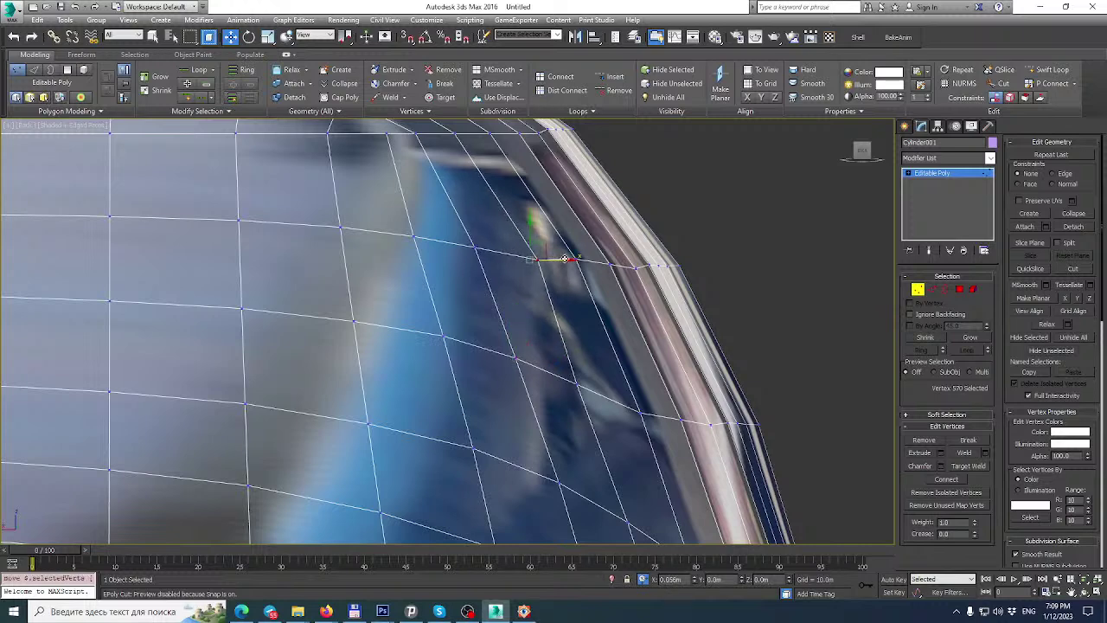
pyautogui.click(577, 383)
pyautogui.moveTo(596, 384); pyautogui.dragTo(600, 383)
pyautogui.scroll(-2, 598, 364)
pyautogui.moveTo(598, 360); pyautogui.dragTo(609, 237, button='middle')
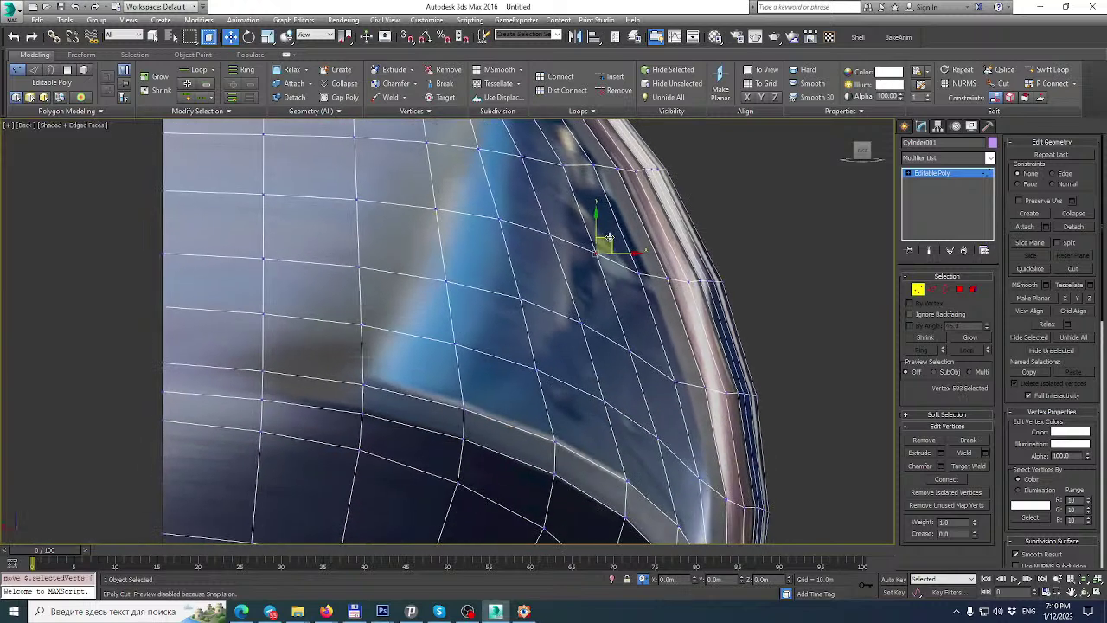
pyautogui.scroll(-2, 654, 199)
pyautogui.moveTo(654, 199); pyautogui.dragTo(661, 281, button='middle')
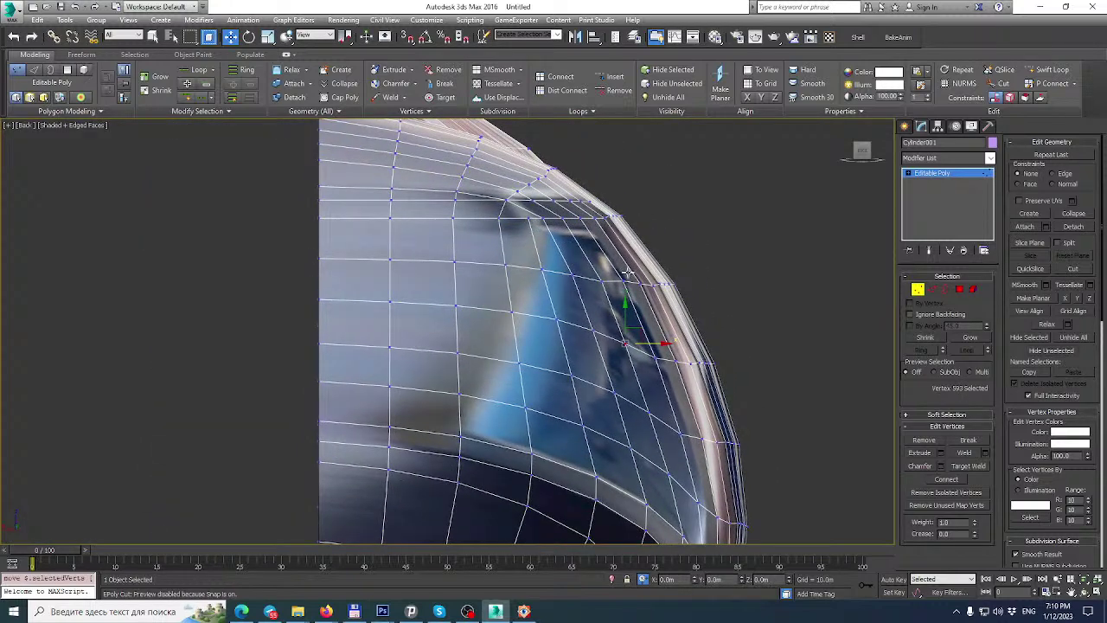
# Select the upper vertex near the windshield's outer frame and raise it about 0.02 m in the Left view.
pyautogui.scroll(3, 629, 273)
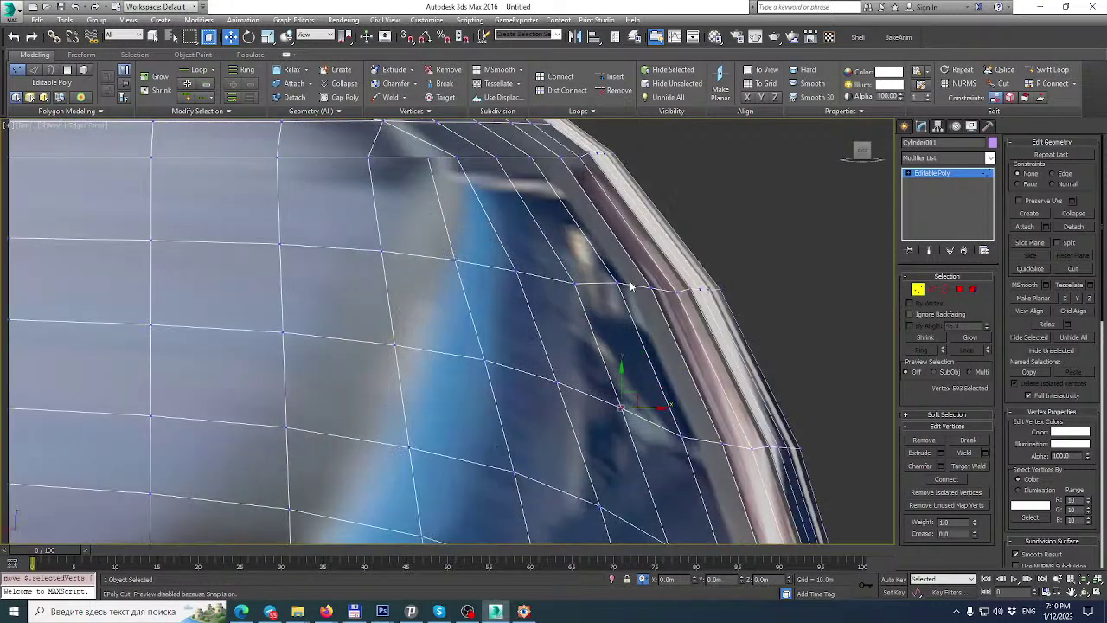
pyautogui.click(570, 285)
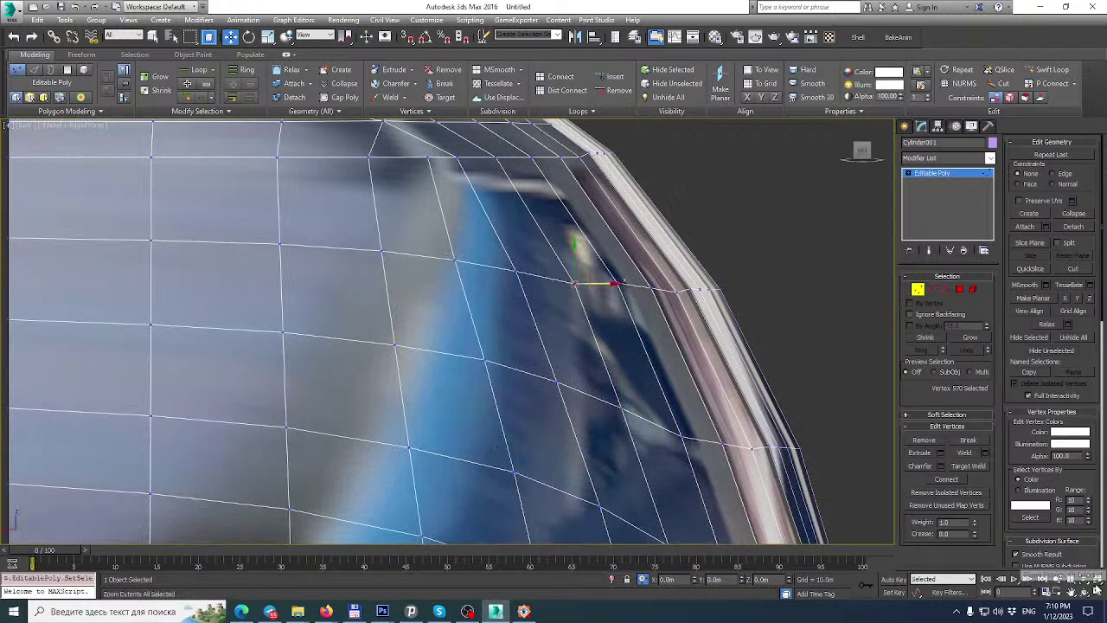
pyautogui.hotkey('alt', 'w')
pyautogui.scroll(6, 294, 433)
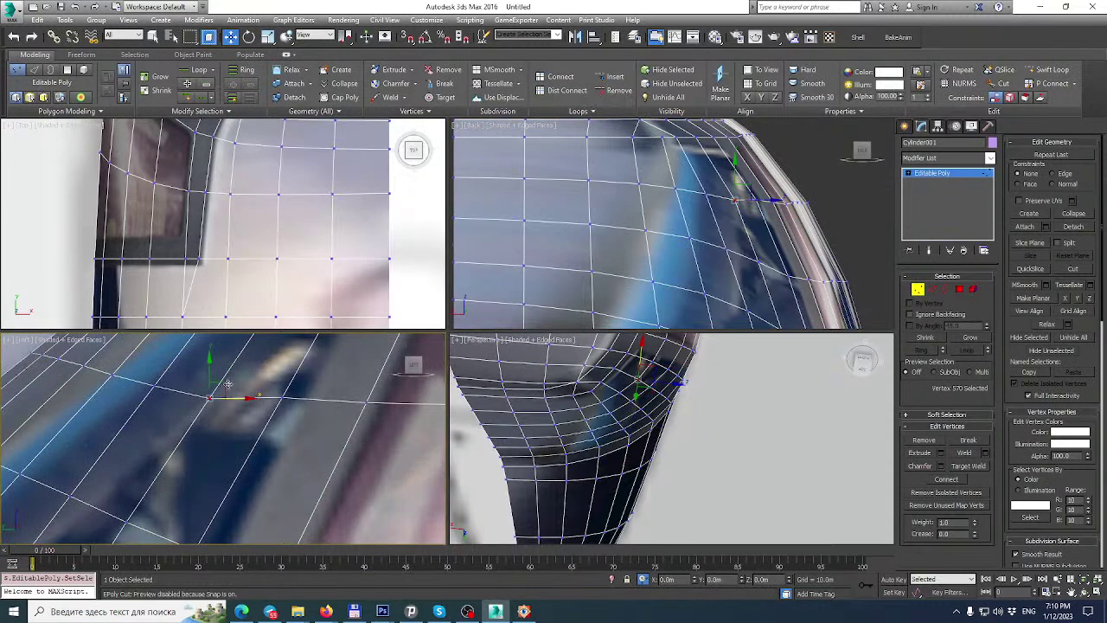
pyautogui.moveTo(208, 364); pyautogui.dragTo(210, 359)
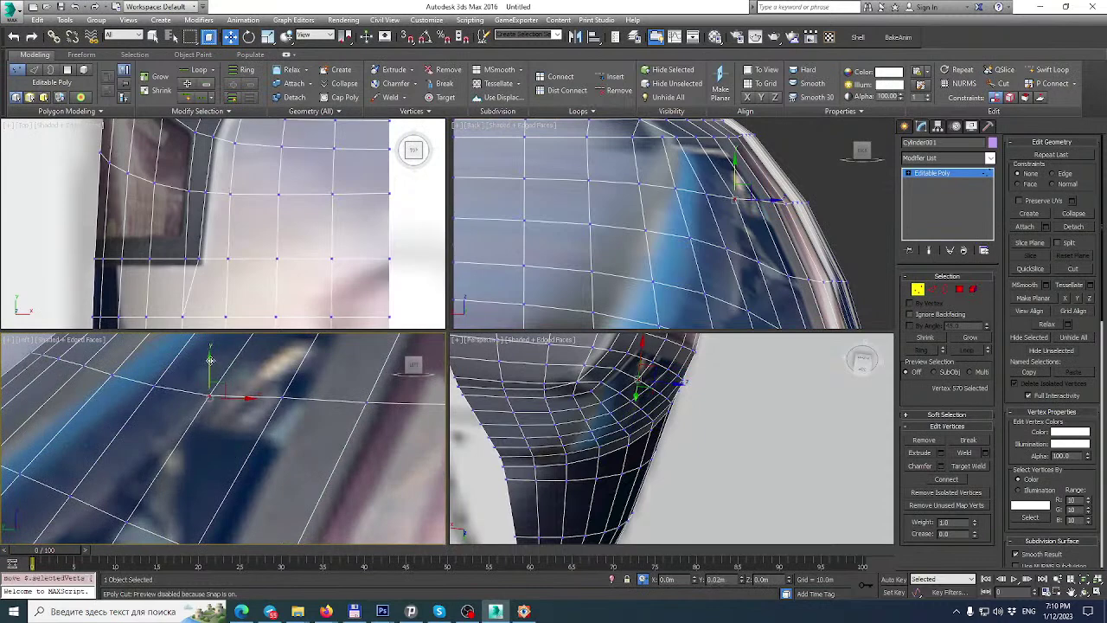
pyautogui.scroll(-3, 216, 371)
pyautogui.moveTo(217, 371); pyautogui.dragTo(237, 354, button='middle')
pyautogui.scroll(2, 227, 420)
pyautogui.moveTo(227, 420); pyautogui.dragTo(272, 370, button='middle')
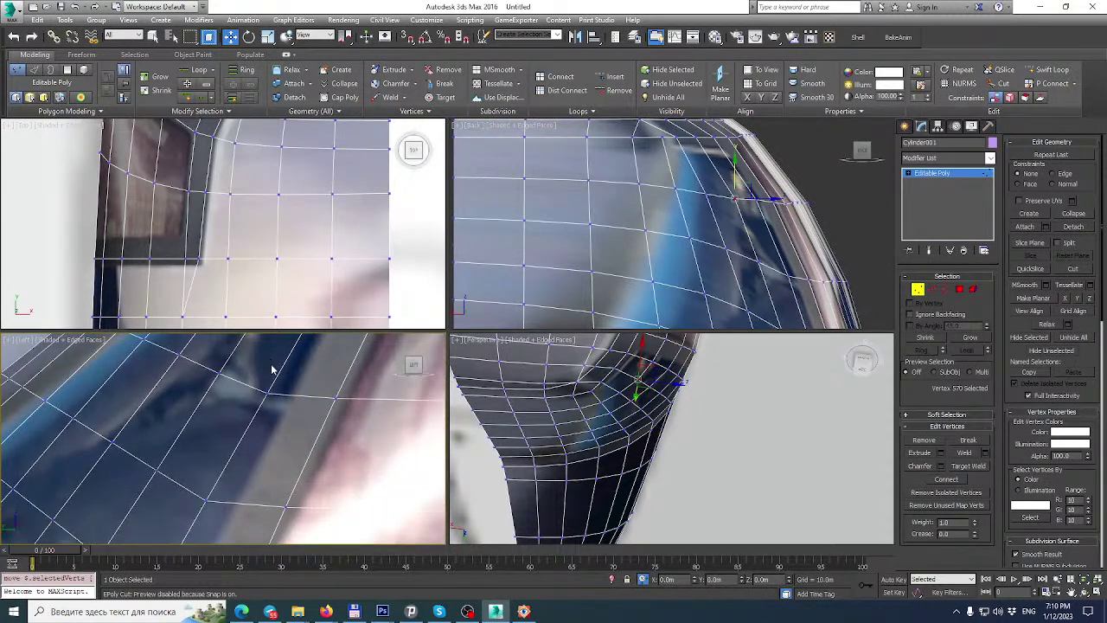
# Select the vertex at the windshield's upper inner corner and examine the surrounding mesh in the Top, Left and Perspective views.
pyautogui.scroll(-4, 263, 193)
pyautogui.moveTo(263, 194); pyautogui.dragTo(223, 275, button='middle')
pyautogui.scroll(5, 225, 208)
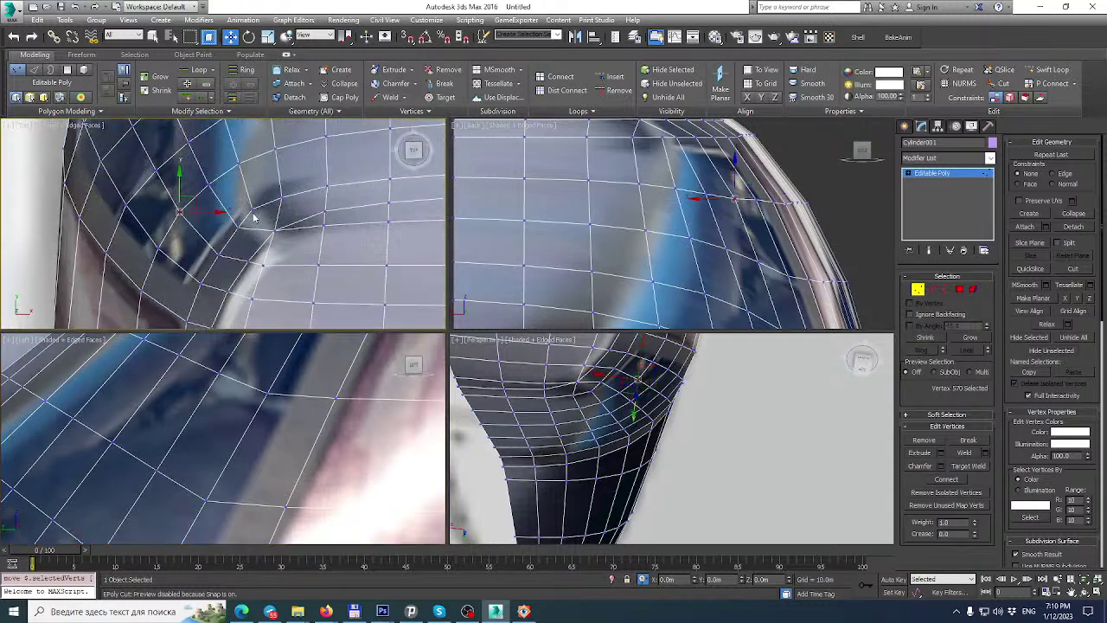
pyautogui.click(252, 210)
pyautogui.scroll(-3, 264, 209)
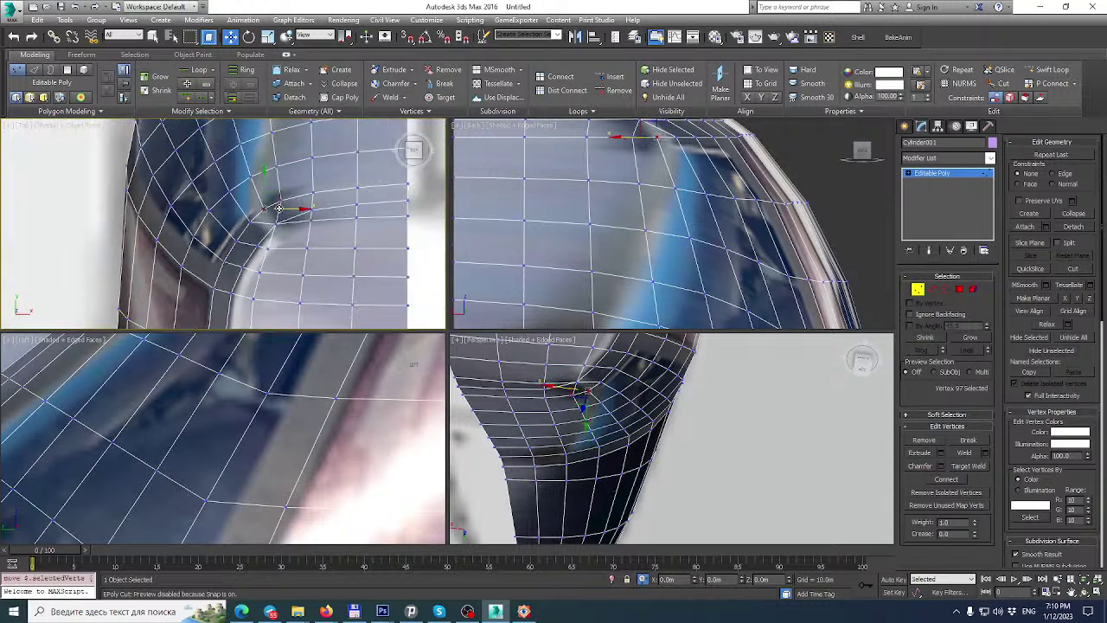
pyautogui.keyDown('alt'); pyautogui.moveTo(408, 417); pyautogui.dragTo(327, 471, button='middle'); pyautogui.keyUp('alt')
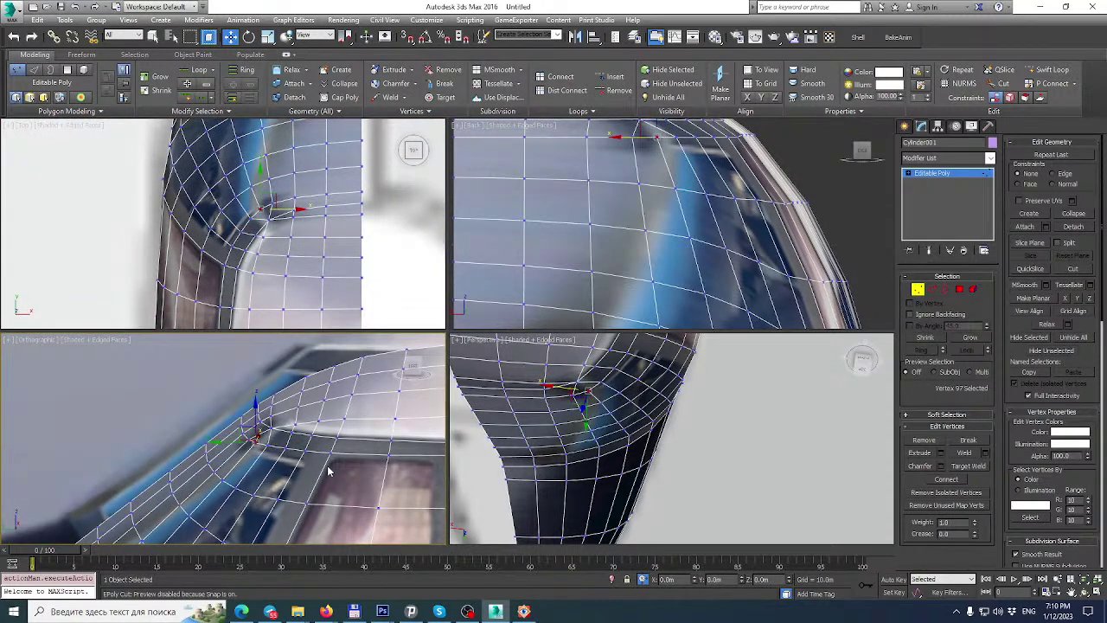
pyautogui.press('l')
pyautogui.moveTo(650, 414); pyautogui.dragTo(530, 343, button='middle')
pyautogui.scroll(-2, 644, 433)
pyautogui.click(1097, 596)
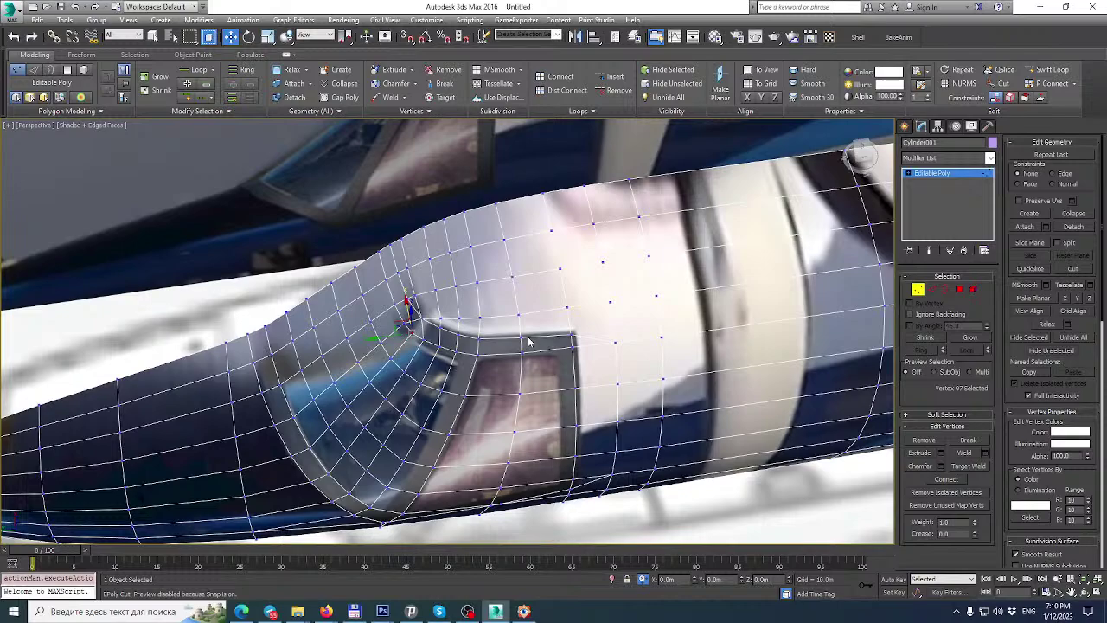
pyautogui.keyDown('alt'); pyautogui.moveTo(449, 325); pyautogui.dragTo(498, 183, button='middle'); pyautogui.keyUp('alt')
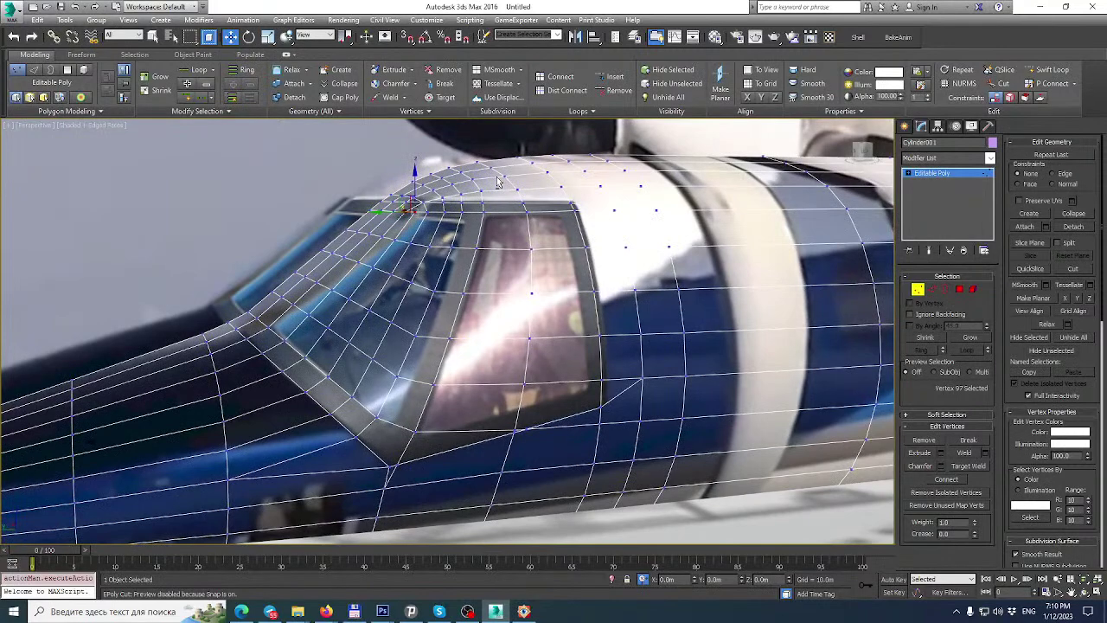
pyautogui.moveTo(539, 210)
pyautogui.keyDown('alt'); pyautogui.mouseDown(button='middle')
pyautogui.moveTo(426, 243)
pyautogui.moveTo(463, 288)
pyautogui.moveTo(595, 244)
pyautogui.moveTo(543, 225)
pyautogui.mouseUp(button='middle'); pyautogui.keyUp('alt')
pyautogui.scroll(3, 555, 256)
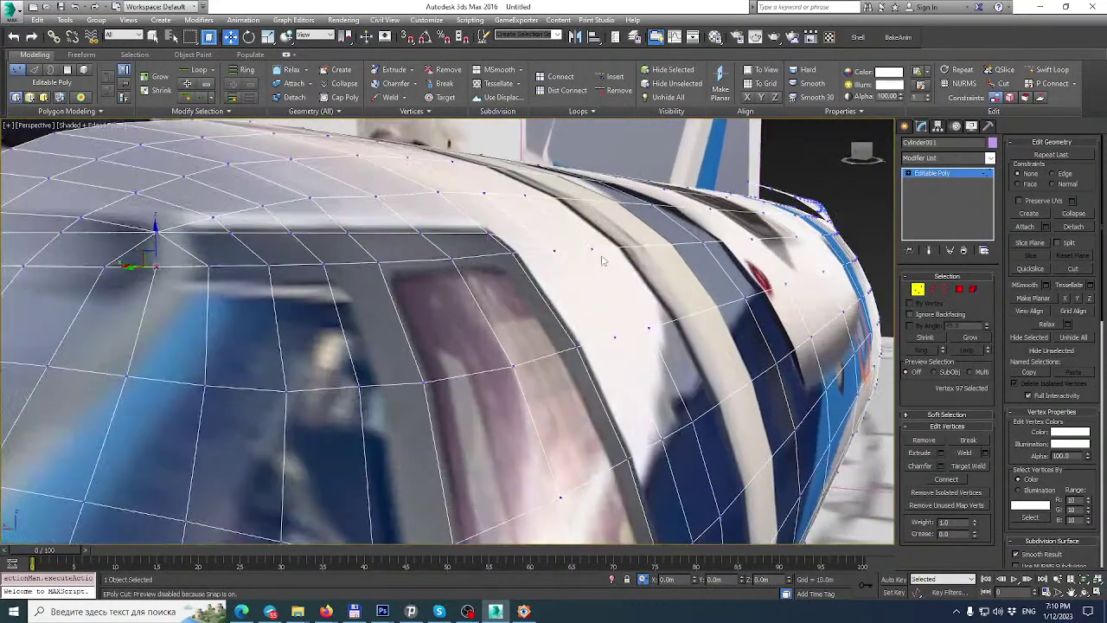
# Insert a new lengthwise edge loop with Swift Loop just below the upper edge of the windshield and side window frame.
pyautogui.click(945, 289)
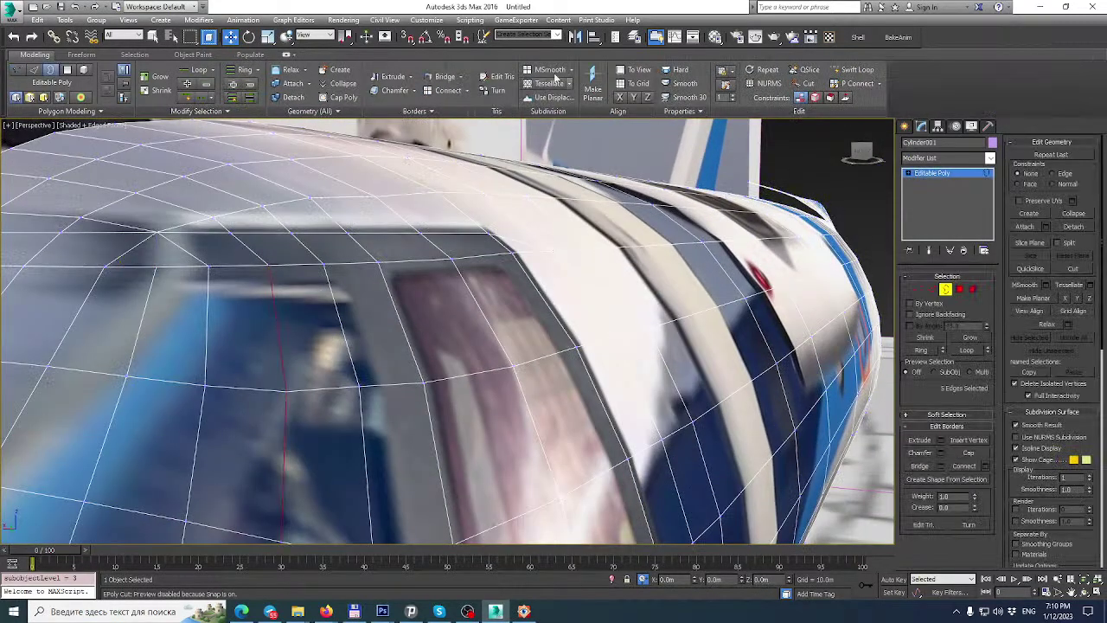
pyautogui.click(852, 69)
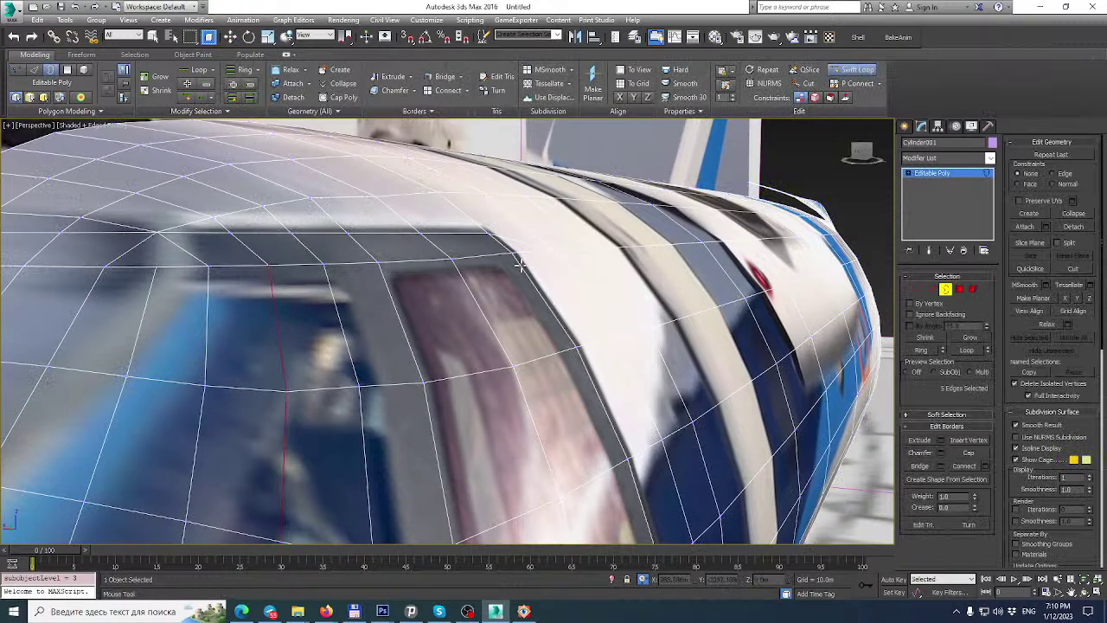
pyautogui.moveTo(457, 264); pyautogui.dragTo(455, 295, button='middle')
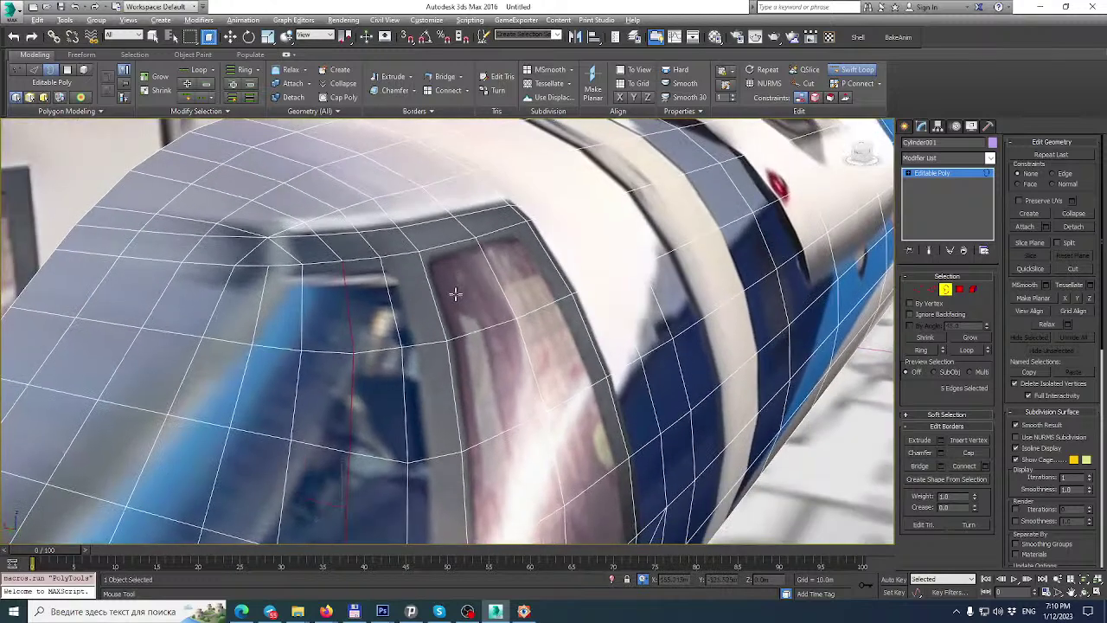
pyautogui.click(482, 242)
pyautogui.press('w')
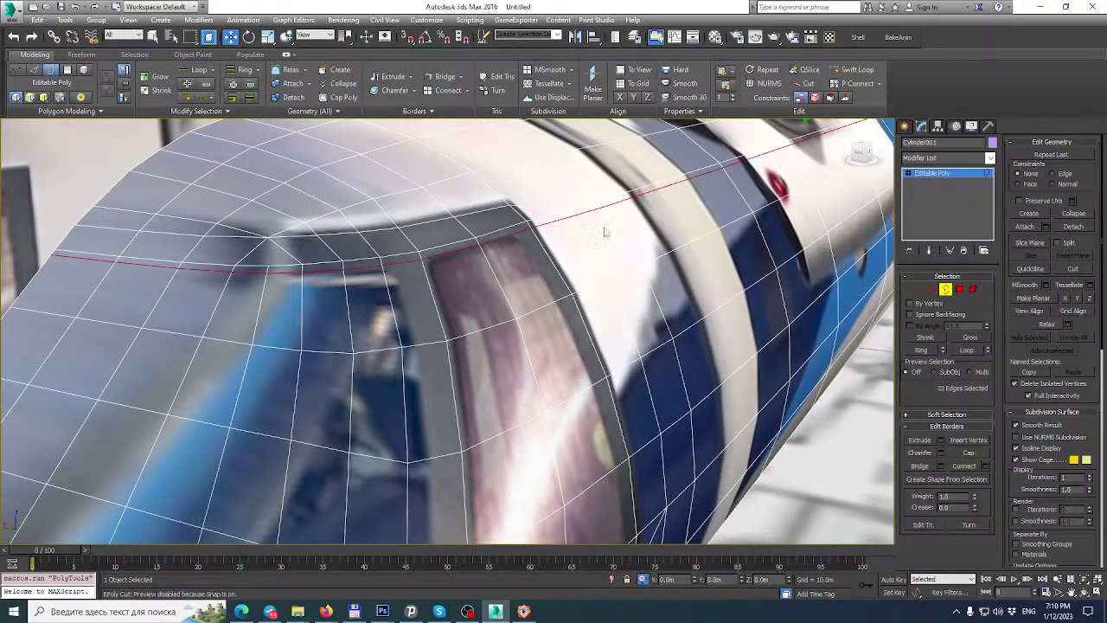
# Select the original lengthwise edge loop just above the new one, including its forward section, and remove it.
pyautogui.click(931, 291)
pyautogui.click(631, 192)
pyautogui.doubleClick(566, 214)
pyautogui.keyDown('ctrl'); pyautogui.doubleClick(533, 219); pyautogui.keyUp('ctrl')
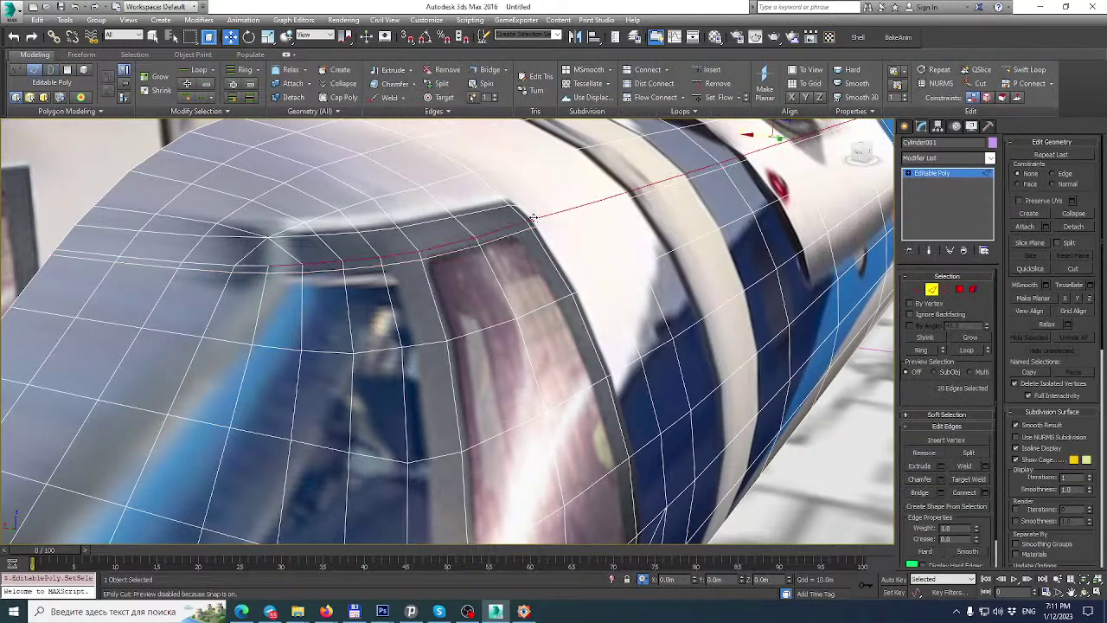
pyautogui.keyDown('ctrl'); pyautogui.doubleClick(247, 266); pyautogui.keyUp('ctrl')
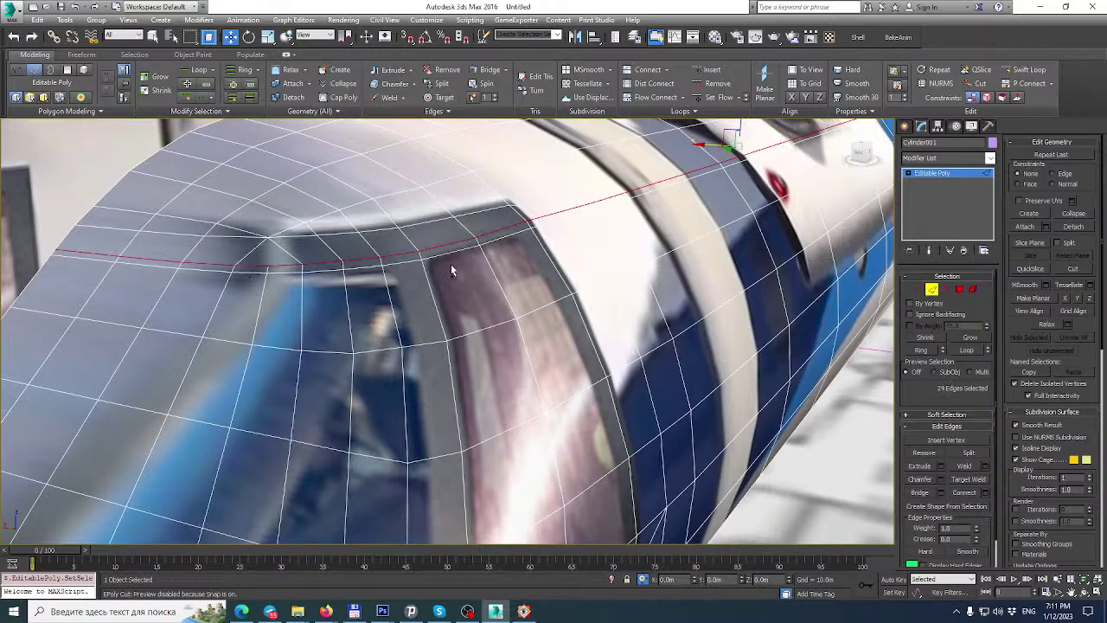
pyautogui.press('BackSpace')
# Remove the leftover four-edge section of the old loop on the upper rear fuselage near the AW609 lettering.
pyautogui.keyDown('alt'); pyautogui.moveTo(375, 291); pyautogui.dragTo(1033, 355, button='middle'); pyautogui.keyUp('alt')
pyautogui.scroll(-2, 393, 279)
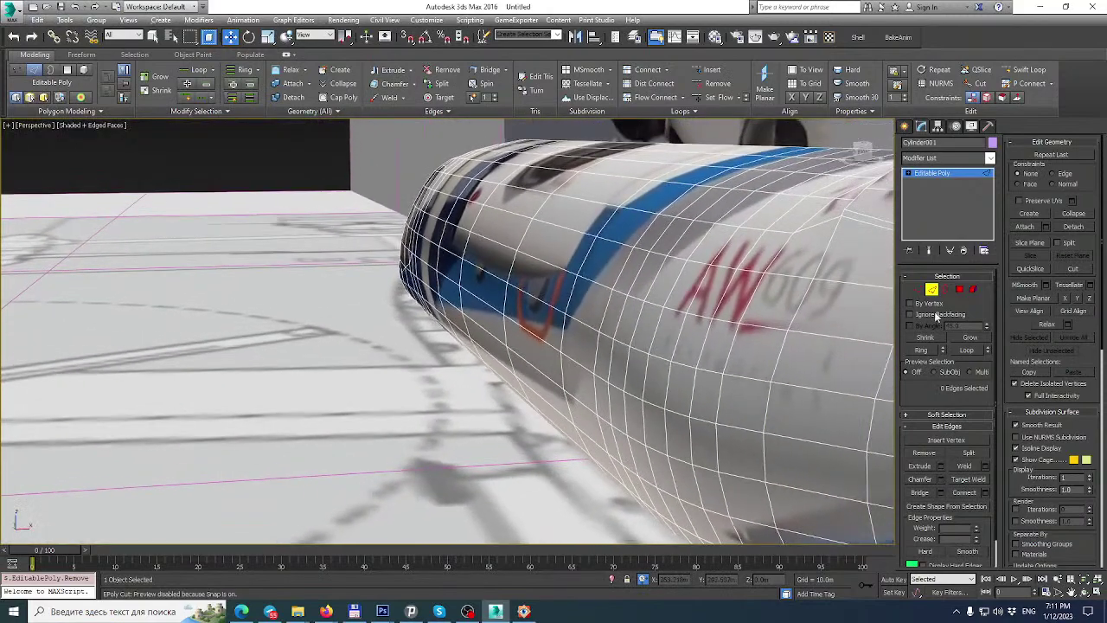
pyautogui.moveTo(765, 245); pyautogui.dragTo(450, 284, button='middle')
pyautogui.doubleClick(572, 258)
pyautogui.keyDown('alt'); pyautogui.moveTo(572, 258); pyautogui.dragTo(472, 286, button='middle'); pyautogui.keyUp('alt')
pyautogui.press('BackSpace')
pyautogui.keyDown('alt'); pyautogui.moveTo(769, 344); pyautogui.dragTo(734, 309, button='middle'); pyautogui.keyUp('alt')
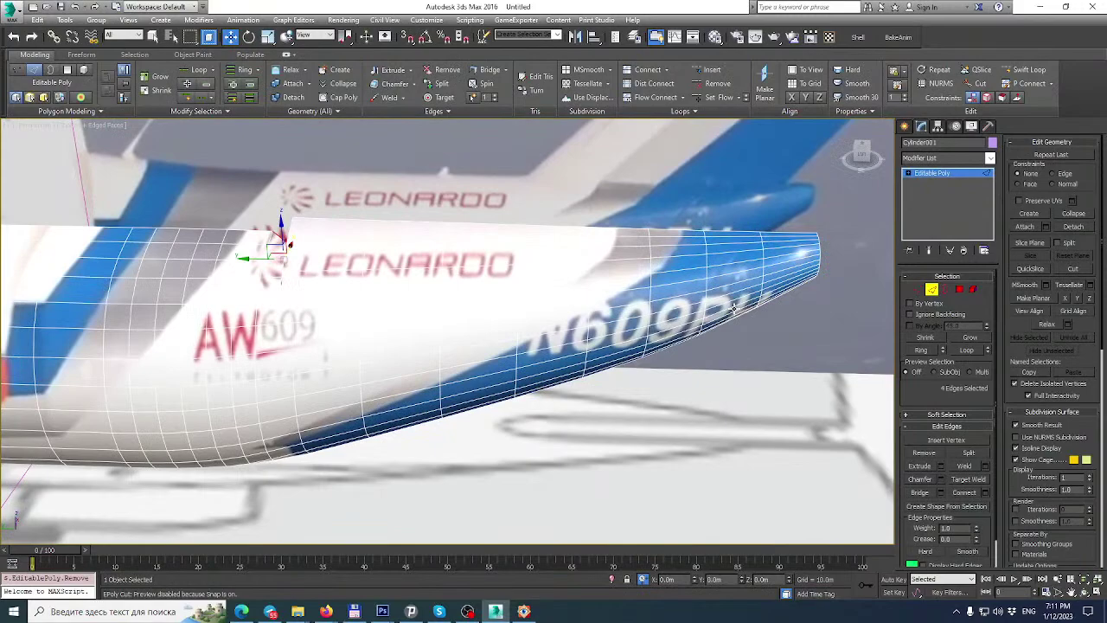
pyautogui.scroll(-4, 537, 302)
pyautogui.moveTo(537, 301); pyautogui.dragTo(778, 337, button='middle')
pyautogui.moveTo(382, 378); pyautogui.dragTo(425, 291, button='middle')
pyautogui.scroll(4, 424, 291)
pyautogui.scroll(5, 424, 292)
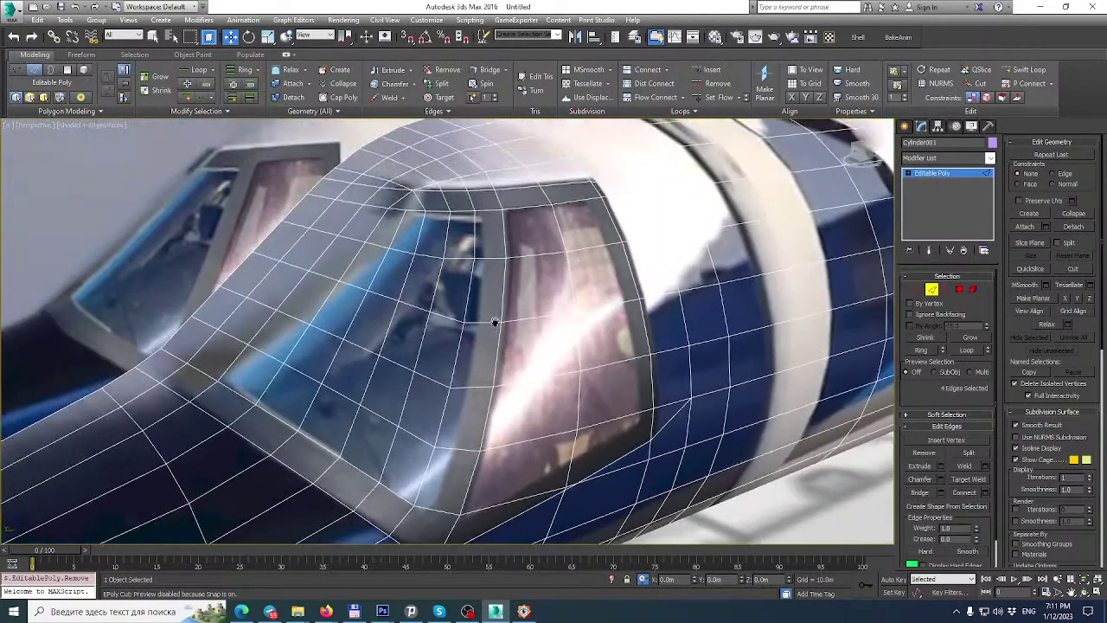
pyautogui.keyDown('alt'); pyautogui.moveTo(406, 188); pyautogui.dragTo(468, 292, button='middle'); pyautogui.keyUp('alt')
pyautogui.scroll(4, 411, 281)
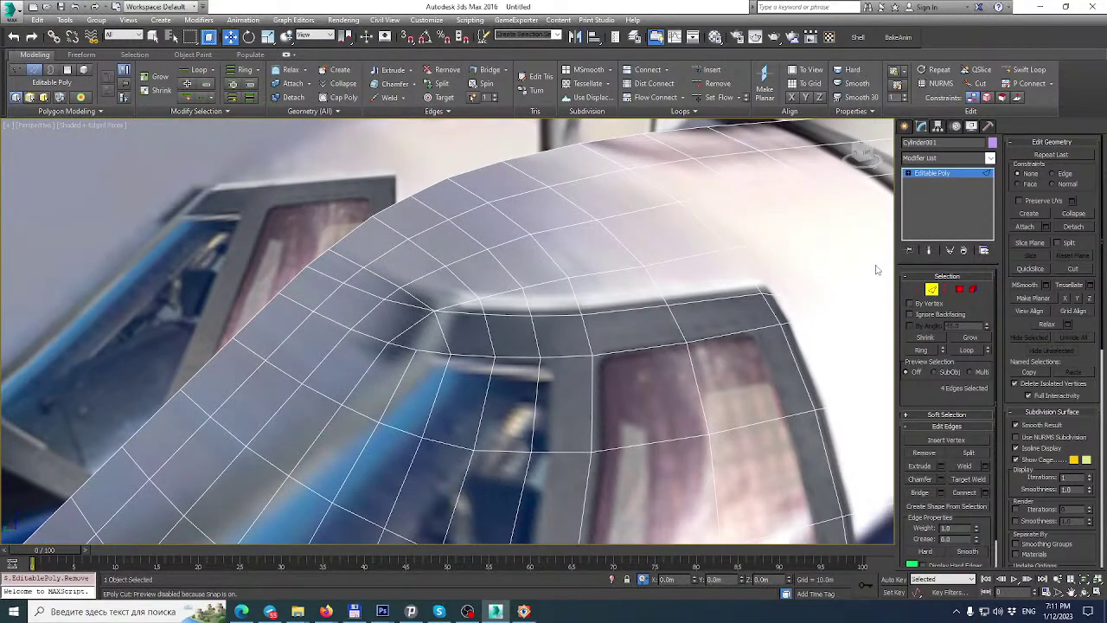
pyautogui.press('BackSpace')
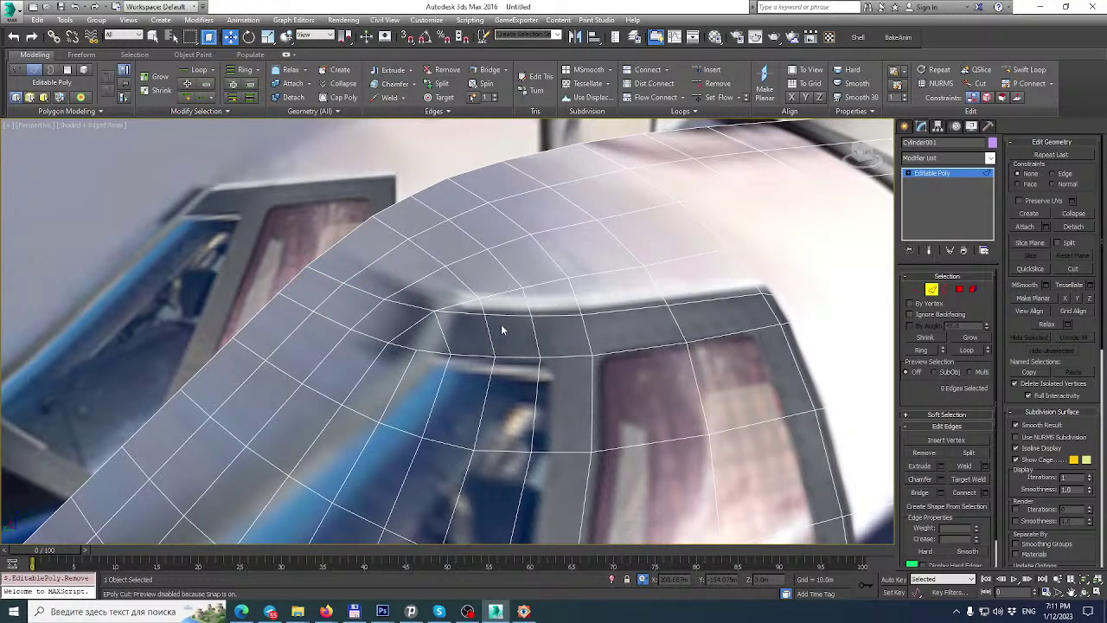
# Select the vertex just above the windshield's upper inner corner and examine the roof, windshield and nose topology from several angles.
pyautogui.scroll(-3, 502, 326)
pyautogui.keyDown('alt'); pyautogui.moveTo(509, 329); pyautogui.dragTo(386, 276, button='middle'); pyautogui.keyUp('alt')
pyautogui.scroll(-2, 620, 327)
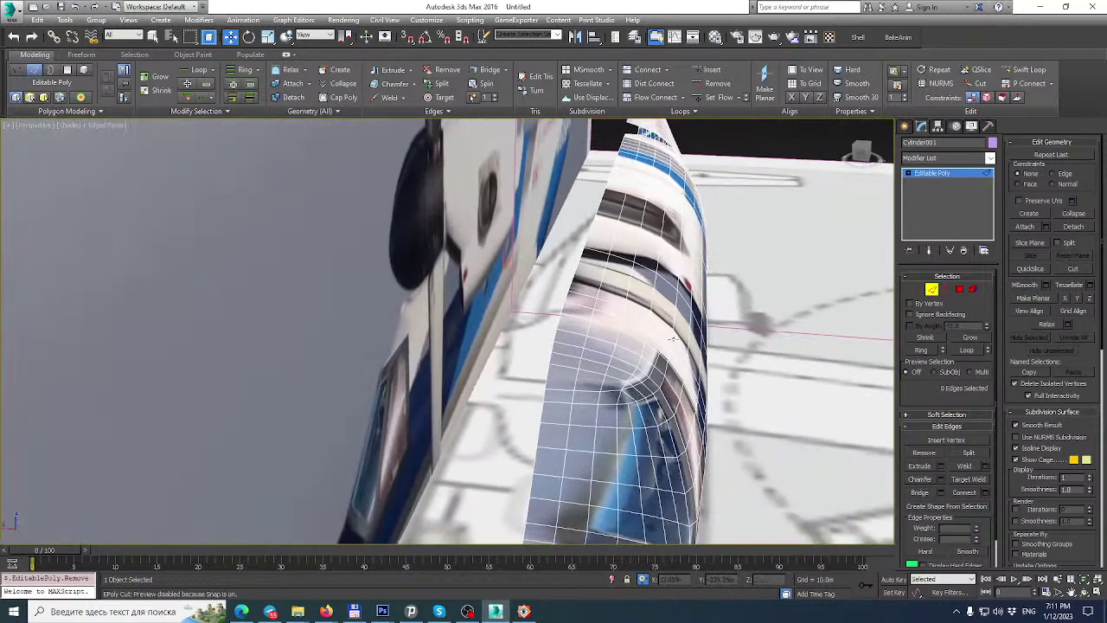
pyautogui.scroll(5, 655, 355)
pyautogui.scroll(-3, 655, 355)
pyautogui.moveTo(655, 356); pyautogui.dragTo(661, 346, button='middle')
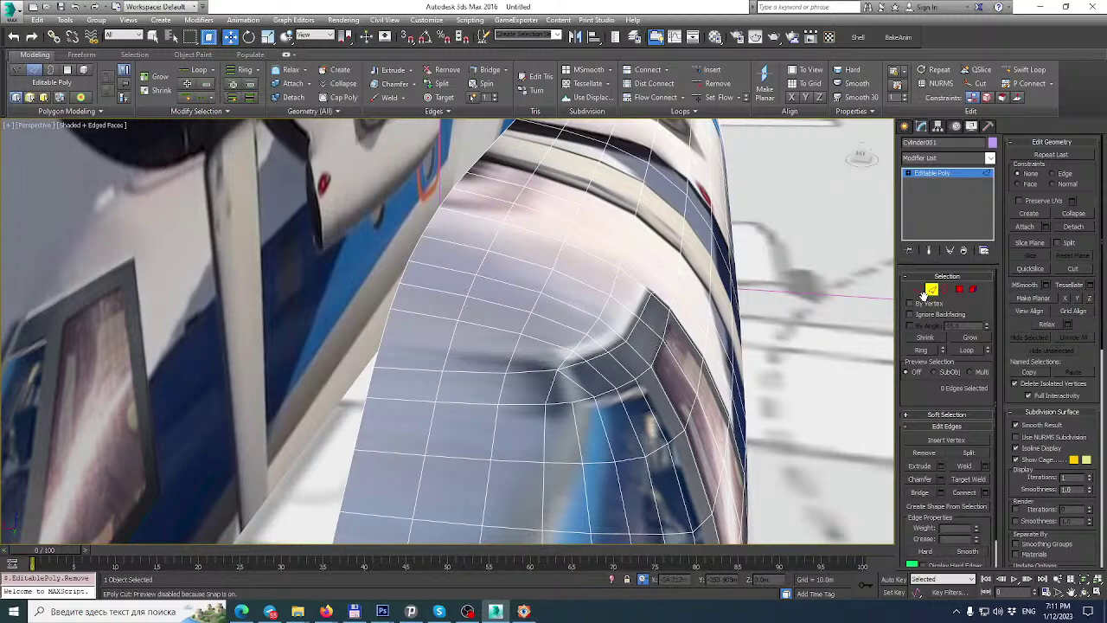
pyautogui.click(929, 291)
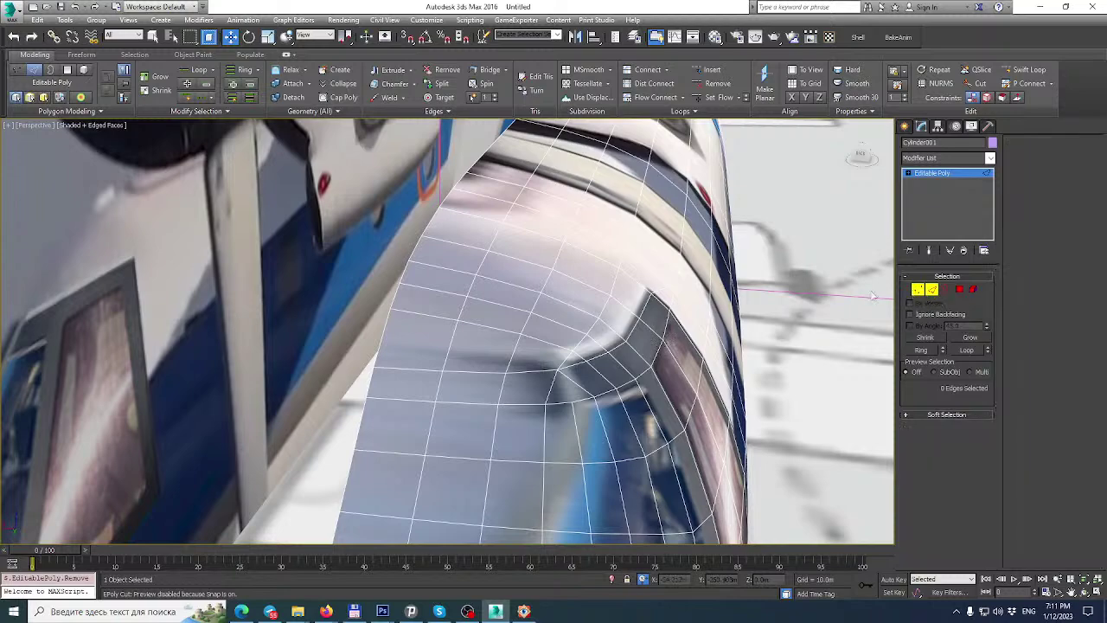
pyautogui.click(519, 334)
pyautogui.press('z')
pyautogui.scroll(-8, 523, 330)
pyautogui.moveTo(527, 329)
pyautogui.keyDown('alt'); pyautogui.mouseDown(button='middle')
pyautogui.moveTo(560, 297)
pyautogui.moveTo(565, 340)
pyautogui.moveTo(566, 299)
pyautogui.moveTo(521, 348)
pyautogui.mouseUp(button='middle'); pyautogui.keyUp('alt')
pyautogui.scroll(3, 558, 297)
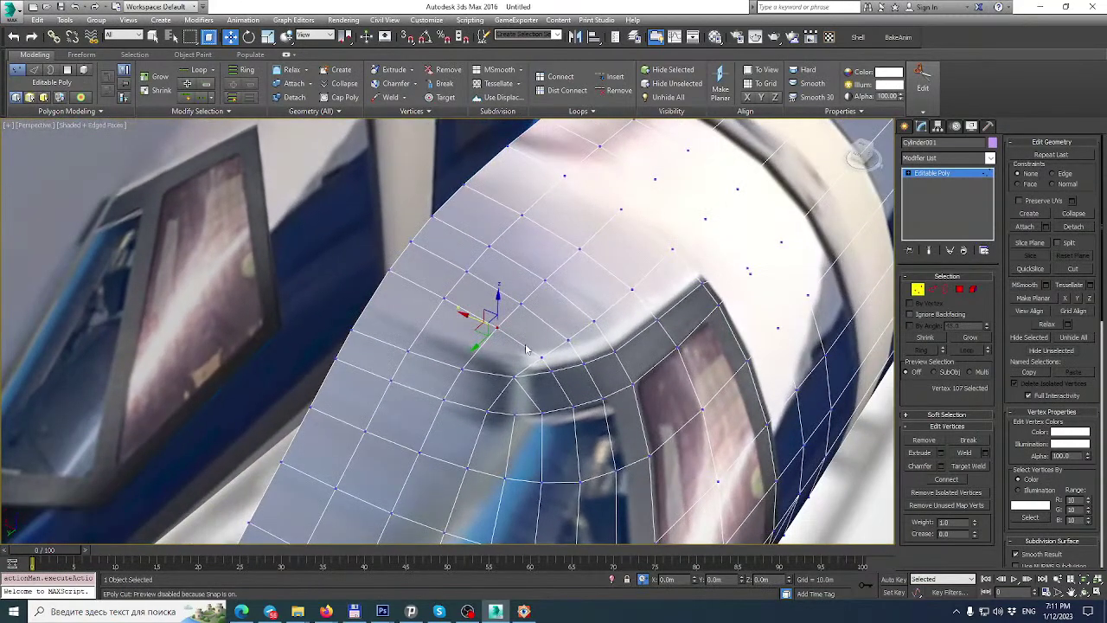
pyautogui.keyDown('alt'); pyautogui.moveTo(737, 298); pyautogui.dragTo(597, 123, button='middle'); pyautogui.keyUp('alt')
pyautogui.keyDown('alt'); pyautogui.moveTo(582, 226); pyautogui.dragTo(544, 354, button='middle'); pyautogui.keyUp('alt')
pyautogui.scroll(3, 473, 445)
pyautogui.moveTo(462, 445); pyautogui.dragTo(571, 372, button='middle')
pyautogui.scroll(-3, 510, 336)
pyautogui.scroll(-3, 490, 383)
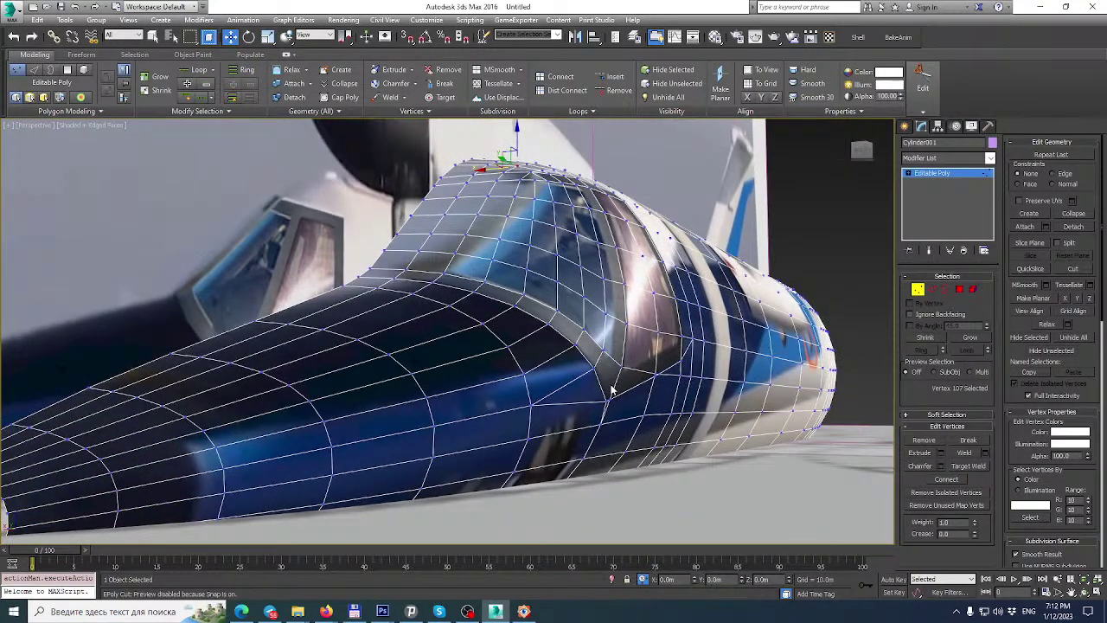
# Snap the doubled vertex midway along the side window's lower frame edge onto its neighbour and weld the two.
pyautogui.scroll(5, 668, 381)
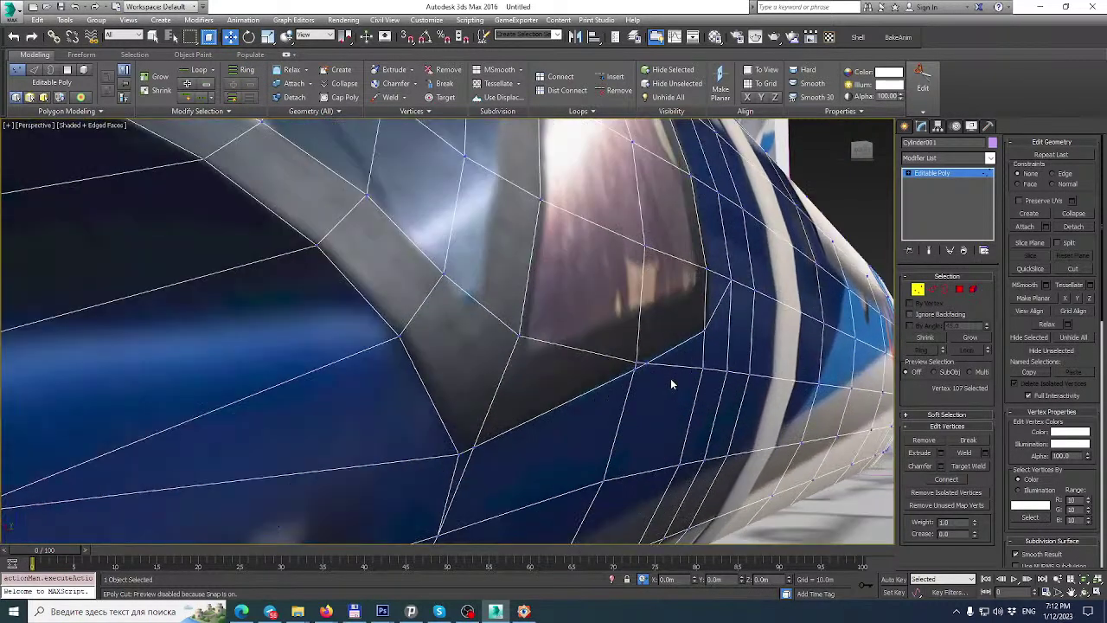
pyautogui.scroll(2, 629, 364)
pyautogui.scroll(3, 629, 364)
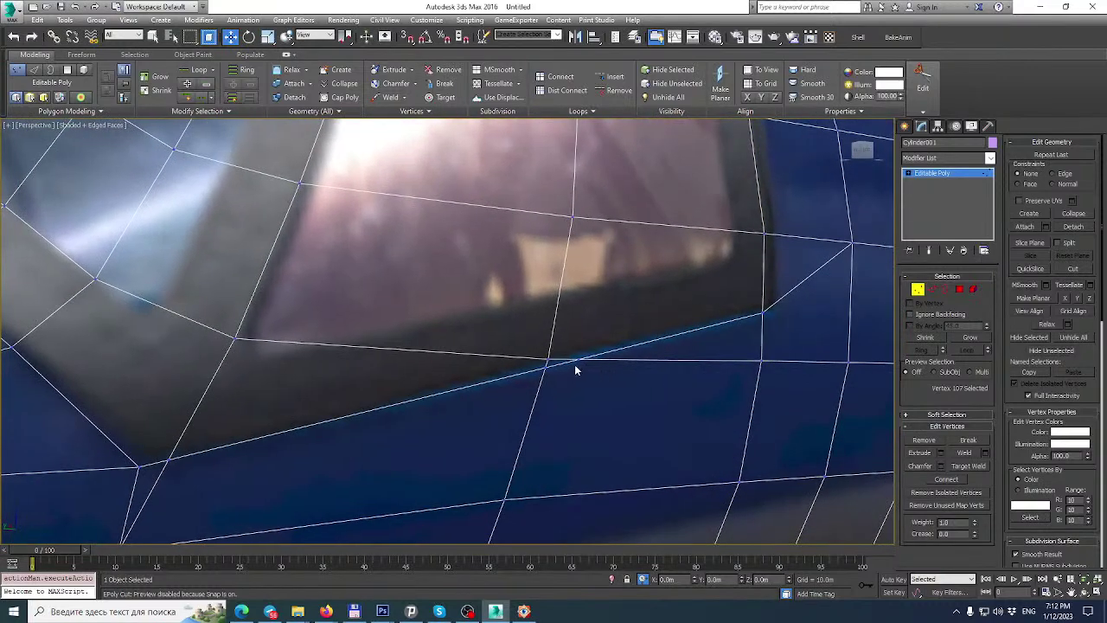
pyautogui.moveTo(547, 360)
pyautogui.mouseDown()
pyautogui.moveTo(576, 359)
pyautogui.moveTo(547, 359)
pyautogui.mouseUp()
pyautogui.click(603, 359)
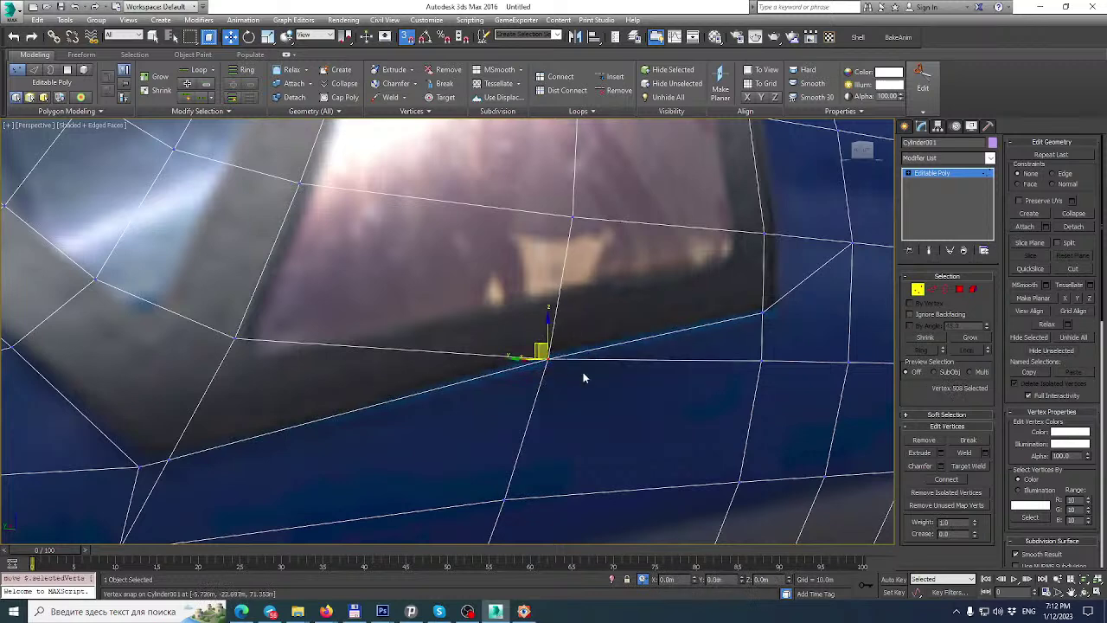
pyautogui.click(964, 452)
pyautogui.scroll(-3, 655, 384)
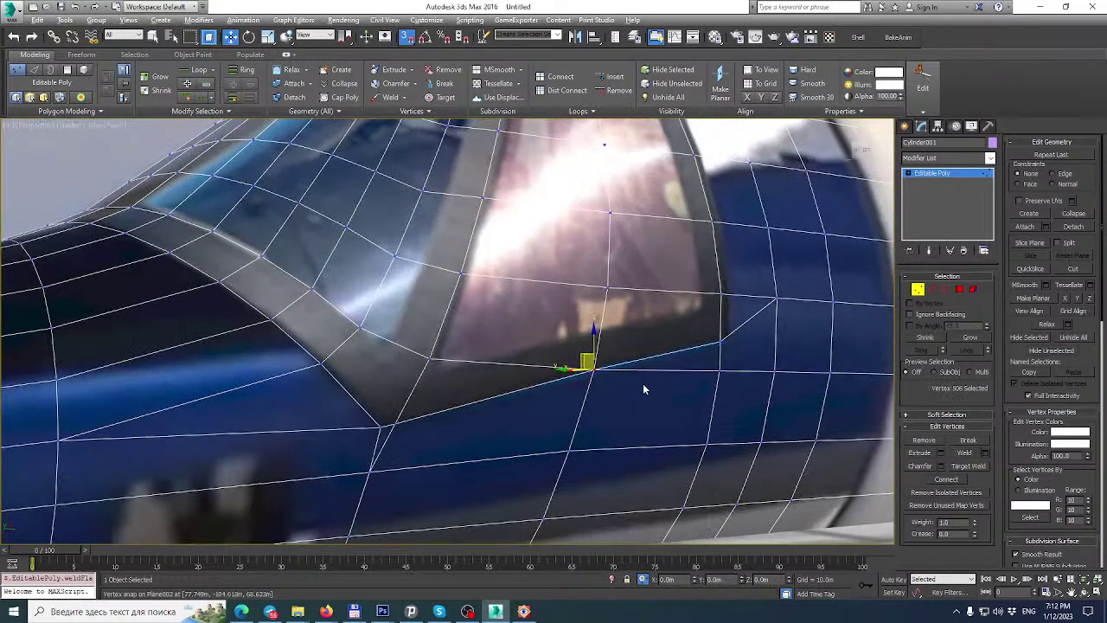
# Snap together and weld the two vertices at the lower front corner of the side window frame, and turn vertex snapping off.
pyautogui.keyDown('alt'); pyautogui.moveTo(645, 389); pyautogui.dragTo(626, 384, button='middle'); pyautogui.keyUp('alt')
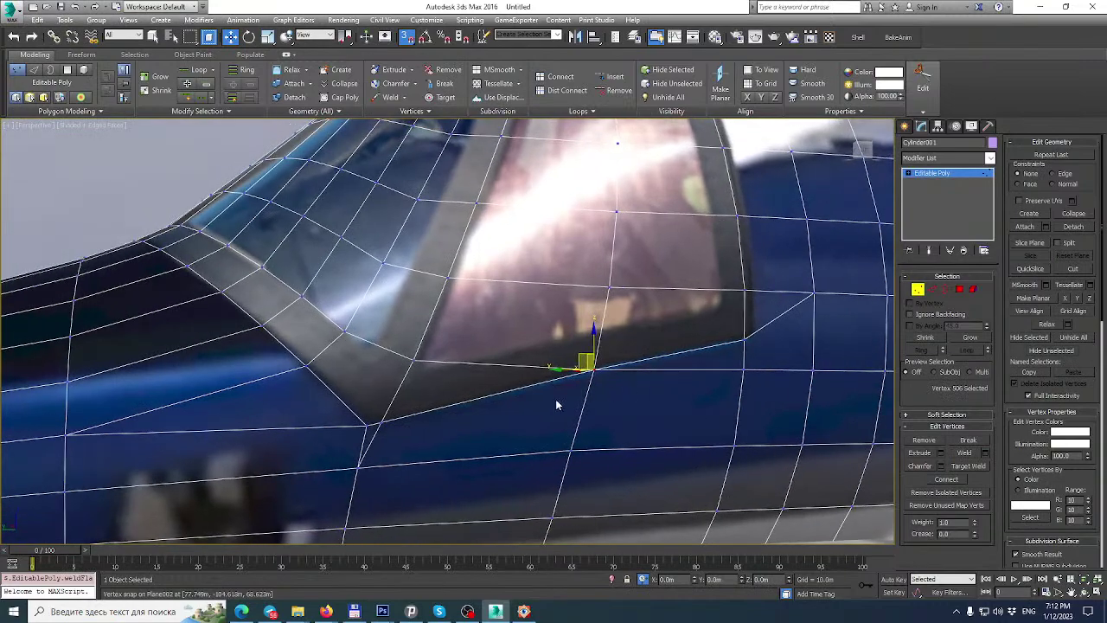
pyautogui.moveTo(432, 421)
pyautogui.keyDown('alt'); pyautogui.mouseDown(button='middle')
pyautogui.moveTo(329, 413)
pyautogui.moveTo(429, 420)
pyautogui.mouseUp(button='middle'); pyautogui.keyUp('alt')
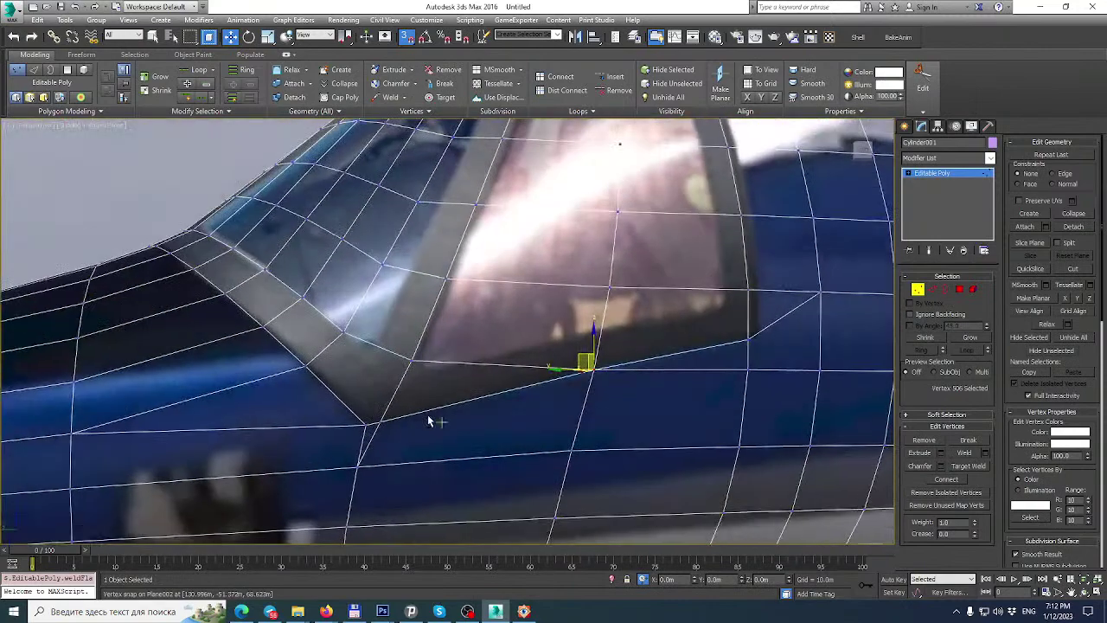
pyautogui.click(379, 421)
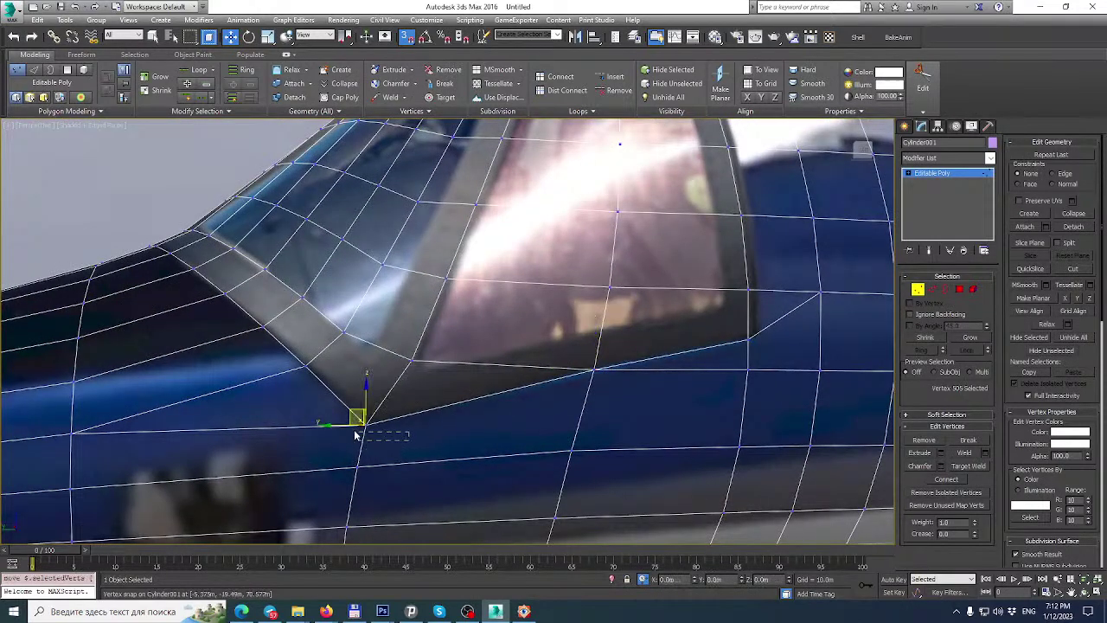
pyautogui.moveTo(351, 411); pyautogui.dragTo(350, 410)
pyautogui.click(964, 452)
pyautogui.keyDown('alt'); pyautogui.moveTo(533, 395); pyautogui.dragTo(611, 428, button='middle'); pyautogui.keyUp('alt')
pyautogui.press('s')
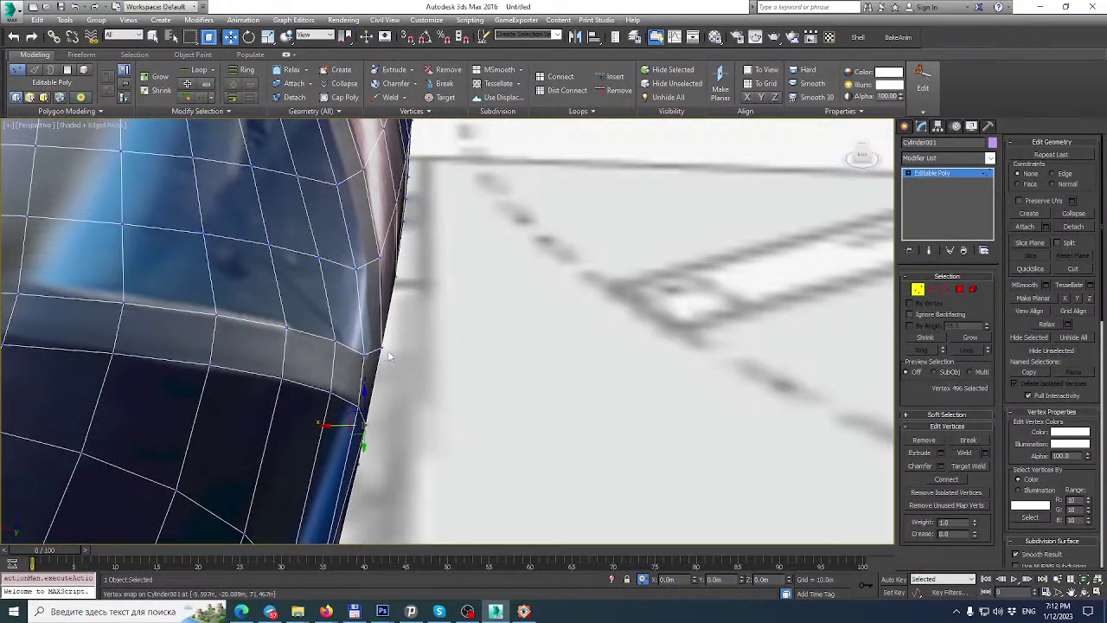
# Select two adjacent vertices on the post between the windshield and side window and shift them about 0.015 m along X.
pyautogui.click(378, 346)
pyautogui.keyDown('alt'); pyautogui.moveTo(378, 346); pyautogui.dragTo(448, 322, button='middle'); pyautogui.keyUp('alt')
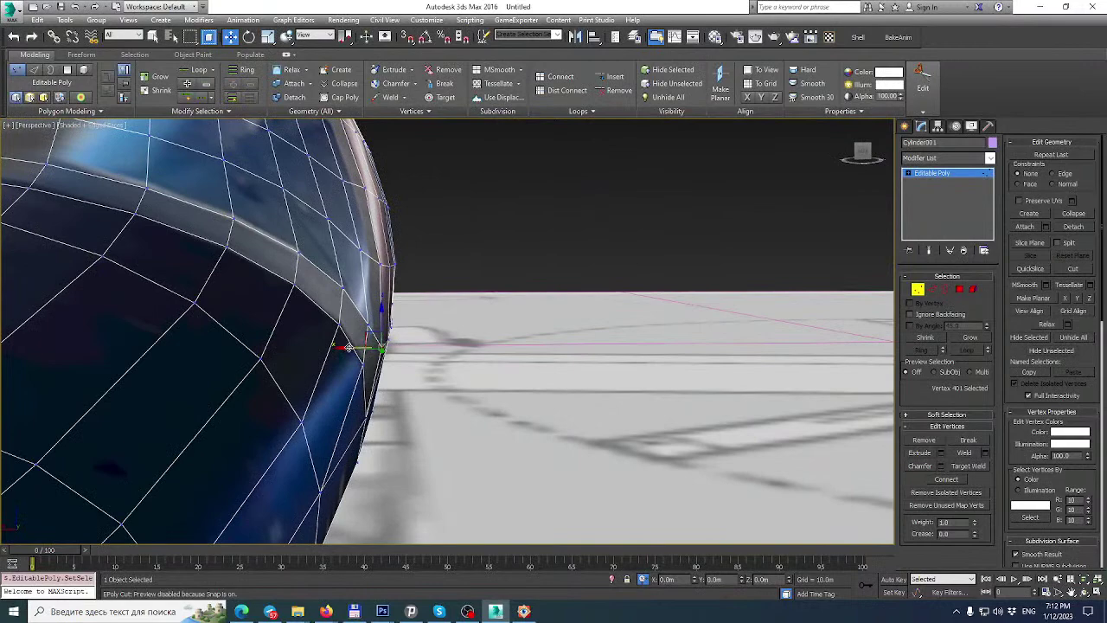
pyautogui.keyDown('alt'); pyautogui.moveTo(346, 348); pyautogui.dragTo(405, 408, button='middle'); pyautogui.keyUp('alt')
pyautogui.click(385, 396)
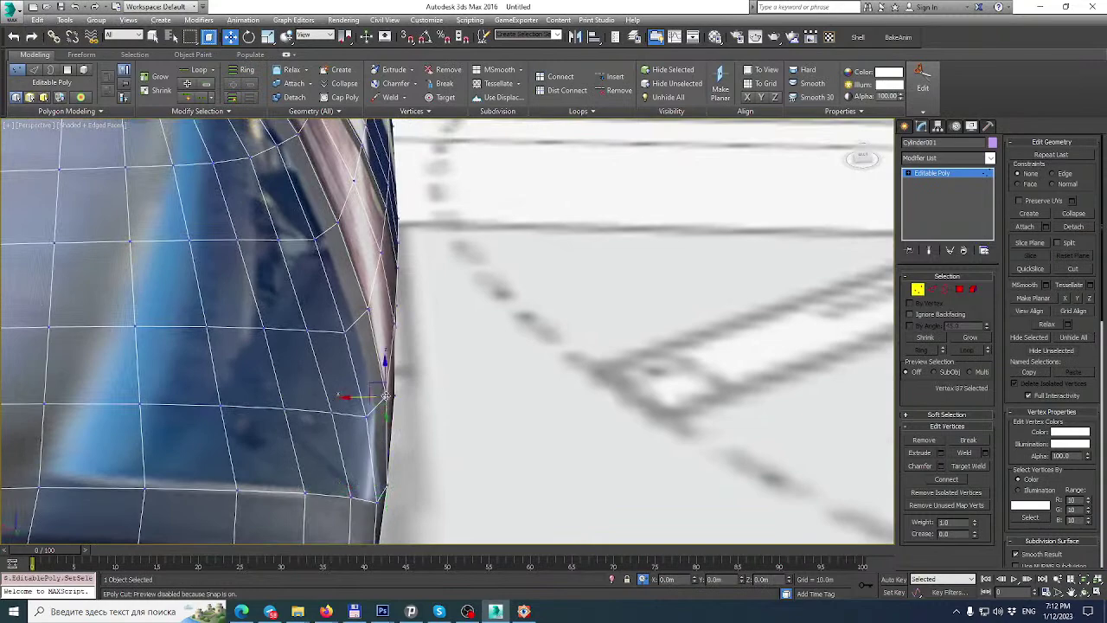
pyautogui.press('z')
pyautogui.scroll(-4, 469, 380)
pyautogui.keyDown('alt'); pyautogui.moveTo(470, 381); pyautogui.dragTo(458, 400, button='middle'); pyautogui.keyUp('alt')
pyautogui.keyDown('alt'); pyautogui.moveTo(445, 359); pyautogui.dragTo(281, 315, button='middle'); pyautogui.keyUp('alt')
pyautogui.keyDown('ctrl'); pyautogui.click(517, 362); pyautogui.keyUp('ctrl')
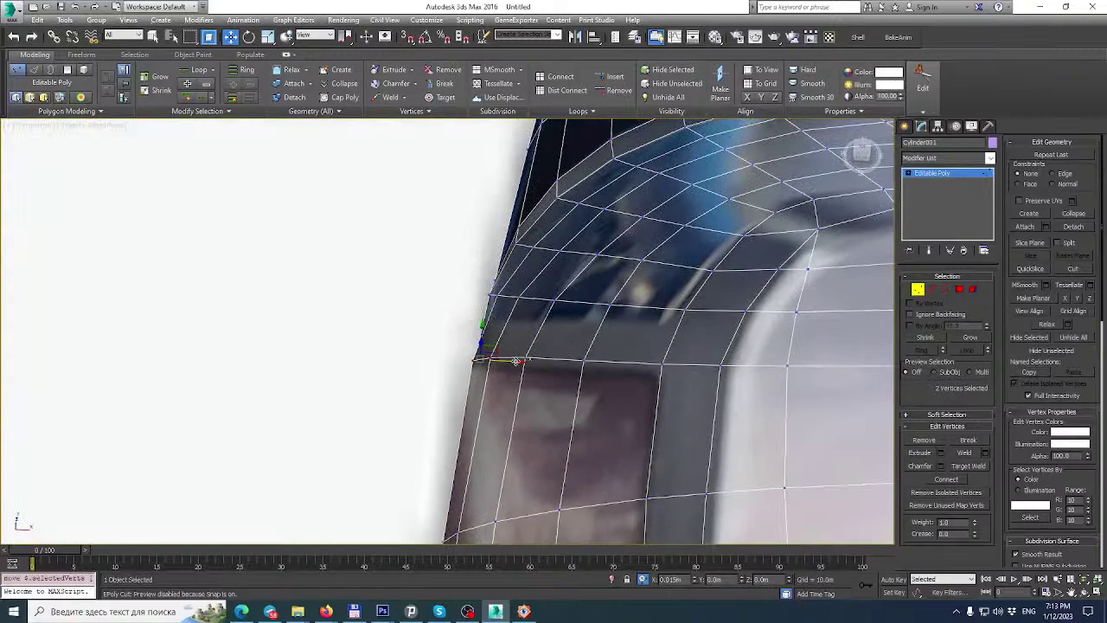
pyautogui.keyDown('alt'); pyautogui.moveTo(517, 362); pyautogui.dragTo(468, 406, button='middle'); pyautogui.keyUp('alt')
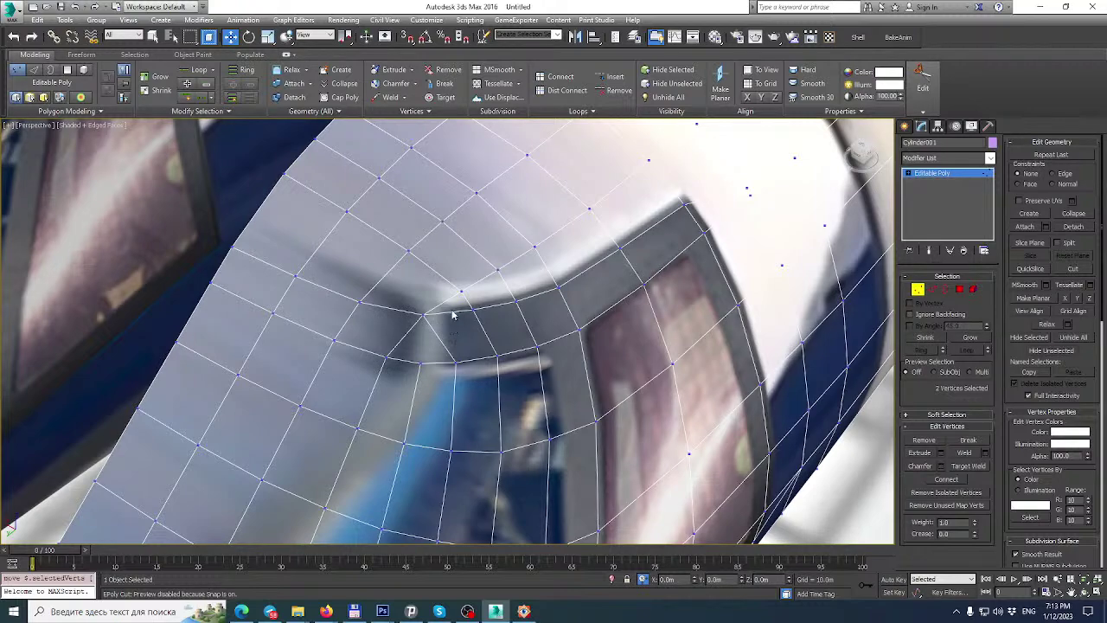
# Cut a new line of edges across the roof polygons just above the upper edge of the windshield and side window frame.
pyautogui.scroll(-2, 459, 294)
pyautogui.moveTo(459, 294); pyautogui.dragTo(420, 344, button='middle')
pyautogui.click(1072, 269)
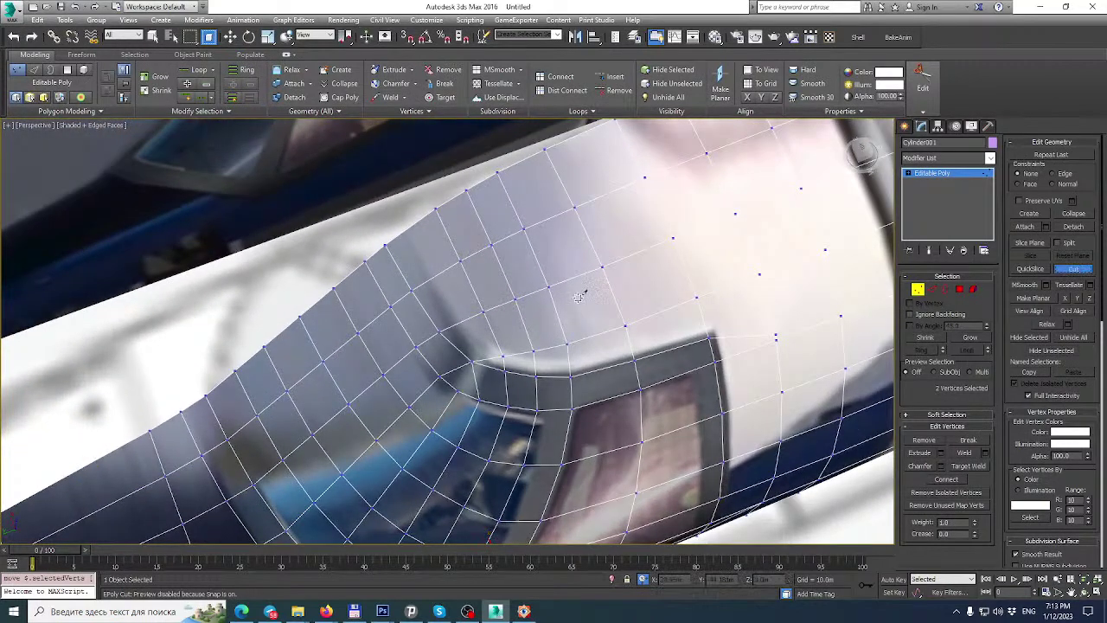
pyautogui.click(465, 353)
pyautogui.click(465, 353)
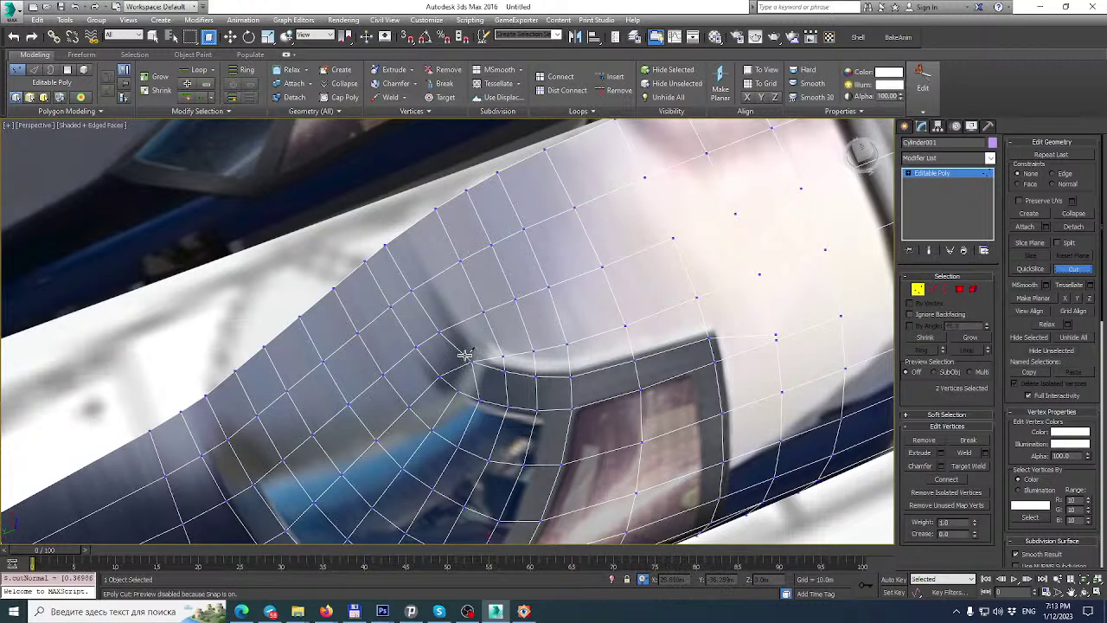
pyautogui.click(501, 337)
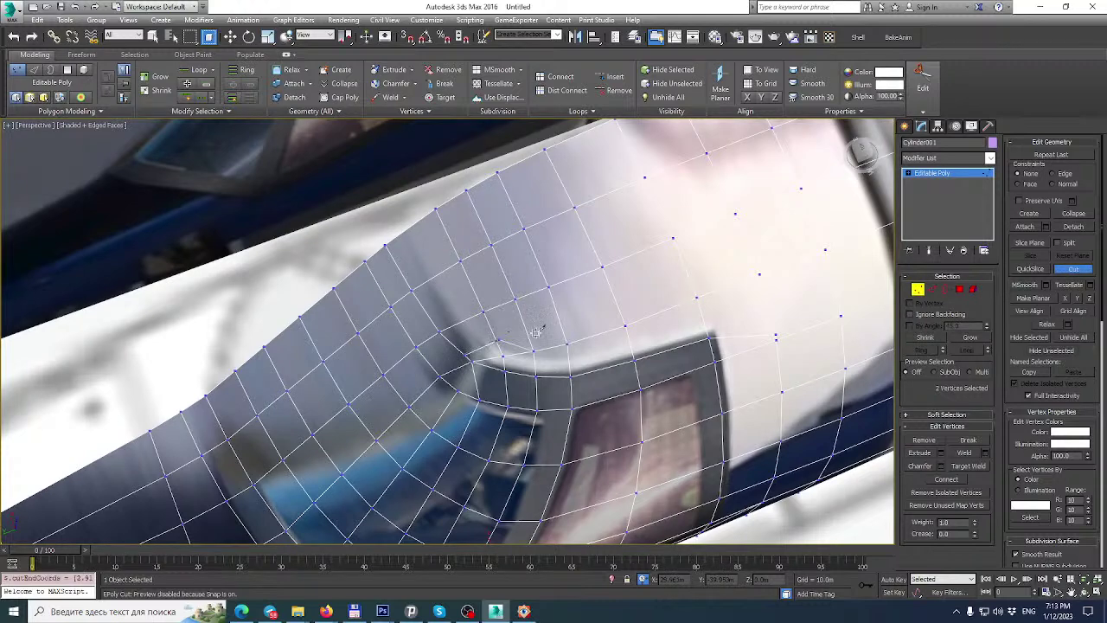
pyautogui.click(504, 346)
pyautogui.click(532, 343)
pyautogui.click(548, 341)
pyautogui.click(561, 338)
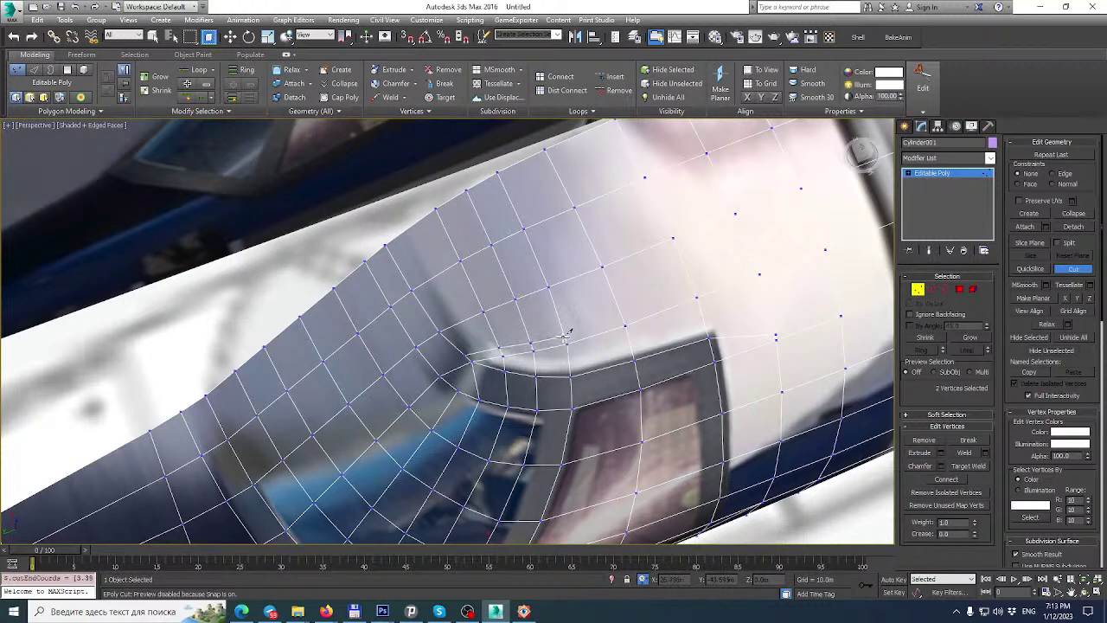
pyautogui.click(567, 336)
pyautogui.click(625, 322)
pyautogui.click(698, 300)
# With vertex snapping on, end the roof cut at the existing rear vertex and join its front end near the windshield's upper inner corner.
pyautogui.press('s')
pyautogui.click(697, 297)
pyautogui.rightClick(697, 297)
pyautogui.click(470, 356)
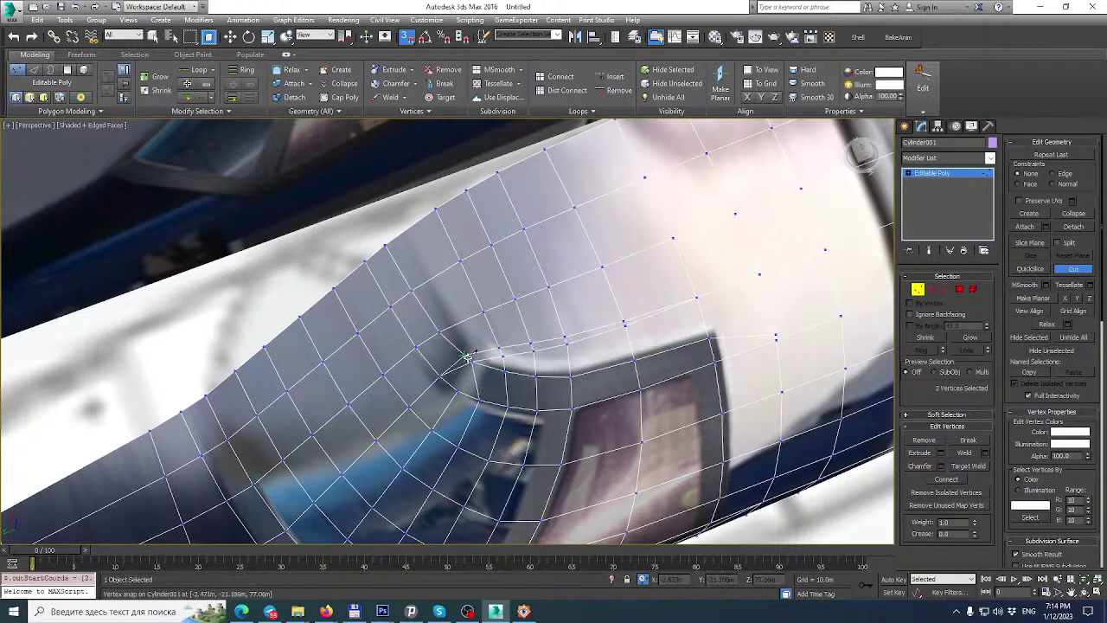
pyautogui.keyDown('alt'); pyautogui.moveTo(487, 378); pyautogui.dragTo(513, 313, button='middle'); pyautogui.keyUp('alt')
pyautogui.scroll(2, 513, 313)
pyautogui.rightClick(514, 314)
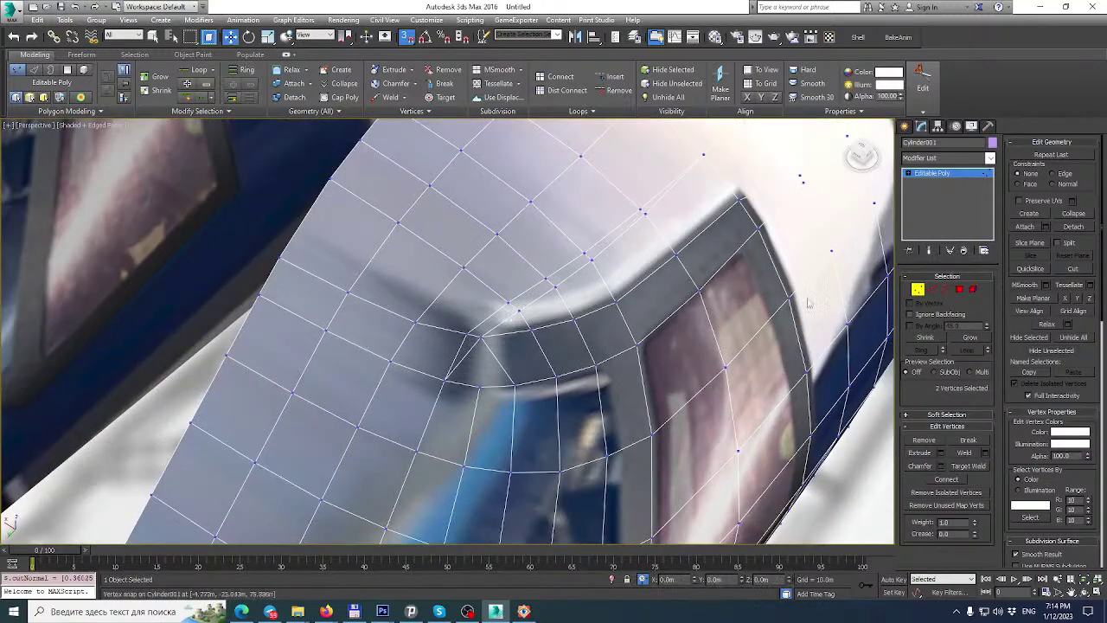
# Select the edge loop cut across the roof above the windshield and side window frame and remove it together with its vertices.
pyautogui.click(931, 290)
pyautogui.press('2')
pyautogui.doubleClick(504, 324)
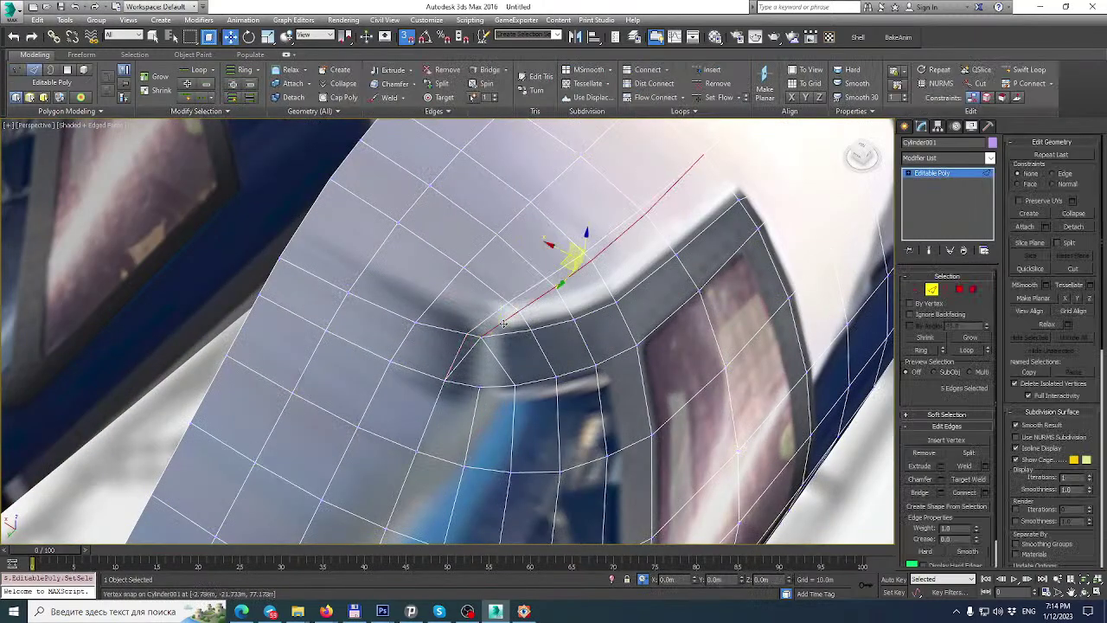
pyautogui.hotkey('ctrl', 'BackSpace')
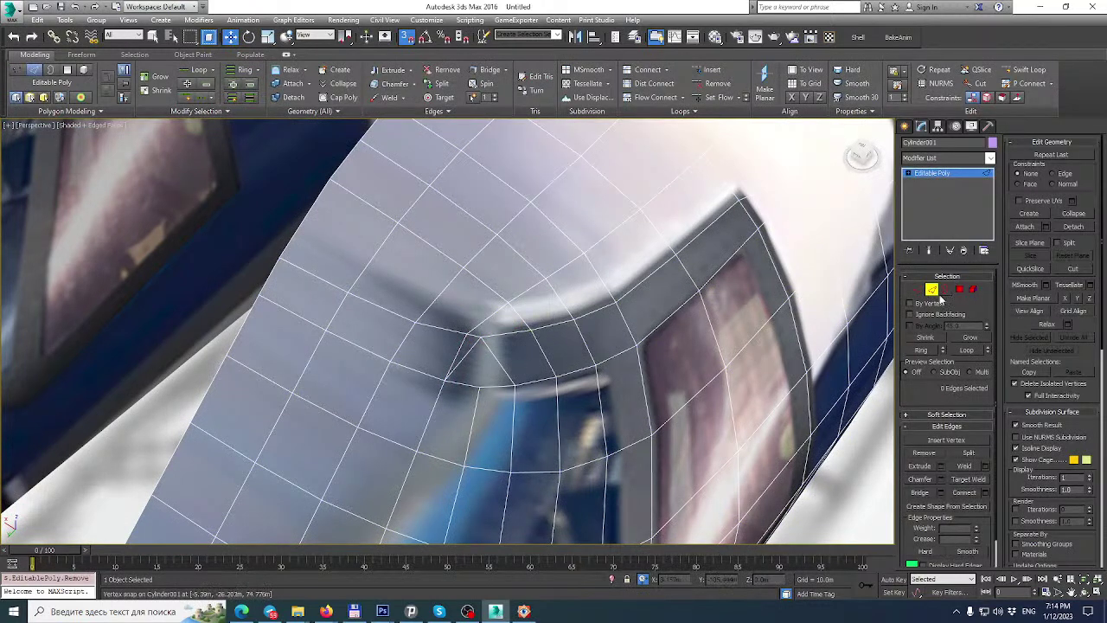
# Cut two short edges across the frame at the windshield's upper inner corner, joining its upper and lower vertex rows.
pyautogui.click(1067, 269)
pyautogui.click(482, 386)
pyautogui.click(482, 337)
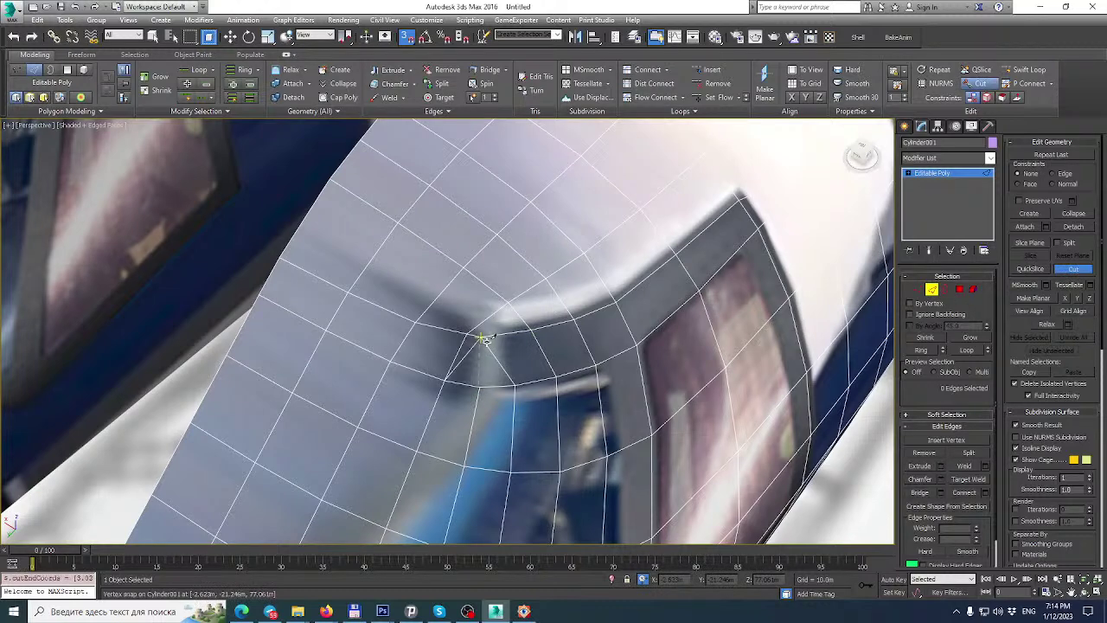
pyautogui.click(483, 338)
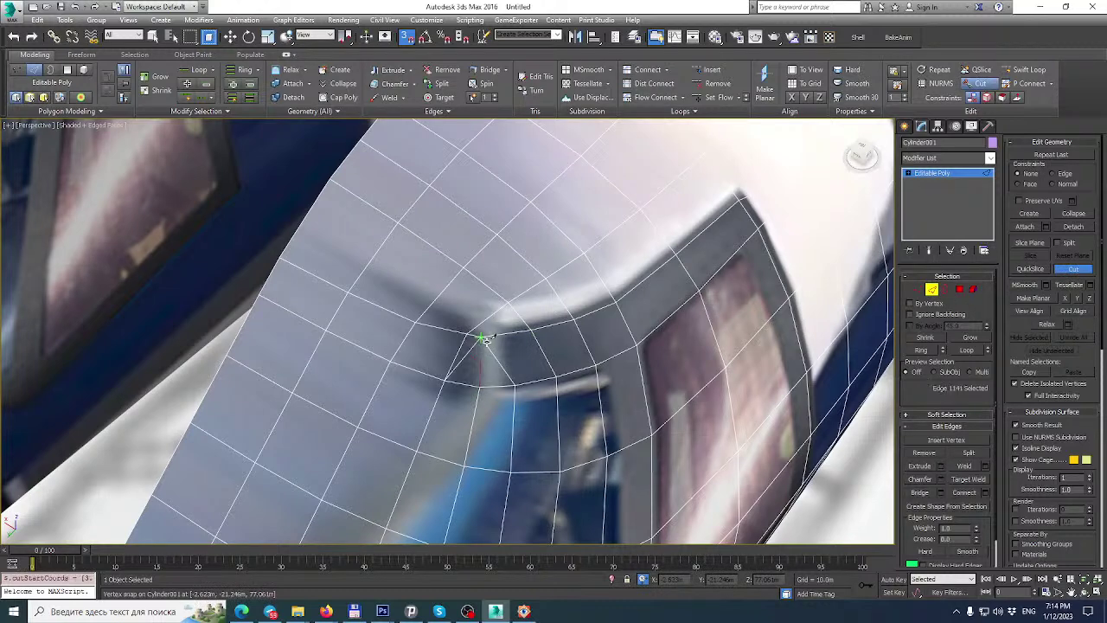
pyautogui.click(513, 334)
pyautogui.rightClick(509, 332)
pyautogui.rightClick(472, 370)
# Remove the two diagonal edges that meet at the windshield's upper inner corner.
pyautogui.scroll(3, 470, 370)
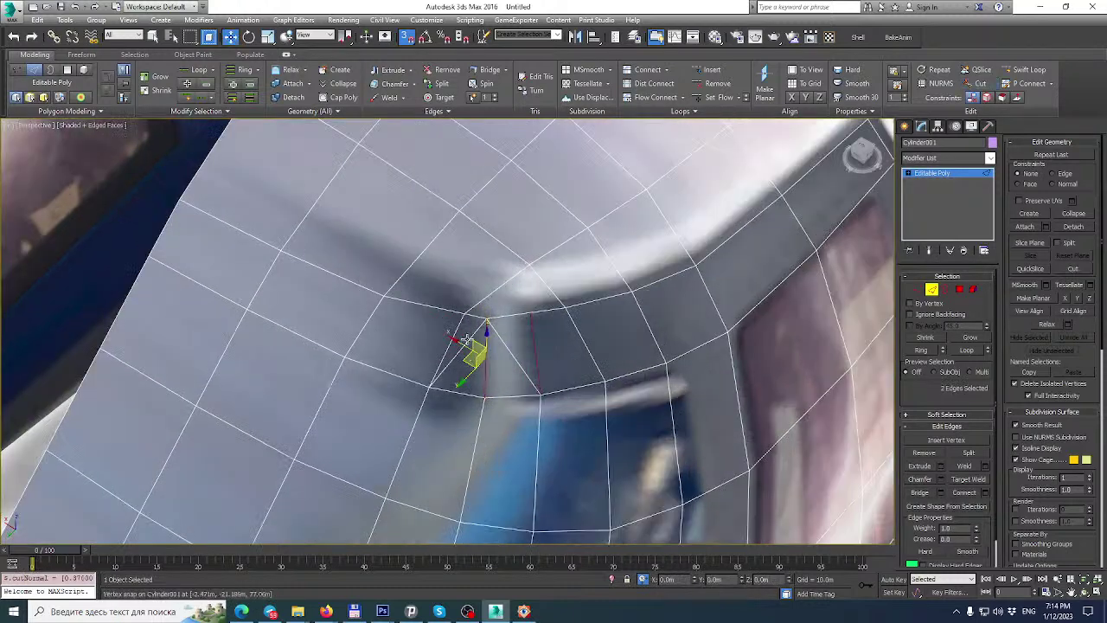
pyautogui.click(467, 340)
pyautogui.press('BackSpace')
pyautogui.click(499, 340)
pyautogui.press('BackSpace')
# Select the vertex at the windshield's upper inner corner and centre the view on it.
pyautogui.scroll(-2, 508, 329)
pyautogui.keyDown('alt'); pyautogui.moveTo(529, 336); pyautogui.dragTo(221, 303, button='middle'); pyautogui.keyUp('alt')
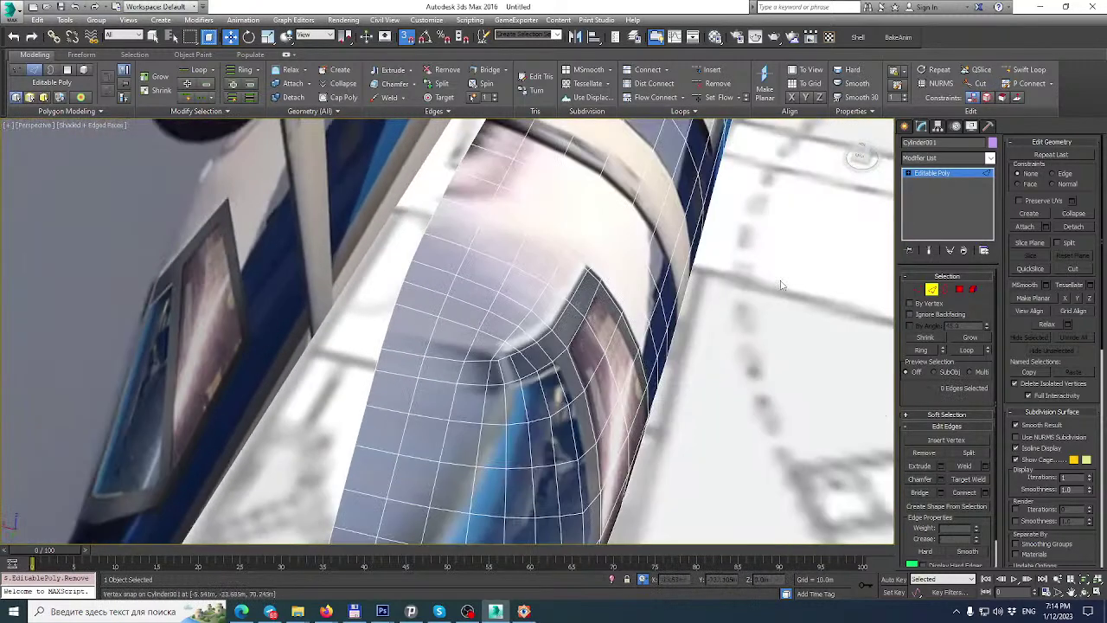
pyautogui.click(932, 289)
pyautogui.click(497, 360)
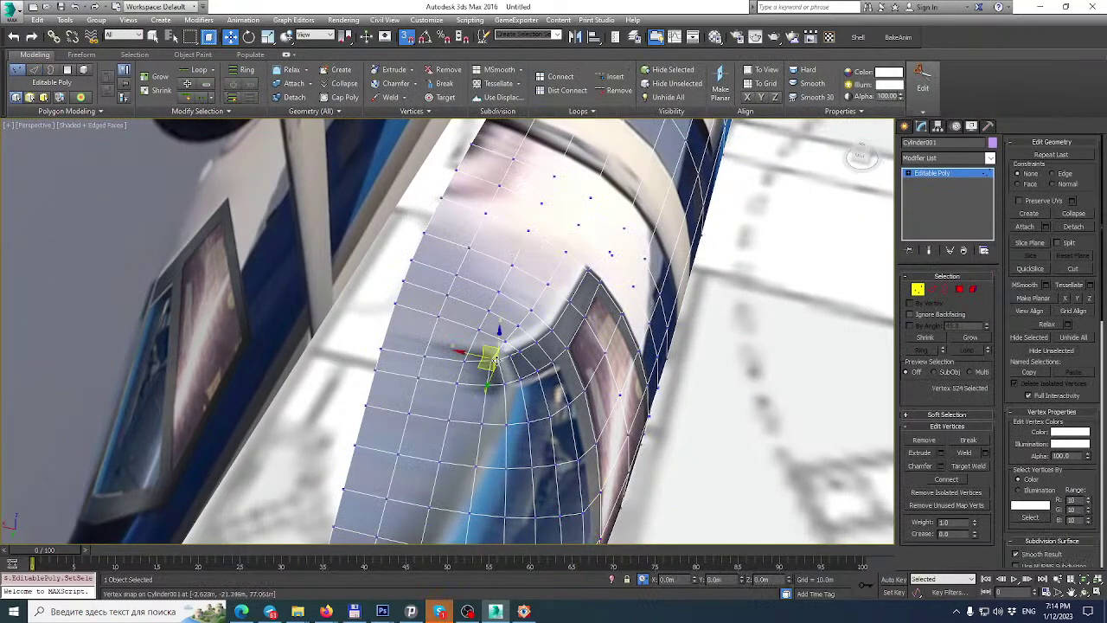
pyautogui.press('z')
pyautogui.scroll(-5, 495, 360)
pyautogui.click(443, 611)
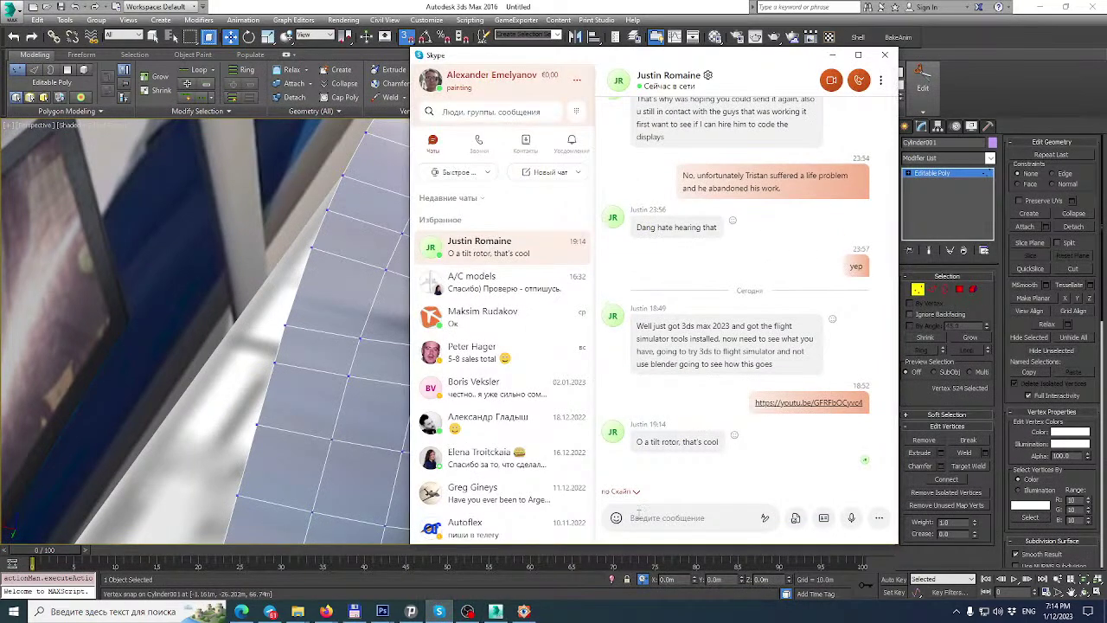
pyautogui.click(454, 4)
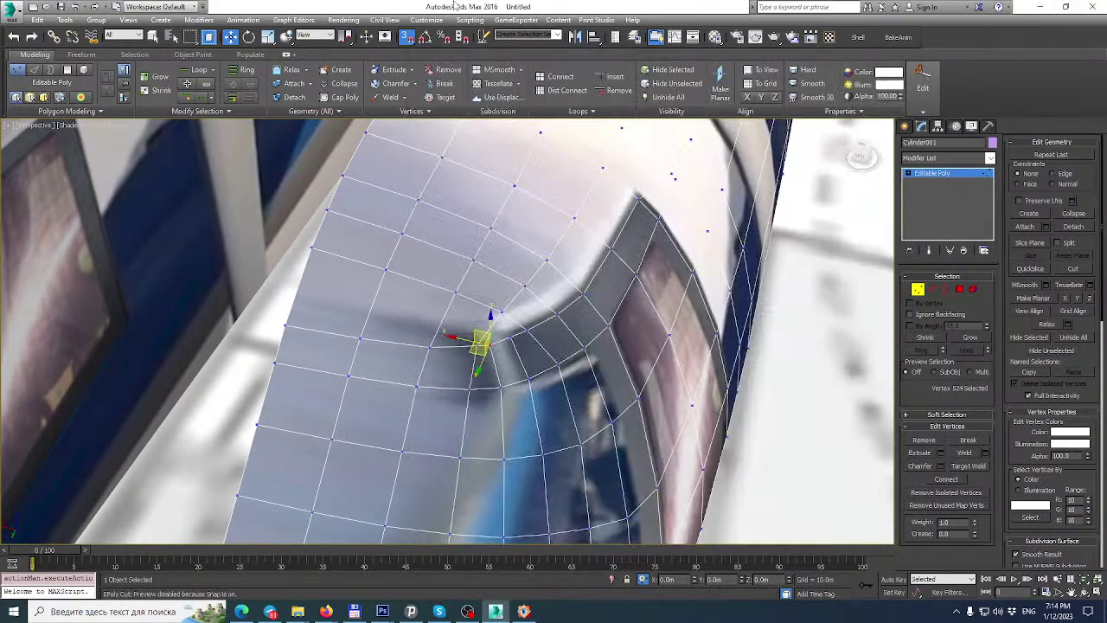
# Turn snapping off and shift the vertex at the windshield's upper inner corner slightly along X.
pyautogui.keyDown('alt'); pyautogui.moveTo(559, 340); pyautogui.dragTo(528, 330, button='middle'); pyautogui.keyUp('alt')
pyautogui.scroll(3, 528, 329)
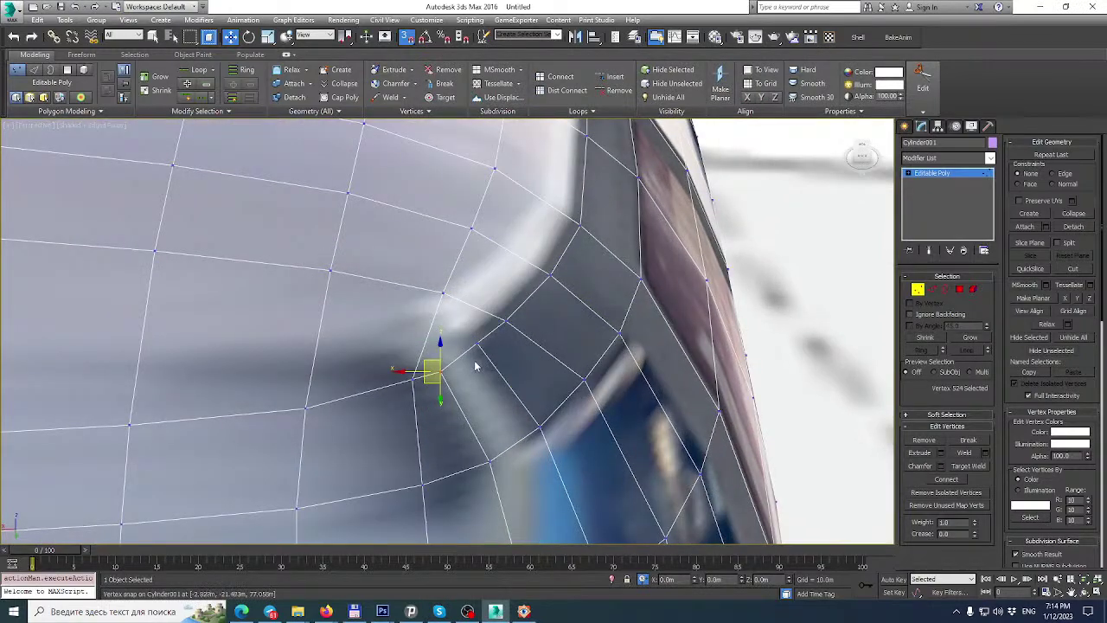
pyautogui.keyDown('alt'); pyautogui.moveTo(450, 368); pyautogui.dragTo(432, 348, button='middle'); pyautogui.keyUp('alt')
pyautogui.click(433, 352)
pyautogui.press('s')
pyautogui.moveTo(406, 352); pyautogui.dragTo(399, 352)
pyautogui.keyDown('alt'); pyautogui.moveTo(401, 354); pyautogui.dragTo(522, 388, button='middle'); pyautogui.keyUp('alt')
# With the Edge constraint on, slide two vertices on the windshield frame's upper edge about -0.069 m along Y.
pyautogui.click(492, 308)
pyautogui.keyDown('ctrl'); pyautogui.click(450, 335); pyautogui.keyUp('ctrl')
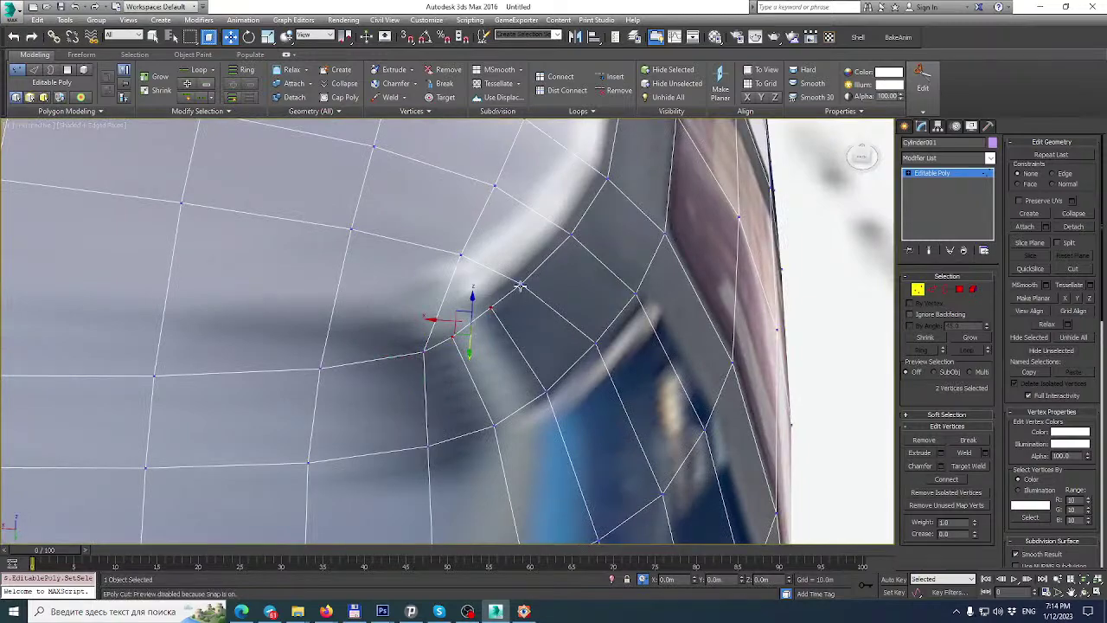
pyautogui.keyDown('ctrl'); pyautogui.click(520, 283); pyautogui.keyUp('ctrl')
pyautogui.scroll(-1, 499, 394)
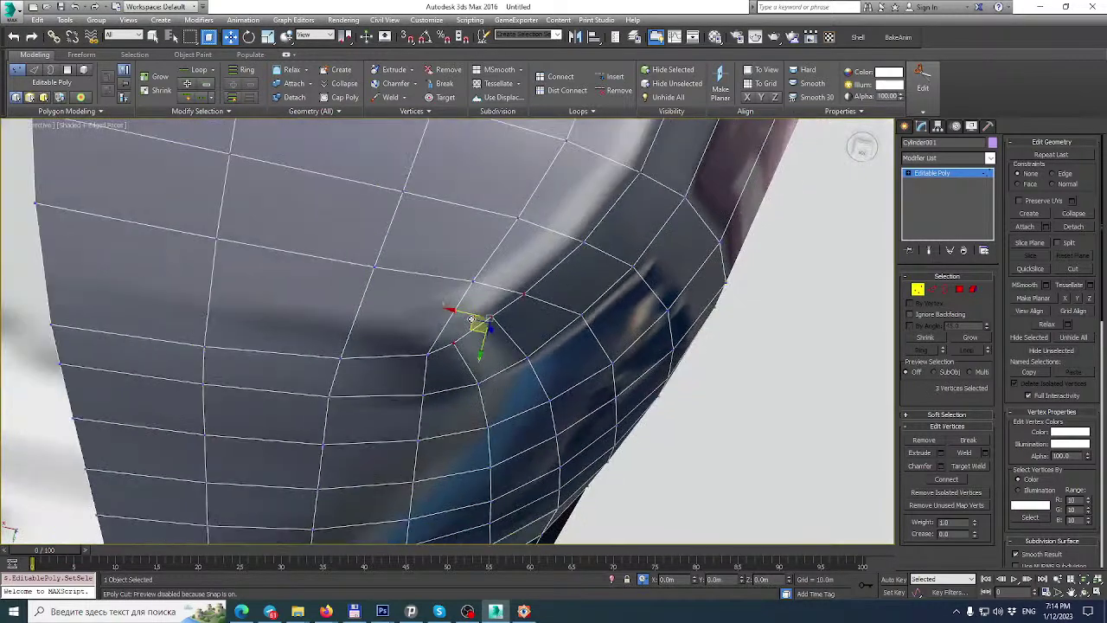
pyautogui.keyDown('alt'); pyautogui.moveTo(454, 311); pyautogui.dragTo(541, 296, button='middle'); pyautogui.keyUp('alt')
pyautogui.click(540, 318)
pyautogui.keyDown('ctrl'); pyautogui.click(607, 295); pyautogui.keyUp('ctrl')
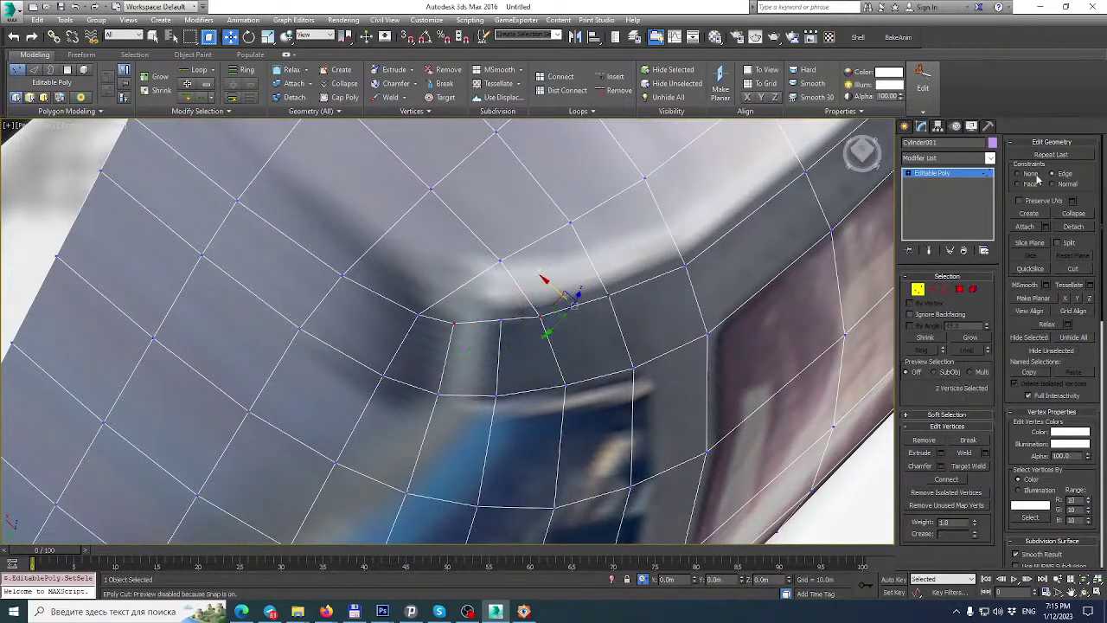
pyautogui.moveTo(551, 330); pyautogui.dragTo(561, 324)
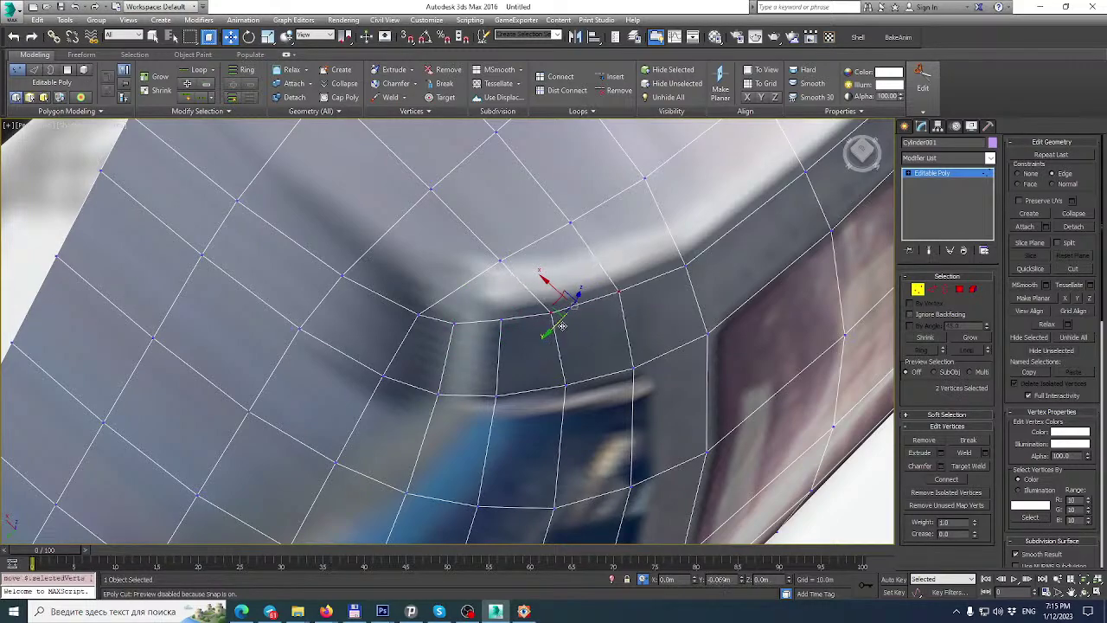
# Slide the next vertex toward the corner on the windshield frame's upper edge slightly along its edge.
pyautogui.keyDown('alt'); pyautogui.moveTo(563, 325); pyautogui.dragTo(533, 327, button='middle'); pyautogui.keyUp('alt')
pyautogui.click(501, 306)
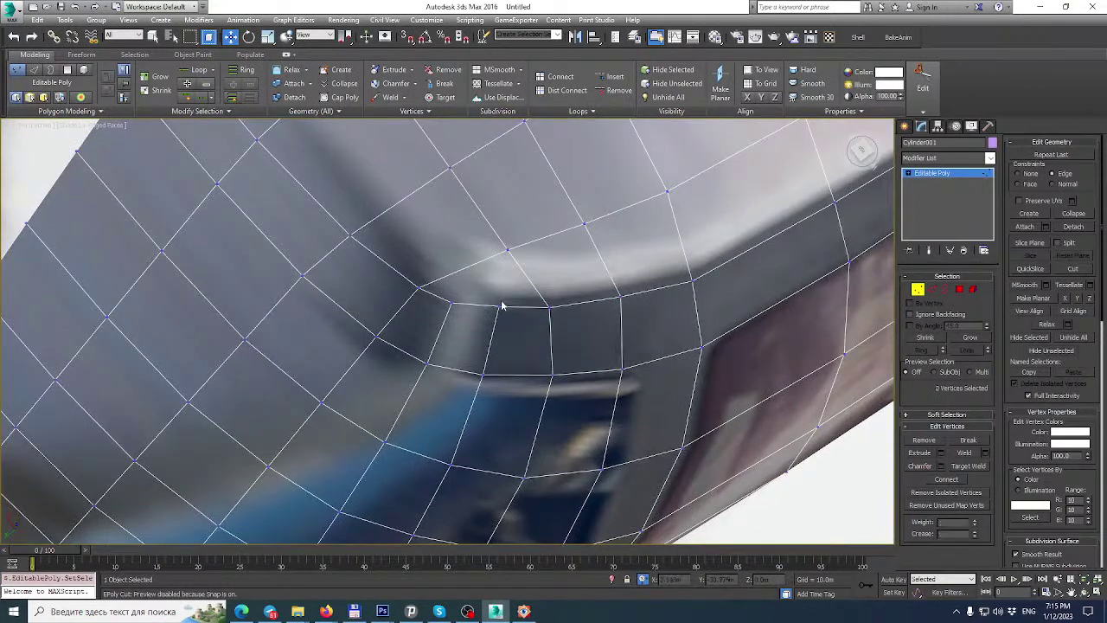
pyautogui.keyDown('alt'); pyautogui.moveTo(704, 418); pyautogui.dragTo(676, 250, button='middle'); pyautogui.keyUp('alt')
pyautogui.moveTo(471, 335); pyautogui.dragTo(475, 330)
pyautogui.keyDown('alt'); pyautogui.moveTo(513, 333); pyautogui.dragTo(408, 390, button='middle'); pyautogui.keyUp('alt')
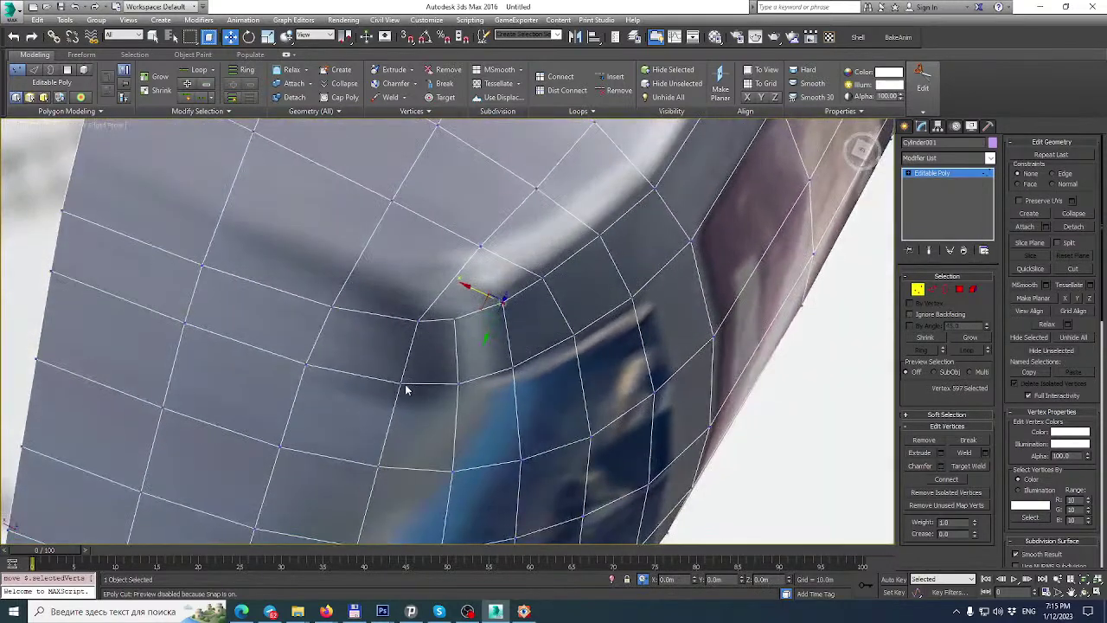
# Select the two vertices on the inner side of the windshield frame corner and slide them about 0.047 m along X.
pyautogui.click(400, 383)
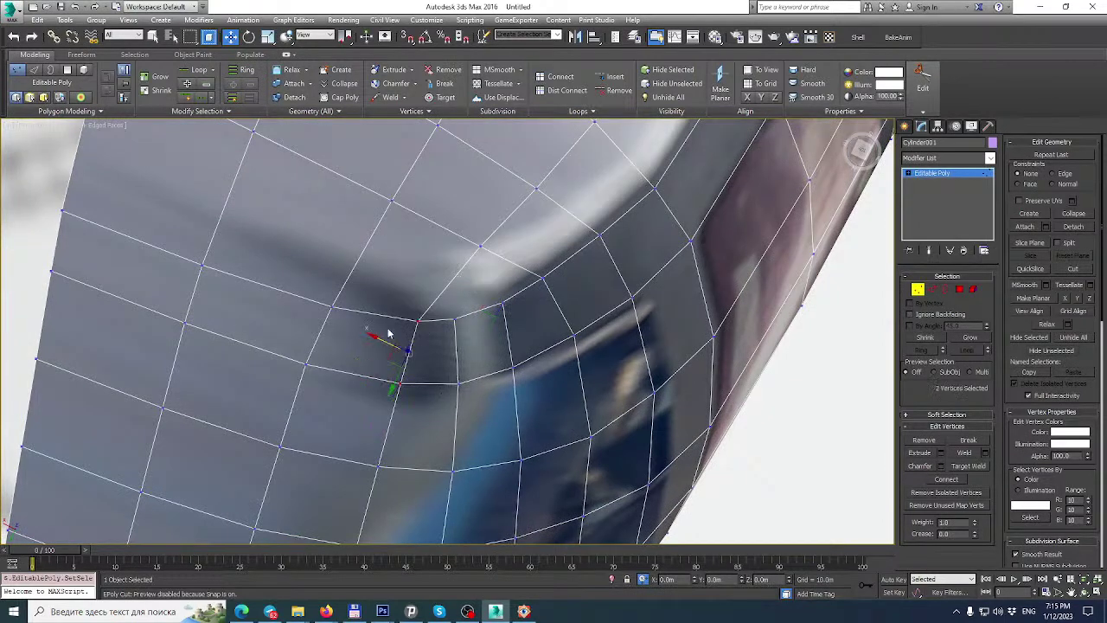
pyautogui.moveTo(371, 336); pyautogui.dragTo(365, 337)
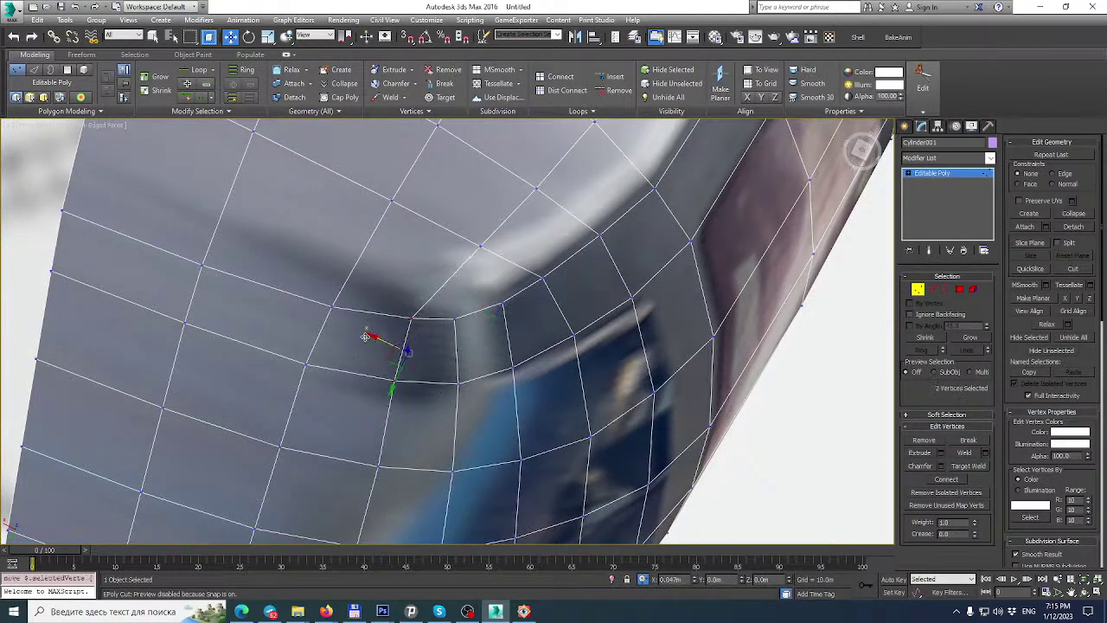
pyautogui.keyDown('alt'); pyautogui.moveTo(365, 336); pyautogui.dragTo(489, 342, button='middle'); pyautogui.keyUp('alt')
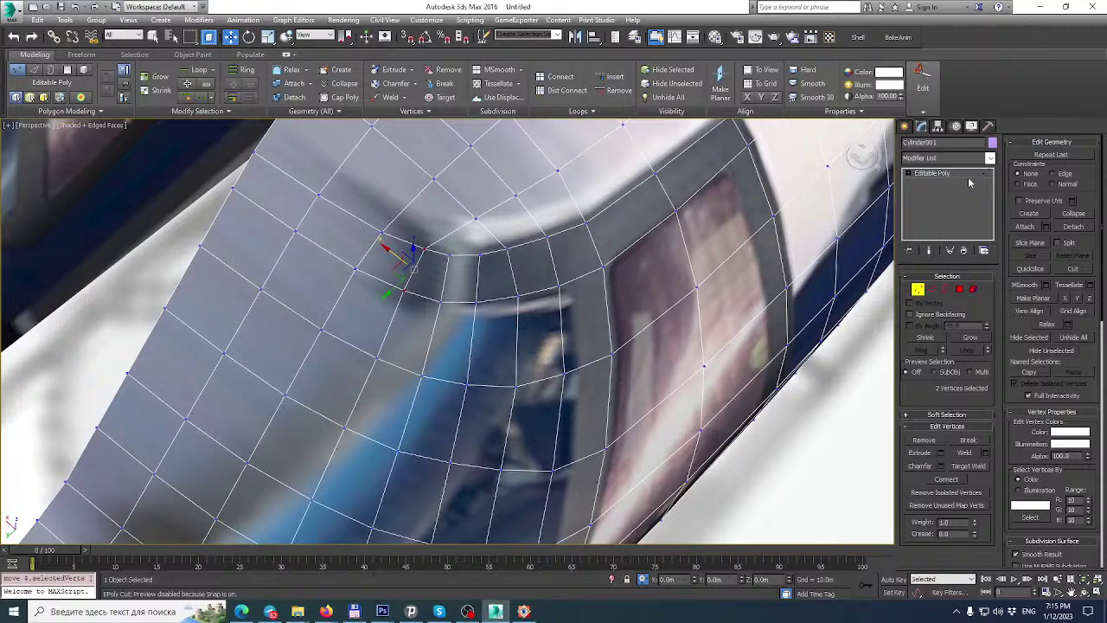
# Leave vertex editing and save the scene as 609.max in the AgustaWestland AW609 project folder.
pyautogui.click(969, 175)
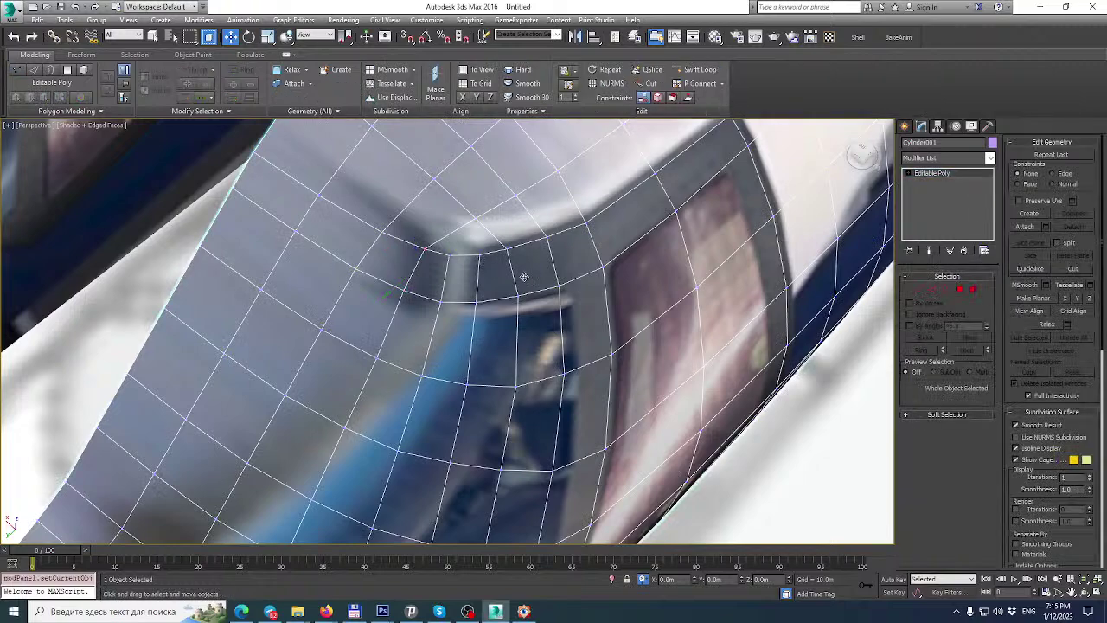
pyautogui.hotkey('ctrl', 's')
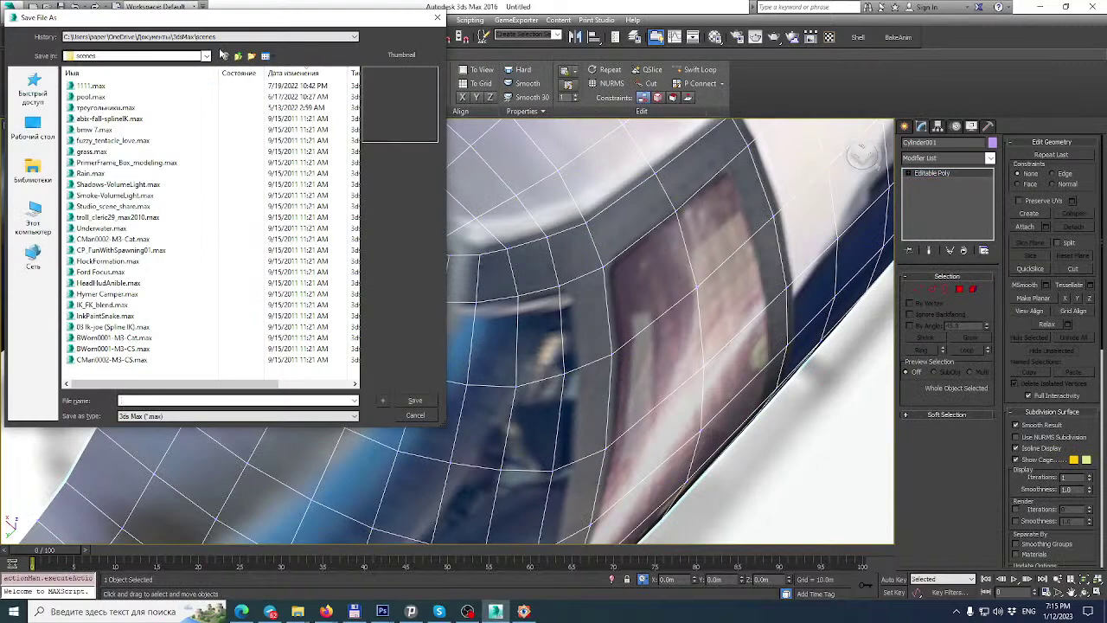
pyautogui.click(222, 37)
pyautogui.click(226, 55)
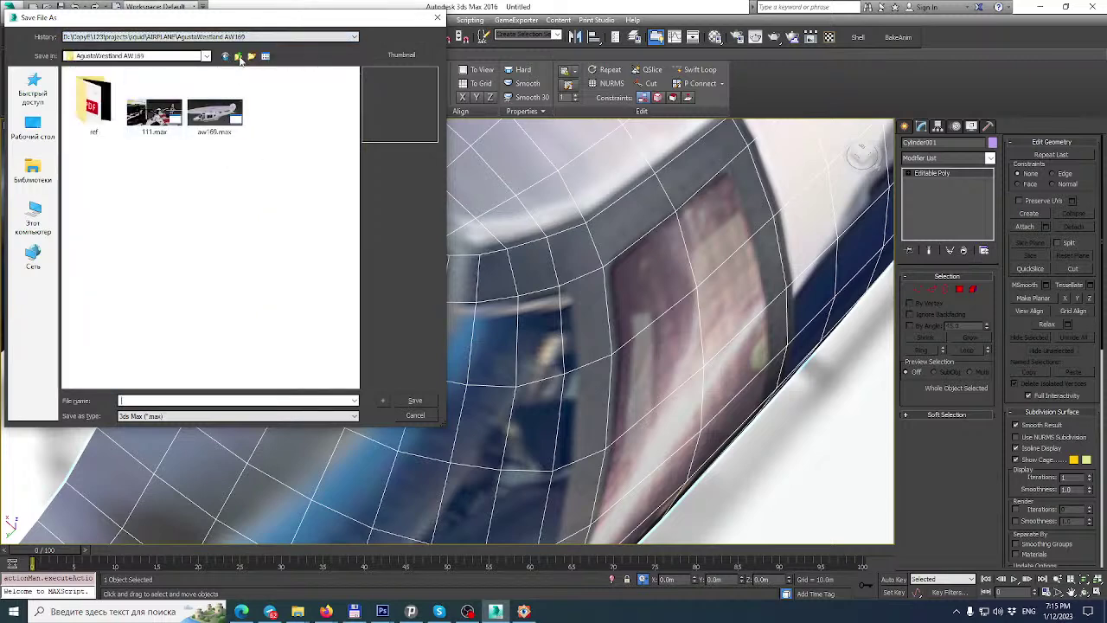
pyautogui.click(238, 55)
pyautogui.doubleClick(139, 109)
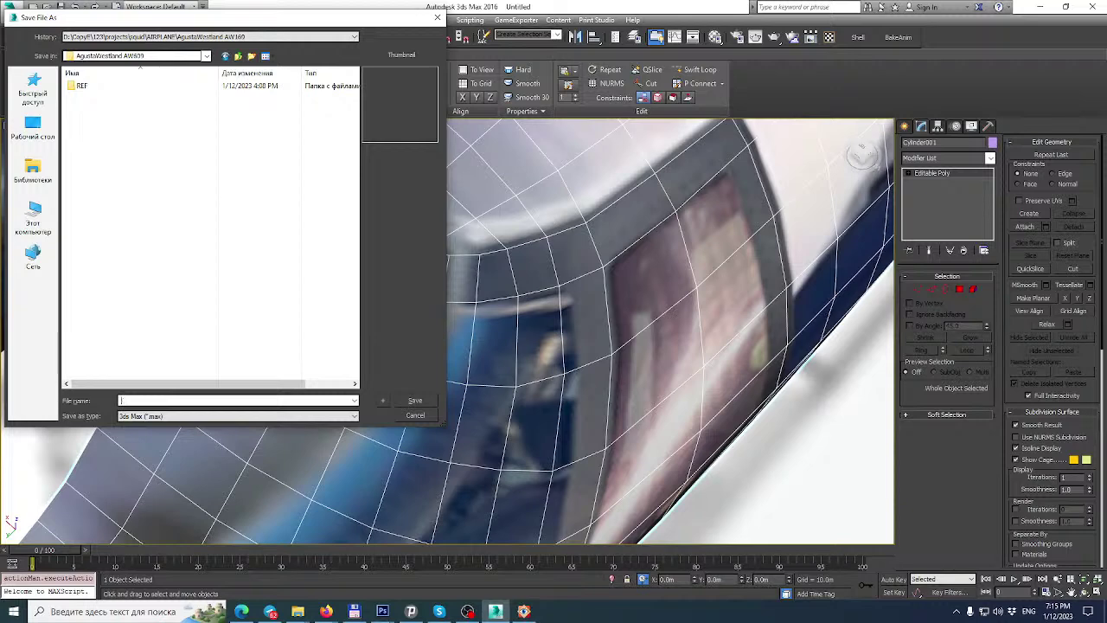
pyautogui.press('Return')
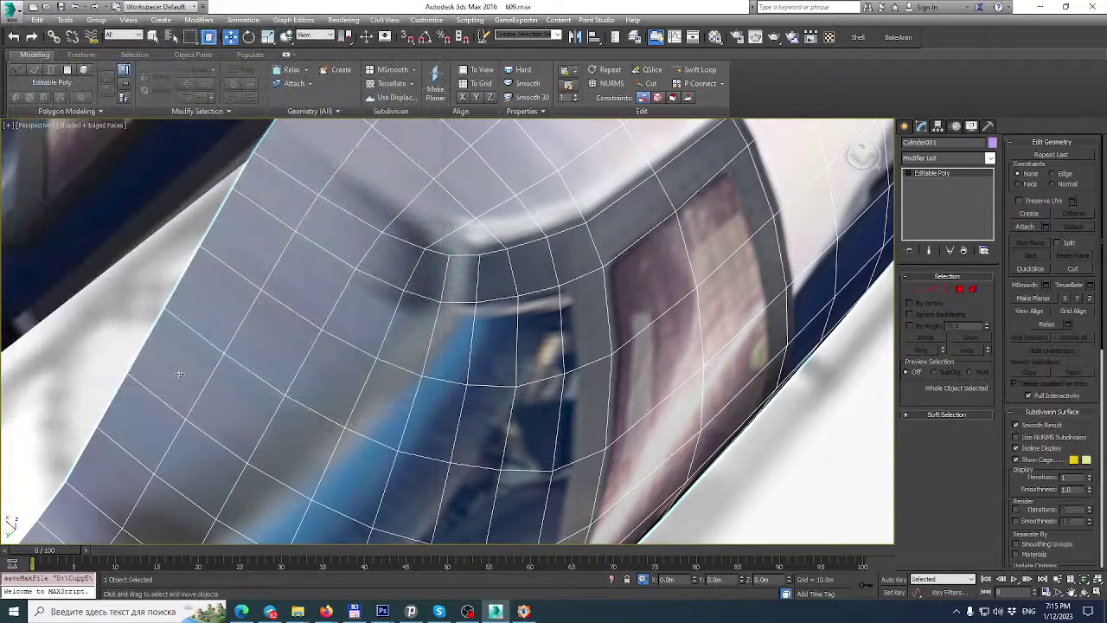
# Smooth the mesh around the windshield's upper inner corner with the Relax/Soften brush at size 2, then return to the Move tool.
pyautogui.click(90, 54)
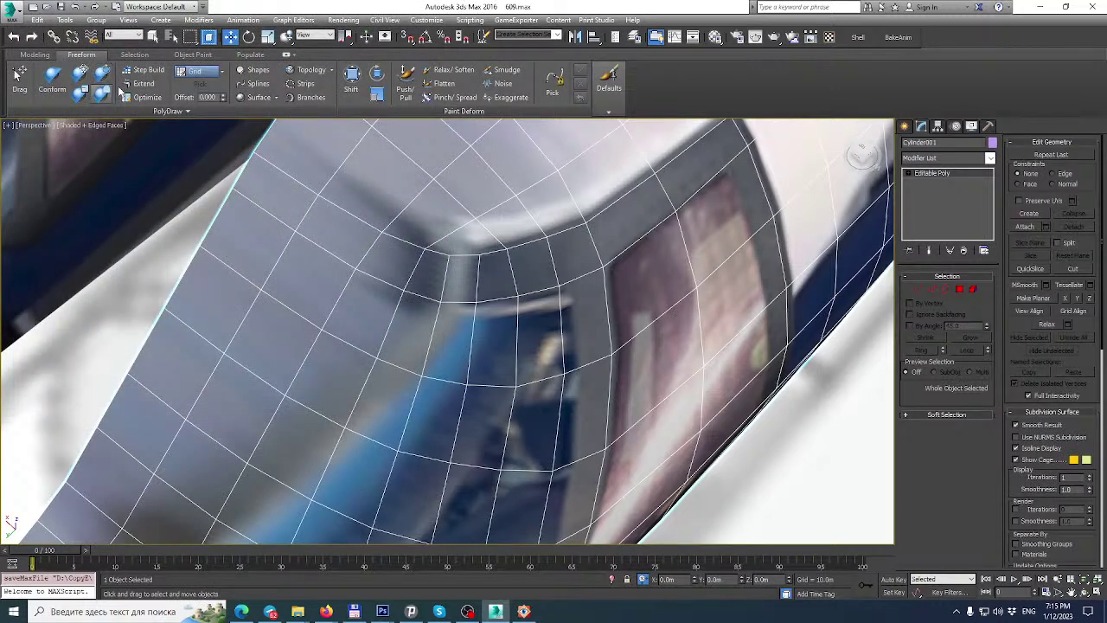
pyautogui.click(447, 71)
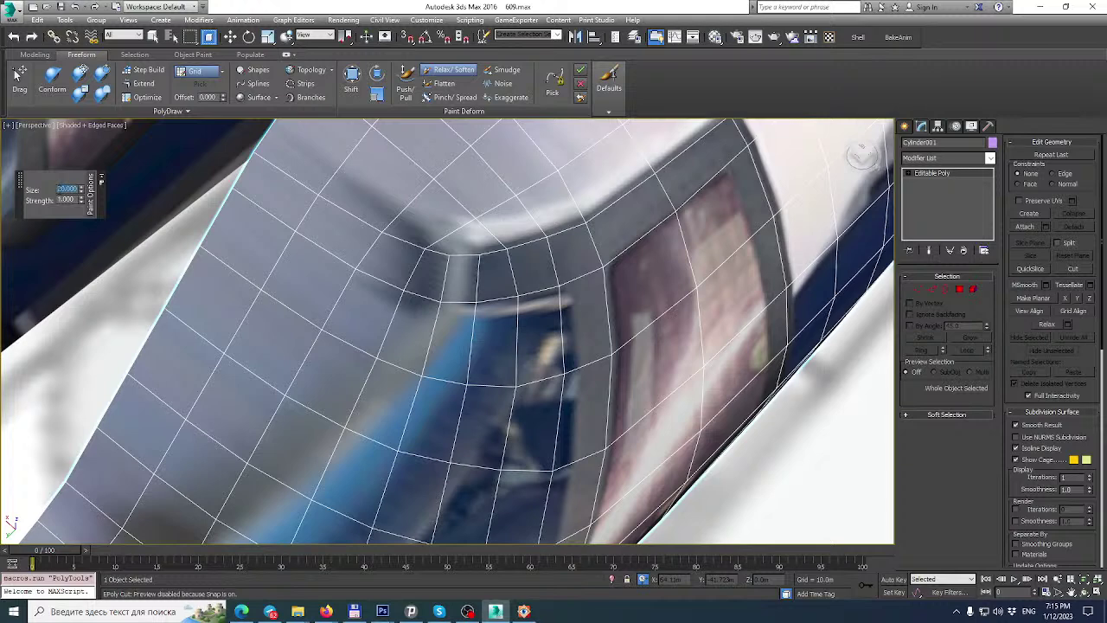
pyautogui.moveTo(475, 260)
pyautogui.mouseDown()
pyautogui.moveTo(458, 262)
pyautogui.moveTo(517, 274)
pyautogui.moveTo(389, 255)
pyautogui.moveTo(489, 254)
pyautogui.moveTo(507, 317)
pyautogui.mouseUp()
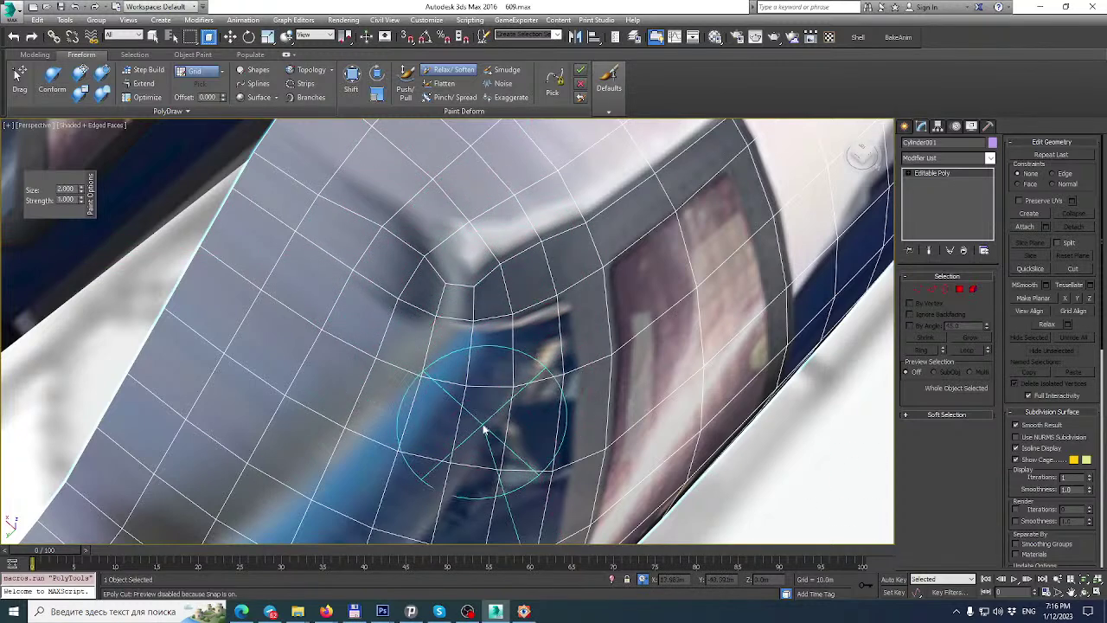
pyautogui.scroll(-15, 522, 446)
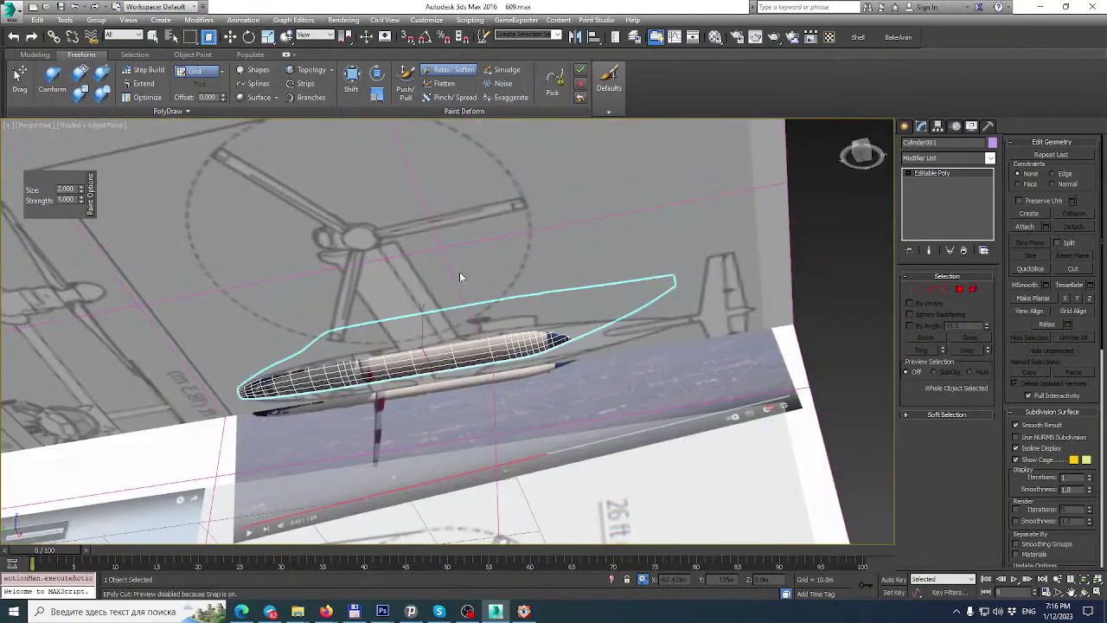
pyautogui.keyDown('alt'); pyautogui.moveTo(460, 272); pyautogui.dragTo(349, 302, button='middle'); pyautogui.keyUp('alt')
pyautogui.scroll(12, 329, 329)
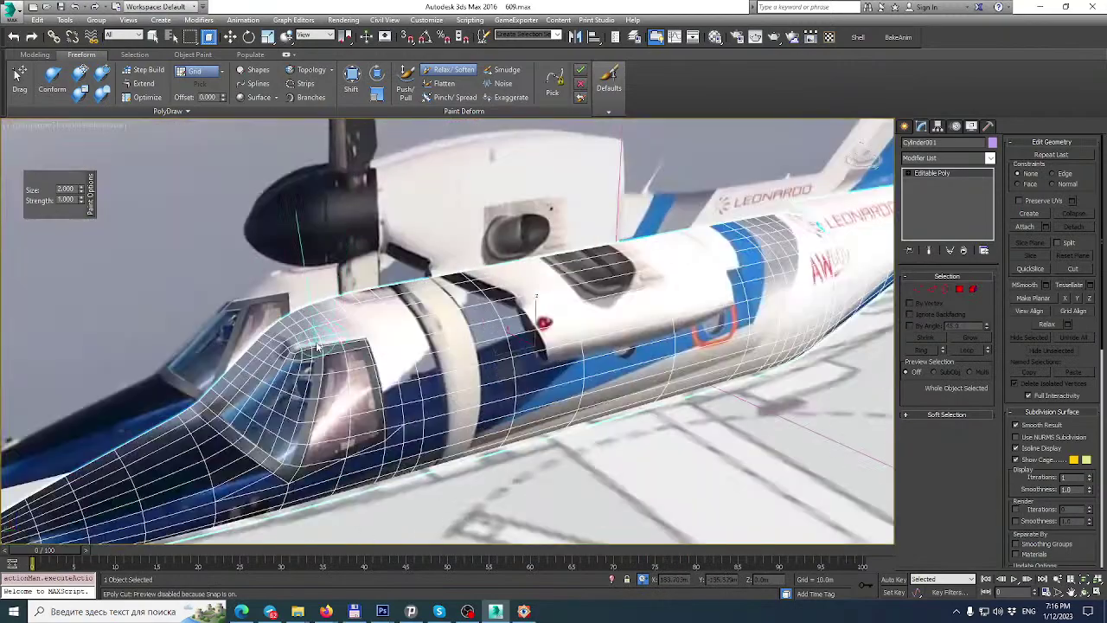
pyautogui.scroll(-8, 307, 343)
pyautogui.moveTo(306, 344); pyautogui.dragTo(347, 313, button='middle')
pyautogui.press('w')
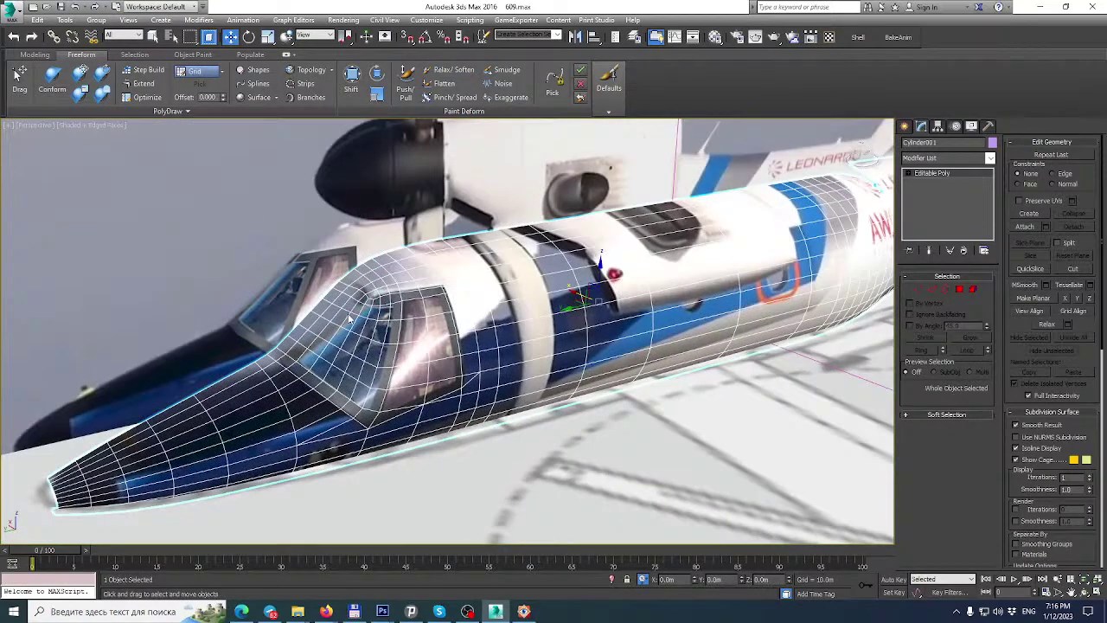
# Select the vertex at the windshield's upper inner corner and inspect the cockpit curvature around it from the front and side.
pyautogui.scroll(5, 355, 312)
pyautogui.click(918, 290)
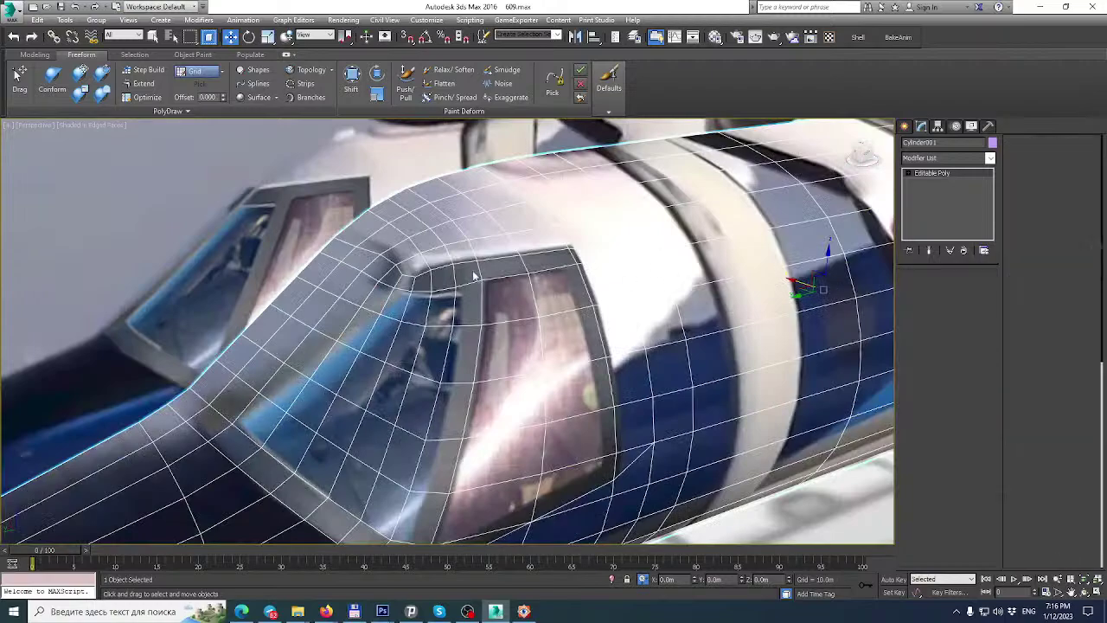
pyautogui.moveTo(370, 253); pyautogui.dragTo(405, 282)
pyautogui.click(400, 275)
pyautogui.keyDown('alt'); pyautogui.moveTo(400, 275); pyautogui.dragTo(625, 357, button='middle'); pyautogui.keyUp('alt')
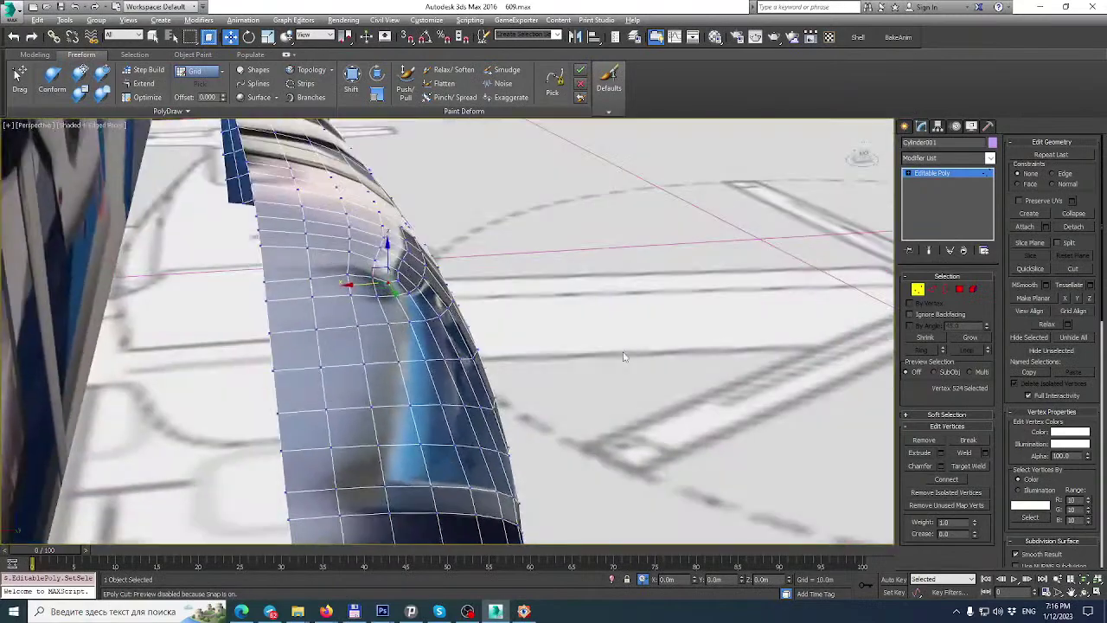
pyautogui.scroll(5, 405, 257)
pyautogui.scroll(-7, 499, 287)
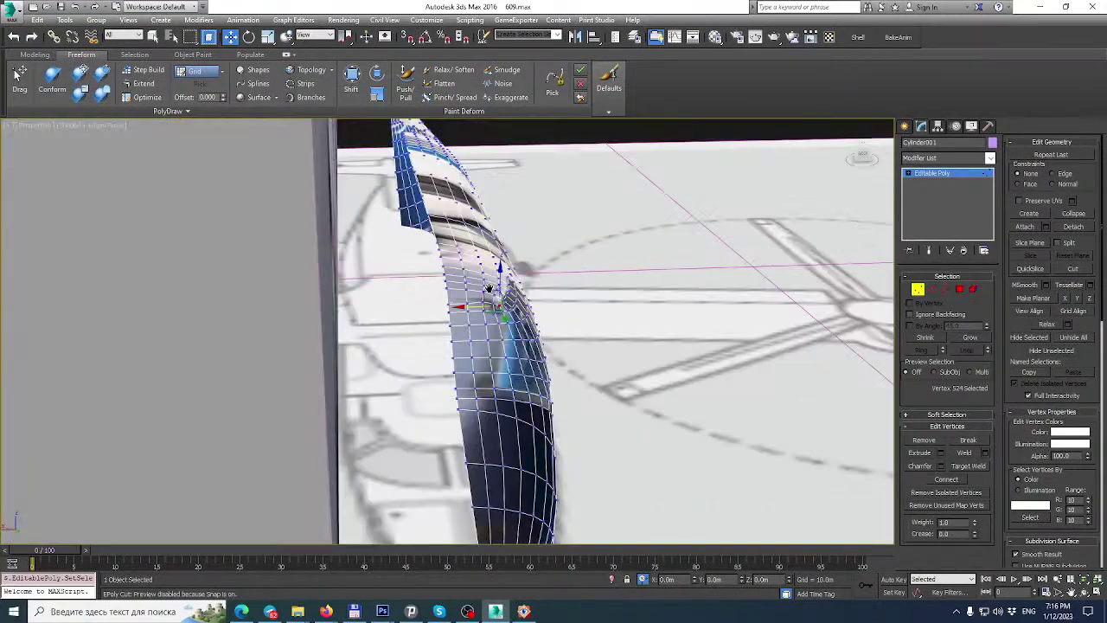
pyautogui.scroll(3, 490, 292)
pyautogui.keyDown('alt'); pyautogui.moveTo(490, 293); pyautogui.dragTo(603, 206, button='middle'); pyautogui.keyUp('alt')
# Switch to FastStone Image Viewer and browse the aircraft reference photos.
pyautogui.click(530, 610)
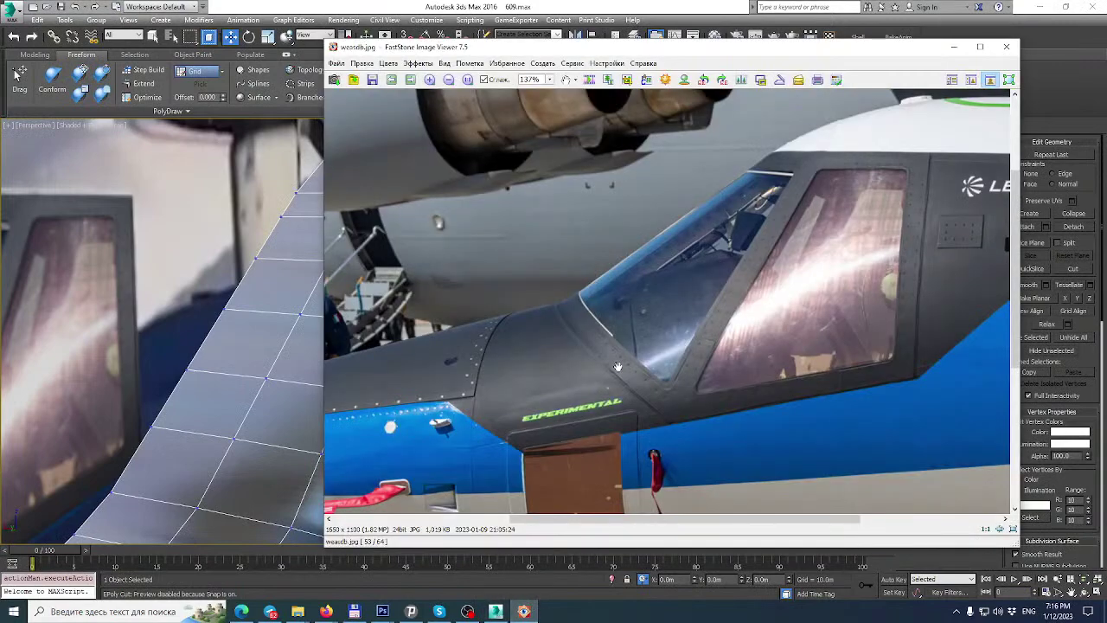
pyautogui.scroll(7, 620, 371)
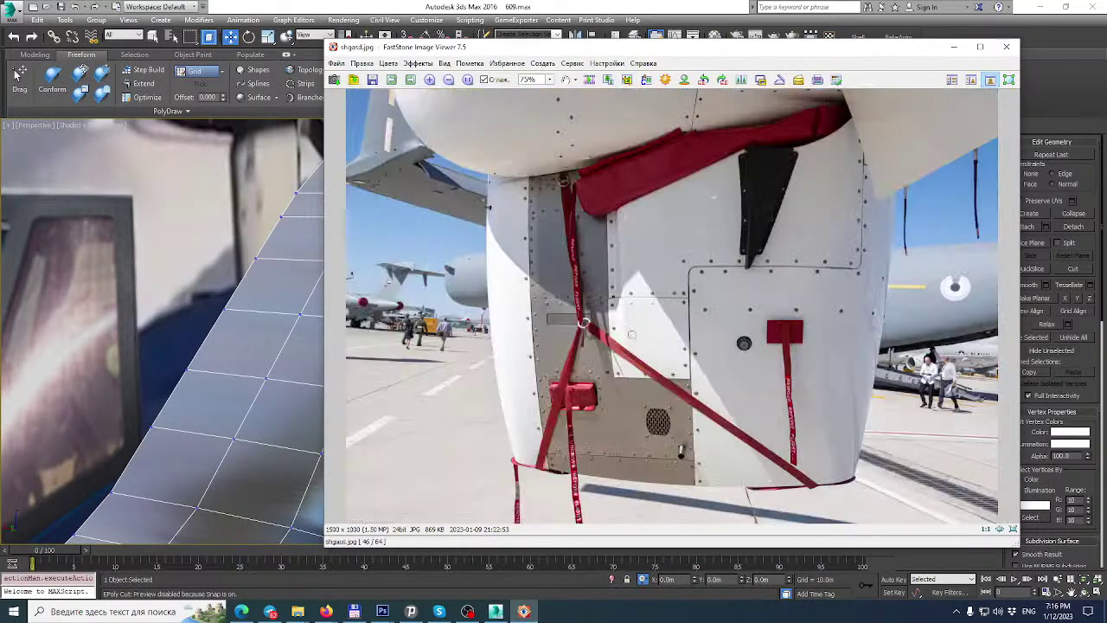
# Browse the aircraft reference photos and examine the cockpit side windows and windshield frame in the close-up.
pyautogui.scroll(4, 623, 355)
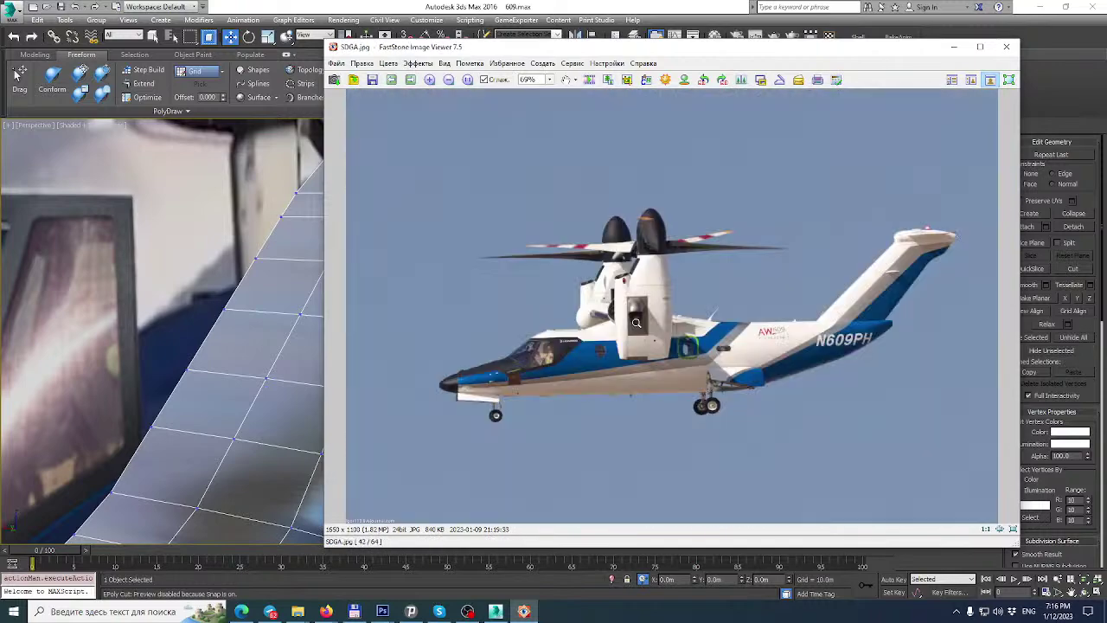
pyautogui.scroll(3, 636, 323)
pyautogui.scroll(4, 635, 322)
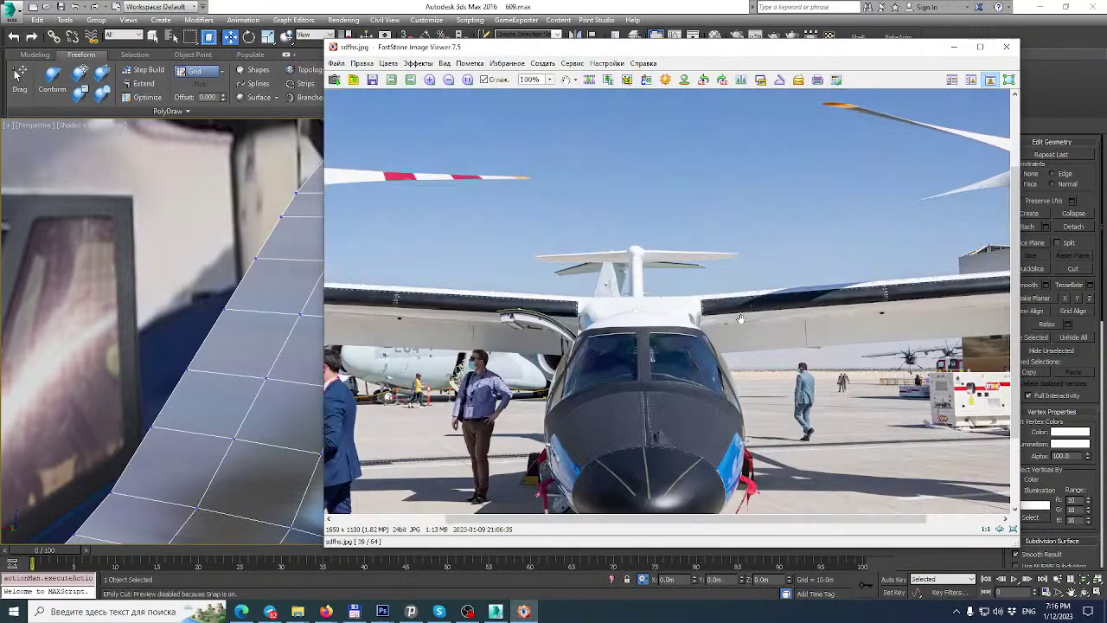
pyautogui.scroll(2, 741, 319)
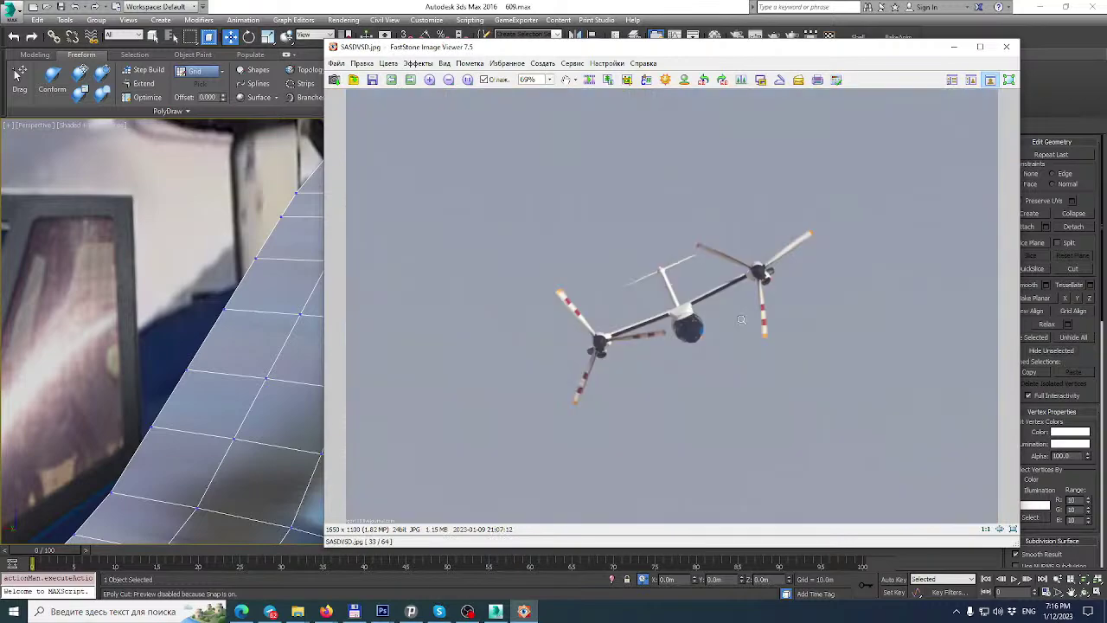
pyautogui.scroll(-1, 740, 319)
pyautogui.click(571, 226)
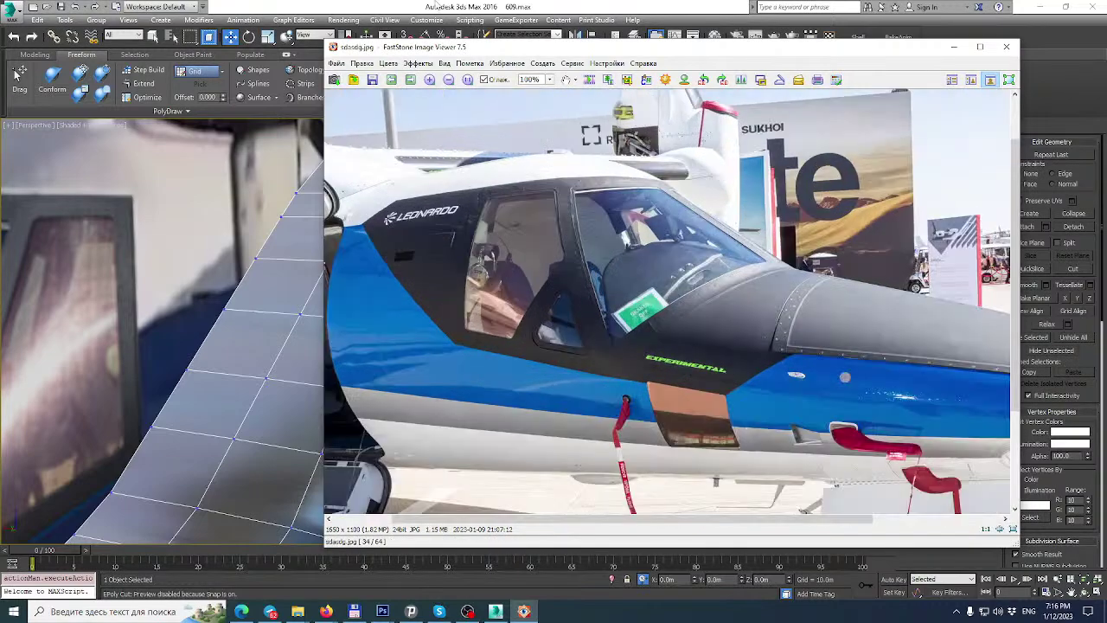
# Return to 3ds Max and smooth the fuselage mesh around the cockpit windows and roof with the Relax/Soften brush.
pyautogui.click(424, 4)
pyautogui.keyDown('alt'); pyautogui.moveTo(595, 269); pyautogui.dragTo(517, 224, button='middle'); pyautogui.keyUp('alt')
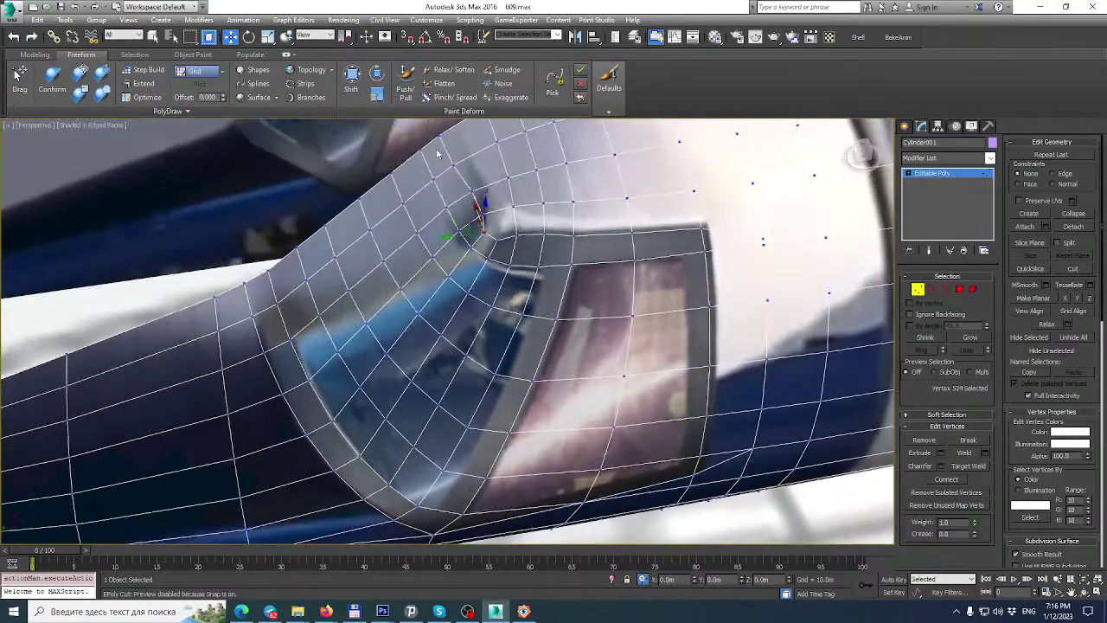
pyautogui.click(450, 69)
pyautogui.moveTo(587, 245); pyautogui.dragTo(620, 255)
pyautogui.keyDown('alt'); pyautogui.moveTo(498, 251); pyautogui.dragTo(451, 279, button='middle'); pyautogui.keyUp('alt')
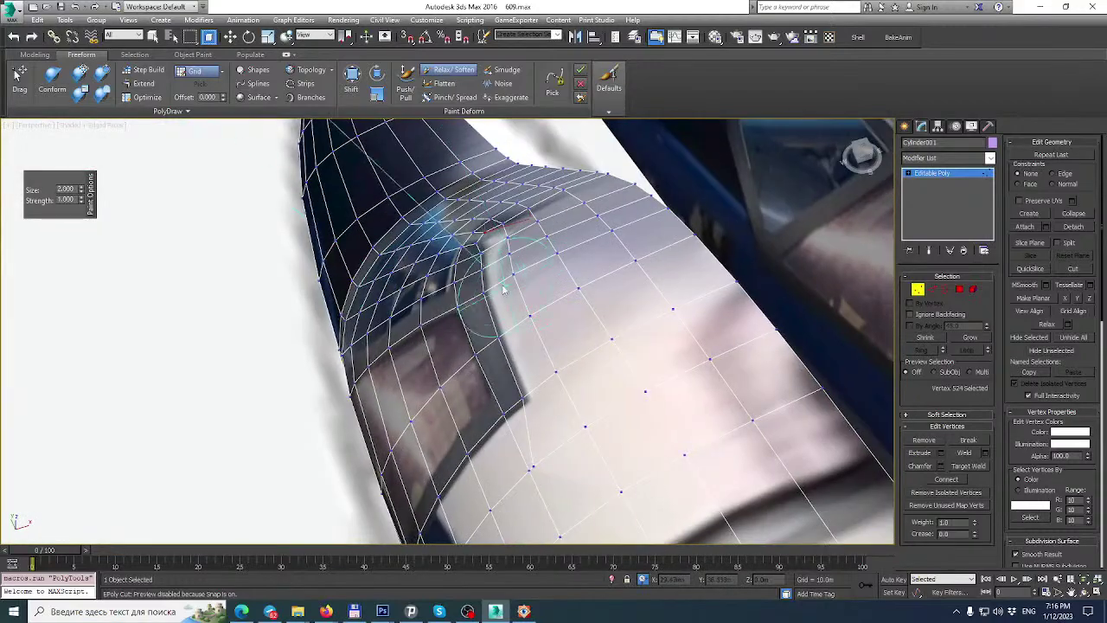
pyautogui.moveTo(521, 294)
pyautogui.keyDown('alt'); pyautogui.mouseDown(button='middle')
pyautogui.moveTo(669, 254)
pyautogui.moveTo(680, 286)
pyautogui.moveTo(811, 268)
pyautogui.moveTo(666, 275)
pyautogui.moveTo(662, 290)
pyautogui.moveTo(459, 297)
pyautogui.moveTo(656, 231)
pyautogui.moveTo(604, 272)
pyautogui.moveTo(563, 401)
pyautogui.moveTo(554, 351)
pyautogui.moveTo(574, 302)
pyautogui.mouseUp(button='middle'); pyautogui.keyUp('alt')
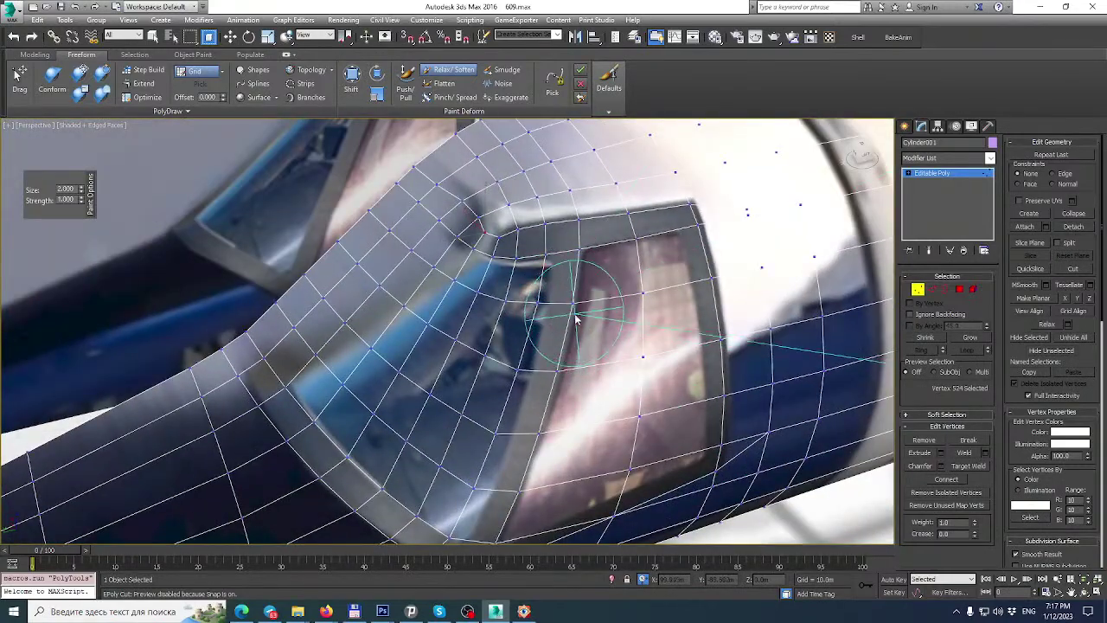
pyautogui.moveTo(567, 398)
pyautogui.keyDown('alt'); pyautogui.mouseDown(button='middle')
pyautogui.moveTo(567, 362)
pyautogui.moveTo(569, 389)
pyautogui.mouseUp(button='middle'); pyautogui.keyUp('alt')
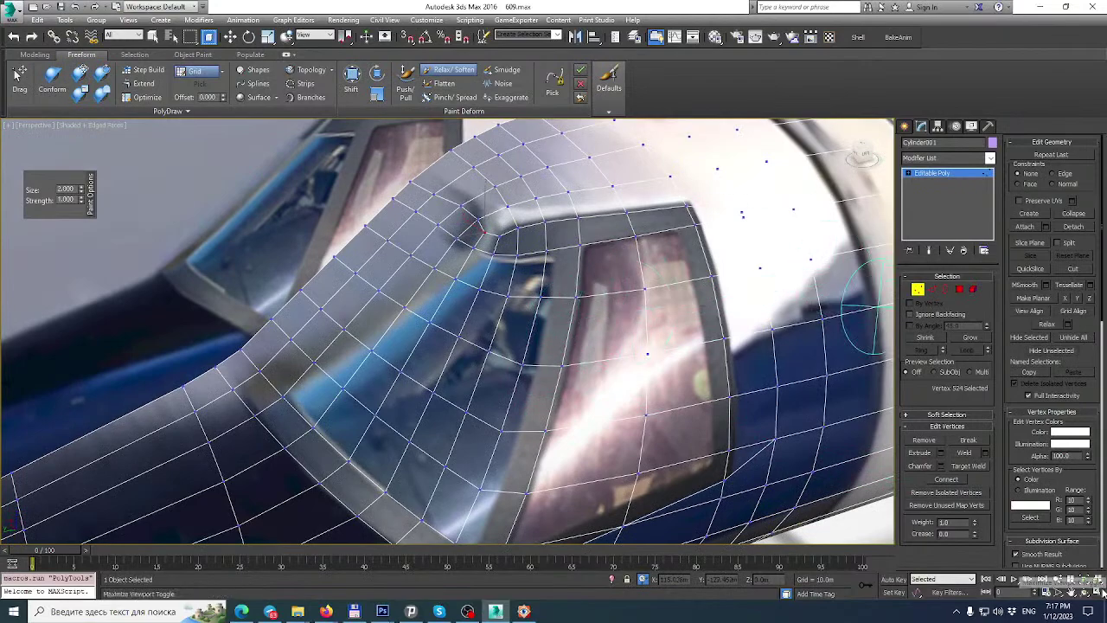
pyautogui.keyDown('alt'); pyautogui.moveTo(578, 363); pyautogui.dragTo(539, 281, button='middle'); pyautogui.keyUp('alt')
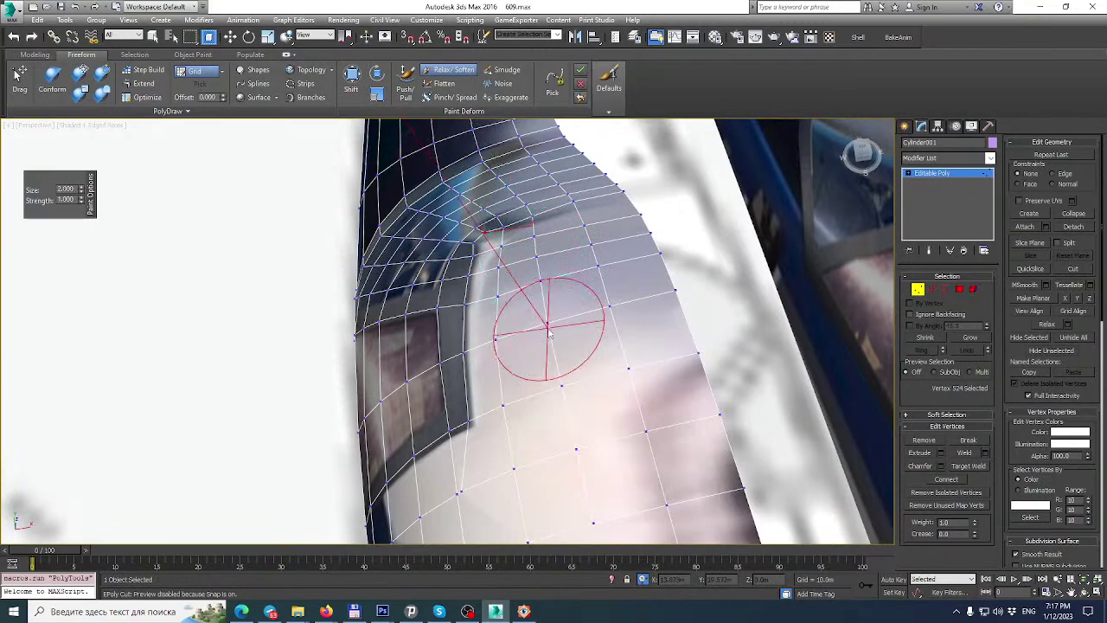
pyautogui.click(551, 325)
pyautogui.keyDown('alt'); pyautogui.moveTo(595, 360); pyautogui.dragTo(749, 273, button='middle'); pyautogui.keyUp('alt')
pyautogui.keyDown('alt'); pyautogui.moveTo(641, 260); pyautogui.dragTo(813, 381, button='middle'); pyautogui.keyUp('alt')
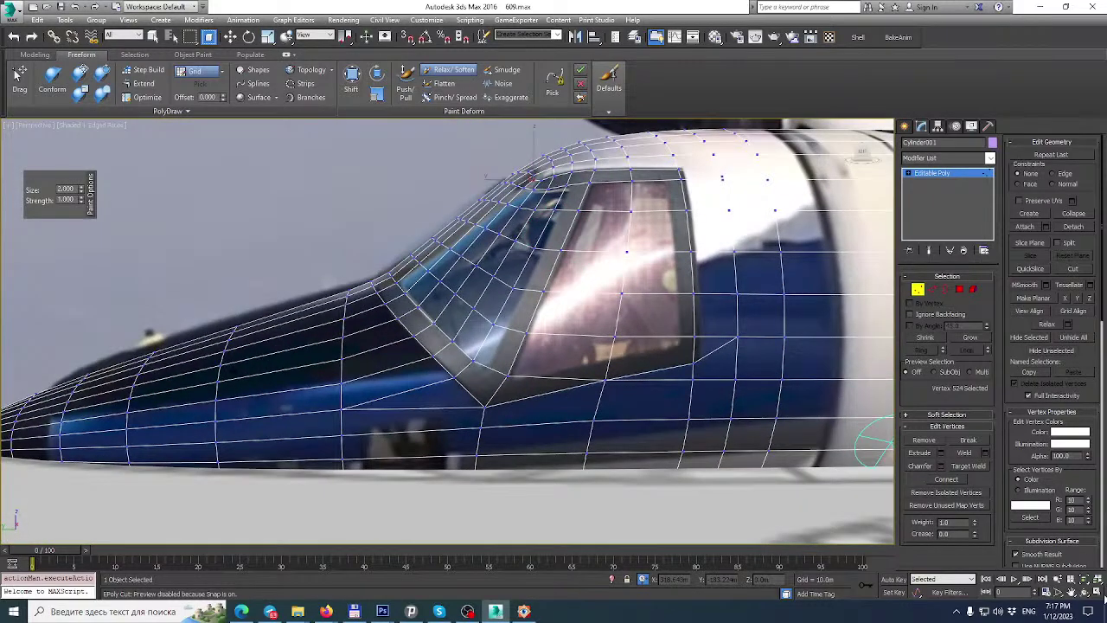
# Show the cockpit in a full-size Left view and give the fuselage mesh the plain grey material with see-through display.
pyautogui.click(1099, 594)
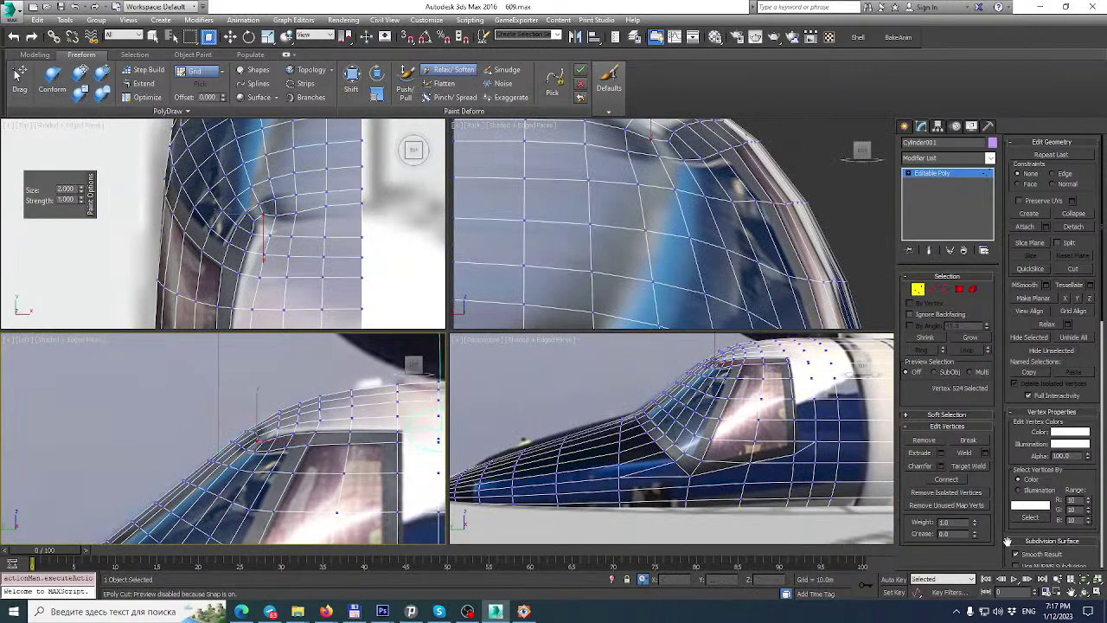
pyautogui.click(1084, 591)
pyautogui.click(1096, 591)
pyautogui.moveTo(690, 390); pyautogui.dragTo(598, 388, button='middle')
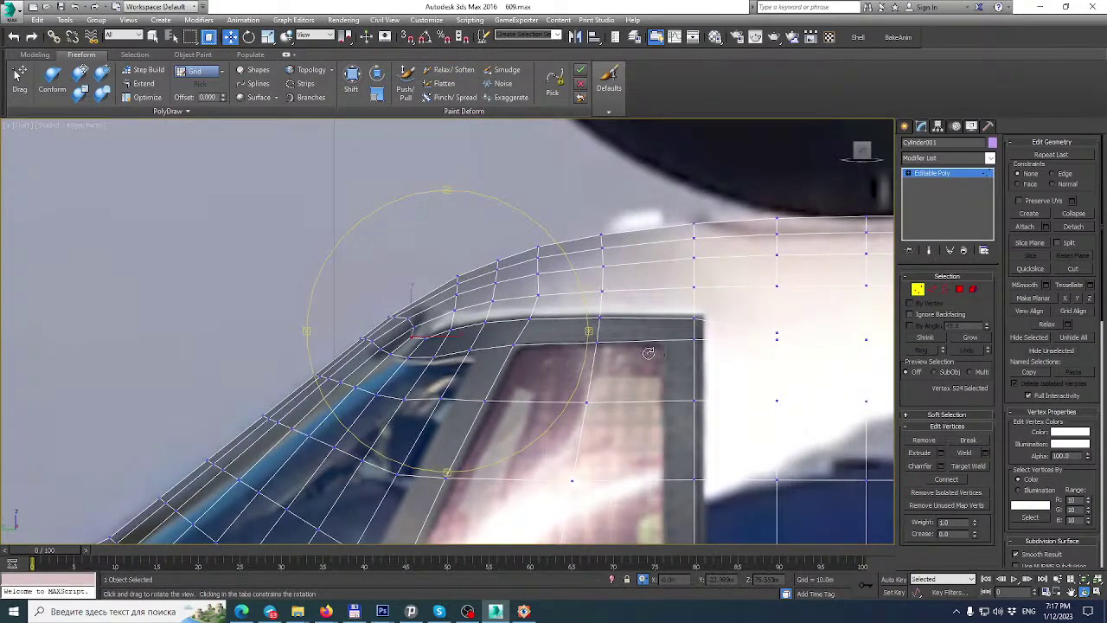
pyautogui.press('m')
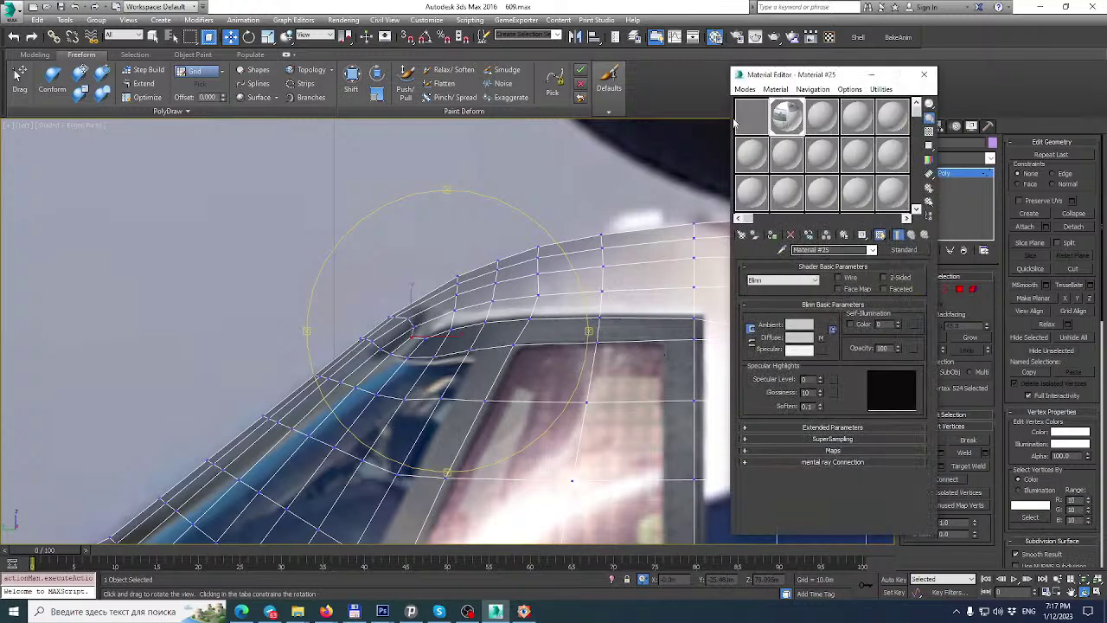
pyautogui.keyDown('alt'); pyautogui.moveTo(645, 283); pyautogui.dragTo(600, 334, button='middle'); pyautogui.keyUp('alt')
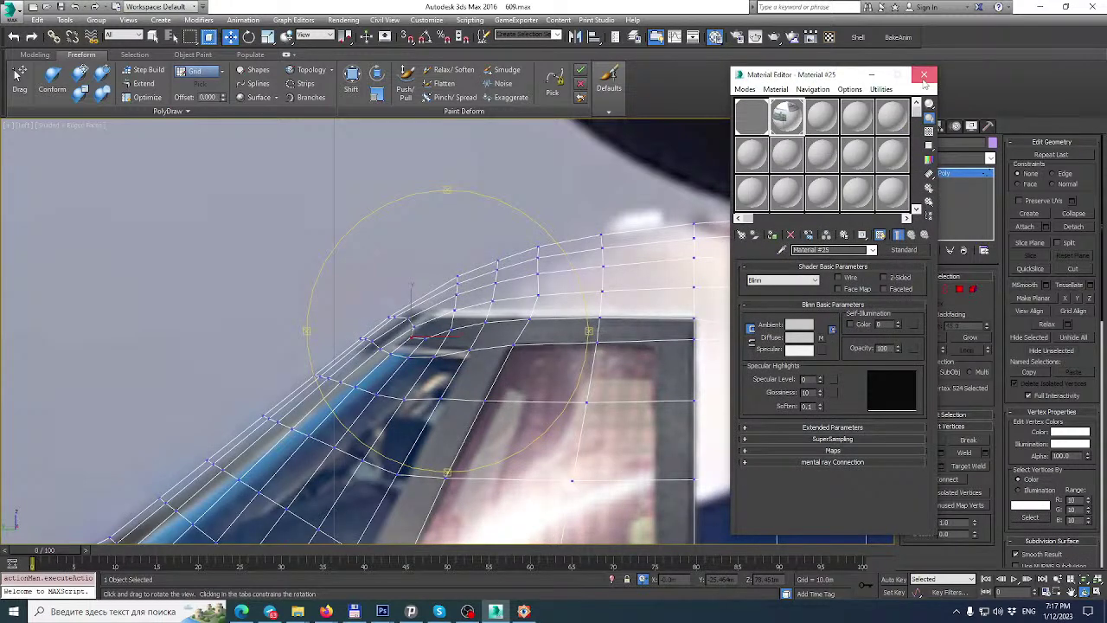
pyautogui.click(925, 76)
pyautogui.keyDown('alt'); pyautogui.moveTo(740, 298); pyautogui.dragTo(858, 299, button='middle'); pyautogui.keyUp('alt')
# Cut a straight edge line along the top of the side window frame, snapping it to the front outline vertex.
pyautogui.click(1077, 268)
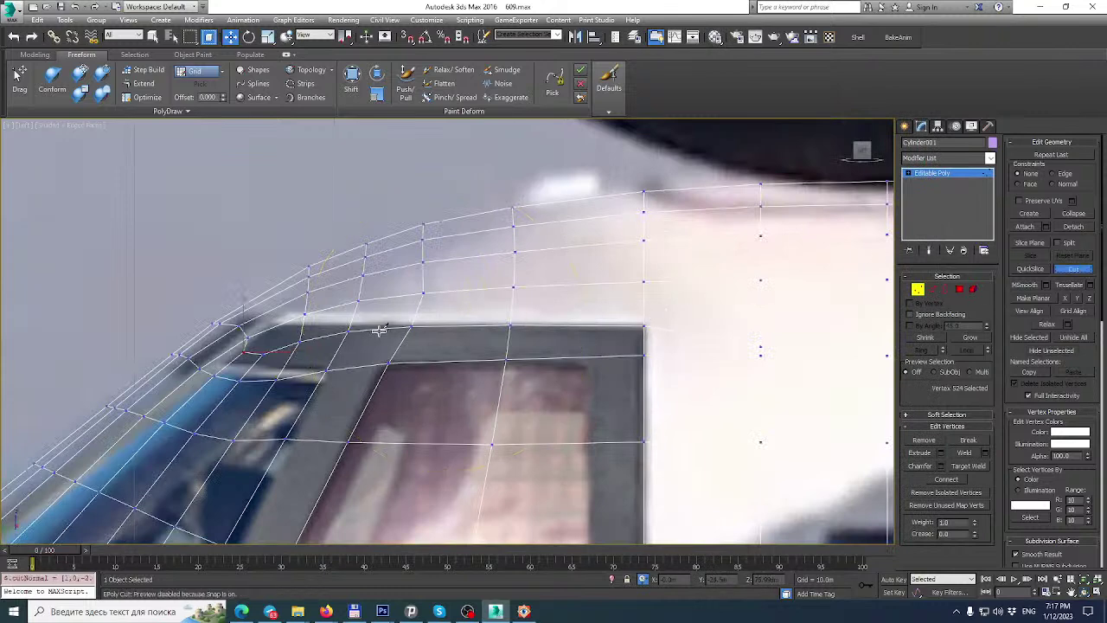
pyautogui.press('s')
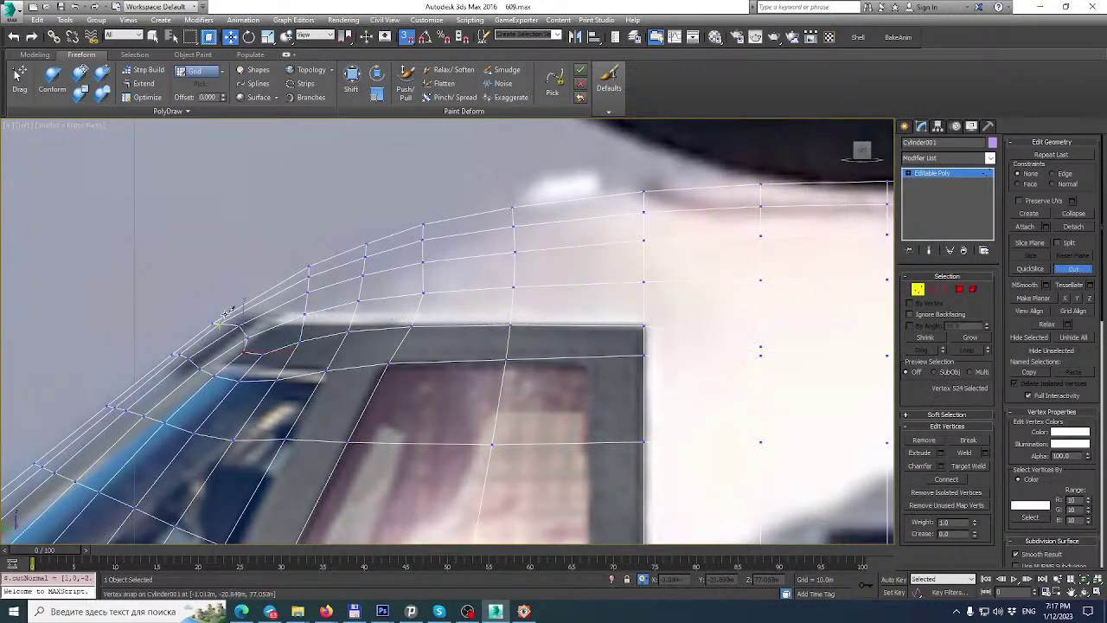
pyautogui.scroll(2, 228, 314)
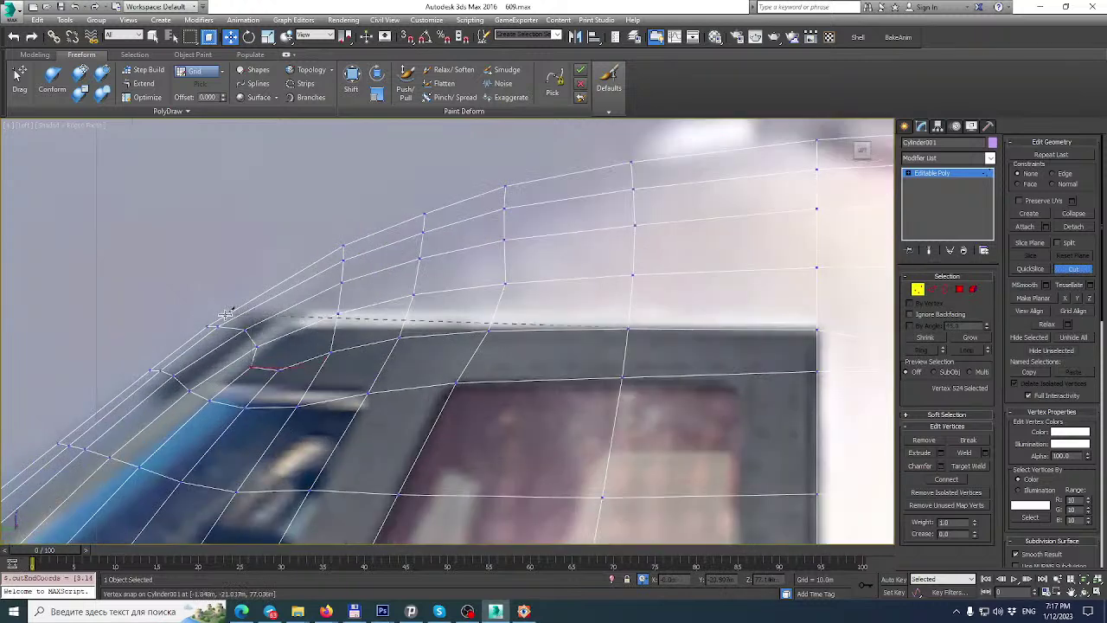
pyautogui.press('s')
pyautogui.click(208, 327)
pyautogui.scroll(-2, 319, 323)
pyautogui.moveTo(319, 323); pyautogui.dragTo(369, 265, button='middle')
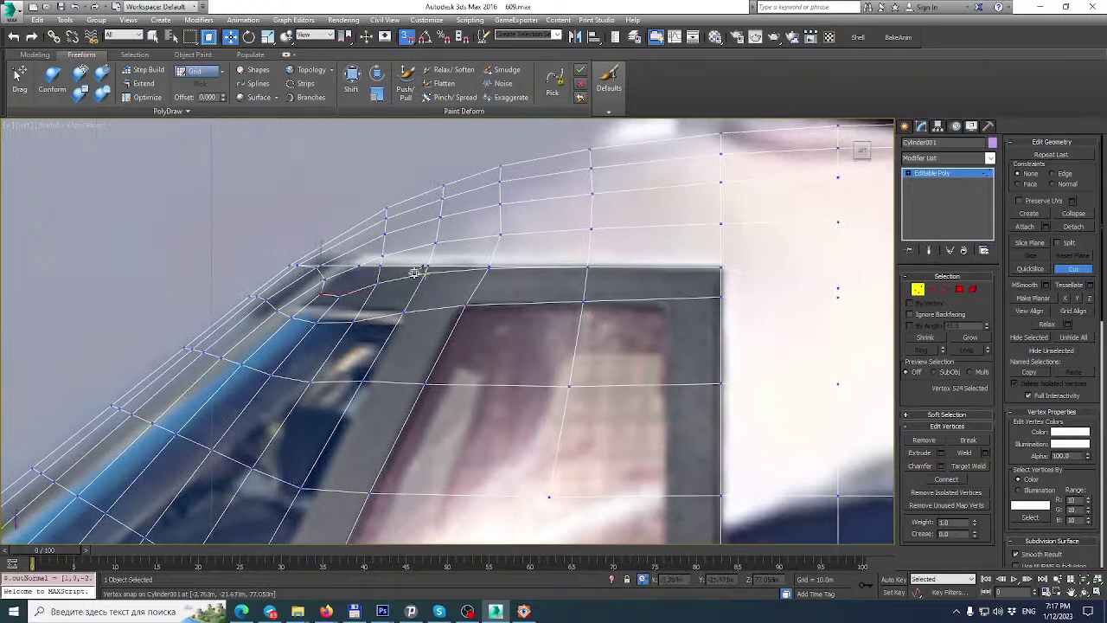
# Cut two more edge lines below it, from the side window frame across the windshield to the front outline.
pyautogui.moveTo(707, 320); pyautogui.dragTo(682, 299, button='middle')
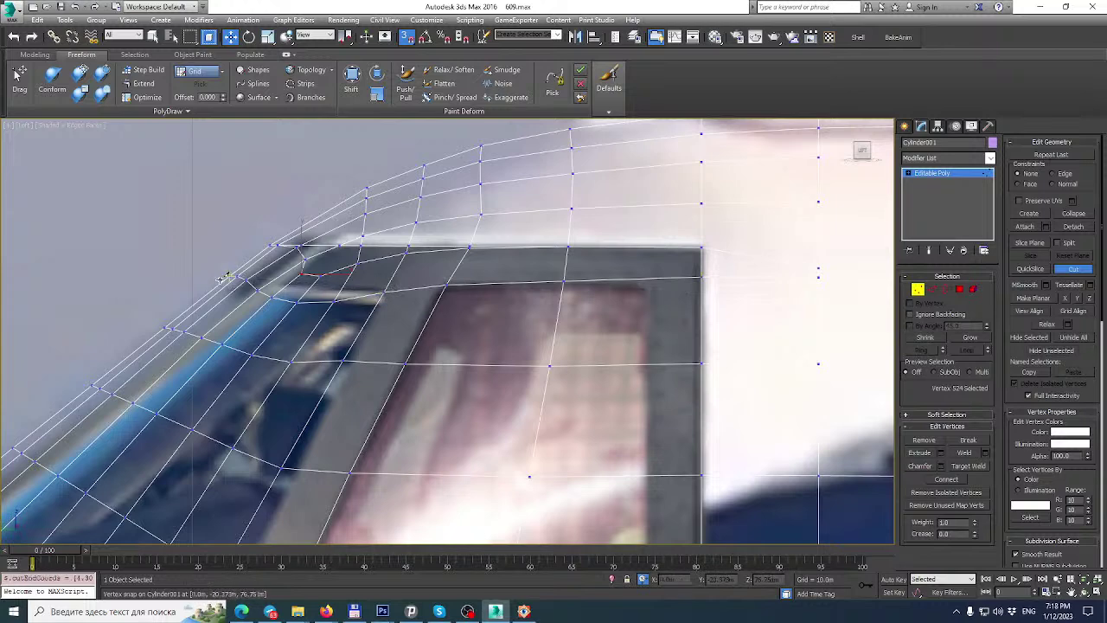
pyautogui.press('s')
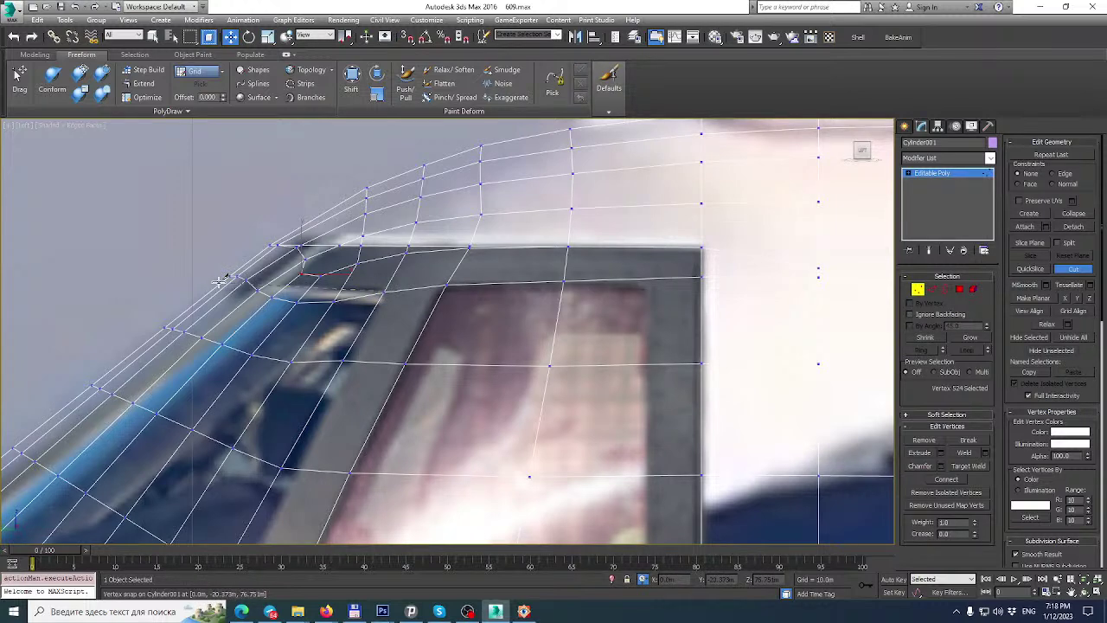
pyautogui.click(219, 281)
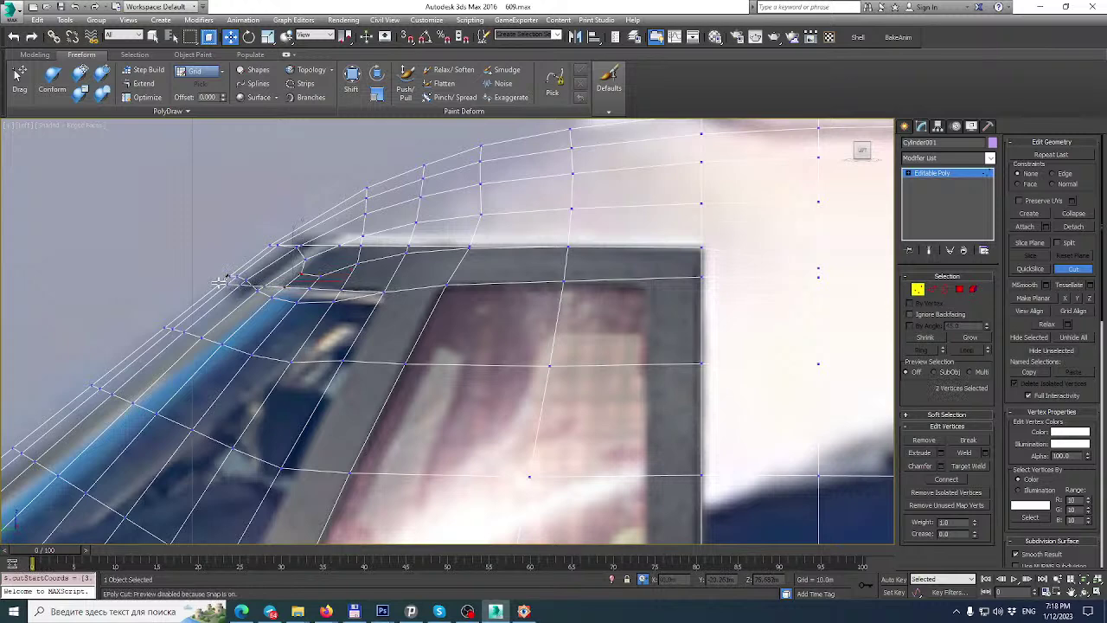
pyautogui.moveTo(395, 300); pyautogui.dragTo(465, 243, button='middle')
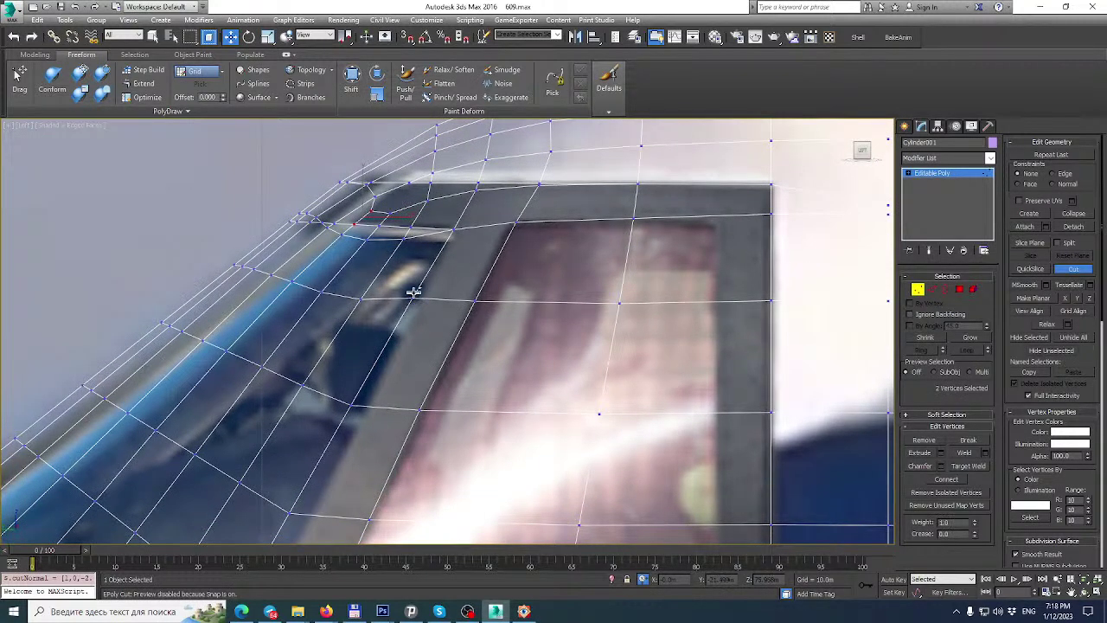
pyautogui.press('s')
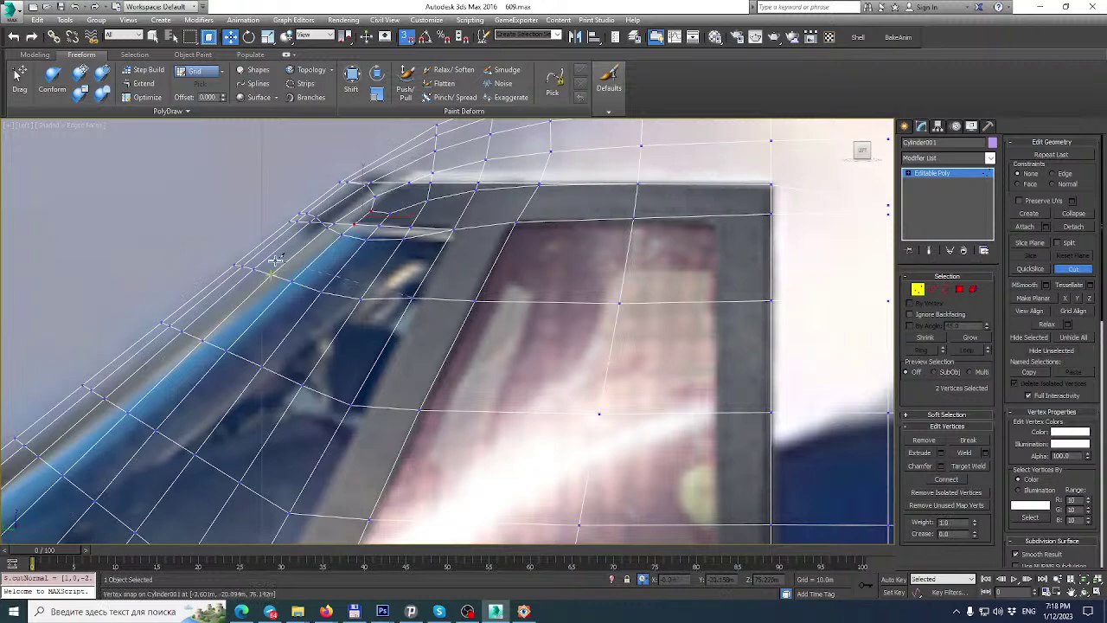
pyautogui.scroll(-3, 387, 338)
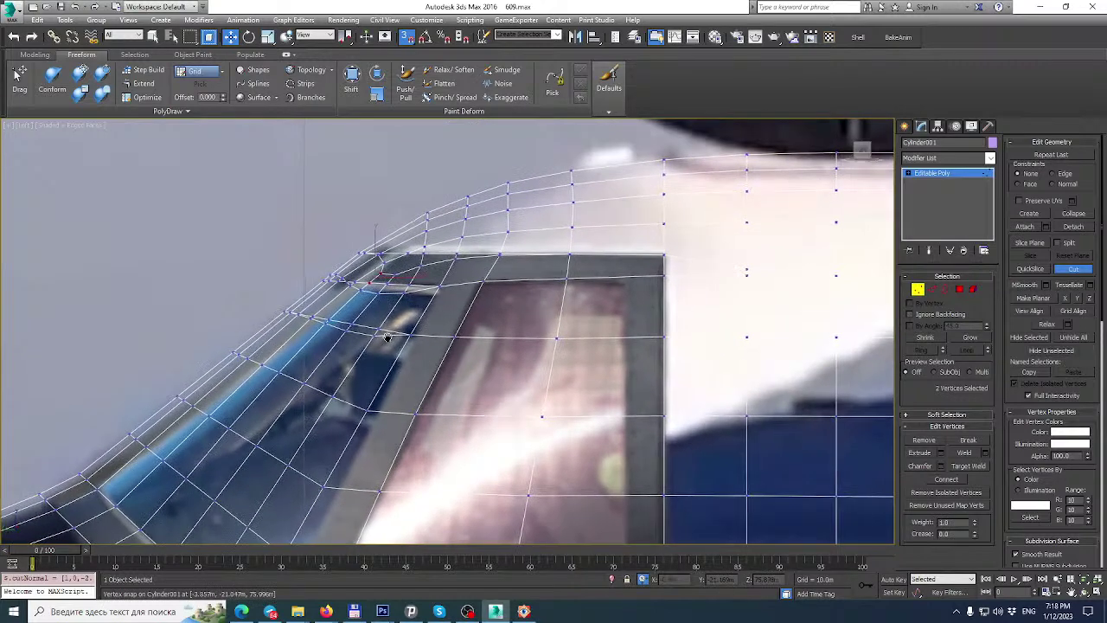
pyautogui.scroll(4, 387, 337)
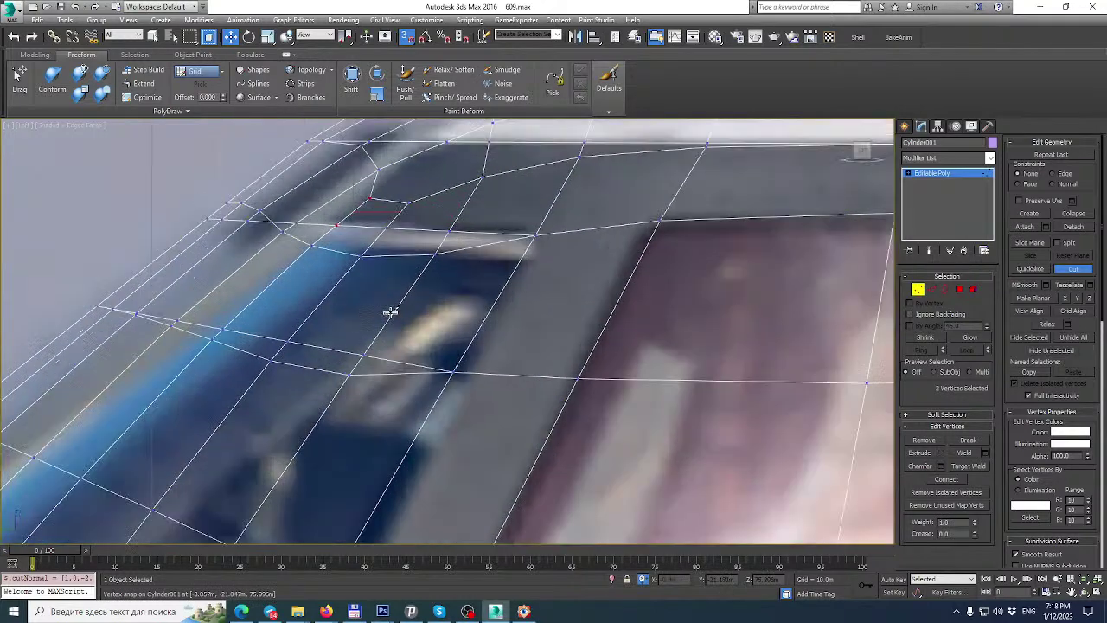
# Remove the old curved edge row beside the lower new cut across the windshield.
pyautogui.click(933, 290)
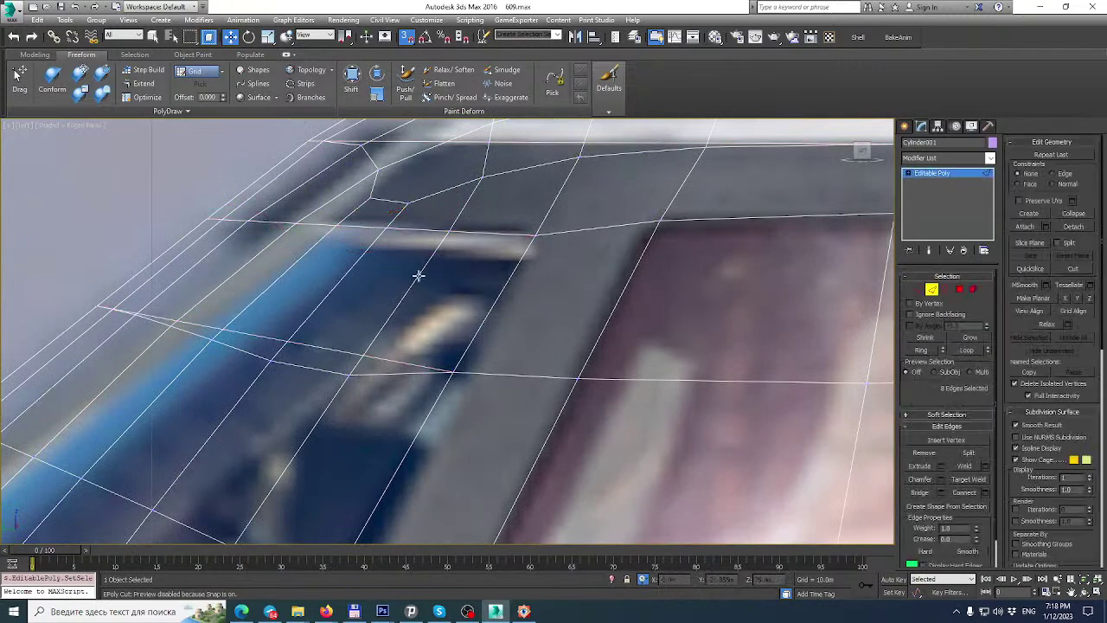
pyautogui.doubleClick(357, 374)
pyautogui.hotkey('ctrl', 'BackSpace')
# Remove the remaining old curved edges around the windshield's upper corner, keeping the newly cut lines.
pyautogui.scroll(-2, 395, 307)
pyautogui.scroll(-1, 395, 307)
pyautogui.moveTo(394, 307); pyautogui.dragTo(376, 343, button='middle')
pyautogui.scroll(2, 394, 288)
pyautogui.moveTo(394, 288); pyautogui.dragTo(363, 353, button='middle')
pyautogui.doubleClick(399, 309)
pyautogui.scroll(-3, 400, 310)
pyautogui.press('BackSpace')
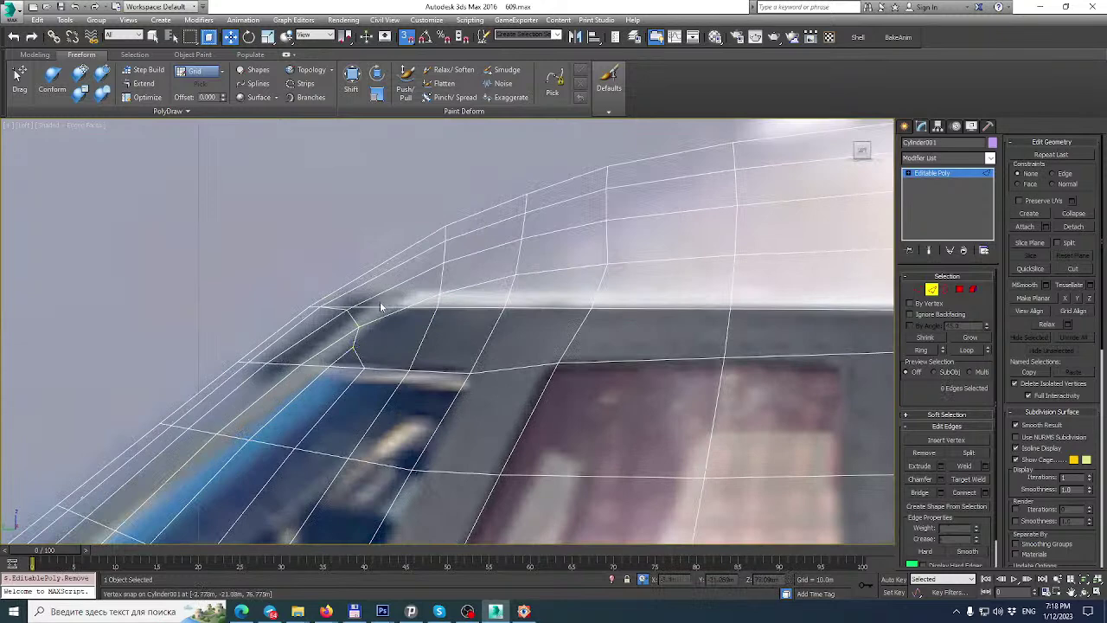
pyautogui.doubleClick(354, 340)
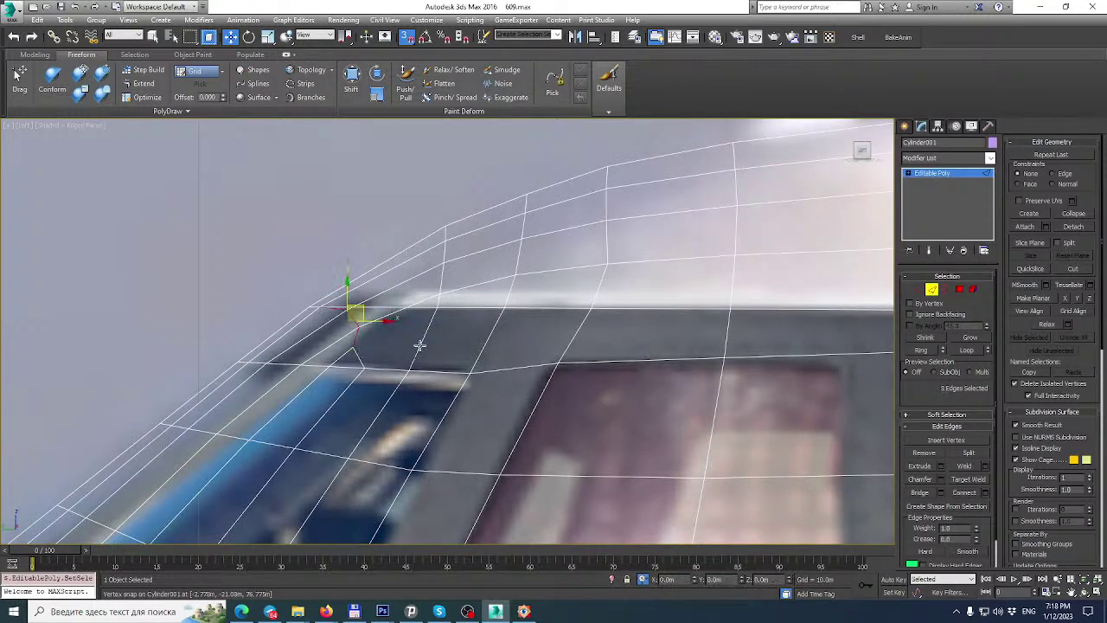
pyautogui.press('BackSpace')
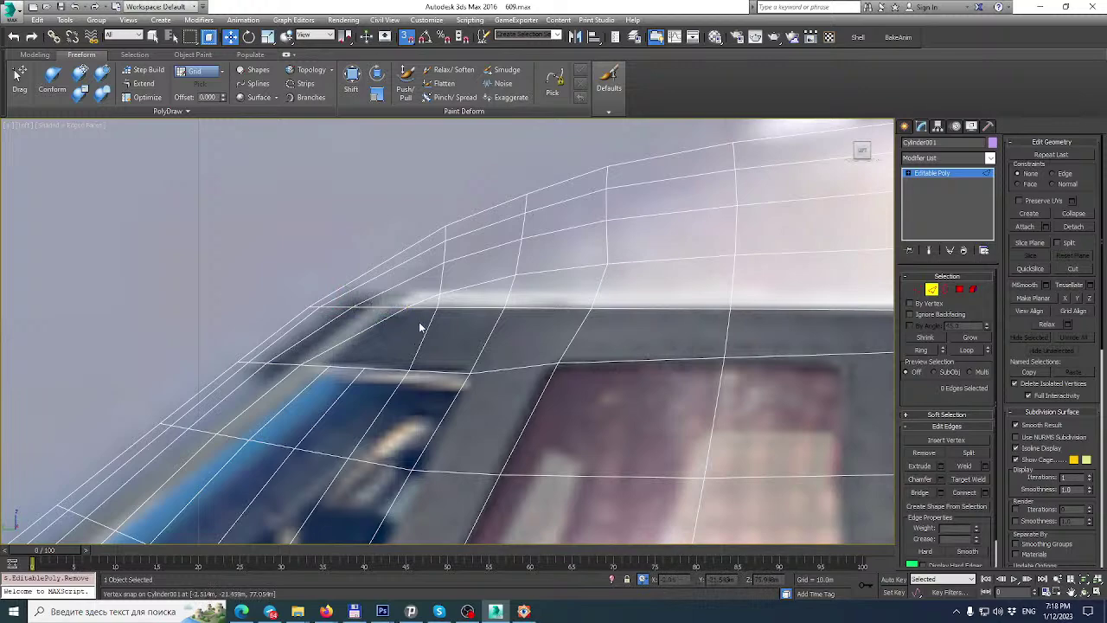
# Show the fuselage in a full-size Perspective view and turn off its see-through display.
pyautogui.hotkey('alt', 'w')
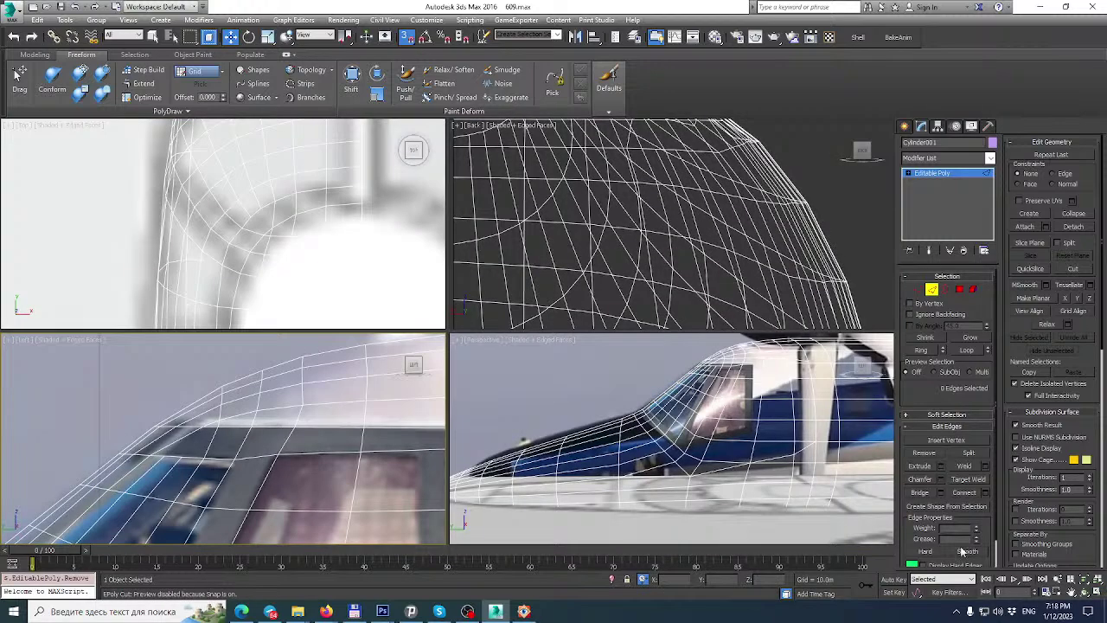
pyautogui.click(1097, 593)
pyautogui.keyDown('alt'); pyautogui.moveTo(524, 358); pyautogui.dragTo(425, 275, button='middle'); pyautogui.keyUp('alt')
pyautogui.press('m')
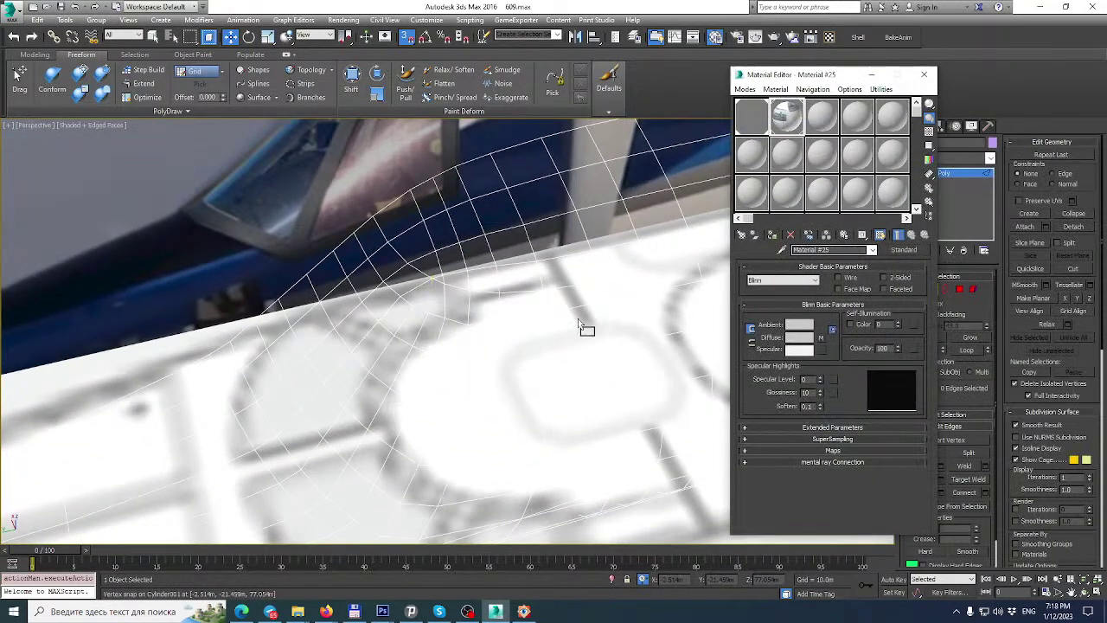
pyautogui.hotkey('alt', 'x')
pyautogui.press('m')
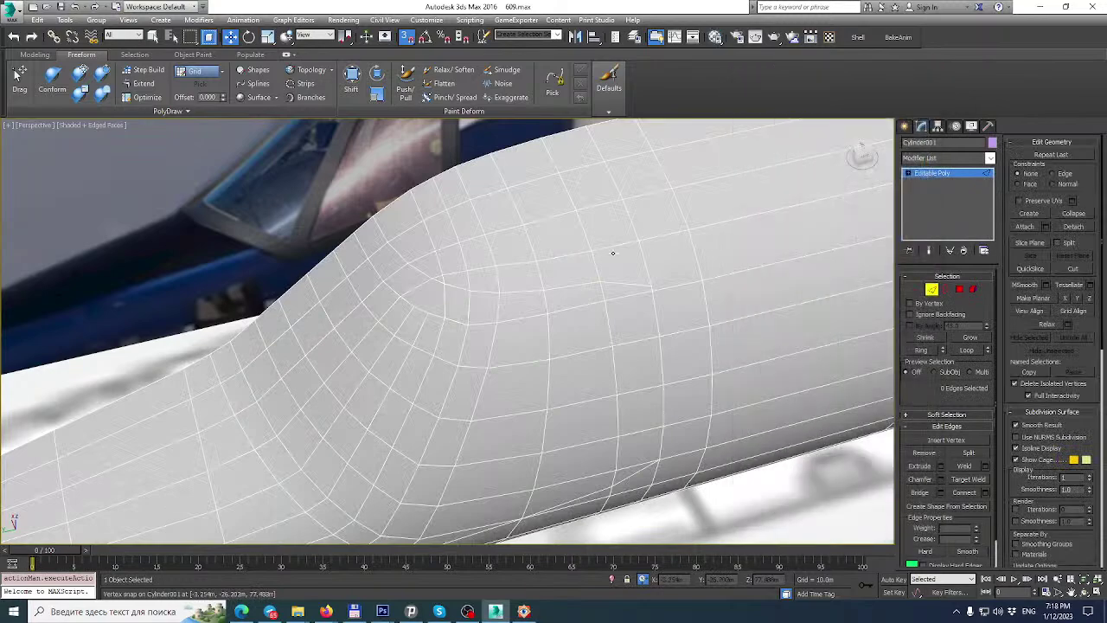
# Examine the fuselage's shape and edge flow around the cockpit from several angles.
pyautogui.scroll(-3, 648, 241)
pyautogui.keyDown('alt'); pyautogui.moveTo(467, 346); pyautogui.dragTo(450, 284, button='middle'); pyautogui.keyUp('alt')
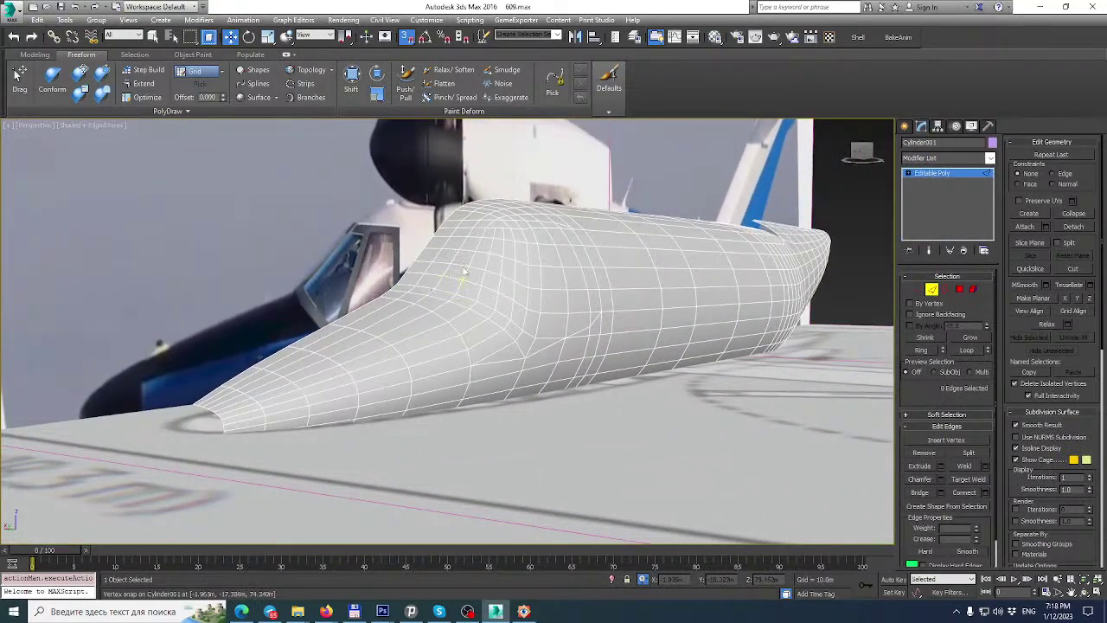
pyautogui.scroll(2, 484, 251)
pyautogui.keyDown('alt'); pyautogui.moveTo(507, 231); pyautogui.dragTo(493, 168, button='middle'); pyautogui.keyUp('alt')
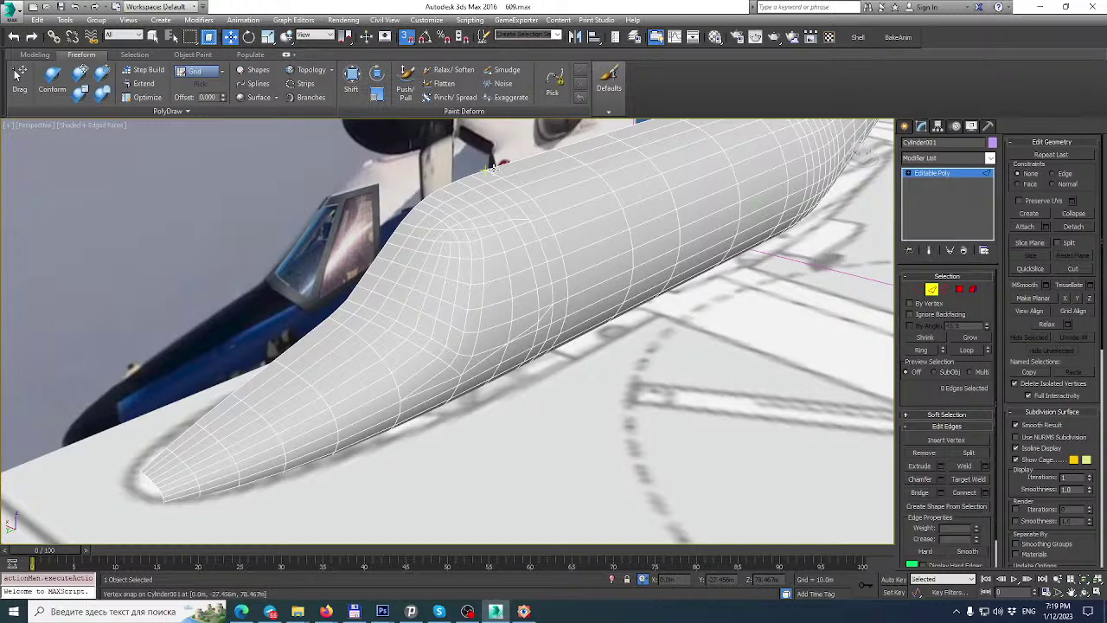
pyautogui.keyDown('alt'); pyautogui.moveTo(624, 278); pyautogui.dragTo(484, 360, button='middle'); pyautogui.keyUp('alt')
pyautogui.scroll(5, 413, 349)
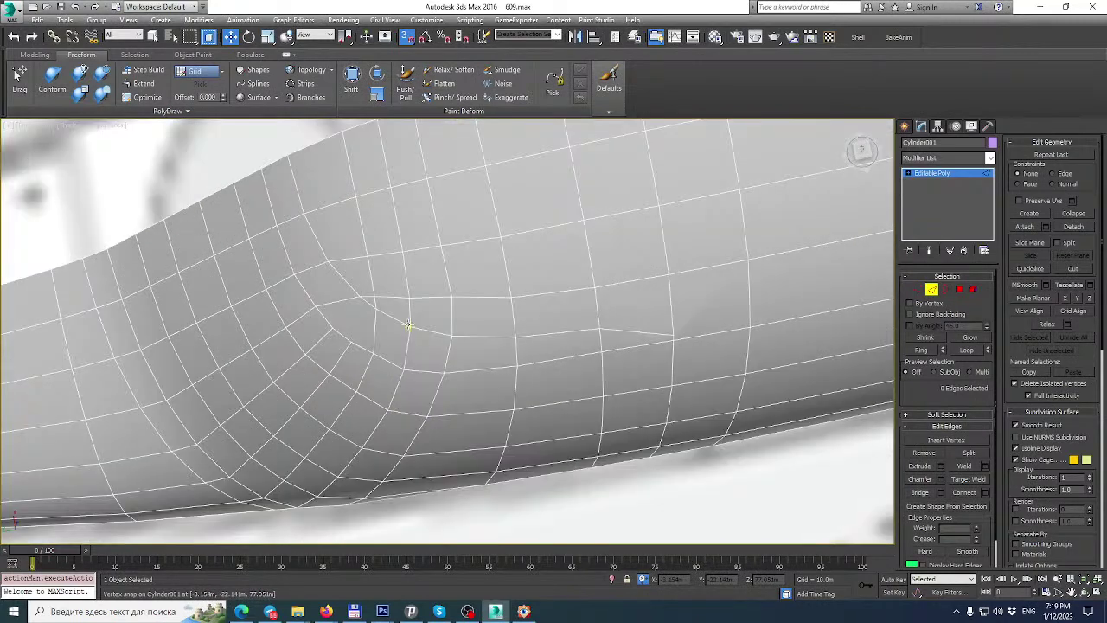
# Shift two adjacent vertices near the windshield's rounded corner slightly outward along X.
pyautogui.press('1')
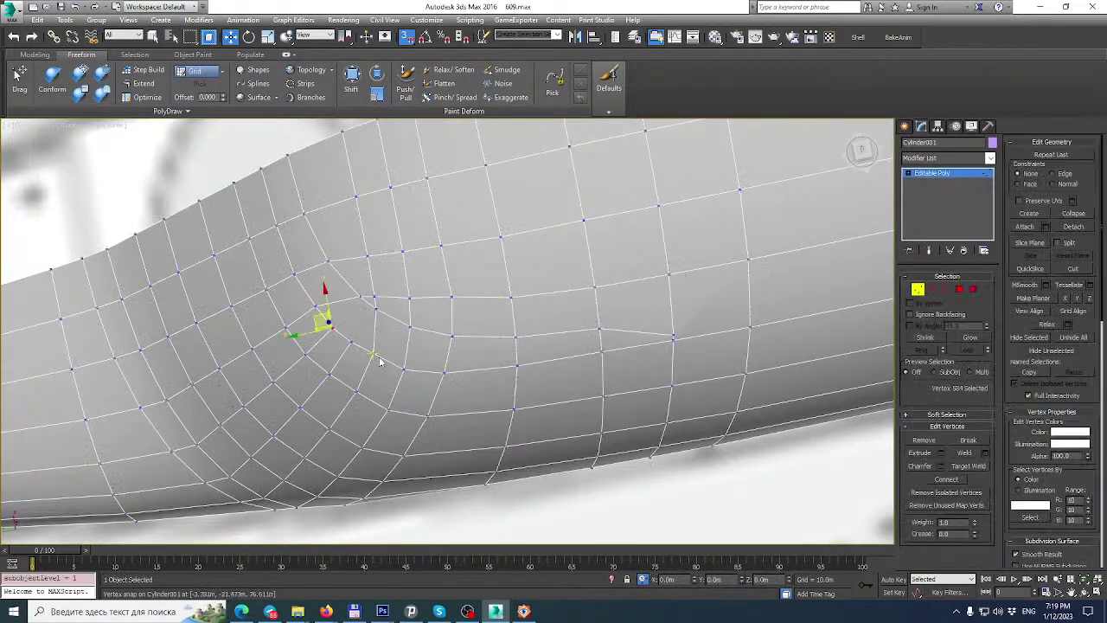
pyautogui.click(370, 351)
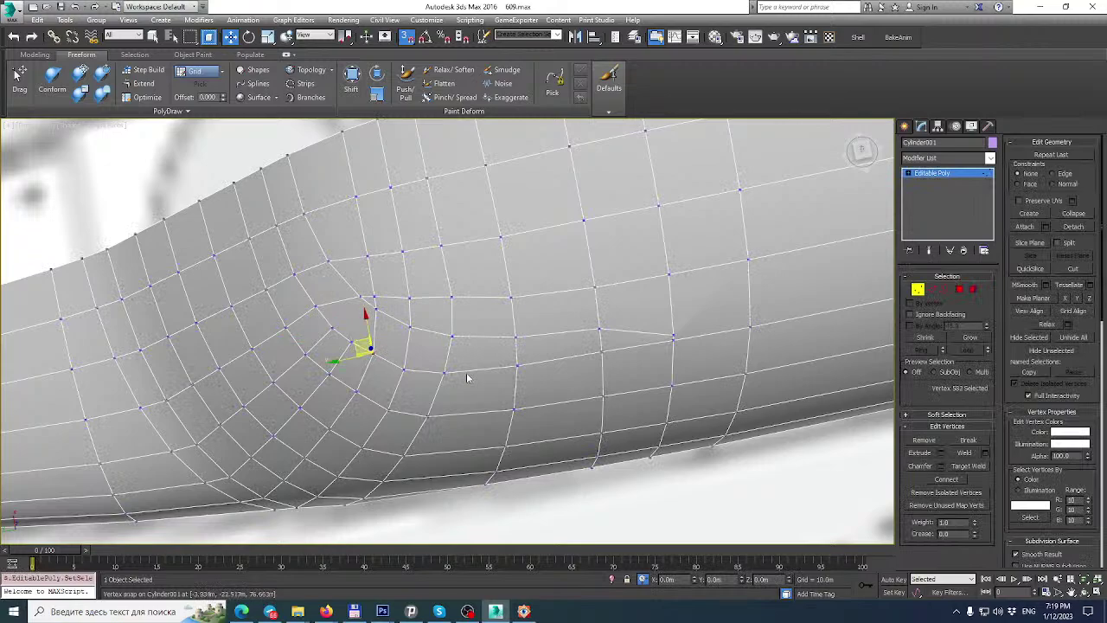
pyautogui.press('z')
pyautogui.scroll(-4, 625, 300)
pyautogui.keyDown('alt'); pyautogui.moveTo(624, 300); pyautogui.dragTo(582, 242, button='middle'); pyautogui.keyUp('alt')
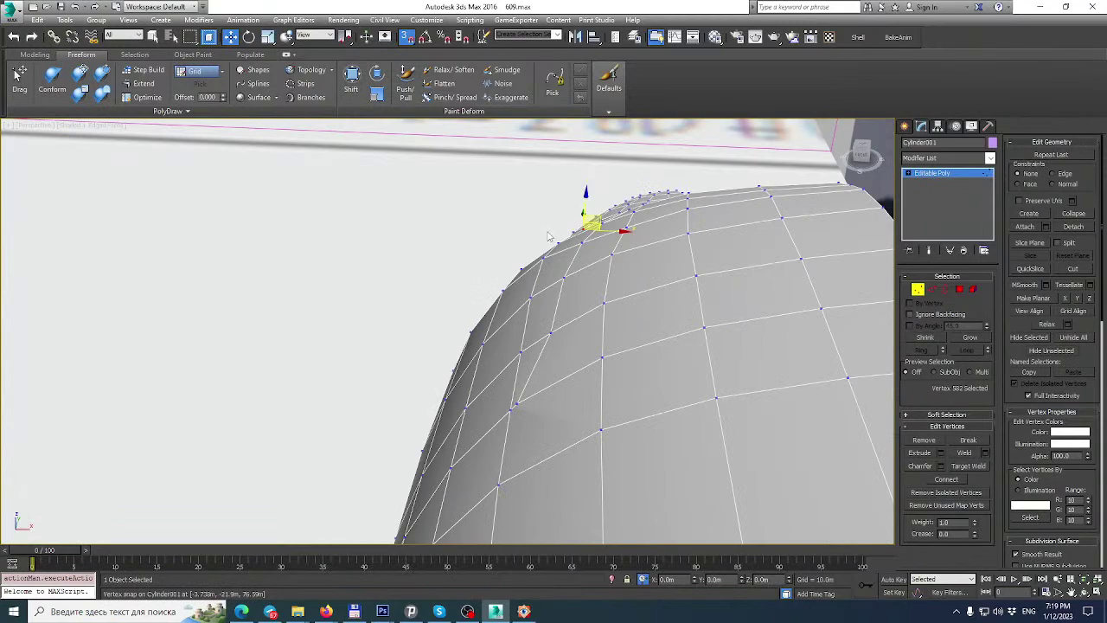
pyautogui.keyDown('ctrl'); pyautogui.click(626, 227); pyautogui.keyUp('ctrl')
pyautogui.press('z')
pyautogui.scroll(-5, 629, 239)
pyautogui.moveTo(616, 234)
pyautogui.keyDown('alt'); pyautogui.mouseDown(button='middle')
pyautogui.moveTo(618, 289)
pyautogui.moveTo(591, 310)
pyautogui.moveTo(621, 256)
pyautogui.mouseUp(button='middle'); pyautogui.keyUp('alt')
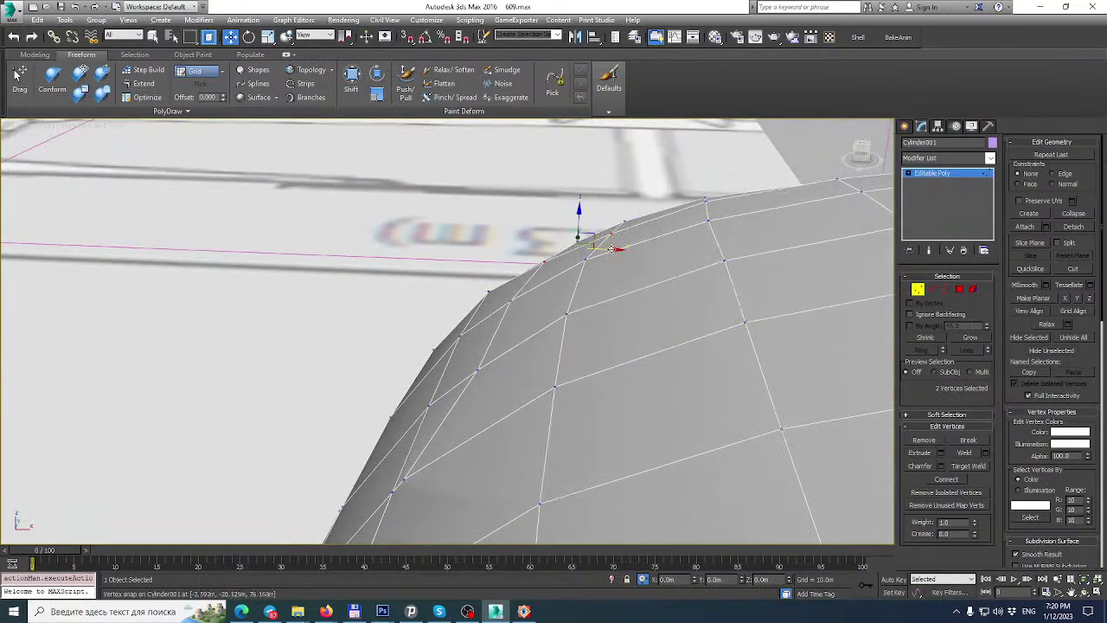
pyautogui.moveTo(612, 250); pyautogui.dragTo(606, 250)
# Move a second pair of adjacent vertices beside the windshield corner slightly outward along X.
pyautogui.keyDown('alt'); pyautogui.moveTo(567, 325); pyautogui.dragTo(474, 220, button='middle'); pyautogui.keyUp('alt')
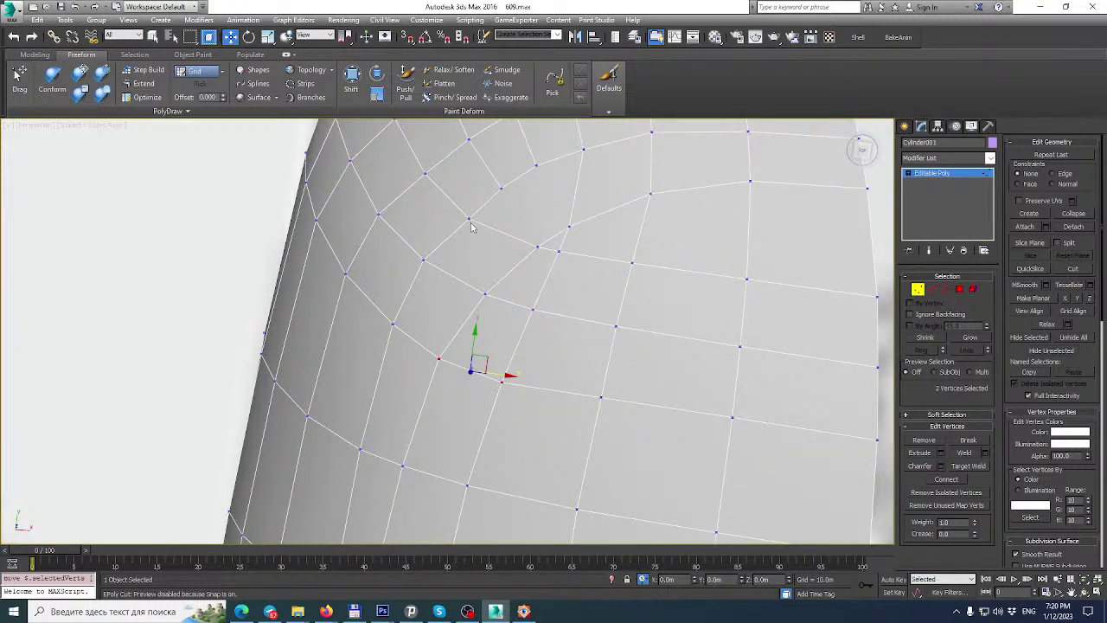
pyautogui.click(469, 218)
pyautogui.keyDown('ctrl'); pyautogui.click(426, 175); pyautogui.keyUp('ctrl')
pyautogui.moveTo(485, 200); pyautogui.dragTo(481, 201)
# Move the adjacent vertex pair in the row below inward along X by about 0.029 m.
pyautogui.keyDown('alt'); pyautogui.moveTo(481, 203); pyautogui.dragTo(494, 162, button='middle'); pyautogui.keyUp('alt')
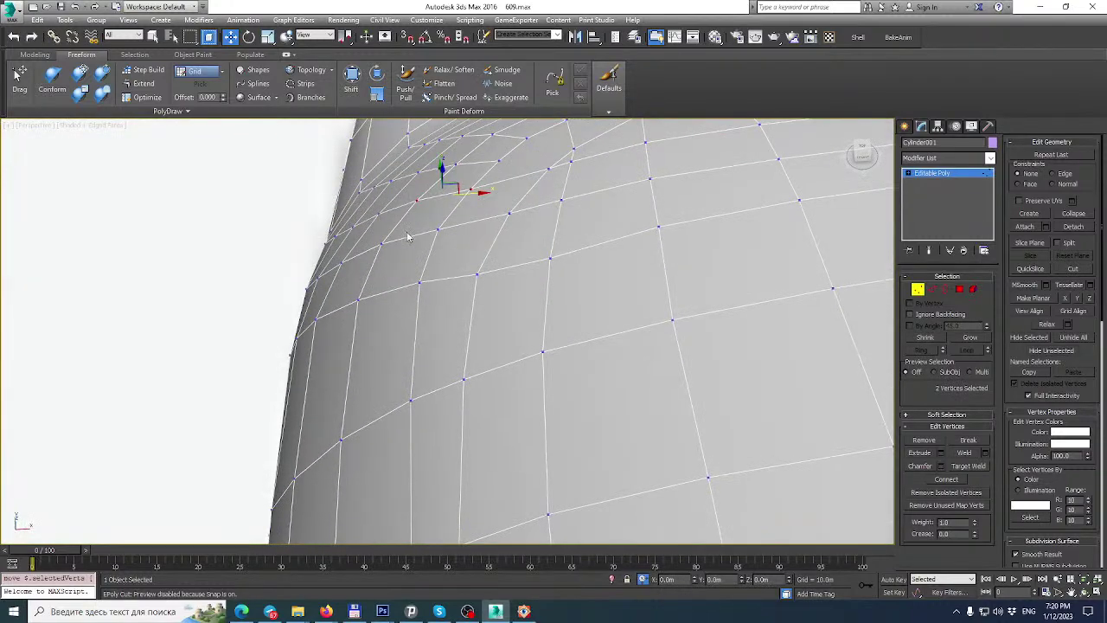
pyautogui.click(383, 242)
pyautogui.keyDown('ctrl'); pyautogui.click(438, 230); pyautogui.keyUp('ctrl')
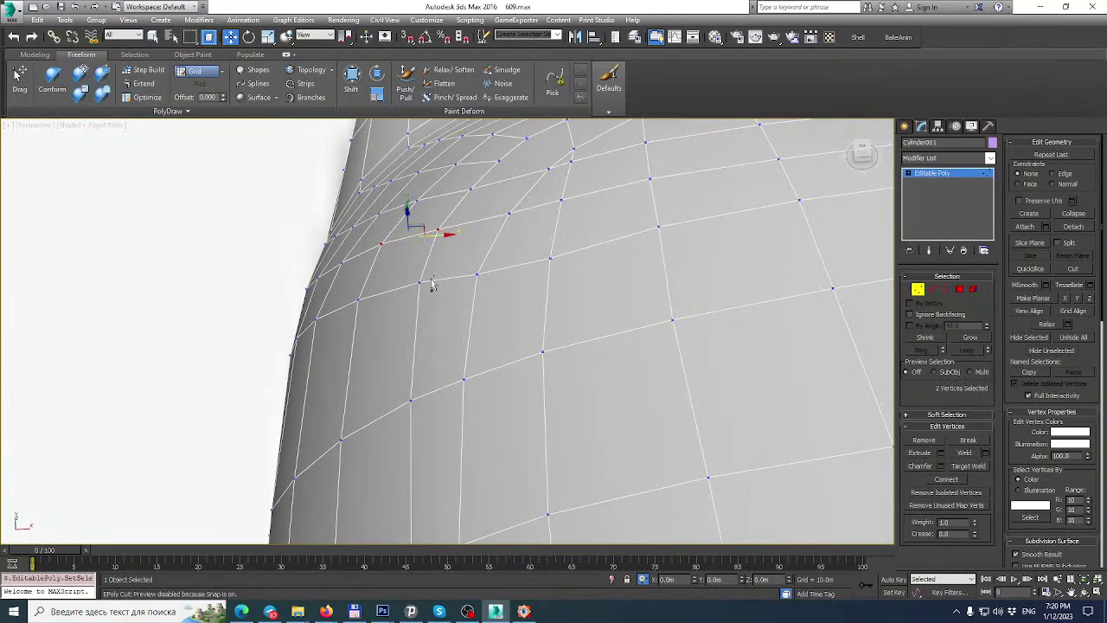
pyautogui.keyDown('alt'); pyautogui.moveTo(419, 281); pyautogui.dragTo(637, 300, button='middle'); pyautogui.keyUp('alt')
pyautogui.scroll(4, 375, 223)
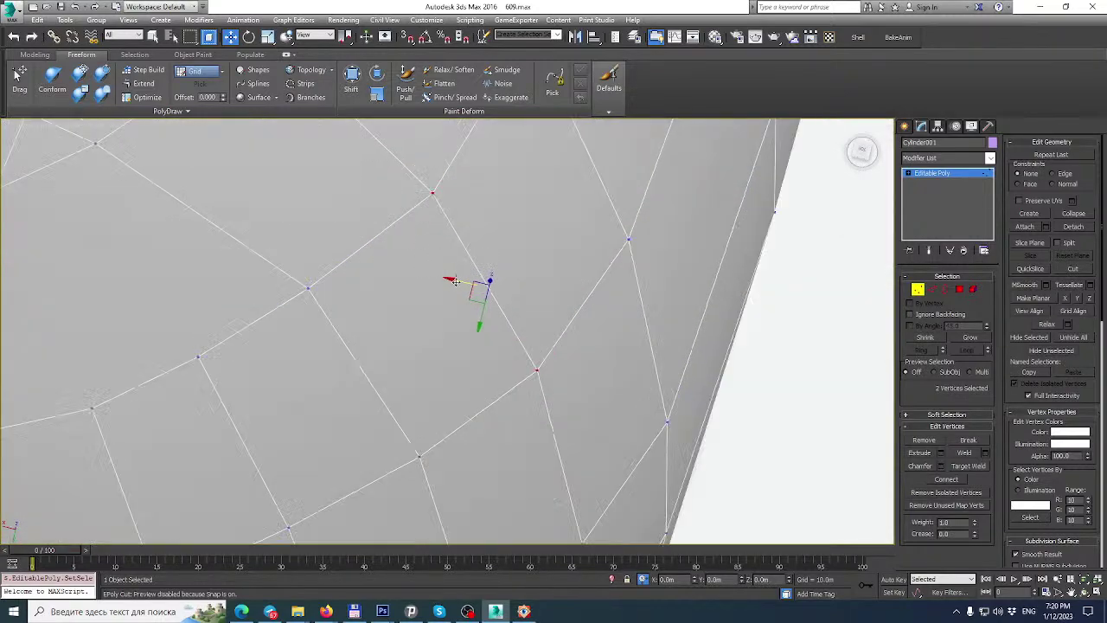
pyautogui.moveTo(454, 282); pyautogui.dragTo(448, 281)
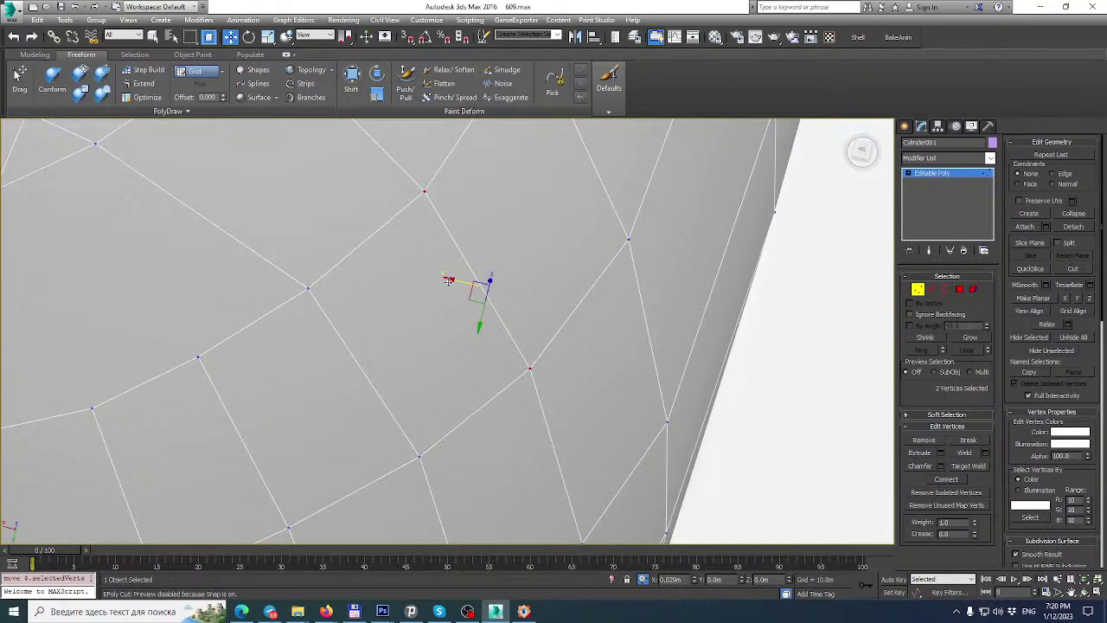
# Check the surface curvature around the windshield corner from several angles, picking vertices along its outer curve.
pyautogui.scroll(-5, 448, 281)
pyautogui.keyDown('alt'); pyautogui.moveTo(449, 281); pyautogui.dragTo(670, 285, button='middle'); pyautogui.keyUp('alt')
pyautogui.click(433, 230)
pyautogui.scroll(2, 433, 231)
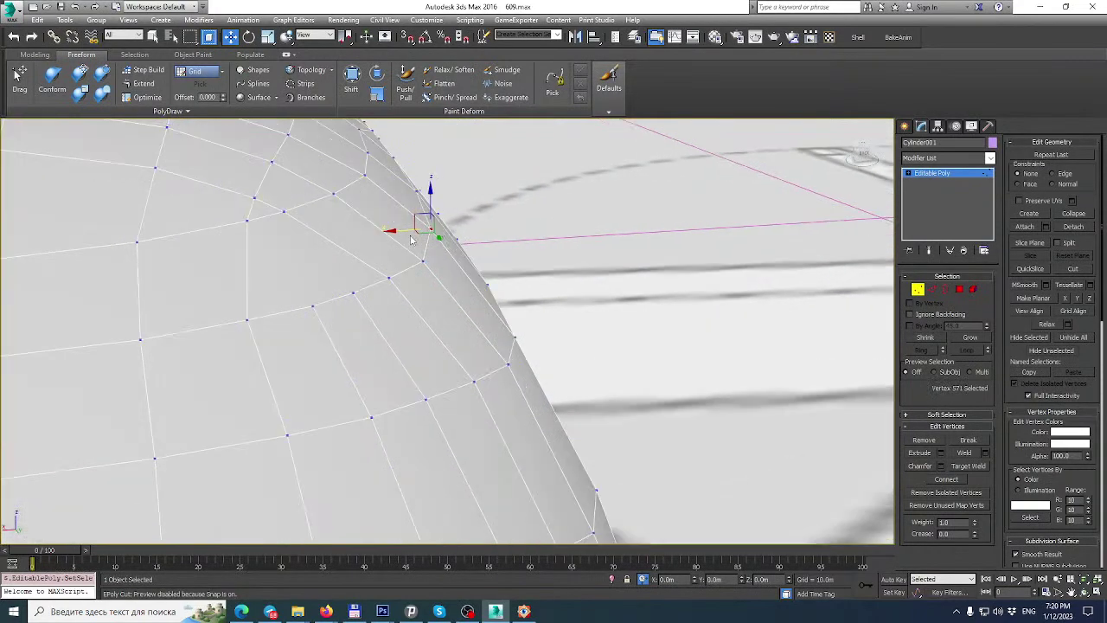
pyautogui.keyDown('alt'); pyautogui.moveTo(414, 234); pyautogui.dragTo(696, 301, button='middle'); pyautogui.keyUp('alt')
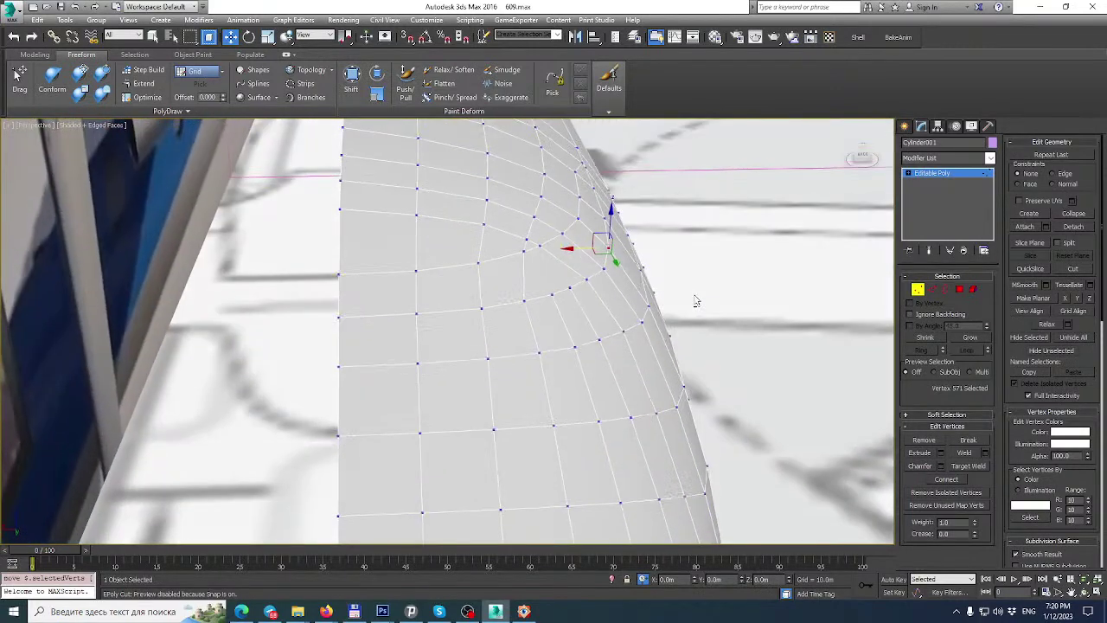
pyautogui.scroll(2, 643, 327)
pyautogui.click(638, 326)
pyautogui.keyDown('ctrl'); pyautogui.click(649, 300); pyautogui.keyUp('ctrl')
pyautogui.keyDown('alt'); pyautogui.moveTo(649, 299); pyautogui.dragTo(643, 392, button='middle'); pyautogui.keyUp('alt')
pyautogui.keyDown('alt'); pyautogui.moveTo(637, 342); pyautogui.dragTo(616, 311, button='middle'); pyautogui.keyUp('alt')
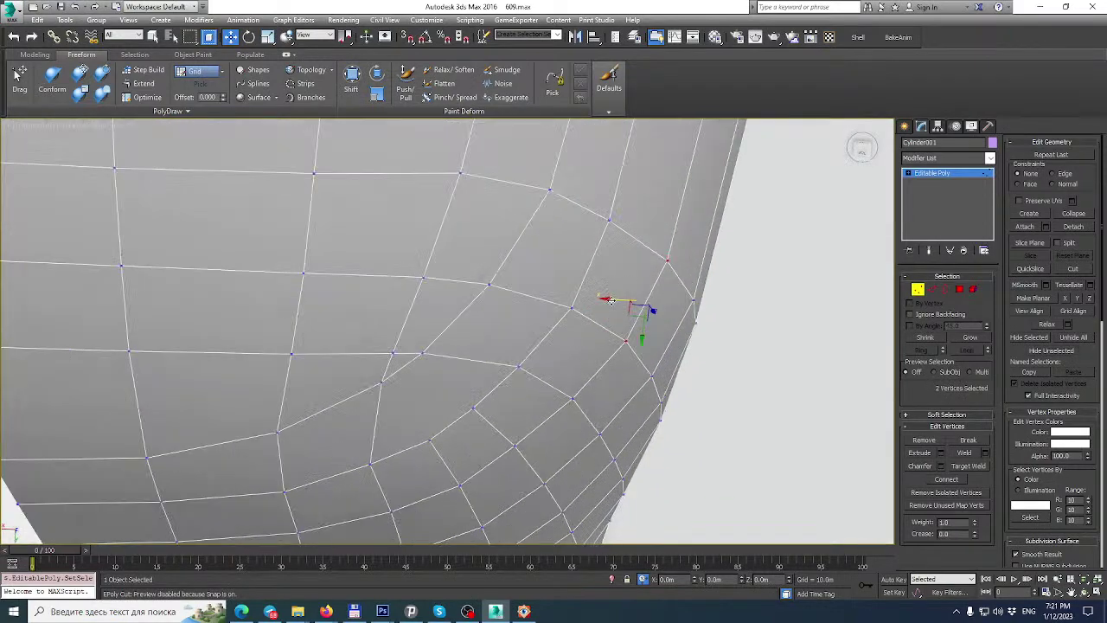
pyautogui.keyDown('alt'); pyautogui.moveTo(606, 302); pyautogui.dragTo(585, 176, button='middle'); pyautogui.keyUp('alt')
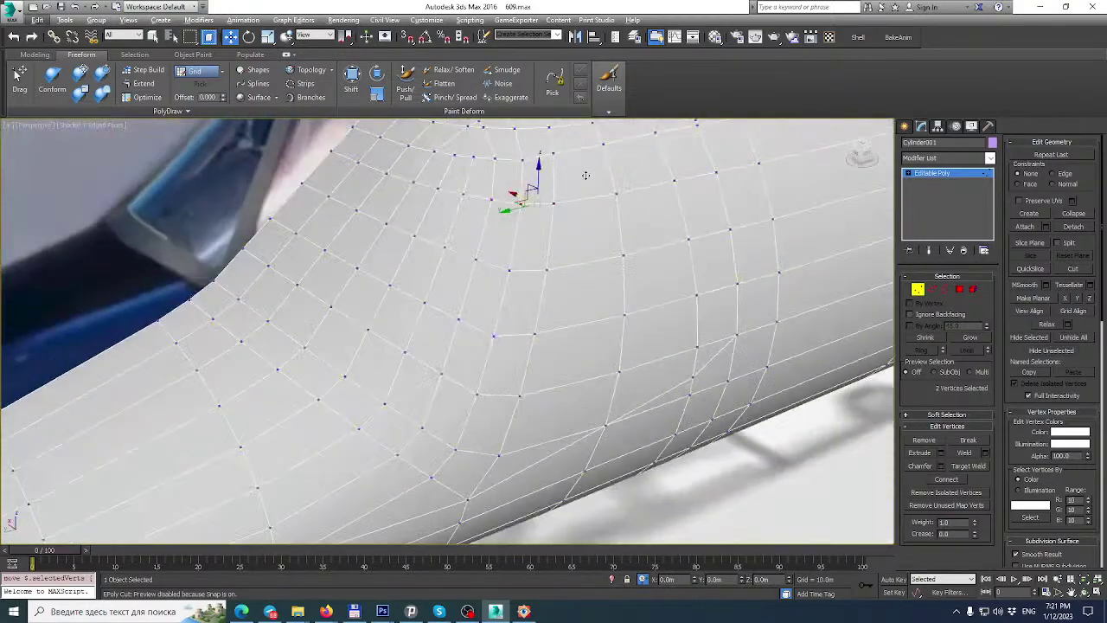
# Switch the fuselage to edge editing and hide all unselected objects, including the reference images.
pyautogui.moveTo(602, 212); pyautogui.dragTo(523, 283, button='middle')
pyautogui.scroll(-2, 585, 246)
pyautogui.scroll(-3, 564, 292)
pyautogui.keyDown('alt'); pyautogui.moveTo(662, 298); pyautogui.dragTo(463, 258, button='middle'); pyautogui.keyUp('alt')
pyautogui.scroll(3, 582, 303)
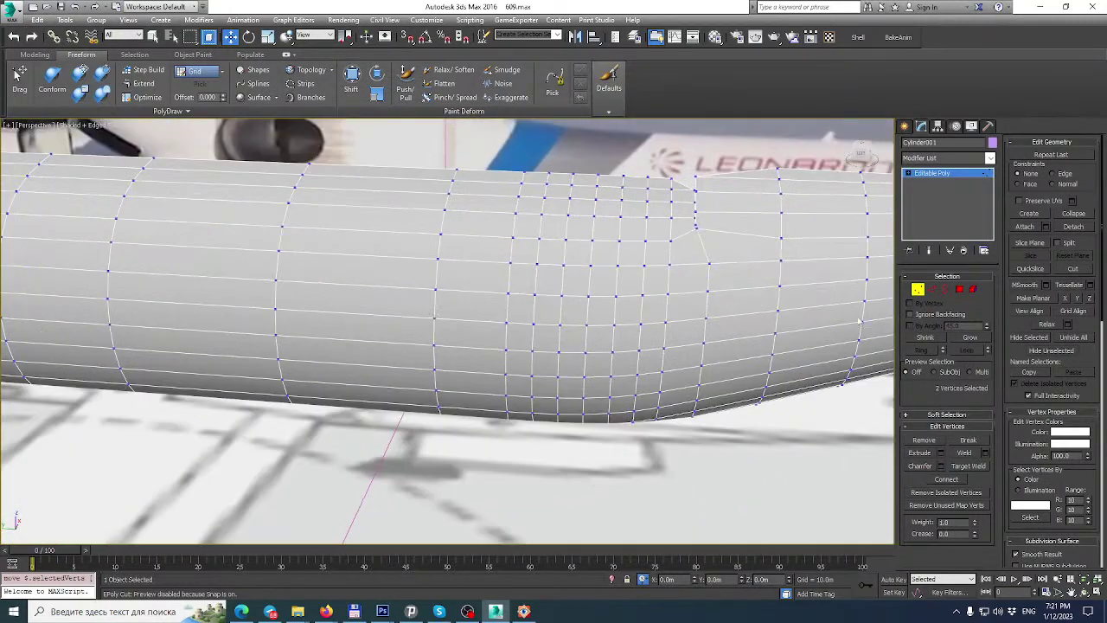
pyautogui.click(932, 289)
pyautogui.rightClick(637, 249)
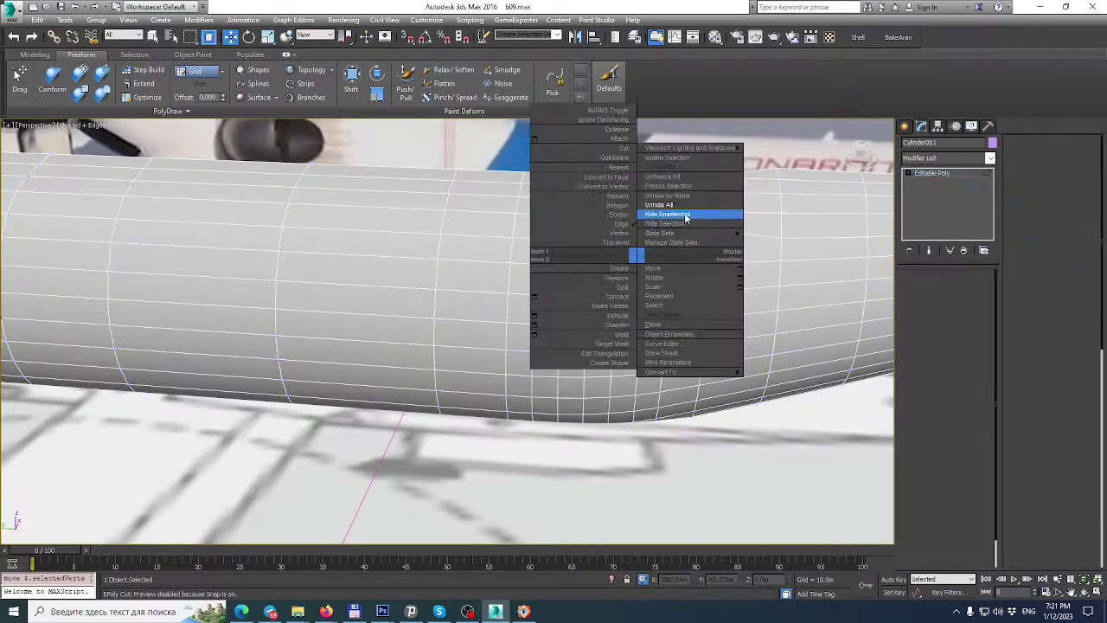
pyautogui.click(667, 218)
# Remove three edge loops from the densely spaced band around the rear of the fuselage.
pyautogui.doubleClick(534, 270)
pyautogui.press('BackSpace')
pyautogui.doubleClick(591, 282)
pyautogui.press('BackSpace')
pyautogui.doubleClick(643, 275)
pyautogui.press('BackSpace')
# Examine the isolated fuselage mesh from the tail, the side and the open nose end.
pyautogui.scroll(-3, 623, 277)
pyautogui.scroll(2, 609, 256)
pyautogui.moveTo(608, 255); pyautogui.dragTo(473, 257, button='middle')
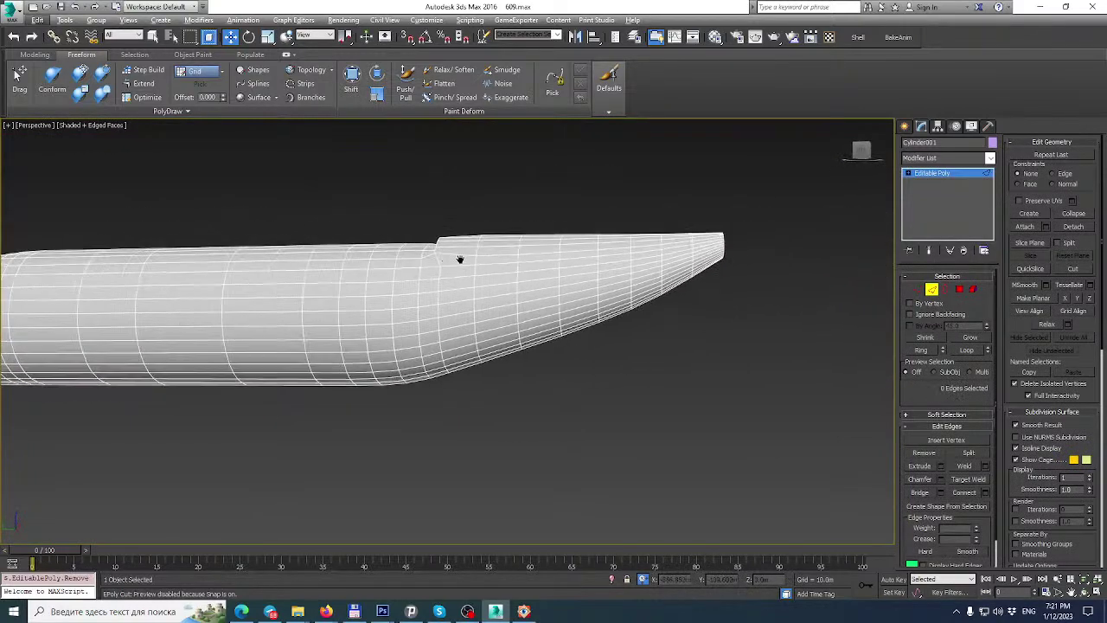
pyautogui.scroll(3, 567, 269)
pyautogui.keyDown('alt'); pyautogui.moveTo(664, 260); pyautogui.dragTo(596, 270, button='middle'); pyautogui.keyUp('alt')
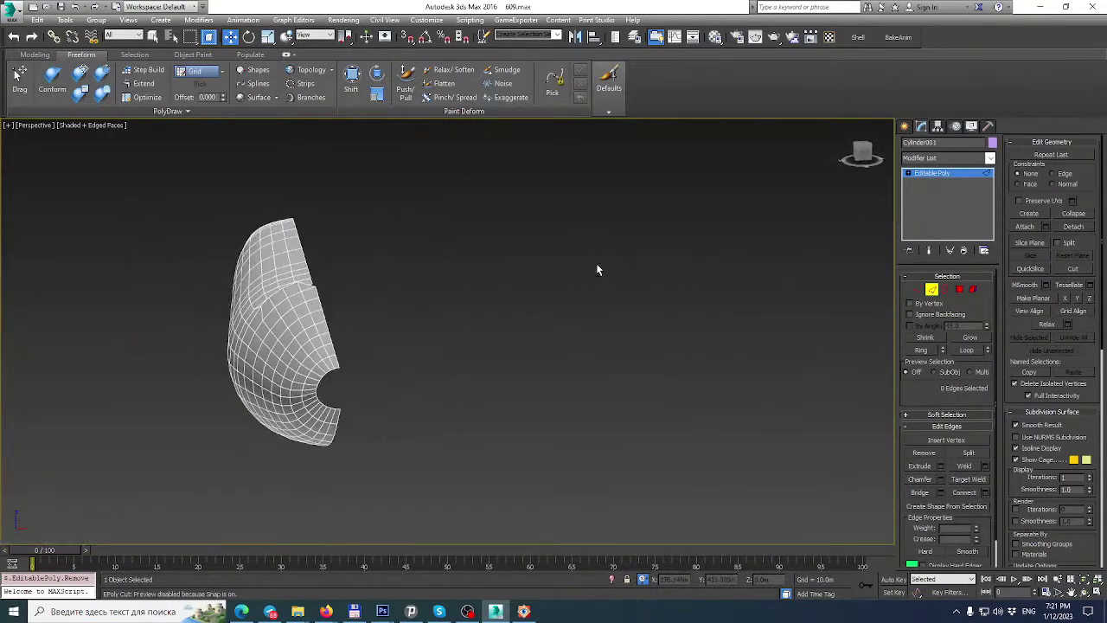
pyautogui.moveTo(321, 381); pyautogui.dragTo(325, 304, button='middle')
pyautogui.keyDown('alt'); pyautogui.moveTo(330, 306); pyautogui.dragTo(762, 317, button='middle'); pyautogui.keyUp('alt')
pyautogui.scroll(4, 295, 374)
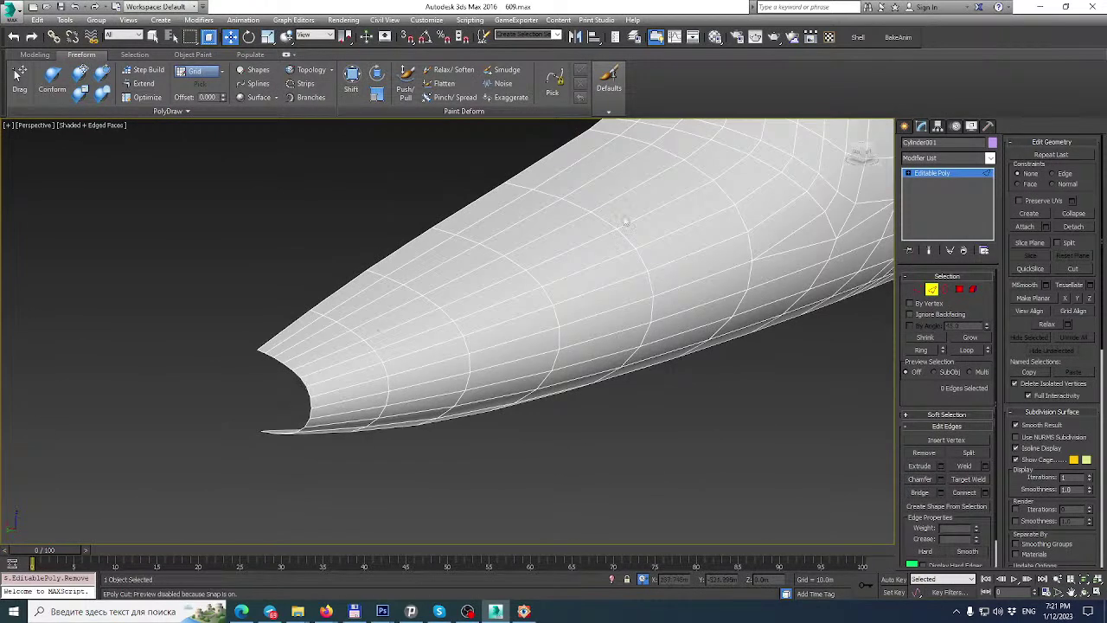
# With snapping on, create a box from the nose opening's upper vertex, about 203 m long, 216 m wide and -20 m high.
pyautogui.click(906, 128)
pyautogui.click(924, 200)
pyautogui.press('s')
pyautogui.moveTo(262, 346); pyautogui.dragTo(332, 374)
pyautogui.moveTo(300, 324); pyautogui.dragTo(334, 303)
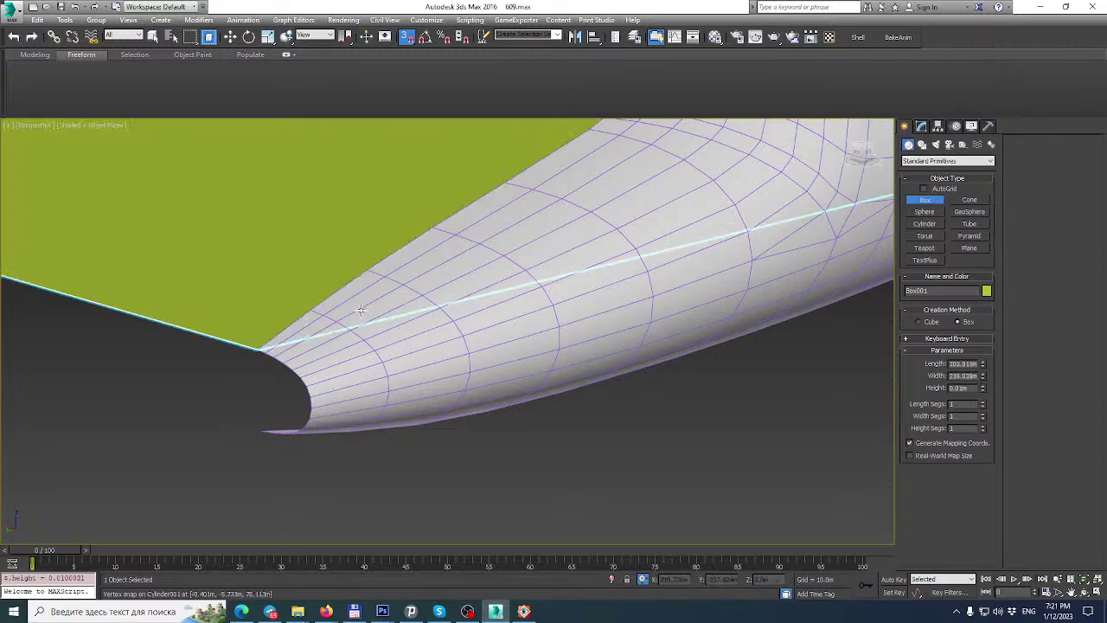
pyautogui.scroll(-6, 361, 310)
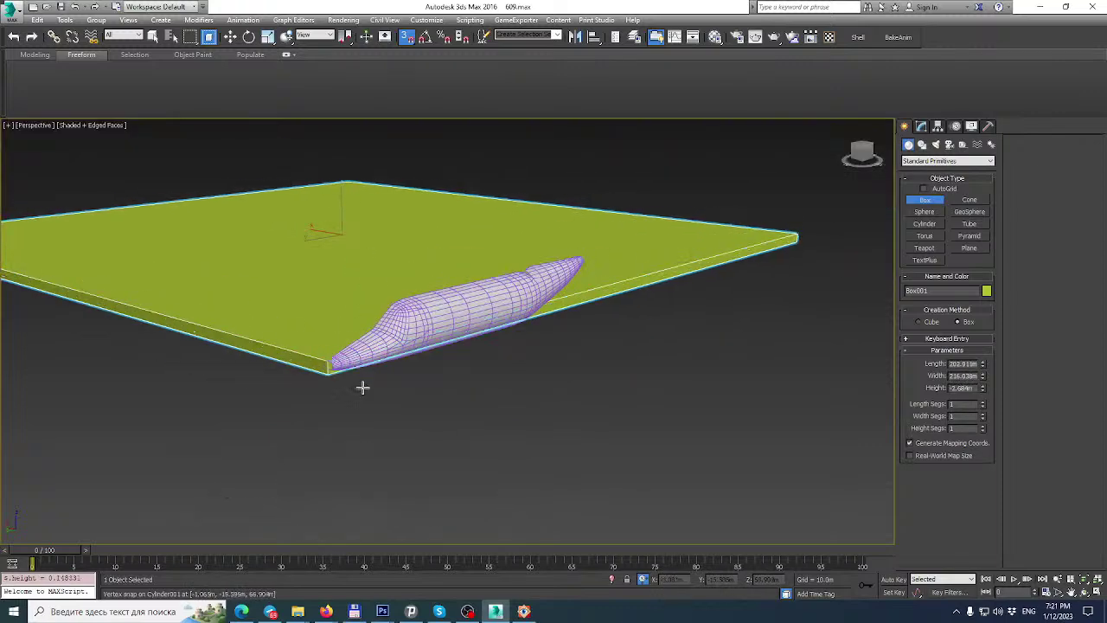
pyautogui.click(357, 401)
pyautogui.scroll(-3, 383, 351)
pyautogui.keyDown('alt'); pyautogui.moveTo(384, 351); pyautogui.dragTo(410, 346, button='middle'); pyautogui.keyUp('alt')
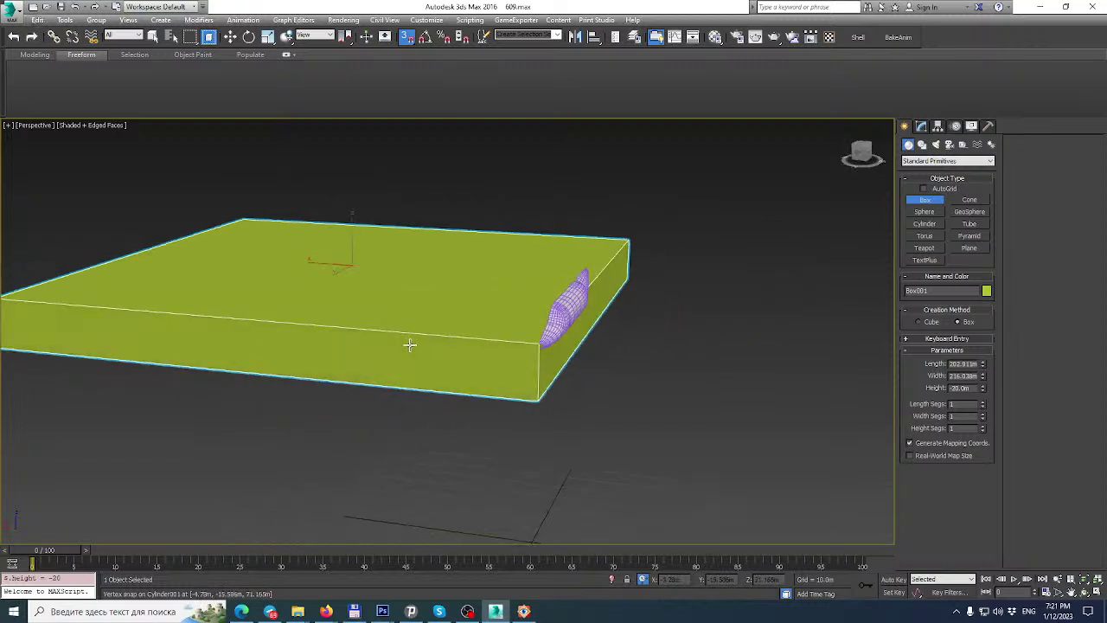
pyautogui.rightClick(489, 280)
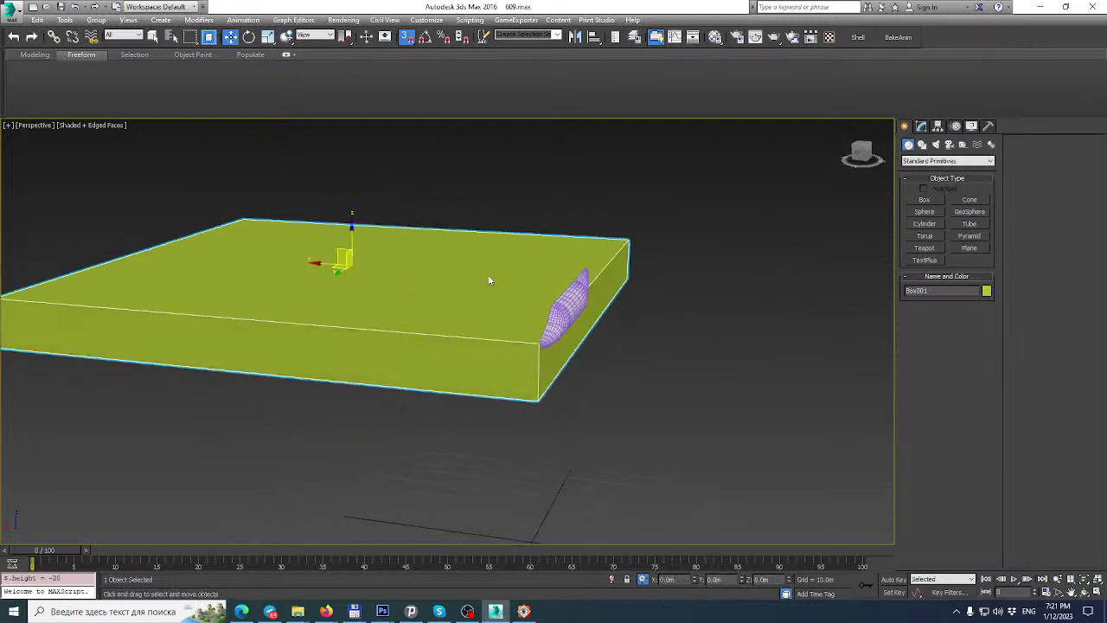
# Convert the new box to an Editable Poly.
pyautogui.click(921, 126)
pyautogui.rightClick(936, 171)
pyautogui.click(950, 259)
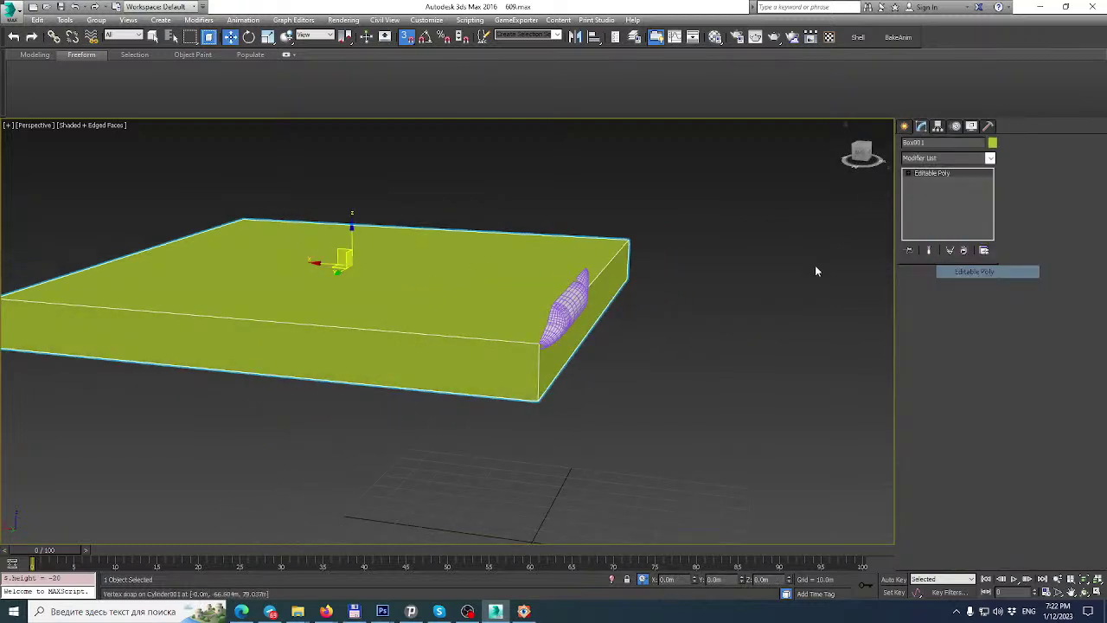
# Select all the box's vertices and move them along X so the box lies on the fuselage's opposite side.
pyautogui.scroll(-2, 500, 275)
pyautogui.keyDown('alt'); pyautogui.moveTo(502, 275); pyautogui.dragTo(510, 292, button='middle'); pyautogui.keyUp('alt')
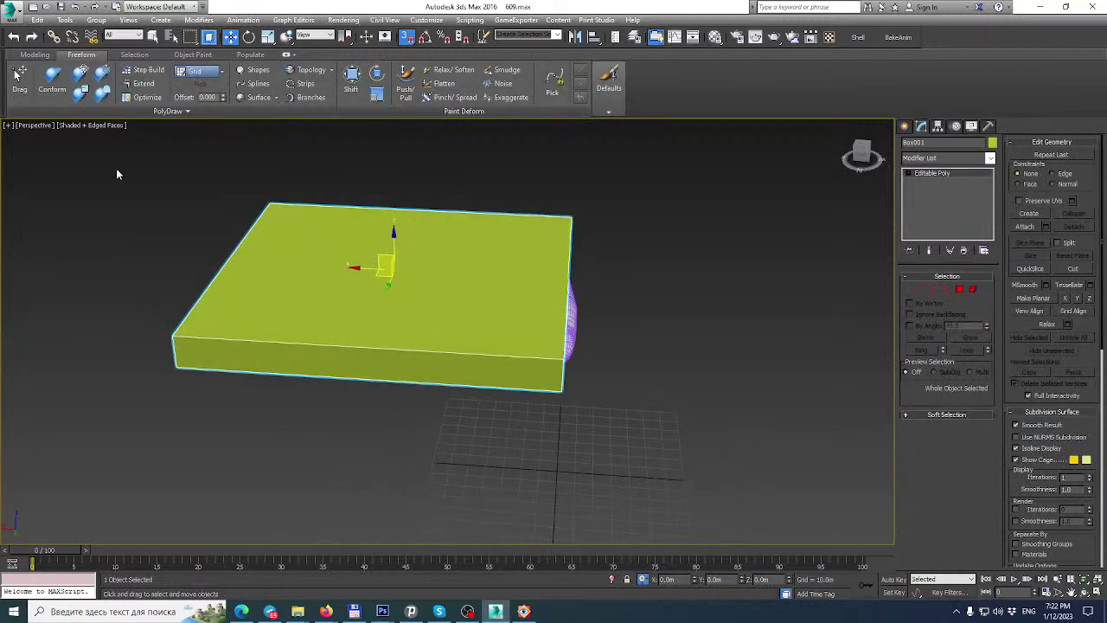
pyautogui.click(919, 291)
pyautogui.moveTo(147, 156); pyautogui.dragTo(666, 517)
pyautogui.moveTo(400, 304); pyautogui.dragTo(619, 311)
pyautogui.hotkey('ctrl', 'z')
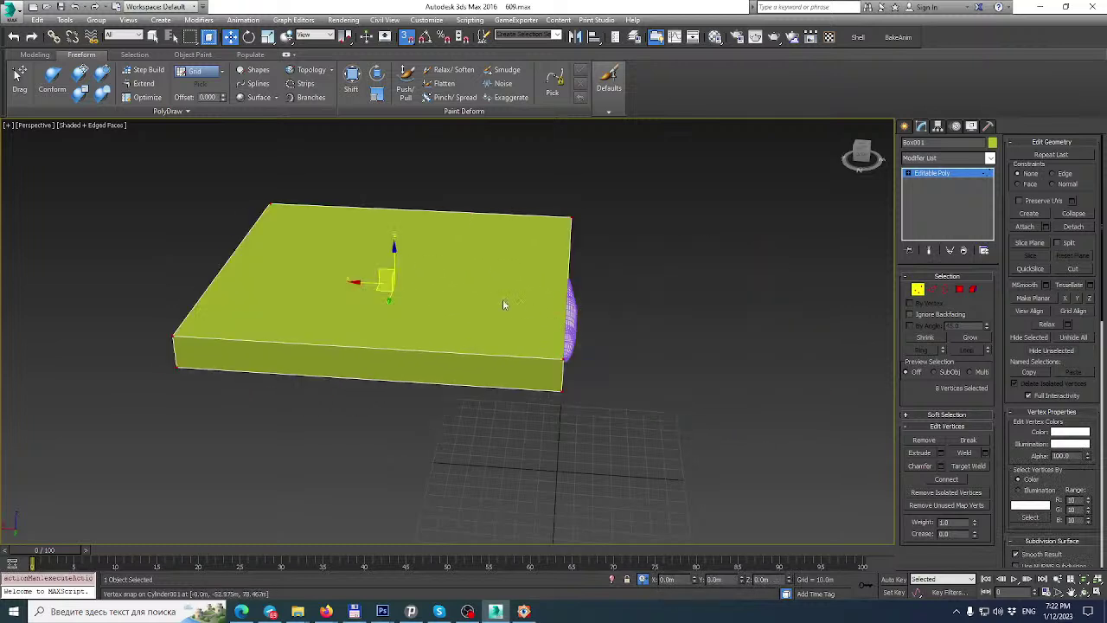
pyautogui.moveTo(355, 282); pyautogui.dragTo(700, 331)
# Narrow the box along X and shorten it along Y into a slim block at the nose.
pyautogui.moveTo(700, 331); pyautogui.dragTo(467, 331, button='middle')
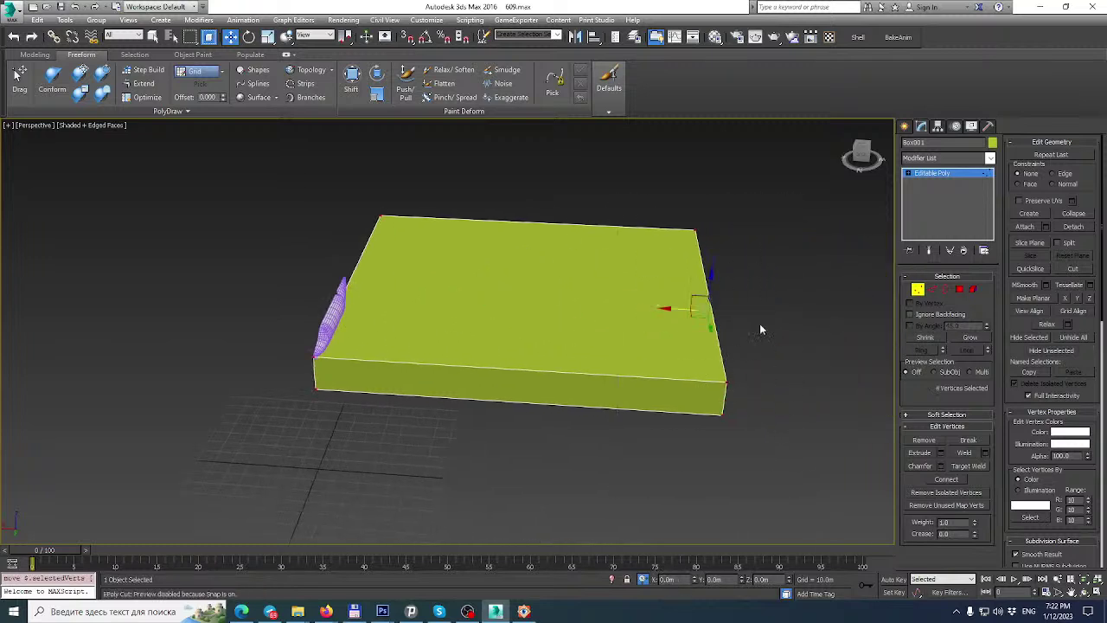
pyautogui.moveTo(670, 307); pyautogui.dragTo(329, 290)
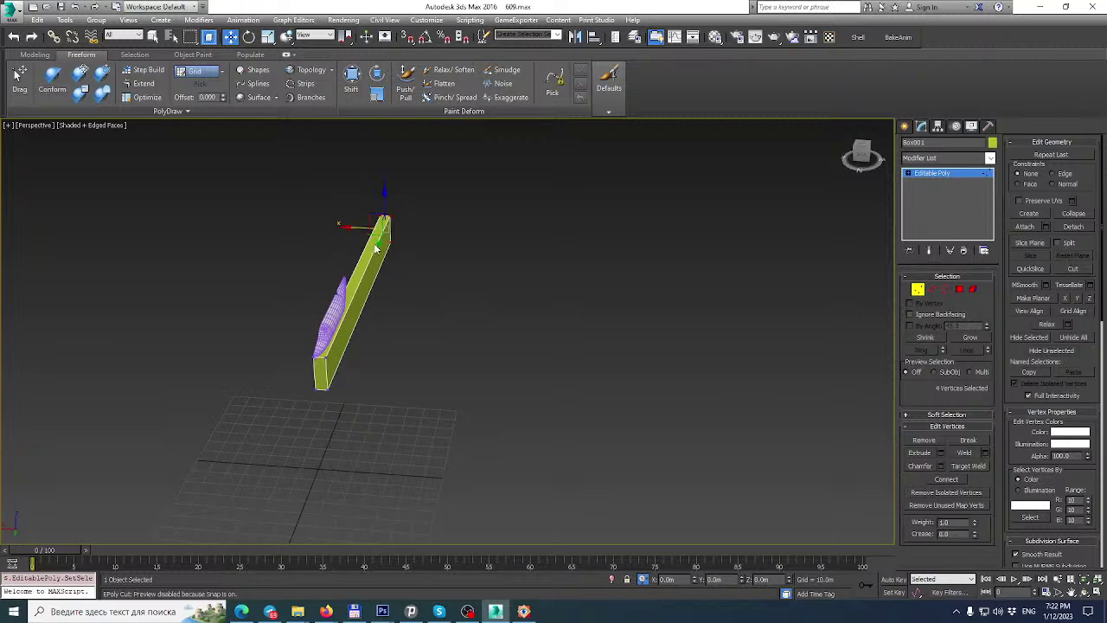
pyautogui.moveTo(378, 244); pyautogui.dragTo(318, 358)
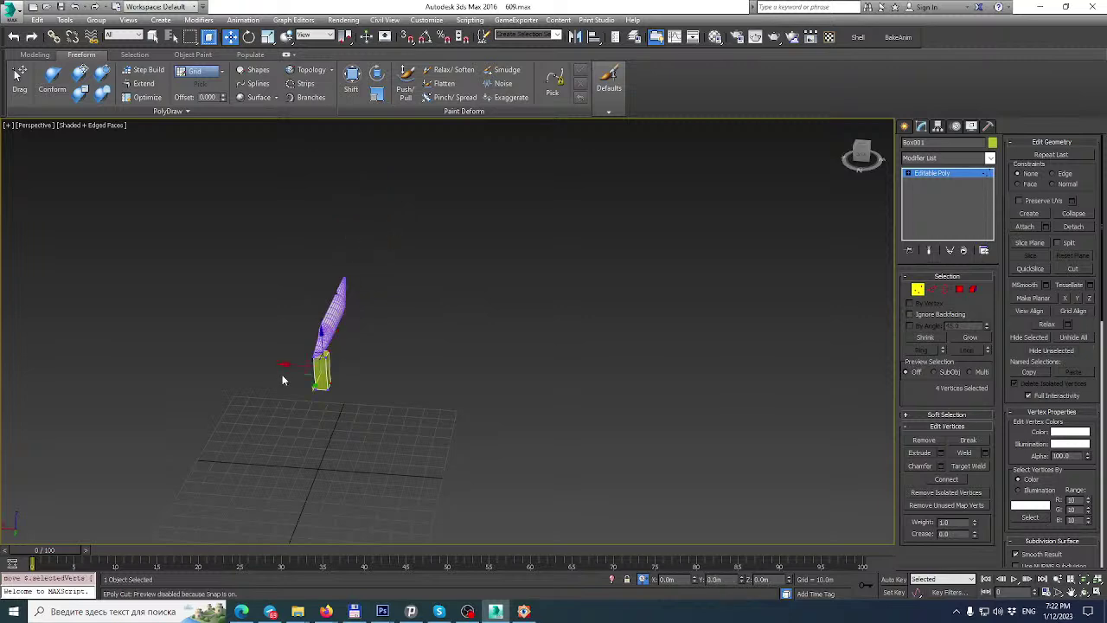
# Move the box's four rear vertices forward along Y so the box extends ahead of the nose.
pyautogui.press('z')
pyautogui.scroll(-3, 513, 357)
pyautogui.keyDown('alt'); pyautogui.moveTo(512, 356); pyautogui.dragTo(414, 349, button='middle'); pyautogui.keyUp('alt')
pyautogui.moveTo(554, 506); pyautogui.dragTo(552, 500)
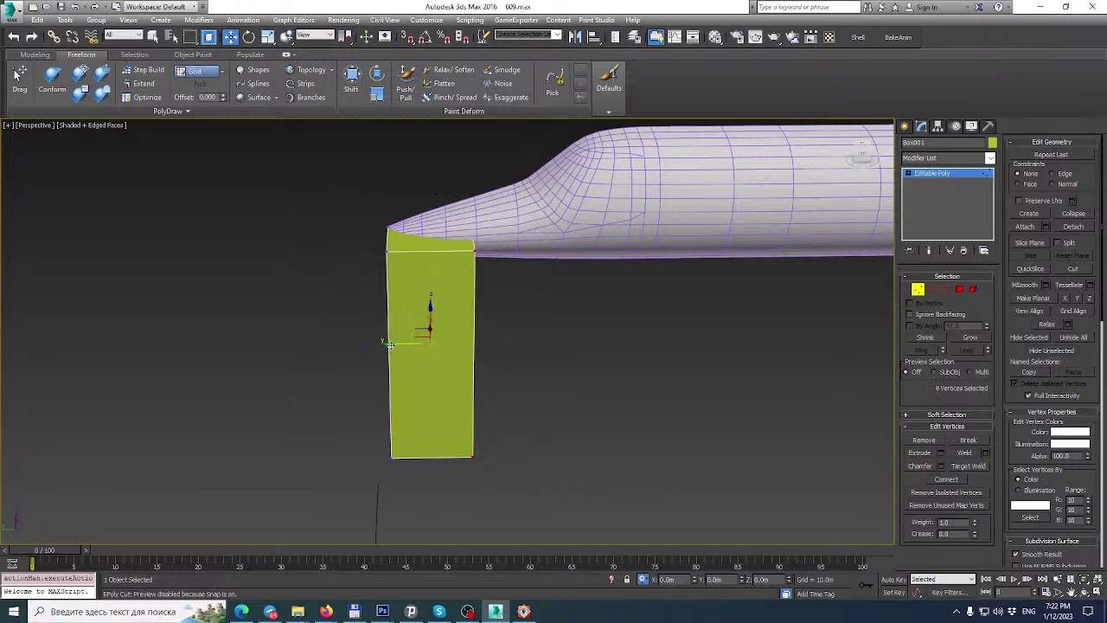
pyautogui.moveTo(392, 344); pyautogui.dragTo(305, 352)
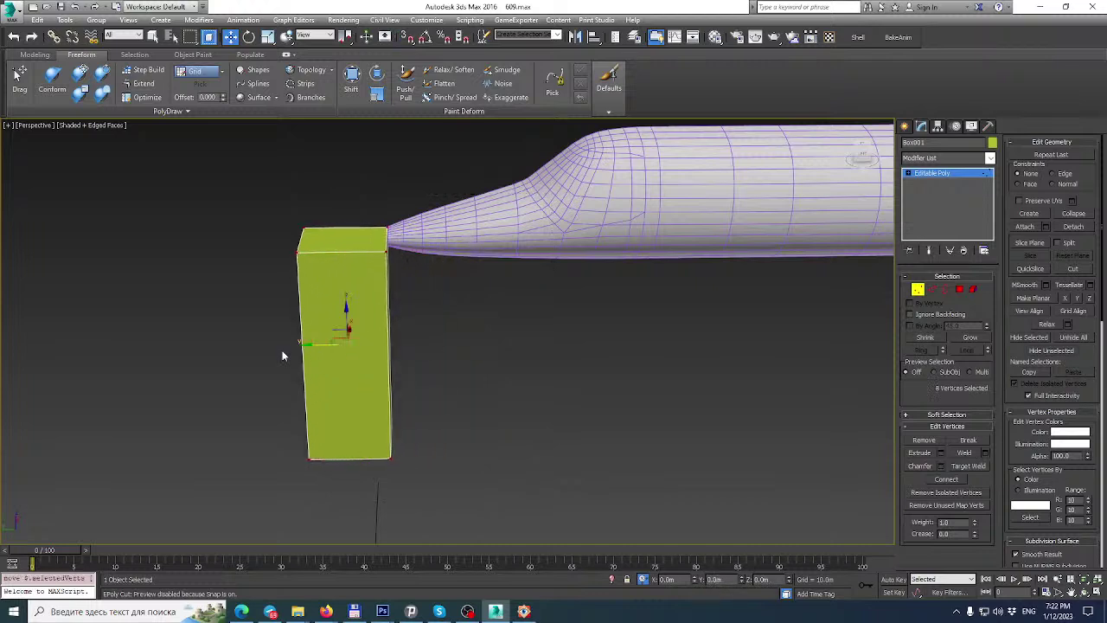
# Raise the box's lower vertices to reduce its height and pull its front vertices back close to the nose.
pyautogui.moveTo(523, 554); pyautogui.dragTo(521, 544)
pyautogui.moveTo(350, 407); pyautogui.dragTo(374, 225)
pyautogui.moveTo(324, 301); pyautogui.dragTo(323, 300)
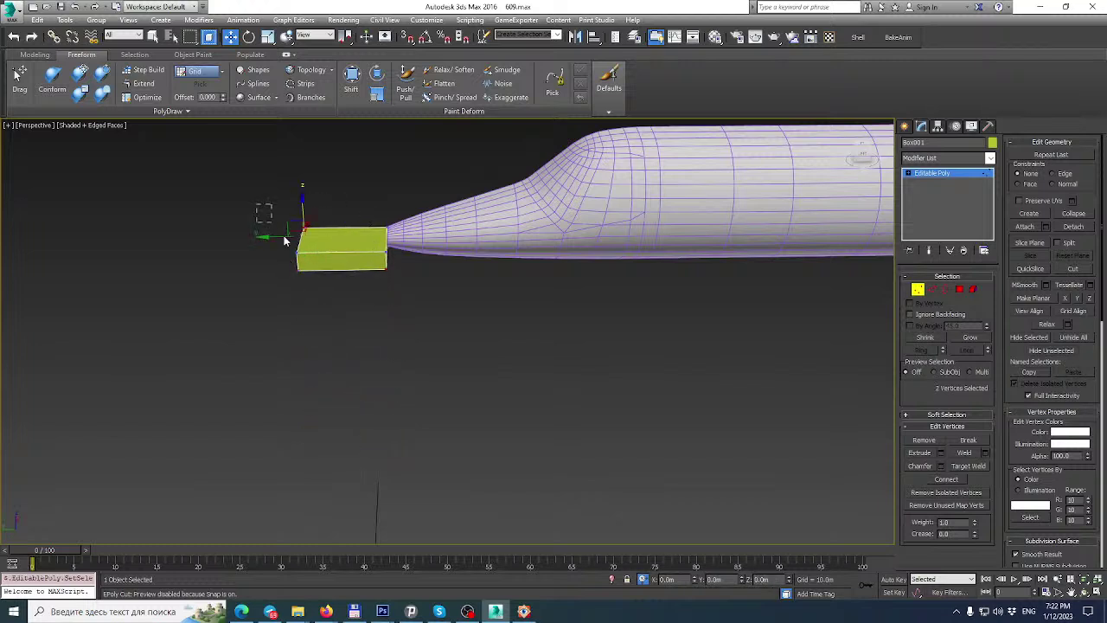
pyautogui.moveTo(263, 250); pyautogui.dragTo(334, 250)
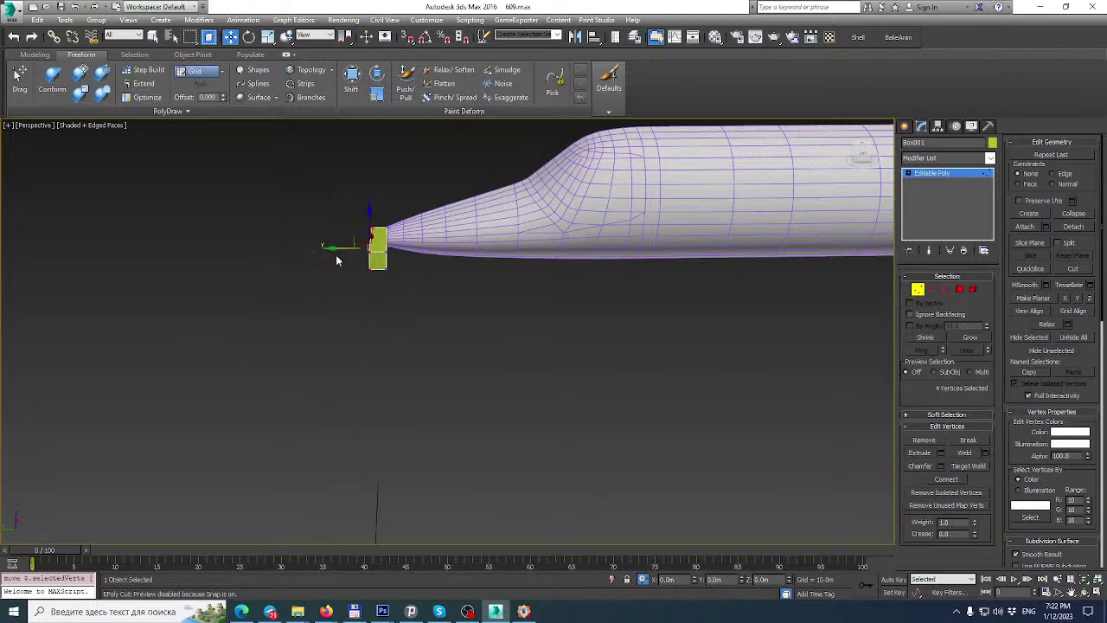
# Select all eight vertices of the box and shift them along X by about 0.14 m at the nose tip.
pyautogui.keyDown('alt'); pyautogui.moveTo(334, 250); pyautogui.dragTo(500, 296, button='middle'); pyautogui.keyUp('alt')
pyautogui.scroll(4, 430, 240)
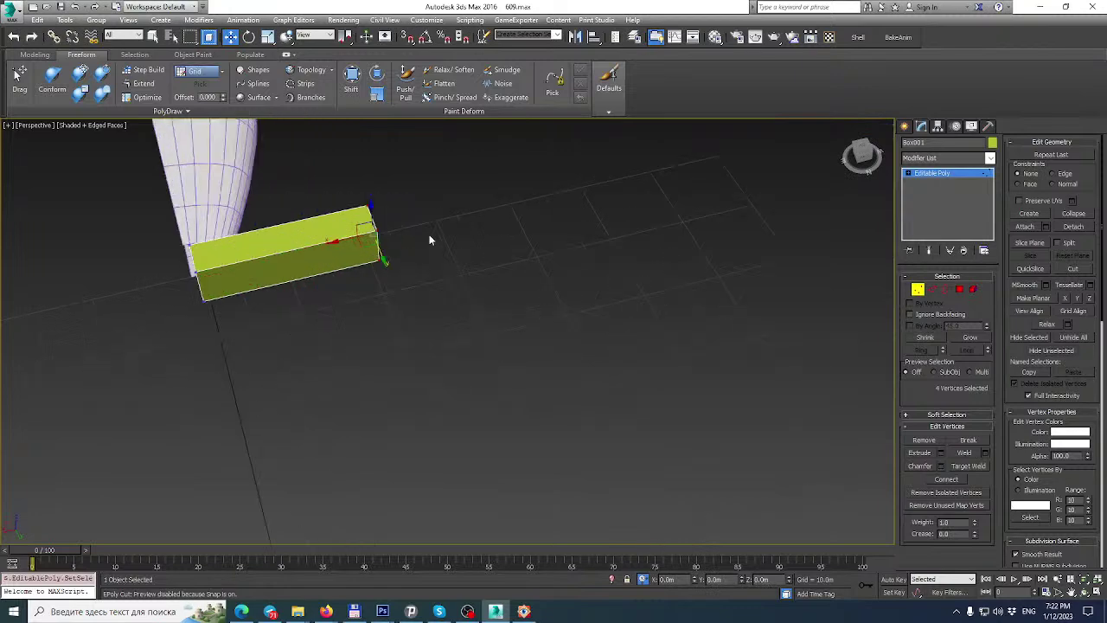
pyautogui.moveTo(430, 240); pyautogui.dragTo(531, 293, button='middle')
pyautogui.hotkey('ctrl', 'a')
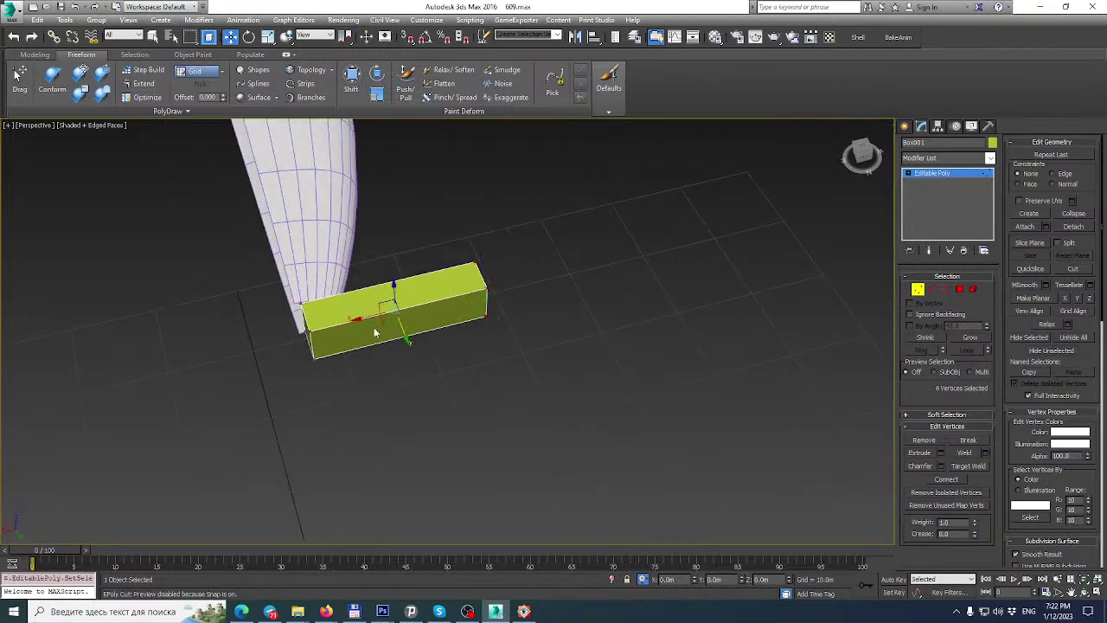
pyautogui.moveTo(362, 320); pyautogui.dragTo(357, 321)
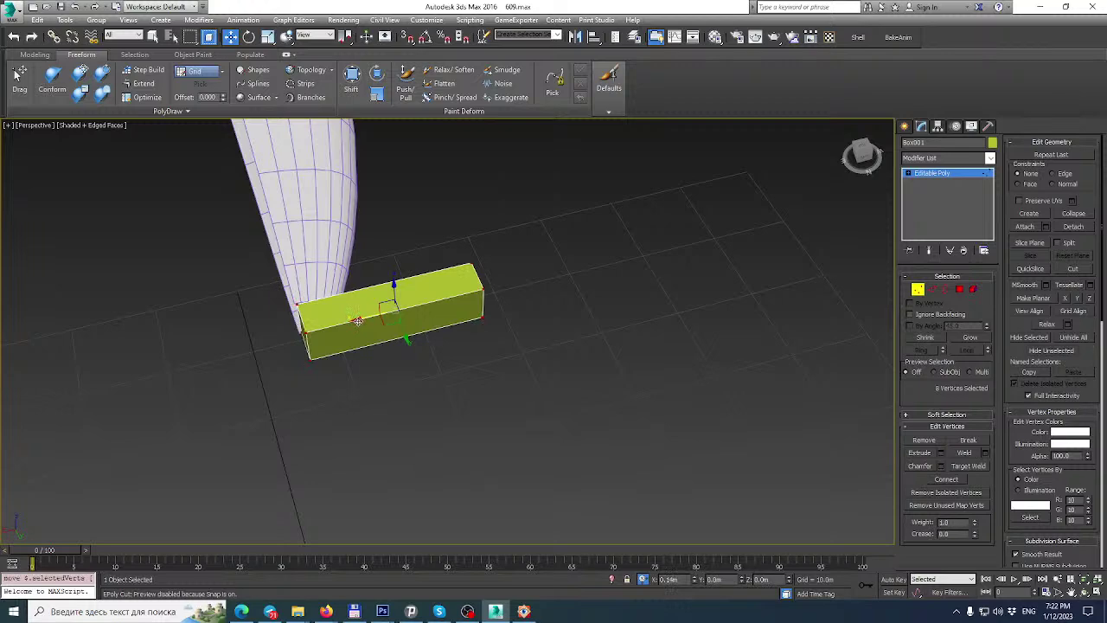
# Narrow the box along X to the width of the half fuselage tip and taper its front end inward.
pyautogui.moveTo(415, 252); pyautogui.dragTo(558, 390)
pyautogui.moveTo(436, 300); pyautogui.dragTo(292, 327)
pyautogui.moveTo(293, 329)
pyautogui.keyDown('alt'); pyautogui.mouseDown(button='middle')
pyautogui.moveTo(284, 379)
pyautogui.moveTo(312, 327)
pyautogui.mouseUp(button='middle'); pyautogui.keyUp('alt')
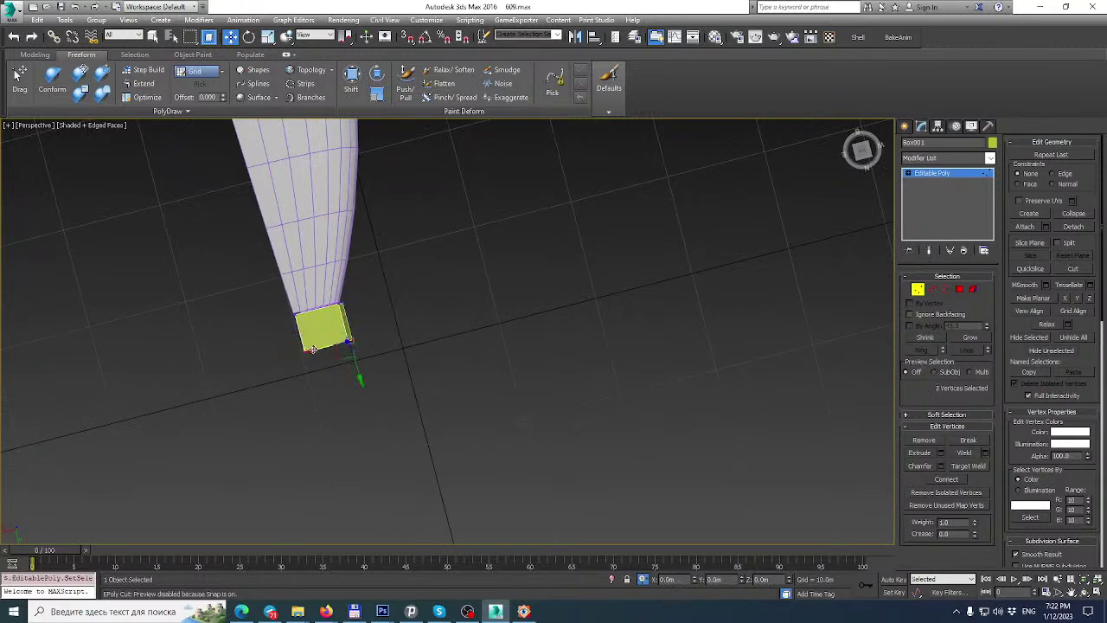
pyautogui.moveTo(306, 351)
pyautogui.mouseDown()
pyautogui.moveTo(343, 333)
pyautogui.moveTo(294, 367)
pyautogui.mouseUp()
pyautogui.keyDown('alt'); pyautogui.moveTo(325, 337); pyautogui.dragTo(260, 290, button='middle'); pyautogui.keyUp('alt')
pyautogui.scroll(5, 293, 330)
pyautogui.scroll(-5, 407, 292)
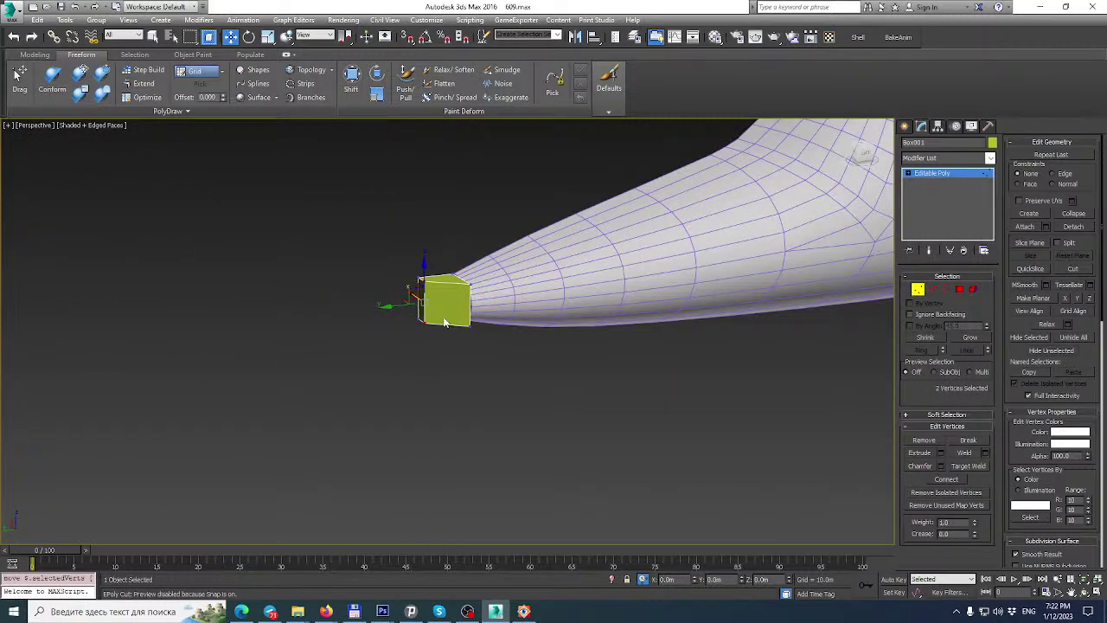
pyautogui.press('z')
pyautogui.scroll(-4, 497, 352)
pyautogui.keyDown('alt'); pyautogui.moveTo(552, 370); pyautogui.dragTo(396, 373, button='middle'); pyautogui.keyUp('alt')
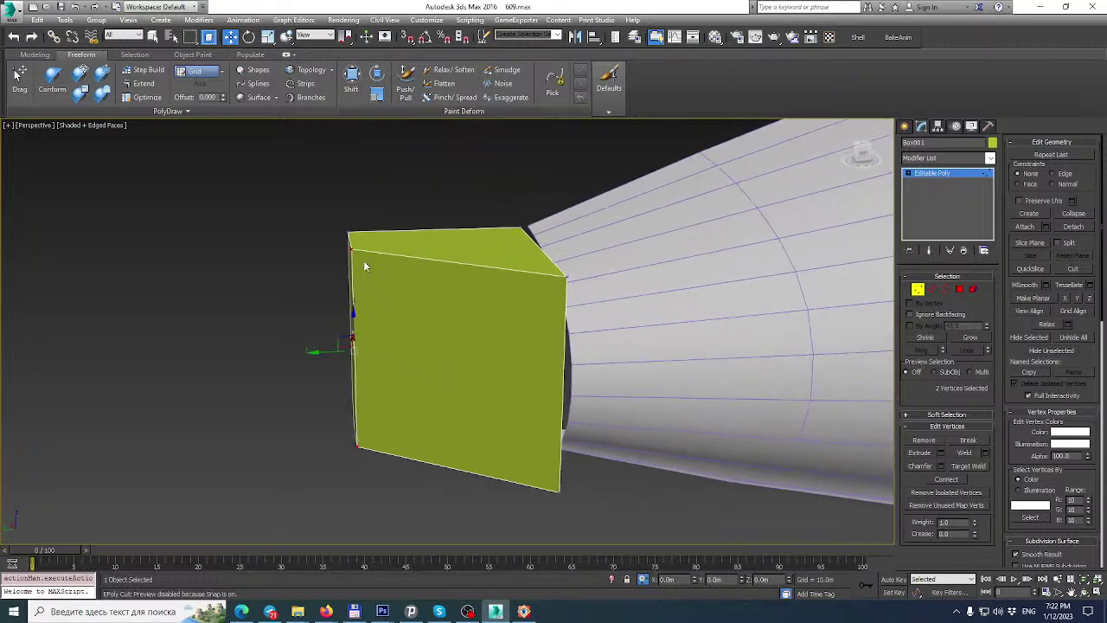
# Lower the box's upper front vertices and raise its lower front vertices to taper the front end in height.
pyautogui.moveTo(388, 292); pyautogui.dragTo(388, 292)
pyautogui.moveTo(353, 223); pyautogui.dragTo(353, 299)
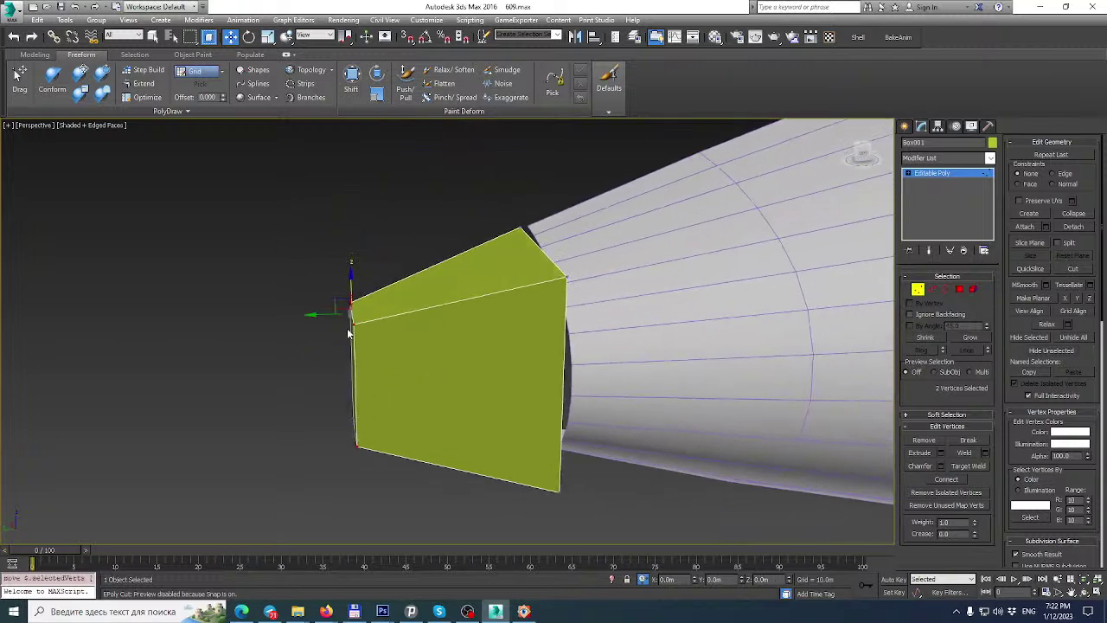
pyautogui.keyDown('alt'); pyautogui.moveTo(353, 299); pyautogui.dragTo(348, 320, button='middle'); pyautogui.keyUp('alt')
pyautogui.moveTo(404, 489); pyautogui.dragTo(404, 488)
pyautogui.moveTo(353, 404); pyautogui.dragTo(353, 348)
pyautogui.scroll(-6, 374, 344)
pyautogui.keyDown('alt'); pyautogui.moveTo(374, 344); pyautogui.dragTo(619, 384, button='middle'); pyautogui.keyUp('alt')
# Delete the box's rear polygon facing the fuselage and the side polygon on the centreline.
pyautogui.click(960, 290)
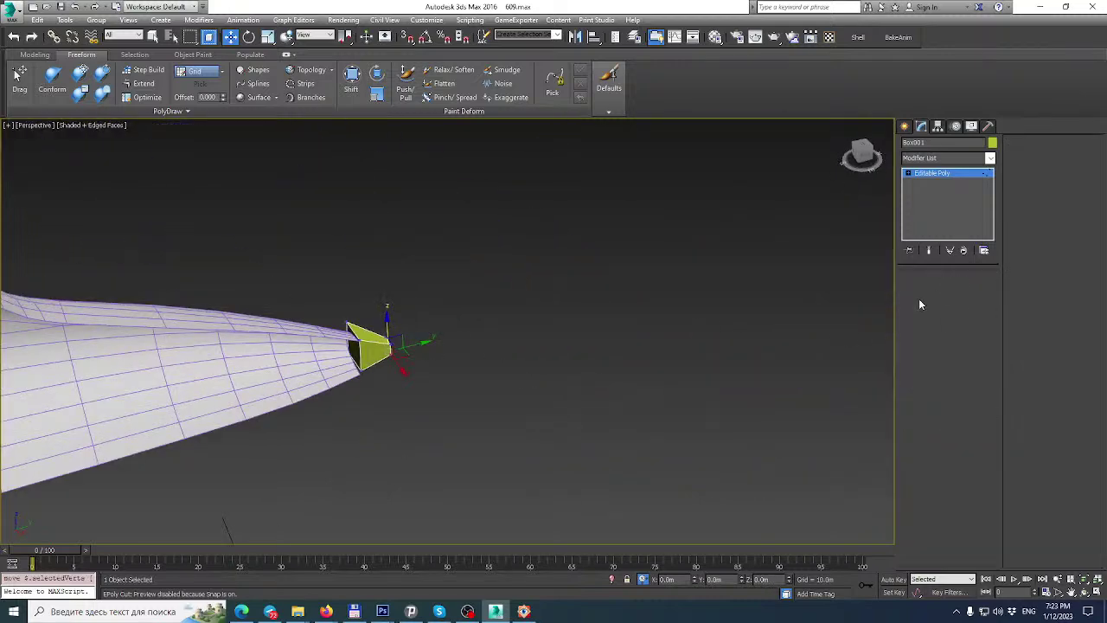
pyautogui.click(356, 346)
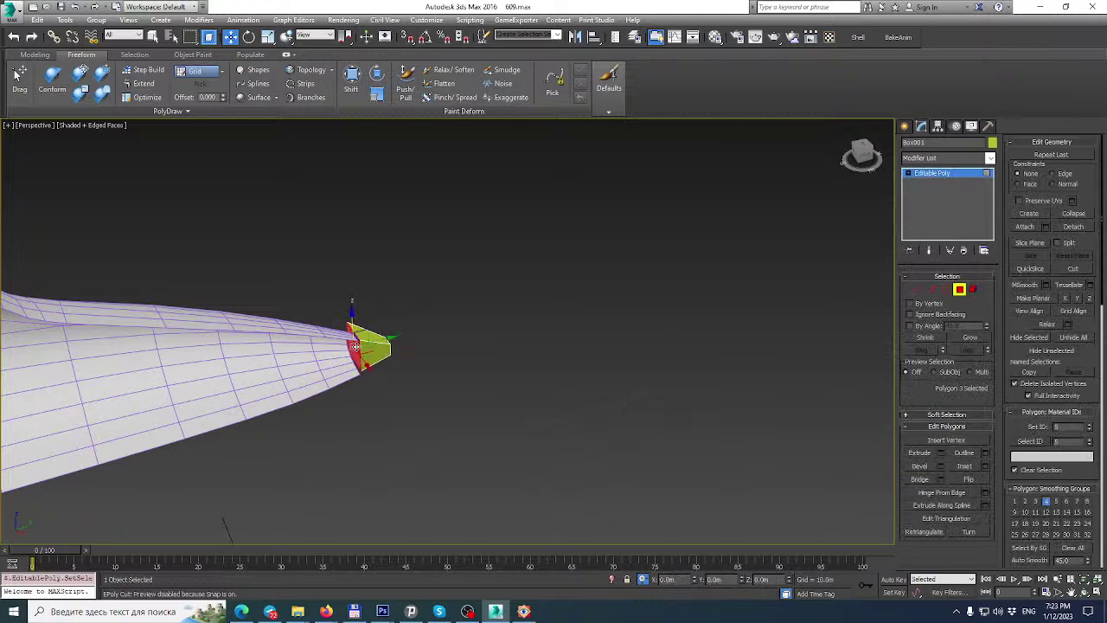
pyautogui.press('Delete')
pyautogui.click(387, 351)
pyautogui.keyDown('alt'); pyautogui.moveTo(549, 355); pyautogui.dragTo(419, 350, button='middle'); pyautogui.keyUp('alt')
pyautogui.scroll(3, 393, 349)
pyautogui.scroll(-1, 439, 360)
pyautogui.press('Delete')
pyautogui.scroll(-5, 659, 377)
pyautogui.moveTo(659, 377); pyautogui.dragTo(404, 287, button='middle')
pyautogui.scroll(5, 381, 283)
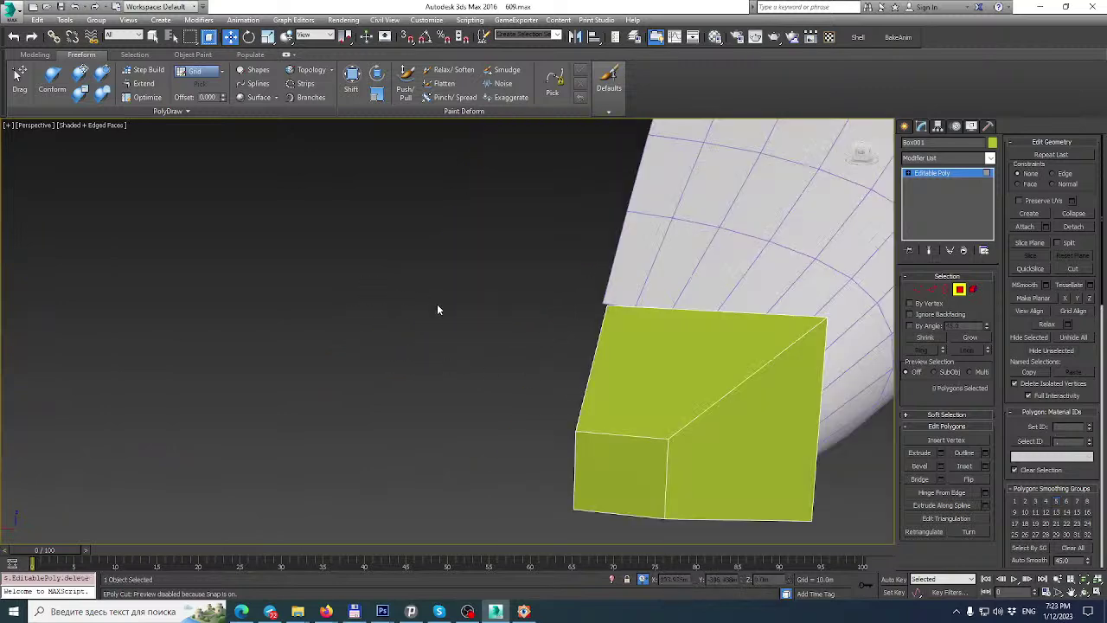
# Try adding a horizontal and a vertical edge loop to the box with Swift Loop.
pyautogui.click(945, 291)
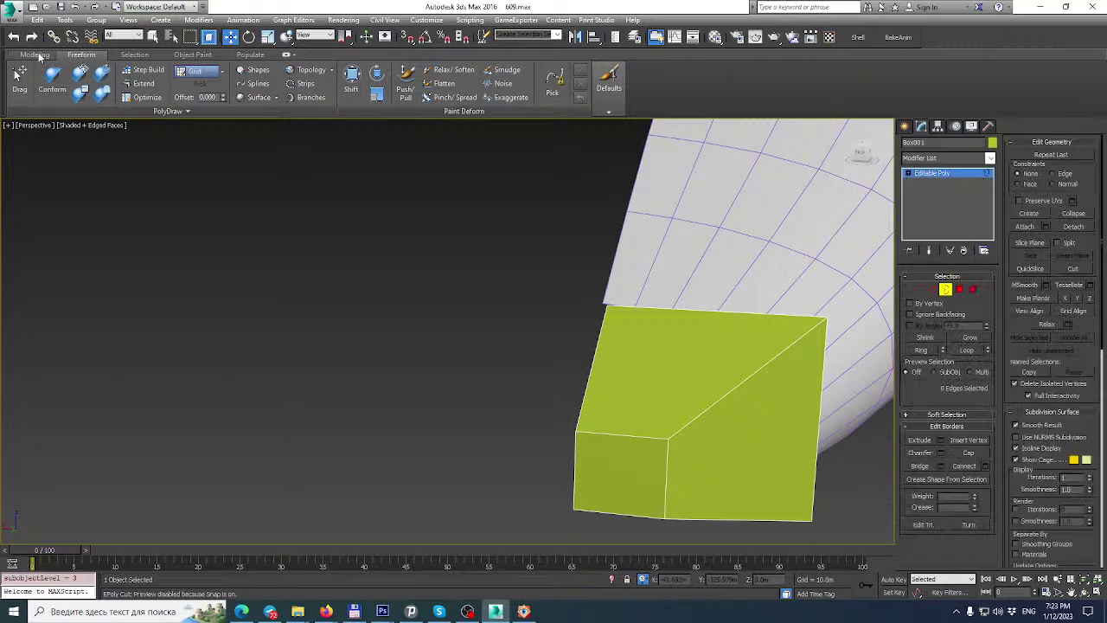
pyautogui.click(36, 55)
pyautogui.click(855, 71)
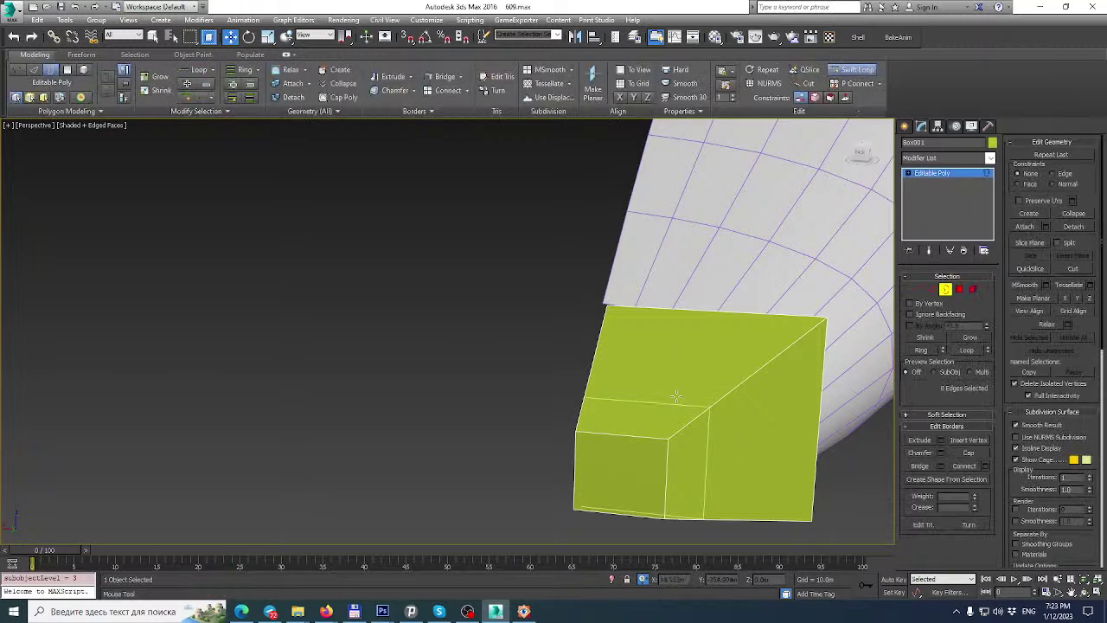
pyautogui.click(633, 445)
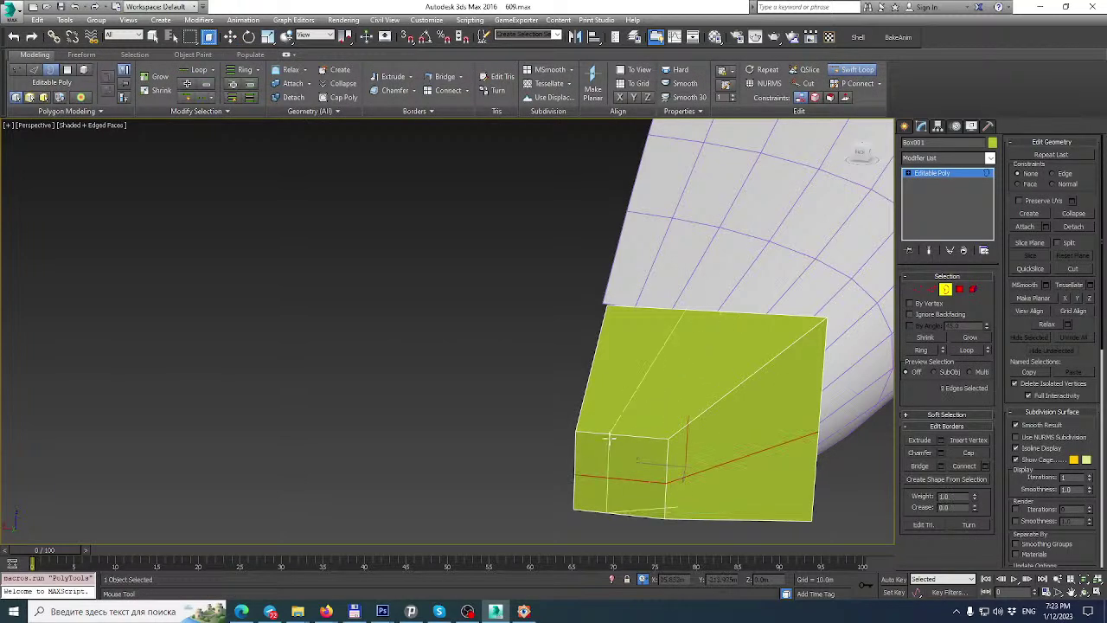
pyautogui.moveTo(606, 450)
pyautogui.keyDown('alt'); pyautogui.mouseDown(button='middle')
pyautogui.moveTo(569, 440)
pyautogui.moveTo(606, 445)
pyautogui.mouseUp(button='middle'); pyautogui.keyUp('alt')
pyautogui.press('w')
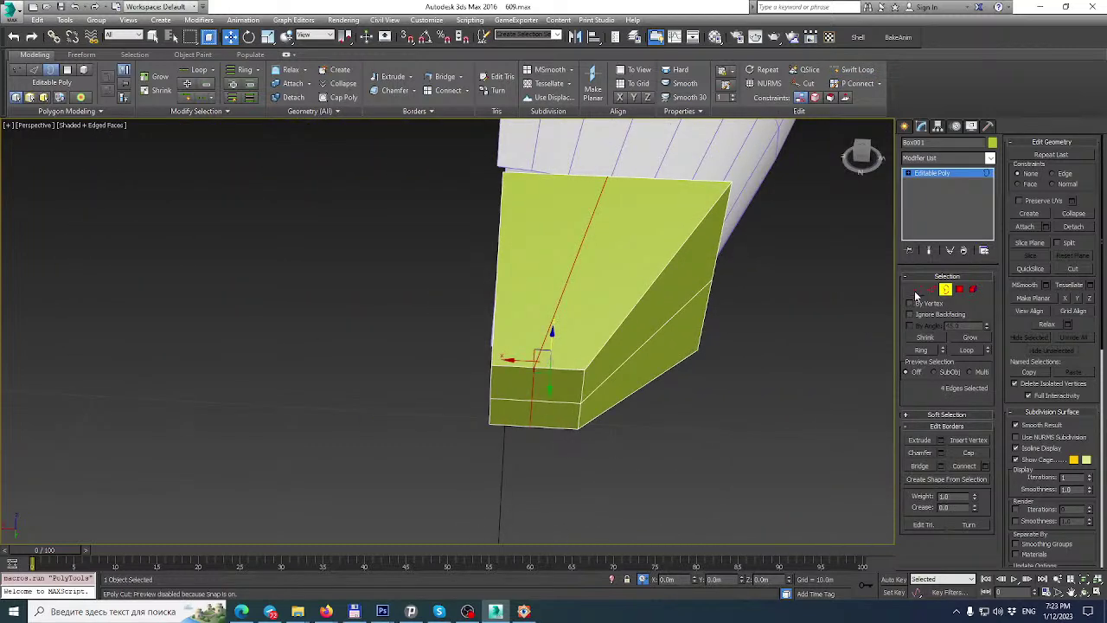
pyautogui.keyDown('alt'); pyautogui.moveTo(733, 338); pyautogui.dragTo(738, 306, button='middle'); pyautogui.keyUp('alt')
pyautogui.hotkey('ctrl', 'z')
pyautogui.hotkey('ctrl', 'z')
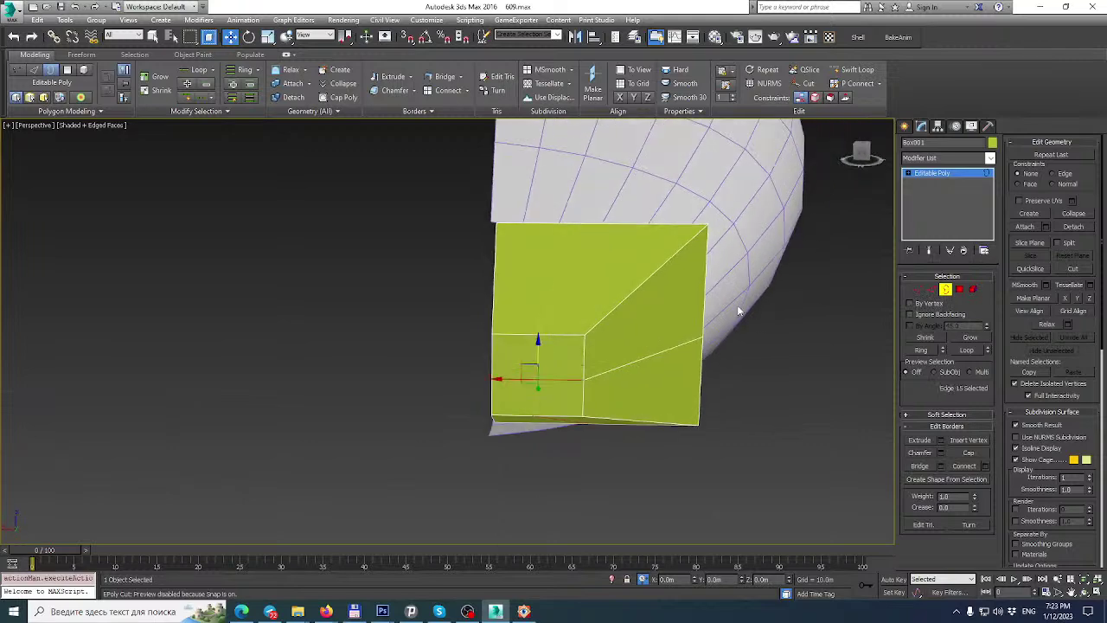
# Apply a TurboSmooth modifier to the box and set its iterations to 2.
pyautogui.click(975, 177)
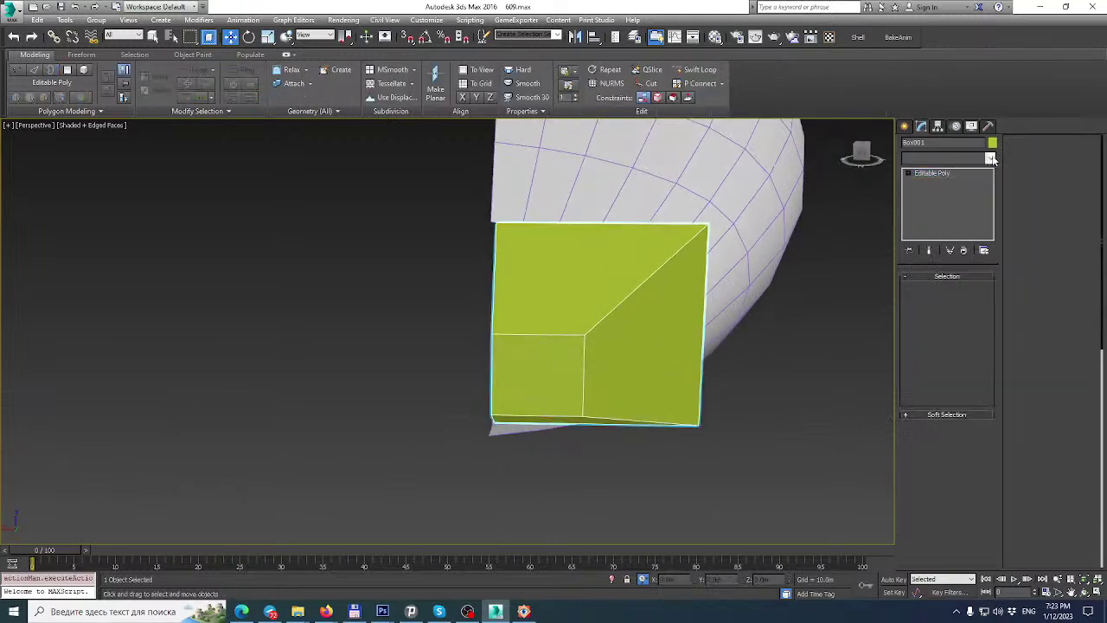
pyautogui.click(990, 157)
pyautogui.scroll(-10, 963, 390)
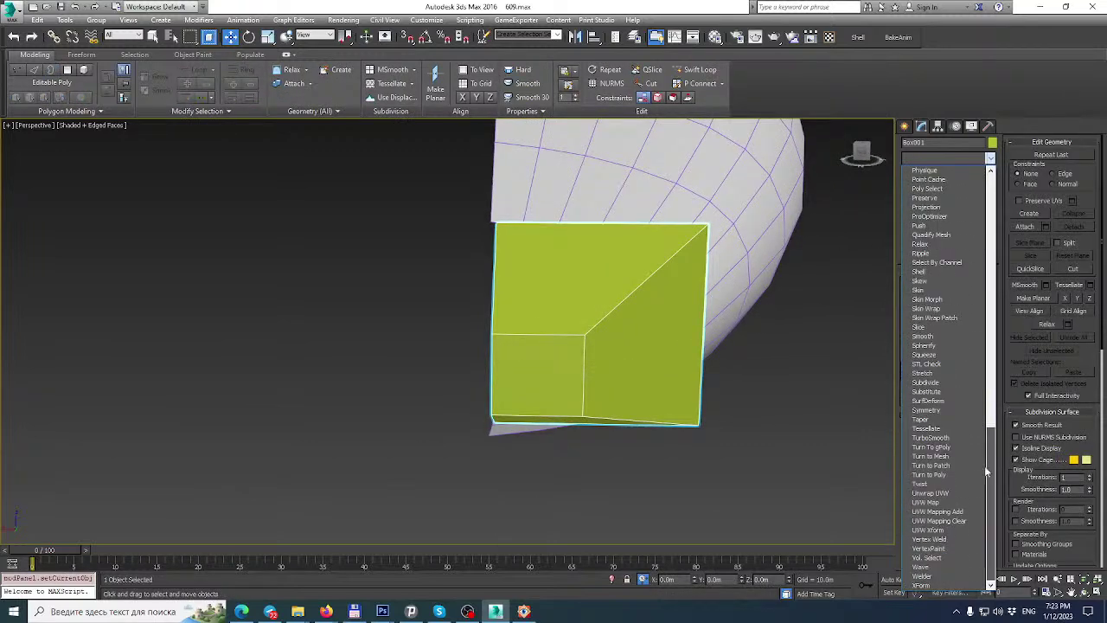
pyautogui.click(934, 437)
pyautogui.keyDown('alt'); pyautogui.moveTo(815, 313); pyautogui.dragTo(744, 396, button='middle'); pyautogui.keyUp('alt')
pyautogui.scroll(-3, 742, 385)
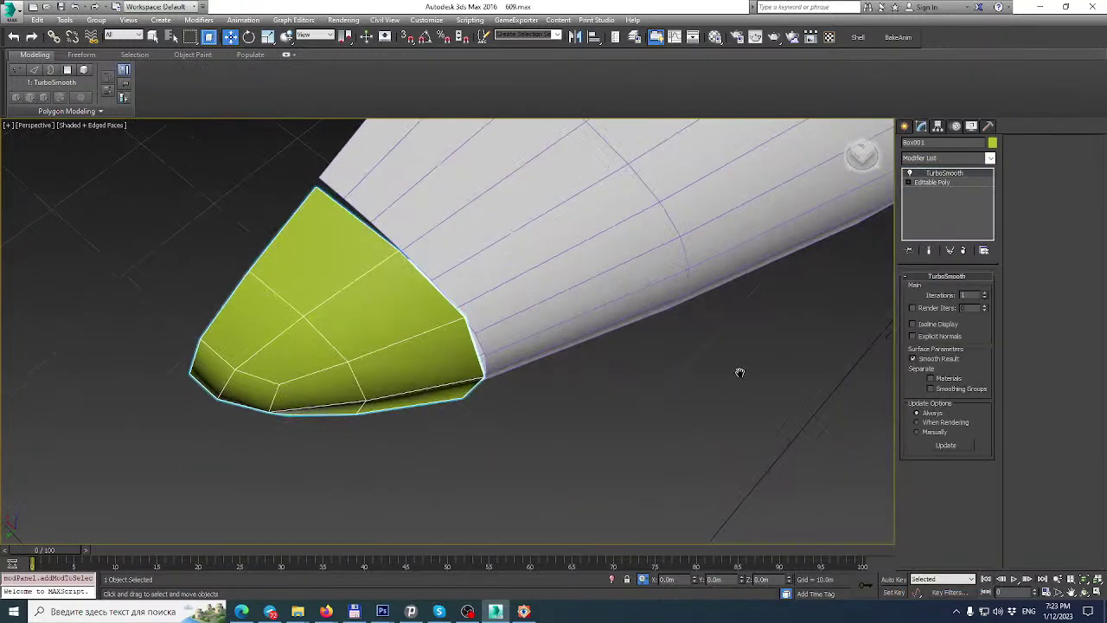
pyautogui.scroll(-5, 502, 318)
pyautogui.keyDown('alt'); pyautogui.moveTo(501, 319); pyautogui.dragTo(563, 308, button='middle'); pyautogui.keyUp('alt')
pyautogui.scroll(5, 499, 329)
pyautogui.press('z')
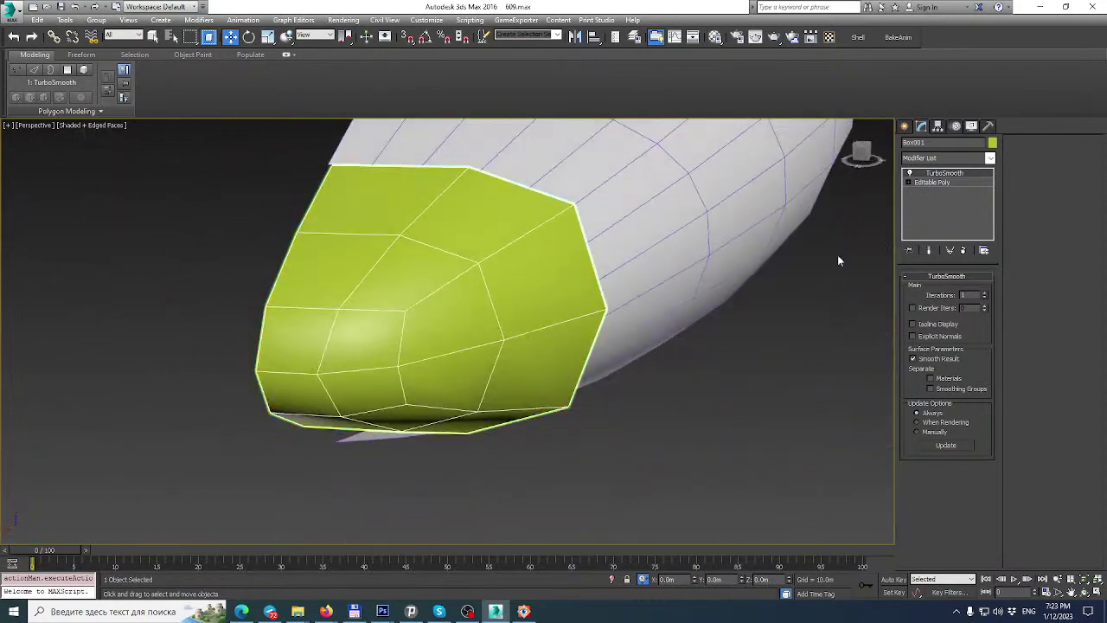
pyautogui.click(984, 295)
# Show the smoothed result while editing the box's vertices and move its rear vertices to meet the fuselage's front edge.
pyautogui.keyDown('alt'); pyautogui.moveTo(681, 269); pyautogui.dragTo(697, 234, button='middle'); pyautogui.keyUp('alt')
pyautogui.click(909, 183)
pyautogui.click(929, 191)
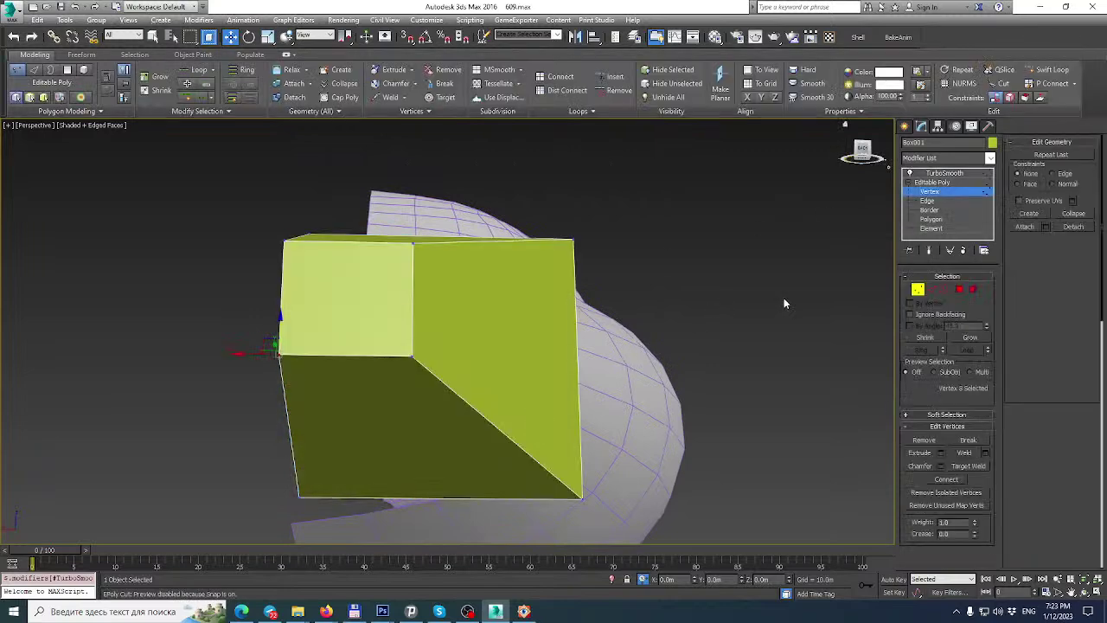
pyautogui.click(928, 251)
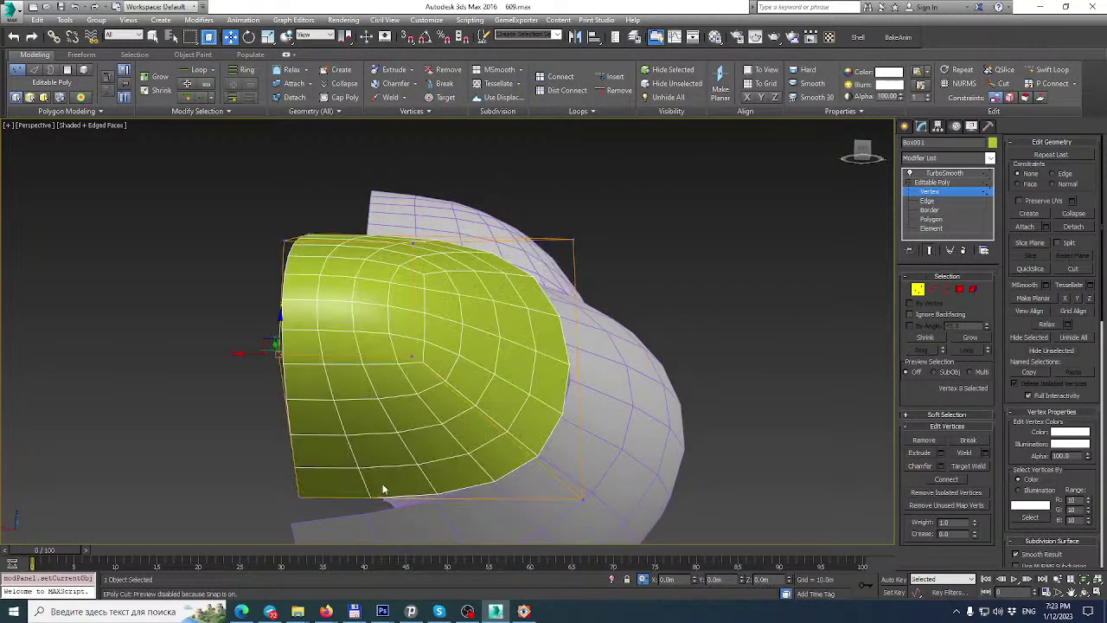
pyautogui.keyDown('alt'); pyautogui.moveTo(324, 520); pyautogui.dragTo(304, 460, button='middle'); pyautogui.keyUp('alt')
pyautogui.moveTo(299, 459); pyautogui.dragTo(308, 482)
pyautogui.keyDown('alt'); pyautogui.moveTo(522, 393); pyautogui.dragTo(457, 302, button='middle'); pyautogui.keyUp('alt')
pyautogui.scroll(-4, 484, 320)
pyautogui.moveTo(340, 206); pyautogui.dragTo(432, 441)
pyautogui.scroll(3, 400, 303)
pyautogui.keyDown('alt'); pyautogui.moveTo(400, 303); pyautogui.dragTo(377, 383, button='middle'); pyautogui.keyUp('alt')
pyautogui.moveTo(352, 354); pyautogui.dragTo(359, 352)
pyautogui.keyDown('alt'); pyautogui.moveTo(359, 352); pyautogui.dragTo(258, 424, button='middle'); pyautogui.keyUp('alt')
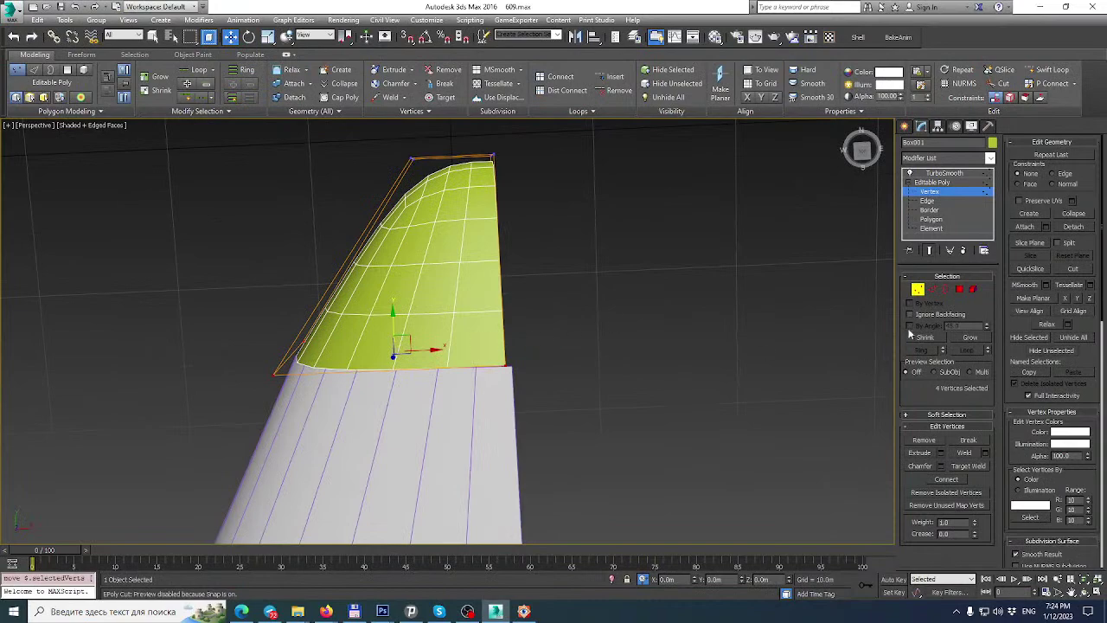
# Set the box's TurboSmooth iterations to 3.
pyautogui.click(943, 173)
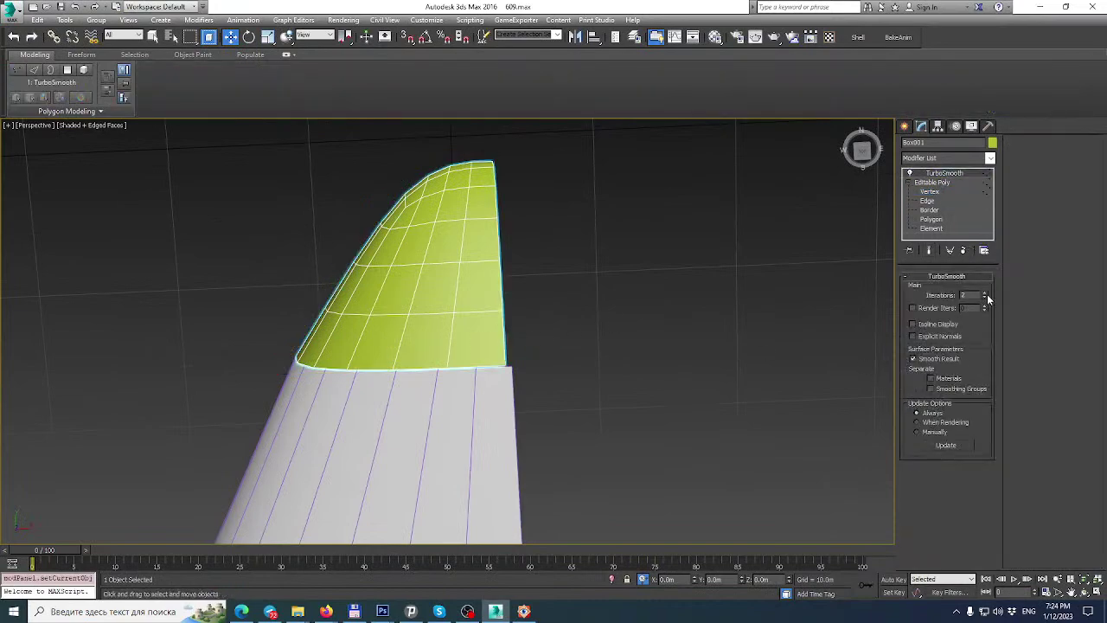
pyautogui.click(985, 294)
pyautogui.keyDown('alt'); pyautogui.moveTo(588, 333); pyautogui.dragTo(628, 237, button='middle'); pyautogui.keyUp('alt')
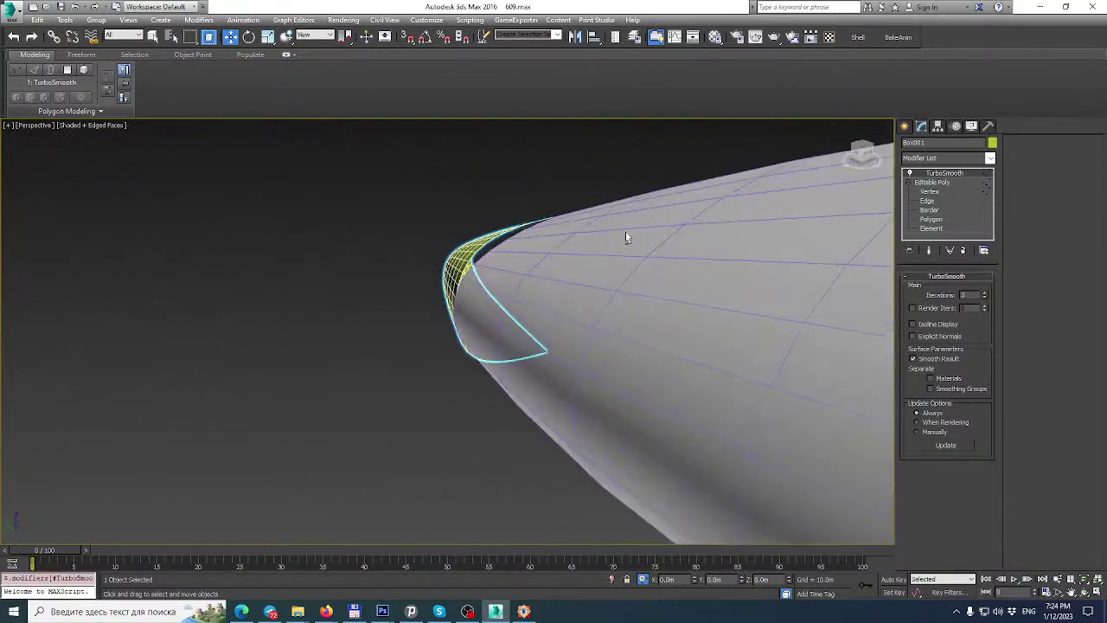
# Adjust the box's upper and lower outer rear corner vertices so the smoothed cap fits the fuselage's front opening.
pyautogui.click(930, 191)
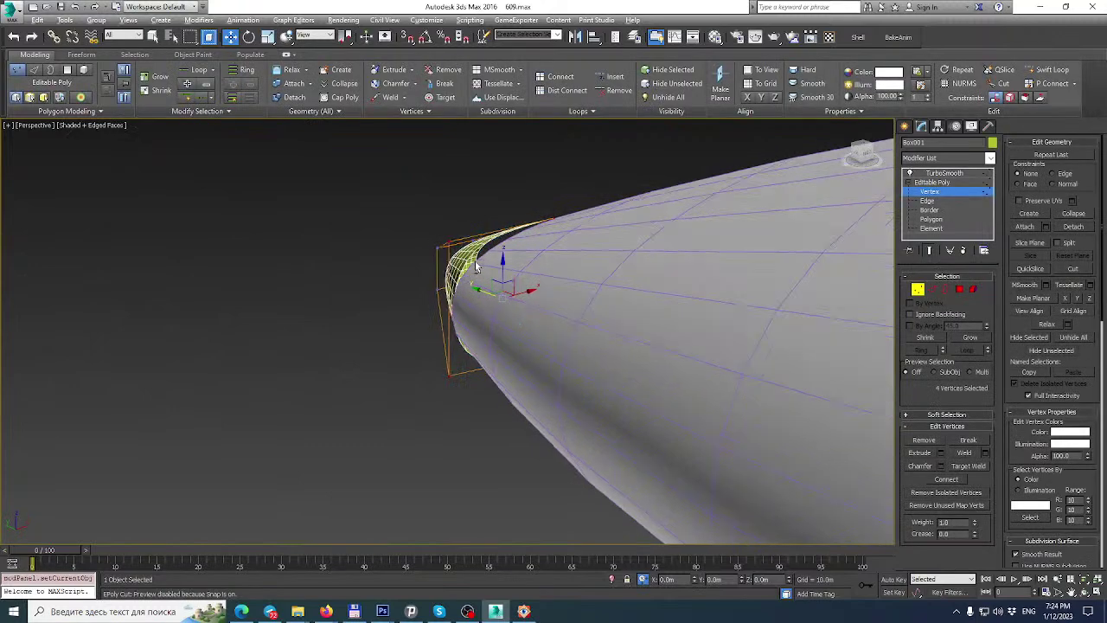
pyautogui.keyDown('alt'); pyautogui.moveTo(486, 261); pyautogui.dragTo(474, 253, button='middle'); pyautogui.keyUp('alt')
pyautogui.moveTo(443, 214); pyautogui.dragTo(486, 257)
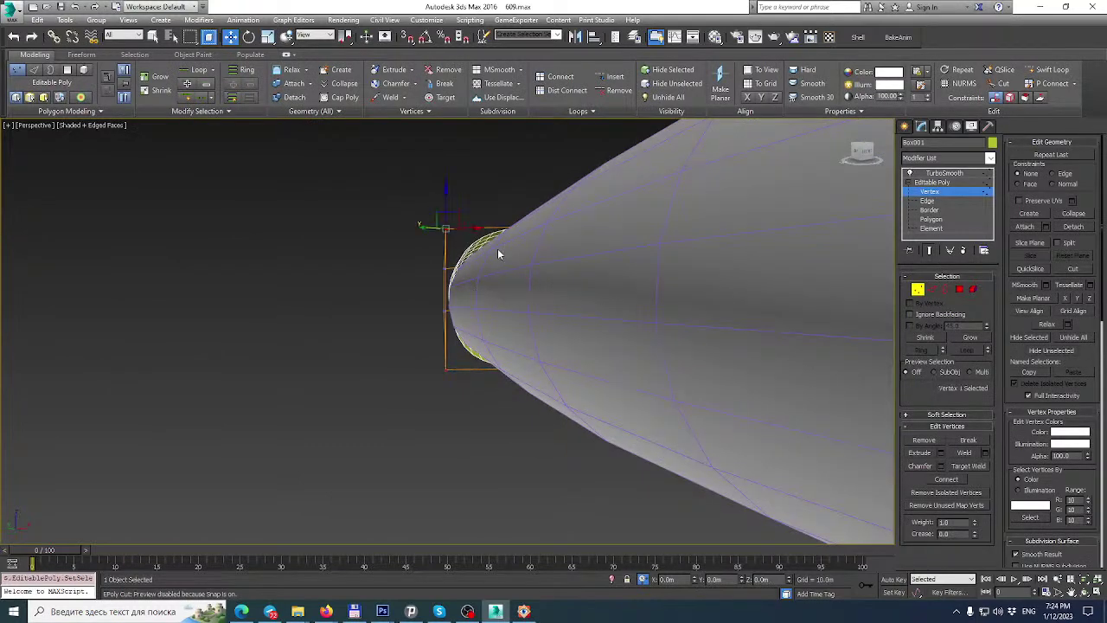
pyautogui.keyDown('alt'); pyautogui.moveTo(594, 268); pyautogui.dragTo(445, 200, button='middle'); pyautogui.keyUp('alt')
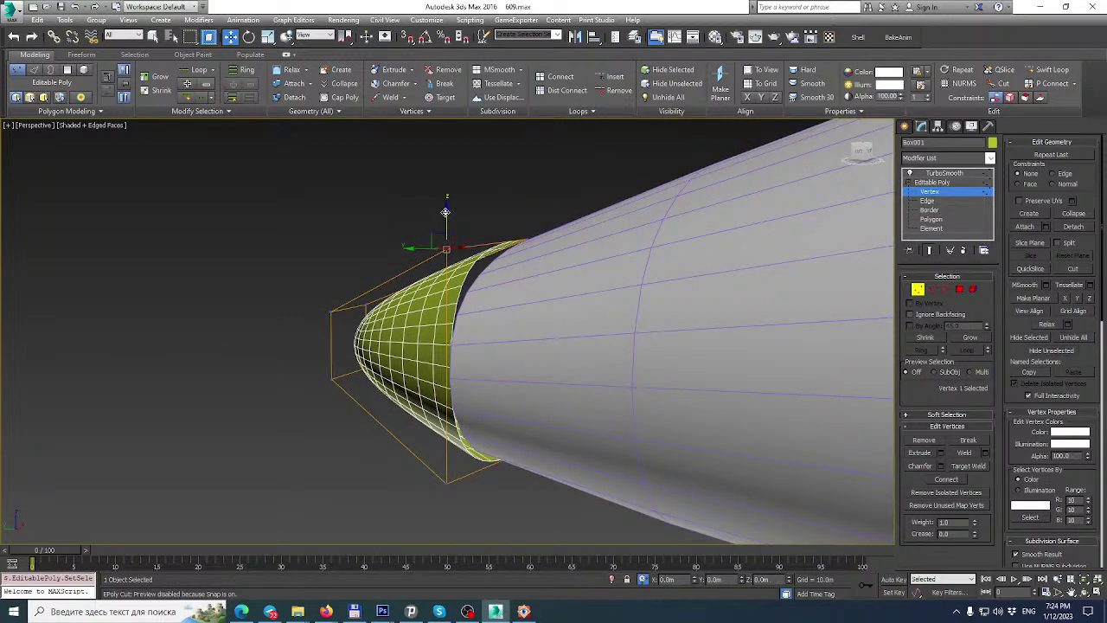
pyautogui.moveTo(446, 215); pyautogui.dragTo(491, 247)
pyautogui.keyDown('alt'); pyautogui.moveTo(489, 246); pyautogui.dragTo(651, 252, button='middle'); pyautogui.keyUp('alt')
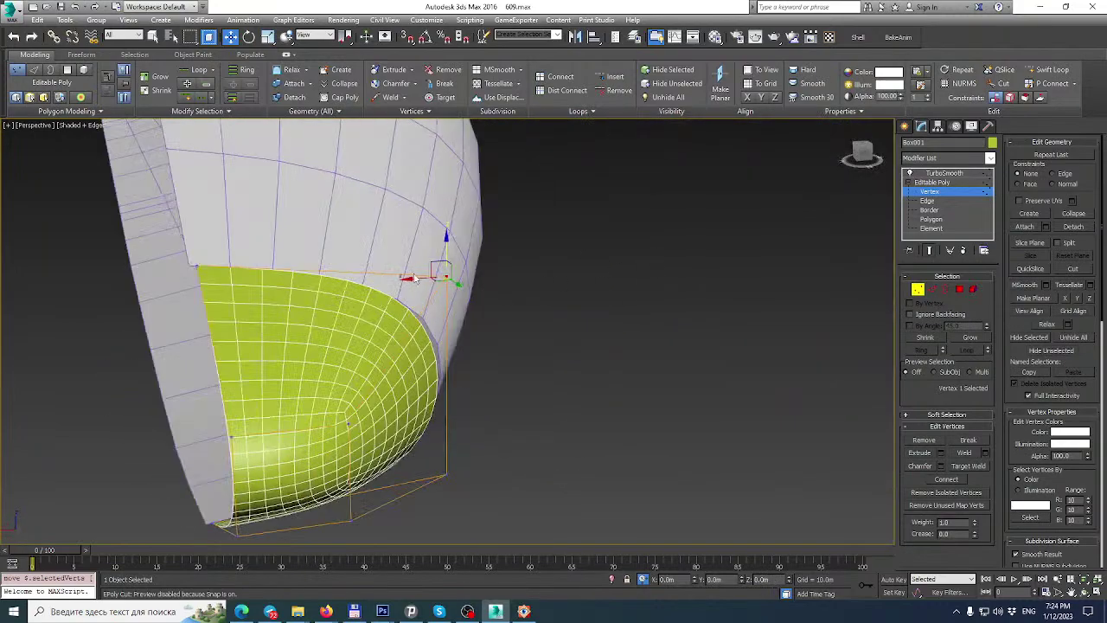
pyautogui.moveTo(406, 279)
pyautogui.keyDown('alt'); pyautogui.mouseDown(button='middle')
pyautogui.moveTo(374, 286)
pyautogui.moveTo(470, 291)
pyautogui.moveTo(567, 434)
pyautogui.mouseUp(button='middle'); pyautogui.keyUp('alt')
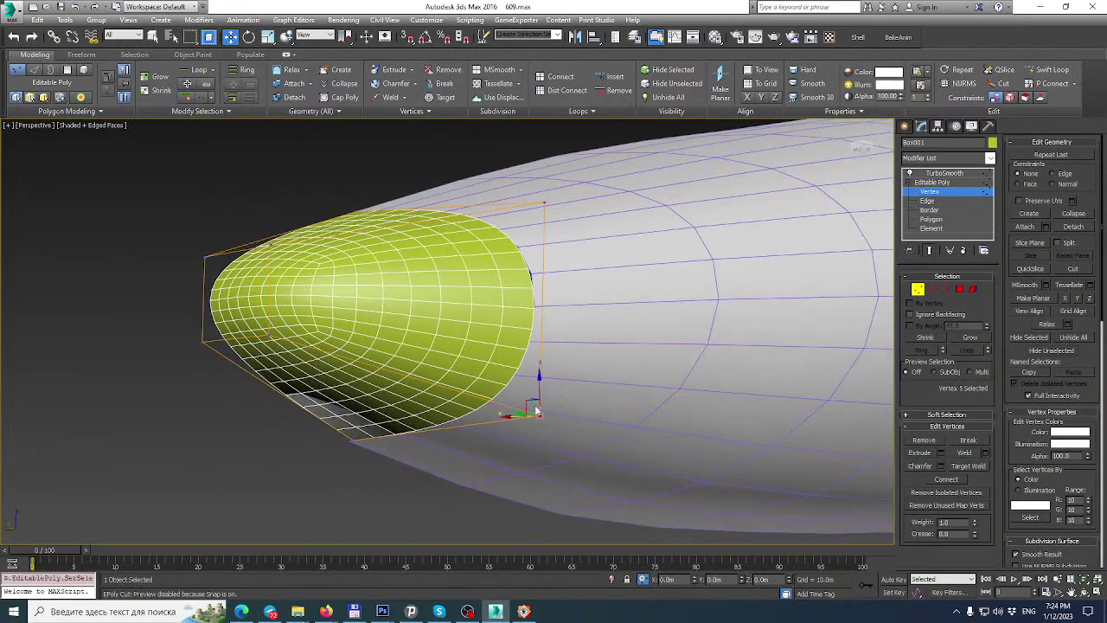
pyautogui.moveTo(539, 375); pyautogui.dragTo(544, 360)
pyautogui.keyDown('alt'); pyautogui.moveTo(554, 343); pyautogui.dragTo(421, 363, button='middle'); pyautogui.keyUp('alt')
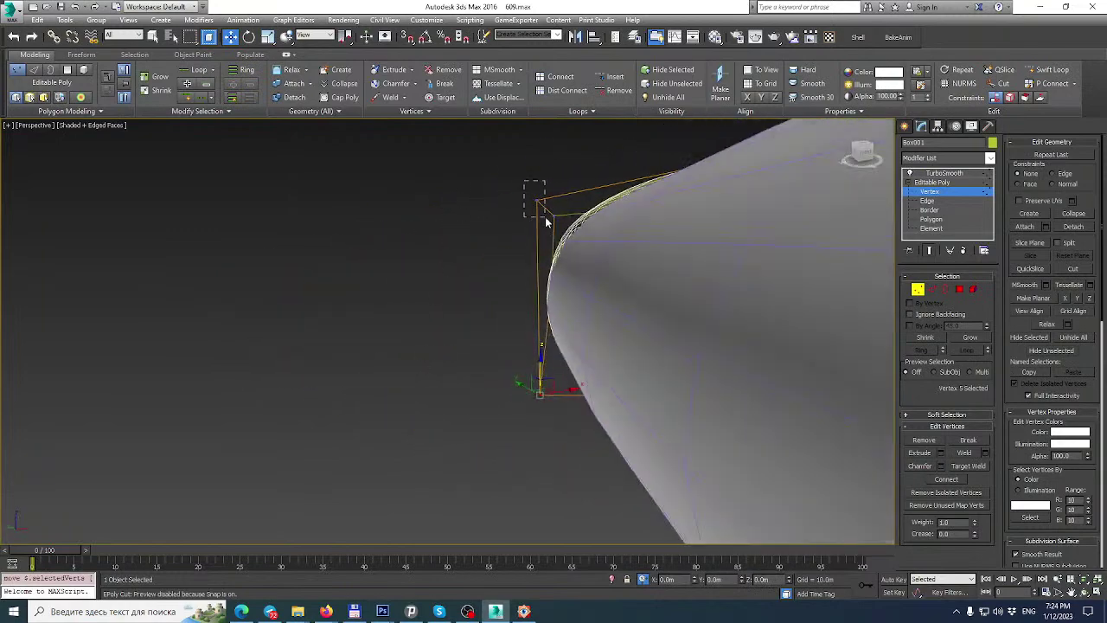
pyautogui.moveTo(537, 170); pyautogui.dragTo(539, 180)
pyautogui.keyDown('alt'); pyautogui.moveTo(565, 234); pyautogui.dragTo(667, 251, button='middle'); pyautogui.keyUp('alt')
# Select the box's four front vertices in the left view and unhide the reference images.
pyautogui.click(1097, 590)
pyautogui.scroll(-3, 240, 385)
pyautogui.moveTo(166, 386); pyautogui.dragTo(240, 386, button='middle')
pyautogui.scroll(2, 130, 431)
pyautogui.scroll(8, 188, 438)
pyautogui.moveTo(146, 427); pyautogui.dragTo(184, 374, button='middle')
pyautogui.moveTo(109, 385); pyautogui.dragTo(186, 515)
pyautogui.rightClick(208, 426)
pyautogui.click(245, 367)
pyautogui.scroll(-3, 221, 411)
# Move the box's four front vertices back toward the fuselage in the left view to match the reference nose.
pyautogui.moveTo(181, 403); pyautogui.dragTo(196, 408)
pyautogui.moveTo(220, 445); pyautogui.dragTo(260, 449)
pyautogui.moveTo(284, 456); pyautogui.dragTo(286, 455)
pyautogui.scroll(-2, 235, 456)
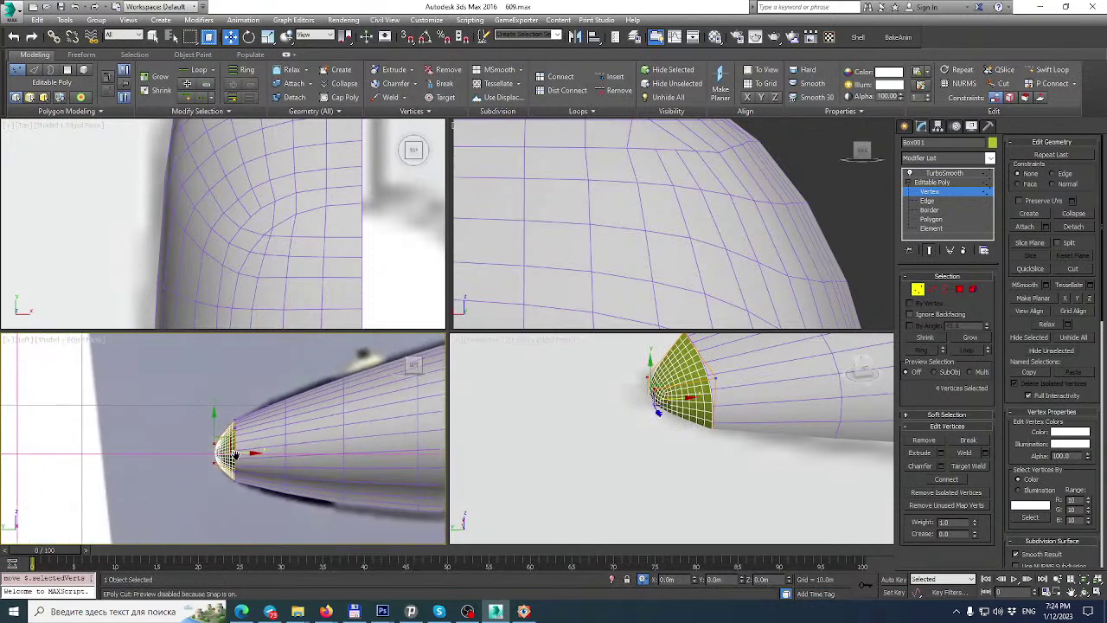
pyautogui.scroll(2, 302, 424)
pyautogui.moveTo(302, 423); pyautogui.dragTo(230, 440, button='middle')
pyautogui.scroll(-3, 320, 393)
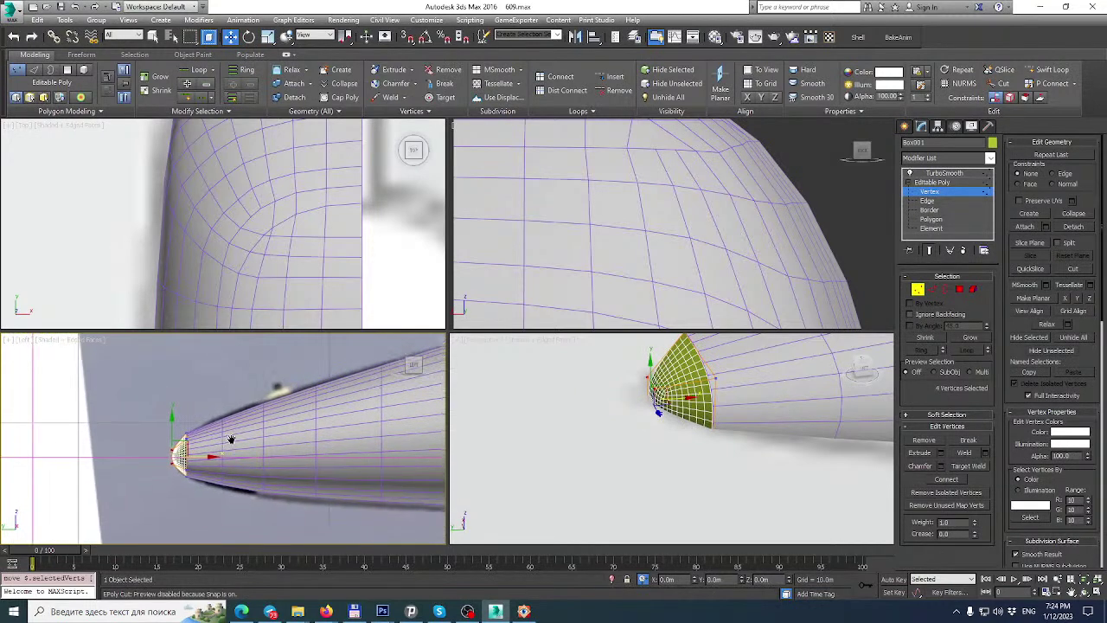
# Delete the foremost ring of fuselage vertices behind the smoothed nose cap.
pyautogui.click(1097, 592)
pyautogui.moveTo(524, 344); pyautogui.dragTo(433, 347, button='middle')
pyautogui.scroll(-2, 433, 347)
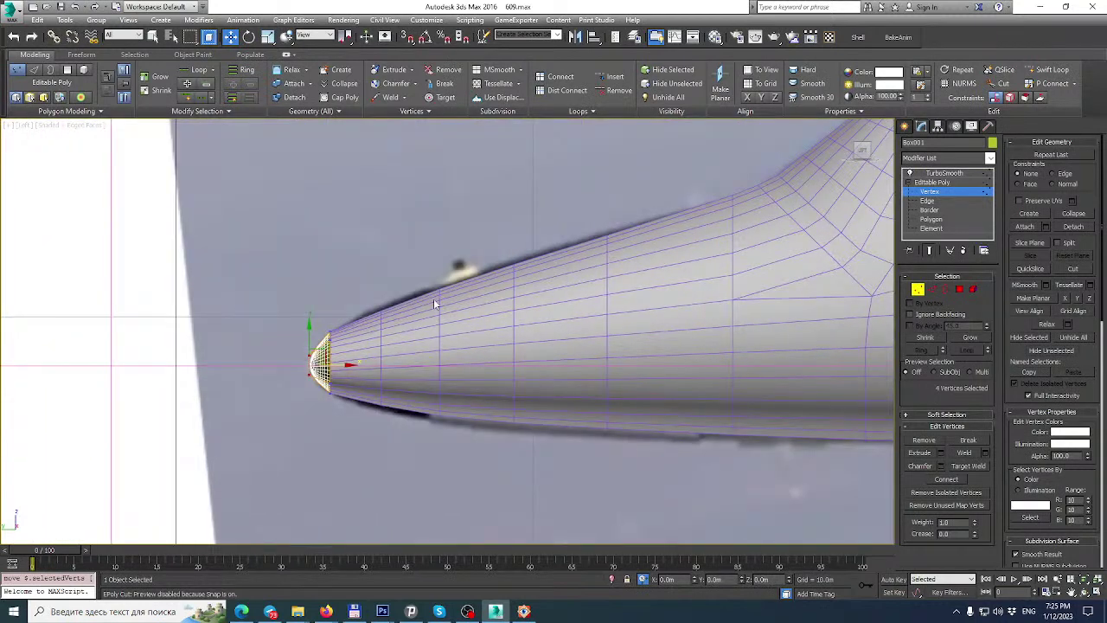
pyautogui.click(946, 174)
pyautogui.click(379, 345)
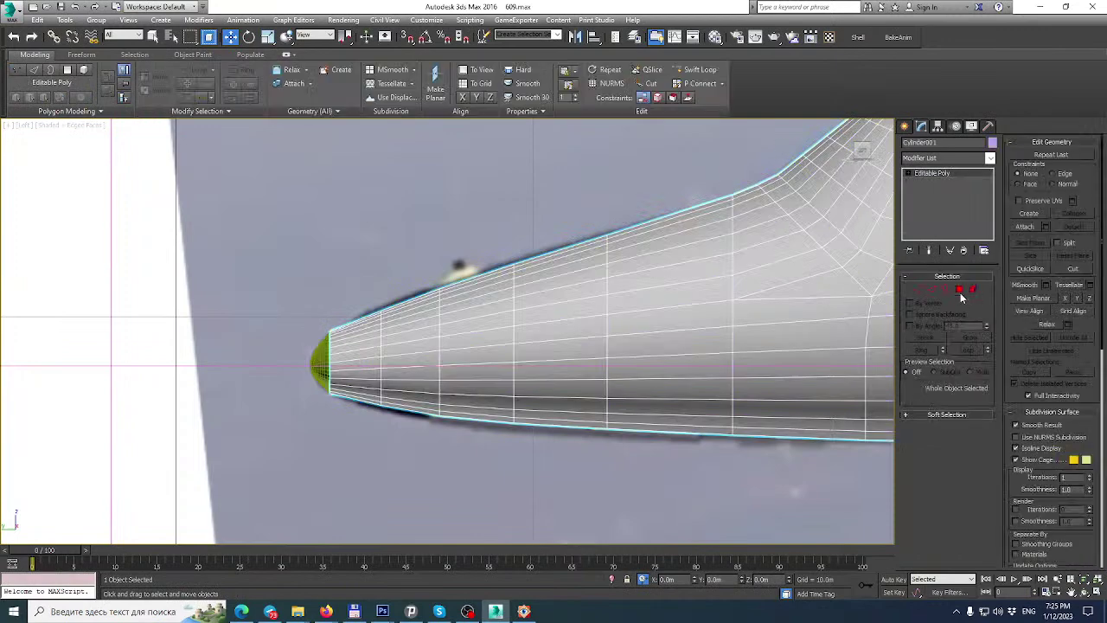
pyautogui.click(918, 289)
pyautogui.moveTo(312, 293); pyautogui.dragTo(357, 429)
pyautogui.press('Delete')
pyautogui.click(980, 177)
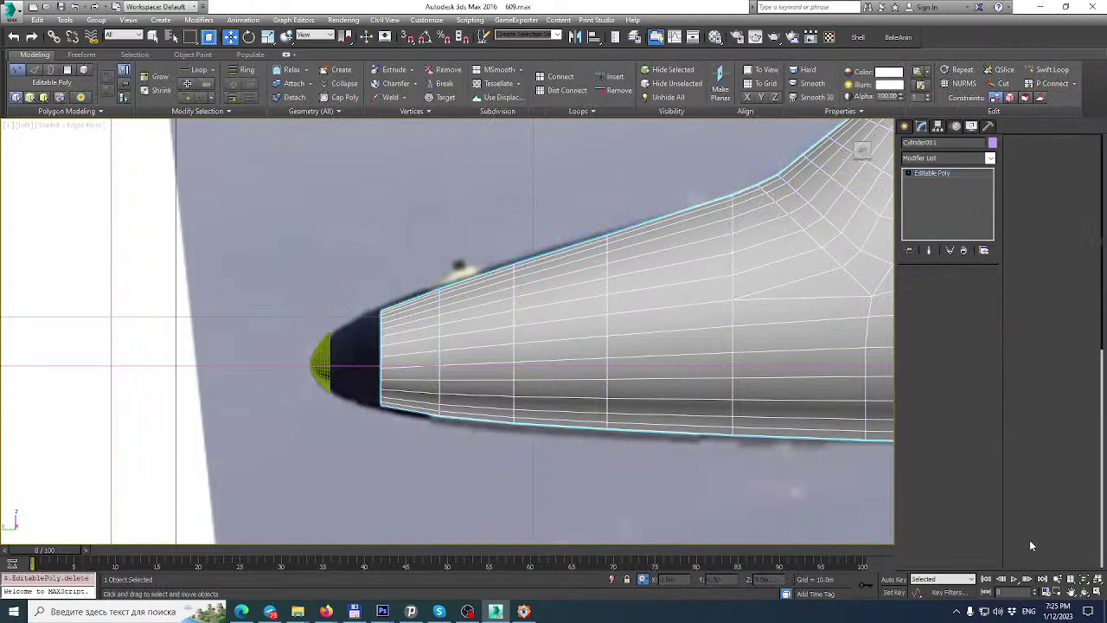
# Delete the fuselage's current foremost ring of vertices in the top view and leave vertex editing.
pyautogui.click(1096, 592)
pyautogui.scroll(-5, 105, 177)
pyautogui.moveTo(116, 182); pyautogui.dragTo(238, 283, button='middle')
pyautogui.scroll(4, 238, 283)
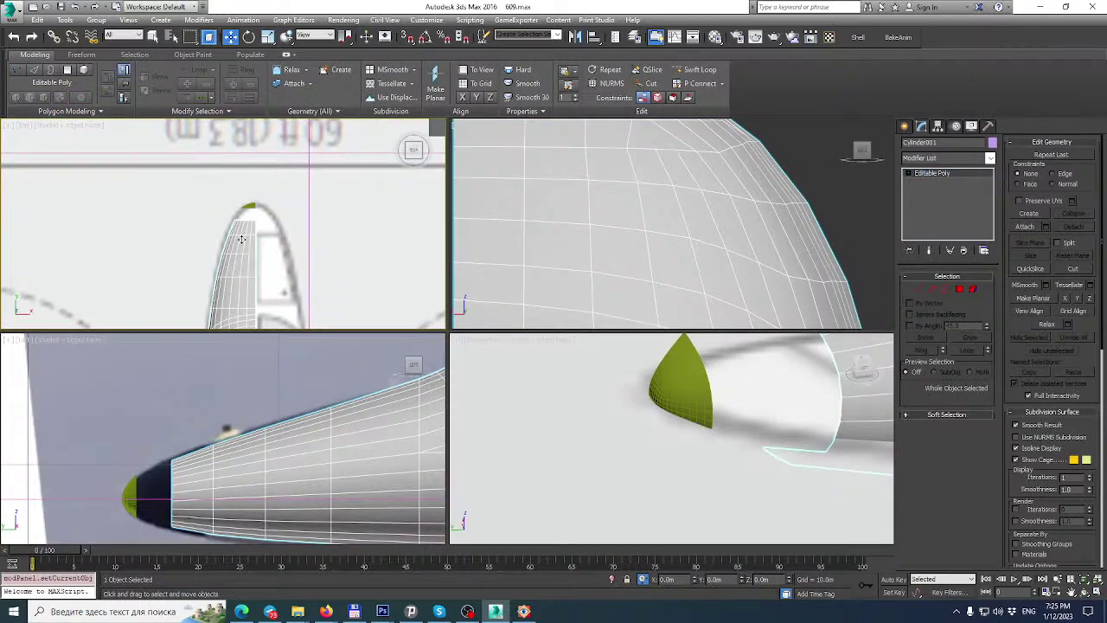
pyautogui.moveTo(251, 227); pyautogui.dragTo(290, 216, button='middle')
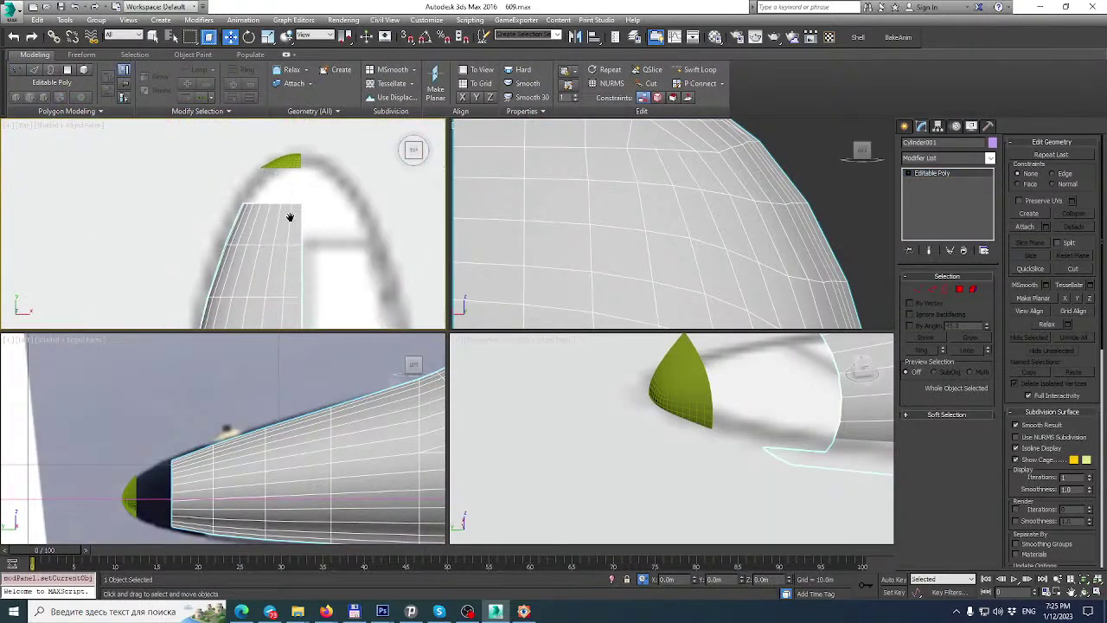
pyautogui.click(918, 289)
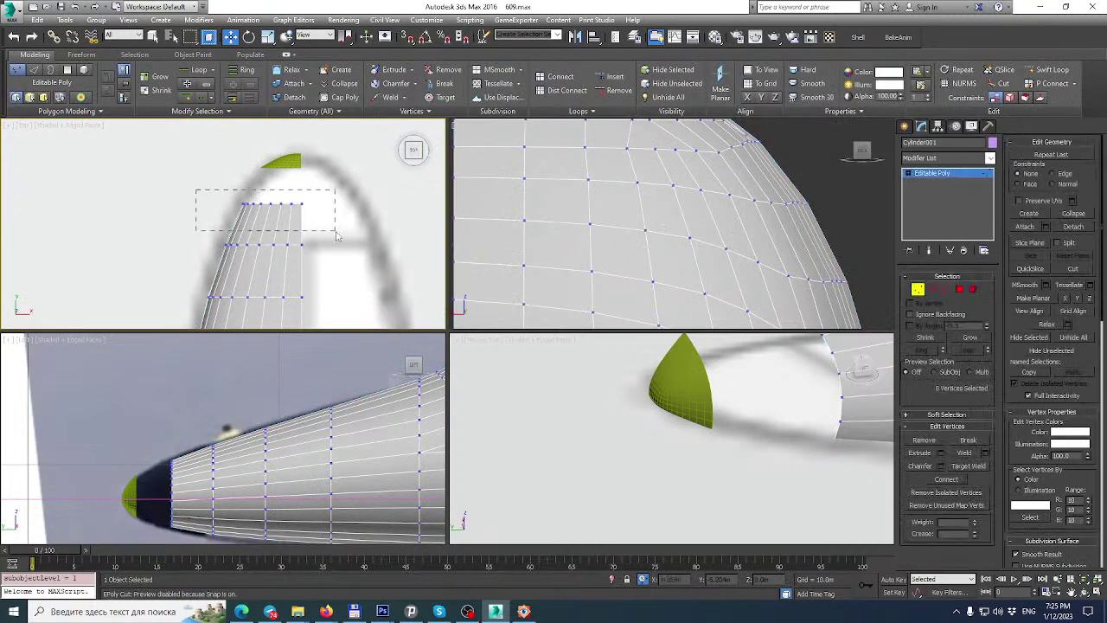
pyautogui.click(983, 177)
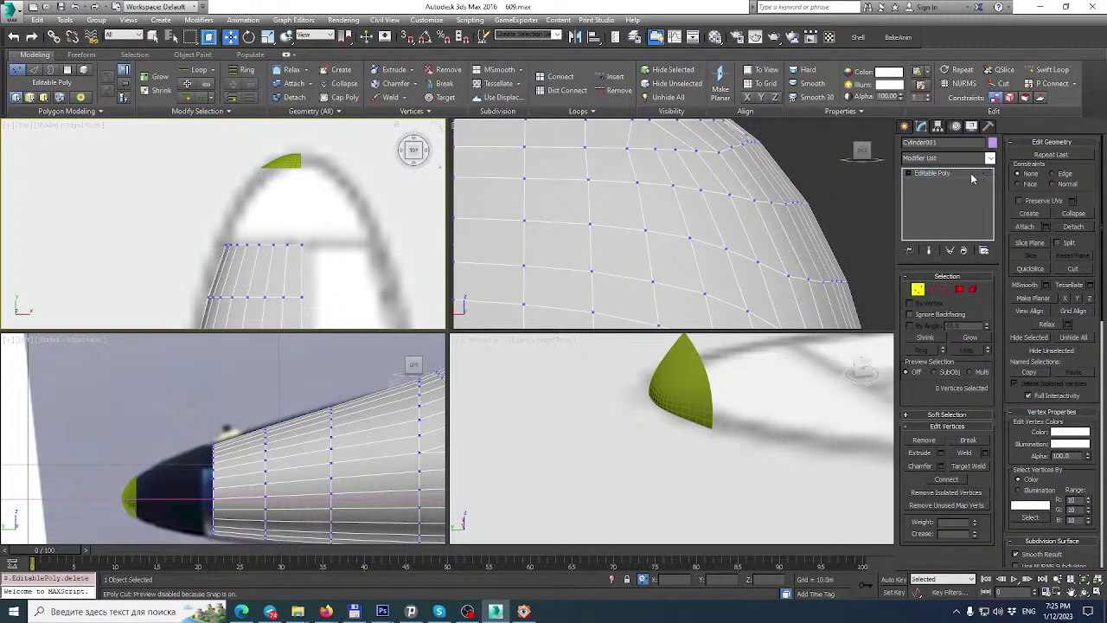
# Move the nose cap's rear vertices back to the fuselage's front edge in the top view and align the outer ones with its width.
pyautogui.click(284, 163)
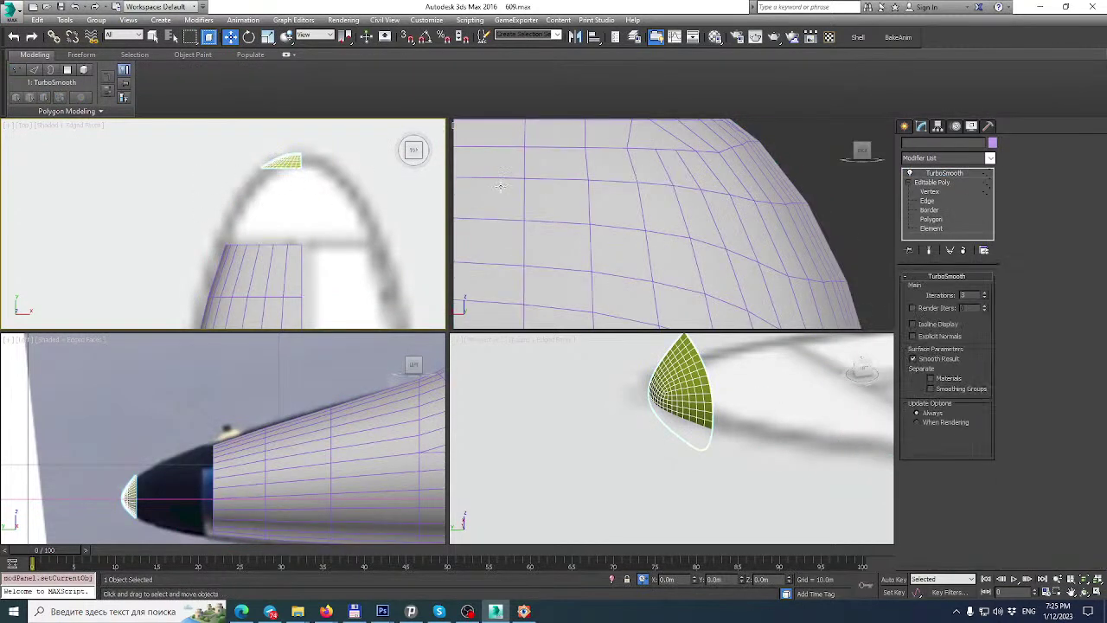
pyautogui.click(926, 192)
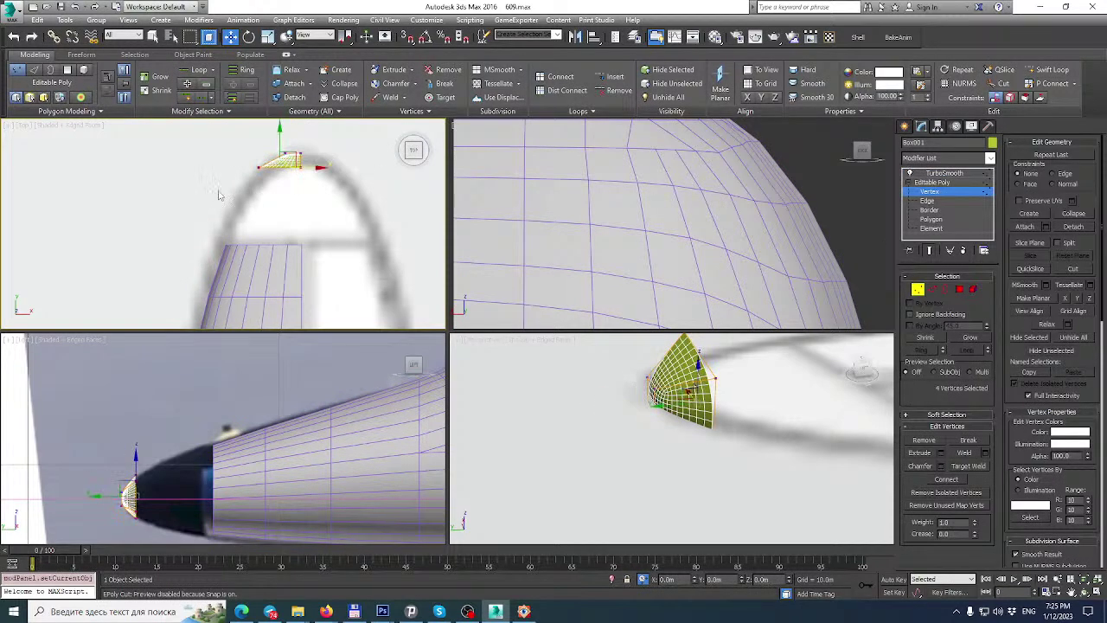
pyautogui.moveTo(281, 135); pyautogui.dragTo(276, 209)
pyautogui.moveTo(223, 237); pyautogui.dragTo(277, 298)
pyautogui.moveTo(294, 246); pyautogui.dragTo(259, 247)
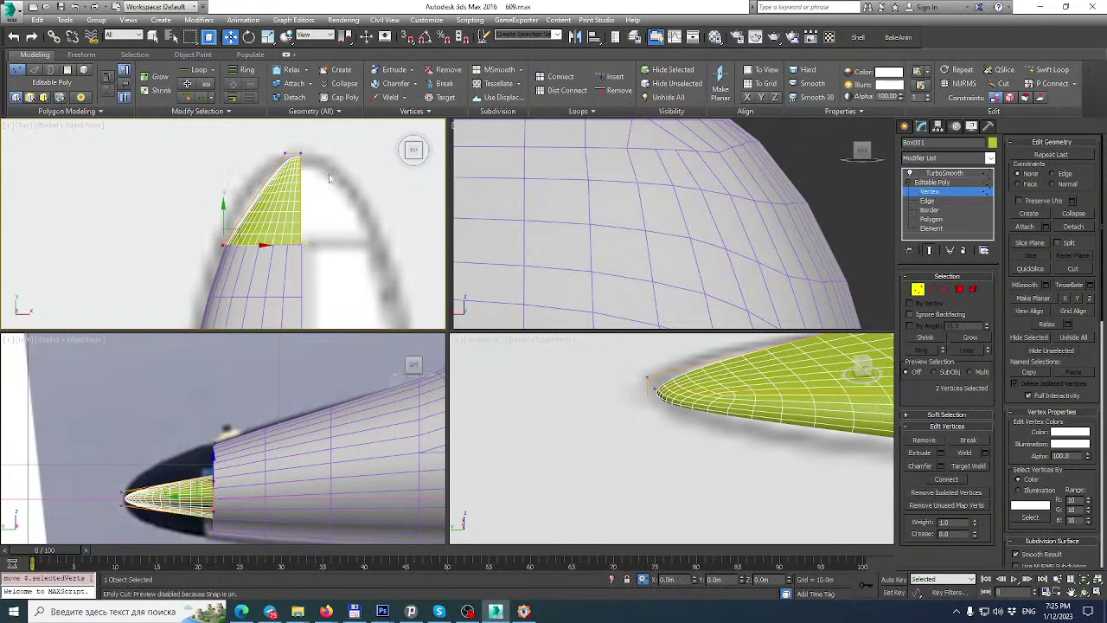
# Scale the nose cap's four rear vertices vertically in the left view to match the height of the fuselage opening.
pyautogui.click(946, 290)
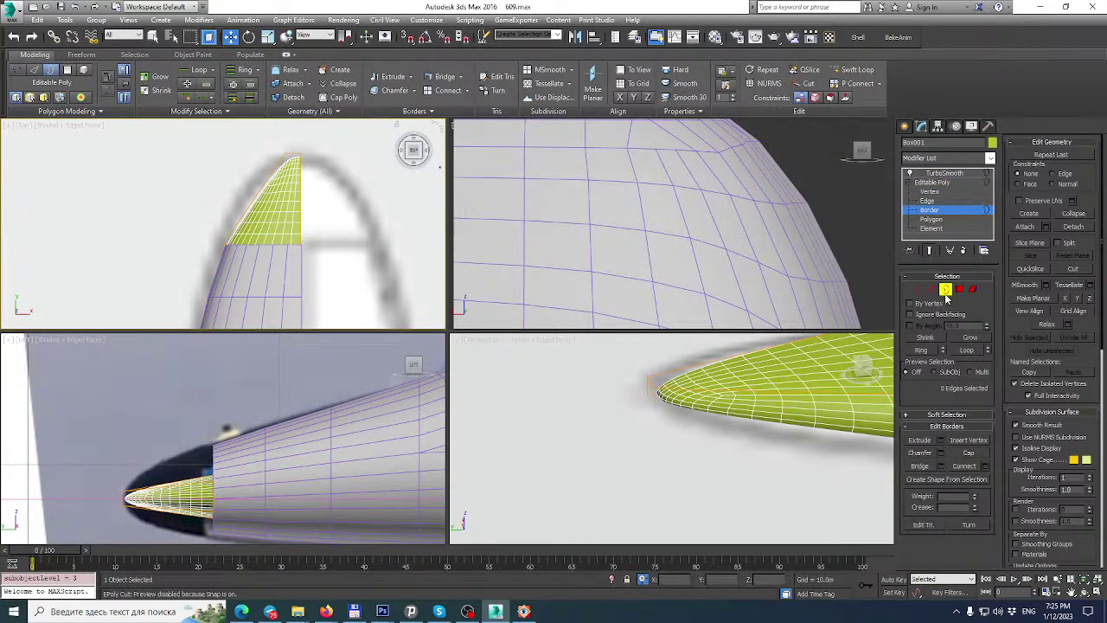
pyautogui.moveTo(160, 446); pyautogui.dragTo(209, 402, button='middle')
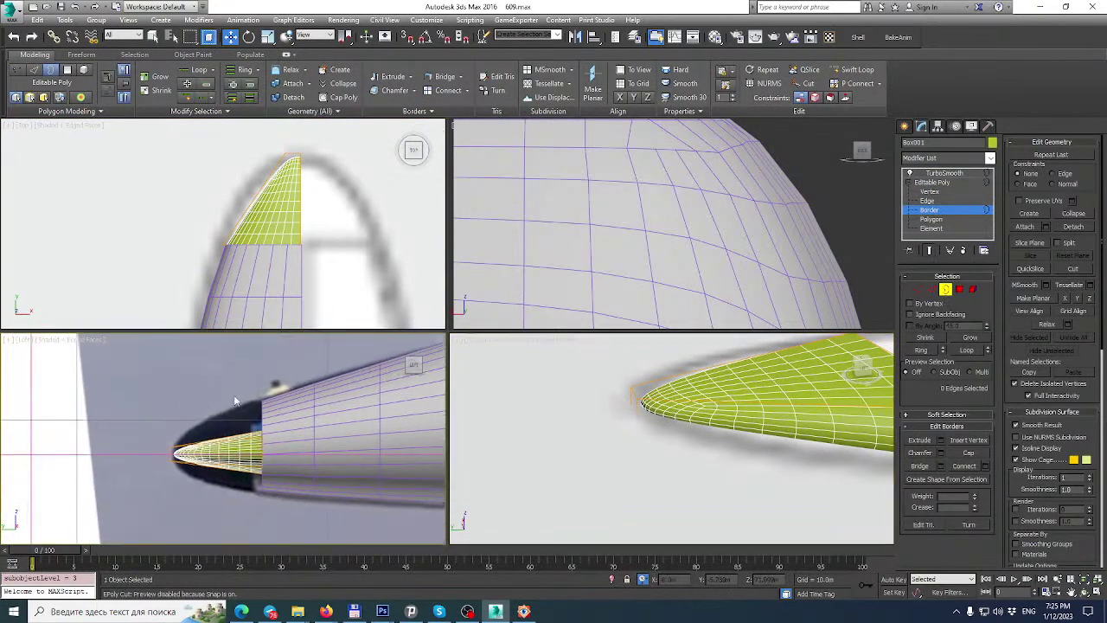
pyautogui.click(284, 486)
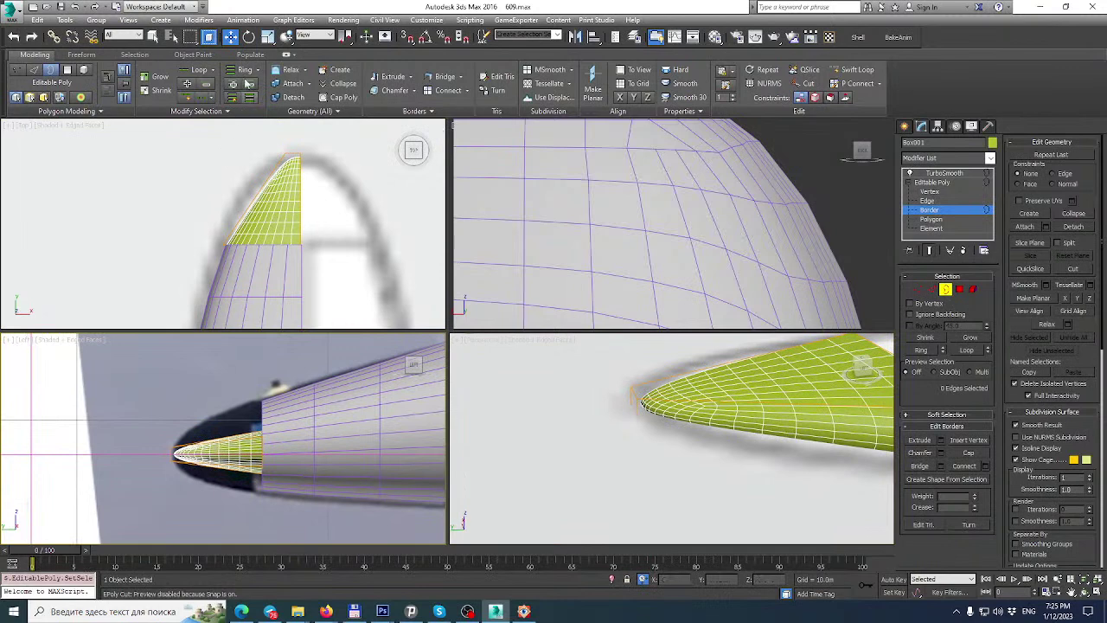
pyautogui.click(938, 192)
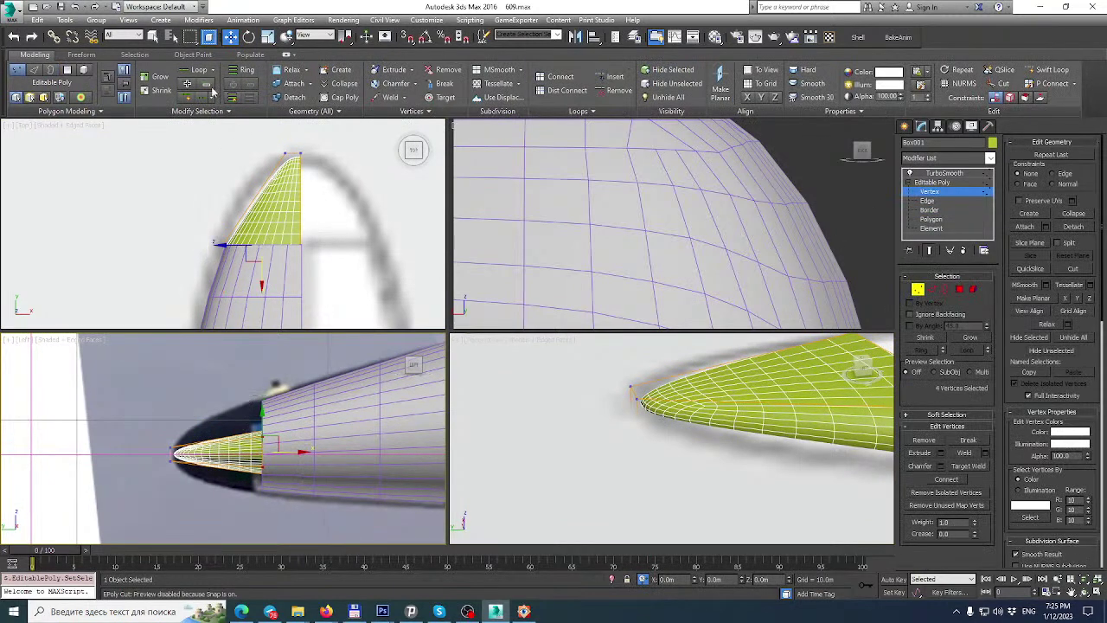
pyautogui.click(269, 36)
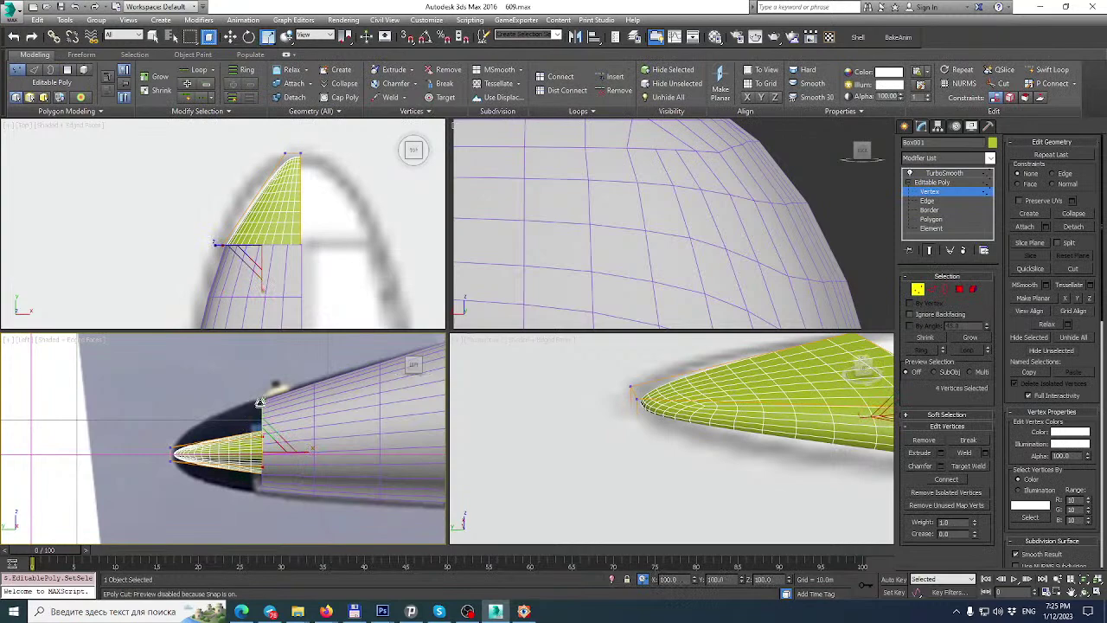
pyautogui.moveTo(261, 404); pyautogui.dragTo(275, 345)
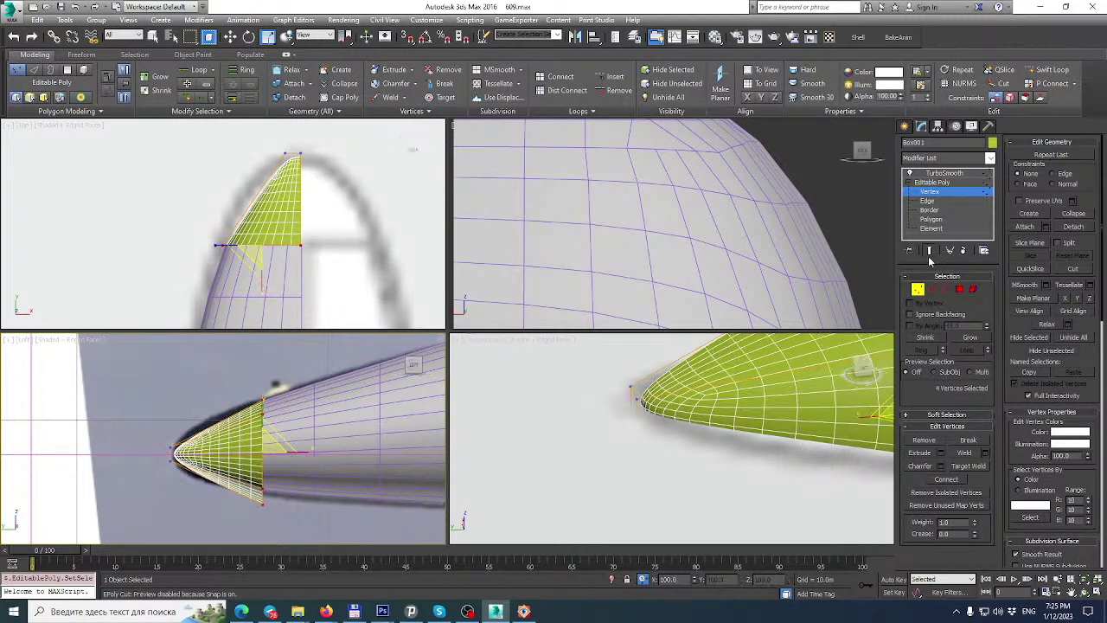
# Move the cap's lower rear centreline vertex up to meet the fuselage's bottom edge.
pyautogui.click(262, 500)
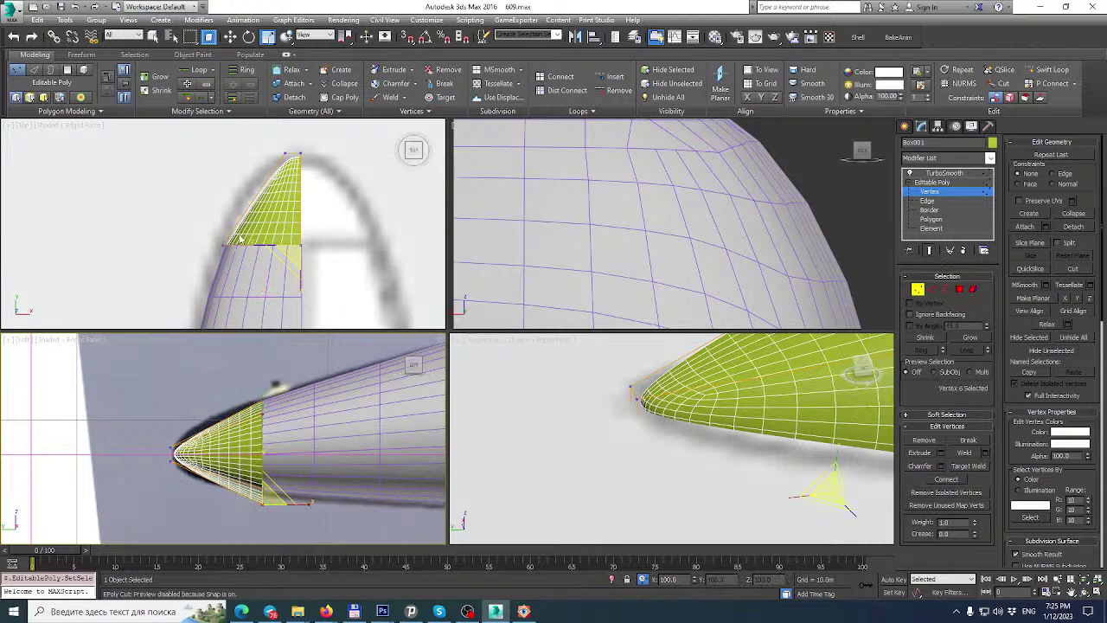
pyautogui.press('w')
pyautogui.moveTo(261, 467); pyautogui.dragTo(268, 449)
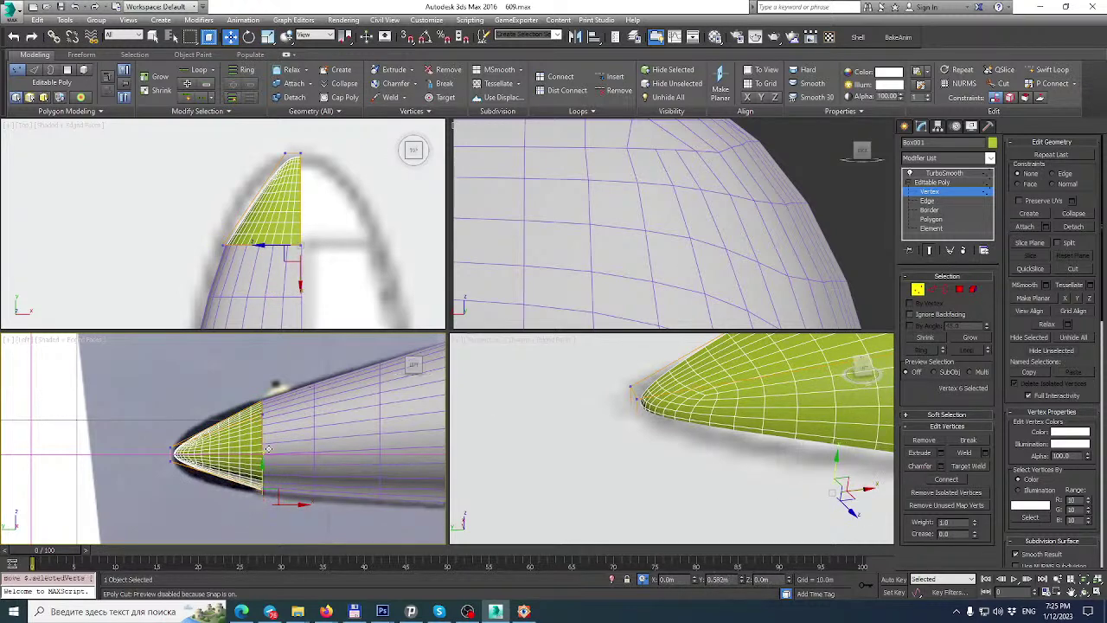
pyautogui.scroll(4, 275, 514)
pyautogui.moveTo(884, 388); pyautogui.dragTo(699, 493, button='middle')
pyautogui.scroll(-2, 762, 424)
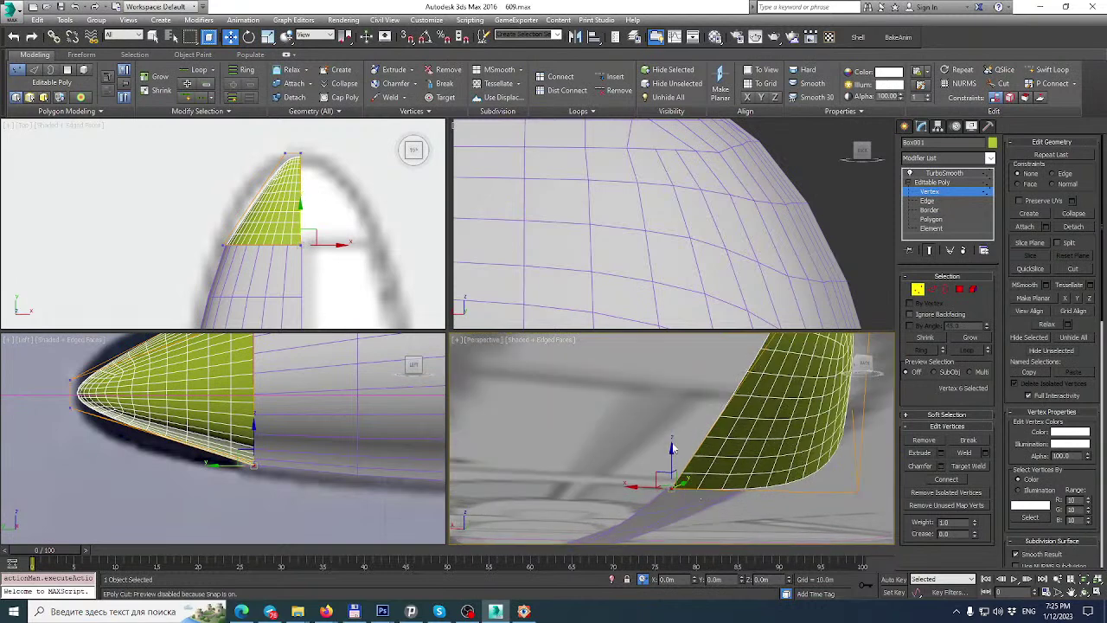
pyautogui.moveTo(673, 448); pyautogui.dragTo(672, 446)
# Raise the cap's lower outer rear vertex in the perspective view.
pyautogui.keyDown('alt'); pyautogui.moveTo(844, 467); pyautogui.dragTo(790, 452, button='middle'); pyautogui.keyUp('alt')
pyautogui.moveTo(751, 390); pyautogui.dragTo(695, 436)
pyautogui.scroll(-3, 697, 438)
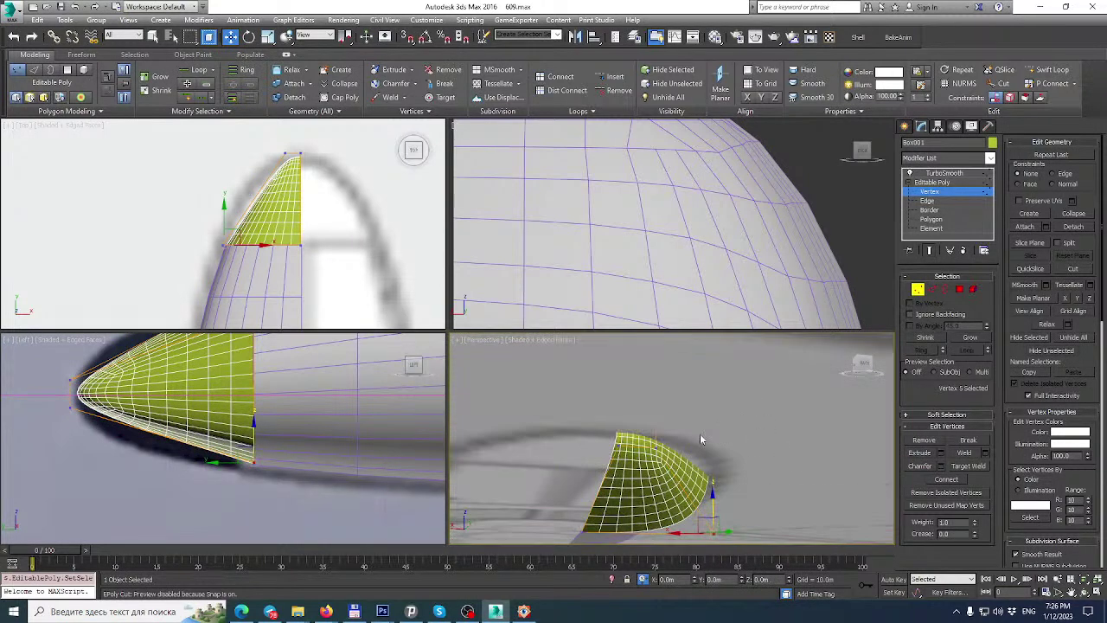
pyautogui.press('z')
pyautogui.keyDown('alt'); pyautogui.moveTo(699, 439); pyautogui.dragTo(749, 420, button='middle'); pyautogui.keyUp('alt')
pyautogui.scroll(-5, 742, 445)
pyautogui.scroll(4, 754, 465)
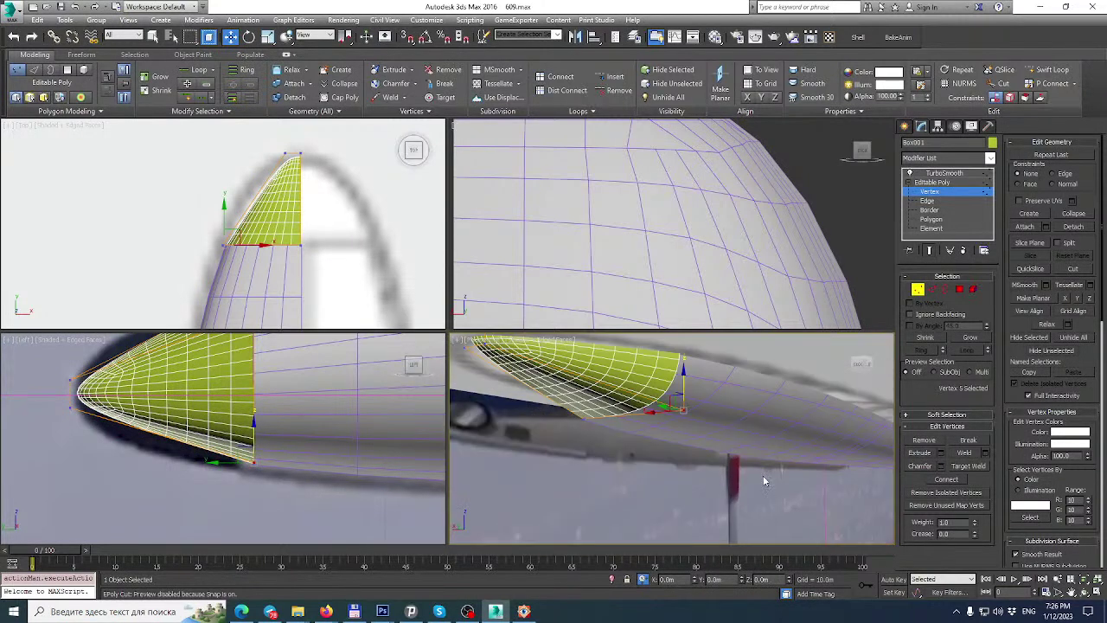
pyautogui.moveTo(684, 372); pyautogui.dragTo(708, 344)
# Move the cap's upper outer rear vertex outward and up in the back view to follow the fuselage opening.
pyautogui.keyDown('alt'); pyautogui.moveTo(693, 306); pyautogui.dragTo(682, 349, button='middle'); pyautogui.keyUp('alt')
pyautogui.rightClick(682, 350)
pyautogui.rightClick(706, 279)
pyautogui.hotkey('shift', 'z')
pyautogui.hotkey('shift', 'z')
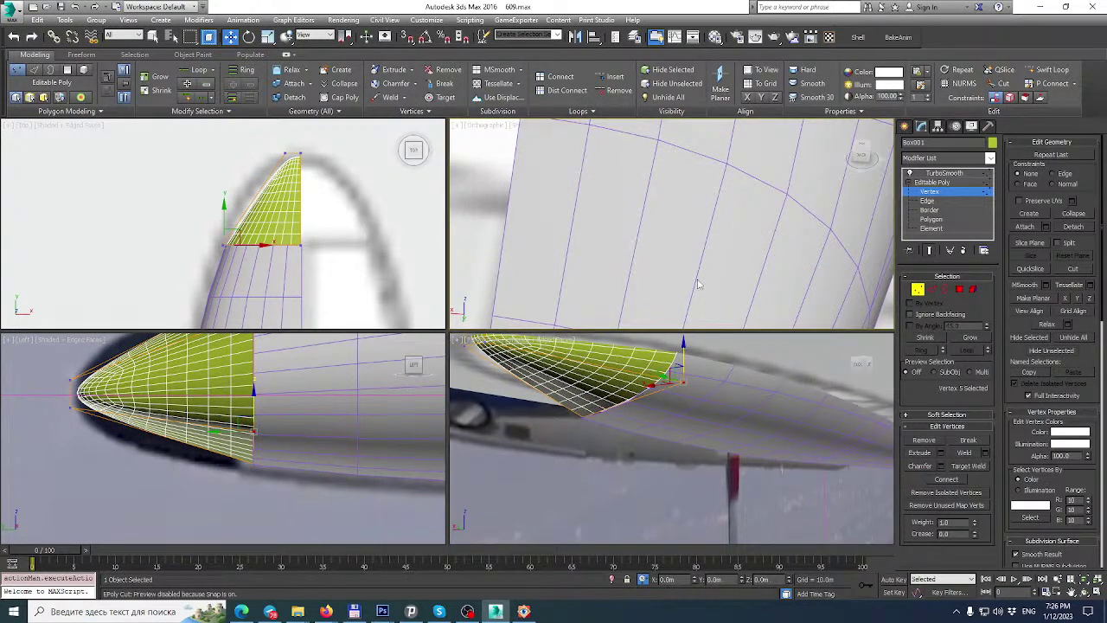
pyautogui.moveTo(685, 447); pyautogui.dragTo(708, 436, button='middle')
pyautogui.scroll(-8, 736, 138)
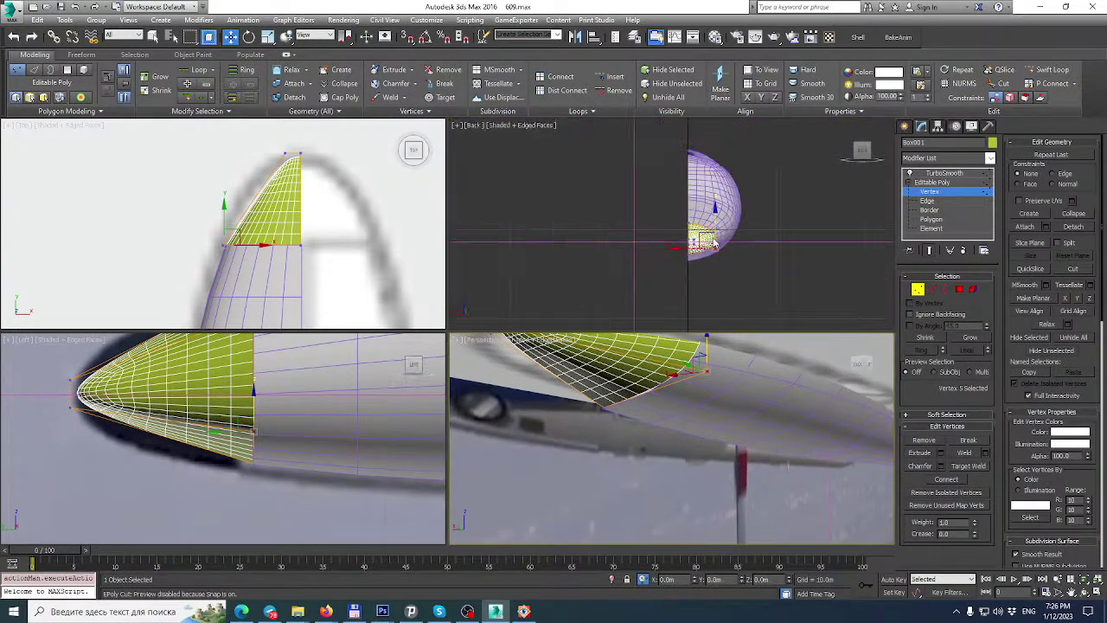
pyautogui.scroll(6, 736, 207)
pyautogui.scroll(2, 724, 185)
pyautogui.click(719, 184)
pyautogui.scroll(2, 718, 182)
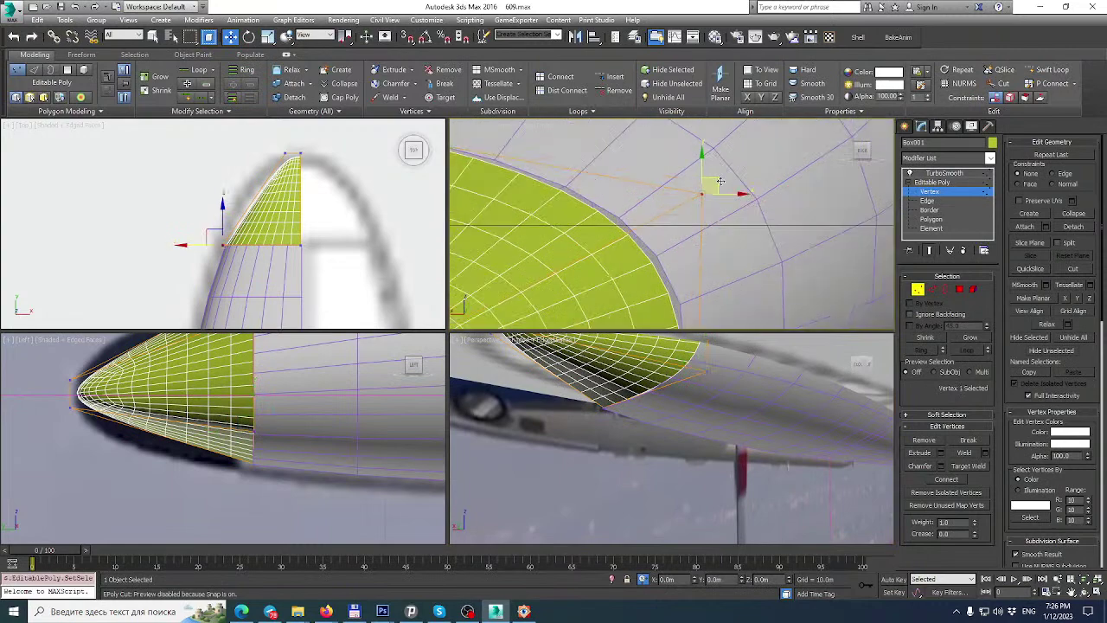
pyautogui.moveTo(720, 179); pyautogui.dragTo(729, 173)
# Adjust the cap's lower outer rear vertex sideways in the back view to follow the fuselage opening.
pyautogui.scroll(-3, 667, 227)
pyautogui.moveTo(660, 248); pyautogui.dragTo(692, 176, button='middle')
pyautogui.scroll(3, 717, 316)
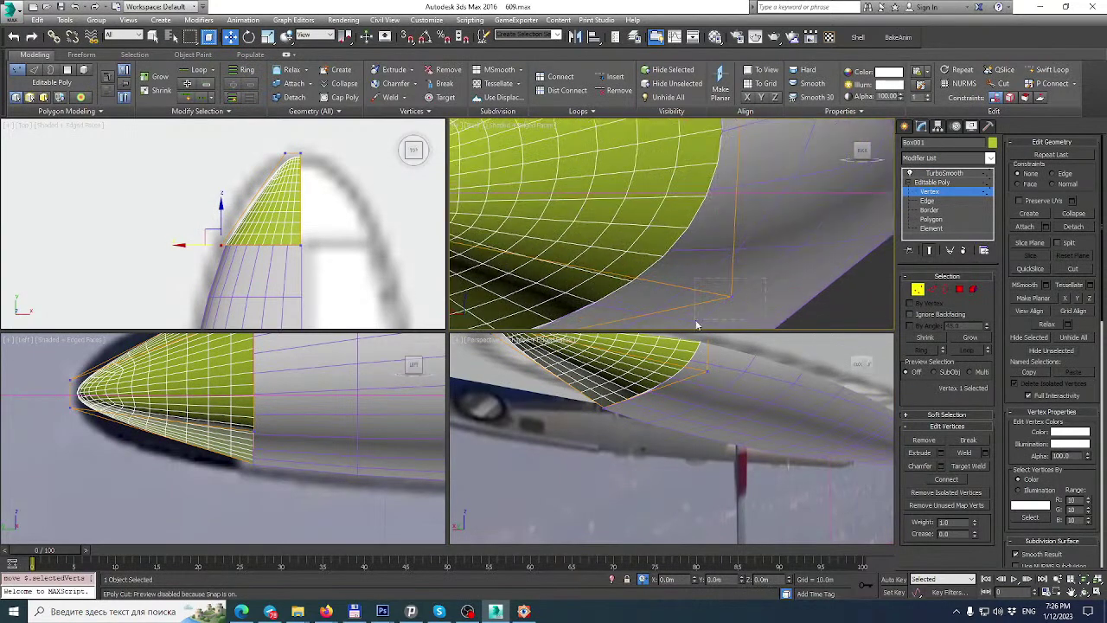
pyautogui.click(730, 295)
pyautogui.moveTo(727, 281); pyautogui.dragTo(776, 210, button='middle')
pyautogui.moveTo(800, 216); pyautogui.dragTo(788, 216)
pyautogui.scroll(-4, 783, 213)
pyautogui.moveTo(783, 212); pyautogui.dragTo(763, 267, button='middle')
pyautogui.middleClick(309, 202)
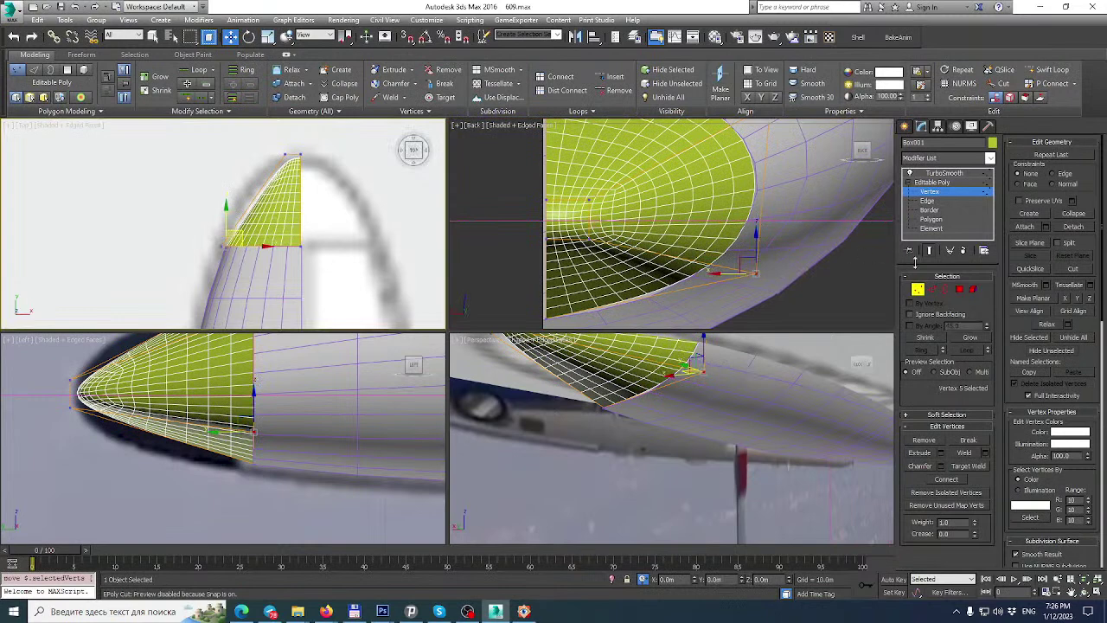
# Insert an edge loop across the middle of the nose cap with Swift Loop.
pyautogui.press('3')
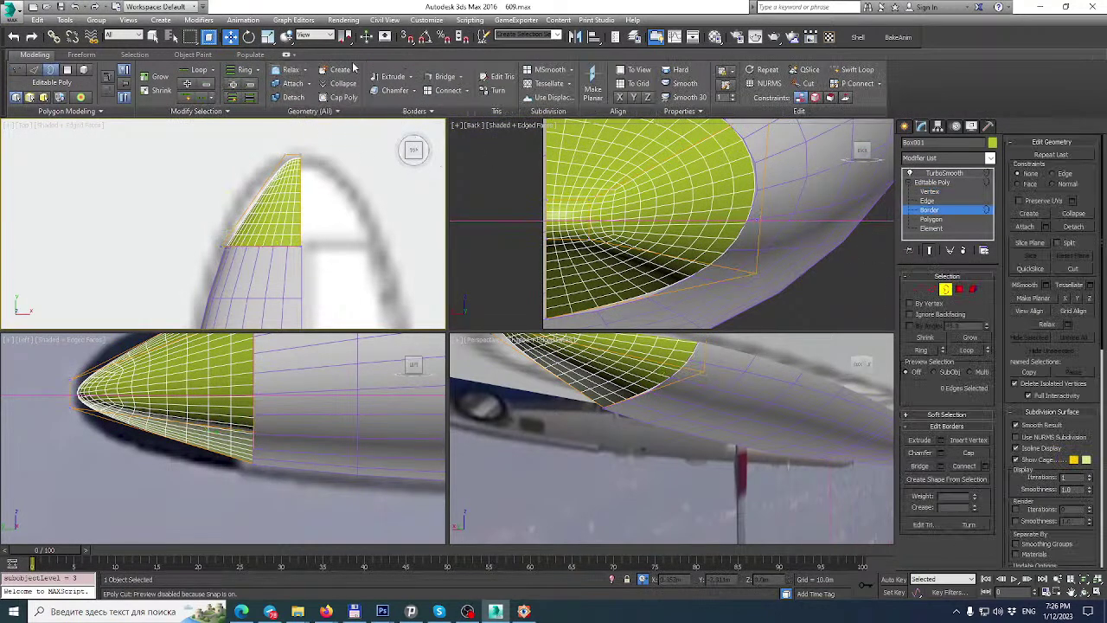
pyautogui.click(855, 70)
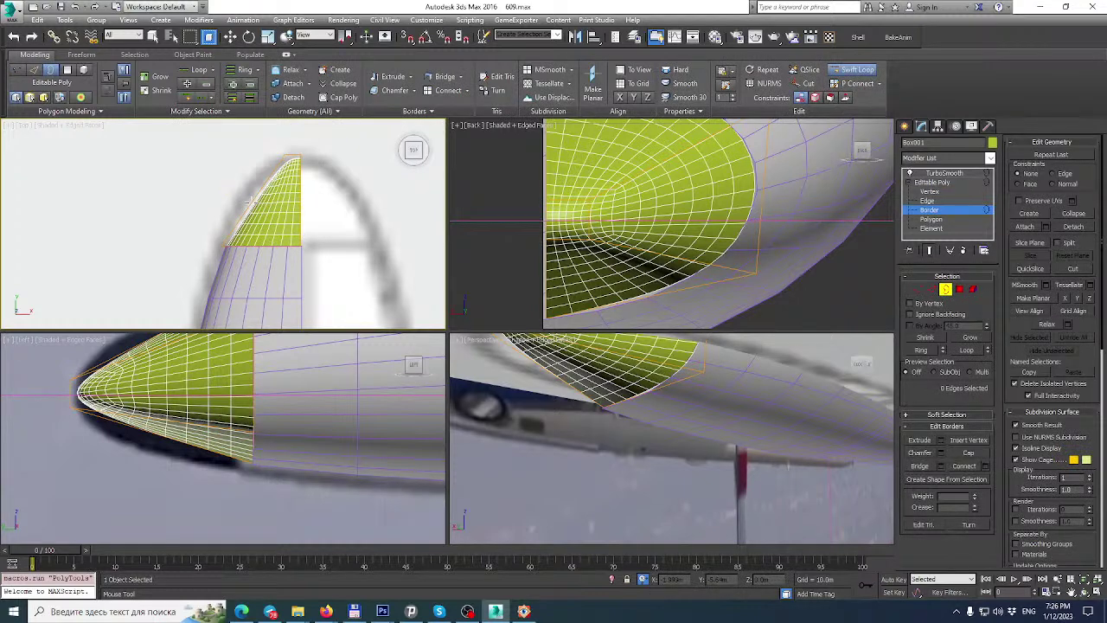
pyautogui.click(298, 205)
# Move the new loop's outer vertices outward in the top view, slide the whole loop forward along its edges, and restore the None constraint.
pyautogui.click(917, 290)
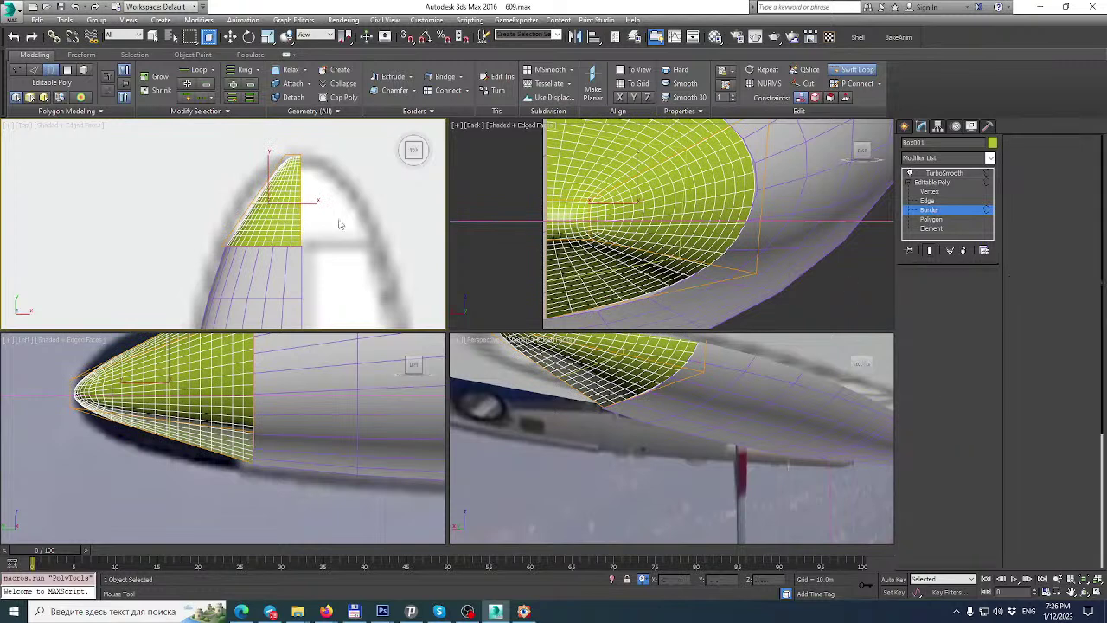
pyautogui.scroll(2, 286, 216)
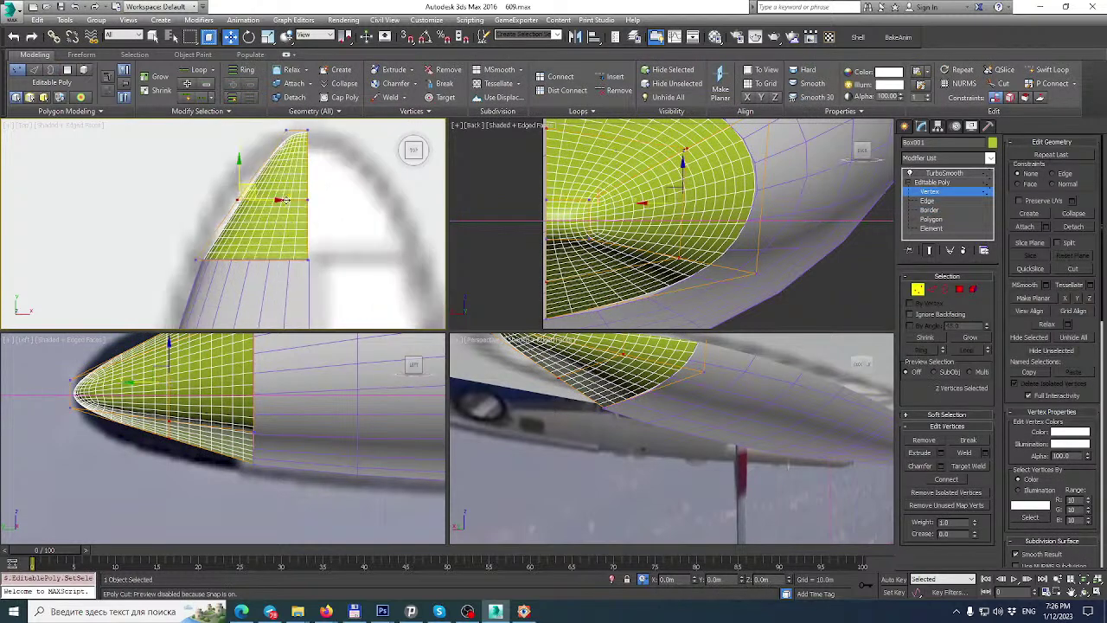
pyautogui.moveTo(272, 201); pyautogui.dragTo(245, 202)
pyautogui.moveTo(184, 182); pyautogui.dragTo(316, 217)
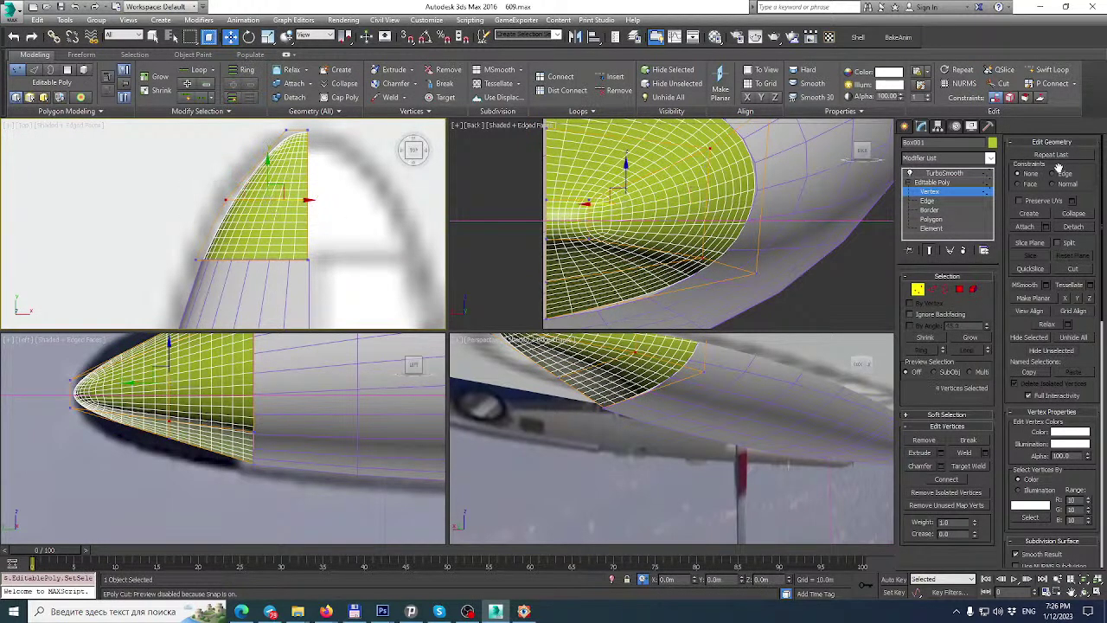
pyautogui.click(268, 167)
pyautogui.moveTo(268, 166); pyautogui.dragTo(271, 140)
pyautogui.click(1026, 176)
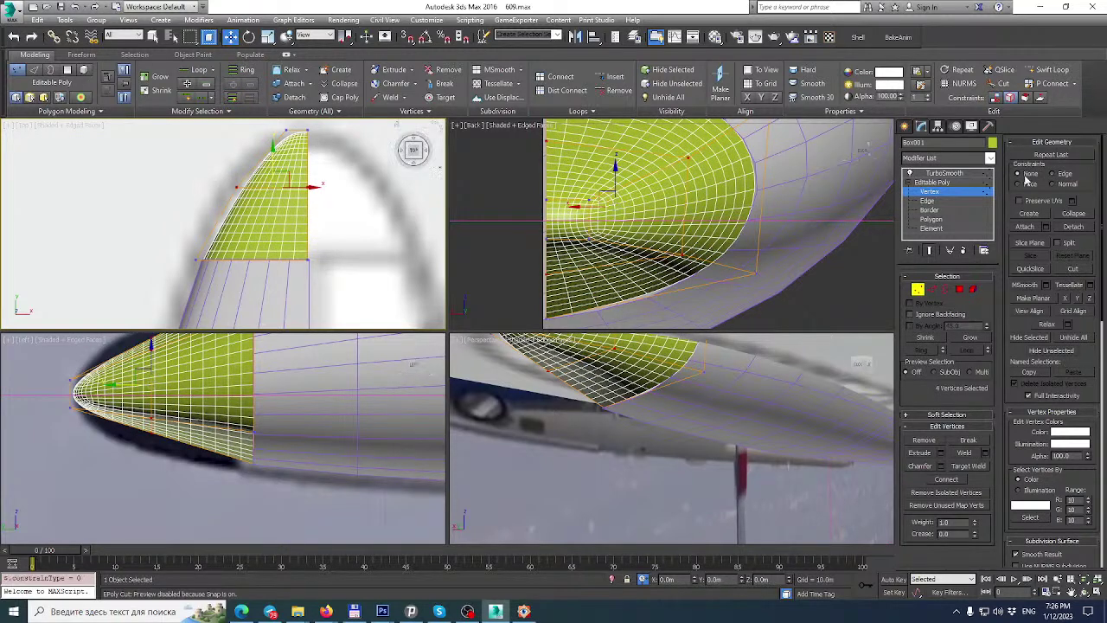
# Move the cap's two outer front vertices outward and slightly back in the top view to match the reference outline.
pyautogui.moveTo(229, 176); pyautogui.dragTo(256, 190)
pyautogui.moveTo(284, 143); pyautogui.dragTo(282, 178, button='middle')
pyautogui.moveTo(271, 156)
pyautogui.mouseDown()
pyautogui.moveTo(295, 173)
pyautogui.moveTo(291, 153)
pyautogui.moveTo(256, 162)
pyautogui.mouseUp()
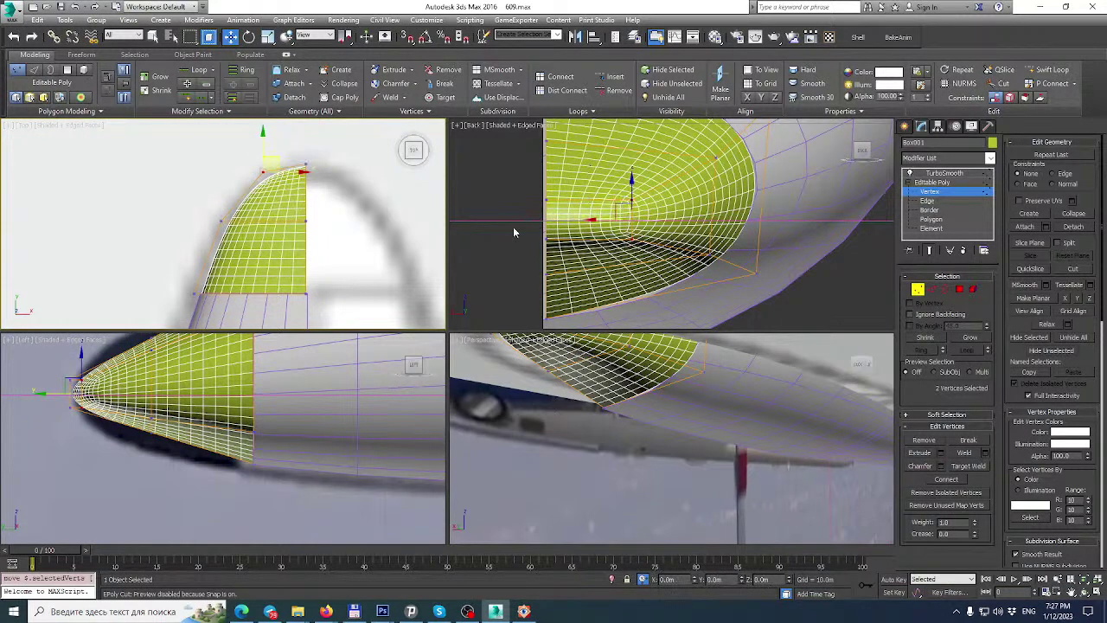
# Move the middle loop's upper and lower vertices outward in the left view to match the reference nose profile.
pyautogui.click(932, 289)
pyautogui.moveTo(154, 357); pyautogui.dragTo(189, 362, button='middle')
pyautogui.click(918, 289)
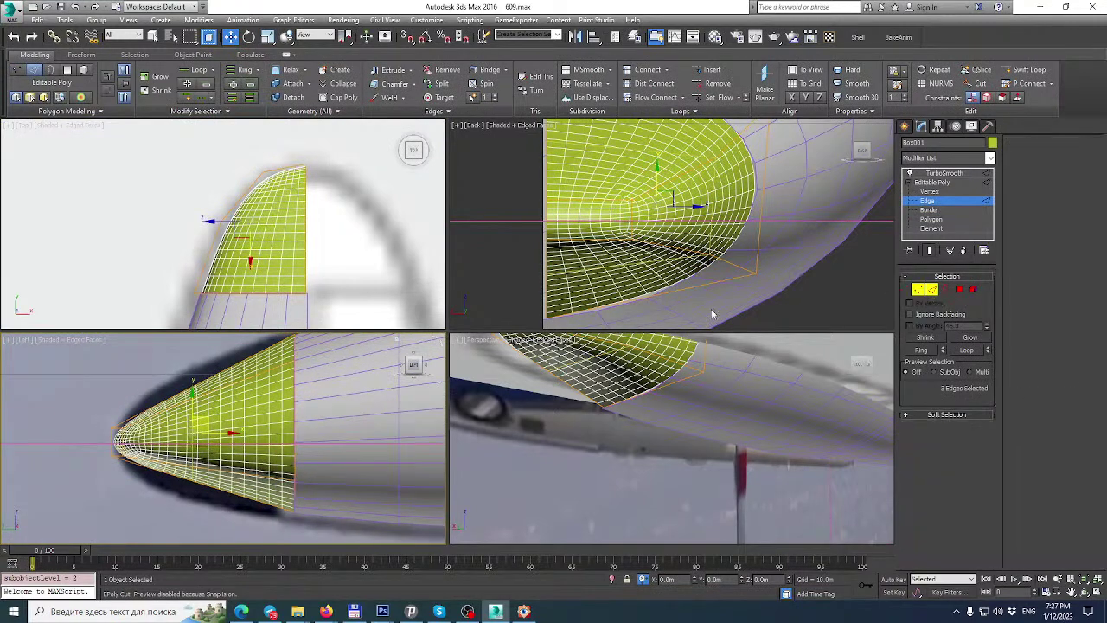
pyautogui.press('1')
pyautogui.moveTo(192, 361); pyautogui.dragTo(196, 340)
pyautogui.moveTo(225, 519); pyautogui.dragTo(224, 518)
# Scale the nose cap's four front vertices vertically in the left view to round the tip to the reference.
pyautogui.moveTo(192, 439); pyautogui.dragTo(149, 483)
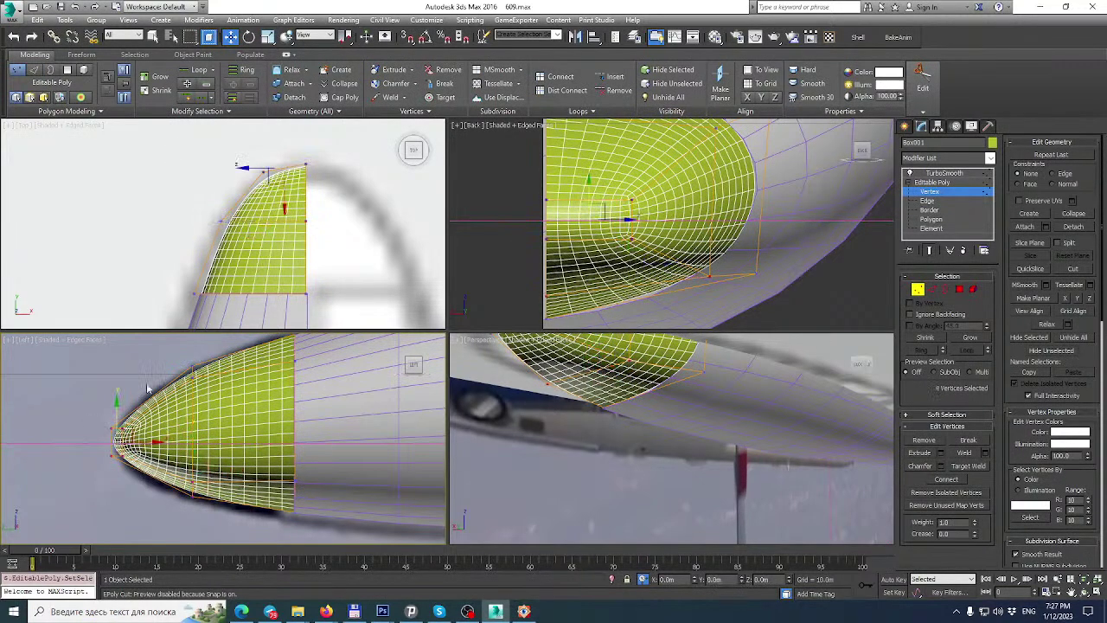
pyautogui.click(250, 37)
pyautogui.click(267, 36)
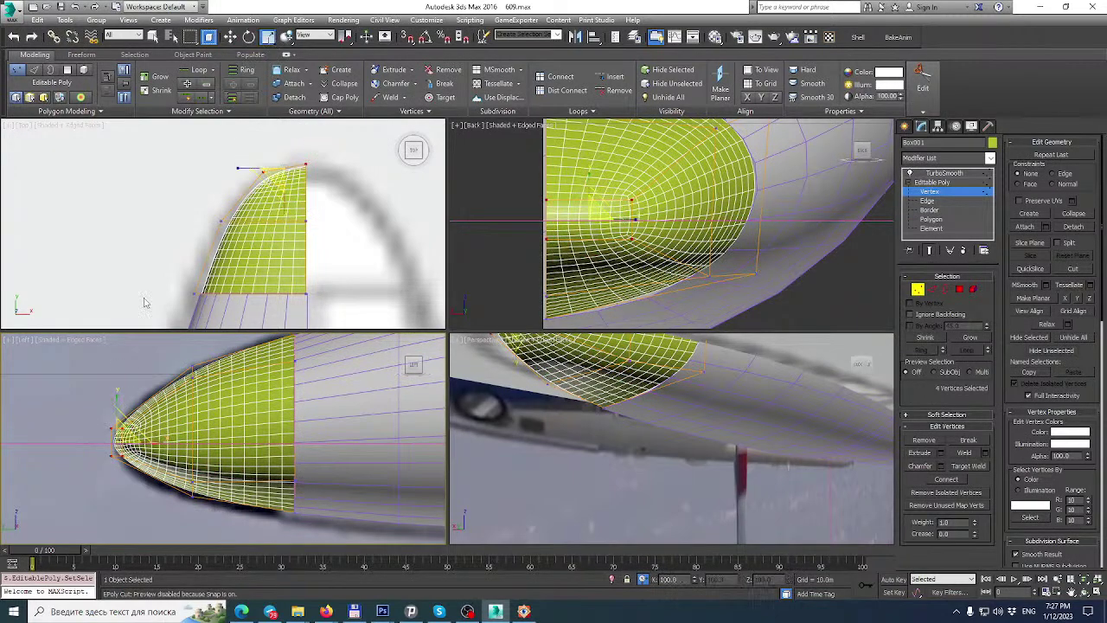
pyautogui.moveTo(117, 400); pyautogui.dragTo(136, 358)
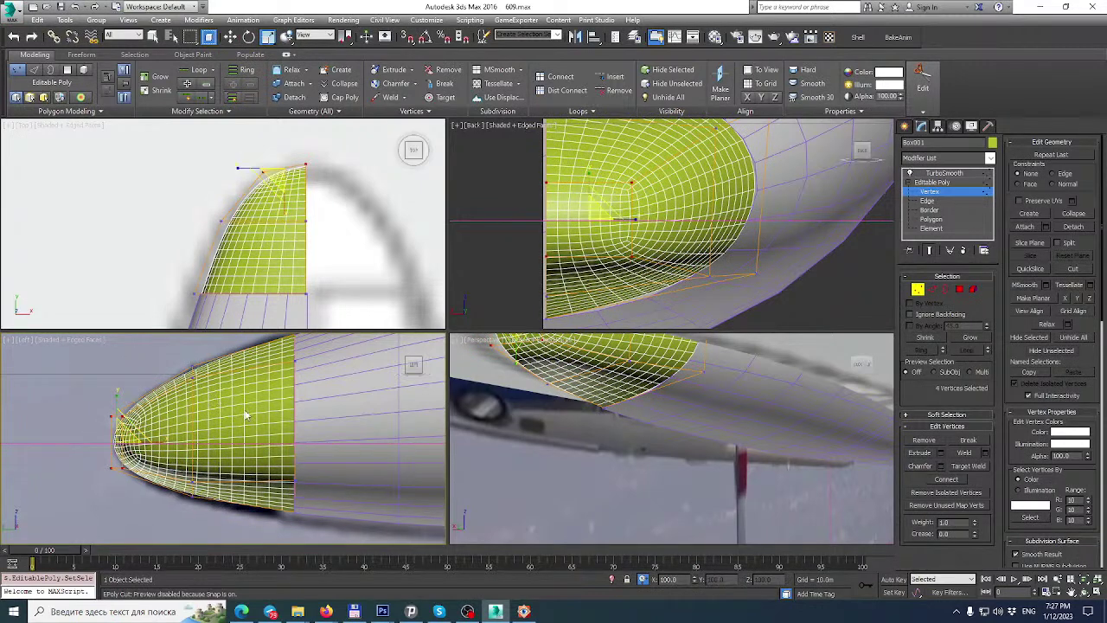
pyautogui.moveTo(250, 415); pyautogui.dragTo(244, 422, button='middle')
pyautogui.scroll(-2, 272, 384)
pyautogui.moveTo(272, 383); pyautogui.dragTo(271, 424, button='middle')
pyautogui.scroll(3, 213, 415)
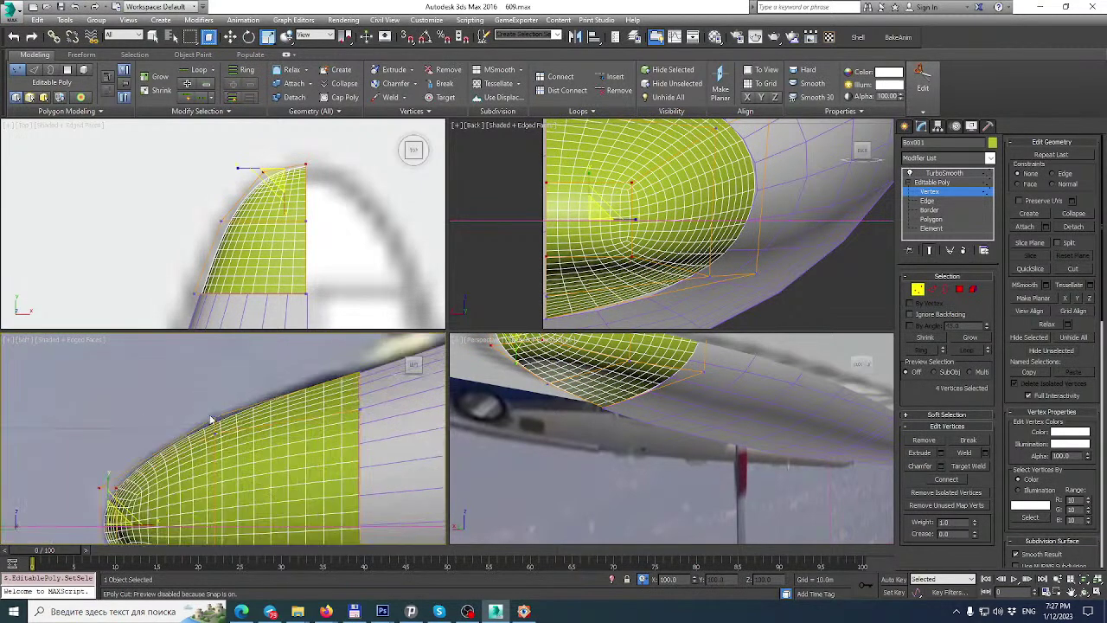
# Move the middle loop's two upper vertices slightly down in the left view to follow the reference nose profile.
pyautogui.moveTo(233, 456); pyautogui.dragTo(233, 454)
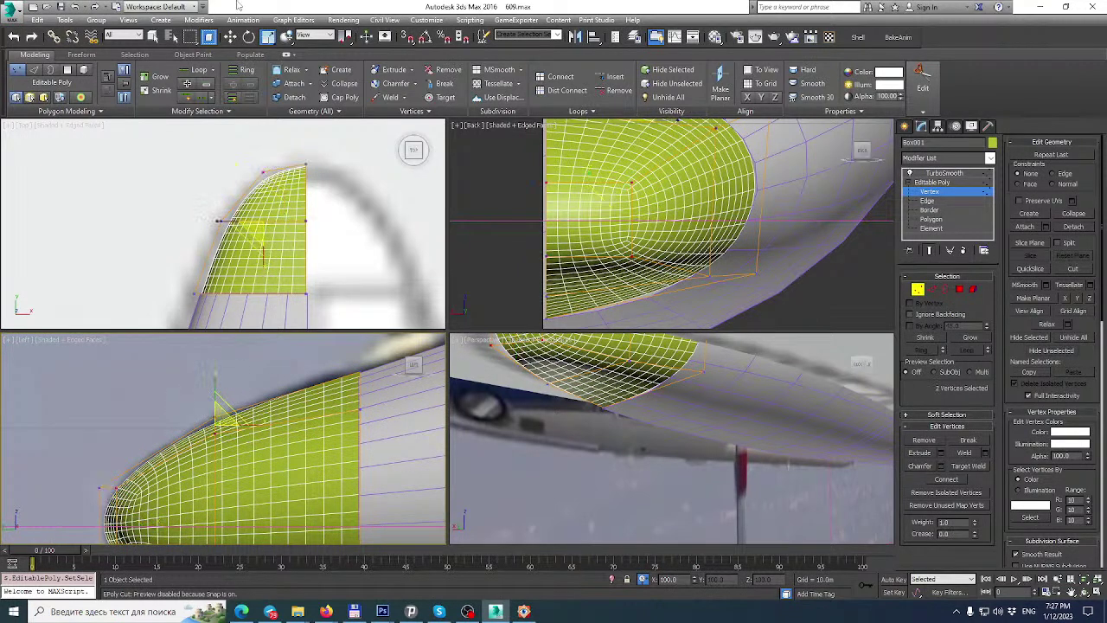
pyautogui.click(231, 37)
pyautogui.moveTo(214, 389); pyautogui.dragTo(216, 391)
pyautogui.scroll(-4, 215, 391)
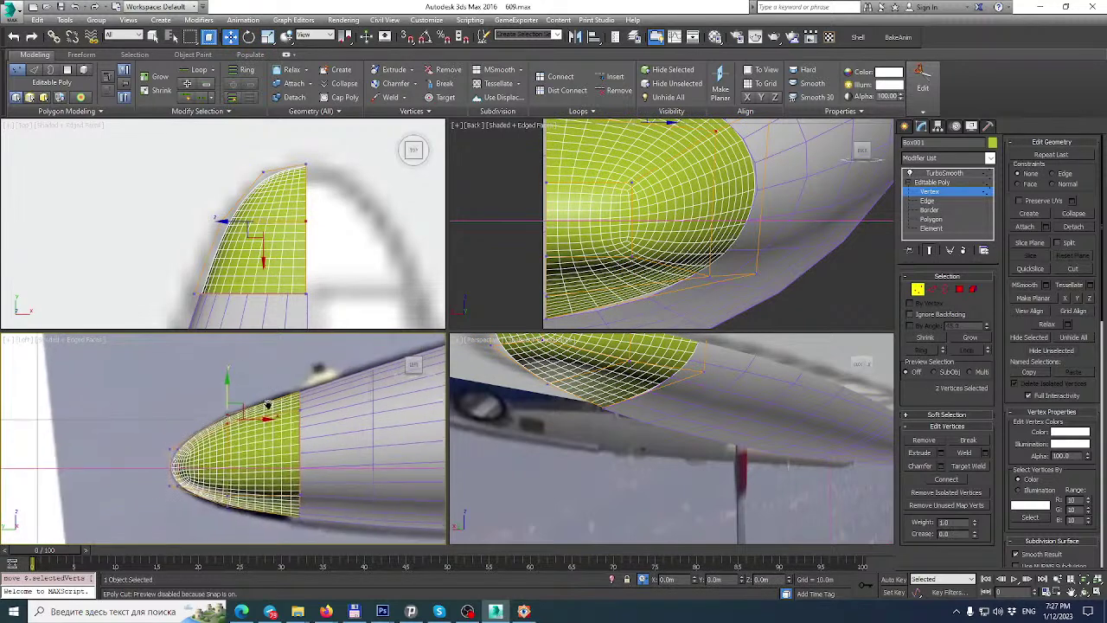
# Move the nose cap's two outer rear vertices slightly outward in the top view to meet the fuselage's front edge.
pyautogui.click(954, 175)
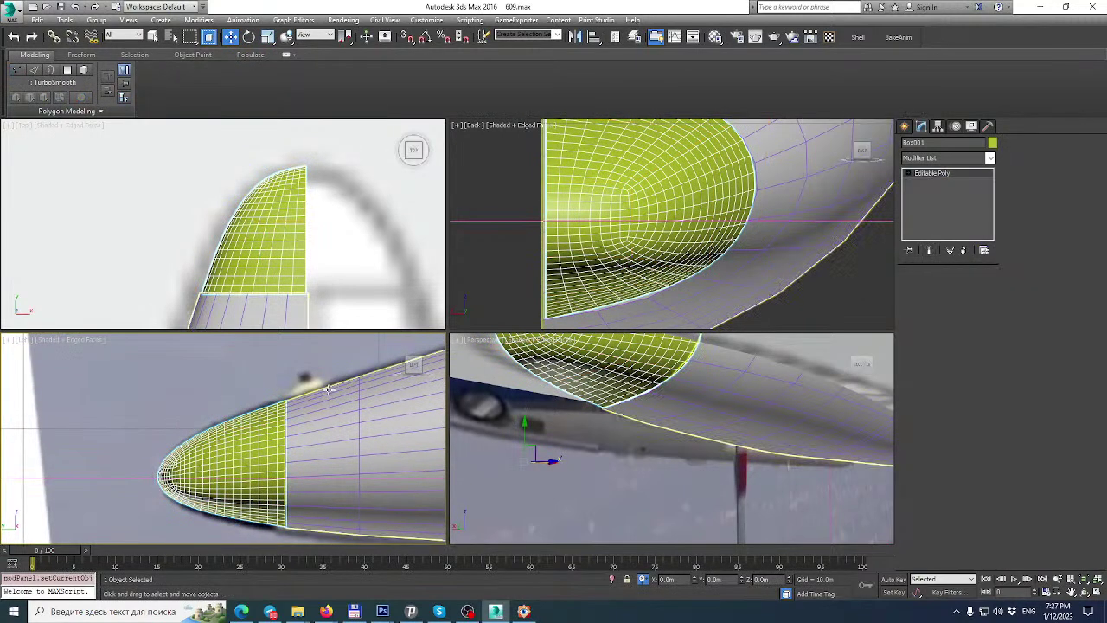
pyautogui.click(837, 260)
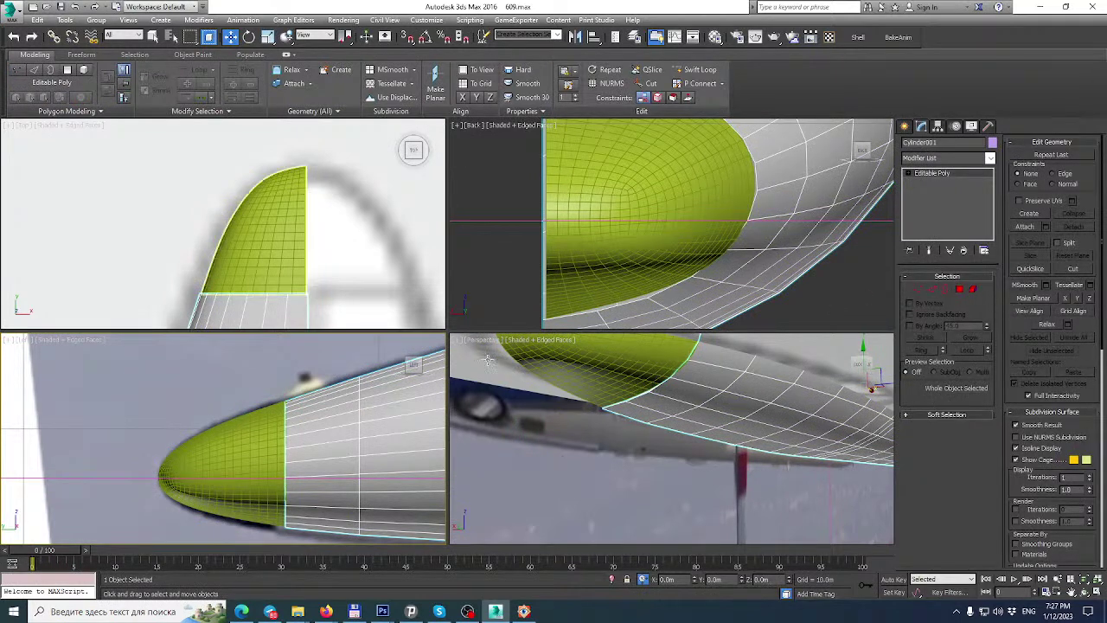
pyautogui.scroll(-4, 267, 205)
pyautogui.moveTo(266, 206); pyautogui.dragTo(272, 162, button='middle')
pyautogui.scroll(-2, 271, 133)
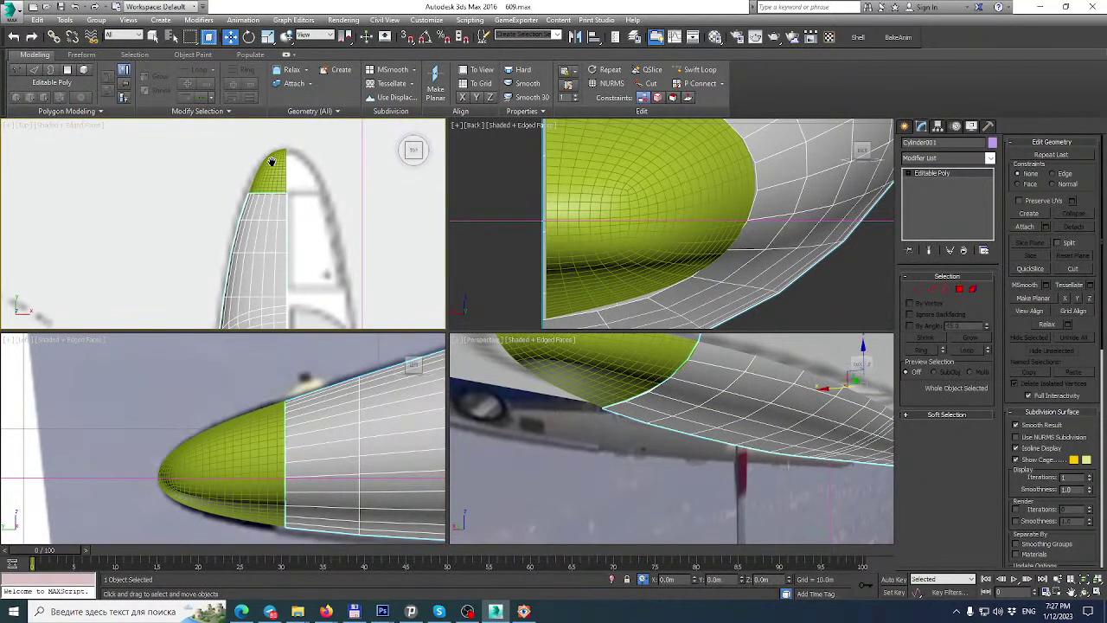
pyautogui.scroll(4, 271, 209)
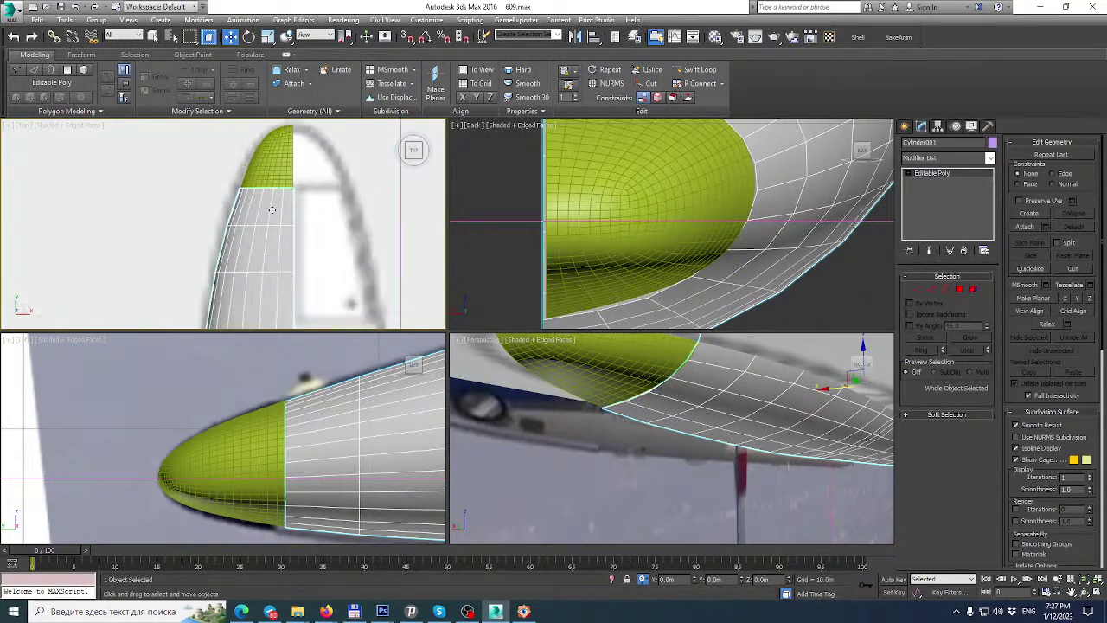
pyautogui.moveTo(273, 210); pyautogui.dragTo(275, 242, button='middle')
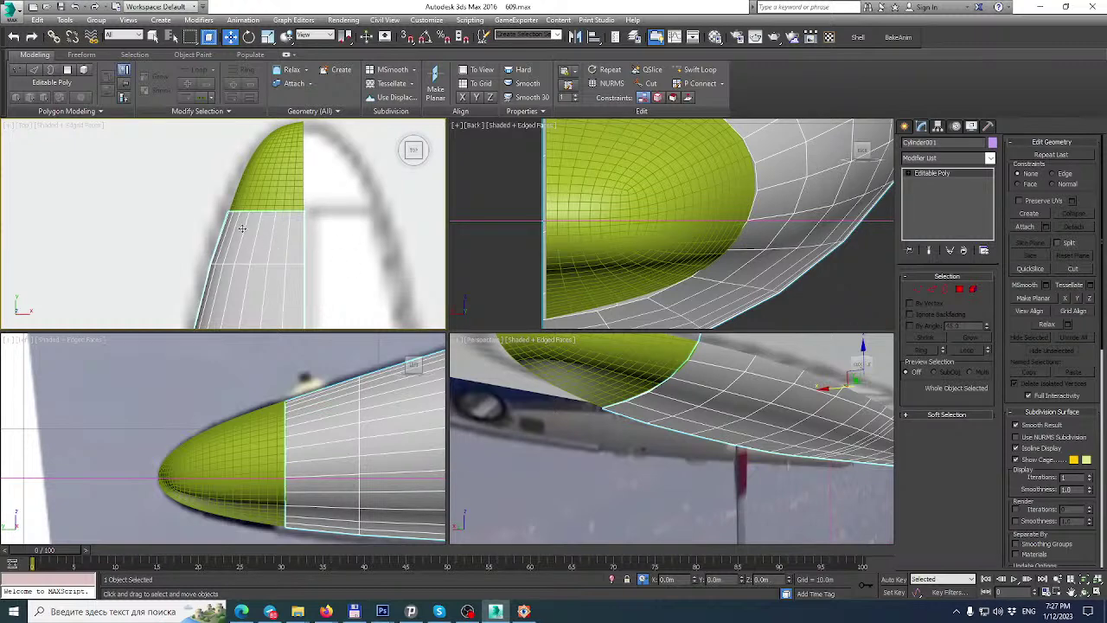
pyautogui.scroll(4, 275, 211)
pyautogui.click(294, 198)
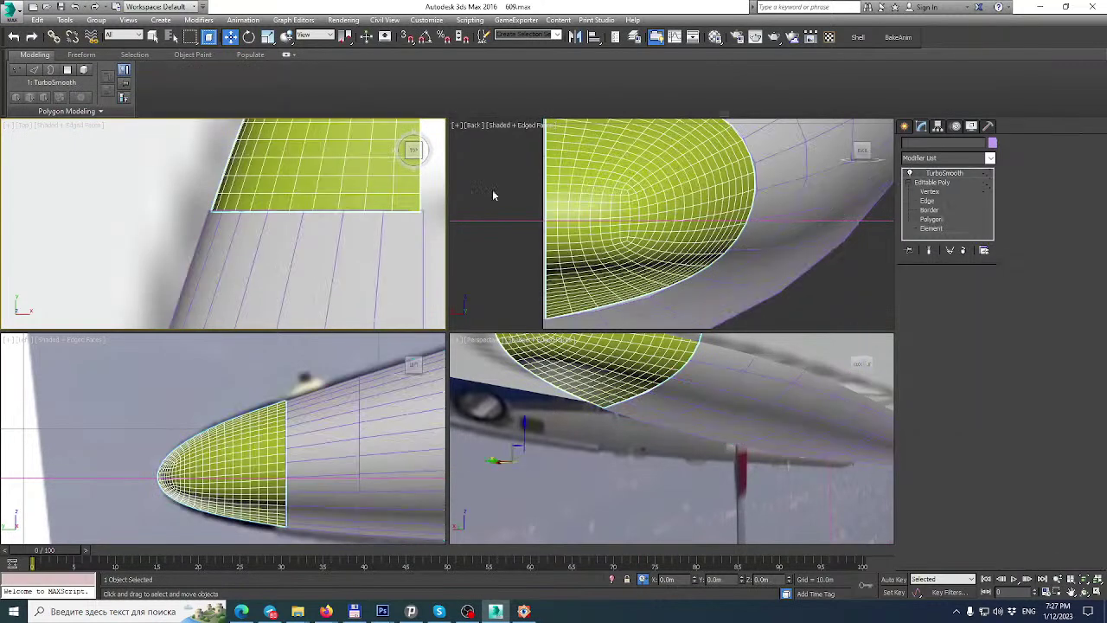
pyautogui.click(931, 192)
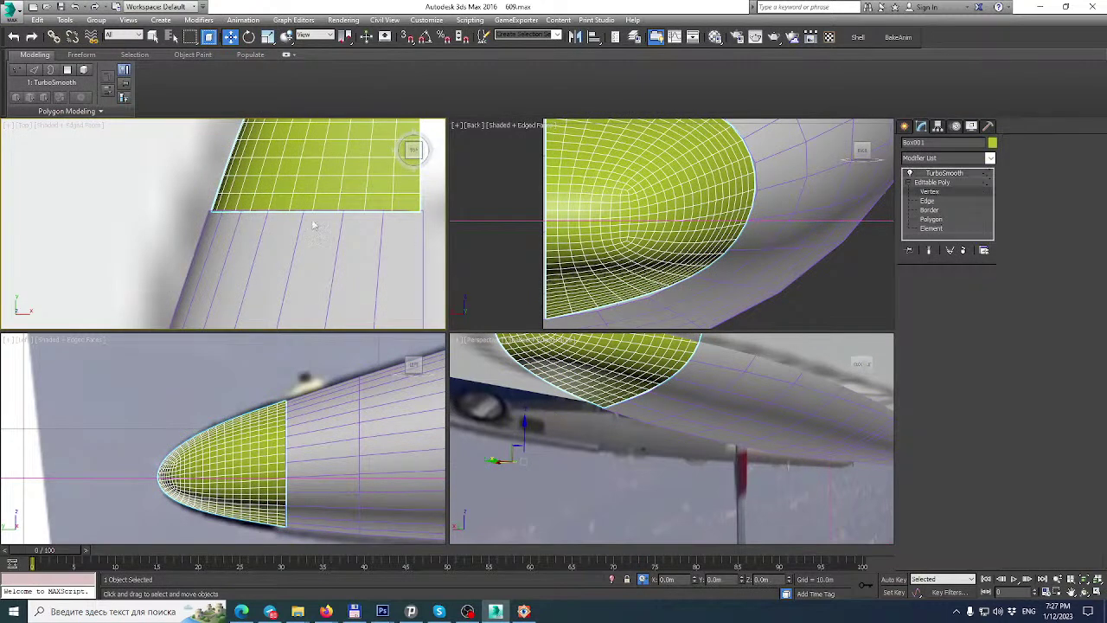
pyautogui.click(242, 211)
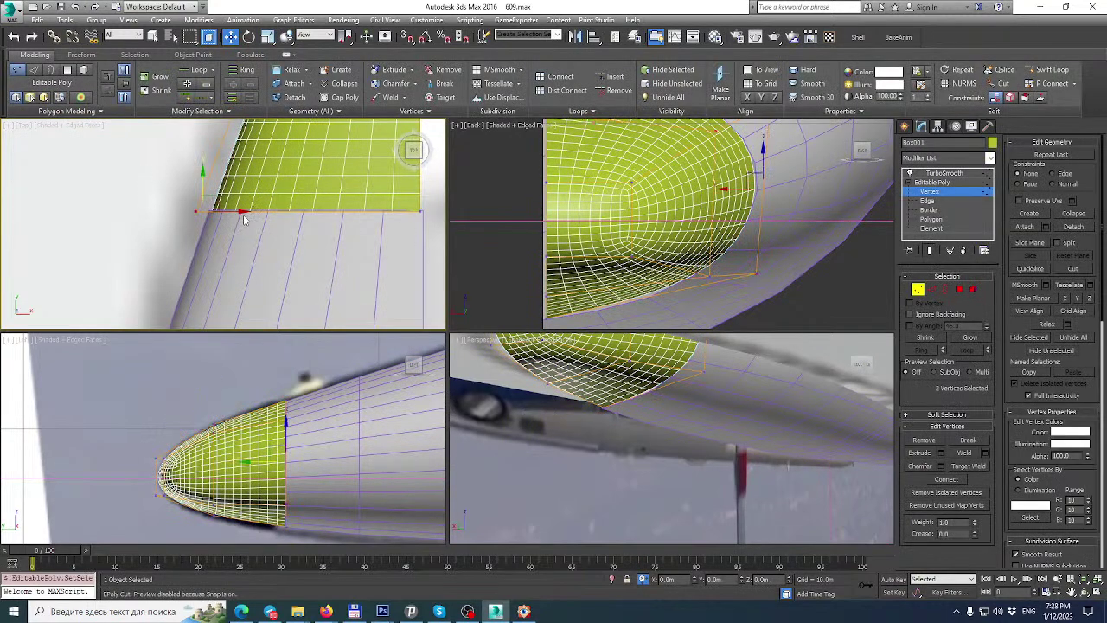
pyautogui.moveTo(243, 211); pyautogui.dragTo(240, 212)
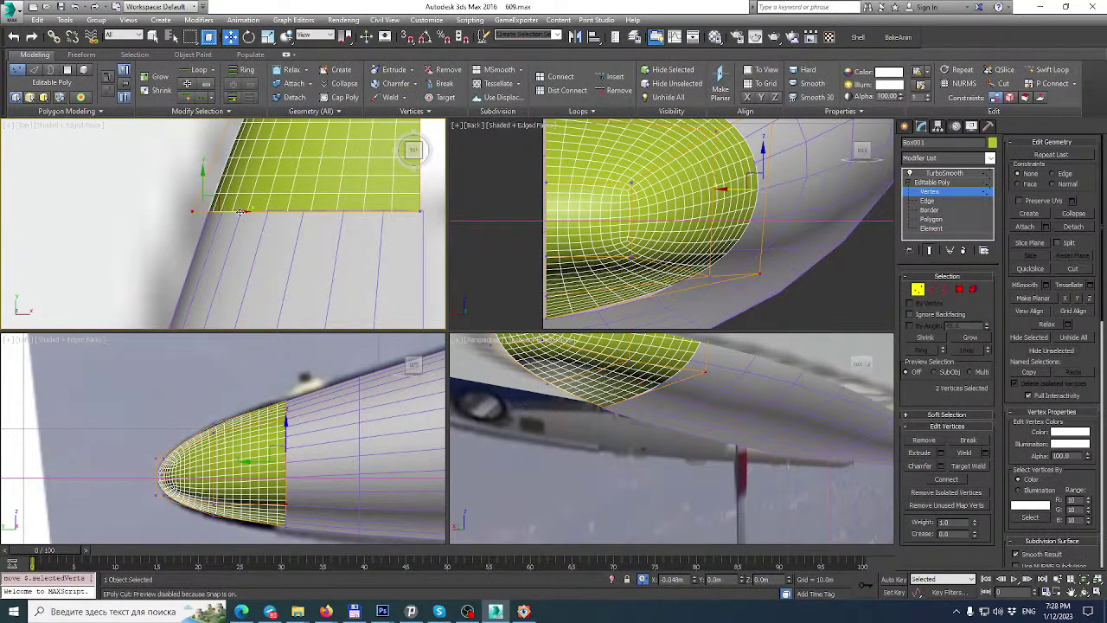
# Shift the nose cap's centreline vertices slightly sideways in the top view to line up with the fuselage's centre edge.
pyautogui.scroll(-3, 284, 213)
pyautogui.moveTo(285, 213); pyautogui.dragTo(245, 284, button='middle')
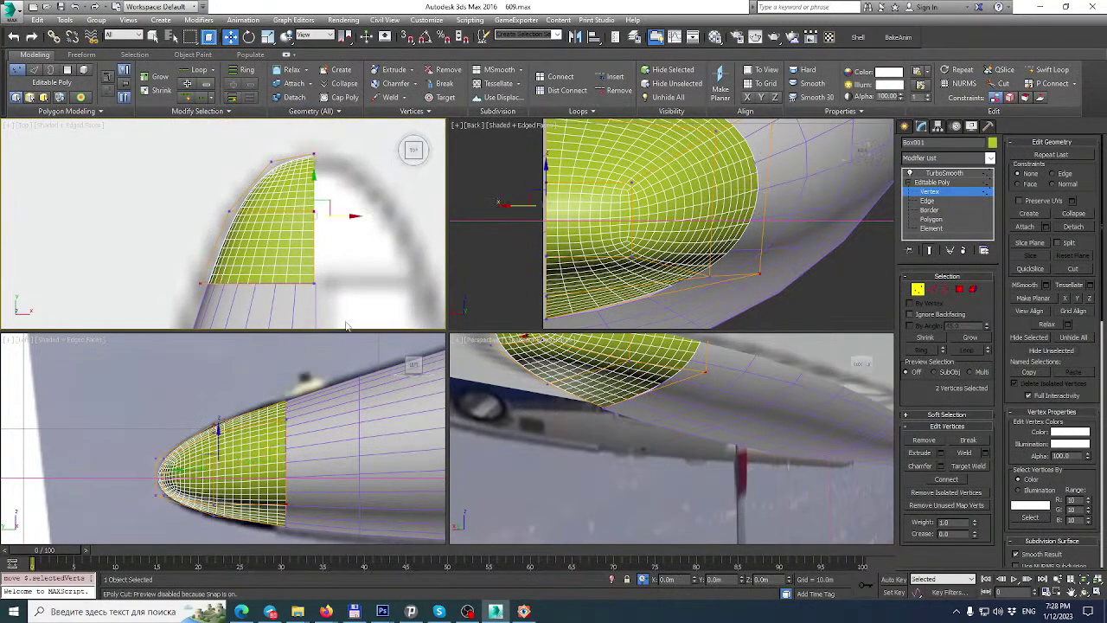
pyautogui.moveTo(348, 331); pyautogui.dragTo(347, 329)
pyautogui.scroll(4, 336, 255)
pyautogui.moveTo(324, 177); pyautogui.dragTo(327, 173)
pyautogui.scroll(-5, 260, 181)
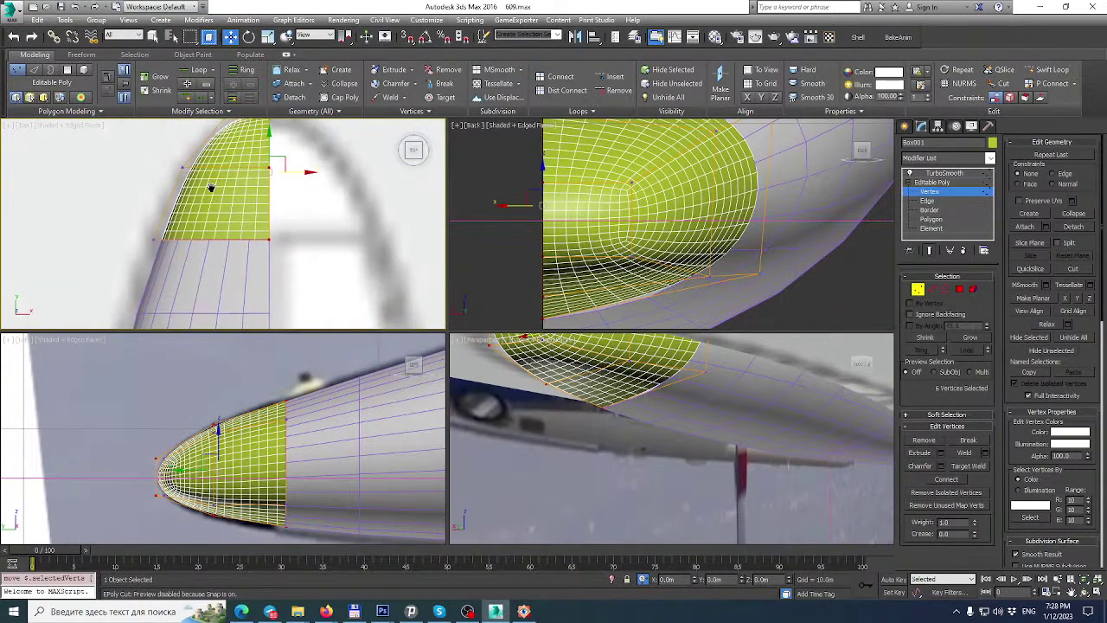
# Compare the nose cap's smoothing at 2 TurboSmooth iterations with the fuselage edge, and set the iterations to 4.
pyautogui.click(950, 174)
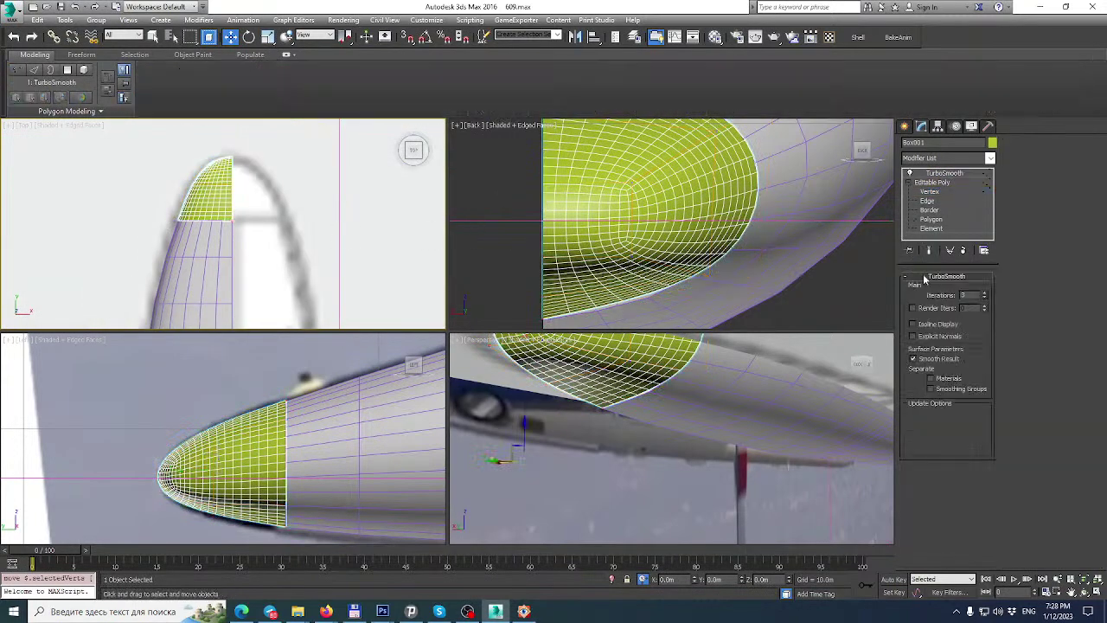
pyautogui.click(986, 298)
pyautogui.moveTo(762, 207); pyautogui.dragTo(759, 243, button='middle')
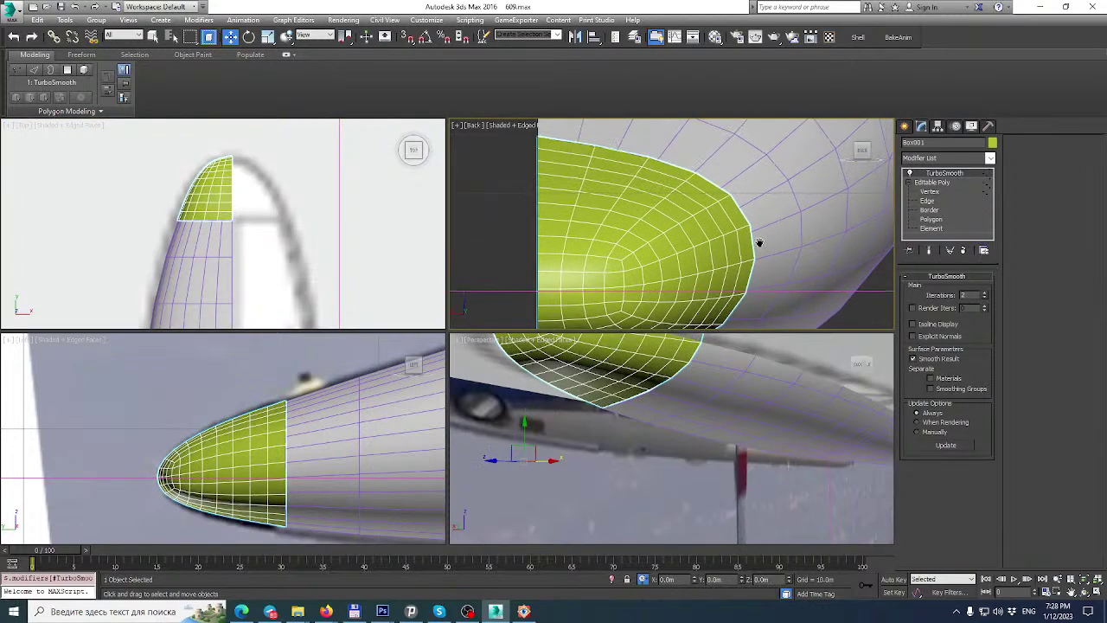
pyautogui.scroll(2, 758, 242)
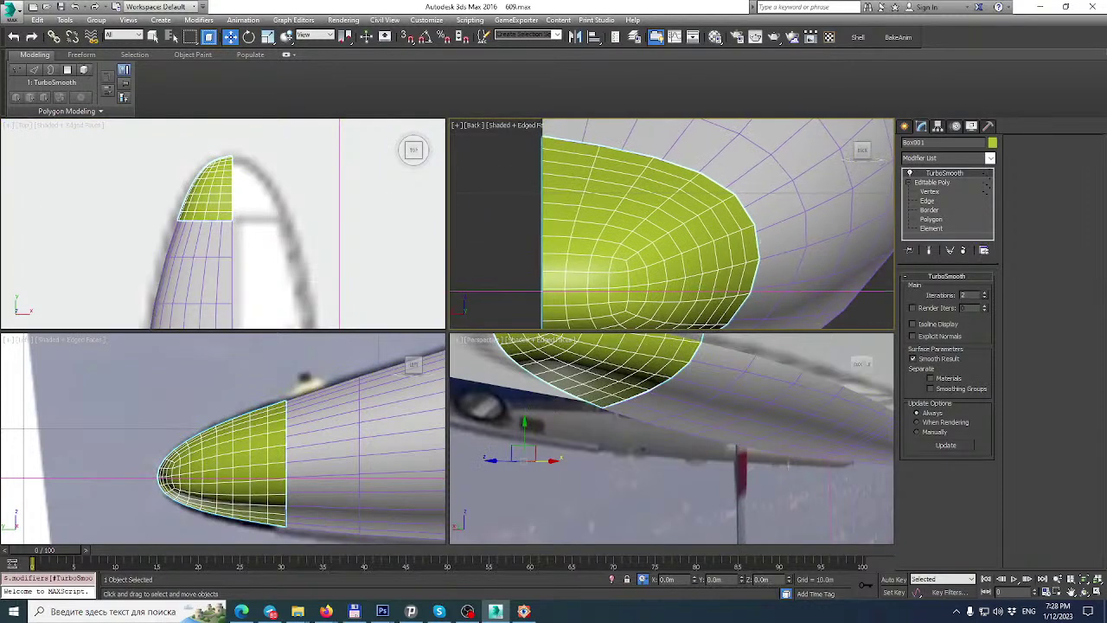
pyautogui.click(984, 294)
pyautogui.click(984, 293)
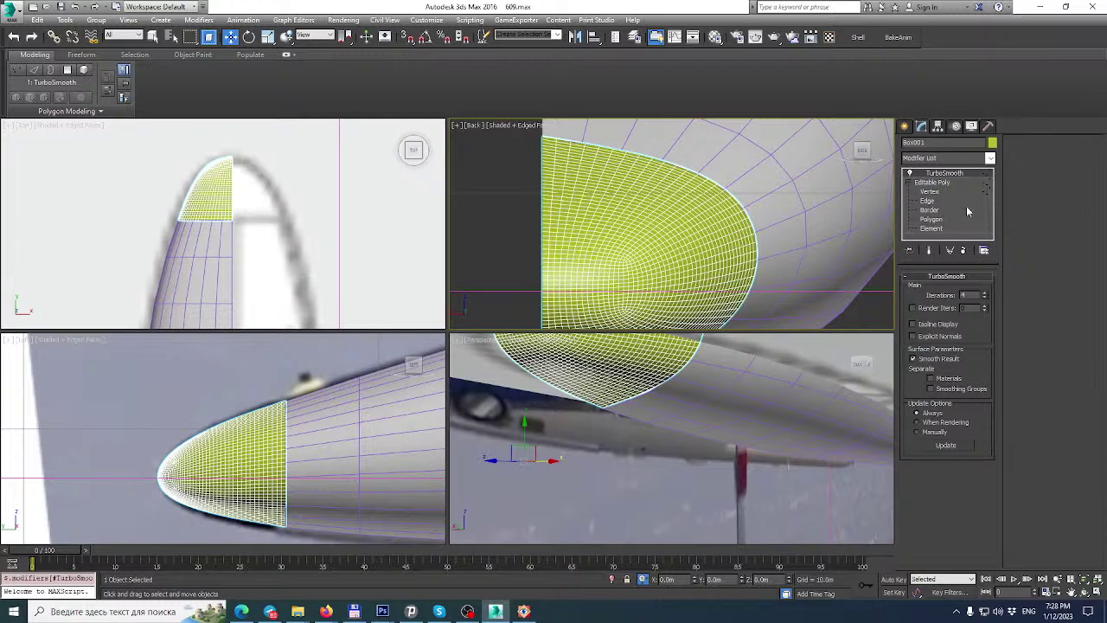
# Collapse the nose cap's entire modifier stack and accept the warning.
pyautogui.rightClick(958, 175)
pyautogui.click(967, 288)
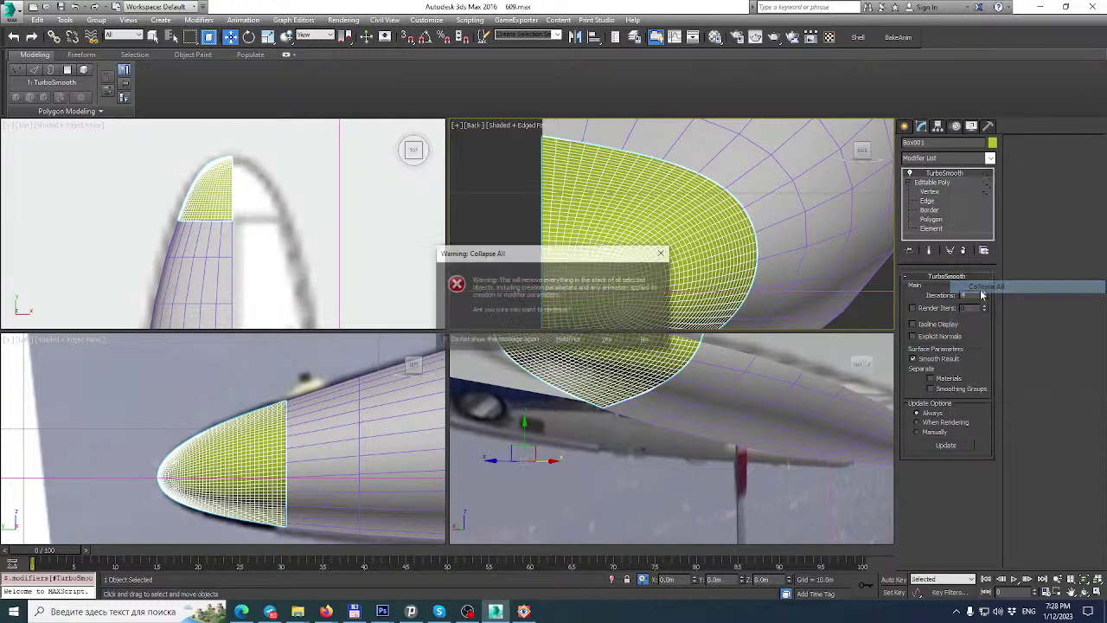
pyautogui.click(608, 340)
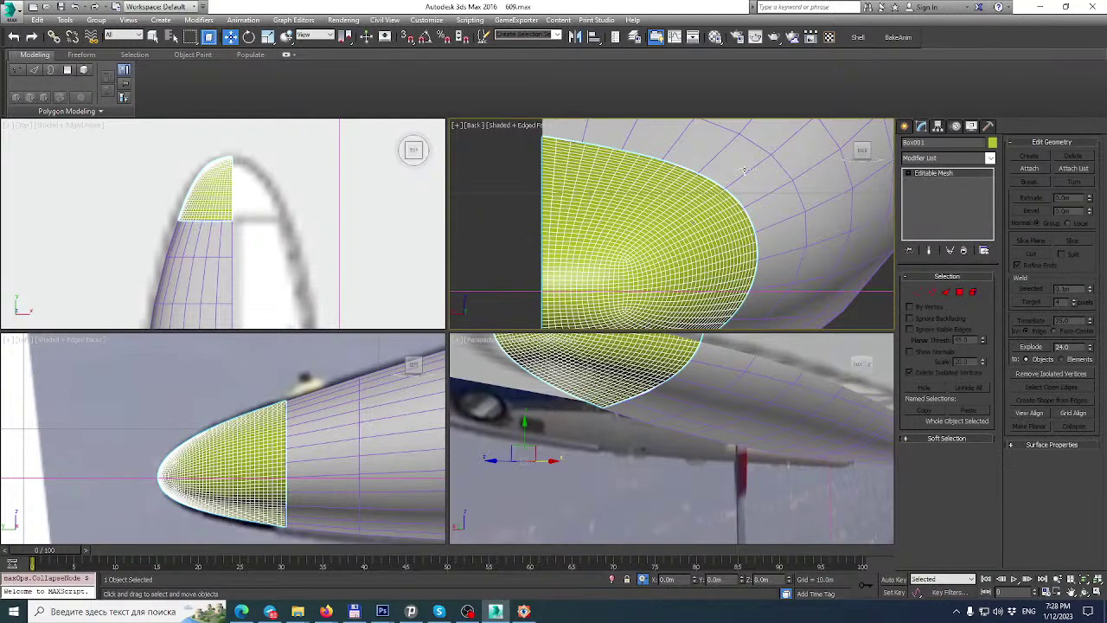
# Convert the collapsed nose cap from an editable mesh to an Editable Poly.
pyautogui.click(931, 292)
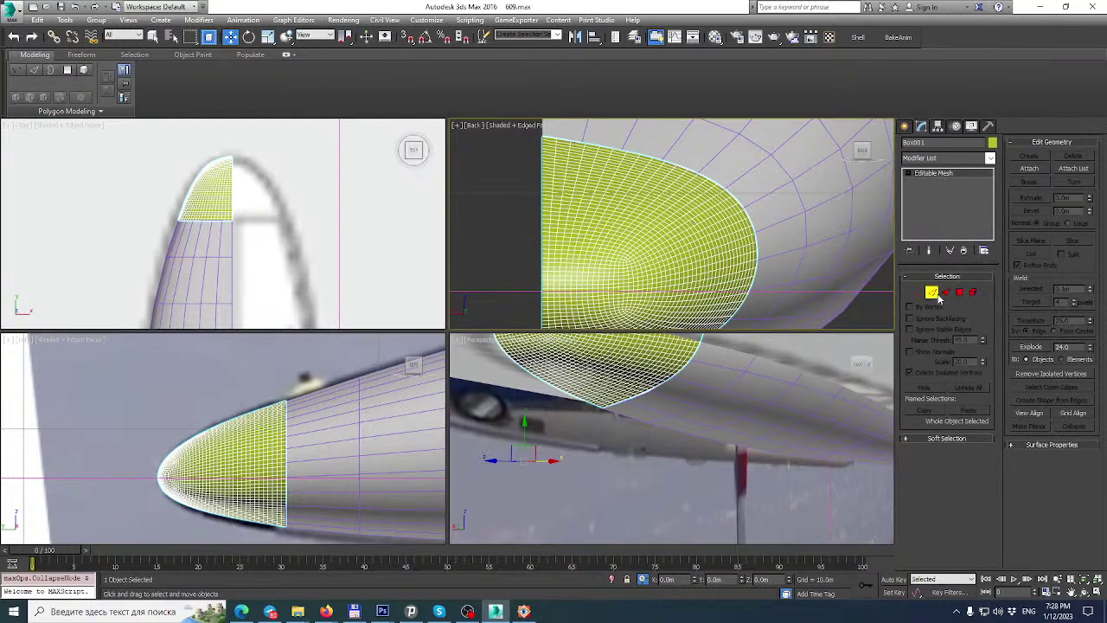
pyautogui.click(1096, 592)
pyautogui.scroll(3, 427, 277)
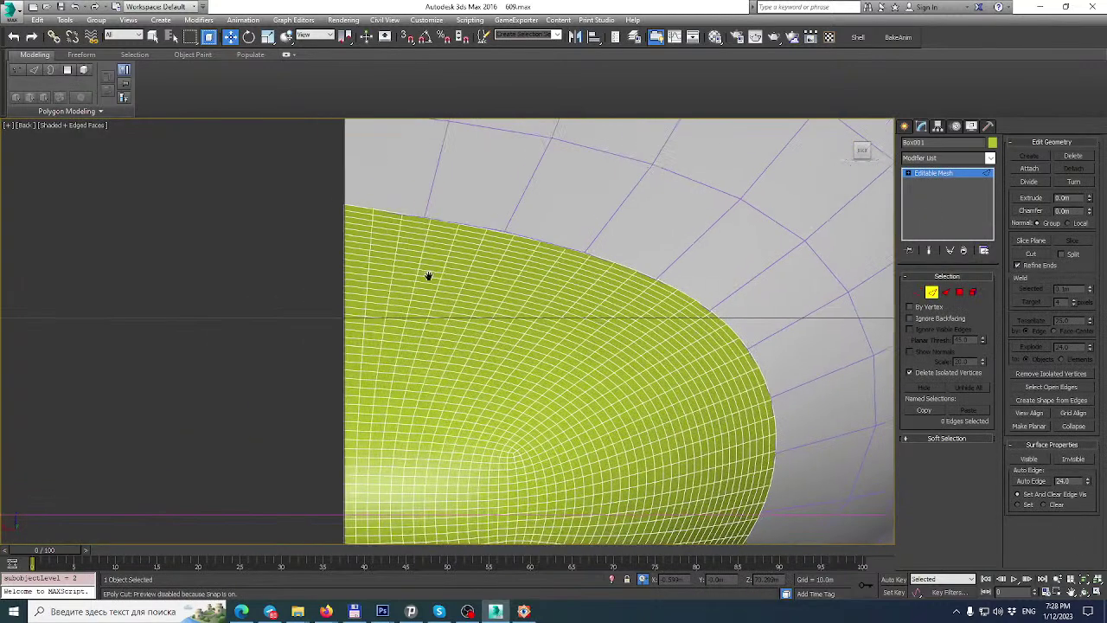
pyautogui.scroll(3, 369, 254)
pyautogui.click(370, 254)
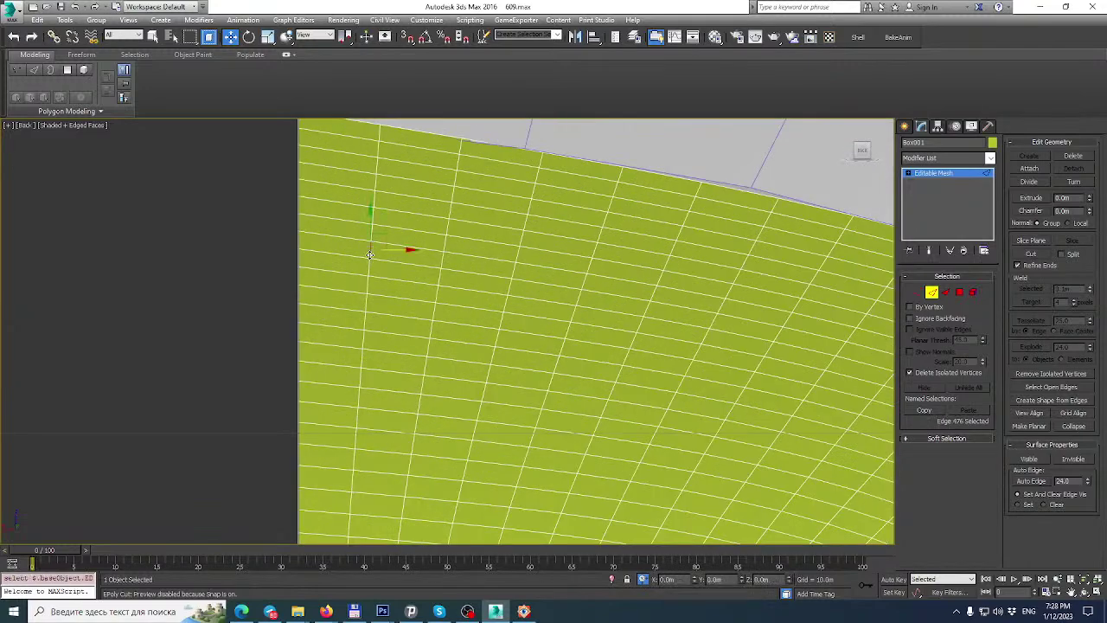
pyautogui.rightClick(969, 173)
pyautogui.click(1021, 271)
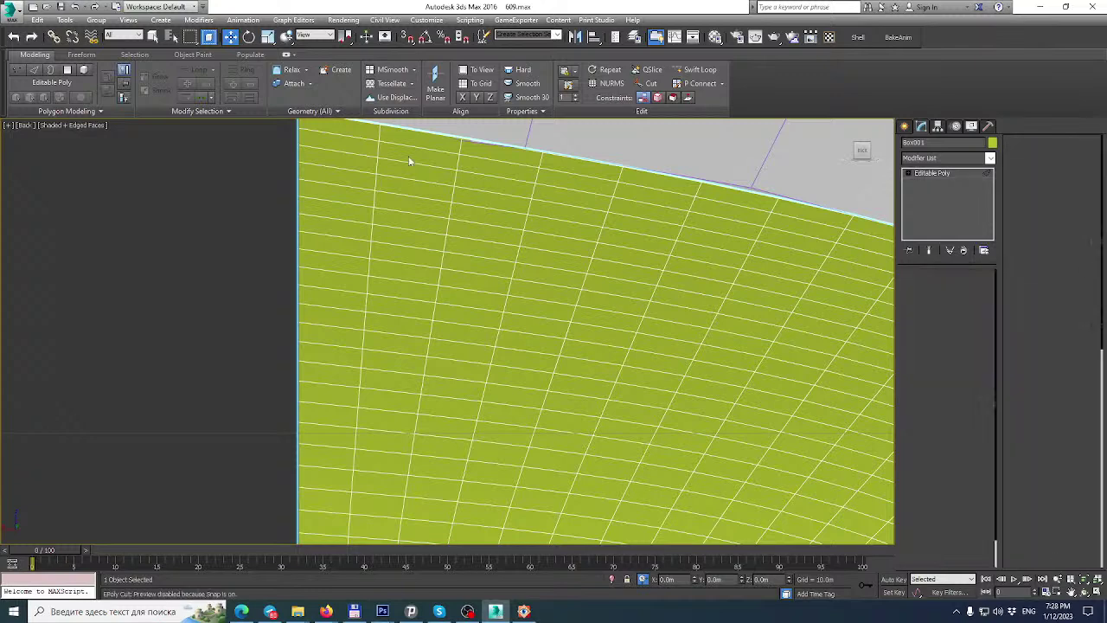
pyautogui.press('2')
pyautogui.doubleClick(380, 151)
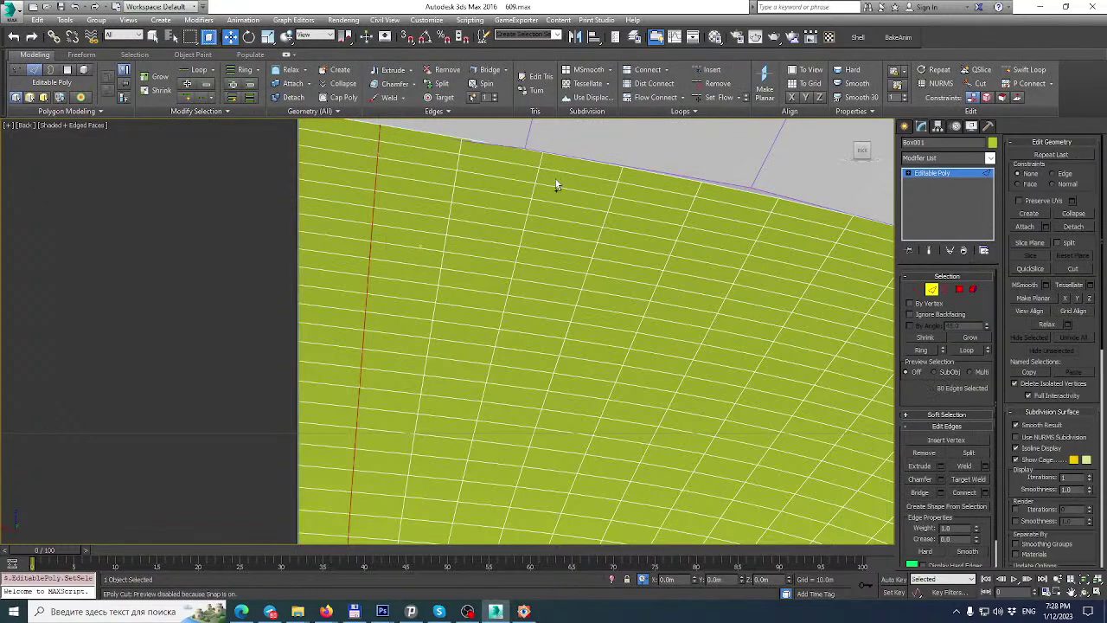
pyautogui.keyDown('ctrl'); pyautogui.click(457, 159); pyautogui.keyUp('ctrl')
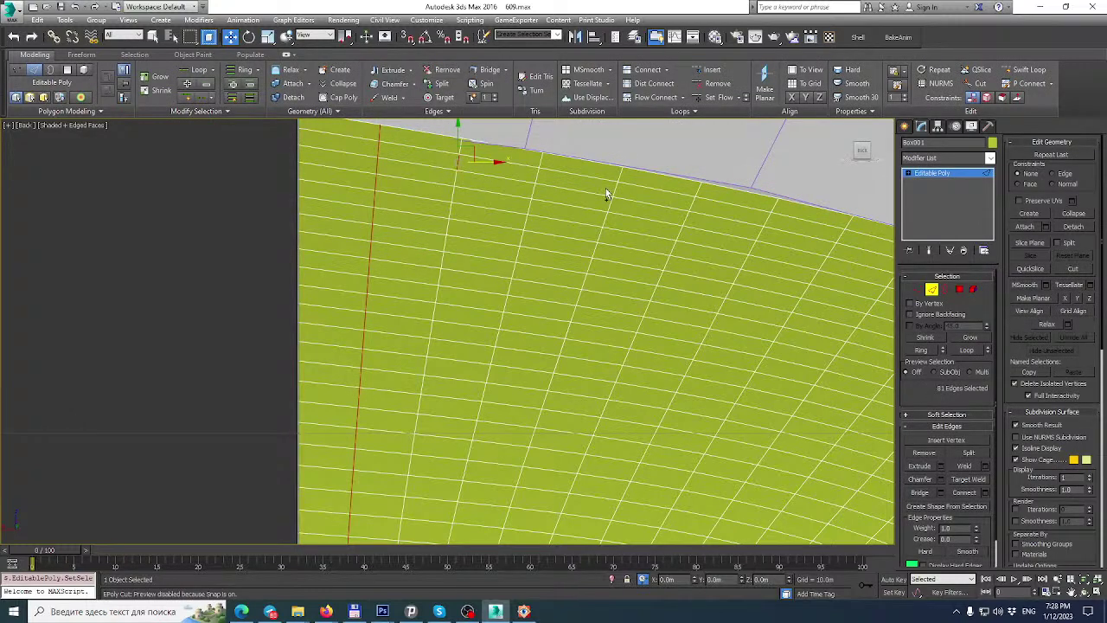
pyautogui.keyDown('ctrl'); pyautogui.doubleClick(456, 177); pyautogui.keyUp('ctrl')
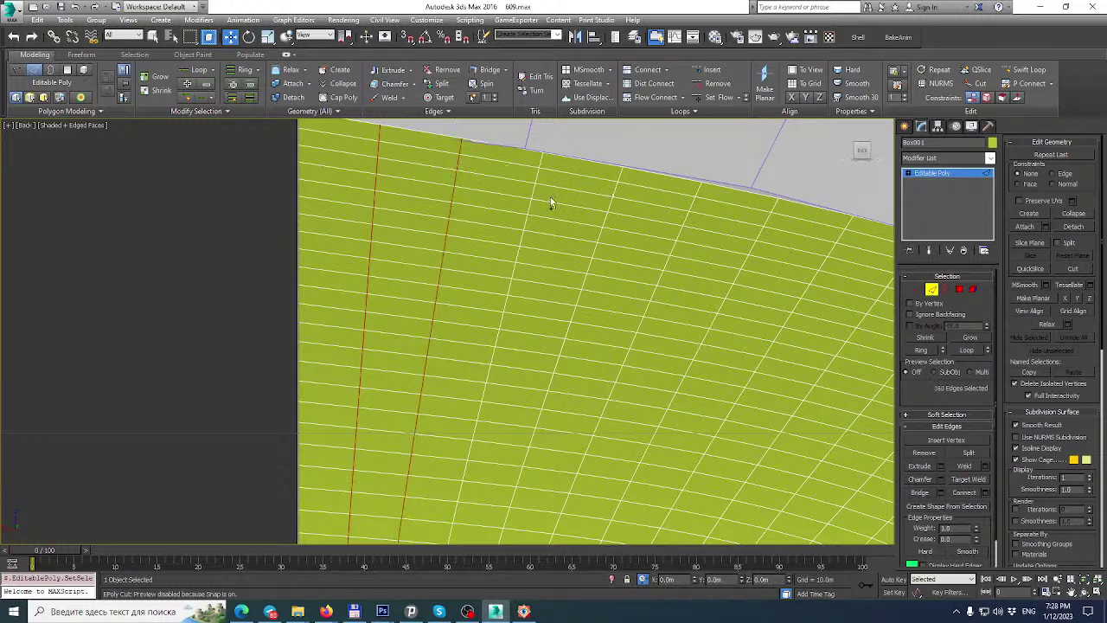
pyautogui.keyDown('ctrl'); pyautogui.doubleClick(612, 200); pyautogui.keyUp('ctrl')
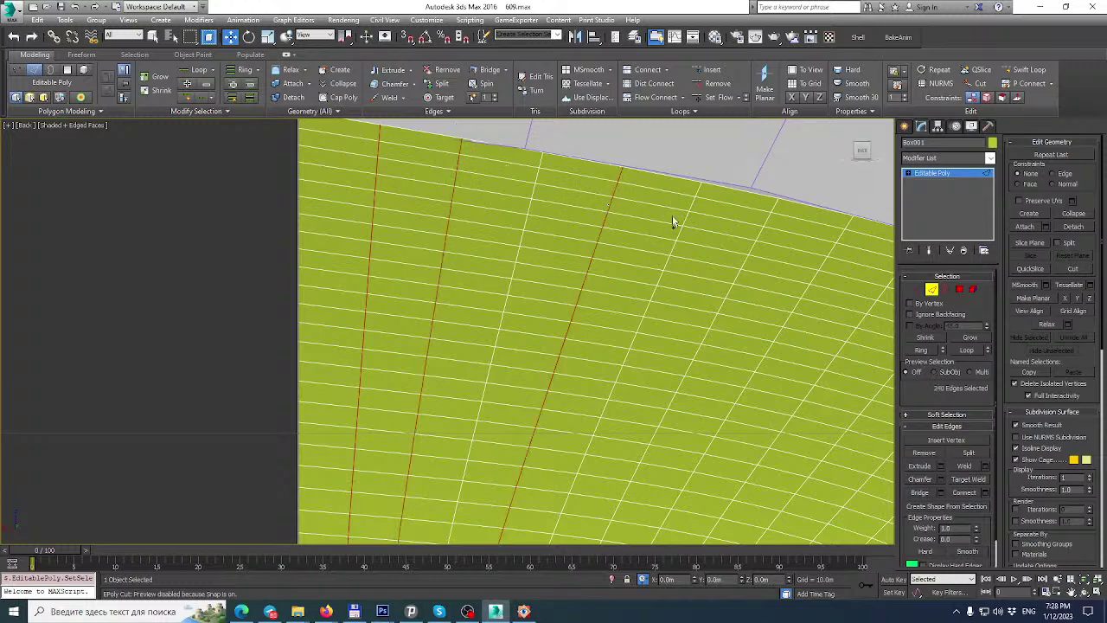
pyautogui.keyDown('ctrl'); pyautogui.doubleClick(685, 216); pyautogui.keyUp('ctrl')
pyautogui.scroll(-2, 679, 217)
pyautogui.moveTo(670, 217); pyautogui.dragTo(629, 202, button='middle')
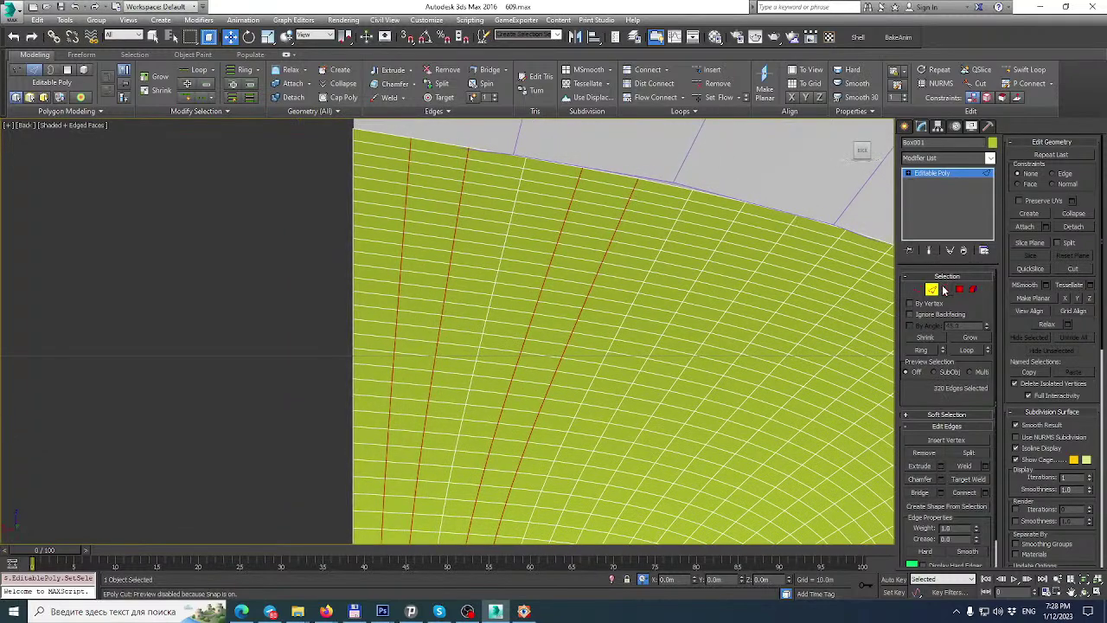
# Insert Swift Loop edge loops across the nose cap's upper part where the fuselage's lengthwise edges meet its border.
pyautogui.click(946, 289)
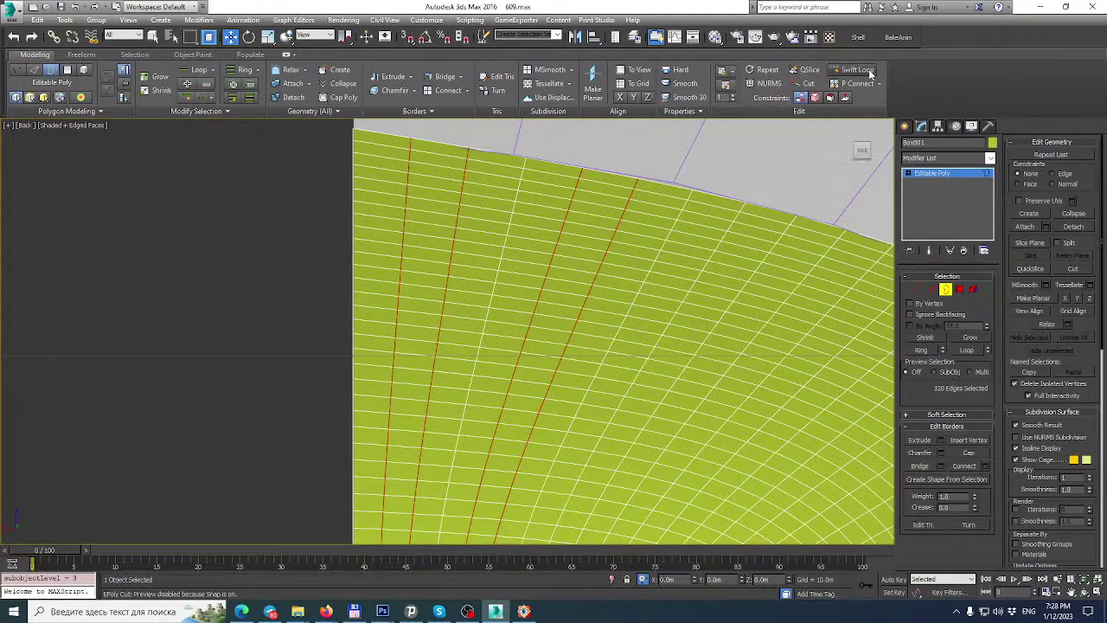
pyautogui.click(869, 73)
pyautogui.click(513, 167)
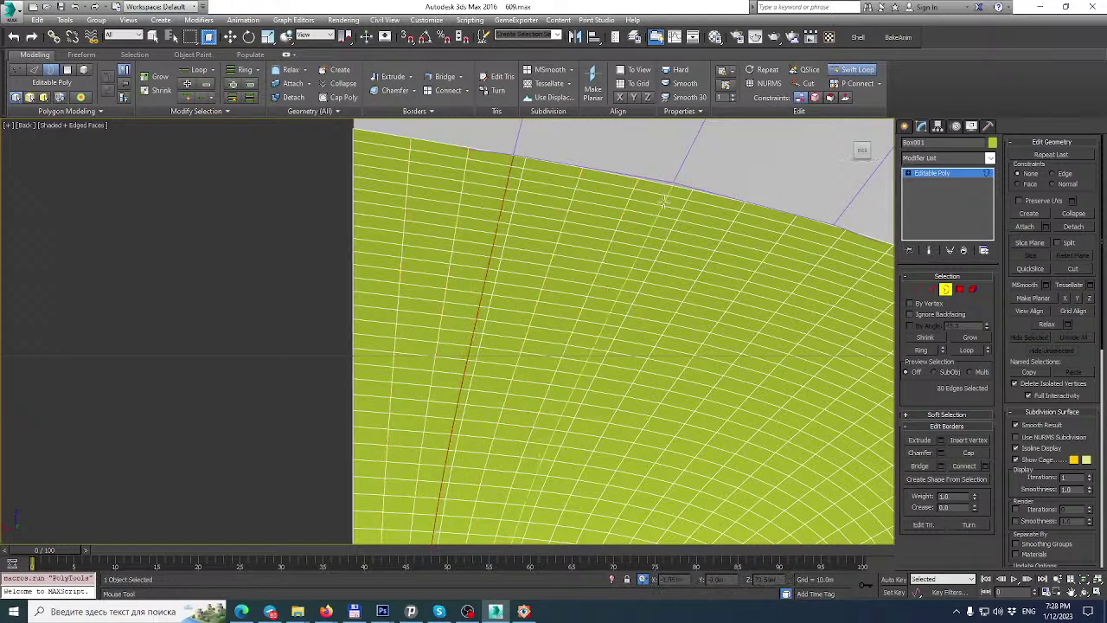
pyautogui.scroll(3, 702, 225)
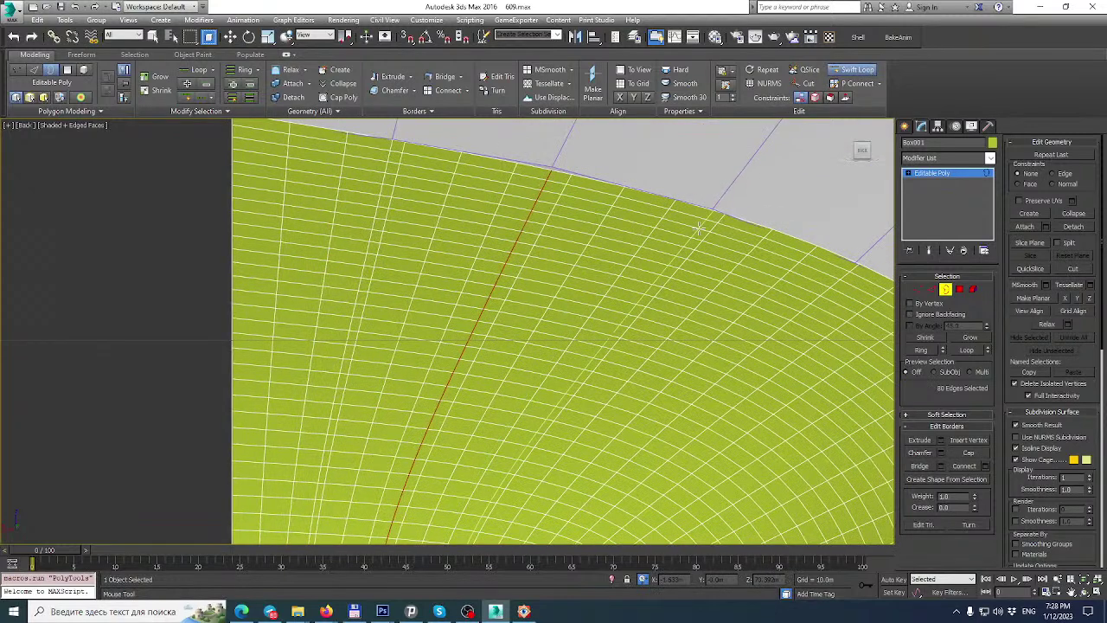
pyautogui.click(699, 228)
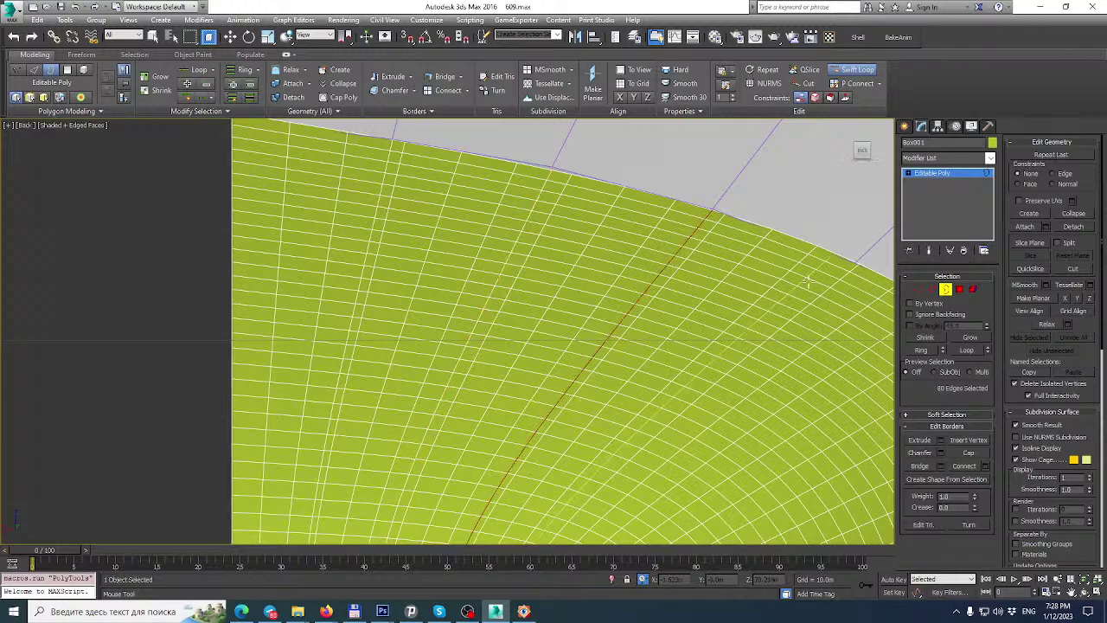
pyautogui.click(818, 293)
pyautogui.moveTo(819, 293); pyautogui.dragTo(623, 233, button='middle')
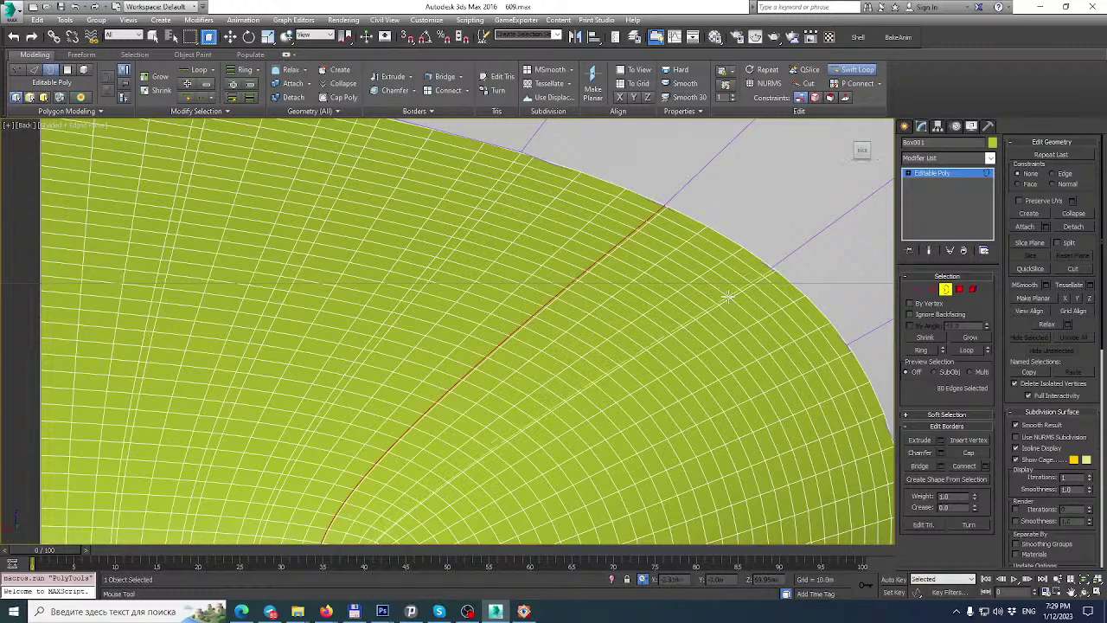
pyautogui.click(729, 297)
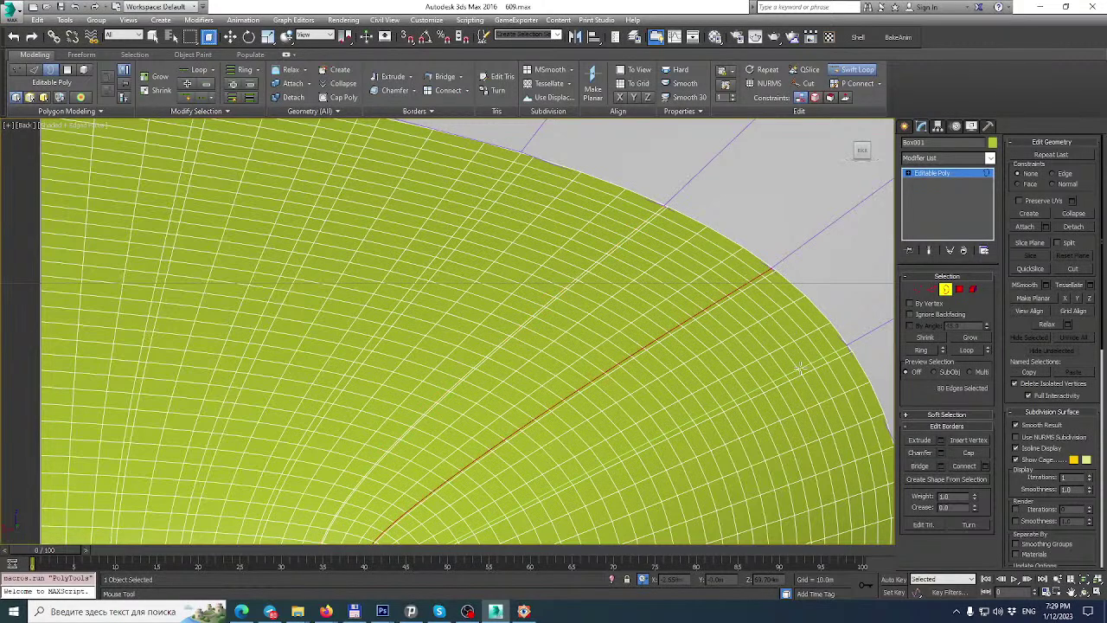
# Add Swift Loop edge loops down the nose cap's side and underside in line with the fuselage's remaining lengthwise edges.
pyautogui.scroll(-5, 800, 367)
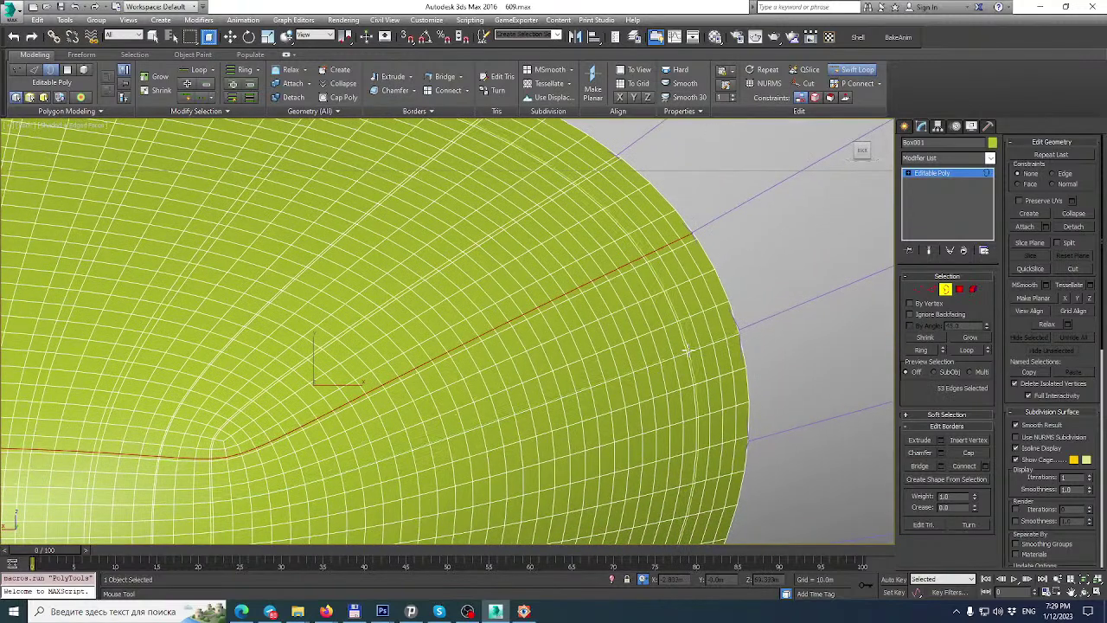
pyautogui.click(674, 350)
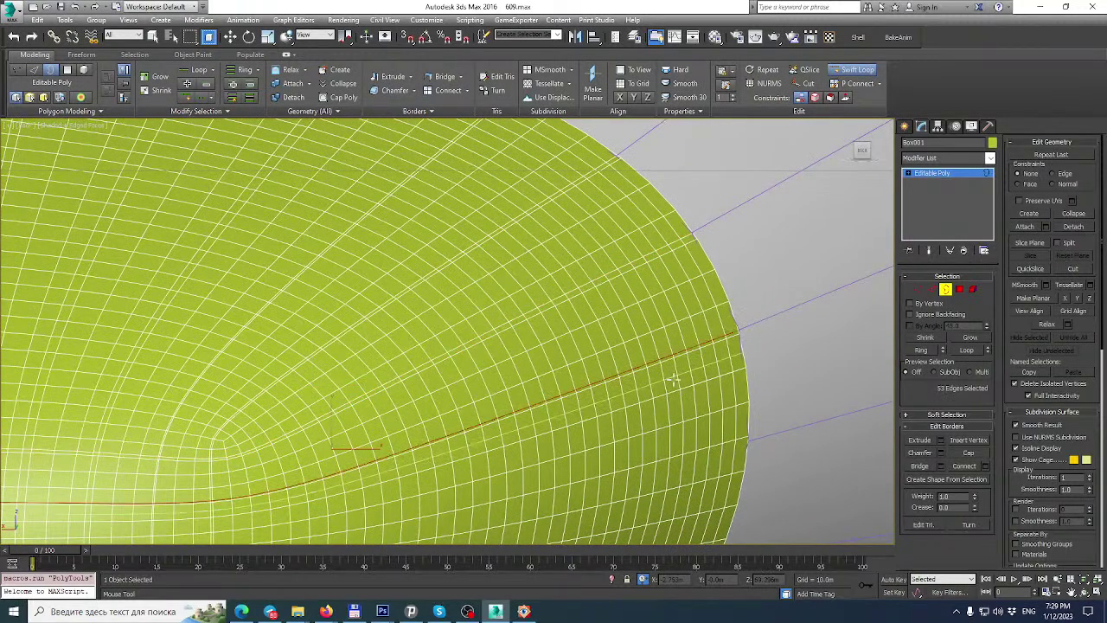
pyautogui.keyDown('alt'); pyautogui.moveTo(681, 460); pyautogui.dragTo(593, 324, button='middle'); pyautogui.keyUp('alt')
pyautogui.click(594, 324)
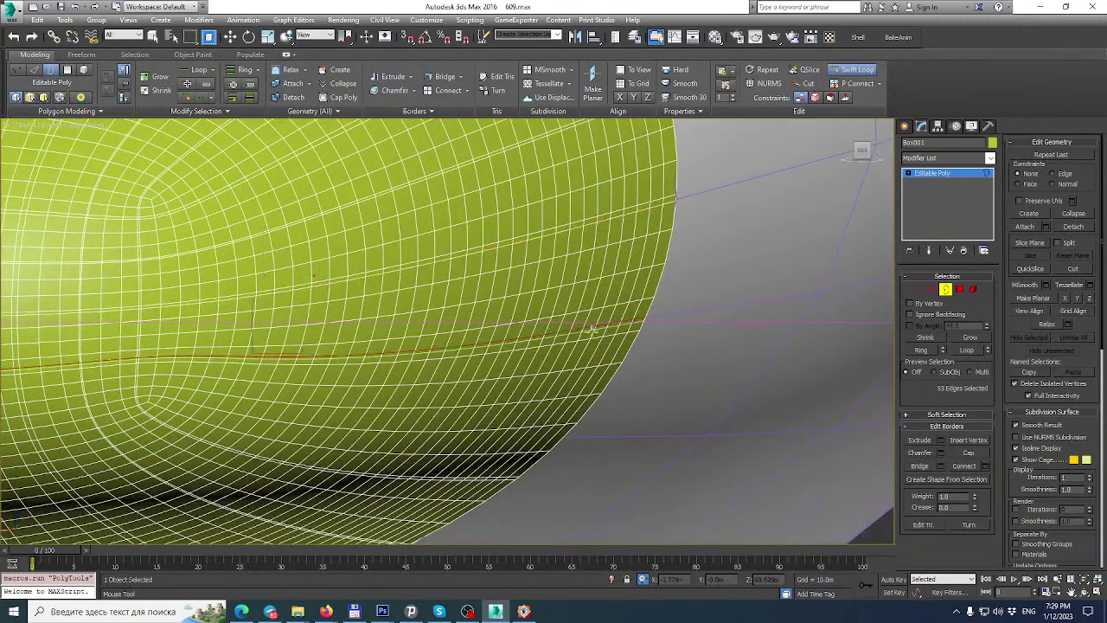
pyautogui.click(519, 440)
pyautogui.keyDown('alt'); pyautogui.moveTo(519, 441); pyautogui.dragTo(600, 274, button='middle'); pyautogui.keyUp('alt')
pyautogui.keyDown('alt'); pyautogui.moveTo(497, 386); pyautogui.dragTo(493, 519, button='middle'); pyautogui.keyUp('alt')
pyautogui.scroll(-5, 466, 325)
pyautogui.scroll(7, 377, 229)
pyautogui.rightClick(403, 198)
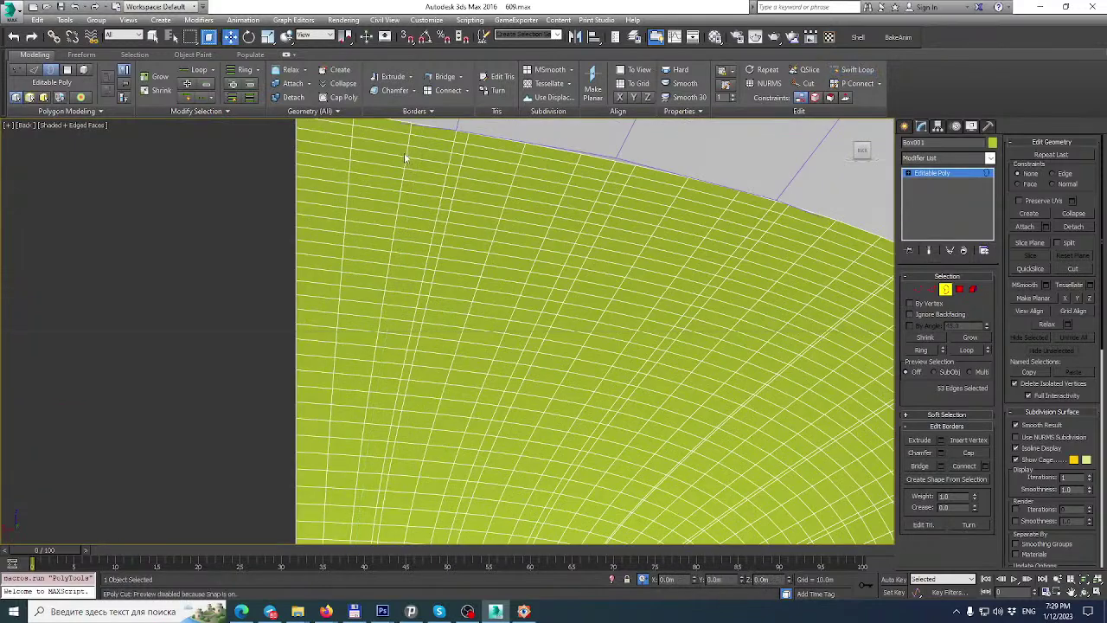
# Select the eight original edge loops nearest the centreline on the nose cap's upper part and remove them, keeping the fuselage-aligned loops.
pyautogui.click(932, 289)
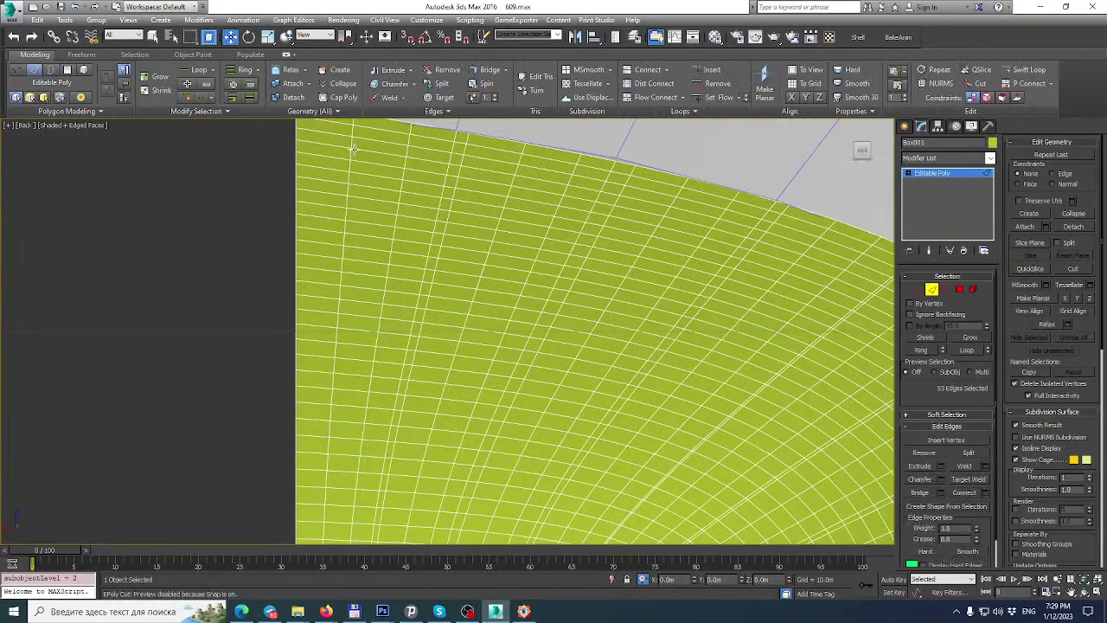
pyautogui.doubleClick(352, 143)
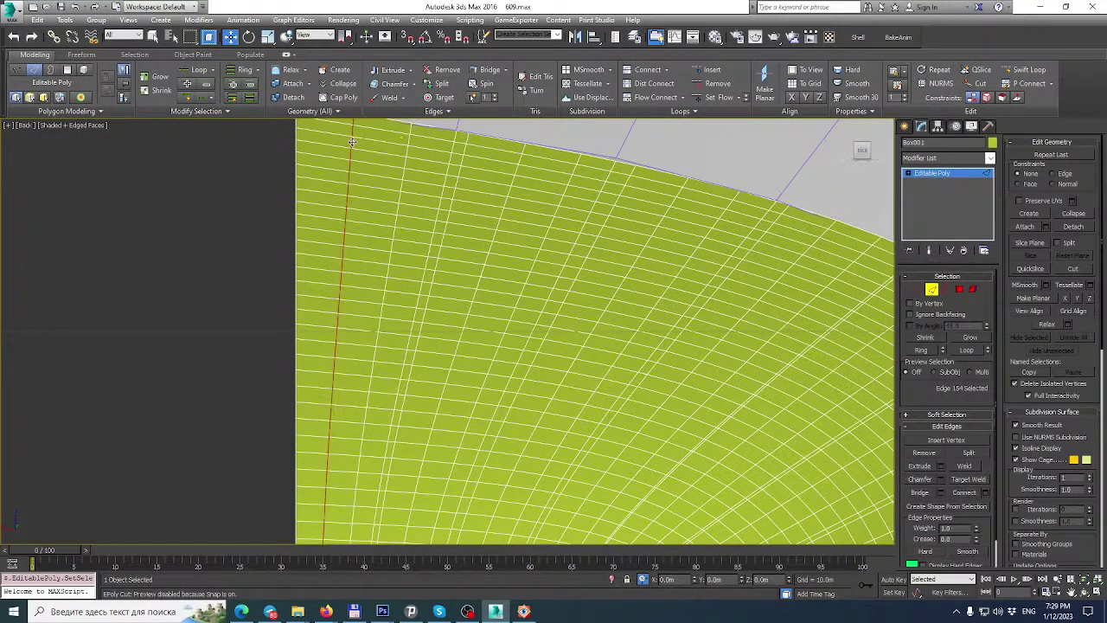
pyautogui.keyDown('ctrl'); pyautogui.doubleClick(408, 150); pyautogui.keyUp('ctrl')
pyautogui.keyDown('ctrl'); pyautogui.doubleClick(461, 161); pyautogui.keyUp('ctrl')
pyautogui.keyDown('ctrl'); pyautogui.doubleClick(515, 171); pyautogui.keyUp('ctrl')
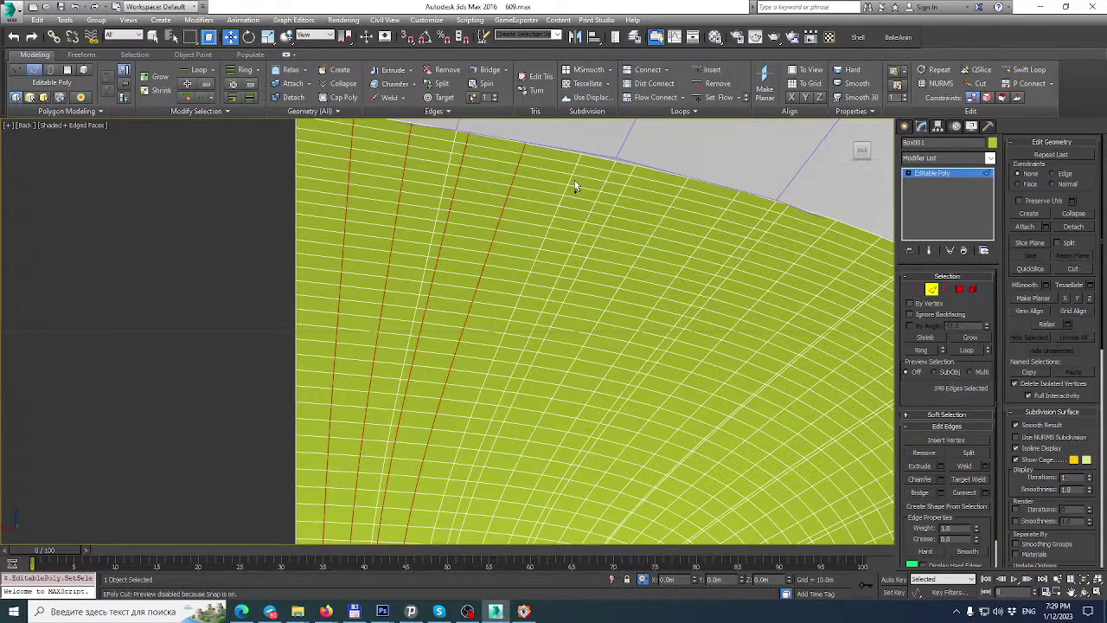
pyautogui.keyDown('ctrl'); pyautogui.doubleClick(571, 177); pyautogui.keyUp('ctrl')
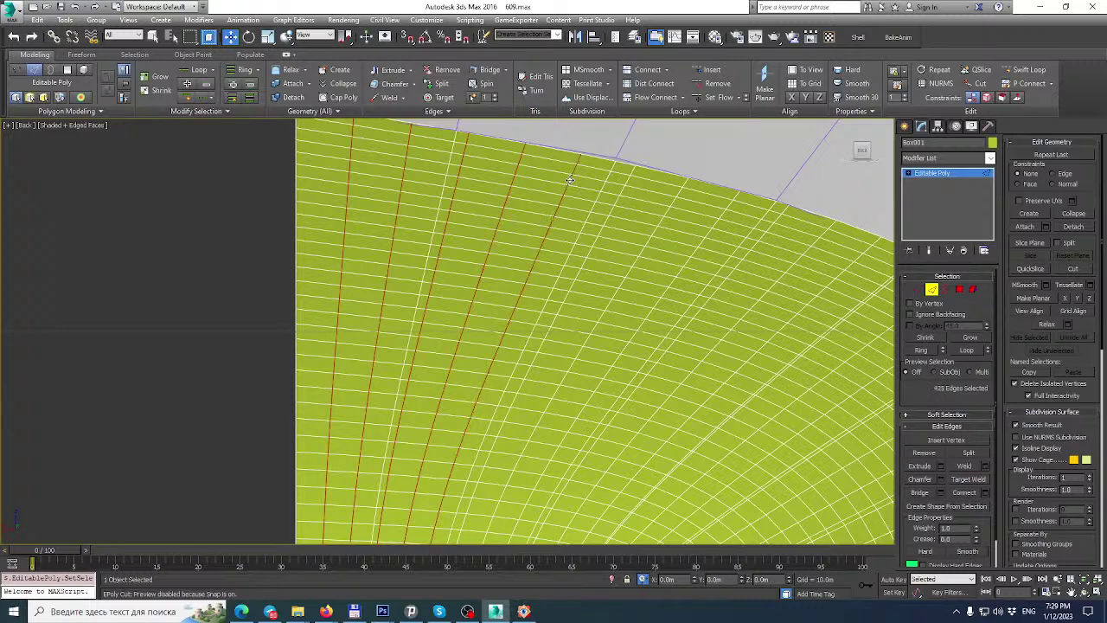
pyautogui.keyDown('ctrl'); pyautogui.doubleClick(620, 193); pyautogui.keyUp('ctrl')
pyautogui.hotkey('ctrl', 'z')
pyautogui.keyDown('ctrl'); pyautogui.doubleClick(621, 191); pyautogui.keyUp('ctrl')
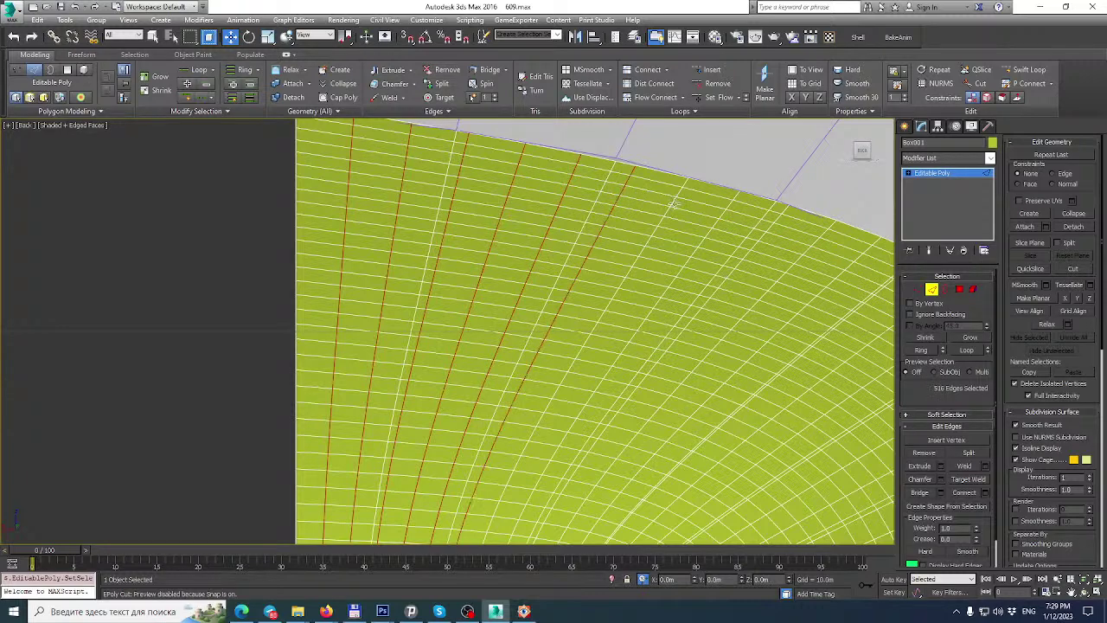
pyautogui.keyDown('ctrl'); pyautogui.doubleClick(674, 203); pyautogui.keyUp('ctrl')
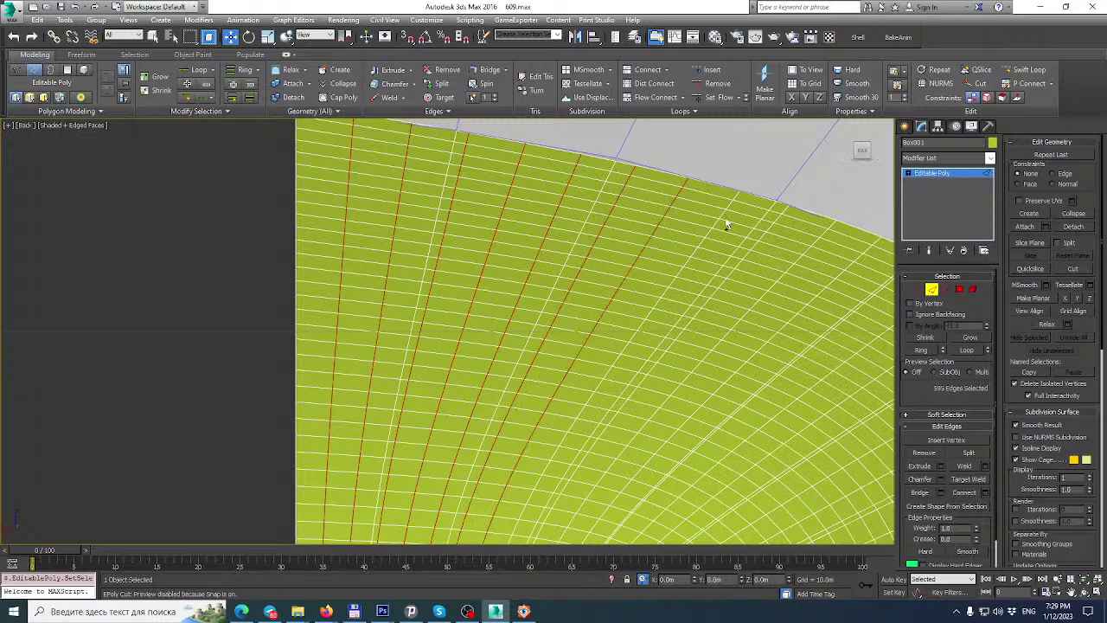
pyautogui.keyDown('ctrl'); pyautogui.doubleClick(721, 214); pyautogui.keyUp('ctrl')
pyautogui.press('BackSpace')
# Remove the next four original edge loops along the nose cap's upper curve between the fuselage-aligned loops.
pyautogui.keyDown('alt'); pyautogui.moveTo(721, 215); pyautogui.dragTo(588, 204, button='middle'); pyautogui.keyUp('alt')
pyautogui.doubleClick(581, 218)
pyautogui.keyDown('ctrl'); pyautogui.doubleClick(644, 237); pyautogui.keyUp('ctrl')
pyautogui.keyDown('ctrl'); pyautogui.doubleClick(707, 265); pyautogui.keyUp('ctrl')
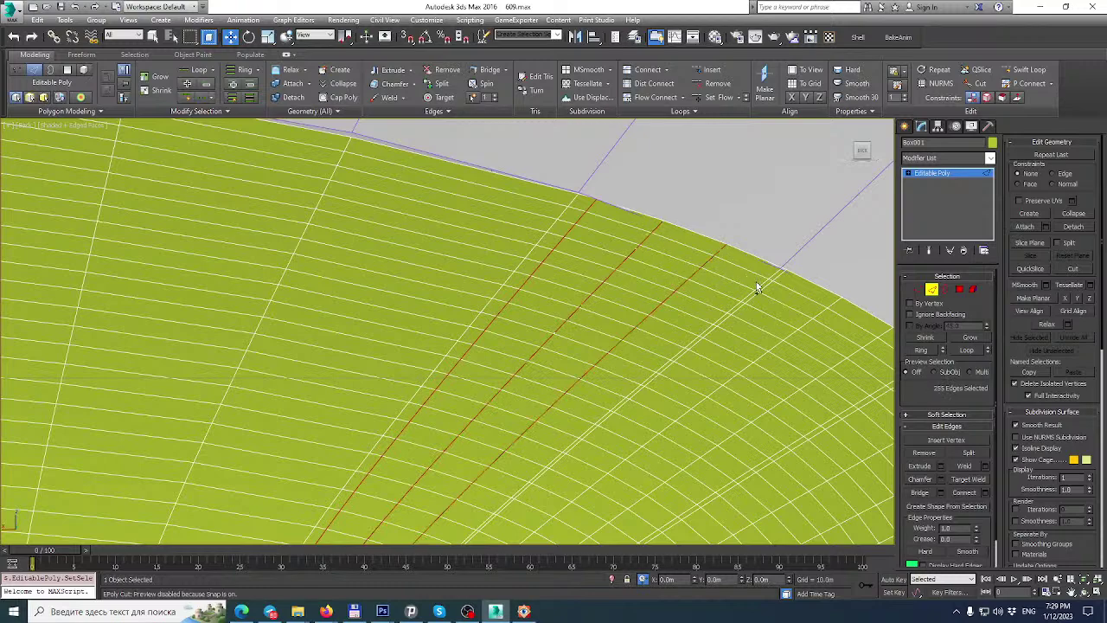
pyautogui.keyDown('ctrl'); pyautogui.doubleClick(768, 286); pyautogui.keyUp('ctrl')
pyautogui.scroll(-4, 736, 268)
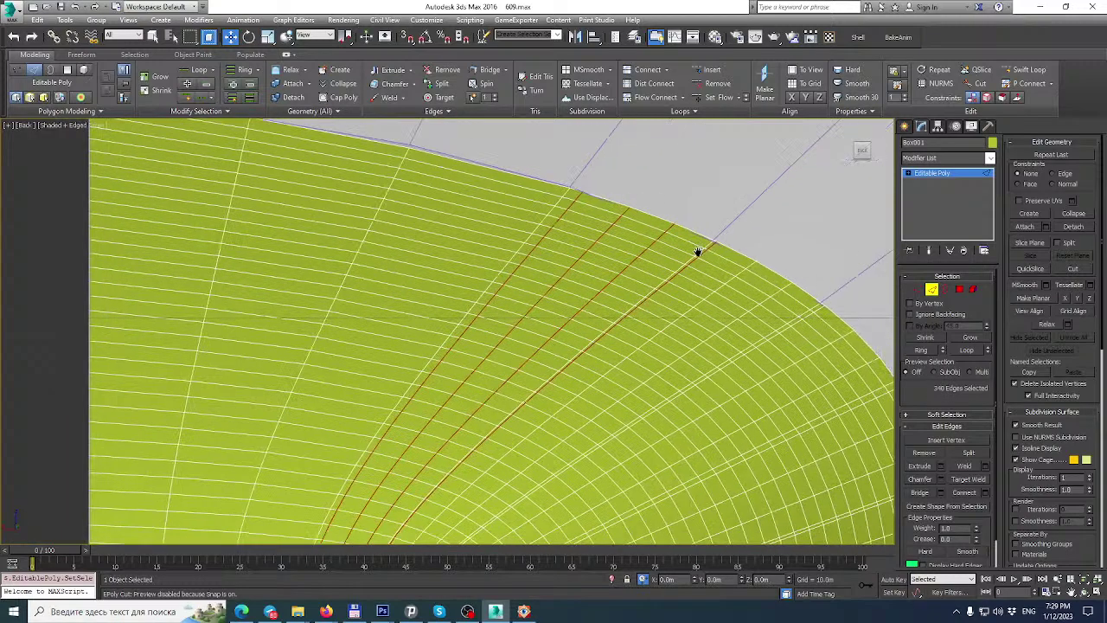
pyautogui.press('BackSpace')
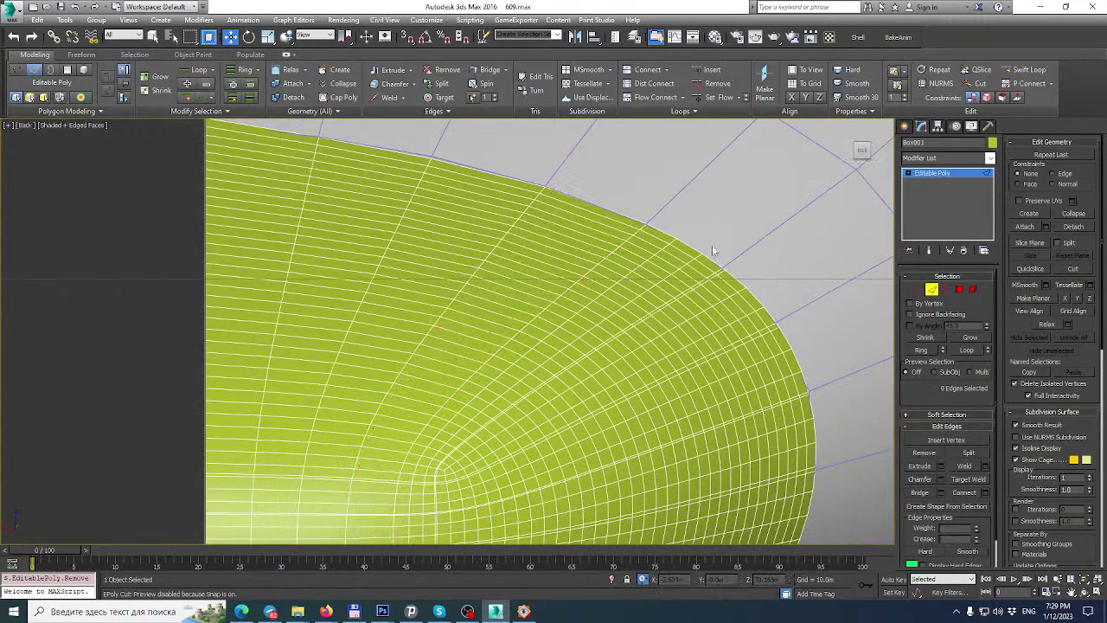
# Remove three more surplus edge loops at the nose cap's upper shoulder, including their vertices.
pyautogui.scroll(3, 709, 259)
pyautogui.doubleClick(651, 240)
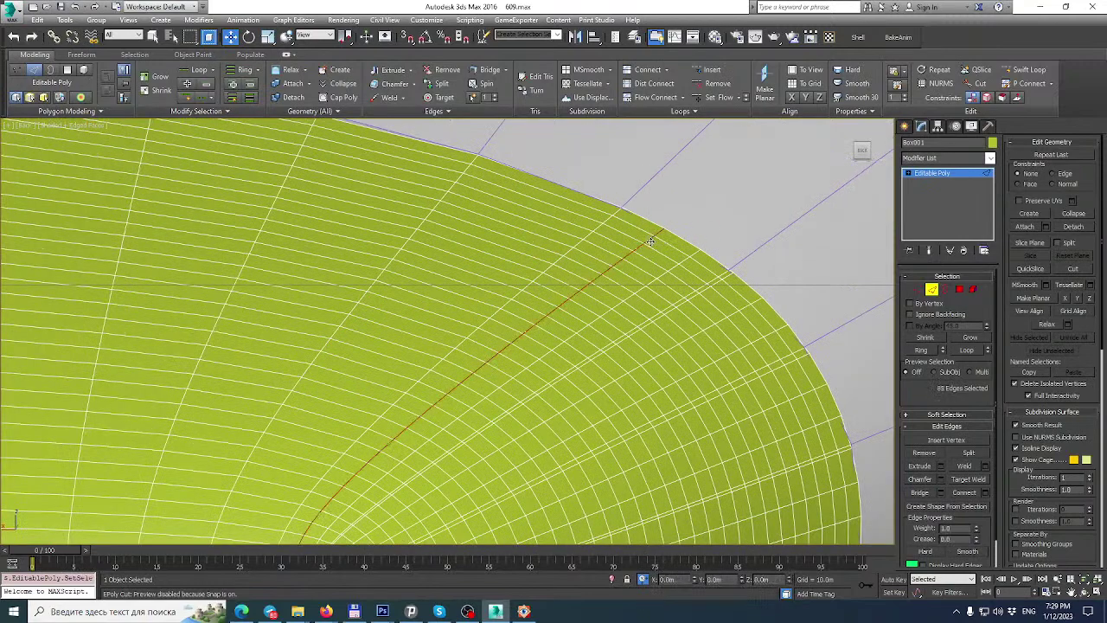
pyautogui.keyDown('ctrl'); pyautogui.doubleClick(674, 270); pyautogui.keyUp('ctrl')
pyautogui.keyDown('ctrl'); pyautogui.doubleClick(708, 291); pyautogui.keyUp('ctrl')
pyautogui.hotkey('ctrl', 'BackSpace')
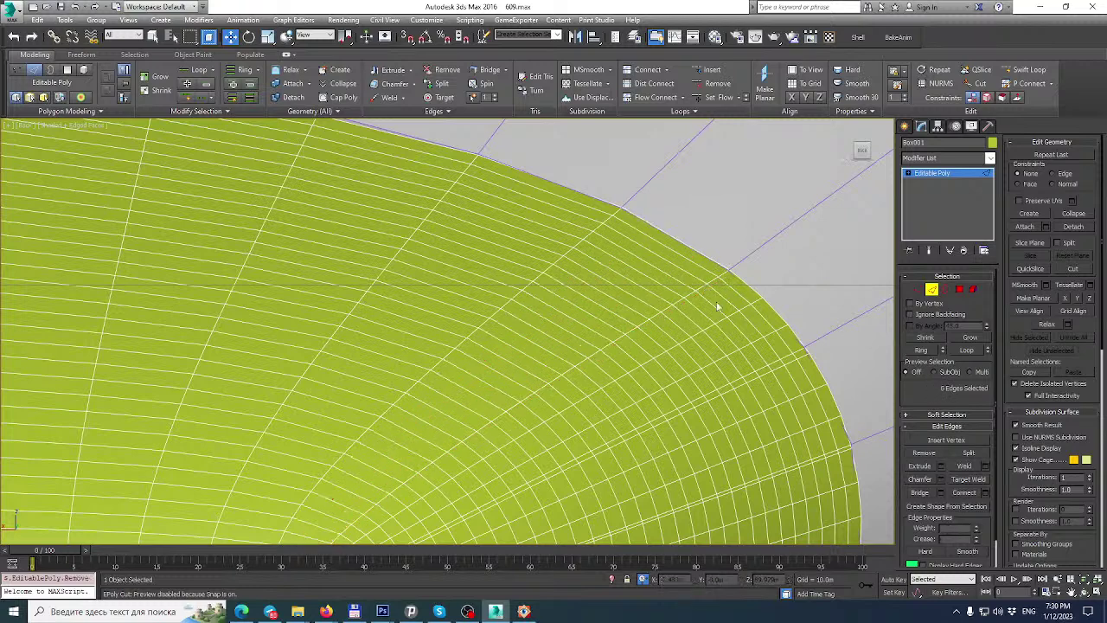
# Remove seven surplus edge loops along the nose cap's side, including their vertices, keeping only those matching the fuselage edges.
pyautogui.doubleClick(733, 314)
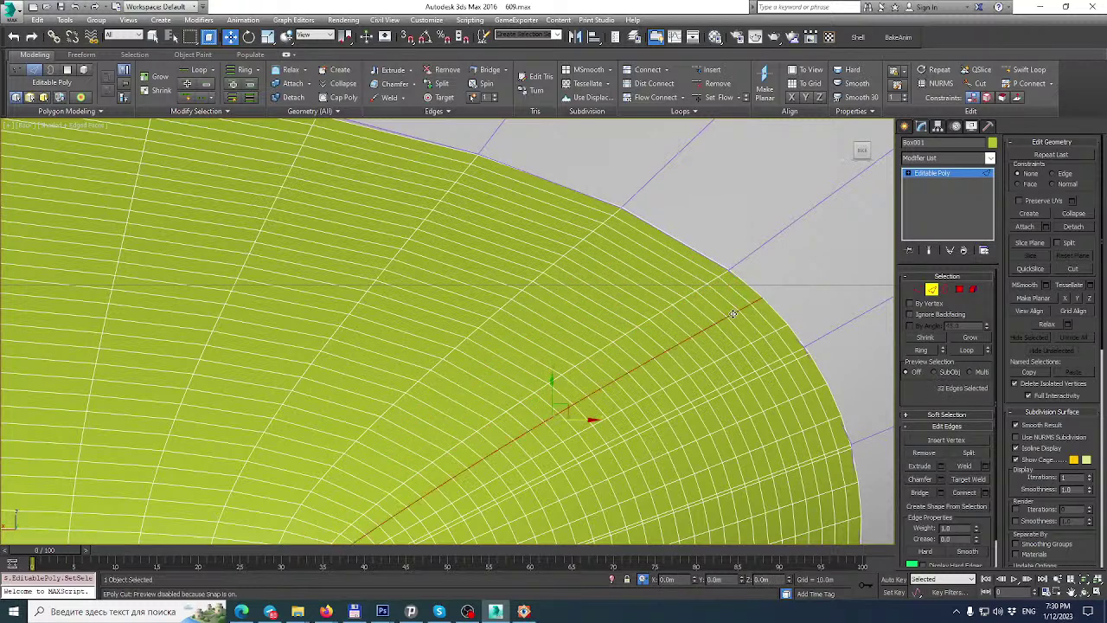
pyautogui.keyDown('ctrl'); pyautogui.doubleClick(758, 345); pyautogui.keyUp('ctrl')
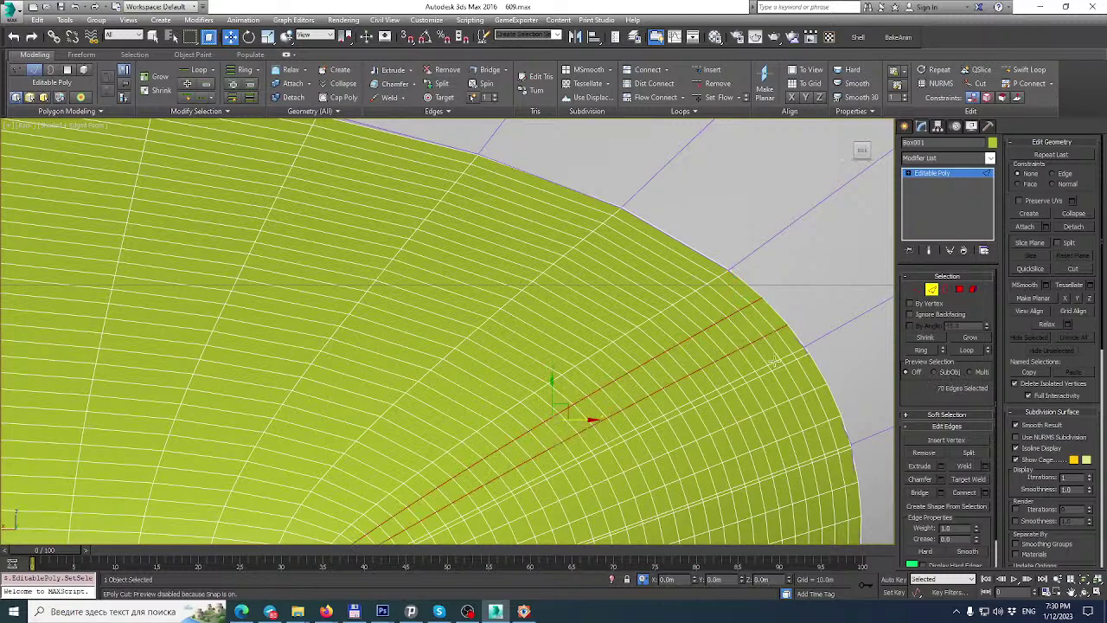
pyautogui.keyDown('ctrl'); pyautogui.doubleClick(790, 363); pyautogui.keyUp('ctrl')
pyautogui.keyDown('ctrl'); pyautogui.doubleClick(808, 390); pyautogui.keyUp('ctrl')
pyautogui.keyDown('ctrl'); pyautogui.doubleClick(820, 425); pyautogui.keyUp('ctrl')
pyautogui.moveTo(820, 424); pyautogui.dragTo(715, 294, button='middle')
pyautogui.scroll(2, 714, 295)
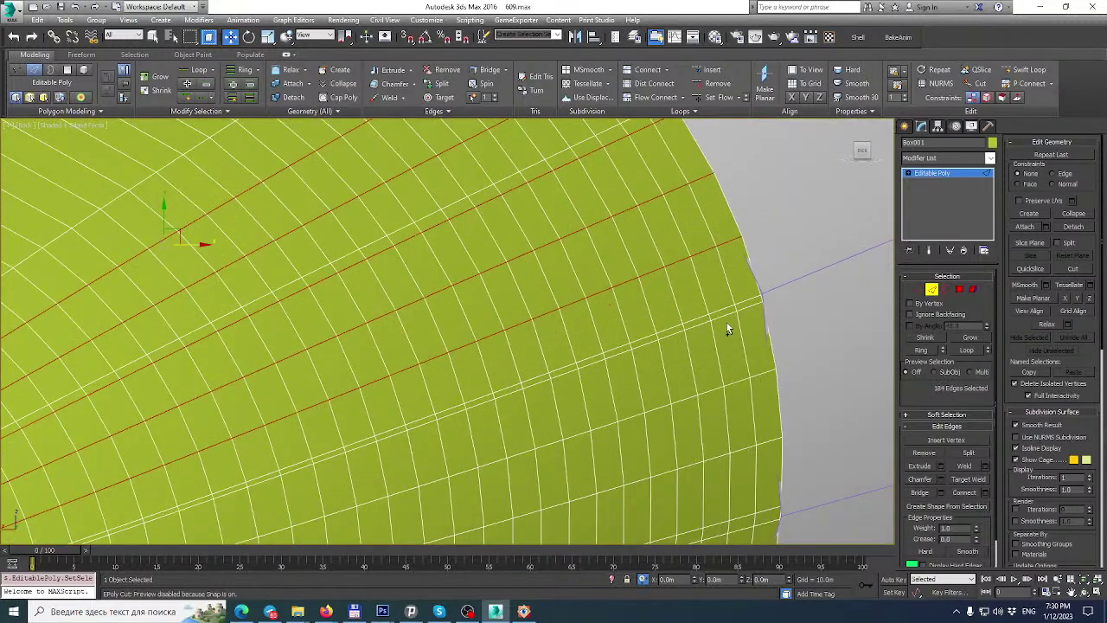
pyautogui.keyDown('ctrl'); pyautogui.doubleClick(726, 318); pyautogui.keyUp('ctrl')
pyautogui.keyDown('ctrl'); pyautogui.doubleClick(733, 385); pyautogui.keyUp('ctrl')
pyautogui.scroll(-3, 705, 388)
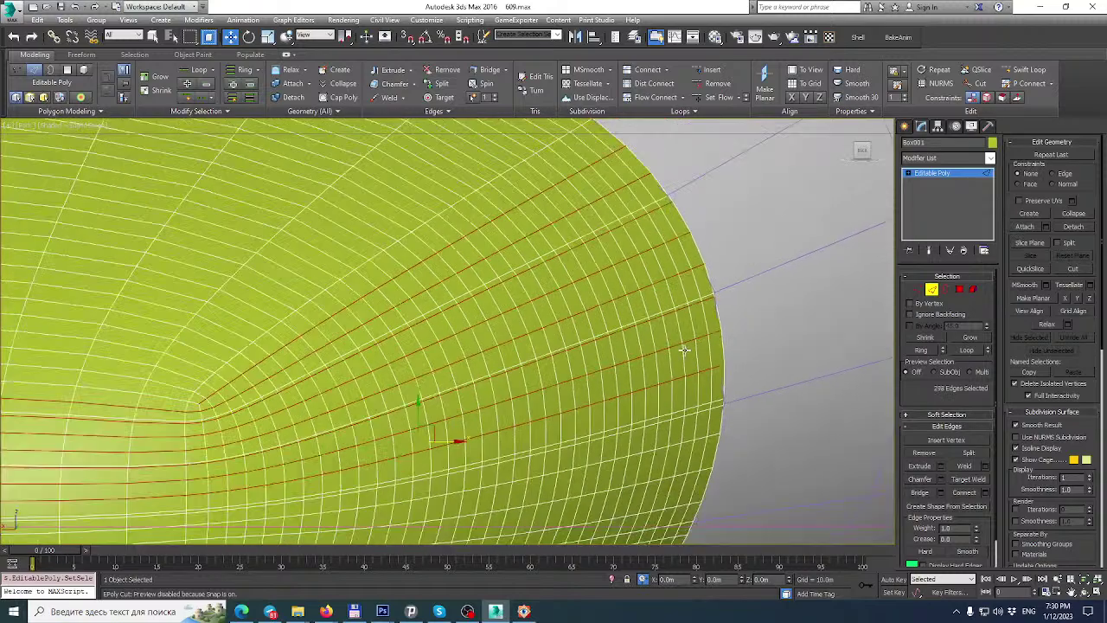
pyautogui.hotkey('ctrl', 'BackSpace')
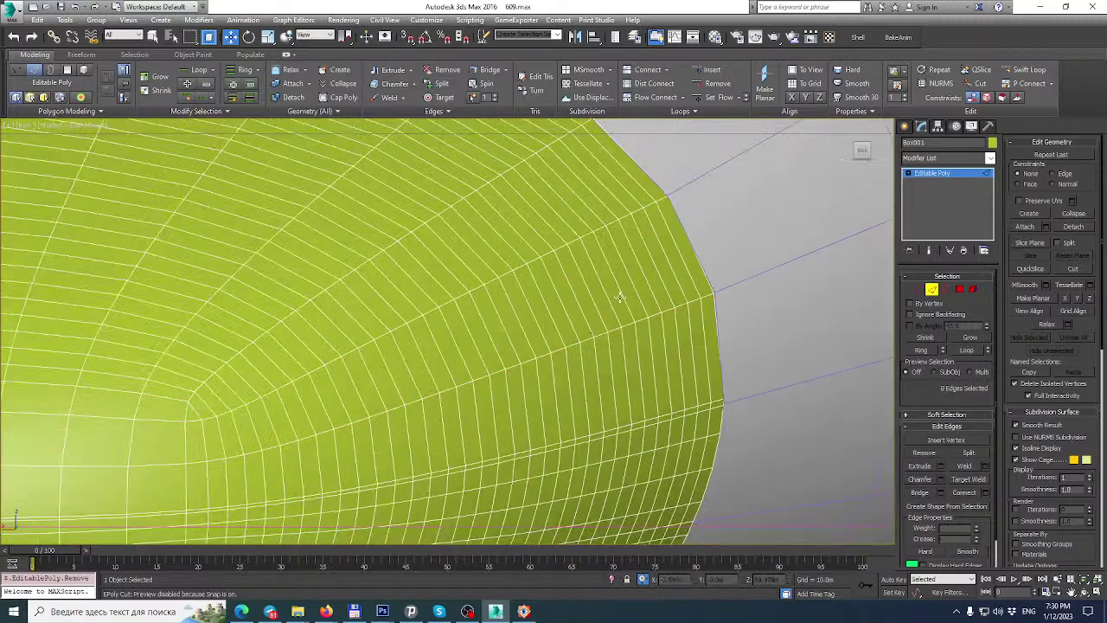
# Remove the duplicate edge loop running beside the fuselage-aligned loop at the nose cap's widest point, including its vertices.
pyautogui.scroll(-2, 619, 296)
pyautogui.moveTo(622, 294); pyautogui.dragTo(682, 256, button='middle')
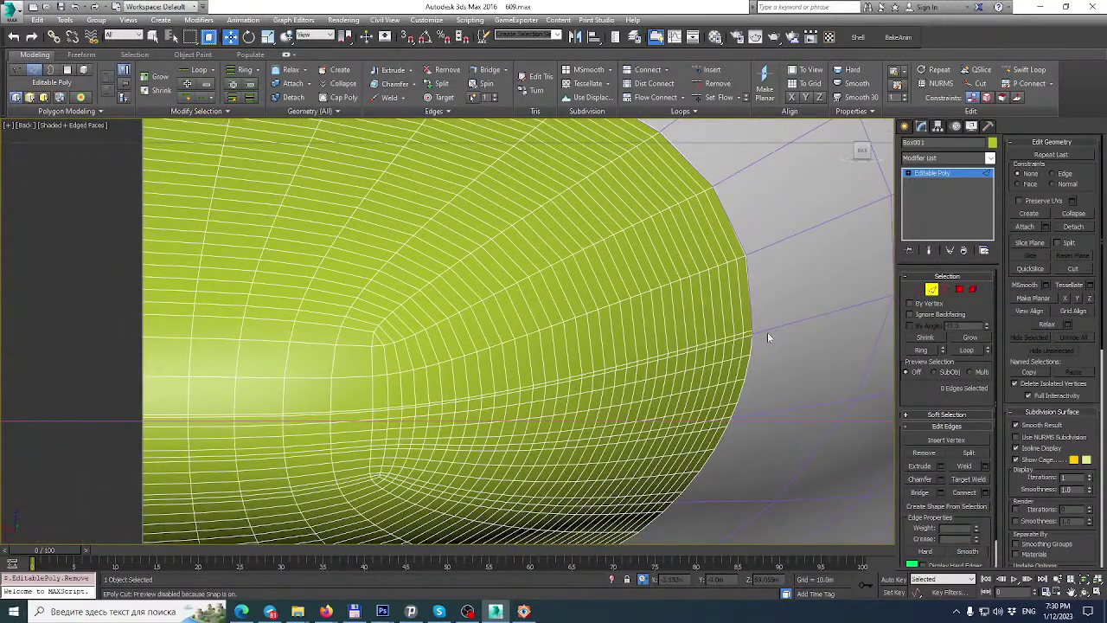
pyautogui.scroll(4, 768, 332)
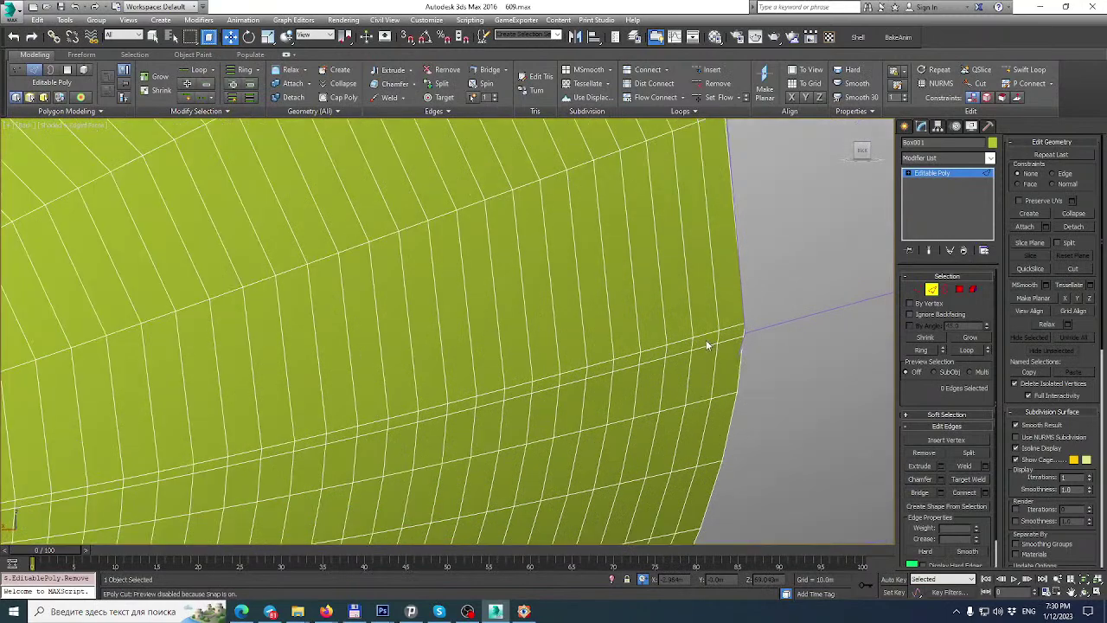
pyautogui.click(708, 329)
pyautogui.doubleClick(707, 332)
pyautogui.hotkey('ctrl', 'BackSpace')
# Remove the two surplus edge loops just below the nose cap's widest point.
pyautogui.scroll(-4, 638, 352)
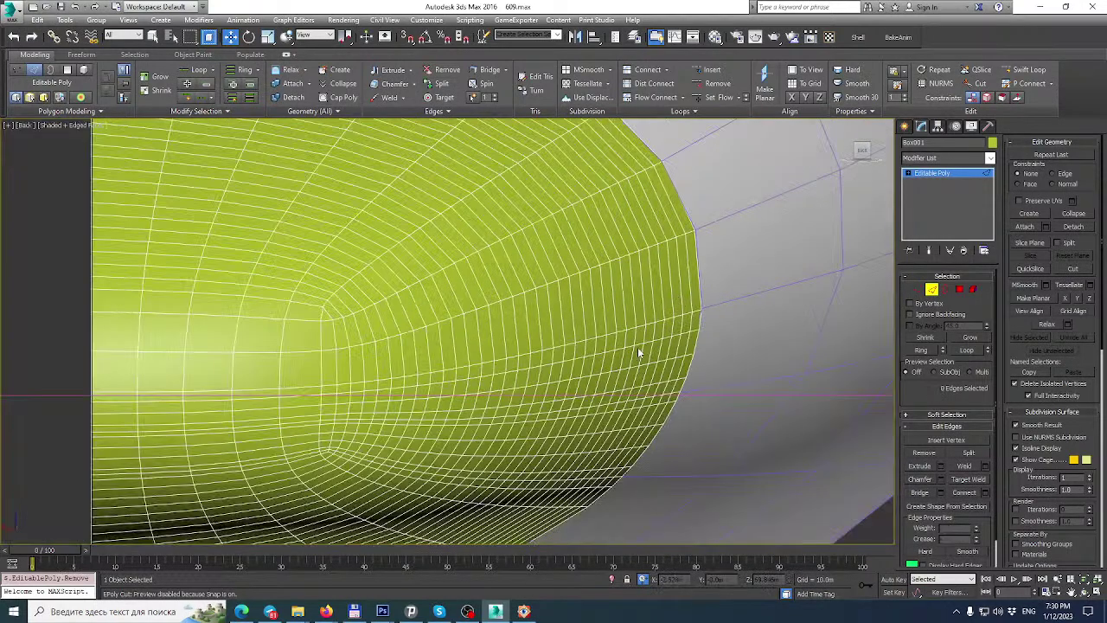
pyautogui.scroll(4, 697, 337)
pyautogui.doubleClick(696, 320)
pyautogui.keyDown('ctrl'); pyautogui.doubleClick(677, 372); pyautogui.keyUp('ctrl')
pyautogui.scroll(-4, 661, 337)
pyautogui.moveTo(661, 336); pyautogui.dragTo(671, 313, button='middle')
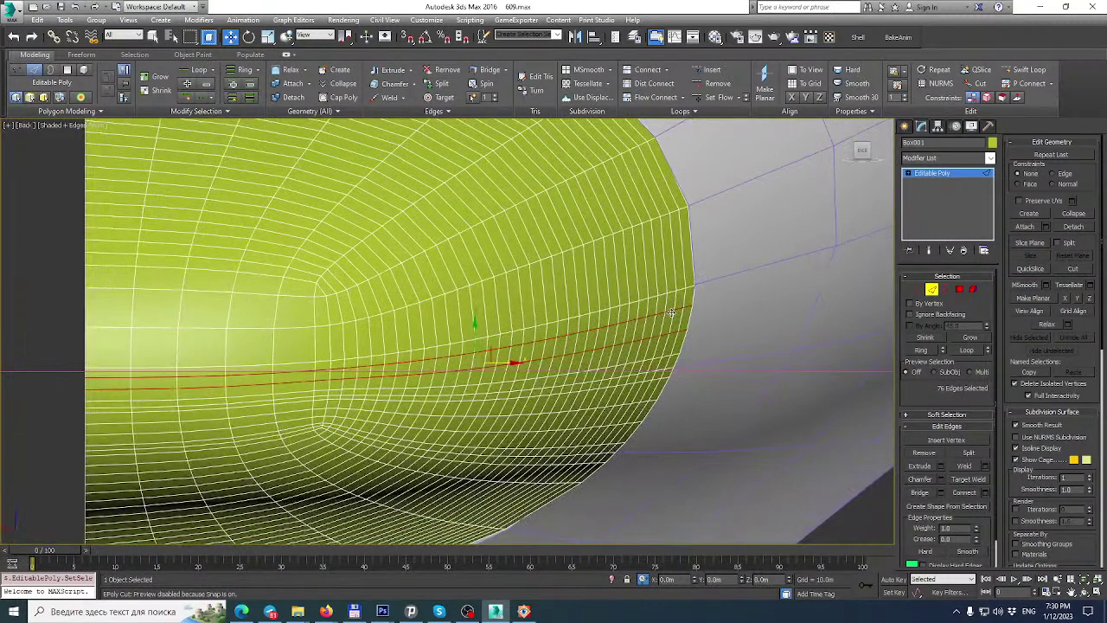
pyautogui.press('BackSpace')
# Try to remove the closely spaced crosswise edge loops near the nose cap's rear edge in the side view.
pyautogui.moveTo(537, 375); pyautogui.dragTo(627, 313, button='middle')
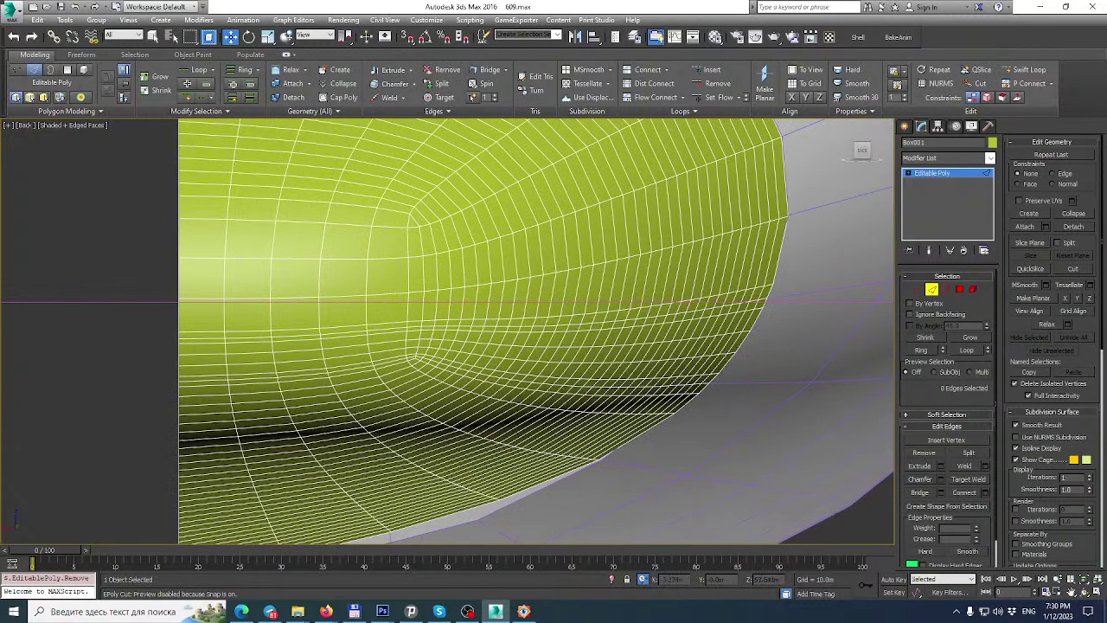
pyautogui.click(1099, 593)
pyautogui.moveTo(255, 211); pyautogui.dragTo(267, 198, button='middle')
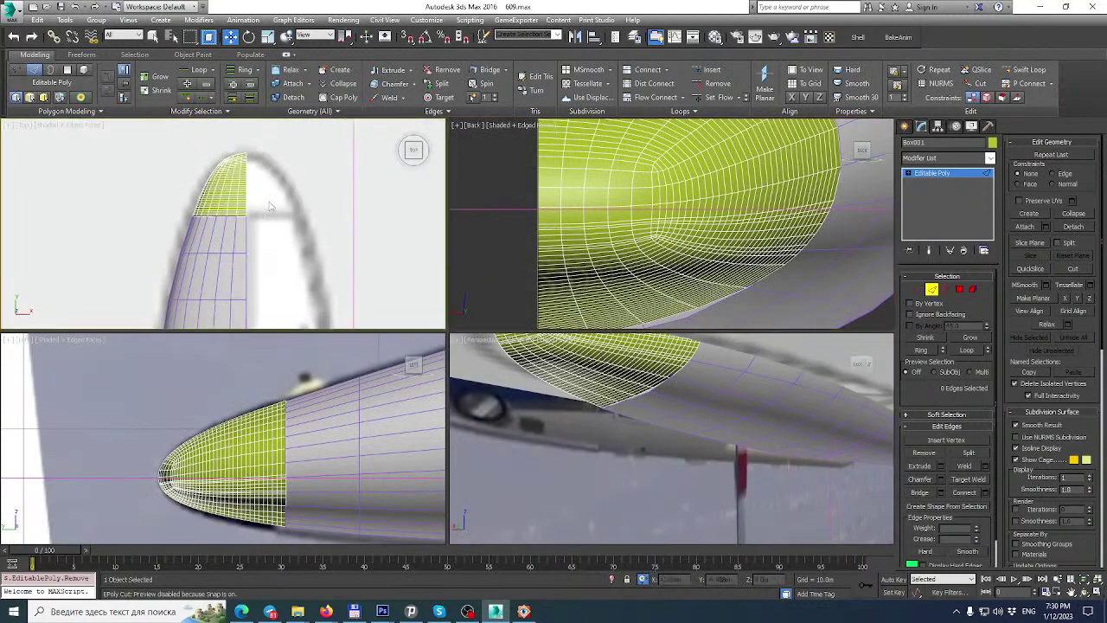
pyautogui.scroll(4, 276, 369)
pyautogui.scroll(-3, 275, 370)
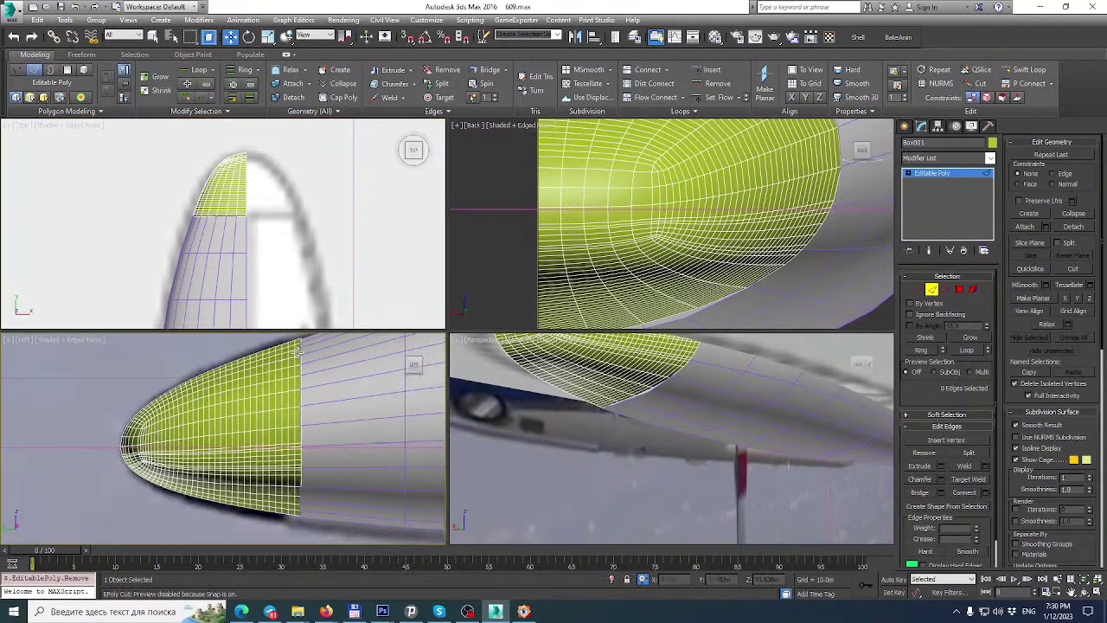
pyautogui.click(1099, 593)
pyautogui.scroll(2, 706, 311)
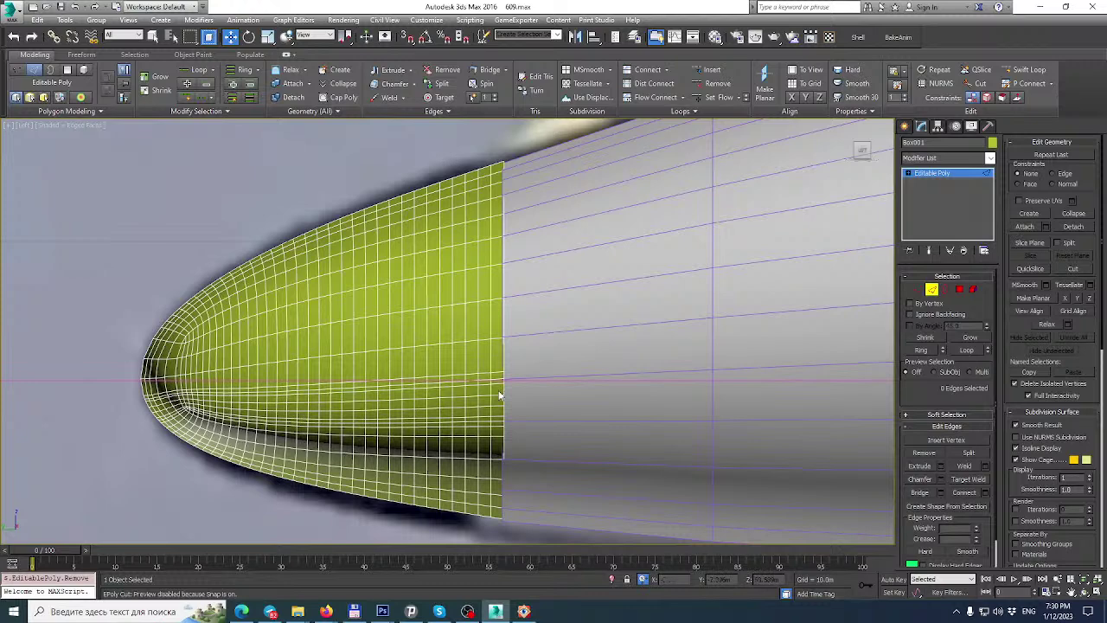
pyautogui.moveTo(445, 156); pyautogui.dragTo(493, 550)
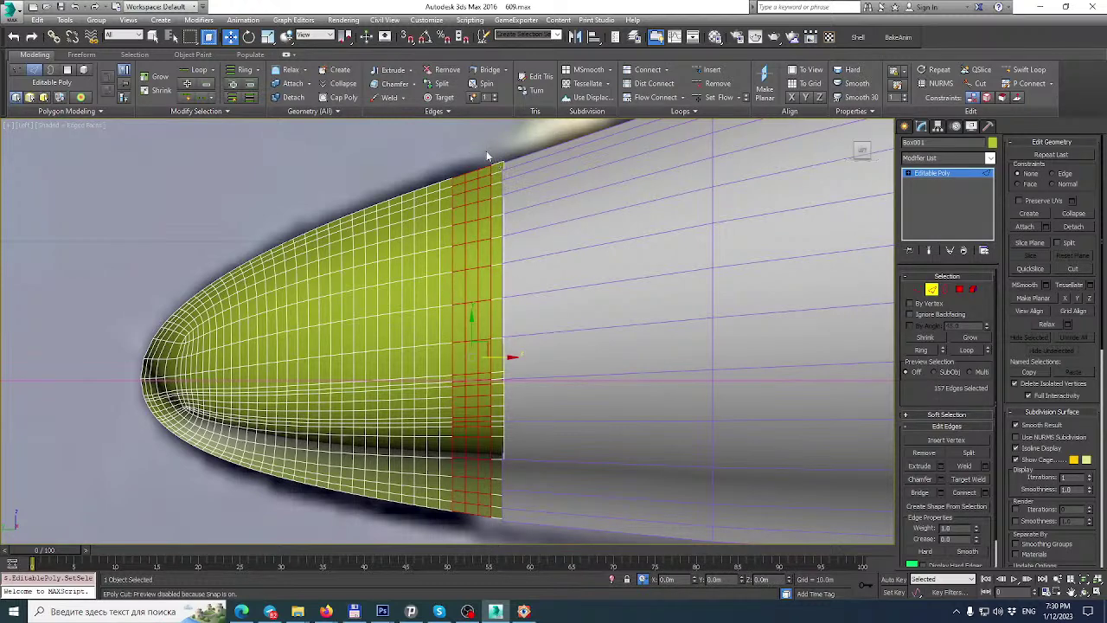
pyautogui.moveTo(487, 149); pyautogui.dragTo(495, 555)
pyautogui.press('BackSpace')
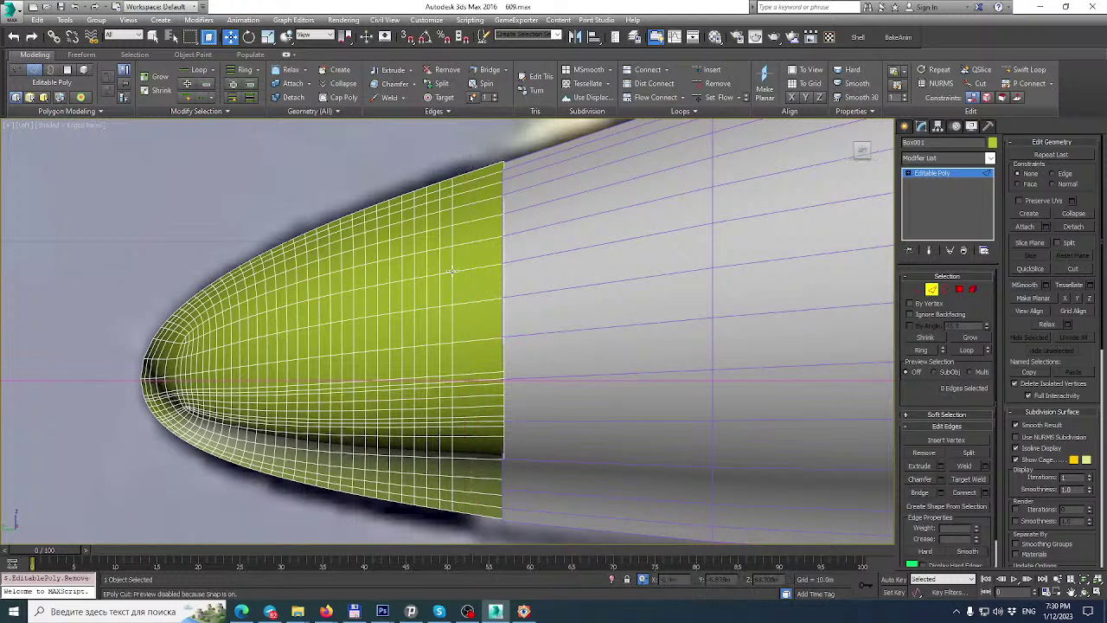
pyautogui.scroll(-2, 452, 268)
pyautogui.scroll(2, 448, 204)
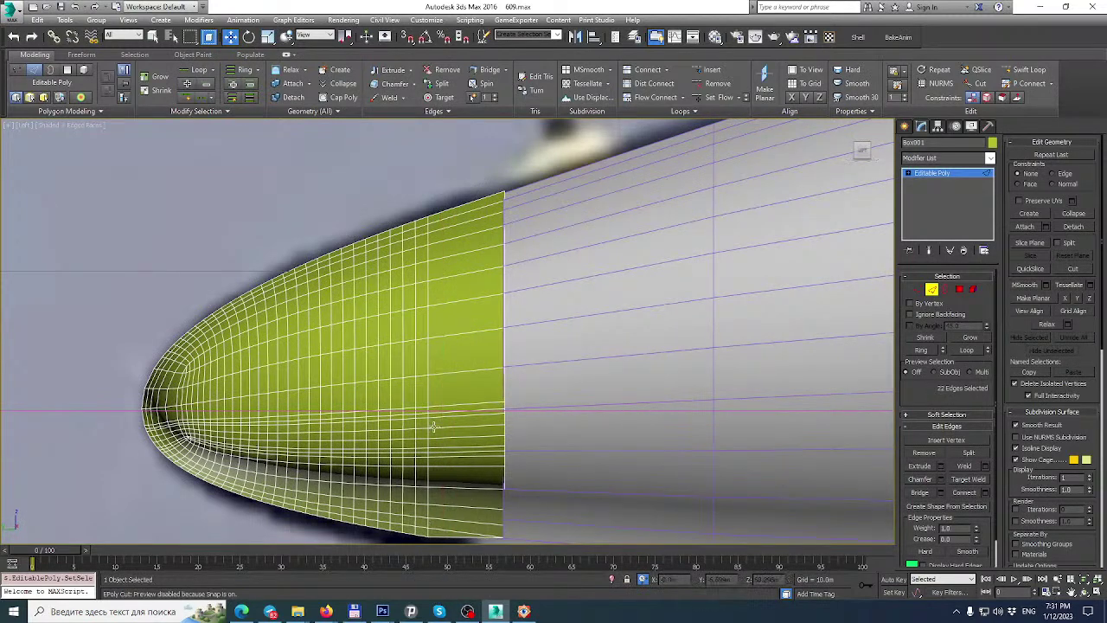
pyautogui.click(425, 204)
pyautogui.moveTo(450, 574); pyautogui.dragTo(449, 571)
pyautogui.hotkey('ctrl', 'BackSpace')
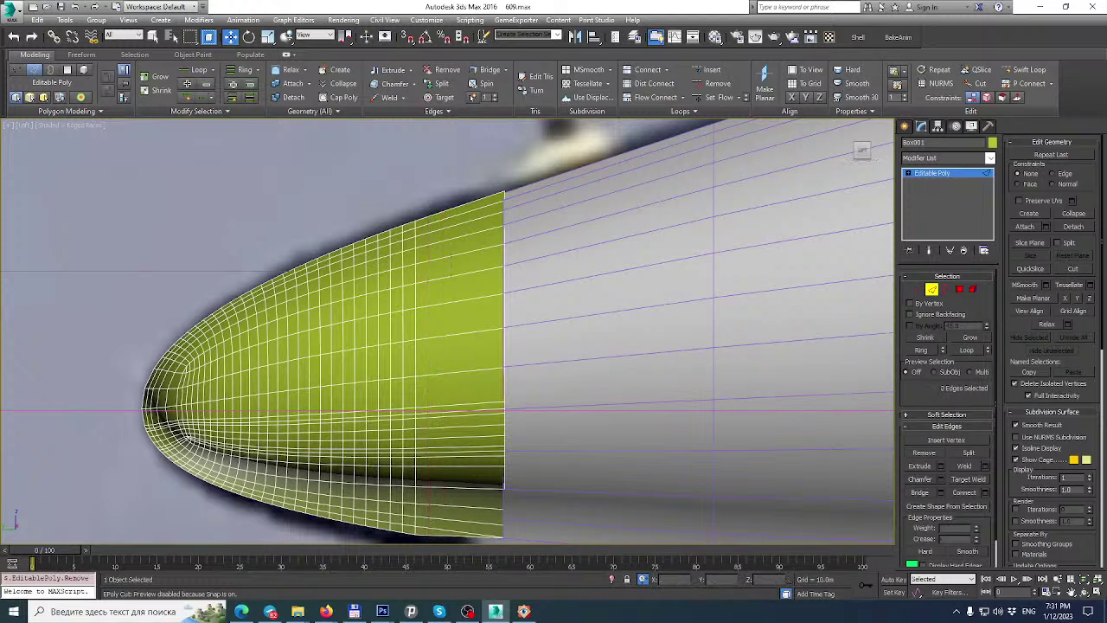
# Undo the recent crosswise loop removals near the nose cap's rear edge.
pyautogui.moveTo(553, 381); pyautogui.dragTo(576, 282, button='middle')
pyautogui.hotkey('ctrl', 'z')
pyautogui.hotkey('ctrl', 'z')
pyautogui.hotkey('ctrl', 'z')
pyautogui.hotkey('ctrl', 'z')
pyautogui.hotkey('ctrl', 'z')
pyautogui.hotkey('ctrl', 'z')
pyautogui.hotkey('ctrl', 'z')
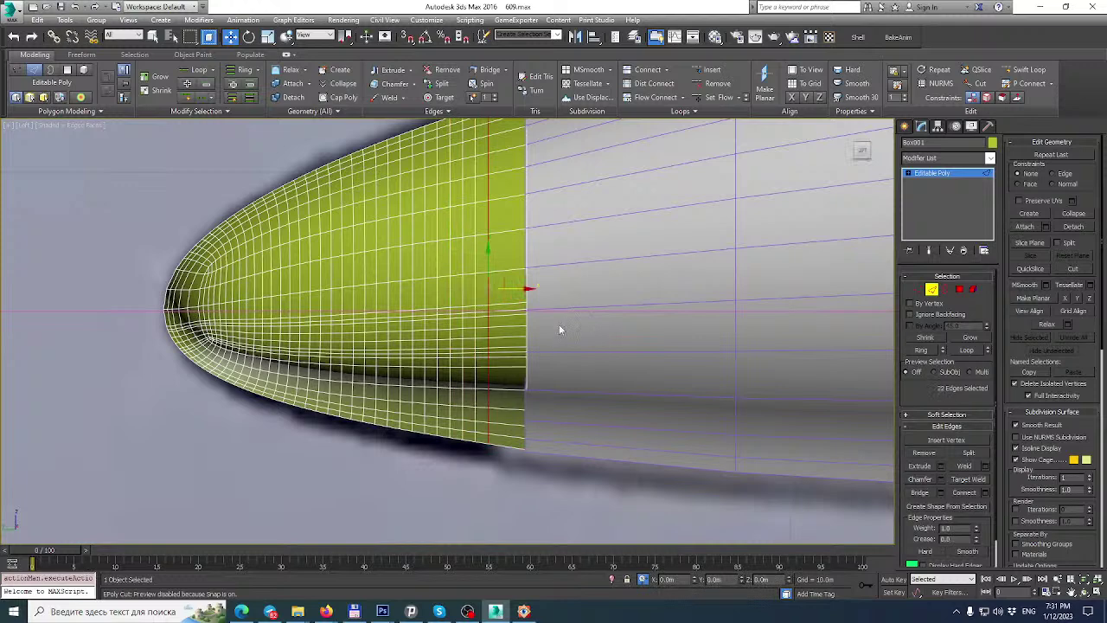
# Remove the surplus crosswise edge loops just ahead of the nose cap's rear edge, including their vertices.
pyautogui.moveTo(547, 343); pyautogui.dragTo(532, 369, button='middle')
pyautogui.scroll(-2, 529, 377)
pyautogui.click(488, 195)
pyautogui.moveTo(482, 193); pyautogui.dragTo(490, 482)
pyautogui.hotkey('ctrl', 'BackSpace')
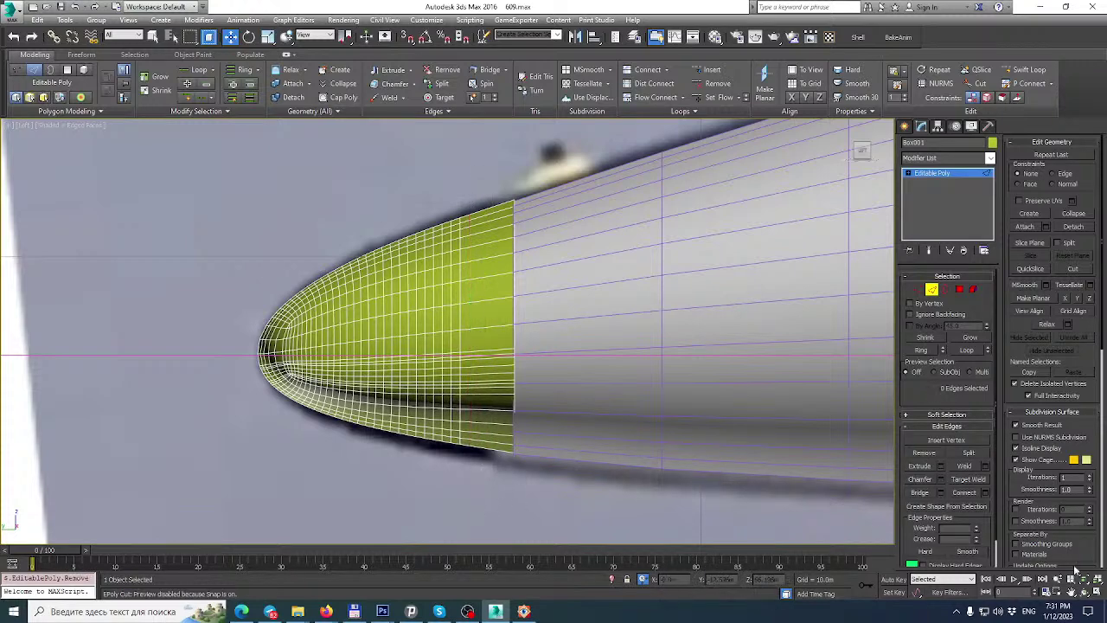
# Remove the next group of surplus crosswise loops in the top view, including their vertices, keeping one widely spaced loop ahead of the rear edge.
pyautogui.hotkey('alt', 'w')
pyautogui.scroll(10, 409, 239)
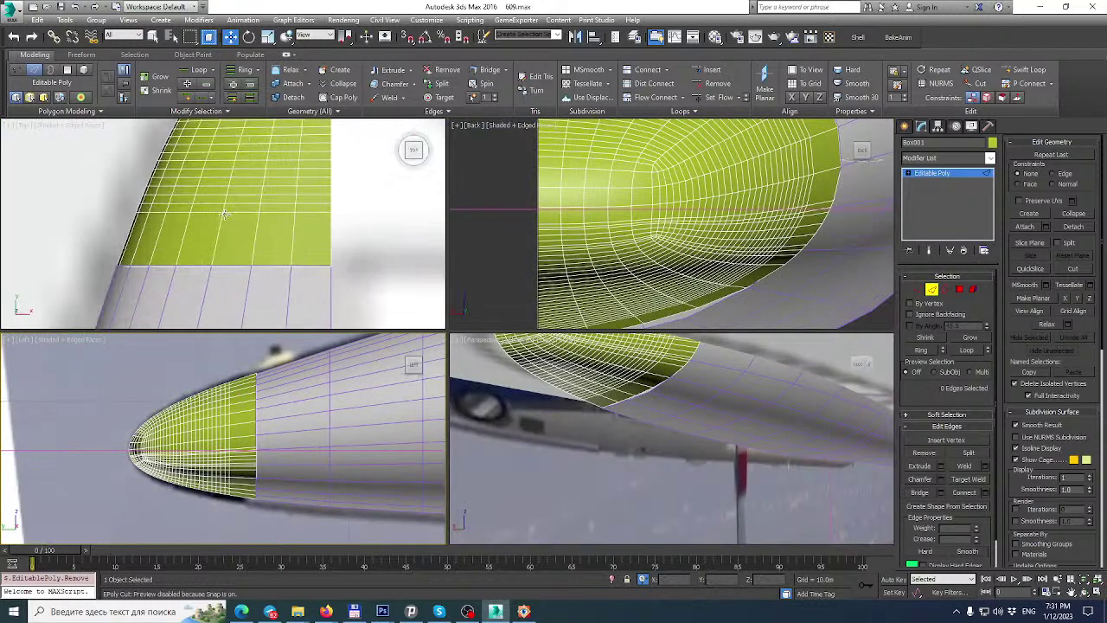
pyautogui.moveTo(361, 249); pyautogui.dragTo(422, 247)
pyautogui.hotkey('ctrl', 'BackSpace')
pyautogui.moveTo(83, 224); pyautogui.dragTo(420, 247)
pyautogui.hotkey('ctrl', 'BackSpace')
pyautogui.moveTo(84, 212); pyautogui.dragTo(404, 241)
pyautogui.click(375, 227)
pyautogui.hotkey('ctrl', 'BackSpace')
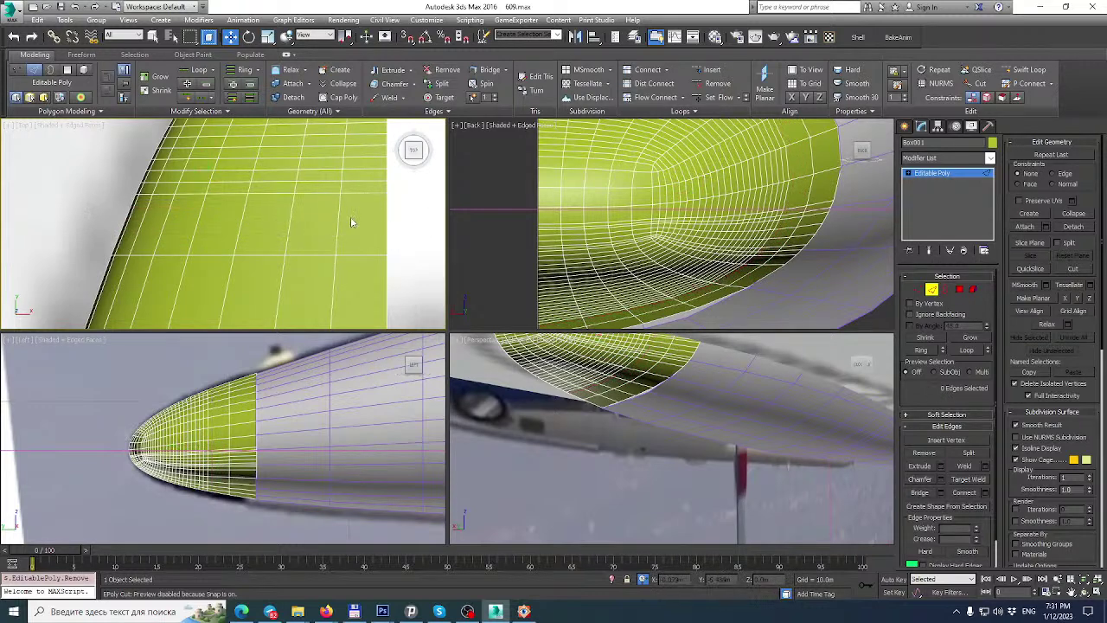
pyautogui.moveTo(115, 187); pyautogui.dragTo(419, 231)
pyautogui.hotkey('ctrl', 'BackSpace')
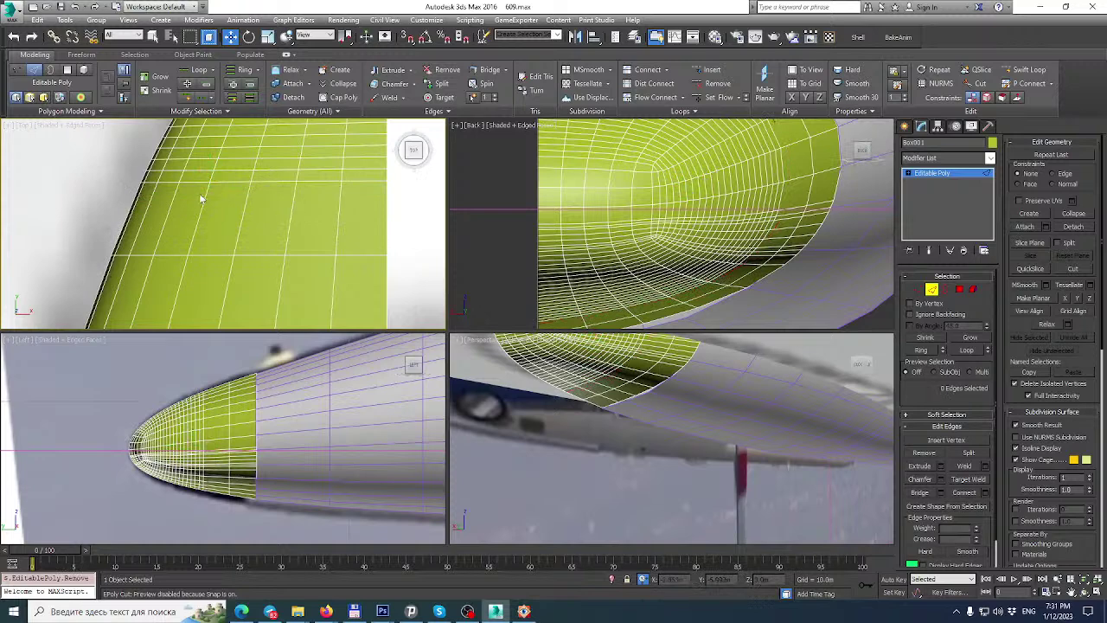
pyautogui.press('BackSpace')
# Remove three more crosswise edge loops directly ahead of the retained loop in the top view, including their vertices.
pyautogui.scroll(-3, 285, 237)
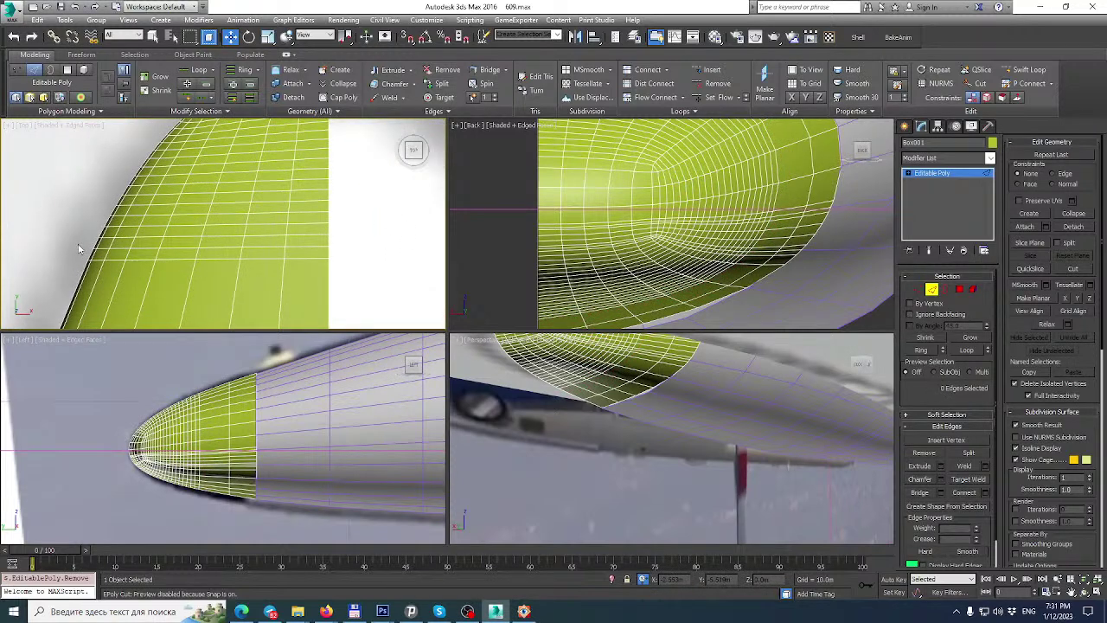
pyautogui.moveTo(192, 249); pyautogui.dragTo(370, 251)
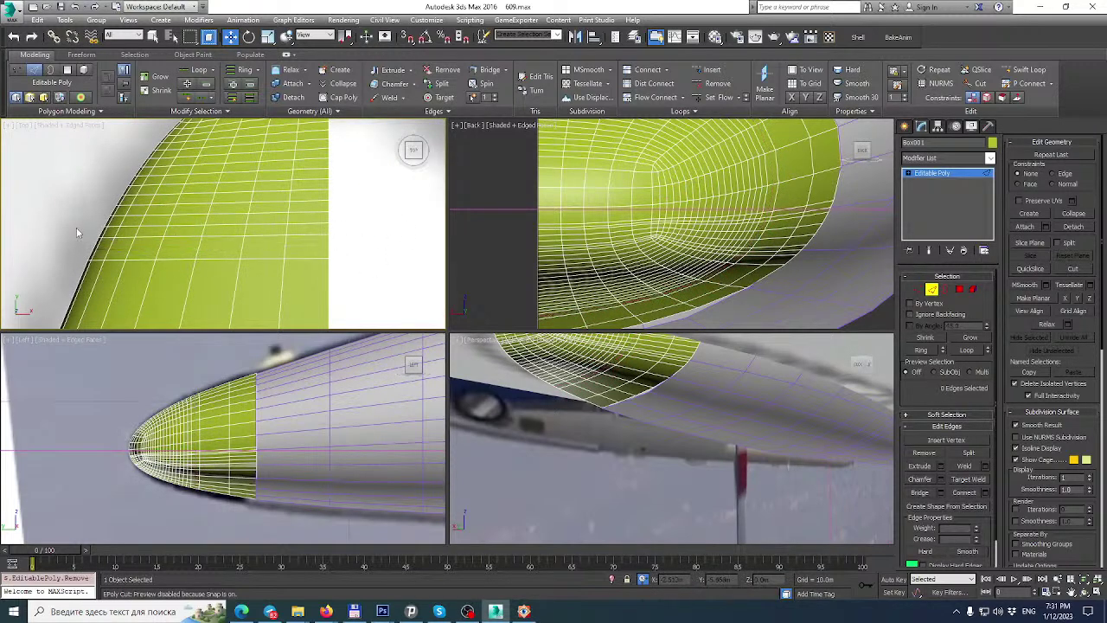
pyautogui.moveTo(296, 252); pyautogui.dragTo(385, 250)
pyautogui.hotkey('ctrl', 'BackSpace')
pyautogui.moveTo(81, 222); pyautogui.dragTo(359, 250)
pyautogui.hotkey('ctrl', 'BackSpace')
pyautogui.moveTo(88, 209); pyautogui.dragTo(376, 242)
pyautogui.hotkey('ctrl', 'BackSpace')
pyautogui.press('BackSpace')
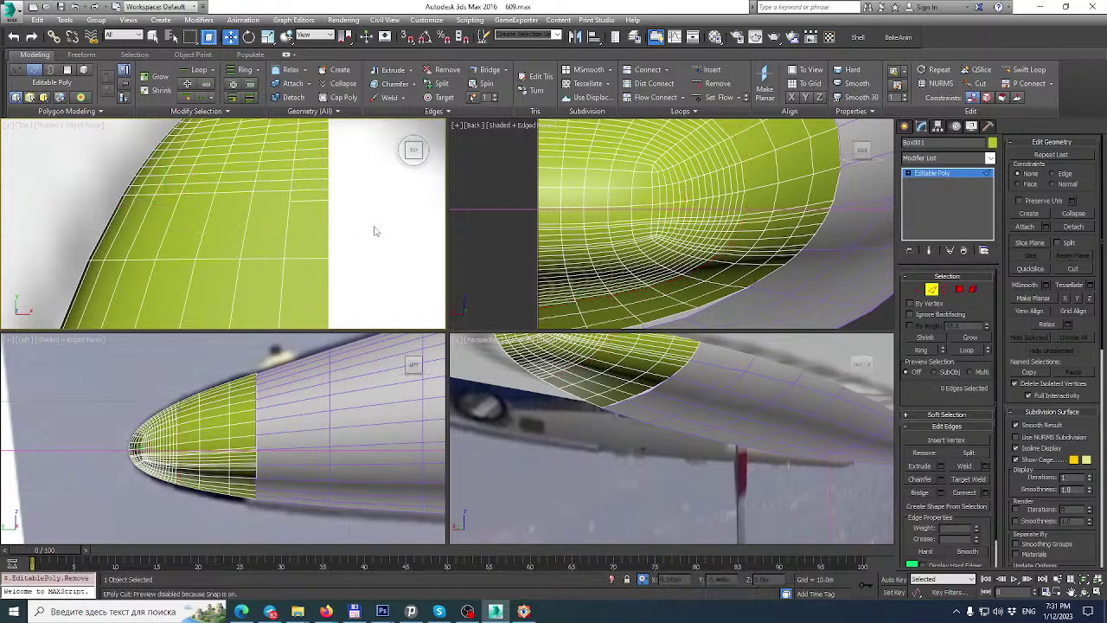
# Remove the remaining partial crosswise loop and its neighbour in the middle of the nose cap.
pyautogui.scroll(-1, 230, 187)
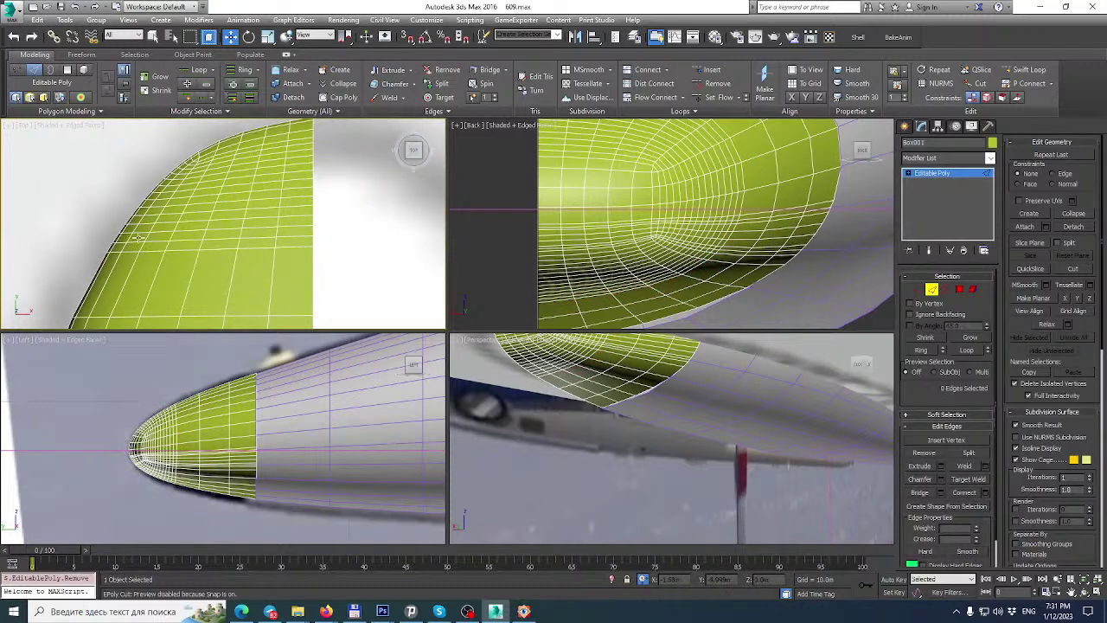
pyautogui.moveTo(101, 237); pyautogui.dragTo(356, 243)
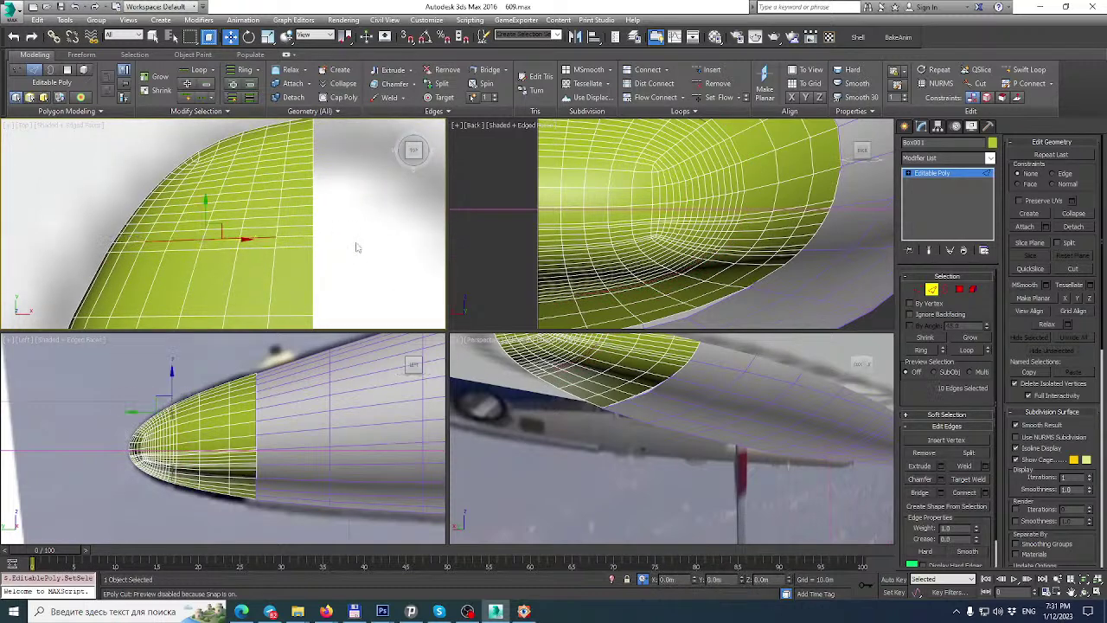
pyautogui.moveTo(345, 253); pyautogui.dragTo(343, 265, button='middle')
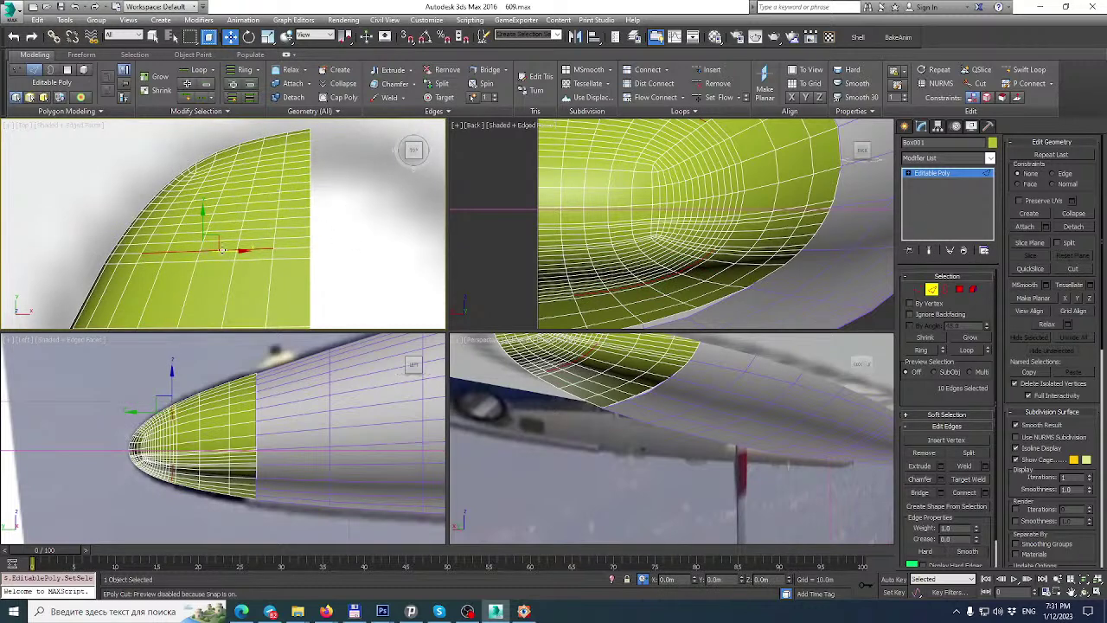
pyautogui.press('BackSpace')
pyautogui.click(293, 216)
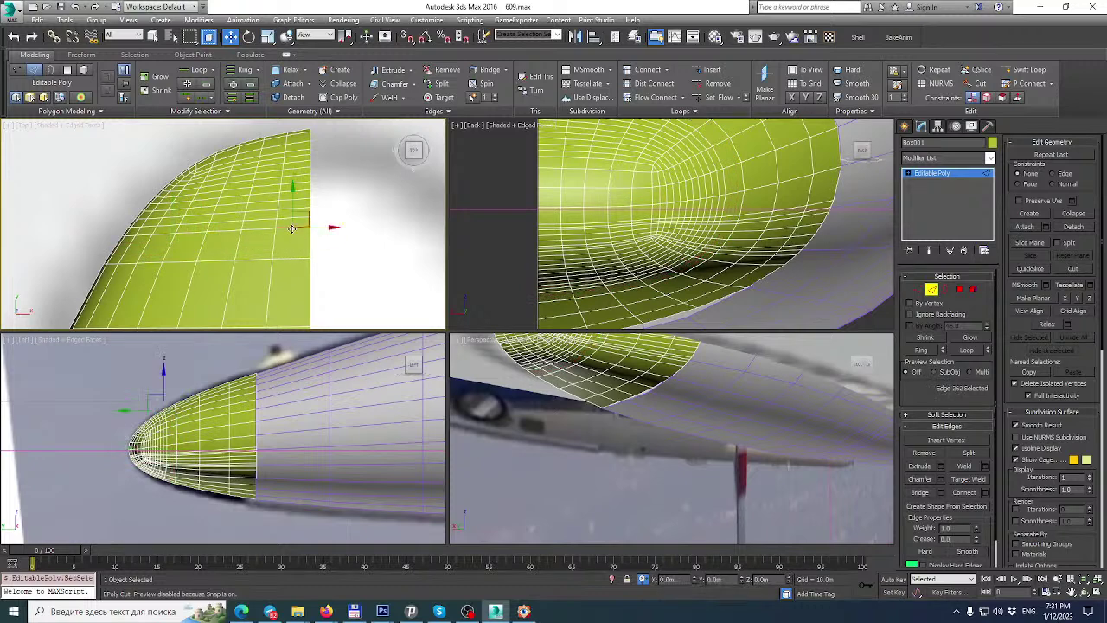
pyautogui.press('BackSpace')
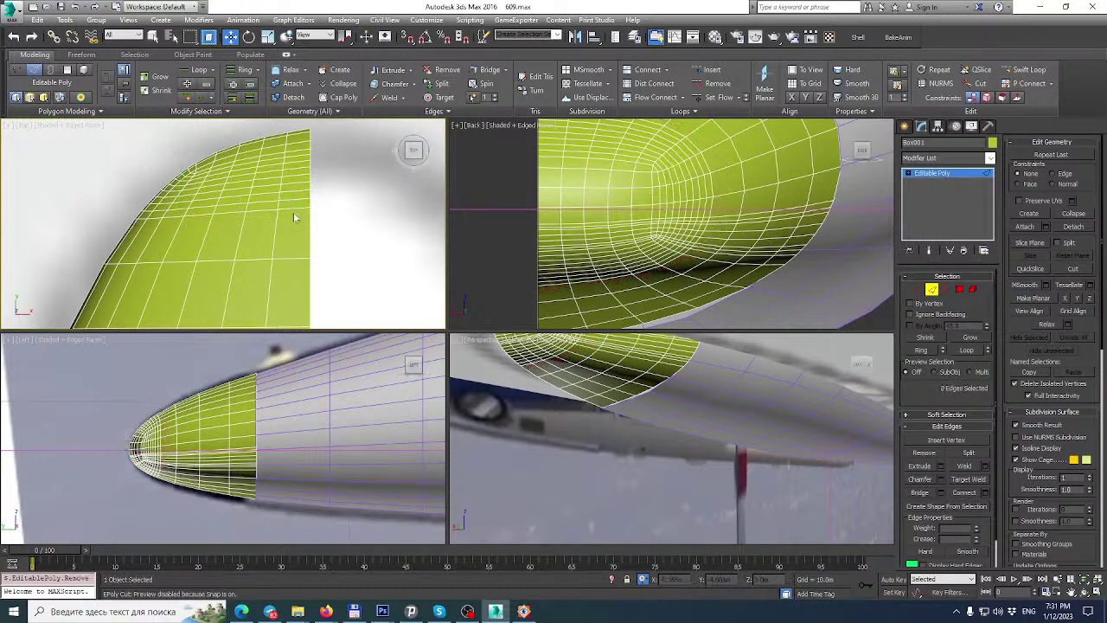
# Thin out the crosswise loops on the front half of the nose cap, keeping a second widely spaced loop.
pyautogui.doubleClick(293, 202)
pyautogui.press('BackSpace')
pyautogui.click(296, 191)
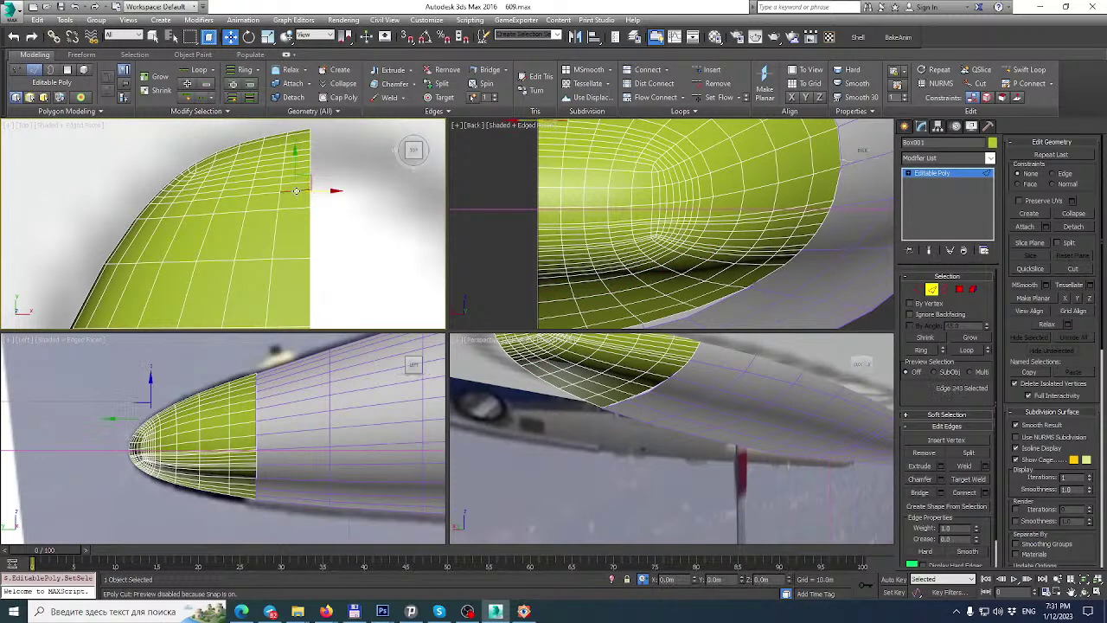
pyautogui.doubleClick(262, 196)
pyautogui.press('BackSpace')
pyautogui.click(275, 185)
pyautogui.doubleClick(277, 185)
pyautogui.press('BackSpace')
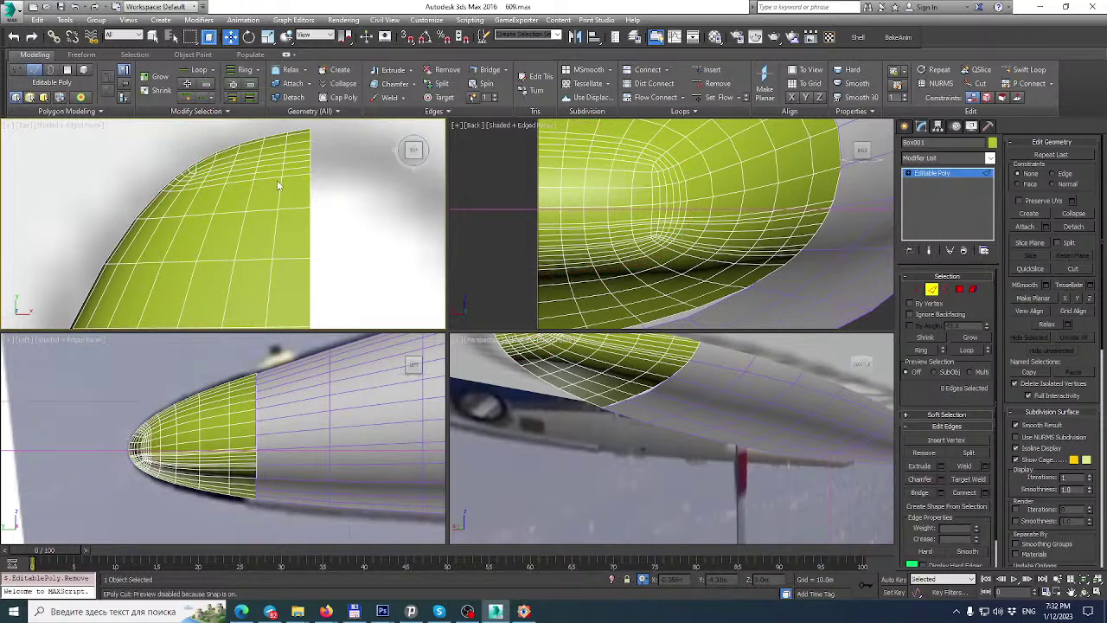
# Remove the last four surplus edge loops crowding behind the nose tip in the top view.
pyautogui.doubleClick(270, 181)
pyautogui.press('BackSpace')
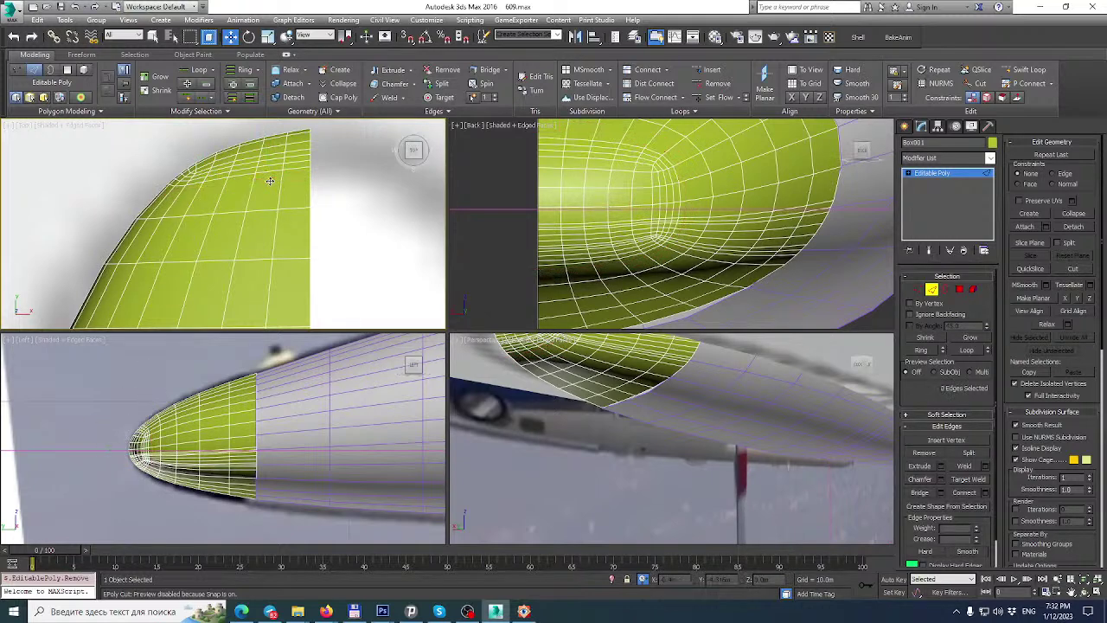
pyautogui.doubleClick(272, 170)
pyautogui.press('BackSpace')
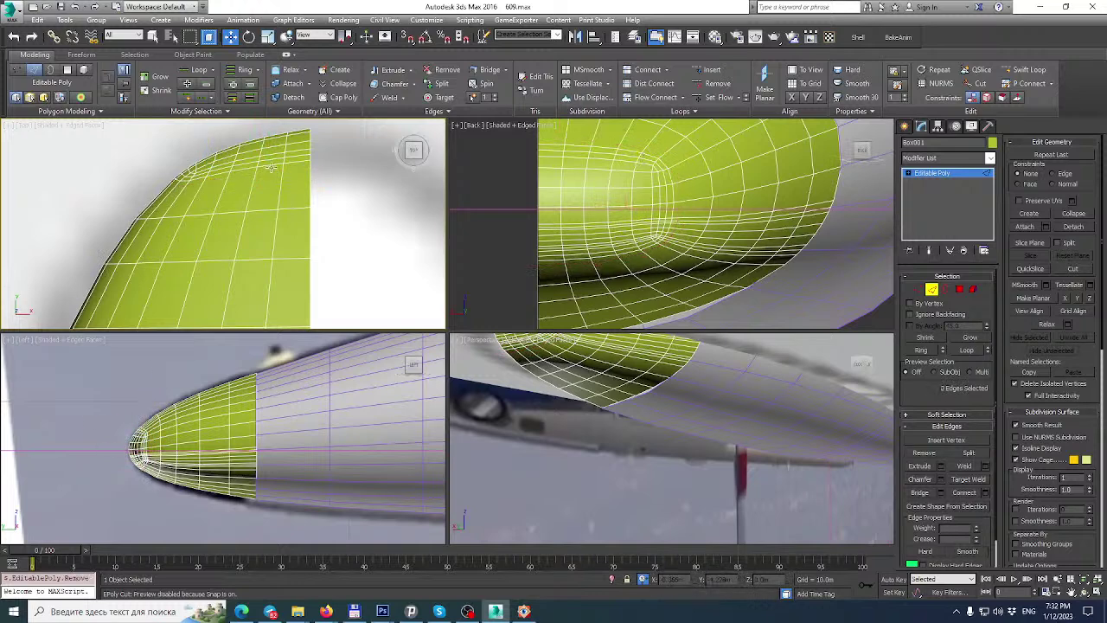
pyautogui.scroll(2, 261, 165)
pyautogui.moveTo(260, 166); pyautogui.dragTo(262, 197, button='middle')
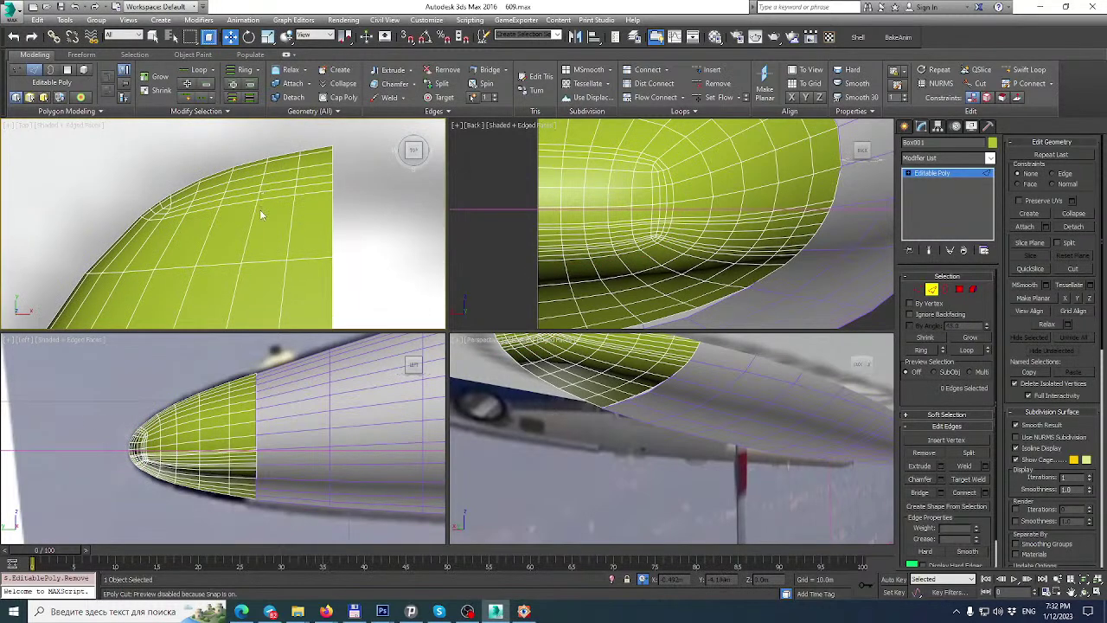
pyautogui.doubleClick(280, 194)
pyautogui.press('BackSpace')
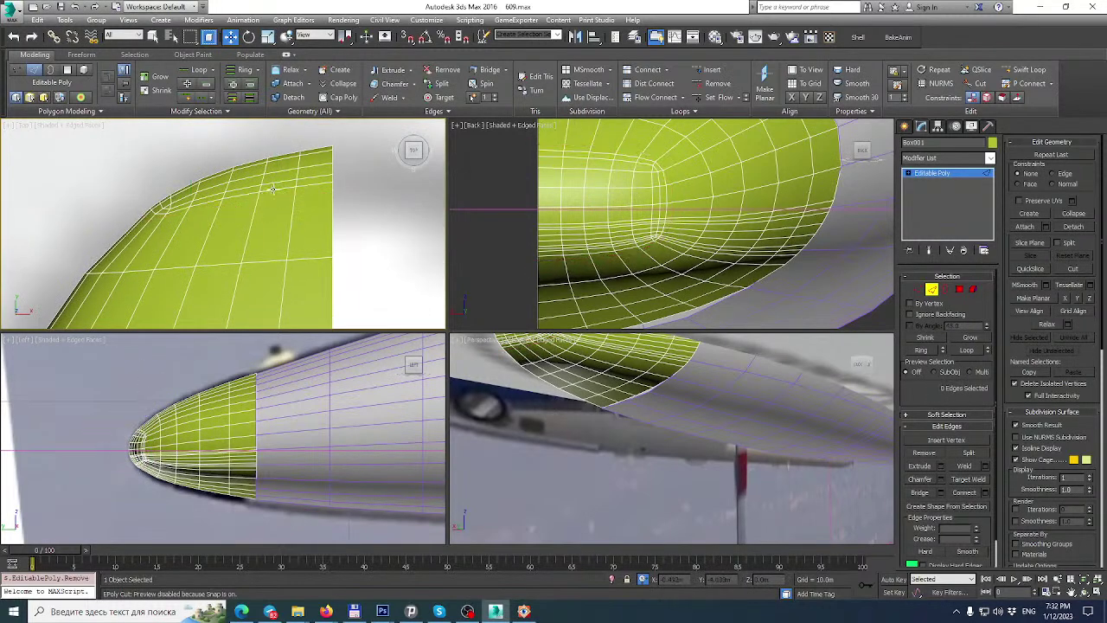
pyautogui.doubleClick(280, 180)
pyautogui.press('BackSpace')
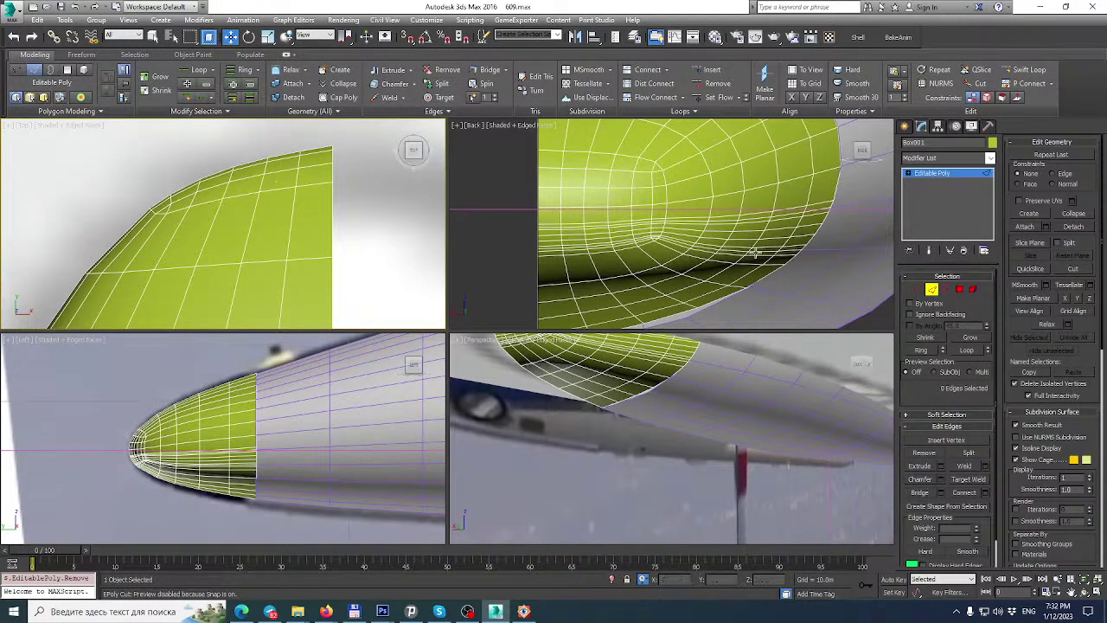
# Remove two surplus lengthwise edge loops between the nose cap's mid-height and its lower shoulder in the back view.
pyautogui.scroll(2, 745, 251)
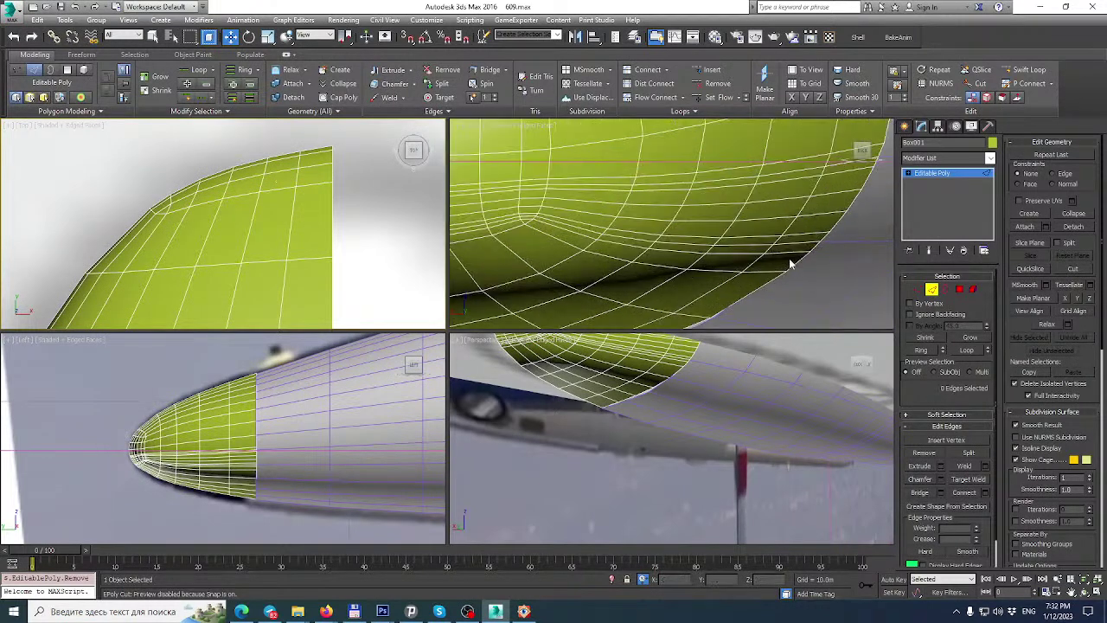
pyautogui.doubleClick(813, 213)
pyautogui.press('BackSpace')
pyautogui.doubleClick(819, 197)
pyautogui.press('BackSpace')
# Remove two of the three close loops at the nose cap's mid-height and the duplicate loop at its lower shoulder.
pyautogui.moveTo(818, 197); pyautogui.dragTo(770, 257, button='middle')
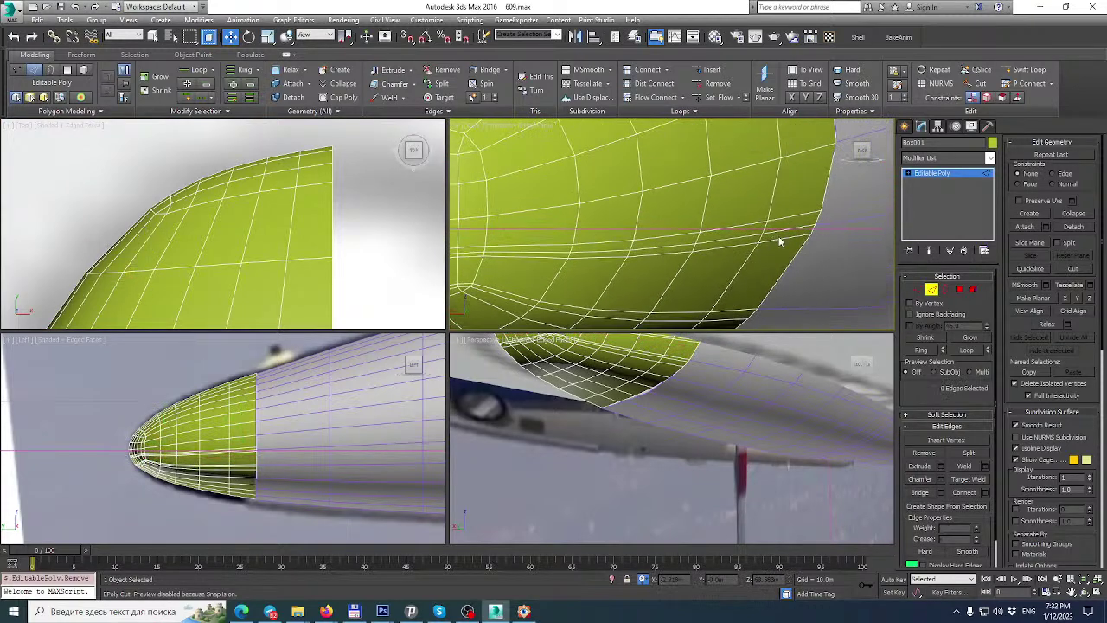
pyautogui.doubleClick(778, 237)
pyautogui.press('BackSpace')
pyautogui.doubleClick(778, 220)
pyautogui.press('BackSpace')
pyautogui.moveTo(719, 232); pyautogui.dragTo(784, 195, button='middle')
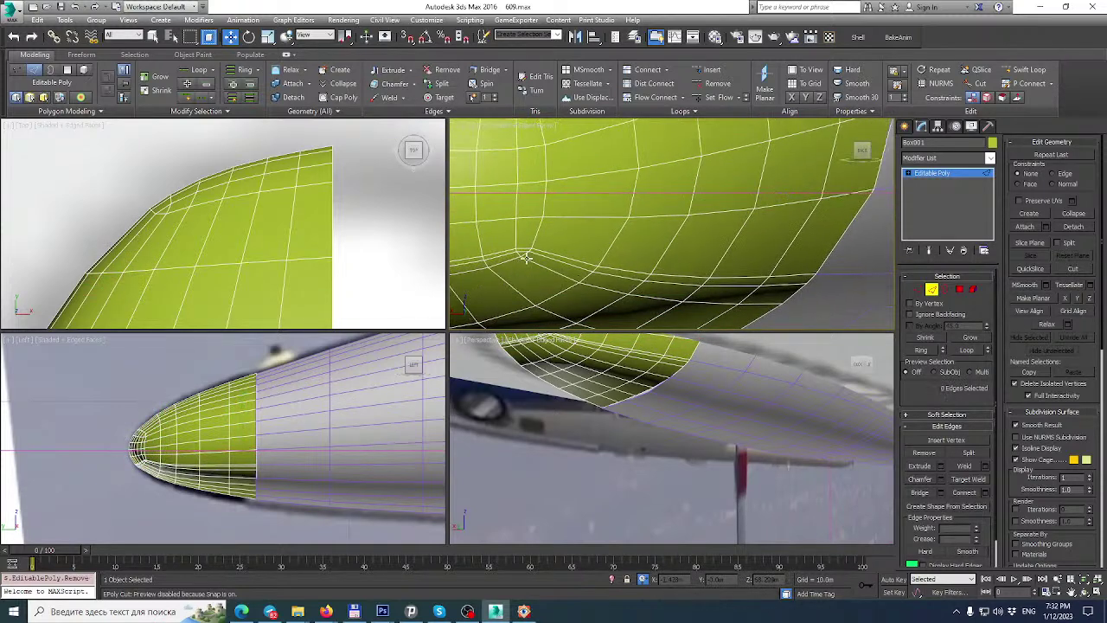
pyautogui.doubleClick(734, 287)
pyautogui.press('BackSpace')
pyautogui.scroll(-2, 691, 309)
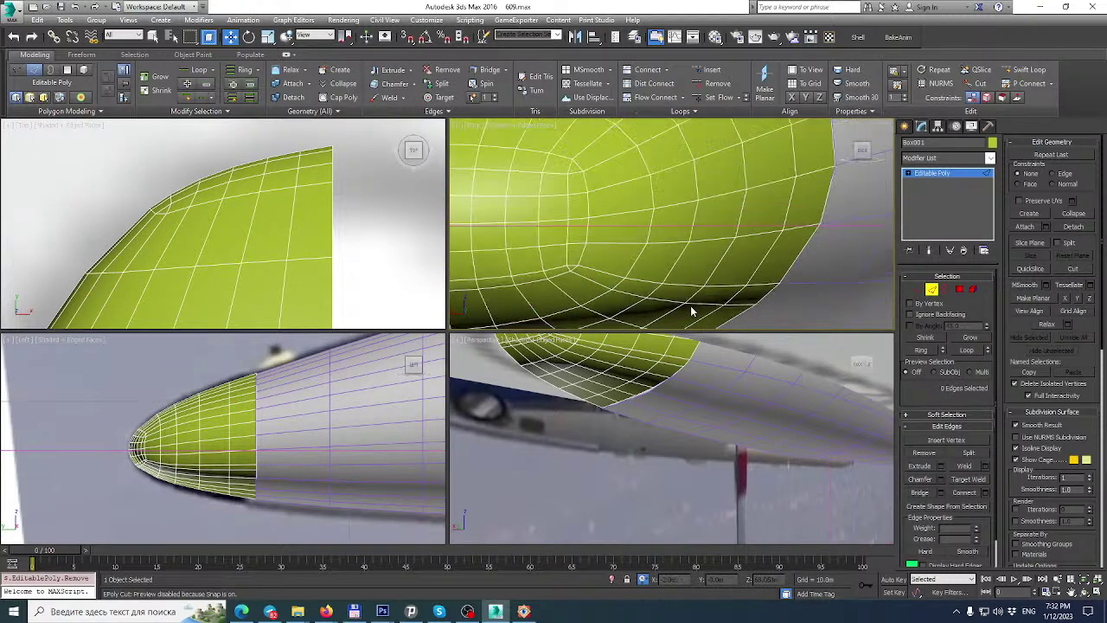
# Remove the surplus edges running outward from the lower corner of the nose cap's inner patch in the back view.
pyautogui.doubleClick(673, 301)
pyautogui.scroll(-2, 646, 238)
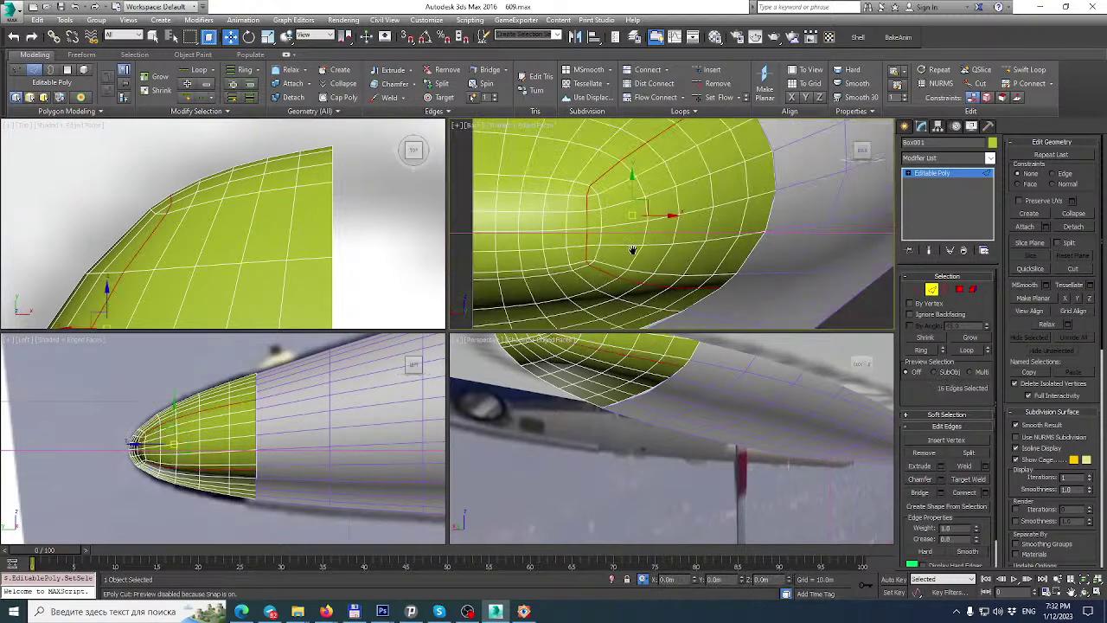
pyautogui.moveTo(645, 236); pyautogui.dragTo(631, 293, button='middle')
pyautogui.moveTo(659, 194); pyautogui.dragTo(683, 137, button='middle')
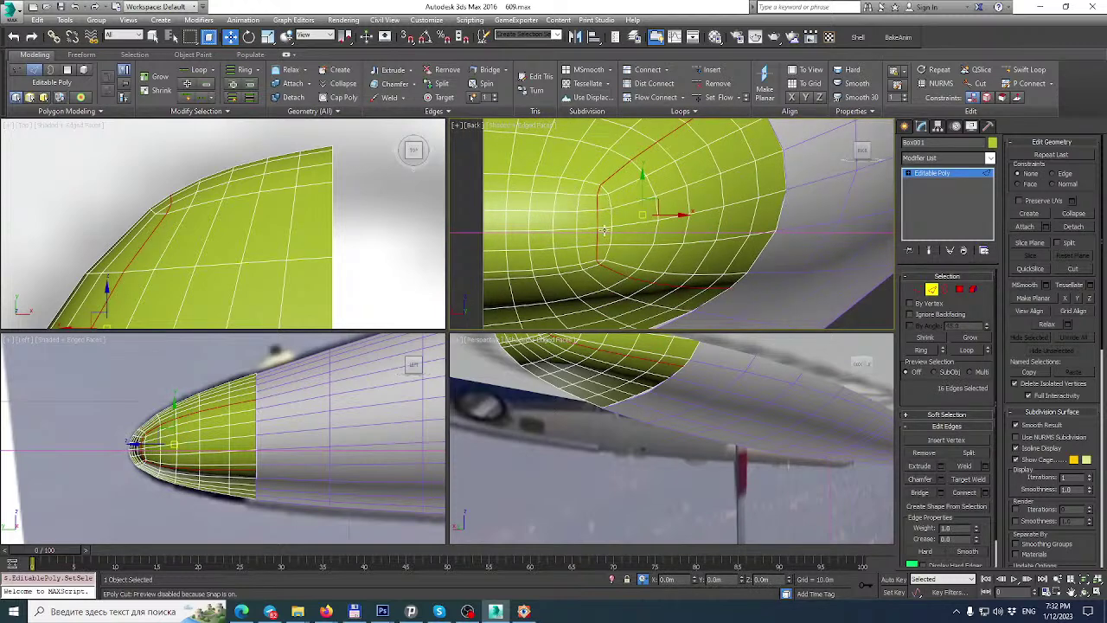
pyautogui.click(918, 289)
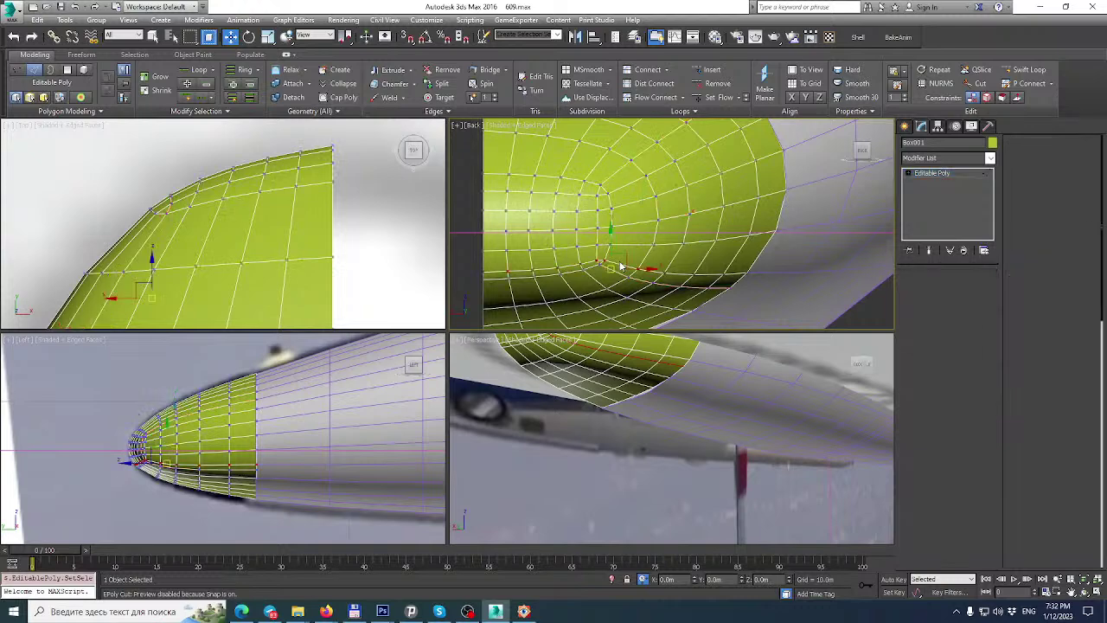
pyautogui.scroll(2, 612, 261)
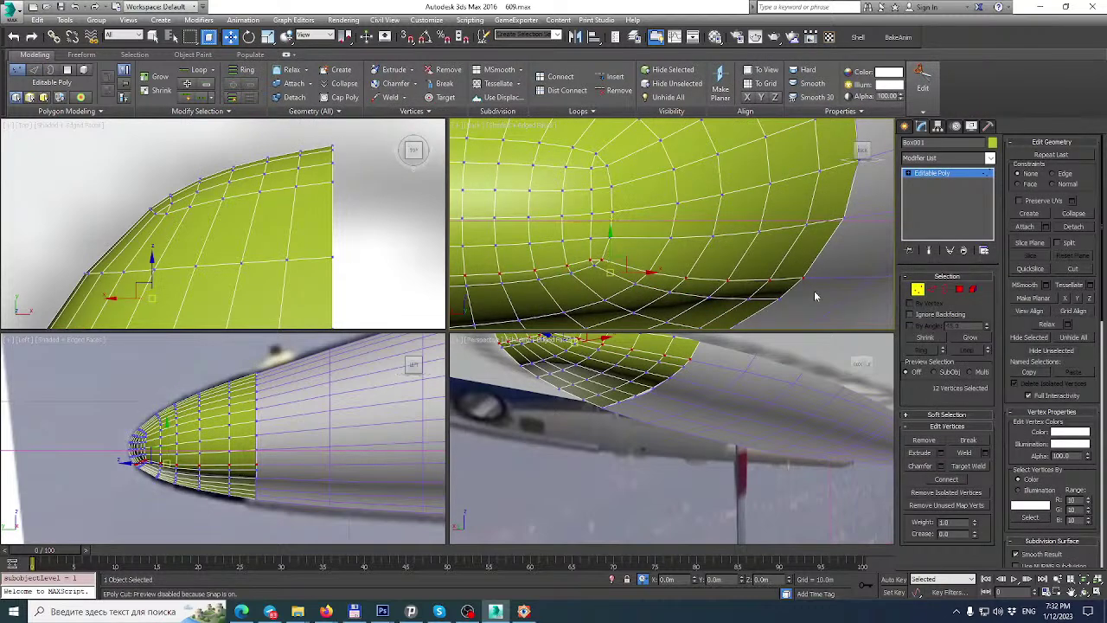
pyautogui.click(932, 289)
pyautogui.keyDown('alt'); pyautogui.moveTo(683, 286); pyautogui.dragTo(618, 276, button='middle'); pyautogui.keyUp('alt')
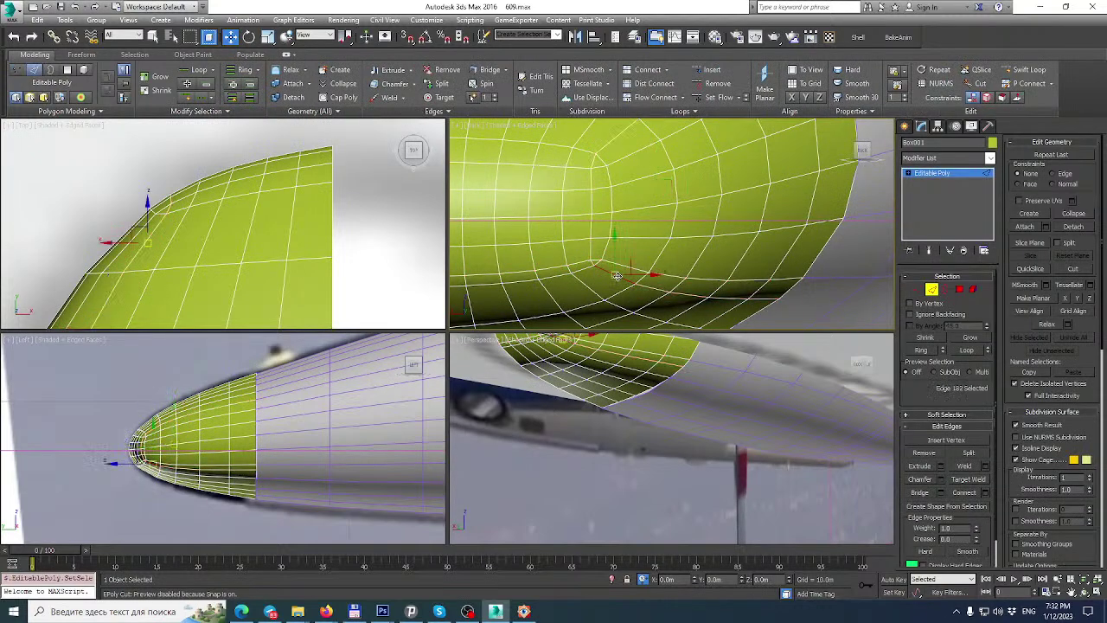
pyautogui.press('BackSpace')
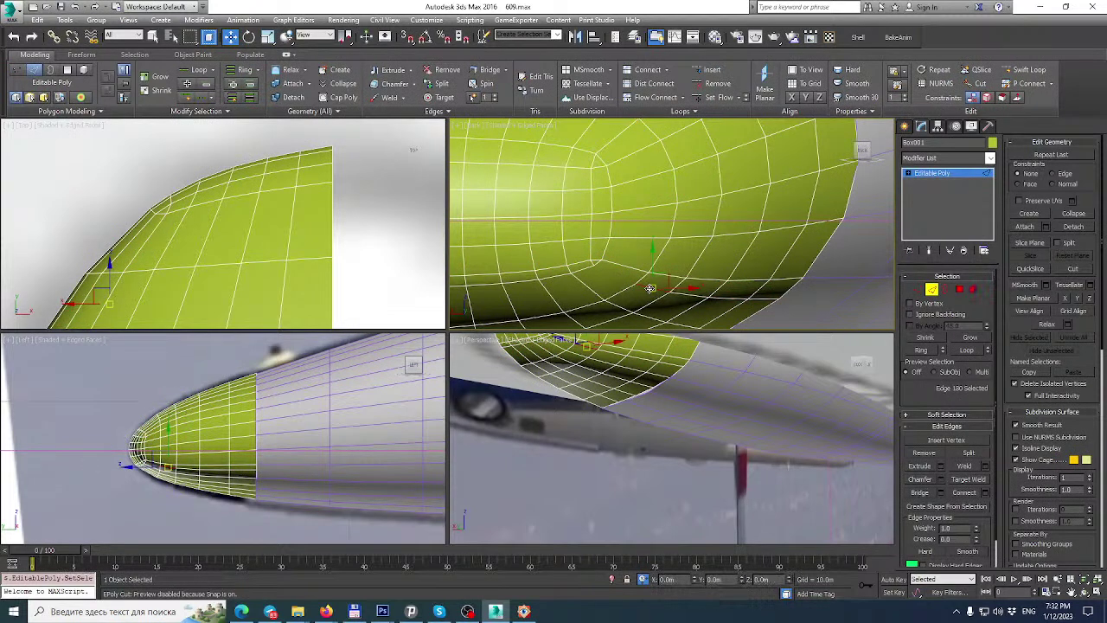
# Remove the remaining surplus edges of the same row from the inner patch's lower corner toward the centerline.
pyautogui.scroll(3, 618, 256)
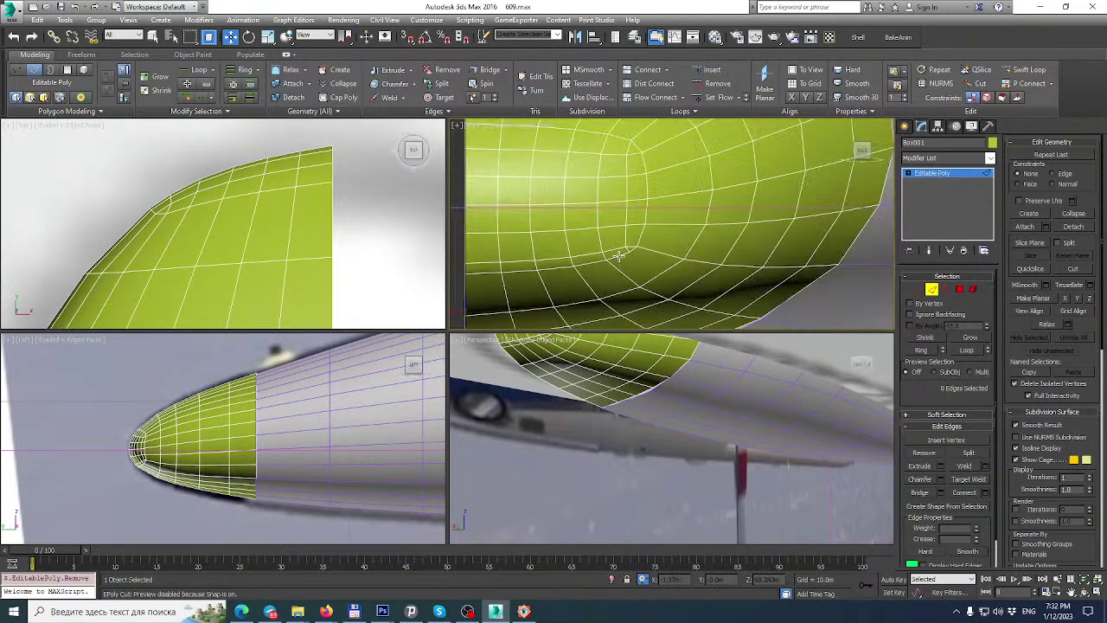
pyautogui.click(613, 252)
pyautogui.press('BackSpace')
pyautogui.doubleClick(582, 258)
pyautogui.press('BackSpace')
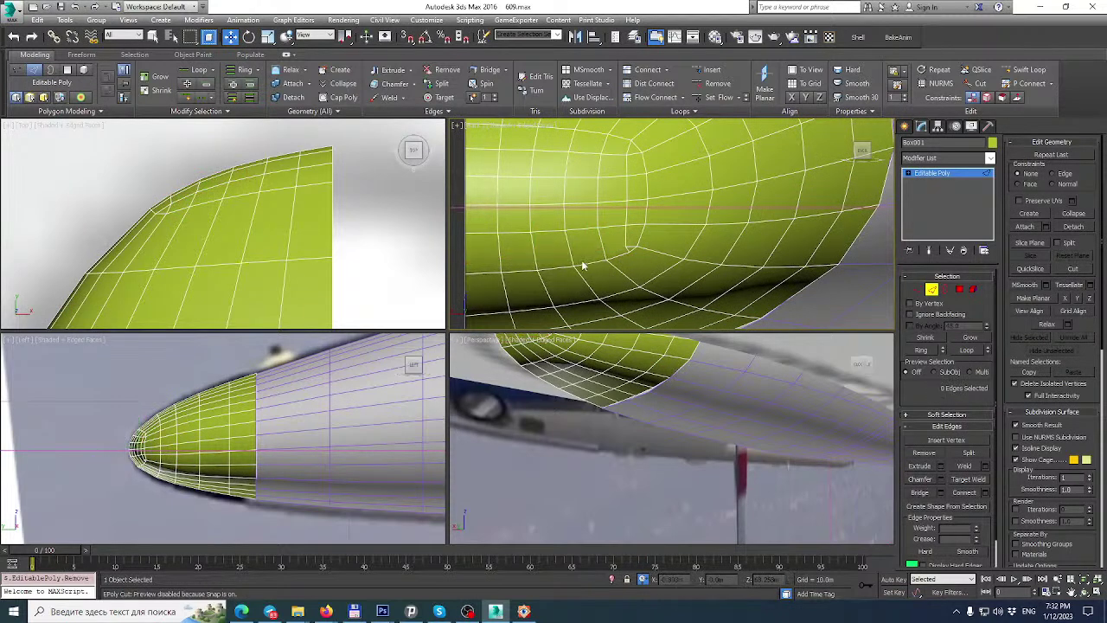
# Remove the closely spaced upright loop at the inner patch's outer side together with its vertices, and clear the leftover vertices along the lower row.
pyautogui.scroll(-2, 585, 266)
pyautogui.scroll(2, 625, 256)
pyautogui.moveTo(621, 260); pyautogui.dragTo(619, 288, button='middle')
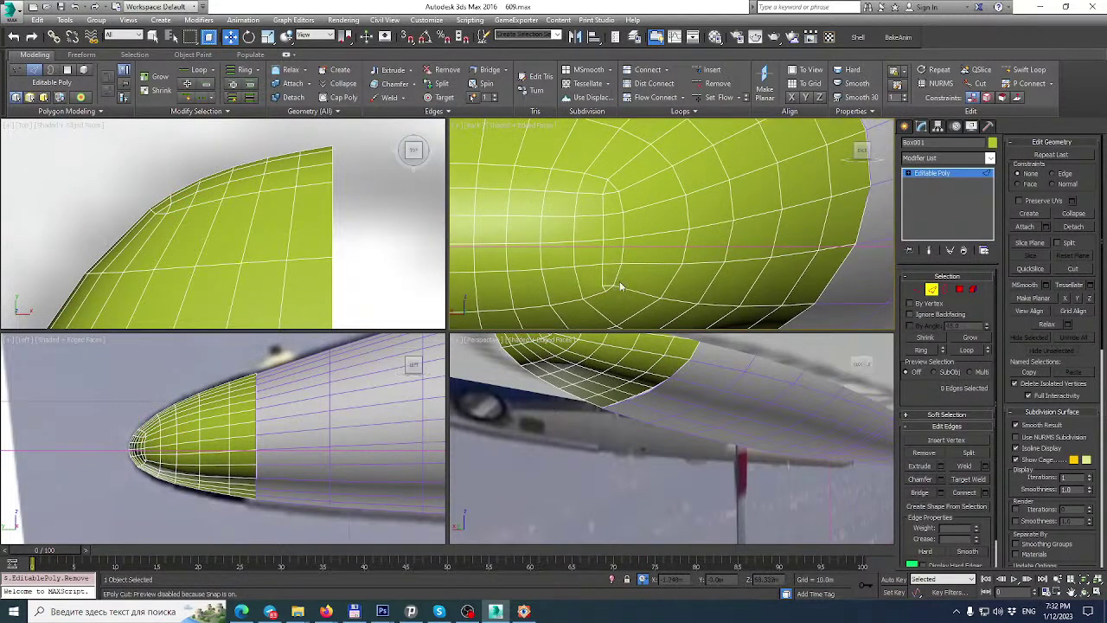
pyautogui.doubleClick(601, 203)
pyautogui.hotkey('ctrl', 'BackSpace')
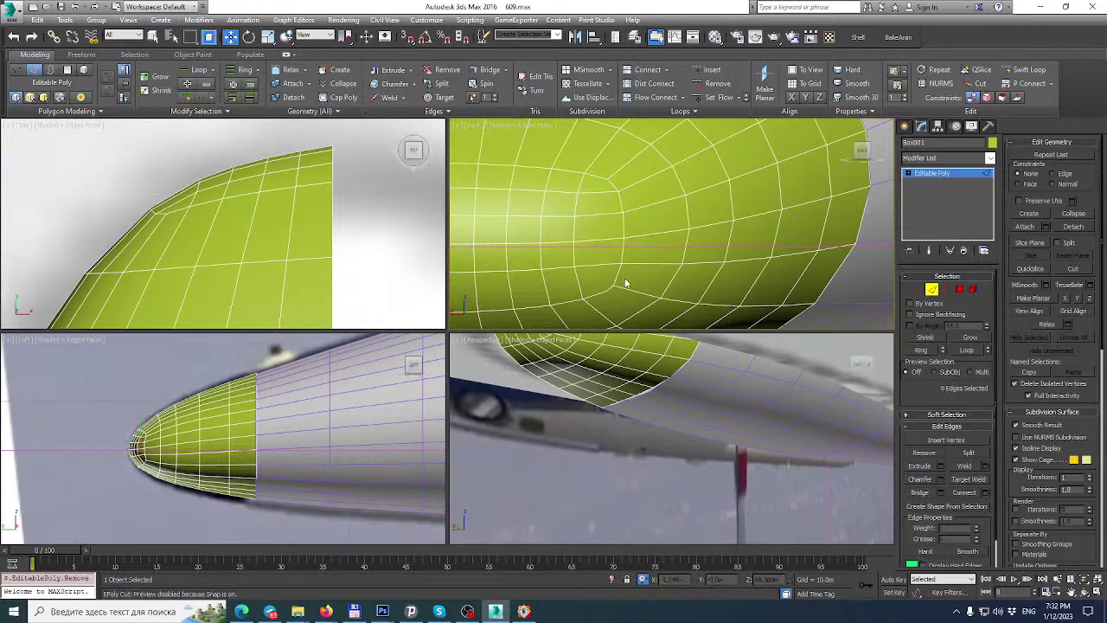
pyautogui.click(918, 289)
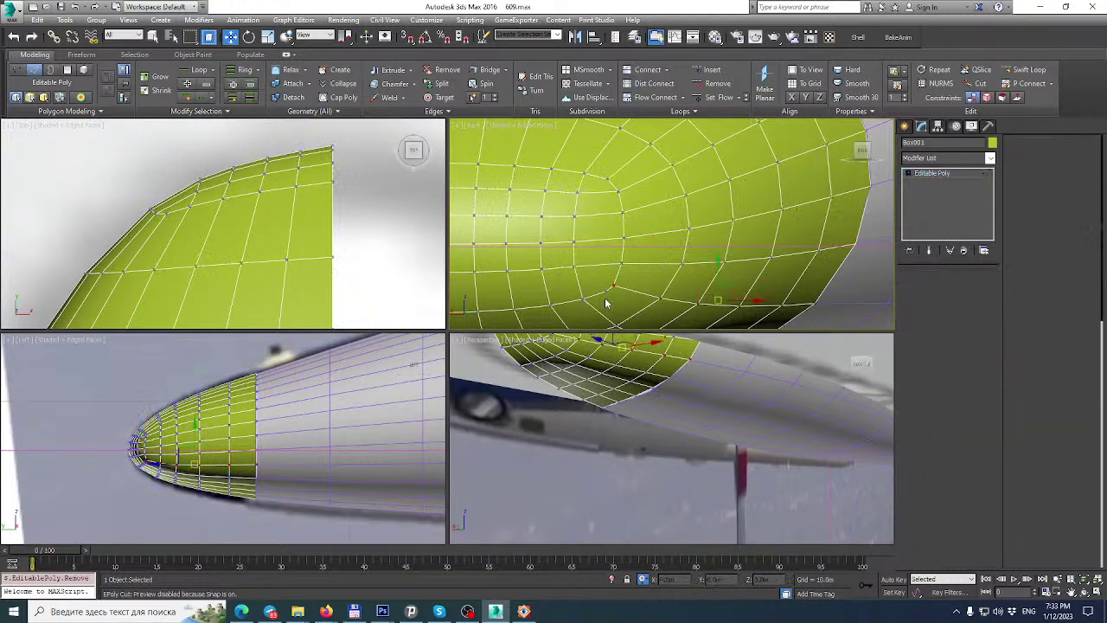
pyautogui.press('BackSpace')
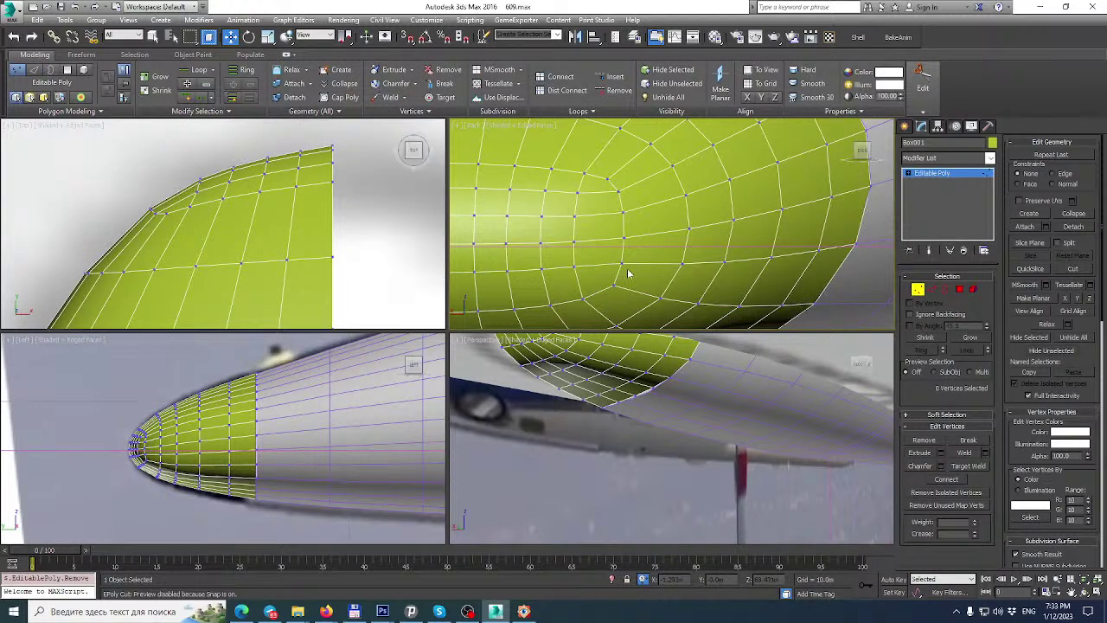
# Examine the nose cap's lower rim against the fuselage's front edge in the enlarged back view.
pyautogui.moveTo(628, 272); pyautogui.dragTo(634, 210, button='middle')
pyautogui.scroll(-2, 639, 212)
pyautogui.scroll(2, 631, 282)
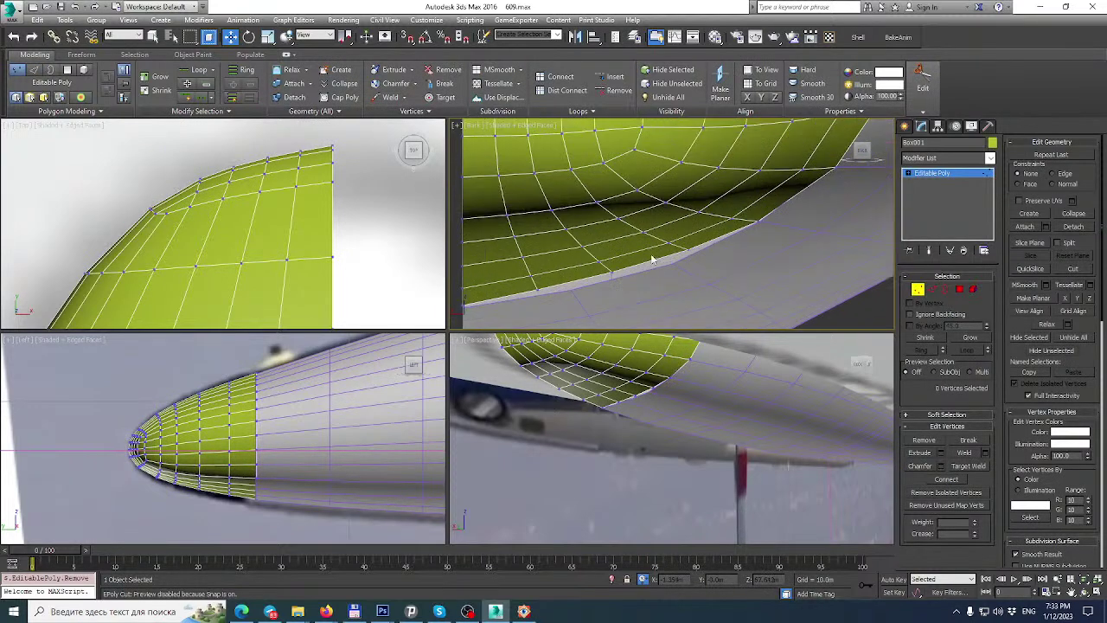
pyautogui.moveTo(653, 259); pyautogui.dragTo(649, 267, button='middle')
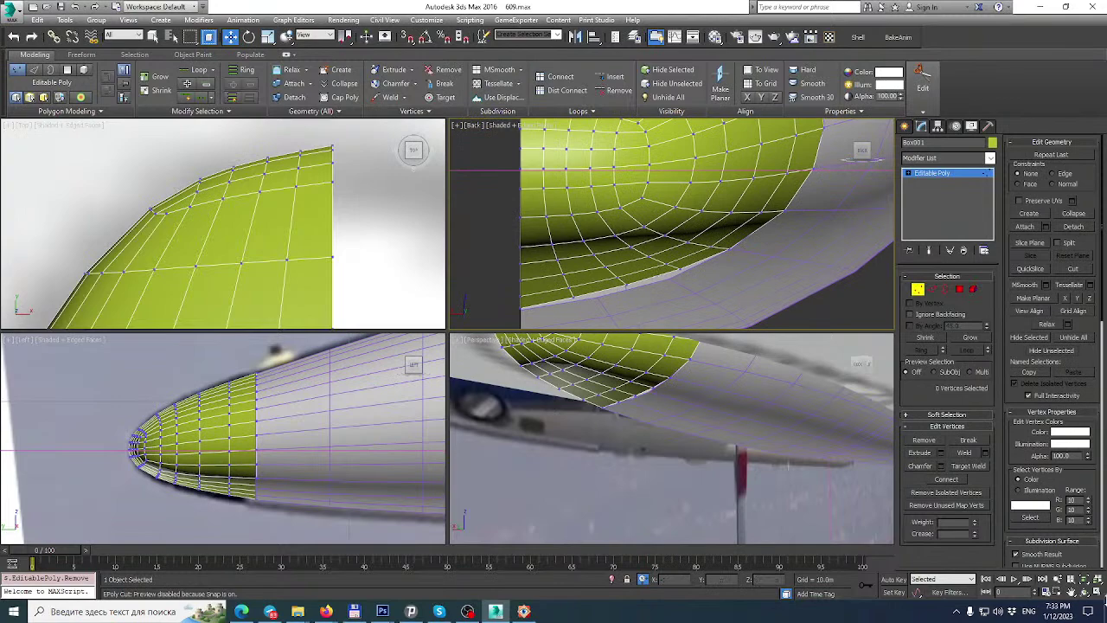
pyautogui.click(1097, 594)
pyautogui.moveTo(467, 368); pyautogui.dragTo(600, 335, button='middle')
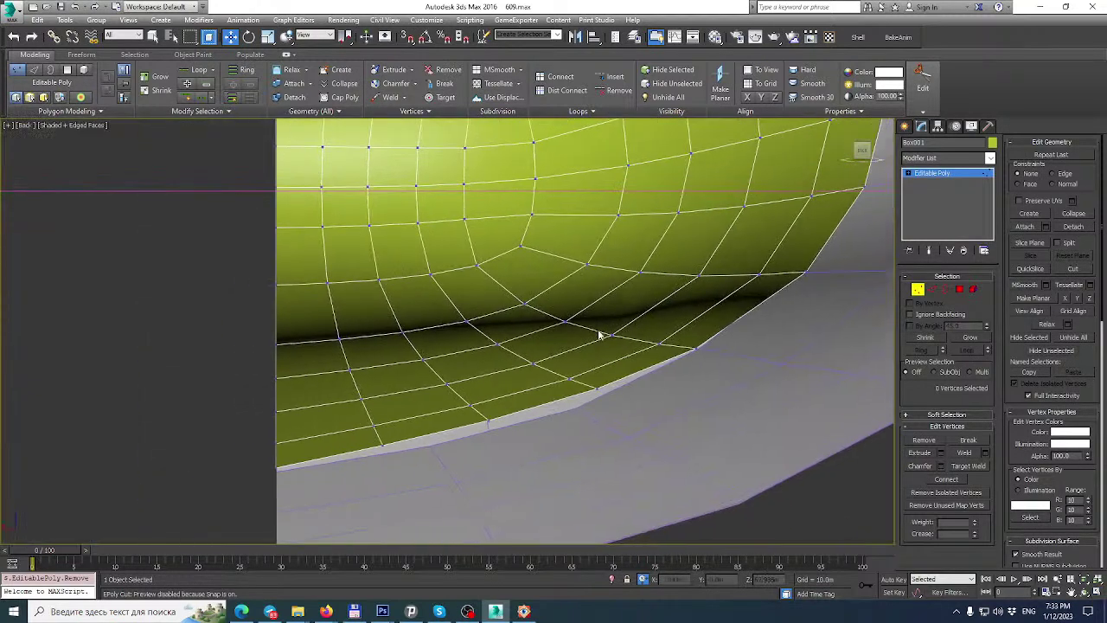
pyautogui.click(948, 290)
pyautogui.scroll(-2, 509, 235)
pyautogui.moveTo(509, 234); pyautogui.dragTo(552, 325, button='middle')
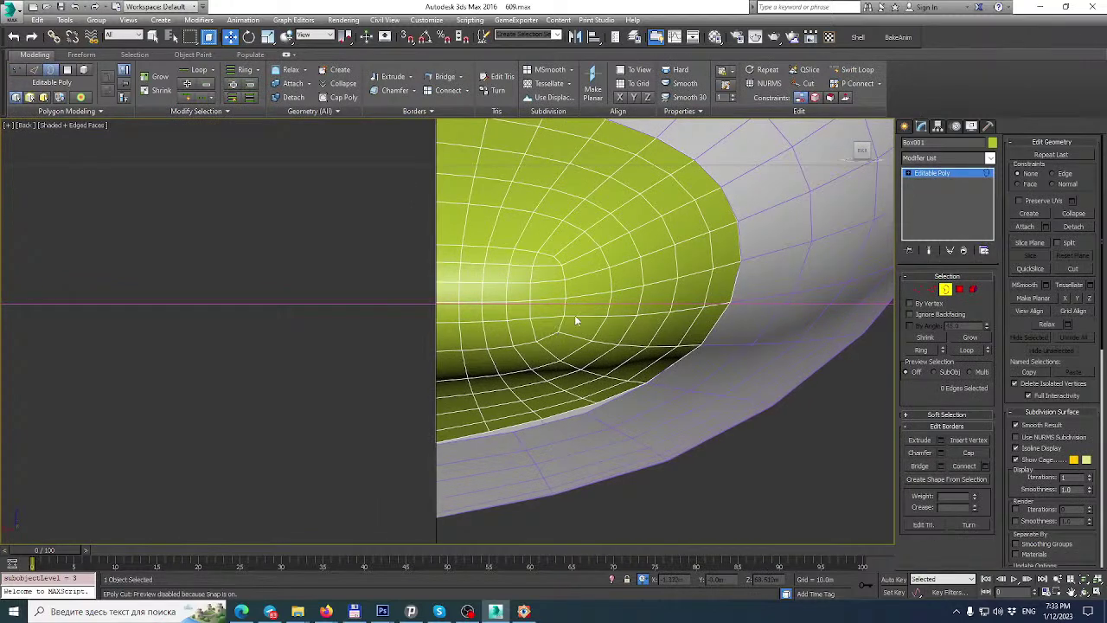
pyautogui.click(918, 290)
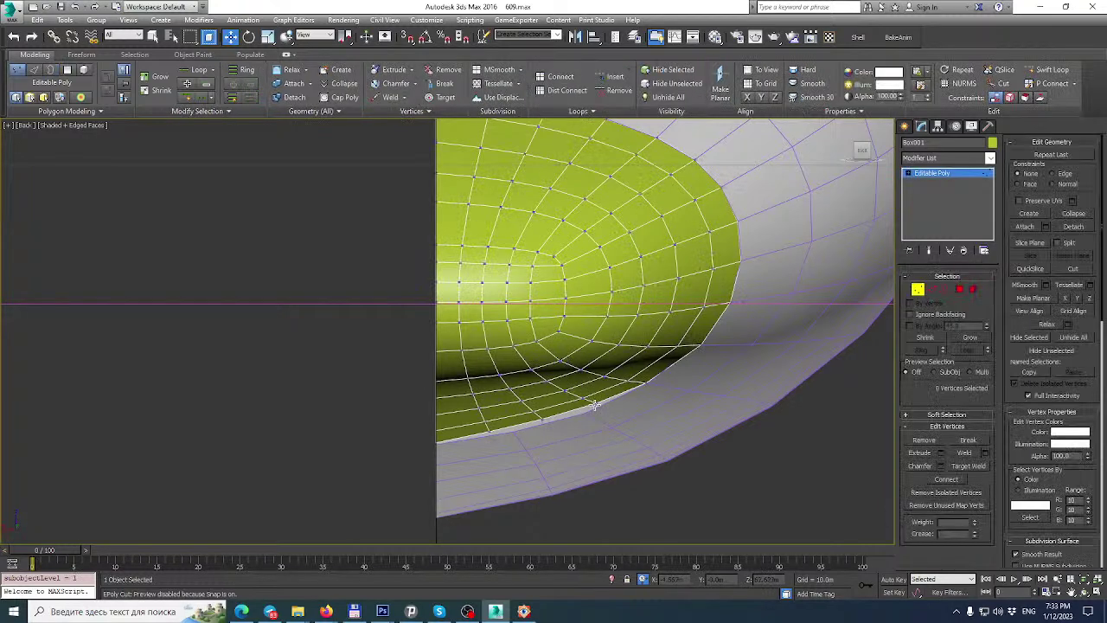
pyautogui.scroll(2, 595, 405)
pyautogui.click(933, 290)
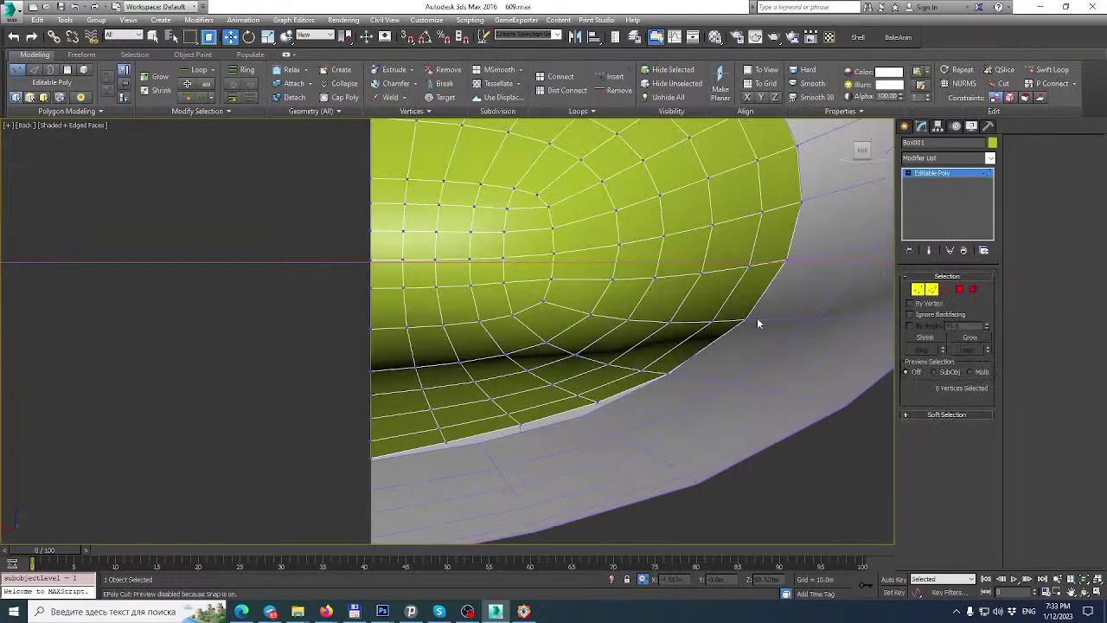
# Trace the cap's underside edge rows down to the lower rim by selecting six of their edges.
pyautogui.doubleClick(494, 338)
pyautogui.click(493, 338)
pyautogui.keyDown('ctrl'); pyautogui.click(444, 336); pyautogui.keyUp('ctrl')
pyautogui.keyDown('ctrl'); pyautogui.click(467, 372); pyautogui.keyUp('ctrl')
pyautogui.keyDown('ctrl'); pyautogui.click(482, 392); pyautogui.keyUp('ctrl')
pyautogui.keyDown('ctrl'); pyautogui.click(496, 408); pyautogui.keyUp('ctrl')
pyautogui.keyDown('ctrl'); pyautogui.click(516, 420); pyautogui.keyUp('ctrl')
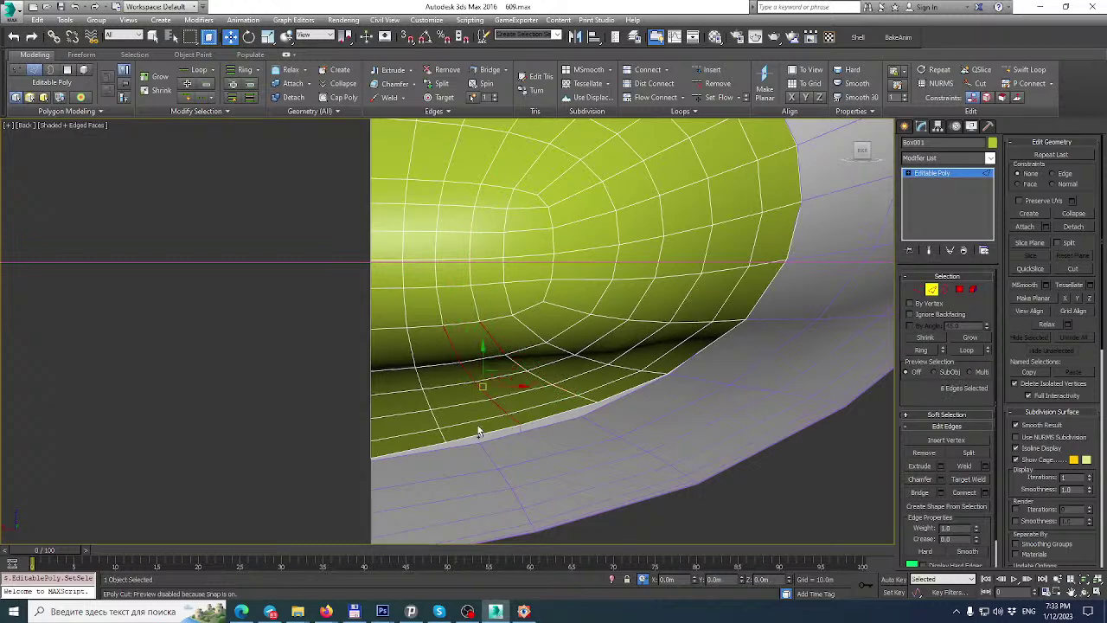
pyautogui.keyDown('alt'); pyautogui.moveTo(573, 380); pyautogui.dragTo(546, 385, button='middle'); pyautogui.keyUp('alt')
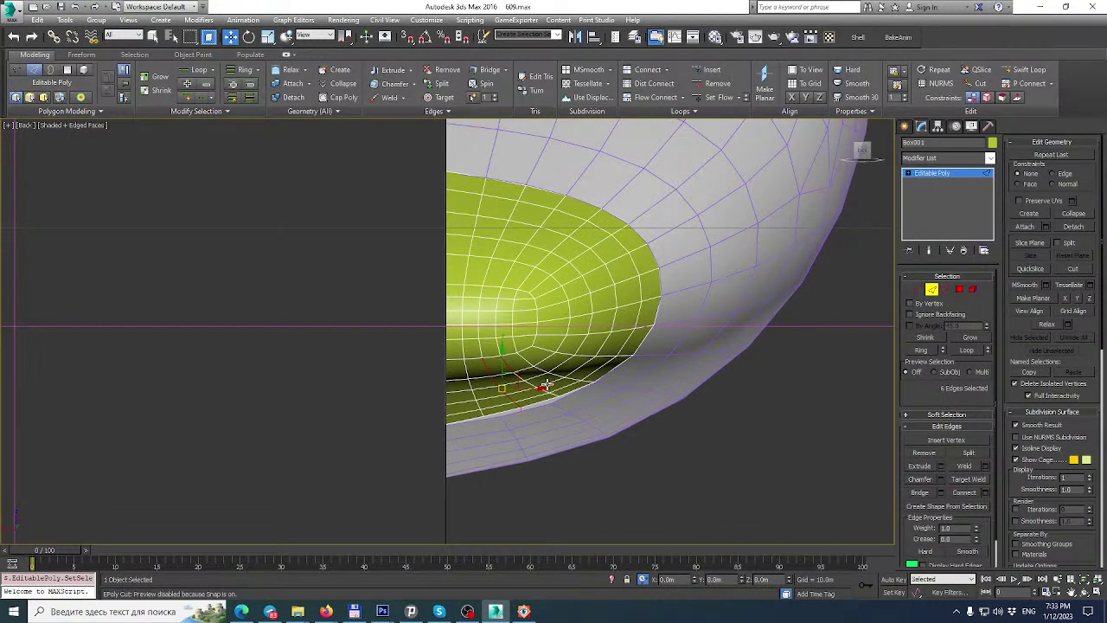
# Insert additional lengthwise edge loops between the existing ones on the fuselage's underside using Swift Loop.
pyautogui.click(957, 181)
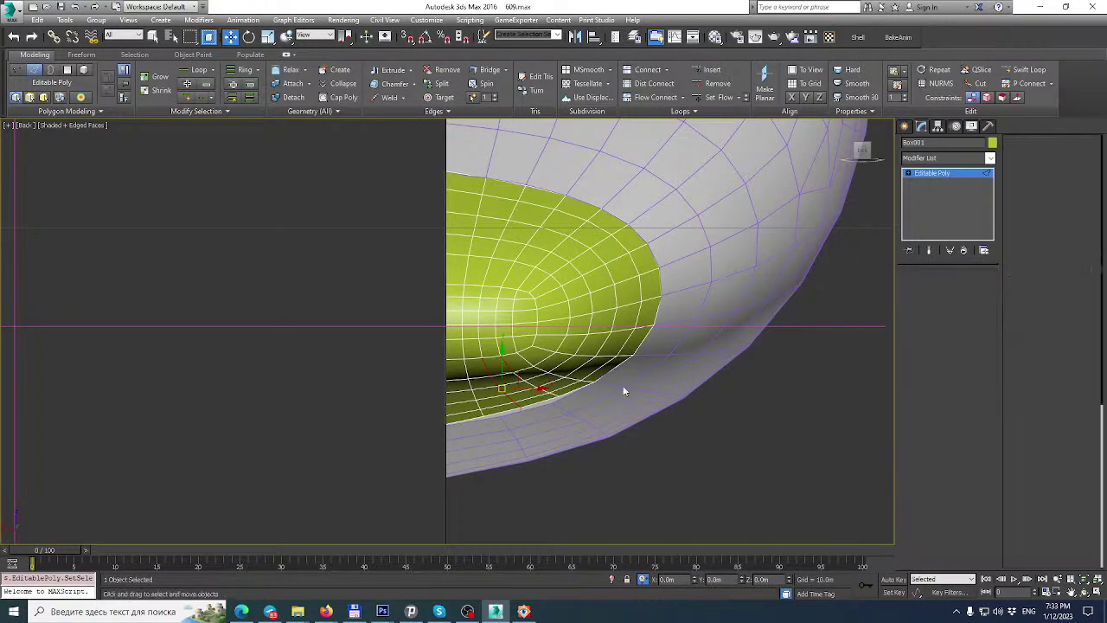
pyautogui.click(588, 396)
pyautogui.click(946, 290)
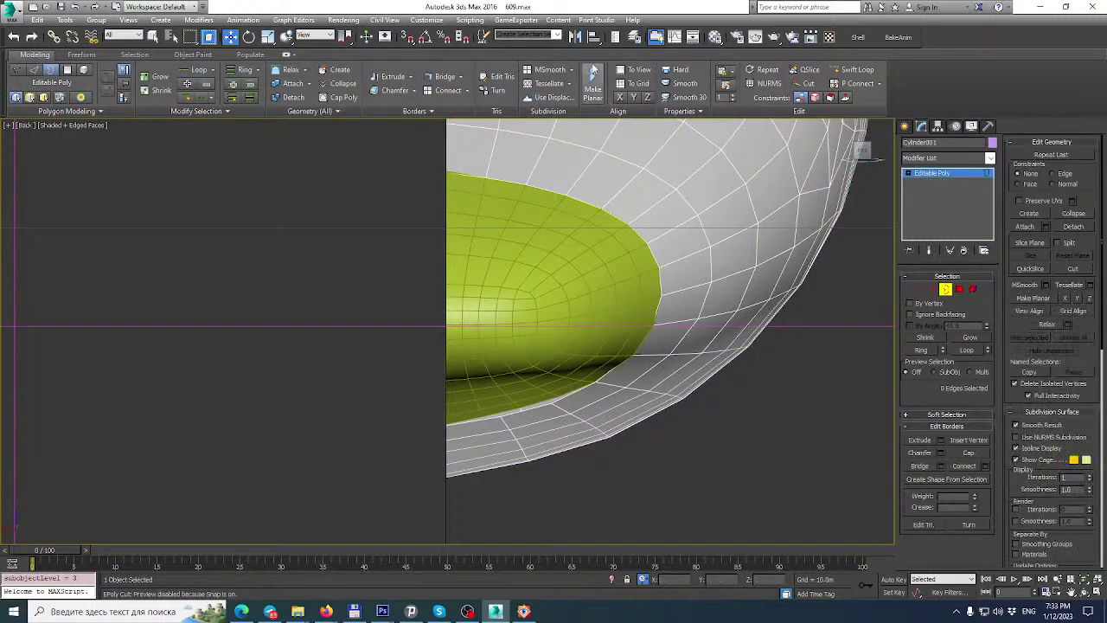
pyautogui.click(853, 69)
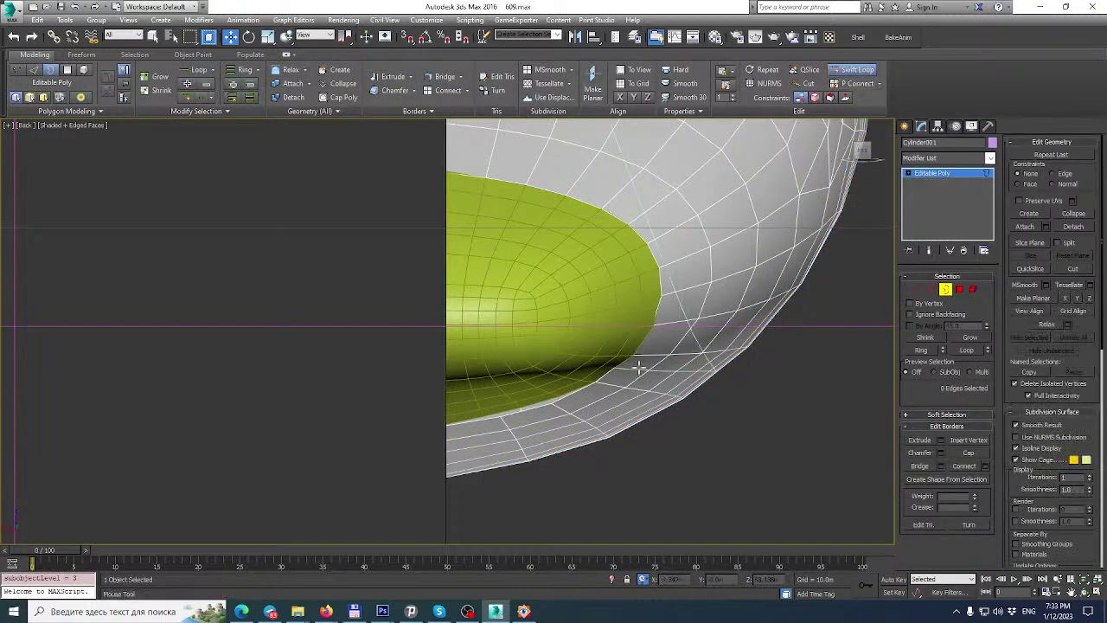
pyautogui.click(563, 400)
pyautogui.scroll(-3, 596, 313)
pyautogui.moveTo(598, 311)
pyautogui.mouseDown(button='middle')
pyautogui.moveTo(579, 485)
pyautogui.moveTo(583, 297)
pyautogui.mouseUp(button='middle')
pyautogui.scroll(8, 571, 320)
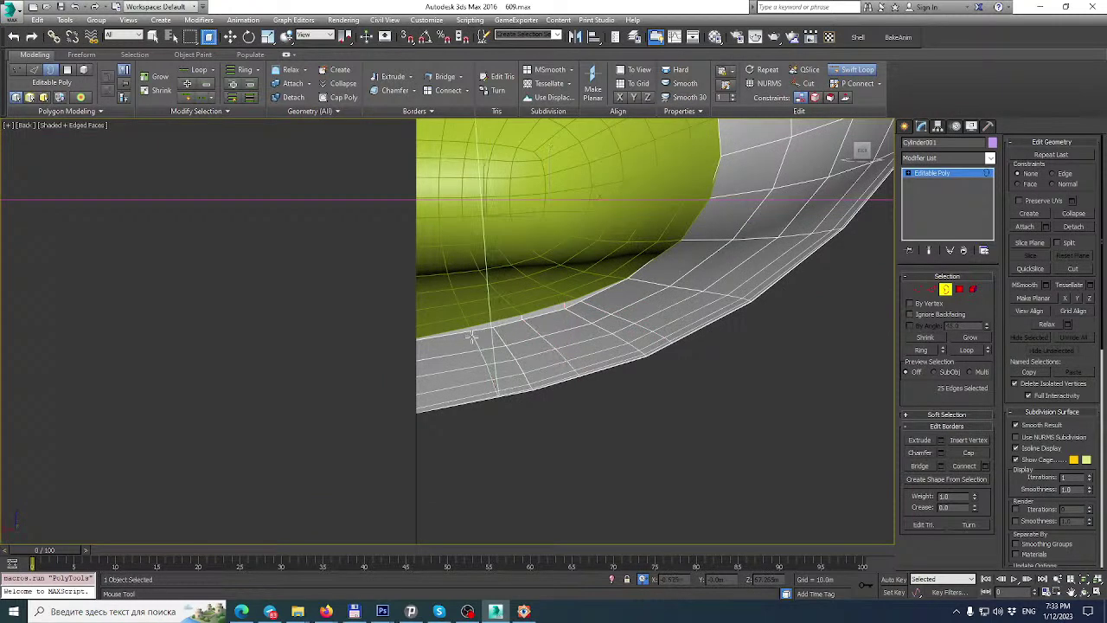
pyautogui.scroll(-8, 471, 417)
pyautogui.scroll(10, 471, 417)
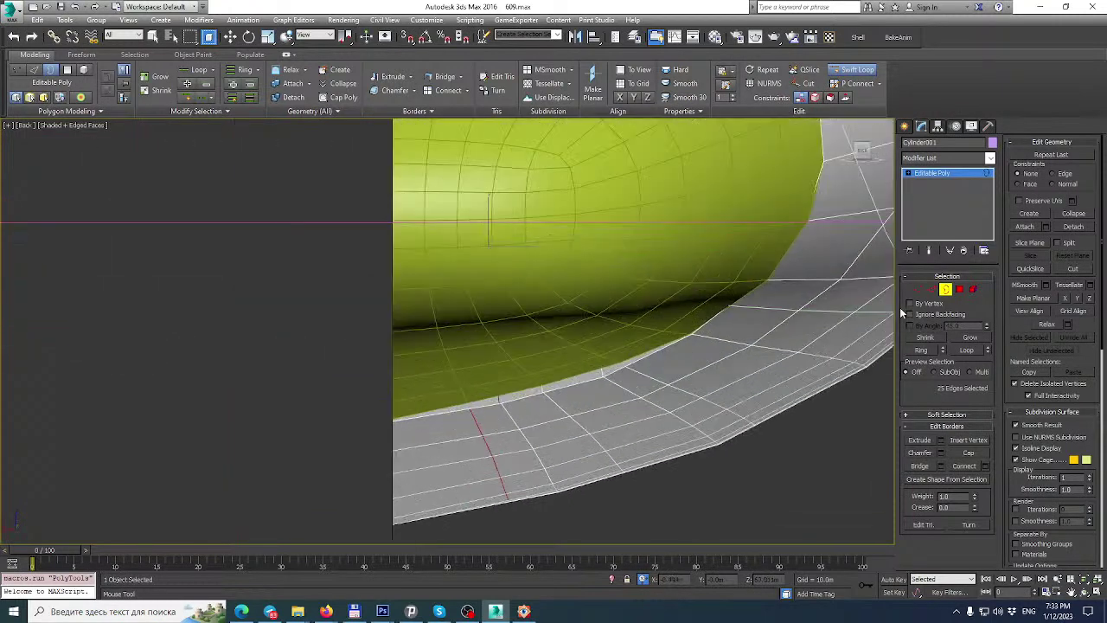
# Select the two older lengthwise loops lying between the newly inserted ones on the fuselage's underside.
pyautogui.click(931, 289)
pyautogui.press('w')
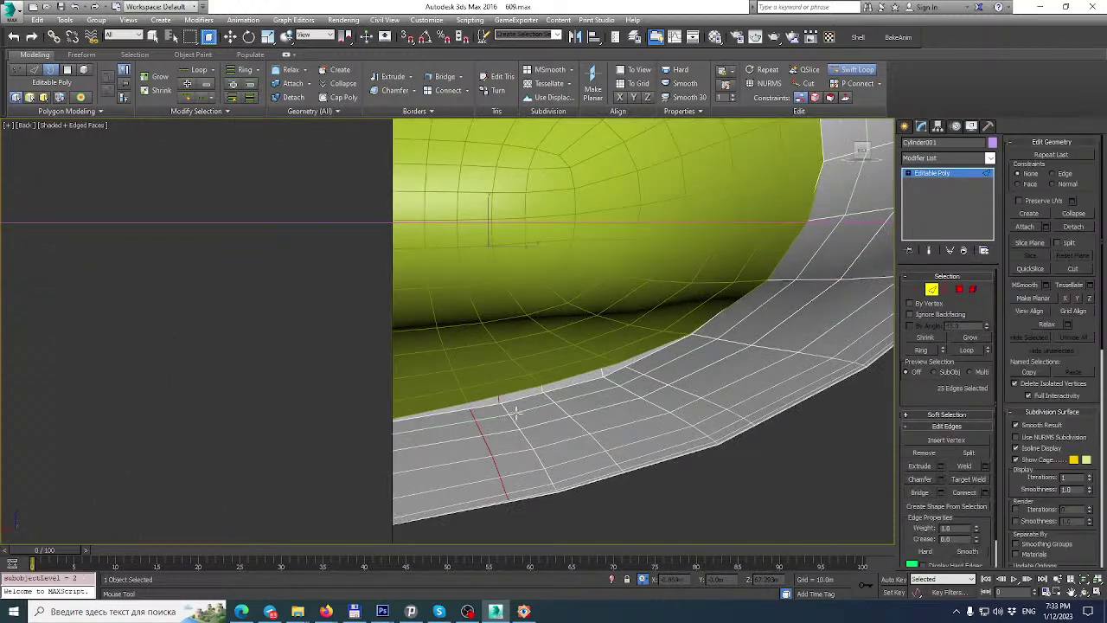
pyautogui.click(508, 417)
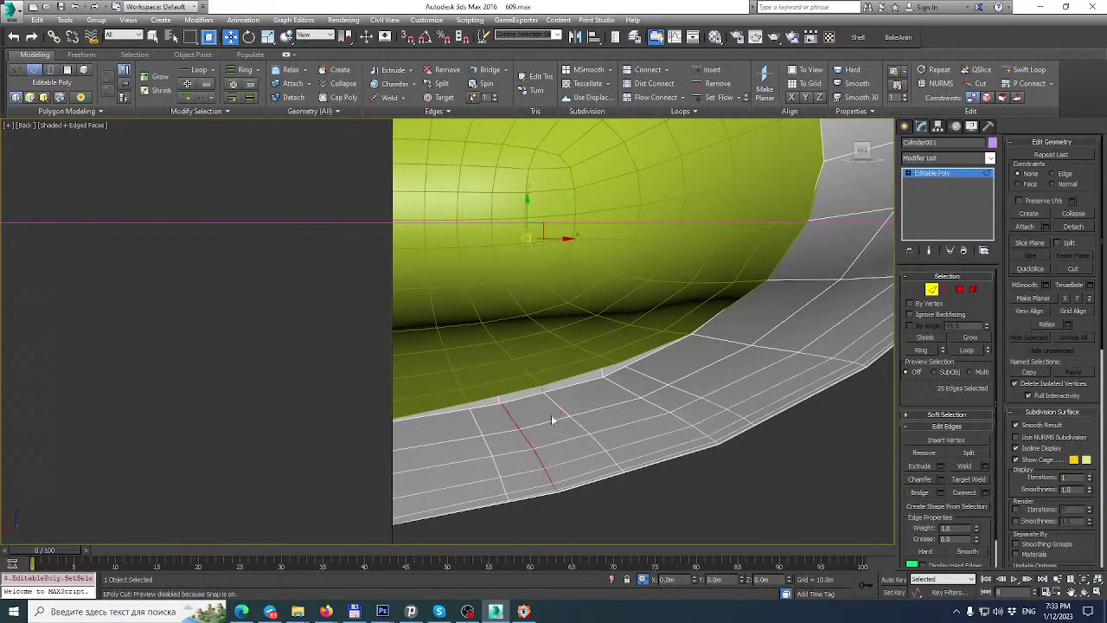
pyautogui.keyDown('ctrl'); pyautogui.click(622, 386); pyautogui.keyUp('ctrl')
pyautogui.scroll(-2, 621, 387)
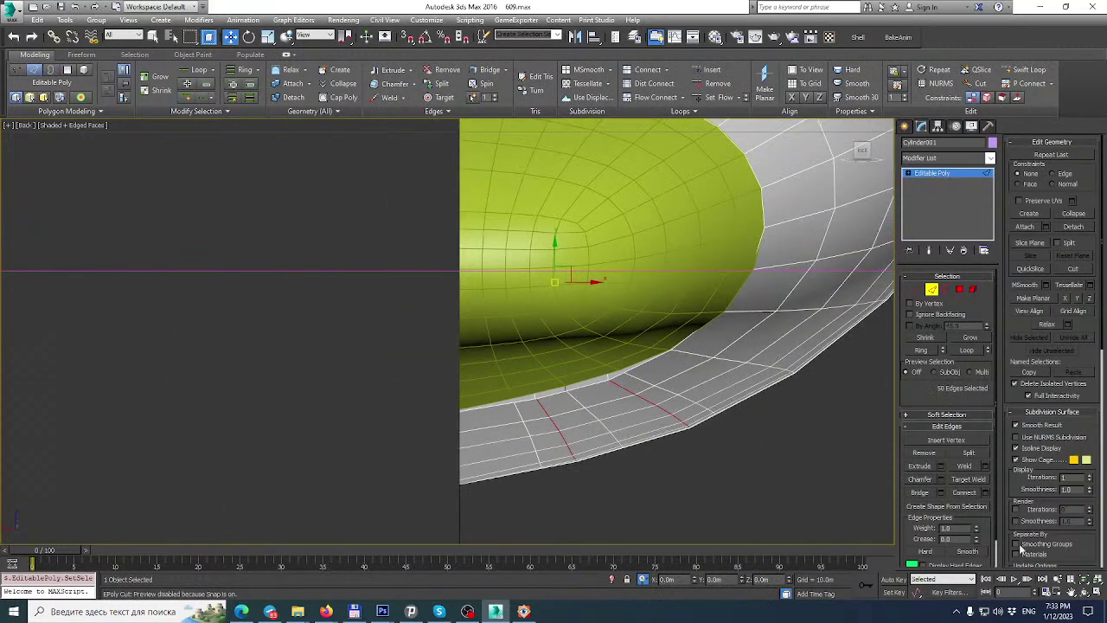
# Enlarge the perspective view and hide everything except the fuselage.
pyautogui.click(1099, 593)
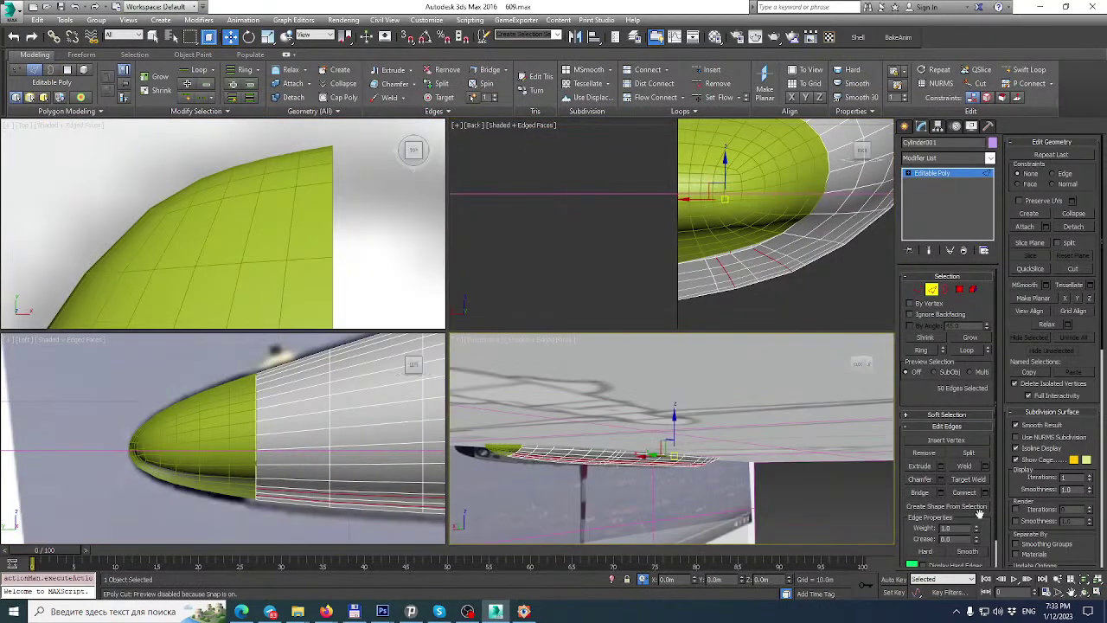
pyautogui.click(1084, 592)
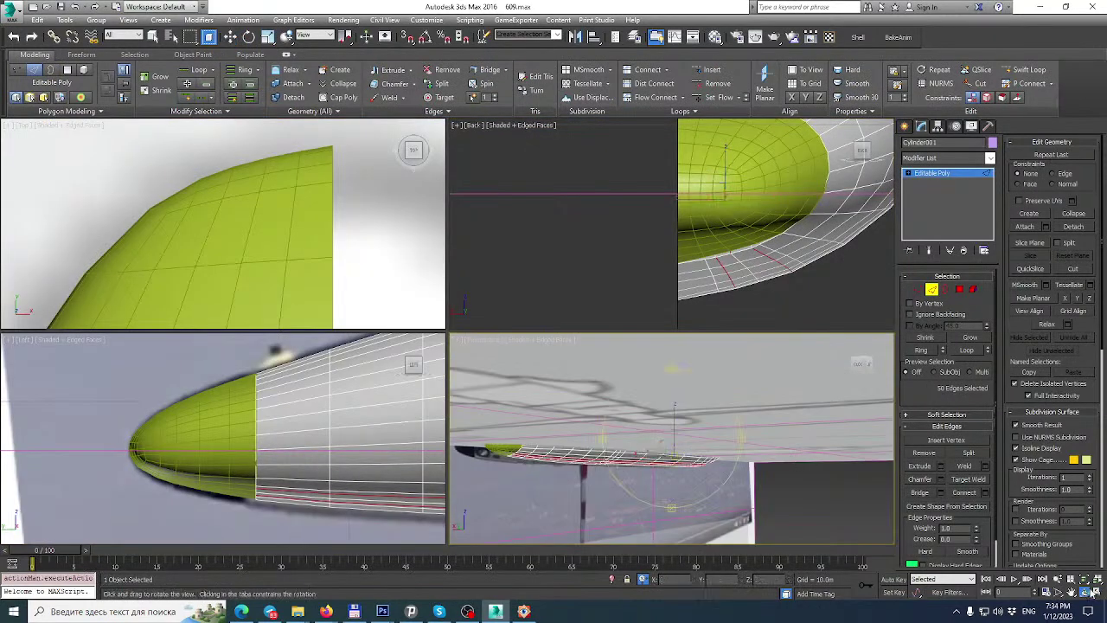
pyautogui.click(1098, 592)
pyautogui.scroll(-5, 777, 399)
pyautogui.moveTo(774, 398); pyautogui.dragTo(622, 390)
pyautogui.rightClick(672, 346)
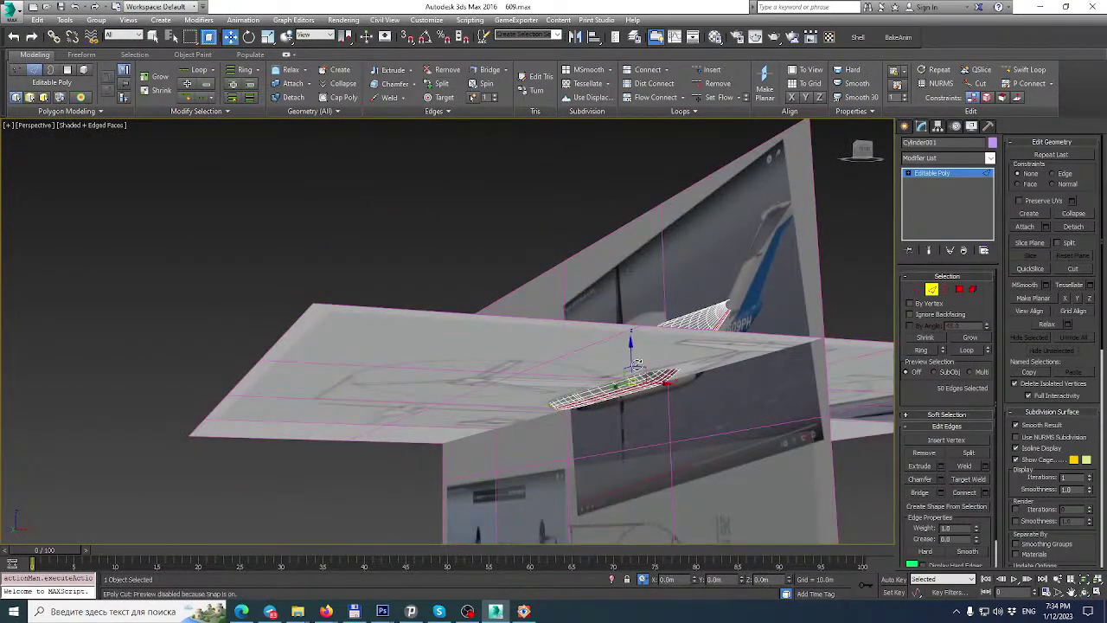
pyautogui.rightClick(672, 346)
pyautogui.click(722, 304)
# Remove the two selected lengthwise loops from the fuselage's underside.
pyautogui.scroll(4, 717, 344)
pyautogui.keyDown('alt'); pyautogui.moveTo(716, 343); pyautogui.dragTo(754, 335, button='middle'); pyautogui.keyUp('alt')
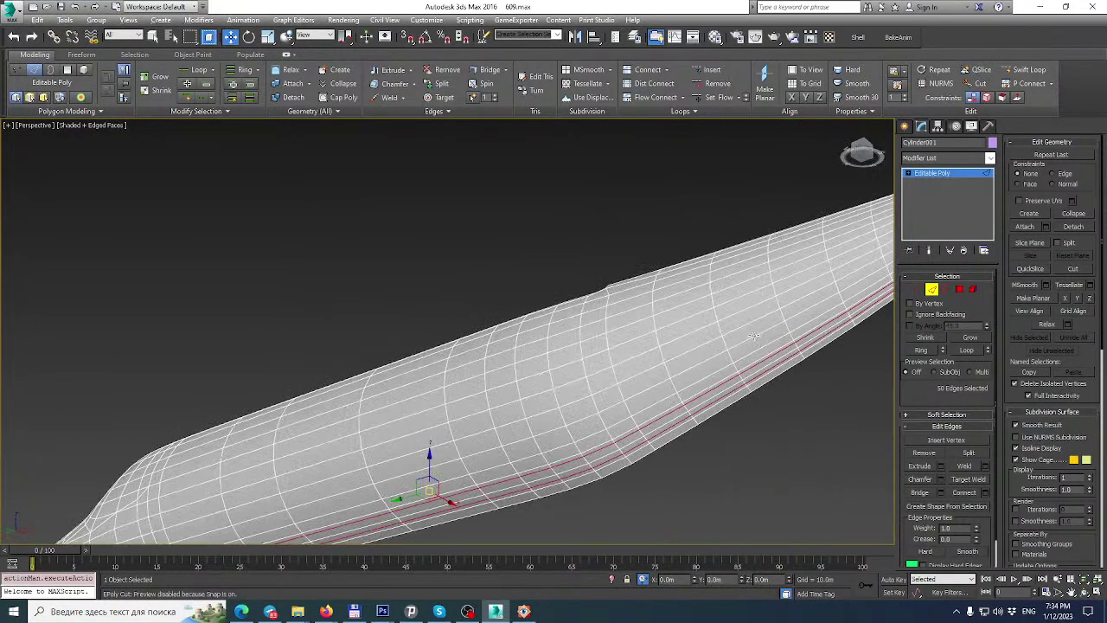
pyautogui.keyDown('alt'); pyautogui.moveTo(521, 329); pyautogui.dragTo(856, 362, button='middle'); pyautogui.keyUp('alt')
pyautogui.scroll(3, 374, 370)
pyautogui.moveTo(307, 363); pyautogui.dragTo(391, 344, button='middle')
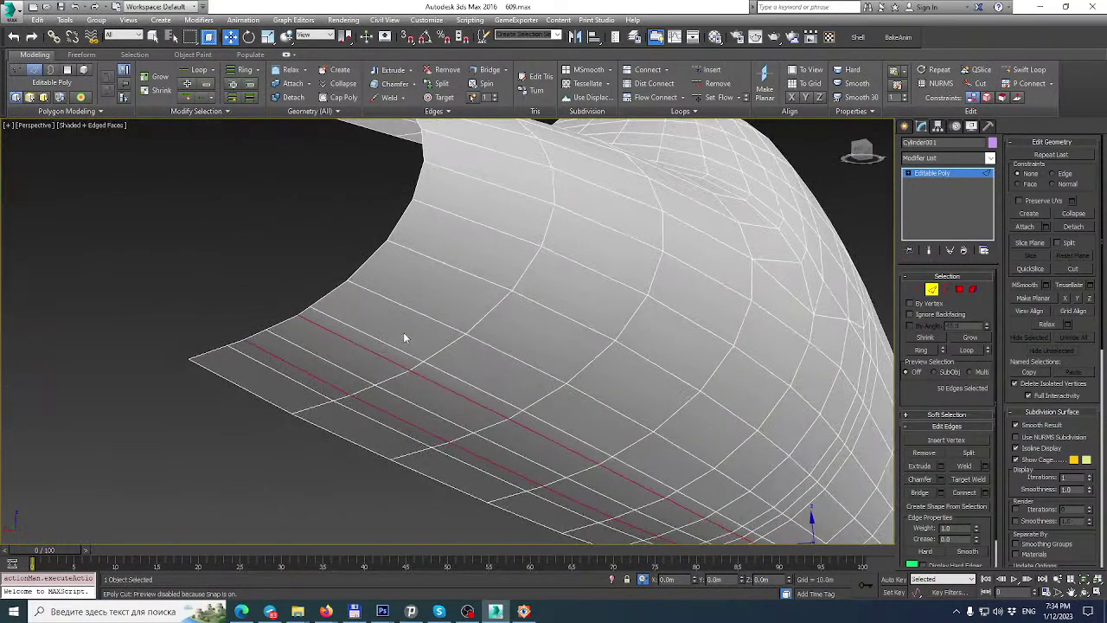
pyautogui.press('BackSpace')
# Review the fuselage's cleaned-up mesh and unhide all objects in the scene.
pyautogui.scroll(-5, 421, 299)
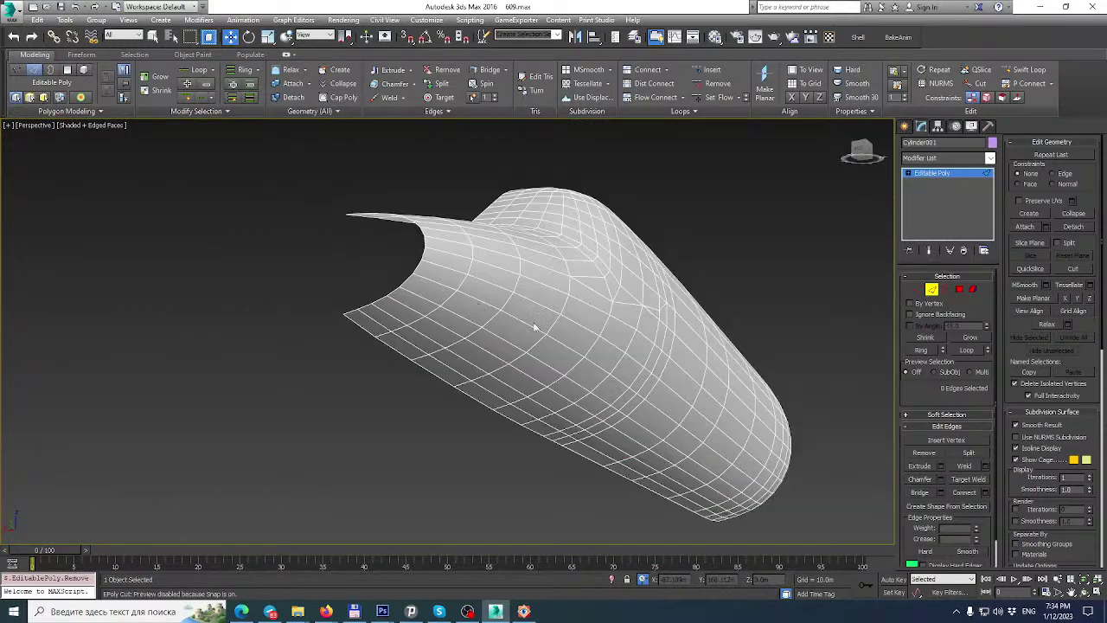
pyautogui.moveTo(655, 344)
pyautogui.keyDown('alt'); pyautogui.mouseDown(button='middle')
pyautogui.moveTo(467, 339)
pyautogui.moveTo(659, 353)
pyautogui.mouseUp(button='middle'); pyautogui.keyUp('alt')
pyautogui.rightClick(660, 354)
pyautogui.click(709, 294)
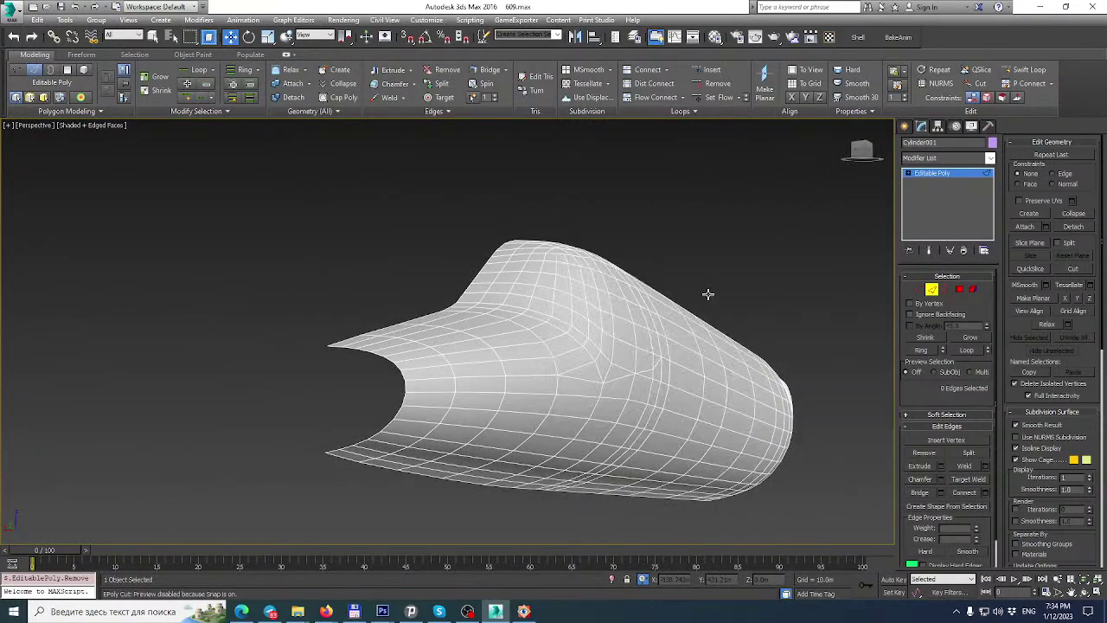
# Unhide all objects and hide everything except the fuselage and the nose cap.
pyautogui.click(336, 9)
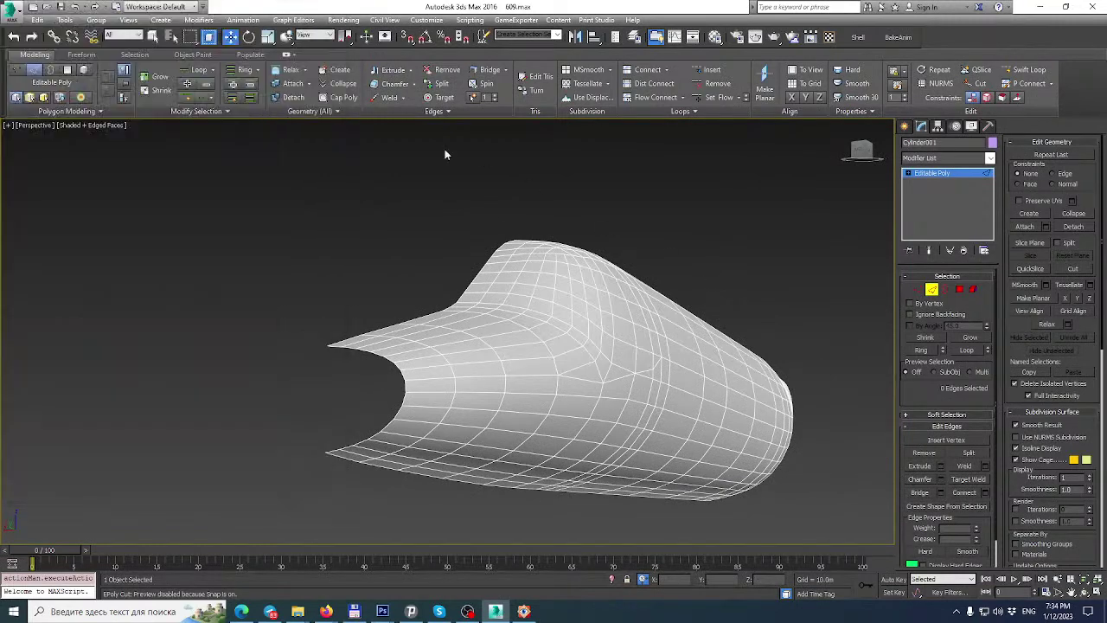
pyautogui.rightClick(551, 250)
pyautogui.click(592, 202)
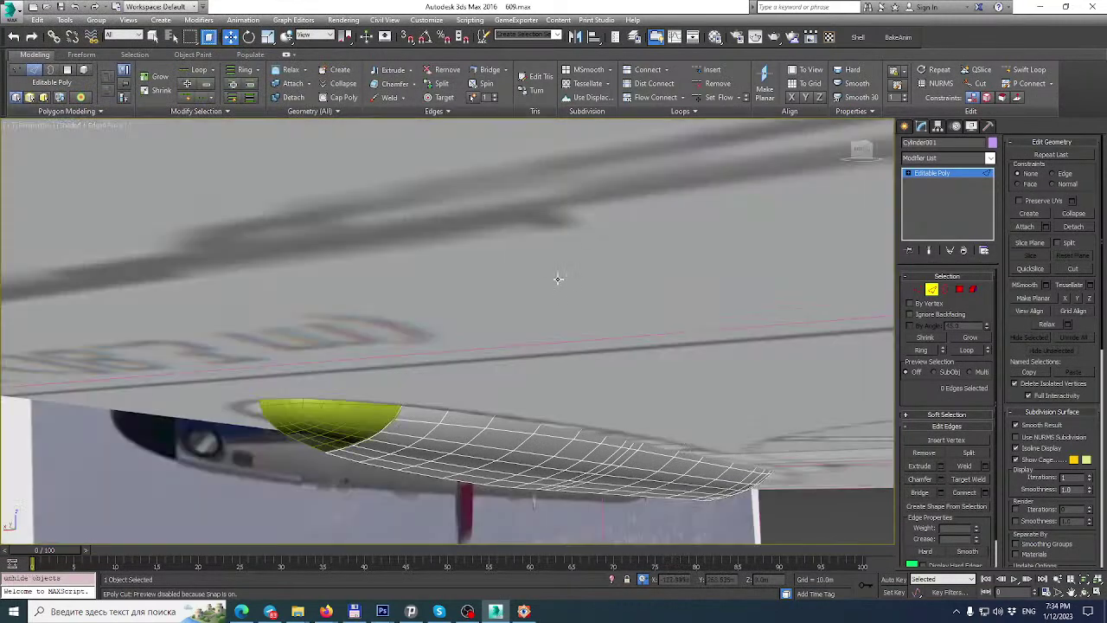
pyautogui.keyDown('alt'); pyautogui.moveTo(556, 281); pyautogui.dragTo(562, 259, button='middle'); pyautogui.keyUp('alt')
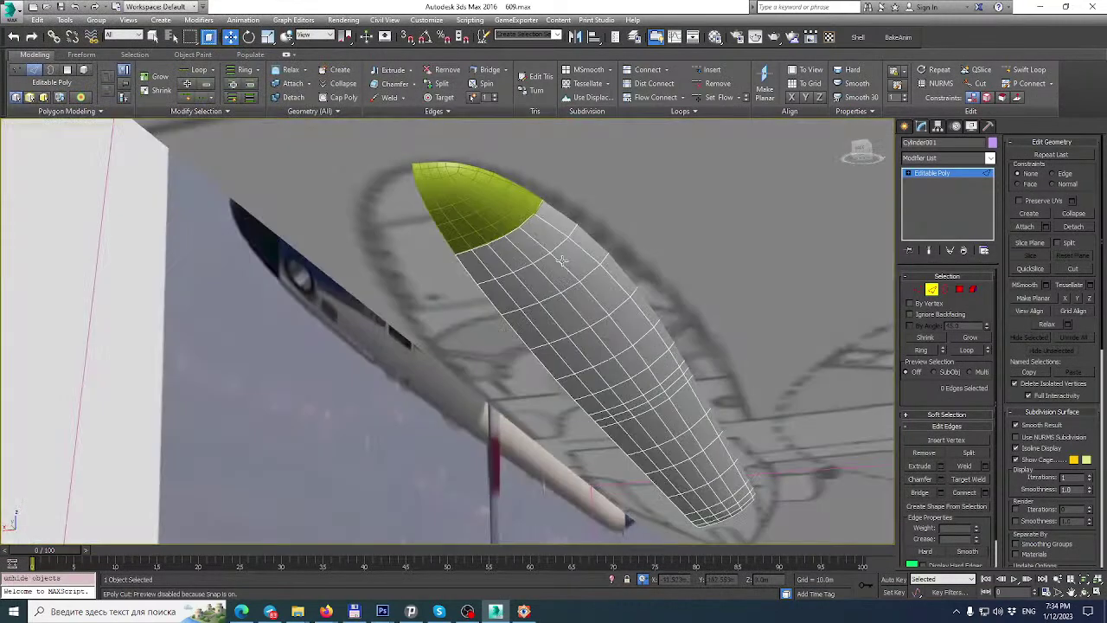
pyautogui.click(946, 172)
pyautogui.keyDown('ctrl'); pyautogui.click(479, 208); pyautogui.keyUp('ctrl')
pyautogui.rightClick(479, 205)
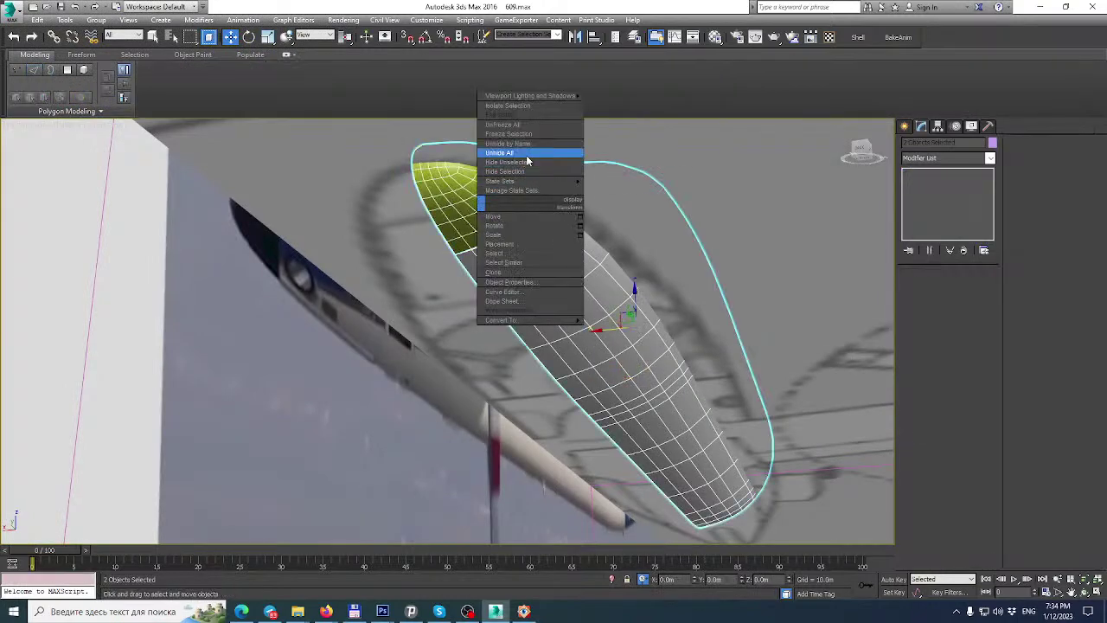
pyautogui.click(526, 162)
pyautogui.keyDown('alt'); pyautogui.moveTo(526, 162); pyautogui.dragTo(461, 286, button='middle'); pyautogui.keyUp('alt')
pyautogui.moveTo(461, 286); pyautogui.dragTo(521, 160, button='middle')
pyautogui.click(521, 160)
# Attach the nose cap to the fuselage so both form one editable poly object.
pyautogui.scroll(4, 342, 299)
pyautogui.click(428, 260)
pyautogui.click(1025, 226)
pyautogui.click(307, 326)
pyautogui.keyDown('alt'); pyautogui.moveTo(280, 346); pyautogui.dragTo(441, 372, button='middle'); pyautogui.keyUp('alt')
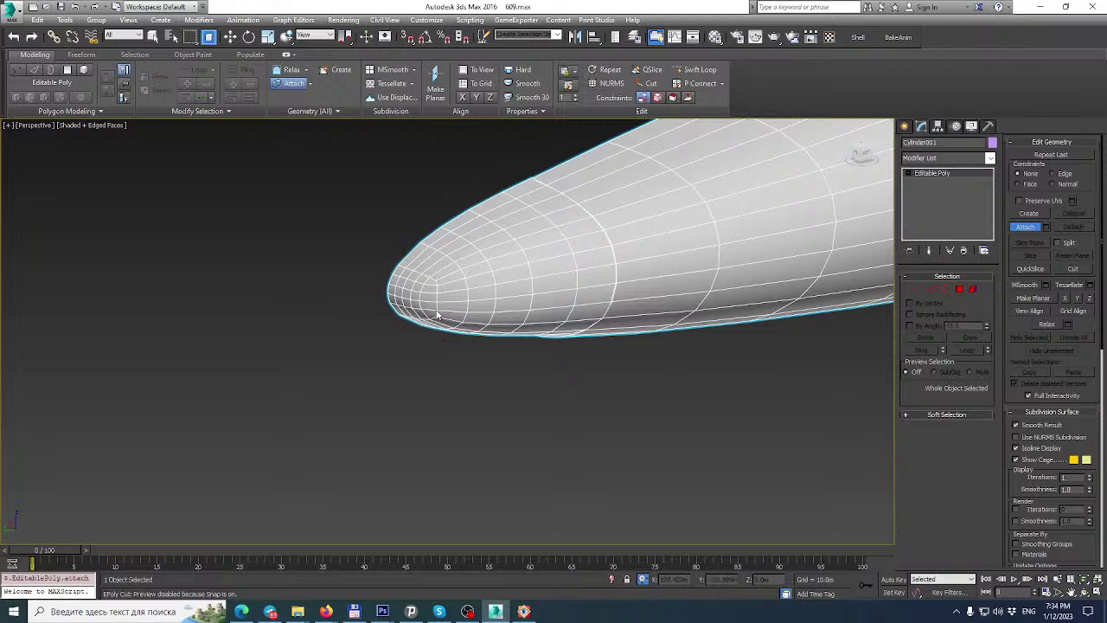
pyautogui.scroll(4, 437, 304)
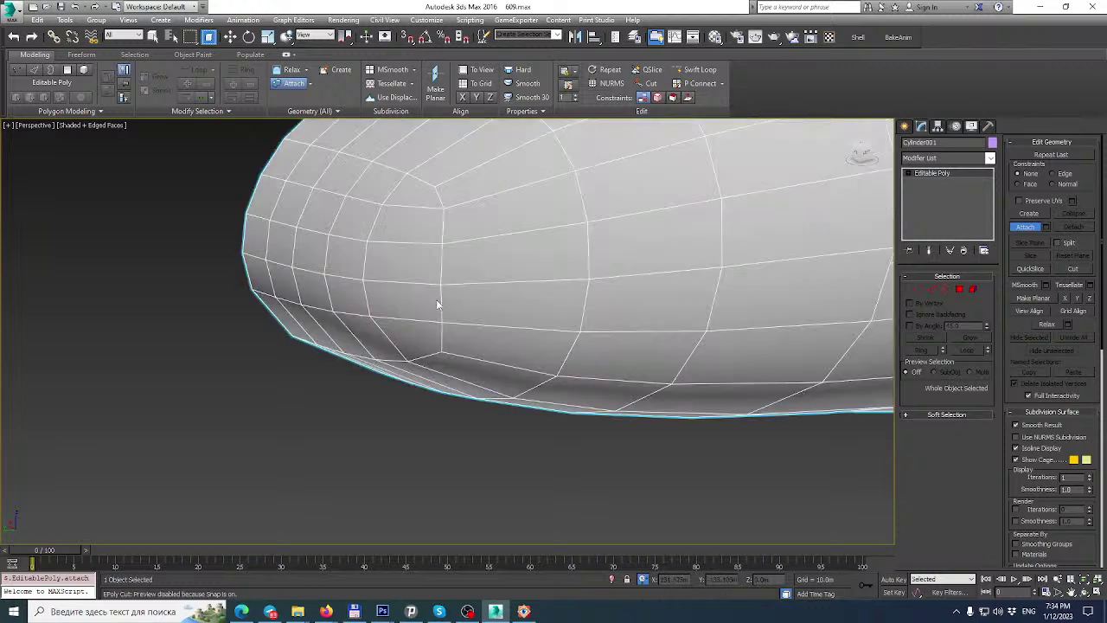
pyautogui.click(946, 291)
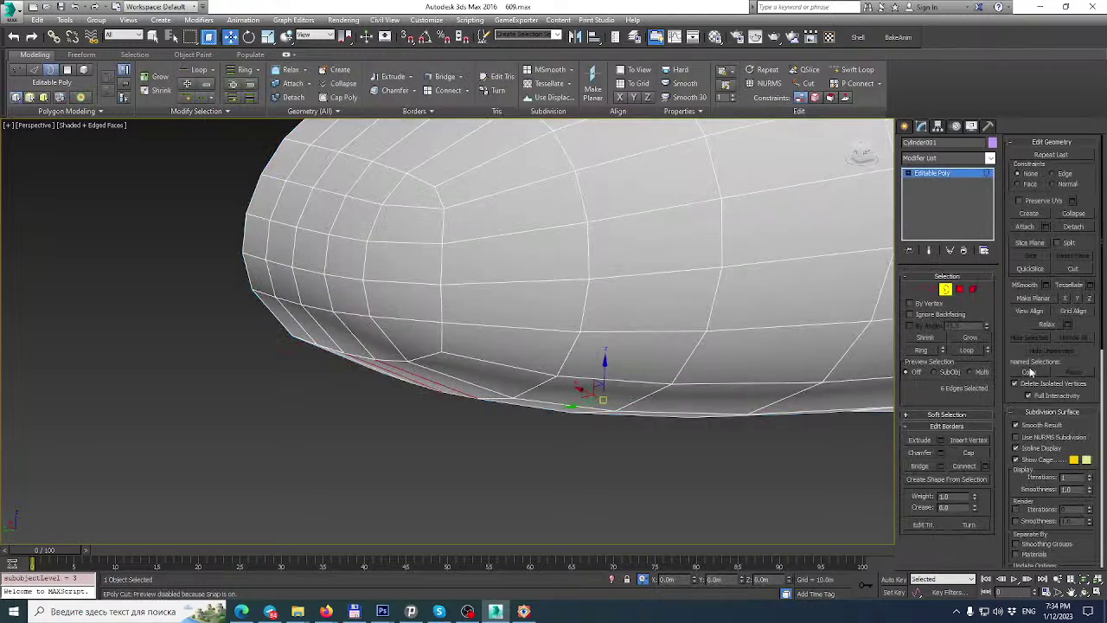
pyautogui.click(858, 69)
pyautogui.press('w')
# Slide the three vertices at the corner of the nose cap's tip grid along their edges, using the Edge constraint.
pyautogui.keyDown('alt'); pyautogui.moveTo(512, 233); pyautogui.dragTo(538, 285, button='middle'); pyautogui.keyUp('alt')
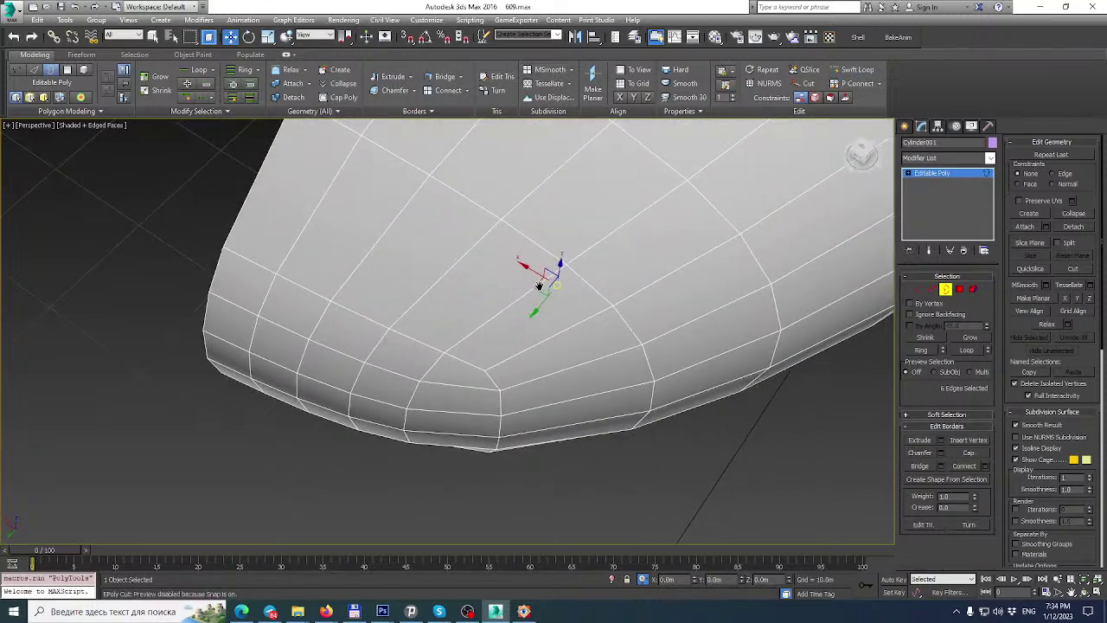
pyautogui.click(918, 290)
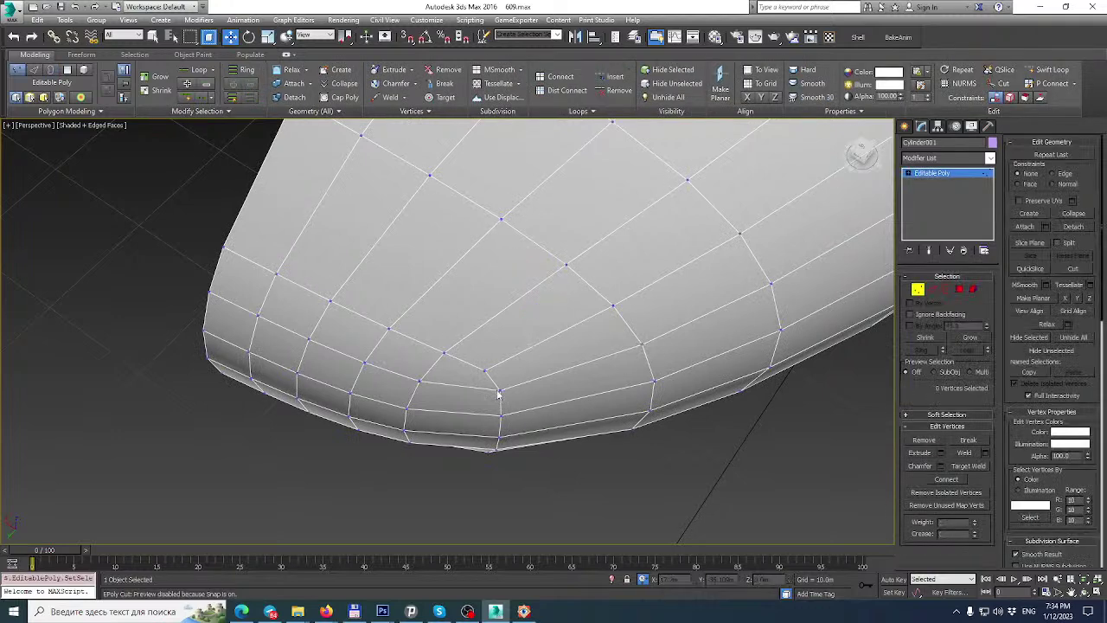
pyautogui.scroll(-6, 473, 390)
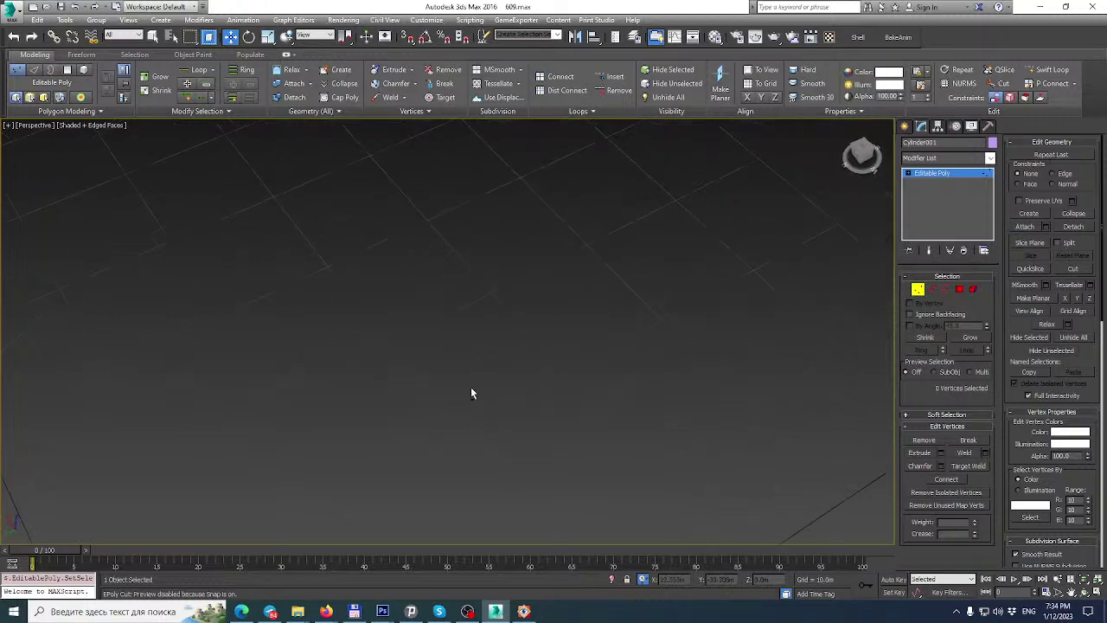
pyautogui.moveTo(410, 416); pyautogui.dragTo(409, 412)
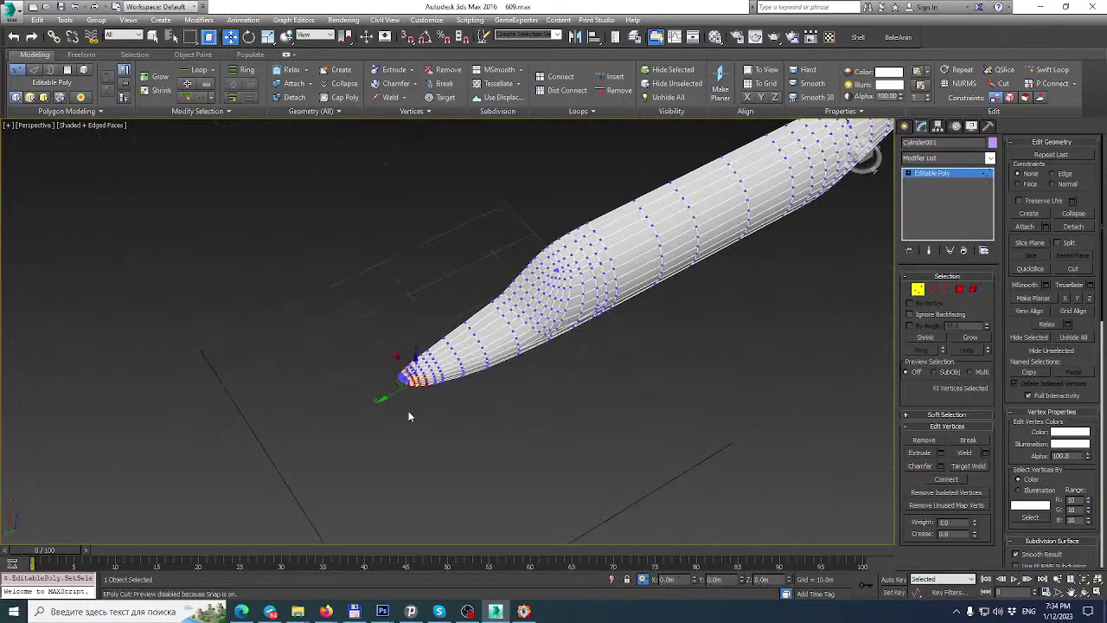
pyautogui.scroll(8, 408, 412)
pyautogui.keyDown('alt'); pyautogui.moveTo(391, 322); pyautogui.dragTo(416, 286, button='middle'); pyautogui.keyUp('alt')
pyautogui.keyDown('alt'); pyautogui.moveTo(419, 355); pyautogui.dragTo(379, 359, button='middle'); pyautogui.keyUp('alt')
pyautogui.click(334, 231)
pyautogui.moveTo(361, 378); pyautogui.dragTo(362, 378)
pyautogui.keyDown('alt'); pyautogui.moveTo(362, 378); pyautogui.dragTo(396, 367, button='middle'); pyautogui.keyUp('alt')
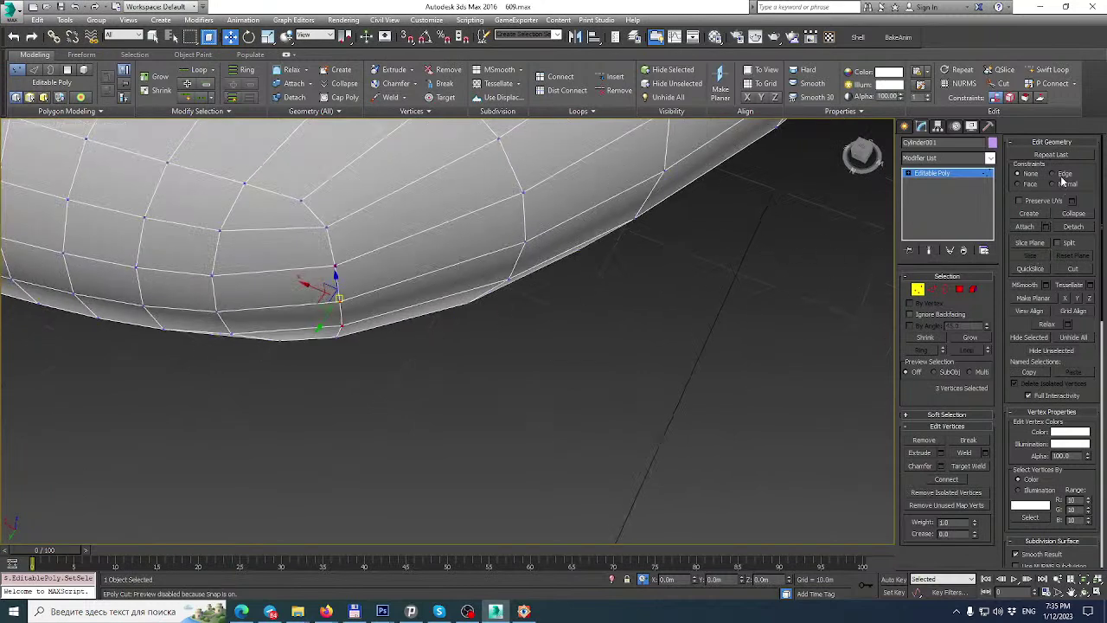
pyautogui.click(317, 331)
pyautogui.hotkey('ctrl', 'z')
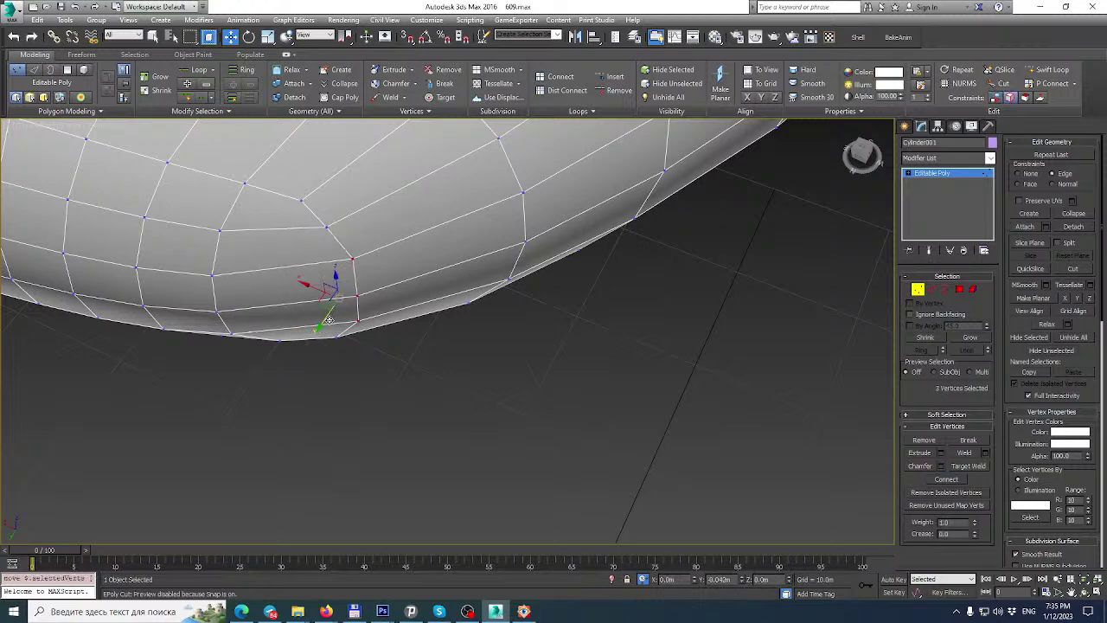
# Examine the seam between nose cap and fuselage from the side and along the underside.
pyautogui.keyDown('alt'); pyautogui.moveTo(327, 320); pyautogui.dragTo(392, 345, button='middle'); pyautogui.keyUp('alt')
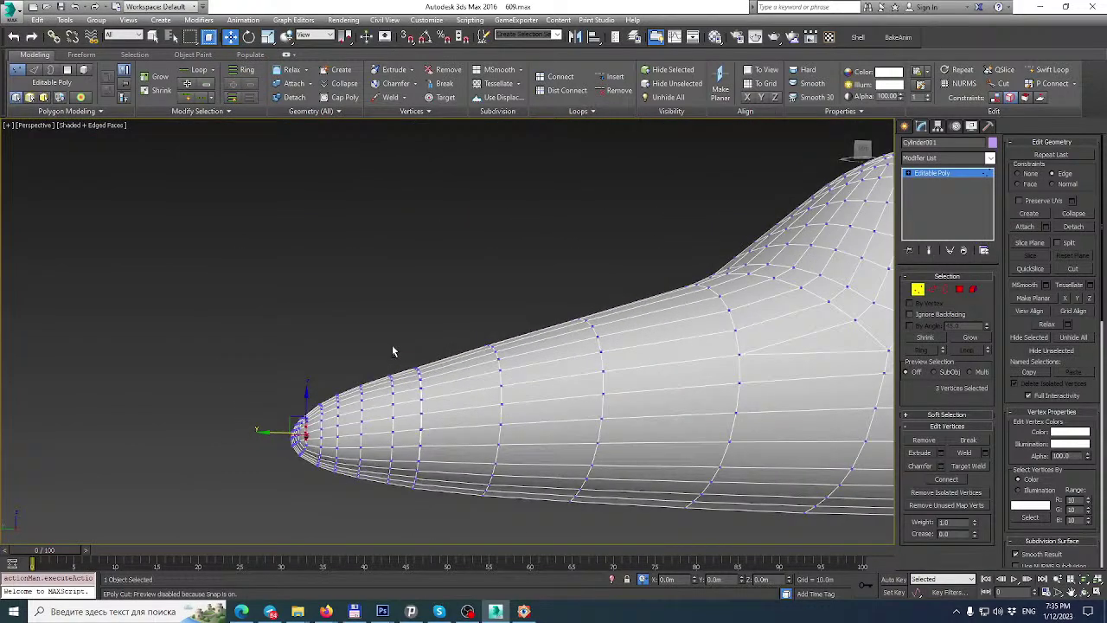
pyautogui.scroll(5, 412, 406)
pyautogui.scroll(1, 414, 446)
pyautogui.scroll(-1, 403, 423)
pyautogui.keyDown('alt'); pyautogui.moveTo(403, 423); pyautogui.dragTo(445, 415, button='middle'); pyautogui.keyUp('alt')
pyautogui.scroll(1, 368, 403)
pyautogui.scroll(1, 327, 414)
pyautogui.scroll(-4, 327, 415)
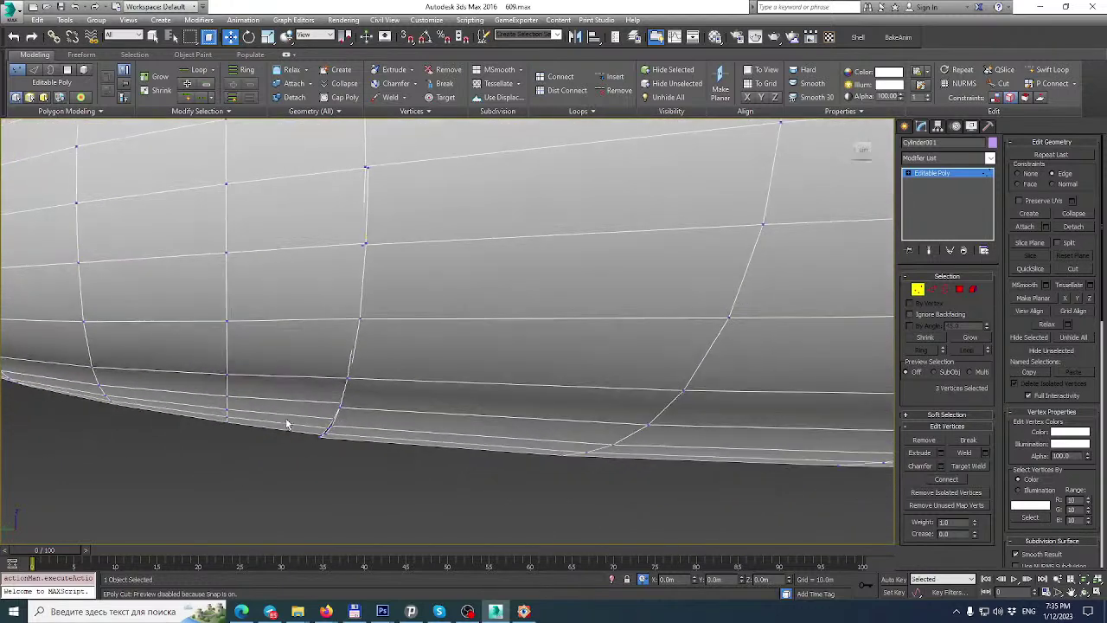
# Select the nose cap element and apply an FFD 3x3x3 modifier to it.
pyautogui.click(973, 289)
pyautogui.click(479, 307)
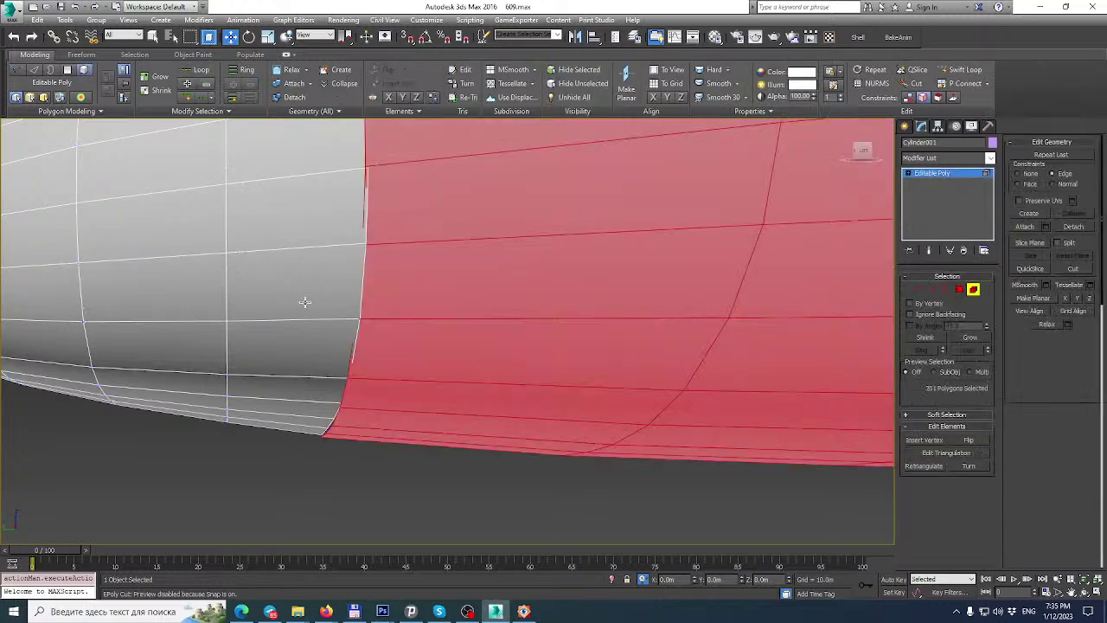
pyautogui.click(306, 302)
pyautogui.keyDown('alt'); pyautogui.moveTo(337, 309); pyautogui.dragTo(364, 300, button='middle'); pyautogui.keyUp('alt')
pyautogui.click(990, 160)
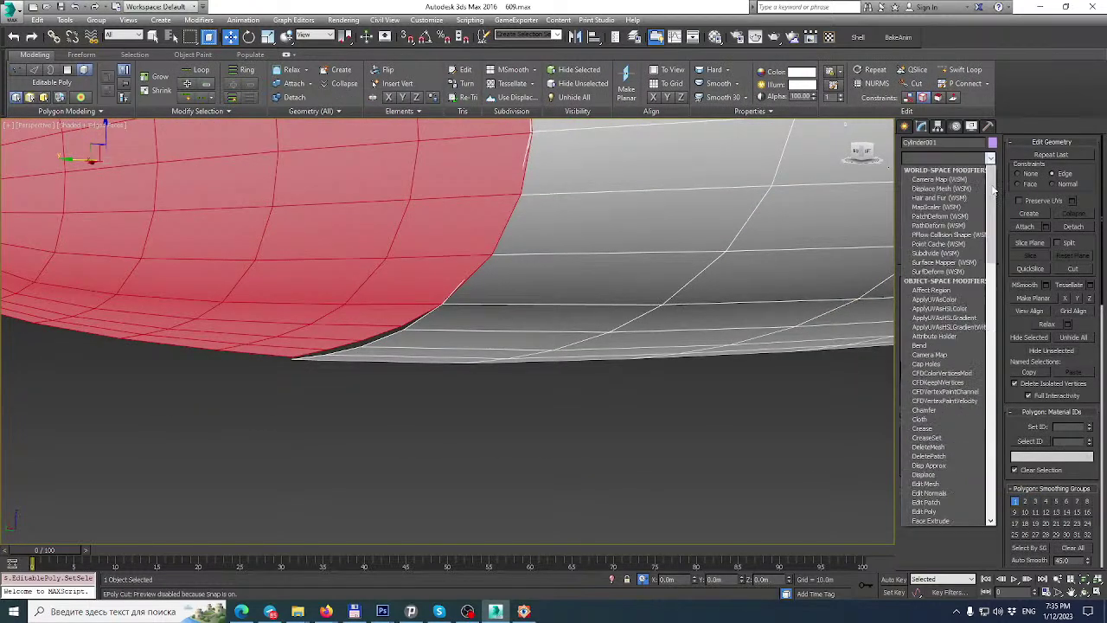
pyautogui.click(933, 540)
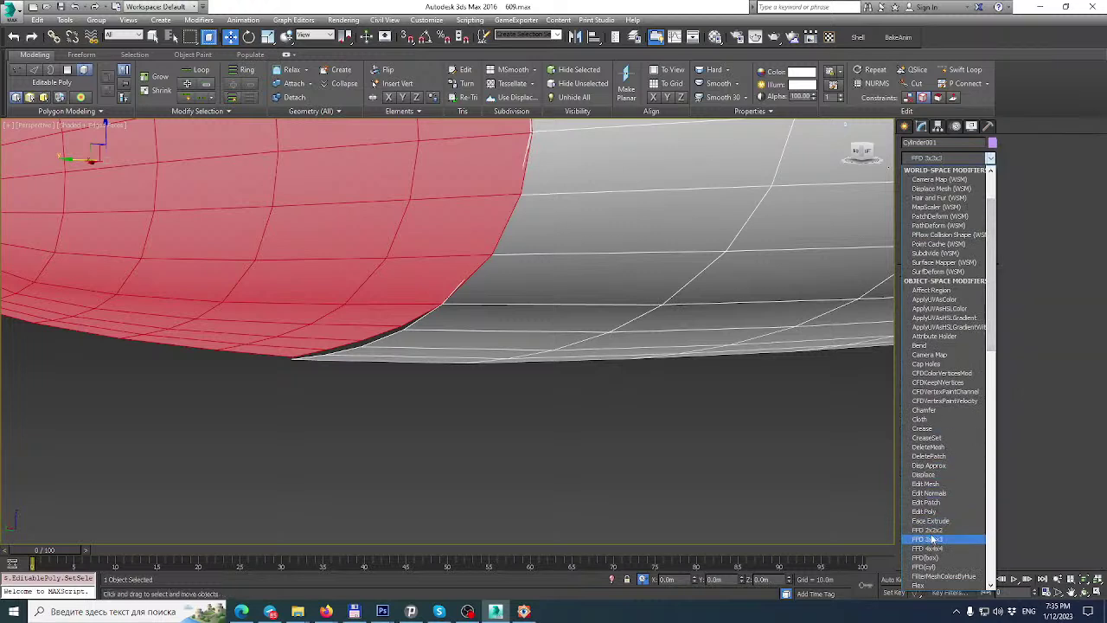
pyautogui.click(910, 173)
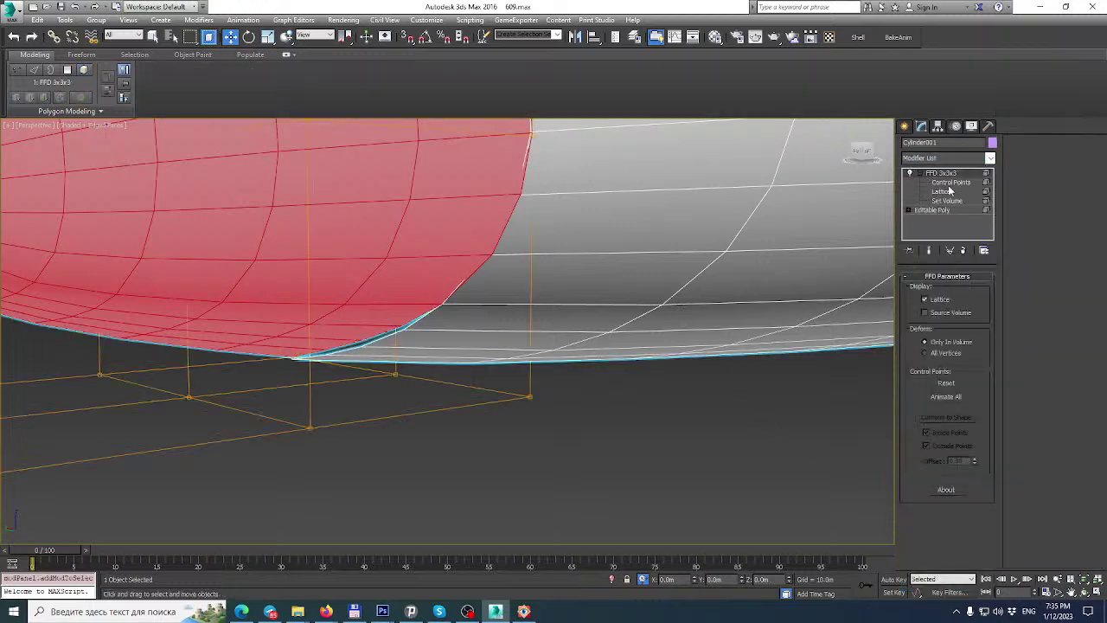
# Lower the lattice control point beneath the seam's underside gap to bring the cap's edge down to the fuselage.
pyautogui.click(950, 181)
pyautogui.moveTo(430, 322); pyautogui.dragTo(366, 398)
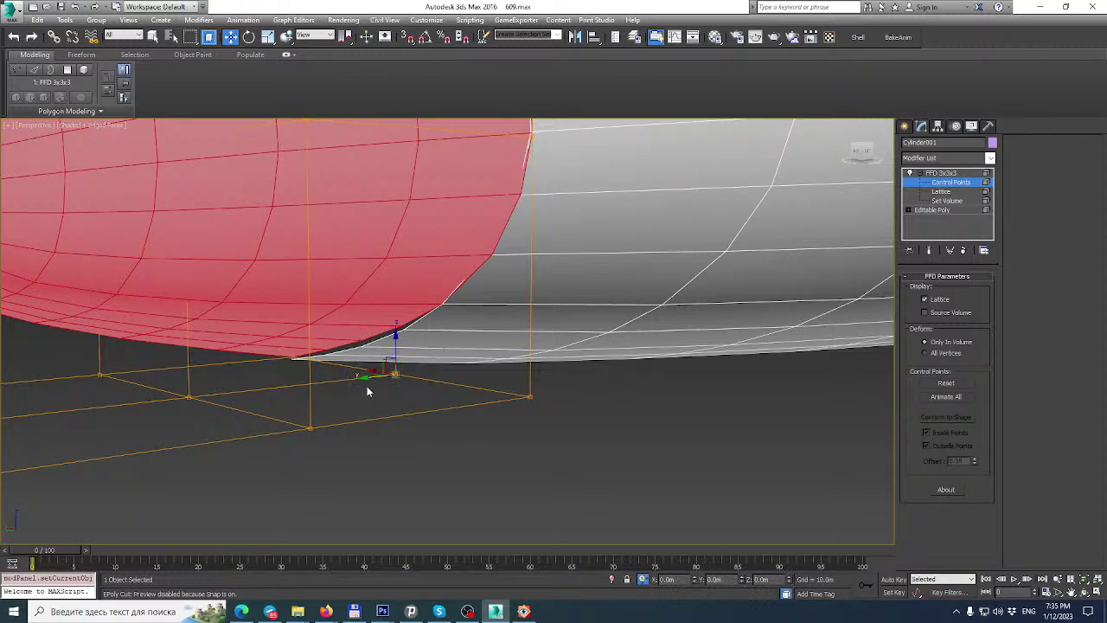
pyautogui.moveTo(397, 336); pyautogui.dragTo(401, 351)
pyautogui.keyDown('alt'); pyautogui.moveTo(436, 281); pyautogui.dragTo(454, 296, button='middle'); pyautogui.keyUp('alt')
pyautogui.scroll(-5, 439, 341)
pyautogui.scroll(5, 454, 297)
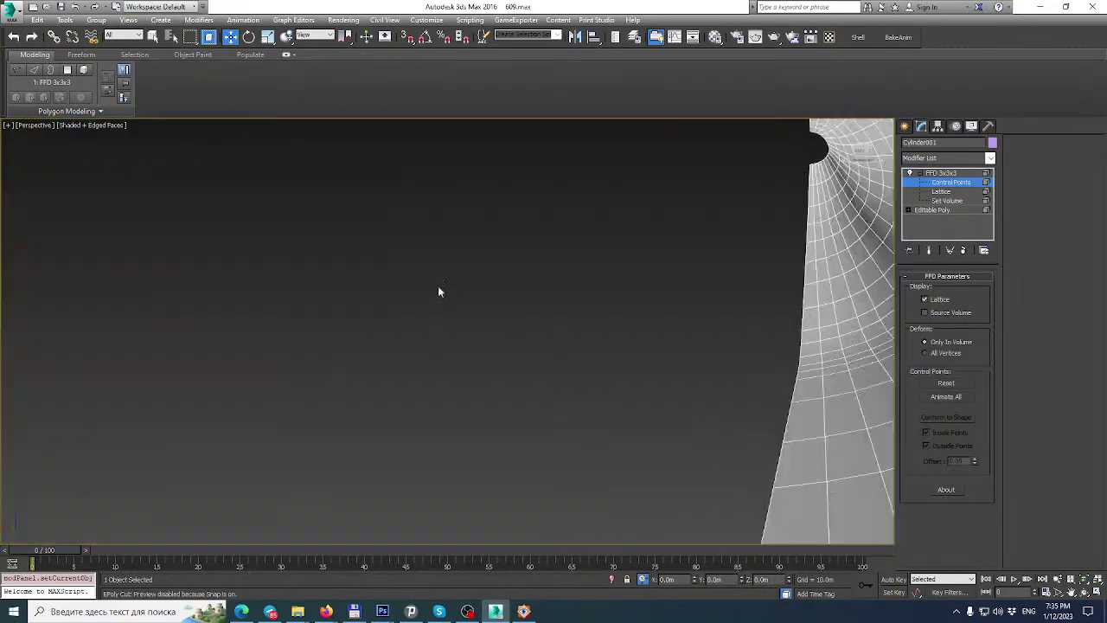
# Check the deformed cap and collapse the FFD 3x3x3 modifier into the editable poly.
pyautogui.scroll(-5, 454, 297)
pyautogui.moveTo(386, 287)
pyautogui.keyDown('alt'); pyautogui.mouseDown(button='middle')
pyautogui.moveTo(406, 292)
pyautogui.moveTo(386, 309)
pyautogui.moveTo(349, 302)
pyautogui.moveTo(458, 314)
pyautogui.moveTo(389, 290)
pyautogui.moveTo(408, 286)
pyautogui.moveTo(415, 321)
pyautogui.moveTo(388, 249)
pyautogui.moveTo(397, 298)
pyautogui.mouseUp(button='middle'); pyautogui.keyUp('alt')
pyautogui.scroll(-5, 350, 301)
pyautogui.scroll(-5, 403, 281)
pyautogui.rightClick(945, 179)
pyautogui.click(978, 292)
pyautogui.click(605, 340)
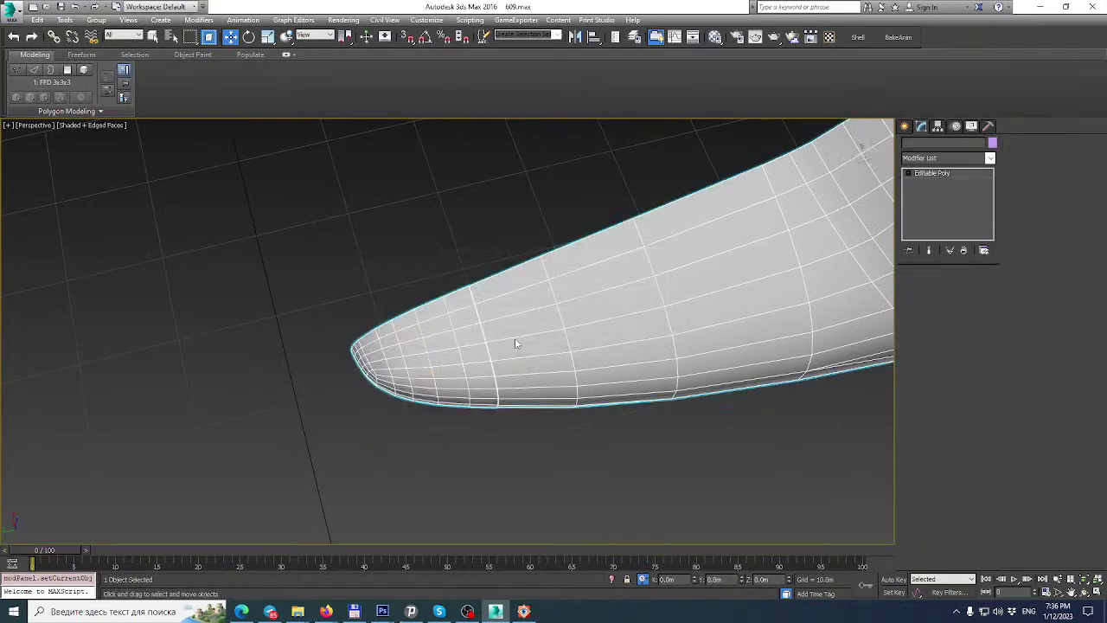
# Select the full ring of vertices along the cap-to-fuselage seam and switch to the four-viewport layout.
pyautogui.click(918, 288)
pyautogui.keyDown('alt'); pyautogui.moveTo(519, 298); pyautogui.dragTo(469, 250, button='middle'); pyautogui.keyUp('alt')
pyautogui.moveTo(470, 250); pyautogui.dragTo(500, 504)
pyautogui.click(1098, 597)
# Remove the crosswise edge loop on the nose cap directly in front of the seam.
pyautogui.scroll(4, 343, 459)
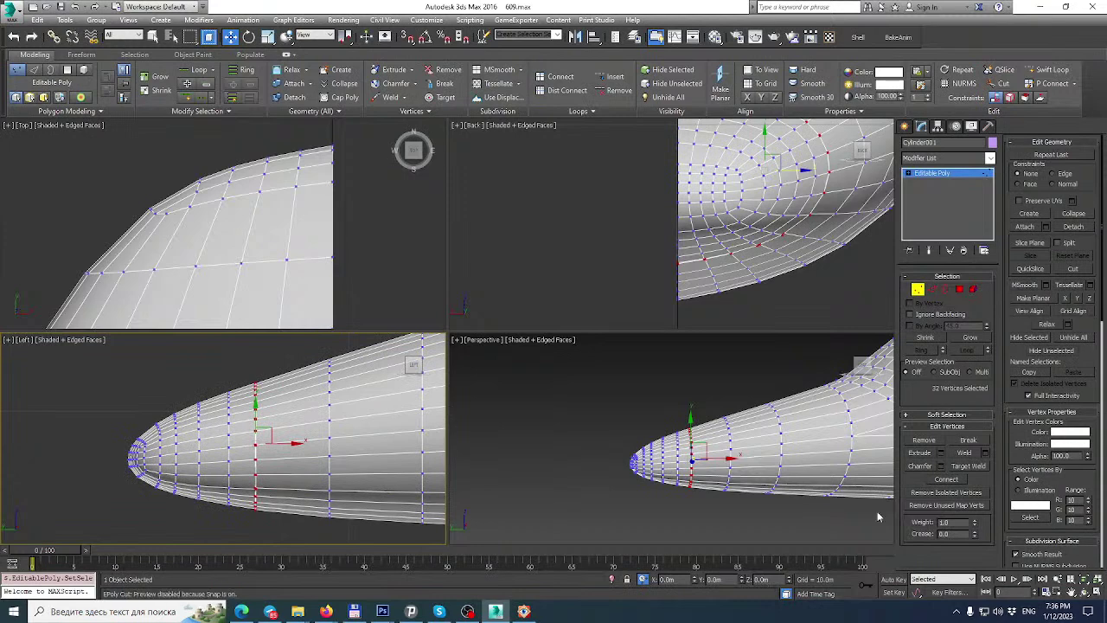
pyautogui.scroll(-5, 181, 211)
pyautogui.moveTo(180, 211); pyautogui.dragTo(243, 97, button='middle')
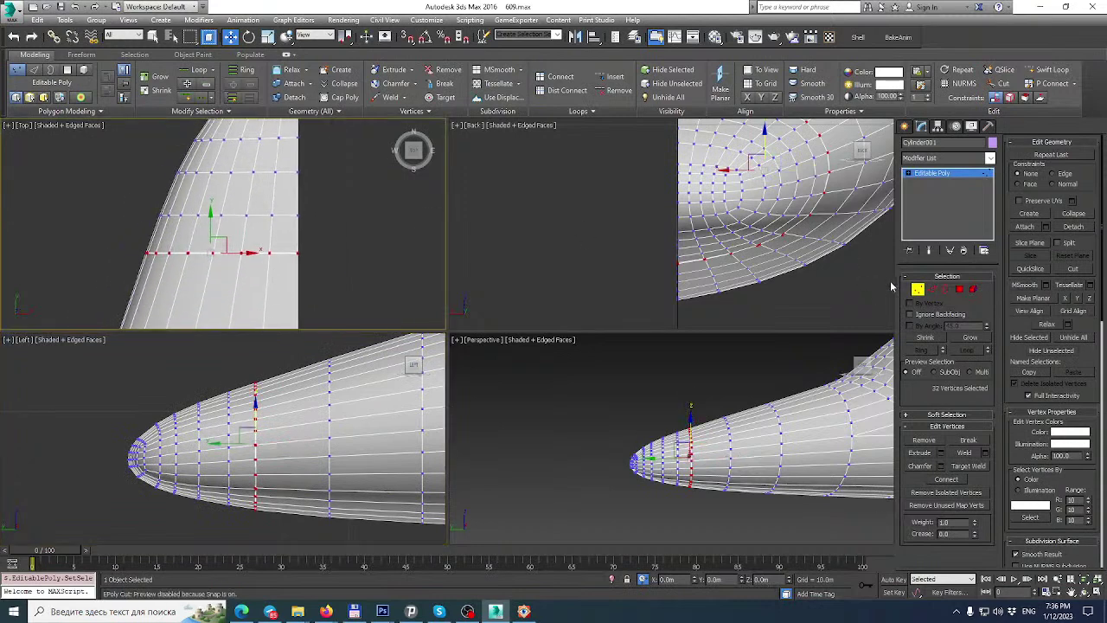
pyautogui.click(932, 289)
pyautogui.moveTo(104, 207); pyautogui.dragTo(365, 236)
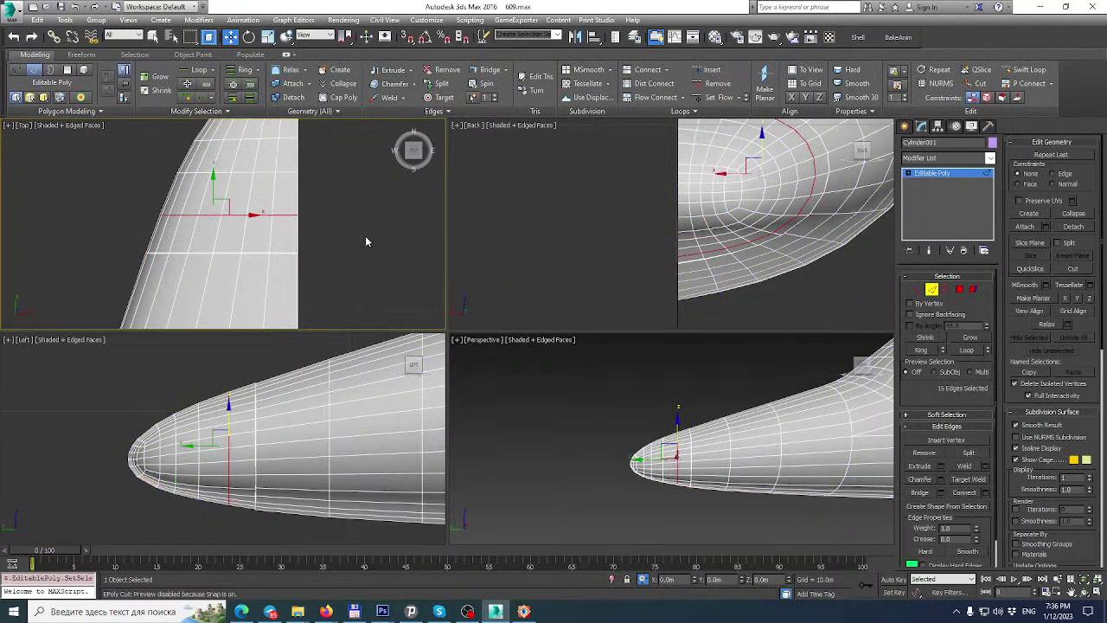
pyautogui.scroll(-2, 333, 230)
pyautogui.moveTo(332, 229); pyautogui.dragTo(326, 259, button='middle')
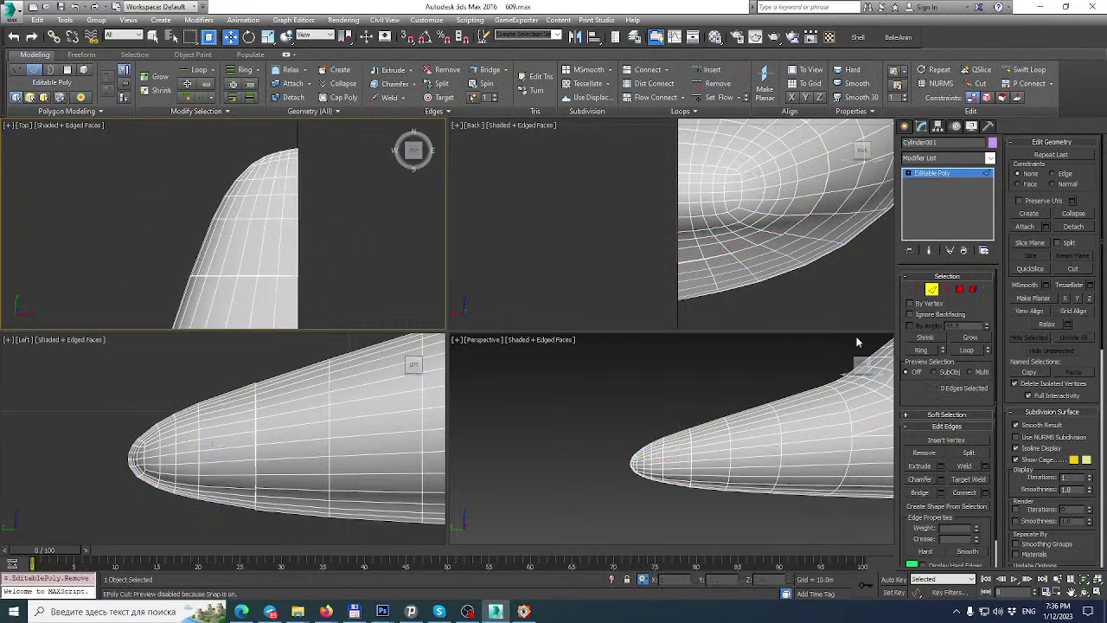
# Return to the seam's vertex selection and enlarge the Left view around the nose.
pyautogui.click(918, 289)
pyautogui.scroll(2, 285, 452)
pyautogui.moveTo(266, 488); pyautogui.dragTo(281, 513, button='middle')
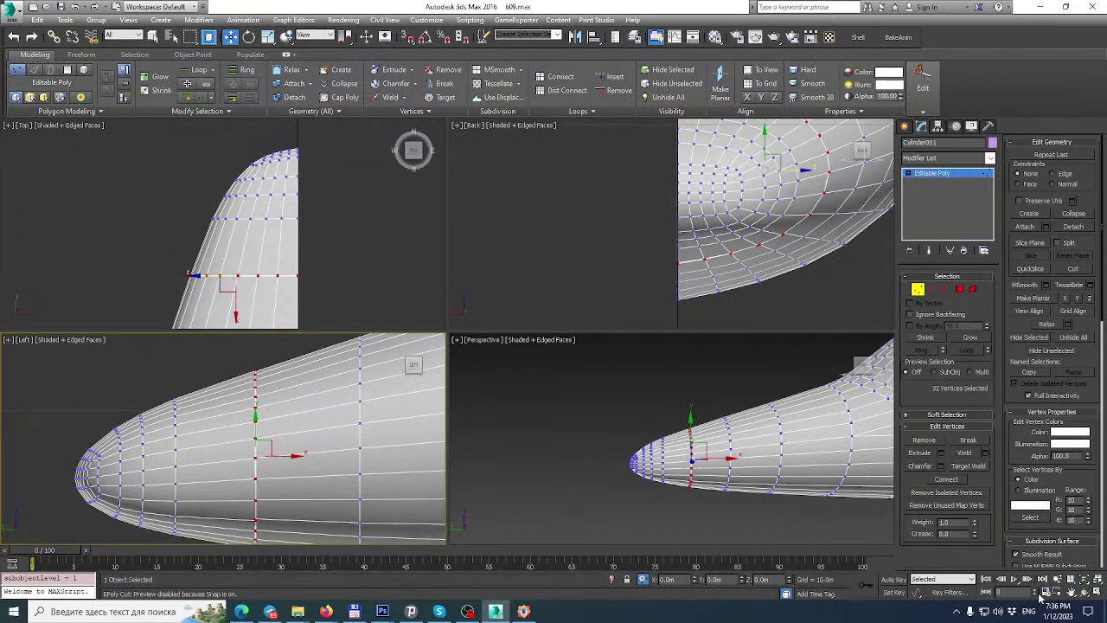
pyautogui.click(1097, 593)
pyautogui.moveTo(663, 302); pyautogui.dragTo(651, 314, button='middle')
# Try to make the seam's vertex ring planar along X.
pyautogui.click(266, 38)
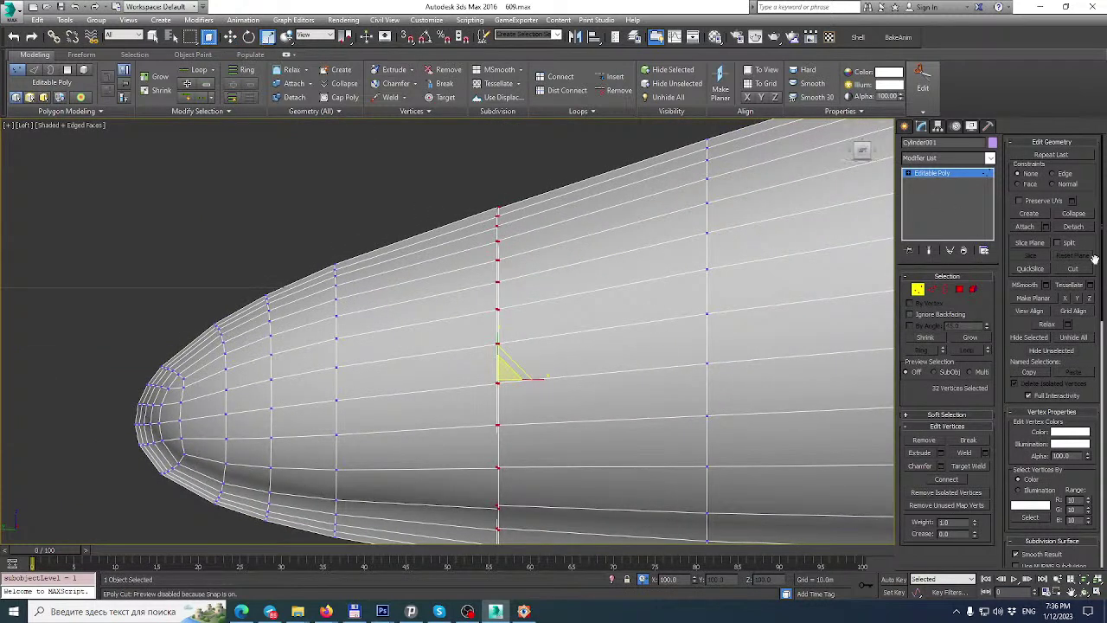
pyautogui.click(1067, 301)
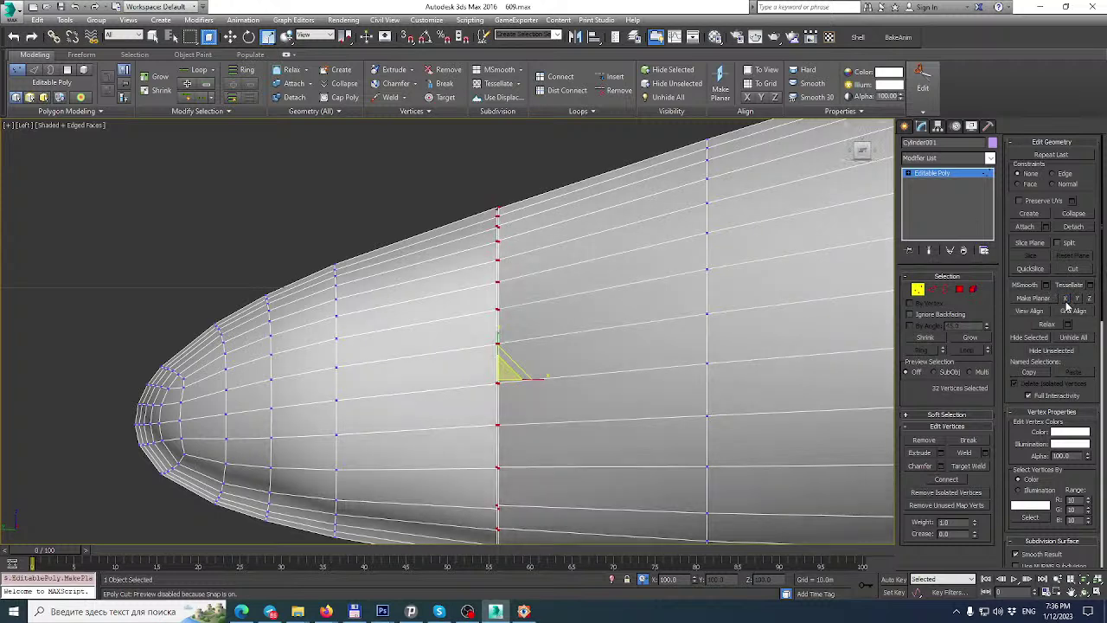
pyautogui.hotkey('ctrl', 'z')
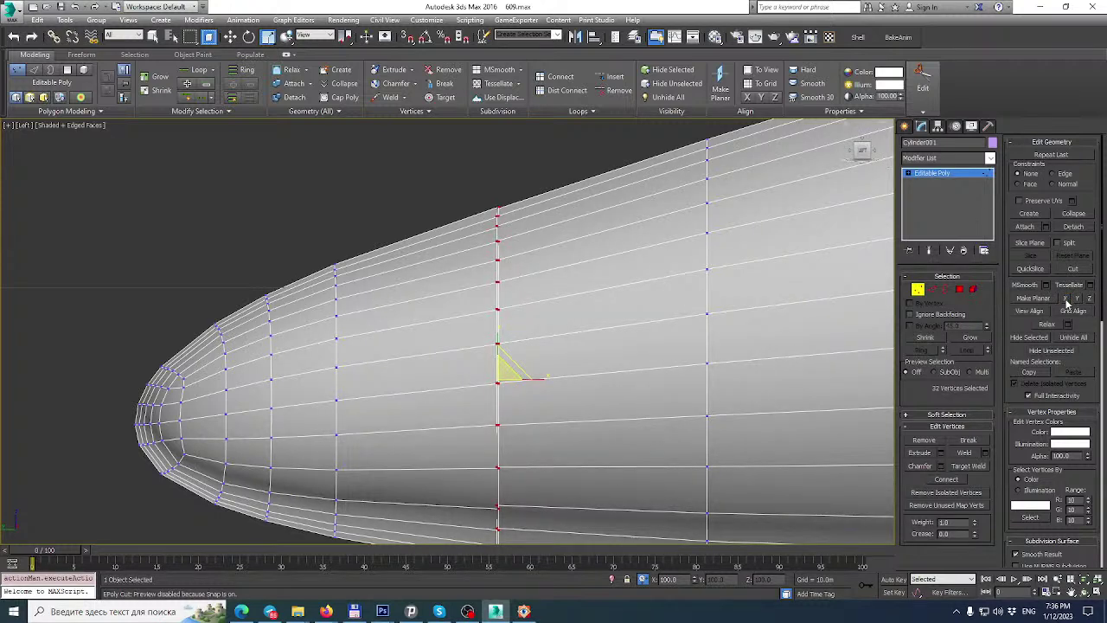
# Flatten the seam's vertex ring into one plane by non-uniformly scaling it along the screen X axis, and restore the four-viewport layout.
pyautogui.moveTo(269, 38); pyautogui.dragTo(271, 71)
pyautogui.rightClick(268, 36)
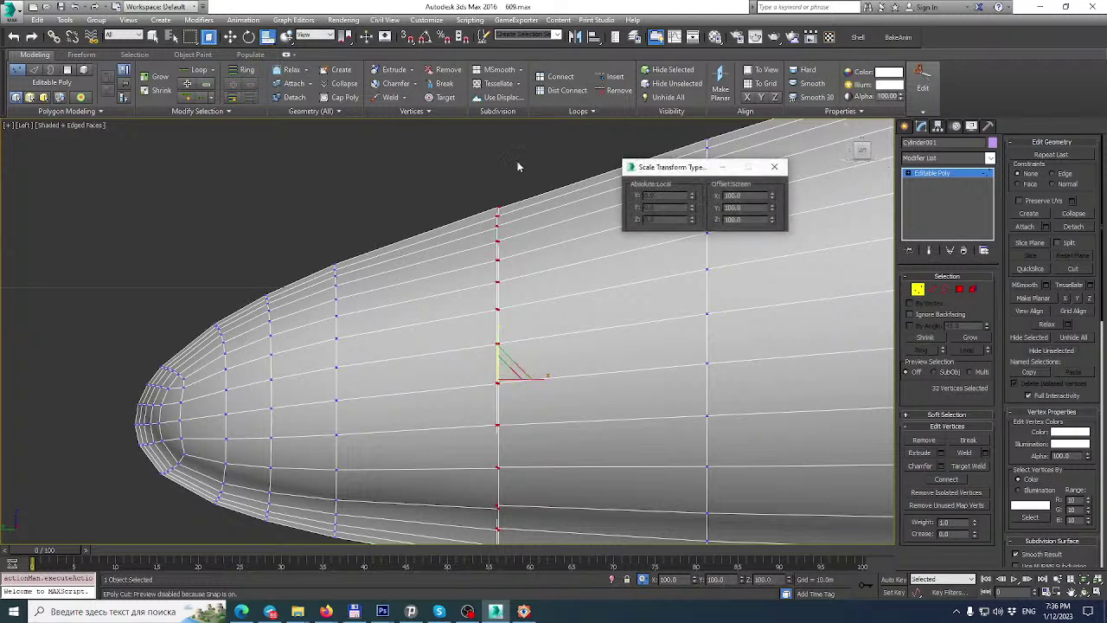
pyautogui.rightClick(772, 197)
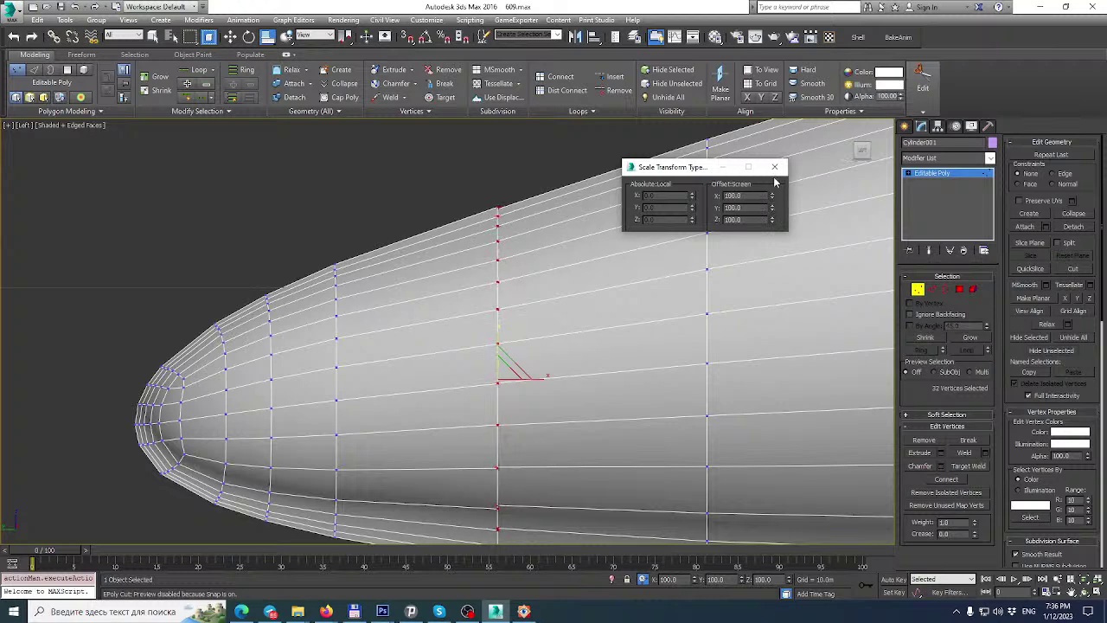
pyautogui.click(774, 167)
pyautogui.moveTo(571, 237); pyautogui.dragTo(589, 126, button='middle')
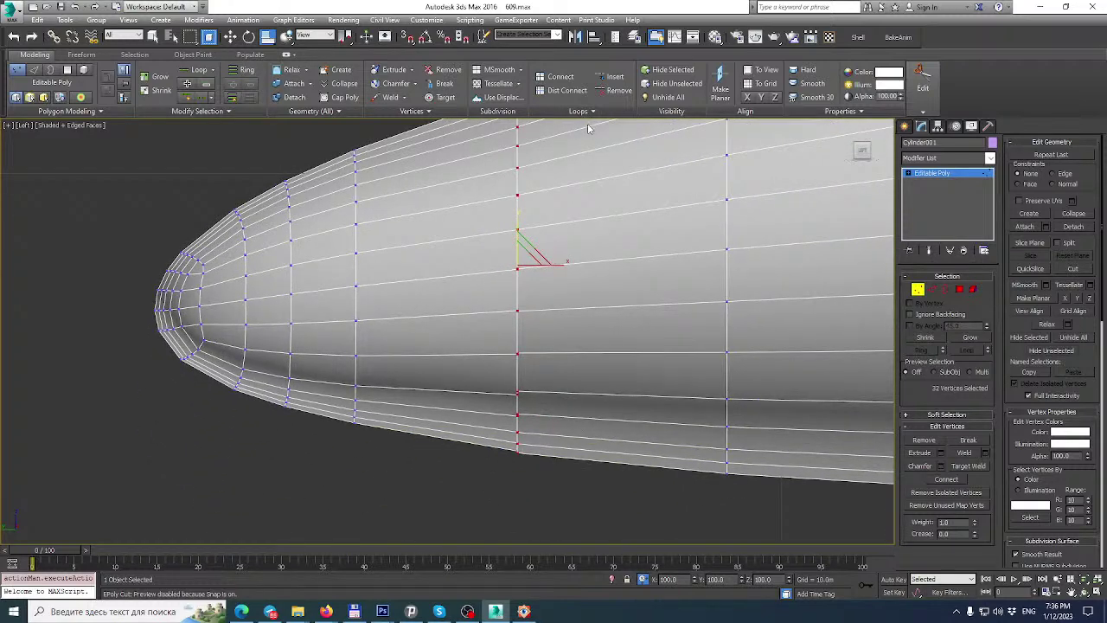
pyautogui.moveTo(495, 180); pyautogui.dragTo(484, 223, button='middle')
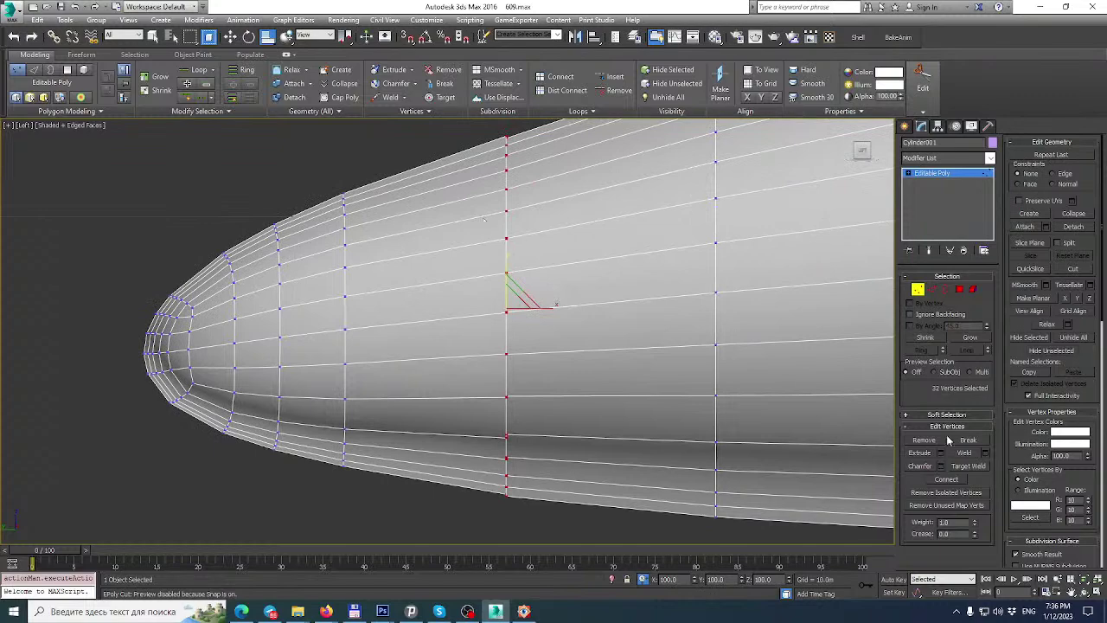
pyautogui.click(1086, 586)
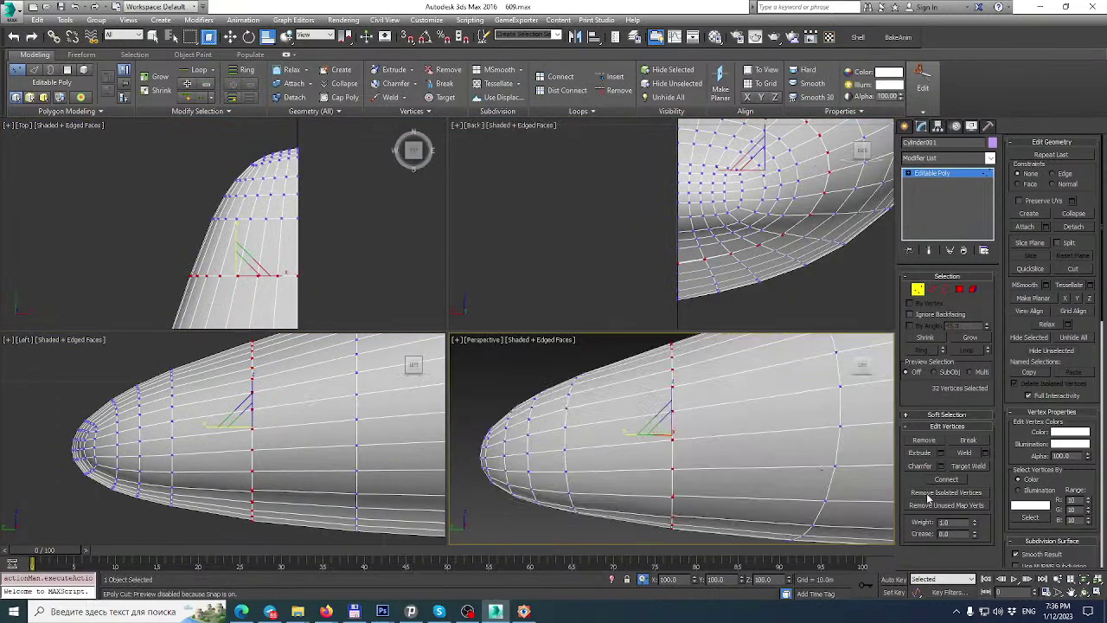
# Weld the seam's selected vertices with the 0.1 m threshold to join the nose cap to the fuselage.
pyautogui.click(1086, 585)
pyautogui.scroll(8, 606, 359)
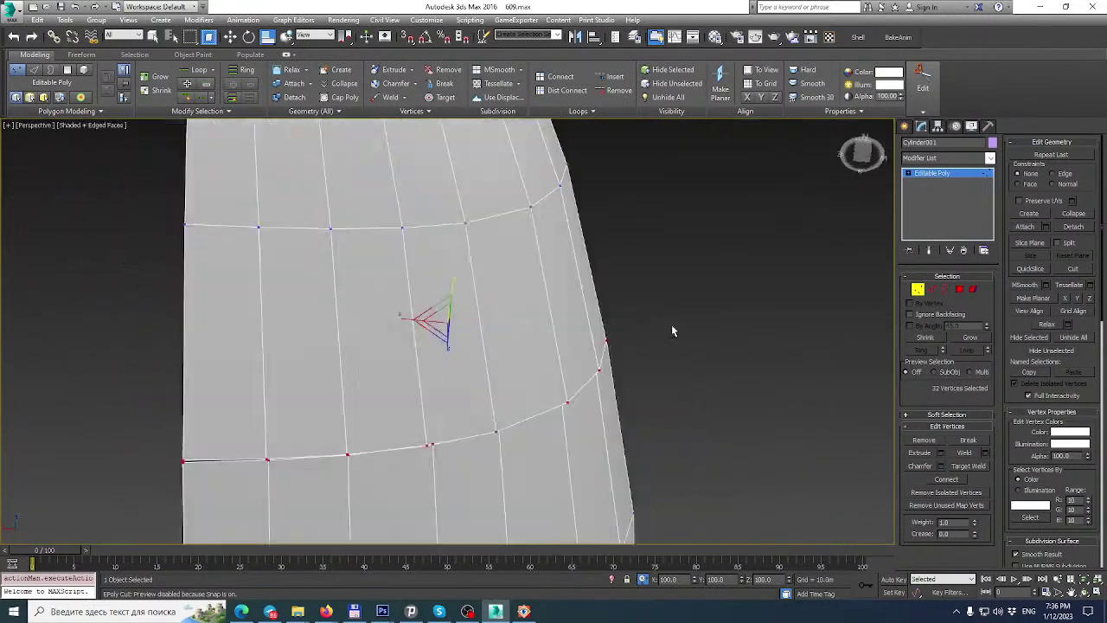
pyautogui.moveTo(671, 331); pyautogui.dragTo(546, 289, button='middle')
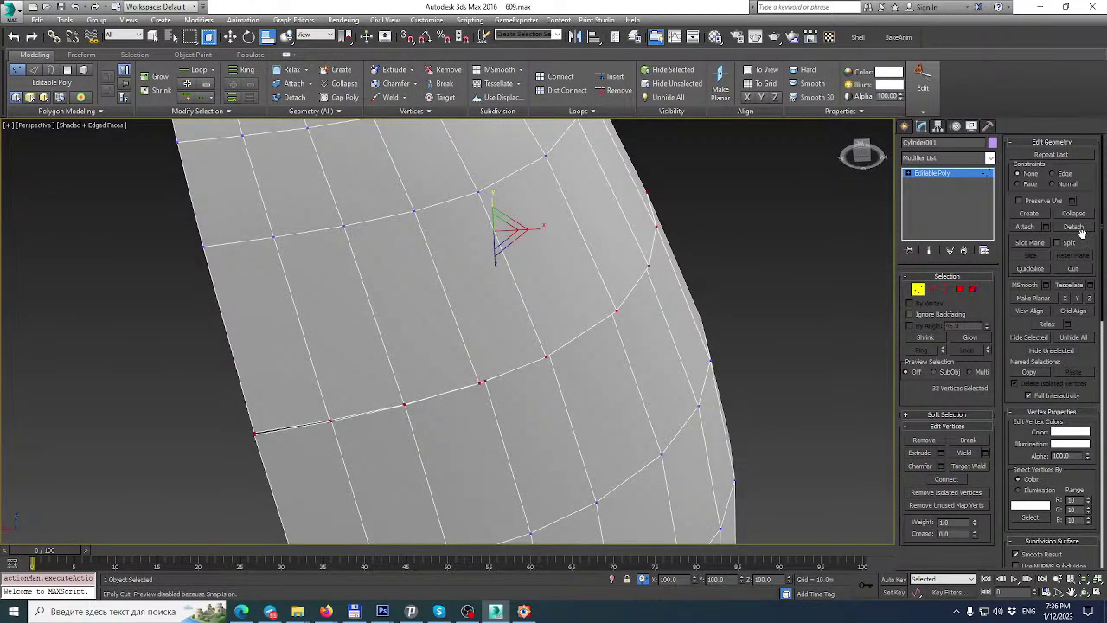
pyautogui.click(988, 453)
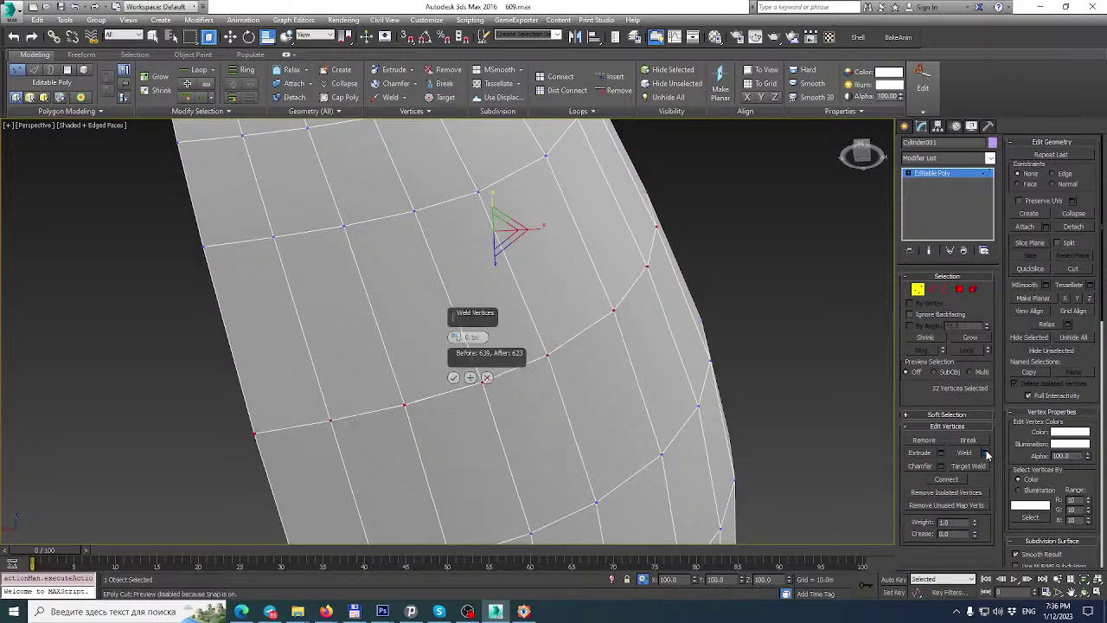
pyautogui.click(453, 378)
pyautogui.keyDown('alt'); pyautogui.moveTo(615, 306); pyautogui.dragTo(640, 372, button='middle'); pyautogui.keyUp('alt')
# Select the entire fuselage and nose cap as one element for smoothing, and return to object level.
pyautogui.click(973, 291)
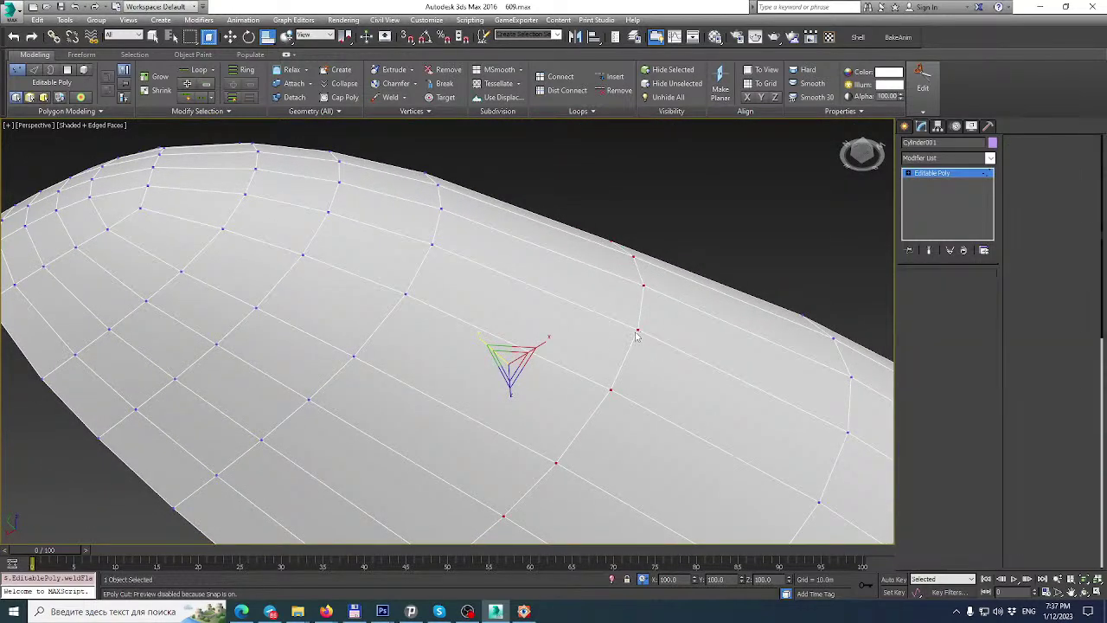
pyautogui.click(638, 335)
pyautogui.scroll(-6, 635, 330)
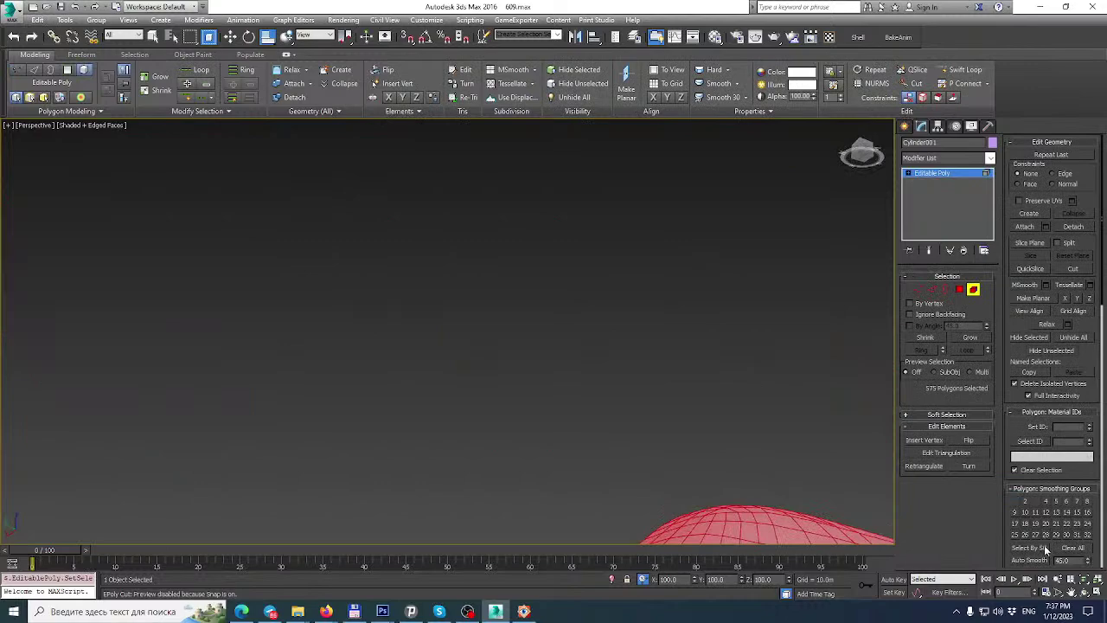
pyautogui.keyDown('alt'); pyautogui.moveTo(761, 355); pyautogui.dragTo(746, 181, button='middle'); pyautogui.keyUp('alt')
pyautogui.click(943, 177)
pyautogui.keyDown('alt'); pyautogui.moveTo(655, 269); pyautogui.dragTo(571, 297, button='middle'); pyautogui.keyUp('alt')
# Assign the photo-textured Material #25 to the fuselage and close the Material Editor.
pyautogui.press('m')
pyautogui.moveTo(787, 116); pyautogui.dragTo(421, 337)
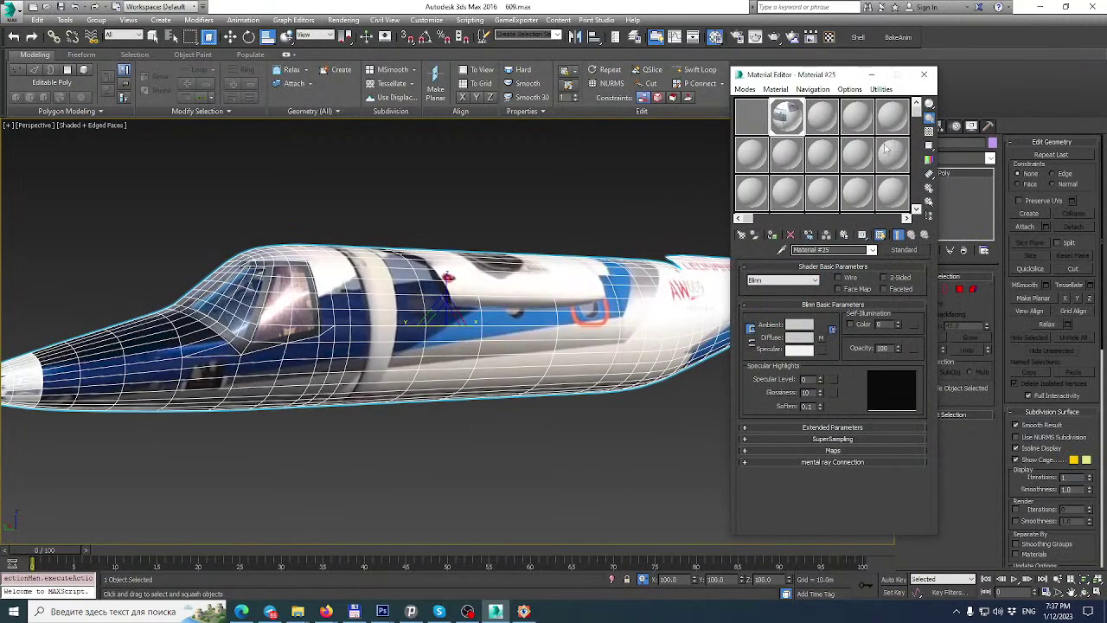
pyautogui.click(925, 76)
# Add an Unwrap UVW modifier to the fuselage and apply a planar projection to all its polygons.
pyautogui.press('u')
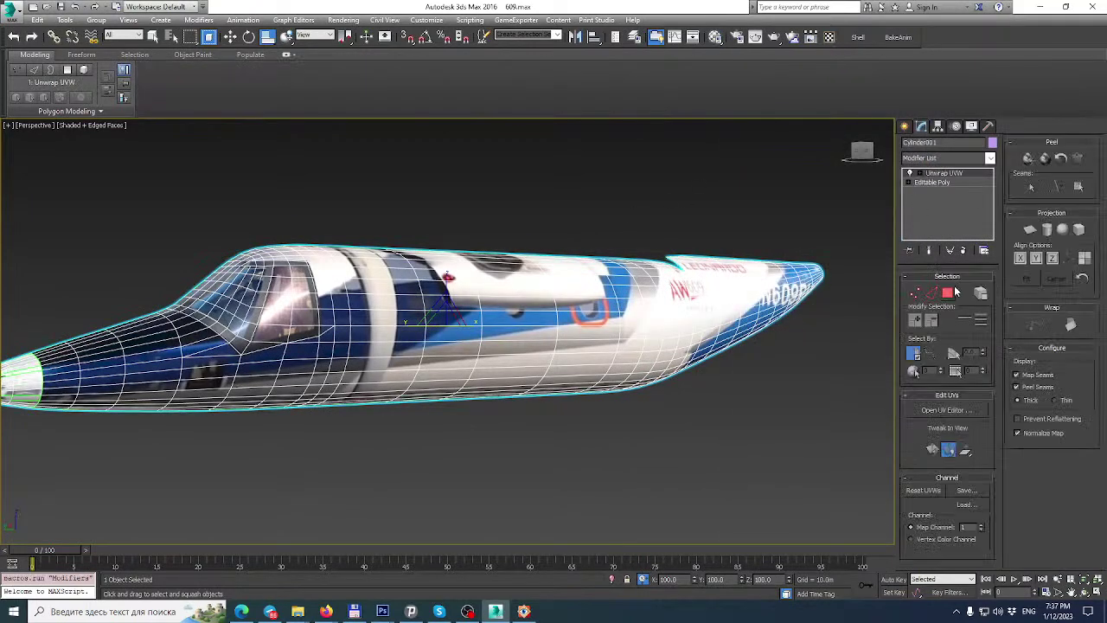
pyautogui.click(949, 292)
pyautogui.click(933, 408)
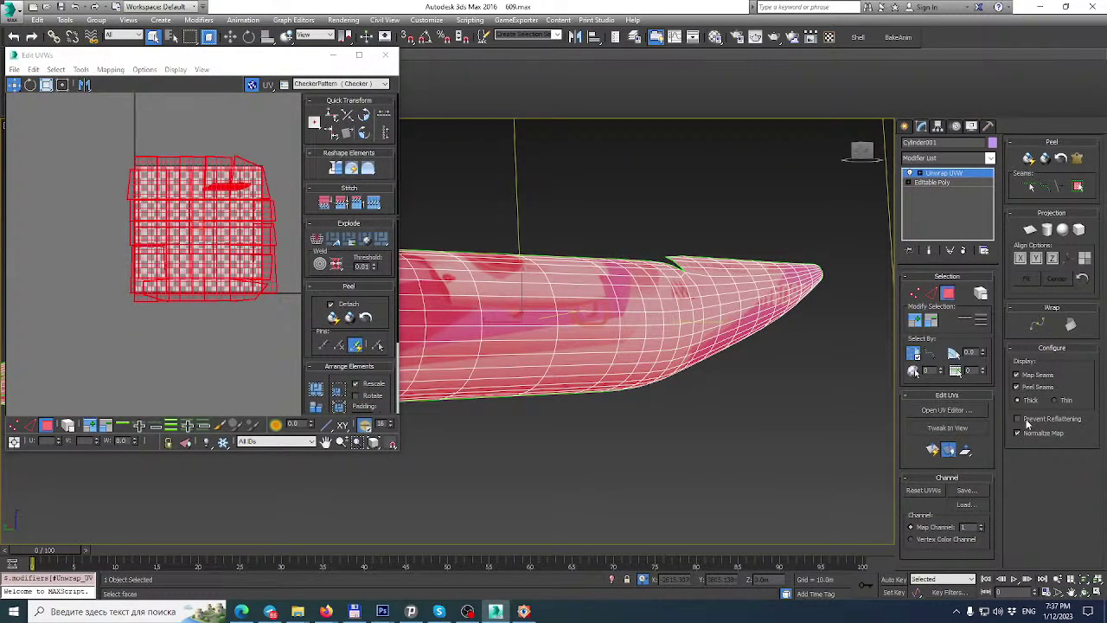
pyautogui.click(1028, 229)
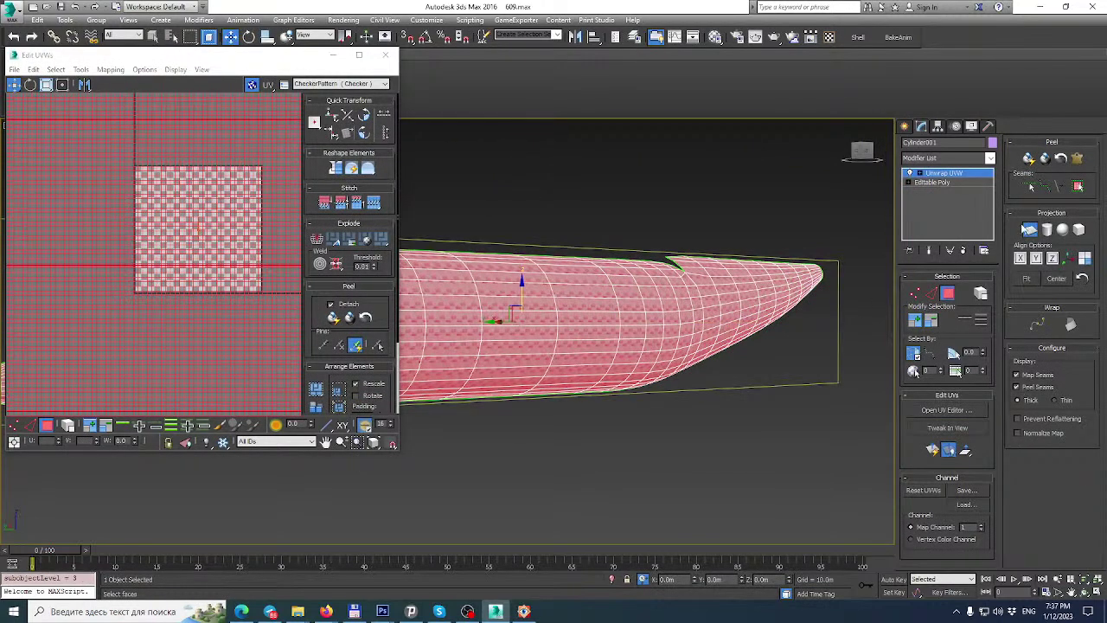
pyautogui.click(1028, 229)
# Display Map #1 (Untitled-1.psd) behind the UVs and maximize the UV editor with the whole side layout in view.
pyautogui.click(324, 84)
pyautogui.click(336, 98)
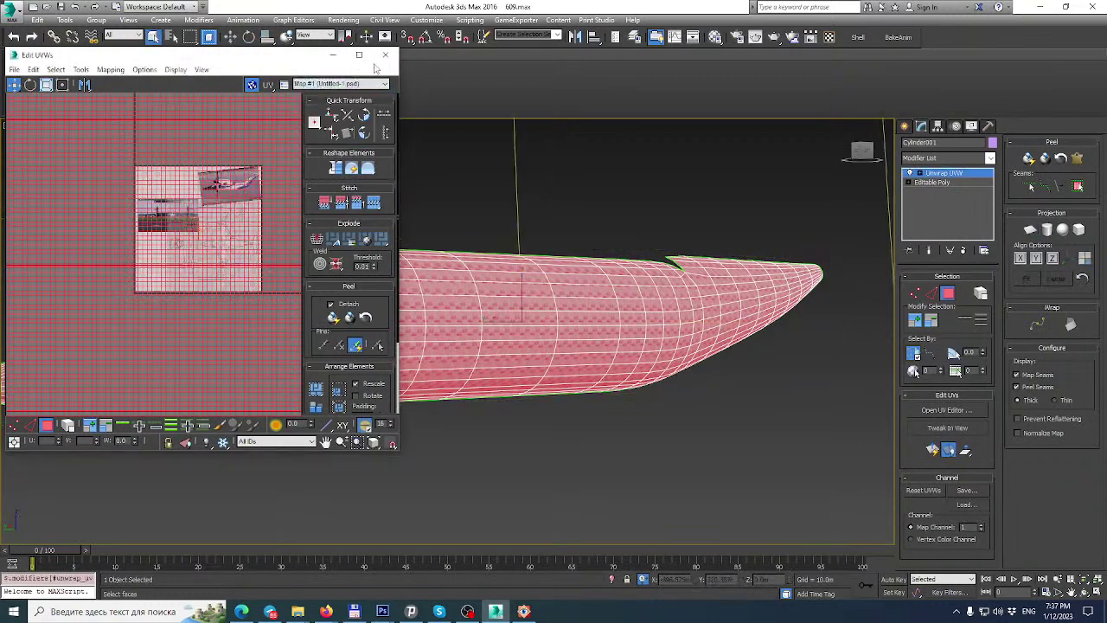
pyautogui.click(359, 55)
pyautogui.scroll(-6, 470, 209)
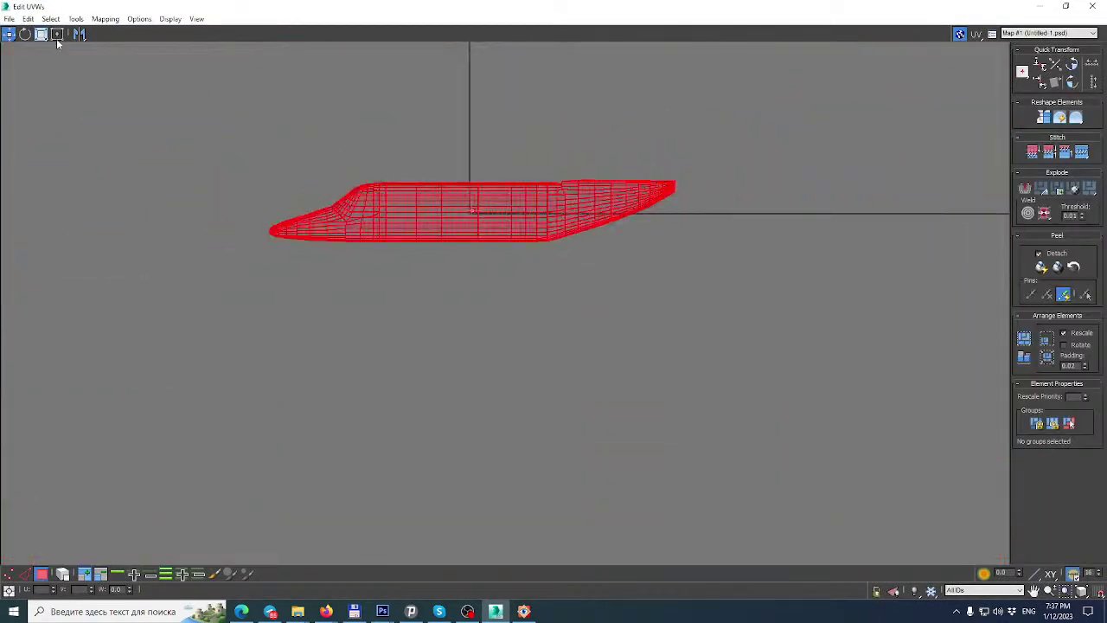
# Select all UV vertices in Freeform mode and scale the fuselage layout down toward the texture's size.
pyautogui.press('1')
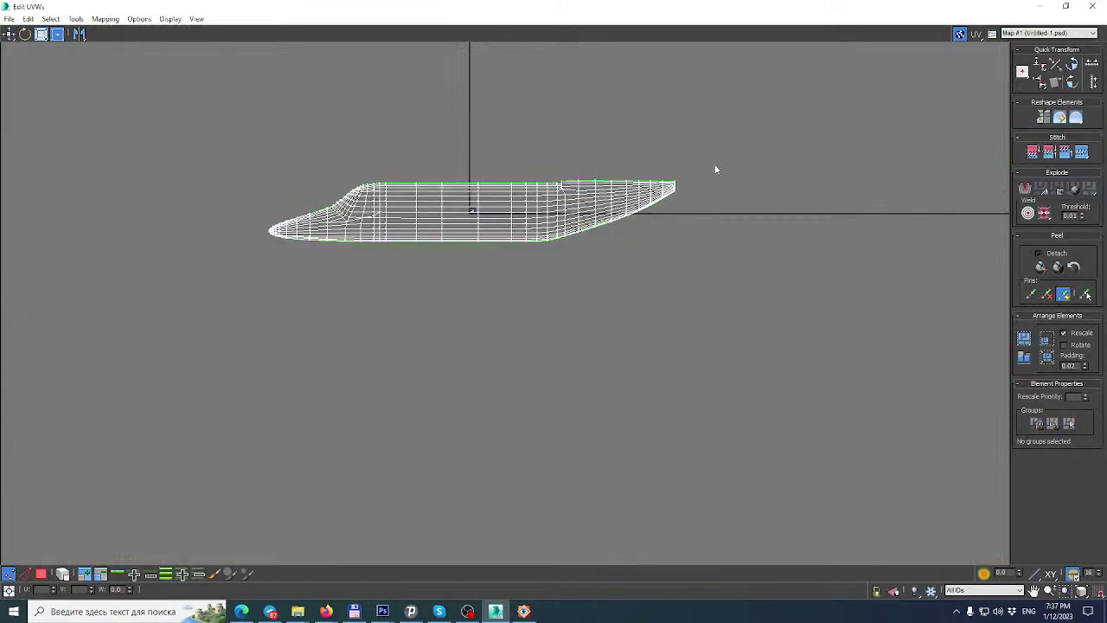
pyautogui.moveTo(147, 160); pyautogui.dragTo(740, 369)
pyautogui.moveTo(675, 184); pyautogui.dragTo(304, 303)
pyautogui.moveTo(278, 245); pyautogui.dragTo(464, 206)
pyautogui.scroll(6, 485, 212)
pyautogui.moveTo(612, 161); pyautogui.dragTo(365, 242)
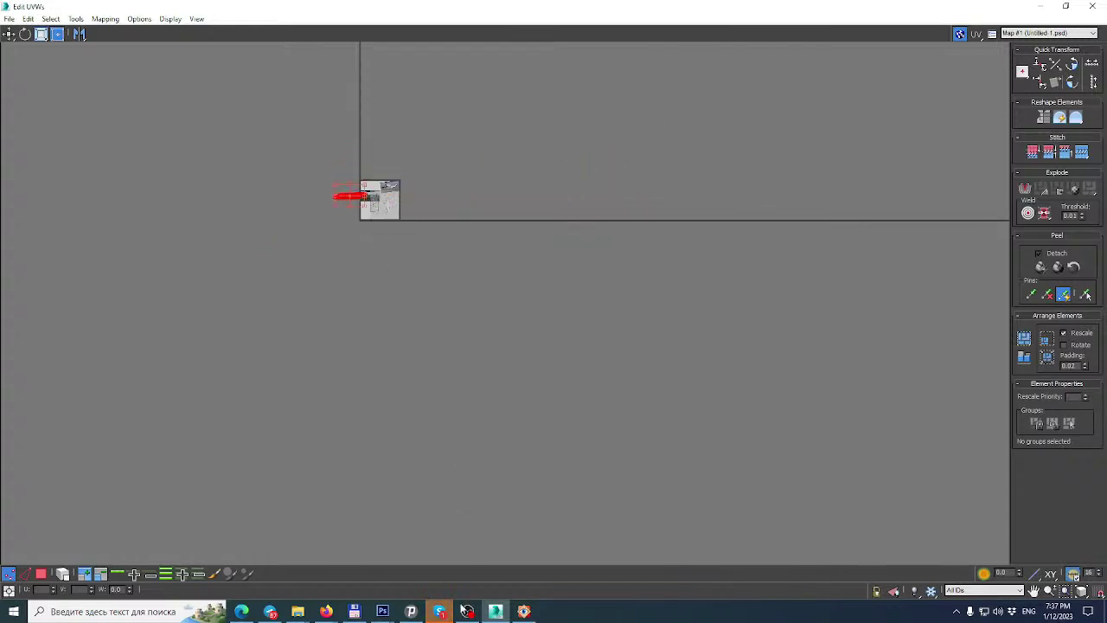
# Switch to Skype, reply "?" in the open chat, and return to the UV editor.
pyautogui.click(442, 611)
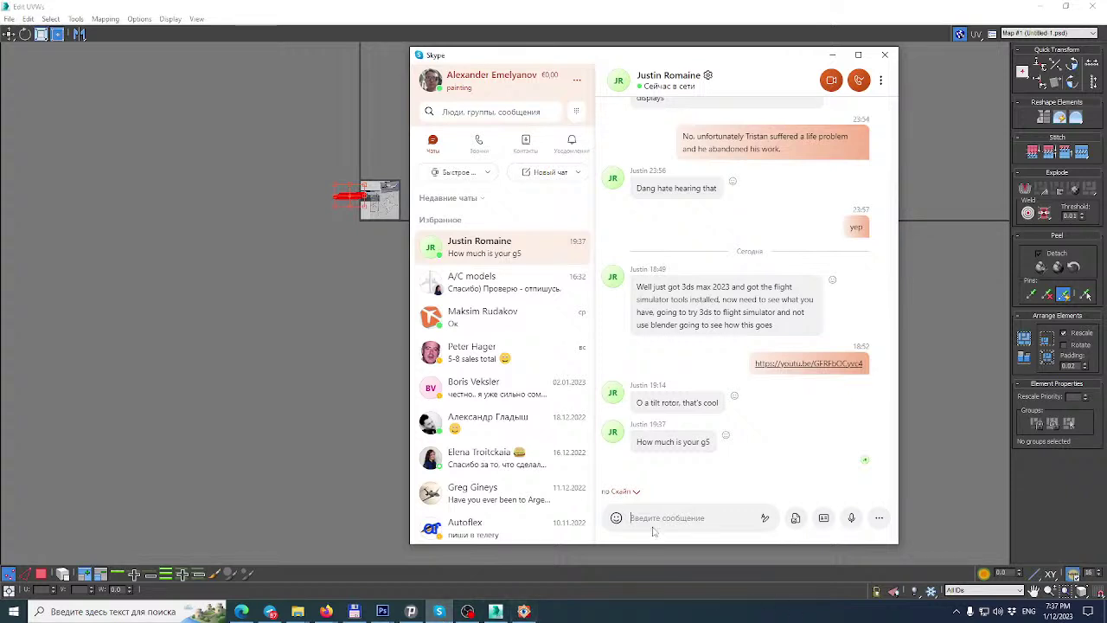
pyautogui.write('&')
pyautogui.press('BackSpace')
pyautogui.write('?')
pyautogui.press('Return')
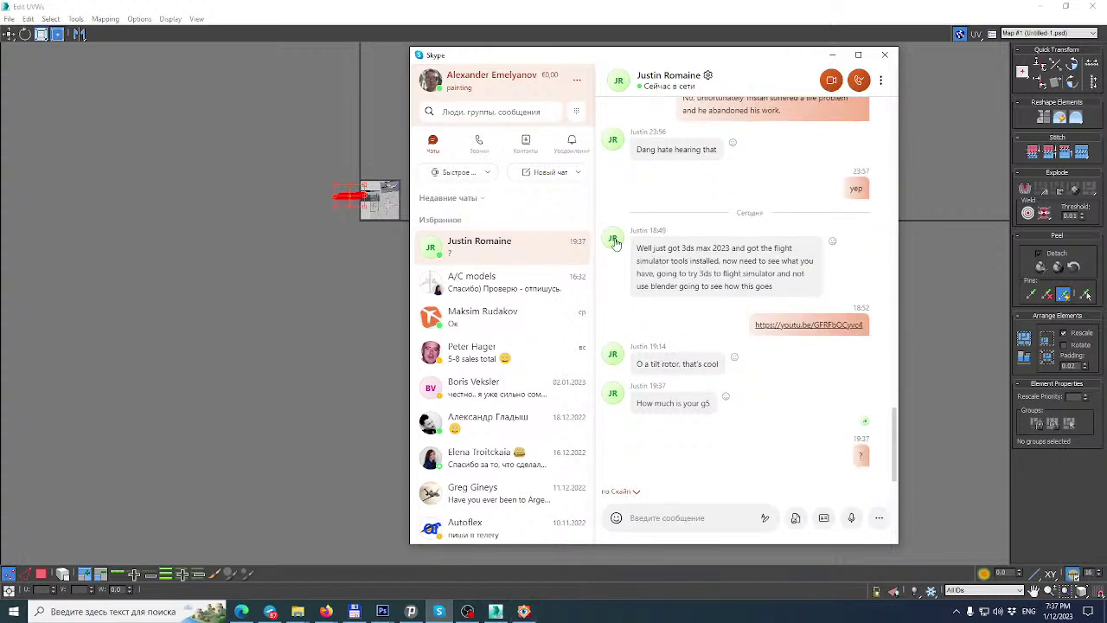
pyautogui.click(625, 6)
# Move the fuselage UVs onto the AW609 side photo and align their nose tip with the aircraft's nose.
pyautogui.scroll(8, 287, 169)
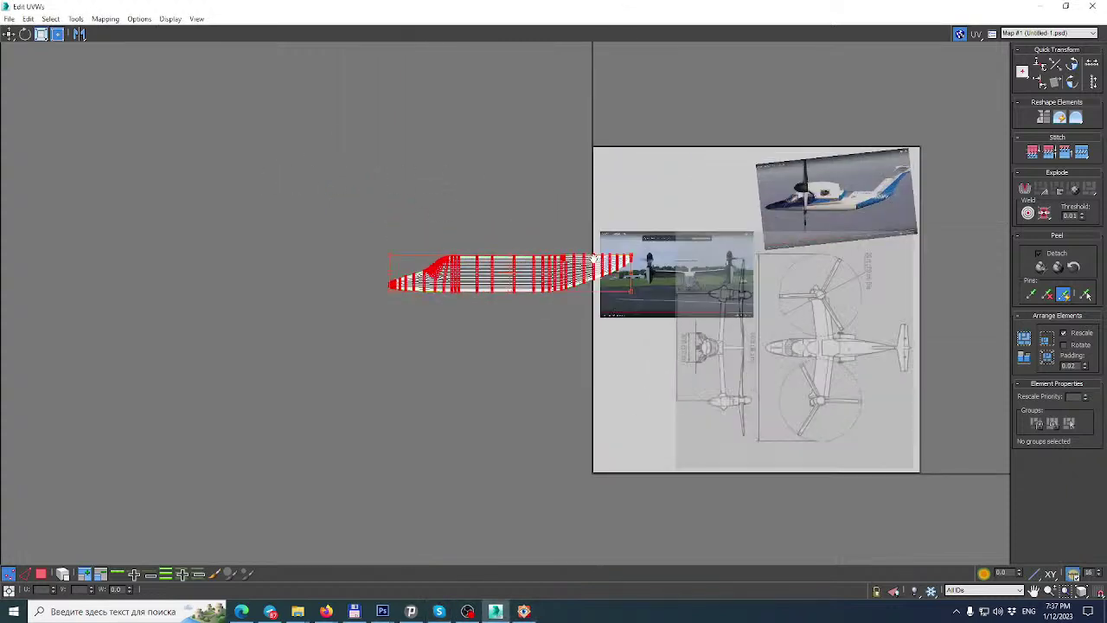
pyautogui.moveTo(525, 264); pyautogui.dragTo(329, 284, button='middle')
pyautogui.moveTo(331, 283); pyautogui.dragTo(659, 210)
pyautogui.scroll(10, 660, 210)
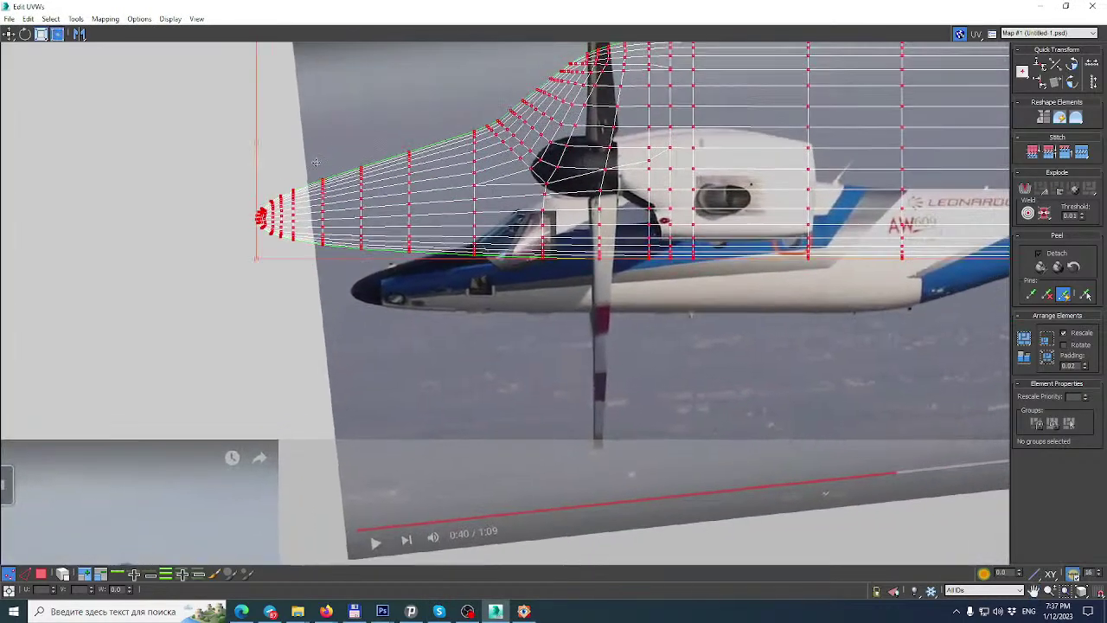
pyautogui.scroll(3, 446, 209)
pyautogui.scroll(8, 315, 287)
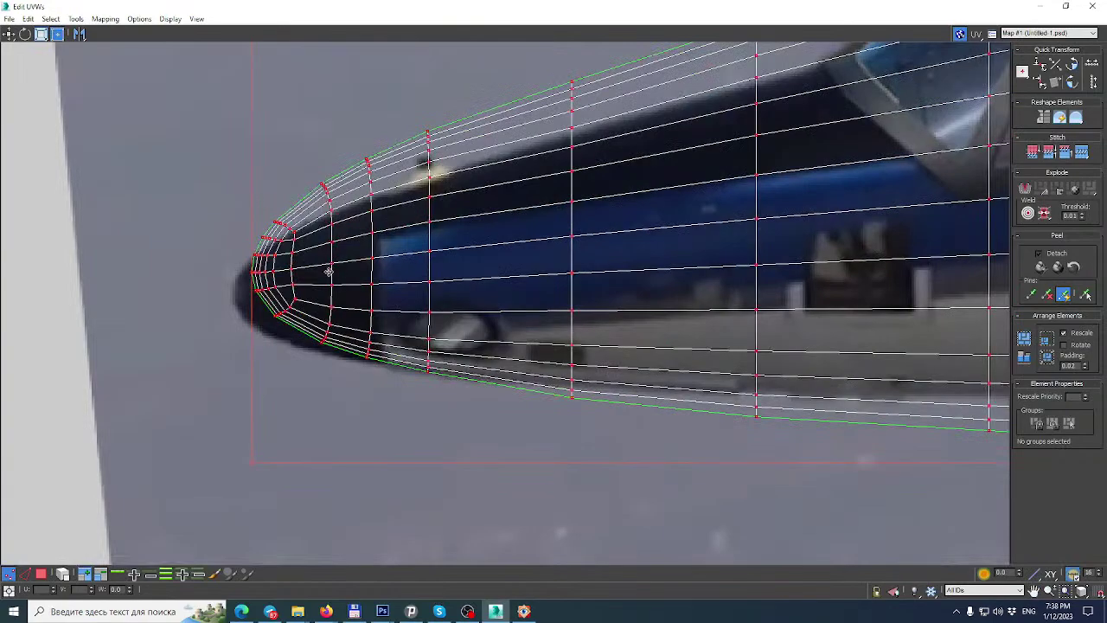
pyautogui.moveTo(315, 287); pyautogui.dragTo(315, 290)
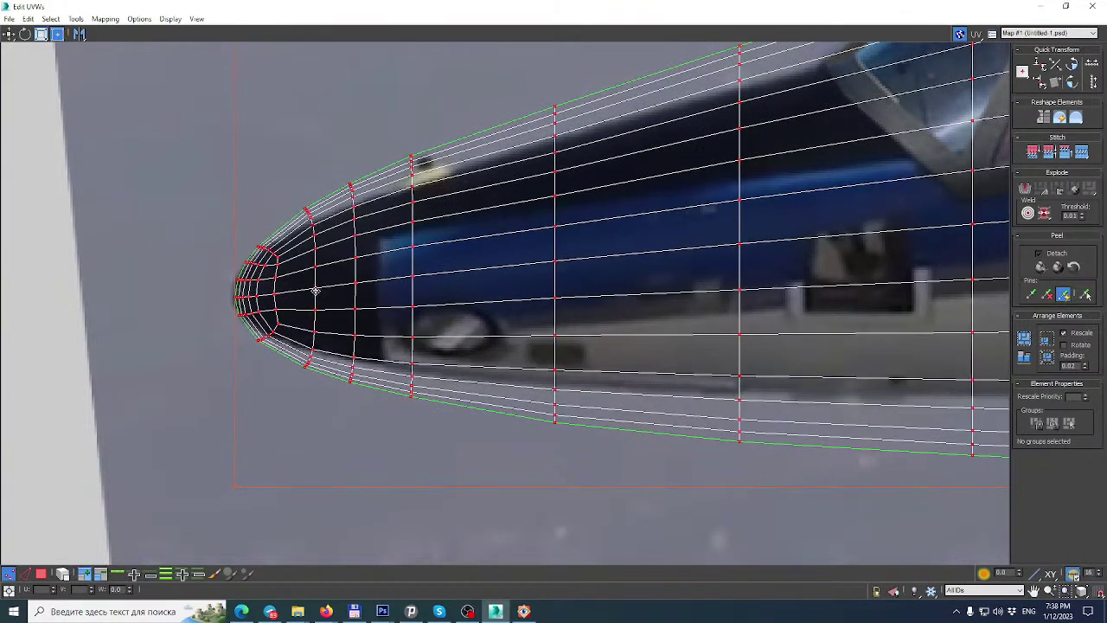
# Scale the fuselage UVs from the nose to fit the length and height of the aircraft in the photo.
pyautogui.scroll(-10, 315, 291)
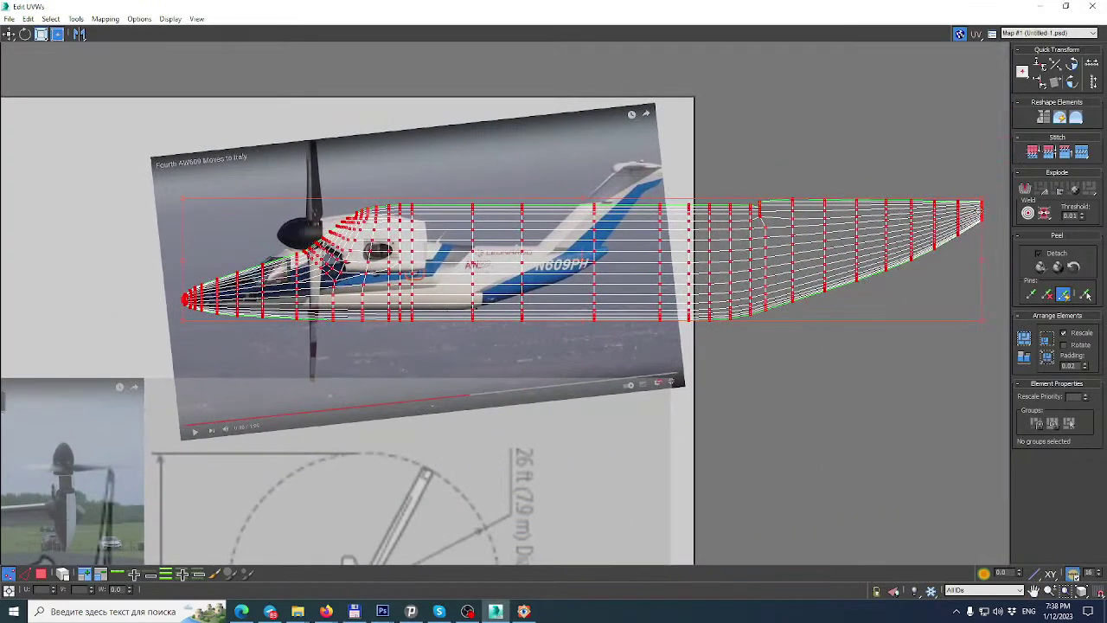
pyautogui.moveTo(981, 202); pyautogui.dragTo(613, 266)
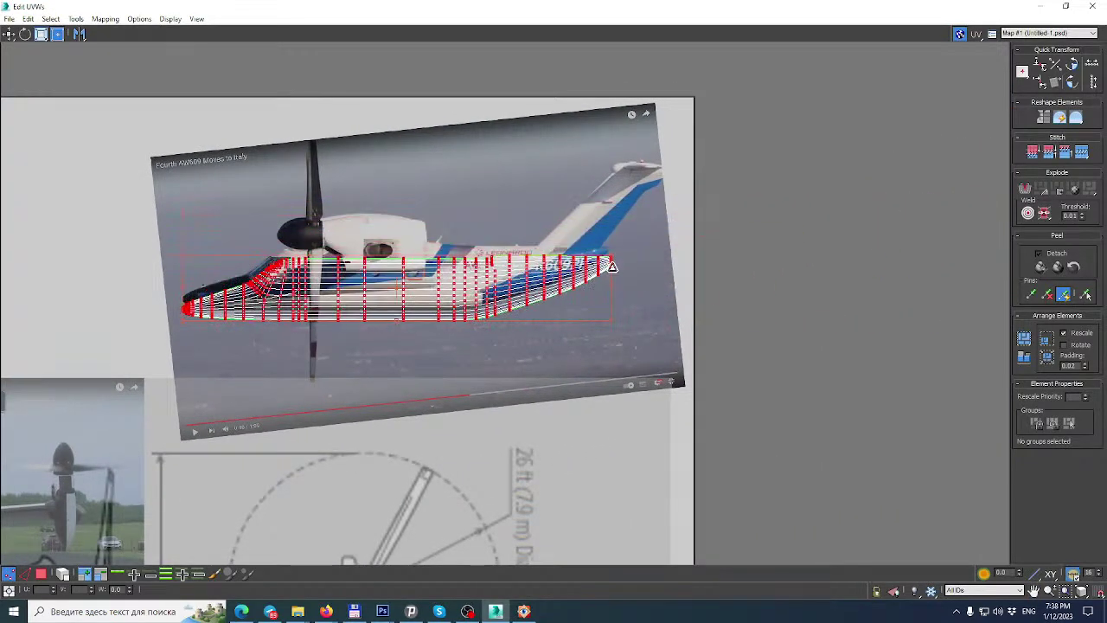
pyautogui.scroll(5, 600, 278)
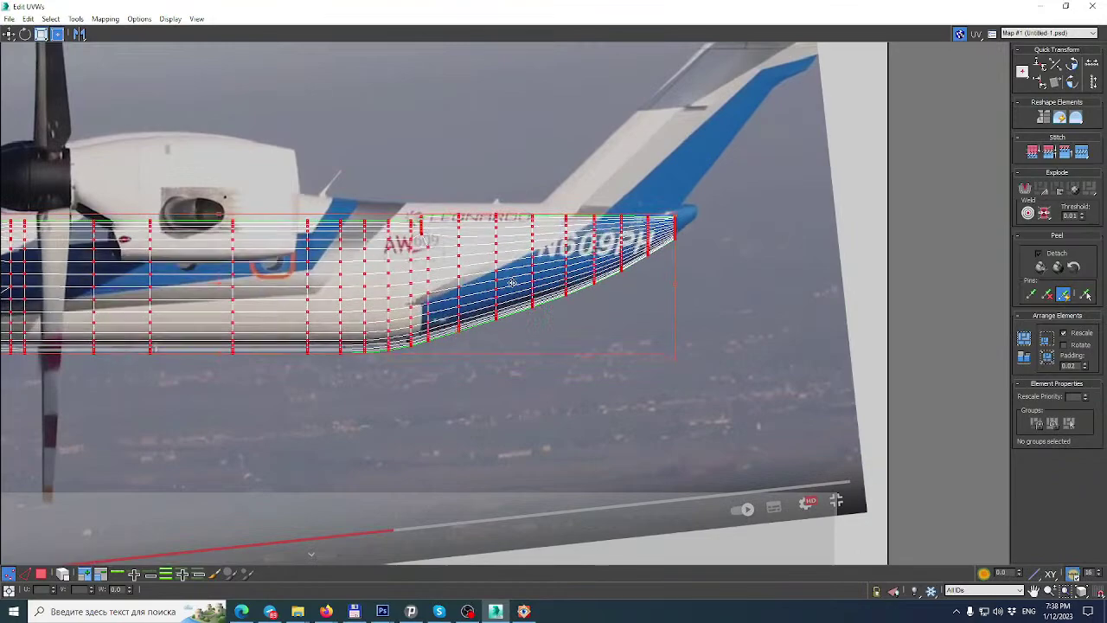
pyautogui.scroll(-4, 406, 277)
pyautogui.scroll(10, 117, 289)
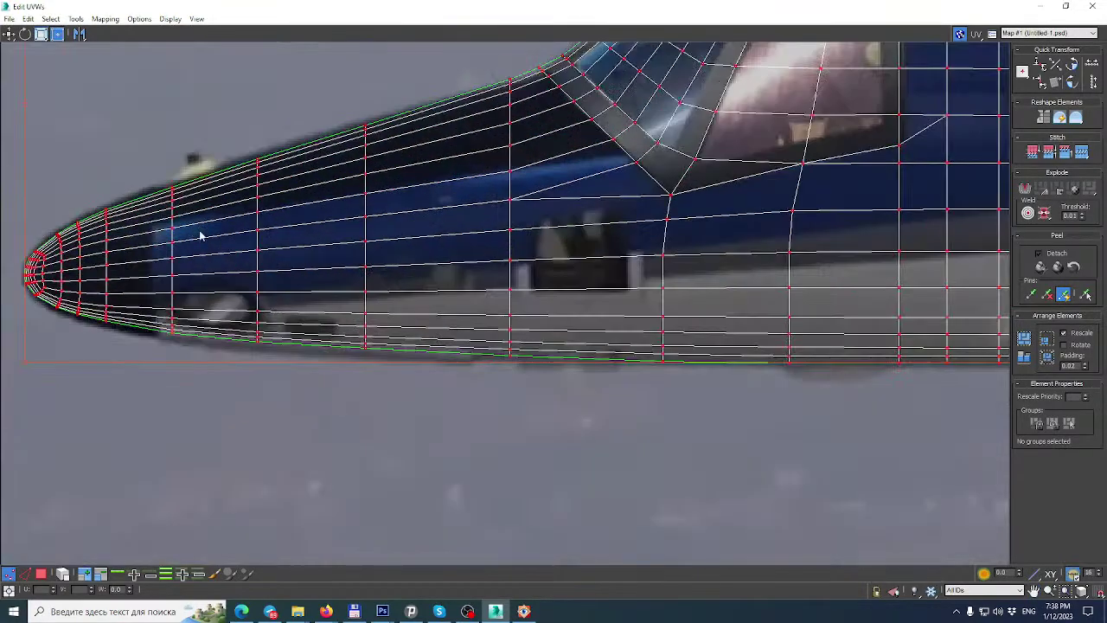
# Fine-tune the UV layout's length and height at the tail to match the fuselage outline in the photo.
pyautogui.scroll(-5, 199, 235)
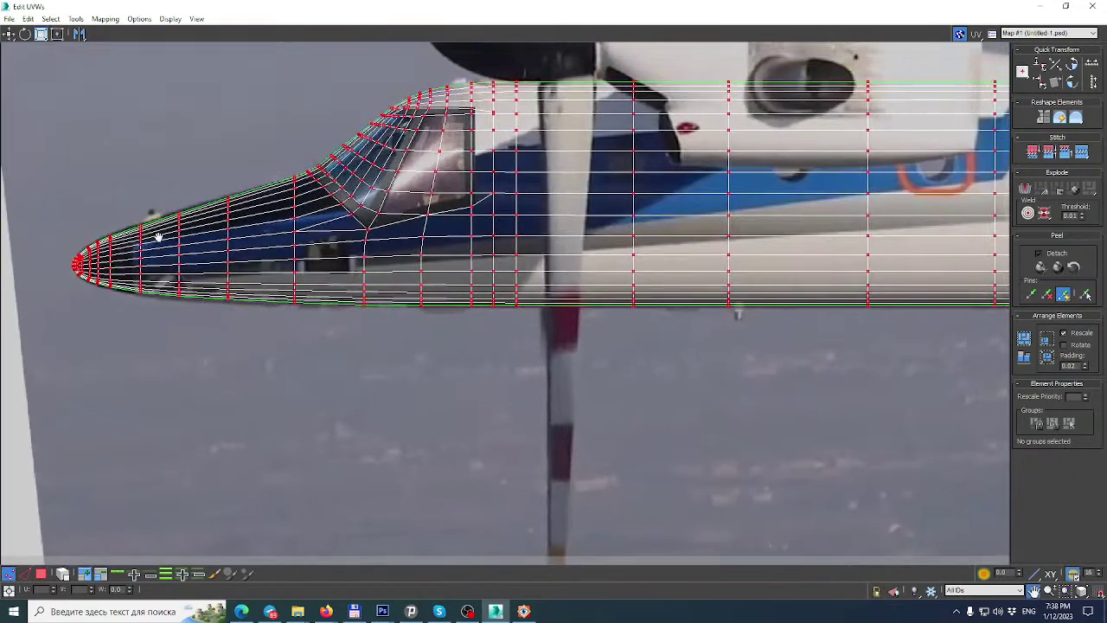
pyautogui.moveTo(159, 237); pyautogui.dragTo(163, 233, button='middle')
pyautogui.scroll(-2, 624, 216)
pyautogui.moveTo(625, 217); pyautogui.dragTo(276, 267, button='middle')
pyautogui.moveTo(645, 201); pyautogui.dragTo(487, 218, button='middle')
pyautogui.moveTo(872, 185); pyautogui.dragTo(762, 192, button='middle')
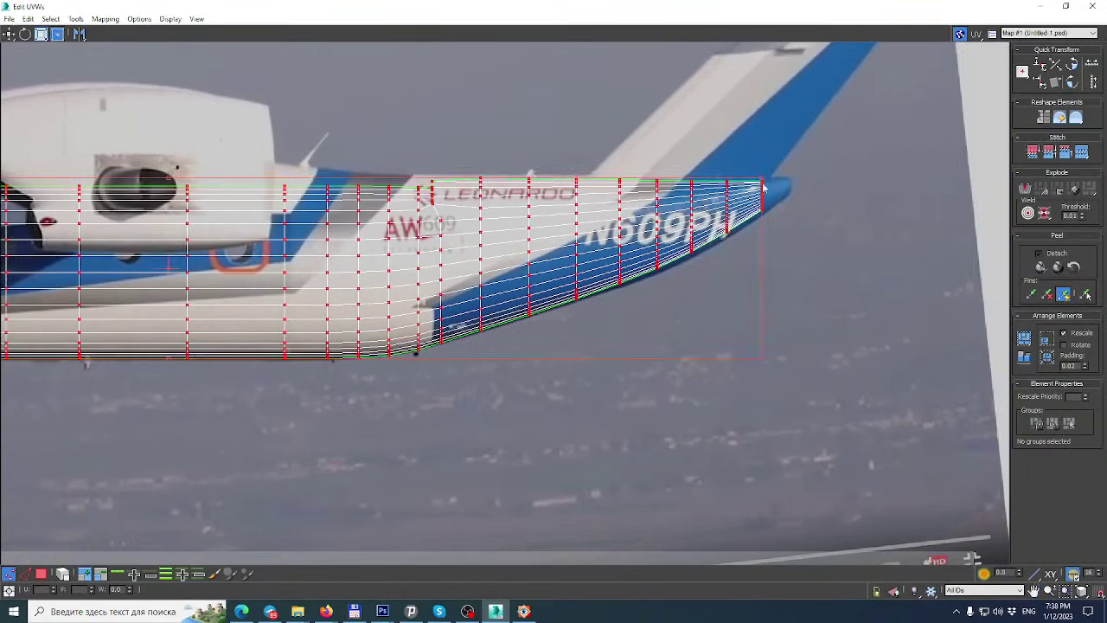
pyautogui.moveTo(763, 357); pyautogui.dragTo(756, 357)
pyautogui.scroll(3, 758, 191)
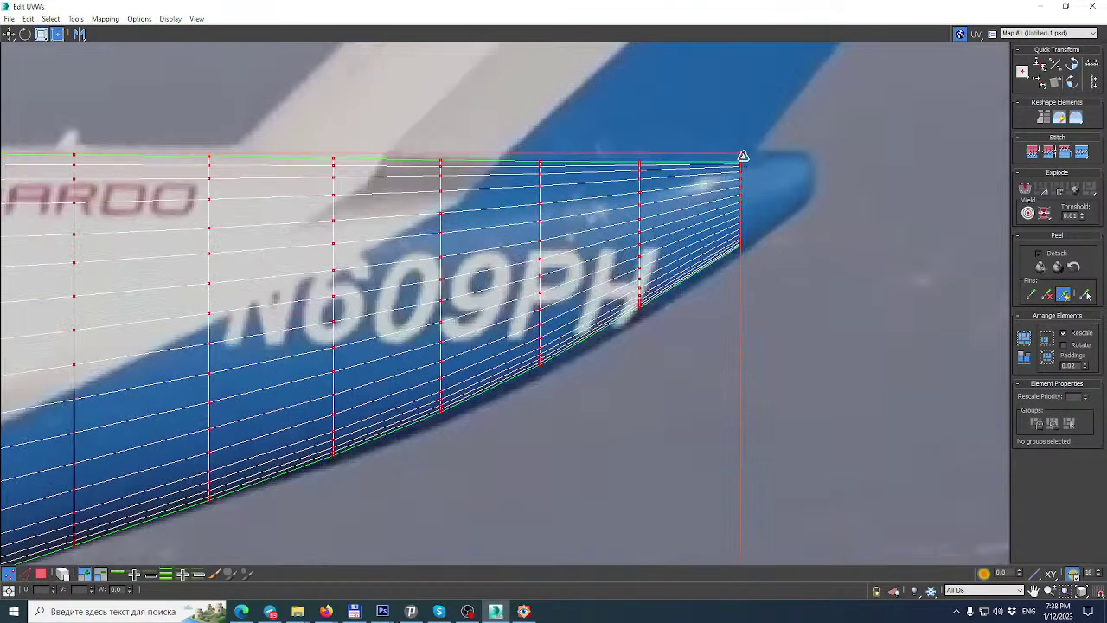
pyautogui.moveTo(740, 158); pyautogui.dragTo(757, 153)
# Check the UV fit at the nose, close the UV editor, and inspect the projected texture on the model's front.
pyautogui.scroll(-4, 672, 136)
pyautogui.moveTo(286, 220); pyautogui.dragTo(838, 247, button='middle')
pyautogui.scroll(3, 441, 246)
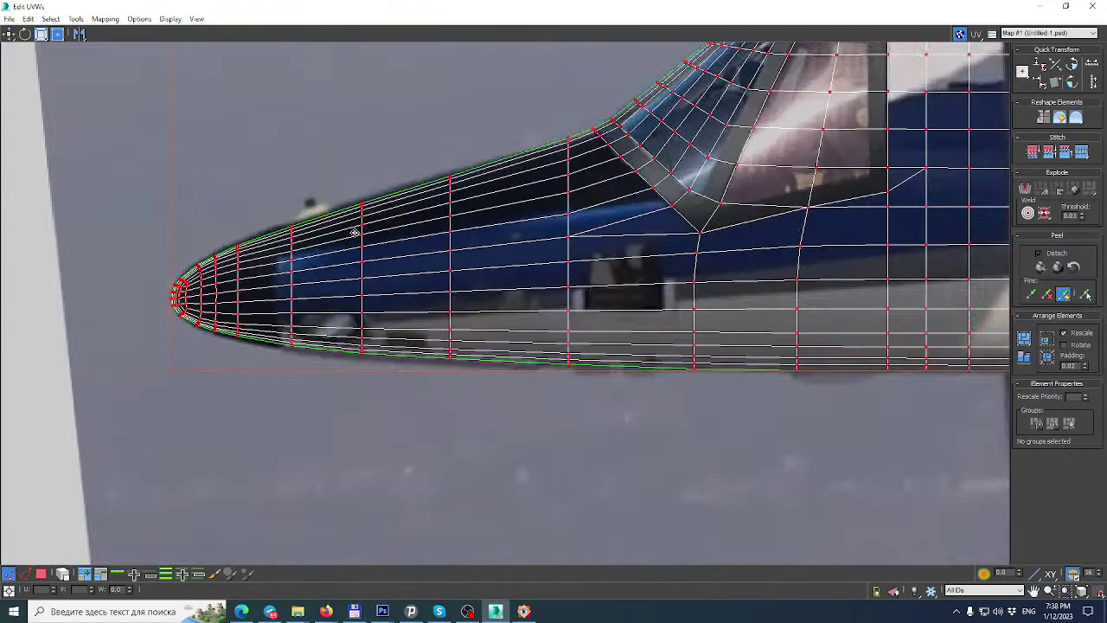
pyautogui.scroll(-1, 354, 231)
pyautogui.moveTo(598, 205); pyautogui.dragTo(456, 222, button='middle')
pyautogui.click(1092, 6)
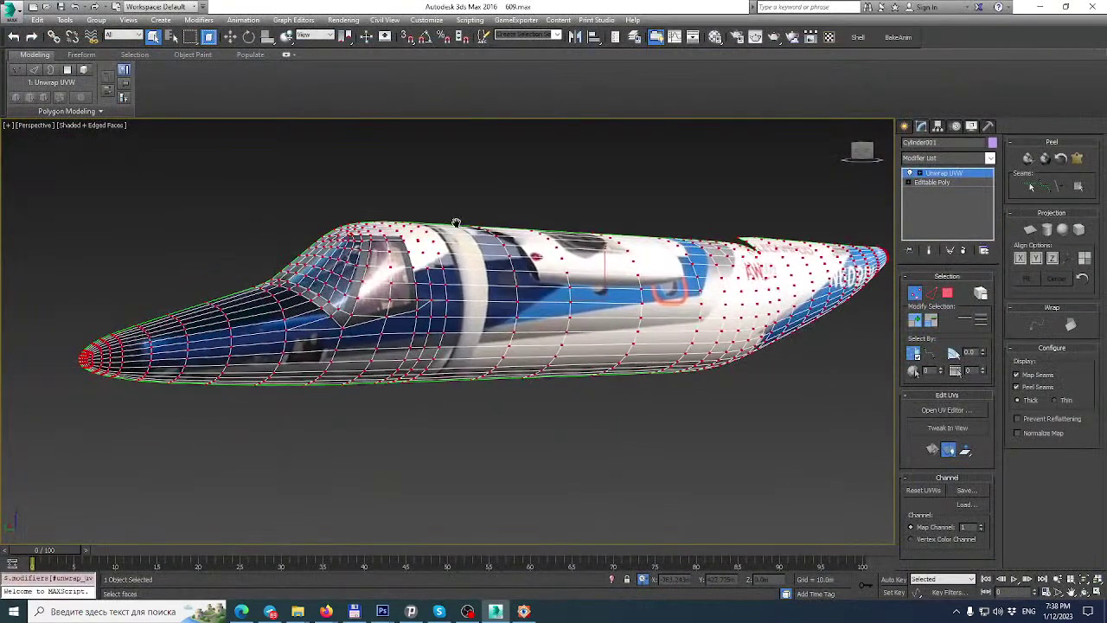
pyautogui.keyDown('alt'); pyautogui.moveTo(465, 314); pyautogui.dragTo(562, 314, button='middle'); pyautogui.keyUp('alt')
pyautogui.scroll(3, 570, 313)
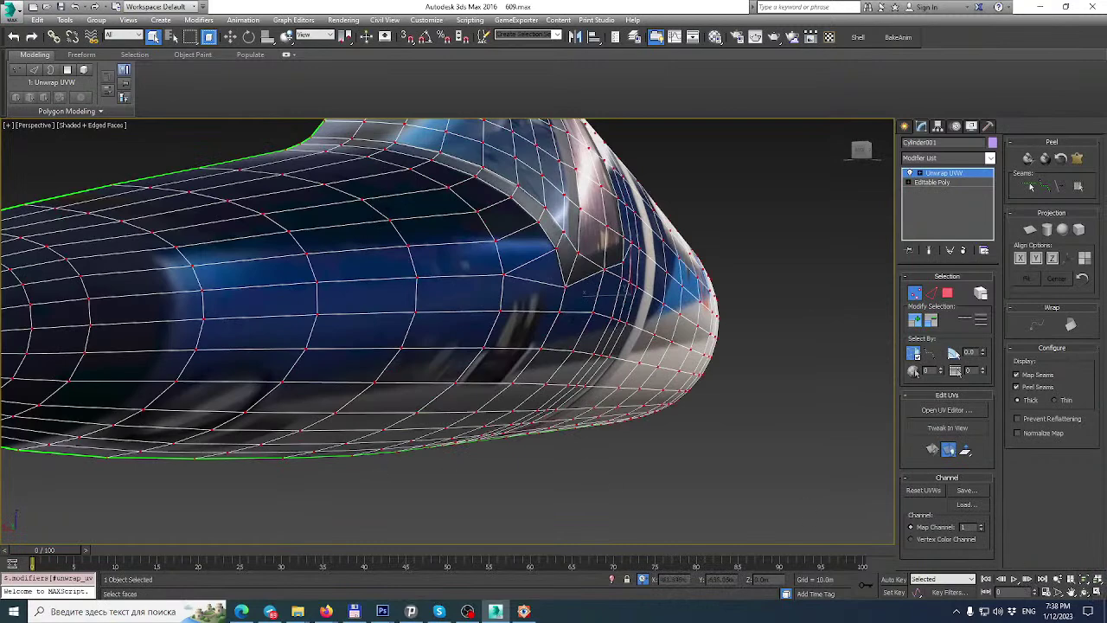
# Enlarge the Left view around the nose and unhide all objects to show the reference photo behind the model.
pyautogui.click(1097, 591)
pyautogui.moveTo(271, 454); pyautogui.dragTo(141, 419, button='middle')
pyautogui.scroll(-3, 188, 477)
pyautogui.click(1097, 592)
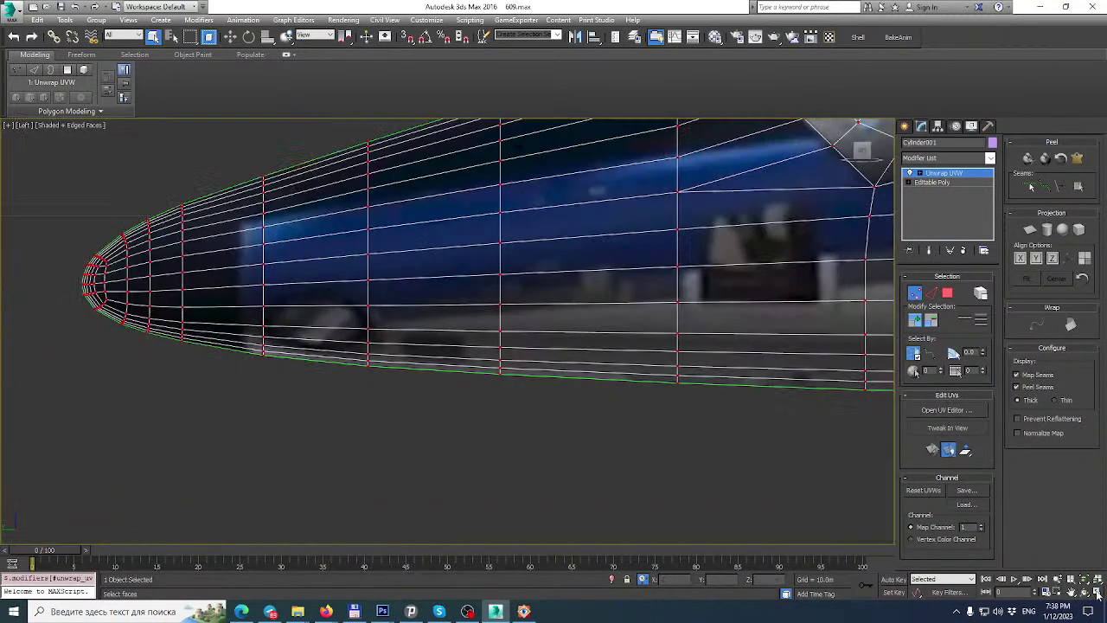
pyautogui.moveTo(306, 265); pyautogui.dragTo(213, 344, button='middle')
pyautogui.scroll(-3, 214, 345)
pyautogui.rightClick(278, 283)
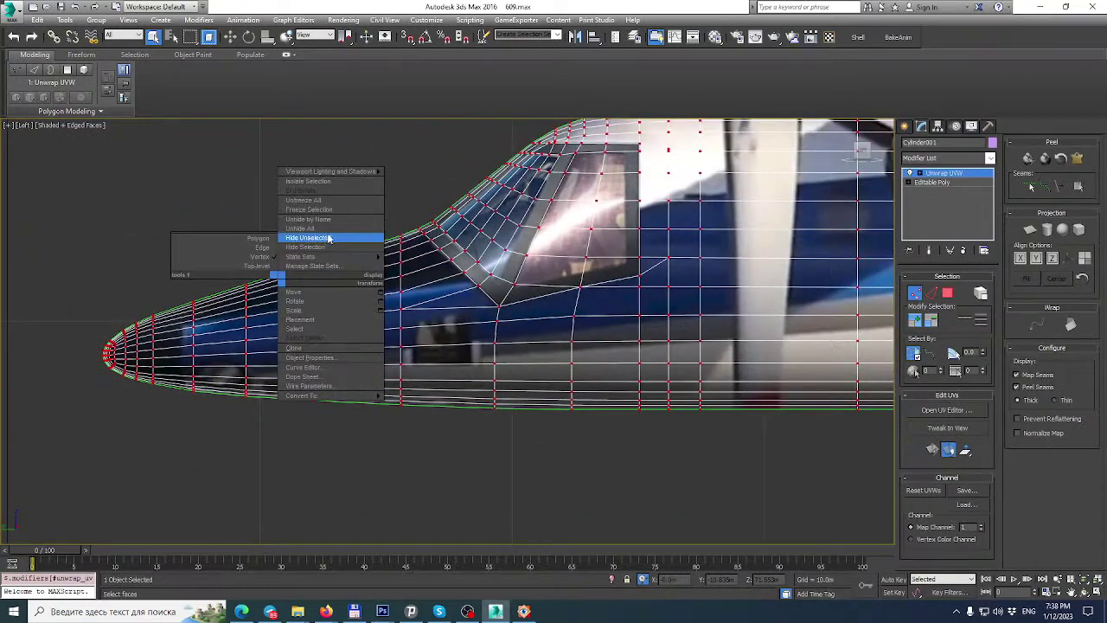
pyautogui.click(324, 239)
pyautogui.scroll(2, 336, 278)
pyautogui.moveTo(336, 278); pyautogui.dragTo(504, 253, button='middle')
# Collapse the fuselage's whole modifier stack into an editable poly.
pyautogui.rightClick(935, 191)
pyautogui.click(943, 305)
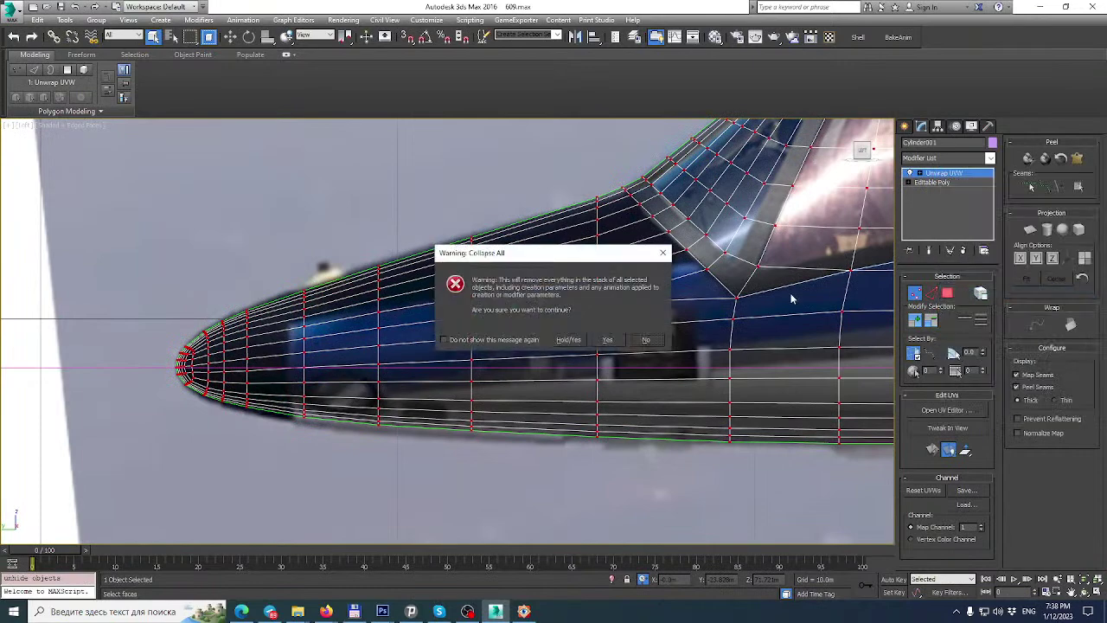
pyautogui.click(598, 339)
# Select the vertex rings between the nose tip and the windscreen and apply an FFD 2x2x2 modifier to them.
pyautogui.moveTo(272, 230); pyautogui.dragTo(309, 188, button='middle')
pyautogui.scroll(2, 315, 165)
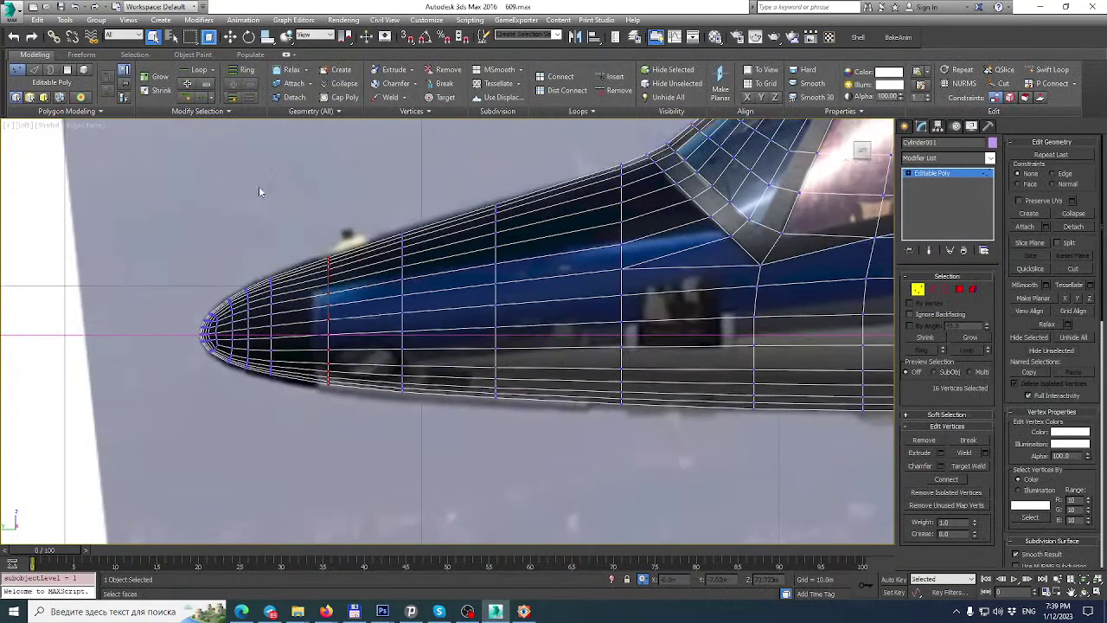
pyautogui.moveTo(380, 299); pyautogui.dragTo(634, 436)
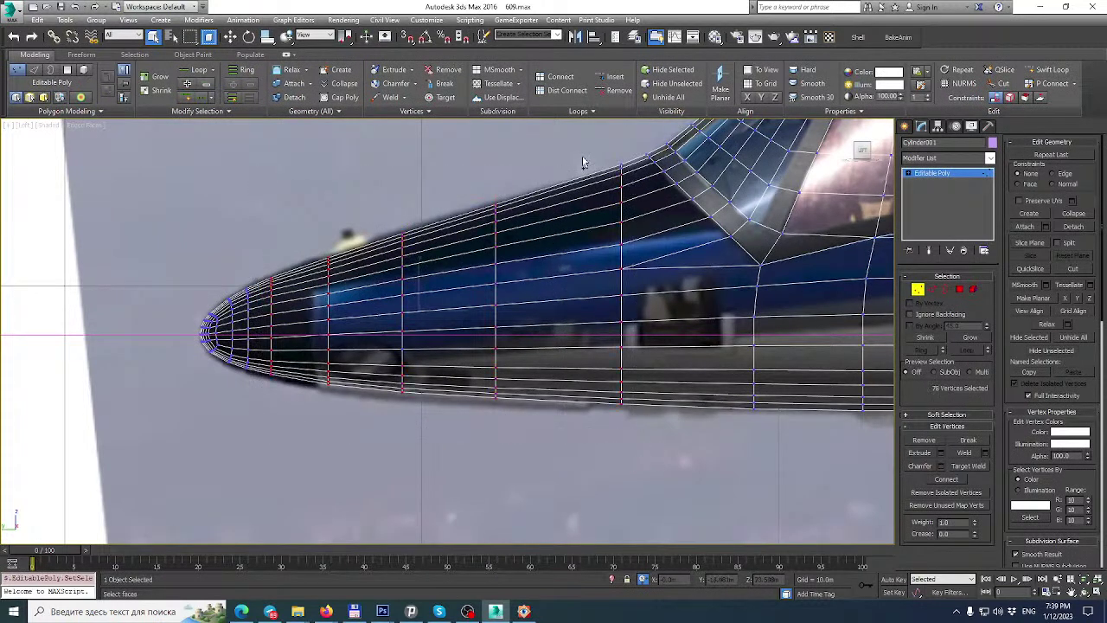
pyautogui.keyDown('ctrl'); pyautogui.moveTo(619, 249); pyautogui.dragTo(621, 252); pyautogui.keyUp('ctrl')
pyautogui.click(990, 158)
pyautogui.scroll(-2, 930, 519)
pyautogui.click(932, 549)
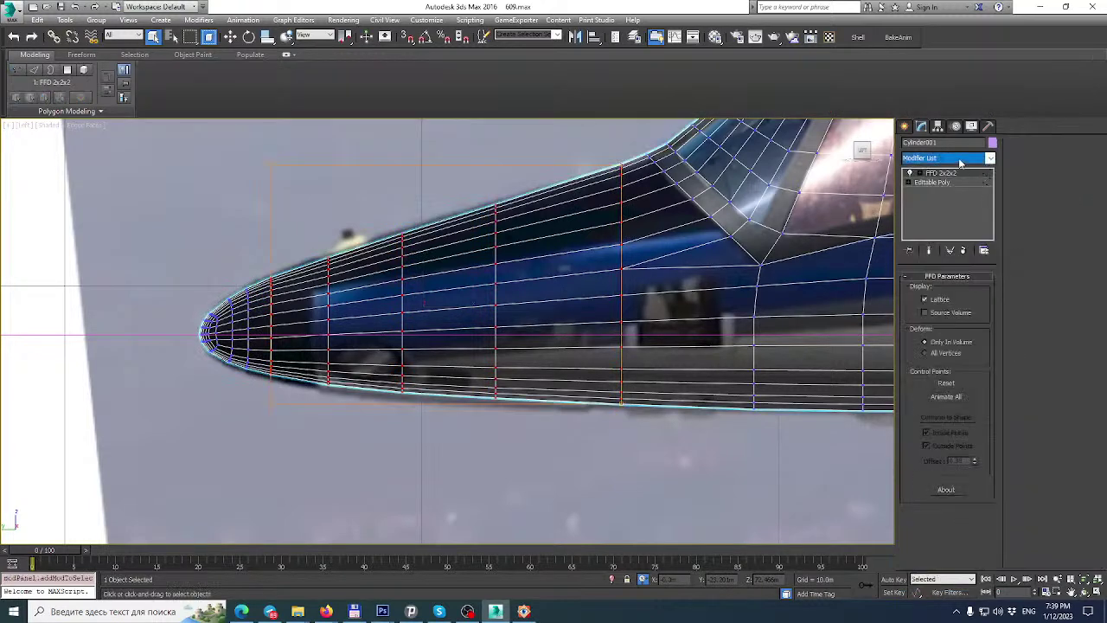
# Try to lower the front bottom control points of the nose lattice to match the photo's underside.
pyautogui.click(925, 177)
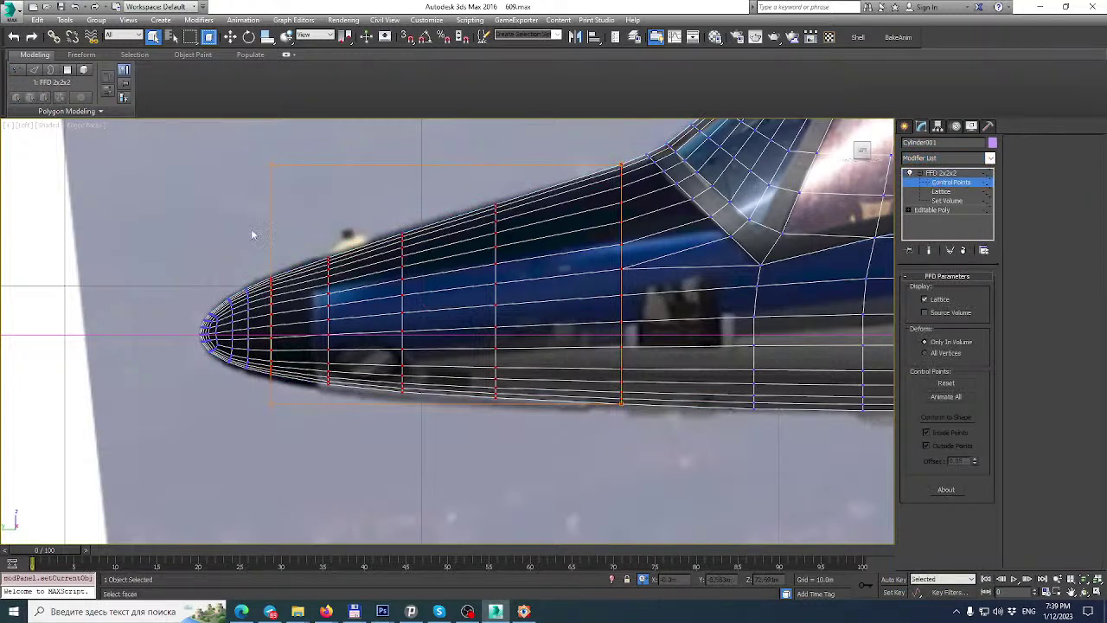
pyautogui.moveTo(259, 187); pyautogui.dragTo(291, 143, button='middle')
pyautogui.scroll(3, 301, 331)
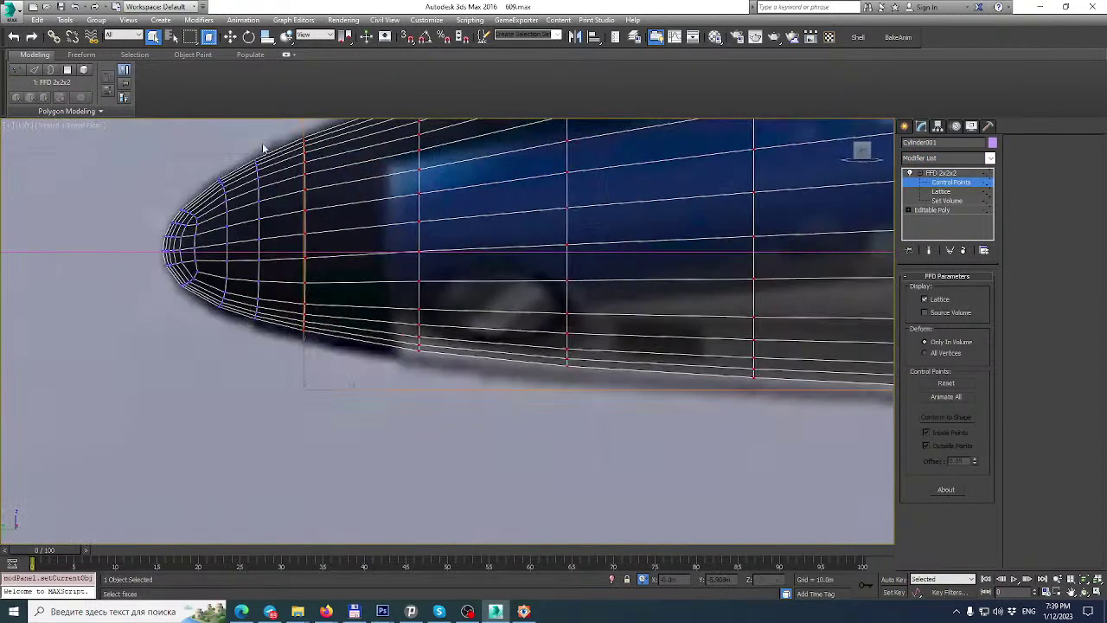
pyautogui.click(230, 36)
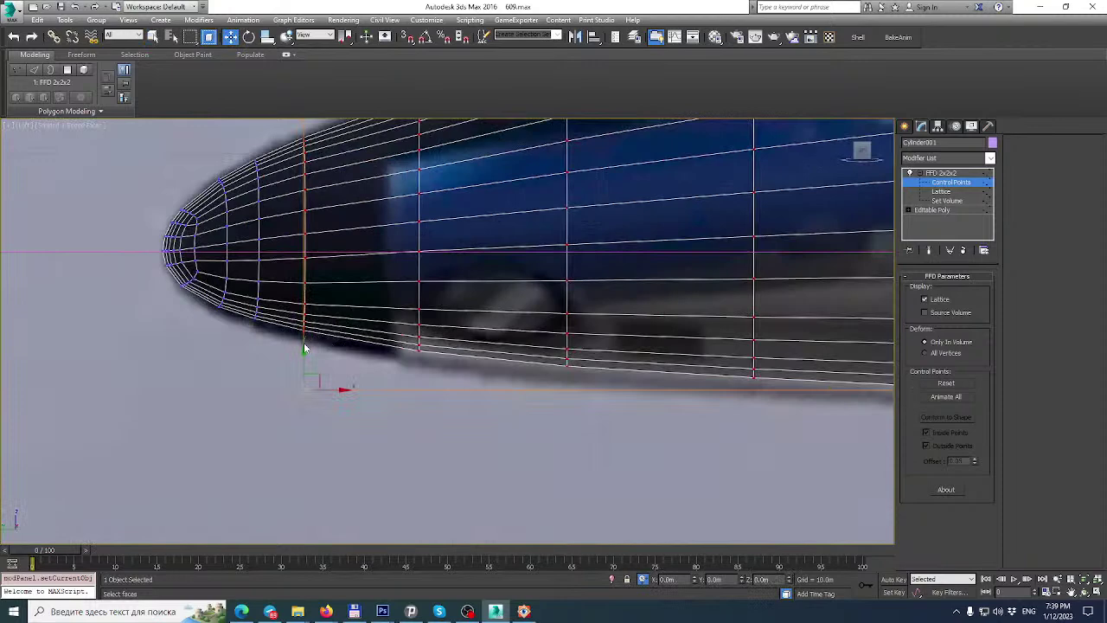
pyautogui.moveTo(304, 349)
pyautogui.mouseDown()
pyautogui.moveTo(303, 362)
pyautogui.moveTo(306, 351)
pyautogui.mouseUp()
pyautogui.moveTo(341, 266); pyautogui.dragTo(330, 302, button='middle')
pyautogui.scroll(-3, 330, 302)
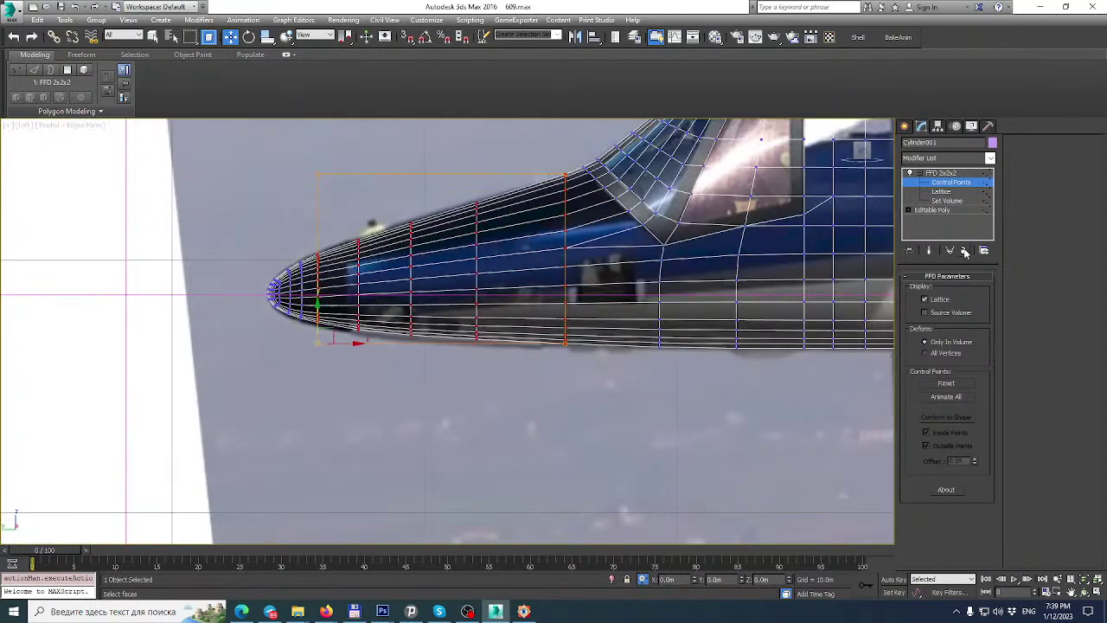
# Delete the FFD modifier, add the next vertex ring towards the nose tip to the selection, and apply a new FFD 2x2x2.
pyautogui.click(965, 251)
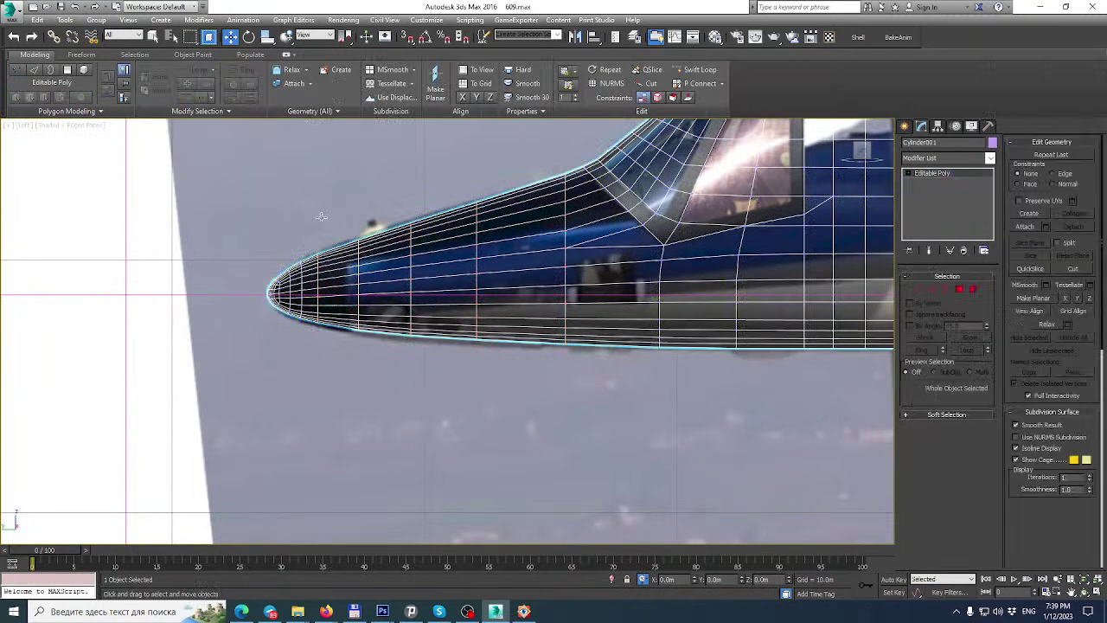
pyautogui.hotkey('ctrl', 'z')
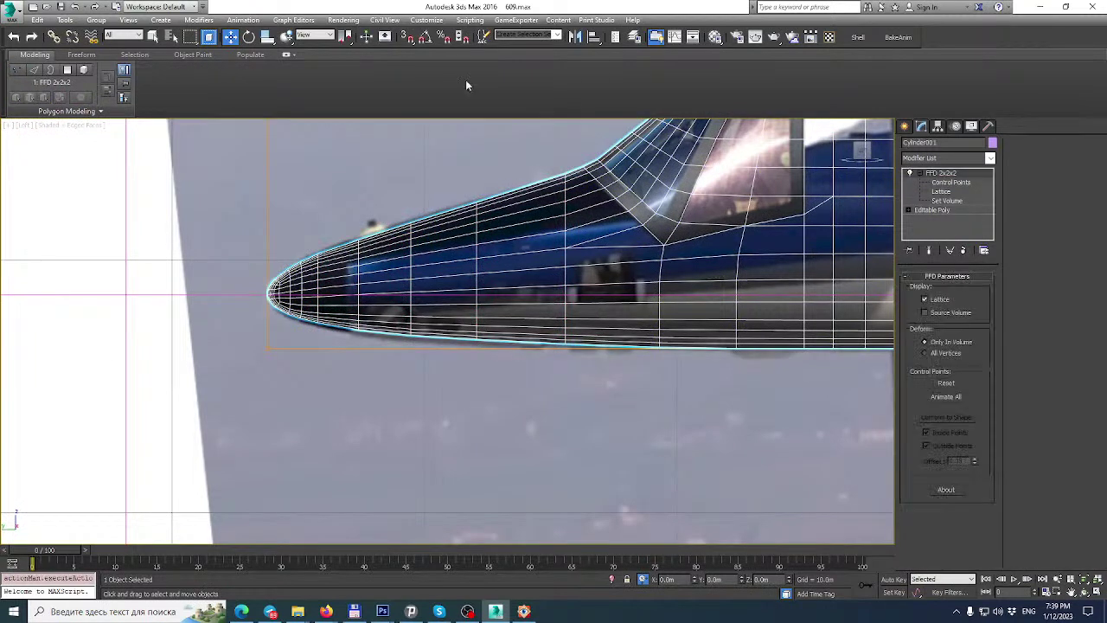
pyautogui.click(965, 251)
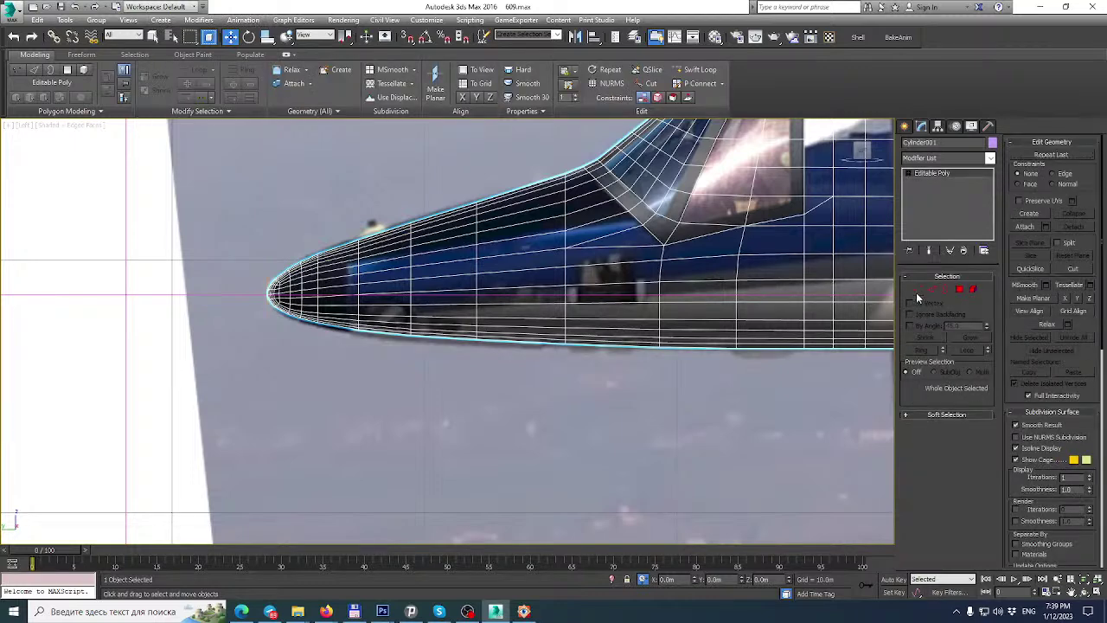
pyautogui.click(918, 289)
pyautogui.scroll(3, 318, 235)
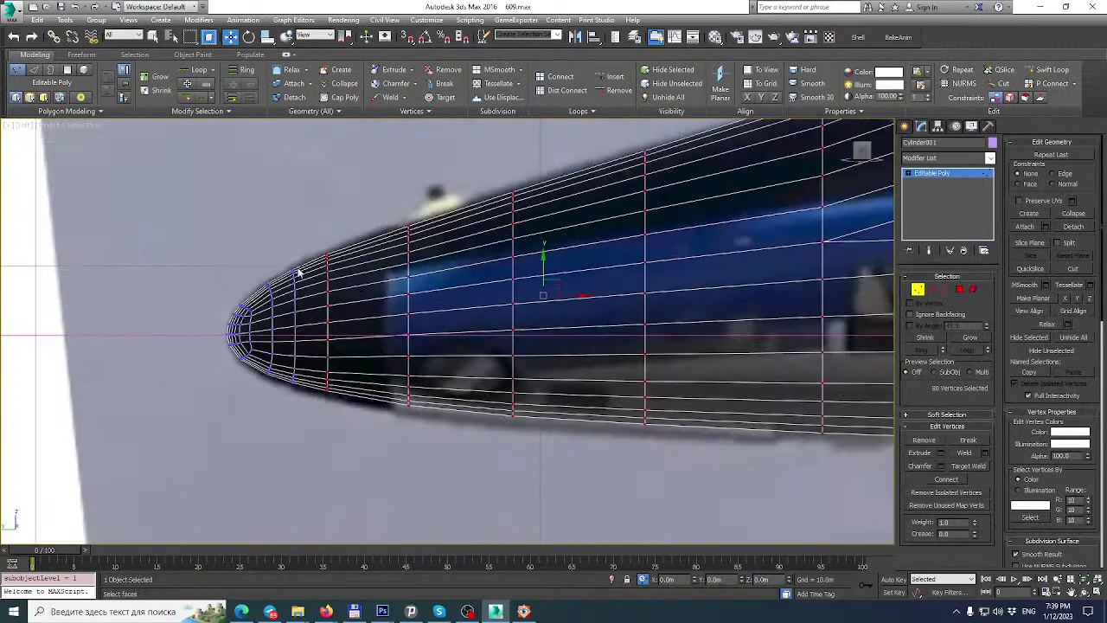
pyautogui.keyDown('ctrl'); pyautogui.moveTo(330, 412); pyautogui.dragTo(330, 410); pyautogui.keyUp('ctrl')
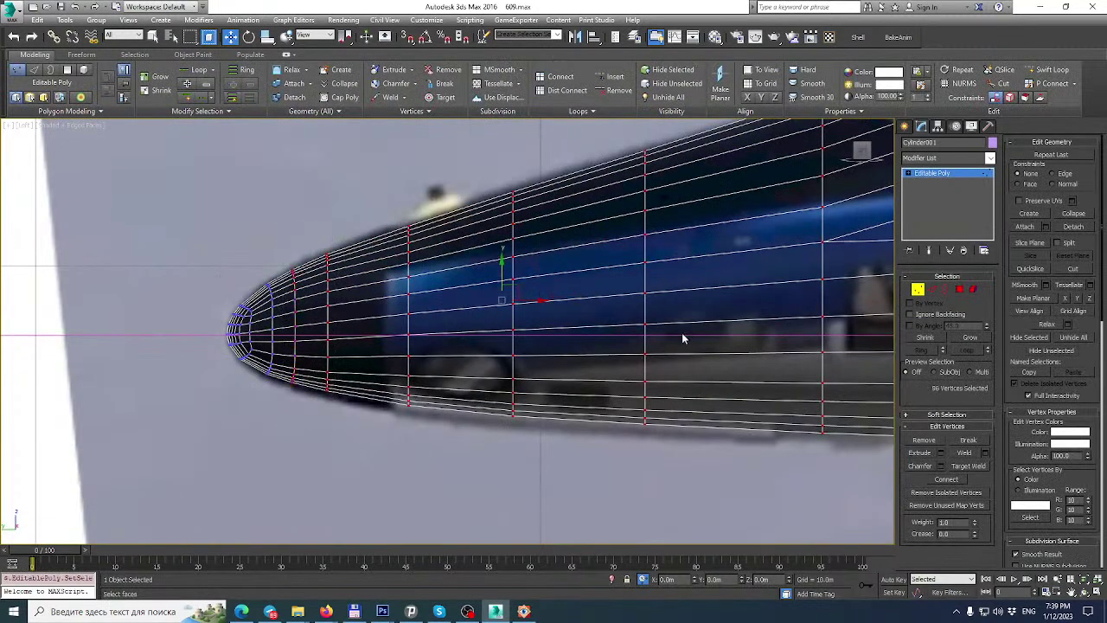
pyautogui.click(991, 159)
pyautogui.scroll(-2, 990, 260)
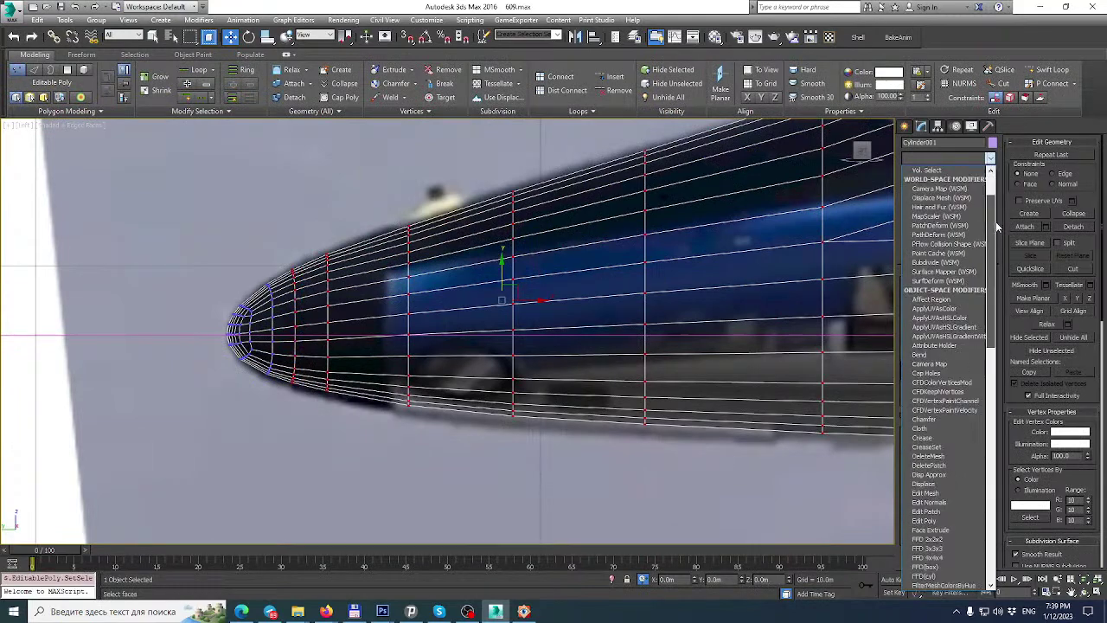
pyautogui.click(956, 545)
pyautogui.click(910, 174)
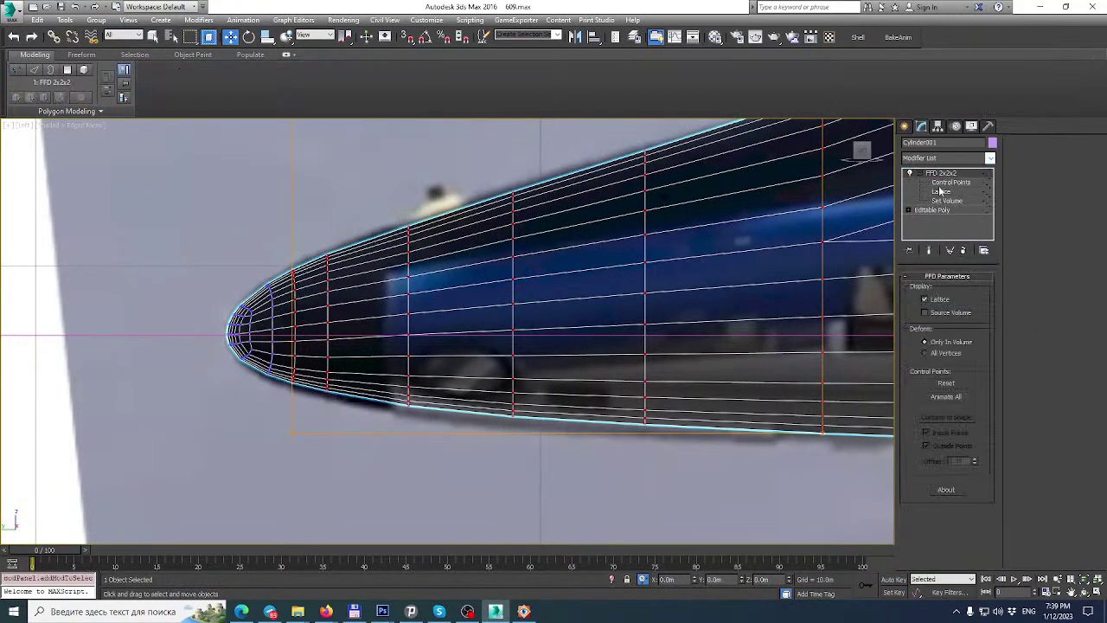
# Lower the lattice's front bottom control points slightly so the nose's underside follows the reference photo.
pyautogui.click(951, 182)
pyautogui.scroll(4, 303, 407)
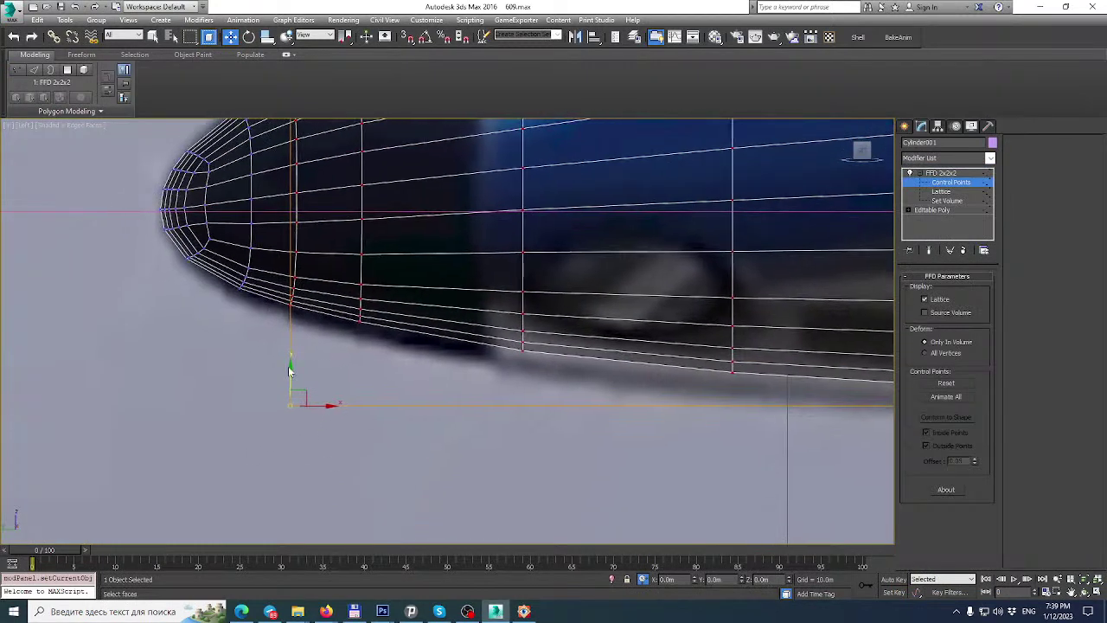
pyautogui.moveTo(289, 369); pyautogui.dragTo(292, 372)
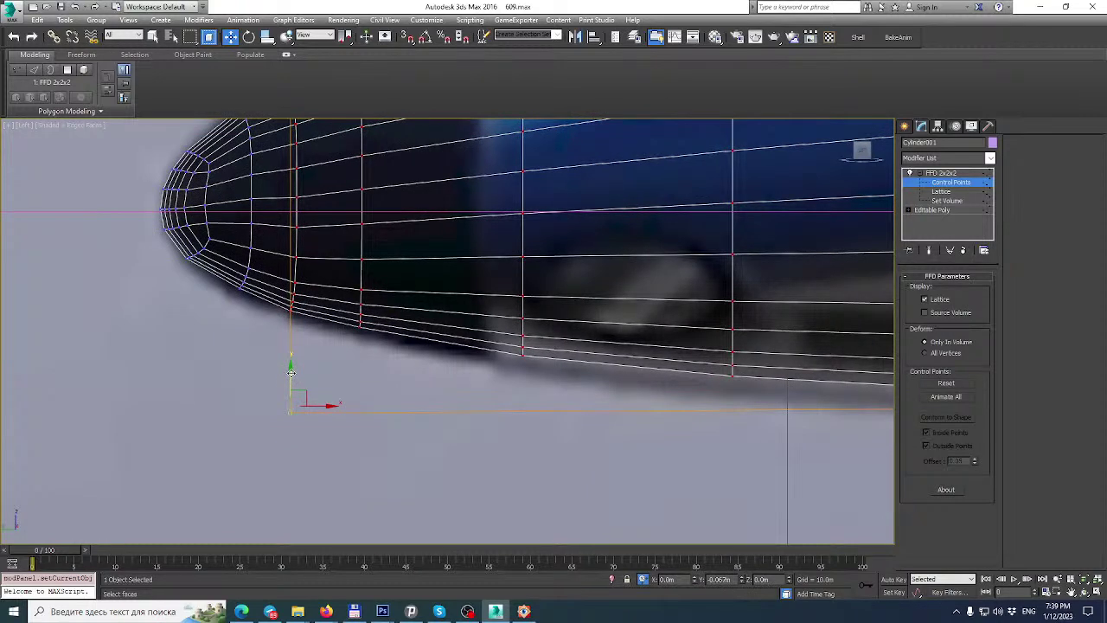
pyautogui.scroll(-3, 507, 327)
pyautogui.moveTo(559, 336); pyautogui.dragTo(251, 325, button='middle')
pyautogui.scroll(4, 573, 306)
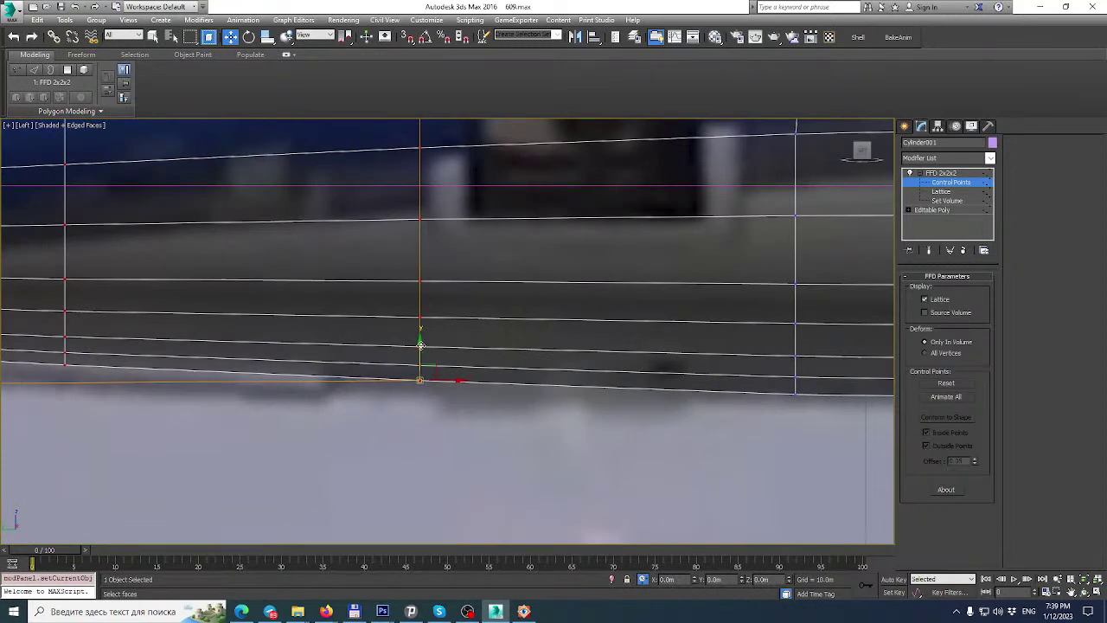
pyautogui.moveTo(466, 310); pyautogui.dragTo(529, 458, button='middle')
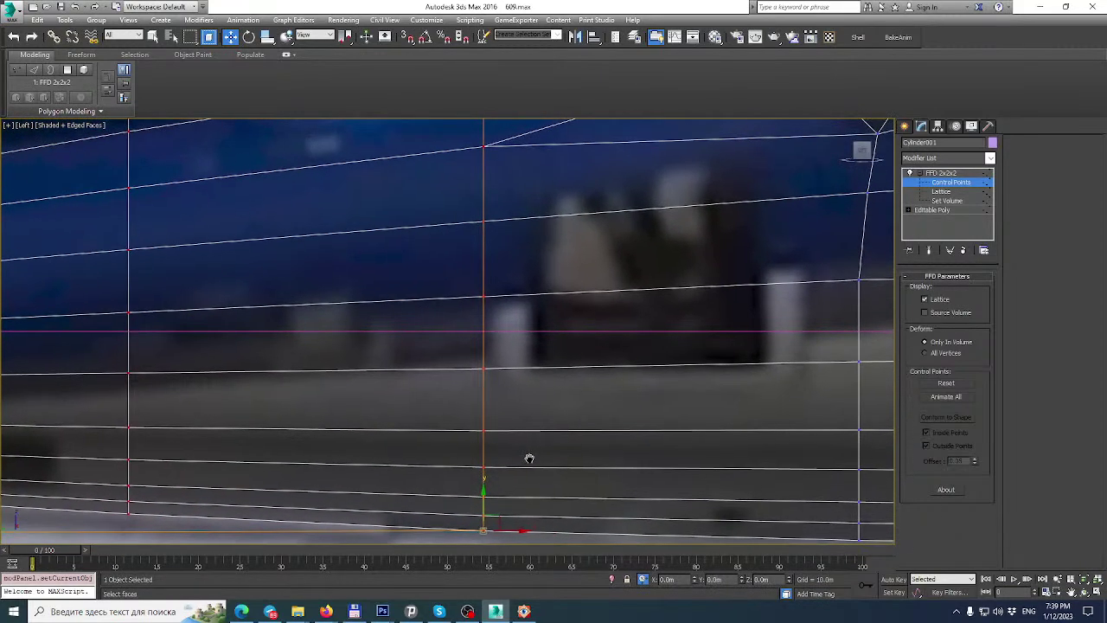
pyautogui.scroll(-5, 450, 302)
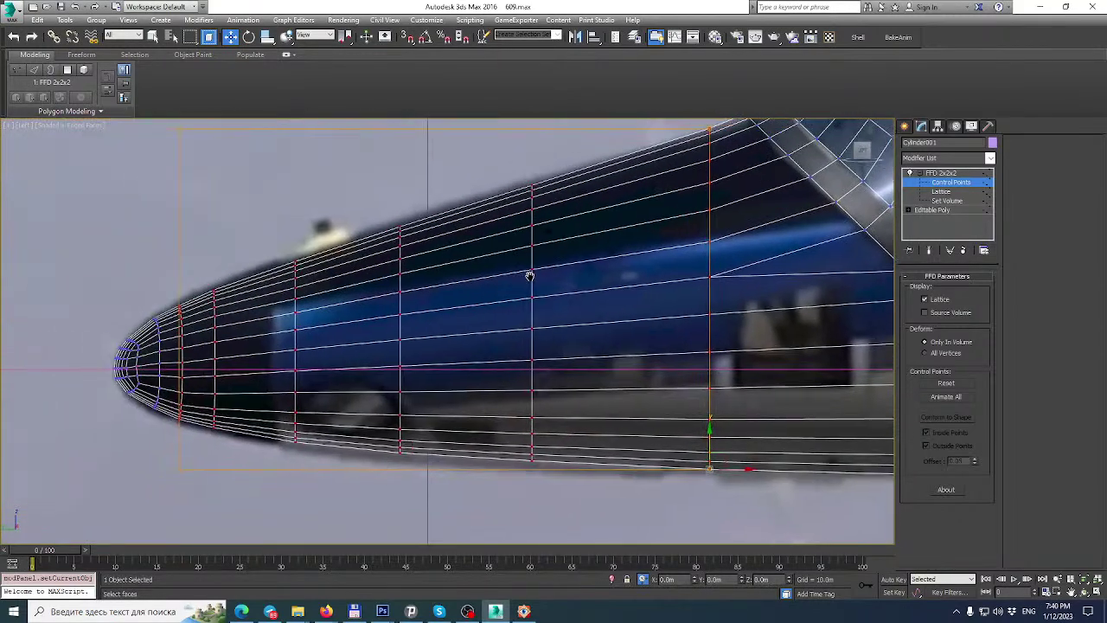
# Raise the lattice's front top control points slightly to fit the nose's upper outline to the photo.
pyautogui.moveTo(529, 276); pyautogui.dragTo(532, 279, button='middle')
pyautogui.moveTo(206, 133); pyautogui.dragTo(253, 210, button='middle')
pyautogui.moveTo(210, 185); pyautogui.dragTo(242, 251)
pyautogui.scroll(3, 219, 190)
pyautogui.moveTo(260, 211); pyautogui.dragTo(313, 198, button='middle')
pyautogui.scroll(-2, 311, 168)
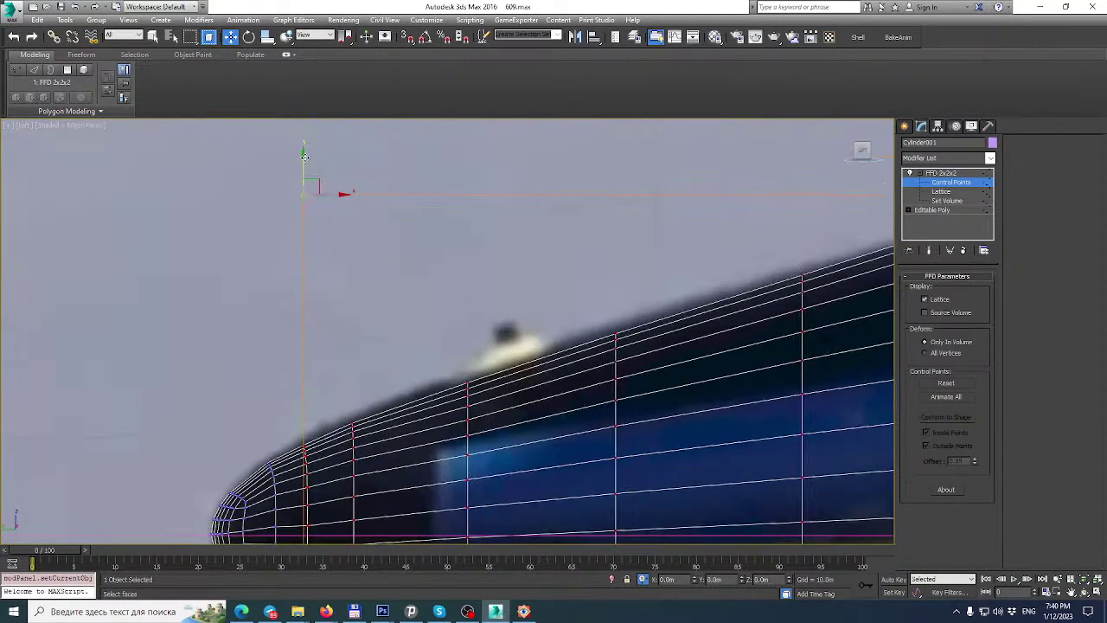
pyautogui.moveTo(304, 156); pyautogui.dragTo(305, 152)
# Try a small vertical shift of the lattice's rear top control points near the windscreen and undo it.
pyautogui.scroll(-4, 305, 152)
pyautogui.scroll(4, 315, 307)
pyautogui.moveTo(368, 309); pyautogui.dragTo(239, 396, button='middle')
pyautogui.moveTo(545, 289); pyautogui.dragTo(506, 310, button='middle')
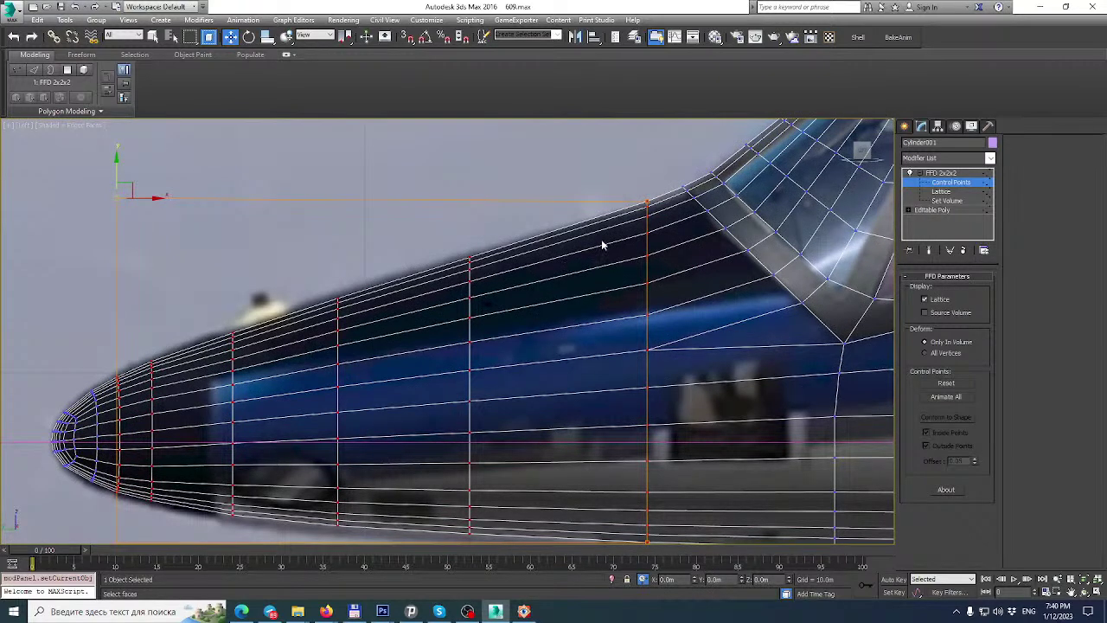
pyautogui.moveTo(629, 176); pyautogui.dragTo(667, 233)
pyautogui.moveTo(648, 171); pyautogui.dragTo(648, 173)
pyautogui.hotkey('ctrl', 'z')
# Collapse the fuselage's FFD 2x2x2 into the editable poly.
pyautogui.scroll(-3, 459, 194)
pyautogui.rightClick(932, 173)
pyautogui.click(969, 287)
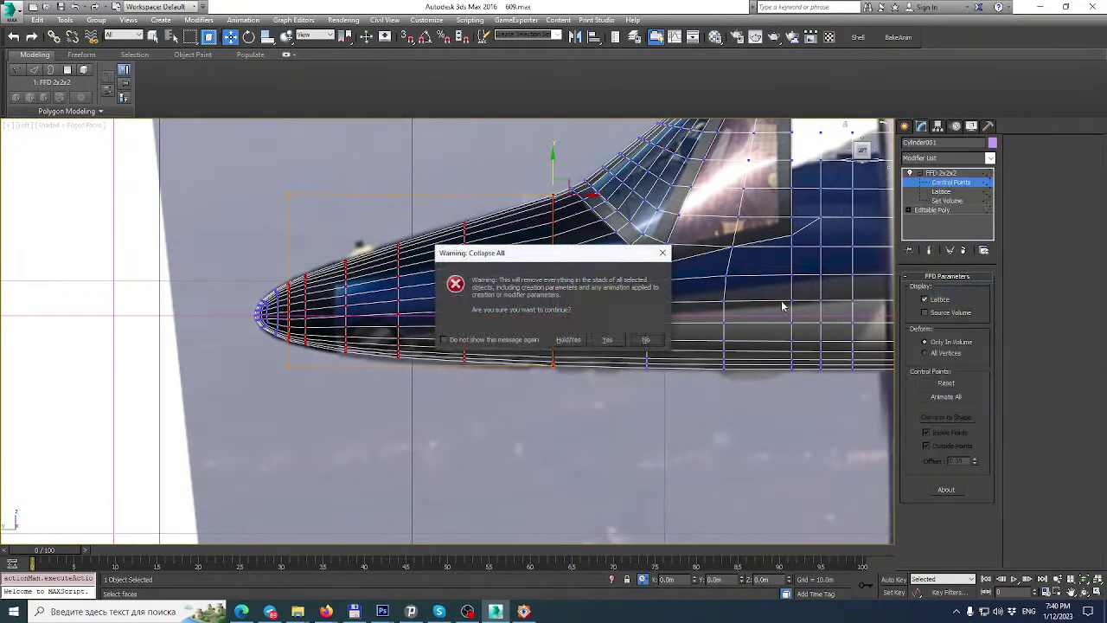
pyautogui.press('Return')
# Apply an FFD 3x3x3 modifier to the still-selected vertex rings of the nose.
pyautogui.click(922, 291)
pyautogui.click(990, 157)
pyautogui.scroll(-5, 975, 329)
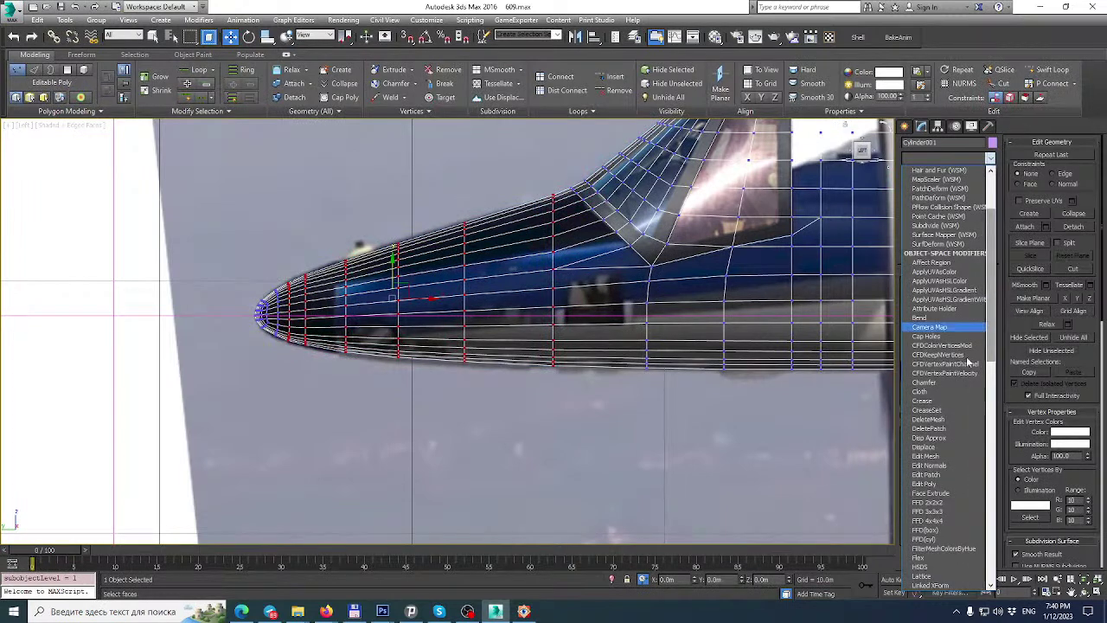
pyautogui.click(928, 511)
pyautogui.click(909, 173)
# Raise the FFD 3x3x3 lattice's middle top control points slightly to bulge the nose's upper outline towards the photo.
pyautogui.click(951, 183)
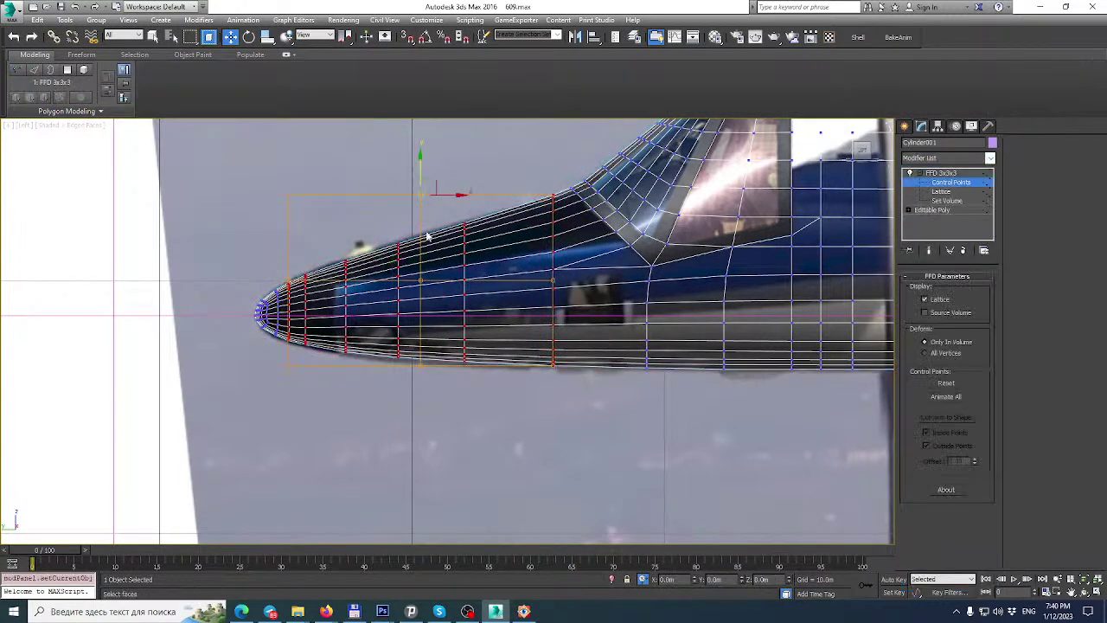
pyautogui.click(1097, 592)
pyautogui.keyDown('alt'); pyautogui.moveTo(634, 456); pyautogui.dragTo(625, 391, button='middle'); pyautogui.keyUp('alt')
pyautogui.moveTo(256, 397); pyautogui.dragTo(278, 430, button='middle')
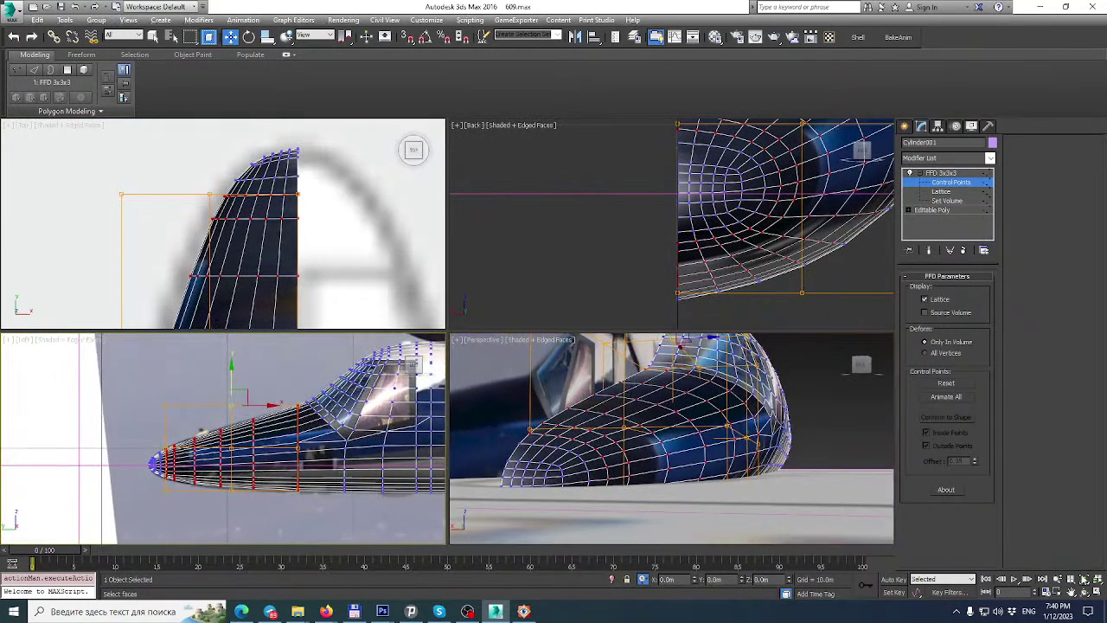
pyautogui.click(1097, 594)
pyautogui.scroll(5, 465, 335)
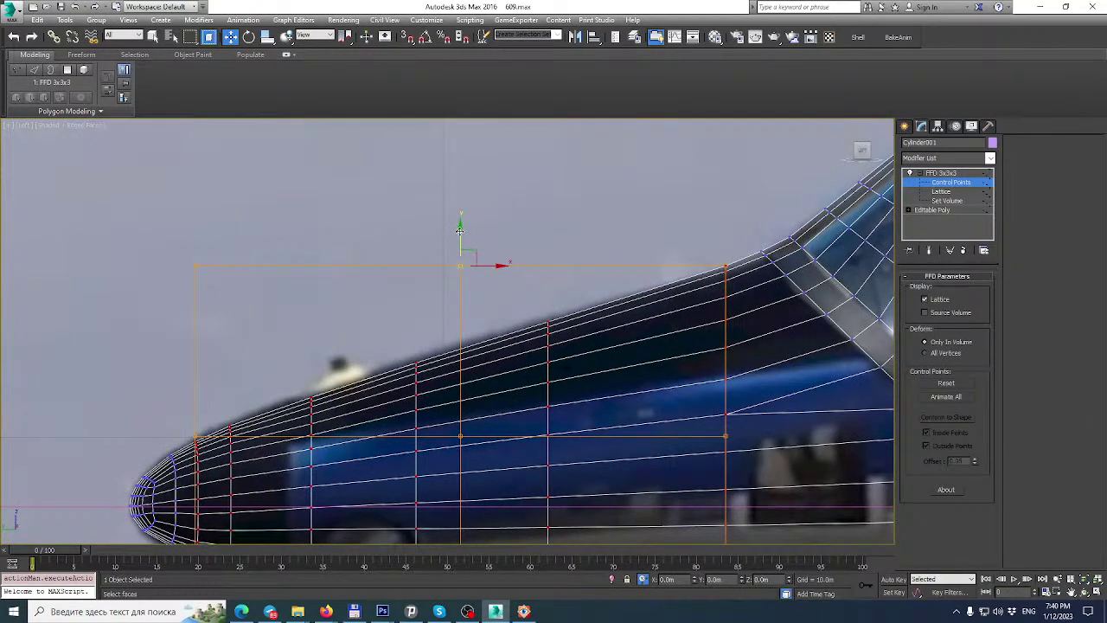
pyautogui.moveTo(460, 227); pyautogui.dragTo(460, 217)
# Lower the lattice's middle bottom control points slightly so the belly line follows the reference photo.
pyautogui.scroll(-2, 328, 258)
pyautogui.moveTo(328, 258); pyautogui.dragTo(351, 142, button='middle')
pyautogui.scroll(2, 382, 365)
pyautogui.moveTo(508, 374); pyautogui.dragTo(434, 437)
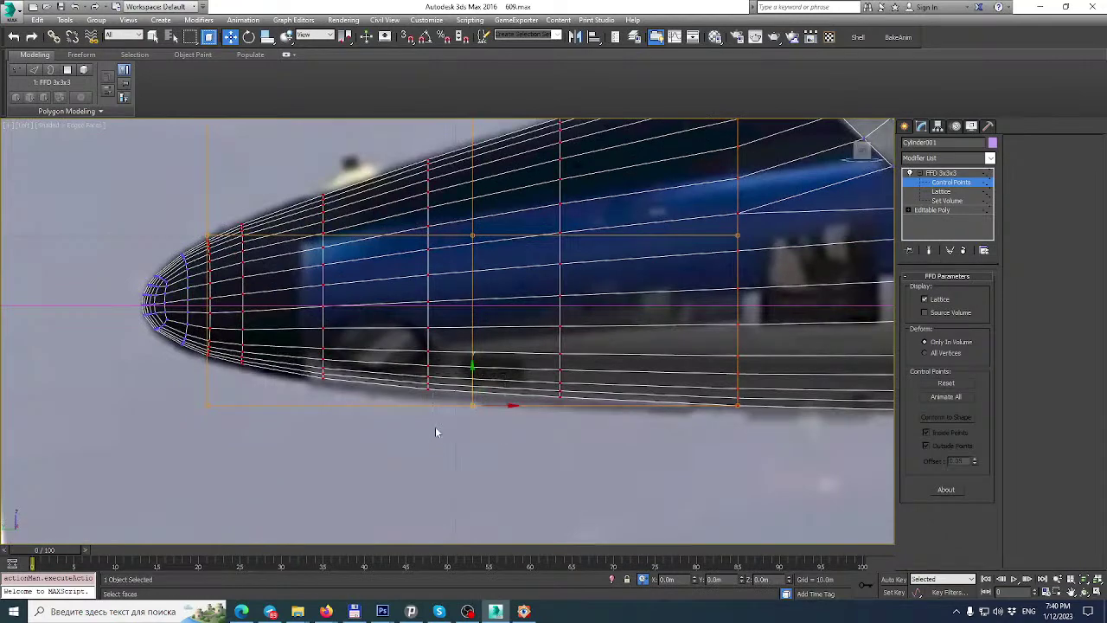
pyautogui.scroll(3, 434, 438)
pyautogui.moveTo(528, 406); pyautogui.dragTo(507, 470, button='middle')
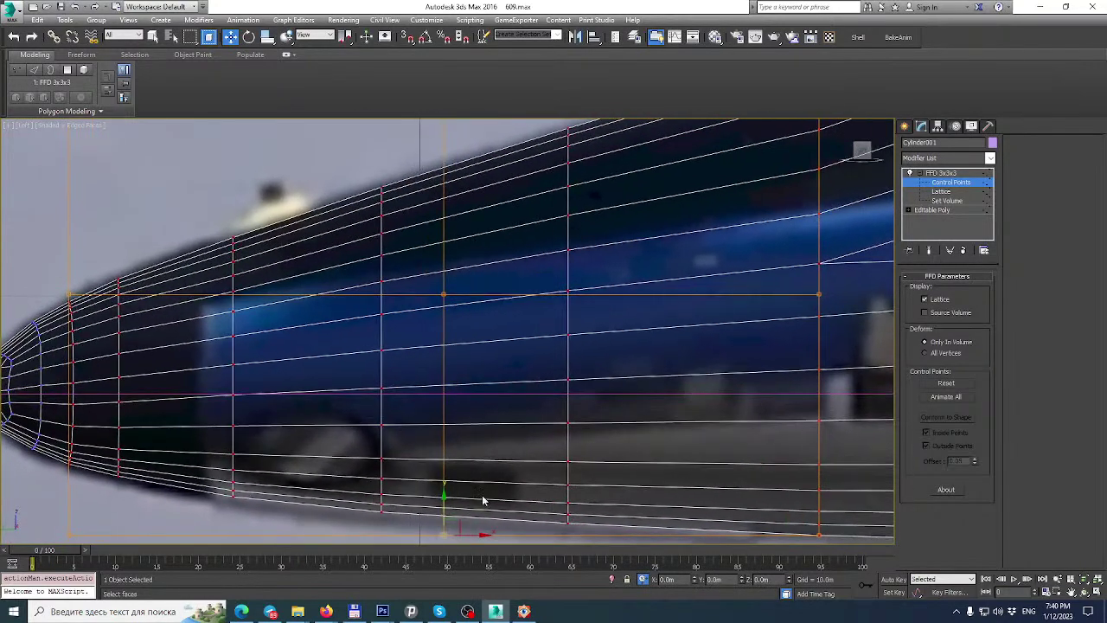
pyautogui.moveTo(444, 501); pyautogui.dragTo(447, 510)
pyautogui.scroll(-3, 389, 406)
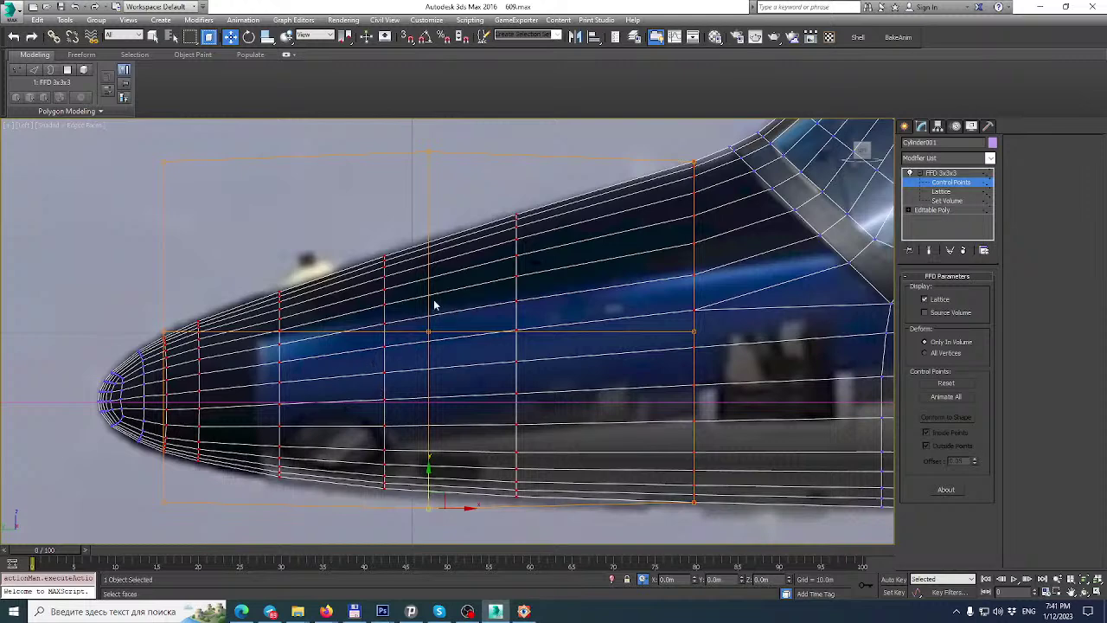
# Select the lattice's rear bottom control points and move them slightly down towards the photo's belly line.
pyautogui.moveTo(604, 362); pyautogui.dragTo(403, 331, button='middle')
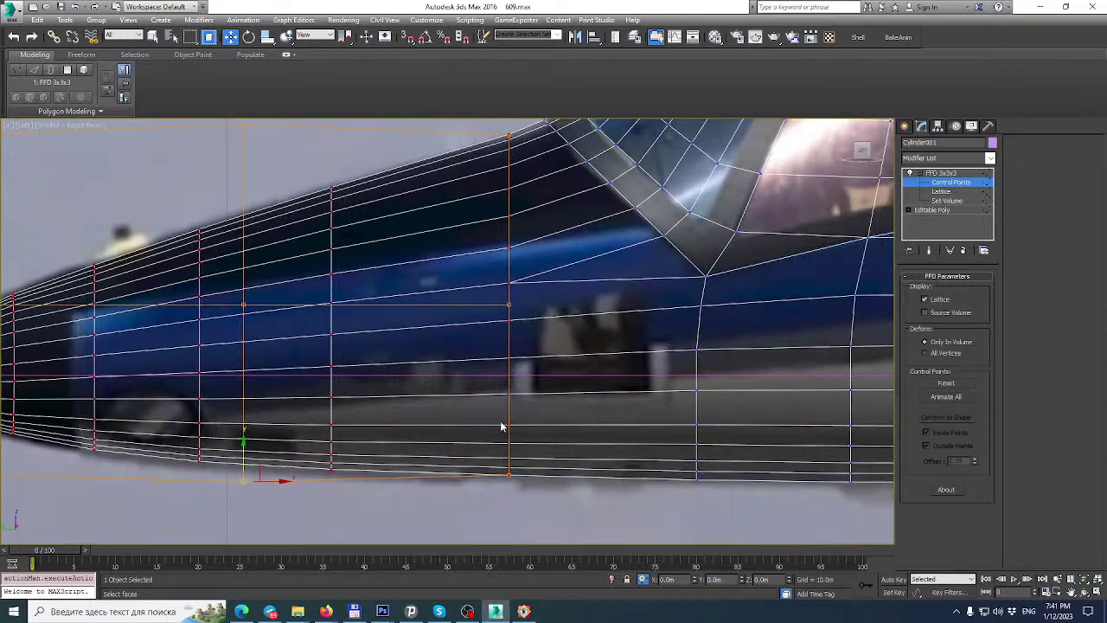
pyautogui.scroll(2, 501, 425)
pyautogui.moveTo(478, 536); pyautogui.dragTo(478, 534)
pyautogui.scroll(2, 488, 464)
pyautogui.moveTo(488, 465); pyautogui.dragTo(492, 471)
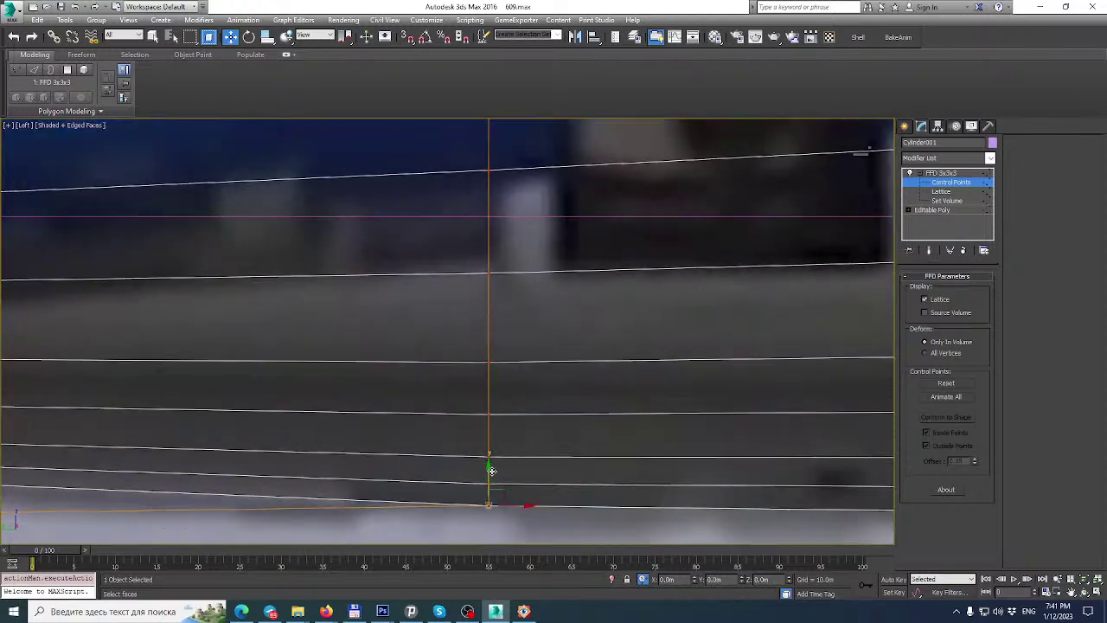
pyautogui.scroll(-5, 489, 467)
pyautogui.moveTo(483, 465); pyautogui.dragTo(469, 525, button='middle')
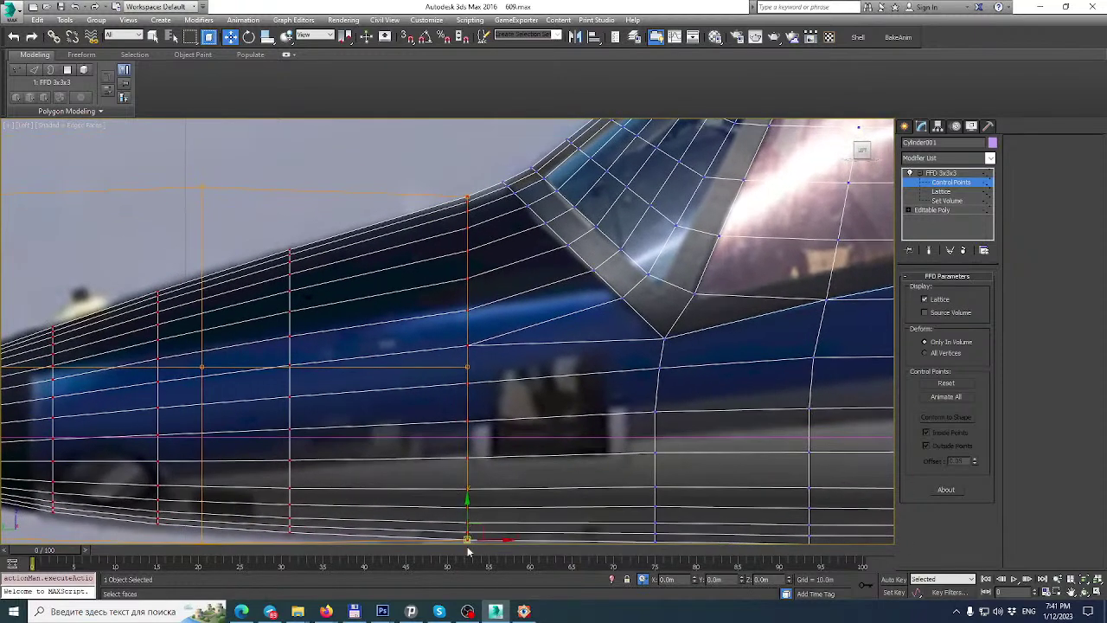
# Check the nose outline against the photo and collapse the FFD 3x3x3 into the editable poly.
pyautogui.moveTo(382, 462); pyautogui.dragTo(612, 451, button='middle')
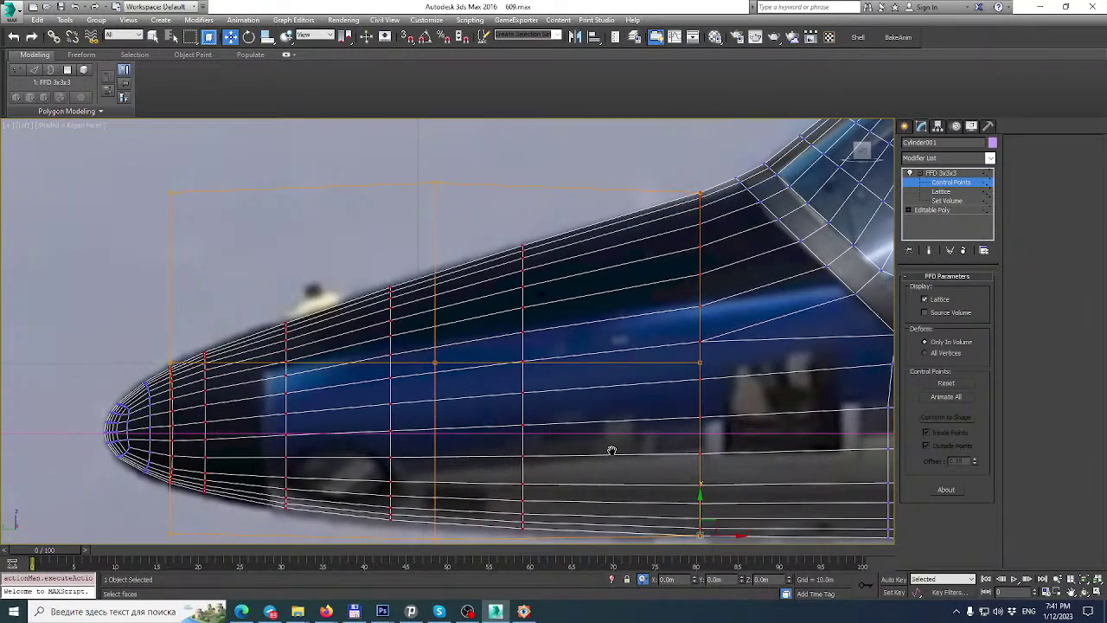
pyautogui.scroll(-2, 702, 407)
pyautogui.scroll(5, 270, 397)
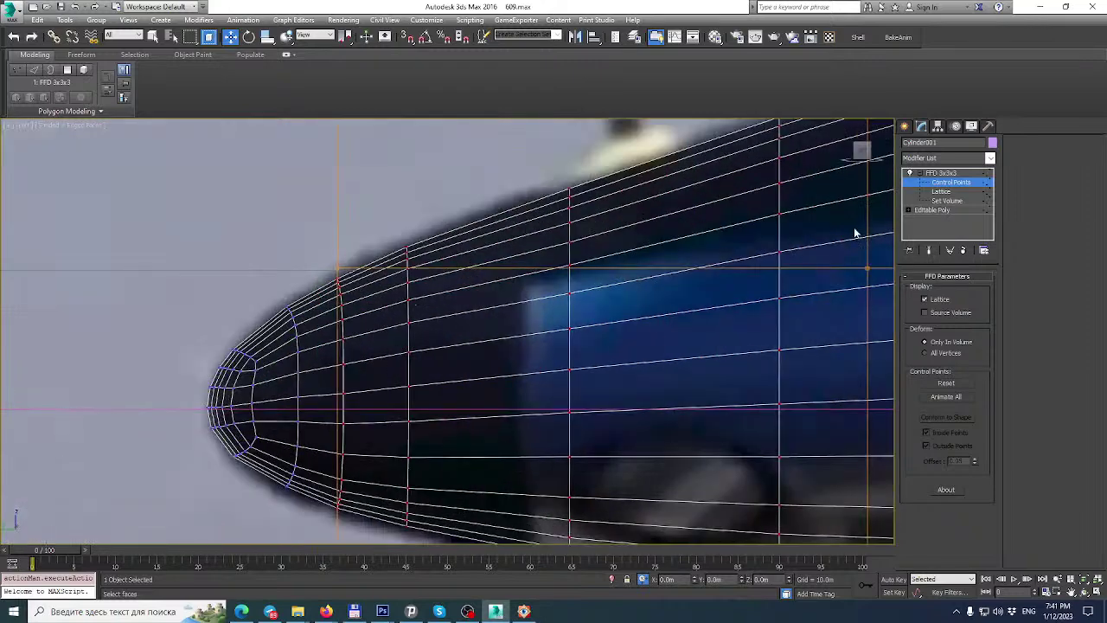
pyautogui.rightClick(954, 184)
pyautogui.click(954, 173)
pyautogui.click(934, 174)
pyautogui.rightClick(933, 173)
pyautogui.click(952, 291)
pyautogui.click(608, 339)
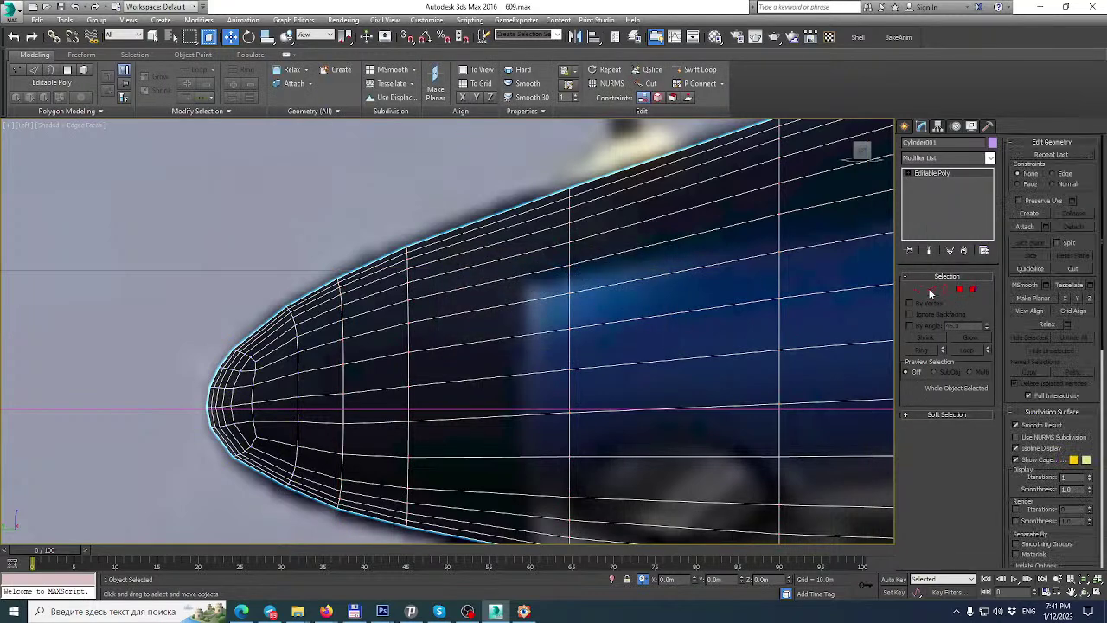
# Insert a new edge loop with Swift Loop just behind the nose's last closely spaced ring and remove the old neighbouring ring.
pyautogui.click(931, 290)
pyautogui.moveTo(476, 280); pyautogui.dragTo(485, 264, button='middle')
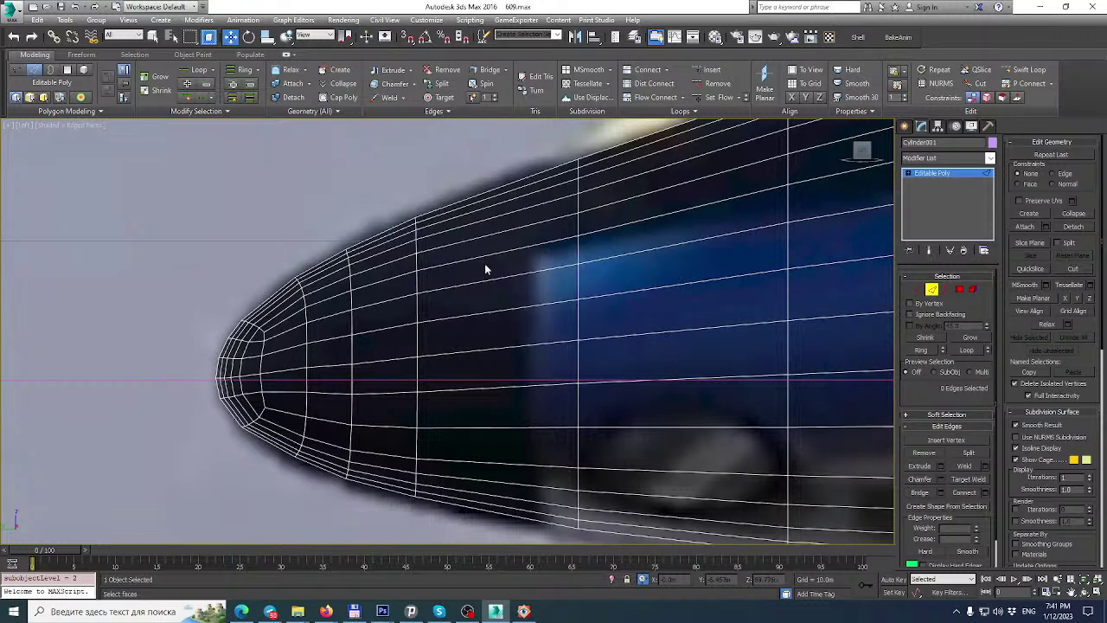
pyautogui.scroll(-2, 428, 299)
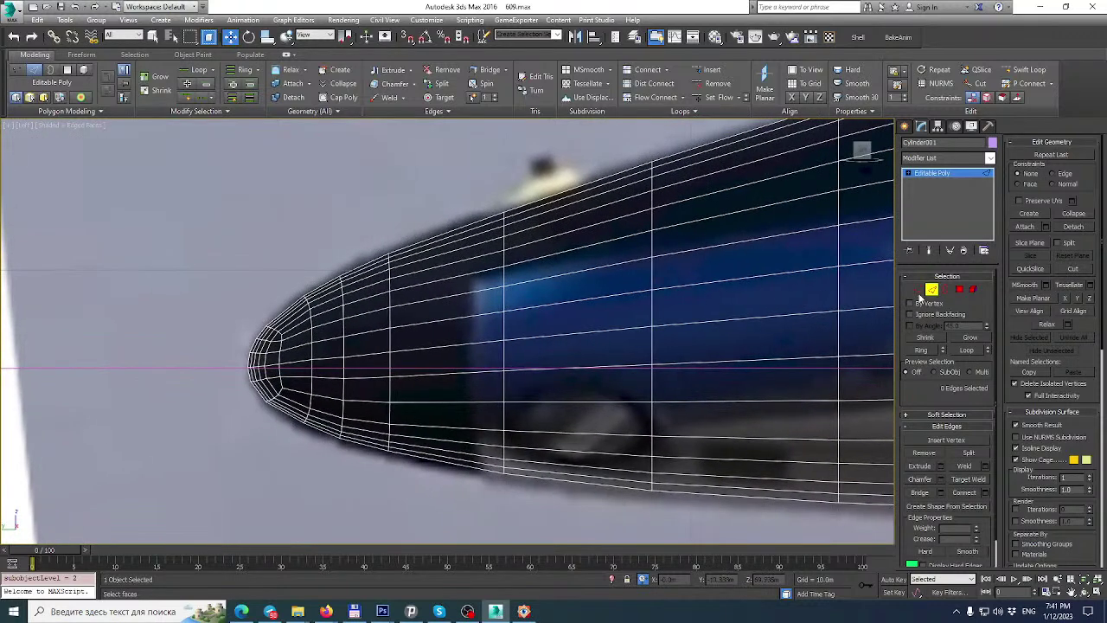
pyautogui.click(947, 290)
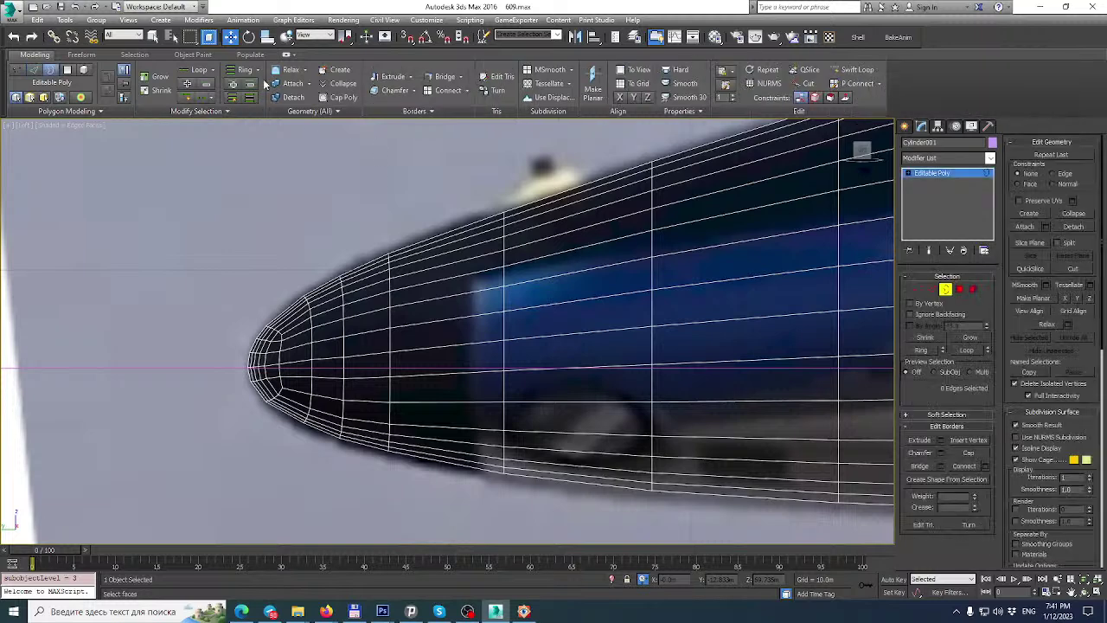
pyautogui.click(865, 83)
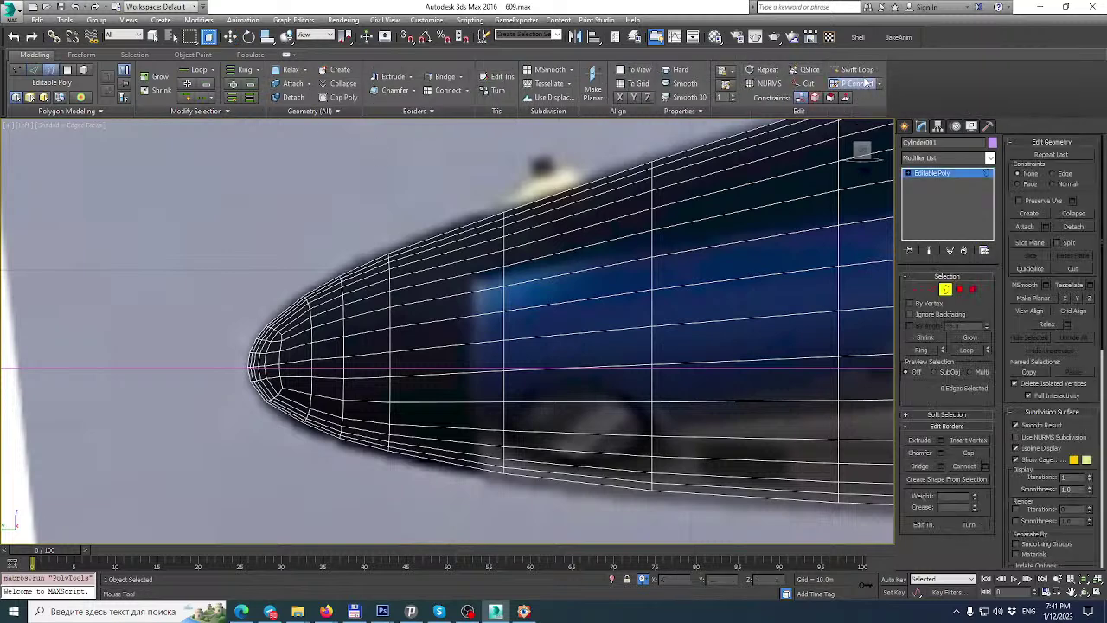
pyautogui.click(855, 69)
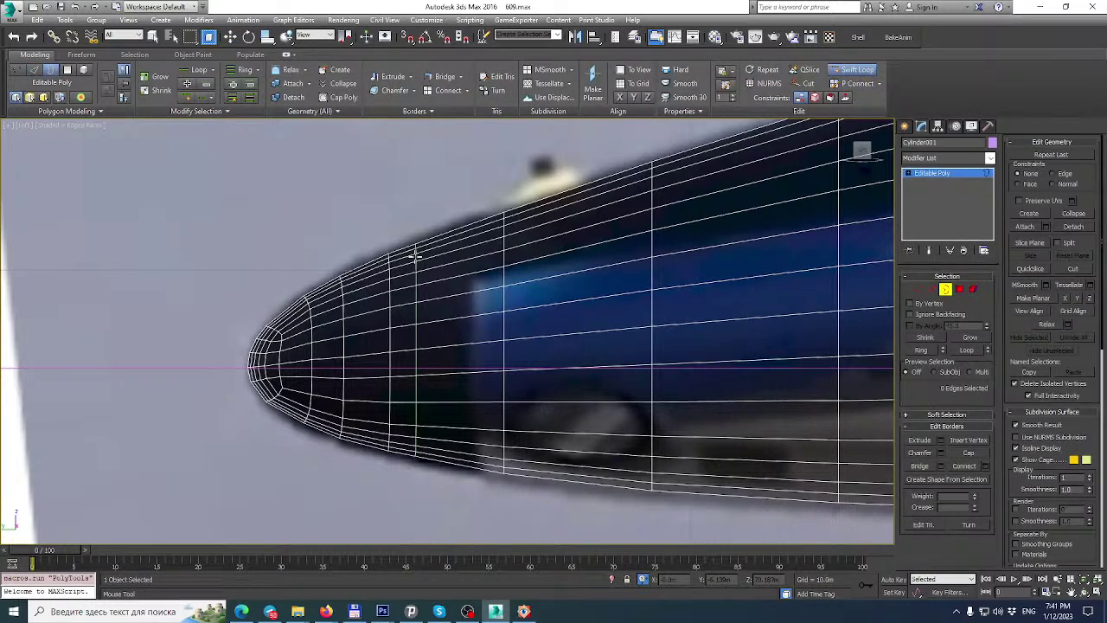
pyautogui.press('w')
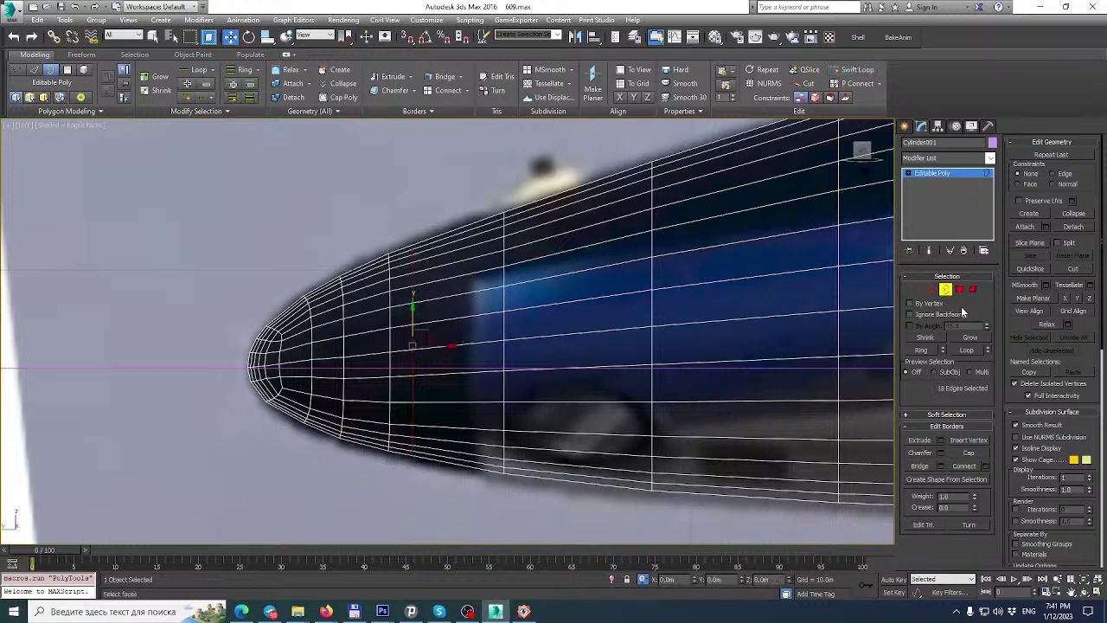
pyautogui.click(932, 290)
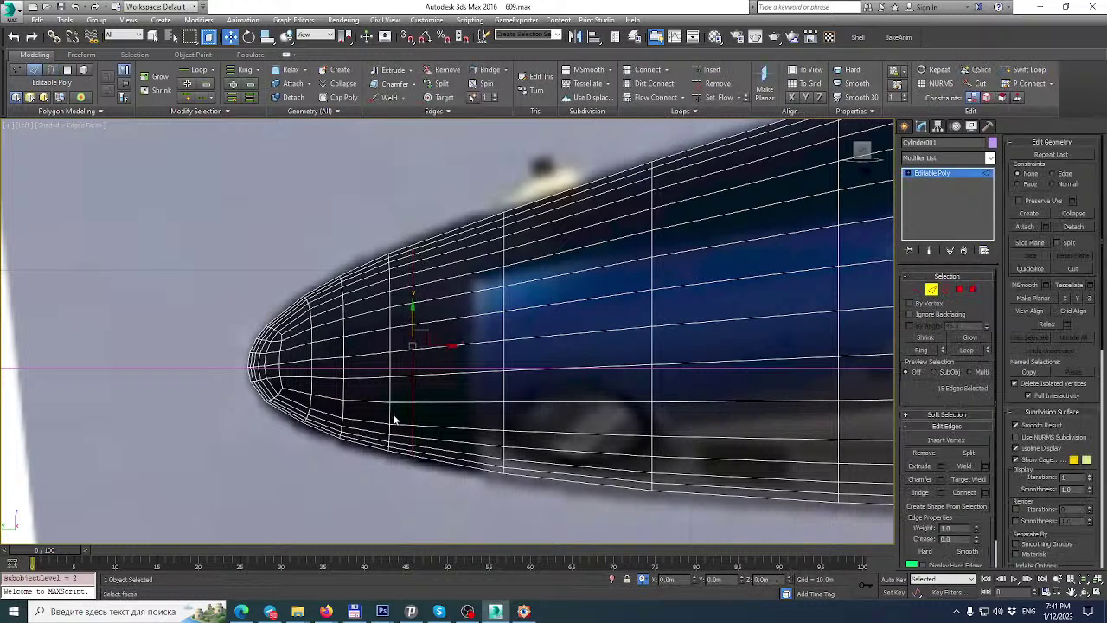
pyautogui.press('BackSpace')
# Compare the nose's plan outline with the top reference drawing in the four-viewport layout.
pyautogui.click(1095, 593)
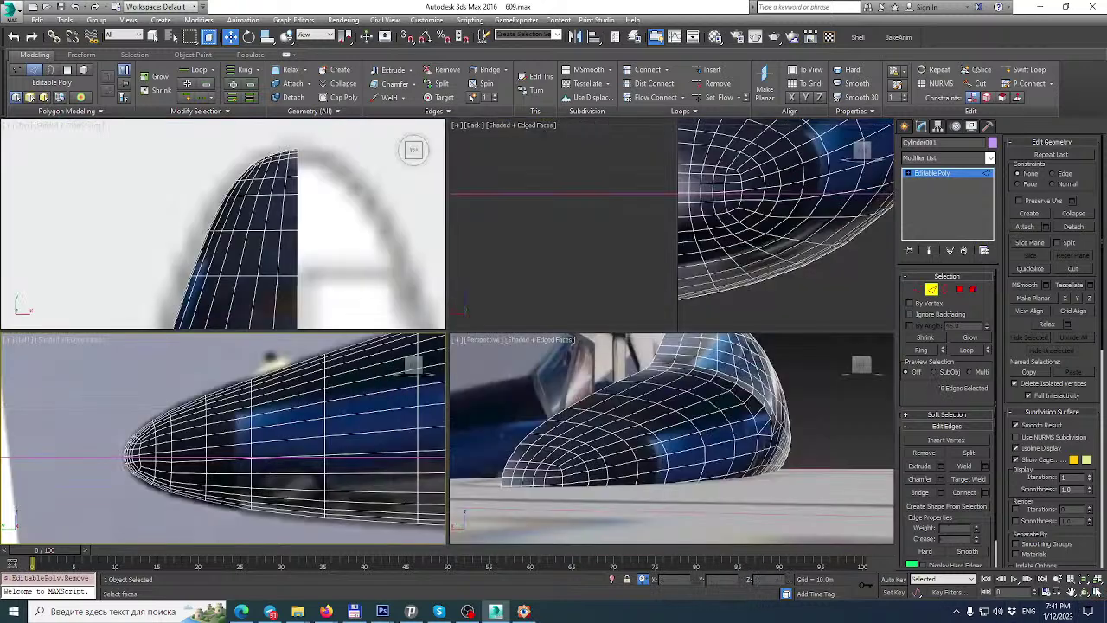
pyautogui.scroll(-3, 212, 242)
pyautogui.moveTo(213, 242); pyautogui.dragTo(321, 172, button='middle')
pyautogui.click(1085, 593)
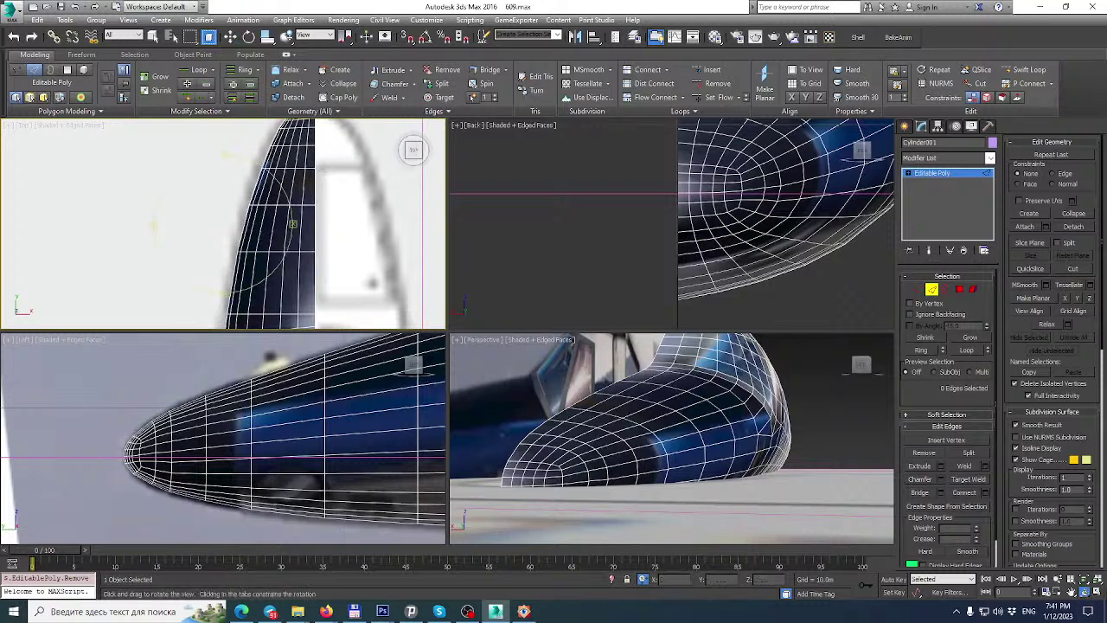
# In a full-size Top view, select the nose vertices of the fuselage half at vertex level, leaving out the centre seam.
pyautogui.click(1098, 593)
pyautogui.scroll(-2, 596, 264)
pyautogui.moveTo(596, 264); pyautogui.dragTo(570, 270, button='middle')
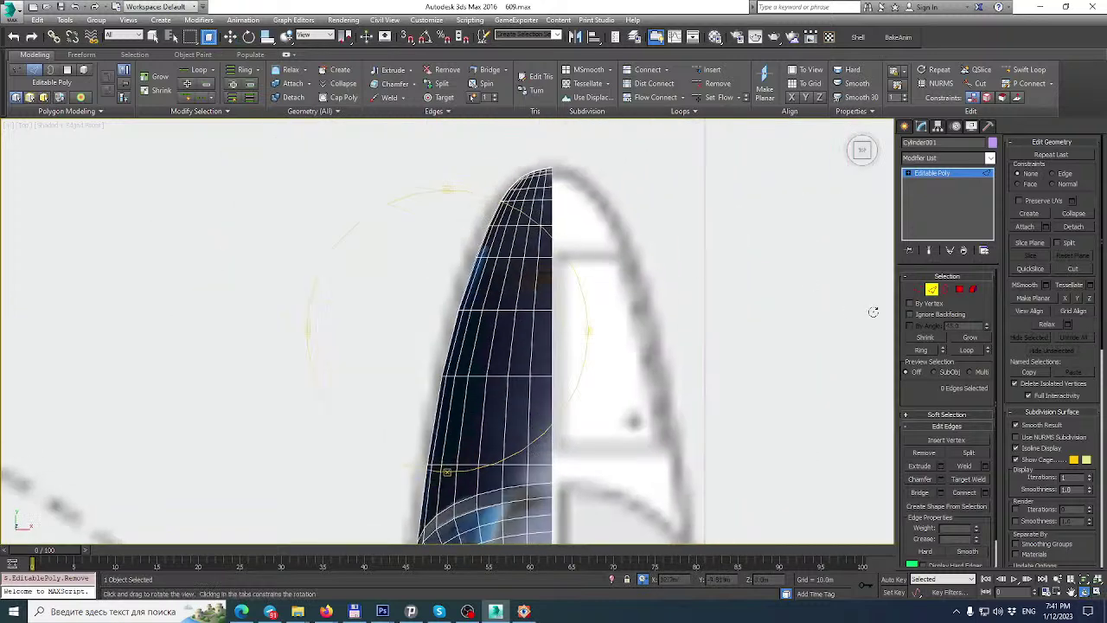
pyautogui.click(917, 290)
pyautogui.press('w')
pyautogui.moveTo(329, 173); pyautogui.dragTo(547, 412)
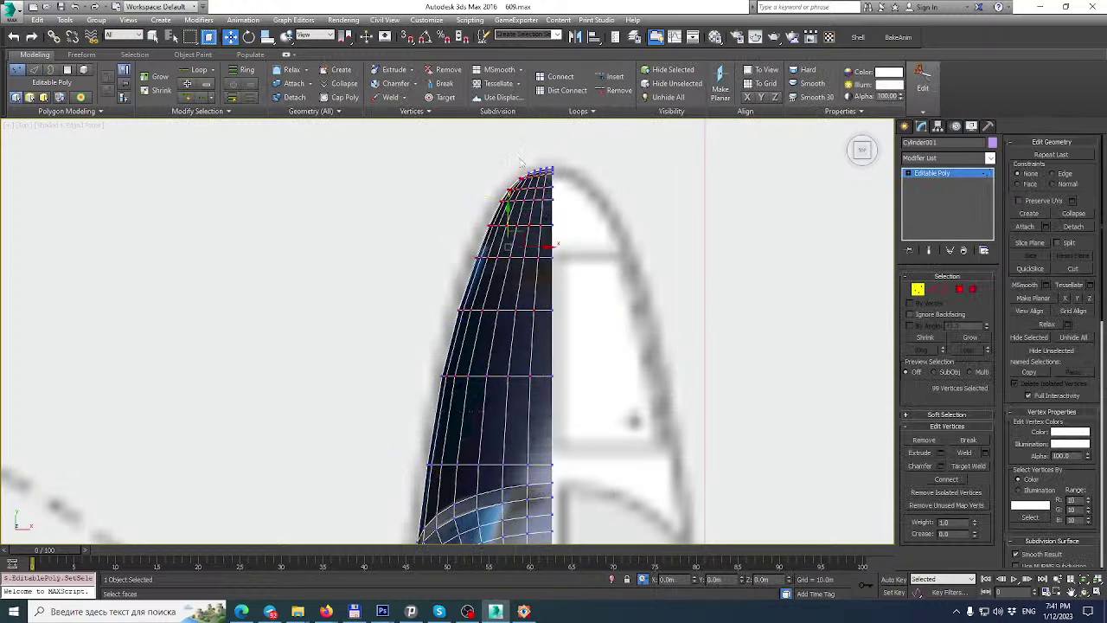
pyautogui.scroll(2, 519, 167)
pyautogui.keyDown('ctrl'); pyautogui.moveTo(555, 263); pyautogui.dragTo(579, 299); pyautogui.keyUp('ctrl')
pyautogui.scroll(-3, 562, 225)
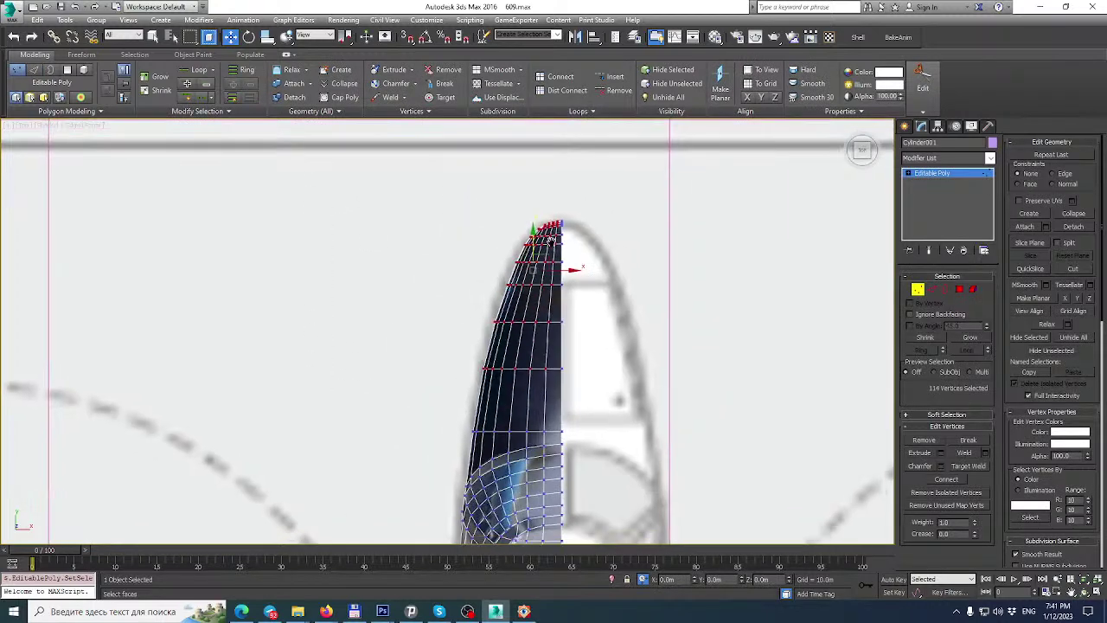
# Extend the vertex selection back through the cockpit and mid-fuselage to the blue stripe, leaving out the centre seam.
pyautogui.keyDown('ctrl'); pyautogui.moveTo(506, 370); pyautogui.dragTo(558, 397); pyautogui.keyUp('ctrl')
pyautogui.moveTo(512, 396); pyautogui.dragTo(500, 260, button='middle')
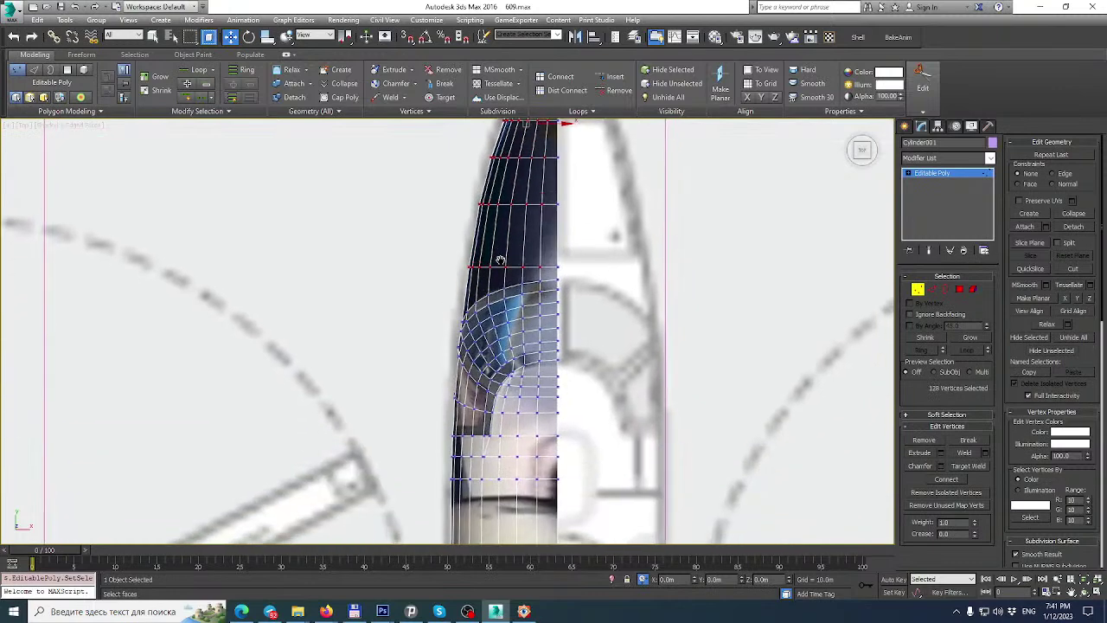
pyautogui.keyDown('ctrl'); pyautogui.moveTo(507, 374); pyautogui.dragTo(550, 425); pyautogui.keyUp('ctrl')
pyautogui.scroll(-5, 588, 285)
pyautogui.moveTo(570, 235); pyautogui.dragTo(552, 167, button='middle')
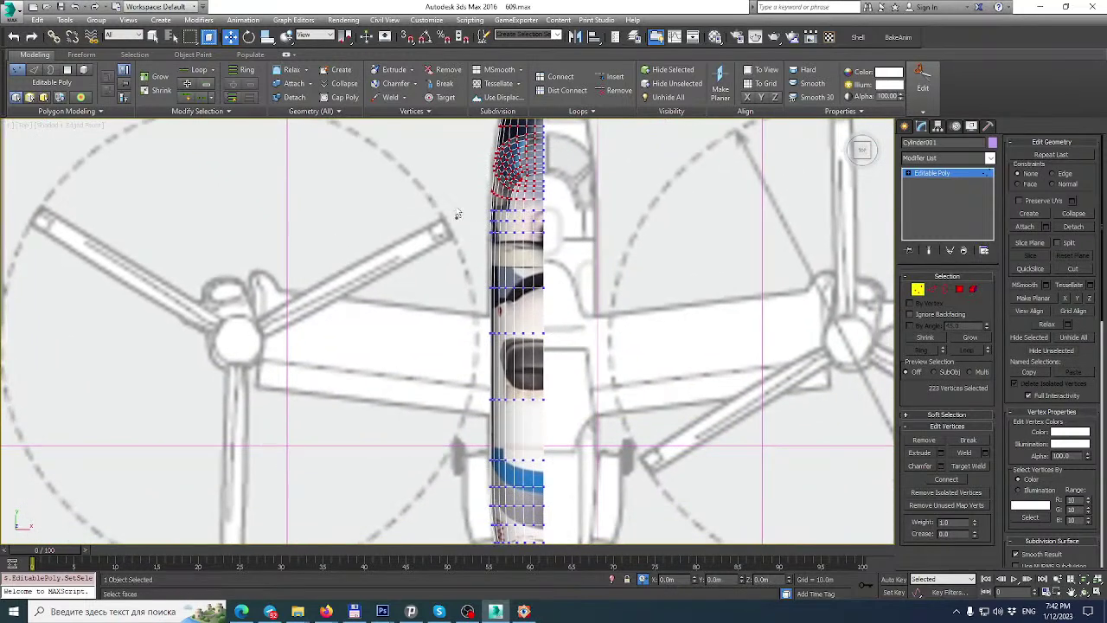
pyautogui.keyDown('ctrl'); pyautogui.moveTo(497, 295); pyautogui.dragTo(539, 500); pyautogui.keyUp('ctrl')
# Apply an FFD 2x2x2 modifier to the selected vertices and activate its control points.
pyautogui.click(991, 159)
pyautogui.scroll(-3, 947, 347)
pyautogui.click(934, 523)
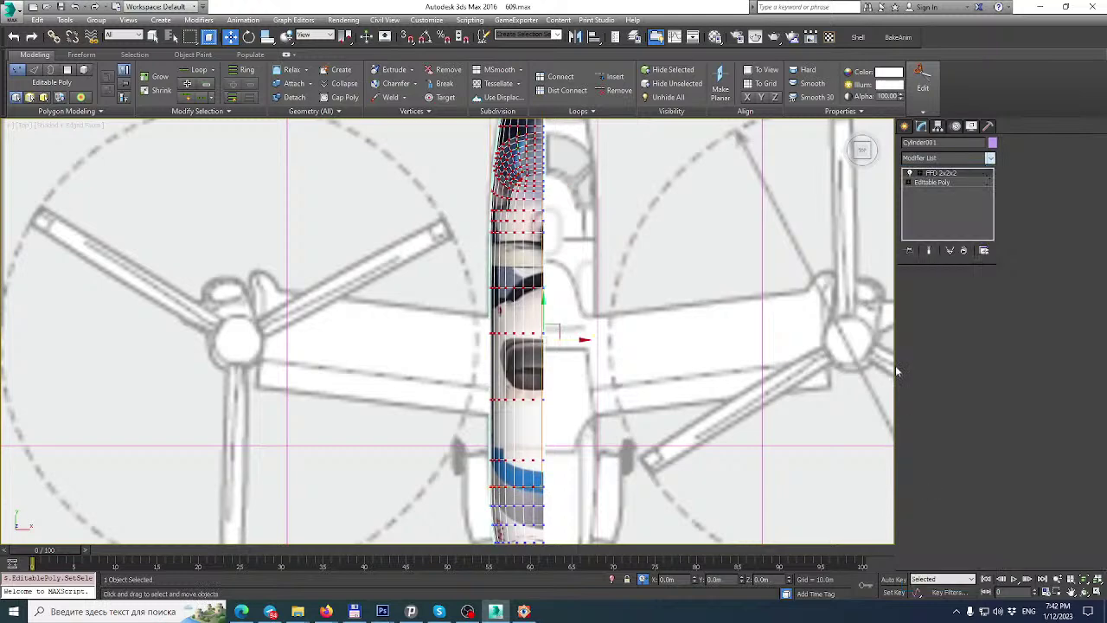
pyautogui.click(920, 173)
pyautogui.click(949, 184)
# Shift the lattice's outer control points along X so the fuselage side follows the top-view blueprint outline.
pyautogui.scroll(-3, 554, 196)
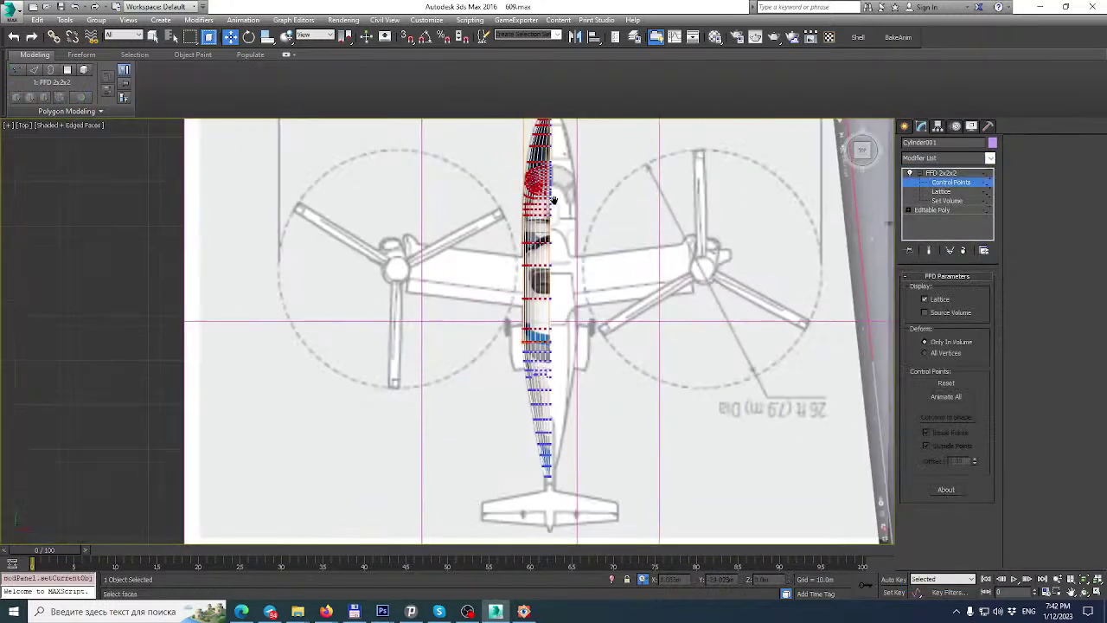
pyautogui.moveTo(554, 197); pyautogui.dragTo(547, 236, button='middle')
pyautogui.scroll(12, 533, 259)
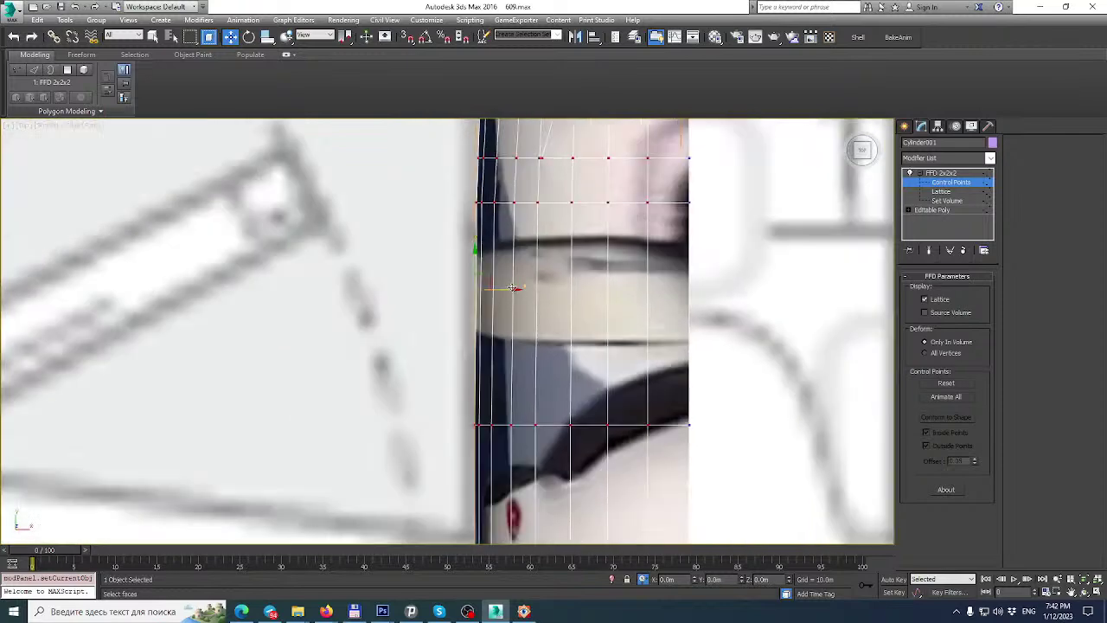
pyautogui.scroll(-5, 510, 281)
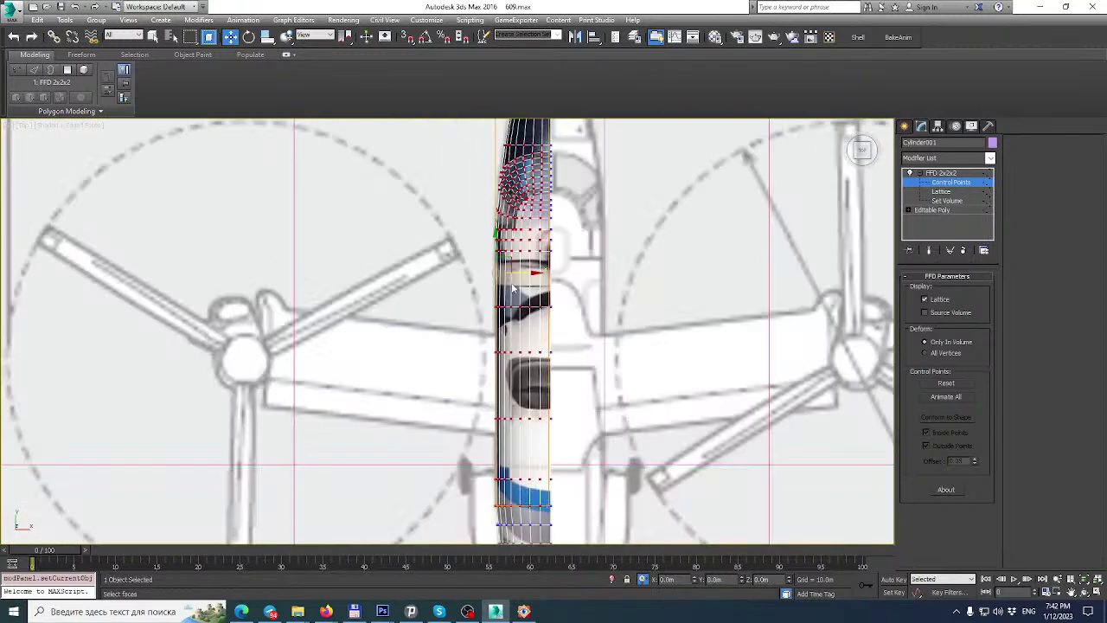
pyautogui.moveTo(503, 535); pyautogui.dragTo(510, 415, button='middle')
pyautogui.scroll(5, 513, 397)
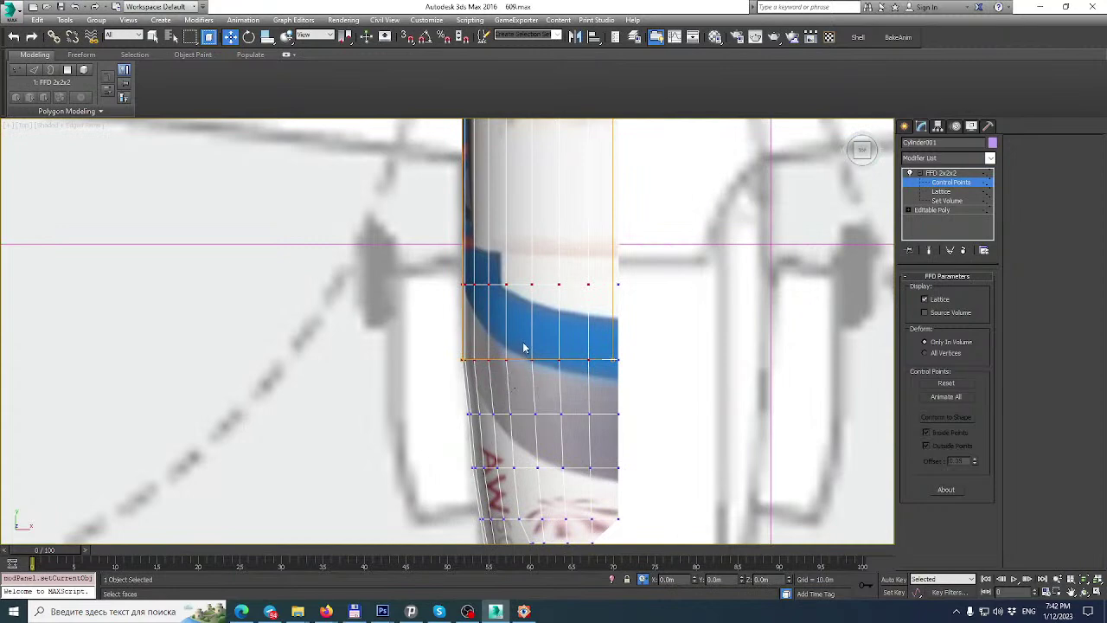
pyautogui.scroll(-6, 507, 322)
pyautogui.moveTo(507, 322); pyautogui.dragTo(475, 441, button='middle')
pyautogui.moveTo(473, 217); pyautogui.dragTo(477, 399, button='middle')
pyautogui.scroll(2, 467, 226)
pyautogui.scroll(2, 468, 226)
pyautogui.moveTo(521, 275); pyautogui.dragTo(529, 128, button='middle')
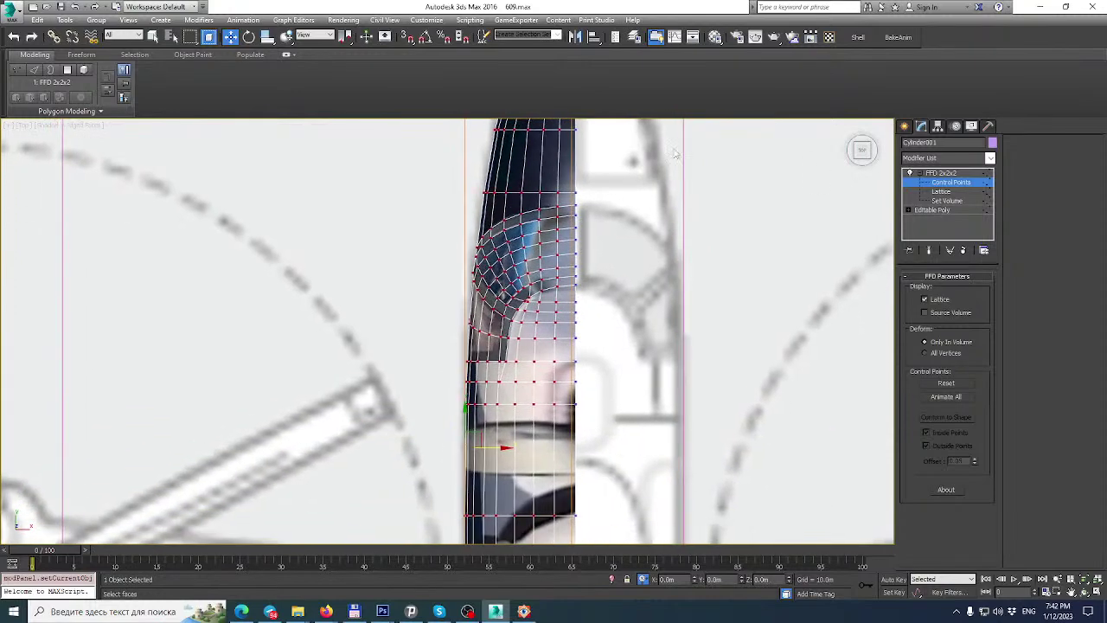
# Collapse the fuselage's whole modifier stack, including the FFD 2x2x2, into an editable poly.
pyautogui.rightClick(938, 176)
pyautogui.click(952, 290)
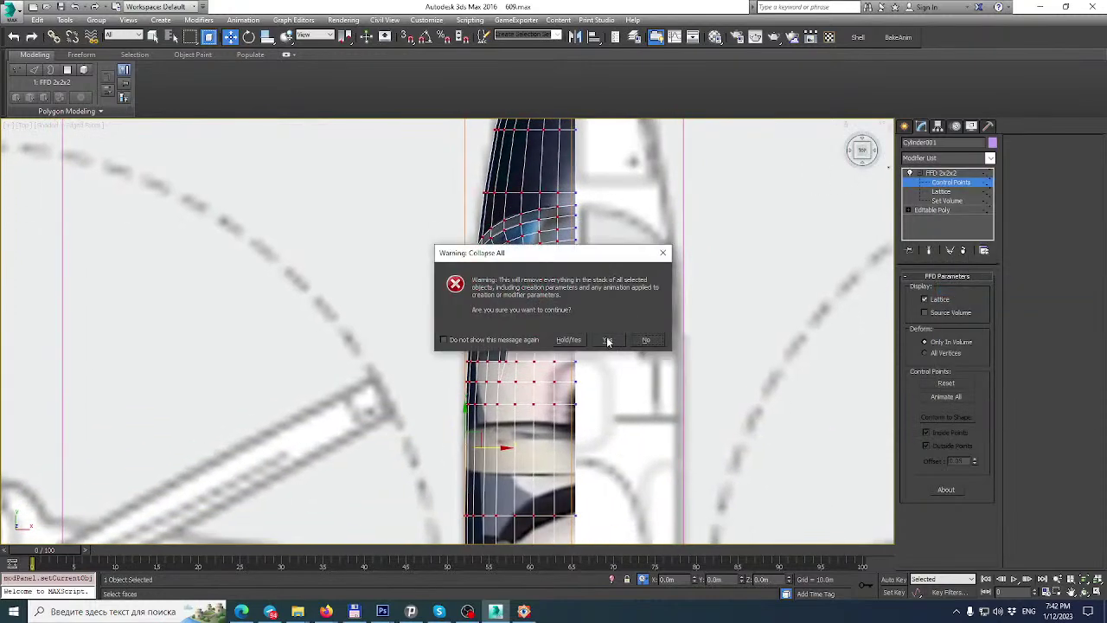
pyautogui.click(609, 340)
# At vertex level, narrow the selection to the nose vertices ahead of the windshield, leaving out the centre seam.
pyautogui.scroll(-2, 673, 258)
pyautogui.moveTo(673, 258); pyautogui.dragTo(661, 385, button='middle')
pyautogui.scroll(2, 749, 270)
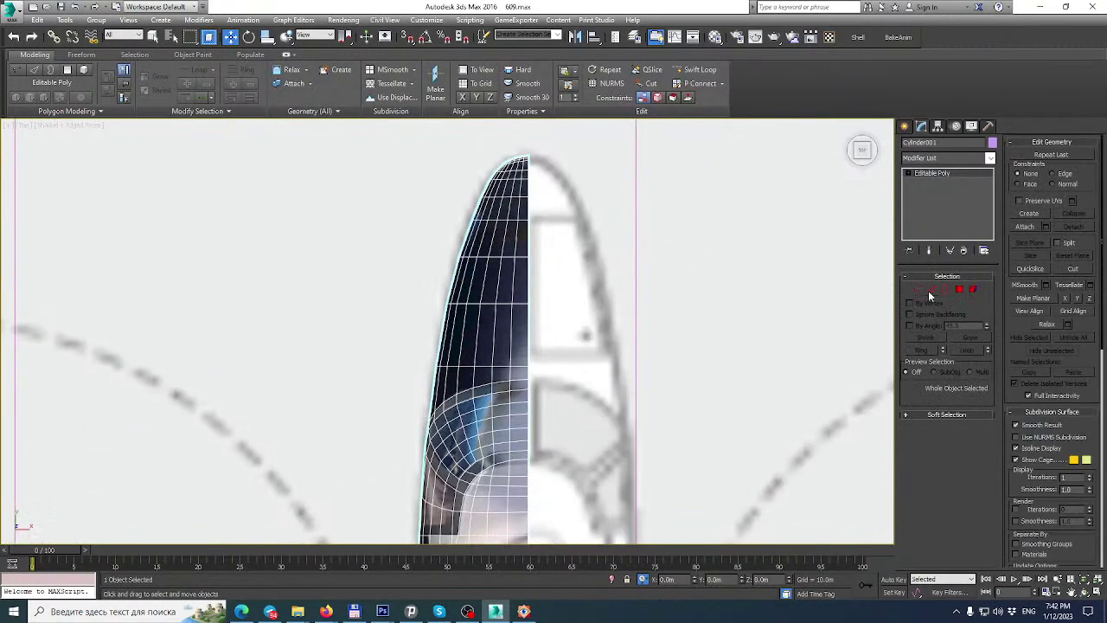
pyautogui.click(917, 290)
pyautogui.moveTo(601, 287); pyautogui.dragTo(629, 128, button='middle')
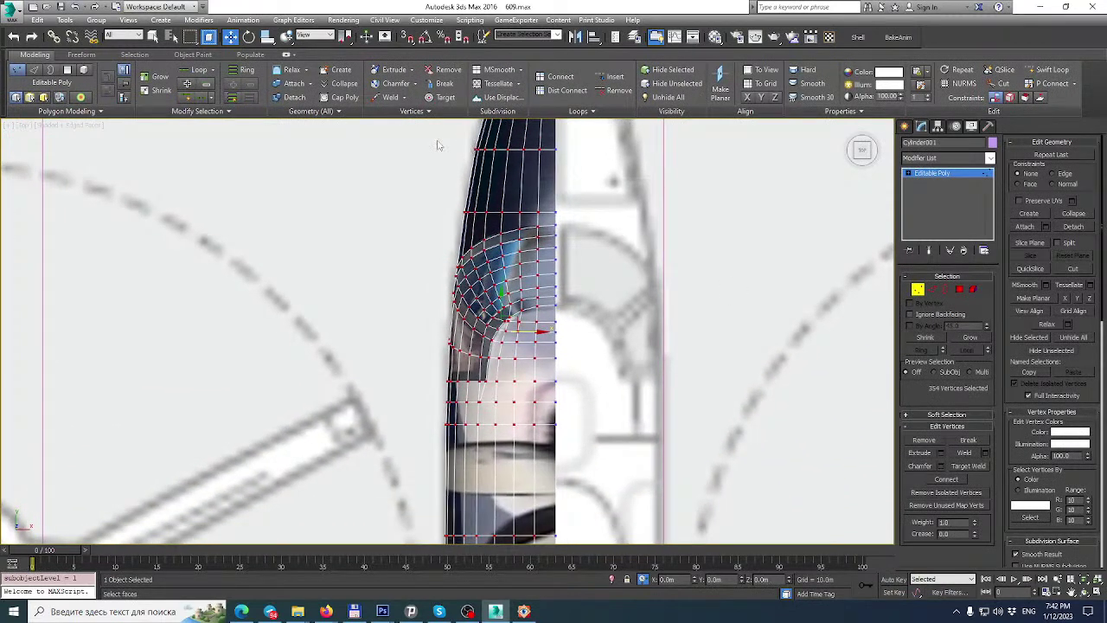
pyautogui.moveTo(496, 336); pyautogui.dragTo(546, 415)
pyautogui.moveTo(538, 221); pyautogui.dragTo(541, 347, button='middle')
pyautogui.keyDown('ctrl'); pyautogui.moveTo(426, 170); pyautogui.dragTo(551, 335); pyautogui.keyUp('ctrl')
pyautogui.moveTo(564, 207); pyautogui.dragTo(560, 274, button='middle')
pyautogui.scroll(2, 560, 274)
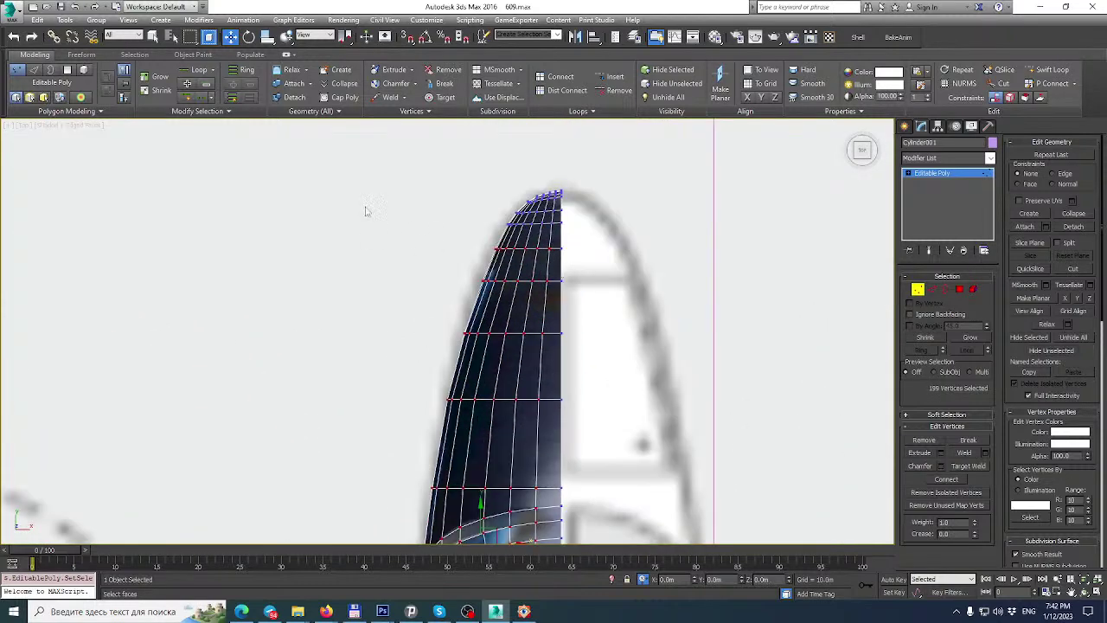
pyautogui.moveTo(533, 403); pyautogui.dragTo(549, 453)
pyautogui.moveTo(477, 180); pyautogui.dragTo(563, 257)
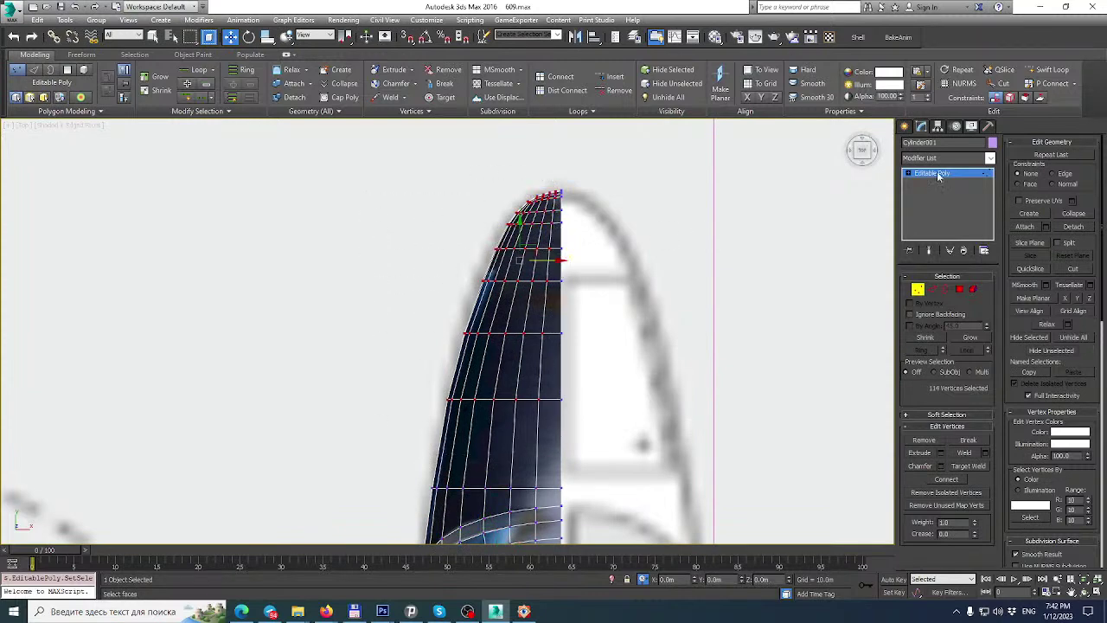
# Apply an FFD 3x3x3 modifier to the selected nose vertices and activate its control points.
pyautogui.click(991, 158)
pyautogui.scroll(-3, 965, 499)
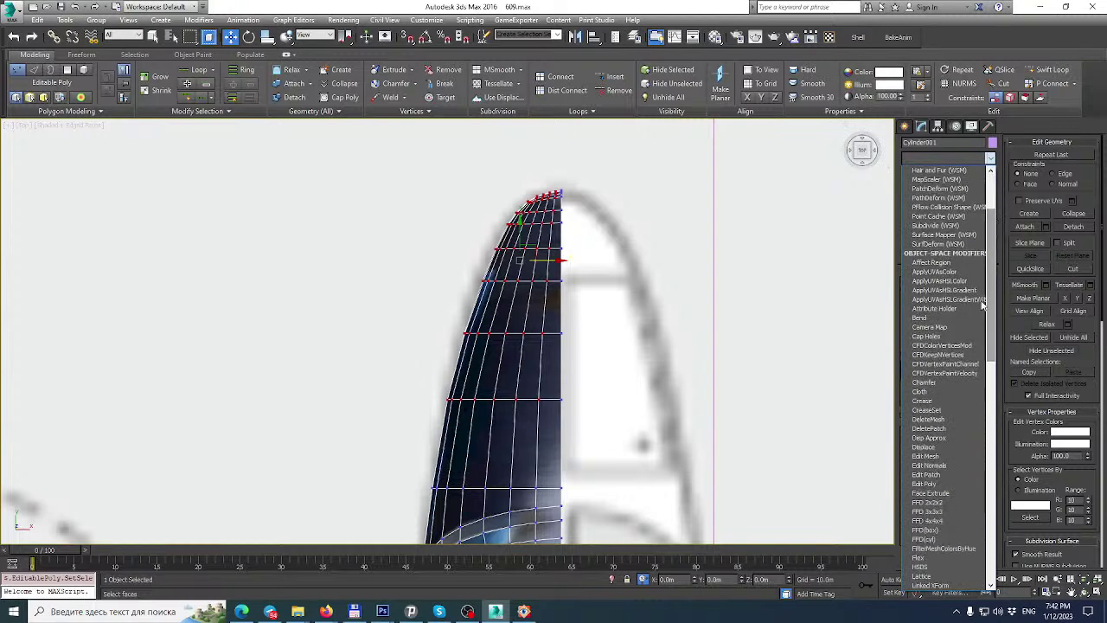
pyautogui.click(930, 511)
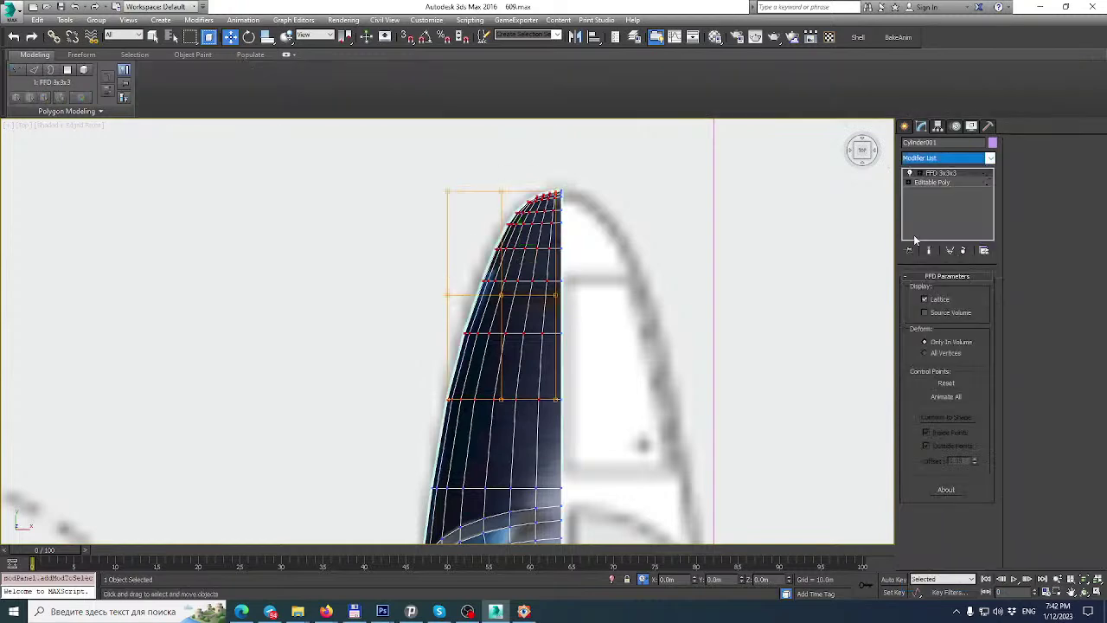
pyautogui.click(918, 173)
pyautogui.click(936, 181)
# Reshape the nose by moving the lattice's outer and middle control points until its outline follows the top-view blueprint.
pyautogui.moveTo(401, 259); pyautogui.dragTo(458, 303)
pyautogui.scroll(4, 520, 290)
pyautogui.moveTo(458, 189); pyautogui.dragTo(441, 314, button='middle')
pyautogui.moveTo(535, 299); pyautogui.dragTo(547, 268)
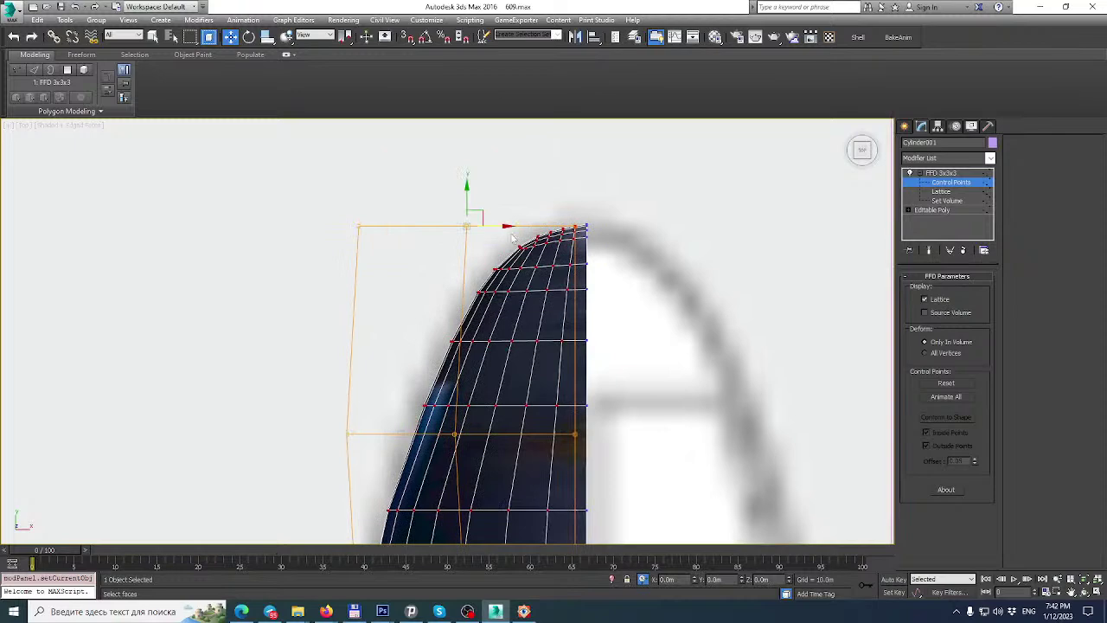
pyautogui.moveTo(504, 227); pyautogui.dragTo(452, 229)
pyautogui.scroll(-5, 463, 235)
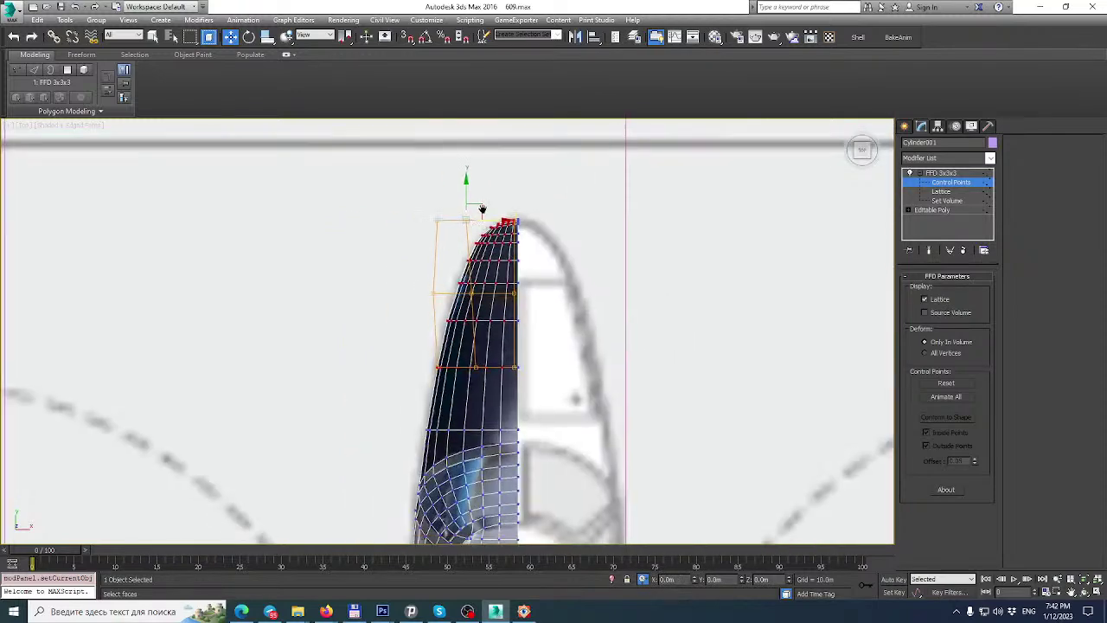
pyautogui.scroll(4, 493, 300)
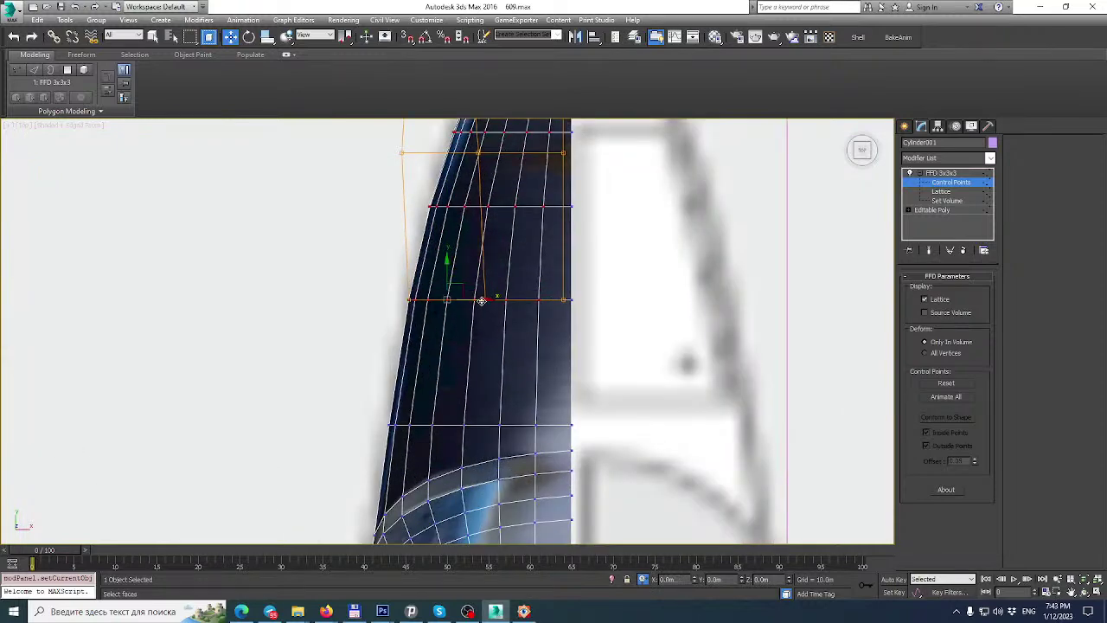
pyautogui.scroll(-5, 481, 296)
pyautogui.moveTo(476, 282); pyautogui.dragTo(478, 287, button='middle')
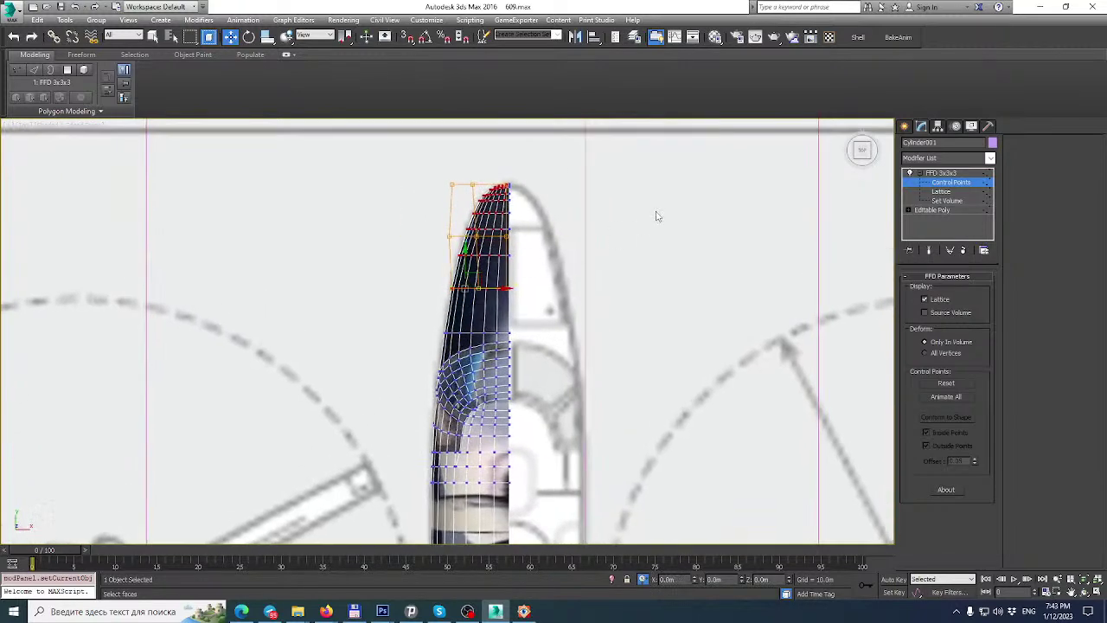
# Collapse the FFD 3x3x3 nose deformation into the editable poly.
pyautogui.rightClick(920, 184)
pyautogui.click(957, 278)
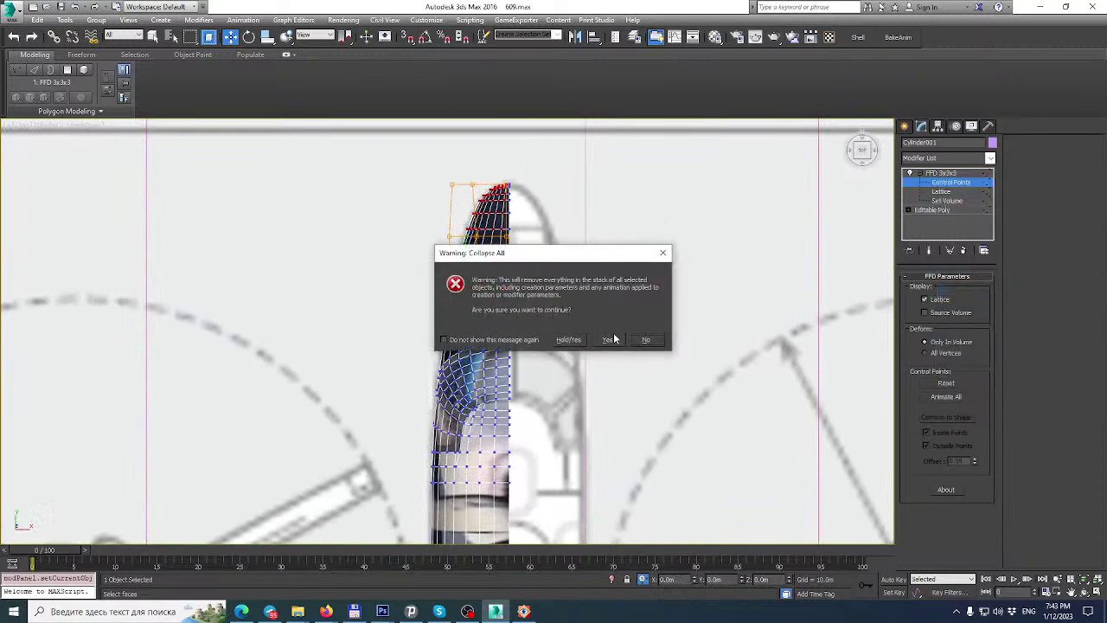
pyautogui.click(609, 339)
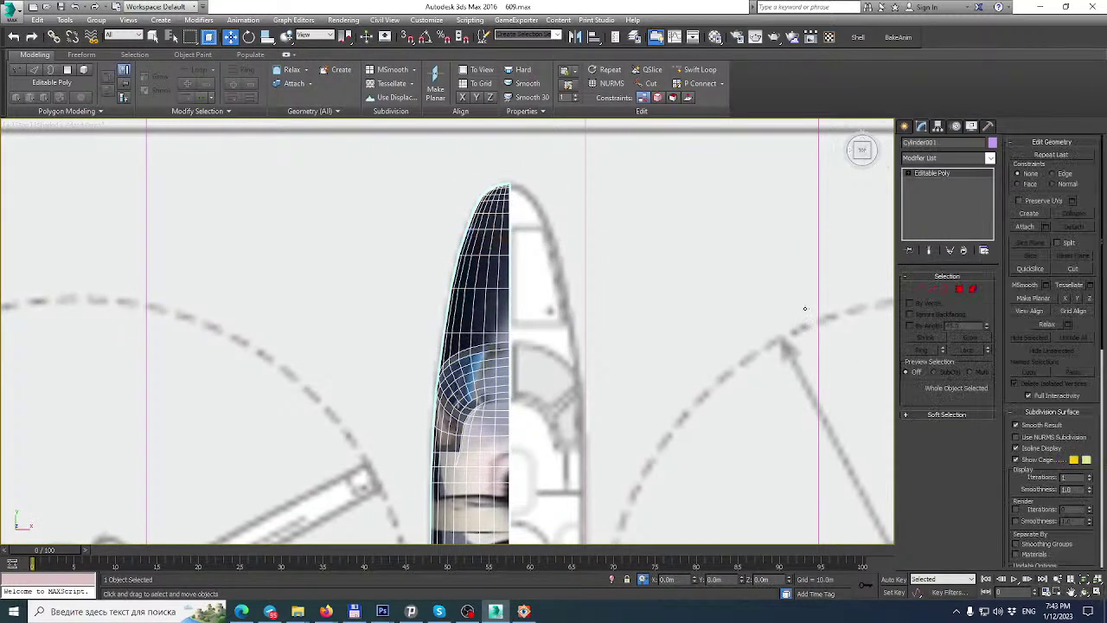
# Examine the fuselage half's mesh flow around the nose and windshield in a full-size Back view.
pyautogui.click(1097, 591)
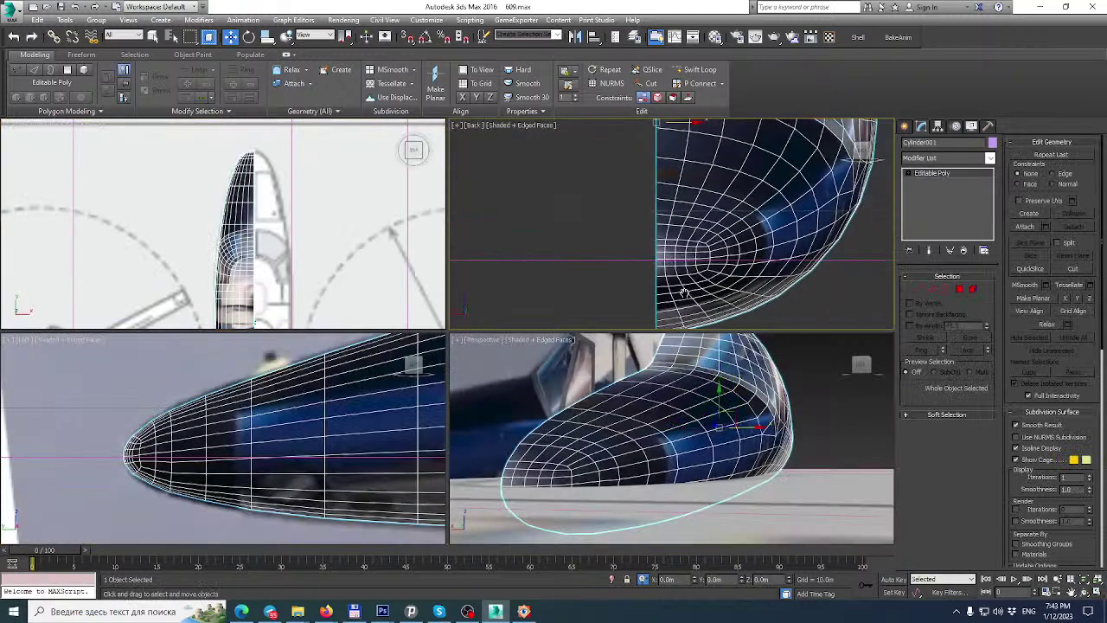
pyautogui.click(1095, 596)
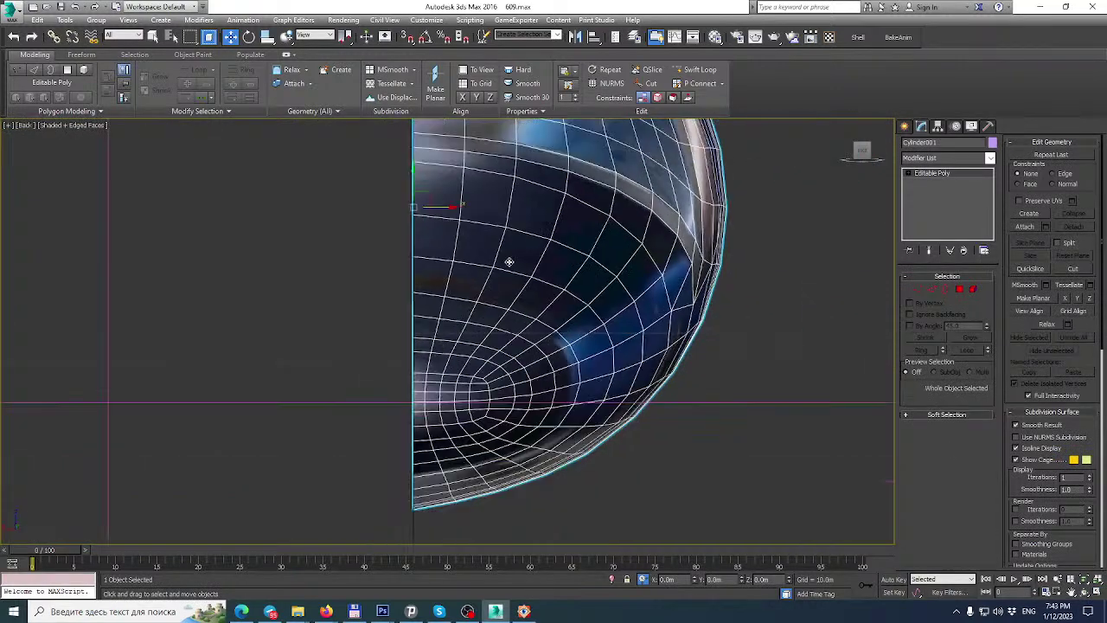
pyautogui.moveTo(495, 304); pyautogui.dragTo(532, 329, button='middle')
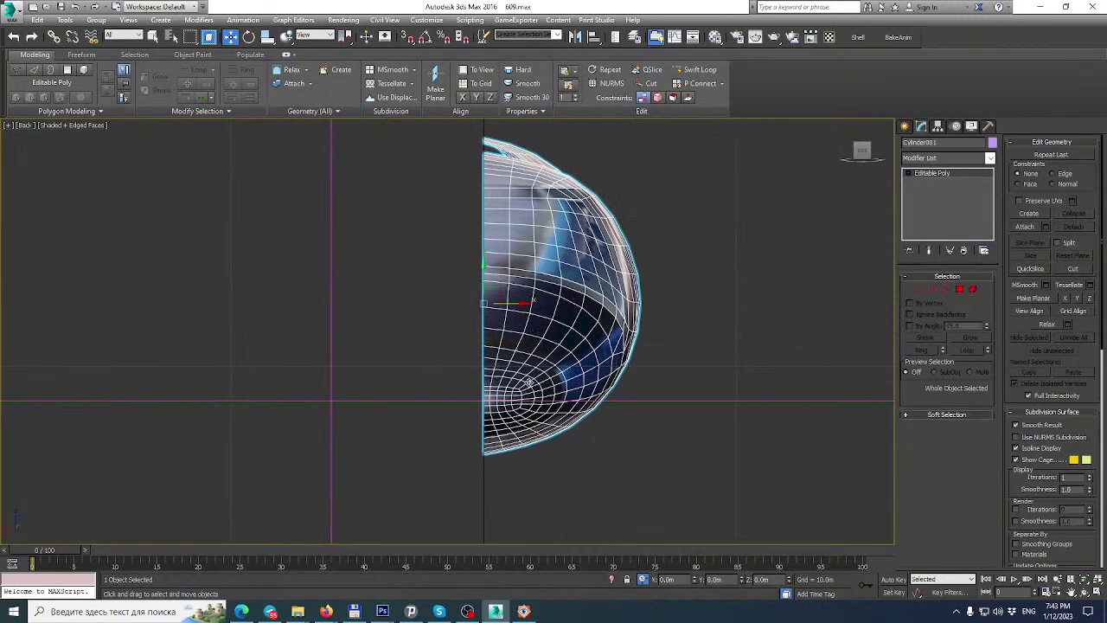
pyautogui.scroll(3, 530, 394)
pyautogui.moveTo(533, 403); pyautogui.dragTo(538, 425, button='middle')
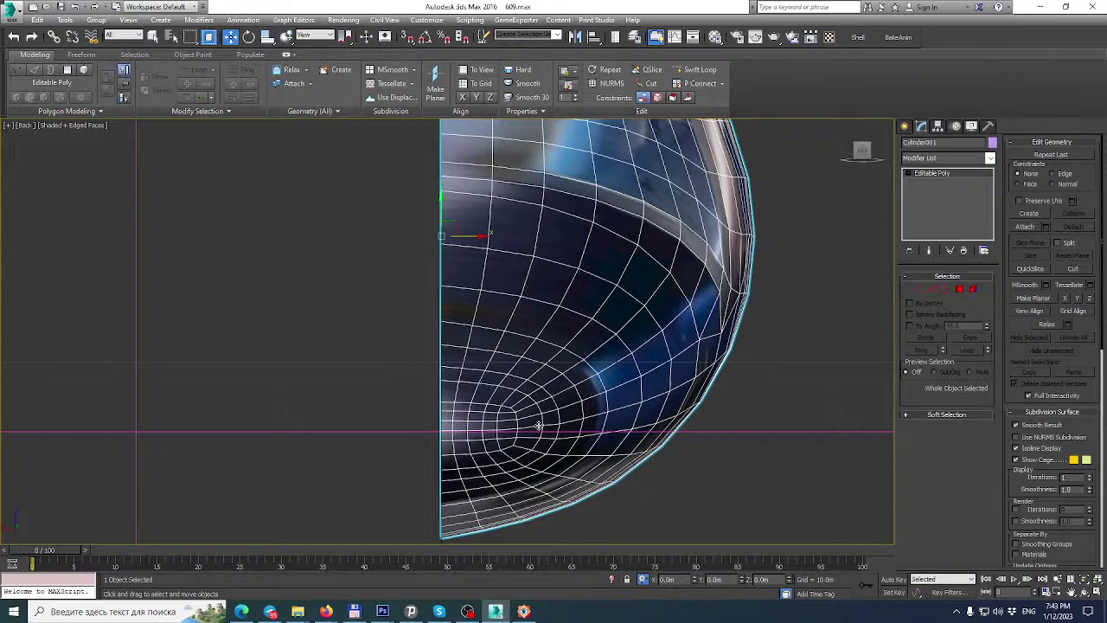
pyautogui.scroll(-3, 554, 255)
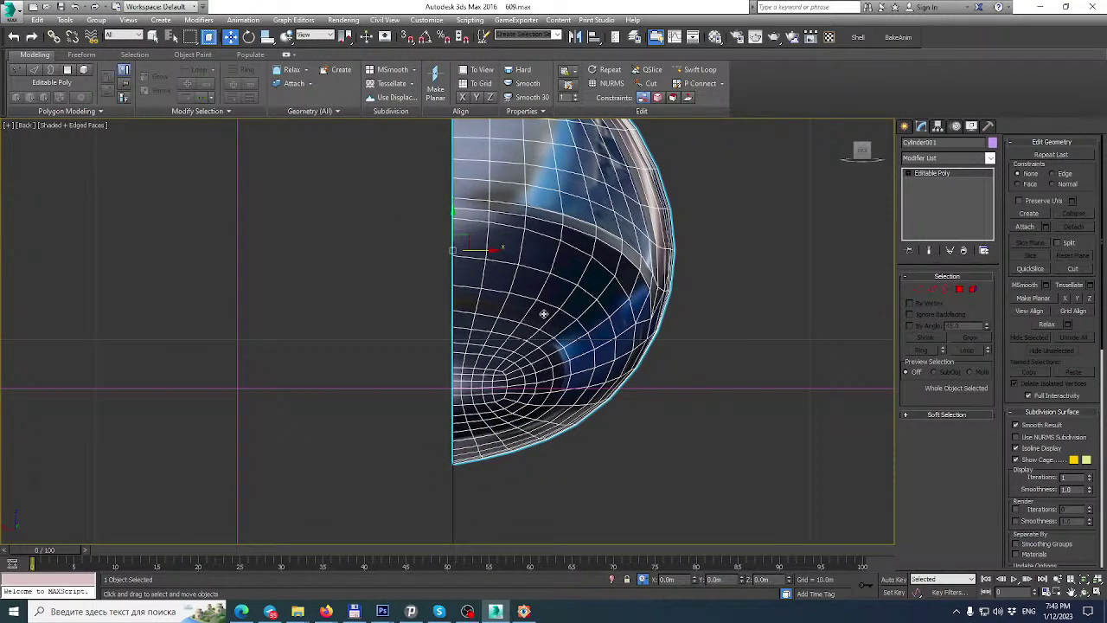
pyautogui.scroll(2, 570, 308)
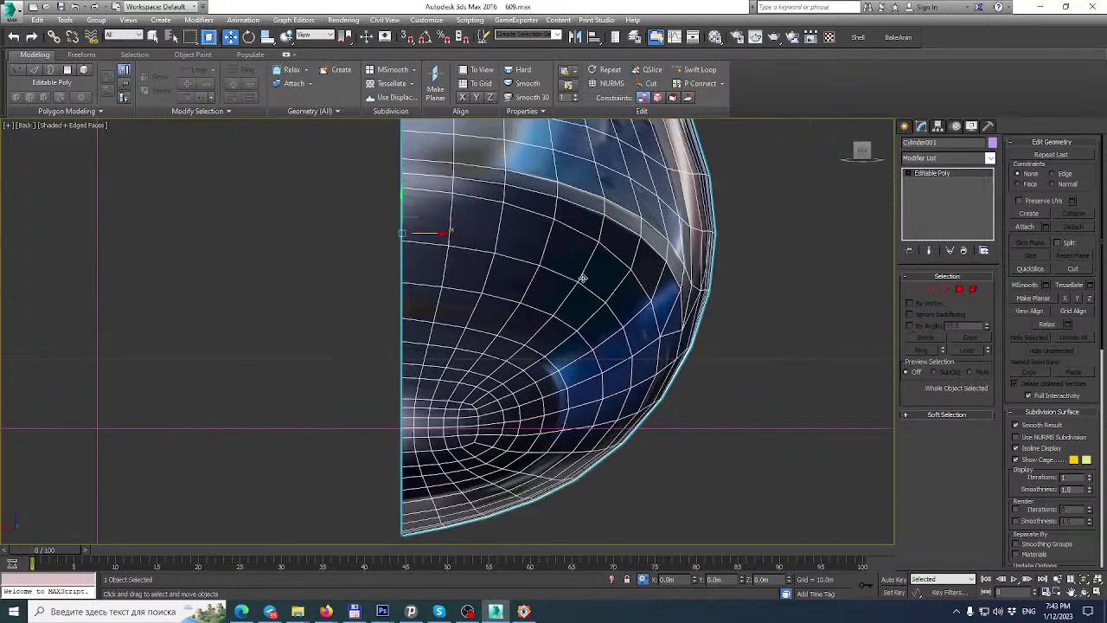
pyautogui.scroll(-2, 601, 306)
pyautogui.moveTo(601, 306); pyautogui.dragTo(582, 419, button='middle')
pyautogui.scroll(2, 547, 244)
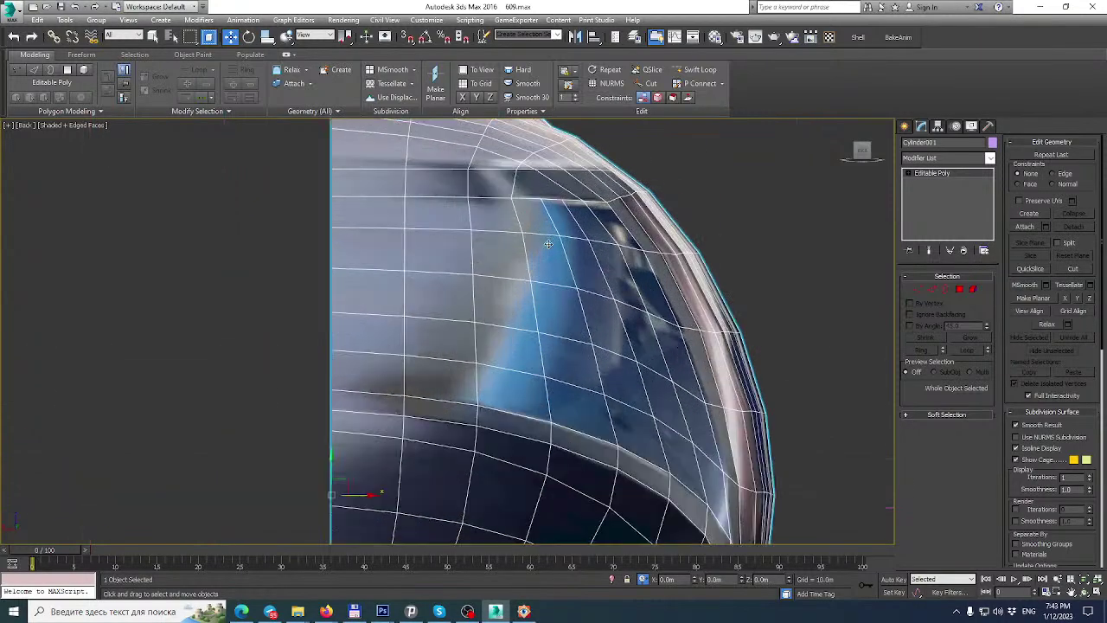
pyautogui.moveTo(667, 286); pyautogui.dragTo(672, 230, button='middle')
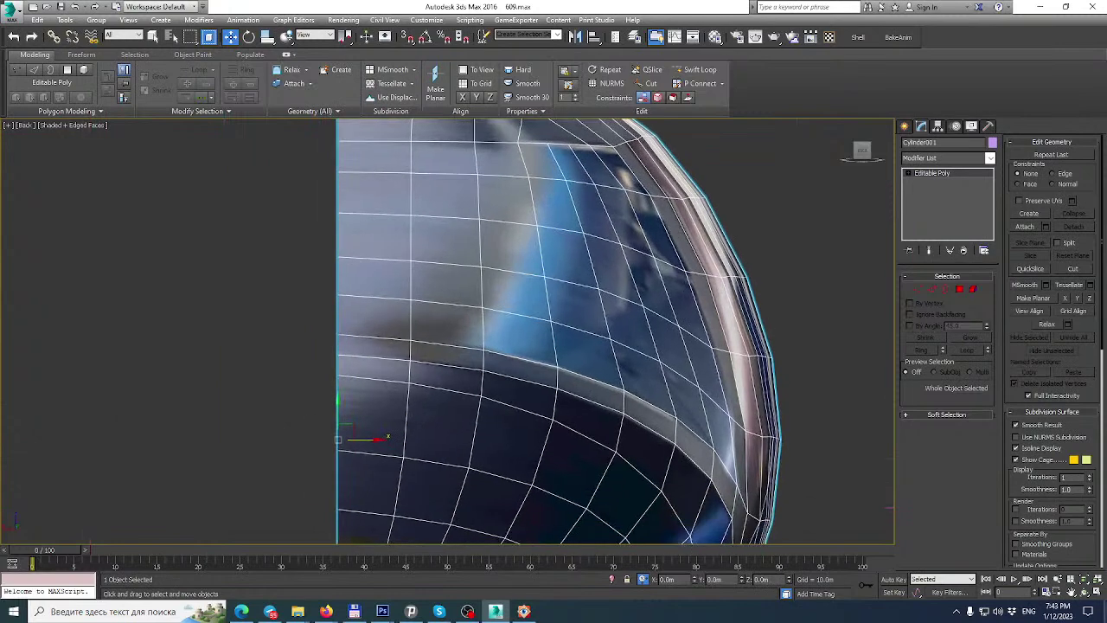
# Apply an FFD 2x2x2 modifier to the selected cross-section row of fuselage vertices at the blue band and activate its control points.
pyautogui.click(1098, 592)
pyautogui.scroll(-3, 284, 192)
pyautogui.moveTo(286, 204); pyautogui.dragTo(289, 129, button='middle')
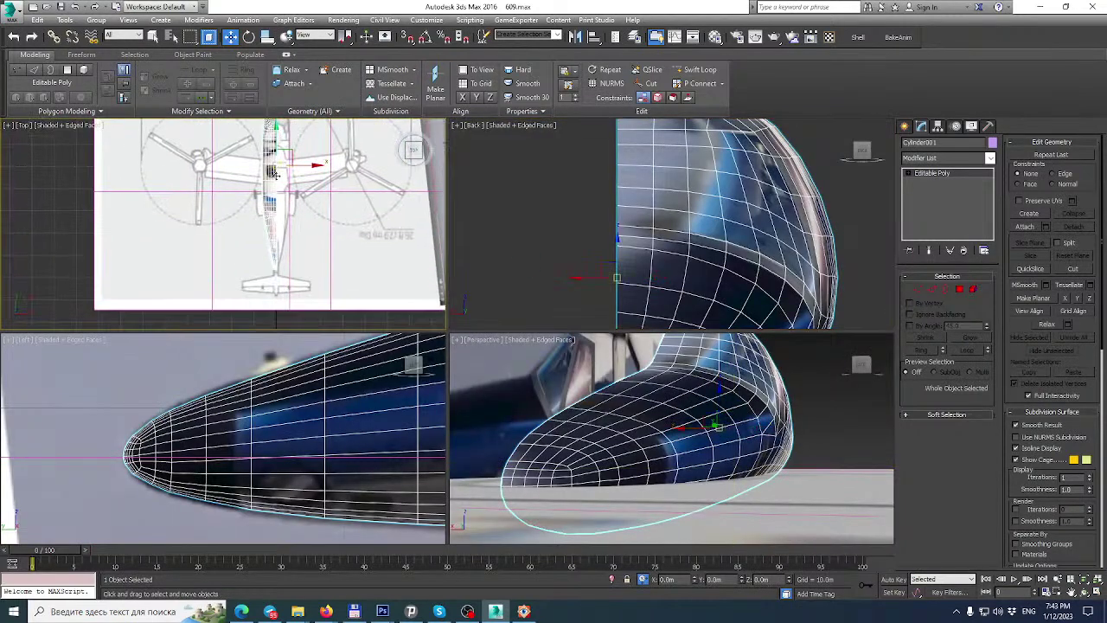
pyautogui.scroll(5, 270, 218)
pyautogui.scroll(2, 270, 216)
pyautogui.click(918, 288)
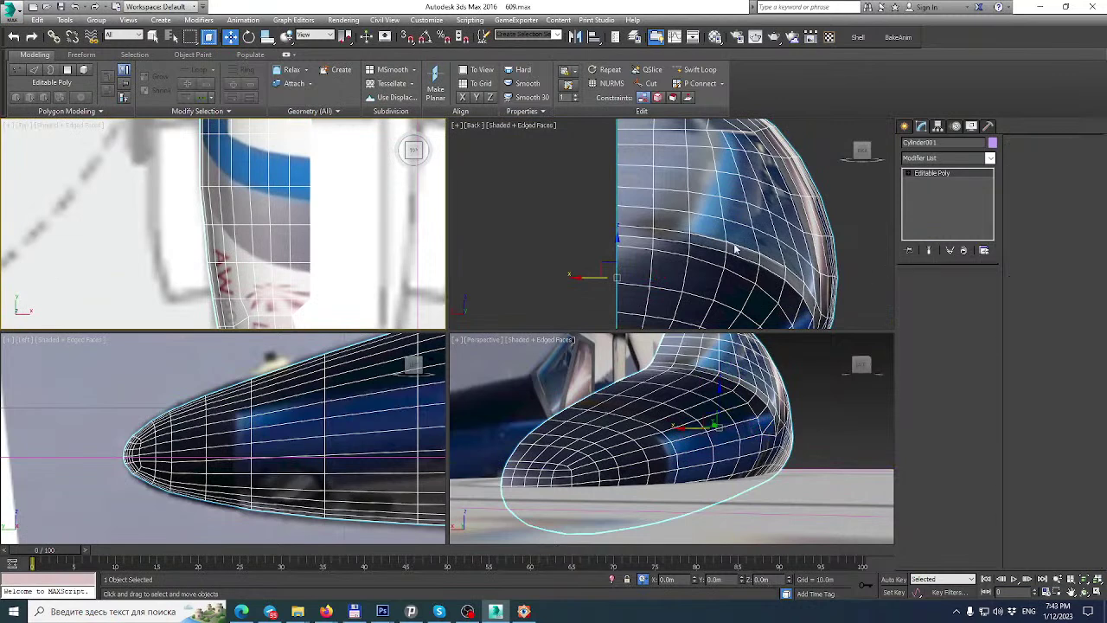
pyautogui.click(991, 159)
pyautogui.scroll(-2, 919, 448)
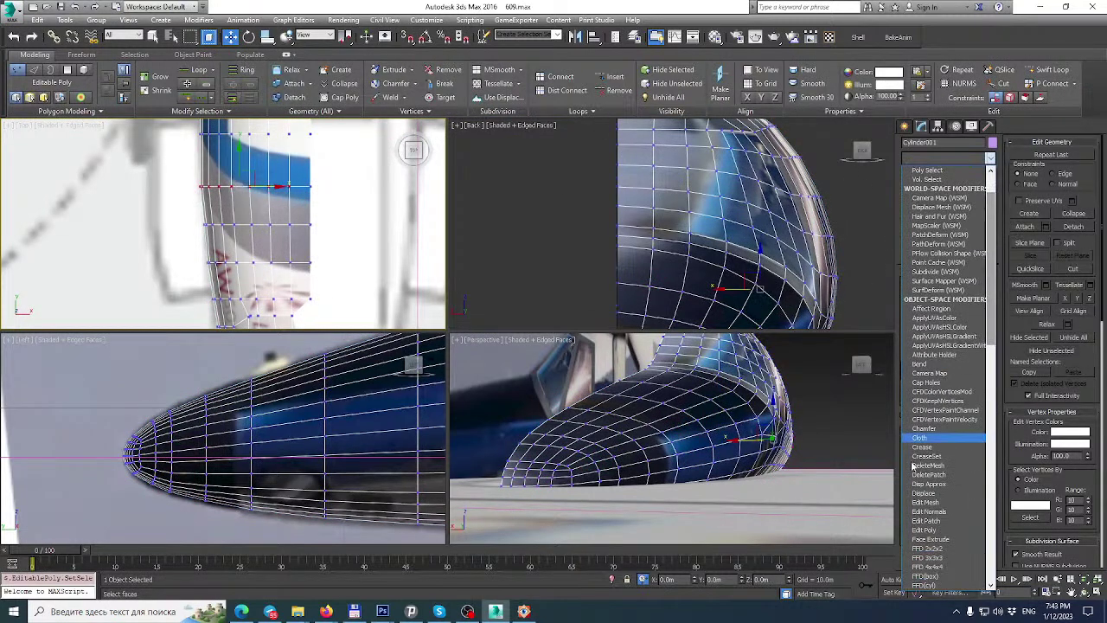
pyautogui.click(927, 548)
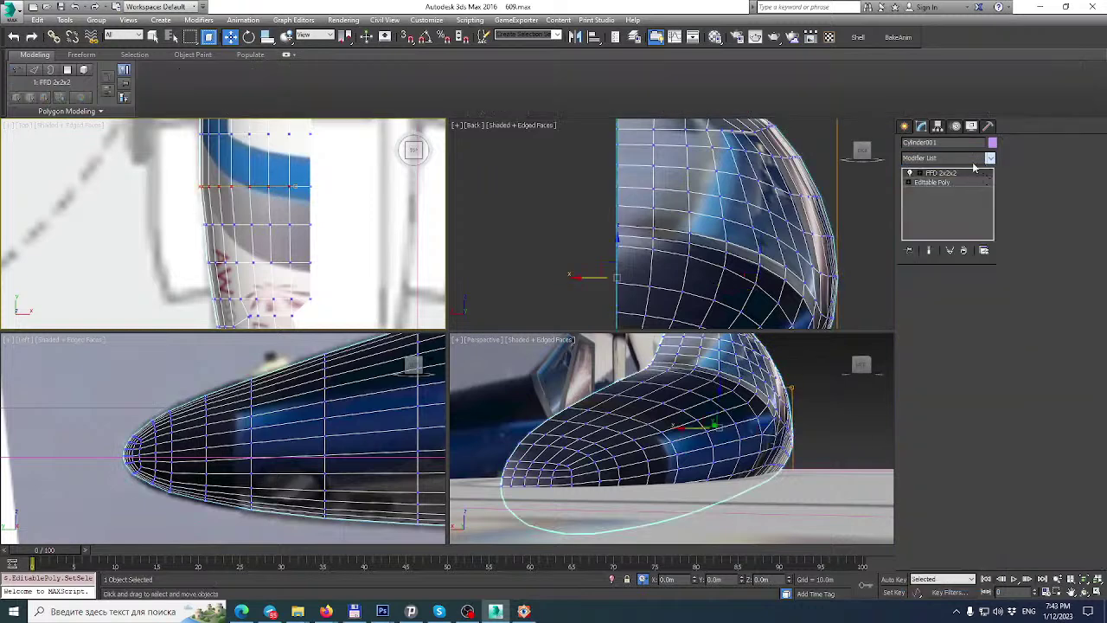
pyautogui.click(919, 174)
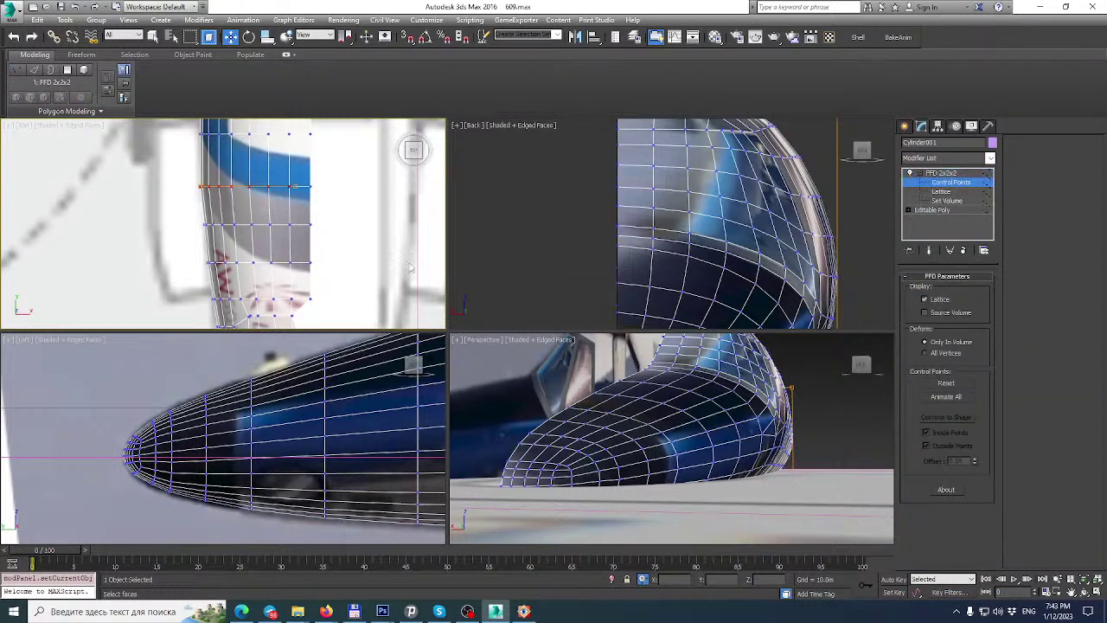
# Move the lattice's outer control points about 0.05 m inward along X to fit the fuselage side to the top-view blueprint.
pyautogui.click(211, 185)
pyautogui.scroll(4, 215, 183)
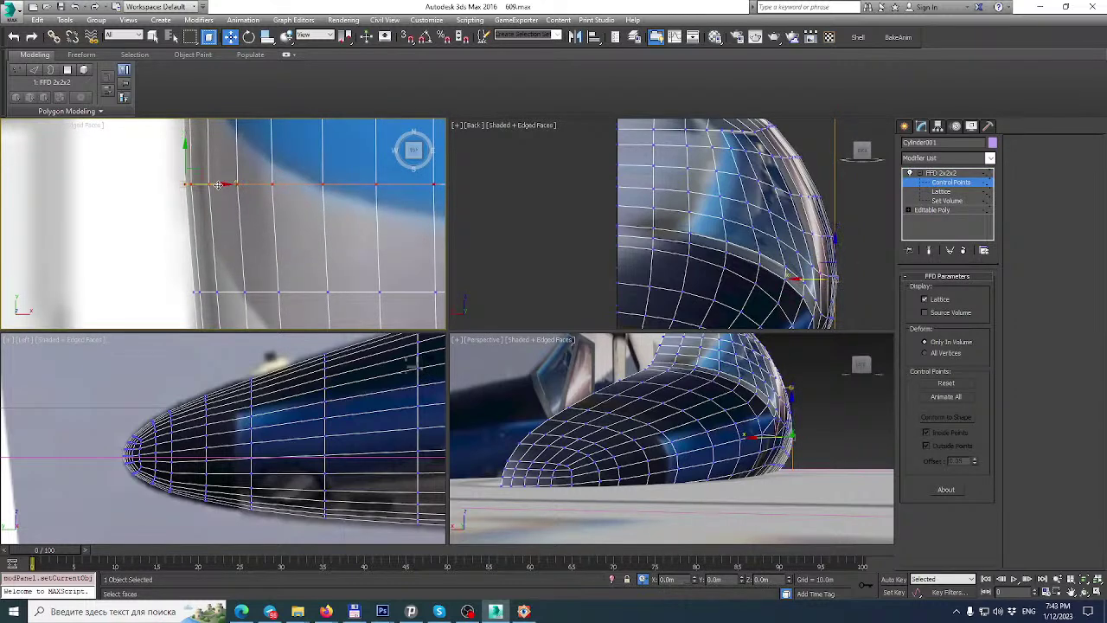
pyautogui.scroll(-4, 209, 147)
pyautogui.scroll(4, 211, 149)
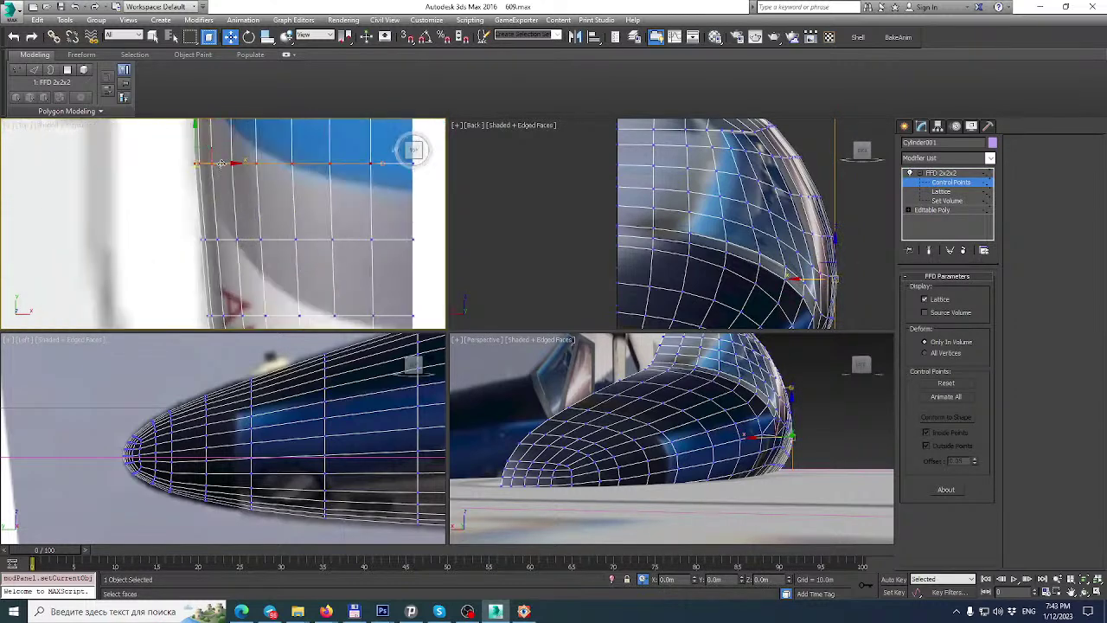
pyautogui.scroll(2, 222, 163)
pyautogui.moveTo(199, 162); pyautogui.dragTo(203, 164)
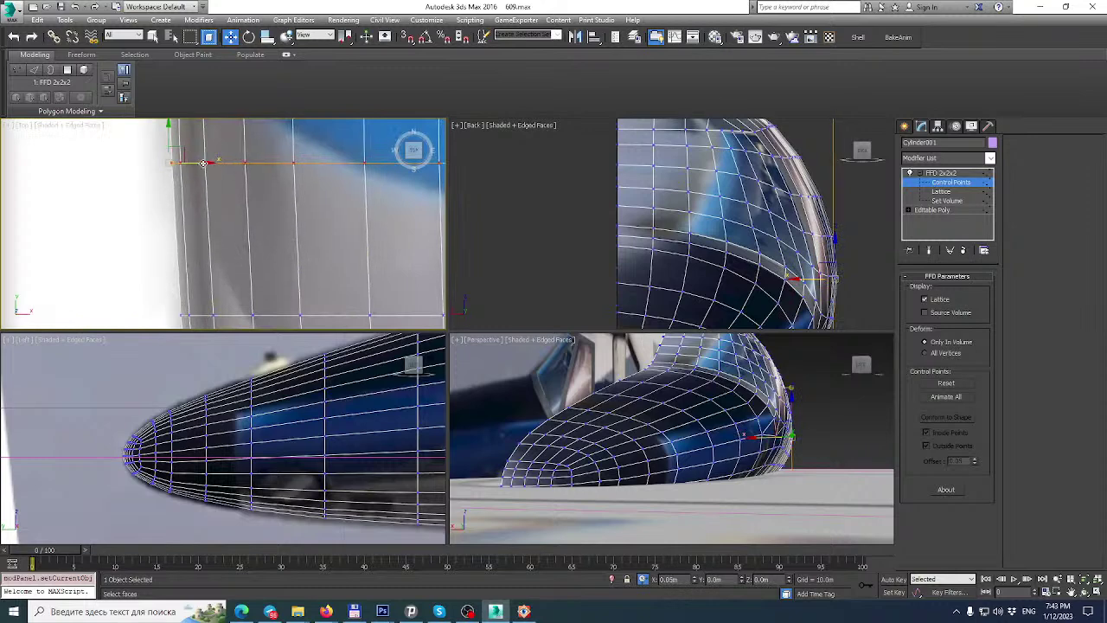
pyautogui.scroll(-5, 251, 189)
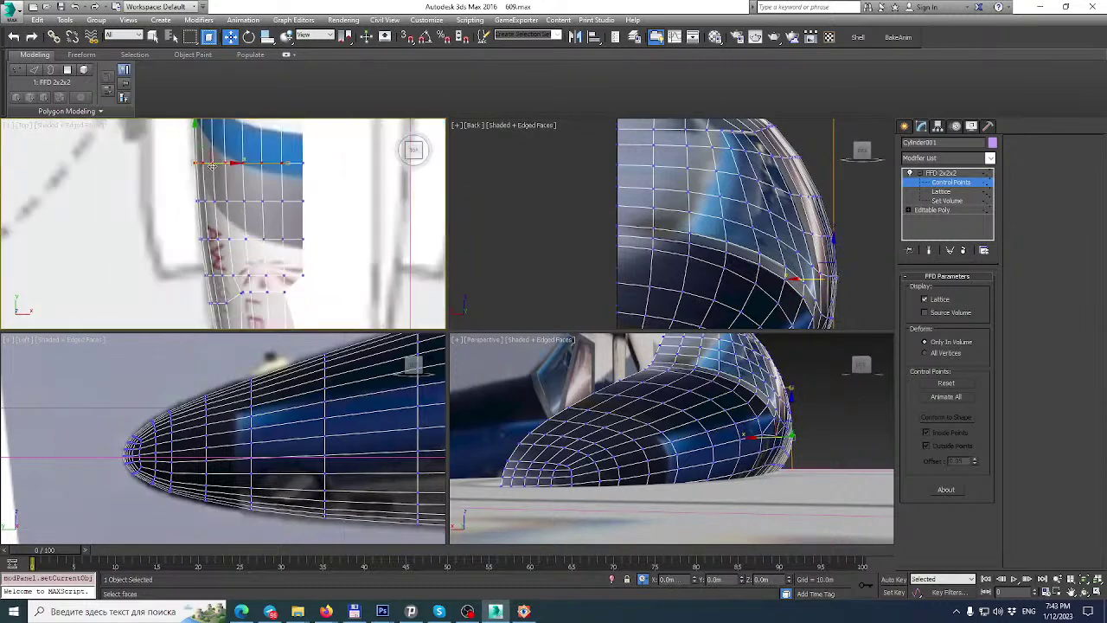
# Collapse the FFD 2x2x2 deformation into the editable poly.
pyautogui.click(958, 182)
pyautogui.rightClick(958, 181)
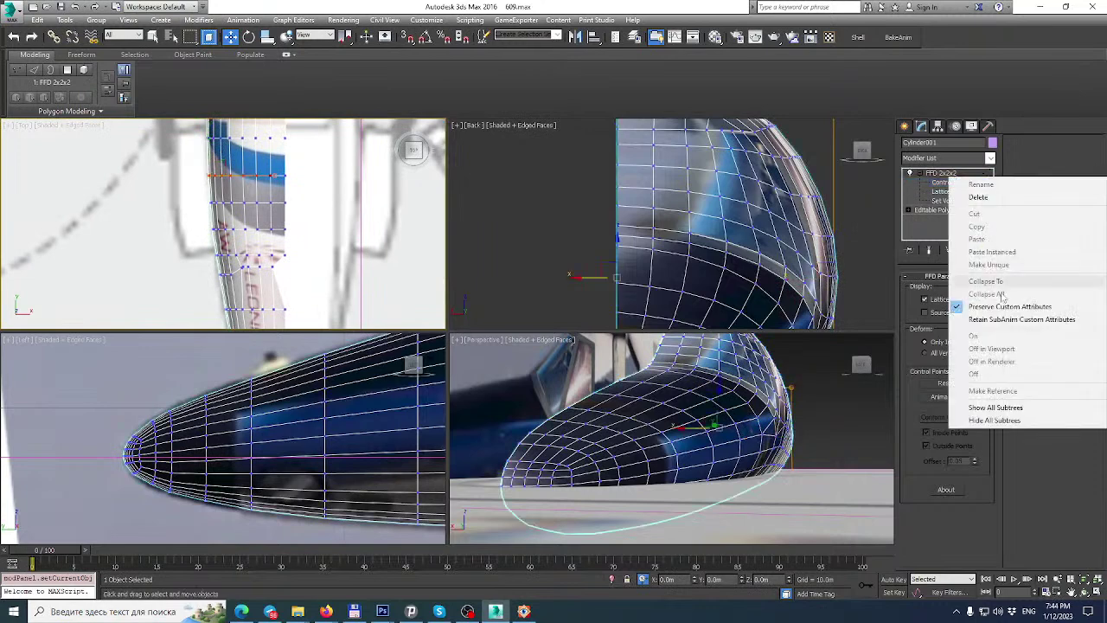
pyautogui.click(942, 181)
pyautogui.rightClick(941, 179)
pyautogui.click(933, 174)
pyautogui.rightClick(936, 174)
pyautogui.click(973, 277)
pyautogui.click(645, 326)
# Examine the fuselage half against the blueprint in a full-size Top view and its side surface in a full-size Perspective view.
pyautogui.moveTo(245, 165); pyautogui.dragTo(260, 142, button='middle')
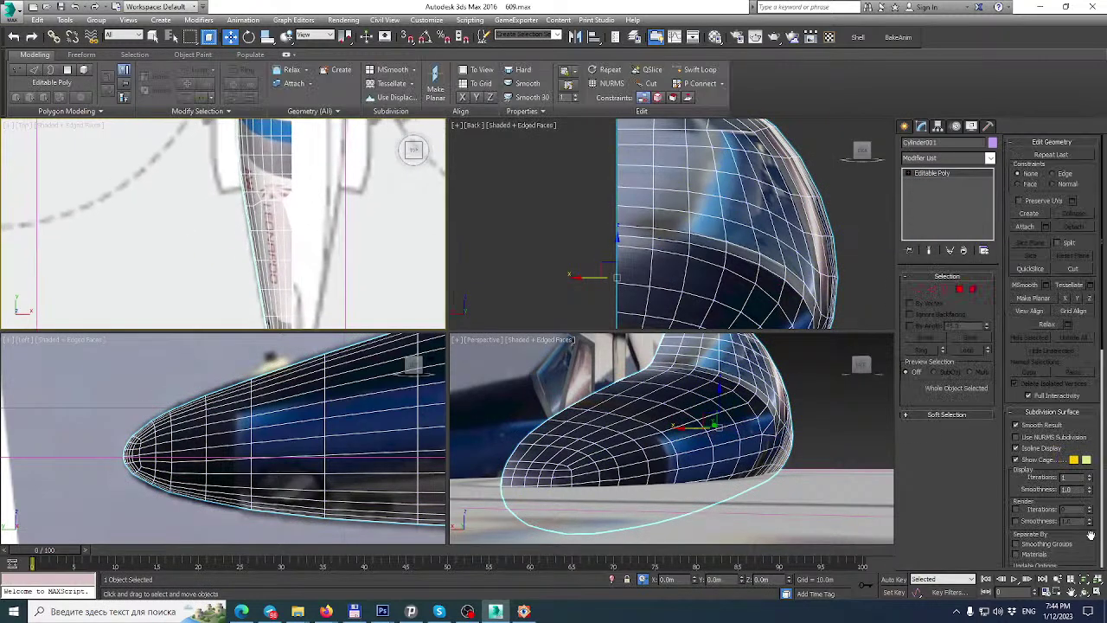
pyautogui.click(1096, 592)
pyautogui.moveTo(633, 389); pyautogui.dragTo(552, 239, button='middle')
pyautogui.moveTo(476, 194); pyautogui.dragTo(435, 440, button='middle')
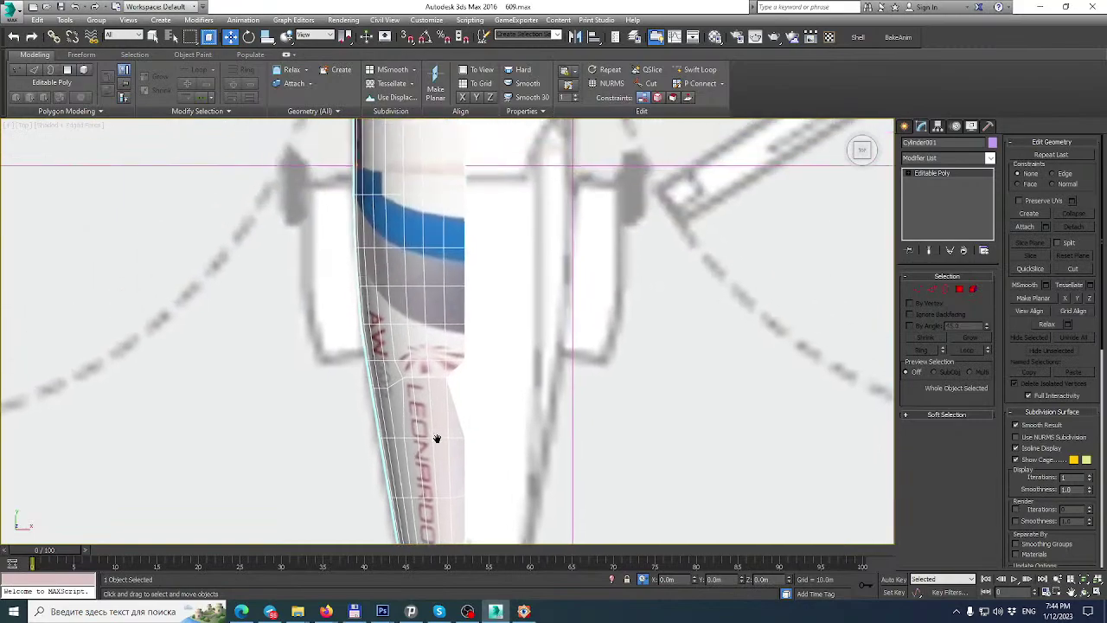
pyautogui.click(1096, 592)
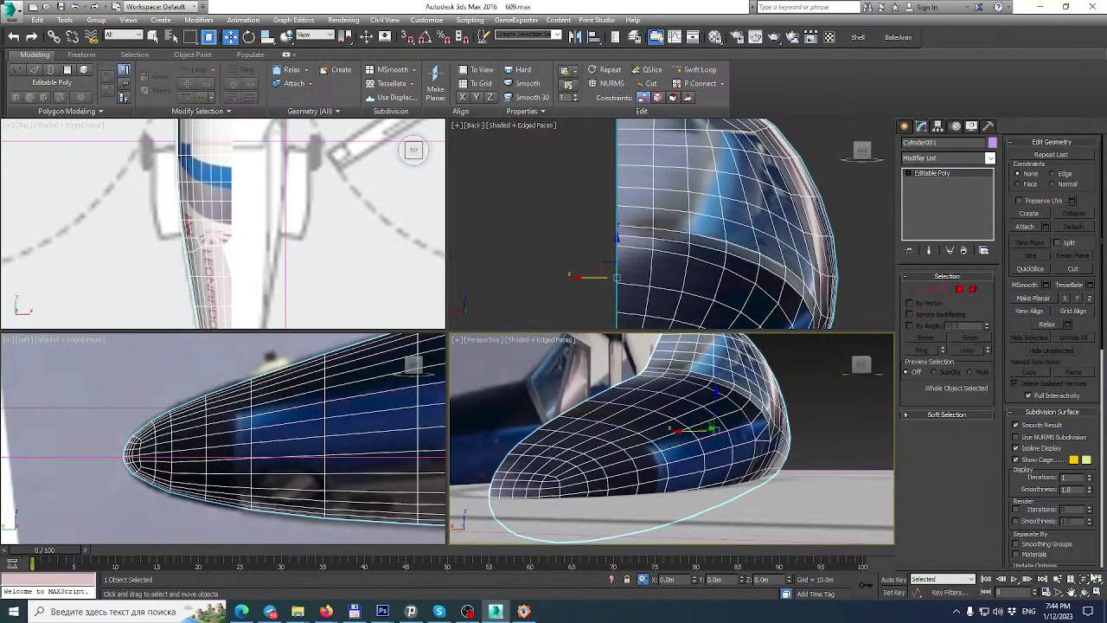
pyautogui.click(1097, 593)
pyautogui.keyDown('alt'); pyautogui.moveTo(771, 390); pyautogui.dragTo(718, 257, button='middle'); pyautogui.keyUp('alt')
pyautogui.keyDown('alt'); pyautogui.moveTo(473, 288); pyautogui.dragTo(407, 324, button='middle'); pyautogui.keyUp('alt')
# Switch to FastStone Image Viewer and browse the aircraft's reference photos.
pyautogui.click(524, 611)
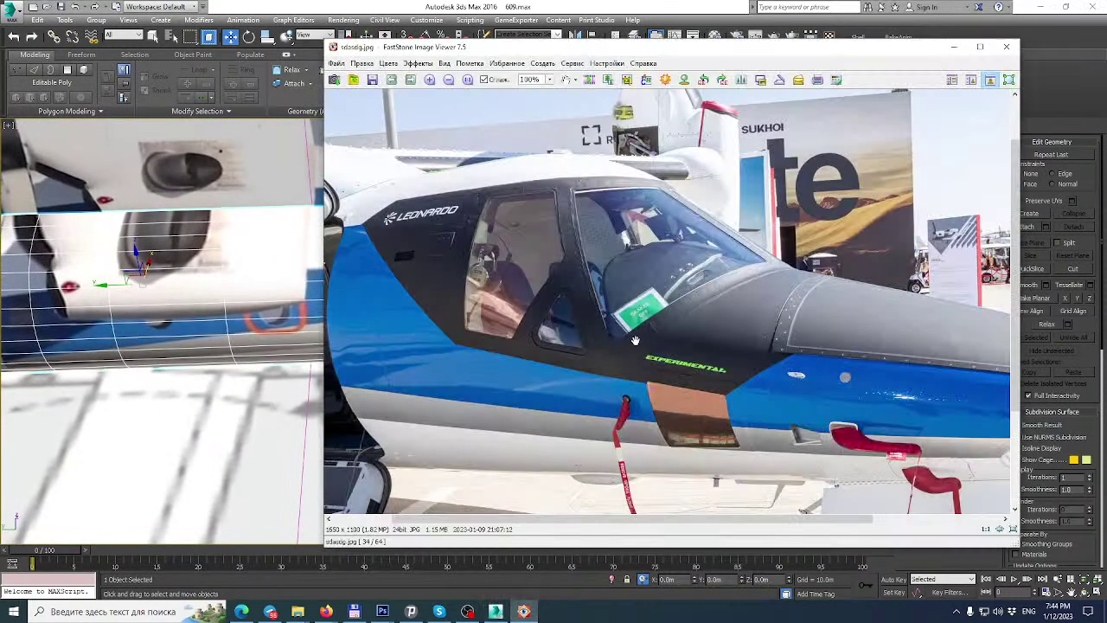
pyautogui.scroll(-1, 640, 334)
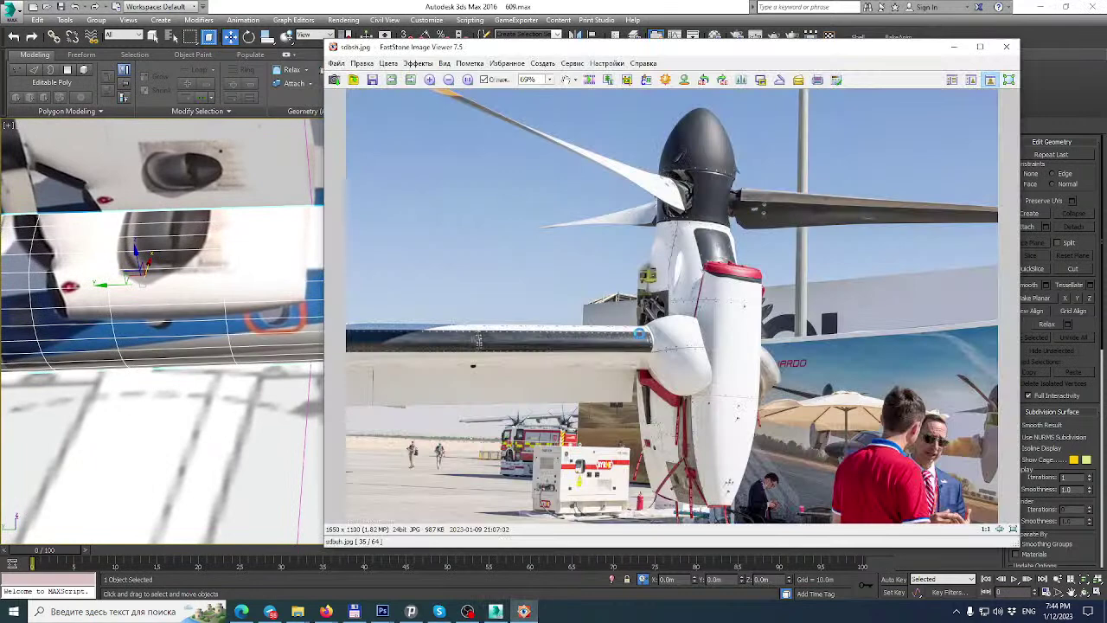
pyautogui.scroll(-1, 640, 334)
# Switch to Photoshop's Untitled-1.psd, cut the front-view drawing out of blueprint Layer 11 and paste it as a new layer.
pyautogui.moveTo(382, 611)
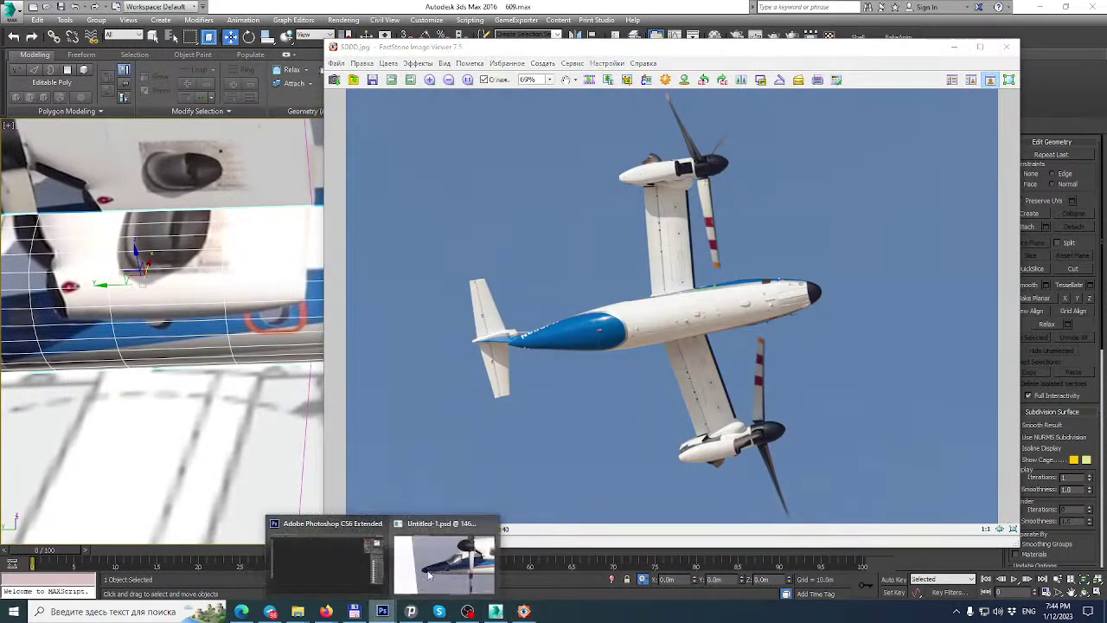
pyautogui.click(419, 587)
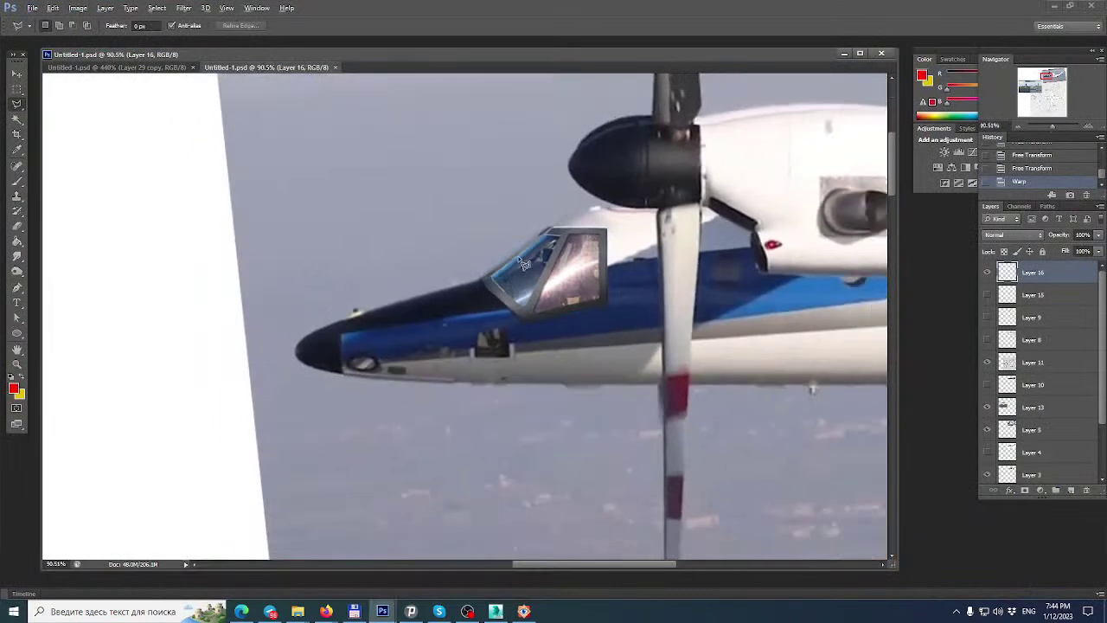
pyautogui.hotkey('ctrl', '0')
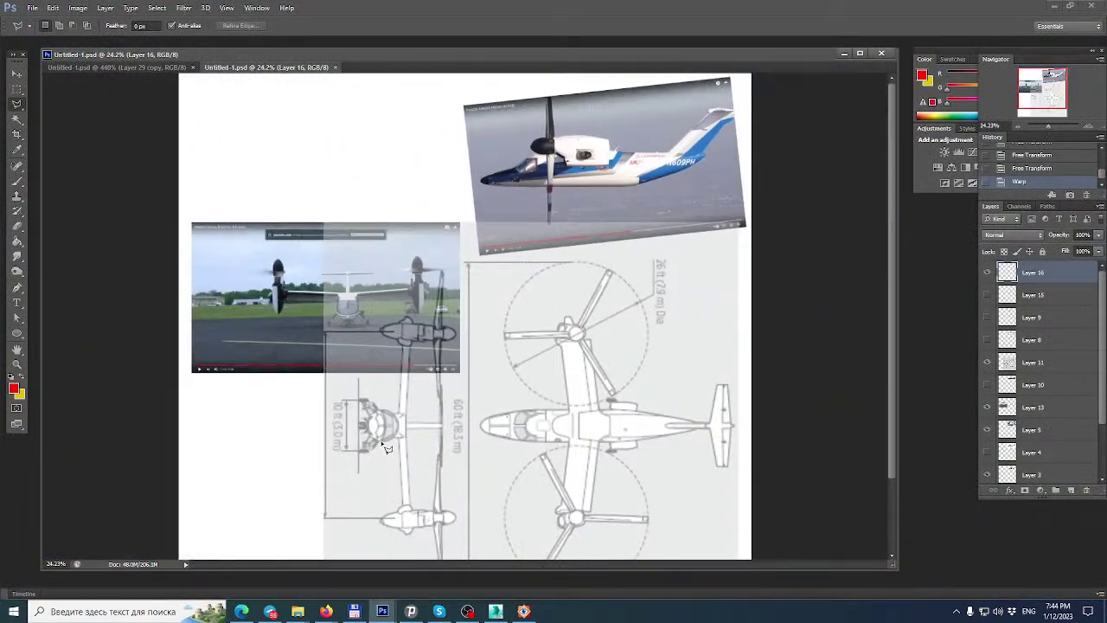
pyautogui.click(17, 75)
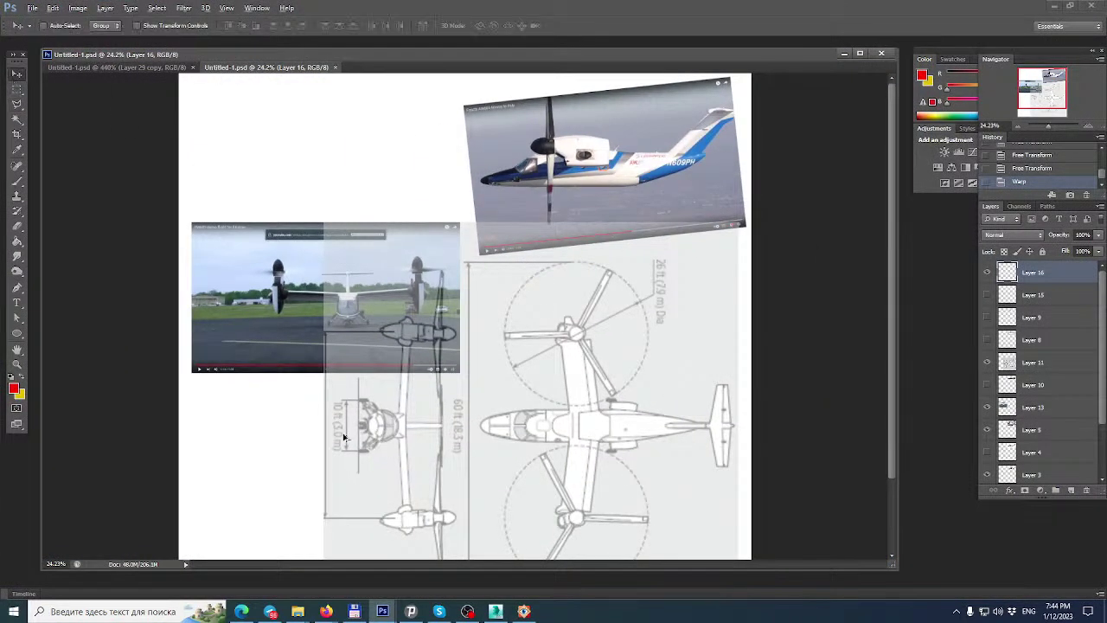
pyautogui.click(420, 454)
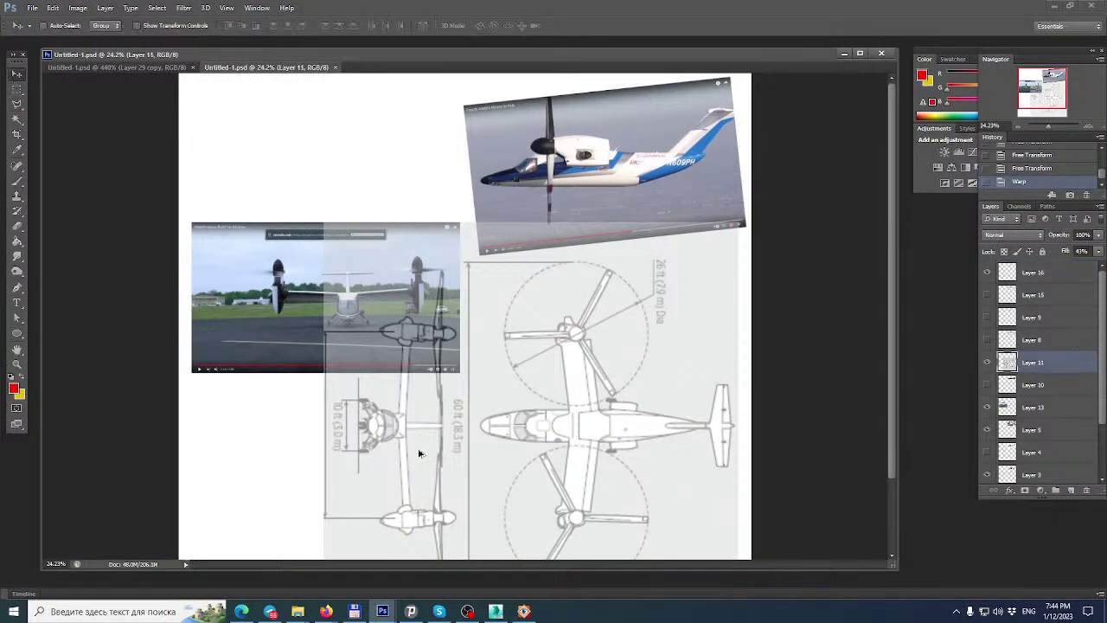
pyautogui.click(17, 89)
pyautogui.moveTo(321, 210); pyautogui.dragTo(465, 517)
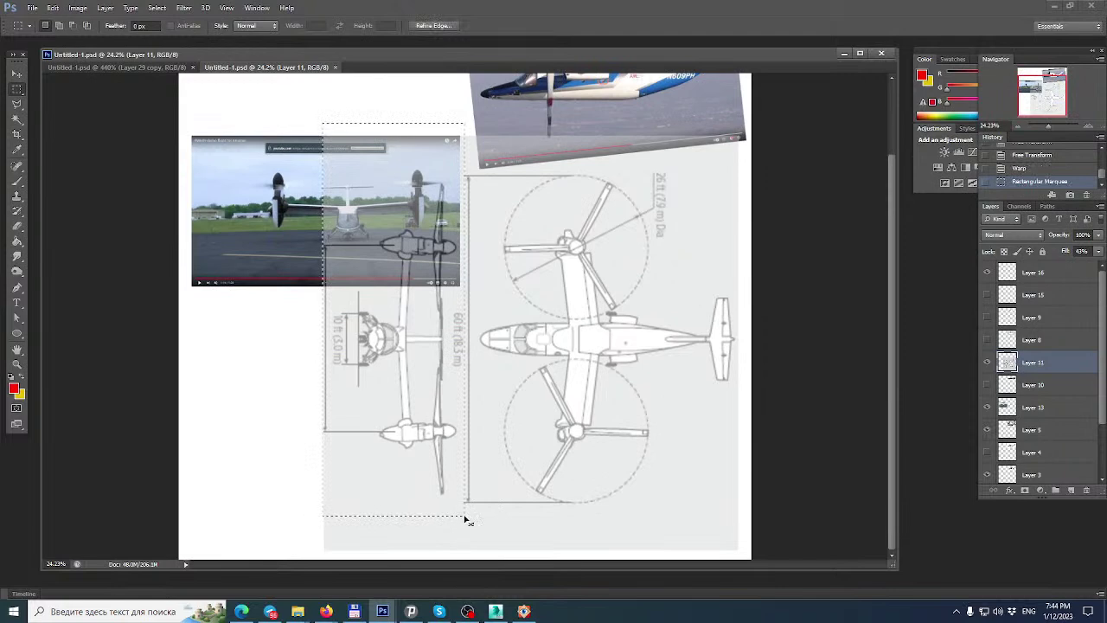
pyautogui.hotkey('ctrl', 'x')
pyautogui.hotkey('ctrl', 'v')
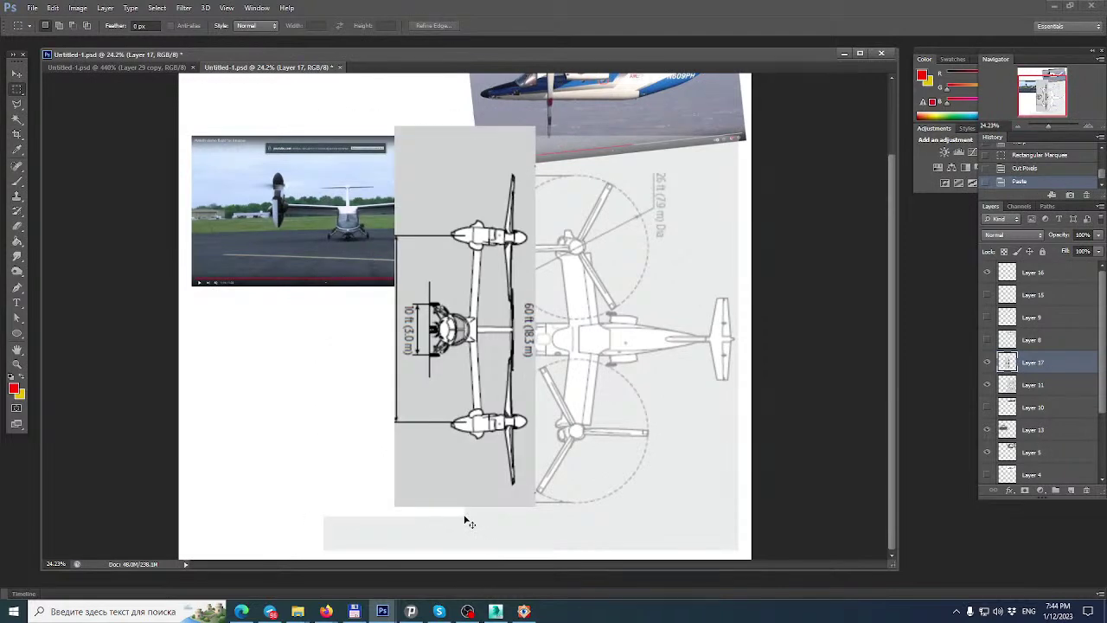
# Rotate the pasted front-view drawing by -90° so the aircraft stands upright.
pyautogui.hotkey('ctrl', 't')
pyautogui.moveTo(682, 462); pyautogui.dragTo(597, 147)
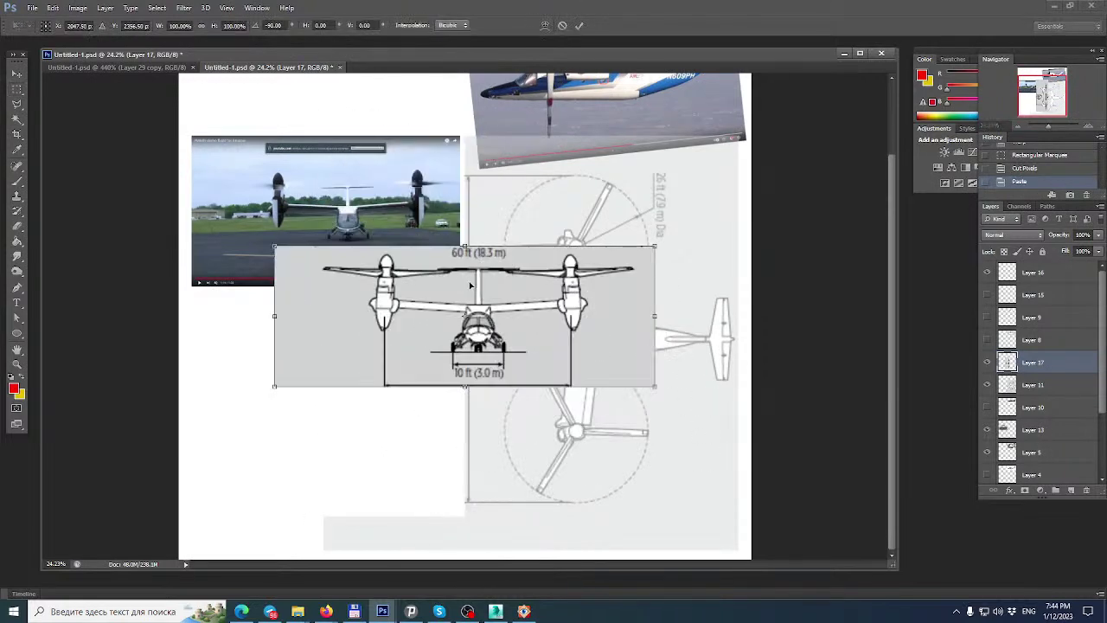
pyautogui.press('Return')
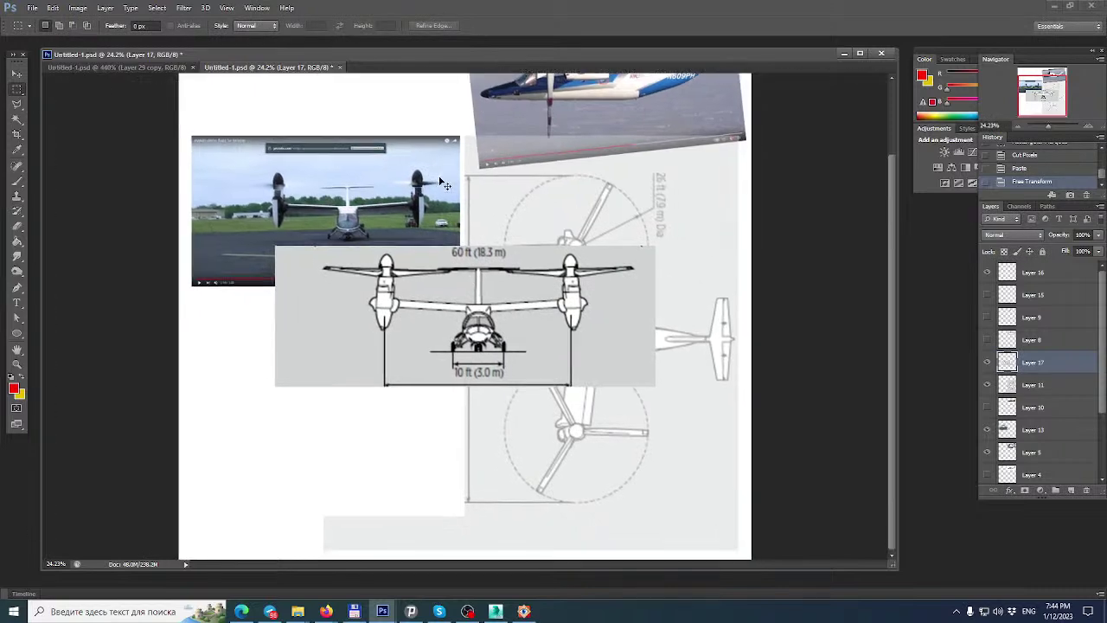
# Use Free Transform to place the front-view drawing in the canvas's empty lower-left area, below the runway photo.
pyautogui.hotkey('ctrl', 't')
pyautogui.moveTo(450, 183); pyautogui.dragTo(610, 316)
pyautogui.moveTo(469, 291); pyautogui.dragTo(391, 316)
pyautogui.moveTo(391, 315); pyautogui.dragTo(391, 315)
pyautogui.moveTo(493, 307)
pyautogui.keyDown('shift'); pyautogui.mouseDown()
pyautogui.moveTo(556, 252)
pyautogui.moveTo(361, 191)
pyautogui.moveTo(336, 199)
pyautogui.mouseUp(); pyautogui.keyUp('shift')
pyautogui.moveTo(436, 314)
pyautogui.mouseDown()
pyautogui.moveTo(428, 454)
pyautogui.moveTo(401, 467)
pyautogui.moveTo(400, 488)
pyautogui.moveTo(401, 473)
pyautogui.mouseUp()
pyautogui.press('Return')
pyautogui.press('m')
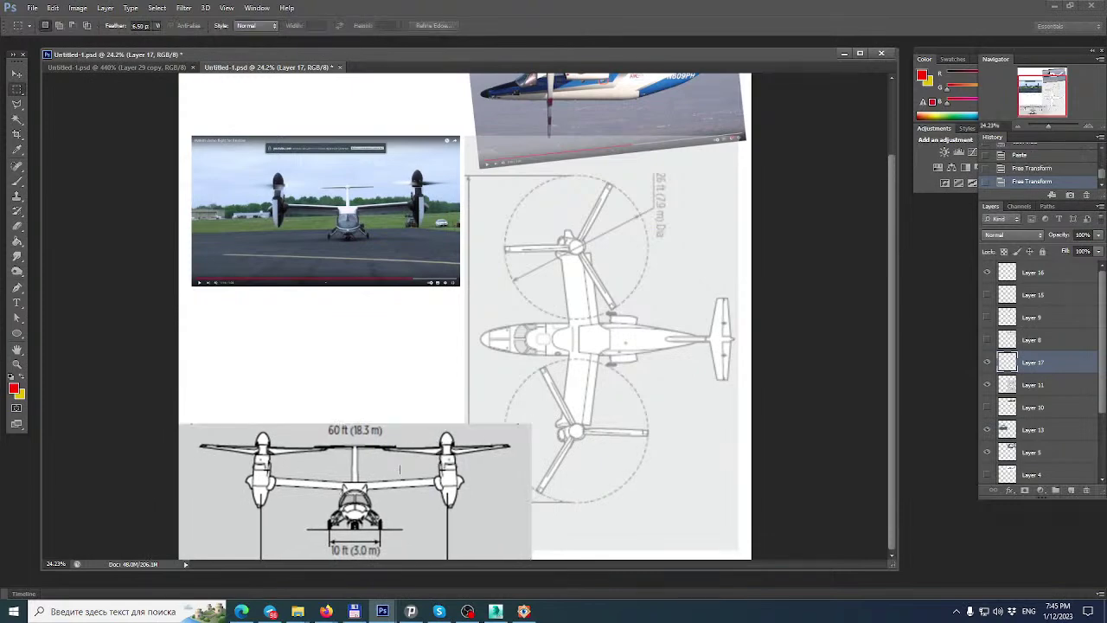
# Raise the runway photo's Layer 13 above the front-view drawing layer and move the photo down toward the drawing.
pyautogui.keyDown('alt'); pyautogui.scroll(5, 356, 509); pyautogui.keyUp('alt')
pyautogui.keyDown('alt'); pyautogui.scroll(2, 225, 523); pyautogui.keyUp('alt')
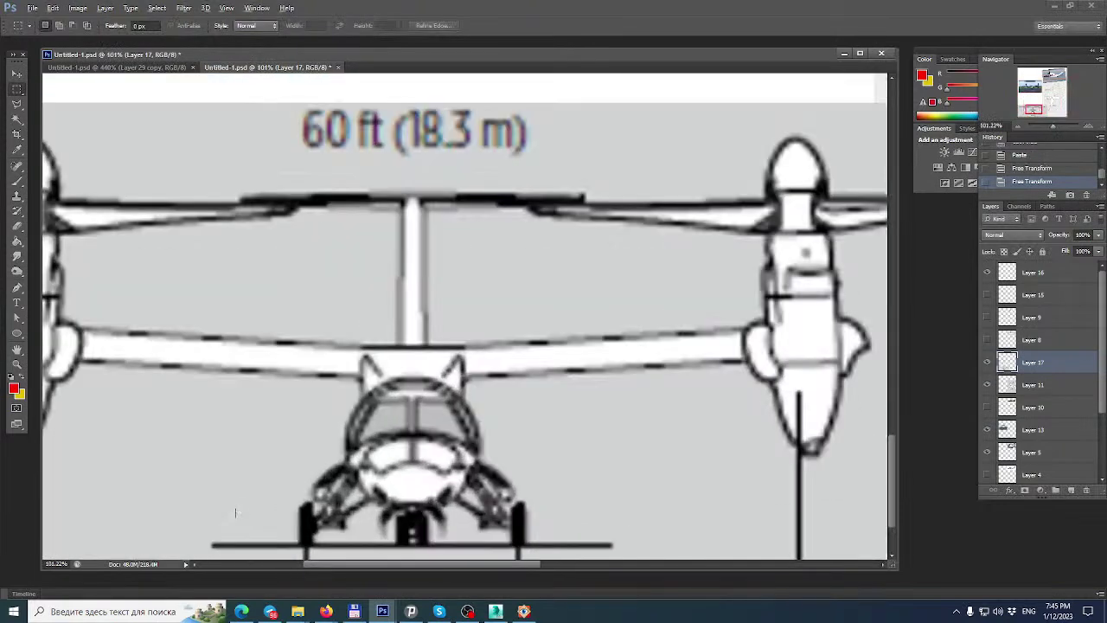
pyautogui.keyDown('alt'); pyautogui.scroll(-3, 242, 505); pyautogui.keyUp('alt')
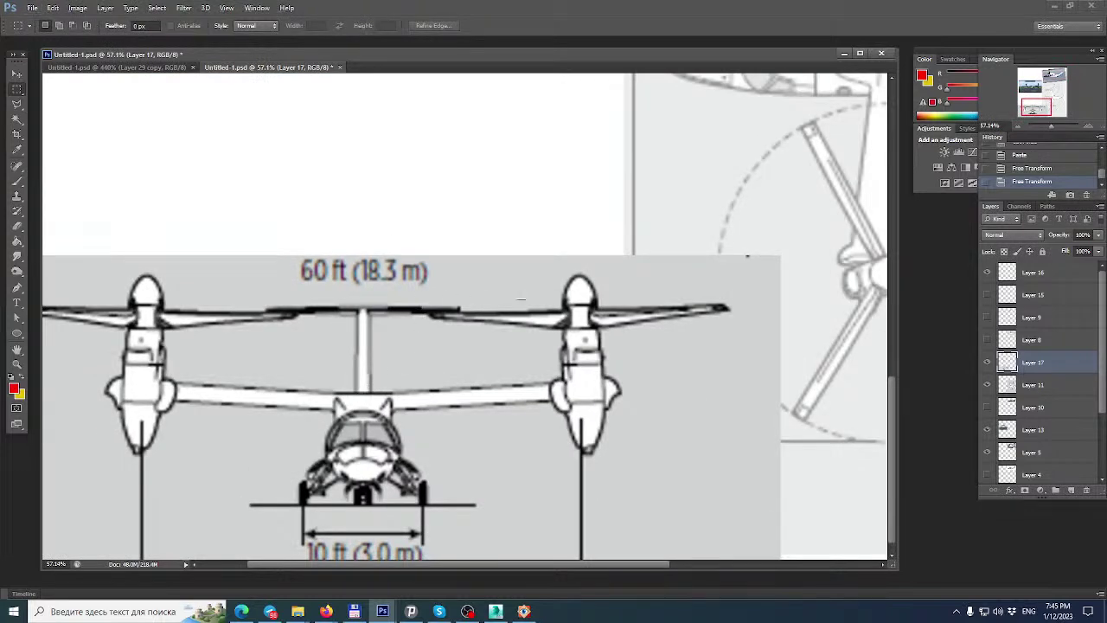
pyautogui.keyDown('alt'); pyautogui.scroll(-1, 884, 344); pyautogui.keyUp('alt')
pyautogui.click(1044, 431)
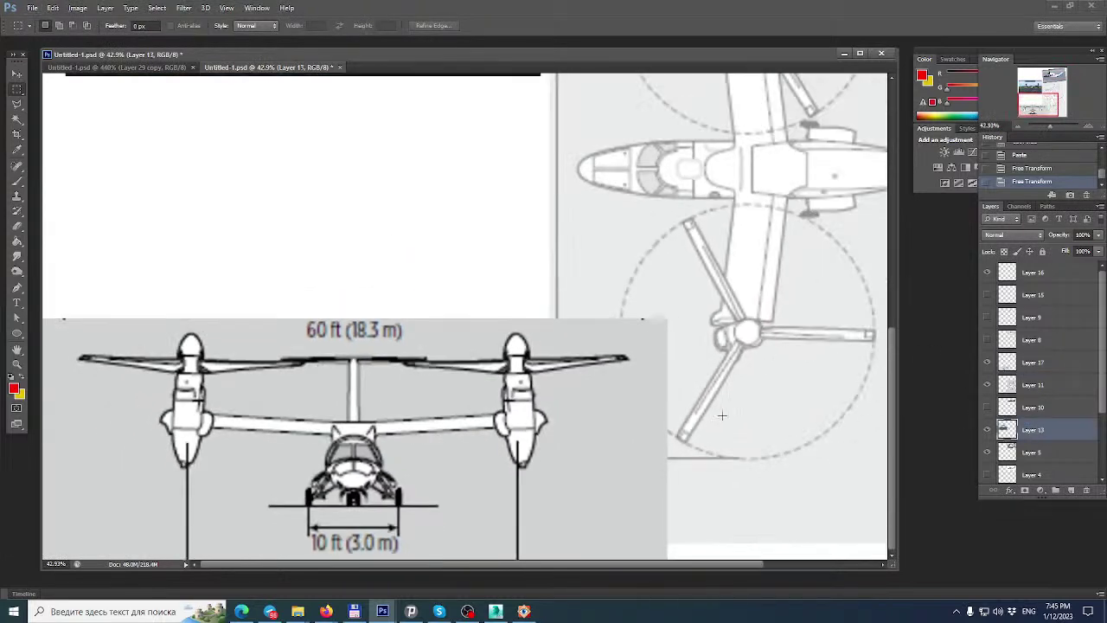
pyautogui.click(18, 75)
pyautogui.moveTo(400, 205)
pyautogui.mouseDown()
pyautogui.moveTo(459, 339)
pyautogui.moveTo(397, 417)
pyautogui.mouseUp()
pyautogui.moveTo(444, 215); pyautogui.dragTo(470, 250)
pyautogui.moveTo(1038, 421); pyautogui.dragTo(1037, 333)
pyautogui.moveTo(410, 146); pyautogui.dragTo(424, 287)
# Cut a rectangular area around the aircraft from the runway photo, delete the remaining photo layer and paste the cutout as a new layer.
pyautogui.click(15, 90)
pyautogui.moveTo(148, 268); pyautogui.dragTo(573, 420)
pyautogui.hotkey('ctrl', 'x')
pyautogui.press('Delete')
pyautogui.hotkey('ctrl', 'v')
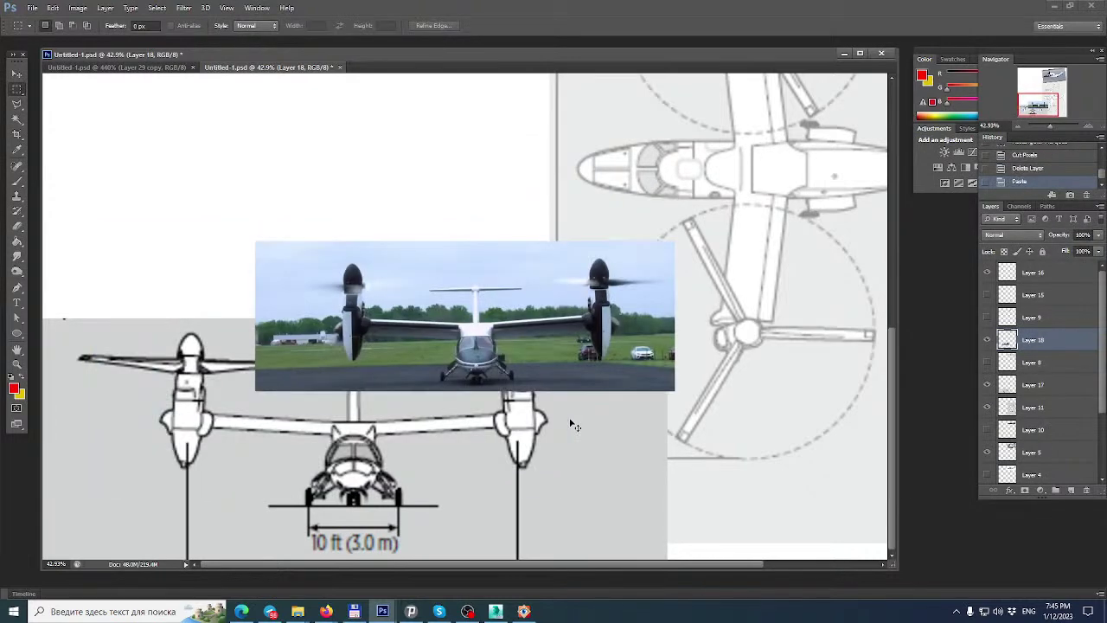
# Rotate the aircraft photo cutout slightly clockwise and position it over the front-view drawing.
pyautogui.hotkey('ctrl', 't')
pyautogui.moveTo(711, 224); pyautogui.dragTo(725, 213)
pyautogui.moveTo(600, 295)
pyautogui.mouseDown()
pyautogui.moveTo(594, 127)
pyautogui.moveTo(570, 70)
pyautogui.moveTo(558, 86)
pyautogui.moveTo(524, 337)
pyautogui.moveTo(452, 467)
pyautogui.mouseUp()
pyautogui.press('Return')
# Check the photo's tilt with thin red horizontal brush lines at the wheels and across the wing roots, and undo the lines.
pyautogui.keyDown('alt'); pyautogui.scroll(5, 286, 519); pyautogui.keyUp('alt')
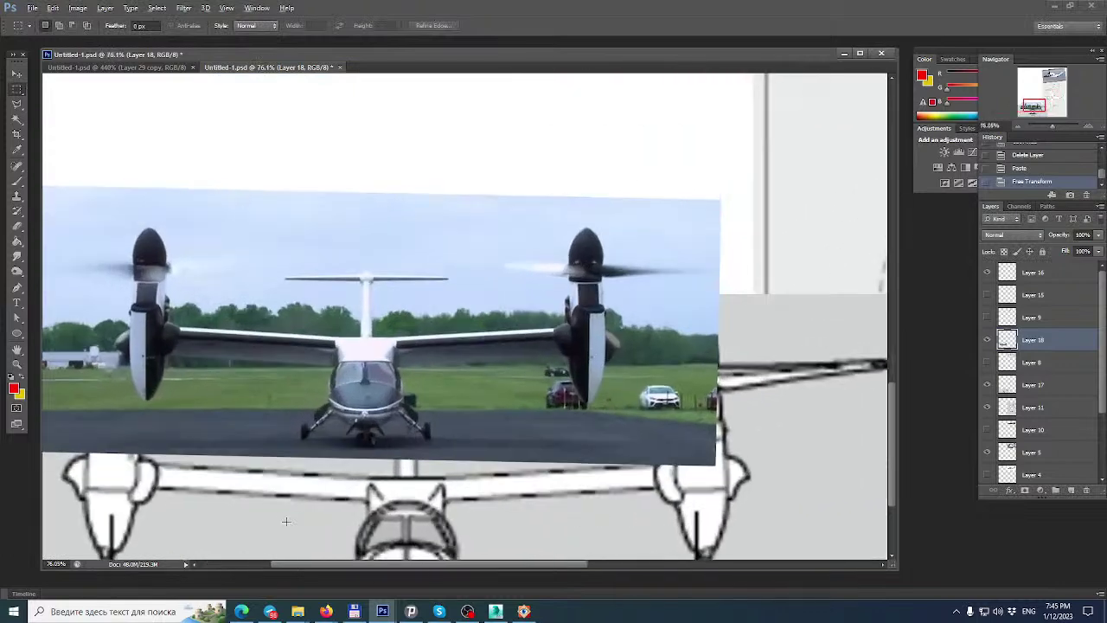
pyautogui.click(17, 179)
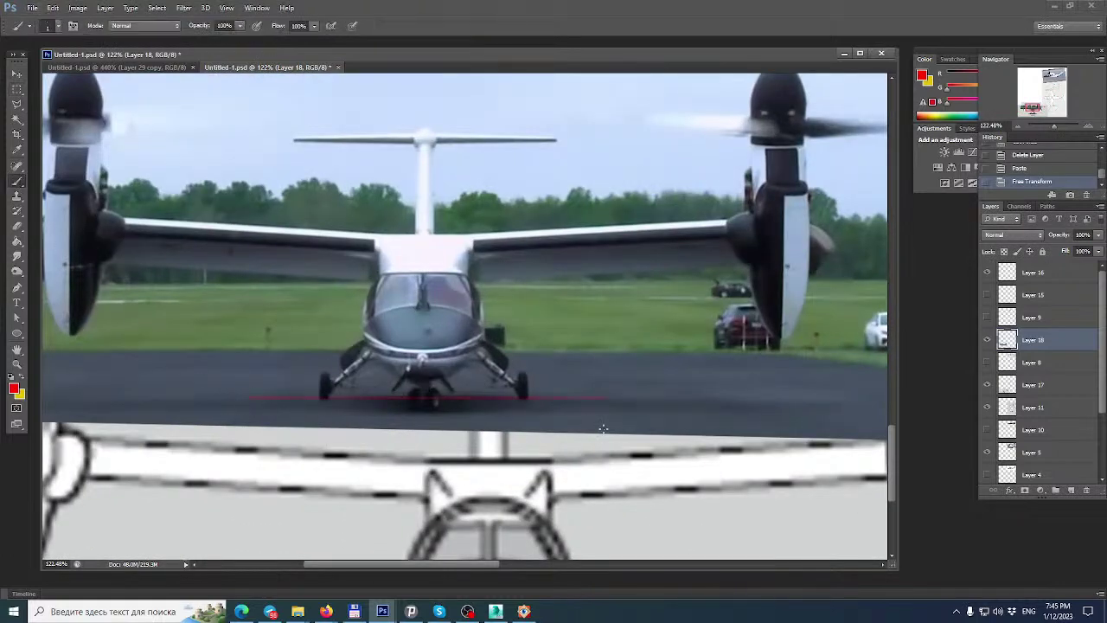
pyautogui.hotkey('ctrl', 'z')
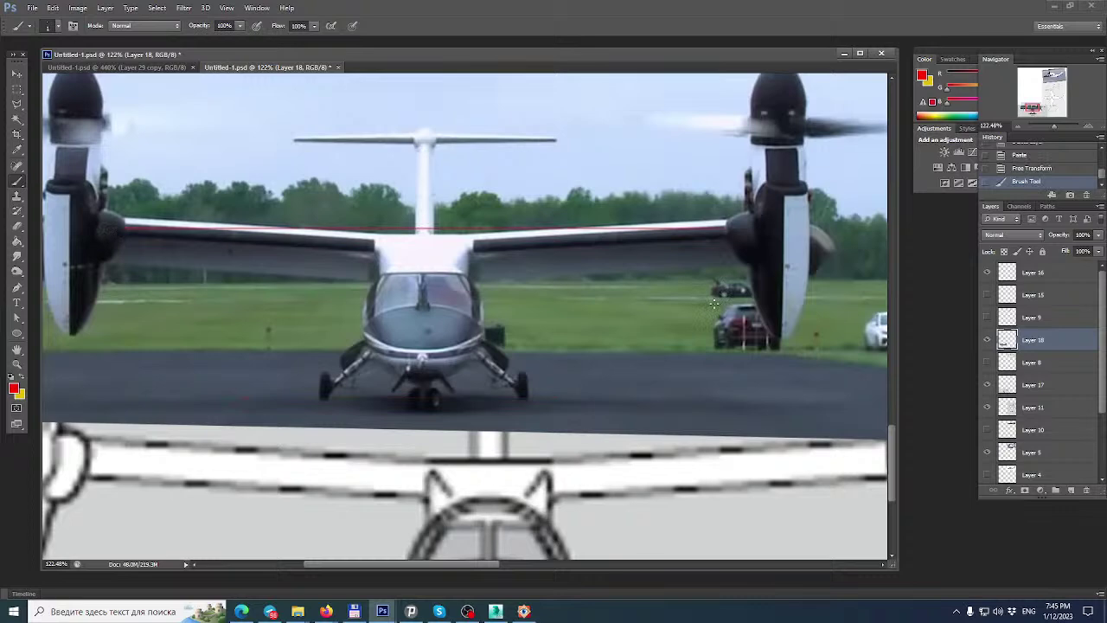
pyautogui.hotkey('ctrl', 'z')
# Rotate the front-view photo very slightly with Free Transform to level the aircraft and return to the Brush tool.
pyautogui.keyDown('alt'); pyautogui.scroll(-4, 604, 271); pyautogui.keyUp('alt')
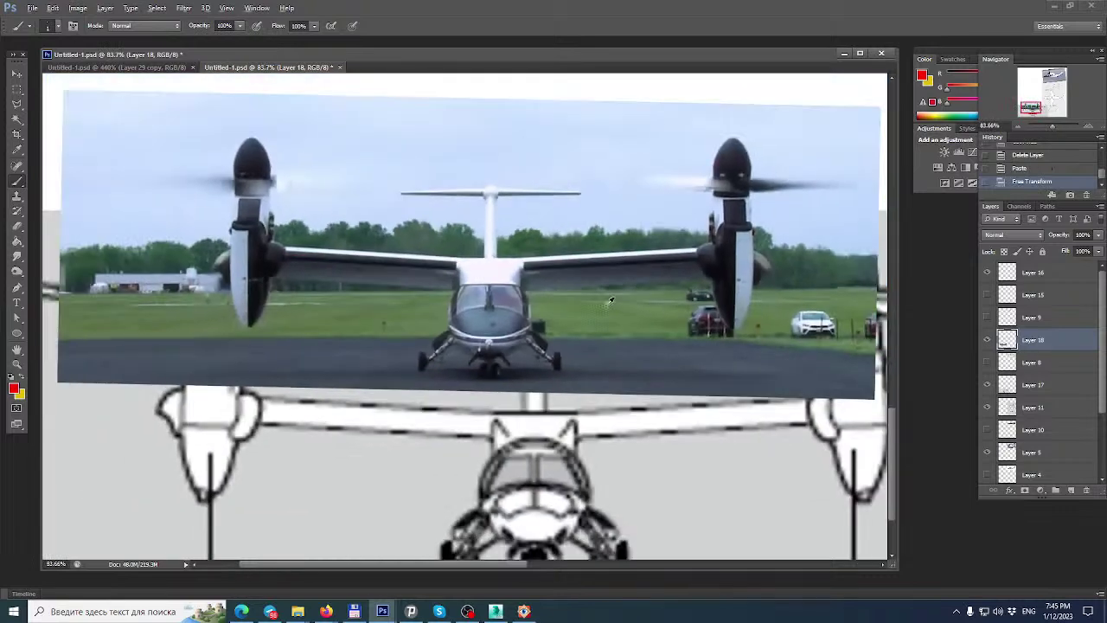
pyautogui.hotkey('ctrl', 't')
pyautogui.keyDown('alt'); pyautogui.scroll(3, 124, 113); pyautogui.keyUp('alt')
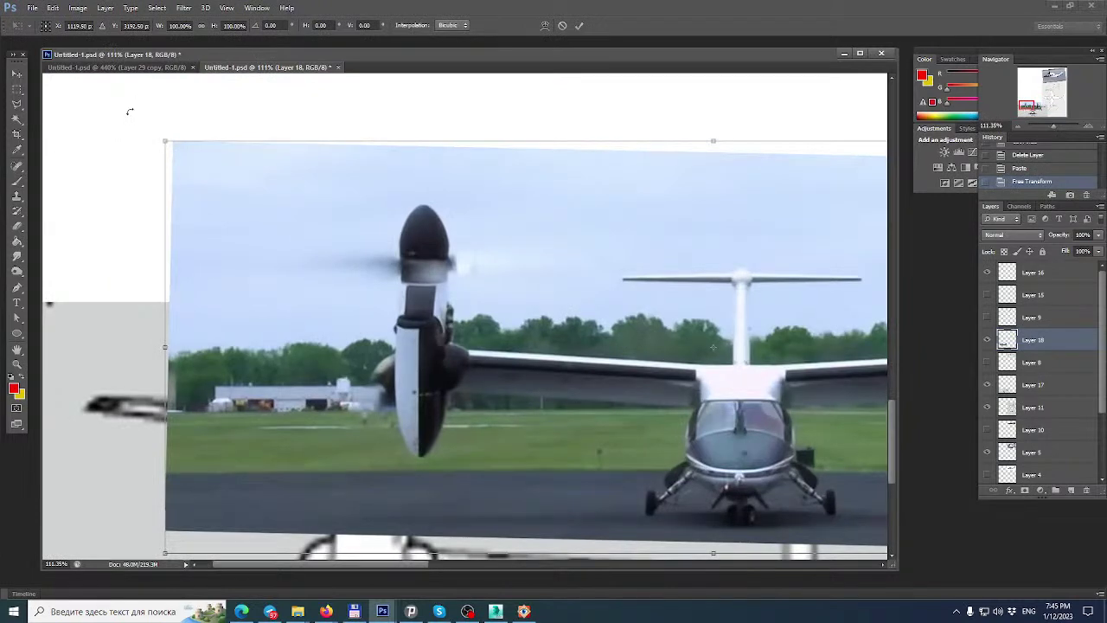
pyautogui.moveTo(130, 111); pyautogui.dragTo(131, 113)
pyautogui.press('Return')
pyautogui.press('b')
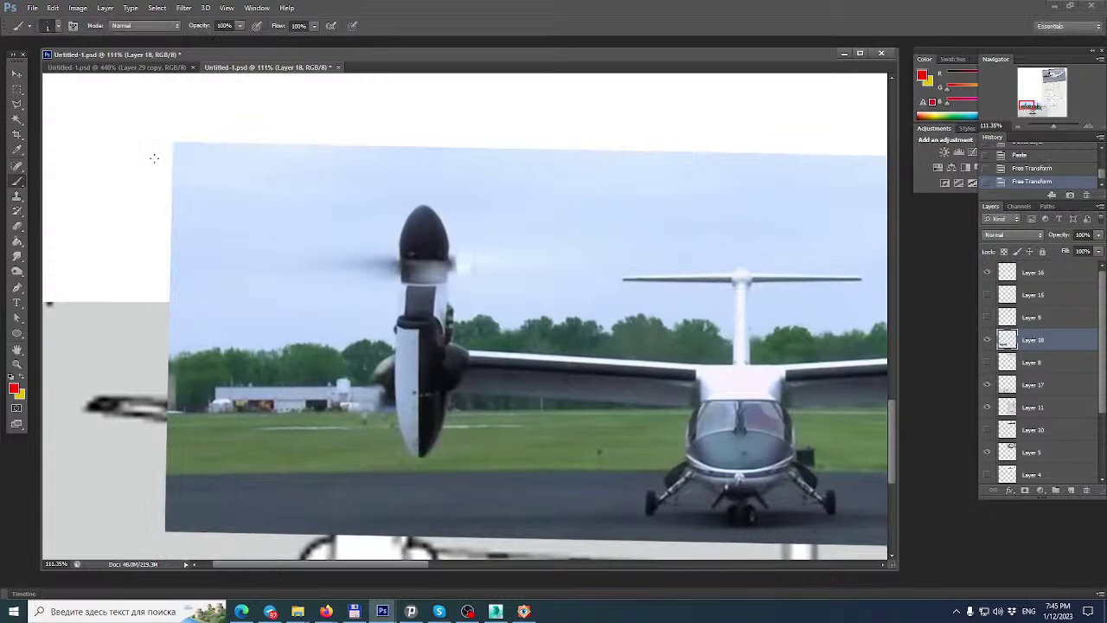
# Reduce the front-view photo layer's fill to 51% and move the photo over the front-view drawing.
pyautogui.keyDown('alt'); pyautogui.scroll(-5, 294, 261); pyautogui.keyUp('alt')
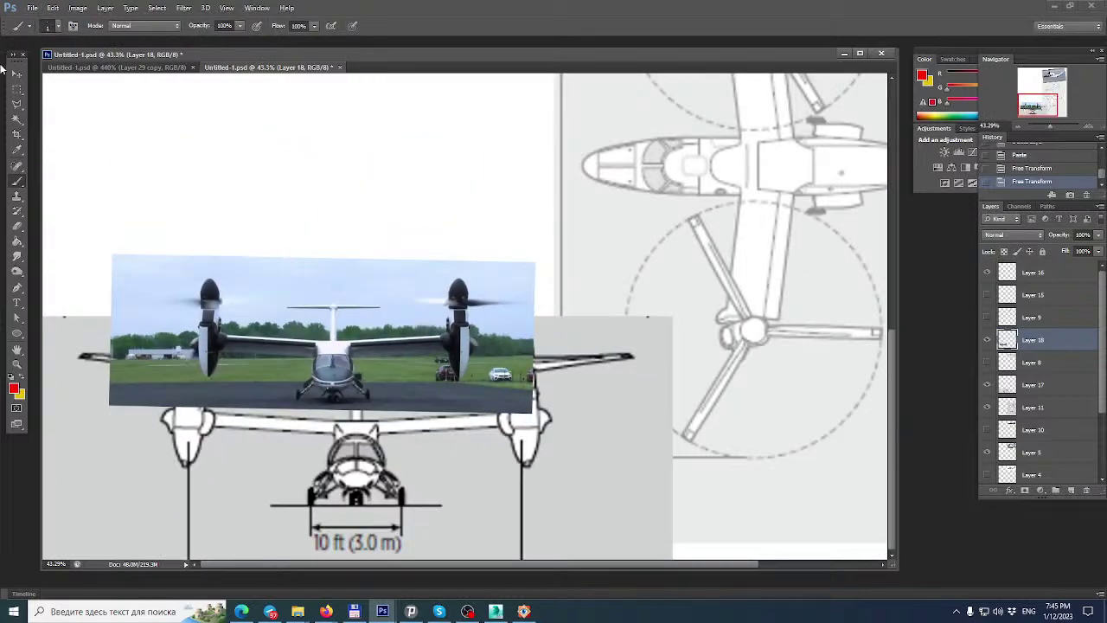
pyautogui.click(17, 77)
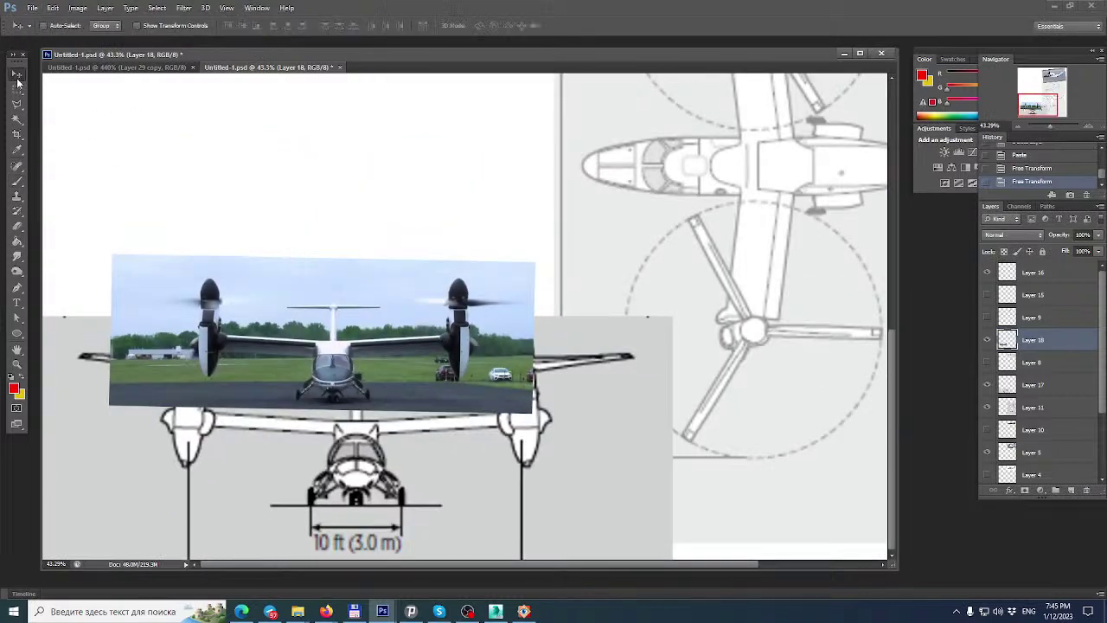
pyautogui.click(1069, 270)
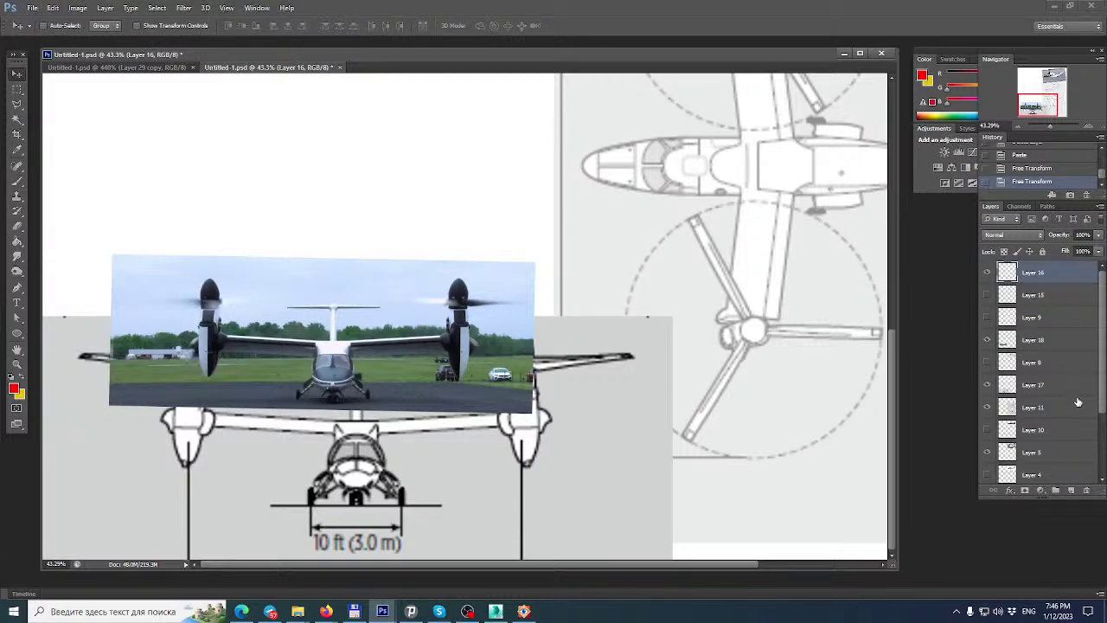
pyautogui.click(1005, 340)
pyautogui.click(1098, 252)
pyautogui.moveTo(1083, 272); pyautogui.dragTo(1071, 276)
pyautogui.moveTo(433, 295)
pyautogui.mouseDown()
pyautogui.moveTo(322, 400)
pyautogui.moveTo(336, 372)
pyautogui.mouseUp()
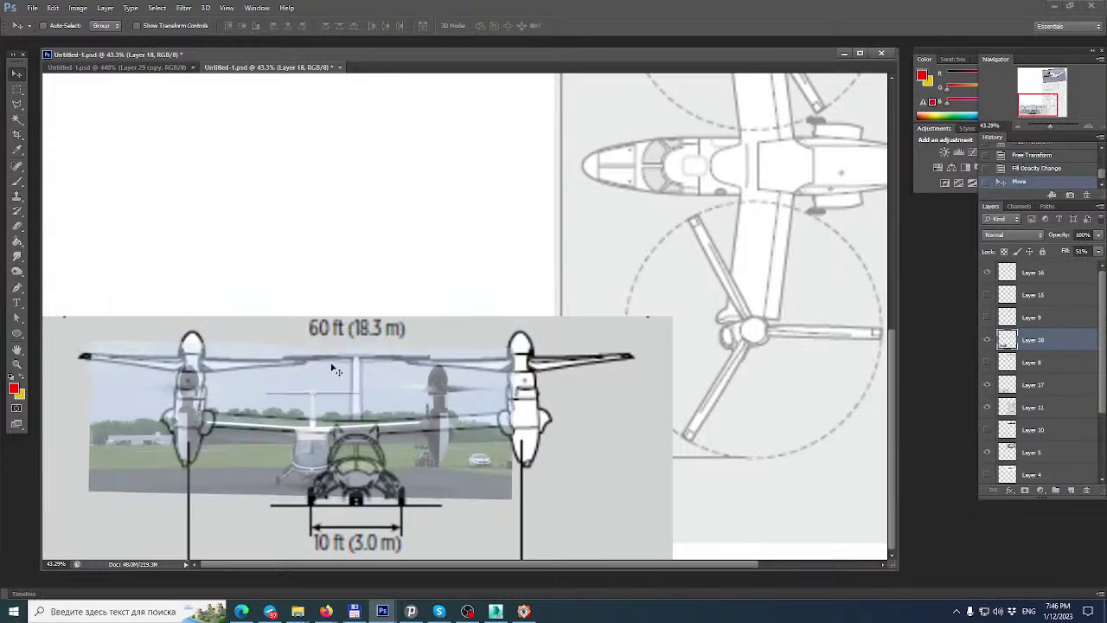
# Scale the front-view photo proportionally to about 132% and align its nacelles and fuselage with the drawing.
pyautogui.hotkey('ctrl', 't')
pyautogui.keyDown('shift'); pyautogui.moveTo(519, 338); pyautogui.dragTo(616, 301); pyautogui.keyUp('shift')
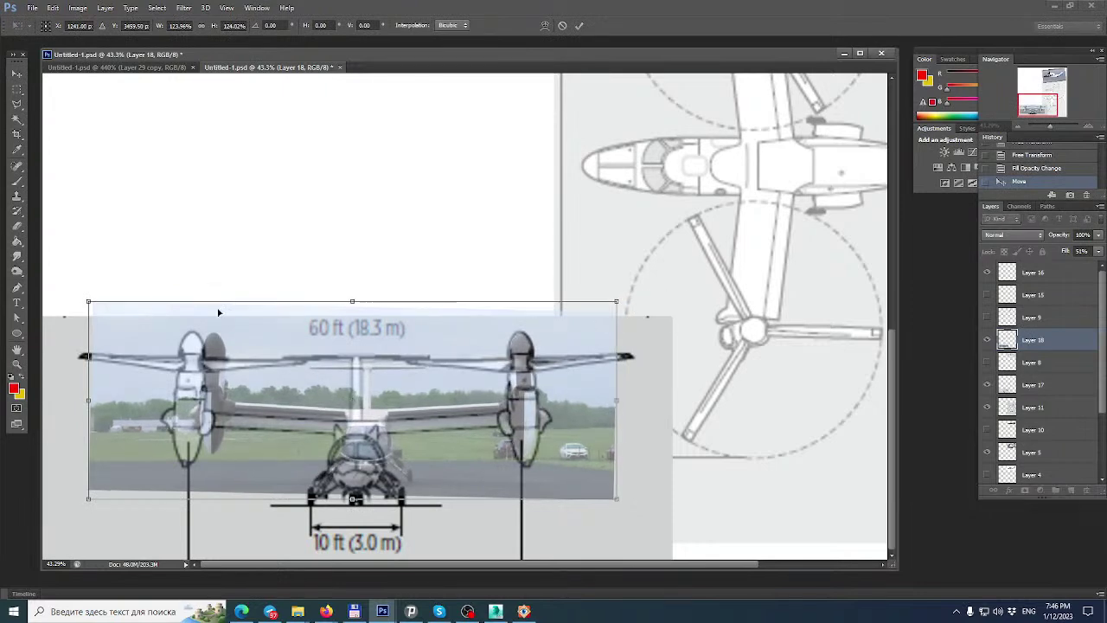
pyautogui.keyDown('shift'); pyautogui.moveTo(89, 301); pyautogui.dragTo(59, 290); pyautogui.keyUp('shift')
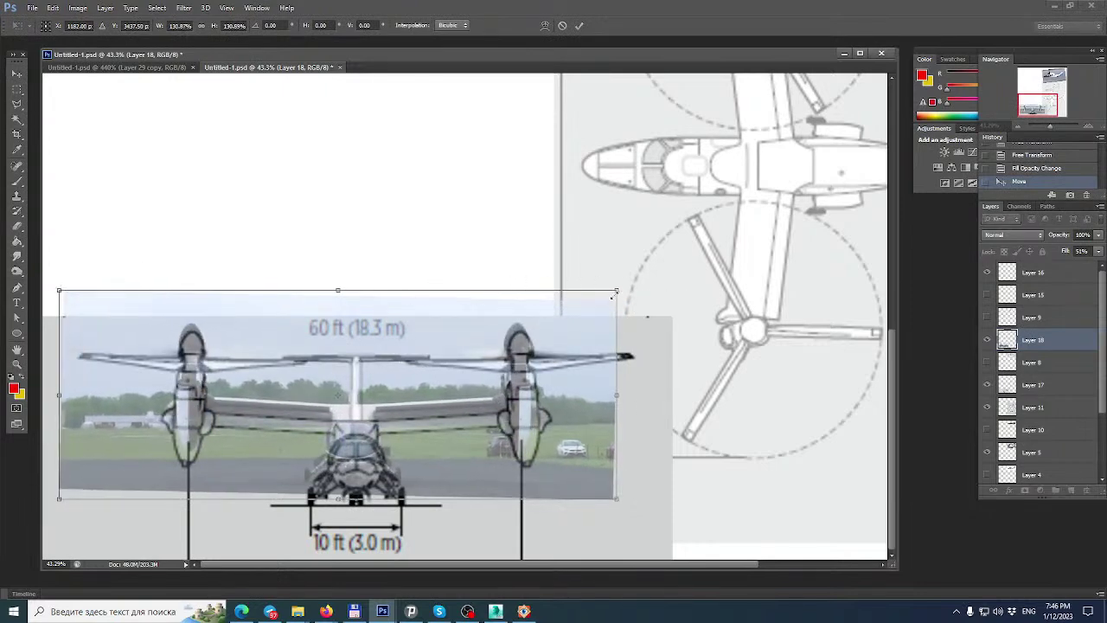
pyautogui.keyDown('shift'); pyautogui.moveTo(615, 294); pyautogui.dragTo(620, 291); pyautogui.keyUp('shift')
pyautogui.moveTo(549, 321); pyautogui.dragTo(562, 338)
pyautogui.press('Return')
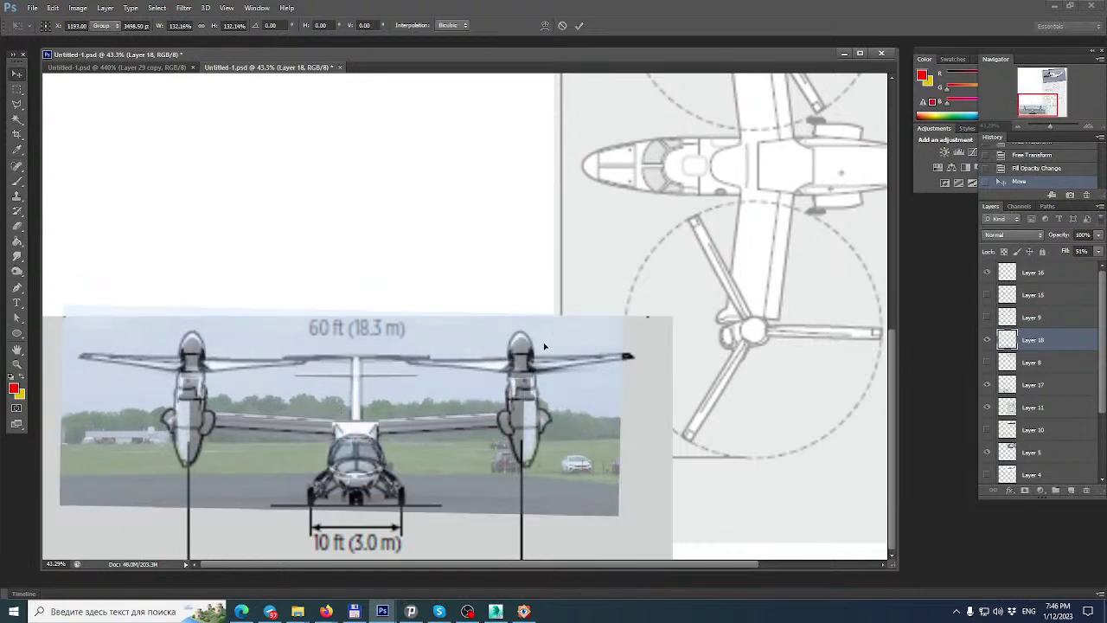
# Raise the photo layer's fill to 75% and shift the photo slightly down so the wheels meet the drawing's ground line.
pyautogui.keyDown('alt'); pyautogui.scroll(5, 415, 447); pyautogui.keyUp('alt')
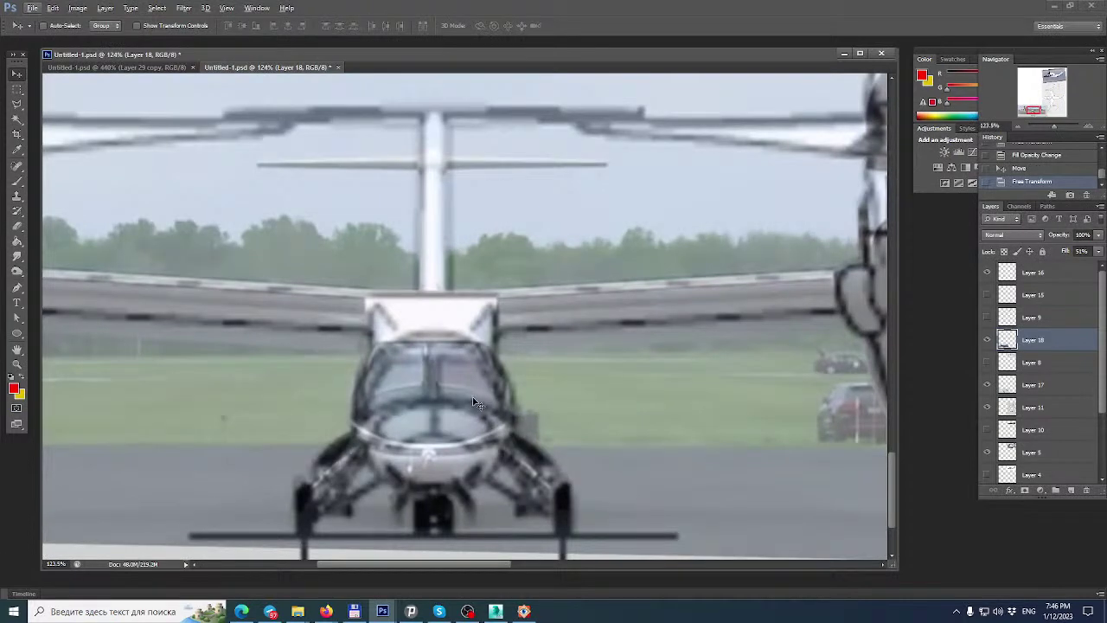
pyautogui.click(1101, 251)
pyautogui.moveTo(1073, 272)
pyautogui.mouseDown()
pyautogui.moveTo(1100, 267)
pyautogui.moveTo(1088, 268)
pyautogui.mouseUp()
pyautogui.moveTo(527, 337)
pyautogui.mouseDown()
pyautogui.moveTo(532, 359)
pyautogui.moveTo(536, 246)
pyautogui.moveTo(533, 385)
pyautogui.moveTo(534, 350)
pyautogui.mouseUp()
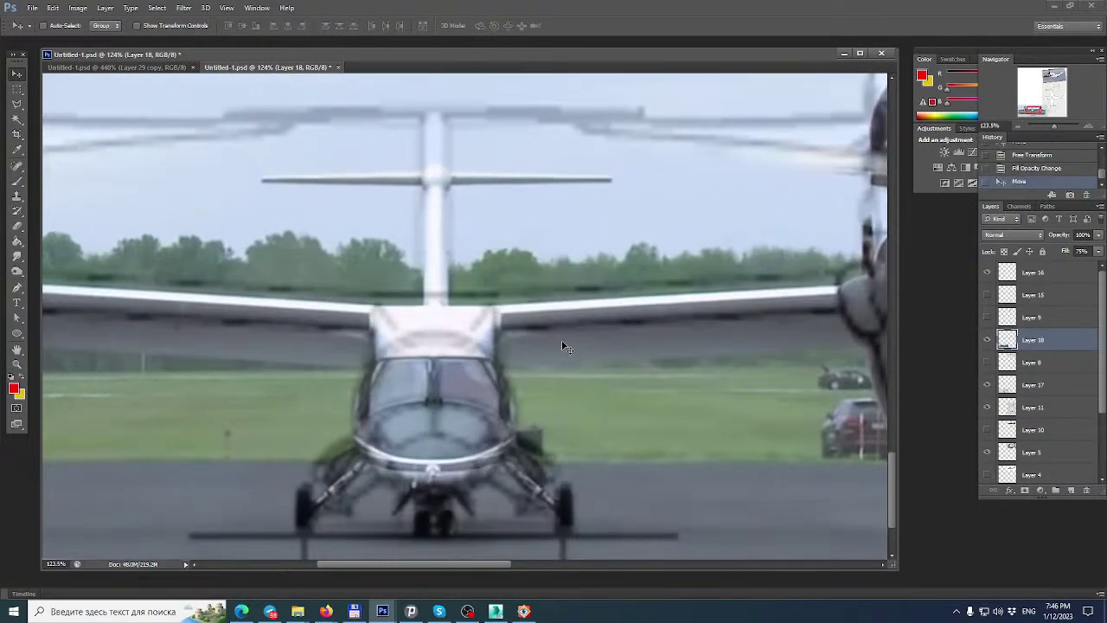
pyautogui.keyDown('alt'); pyautogui.scroll(-5, 567, 278); pyautogui.keyUp('alt')
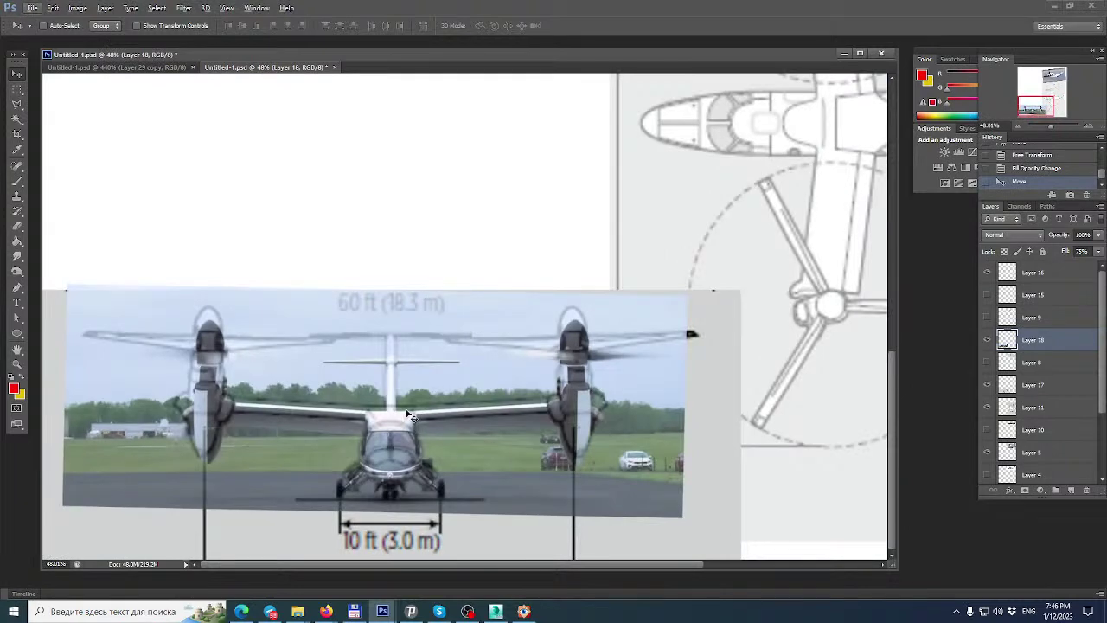
pyautogui.keyDown('alt'); pyautogui.scroll(3, 241, 415); pyautogui.keyUp('alt')
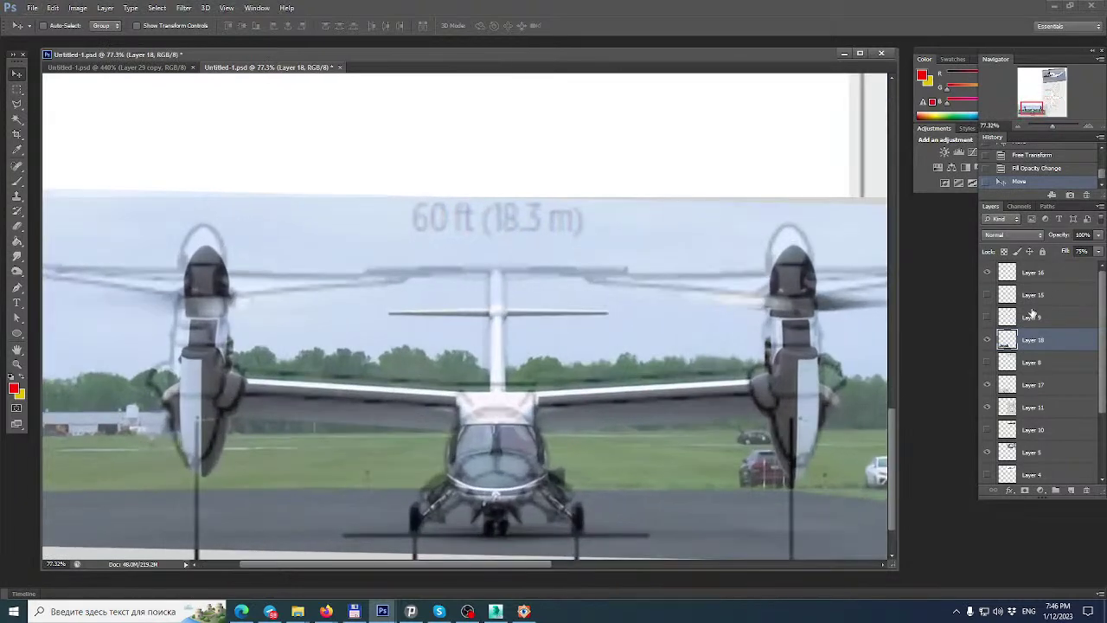
# Hide the front-view photo layer, save the reference document and switch to 3ds Max.
pyautogui.click(986, 339)
pyautogui.keyDown('alt'); pyautogui.scroll(-2, 325, 251); pyautogui.keyUp('alt')
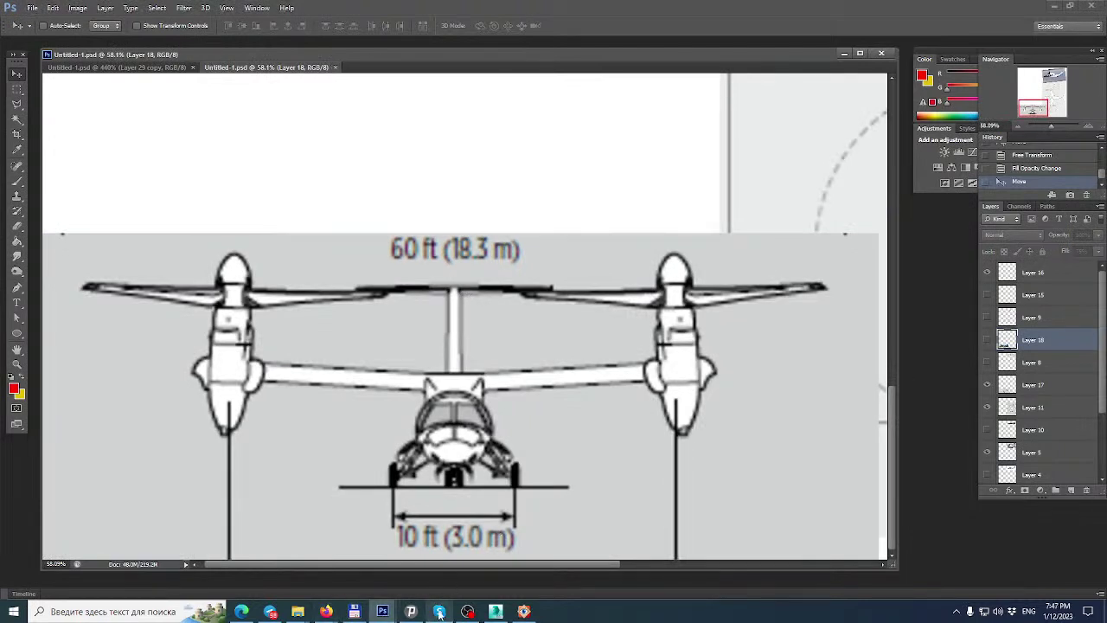
pyautogui.click(492, 612)
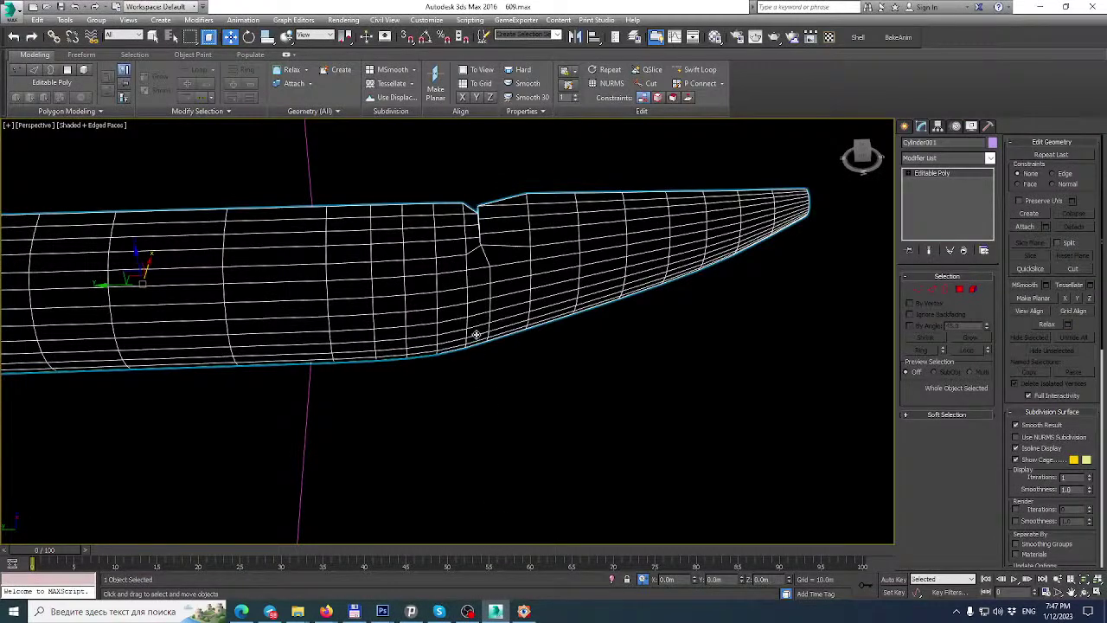
# Convert the horizontal blueprint plane to an Editable Poly.
pyautogui.scroll(-10, 481, 359)
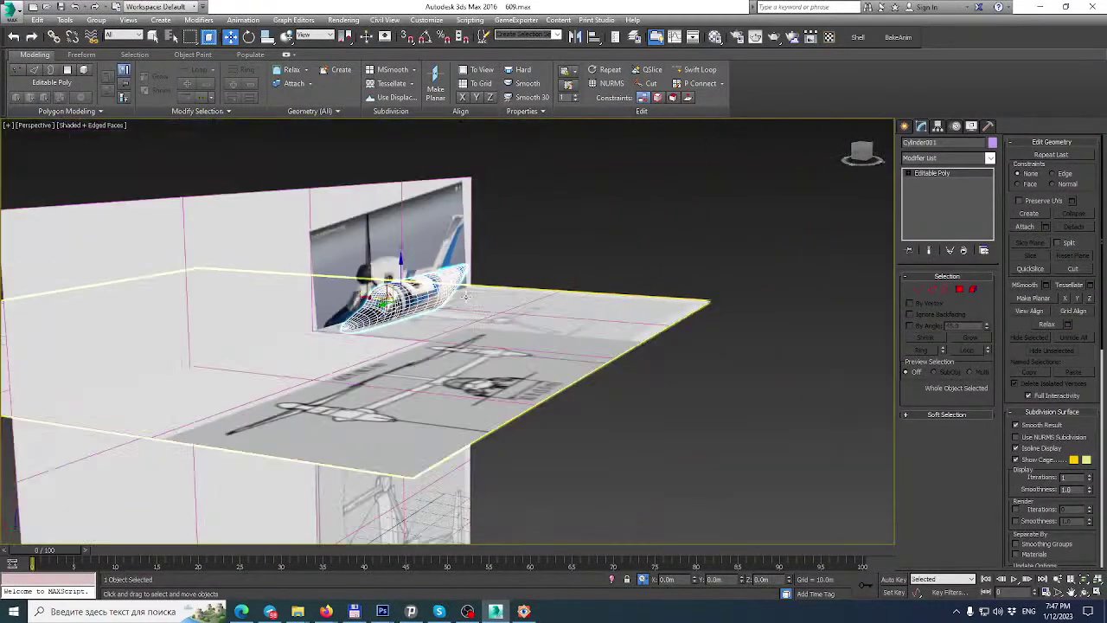
pyautogui.keyDown('alt'); pyautogui.moveTo(466, 296); pyautogui.dragTo(600, 285, button='middle'); pyautogui.keyUp('alt')
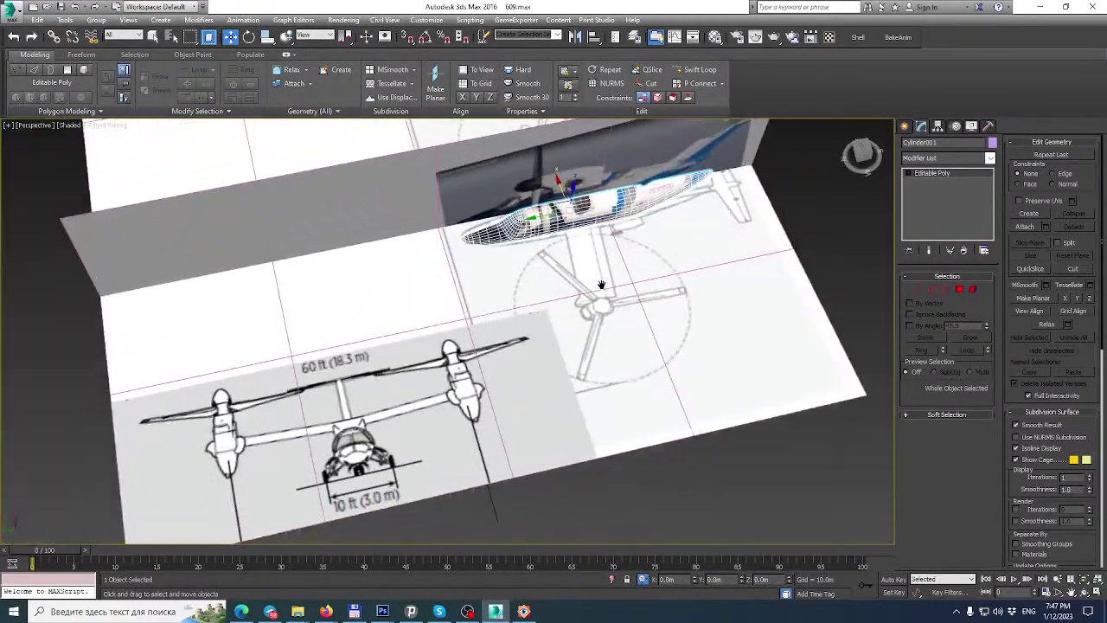
pyautogui.click(594, 375)
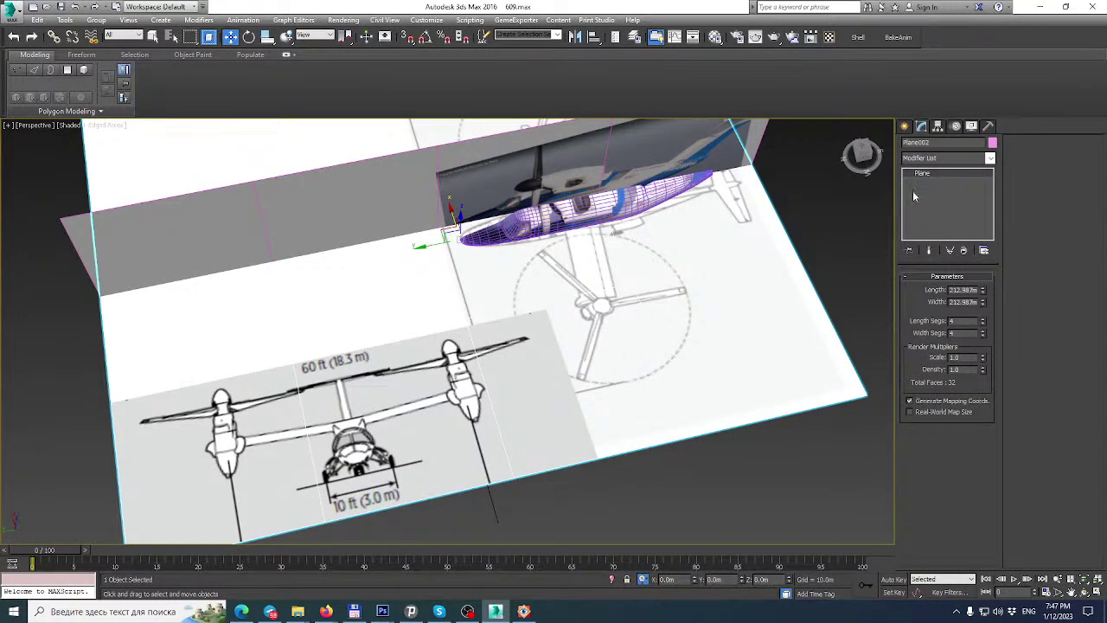
pyautogui.rightClick(949, 175)
pyautogui.click(962, 269)
# Make one rotated copy of the blueprint plane at 90 degrees with angle snap and turn it so the front-view drawing stands upright.
pyautogui.click(249, 36)
pyautogui.click(425, 37)
pyautogui.keyDown('shift'); pyautogui.moveTo(414, 219); pyautogui.dragTo(424, 223); pyautogui.keyUp('shift')
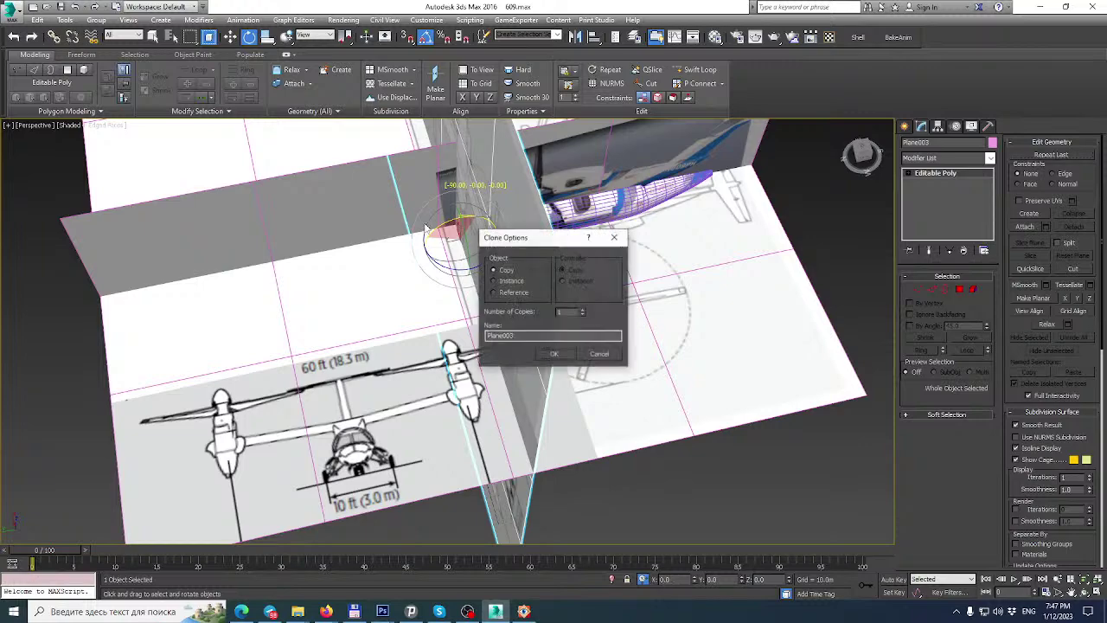
pyautogui.click(560, 355)
pyautogui.keyDown('alt'); pyautogui.moveTo(512, 288); pyautogui.dragTo(557, 338, button='middle'); pyautogui.keyUp('alt')
pyautogui.moveTo(470, 248); pyautogui.dragTo(505, 282)
pyautogui.scroll(-4, 504, 286)
pyautogui.keyDown('alt'); pyautogui.moveTo(504, 286); pyautogui.dragTo(527, 242, button='middle'); pyautogui.keyUp('alt')
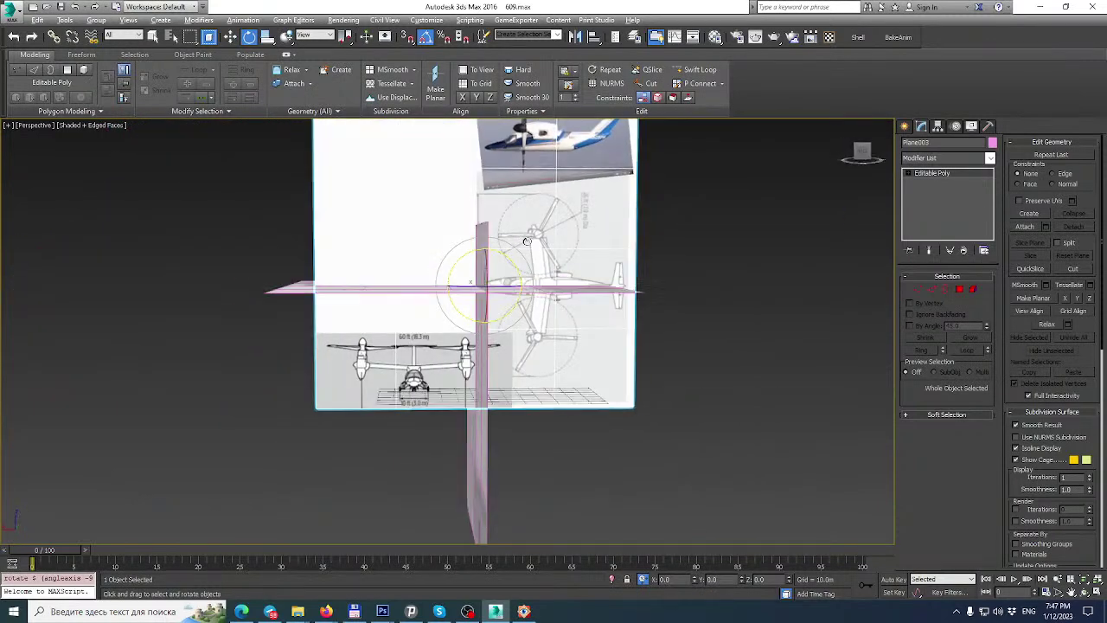
# Cut the upright plane with Swift Loop along the upper and right borders of the gray front-view drawing area.
pyautogui.click(945, 290)
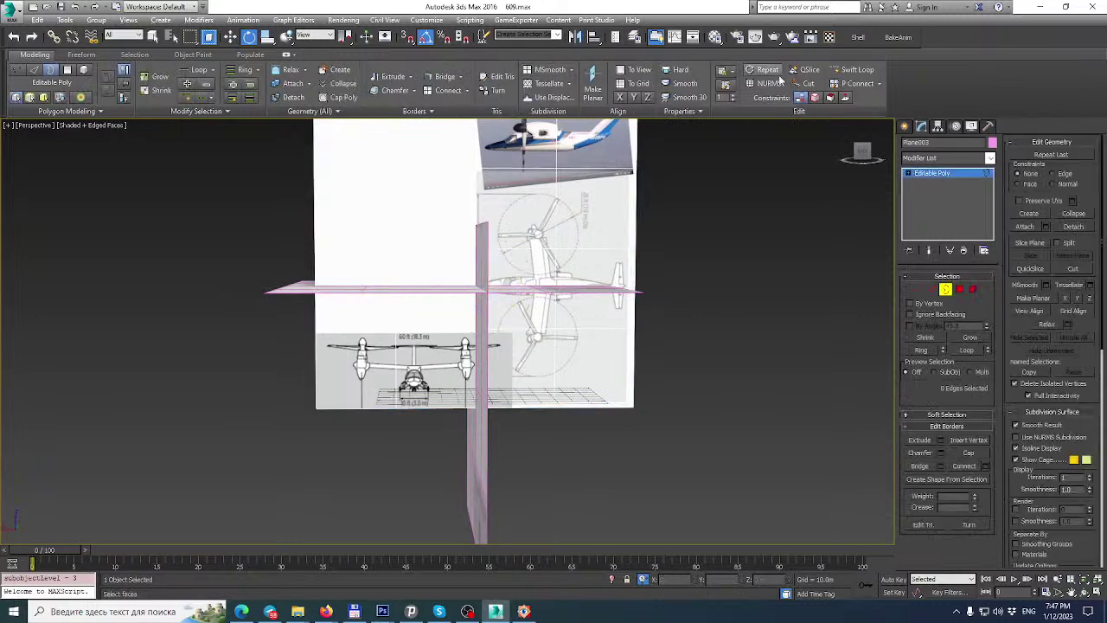
pyautogui.click(857, 69)
pyautogui.scroll(5, 485, 337)
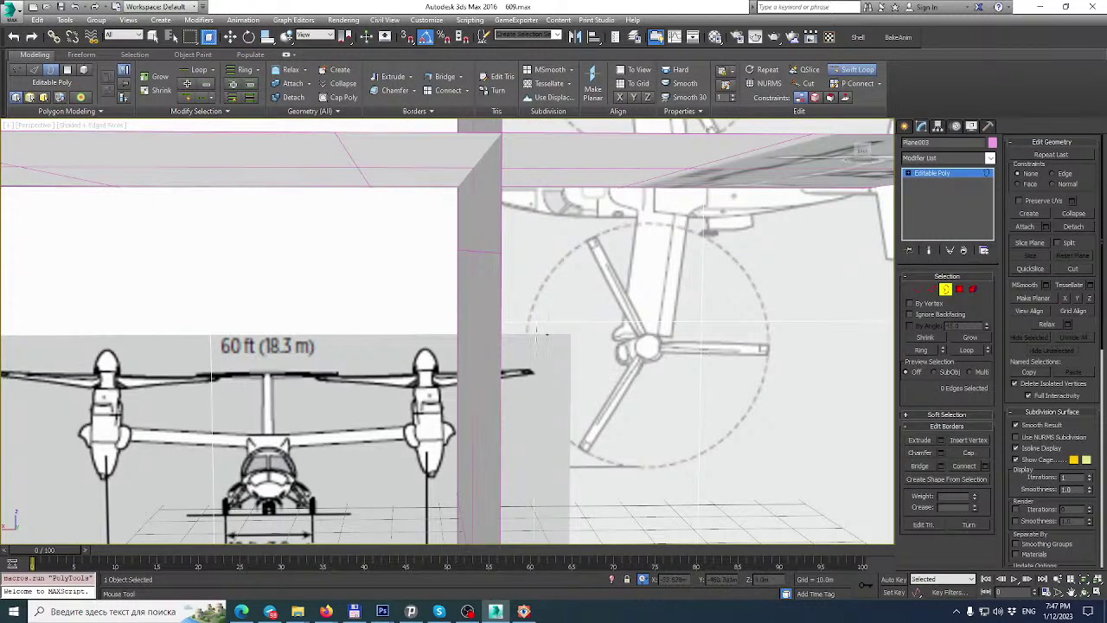
pyautogui.click(699, 338)
pyautogui.scroll(-5, 692, 338)
pyautogui.scroll(5, 563, 340)
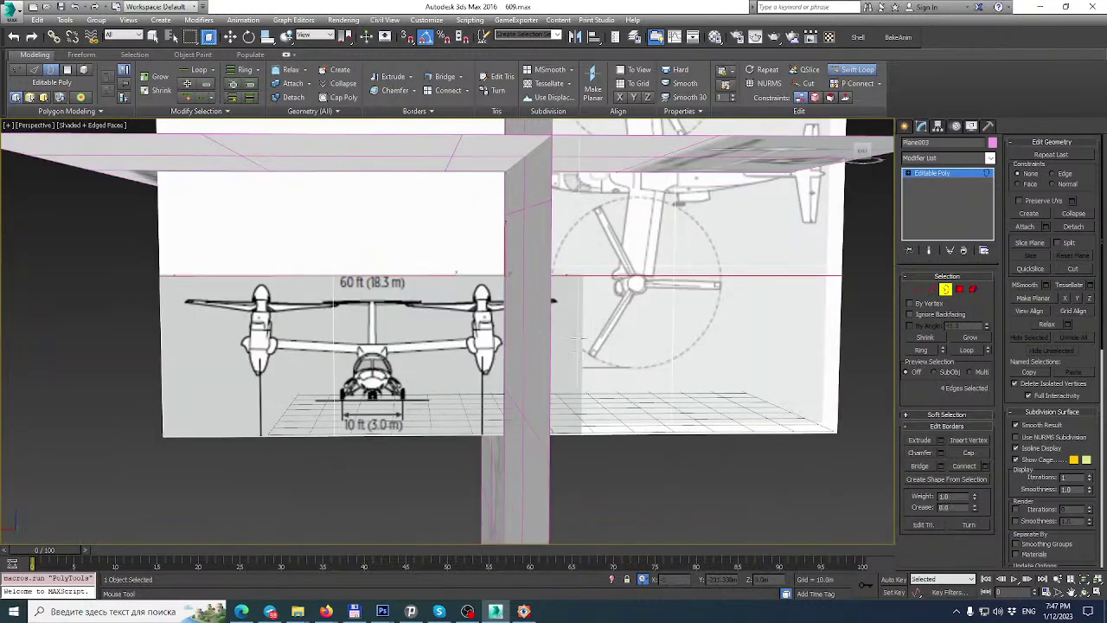
pyautogui.click(579, 338)
pyautogui.press('w')
# Detach the three polygons showing the front-view drawing, delete the rest of the upright plane and select the detached piece.
pyautogui.click(959, 289)
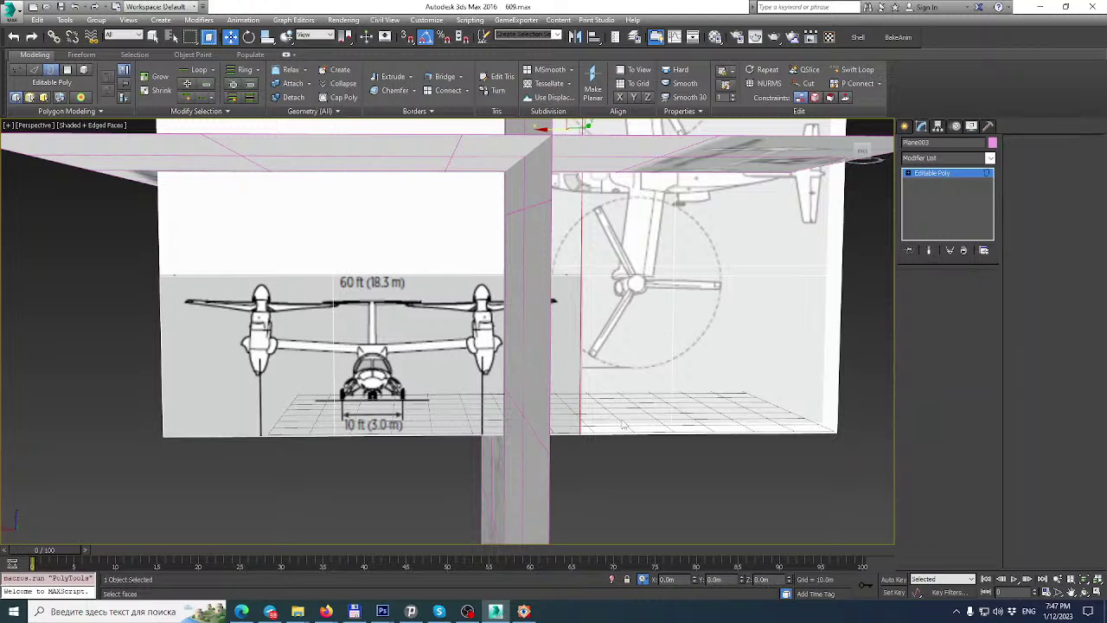
pyautogui.click(567, 389)
pyautogui.keyDown('ctrl'); pyautogui.click(449, 374); pyautogui.keyUp('ctrl')
pyautogui.keyDown('ctrl'); pyautogui.click(252, 348); pyautogui.keyUp('ctrl')
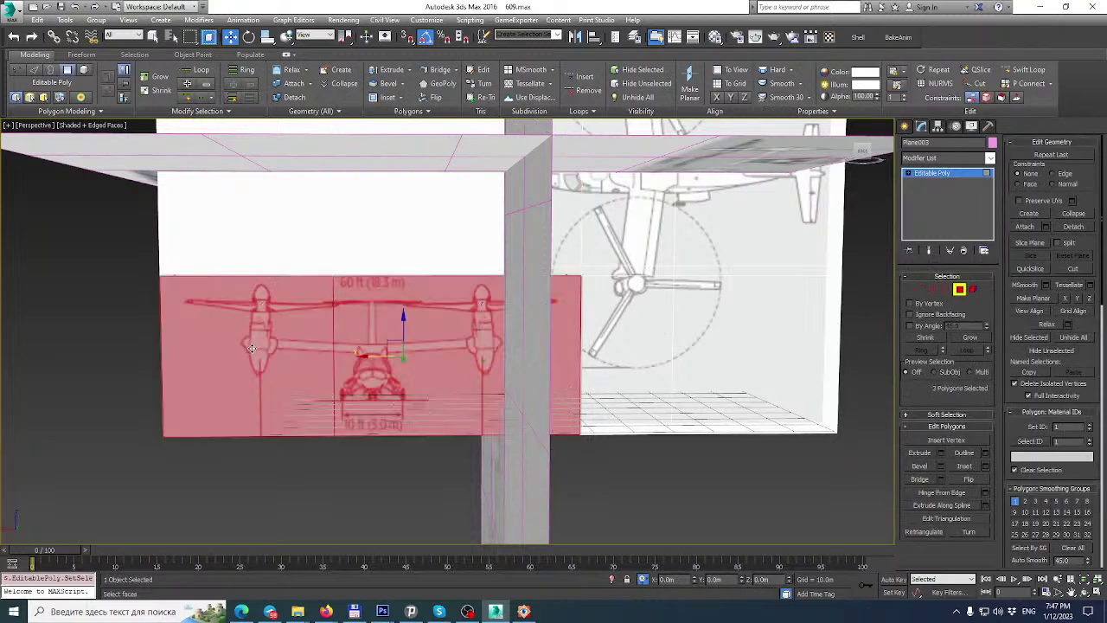
pyautogui.click(1073, 228)
pyautogui.click(593, 309)
pyautogui.click(961, 177)
pyautogui.press('Delete')
pyautogui.click(397, 317)
# Center the pivot of the detached front-view plane to the object.
pyautogui.scroll(-3, 410, 286)
pyautogui.moveTo(410, 285); pyautogui.dragTo(376, 308, button='middle')
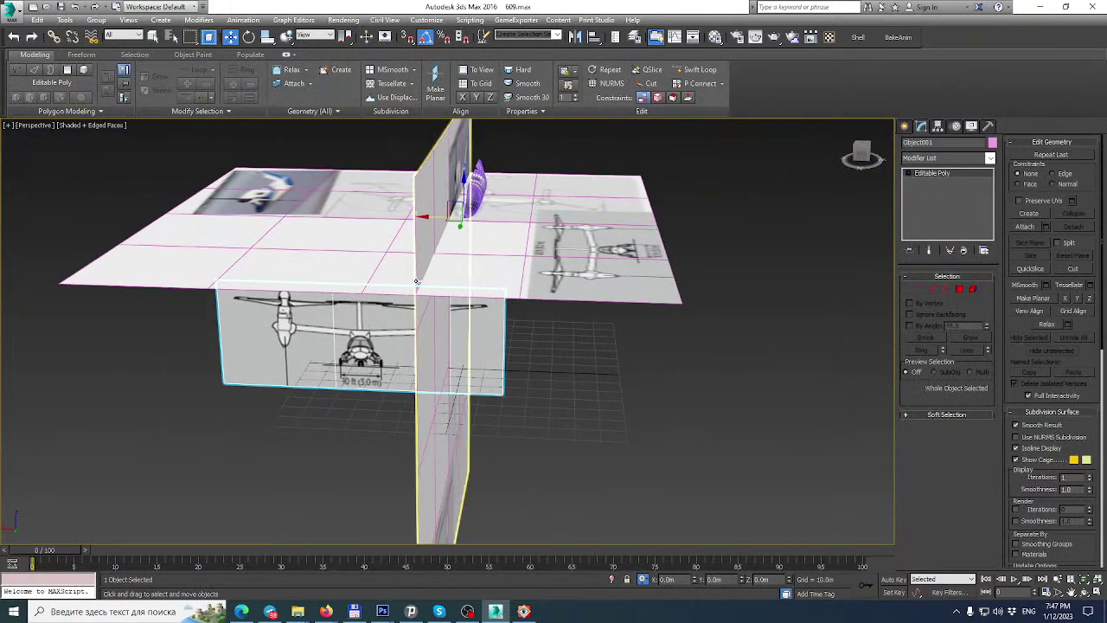
pyautogui.scroll(2, 411, 311)
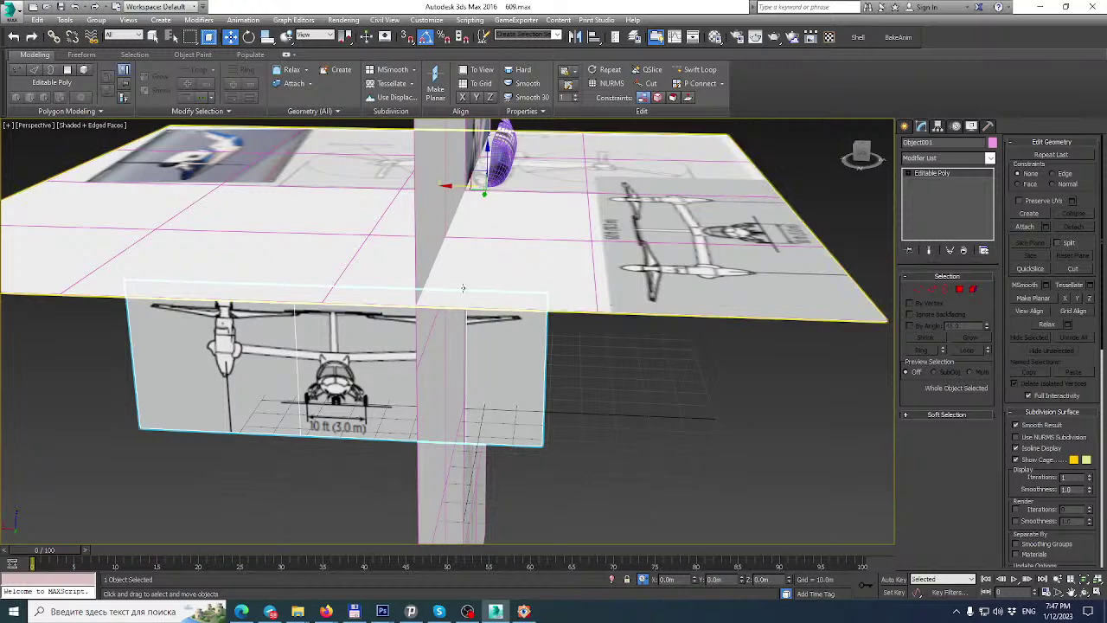
pyautogui.click(937, 127)
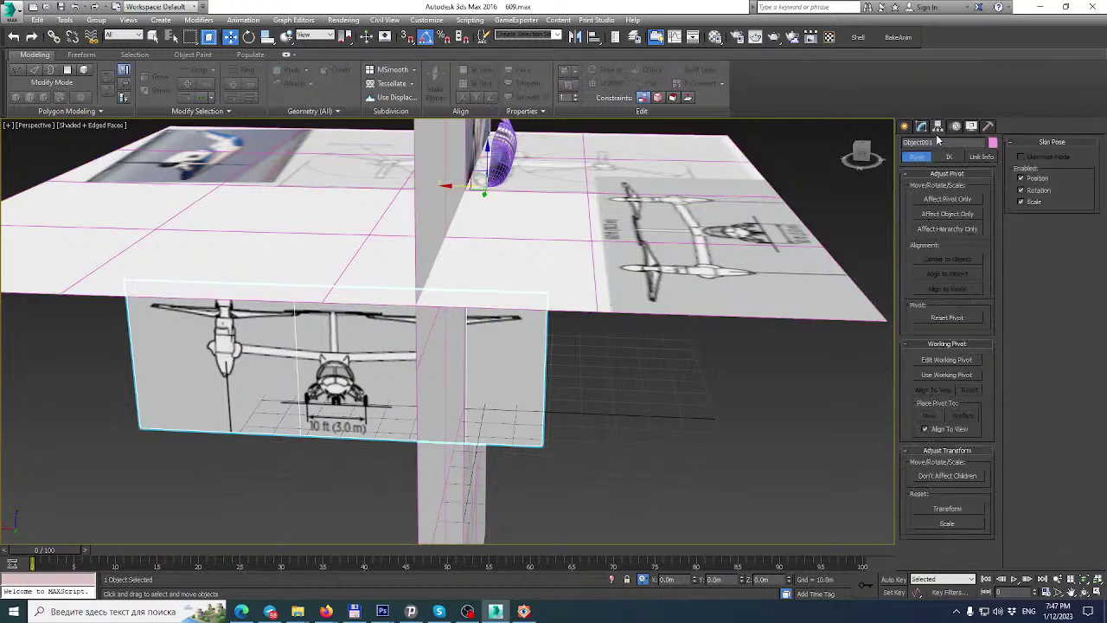
pyautogui.click(948, 199)
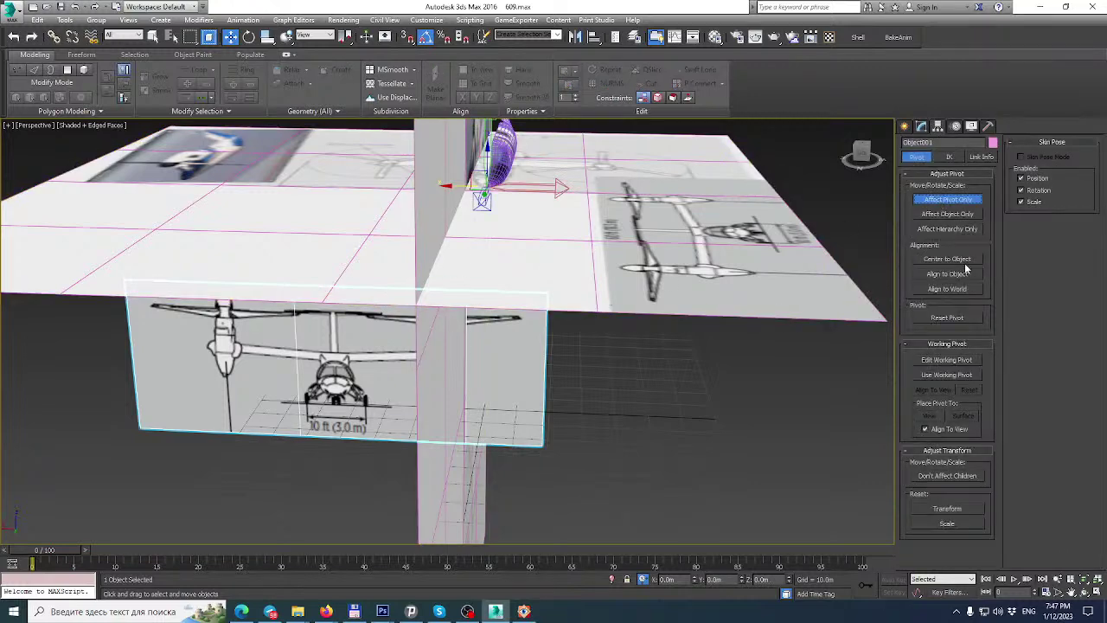
pyautogui.click(949, 260)
# Examine the centered pivot's position against the aircraft's centreline on the front-view plane.
pyautogui.moveTo(433, 324); pyautogui.dragTo(605, 226, button='middle')
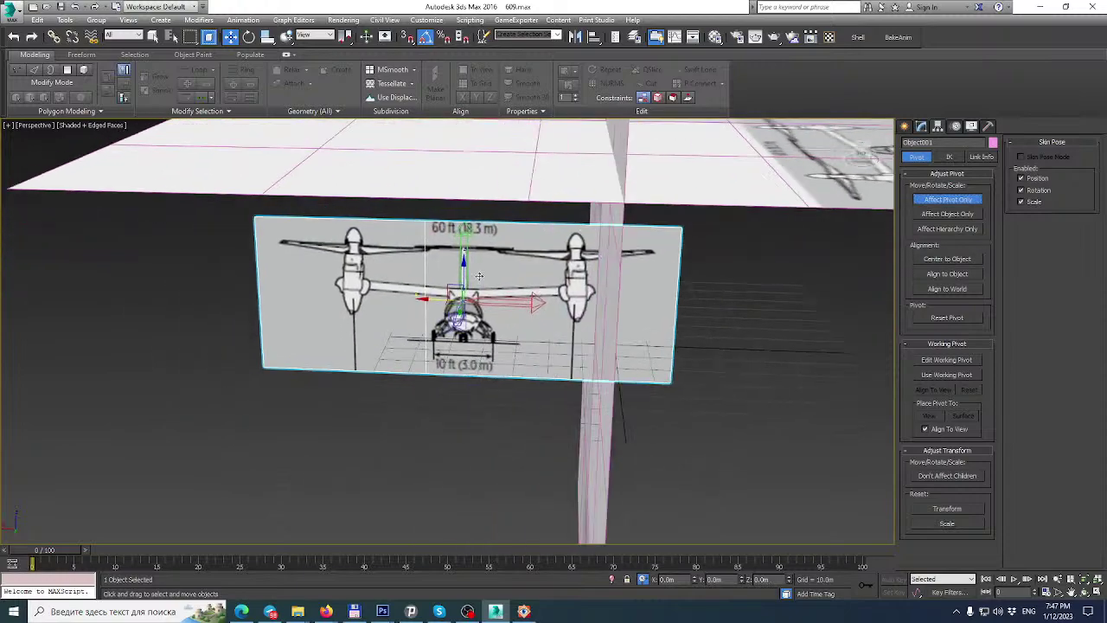
pyautogui.scroll(3, 511, 301)
pyautogui.scroll(1, 463, 301)
pyautogui.keyDown('alt'); pyautogui.moveTo(494, 277); pyautogui.dragTo(376, 375, button='middle'); pyautogui.keyUp('alt')
pyautogui.scroll(10, 519, 301)
pyautogui.scroll(-1, 482, 298)
pyautogui.scroll(4, 527, 323)
pyautogui.scroll(-8, 504, 287)
pyautogui.scroll(-6, 345, 345)
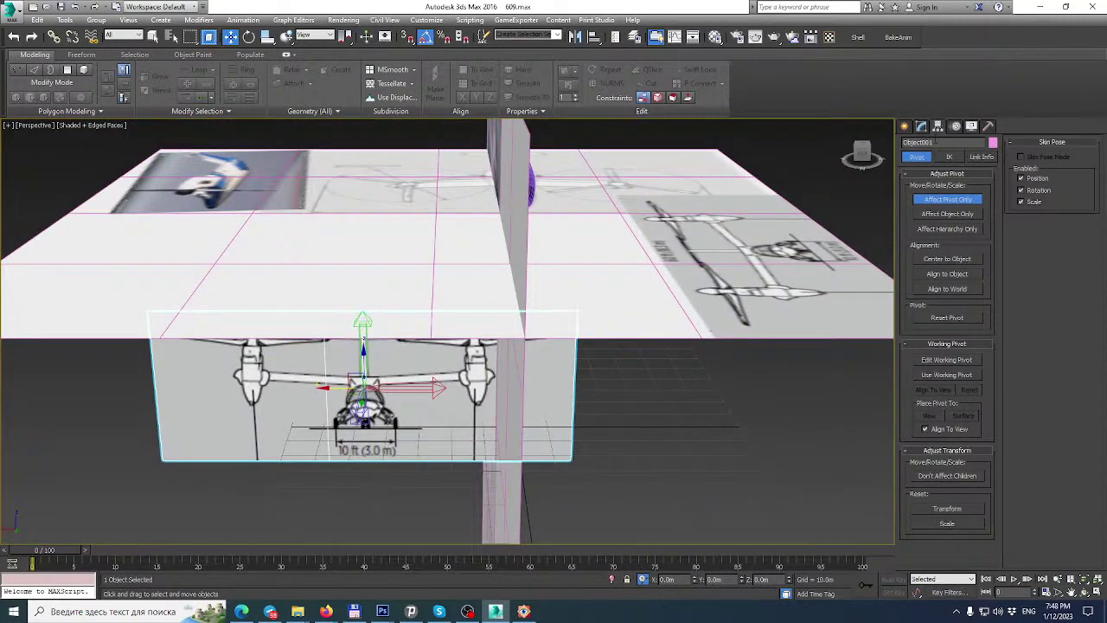
# Raise the front-view plane about 61 m along Z, enable vertex snap and set the plane's absolute X position to 0.
pyautogui.click(922, 127)
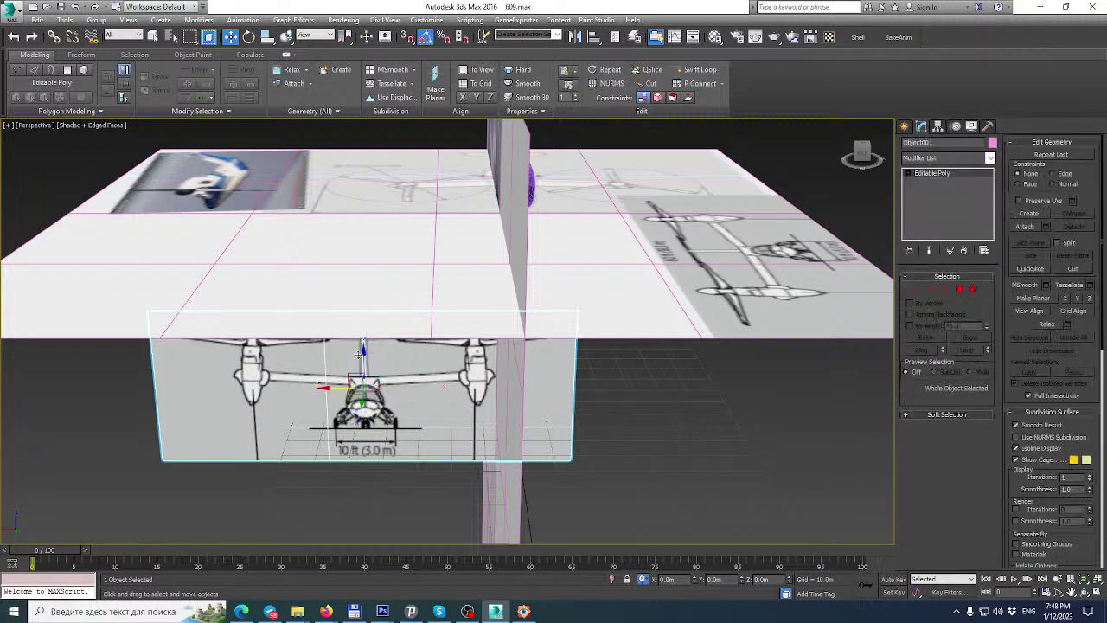
pyautogui.moveTo(364, 349); pyautogui.dragTo(394, 157)
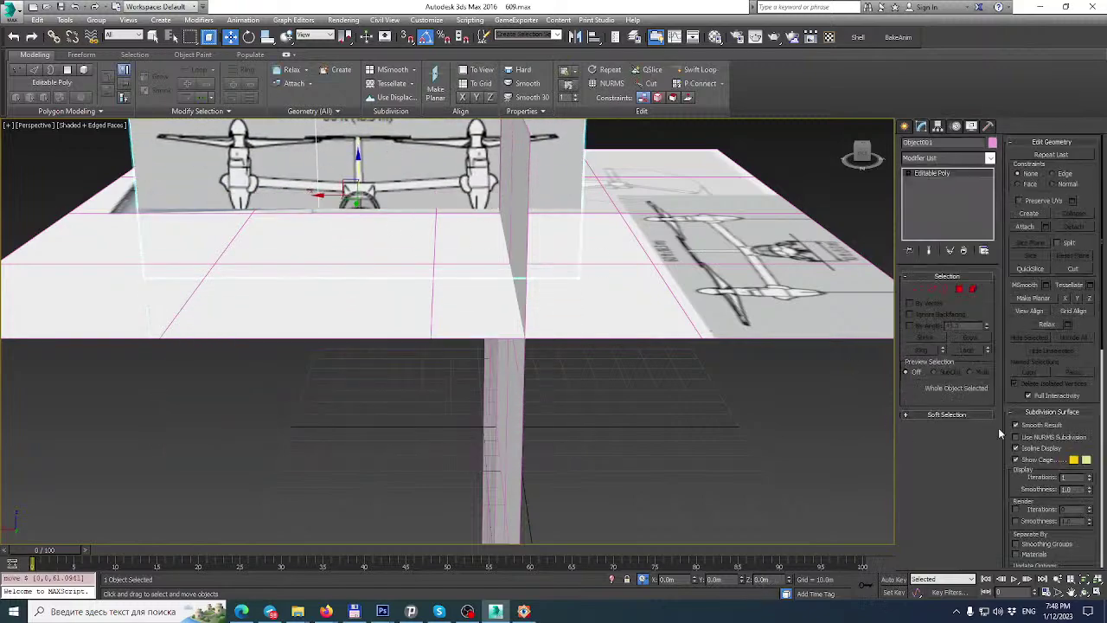
pyautogui.keyDown('alt'); pyautogui.moveTo(768, 402); pyautogui.dragTo(605, 302, button='middle'); pyautogui.keyUp('alt')
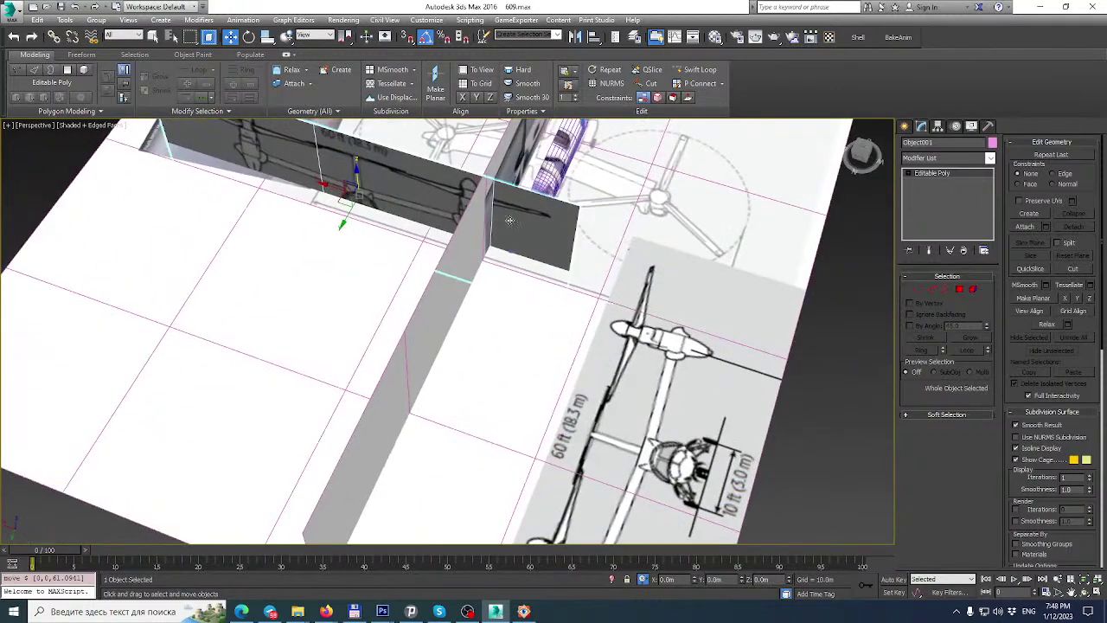
pyautogui.press('s')
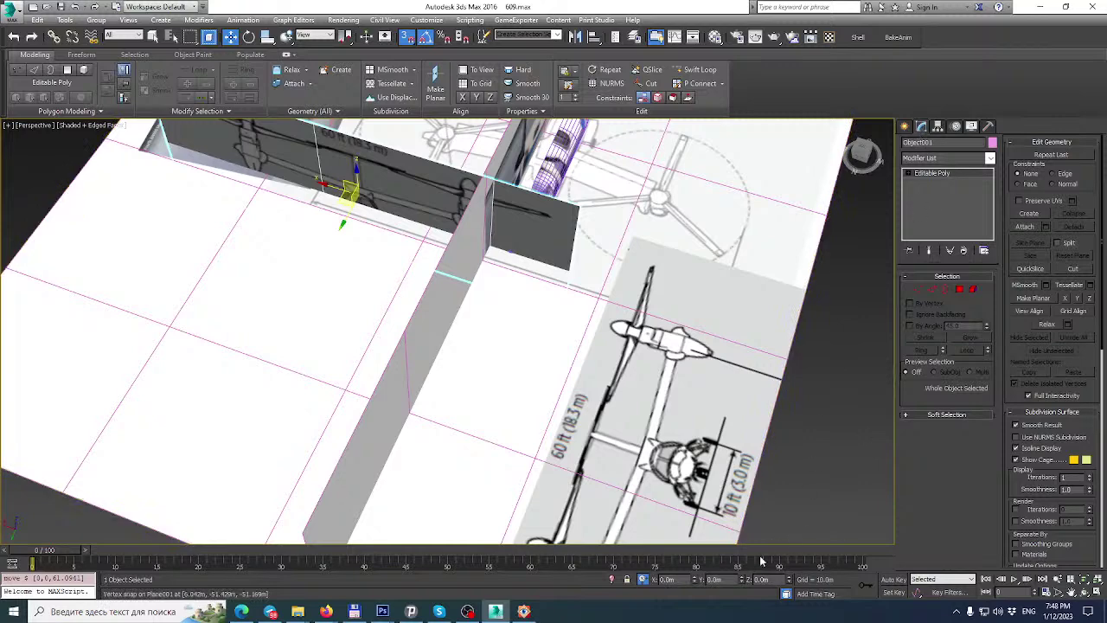
pyautogui.click(642, 579)
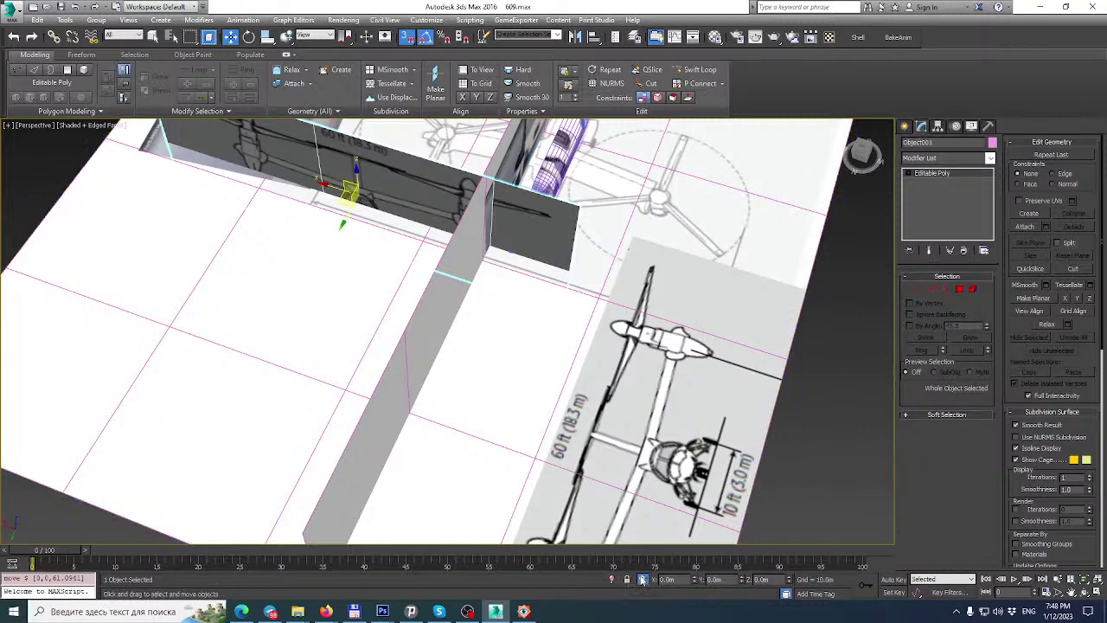
pyautogui.rightClick(696, 582)
pyautogui.keyDown('alt'); pyautogui.moveTo(703, 389); pyautogui.dragTo(553, 320, button='middle'); pyautogui.keyUp('alt')
pyautogui.moveTo(498, 186); pyautogui.dragTo(469, 278, button='middle')
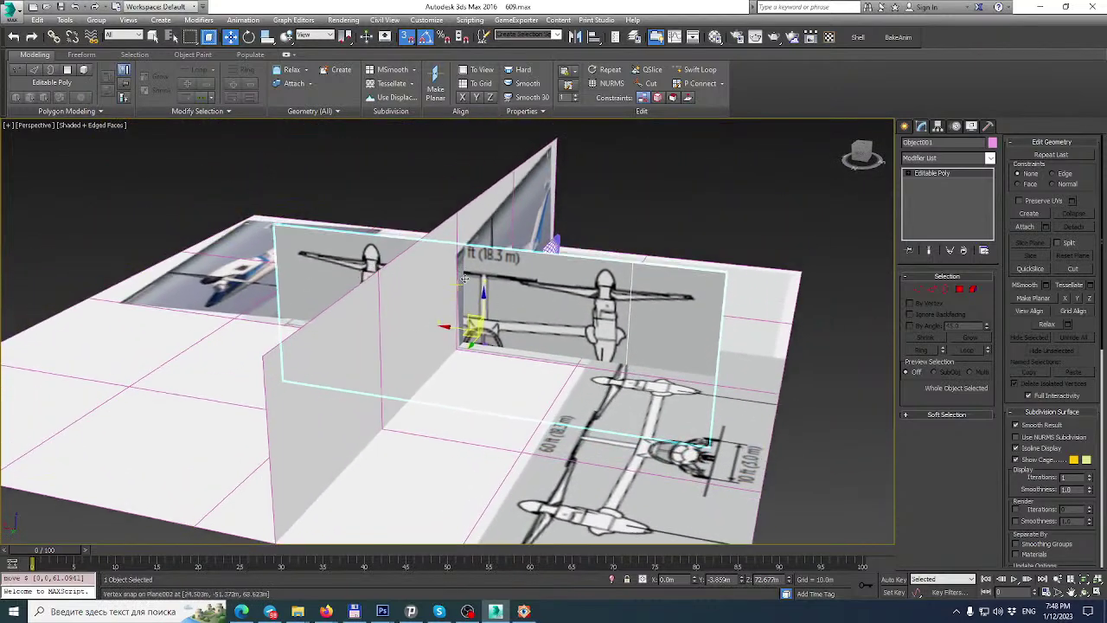
# Turn off snapping, raise the front-view plane about 10.9 m and move it about -49.6 m along Y through the fuselage.
pyautogui.scroll(2, 525, 317)
pyautogui.press('s')
pyautogui.keyDown('alt'); pyautogui.moveTo(491, 317); pyautogui.dragTo(432, 272, button='middle'); pyautogui.keyUp('alt')
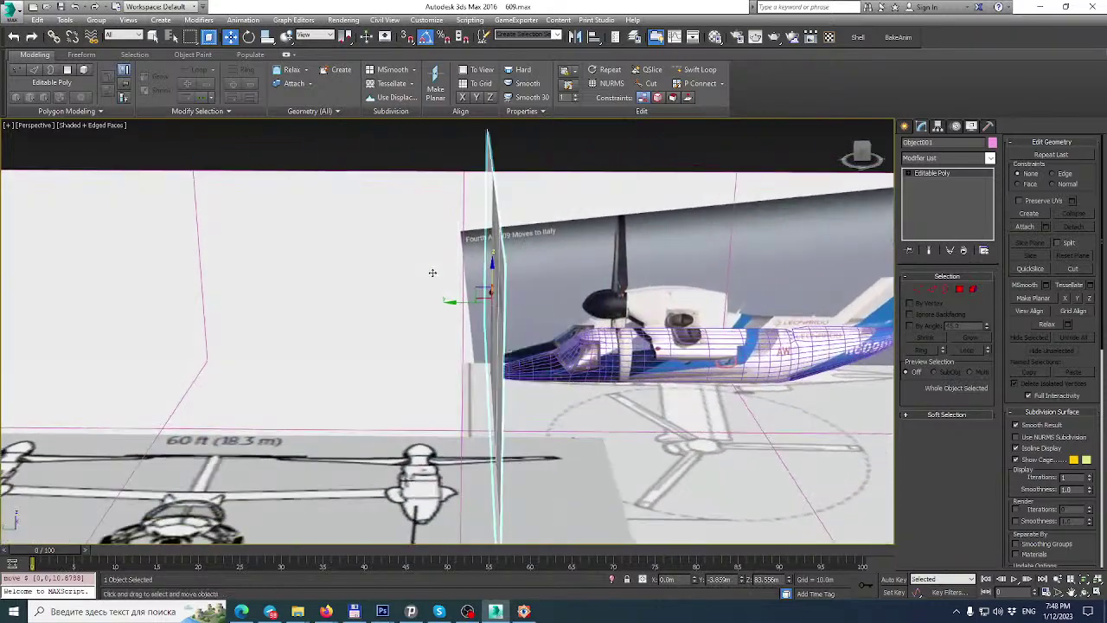
pyautogui.keyDown('alt'); pyautogui.moveTo(515, 299); pyautogui.dragTo(281, 238, button='middle'); pyautogui.keyUp('alt')
pyautogui.moveTo(215, 225); pyautogui.dragTo(597, 195)
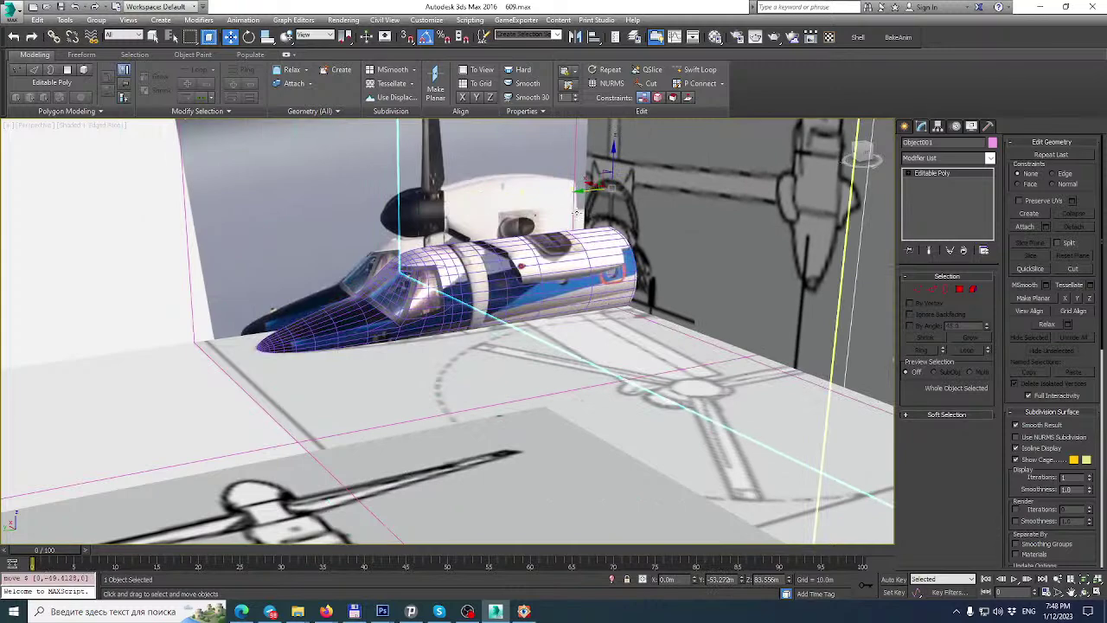
# Lower the front-view plane about 6.3 m along Z to line its drawing up with the fuselage.
pyautogui.scroll(5, 644, 194)
pyautogui.scroll(-3, 644, 196)
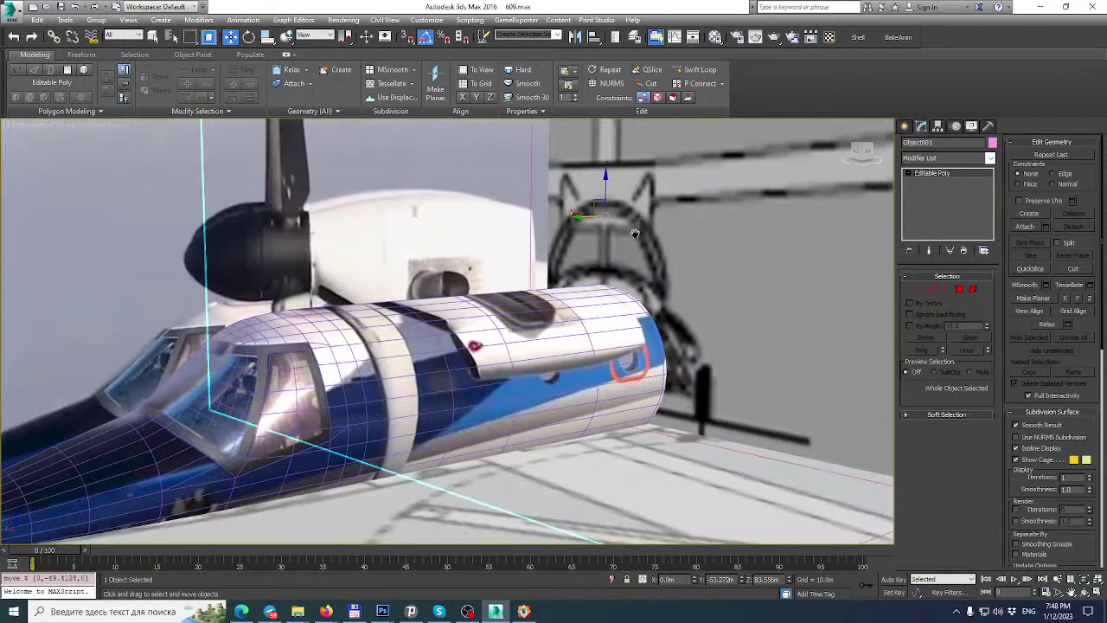
pyautogui.moveTo(606, 175); pyautogui.dragTo(599, 264)
pyautogui.keyDown('alt'); pyautogui.moveTo(599, 264); pyautogui.dragTo(597, 316, button='middle'); pyautogui.keyUp('alt')
pyautogui.scroll(-3, 543, 328)
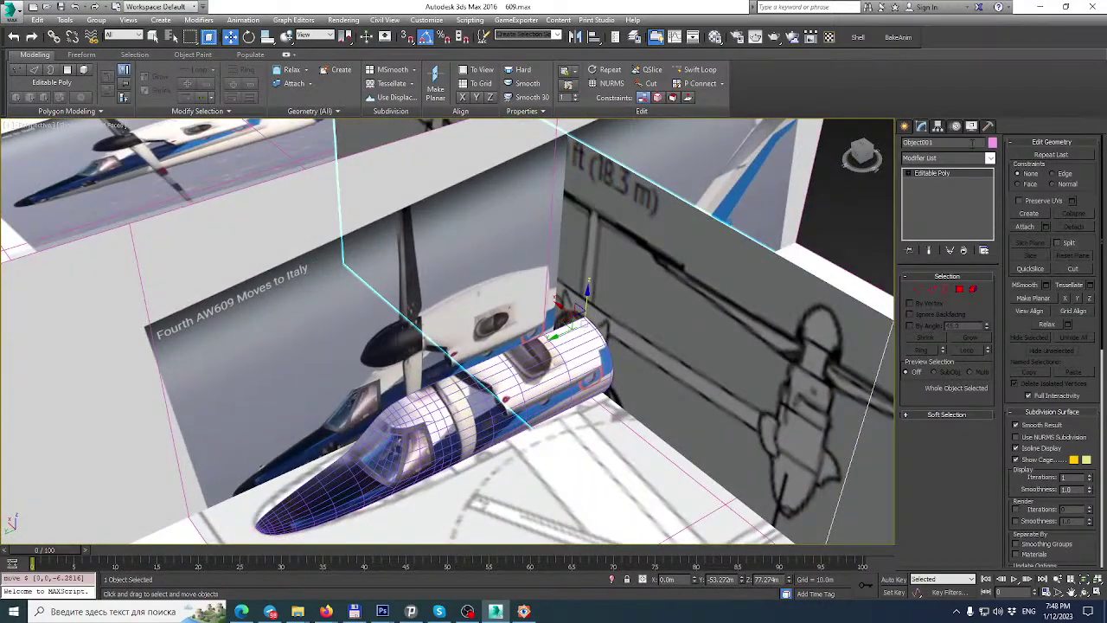
# Create a box about 15.35 m long, 59.39 m wide and 12.08 m high beside the aircraft for the wing.
pyautogui.click(905, 127)
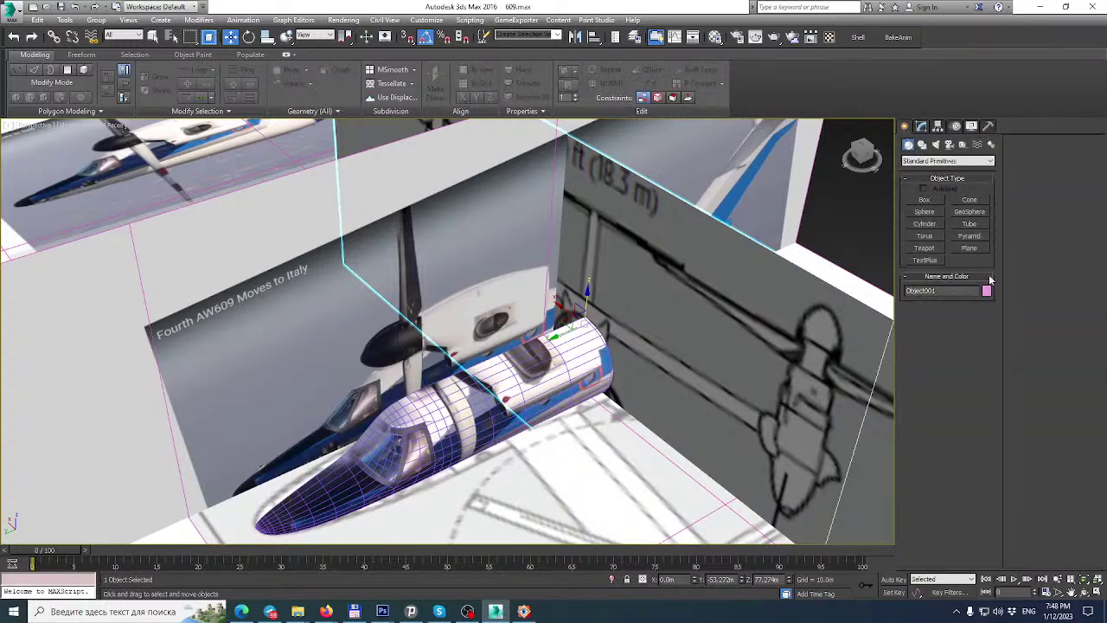
pyautogui.click(927, 202)
pyautogui.scroll(-5, 485, 182)
pyautogui.keyDown('alt'); pyautogui.moveTo(484, 182); pyautogui.dragTo(636, 293, button='middle'); pyautogui.keyUp('alt')
pyautogui.moveTo(606, 319); pyautogui.dragTo(826, 351)
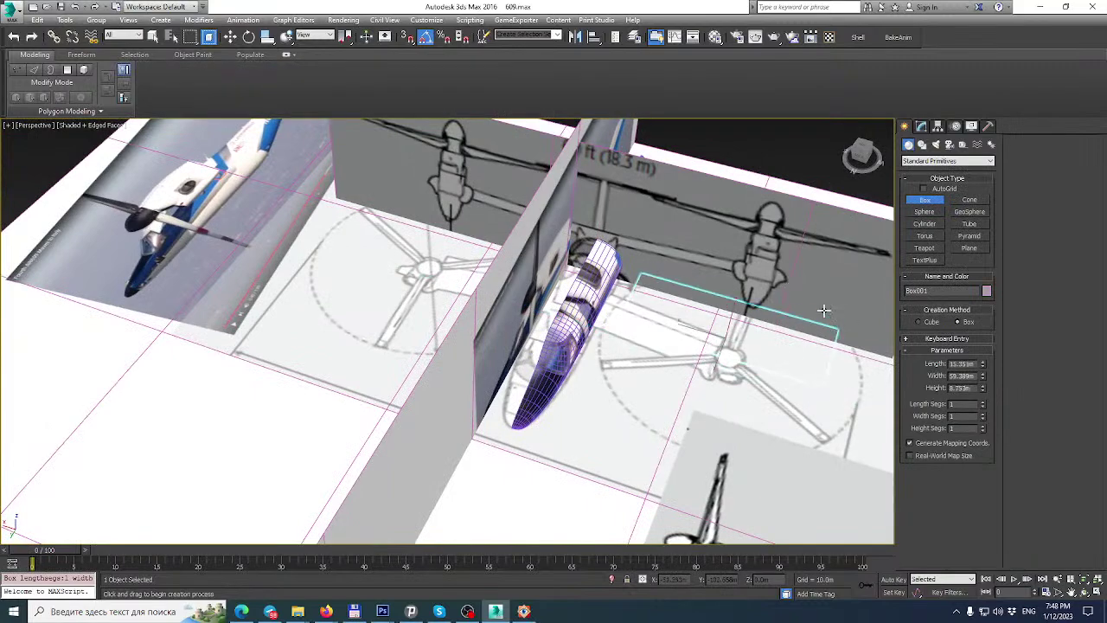
pyautogui.click(821, 331)
pyautogui.scroll(-4, 821, 331)
pyautogui.moveTo(821, 332)
pyautogui.keyDown('alt'); pyautogui.mouseDown(button='middle')
pyautogui.moveTo(707, 289)
pyautogui.moveTo(805, 344)
pyautogui.mouseUp(button='middle'); pyautogui.keyUp('alt')
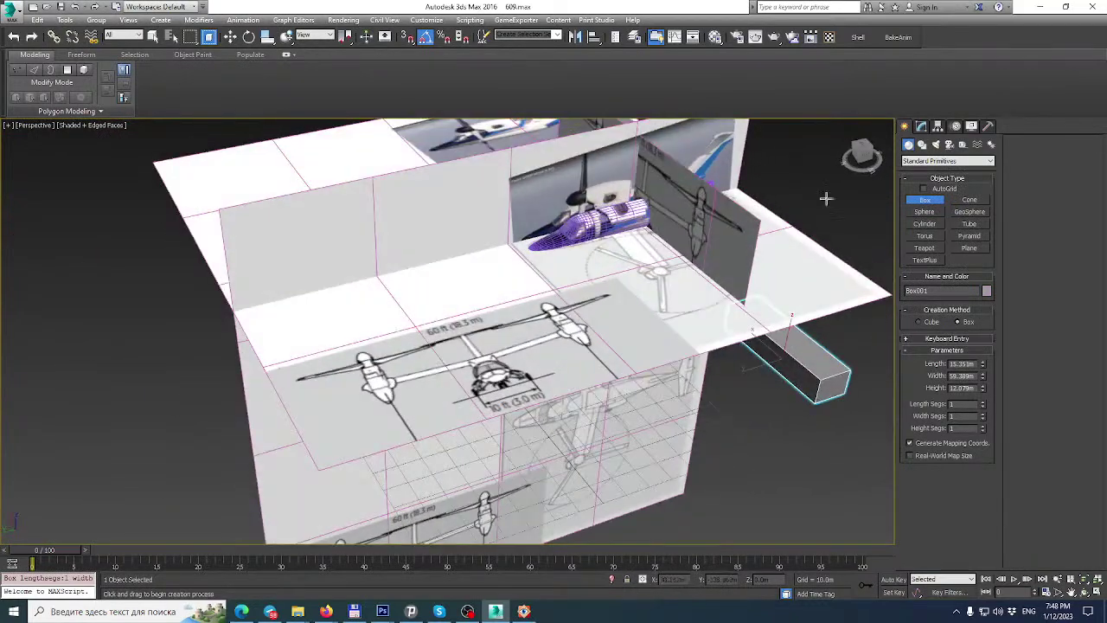
# Align the box to the half-fuselage mesh.
pyautogui.click(595, 38)
pyautogui.click(603, 216)
pyautogui.click(554, 403)
pyautogui.keyDown('alt'); pyautogui.moveTo(554, 355); pyautogui.dragTo(652, 325, button='middle'); pyautogui.keyUp('alt')
pyautogui.scroll(5, 578, 260)
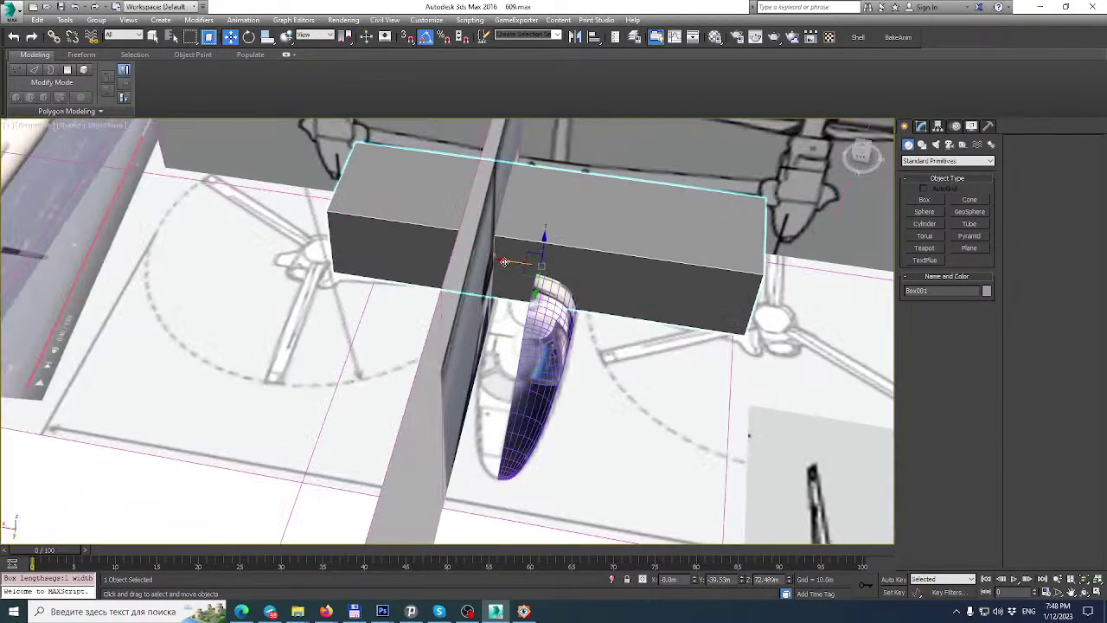
# Move the box about -29.4 m along X so that its inner end sits at the fuselage centreline.
pyautogui.moveTo(501, 262); pyautogui.dragTo(610, 280)
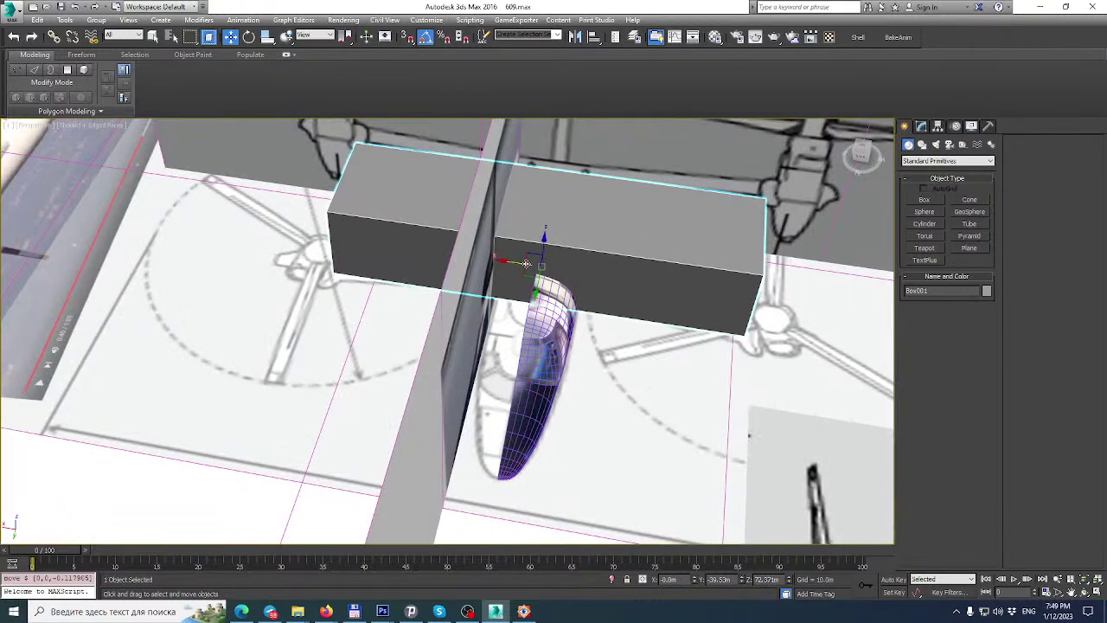
pyautogui.moveTo(502, 261); pyautogui.dragTo(700, 294)
pyautogui.keyDown('alt'); pyautogui.moveTo(700, 293); pyautogui.dragTo(487, 241, button='middle'); pyautogui.keyUp('alt')
# Convert the box to Editable Poly and raise its bottom polygon about 9.8 m to make a thin wing slab.
pyautogui.click(921, 126)
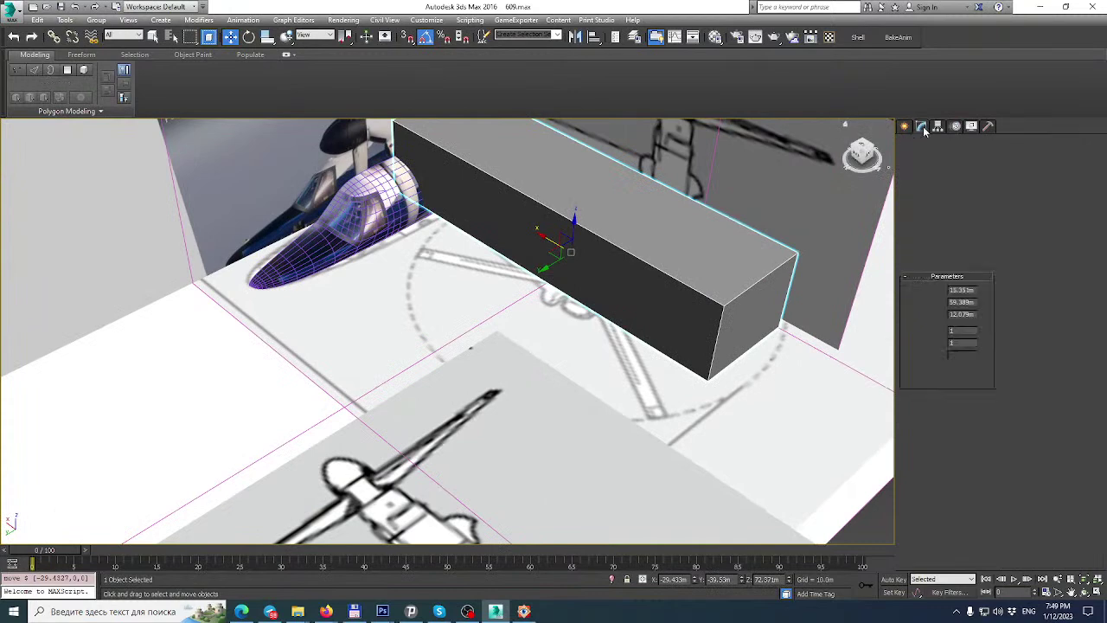
pyautogui.rightClick(926, 177)
pyautogui.click(961, 267)
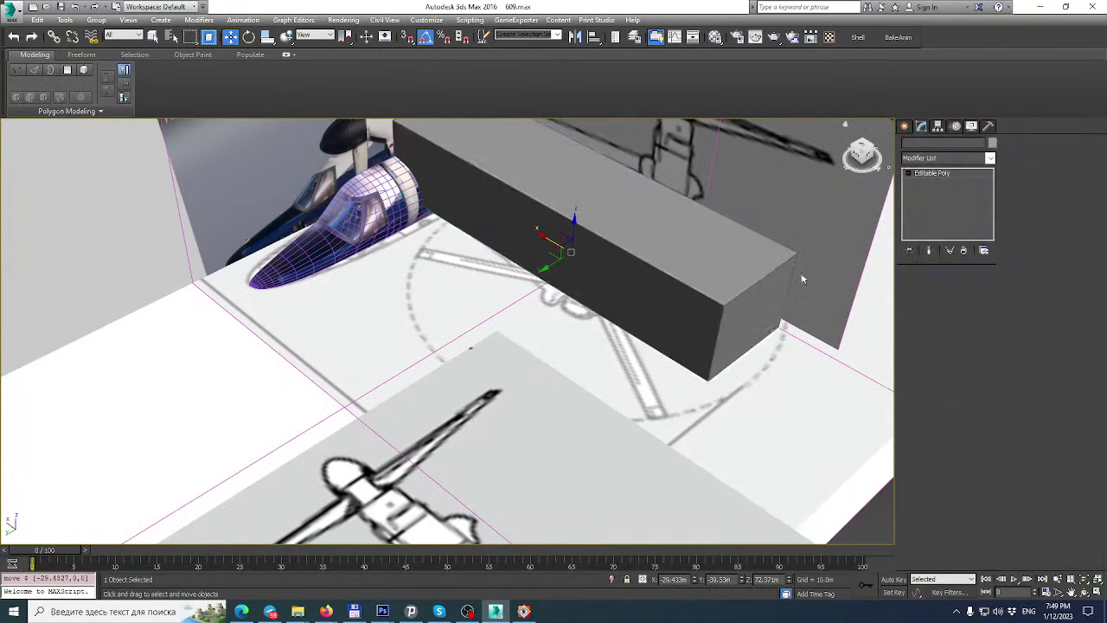
pyautogui.keyDown('alt'); pyautogui.moveTo(699, 261); pyautogui.dragTo(643, 254, button='middle'); pyautogui.keyUp('alt')
pyautogui.click(961, 291)
pyautogui.click(643, 245)
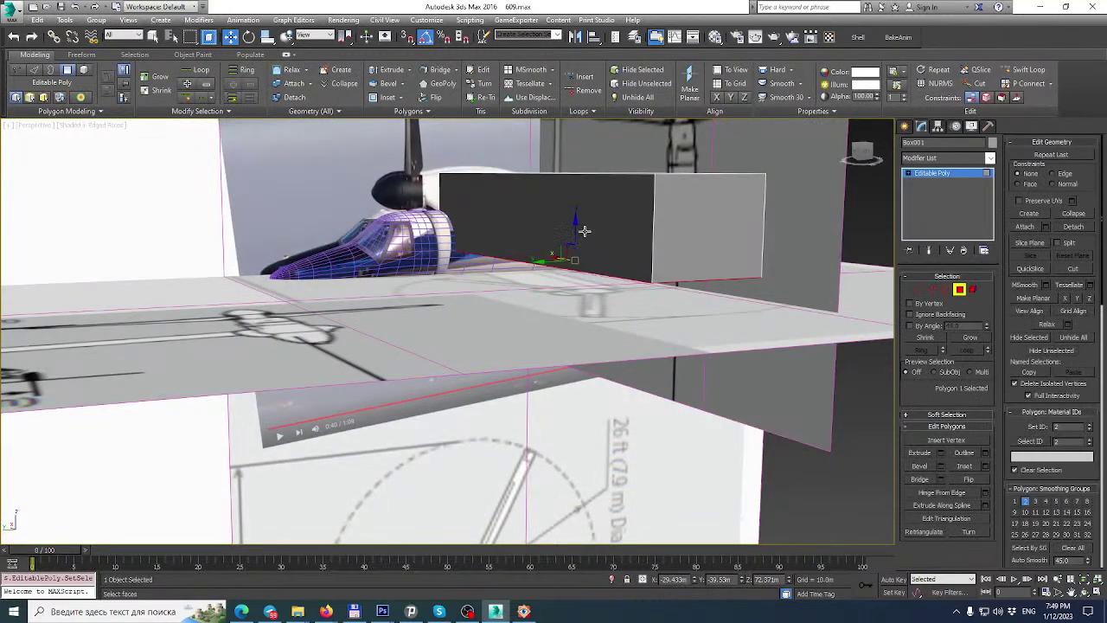
pyautogui.moveTo(573, 226); pyautogui.dragTo(586, 154)
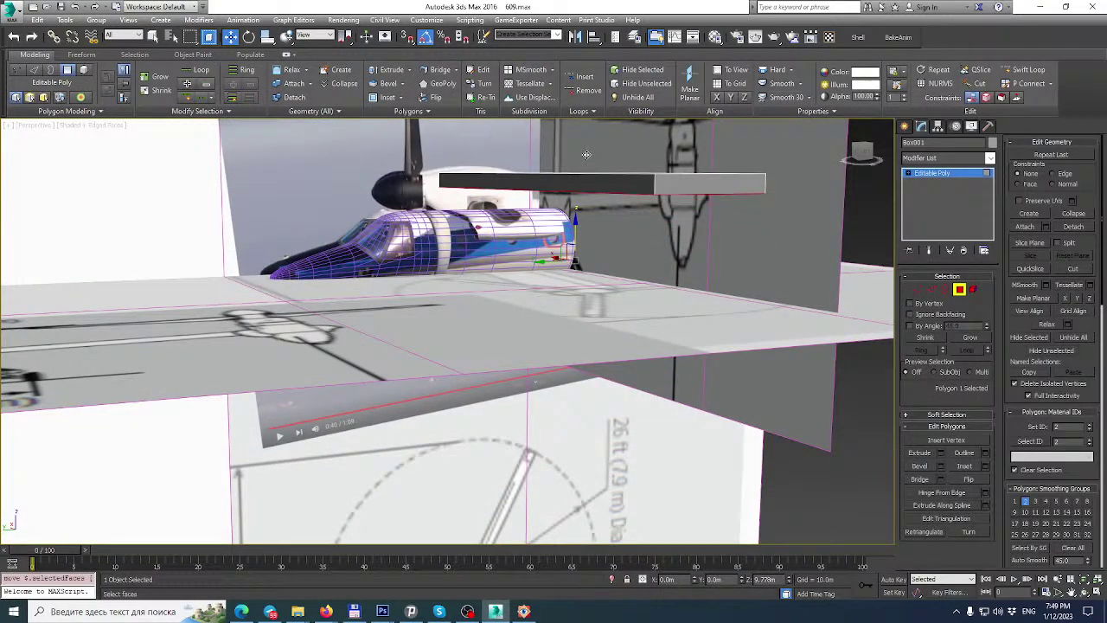
# Add two spanwise edge loops across the wing slab's chord and one loop at mid-thickness with Swift Loop.
pyautogui.keyDown('alt'); pyautogui.moveTo(621, 164); pyautogui.dragTo(578, 176, button='middle'); pyautogui.keyUp('alt')
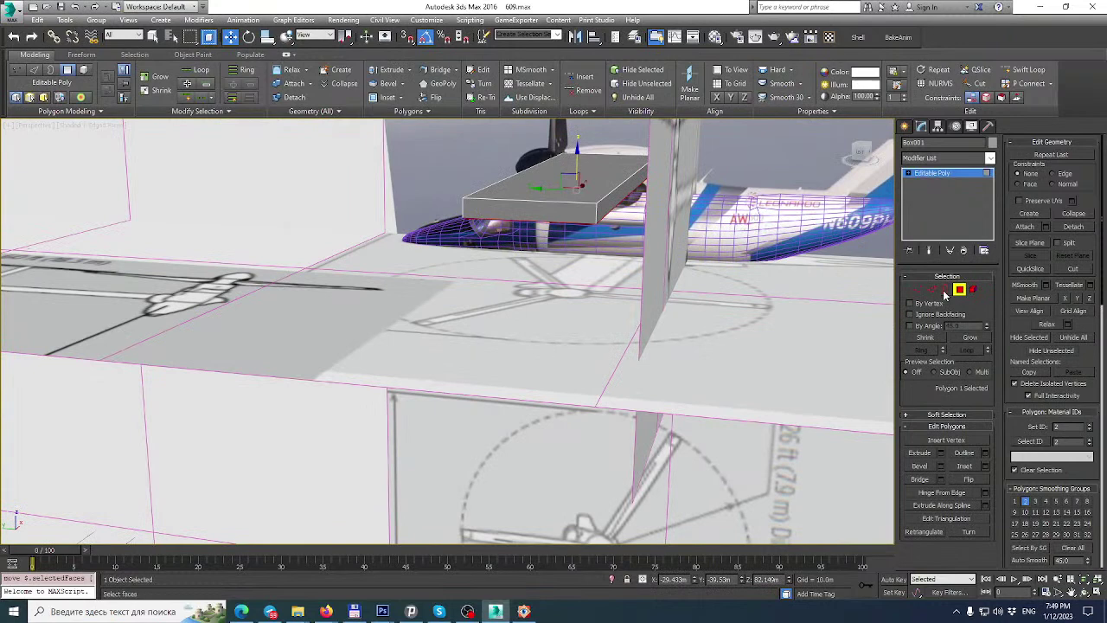
pyautogui.click(945, 291)
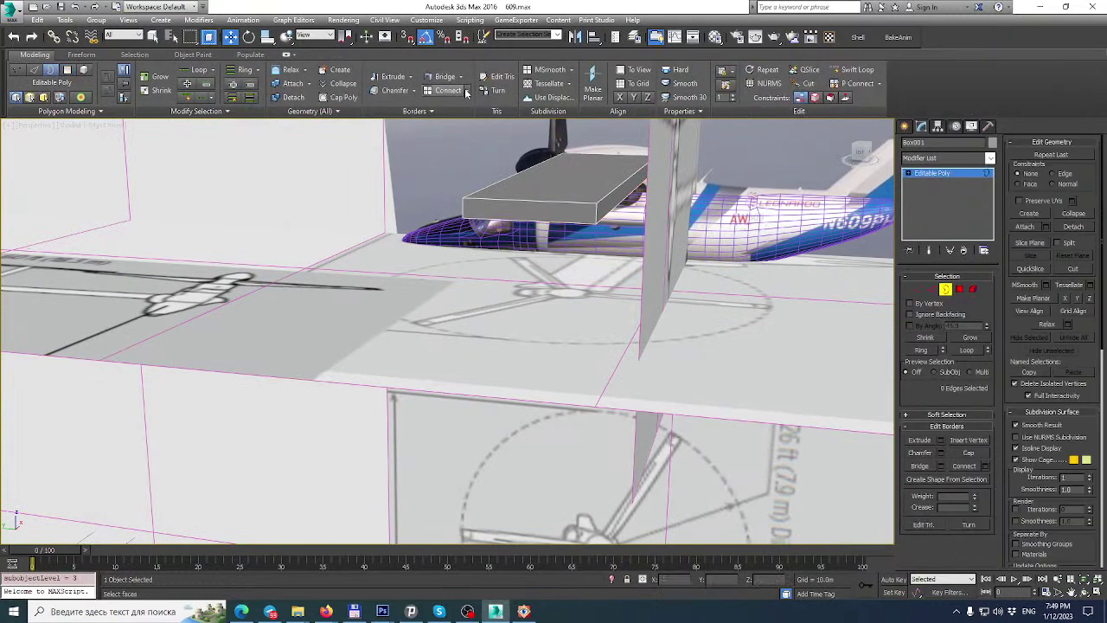
pyautogui.click(856, 69)
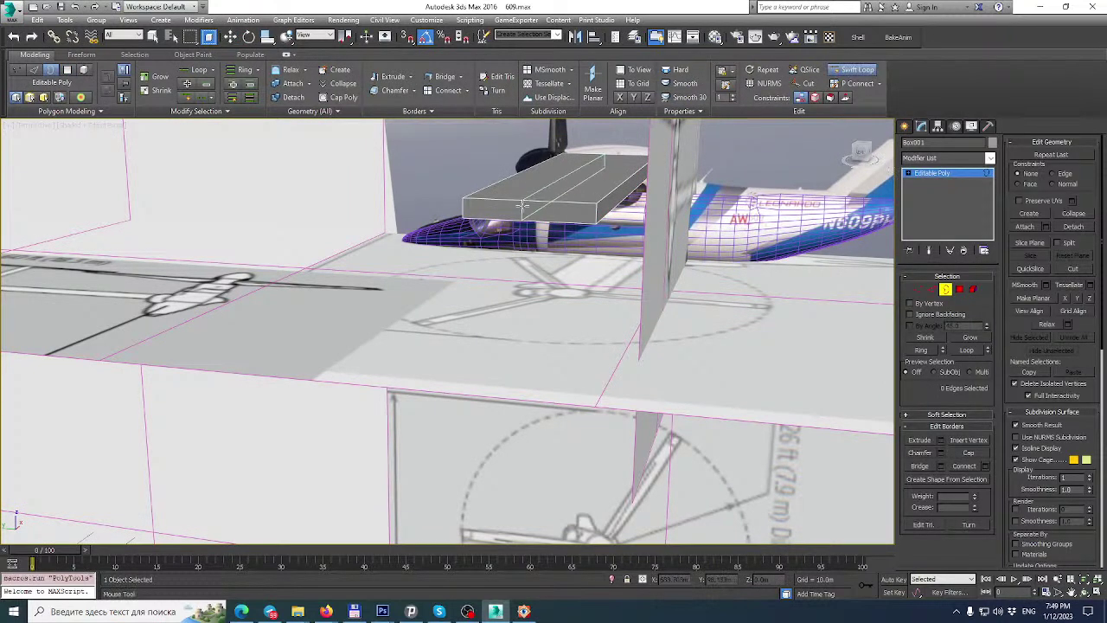
pyautogui.click(567, 185)
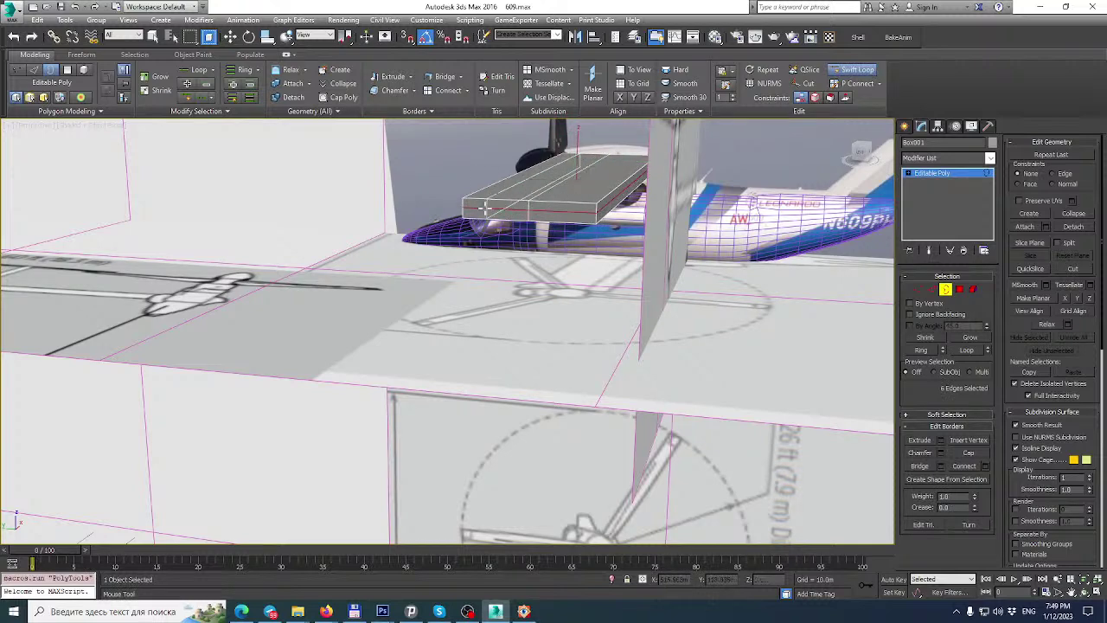
pyautogui.click(492, 205)
pyautogui.keyDown('alt'); pyautogui.moveTo(496, 205); pyautogui.dragTo(548, 230, button='middle'); pyautogui.keyUp('alt')
pyautogui.scroll(2, 550, 234)
pyautogui.rightClick(655, 238)
pyautogui.keyDown('alt'); pyautogui.moveTo(741, 278); pyautogui.dragTo(680, 296, button='middle'); pyautogui.keyUp('alt')
# Try to remove the wing slab's upper trailing edge.
pyautogui.click(919, 291)
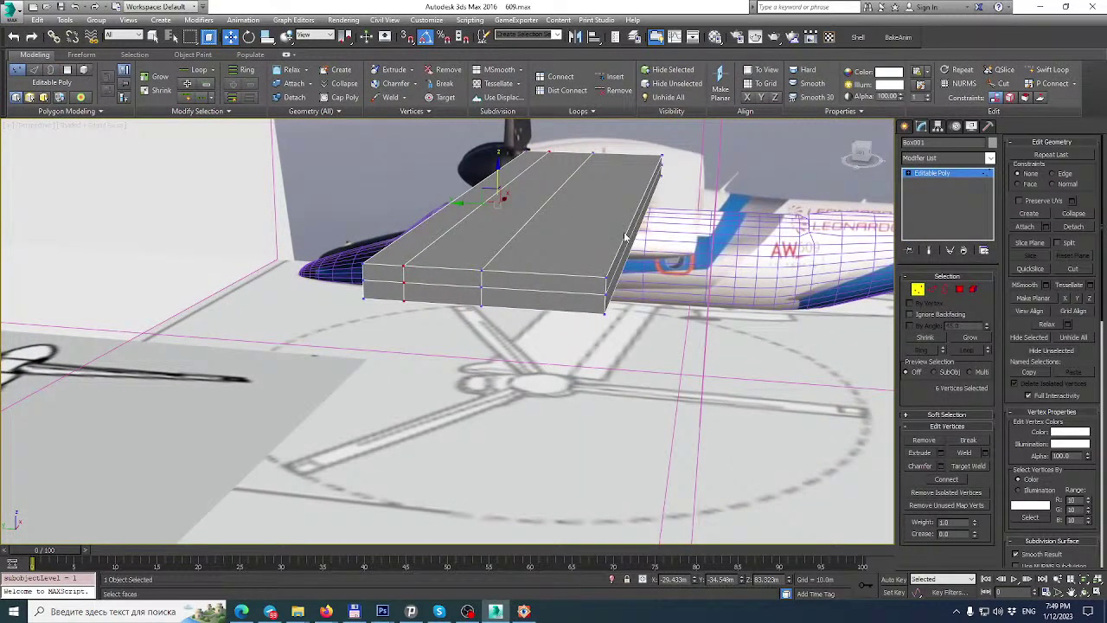
pyautogui.click(624, 244)
pyautogui.click(931, 289)
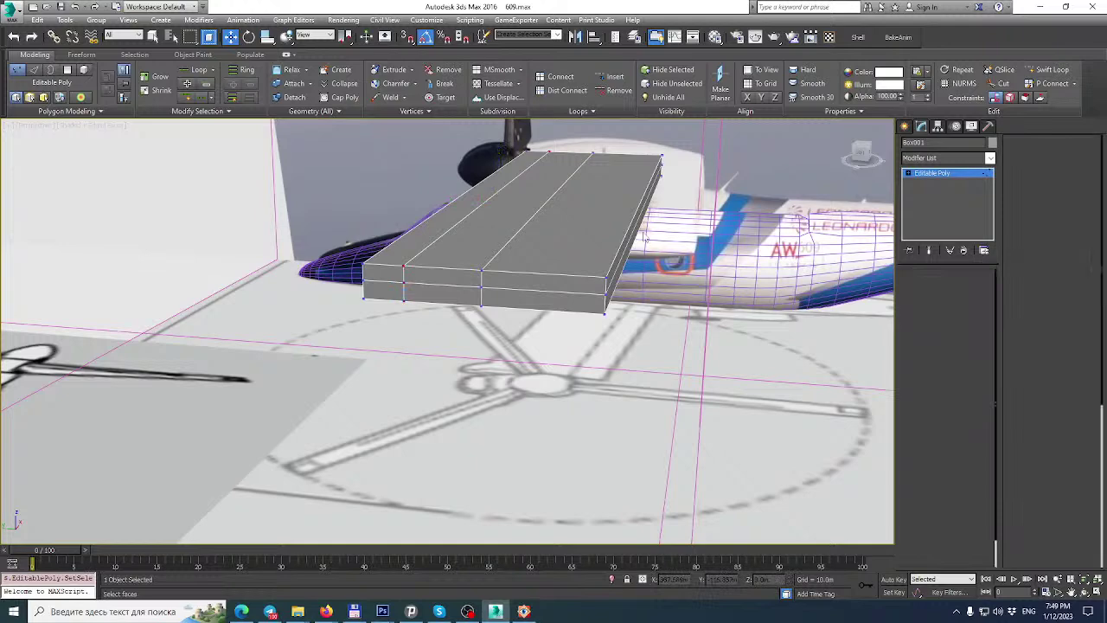
pyautogui.click(622, 238)
pyautogui.hotkey('ctrl', 'BackSpace')
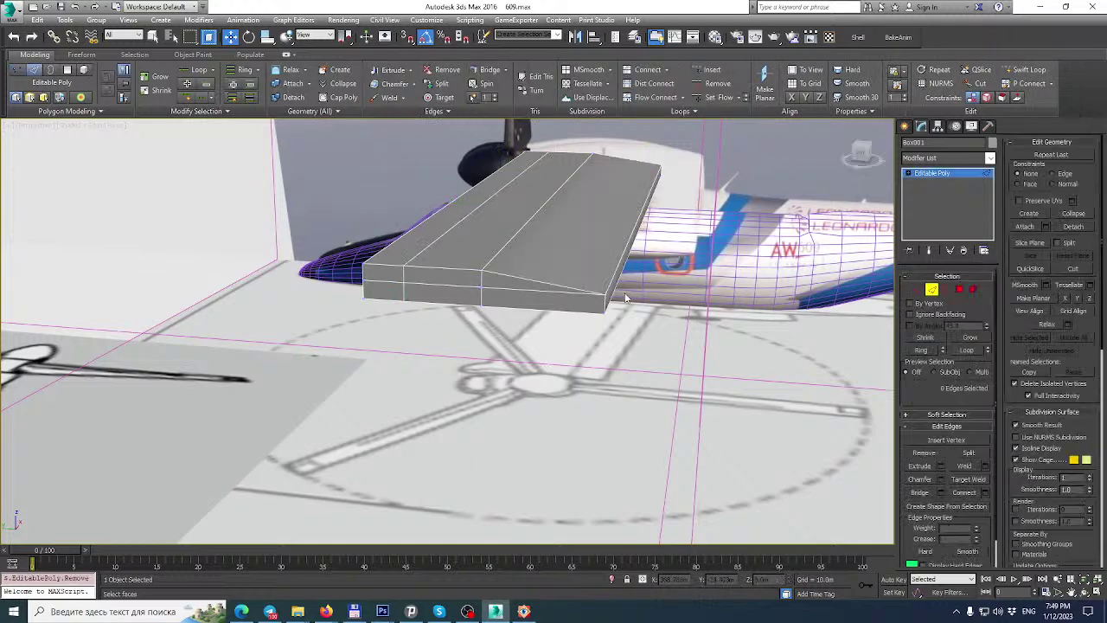
pyautogui.keyDown('alt'); pyautogui.moveTo(621, 270); pyautogui.dragTo(614, 253, button='middle'); pyautogui.keyUp('alt')
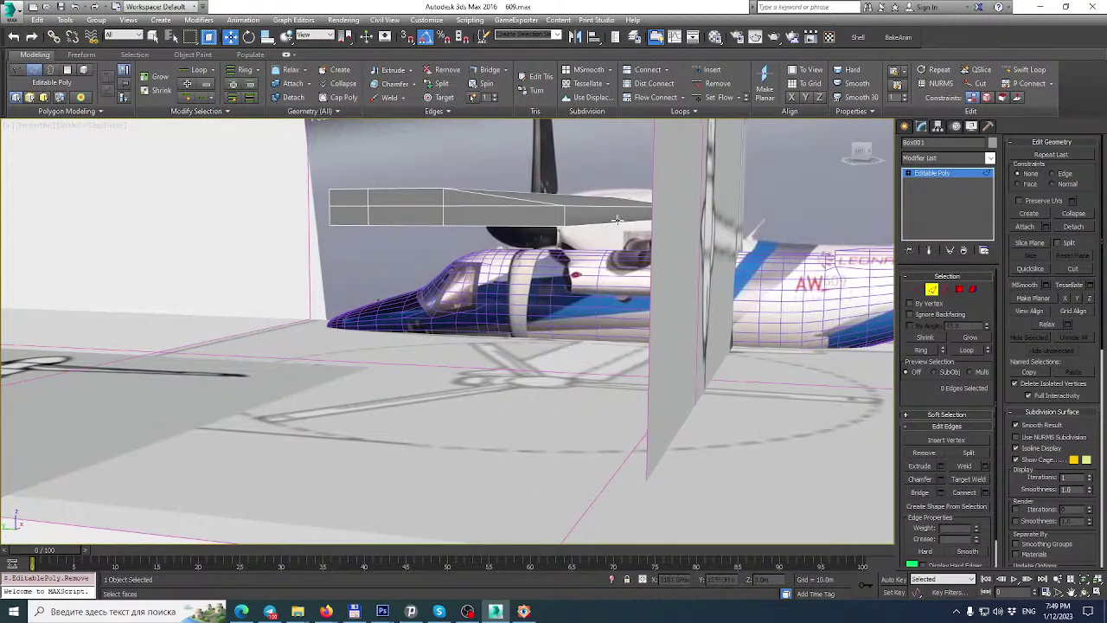
pyautogui.hotkey('ctrl', 'z')
# Taper the wing slab's trailing edge by lowering its upper edge and raising its lower edge toward the middle loop.
pyautogui.scroll(4, 612, 180)
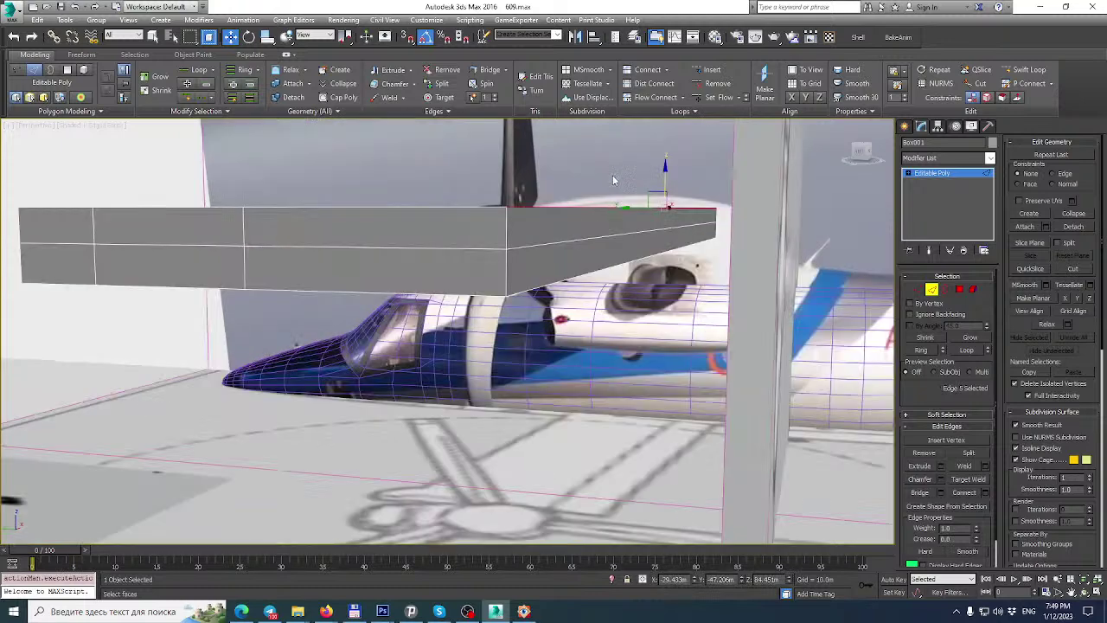
pyautogui.moveTo(665, 173); pyautogui.dragTo(668, 198)
pyautogui.doubleClick(601, 268)
# Narrow the wing slab's leading edge by lowering its upper edge slightly and raising its lower edge about 0.66 m.
pyautogui.keyDown('alt'); pyautogui.moveTo(668, 198); pyautogui.dragTo(445, 226, button='middle'); pyautogui.keyUp('alt')
pyautogui.click(462, 219)
pyautogui.keyDown('ctrl'); pyautogui.click(479, 297); pyautogui.keyUp('ctrl')
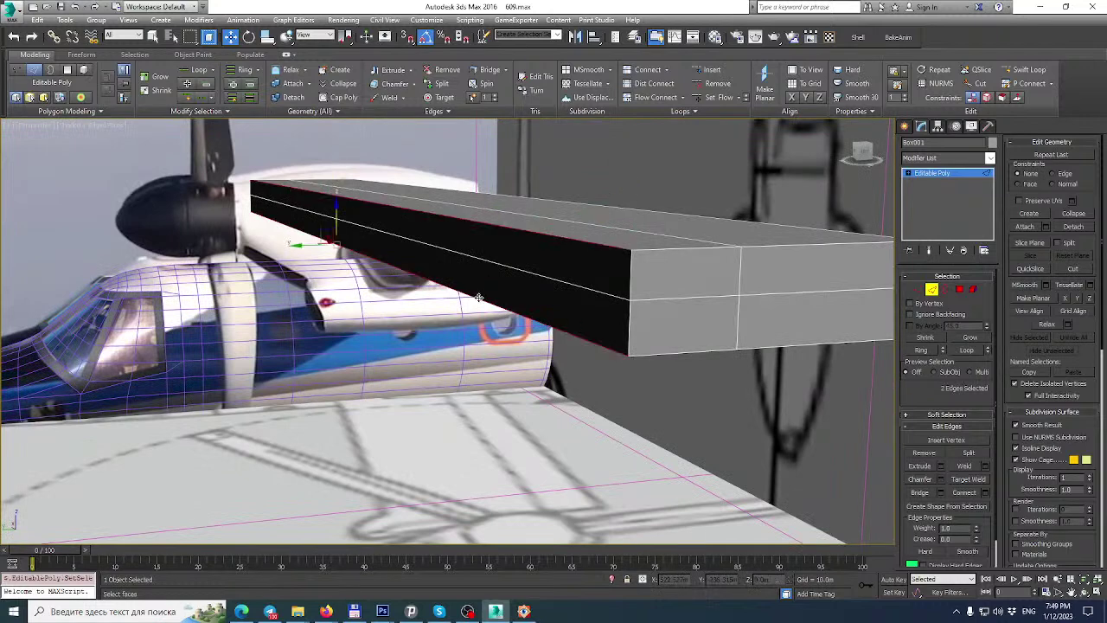
pyautogui.click(267, 38)
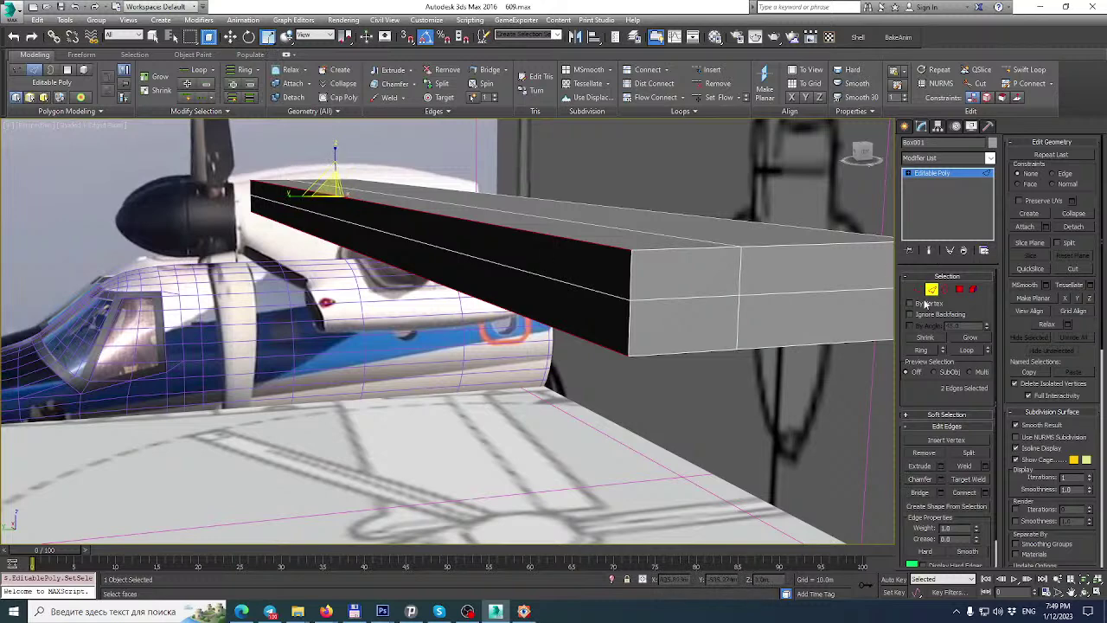
pyautogui.click(597, 244)
pyautogui.click(232, 38)
pyautogui.moveTo(336, 157); pyautogui.dragTo(337, 173)
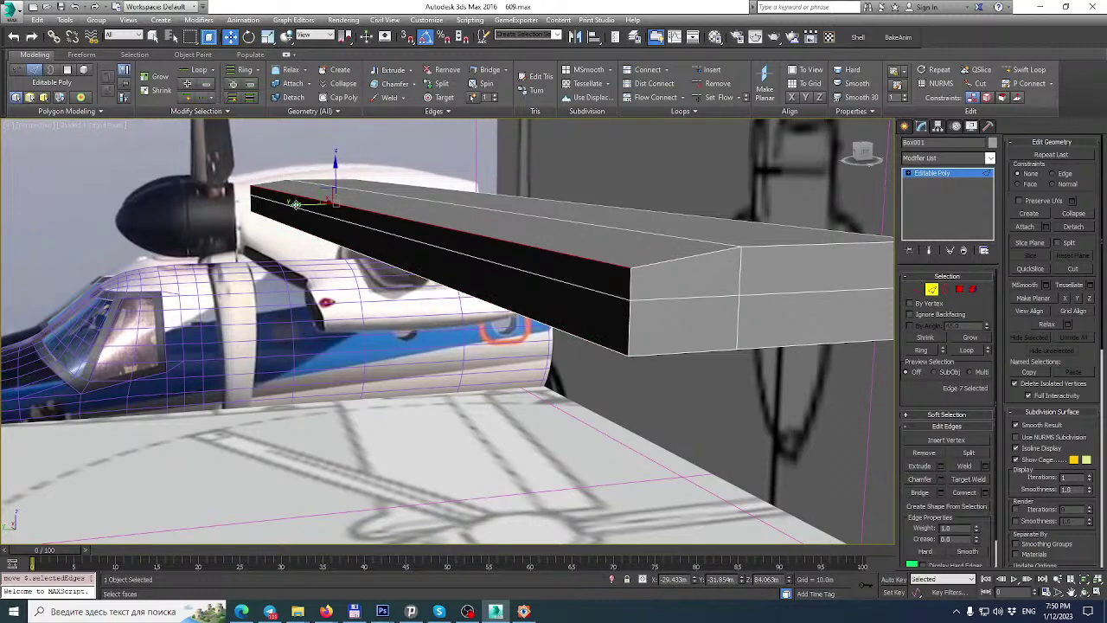
pyautogui.click(347, 227)
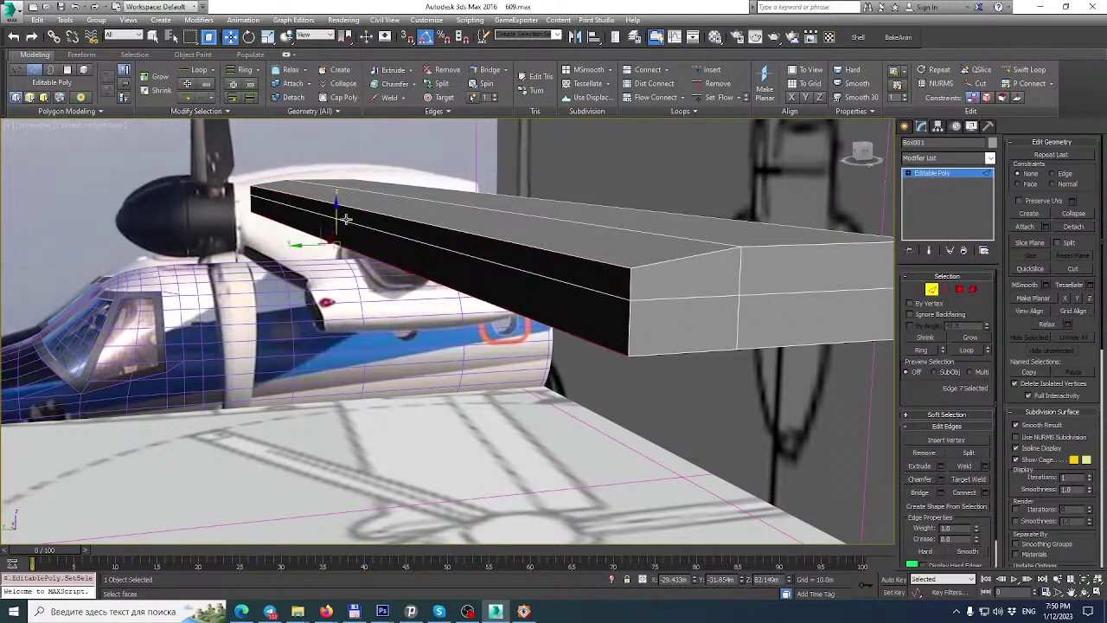
pyautogui.moveTo(337, 208); pyautogui.dragTo(336, 193)
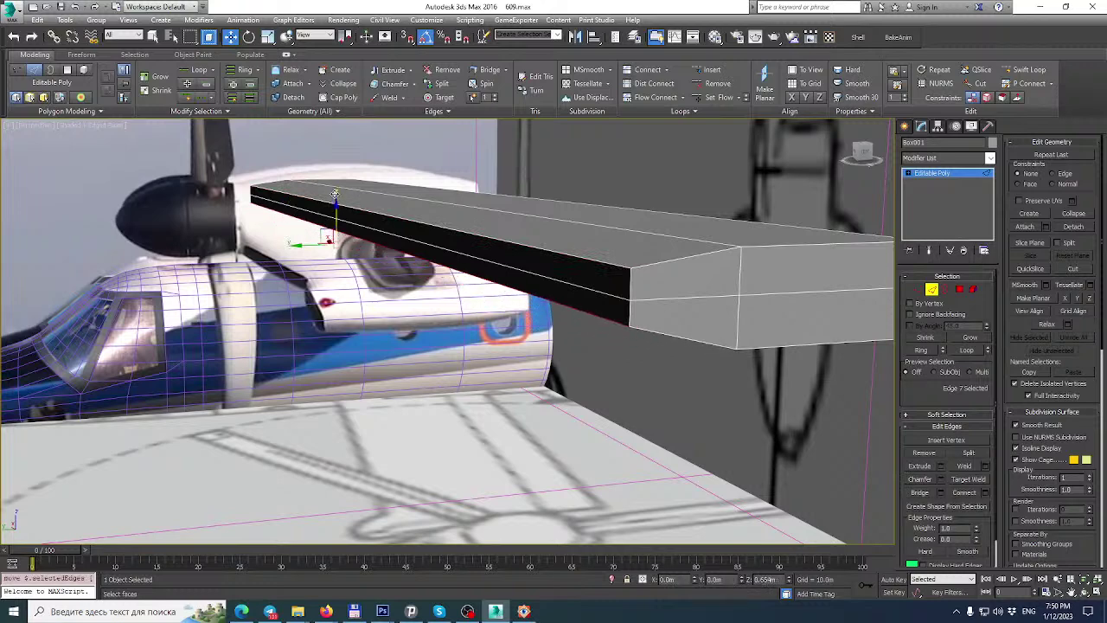
# Shift the upper and lower leading edges slightly backward along Y so the middle edge forms the wing's nose.
pyautogui.keyDown('ctrl'); pyautogui.click(453, 230); pyautogui.keyUp('ctrl')
pyautogui.keyDown('alt'); pyautogui.moveTo(452, 230); pyautogui.dragTo(490, 243, button='middle'); pyautogui.keyUp('alt')
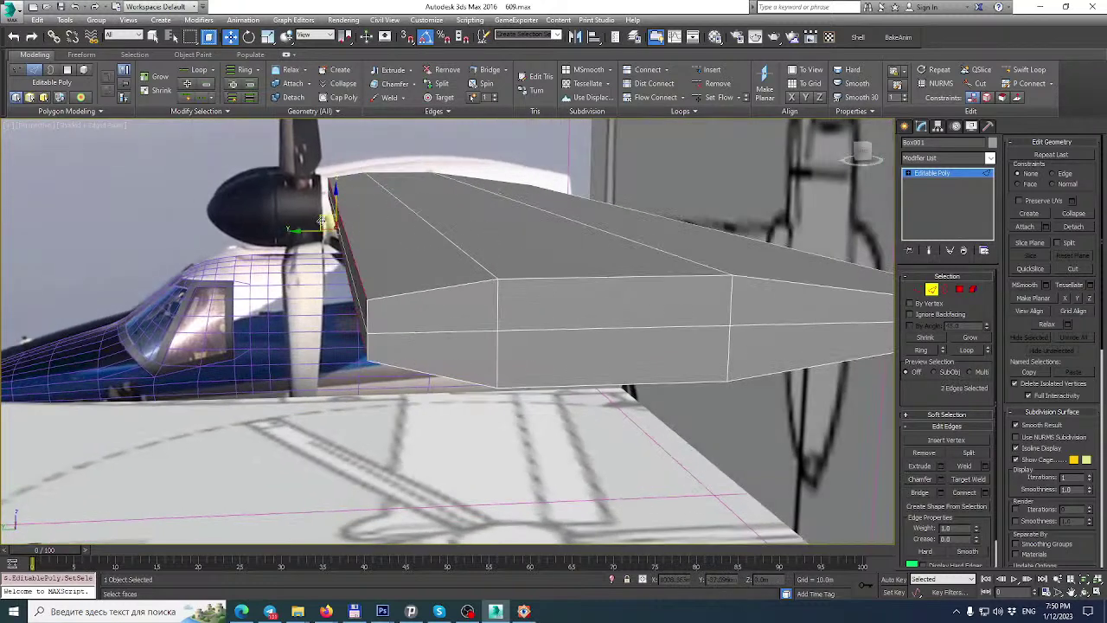
pyautogui.moveTo(305, 234); pyautogui.dragTo(318, 232)
pyautogui.scroll(-5, 334, 226)
# Delete the wing slab's underside polygons and return to the whole-object level.
pyautogui.keyDown('alt'); pyautogui.moveTo(338, 227); pyautogui.dragTo(594, 244, button='middle'); pyautogui.keyUp('alt')
pyautogui.click(951, 291)
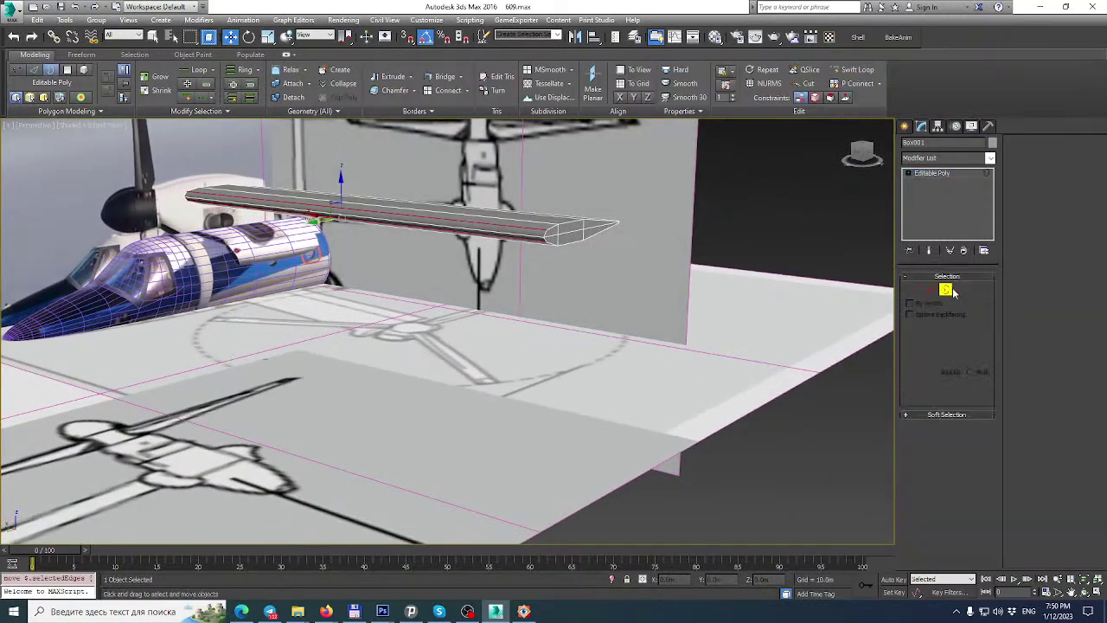
pyautogui.click(958, 289)
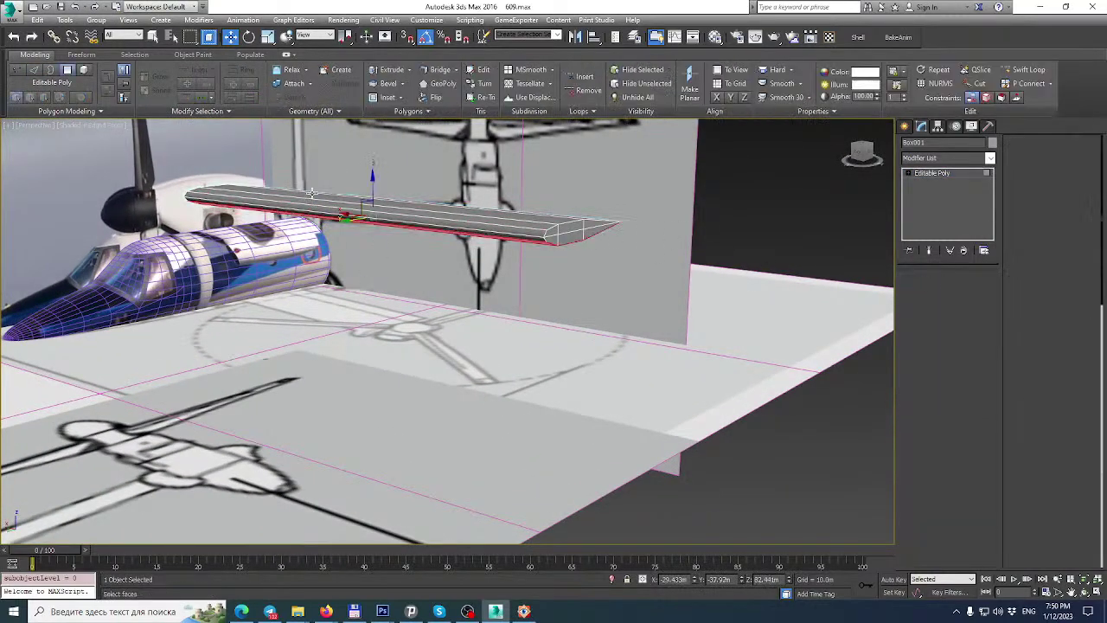
pyautogui.press('Delete')
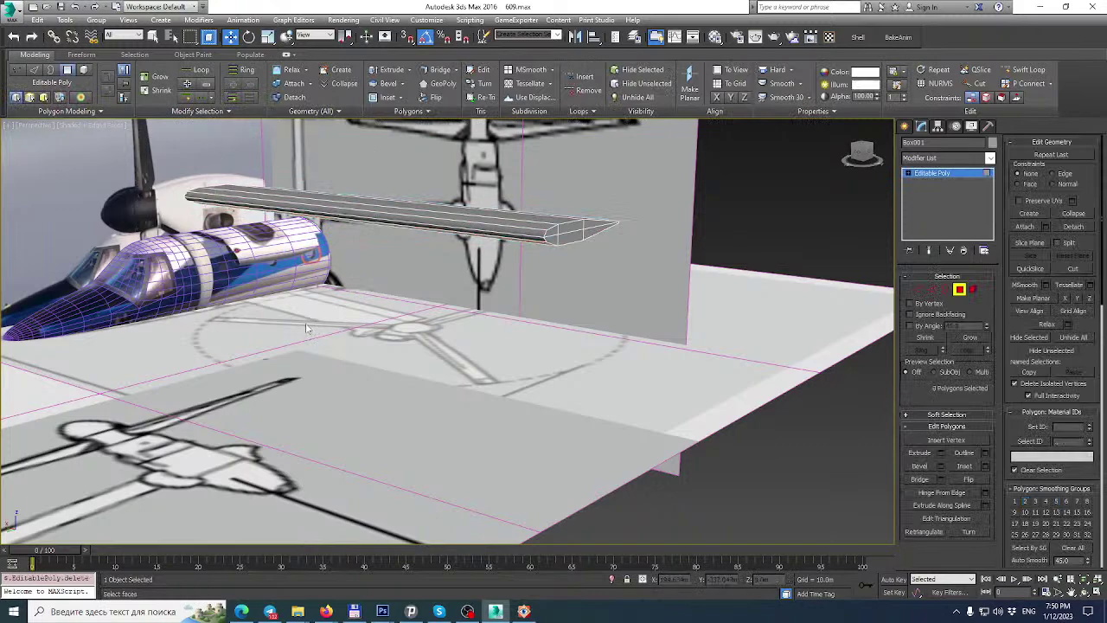
pyautogui.keyDown('alt'); pyautogui.moveTo(685, 194); pyautogui.dragTo(718, 204, button='middle'); pyautogui.keyUp('alt')
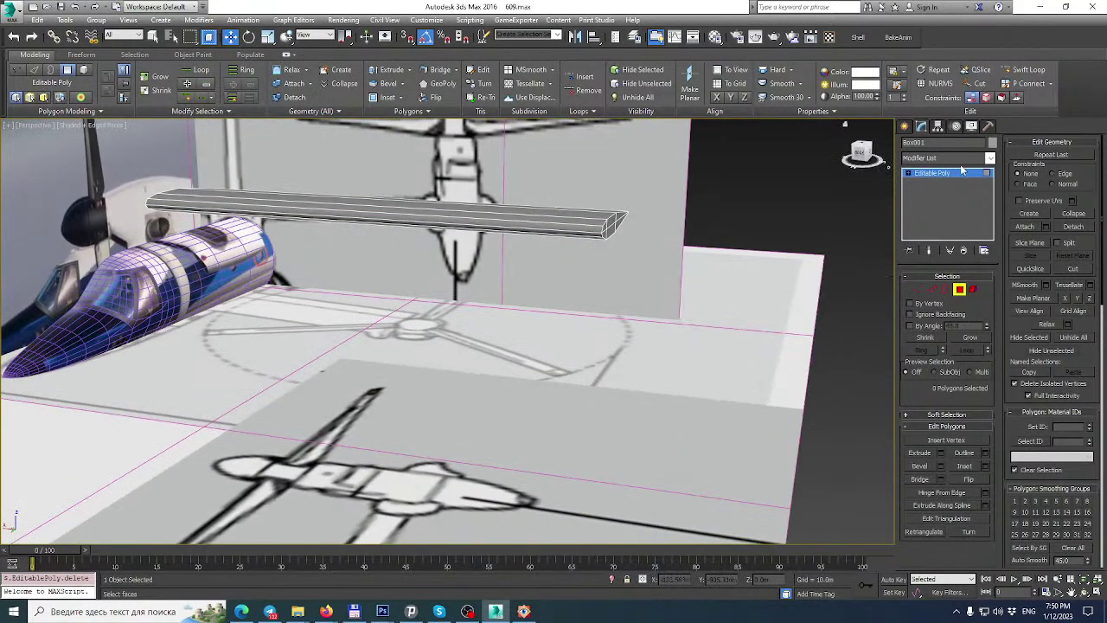
pyautogui.click(957, 172)
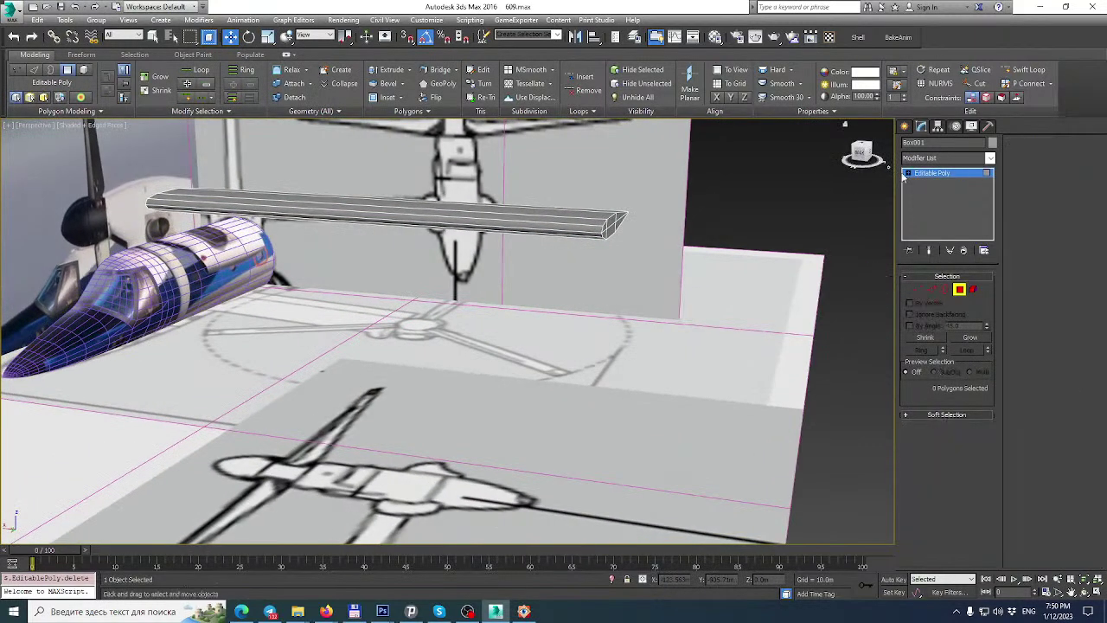
# Lower the wing about 3.68 m in the Back view so its root meets the blueprint wing above the fuselage.
pyautogui.click(1097, 593)
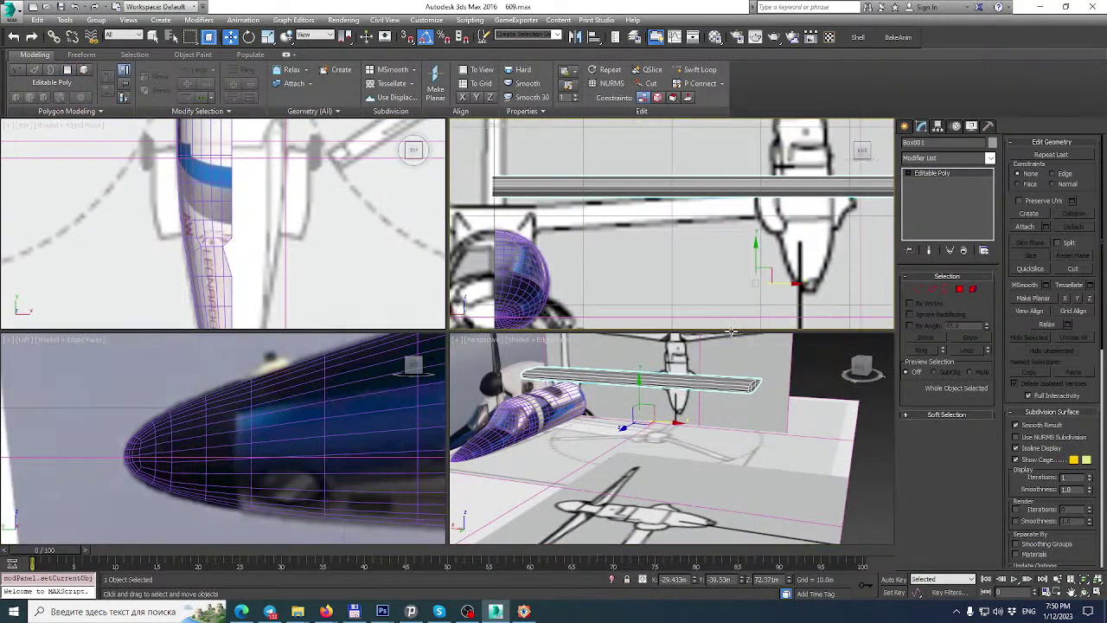
pyautogui.click(1097, 593)
pyautogui.scroll(-4, 680, 307)
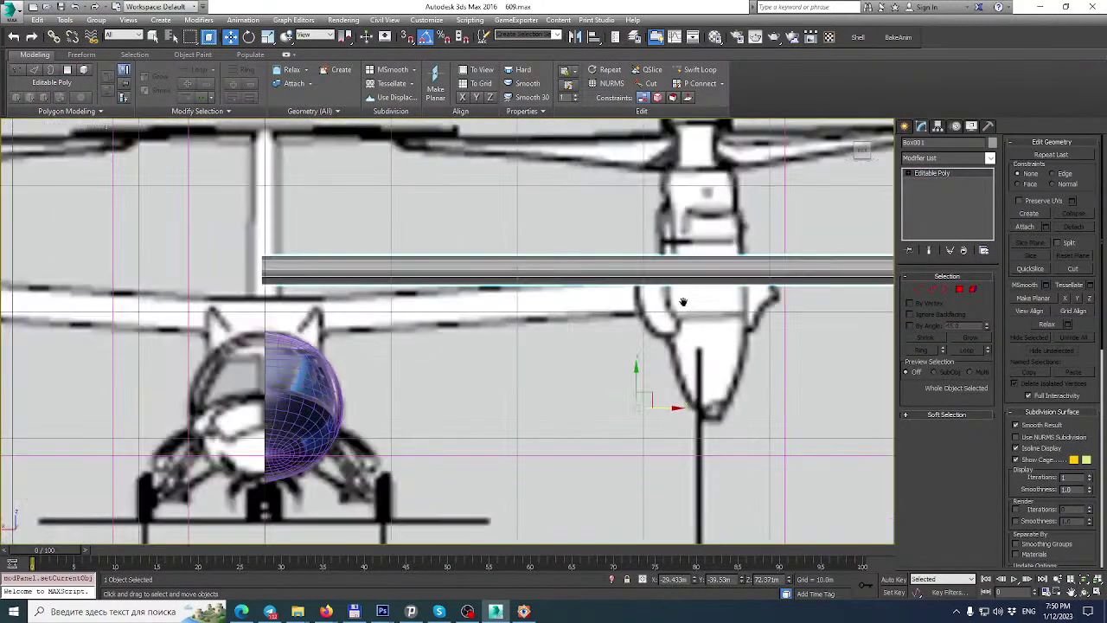
pyautogui.moveTo(681, 306); pyautogui.dragTo(530, 264, button='middle')
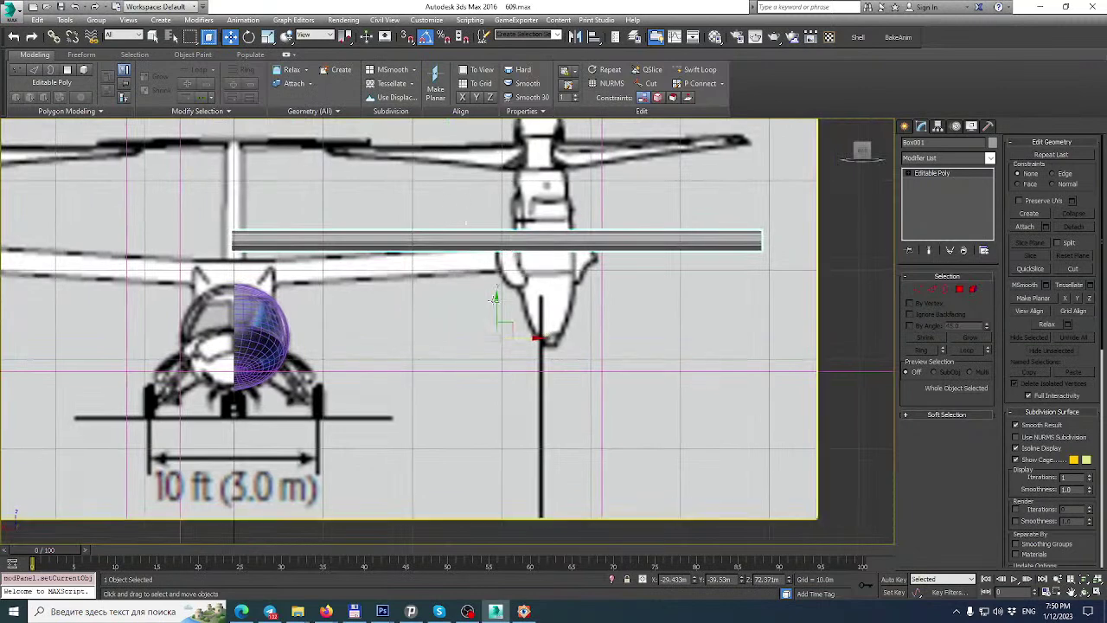
pyautogui.moveTo(497, 297); pyautogui.dragTo(497, 330)
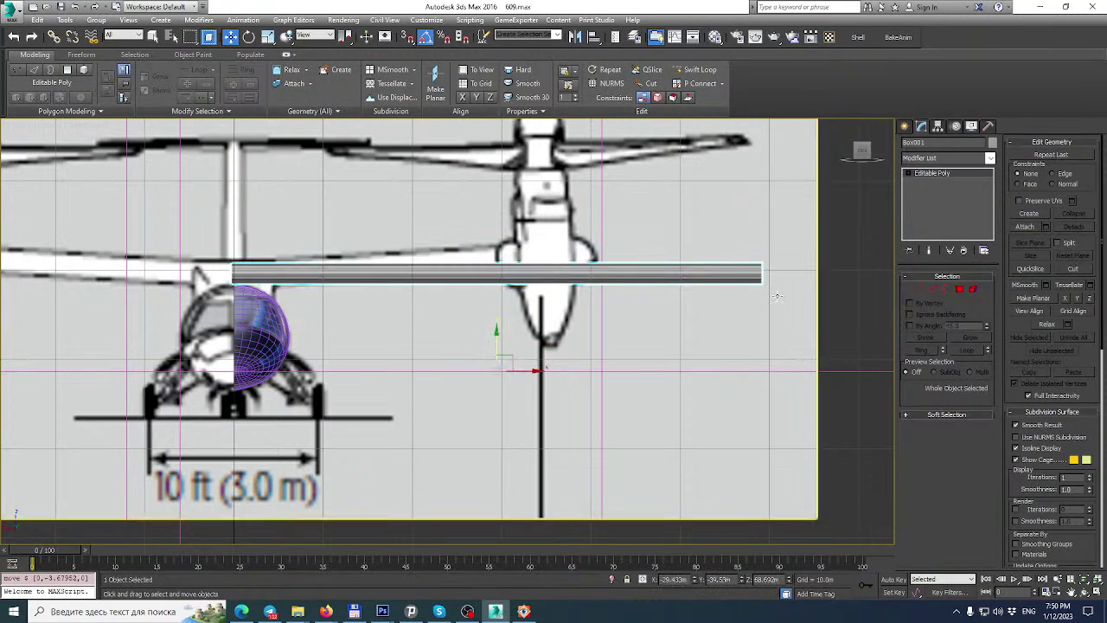
# Raise the wing's outer-end vertices so the slab follows the upward slope of the blueprint wing.
pyautogui.click(918, 289)
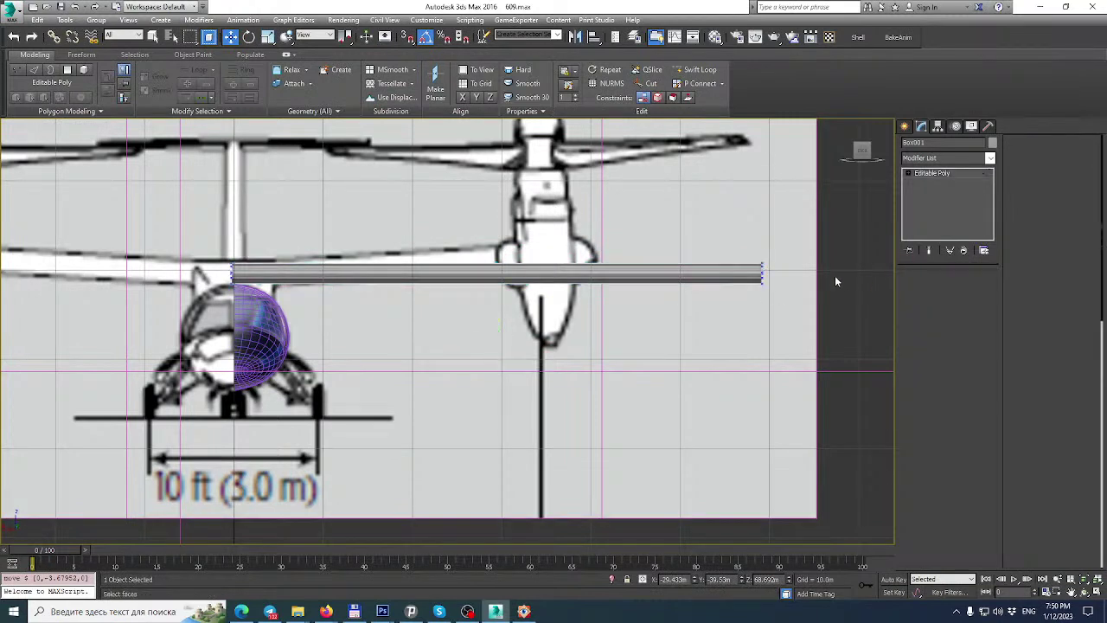
pyautogui.moveTo(712, 248); pyautogui.dragTo(793, 322)
pyautogui.moveTo(762, 233); pyautogui.dragTo(762, 206)
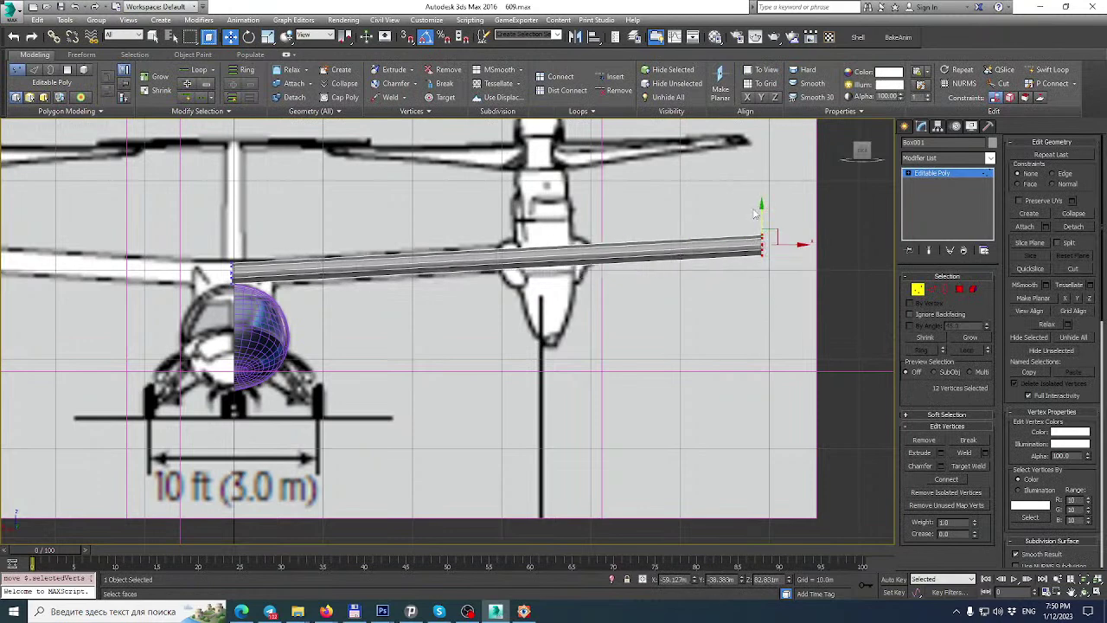
pyautogui.click(969, 175)
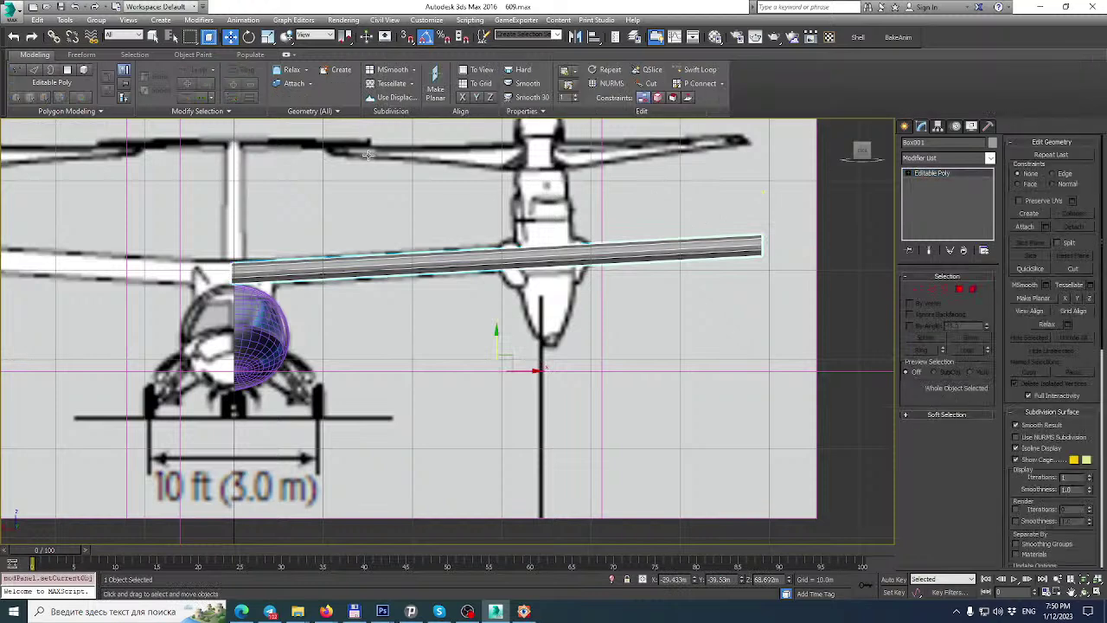
# Shorten the wing by moving its outer-end vertices about 23.6 m inward along the slope, to the middle of the engine nacelle.
pyautogui.click(920, 289)
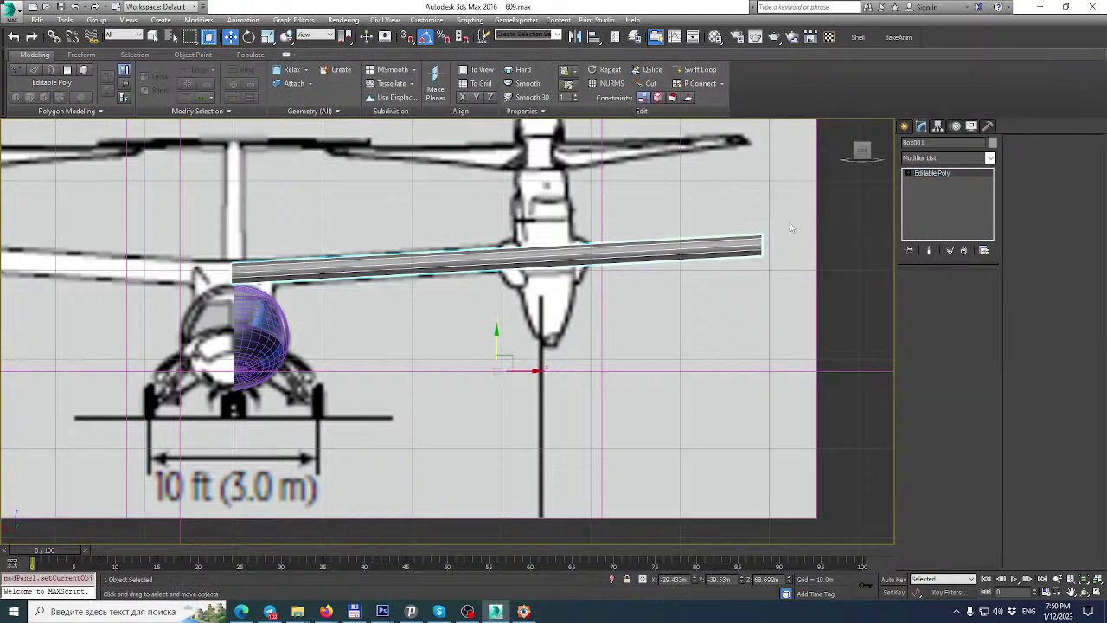
pyautogui.moveTo(776, 226); pyautogui.dragTo(567, 237)
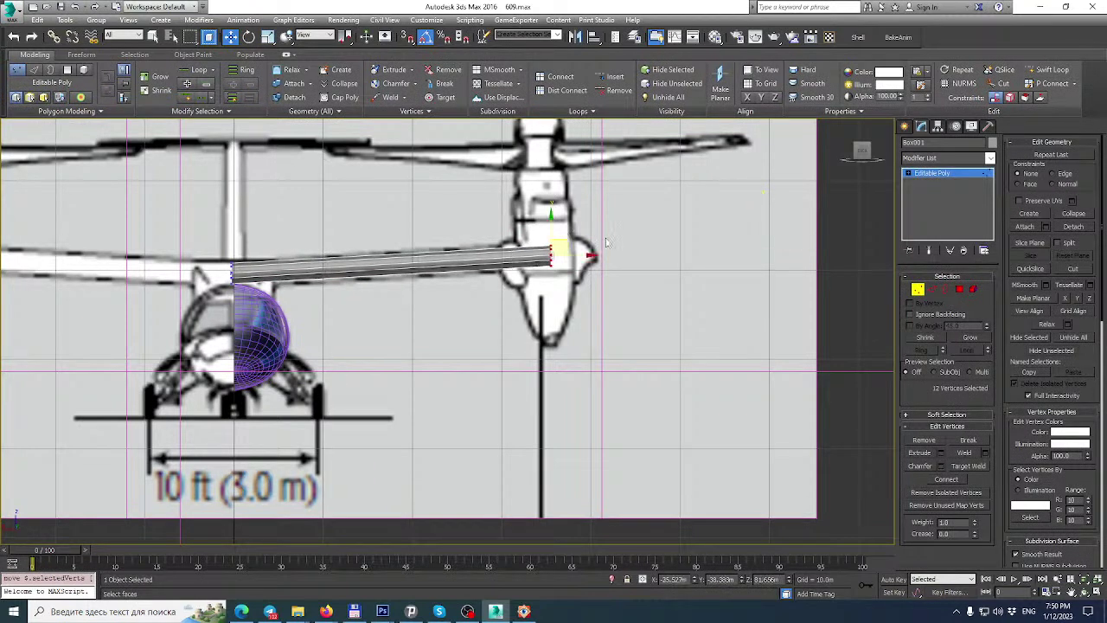
pyautogui.click(942, 177)
# Shift all the wing's vertices about 4.92 m along negative Y in the Top view, toward the blueprint wing.
pyautogui.scroll(-3, 216, 175)
pyautogui.moveTo(216, 175); pyautogui.dragTo(295, 248, button='middle')
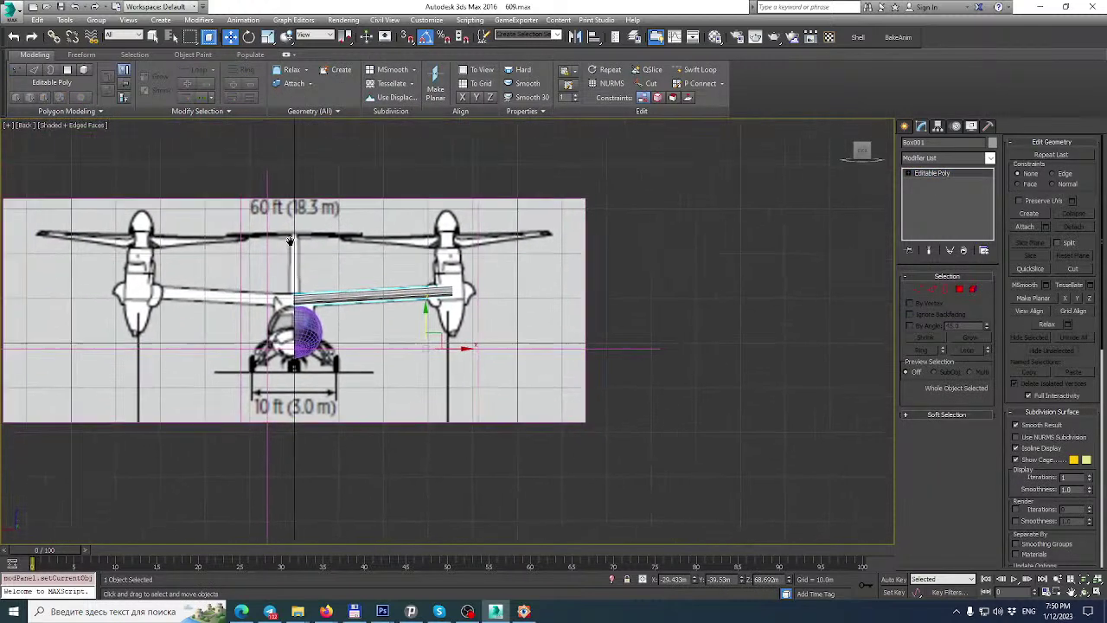
pyautogui.click(1099, 592)
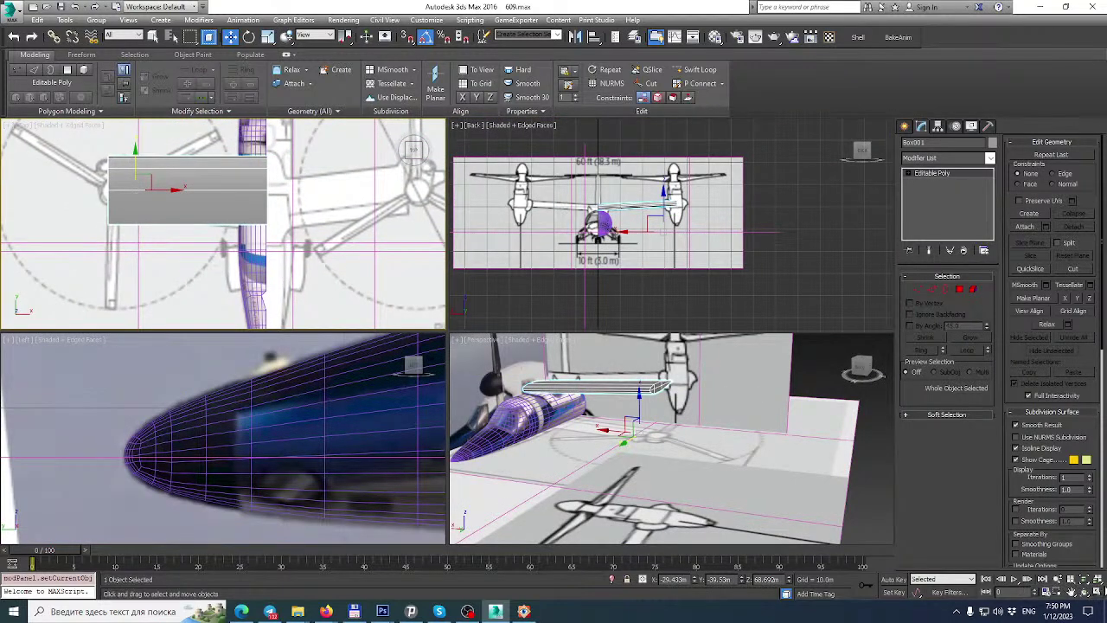
pyautogui.click(1098, 593)
pyautogui.moveTo(631, 267); pyautogui.dragTo(576, 262, button='middle')
pyautogui.moveTo(122, 178); pyautogui.dragTo(381, 294)
pyautogui.hotkey('ctrl', 'z')
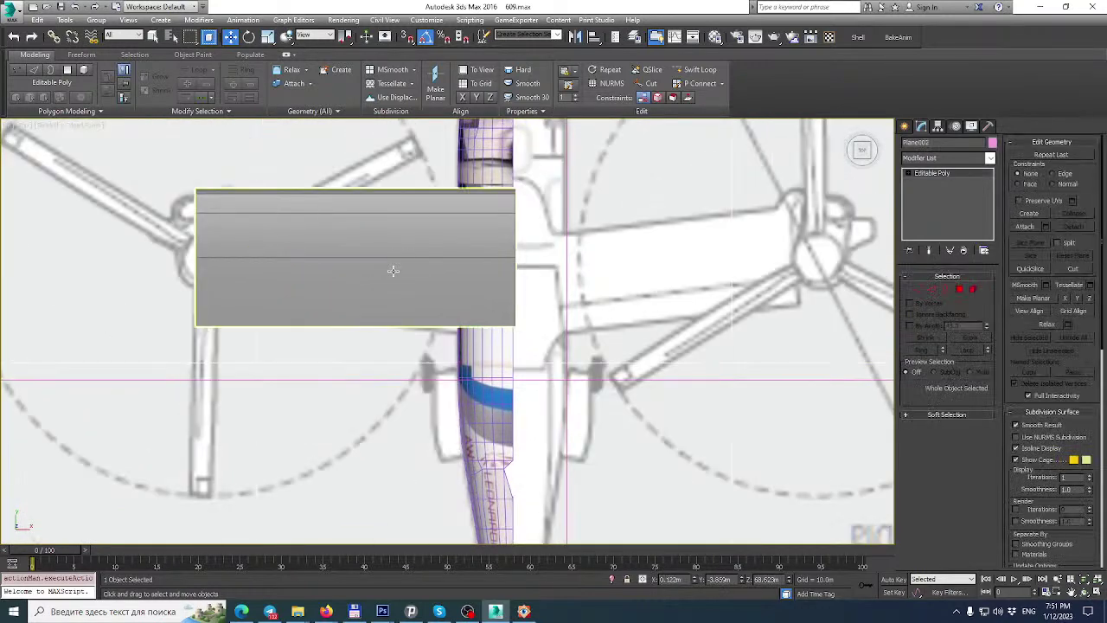
pyautogui.click(399, 263)
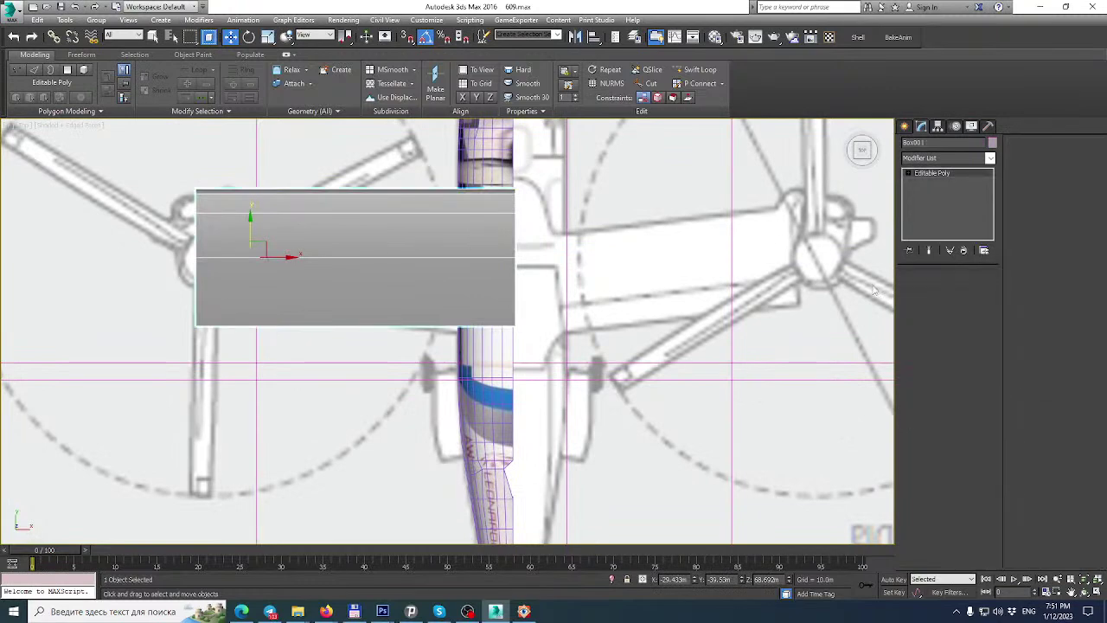
pyautogui.press('1')
pyautogui.moveTo(173, 185); pyautogui.dragTo(514, 267)
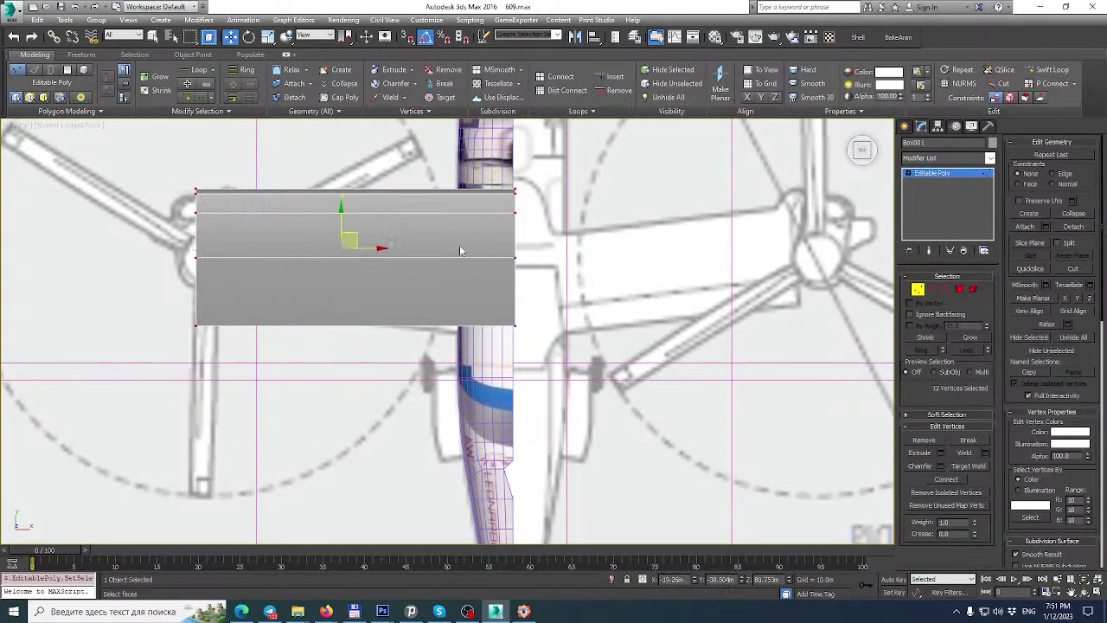
pyautogui.moveTo(344, 215); pyautogui.dragTo(338, 254)
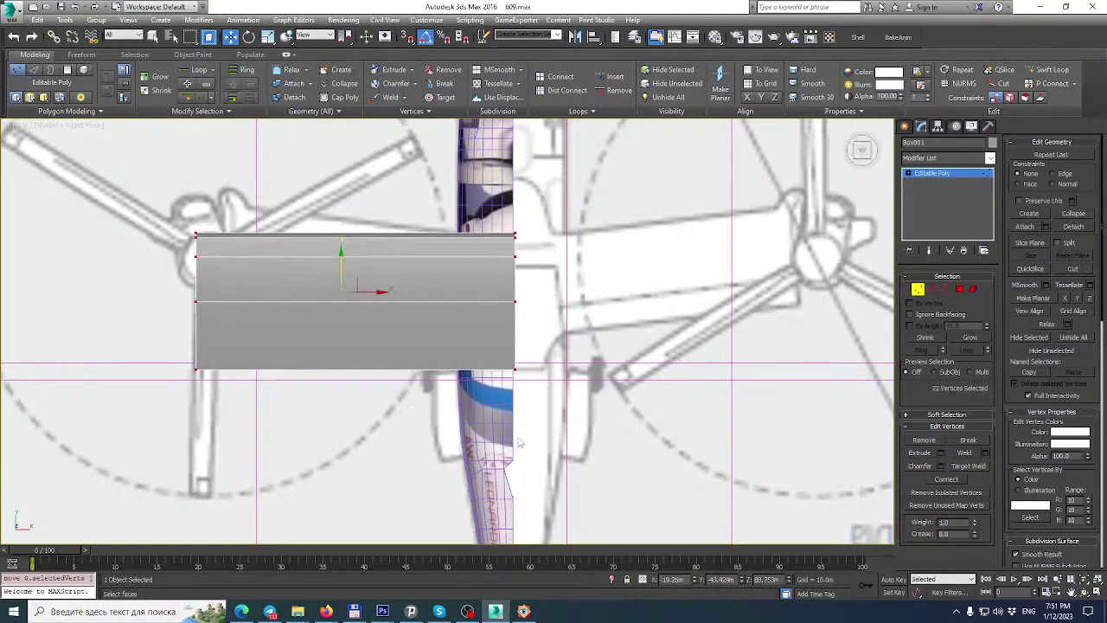
# Switch to Photoshop and paste the aircraft's underside photo as a new layer over the top-view drawing.
pyautogui.click(524, 611)
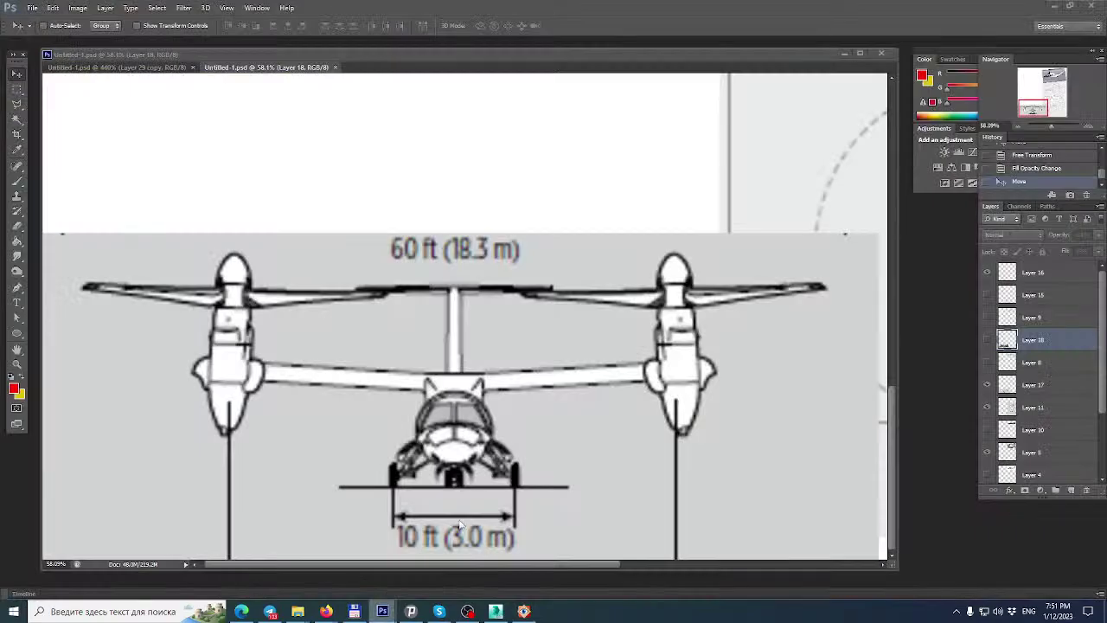
pyautogui.click(382, 612)
pyautogui.keyDown('alt'); pyautogui.scroll(-5, 391, 285); pyautogui.keyUp('alt')
pyautogui.keyDown('alt'); pyautogui.scroll(4, 577, 351); pyautogui.keyUp('alt')
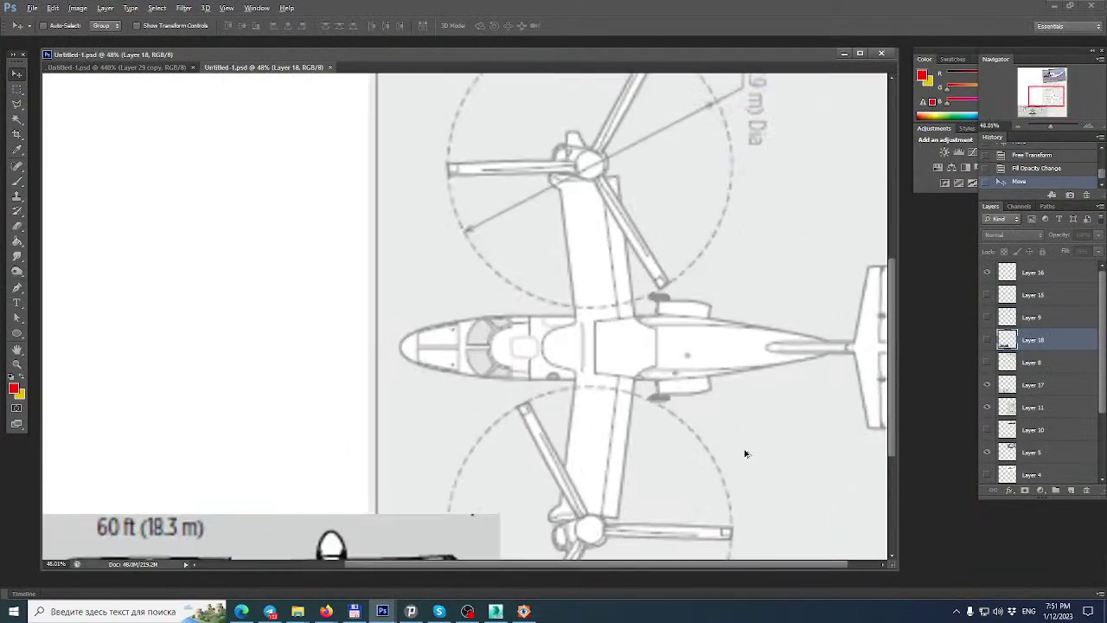
pyautogui.hotkey('ctrl', 'v')
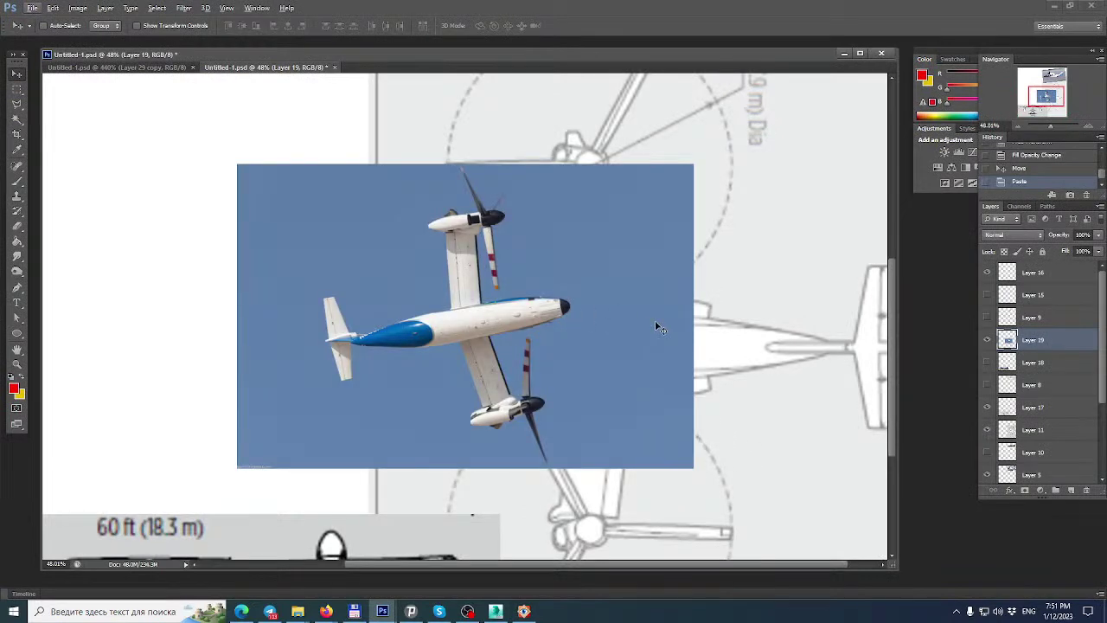
# Rotate the pasted photo so the fuselage is level and its nose faces the same way as in the drawing.
pyautogui.hotkey('ctrl', 't')
pyautogui.moveTo(766, 215); pyautogui.dragTo(297, 319)
pyautogui.press('Return')
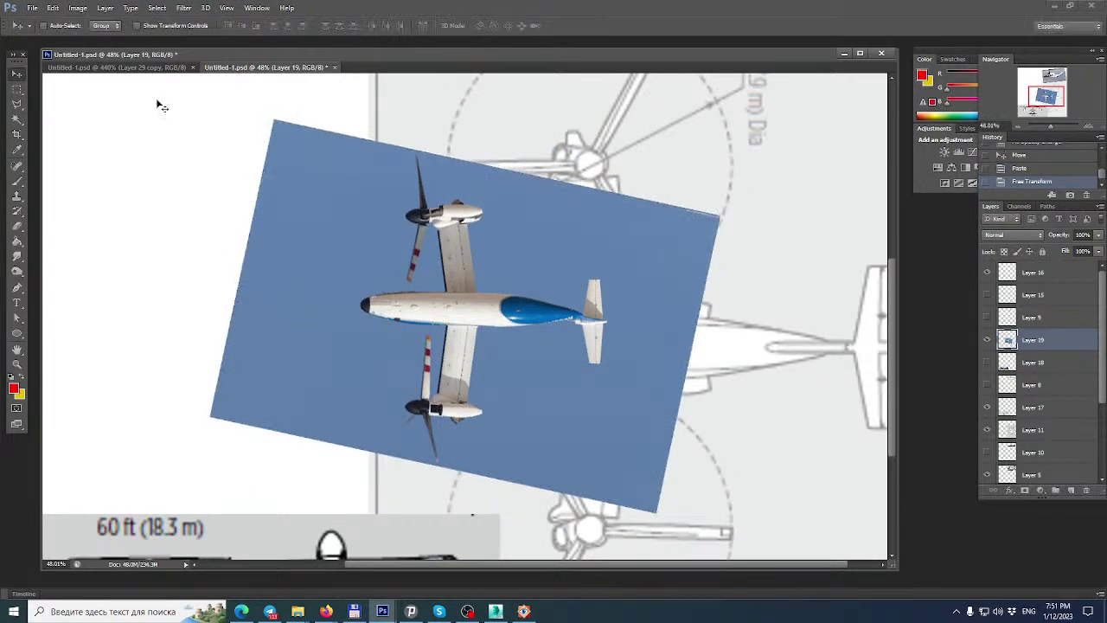
# Skew the photo layer vertically by about -1.9° to straighten the aircraft.
pyautogui.click(53, 8)
pyautogui.moveTo(111, 234)
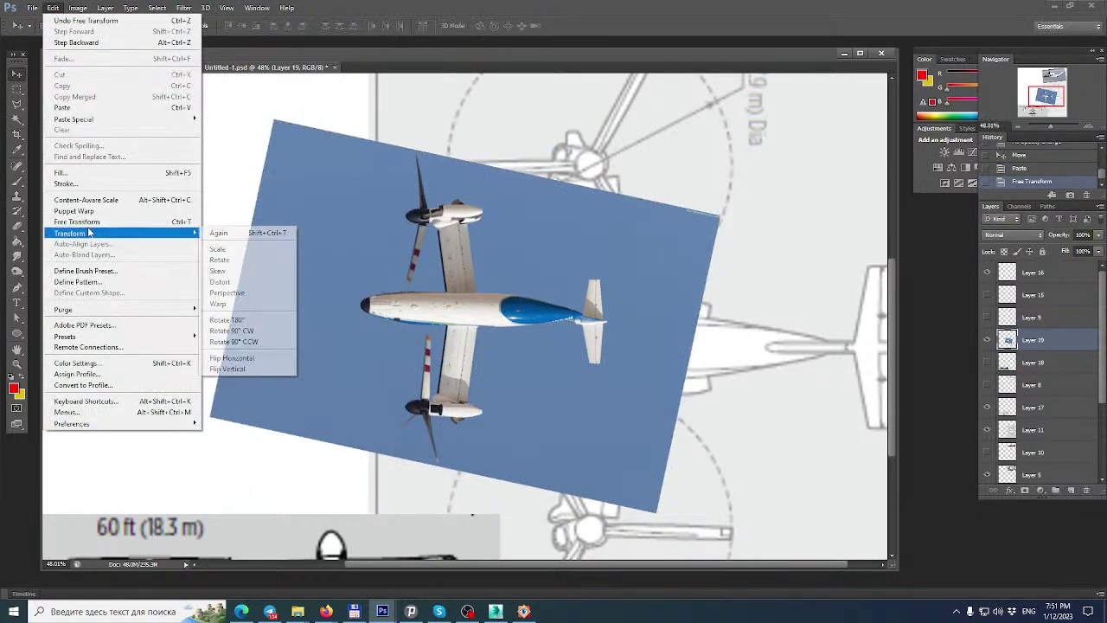
pyautogui.click(251, 294)
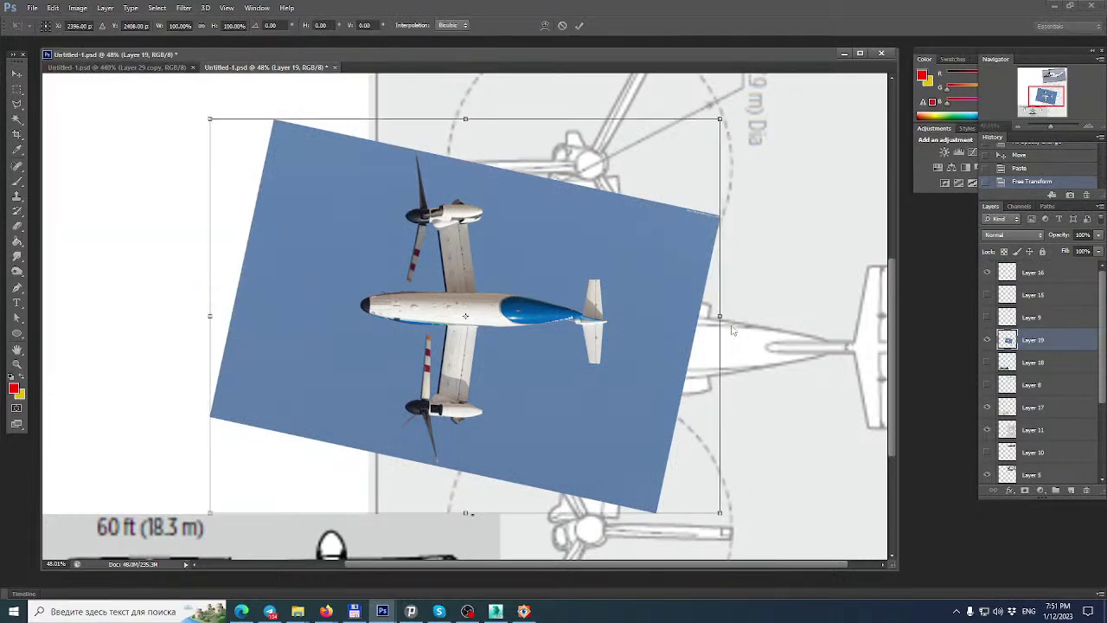
pyautogui.moveTo(721, 320); pyautogui.dragTo(724, 305)
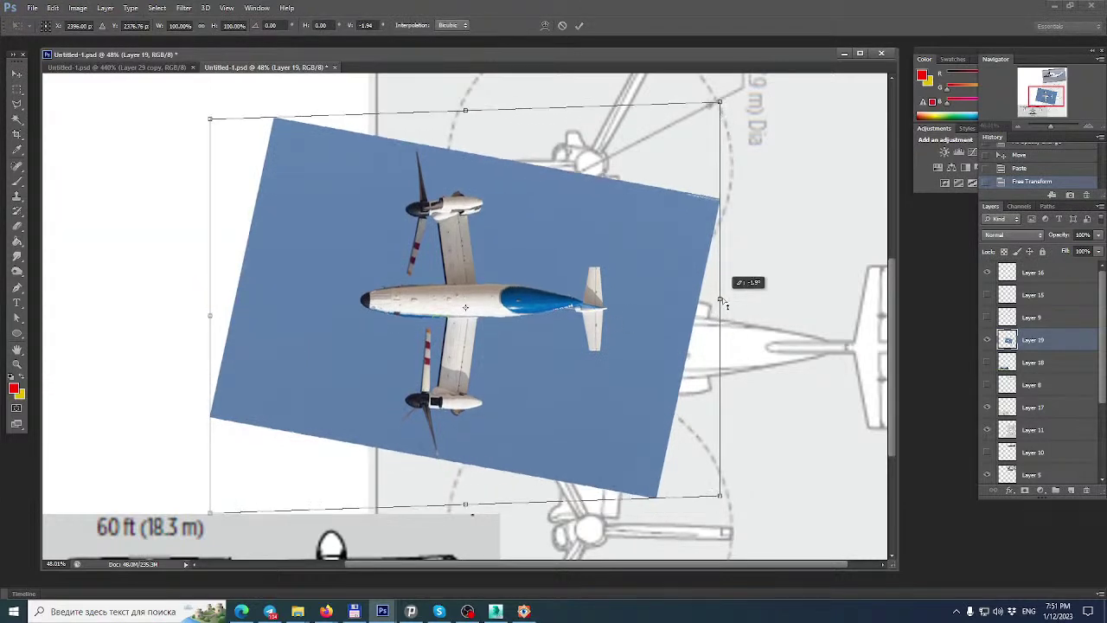
pyautogui.press('Return')
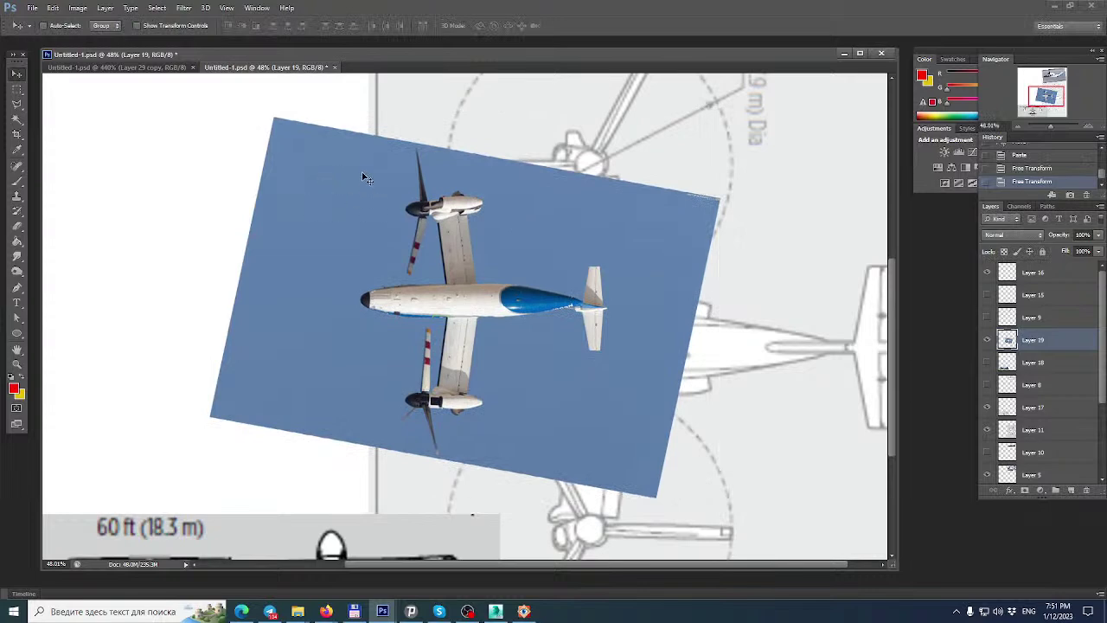
# Crop the photo closely around the aircraft by cutting out that rectangle, deleting the leftover layer and pasting the cutout back.
pyautogui.press('m')
pyautogui.moveTo(350, 185); pyautogui.dragTo(617, 424)
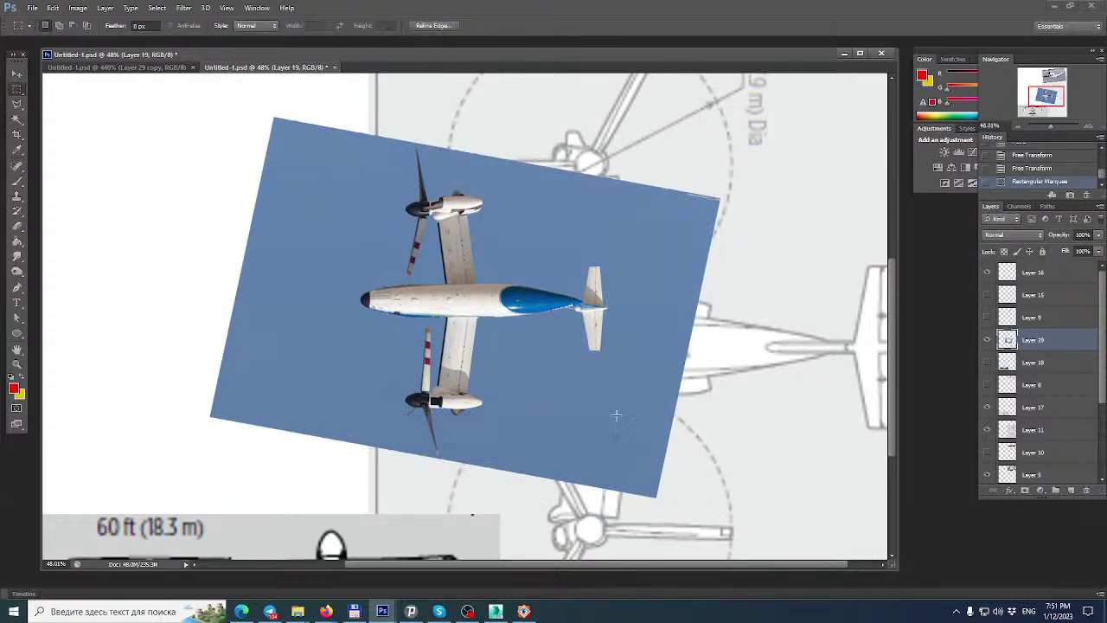
pyautogui.hotkey('ctrl', 'x')
pyautogui.press('Delete')
pyautogui.hotkey('ctrl', 'v')
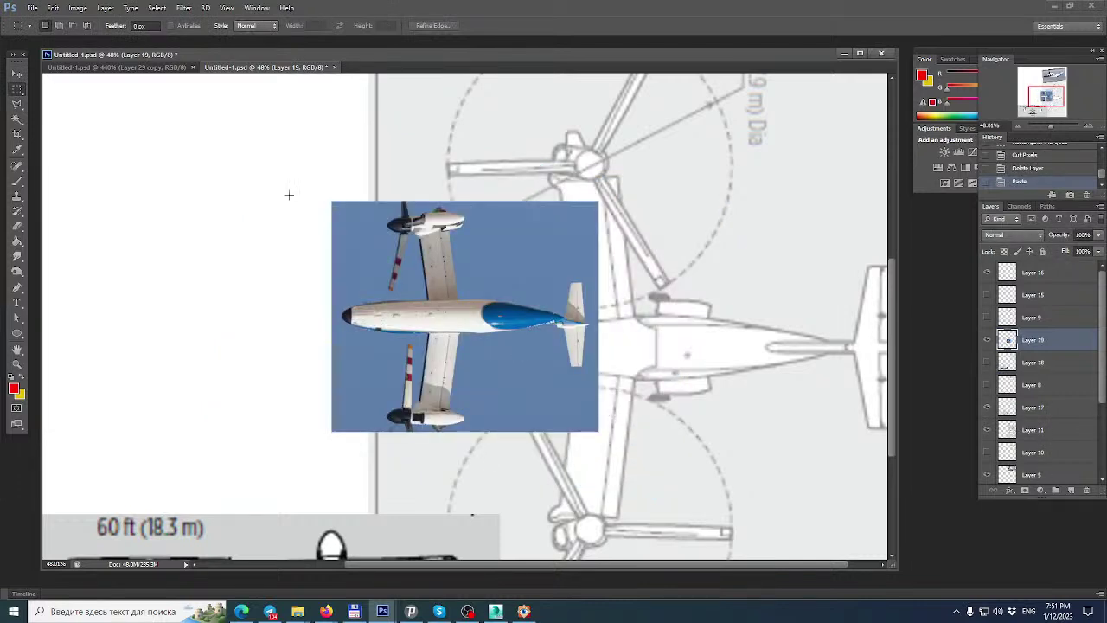
# Reduce the photo layer's fill to 76% and move it so the aircraft's nose overlaps the nose in the top-view drawing.
pyautogui.click(1099, 251)
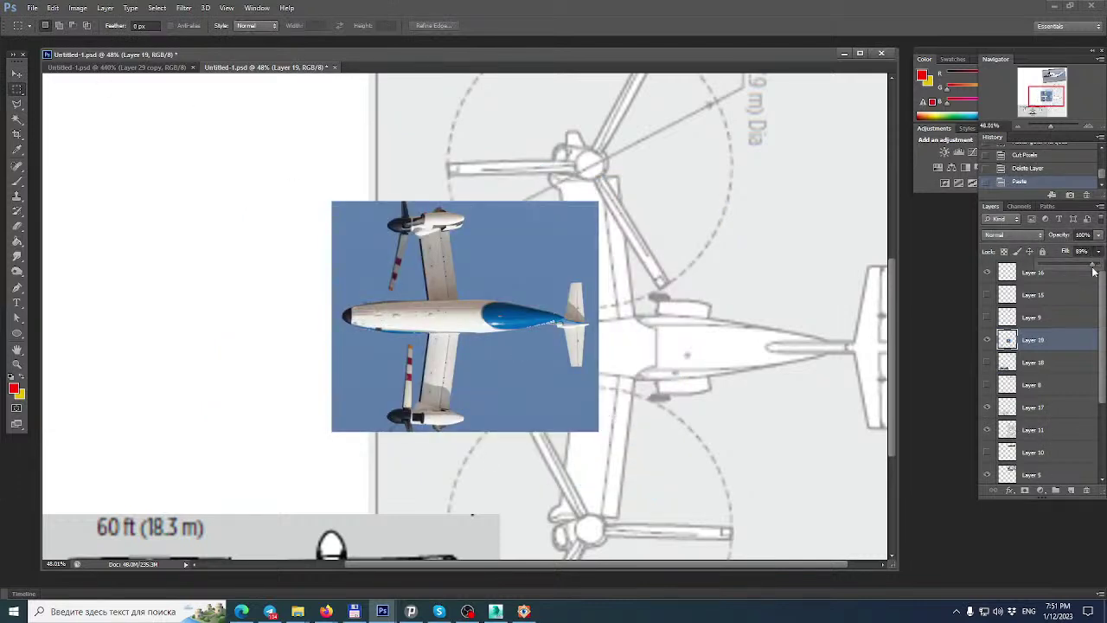
pyautogui.moveTo(1094, 271); pyautogui.dragTo(1084, 271)
pyautogui.press('v')
pyautogui.moveTo(441, 267); pyautogui.dragTo(495, 299)
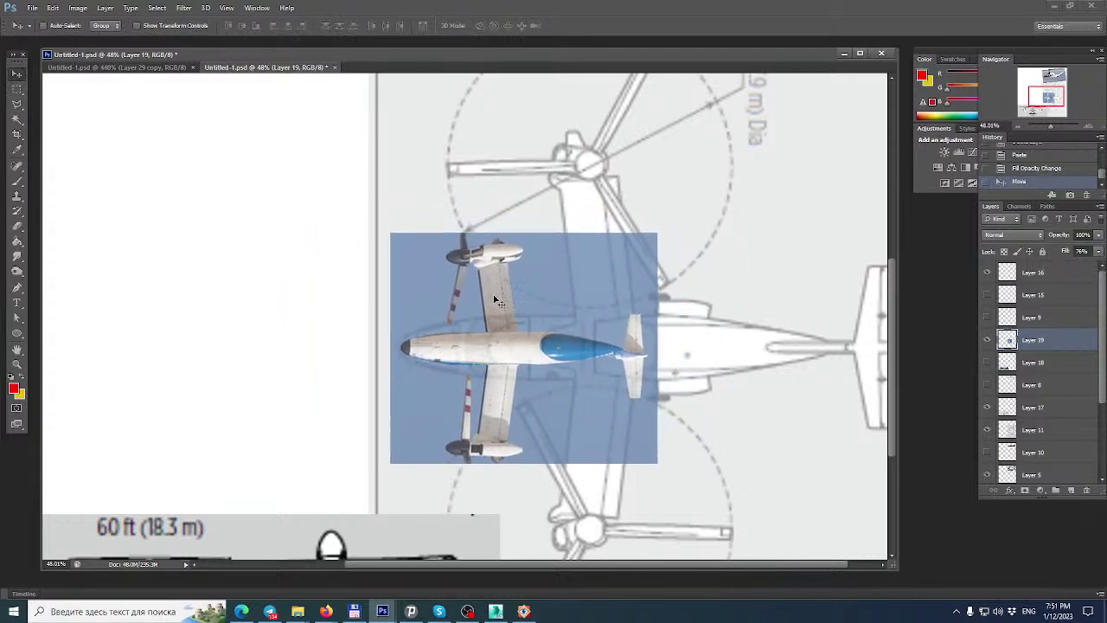
# Scale the photo proportionally to about 203.6% so its fuselage matches the length of the top-view drawing.
pyautogui.keyDown('alt'); pyautogui.scroll(-3, 432, 270); pyautogui.keyUp('alt')
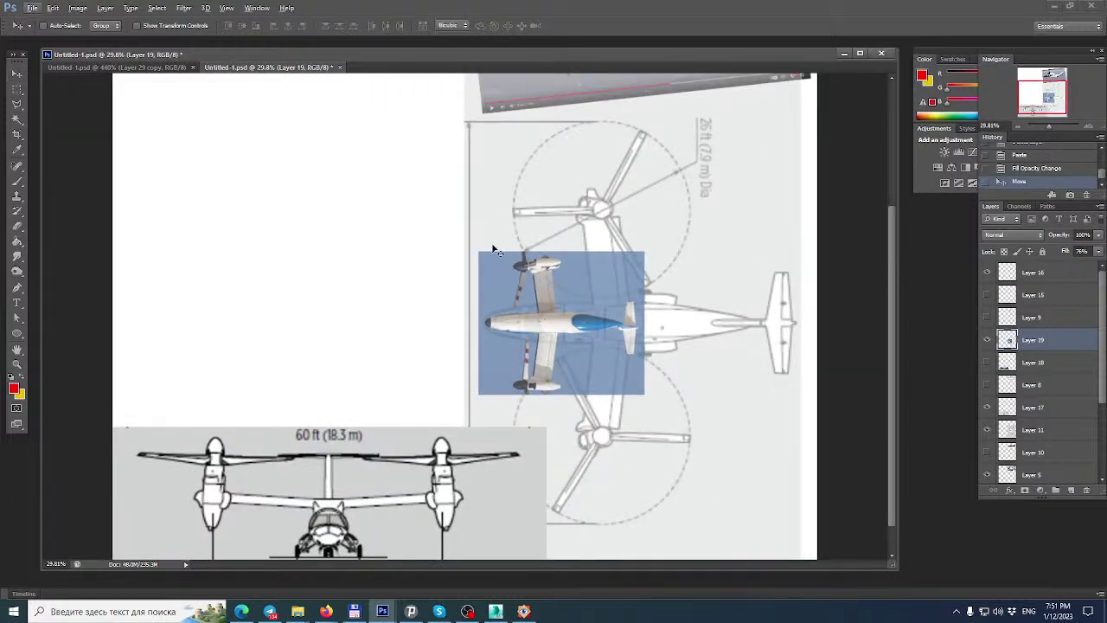
pyautogui.hotkey('ctrl', 't')
pyautogui.keyDown('shift'); pyautogui.moveTo(644, 253); pyautogui.dragTo(807, 110); pyautogui.keyUp('shift')
pyautogui.keyDown('shift'); pyautogui.moveTo(787, 146); pyautogui.dragTo(779, 208); pyautogui.keyUp('shift')
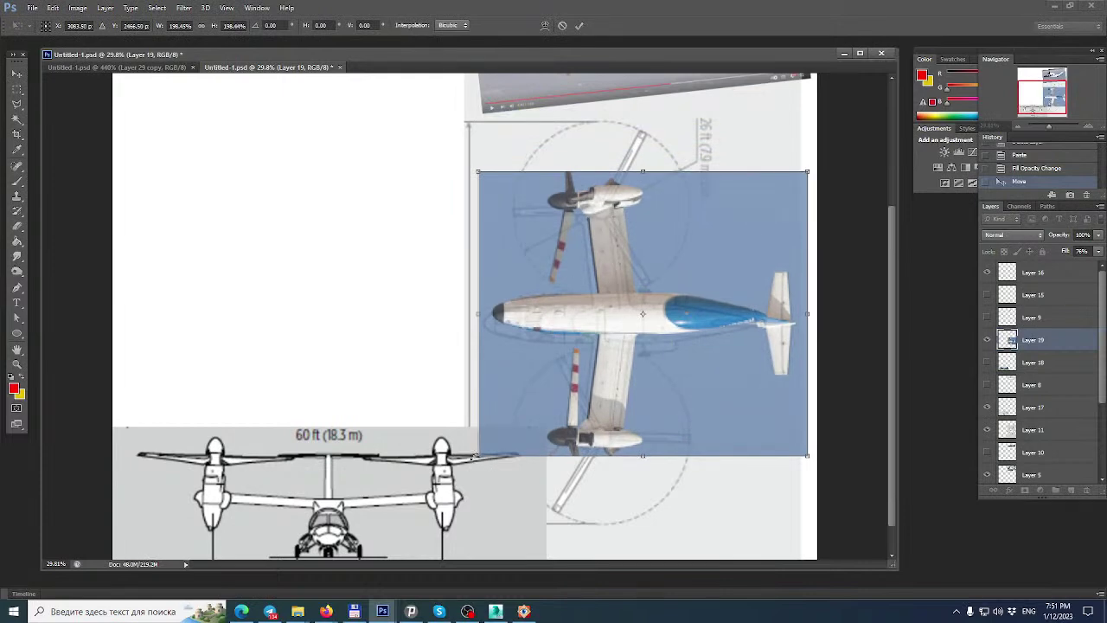
pyautogui.keyDown('shift'); pyautogui.moveTo(482, 454); pyautogui.dragTo(469, 462); pyautogui.keyUp('shift')
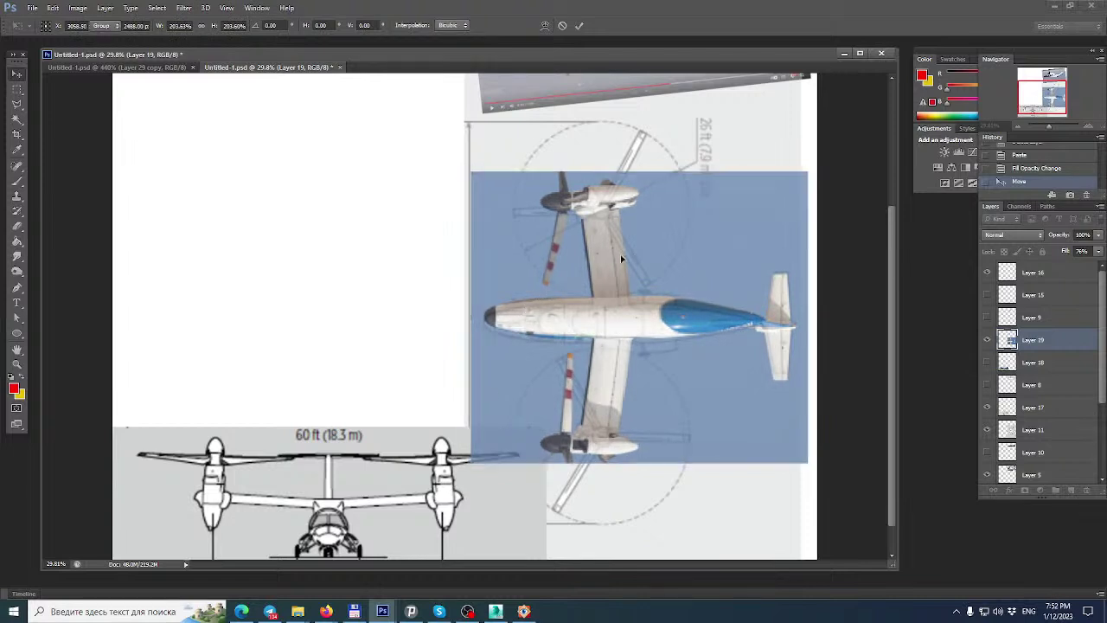
pyautogui.press('Return')
# Nudge the photo layer downward onto the drawing's fuselage axis, toggling its visibility to compare the two wings.
pyautogui.hotkey('shift', 'Down')
pyautogui.hotkey('shift', 'Down')
pyautogui.press('Down')
pyautogui.press('Down')
pyautogui.press('Up')
pyautogui.click(988, 340)
pyautogui.click(988, 340)
pyautogui.click(989, 340)
pyautogui.click(992, 343)
pyautogui.click(992, 344)
pyautogui.click(992, 344)
pyautogui.hotkey('shift', 'Down')
pyautogui.click(992, 344)
pyautogui.click(992, 343)
pyautogui.click(993, 344)
pyautogui.click(993, 343)
# Restore the photo layer's fill to 100%, compare its wing with the drawing, hide the layer and switch back to 3ds Max.
pyautogui.click(1101, 252)
pyautogui.moveTo(1102, 269); pyautogui.dragTo(1105, 269)
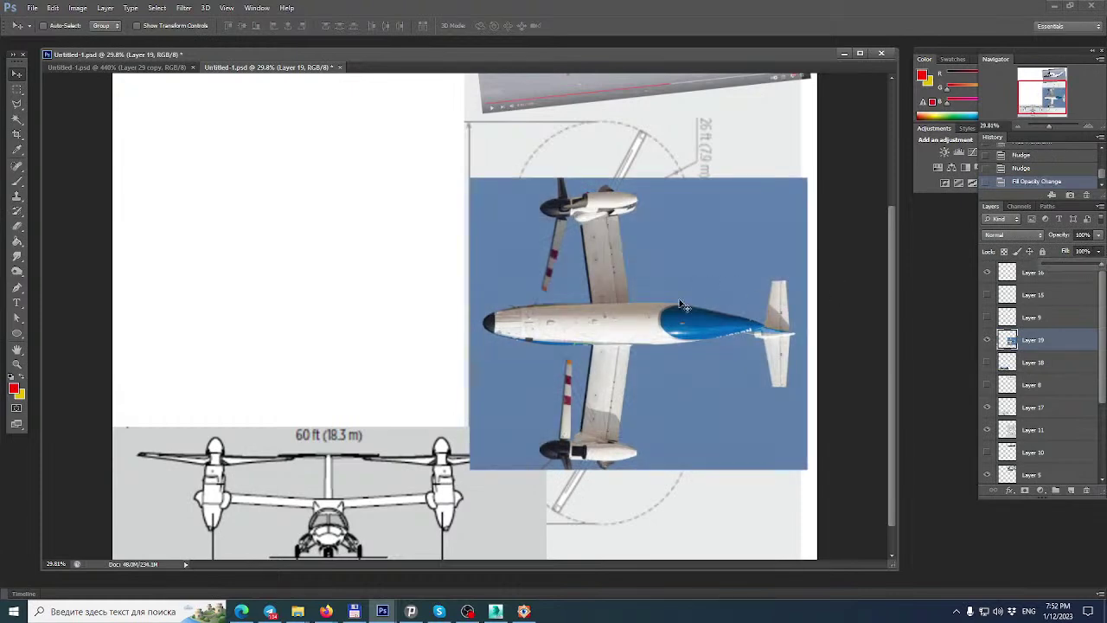
pyautogui.keyDown('alt'); pyautogui.scroll(13, 651, 222); pyautogui.keyUp('alt')
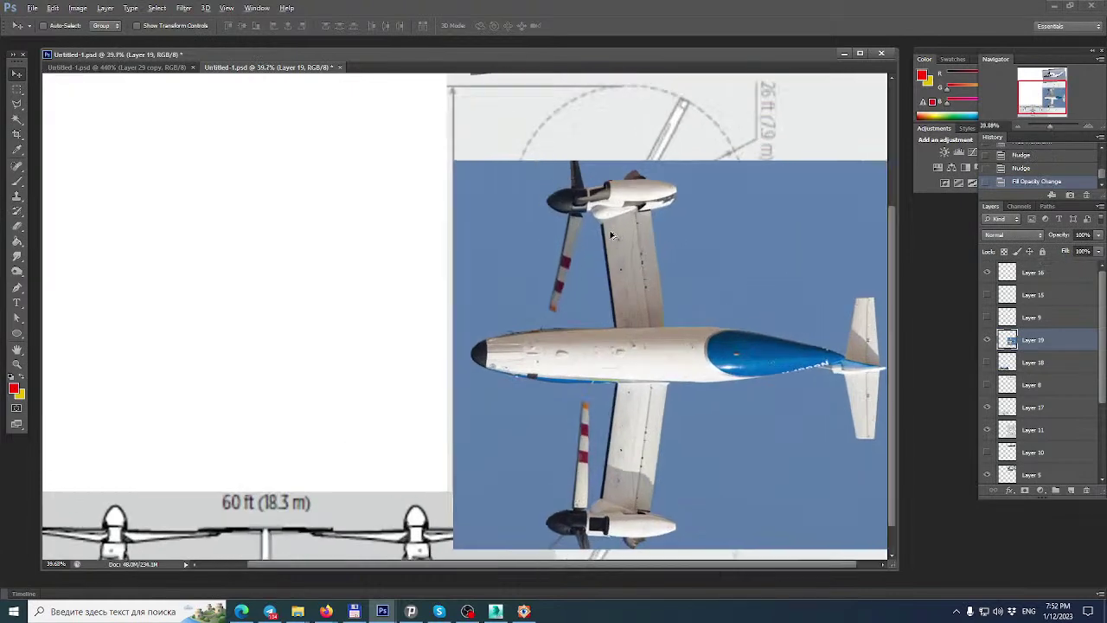
pyautogui.keyDown('alt'); pyautogui.scroll(-1, 650, 223); pyautogui.keyUp('alt')
pyautogui.keyDown('alt'); pyautogui.scroll(-2, 652, 225); pyautogui.keyUp('alt')
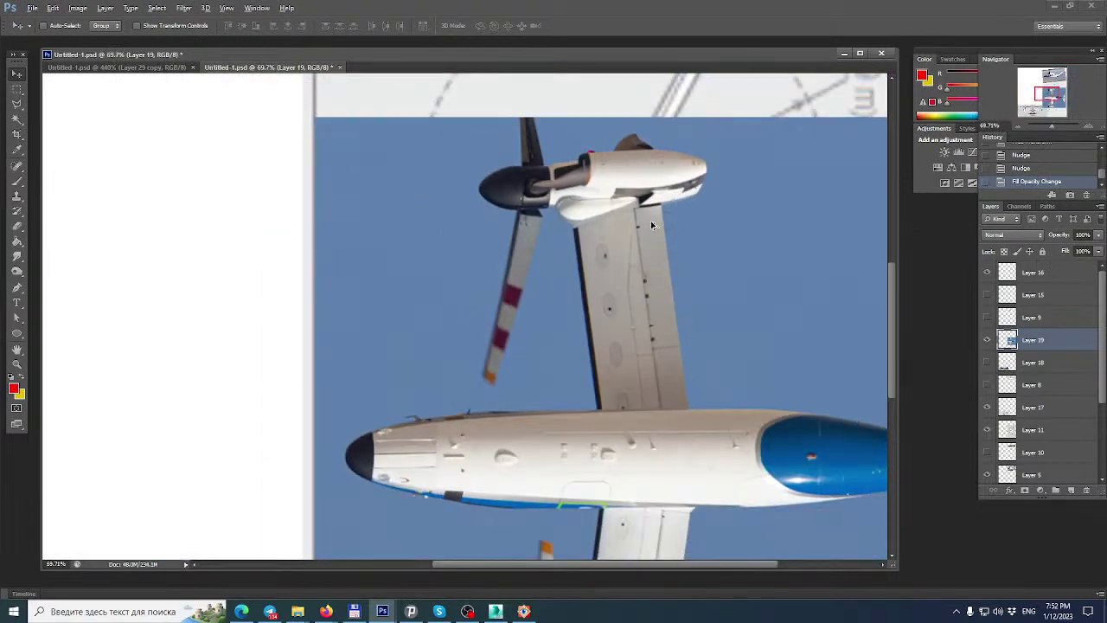
pyautogui.click(987, 340)
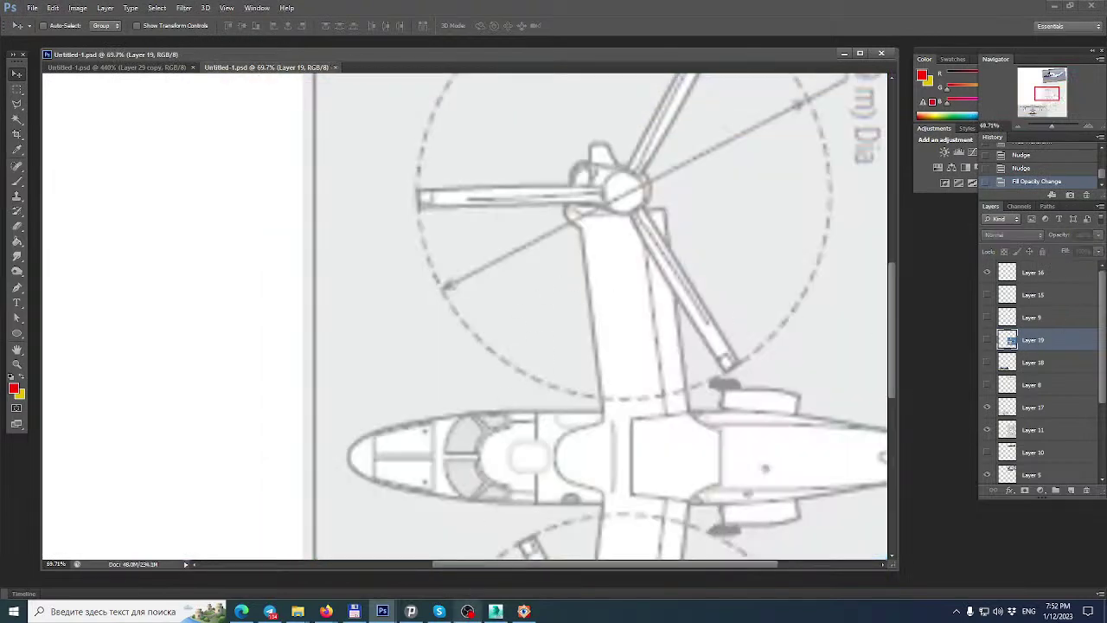
pyautogui.hotkey('alt', 'Tab')
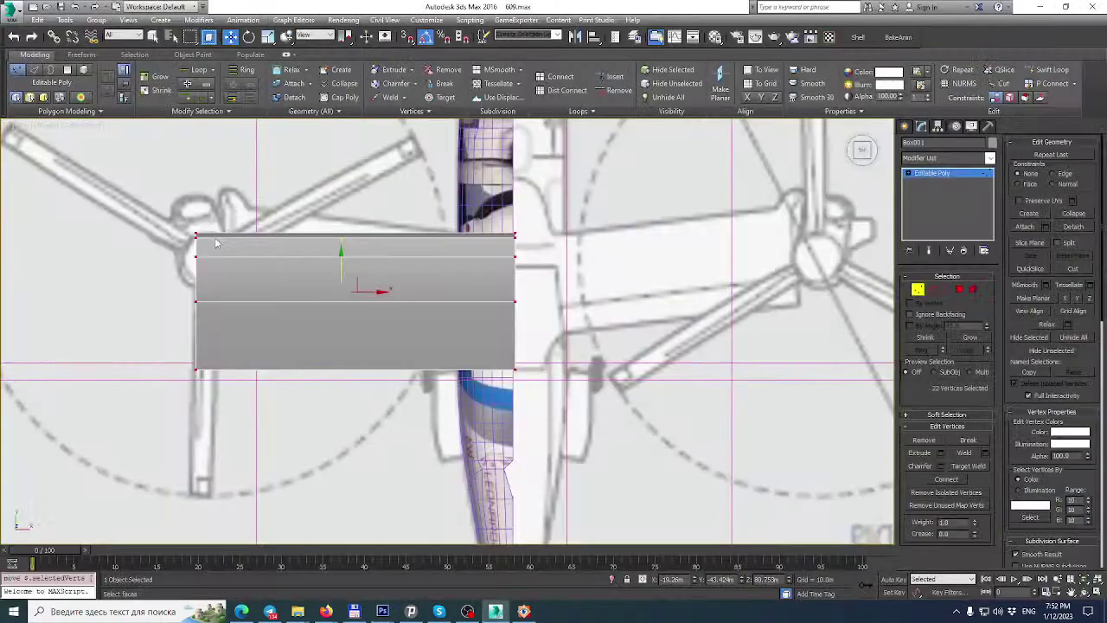
# Add an FFD 2x2x2 modifier to the wing slab and move its rear control points forward to shorten the chord.
pyautogui.moveTo(243, 234); pyautogui.dragTo(395, 248, button='middle')
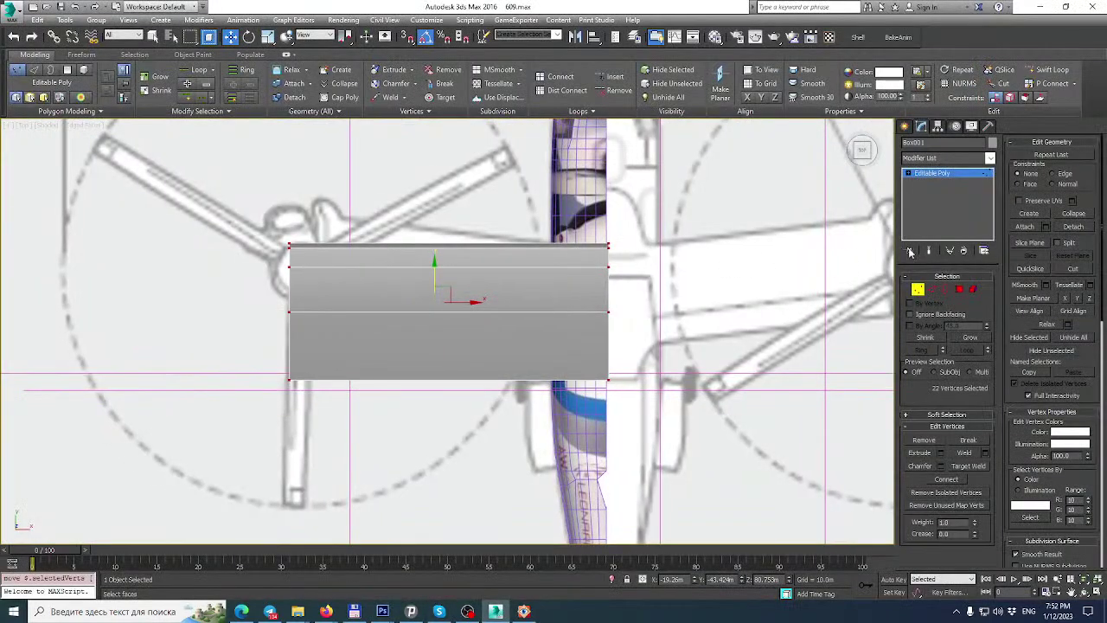
pyautogui.click(991, 162)
pyautogui.scroll(-1, 969, 303)
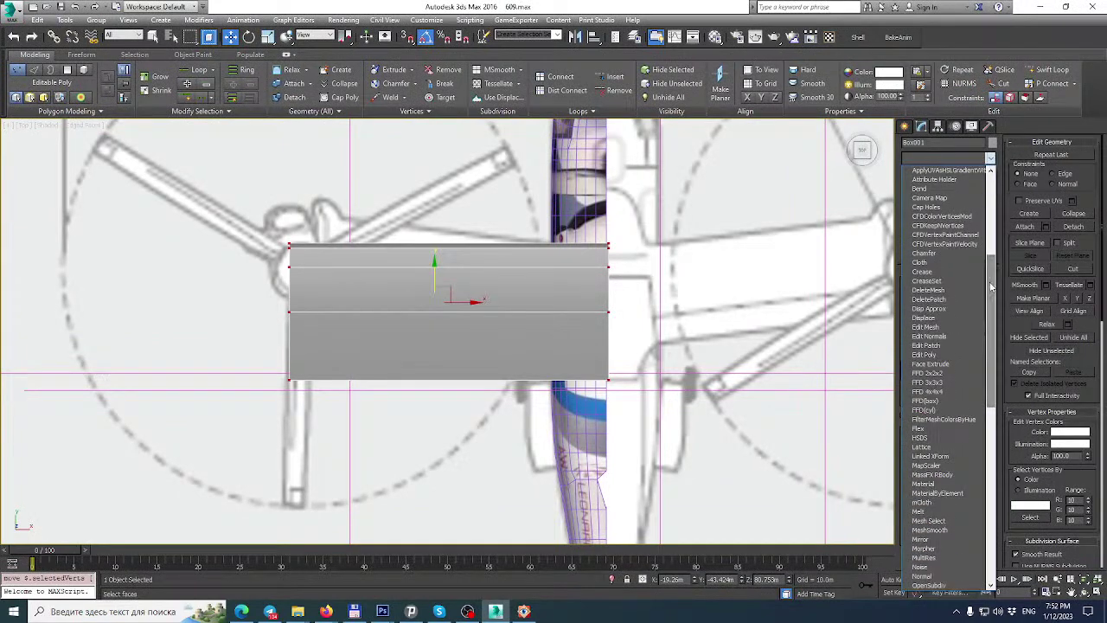
pyautogui.click(959, 373)
pyautogui.click(910, 174)
pyautogui.click(951, 184)
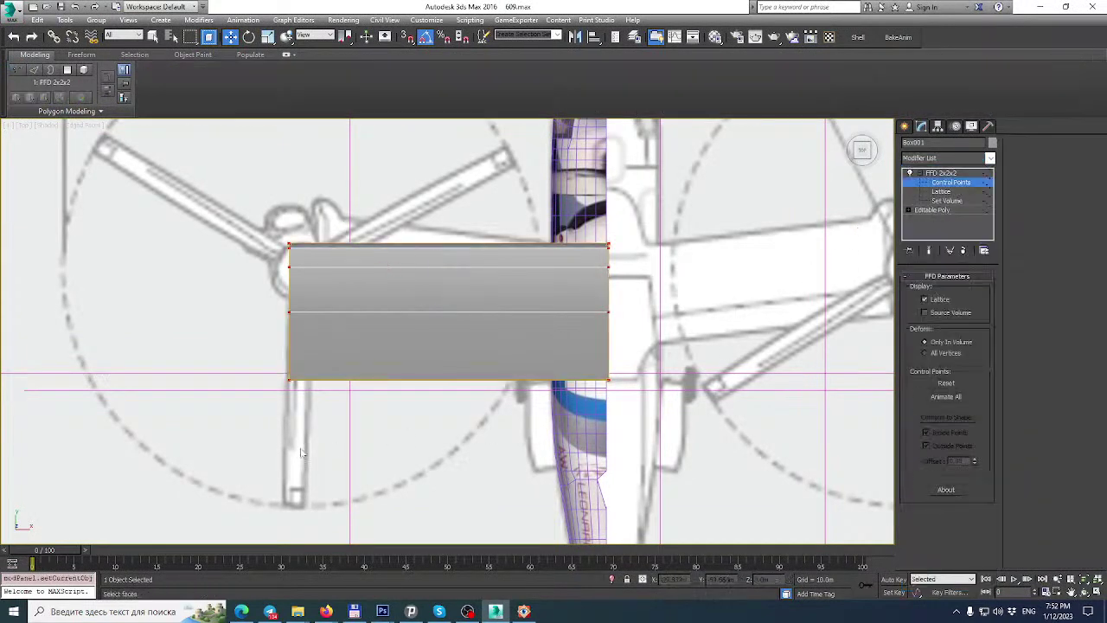
pyautogui.moveTo(334, 448); pyautogui.dragTo(178, 467)
pyautogui.moveTo(450, 343); pyautogui.dragTo(453, 311)
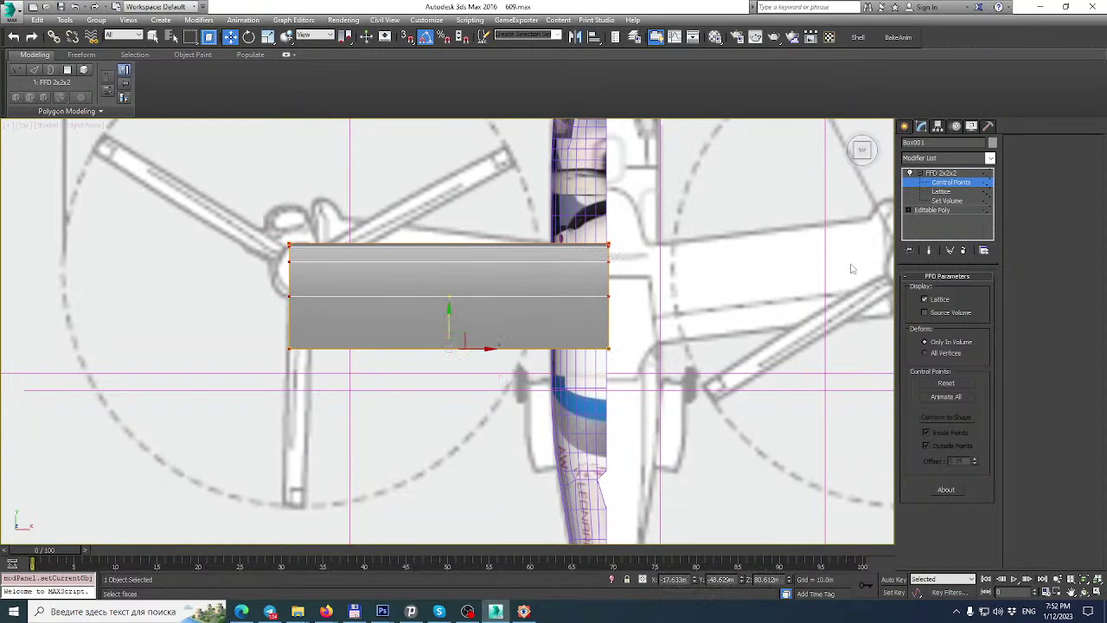
# Hide the fuselage model and the reference plane selected with it, and reselect the wing slab.
pyautogui.click(946, 181)
pyautogui.rightClick(635, 222)
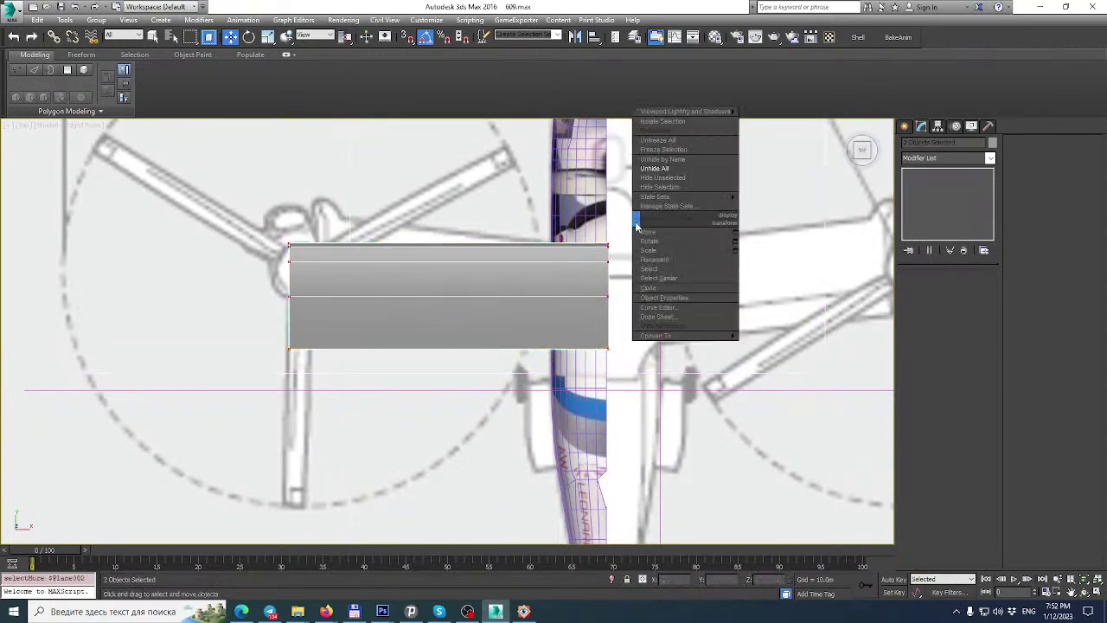
pyautogui.click(663, 180)
pyautogui.click(590, 324)
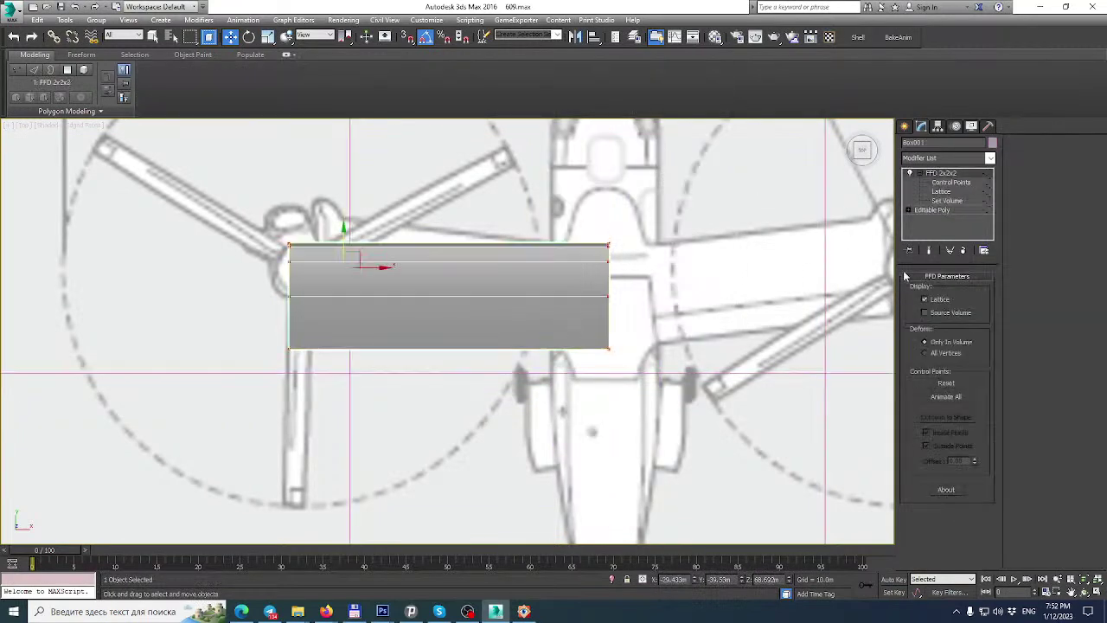
# Move the wingtip's rear and front FFD control points forward so the wing slab follows the swept outline in the top-view drawing.
pyautogui.click(950, 182)
pyautogui.moveTo(304, 355); pyautogui.dragTo(304, 355)
pyautogui.moveTo(291, 314); pyautogui.dragTo(293, 277)
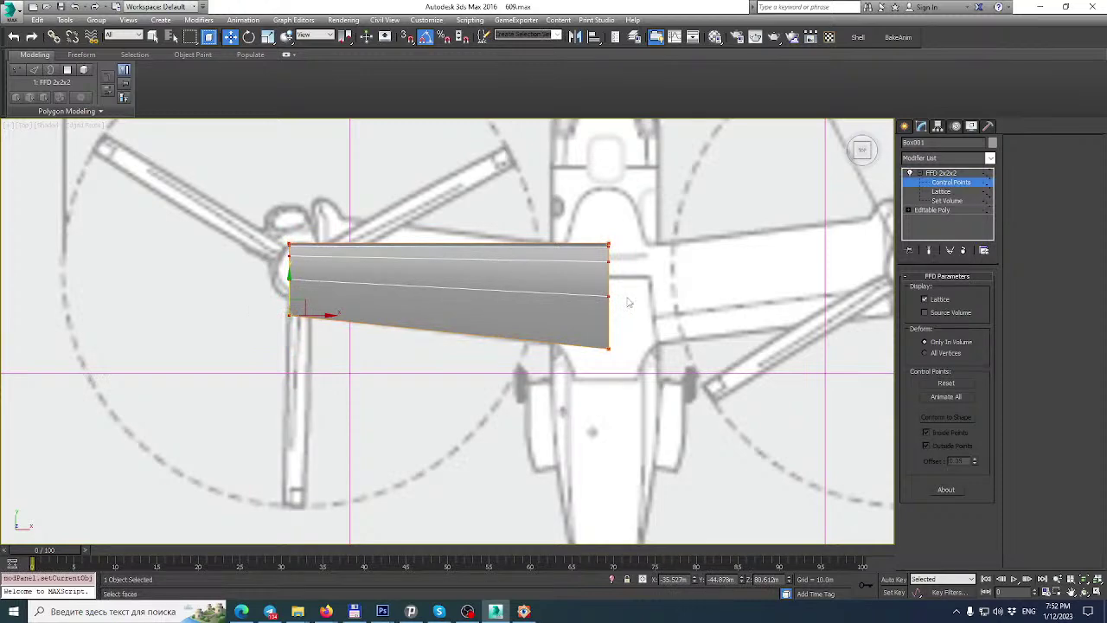
pyautogui.moveTo(527, 425); pyautogui.dragTo(528, 425)
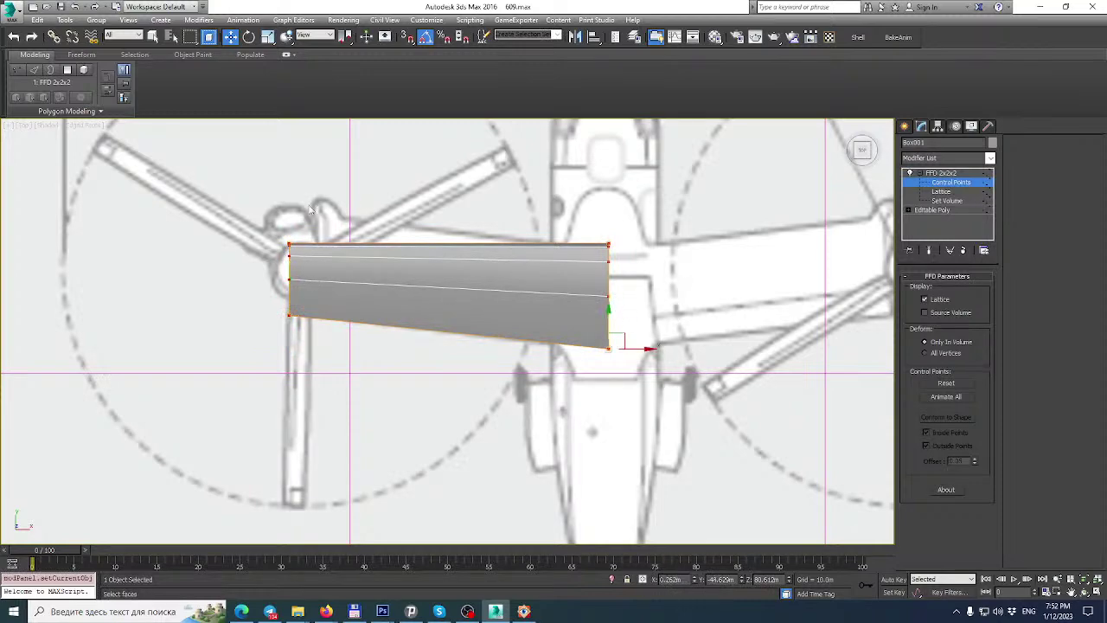
pyautogui.moveTo(601, 290); pyautogui.dragTo(612, 291)
pyautogui.scroll(3, 560, 241)
pyautogui.moveTo(229, 284); pyautogui.dragTo(228, 281)
pyautogui.moveTo(176, 212); pyautogui.dragTo(189, 169)
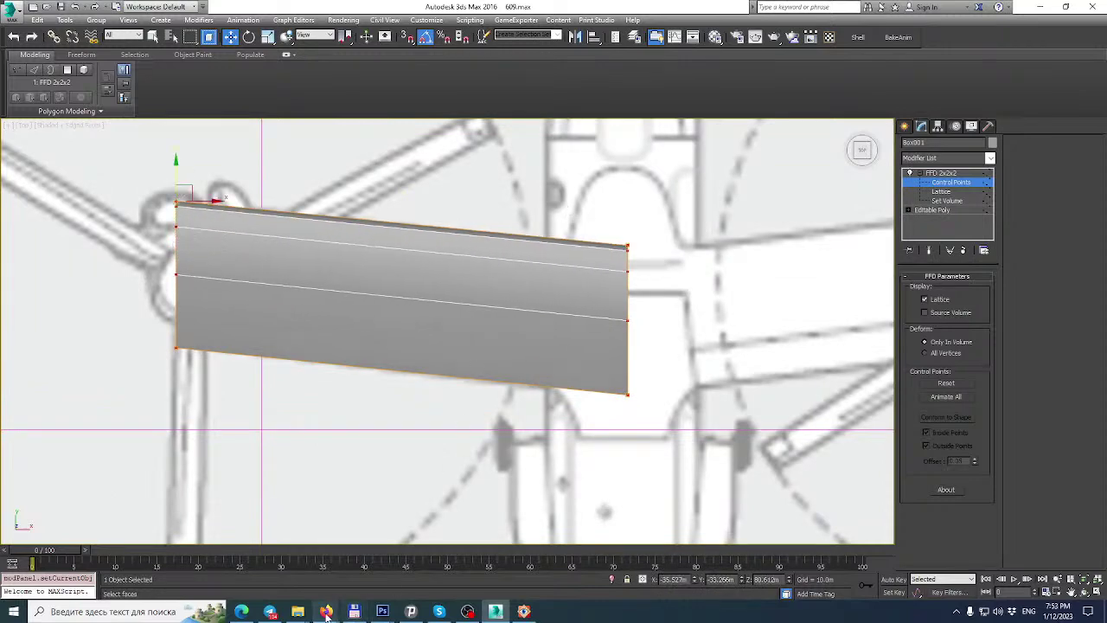
pyautogui.moveTo(325, 612)
pyautogui.click(381, 562)
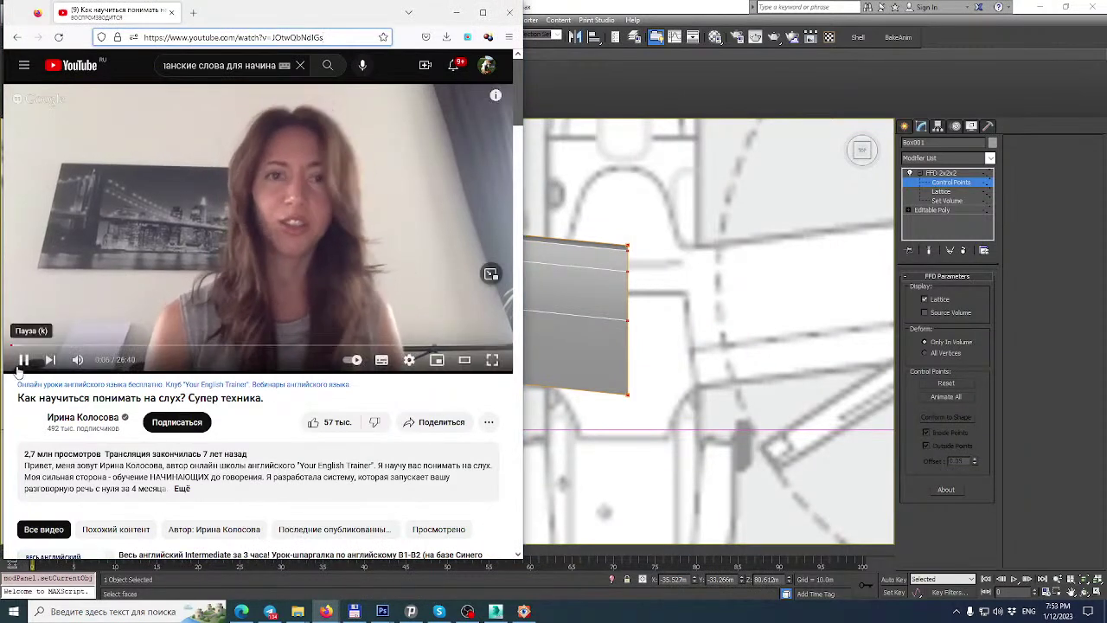
pyautogui.click(539, 287)
# Collapse the wing's whole modifier stack into an Editable Poly, accepting the collapse.
pyautogui.moveTo(403, 267); pyautogui.dragTo(480, 251, button='middle')
pyautogui.moveTo(299, 372); pyautogui.dragTo(299, 370)
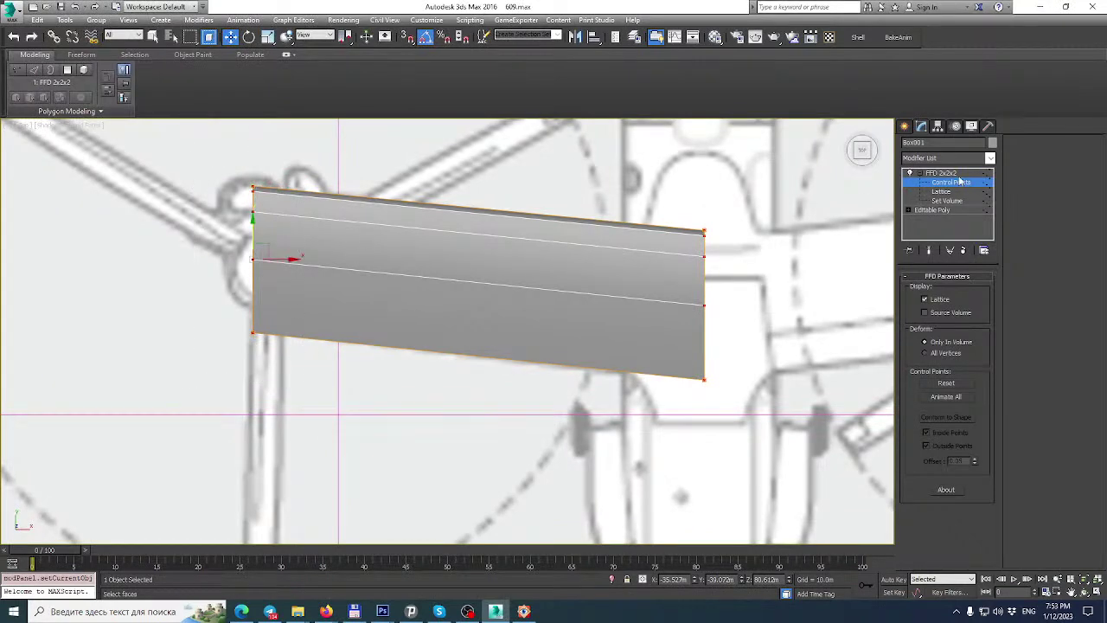
pyautogui.moveTo(844, 214); pyautogui.dragTo(589, 299, button='middle')
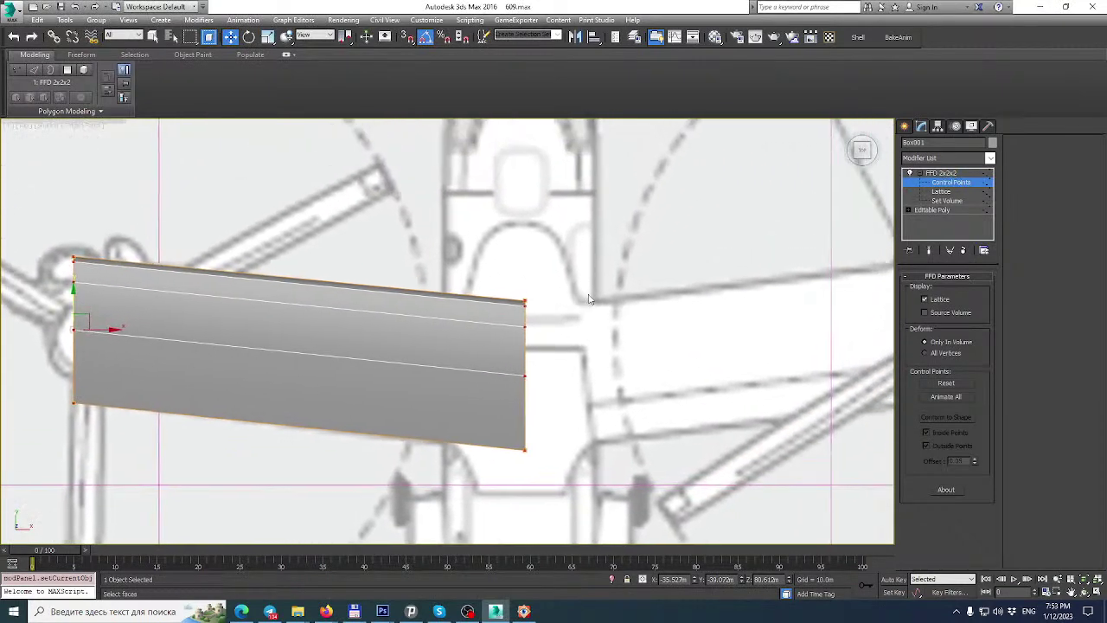
pyautogui.rightClick(947, 182)
pyautogui.click(942, 176)
pyautogui.rightClick(943, 177)
pyautogui.click(986, 292)
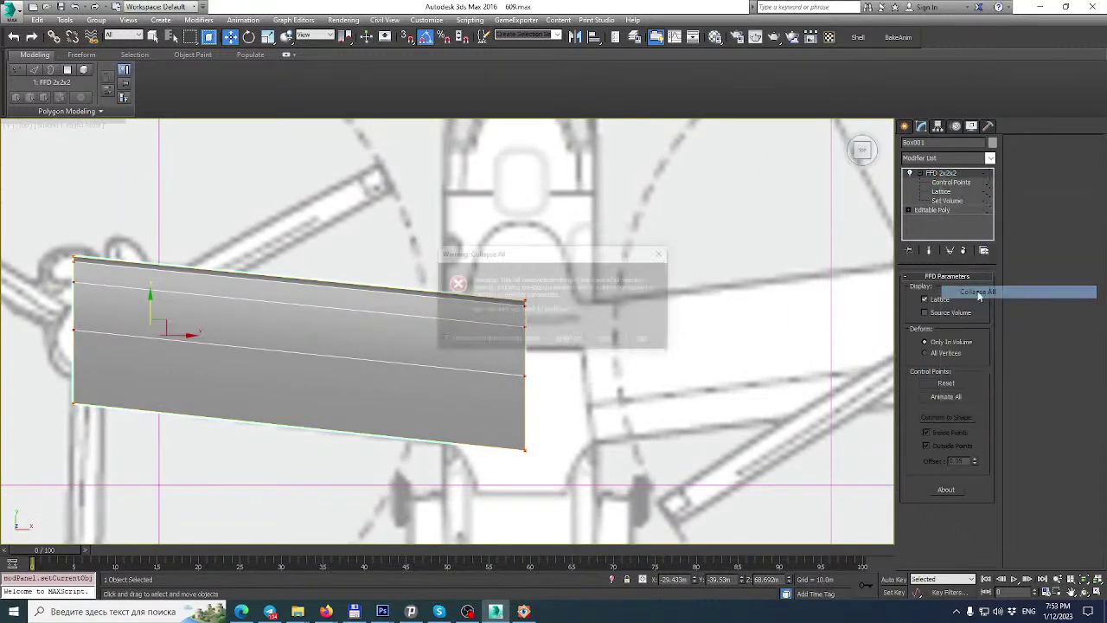
pyautogui.click(610, 341)
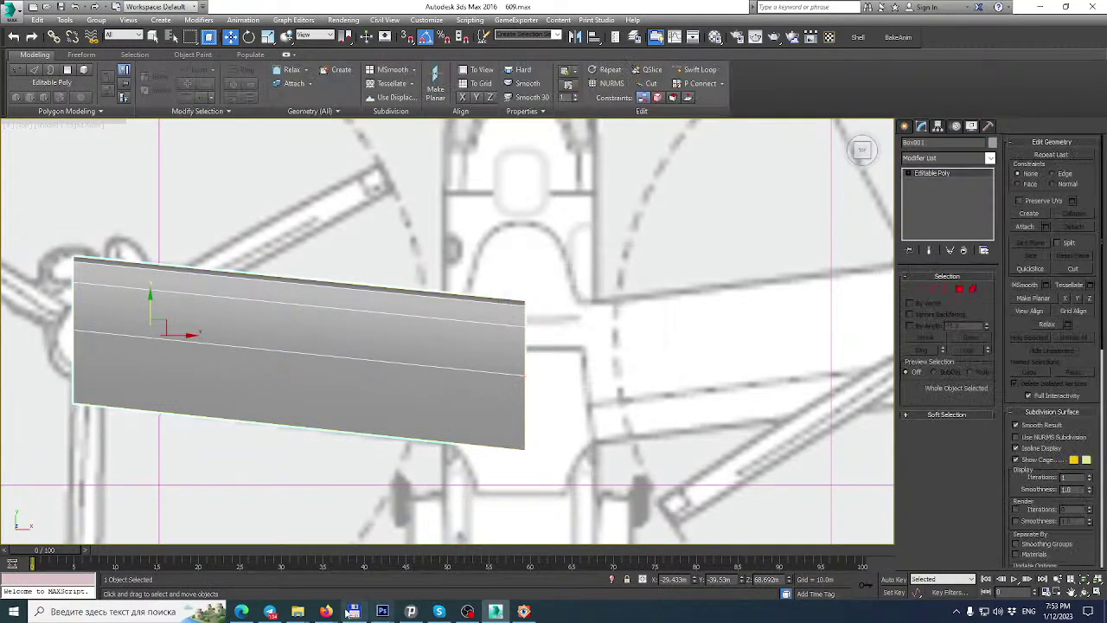
# Switch to the browser, rerun the YouTube search for beginners' Spanish words, open the video of most important words and phrases, and return to 3ds Max.
pyautogui.moveTo(327, 611)
pyautogui.click(372, 564)
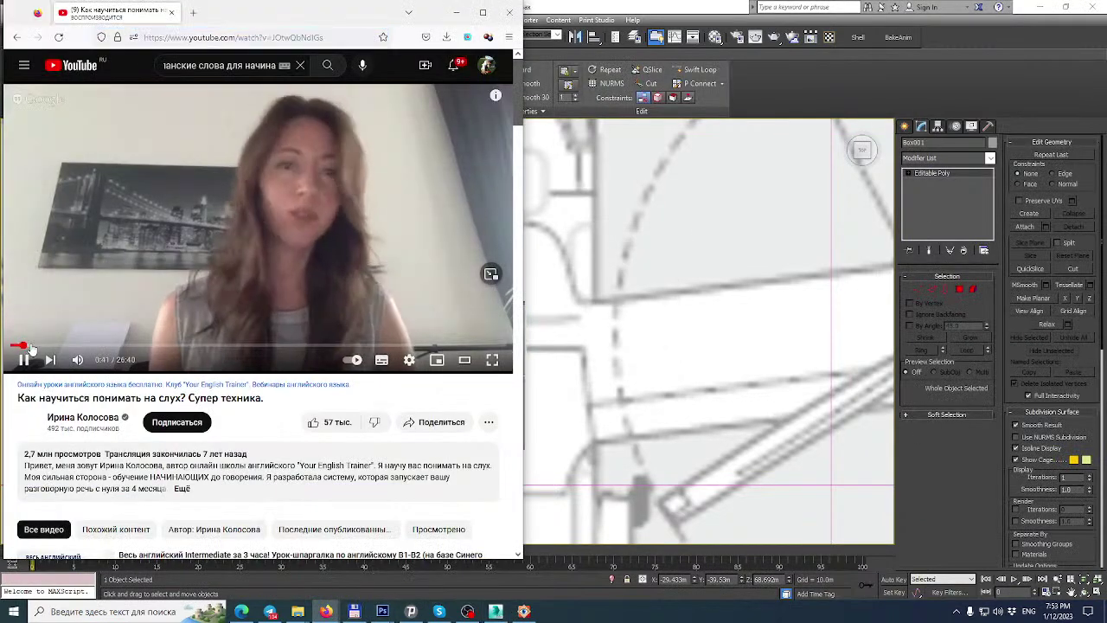
pyautogui.click(31, 345)
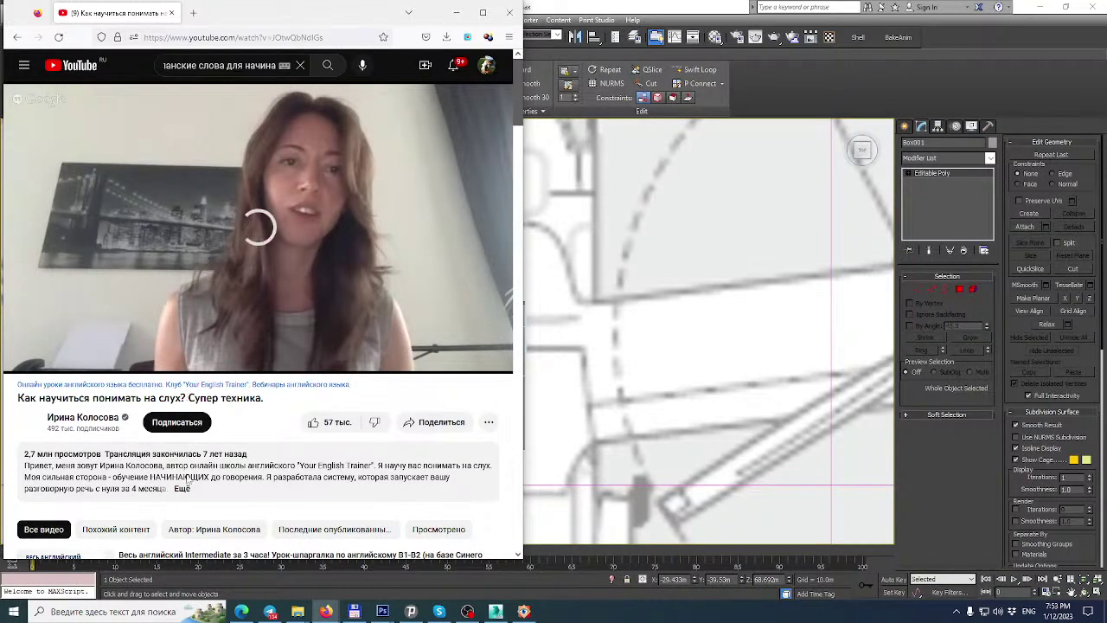
pyautogui.scroll(-3, 183, 448)
pyautogui.click(199, 318)
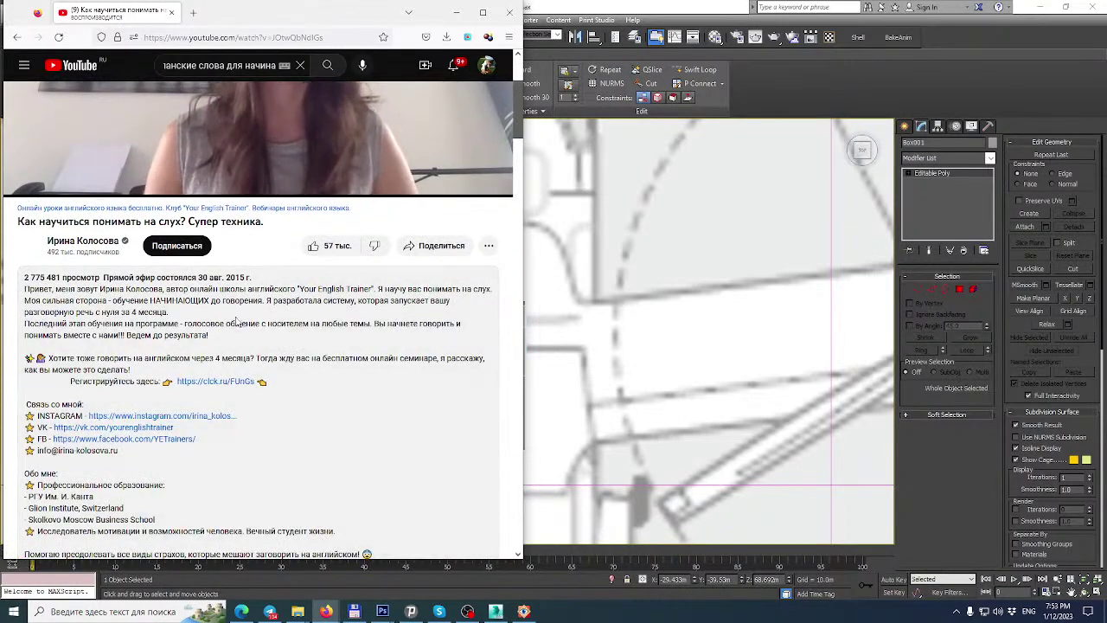
pyautogui.scroll(3, 55, 335)
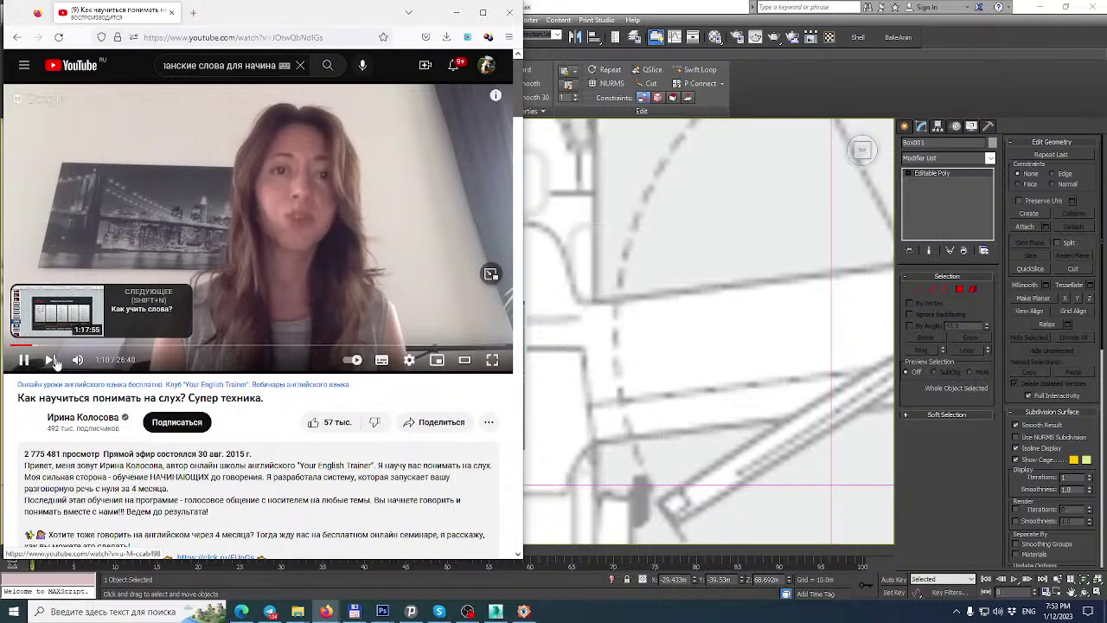
pyautogui.click(275, 66)
pyautogui.press('Return')
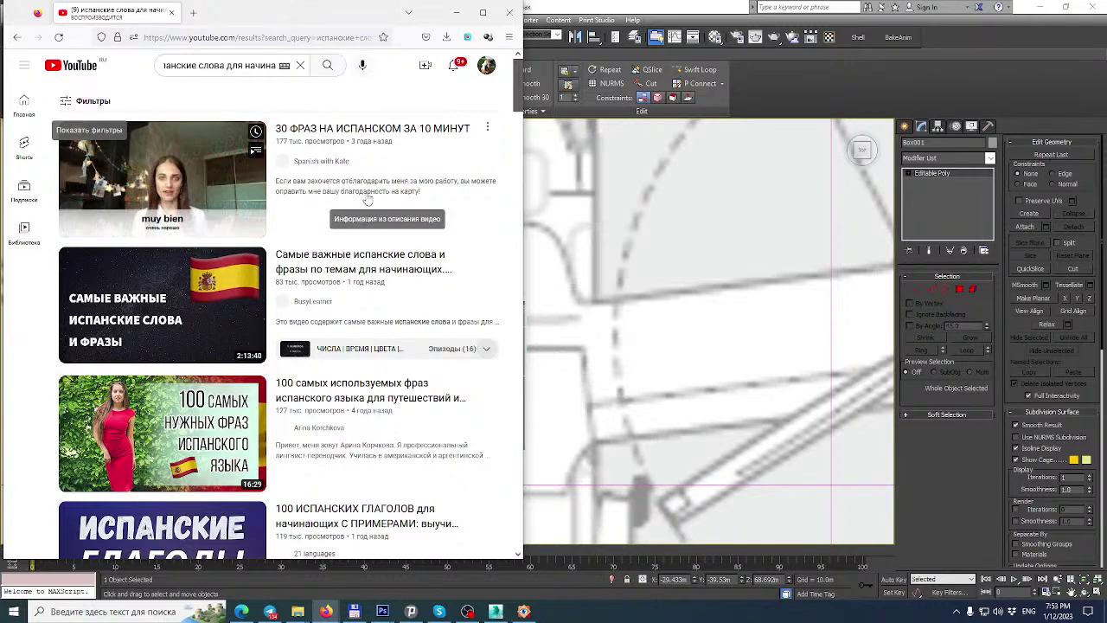
pyautogui.click(187, 290)
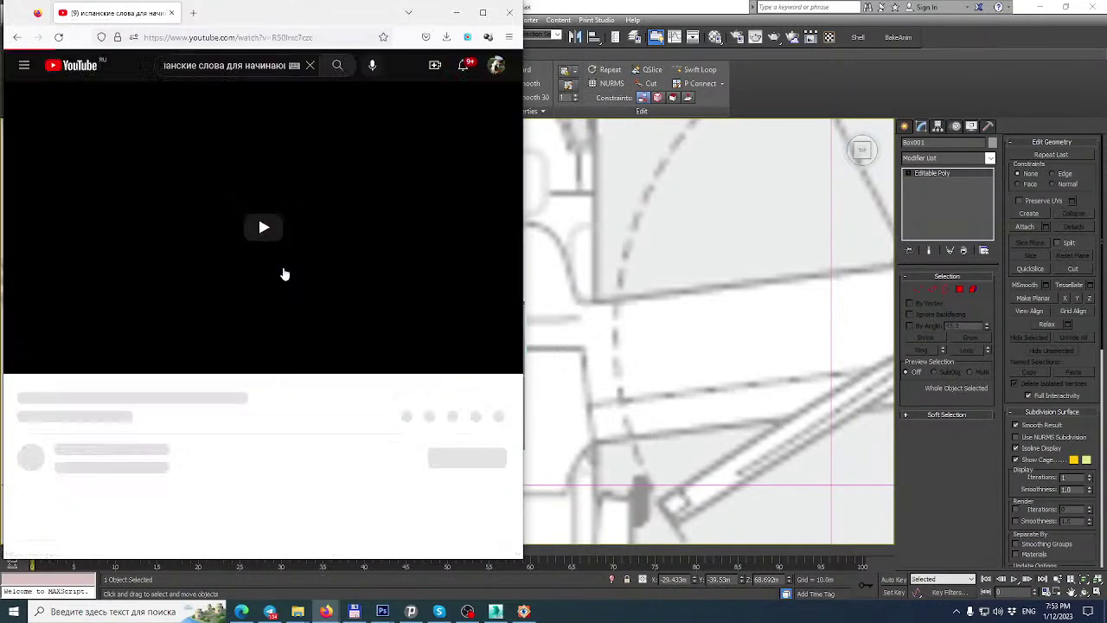
pyautogui.click(586, 6)
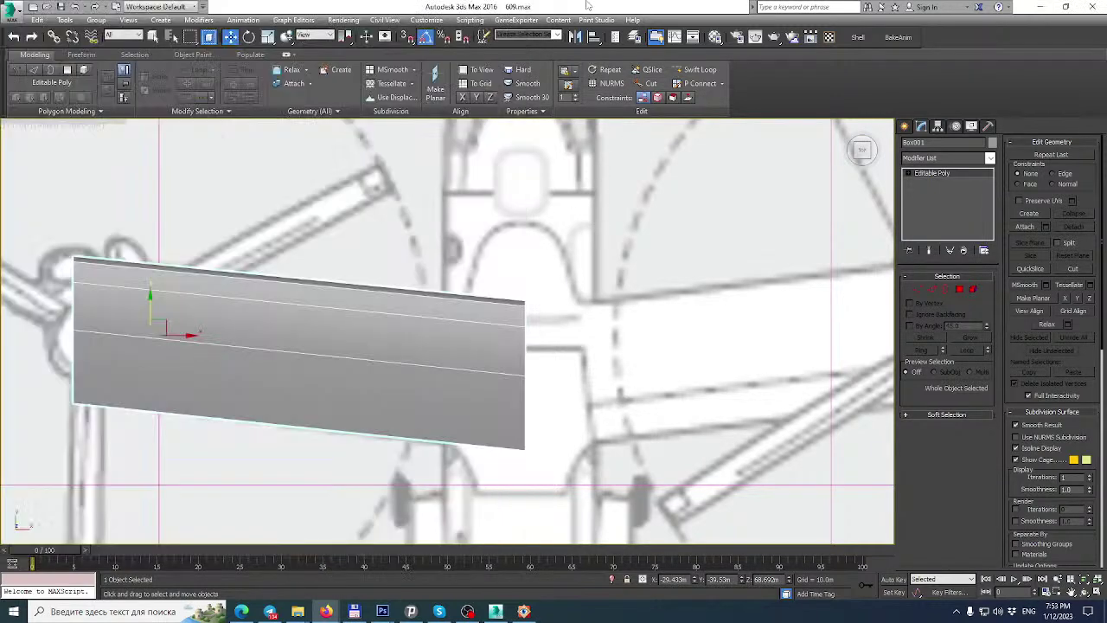
# Restore the four-viewport layout, unhide all objects and frame the wing in the Back and Left views.
pyautogui.moveTo(414, 301); pyautogui.dragTo(485, 275, button='middle')
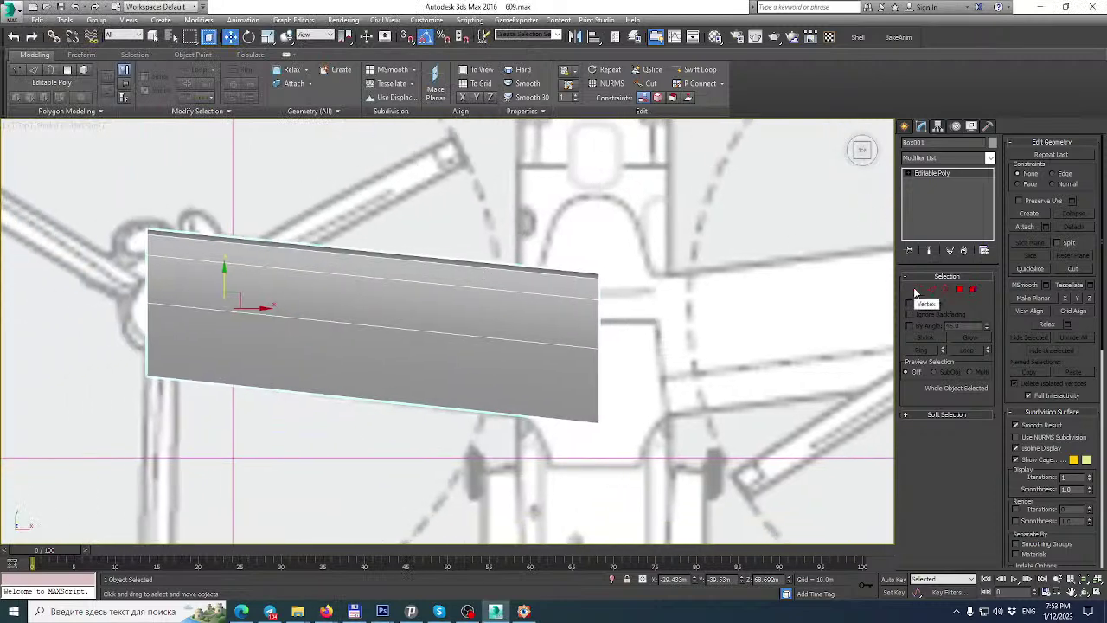
pyautogui.click(1097, 592)
pyautogui.moveTo(649, 234); pyautogui.dragTo(648, 268, button='middle')
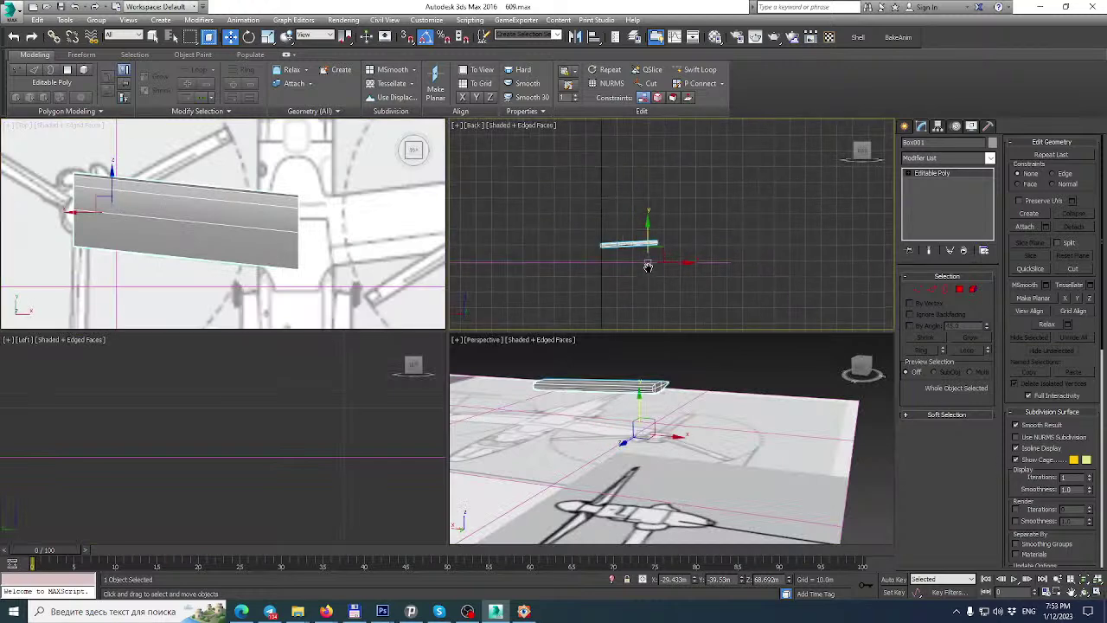
pyautogui.rightClick(626, 215)
pyautogui.click(667, 153)
pyautogui.scroll(5, 640, 243)
pyautogui.moveTo(657, 239); pyautogui.dragTo(736, 221, button='middle')
pyautogui.scroll(-5, 274, 360)
pyautogui.moveTo(319, 361); pyautogui.dragTo(202, 384, button='middle')
pyautogui.scroll(4, 338, 344)
pyautogui.moveTo(323, 452); pyautogui.dragTo(163, 481, button='middle')
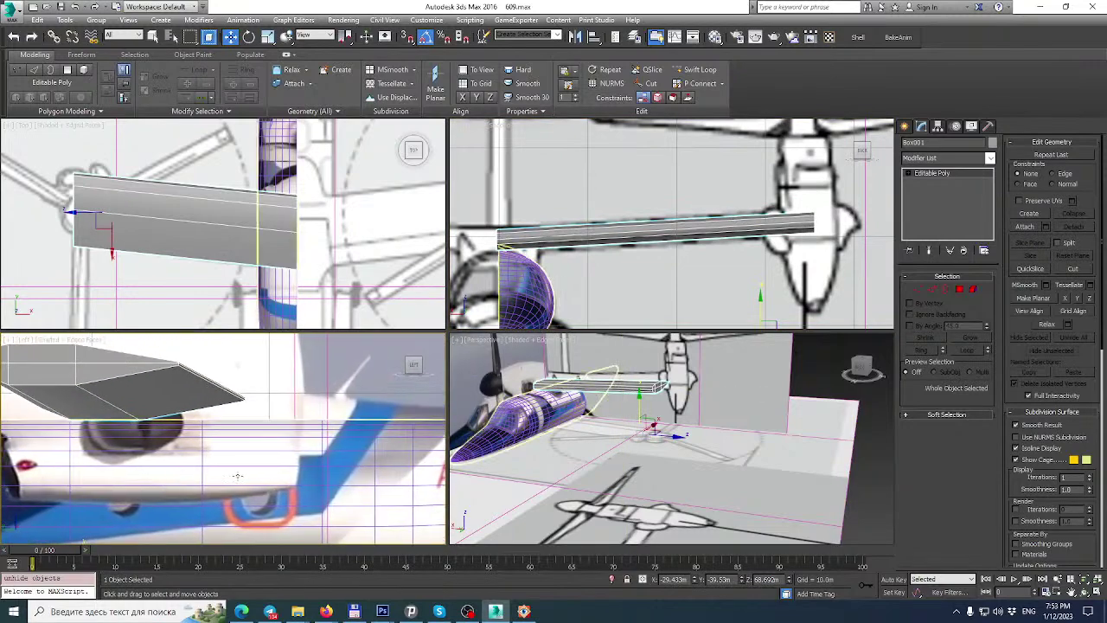
# Check the aircraft photos in FastStone Image Viewer and examine the wing's end profile in the maximized Perspective view.
pyautogui.click(524, 612)
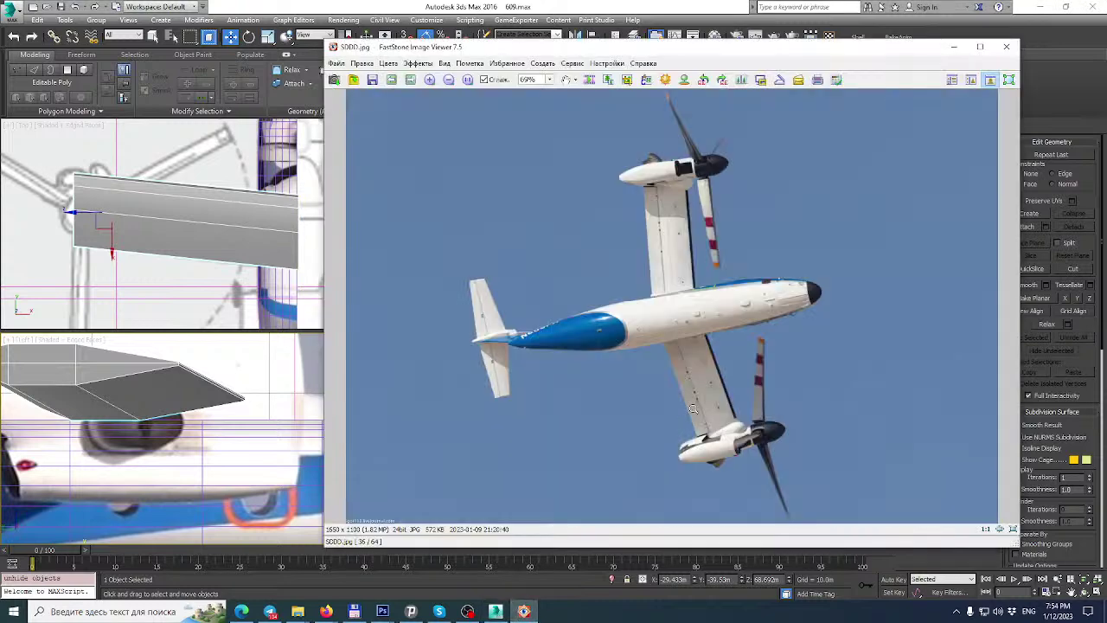
pyautogui.press('Home')
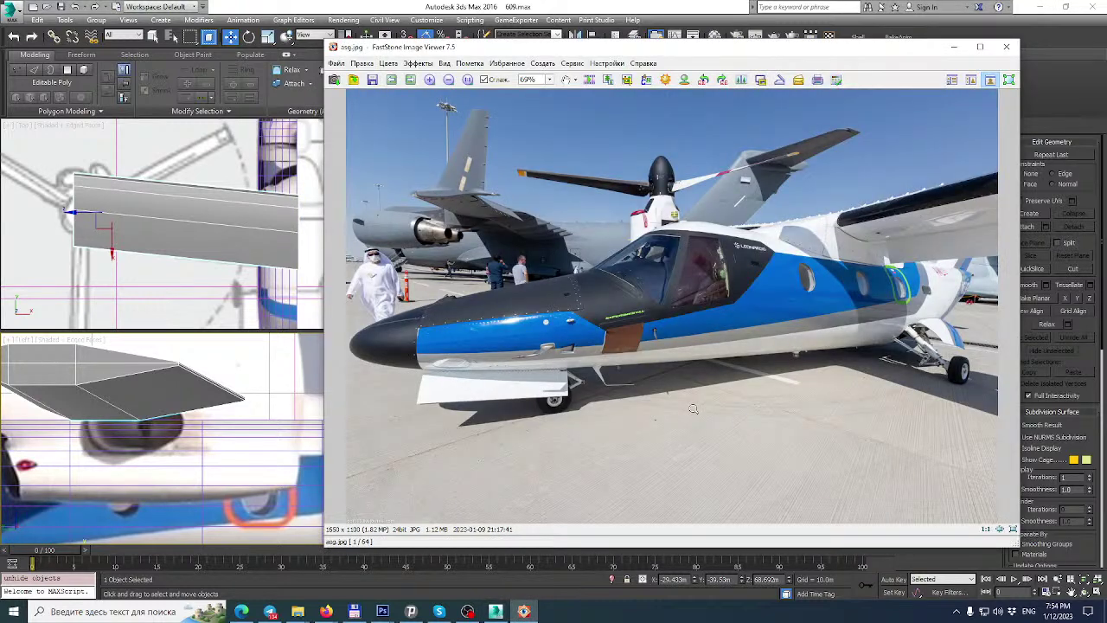
pyautogui.click(590, 6)
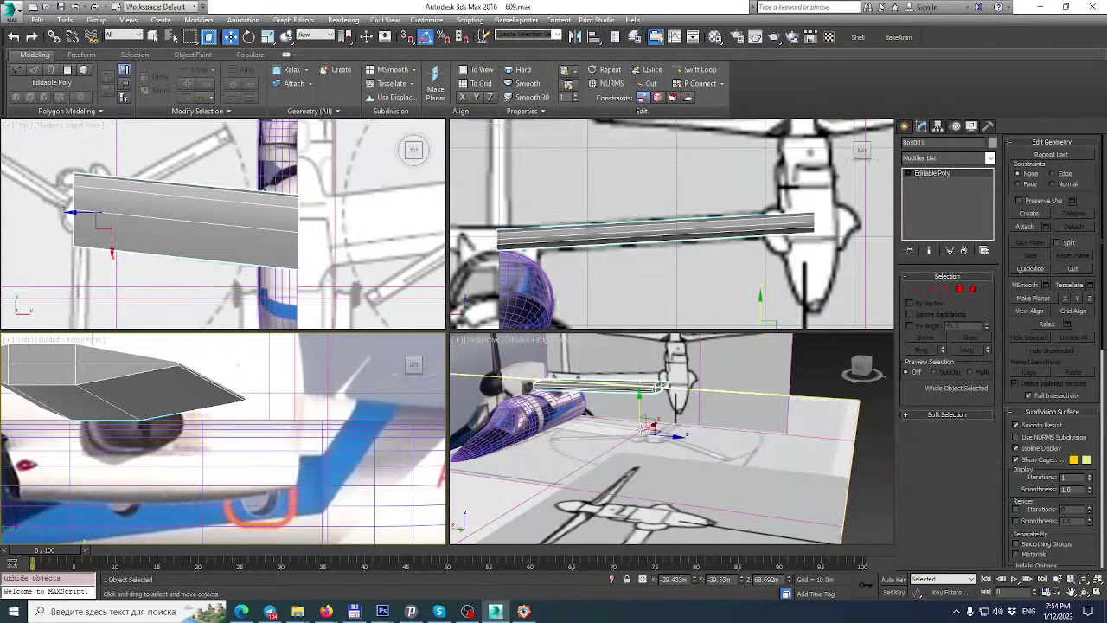
pyautogui.moveTo(638, 405); pyautogui.dragTo(634, 436, button='middle')
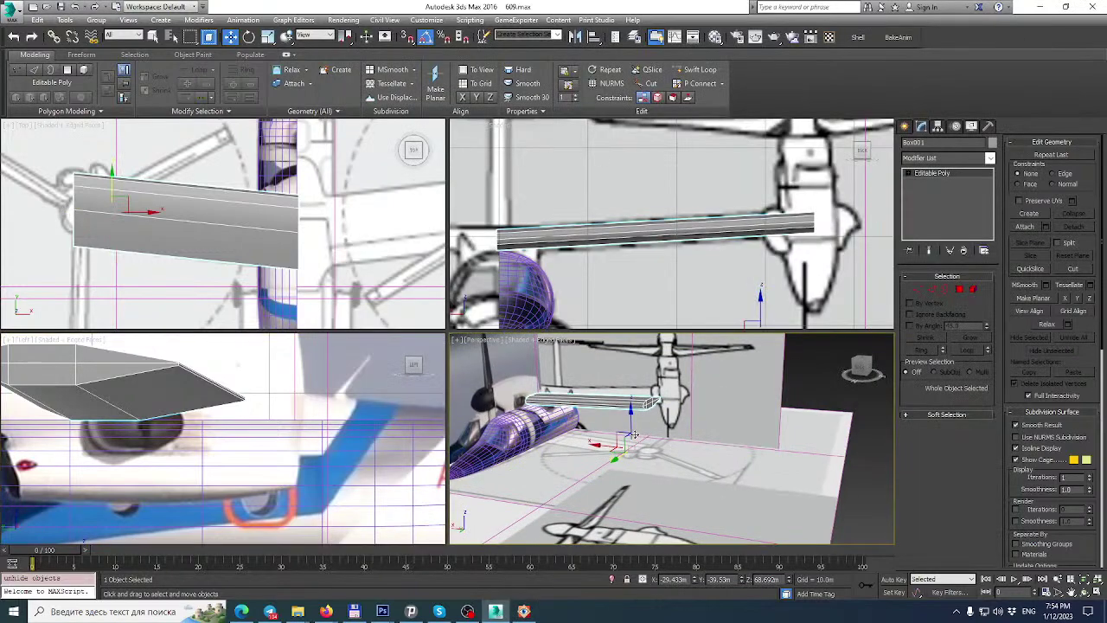
pyautogui.click(1097, 593)
pyautogui.scroll(-3, 728, 336)
pyautogui.keyDown('alt'); pyautogui.moveTo(728, 336); pyautogui.dragTo(650, 333, button='middle'); pyautogui.keyUp('alt')
pyautogui.scroll(6, 407, 247)
pyautogui.moveTo(417, 301); pyautogui.dragTo(467, 279, button='middle')
# Create a box near the fuselage, about 53.4 m long, 25.2 m wide and 14.8 m high.
pyautogui.click(904, 126)
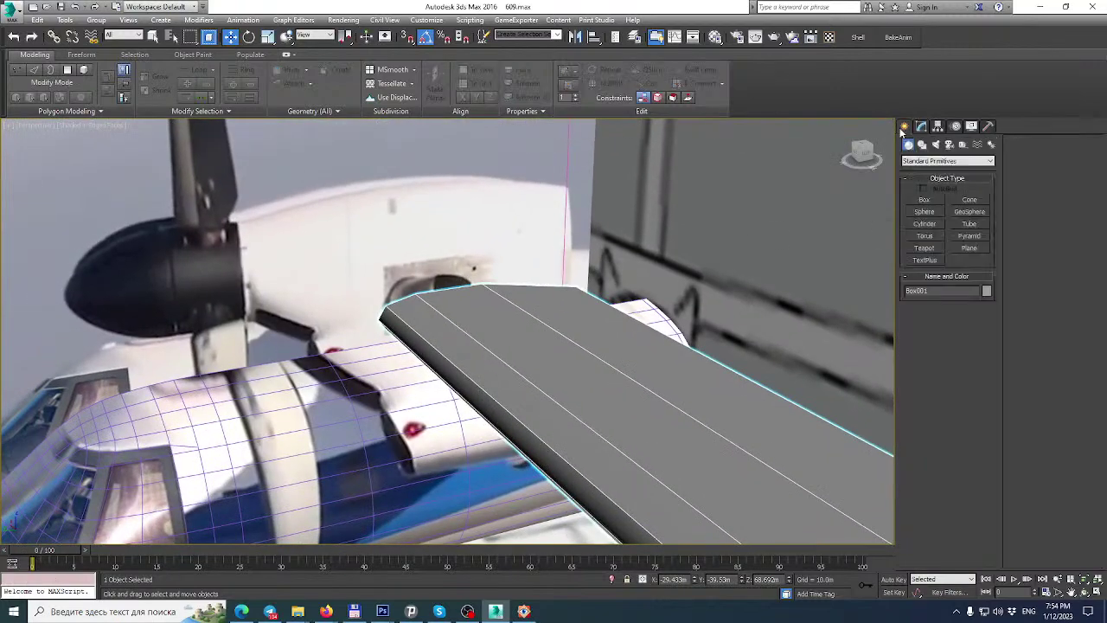
pyautogui.click(922, 200)
pyautogui.scroll(-4, 378, 376)
pyautogui.keyDown('alt'); pyautogui.moveTo(378, 375); pyautogui.dragTo(346, 390, button='middle'); pyautogui.keyUp('alt')
pyautogui.moveTo(346, 390)
pyautogui.mouseDown()
pyautogui.moveTo(497, 344)
pyautogui.moveTo(573, 362)
pyautogui.mouseUp()
pyautogui.click(578, 299)
pyautogui.scroll(-5, 537, 340)
pyautogui.moveTo(536, 340)
pyautogui.keyDown('alt'); pyautogui.mouseDown(button='middle')
pyautogui.moveTo(571, 342)
pyautogui.moveTo(545, 336)
pyautogui.mouseUp(button='middle'); pyautogui.keyUp('alt')
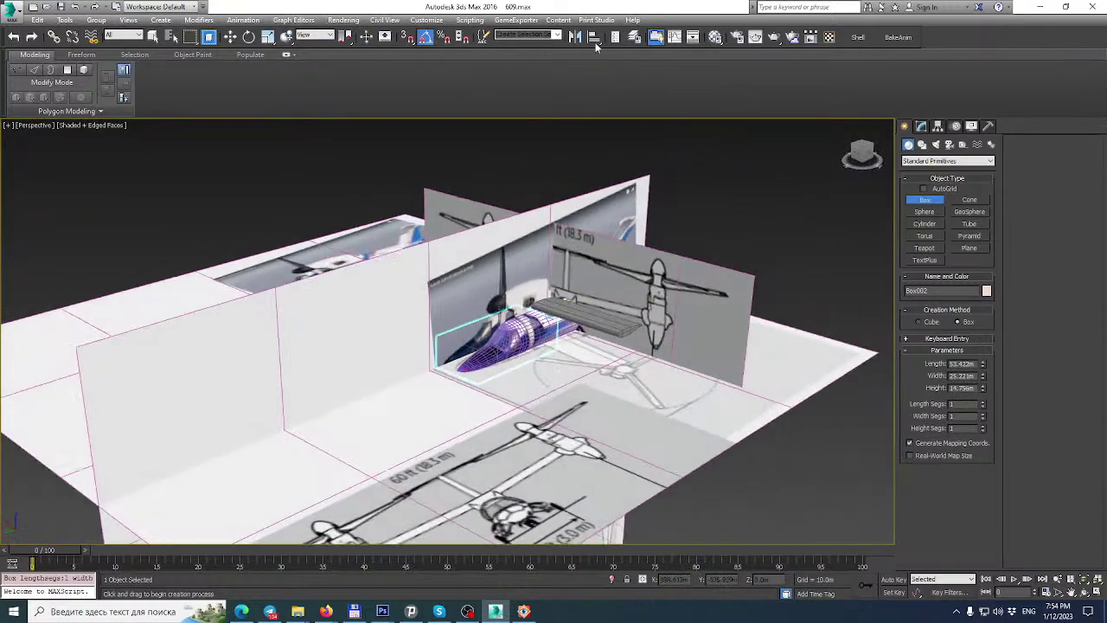
# Align the new box to the fuselage and convert it to an Editable Poly.
pyautogui.click(596, 39)
pyautogui.click(529, 328)
pyautogui.click(563, 396)
pyautogui.moveTo(568, 393); pyautogui.dragTo(557, 439, button='middle')
pyautogui.scroll(3, 525, 337)
pyautogui.scroll(-3, 732, 222)
pyautogui.click(922, 126)
pyautogui.rightClick(939, 170)
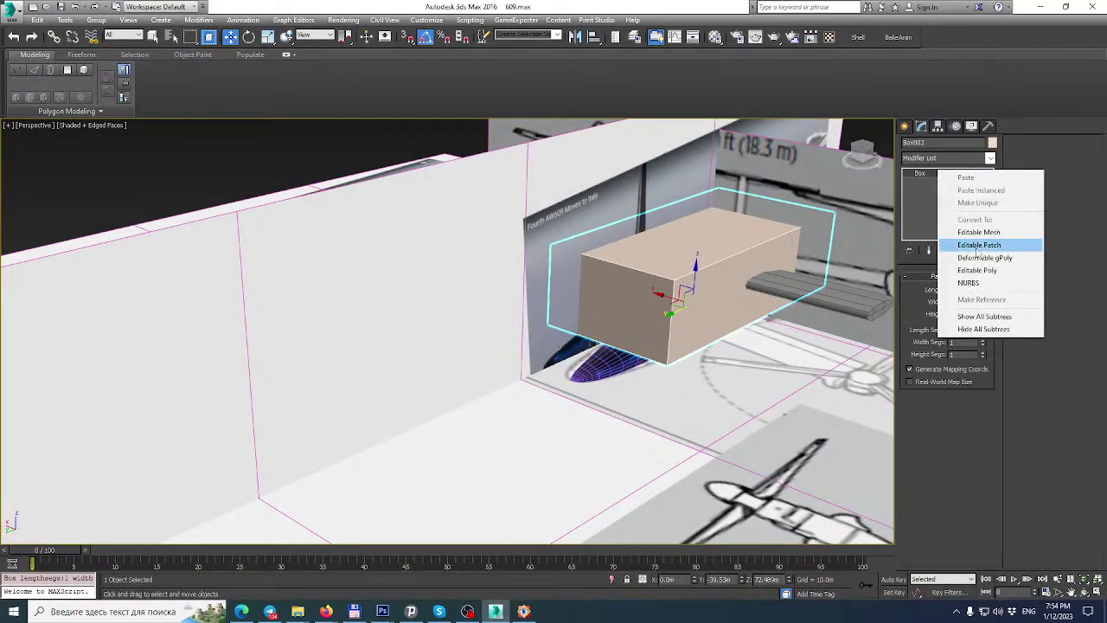
pyautogui.click(982, 271)
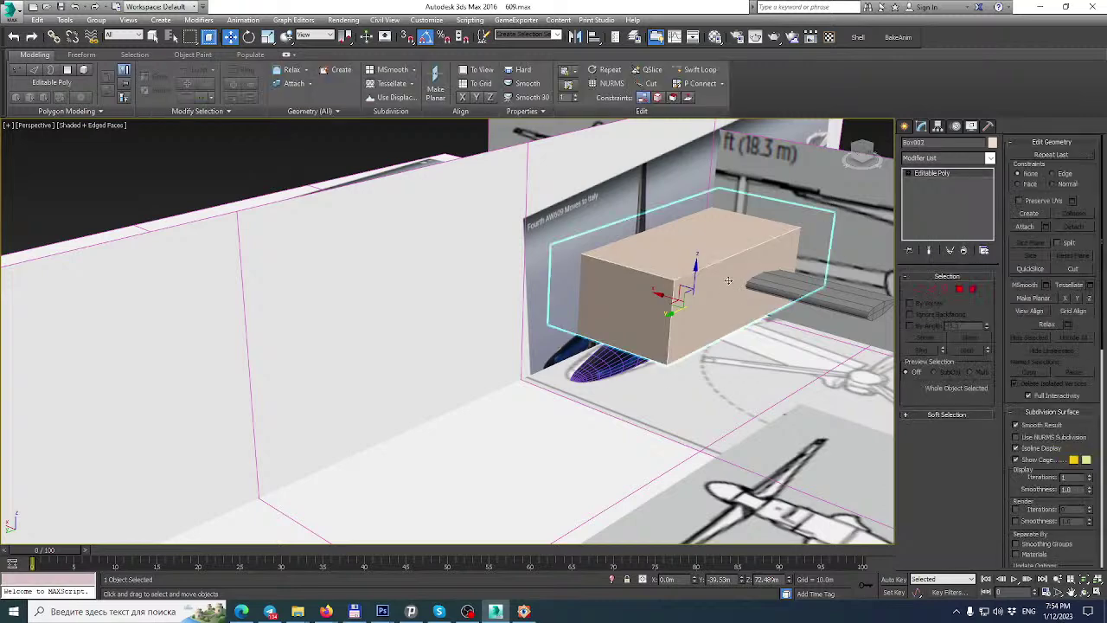
# Select and delete a polygon of the box, and return to whole-object level.
pyautogui.click(962, 291)
pyautogui.keyDown('alt'); pyautogui.moveTo(712, 303); pyautogui.dragTo(606, 303, button='middle'); pyautogui.keyUp('alt')
pyautogui.click(698, 253)
pyautogui.click(695, 255)
pyautogui.press('Delete')
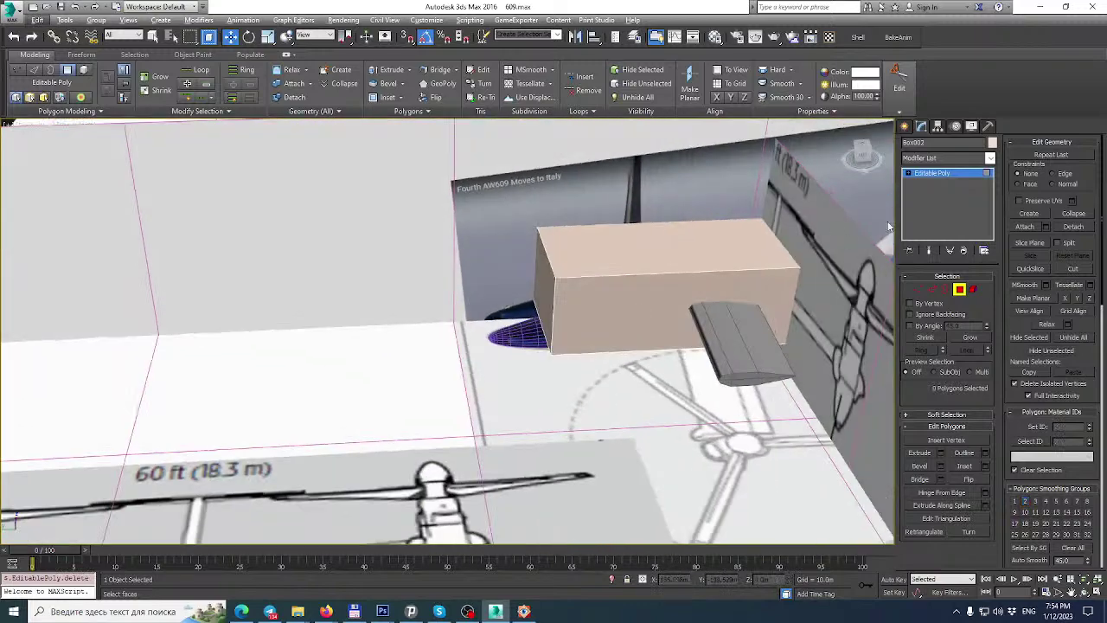
pyautogui.click(933, 175)
# Shift the box about 22 m along the fuselage toward the tail, and move its rear-end vertices forward to shorten it.
pyautogui.moveTo(744, 250); pyautogui.dragTo(569, 303, button='middle')
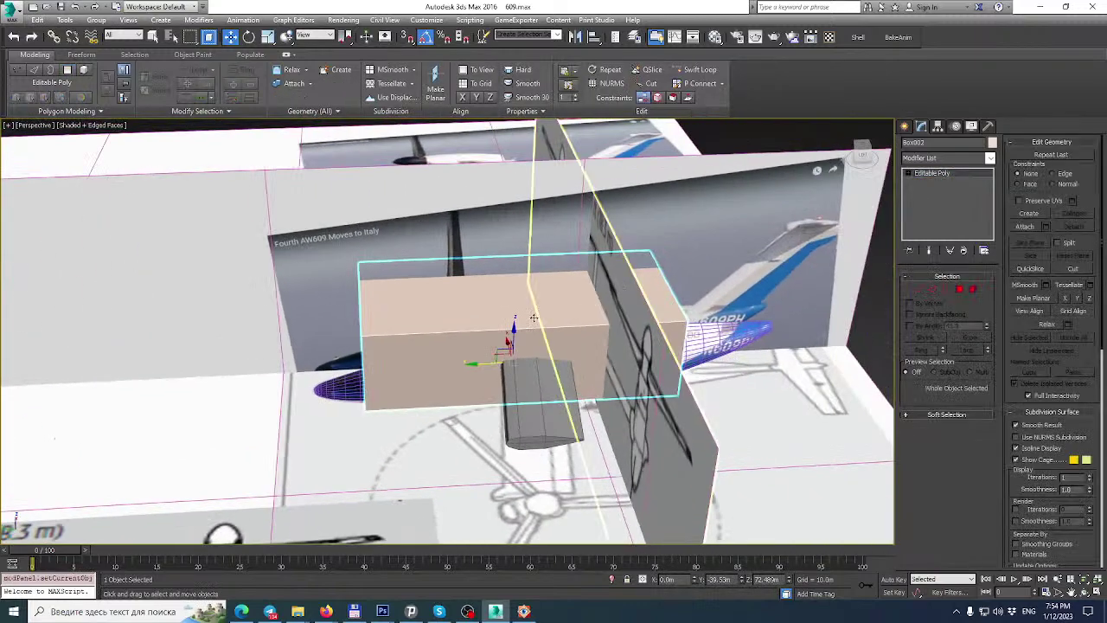
pyautogui.moveTo(471, 364); pyautogui.dragTo(592, 364)
pyautogui.click(918, 289)
pyautogui.moveTo(758, 248); pyautogui.dragTo(853, 388)
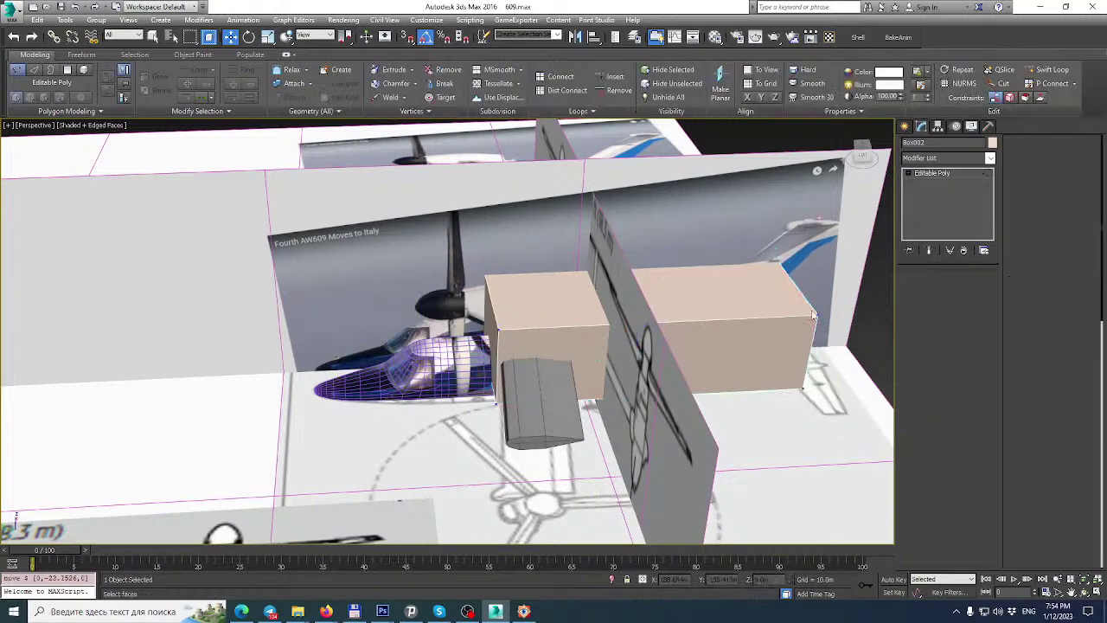
pyautogui.keyDown('alt'); pyautogui.moveTo(853, 388); pyautogui.dragTo(772, 335, button='middle'); pyautogui.keyUp('alt')
pyautogui.moveTo(744, 304); pyautogui.dragTo(621, 272)
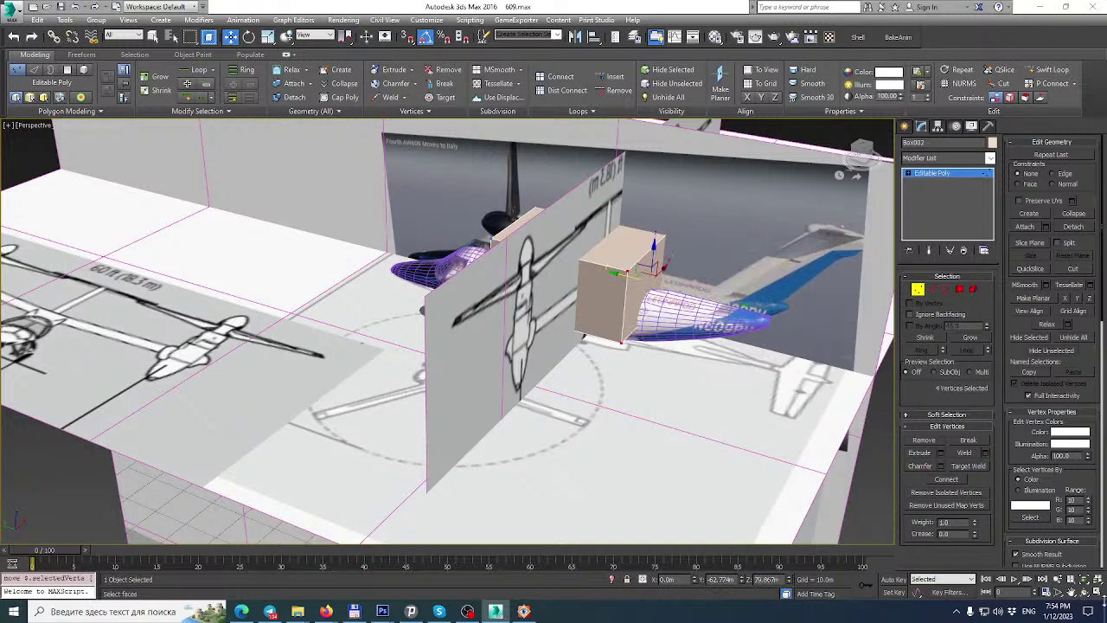
# Compare the box with the fuselage in the Left view and check the aircraft photos in FastStone Image Viewer for the wing-to-fuselage fairing.
pyautogui.click(1084, 593)
pyautogui.click(1097, 592)
pyautogui.scroll(-5, 178, 436)
pyautogui.moveTo(178, 435); pyautogui.dragTo(462, 446, button='middle')
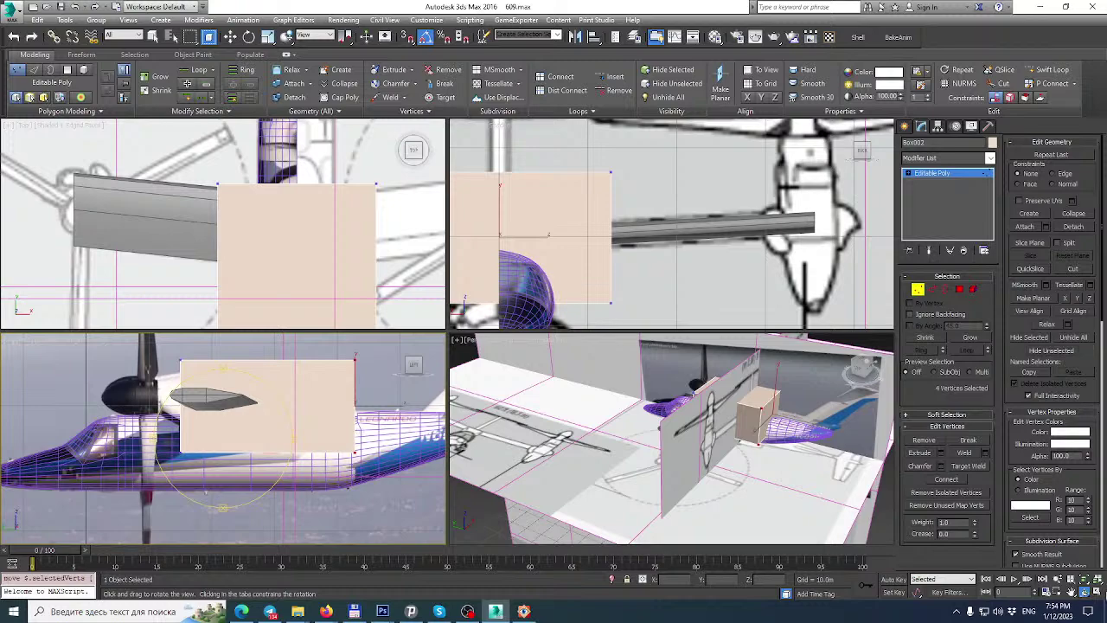
pyautogui.click(1097, 593)
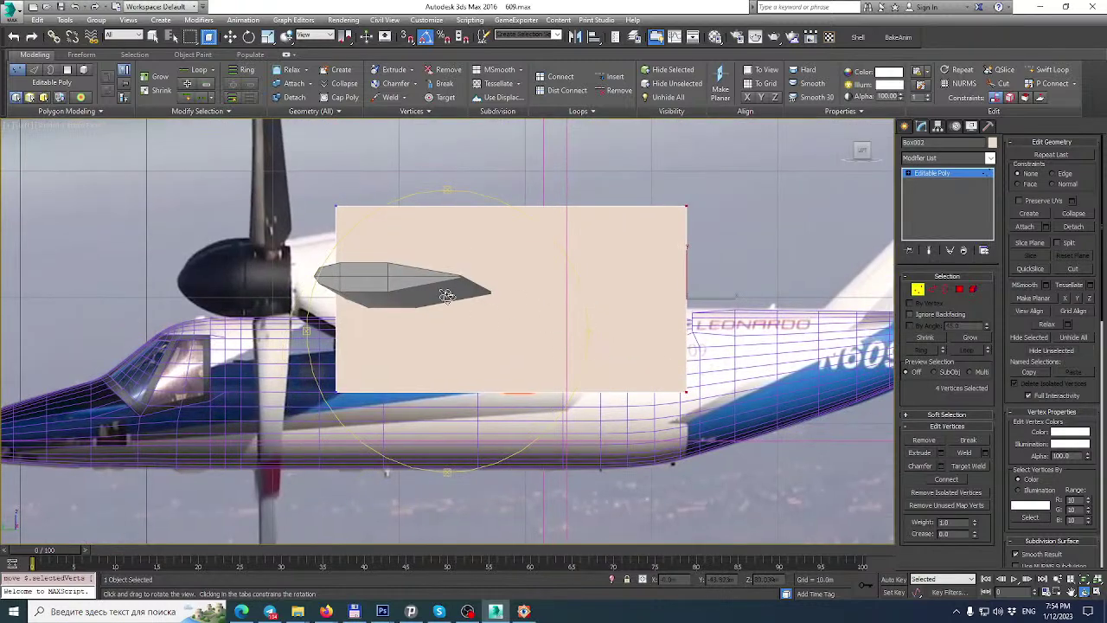
pyautogui.moveTo(446, 295); pyautogui.dragTo(522, 257, button='middle')
pyautogui.click(524, 611)
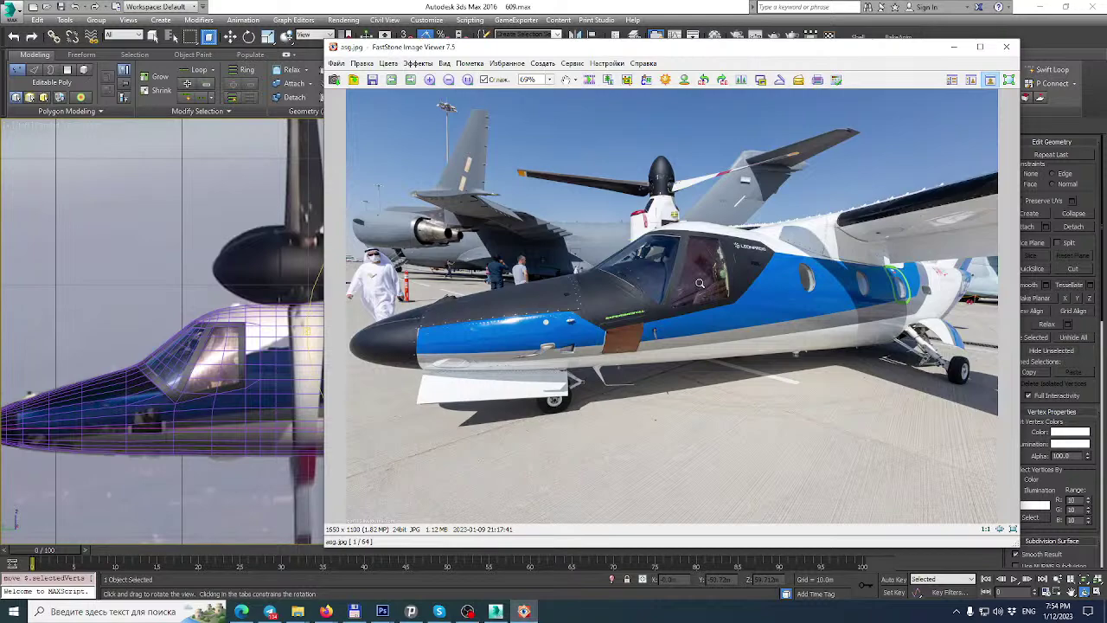
pyautogui.scroll(-8, 700, 283)
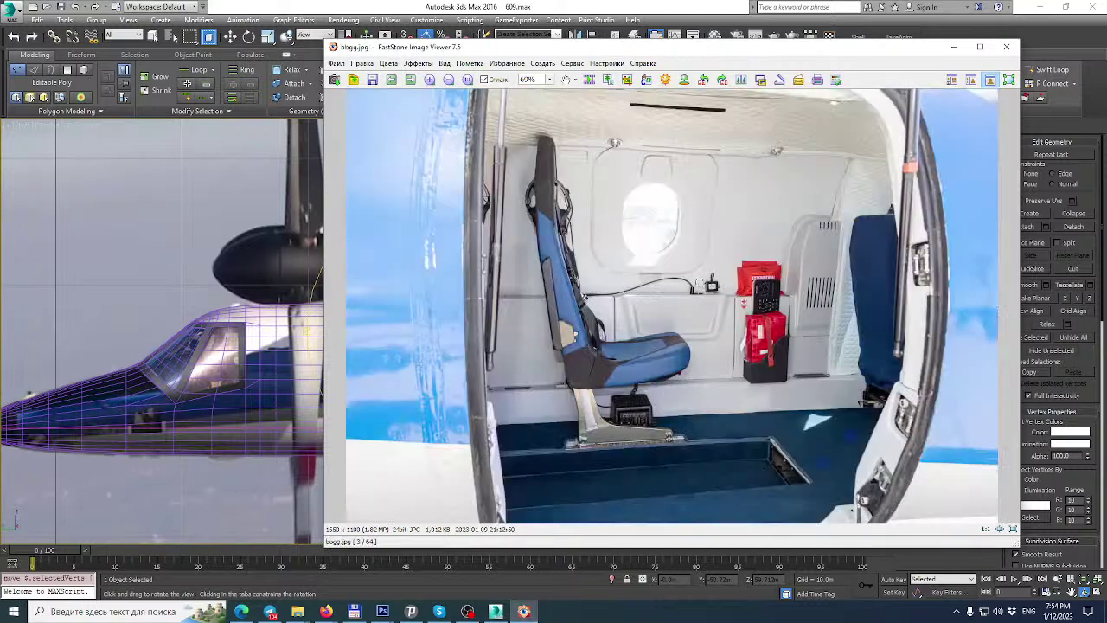
pyautogui.scroll(-3, 700, 283)
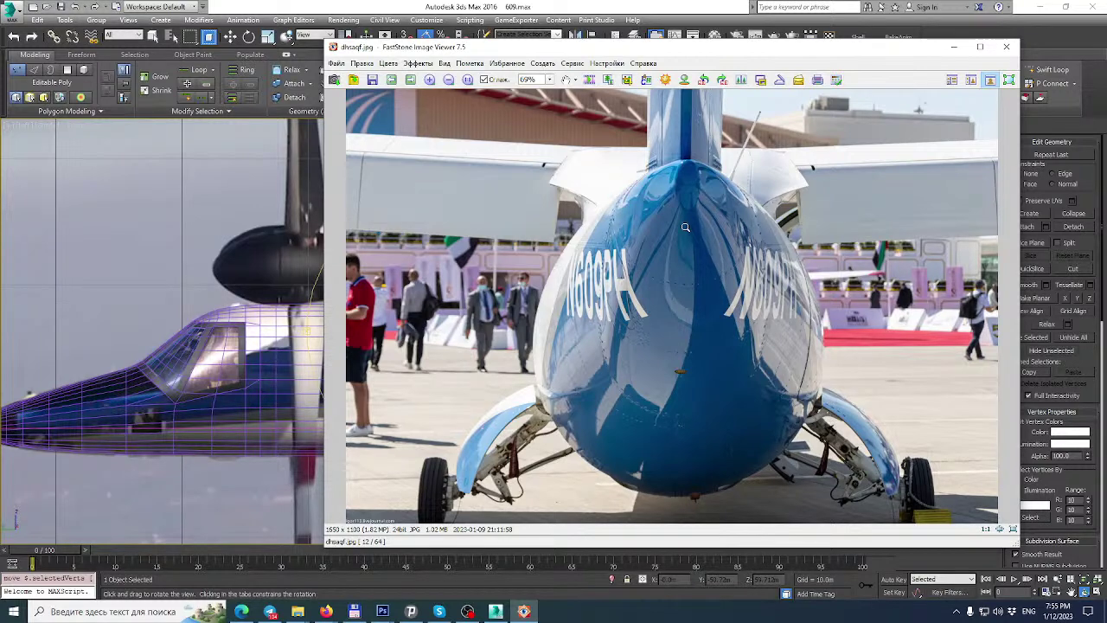
pyautogui.click(573, 6)
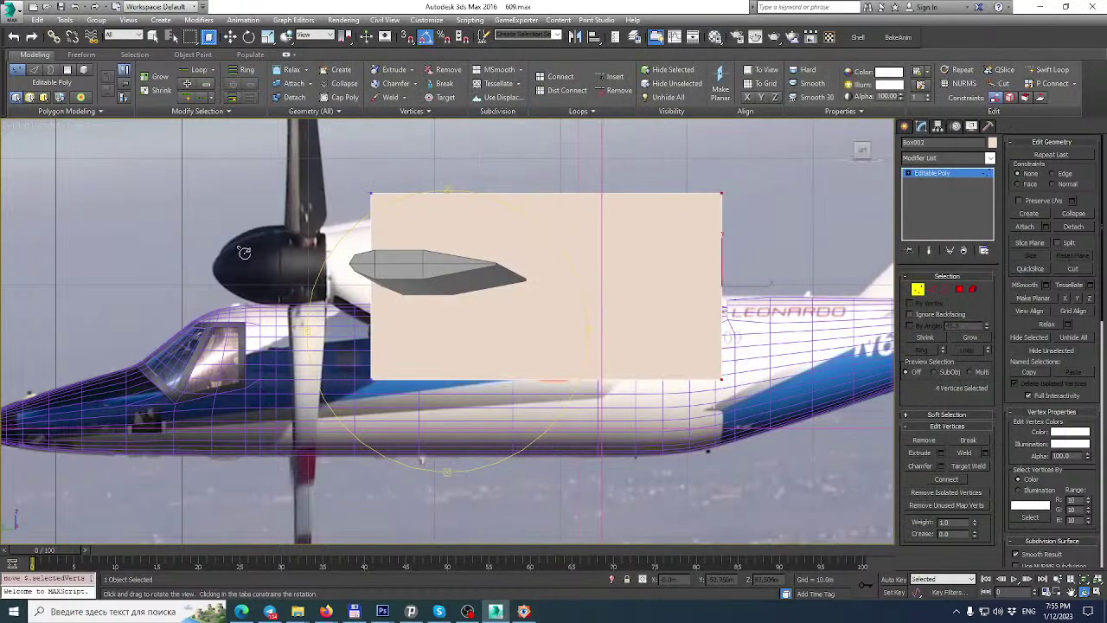
# In the Top view, isolate the box and the top-view blueprint by hiding all other objects.
pyautogui.click(1085, 591)
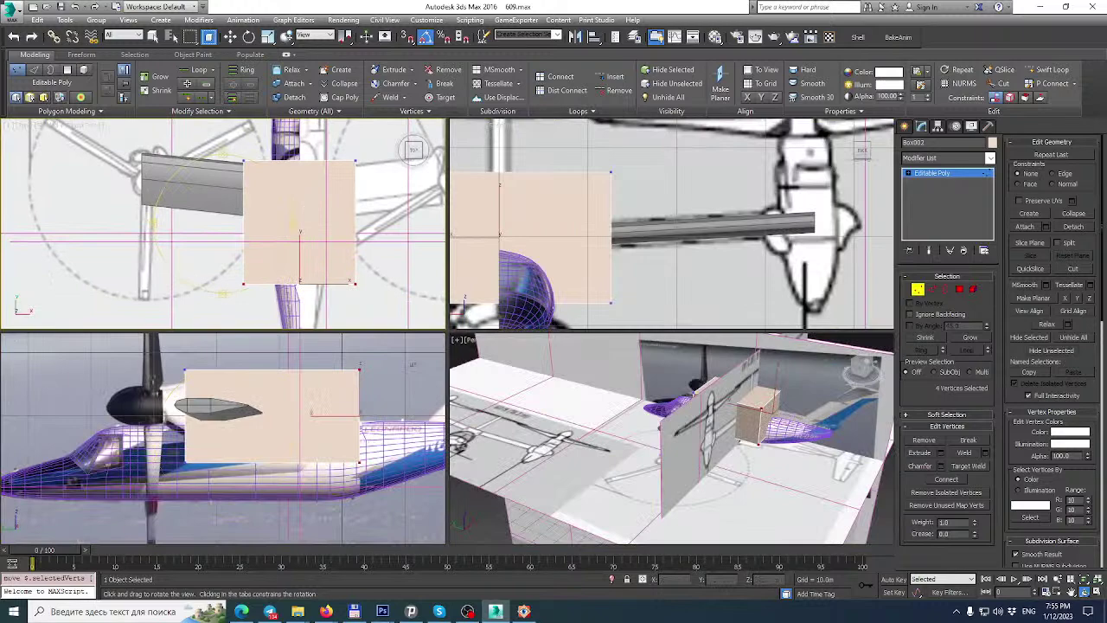
pyautogui.click(1086, 591)
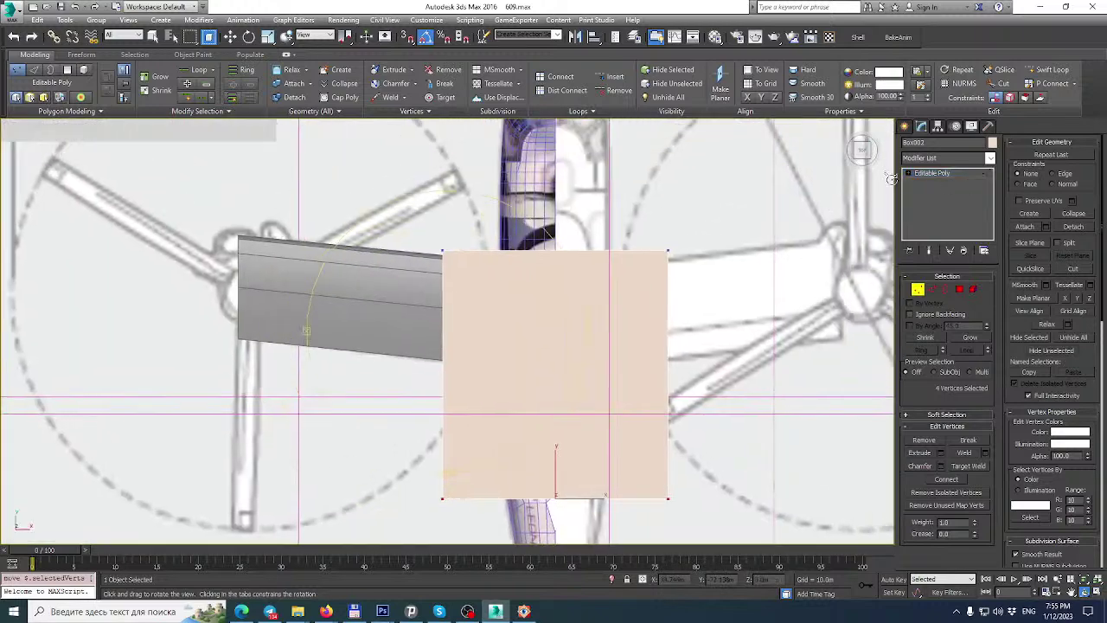
pyautogui.click(941, 176)
pyautogui.keyDown('ctrl'); pyautogui.click(689, 190); pyautogui.keyUp('ctrl')
pyautogui.keyDown('ctrl'); pyautogui.rightClick(689, 186); pyautogui.keyUp('ctrl')
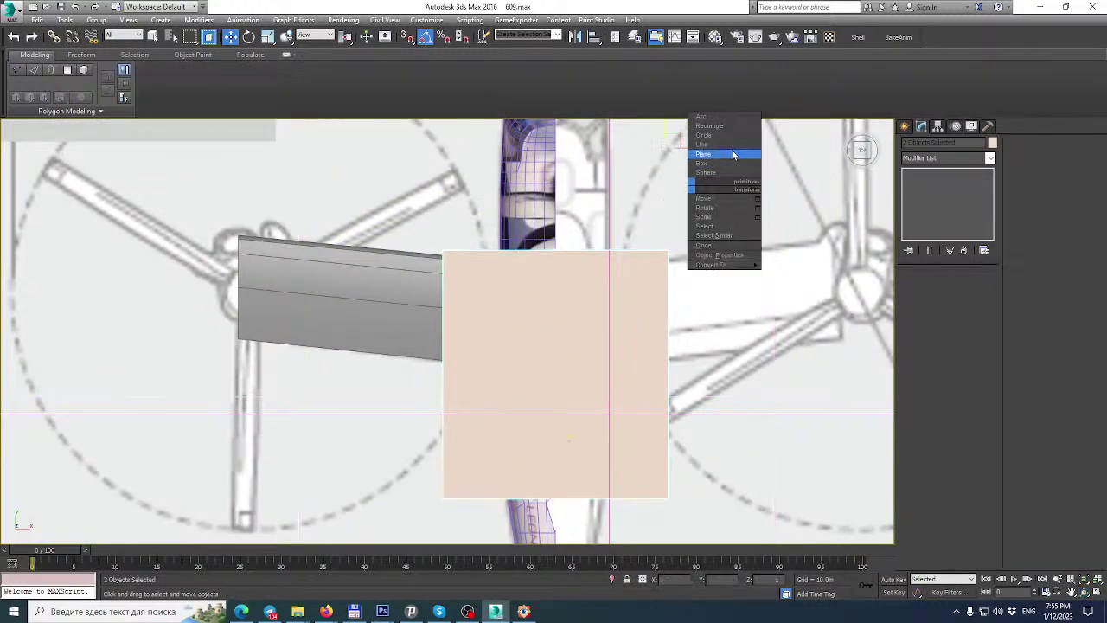
pyautogui.rightClick(668, 174)
pyautogui.click(742, 139)
# Select the box and turn on see-through display so the blueprint shows beneath it.
pyautogui.click(586, 284)
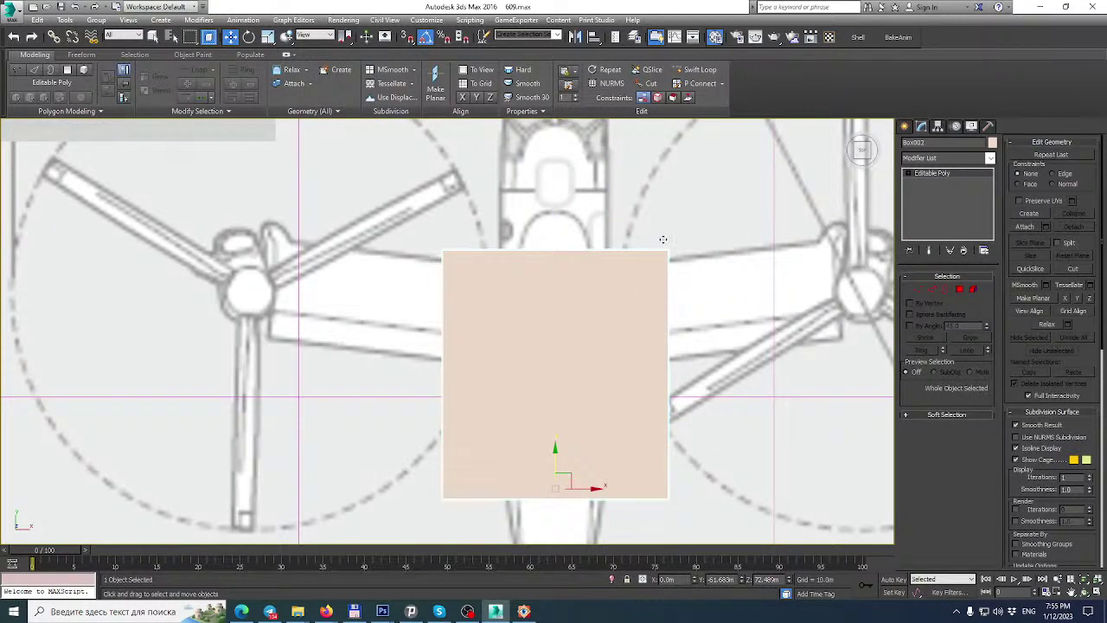
pyautogui.press('m')
pyautogui.hotkey('alt', 'x')
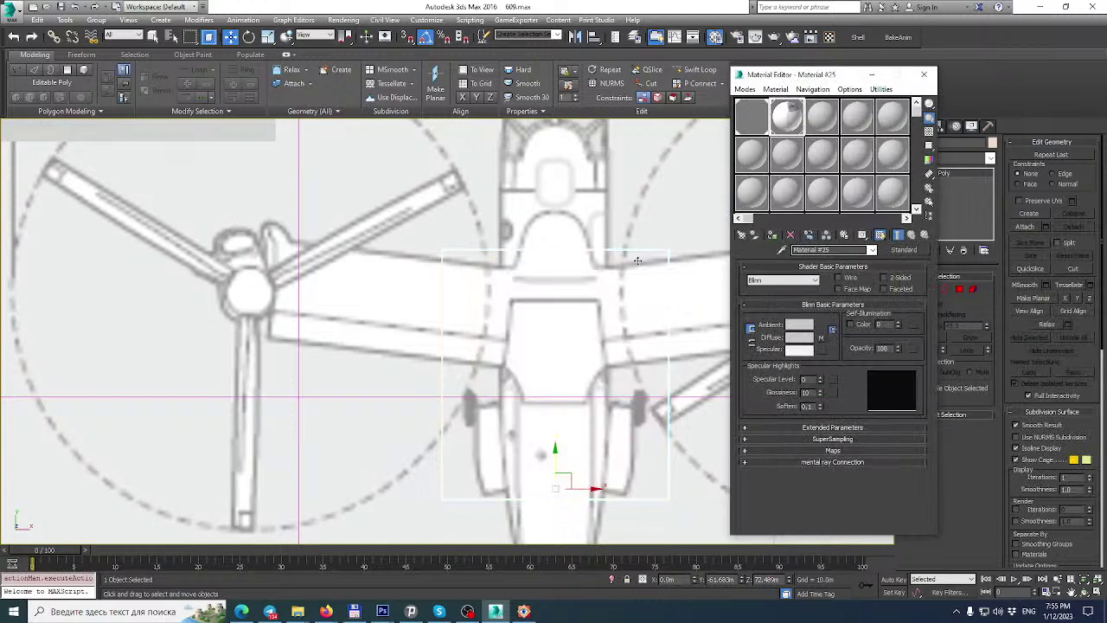
pyautogui.click(924, 75)
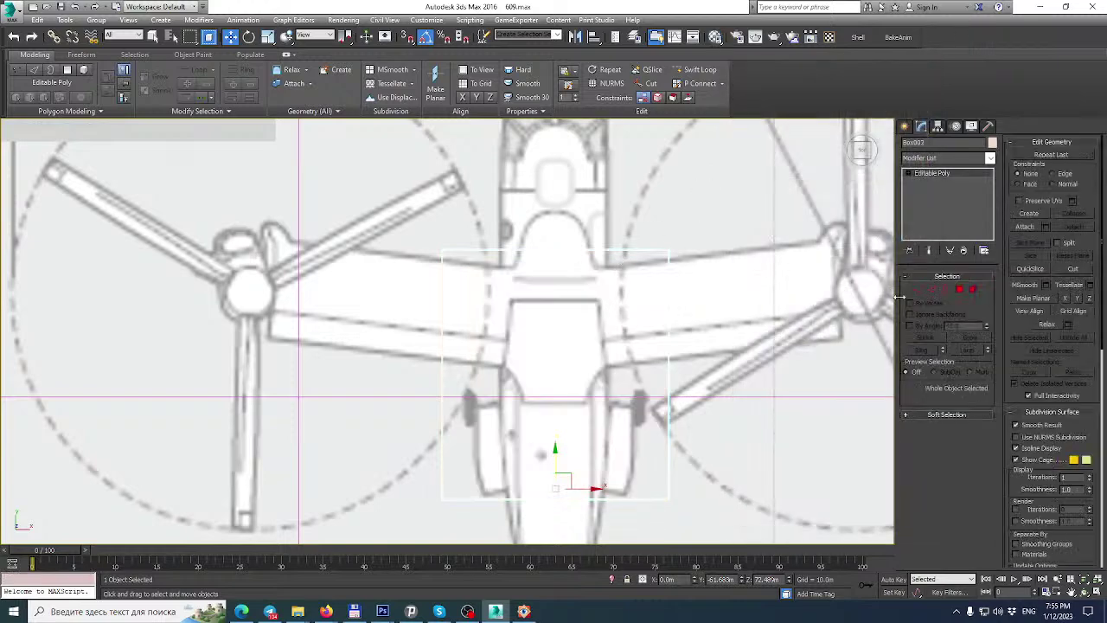
# Move the box's front-end vertices forward to the front of the curved fairing outline on the top-view blueprint.
pyautogui.click(918, 289)
pyautogui.scroll(4, 343, 306)
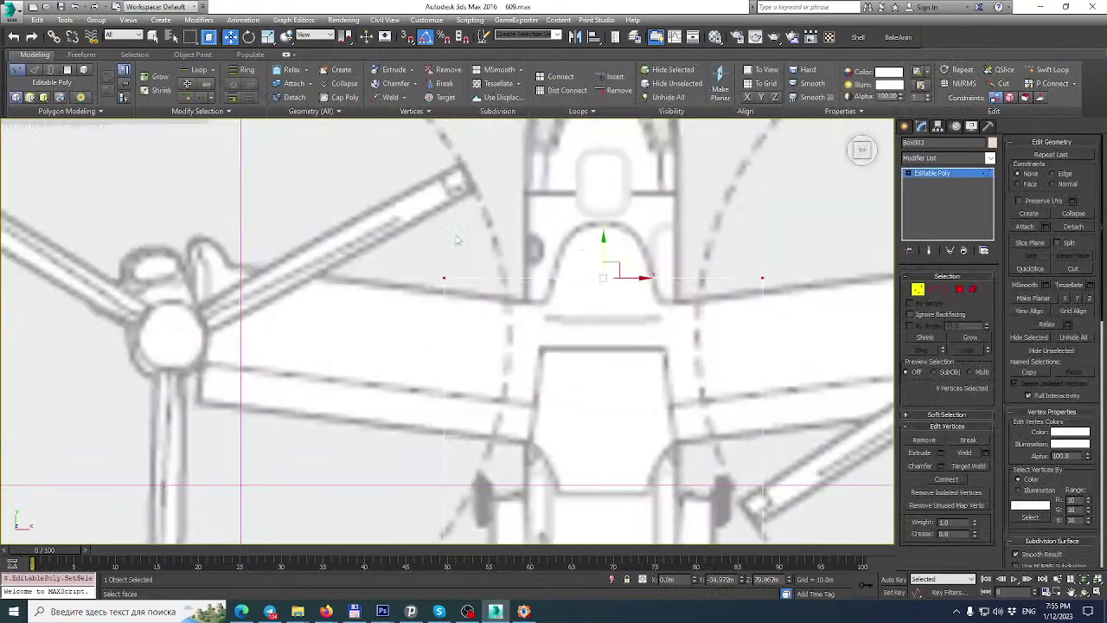
pyautogui.moveTo(343, 305); pyautogui.dragTo(346, 306, button='middle')
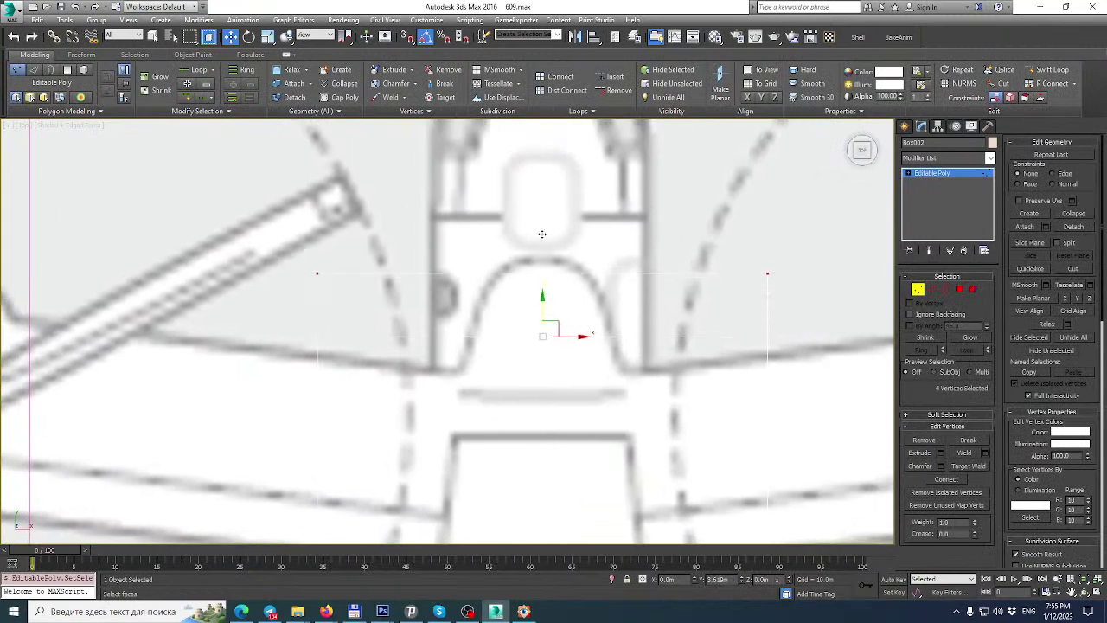
pyautogui.moveTo(541, 298); pyautogui.dragTo(543, 218, button='middle')
pyautogui.scroll(-4, 557, 165)
pyautogui.moveTo(557, 165); pyautogui.dragTo(556, 163, button='middle')
# Narrow the box to half the fuselage by moving one side's vertices to the centreline and the opposite side's inward about 7.9 m.
pyautogui.moveTo(627, 153); pyautogui.dragTo(736, 460)
pyautogui.moveTo(663, 277); pyautogui.dragTo(583, 278)
pyautogui.moveTo(474, 236); pyautogui.dragTo(507, 409)
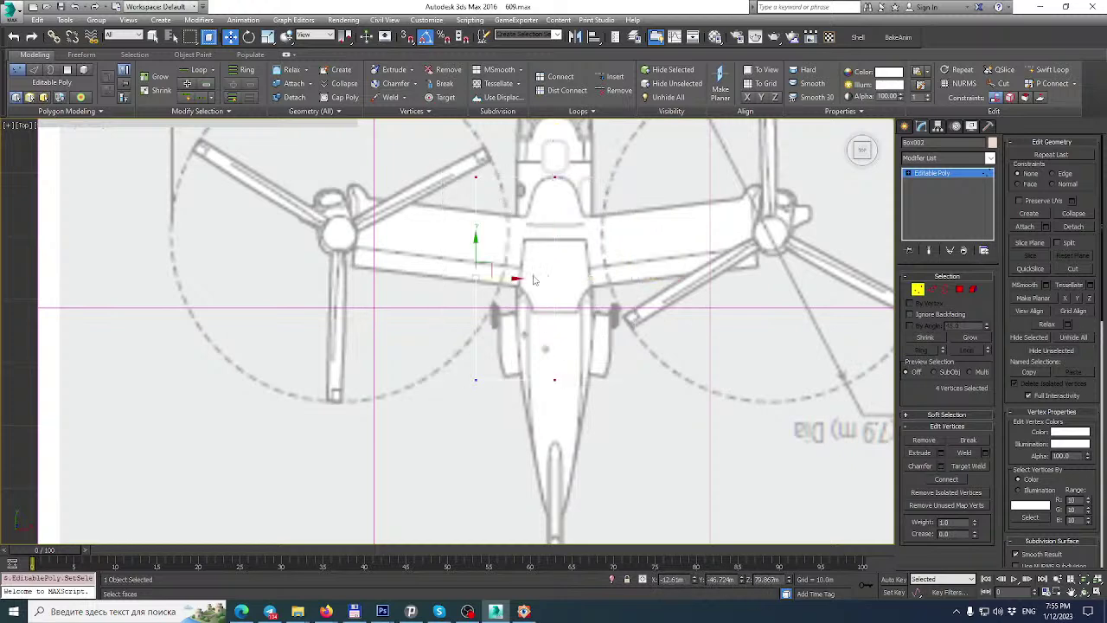
pyautogui.moveTo(510, 278); pyautogui.dragTo(557, 276)
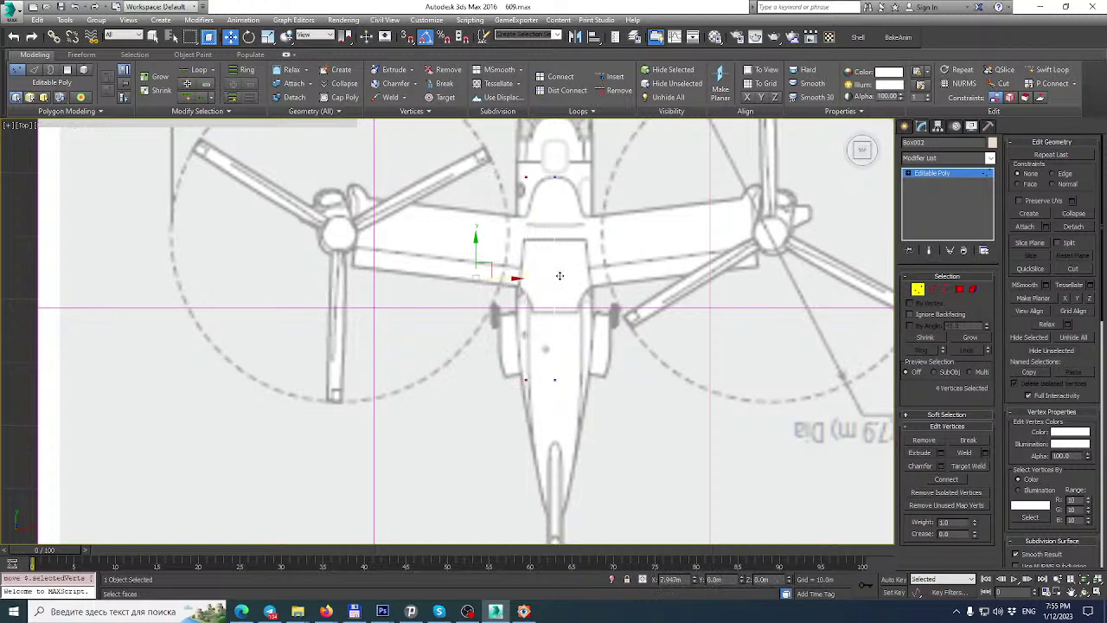
pyautogui.scroll(-5, 560, 275)
pyautogui.scroll(5, 563, 266)
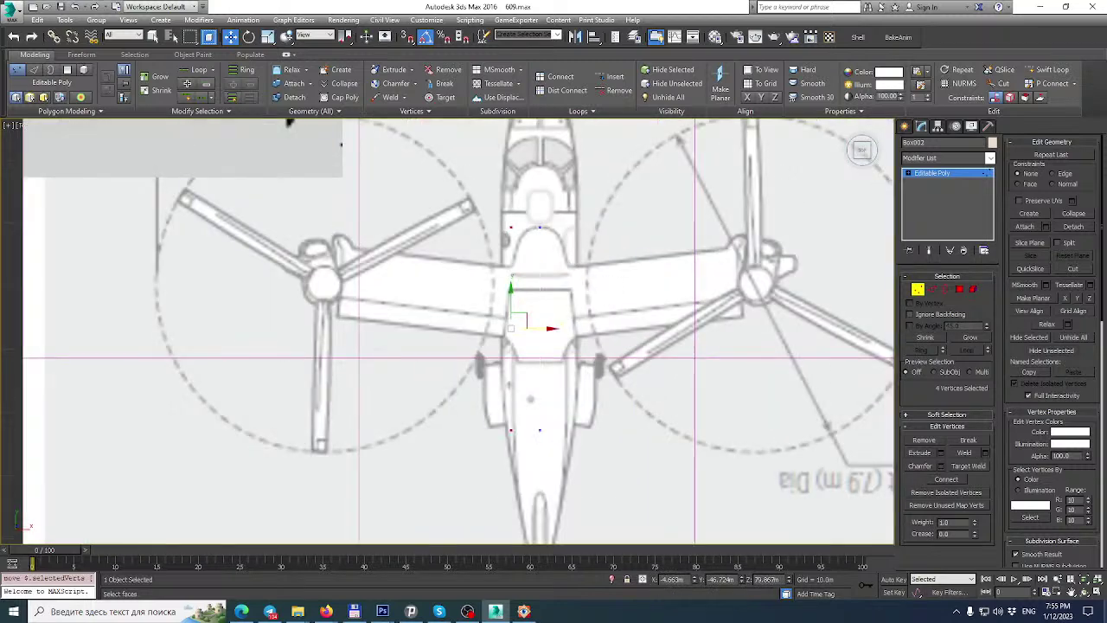
# Unhide all objects to bring back the fuselage, wing and remaining reference images.
pyautogui.click(1097, 593)
pyautogui.rightClick(206, 404)
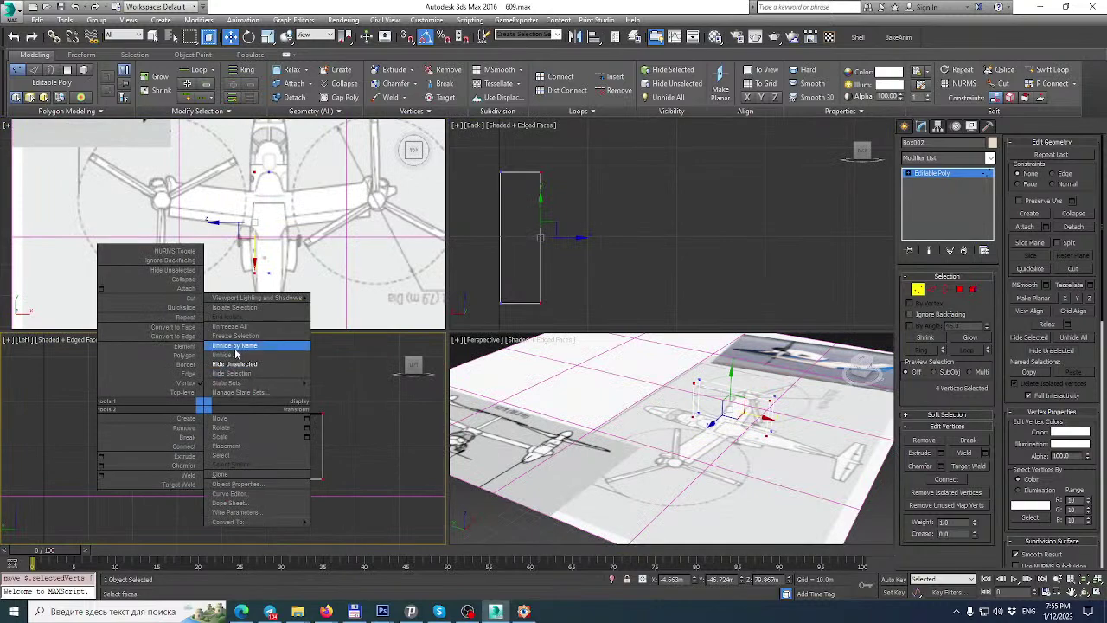
pyautogui.click(235, 355)
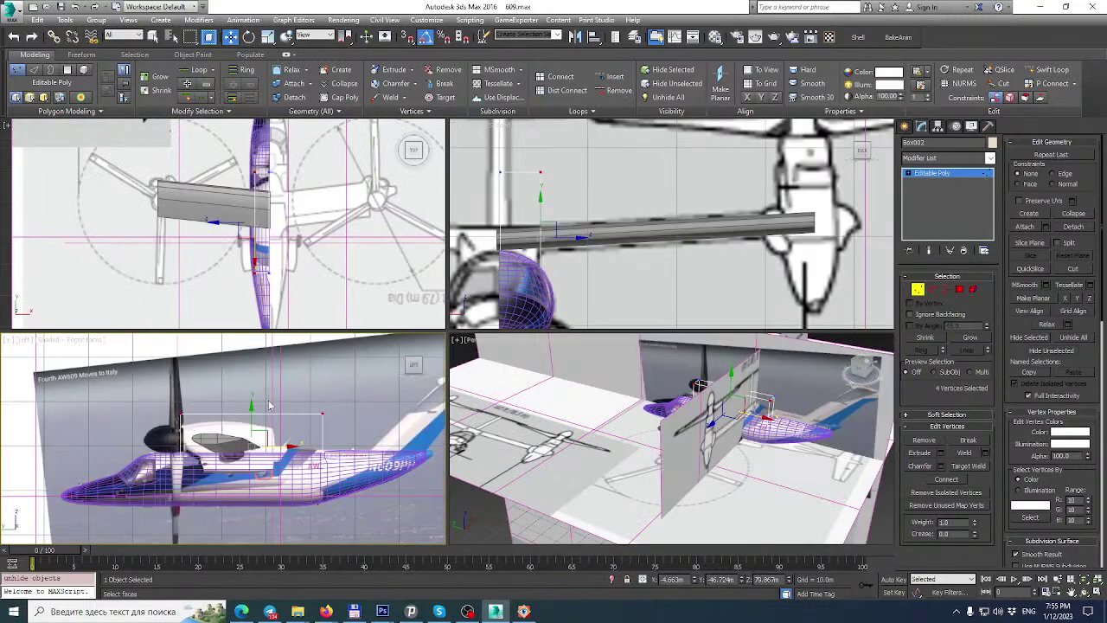
pyautogui.click(1092, 593)
pyautogui.moveTo(230, 237); pyautogui.dragTo(257, 152, button='middle')
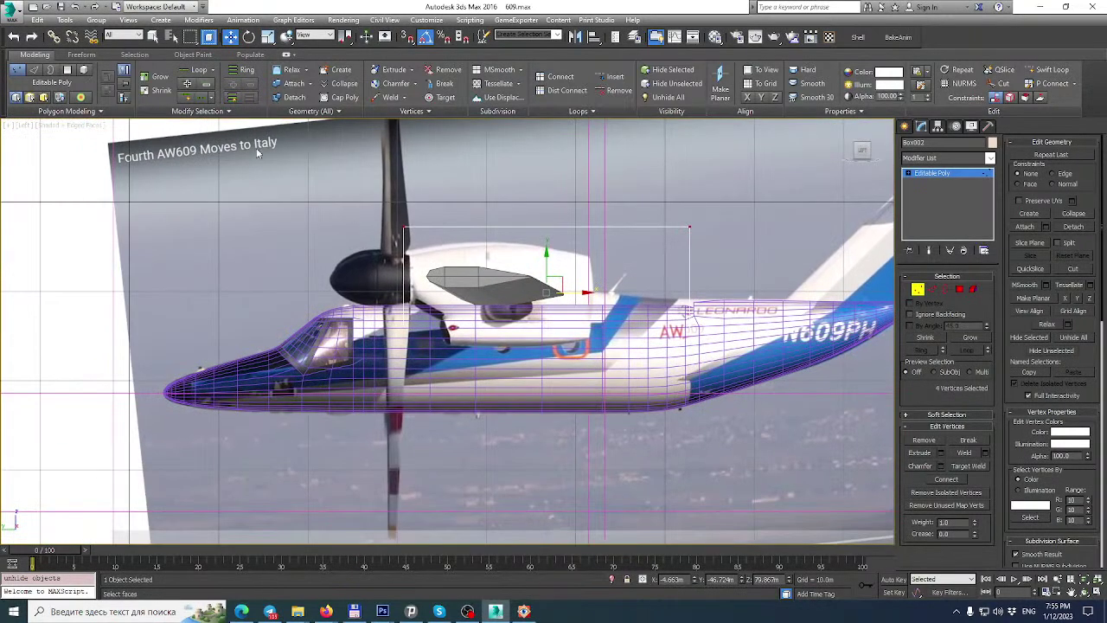
# In the Left view, lower the box's upper vertices to just above the fuselage roof line.
pyautogui.moveTo(699, 275); pyautogui.dragTo(701, 277)
pyautogui.scroll(2, 564, 192)
pyautogui.moveTo(564, 193); pyautogui.dragTo(551, 237, button='middle')
pyautogui.moveTo(525, 260); pyautogui.dragTo(528, 350)
pyautogui.moveTo(527, 349); pyautogui.dragTo(622, 252, button='middle')
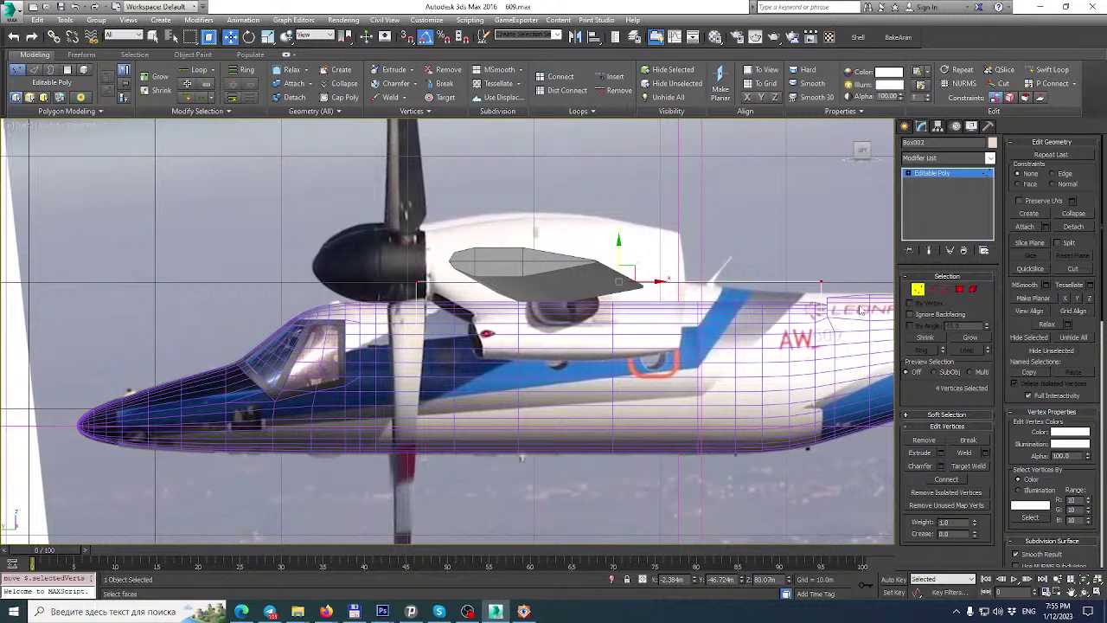
# Raise the box's lower vertices to a Z position of about 76.8 m, just inside the fuselage roof.
pyautogui.moveTo(358, 422); pyautogui.dragTo(358, 424)
pyautogui.scroll(1, 522, 315)
pyautogui.moveTo(523, 315); pyautogui.dragTo(453, 304, button='middle')
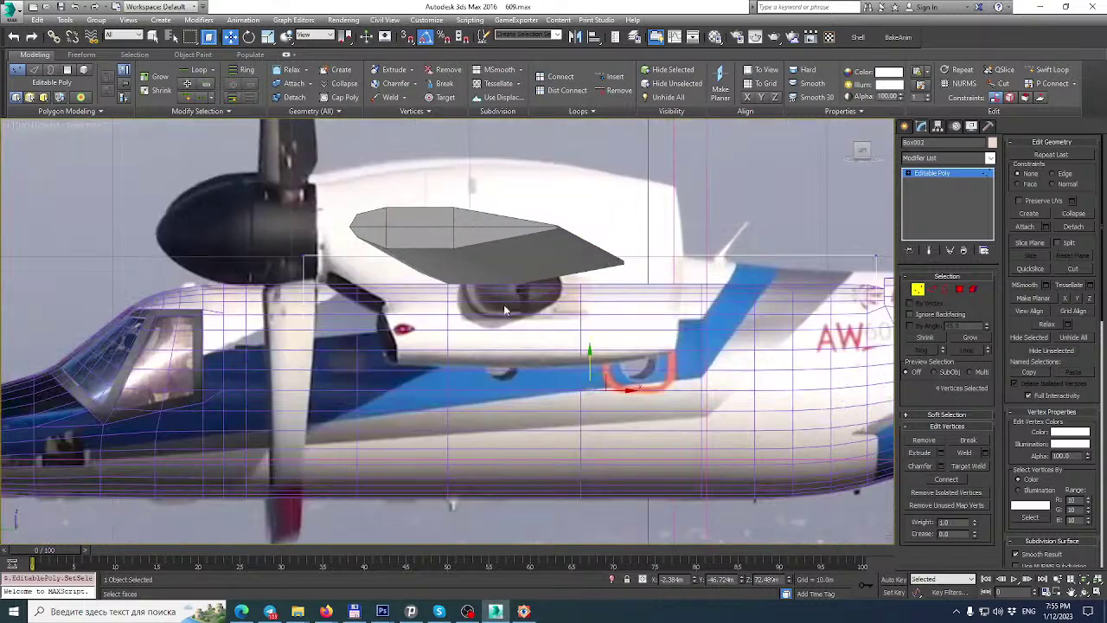
pyautogui.scroll(-2, 452, 305)
pyautogui.moveTo(356, 317); pyautogui.dragTo(307, 294)
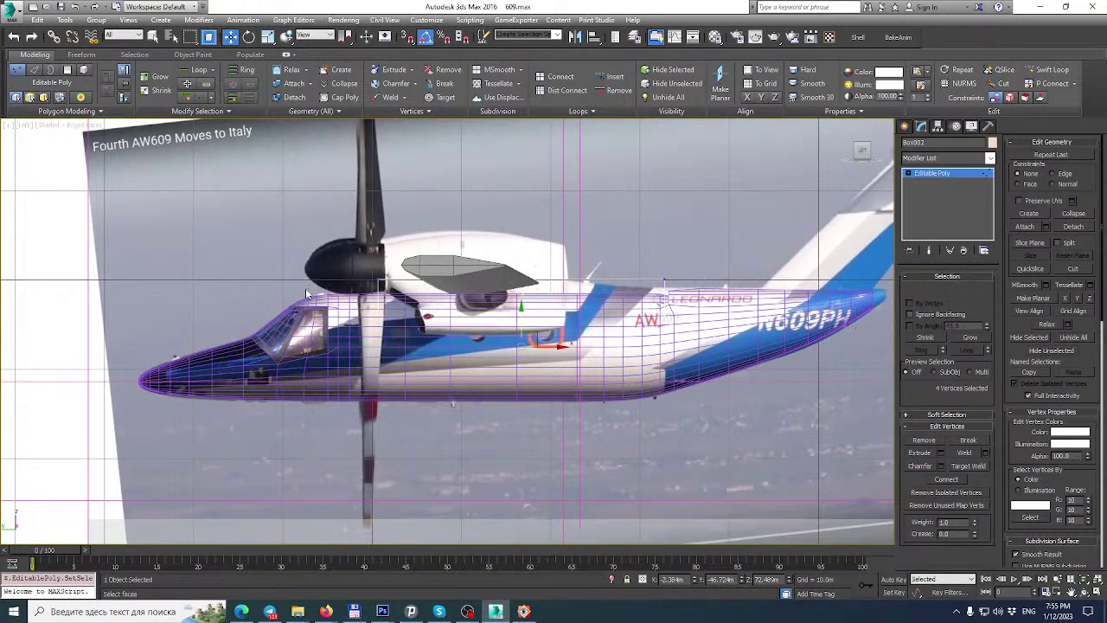
pyautogui.moveTo(520, 313); pyautogui.dragTo(533, 273)
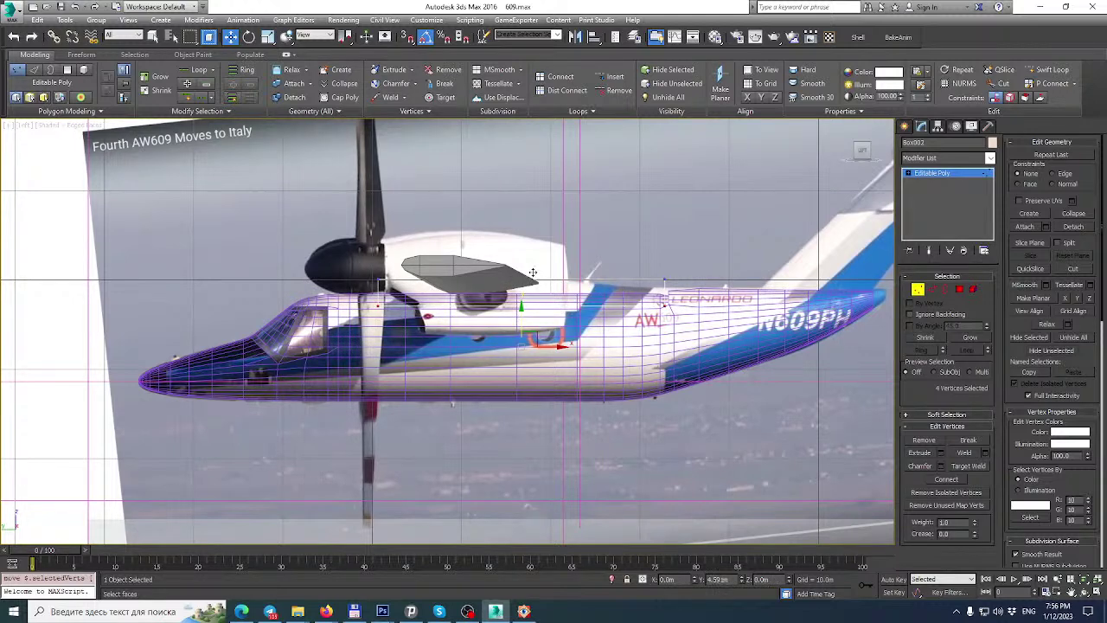
pyautogui.scroll(4, 533, 290)
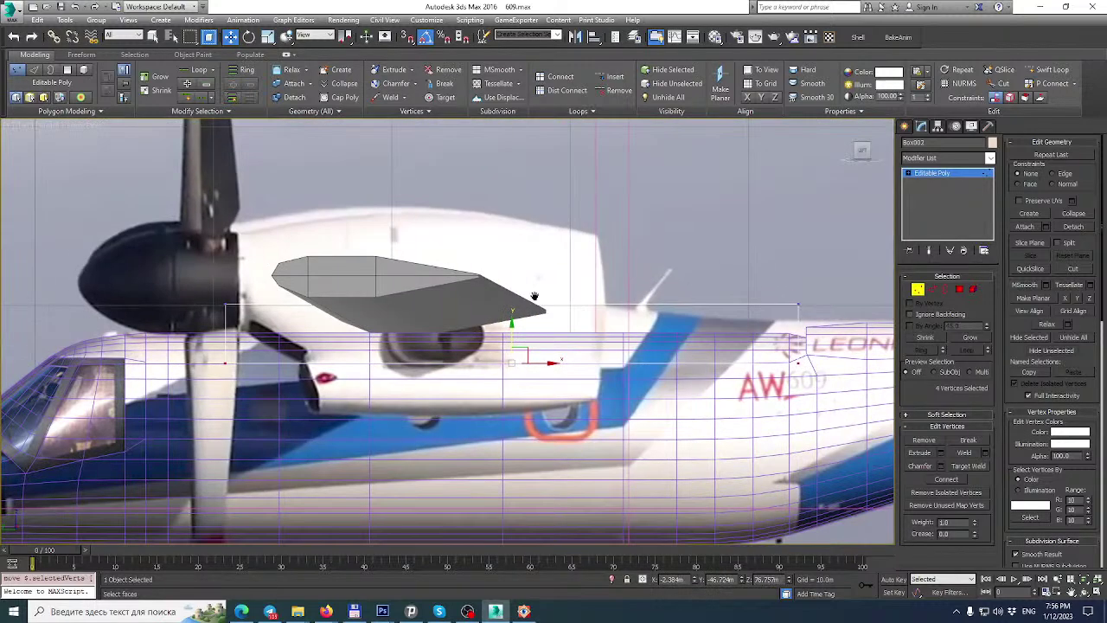
# Return the box to whole-object level and apply the plain gray material from the second row's second sample slot.
pyautogui.click(945, 289)
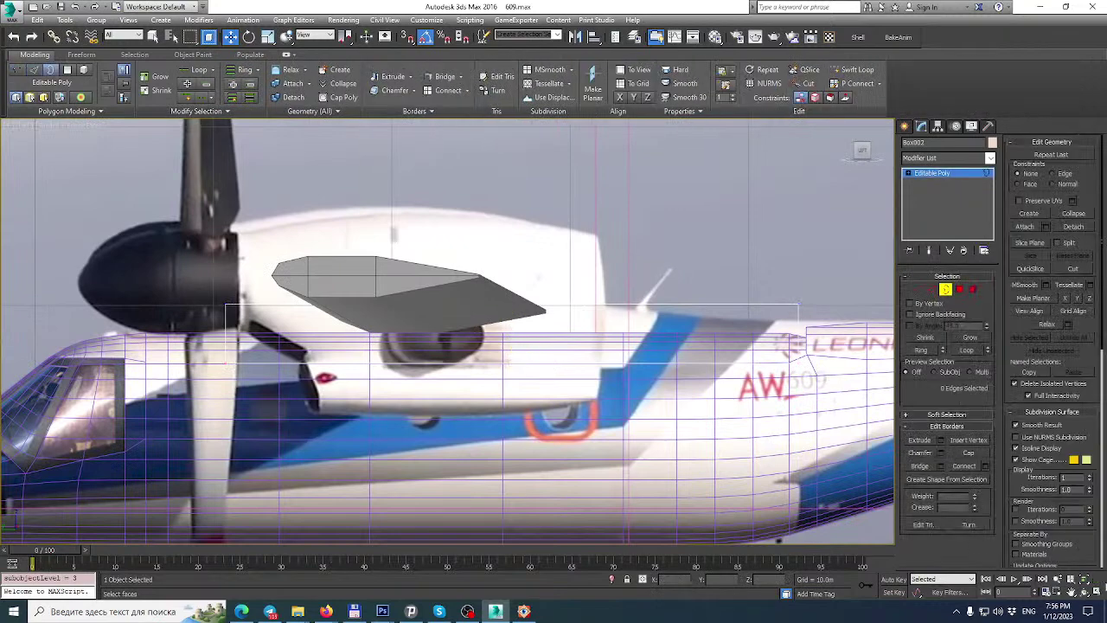
pyautogui.click(1097, 593)
pyautogui.scroll(5, 846, 444)
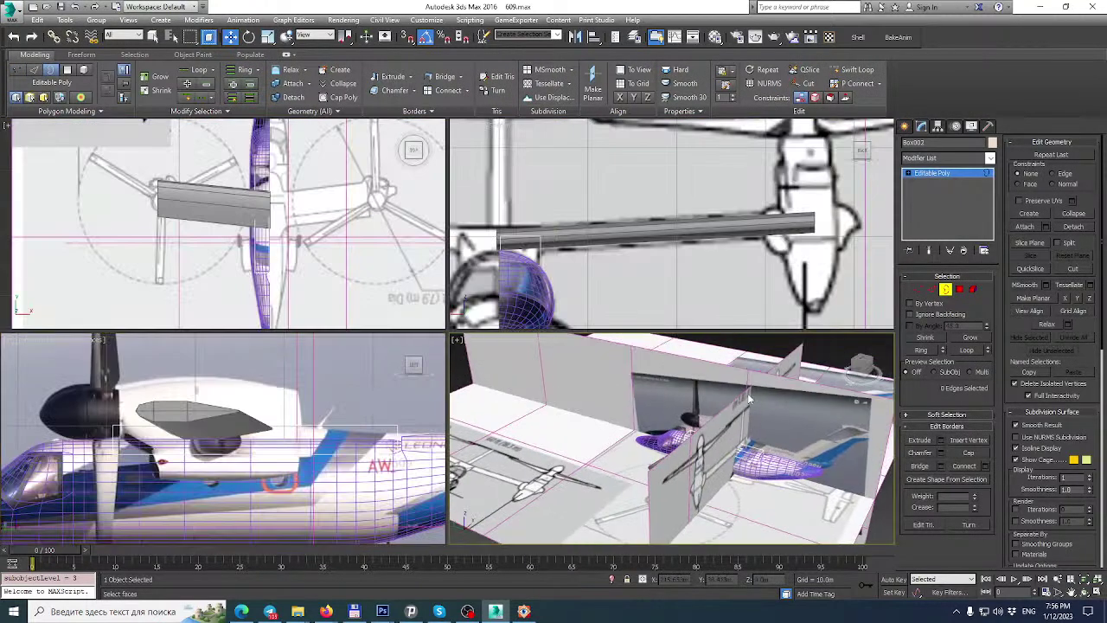
pyautogui.click(1097, 592)
pyautogui.keyDown('alt'); pyautogui.moveTo(510, 351); pyautogui.dragTo(658, 290, button='middle'); pyautogui.keyUp('alt')
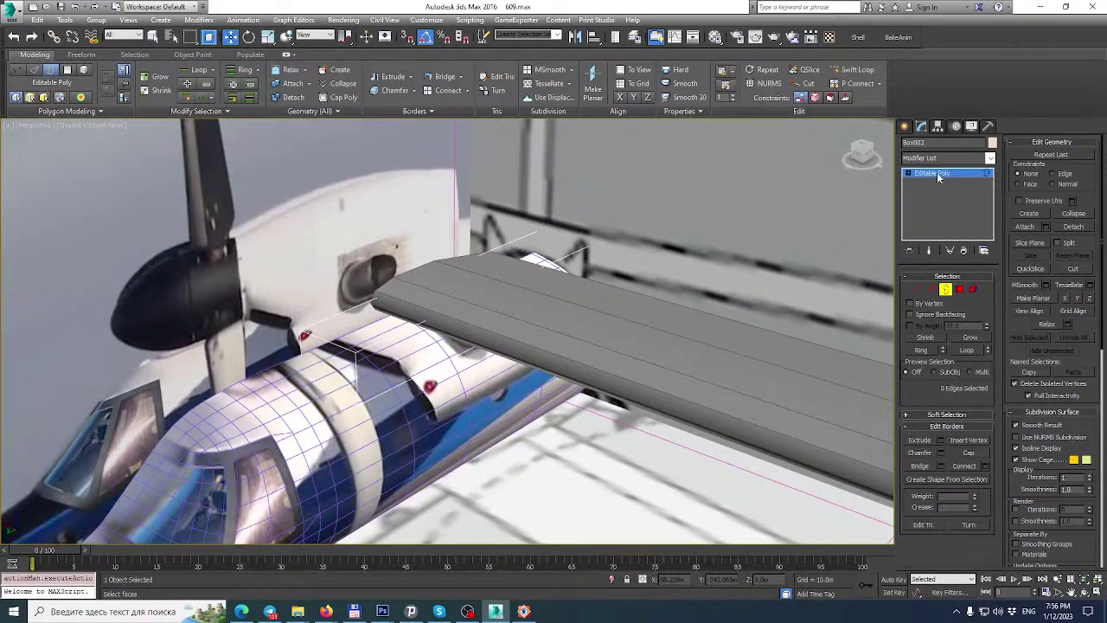
pyautogui.click(939, 176)
pyautogui.press('m')
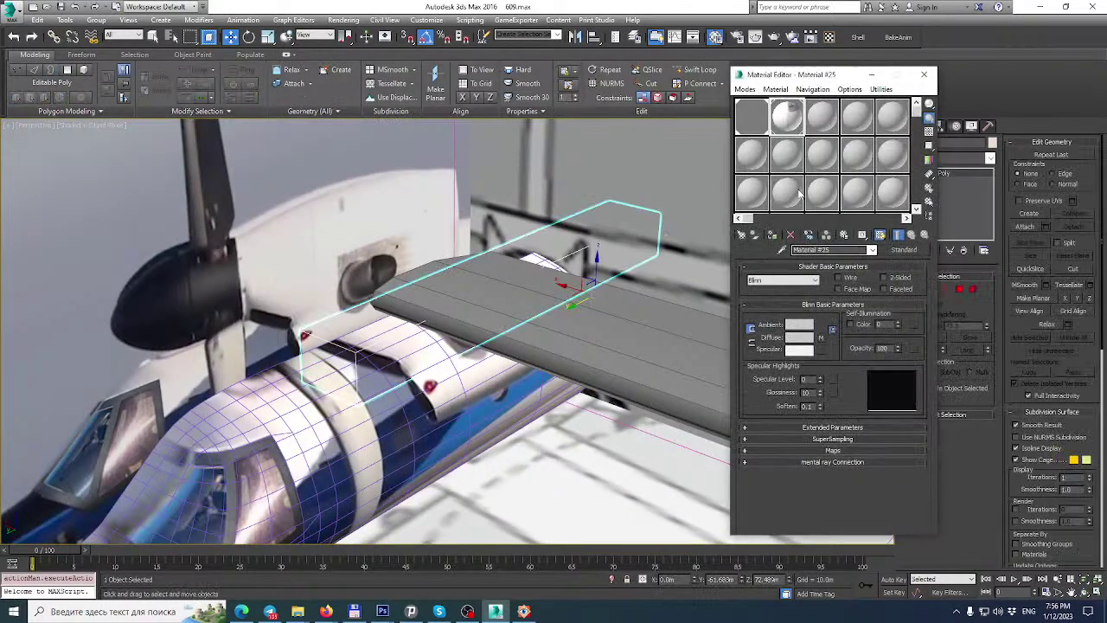
pyautogui.moveTo(778, 160); pyautogui.dragTo(444, 332)
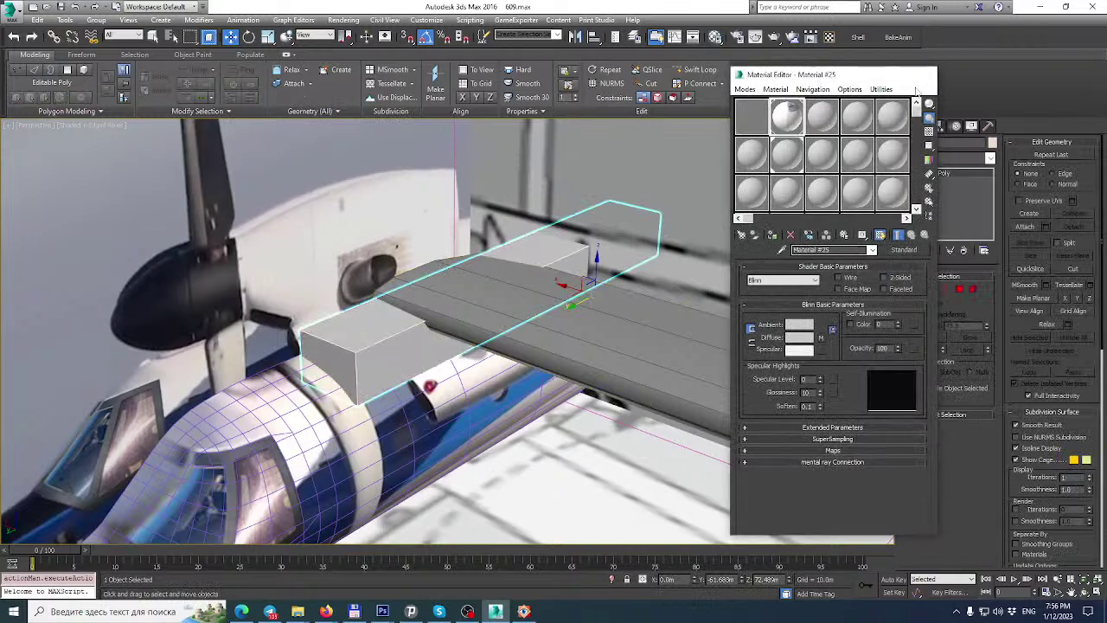
pyautogui.click(924, 77)
# Check the Photoshop blueprint and FastStone front photo, and move the box's outer upper edge inward to X about -3.87 m.
pyautogui.click(946, 289)
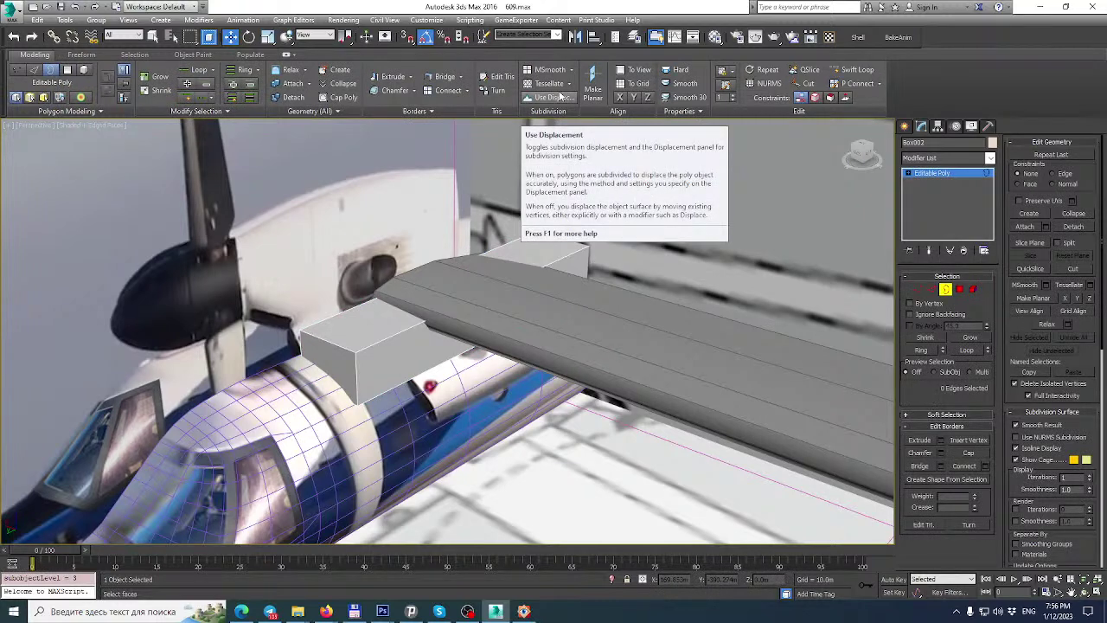
pyautogui.click(932, 289)
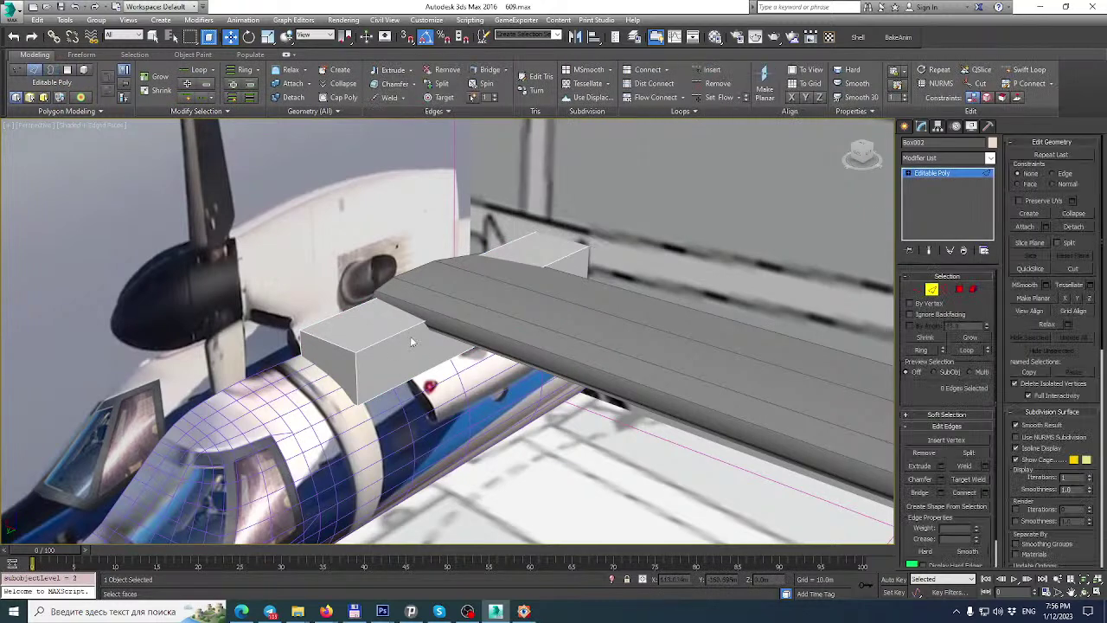
pyautogui.moveTo(382, 612)
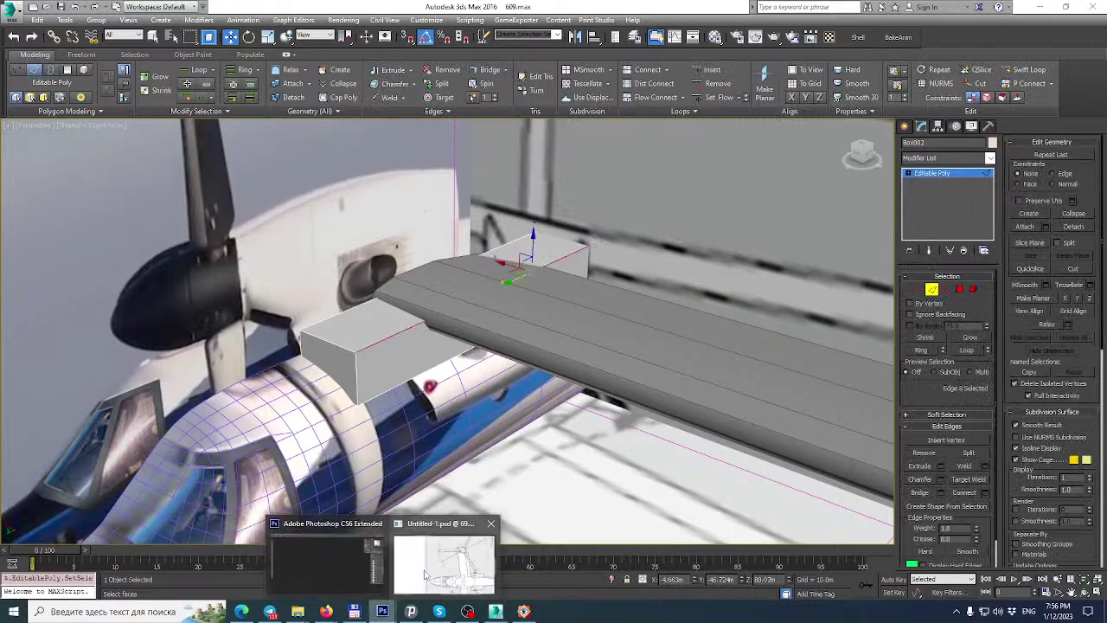
pyautogui.click(424, 570)
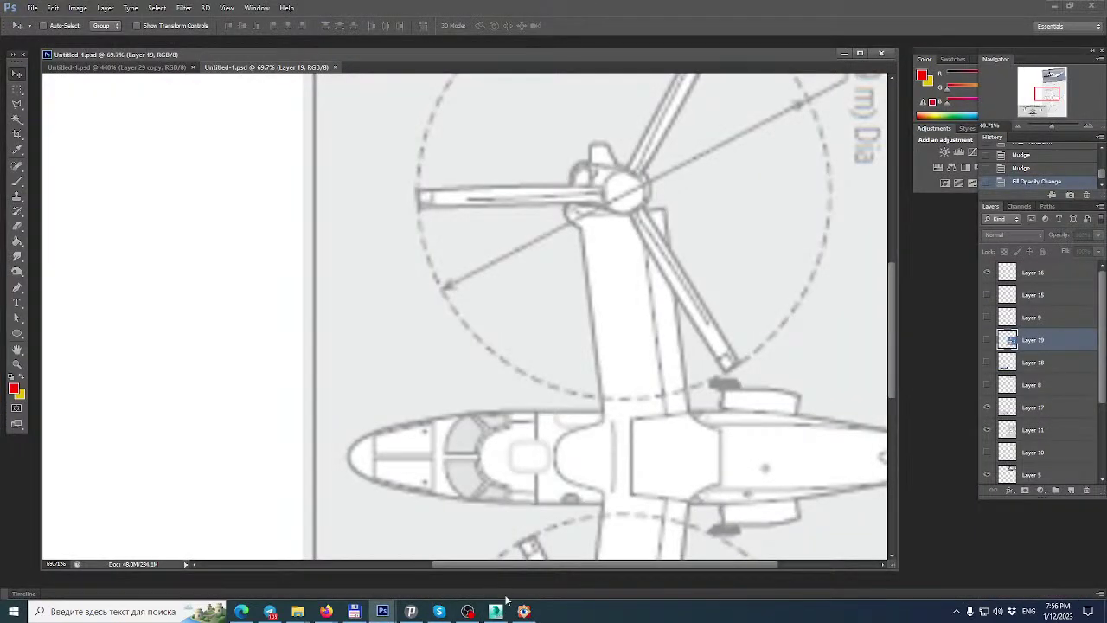
pyautogui.click(524, 612)
pyautogui.scroll(-2, 591, 363)
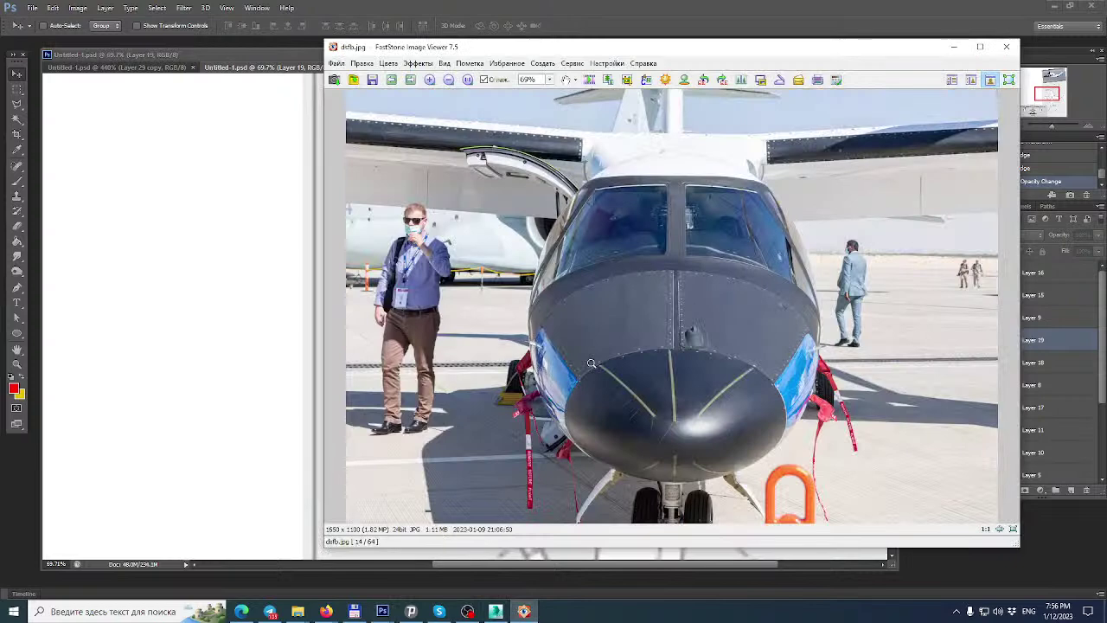
pyautogui.click(496, 612)
pyautogui.scroll(4, 520, 275)
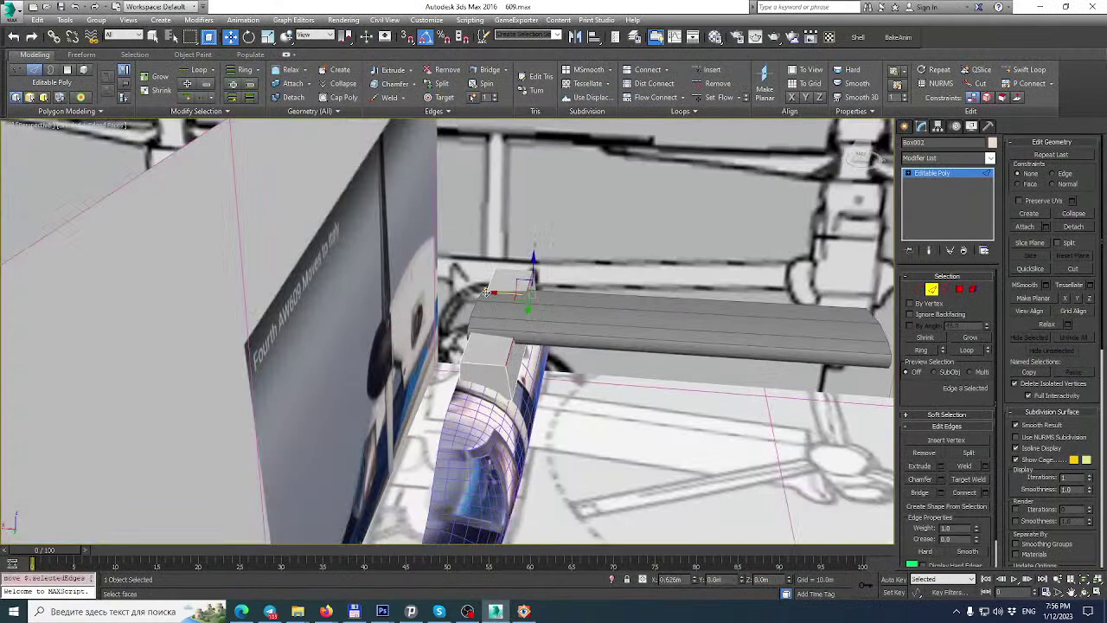
pyautogui.keyDown('alt'); pyautogui.moveTo(526, 271); pyautogui.dragTo(372, 333, button='middle'); pyautogui.keyUp('alt')
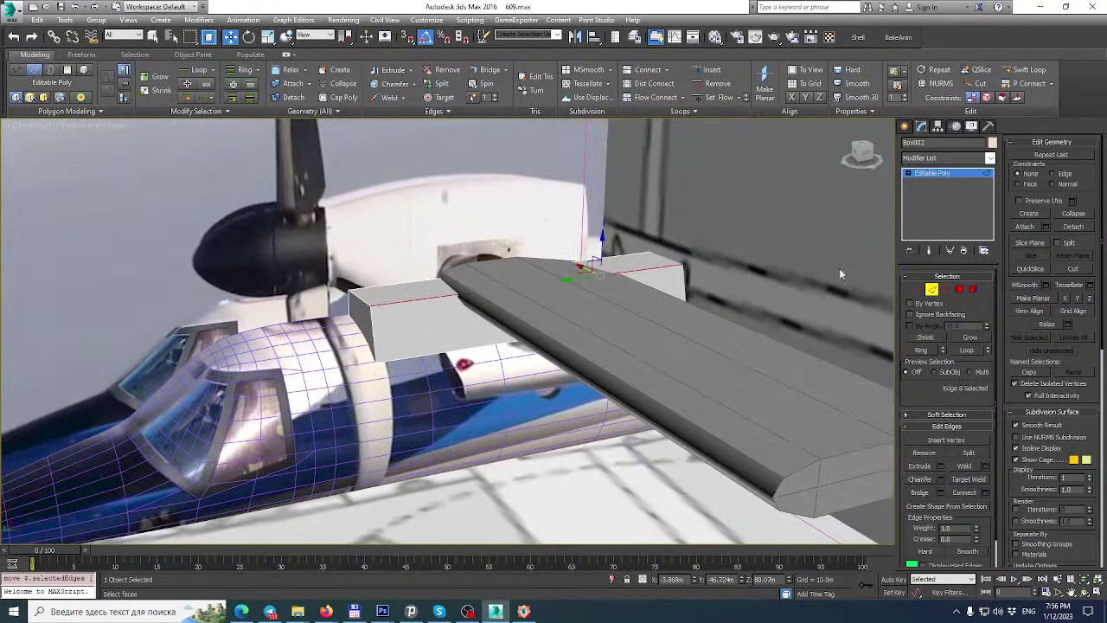
# Slope the box's front end by moving its front upper edge back to Y about -33.1 m.
pyautogui.keyDown('alt'); pyautogui.click(361, 301); pyautogui.keyUp('alt')
pyautogui.keyDown('alt'); pyautogui.moveTo(361, 301); pyautogui.dragTo(406, 312, button='middle'); pyautogui.keyUp('alt')
pyautogui.moveTo(317, 298); pyautogui.dragTo(367, 301)
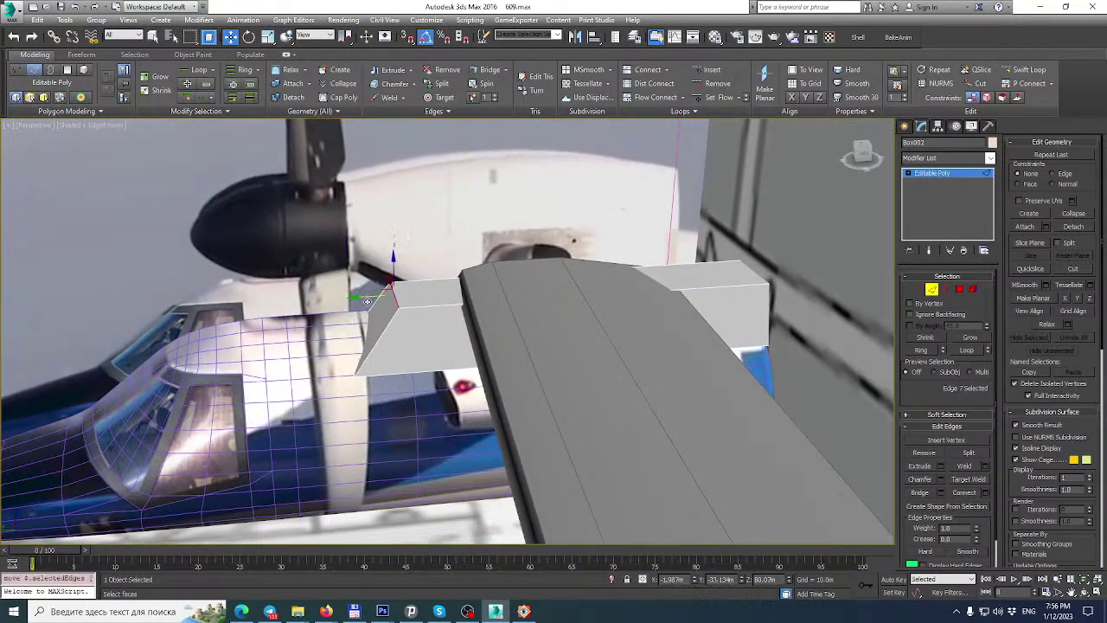
# Compare with the side photo dsfbd.jpg in FastStone and move the front upper edge back to the wing's leading edge, Y about -36.9 m.
pyautogui.click(1096, 591)
pyautogui.moveTo(187, 149); pyautogui.dragTo(90, 157, button='middle')
pyautogui.scroll(8, 258, 217)
pyautogui.moveTo(291, 246); pyautogui.dragTo(282, 191, button='middle')
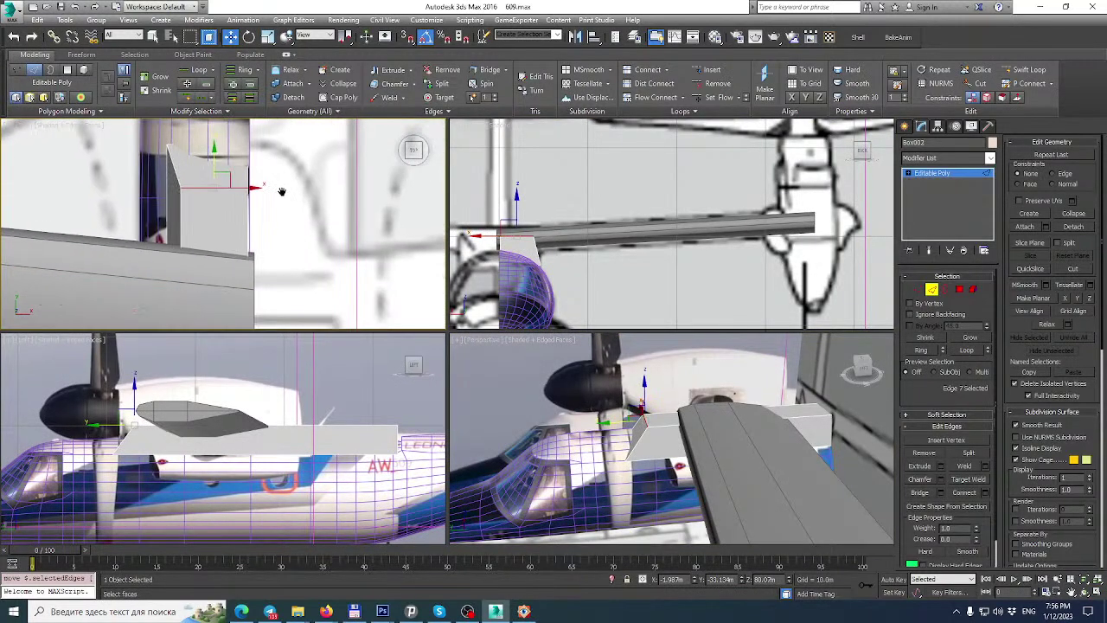
pyautogui.click(523, 611)
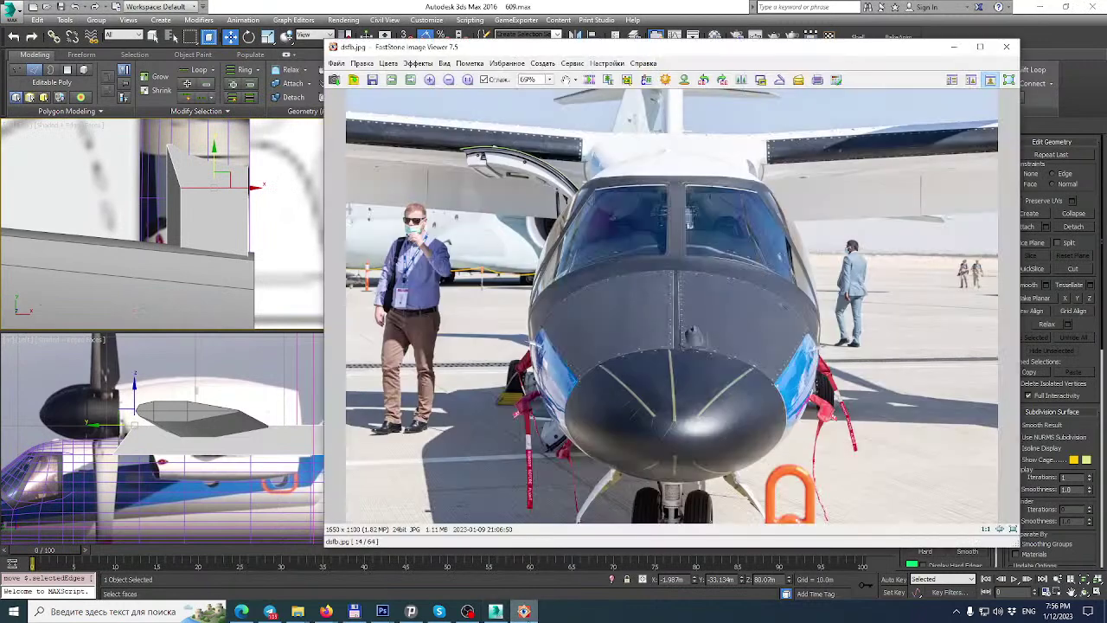
pyautogui.scroll(-1, 583, 398)
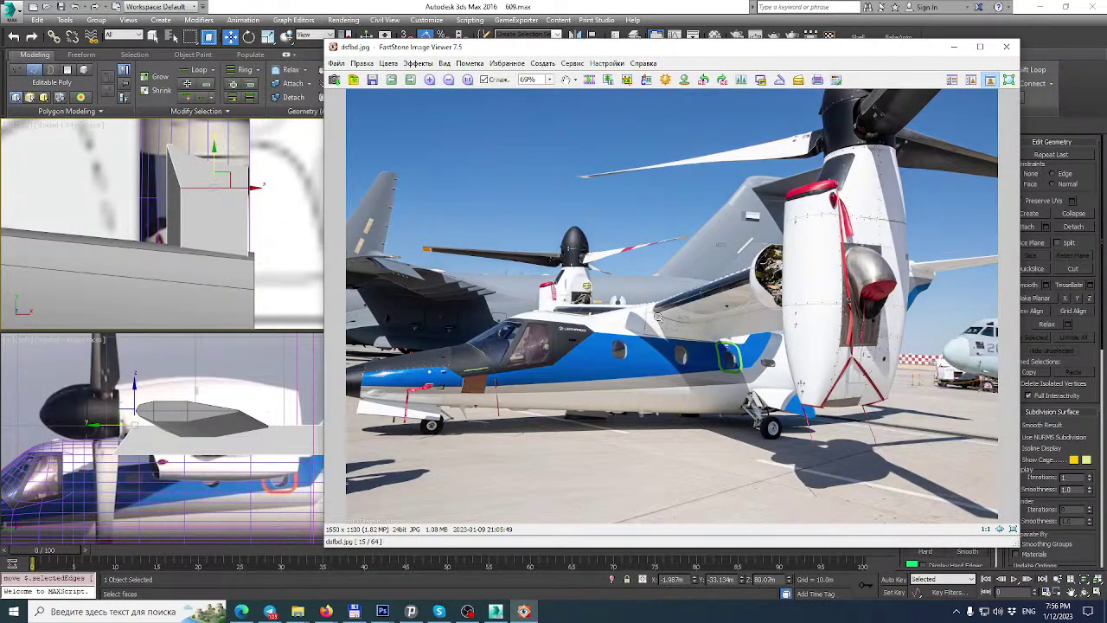
pyautogui.keyDown('ctrl'); pyautogui.scroll(3, 657, 317); pyautogui.keyUp('ctrl')
pyautogui.keyDown('ctrl'); pyautogui.scroll(3, 657, 317); pyautogui.keyUp('ctrl')
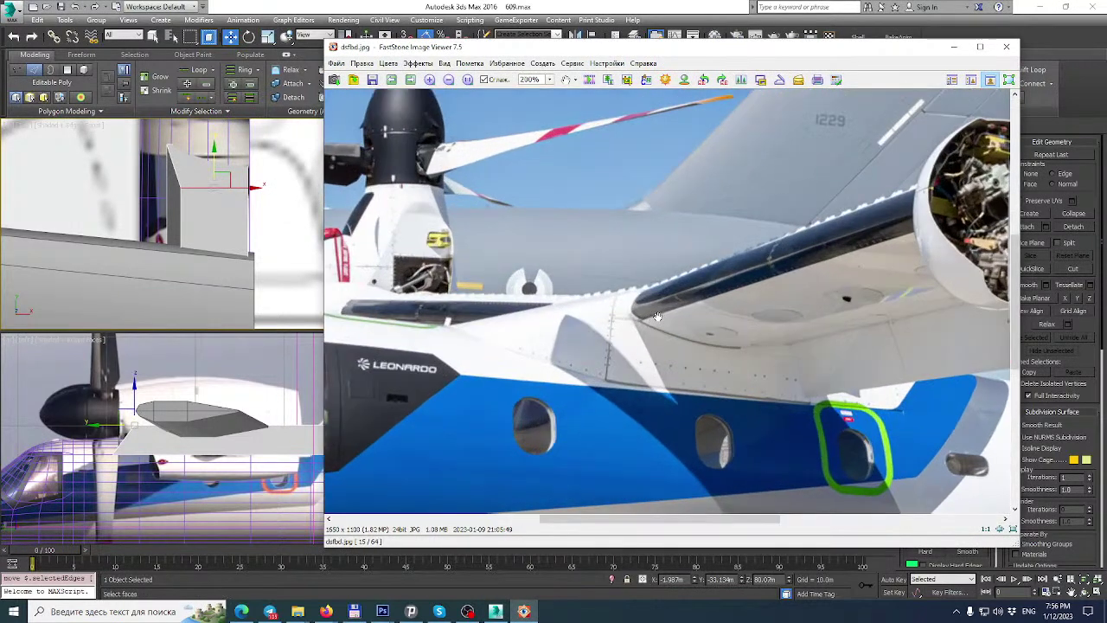
pyautogui.click(954, 46)
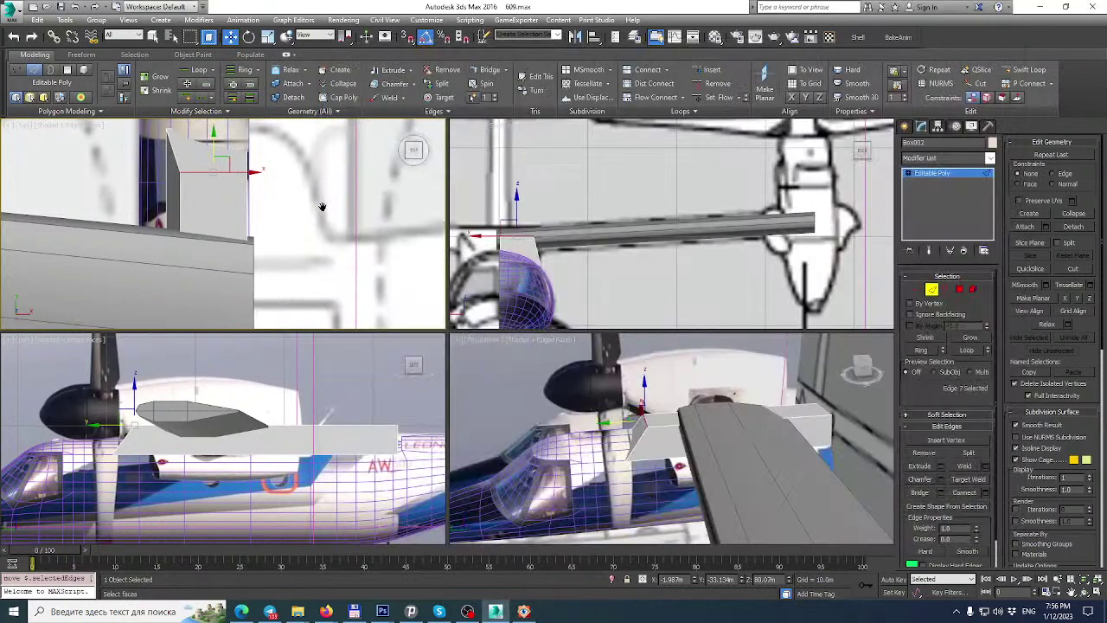
pyautogui.moveTo(215, 170); pyautogui.dragTo(226, 234)
# Move the outer front upper vertex forward to Y about -36.5 m to follow the swept leading edge.
pyautogui.click(918, 289)
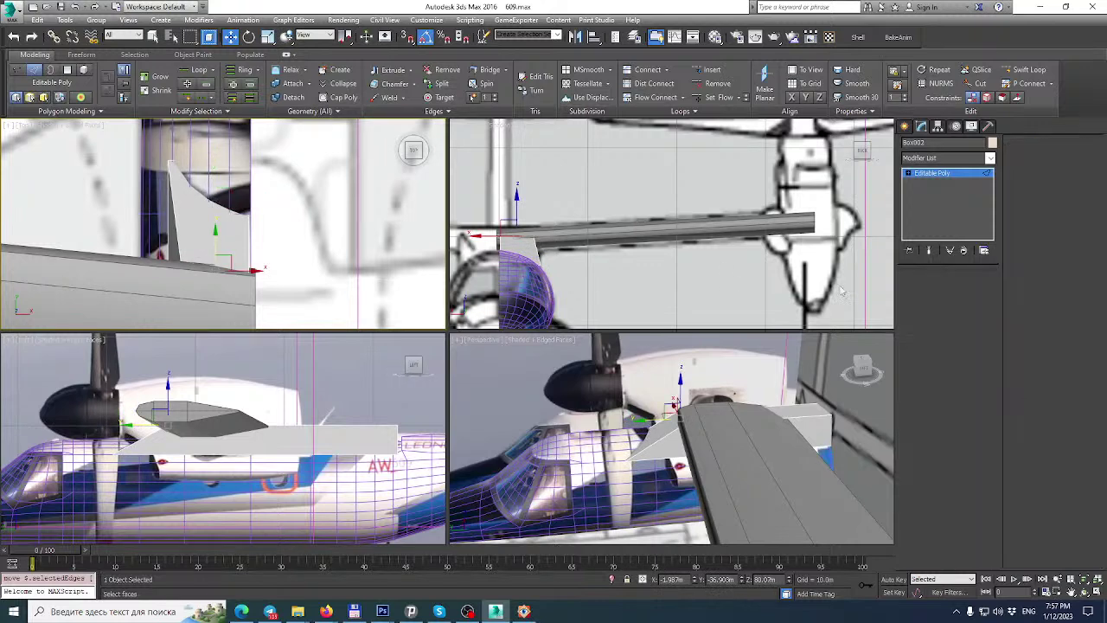
pyautogui.click(192, 289)
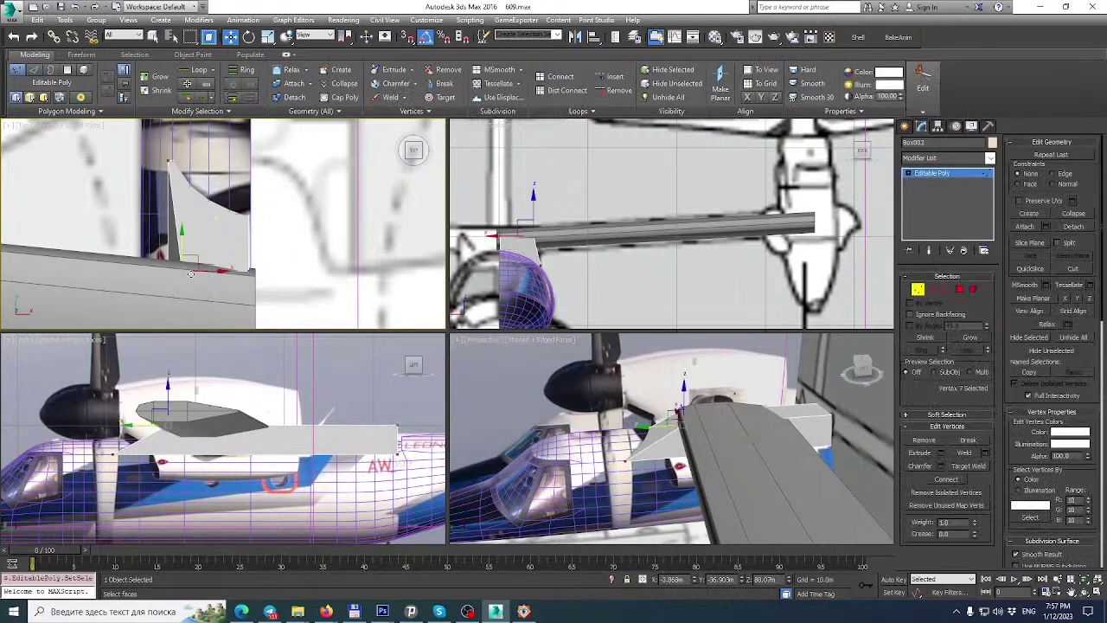
pyautogui.moveTo(182, 241); pyautogui.dragTo(182, 229)
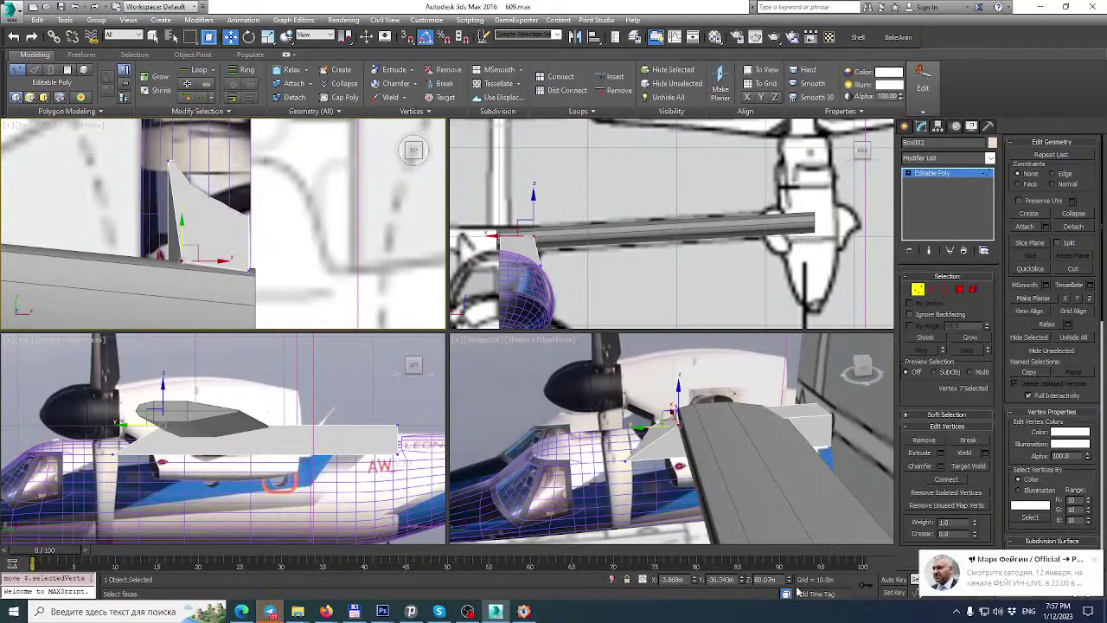
pyautogui.click(1091, 559)
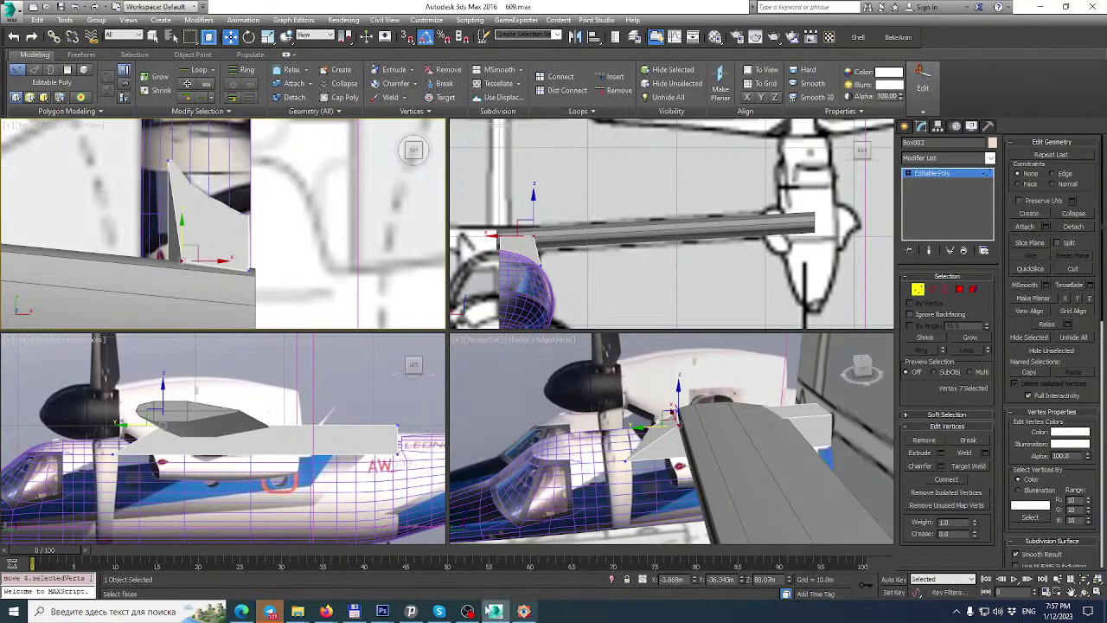
# Check the wing root in photo fff.jpg in FastStone and move the box's two rear upper vertices forward to Y about -50.8 m.
pyautogui.click(522, 613)
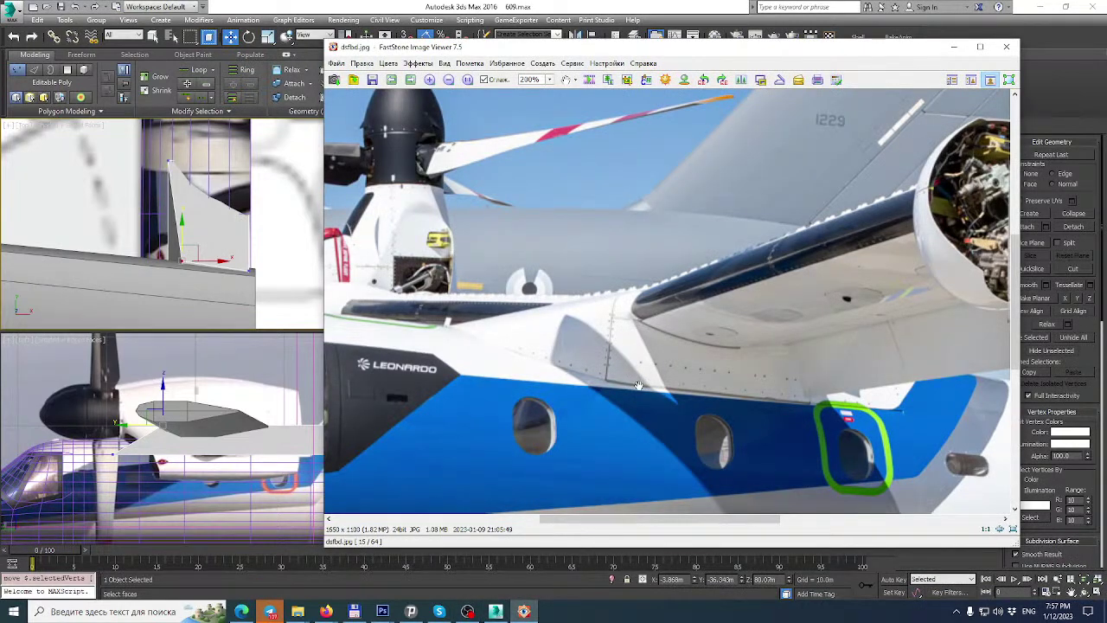
pyautogui.scroll(-3, 638, 385)
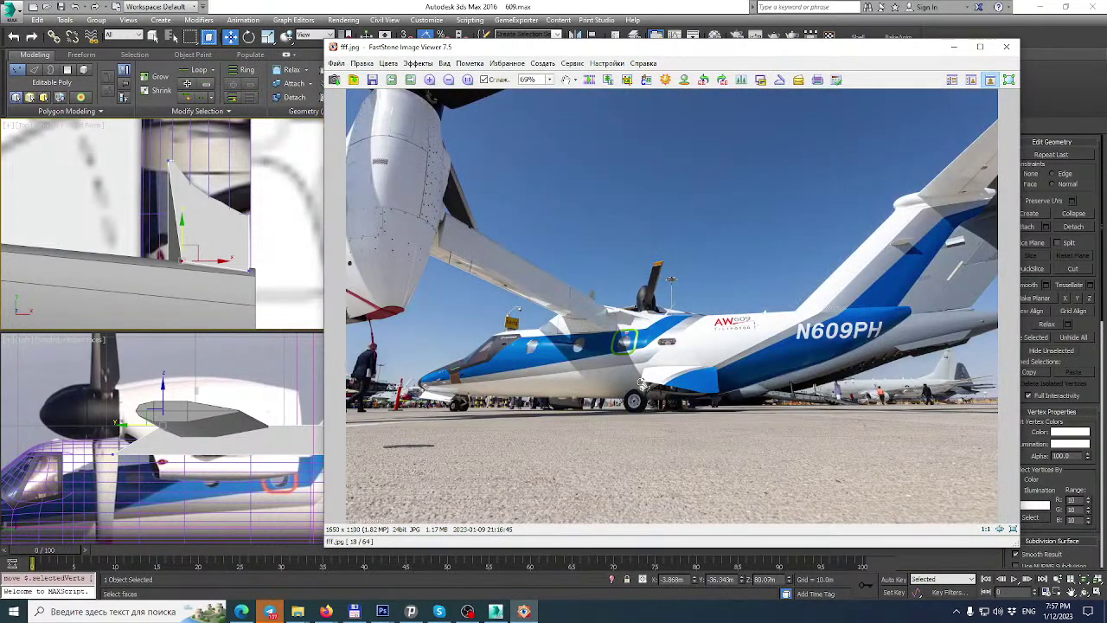
pyautogui.keyDown('ctrl'); pyautogui.scroll(3, 640, 350); pyautogui.keyUp('ctrl')
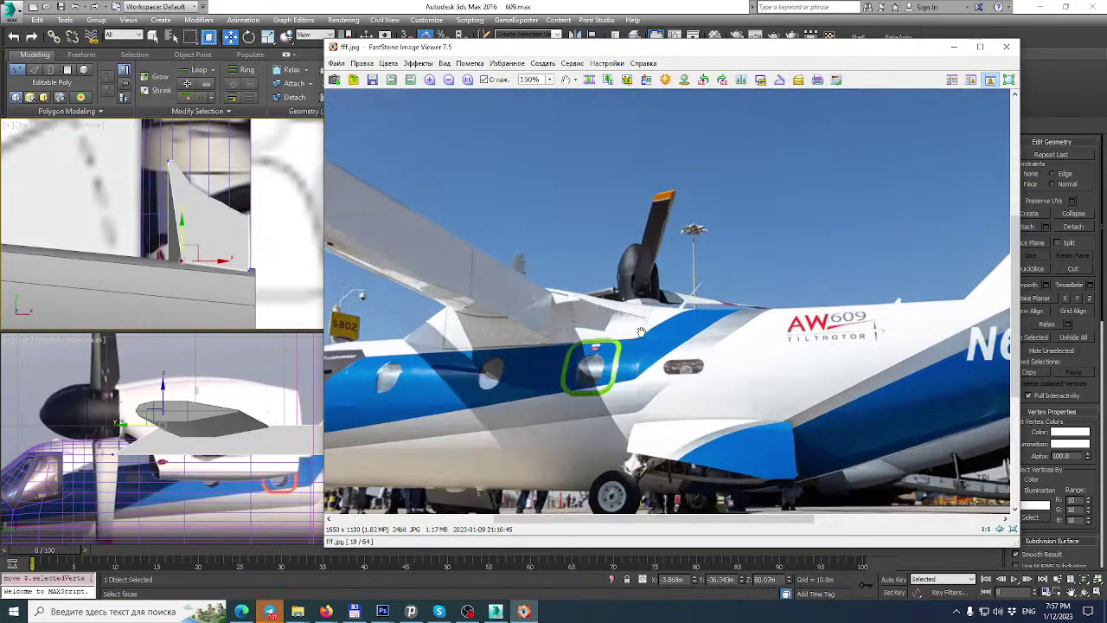
pyautogui.keyDown('ctrl'); pyautogui.scroll(2, 640, 333); pyautogui.keyUp('ctrl')
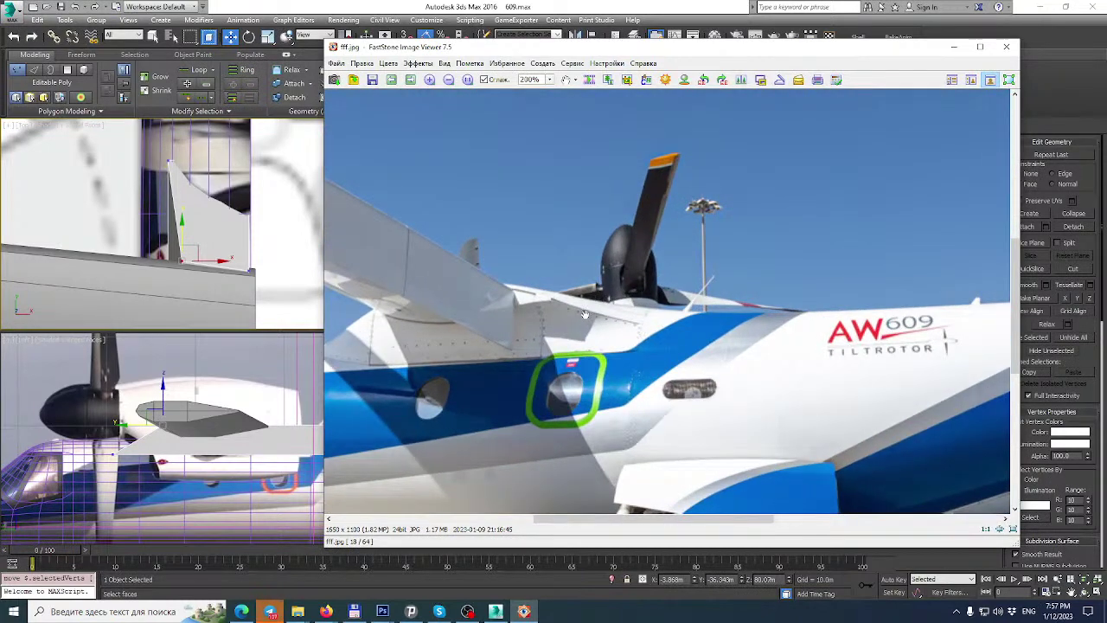
pyautogui.moveTo(585, 313); pyautogui.dragTo(586, 318)
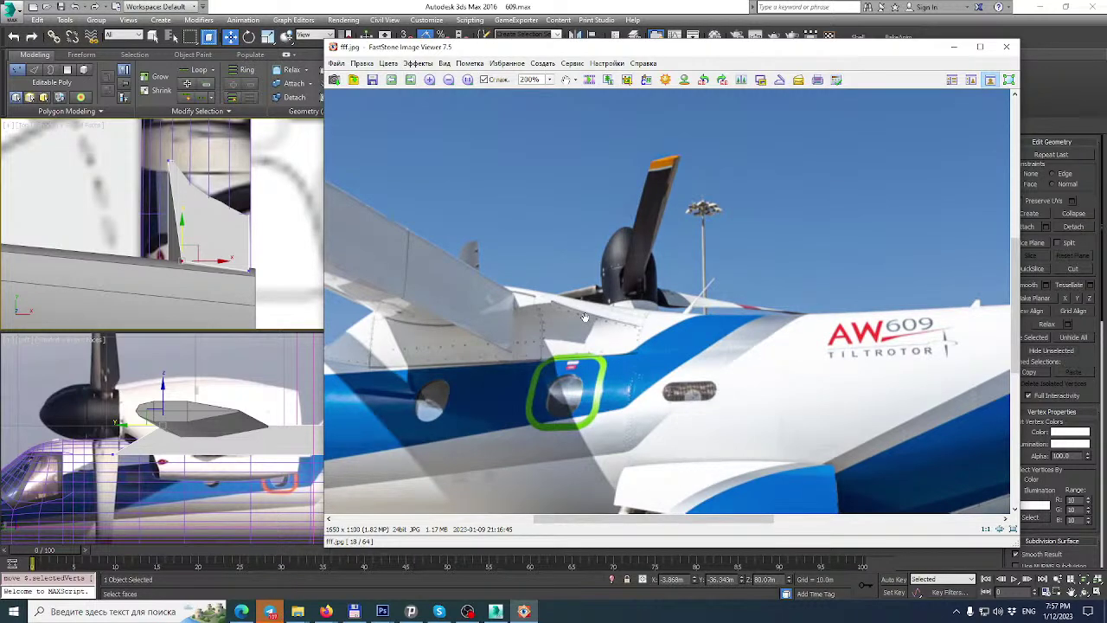
pyautogui.click(461, 6)
pyautogui.scroll(-5, 221, 173)
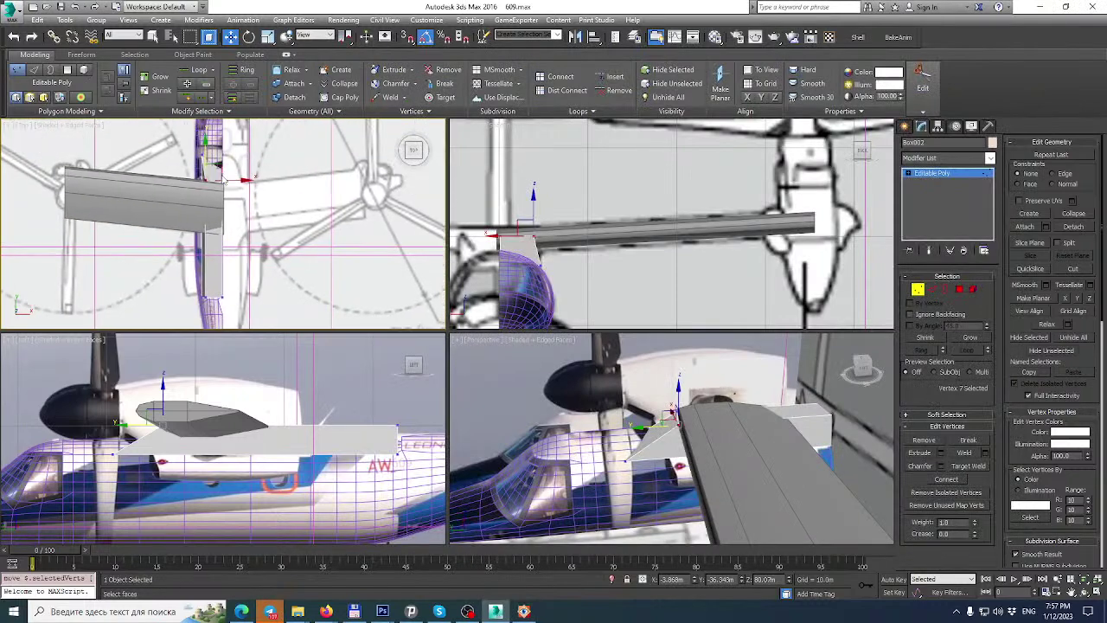
pyautogui.keyDown('alt'); pyautogui.moveTo(800, 393); pyautogui.dragTo(649, 351, button='middle'); pyautogui.keyUp('alt')
pyautogui.moveTo(779, 370); pyautogui.dragTo(832, 457)
pyautogui.moveTo(267, 191); pyautogui.dragTo(266, 191, button='middle')
pyautogui.moveTo(759, 365); pyautogui.dragTo(638, 391)
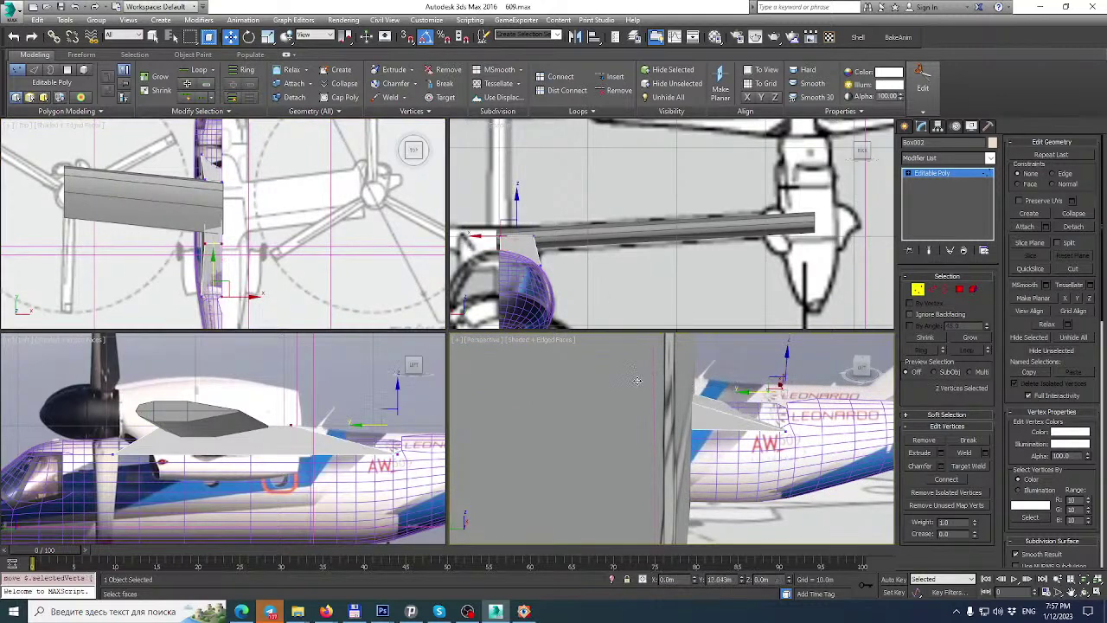
# Recheck the photo and place the two rear upper vertices just behind the wing's trailing edge, at Y about -48.2 m.
pyautogui.scroll(5, 188, 208)
pyautogui.scroll(2, 191, 212)
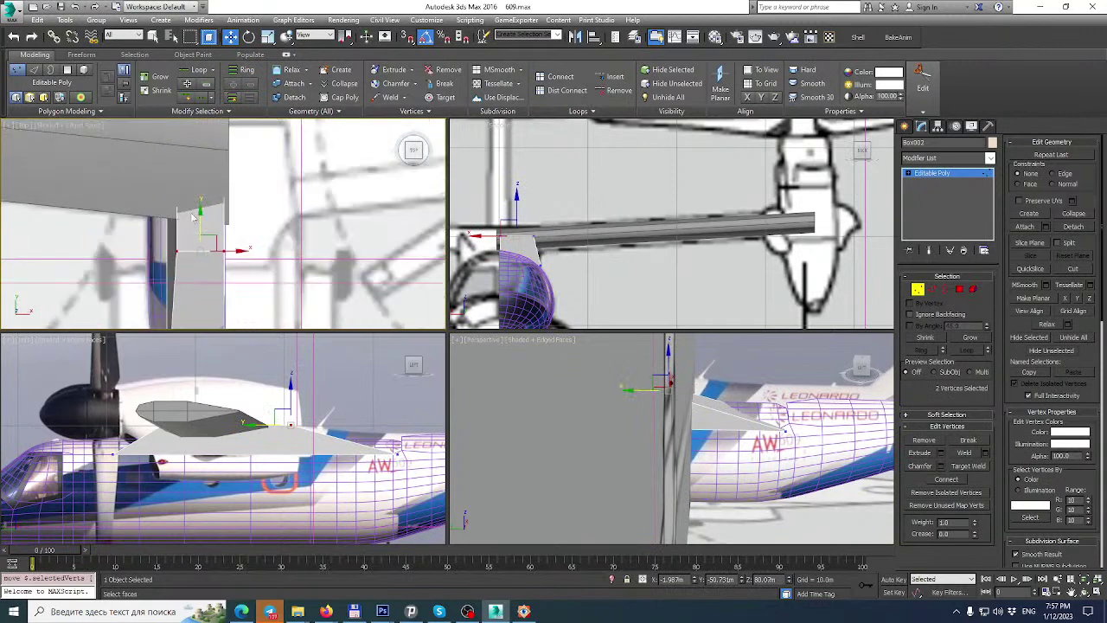
pyautogui.click(525, 613)
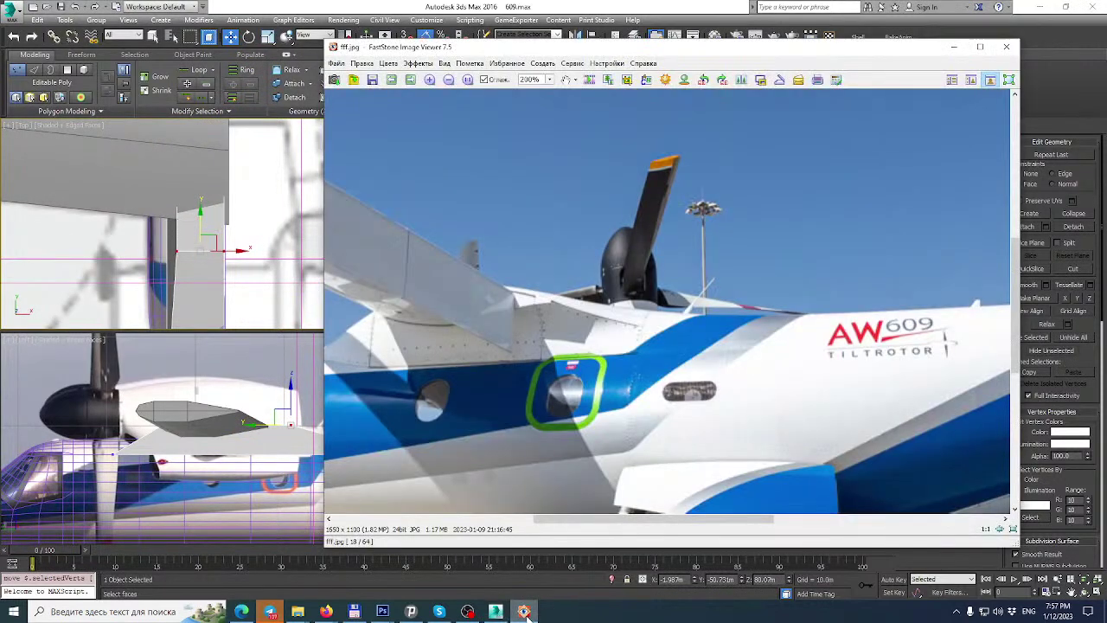
pyautogui.click(526, 613)
pyautogui.moveTo(203, 216); pyautogui.dragTo(203, 131)
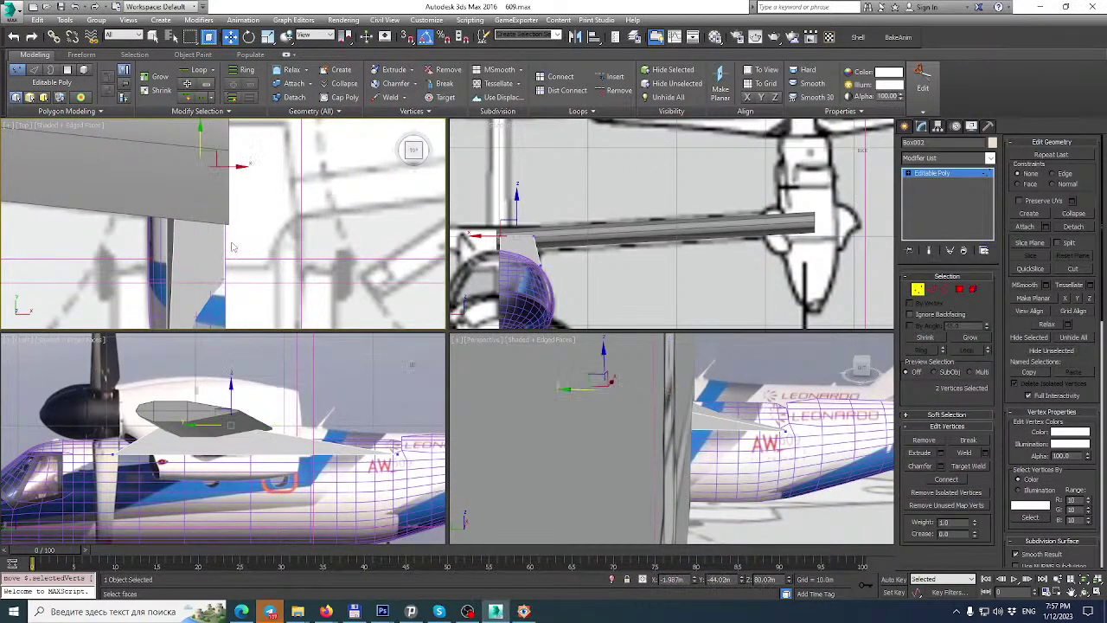
pyautogui.moveTo(235, 362); pyautogui.dragTo(232, 379, button='middle')
pyautogui.scroll(5, 587, 251)
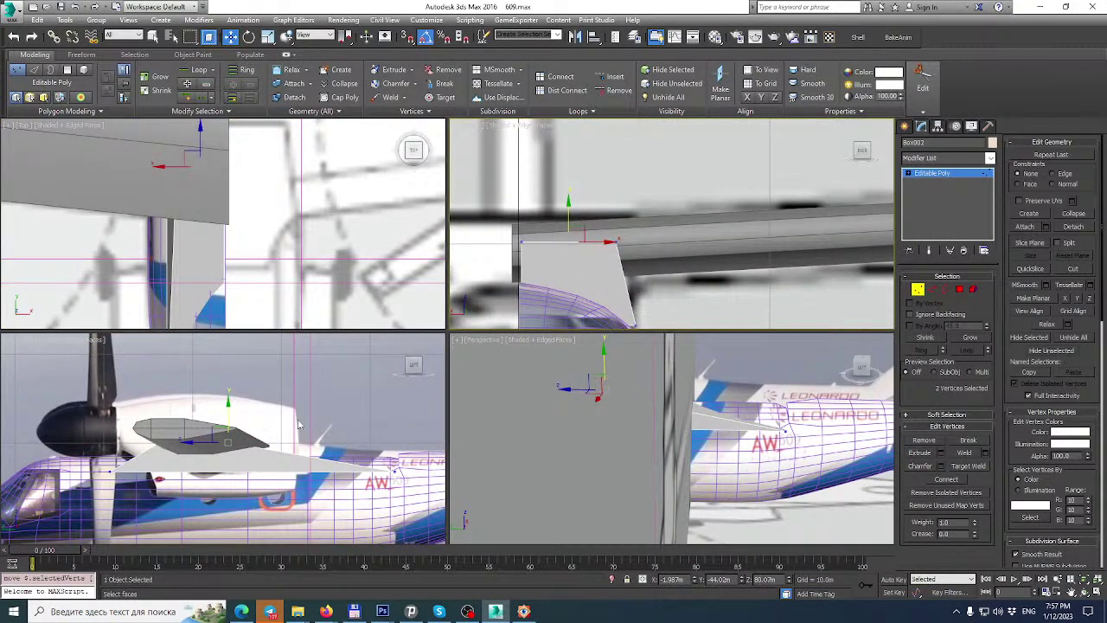
pyautogui.keyDown('alt'); pyautogui.moveTo(595, 350); pyautogui.dragTo(609, 372, button='middle'); pyautogui.keyUp('alt')
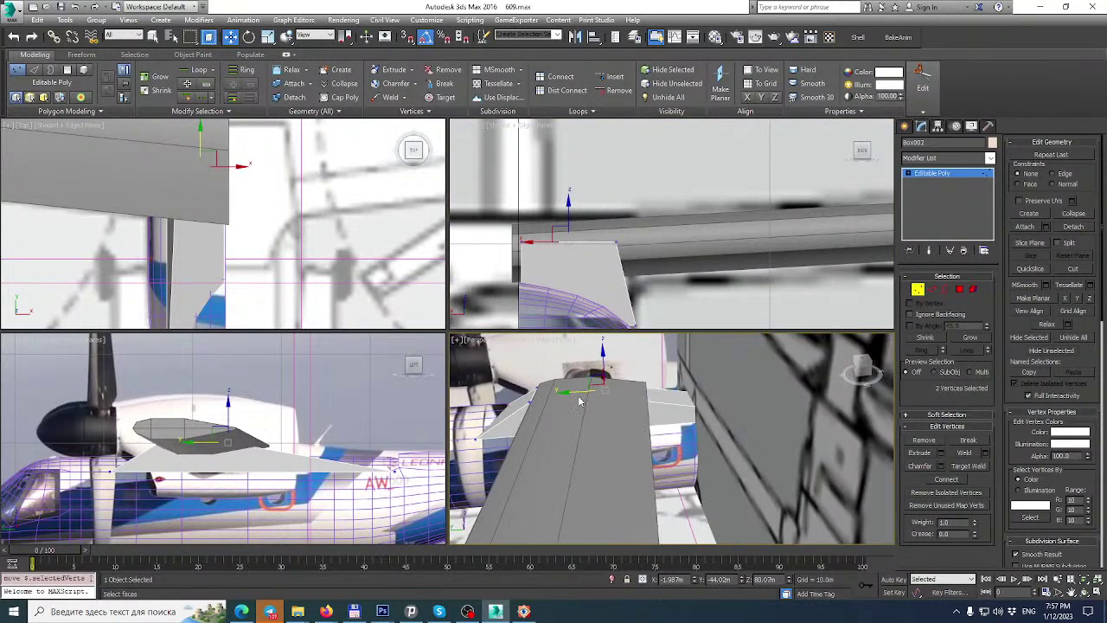
pyautogui.moveTo(569, 391); pyautogui.dragTo(647, 391)
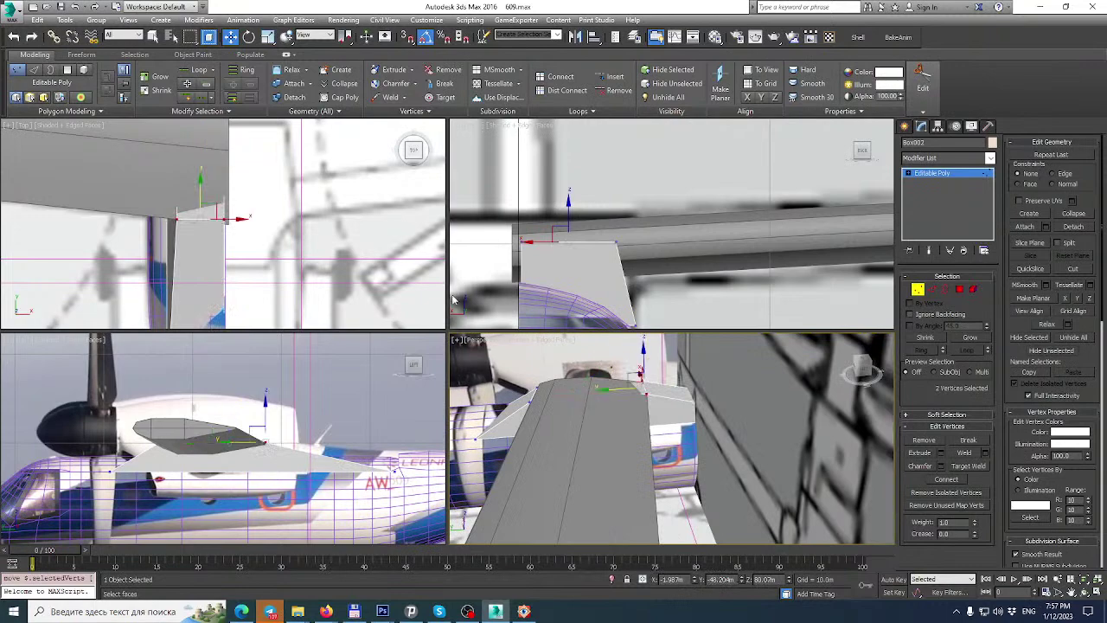
# Insert a Swift Loop edge loop across the middle of the fairing box beneath the wing.
pyautogui.click(946, 290)
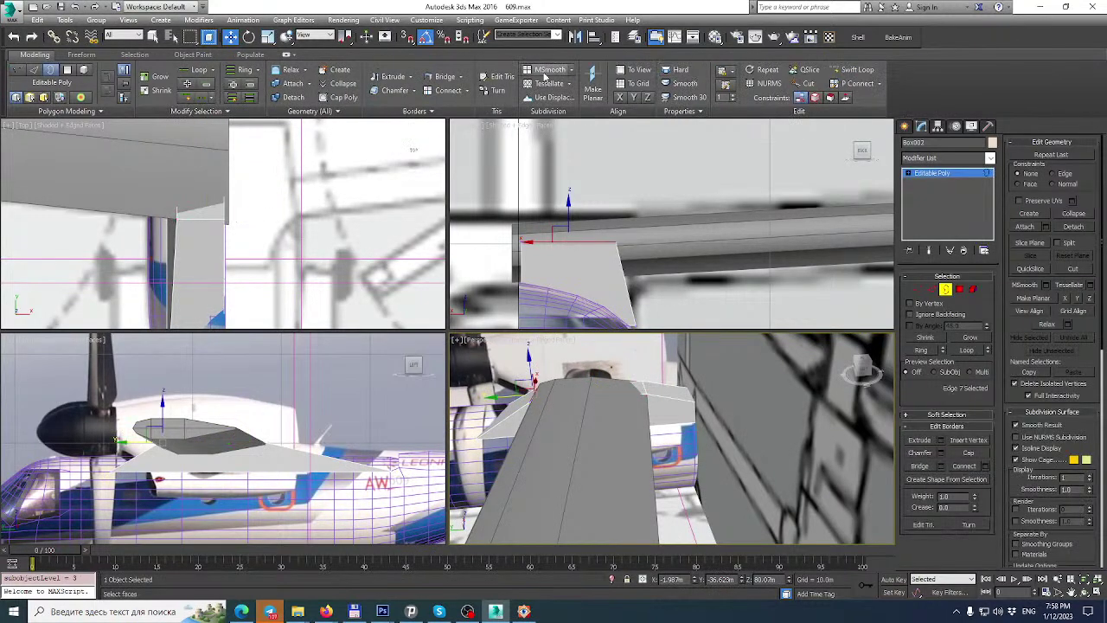
pyautogui.click(852, 69)
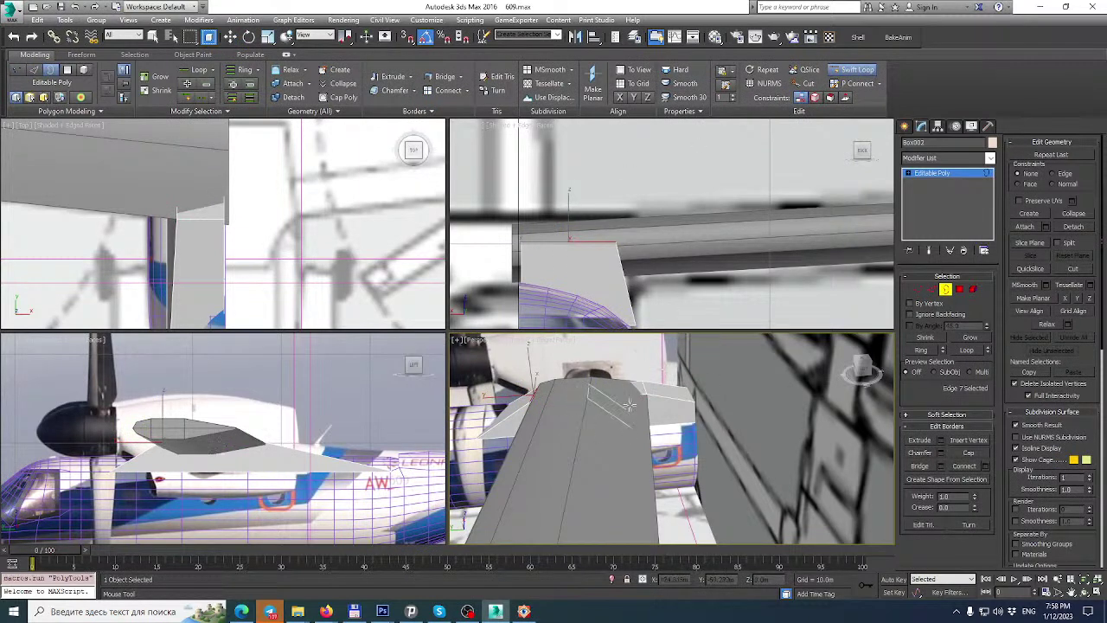
pyautogui.click(599, 413)
pyautogui.rightClick(600, 420)
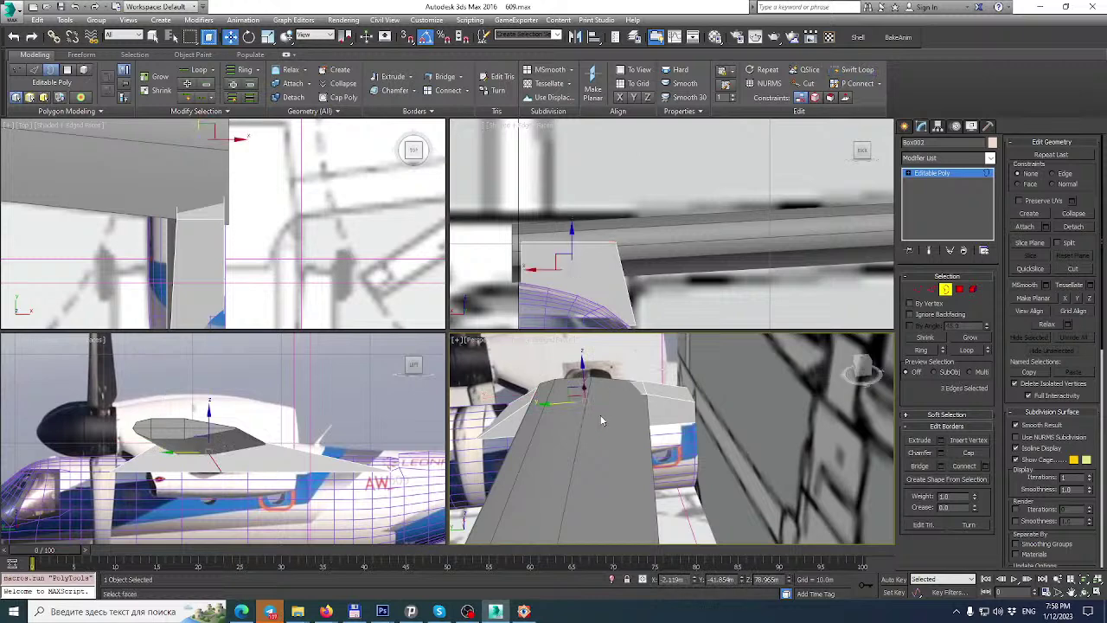
# Raise the fairing box's middle-loop vertices beneath the wing to Z about 79.9 m.
pyautogui.click(919, 290)
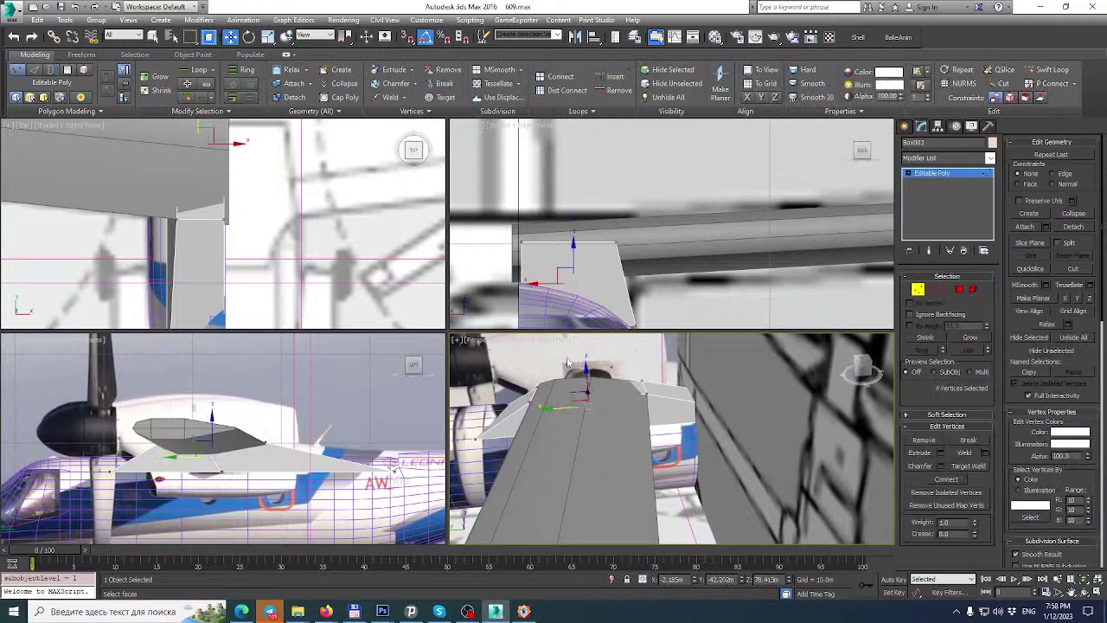
pyautogui.moveTo(610, 423); pyautogui.dragTo(611, 424)
pyautogui.keyDown('alt'); pyautogui.moveTo(611, 424); pyautogui.dragTo(672, 369, button='middle'); pyautogui.keyUp('alt')
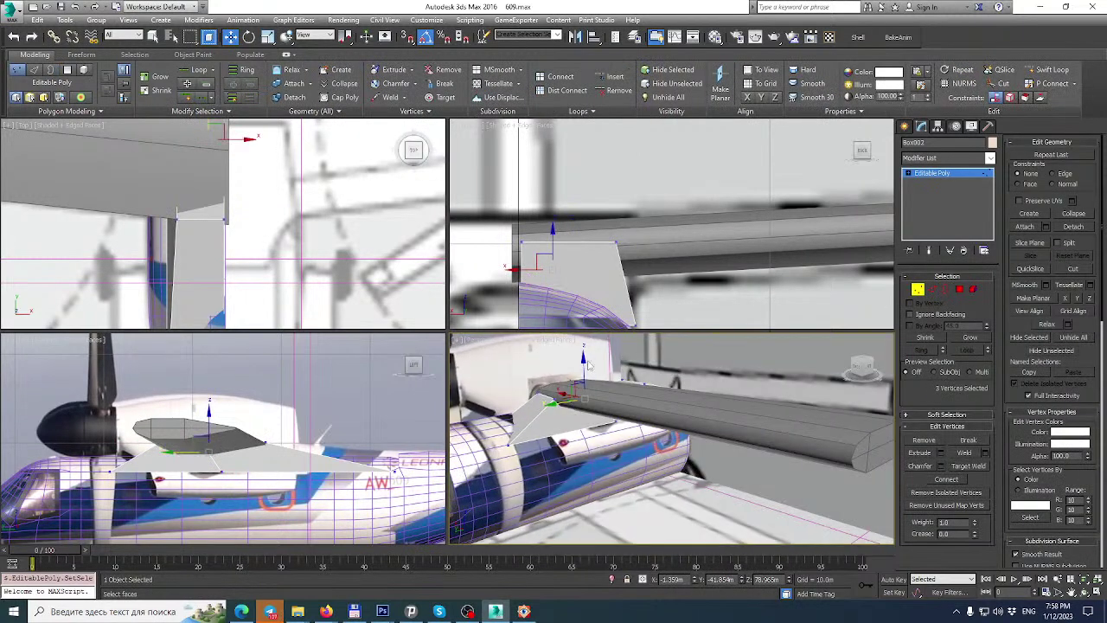
pyautogui.moveTo(583, 366); pyautogui.dragTo(581, 357)
pyautogui.keyDown('alt'); pyautogui.moveTo(581, 357); pyautogui.dragTo(639, 389, button='middle'); pyautogui.keyUp('alt')
# Isolate the fairing box and delete the two side polygons on the aircraft's centre plane.
pyautogui.click(1097, 594)
pyautogui.keyDown('alt'); pyautogui.moveTo(631, 318); pyautogui.dragTo(847, 368, button='middle'); pyautogui.keyUp('alt')
pyautogui.rightClick(418, 325)
pyautogui.click(446, 292)
pyautogui.keyDown('alt'); pyautogui.moveTo(424, 338); pyautogui.dragTo(667, 284, button='middle'); pyautogui.keyUp('alt')
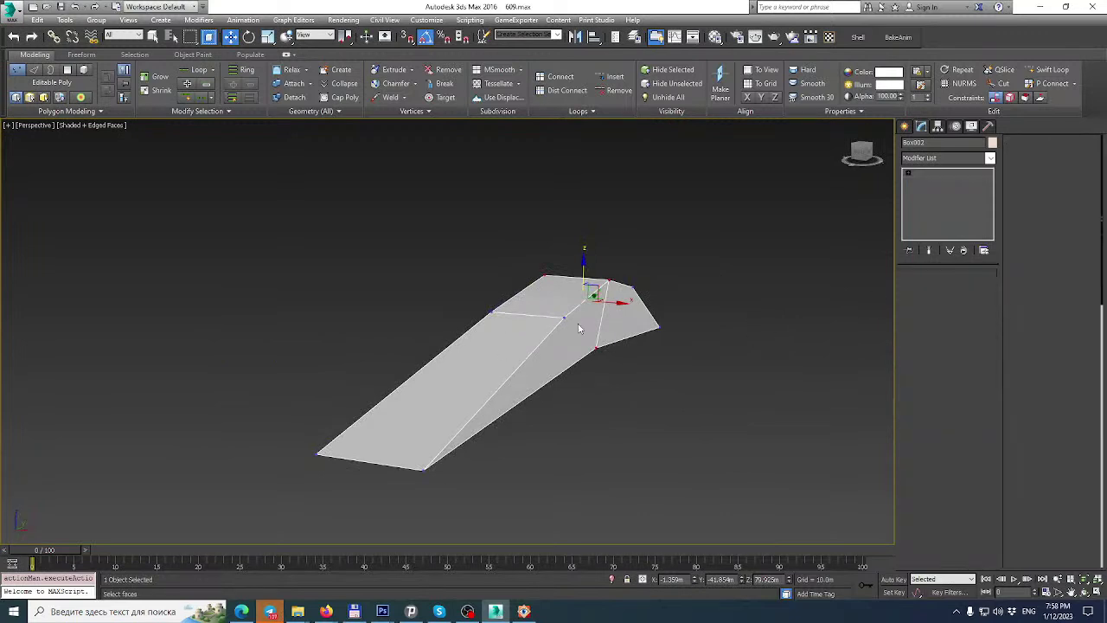
pyautogui.press('4')
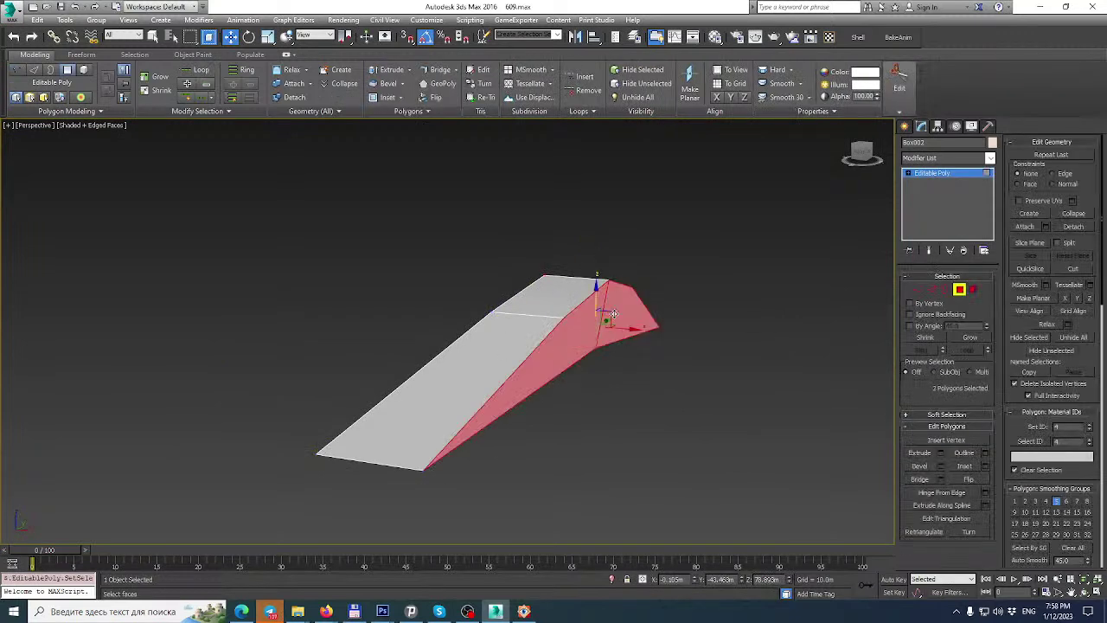
pyautogui.press('Delete')
pyautogui.keyDown('alt'); pyautogui.moveTo(621, 335); pyautogui.dragTo(628, 309, button='middle'); pyautogui.keyUp('alt')
# Try moving the fairing's outer rear corner vertex upward, and undo the move.
pyautogui.click(918, 289)
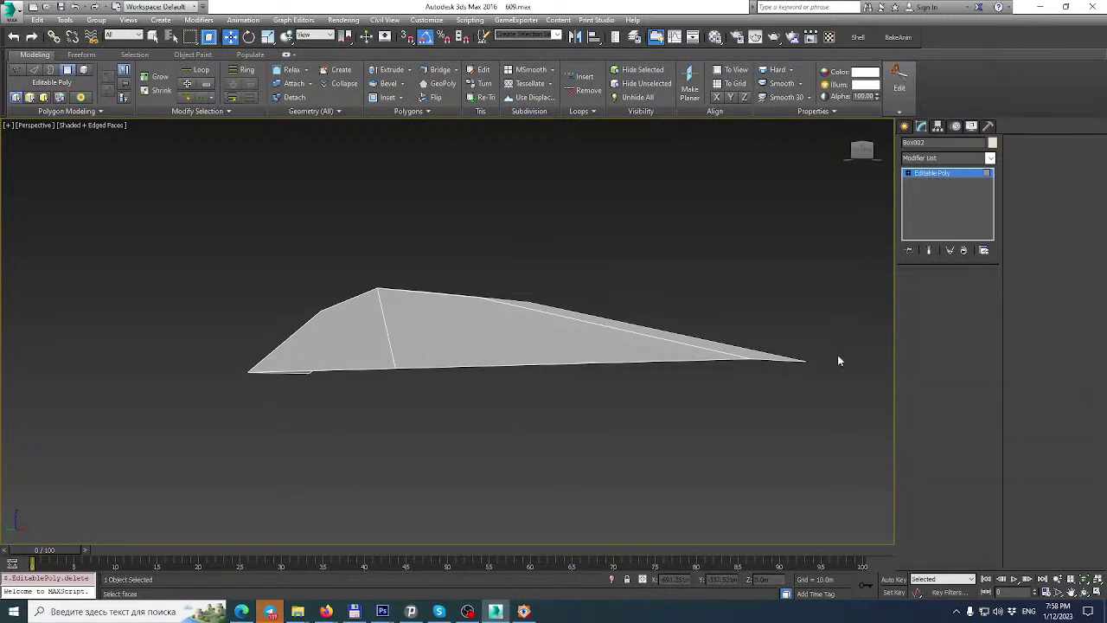
pyautogui.click(749, 360)
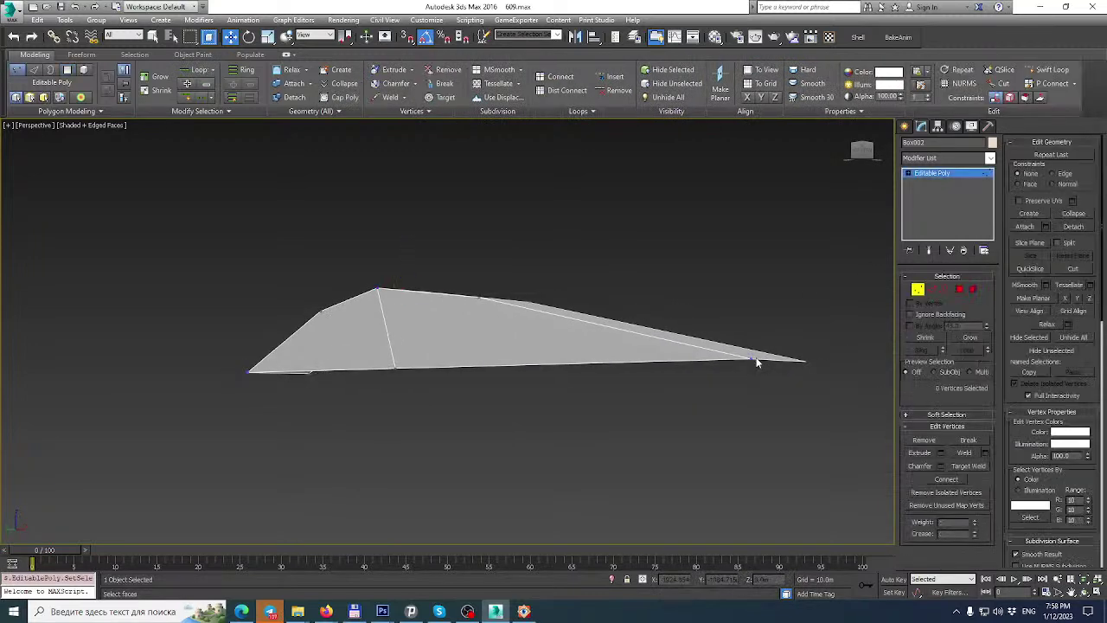
pyautogui.moveTo(747, 326); pyautogui.dragTo(746, 310)
pyautogui.hotkey('ctrl', 'z')
# Cut an edge down the fairing's outer side from the rear upper vertex to the lower edge, at Y about -48.6 m.
pyautogui.keyDown('alt'); pyautogui.moveTo(746, 310); pyautogui.dragTo(784, 338, button='middle'); pyautogui.keyUp('alt')
pyautogui.keyDown('alt'); pyautogui.moveTo(652, 317); pyautogui.dragTo(719, 300, button='middle'); pyautogui.keyUp('alt')
pyautogui.click(1064, 270)
pyautogui.press('s')
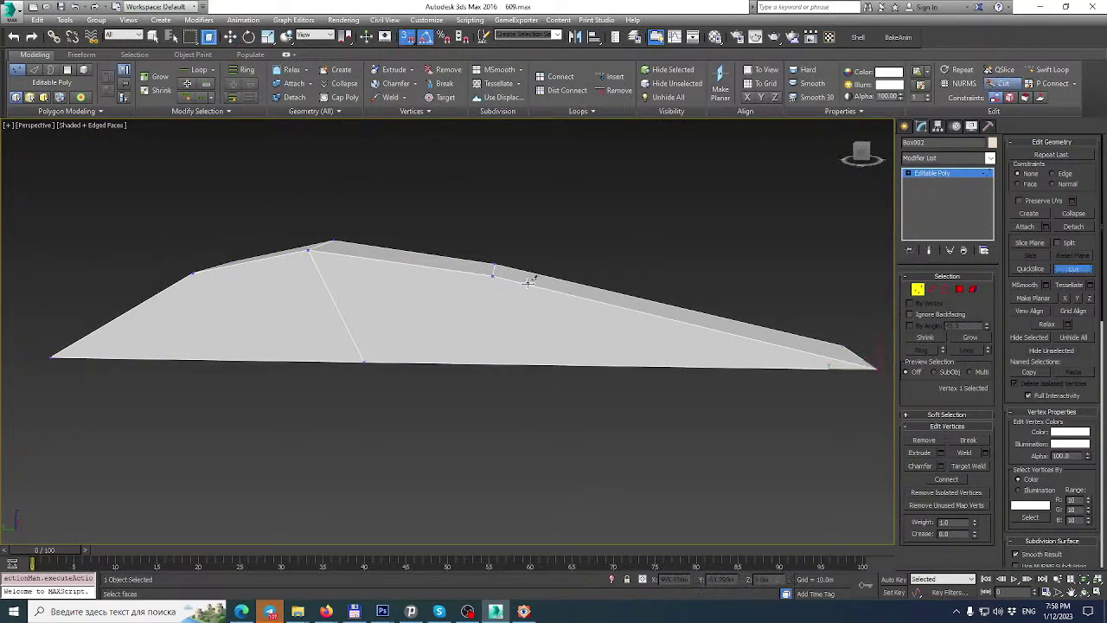
pyautogui.click(502, 362)
pyautogui.keyDown('alt'); pyautogui.moveTo(644, 327); pyautogui.dragTo(571, 364, button='middle'); pyautogui.keyUp('alt')
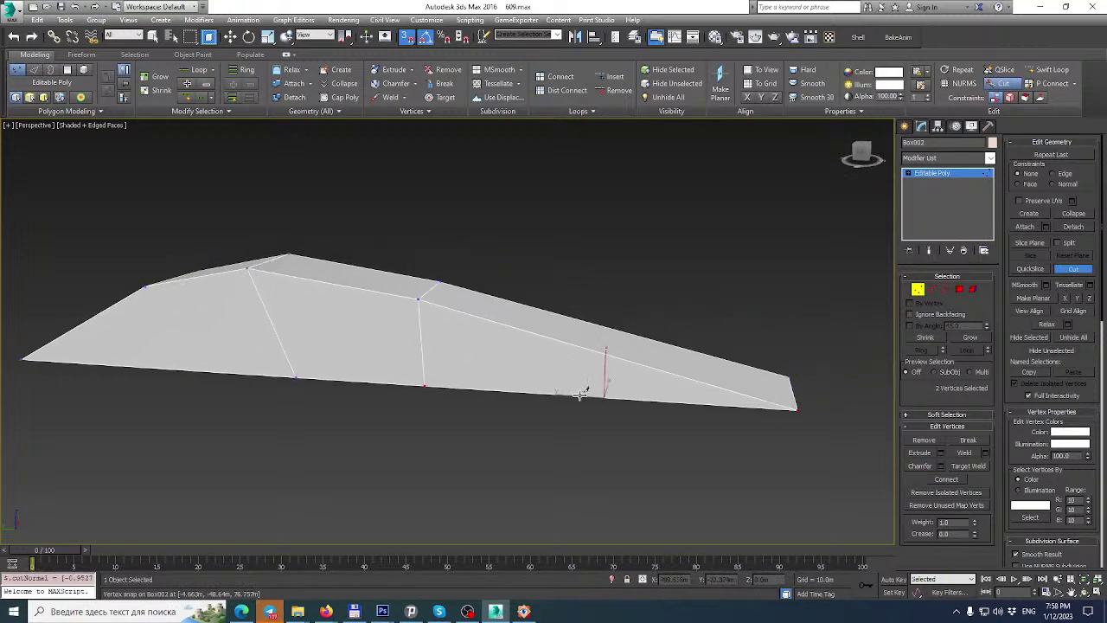
pyautogui.keyDown('alt'); pyautogui.moveTo(582, 395); pyautogui.dragTo(569, 332, button='middle'); pyautogui.keyUp('alt')
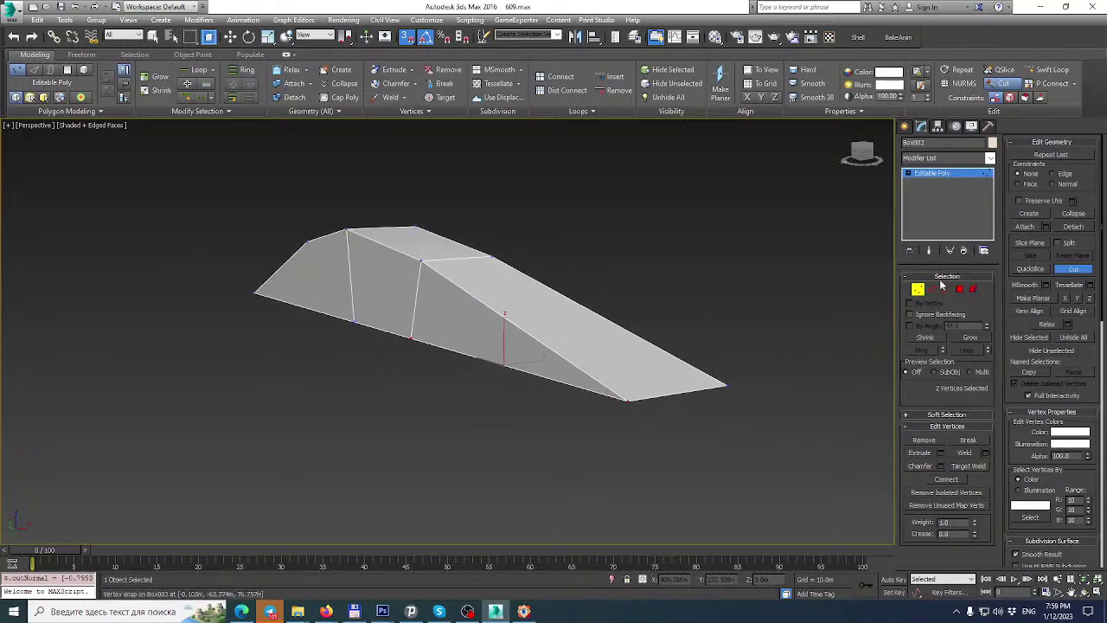
# Insert a Swift Loop edge loop lengthwise along the middle of the fairing's sloped and upper faces.
pyautogui.click(946, 289)
pyautogui.press('w')
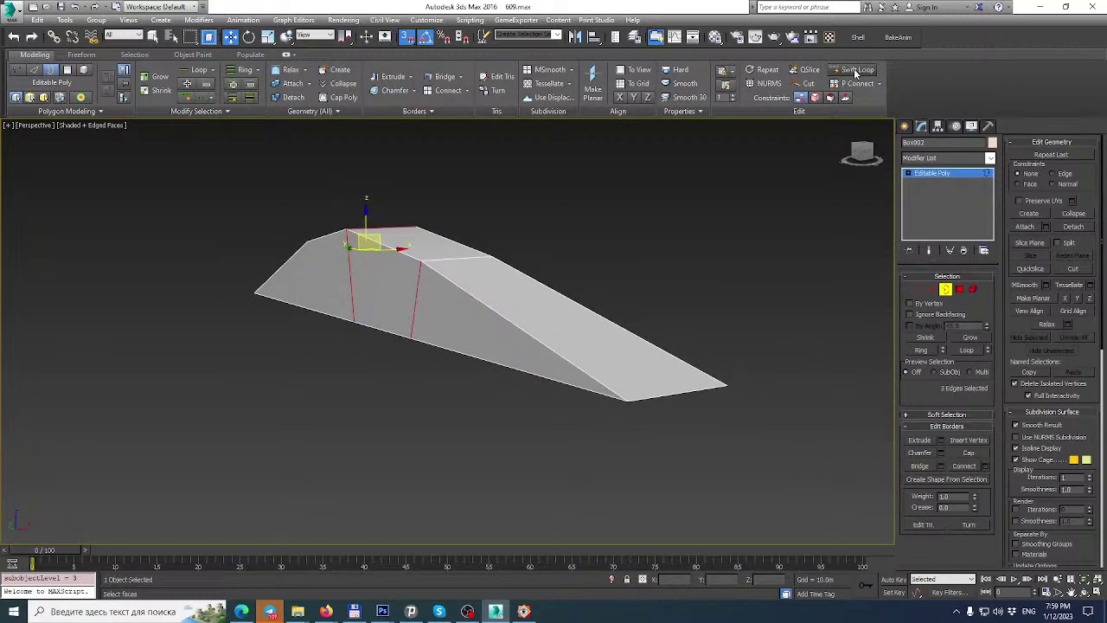
pyautogui.click(857, 70)
pyautogui.click(673, 391)
pyautogui.keyDown('alt'); pyautogui.moveTo(673, 391); pyautogui.dragTo(755, 349, button='middle'); pyautogui.keyUp('alt')
pyautogui.keyDown('alt'); pyautogui.moveTo(426, 228); pyautogui.dragTo(385, 295, button='middle'); pyautogui.keyUp('alt')
pyautogui.press('w')
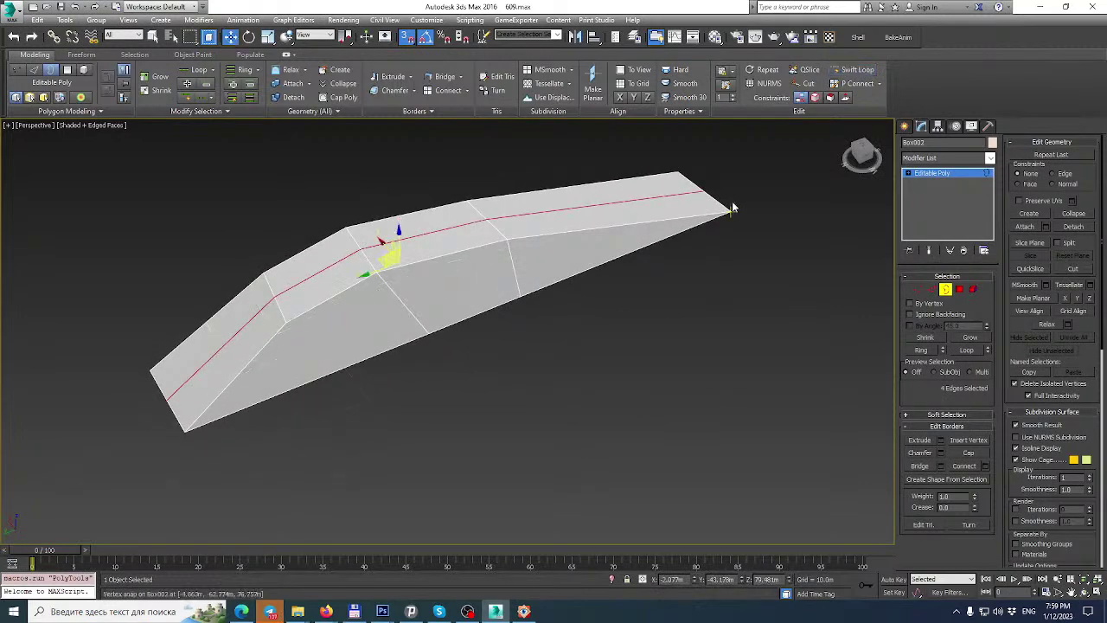
# Apply a TurboSmooth modifier to the fairing and bring back the hidden aircraft objects.
pyautogui.keyDown('alt'); pyautogui.moveTo(726, 210); pyautogui.dragTo(562, 251, button='middle'); pyautogui.keyUp('alt')
pyautogui.click(925, 179)
pyautogui.click(992, 157)
pyautogui.scroll(-1, 943, 363)
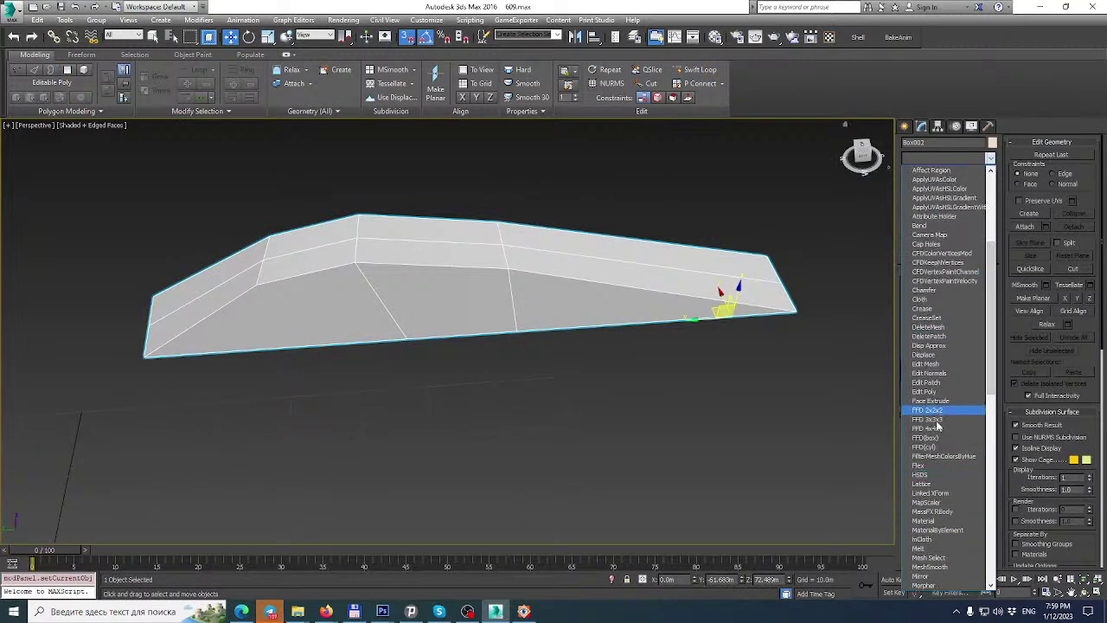
pyautogui.scroll(-15, 954, 512)
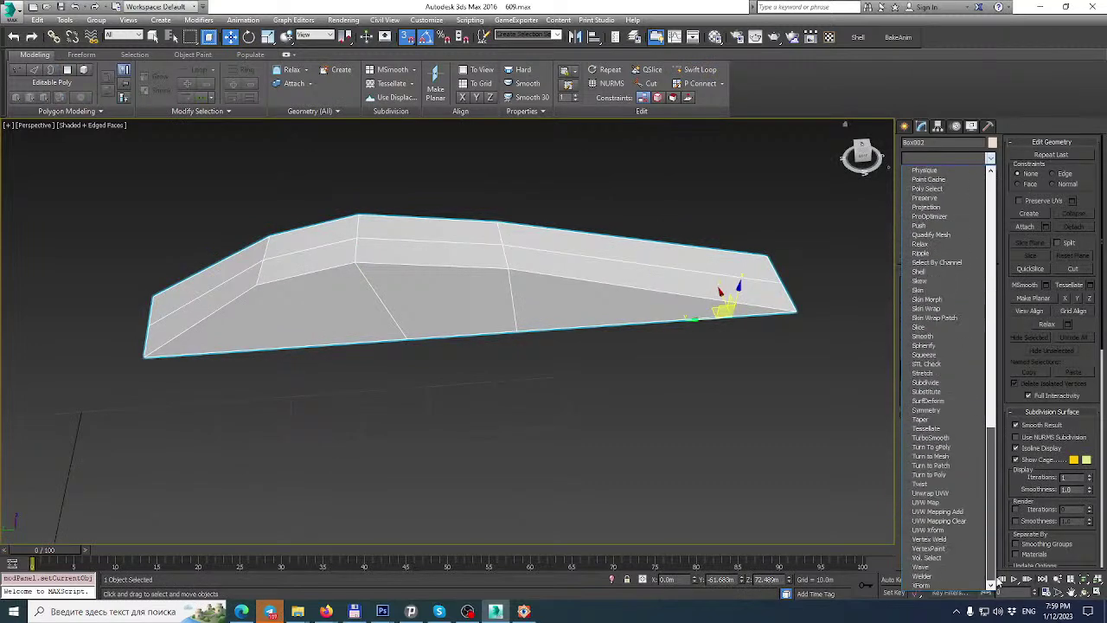
pyautogui.click(933, 437)
pyautogui.keyDown('alt'); pyautogui.moveTo(467, 264); pyautogui.dragTo(485, 312, button='middle'); pyautogui.keyUp('alt')
pyautogui.rightClick(517, 250)
pyautogui.click(541, 201)
# Raise the middle vertex of the fairing's front edge to Z about 77.9 m to follow the fuselage roof.
pyautogui.click(911, 183)
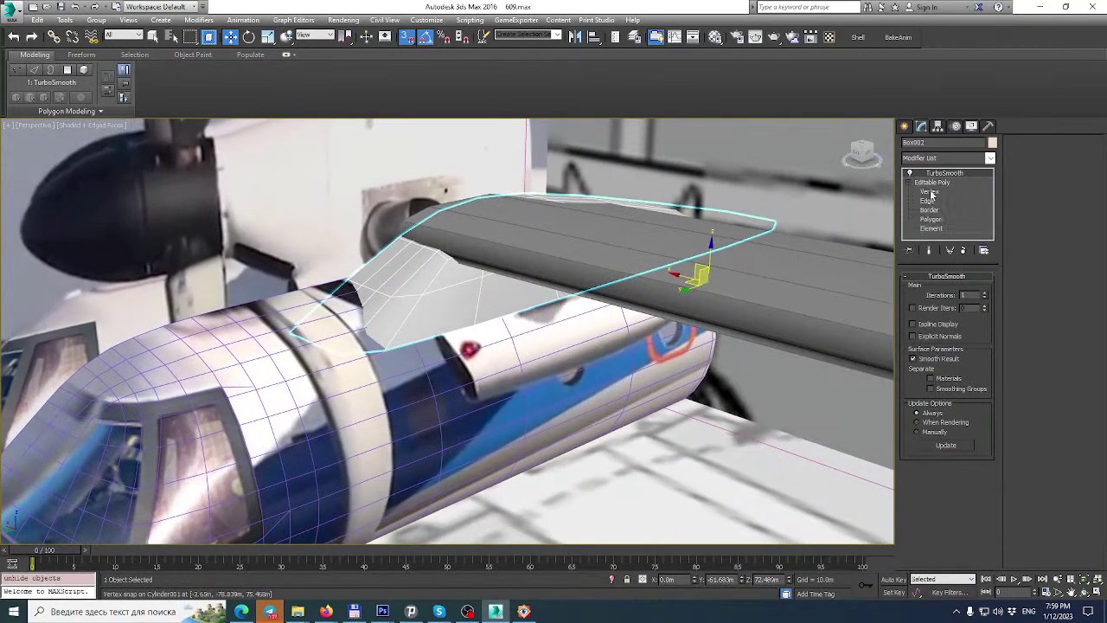
pyautogui.press('1')
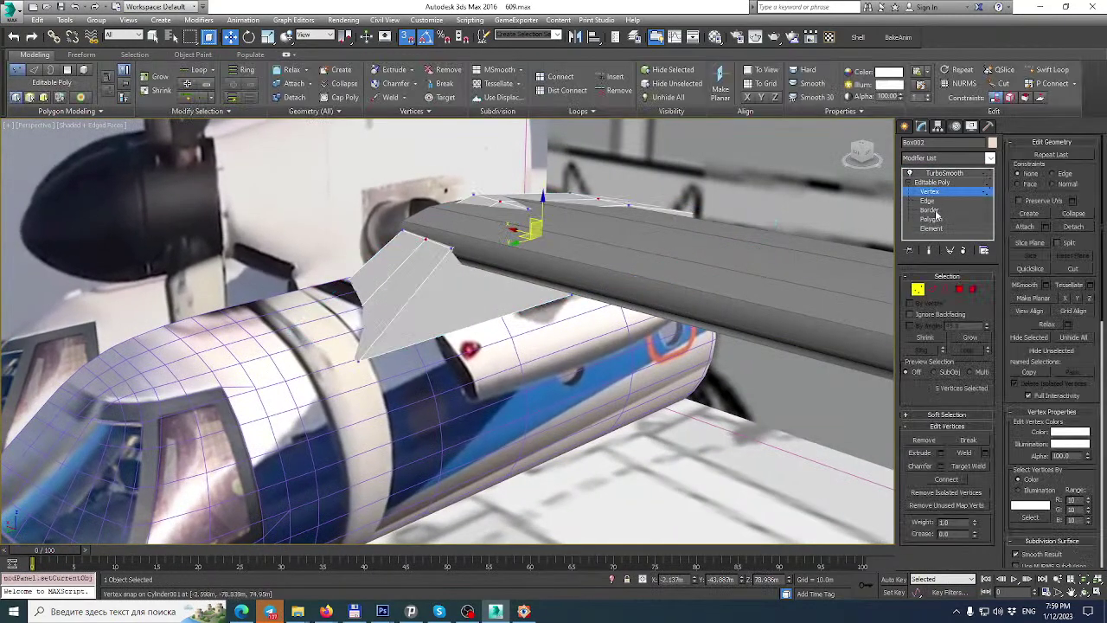
pyautogui.moveTo(304, 376); pyautogui.dragTo(308, 255)
pyautogui.press('e')
pyautogui.moveTo(370, 288)
pyautogui.keyDown('alt'); pyautogui.mouseDown(button='middle')
pyautogui.moveTo(349, 315)
pyautogui.moveTo(360, 305)
pyautogui.mouseUp(button='middle'); pyautogui.keyUp('alt')
pyautogui.moveTo(323, 304); pyautogui.dragTo(350, 398)
pyautogui.moveTo(329, 307); pyautogui.dragTo(333, 281)
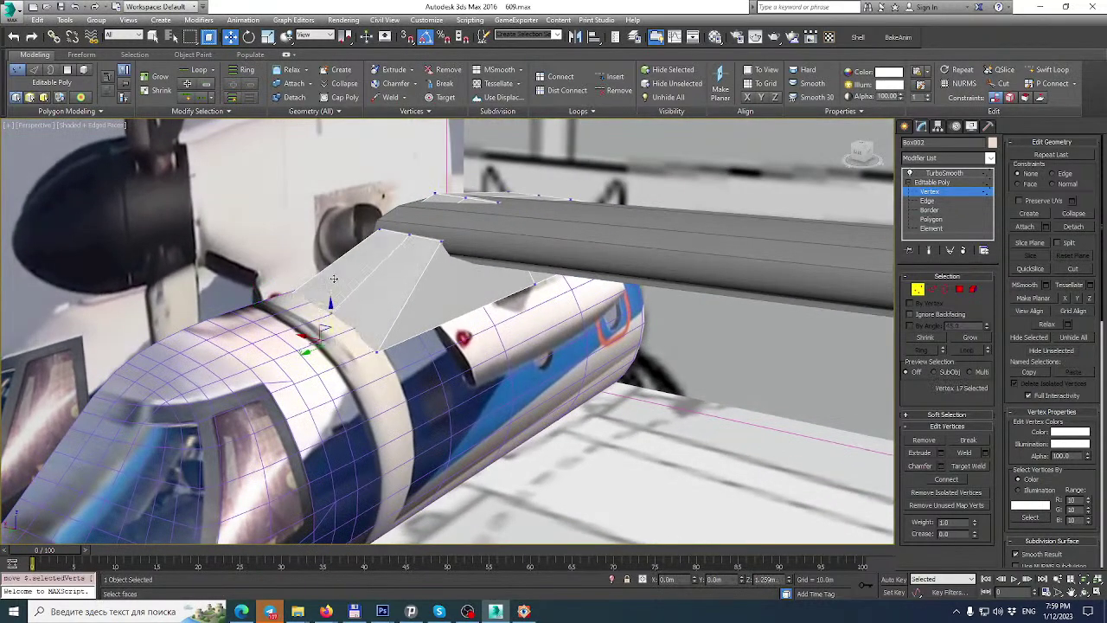
pyautogui.moveTo(344, 283)
pyautogui.keyDown('alt'); pyautogui.mouseDown(button='middle')
pyautogui.moveTo(374, 278)
pyautogui.moveTo(319, 254)
pyautogui.moveTo(354, 290)
pyautogui.mouseUp(button='middle'); pyautogui.keyUp('alt')
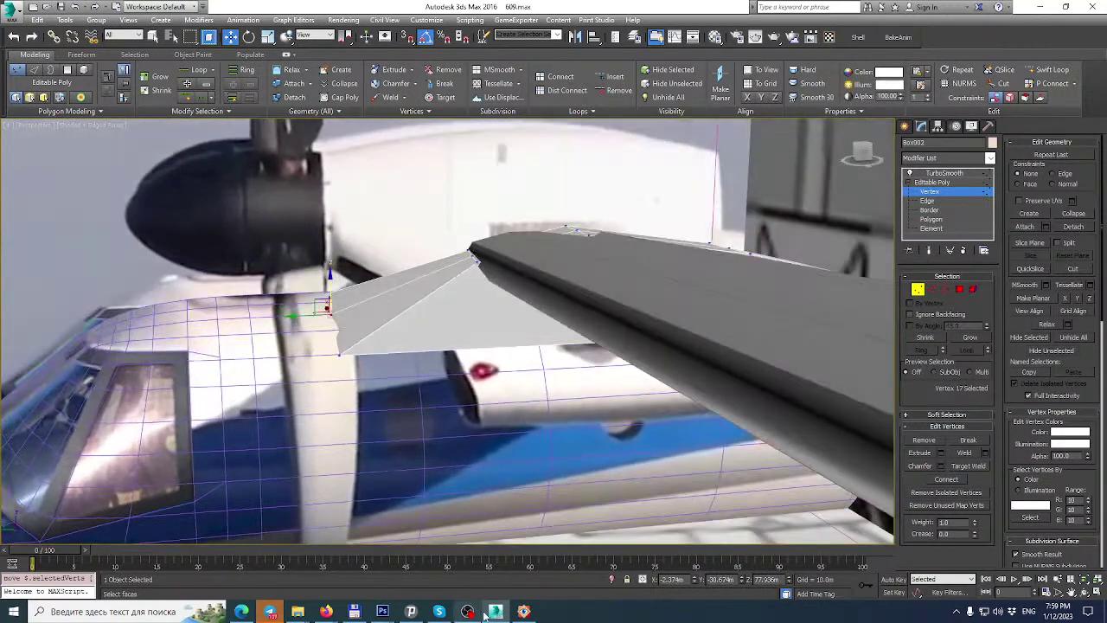
# Check the wing root in photo dsfbd.jpg in FastStone and insert a Swift Loop across the isolated fairing at Y about -38.3 m.
pyautogui.click(524, 611)
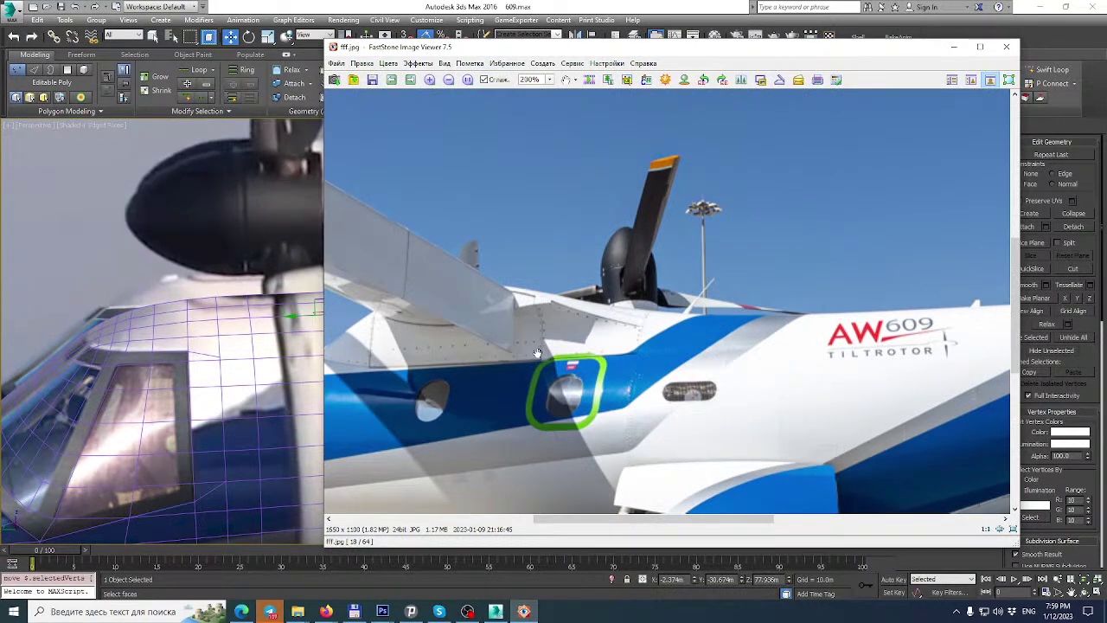
pyautogui.scroll(3, 537, 353)
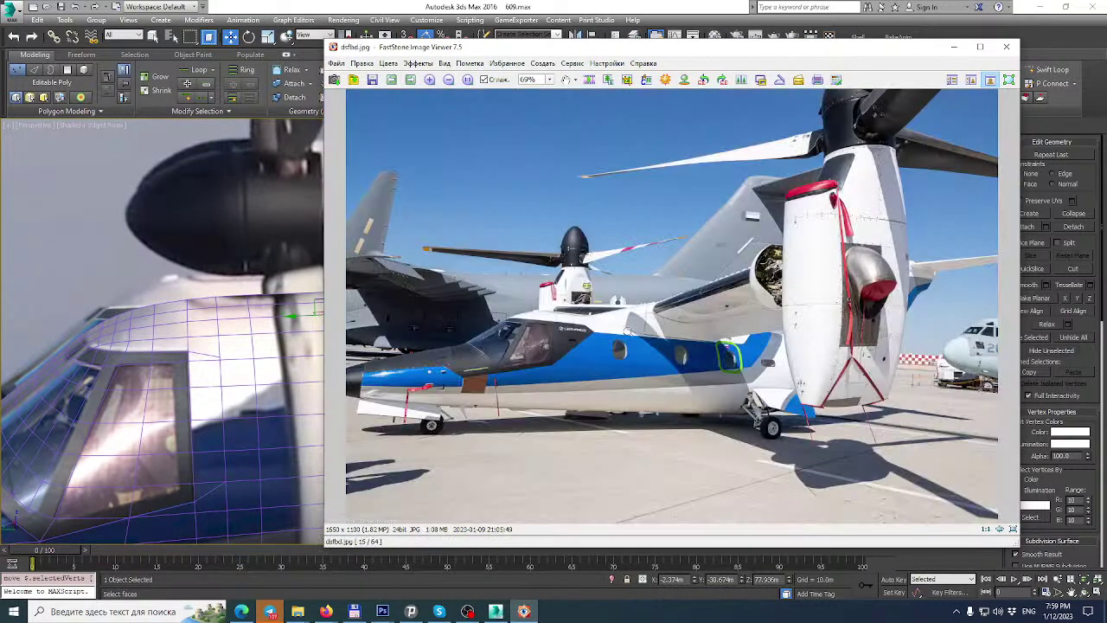
pyautogui.click(629, 331)
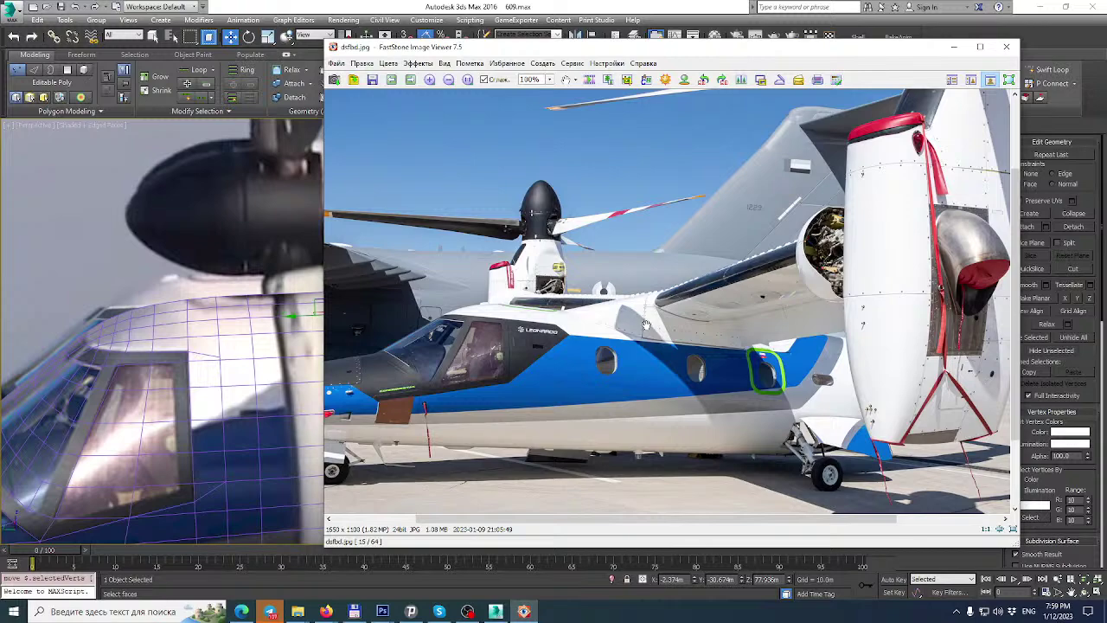
pyautogui.click(353, 5)
pyautogui.keyDown('alt'); pyautogui.moveTo(457, 222); pyautogui.dragTo(462, 308, button='middle'); pyautogui.keyUp('alt')
pyautogui.rightClick(527, 262)
pyautogui.click(574, 213)
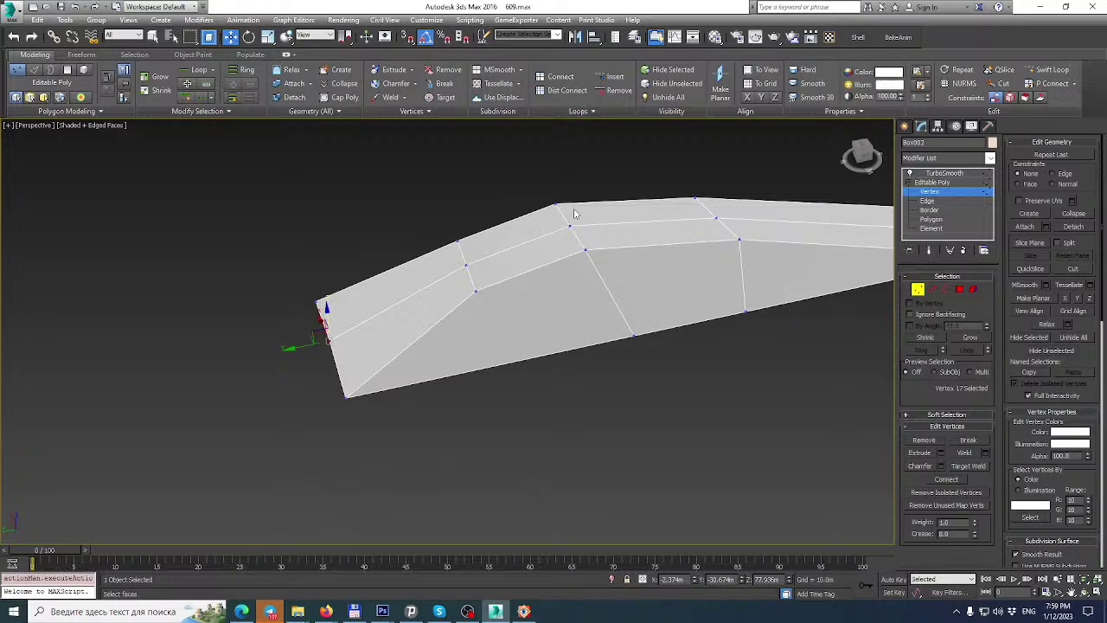
pyautogui.click(946, 291)
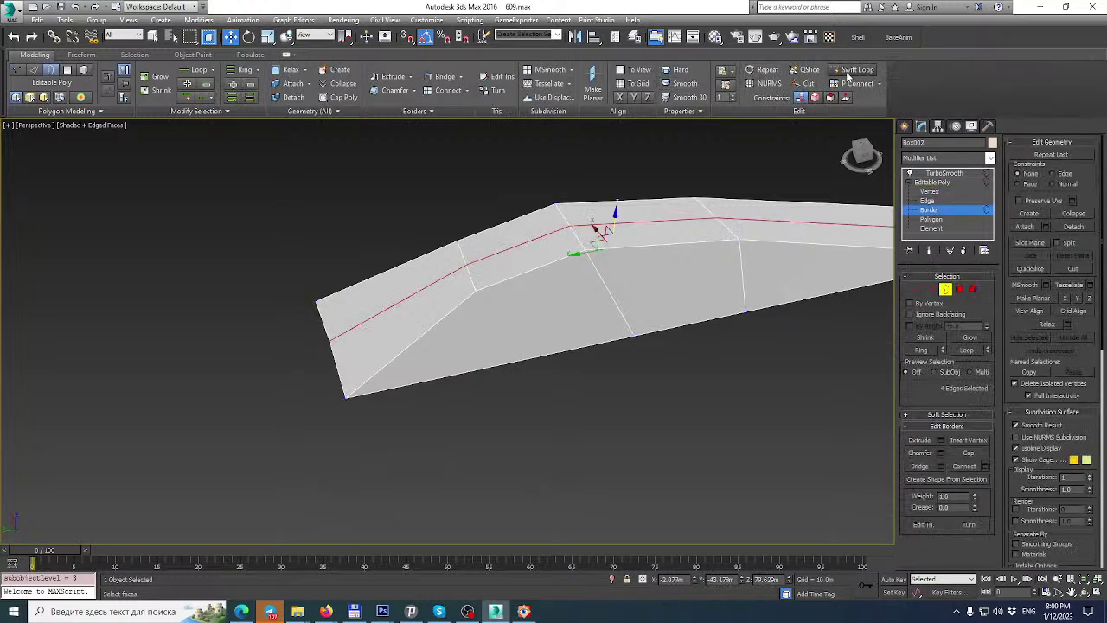
pyautogui.click(848, 71)
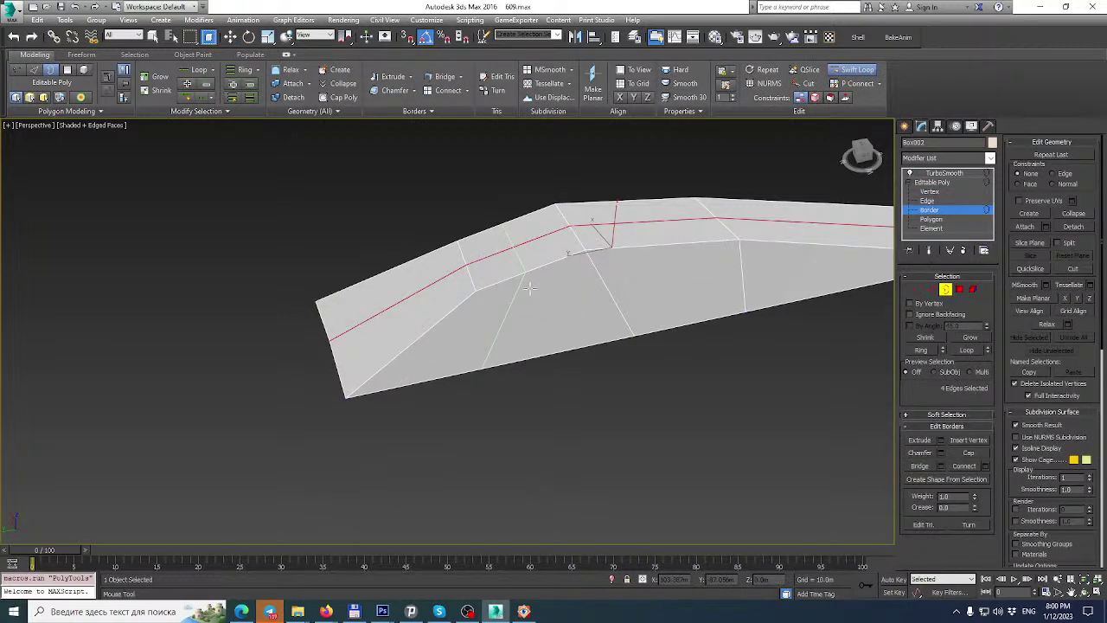
pyautogui.click(509, 264)
pyautogui.press('w')
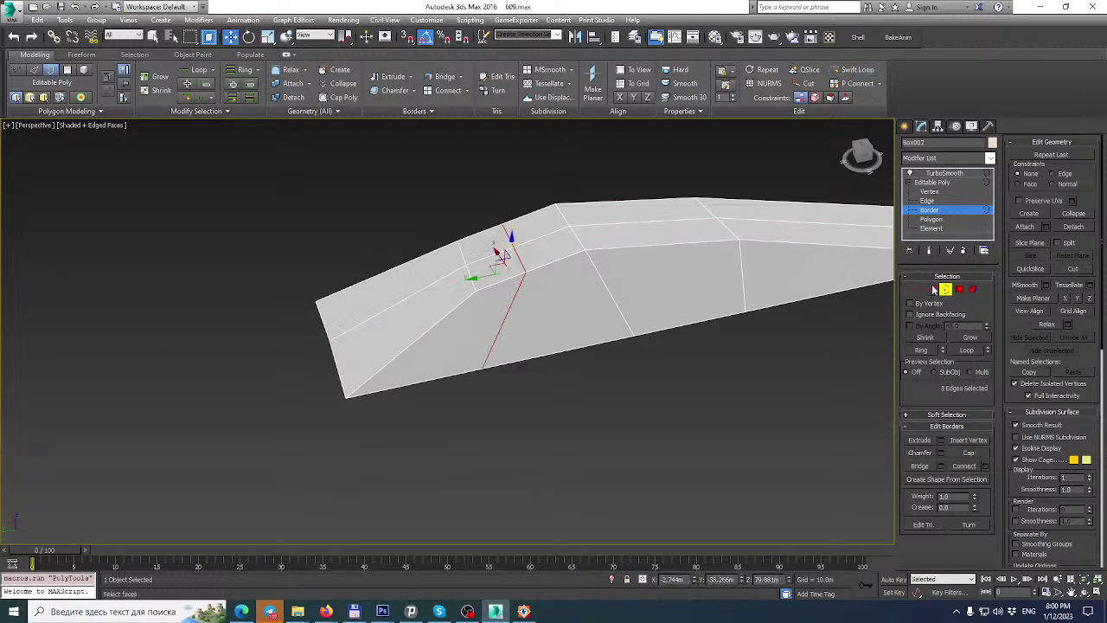
pyautogui.keyDown('alt'); pyautogui.moveTo(589, 248); pyautogui.dragTo(524, 261, button='middle'); pyautogui.keyUp('alt')
# Show the fairing's smoothed end result, compare it with the photo, and bring back the hidden objects.
pyautogui.click(929, 250)
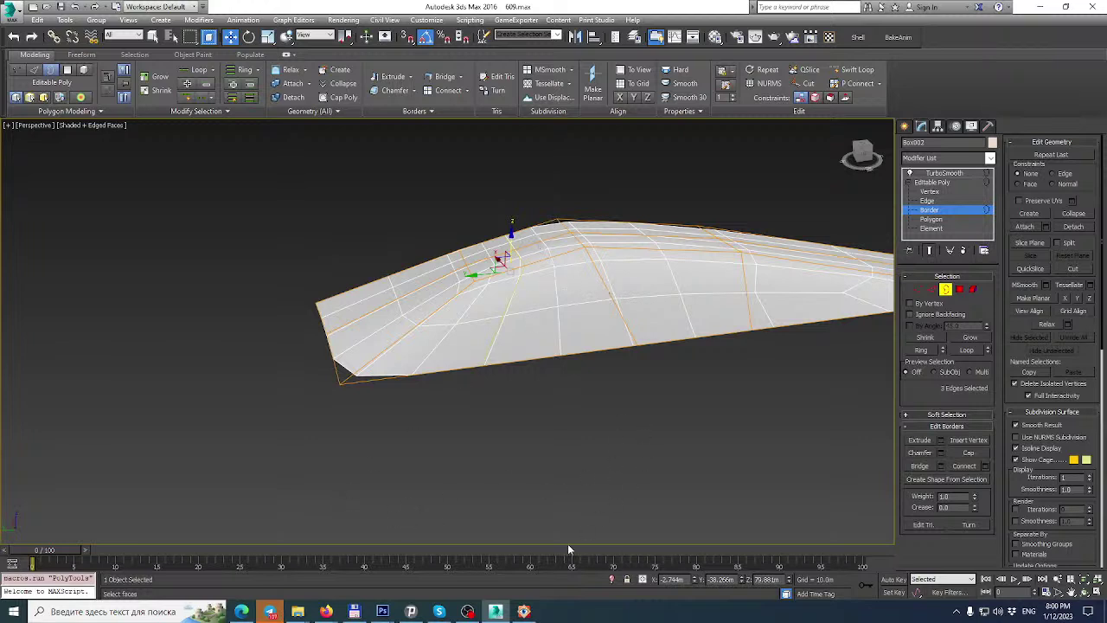
pyautogui.click(523, 613)
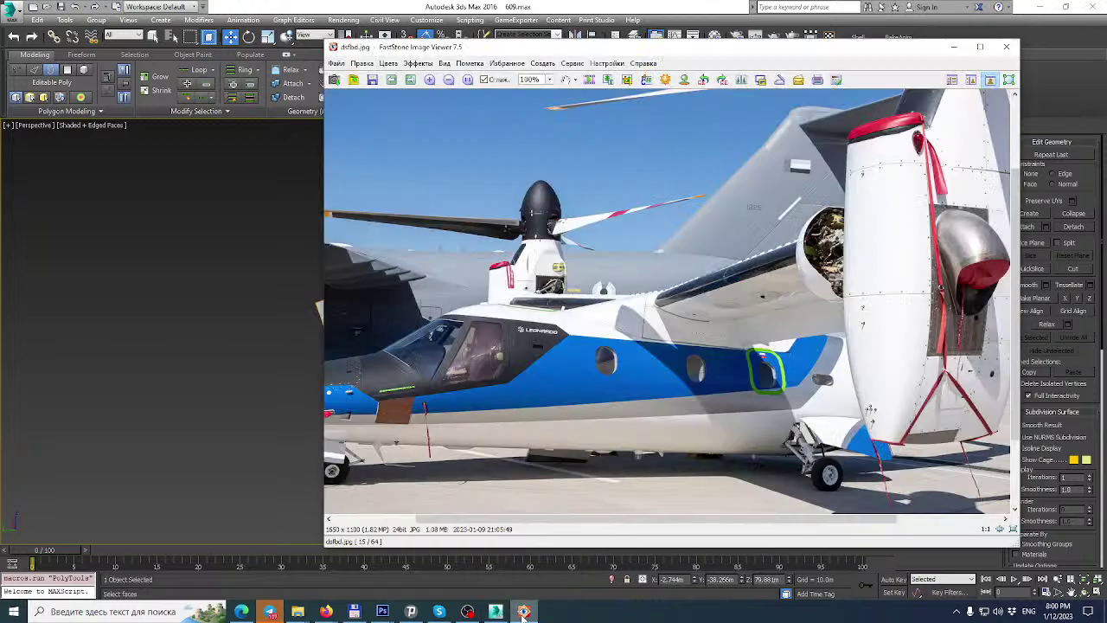
pyautogui.click(522, 613)
pyautogui.moveTo(637, 329)
pyautogui.keyDown('alt'); pyautogui.mouseDown(button='middle')
pyautogui.moveTo(687, 308)
pyautogui.moveTo(659, 308)
pyautogui.moveTo(642, 330)
pyautogui.mouseUp(button='middle'); pyautogui.keyUp('alt')
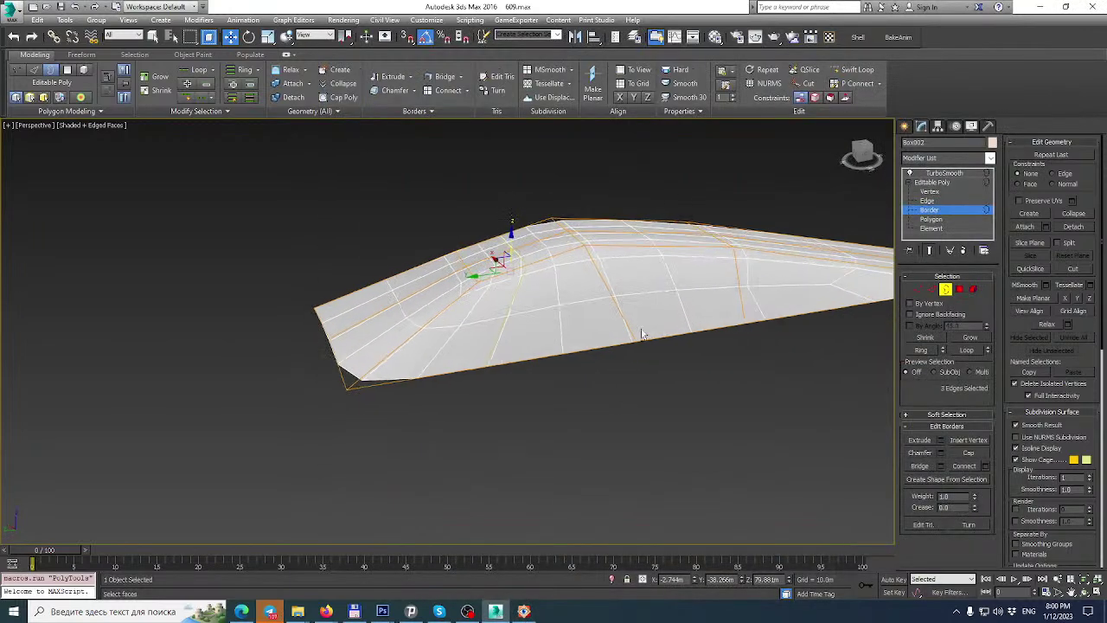
pyautogui.rightClick(591, 264)
pyautogui.click(647, 204)
pyautogui.keyDown('alt'); pyautogui.moveTo(558, 278); pyautogui.dragTo(442, 304, button='middle'); pyautogui.keyUp('alt')
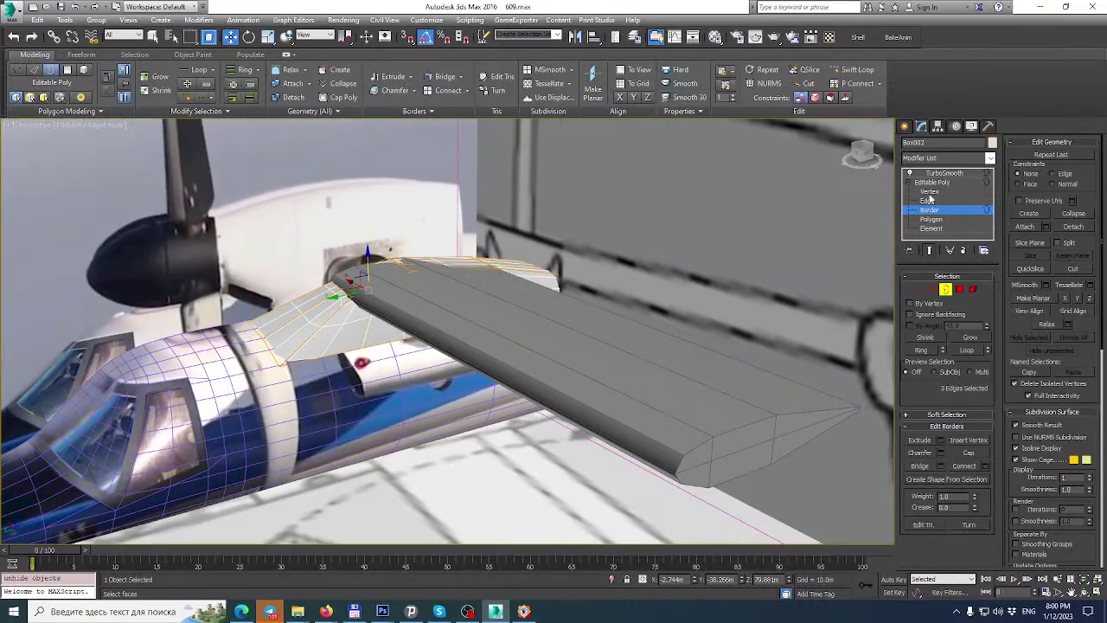
# Move the blueprint plane crossing the aircraft behind the wing back to Y about -145.5 m.
pyautogui.click(963, 173)
pyautogui.click(662, 196)
pyautogui.scroll(-5, 642, 216)
pyautogui.moveTo(641, 217); pyautogui.dragTo(585, 278, button='middle')
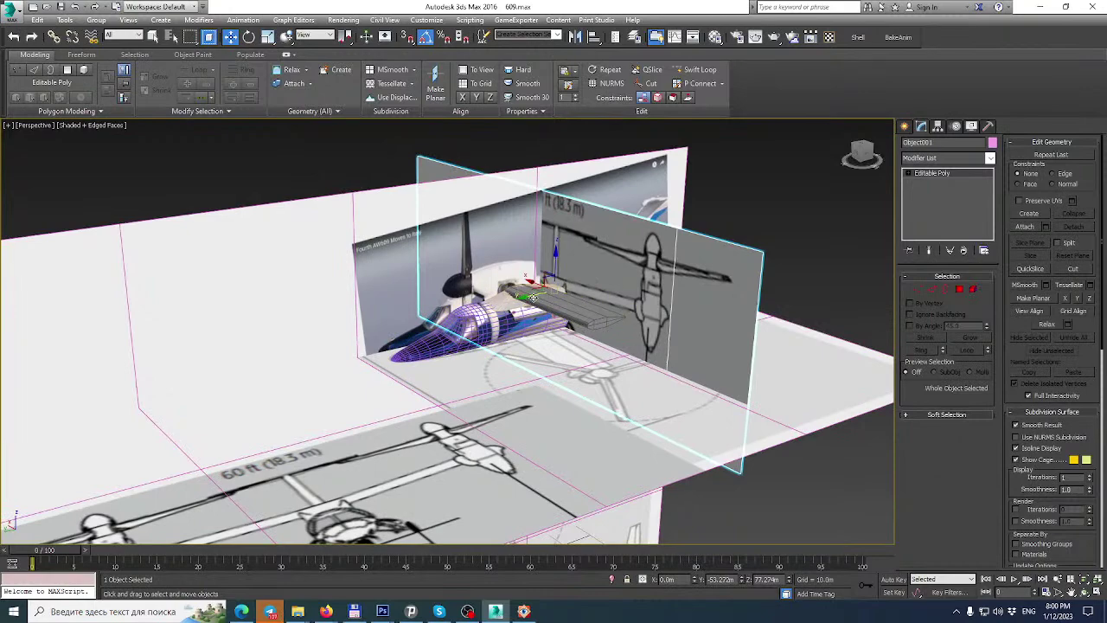
pyautogui.moveTo(528, 300); pyautogui.dragTo(763, 235)
pyautogui.keyDown('alt'); pyautogui.moveTo(692, 299); pyautogui.dragTo(586, 310, button='middle'); pyautogui.keyUp('alt')
pyautogui.scroll(2, 424, 263)
# Reselect the fairing and examine its smoothed shape against the wing, fuselage and front-view blueprint.
pyautogui.click(438, 262)
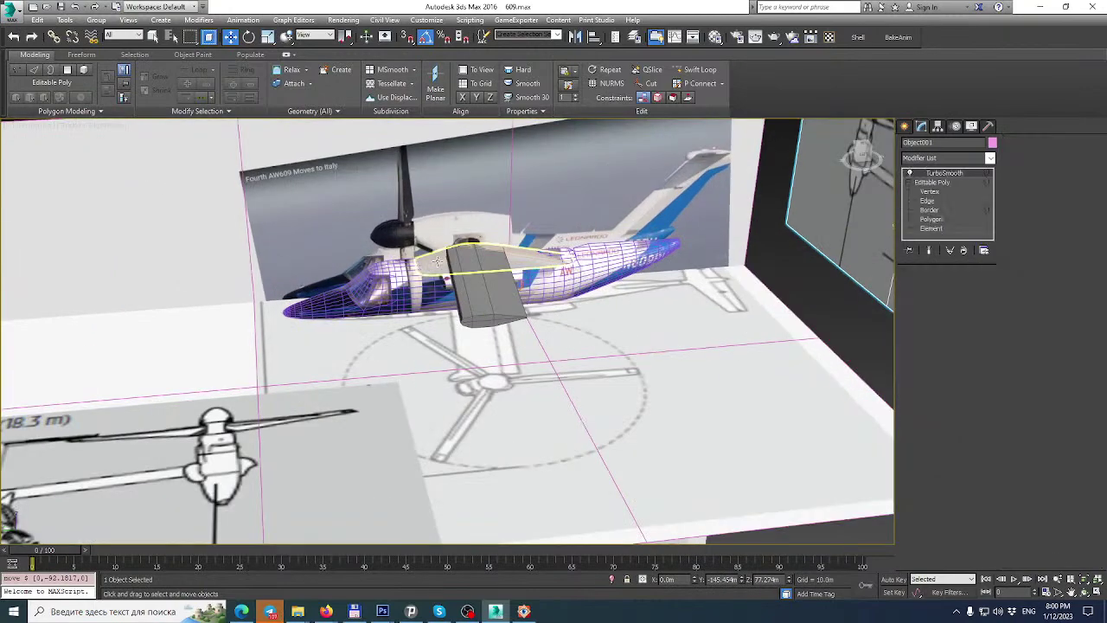
pyautogui.click(438, 261)
pyautogui.scroll(3, 439, 261)
pyautogui.keyDown('alt'); pyautogui.moveTo(526, 281); pyautogui.dragTo(590, 336, button='middle'); pyautogui.keyUp('alt')
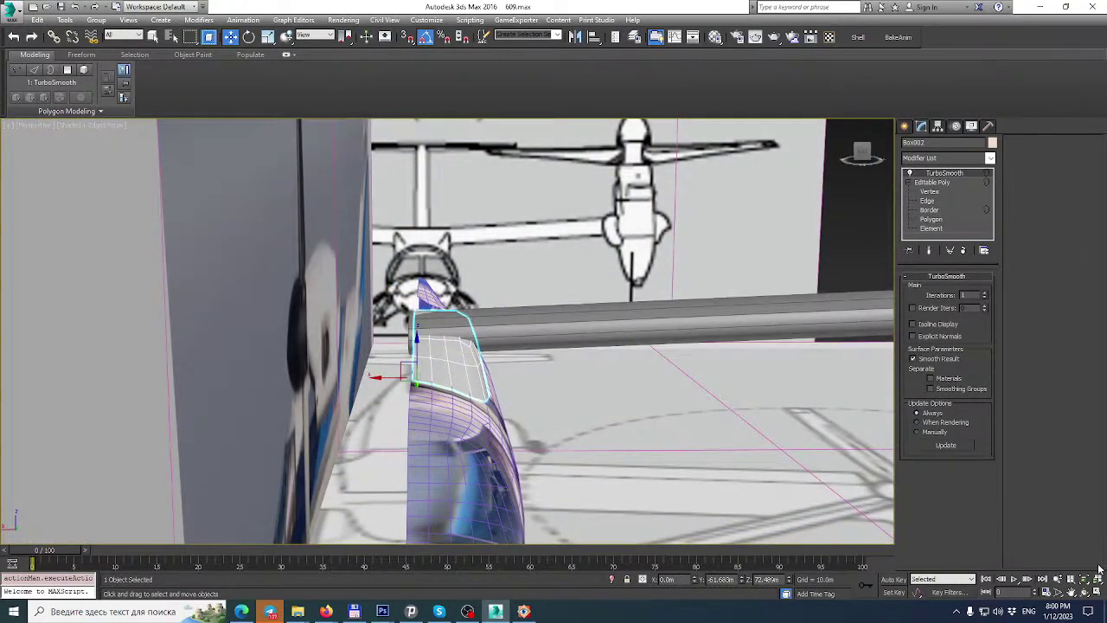
pyautogui.click(1098, 593)
pyautogui.scroll(-1, 639, 229)
pyautogui.moveTo(638, 228); pyautogui.dragTo(647, 207, button='middle')
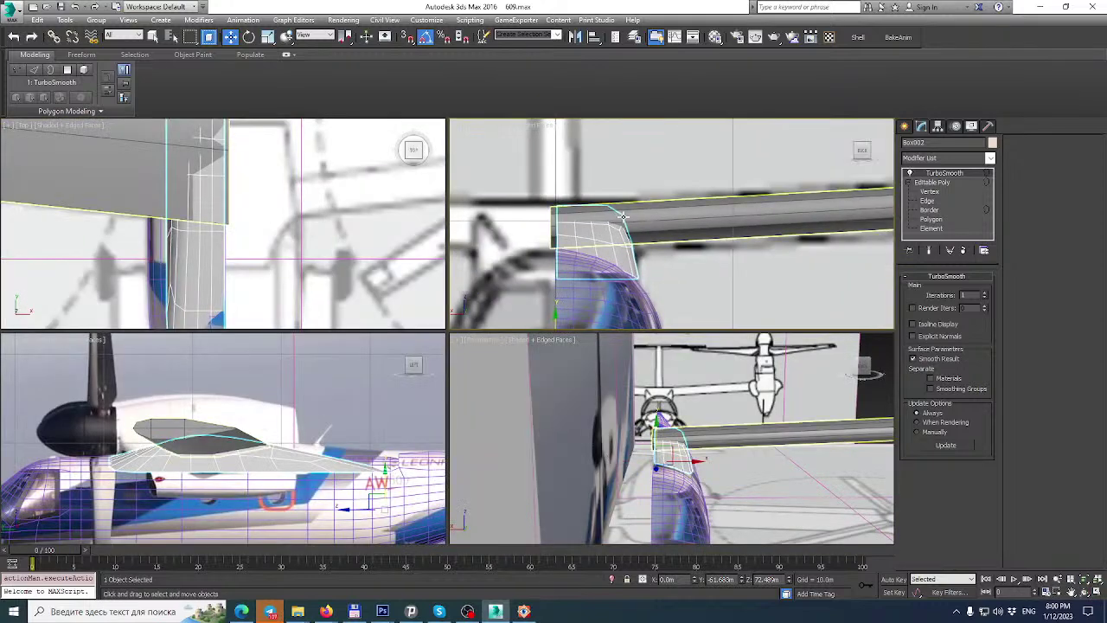
pyautogui.keyDown('alt'); pyautogui.moveTo(755, 441); pyautogui.dragTo(612, 451, button='middle'); pyautogui.keyUp('alt')
pyautogui.click(1098, 596)
pyautogui.scroll(6, 416, 331)
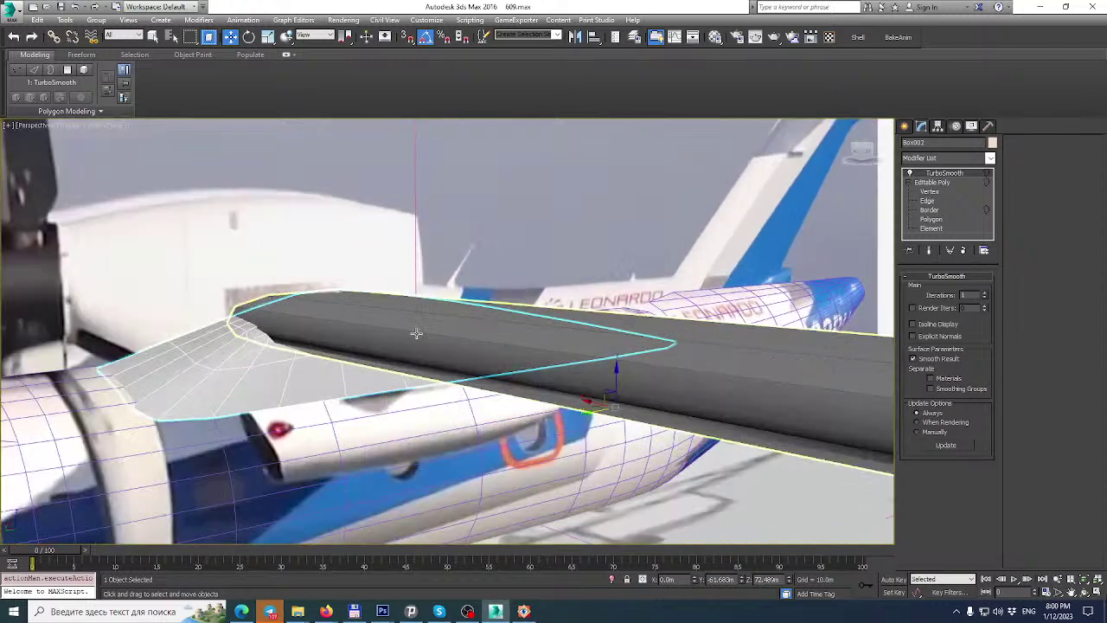
# Isolate the fairing and raise the three upper vertices of its crosswise loop near the wing's leading edge to Z about 80.7 m.
pyautogui.rightClick(467, 293)
pyautogui.click(520, 240)
pyautogui.keyDown('alt'); pyautogui.moveTo(520, 267); pyautogui.dragTo(619, 313, button='middle'); pyautogui.keyUp('alt')
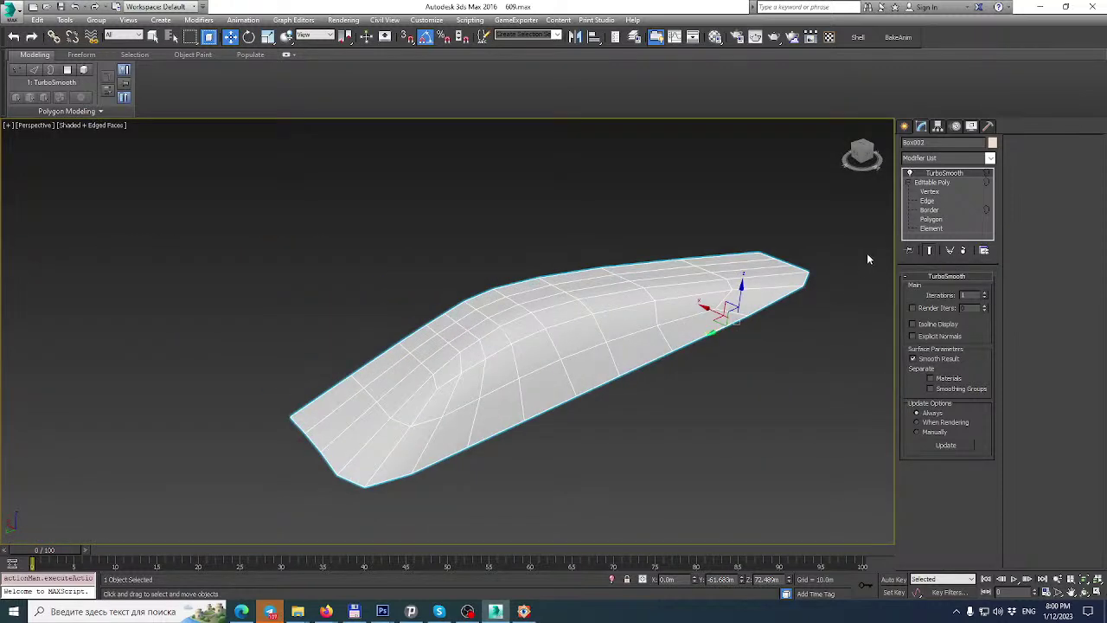
pyautogui.click(937, 192)
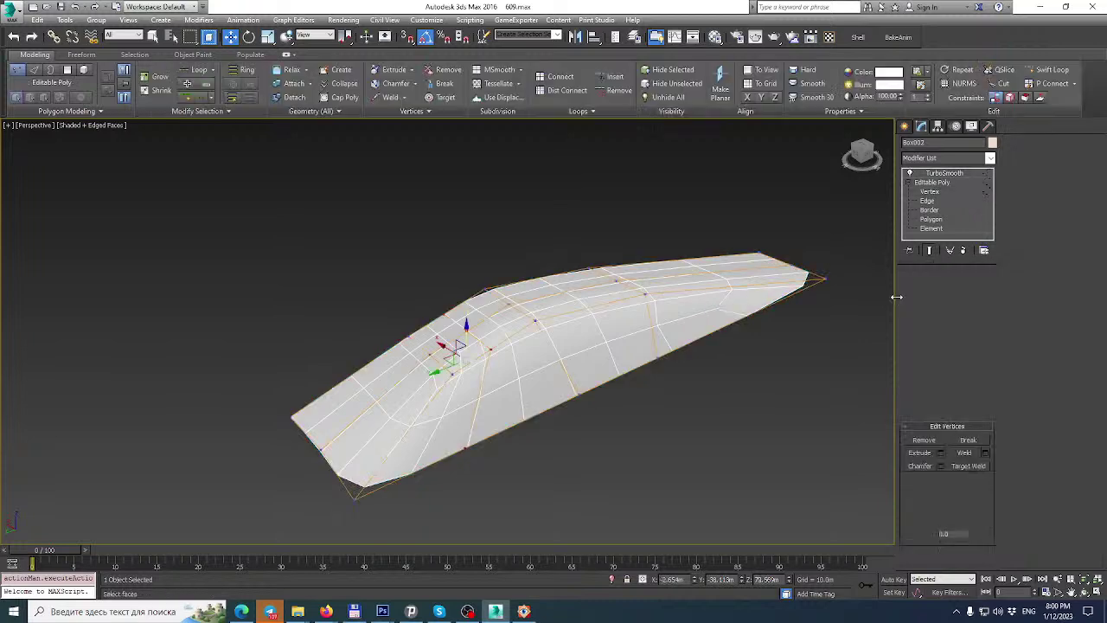
pyautogui.click(932, 250)
pyautogui.keyDown('alt'); pyautogui.moveTo(632, 312); pyautogui.dragTo(506, 309, button='middle'); pyautogui.keyUp('alt')
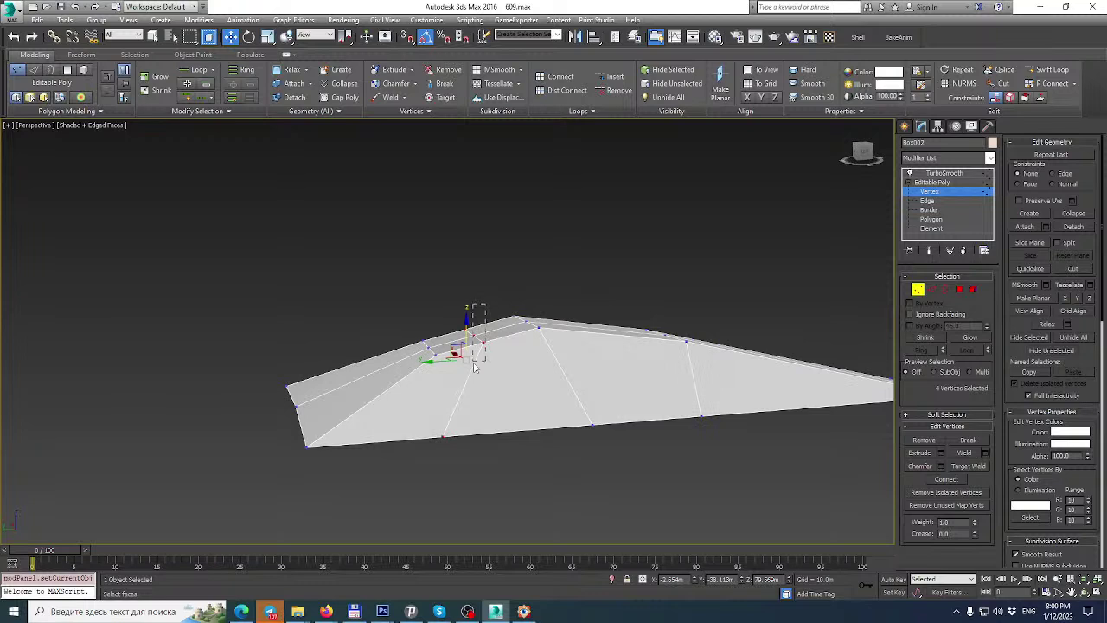
pyautogui.moveTo(463, 391); pyautogui.dragTo(463, 389)
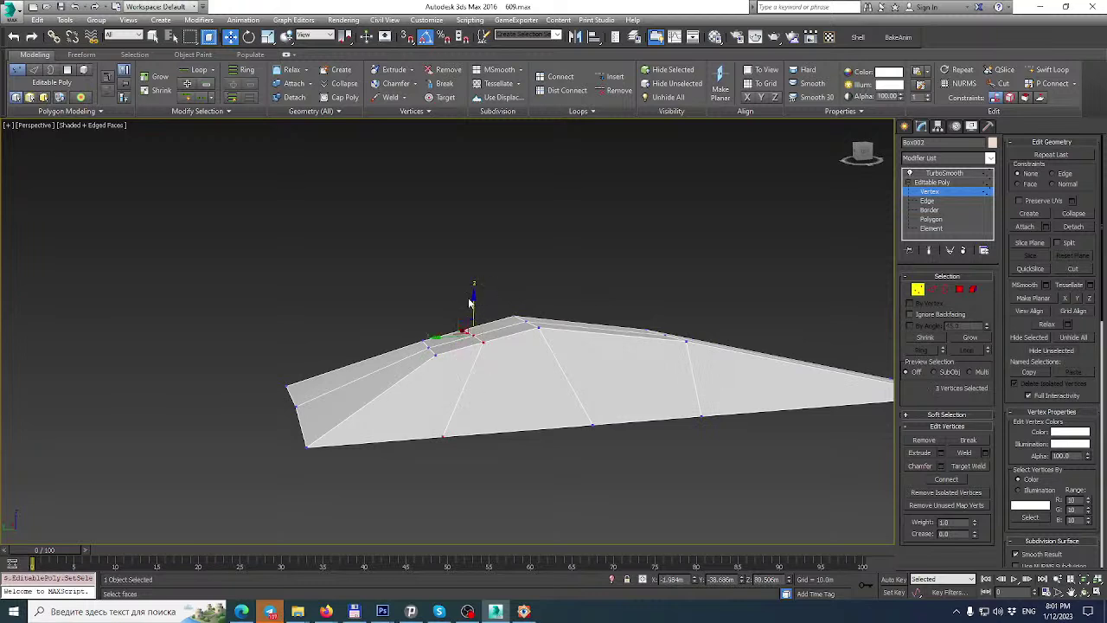
pyautogui.moveTo(474, 298)
pyautogui.mouseDown()
pyautogui.moveTo(477, 284)
pyautogui.moveTo(478, 294)
pyautogui.mouseUp()
pyautogui.keyDown('alt'); pyautogui.moveTo(548, 312); pyautogui.dragTo(601, 373, button='middle'); pyautogui.keyUp('alt')
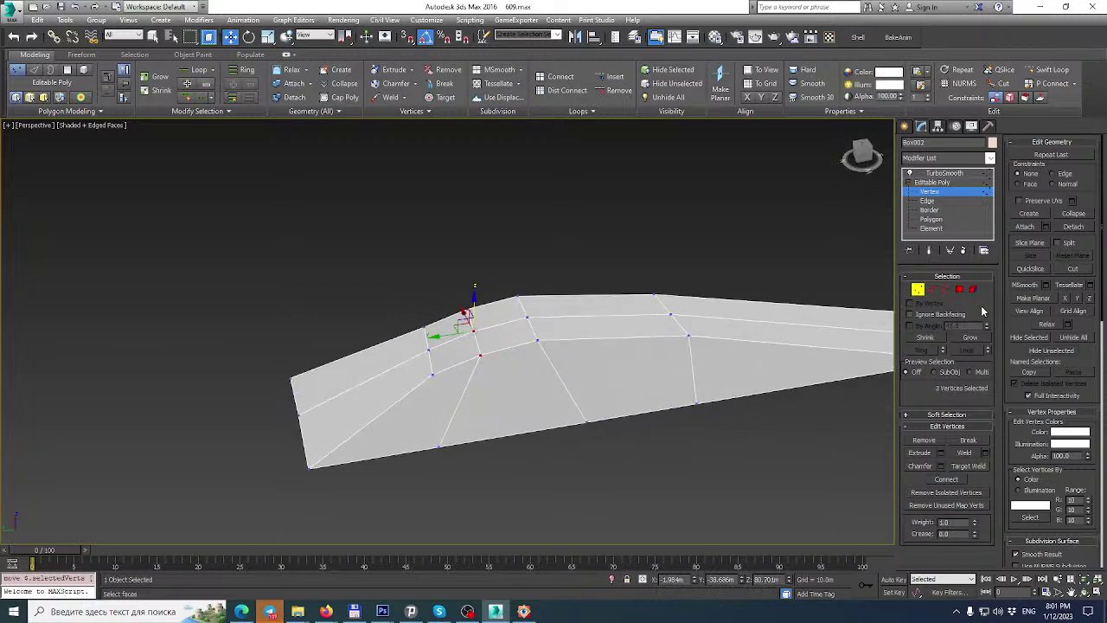
# Delete the four top polygons of the fairing that lie inside the wing.
pyautogui.click(957, 291)
pyautogui.click(503, 311)
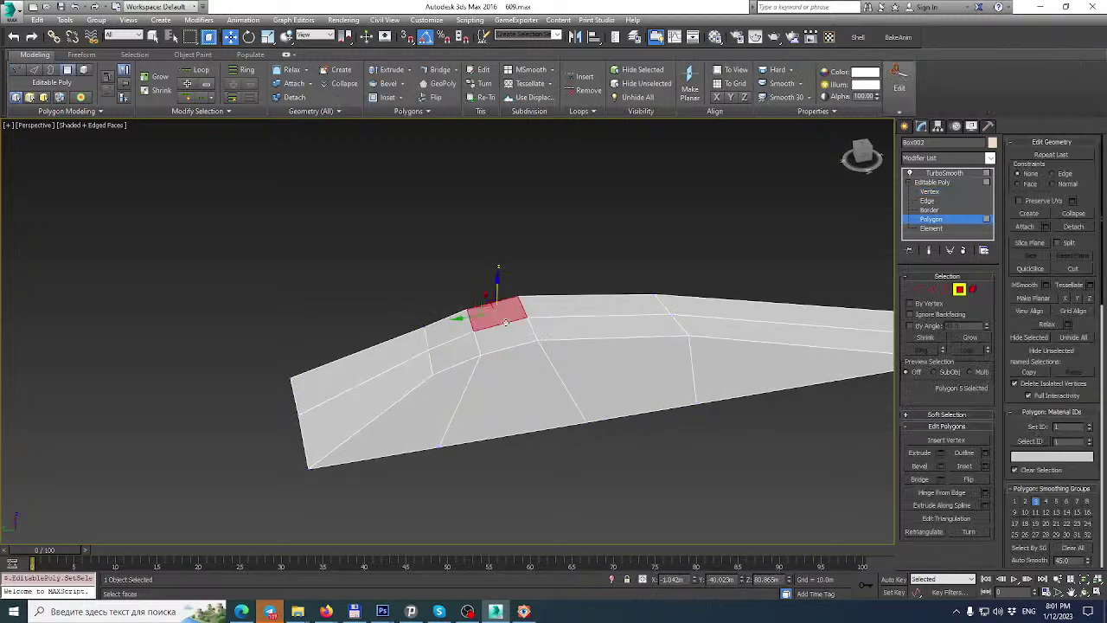
pyautogui.keyDown('ctrl'); pyautogui.click(508, 332); pyautogui.keyUp('ctrl')
pyautogui.keyDown('ctrl'); pyautogui.click(583, 325); pyautogui.keyUp('ctrl')
pyautogui.keyDown('ctrl'); pyautogui.click(600, 302); pyautogui.keyUp('ctrl')
pyautogui.press('Delete')
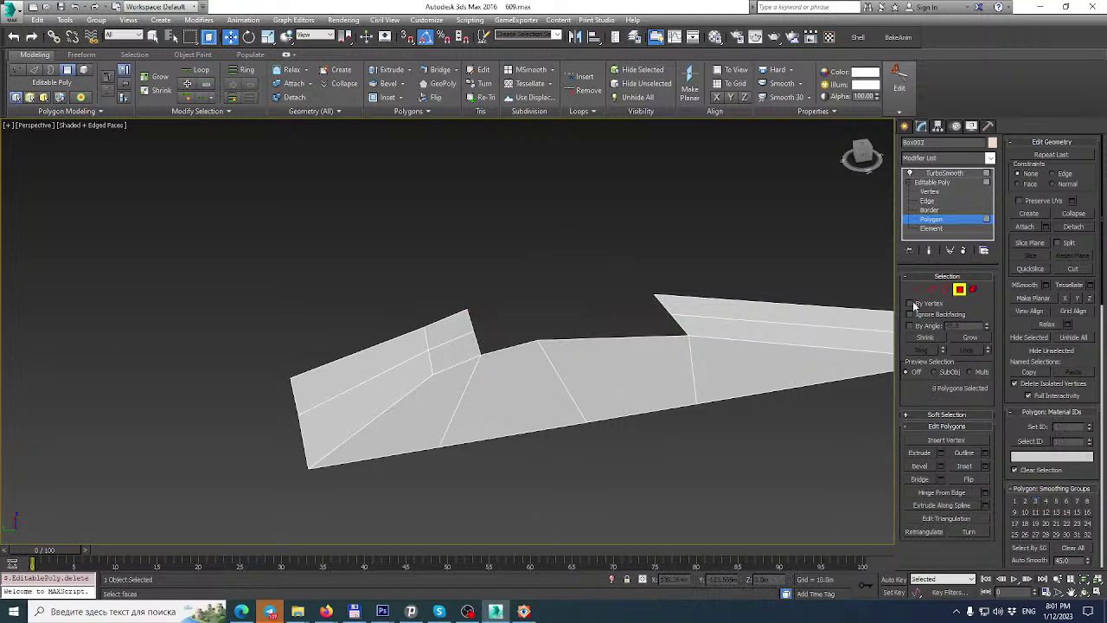
# Show the fairing's smoothed end result and bring back the hidden objects.
pyautogui.click(930, 251)
pyautogui.keyDown('alt'); pyautogui.moveTo(612, 308); pyautogui.dragTo(606, 333, button='middle'); pyautogui.keyUp('alt')
pyautogui.rightClick(554, 272)
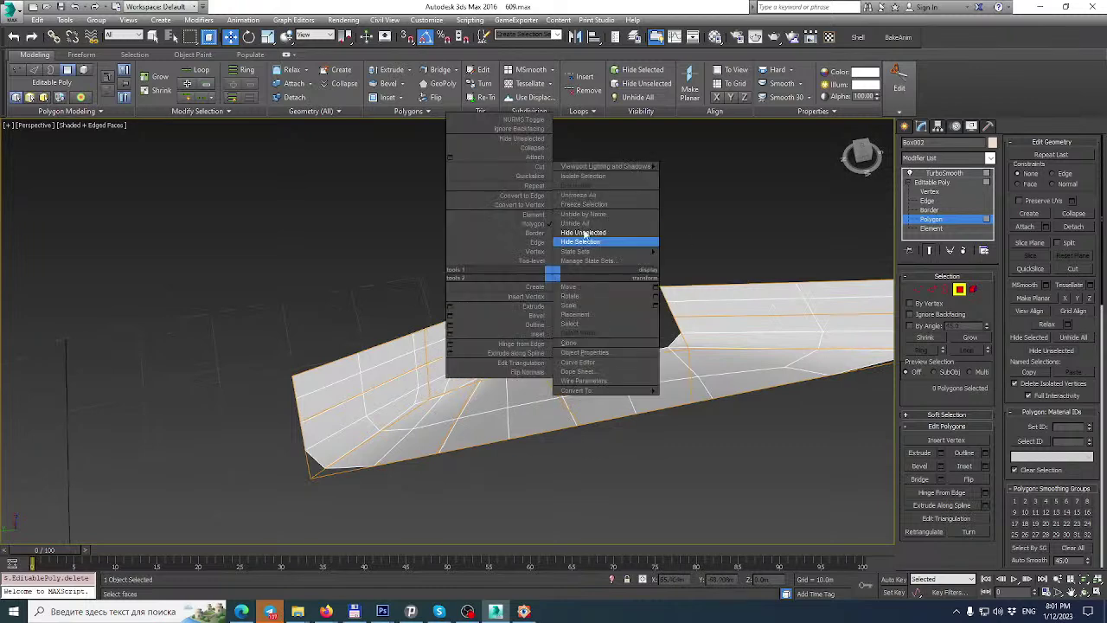
pyautogui.click(589, 221)
pyautogui.keyDown('alt'); pyautogui.moveTo(496, 343); pyautogui.dragTo(516, 308, button='middle'); pyautogui.keyUp('alt')
# Move the fairing's lower front corner vertex rearward to Y about -31.9 m and check the reference photo.
pyautogui.click(918, 289)
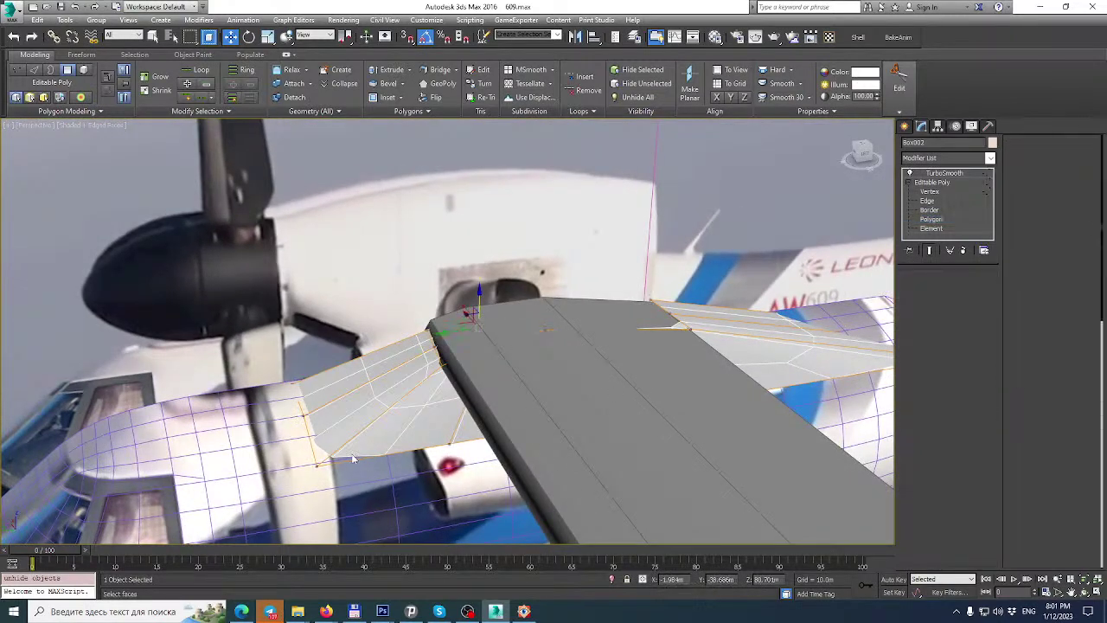
pyautogui.moveTo(346, 454); pyautogui.dragTo(294, 495)
pyautogui.keyDown('alt'); pyautogui.moveTo(294, 495); pyautogui.dragTo(387, 461, button='middle'); pyautogui.keyUp('alt')
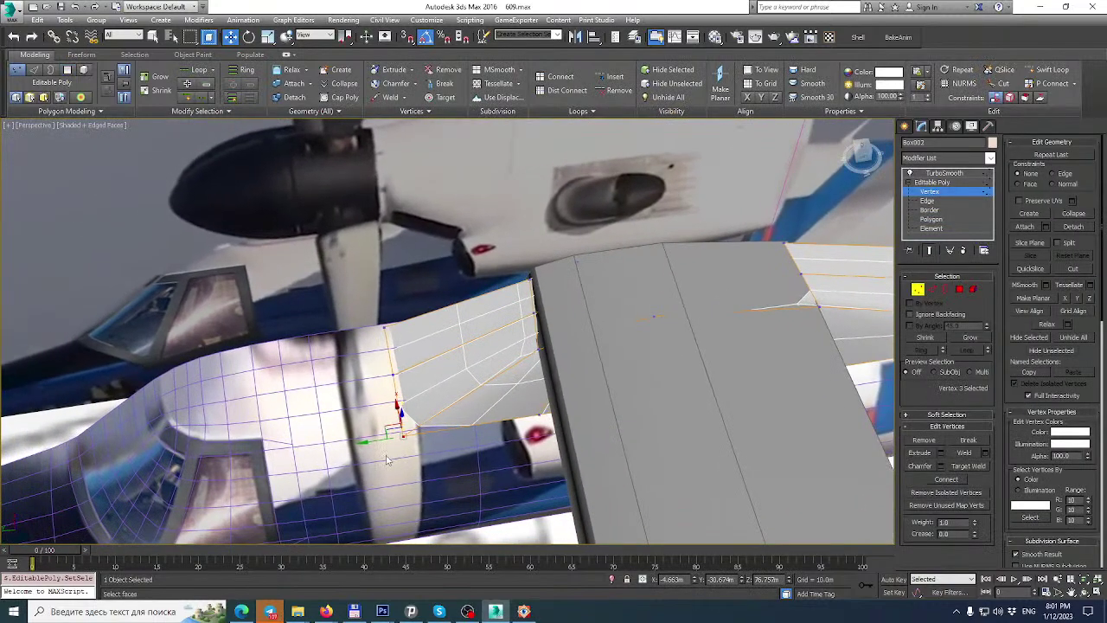
pyautogui.moveTo(364, 442); pyautogui.dragTo(394, 425)
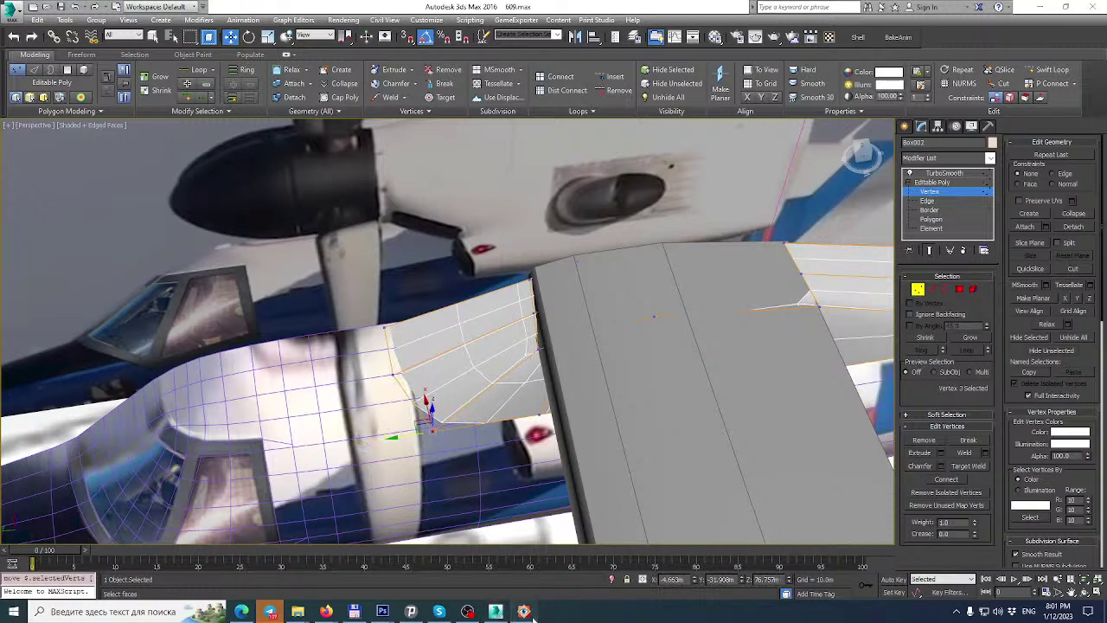
pyautogui.click(525, 612)
pyautogui.click(532, 611)
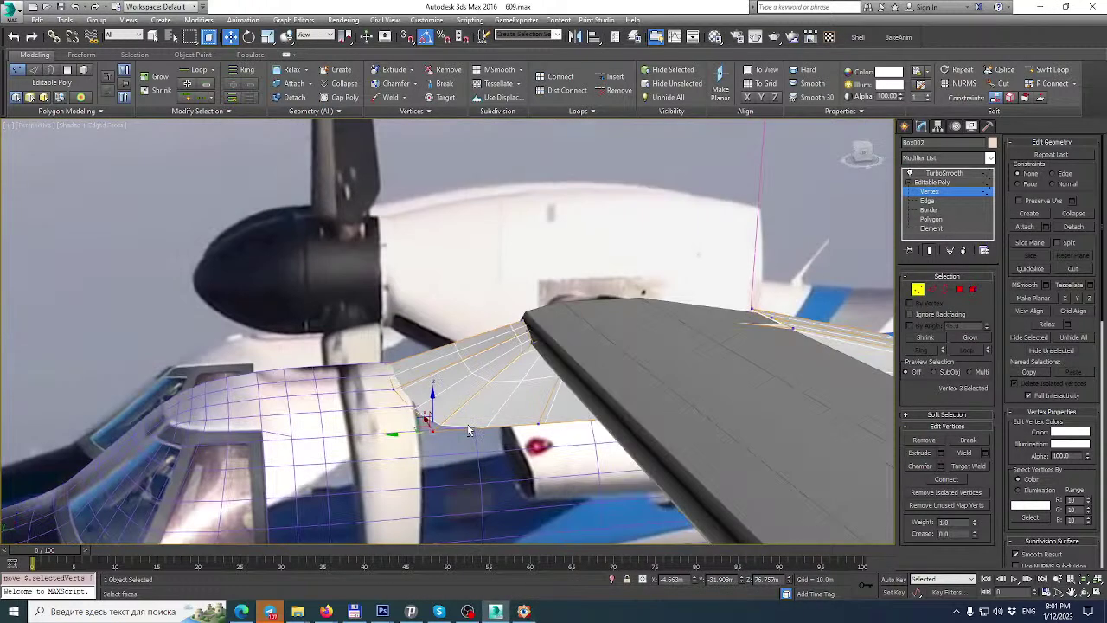
# Raise the fairing's upper front-edge vertices, the outer one to Z about 78.1 m and the centreline one to about 78.4 m.
pyautogui.keyDown('alt'); pyautogui.moveTo(468, 430); pyautogui.dragTo(503, 447, button='middle'); pyautogui.keyUp('alt')
pyautogui.click(375, 395)
pyautogui.scroll(3, 375, 395)
pyautogui.keyDown('alt'); pyautogui.moveTo(376, 394); pyautogui.dragTo(372, 365, button='middle'); pyautogui.keyUp('alt')
pyautogui.moveTo(371, 363); pyautogui.dragTo(373, 358)
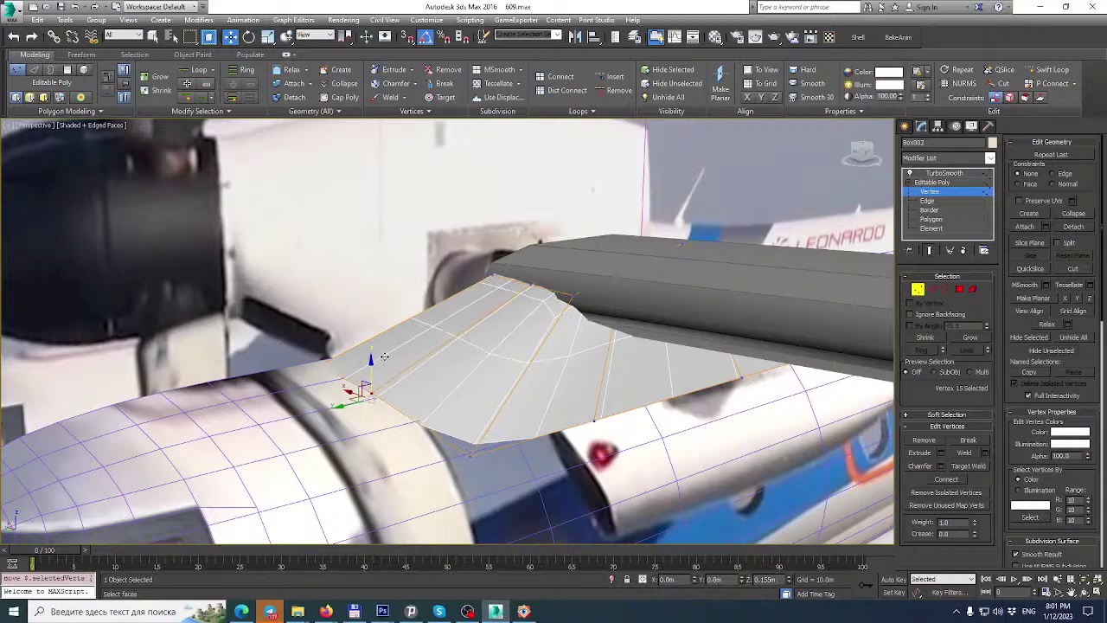
pyautogui.click(322, 348)
pyautogui.moveTo(317, 337); pyautogui.dragTo(319, 329)
pyautogui.keyDown('alt'); pyautogui.moveTo(390, 359); pyautogui.dragTo(365, 288, button='middle'); pyautogui.keyUp('alt')
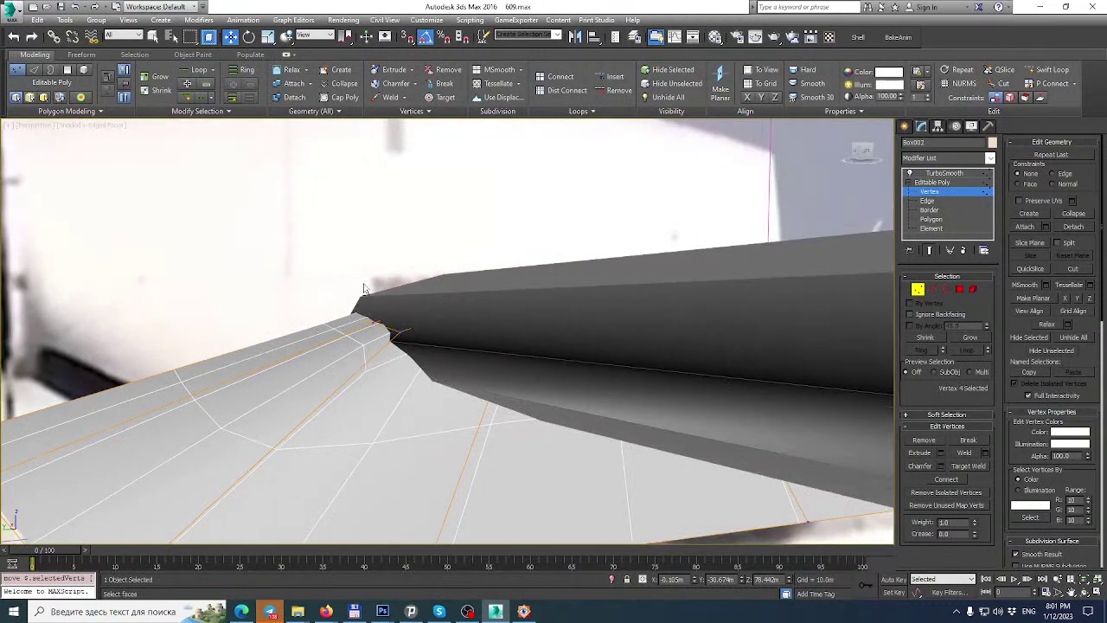
# Reposition the fairing's upper vertex pair at the wing's leading edge to Z about 80.5 m and select the outer vertex beside it.
pyautogui.moveTo(394, 325); pyautogui.dragTo(403, 329)
pyautogui.moveTo(365, 284); pyautogui.dragTo(371, 261)
pyautogui.keyDown('alt'); pyautogui.moveTo(371, 261); pyautogui.dragTo(362, 287, button='middle'); pyautogui.keyUp('alt')
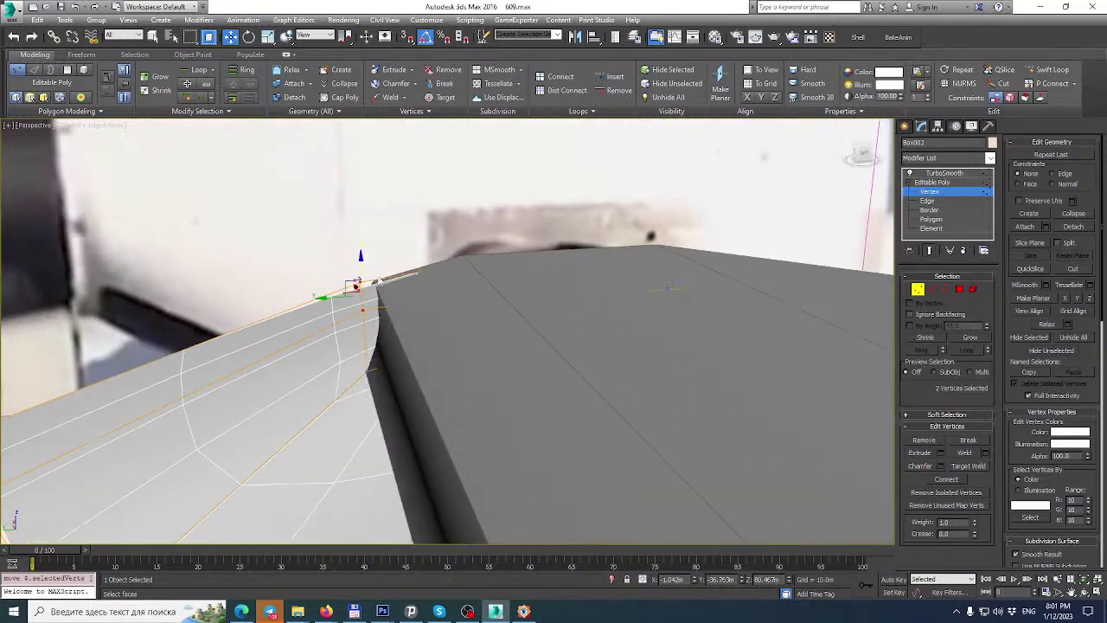
pyautogui.click(452, 327)
pyautogui.moveTo(585, 318); pyautogui.dragTo(585, 318)
pyautogui.keyDown('alt'); pyautogui.moveTo(490, 309); pyautogui.dragTo(525, 292, button='middle'); pyautogui.keyUp('alt')
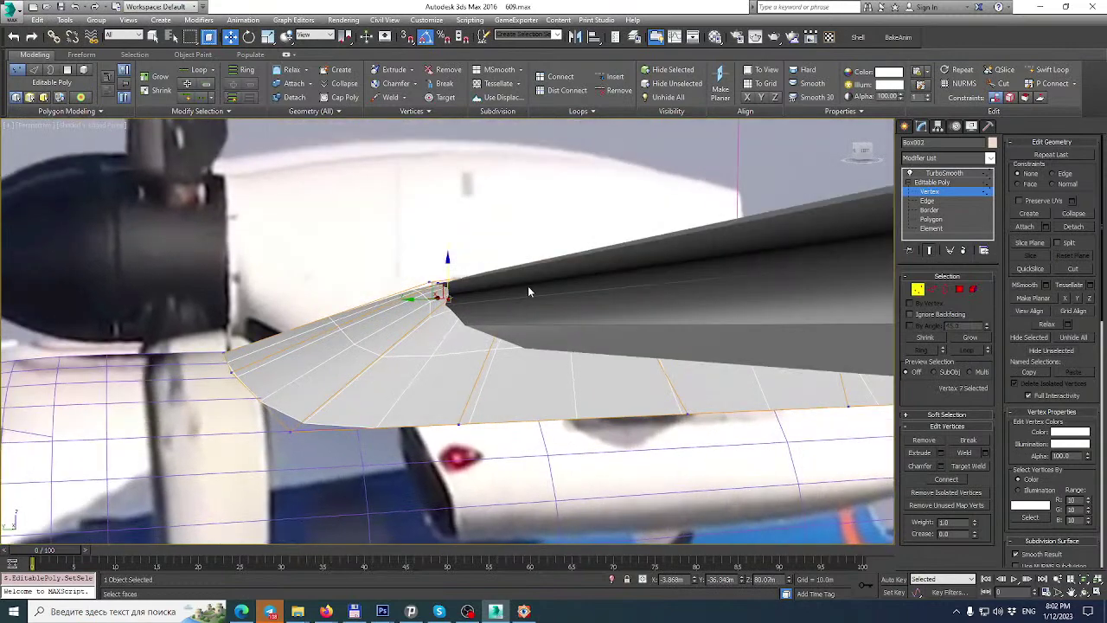
# Select the three loop vertices hidden inside the wing and isolate the fairing.
pyautogui.moveTo(493, 349); pyautogui.dragTo(503, 294)
pyautogui.moveTo(490, 358); pyautogui.dragTo(497, 350)
pyautogui.keyDown('alt'); pyautogui.moveTo(509, 303); pyautogui.dragTo(539, 303, button='middle'); pyautogui.keyUp('alt')
pyautogui.rightClick(539, 303)
pyautogui.click(581, 269)
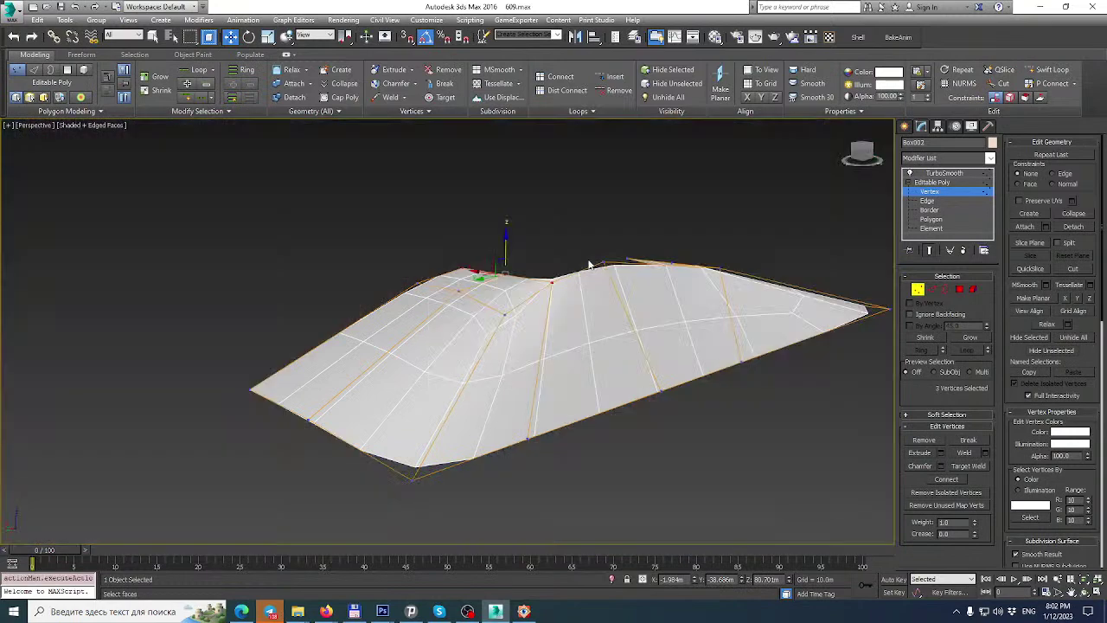
# Turn off the smoothed end result and delete the two remaining top polygons at the front of the wing opening.
pyautogui.click(529, 276)
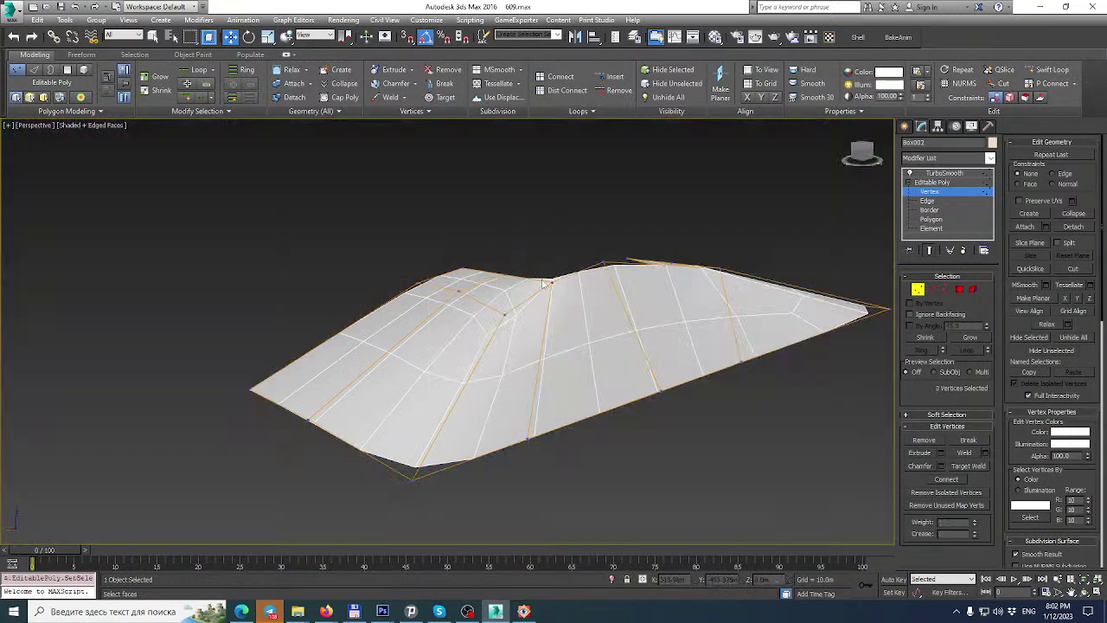
pyautogui.rightClick(543, 282)
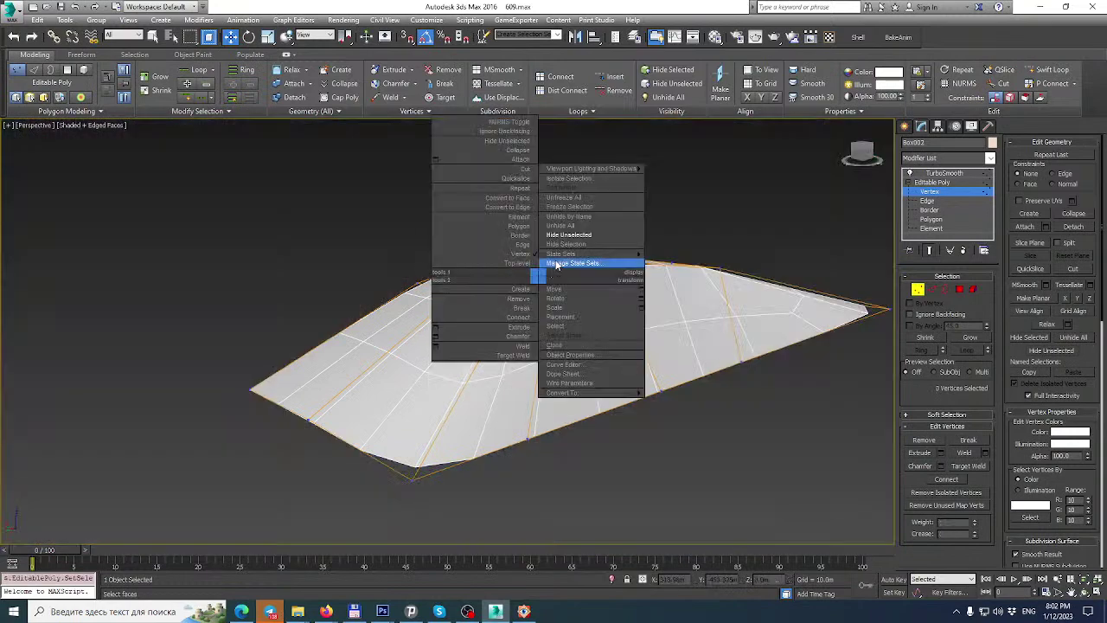
pyautogui.click(929, 250)
pyautogui.click(929, 250)
pyautogui.keyDown('alt'); pyautogui.moveTo(749, 295); pyautogui.dragTo(697, 316, button='middle'); pyautogui.keyUp('alt')
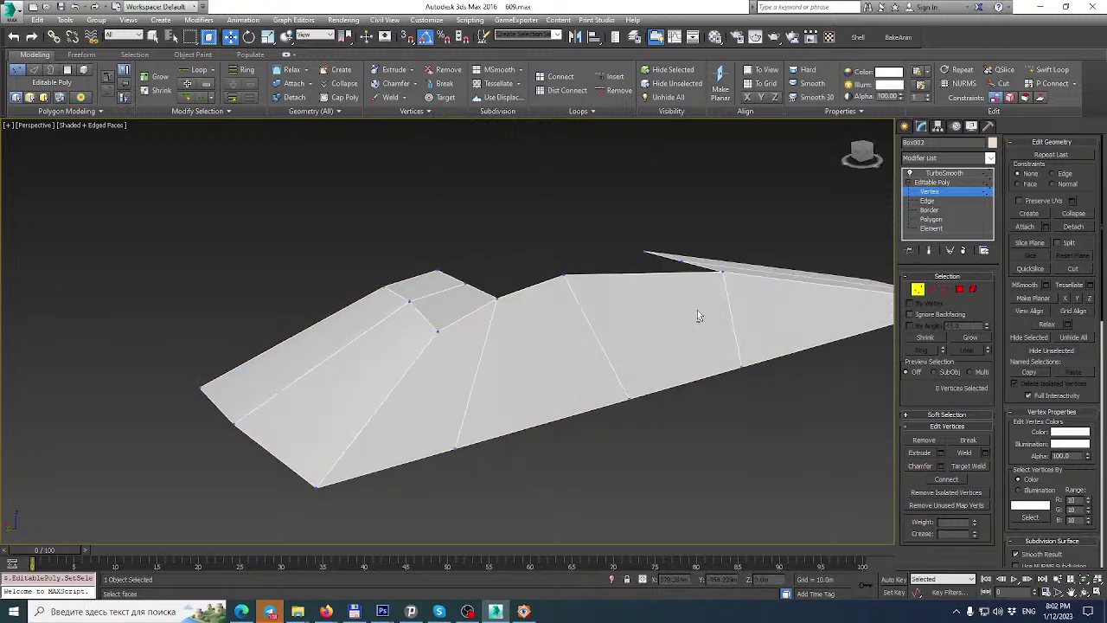
pyautogui.click(959, 289)
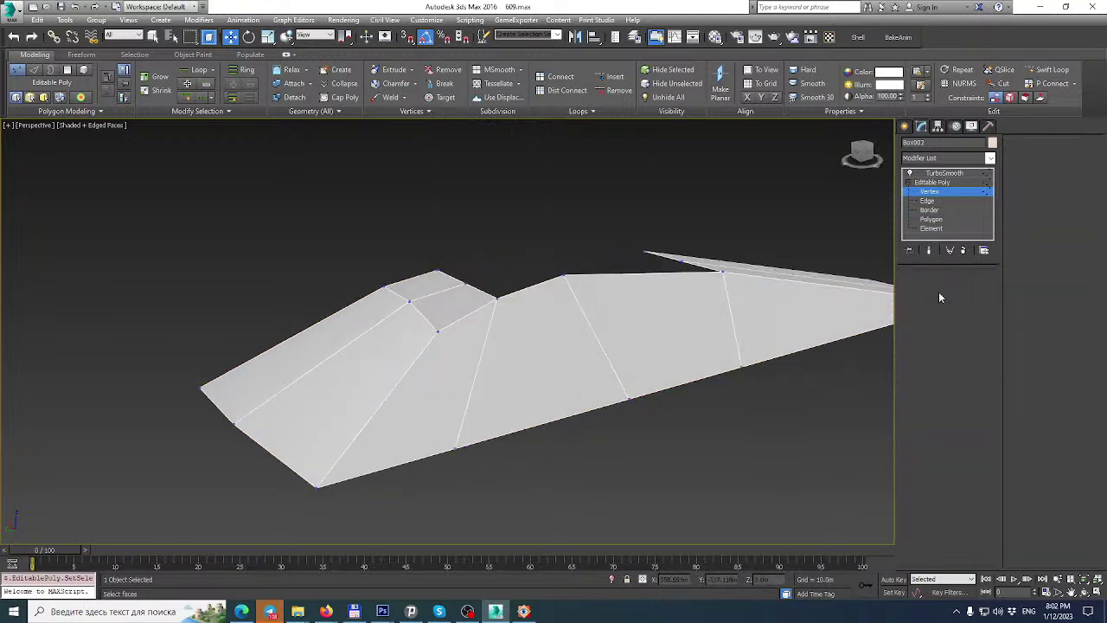
pyautogui.click(433, 286)
pyautogui.press('Delete')
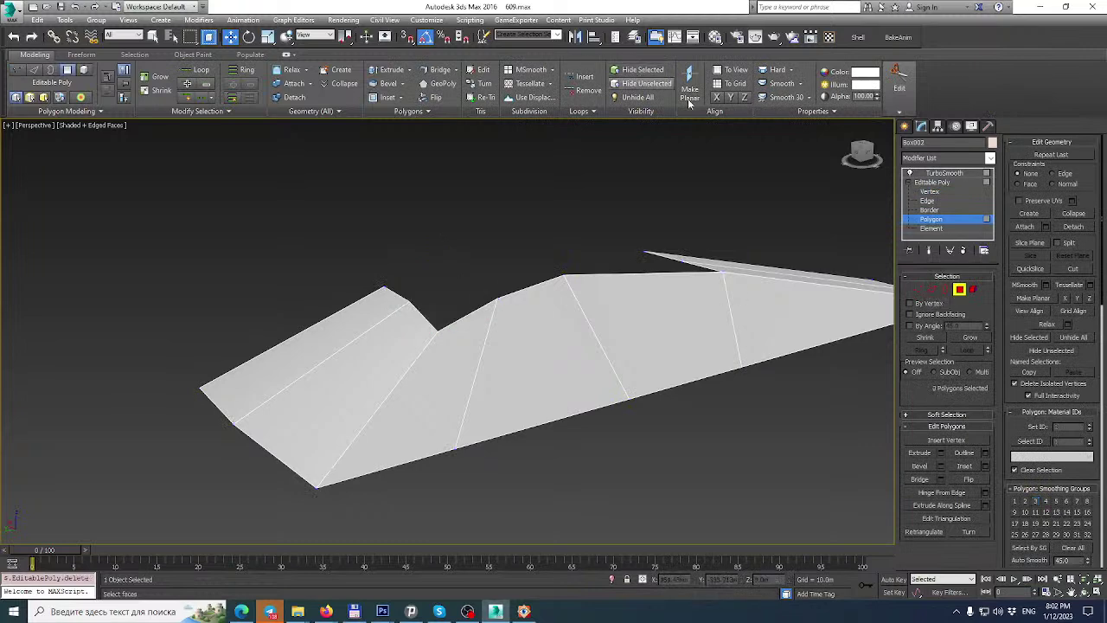
pyautogui.click(946, 289)
pyautogui.click(477, 372)
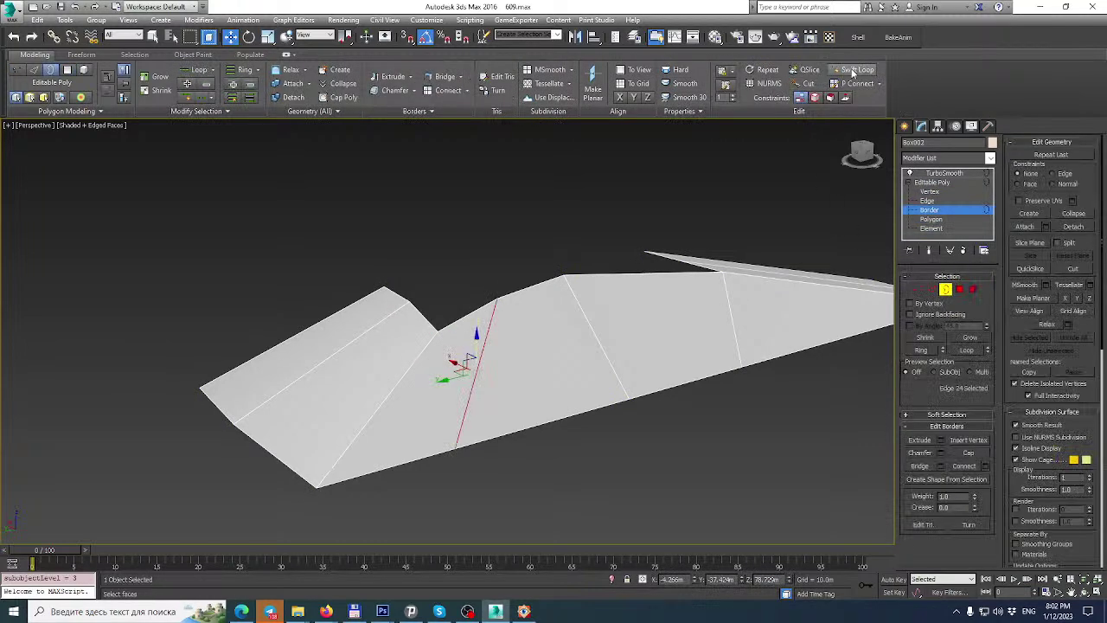
pyautogui.hotkey('alt', 'c')
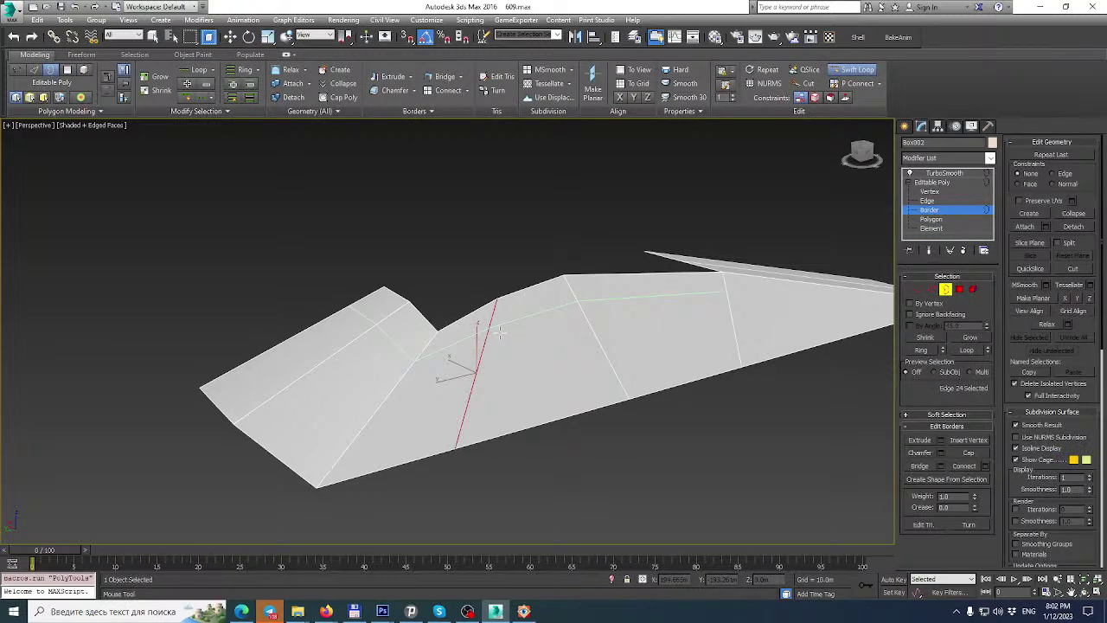
pyautogui.press('w')
pyautogui.keyDown('alt'); pyautogui.moveTo(499, 331); pyautogui.dragTo(606, 290, button='middle'); pyautogui.keyUp('alt')
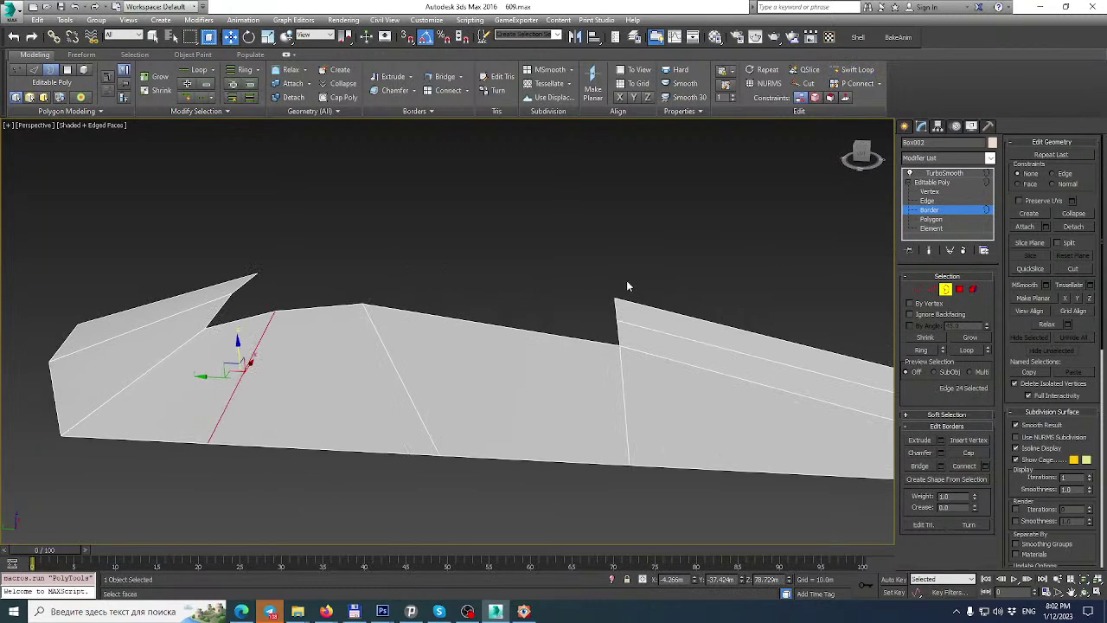
# Unhide all objects, select the fairing's outer leading-edge vertex and compare the wing root with photo dsfbd.jpg in FastStone.
pyautogui.rightClick(464, 327)
pyautogui.click(540, 287)
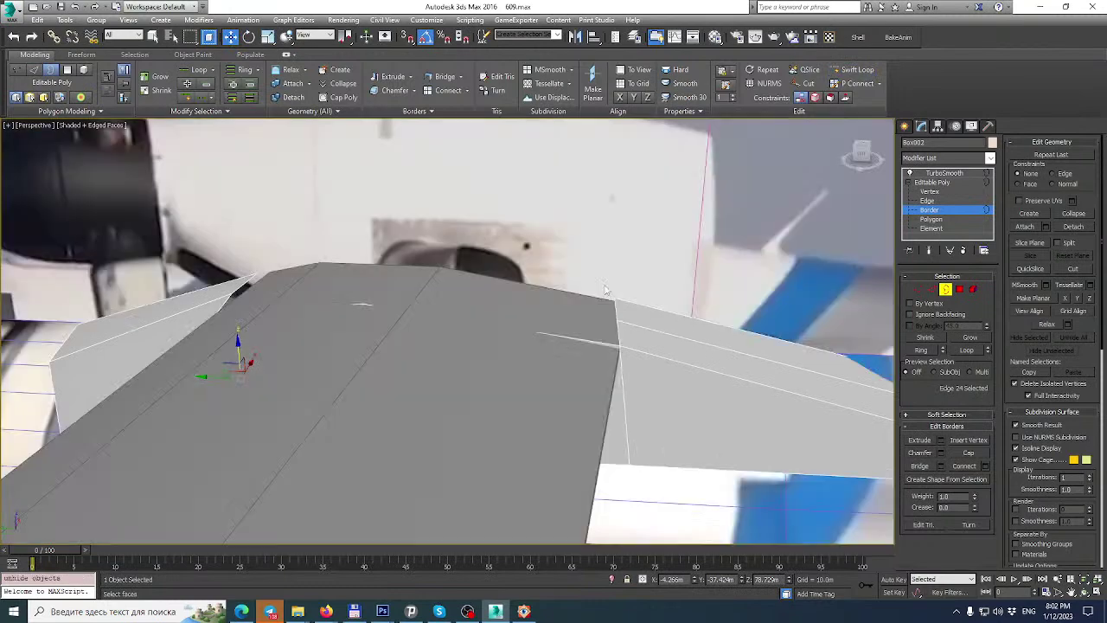
pyautogui.keyDown('alt'); pyautogui.moveTo(484, 294); pyautogui.dragTo(680, 254, button='middle'); pyautogui.keyUp('alt')
pyautogui.click(918, 288)
pyautogui.click(423, 302)
pyautogui.scroll(2, 450, 291)
pyautogui.keyDown('alt'); pyautogui.moveTo(450, 286); pyautogui.dragTo(399, 275, button='middle'); pyautogui.keyUp('alt')
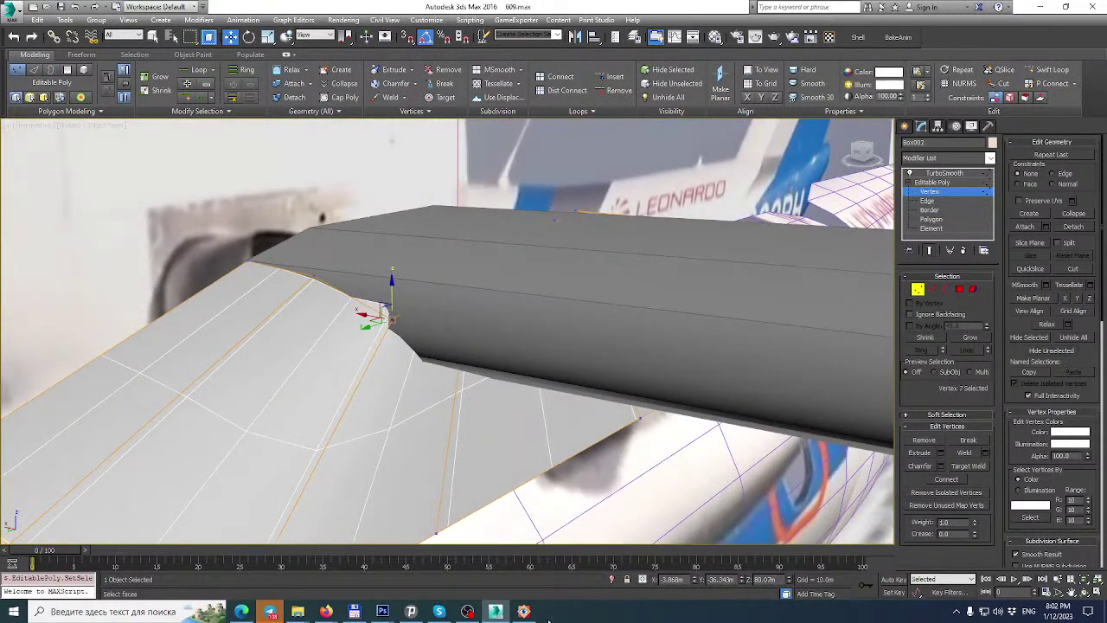
pyautogui.click(524, 611)
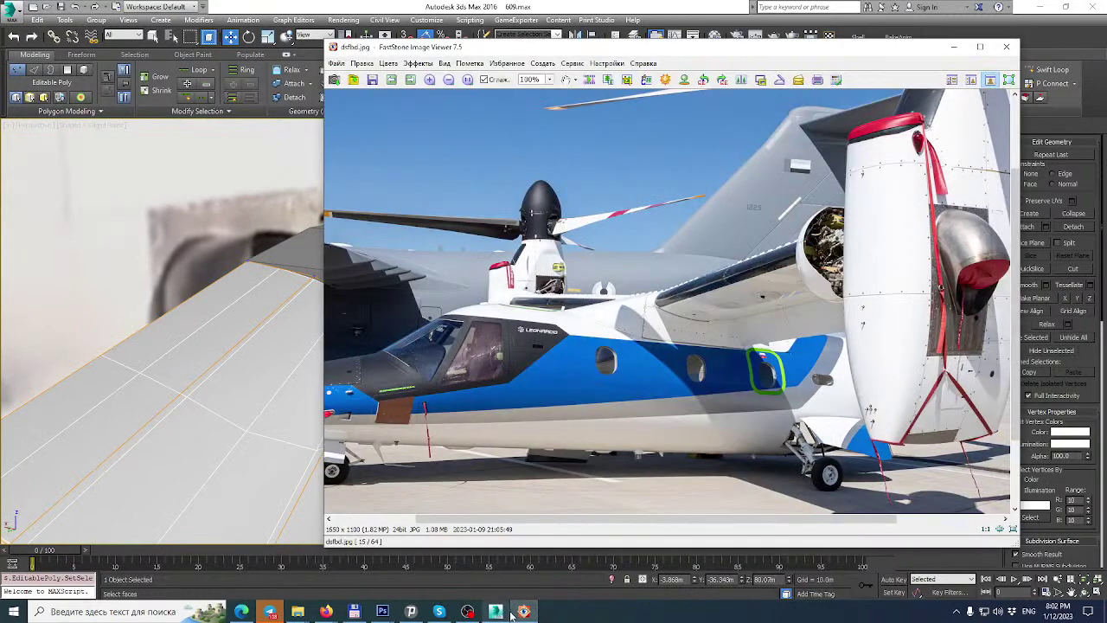
pyautogui.click(519, 612)
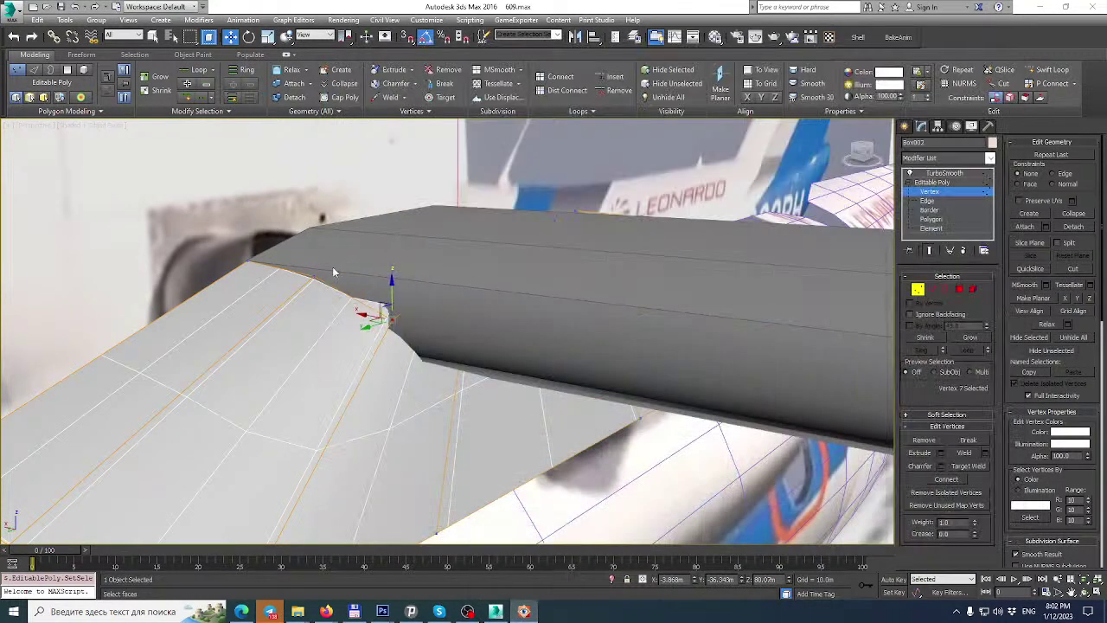
# Adjust the middle vertices of the fairing's leading-edge and front rows sideways, placing the front one at X about -2.37 m.
pyautogui.keyDown('alt'); pyautogui.moveTo(390, 300); pyautogui.dragTo(418, 346, button='middle'); pyautogui.keyUp('alt')
pyautogui.moveTo(298, 325); pyautogui.dragTo(298, 325)
pyautogui.keyDown('alt'); pyautogui.moveTo(298, 324); pyautogui.dragTo(330, 264, button='middle'); pyautogui.keyUp('alt')
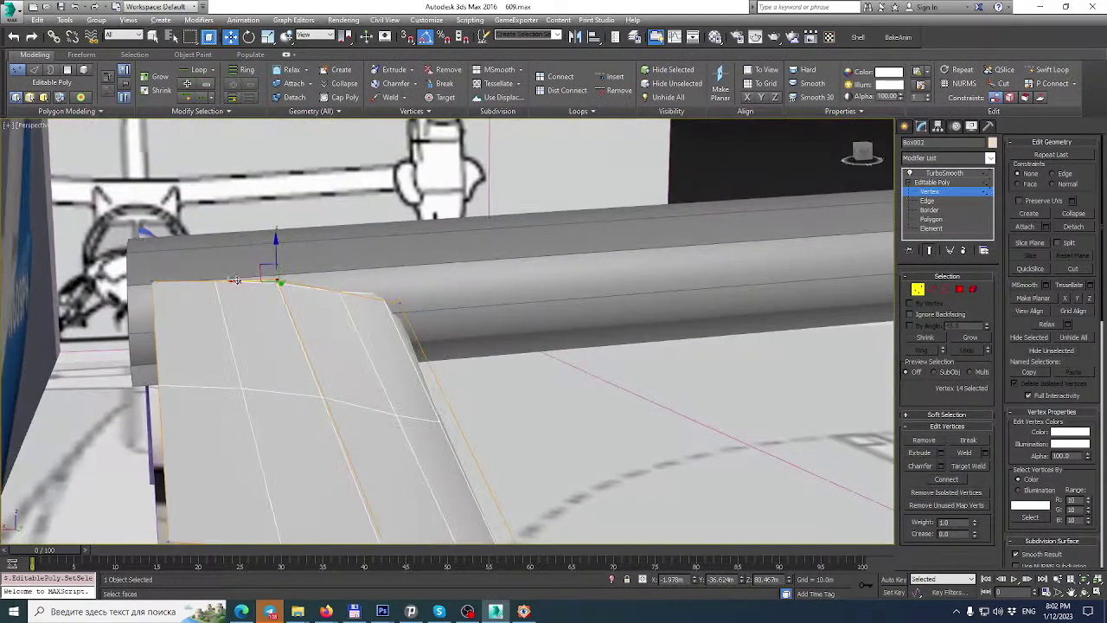
pyautogui.keyDown('alt'); pyautogui.moveTo(237, 286); pyautogui.dragTo(219, 450, button='middle'); pyautogui.keyUp('alt')
pyautogui.moveTo(256, 458); pyautogui.dragTo(260, 459)
pyautogui.keyDown('alt'); pyautogui.moveTo(260, 459); pyautogui.dragTo(296, 383, button='middle'); pyautogui.keyUp('alt')
pyautogui.scroll(3, 344, 345)
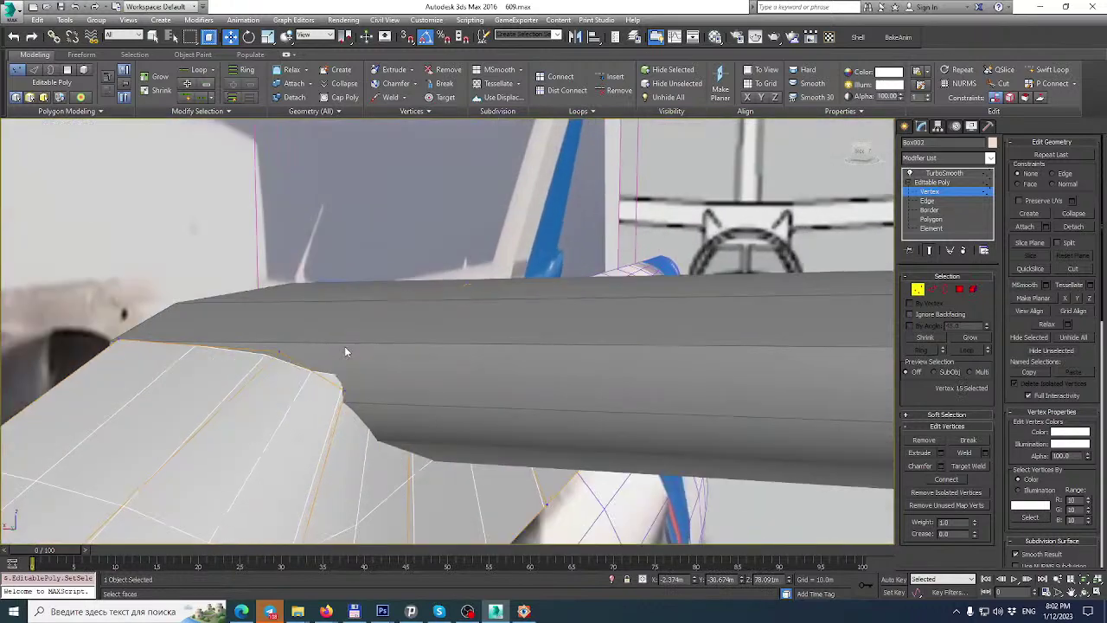
# Lower the fairing's upper vertices at the wing's trailing edge to fit the wing surface.
pyautogui.keyDown('alt'); pyautogui.moveTo(436, 344); pyautogui.dragTo(296, 205, button='middle'); pyautogui.keyUp('alt')
pyautogui.moveTo(489, 353); pyautogui.dragTo(489, 351)
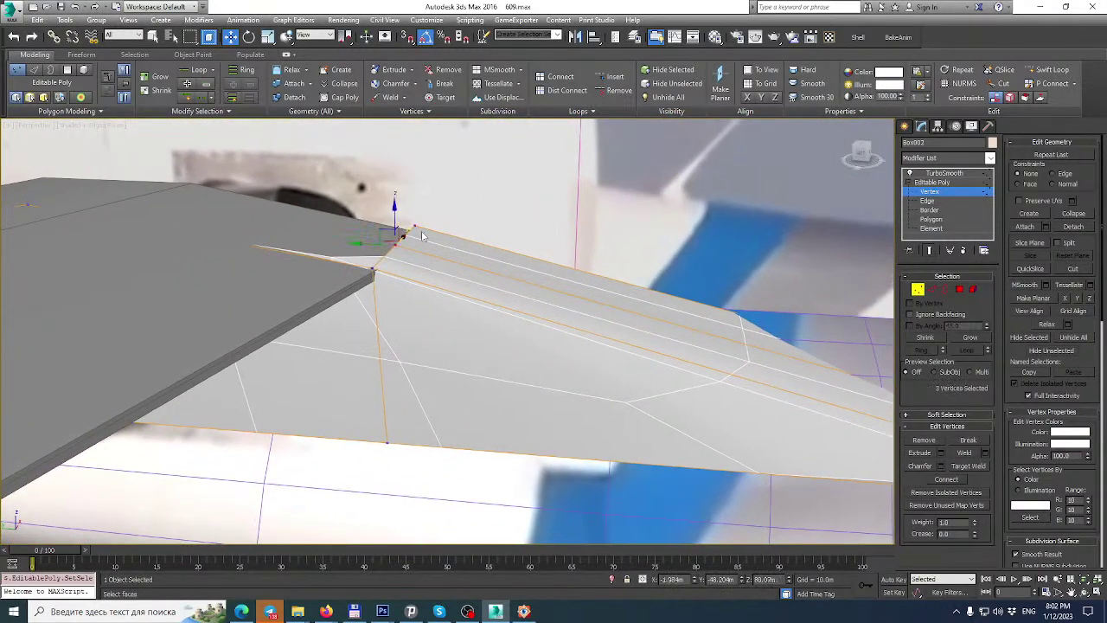
pyautogui.moveTo(395, 206); pyautogui.dragTo(451, 257)
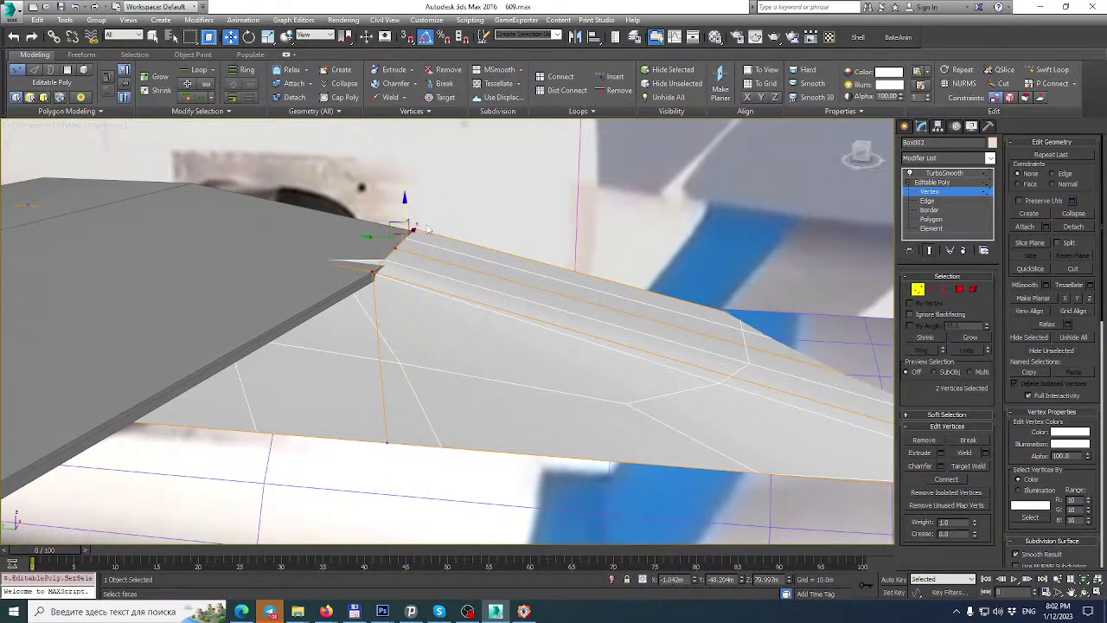
pyautogui.moveTo(405, 207); pyautogui.dragTo(405, 214)
pyautogui.keyDown('alt'); pyautogui.moveTo(405, 214); pyautogui.dragTo(472, 173, button='middle'); pyautogui.keyUp('alt')
pyautogui.moveTo(392, 230); pyautogui.dragTo(393, 228)
# Lower the fairing's side vertex inside the wing to Z about 78.1 m.
pyautogui.keyDown('alt'); pyautogui.moveTo(399, 207); pyautogui.dragTo(419, 196, button='middle'); pyautogui.keyUp('alt')
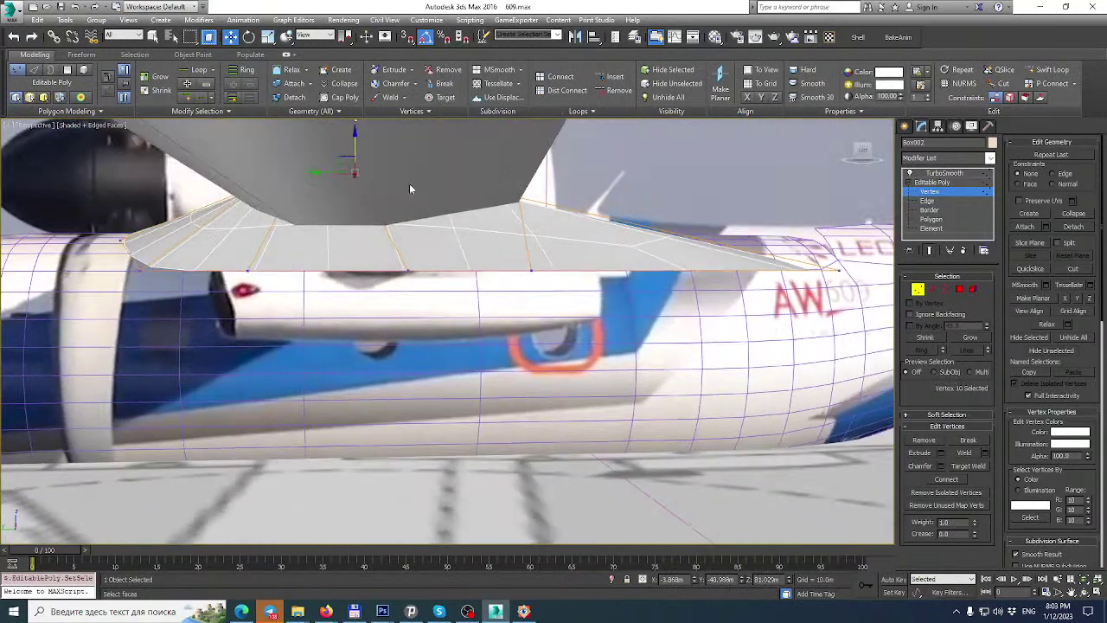
pyautogui.moveTo(355, 134); pyautogui.dragTo(360, 200)
pyautogui.keyDown('alt'); pyautogui.moveTo(360, 200); pyautogui.dragTo(395, 211, button='middle'); pyautogui.keyUp('alt')
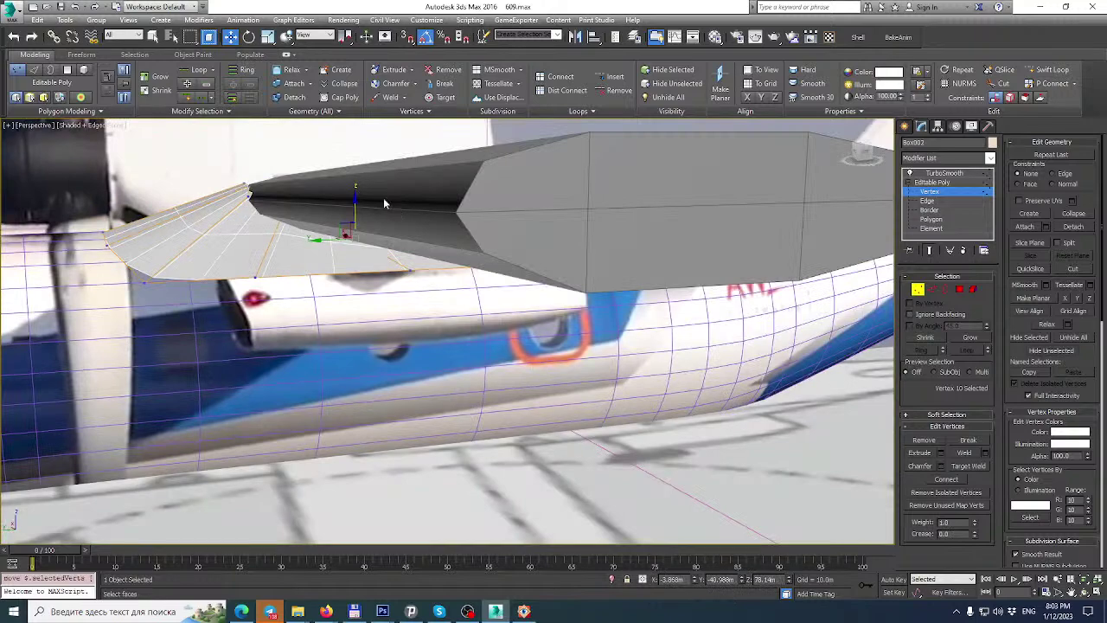
# Lower the fairing's vertex at the wing's leading edge to Z about 79.19 m to fit the wing root.
pyautogui.click(290, 177)
pyautogui.moveTo(296, 140); pyautogui.dragTo(307, 191)
pyautogui.keyDown('alt'); pyautogui.moveTo(307, 190); pyautogui.dragTo(276, 199, button='middle'); pyautogui.keyUp('alt')
pyautogui.moveTo(265, 188); pyautogui.dragTo(272, 175)
pyautogui.keyDown('alt'); pyautogui.moveTo(271, 177); pyautogui.dragTo(321, 170, button='middle'); pyautogui.keyUp('alt')
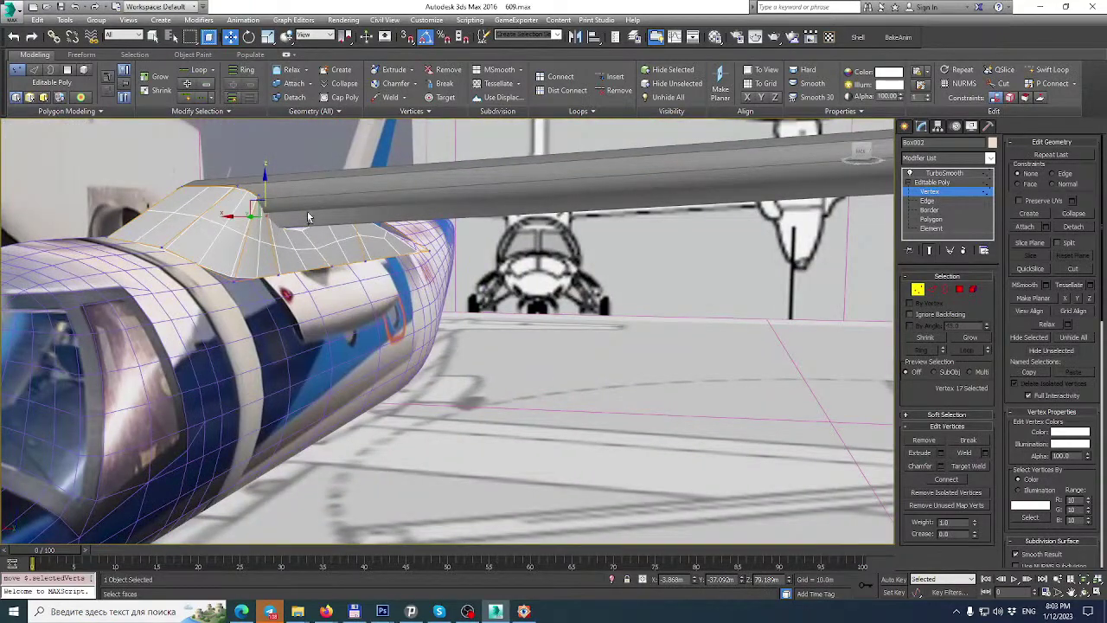
# Move the leading-edge vertex sideways, and shift the side vertex inside the wing to X about -4.85 m.
pyautogui.keyDown('alt'); pyautogui.moveTo(303, 227); pyautogui.dragTo(274, 240, button='middle'); pyautogui.keyUp('alt')
pyautogui.moveTo(230, 216); pyautogui.dragTo(253, 215)
pyautogui.keyDown('alt'); pyautogui.moveTo(253, 214); pyautogui.dragTo(229, 157, button='middle'); pyautogui.keyUp('alt')
pyautogui.click(371, 252)
pyautogui.keyDown('alt'); pyautogui.moveTo(371, 251); pyautogui.dragTo(419, 261, button='middle'); pyautogui.keyUp('alt')
pyautogui.moveTo(334, 245); pyautogui.dragTo(357, 246)
pyautogui.keyDown('alt'); pyautogui.moveTo(564, 184); pyautogui.dragTo(583, 239, button='middle'); pyautogui.keyUp('alt')
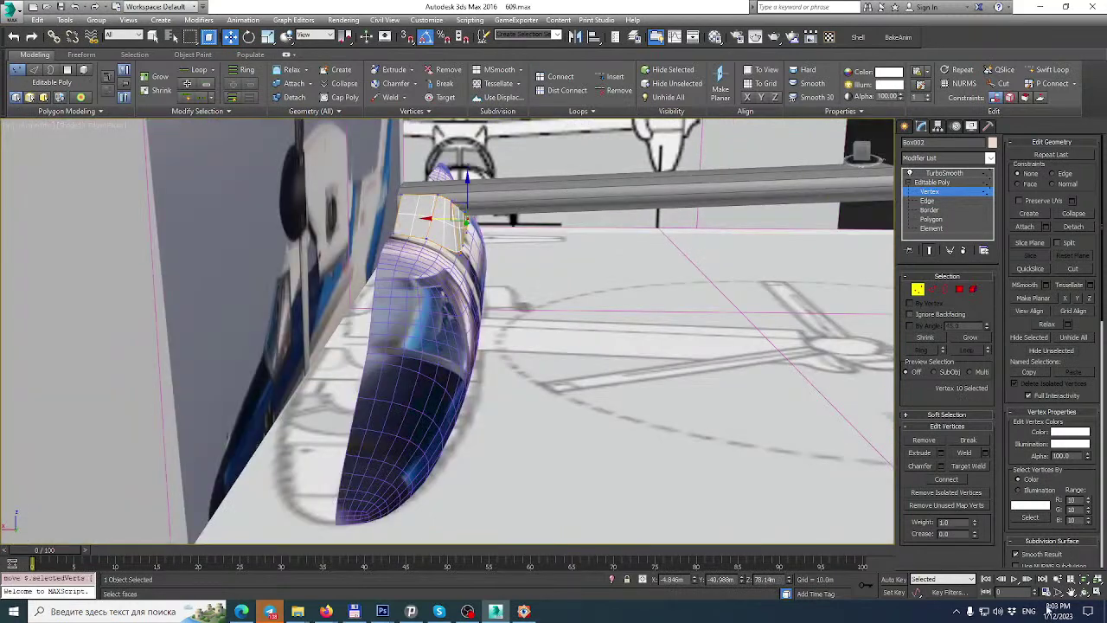
# In the four-view layout, realign the fairing's side vertex and its leading-edge vertex sideways in the Back view, the latter at X about -4.57 m.
pyautogui.click(1102, 593)
pyautogui.scroll(5, 640, 217)
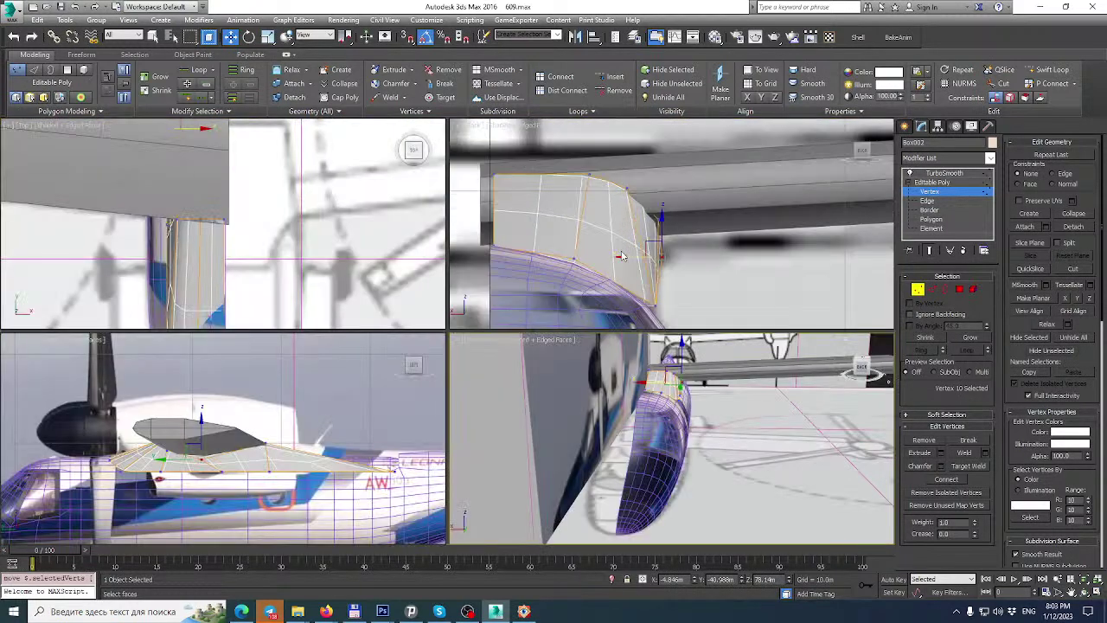
pyautogui.keyDown('alt'); pyautogui.moveTo(643, 217); pyautogui.dragTo(688, 205, button='middle'); pyautogui.keyUp('alt')
pyautogui.moveTo(731, 199); pyautogui.dragTo(704, 200)
pyautogui.click(688, 164)
pyautogui.moveTo(729, 163); pyautogui.dragTo(724, 163)
pyautogui.moveTo(701, 152); pyautogui.dragTo(696, 191, button='middle')
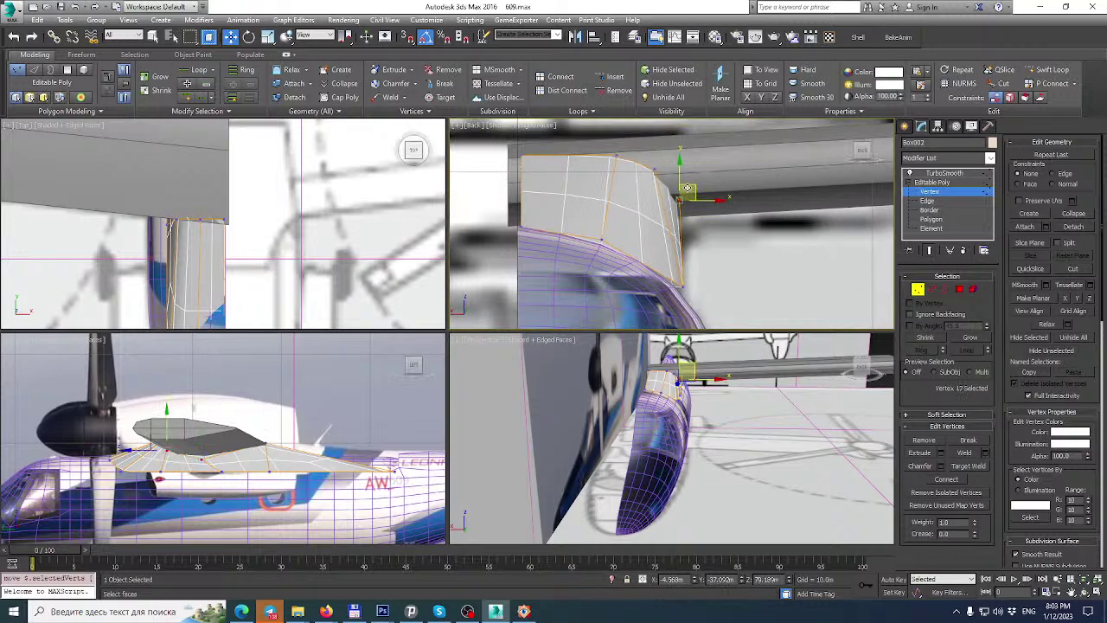
# Select the two vertices at the fairing's rounded upper corner and shift them outward to X about -4.03 m.
pyautogui.click(655, 170)
pyautogui.click(684, 174)
pyautogui.moveTo(645, 183); pyautogui.dragTo(688, 171)
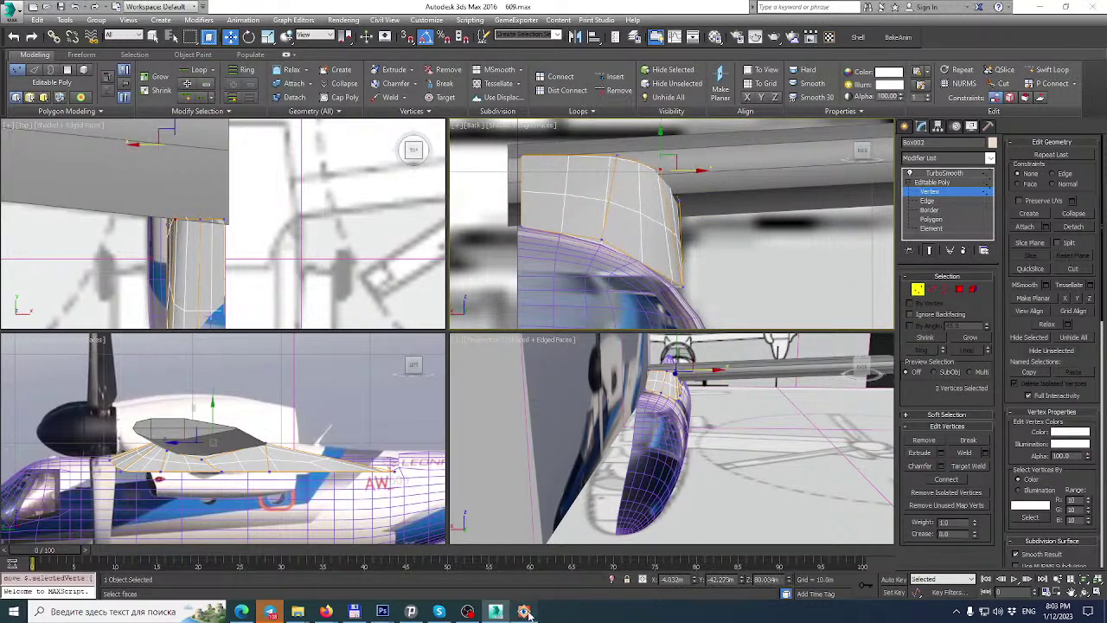
# Examine the wing root fairing up close in the front three-quarter ground photo in FastStone.
pyautogui.click(525, 612)
pyautogui.scroll(-5, 666, 321)
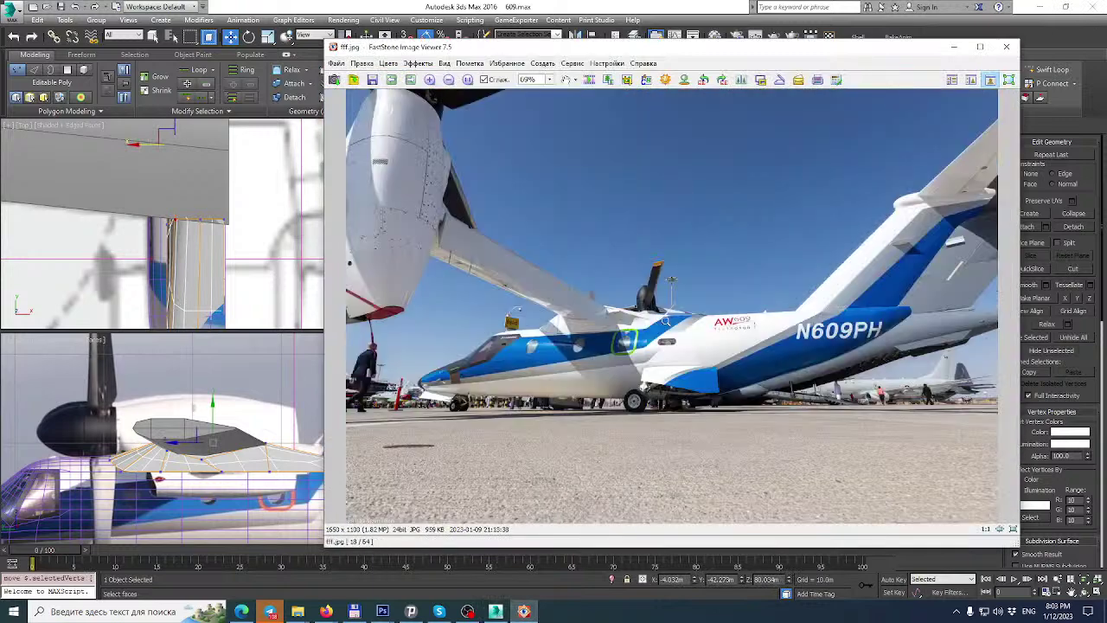
pyautogui.scroll(-4, 666, 321)
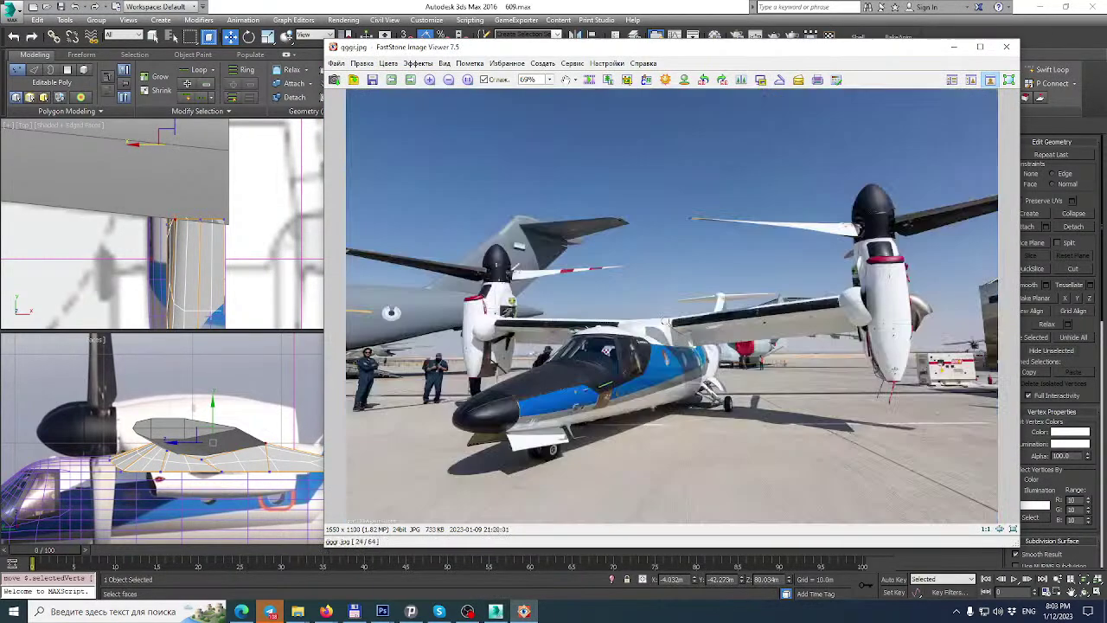
pyautogui.click(665, 321)
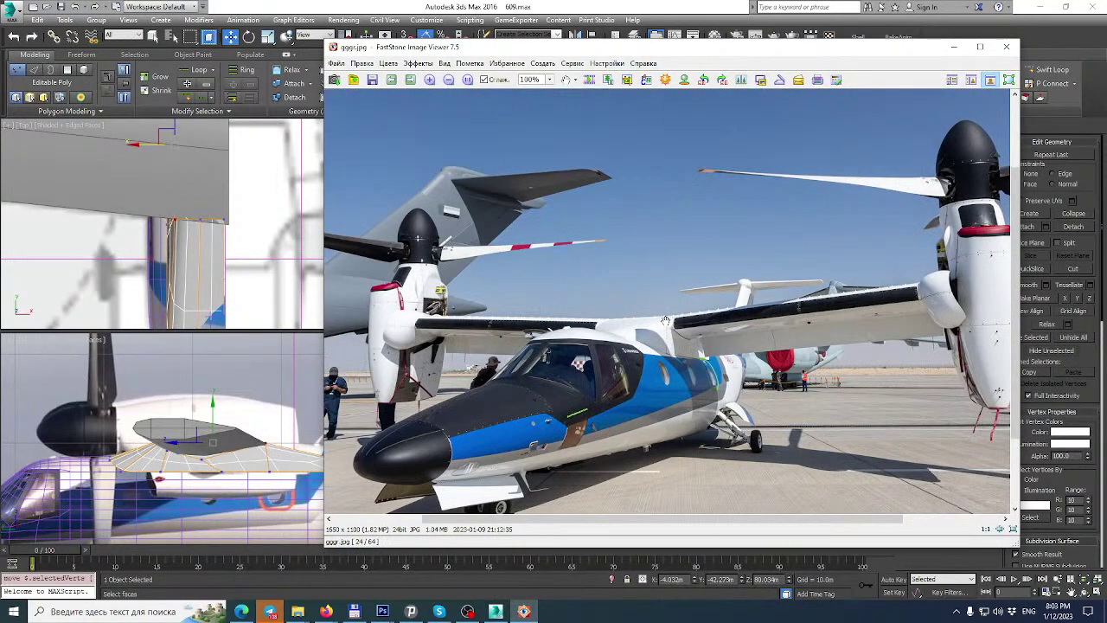
pyautogui.keyDown('ctrl'); pyautogui.scroll(4, 665, 321); pyautogui.keyUp('ctrl')
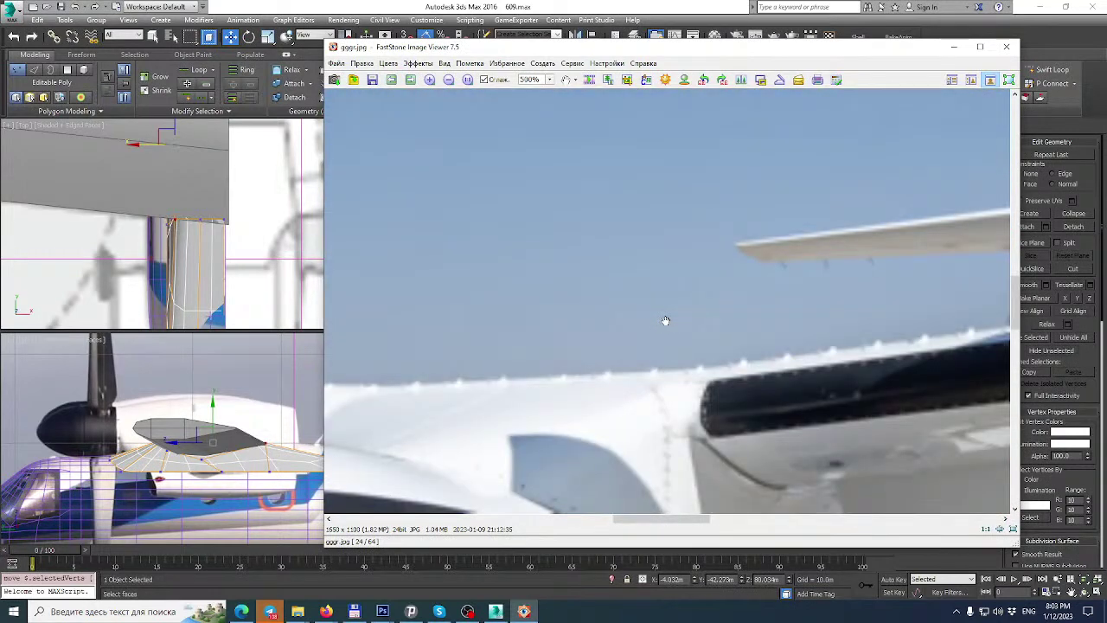
pyautogui.scroll(-2, 666, 321)
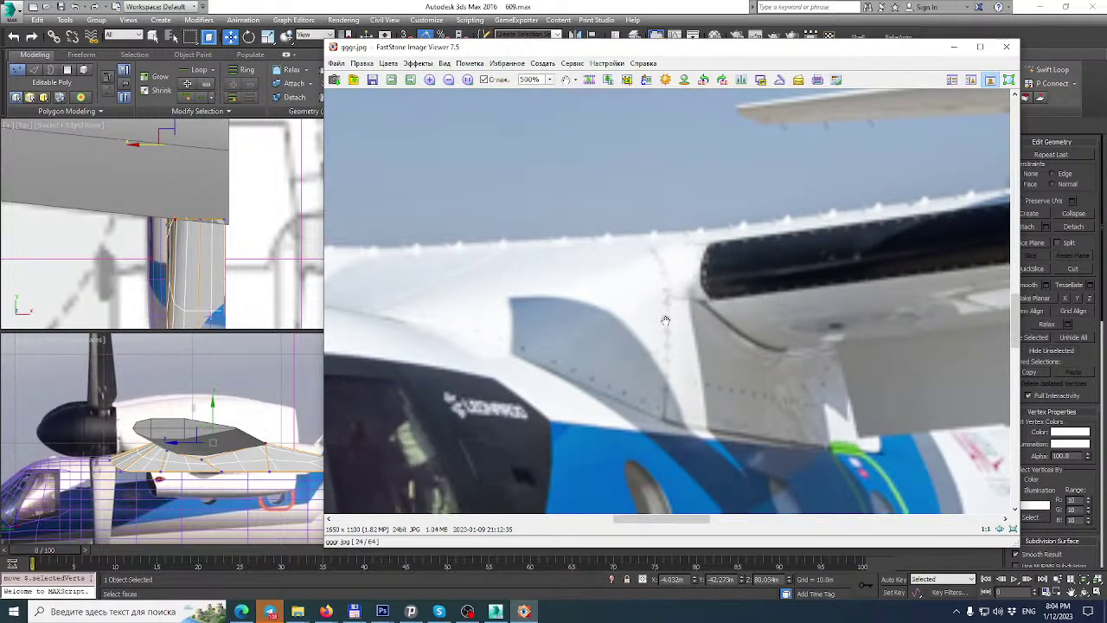
pyautogui.scroll(-1, 665, 321)
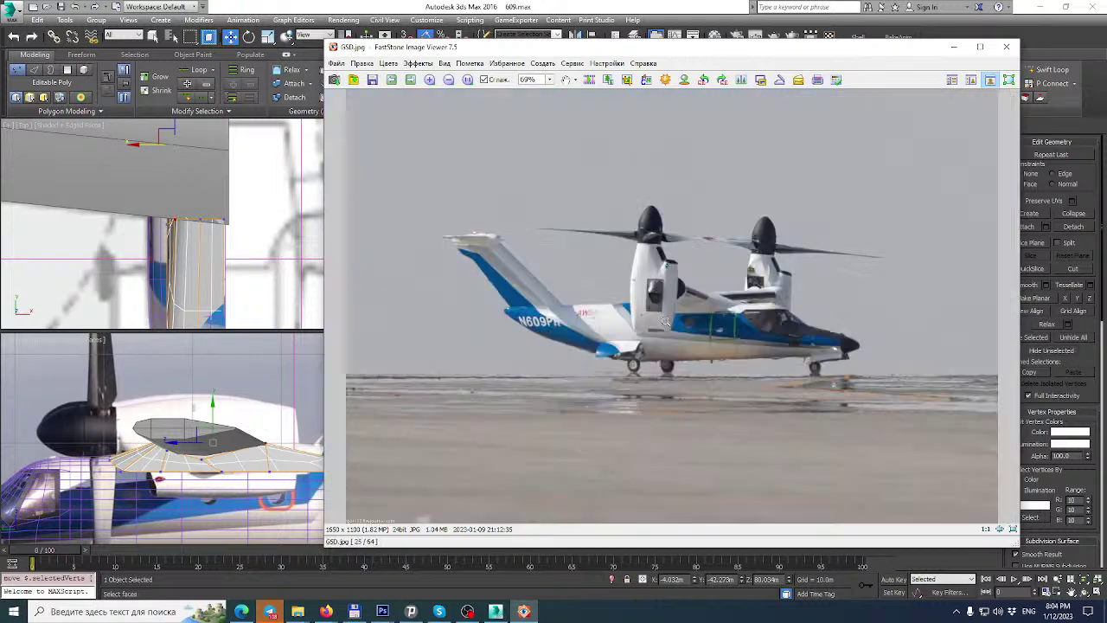
# Browse the following reference photos and examine the fairing's front shape up close in SASDVSD.jpg.
pyautogui.scroll(-2, 688, 322)
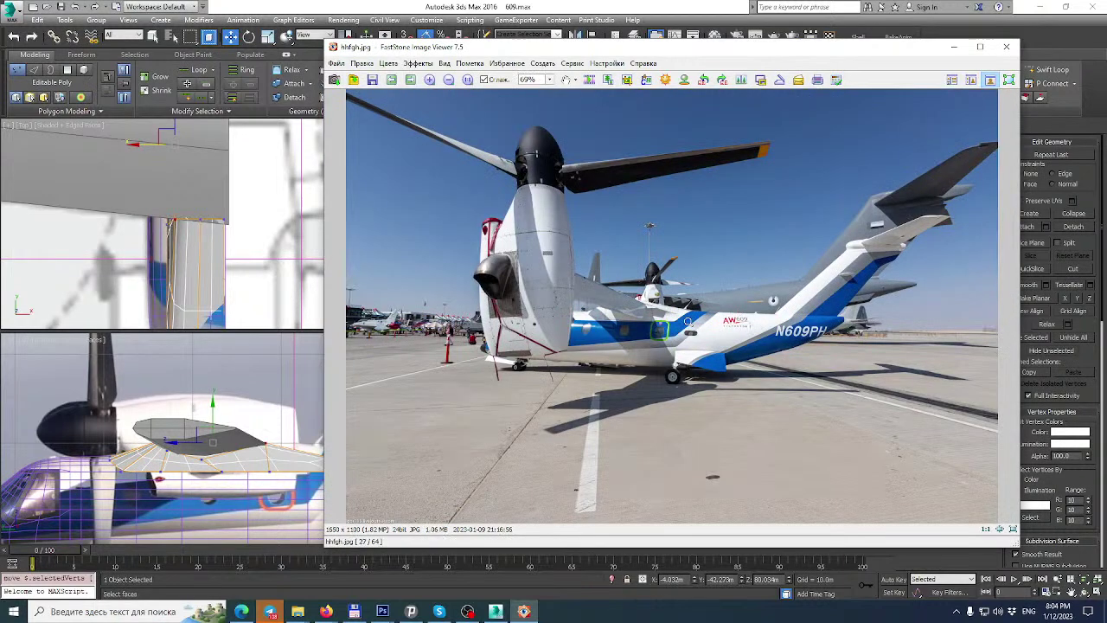
pyautogui.scroll(-3, 687, 322)
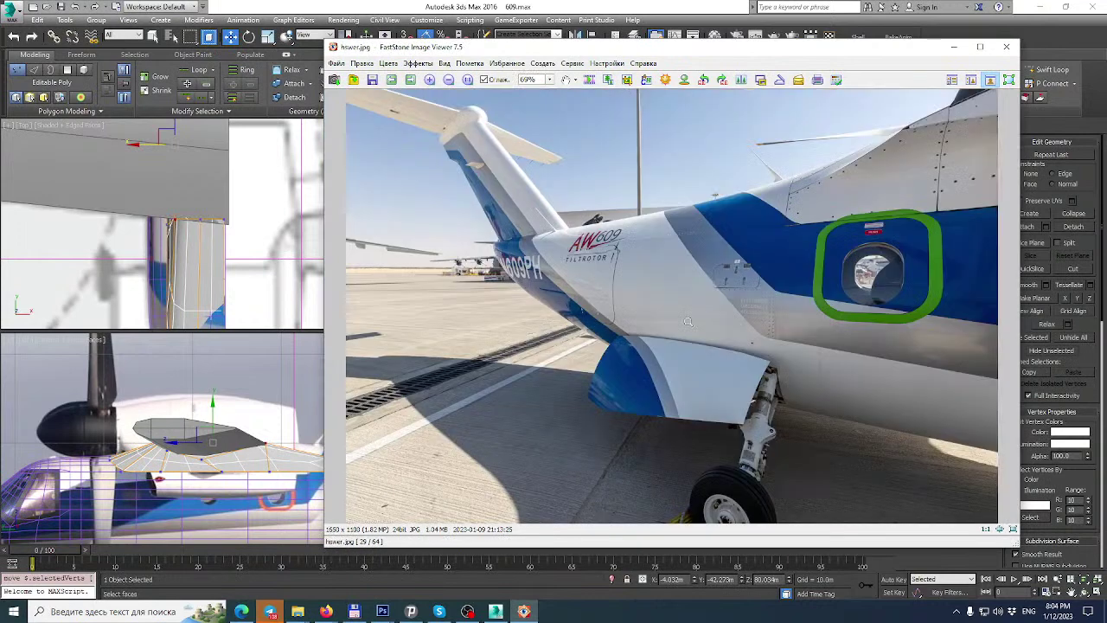
pyautogui.scroll(-2, 688, 322)
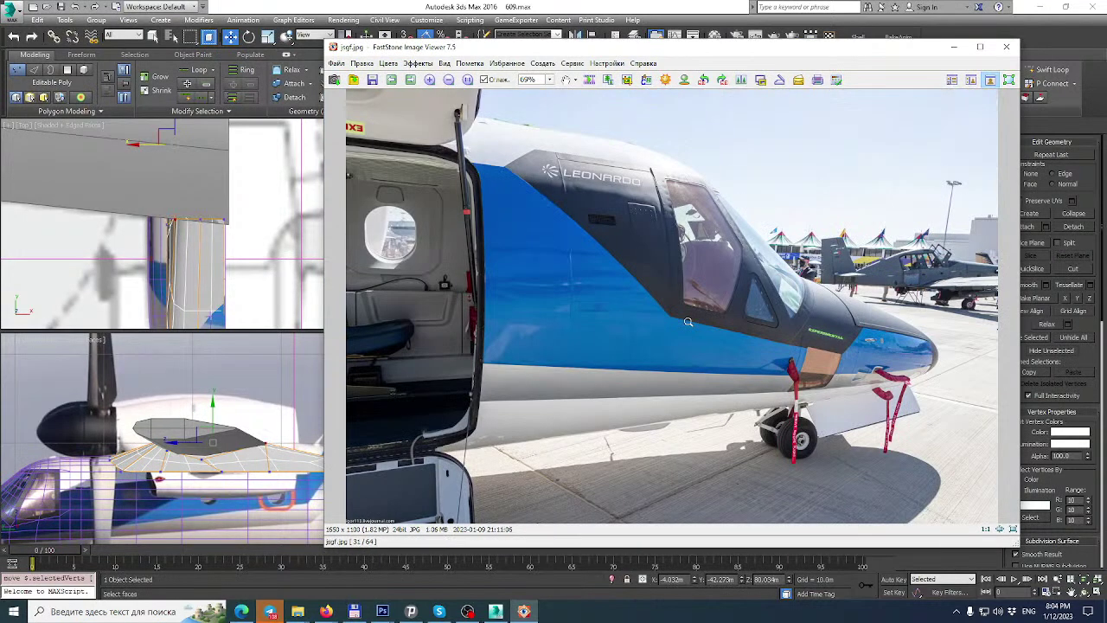
pyautogui.scroll(-1, 688, 322)
pyautogui.scroll(-1, 688, 322)
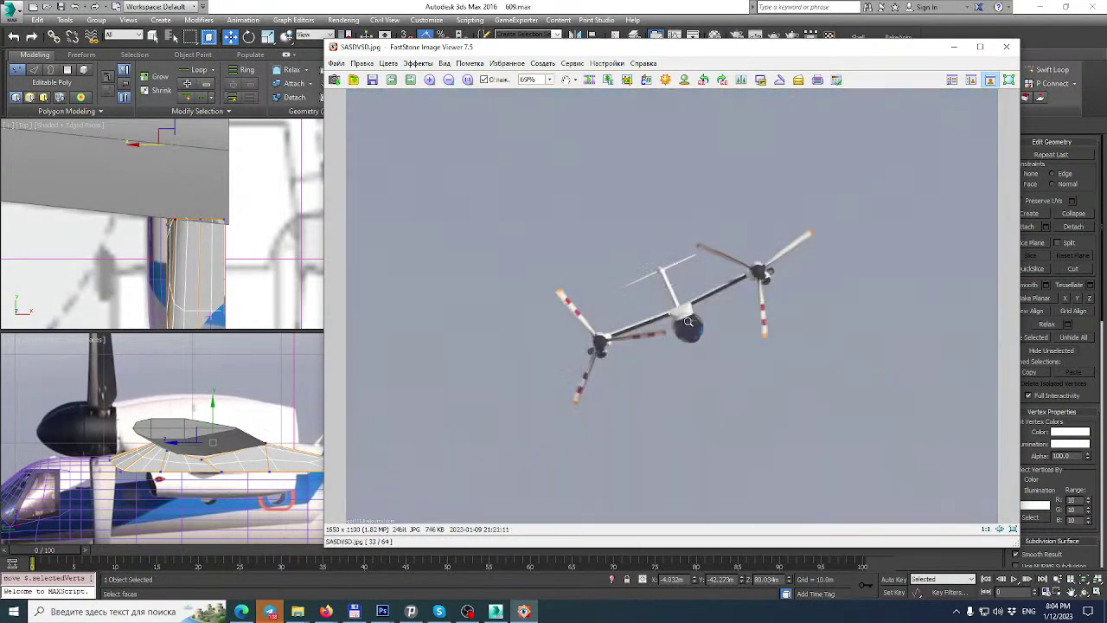
pyautogui.click(688, 322)
pyautogui.keyDown('ctrl'); pyautogui.scroll(10, 688, 310); pyautogui.keyUp('ctrl')
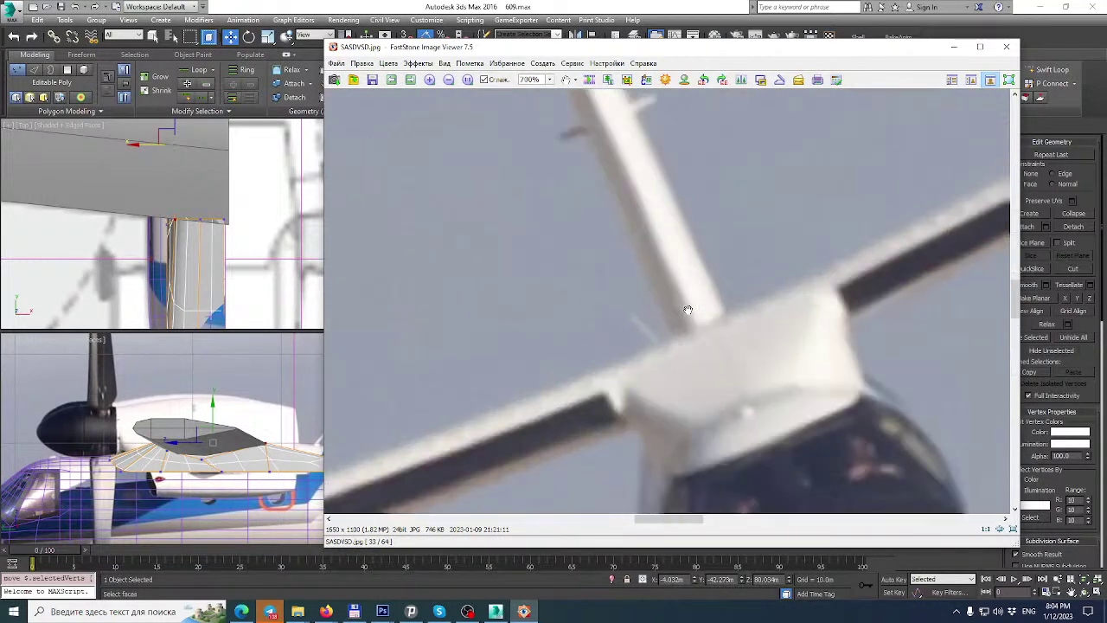
pyautogui.press('Escape')
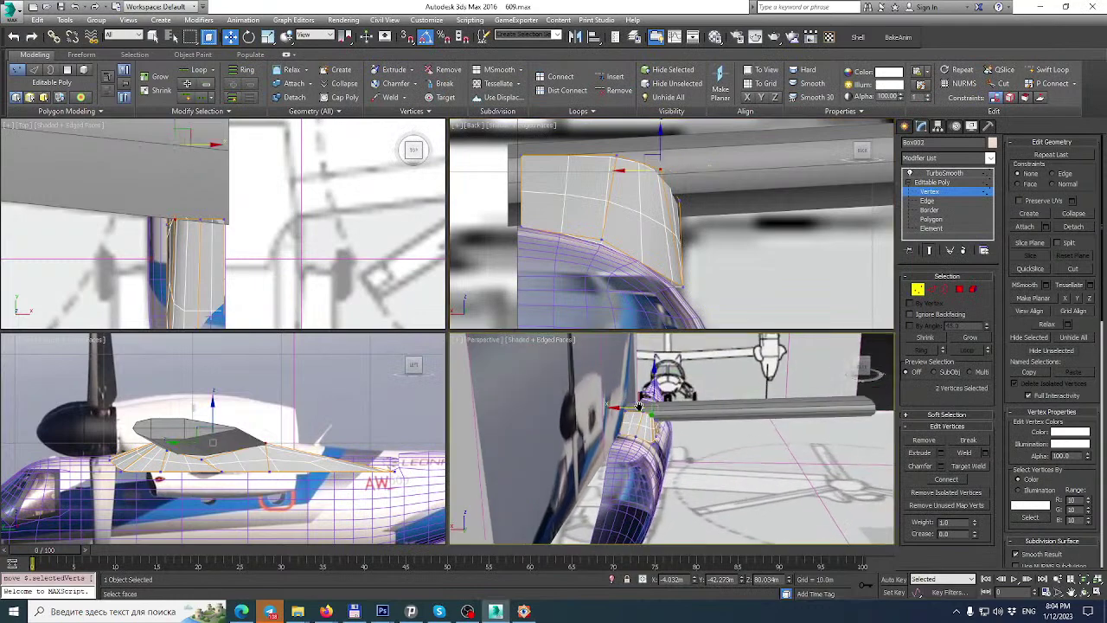
# In the maximized Perspective view, raise the fairing's side vertex inside the wing to Z about 78.5 m.
pyautogui.click(1094, 591)
pyautogui.keyDown('alt'); pyautogui.moveTo(653, 386); pyautogui.dragTo(674, 407, button='middle'); pyautogui.keyUp('alt')
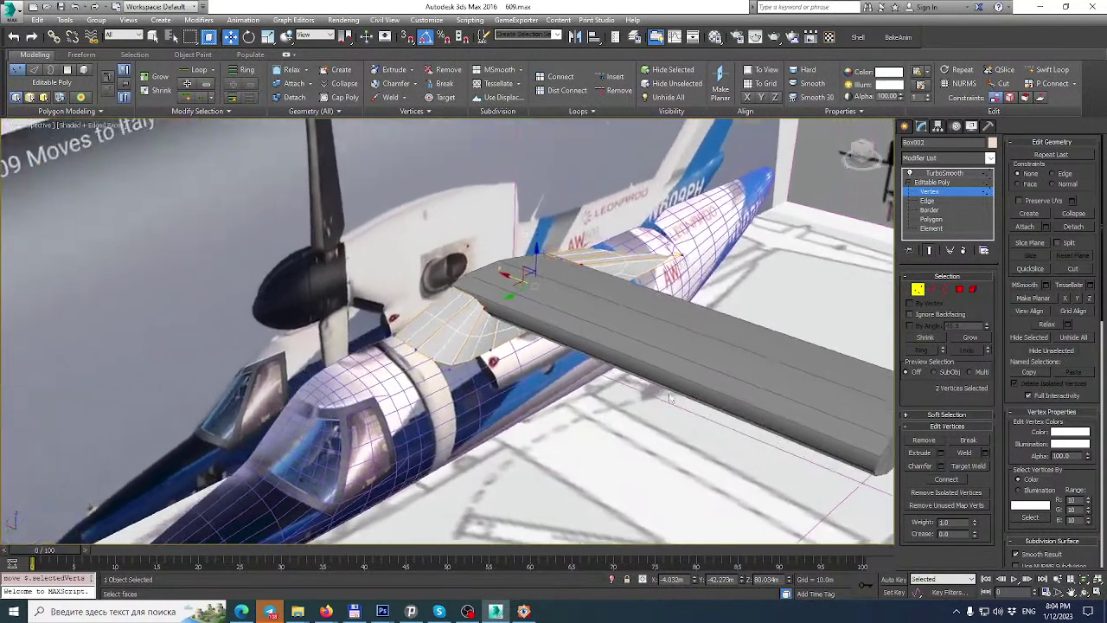
pyautogui.scroll(4, 479, 319)
pyautogui.keyDown('alt'); pyautogui.moveTo(486, 336); pyautogui.dragTo(630, 324, button='middle'); pyautogui.keyUp('alt')
pyautogui.click(629, 310)
pyautogui.moveTo(630, 279); pyautogui.dragTo(630, 259)
pyautogui.keyDown('alt'); pyautogui.moveTo(629, 260); pyautogui.dragTo(538, 260, button='middle'); pyautogui.keyUp('alt')
# Browse the reference photos in FastStone and examine the wing root fairing up close in sdfsdf.jpg.
pyautogui.click(523, 611)
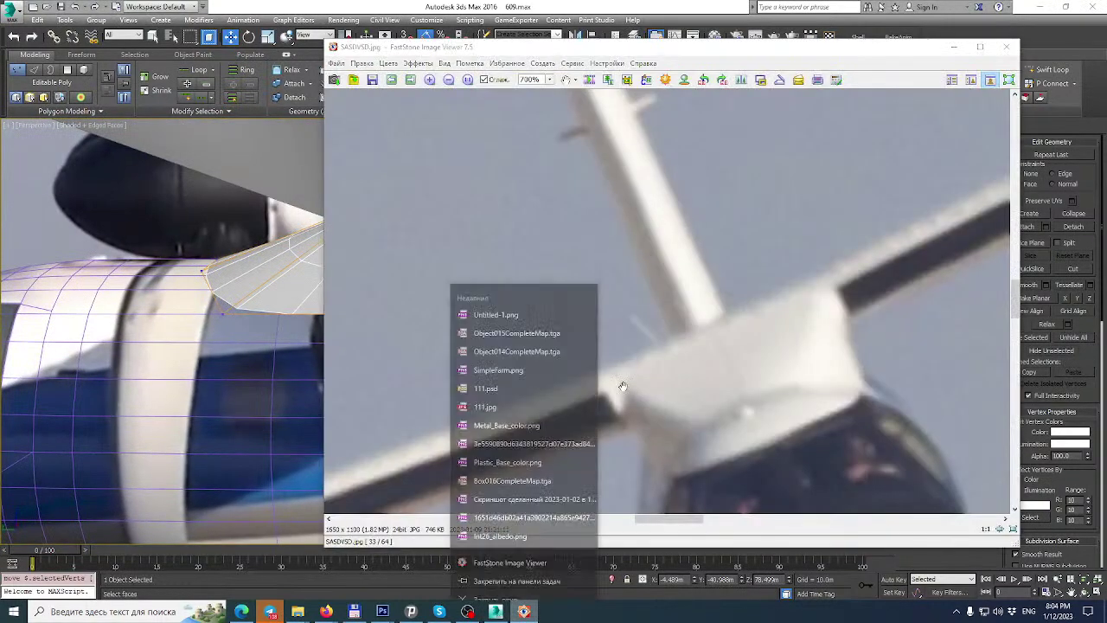
pyautogui.scroll(-2, 674, 375)
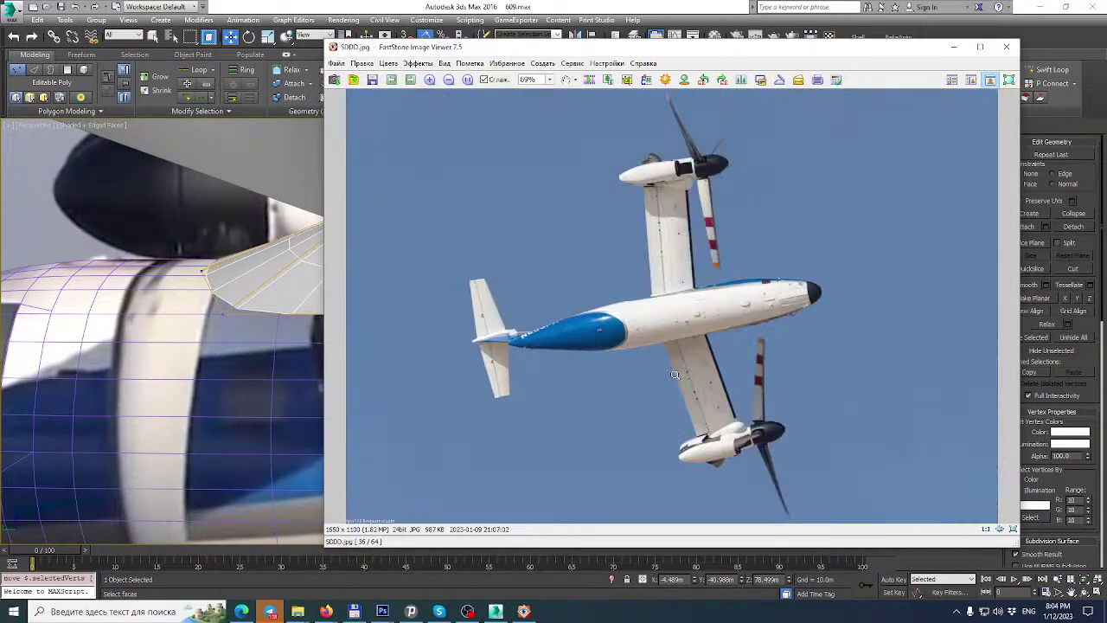
pyautogui.scroll(-4, 675, 374)
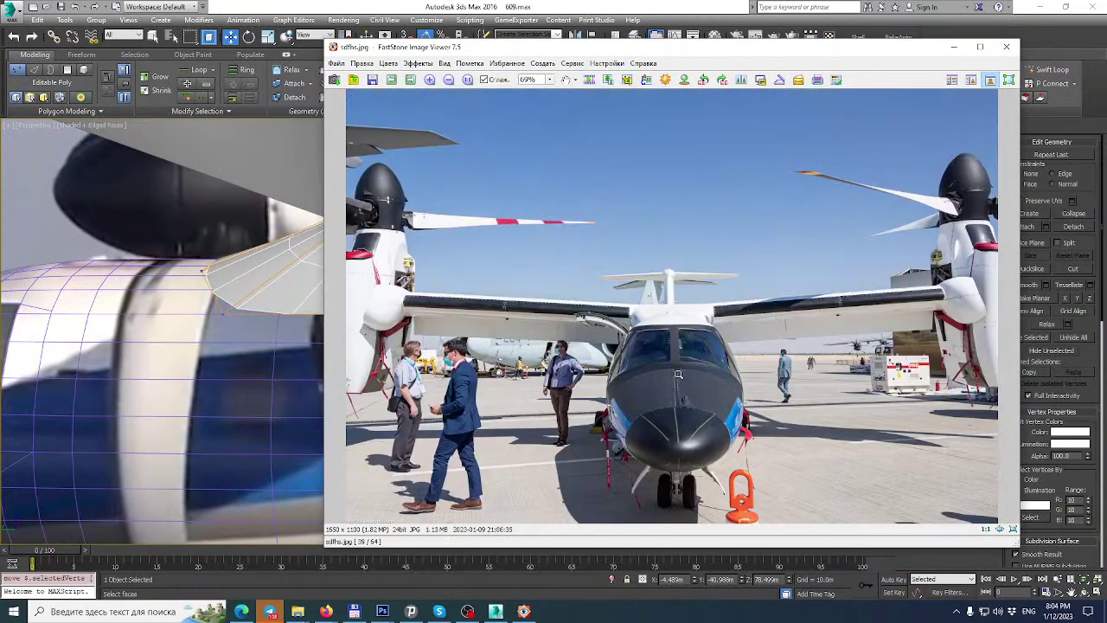
pyautogui.scroll(-1, 682, 364)
pyautogui.click(687, 347)
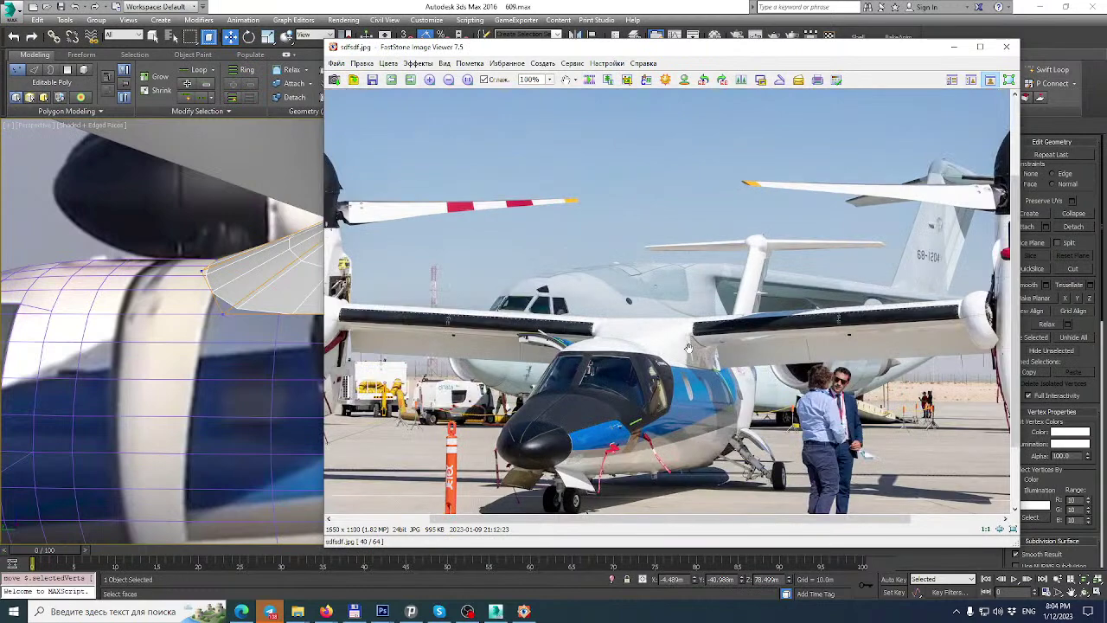
pyautogui.keyDown('ctrl'); pyautogui.scroll(3, 688, 347); pyautogui.keyUp('ctrl')
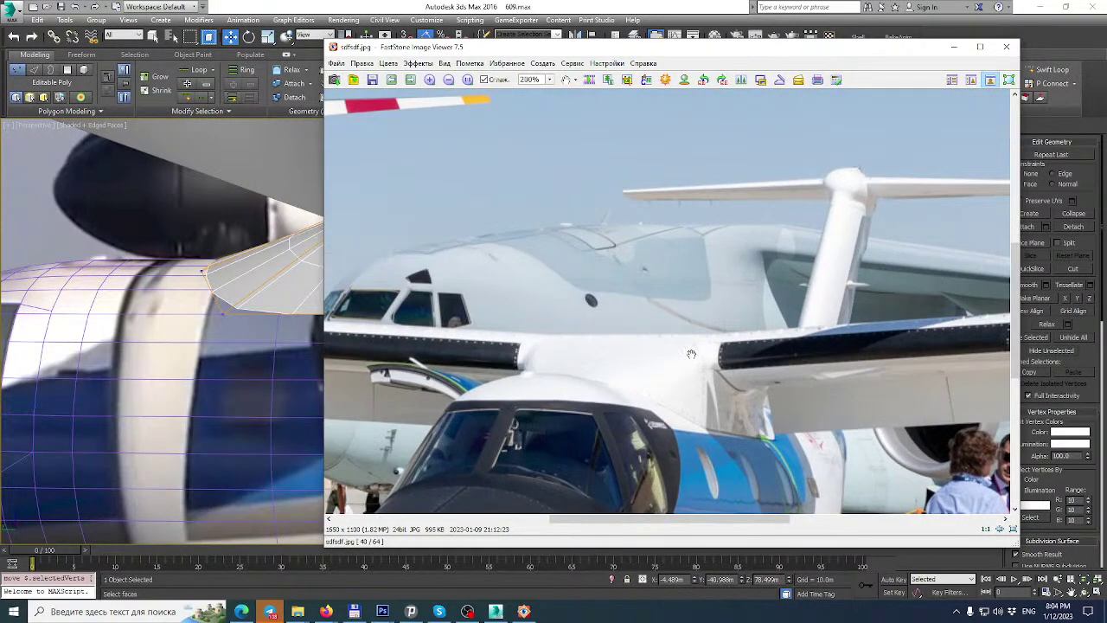
pyautogui.moveTo(689, 348); pyautogui.dragTo(625, 257)
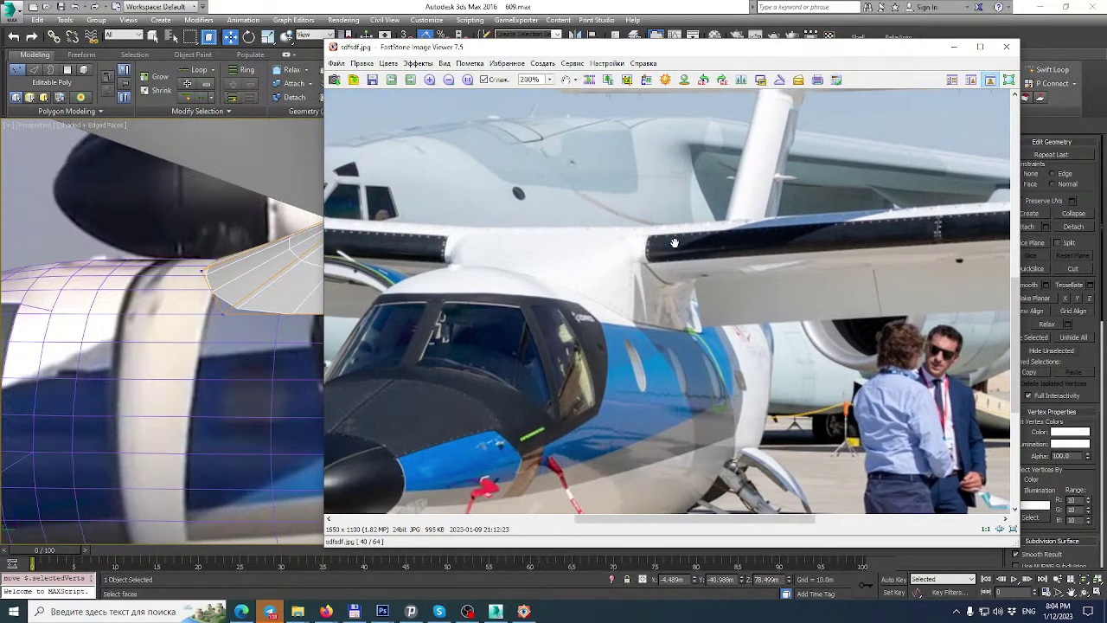
# Find the side-view flight photo SDGA.jpg and examine the aircraft's profile at 100%.
pyautogui.scroll(-1, 675, 243)
pyautogui.scroll(-1, 675, 244)
pyautogui.scroll(-1, 675, 244)
pyautogui.scroll(1, 675, 244)
pyautogui.click(690, 319)
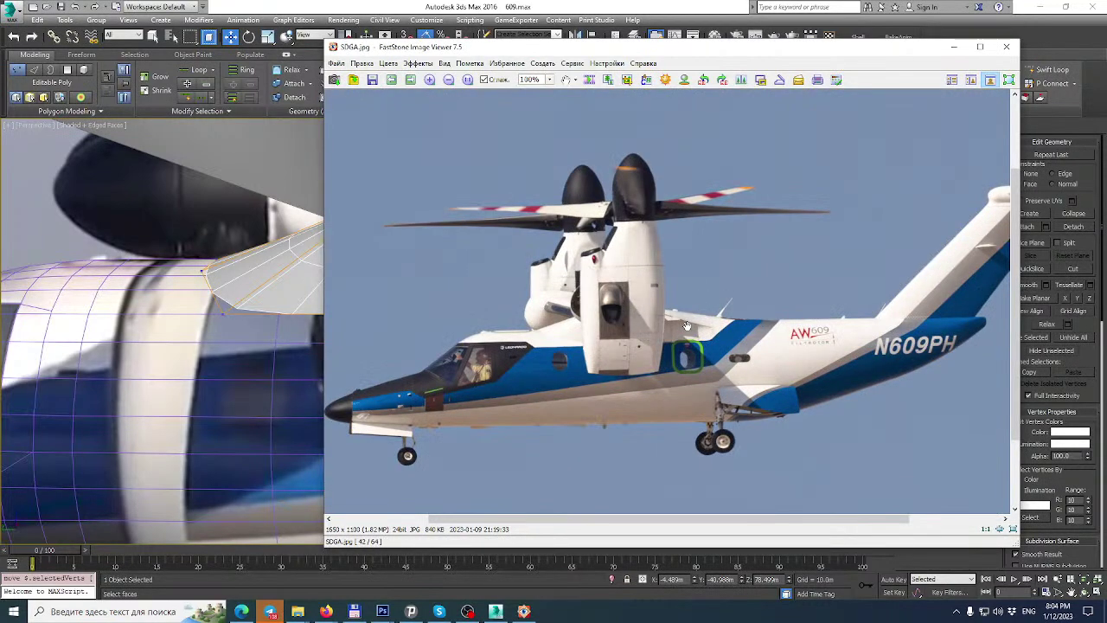
pyautogui.moveTo(688, 326); pyautogui.dragTo(638, 308)
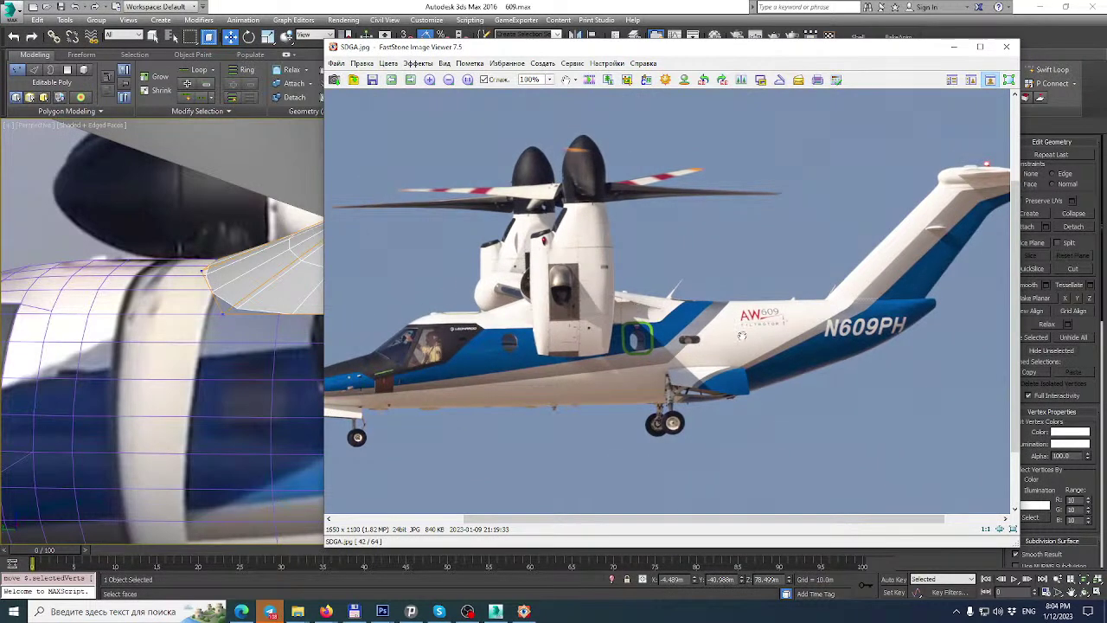
# Switch to Photoshop, paste the SDGA.jpg photo above the side-view reference and set its layer fill to 49%.
pyautogui.moveTo(383, 611)
pyautogui.click(450, 576)
pyautogui.moveTo(1051, 94); pyautogui.dragTo(1061, 71)
pyautogui.press('alt')
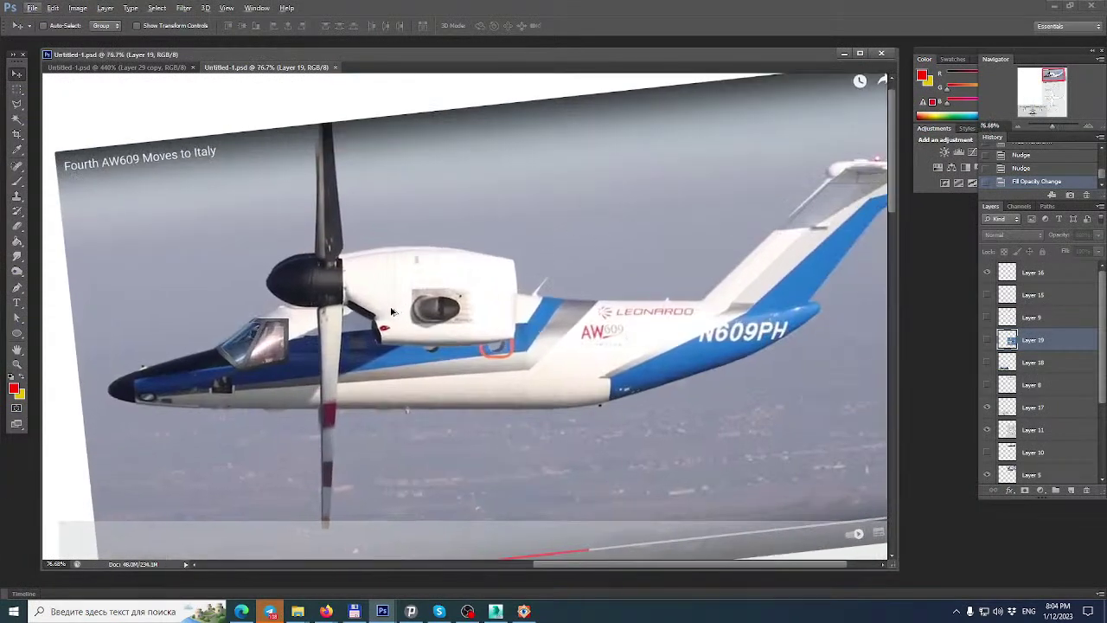
pyautogui.hotkey('ctrl', 'v')
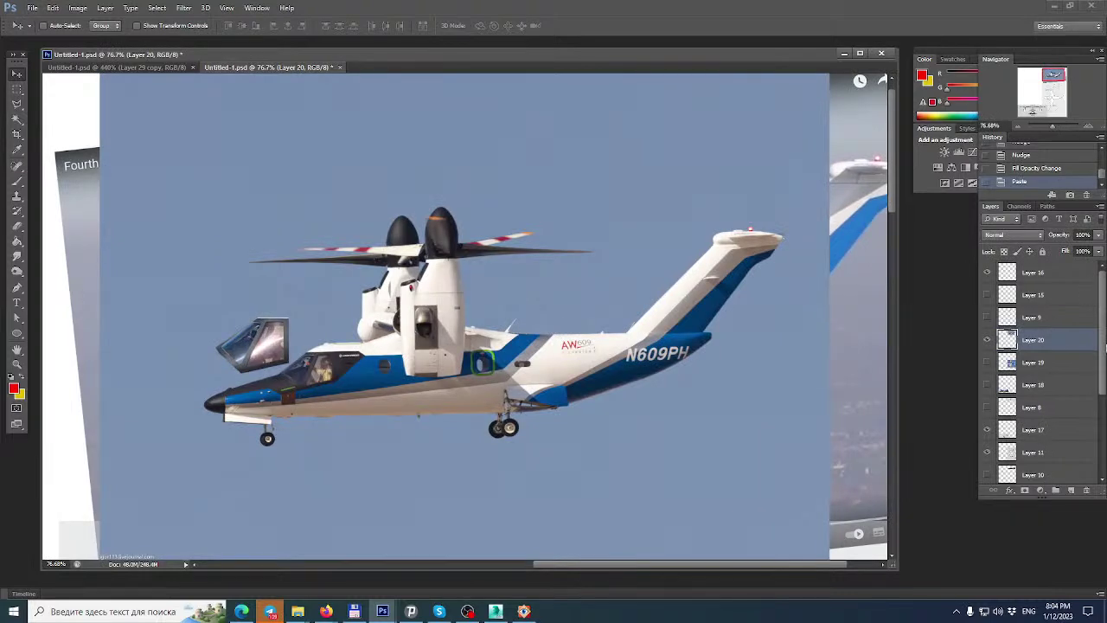
pyautogui.click(1098, 252)
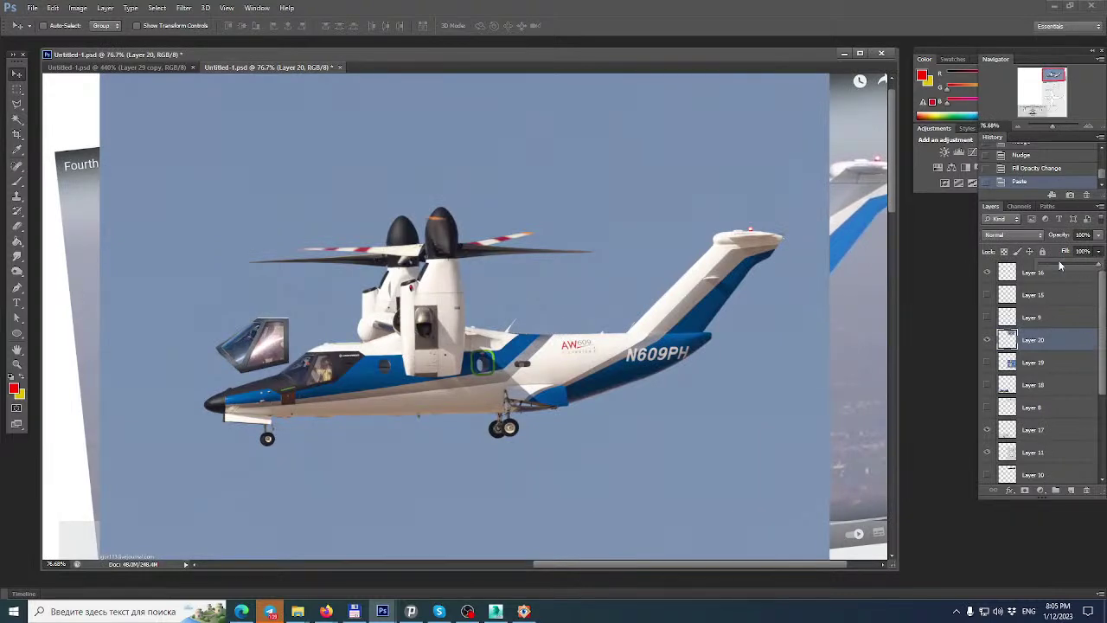
pyautogui.click(1059, 263)
pyautogui.click(1067, 262)
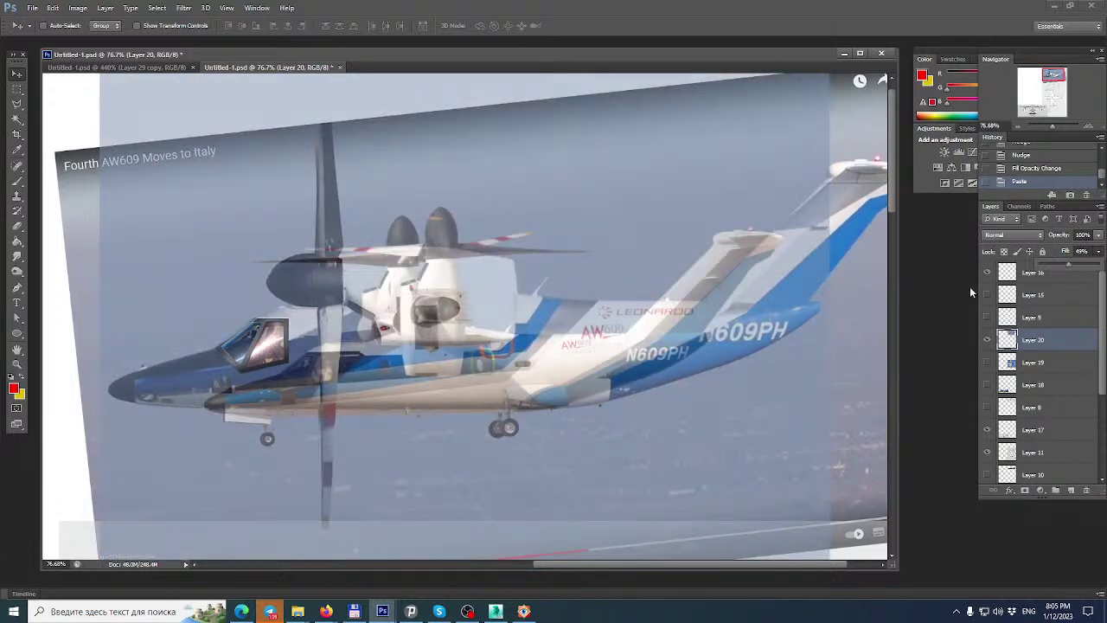
# Cut out the pasted aircraft with a rectangular marquee, delete the leftover layer and paste the cutout at 68% fill.
pyautogui.moveTo(413, 411); pyautogui.dragTo(319, 395)
pyautogui.keyDown('alt'); pyautogui.scroll(-4, 379, 331); pyautogui.keyUp('alt')
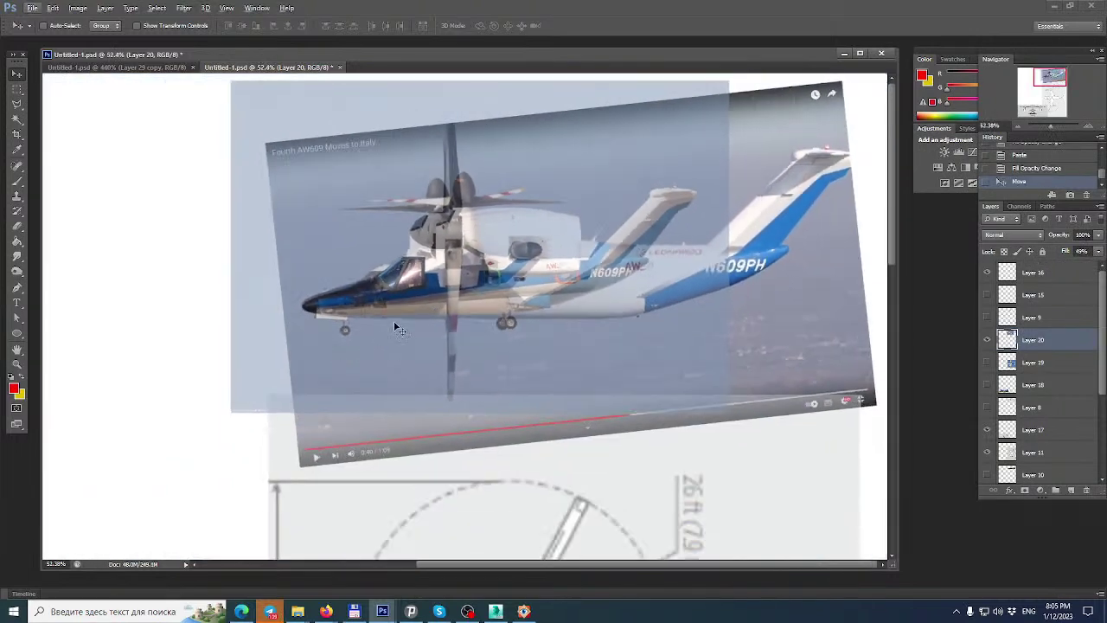
pyautogui.click(16, 89)
pyautogui.moveTo(266, 167); pyautogui.dragTo(712, 338)
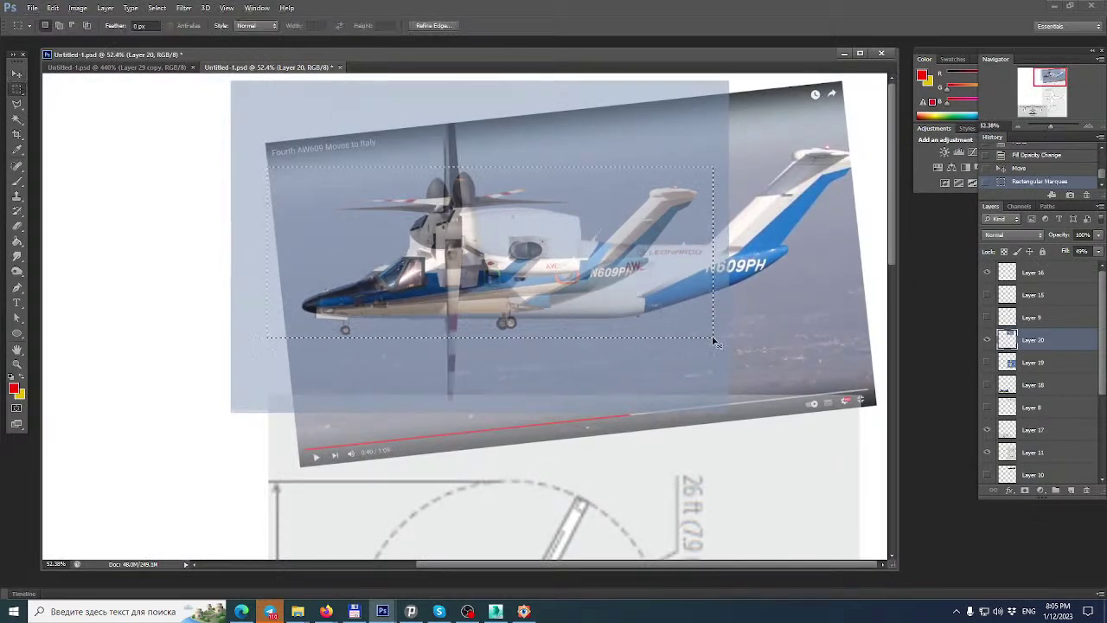
pyautogui.hotkey('ctrl', 'x')
pyautogui.press('Delete')
pyautogui.hotkey('ctrl', 'v')
pyautogui.click(1098, 251)
pyautogui.moveTo(1092, 263); pyautogui.dragTo(1084, 268)
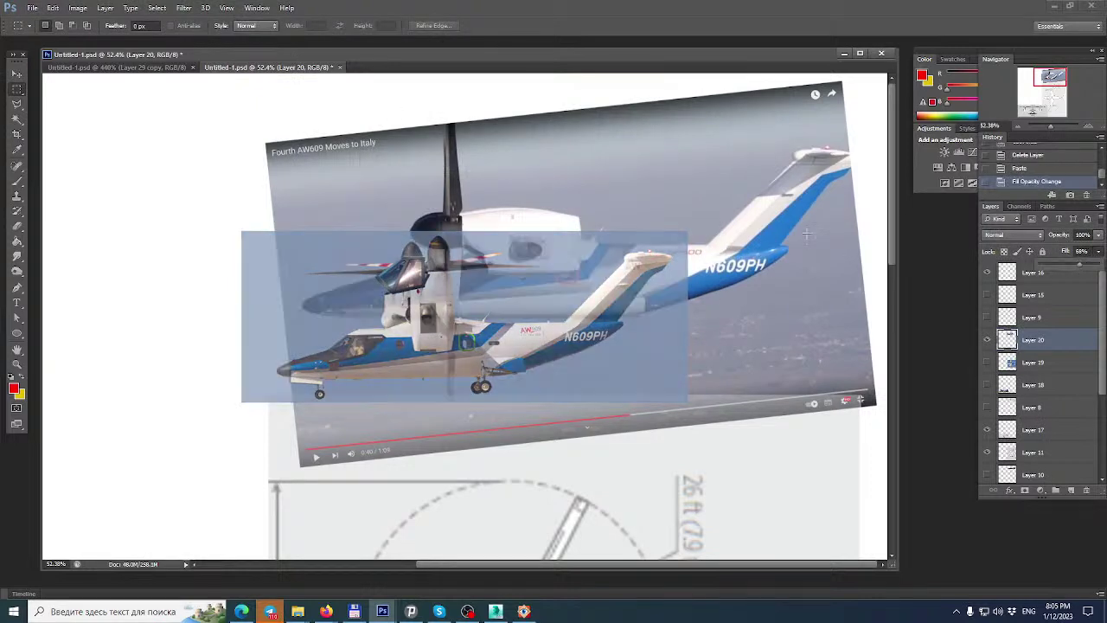
# Move the cutout over the side-view reference photo so the two aircraft noses roughly line up.
pyautogui.click(21, 76)
pyautogui.moveTo(270, 292); pyautogui.dragTo(367, 278)
pyautogui.keyDown('alt'); pyautogui.scroll(9, 306, 301); pyautogui.keyUp('alt')
pyautogui.keyDown('alt'); pyautogui.scroll(5, 296, 309); pyautogui.keyUp('alt')
pyautogui.keyDown('alt'); pyautogui.scroll(-8, 342, 251); pyautogui.keyUp('alt')
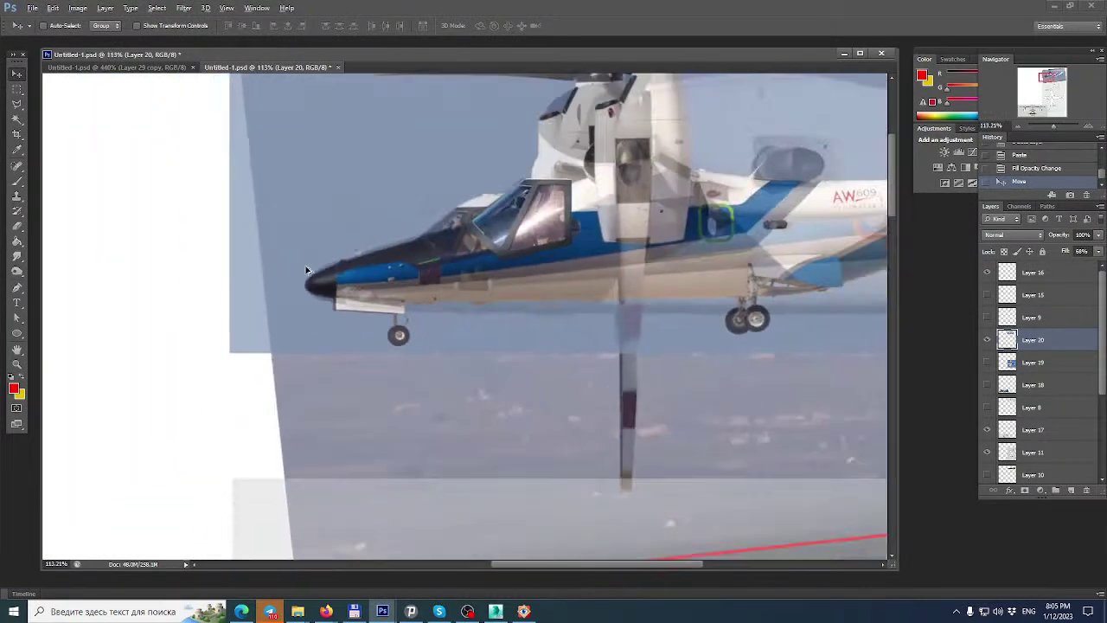
# Delete the strip of sky in front of the cutout aircraft's nose, deselect and return to the Move tool.
pyautogui.click(17, 89)
pyautogui.moveTo(108, 96); pyautogui.dragTo(306, 428)
pyautogui.press('Right')
pyautogui.press('Delete')
pyautogui.hotkey('ctrl', 'd')
pyautogui.click(16, 73)
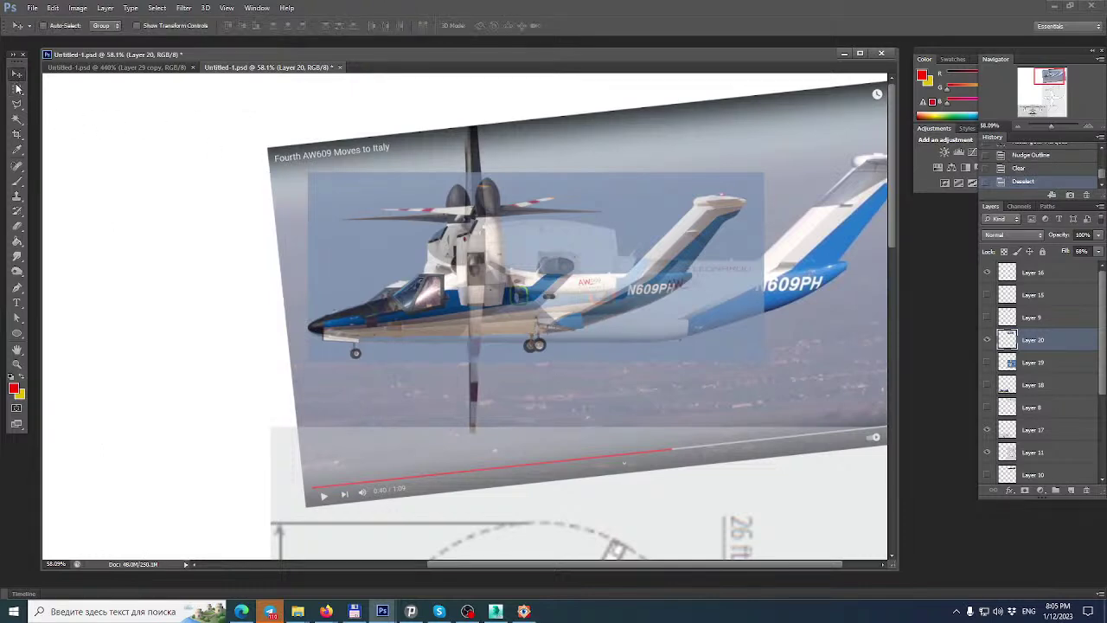
# Scale Layer 20 proportionally to about 140% with Free Transform and position it over the AW609 photo beneath, matching the fuselages.
pyautogui.hotkey('ctrl', 'r')
pyautogui.hotkey('ctrl', 'r')
pyautogui.hotkey('ctrl', 't')
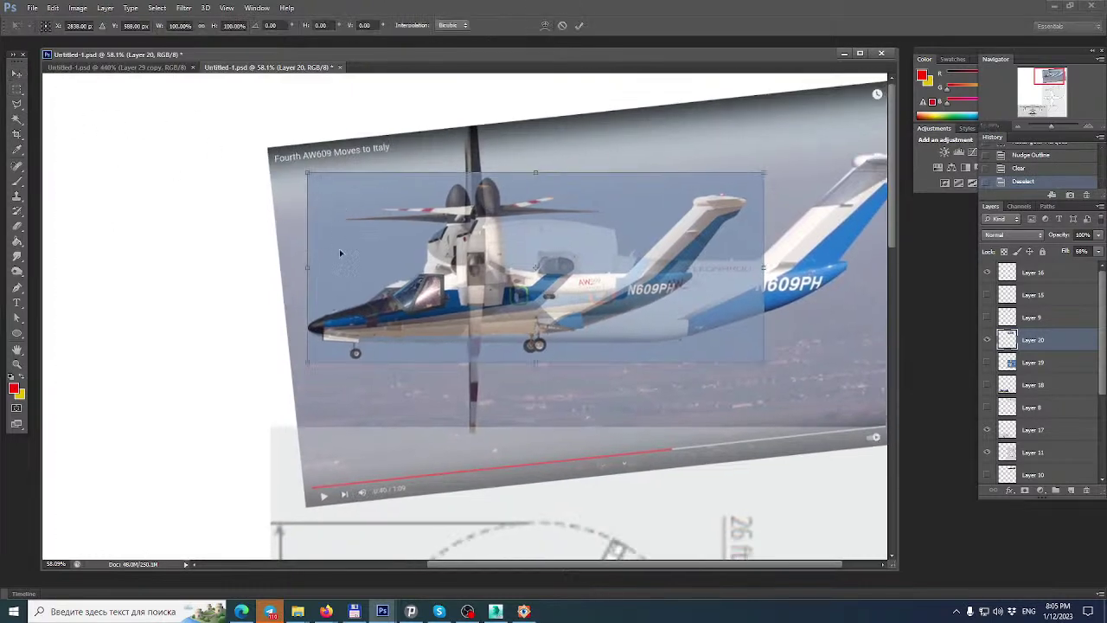
pyautogui.keyDown('alt'); pyautogui.scroll(-3, 348, 245); pyautogui.keyUp('alt')
pyautogui.keyDown('shift'); pyautogui.moveTo(740, 150); pyautogui.dragTo(884, 140); pyautogui.keyUp('shift')
pyautogui.keyDown('shift'); pyautogui.moveTo(779, 197); pyautogui.dragTo(766, 206); pyautogui.keyUp('shift')
pyautogui.keyDown('alt'); pyautogui.scroll(8, 675, 216); pyautogui.keyUp('alt')
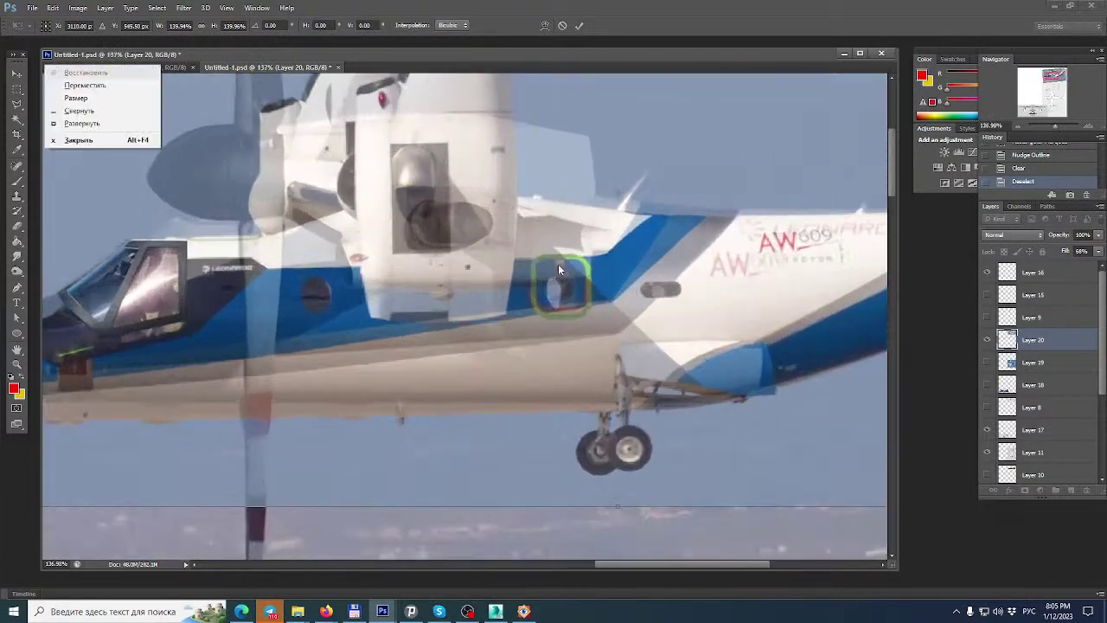
pyautogui.press('Return')
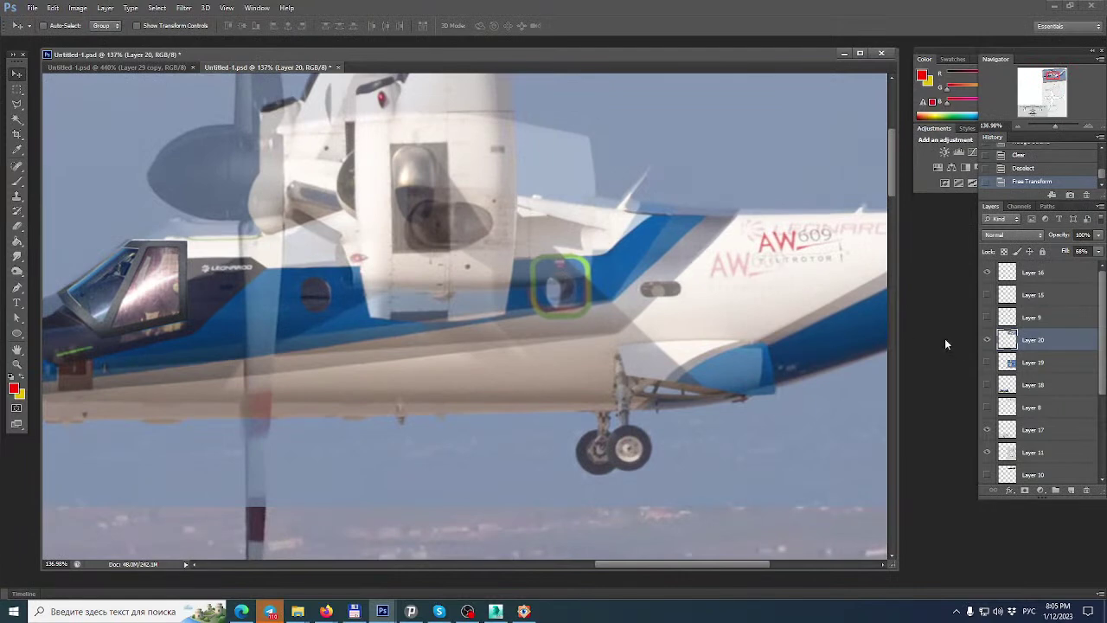
# Compare Layer 20 with the photo beneath by toggling its visibility, and move it slightly up and to the left.
pyautogui.click(988, 343)
pyautogui.click(988, 344)
pyautogui.click(988, 344)
pyautogui.click(988, 343)
pyautogui.keyDown('alt'); pyautogui.scroll(-2, 652, 350); pyautogui.keyUp('alt')
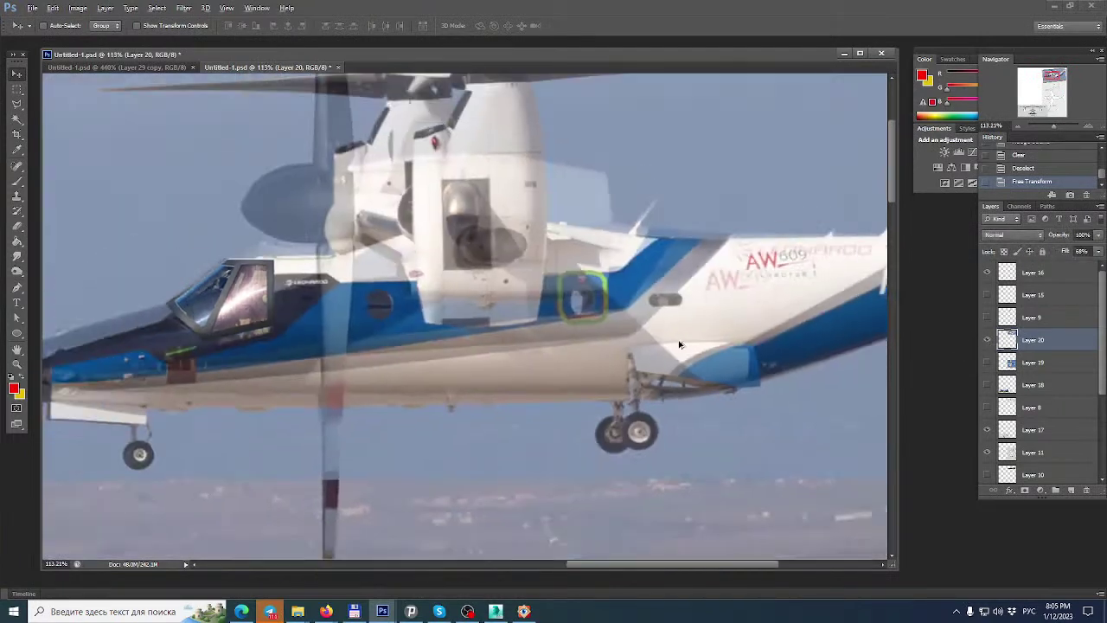
pyautogui.moveTo(651, 337); pyautogui.dragTo(644, 329)
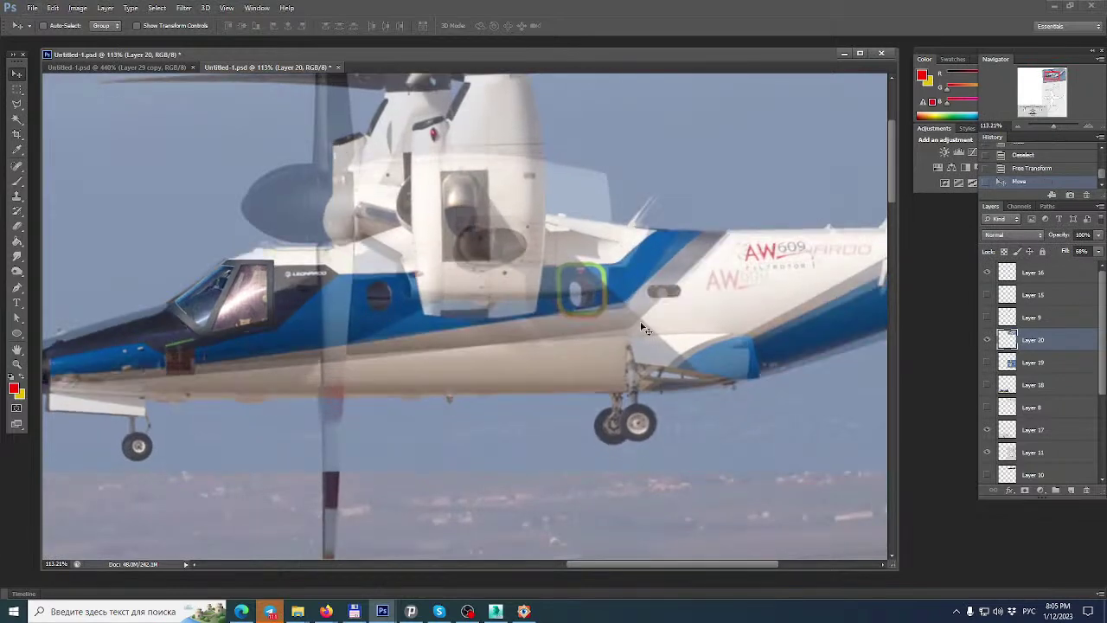
pyautogui.keyDown('alt'); pyautogui.scroll(-2, 332, 345); pyautogui.keyUp('alt')
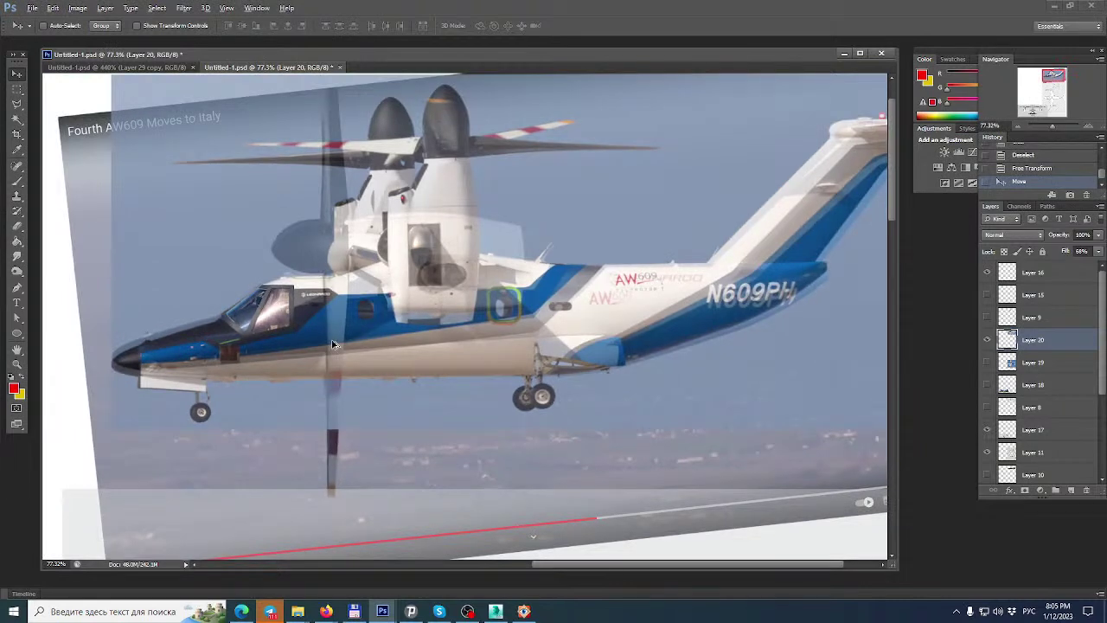
# Set Layer 20's fill to 100%.
pyautogui.press('alt')
pyautogui.press('Down')
pyautogui.press('Escape')
pyautogui.press('Escape')
pyautogui.click(1098, 251)
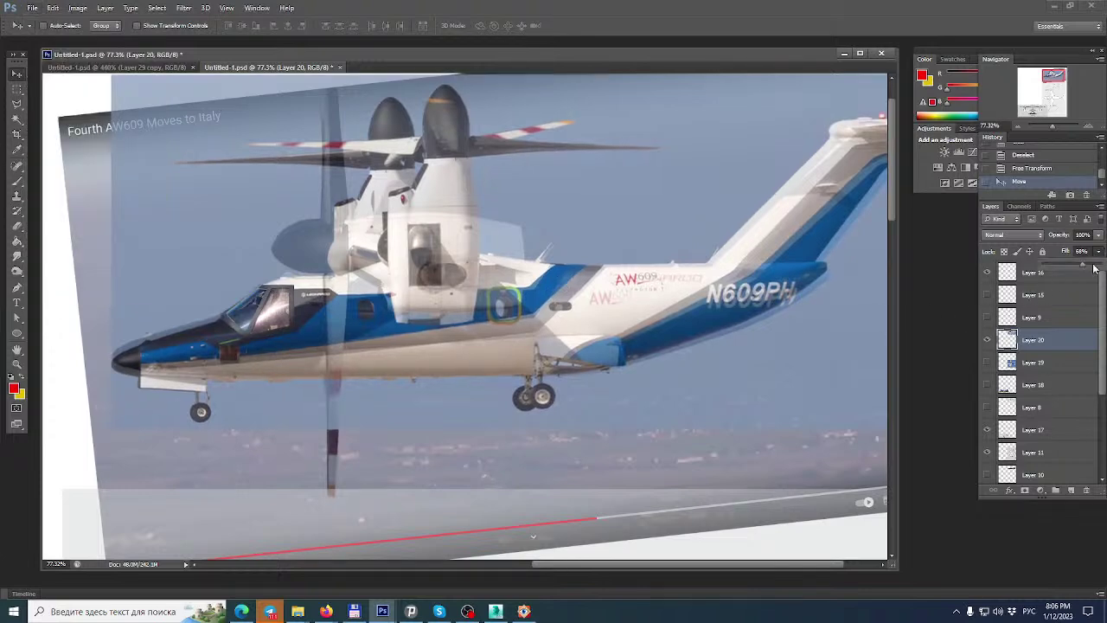
pyautogui.click(1093, 269)
pyautogui.moveTo(1093, 267)
pyautogui.mouseDown()
pyautogui.moveTo(988, 262)
pyautogui.moveTo(1106, 283)
pyautogui.mouseUp()
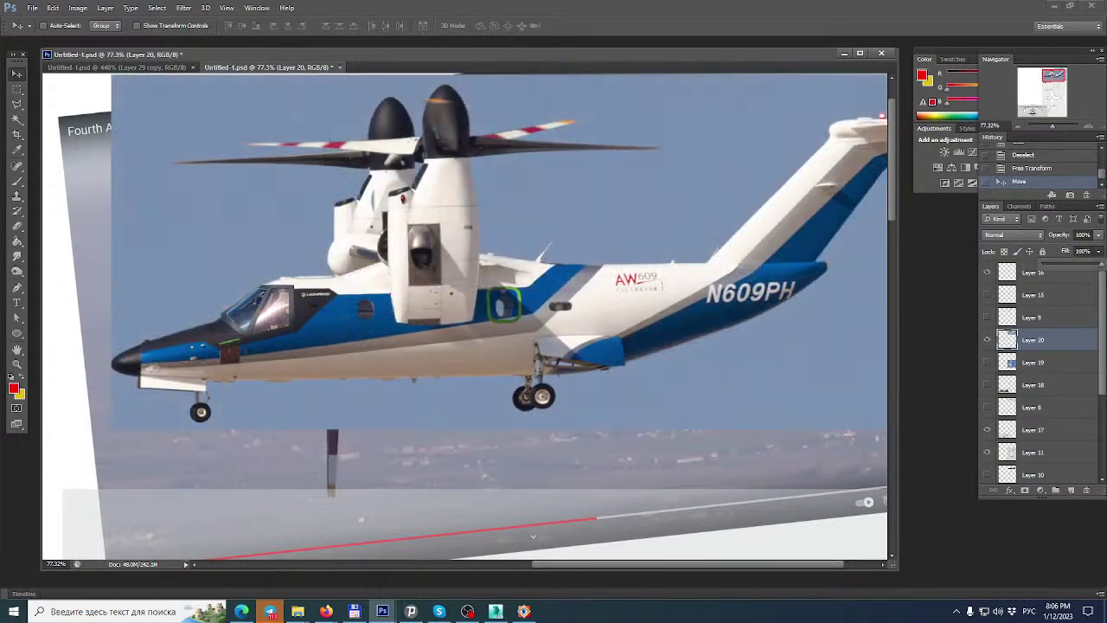
pyautogui.moveTo(1106, 283)
pyautogui.mouseDown()
pyautogui.moveTo(1004, 275)
pyautogui.moveTo(1106, 283)
pyautogui.moveTo(1027, 278)
pyautogui.moveTo(1105, 289)
pyautogui.moveTo(1013, 293)
pyautogui.moveTo(1047, 298)
pyautogui.moveTo(1106, 289)
pyautogui.mouseUp()
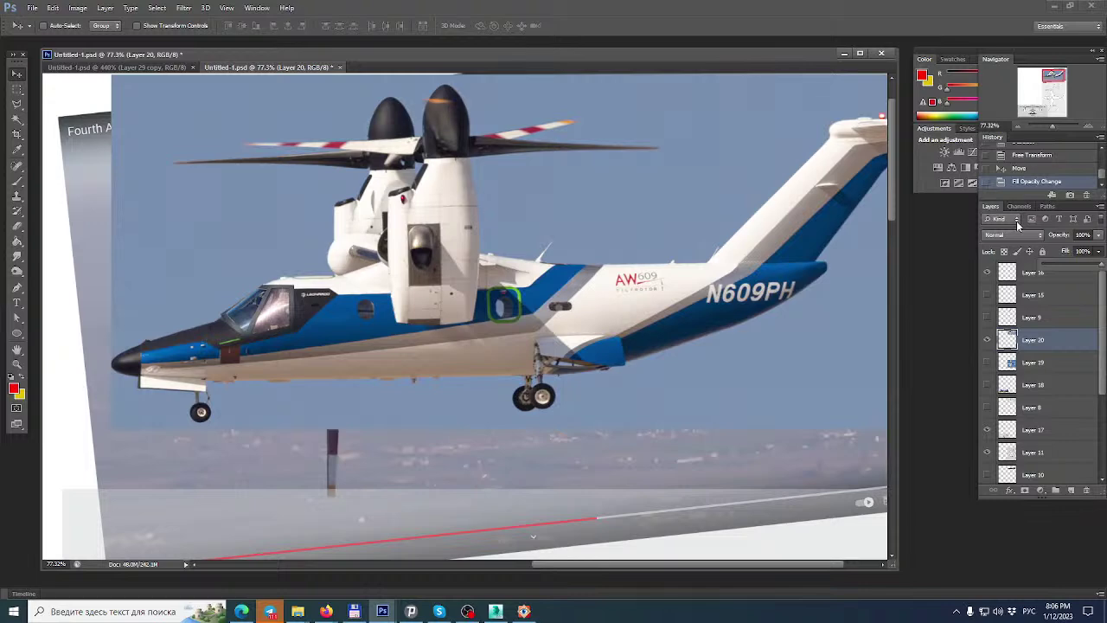
pyautogui.keyDown('alt'); pyautogui.scroll(8, 481, 269); pyautogui.keyUp('alt')
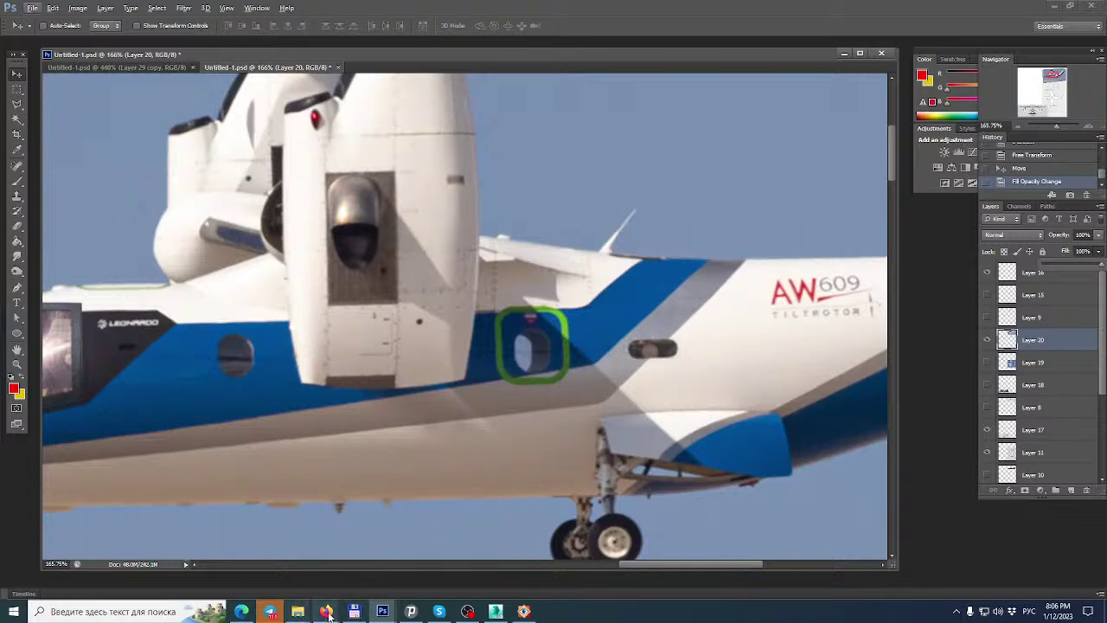
# Switch to Telegram, read the newest posts in the NEXTA Live channel, and return to Photoshop.
pyautogui.click(270, 612)
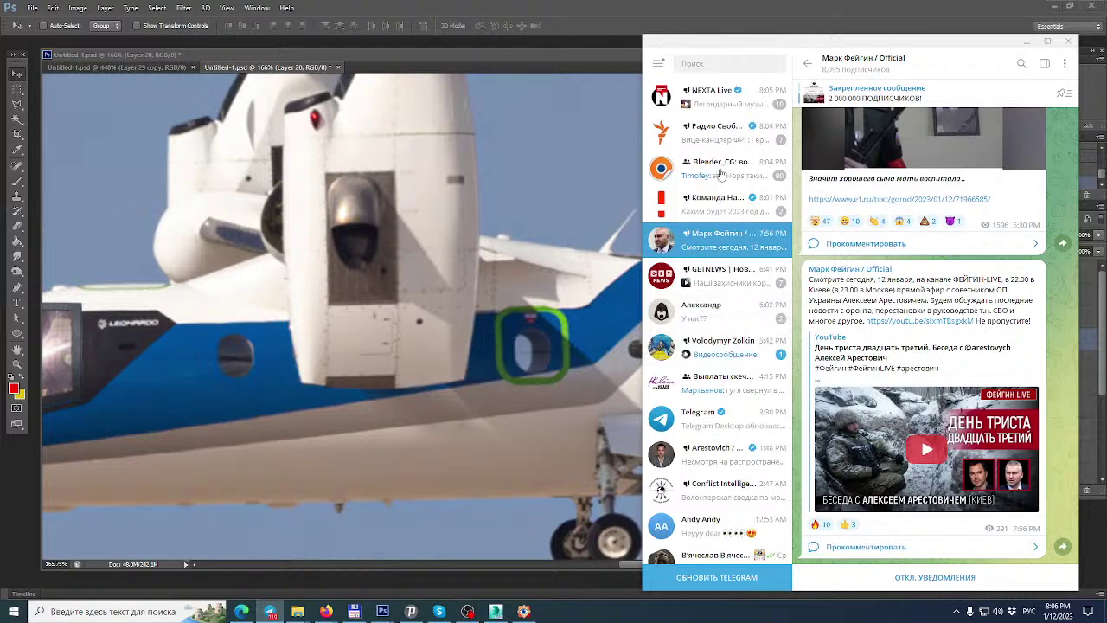
pyautogui.click(718, 95)
pyautogui.scroll(-10, 898, 274)
pyautogui.scroll(-15, 898, 273)
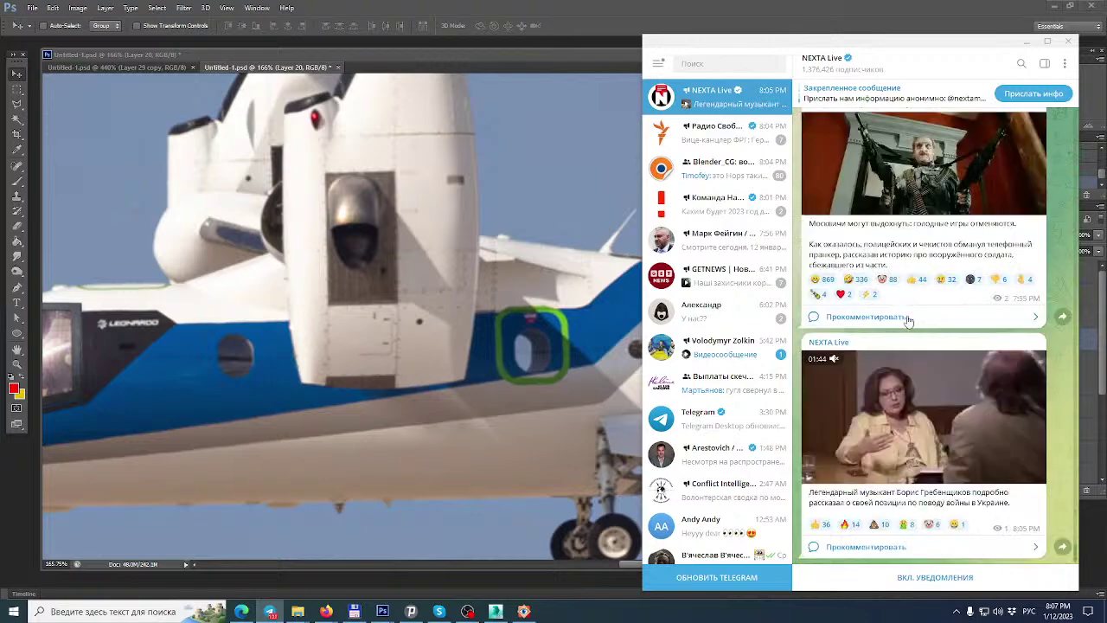
pyautogui.click(632, 5)
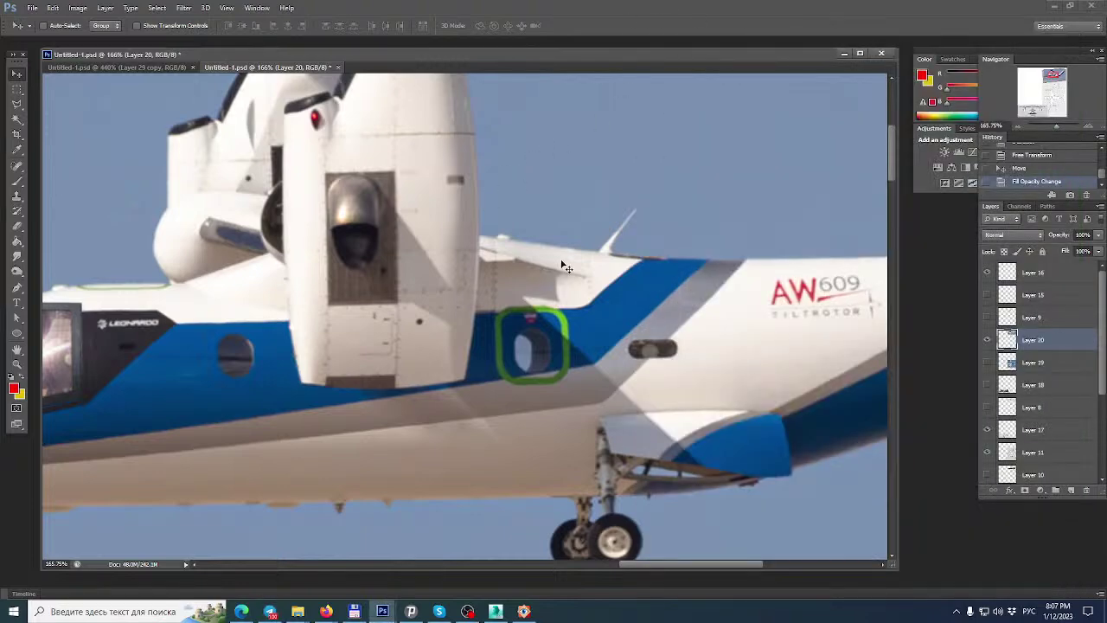
# Toggle Layer 20's visibility to check its alignment with the photo beneath, and lower its fill to 60%.
pyautogui.click(987, 340)
pyautogui.click(989, 340)
pyautogui.click(994, 342)
pyautogui.click(994, 342)
pyautogui.click(994, 343)
pyautogui.click(995, 343)
pyautogui.click(1099, 250)
pyautogui.moveTo(1095, 267); pyautogui.dragTo(1077, 268)
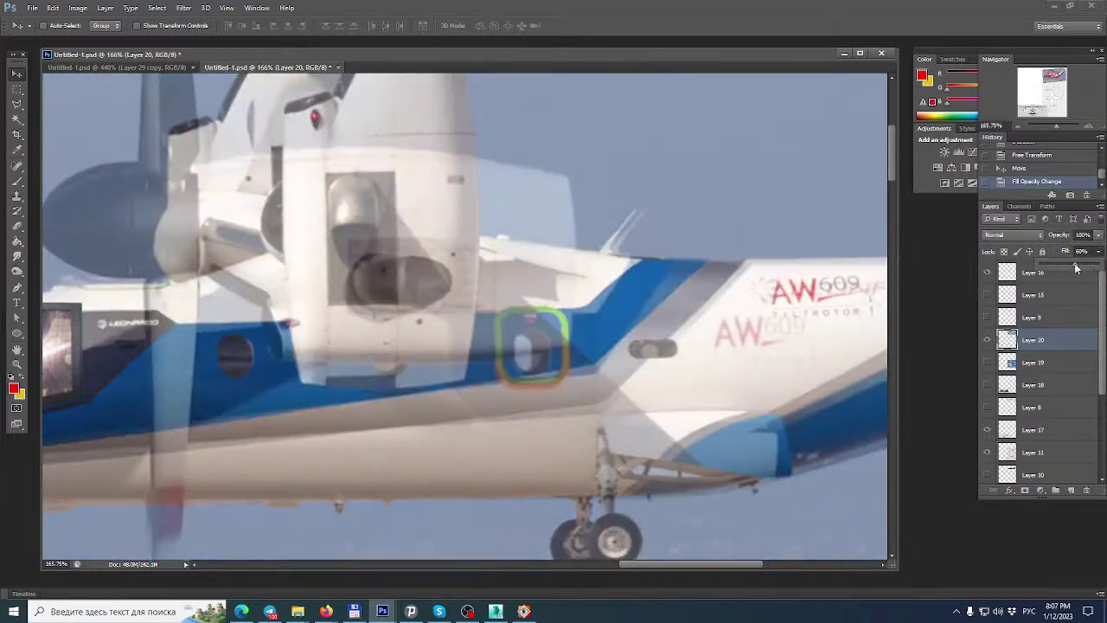
pyautogui.click(434, 333)
# Rotate Layer 20 by about 0.75° with Free Transform so its fuselage follows the aircraft beneath.
pyautogui.keyDown('alt'); pyautogui.scroll(-3, 597, 314); pyautogui.keyUp('alt')
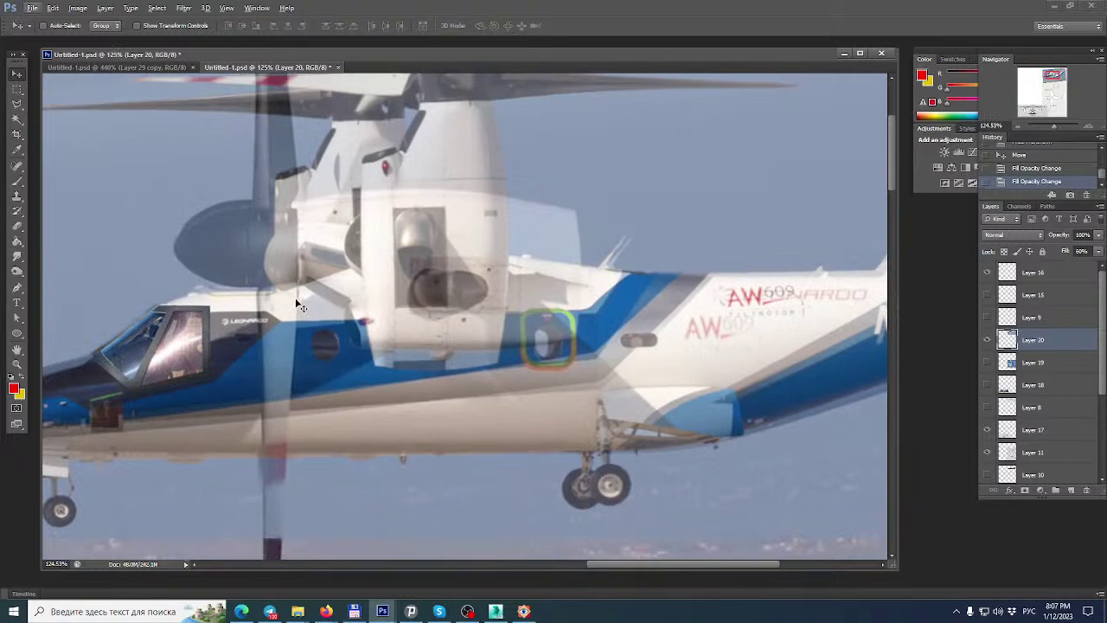
pyautogui.hotkey('ctrl', 't')
pyautogui.keyDown('alt'); pyautogui.scroll(-1, 660, 293); pyautogui.keyUp('alt')
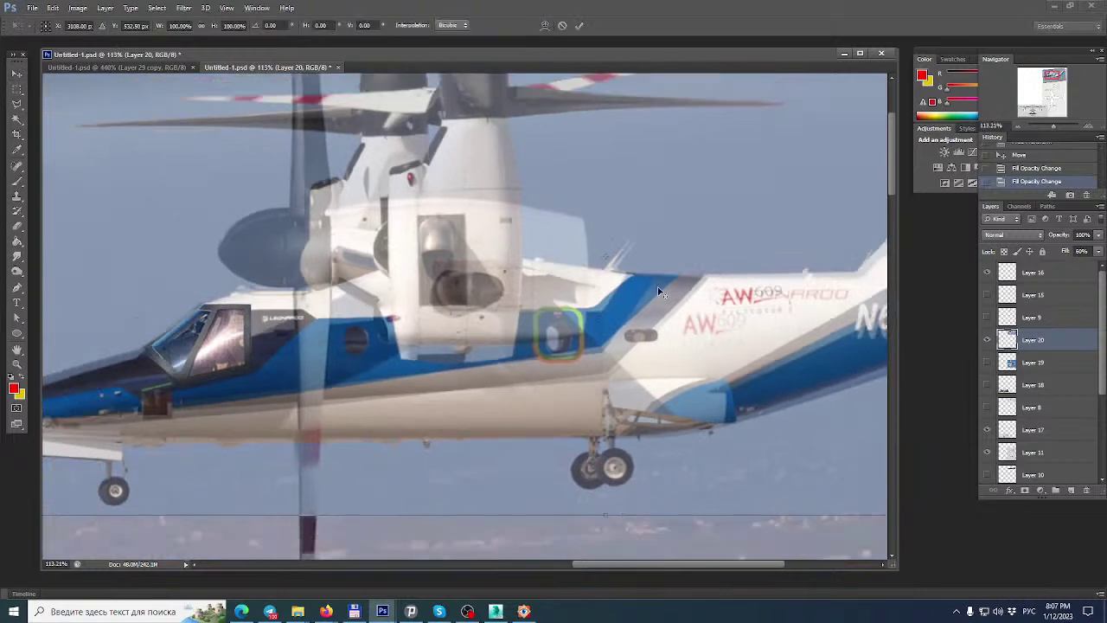
pyautogui.keyDown('alt'); pyautogui.scroll(-2, 660, 293); pyautogui.keyUp('alt')
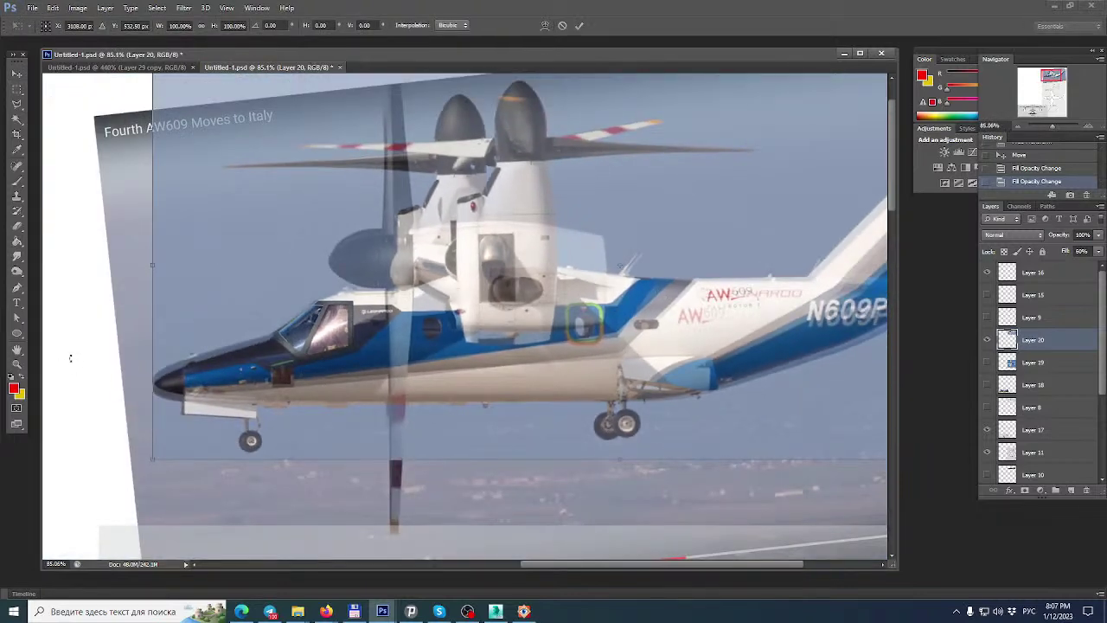
pyautogui.moveTo(71, 357); pyautogui.dragTo(76, 350)
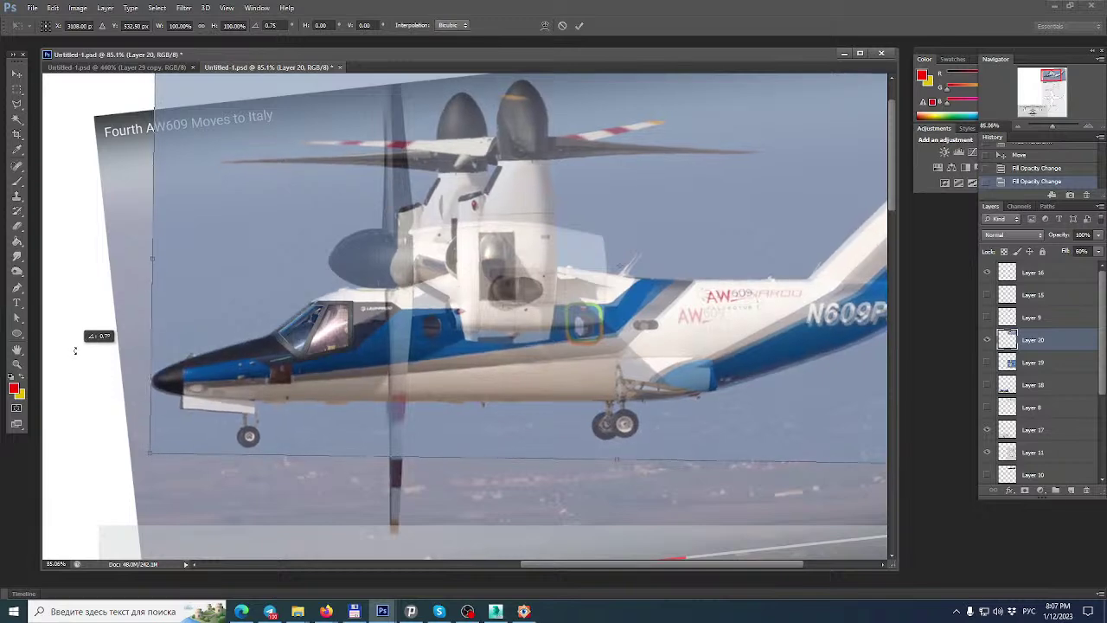
pyautogui.press('Return')
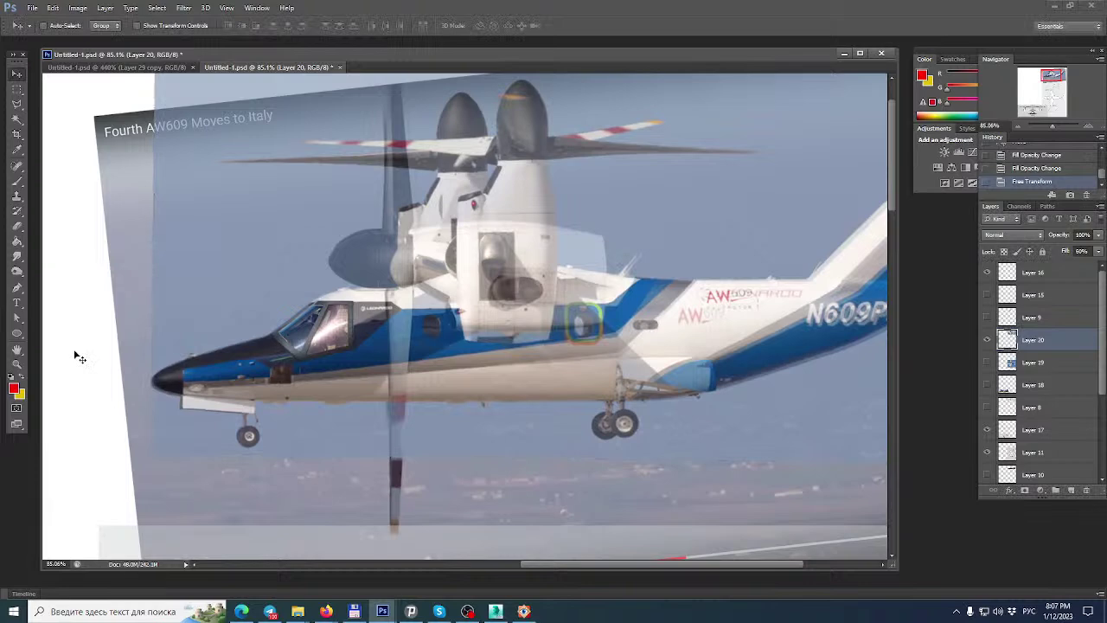
# Nudge Layer 20 a few pixels to the right to line up the two fuselages, and raise its fill to 100%.
pyautogui.keyDown('alt'); pyautogui.scroll(3, 370, 317); pyautogui.keyUp('alt')
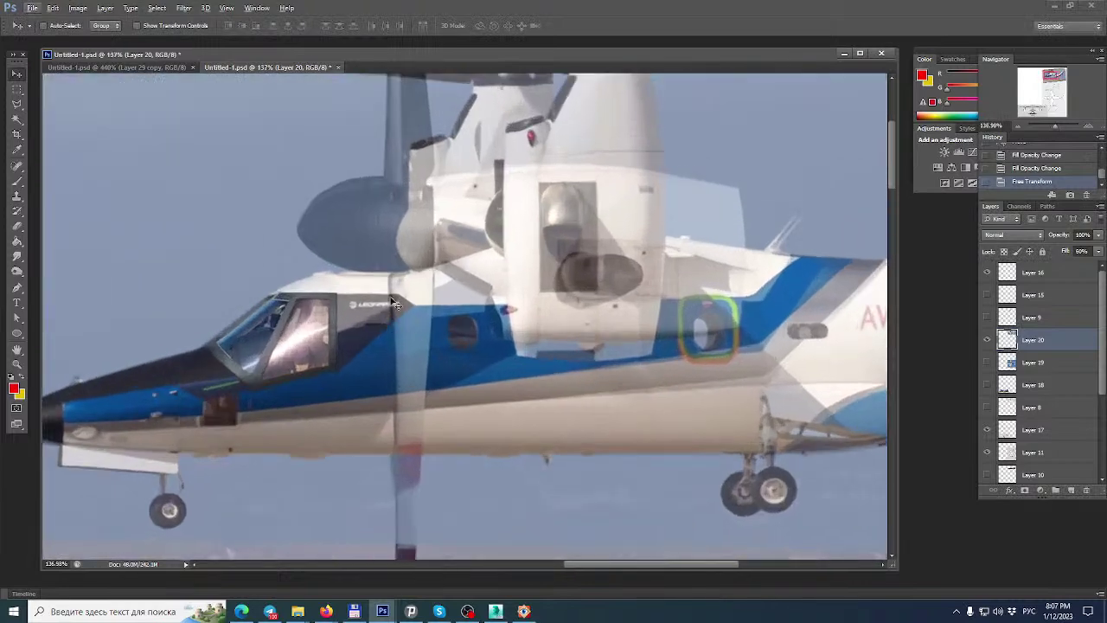
pyautogui.press('Right')
pyautogui.press('Right')
pyautogui.press('Right')
pyautogui.press('Right')
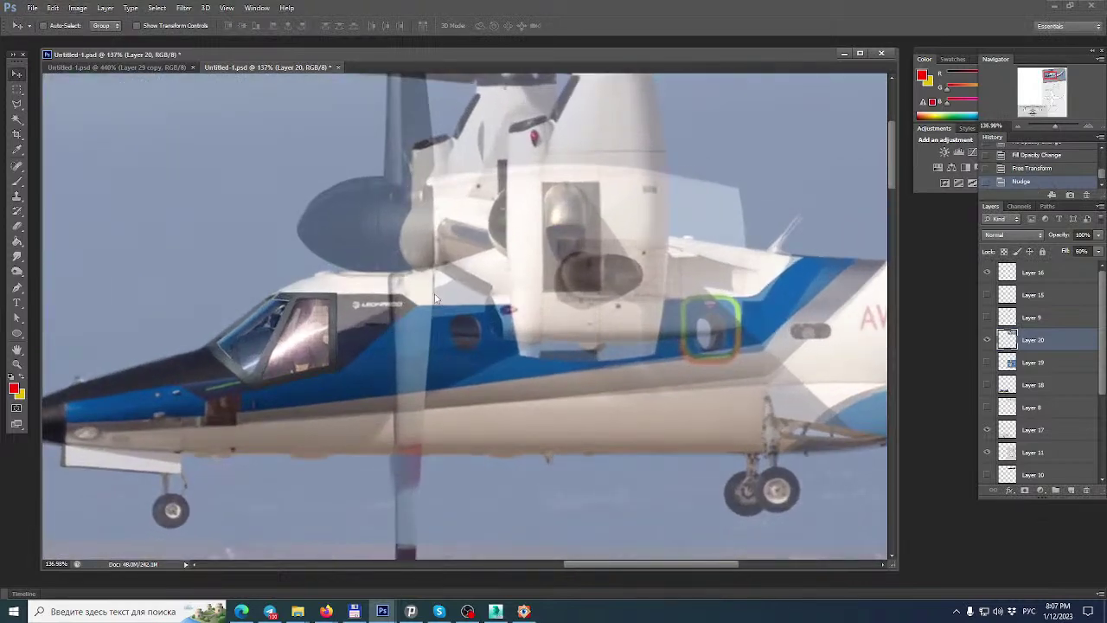
pyautogui.press('Right')
pyautogui.press('Right')
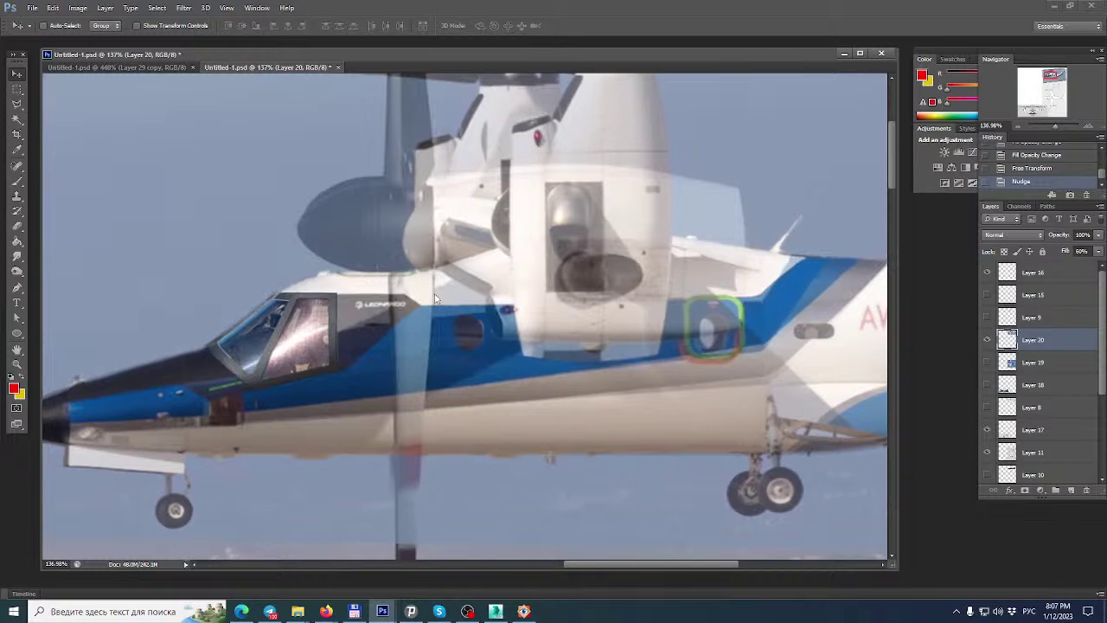
pyautogui.press('Right')
pyautogui.press('Left')
pyautogui.press('Left')
pyautogui.press('Right')
pyautogui.press('Left')
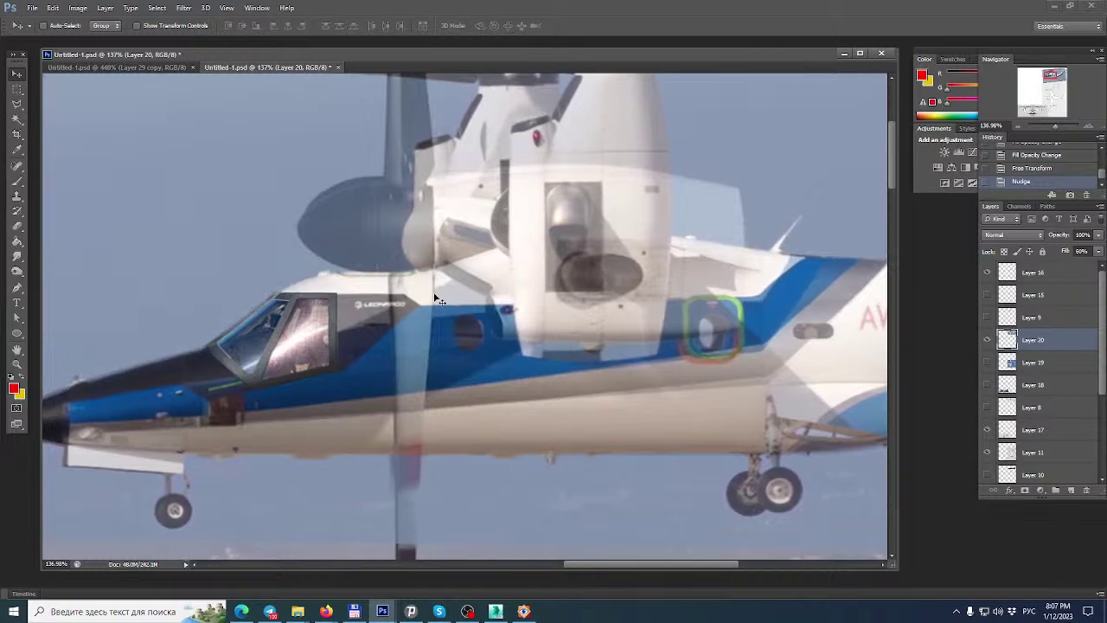
pyautogui.click(1099, 252)
pyautogui.moveTo(1081, 265); pyautogui.dragTo(1105, 298)
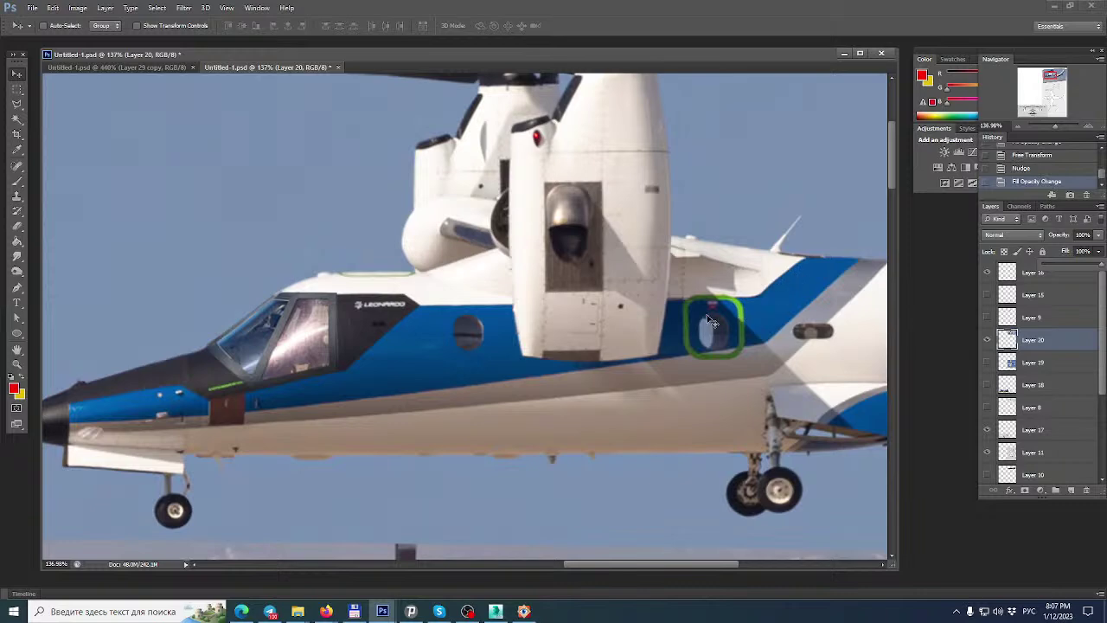
# Examine how well the two aircraft photos line up by repeatedly hiding and showing Layer 20.
pyautogui.click(988, 341)
pyautogui.click(988, 341)
pyautogui.click(988, 341)
pyautogui.click(988, 340)
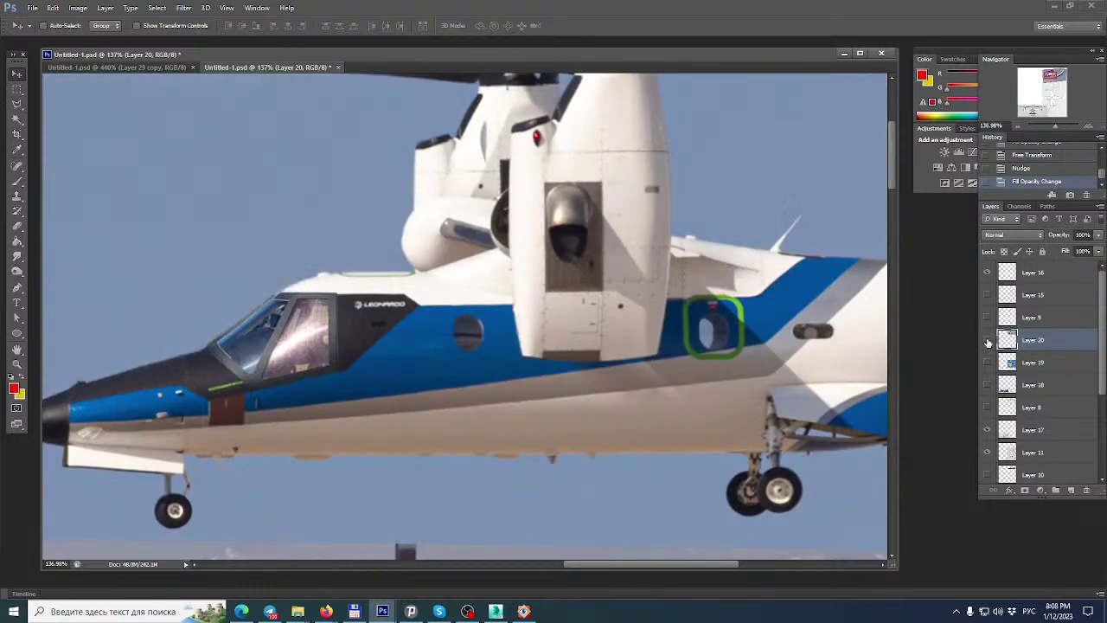
pyautogui.click(988, 341)
pyautogui.click(988, 341)
pyautogui.click(988, 342)
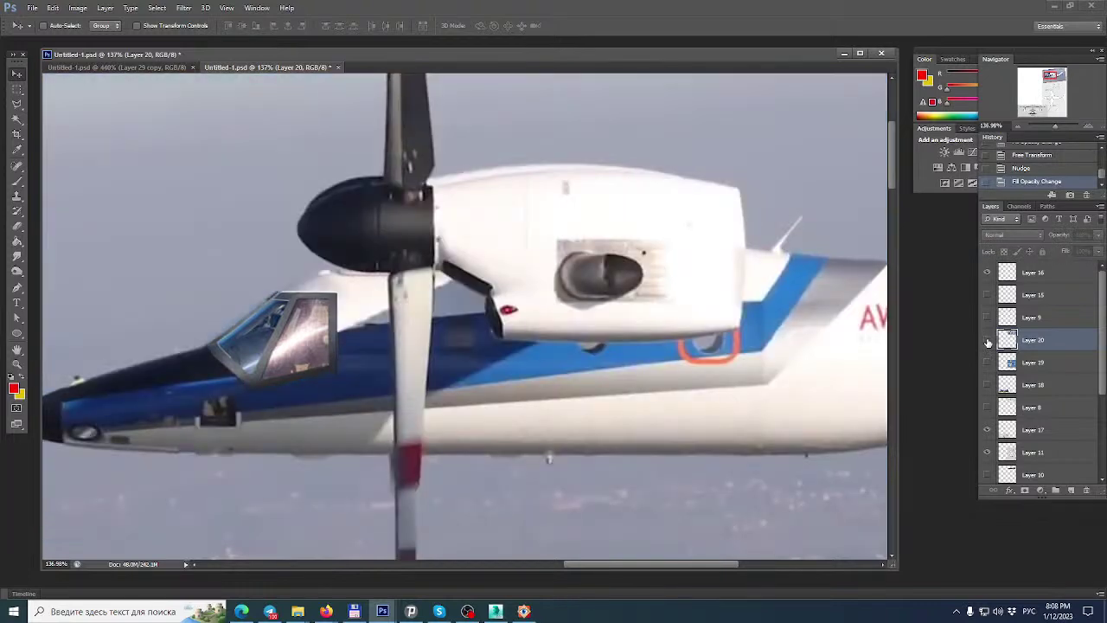
pyautogui.click(988, 341)
pyautogui.click(988, 341)
pyautogui.click(988, 342)
pyautogui.click(988, 342)
pyautogui.click(988, 341)
pyautogui.click(988, 342)
pyautogui.click(988, 341)
pyautogui.click(988, 342)
pyautogui.click(988, 342)
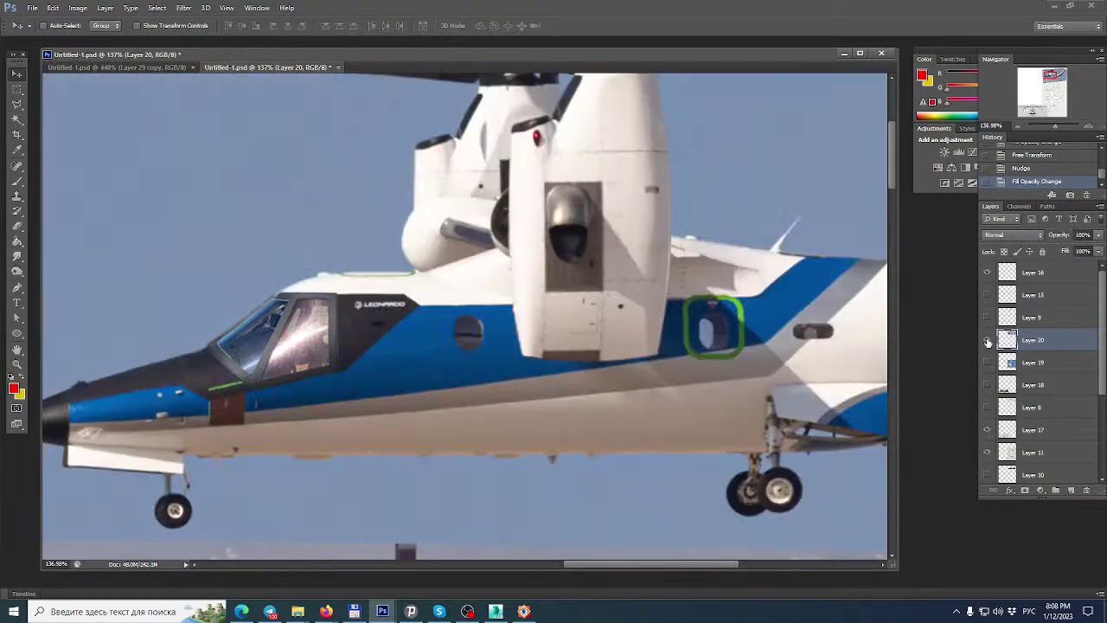
pyautogui.click(988, 342)
pyautogui.click(988, 342)
# On Layer 16, trace the lower curve and upper edge of the wing-root fairing ahead of the nacelle with the red brush.
pyautogui.click(1042, 274)
pyautogui.click(17, 181)
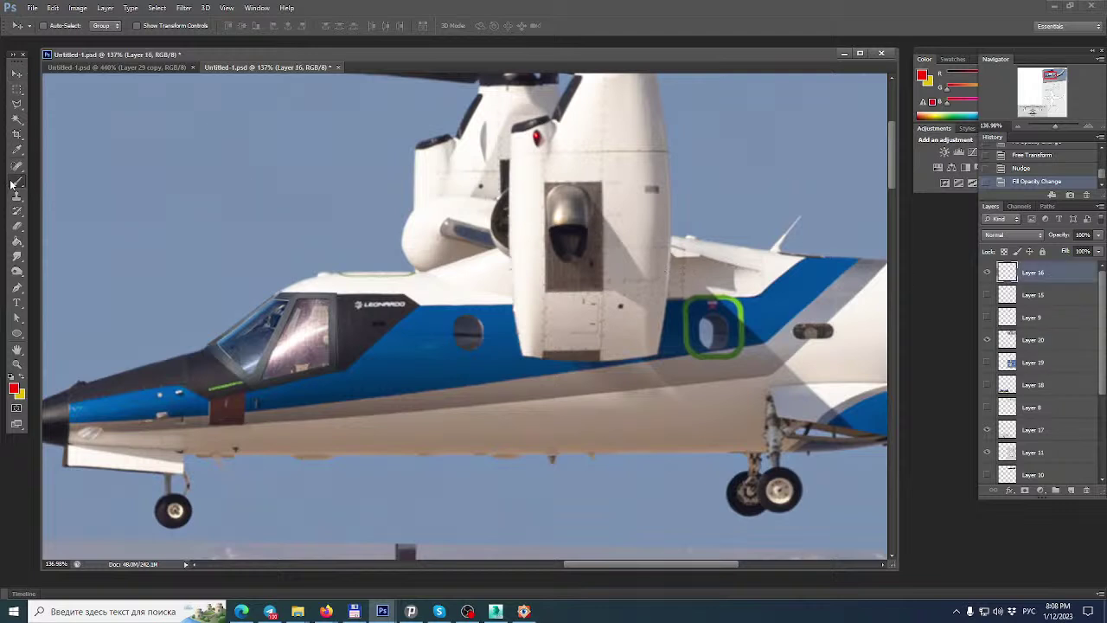
pyautogui.click(430, 273)
pyautogui.keyDown('alt'); pyautogui.scroll(4, 448, 279); pyautogui.keyUp('alt')
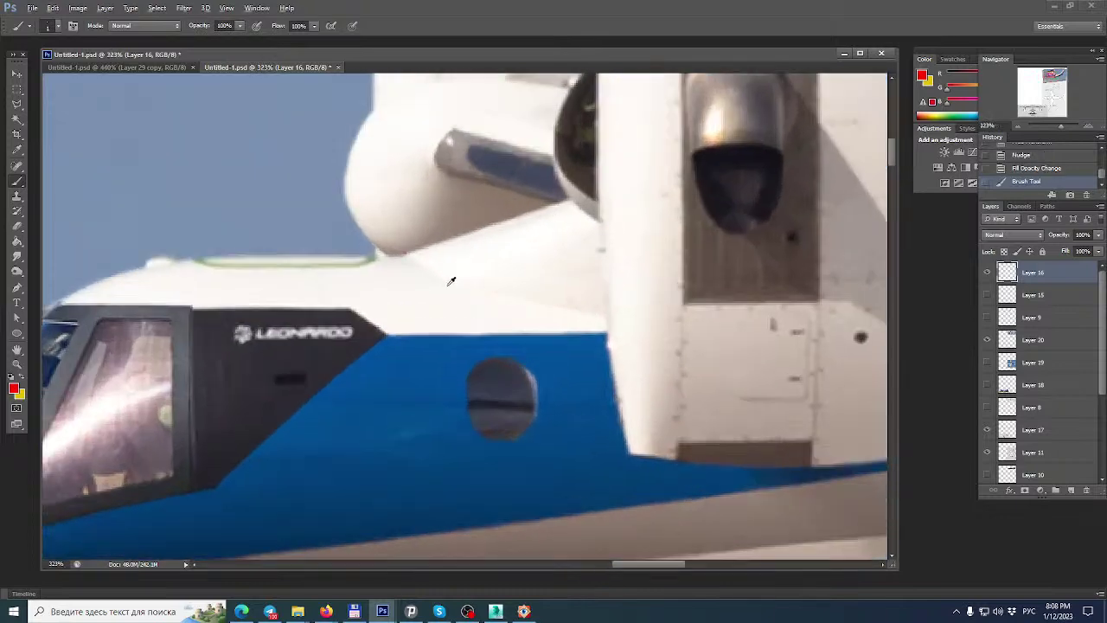
pyautogui.moveTo(405, 253)
pyautogui.mouseDown()
pyautogui.moveTo(475, 284)
pyautogui.moveTo(608, 317)
pyautogui.mouseUp()
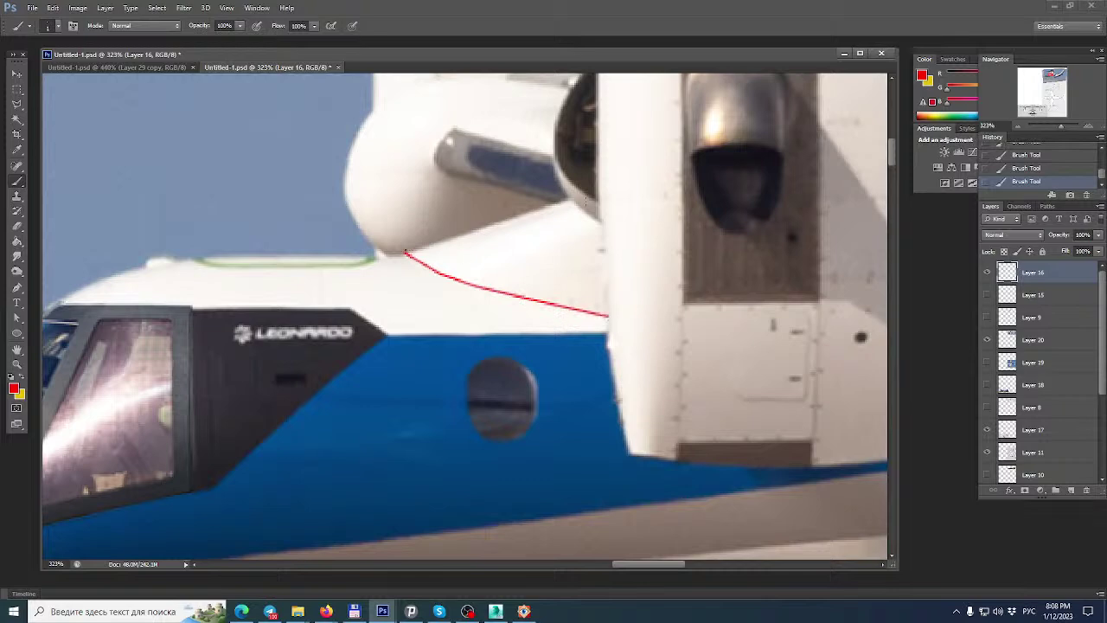
pyautogui.moveTo(405, 251); pyautogui.dragTo(571, 193)
pyautogui.hotkey('ctrl', 'z')
pyautogui.keyDown('shift'); pyautogui.click(572, 198); pyautogui.keyUp('shift')
# Trace the wing's edge lines behind the nacelle, above the green-framed window, with straight red brush strokes.
pyautogui.keyDown('alt'); pyautogui.scroll(-7, 297, 239); pyautogui.keyUp('alt')
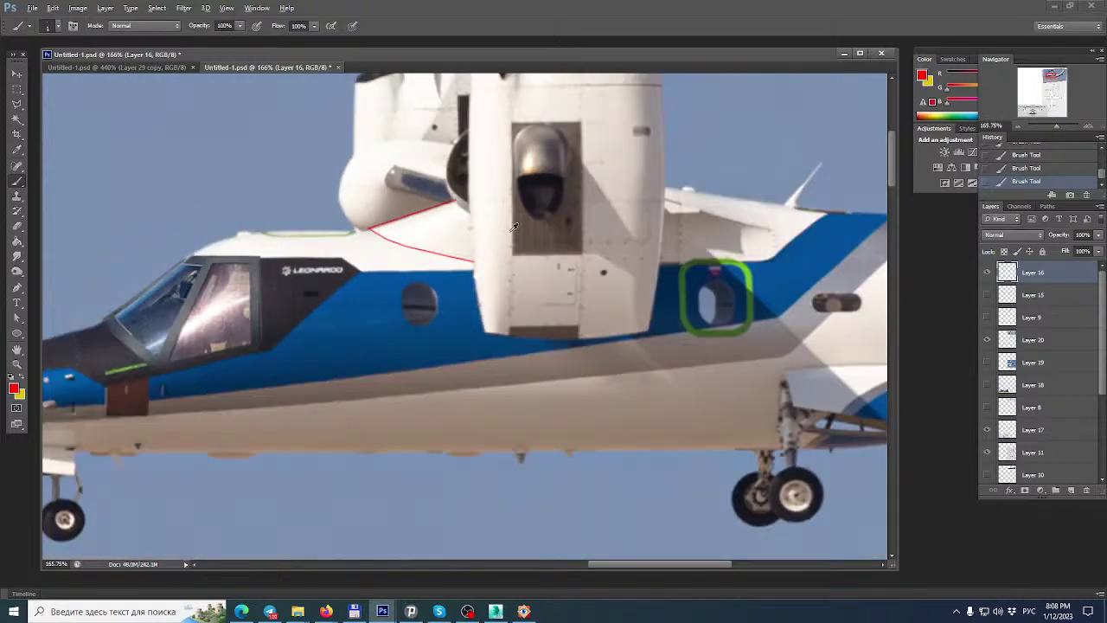
pyautogui.keyDown('alt'); pyautogui.scroll(3, 738, 229); pyautogui.keyUp('alt')
pyautogui.keyDown('alt'); pyautogui.scroll(6, 742, 225); pyautogui.keyUp('alt')
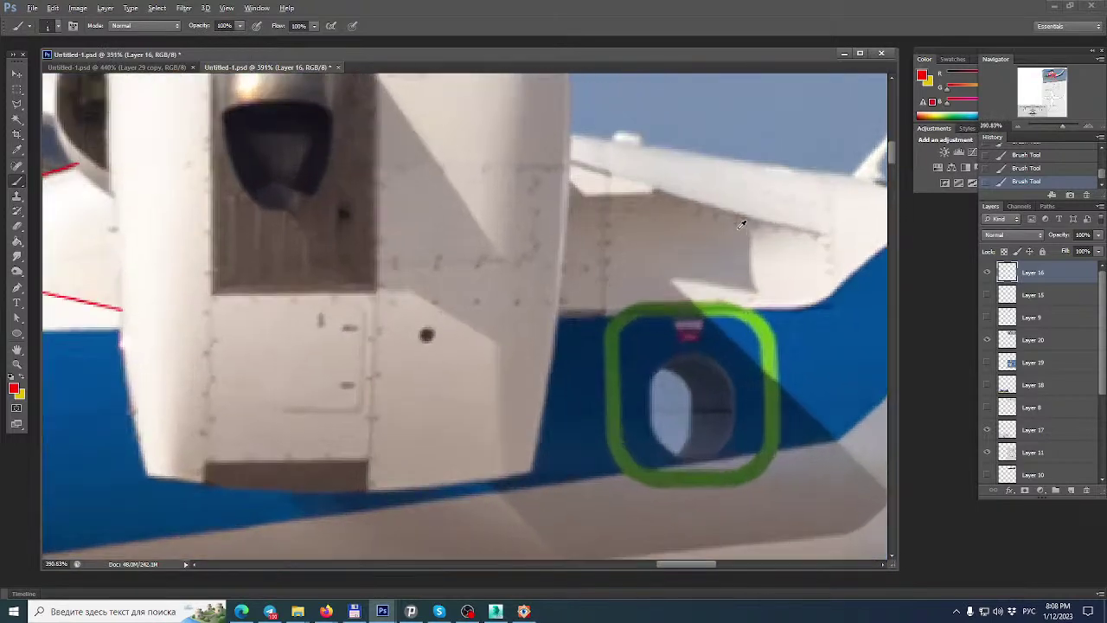
pyautogui.click(655, 191)
pyautogui.keyDown('shift'); pyautogui.click(750, 218); pyautogui.keyUp('shift')
pyautogui.keyDown('shift'); pyautogui.click(820, 231); pyautogui.keyUp('shift')
pyautogui.click(567, 197)
pyautogui.keyDown('shift'); pyautogui.click(655, 190); pyautogui.keyUp('shift')
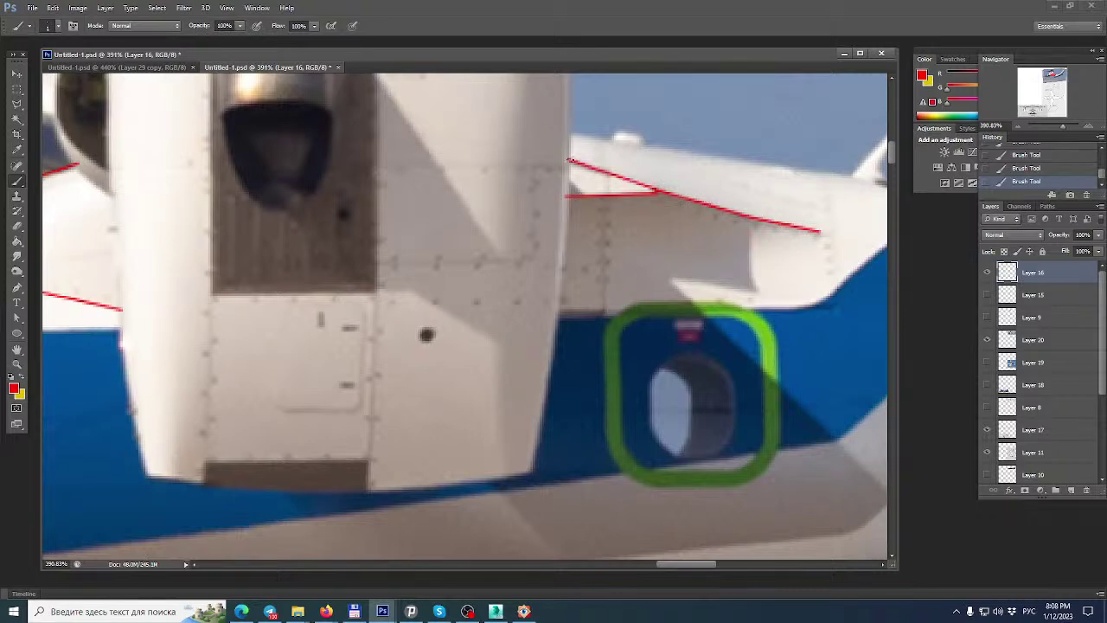
pyautogui.keyDown('alt'); pyautogui.scroll(-10, 553, 164); pyautogui.keyUp('alt')
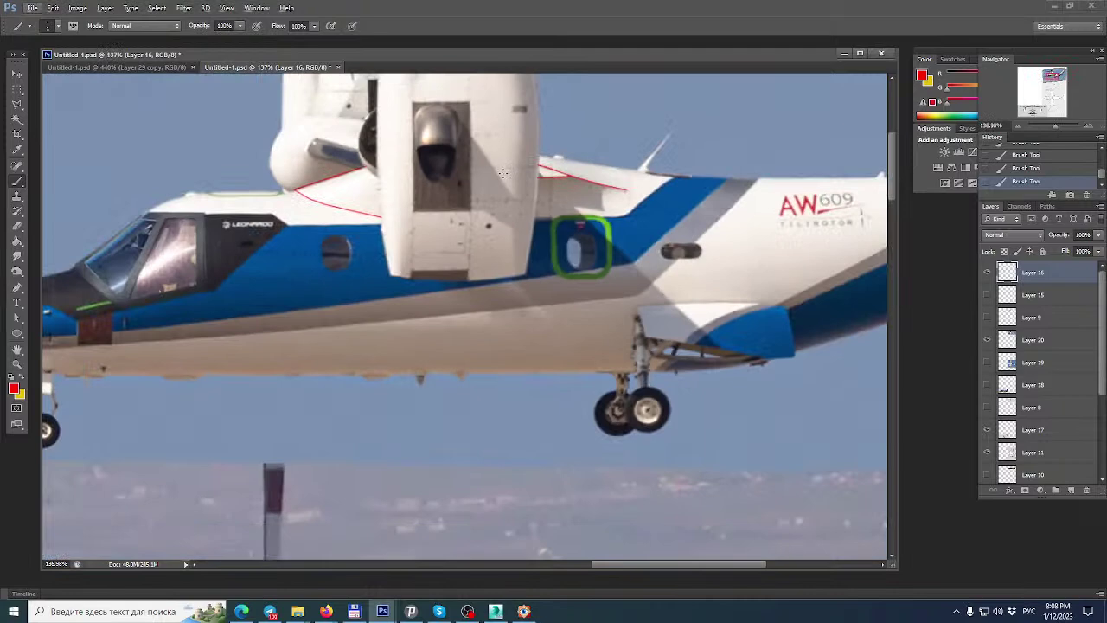
pyautogui.keyDown('alt'); pyautogui.scroll(5, 822, 209); pyautogui.keyUp('alt')
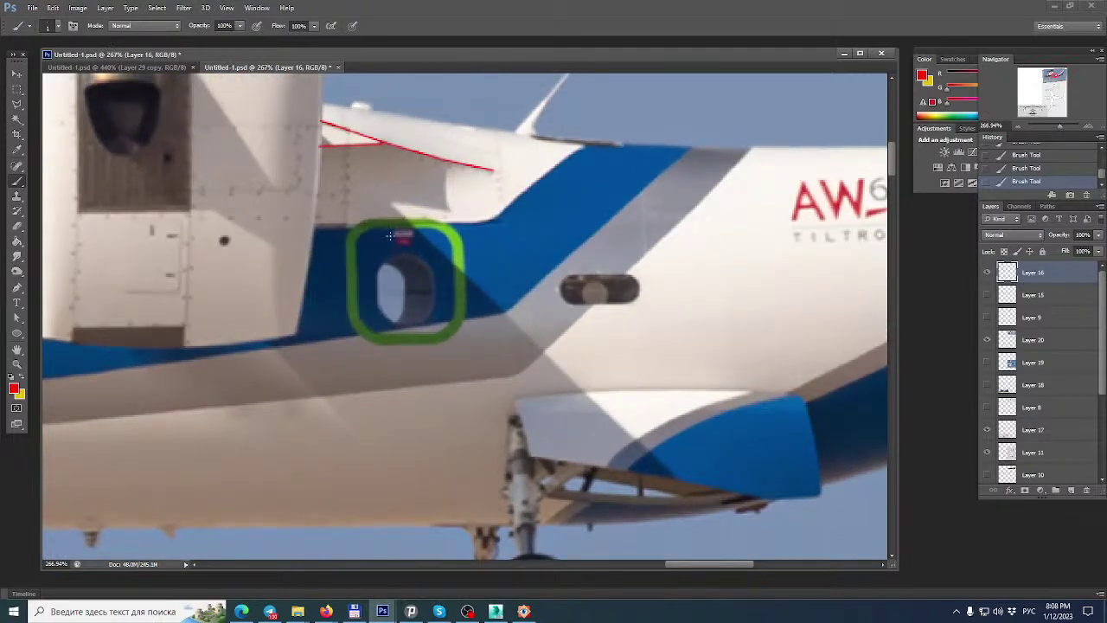
# Draw a straight horizontal red line across the blue stripe above the green-framed window, and save the document.
pyautogui.keyDown('alt'); pyautogui.scroll(-5, 513, 243); pyautogui.keyUp('alt')
pyautogui.moveTo(410, 239); pyautogui.dragTo(530, 238)
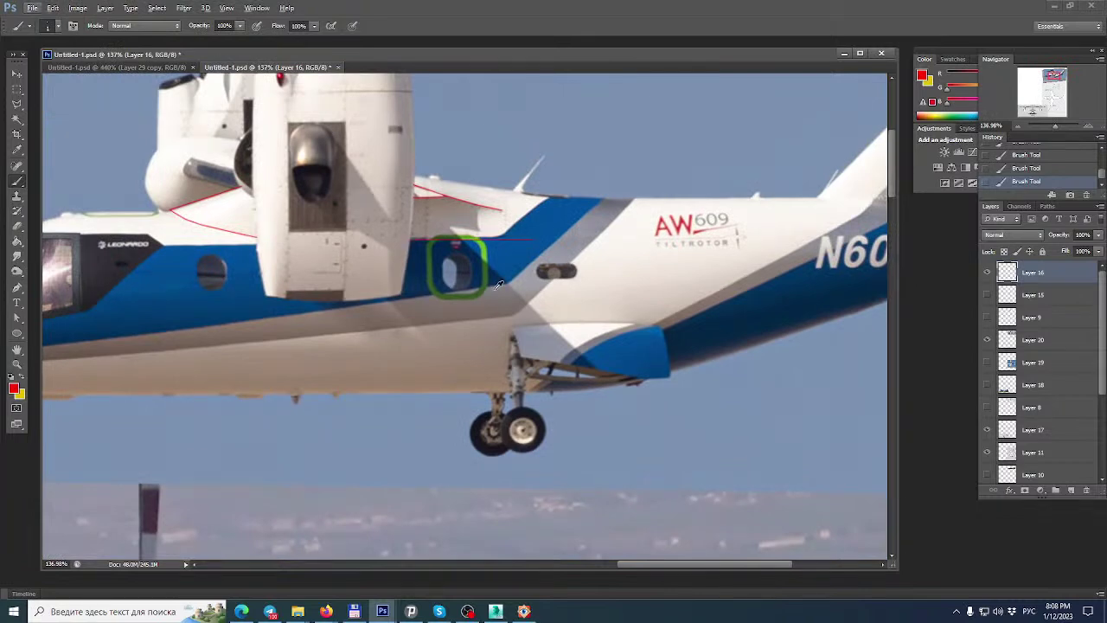
pyautogui.hotkey('ctrl', 's')
# Switch to 3ds Max and reposition the vertices along the lower front edge of the wing-root fairing on Box002.
pyautogui.click(496, 612)
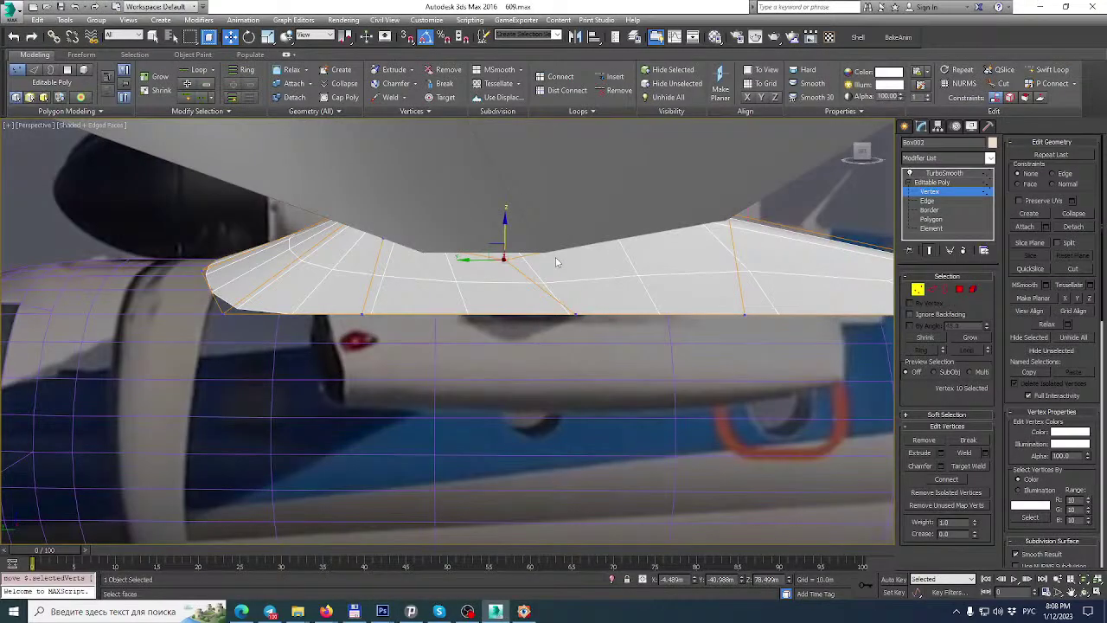
pyautogui.moveTo(555, 258); pyautogui.dragTo(496, 316, button='middle')
pyautogui.moveTo(277, 400); pyautogui.dragTo(311, 361)
pyautogui.keyDown('alt'); pyautogui.moveTo(314, 360); pyautogui.dragTo(350, 372, button='middle'); pyautogui.keyUp('alt')
pyautogui.moveTo(288, 381); pyautogui.dragTo(276, 383)
pyautogui.keyDown('alt'); pyautogui.moveTo(275, 384); pyautogui.dragTo(294, 319, button='middle'); pyautogui.keyUp('alt')
pyautogui.scroll(3, 314, 359)
pyautogui.scroll(-2, 309, 375)
pyautogui.moveTo(307, 377); pyautogui.dragTo(298, 345)
pyautogui.keyDown('alt'); pyautogui.moveTo(299, 346); pyautogui.dragTo(381, 404, button='middle'); pyautogui.keyUp('alt')
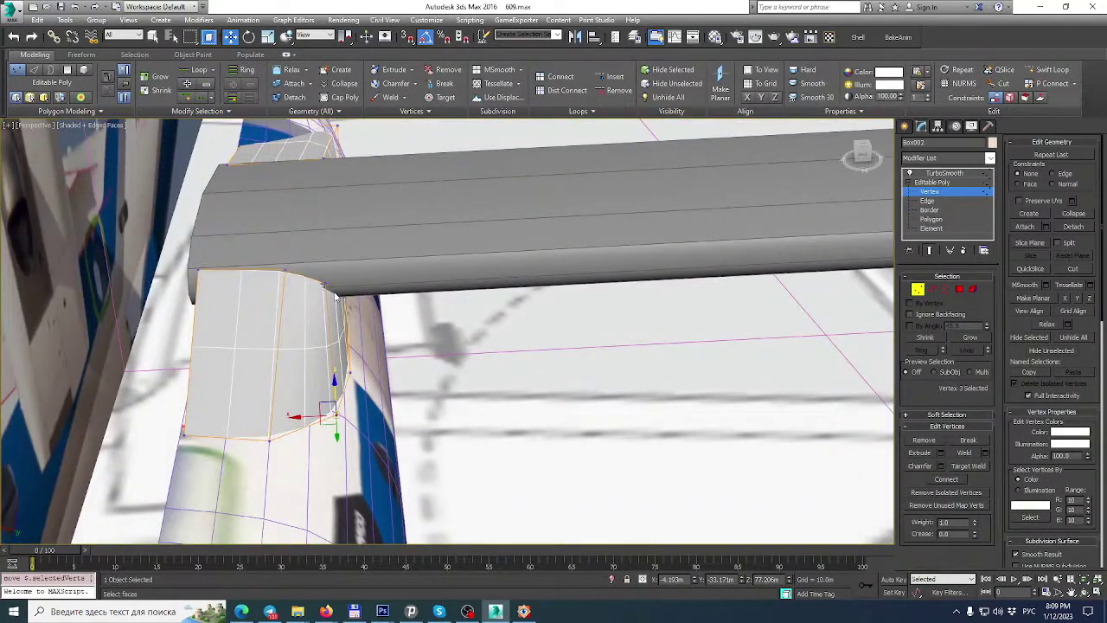
# Move the two outer vertices where the fairing's top meets the wing's leading edge inward toward the fuselage centreline.
pyautogui.click(289, 277)
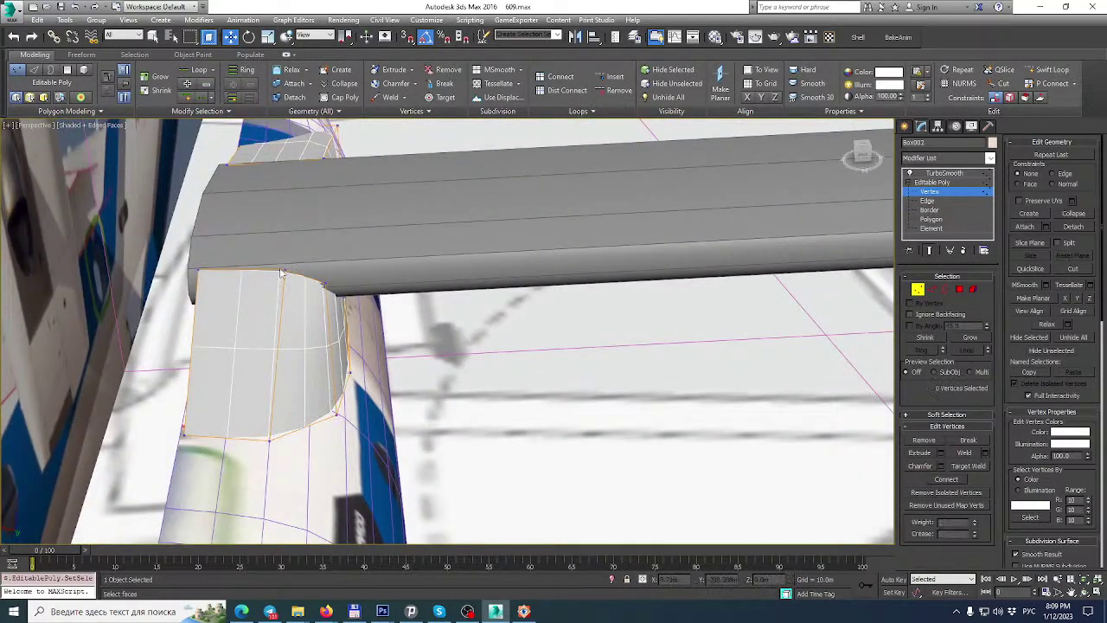
pyautogui.click(325, 283)
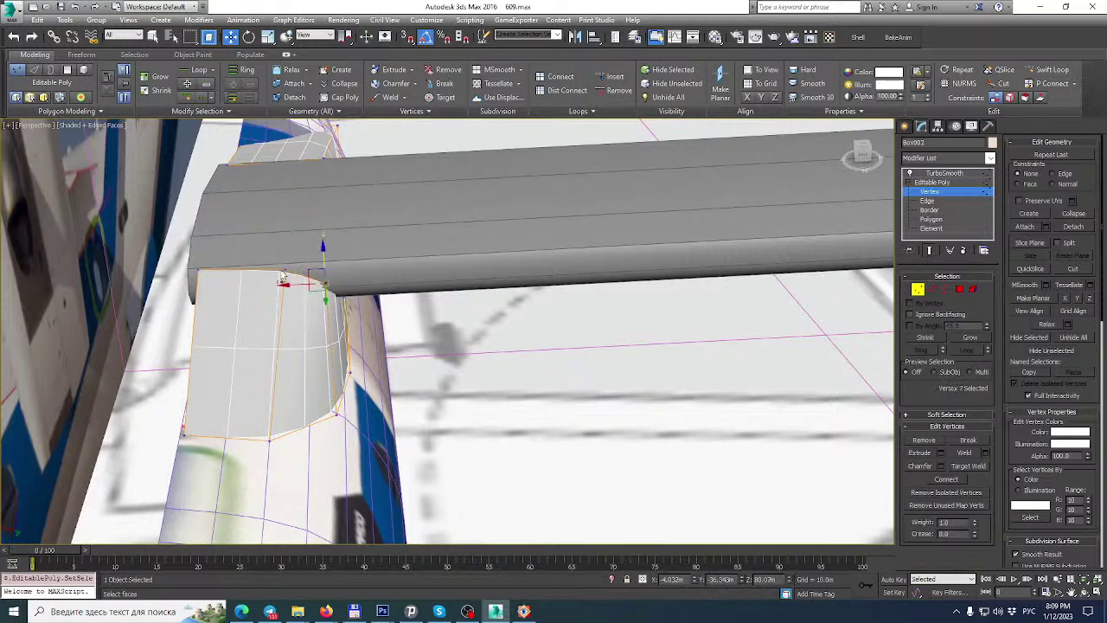
pyautogui.keyDown('ctrl'); pyautogui.click(285, 272); pyautogui.keyUp('ctrl')
pyautogui.moveTo(260, 279); pyautogui.dragTo(248, 287)
pyautogui.keyDown('alt'); pyautogui.moveTo(249, 288); pyautogui.dragTo(344, 311, button='middle'); pyautogui.keyUp('alt')
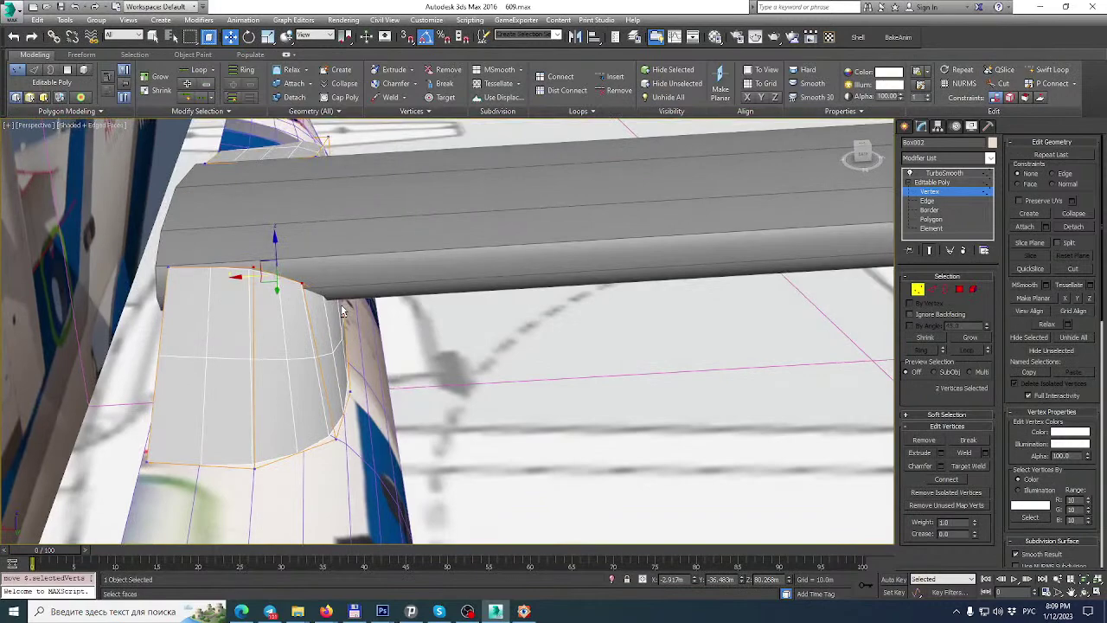
# Examine the wing-root fairing's shape at the leading edge in the reference photo SDSG.jpg in FastStone Image Viewer.
pyautogui.click(524, 611)
pyautogui.scroll(-3, 682, 402)
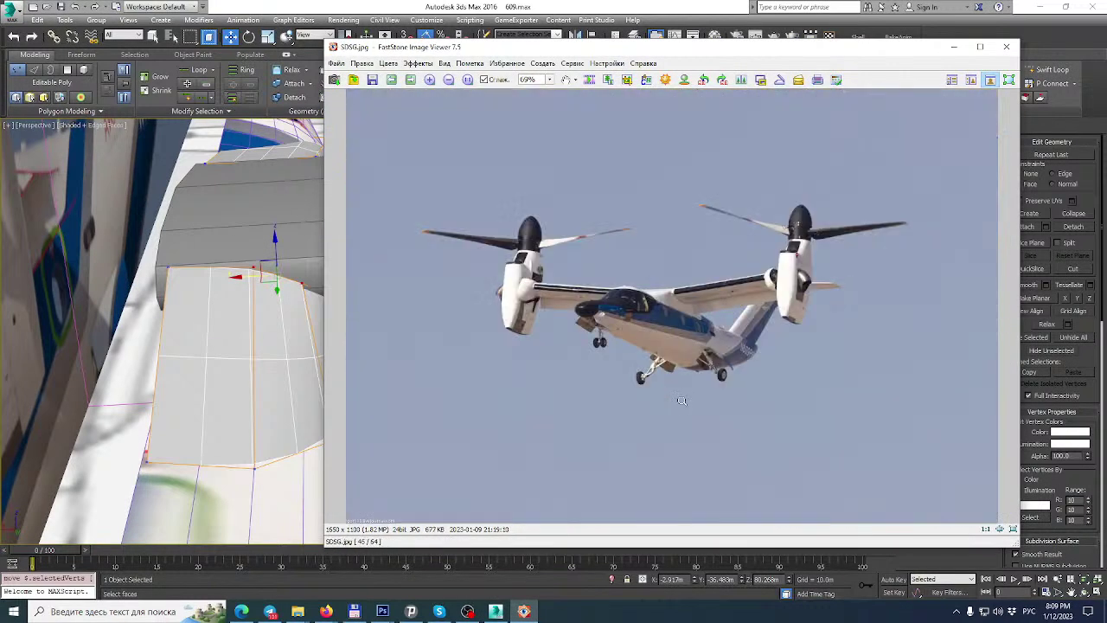
pyautogui.click(669, 294)
pyautogui.keyDown('ctrl'); pyautogui.scroll(6, 810, 361); pyautogui.keyUp('ctrl')
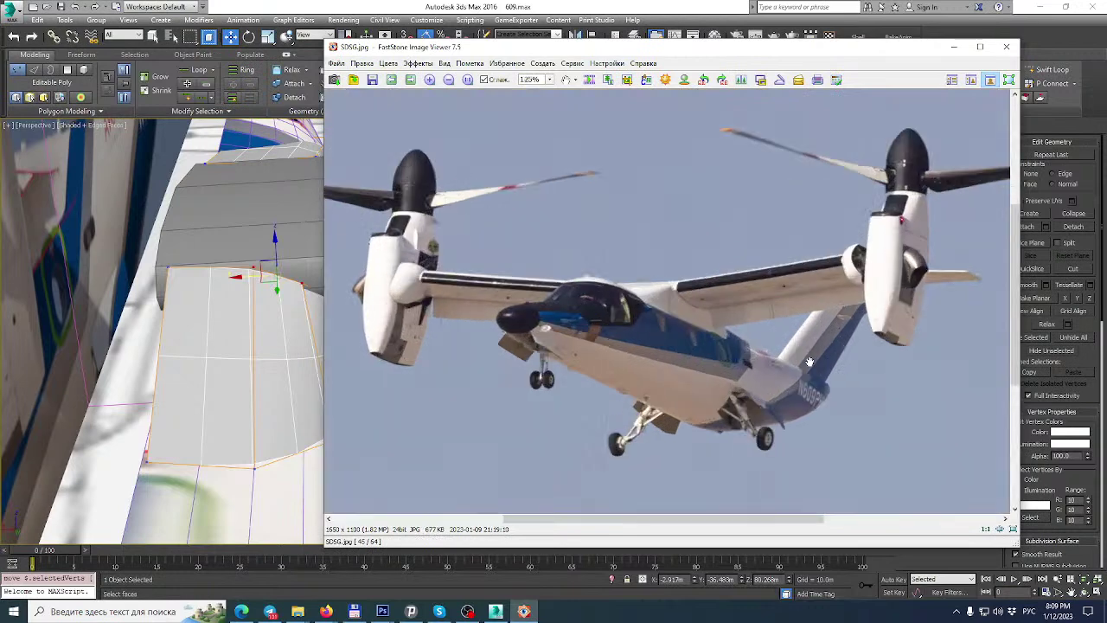
pyautogui.moveTo(819, 316); pyautogui.dragTo(781, 344)
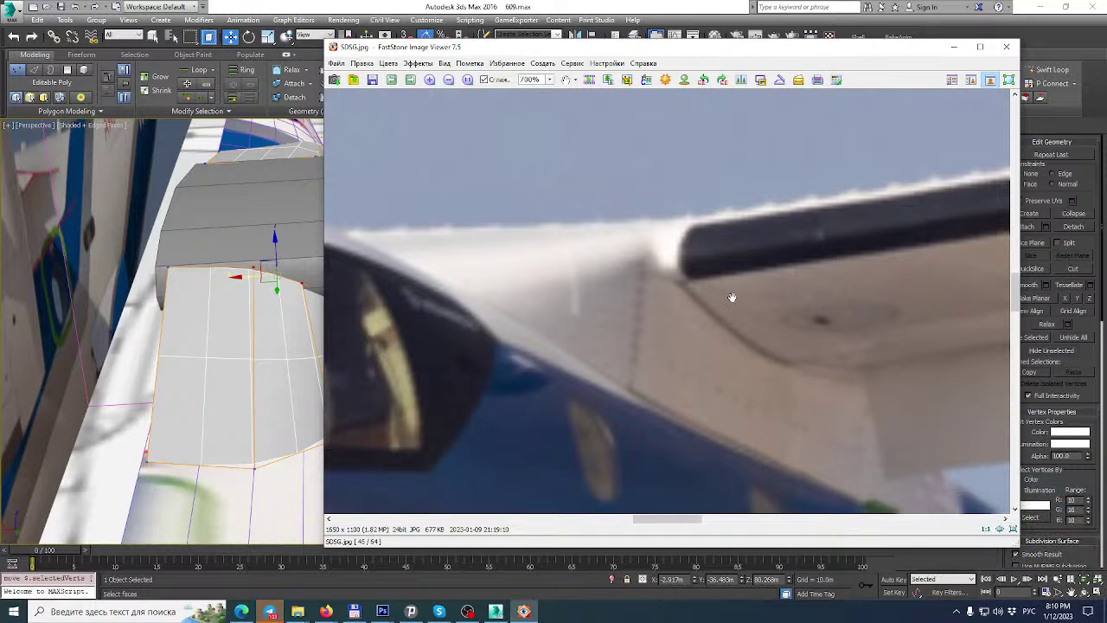
pyautogui.press('Escape')
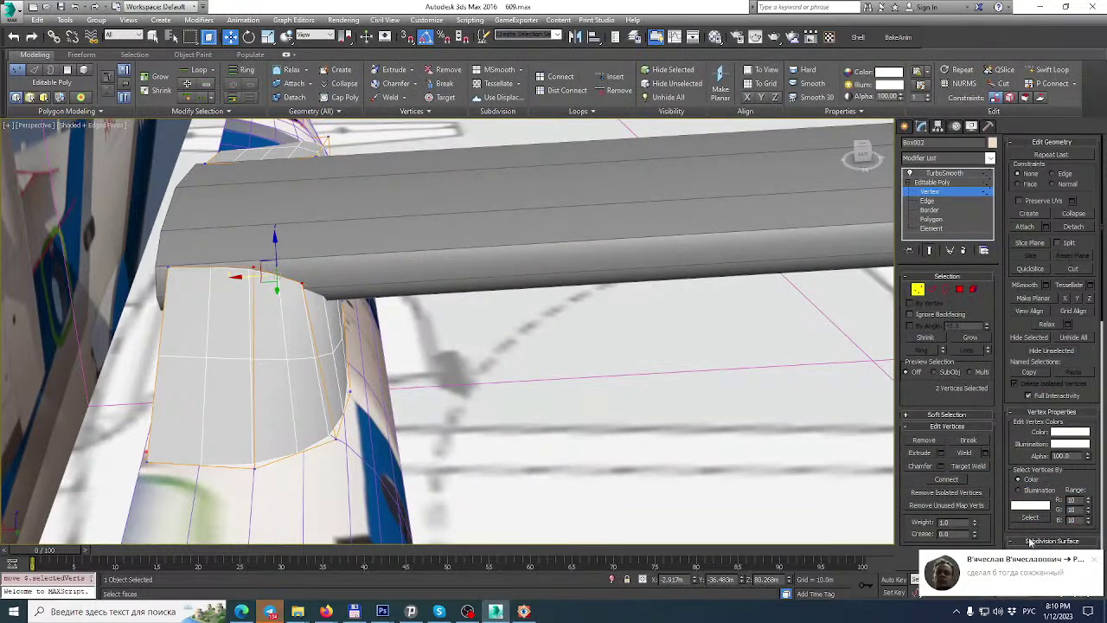
pyautogui.click(1097, 562)
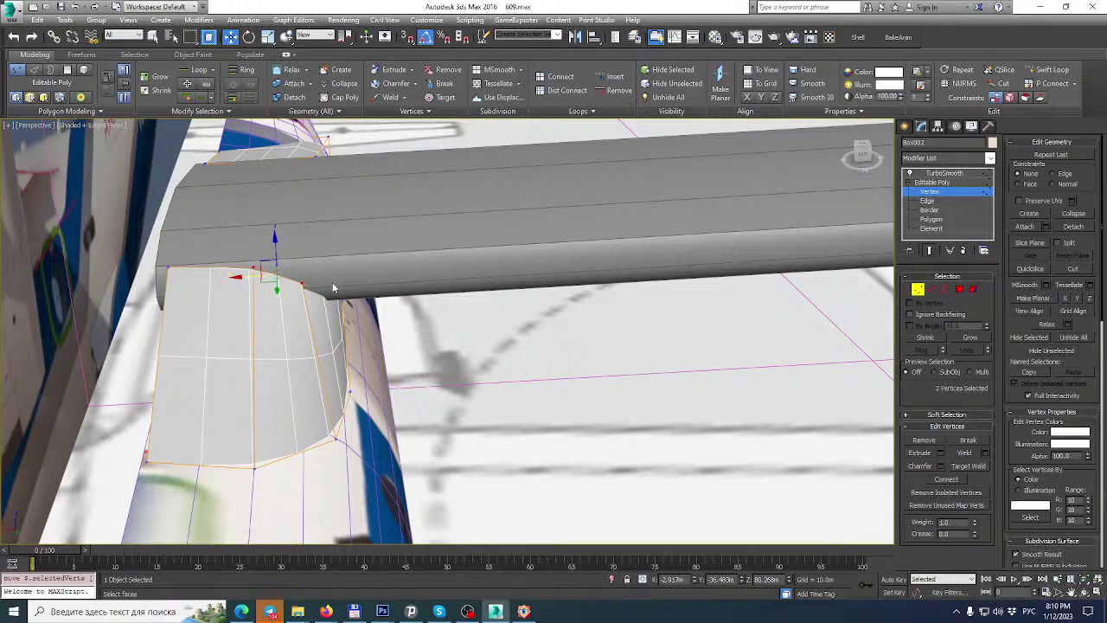
# Shift the fairing's outer leading-edge vertex slightly outward, and move the two inner upper vertices back against the wing.
pyautogui.keyDown('alt'); pyautogui.moveTo(328, 282); pyautogui.dragTo(275, 290, button='middle'); pyautogui.keyUp('alt')
pyautogui.click(297, 286)
pyautogui.moveTo(266, 291); pyautogui.dragTo(280, 279)
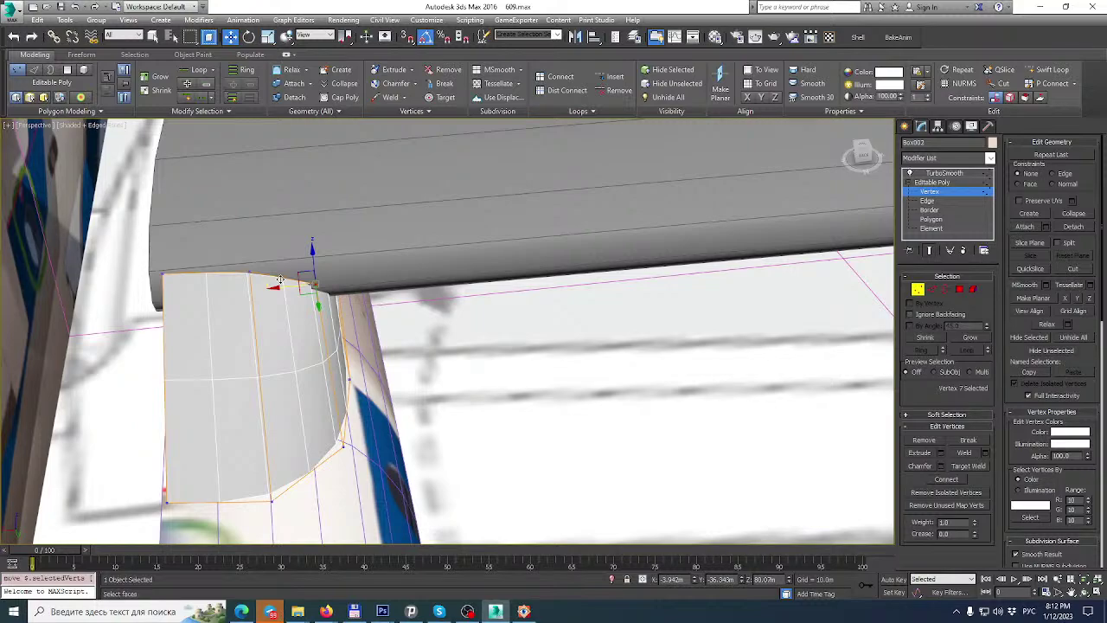
pyautogui.keyDown('alt'); pyautogui.moveTo(317, 207); pyautogui.dragTo(238, 254, button='middle'); pyautogui.keyUp('alt')
pyautogui.click(319, 261)
pyautogui.keyDown('alt'); pyautogui.moveTo(318, 261); pyautogui.dragTo(306, 254, button='middle'); pyautogui.keyUp('alt')
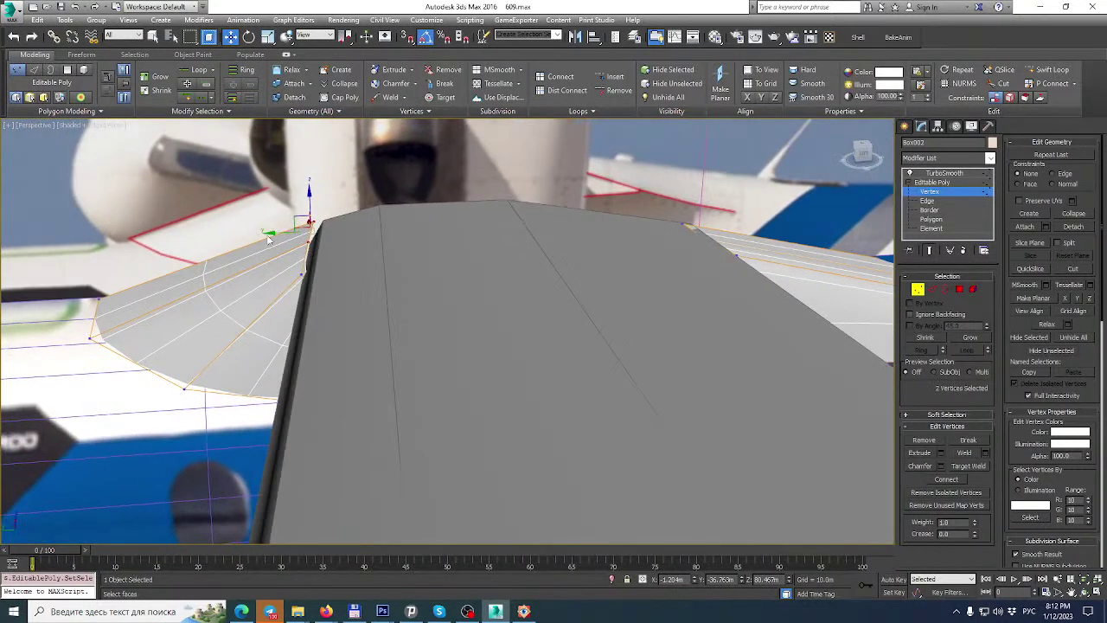
pyautogui.moveTo(270, 234); pyautogui.dragTo(281, 230)
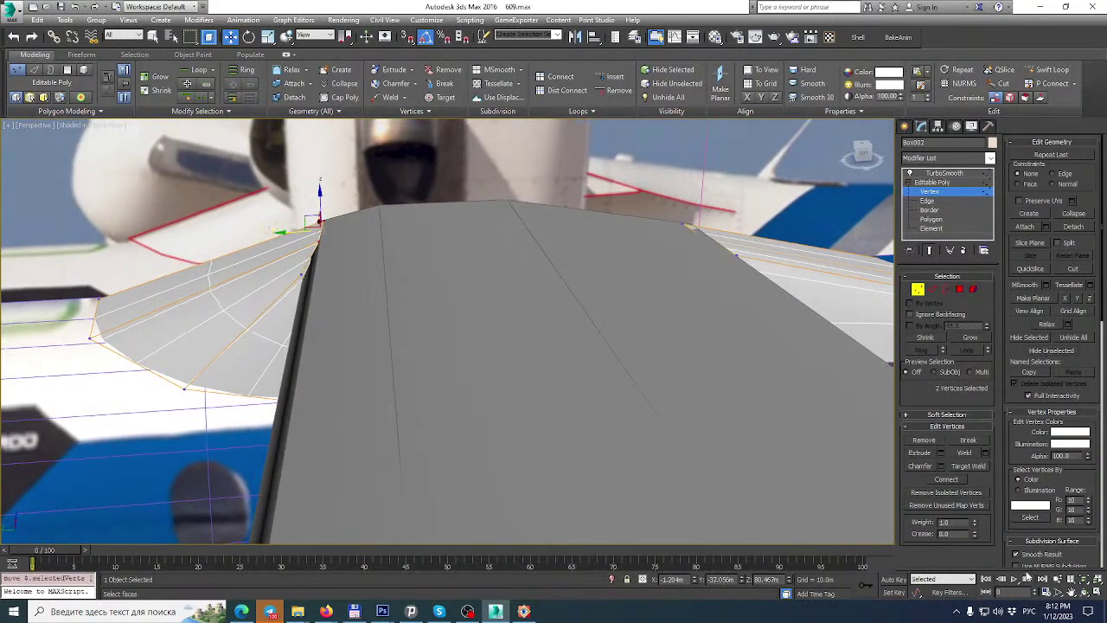
# In the Left view, align the fairing's upper front and lower front vertices with the red traced lines.
pyautogui.click(1097, 594)
pyautogui.scroll(6, 370, 416)
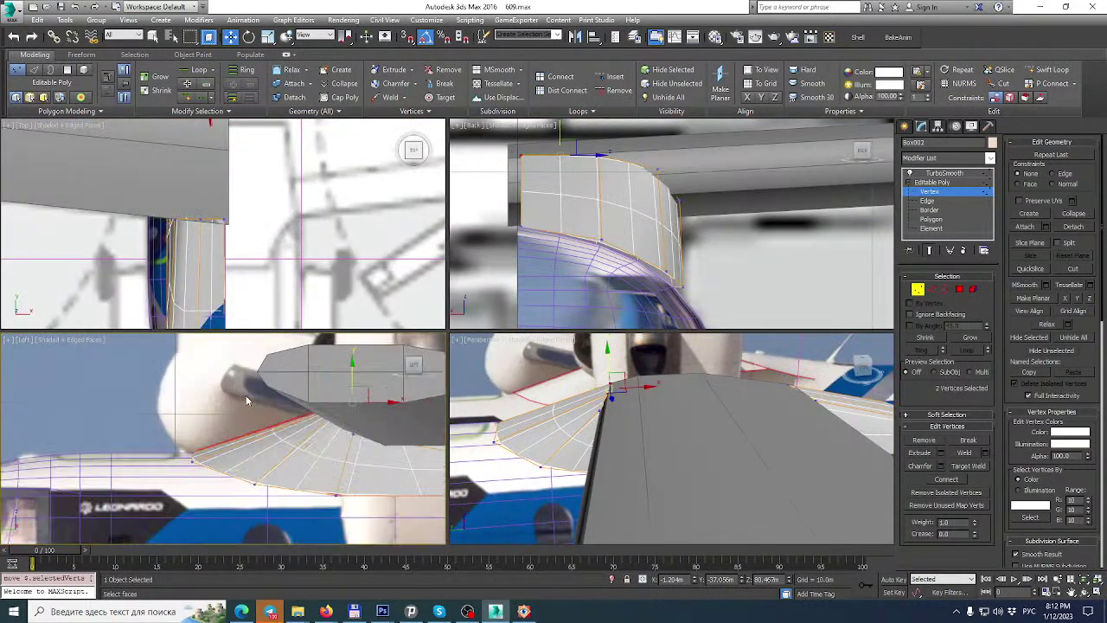
pyautogui.moveTo(370, 416); pyautogui.dragTo(352, 418, button='middle')
pyautogui.moveTo(388, 368); pyautogui.dragTo(387, 364)
pyautogui.scroll(-3, 228, 408)
pyautogui.moveTo(227, 407); pyautogui.dragTo(230, 384, button='middle')
pyautogui.click(118, 454)
pyautogui.moveTo(154, 464)
pyautogui.mouseDown()
pyautogui.moveTo(264, 462)
pyautogui.moveTo(142, 451)
pyautogui.moveTo(120, 469)
pyautogui.moveTo(184, 452)
pyautogui.moveTo(160, 451)
pyautogui.mouseUp()
pyautogui.click(207, 495)
pyautogui.moveTo(223, 496); pyautogui.dragTo(276, 496)
pyautogui.keyDown('alt'); pyautogui.moveTo(582, 430); pyautogui.dragTo(673, 440, button='middle'); pyautogui.keyUp('alt')
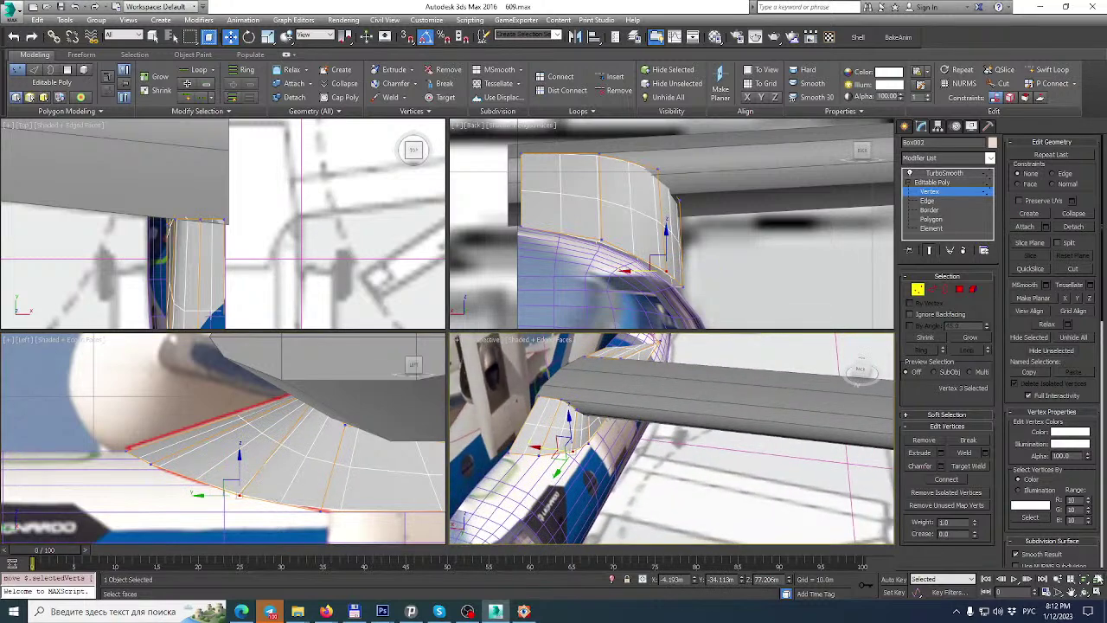
# Move the fairing's outer upper vertex at the wing's trailing edge slightly outward in the Perspective view.
pyautogui.click(1098, 603)
pyautogui.scroll(3, 536, 394)
pyautogui.keyDown('alt'); pyautogui.moveTo(534, 398); pyautogui.dragTo(363, 344, button='middle'); pyautogui.keyUp('alt')
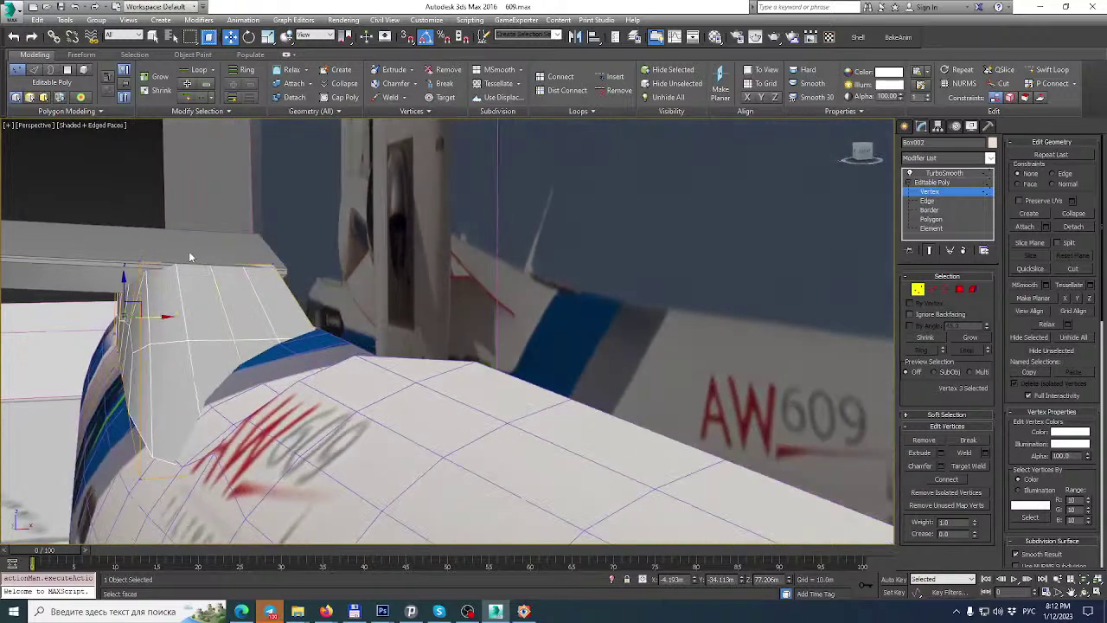
pyautogui.scroll(3, 189, 251)
pyautogui.moveTo(188, 251); pyautogui.dragTo(263, 280, button='middle')
pyautogui.moveTo(282, 344); pyautogui.dragTo(261, 374)
pyautogui.keyDown('alt'); pyautogui.moveTo(262, 374); pyautogui.dragTo(306, 204, button='middle'); pyautogui.keyUp('alt')
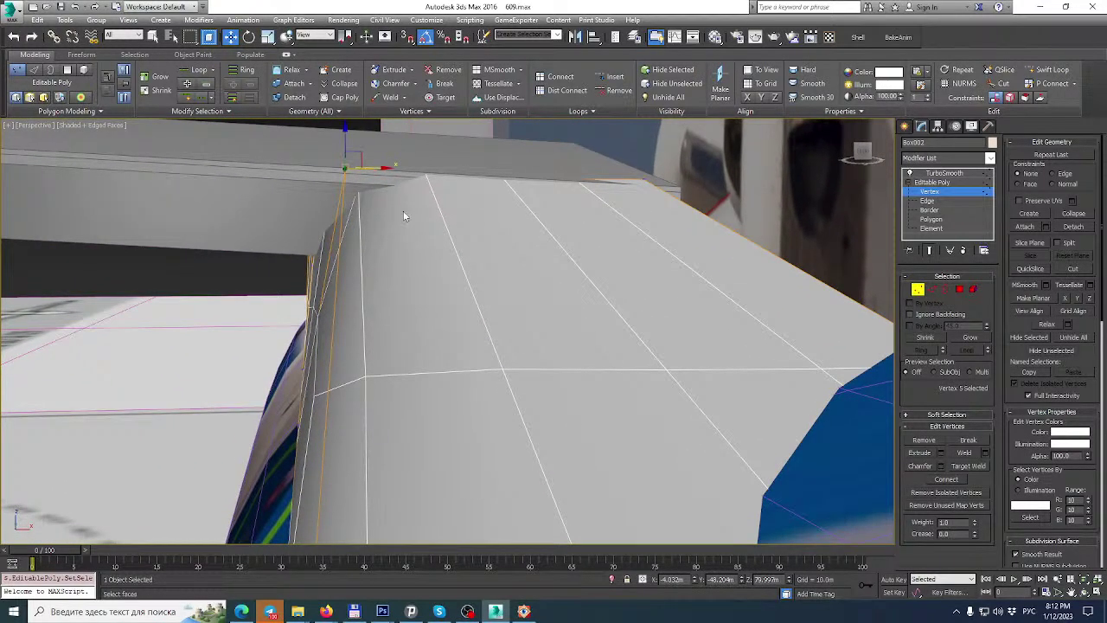
pyautogui.moveTo(379, 168); pyautogui.dragTo(375, 169)
pyautogui.keyDown('alt'); pyautogui.moveTo(374, 168); pyautogui.dragTo(351, 227, button='middle'); pyautogui.keyUp('alt')
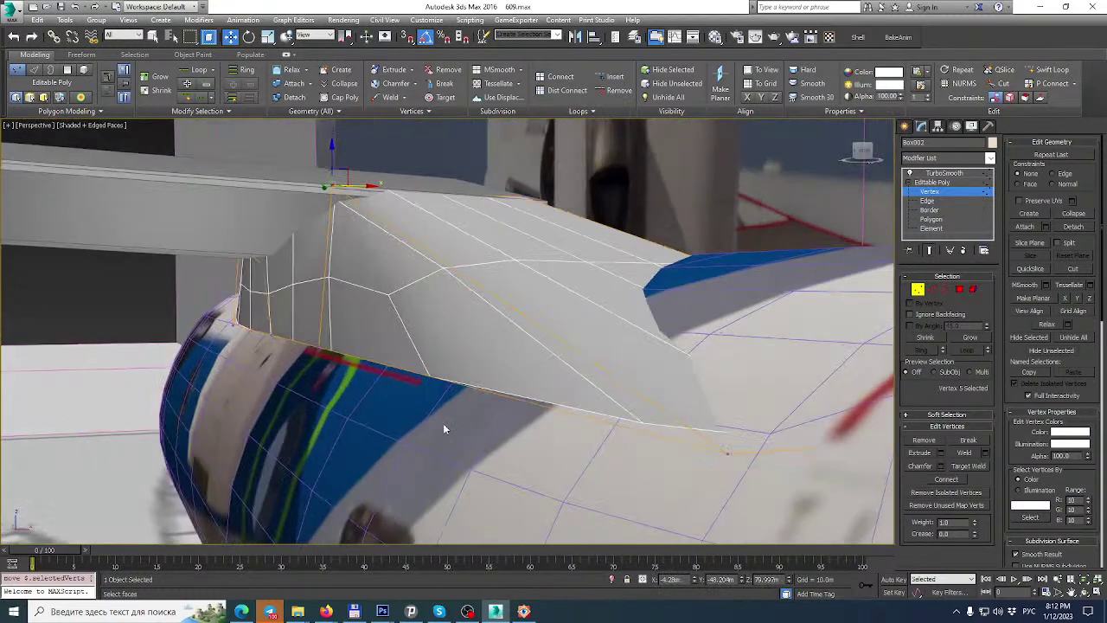
# Browse the AW609 reference photos in FastStone Image Viewer for views of the wing root.
pyautogui.click(523, 612)
pyautogui.scroll(-3, 632, 249)
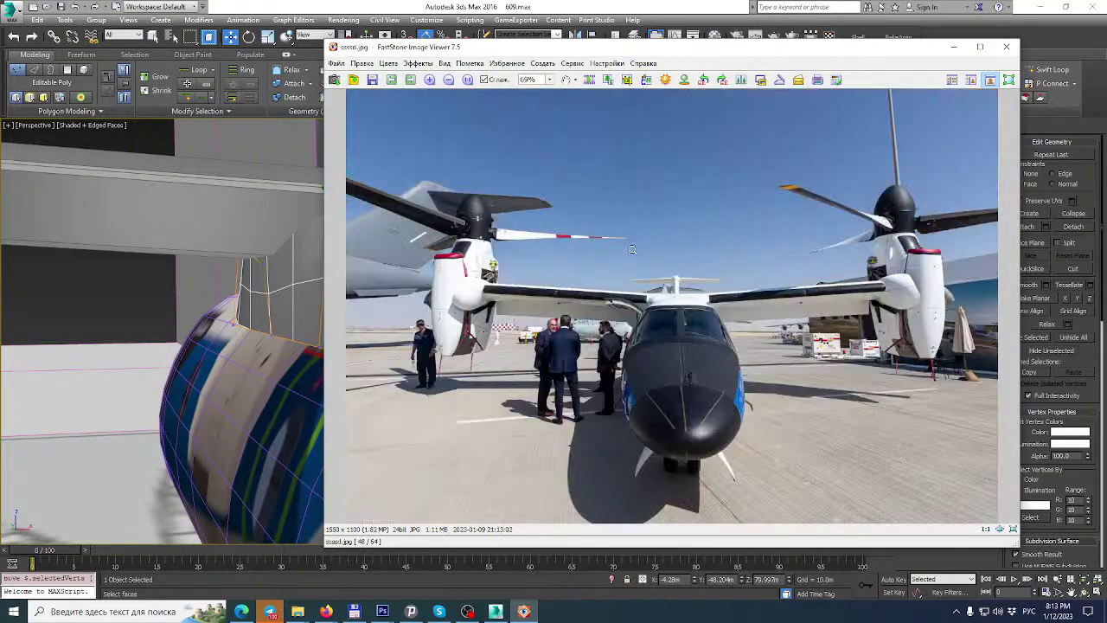
pyautogui.scroll(-1, 632, 249)
pyautogui.scroll(-3, 637, 354)
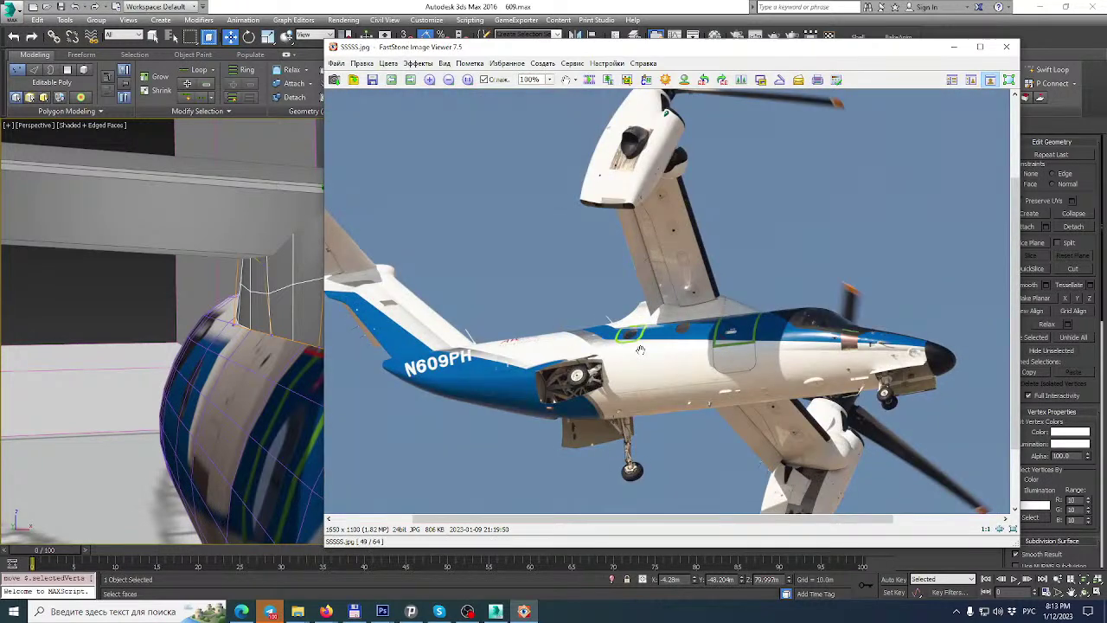
pyautogui.scroll(-4, 641, 350)
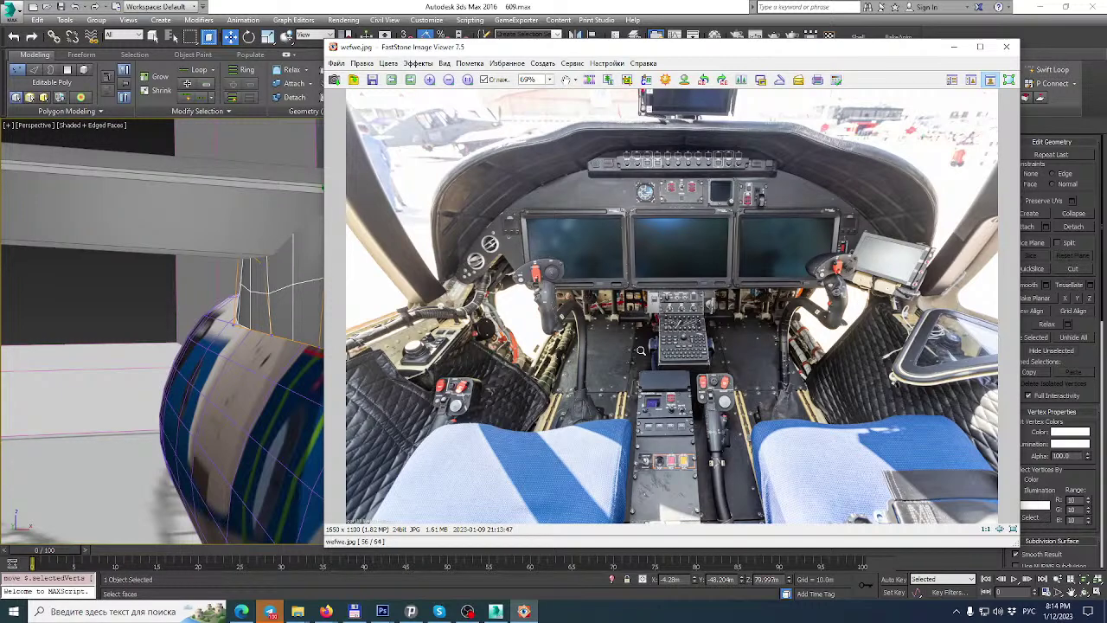
pyautogui.click(442, 4)
# Adjust the heights of the vertices at the fairing's rear end, near the AW609 lettering on the fuselage.
pyautogui.keyDown('alt'); pyautogui.moveTo(468, 264); pyautogui.dragTo(368, 260, button='middle'); pyautogui.keyUp('alt')
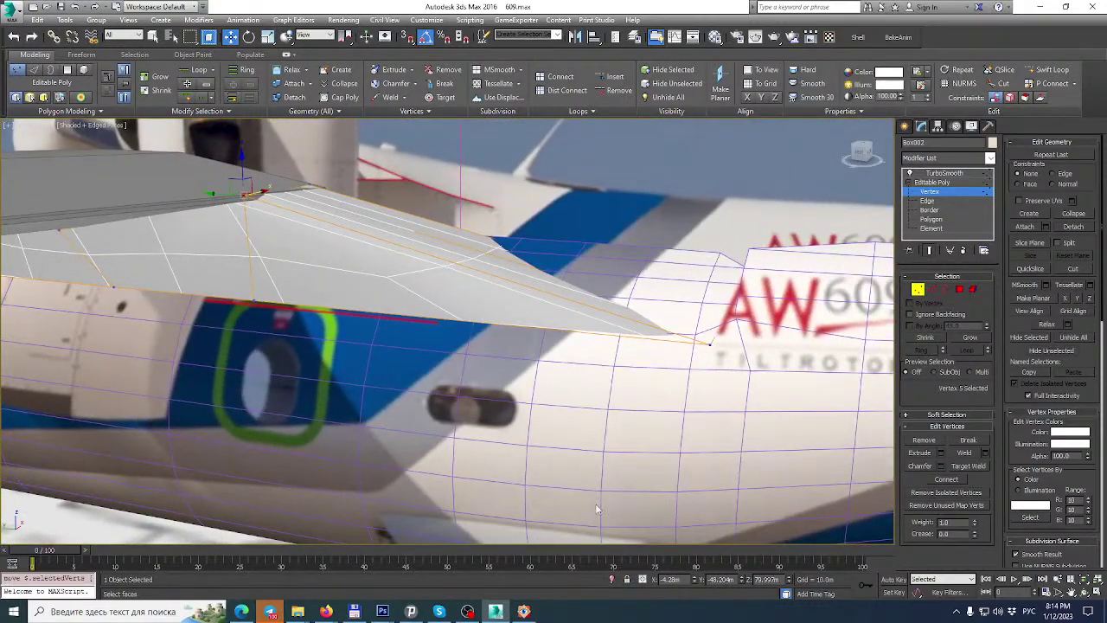
pyautogui.scroll(-3, 590, 276)
pyautogui.moveTo(633, 245); pyautogui.dragTo(704, 312)
pyautogui.moveTo(680, 268); pyautogui.dragTo(679, 230)
pyautogui.keyDown('alt'); pyautogui.moveTo(680, 230); pyautogui.dragTo(699, 275, button='middle'); pyautogui.keyUp('alt')
pyautogui.moveTo(579, 326); pyautogui.dragTo(580, 327)
pyautogui.moveTo(575, 264); pyautogui.dragTo(575, 282)
pyautogui.moveTo(621, 243); pyautogui.dragTo(737, 363)
pyautogui.moveTo(698, 273); pyautogui.dragTo(700, 241)
pyautogui.keyDown('alt'); pyautogui.moveTo(726, 241); pyautogui.dragTo(719, 216, button='middle'); pyautogui.keyUp('alt')
pyautogui.scroll(-3, 719, 215)
# Compare the fairing's rear with the side-view photo and slightly raise its two upper vertices at the wing's trailing edge.
pyautogui.click(1087, 592)
pyautogui.scroll(-3, 635, 183)
pyautogui.scroll(-3, 242, 403)
pyautogui.moveTo(242, 403); pyautogui.dragTo(1038, 396, button='middle')
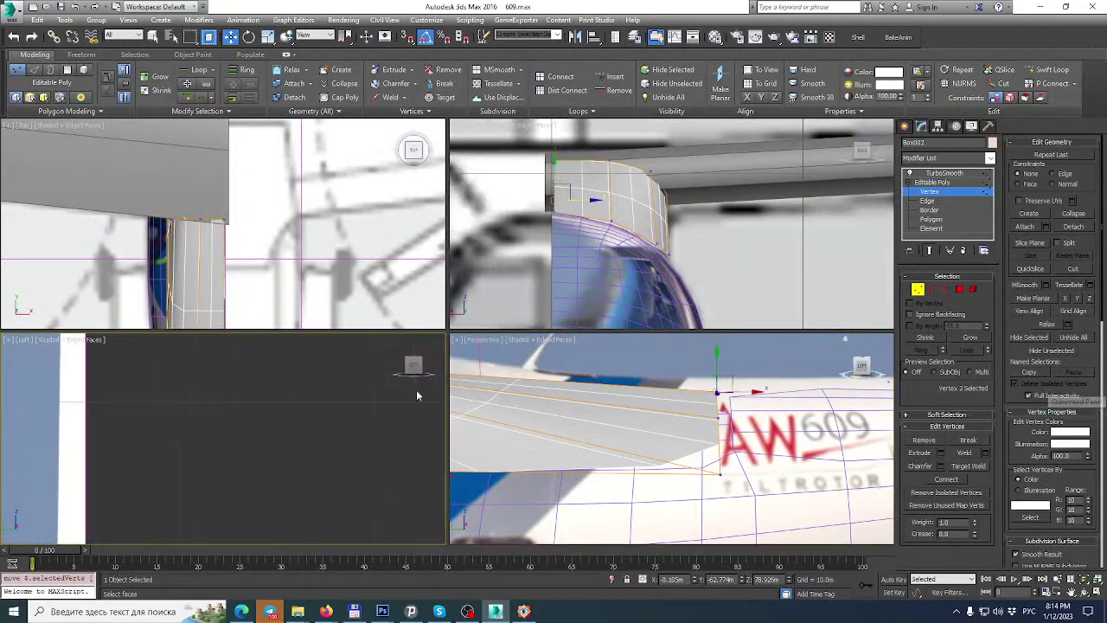
pyautogui.scroll(-6, 109, 438)
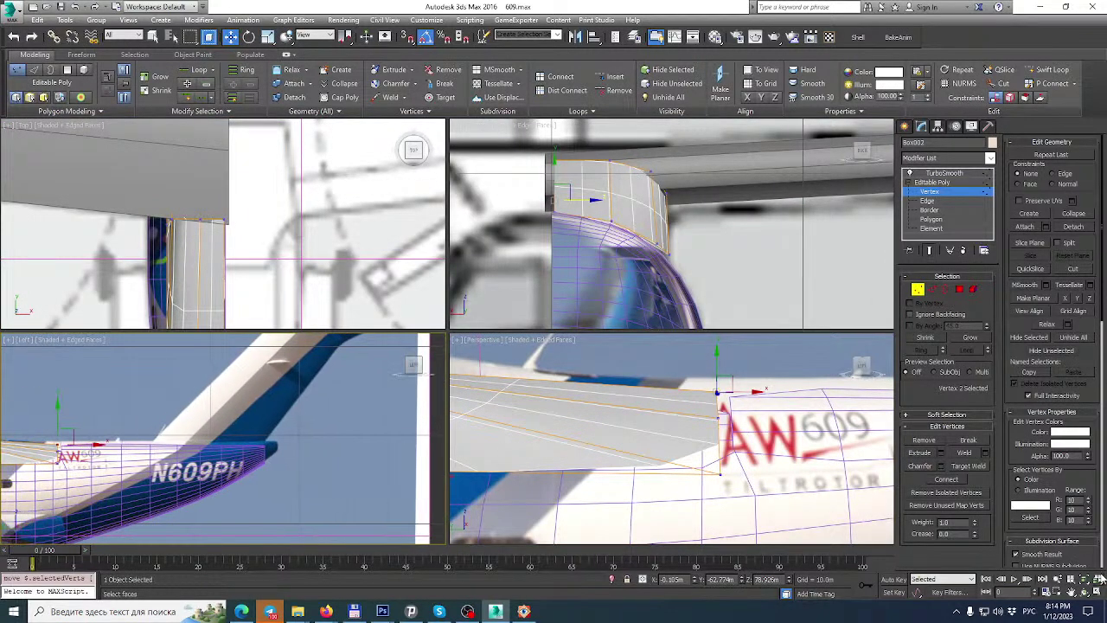
pyautogui.click(1097, 592)
pyautogui.moveTo(462, 287); pyautogui.dragTo(976, 290, button='middle')
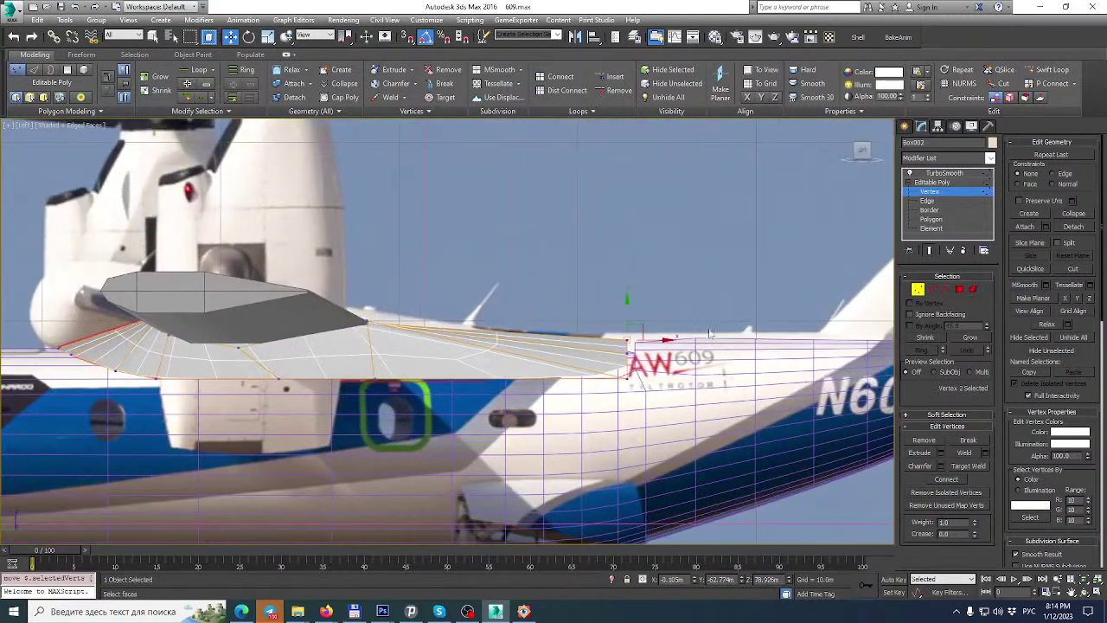
pyautogui.scroll(4, 581, 341)
pyautogui.moveTo(306, 252); pyautogui.dragTo(331, 256, button='middle')
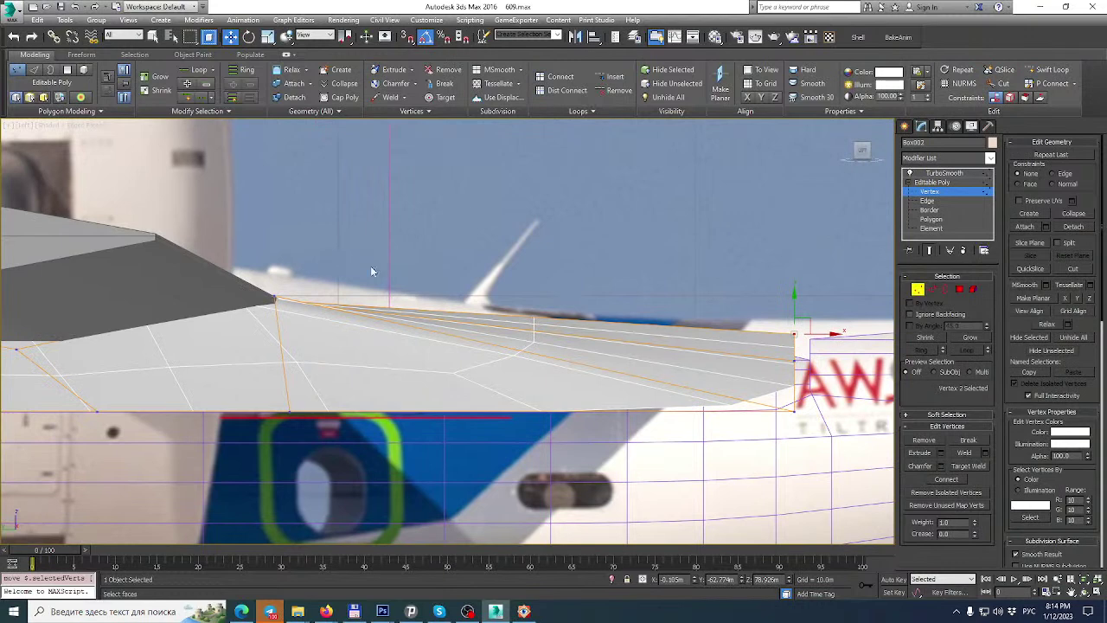
pyautogui.click(1097, 592)
pyautogui.keyDown('alt'); pyautogui.moveTo(695, 425); pyautogui.dragTo(653, 393, button='middle'); pyautogui.keyUp('alt')
pyautogui.click(609, 404)
pyautogui.moveTo(608, 389); pyautogui.dragTo(609, 387)
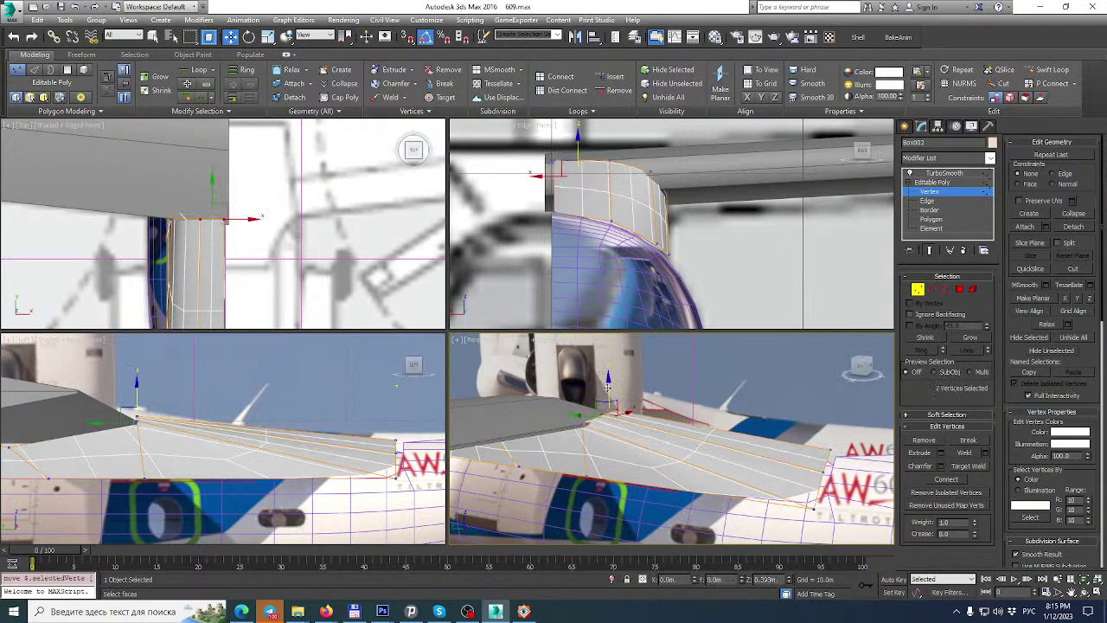
# Find the reference photo wekjb.jpg and examine the rear wing-root area of the aircraft pictured on the Leonardo banner.
pyautogui.click(523, 612)
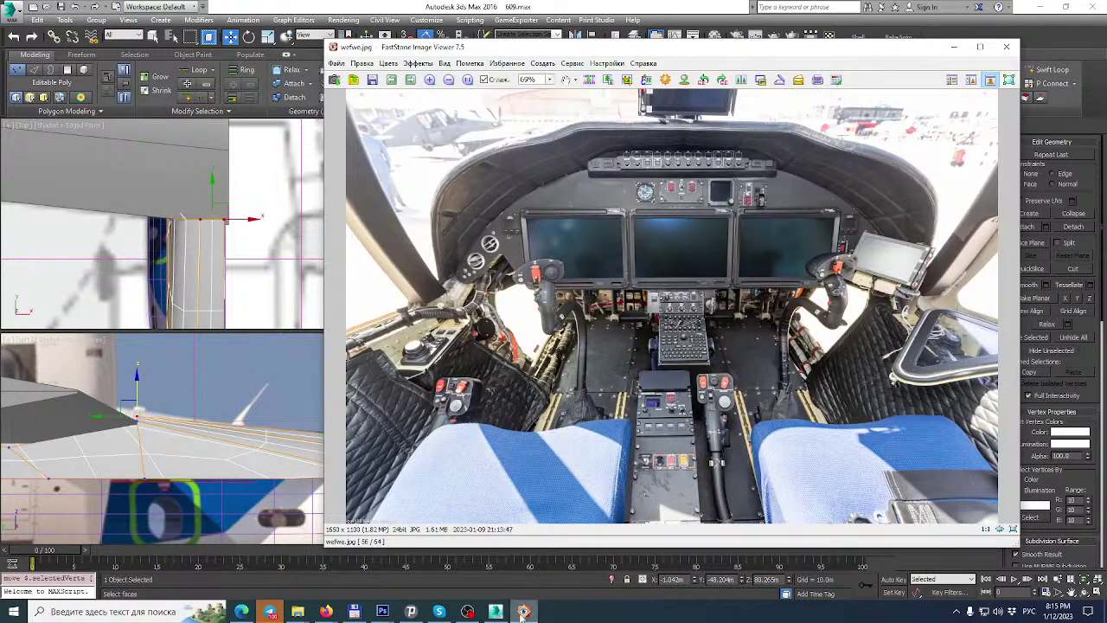
pyautogui.scroll(-3, 637, 394)
pyautogui.scroll(1, 638, 394)
pyautogui.scroll(-1, 637, 395)
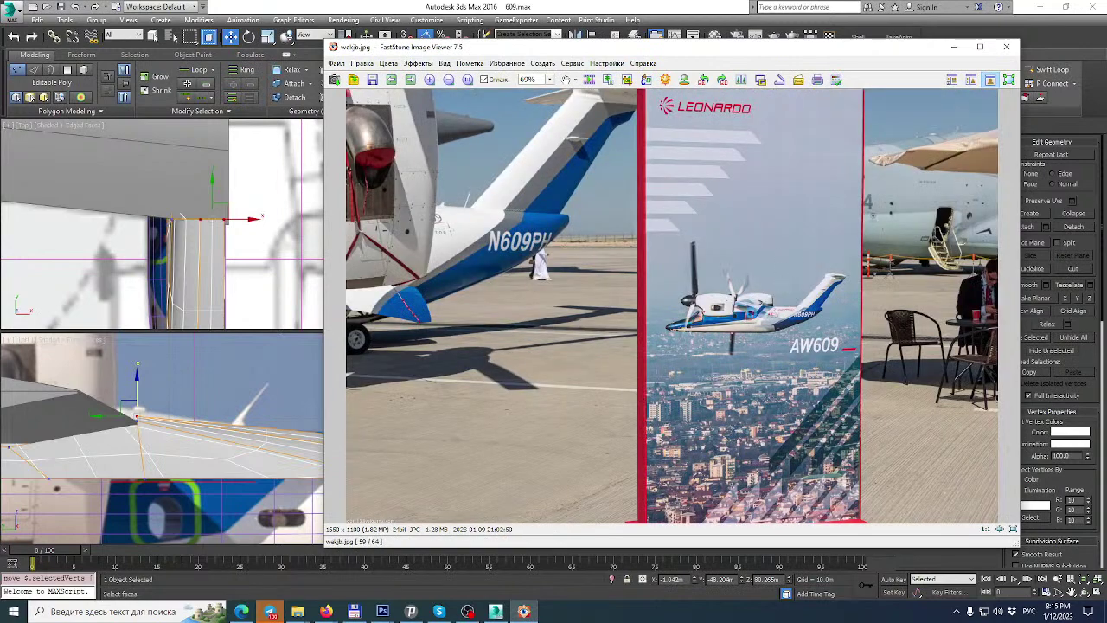
pyautogui.keyDown('ctrl'); pyautogui.scroll(3, 752, 313); pyautogui.keyUp('ctrl')
pyautogui.keyDown('ctrl'); pyautogui.scroll(3, 751, 313); pyautogui.keyUp('ctrl')
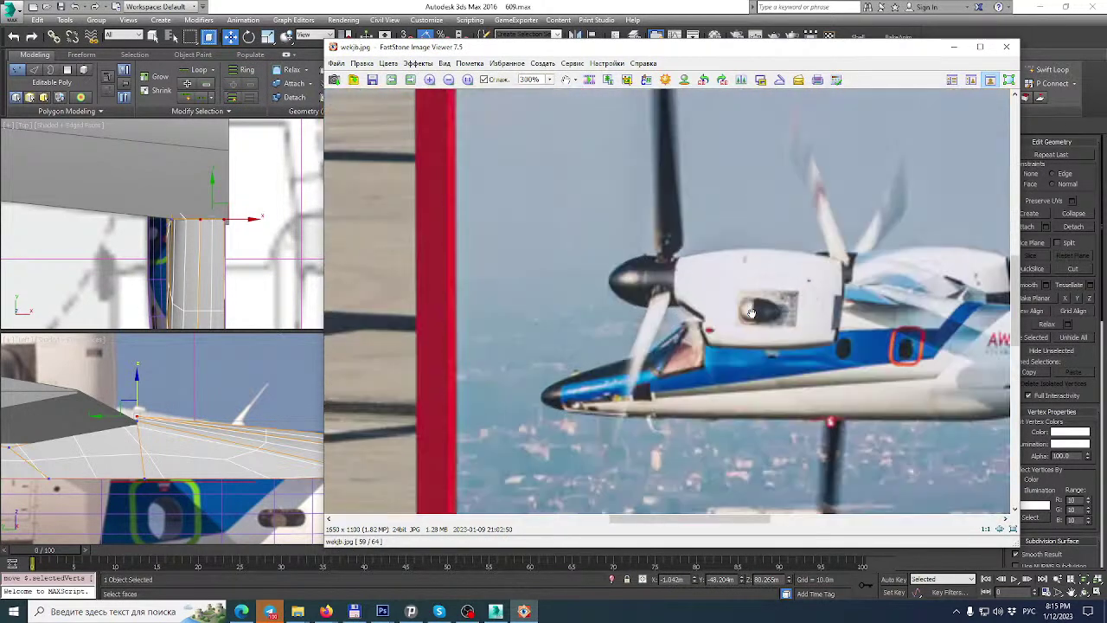
pyautogui.moveTo(811, 292); pyautogui.dragTo(686, 305)
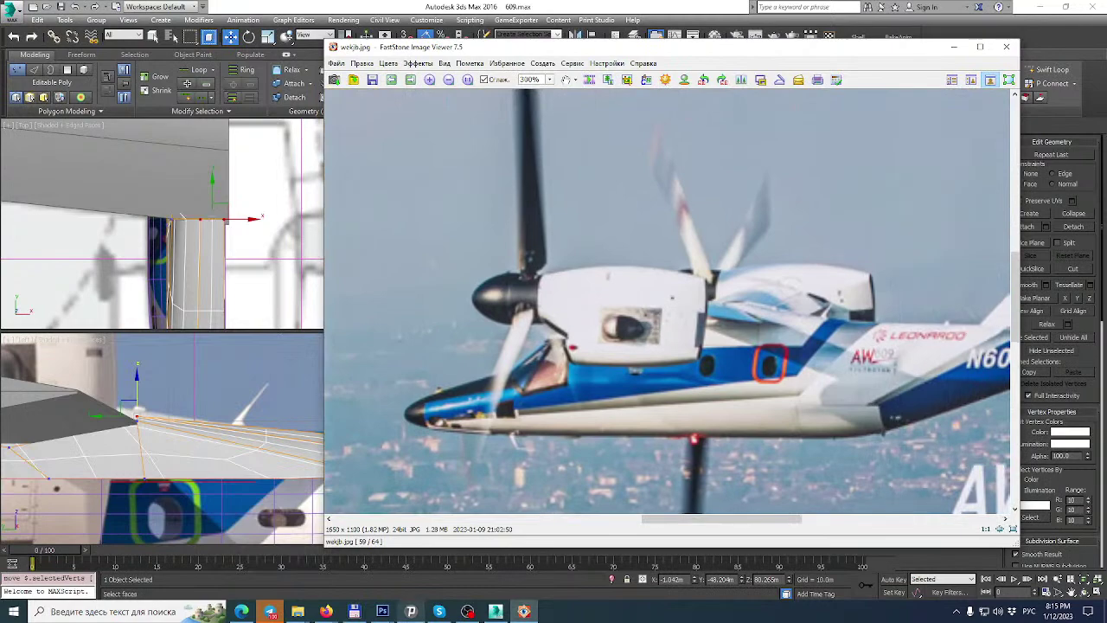
# Switch to Firefox and bring up the air.one showroom page for the Leonardo AW609 tiltrotor.
pyautogui.moveTo(327, 613)
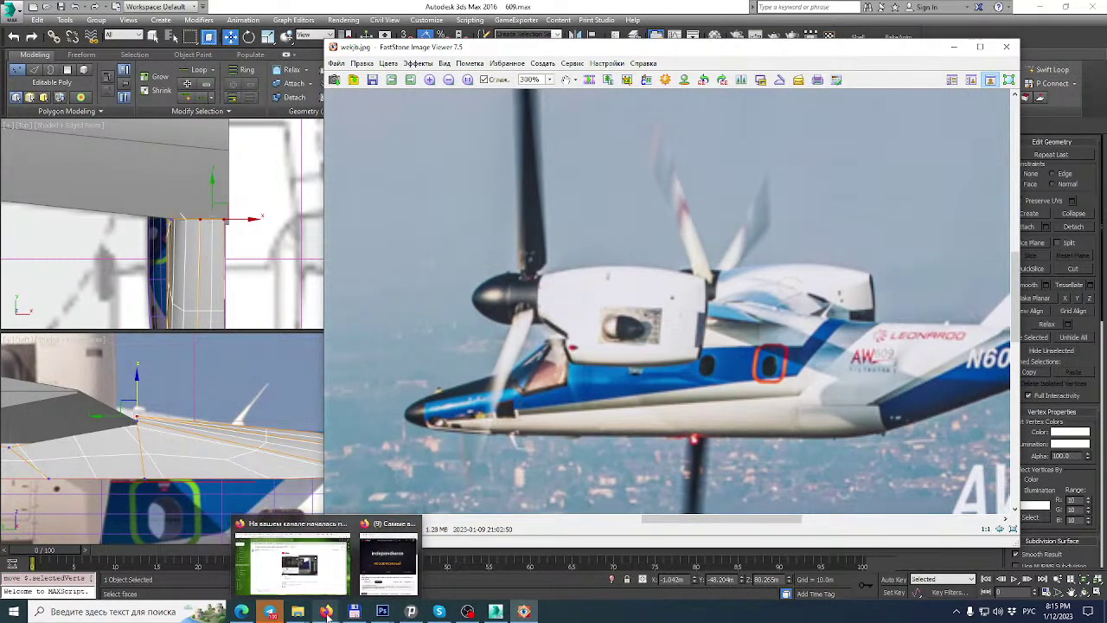
pyautogui.click(318, 561)
pyautogui.scroll(-6, 886, 5)
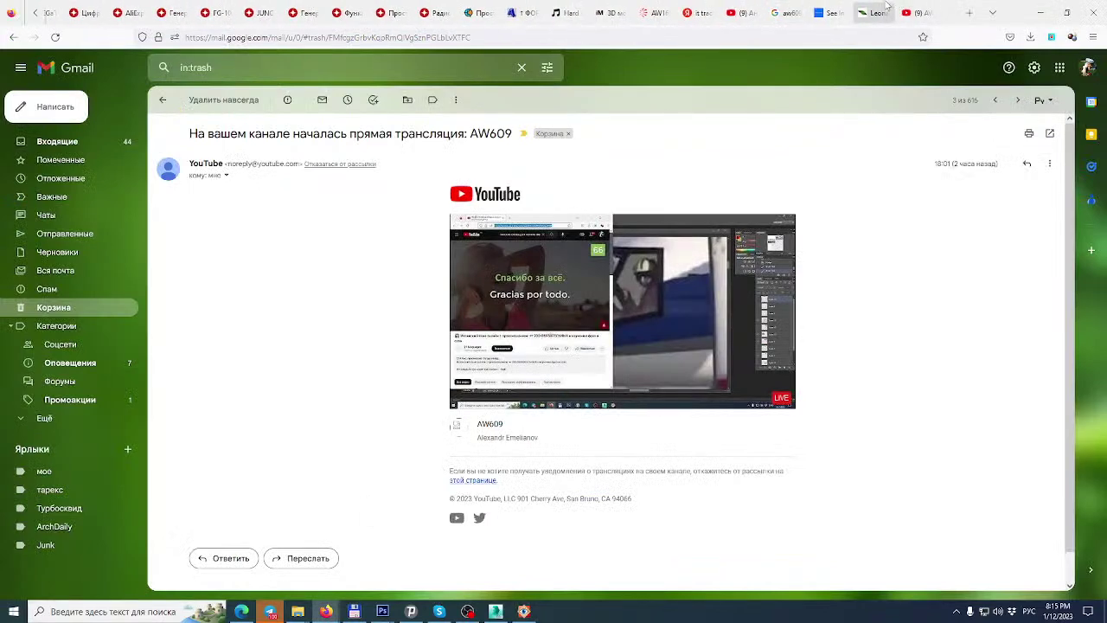
pyautogui.click(883, 10)
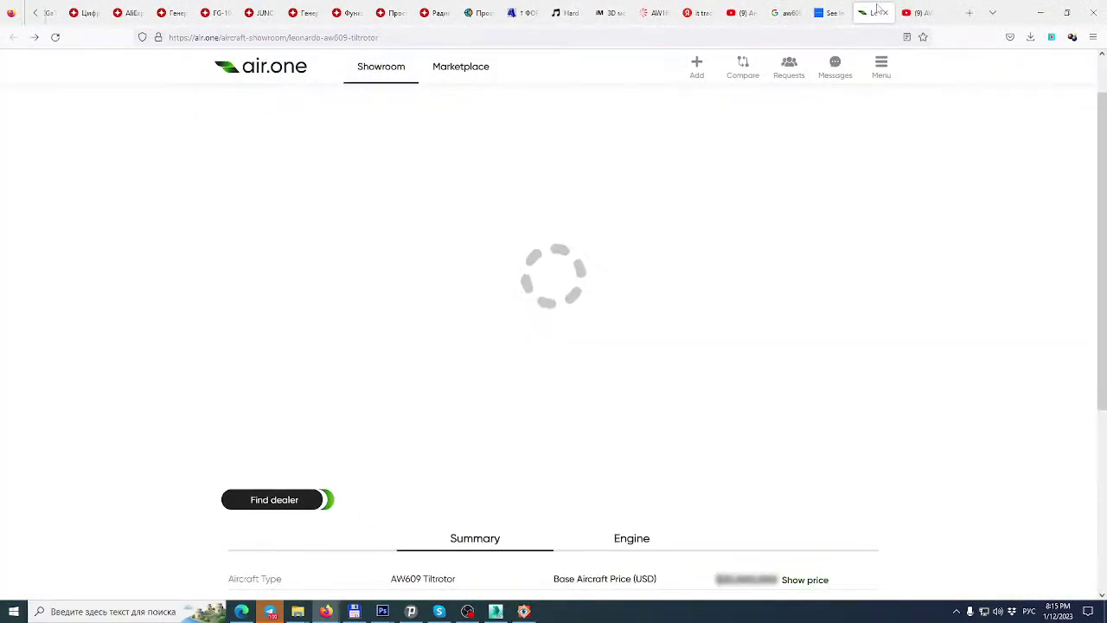
# Look through the Business Insider article on the Leonardo AW609 for useful wing-root photos, and close the article.
pyautogui.click(828, 7)
pyautogui.scroll(-3, 835, 253)
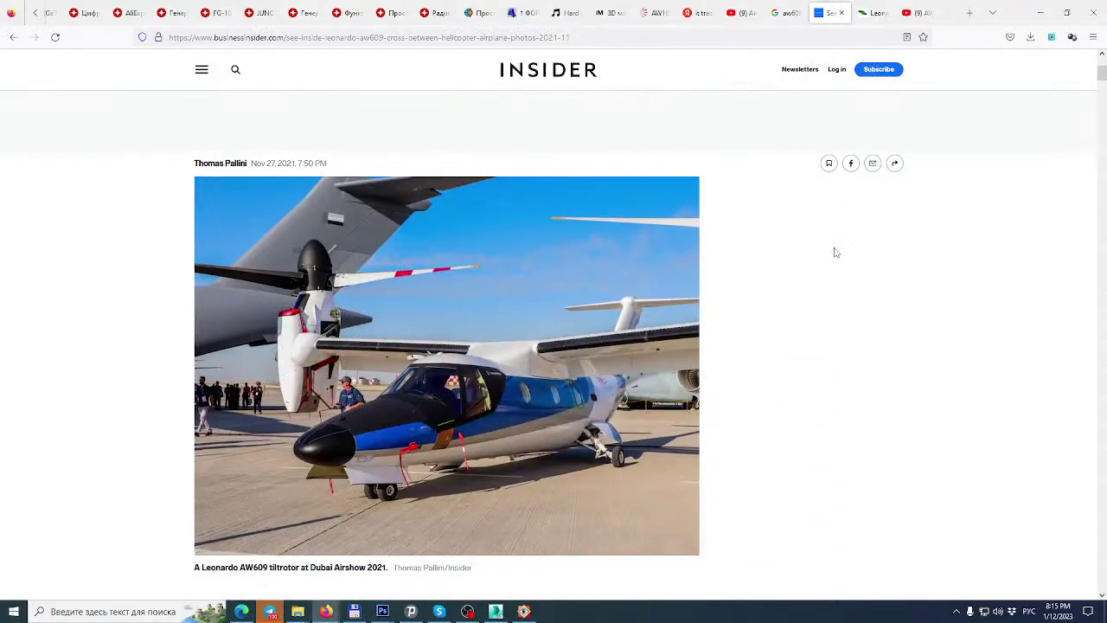
pyautogui.scroll(-10, 836, 253)
pyautogui.scroll(4, 836, 252)
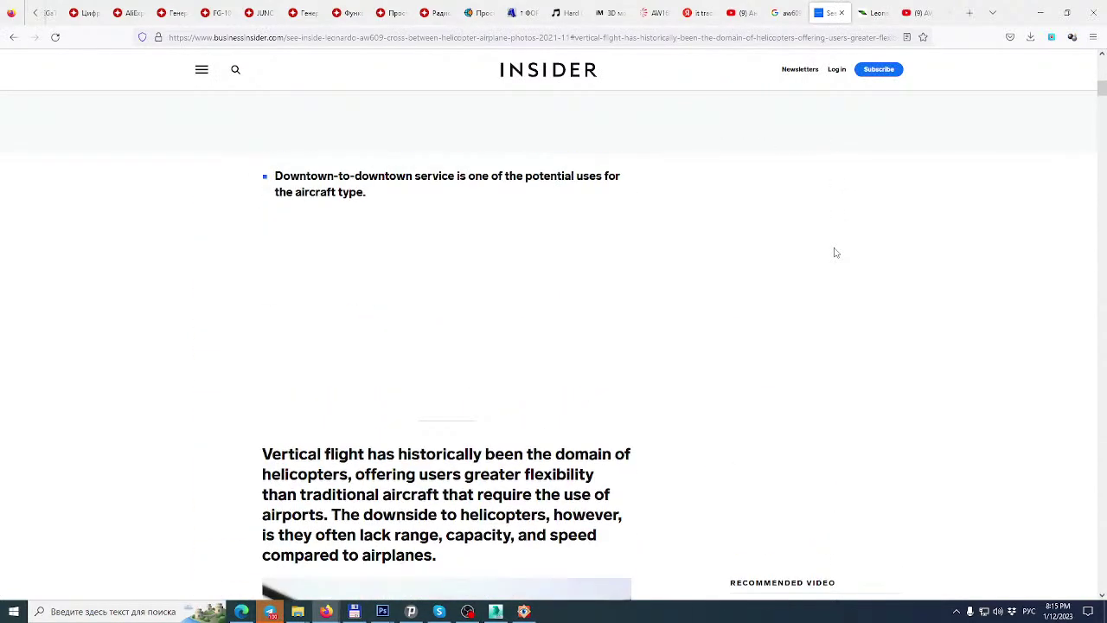
pyautogui.scroll(1, 835, 253)
pyautogui.scroll(-6, 836, 253)
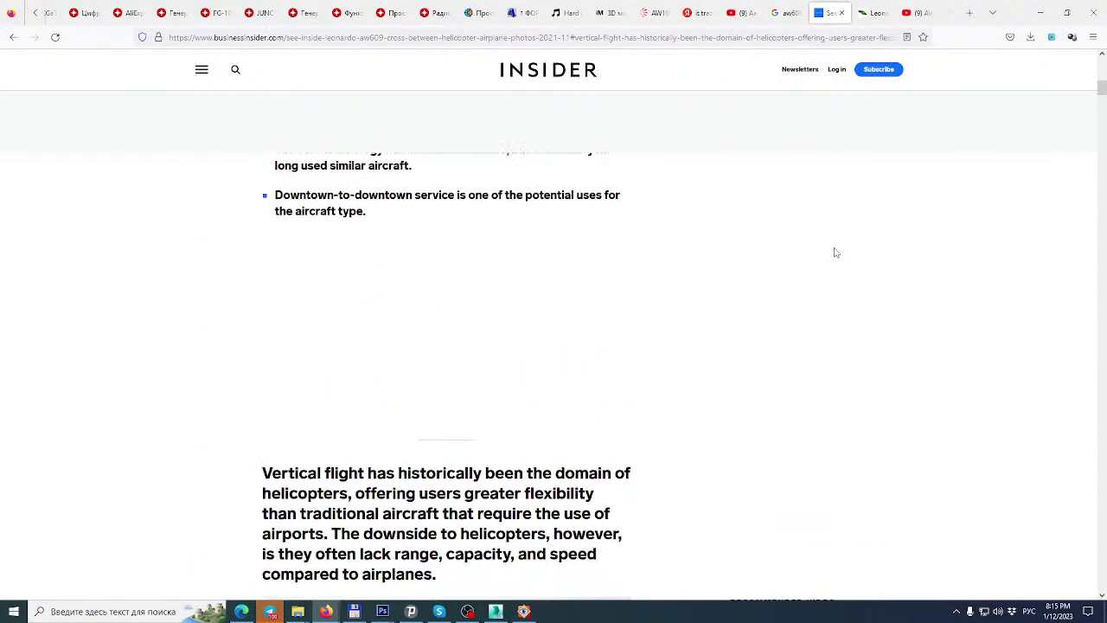
pyautogui.scroll(-7, 835, 252)
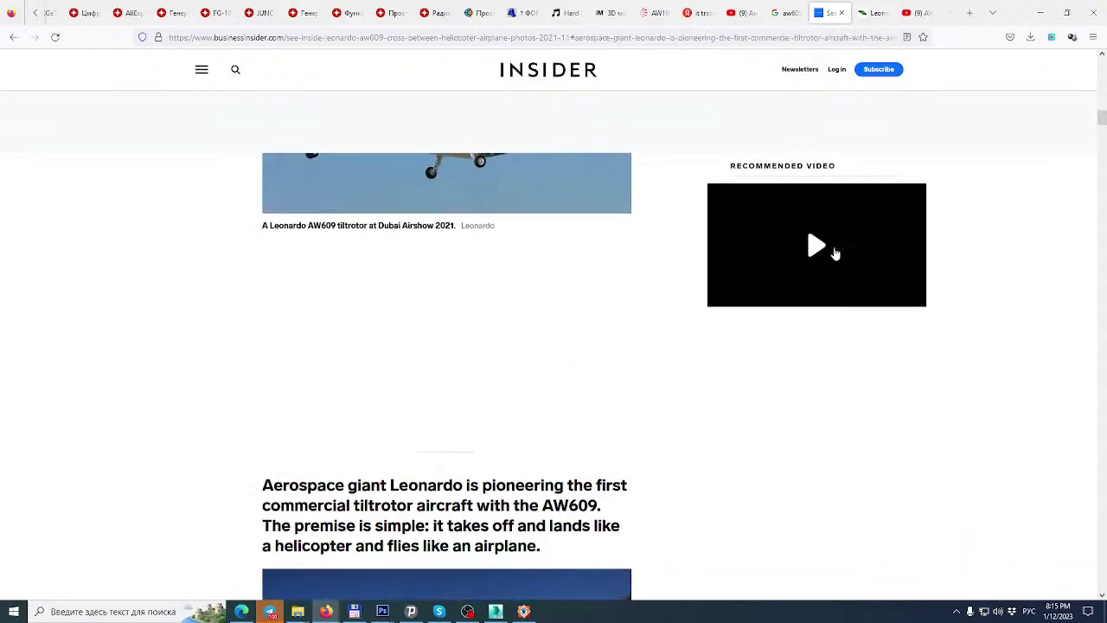
pyautogui.scroll(-4, 969, 250)
pyautogui.scroll(-8, 971, 255)
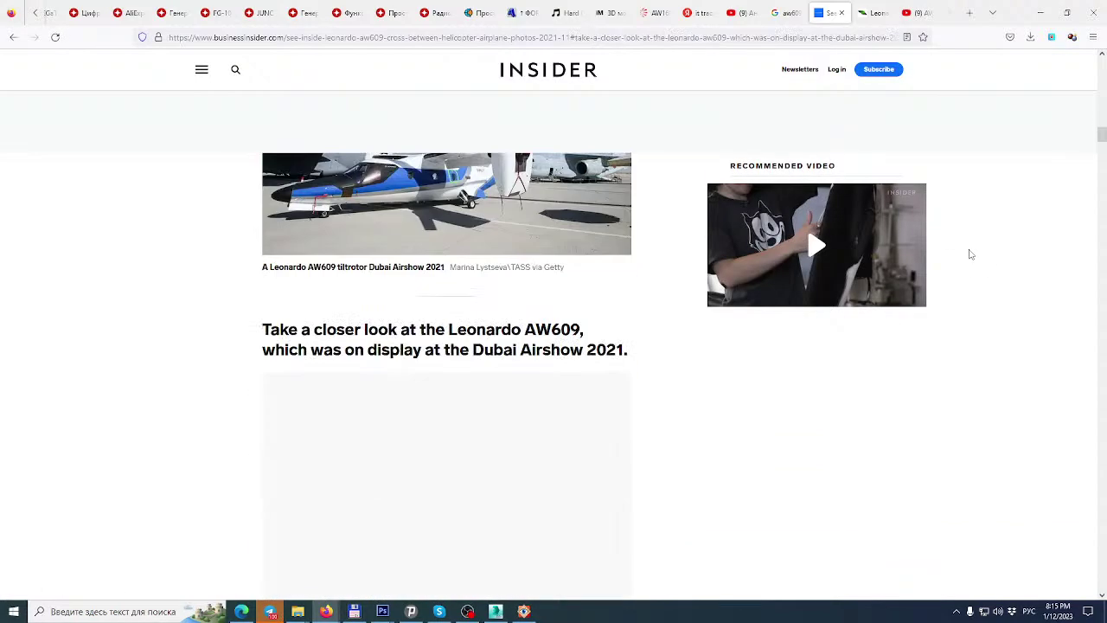
pyautogui.scroll(3, 971, 255)
pyautogui.scroll(-12, 971, 254)
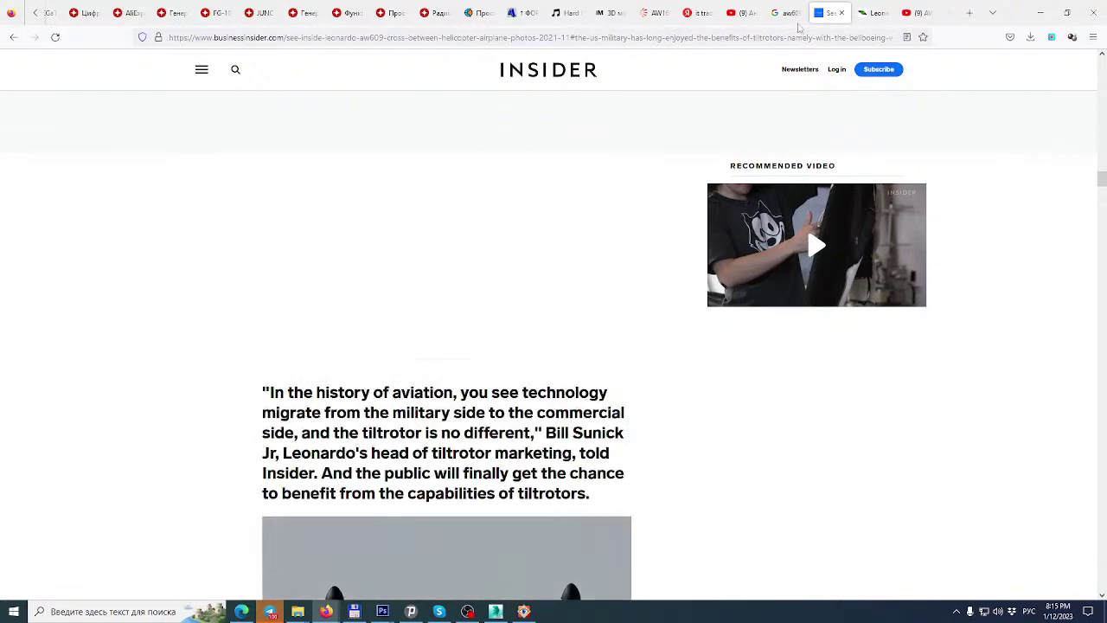
pyautogui.click(842, 13)
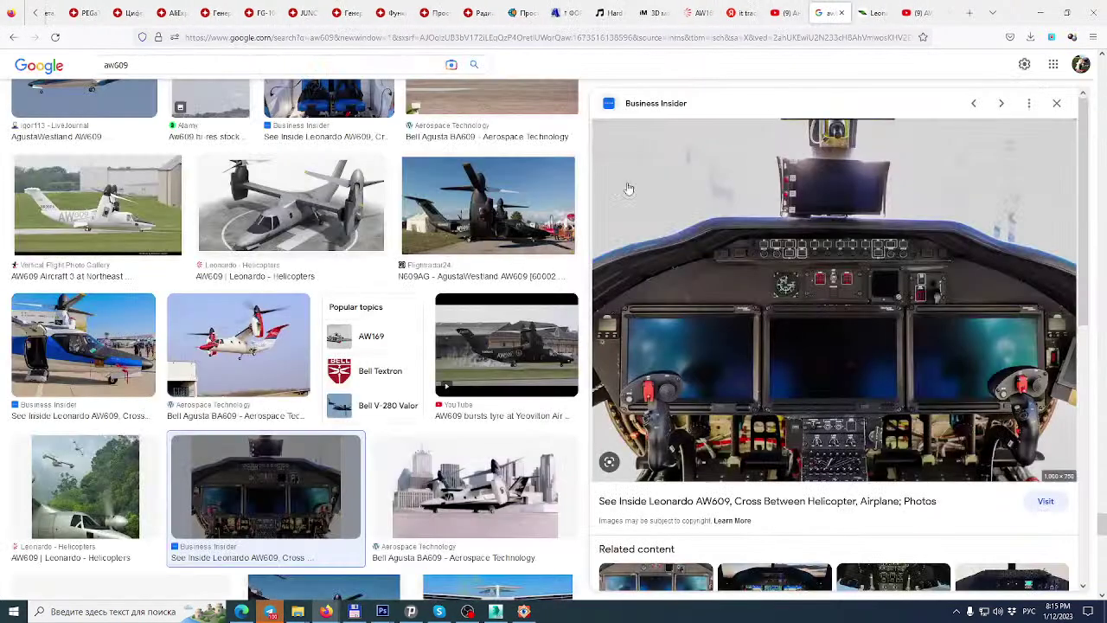
# Open the Leonardo Helicopters AW609 page from the grey tiltrotor's image result and return to the Google image results.
pyautogui.click(291, 207)
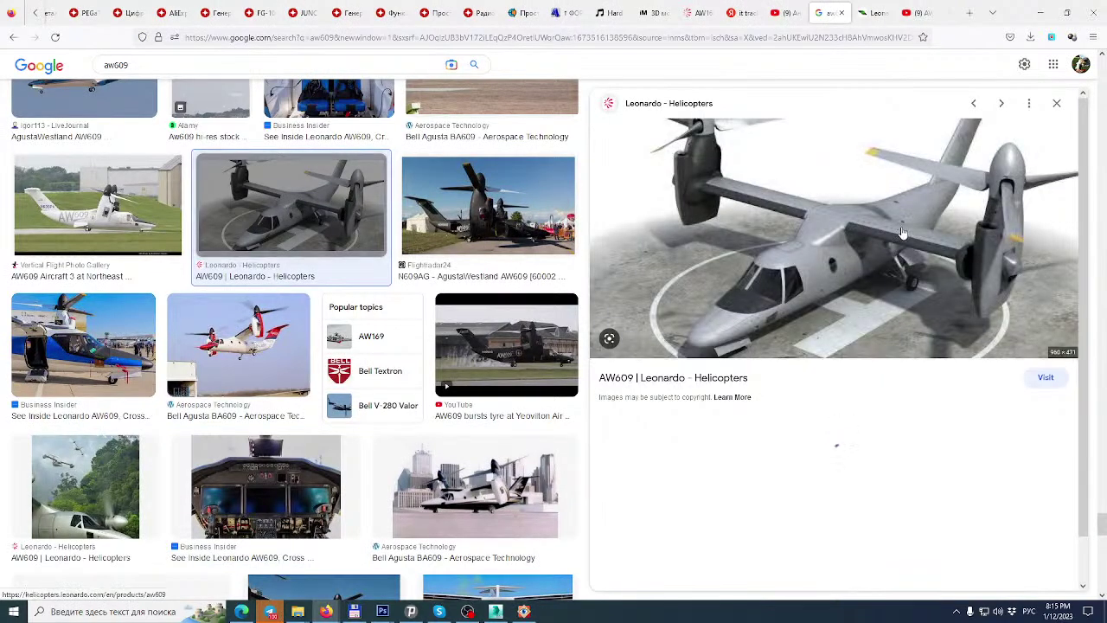
pyautogui.click(711, 378)
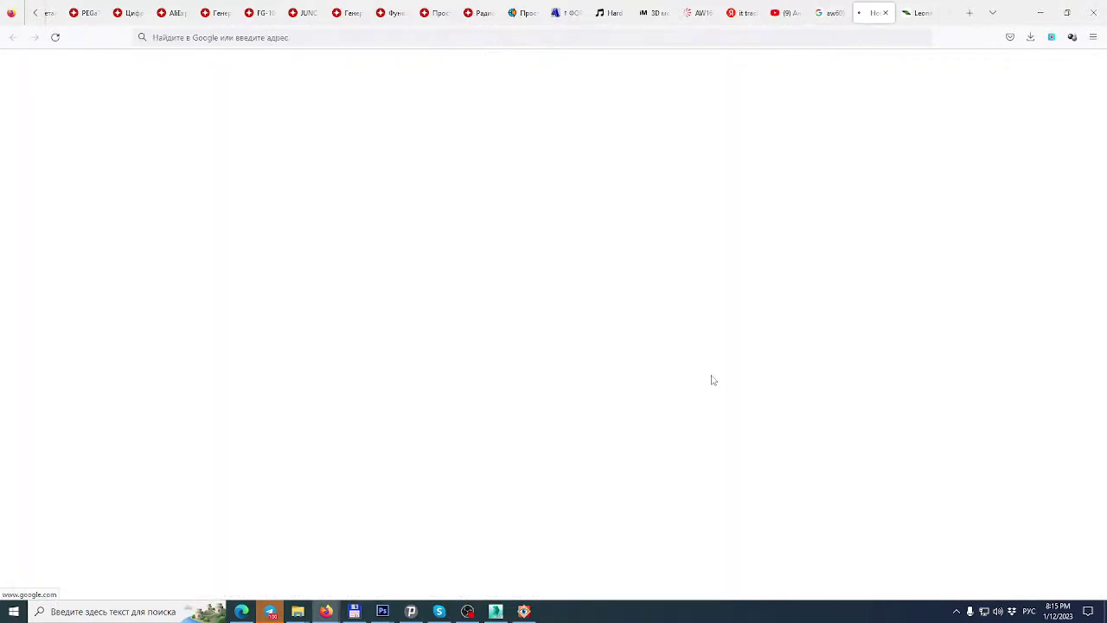
pyautogui.click(828, 13)
# Browse further through the aw609 image results and open the Airliners.net page for the blue-and-white AW609 in flight.
pyautogui.scroll(-5, 197, 339)
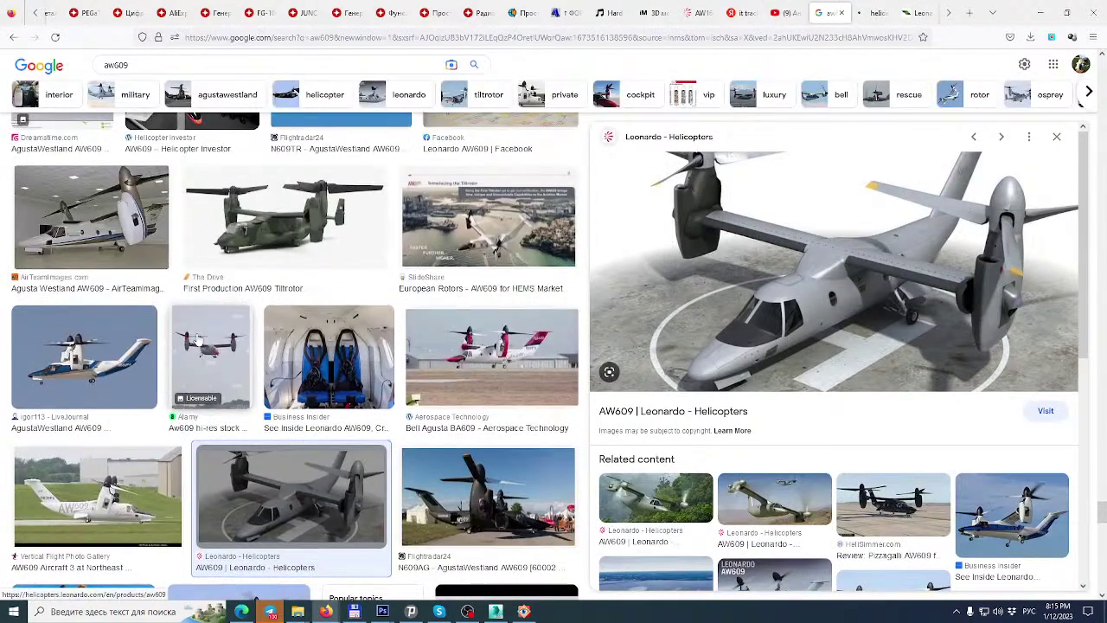
pyautogui.scroll(-10, 197, 339)
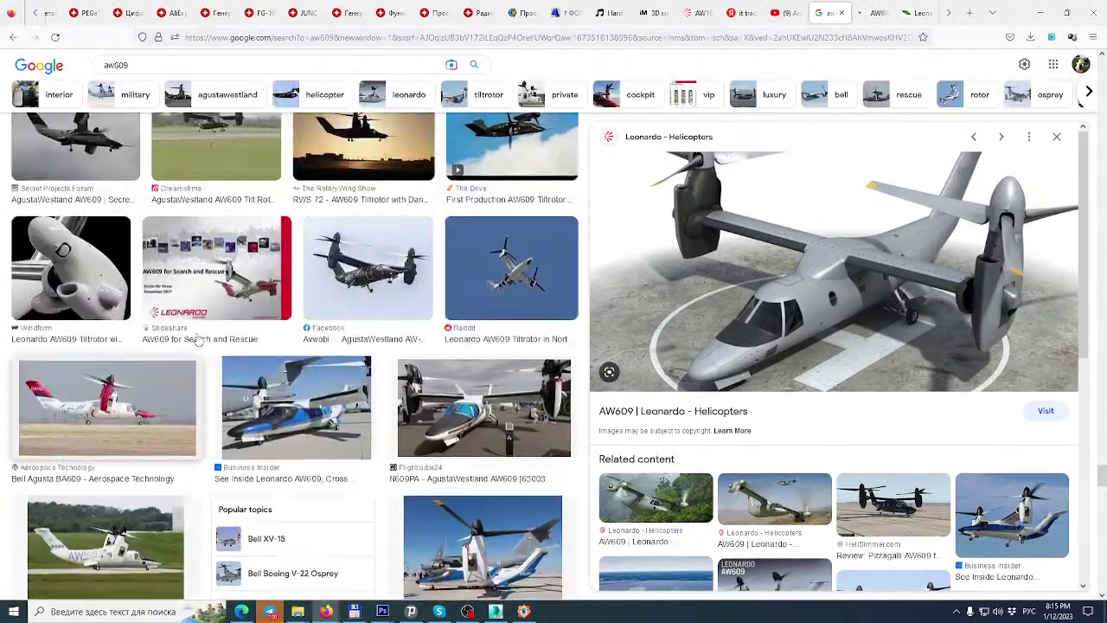
pyautogui.scroll(-10, 197, 339)
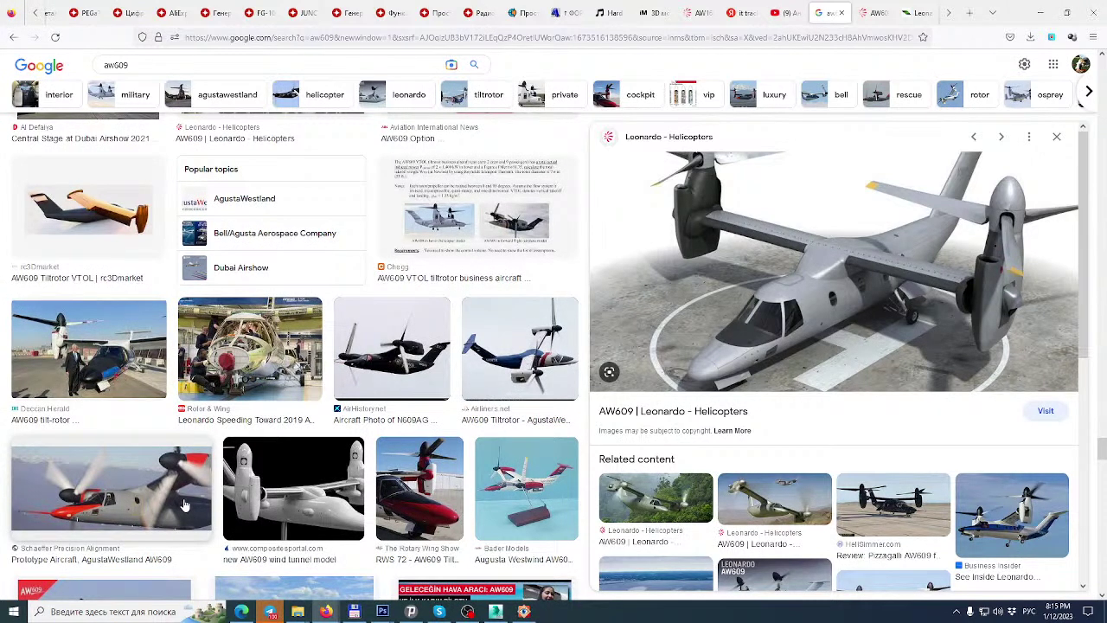
pyautogui.scroll(2, 183, 504)
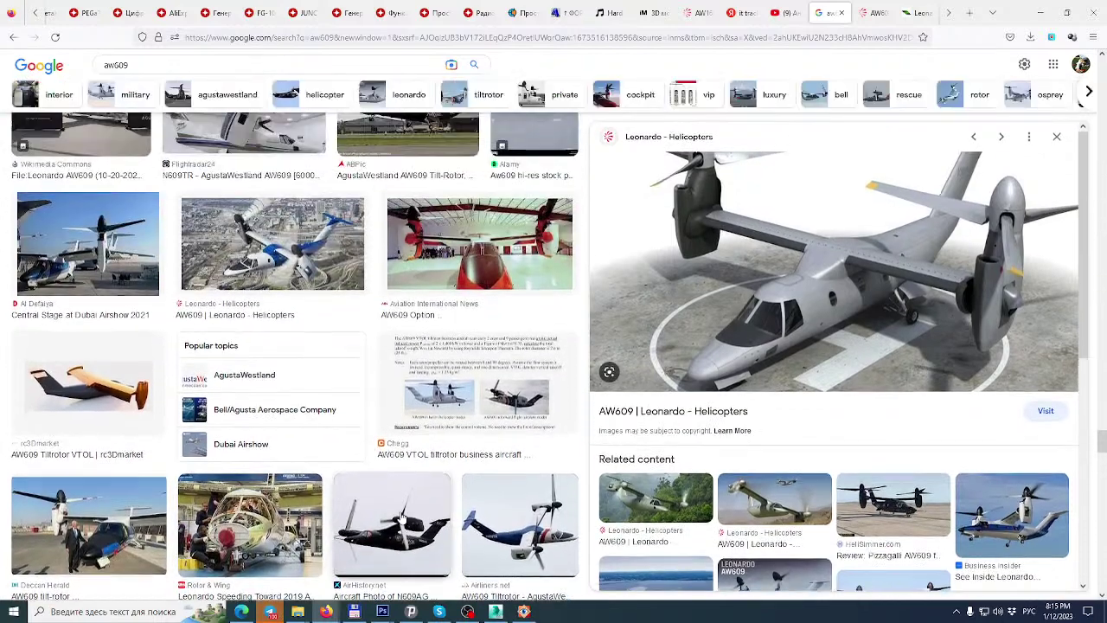
pyautogui.click(519, 524)
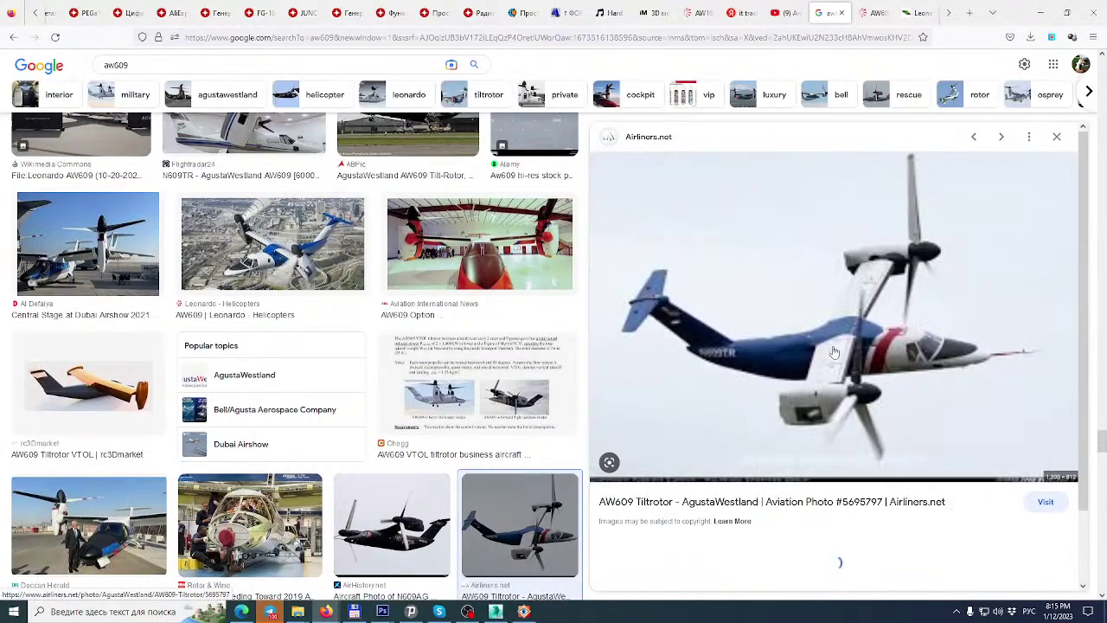
pyautogui.click(779, 501)
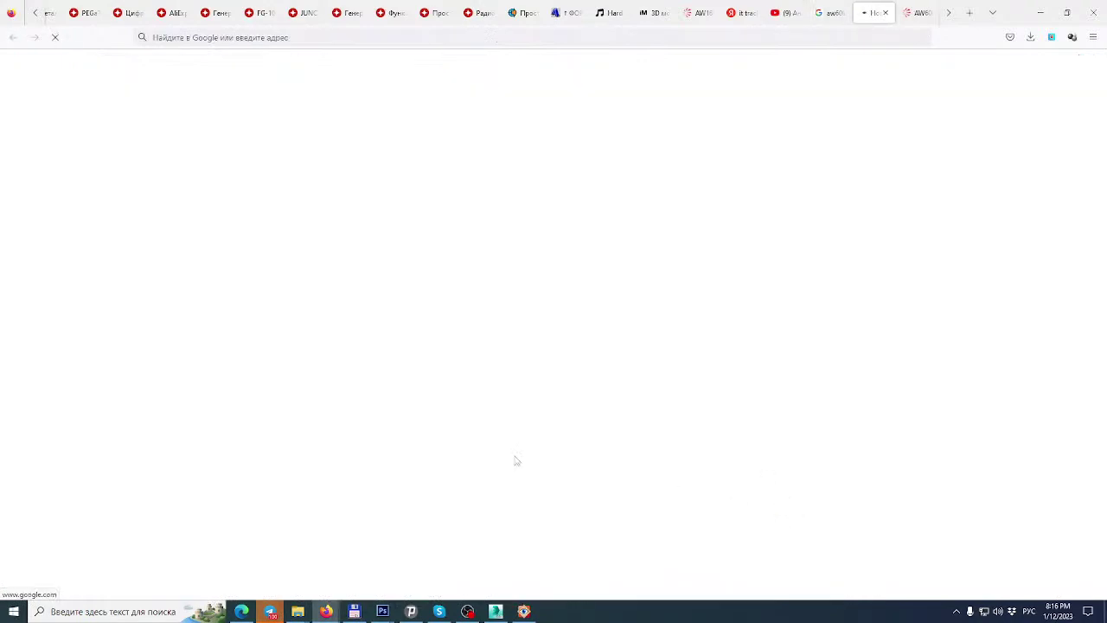
# Look through the Leonardo AW609 product page for wing-root photos, including the Energy Services images under Missions & Features.
pyautogui.click(834, 12)
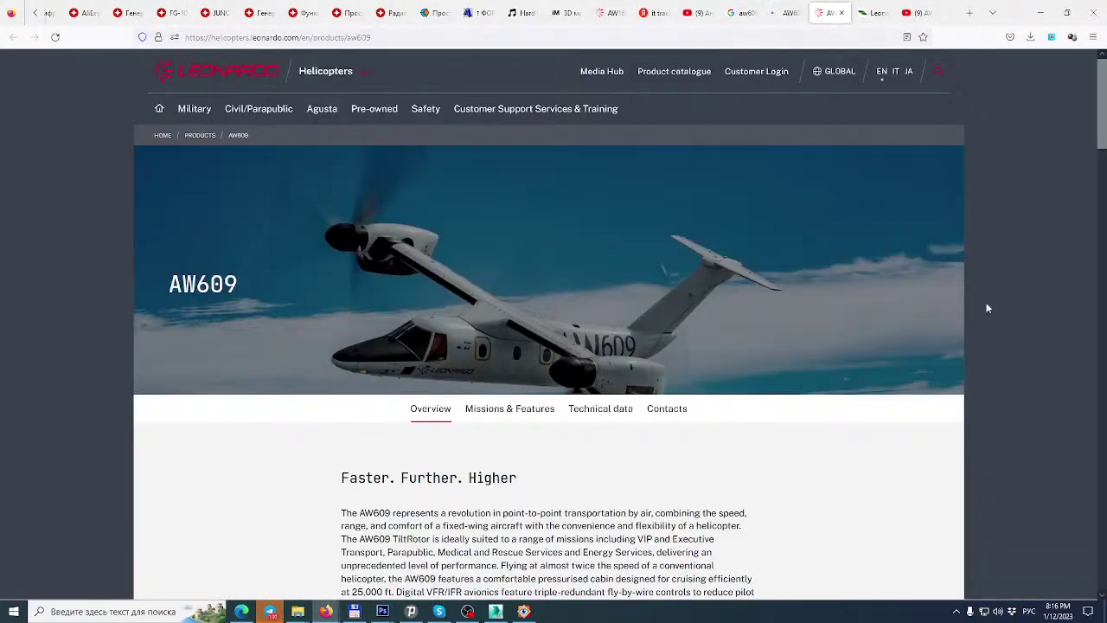
pyautogui.scroll(-10, 988, 308)
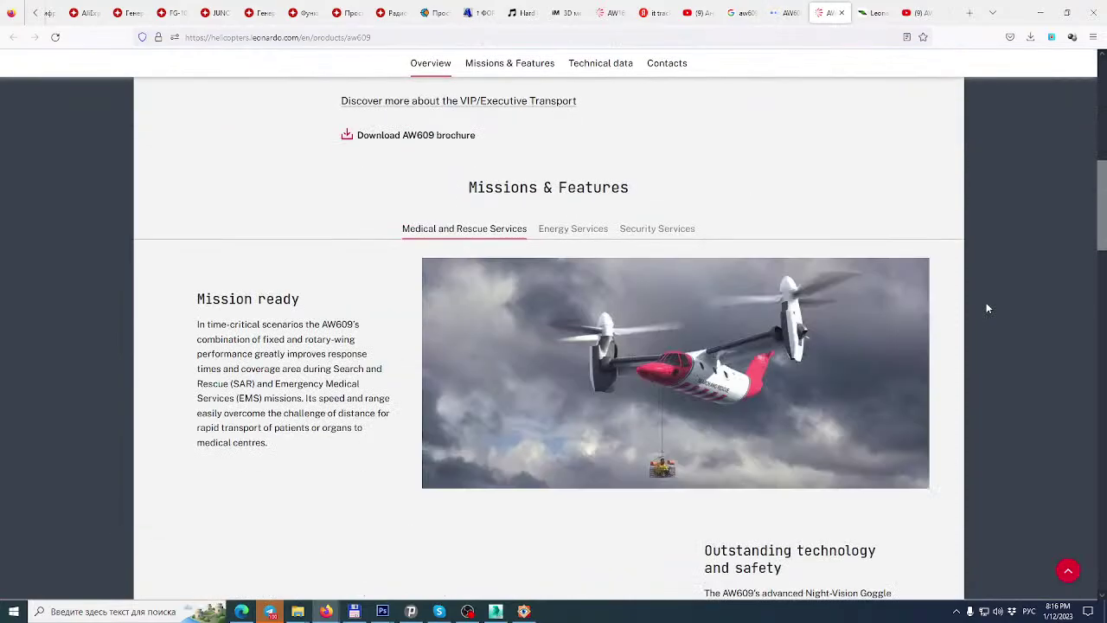
pyautogui.scroll(-6, 988, 308)
pyautogui.scroll(3, 988, 308)
pyautogui.scroll(13, 988, 308)
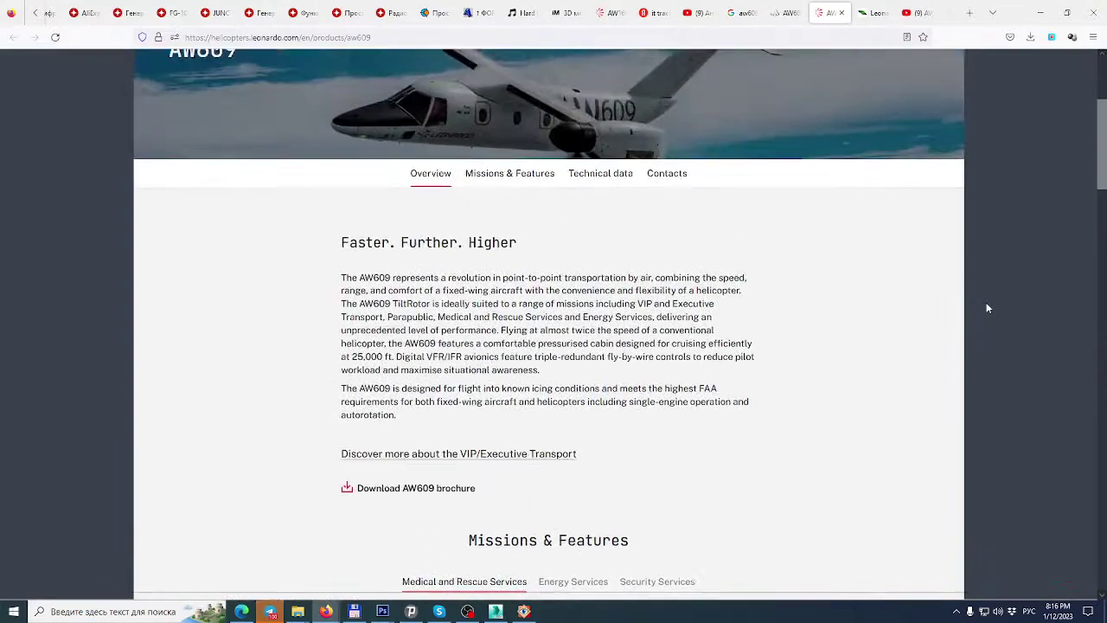
pyautogui.scroll(-20, 988, 308)
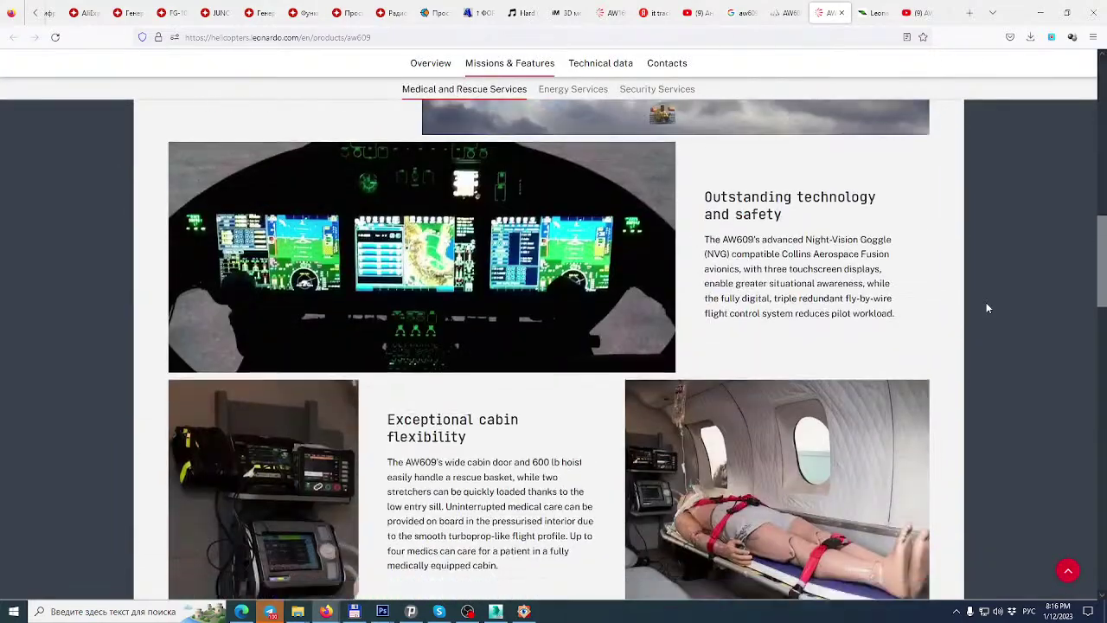
pyautogui.scroll(-3, 988, 308)
pyautogui.scroll(9, 989, 308)
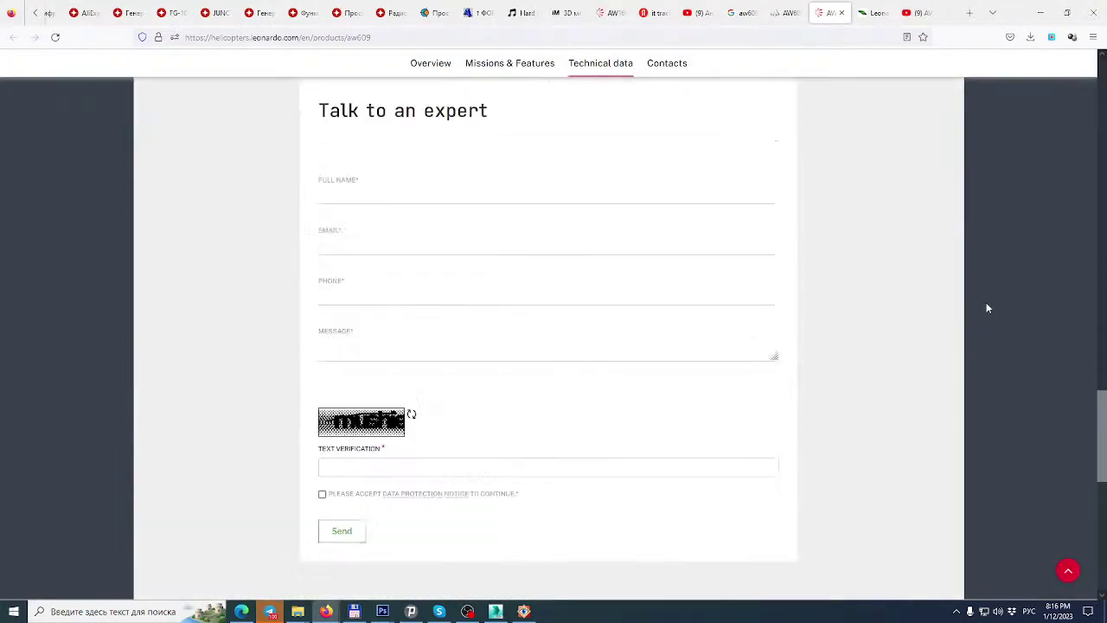
pyautogui.scroll(8, 988, 308)
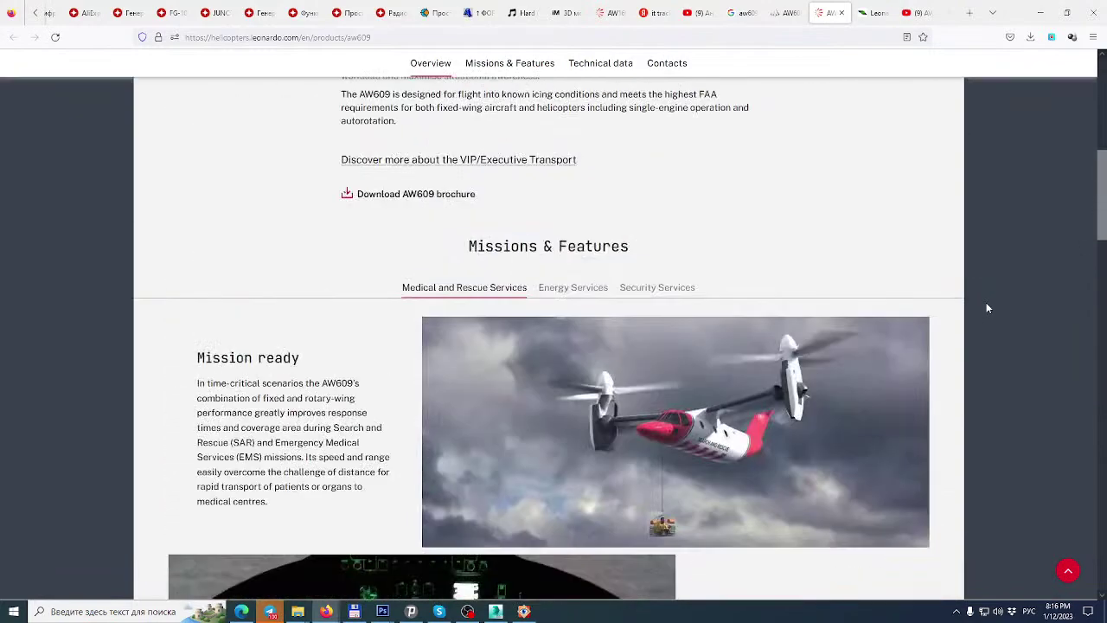
pyautogui.scroll(2, 988, 308)
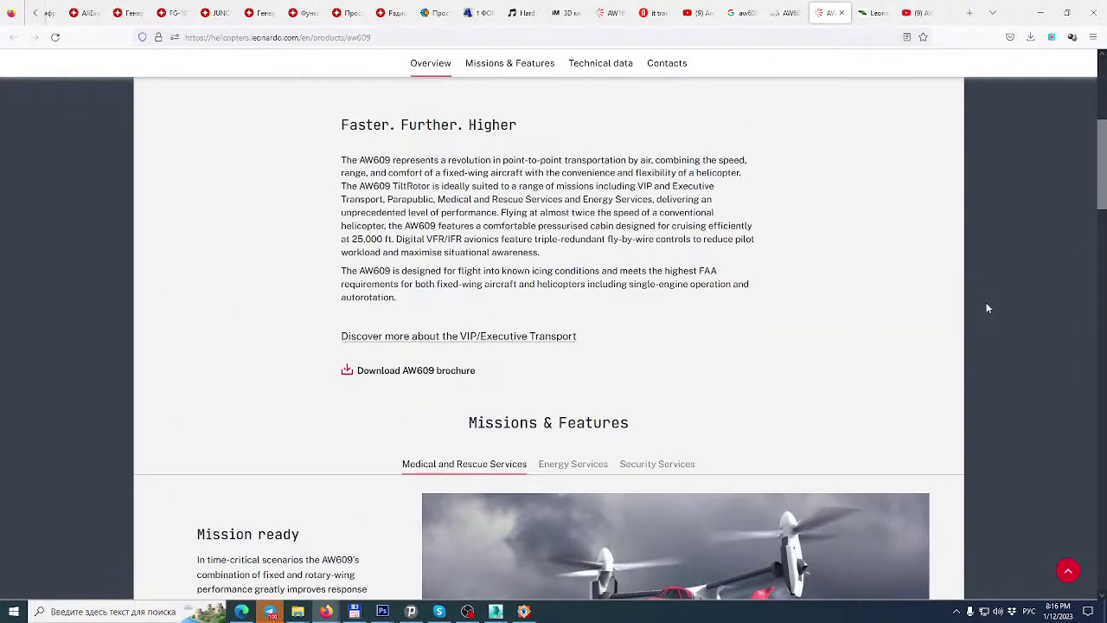
pyautogui.click(651, 465)
pyautogui.click(594, 465)
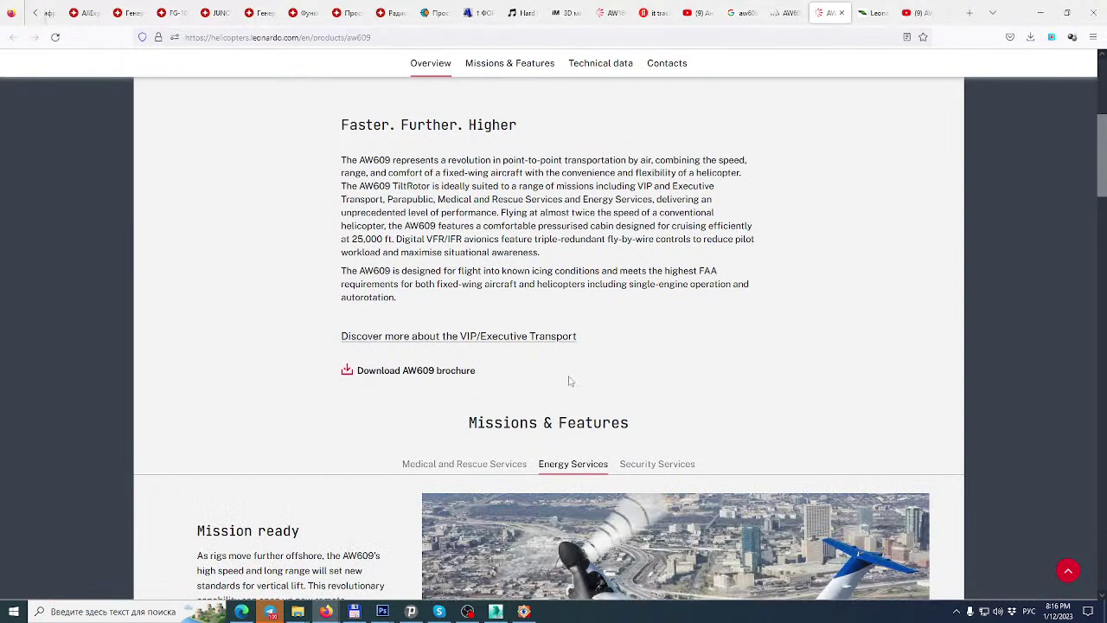
# Open the AW609 brochure PDF, examine the aircraft photos across its pages, and close it.
pyautogui.click(440, 372)
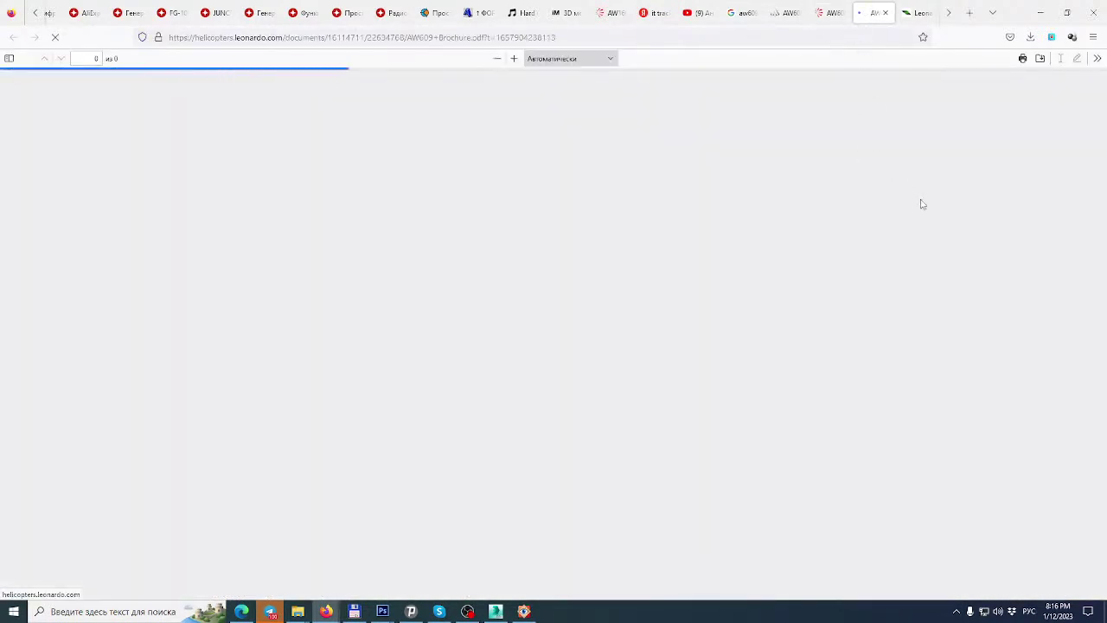
pyautogui.scroll(-10, 1039, 193)
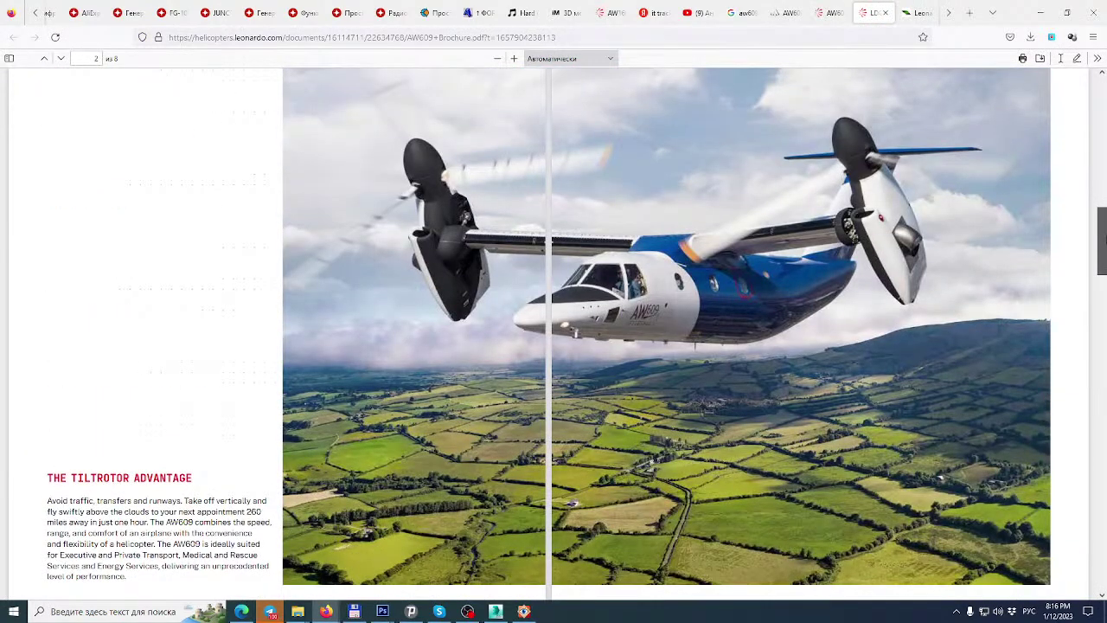
pyautogui.scroll(-10, 1099, 322)
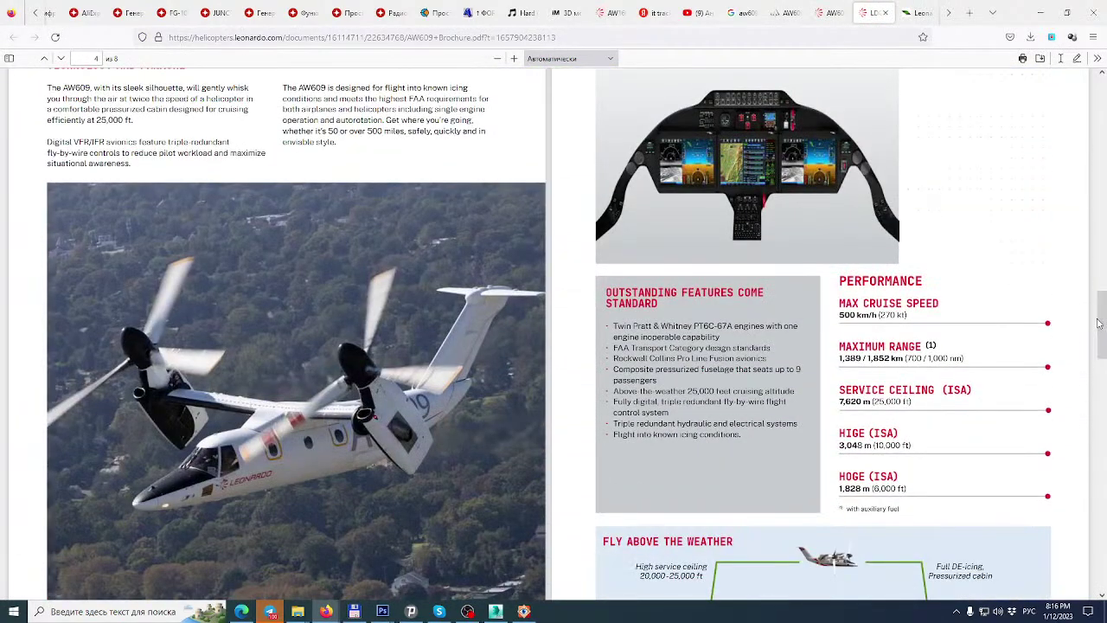
pyautogui.keyDown('ctrl'); pyautogui.scroll(15, 981, 167); pyautogui.keyUp('ctrl')
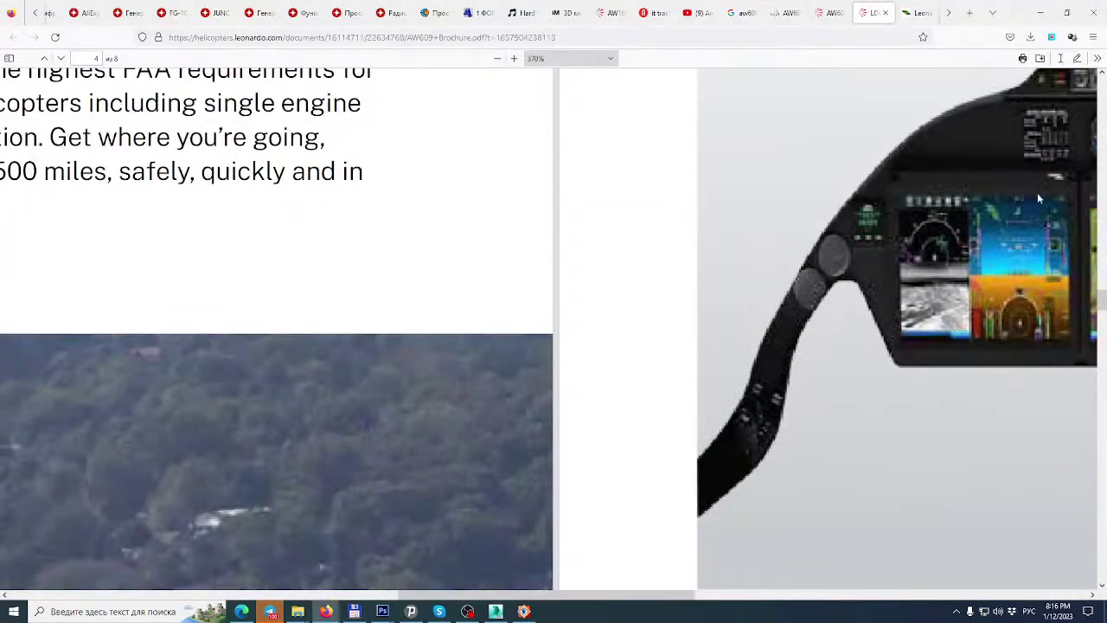
pyautogui.keyDown('ctrl'); pyautogui.scroll(-10, 1052, 204); pyautogui.keyUp('ctrl')
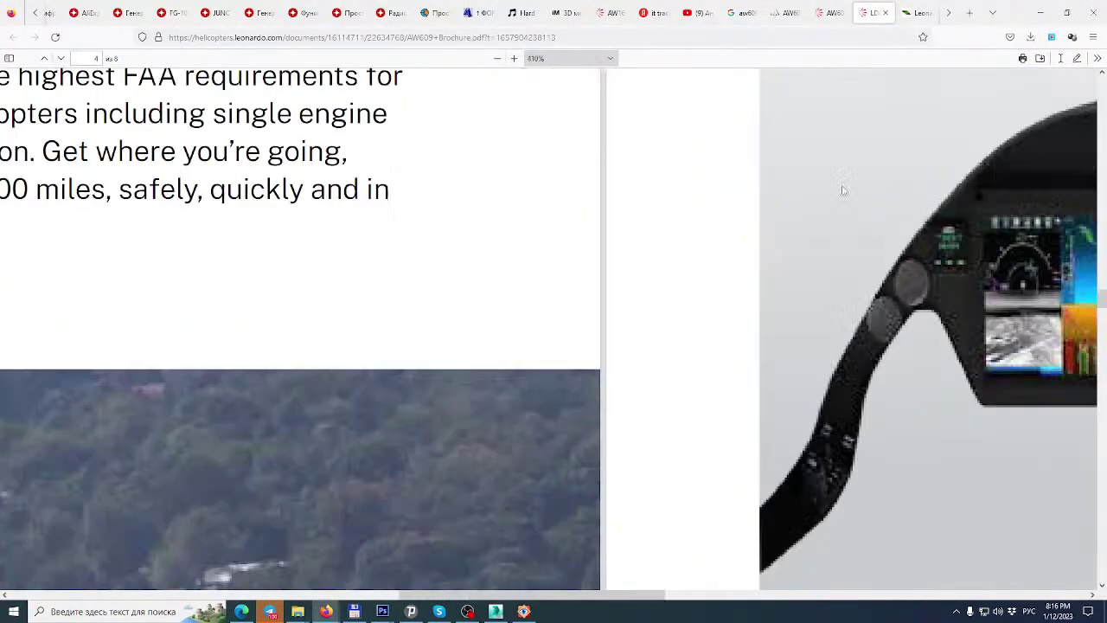
pyautogui.scroll(-10, 571, 265)
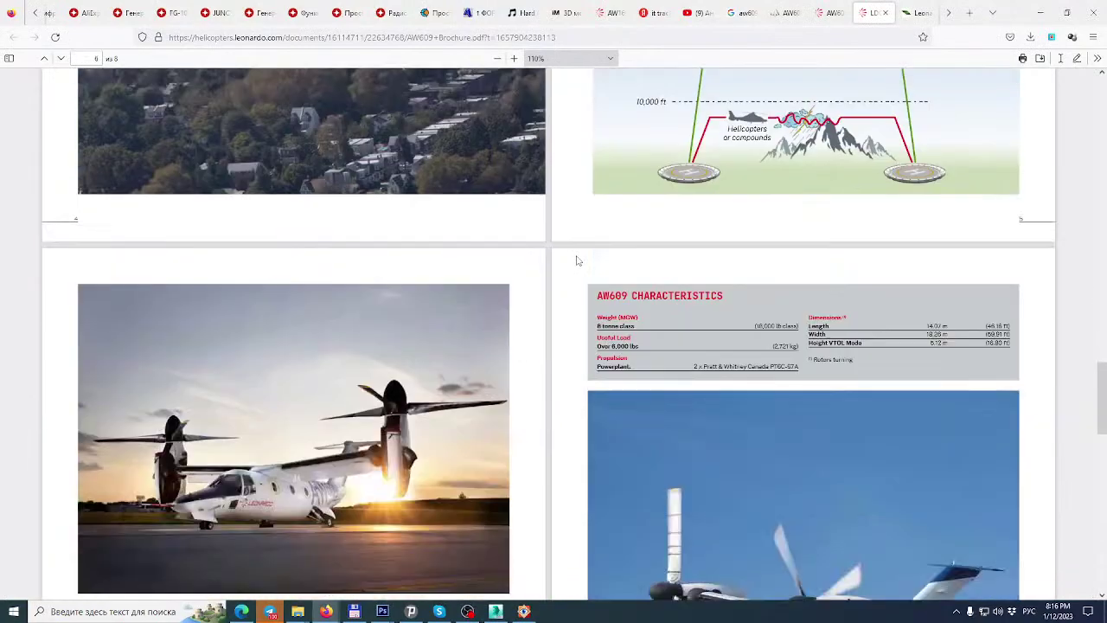
pyautogui.scroll(-15, 577, 259)
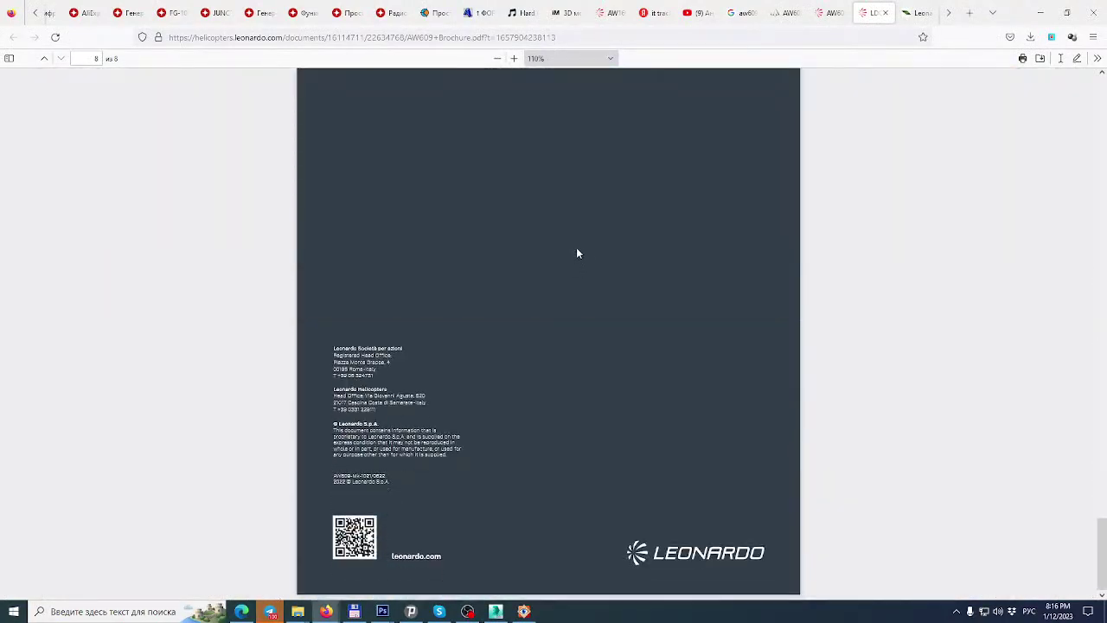
pyautogui.click(885, 13)
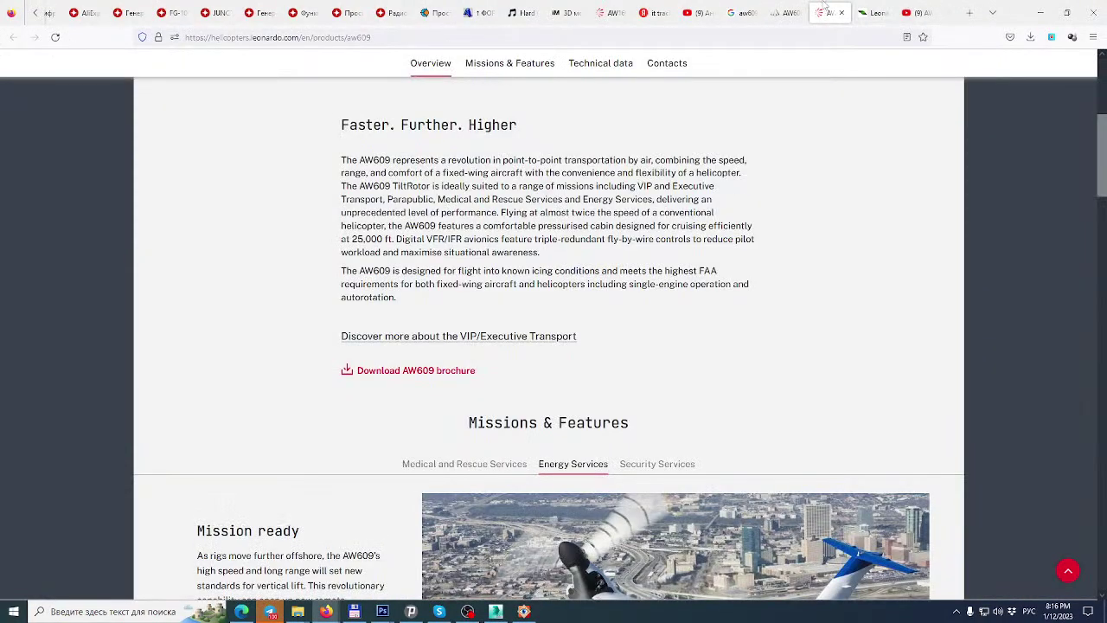
# Open the large version of the blue-and-white AW609 photo on Airliners.net and enlarge it to examine the wing root.
pyautogui.click(794, 9)
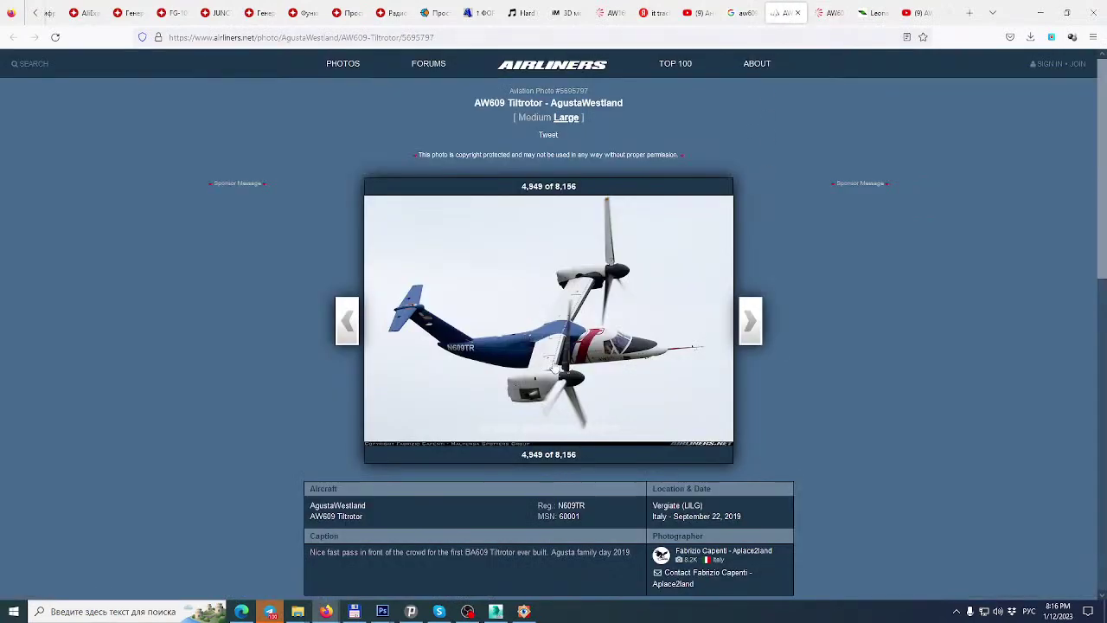
pyautogui.click(552, 369)
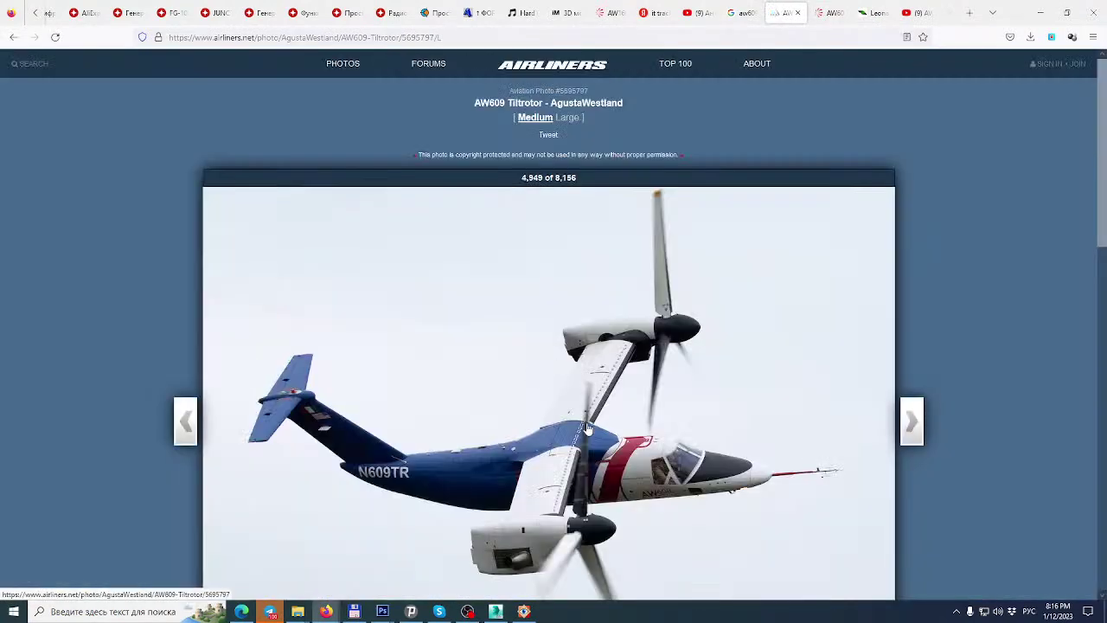
pyautogui.scroll(-2, 591, 422)
pyautogui.keyDown('ctrl'); pyautogui.scroll(4, 520, 380); pyautogui.keyUp('ctrl')
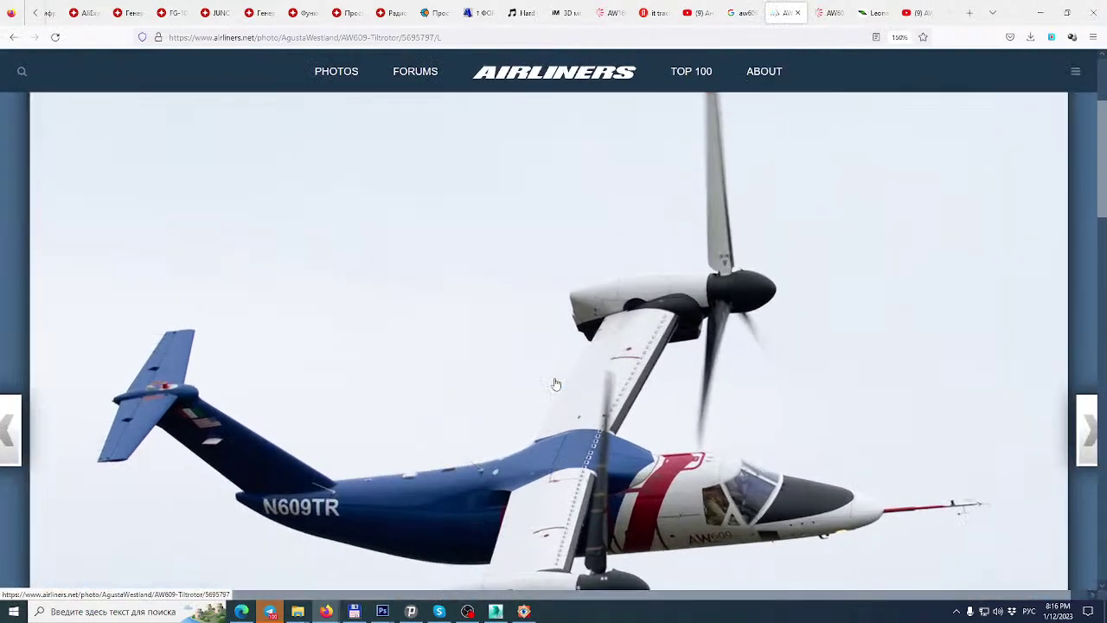
# Start saving the enlarged AW609 photo and get the path of the AgustaWestland AW609\REF folder from Total Commander.
pyautogui.rightClick(550, 461)
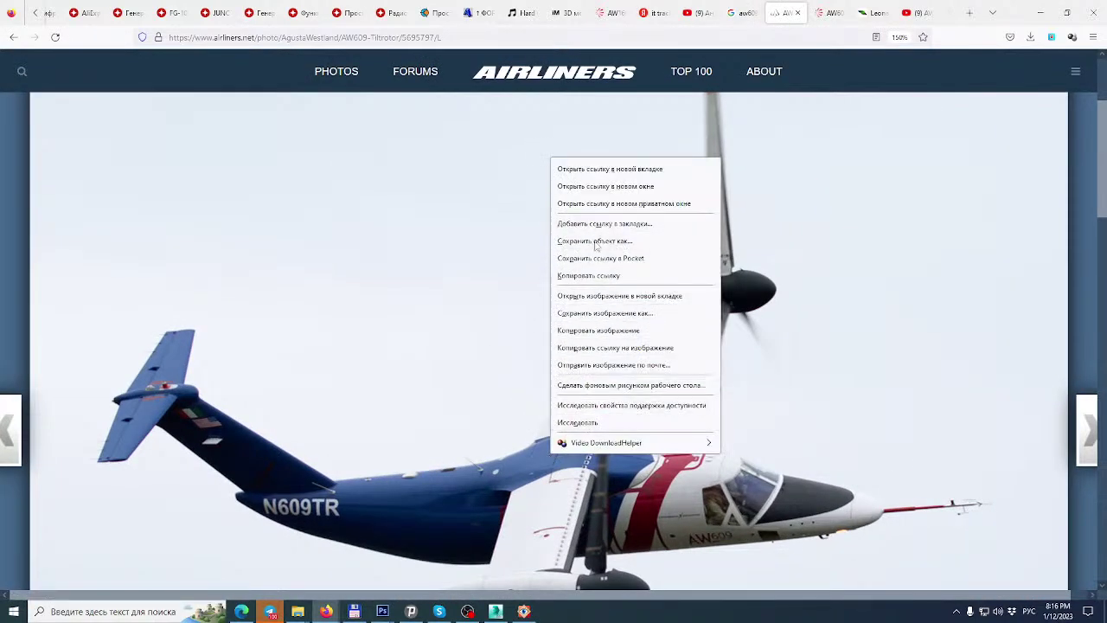
pyautogui.click(603, 313)
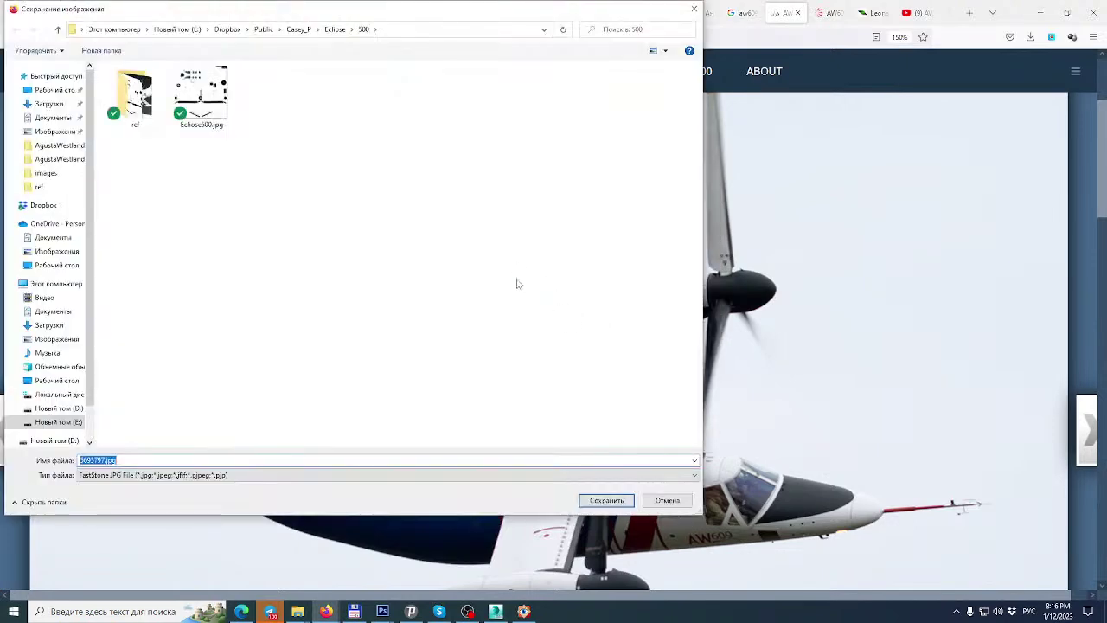
pyautogui.click(354, 612)
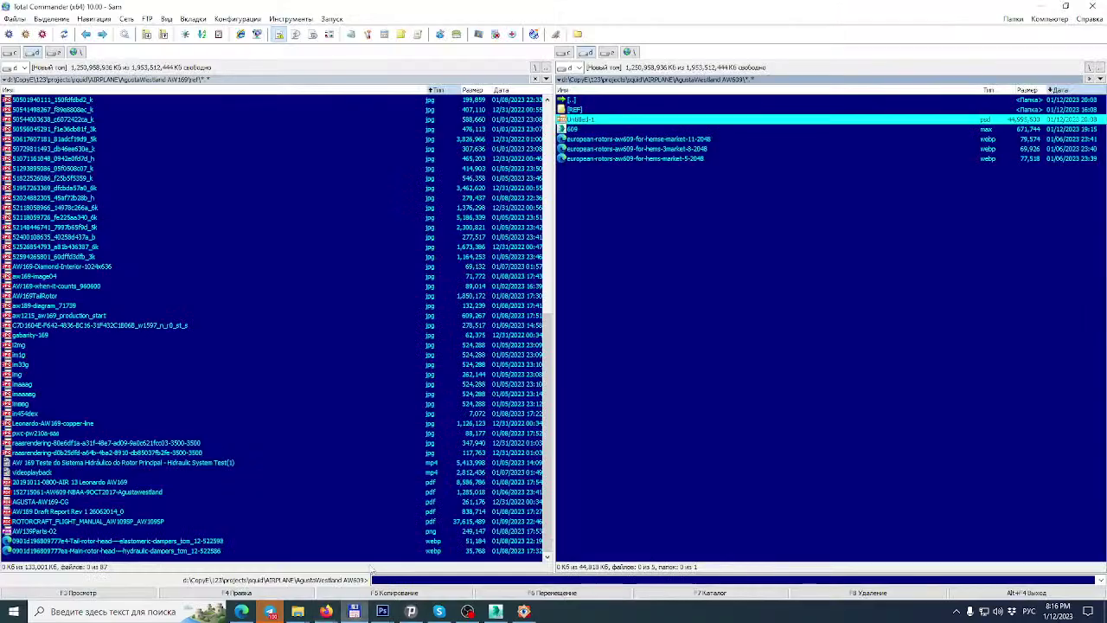
pyautogui.doubleClick(603, 109)
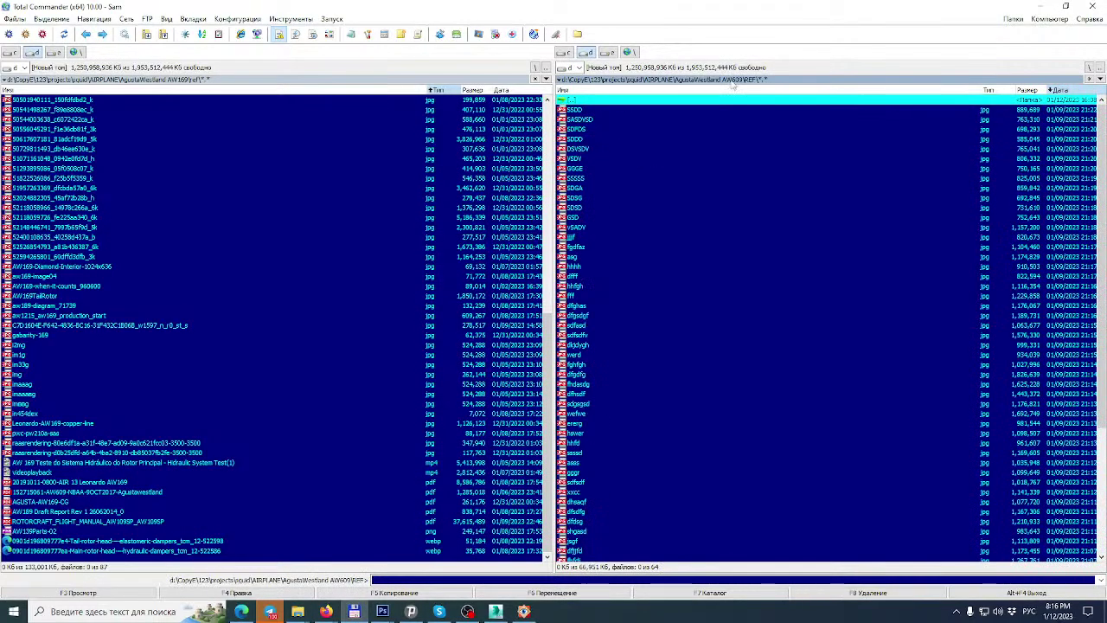
pyautogui.click(801, 81)
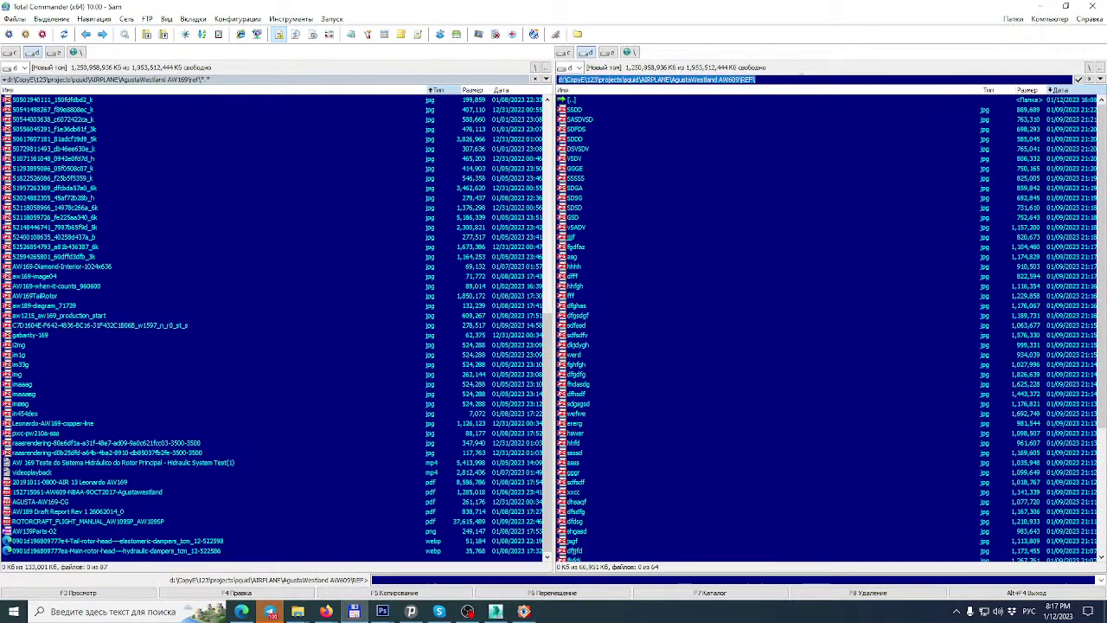
# Return to Firefox and save the photo as 5695797.jpg in the AgustaWestland AW609\REF folder.
pyautogui.click(326, 612)
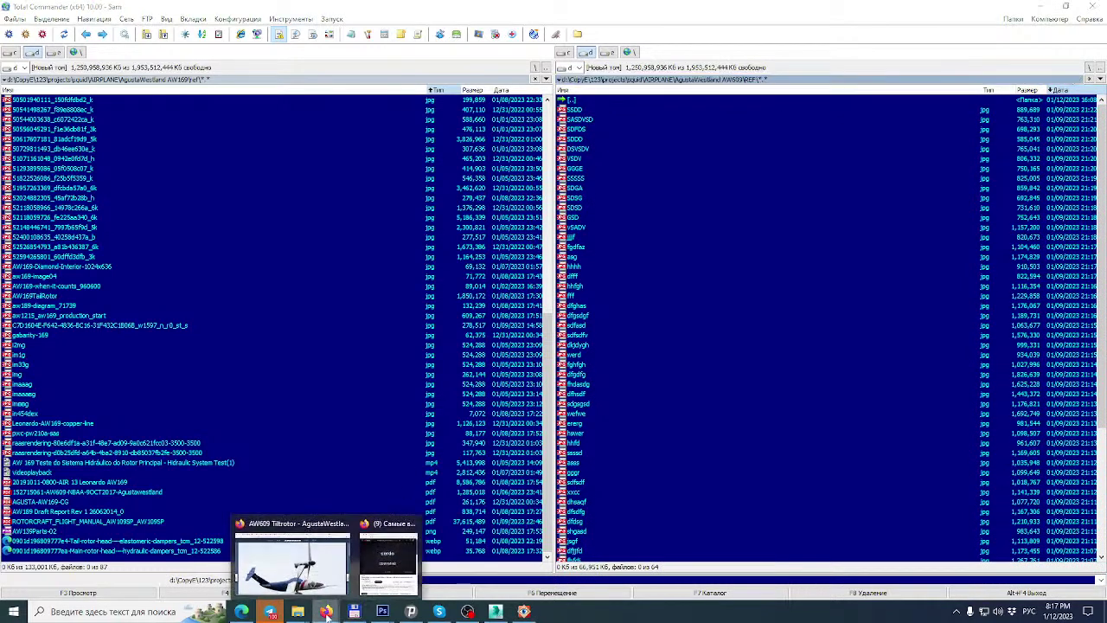
pyautogui.click(292, 563)
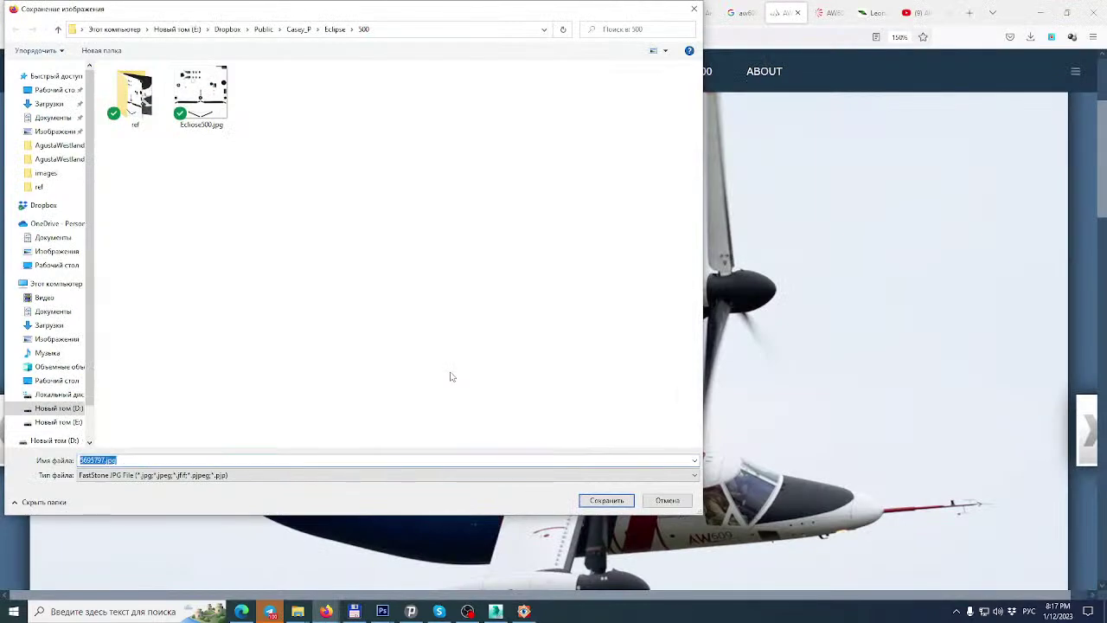
pyautogui.hotkey('ctrl', 'v')
pyautogui.press('Return')
pyautogui.click(630, 505)
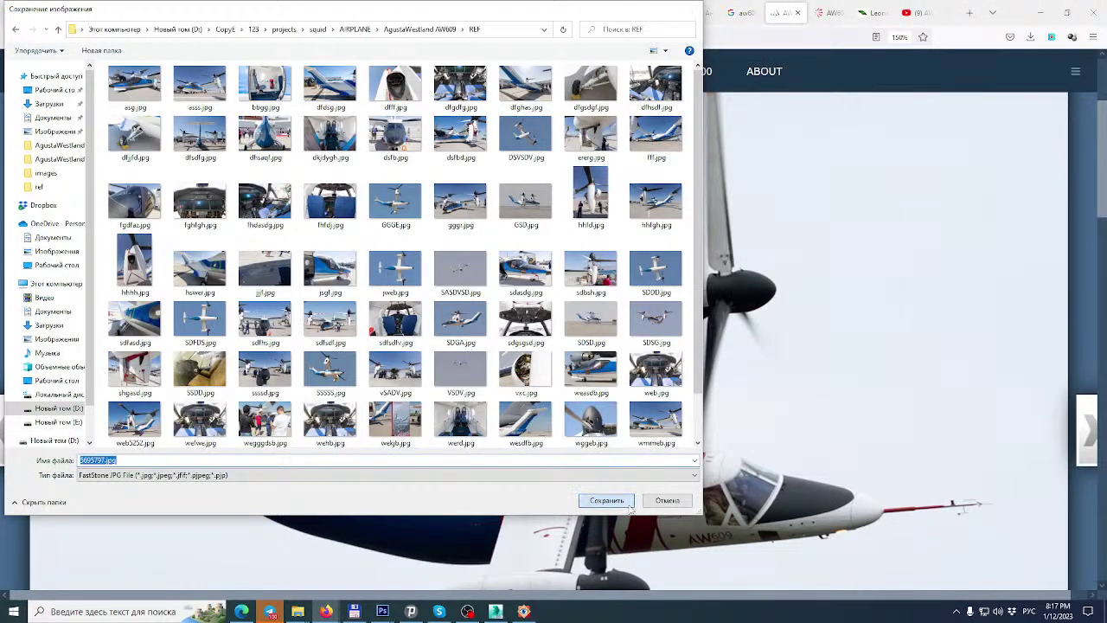
# List all AW609 Tiltrotor photos on Airliners.net, look through them for wing-root views, and close the page.
pyautogui.scroll(-5, 794, 126)
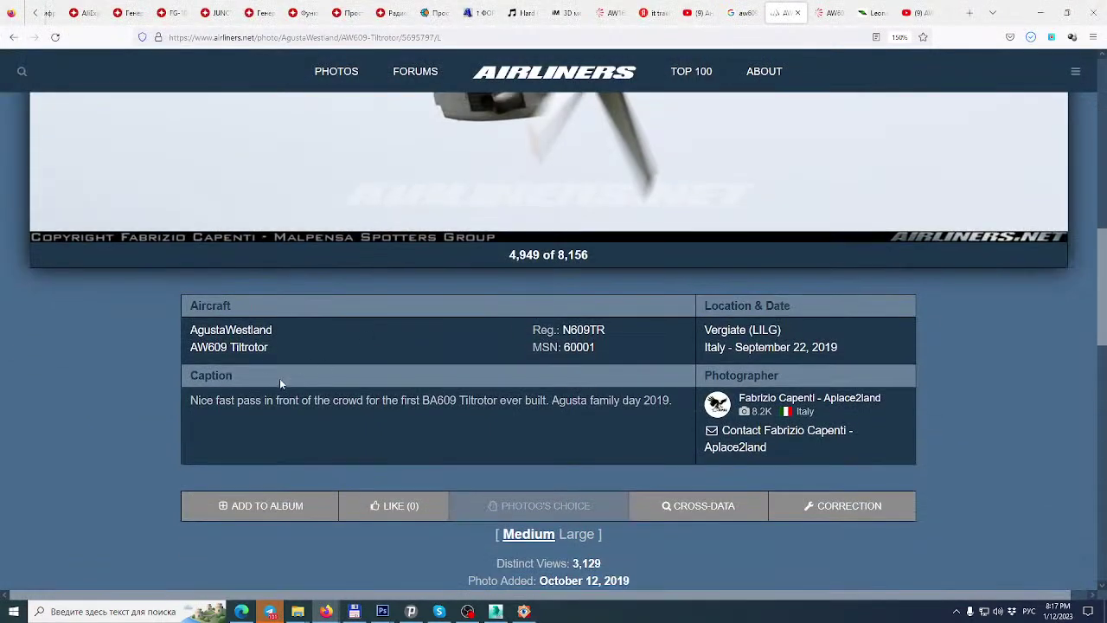
pyautogui.click(218, 347)
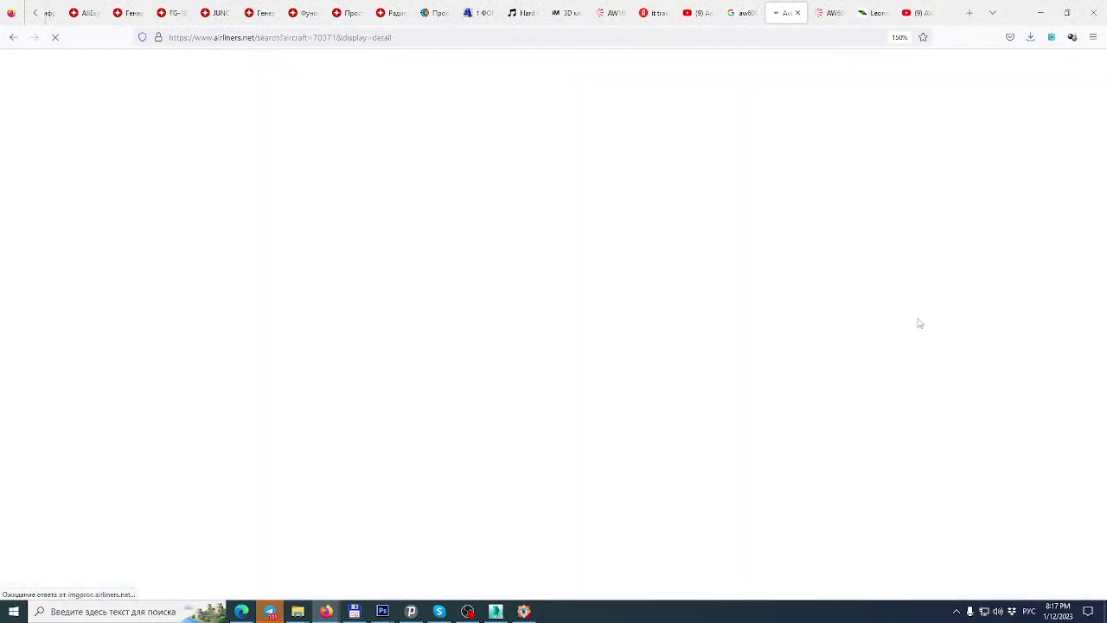
pyautogui.scroll(-5, 917, 320)
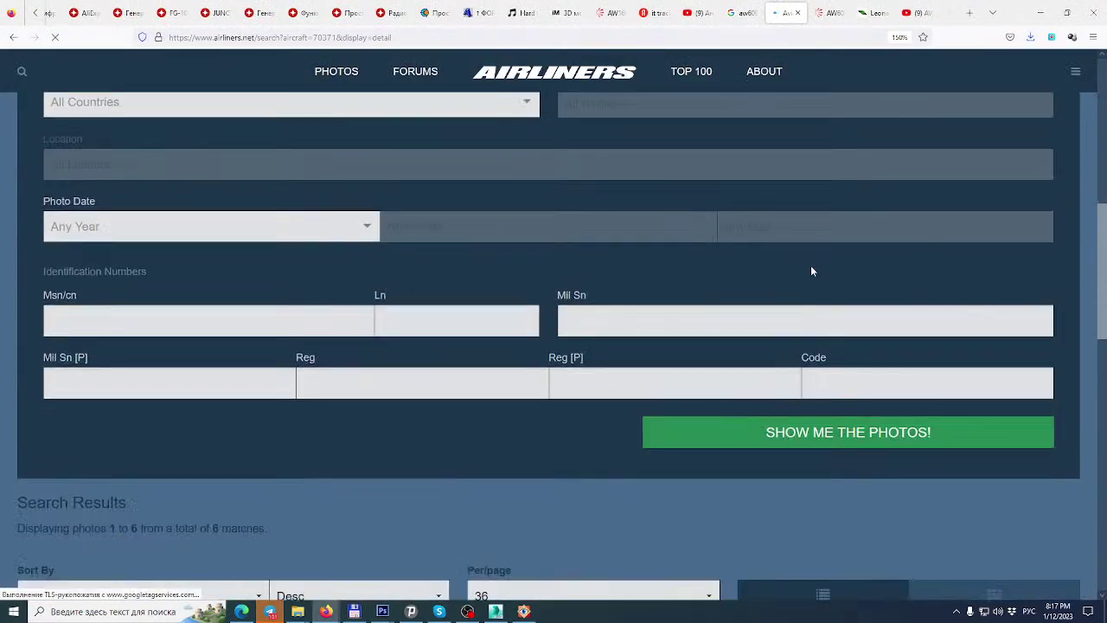
pyautogui.keyDown('ctrl'); pyautogui.scroll(-3, 831, 270); pyautogui.keyUp('ctrl')
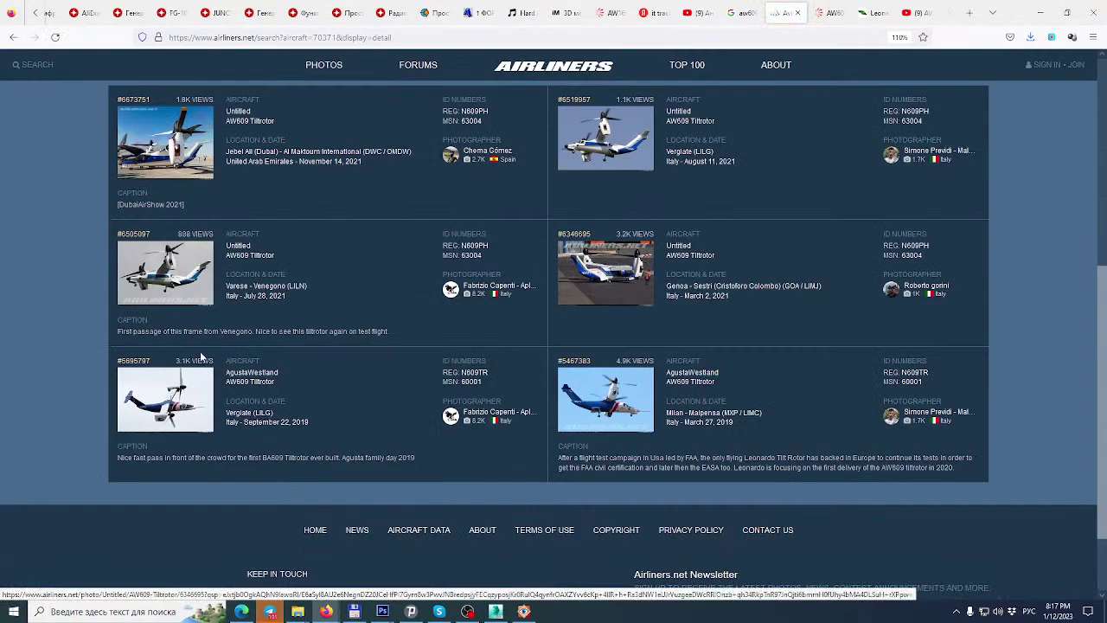
pyautogui.scroll(4, 199, 345)
pyautogui.scroll(-1, 199, 341)
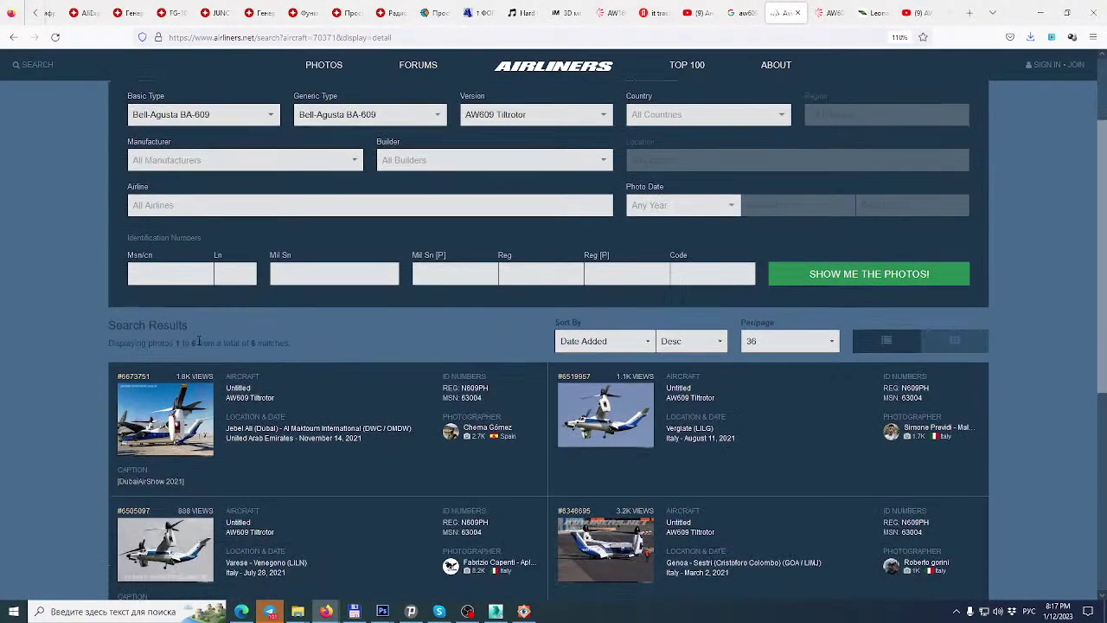
pyautogui.scroll(-5, 199, 340)
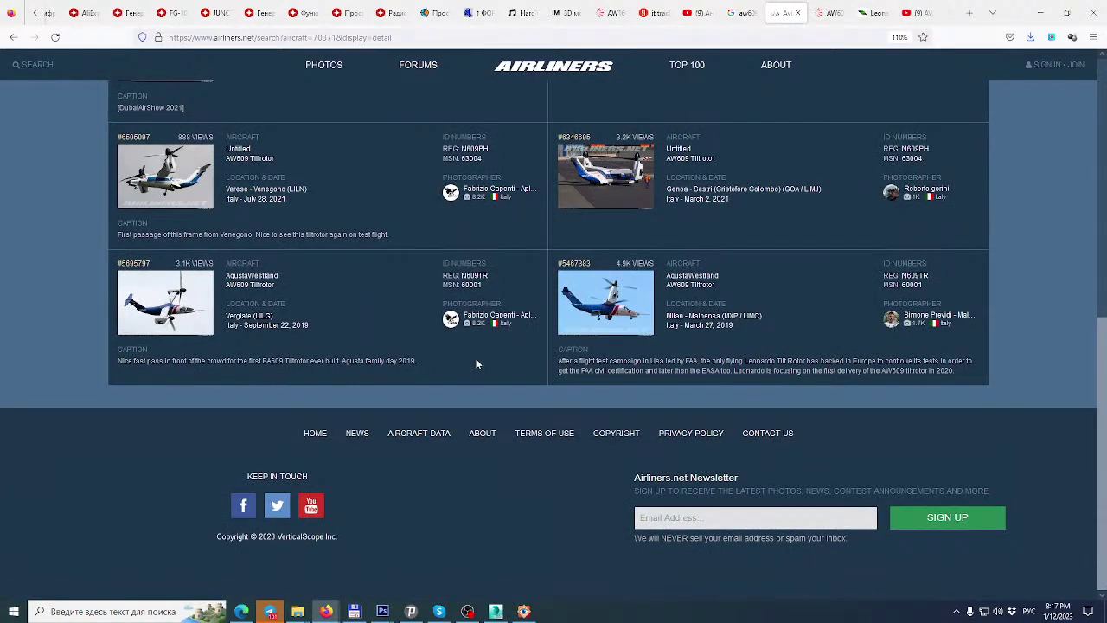
pyautogui.scroll(3, 475, 364)
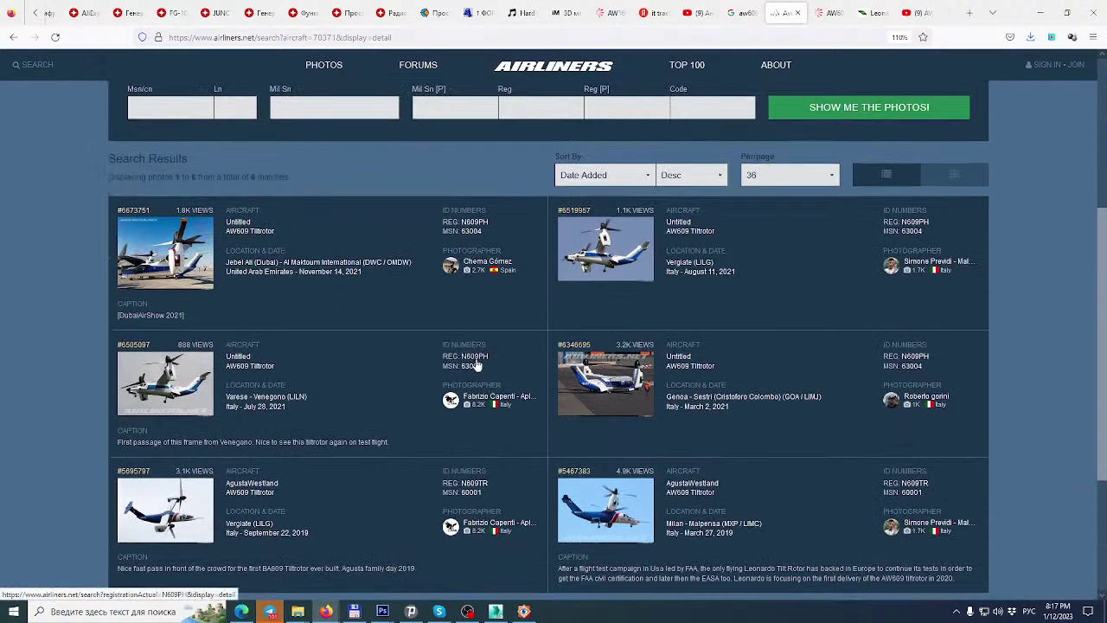
pyautogui.scroll(1, 475, 365)
pyautogui.click(797, 13)
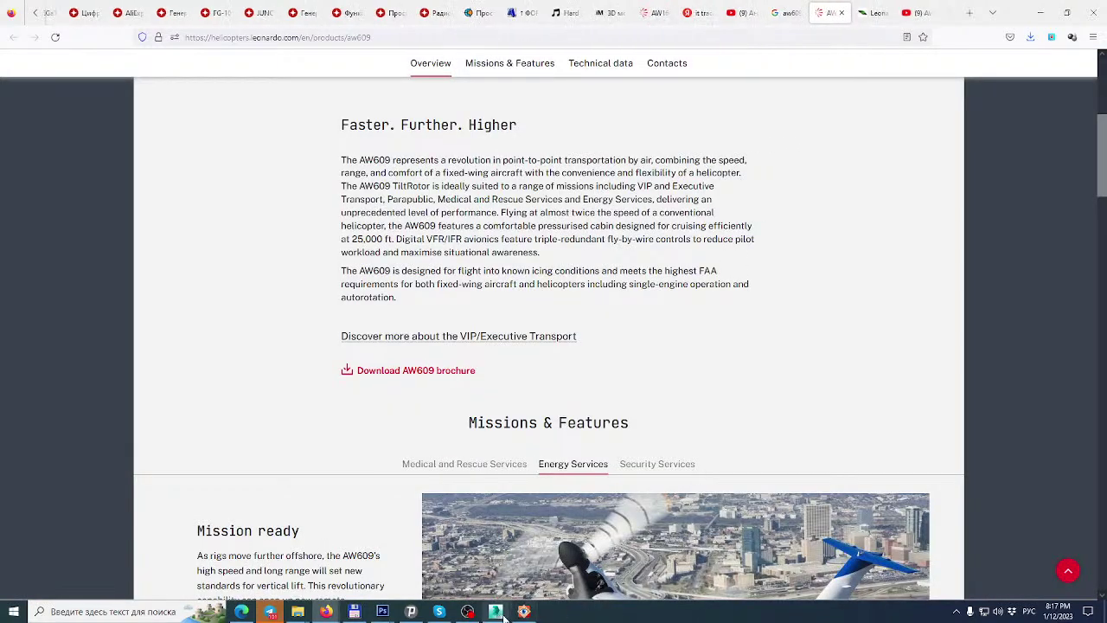
# Look through the rest of the Leonardo AW609 product page down to its contacts, dismiss the chat notification, and close the page.
pyautogui.moveTo(502, 616)
pyautogui.scroll(-3, 843, 523)
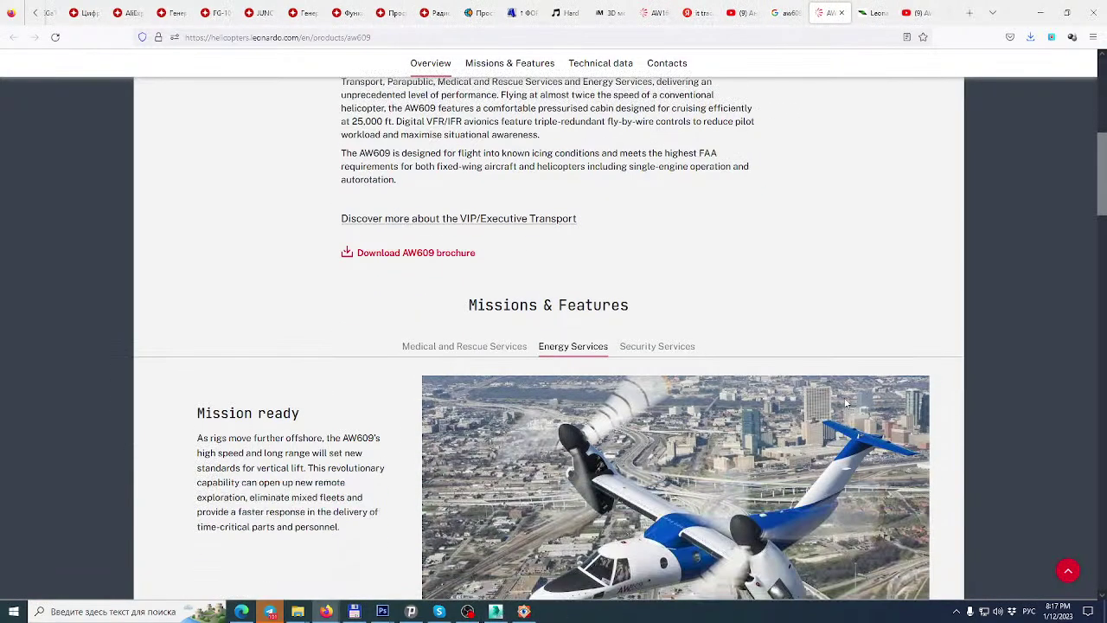
pyautogui.scroll(-3, 730, 402)
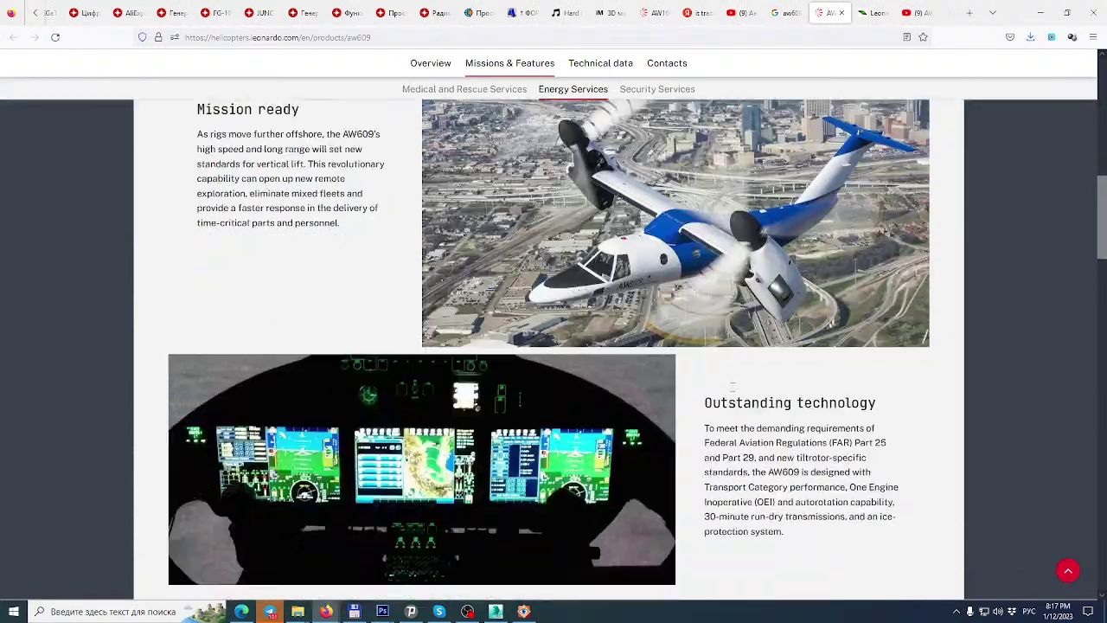
pyautogui.scroll(1, 733, 281)
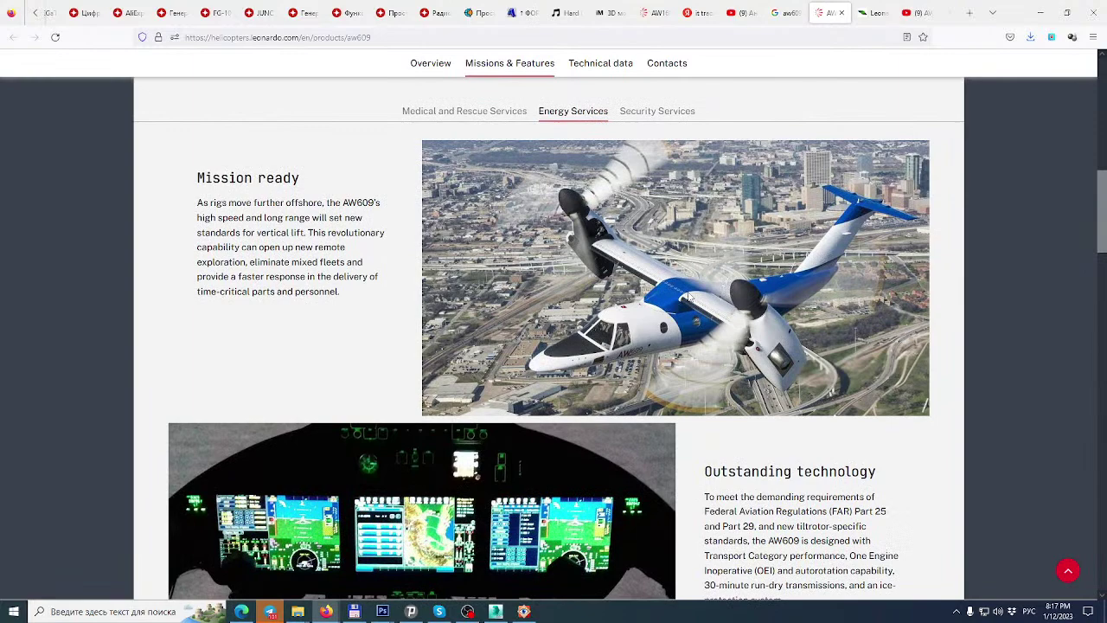
pyautogui.scroll(-7, 690, 297)
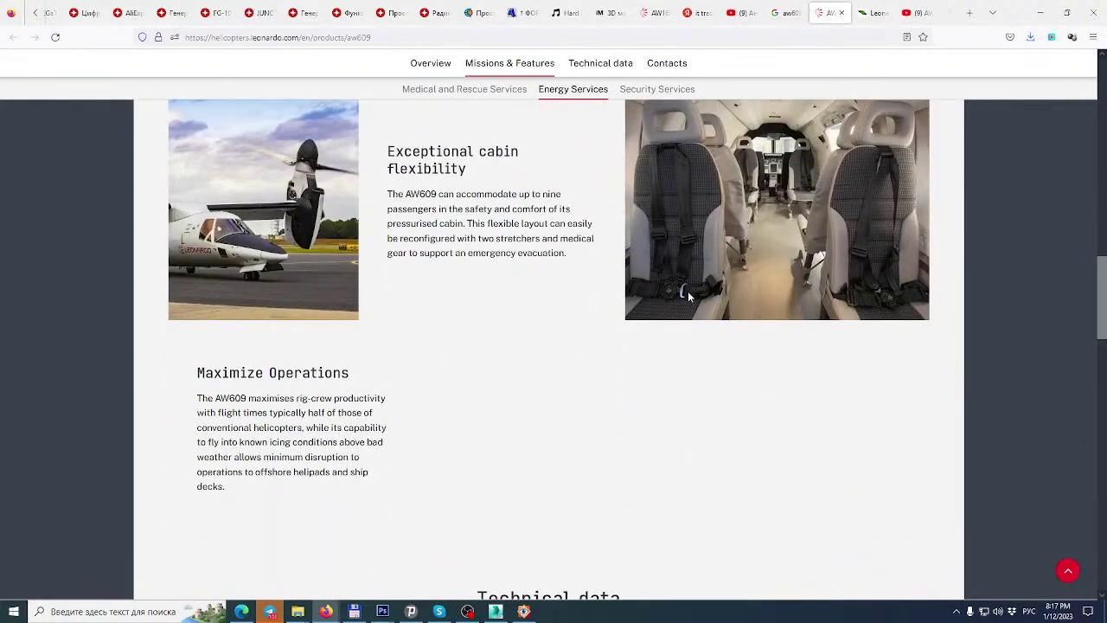
pyautogui.scroll(-10, 688, 291)
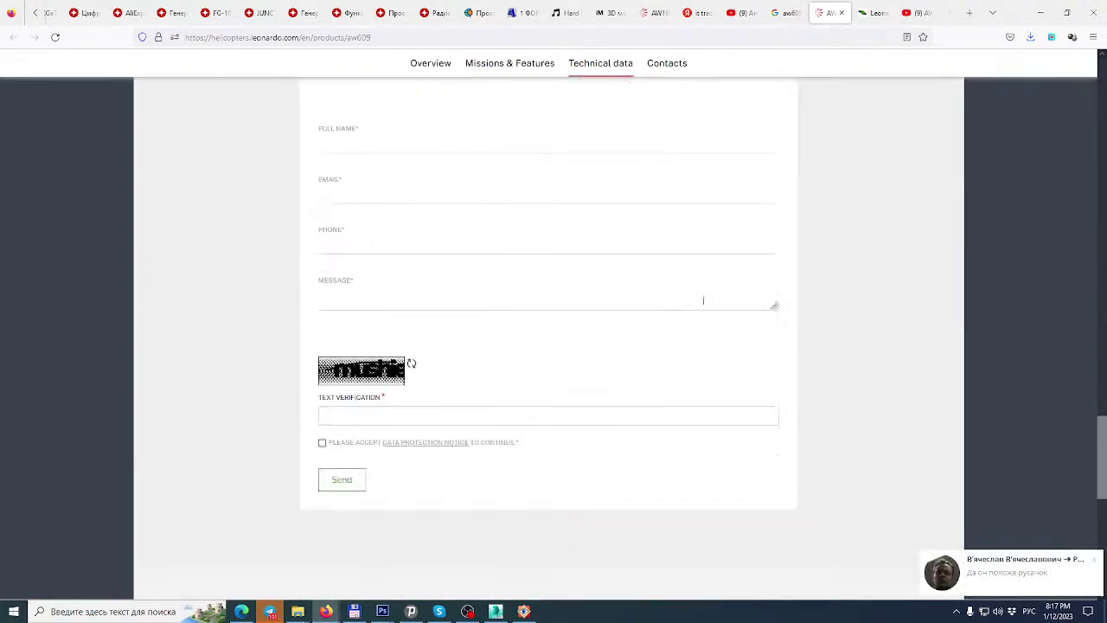
pyautogui.click(1096, 564)
pyautogui.scroll(-7, 897, 364)
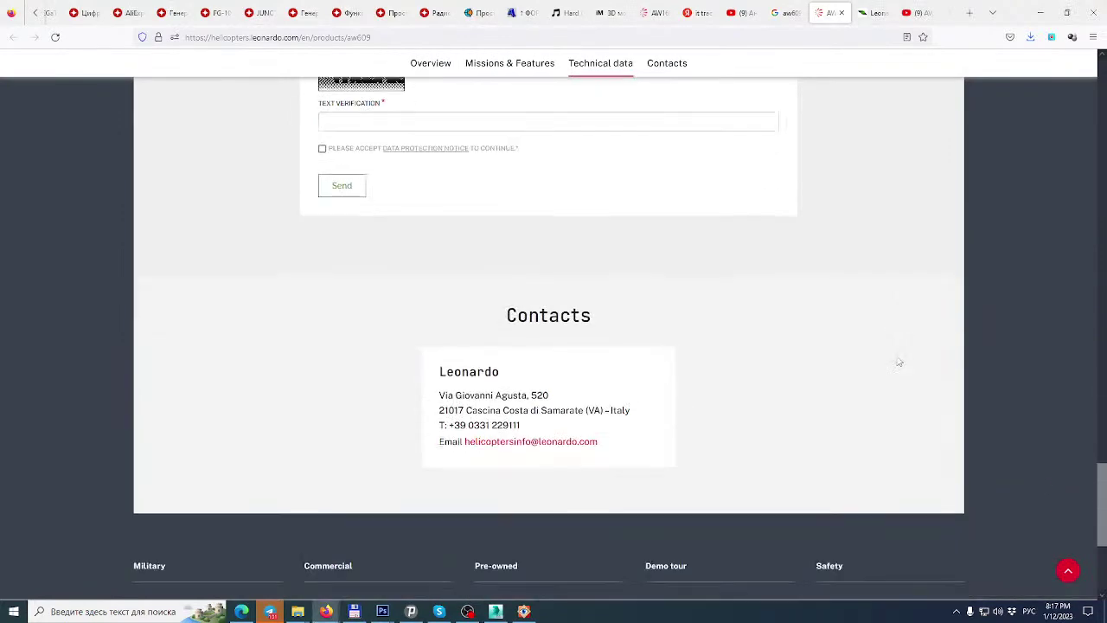
pyautogui.scroll(1, 831, 346)
pyautogui.click(840, 13)
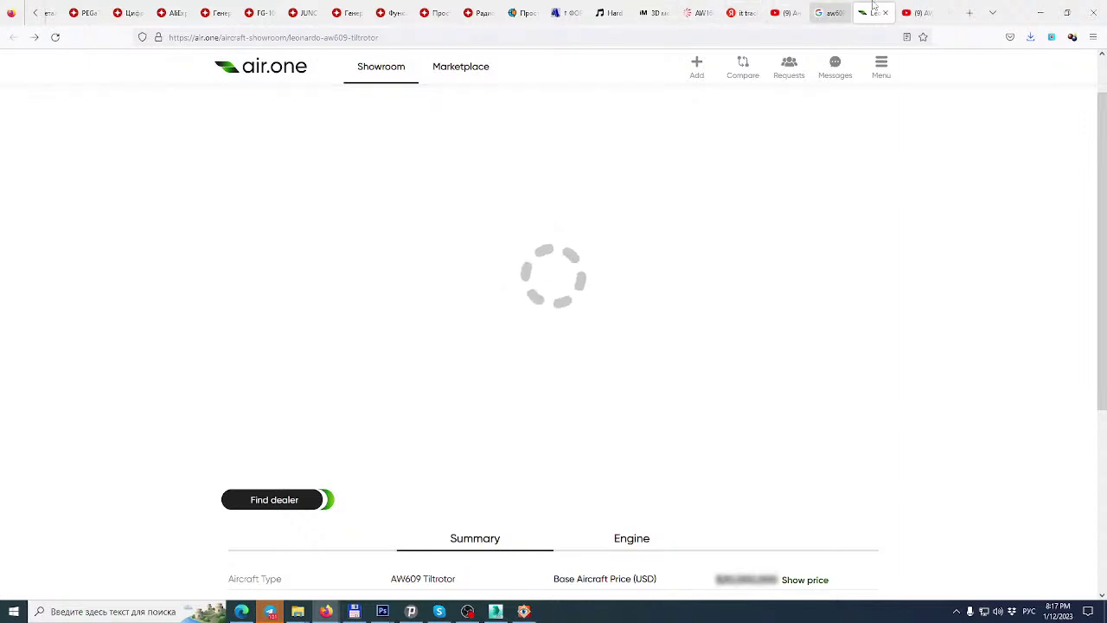
# Return to the Google image results for aw609 and look through them for clear views of the wing root.
pyautogui.click(831, 13)
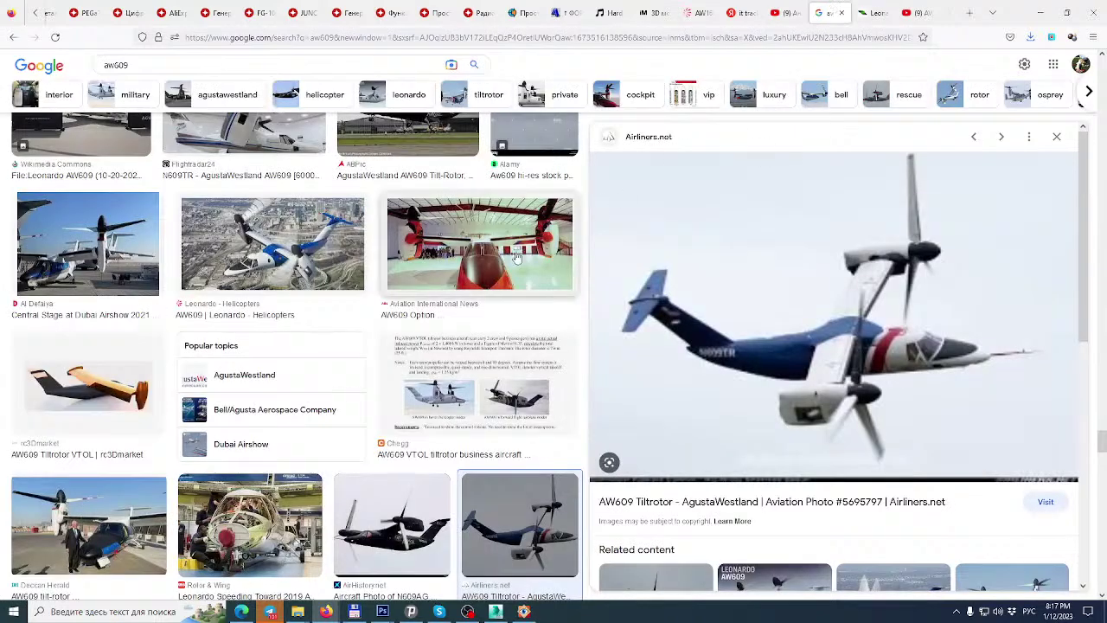
pyautogui.scroll(-1, 339, 314)
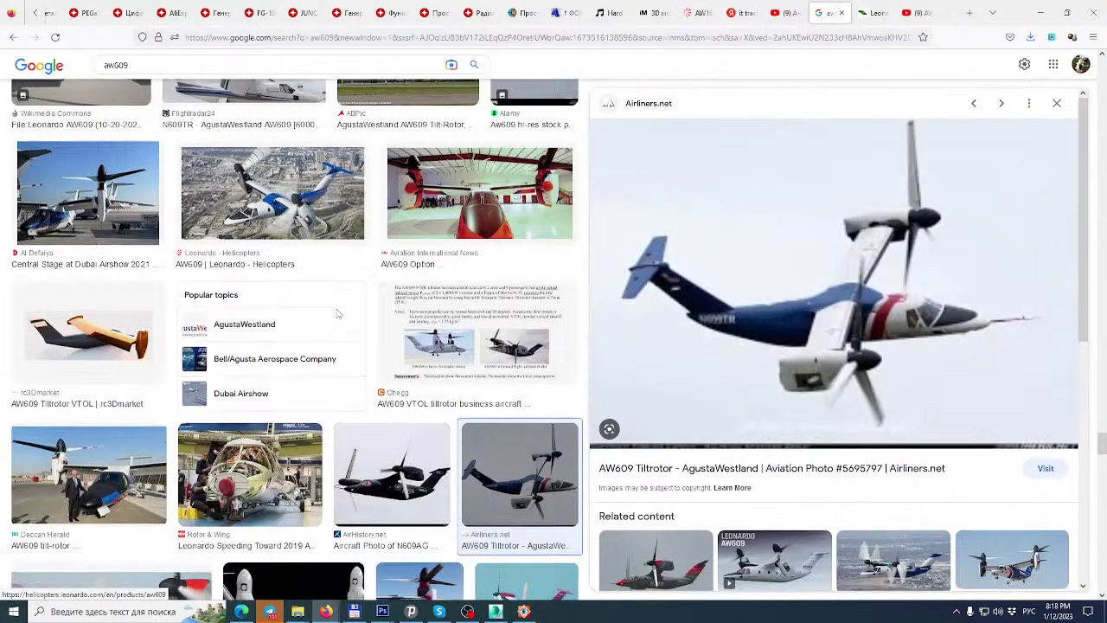
pyautogui.scroll(-5, 149, 335)
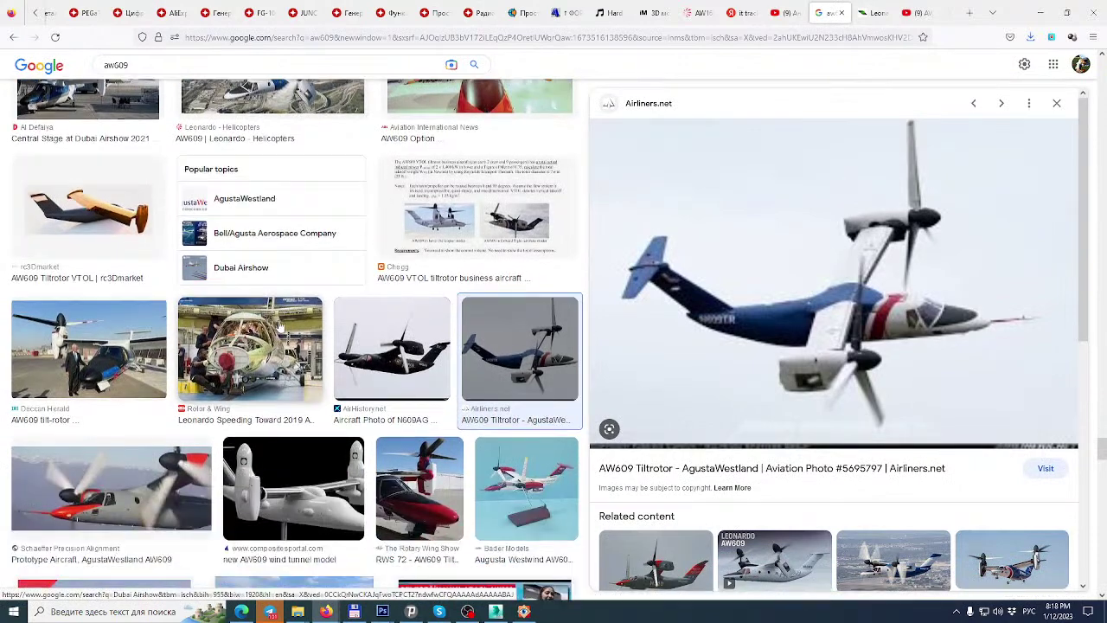
pyautogui.scroll(-6, 303, 317)
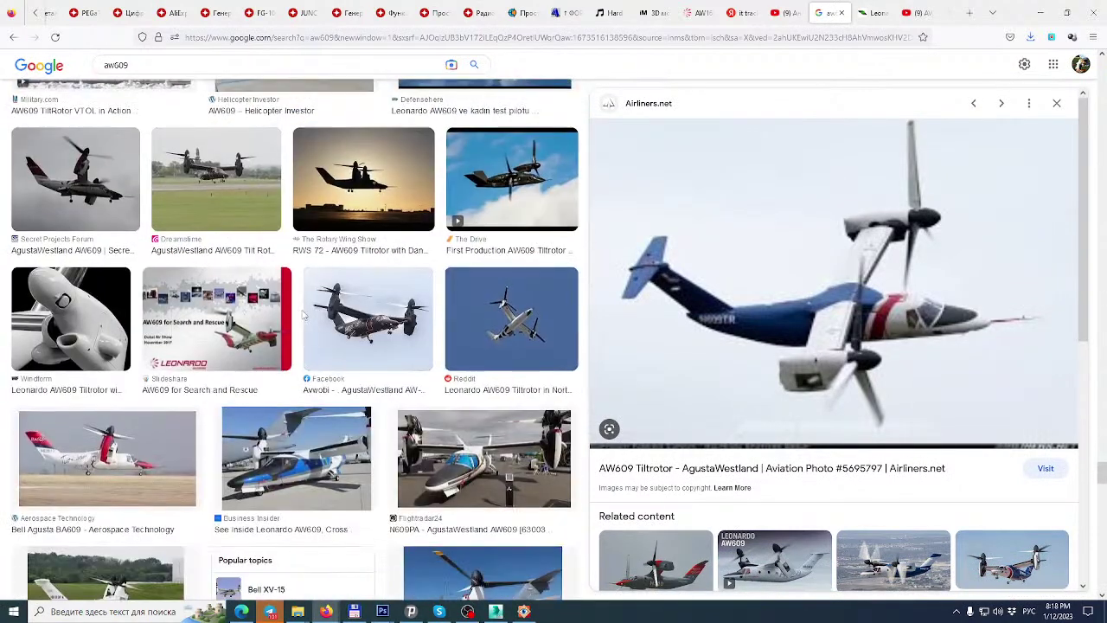
pyautogui.scroll(-3, 302, 317)
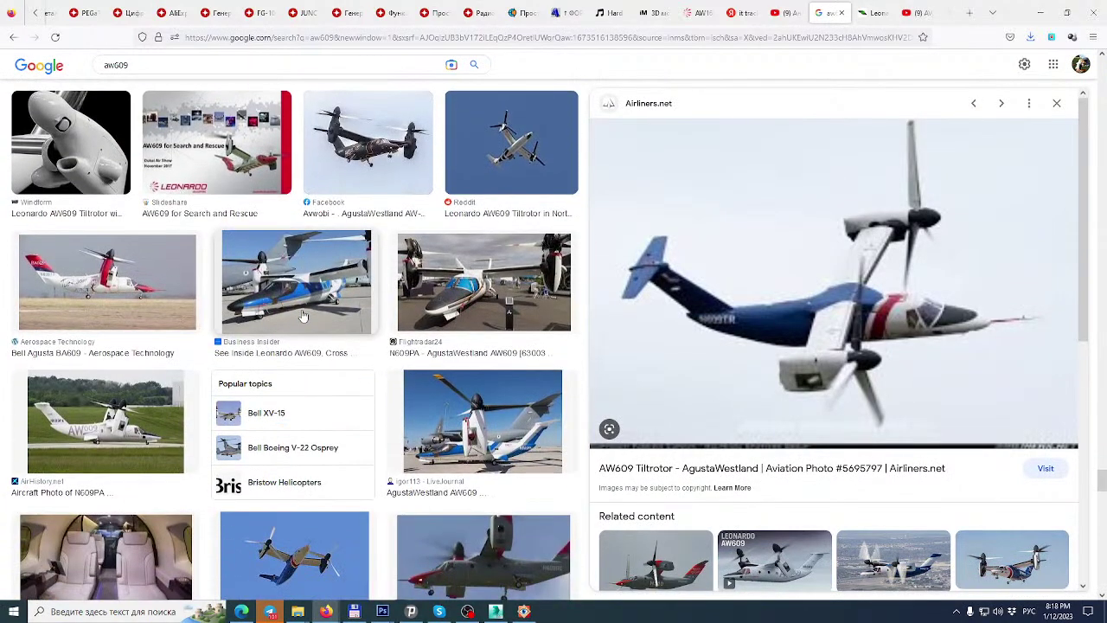
pyautogui.scroll(-2, 302, 317)
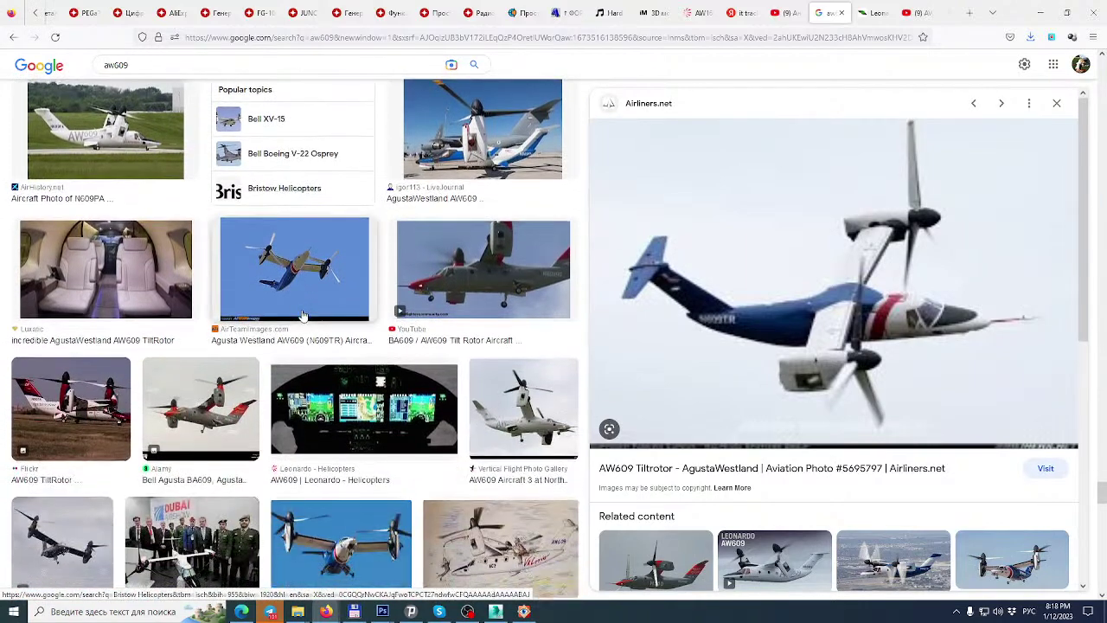
pyautogui.scroll(-2, 303, 317)
pyautogui.scroll(-2, 303, 316)
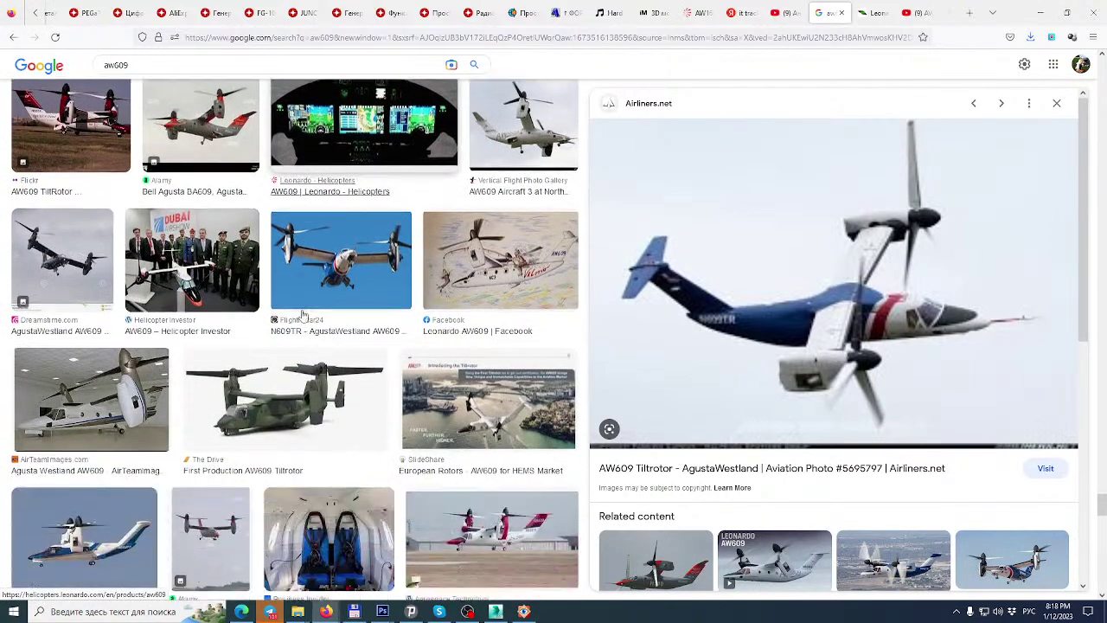
pyautogui.scroll(-1, 303, 316)
pyautogui.scroll(-2, 303, 317)
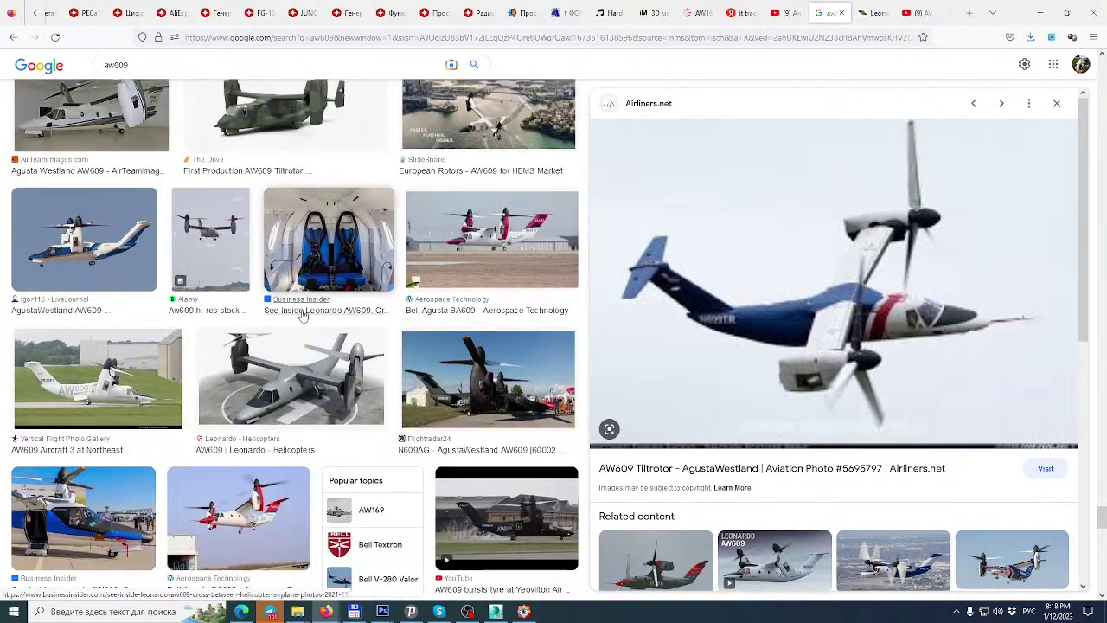
pyautogui.scroll(-2, 303, 317)
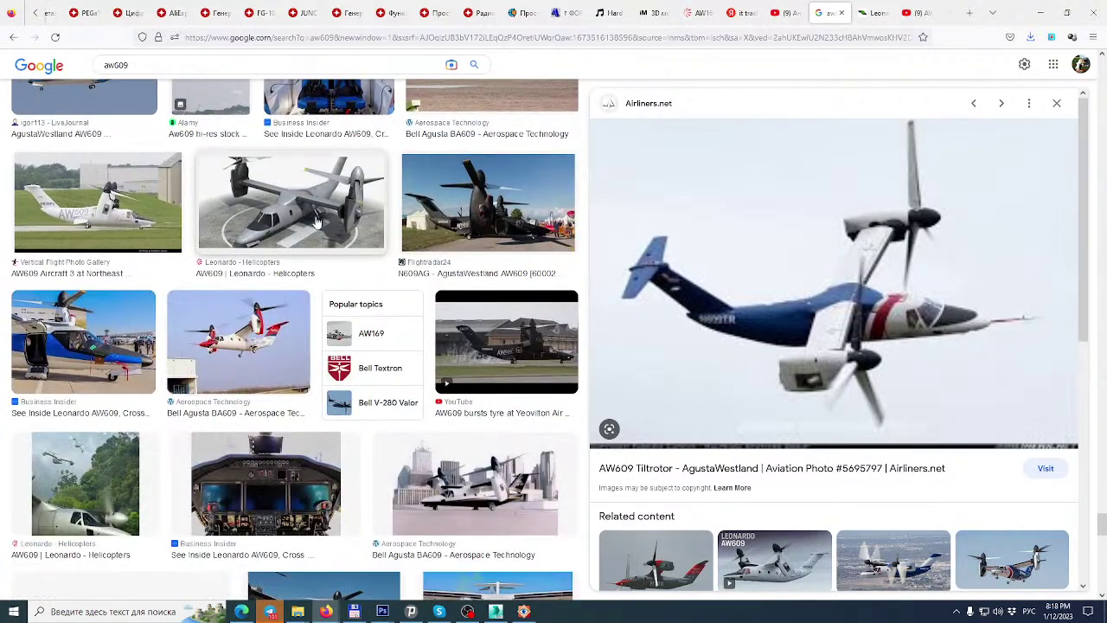
# Open the Leonardo image of the grey AW609 on a helipad in its own tab and enlarge it to examine the wing root.
pyautogui.click(285, 206)
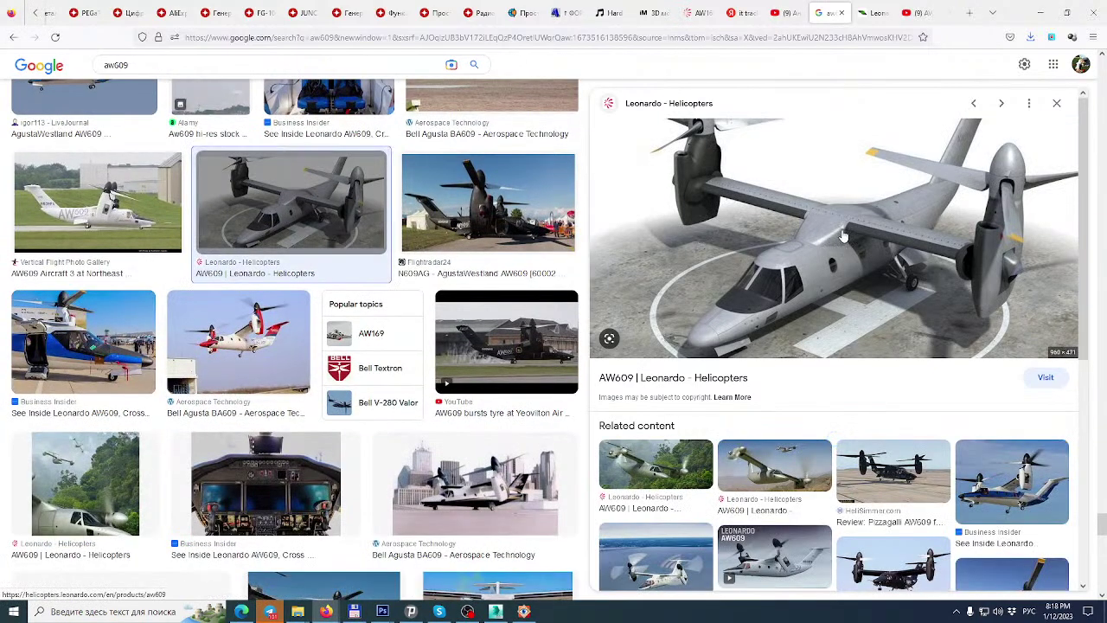
pyautogui.rightClick(866, 224)
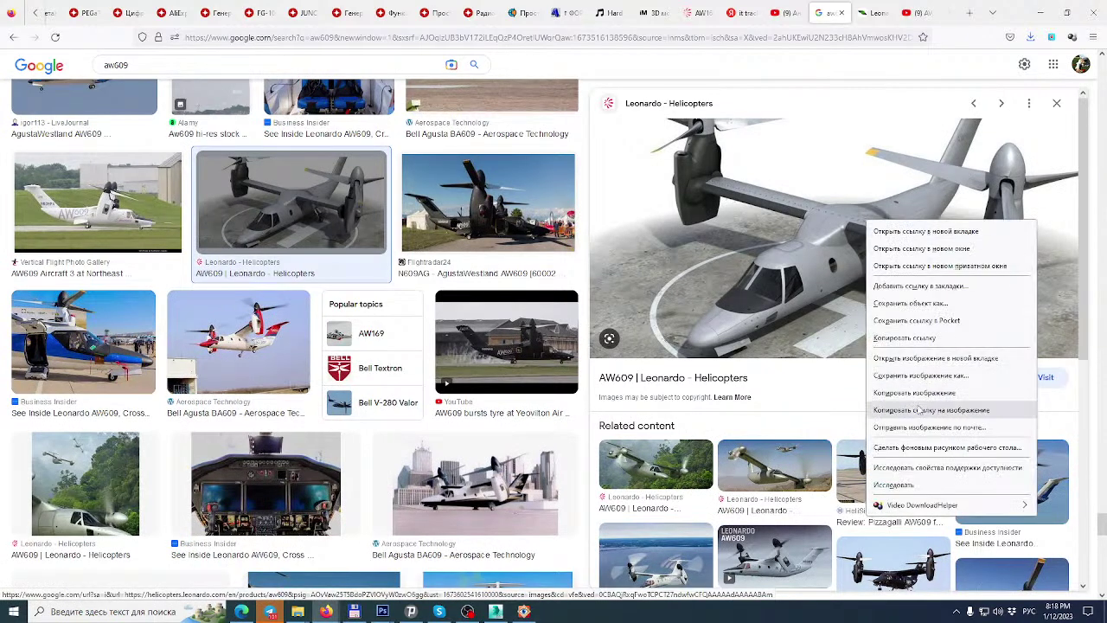
pyautogui.click(933, 357)
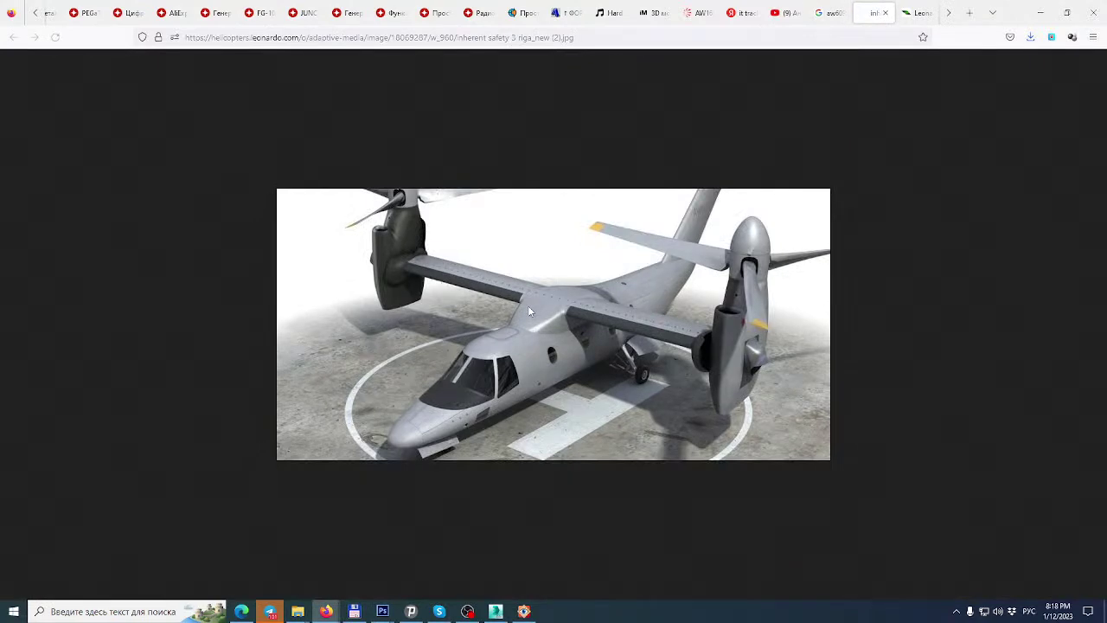
pyautogui.keyDown('ctrl'); pyautogui.scroll(5, 639, 322); pyautogui.keyUp('ctrl')
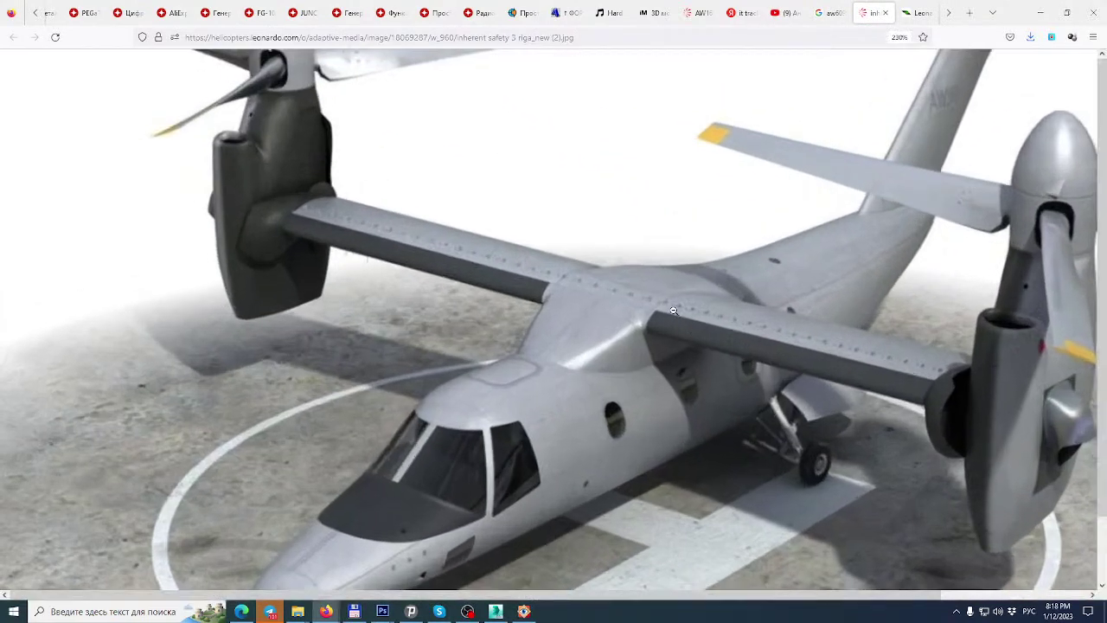
pyautogui.scroll(-1, 702, 325)
# Save the image as inherent safety 3 riga_new (2).jpg in the AgustaWestland AW609\REF folder and close its page.
pyautogui.rightClick(703, 325)
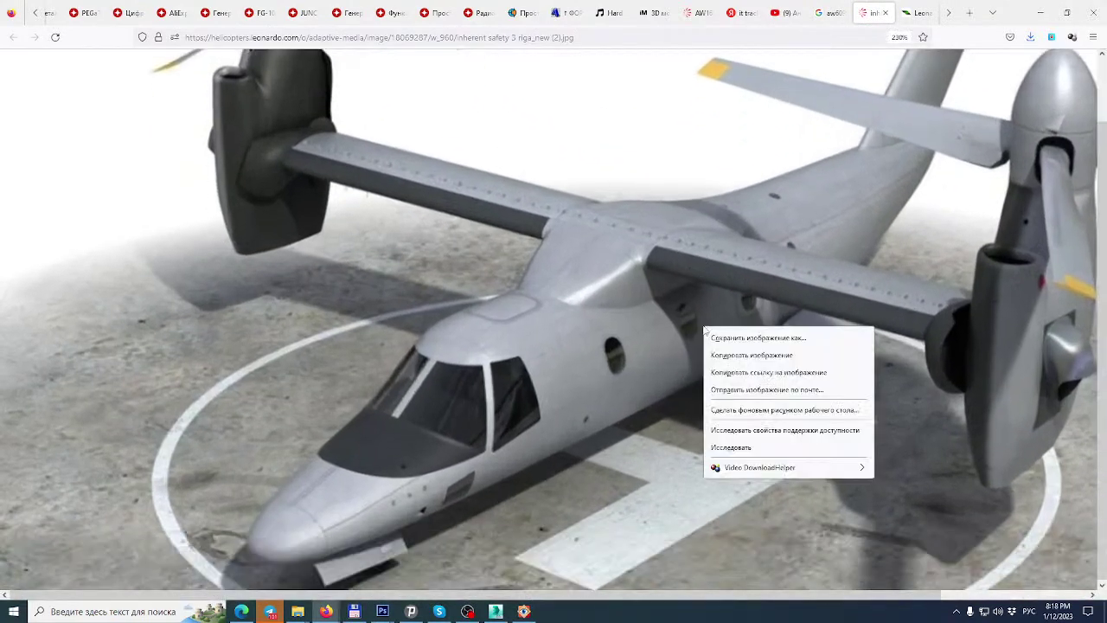
pyautogui.click(748, 333)
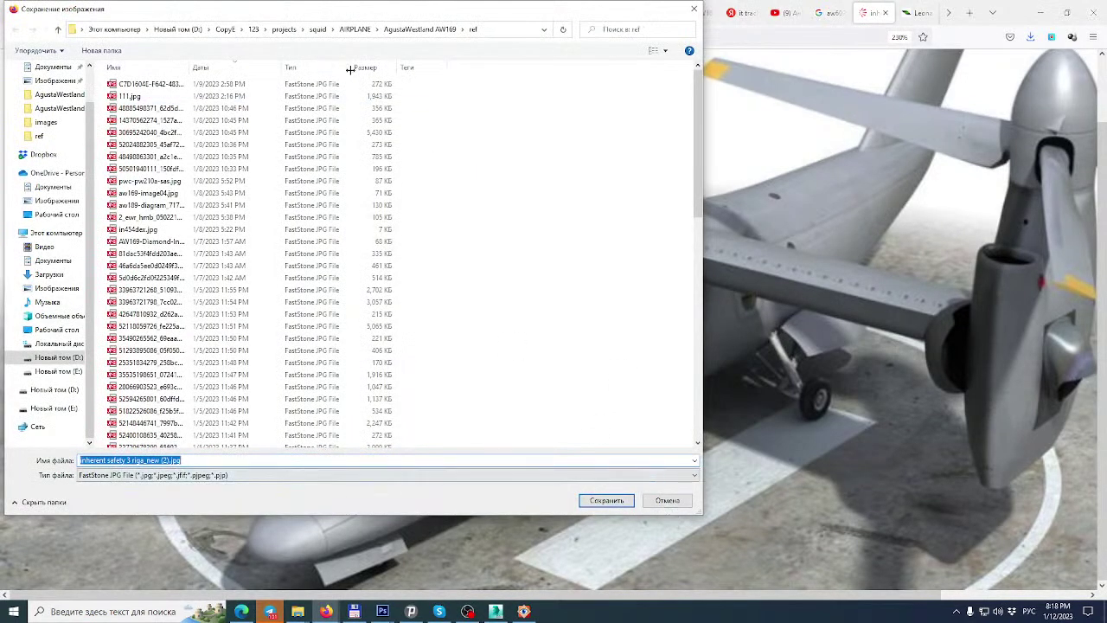
pyautogui.click(354, 28)
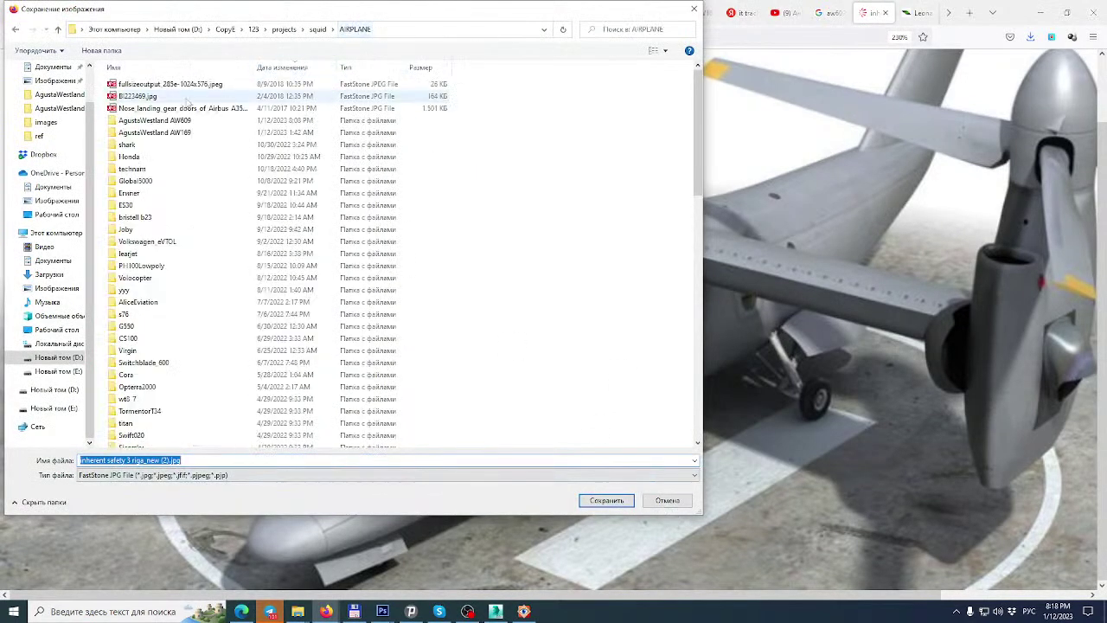
pyautogui.doubleClick(154, 120)
pyautogui.doubleClick(131, 85)
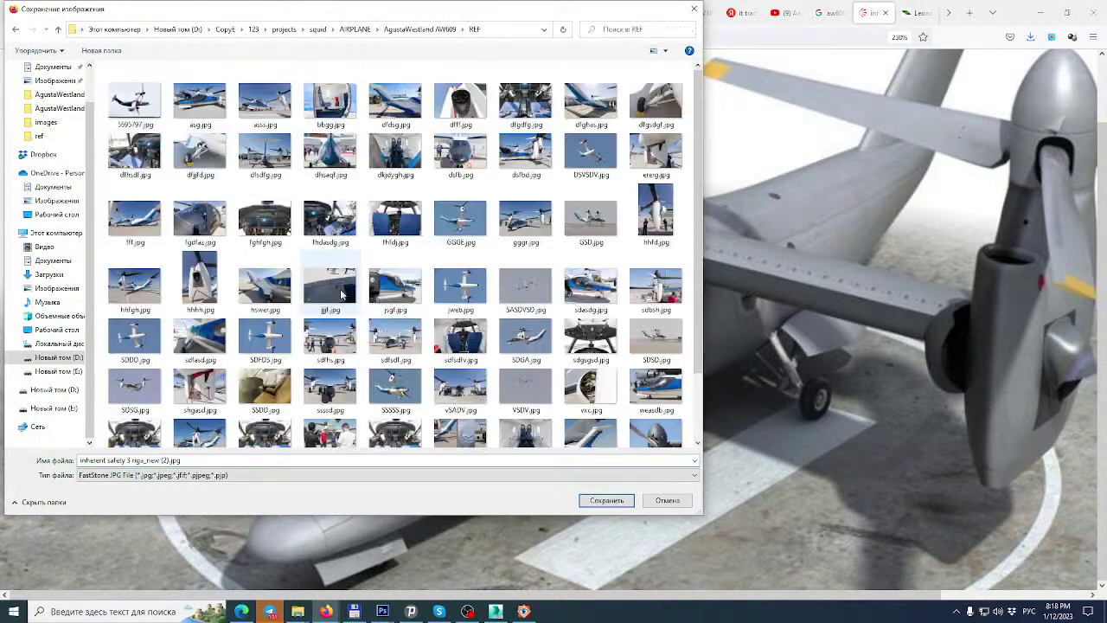
pyautogui.click(607, 500)
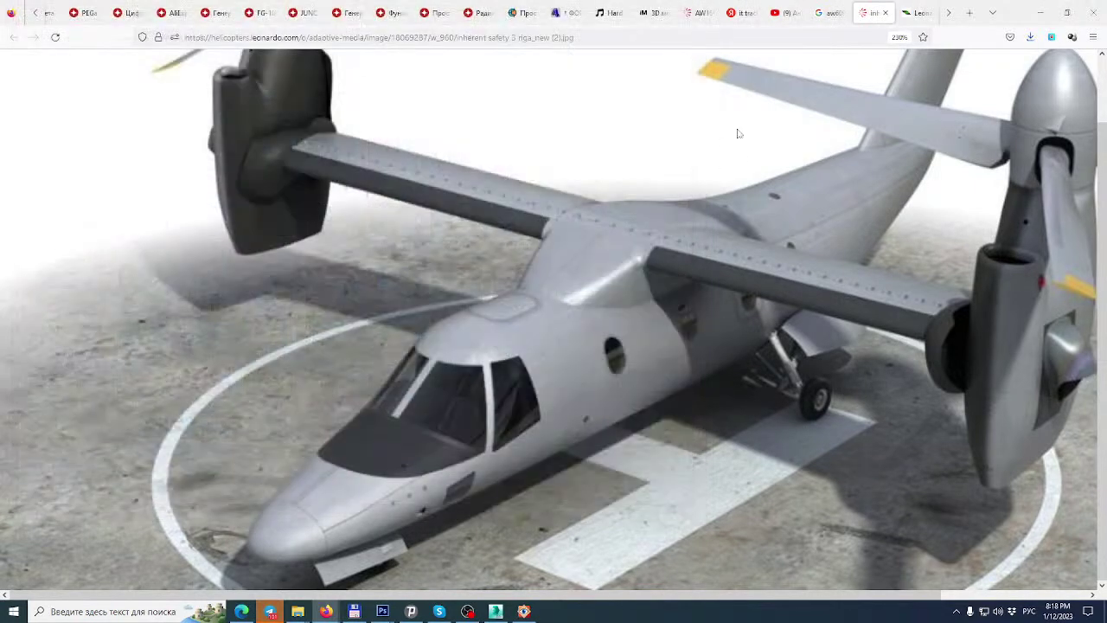
pyautogui.click(886, 14)
# Look further through the aw609 image results and open the VeneziaToday article showing the AW609 flying over a city.
pyautogui.scroll(-3, 336, 285)
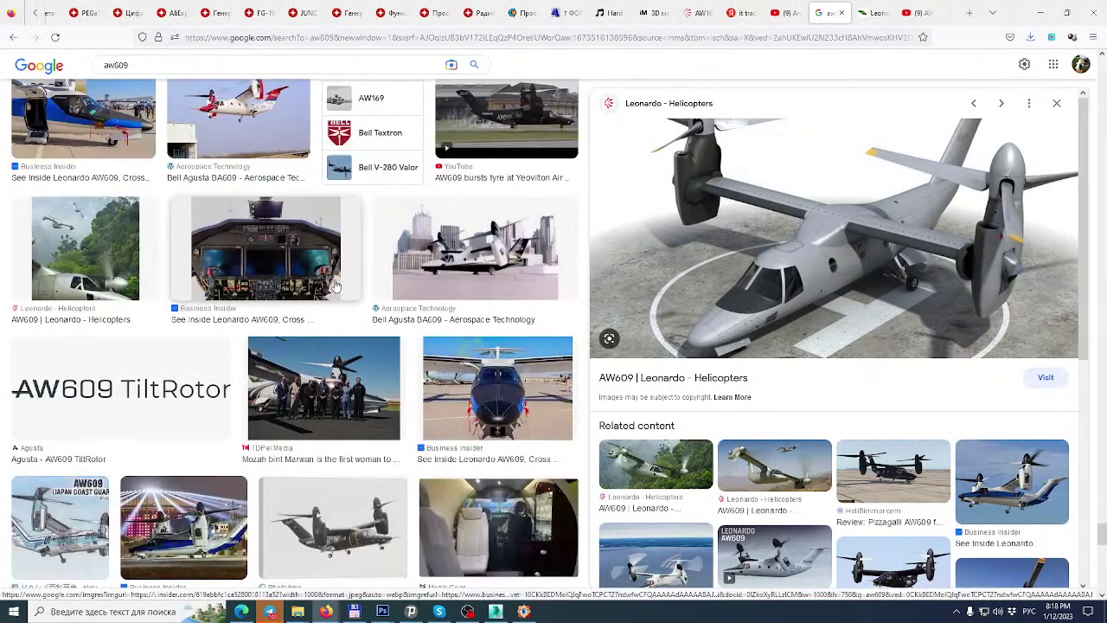
pyautogui.scroll(-3, 335, 286)
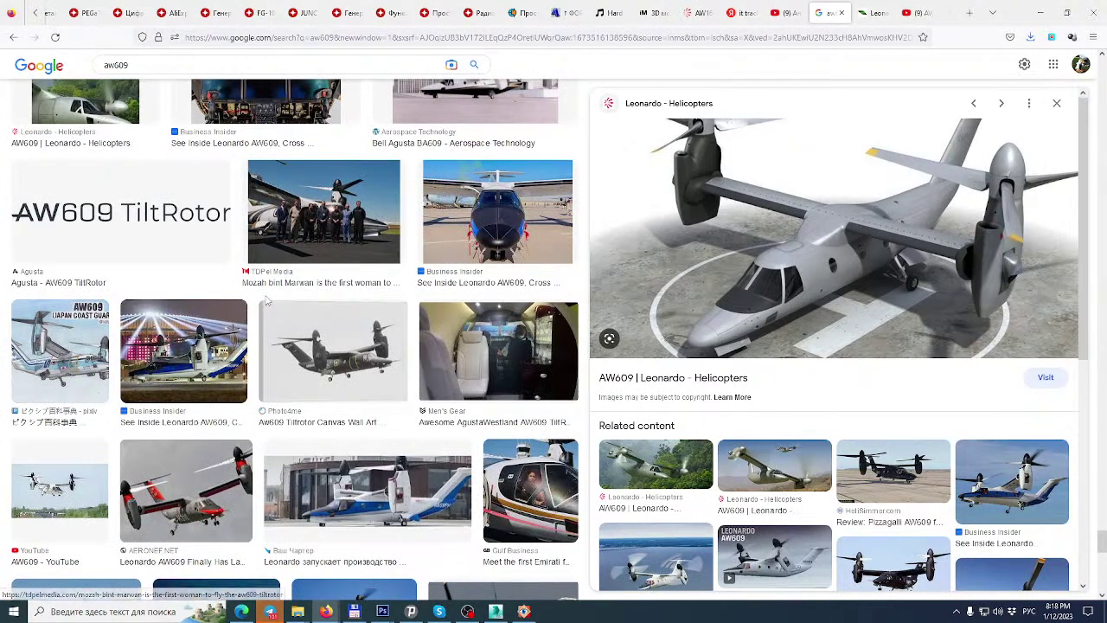
pyautogui.scroll(-2, 336, 285)
pyautogui.scroll(-2, 267, 300)
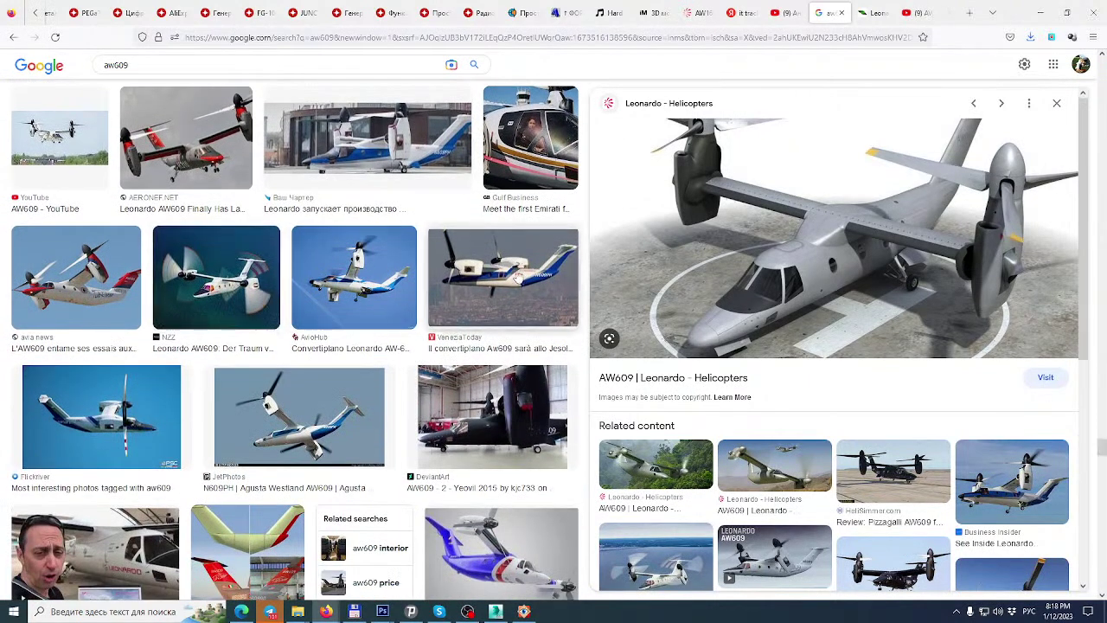
pyautogui.click(515, 277)
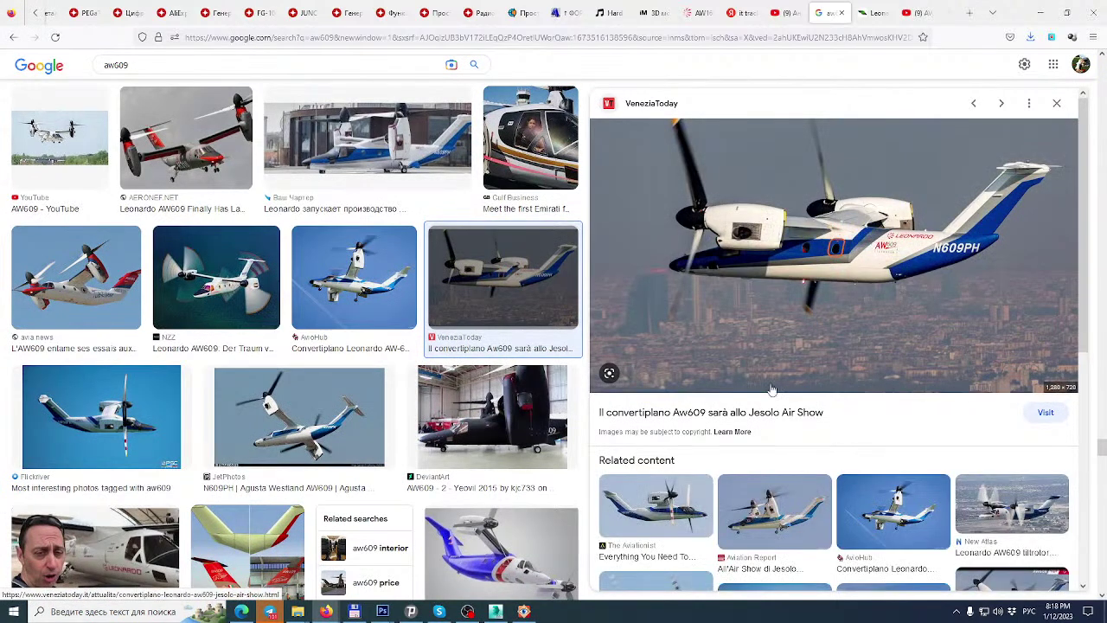
pyautogui.click(760, 413)
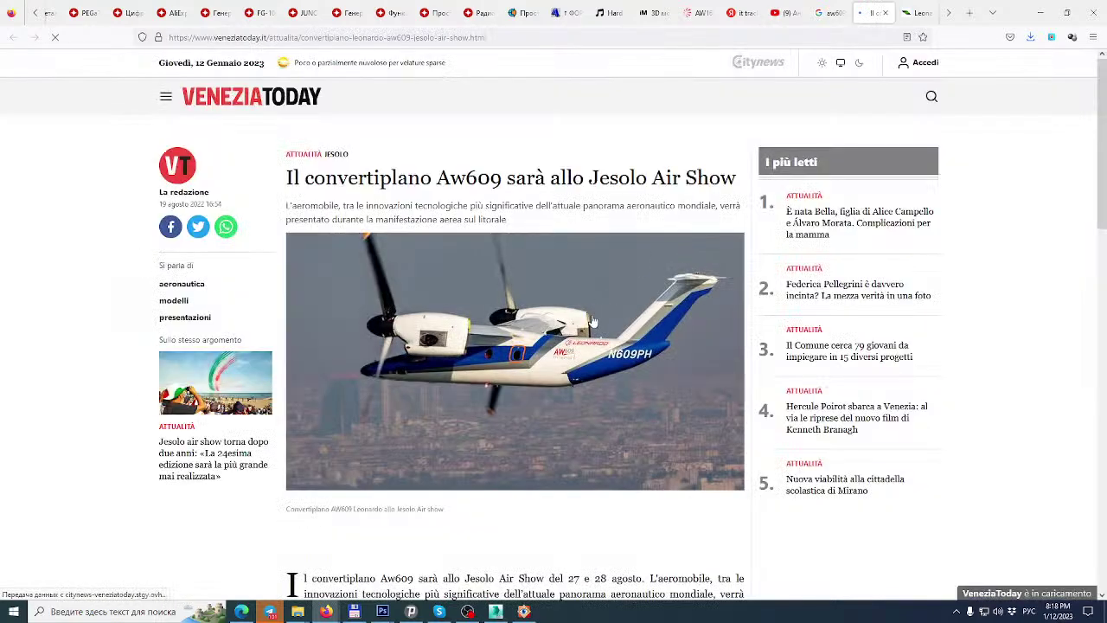
# Accept the article's cookies and open its AW609 photo in a separate tab, enlarged around the wing root.
pyautogui.click(596, 310)
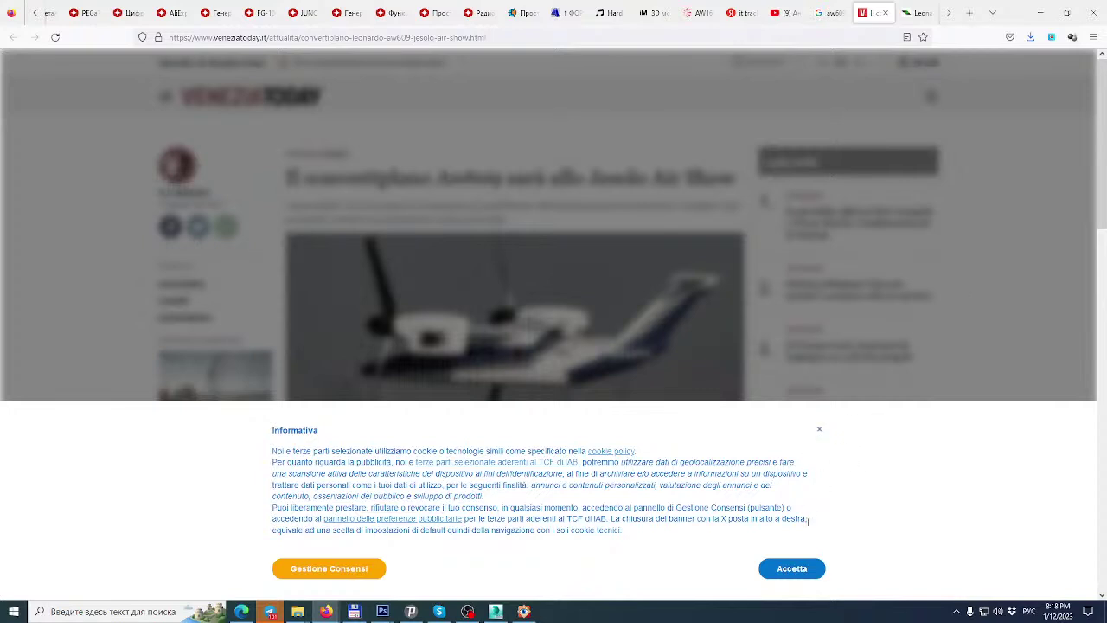
pyautogui.click(792, 569)
pyautogui.rightClick(560, 282)
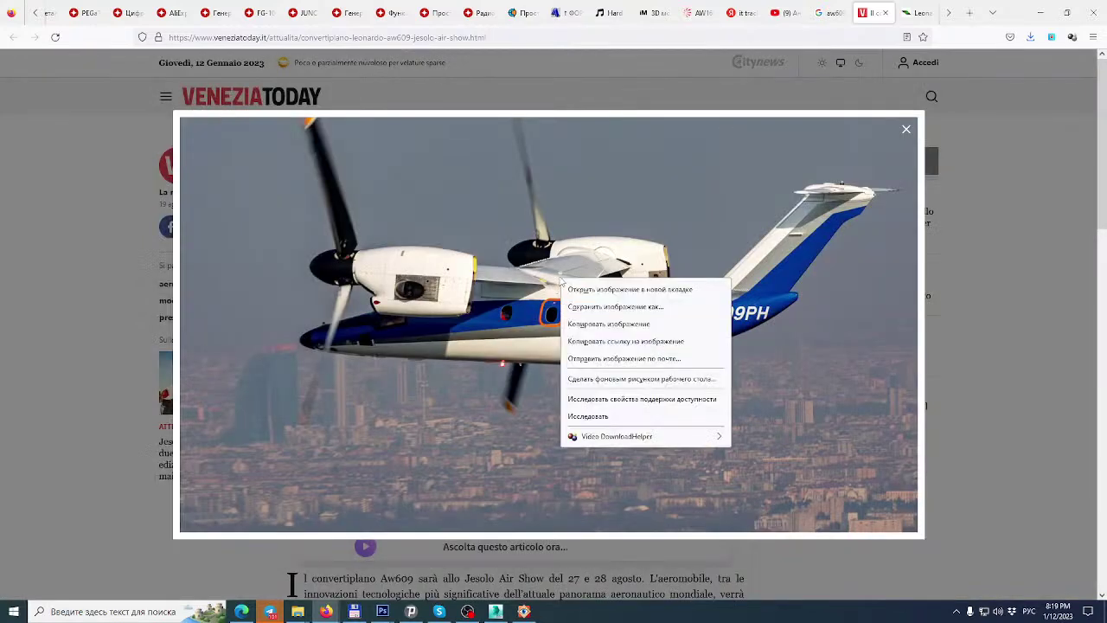
pyautogui.click(605, 289)
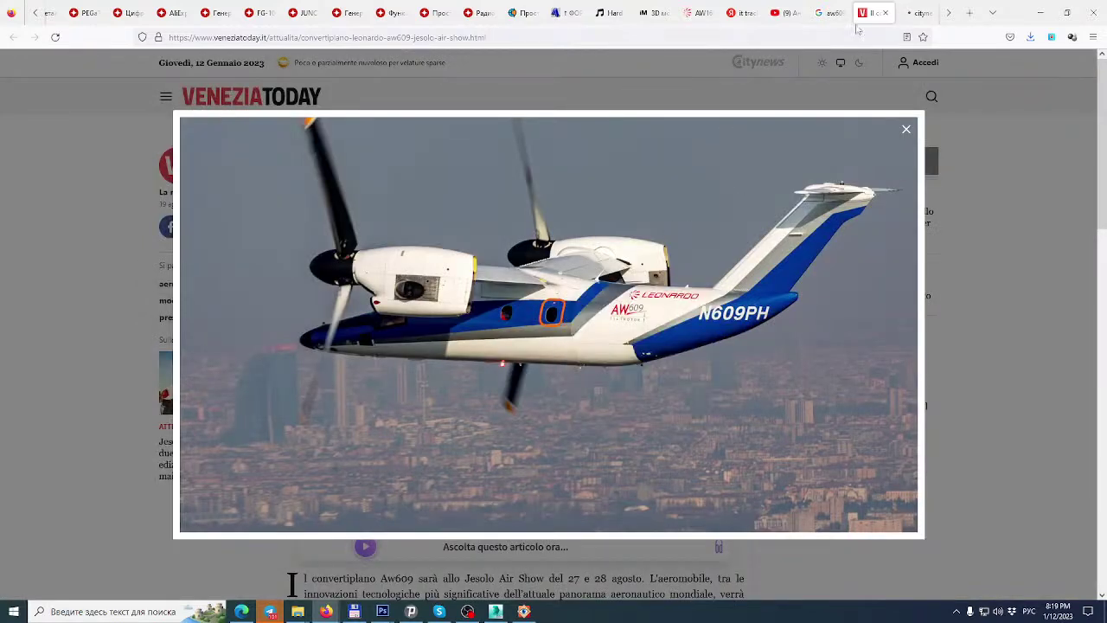
pyautogui.click(907, 14)
pyautogui.keyDown('ctrl'); pyautogui.scroll(7, 750, 370); pyautogui.keyUp('ctrl')
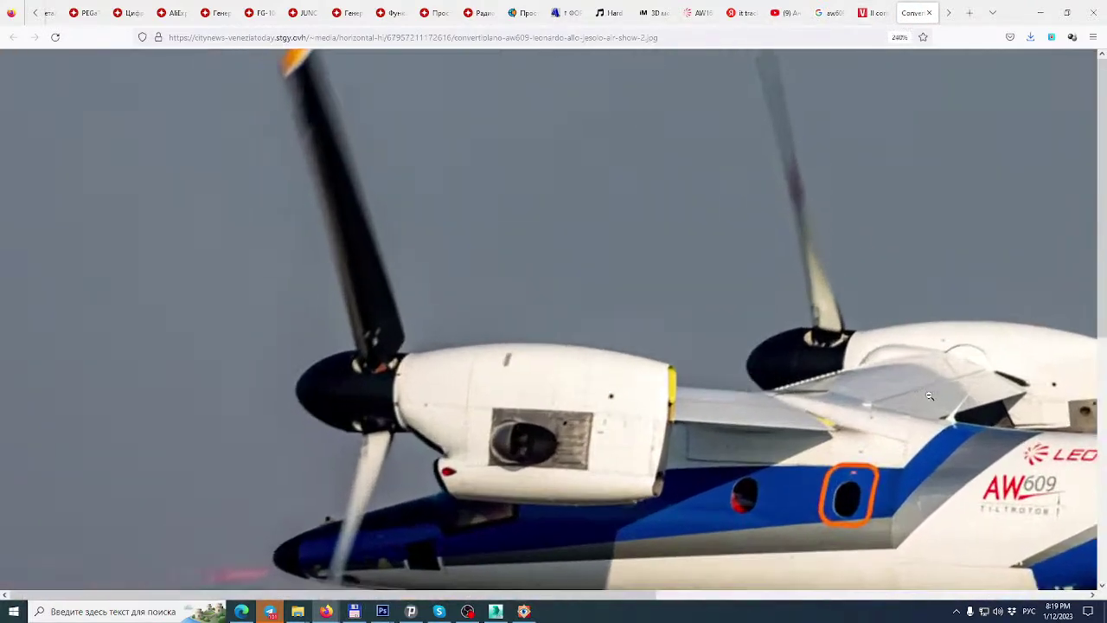
pyautogui.moveTo(930, 396); pyautogui.dragTo(964, 357)
# Save the photo as Convertiplano AW609 Leonardo allo Jesolo Air show-2.jpg in the AgustaWestland AW609\REF folder and close its page.
pyautogui.rightClick(911, 345)
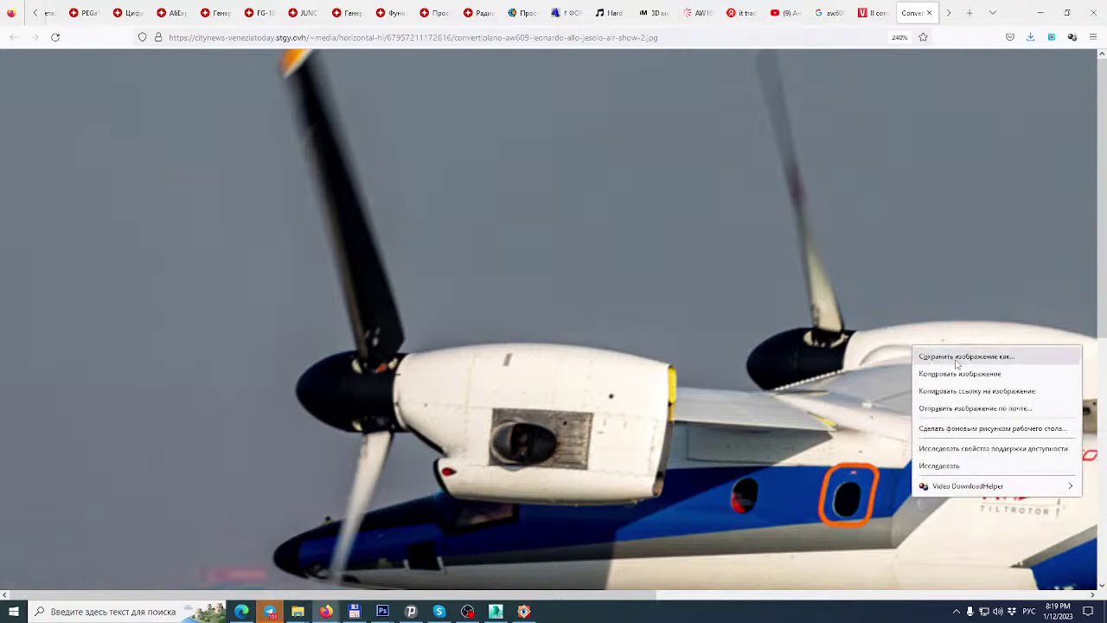
pyautogui.click(963, 357)
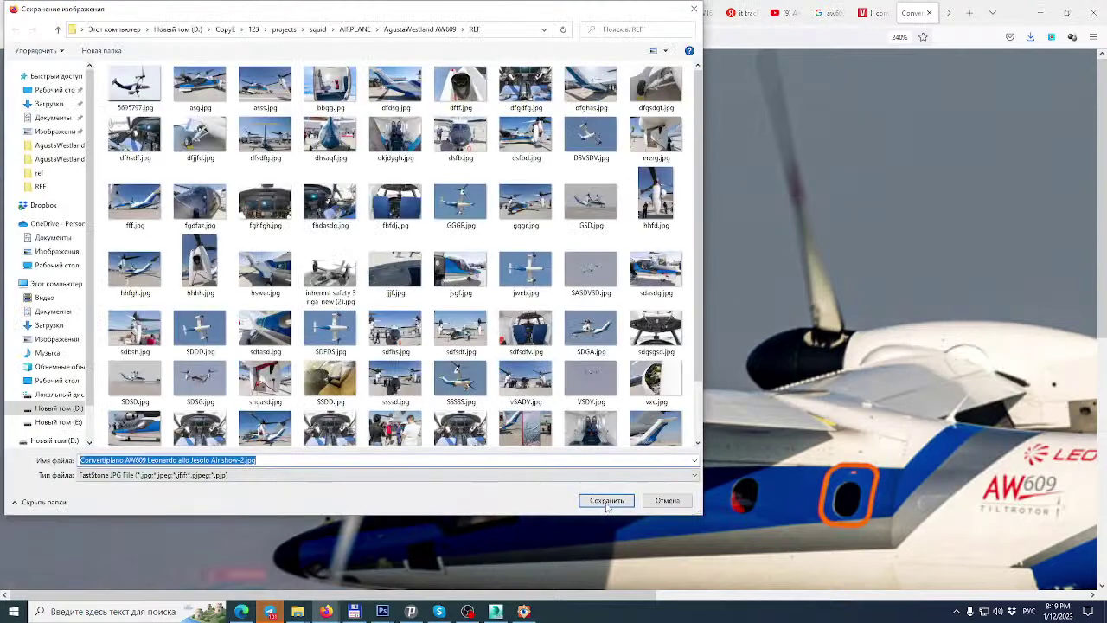
pyautogui.press('Return')
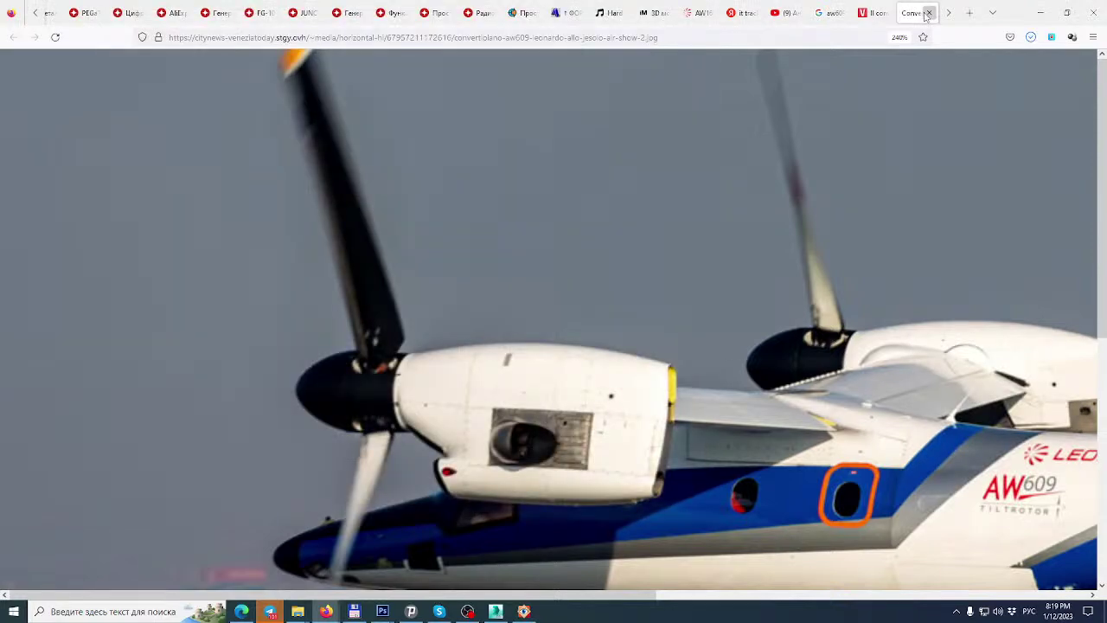
pyautogui.click(929, 13)
# Skim the rest of the VeneziaToday article, close it, and return to the aw609 image results.
pyautogui.click(909, 128)
pyautogui.scroll(-3, 940, 182)
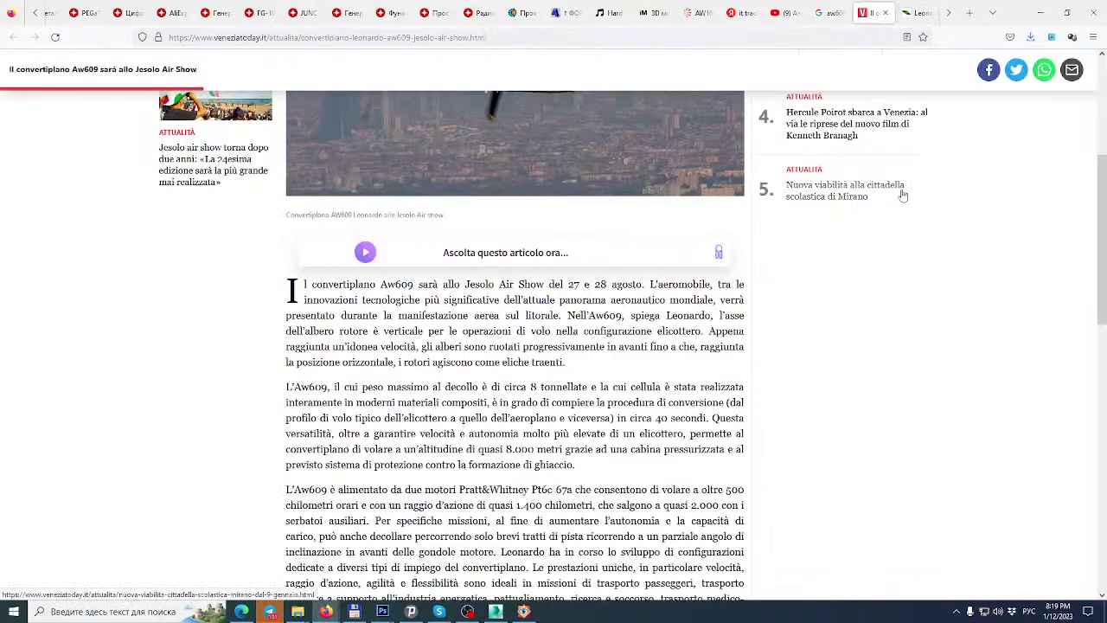
pyautogui.click(885, 13)
pyautogui.click(833, 9)
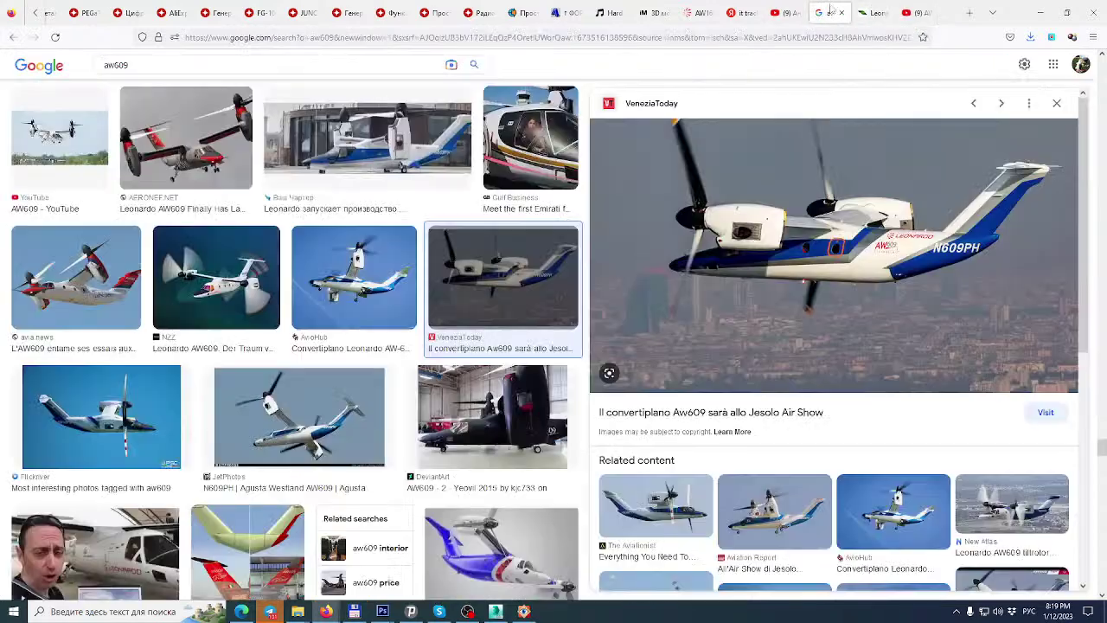
# Look further down the aw609 image results, previewing the Flickriver, Free3D and The National images for wing root detail.
pyautogui.scroll(-3, 162, 215)
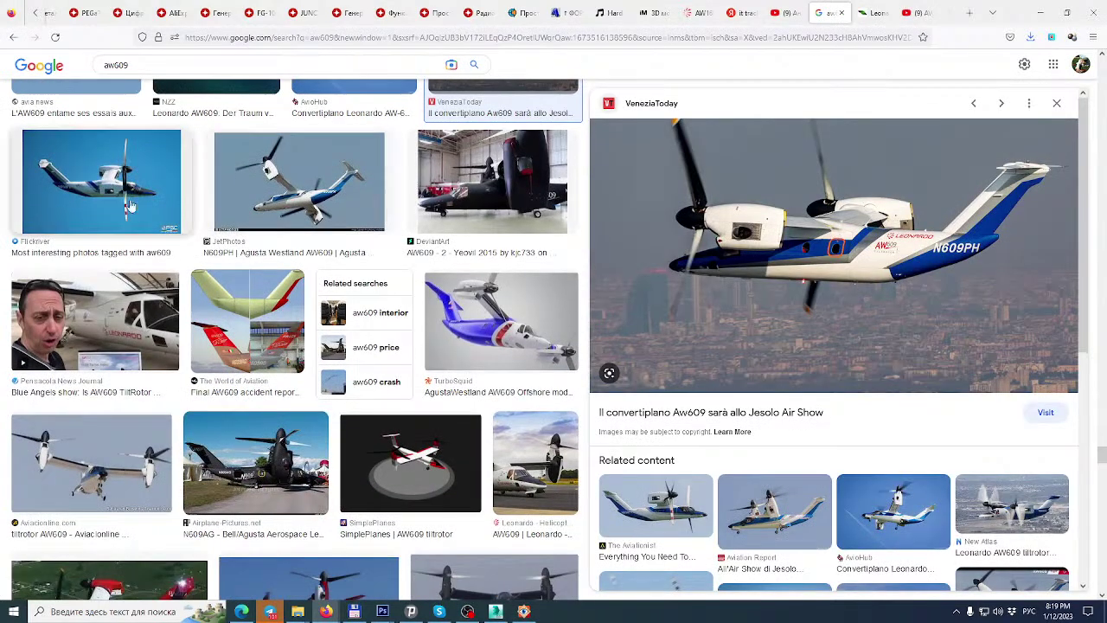
pyautogui.click(162, 215)
pyautogui.scroll(-2, 324, 273)
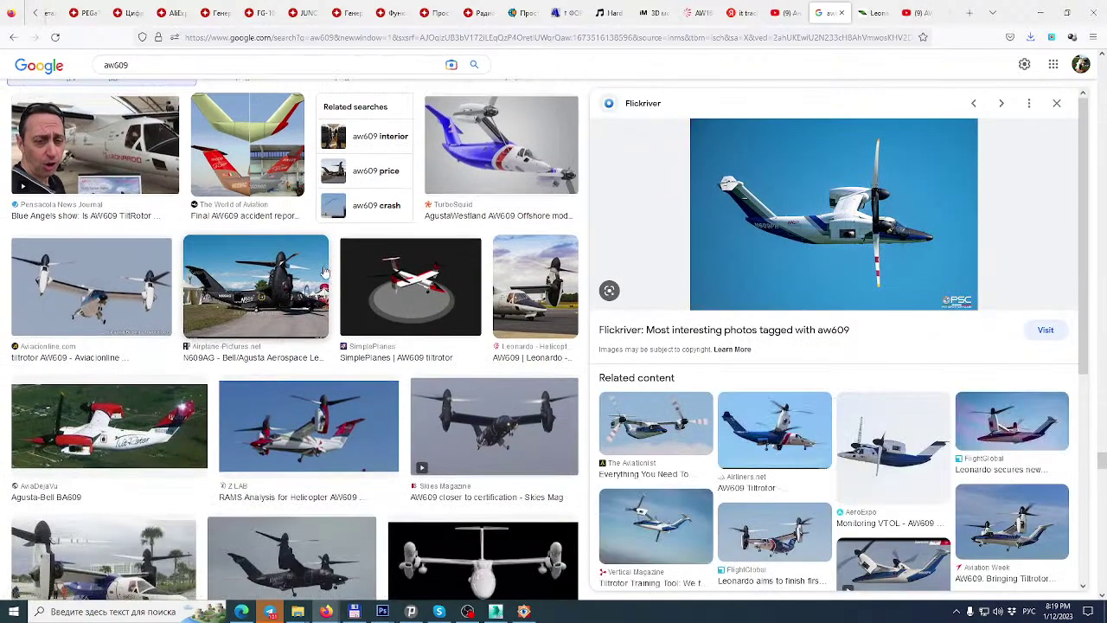
pyautogui.scroll(-5, 324, 272)
pyautogui.scroll(-4, 325, 273)
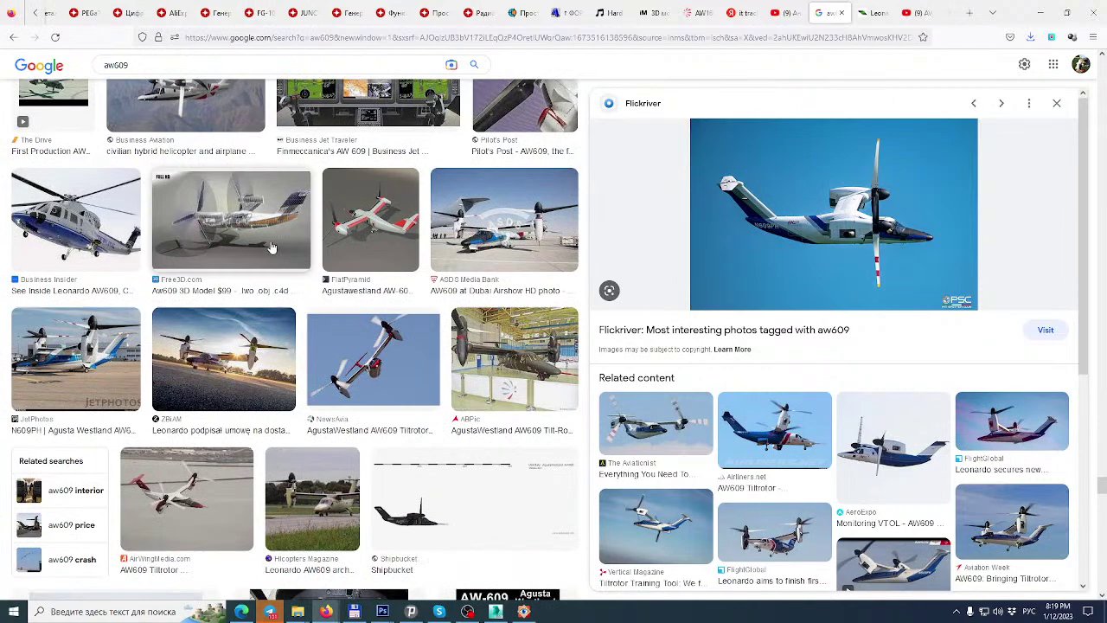
pyautogui.click(255, 218)
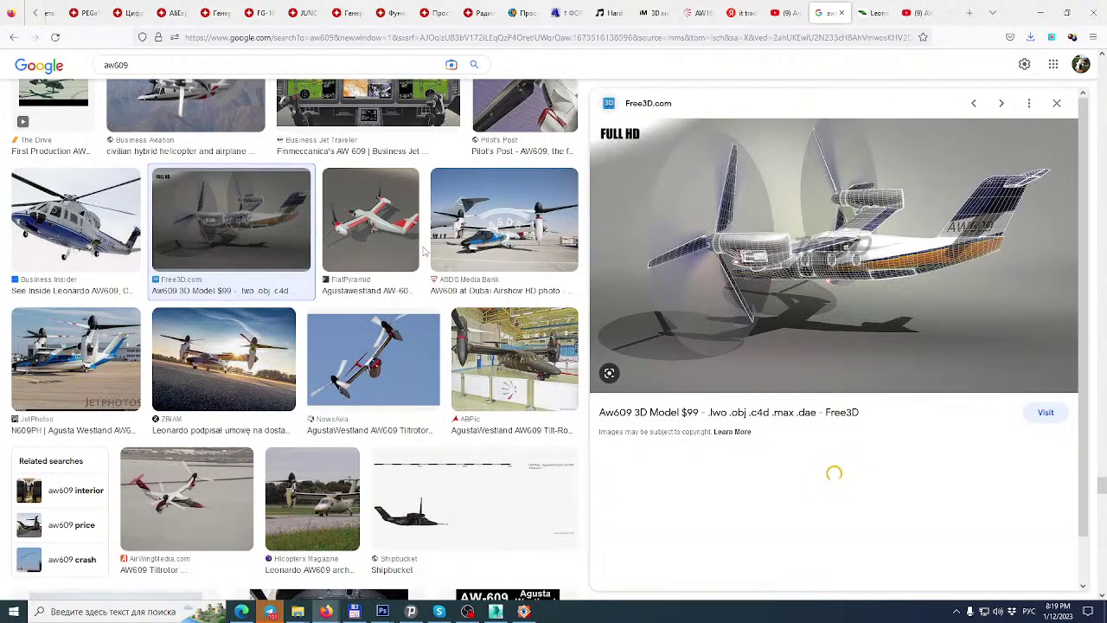
pyautogui.scroll(-5, 415, 255)
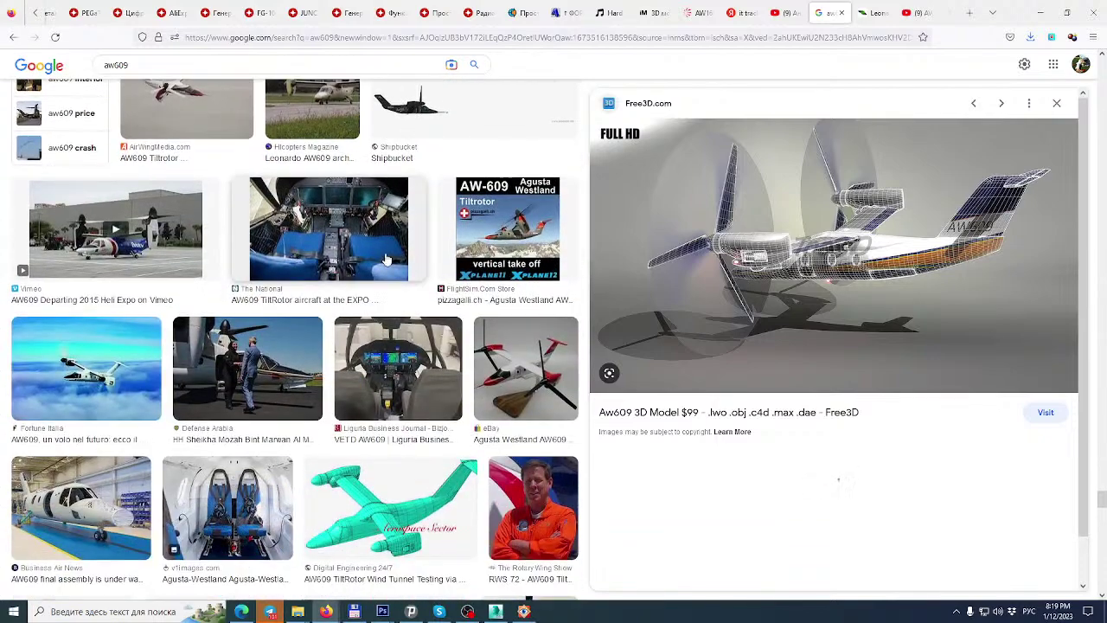
pyautogui.click(362, 233)
pyautogui.scroll(-2, 357, 270)
pyautogui.scroll(-1, 357, 270)
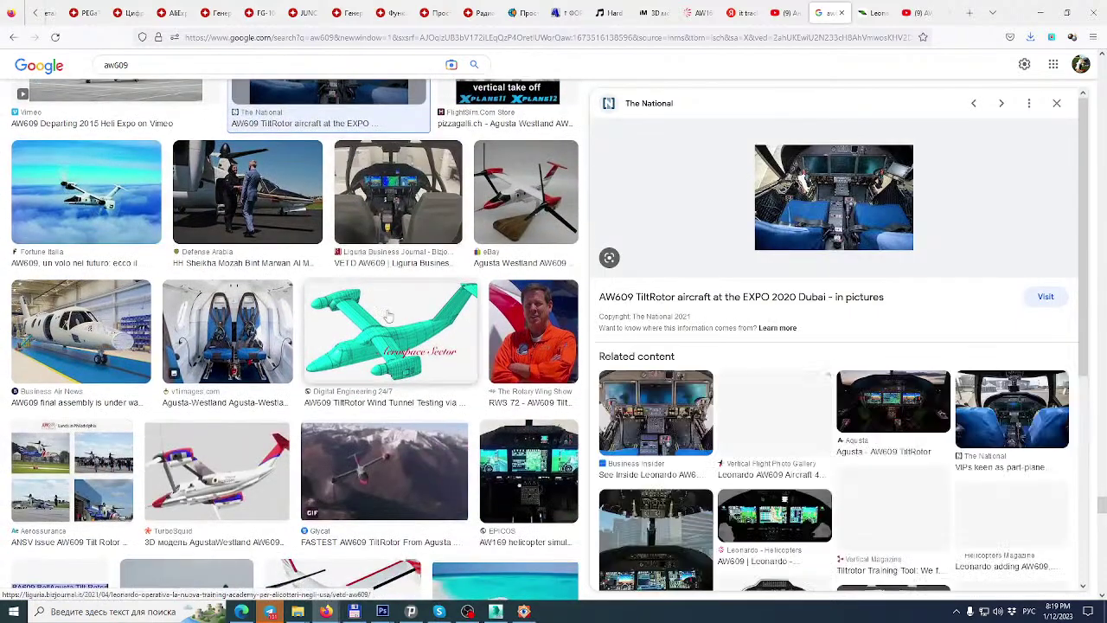
# Open the Digital Engineering 24/7 wireframe image of the AW609 at full size in a separate tab.
pyautogui.click(391, 333)
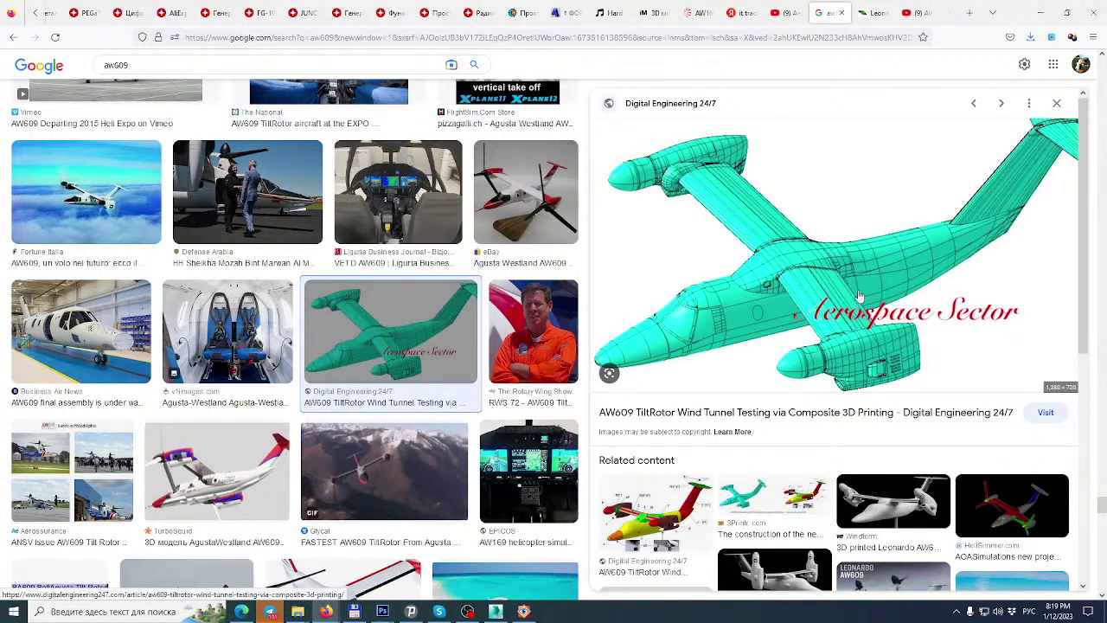
pyautogui.rightClick(833, 279)
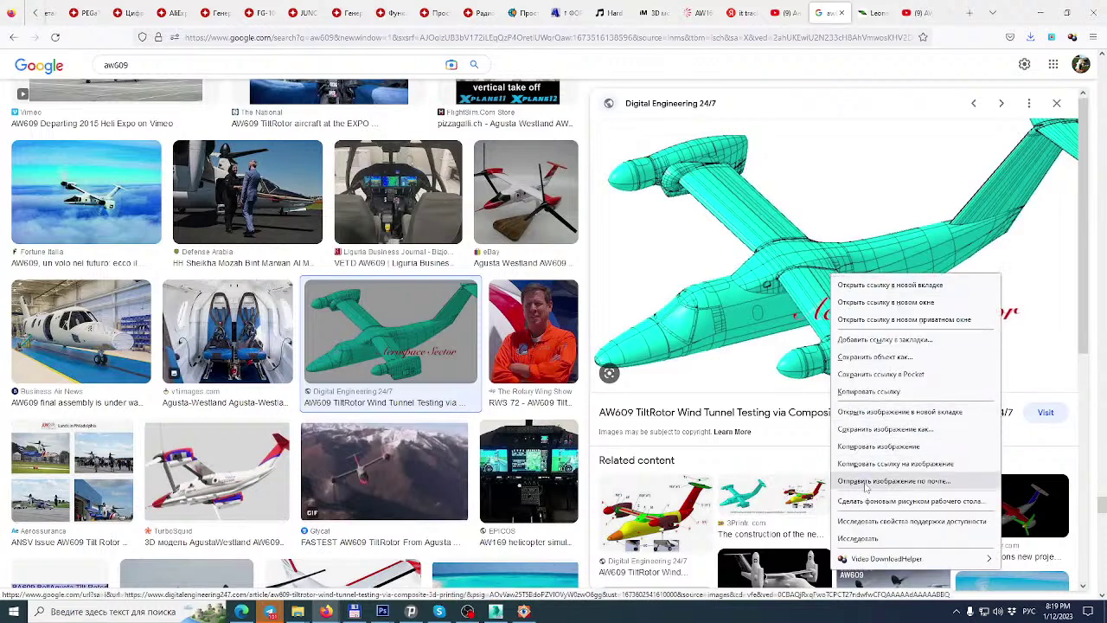
pyautogui.click(889, 414)
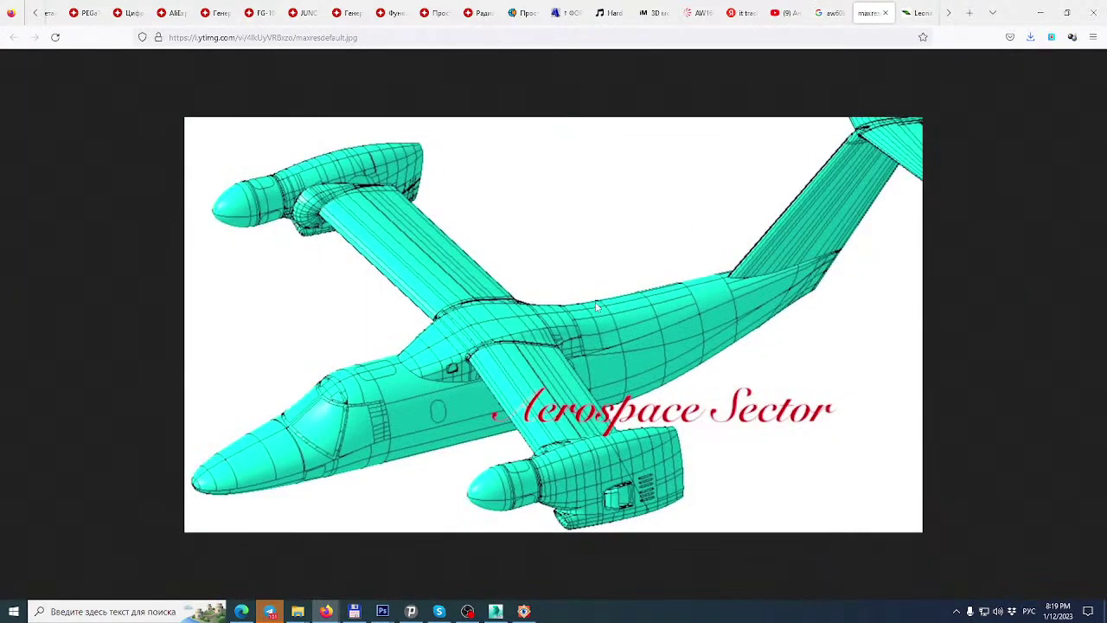
# Save the wireframe image as maxresdefault.jpg in the AgustaWestland AW609\REF folder.
pyautogui.rightClick(490, 340)
pyautogui.click(522, 356)
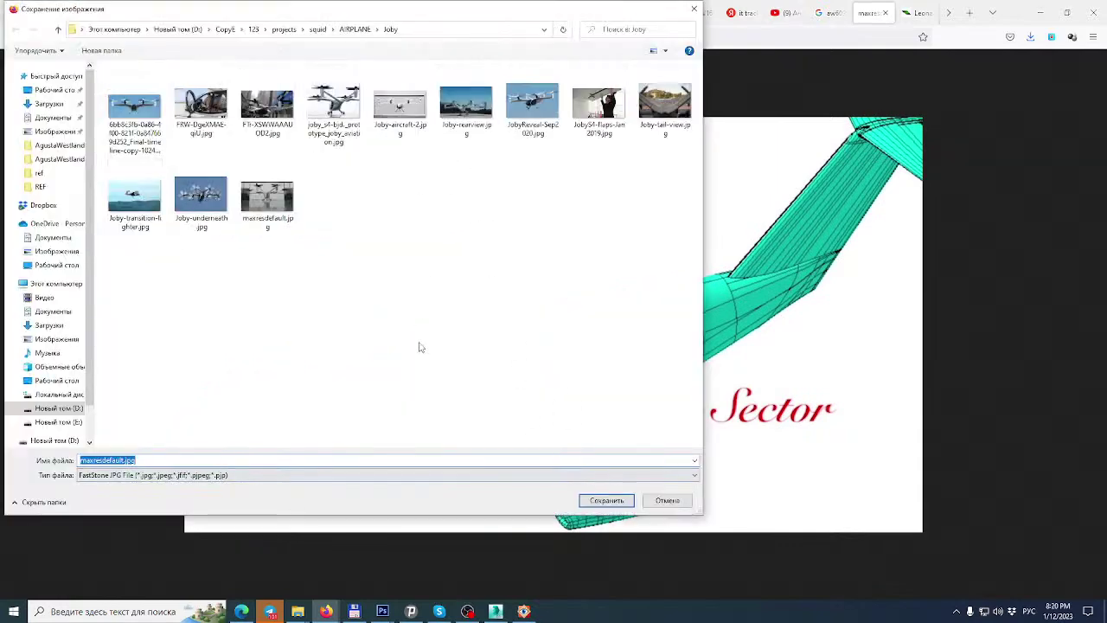
pyautogui.press('Down')
pyautogui.click(411, 362)
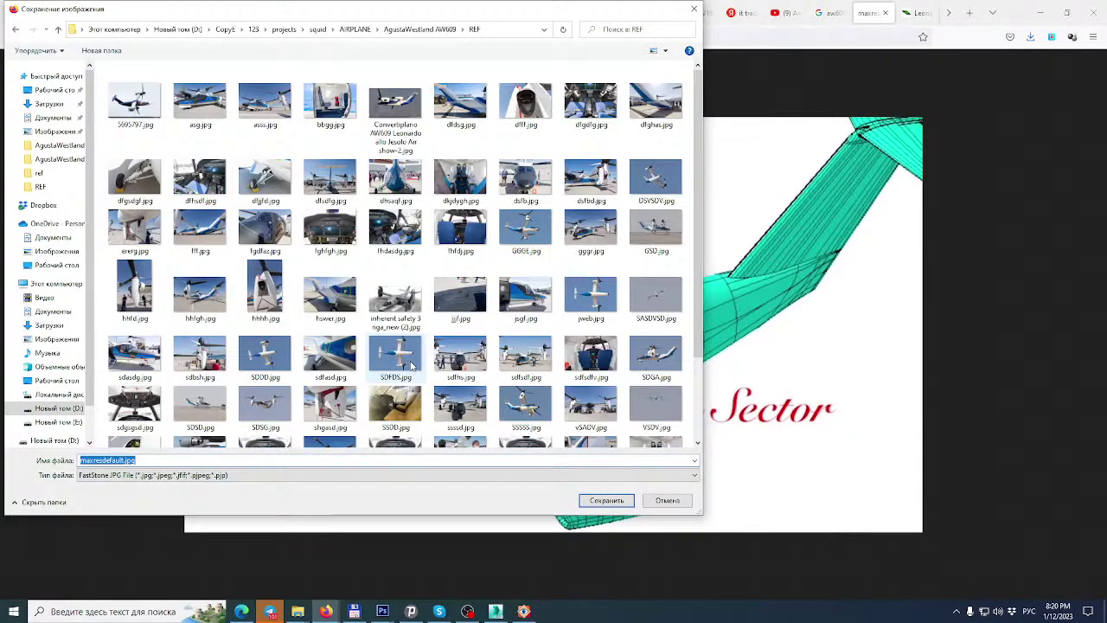
pyautogui.click(607, 500)
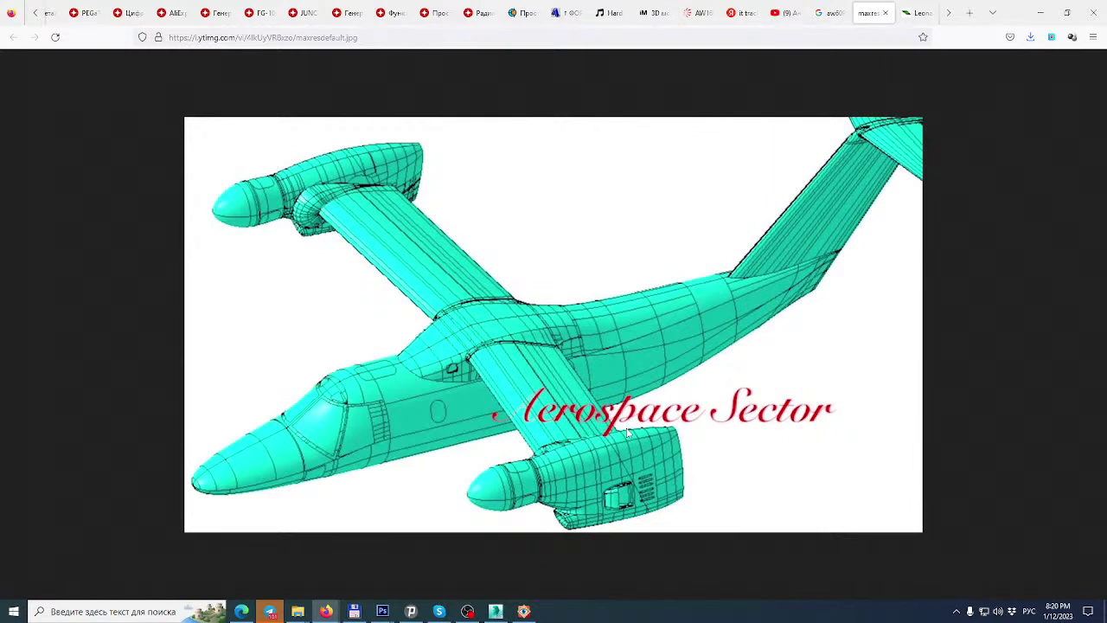
# Switch to 3ds Max and reposition two edges of the fairing mesh where it meets the rear of the wing root.
pyautogui.click(497, 614)
pyautogui.moveTo(619, 406); pyautogui.dragTo(625, 422, button='middle')
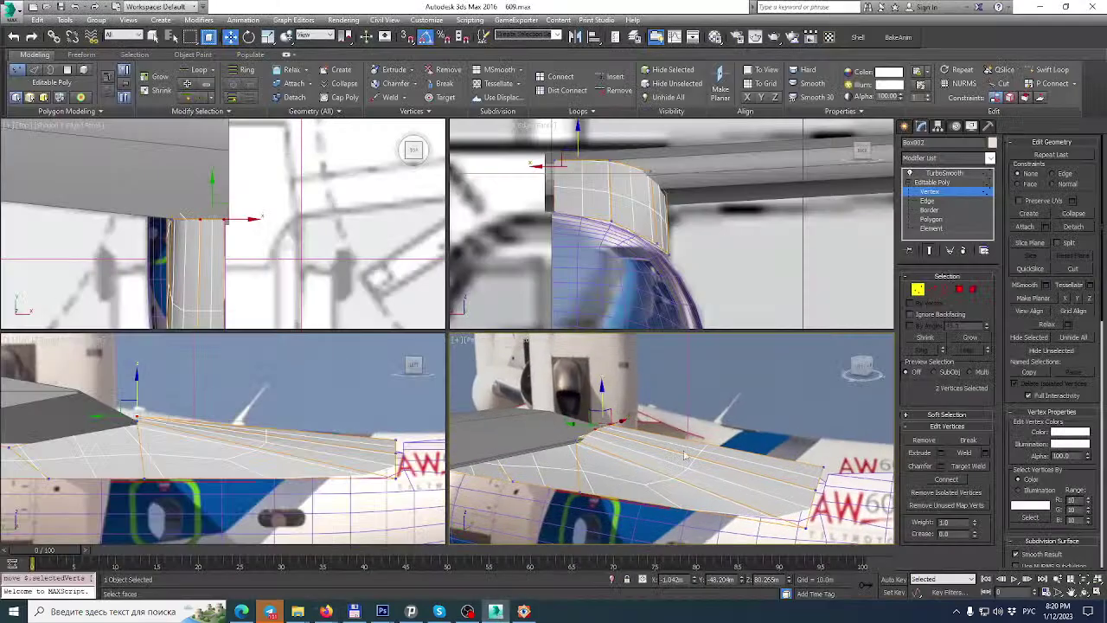
pyautogui.click(1094, 592)
pyautogui.scroll(-2, 661, 367)
pyautogui.keyDown('alt'); pyautogui.moveTo(620, 360); pyautogui.dragTo(576, 372, button='middle'); pyautogui.keyUp('alt')
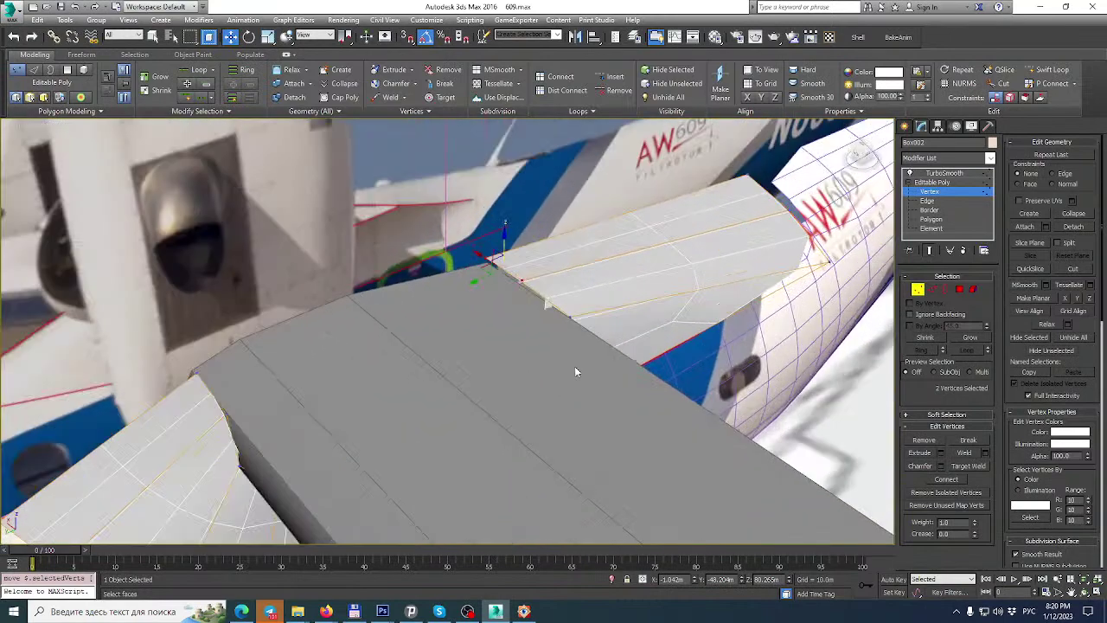
pyautogui.click(931, 289)
pyautogui.click(531, 294)
pyautogui.keyDown('alt'); pyautogui.moveTo(582, 312); pyautogui.dragTo(500, 275, button='middle'); pyautogui.keyUp('alt')
pyautogui.moveTo(500, 275); pyautogui.dragTo(367, 222)
pyautogui.keyDown('alt'); pyautogui.moveTo(369, 226); pyautogui.dragTo(578, 225, button='middle'); pyautogui.keyUp('alt')
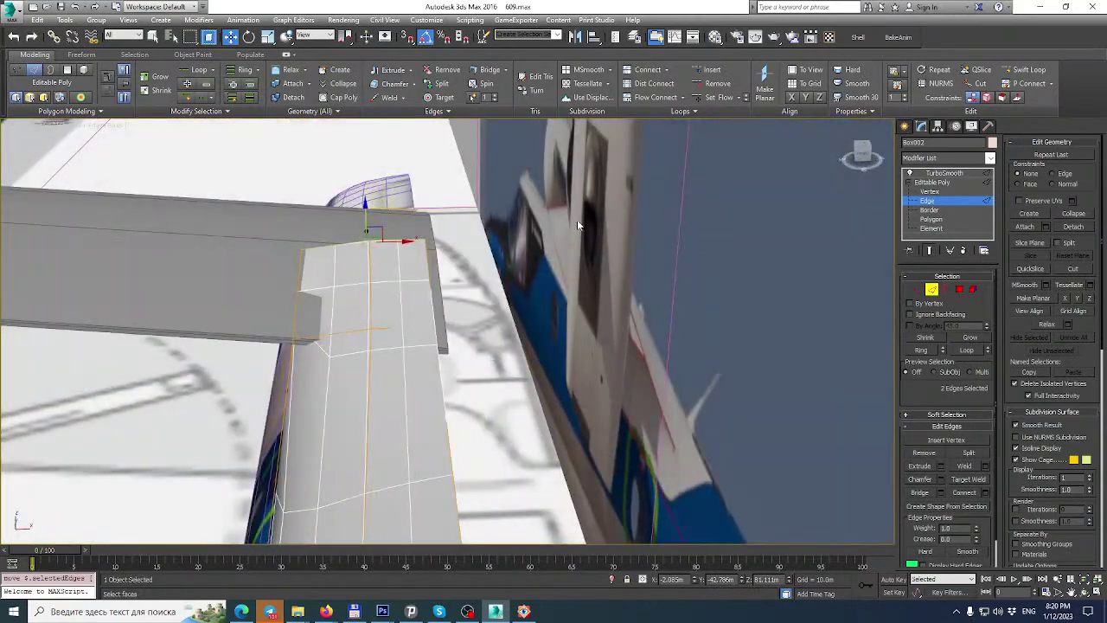
# Examine the fairing's vertices around the wing's trailing edge from several angles, selecting single vertices to check their placement.
pyautogui.click(918, 289)
pyautogui.keyDown('alt'); pyautogui.moveTo(327, 265); pyautogui.dragTo(394, 270, button='middle'); pyautogui.keyUp('alt')
pyautogui.click(326, 205)
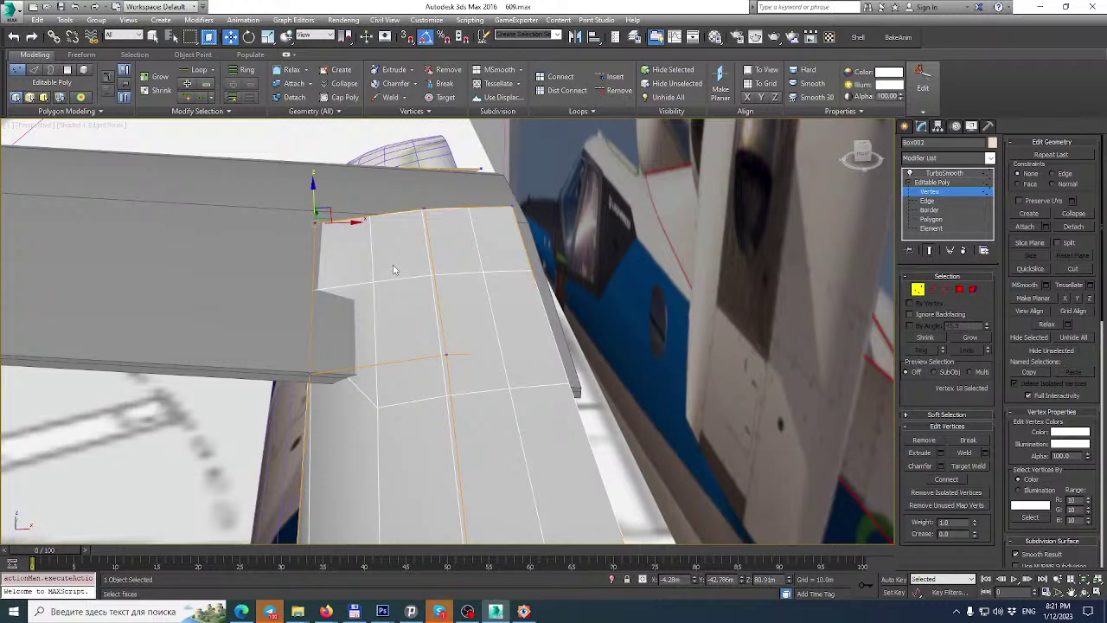
pyautogui.keyDown('alt'); pyautogui.moveTo(394, 270); pyautogui.dragTo(416, 286, button='middle'); pyautogui.keyUp('alt')
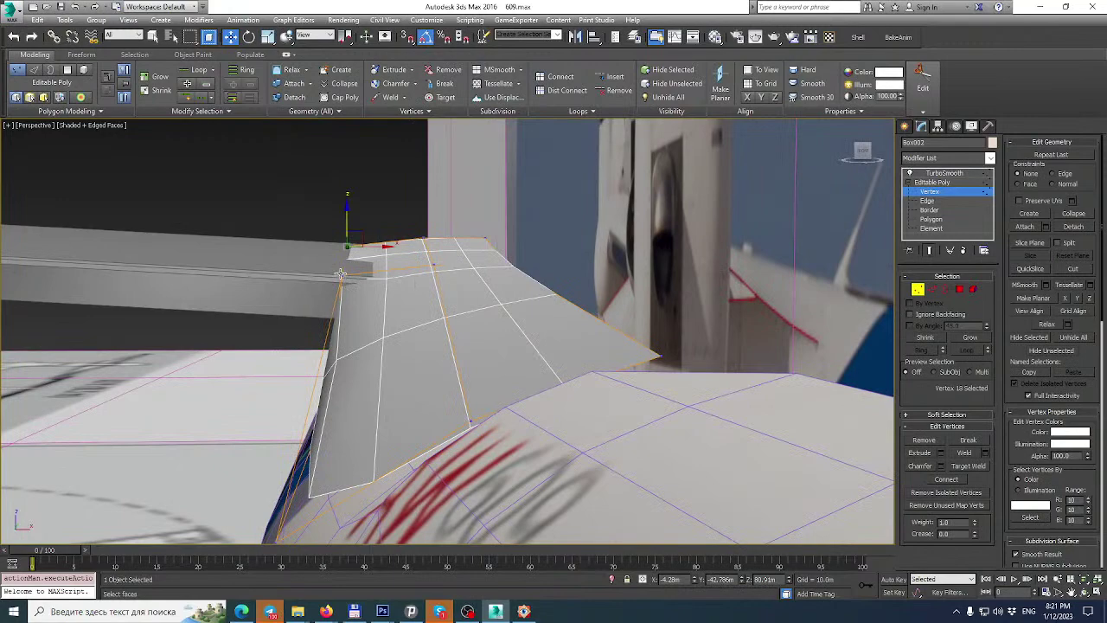
pyautogui.keyDown('alt'); pyautogui.moveTo(386, 321); pyautogui.dragTo(414, 318, button='middle'); pyautogui.keyUp('alt')
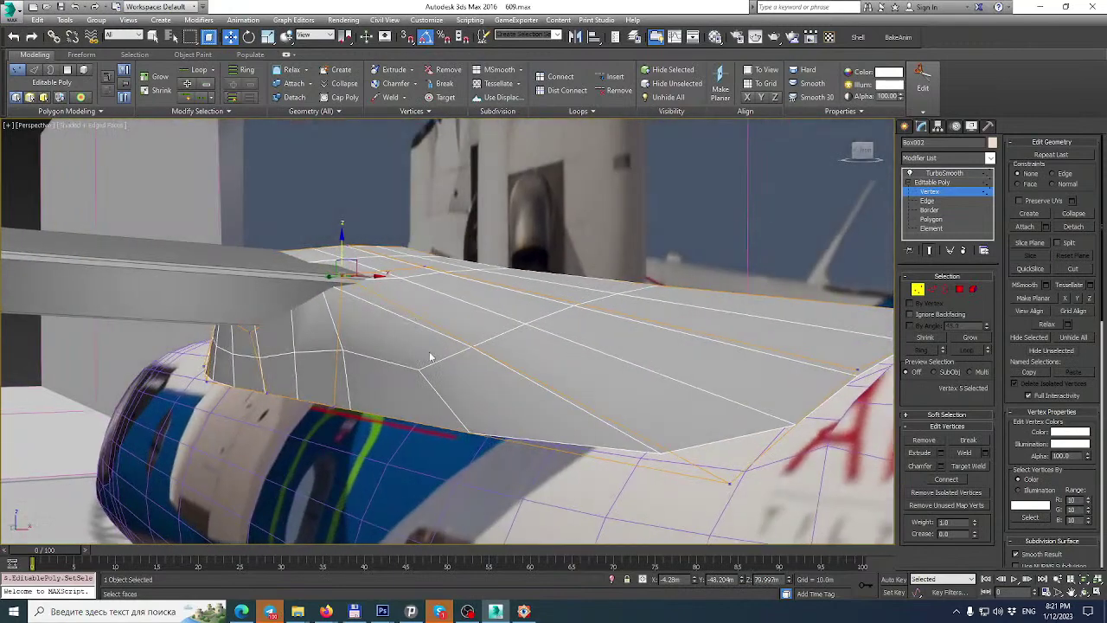
pyautogui.keyDown('alt'); pyautogui.moveTo(430, 357); pyautogui.dragTo(451, 362, button='middle'); pyautogui.keyUp('alt')
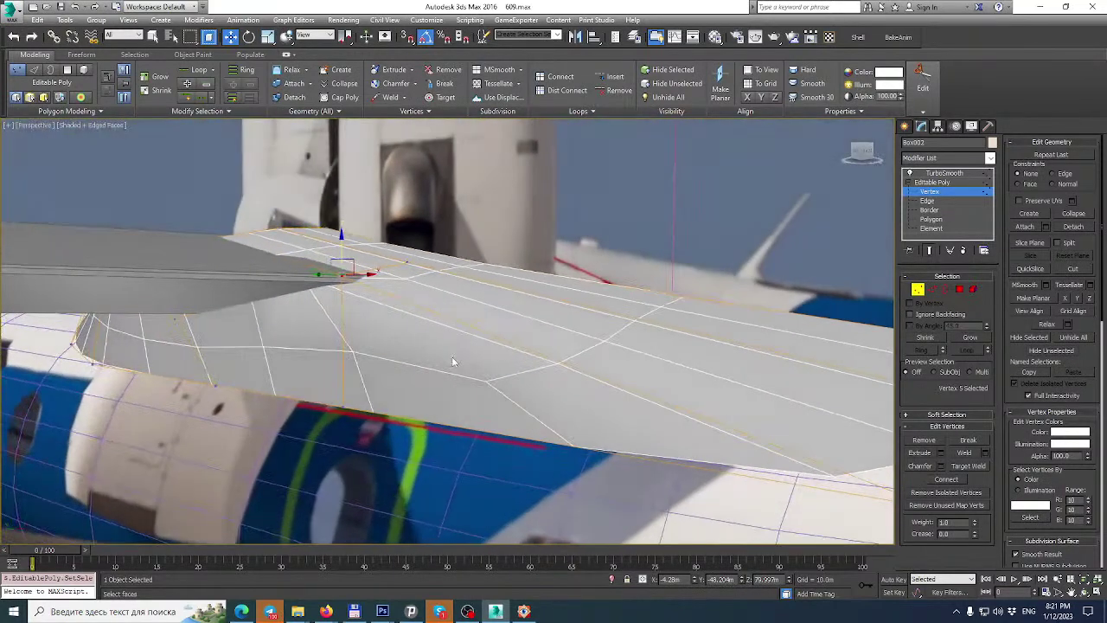
pyautogui.keyDown('alt'); pyautogui.moveTo(632, 337); pyautogui.dragTo(474, 289, button='middle'); pyautogui.keyUp('alt')
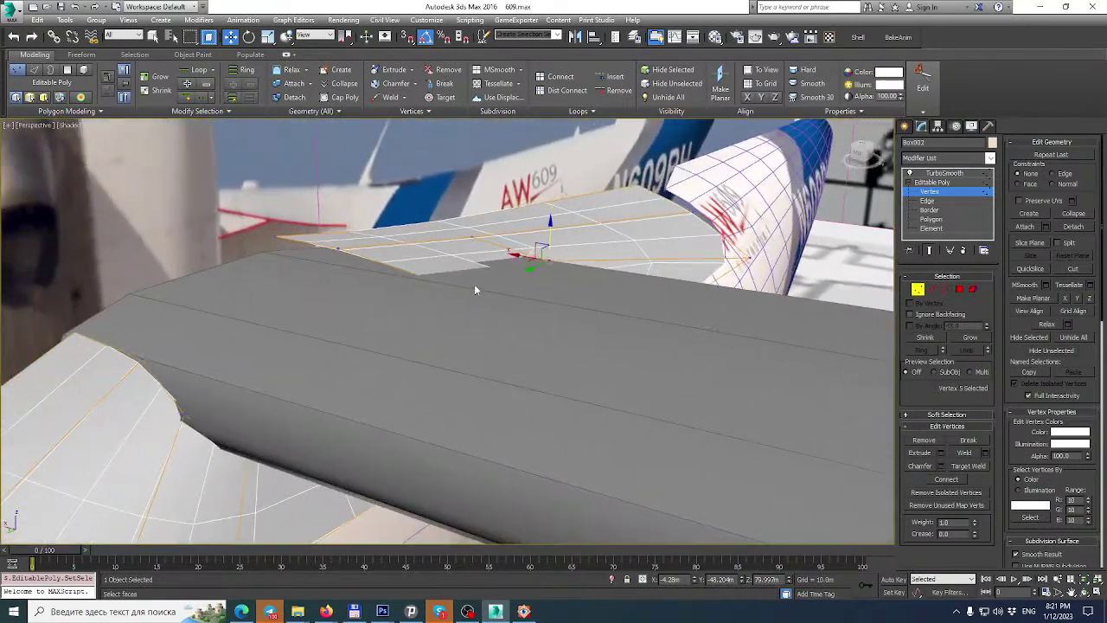
# Lower individual fairing vertices along the joint with the wing's rear upper surface.
pyautogui.click(419, 258)
pyautogui.moveTo(424, 241); pyautogui.dragTo(425, 244)
pyautogui.keyDown('alt'); pyautogui.moveTo(426, 251); pyautogui.dragTo(372, 238, button='middle'); pyautogui.keyUp('alt')
pyautogui.click(343, 232)
pyautogui.click(305, 215)
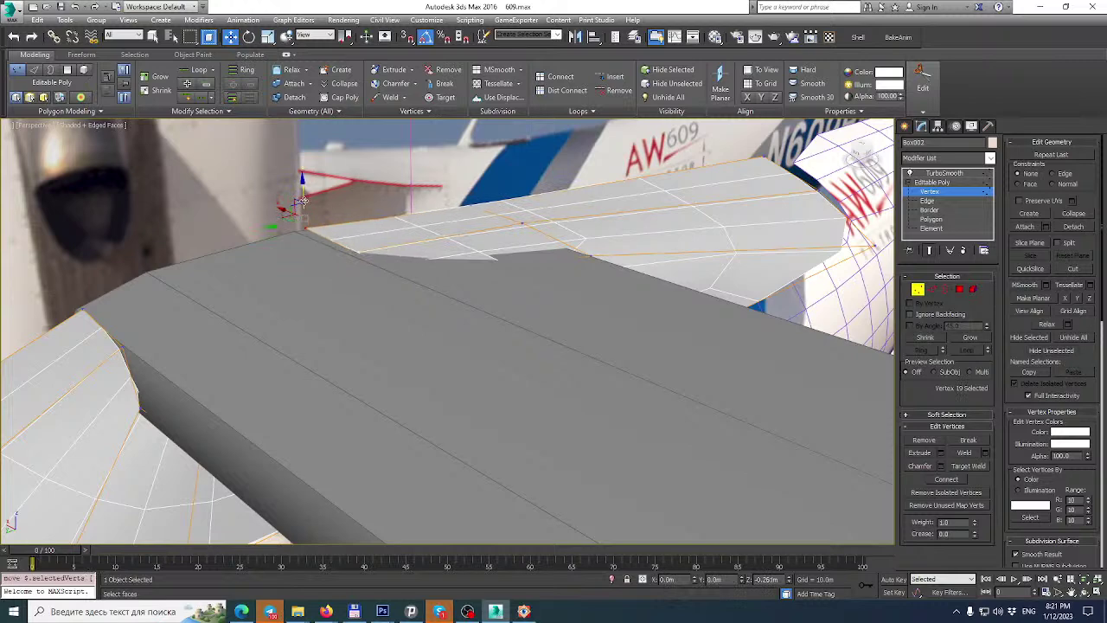
# Leave vertex editing, hide the fairing object and select the wing.
pyautogui.keyDown('alt'); pyautogui.moveTo(307, 197); pyautogui.dragTo(734, 247, button='middle'); pyautogui.keyUp('alt')
pyautogui.click(954, 173)
pyautogui.click(432, 260)
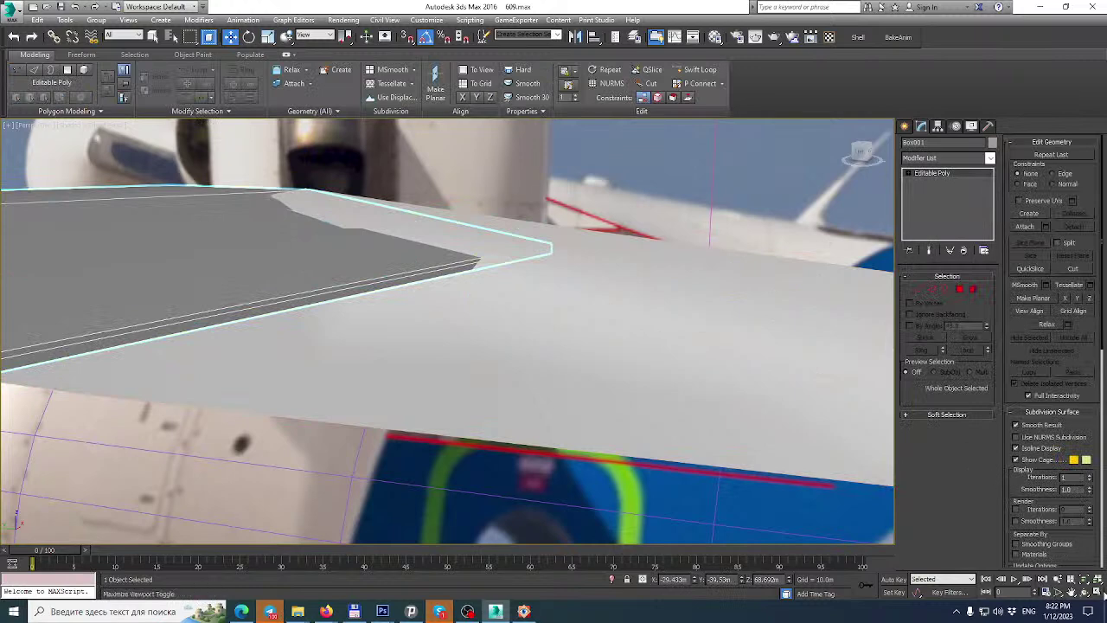
pyautogui.click(840, 452)
pyautogui.rightClick(698, 378)
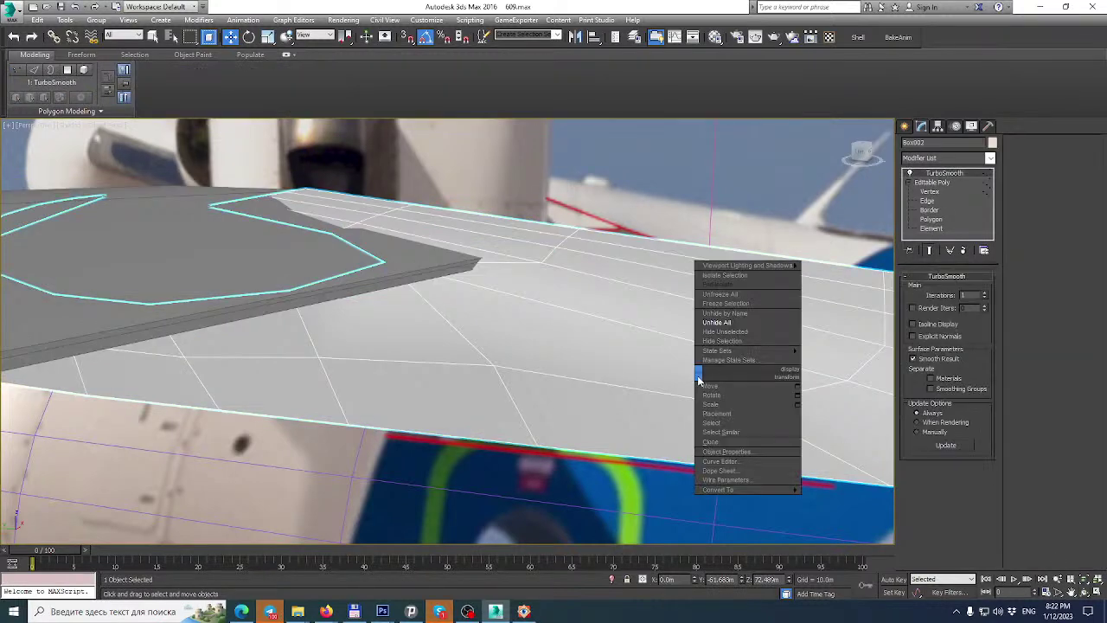
pyautogui.click(731, 342)
pyautogui.click(398, 251)
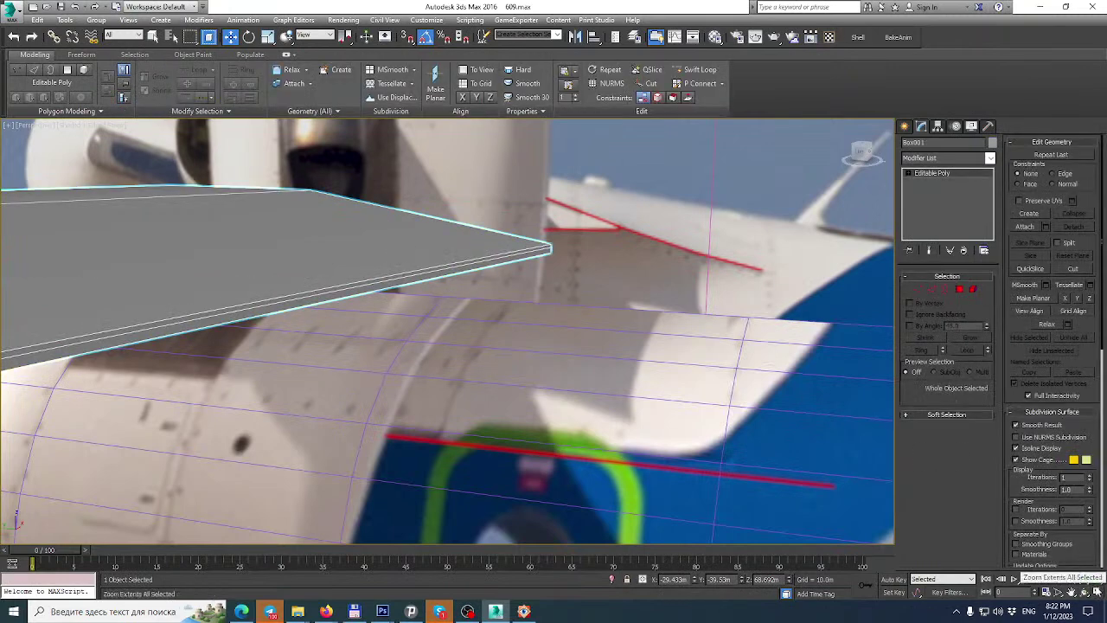
# In an enlarged Left view, select the wing's six trailing-edge vertices and lower them by about 0.13 m.
pyautogui.click(1095, 594)
pyautogui.moveTo(246, 394); pyautogui.dragTo(324, 386, button='middle')
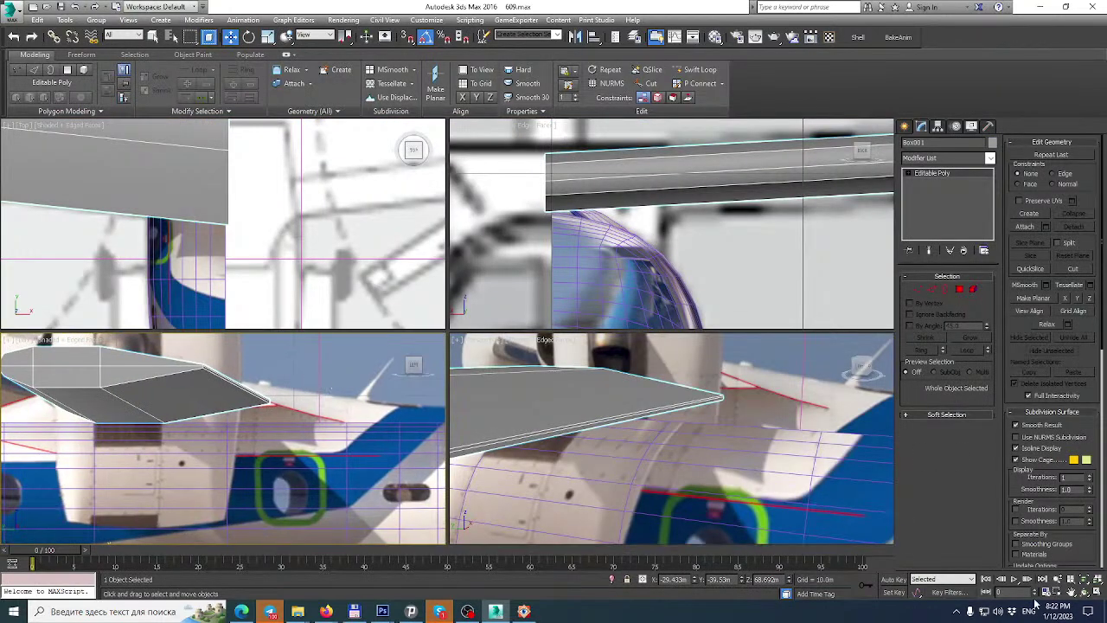
pyautogui.click(1093, 589)
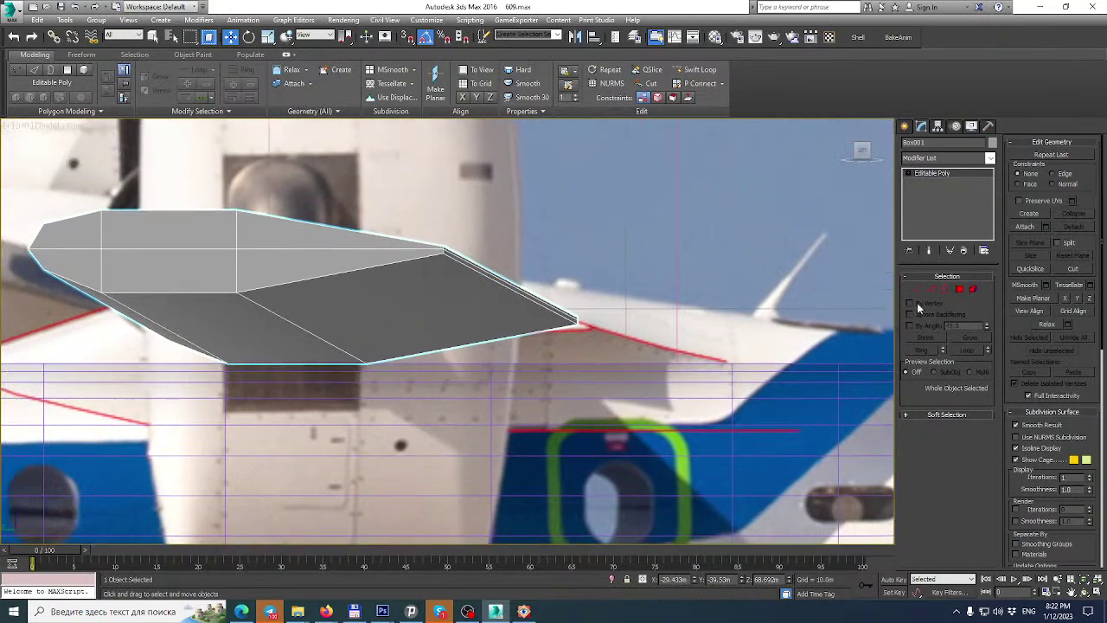
pyautogui.click(916, 289)
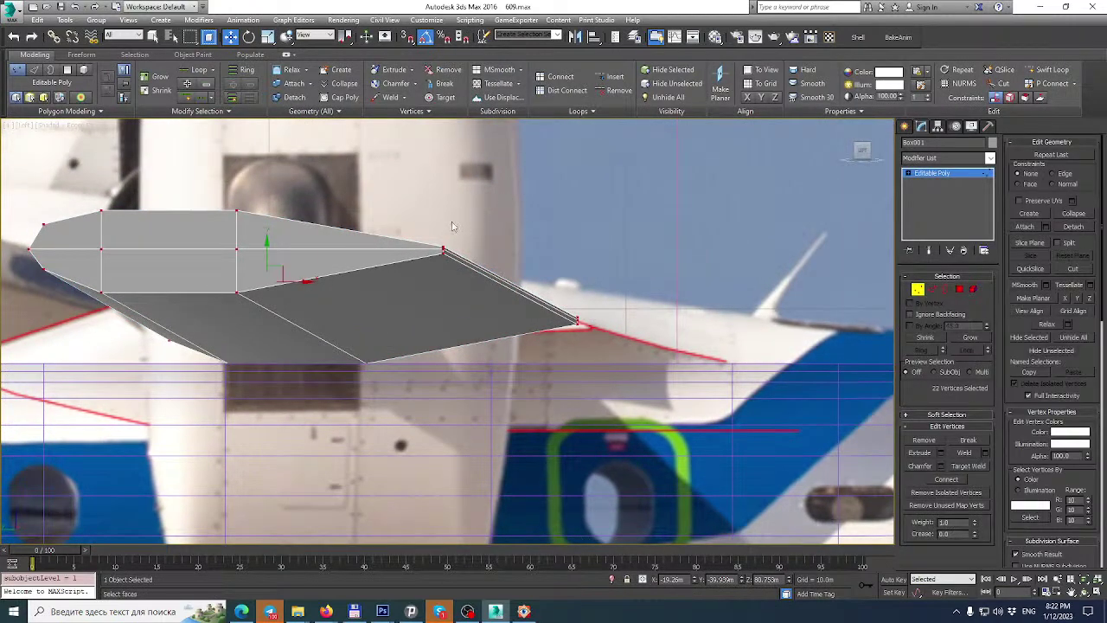
pyautogui.moveTo(595, 344); pyautogui.dragTo(595, 344)
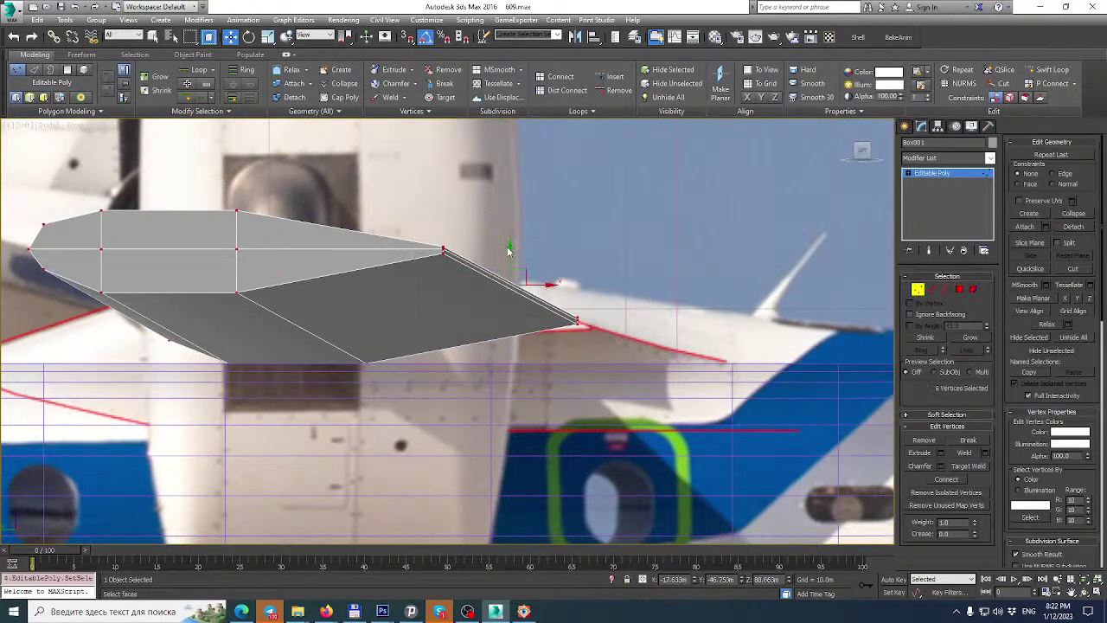
pyautogui.moveTo(511, 247); pyautogui.dragTo(514, 251)
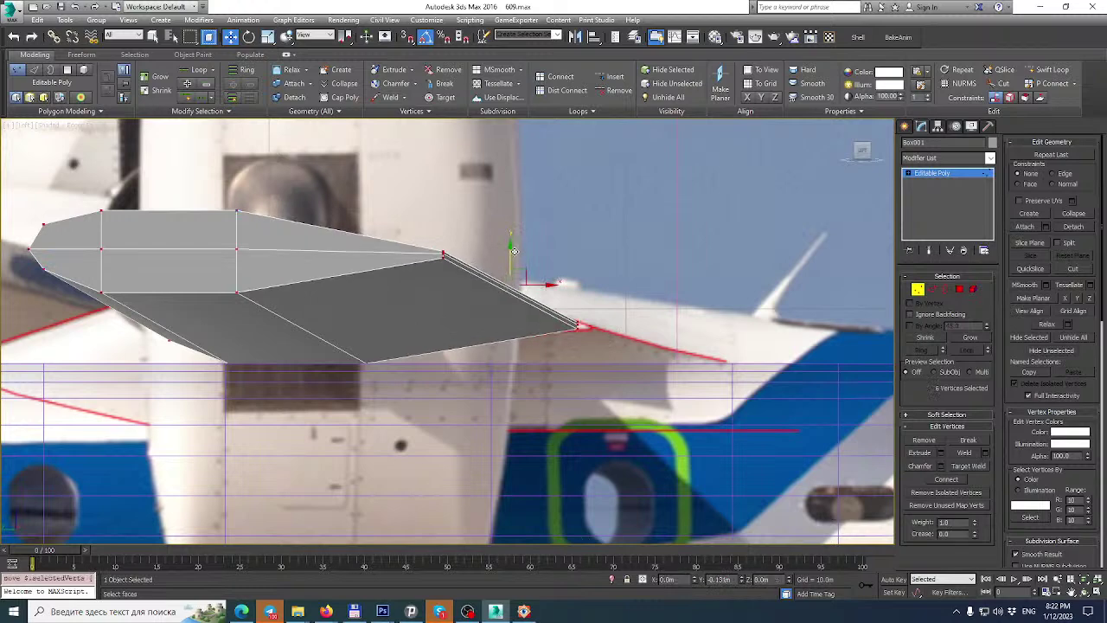
# Shift the six trailing-edge vertices rearward by about 0.16 m to match the reference photo.
pyautogui.moveTo(514, 251); pyautogui.dragTo(705, 300, button='middle')
pyautogui.scroll(-2, 705, 300)
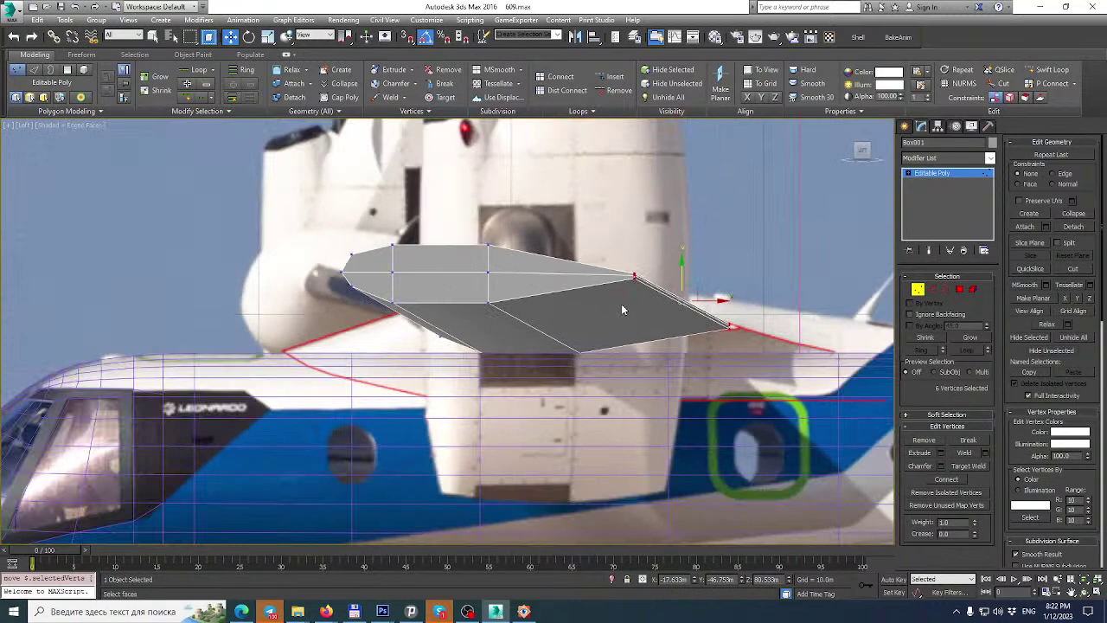
pyautogui.moveTo(748, 336); pyautogui.dragTo(701, 322, button='middle')
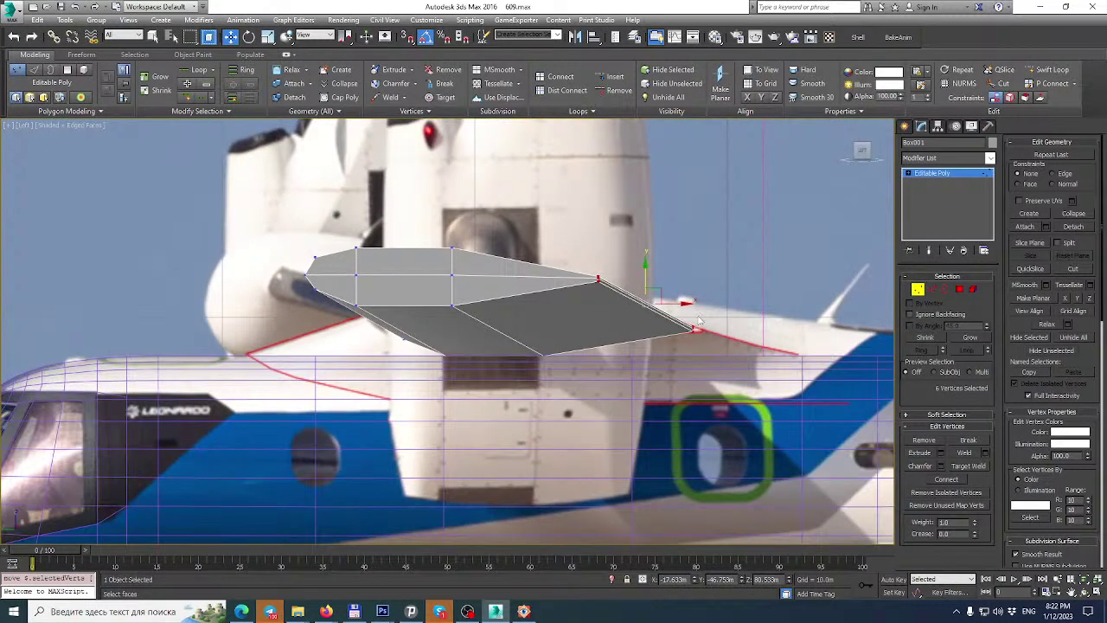
pyautogui.moveTo(684, 303); pyautogui.dragTo(687, 304)
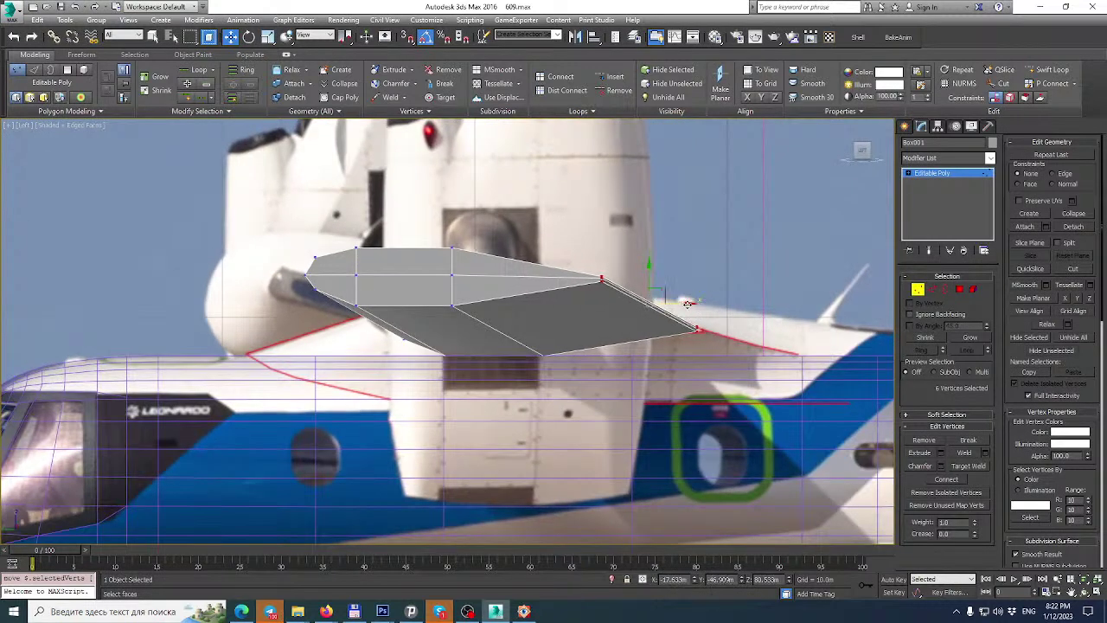
# Return from the Left view to the perspective view and unhide all objects around the wing.
pyautogui.moveTo(688, 304); pyautogui.dragTo(689, 327, button='middle')
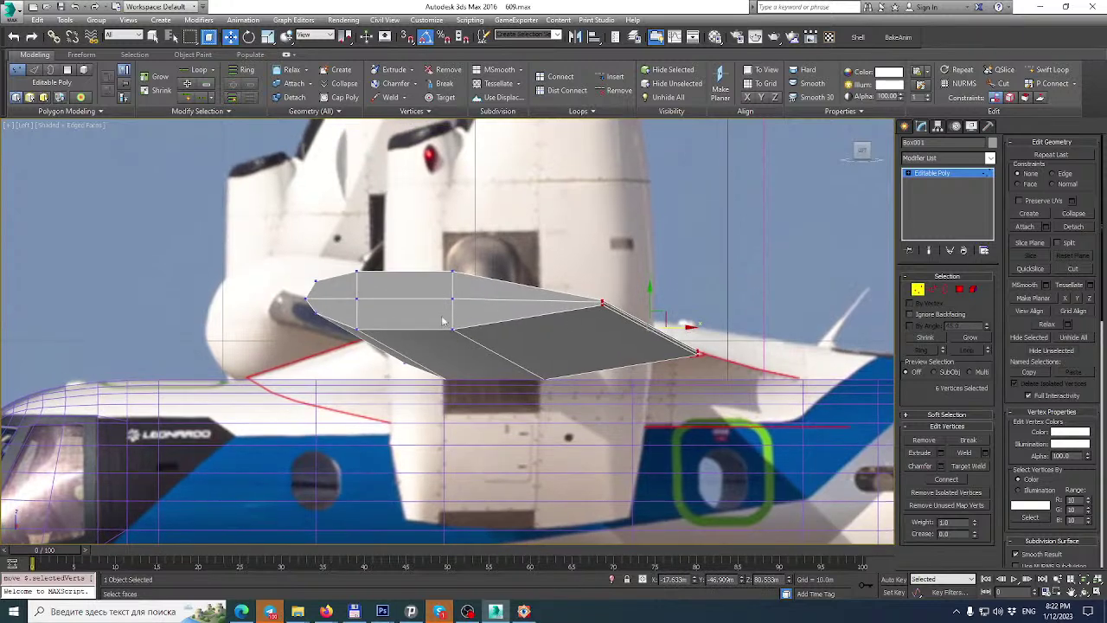
pyautogui.click(358, 330)
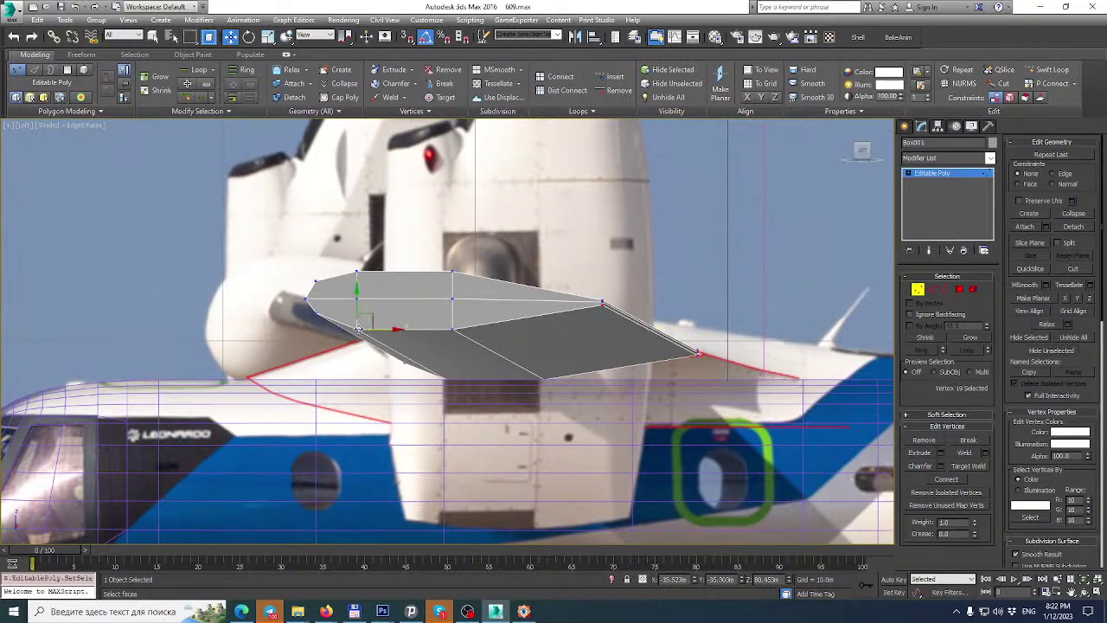
pyautogui.click(1095, 592)
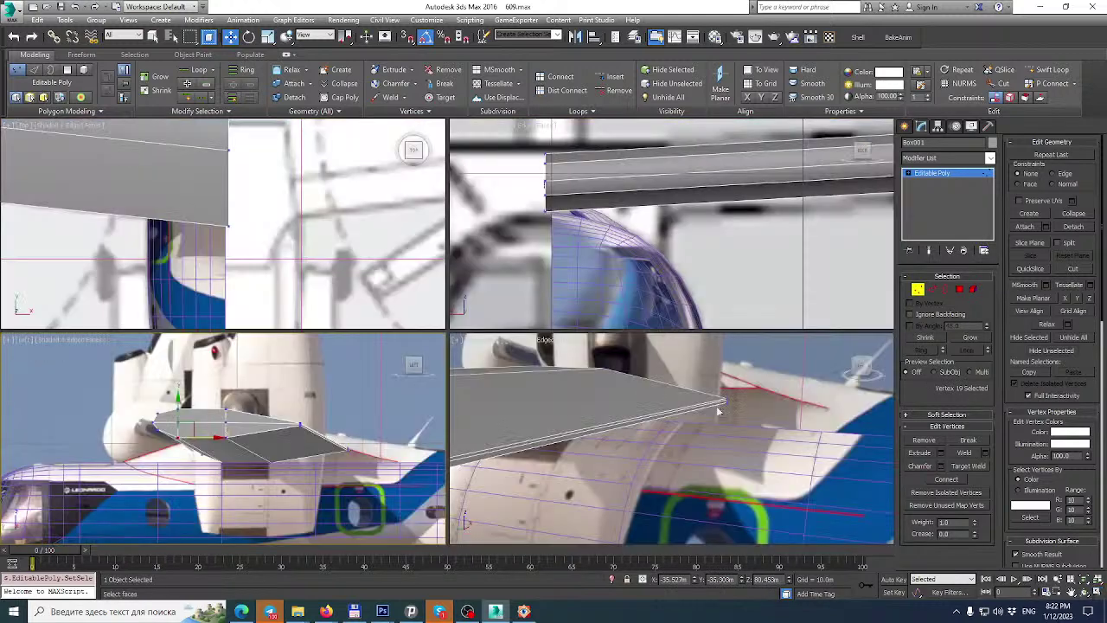
pyautogui.moveTo(515, 239); pyautogui.dragTo(570, 266, button='middle')
pyautogui.scroll(-2, 512, 262)
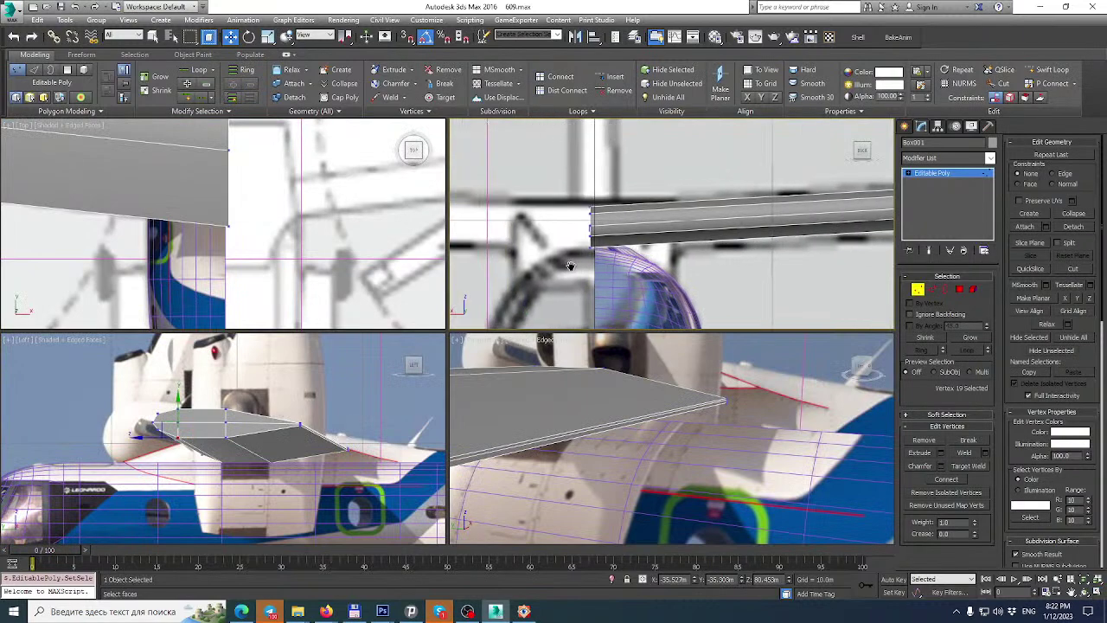
pyautogui.moveTo(743, 430); pyautogui.dragTo(745, 455, button='middle')
pyautogui.click(1099, 594)
pyautogui.keyDown('alt'); pyautogui.moveTo(520, 358); pyautogui.dragTo(926, 411, button='middle'); pyautogui.keyUp('alt')
pyautogui.rightClick(507, 265)
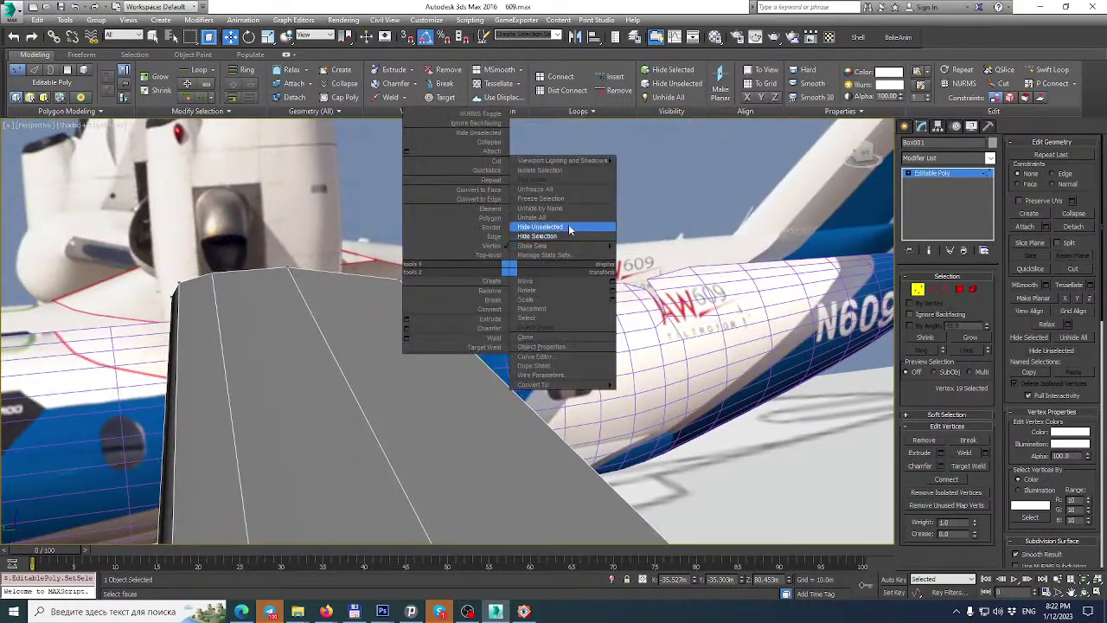
pyautogui.click(563, 217)
pyautogui.keyDown('alt'); pyautogui.moveTo(374, 285); pyautogui.dragTo(606, 265, button='middle'); pyautogui.keyUp('alt')
pyautogui.scroll(3, 533, 300)
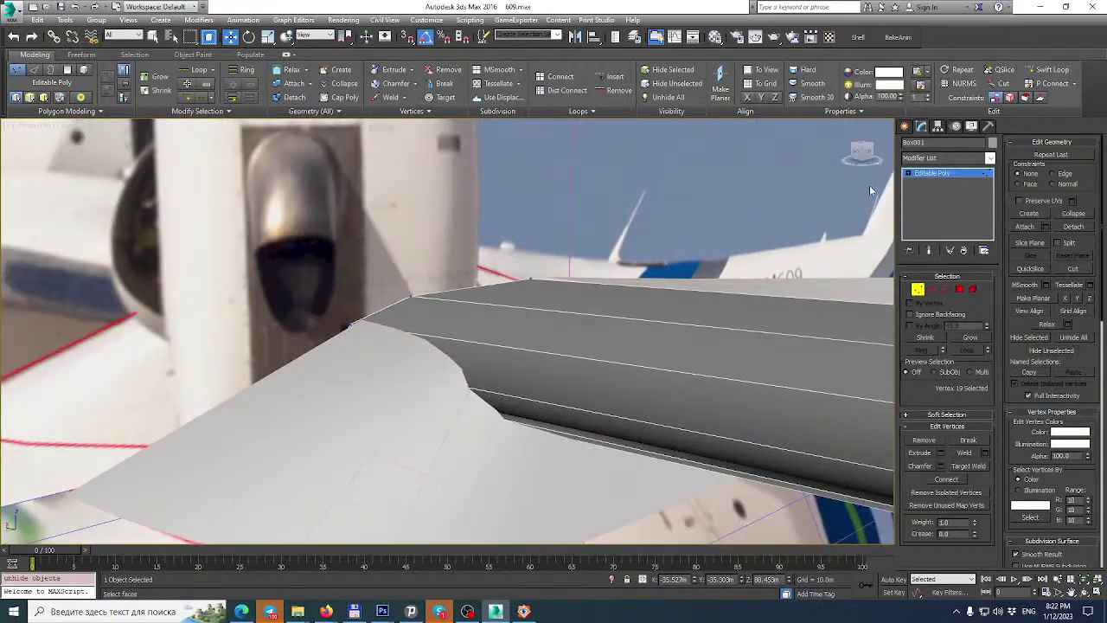
# Leave the wing's vertex editing, select the fairing and hide all other objects.
pyautogui.click(942, 176)
pyautogui.click(390, 359)
pyautogui.keyDown('alt'); pyautogui.moveTo(389, 358); pyautogui.dragTo(391, 325, button='middle'); pyautogui.keyUp('alt')
pyautogui.rightClick(484, 237)
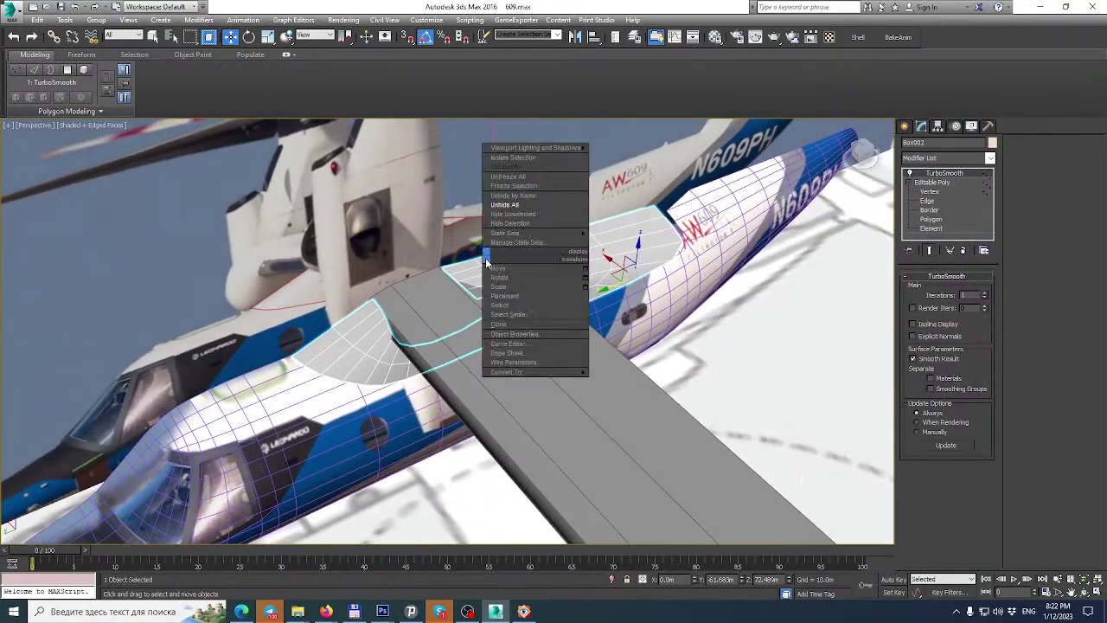
pyautogui.click(545, 227)
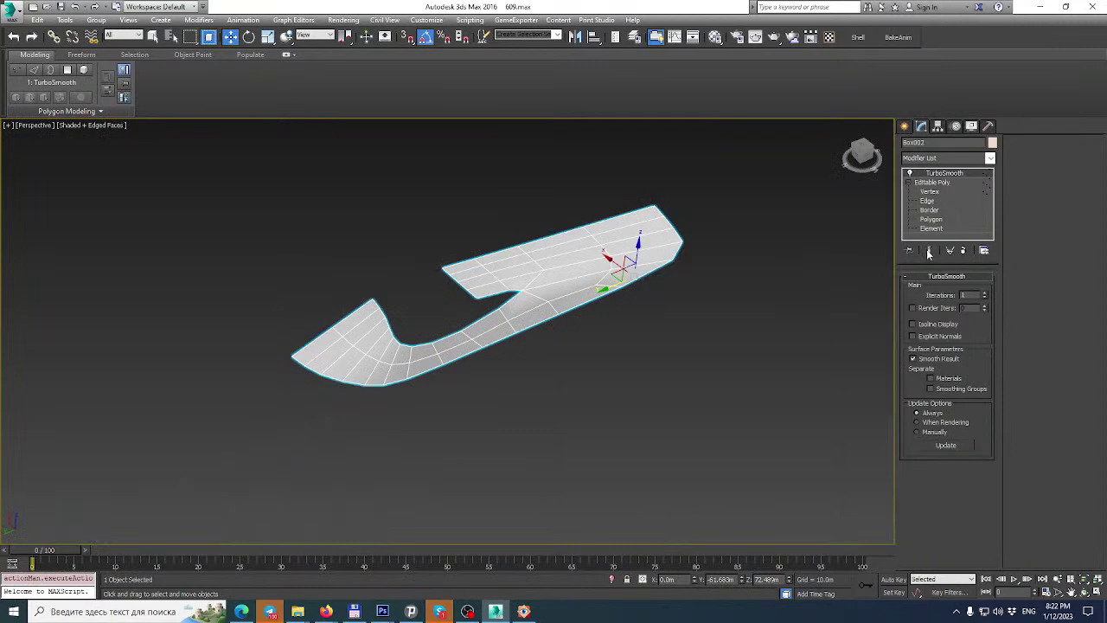
# With the smoothing preview off, bridge two pairs of edges to join the fairing's front and rear sections across the top gap.
pyautogui.click(927, 201)
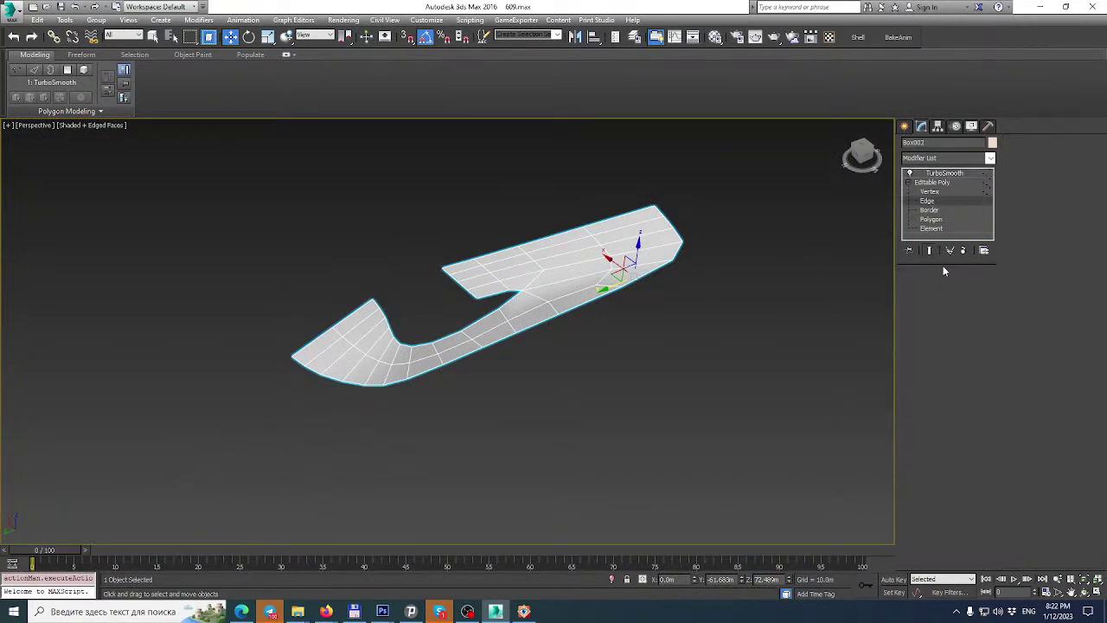
pyautogui.click(929, 251)
pyautogui.scroll(5, 406, 276)
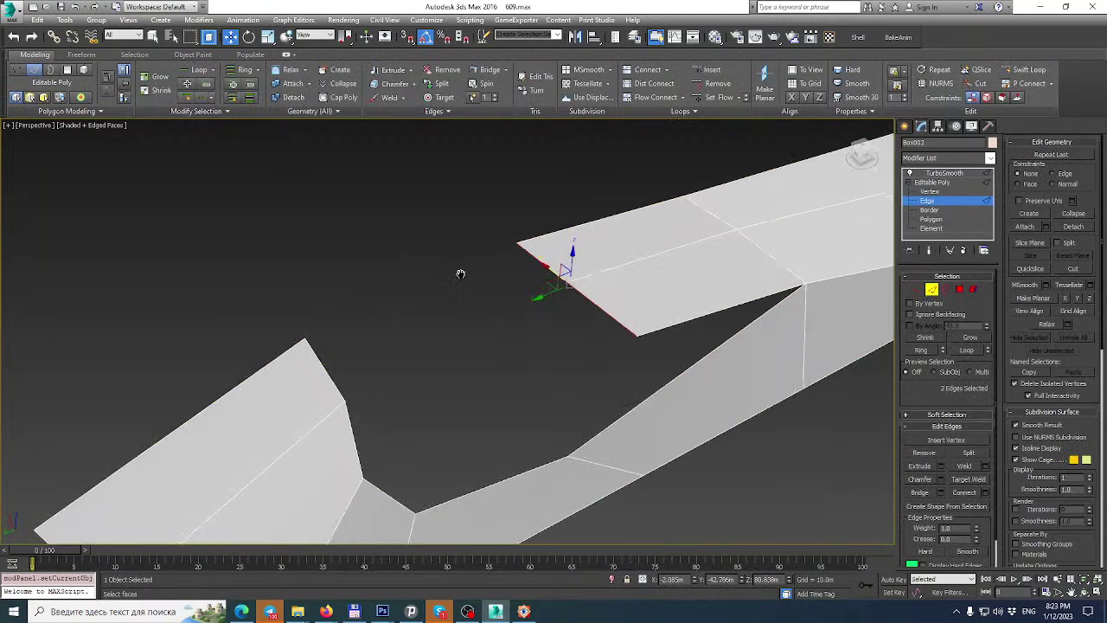
pyautogui.click(339, 325)
pyautogui.hotkey('ctrl', 'z')
pyautogui.keyDown('ctrl'); pyautogui.click(558, 228); pyautogui.keyUp('ctrl')
pyautogui.click(920, 492)
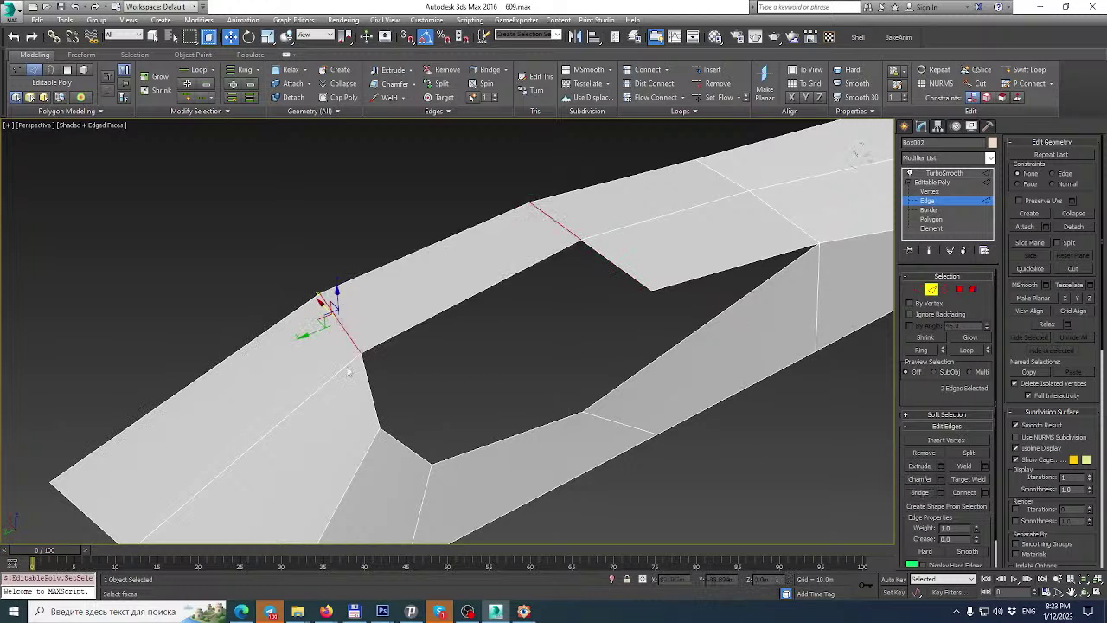
pyautogui.click(376, 387)
pyautogui.keyDown('ctrl'); pyautogui.click(606, 260); pyautogui.keyUp('ctrl')
pyautogui.click(923, 493)
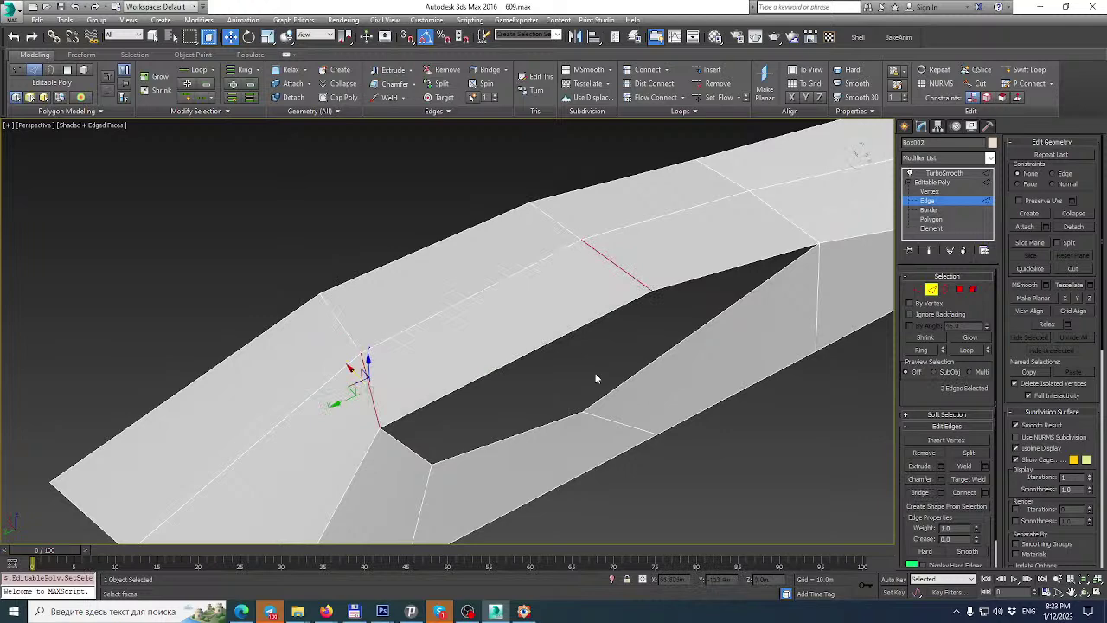
# Adjust the vertices along the rim of the fairing's wing opening.
pyautogui.scroll(-4, 638, 388)
pyautogui.keyDown('alt'); pyautogui.moveTo(519, 320); pyautogui.dragTo(569, 348, button='middle'); pyautogui.keyUp('alt')
pyautogui.scroll(4, 572, 309)
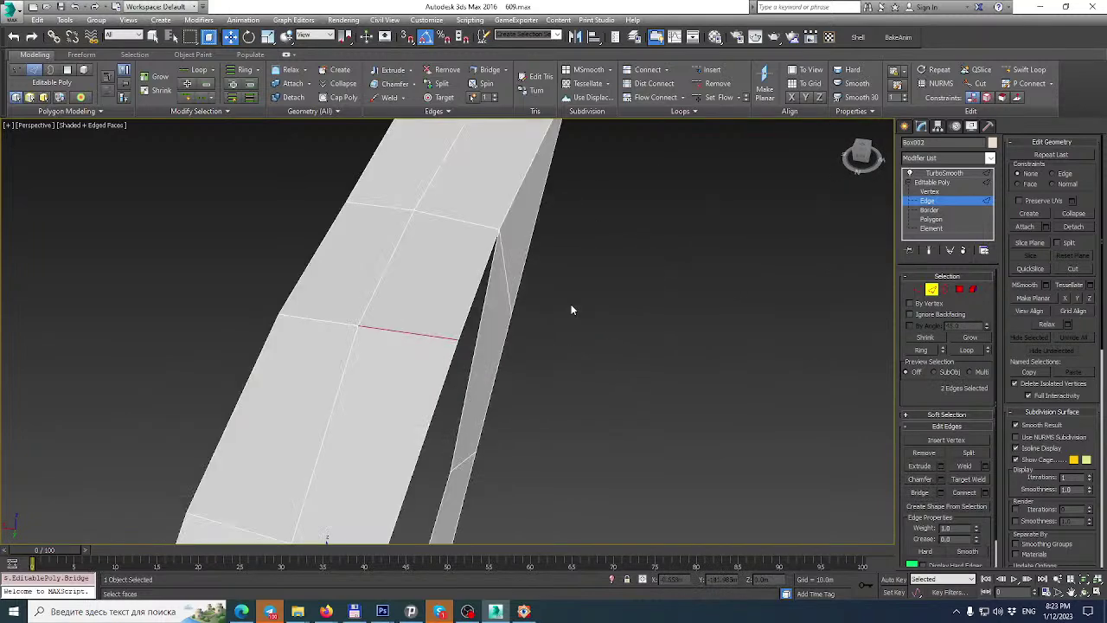
pyautogui.click(917, 289)
pyautogui.click(448, 340)
pyautogui.keyDown('alt'); pyautogui.moveTo(427, 336); pyautogui.dragTo(355, 363, button='middle'); pyautogui.keyUp('alt')
pyautogui.click(344, 391)
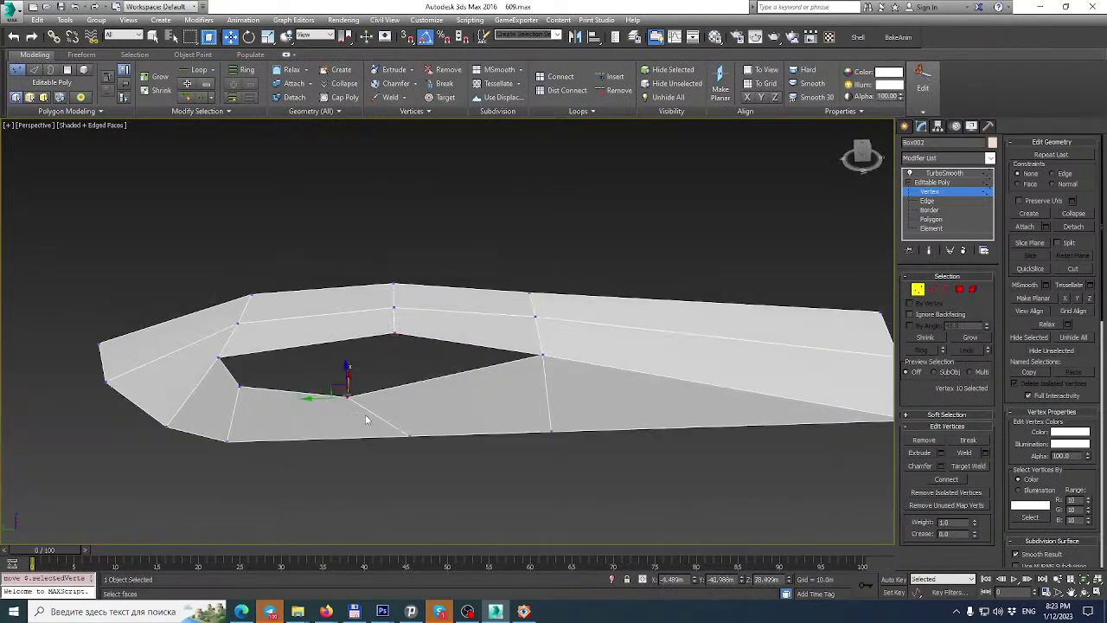
pyautogui.keyDown('alt'); pyautogui.moveTo(331, 401); pyautogui.dragTo(239, 396, button='middle'); pyautogui.keyUp('alt')
pyautogui.scroll(-4, 239, 397)
pyautogui.moveTo(395, 371); pyautogui.dragTo(531, 367, button='middle')
pyautogui.scroll(4, 487, 393)
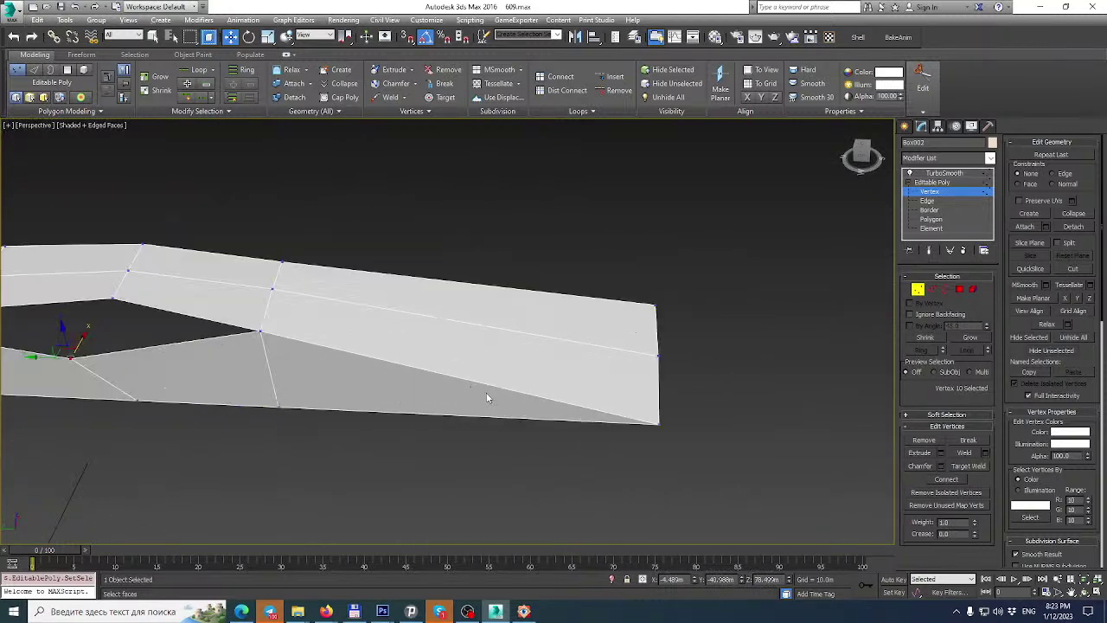
pyautogui.moveTo(487, 398); pyautogui.dragTo(640, 392, button='middle')
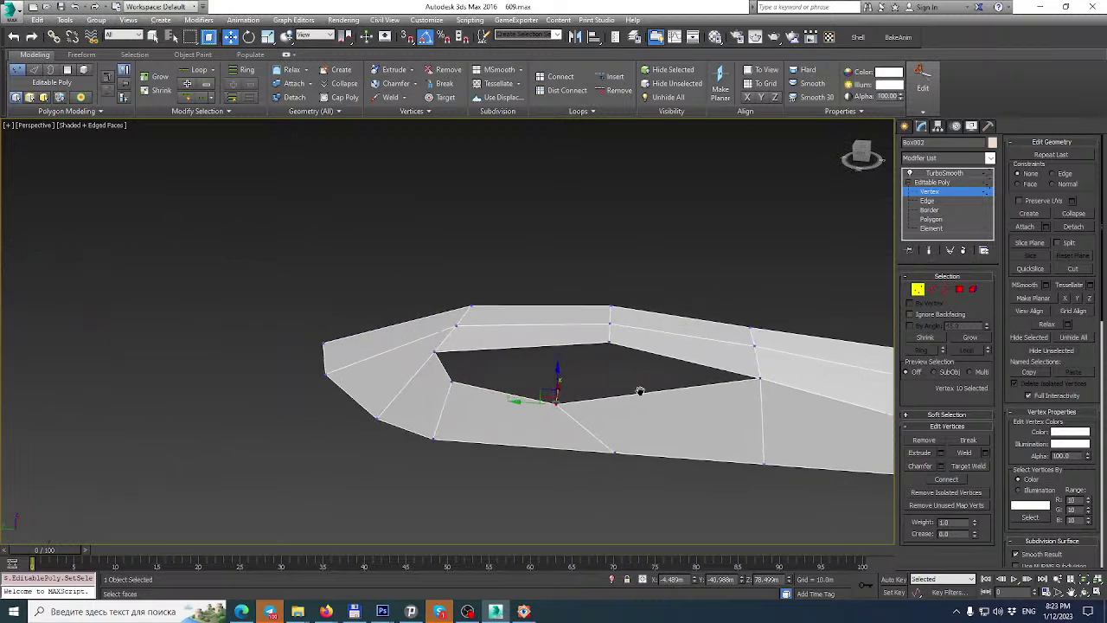
# Add an edge loop around the front and outer side of the wing opening with Swift Loop.
pyautogui.click(946, 290)
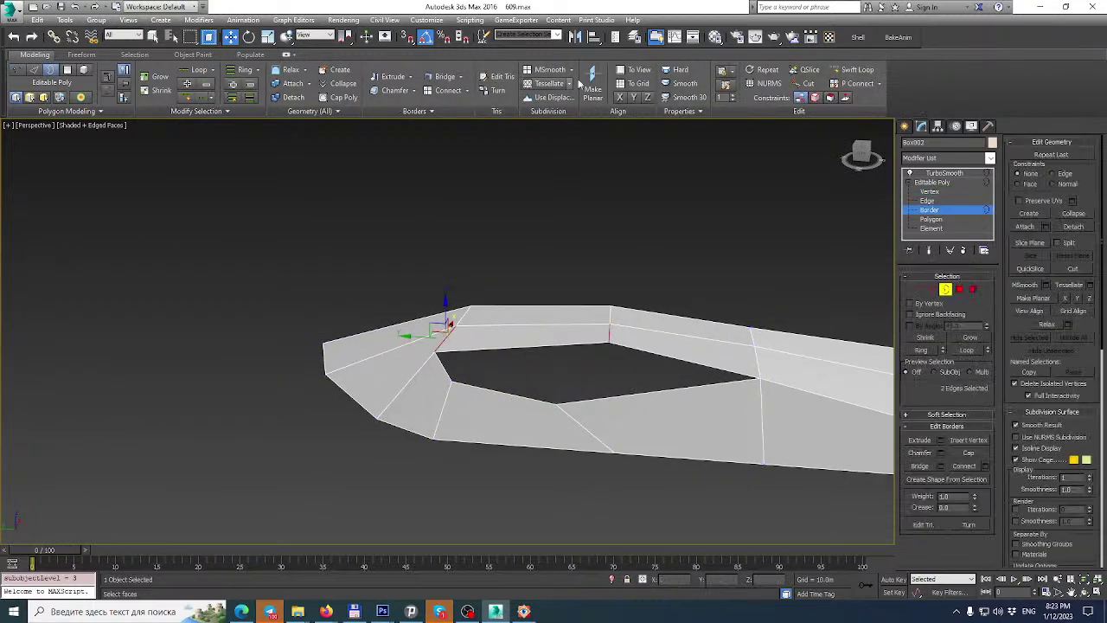
pyautogui.click(855, 70)
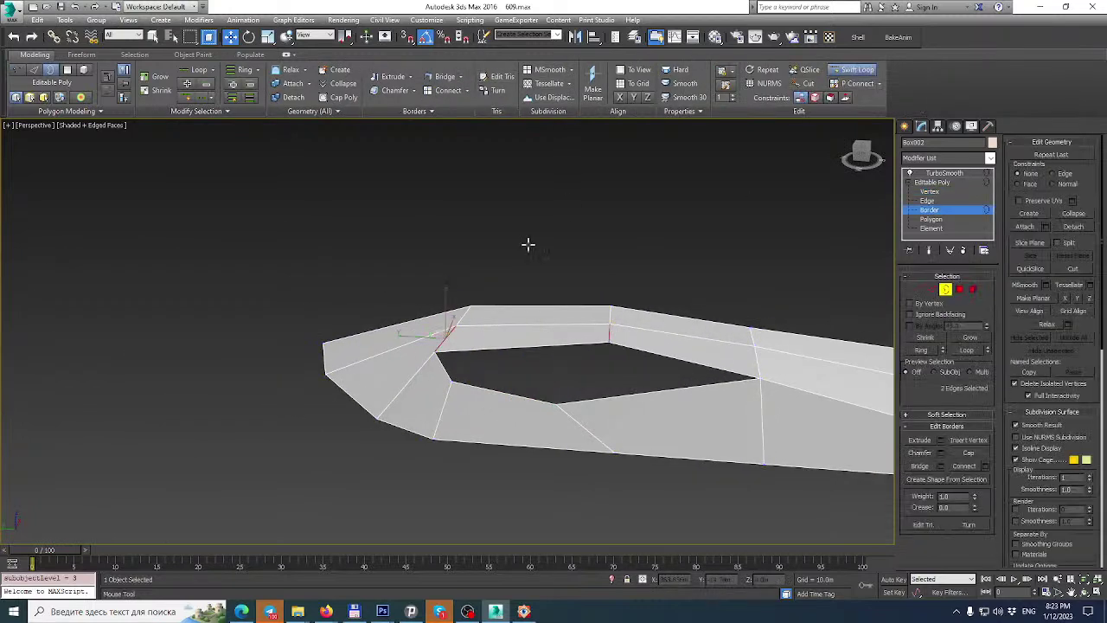
pyautogui.click(400, 347)
pyautogui.moveTo(819, 403); pyautogui.dragTo(571, 390, button='middle')
pyautogui.rightClick(446, 374)
# Cut edges extending the new loop behind the wing opening, up to the fairing's top edge and down to its lower edge.
pyautogui.click(1073, 269)
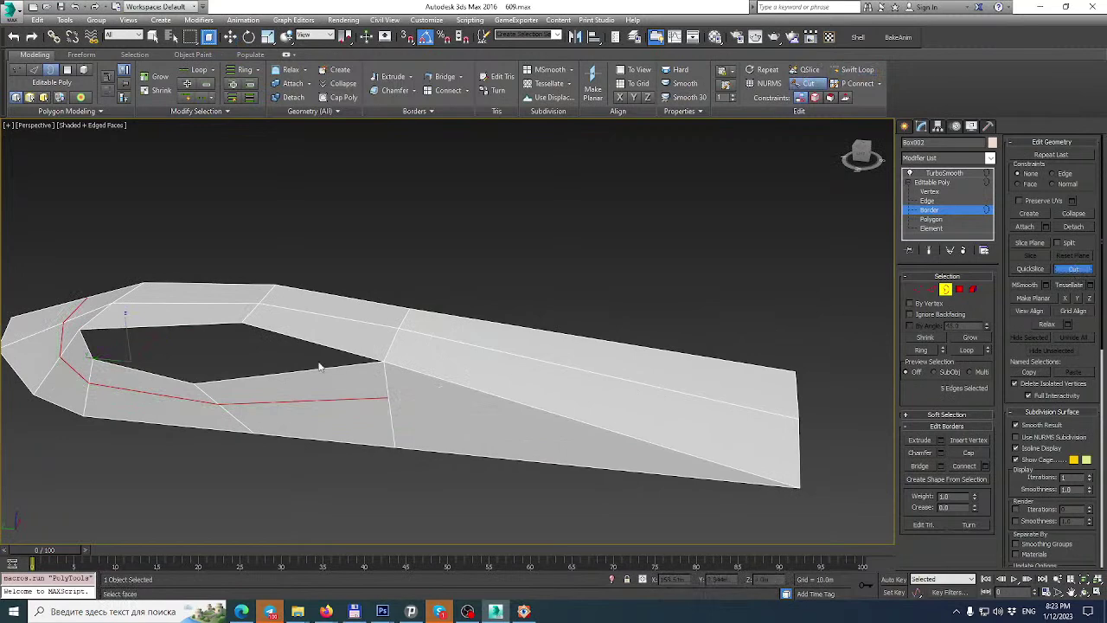
pyautogui.click(467, 407)
pyautogui.click(494, 320)
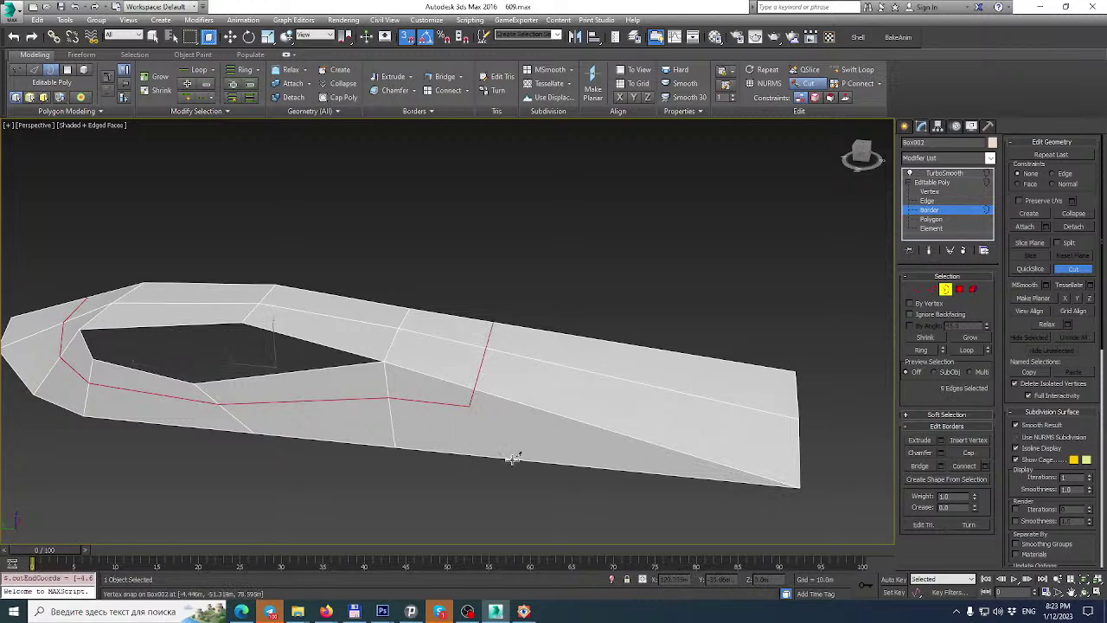
pyautogui.click(485, 452)
pyautogui.keyDown('alt'); pyautogui.moveTo(454, 416); pyautogui.dragTo(469, 383, button='middle'); pyautogui.keyUp('alt')
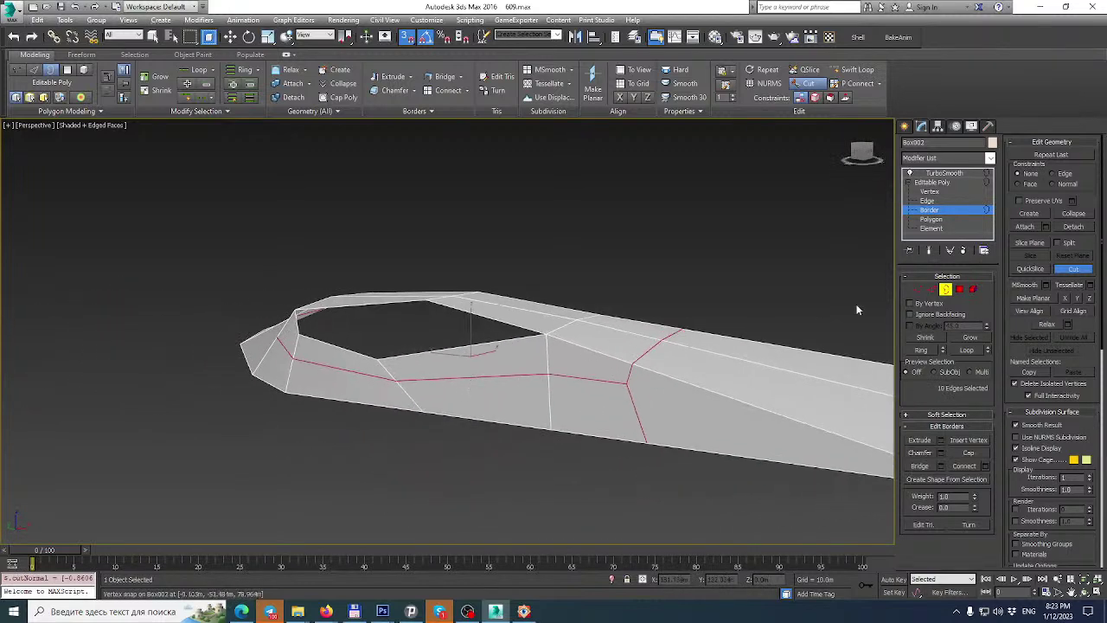
# Lower the new loop's vertex beneath the wing opening's rear corner by about 0.35 m.
pyautogui.press('1')
pyautogui.click(626, 383)
pyautogui.click(548, 373)
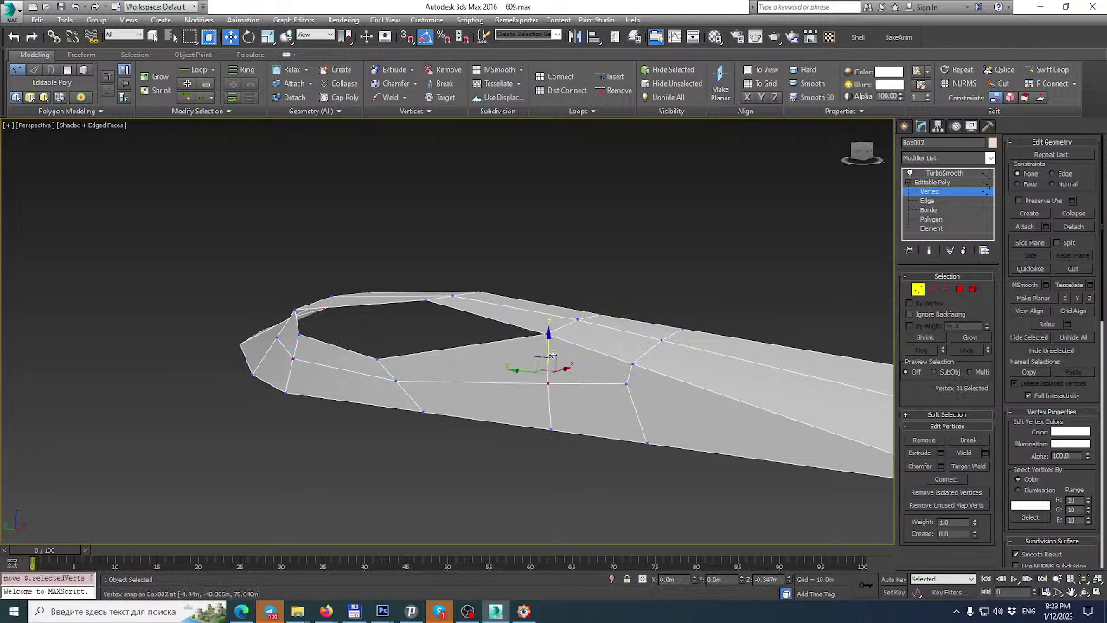
pyautogui.keyDown('alt'); pyautogui.moveTo(545, 368); pyautogui.dragTo(669, 355, button='middle'); pyautogui.keyUp('alt')
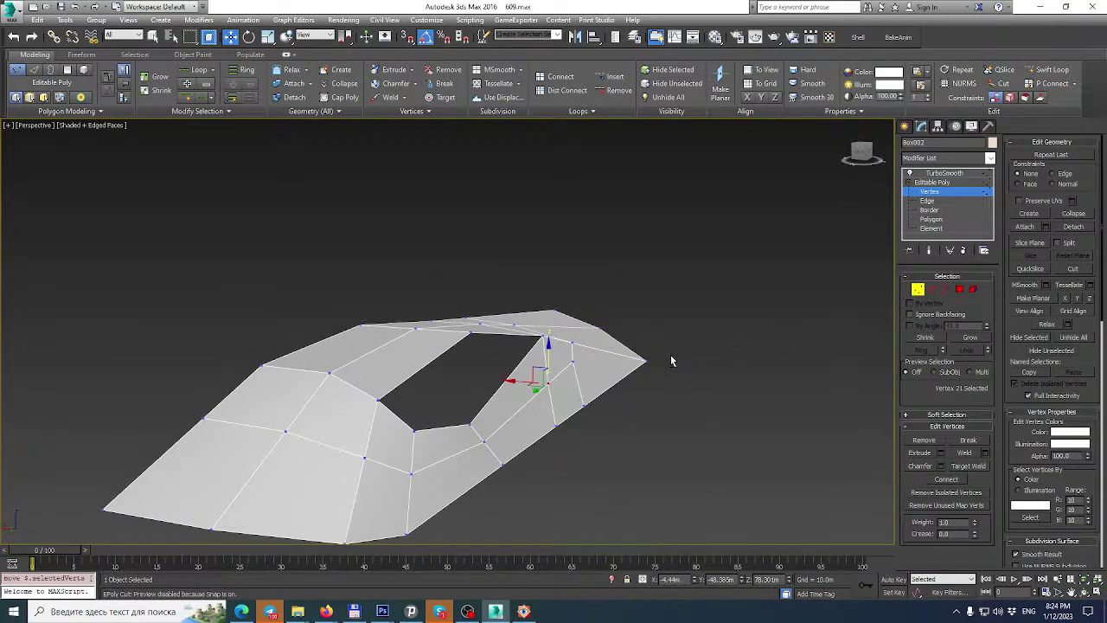
pyautogui.keyDown('alt'); pyautogui.moveTo(671, 361); pyautogui.dragTo(521, 320, button='middle'); pyautogui.keyUp('alt')
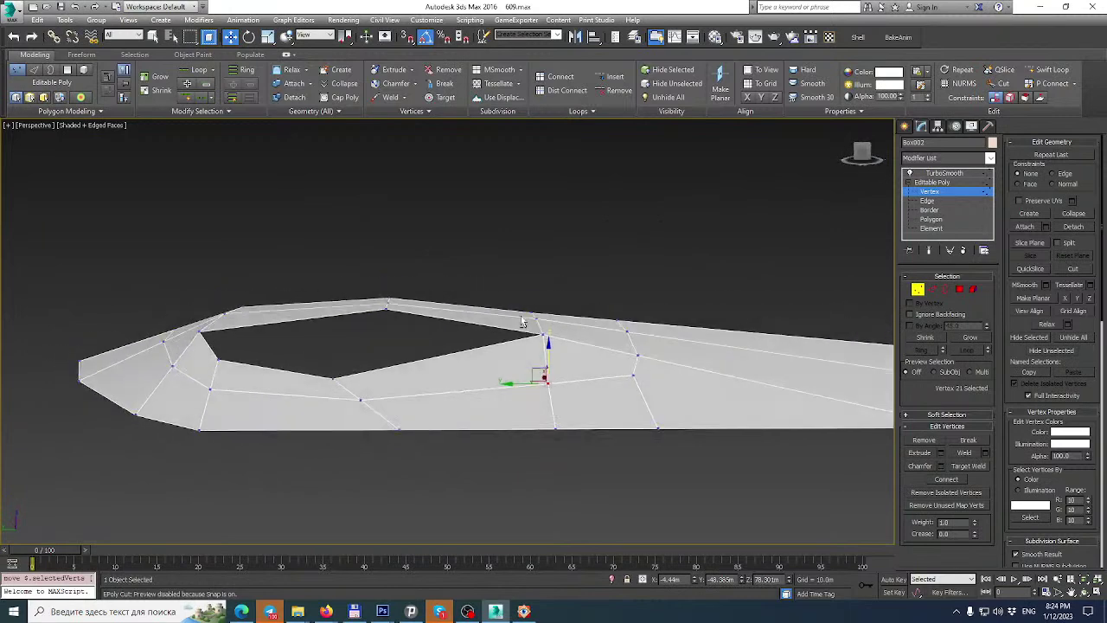
# With the smoothed result shown, move the two upper vertices at the front of the wing opening forward by about 0.38 m.
pyautogui.moveTo(355, 258); pyautogui.dragTo(411, 332)
pyautogui.moveTo(411, 331)
pyautogui.keyDown('alt'); pyautogui.mouseDown(button='middle')
pyautogui.moveTo(403, 316)
pyautogui.moveTo(404, 348)
pyautogui.moveTo(409, 320)
pyautogui.moveTo(423, 354)
pyautogui.moveTo(414, 356)
pyautogui.moveTo(408, 318)
pyautogui.mouseUp(button='middle'); pyautogui.keyUp('alt')
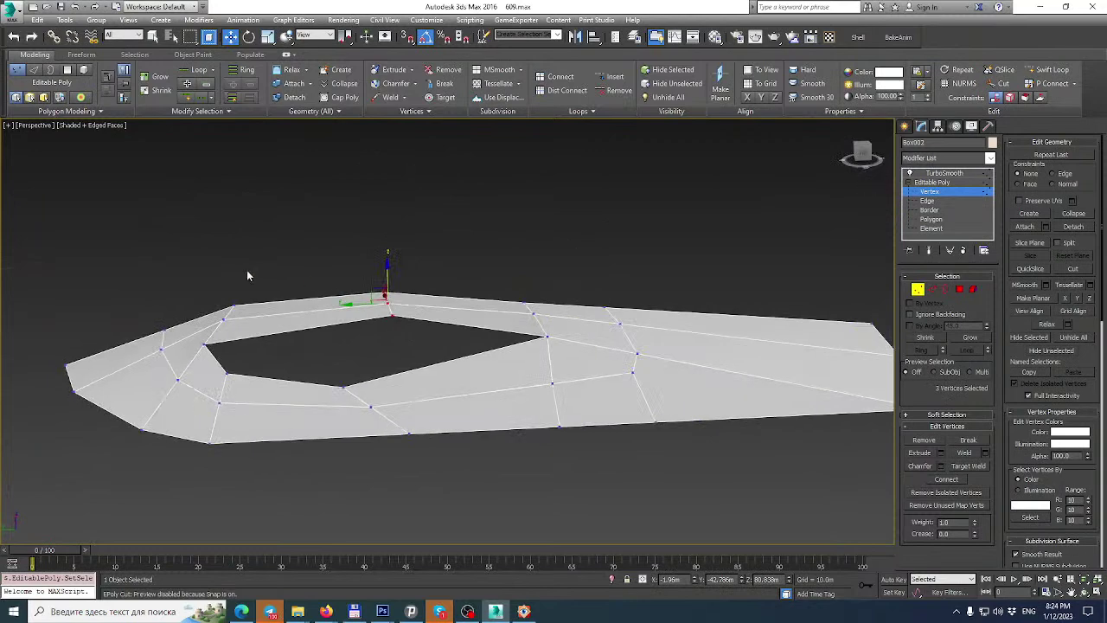
pyautogui.click(931, 251)
pyautogui.moveTo(210, 327); pyautogui.dragTo(551, 273, button='middle')
pyautogui.moveTo(545, 249); pyautogui.dragTo(579, 280)
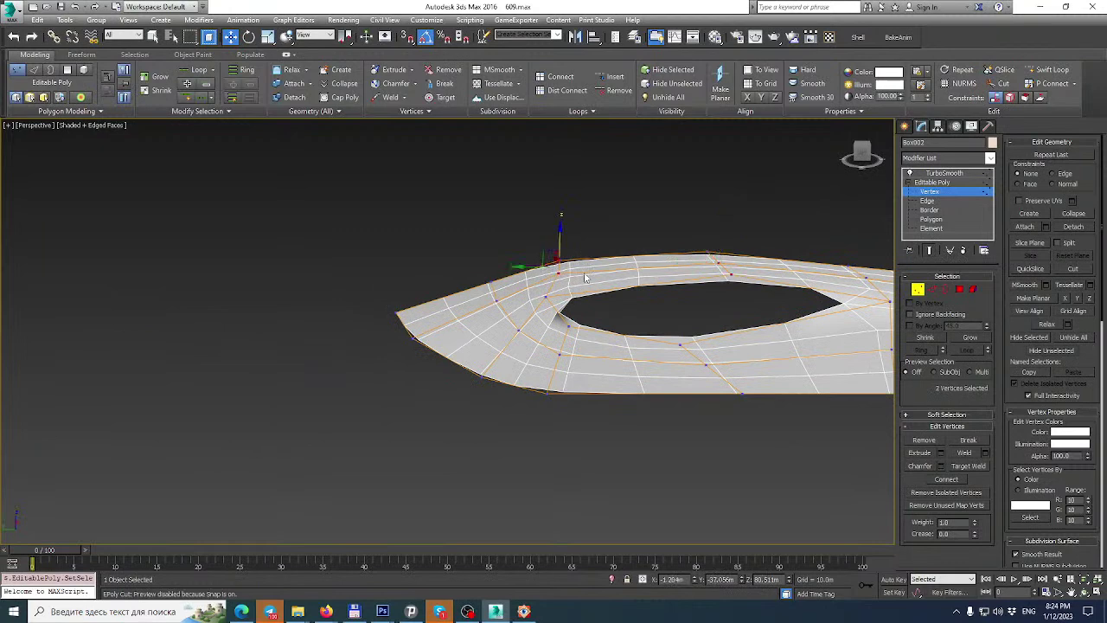
pyautogui.keyDown('alt'); pyautogui.moveTo(584, 279); pyautogui.dragTo(576, 278, button='middle'); pyautogui.keyUp('alt')
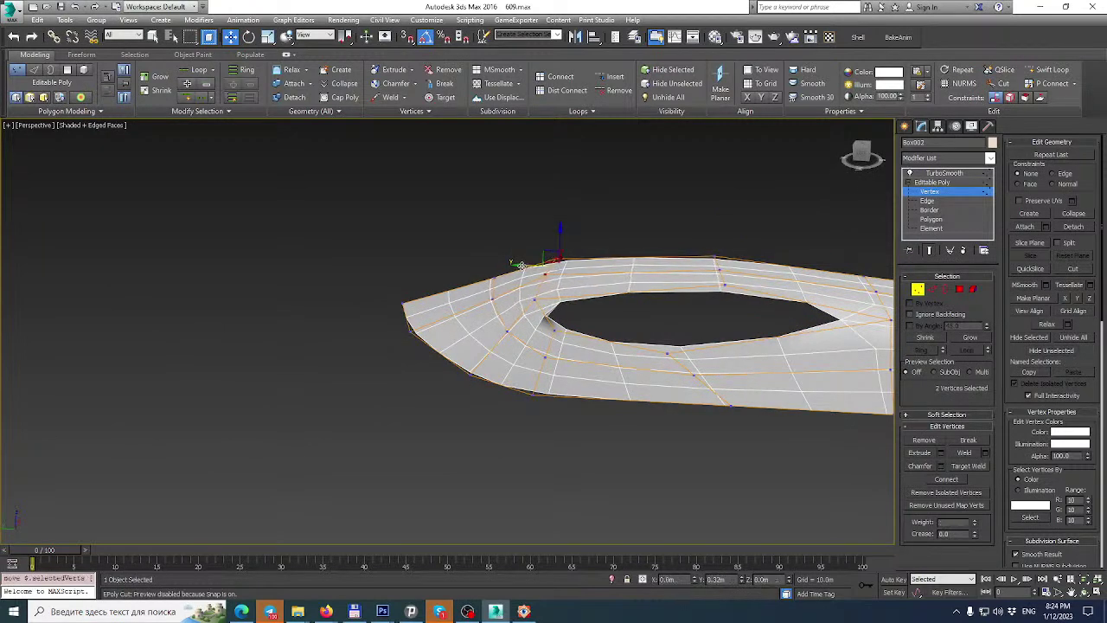
# Unhide the other objects to compare the fairing with the wing and the reference photo.
pyautogui.rightClick(553, 269)
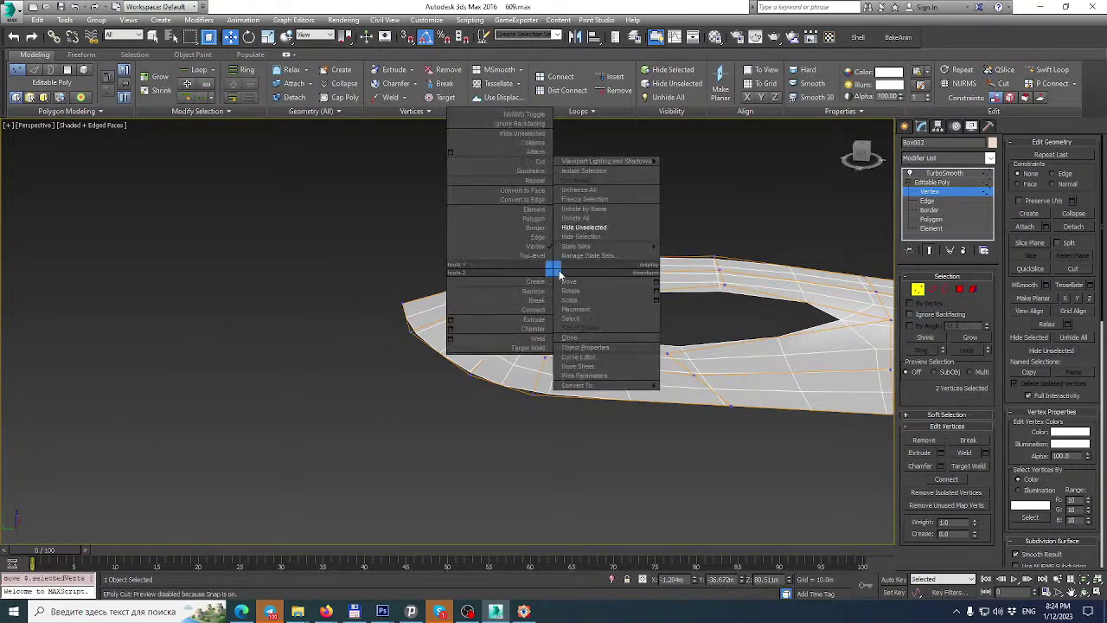
pyautogui.click(603, 220)
pyautogui.keyDown('alt'); pyautogui.moveTo(500, 307); pyautogui.dragTo(576, 274, button='middle'); pyautogui.keyUp('alt')
pyautogui.hotkey('alt', 'q')
pyautogui.rightClick(559, 275)
pyautogui.click(585, 232)
pyautogui.scroll(5, 569, 272)
pyautogui.scroll(-5, 570, 278)
# Fine-tune the height of the fairing's upper front vertex ahead of the wing root.
pyautogui.click(566, 278)
pyautogui.moveTo(567, 252)
pyautogui.mouseDown()
pyautogui.moveTo(537, 236)
pyautogui.moveTo(568, 265)
pyautogui.mouseUp()
pyautogui.moveTo(553, 227); pyautogui.dragTo(553, 219)
pyautogui.keyDown('alt'); pyautogui.moveTo(581, 235); pyautogui.dragTo(543, 229, button='middle'); pyautogui.keyUp('alt')
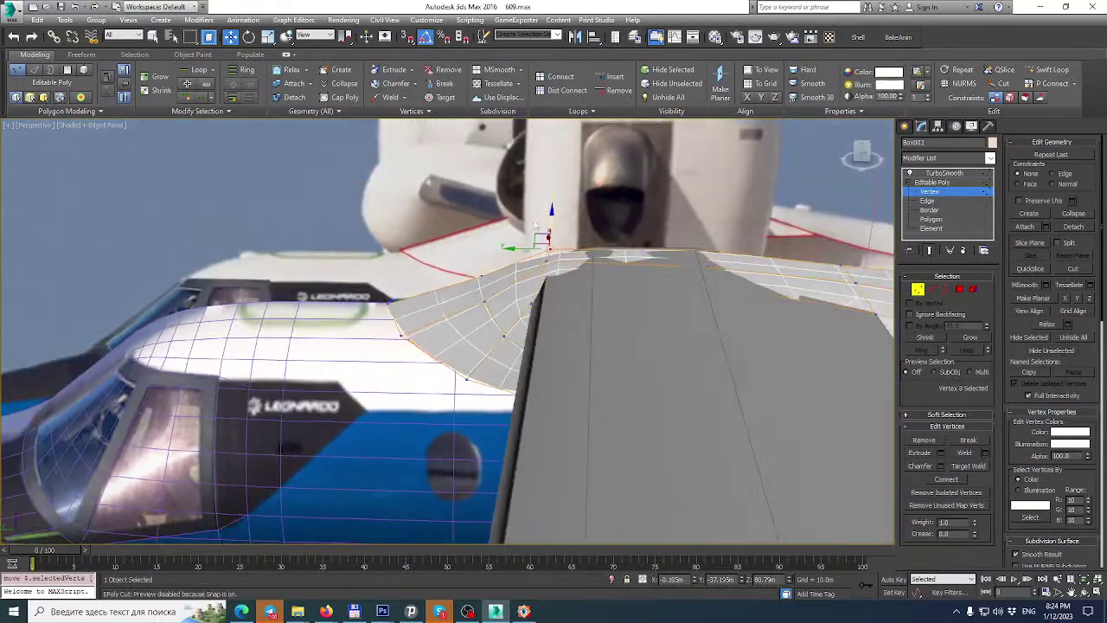
# Add the neighbouring upper vertex to the selection and shift both slightly rearward.
pyautogui.keyDown('ctrl'); pyautogui.click(546, 258); pyautogui.keyUp('ctrl')
pyautogui.moveTo(509, 254); pyautogui.dragTo(519, 256)
pyautogui.keyDown('alt'); pyautogui.moveTo(519, 257); pyautogui.dragTo(439, 217, button='middle'); pyautogui.keyUp('alt')
pyautogui.scroll(-5, 418, 227)
pyautogui.keyDown('alt'); pyautogui.moveTo(374, 230); pyautogui.dragTo(545, 259, button='middle'); pyautogui.keyUp('alt')
pyautogui.scroll(-5, 541, 236)
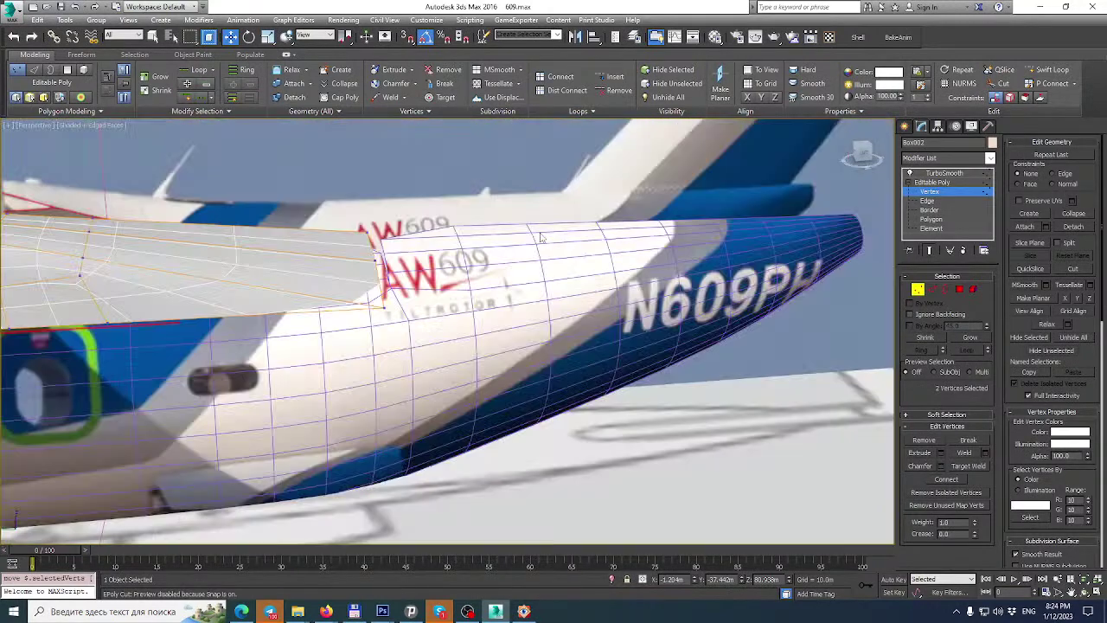
# Leave vertex editing, select the fuselage and examine how the fairing fits against it and the wing.
pyautogui.click(939, 173)
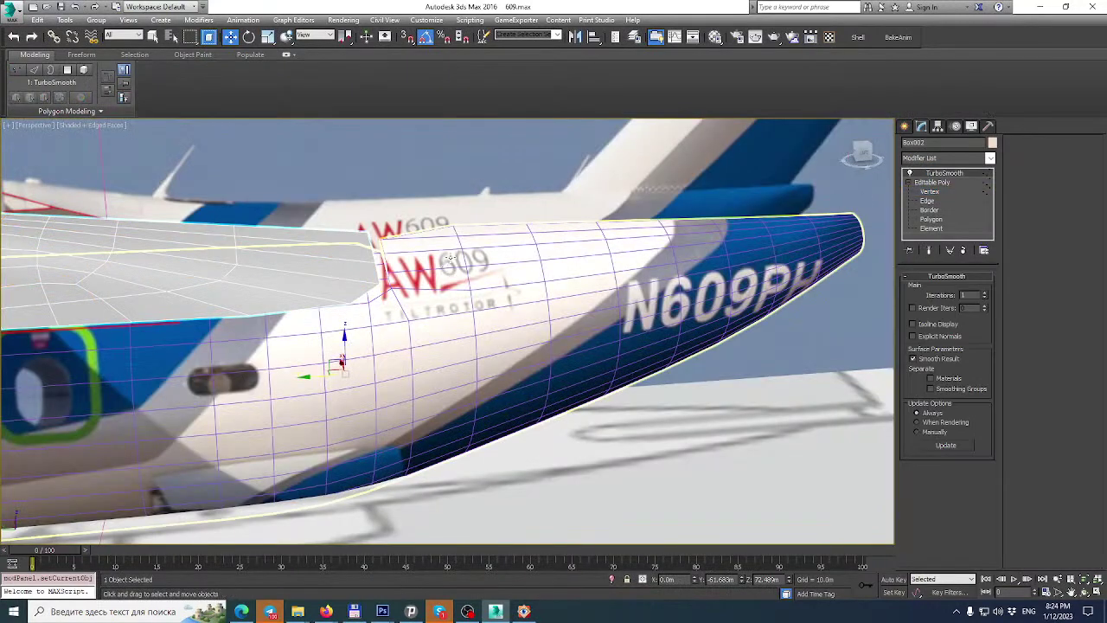
pyautogui.click(507, 259)
pyautogui.keyDown('alt'); pyautogui.moveTo(507, 259); pyautogui.dragTo(692, 225, button='middle'); pyautogui.keyUp('alt')
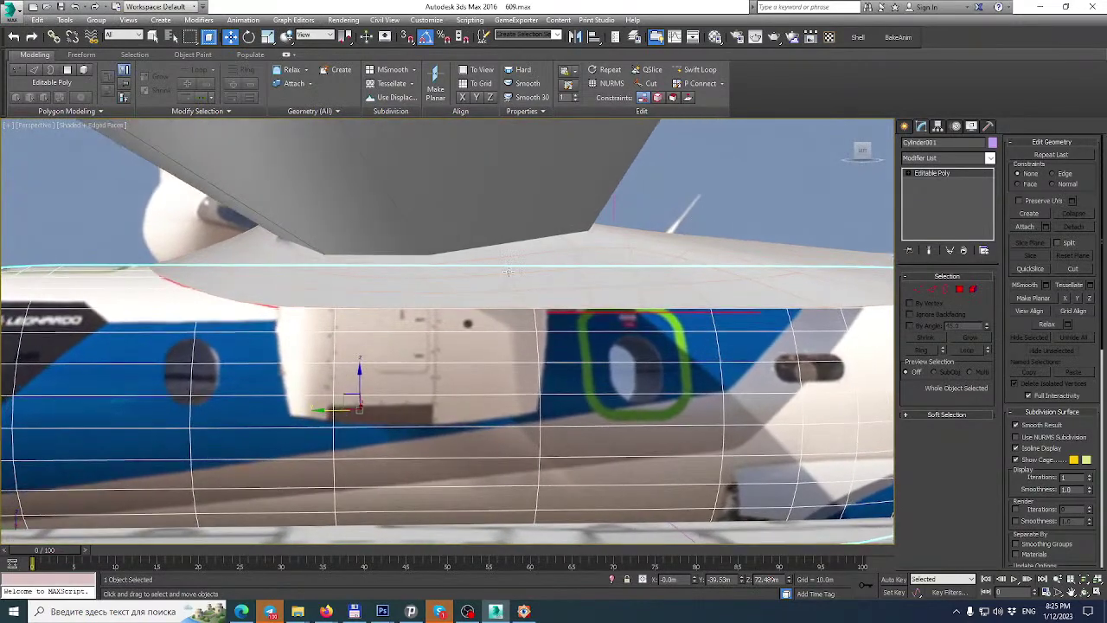
pyautogui.scroll(-3, 632, 294)
pyautogui.keyDown('alt'); pyautogui.moveTo(583, 299); pyautogui.dragTo(539, 323, button='middle'); pyautogui.keyUp('alt')
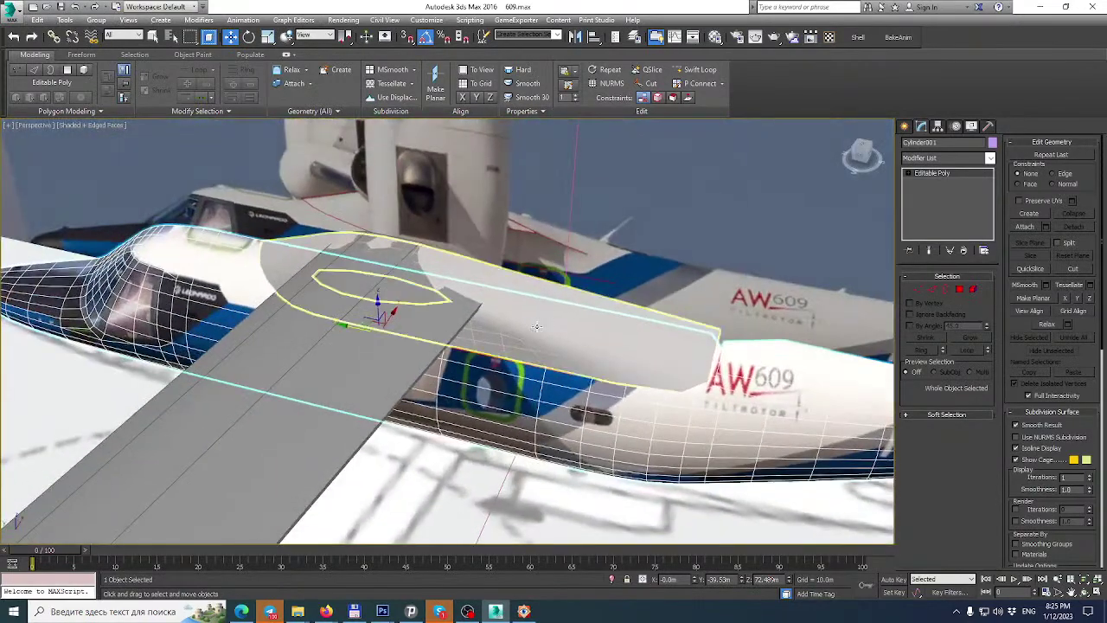
# Select the fairing and collapse its modifier stack into an editable mesh.
pyautogui.click(554, 324)
pyautogui.rightClick(969, 186)
pyautogui.click(951, 278)
pyautogui.click(609, 340)
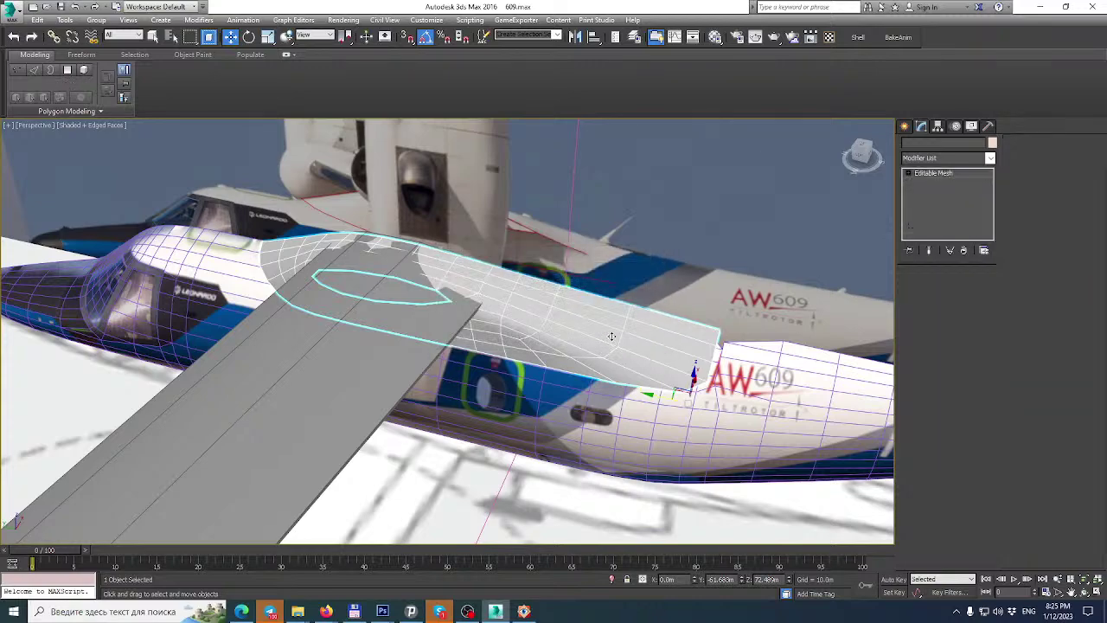
pyautogui.keyDown('alt'); pyautogui.moveTo(551, 334); pyautogui.dragTo(591, 290, button='middle'); pyautogui.keyUp('alt')
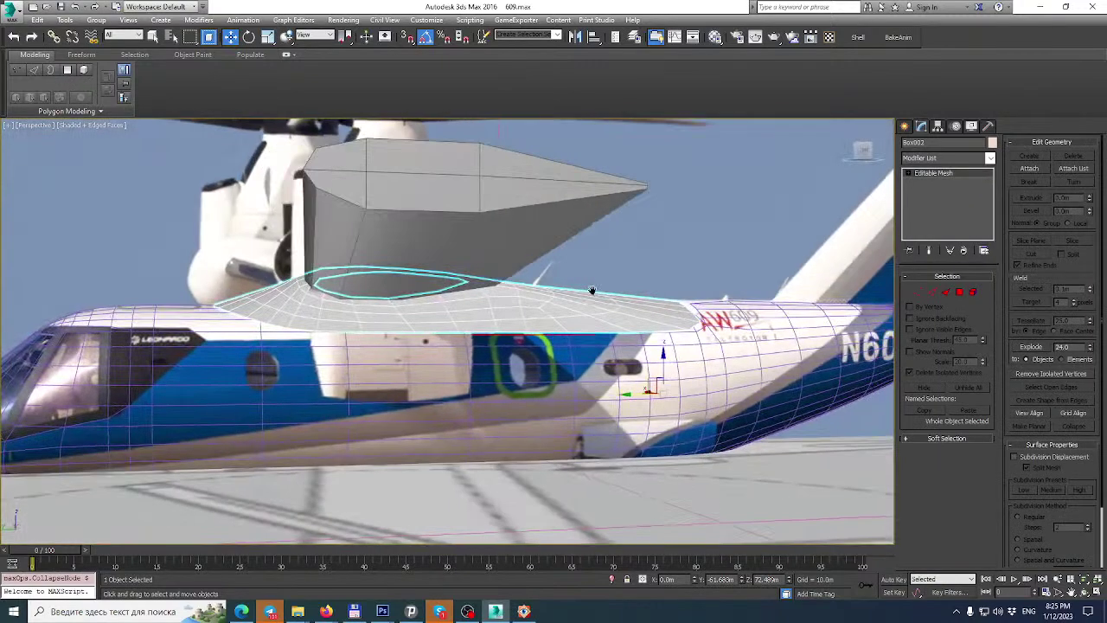
# Inspect the fairing's junction with the fuselage and wing up close and view the material settings.
pyautogui.scroll(3, 325, 298)
pyautogui.scroll(-3, 320, 302)
pyautogui.keyDown('alt'); pyautogui.moveTo(324, 298); pyautogui.dragTo(286, 327, button='middle'); pyautogui.keyUp('alt')
pyautogui.scroll(5, 539, 340)
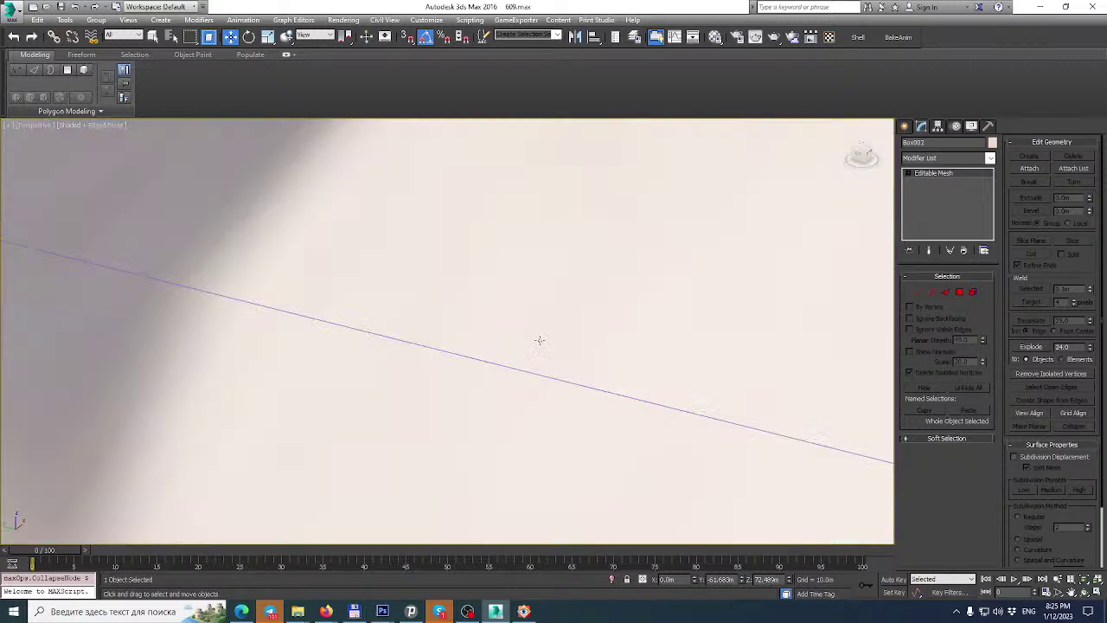
pyautogui.scroll(-5, 539, 340)
pyautogui.press('m')
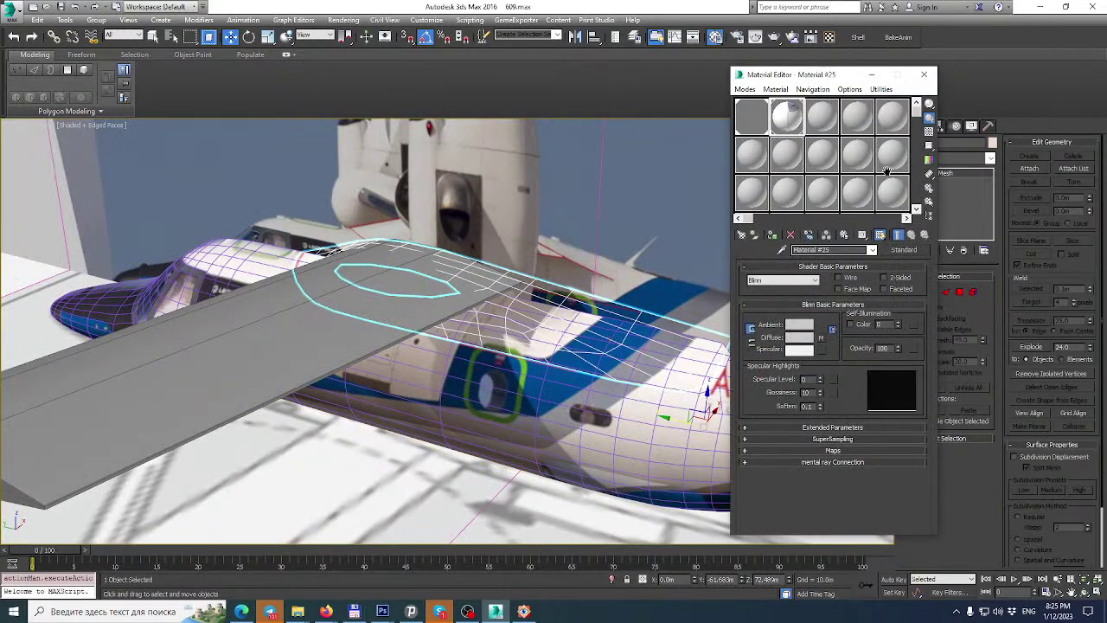
pyautogui.click(924, 75)
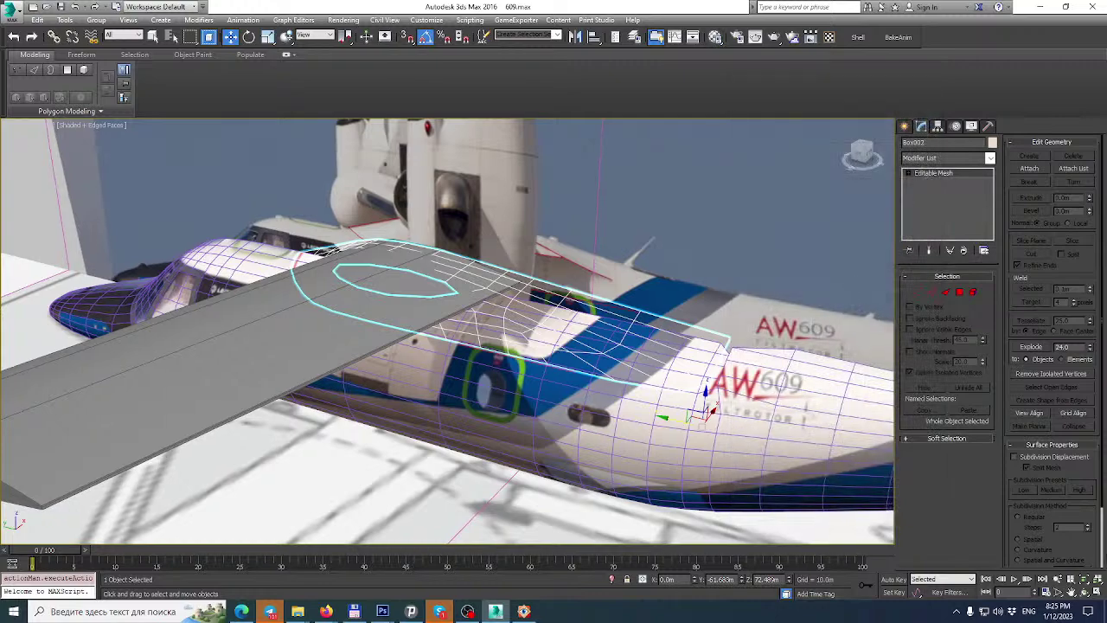
# Show the Left view full size and select the fuselage mesh.
pyautogui.click(1098, 593)
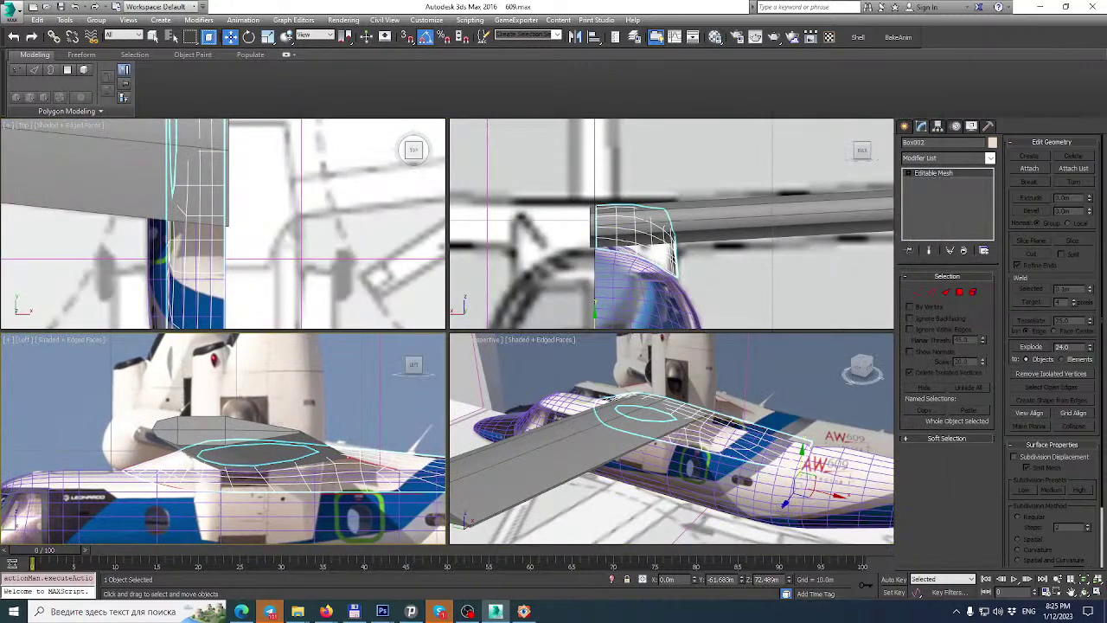
pyautogui.hotkey('alt', 'w')
pyautogui.moveTo(496, 350); pyautogui.dragTo(512, 208, button='middle')
pyautogui.scroll(2, 546, 306)
pyautogui.moveTo(546, 307); pyautogui.dragTo(526, 278, button='middle')
pyautogui.scroll(-2, 531, 289)
pyautogui.click(529, 322)
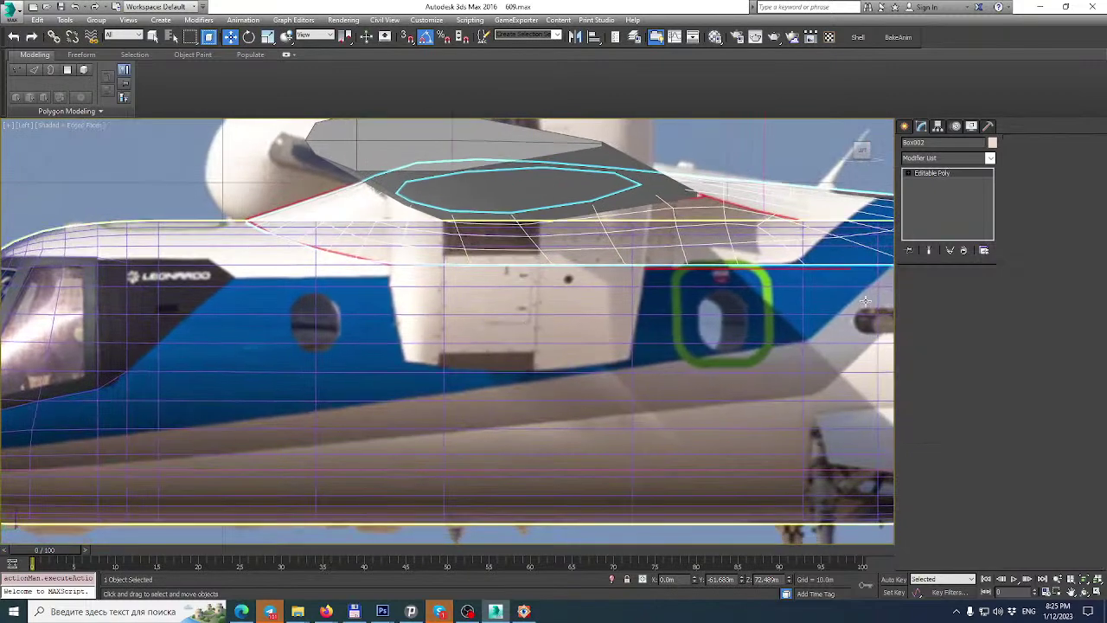
# Insert a vertical edge loop into the fuselage level with the fairing's front tip, using Swift Loop.
pyautogui.click(945, 289)
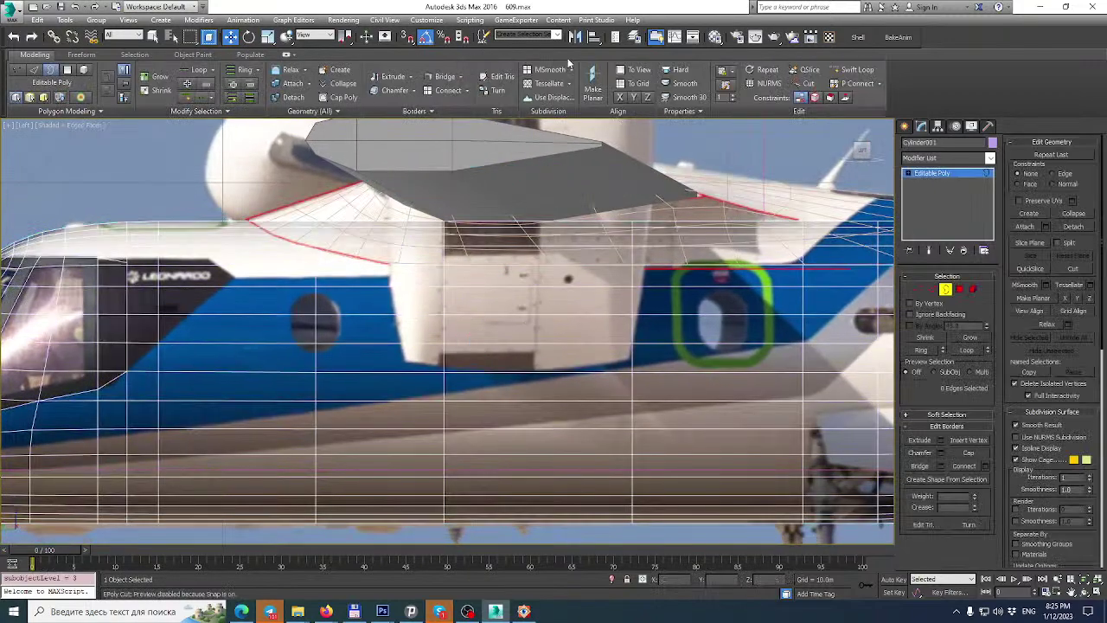
pyautogui.hotkey('shift', 'alt', 's')
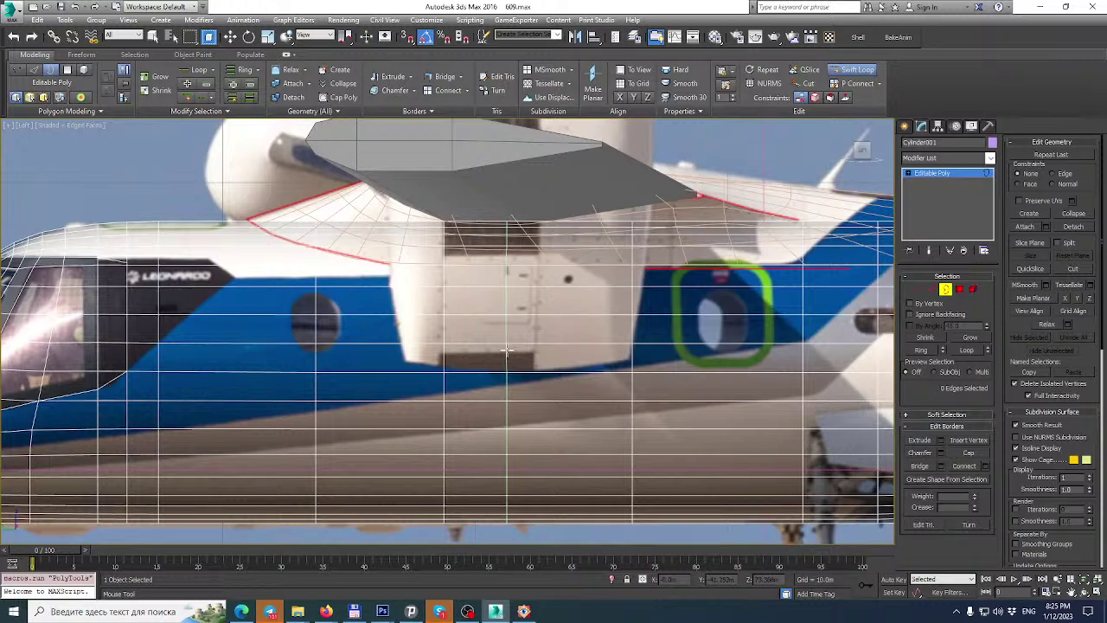
pyautogui.rightClick(507, 351)
pyautogui.moveTo(376, 268); pyautogui.dragTo(579, 255, button='middle')
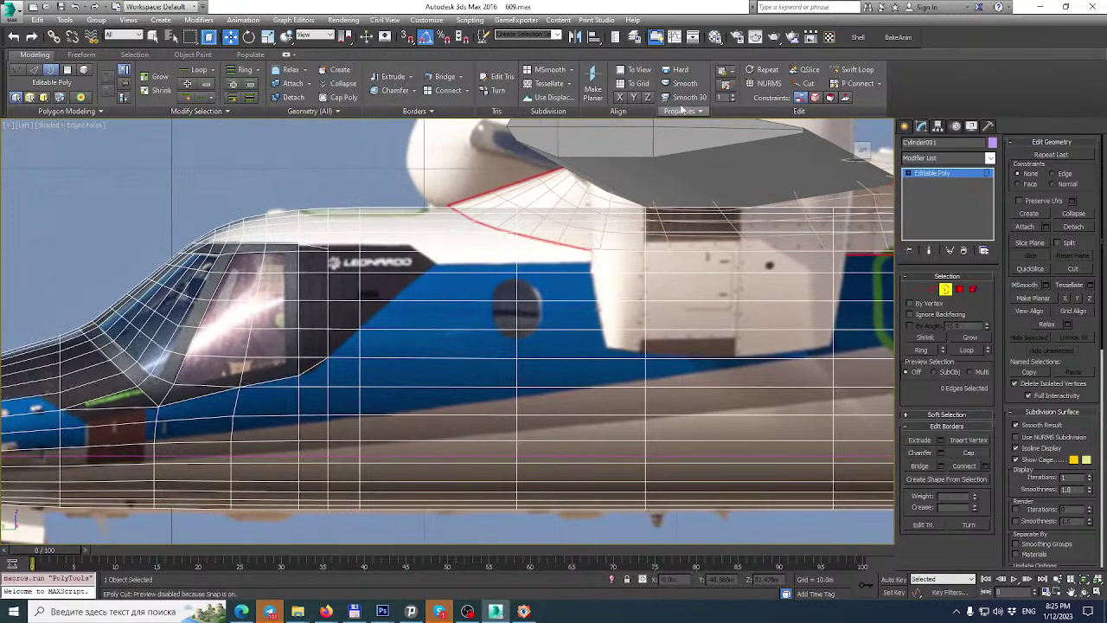
pyautogui.click(854, 70)
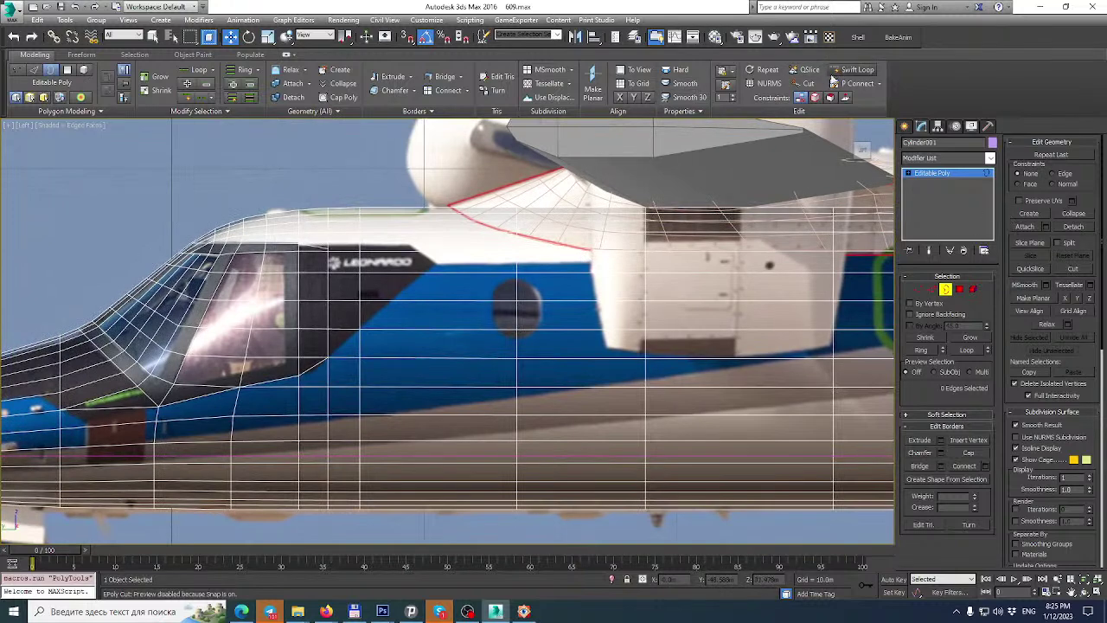
pyautogui.click(448, 287)
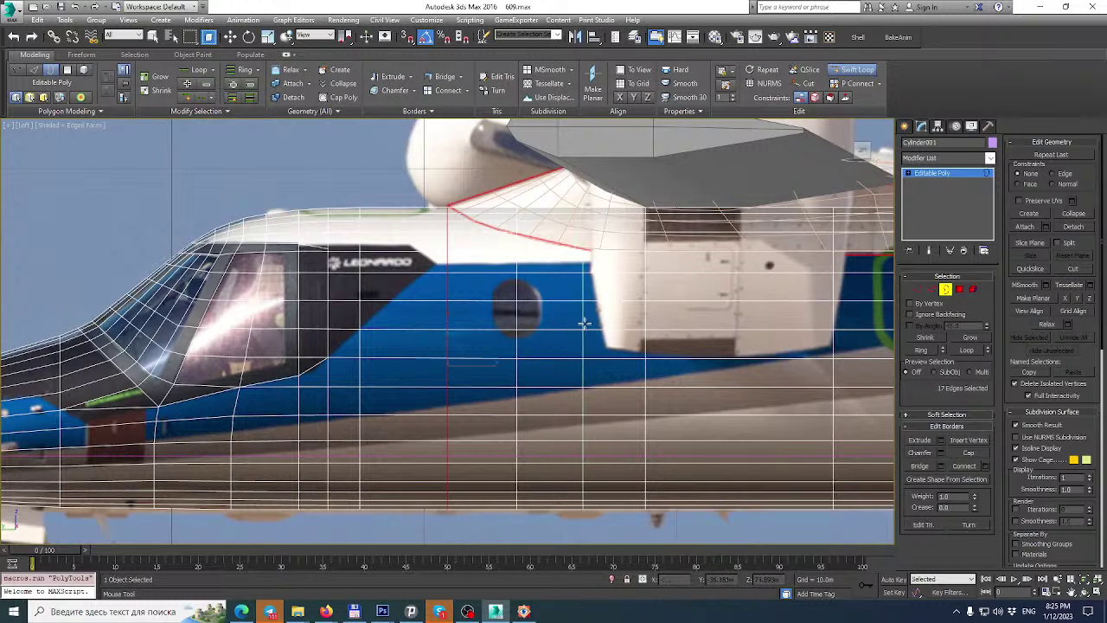
pyautogui.moveTo(663, 322); pyautogui.dragTo(134, 354, button='middle')
pyautogui.scroll(-2, 133, 354)
pyautogui.rightClick(491, 259)
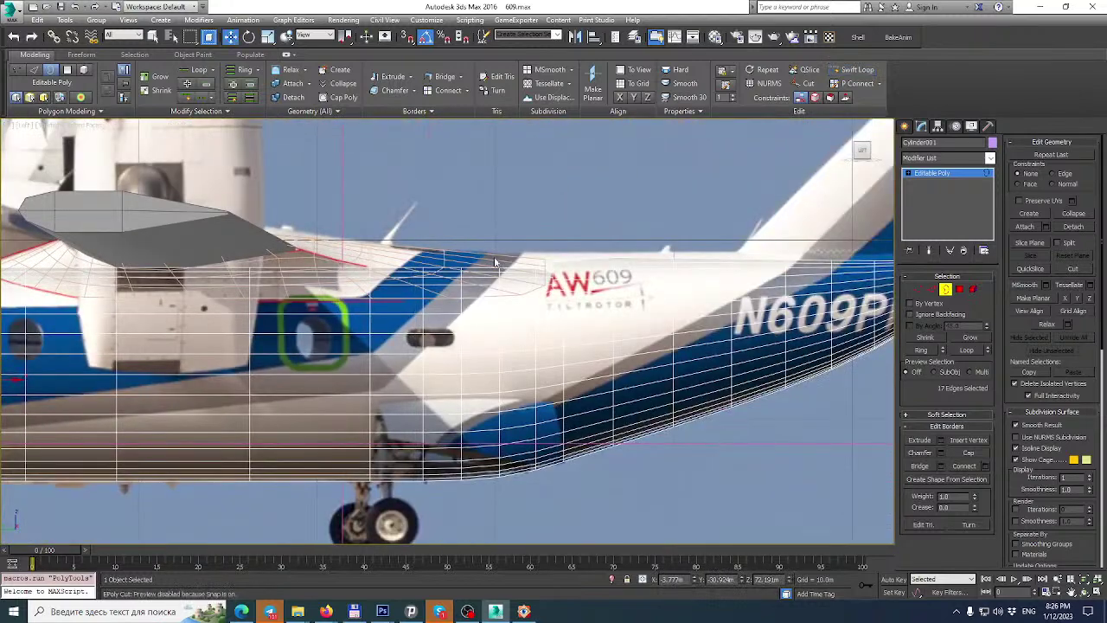
# Adjust the height of the fairing's rearmost upper vertex to match the fuselage top line in the side reference.
pyautogui.scroll(2, 525, 267)
pyautogui.click(946, 173)
pyautogui.click(519, 258)
pyautogui.click(919, 292)
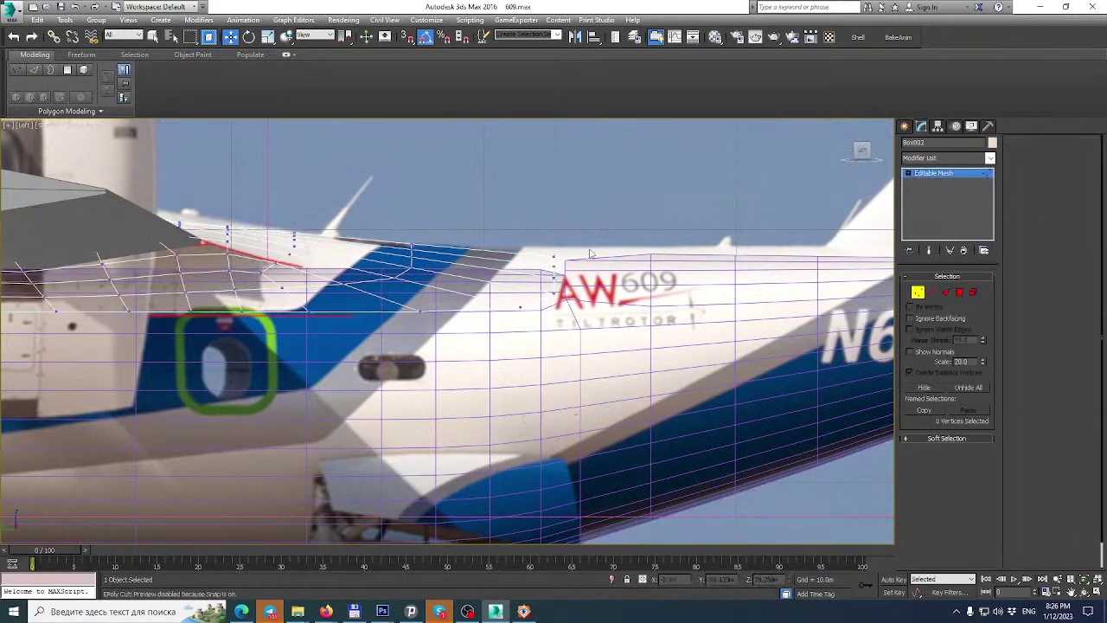
pyautogui.scroll(2, 578, 250)
pyautogui.moveTo(563, 252); pyautogui.dragTo(545, 226)
pyautogui.scroll(-2, 539, 230)
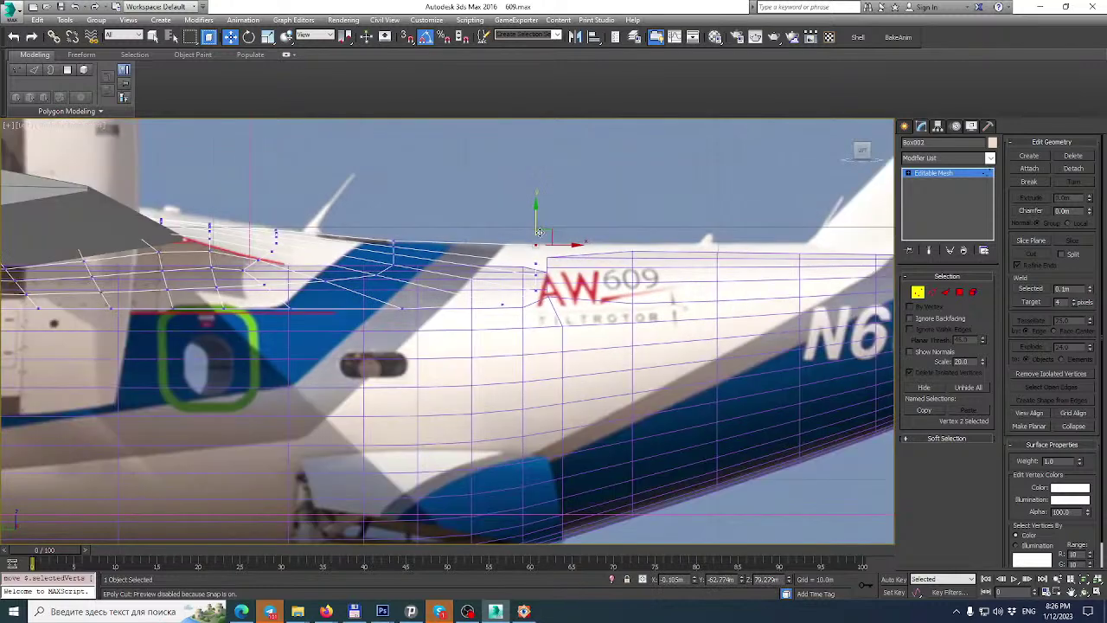
pyautogui.moveTo(630, 240); pyautogui.dragTo(504, 224, button='middle')
pyautogui.scroll(-2, 400, 214)
pyautogui.scroll(2, 382, 243)
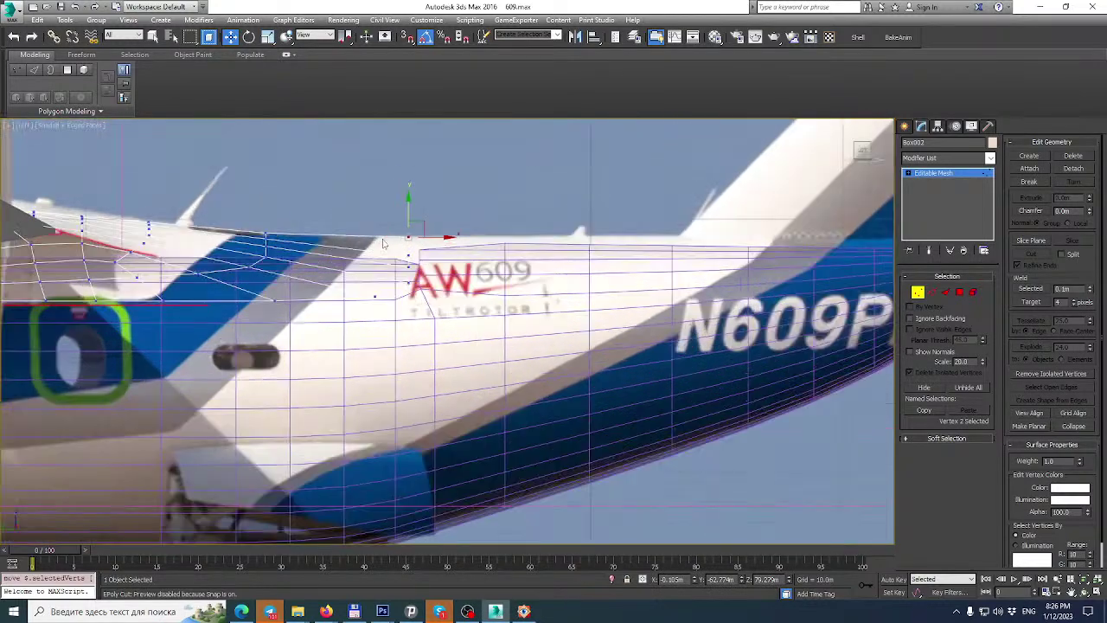
pyautogui.scroll(1, 384, 244)
pyautogui.moveTo(422, 206); pyautogui.dragTo(421, 208)
pyautogui.scroll(-3, 421, 214)
pyautogui.moveTo(421, 213); pyautogui.dragTo(417, 235, button='middle')
# Attach the fairing to the fuselage mesh and assign Material #25 to the combined object.
pyautogui.click(359, 257)
pyautogui.moveTo(359, 257); pyautogui.dragTo(697, 238, button='middle')
pyautogui.click(1027, 229)
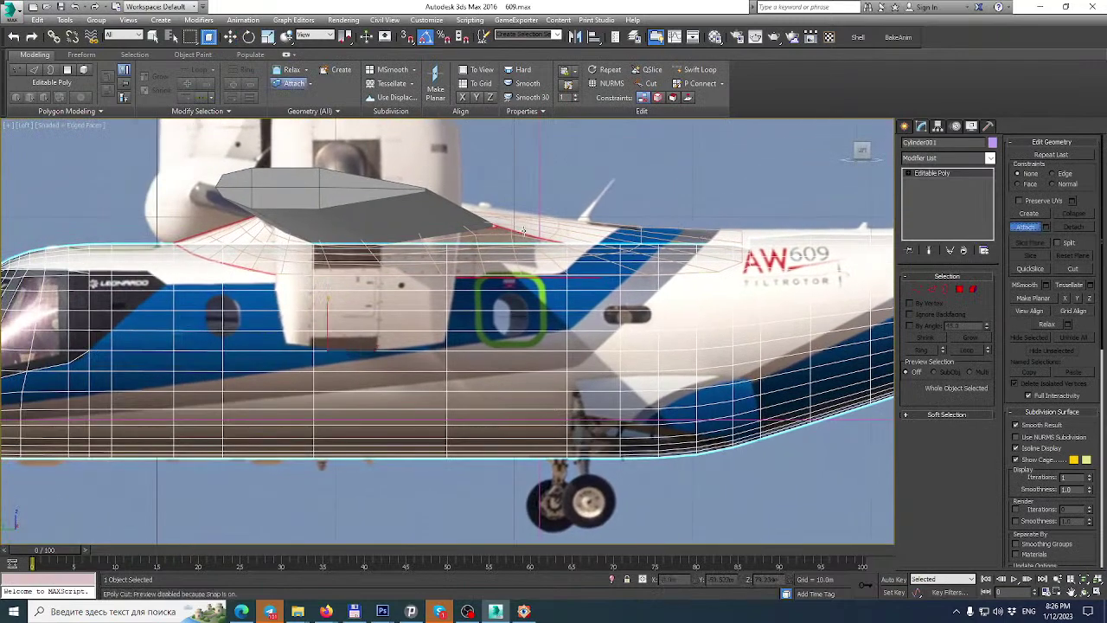
pyautogui.click(523, 237)
pyautogui.click(616, 290)
pyautogui.moveTo(312, 227); pyautogui.dragTo(373, 208, button='middle')
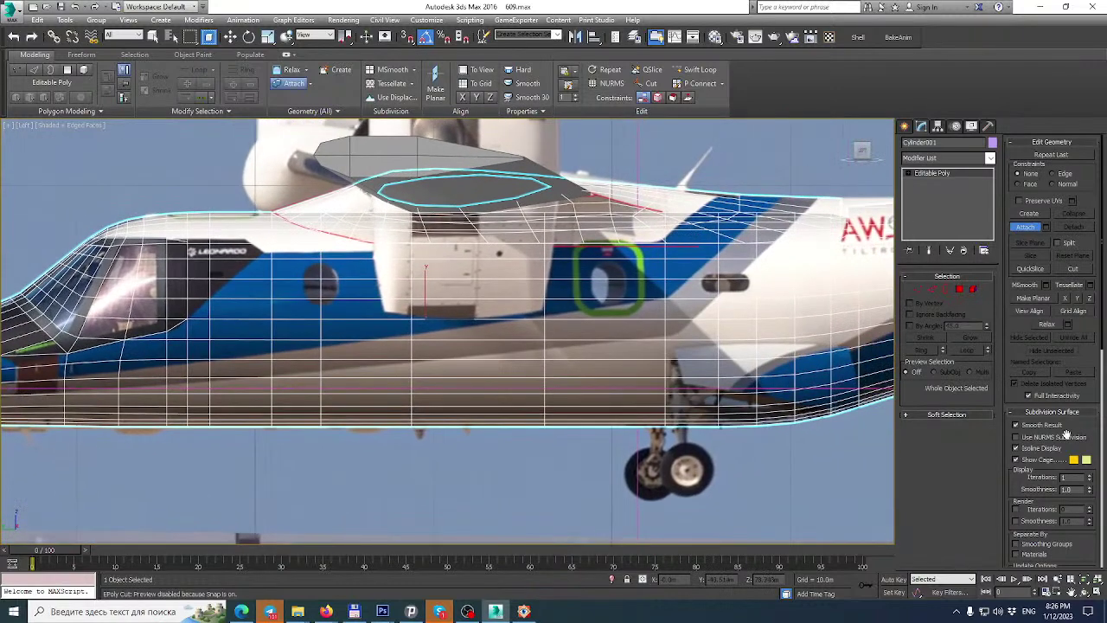
pyautogui.moveTo(709, 359); pyautogui.dragTo(693, 367, button='middle')
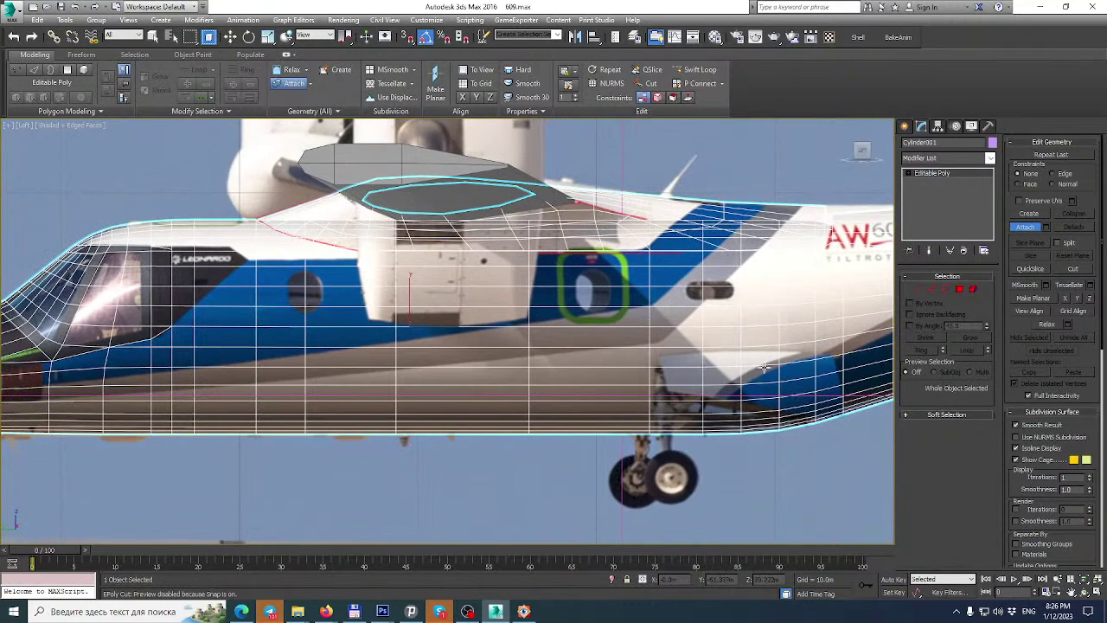
pyautogui.press('m')
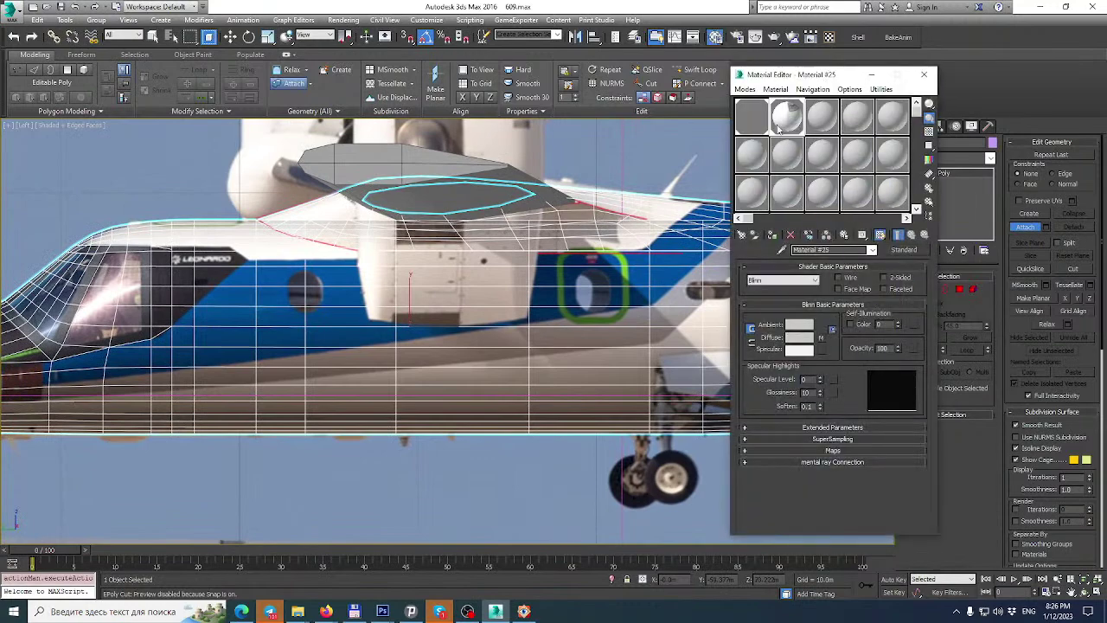
pyautogui.click(924, 74)
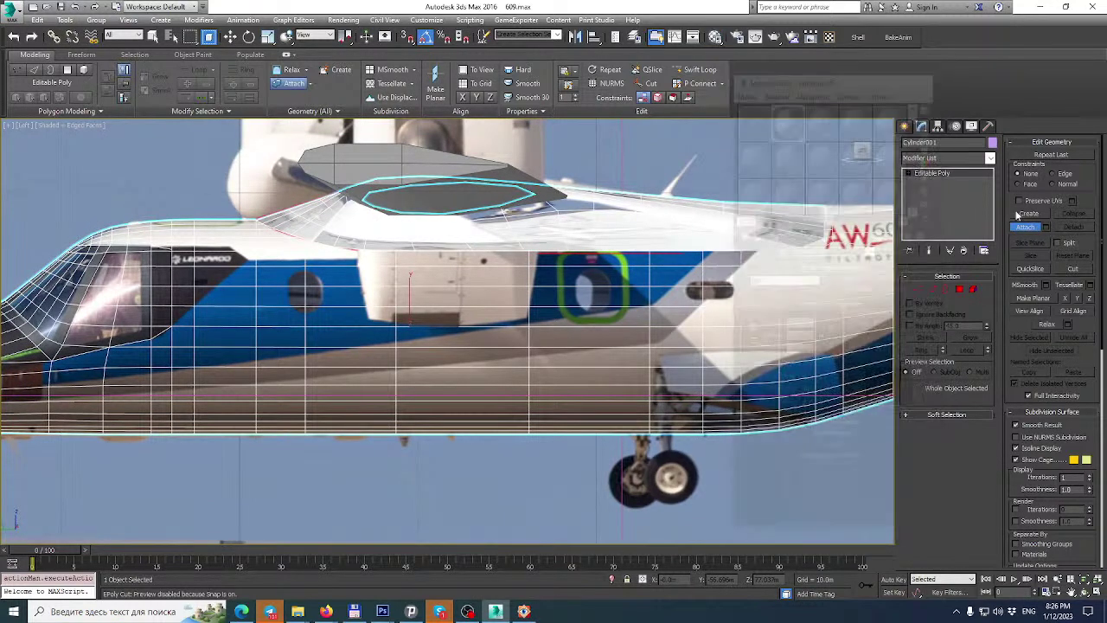
# Select all fairing polygons plus the adjoining fuselage-top polygons just ahead of and behind the fairing.
pyautogui.press('4')
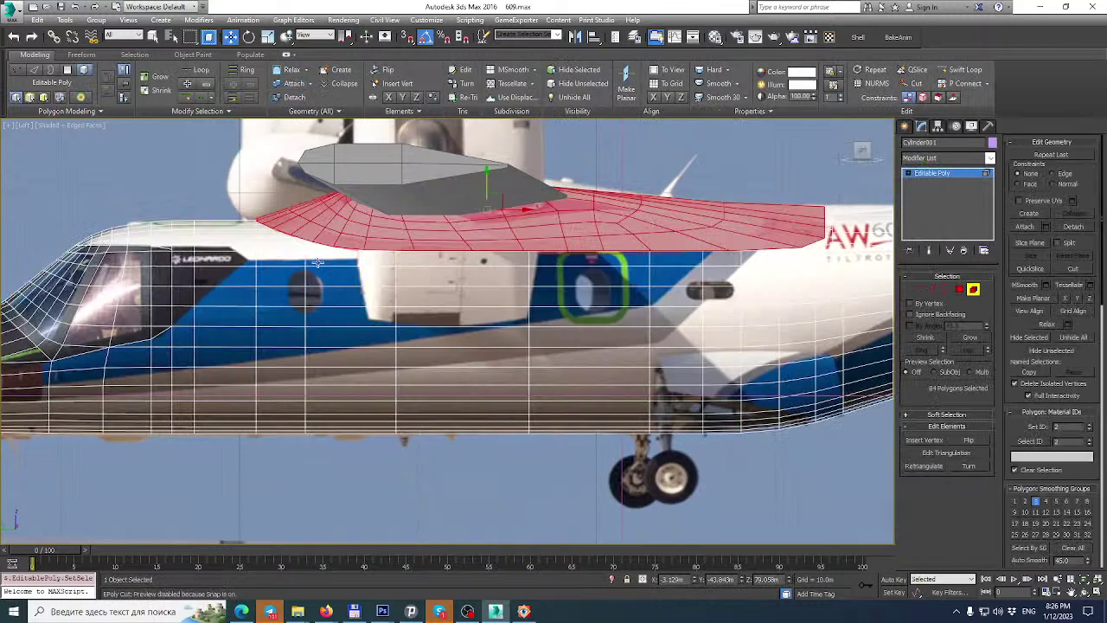
pyautogui.hotkey('ctrl', 'a')
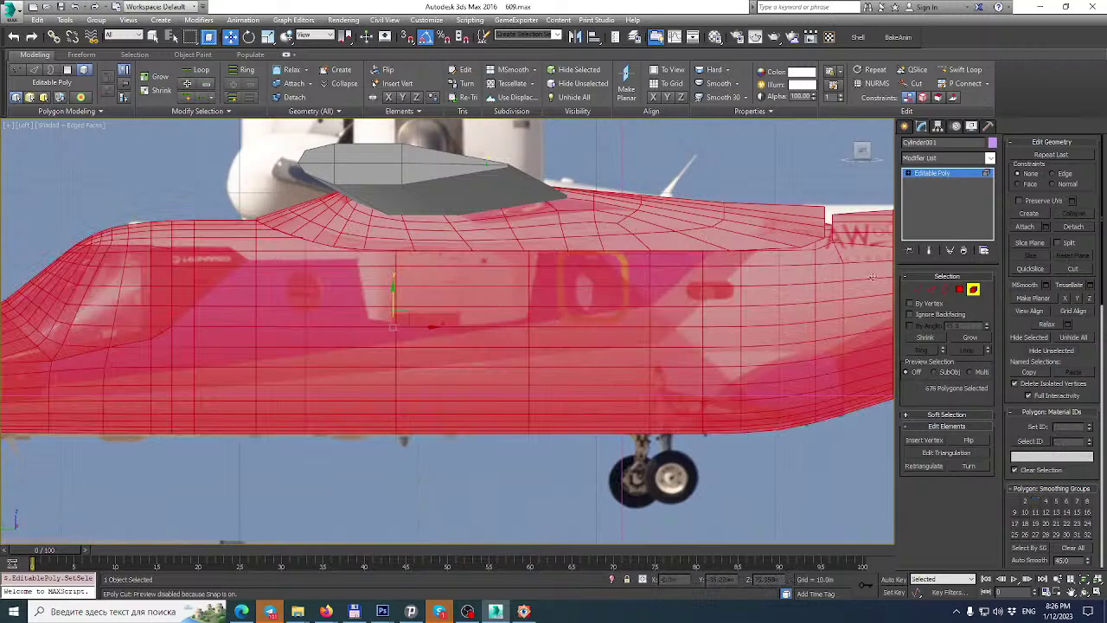
pyautogui.hotkey('ctrl', 'z')
pyautogui.click(959, 289)
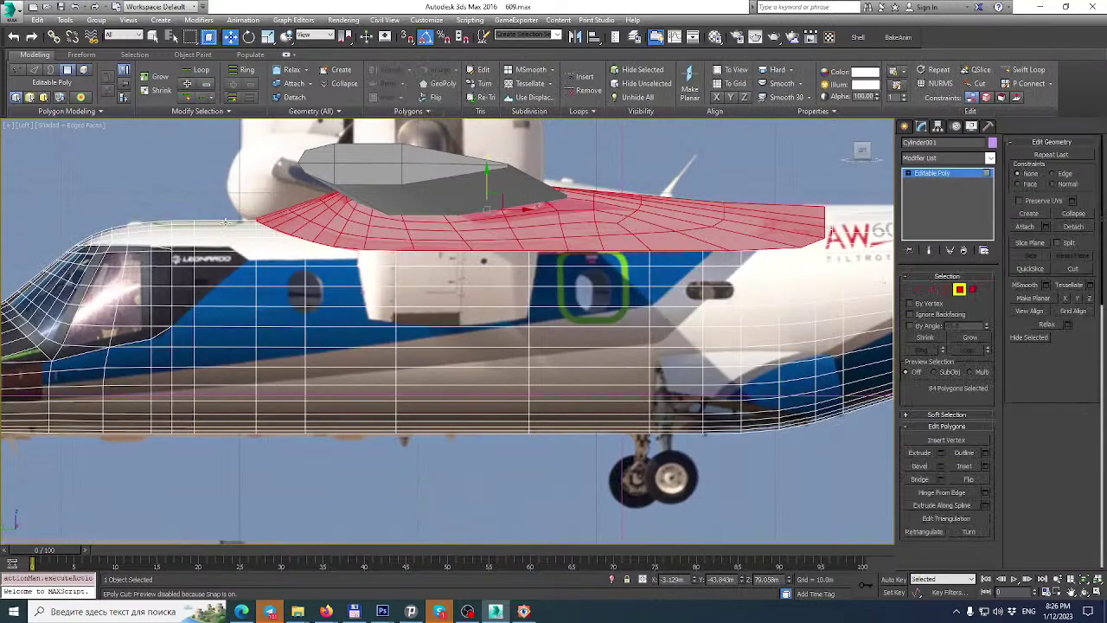
pyautogui.keyDown('ctrl'); pyautogui.click(226, 222); pyautogui.keyUp('ctrl')
pyautogui.moveTo(733, 236); pyautogui.dragTo(503, 248, button='middle')
pyautogui.keyDown('ctrl'); pyautogui.click(656, 223); pyautogui.keyUp('ctrl')
pyautogui.click(968, 175)
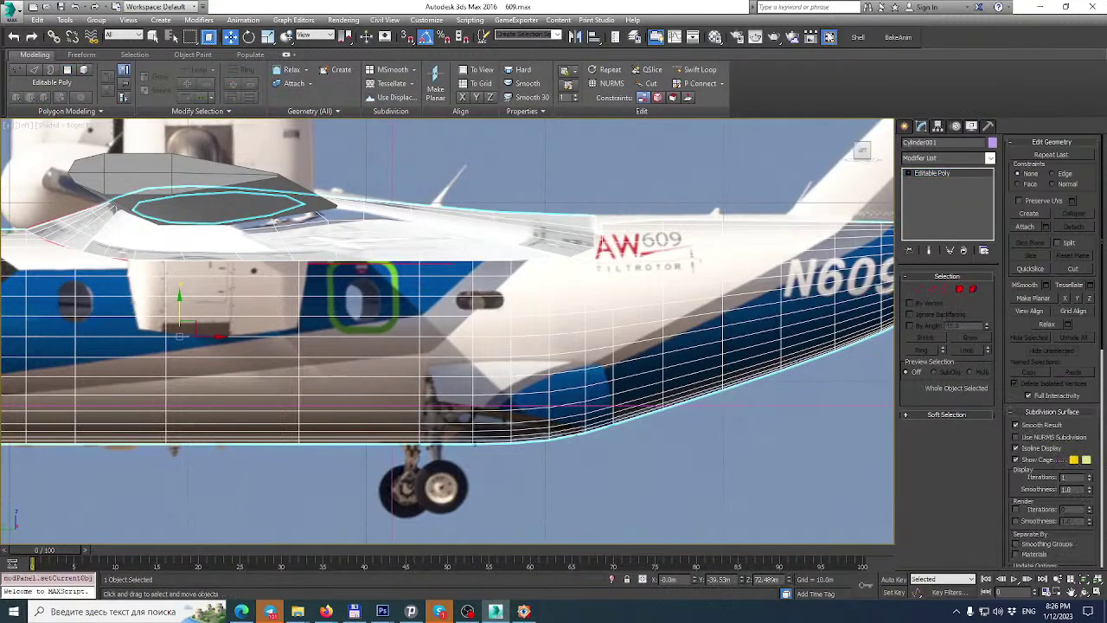
# Apply Unwrap UVW to the selected polygons and project them flat from the side with Normalize Map off.
pyautogui.click(828, 37)
pyautogui.click(947, 293)
pyautogui.click(944, 410)
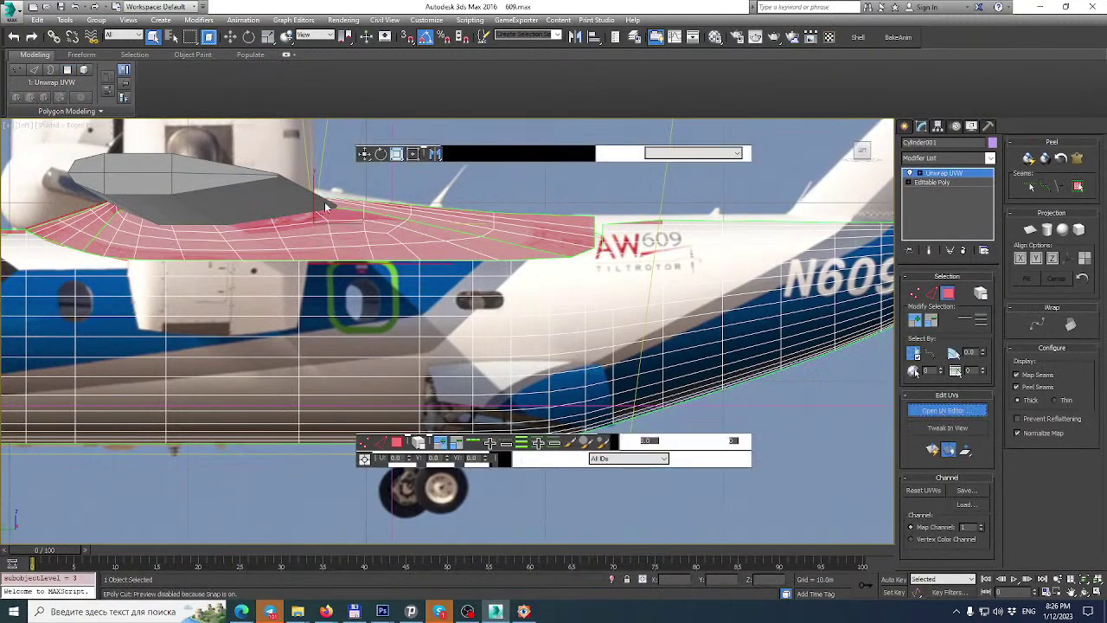
pyautogui.click(1037, 432)
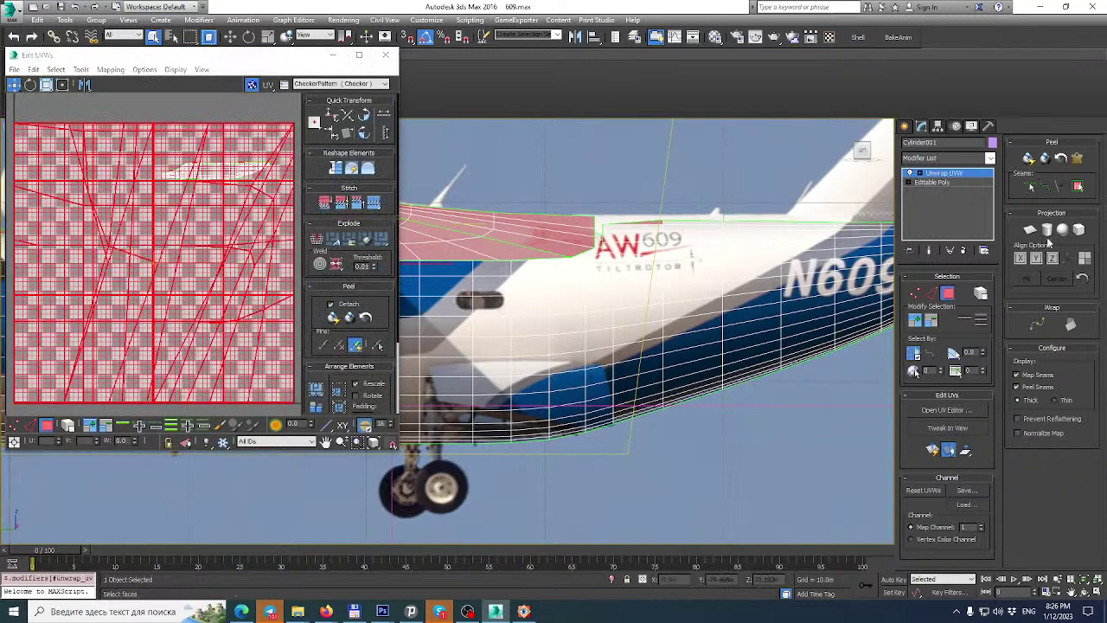
# Display Map #1 (Untitled-1.psd) as the UV editor background and maximize the editor.
pyautogui.click(315, 84)
pyautogui.click(317, 104)
pyautogui.click(359, 56)
pyautogui.scroll(-8, 593, 183)
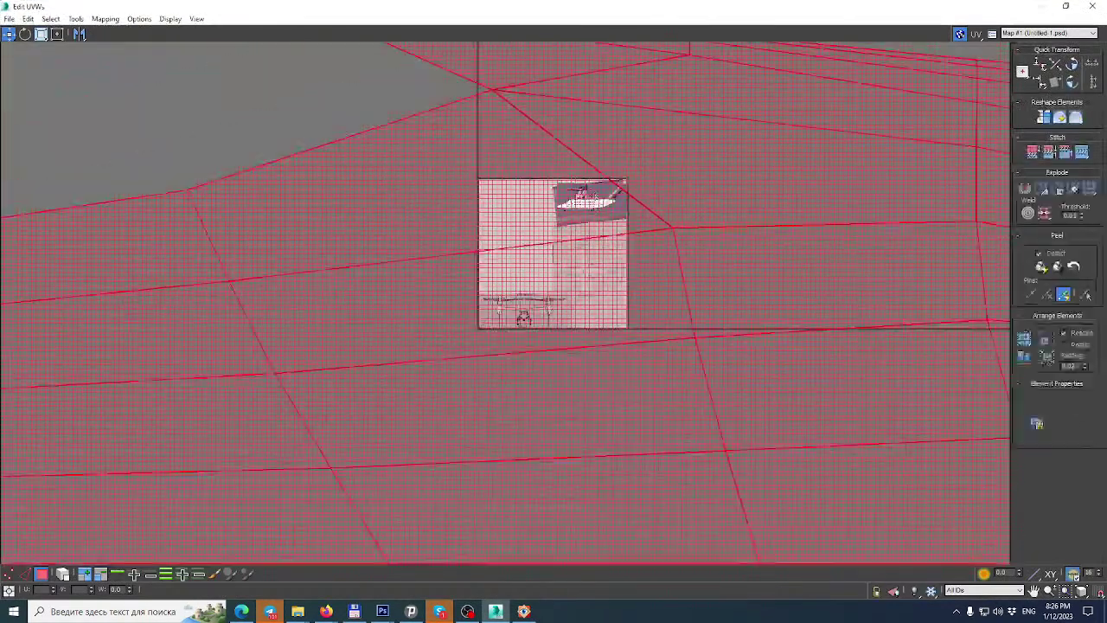
# Scale the selected UV cluster down in Freeform mode and move it onto the reference texture.
pyautogui.click(58, 34)
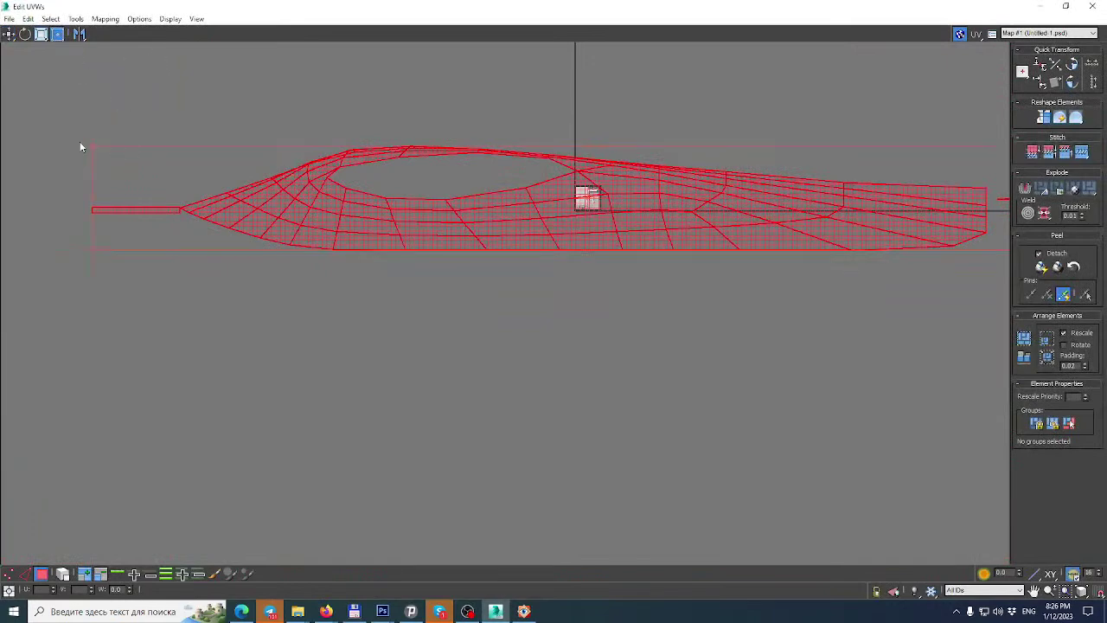
pyautogui.moveTo(90, 145); pyautogui.dragTo(927, 324)
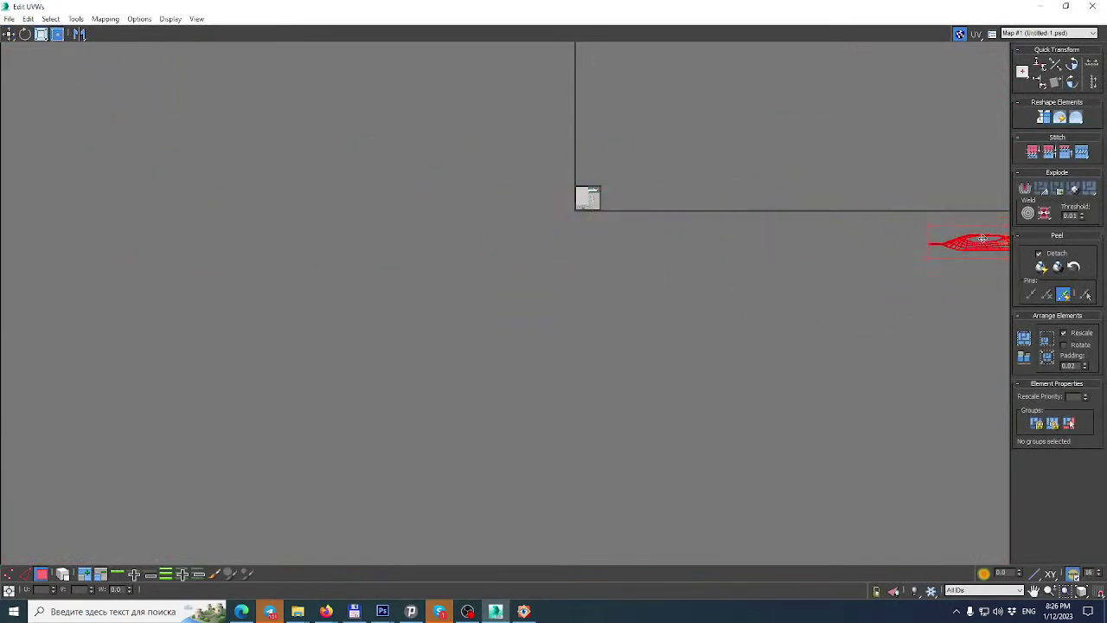
pyautogui.moveTo(981, 240); pyautogui.dragTo(635, 183)
pyautogui.scroll(6, 635, 183)
pyautogui.moveTo(997, 179); pyautogui.dragTo(629, 181)
pyautogui.scroll(4, 464, 232)
pyautogui.scroll(8, 527, 184)
# Place the UV cluster over the side-view aircraft with its front strip's lower corner on the matching fuselage UV point.
pyautogui.moveTo(473, 165); pyautogui.dragTo(675, 351)
pyautogui.scroll(3, 562, 377)
pyautogui.scroll(3, 271, 351)
pyautogui.scroll(4, 479, 346)
pyautogui.moveTo(494, 314); pyautogui.dragTo(404, 373)
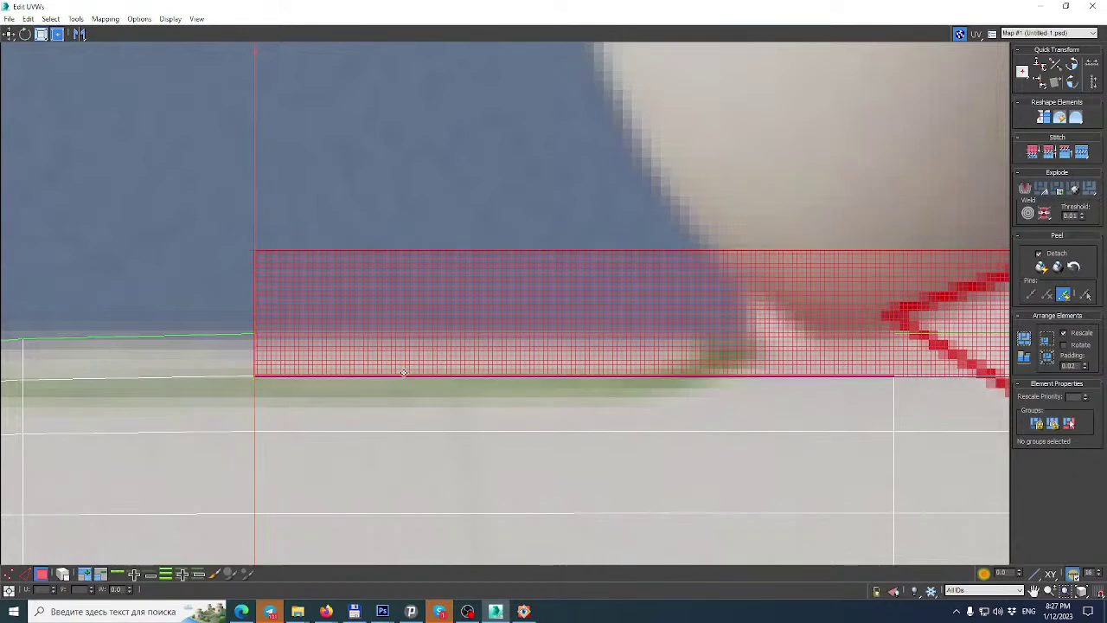
pyautogui.scroll(-10, 404, 373)
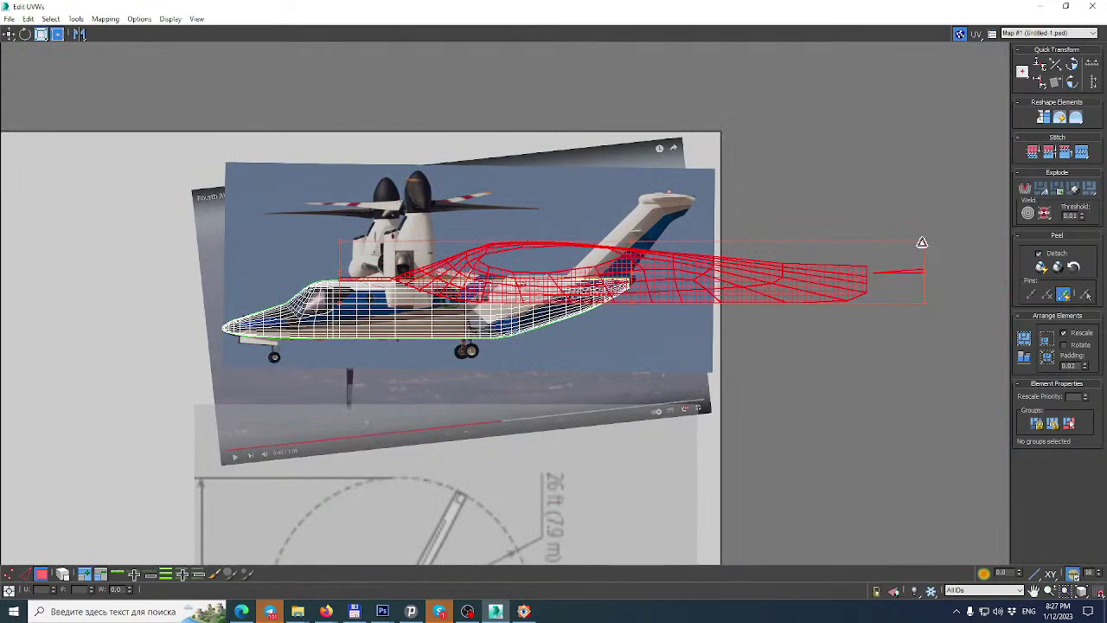
# Scale the UV cluster from its rear corner until its length fits the gap in the fuselage UVs.
pyautogui.moveTo(922, 242); pyautogui.dragTo(531, 289)
pyautogui.scroll(6, 532, 289)
pyautogui.scroll(12, 535, 235)
pyautogui.moveTo(512, 267); pyautogui.dragTo(584, 340)
pyautogui.scroll(-6, 591, 316)
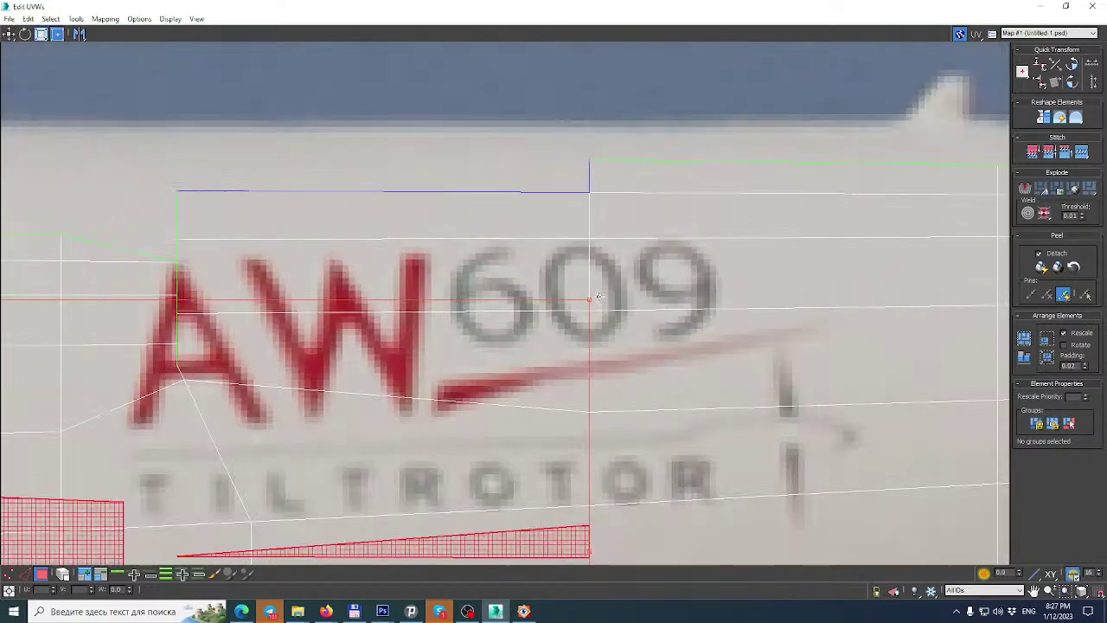
# Shift the UV cluster vertically until its rear strip lines up with the fuselage UV edges, and close the UV editor.
pyautogui.scroll(-8, 591, 297)
pyautogui.keyDown('shift'); pyautogui.moveTo(516, 336); pyautogui.dragTo(525, 267); pyautogui.keyUp('shift')
pyautogui.scroll(8, 573, 274)
pyautogui.moveTo(595, 226); pyautogui.dragTo(596, 257)
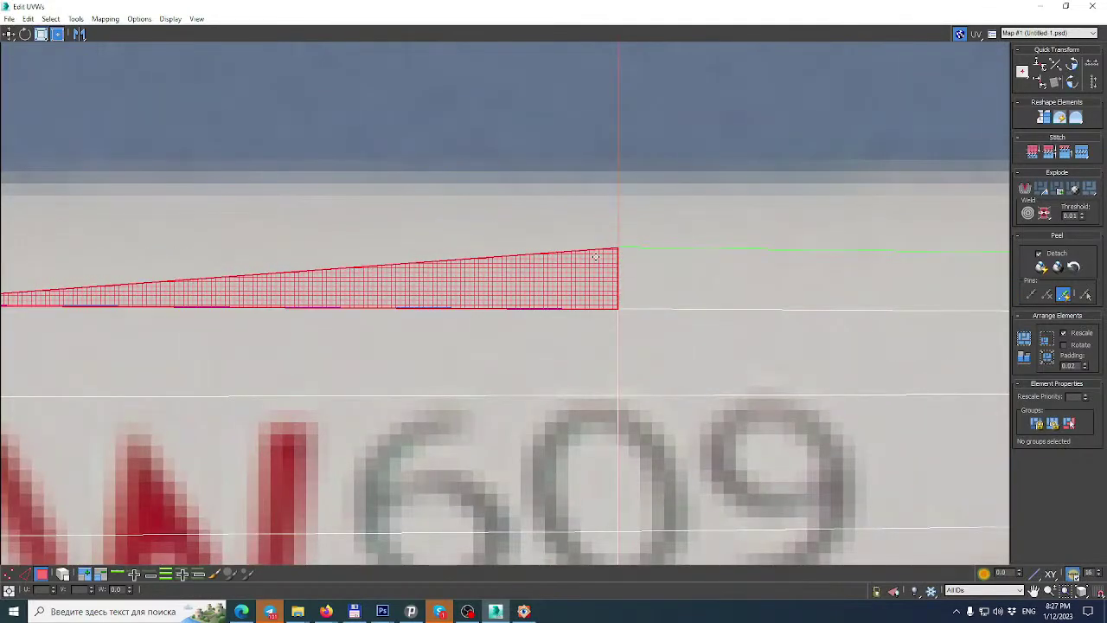
pyautogui.scroll(-10, 595, 257)
pyautogui.click(865, 347)
pyautogui.click(1093, 7)
# Collapse the fuselage's whole modifier stack so Unwrap UVW is baked into the Editable Poly.
pyautogui.moveTo(653, 296); pyautogui.dragTo(1003, 329, button='middle')
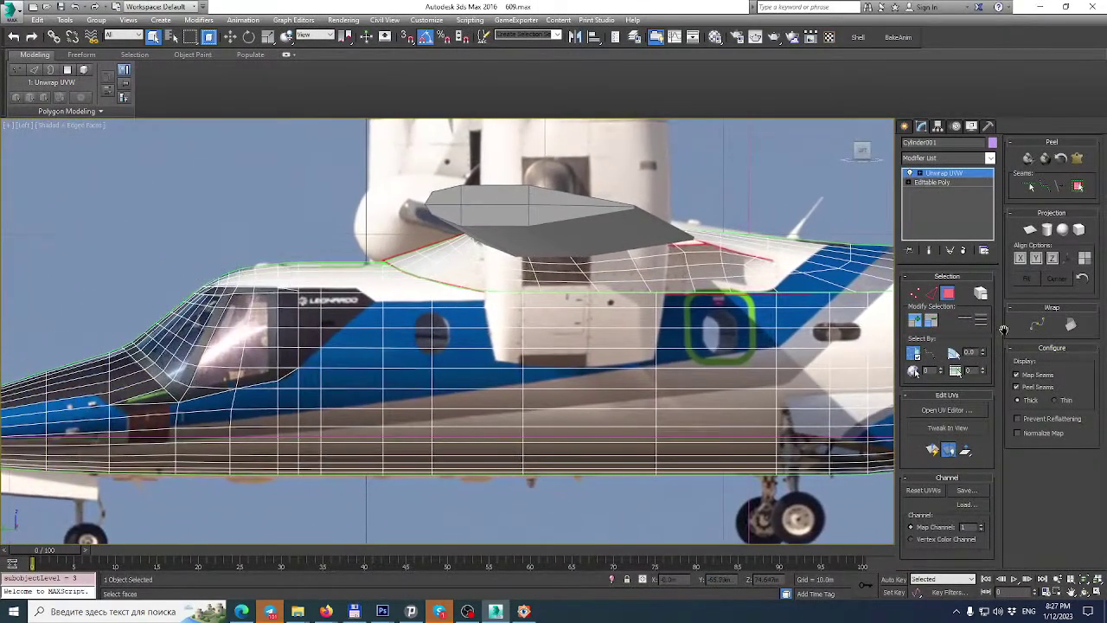
pyautogui.rightClick(971, 183)
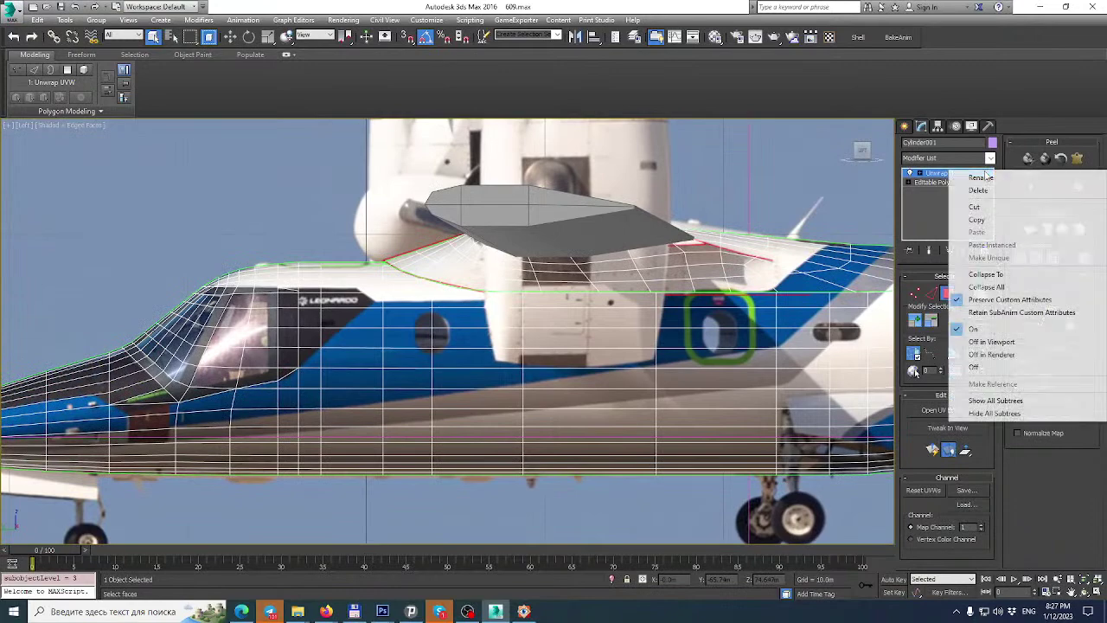
pyautogui.click(990, 288)
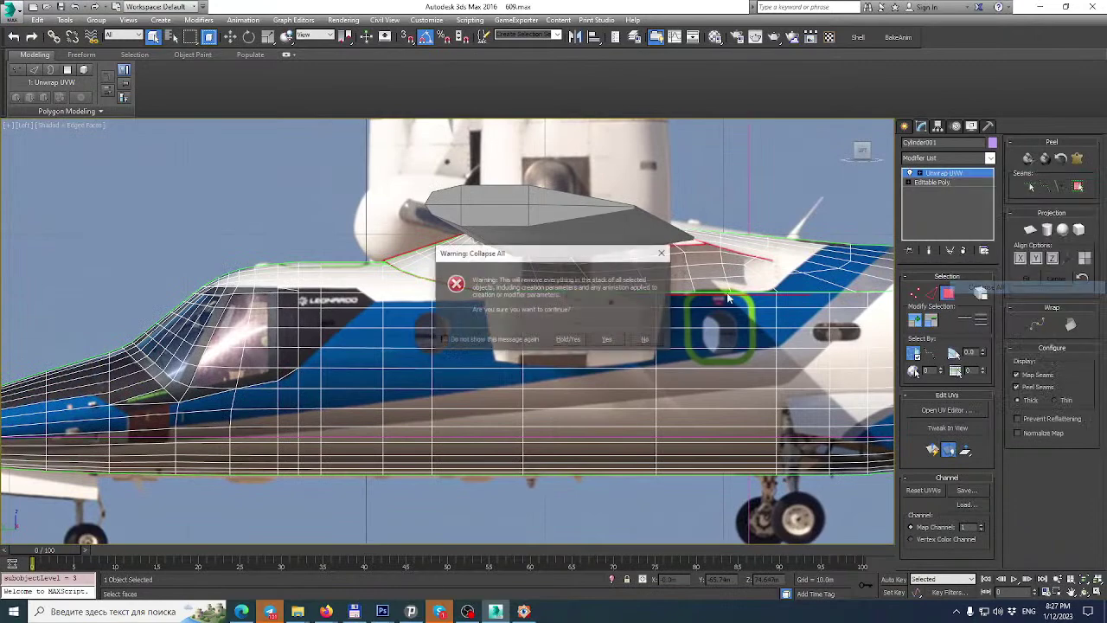
pyautogui.click(613, 340)
# Examine how the texture sits on the fuselage mesh from the nose to the wing root in the Left view.
pyautogui.scroll(-4, 605, 294)
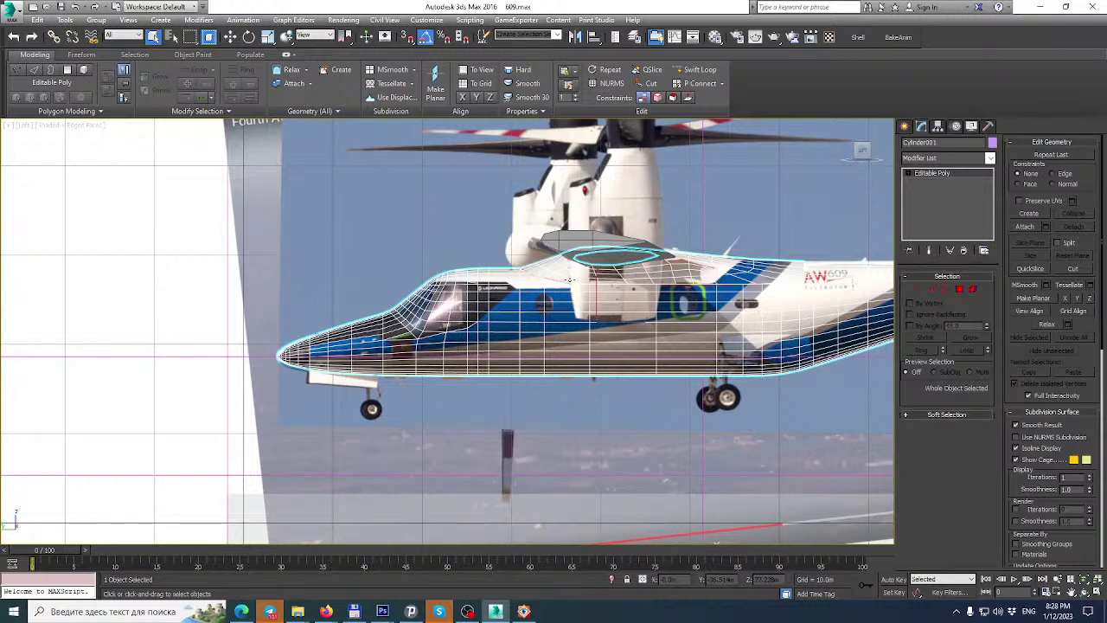
pyautogui.scroll(8, 292, 251)
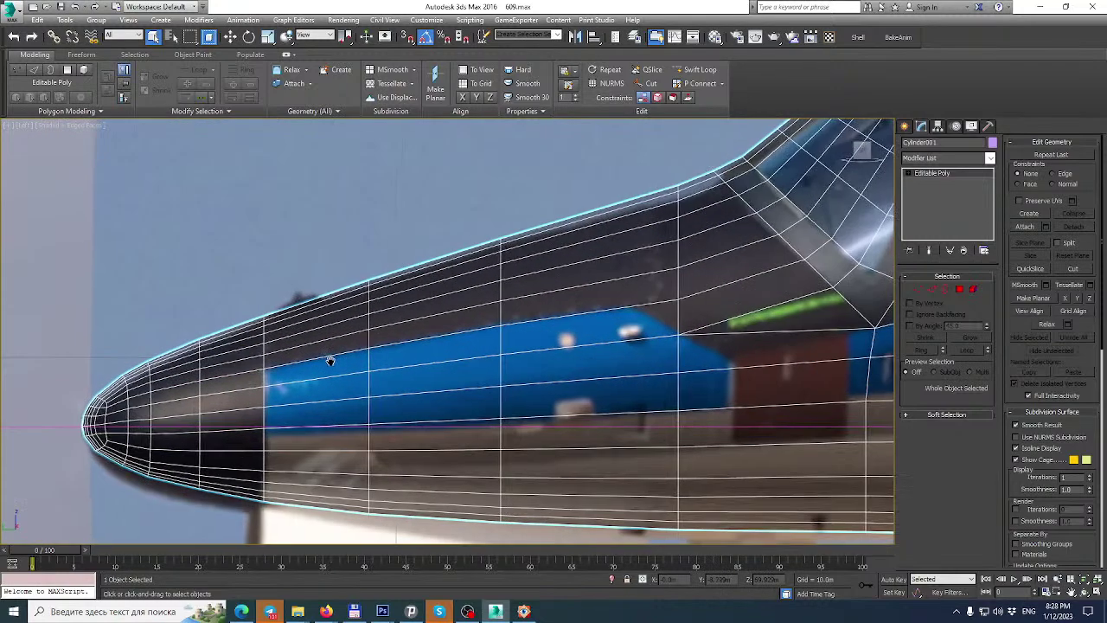
pyautogui.moveTo(334, 319); pyautogui.dragTo(448, 327, button='middle')
pyautogui.scroll(3, 448, 282)
pyautogui.moveTo(724, 250); pyautogui.dragTo(295, 257, button='middle')
pyautogui.scroll(-3, 638, 283)
pyautogui.scroll(-5, 295, 257)
pyautogui.scroll(-2, 559, 259)
pyautogui.moveTo(559, 260); pyautogui.dragTo(285, 376, button='middle')
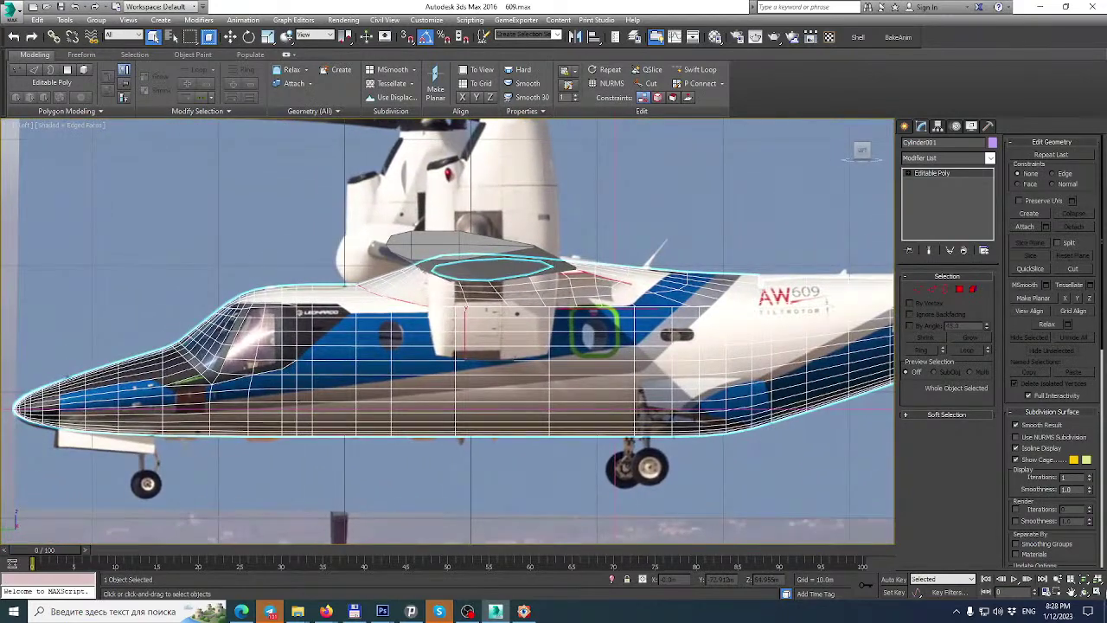
# Examine the textured fuselage and the wing root fairing from several angles in a maximized Perspective view.
pyautogui.click(1093, 592)
pyautogui.keyDown('alt'); pyautogui.moveTo(817, 525); pyautogui.dragTo(895, 506, button='middle'); pyautogui.keyUp('alt')
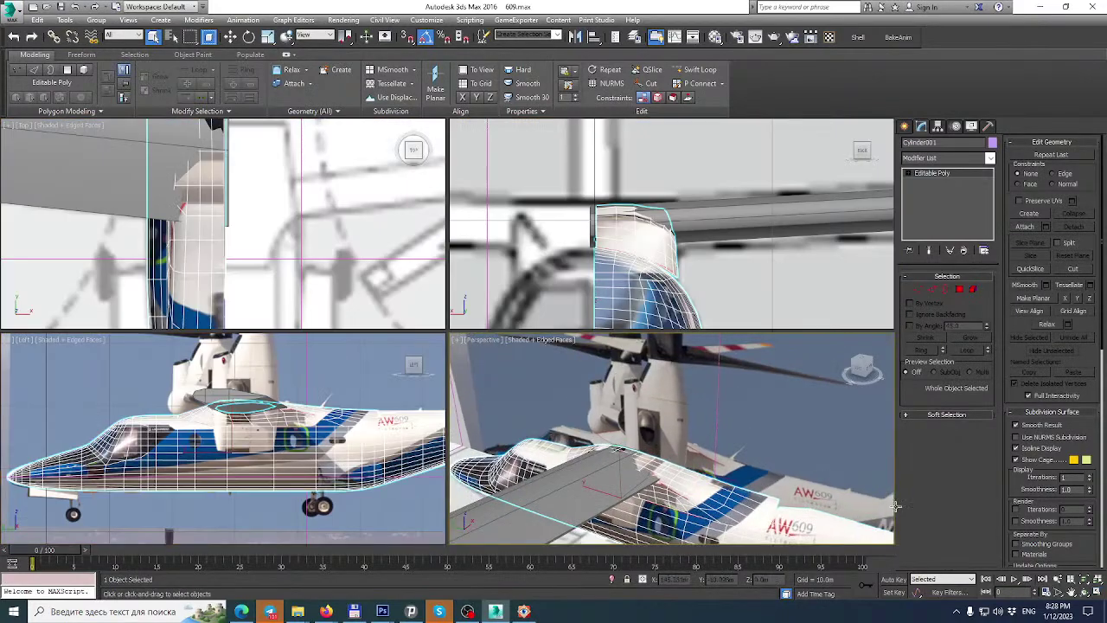
pyautogui.click(1096, 594)
pyautogui.scroll(-5, 727, 355)
pyautogui.keyDown('alt'); pyautogui.moveTo(606, 381); pyautogui.dragTo(641, 367, button='middle'); pyautogui.keyUp('alt')
pyautogui.scroll(4, 574, 464)
pyautogui.scroll(5, 641, 367)
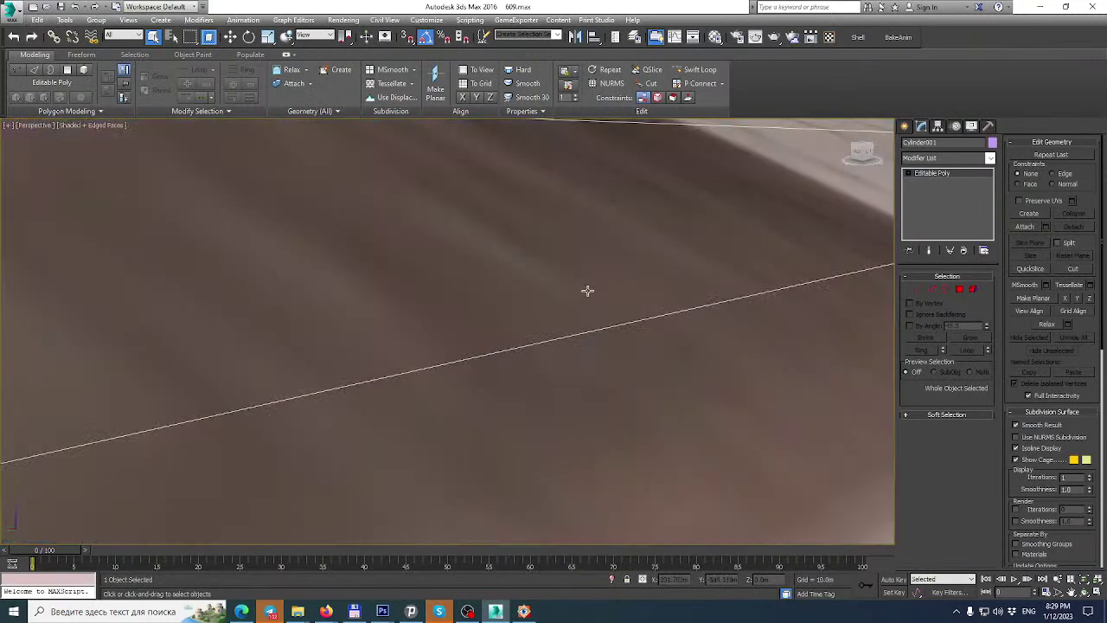
pyautogui.scroll(-5, 576, 310)
pyautogui.keyDown('alt'); pyautogui.moveTo(554, 303); pyautogui.dragTo(585, 319, button='middle'); pyautogui.keyUp('alt')
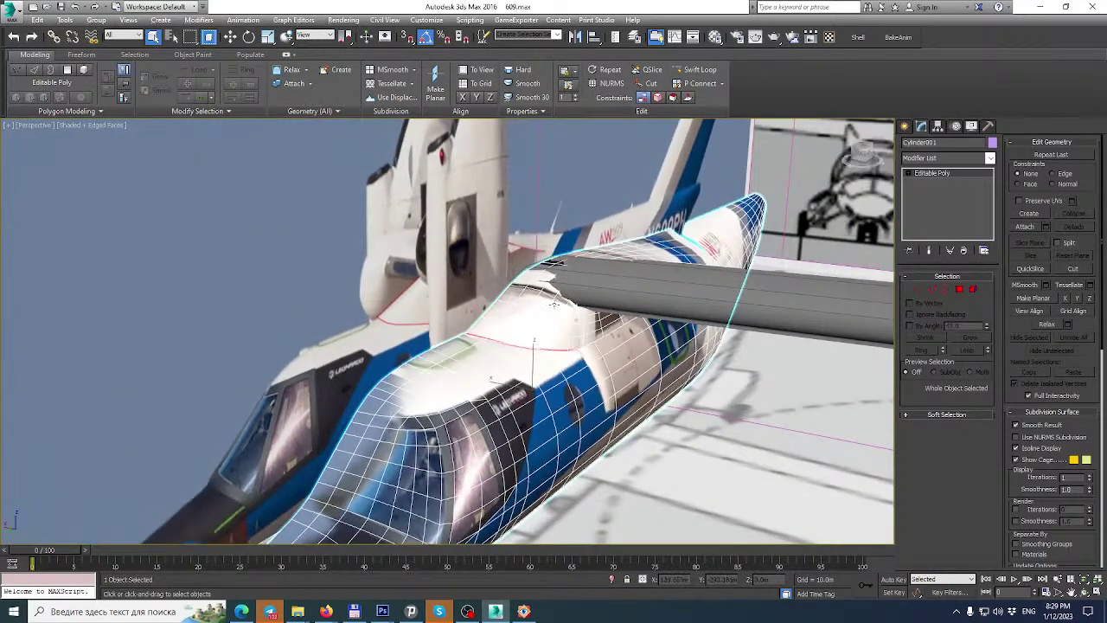
pyautogui.scroll(3, 553, 304)
pyautogui.scroll(-3, 554, 304)
# Select the fairing vertex beside the wing's leading edge and adjust its height and forward position to smooth the fairing's edge.
pyautogui.click(918, 289)
pyautogui.keyDown('alt'); pyautogui.moveTo(553, 298); pyautogui.dragTo(604, 217, button='middle'); pyautogui.keyUp('alt')
pyautogui.click(600, 235)
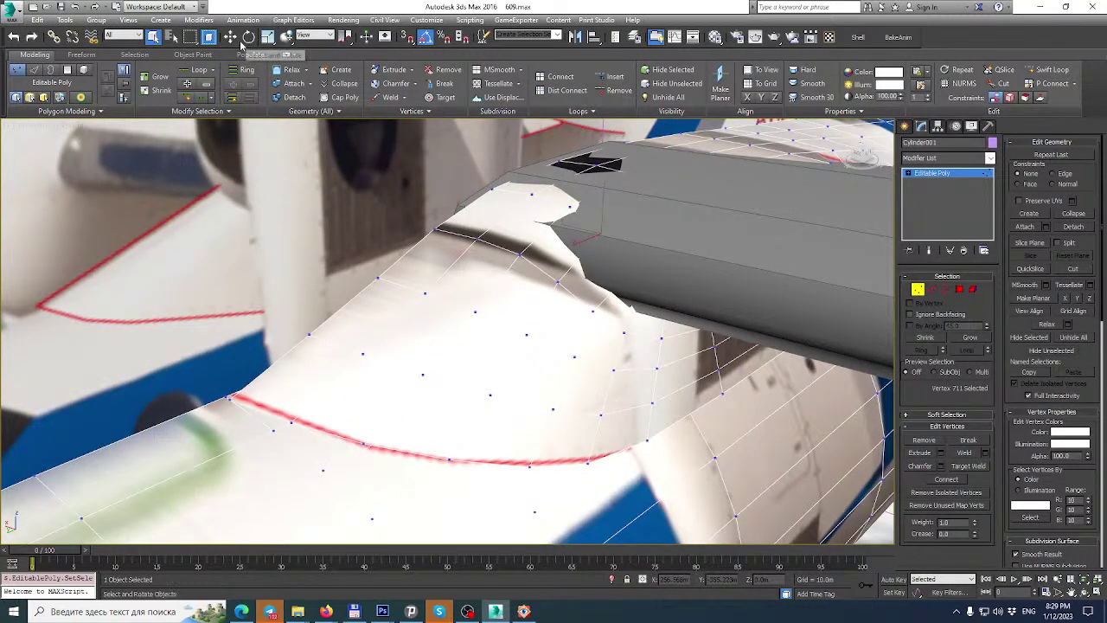
pyautogui.press('w')
pyautogui.moveTo(603, 205); pyautogui.dragTo(603, 195)
pyautogui.keyDown('alt'); pyautogui.moveTo(603, 196); pyautogui.dragTo(587, 228, button='middle'); pyautogui.keyUp('alt')
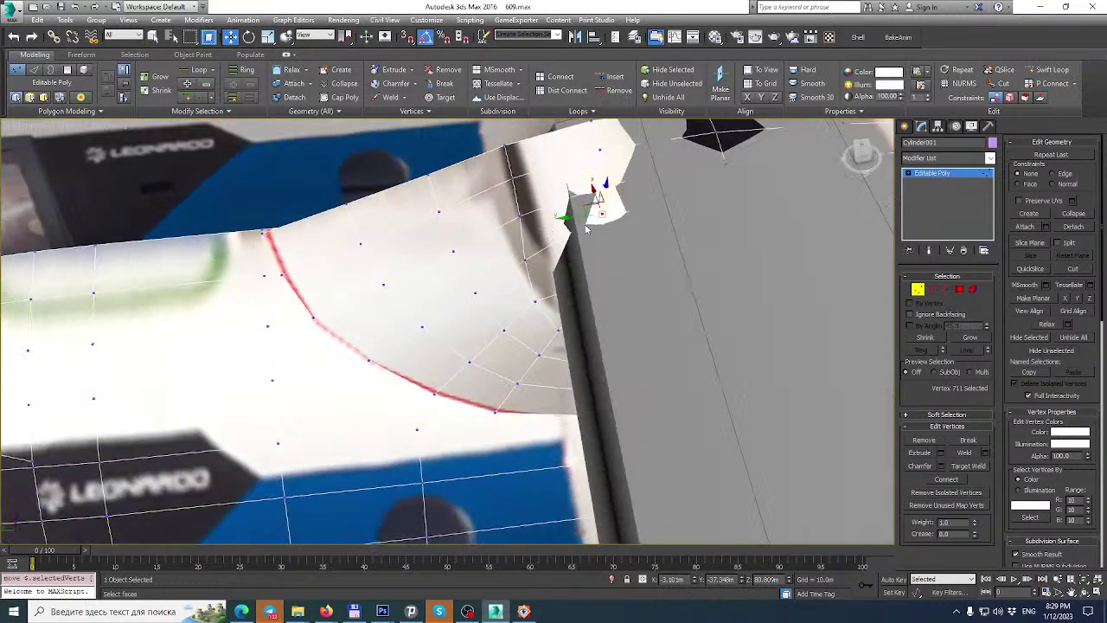
pyautogui.moveTo(580, 218); pyautogui.dragTo(561, 220)
pyautogui.keyDown('alt'); pyautogui.moveTo(561, 220); pyautogui.dragTo(583, 204, button='middle'); pyautogui.keyUp('alt')
pyautogui.moveTo(583, 182); pyautogui.dragTo(580, 199)
pyautogui.keyDown('alt'); pyautogui.moveTo(580, 199); pyautogui.dragTo(565, 228, button='middle'); pyautogui.keyUp('alt')
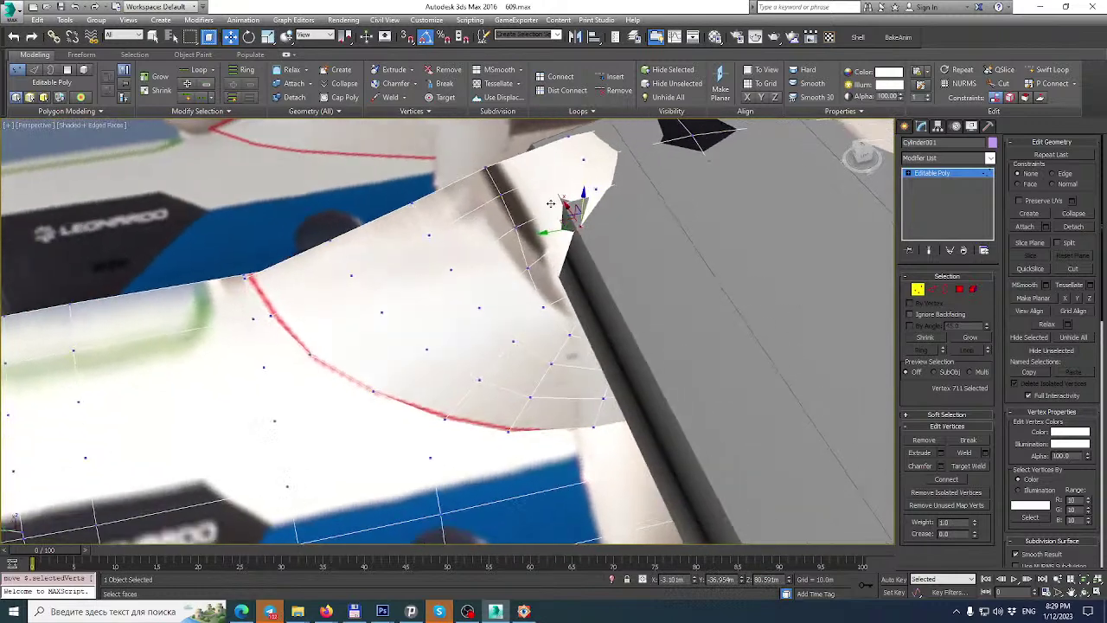
pyautogui.scroll(3, 565, 229)
pyautogui.moveTo(567, 229); pyautogui.dragTo(562, 230)
pyautogui.keyDown('alt'); pyautogui.moveTo(562, 230); pyautogui.dragTo(612, 214, button='middle'); pyautogui.keyUp('alt')
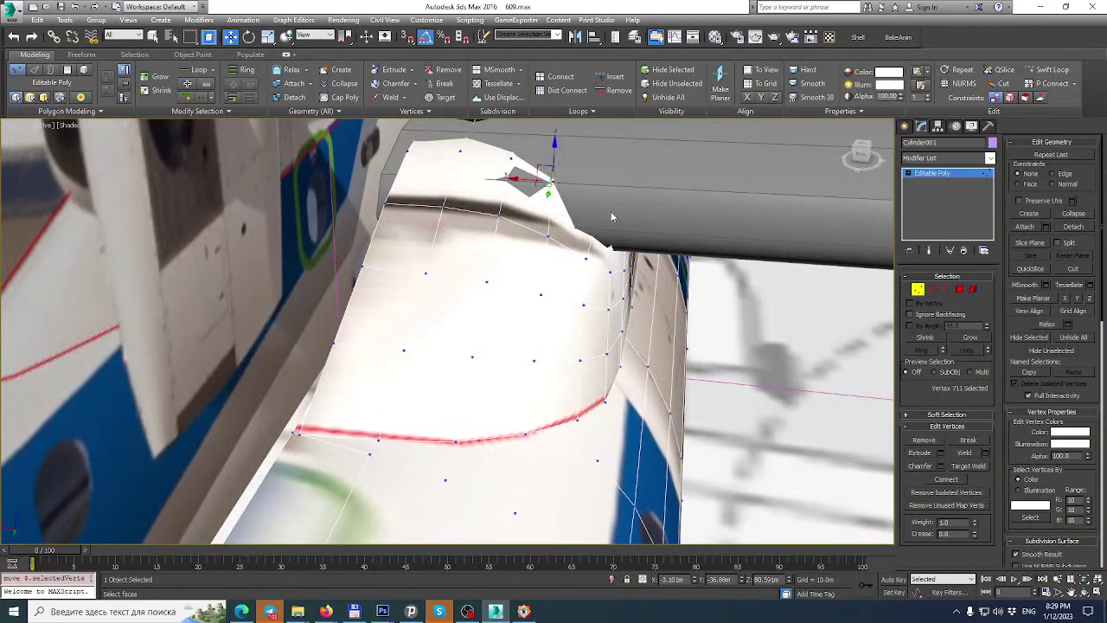
# Select the next fairing edge vertex farther out along the wing's leading edge and lower it slightly.
pyautogui.click(594, 239)
pyautogui.click(595, 230)
pyautogui.keyDown('alt'); pyautogui.moveTo(595, 230); pyautogui.dragTo(472, 218, button='middle'); pyautogui.keyUp('alt')
pyautogui.moveTo(451, 195); pyautogui.dragTo(475, 210)
pyautogui.press('z')
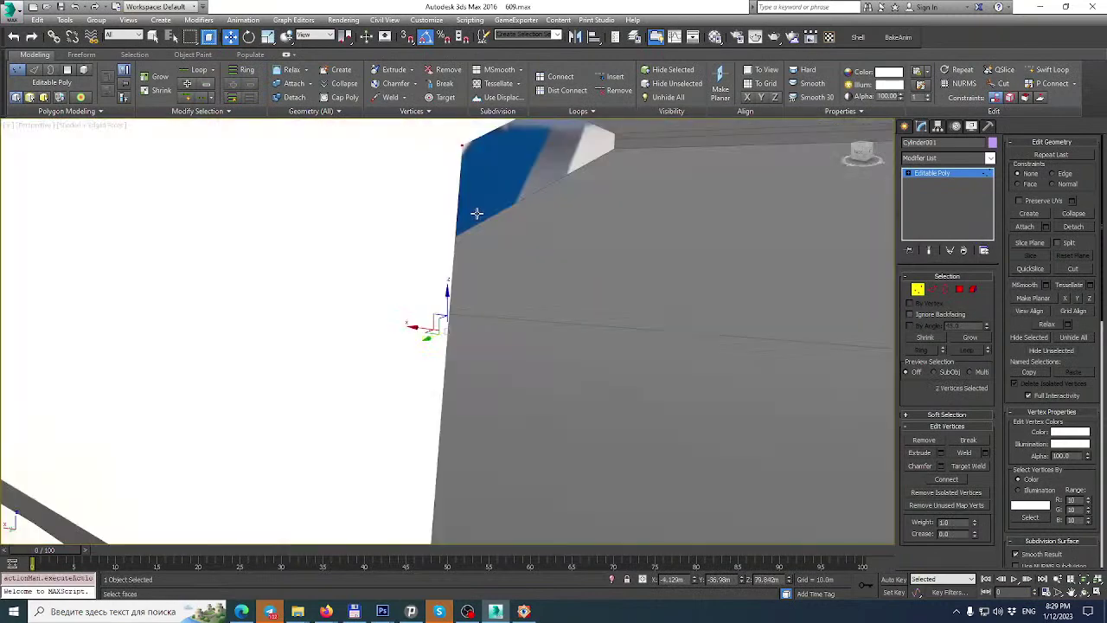
pyautogui.scroll(-4, 497, 239)
pyautogui.keyDown('alt'); pyautogui.moveTo(498, 239); pyautogui.dragTo(485, 199, button='middle'); pyautogui.keyUp('alt')
pyautogui.click(542, 222)
pyautogui.keyDown('alt'); pyautogui.moveTo(542, 221); pyautogui.dragTo(507, 211, button='middle'); pyautogui.keyUp('alt')
pyautogui.moveTo(505, 214); pyautogui.dragTo(338, 208)
pyautogui.keyDown('alt'); pyautogui.moveTo(339, 207); pyautogui.dragTo(428, 201, button='middle'); pyautogui.keyUp('alt')
pyautogui.moveTo(374, 185); pyautogui.dragTo(375, 194)
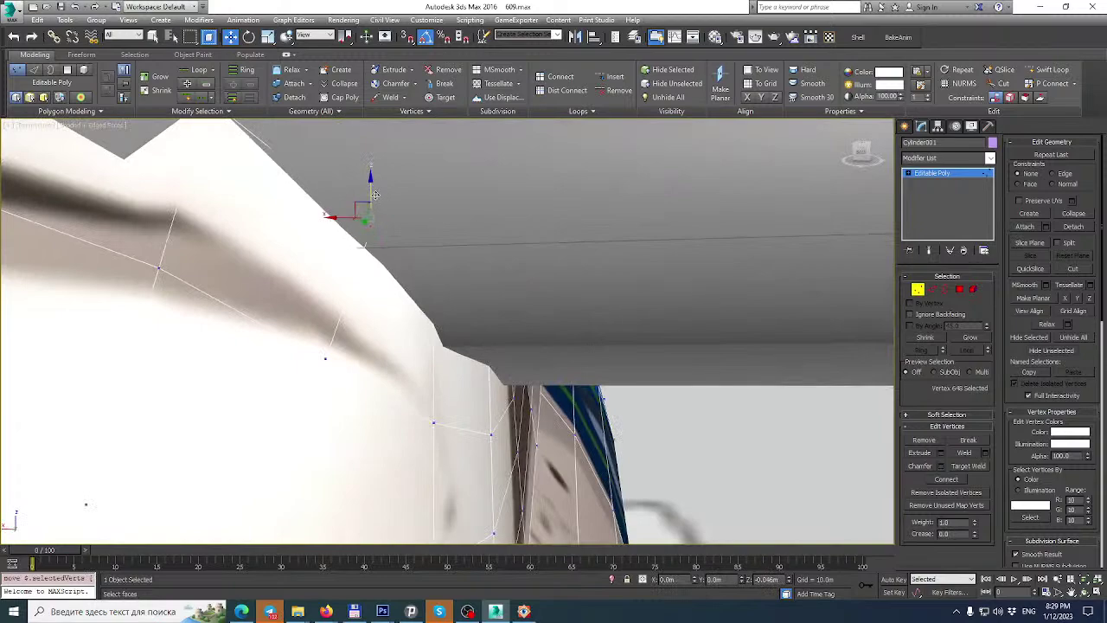
# Select the three fairing vertices near the wing's upper leading edge and slide them forward using the Edge constraint.
pyautogui.keyDown('alt'); pyautogui.moveTo(428, 225); pyautogui.dragTo(357, 295, button='middle'); pyautogui.keyUp('alt')
pyautogui.keyDown('alt'); pyautogui.moveTo(448, 192); pyautogui.dragTo(433, 196, button='middle'); pyautogui.keyUp('alt')
pyautogui.moveTo(453, 170); pyautogui.dragTo(471, 231)
pyautogui.hotkey('shift', 'x')
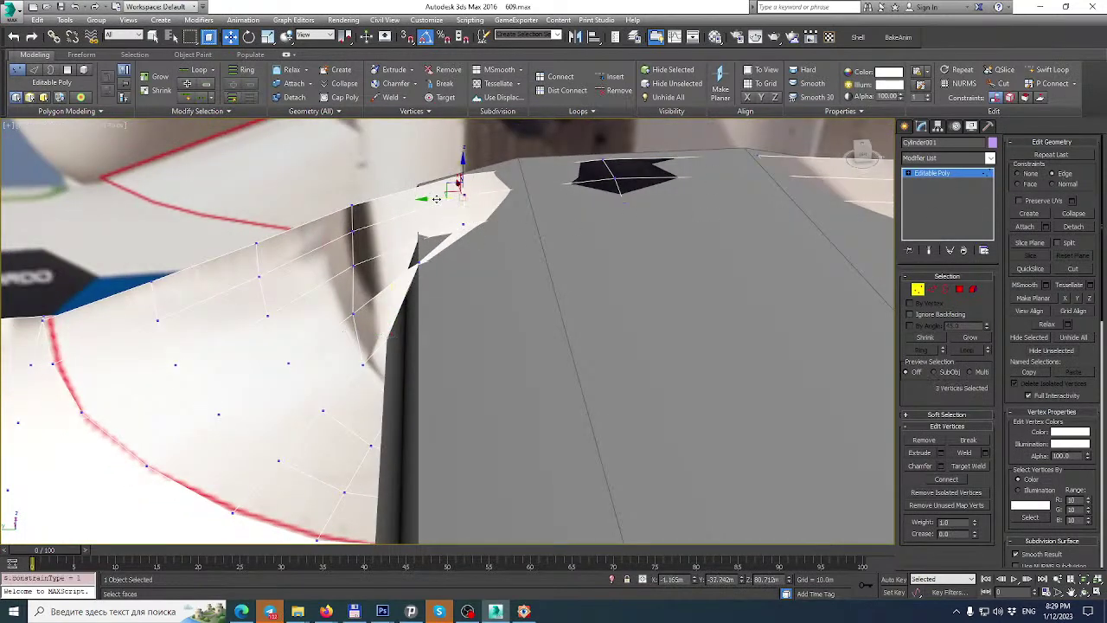
pyautogui.moveTo(428, 199); pyautogui.dragTo(388, 205)
pyautogui.keyDown('alt'); pyautogui.moveTo(387, 205); pyautogui.dragTo(465, 209, button='middle'); pyautogui.keyUp('alt')
pyautogui.keyDown('alt'); pyautogui.moveTo(511, 241); pyautogui.dragTo(474, 192, button='middle'); pyautogui.keyUp('alt')
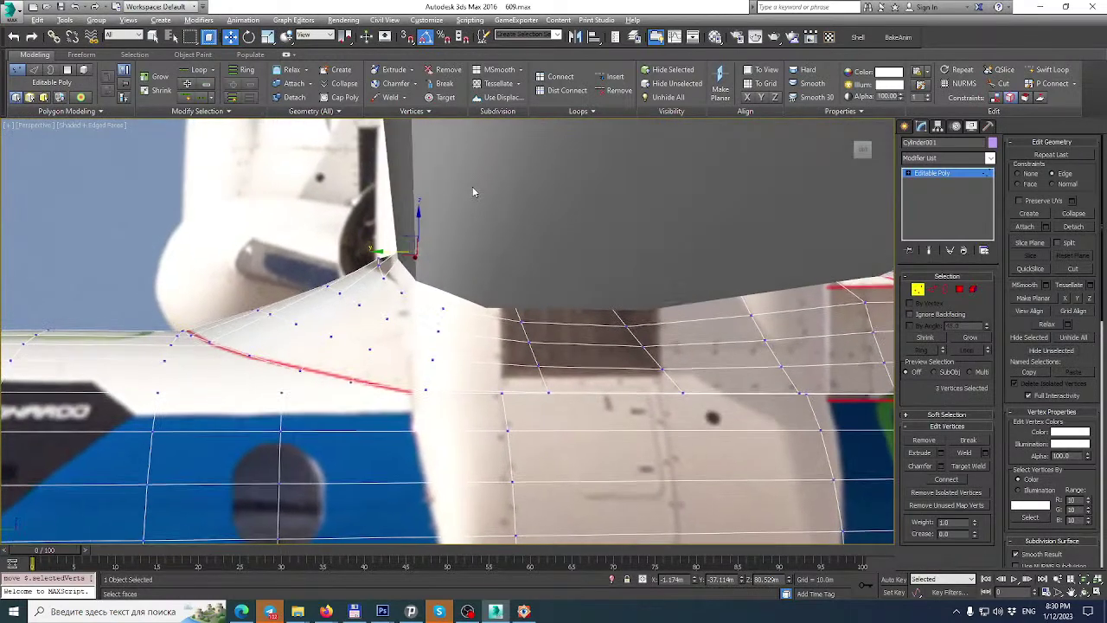
pyautogui.keyDown('alt'); pyautogui.moveTo(521, 363); pyautogui.dragTo(514, 358, button='middle'); pyautogui.keyUp('alt')
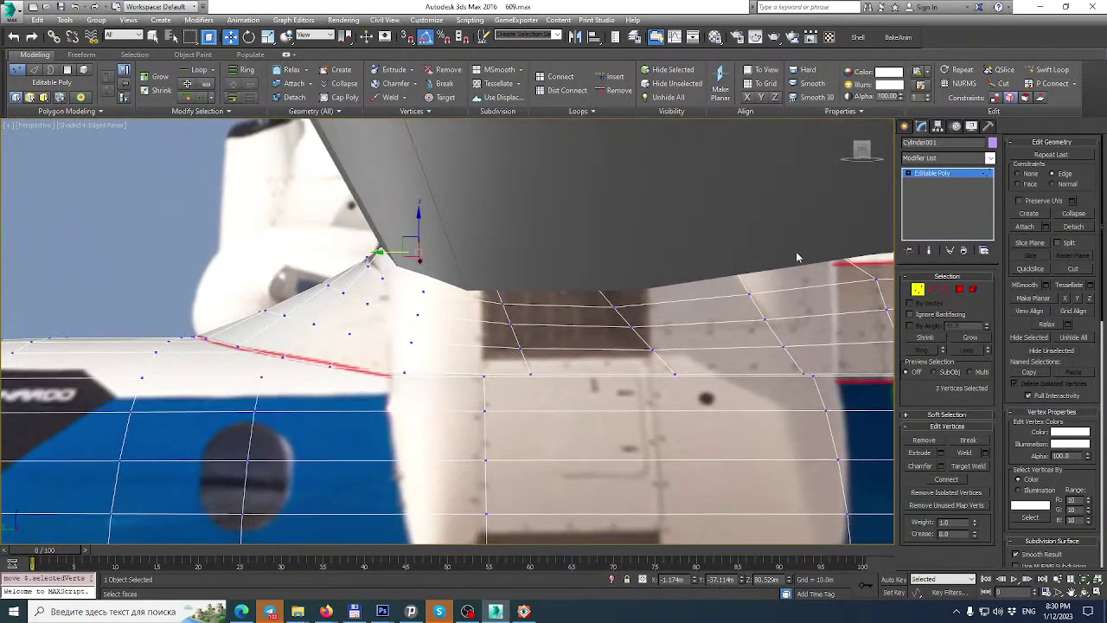
# Insert a Swift Loop under the wing's leading edge in line with the fuselage edge, and remove the neighbouring slanted edges.
pyautogui.click(946, 289)
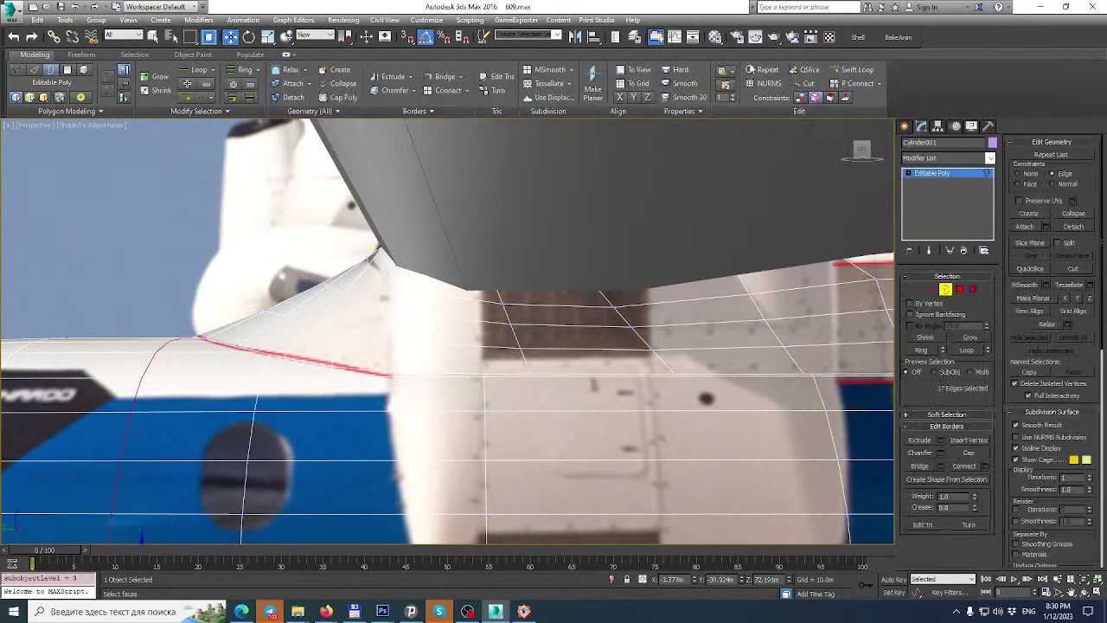
pyautogui.press('q')
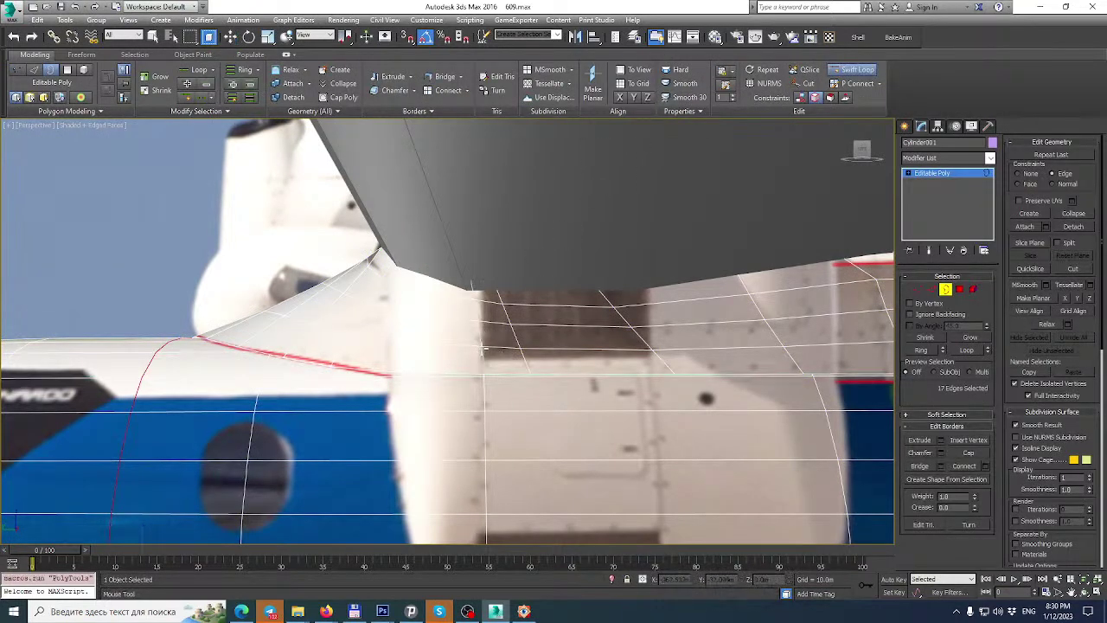
pyautogui.press('w')
pyautogui.click(932, 289)
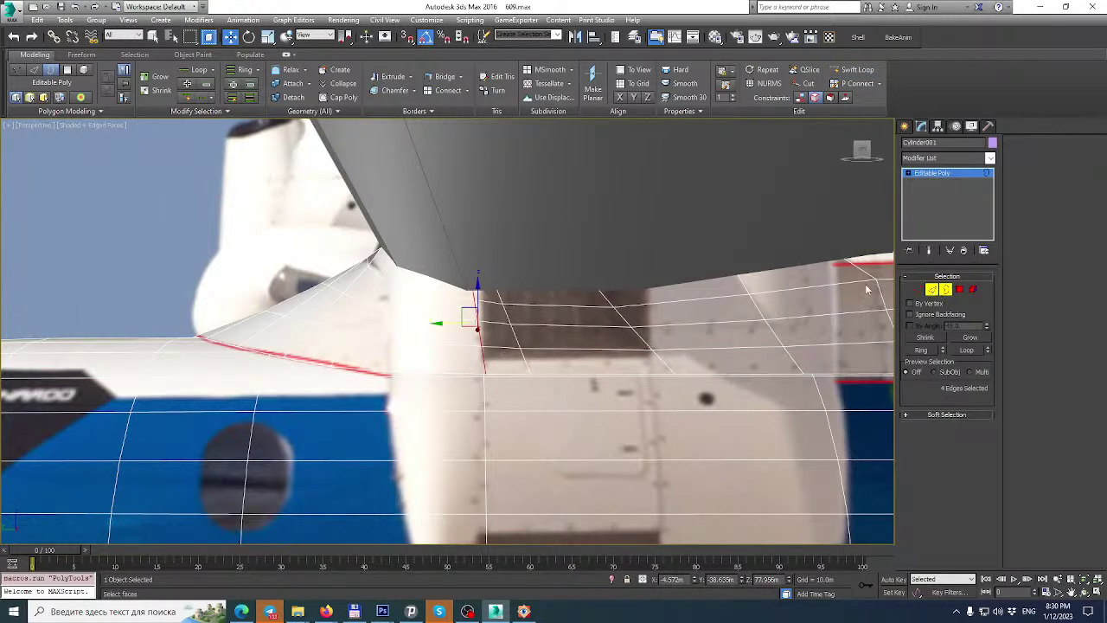
pyautogui.press('BackSpace')
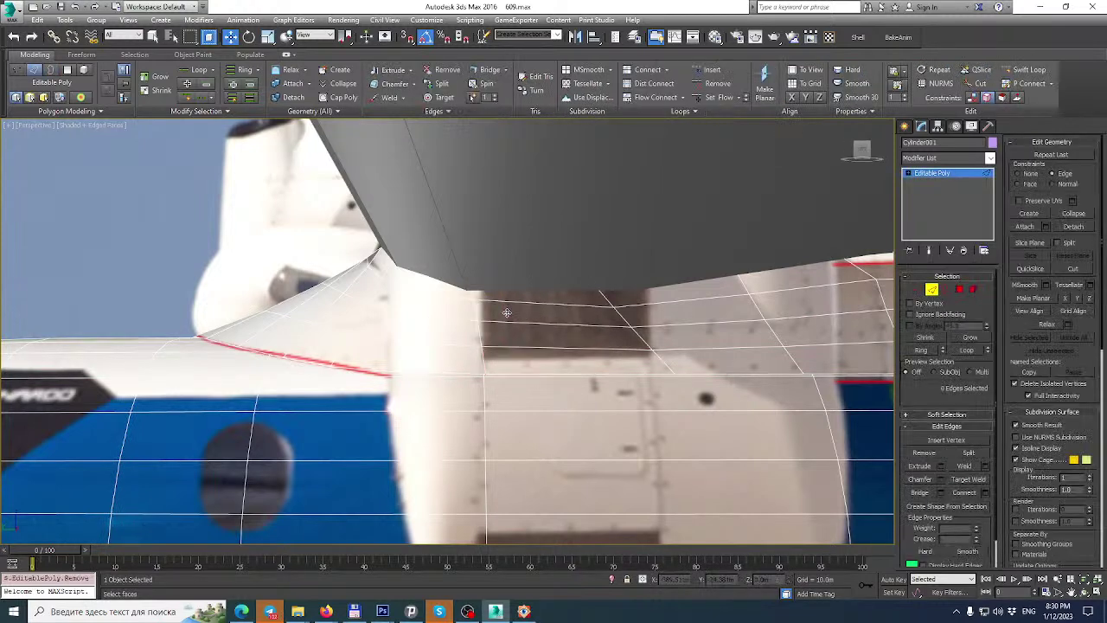
# Switch to FastStone Image Viewer, open xxcc.jpg and examine the rear wing root fairing up close.
pyautogui.keyDown('alt'); pyautogui.moveTo(499, 286); pyautogui.dragTo(199, 231, button='middle'); pyautogui.keyUp('alt')
pyautogui.scroll(-2, 517, 294)
pyautogui.keyDown('alt'); pyautogui.moveTo(404, 234); pyautogui.dragTo(399, 499, button='middle'); pyautogui.keyUp('alt')
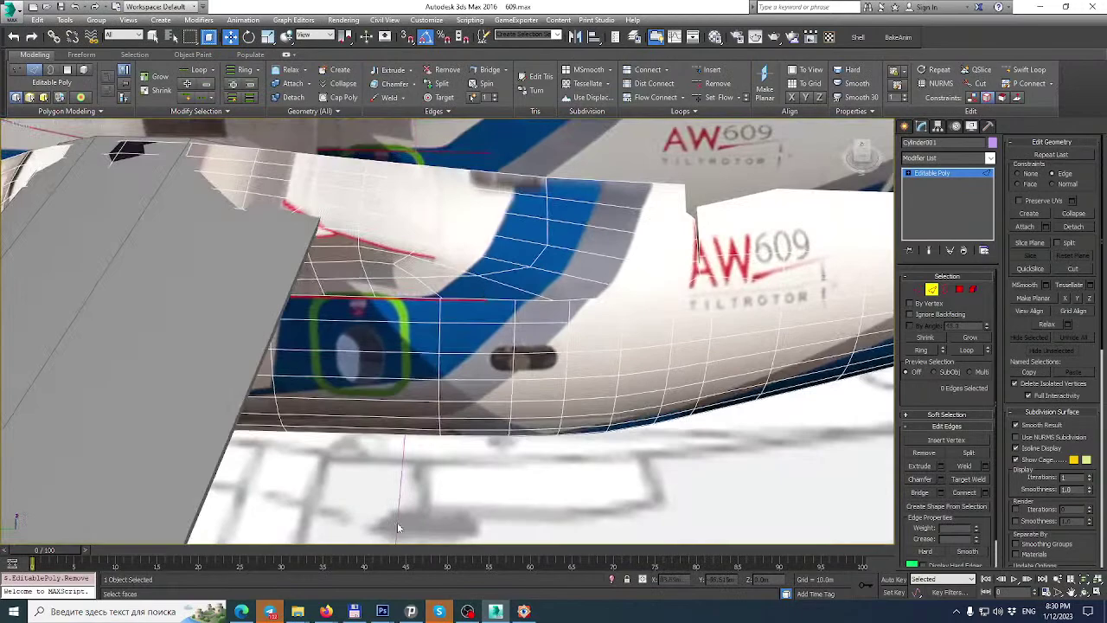
pyautogui.click(441, 614)
pyautogui.click(440, 613)
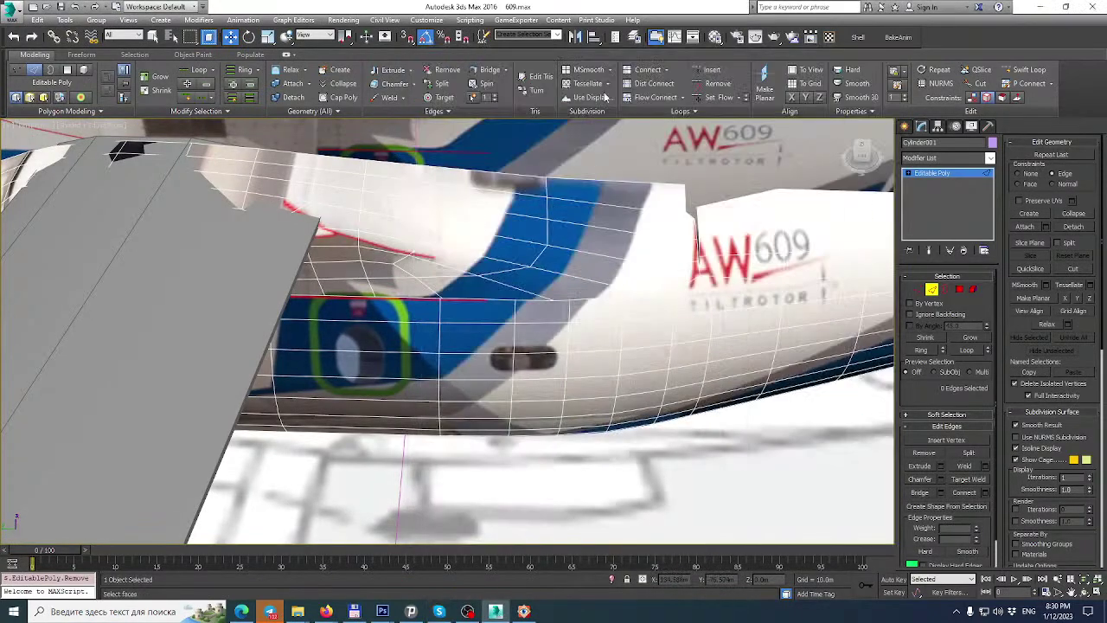
pyautogui.keyDown('alt'); pyautogui.moveTo(645, 229); pyautogui.dragTo(651, 205, button='middle'); pyautogui.keyUp('alt')
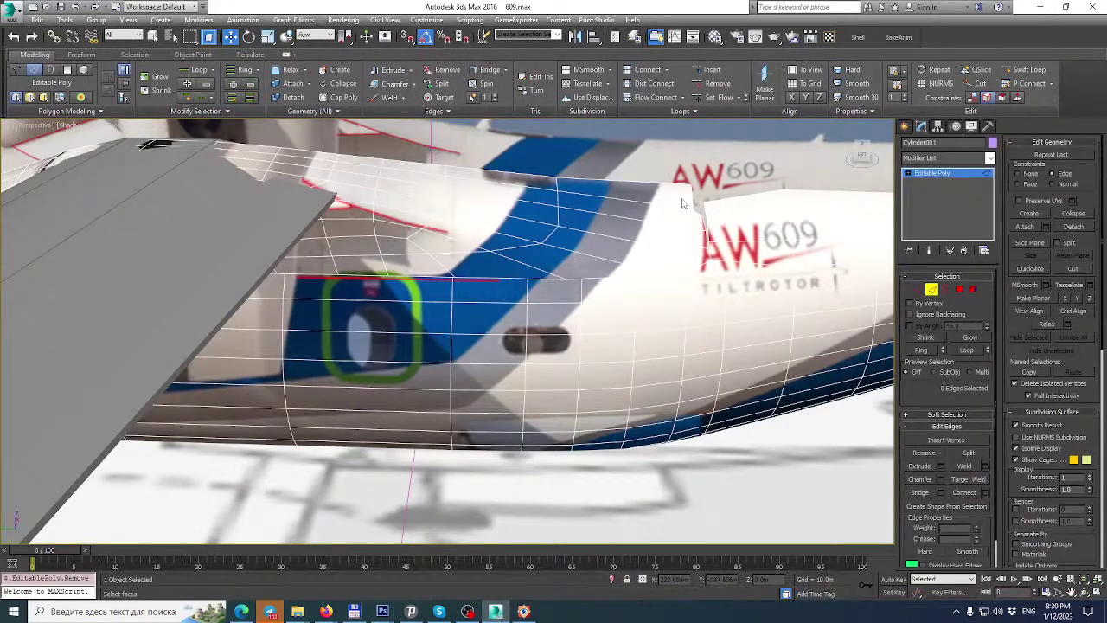
pyautogui.click(524, 612)
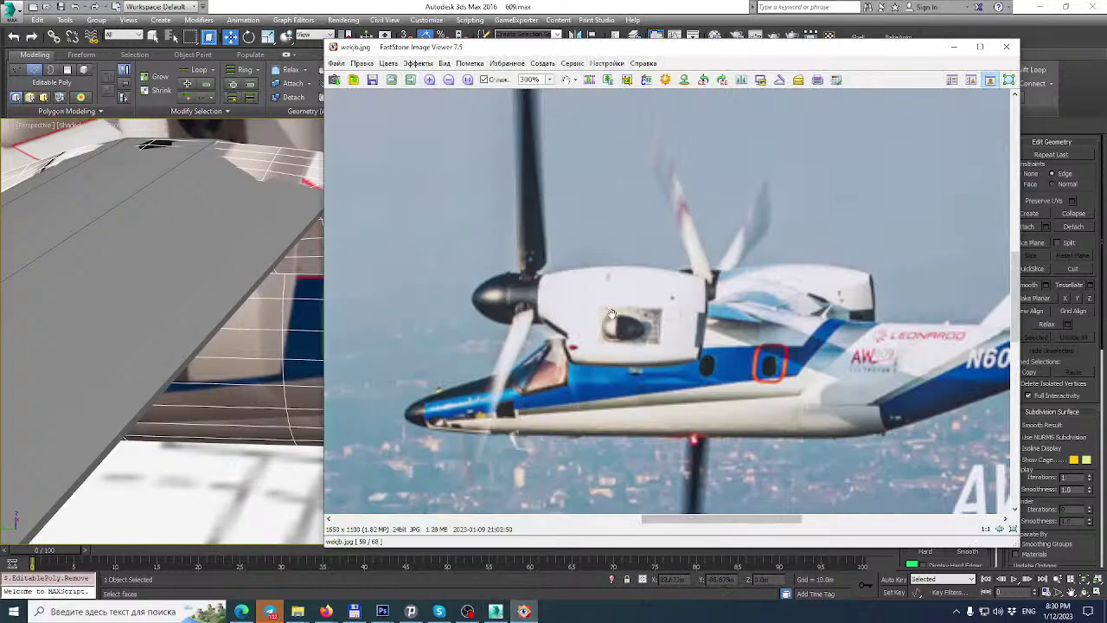
pyautogui.press('Return')
pyautogui.press('Return')
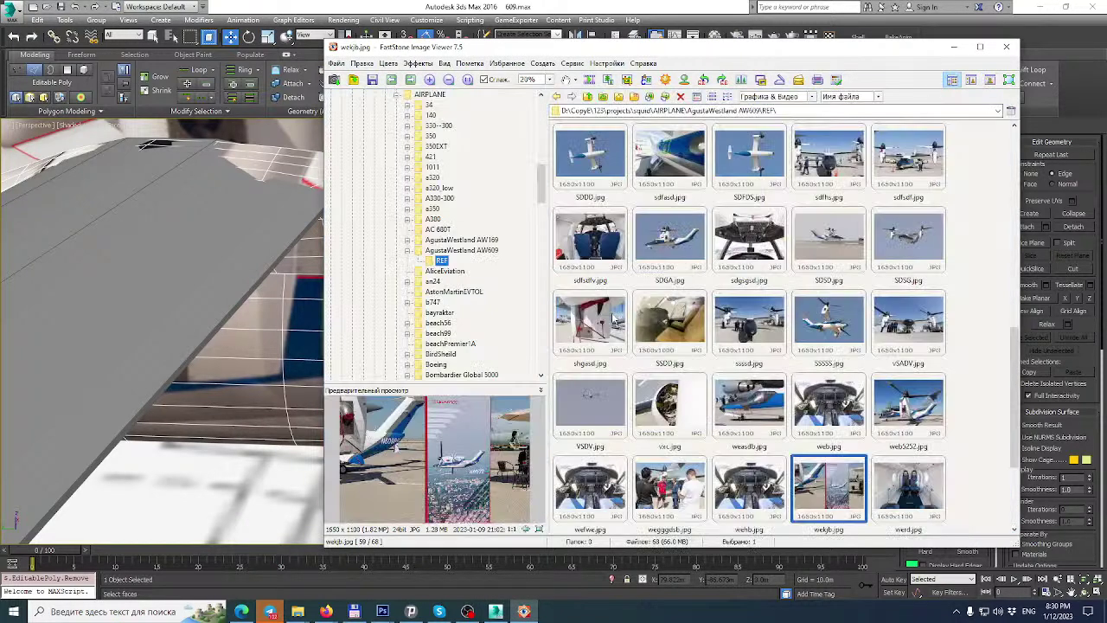
pyautogui.scroll(-5, 613, 314)
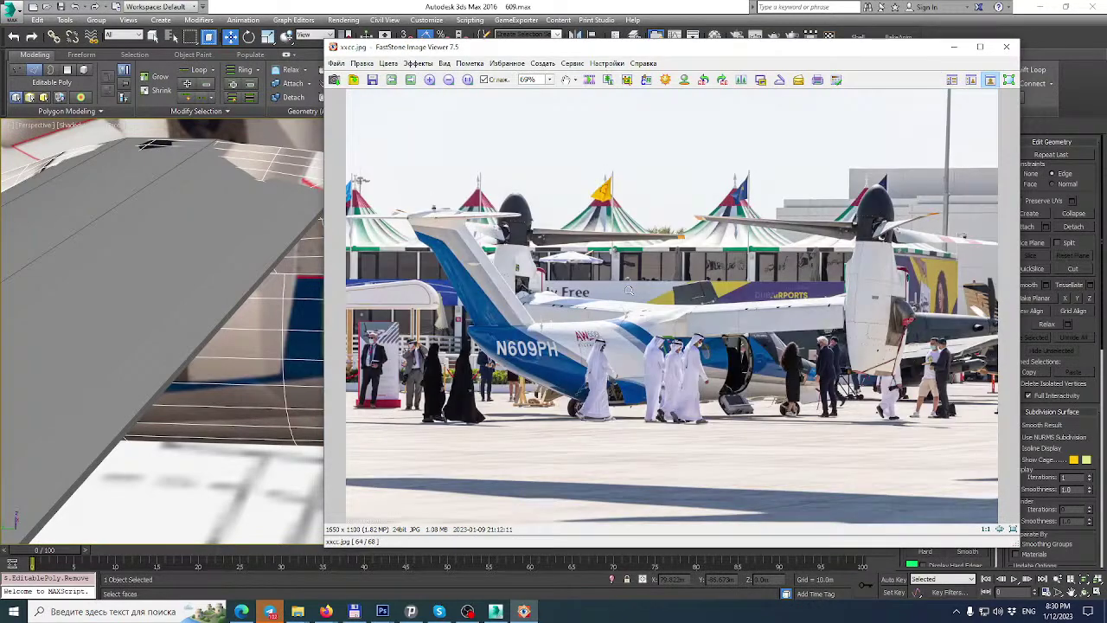
pyautogui.keyDown('ctrl'); pyautogui.scroll(8, 688, 322); pyautogui.keyUp('ctrl')
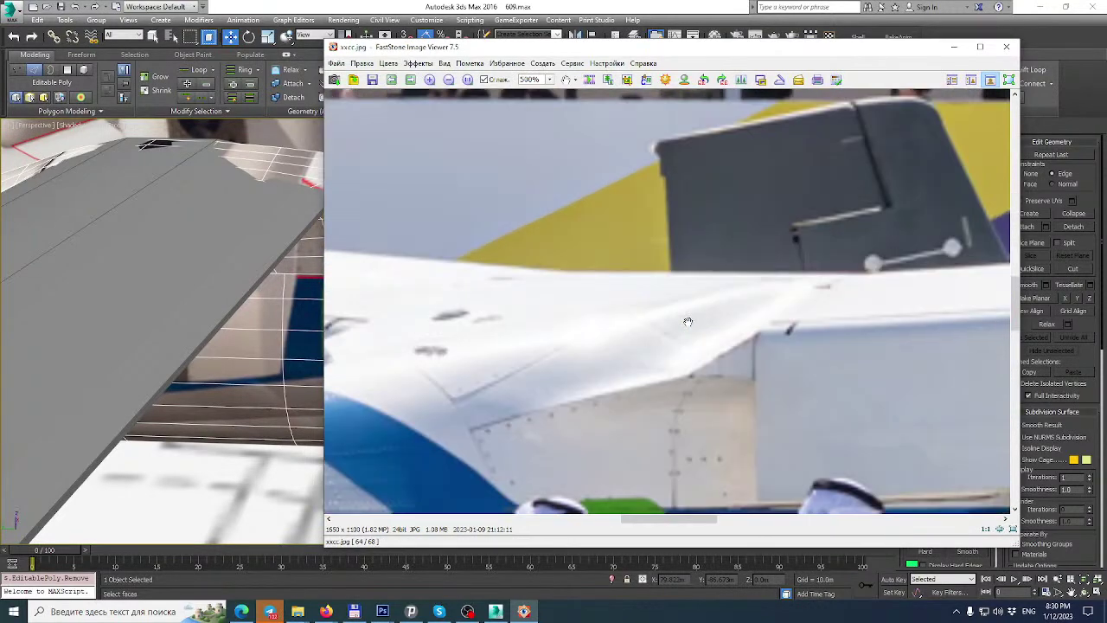
pyautogui.moveTo(645, 395); pyautogui.dragTo(656, 329)
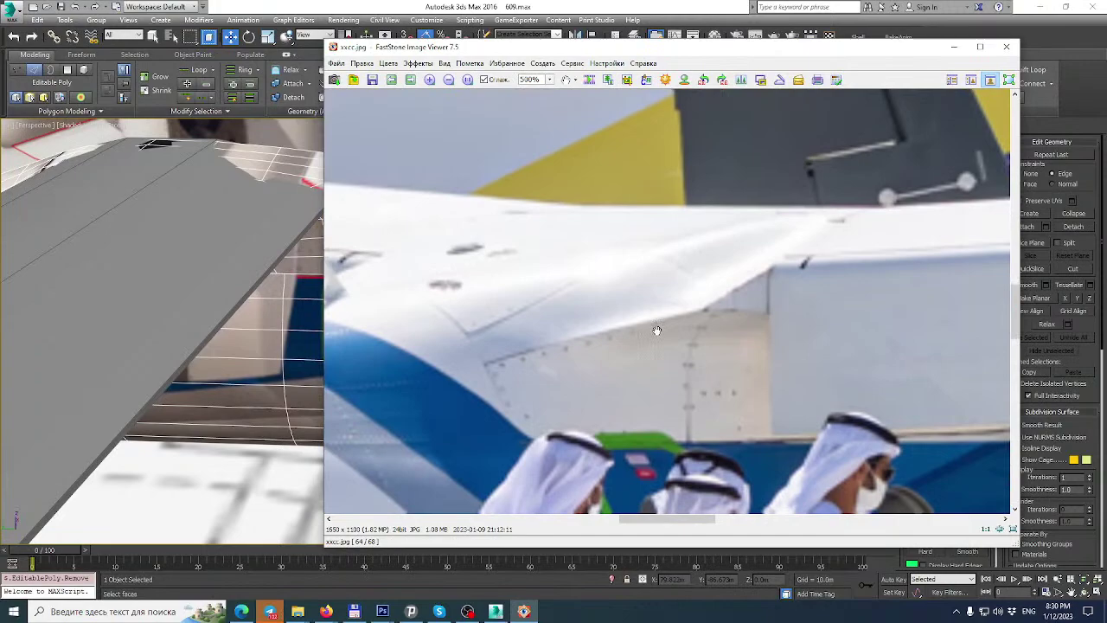
# Return to 3ds Max and insert a Swift Loop across the rear fairing just behind the wing's trailing edge.
pyautogui.click(643, 5)
pyautogui.keyDown('alt'); pyautogui.moveTo(442, 257); pyautogui.dragTo(468, 266, button='middle'); pyautogui.keyUp('alt')
pyautogui.scroll(3, 397, 241)
pyautogui.moveTo(395, 240); pyautogui.dragTo(440, 243, button='middle')
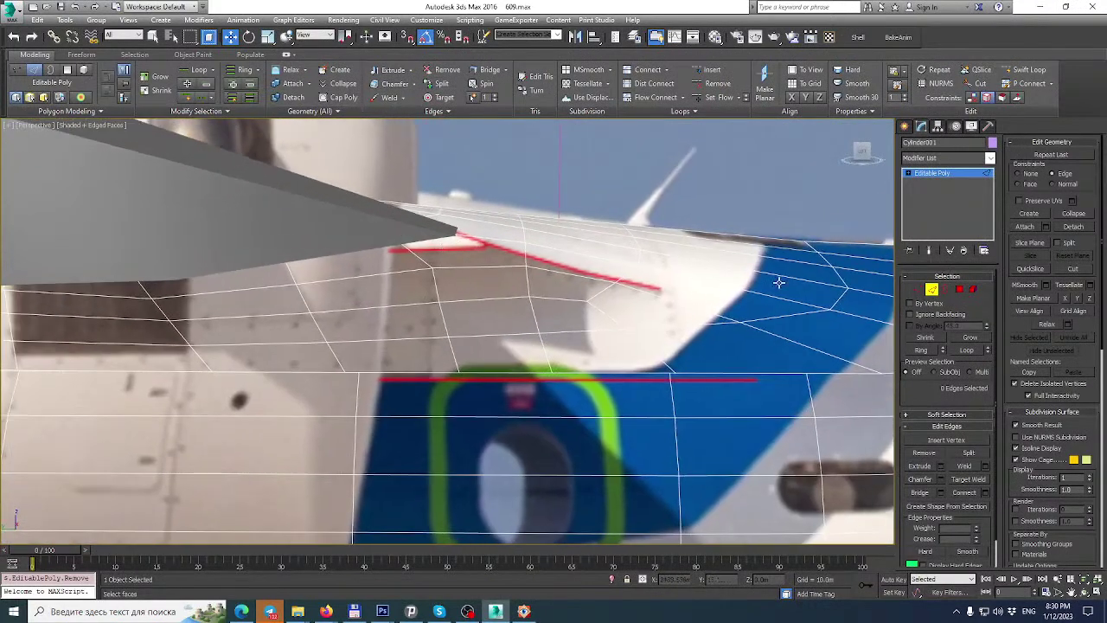
pyautogui.click(945, 289)
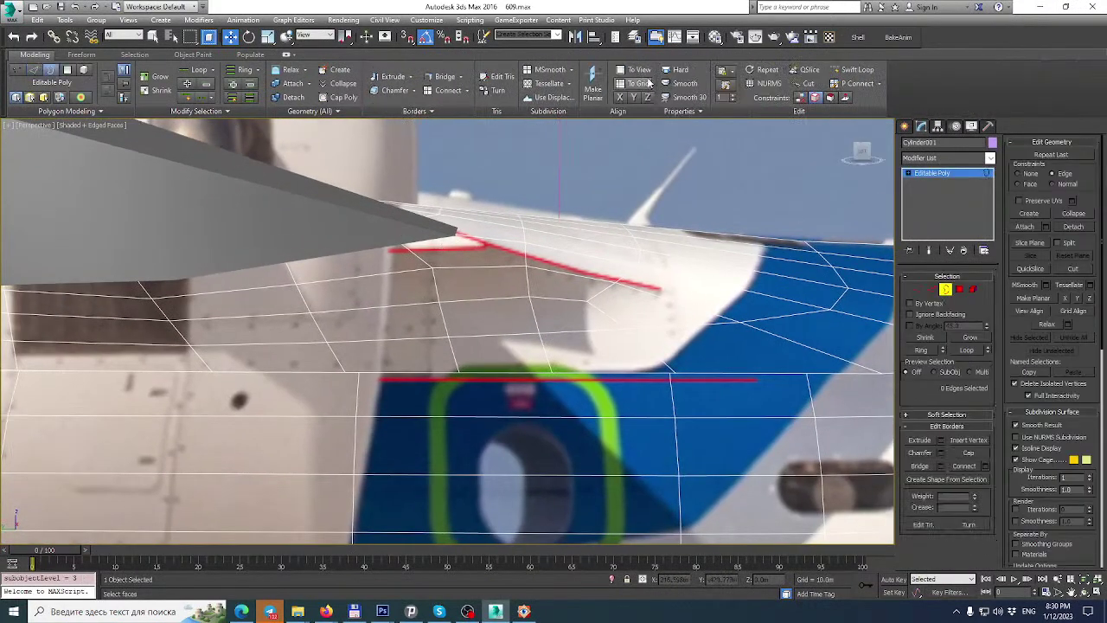
pyautogui.click(853, 69)
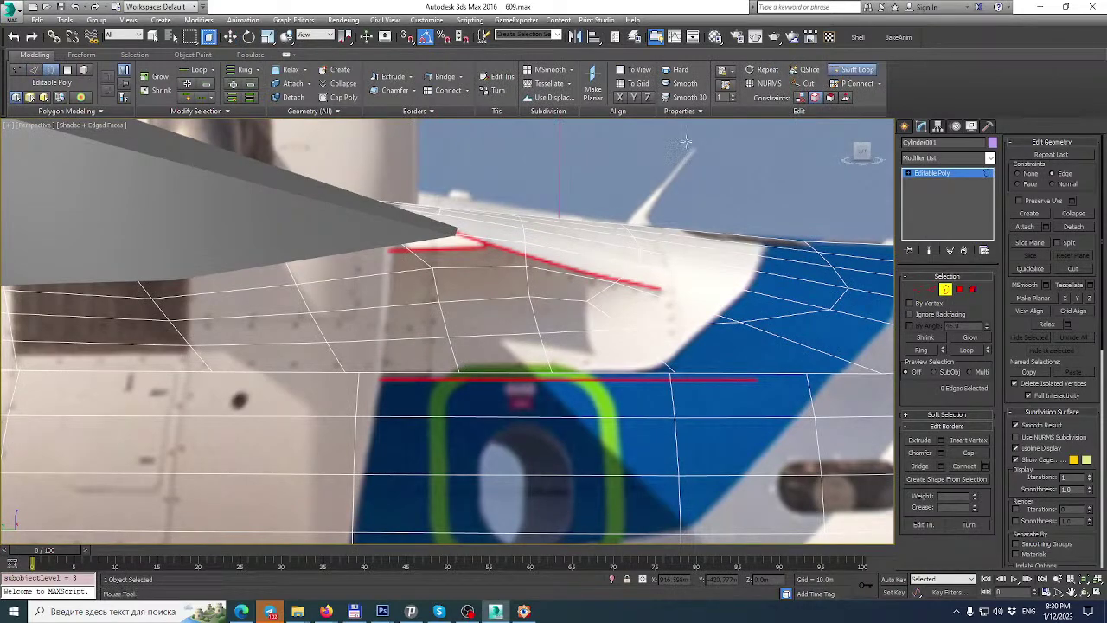
pyautogui.click(485, 246)
pyautogui.rightClick(486, 247)
pyautogui.keyDown('alt'); pyautogui.moveTo(488, 248); pyautogui.dragTo(513, 278, button='middle'); pyautogui.keyUp('alt')
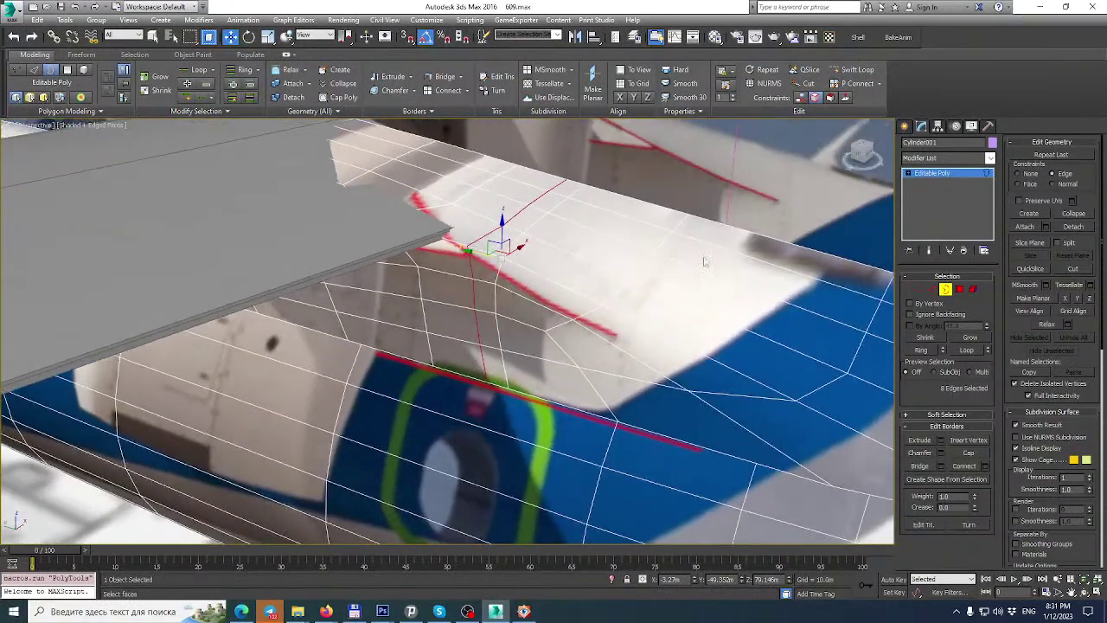
pyautogui.click(932, 289)
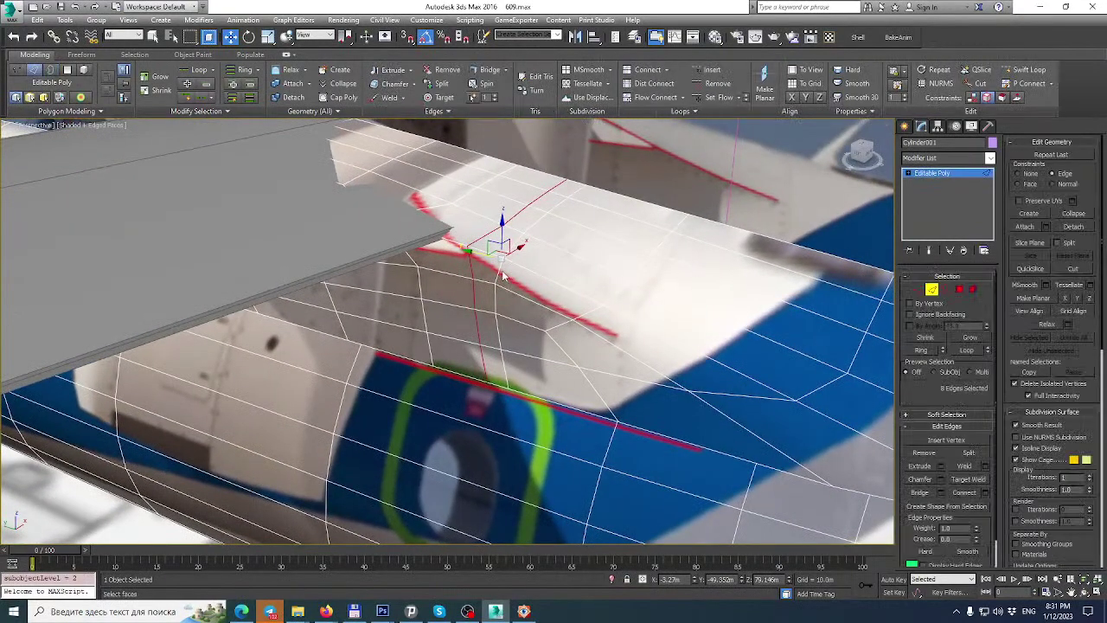
# Remove the selected edge loop running across the rear fairing beside the wing's trailing edge.
pyautogui.press('BackSpace')
pyautogui.keyDown('alt'); pyautogui.moveTo(536, 263); pyautogui.dragTo(499, 242, button='middle'); pyautogui.keyUp('alt')
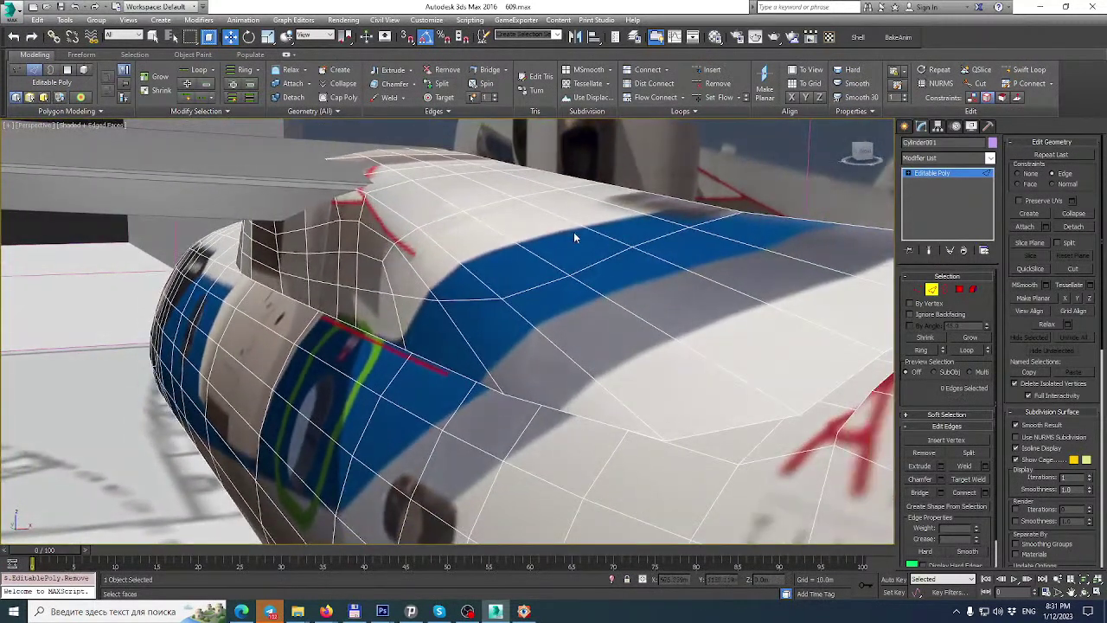
pyautogui.keyDown('alt'); pyautogui.moveTo(407, 217); pyautogui.dragTo(416, 249, button='middle'); pyautogui.keyUp('alt')
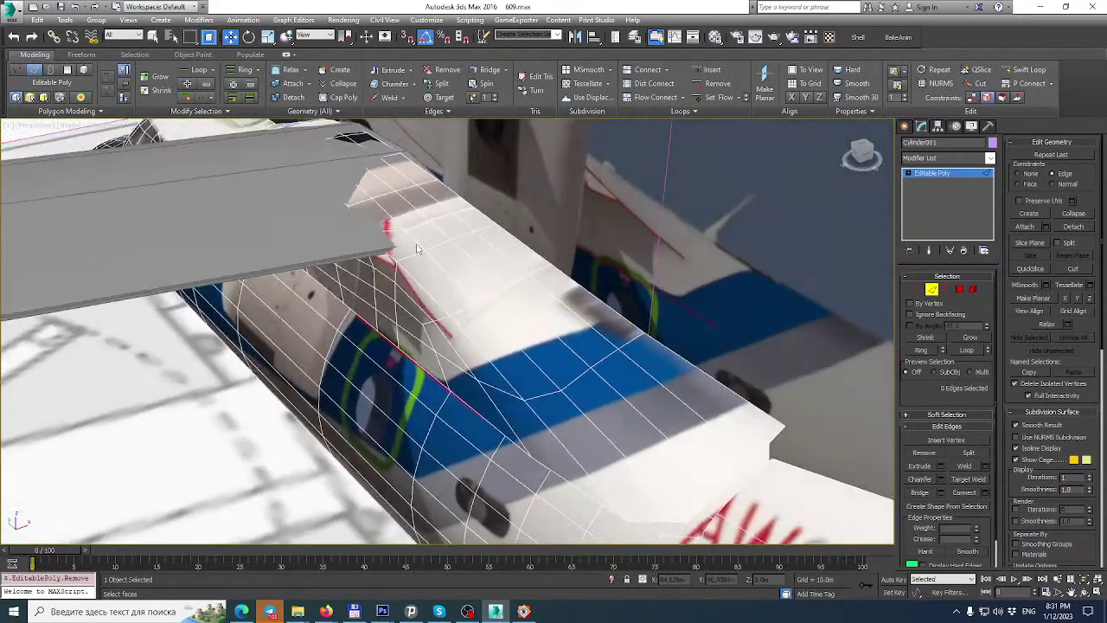
# Unhide all objects, then hide the wing and the photo reference plane to leave the fuselage and fairing exposed.
pyautogui.click(941, 175)
pyautogui.hotkey('ctrl', 'a')
pyautogui.rightClick(295, 479)
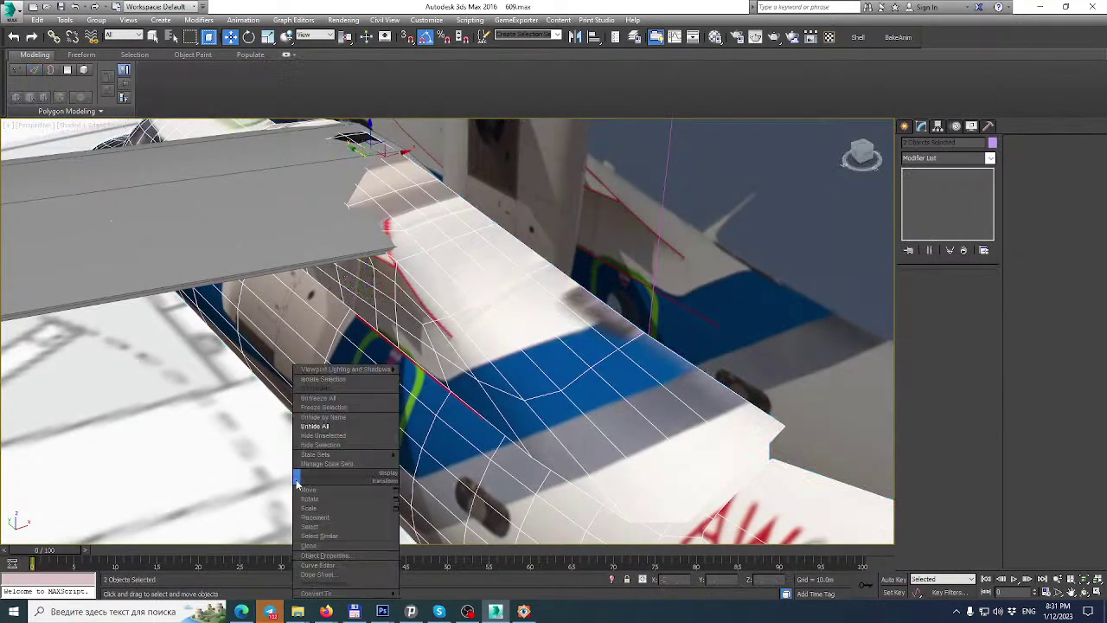
pyautogui.click(374, 428)
pyautogui.rightClick(375, 430)
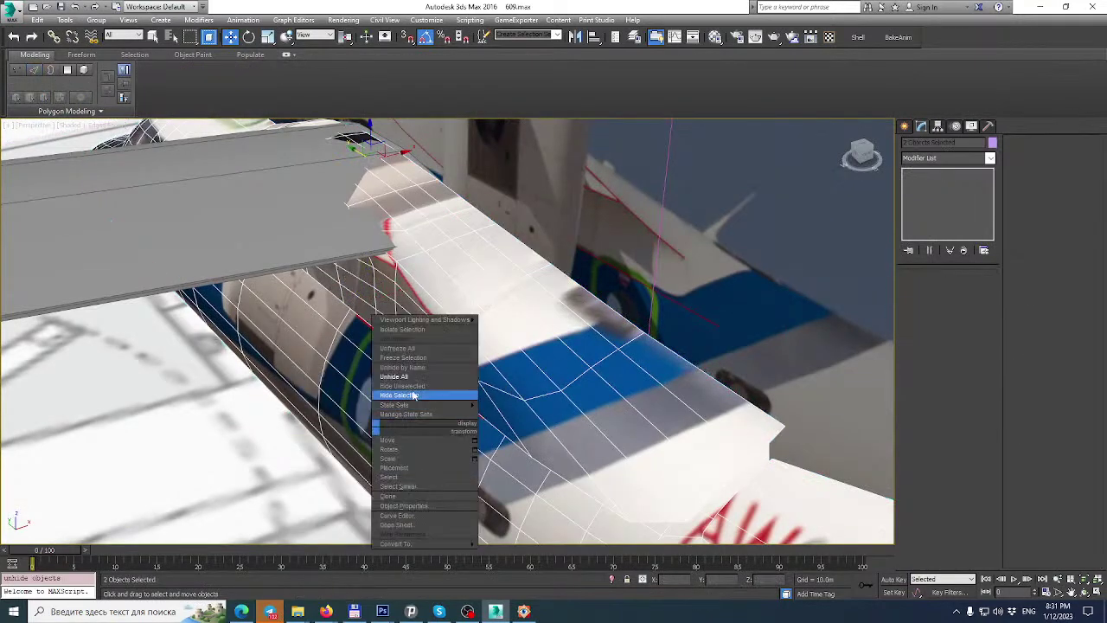
pyautogui.click(415, 393)
pyautogui.keyDown('alt'); pyautogui.moveTo(417, 390); pyautogui.dragTo(440, 381, button='middle'); pyautogui.keyUp('alt')
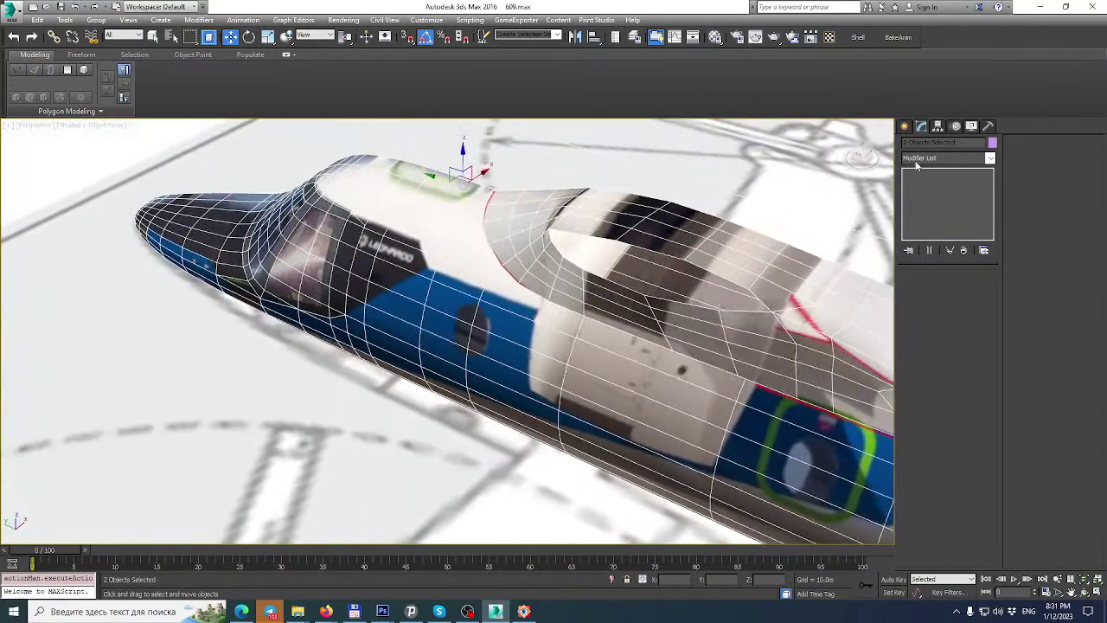
# Select the rear fairing vertex at the corner of the red guide lines and move it outward along X without constraints.
pyautogui.click(719, 298)
pyautogui.keyDown('alt'); pyautogui.moveTo(719, 299); pyautogui.dragTo(690, 299, button='middle'); pyautogui.keyUp('alt')
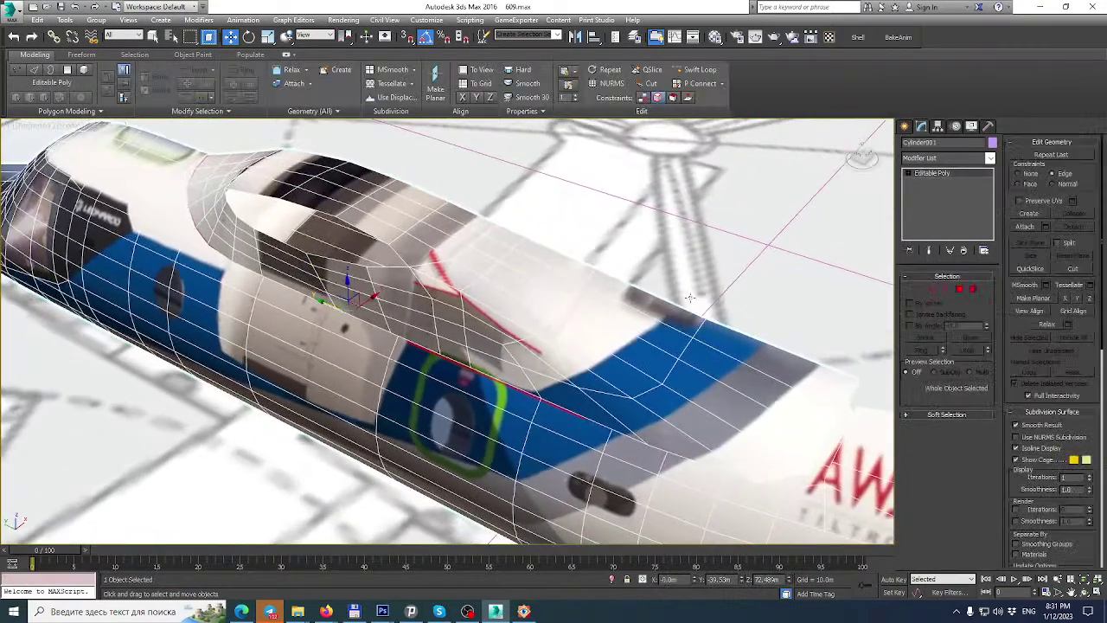
pyautogui.click(921, 291)
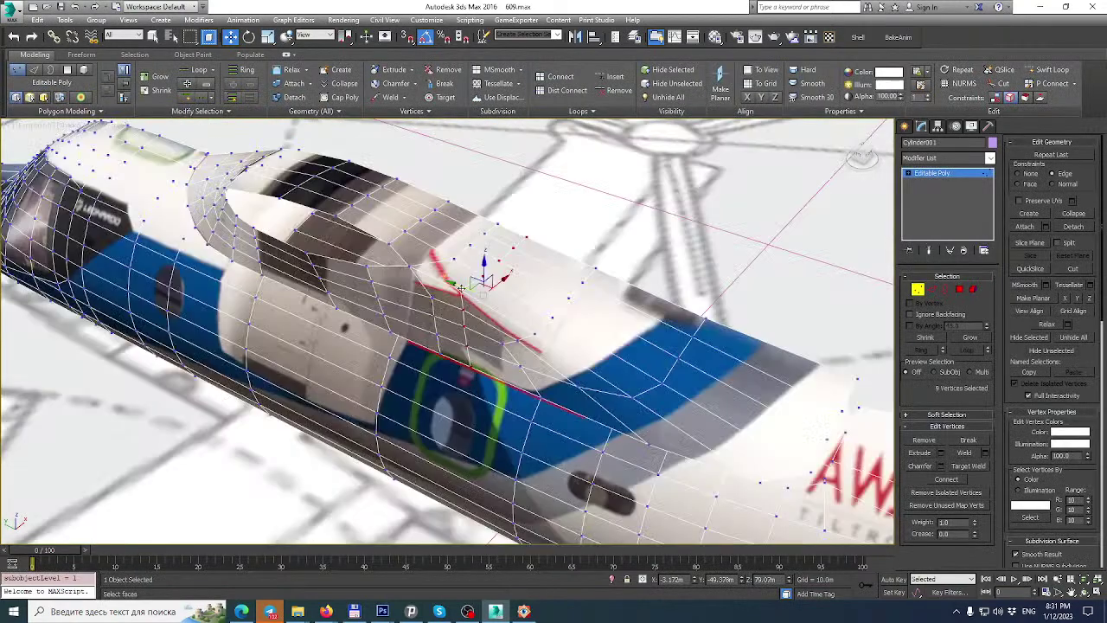
pyautogui.click(461, 288)
pyautogui.scroll(10, 457, 297)
pyautogui.scroll(-4, 459, 285)
pyautogui.keyDown('alt'); pyautogui.moveTo(428, 246); pyautogui.dragTo(422, 245, button='middle'); pyautogui.keyUp('alt')
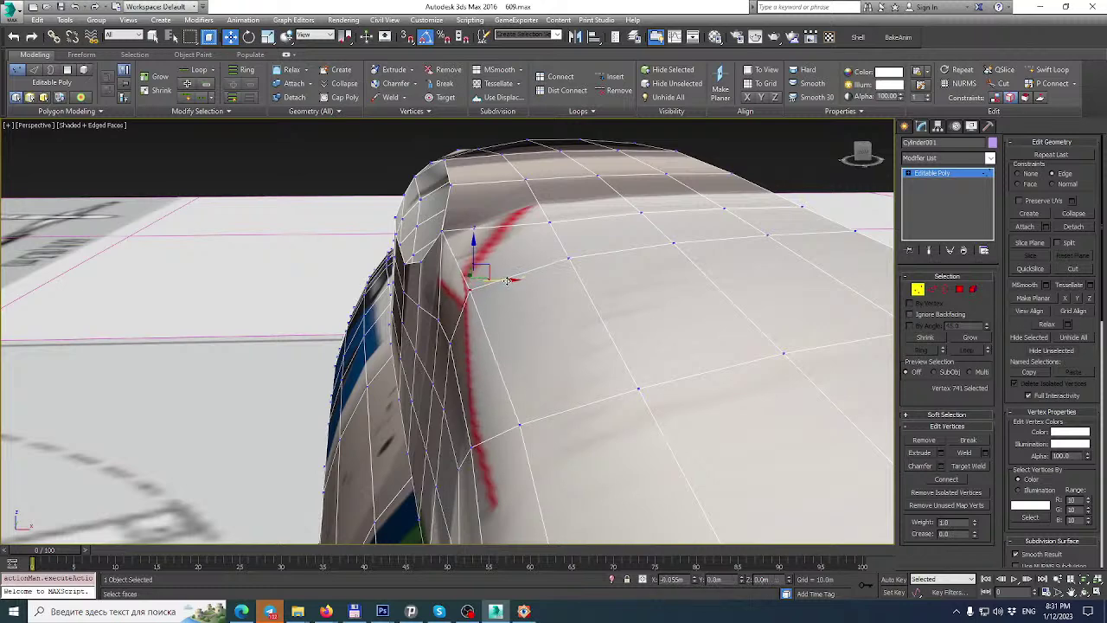
pyautogui.click(1019, 174)
pyautogui.moveTo(512, 280); pyautogui.dragTo(494, 279)
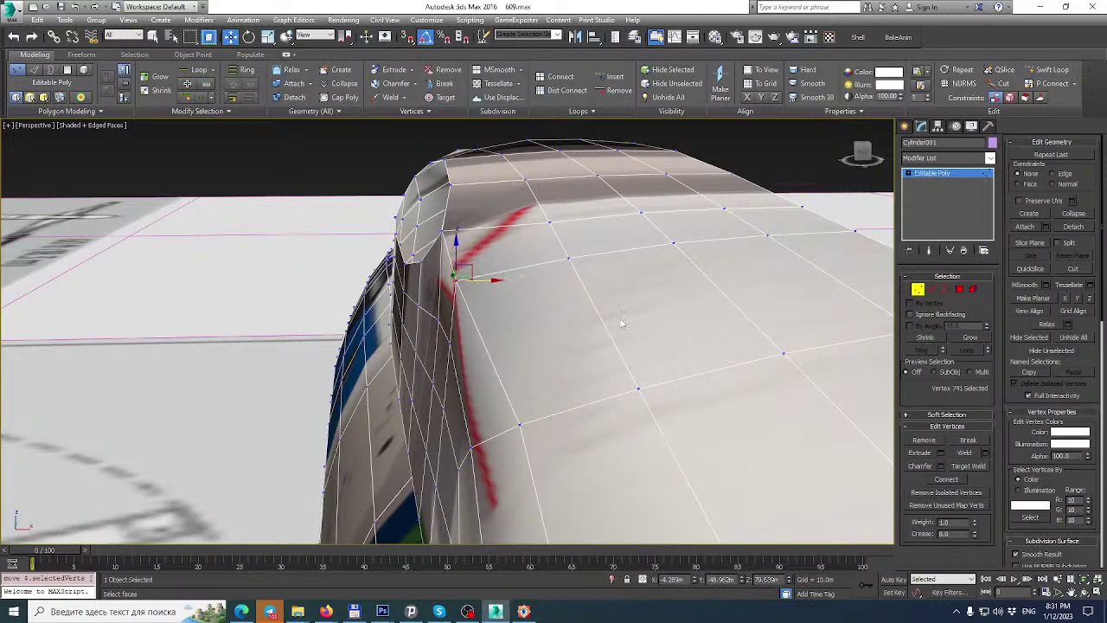
# Assign the first sample material to the fuselage so the blueprint shows through it in the Top view.
pyautogui.click(1097, 593)
pyautogui.scroll(4, 225, 204)
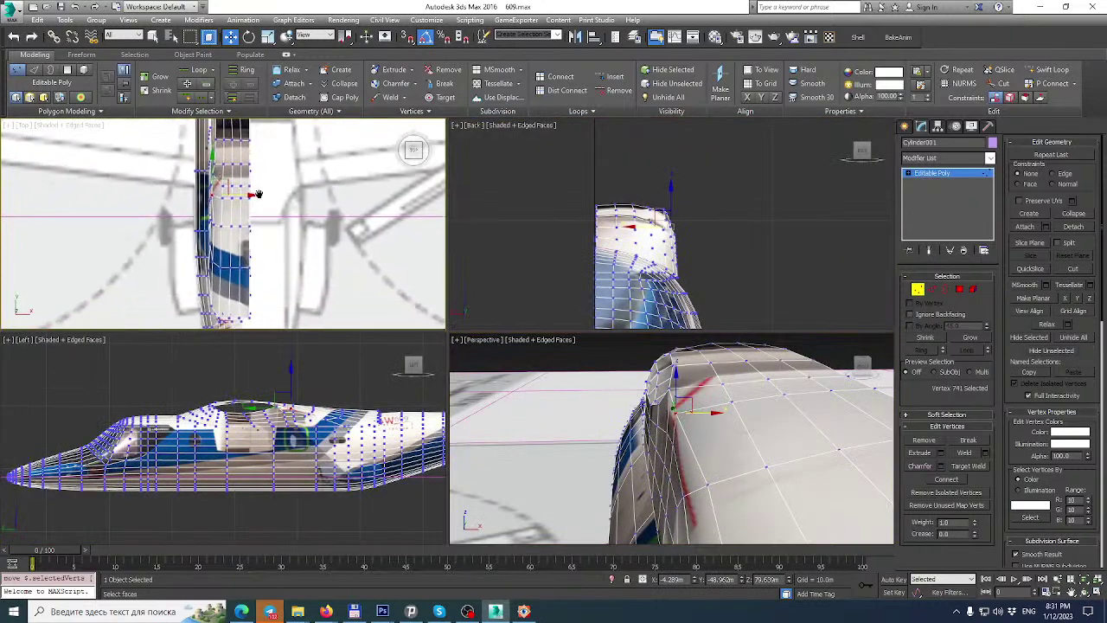
pyautogui.scroll(3, 216, 206)
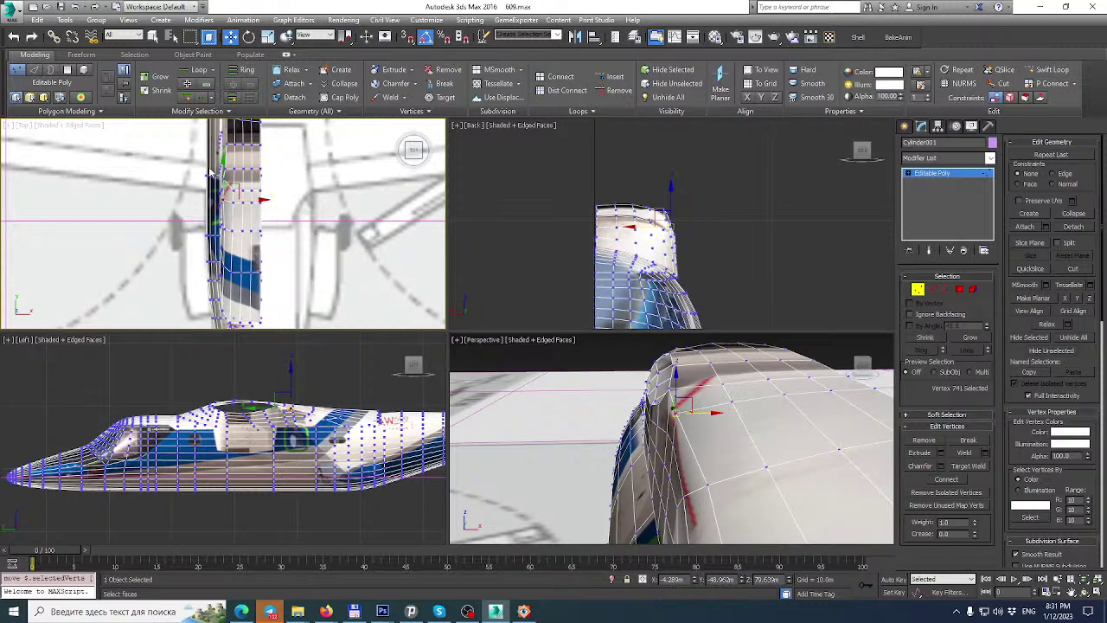
pyautogui.moveTo(208, 176); pyautogui.dragTo(208, 186, button='middle')
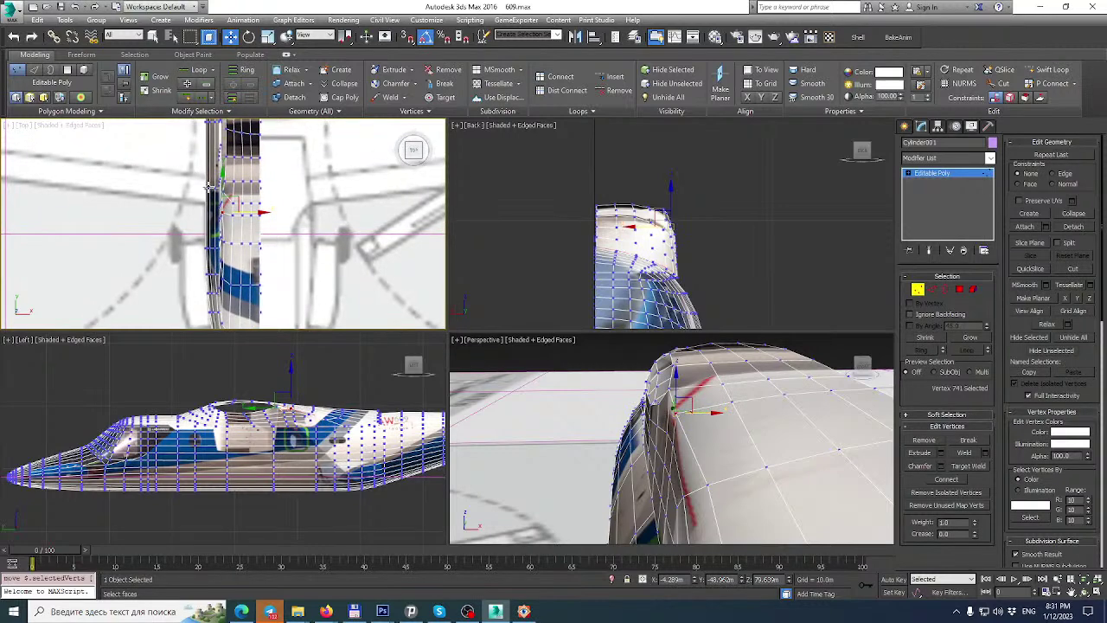
pyautogui.click(952, 173)
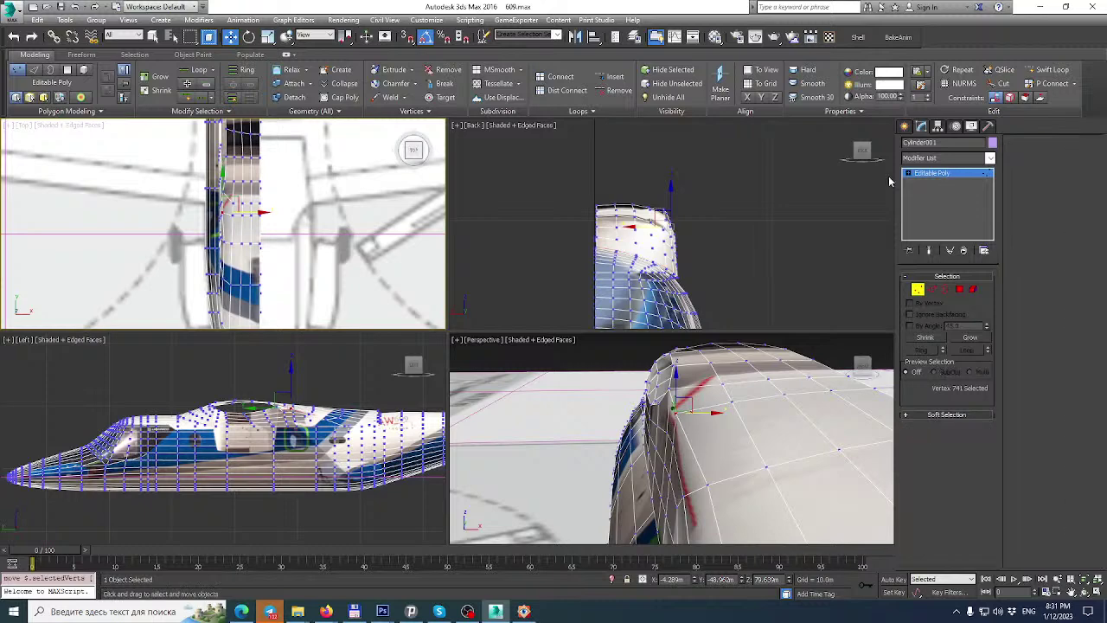
pyautogui.scroll(3, 222, 199)
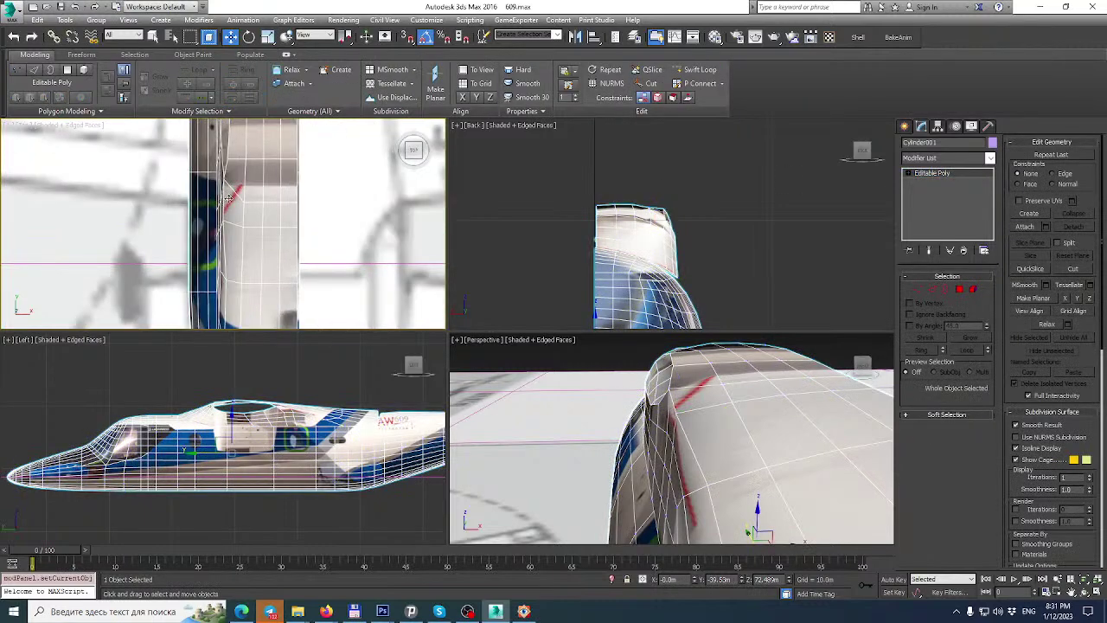
pyautogui.scroll(-2, 241, 195)
pyautogui.press('m')
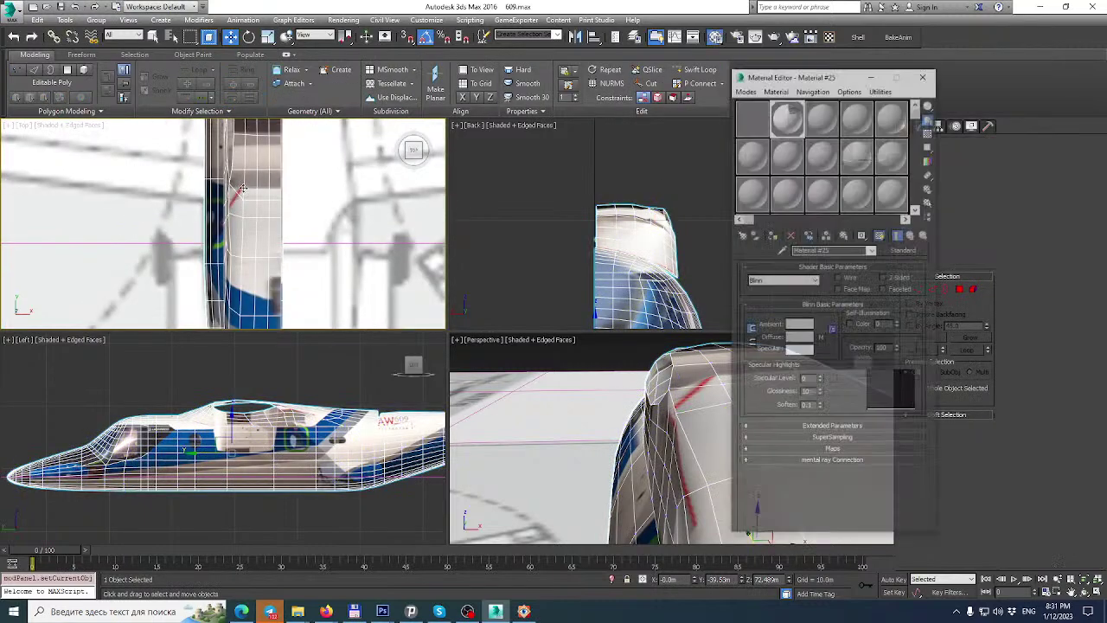
pyautogui.moveTo(758, 115); pyautogui.dragTo(257, 209)
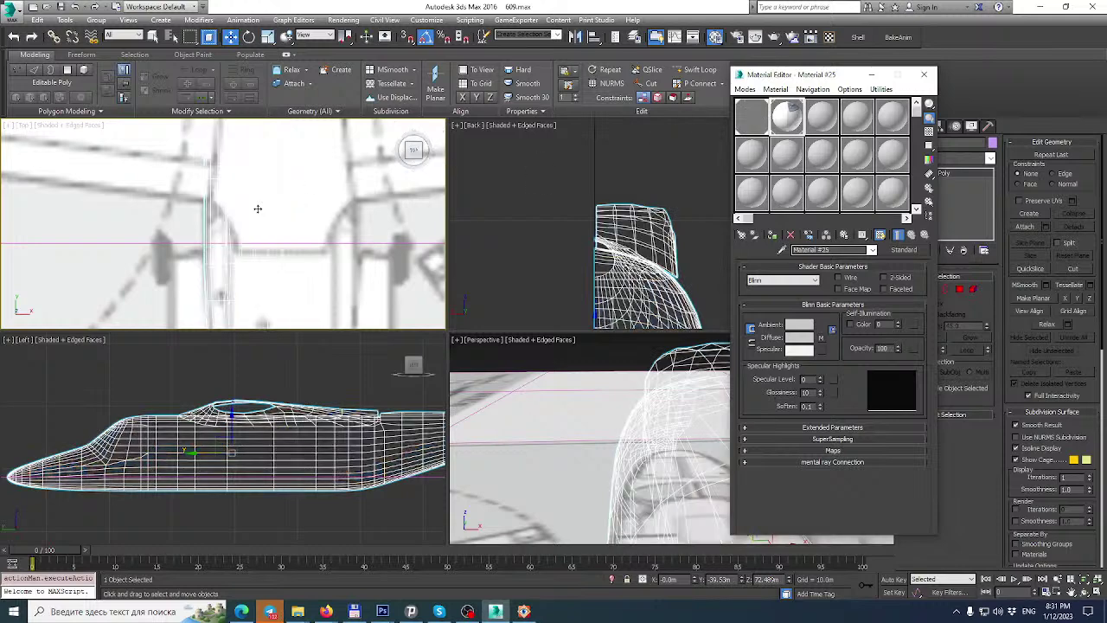
pyautogui.click(924, 74)
# Examine the fuselage vertices against the blueprint outline in the Top view, from the wing root back to the tail.
pyautogui.click(918, 290)
pyautogui.scroll(1, 234, 204)
pyautogui.scroll(-1, 235, 205)
pyautogui.moveTo(245, 204); pyautogui.dragTo(209, 227, button='middle')
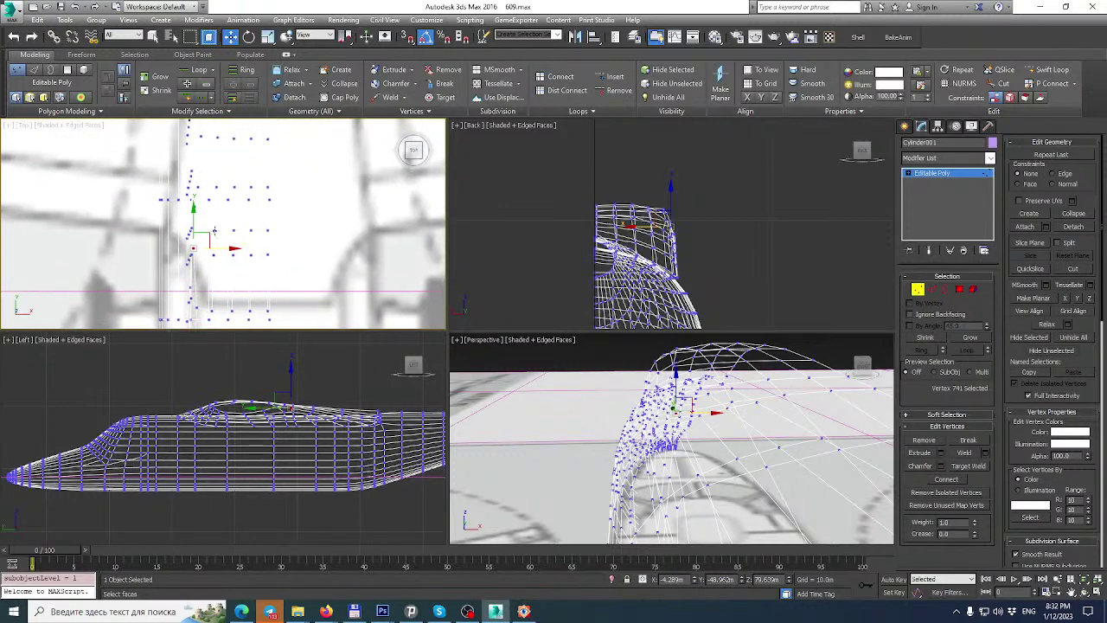
pyautogui.scroll(-9, 232, 149)
pyautogui.scroll(4, 240, 246)
pyautogui.scroll(4, 247, 243)
pyautogui.scroll(-8, 235, 210)
pyautogui.moveTo(234, 207); pyautogui.dragTo(237, 222, button='middle')
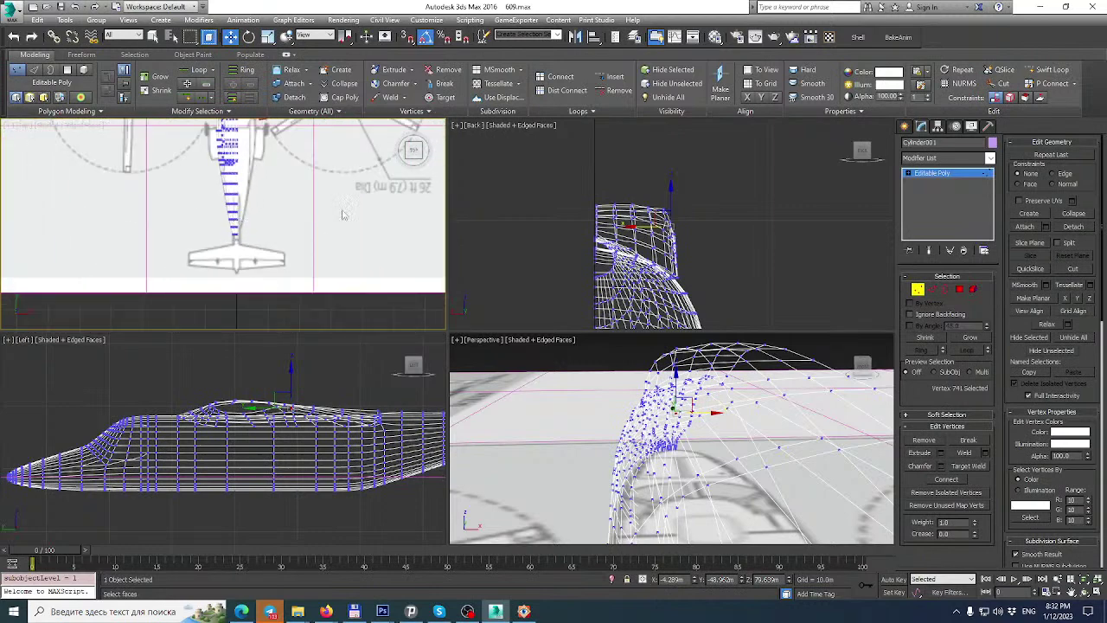
pyautogui.click(943, 181)
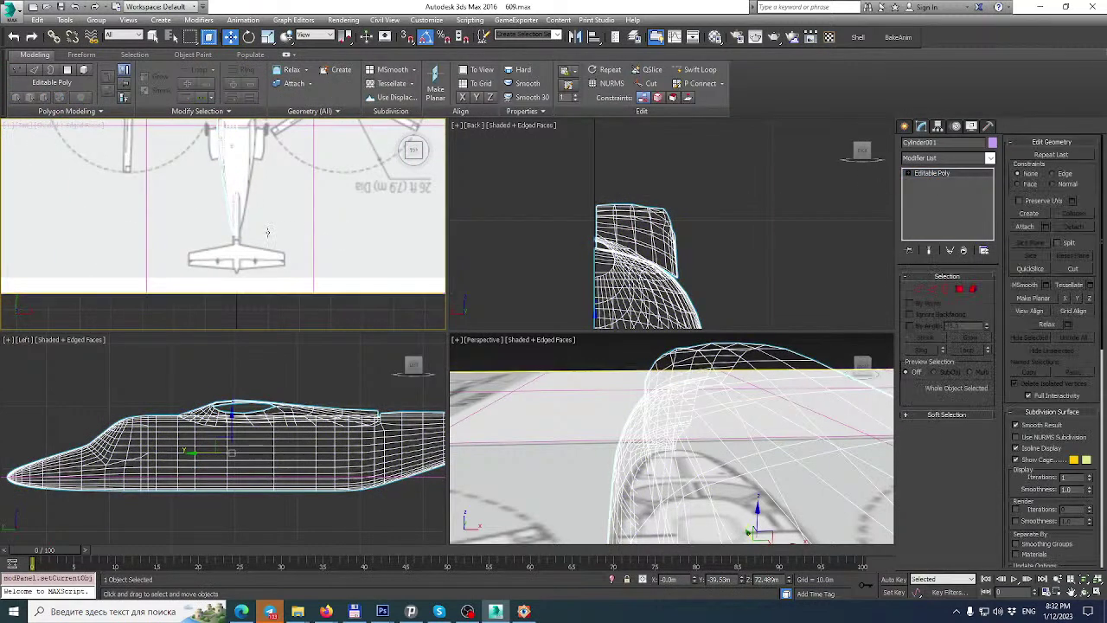
pyautogui.scroll(-2, 277, 180)
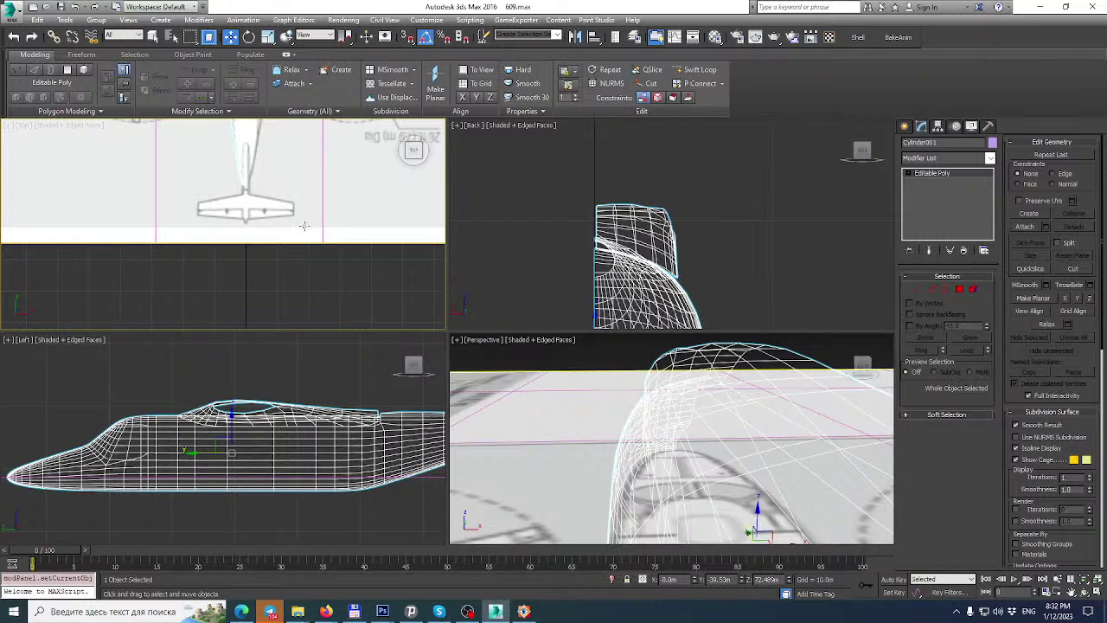
pyautogui.scroll(-2, 290, 221)
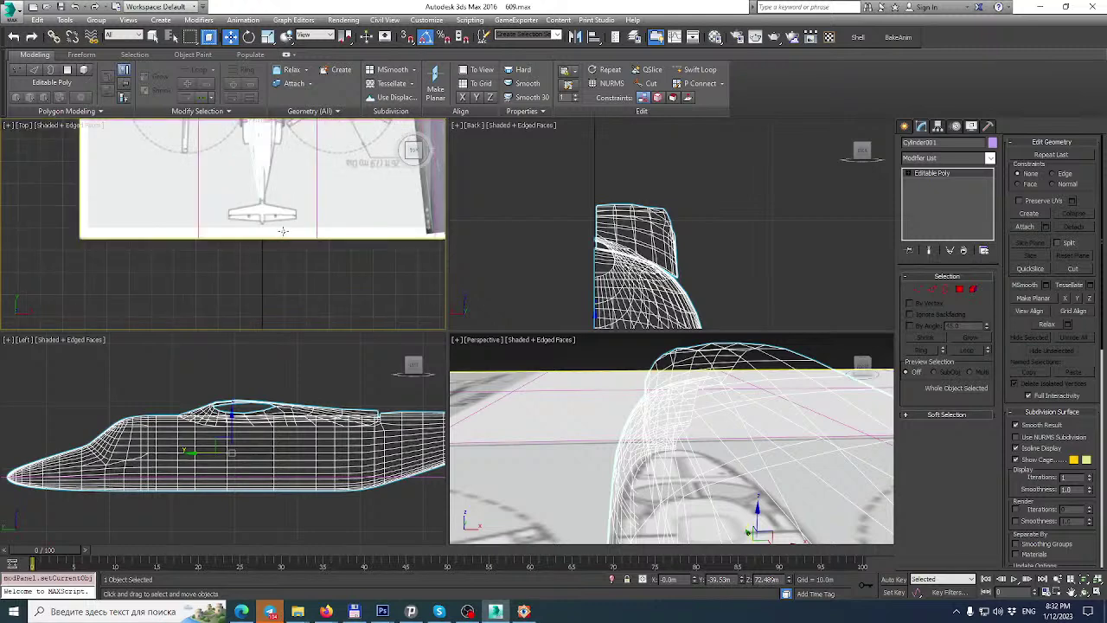
# Create a box just behind the blueprint's tail tip in the Top view, about 5.6 m wide and 7.2 m high.
pyautogui.click(906, 128)
pyautogui.click(927, 200)
pyautogui.scroll(3, 312, 225)
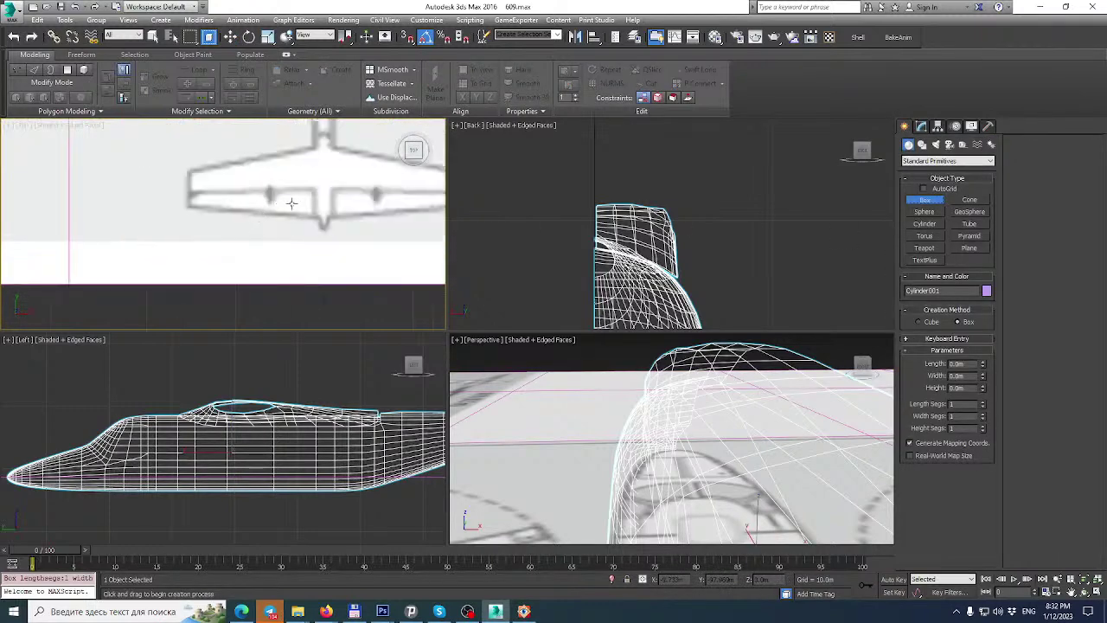
pyautogui.moveTo(312, 228); pyautogui.dragTo(362, 307)
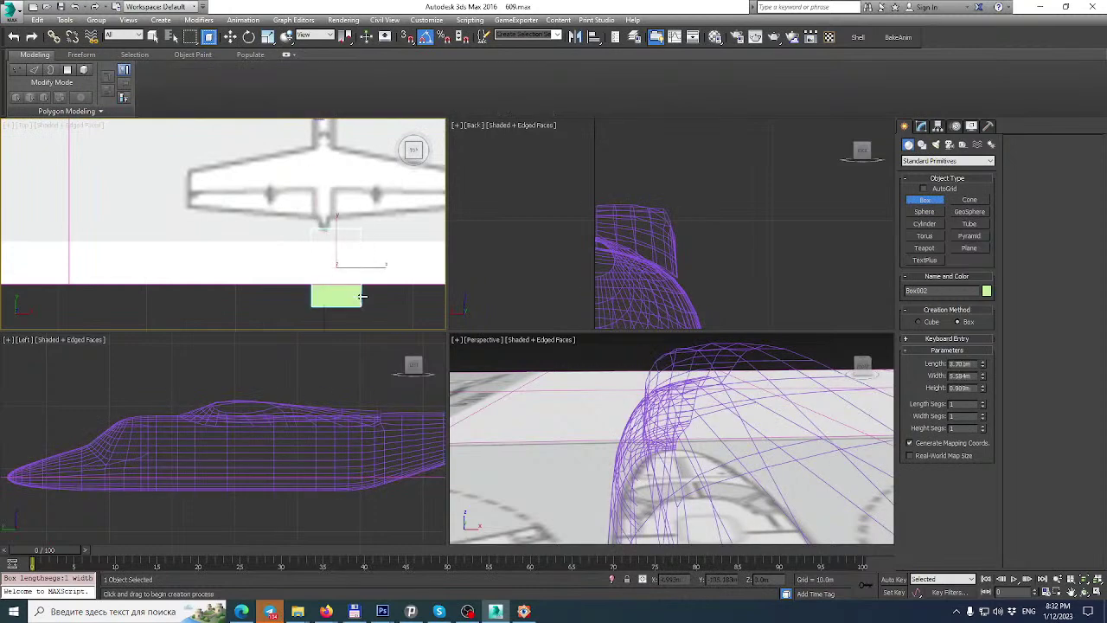
pyautogui.click(345, 243)
pyautogui.scroll(-5, 318, 371)
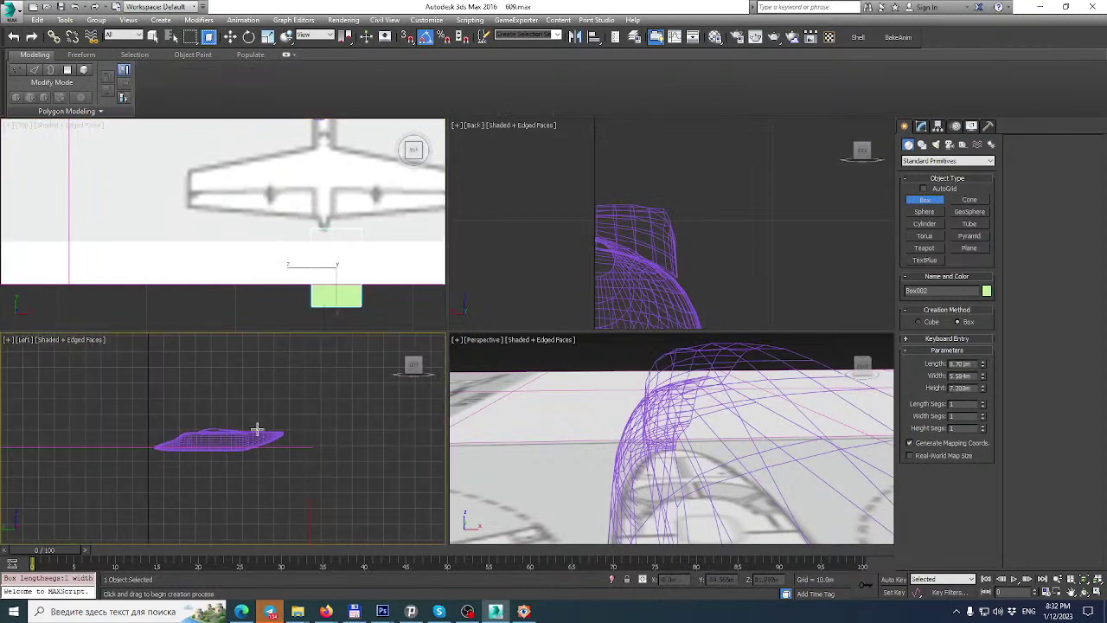
# Raise the box about 72 m in the Left view to the level of the fuselage.
pyautogui.moveTo(245, 425); pyautogui.dragTo(309, 349, button='middle')
pyautogui.click(230, 36)
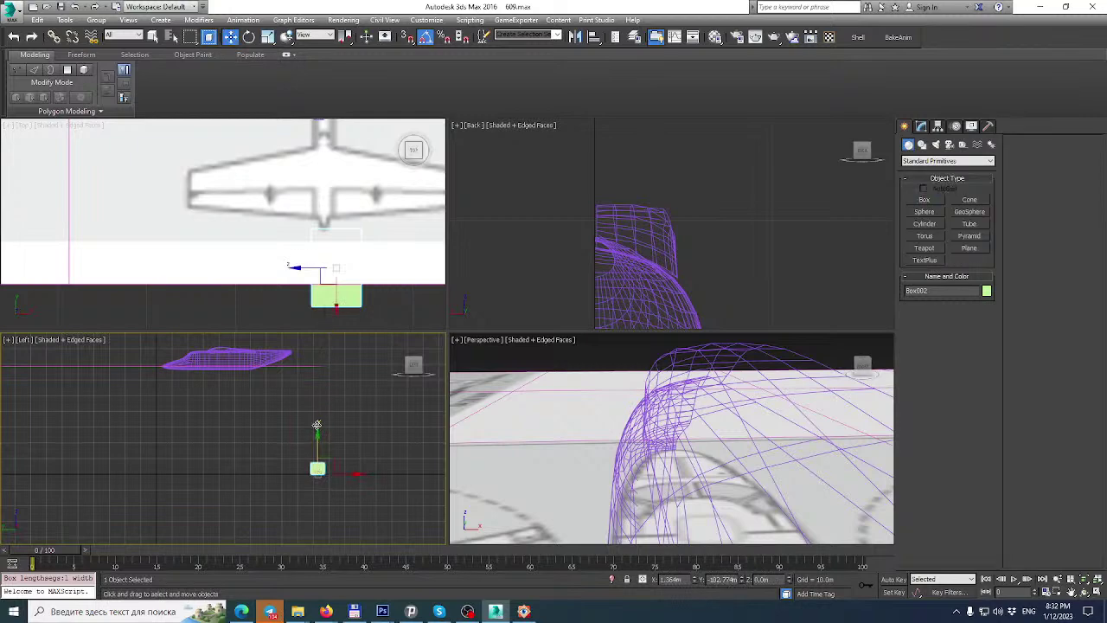
pyautogui.moveTo(319, 438); pyautogui.dragTo(319, 323)
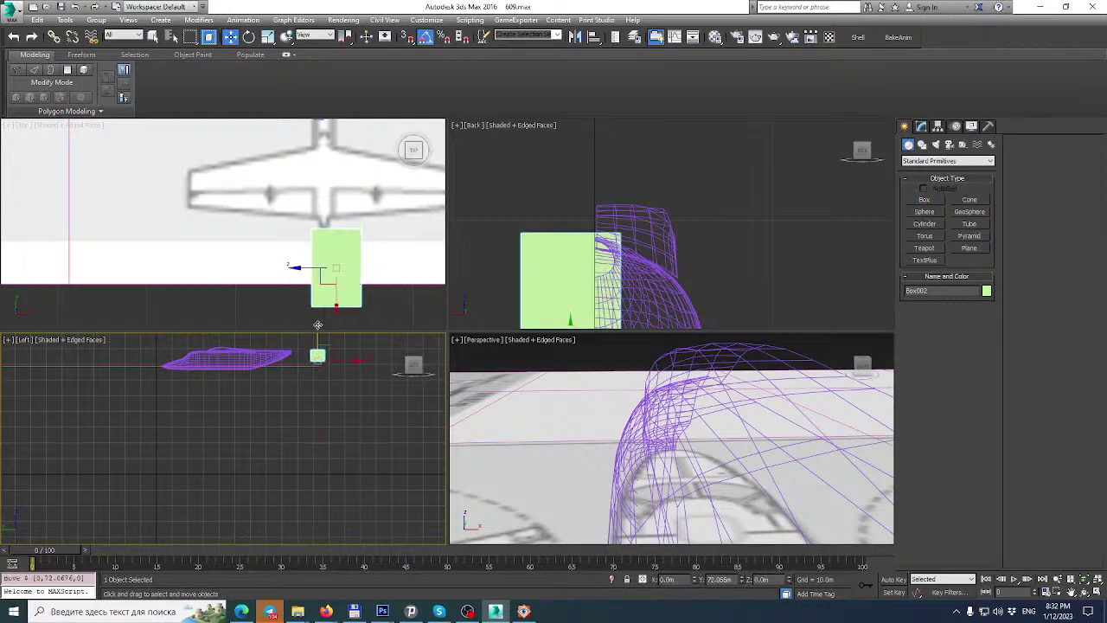
pyautogui.moveTo(292, 386); pyautogui.dragTo(291, 440, button='middle')
# Unhide all objects and compare the box with the aircraft's tail end in the Left and Top views.
pyautogui.rightClick(279, 394)
pyautogui.click(316, 345)
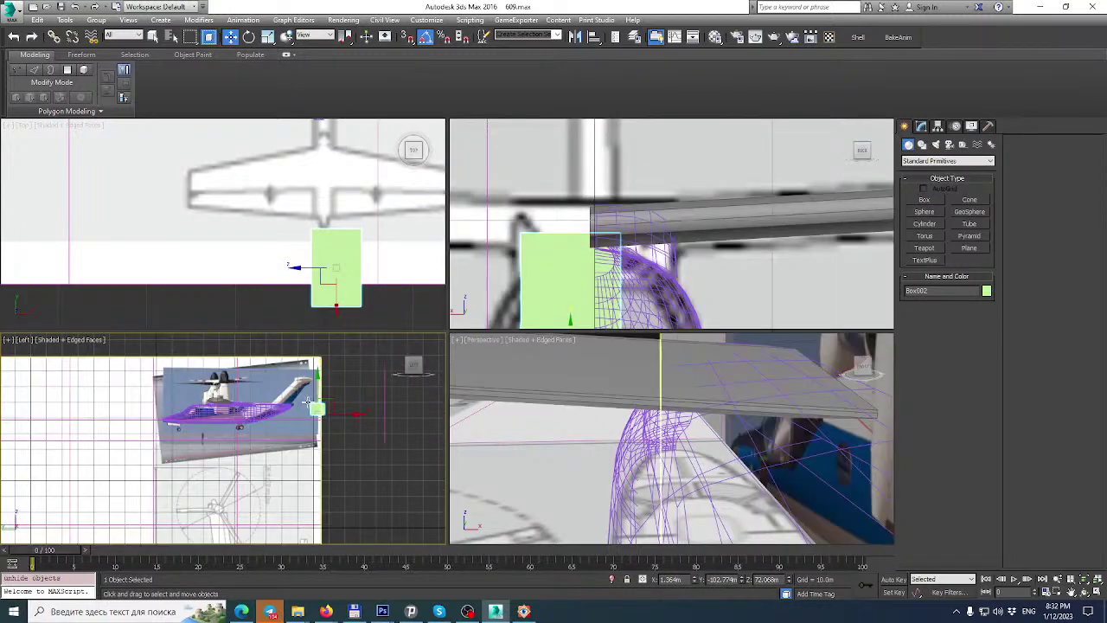
pyautogui.scroll(5, 310, 429)
pyautogui.scroll(-2, 340, 413)
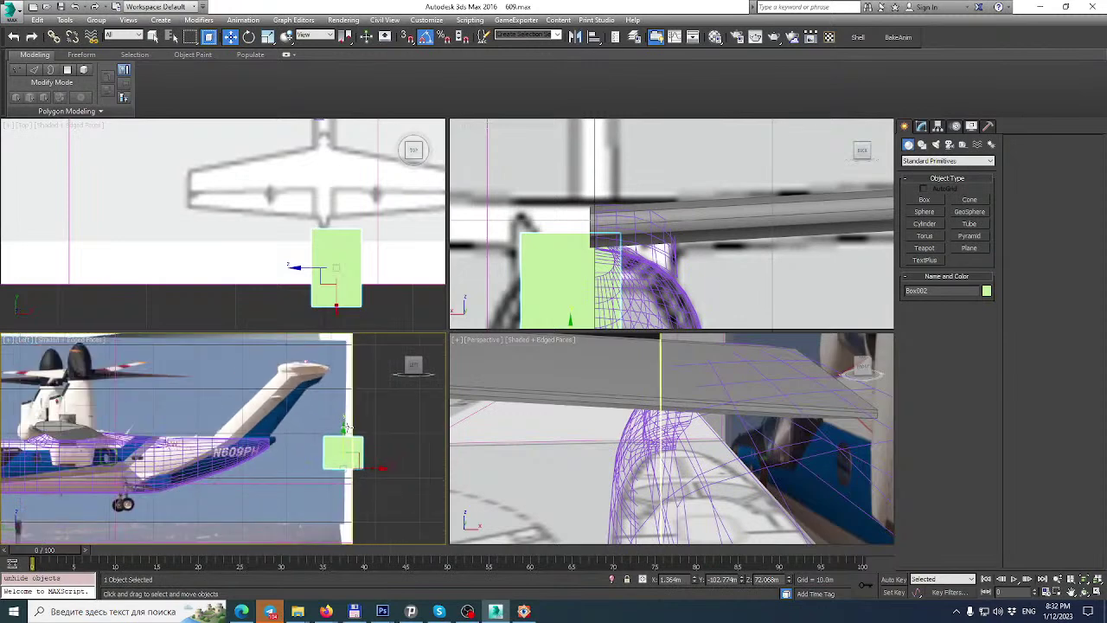
pyautogui.moveTo(343, 236); pyautogui.dragTo(316, 278, button='middle')
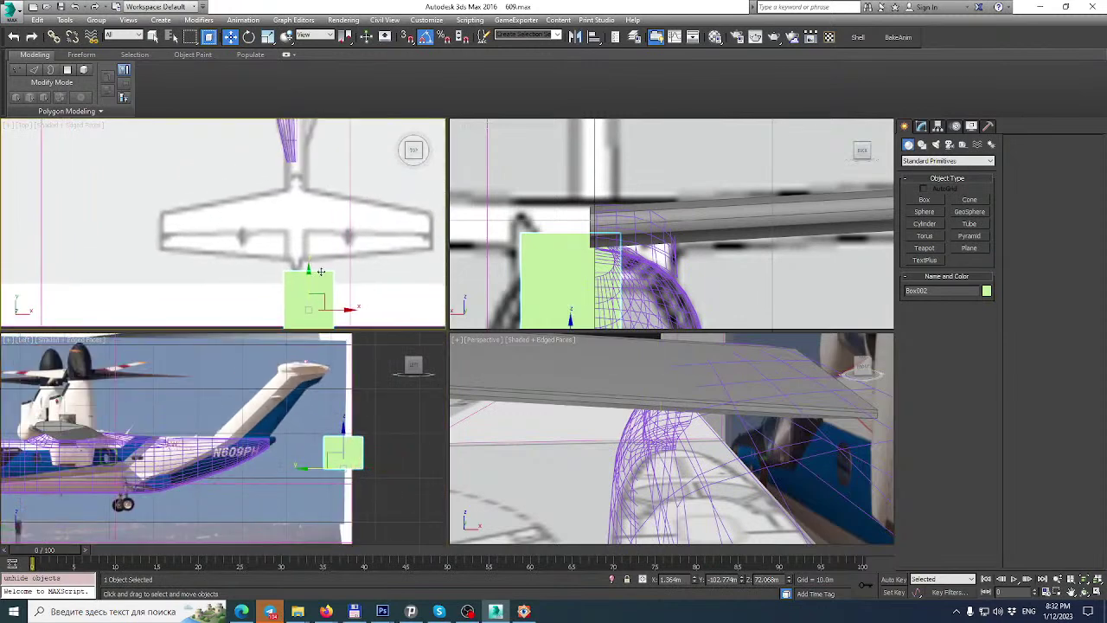
# Select the top-view blueprint plane and check its nose, wings and tail against the model in the maximized Top view.
pyautogui.click(359, 243)
pyautogui.scroll(-5, 358, 242)
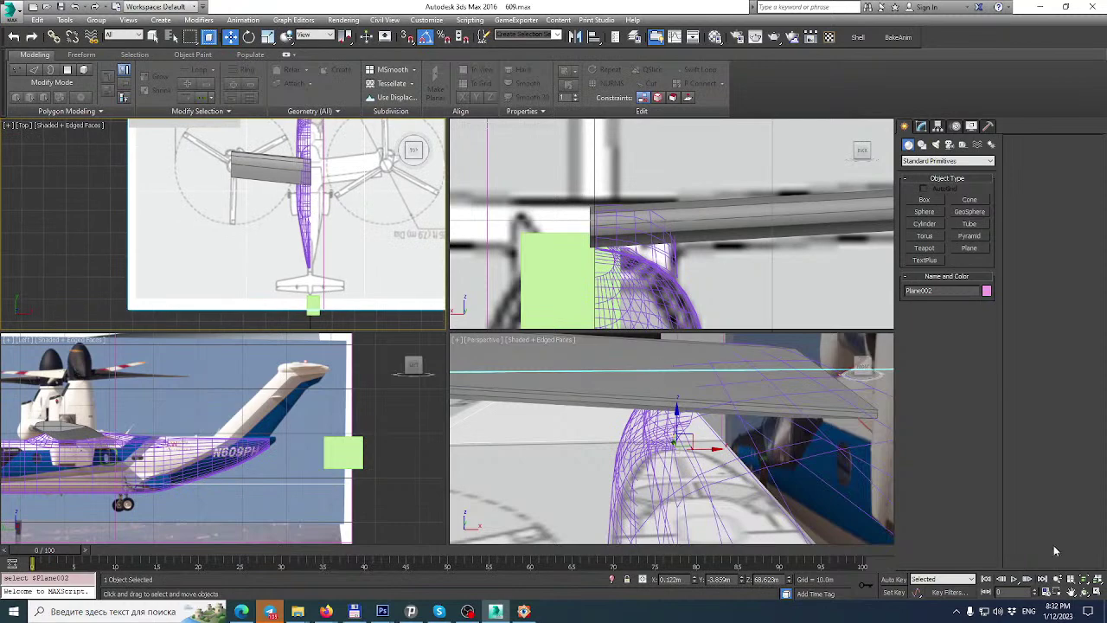
pyautogui.click(1096, 592)
pyautogui.scroll(-3, 579, 383)
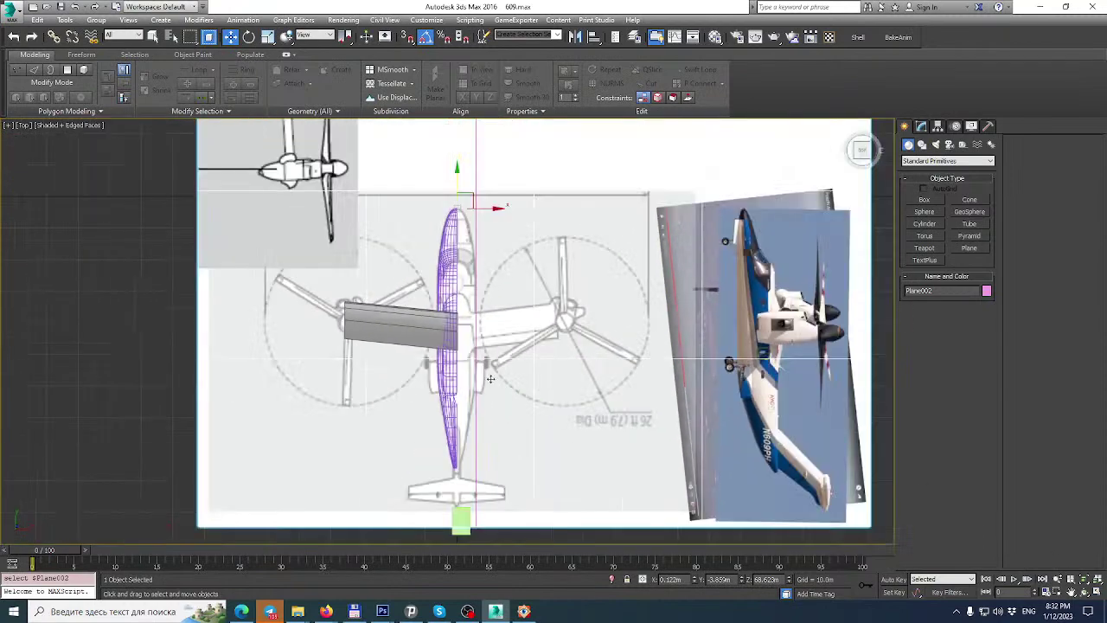
pyautogui.scroll(5, 459, 206)
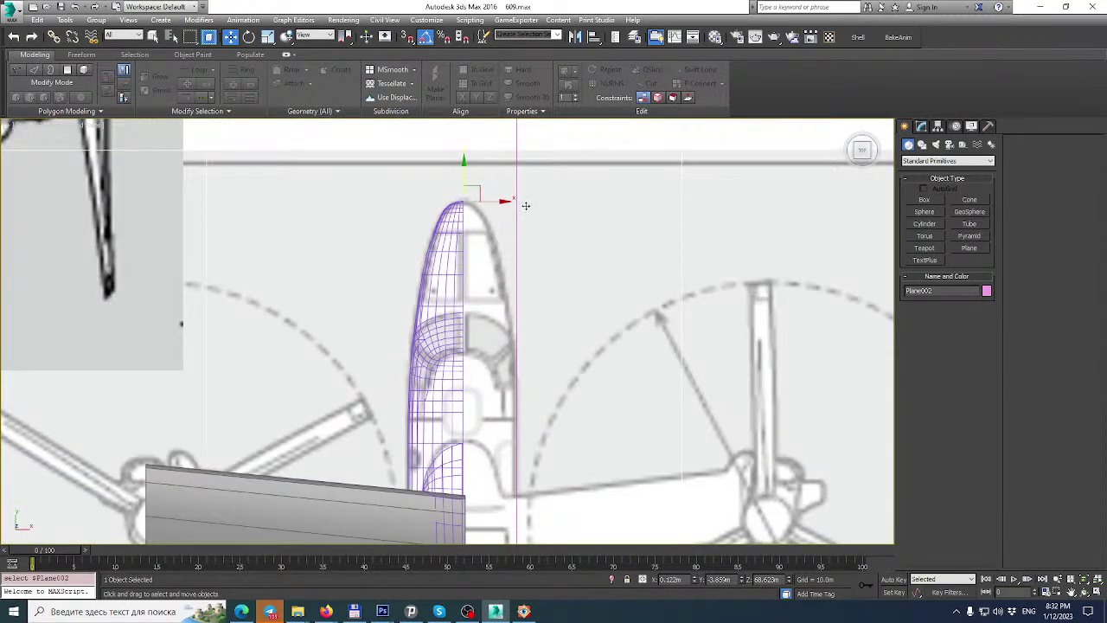
pyautogui.scroll(-6, 510, 204)
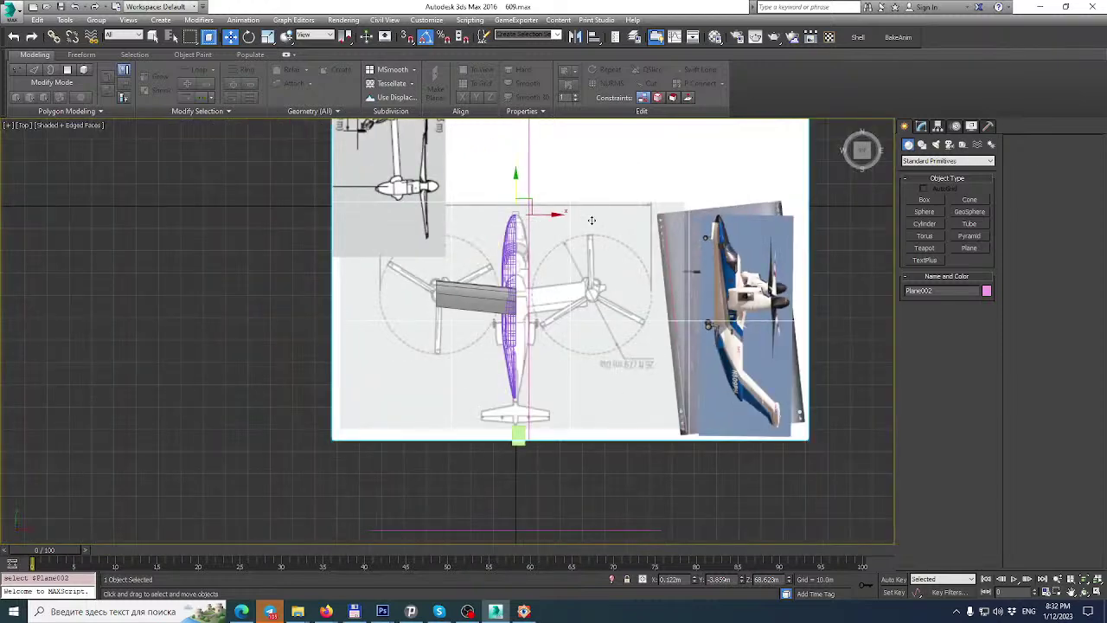
# Compare the fuselage mesh and its vertices behind the wing root's trailing edge with the blueprint in the Top view.
pyautogui.click(922, 128)
pyautogui.click(268, 37)
pyautogui.scroll(5, 548, 311)
pyautogui.scroll(-2, 548, 306)
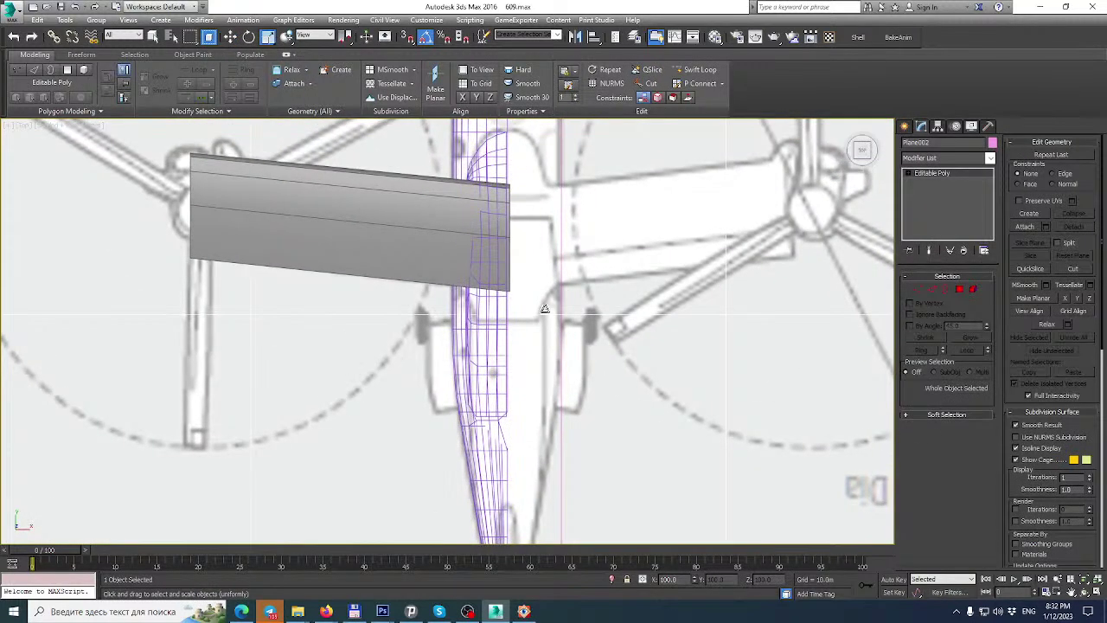
pyautogui.scroll(5, 472, 285)
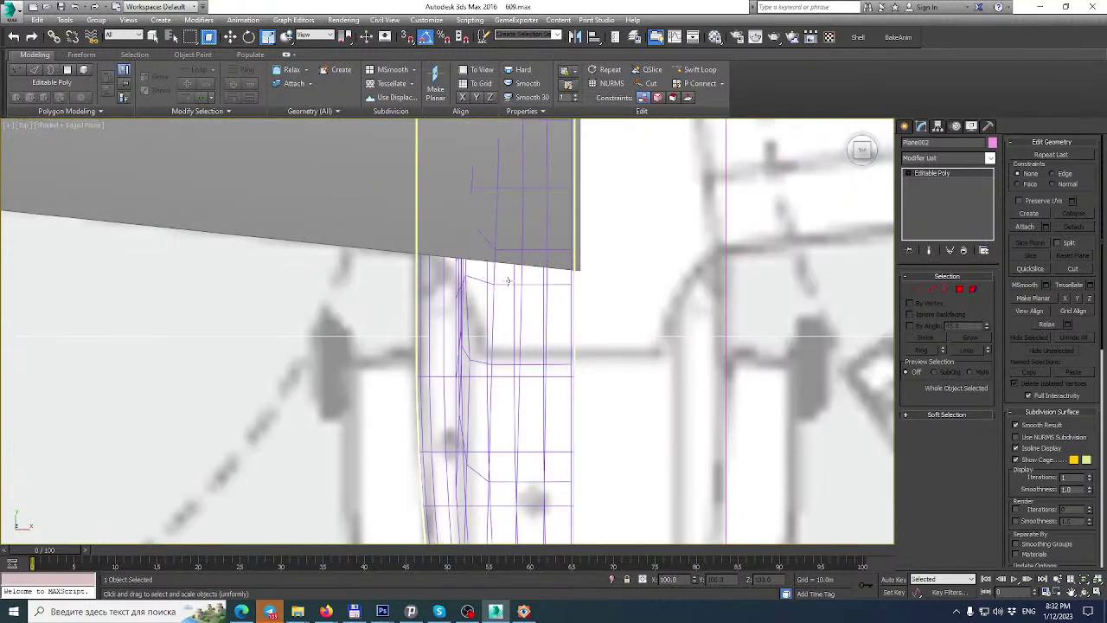
pyautogui.scroll(-4, 508, 282)
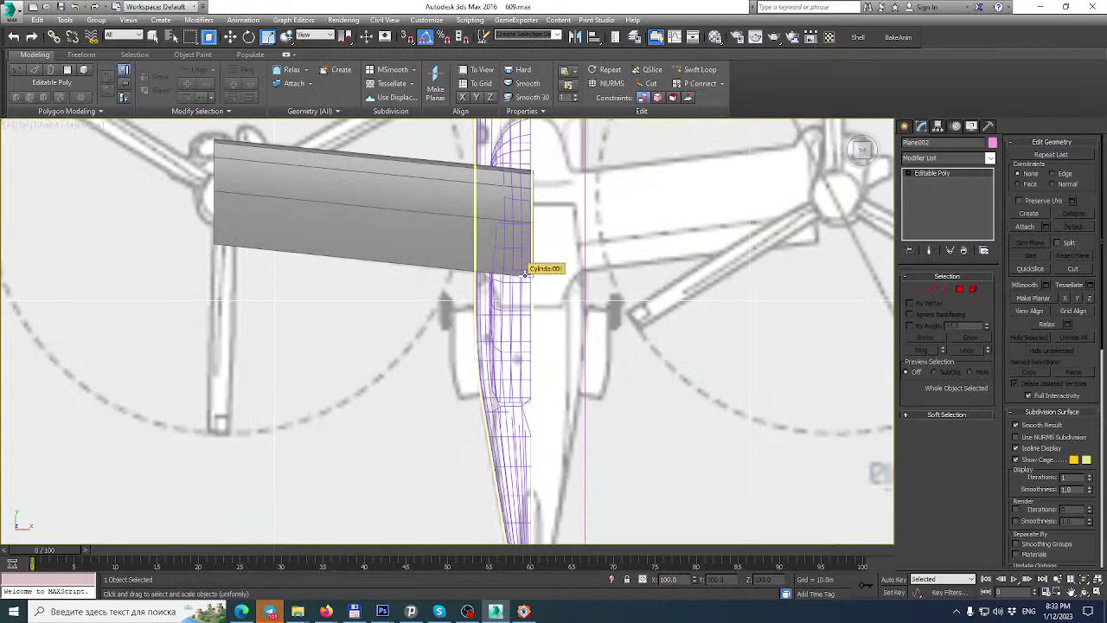
pyautogui.click(525, 273)
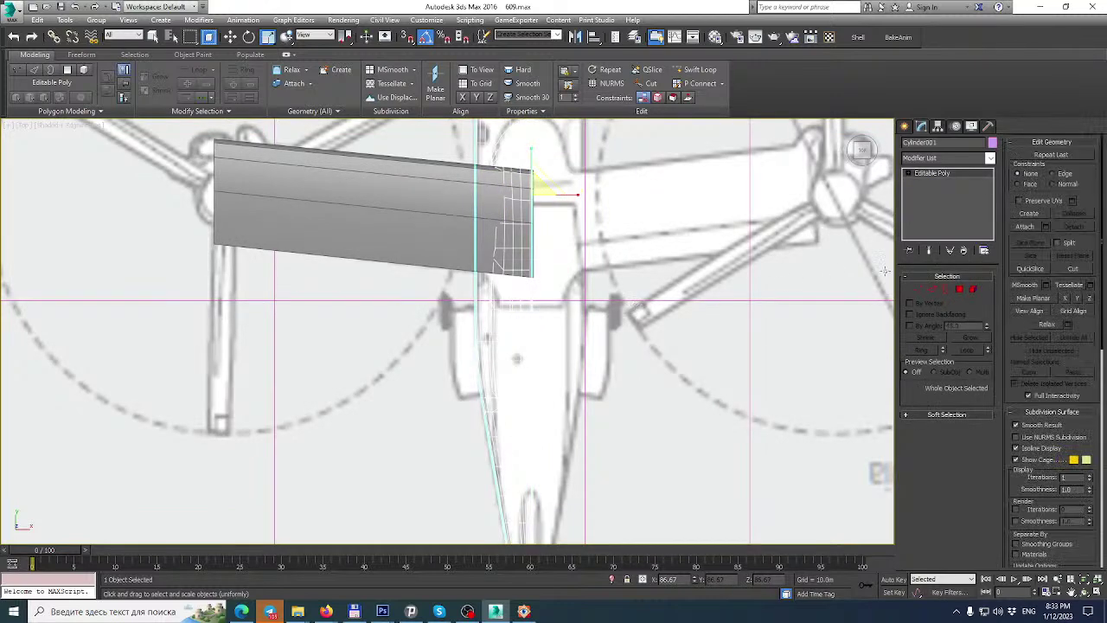
pyautogui.click(921, 290)
pyautogui.scroll(5, 498, 273)
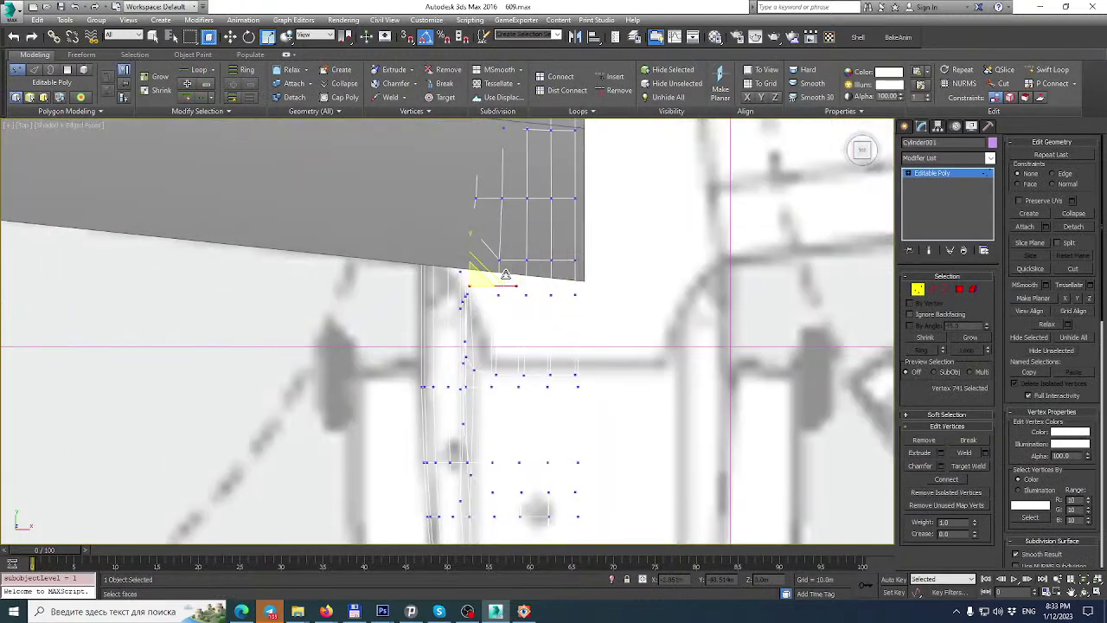
pyautogui.scroll(-8, 506, 275)
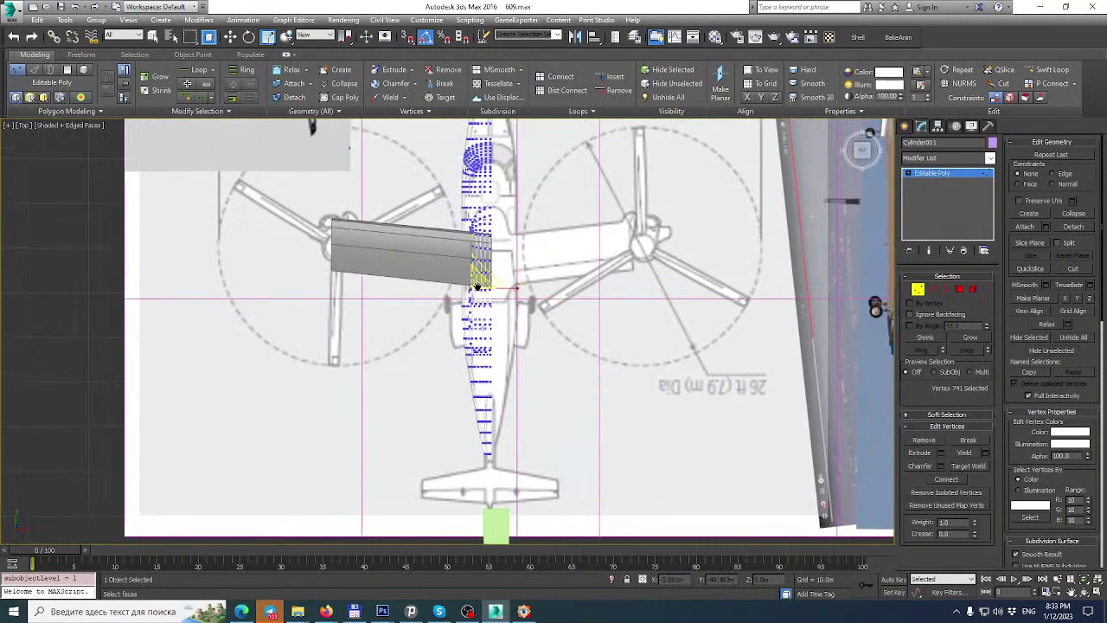
pyautogui.click(945, 174)
pyautogui.moveTo(548, 178); pyautogui.dragTo(530, 182, button='middle')
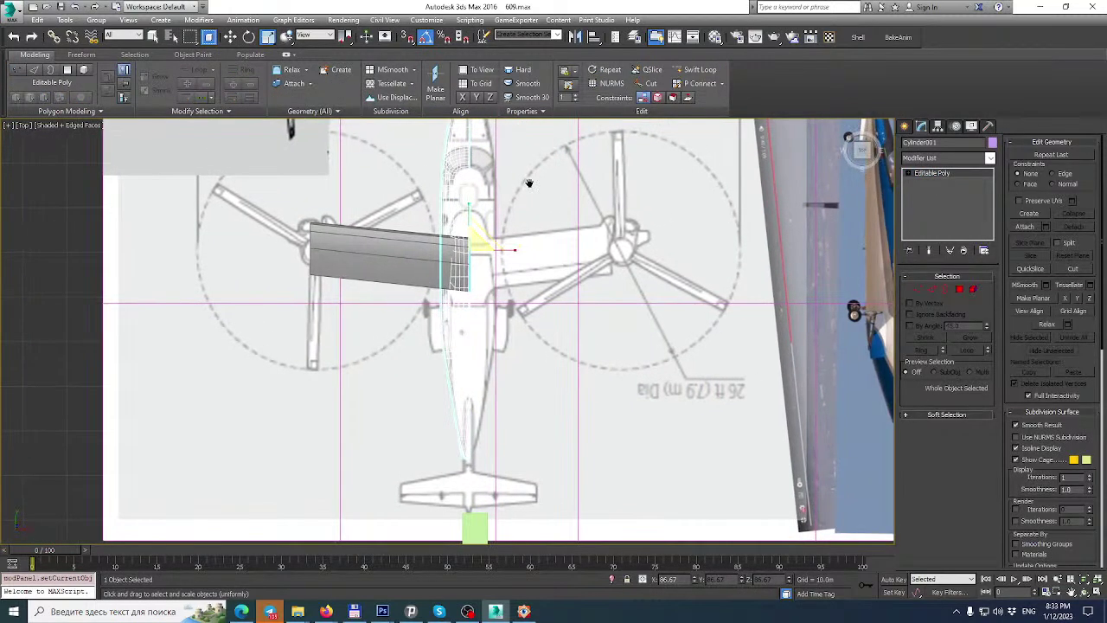
# Select the box behind the tail and activate the Move tool in the four-viewport layout.
pyautogui.click(467, 186)
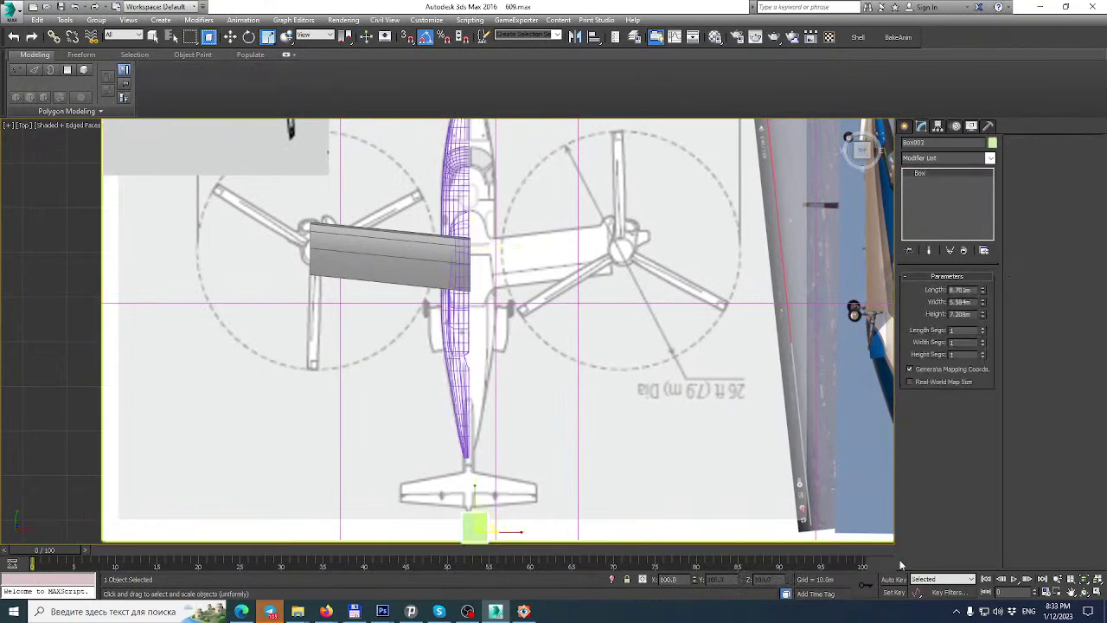
pyautogui.click(1097, 592)
pyautogui.scroll(-2, 298, 457)
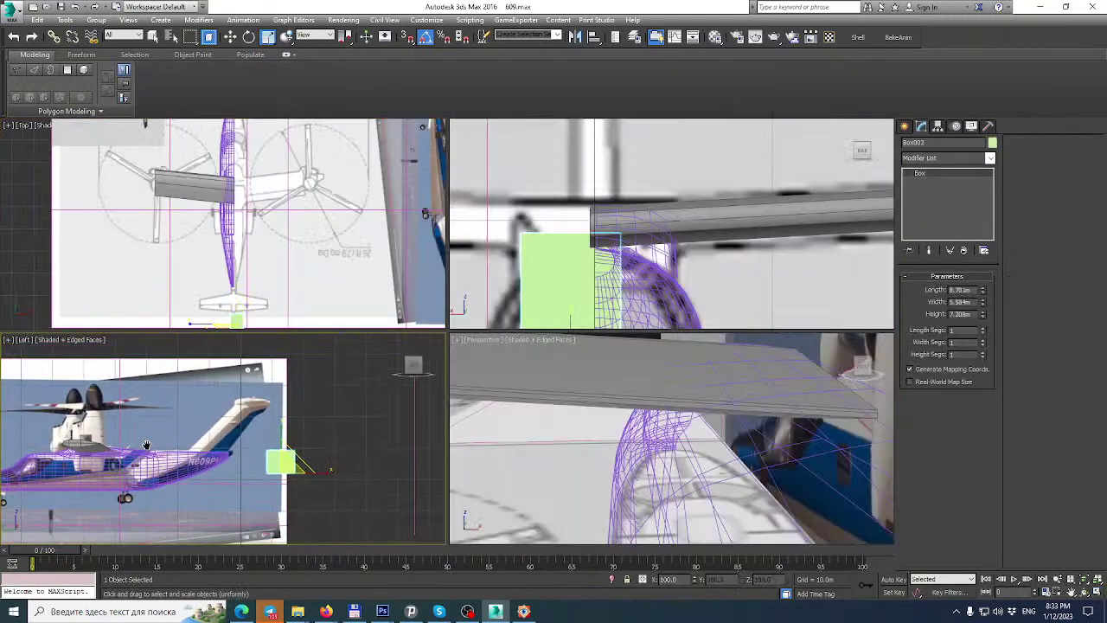
pyautogui.click(230, 36)
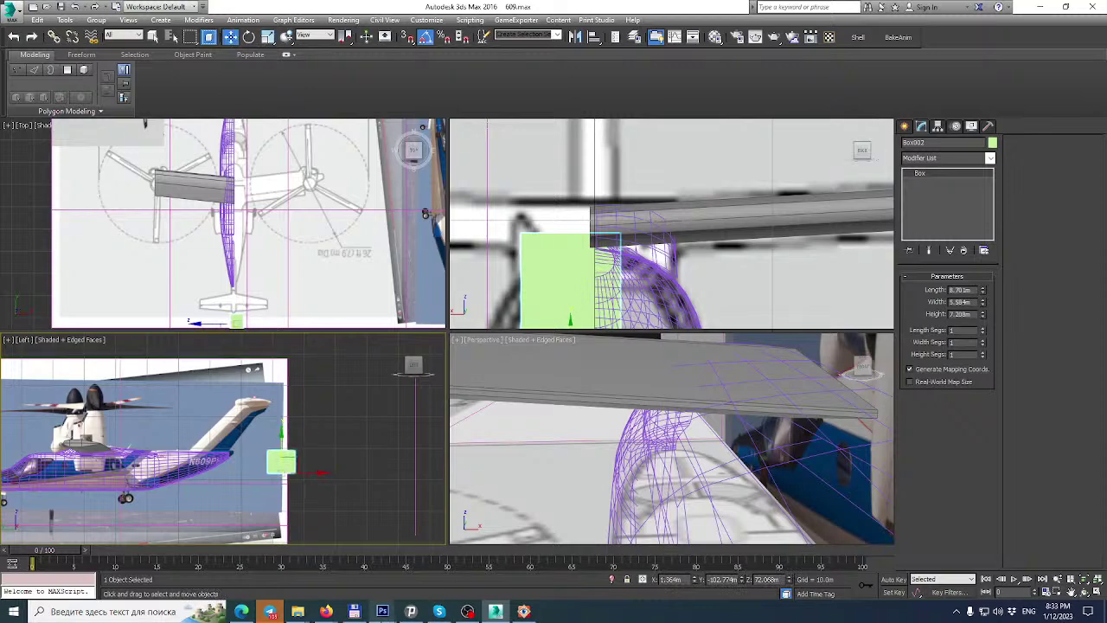
# Switch to Photoshop and compare the tail in the two side photos by toggling the visibility of Layer 20.
pyautogui.click(383, 611)
pyautogui.click(456, 574)
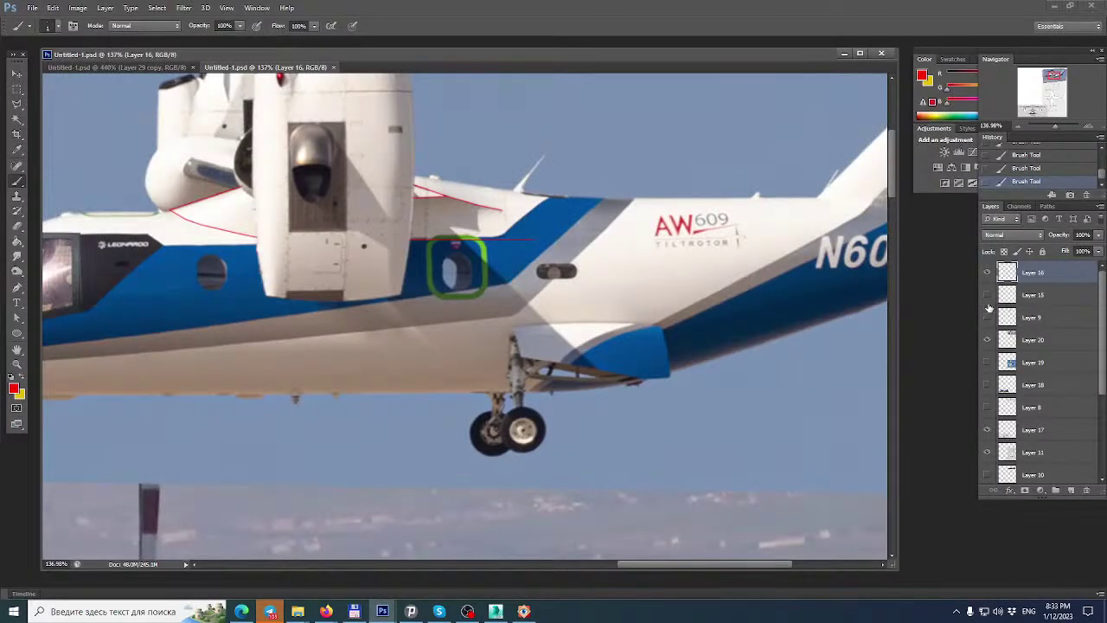
pyautogui.click(988, 274)
pyautogui.click(988, 274)
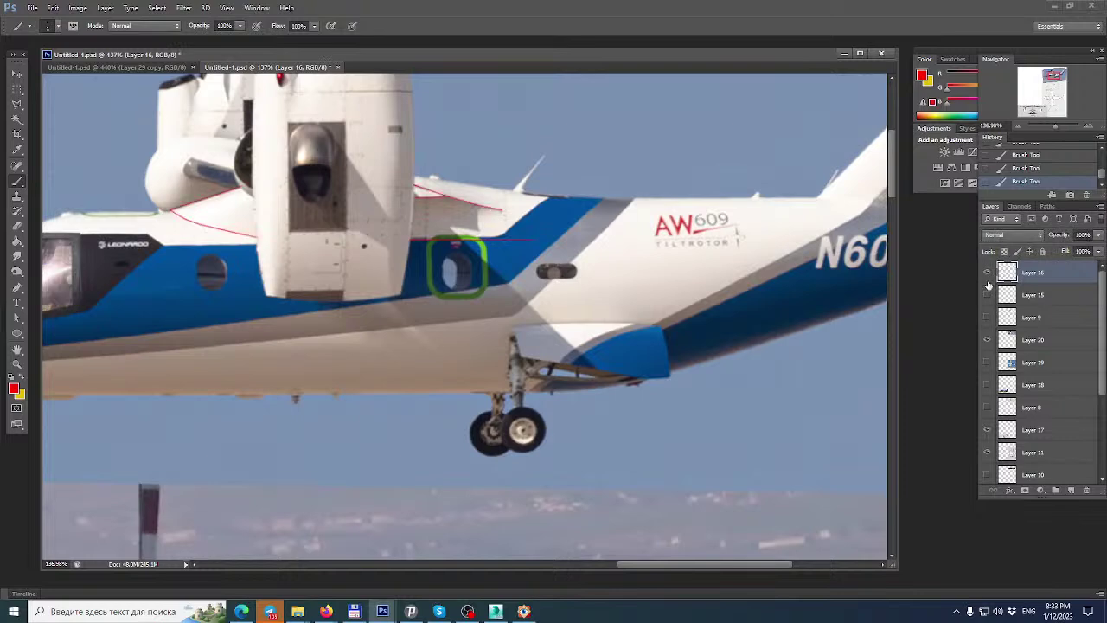
pyautogui.click(988, 340)
pyautogui.moveTo(1035, 113); pyautogui.dragTo(1082, 60)
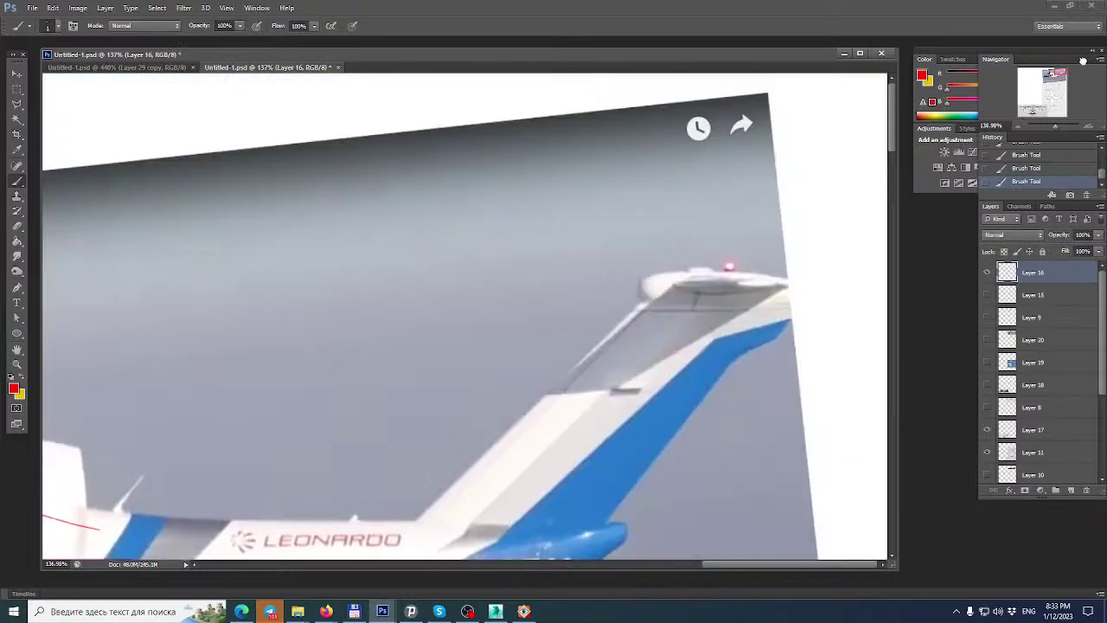
pyautogui.click(990, 274)
pyautogui.click(990, 273)
pyautogui.click(989, 348)
pyautogui.click(990, 348)
pyautogui.click(989, 348)
pyautogui.click(990, 348)
pyautogui.click(990, 348)
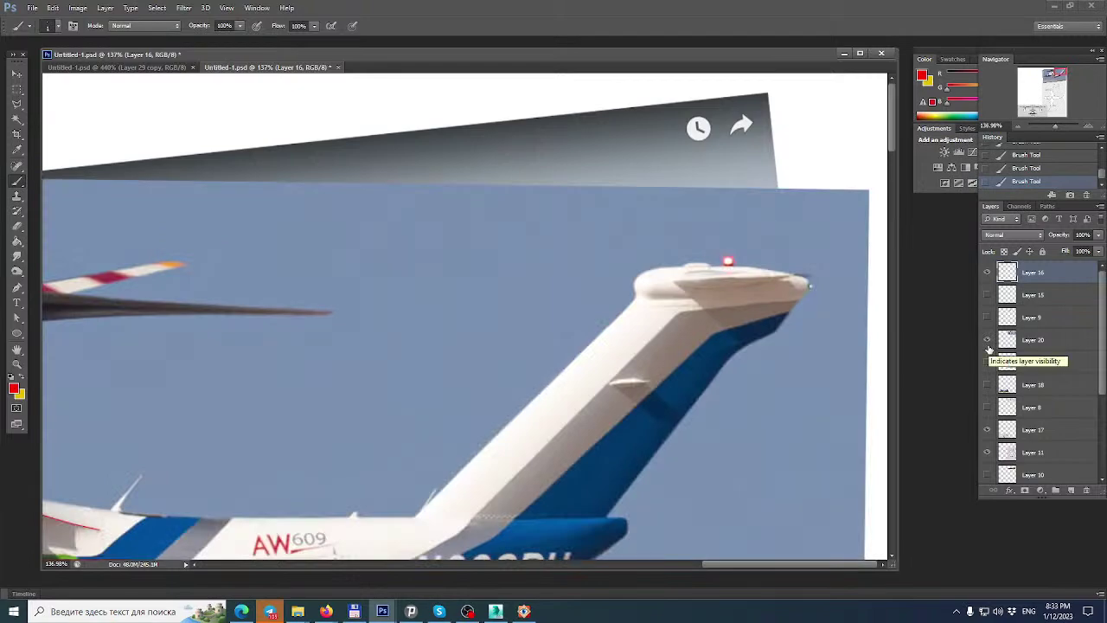
# Back in 3ds Max, raise the box to about 89.3 m in the Left view and shift it about 1.1 m rearward against the tail's tip.
pyautogui.click(496, 611)
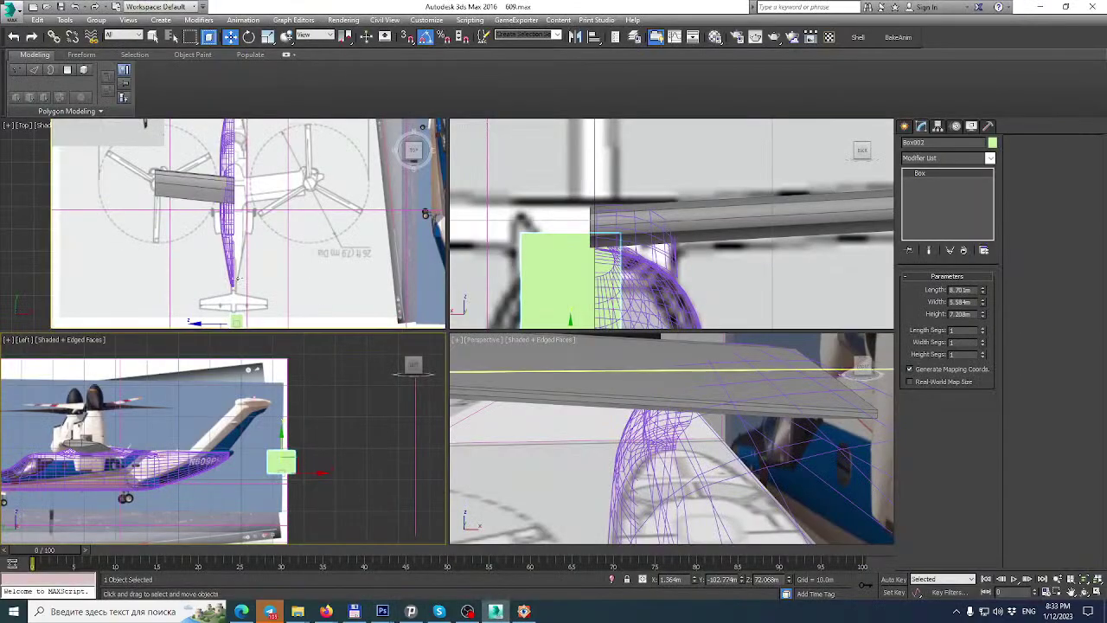
pyautogui.moveTo(115, 431); pyautogui.dragTo(108, 468, button='middle')
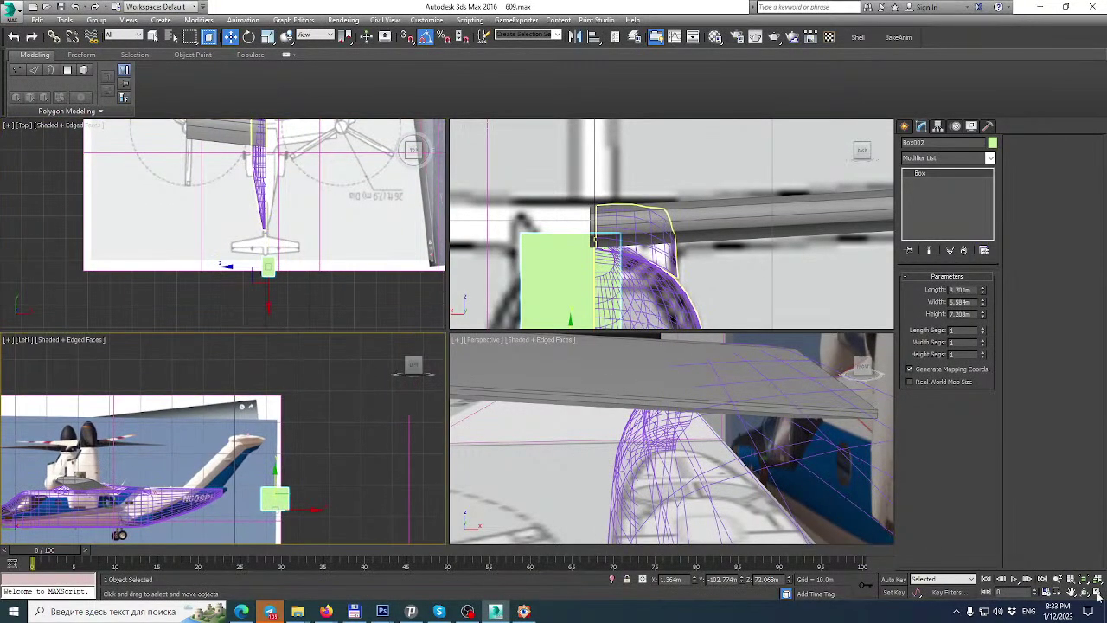
pyautogui.click(1095, 594)
pyautogui.moveTo(585, 358); pyautogui.dragTo(555, 351, button='middle')
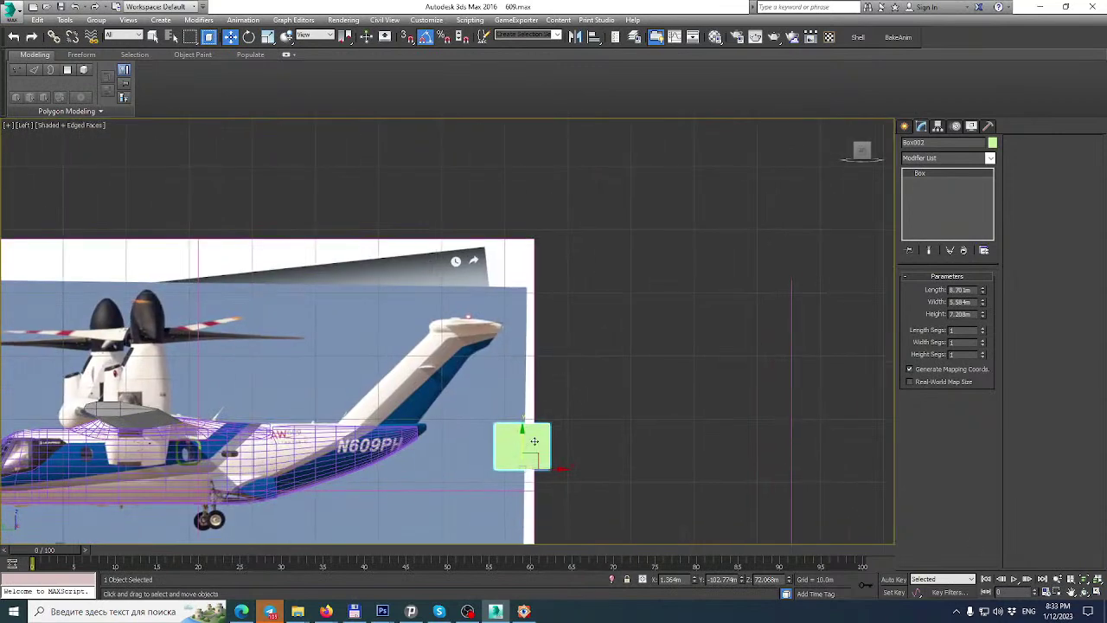
pyautogui.moveTo(523, 432); pyautogui.dragTo(519, 332)
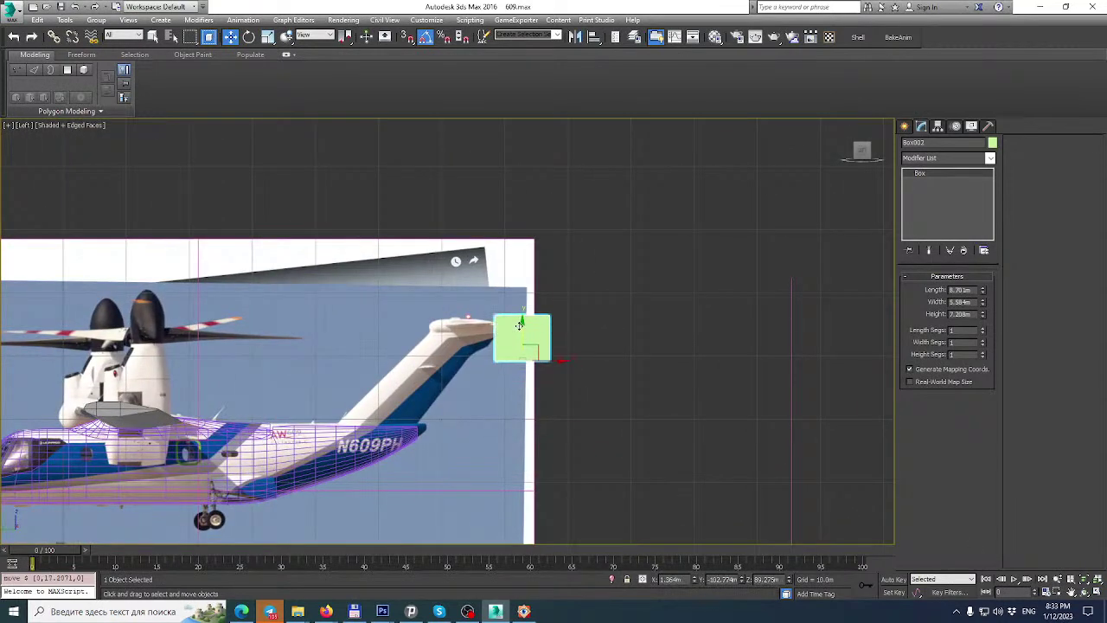
pyautogui.scroll(3, 520, 331)
pyautogui.moveTo(561, 398)
pyautogui.mouseDown()
pyautogui.moveTo(584, 400)
pyautogui.moveTo(573, 398)
pyautogui.mouseUp()
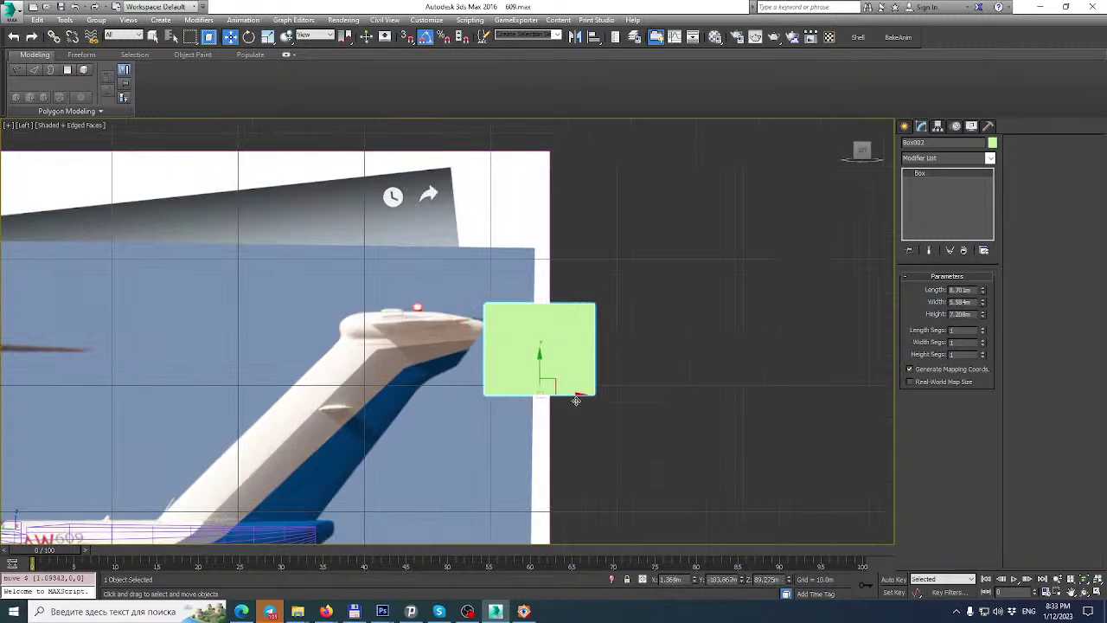
# Select the top-view blueprint plane again and check its nose outline against the fuselage mesh in the maximized Top view.
pyautogui.scroll(-2, 568, 391)
pyautogui.click(1097, 591)
pyautogui.click(279, 244)
pyautogui.moveTo(321, 239); pyautogui.dragTo(356, 335, button='middle')
pyautogui.click(364, 211)
pyautogui.scroll(-3, 361, 257)
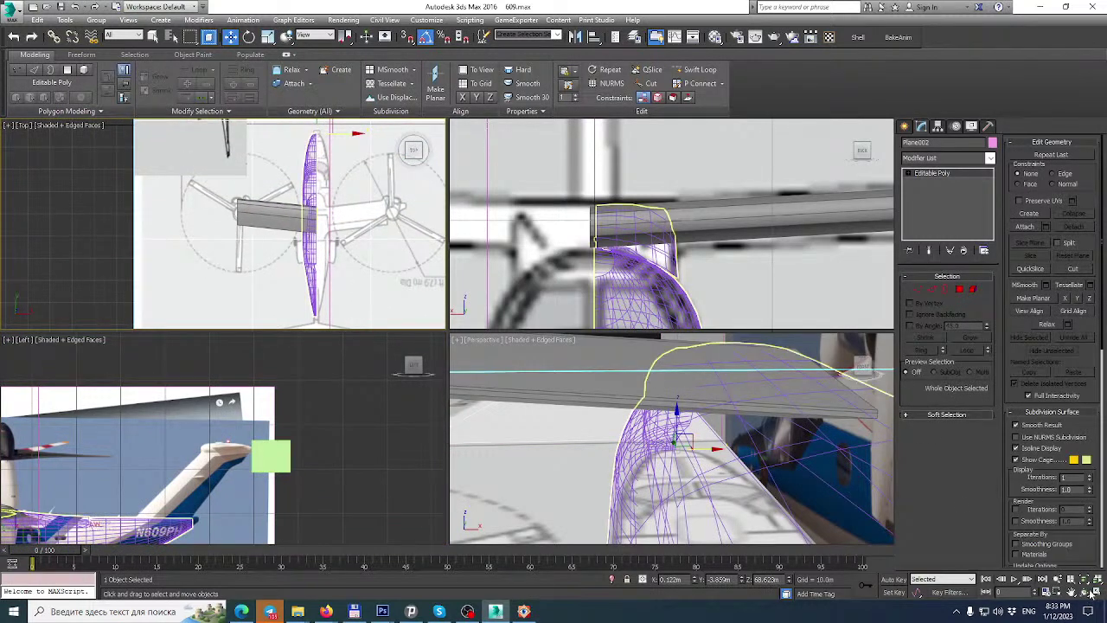
pyautogui.click(1097, 592)
pyautogui.moveTo(528, 237); pyautogui.dragTo(414, 230, button='middle')
pyautogui.scroll(6, 520, 160)
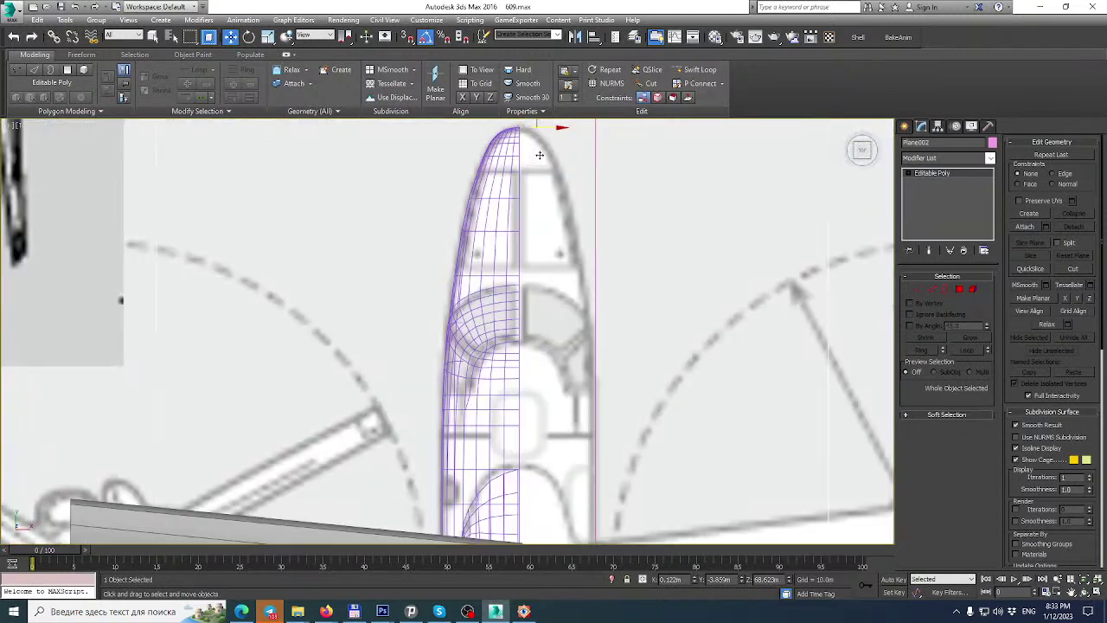
pyautogui.moveTo(559, 157); pyautogui.dragTo(556, 200, button='middle')
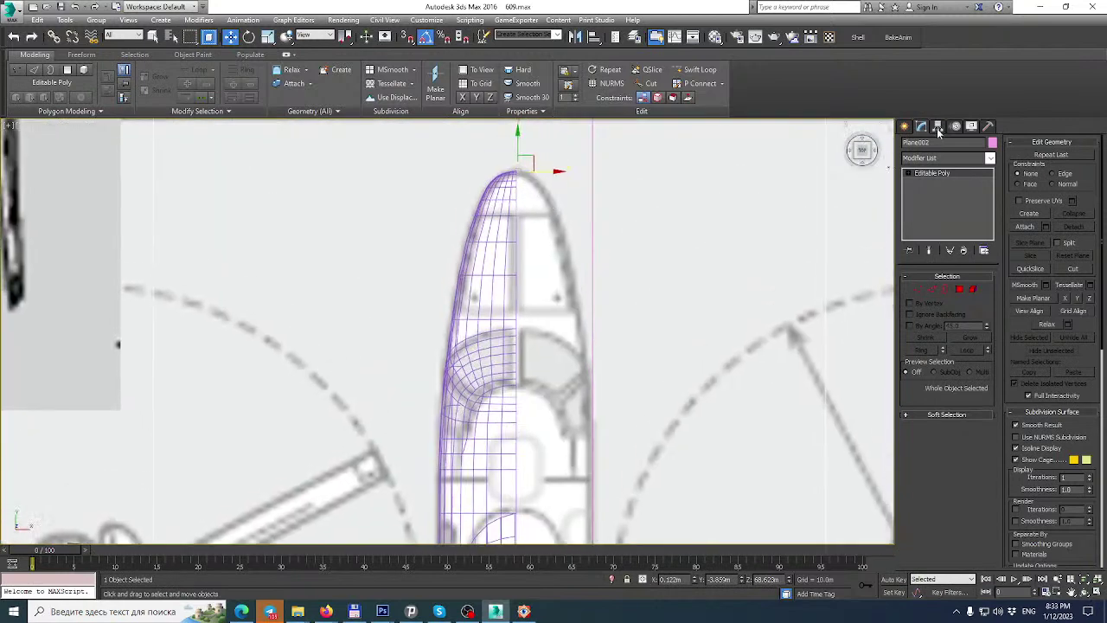
# Scale the blueprint plane up slightly using offset transform values so that its tail tip meets the front edge of the box.
pyautogui.click(267, 38)
pyautogui.scroll(-6, 598, 384)
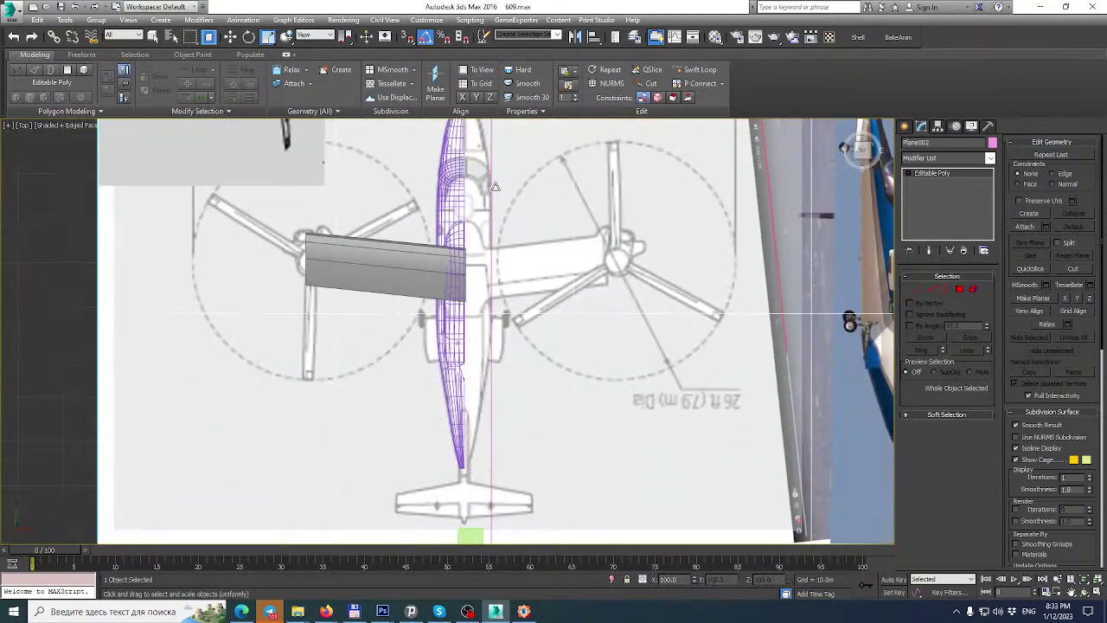
pyautogui.moveTo(519, 348); pyautogui.dragTo(484, 224, button='middle')
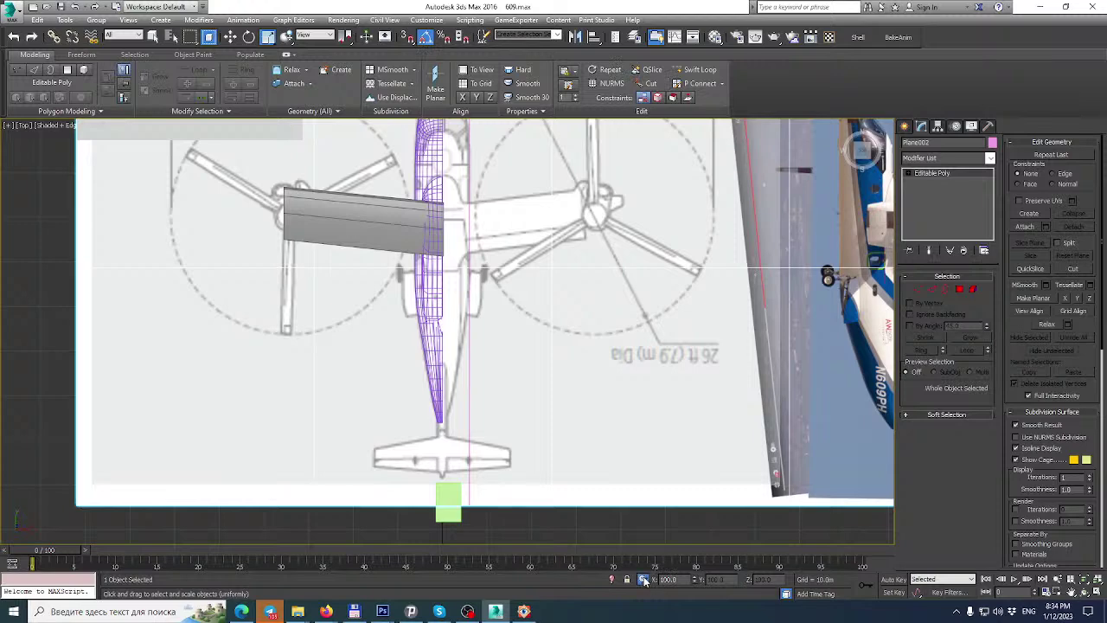
pyautogui.click(695, 577)
pyautogui.click(694, 577)
pyautogui.click(695, 578)
pyautogui.click(695, 576)
pyautogui.click(694, 577)
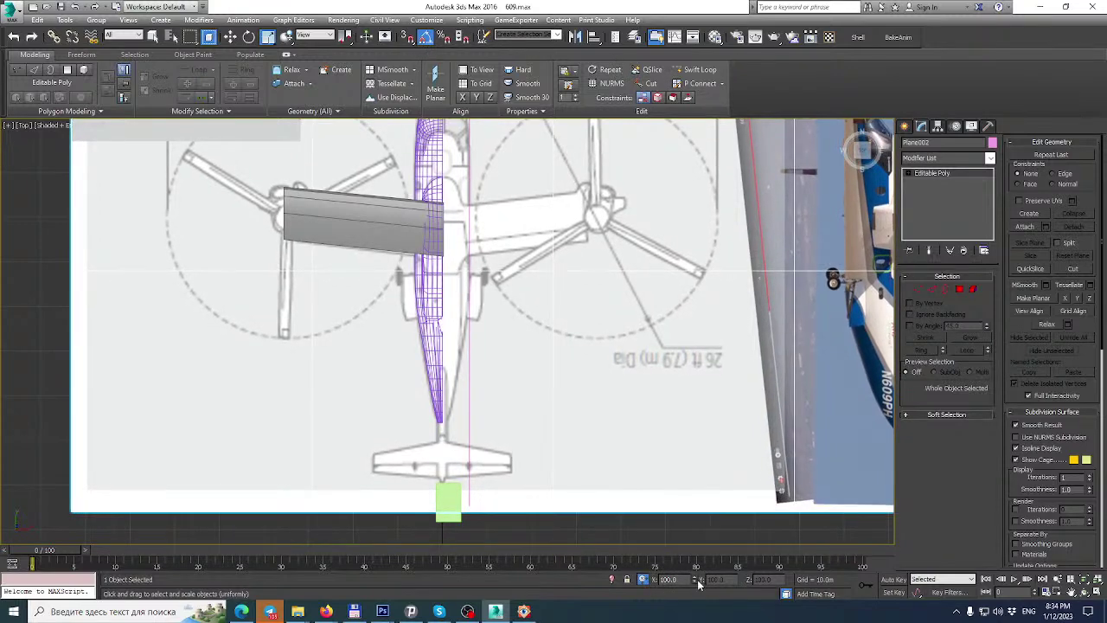
pyautogui.moveTo(696, 583); pyautogui.dragTo(696, 583)
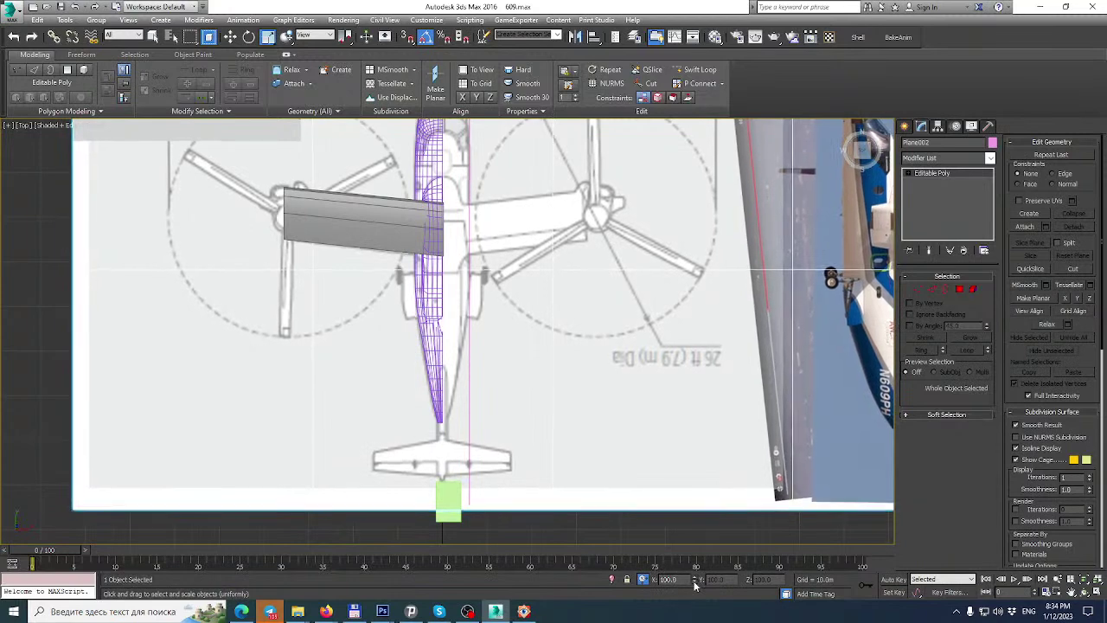
# Select the fuselage mesh and inspect its wing root vertices against the rescaled blueprint.
pyautogui.scroll(5, 424, 271)
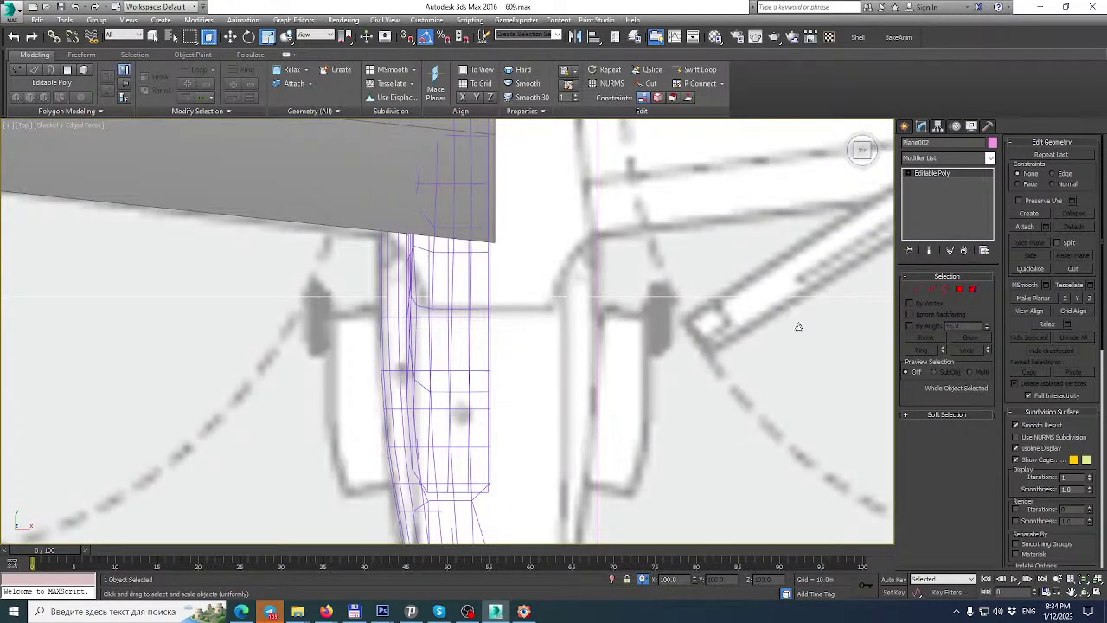
pyautogui.click(461, 338)
pyautogui.click(918, 288)
pyautogui.scroll(3, 403, 222)
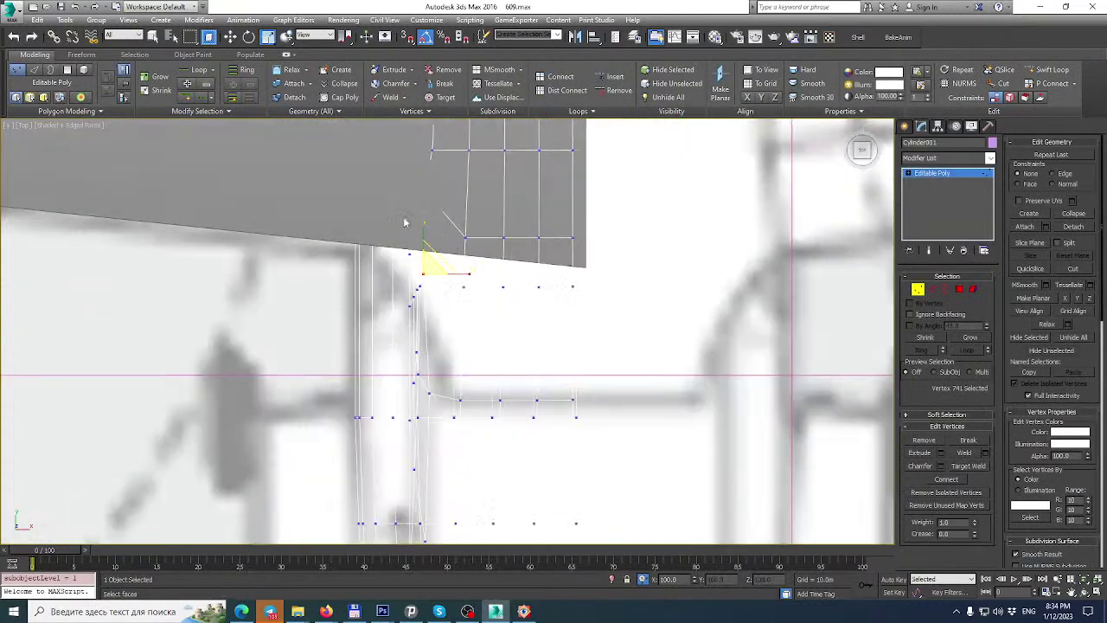
pyautogui.scroll(-6, 403, 222)
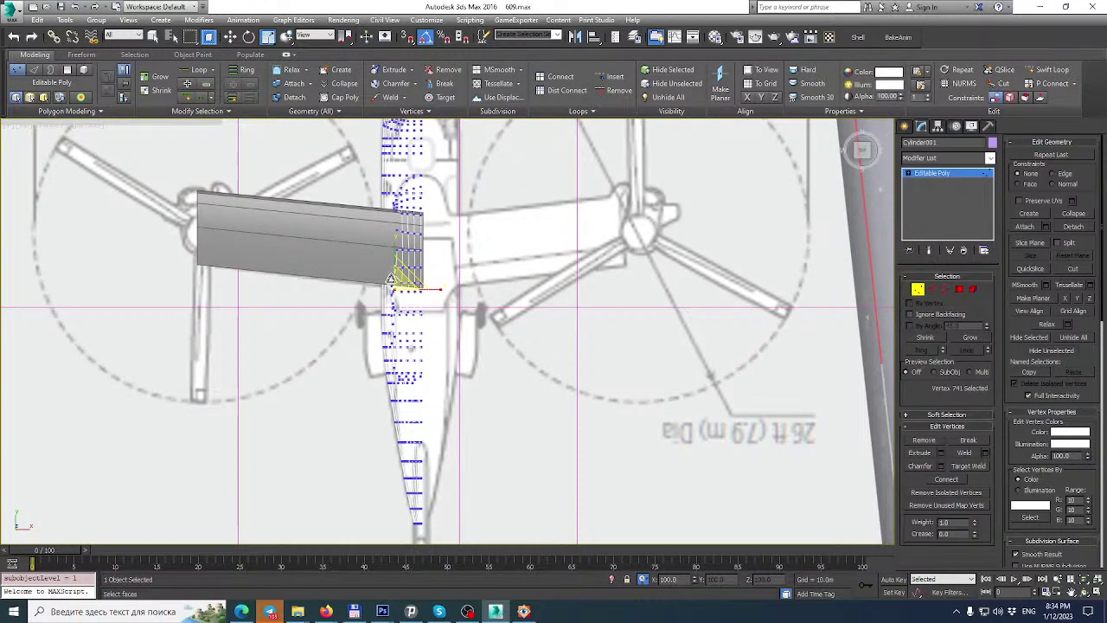
pyautogui.scroll(-2, 535, 352)
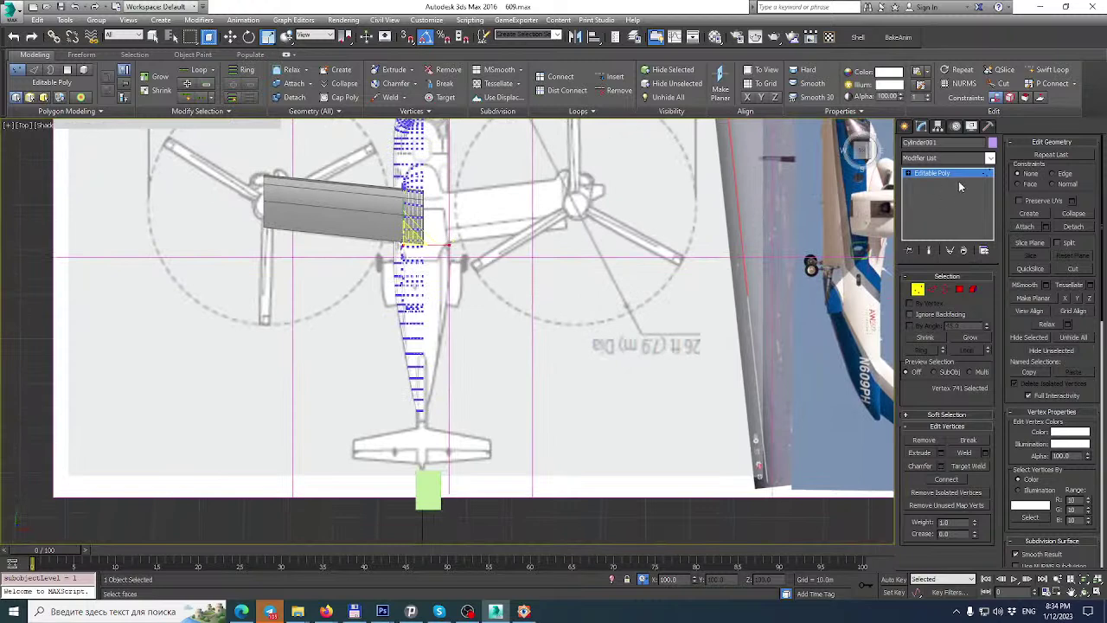
pyautogui.click(926, 188)
# Examine how the fuselage mesh follows the blueprint from the nose back to the wing root and landing gear.
pyautogui.scroll(3, 413, 349)
pyautogui.moveTo(469, 375); pyautogui.dragTo(518, 503, button='middle')
pyautogui.scroll(-1, 490, 310)
pyautogui.moveTo(490, 310); pyautogui.dragTo(479, 368, button='middle')
pyautogui.scroll(2, 482, 282)
pyautogui.scroll(-2, 485, 317)
pyautogui.moveTo(484, 318); pyautogui.dragTo(471, 473, button='middle')
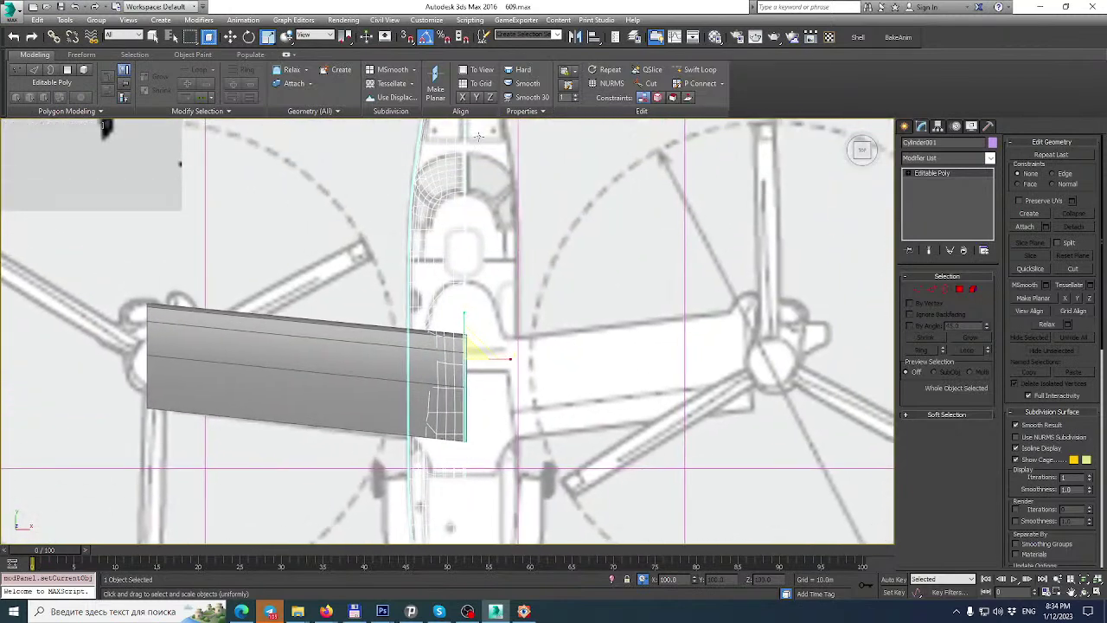
pyautogui.scroll(3, 473, 156)
pyautogui.moveTo(463, 178); pyautogui.dragTo(442, 195, button='middle')
pyautogui.scroll(-5, 442, 195)
pyautogui.moveTo(496, 331); pyautogui.dragTo(519, 249, button='middle')
pyautogui.scroll(5, 461, 283)
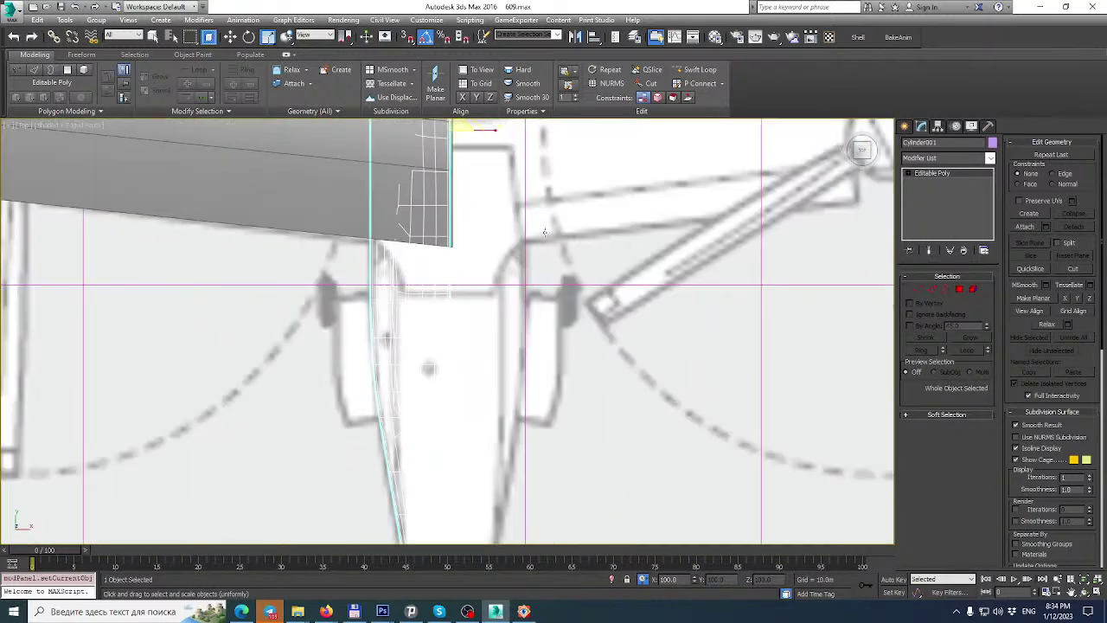
# Move the selected fuselage vertex just behind the wing's trailing edge outward about 1.5 m along X.
pyautogui.click(917, 290)
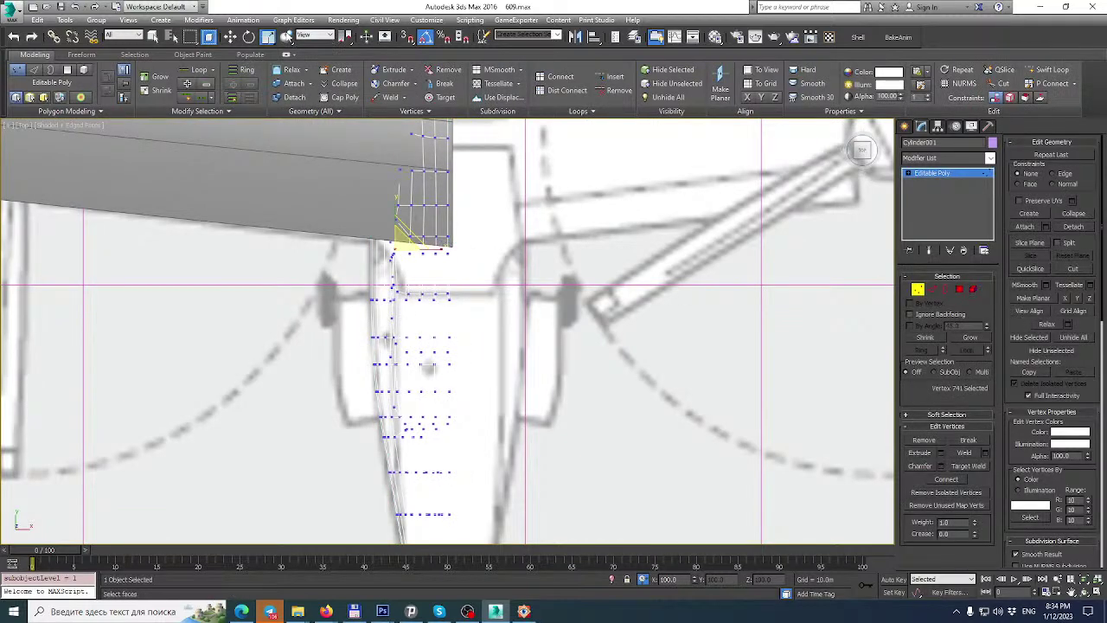
pyautogui.click(231, 37)
pyautogui.scroll(3, 455, 328)
pyautogui.moveTo(395, 215); pyautogui.dragTo(455, 328, button='middle')
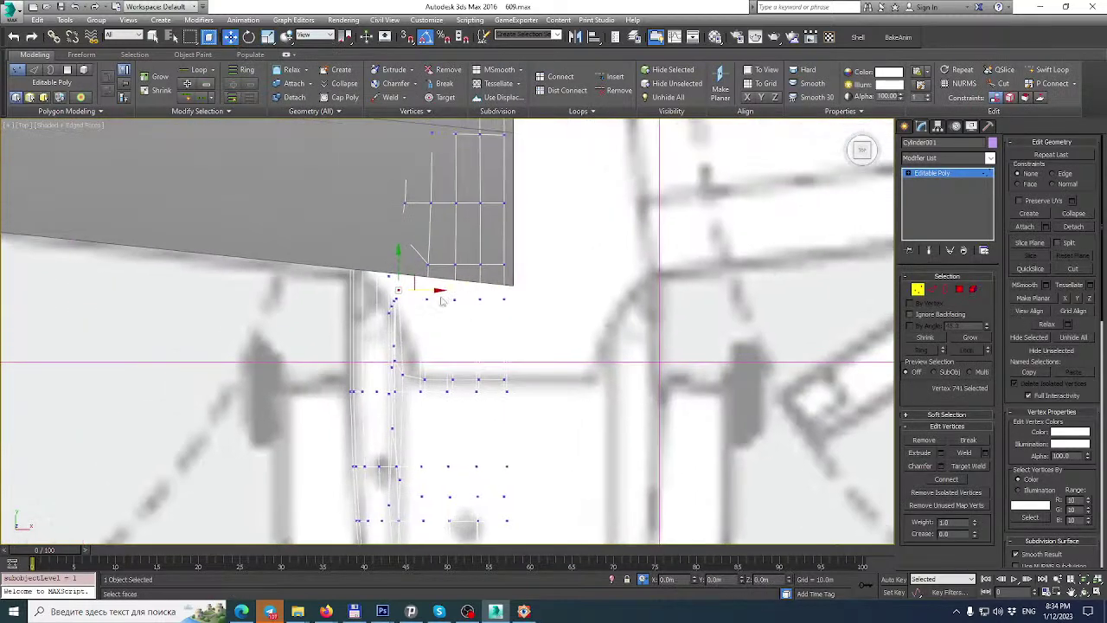
pyautogui.moveTo(439, 291); pyautogui.dragTo(400, 295)
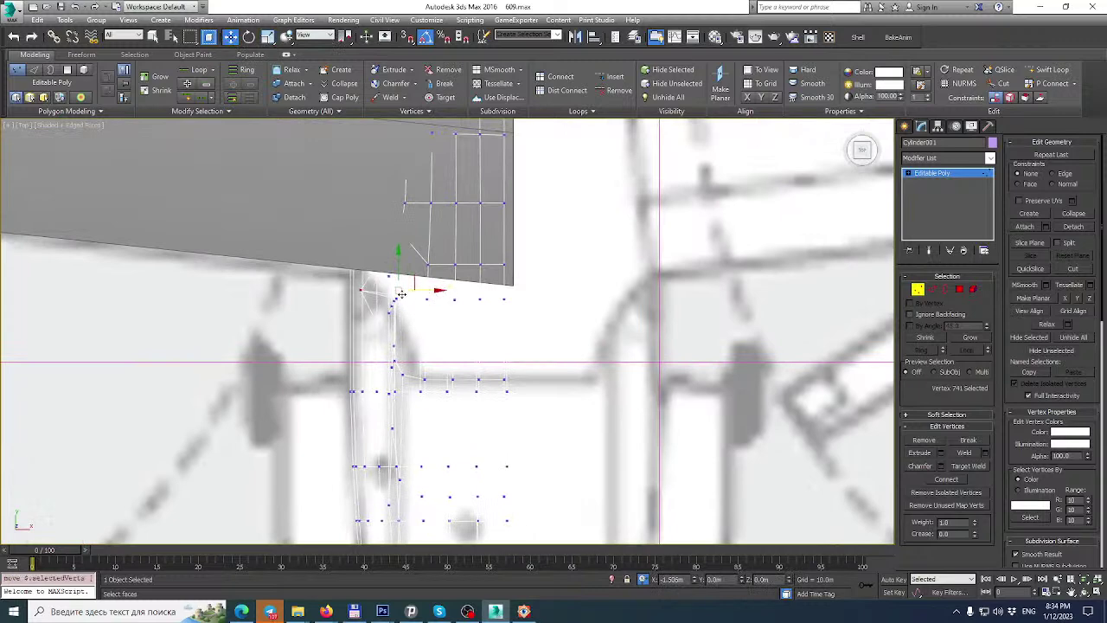
# Examine the fuselage mesh's wing root fairing against the top blueprint and the side photo, with vertex editing closed.
pyautogui.scroll(-5, 401, 295)
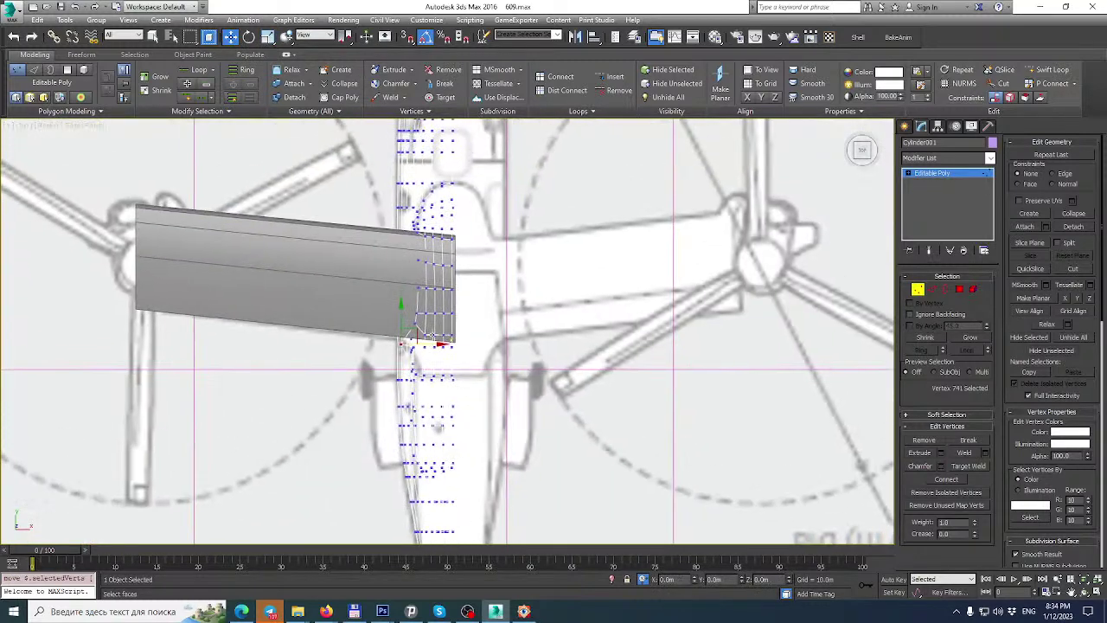
pyautogui.scroll(5, 436, 355)
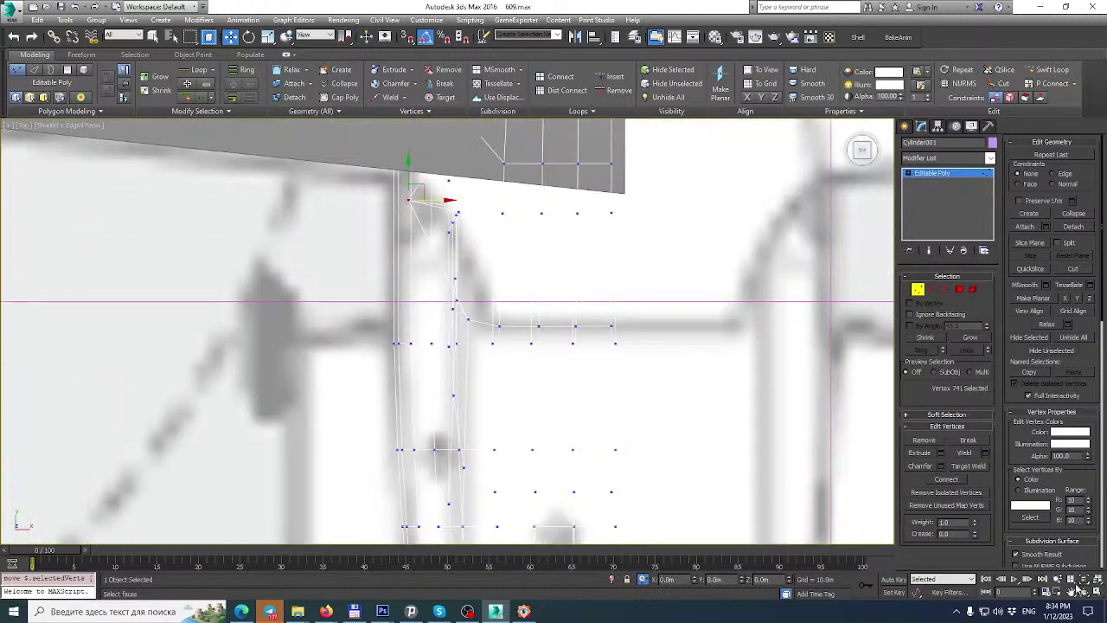
pyautogui.moveTo(780, 424); pyautogui.dragTo(749, 452, button='middle')
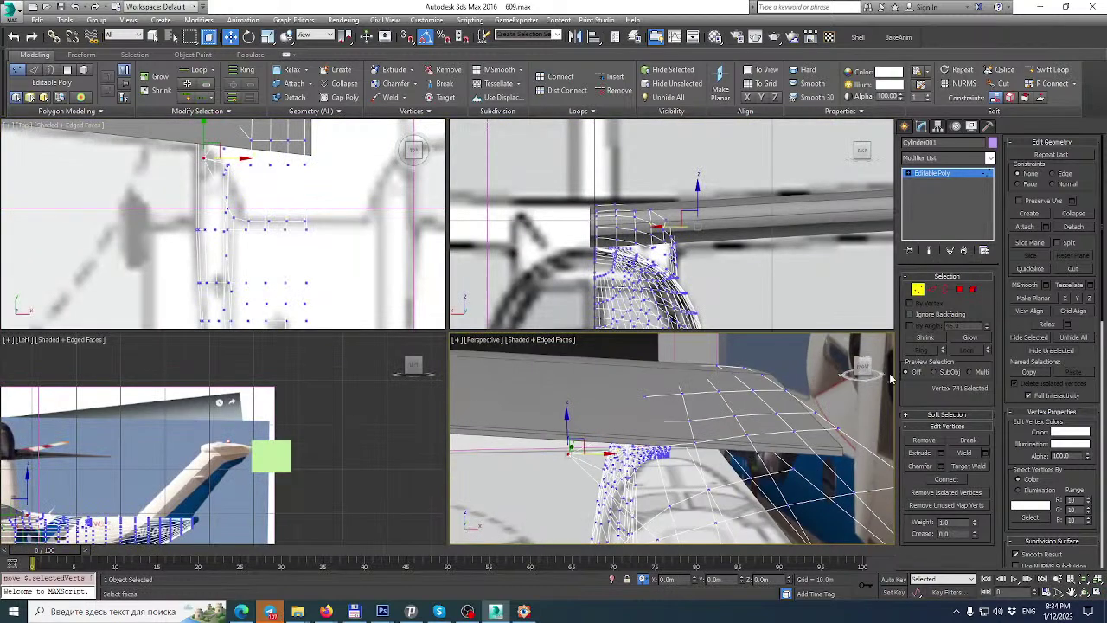
pyautogui.click(975, 176)
pyautogui.moveTo(734, 404); pyautogui.dragTo(733, 412, button='middle')
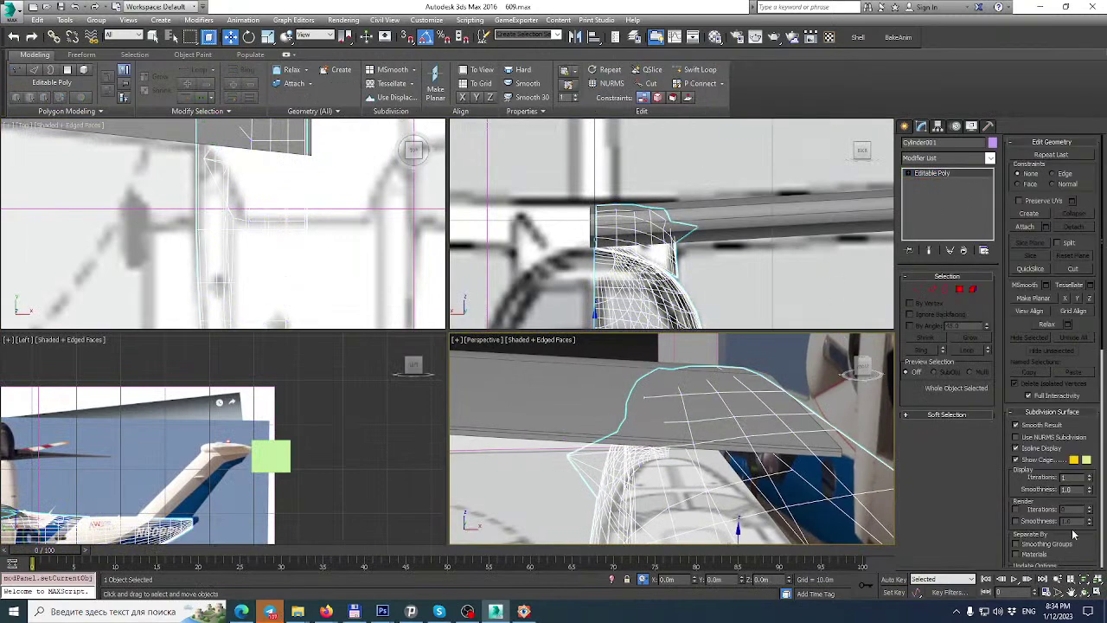
pyautogui.click(1099, 596)
pyautogui.keyDown('alt'); pyautogui.moveTo(377, 188); pyautogui.dragTo(438, 228, button='middle'); pyautogui.keyUp('alt')
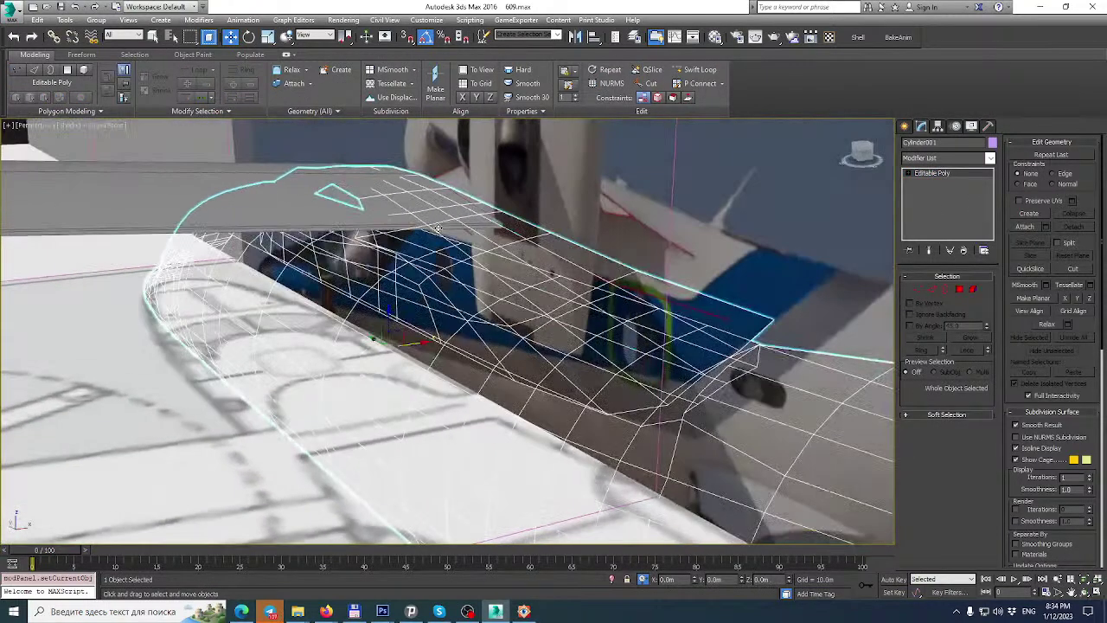
pyautogui.press('m')
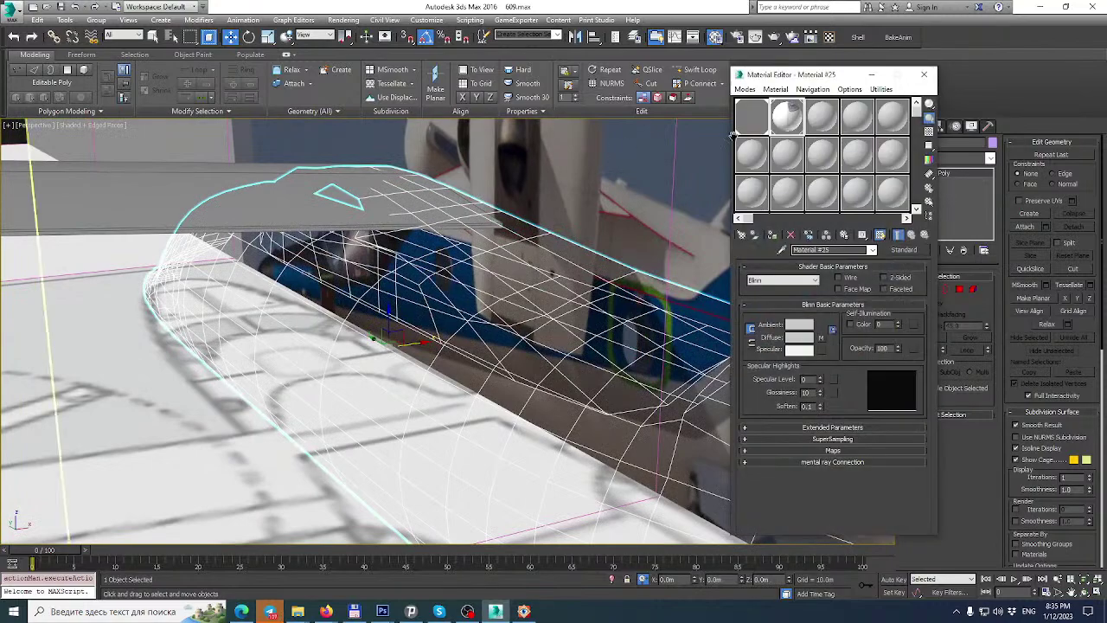
pyautogui.click(923, 75)
pyautogui.keyDown('alt'); pyautogui.moveTo(480, 216); pyautogui.dragTo(432, 189, button='middle'); pyautogui.keyUp('alt')
pyautogui.scroll(3, 391, 206)
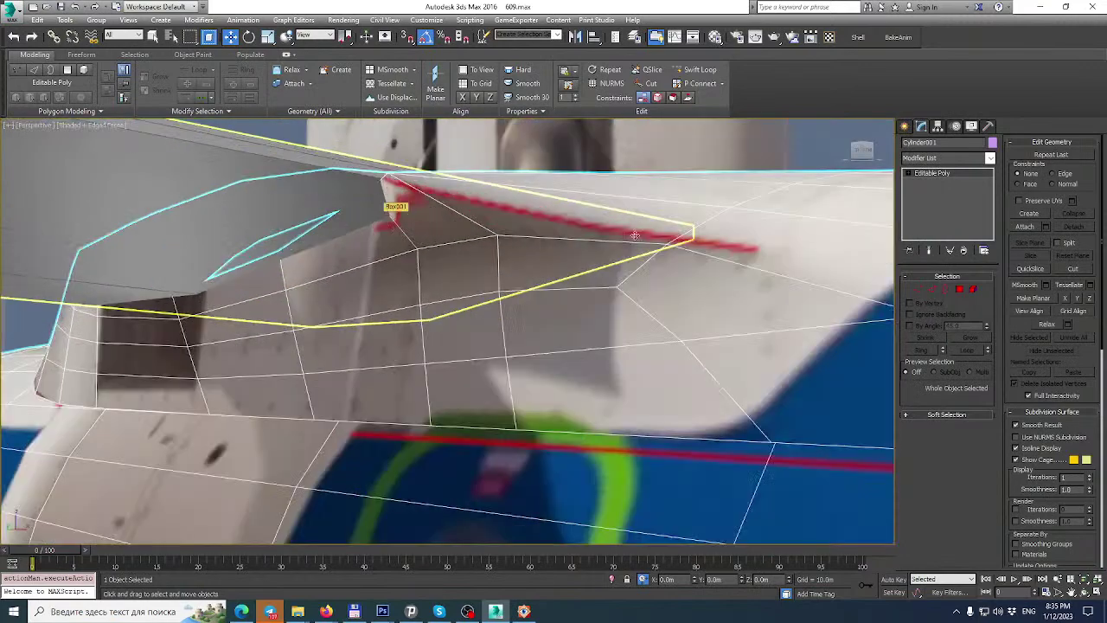
# Isolate the single fuselage vertex at the wing's upper trailing-edge corner and shift it sideways.
pyautogui.click(916, 290)
pyautogui.press('1')
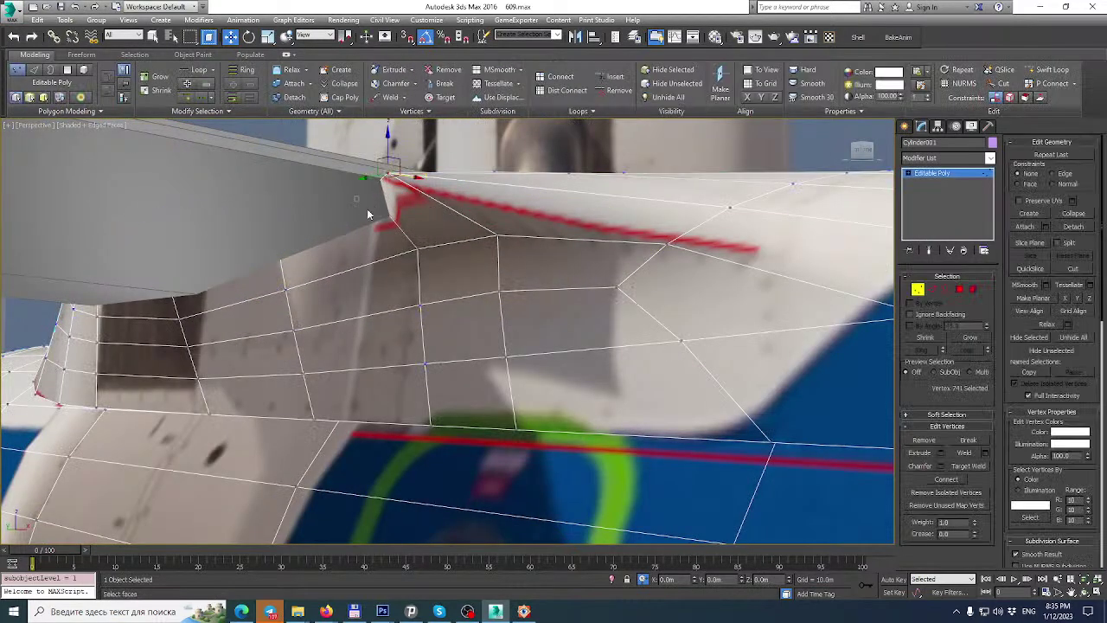
pyautogui.keyDown('alt'); pyautogui.moveTo(356, 196); pyautogui.dragTo(426, 196, button='middle'); pyautogui.keyUp('alt')
pyautogui.moveTo(376, 168); pyautogui.dragTo(415, 213)
pyautogui.keyDown('alt'); pyautogui.moveTo(415, 213); pyautogui.dragTo(470, 247, button='middle'); pyautogui.keyUp('alt')
pyautogui.keyDown('alt'); pyautogui.moveTo(437, 149); pyautogui.dragTo(407, 183); pyautogui.keyUp('alt')
pyautogui.keyDown('alt'); pyautogui.moveTo(417, 210); pyautogui.dragTo(519, 199, button='middle'); pyautogui.keyUp('alt')
pyautogui.moveTo(345, 216); pyautogui.dragTo(431, 209)
pyautogui.keyDown('alt'); pyautogui.moveTo(431, 210); pyautogui.dragTo(254, 243, button='middle'); pyautogui.keyUp('alt')
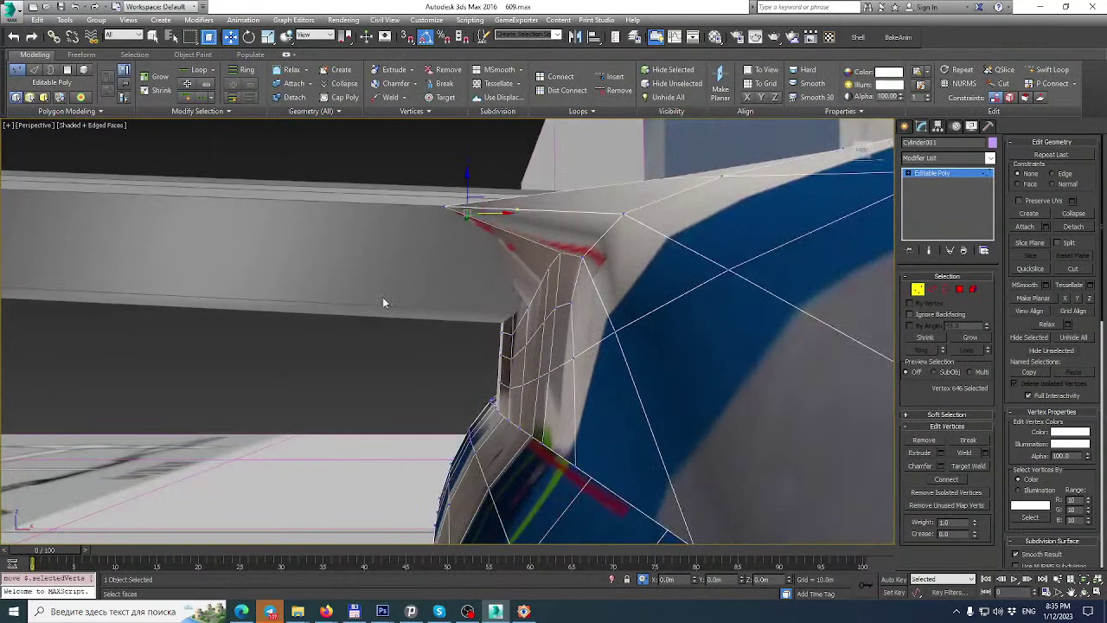
# Switch to FastStone Image Viewer and study the wing root in the close-up photo and the following reference images up to maxresdefault.jpg.
pyautogui.click(525, 611)
pyautogui.moveTo(728, 360); pyautogui.dragTo(708, 262)
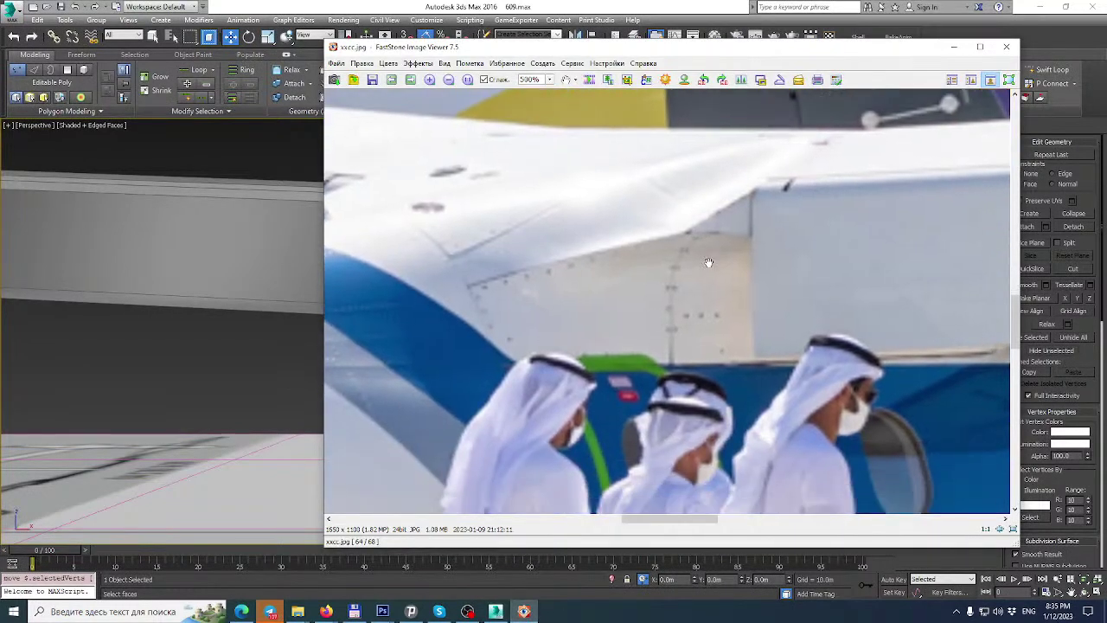
pyautogui.scroll(-1, 709, 262)
pyautogui.scroll(-1, 708, 262)
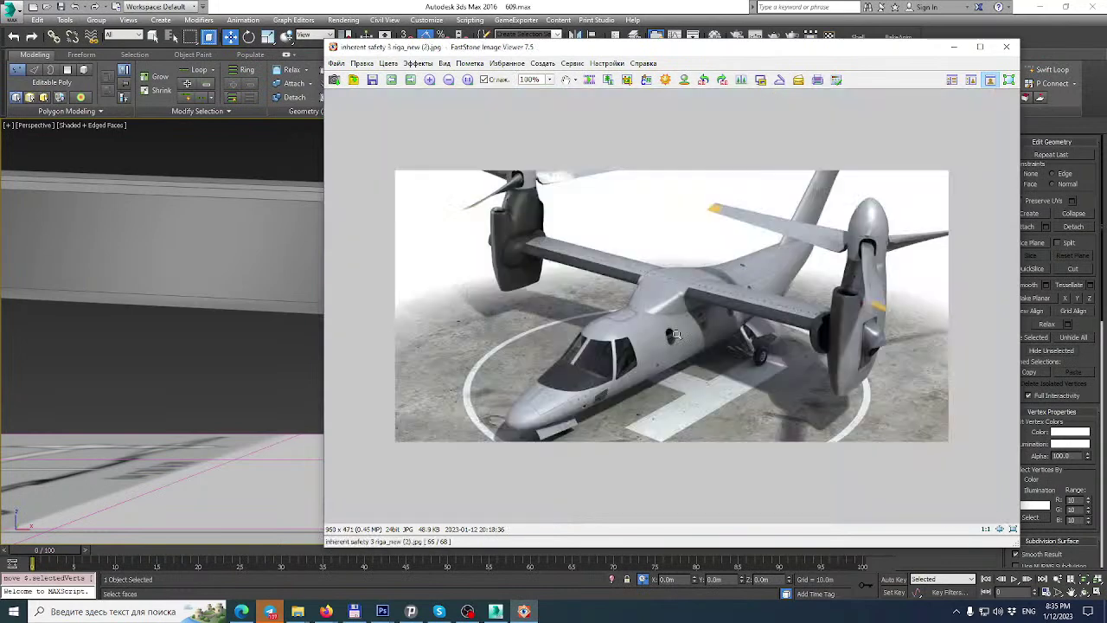
pyautogui.scroll(-1, 676, 335)
pyautogui.scroll(-1, 683, 303)
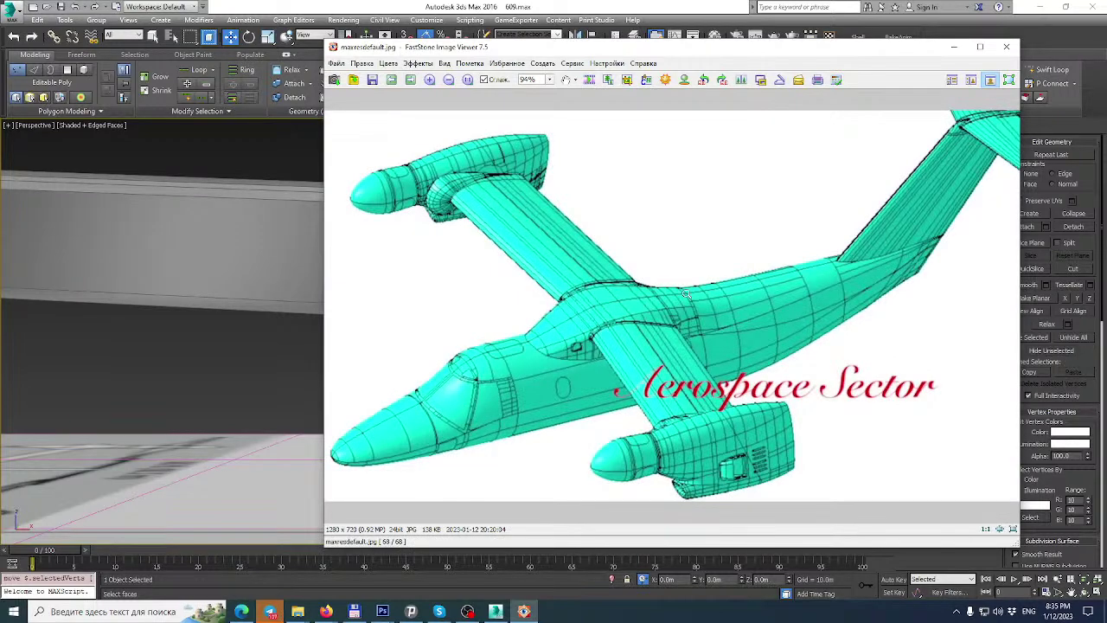
# Browse the aircraft reference images and examine the fuselage side around the wing root and the green-outlined window up close.
pyautogui.scroll(-1, 686, 295)
pyautogui.scroll(-1, 686, 294)
pyautogui.scroll(-1, 685, 294)
pyautogui.scroll(-3, 686, 293)
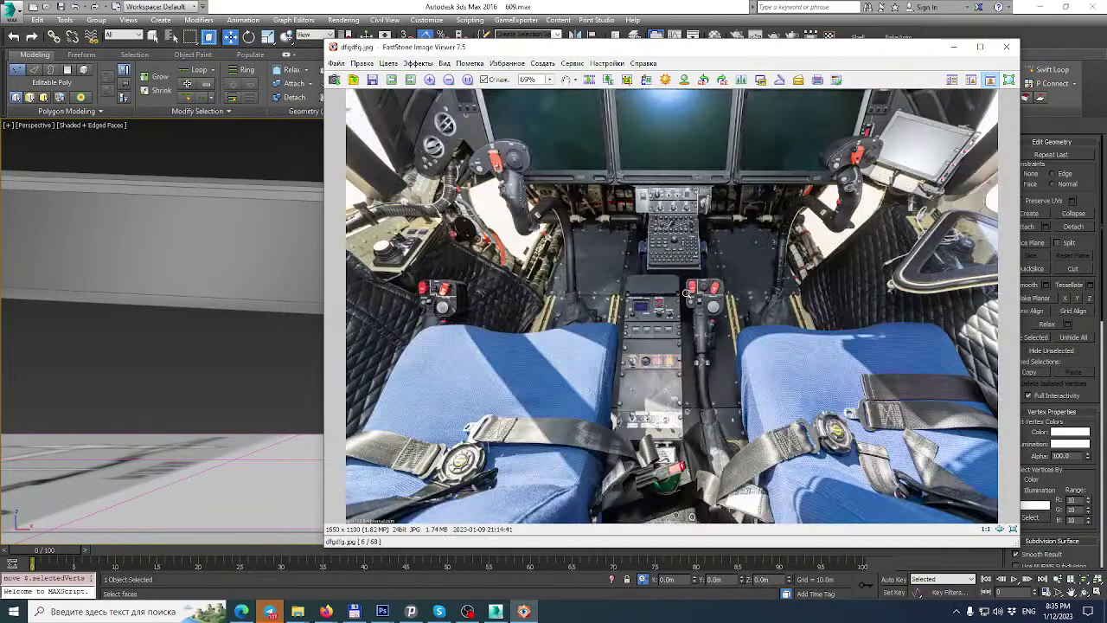
pyautogui.scroll(-1, 686, 293)
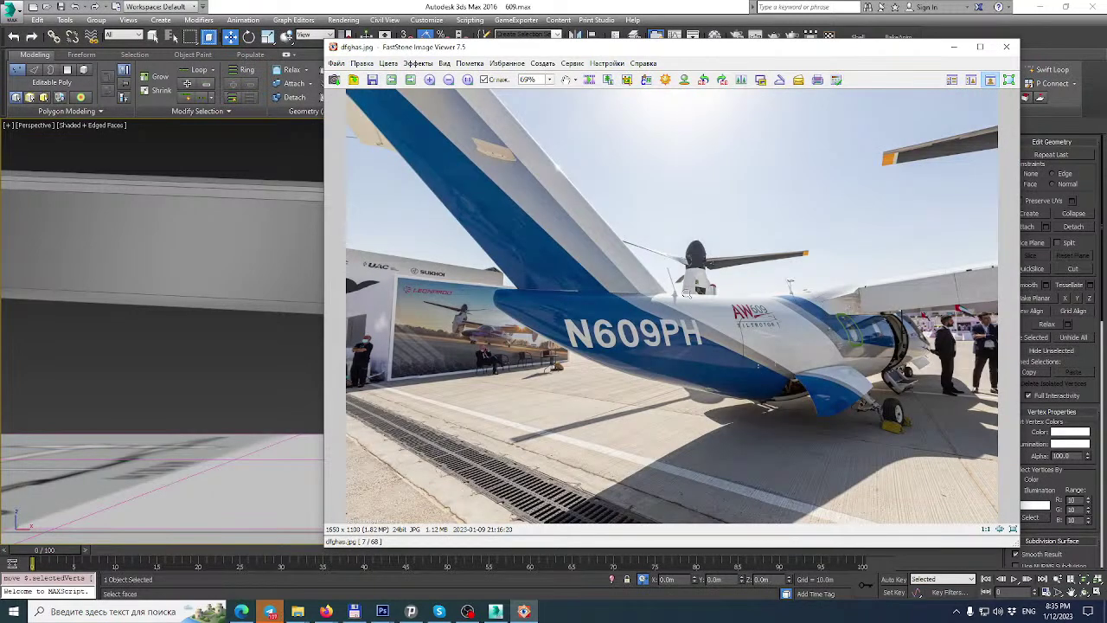
pyautogui.click(855, 318)
pyautogui.moveTo(910, 301); pyautogui.dragTo(680, 282)
pyautogui.press('+')
pyautogui.press('+')
pyautogui.press('+')
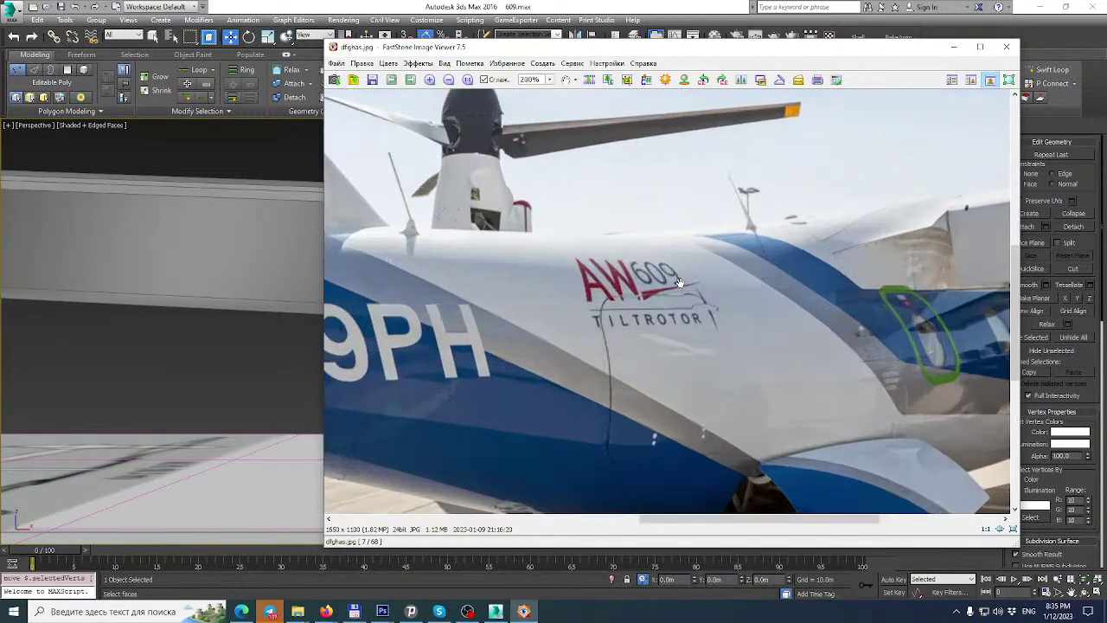
pyautogui.press('Right')
pyautogui.press('Right')
pyautogui.press('Right')
pyautogui.press('Right')
pyautogui.press('Right')
pyautogui.press('Right')
pyautogui.press('Right')
pyautogui.press('Right')
pyautogui.press('Right')
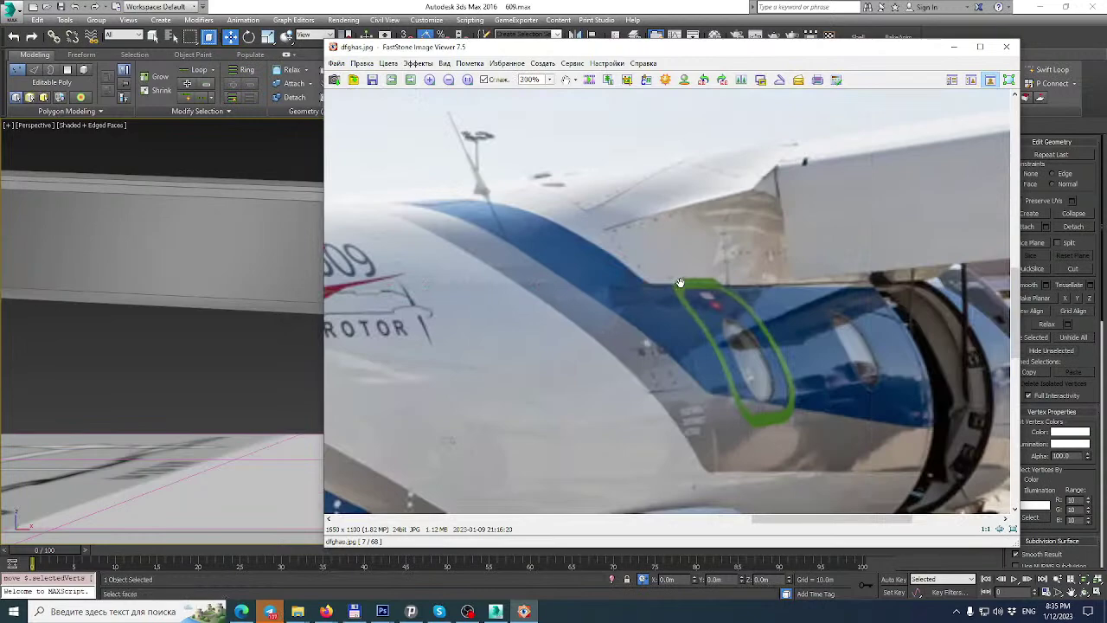
# Examine the rear-view reference photo where the wings meet the fuselage, then return to the 3ds Max model.
pyautogui.scroll(-4, 680, 283)
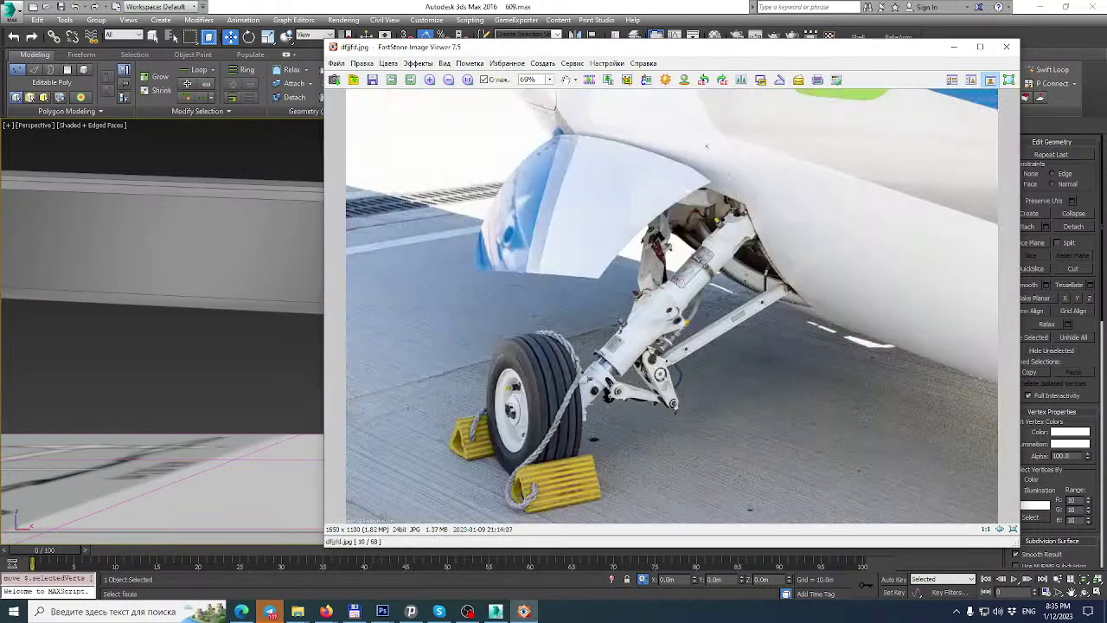
pyautogui.keyDown('ctrl'); pyautogui.scroll(5, 680, 283); pyautogui.keyUp('ctrl')
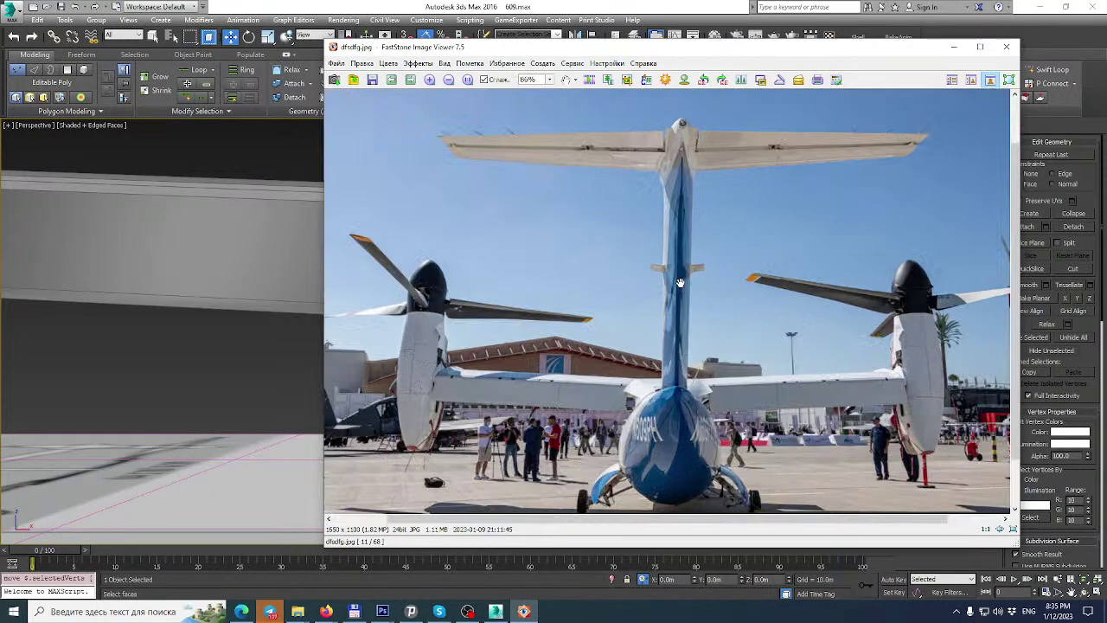
pyautogui.scroll(-3, 680, 283)
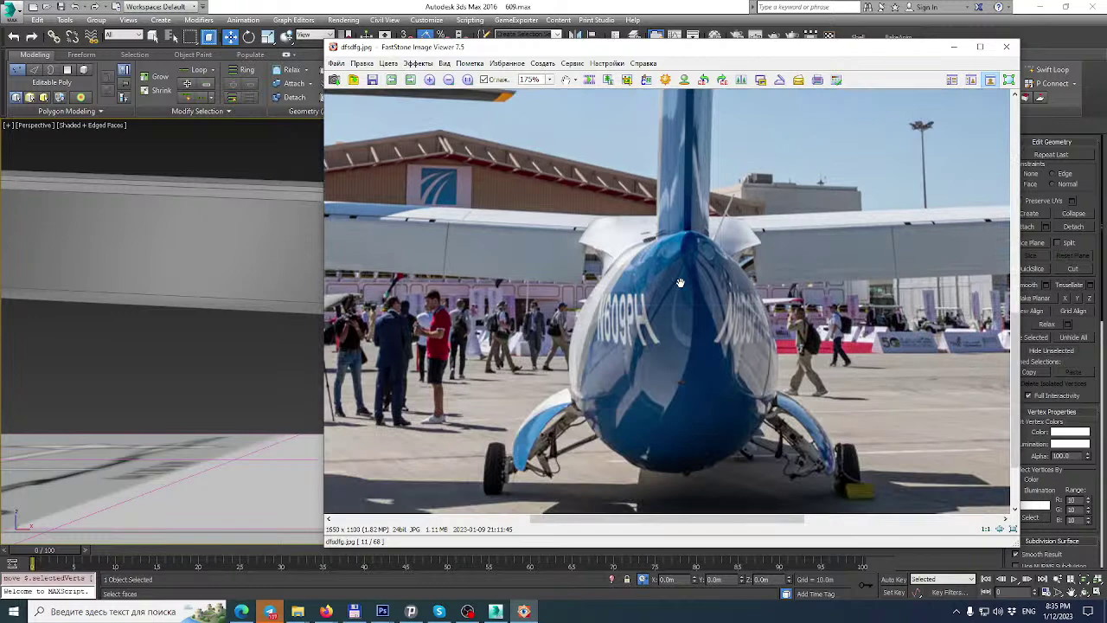
pyautogui.click(654, 6)
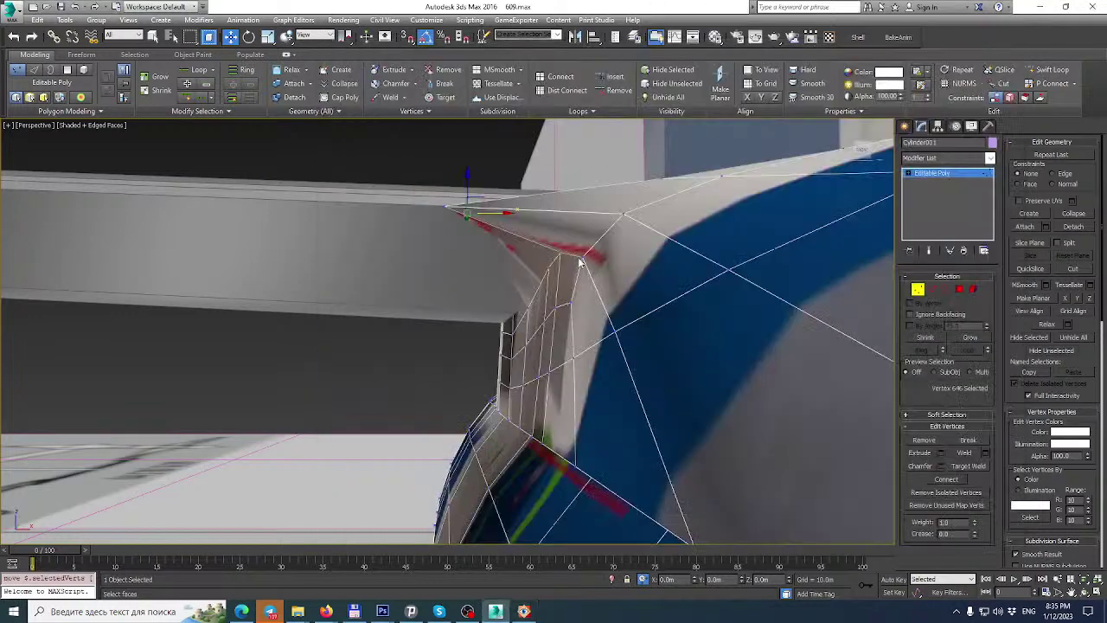
# Shift the fairing vertex just below the wing-root corner about 0.15 m and another 0.1 m in negative X.
pyautogui.click(559, 253)
pyautogui.keyDown('alt'); pyautogui.moveTo(560, 253); pyautogui.dragTo(519, 278, button='middle'); pyautogui.keyUp('alt')
pyautogui.click(534, 277)
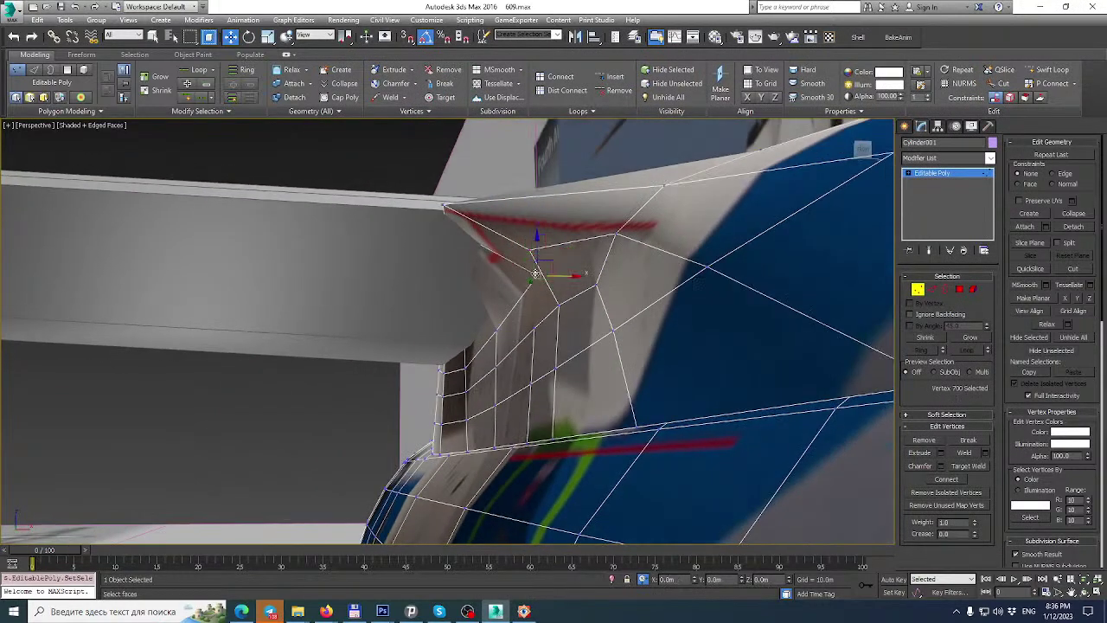
pyautogui.moveTo(574, 275); pyautogui.dragTo(561, 276)
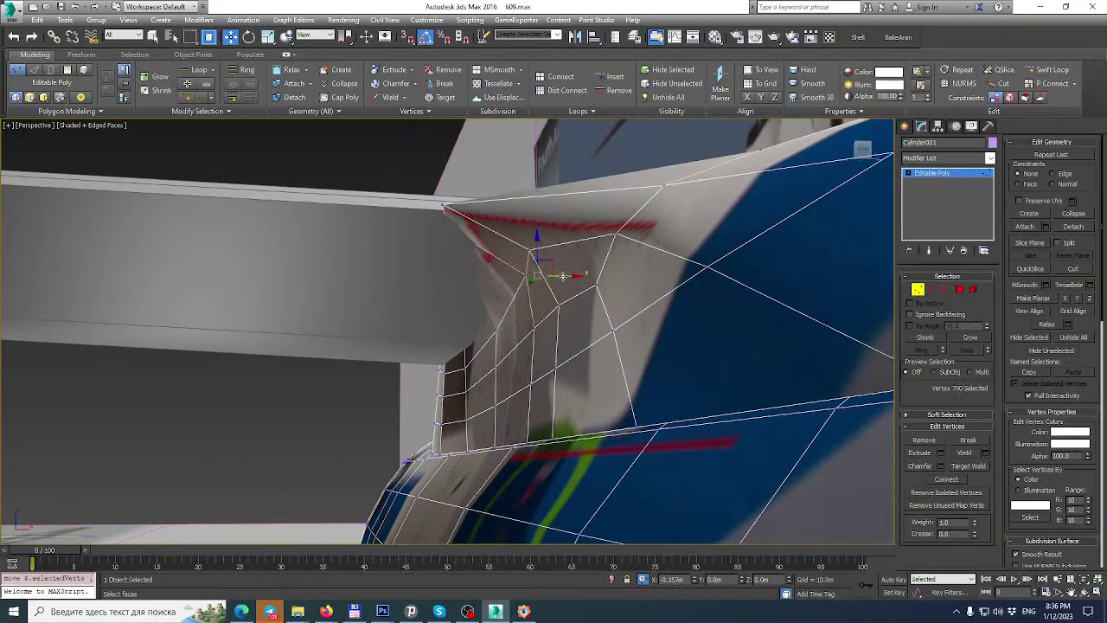
pyautogui.keyDown('alt'); pyautogui.moveTo(561, 275); pyautogui.dragTo(405, 256, button='middle'); pyautogui.keyUp('alt')
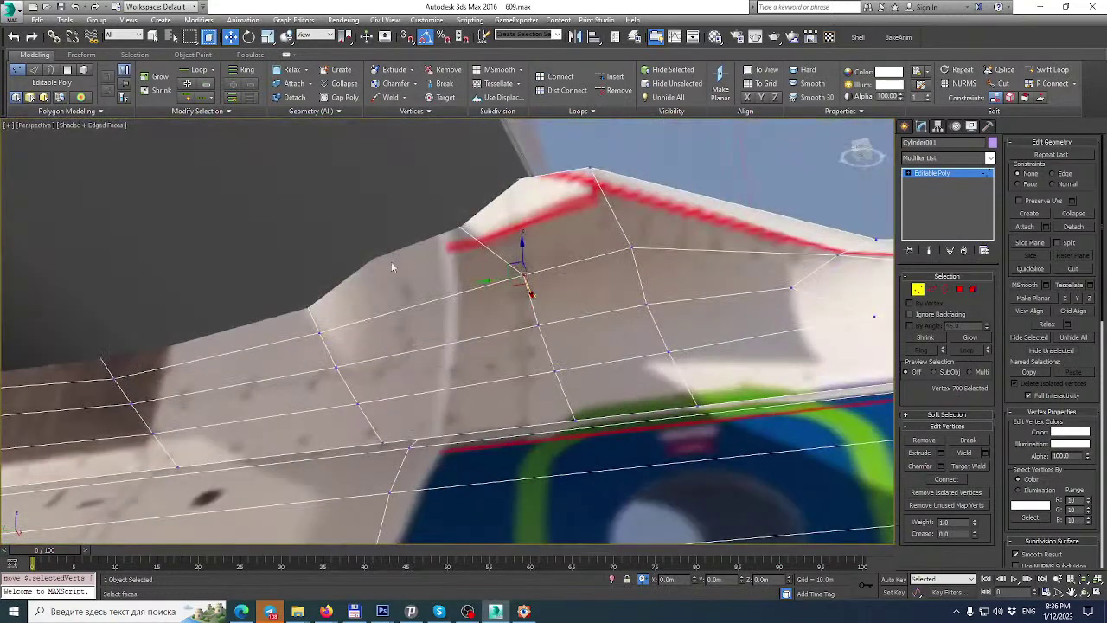
pyautogui.click(313, 310)
pyautogui.keyDown('alt'); pyautogui.moveTo(330, 295); pyautogui.dragTo(397, 304, button='middle'); pyautogui.keyUp('alt')
pyautogui.click(347, 288)
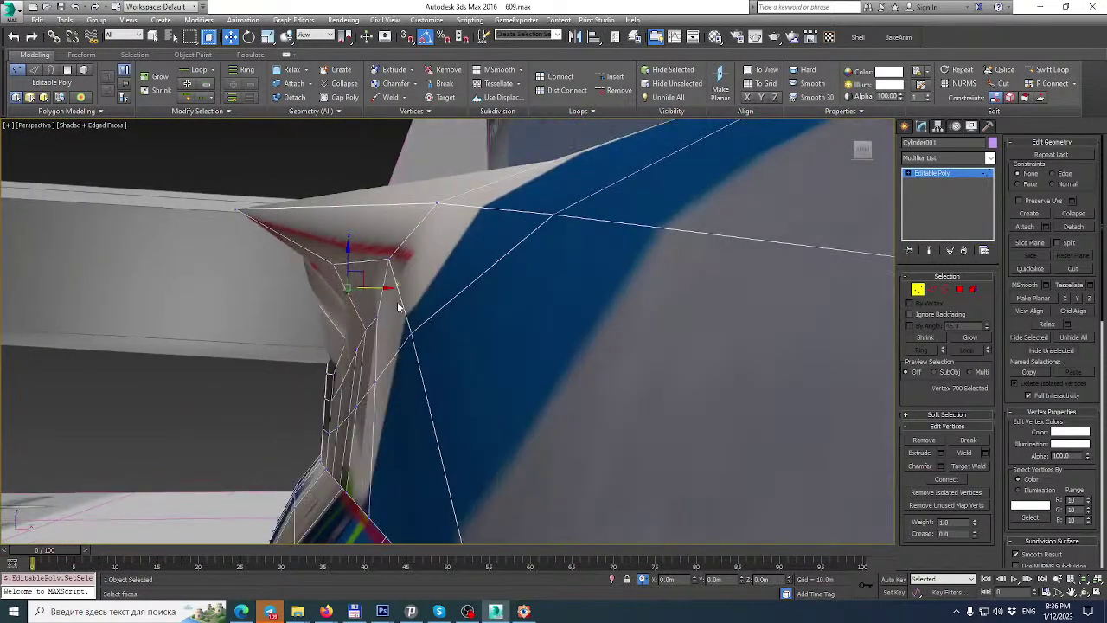
pyautogui.moveTo(385, 288); pyautogui.dragTo(374, 288)
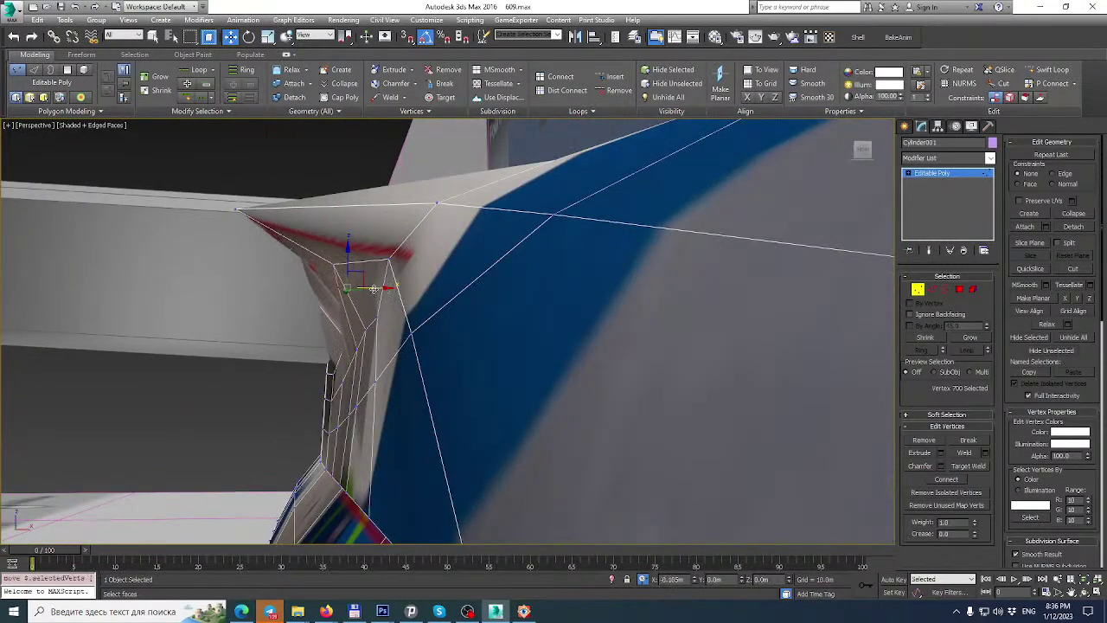
# Cut an edge along the red guide line from the wing-root corner vertex to the fairing's rear vertex, using vertex snap.
pyautogui.keyDown('alt'); pyautogui.moveTo(373, 289); pyautogui.dragTo(433, 322, button='middle'); pyautogui.keyUp('alt')
pyautogui.click(368, 305)
pyautogui.click(1073, 269)
pyautogui.keyDown('alt'); pyautogui.moveTo(774, 240); pyautogui.dragTo(320, 296, button='middle'); pyautogui.keyUp('alt')
pyautogui.click(397, 303)
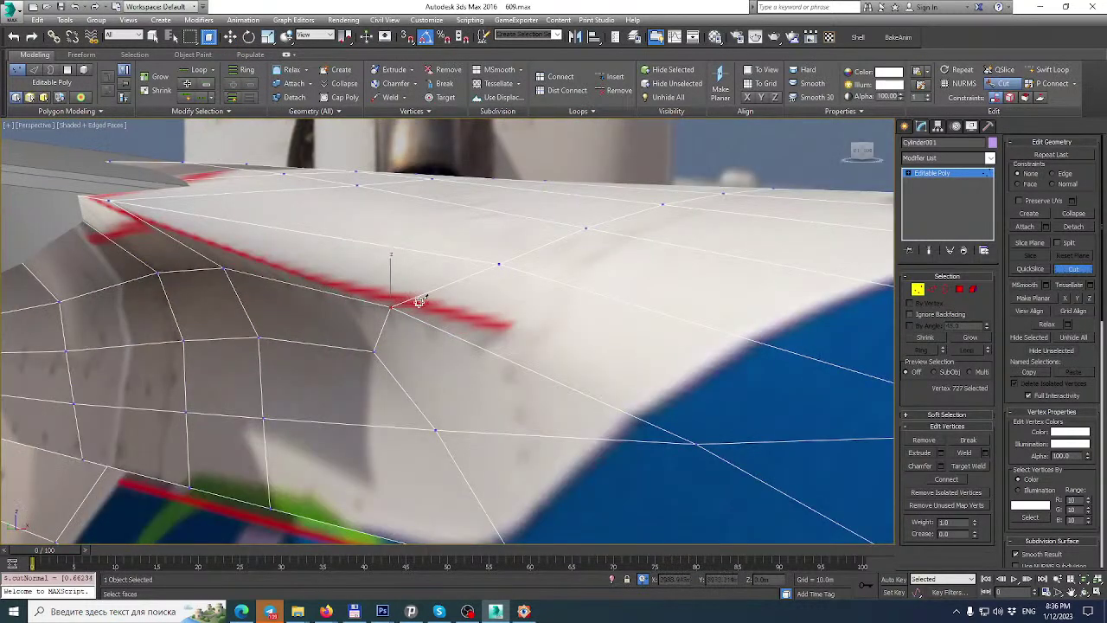
pyautogui.press('s')
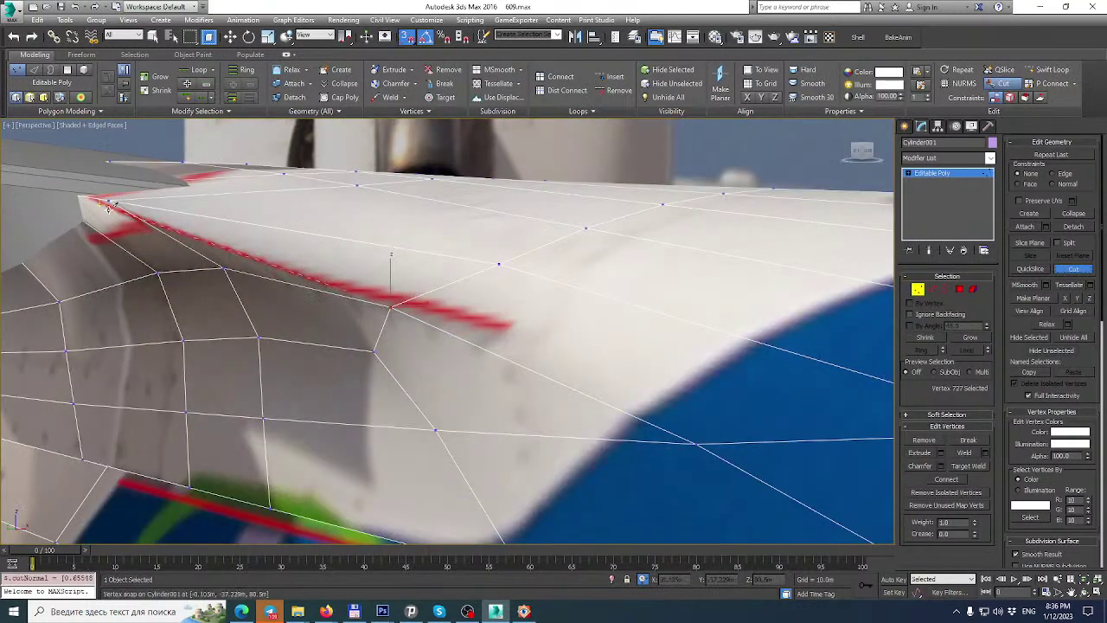
pyautogui.click(109, 200)
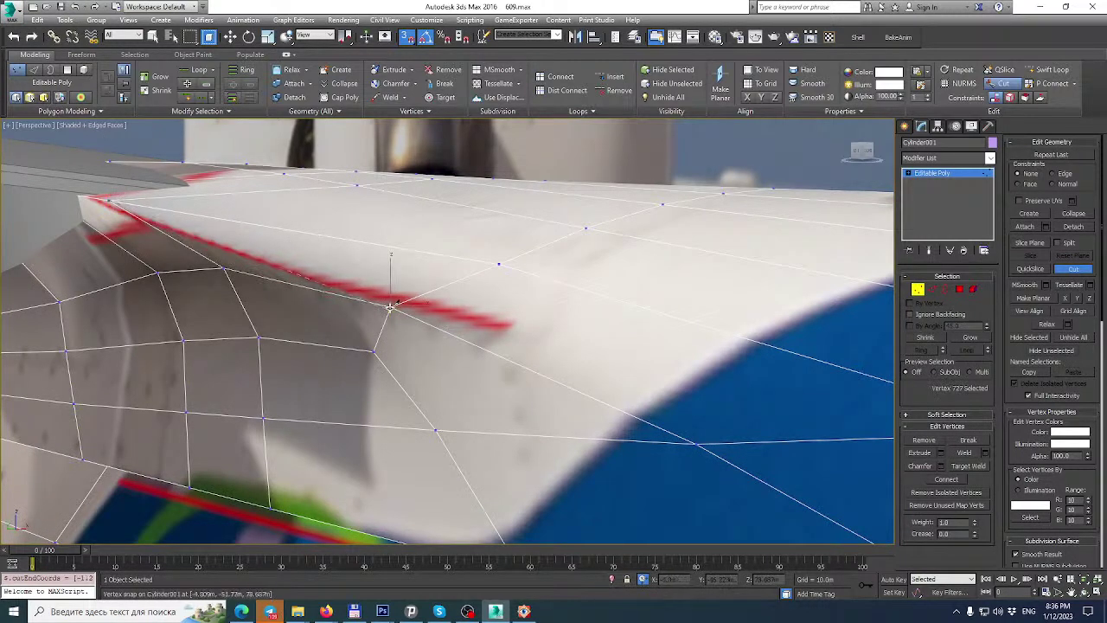
pyautogui.keyDown('alt'); pyautogui.moveTo(392, 304); pyautogui.dragTo(552, 304, button='middle'); pyautogui.keyUp('alt')
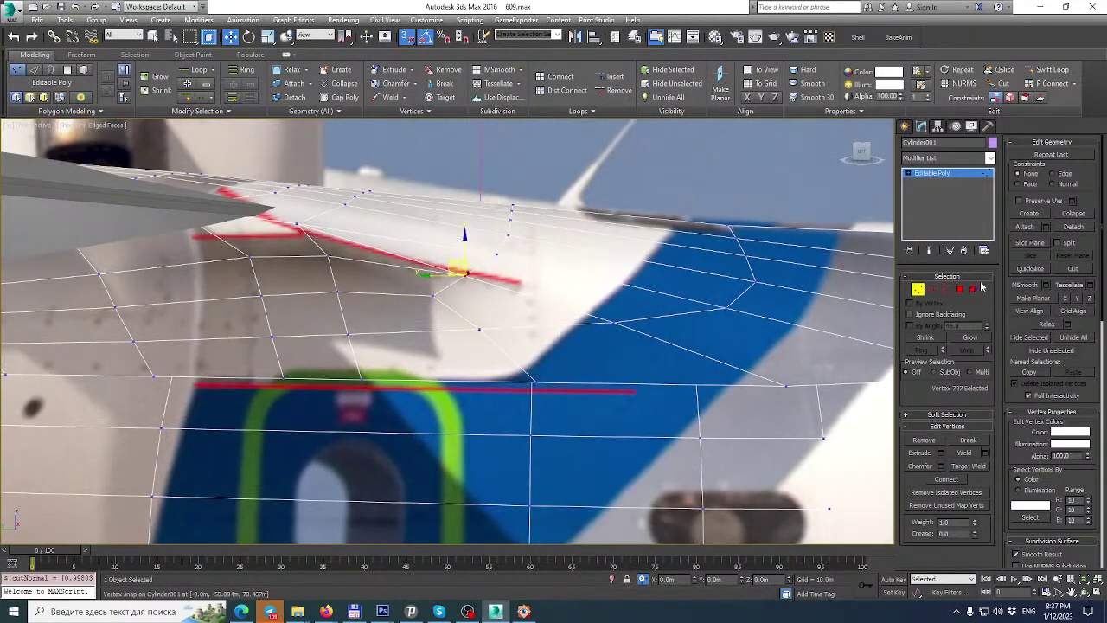
# Nudge the vertex at the fairing's lower rear corner slightly along Y with snapping off.
pyautogui.click(541, 382)
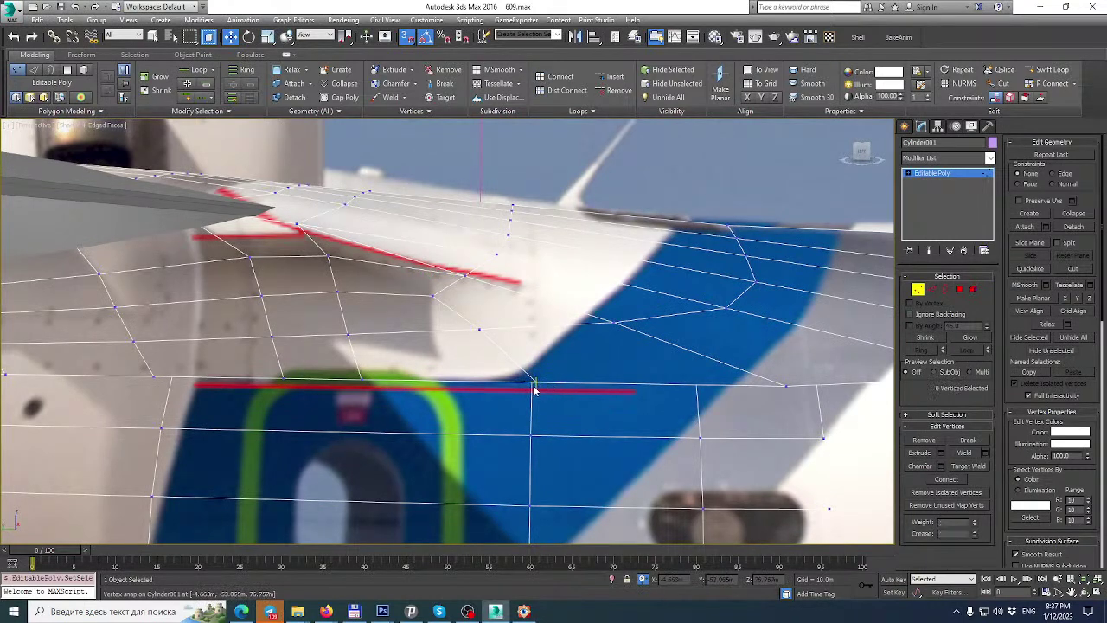
pyautogui.click(535, 382)
pyautogui.moveTo(507, 383); pyautogui.dragTo(502, 375)
pyautogui.moveTo(502, 375)
pyautogui.keyDown('alt'); pyautogui.mouseDown(button='middle')
pyautogui.moveTo(499, 332)
pyautogui.moveTo(507, 372)
pyautogui.mouseUp(button='middle'); pyautogui.keyUp('alt')
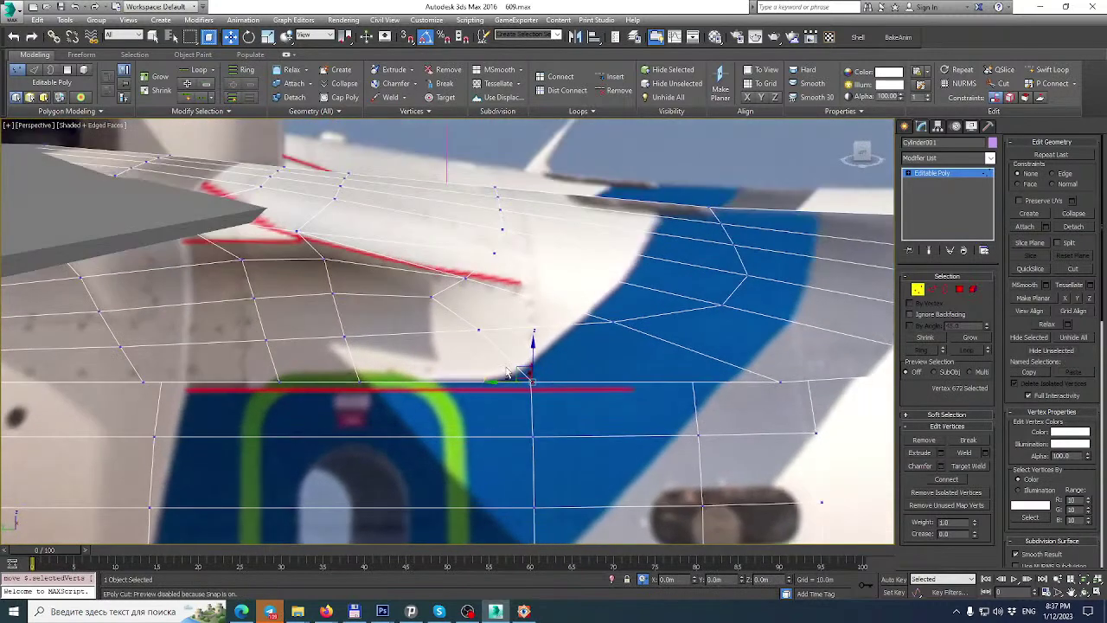
# Cut a new edge line from the fairing's lower rear corner vertex up to the fuselage's top centre edge, with vertex snap.
pyautogui.click(1083, 269)
pyautogui.click(534, 376)
pyautogui.press('s')
pyautogui.click(524, 192)
pyautogui.click(524, 190)
pyautogui.rightClick(525, 189)
pyautogui.keyDown('alt'); pyautogui.moveTo(570, 220); pyautogui.dragTo(558, 279, button='middle'); pyautogui.keyUp('alt')
pyautogui.rightClick(558, 278)
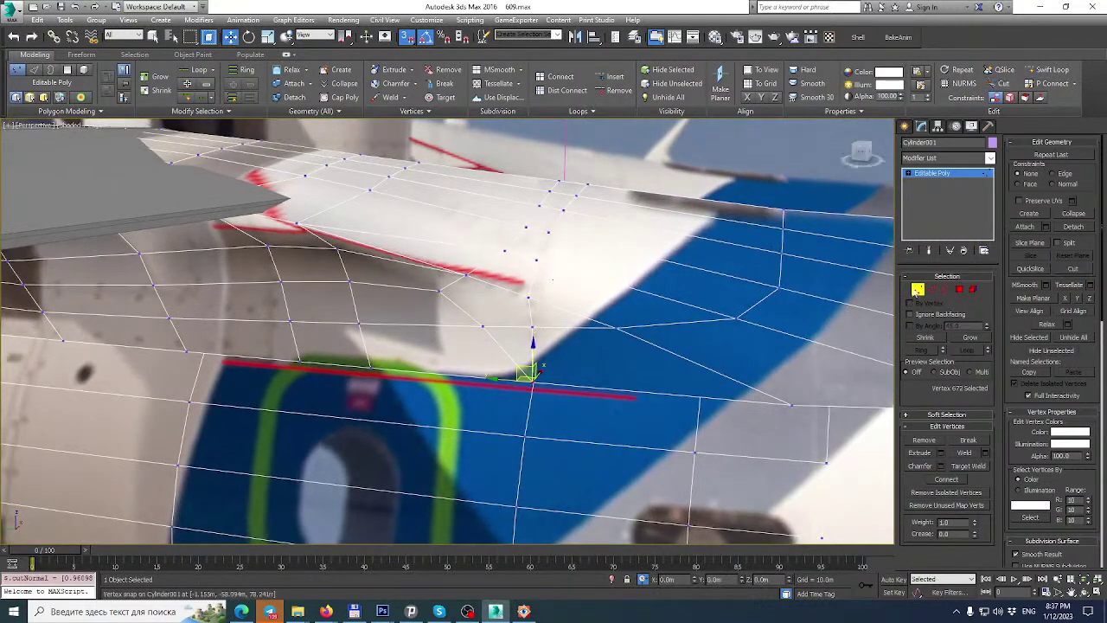
# Remove the old edge line in front of the new vertical cut, from the fuselage top down to the fairing.
pyautogui.click(932, 290)
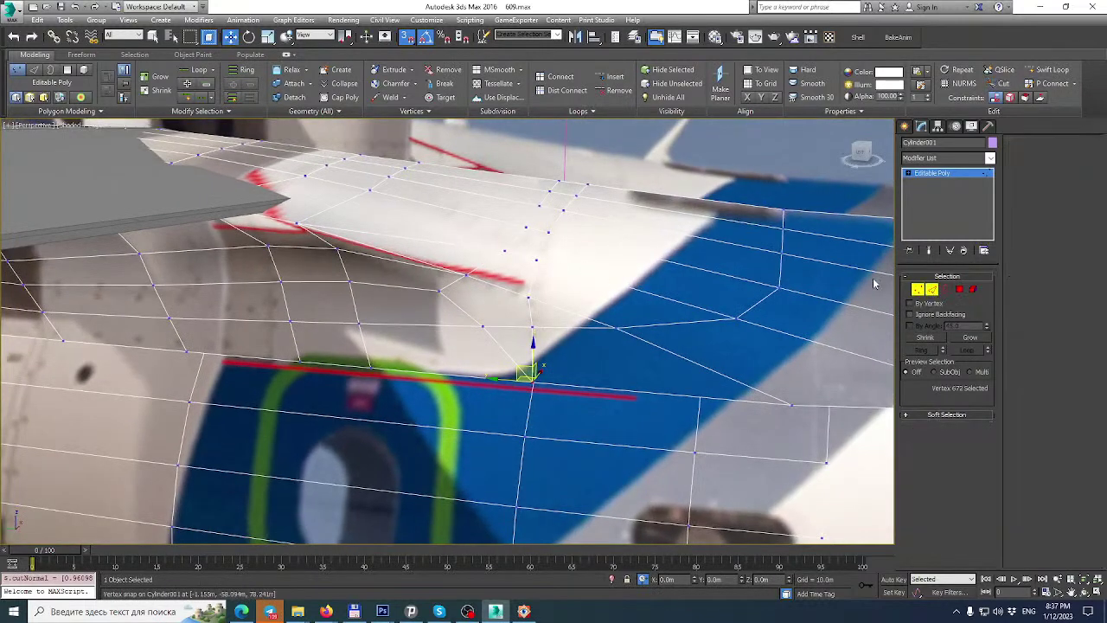
pyautogui.click(533, 214)
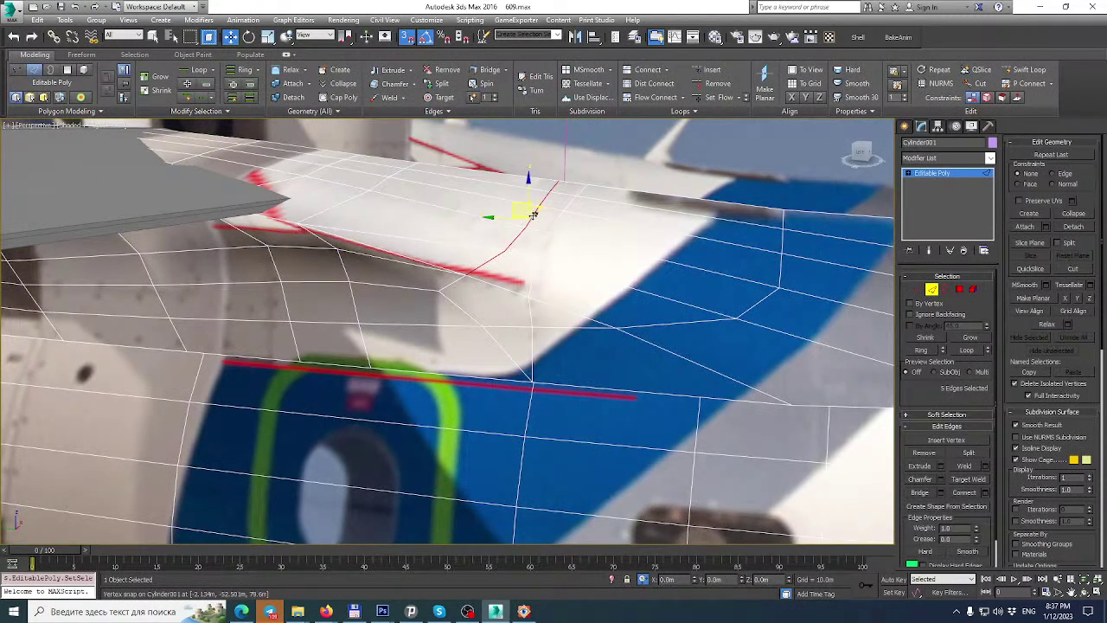
pyautogui.press('BackSpace')
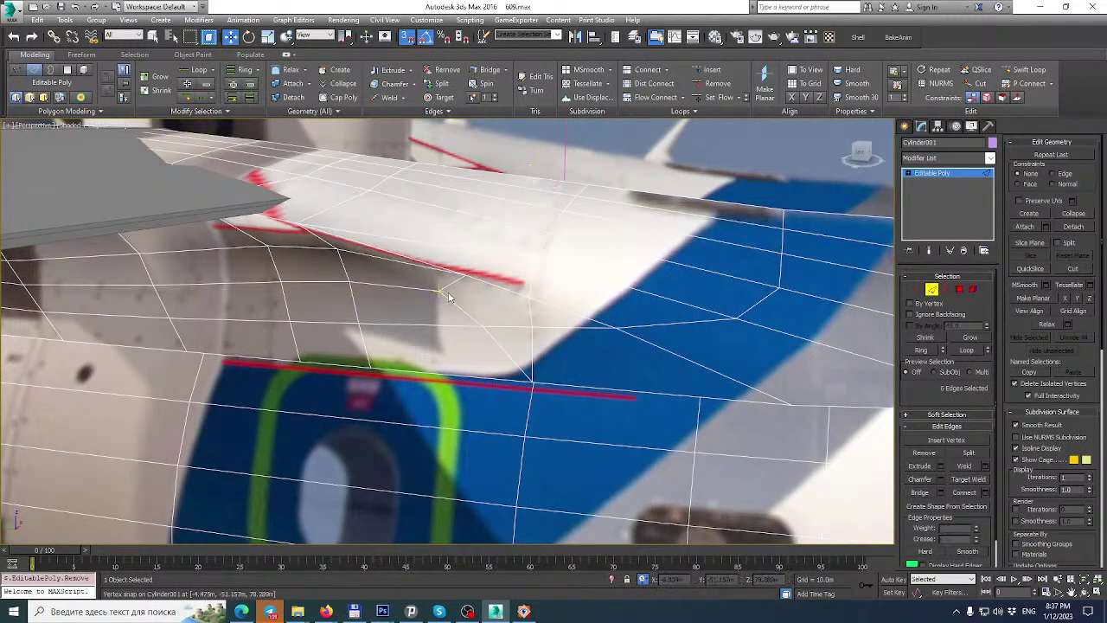
# Cut an edge from the new vertical edge line to the neighbouring fairing vertex below the red guide line.
pyautogui.click(1077, 268)
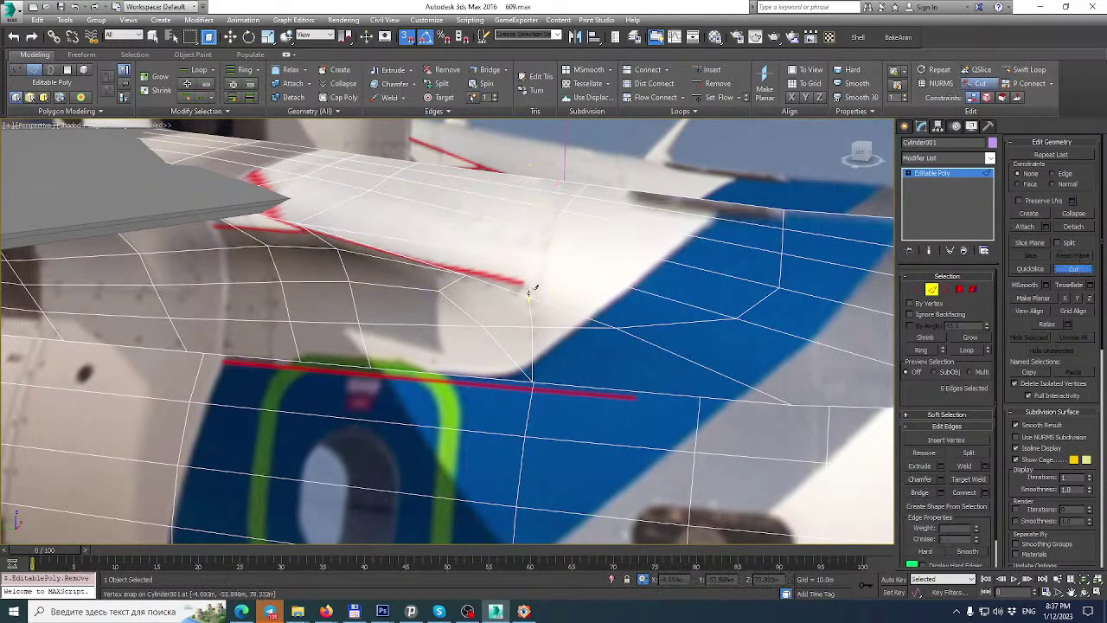
pyautogui.click(440, 291)
pyautogui.rightClick(495, 287)
pyautogui.rightClick(494, 286)
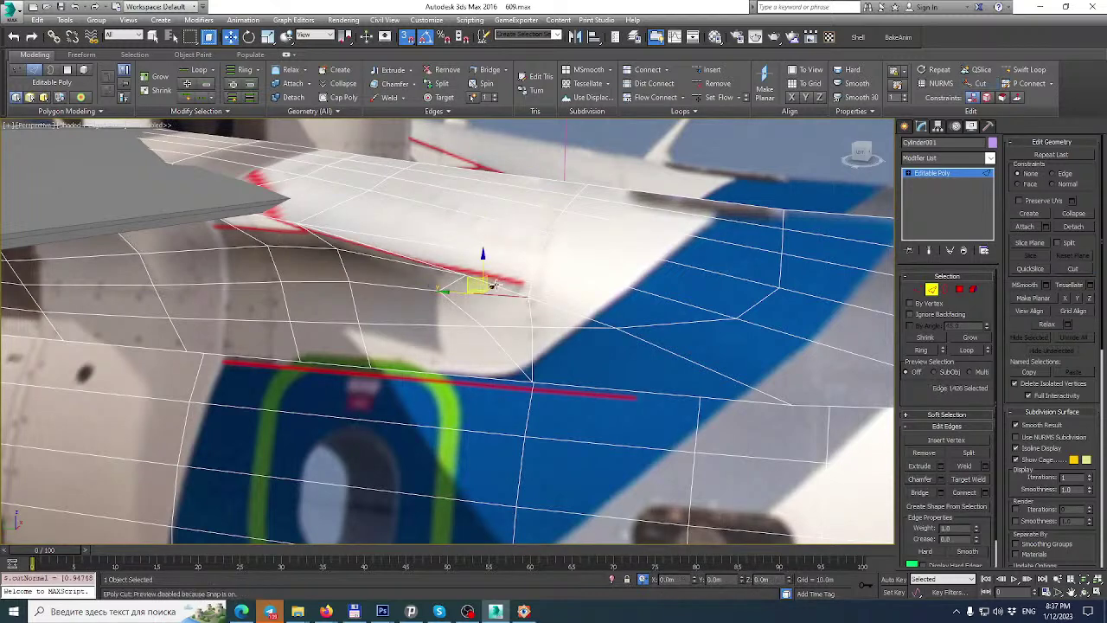
# Remove the leftover edges along the fairing's upper rear boundary beneath the red guide line.
pyautogui.click(452, 284)
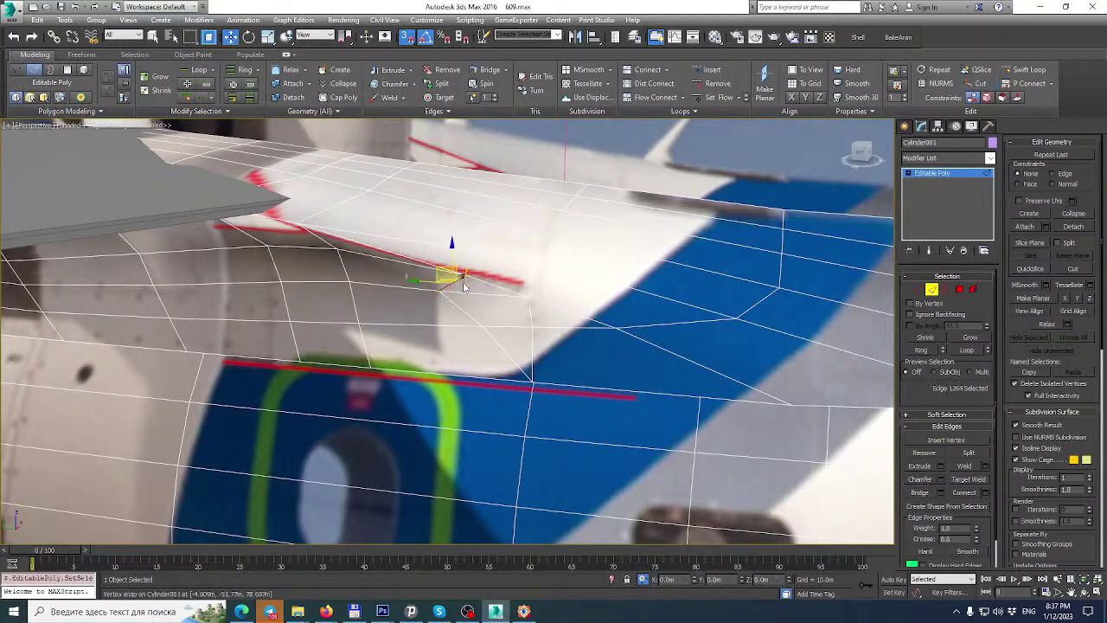
pyautogui.click(410, 261)
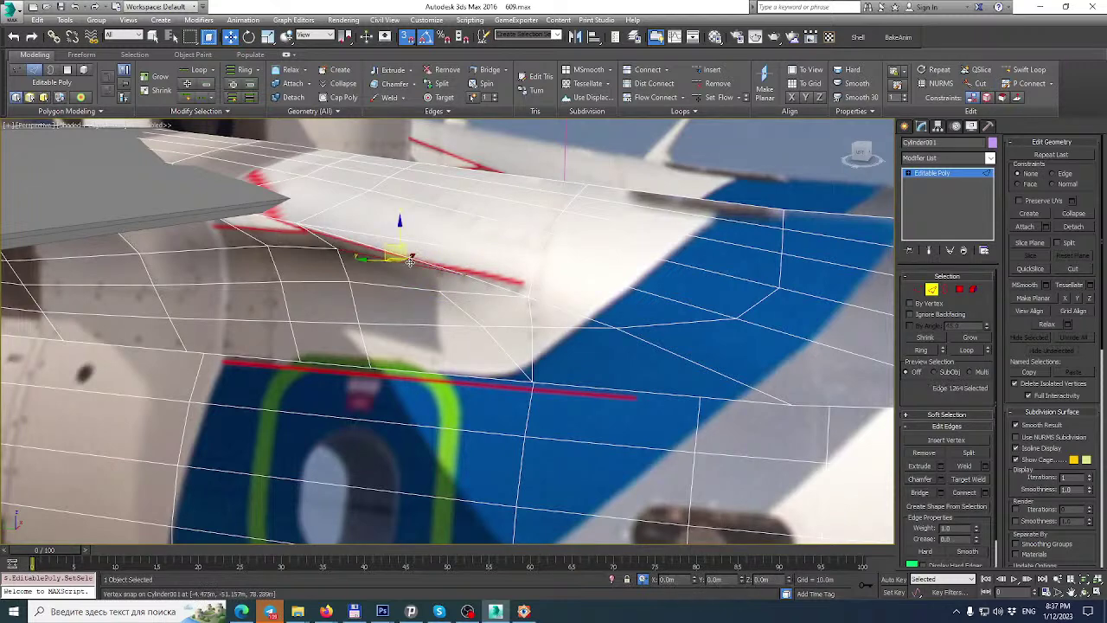
pyautogui.press('BackSpace')
pyautogui.click(1073, 268)
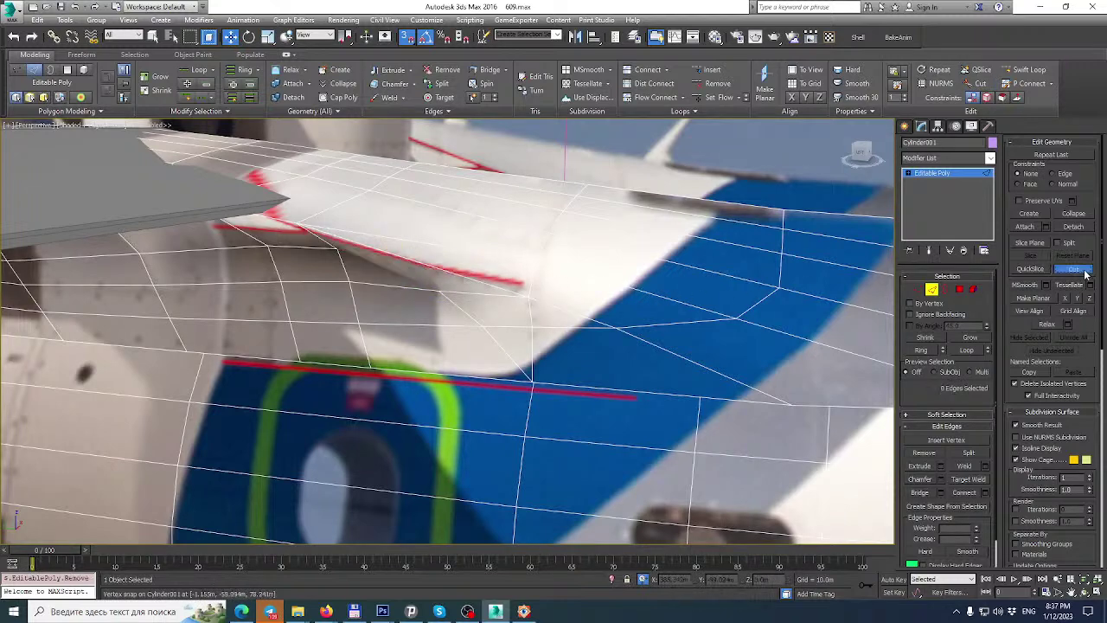
pyautogui.click(330, 251)
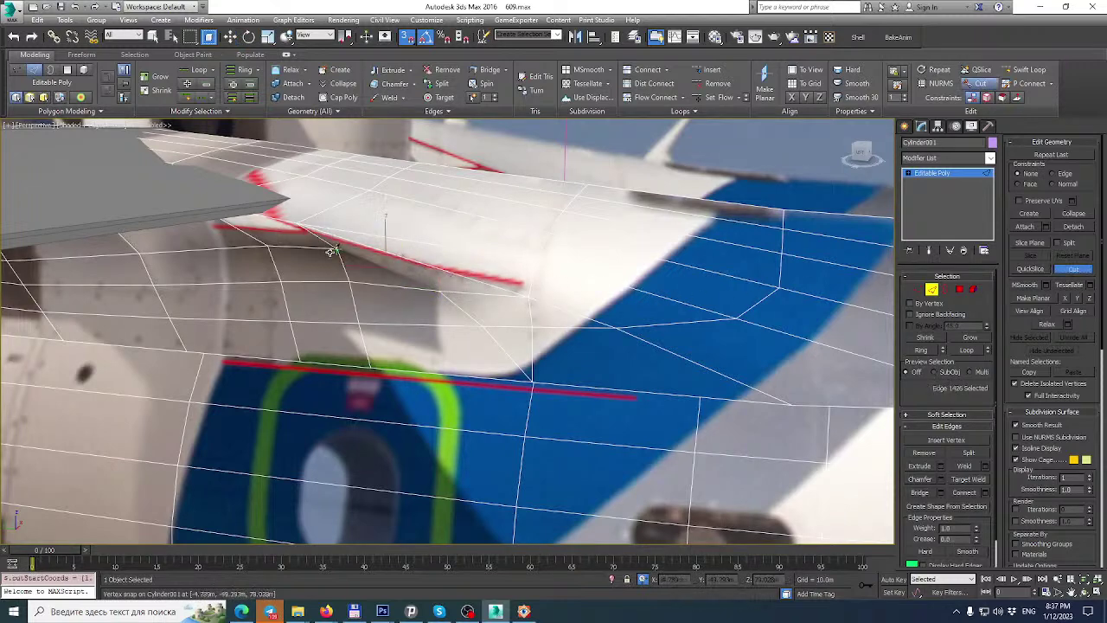
pyautogui.click(340, 249)
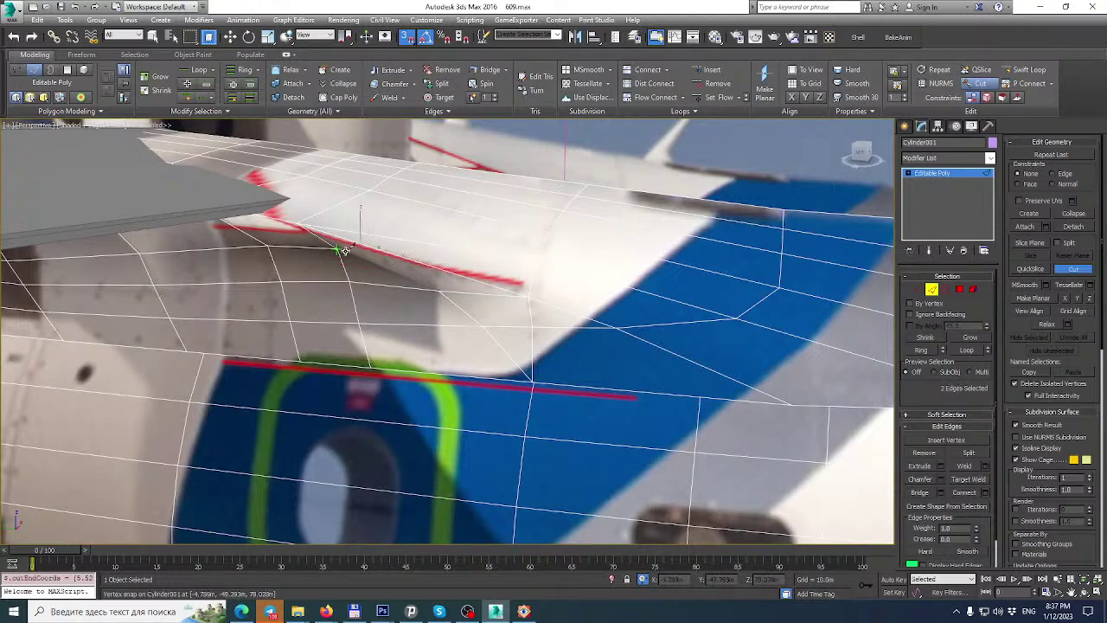
pyautogui.click(440, 291)
pyautogui.keyDown('alt'); pyautogui.moveTo(440, 292); pyautogui.dragTo(477, 269, button='middle'); pyautogui.keyUp('alt')
pyautogui.hotkey('ctrl', 'z')
pyautogui.hotkey('ctrl', 'z')
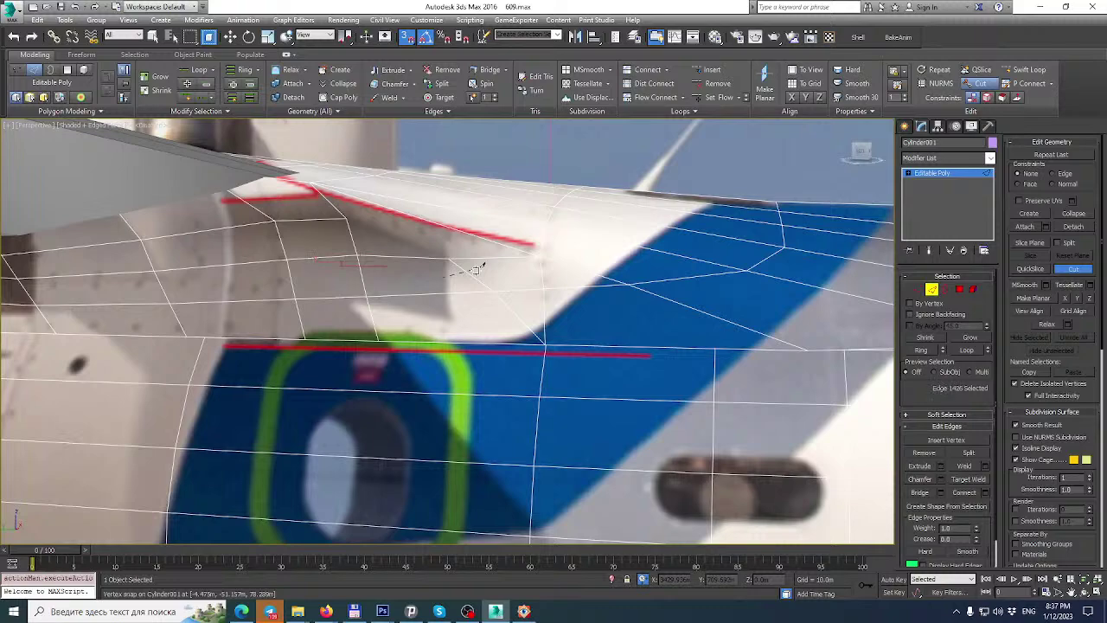
# Cut an edge between the two upper fairing vertices below the red guide line, then switch to the Move tool.
pyautogui.click(451, 258)
pyautogui.click(347, 218)
pyautogui.keyDown('alt'); pyautogui.moveTo(402, 224); pyautogui.dragTo(407, 251, button='middle'); pyautogui.keyUp('alt')
pyautogui.press('w')
# Raise the upper rear fairing vertex slightly along Z with snapping off.
pyautogui.click(918, 290)
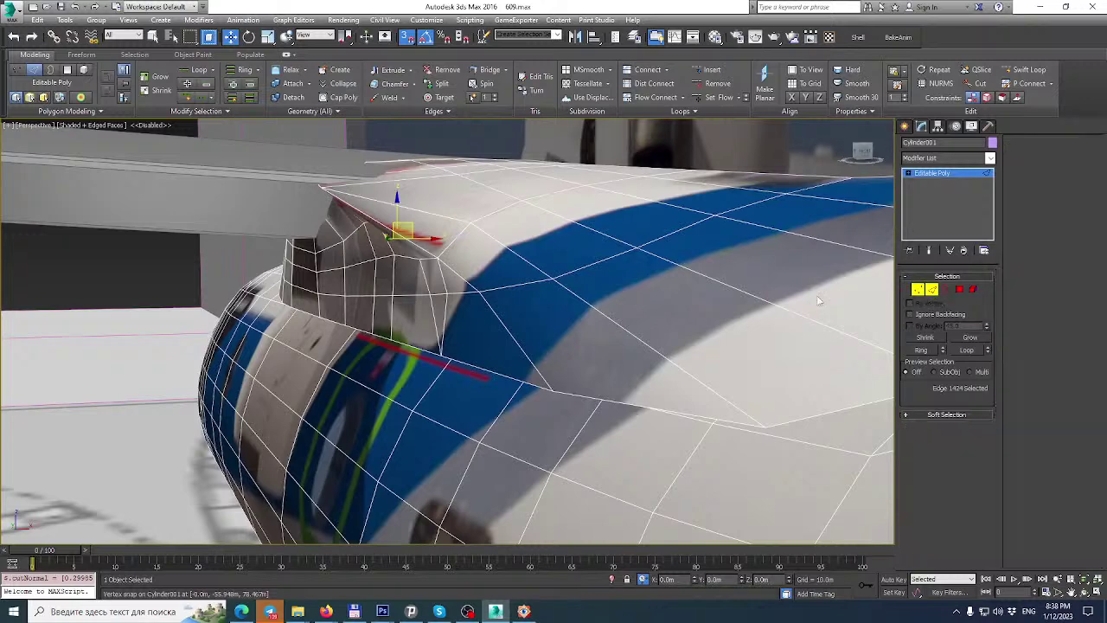
pyautogui.click(420, 257)
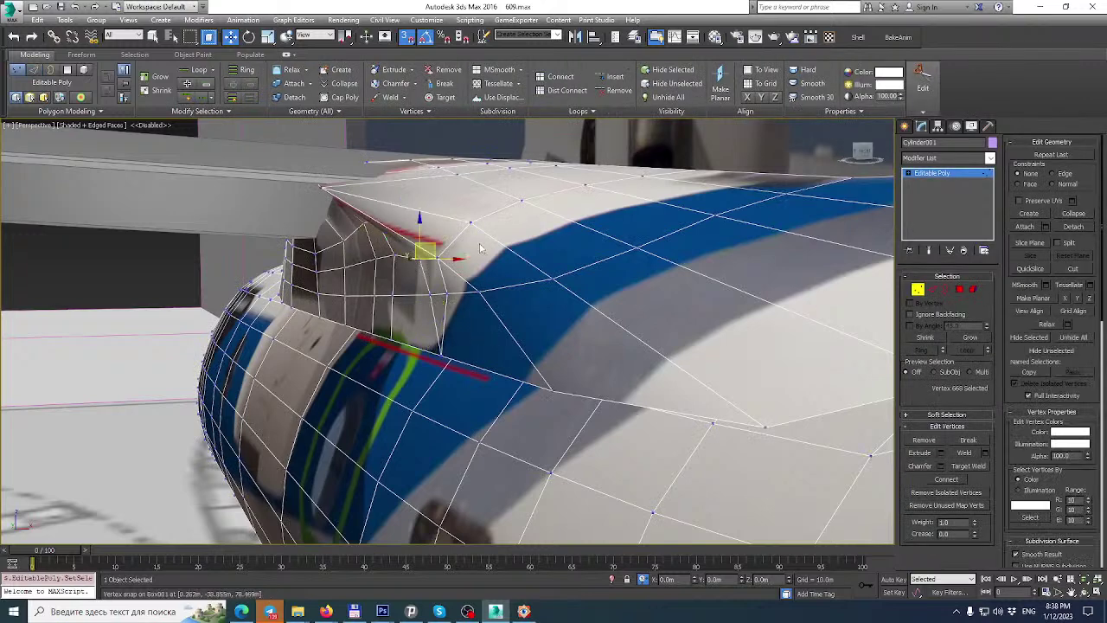
pyautogui.press('s')
pyautogui.moveTo(420, 228); pyautogui.dragTo(420, 223)
pyautogui.keyDown('alt'); pyautogui.moveTo(420, 223); pyautogui.dragTo(611, 216, button='middle'); pyautogui.keyUp('alt')
# Lower two adjacent fairing vertices beneath the wing about 0.064 m in Z, constrained to their edges.
pyautogui.click(381, 257)
pyautogui.keyDown('ctrl'); pyautogui.click(350, 260); pyautogui.keyUp('ctrl')
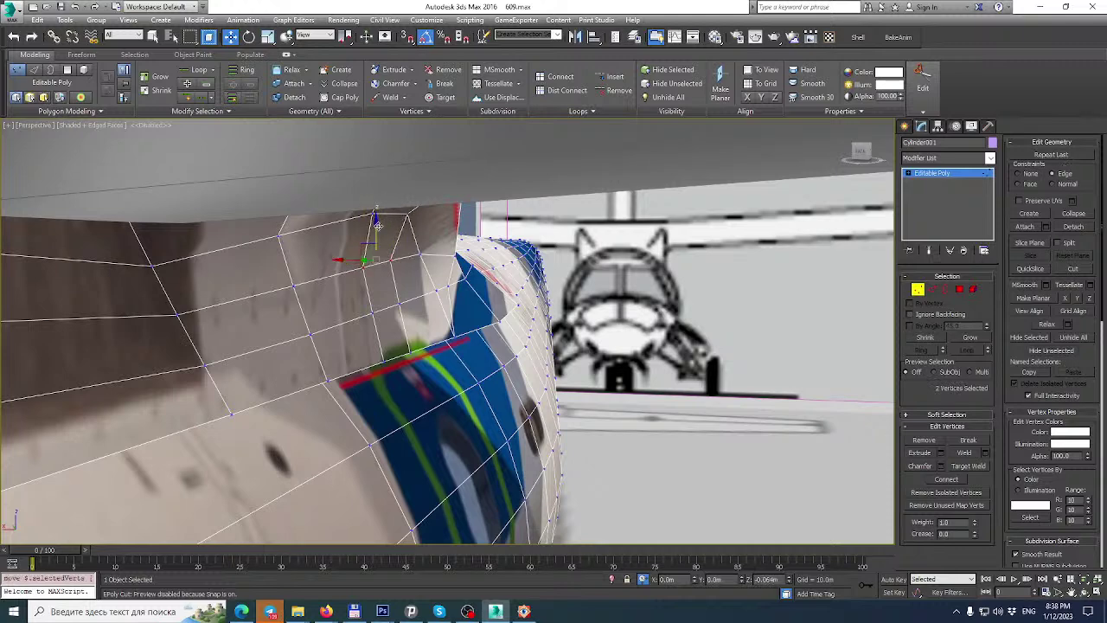
pyautogui.keyDown('alt'); pyautogui.moveTo(378, 226); pyautogui.dragTo(272, 294, button='middle'); pyautogui.keyUp('alt')
# Turn edge constraints off and extrude the open fuselage edge above the AW609 lettering upward to the height of the fairing corner.
pyautogui.scroll(5, 493, 299)
pyautogui.keyDown('alt'); pyautogui.moveTo(554, 299); pyautogui.dragTo(623, 337, button='middle'); pyautogui.keyUp('alt')
pyautogui.click(933, 291)
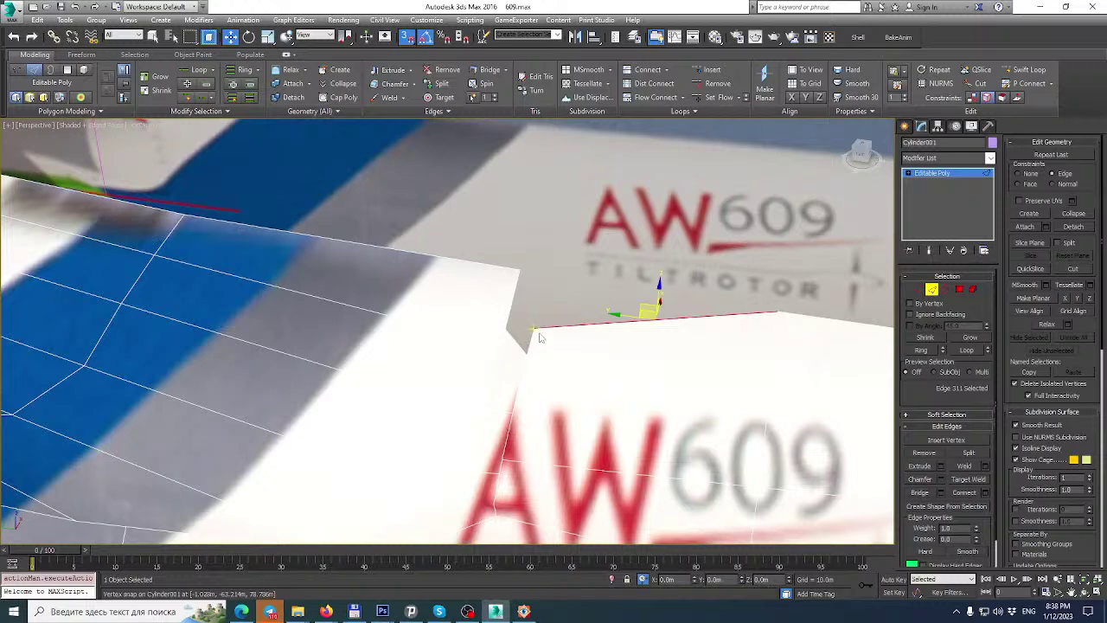
pyautogui.keyDown('alt'); pyautogui.moveTo(537, 329); pyautogui.dragTo(551, 311, button='middle'); pyautogui.keyUp('alt')
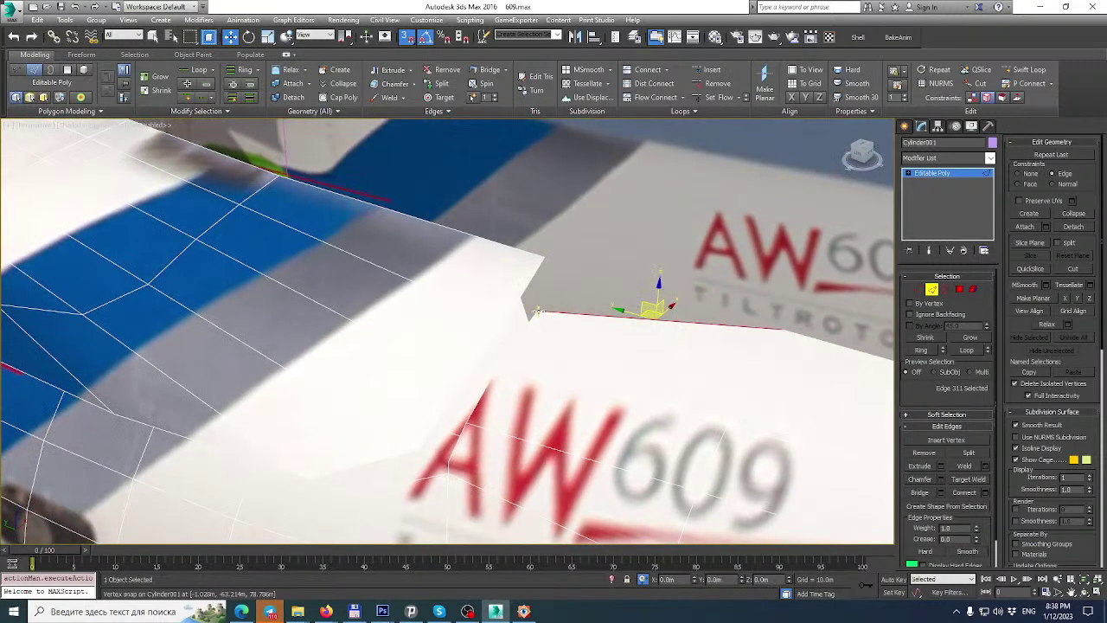
pyautogui.moveTo(539, 311); pyautogui.dragTo(552, 255)
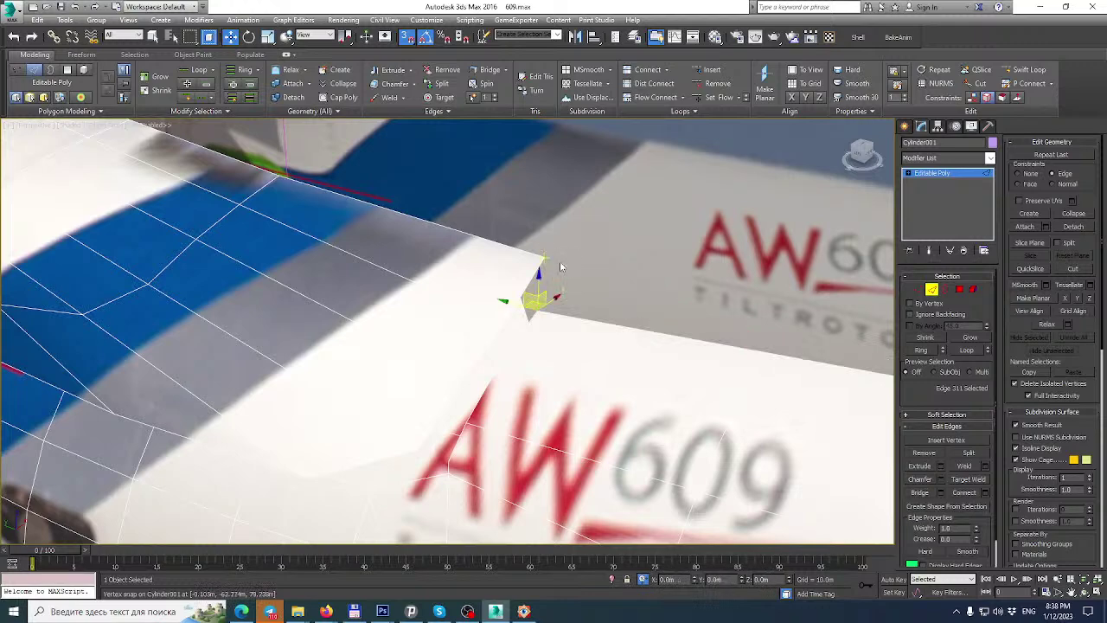
pyautogui.hotkey('ctrl', 'z')
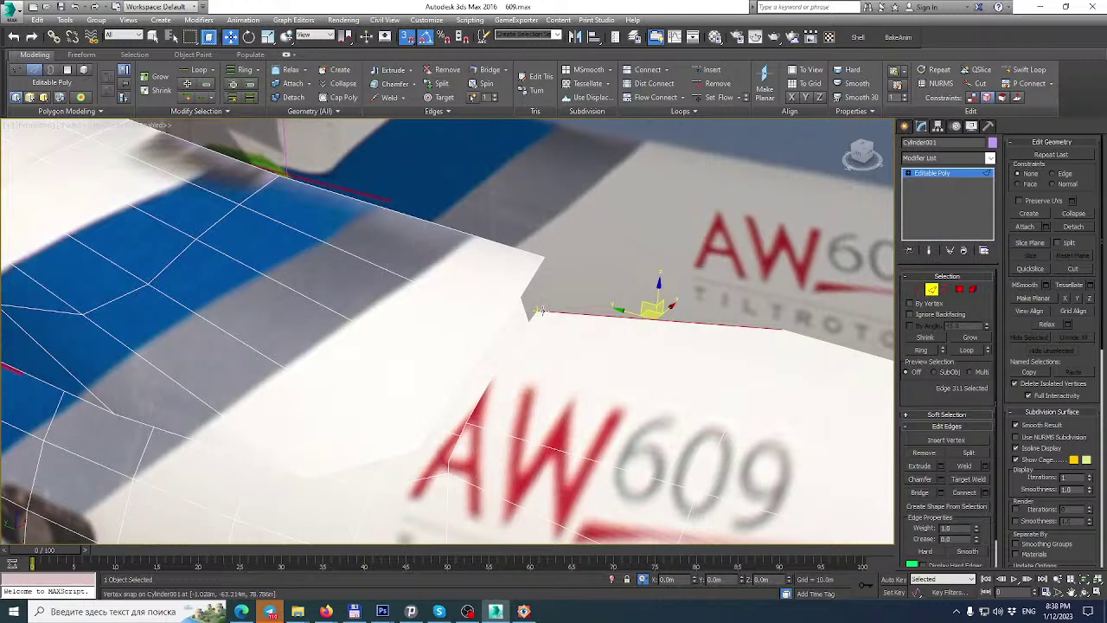
pyautogui.keyDown('shift'); pyautogui.moveTo(582, 316); pyautogui.dragTo(581, 264); pyautogui.keyUp('shift')
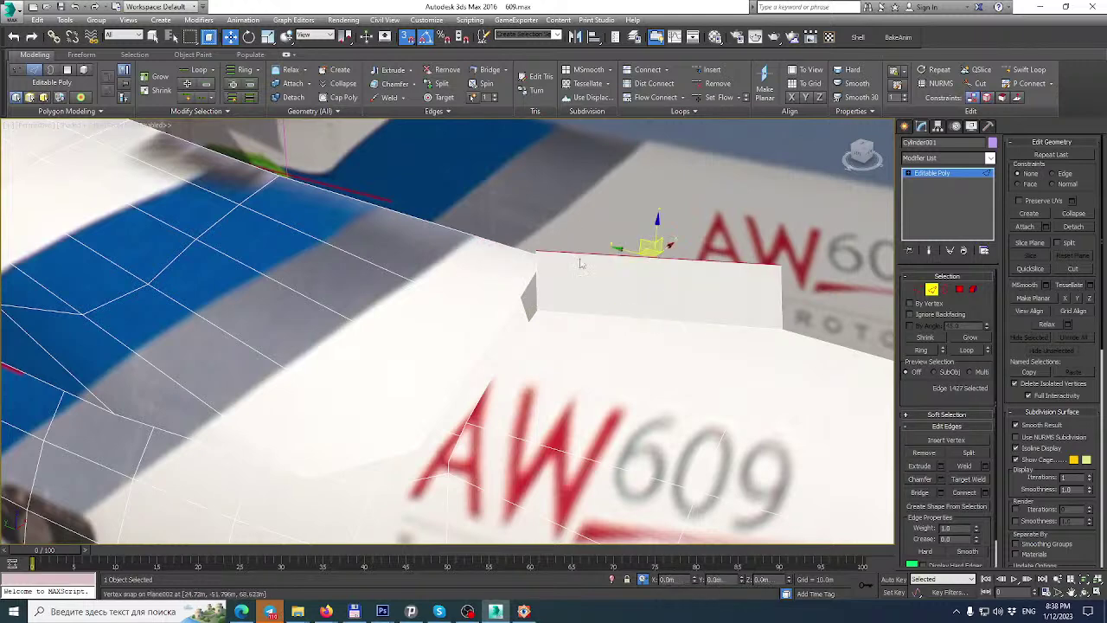
# Snap the new face's front upper vertex onto the fairing corner and remove its rear upper vertex.
pyautogui.click(919, 289)
pyautogui.click(542, 256)
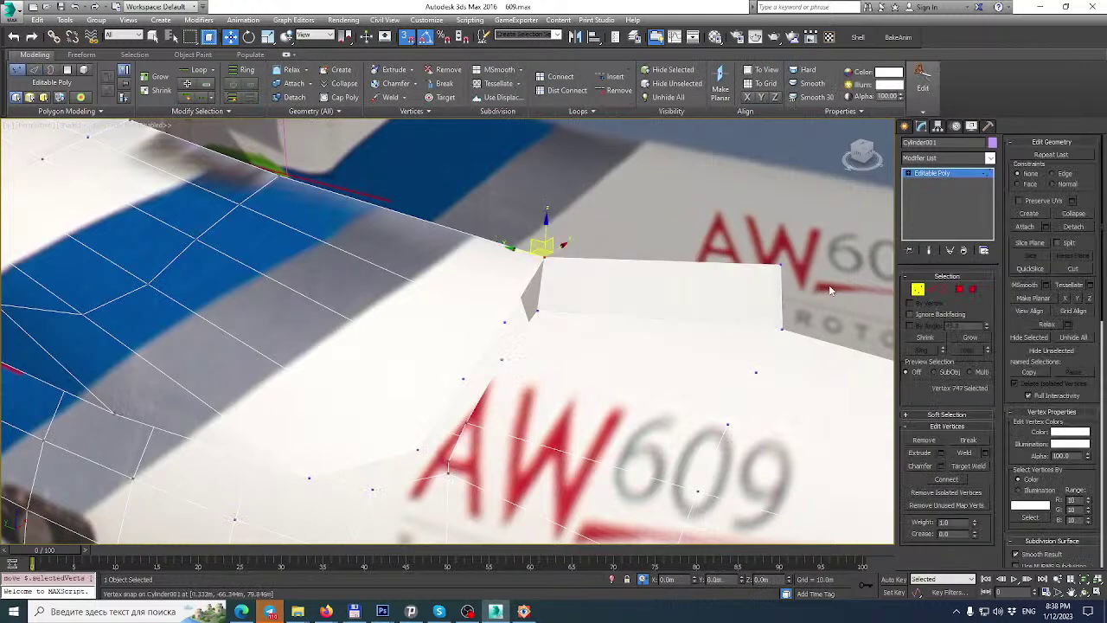
pyautogui.click(780, 265)
pyautogui.press('BackSpace')
# Snap the fairing vertex at the top of the seam gap beside the AW609 lettering onto the adjacent fuselage vertex.
pyautogui.keyDown('alt'); pyautogui.moveTo(578, 318); pyautogui.dragTo(510, 309, button='middle'); pyautogui.keyUp('alt')
pyautogui.scroll(-5, 594, 286)
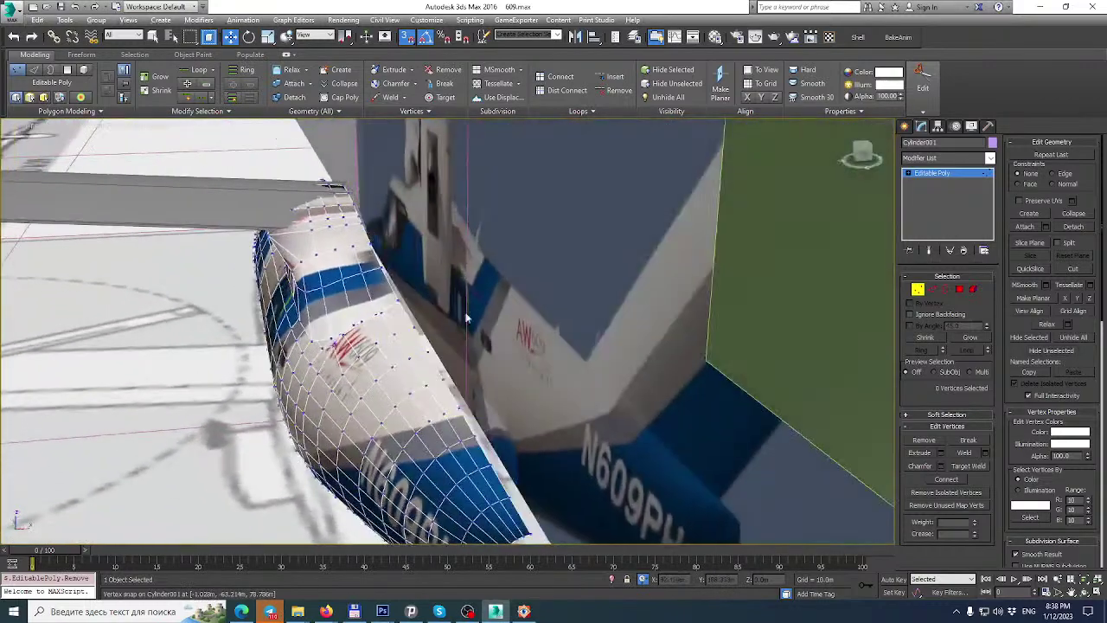
pyautogui.scroll(3, 373, 299)
pyautogui.moveTo(378, 303); pyautogui.dragTo(380, 281, button='middle')
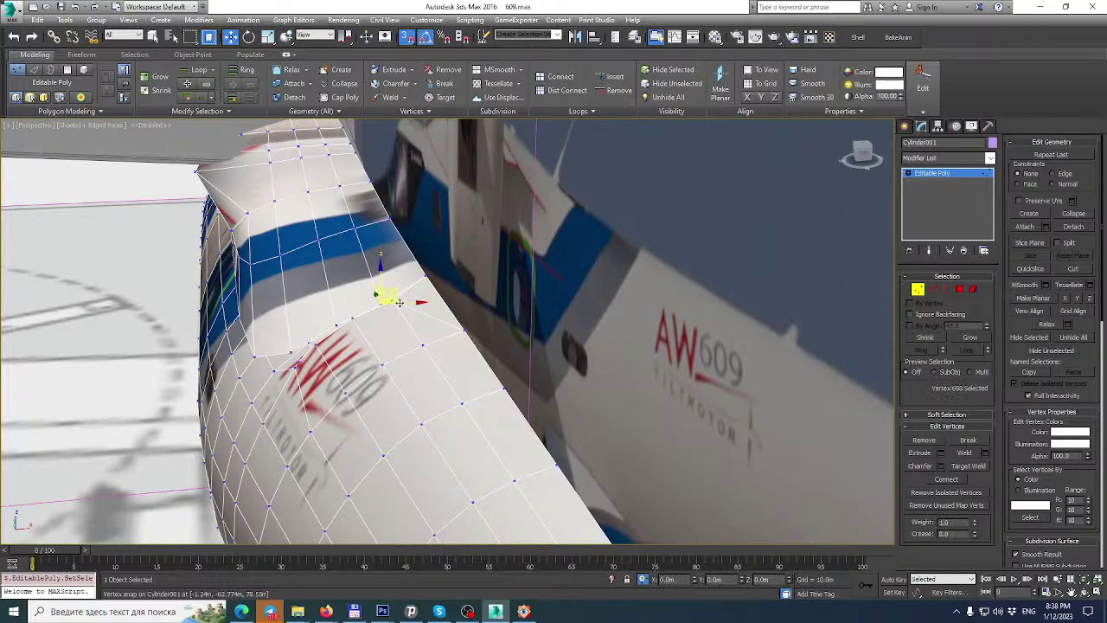
pyautogui.keyDown('alt'); pyautogui.moveTo(399, 327); pyautogui.dragTo(472, 307, button='middle'); pyautogui.keyUp('alt')
pyautogui.scroll(3, 407, 297)
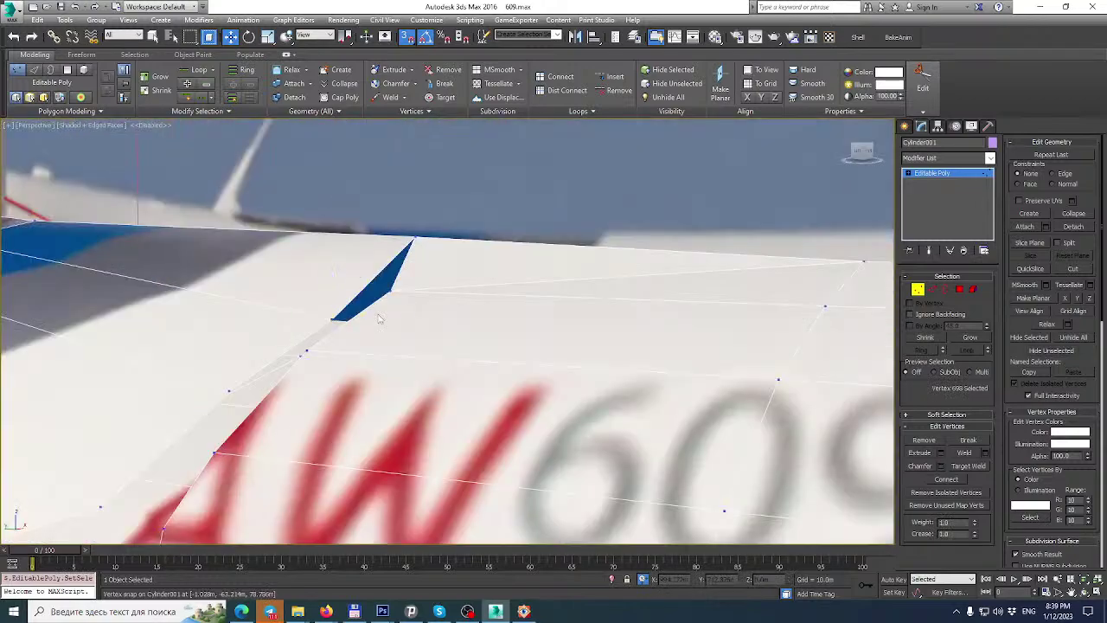
pyautogui.moveTo(333, 319); pyautogui.dragTo(391, 291)
# Snap the next fairing vertices down the AW609 seam onto their neighbouring fuselage vertices.
pyautogui.keyDown('alt'); pyautogui.moveTo(391, 290); pyautogui.dragTo(407, 342, button='middle'); pyautogui.keyUp('alt')
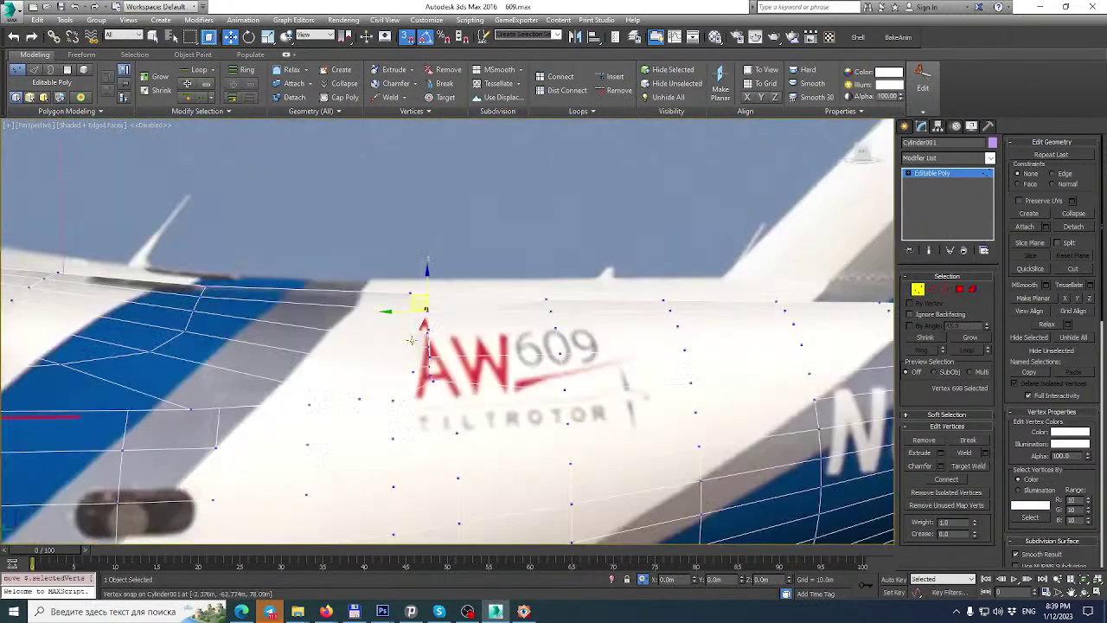
pyautogui.moveTo(422, 334); pyautogui.dragTo(430, 329)
pyautogui.keyDown('alt'); pyautogui.moveTo(430, 329); pyautogui.dragTo(504, 351, button='middle'); pyautogui.keyUp('alt')
pyautogui.moveTo(424, 327); pyautogui.dragTo(440, 337)
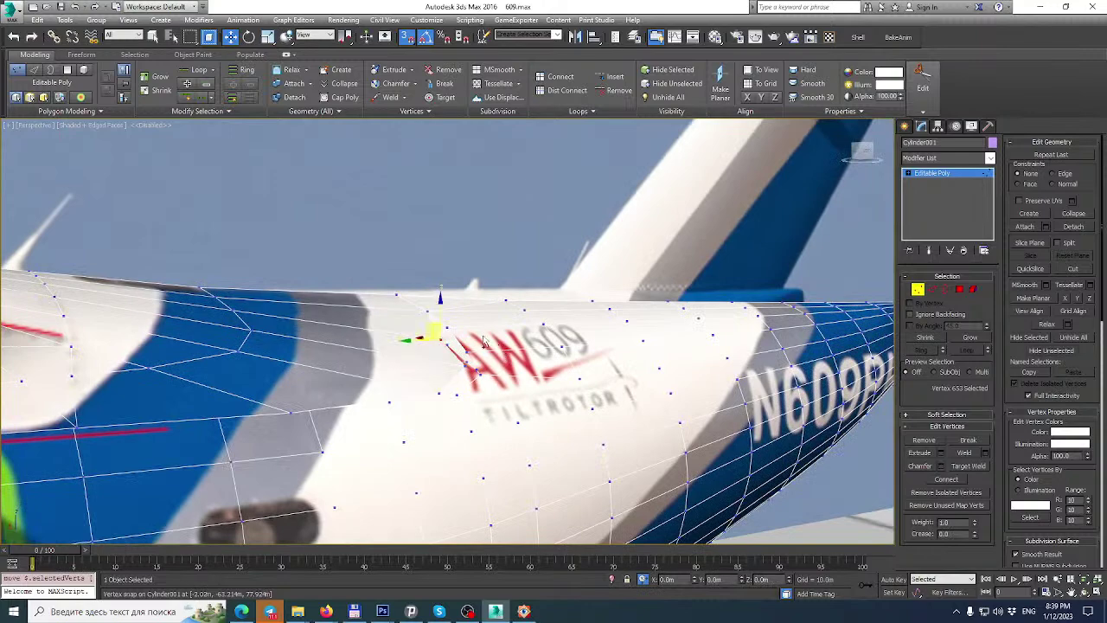
pyautogui.scroll(5, 470, 338)
pyautogui.click(361, 365)
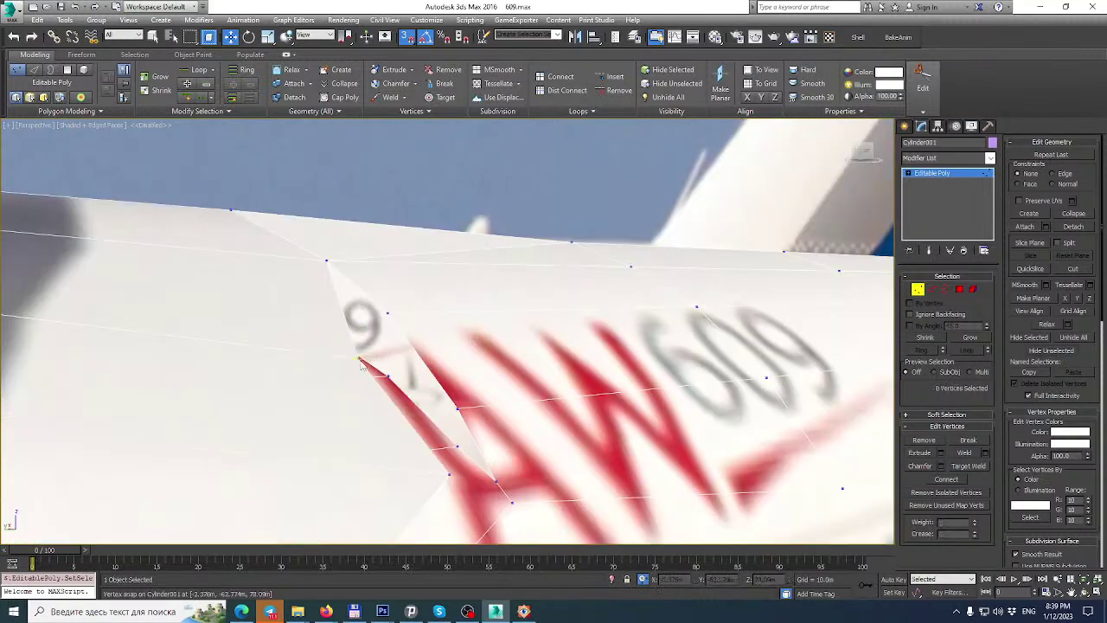
pyautogui.click(358, 357)
pyautogui.keyDown('alt'); pyautogui.moveTo(358, 358); pyautogui.dragTo(356, 283, button='middle'); pyautogui.keyUp('alt')
# Lower the two upper fuselage vertices just ahead of the AW609 lettering 0.094 m in Z with snapping off.
pyautogui.scroll(-5, 466, 303)
pyautogui.moveTo(465, 304)
pyautogui.keyDown('alt'); pyautogui.mouseDown(button='middle')
pyautogui.moveTo(429, 324)
pyautogui.moveTo(468, 324)
pyautogui.mouseUp(button='middle'); pyautogui.keyUp('alt')
pyautogui.scroll(4, 477, 350)
pyautogui.scroll(-2, 478, 349)
pyautogui.moveTo(467, 324); pyautogui.dragTo(473, 345, button='middle')
pyautogui.moveTo(578, 335); pyautogui.dragTo(590, 320)
pyautogui.keyDown('alt'); pyautogui.moveTo(590, 320); pyautogui.dragTo(610, 296, button='middle'); pyautogui.keyUp('alt')
pyautogui.scroll(-6, 643, 310)
pyautogui.scroll(5, 608, 294)
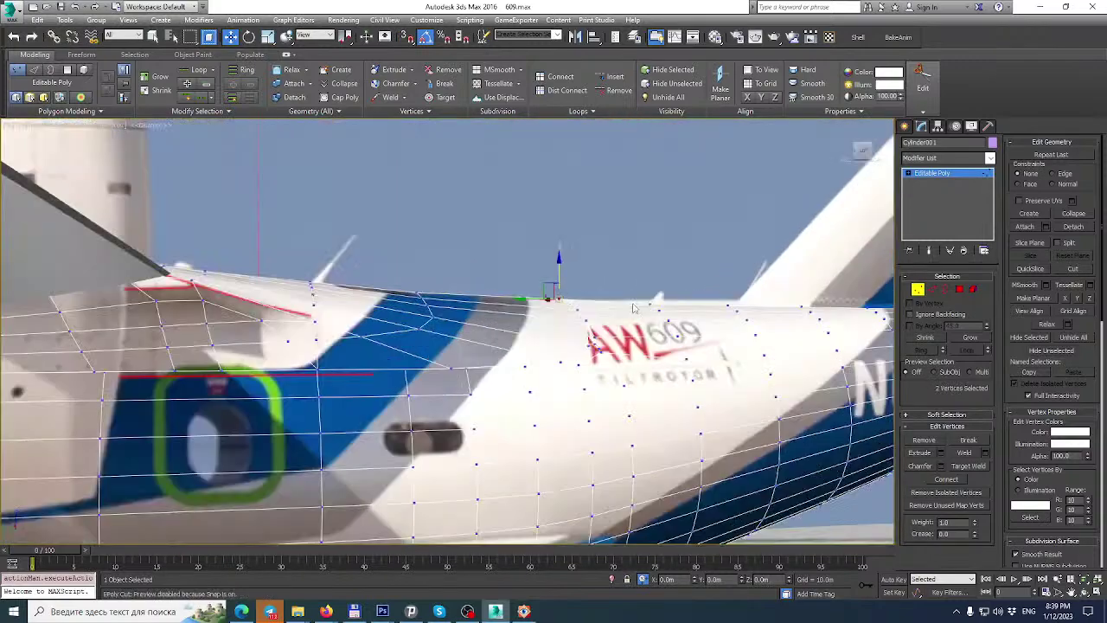
pyautogui.press('s')
pyautogui.moveTo(490, 262); pyautogui.dragTo(491, 266)
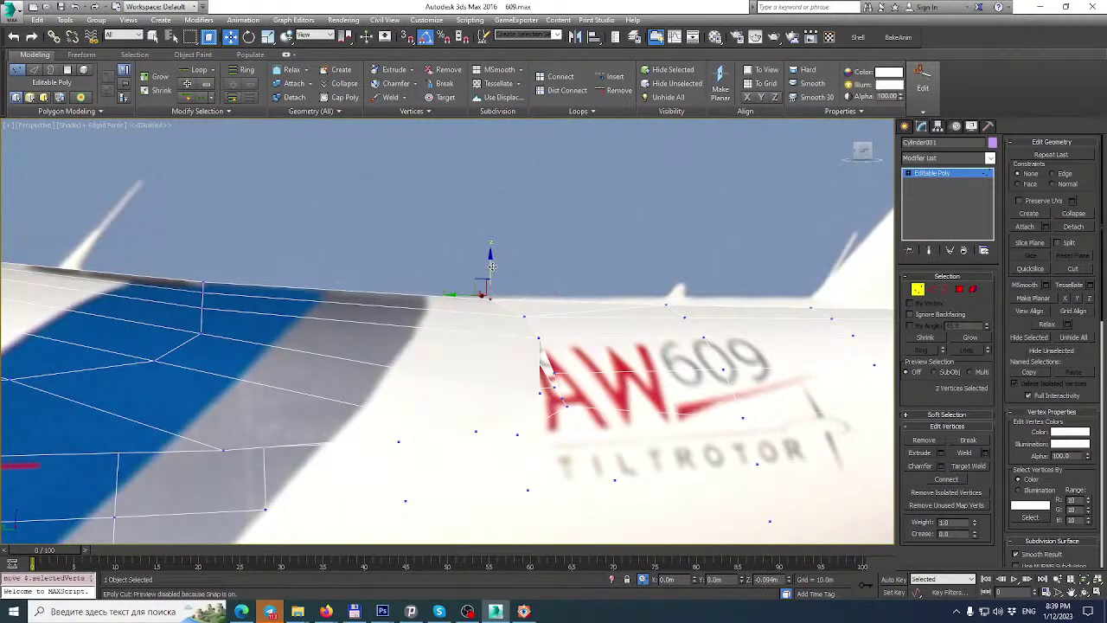
# Raise the single vertex beside the top ridge, ahead of the AW609 lettering, slightly along Z.
pyautogui.scroll(-3, 493, 266)
pyautogui.keyDown('alt'); pyautogui.moveTo(492, 266); pyautogui.dragTo(407, 271, button='middle'); pyautogui.keyUp('alt')
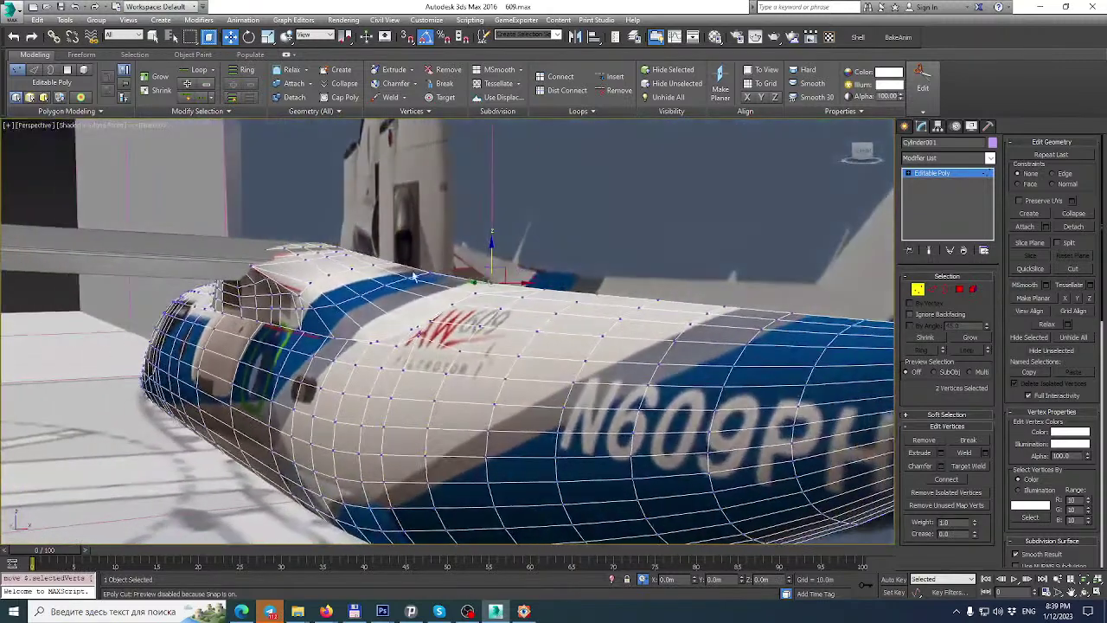
pyautogui.scroll(5, 497, 300)
pyautogui.click(497, 380)
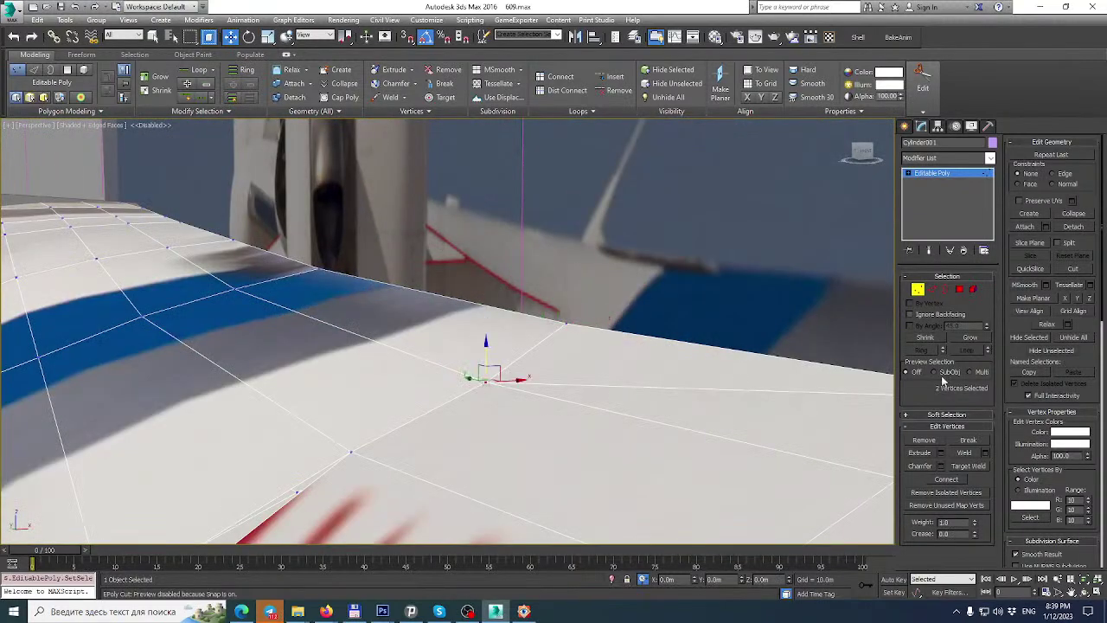
pyautogui.moveTo(484, 347); pyautogui.dragTo(485, 341)
pyautogui.scroll(-4, 482, 340)
pyautogui.keyDown('alt'); pyautogui.moveTo(475, 336); pyautogui.dragTo(450, 337, button='middle'); pyautogui.keyUp('alt')
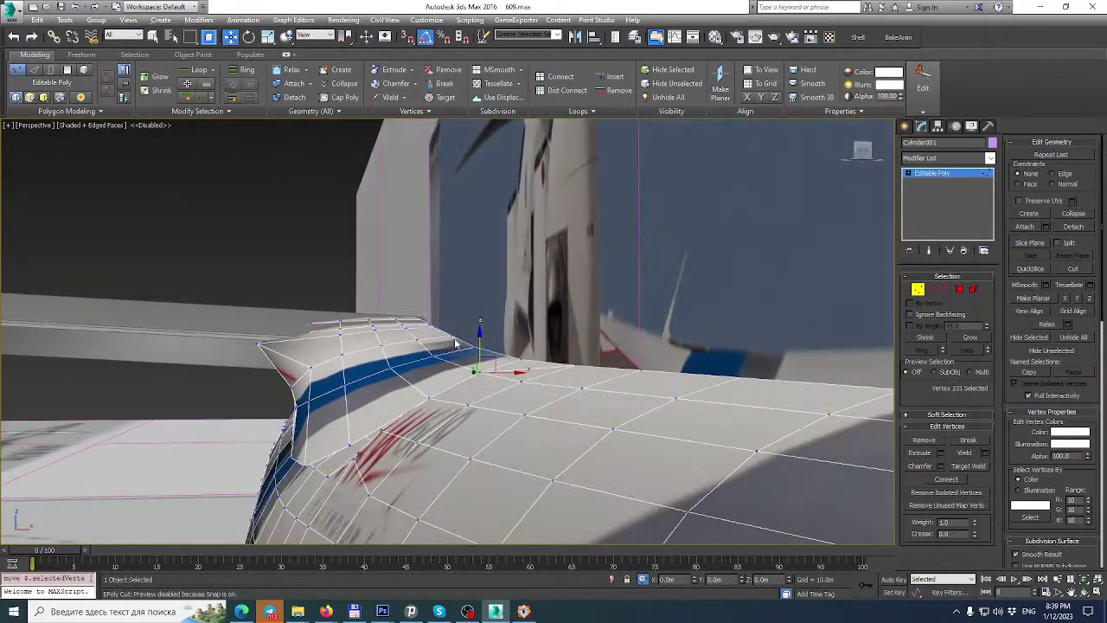
# Turn snapping back on and hide every object except the fuselage mesh.
pyautogui.click(523, 381)
pyautogui.keyDown('alt'); pyautogui.moveTo(544, 395); pyautogui.dragTo(807, 334, button='middle'); pyautogui.keyUp('alt')
pyautogui.press('s')
pyautogui.rightClick(631, 292)
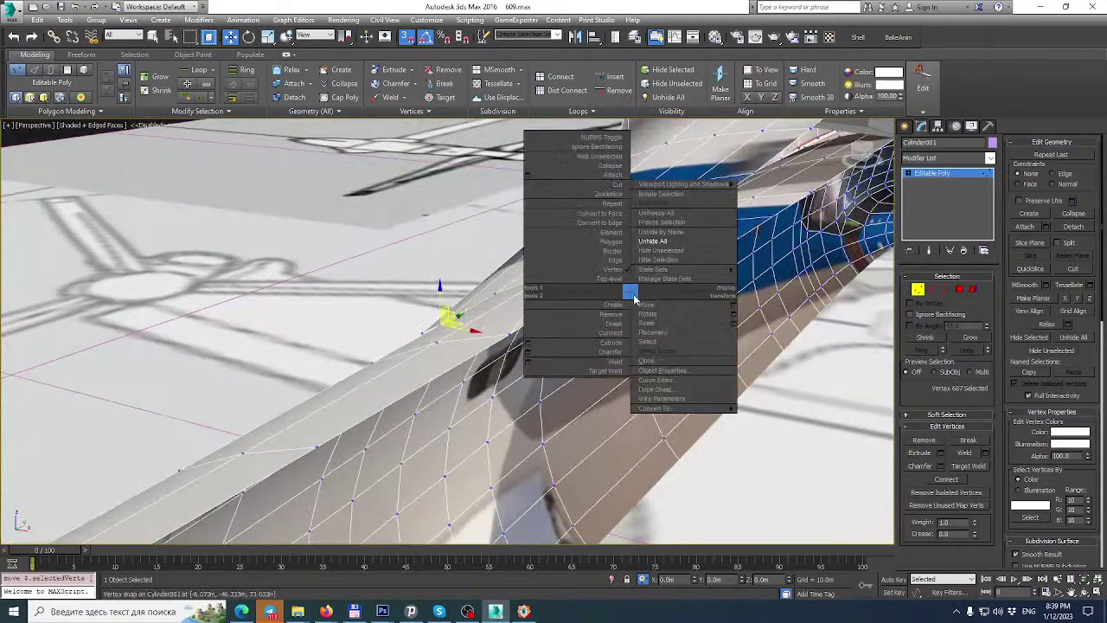
pyautogui.click(692, 251)
pyautogui.keyDown('alt'); pyautogui.moveTo(606, 313); pyautogui.dragTo(398, 319, button='middle'); pyautogui.keyUp('alt')
pyautogui.scroll(-3, 368, 328)
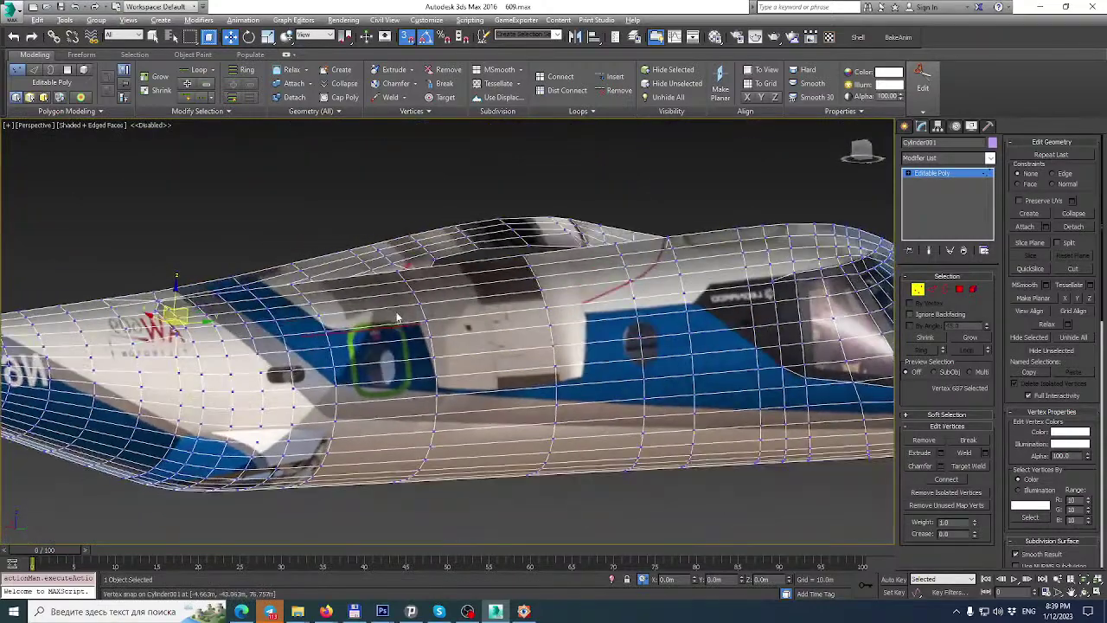
# Delete the strip of polygons along the upper fuselage side with the mirrored lettering, from the AW609 seam forward past the wing-root opening.
pyautogui.click(960, 289)
pyautogui.click(348, 294)
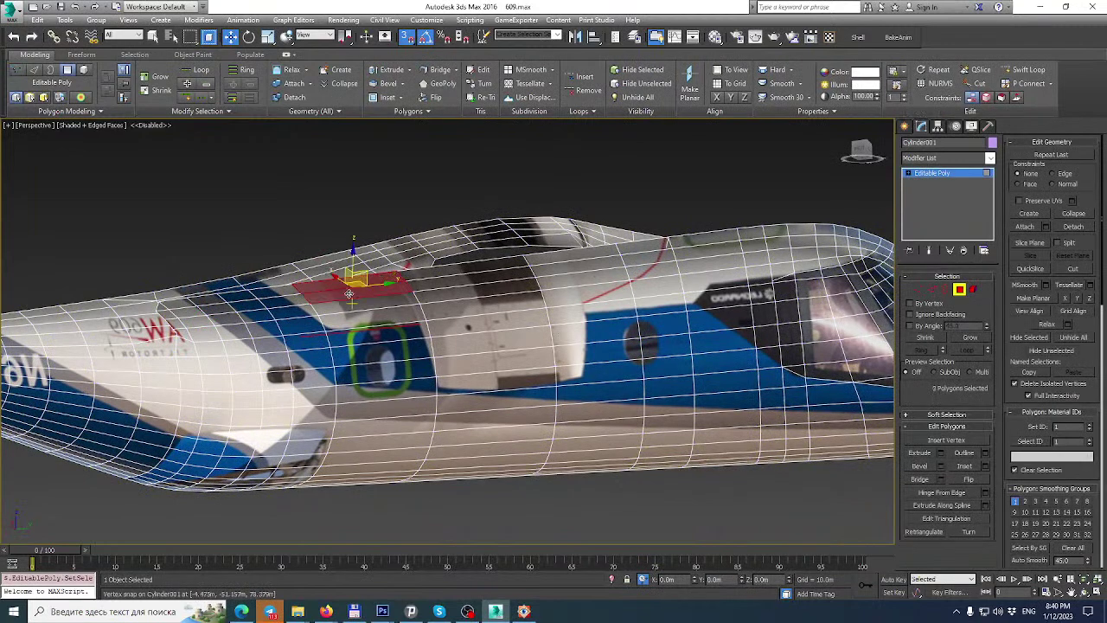
pyautogui.keyDown('ctrl'); pyautogui.click(452, 279); pyautogui.keyUp('ctrl')
pyautogui.keyDown('ctrl'); pyautogui.click(483, 271); pyautogui.keyUp('ctrl')
pyautogui.keyDown('ctrl'); pyautogui.click(536, 266); pyautogui.keyUp('ctrl')
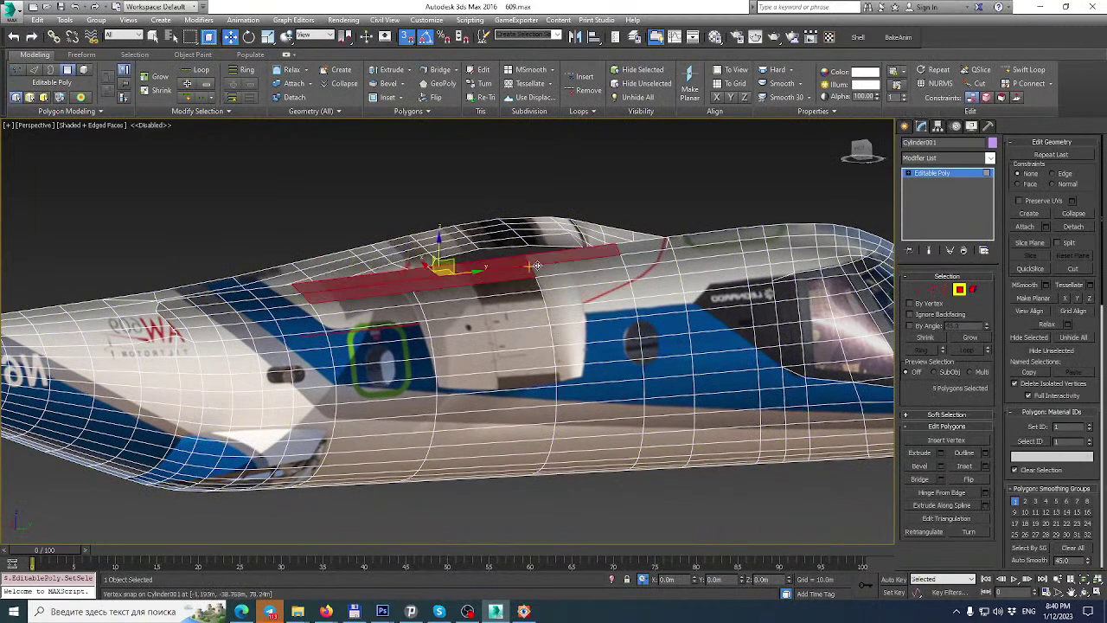
pyautogui.keyDown('ctrl'); pyautogui.click(610, 260); pyautogui.keyUp('ctrl')
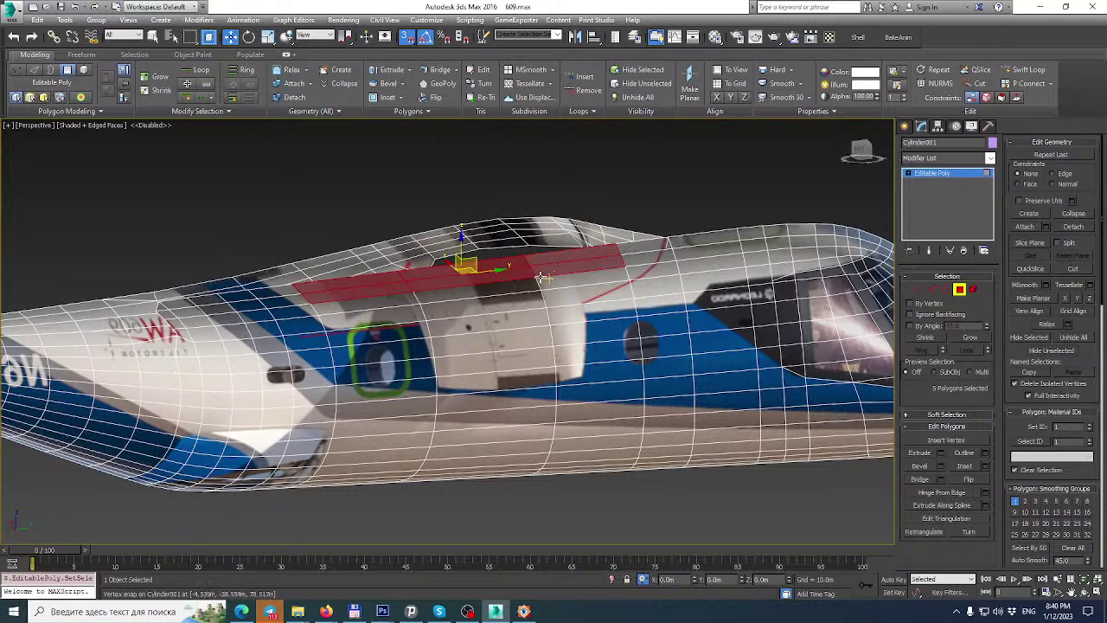
pyautogui.keyDown('ctrl'); pyautogui.click(383, 294); pyautogui.keyUp('ctrl')
pyautogui.keyDown('ctrl'); pyautogui.click(283, 293); pyautogui.keyUp('ctrl')
pyautogui.keyDown('ctrl'); pyautogui.click(276, 302); pyautogui.keyUp('ctrl')
pyautogui.keyDown('ctrl'); pyautogui.click(249, 304); pyautogui.keyUp('ctrl')
pyautogui.keyDown('ctrl'); pyautogui.click(238, 296); pyautogui.keyUp('ctrl')
pyautogui.keyDown('ctrl'); pyautogui.click(200, 303); pyautogui.keyUp('ctrl')
pyautogui.keyDown('ctrl'); pyautogui.click(176, 304); pyautogui.keyUp('ctrl')
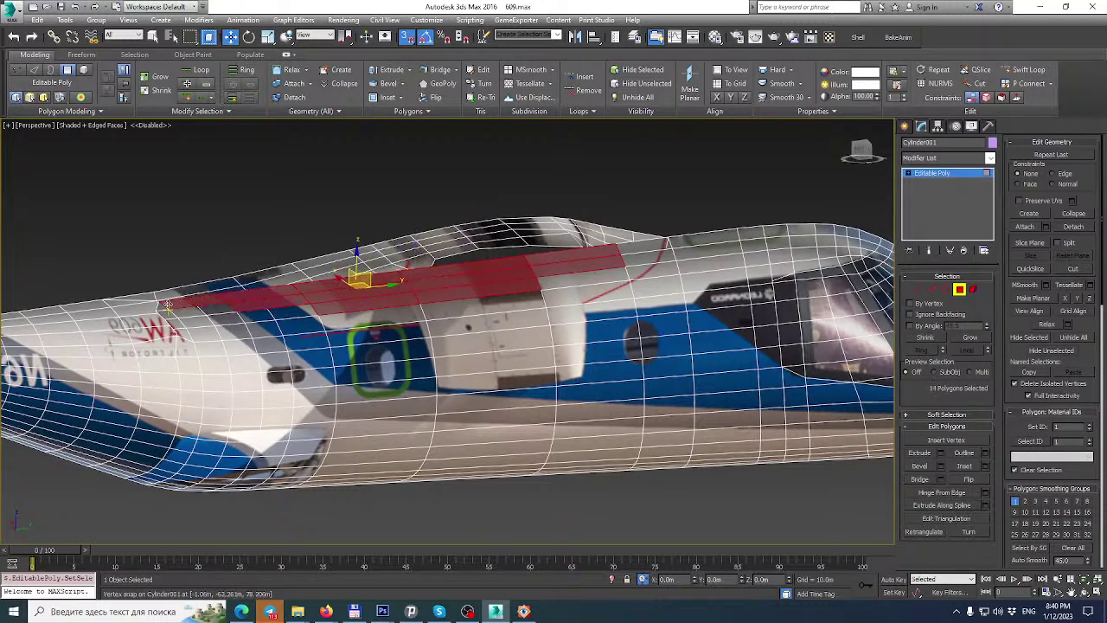
pyautogui.keyDown('alt'); pyautogui.moveTo(164, 308); pyautogui.dragTo(406, 291, button='middle'); pyautogui.keyUp('alt')
pyautogui.scroll(-4, 259, 301)
pyautogui.scroll(6, 403, 294)
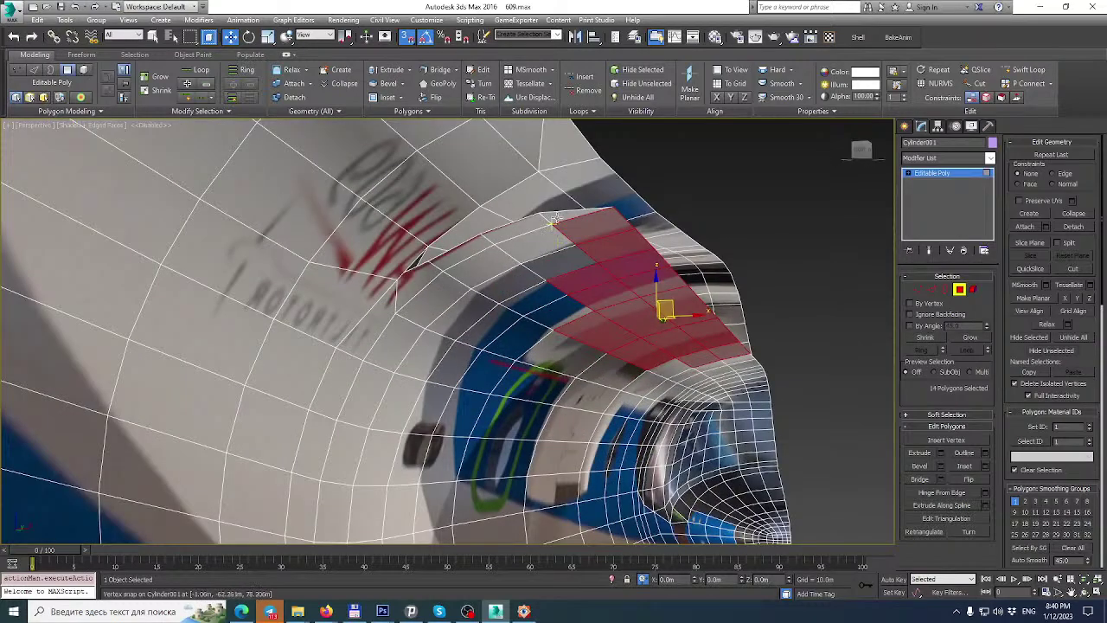
pyautogui.keyDown('ctrl'); pyautogui.click(523, 235); pyautogui.keyUp('ctrl')
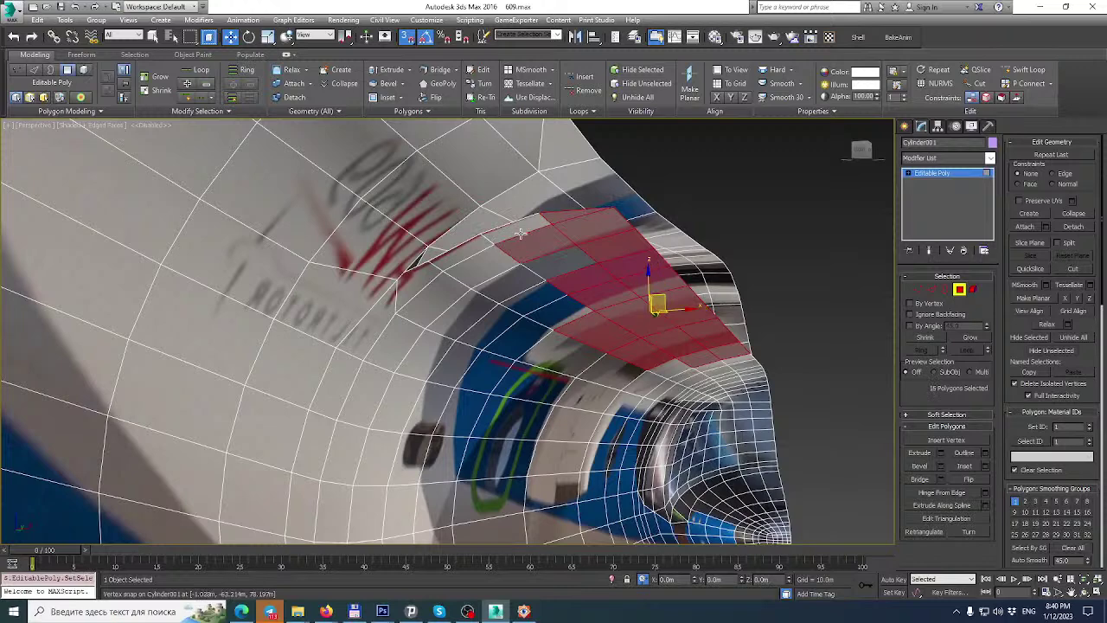
pyautogui.keyDown('ctrl'); pyautogui.click(519, 232); pyautogui.keyUp('ctrl')
pyautogui.keyDown('ctrl'); pyautogui.click(562, 260); pyautogui.keyUp('ctrl')
pyautogui.keyDown('ctrl'); pyautogui.click(509, 277); pyautogui.keyUp('ctrl')
pyautogui.keyDown('ctrl'); pyautogui.click(481, 264); pyautogui.keyUp('ctrl')
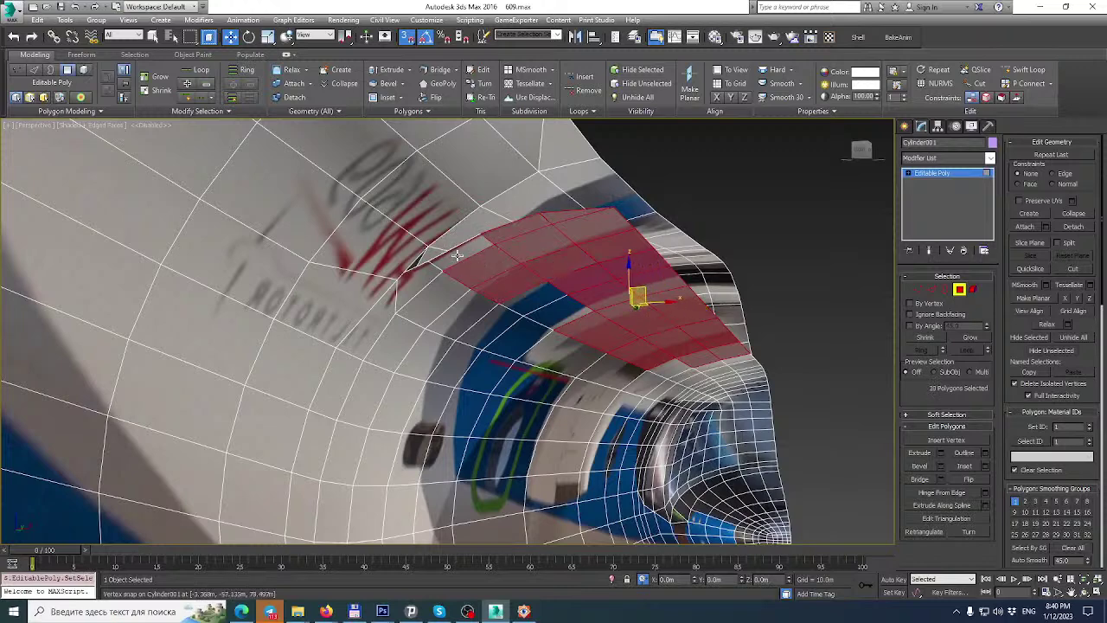
pyautogui.keyDown('ctrl'); pyautogui.click(459, 256); pyautogui.keyUp('ctrl')
pyautogui.keyDown('ctrl'); pyautogui.click(540, 293); pyautogui.keyUp('ctrl')
pyautogui.keyDown('ctrl'); pyautogui.click(568, 307); pyautogui.keyUp('ctrl')
pyautogui.keyDown('alt'); pyautogui.moveTo(542, 295); pyautogui.dragTo(506, 295, button='middle'); pyautogui.keyUp('alt')
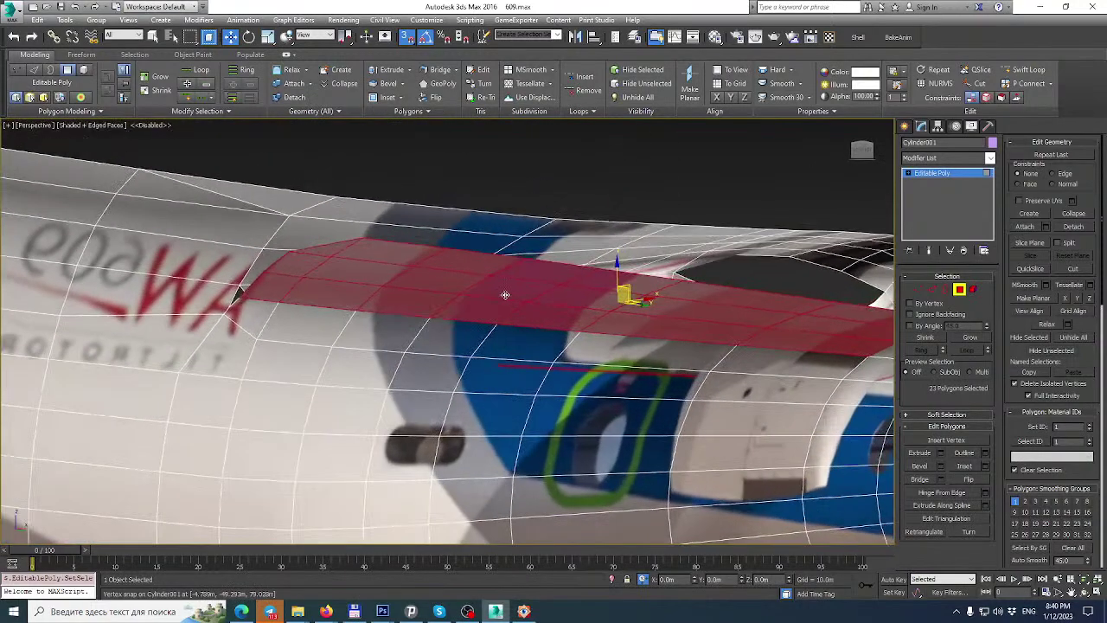
pyautogui.keyDown('alt'); pyautogui.moveTo(377, 280); pyautogui.dragTo(245, 286, button='middle'); pyautogui.keyUp('alt')
pyautogui.scroll(-4, 319, 276)
pyautogui.hotkey('shift', 'z')
pyautogui.hotkey('shift', 'z')
pyautogui.hotkey('shift', 'z')
pyautogui.hotkey('shift', 'z')
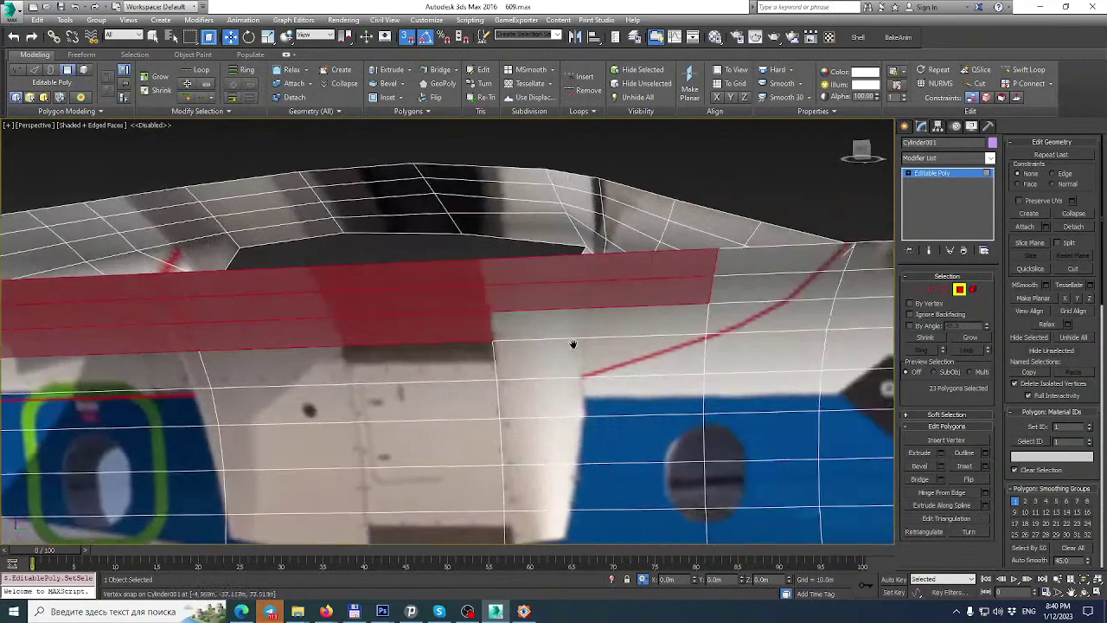
pyautogui.hotkey('shift', 'z')
pyautogui.hotkey('shift', 'z')
pyautogui.hotkey('shift', 'z')
pyautogui.hotkey('shift', 'z')
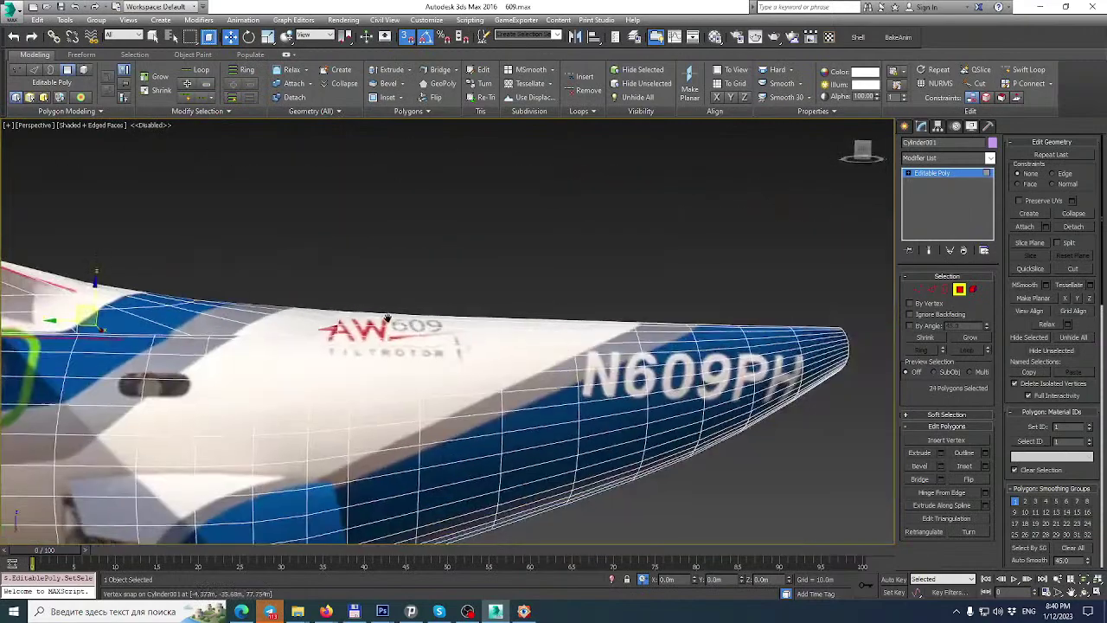
pyautogui.hotkey('shift', 'z')
pyautogui.hotkey('shift', 'z')
pyautogui.hotkey('shift', 'z')
pyautogui.hotkey('shift', 'z')
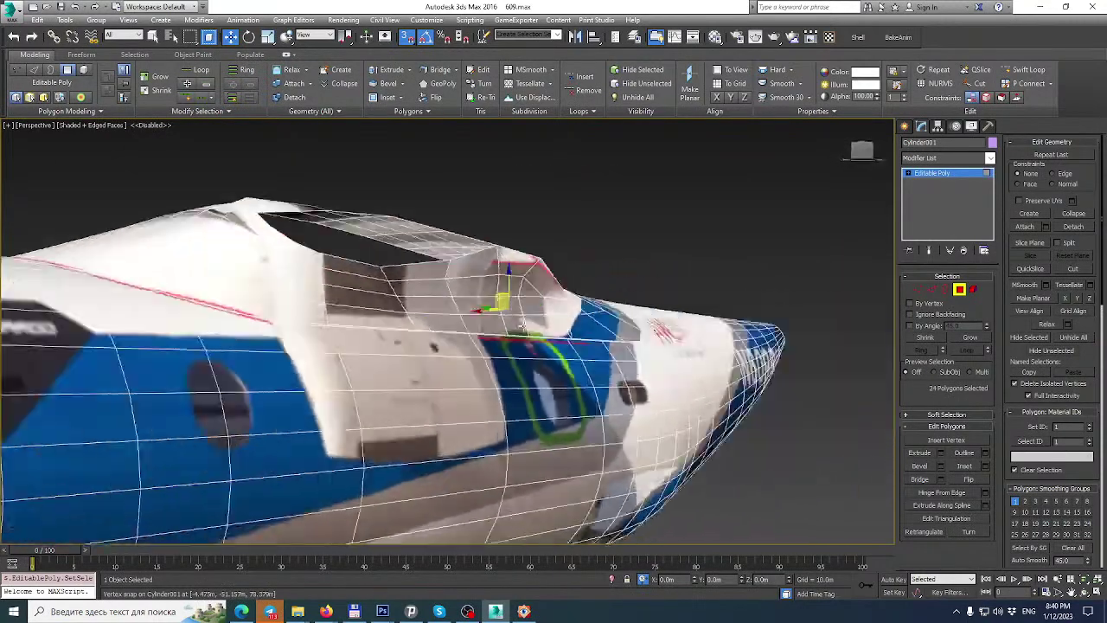
pyautogui.press('Delete')
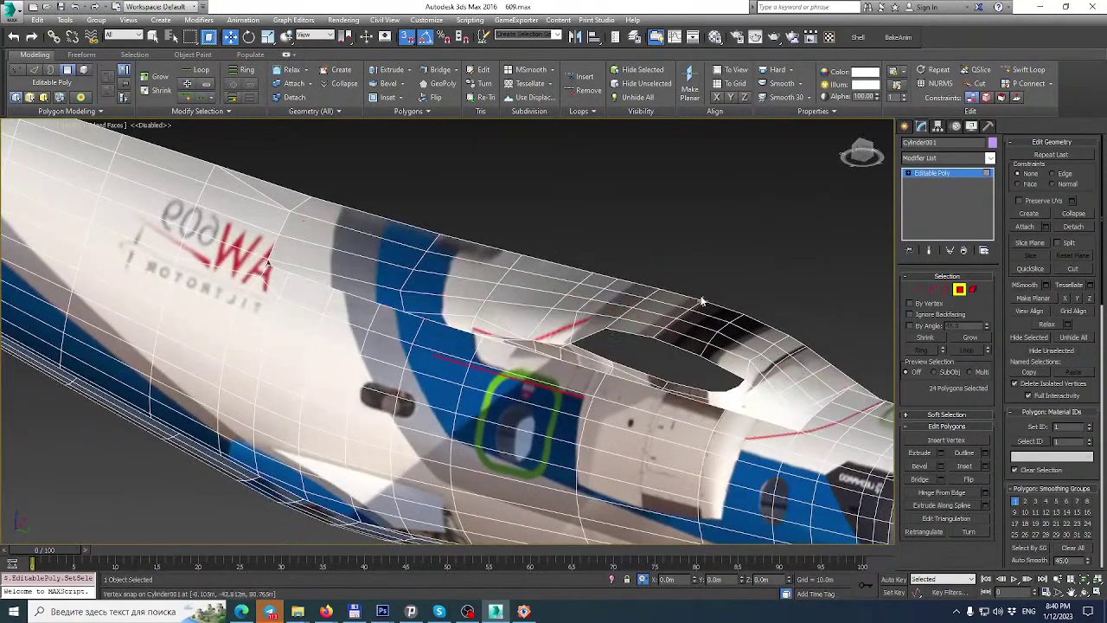
pyautogui.keyDown('alt'); pyautogui.moveTo(267, 279); pyautogui.dragTo(358, 248, button='middle'); pyautogui.keyUp('alt')
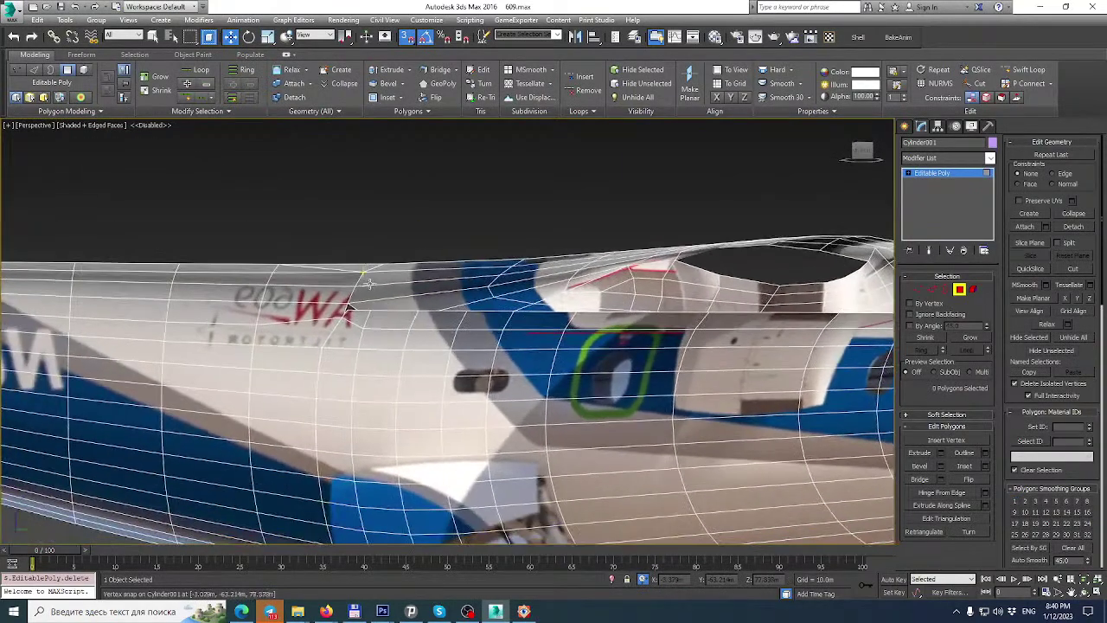
pyautogui.scroll(4, 359, 260)
pyautogui.hotkey('shift', 'z')
pyautogui.hotkey('shift', 'z')
pyautogui.hotkey('shift', 'z')
pyautogui.hotkey('shift', 'z')
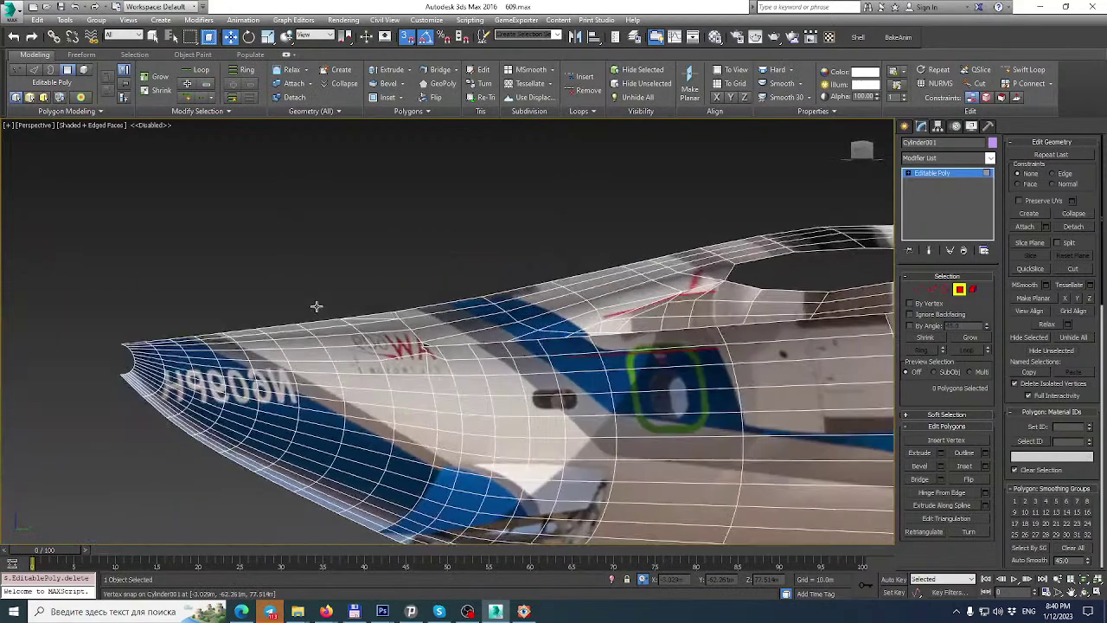
pyautogui.click(591, 311)
pyautogui.press('z')
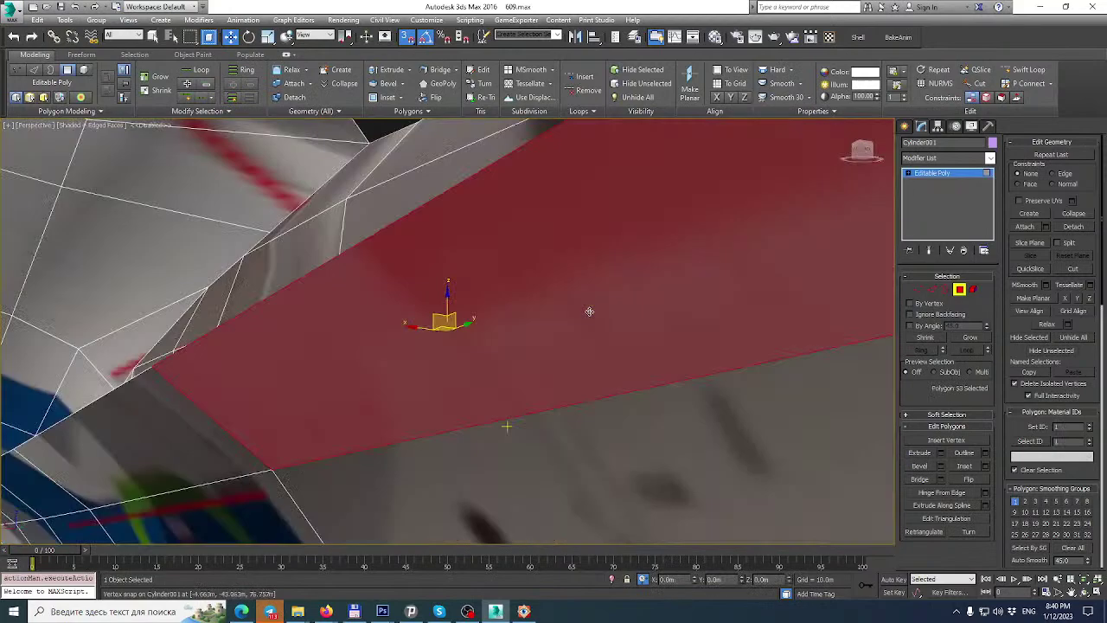
# Cut an edge across the fuselage side polygons, from the vertex below the AW609 lettering forward to the vertex ahead of the A.
pyautogui.scroll(-2, 588, 312)
pyautogui.keyDown('alt'); pyautogui.moveTo(584, 312); pyautogui.dragTo(291, 276, button='middle'); pyautogui.keyUp('alt')
pyautogui.scroll(-3, 544, 338)
pyautogui.click(1066, 271)
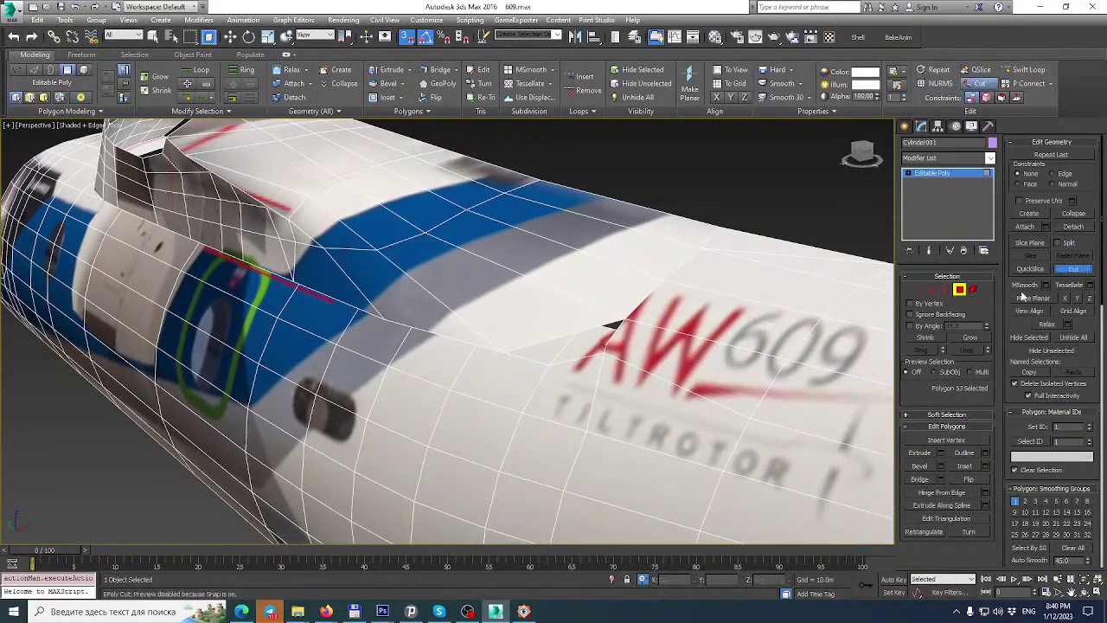
pyautogui.click(752, 419)
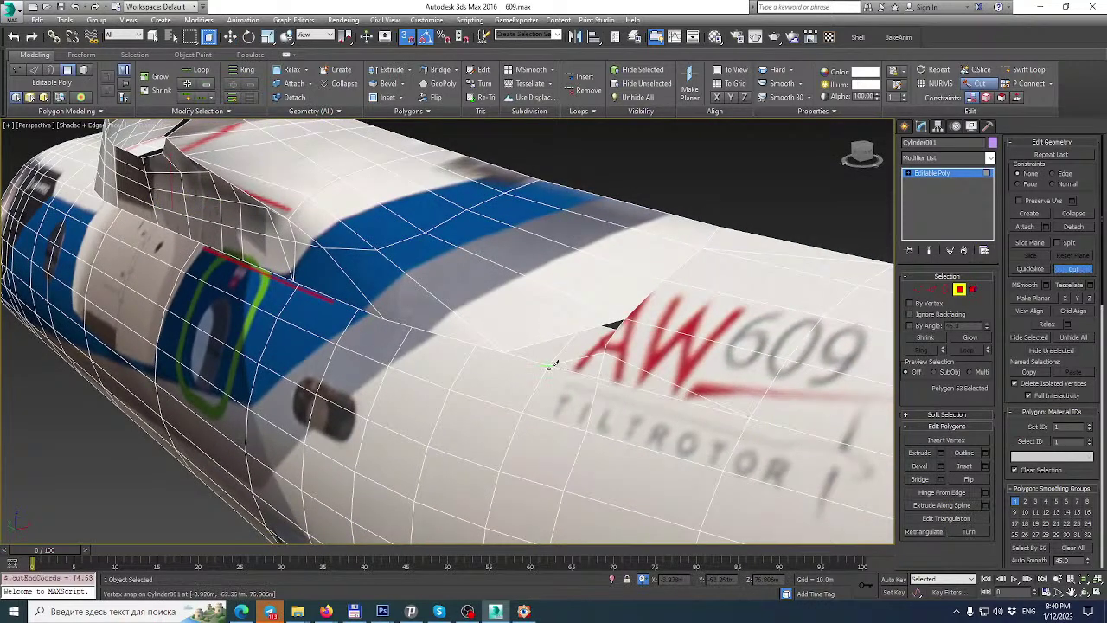
pyautogui.keyDown('alt'); pyautogui.moveTo(564, 364); pyautogui.dragTo(284, 447, button='middle'); pyautogui.keyUp('alt')
pyautogui.rightClick(407, 375)
pyautogui.keyDown('alt'); pyautogui.moveTo(500, 340); pyautogui.dragTo(493, 388, button='middle'); pyautogui.keyUp('alt')
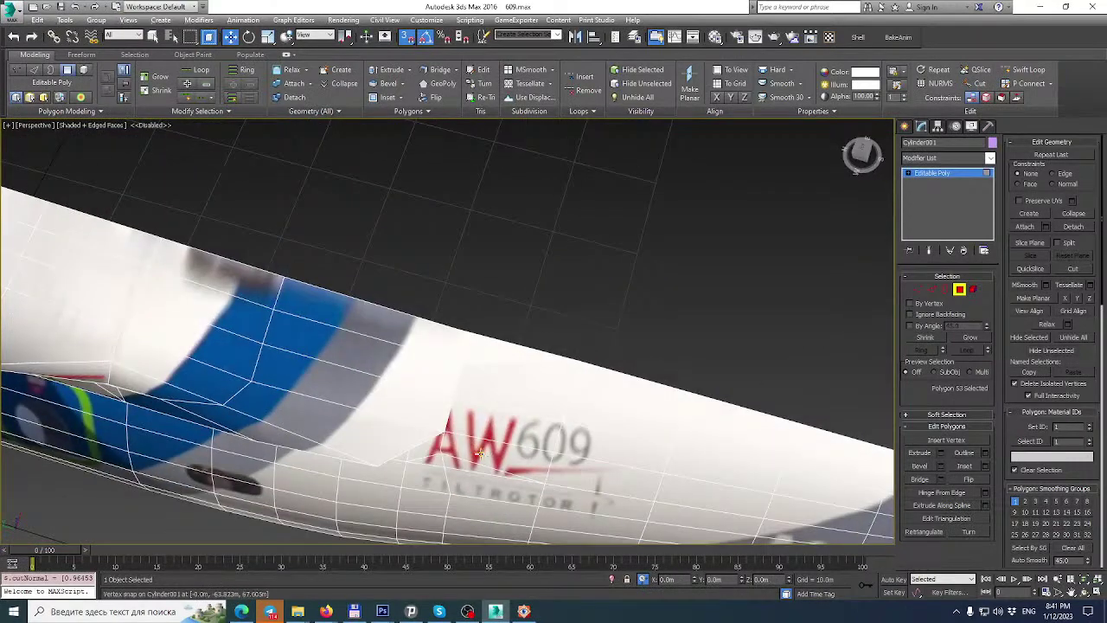
# Remove the two surplus edges crossing the A of the AW609 lettering on the fuselage side.
pyautogui.scroll(3, 472, 456)
pyautogui.moveTo(467, 454); pyautogui.dragTo(482, 430, button='middle')
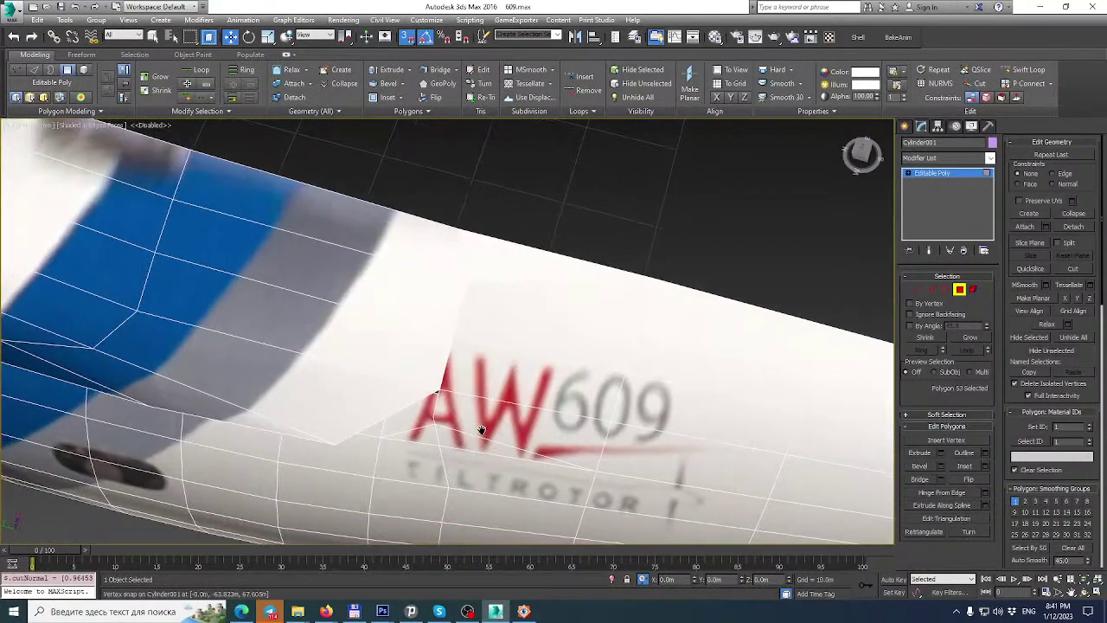
pyautogui.click(932, 291)
pyautogui.click(433, 439)
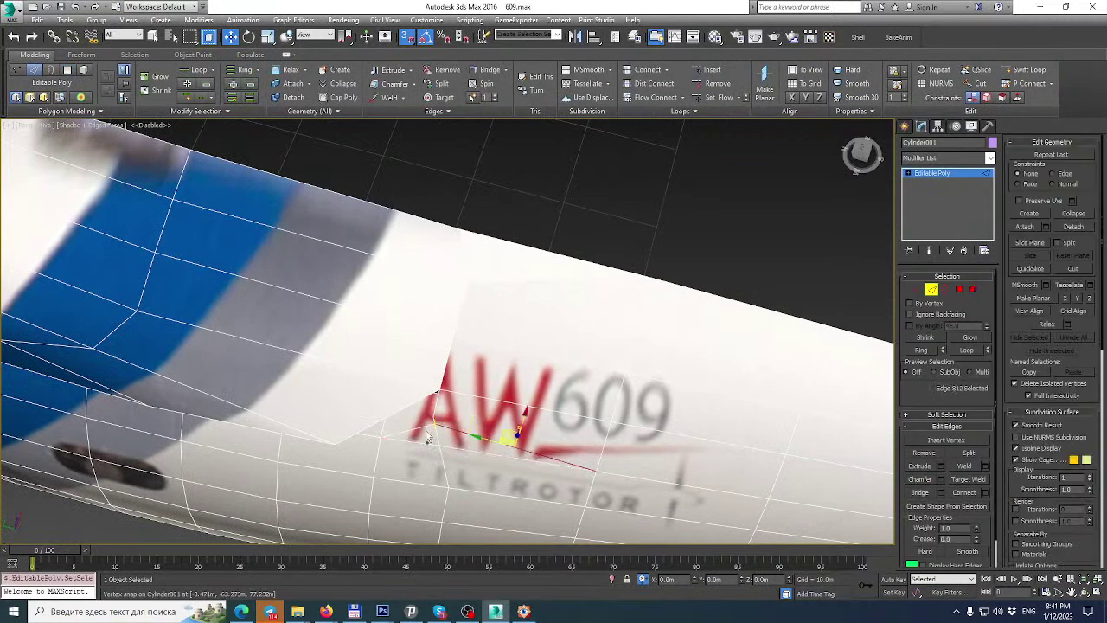
pyautogui.keyDown('ctrl'); pyautogui.click(412, 431); pyautogui.keyUp('ctrl')
pyautogui.press('BackSpace')
# Check the unread Skype chat message and switch to the Firefox window with the tiltrotor reference image.
pyautogui.click(442, 612)
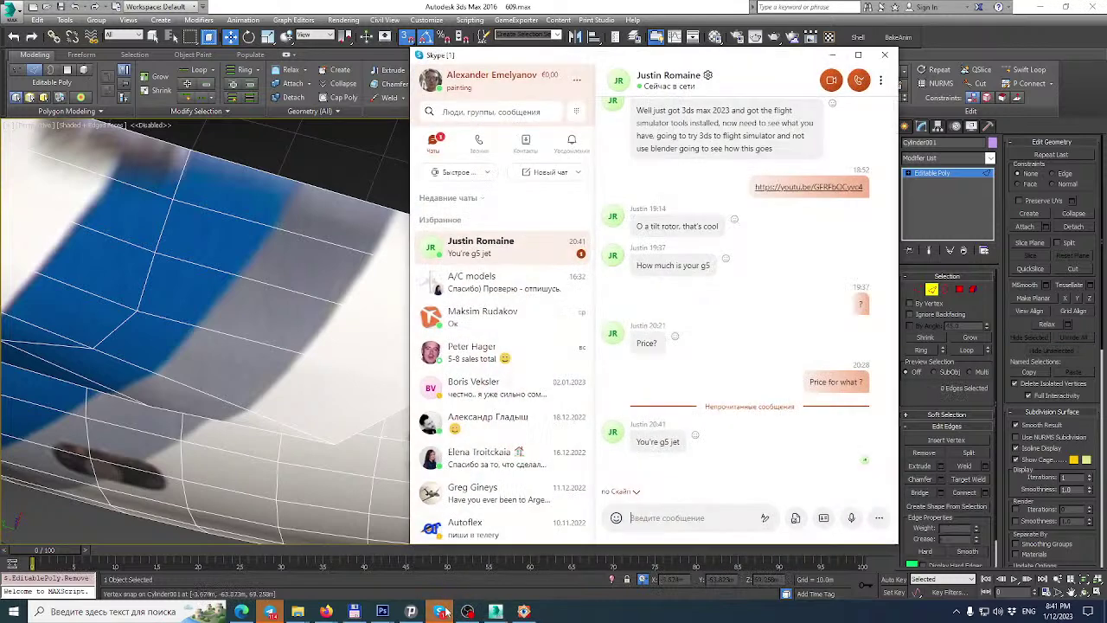
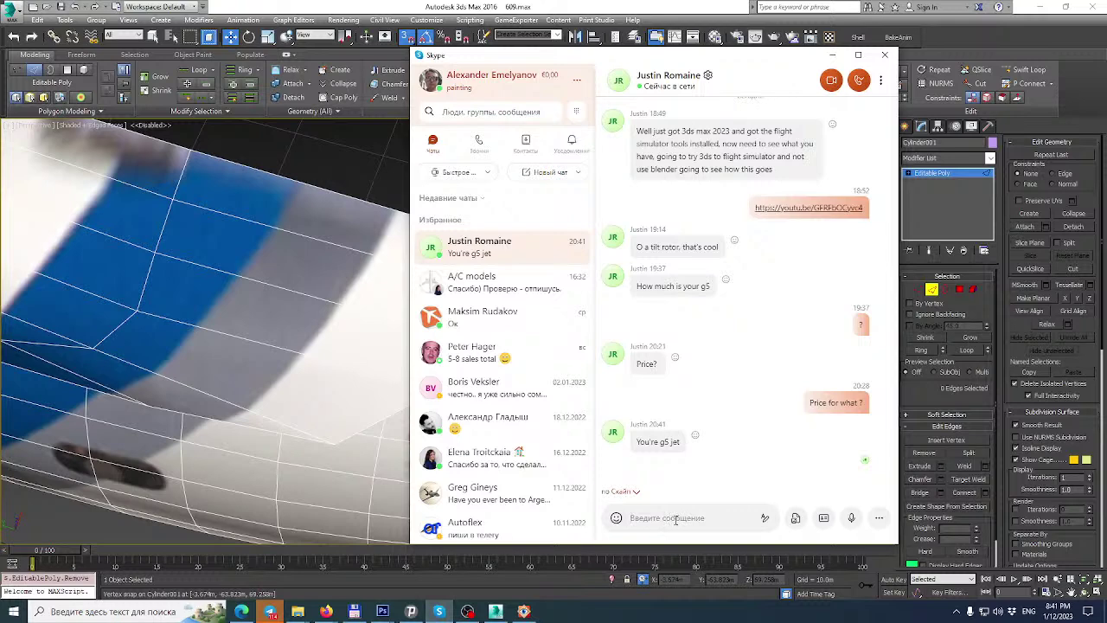
pyautogui.click(329, 617)
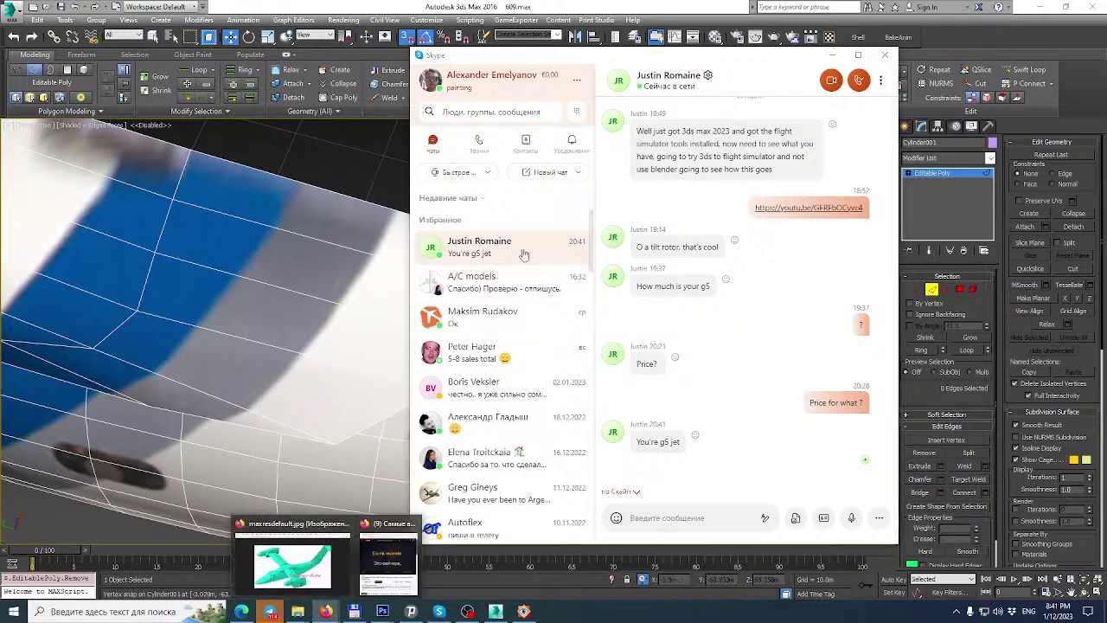
pyautogui.click(389, 558)
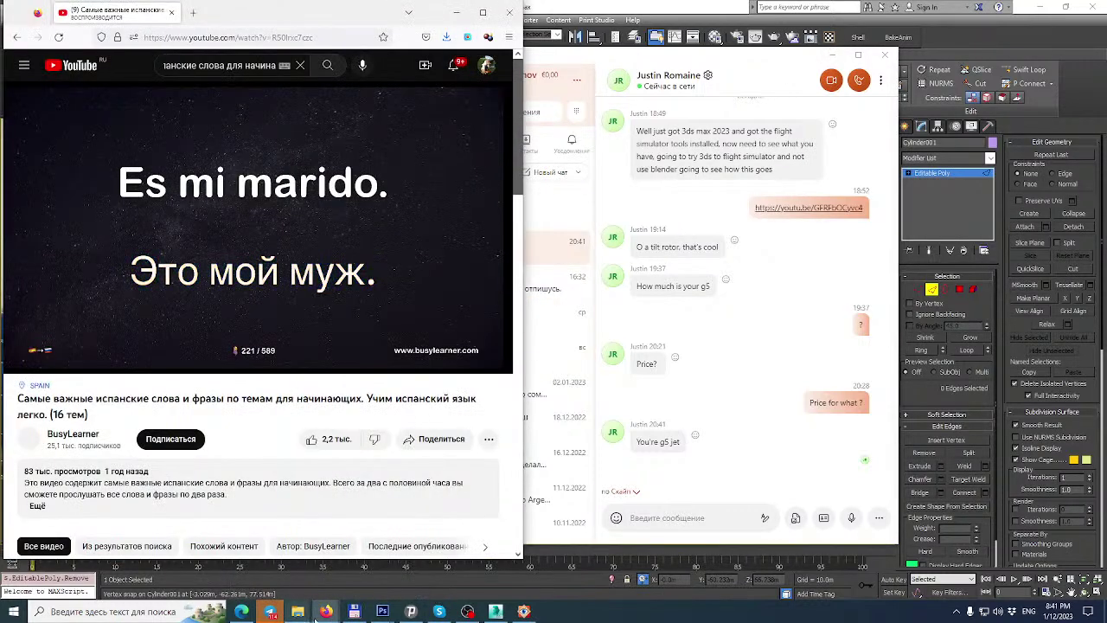
pyautogui.moveTo(326, 612)
pyautogui.click(294, 582)
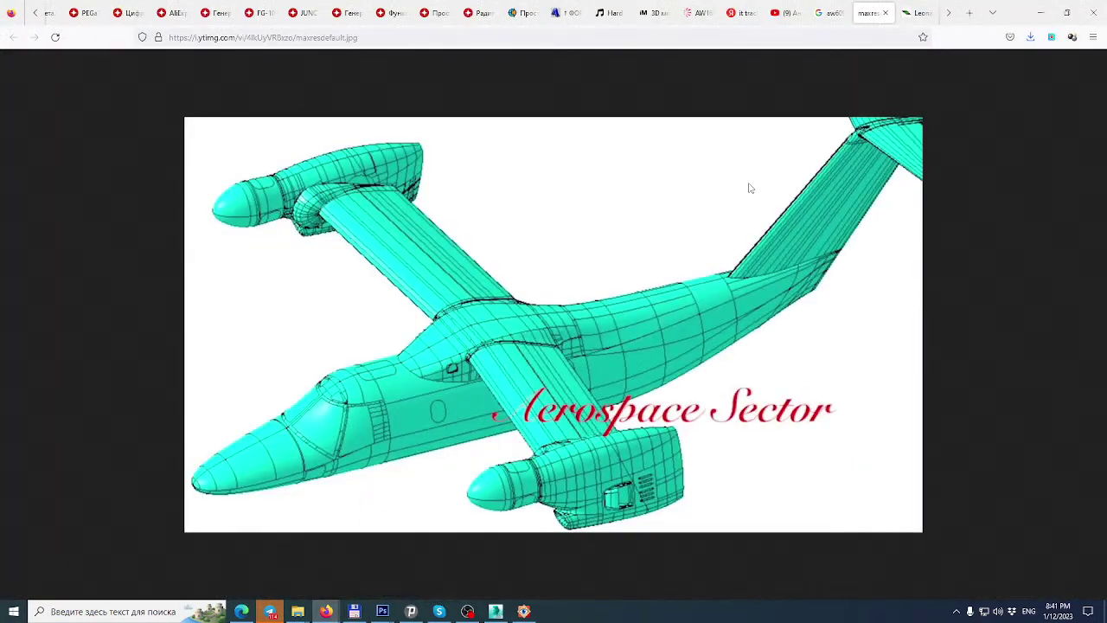
# Search Google for "g5 jet" in a new browser tab.
pyautogui.click(970, 12)
pyautogui.click(456, 325)
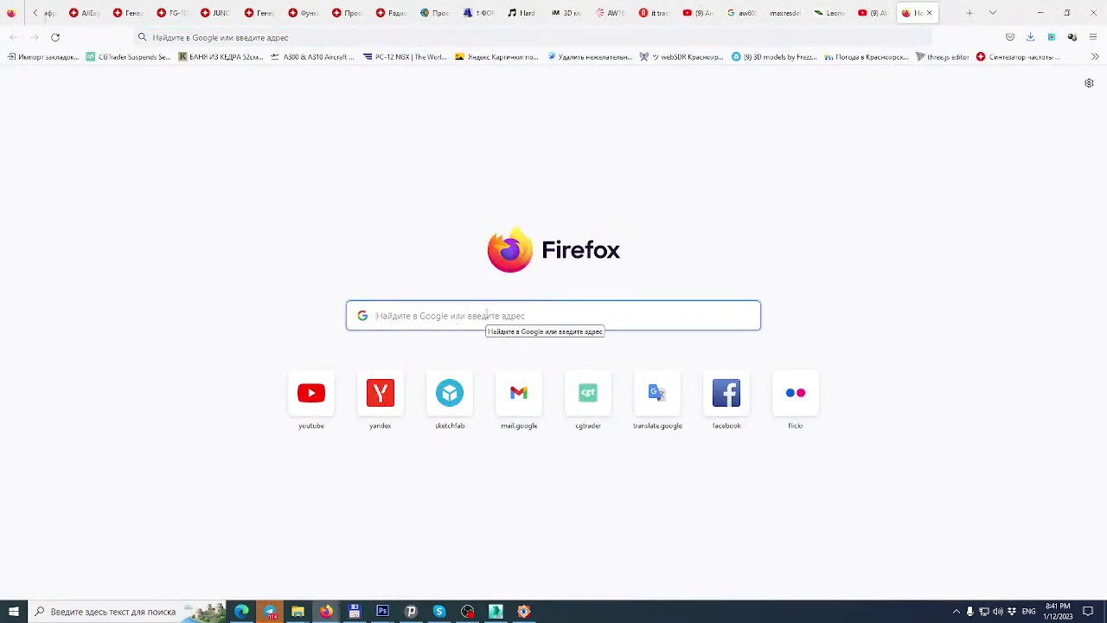
pyautogui.write('g5')
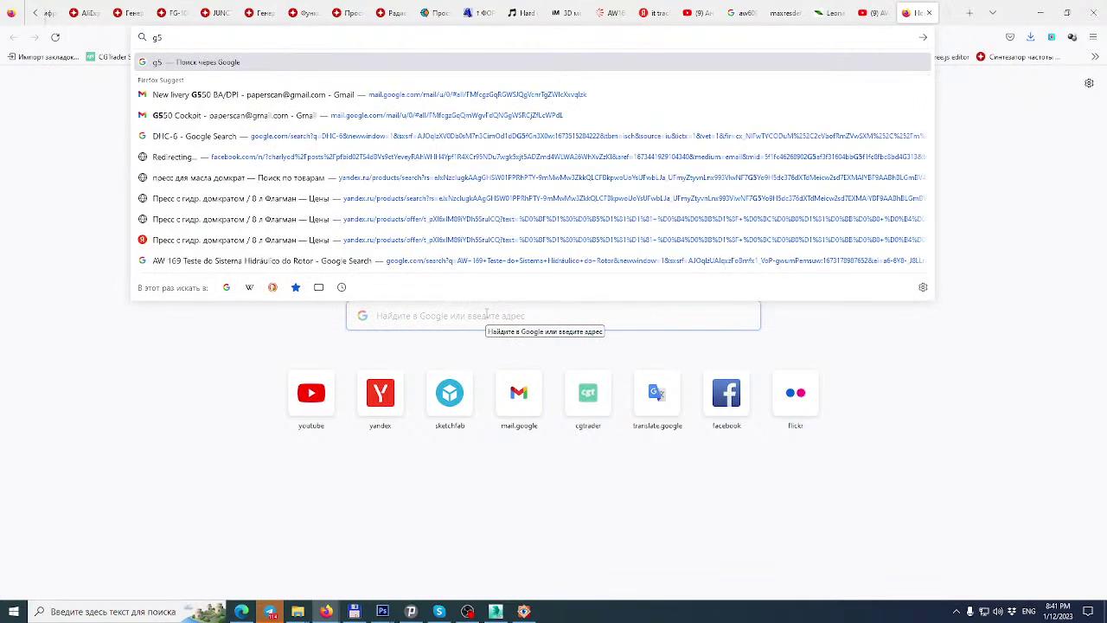
pyautogui.write(' jet')
pyautogui.press('Return')
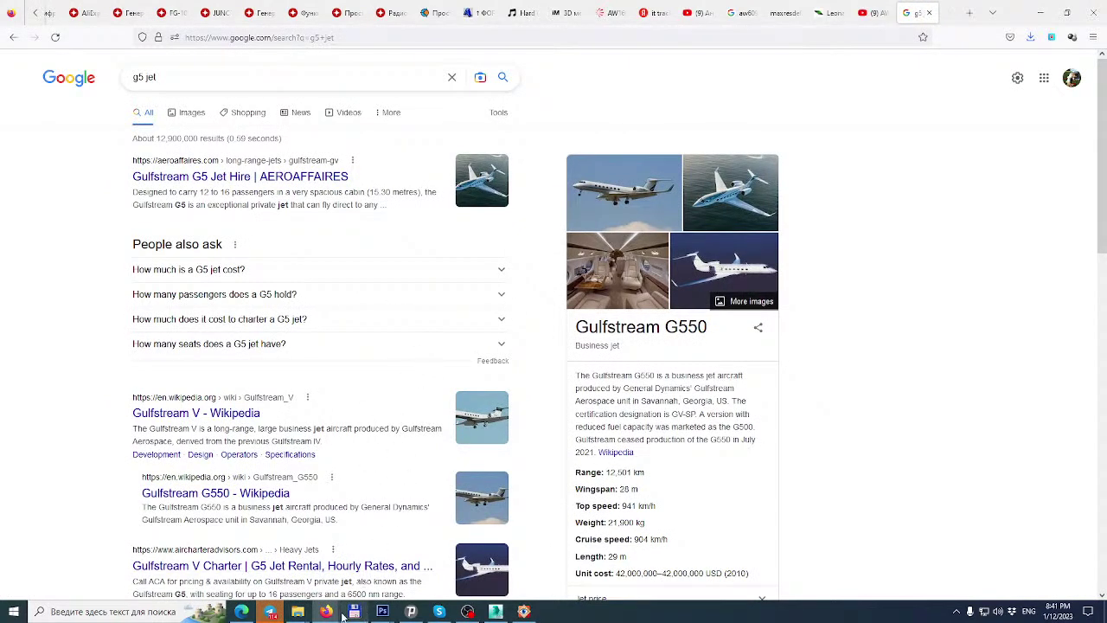
# Reread the Skype message about the jet and close the g5 jet search tab.
pyautogui.click(440, 612)
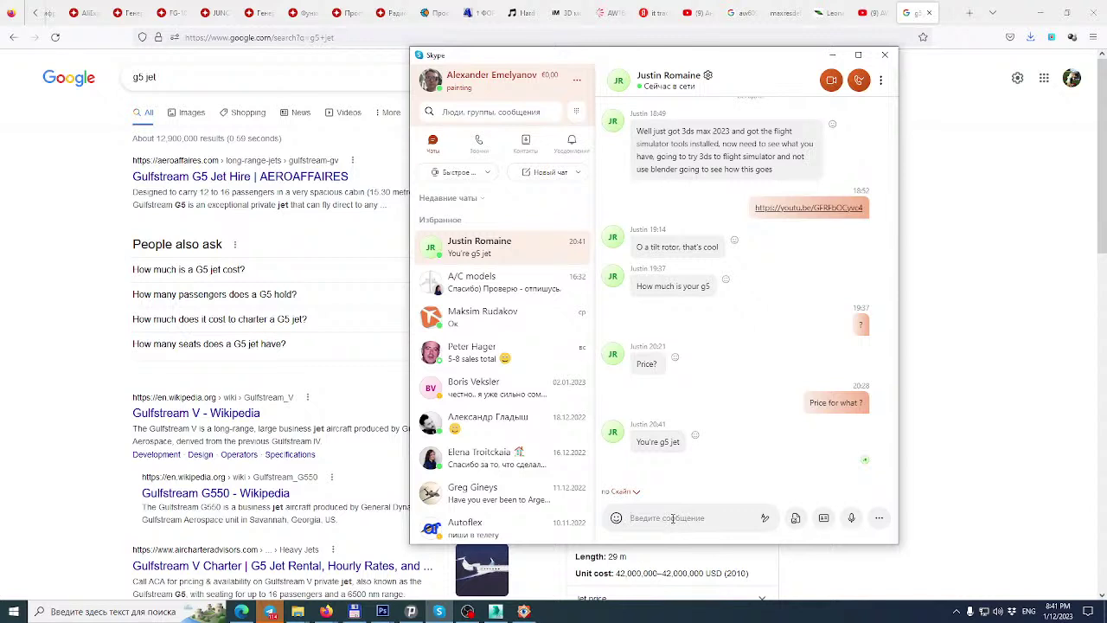
pyautogui.click(967, 430)
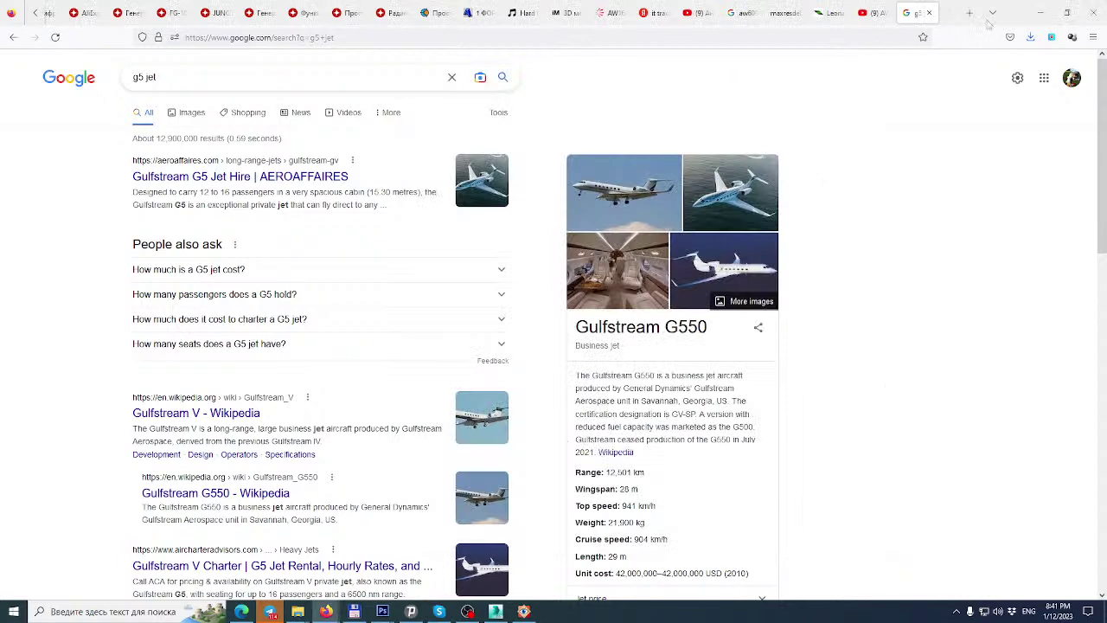
pyautogui.click(929, 12)
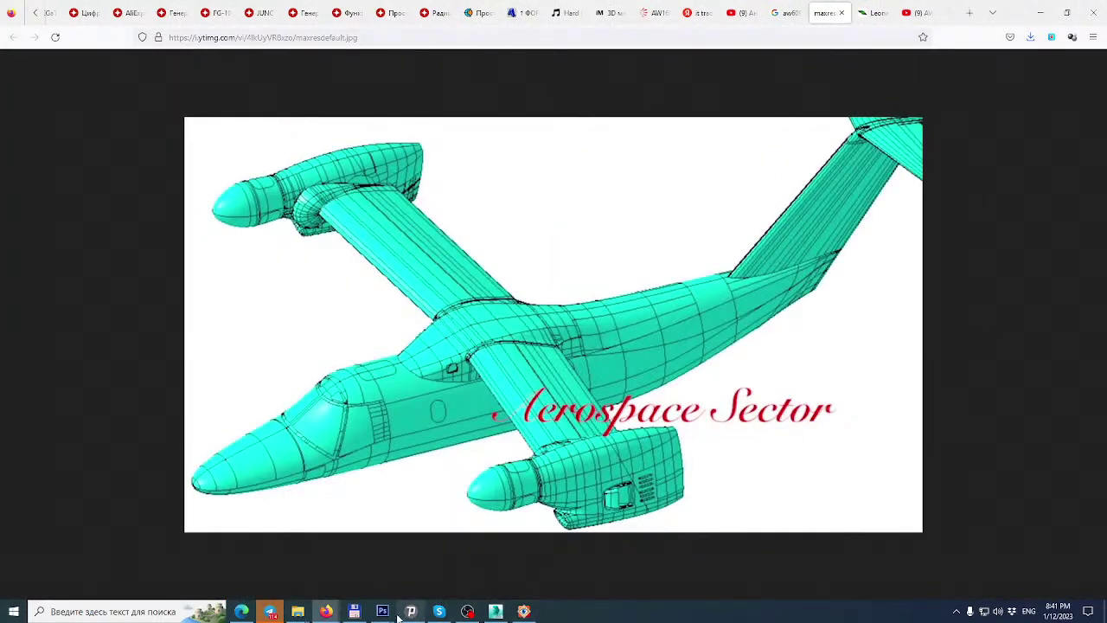
# Bring up Google Translate, clear its source text and switch the input language to Russian.
pyautogui.scroll(3, 253, 12)
pyautogui.scroll(3, 254, 7)
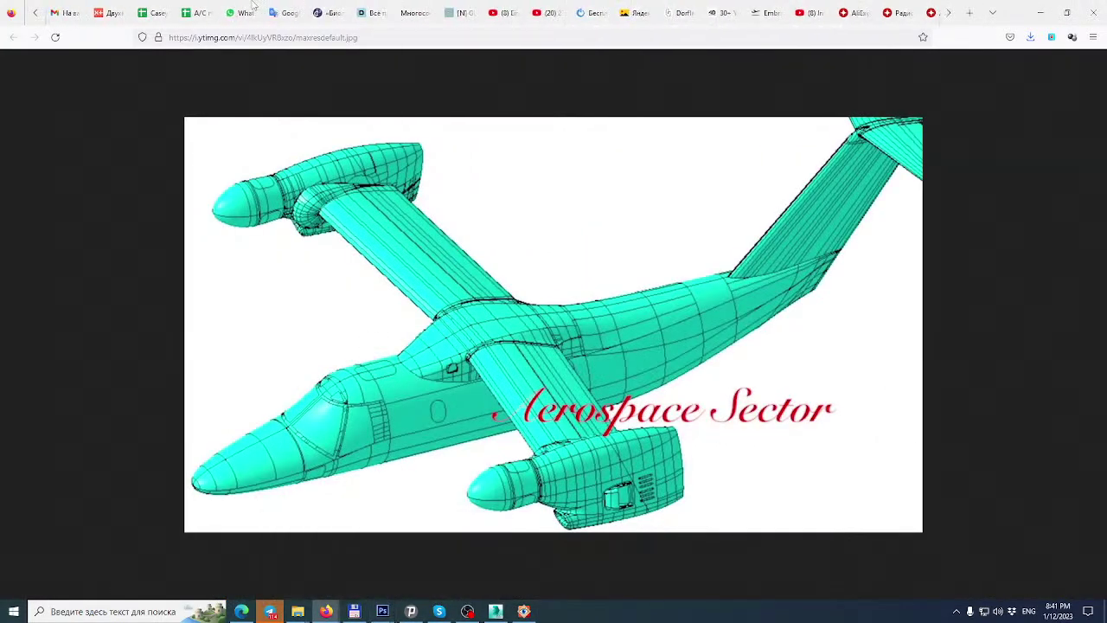
pyautogui.click(280, 8)
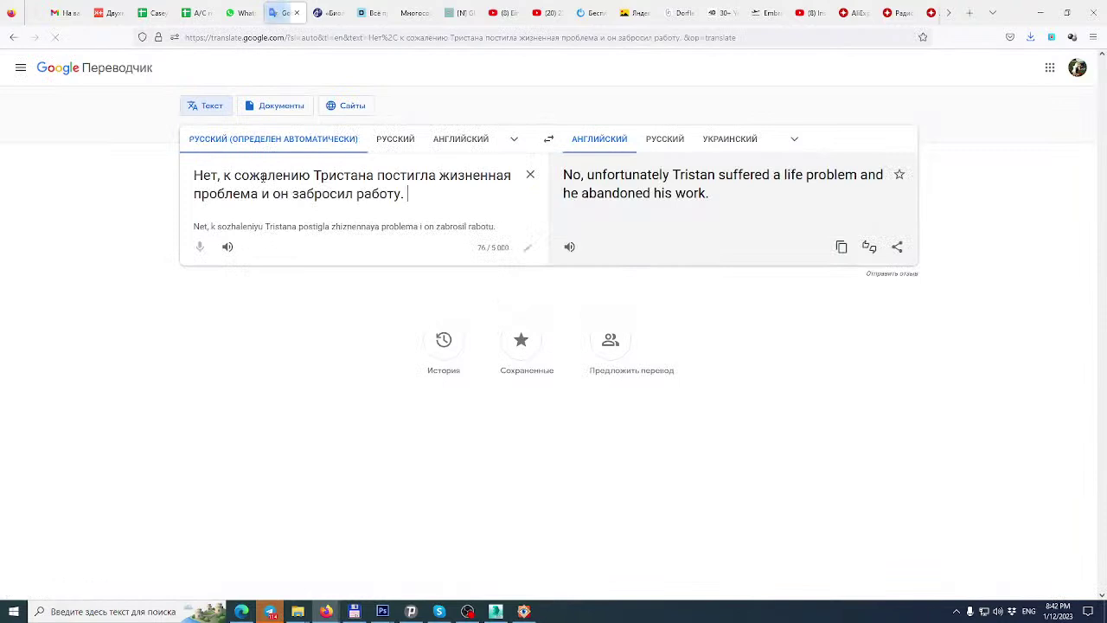
pyautogui.click(531, 176)
pyautogui.write('ye;yj e')
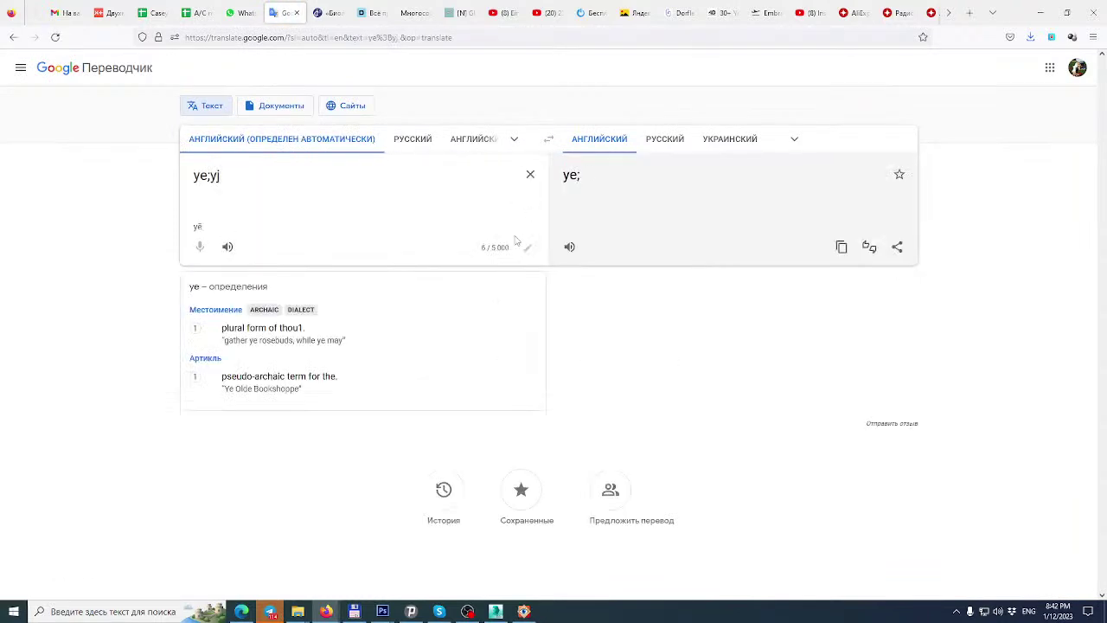
pyautogui.press('BackSpace')
pyautogui.press('BackSpace')
pyautogui.press('BackSpace')
pyautogui.press('BackSpace')
pyautogui.press('BackSpace')
pyautogui.press('BackSpace')
pyautogui.press('BackSpace')
pyautogui.hotkey('alt', 'shift')
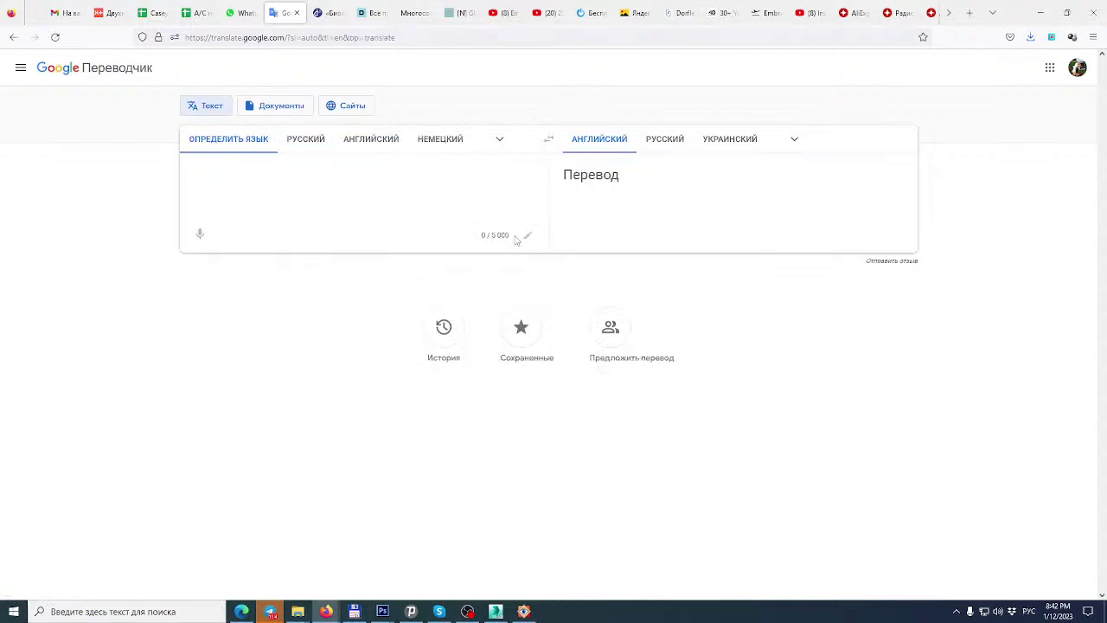
# Translate "нужно уточнить много нюансов" into English and copy the resulting translation.
pyautogui.write('нужно ')
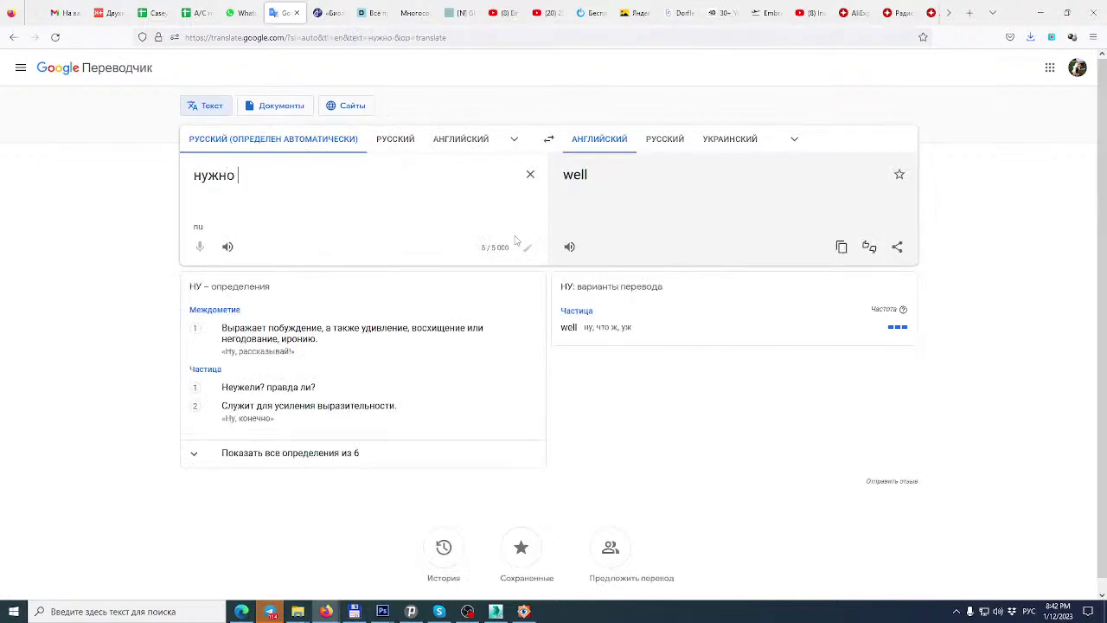
pyautogui.write('уточнит')
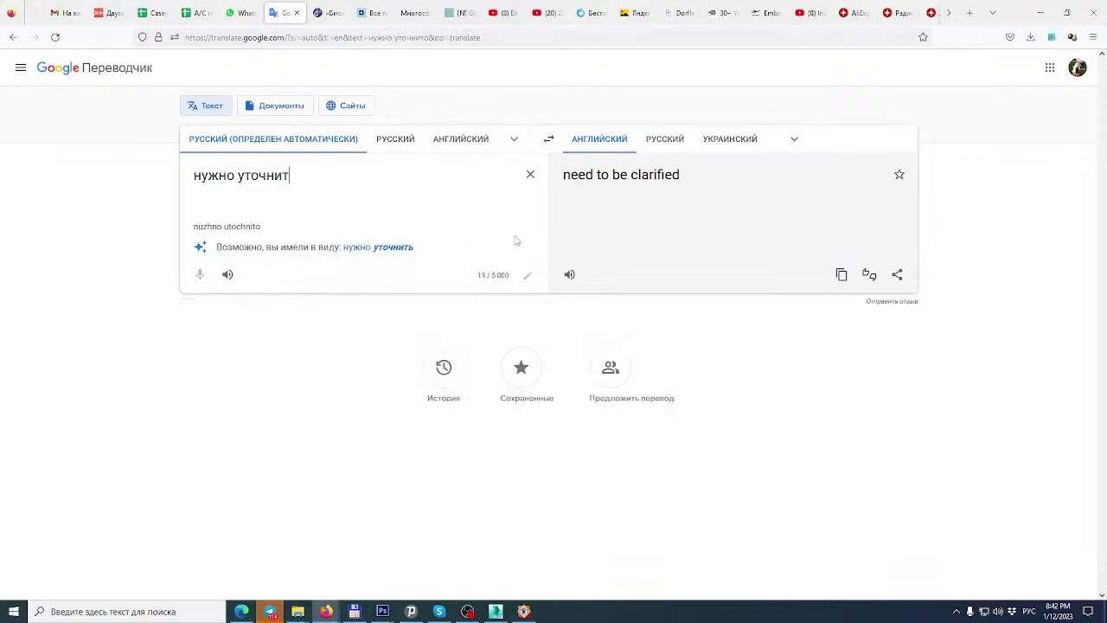
pyautogui.write('ь много н')
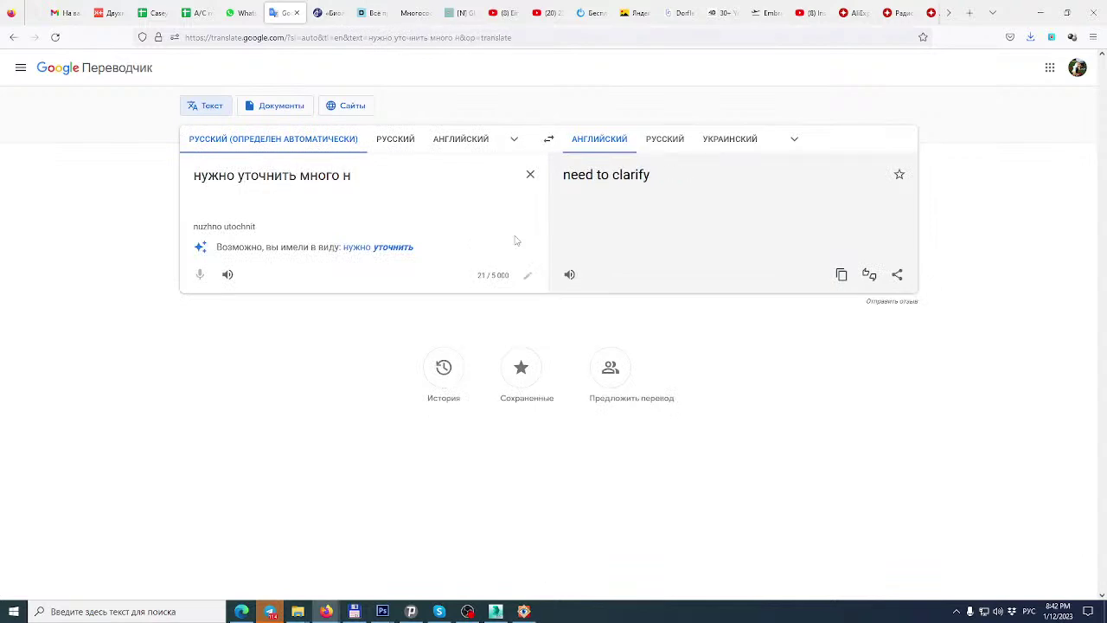
pyautogui.write('юансов')
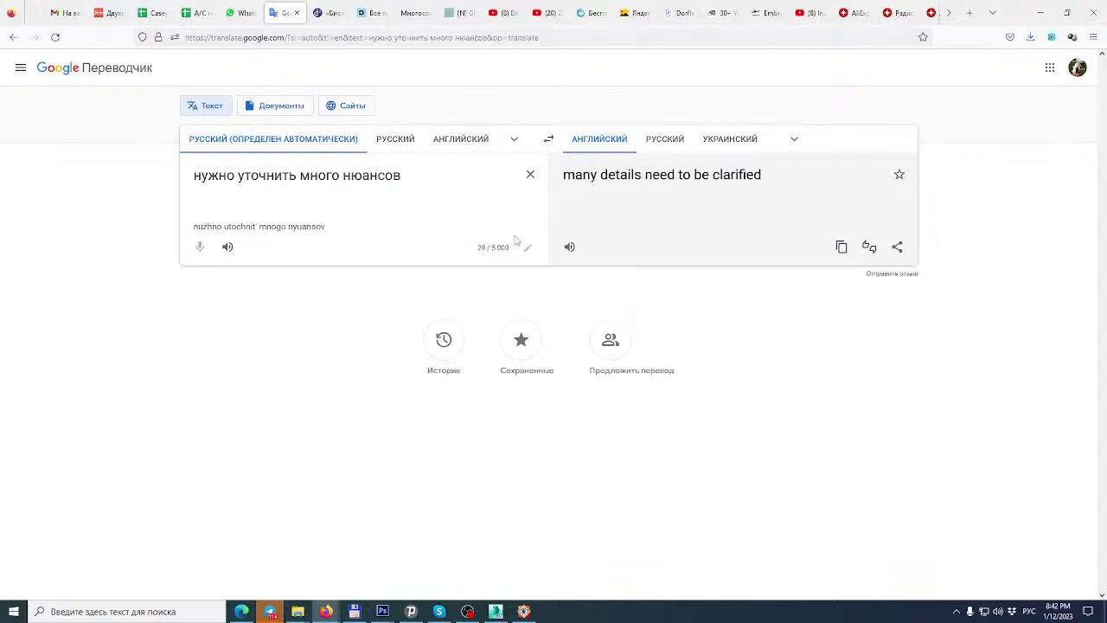
pyautogui.moveTo(789, 188); pyautogui.dragTo(564, 180)
pyautogui.hotkey('ctrl', 'c')
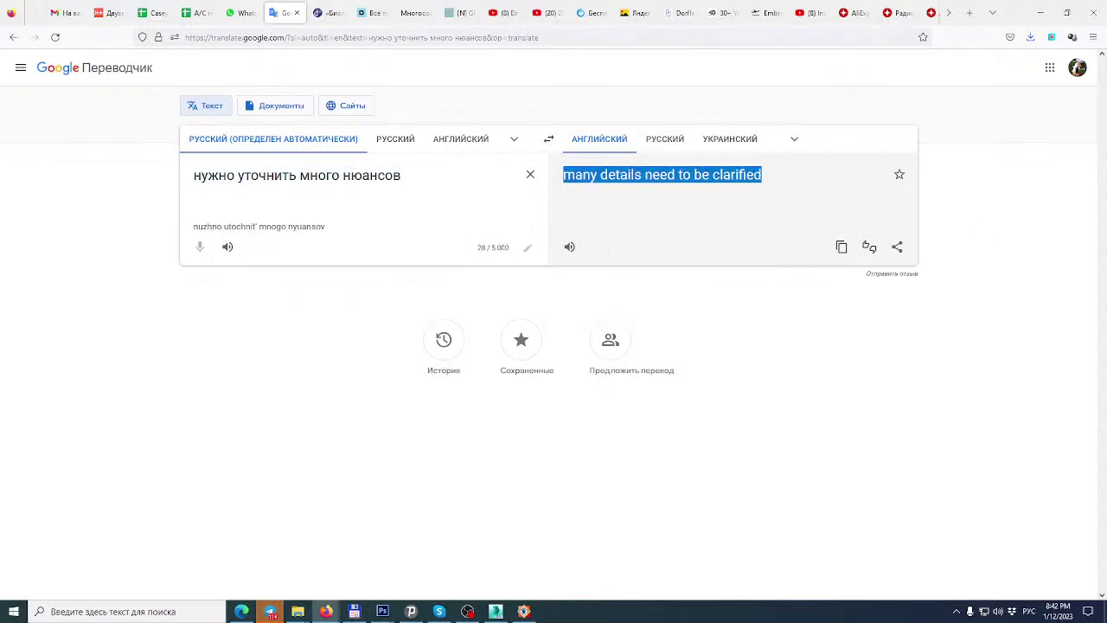
# Send the copied translation "many details need to be clarified" in the open Skype chat.
pyautogui.click(437, 610)
pyautogui.hotkey('ctrl', 'v')
pyautogui.press('Return')
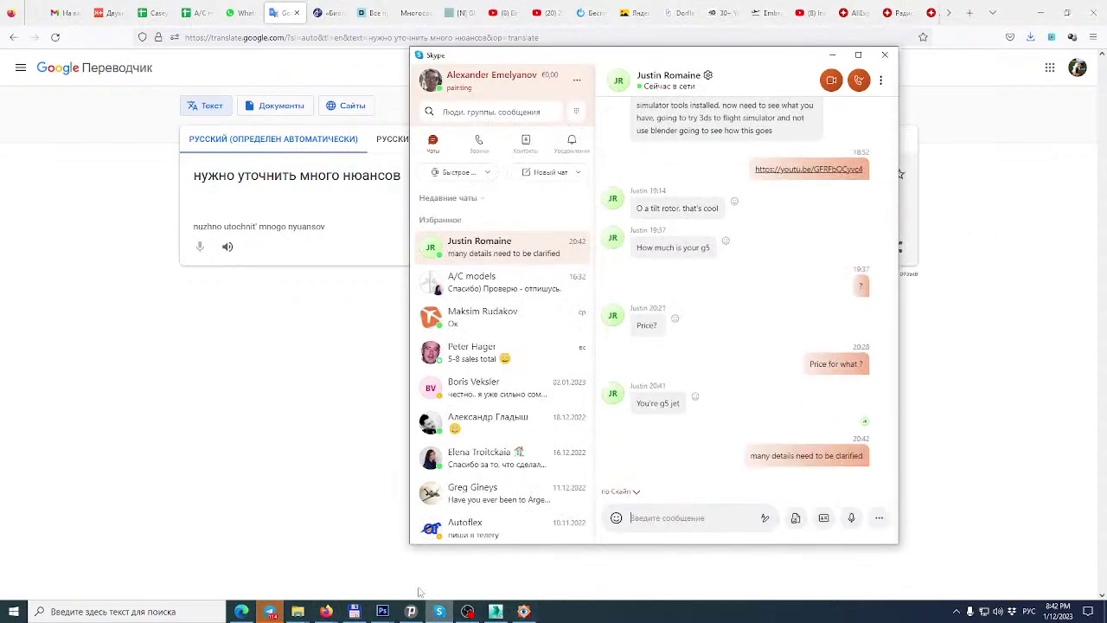
pyautogui.click(213, 467)
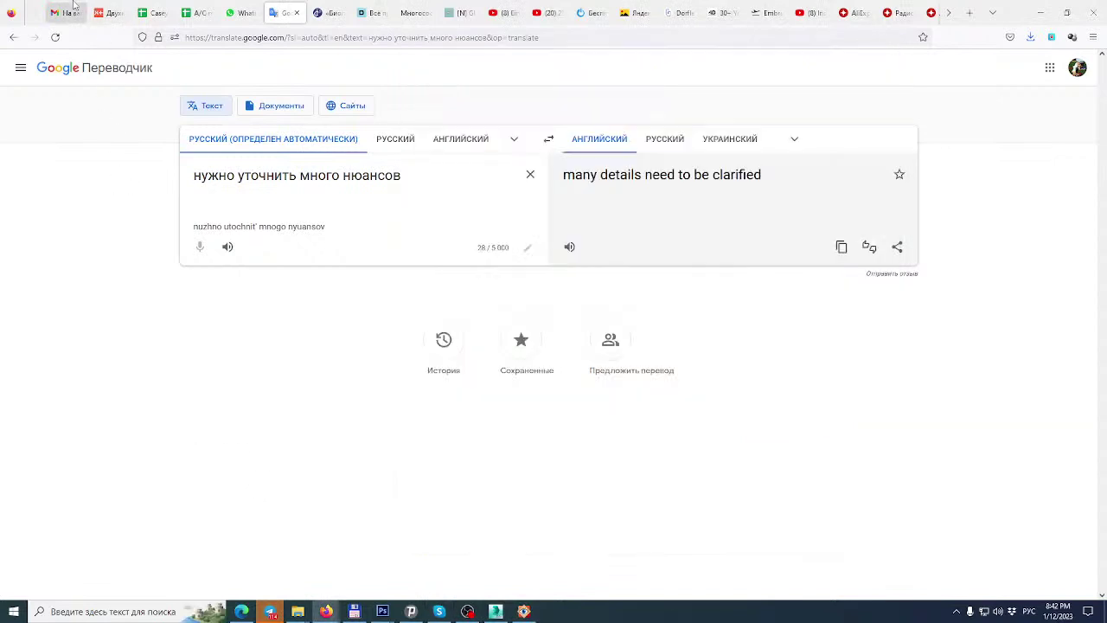
# Switch back to 3ds Max and select three fuselage vertices along the seam, from beside the A forward to the blue stripe.
pyautogui.click(495, 611)
pyautogui.scroll(-3, 481, 411)
pyautogui.keyDown('alt'); pyautogui.moveTo(481, 411); pyautogui.dragTo(597, 316, button='middle'); pyautogui.keyUp('alt')
pyautogui.scroll(3, 425, 290)
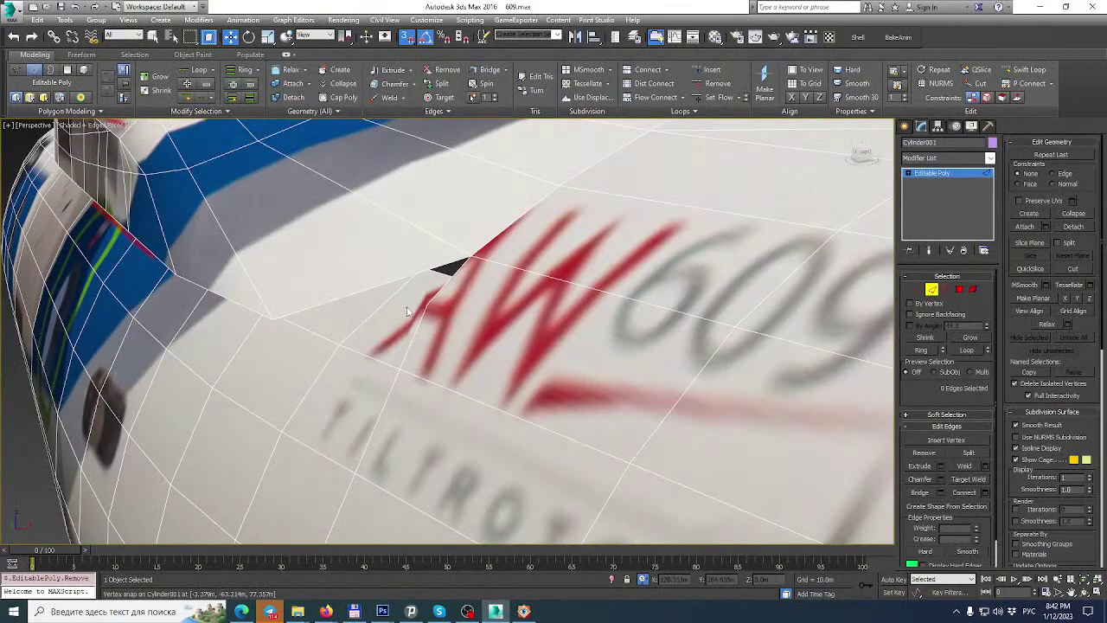
pyautogui.keyDown('alt'); pyautogui.moveTo(431, 314); pyautogui.dragTo(511, 317, button='middle'); pyautogui.keyUp('alt')
pyautogui.click(919, 290)
pyautogui.click(794, 284)
pyautogui.press('z')
pyautogui.scroll(-6, 440, 280)
pyautogui.keyDown('alt'); pyautogui.moveTo(475, 299); pyautogui.dragTo(443, 333, button='middle'); pyautogui.keyUp('alt')
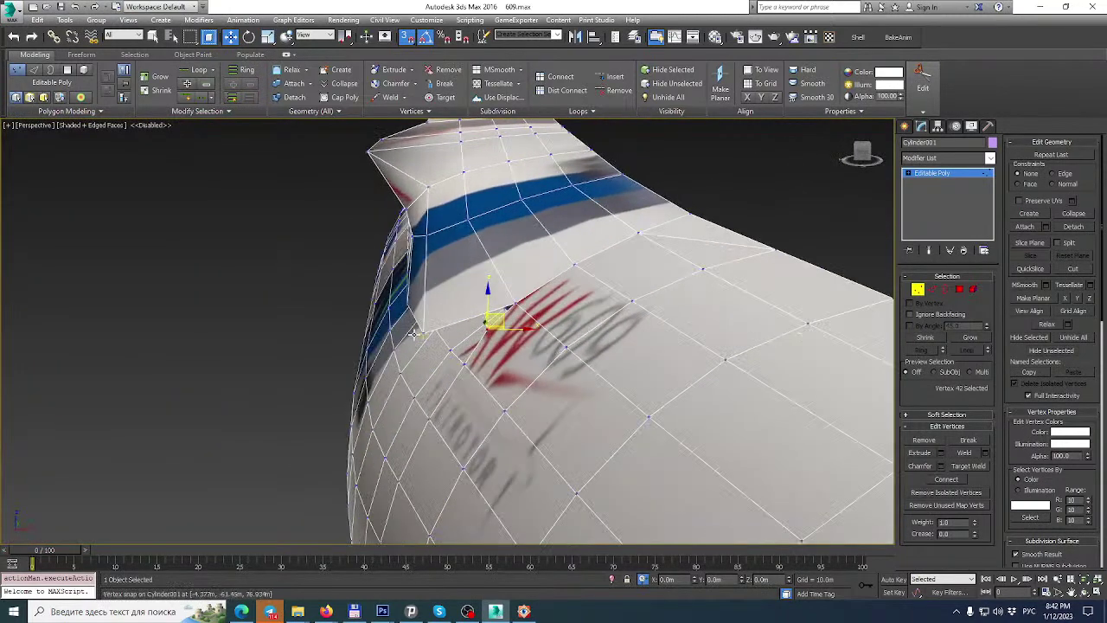
pyautogui.scroll(2, 416, 337)
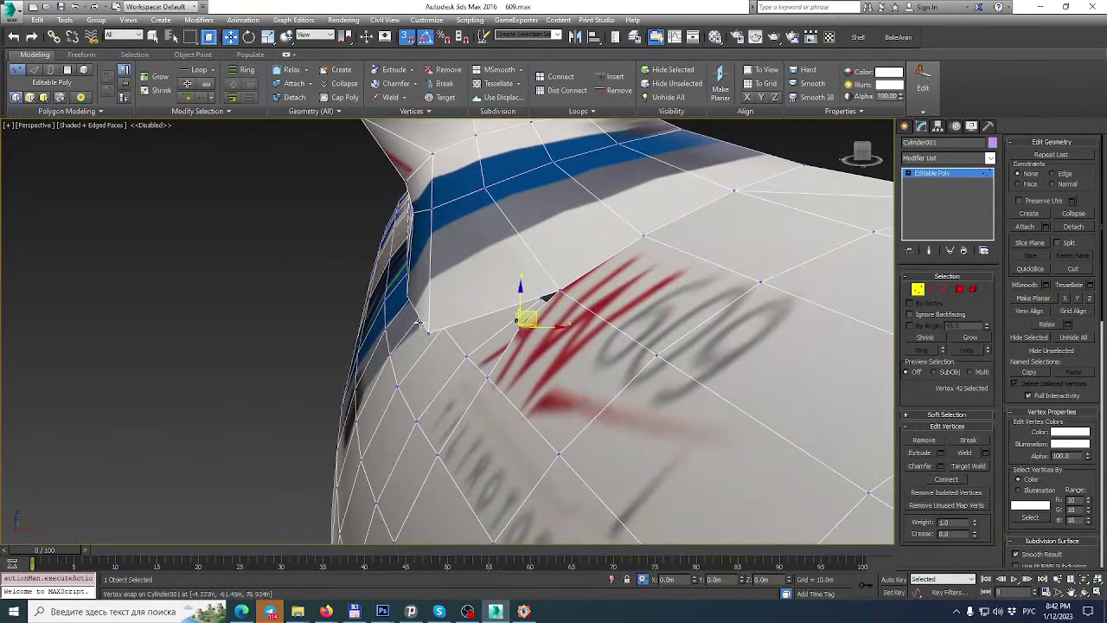
pyautogui.keyDown('ctrl'); pyautogui.click(402, 298); pyautogui.keyUp('ctrl')
pyautogui.keyDown('alt'); pyautogui.moveTo(402, 299); pyautogui.dragTo(437, 336, button='middle'); pyautogui.keyUp('alt')
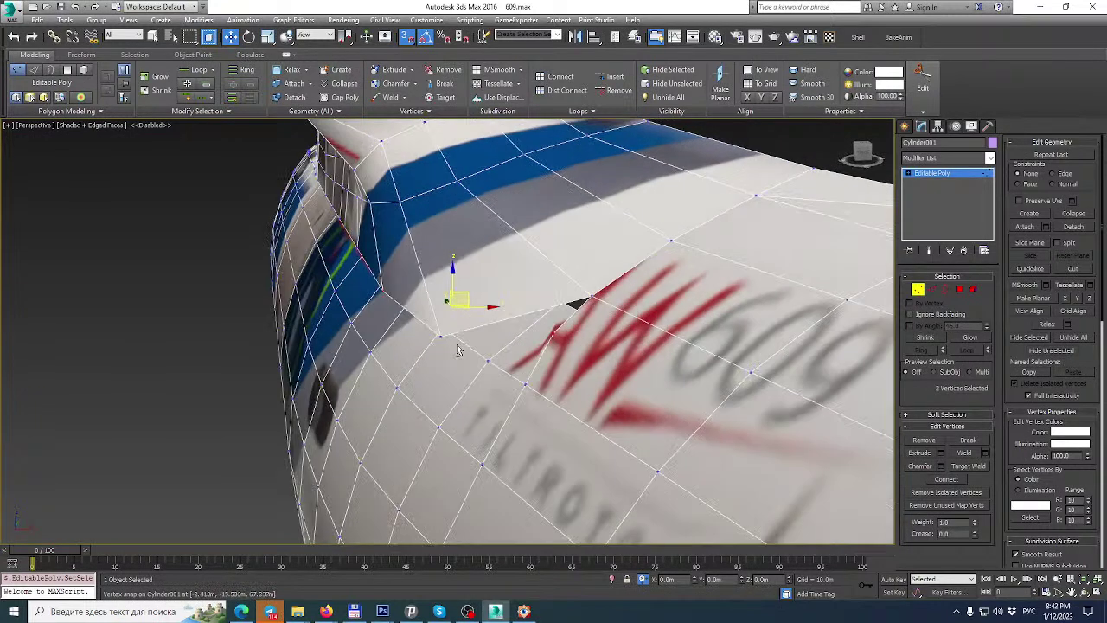
pyautogui.keyDown('ctrl'); pyautogui.click(440, 337); pyautogui.keyUp('ctrl')
# Switch to Skype and send "interior? textures, animation.." in the open chat.
pyautogui.click(440, 611)
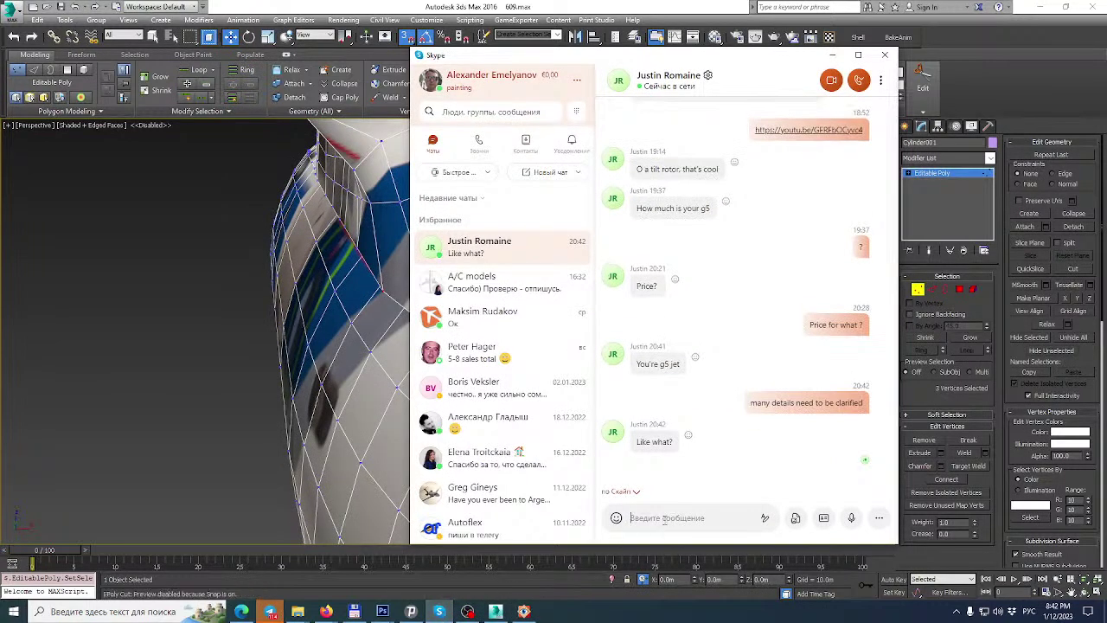
pyautogui.write('уч')
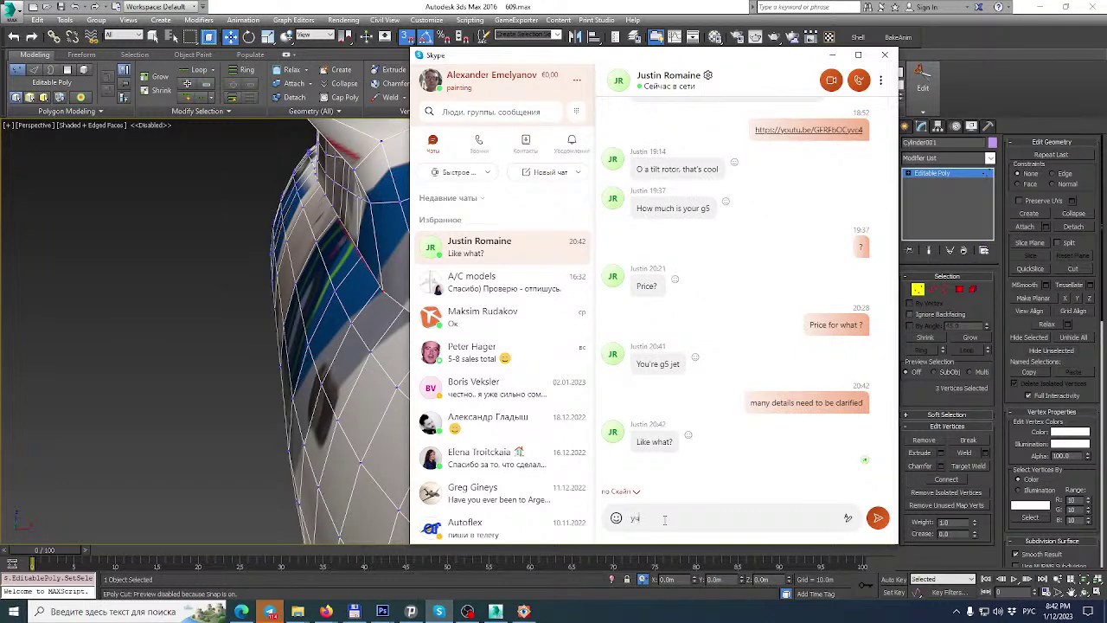
pyautogui.press('BackSpace')
pyautogui.press('BackSpace')
pyautogui.press('BackSpace')
pyautogui.press('BackSpace')
pyautogui.press('BackSpace')
pyautogui.press('BackSpace')
pyautogui.write('interior? textures, anima')
pyautogui.press('Return')
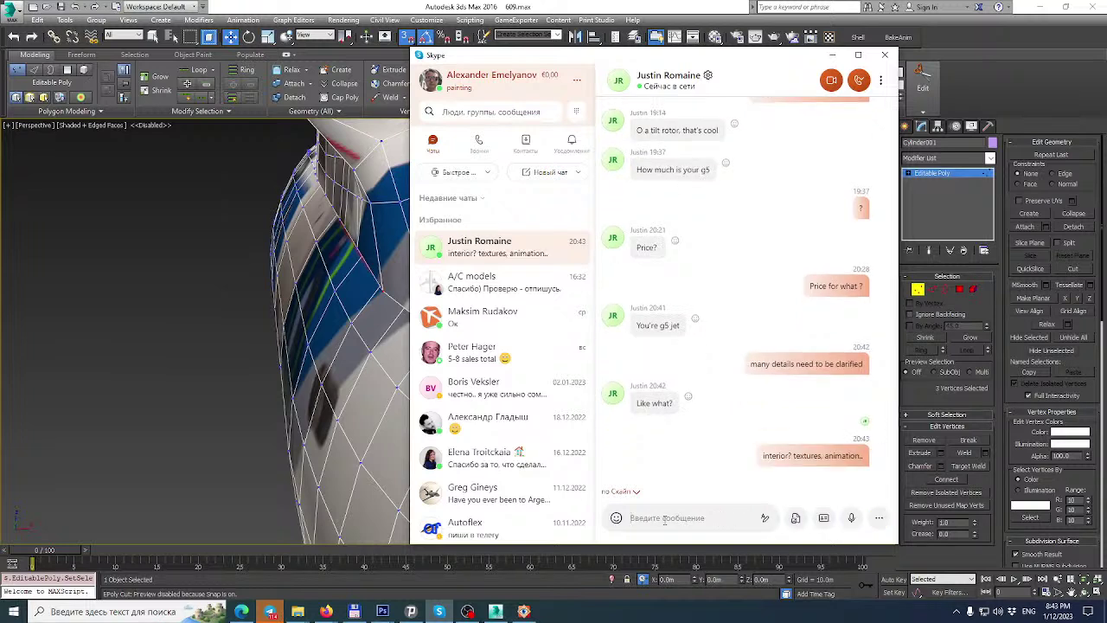
# Edit the sent message to read "interior, textures, animation.." and send a follow-up message "as is?".
pyautogui.rightClick(811, 443)
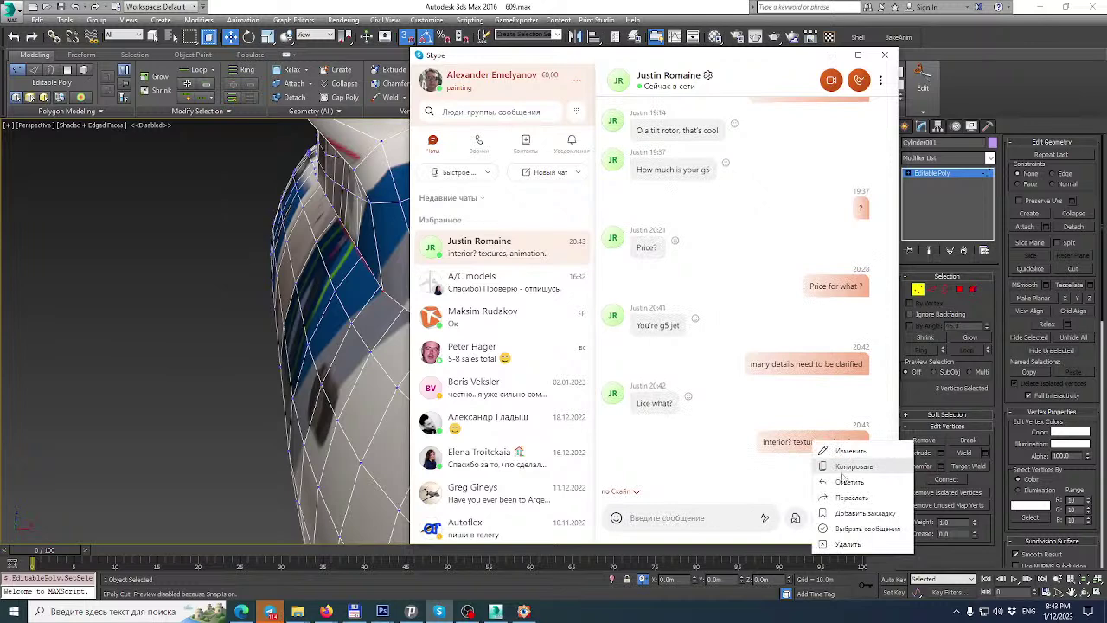
pyautogui.click(849, 451)
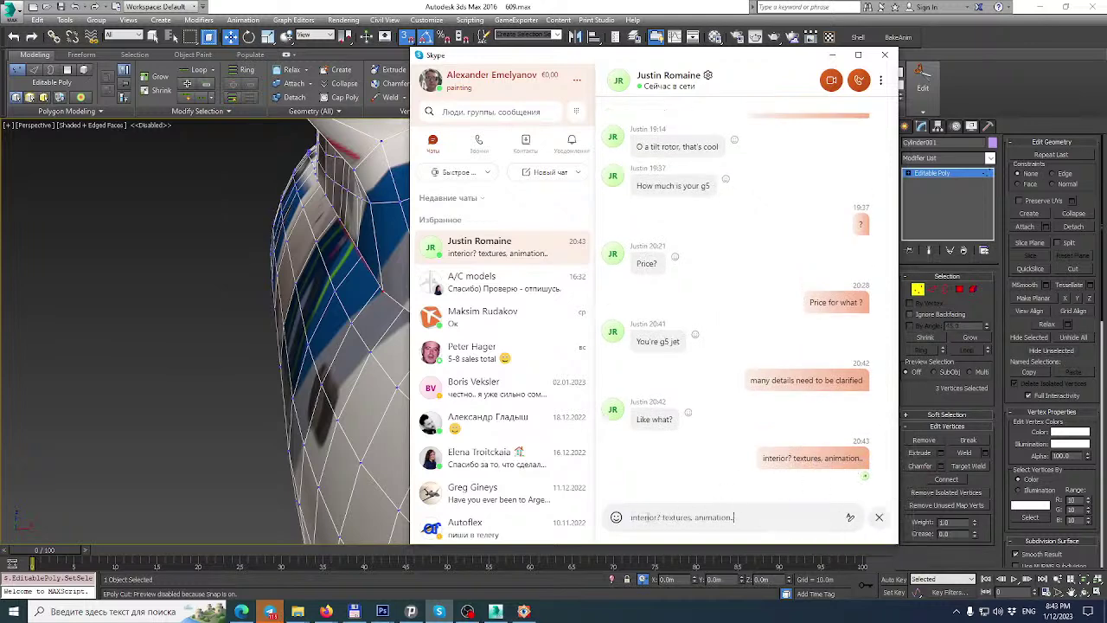
pyautogui.press('BackSpace')
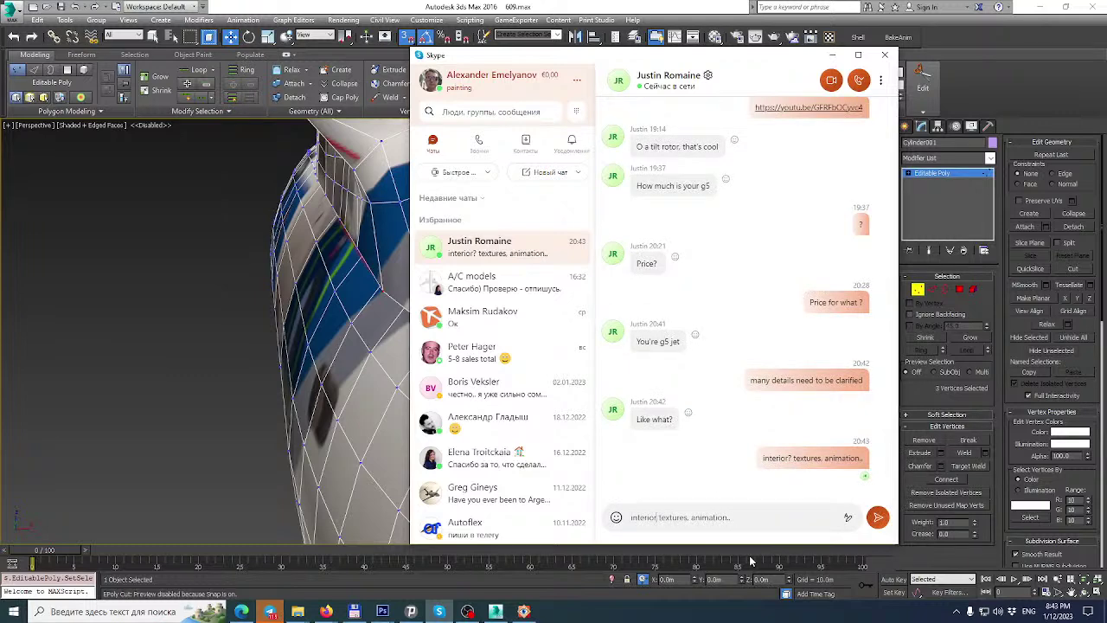
pyautogui.write(',')
pyautogui.press('Return')
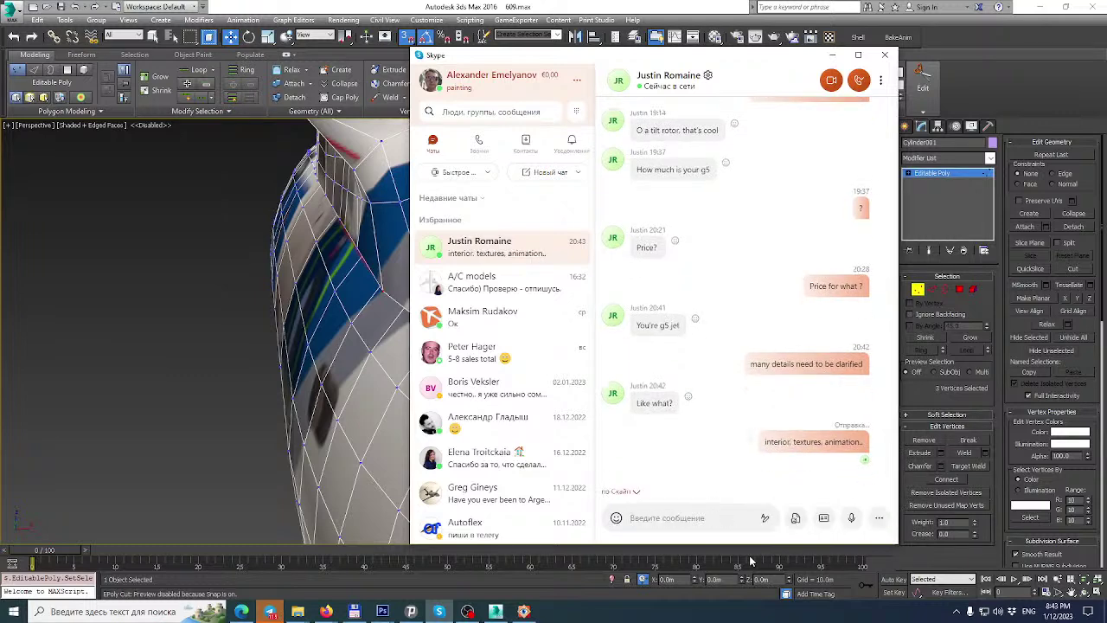
pyautogui.write('as is')
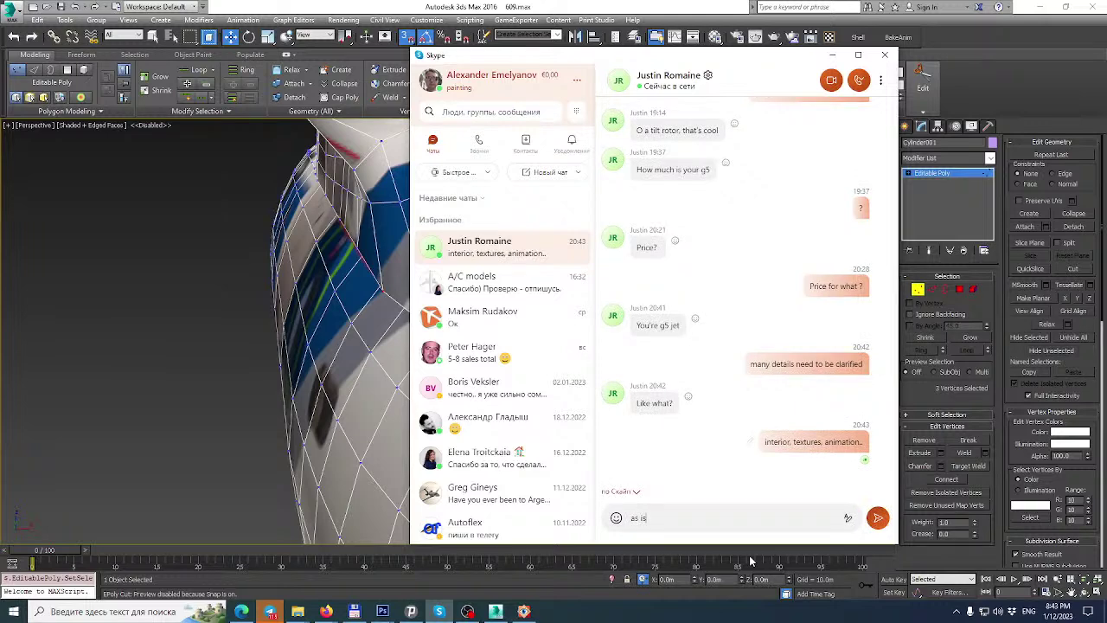
pyautogui.press('Return')
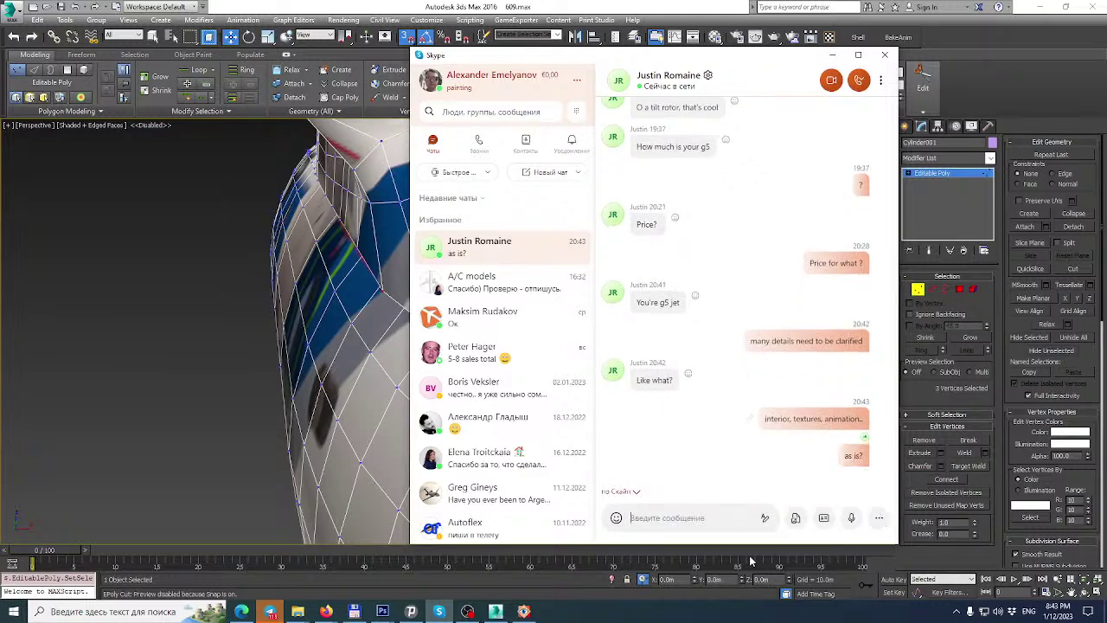
# Switch to Total Commander and go up from the AgustaWestland AW169 reference folder to the AIRPLANE projects folder.
pyautogui.moveTo(356, 614)
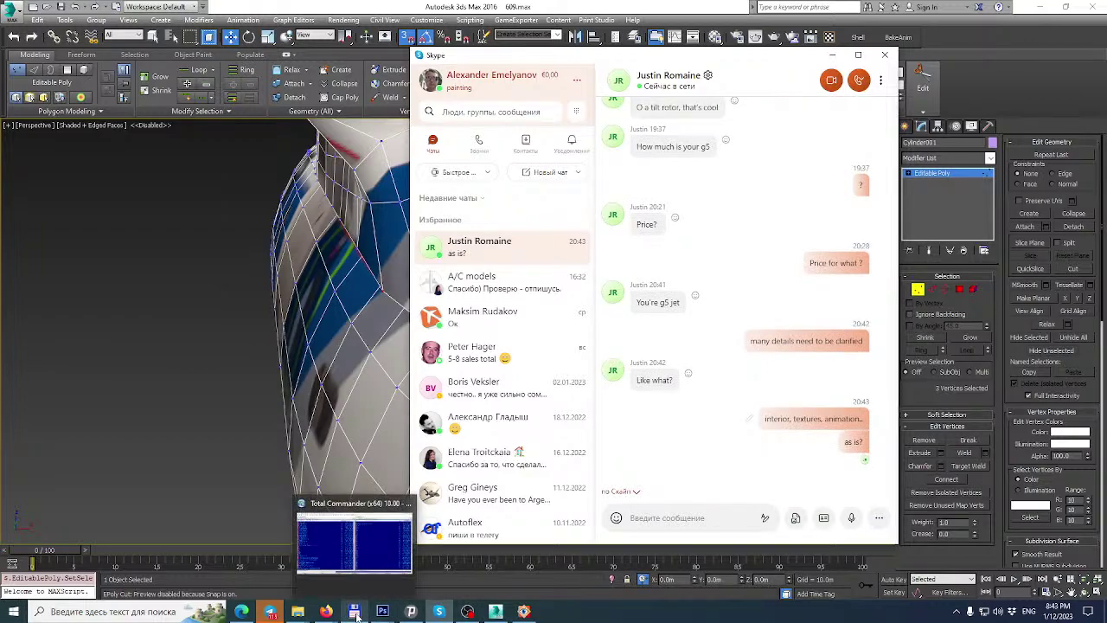
pyautogui.click(354, 543)
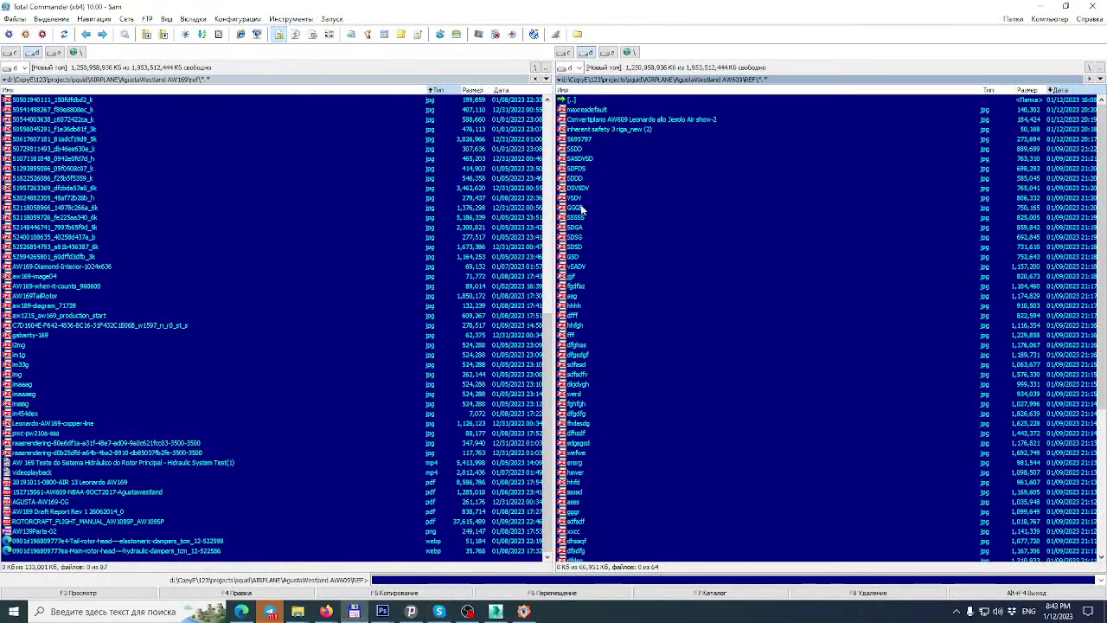
pyautogui.click(289, 238)
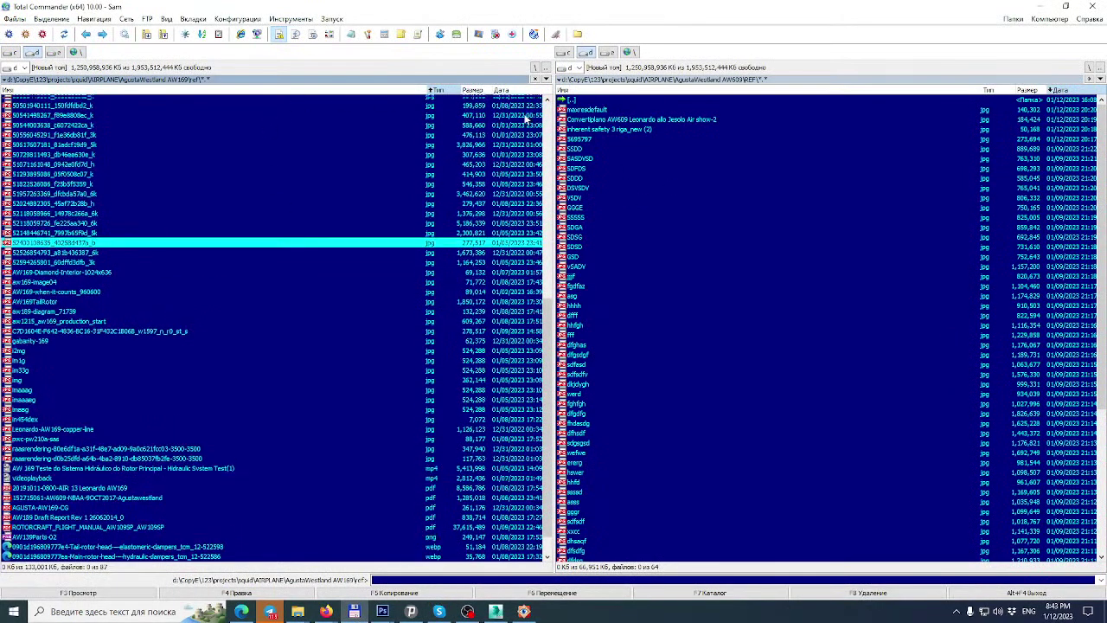
pyautogui.scroll(14, 527, 119)
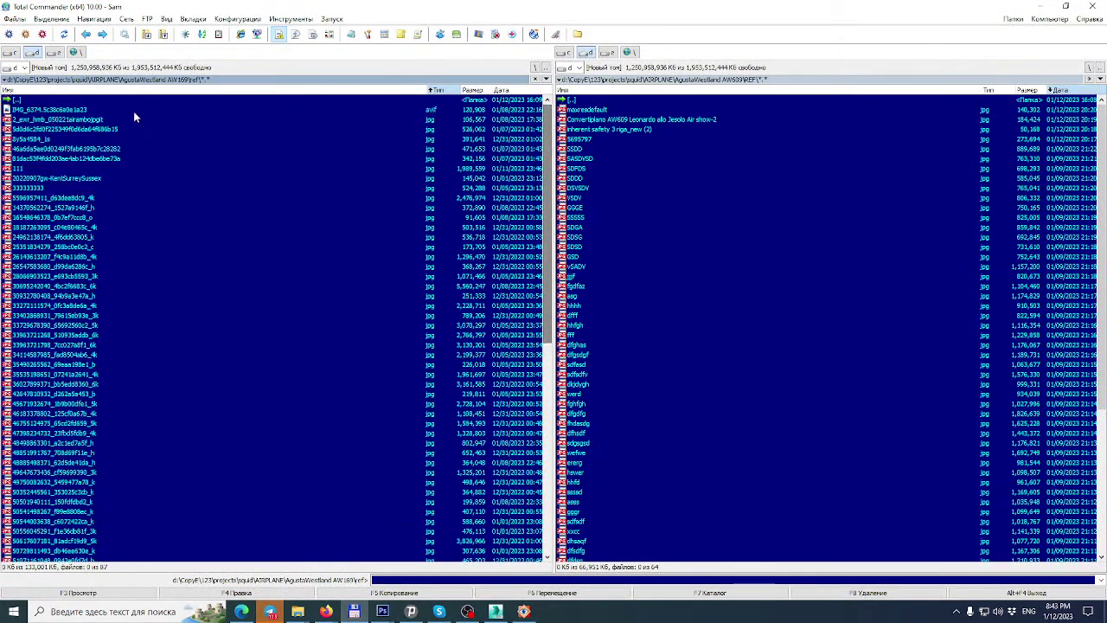
pyautogui.doubleClick(62, 101)
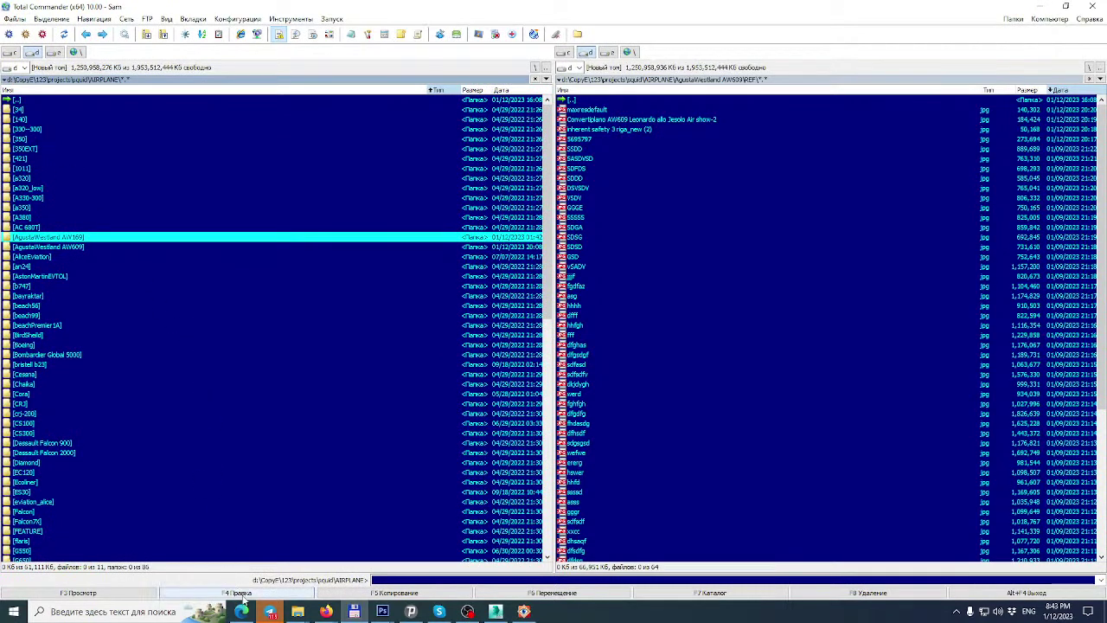
pyautogui.moveTo(325, 613)
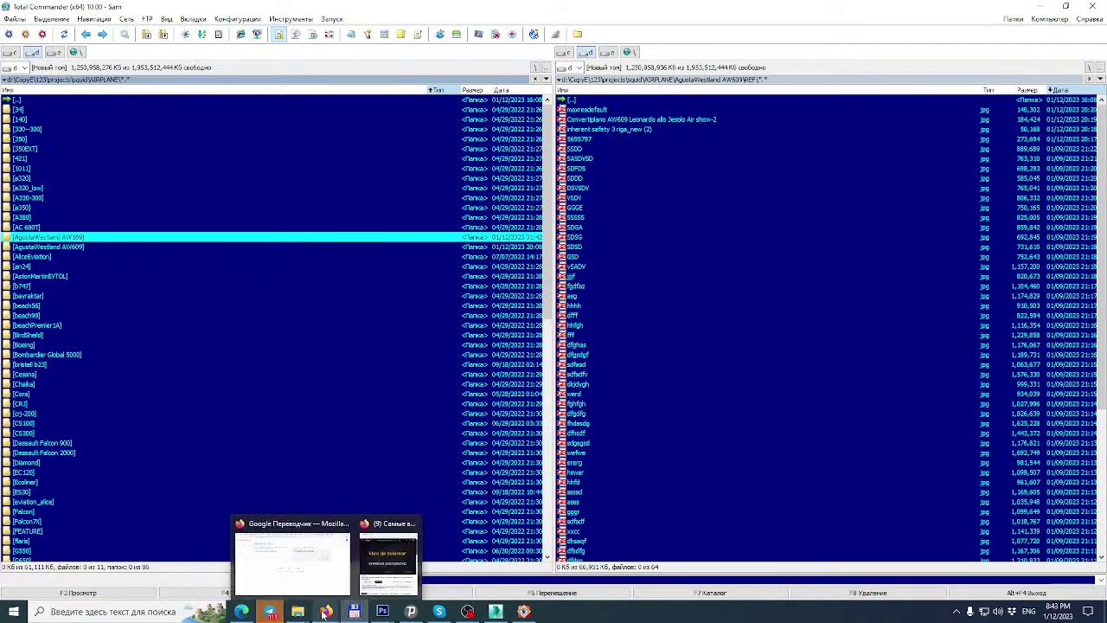
pyautogui.click(298, 558)
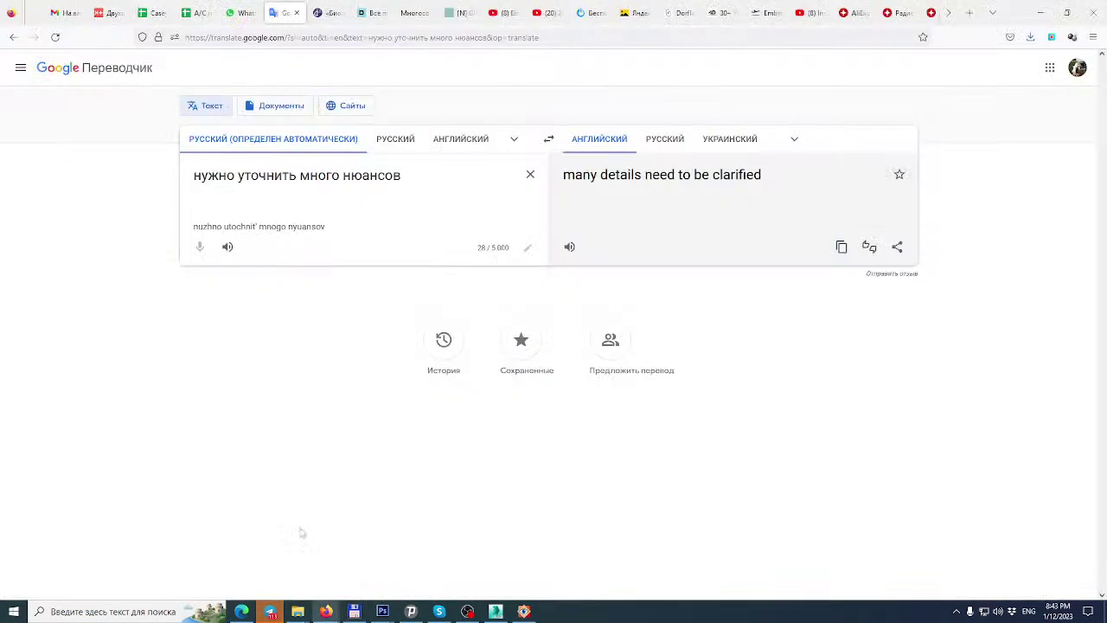
pyautogui.moveTo(459, 196); pyautogui.dragTo(17, 183)
pyautogui.write('S')
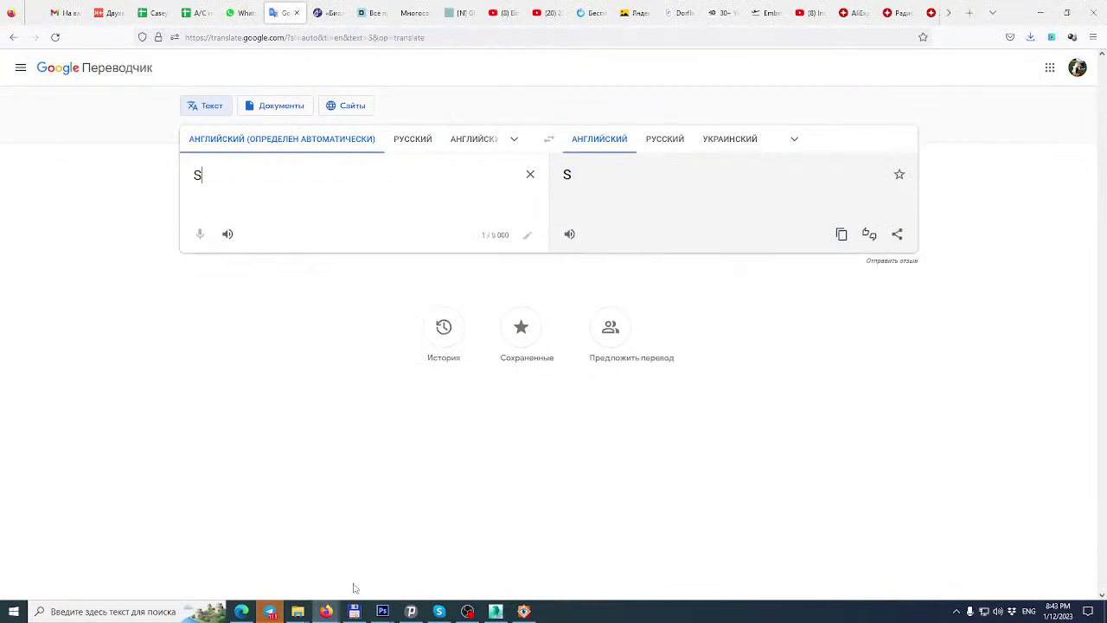
# Switch to Skype and send "you are sure what you need g550?" in the open chat.
pyautogui.click(439, 612)
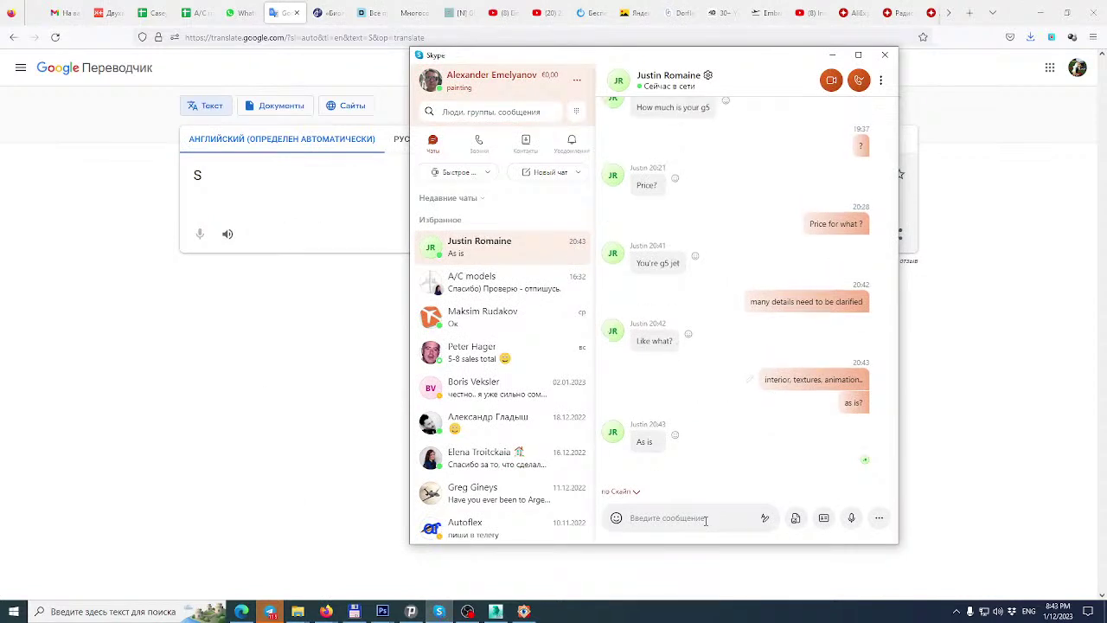
pyautogui.write('you')
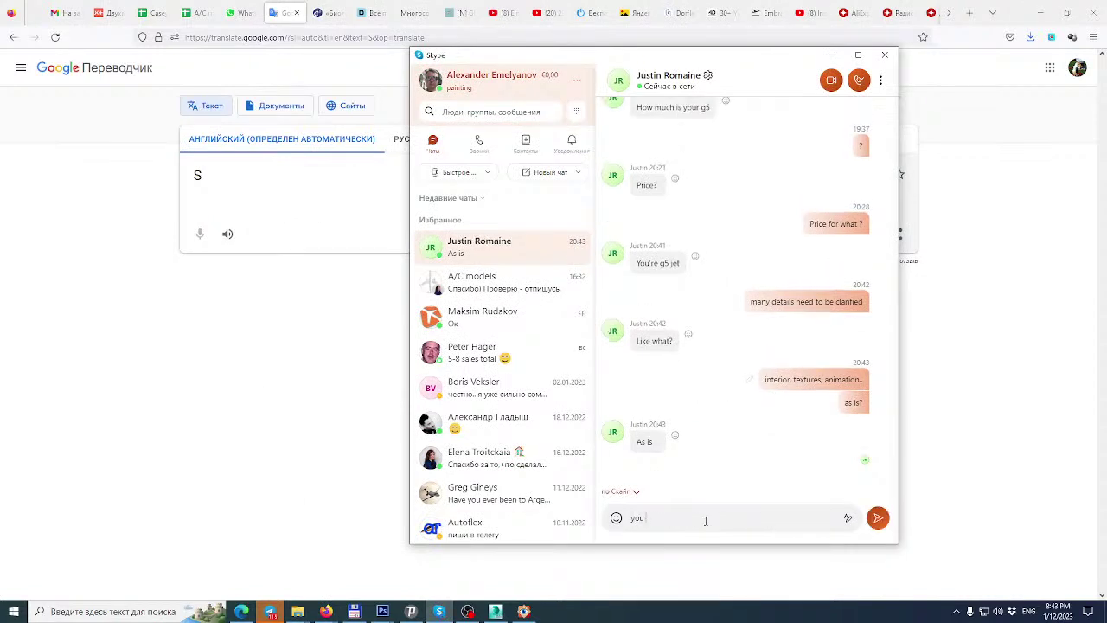
pyautogui.write(' are')
pyautogui.write('d')
pyautogui.press('Return')
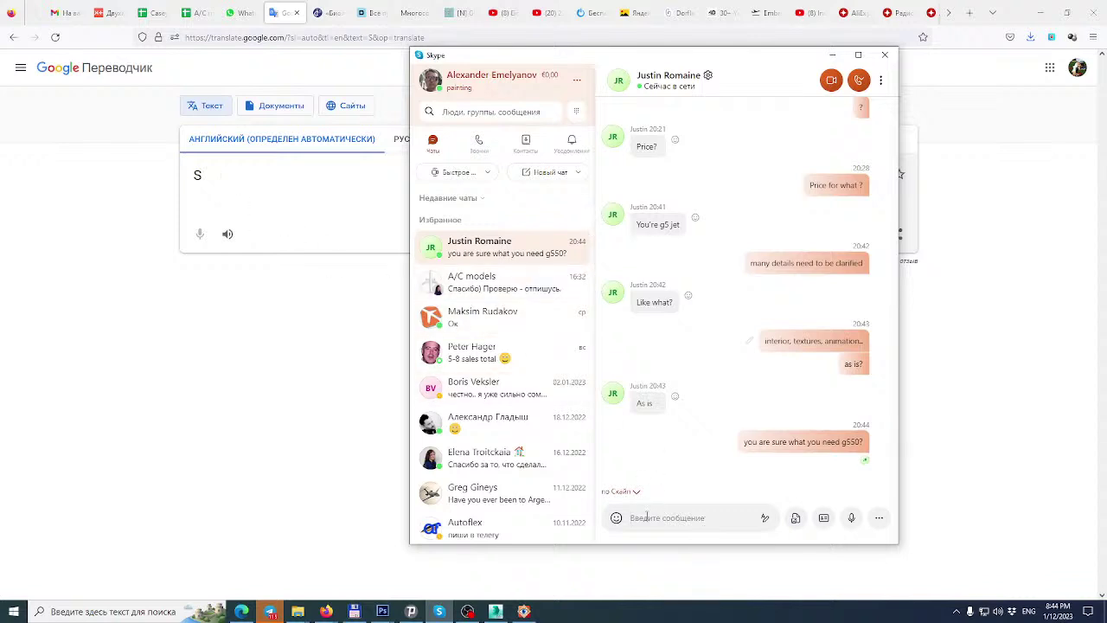
pyautogui.write('d')
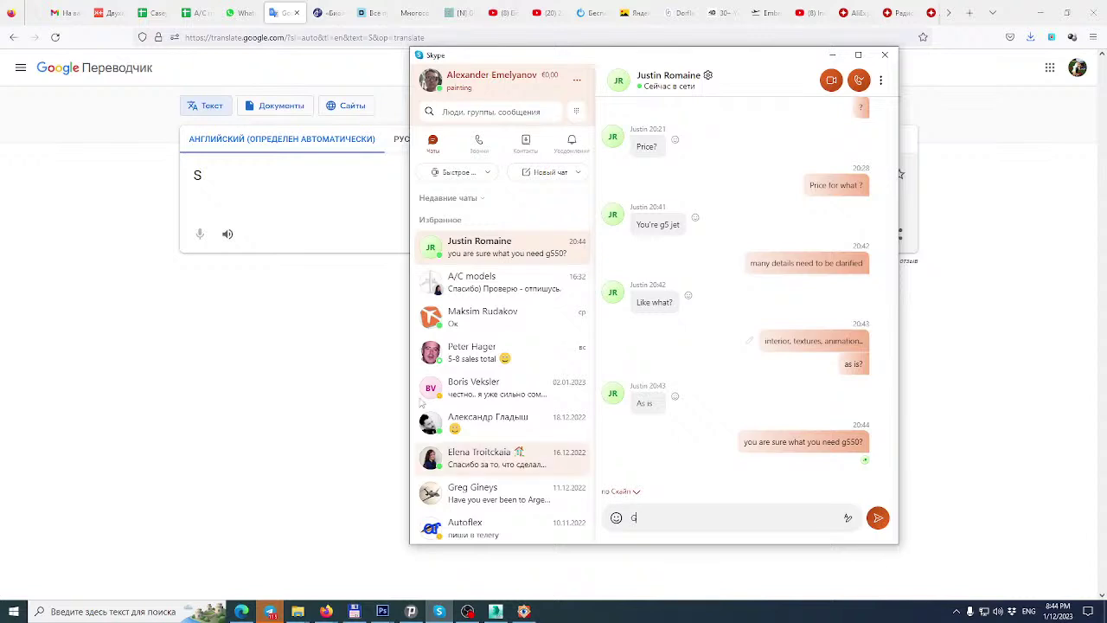
# Return to Google Translate, clear the source text and switch the input language to Russian.
pyautogui.click(296, 259)
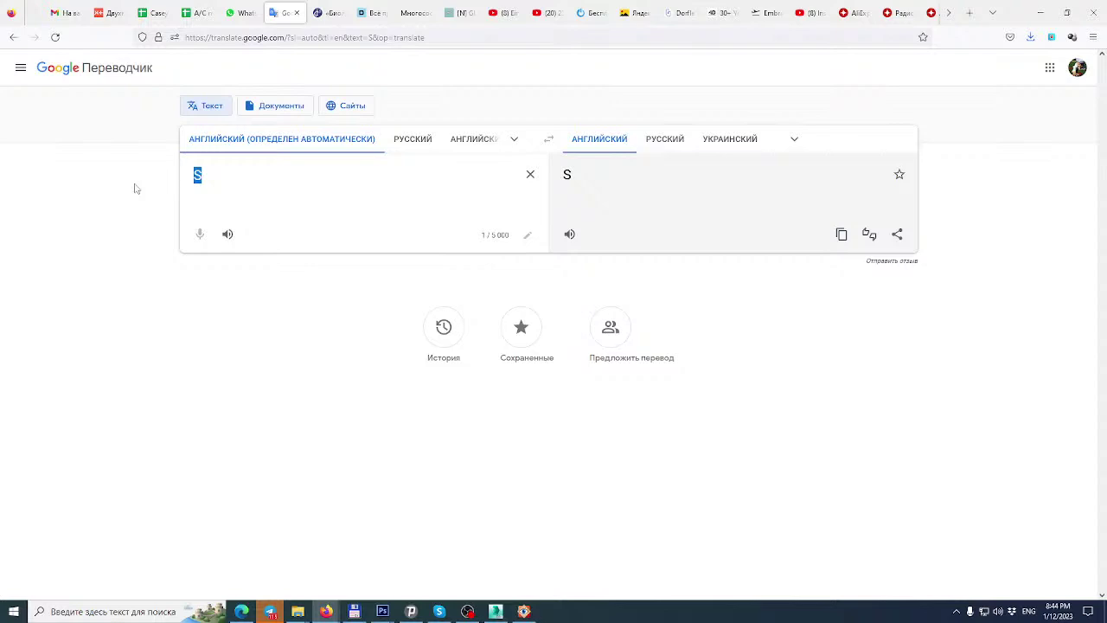
pyautogui.write('ds cvj')
pyautogui.press('BackSpace')
pyautogui.press('BackSpace')
pyautogui.press('BackSpace')
pyautogui.press('BackSpace')
pyautogui.press('BackSpace')
pyautogui.press('BackSpace')
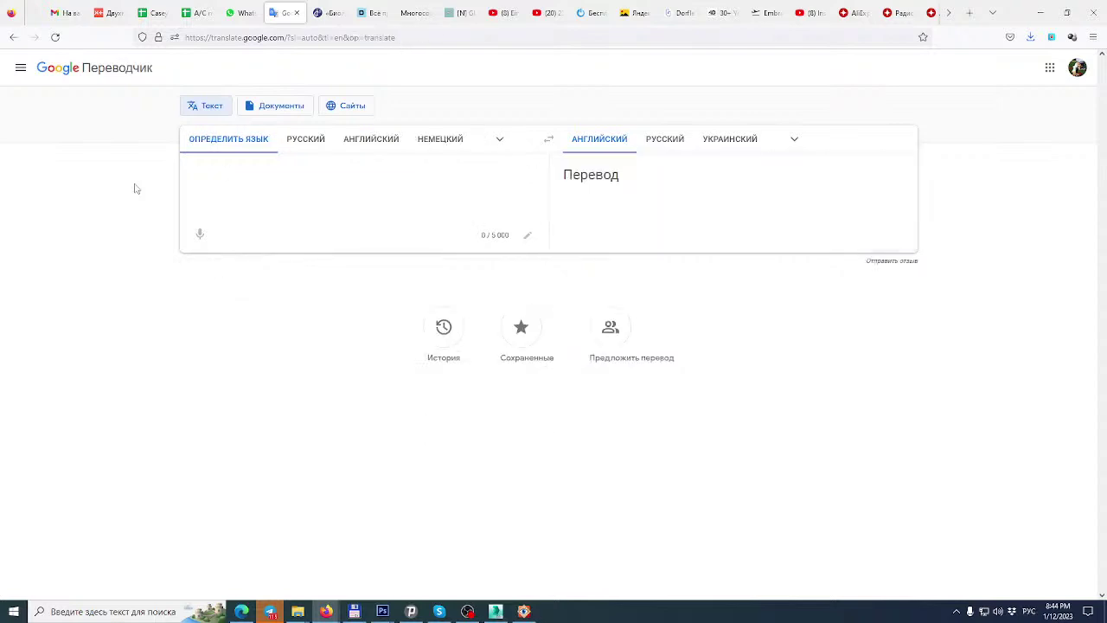
# Translate "вы сможете решить вопрос с генерал динамикс?" into English and copy the resulting translation.
pyautogui.write('вы смодже')
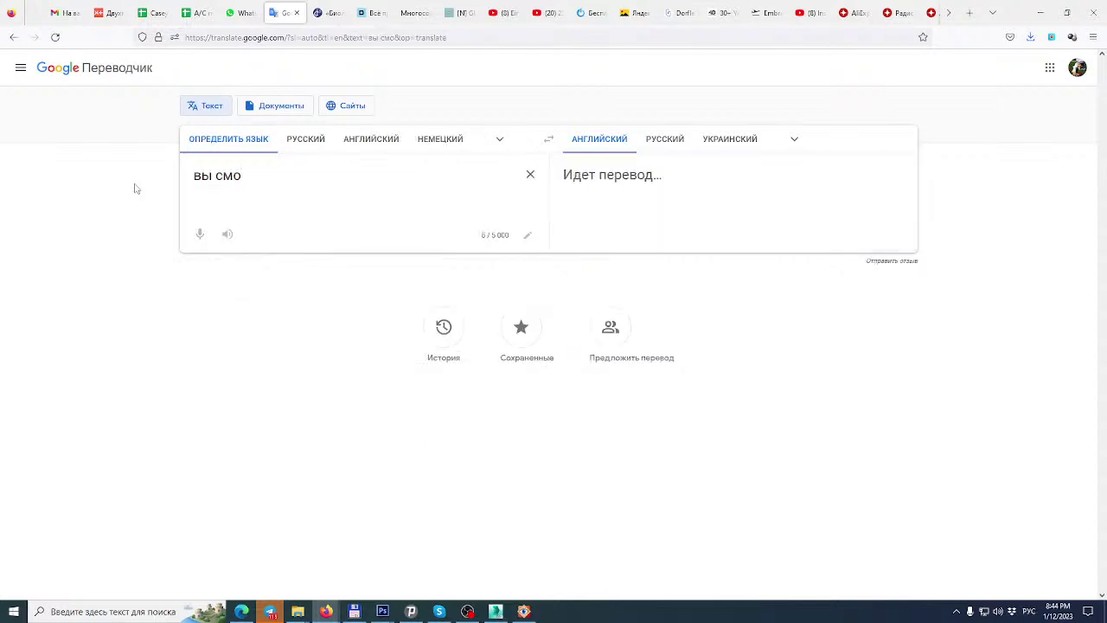
pyautogui.press('BackSpace')
pyautogui.press('BackSpace')
pyautogui.press('BackSpace')
pyautogui.write('жете реш')
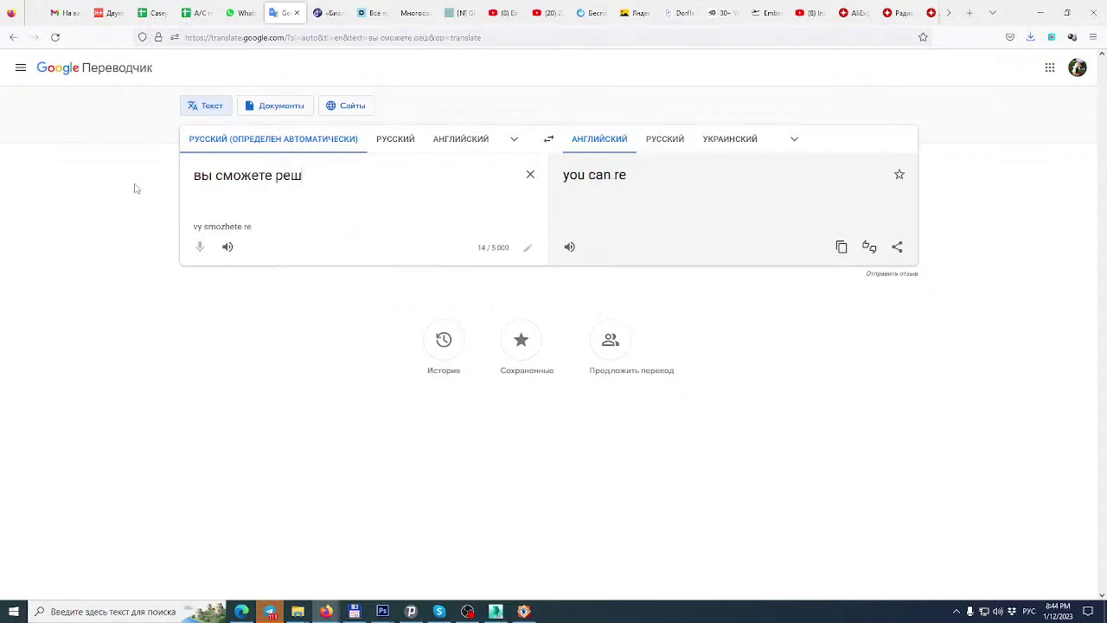
pyautogui.write('ить вопрос')
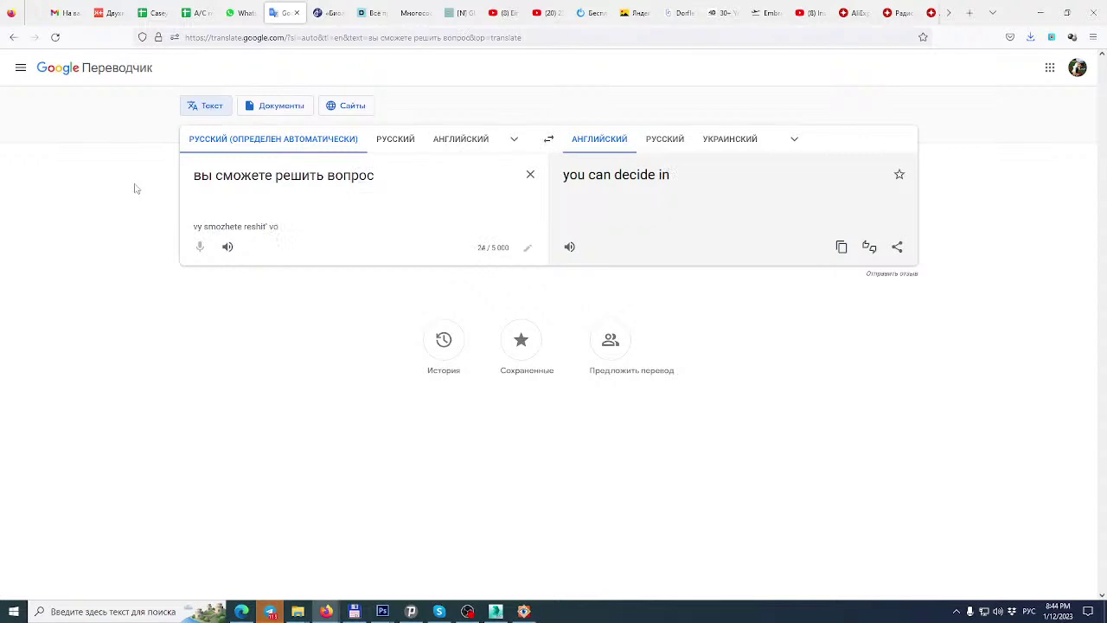
pyautogui.write(' с гер')
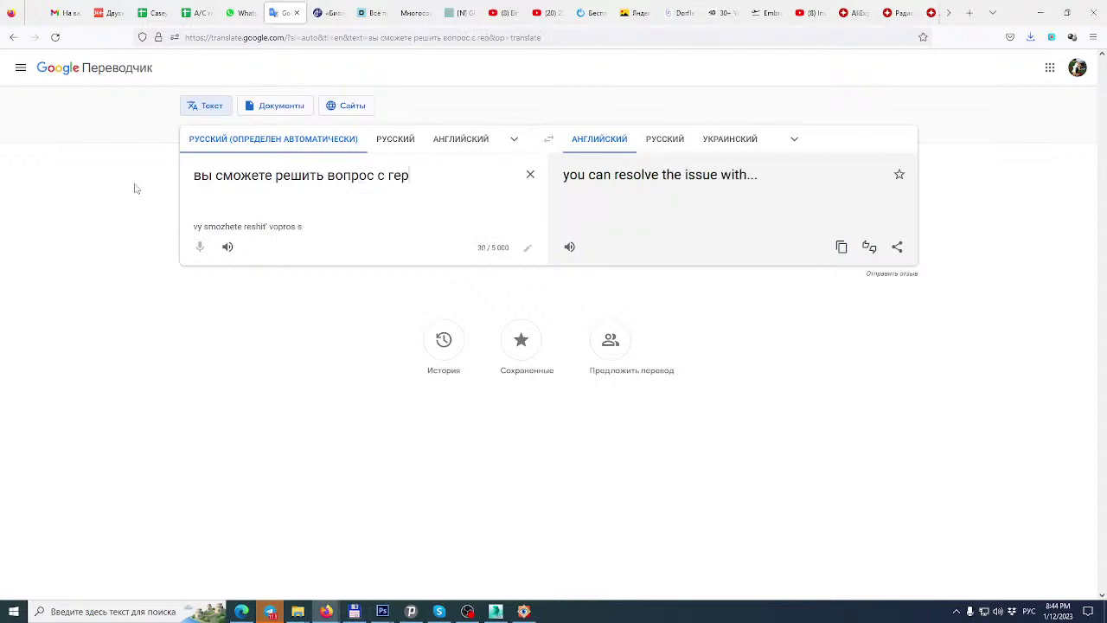
pyautogui.press('BackSpace')
pyautogui.write('нерал ')
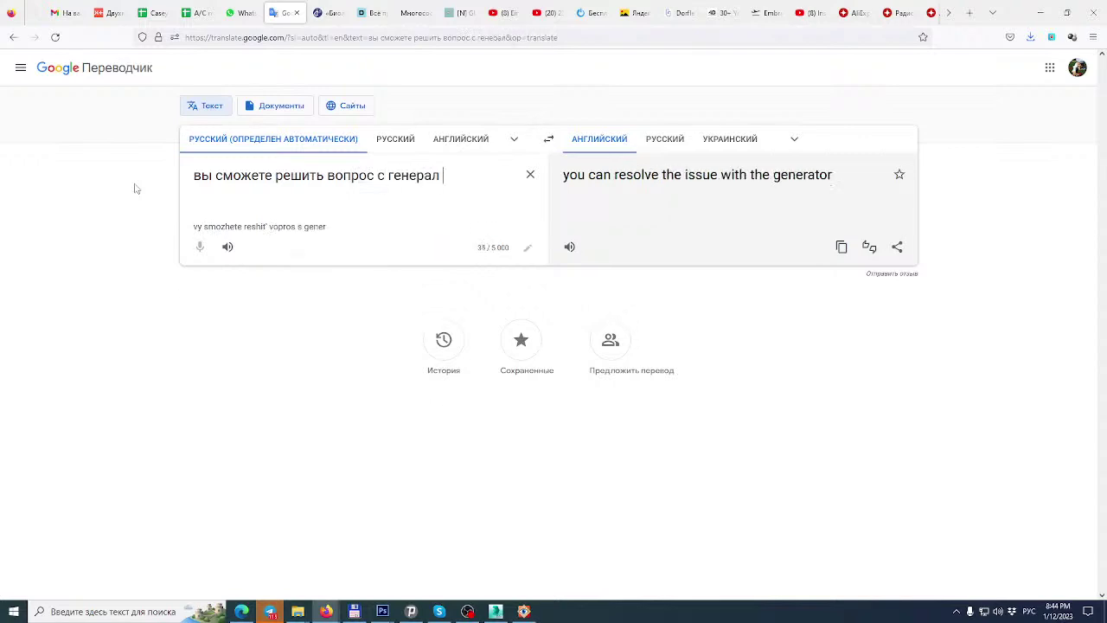
pyautogui.write('динамикс?')
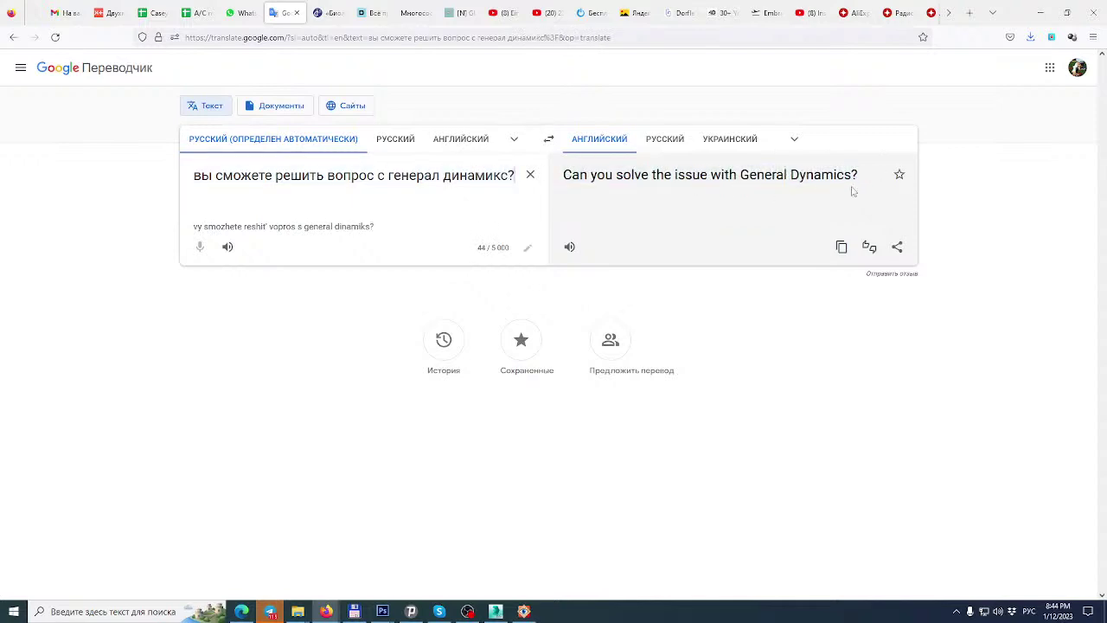
pyautogui.moveTo(852, 191); pyautogui.dragTo(571, 186)
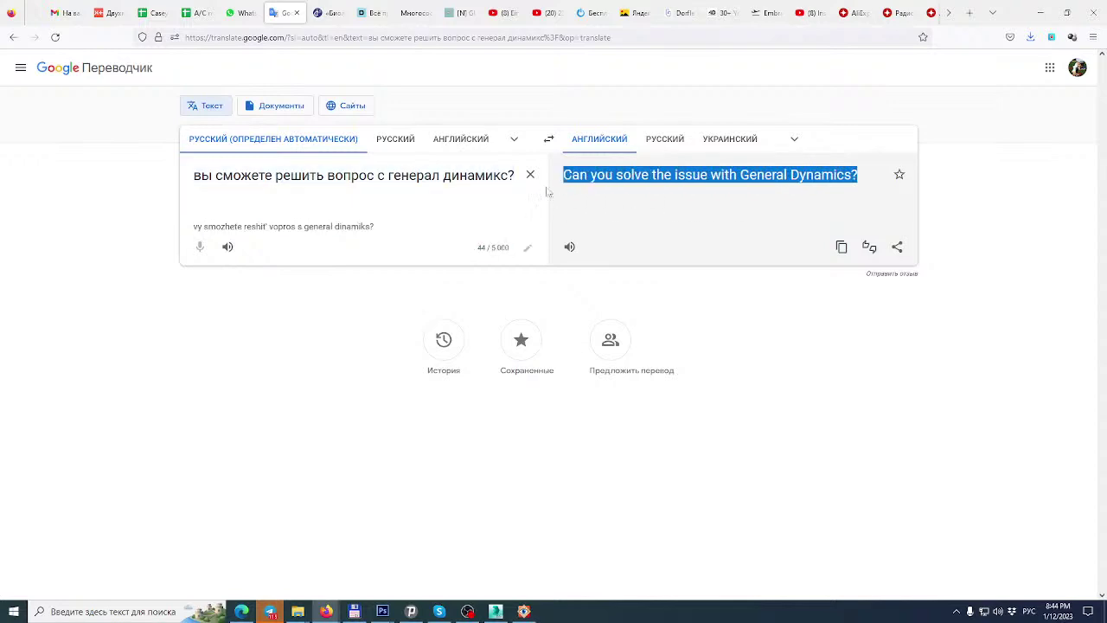
# Switch to Skype, replace the draft with the copied "Can you solve the issue with General Dynamics?" and send it.
pyautogui.click(439, 612)
pyautogui.write('Can you solve the issue with General Dynamics?')
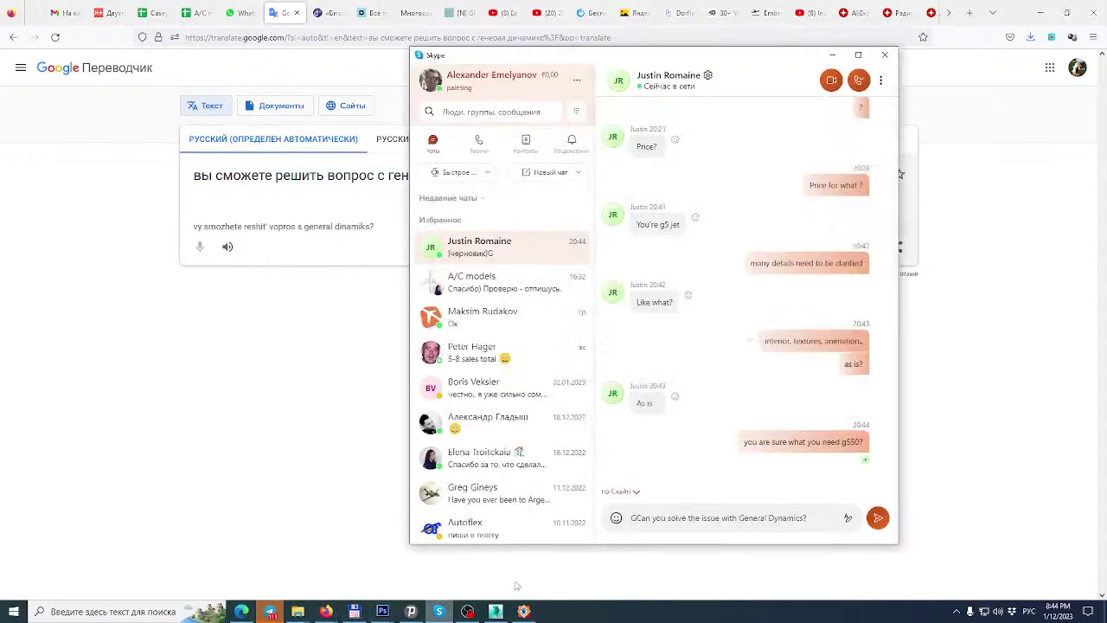
pyautogui.moveTo(802, 519); pyautogui.dragTo(550, 510)
pyautogui.write('Can you solve the issue with General Dynamics?')
pyautogui.press('Return')
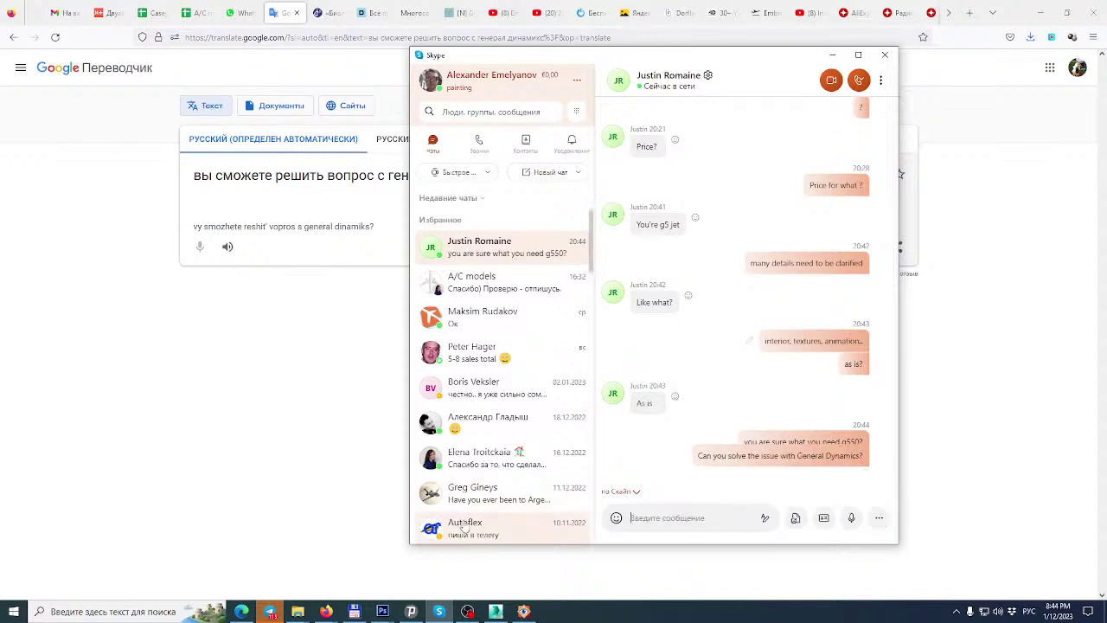
# Switch to 3ds Max and add the seam vertex under the wing-root fairing's rear corner to the vertex selection.
pyautogui.click(303, 513)
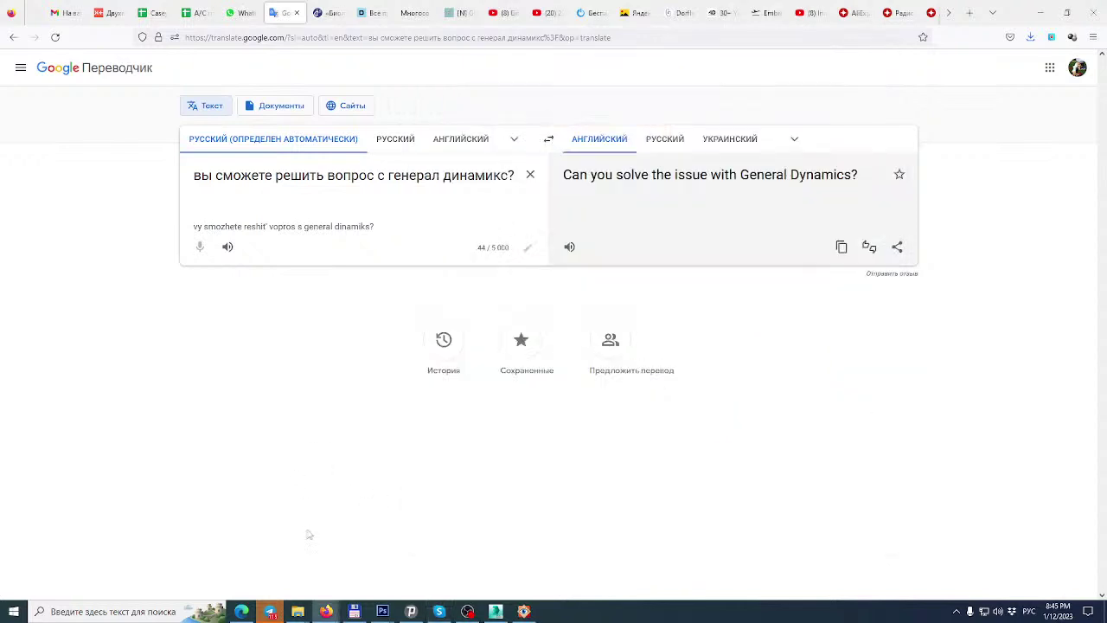
pyautogui.click(496, 612)
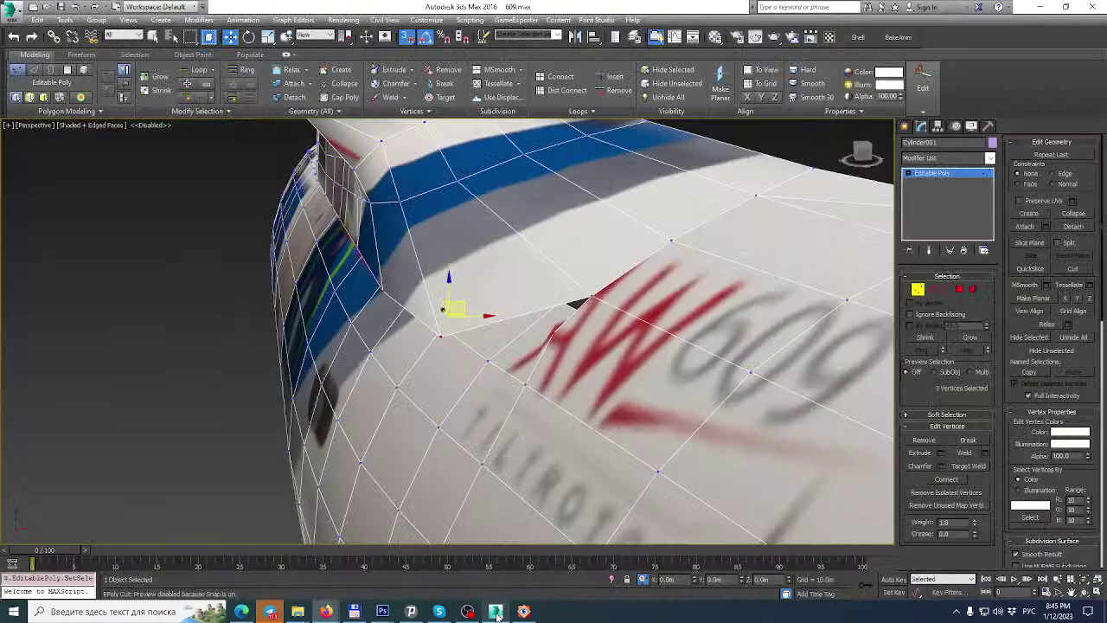
pyautogui.keyDown('alt'); pyautogui.moveTo(501, 419); pyautogui.dragTo(338, 357, button='middle'); pyautogui.keyUp('alt')
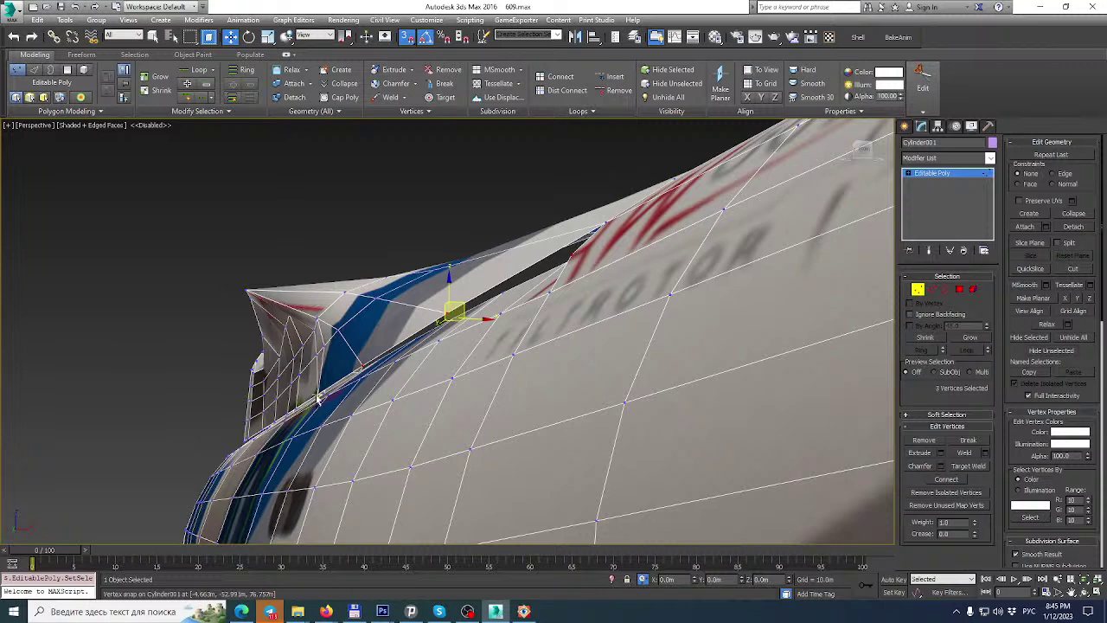
pyautogui.keyDown('ctrl'); pyautogui.click(316, 395); pyautogui.keyUp('ctrl')
pyautogui.keyDown('alt'); pyautogui.moveTo(317, 394); pyautogui.dragTo(733, 203, button='middle'); pyautogui.keyUp('alt')
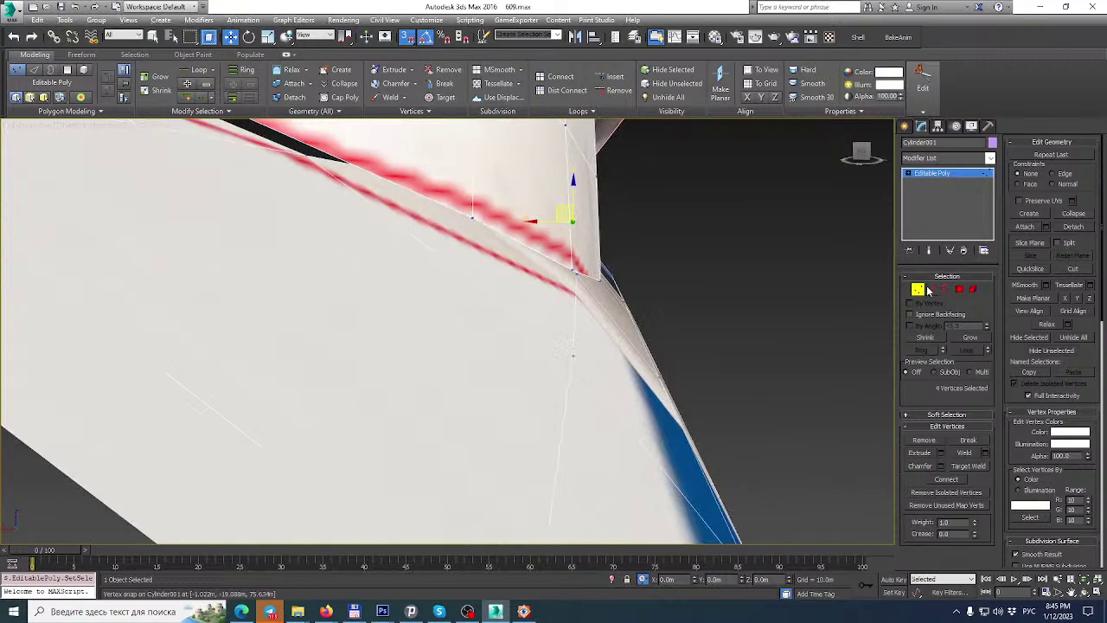
# Select the edges in edge mode and narrow the selection to the ten along the wing-root fairing's lower rear seam.
pyautogui.scroll(-6, 576, 267)
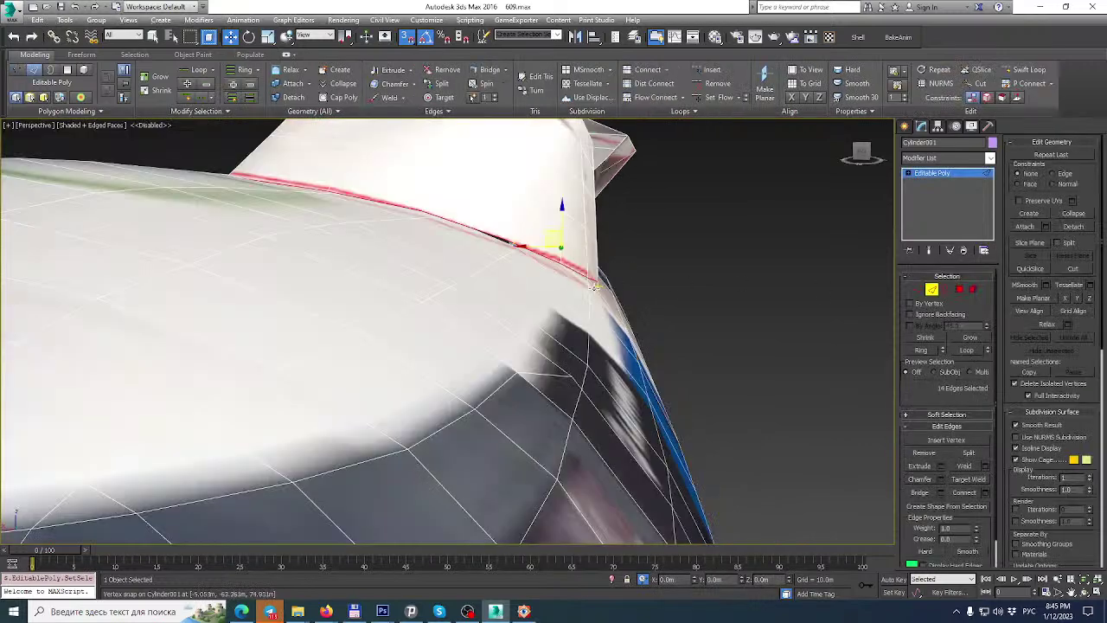
pyautogui.keyDown('alt'); pyautogui.moveTo(542, 296); pyautogui.dragTo(490, 294, button='middle'); pyautogui.keyUp('alt')
pyautogui.keyDown('alt'); pyautogui.moveTo(242, 198); pyautogui.dragTo(426, 301); pyautogui.keyUp('alt')
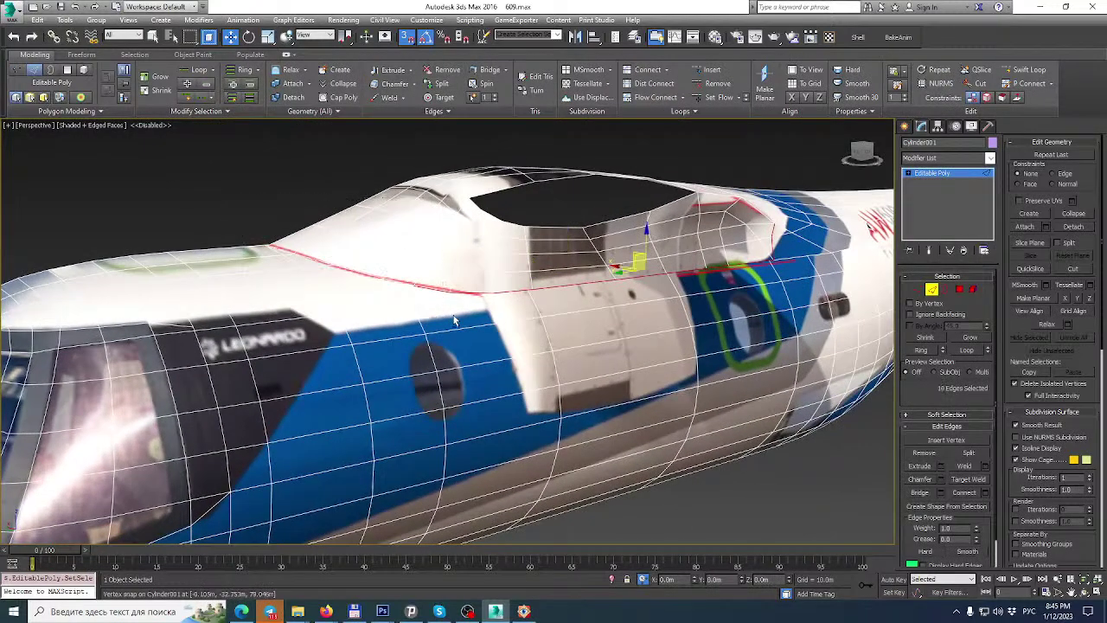
pyautogui.scroll(4, 490, 303)
pyautogui.keyDown('alt'); pyautogui.moveTo(378, 275); pyautogui.dragTo(455, 338, button='middle'); pyautogui.keyUp('alt')
pyautogui.scroll(2, 640, 355)
pyautogui.keyDown('alt'); pyautogui.moveTo(611, 302); pyautogui.dragTo(712, 269, button='middle'); pyautogui.keyUp('alt')
pyautogui.moveTo(712, 268); pyautogui.dragTo(559, 317, button='middle')
pyautogui.keyDown('alt'); pyautogui.moveTo(749, 190); pyautogui.dragTo(649, 304); pyautogui.keyUp('alt')
pyautogui.keyDown('alt'); pyautogui.moveTo(749, 303); pyautogui.dragTo(591, 334, button='middle'); pyautogui.keyUp('alt')
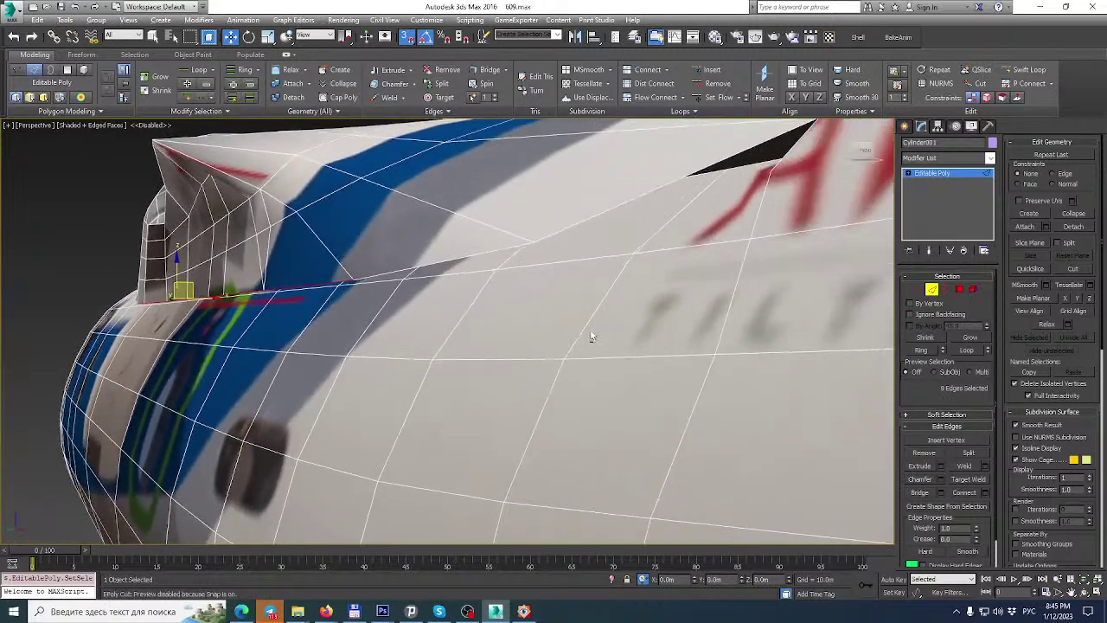
pyautogui.keyDown('ctrl'); pyautogui.click(449, 258); pyautogui.keyUp('ctrl')
pyautogui.keyDown('alt'); pyautogui.moveTo(559, 292); pyautogui.dragTo(539, 321, button='middle'); pyautogui.keyUp('alt')
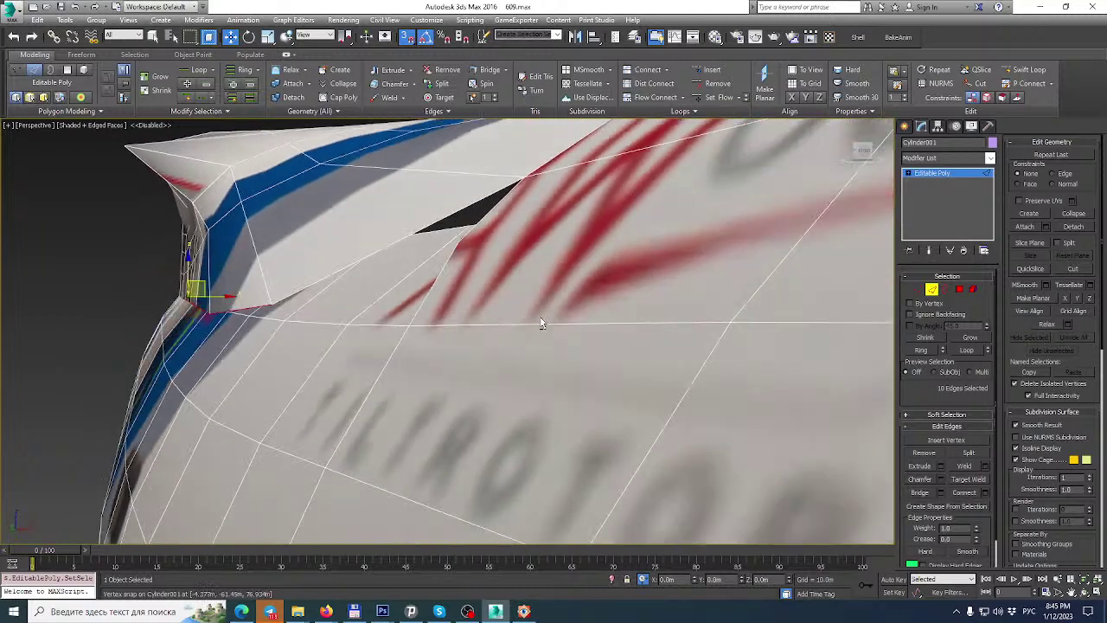
# Turn off snapping and shift the selected fairing seam edges slightly along the X axis.
pyautogui.press('s')
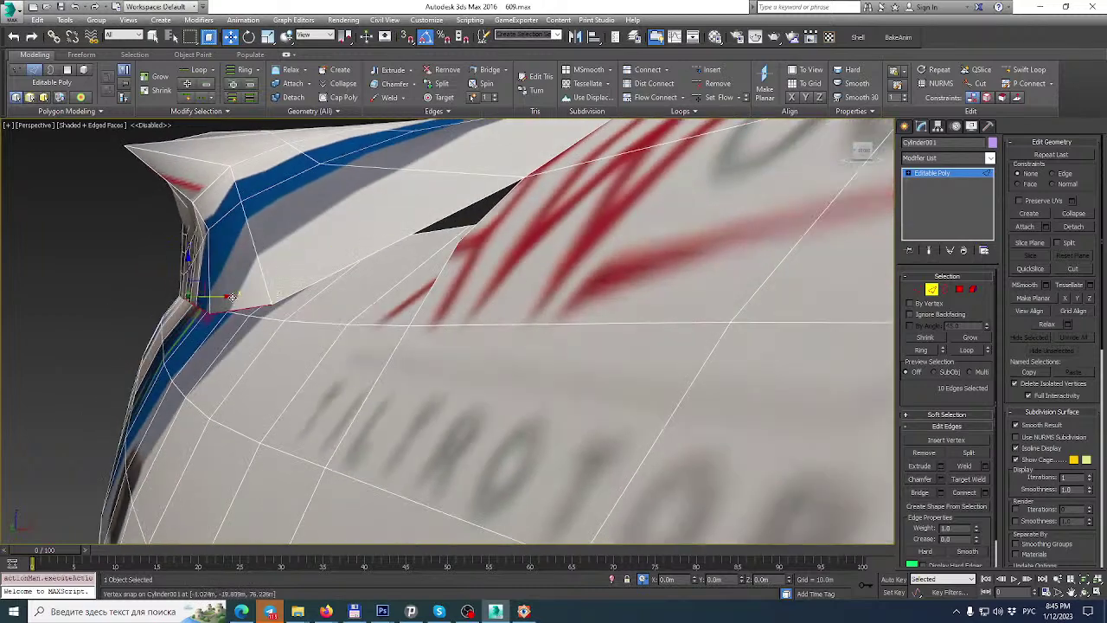
pyautogui.moveTo(230, 298); pyautogui.dragTo(239, 296)
pyautogui.keyDown('alt'); pyautogui.moveTo(238, 296); pyautogui.dragTo(474, 328, button='middle'); pyautogui.keyUp('alt')
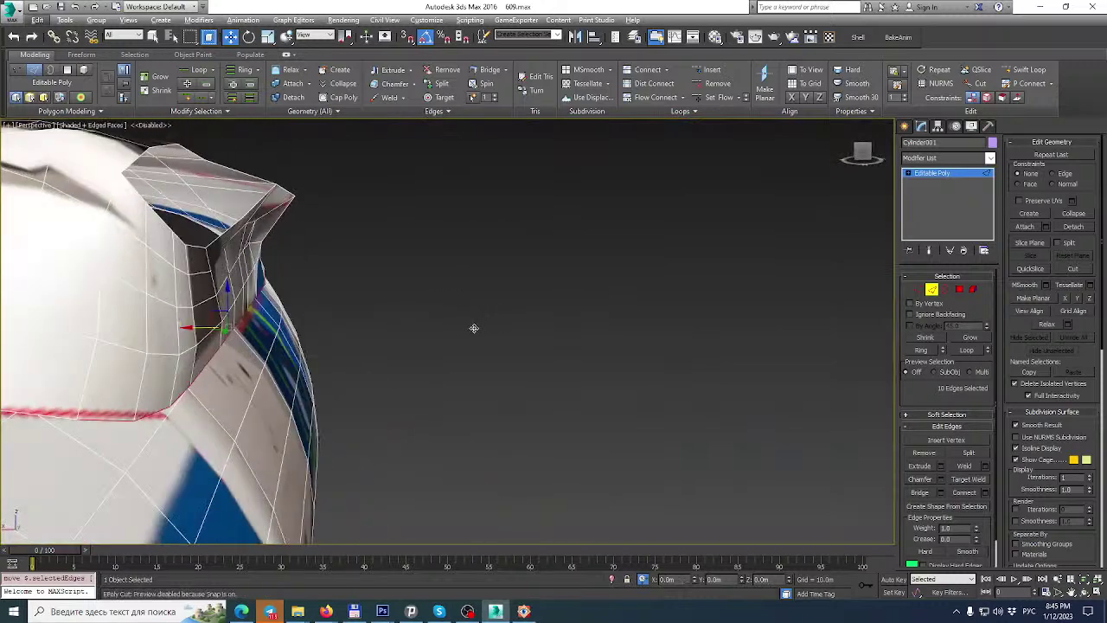
# Unhide all objects, compare the fairing with the wing in the back view and return to the full perspective view.
pyautogui.click(1097, 592)
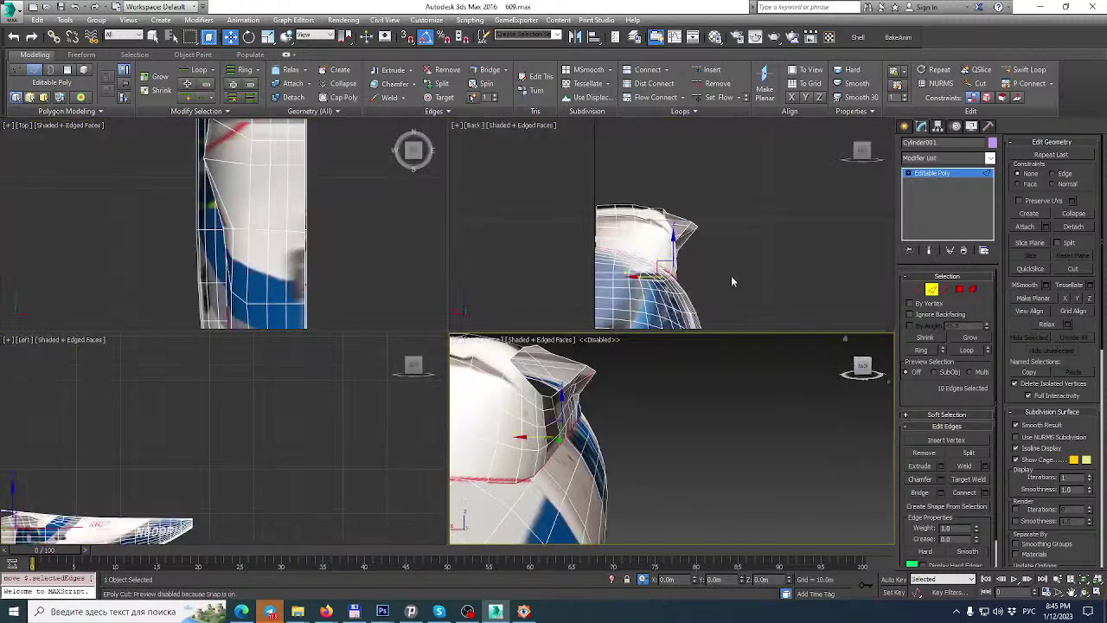
pyautogui.scroll(4, 672, 245)
pyautogui.rightClick(708, 232)
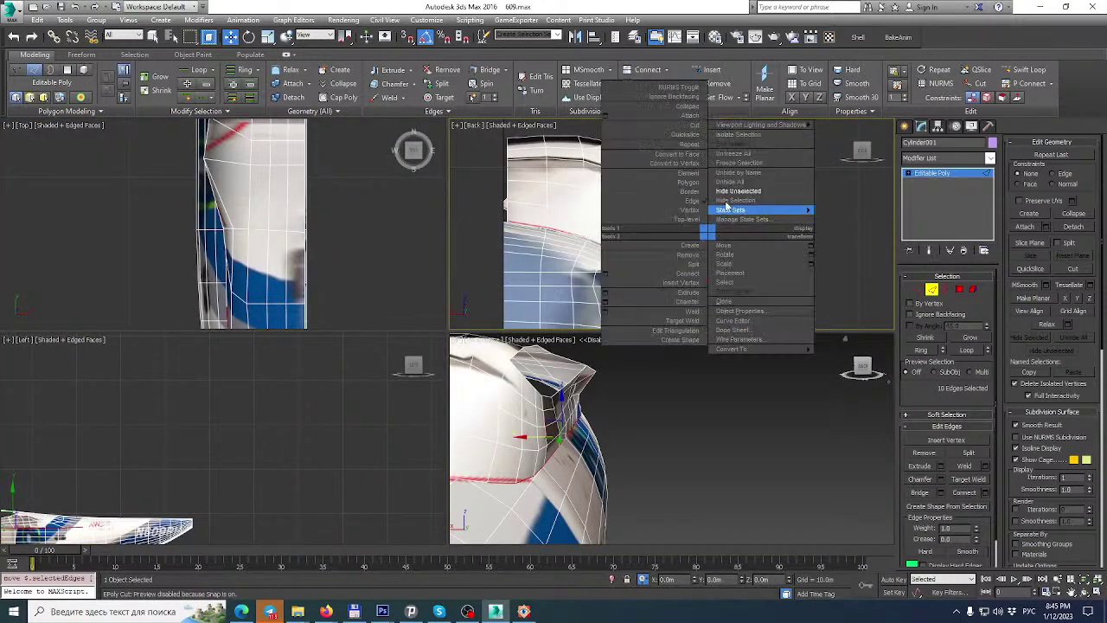
pyautogui.click(738, 184)
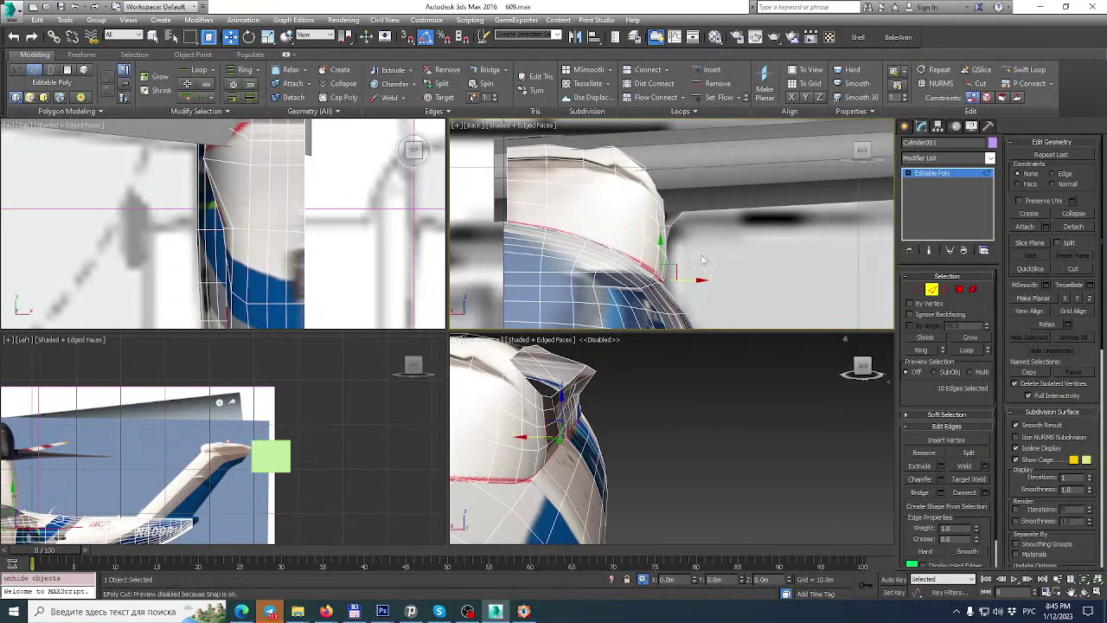
pyautogui.scroll(-4, 662, 261)
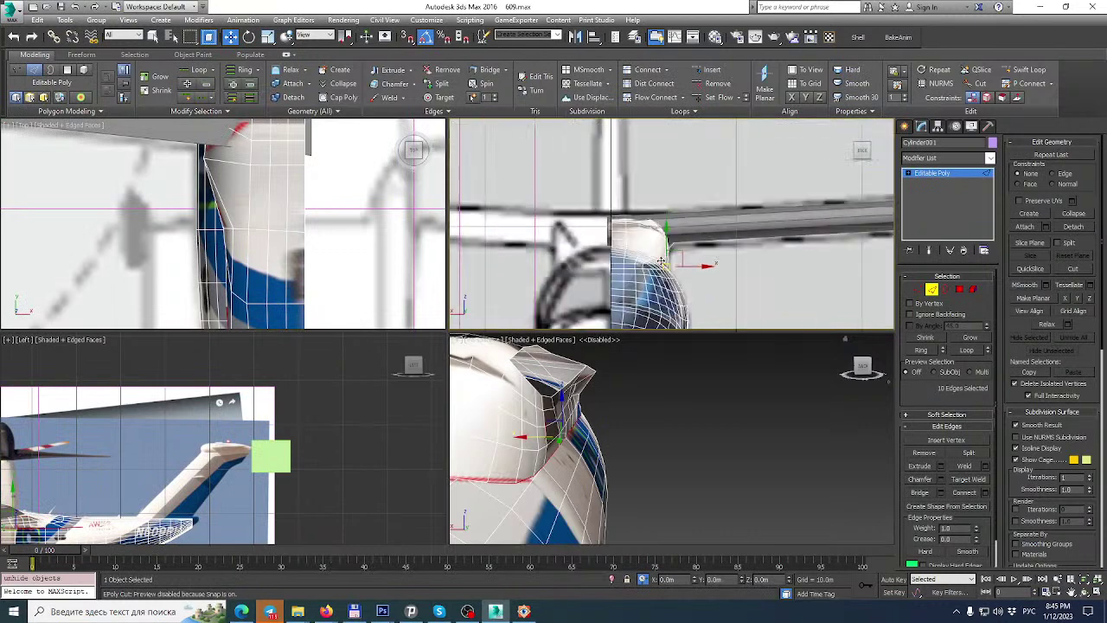
pyautogui.rightClick(610, 454)
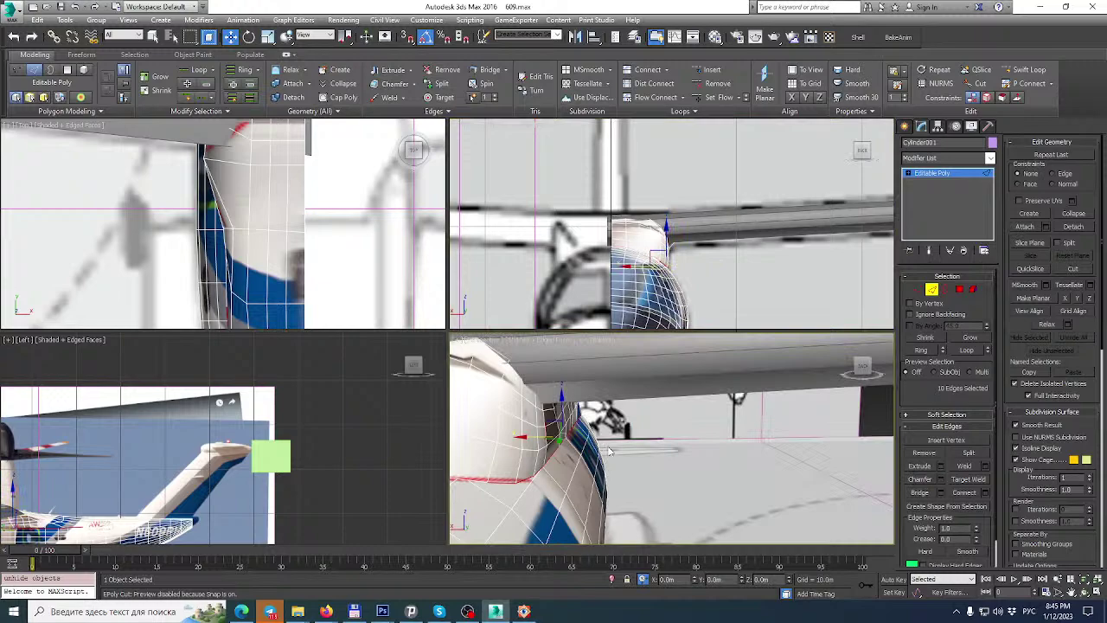
pyautogui.click(1095, 592)
# Remove the edge loop that runs lengthwise across the blue stripe on the wing-root fairing, including its vertices.
pyautogui.scroll(-3, 775, 397)
pyautogui.keyDown('alt'); pyautogui.moveTo(775, 397); pyautogui.dragTo(714, 410, button='middle'); pyautogui.keyUp('alt')
pyautogui.scroll(5, 497, 392)
pyautogui.doubleClick(495, 362)
pyautogui.keyDown('alt'); pyautogui.moveTo(495, 363); pyautogui.dragTo(313, 408, button='middle'); pyautogui.keyUp('alt')
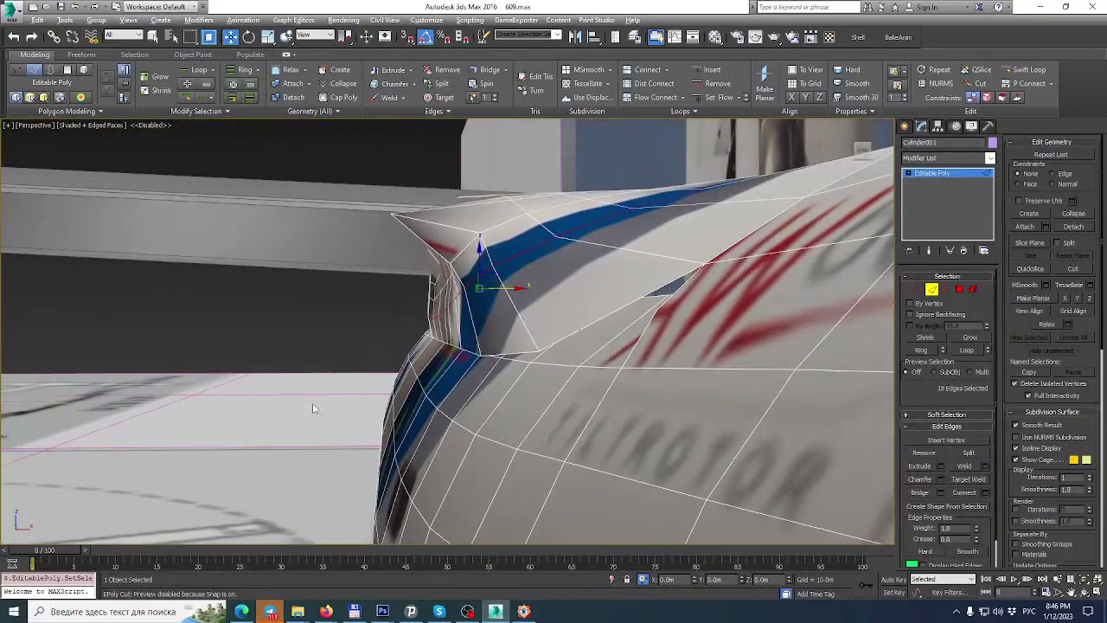
pyautogui.hotkey('ctrl', 'BackSpace')
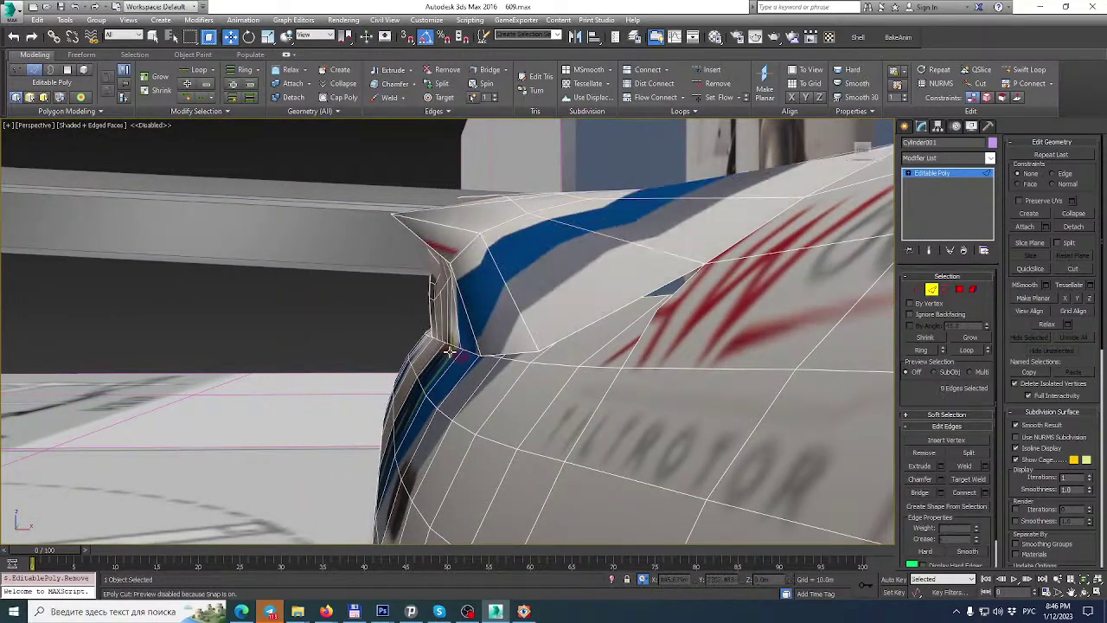
# Select the edge loop along the fairing's side, then select the fairing's front and under-wing vertices in vertex mode.
pyautogui.keyDown('alt'); pyautogui.moveTo(512, 400); pyautogui.dragTo(633, 390, button='middle'); pyautogui.keyUp('alt')
pyautogui.doubleClick(403, 321)
pyautogui.keyDown('alt'); pyautogui.moveTo(403, 321); pyautogui.dragTo(489, 317, button='middle'); pyautogui.keyUp('alt')
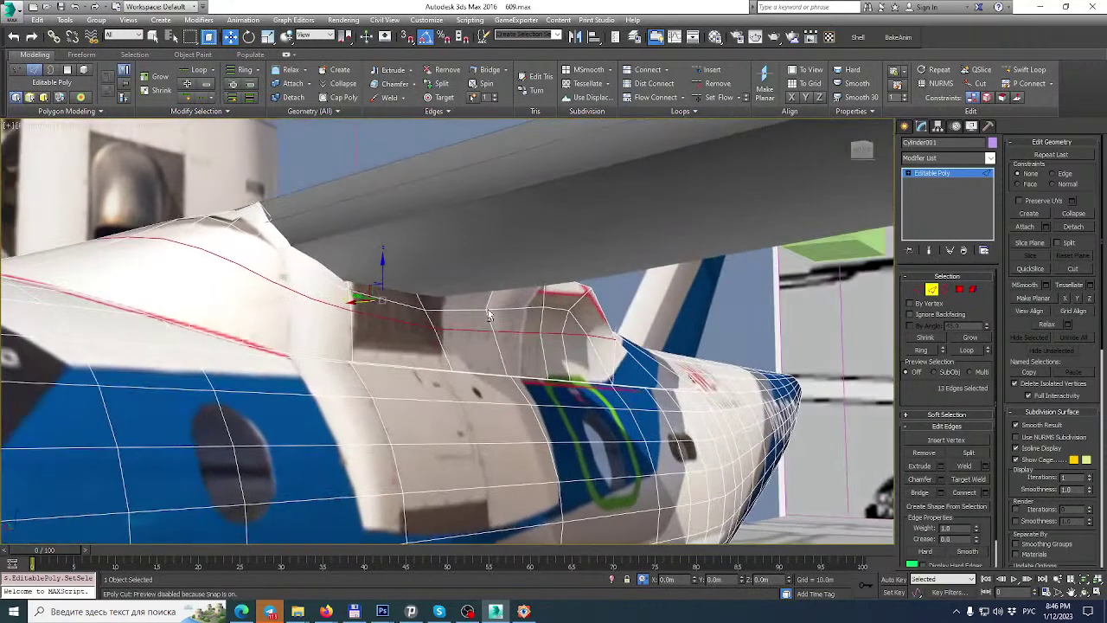
pyautogui.click(918, 289)
pyautogui.keyDown('alt'); pyautogui.moveTo(618, 322); pyautogui.dragTo(631, 321, button='middle'); pyautogui.keyUp('alt')
pyautogui.moveTo(69, 243); pyautogui.dragTo(478, 356)
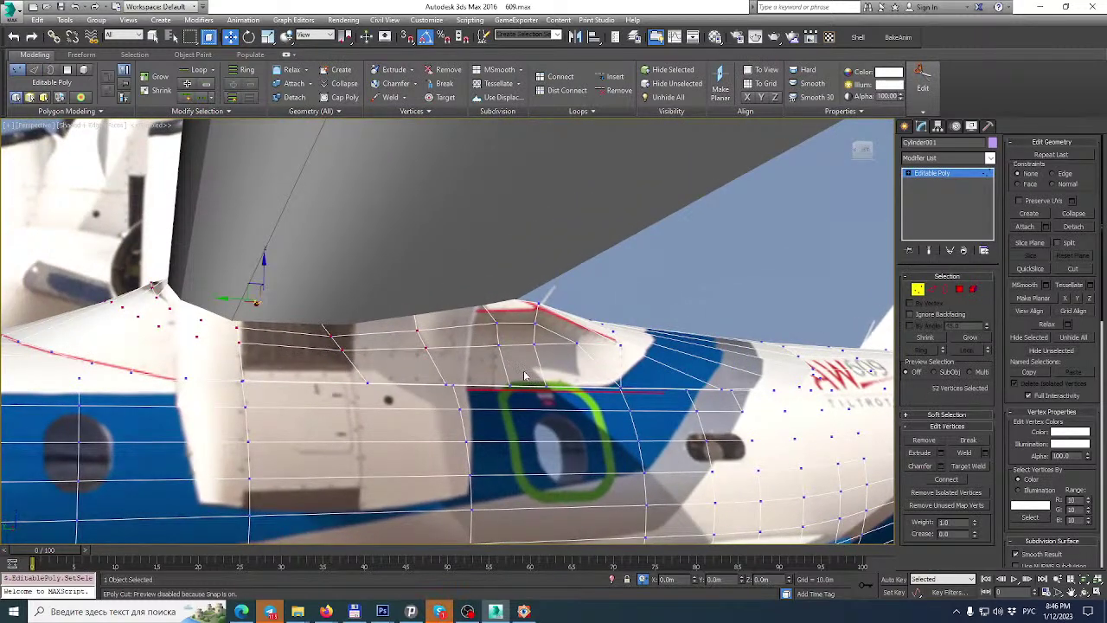
# Switch to Skype and send ":-)))" in the open chat.
pyautogui.click(440, 611)
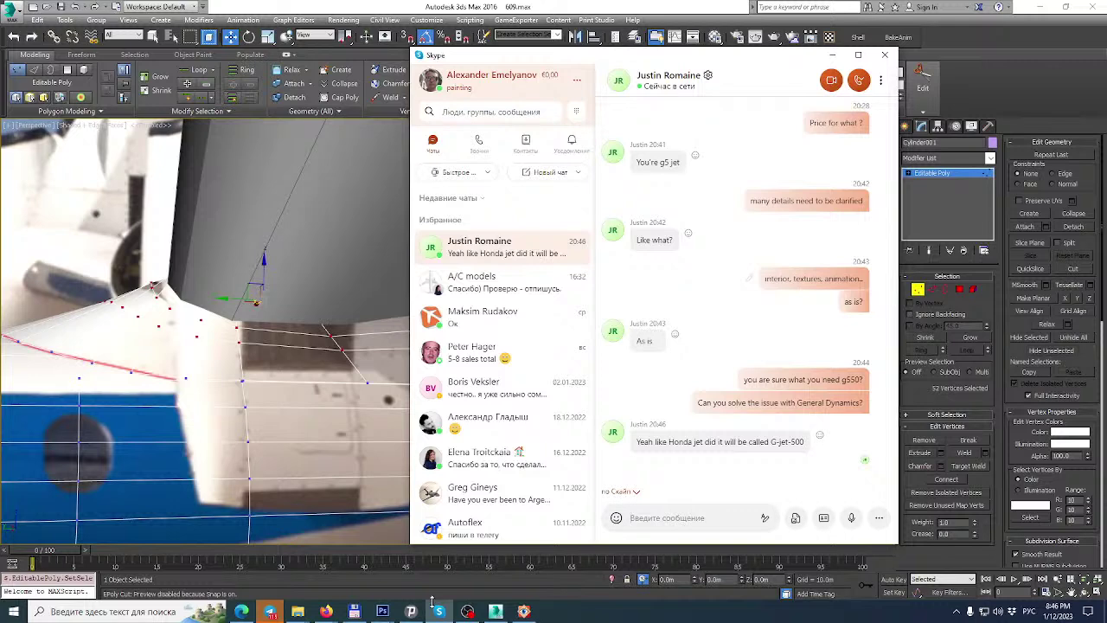
pyautogui.write('i')
pyautogui.write('-)))')
pyautogui.press('Return')
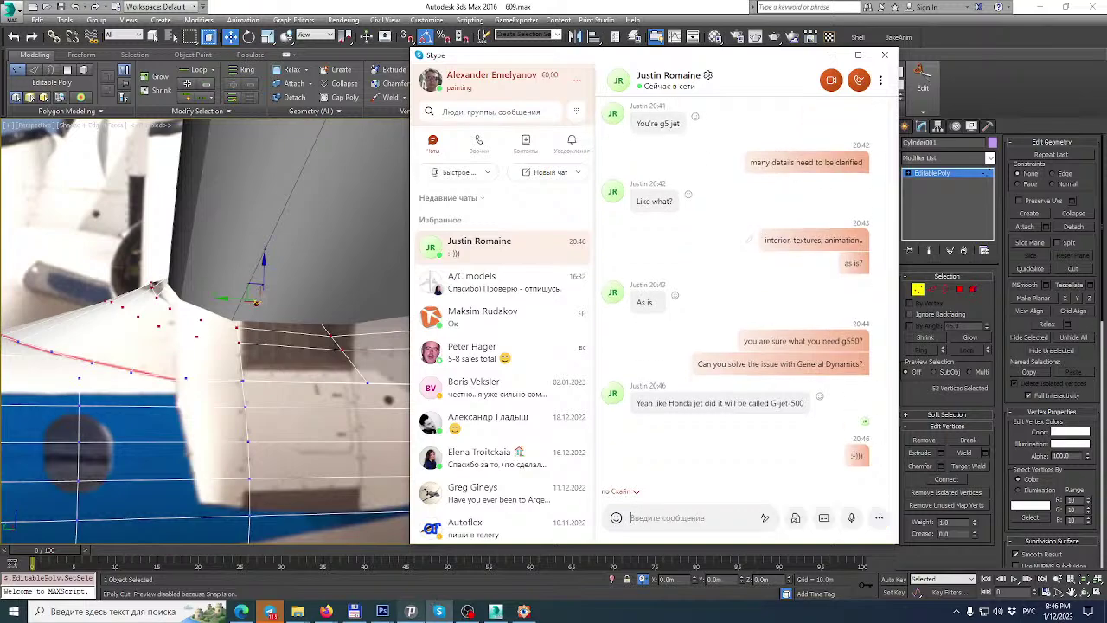
# Switch to Total Commander, sort the AIRPLANE folder by name and open its Gulfstream subfolder.
pyautogui.click(357, 612)
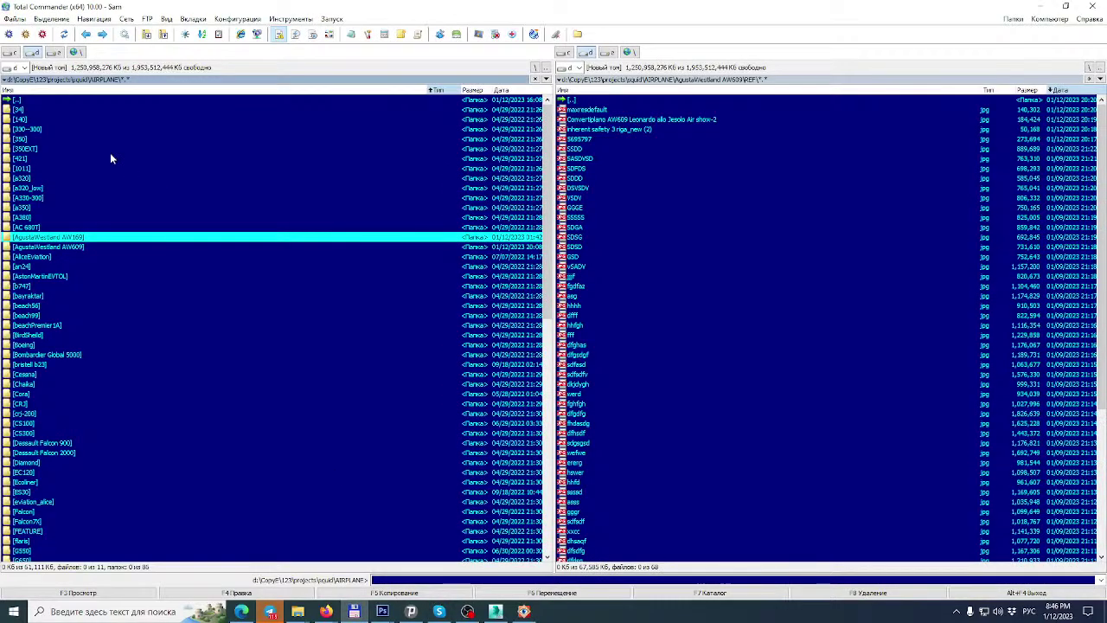
pyautogui.click(286, 90)
pyautogui.scroll(-5, 43, 346)
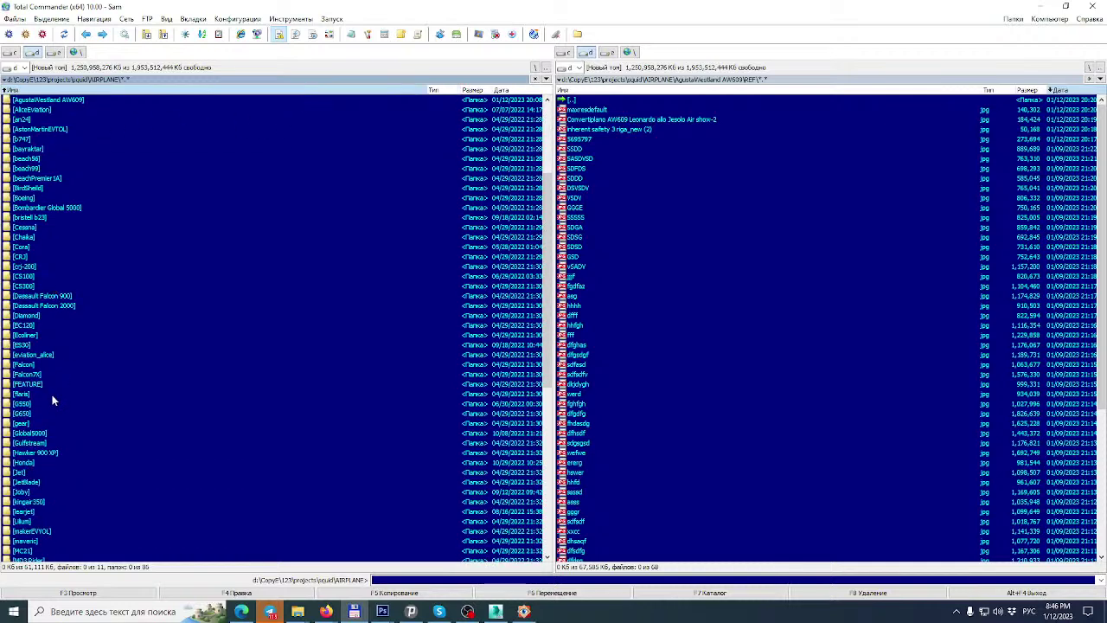
pyautogui.click(22, 308)
pyautogui.scroll(-1, 45, 407)
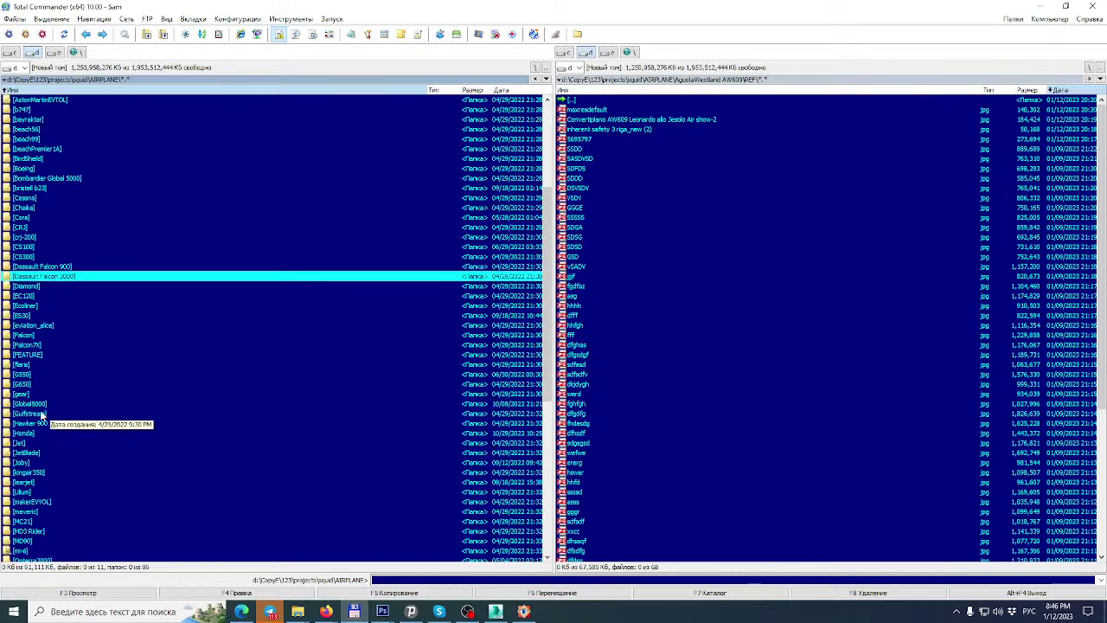
pyautogui.doubleClick(40, 414)
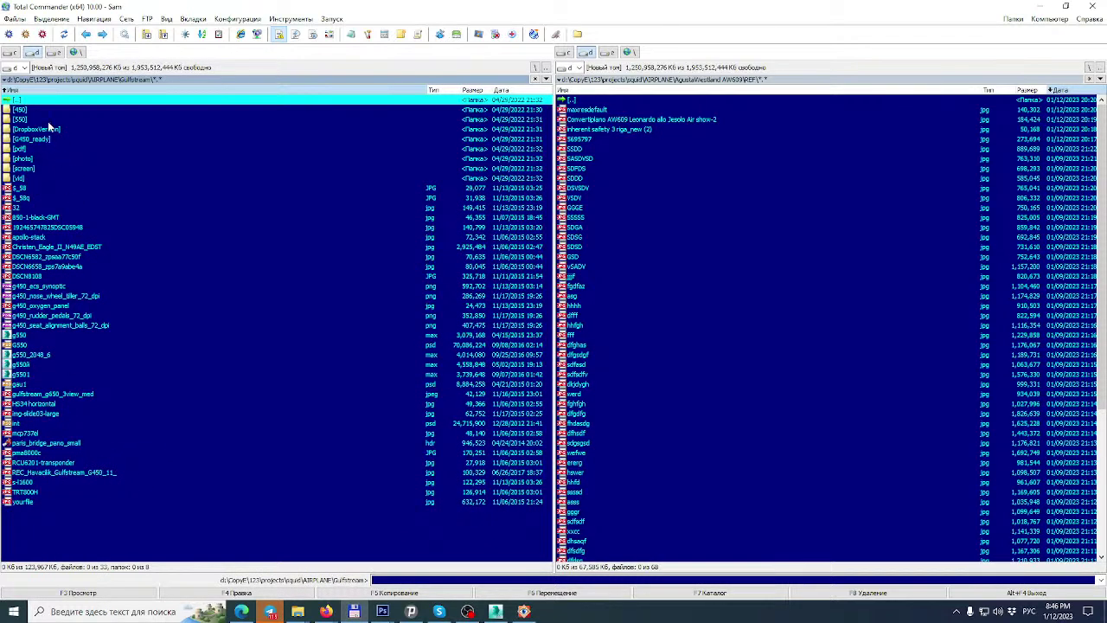
# Go through the DropboxVersion folder to Triton Paperscan G550 and sort its files by date.
pyautogui.doubleClick(48, 130)
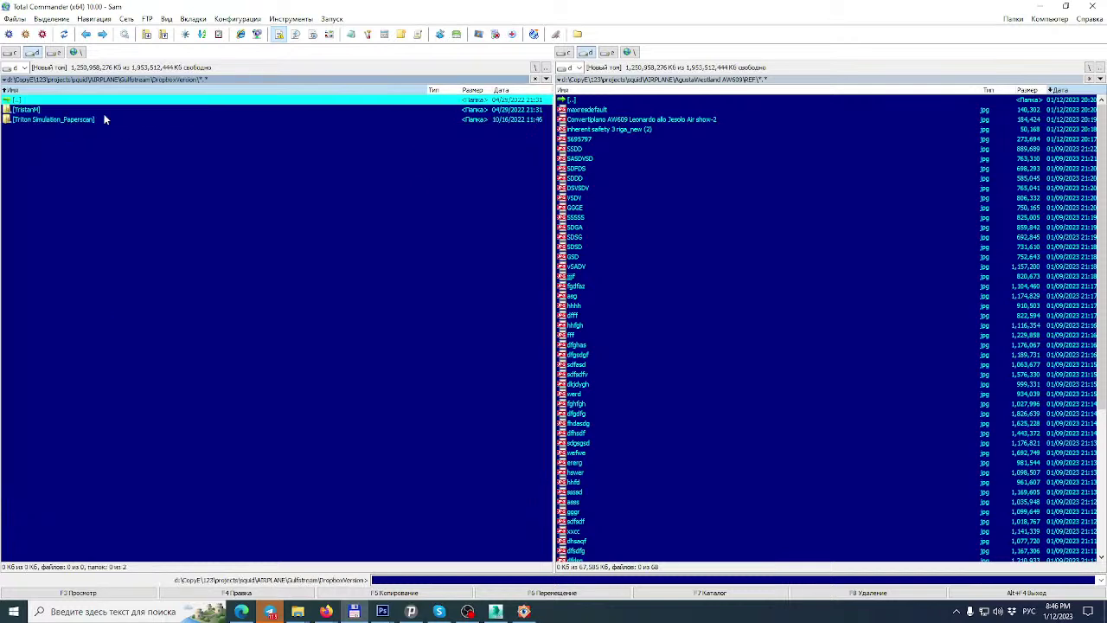
pyautogui.doubleClick(63, 110)
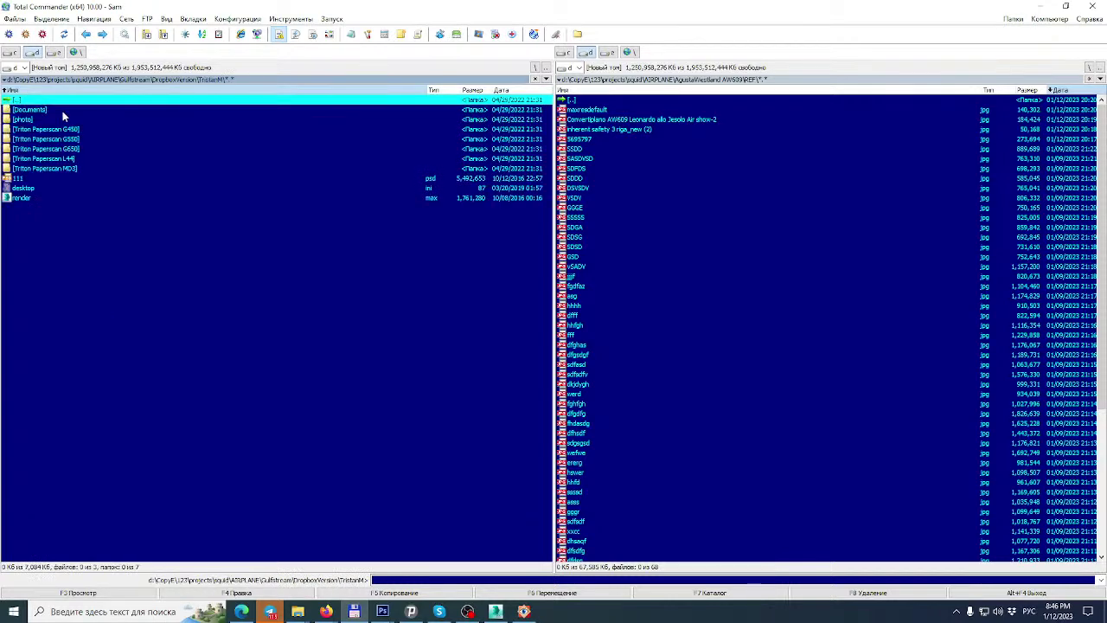
pyautogui.doubleClick(107, 139)
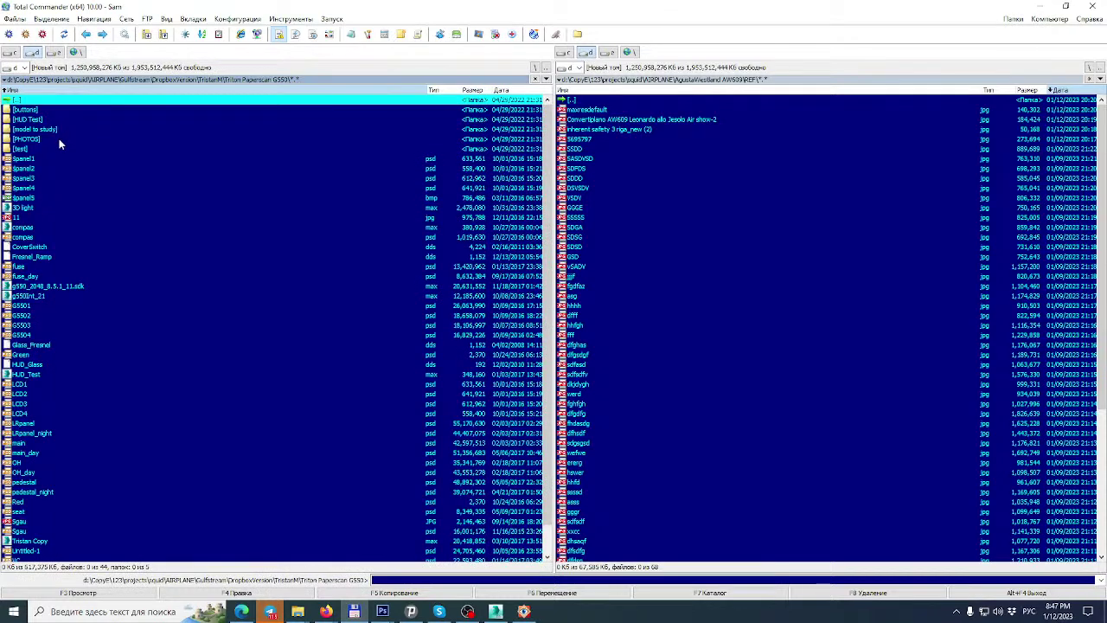
pyautogui.click(522, 90)
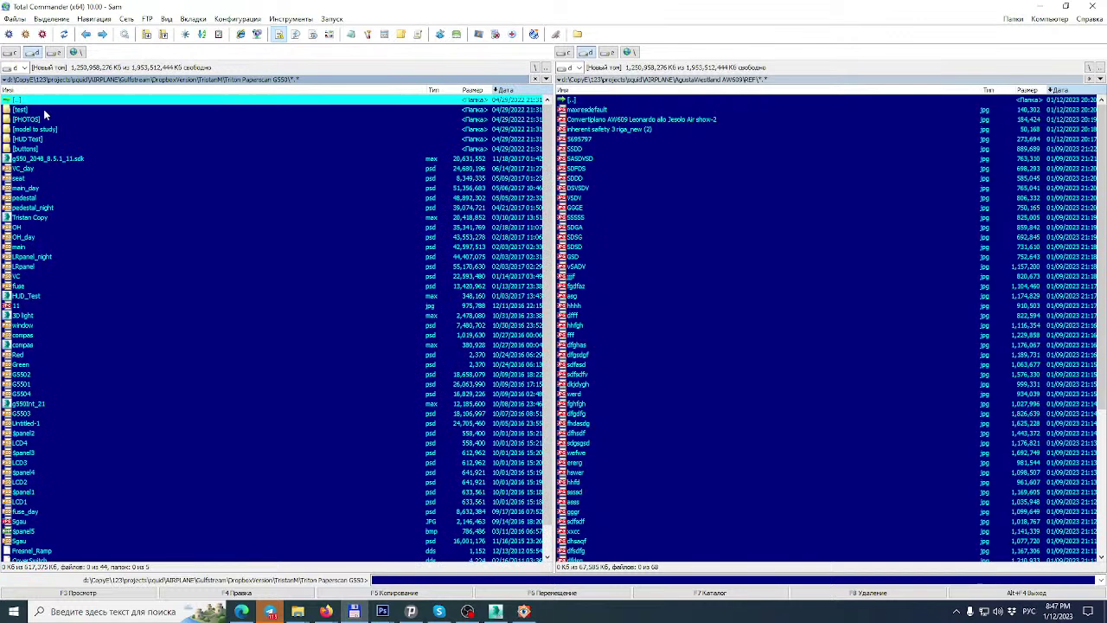
# Open the g550_2048_8.5.1_11.sdk scene in 3ds Max, continuing despite the missing DLLs and external files.
pyautogui.doubleClick(38, 160)
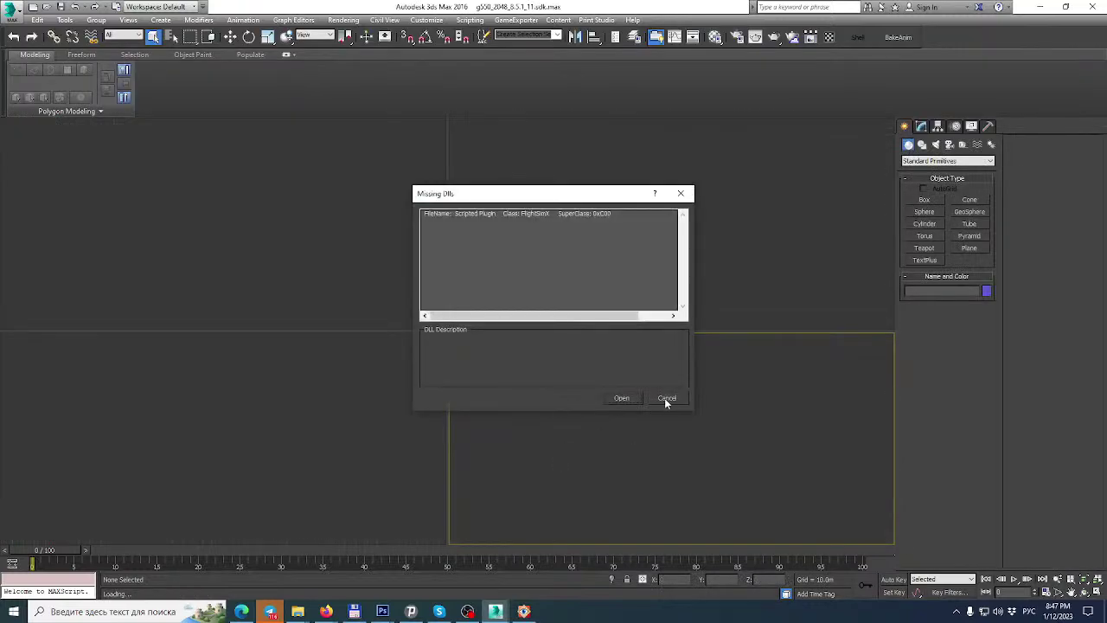
pyautogui.click(620, 399)
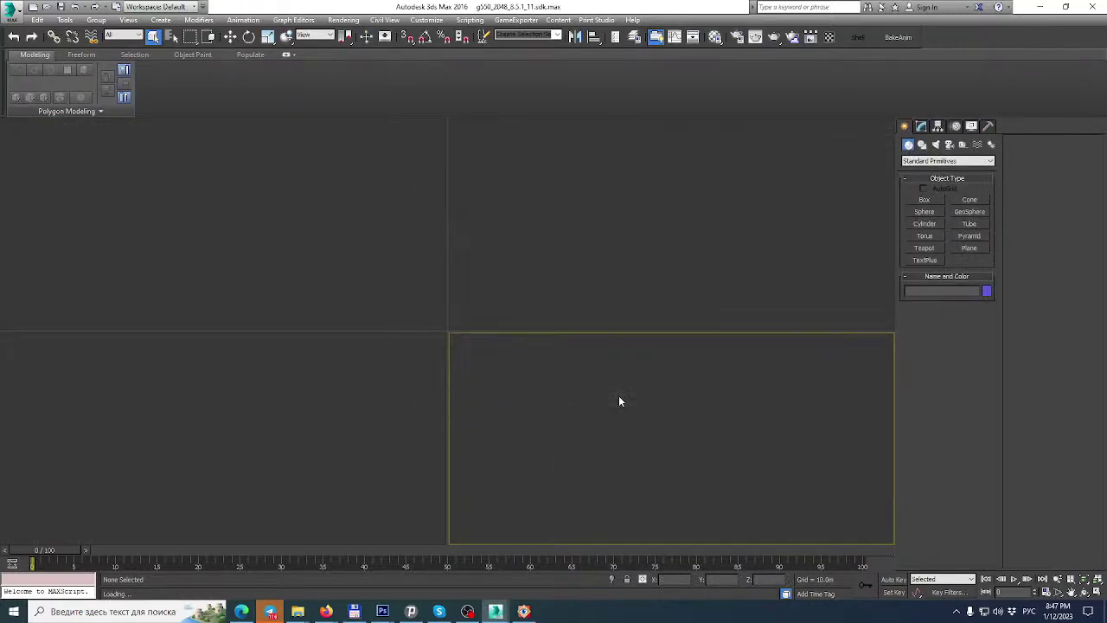
pyautogui.click(559, 398)
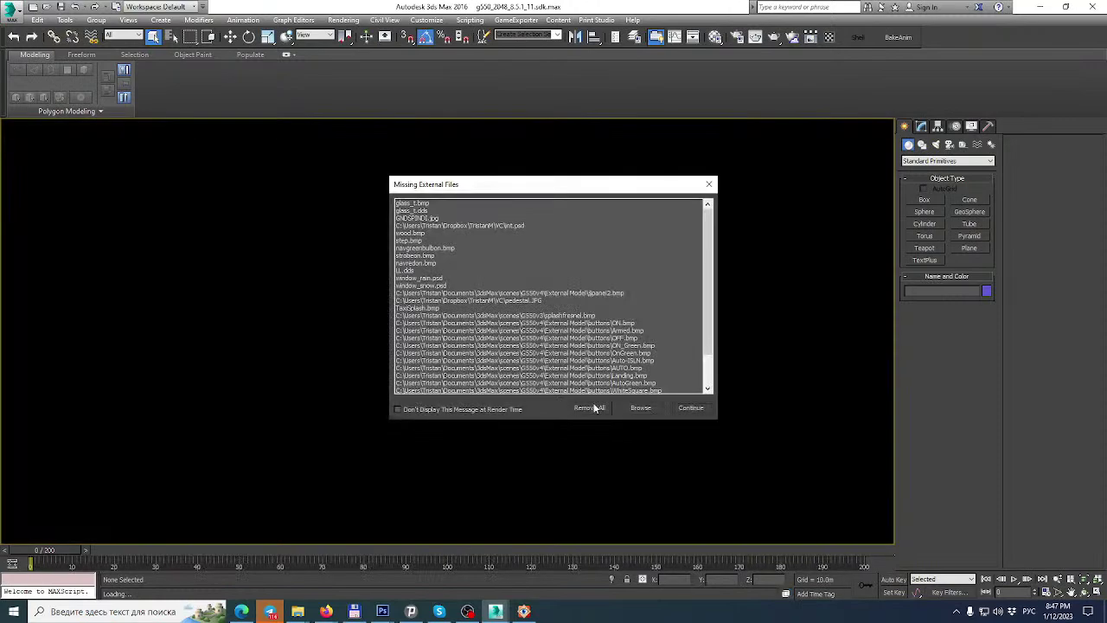
pyautogui.click(697, 410)
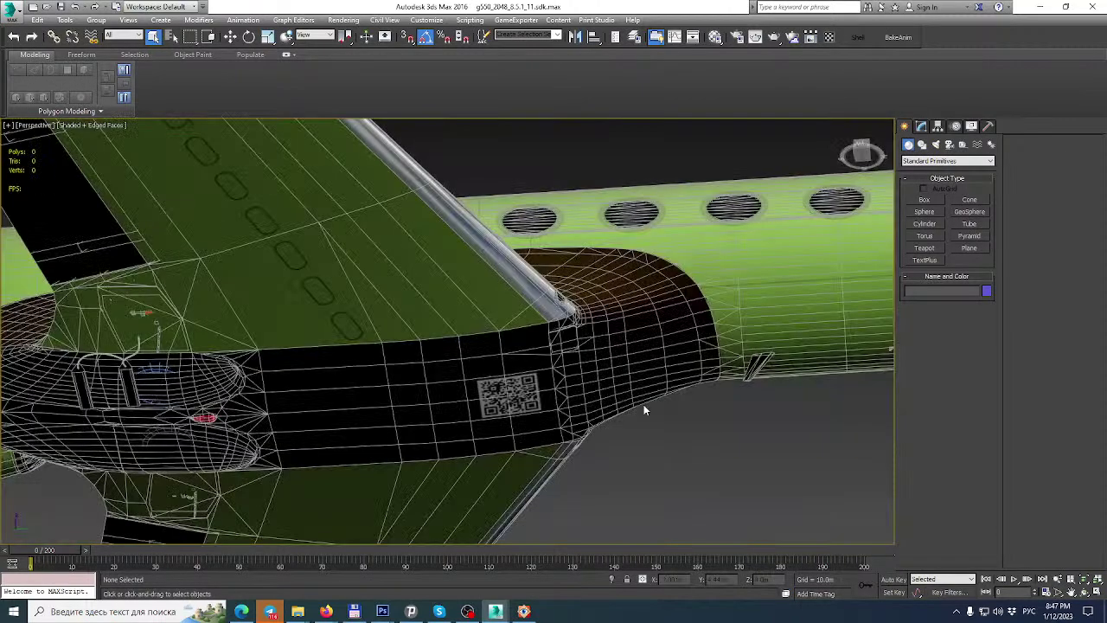
# Look over the G550's wing root and fuselage side, and adjust the perspective field of view in the viewport configuration.
pyautogui.scroll(-4, 644, 410)
pyautogui.keyDown('alt'); pyautogui.moveTo(644, 410); pyautogui.dragTo(718, 446, button='middle'); pyautogui.keyUp('alt')
pyautogui.keyDown('alt'); pyautogui.moveTo(445, 307); pyautogui.dragTo(305, 326, button='middle'); pyautogui.keyUp('alt')
pyautogui.scroll(8, 499, 332)
pyautogui.scroll(-4, 510, 344)
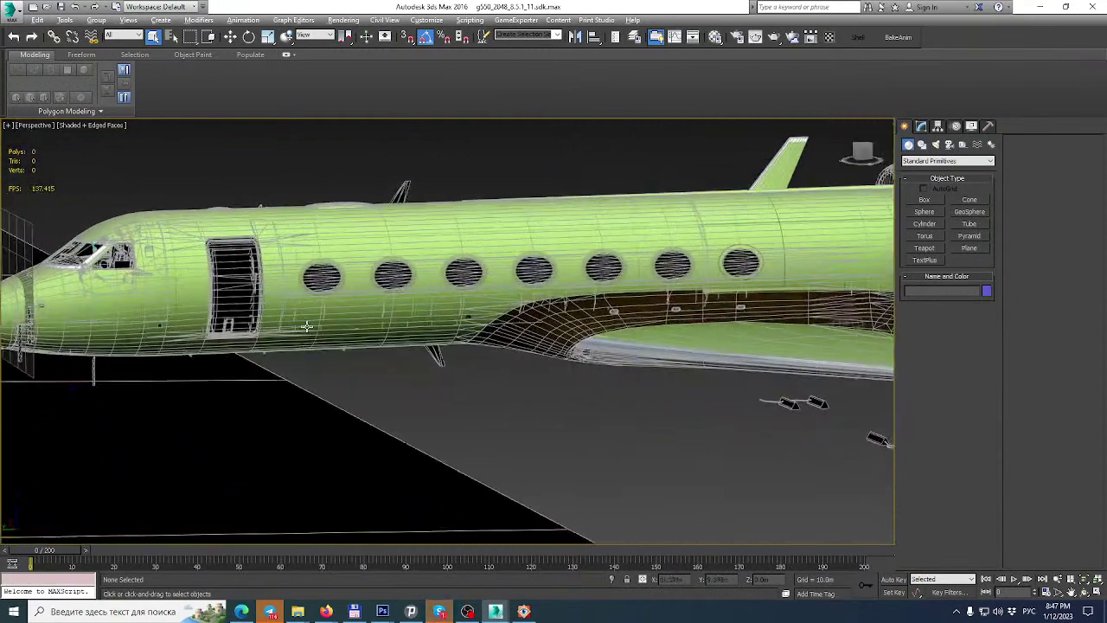
pyautogui.rightClick(1058, 592)
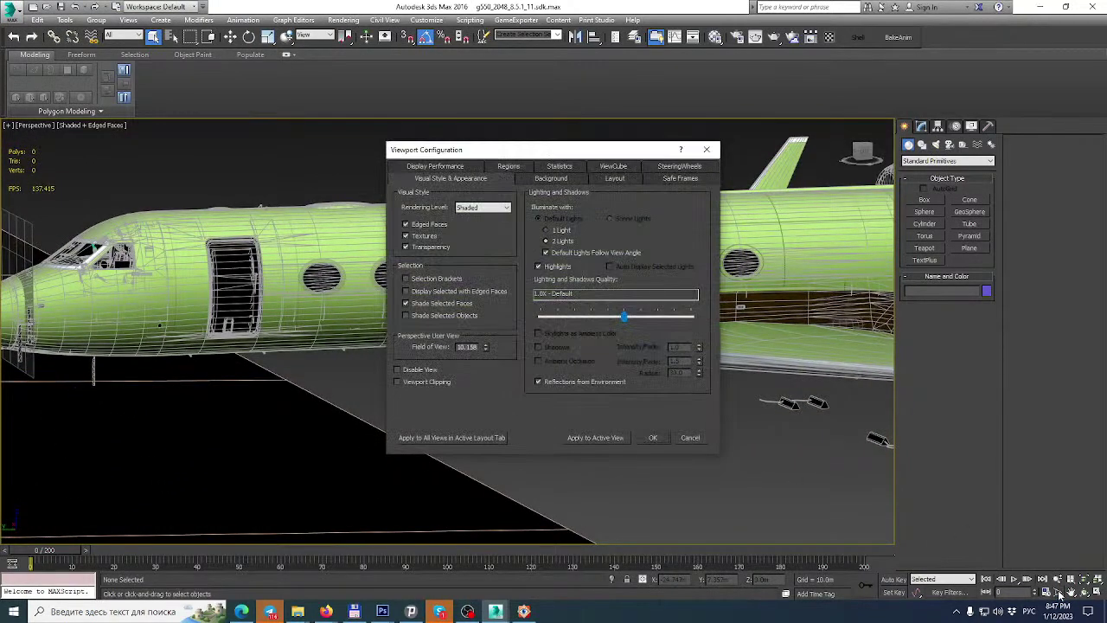
pyautogui.doubleClick(468, 347)
pyautogui.click(653, 438)
# Move the animation to frame 200 and view the G550's nose and cockpit windows up close.
pyautogui.scroll(10, 497, 320)
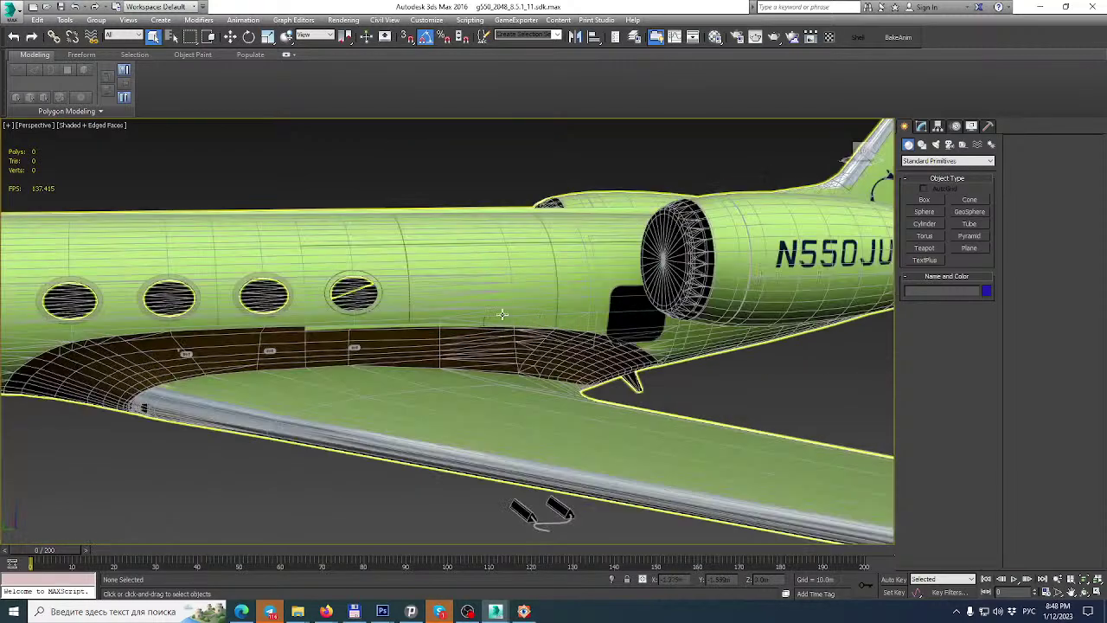
pyautogui.moveTo(466, 331); pyautogui.dragTo(982, 279, button='middle')
pyautogui.moveTo(52, 552); pyautogui.dragTo(856, 550)
pyautogui.keyDown('alt'); pyautogui.moveTo(724, 351); pyautogui.dragTo(692, 361, button='middle'); pyautogui.keyUp('alt')
pyautogui.moveTo(311, 393); pyautogui.dragTo(670, 285, button='middle')
pyautogui.scroll(6, 519, 295)
pyautogui.scroll(-4, 445, 289)
pyautogui.moveTo(445, 289); pyautogui.dragTo(596, 257, button='middle')
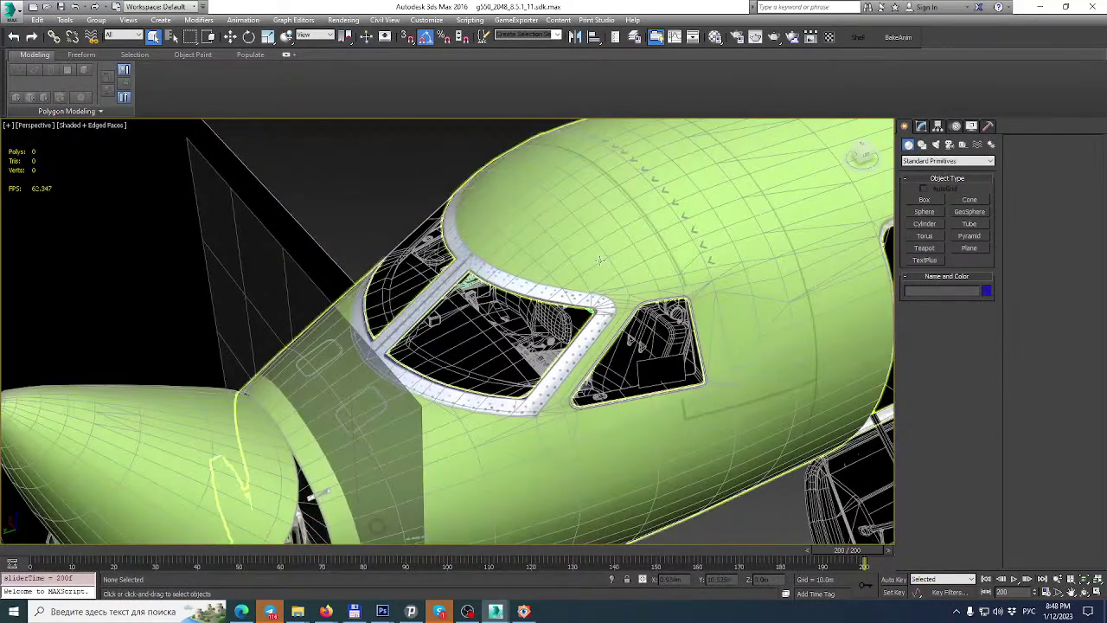
# Hide the fuselage shell to examine the cockpit and cabin interior, and unhide all objects.
pyautogui.click(596, 257)
pyautogui.rightClick(596, 257)
pyautogui.click(625, 226)
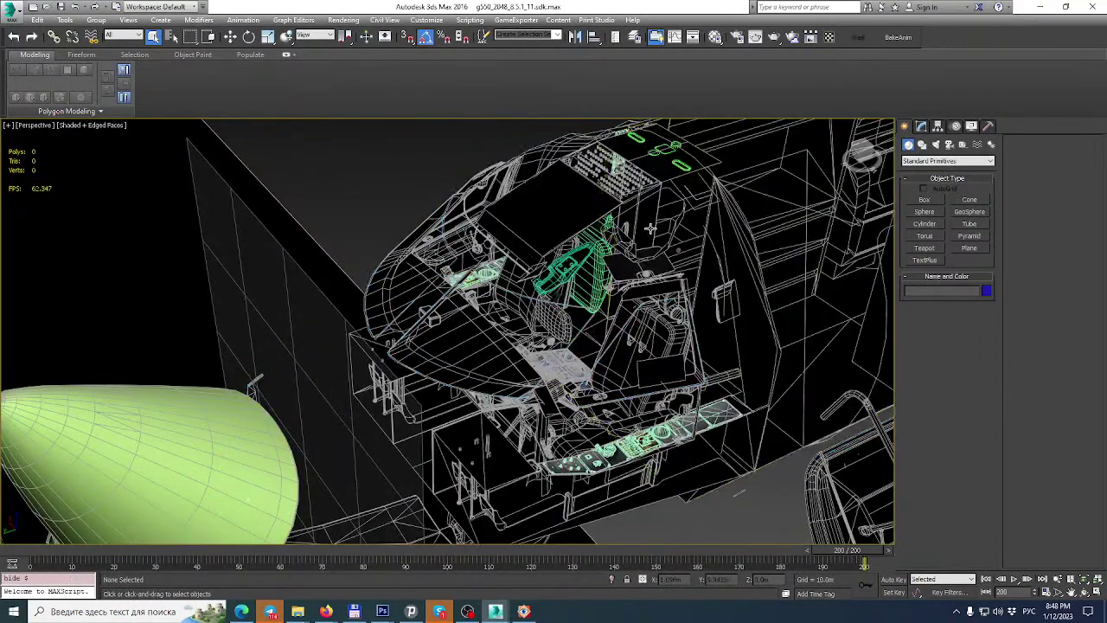
pyautogui.keyDown('alt'); pyautogui.moveTo(640, 260); pyautogui.dragTo(1002, 438, button='middle'); pyautogui.keyUp('alt')
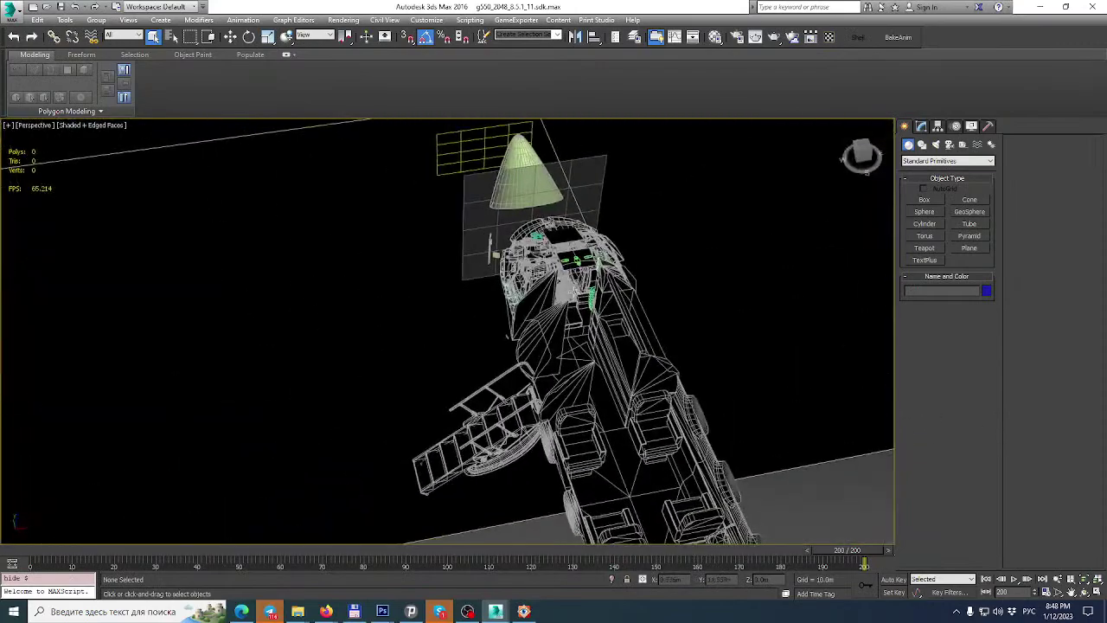
pyautogui.scroll(6, 595, 235)
pyautogui.moveTo(588, 283); pyautogui.dragTo(603, 327, button='middle')
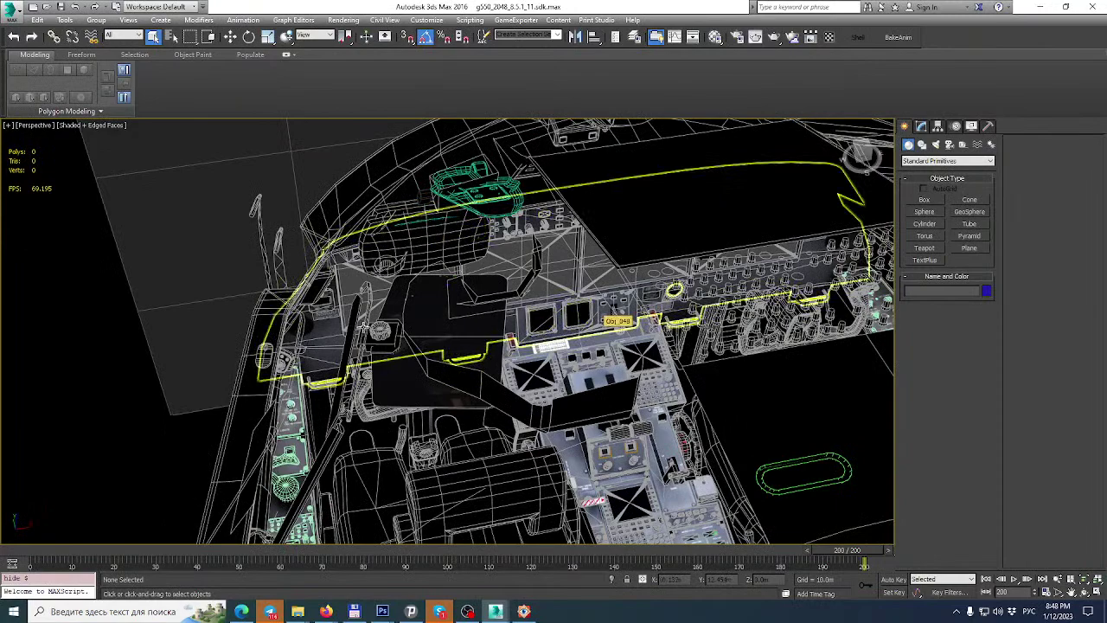
pyautogui.scroll(-8, 377, 327)
pyautogui.keyDown('alt'); pyautogui.moveTo(377, 327); pyautogui.dragTo(465, 355, button='middle'); pyautogui.keyUp('alt')
pyautogui.scroll(7, 613, 350)
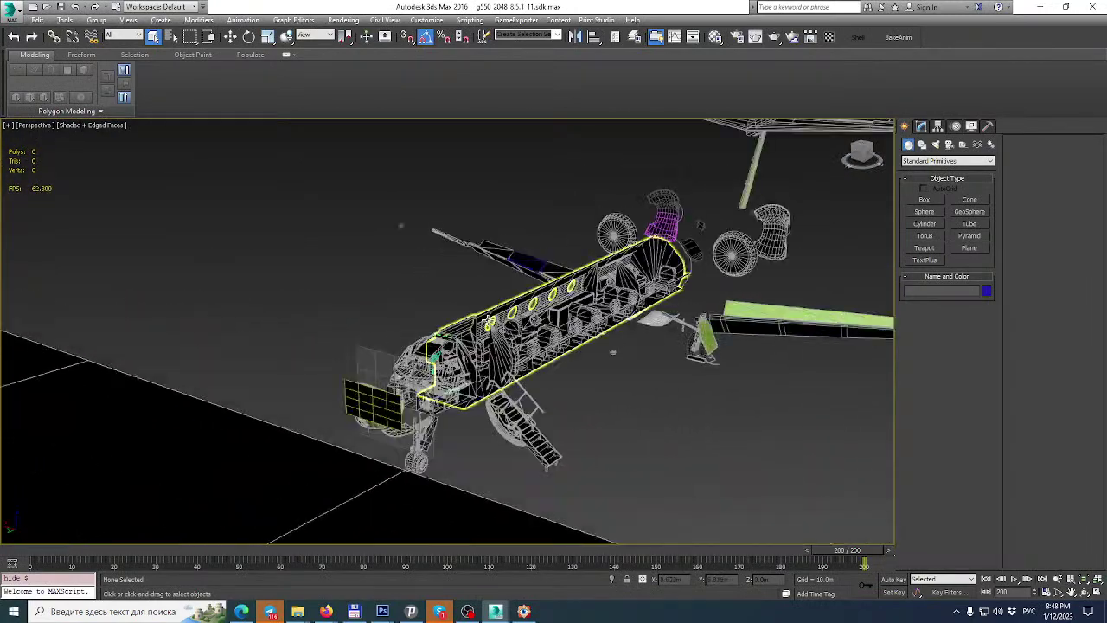
pyautogui.keyDown('alt'); pyautogui.moveTo(518, 291); pyautogui.dragTo(448, 275, button='middle'); pyautogui.keyUp('alt')
pyautogui.rightClick(501, 282)
pyautogui.click(552, 232)
pyautogui.scroll(-4, 534, 265)
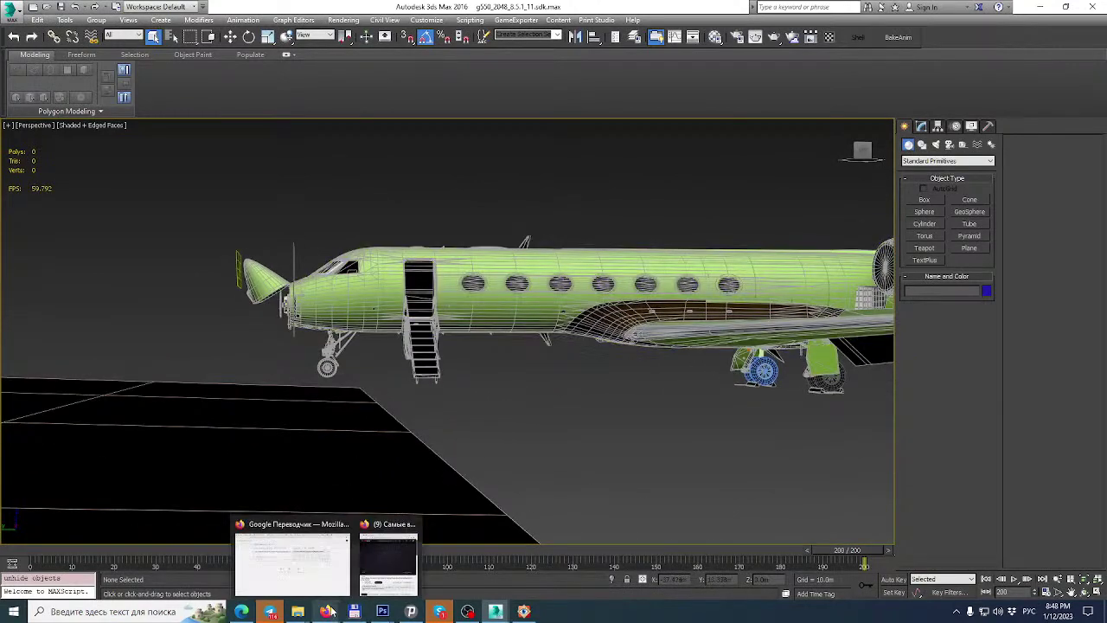
# Switch to Total Commander and send the g550_2048_8.5.1_11.sdk.max file to the contact in the open Skype chat.
pyautogui.click(330, 610)
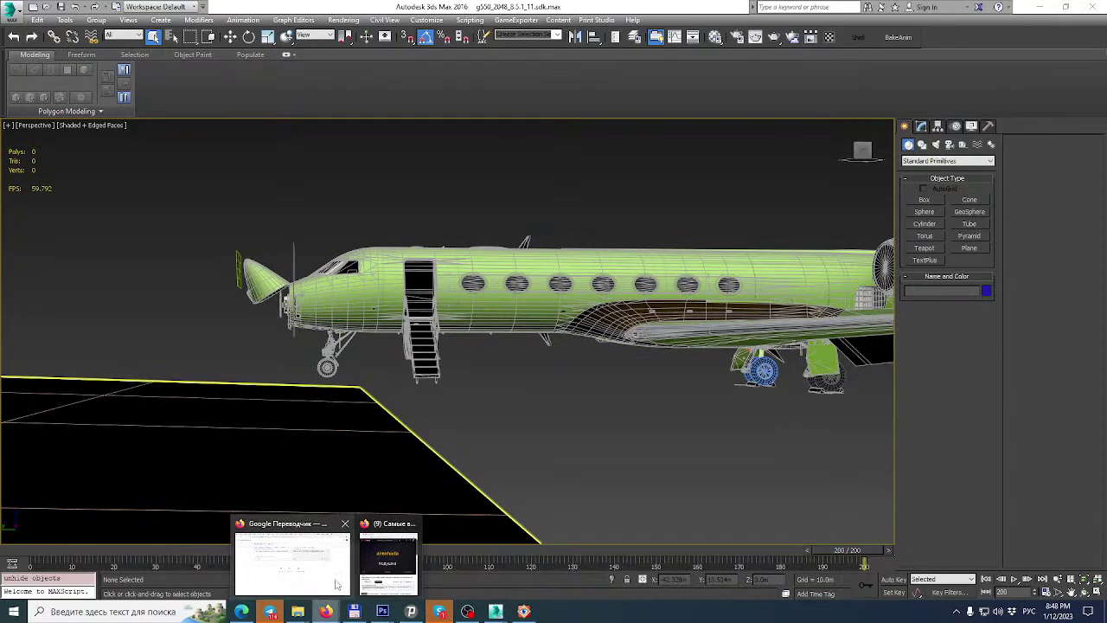
pyautogui.click(354, 611)
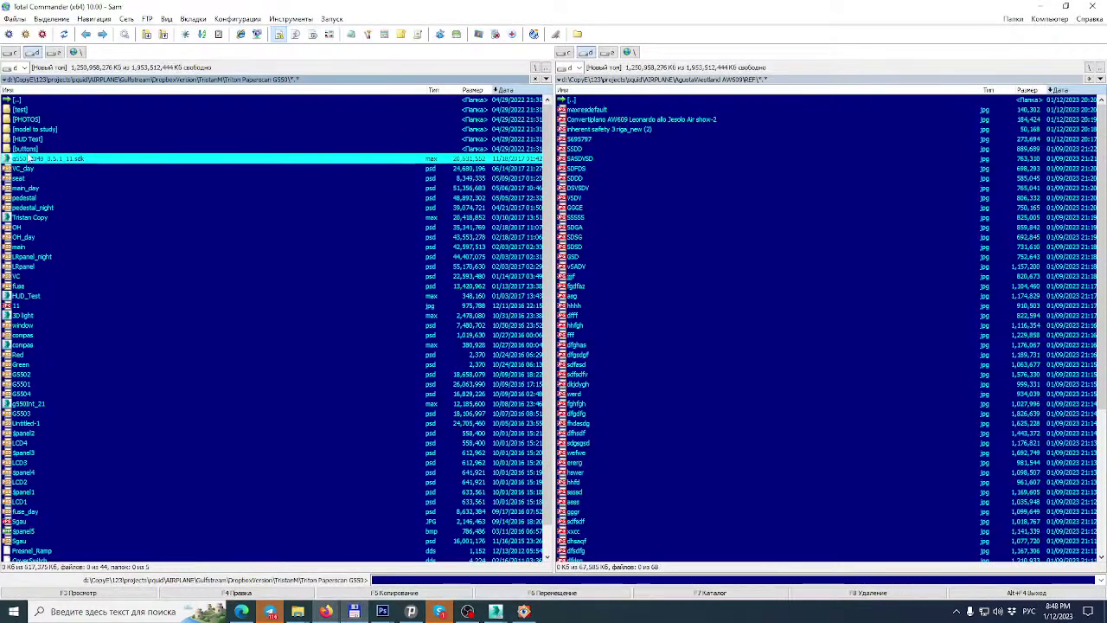
pyautogui.moveTo(73, 161); pyautogui.dragTo(463, 535)
pyautogui.moveTo(437, 612); pyautogui.dragTo(745, 442)
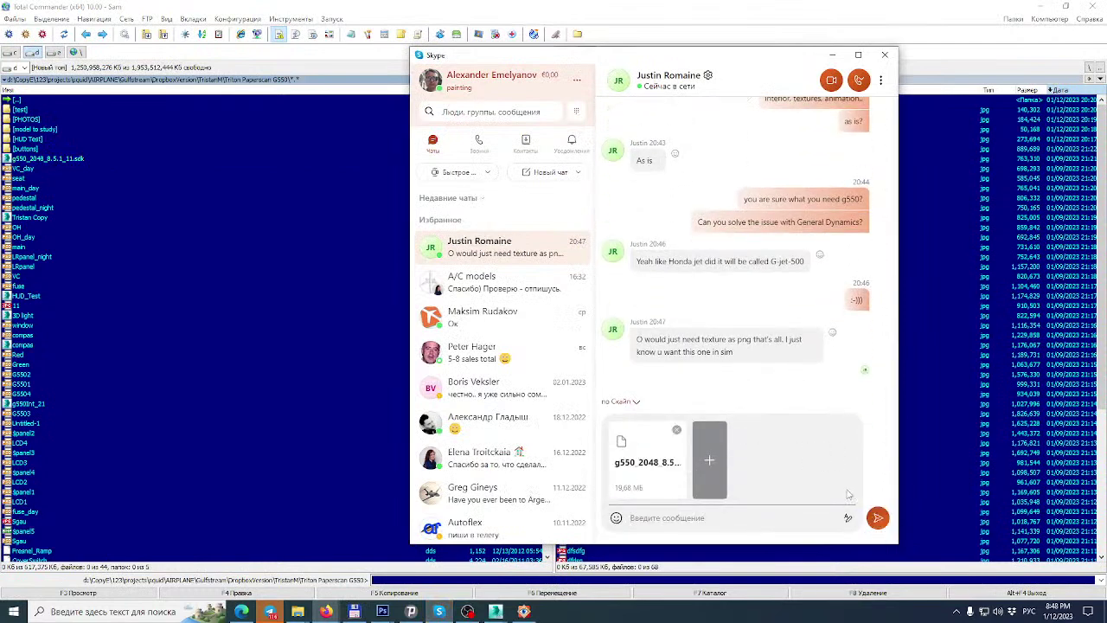
pyautogui.click(878, 518)
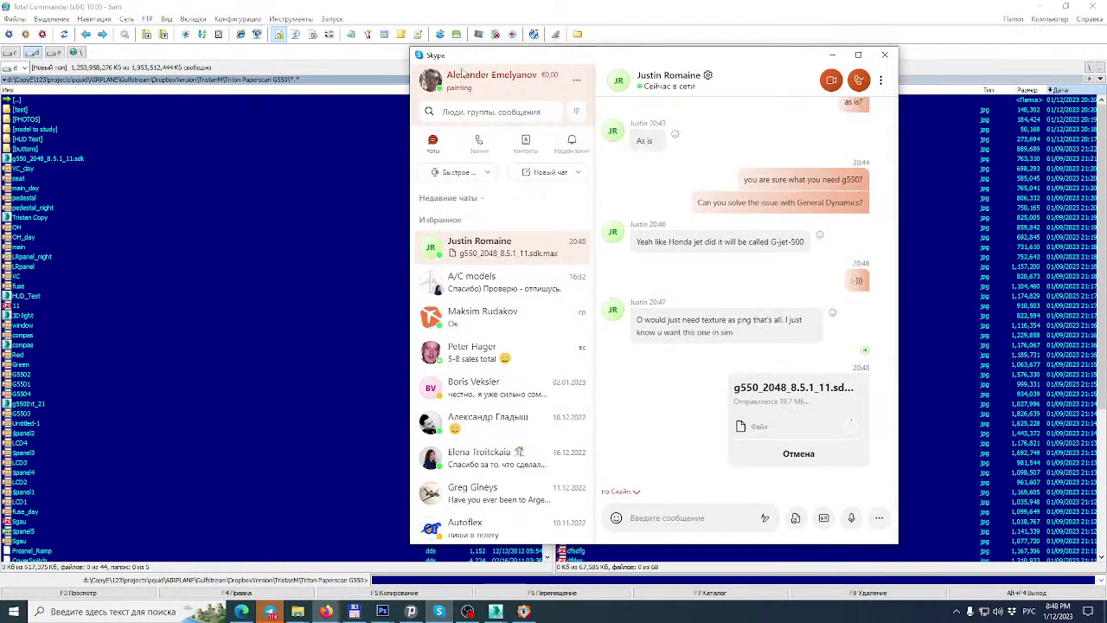
# Open G5501.psd in FastStone Image Viewer and review the G5501 to G5504, LRpanel and main_day textures among the folder's thumbnails.
pyautogui.click(56, 156)
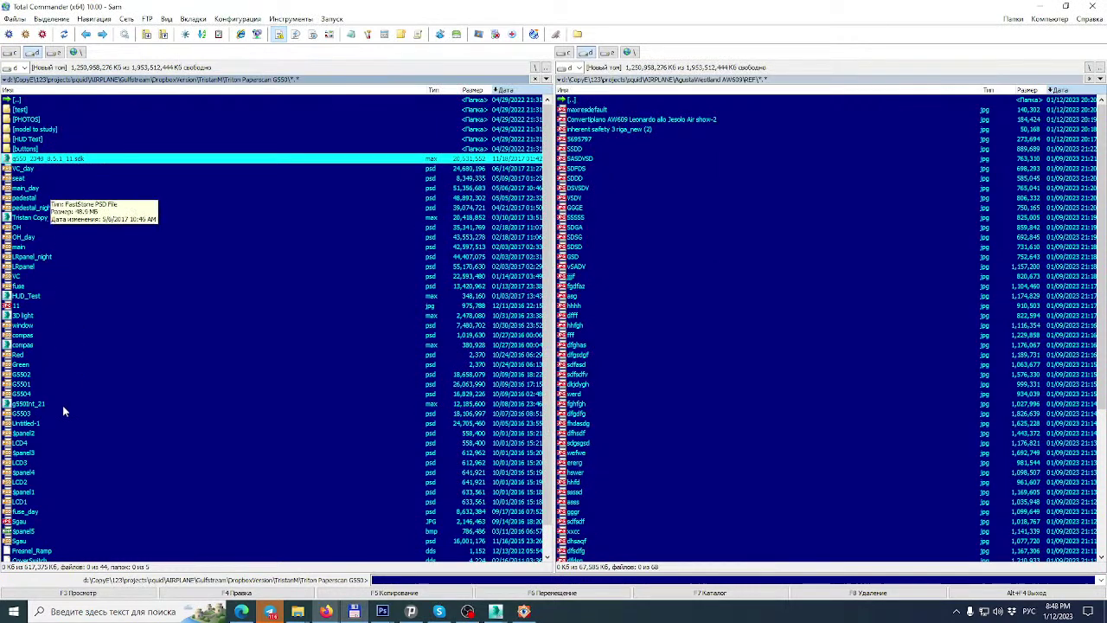
pyautogui.doubleClick(39, 384)
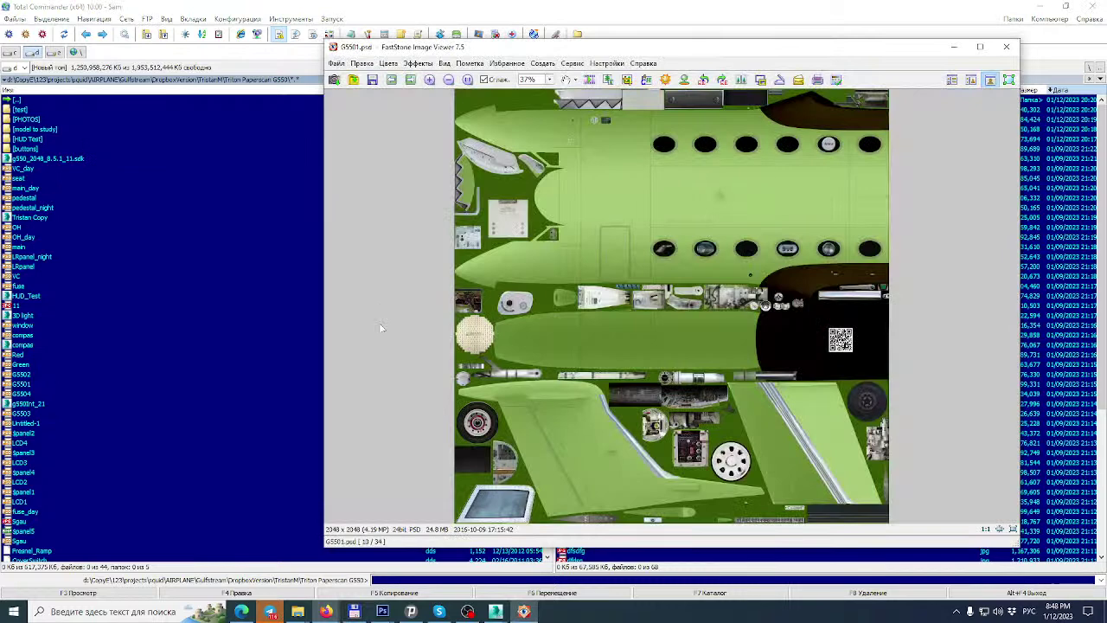
pyautogui.doubleClick(380, 325)
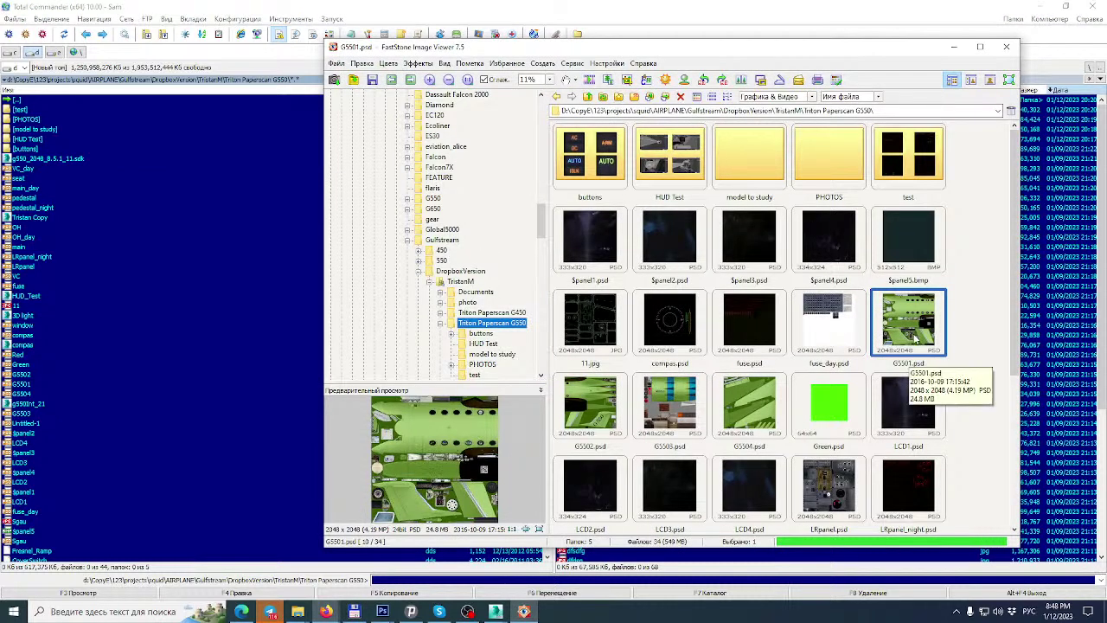
pyautogui.keyDown('ctrl'); pyautogui.click(751, 414); pyautogui.keyUp('ctrl')
pyautogui.keyDown('ctrl'); pyautogui.click(676, 412); pyautogui.keyUp('ctrl')
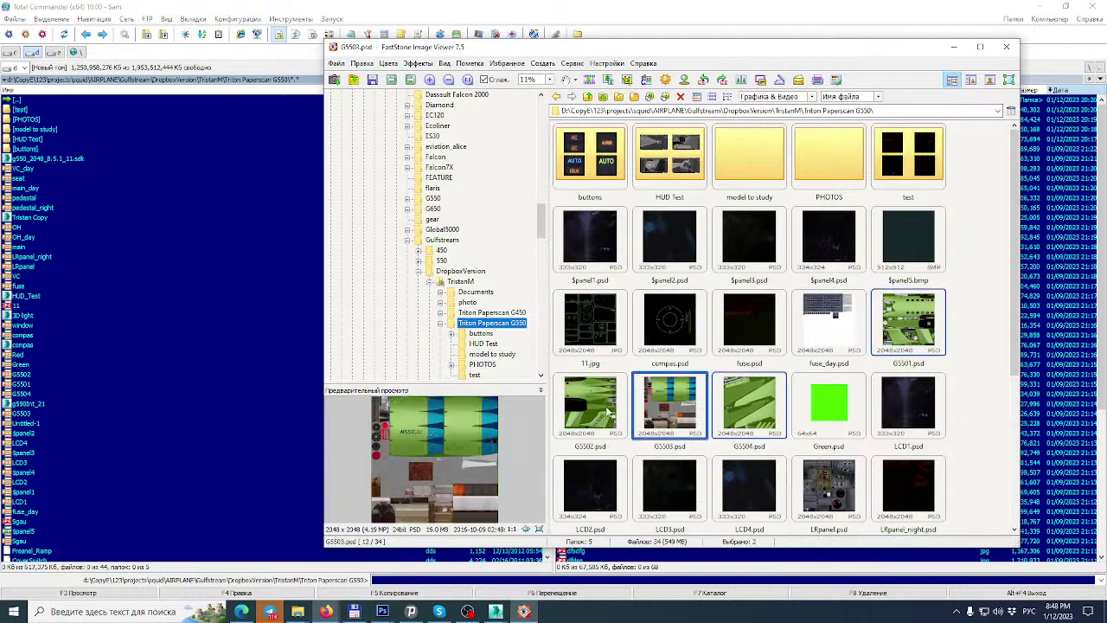
pyautogui.keyDown('ctrl'); pyautogui.click(609, 413); pyautogui.keyUp('ctrl')
pyautogui.scroll(-3, 818, 424)
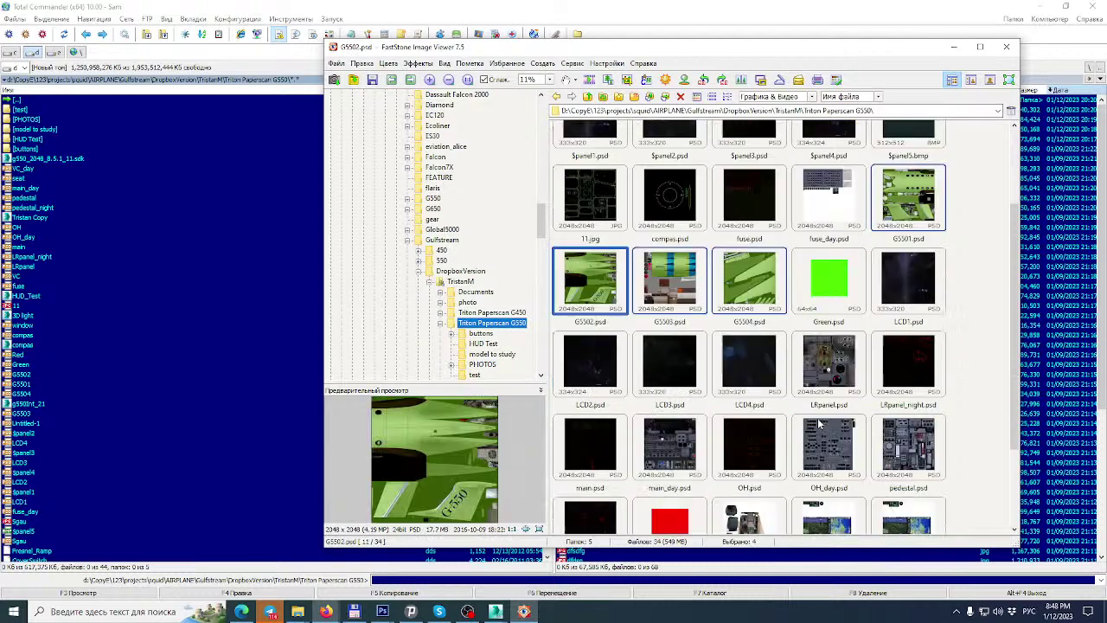
pyautogui.keyDown('ctrl'); pyautogui.click(841, 363); pyautogui.keyUp('ctrl')
pyautogui.keyDown('ctrl'); pyautogui.click(672, 442); pyautogui.keyUp('ctrl')
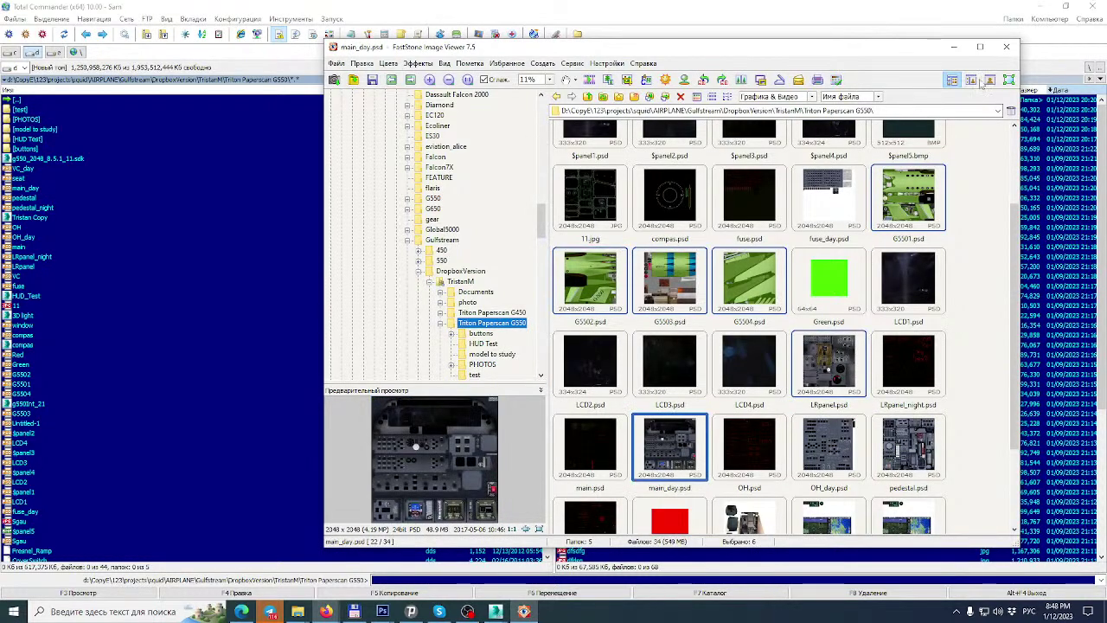
pyautogui.click(1006, 46)
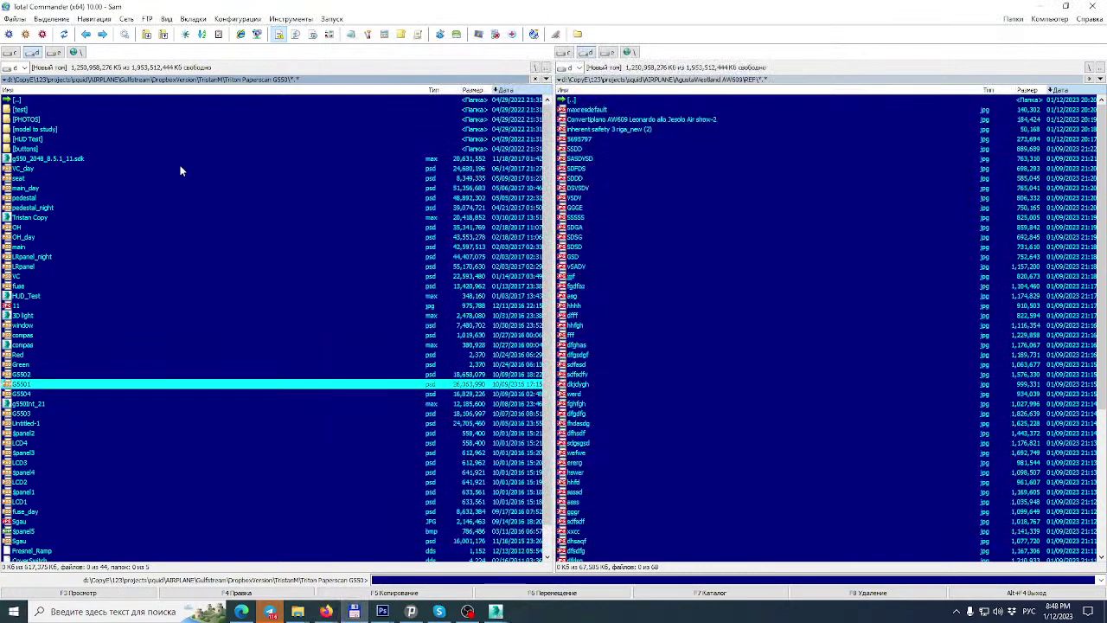
# Go up to the parent folder and check the size of the Triton Paperscan G550 folder in its properties.
pyautogui.scroll(-1, 180, 171)
pyautogui.scroll(1, 84, 139)
pyautogui.doubleClick(31, 100)
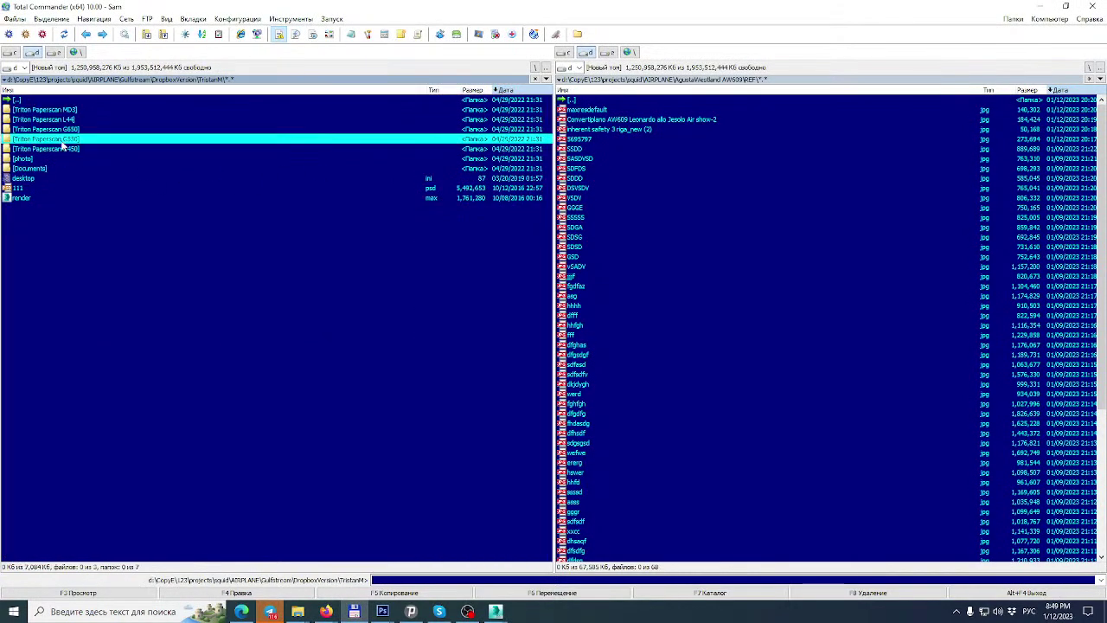
pyautogui.rightClick(61, 140)
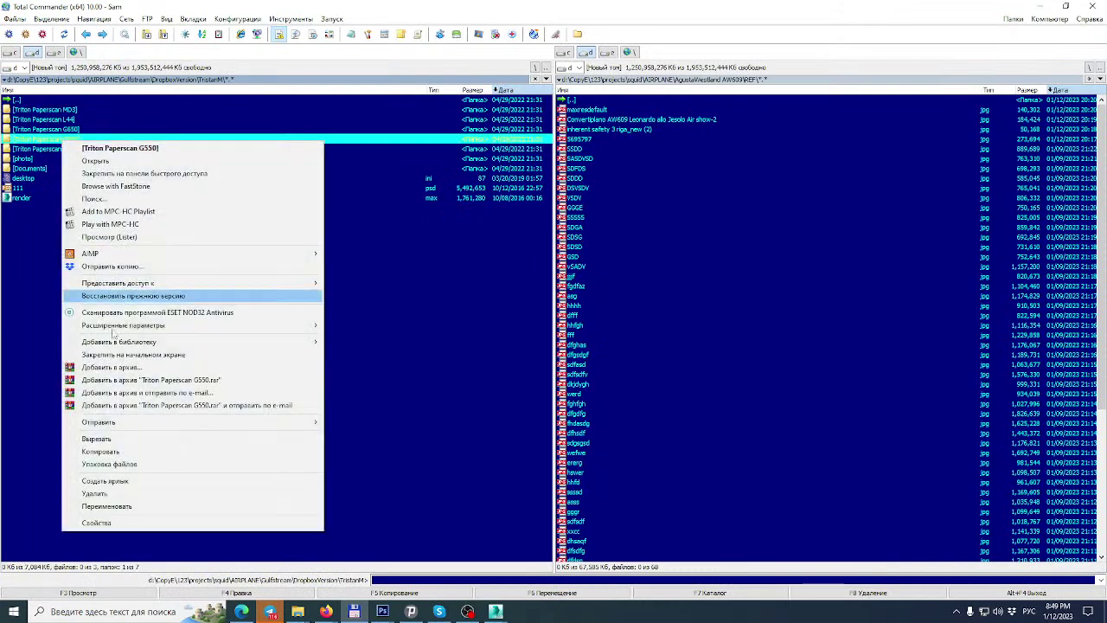
pyautogui.click(134, 523)
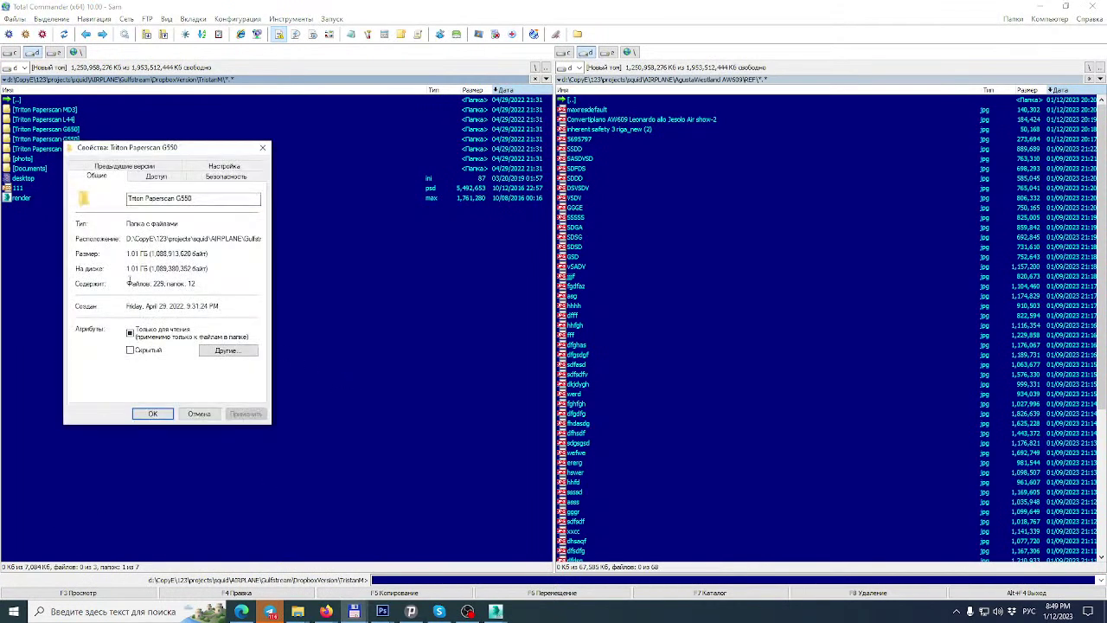
pyautogui.click(190, 416)
# Enter the Triton Paperscan G550 folder, calculate the sizes of its subfolders and look through the file list.
pyautogui.doubleClick(69, 139)
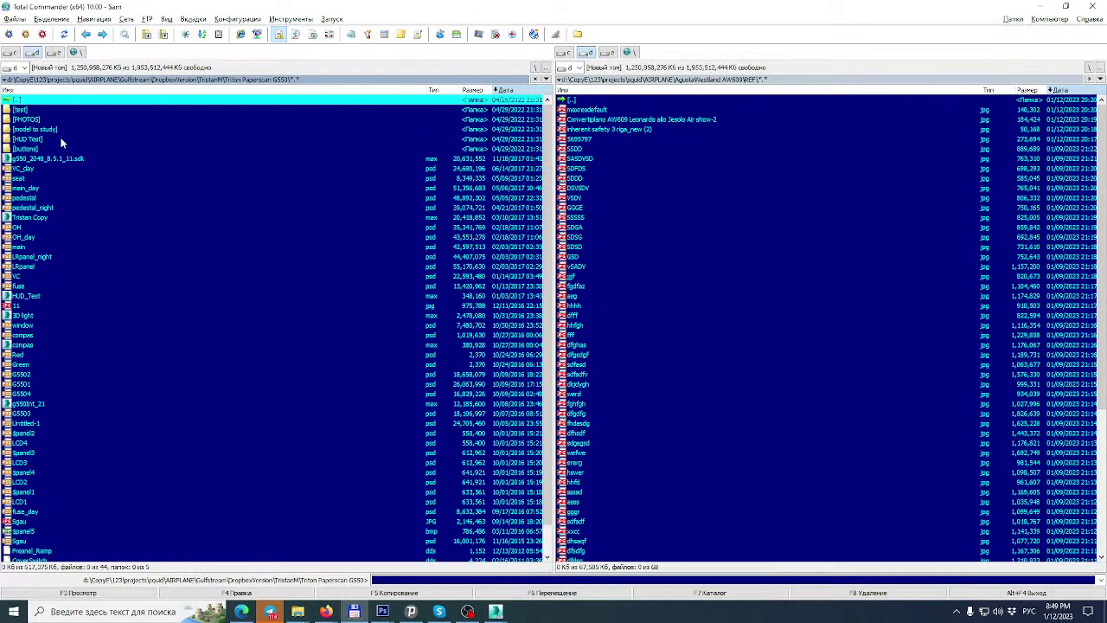
pyautogui.hotkey('alt', 'shift', 'Return')
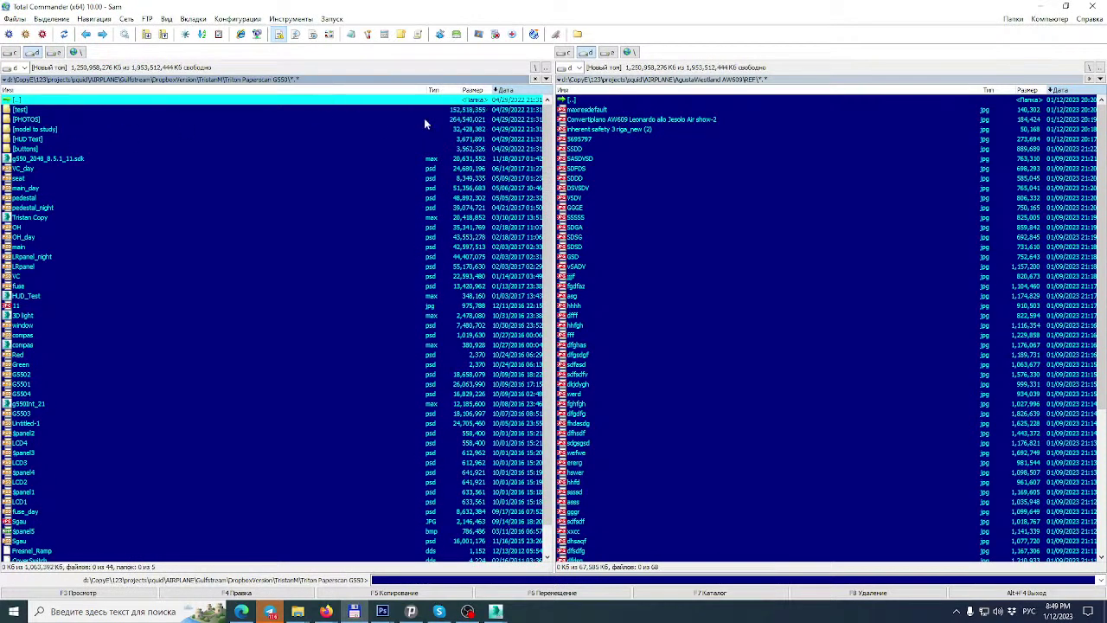
pyautogui.scroll(-1, 536, 208)
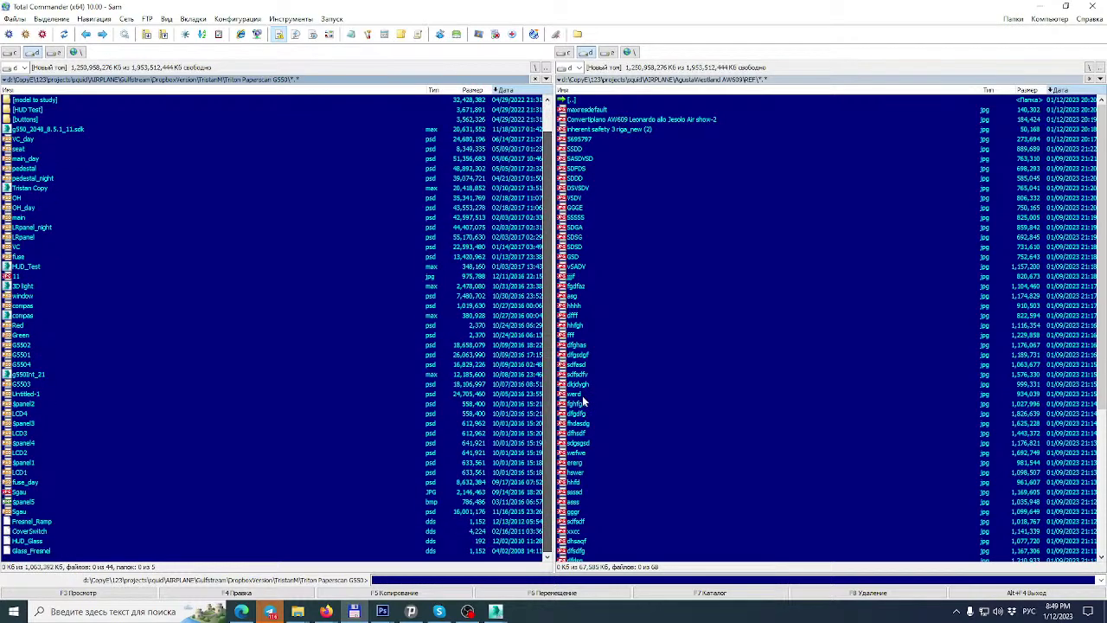
pyautogui.scroll(1, 59, 123)
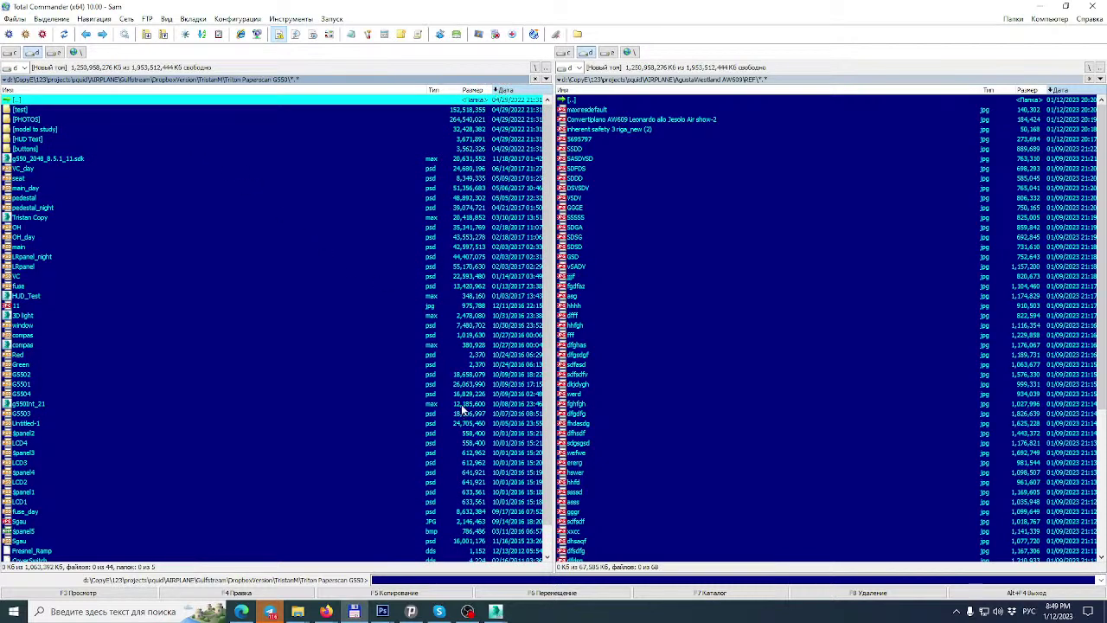
pyautogui.scroll(-1, 462, 410)
pyautogui.scroll(1, 446, 481)
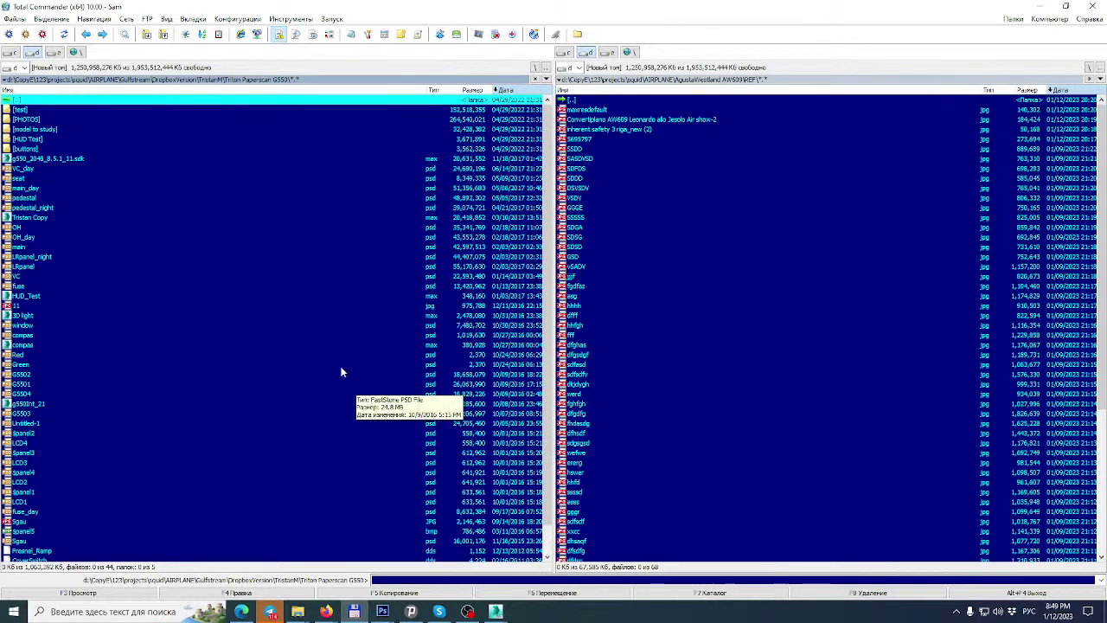
# Return to the parent folder and recheck the Triton Paperscan G550 folder's total size and file count.
pyautogui.doubleClick(53, 103)
pyautogui.rightClick(38, 143)
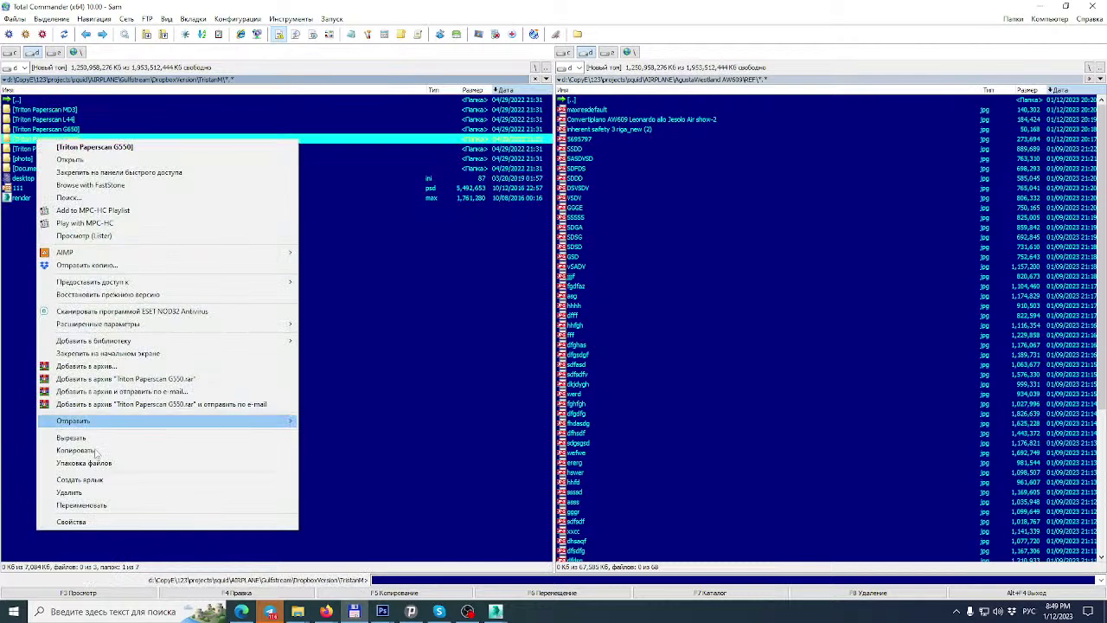
pyautogui.click(101, 520)
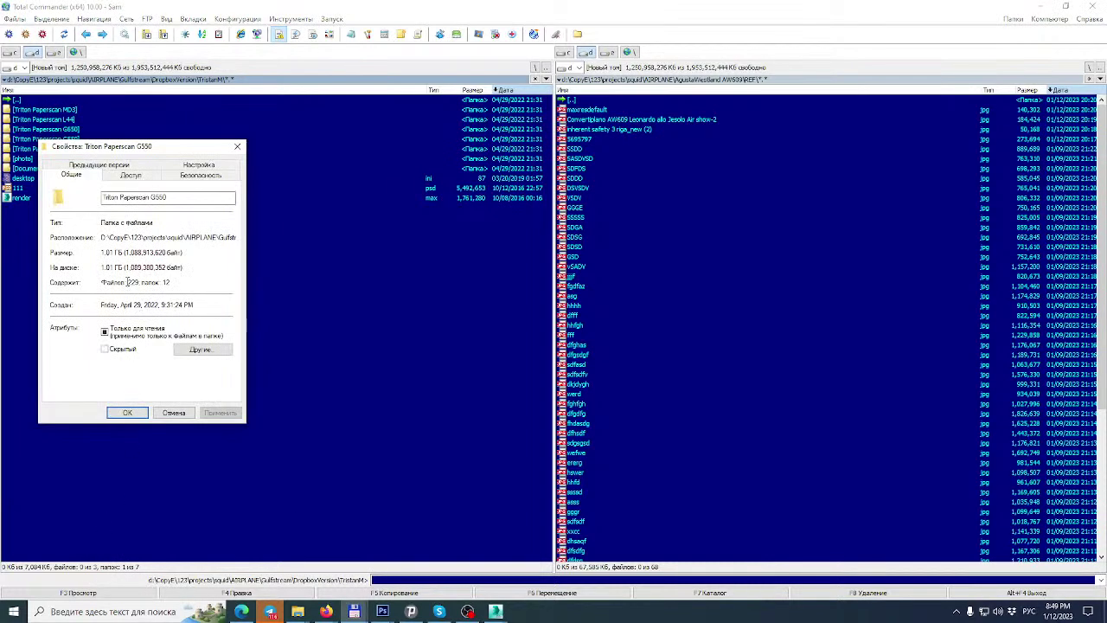
pyautogui.click(176, 414)
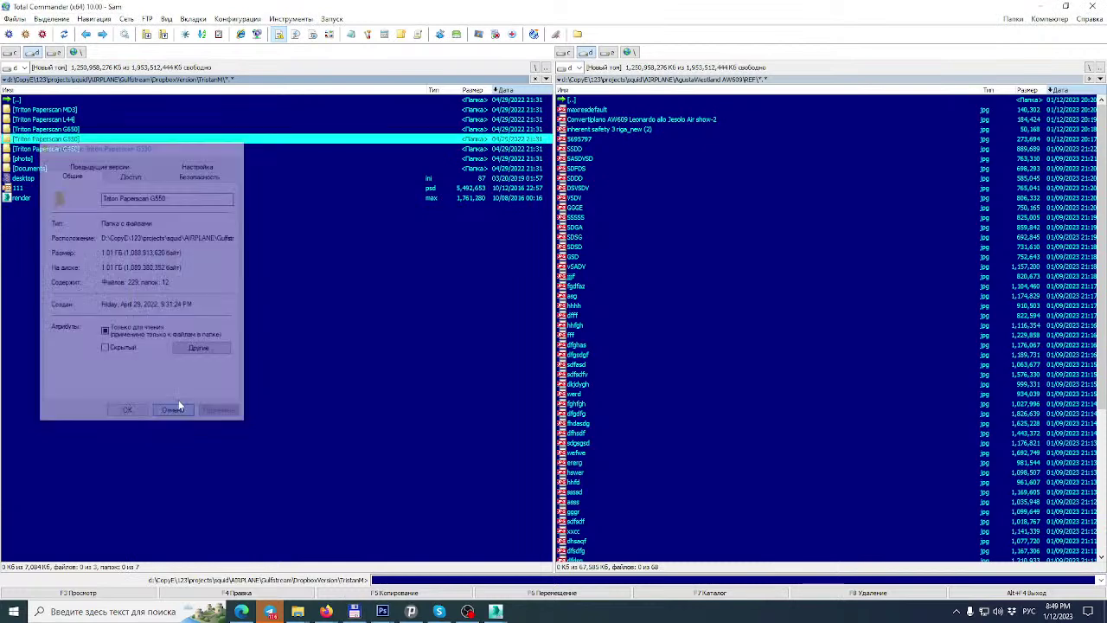
# Open g550Int_21.max from the Triton Paperscan G550 folder in 3ds Max, discarding the unsaved changes to the current scene.
pyautogui.doubleClick(63, 142)
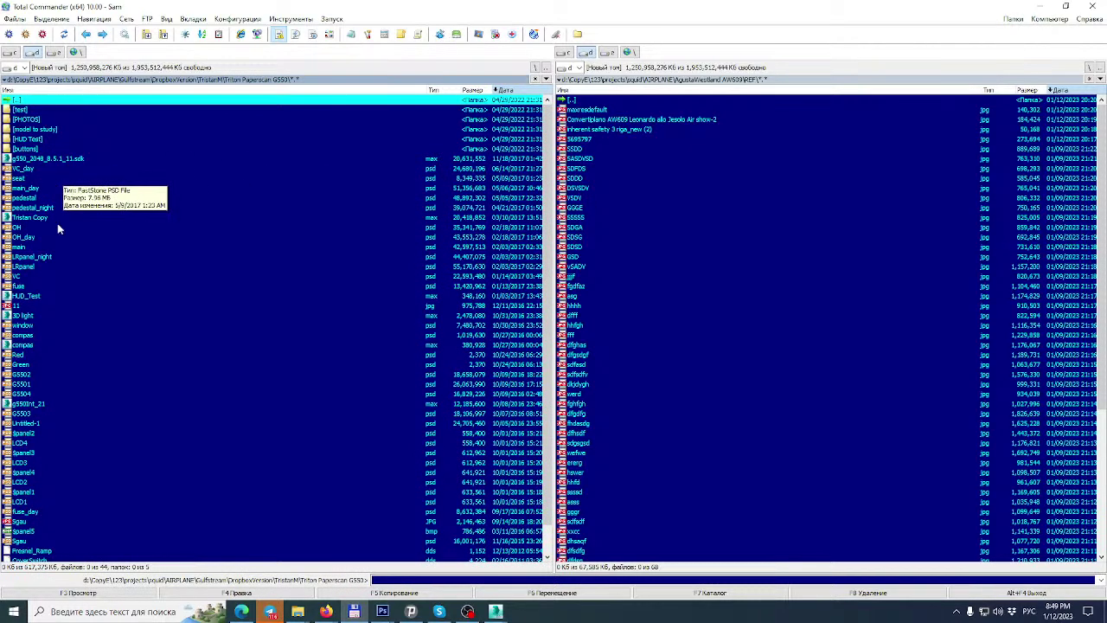
pyautogui.scroll(-1, 100, 448)
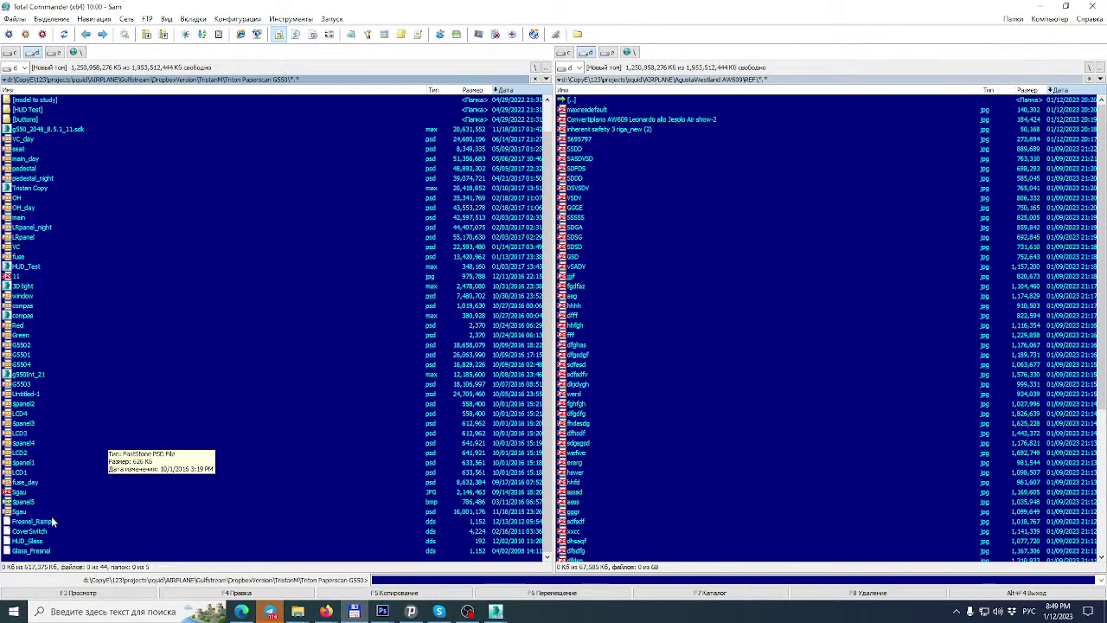
pyautogui.click(29, 379)
pyautogui.scroll(1, 26, 186)
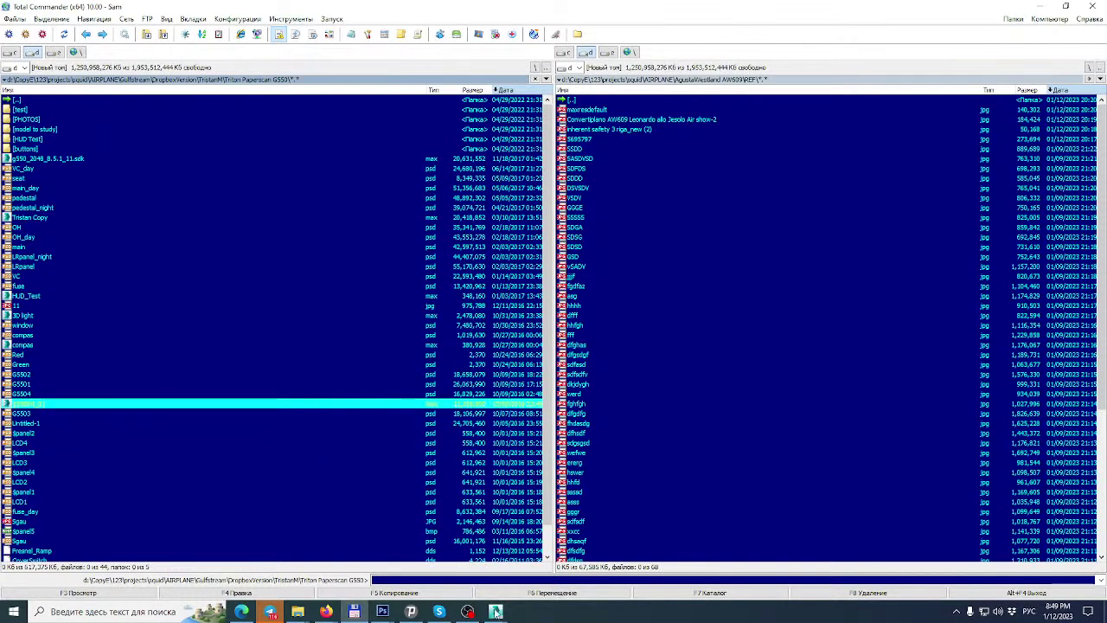
pyautogui.moveTo(495, 611)
pyautogui.click(552, 570)
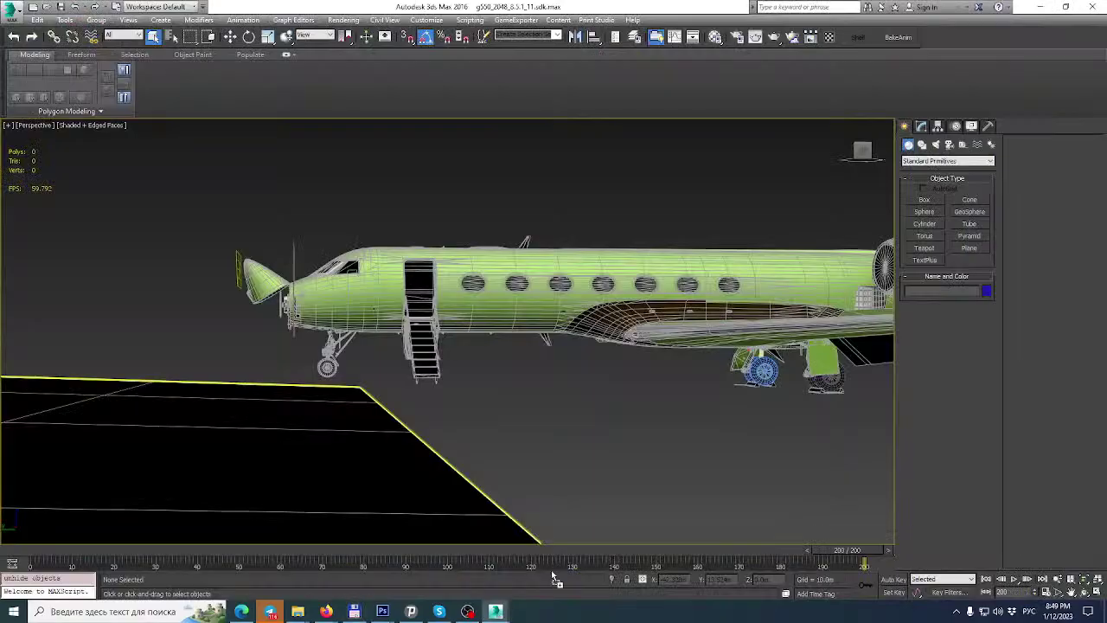
pyautogui.rightClick(643, 445)
pyautogui.click(674, 447)
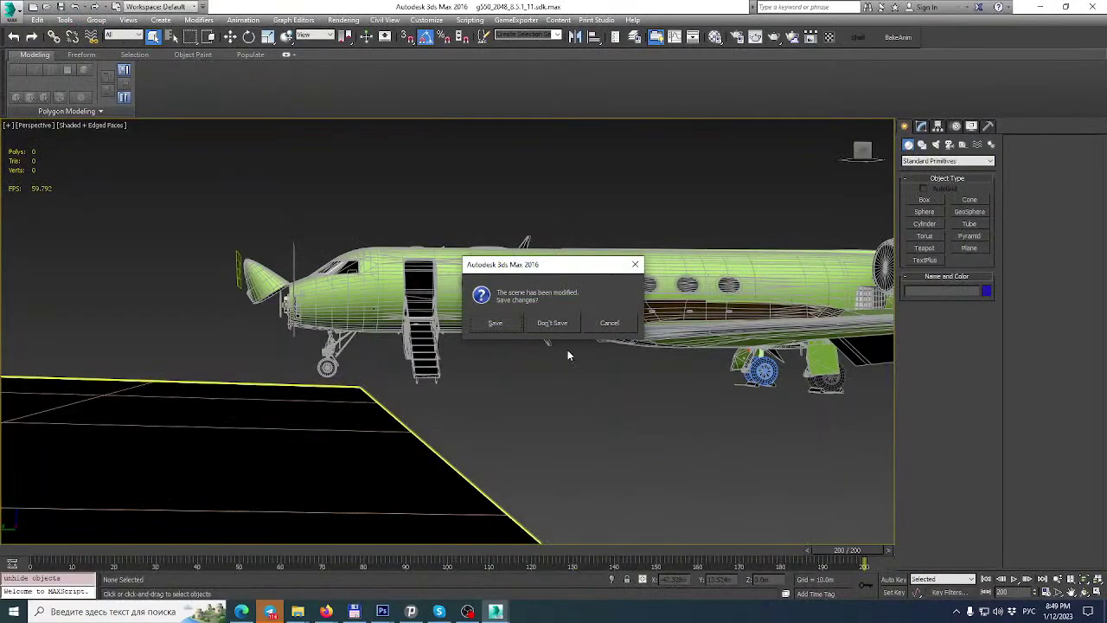
pyautogui.click(552, 322)
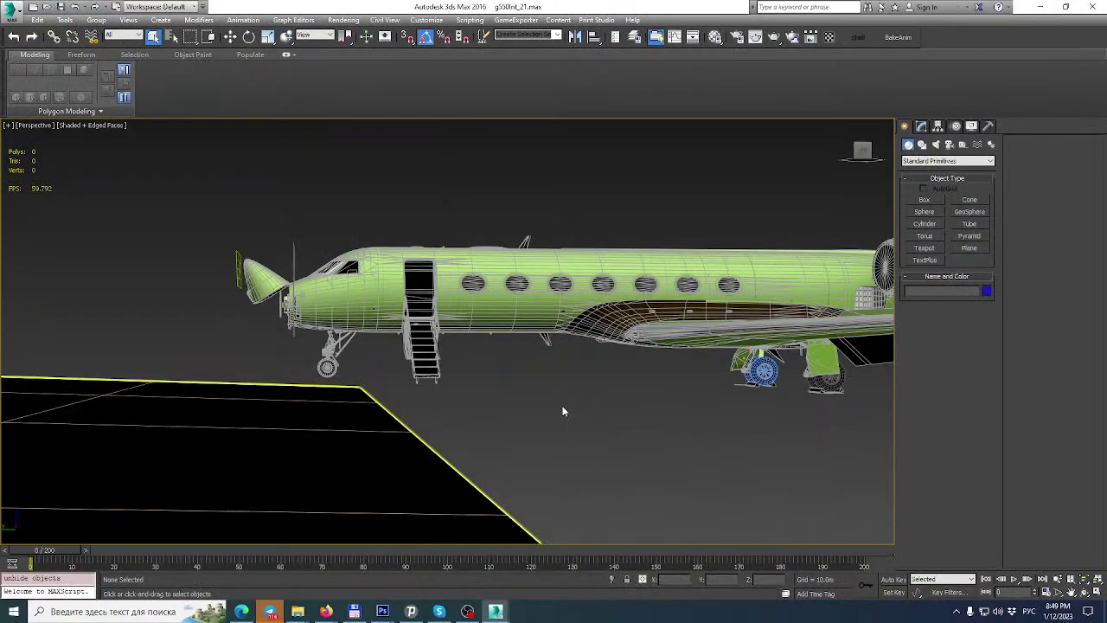
# Inspect the aircraft's nose, cockpit windows and the cockpit interior seen through the open rear section.
pyautogui.scroll(5, 236, 283)
pyautogui.moveTo(236, 282); pyautogui.dragTo(347, 287, button='middle')
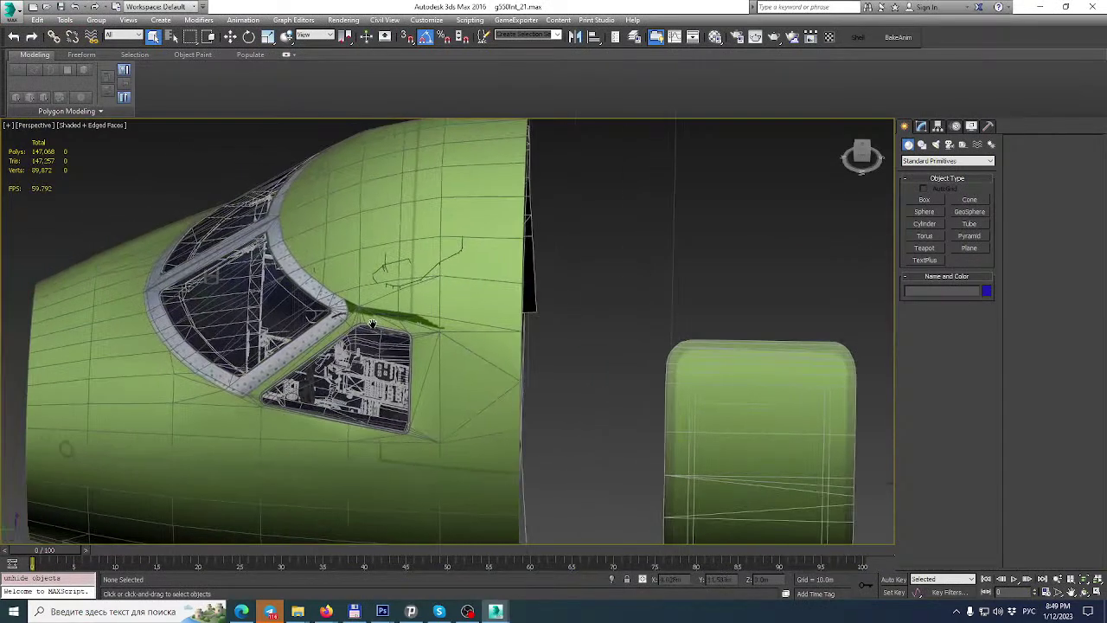
pyautogui.keyDown('alt'); pyautogui.moveTo(458, 341); pyautogui.dragTo(303, 344, button='middle'); pyautogui.keyUp('alt')
pyautogui.scroll(2, 533, 367)
pyautogui.moveTo(533, 367); pyautogui.dragTo(584, 291, button='middle')
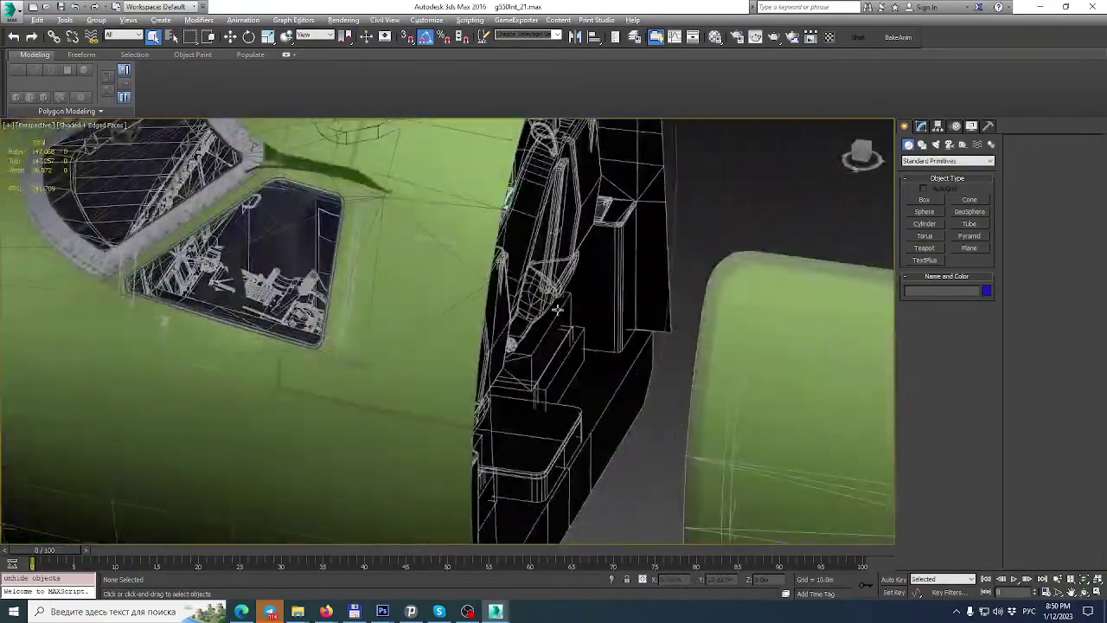
# Send g550Int_21.max from Total Commander to the interested contact in the Skype chat.
pyautogui.click(383, 611)
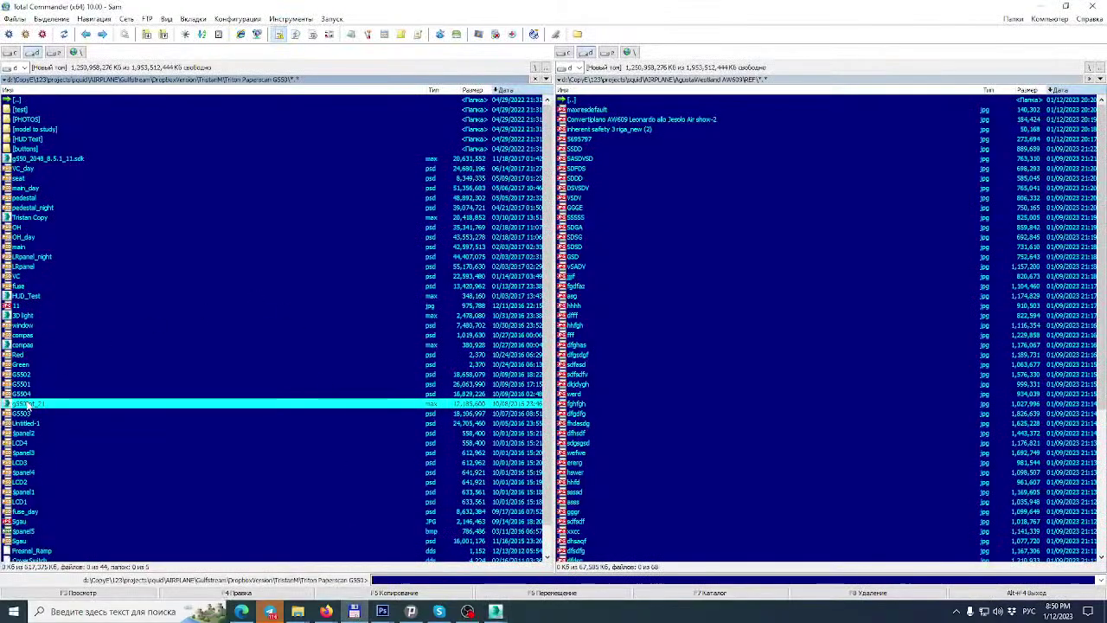
pyautogui.moveTo(531, 562); pyautogui.dragTo(834, 465)
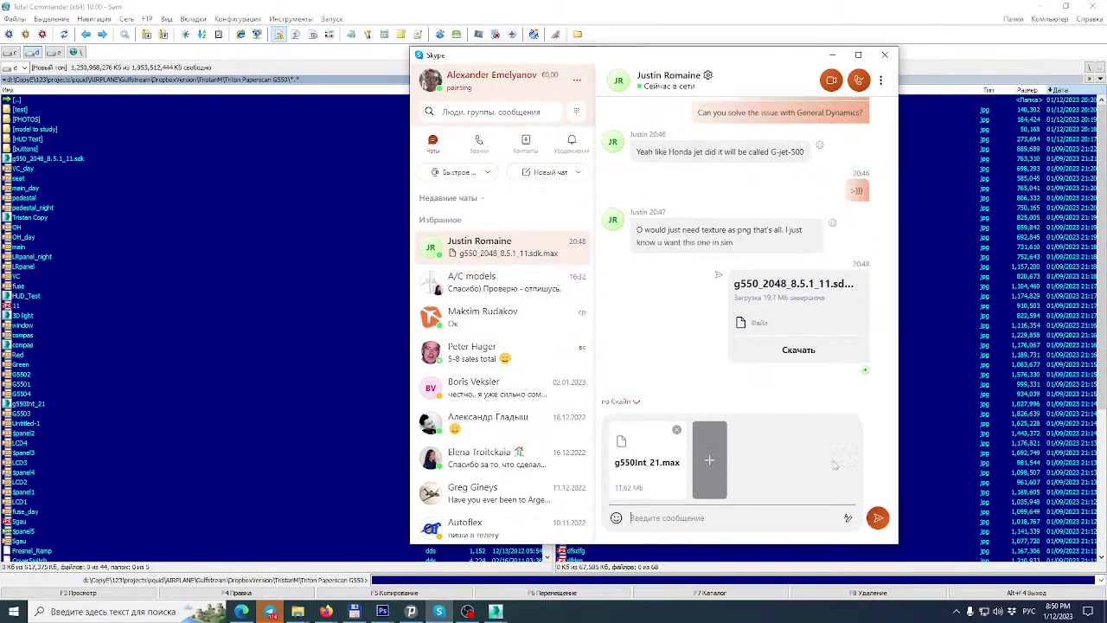
pyautogui.click(878, 518)
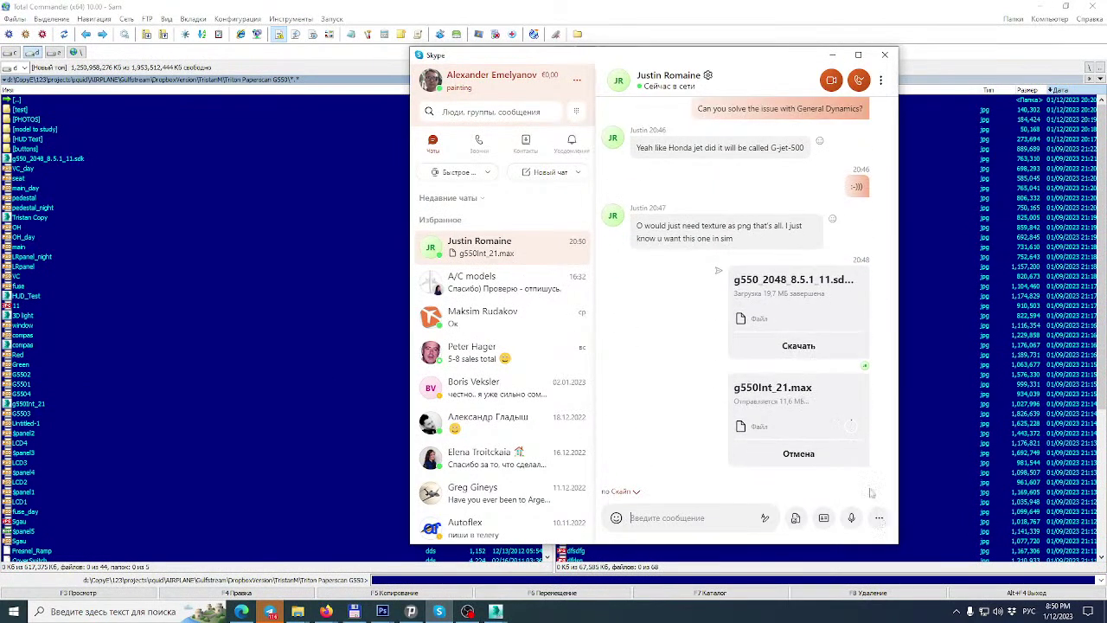
pyautogui.click(526, 5)
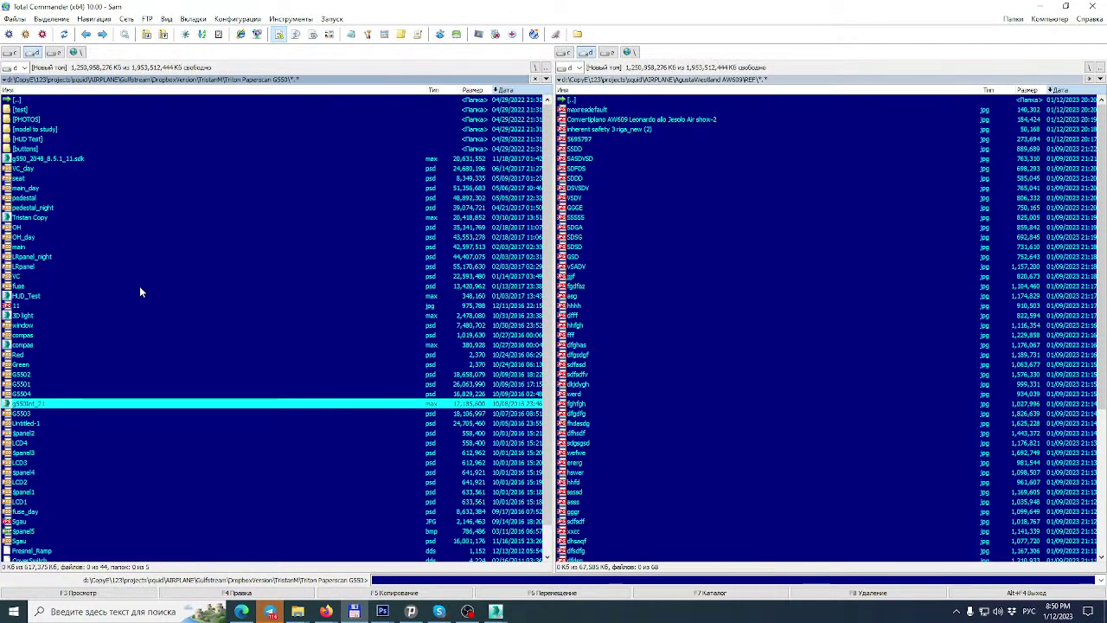
# Open G5502.psd in FastStone Image Viewer and select the pedestal, OH_day, main_day and VC_day textures among the folder's thumbnails.
pyautogui.click(30, 378)
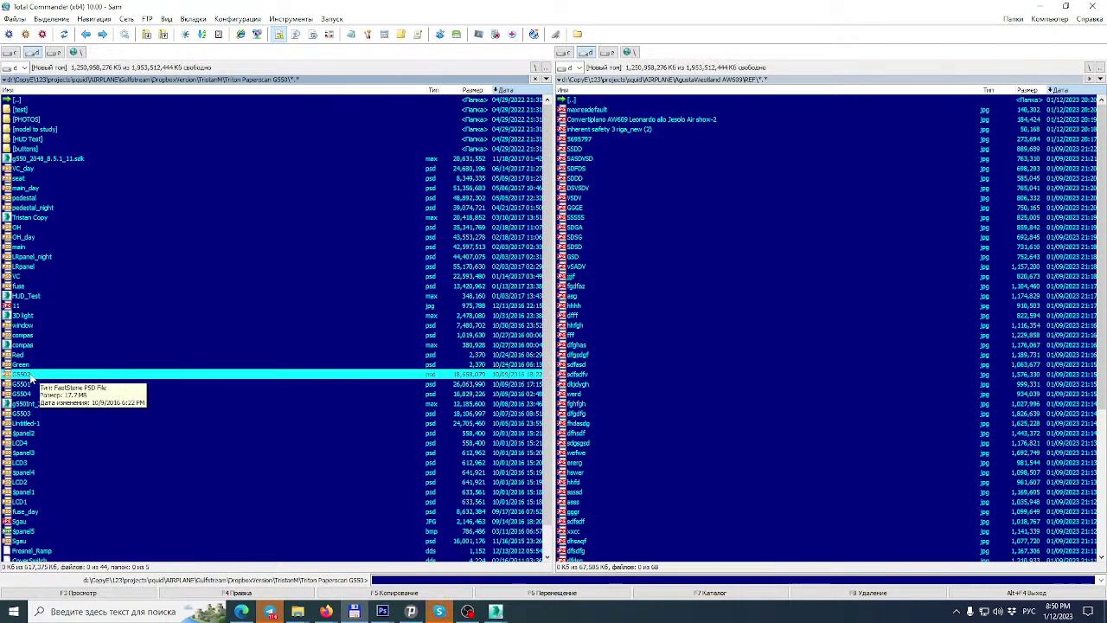
pyautogui.doubleClick(30, 377)
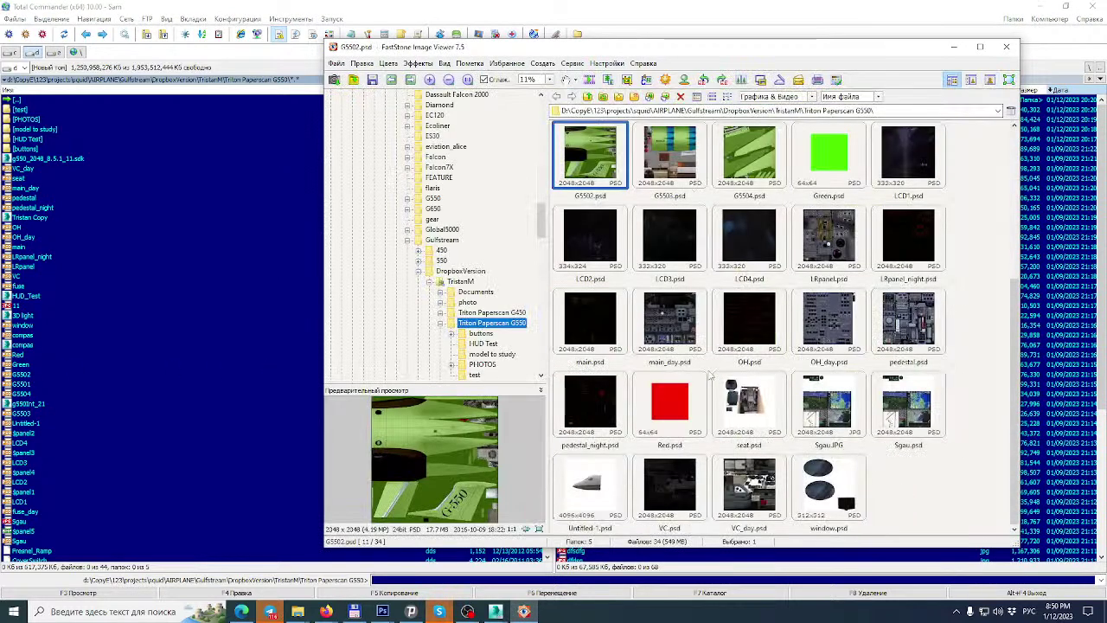
pyautogui.click(930, 333)
pyautogui.keyDown('ctrl'); pyautogui.click(825, 333); pyautogui.keyUp('ctrl')
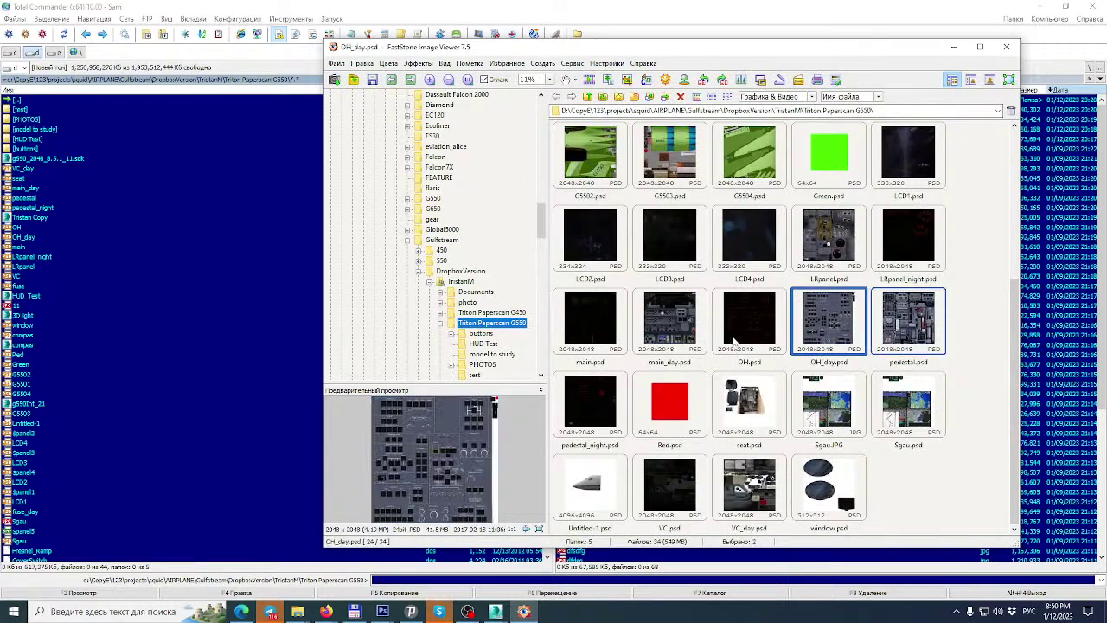
pyautogui.keyDown('ctrl'); pyautogui.click(665, 341); pyautogui.keyUp('ctrl')
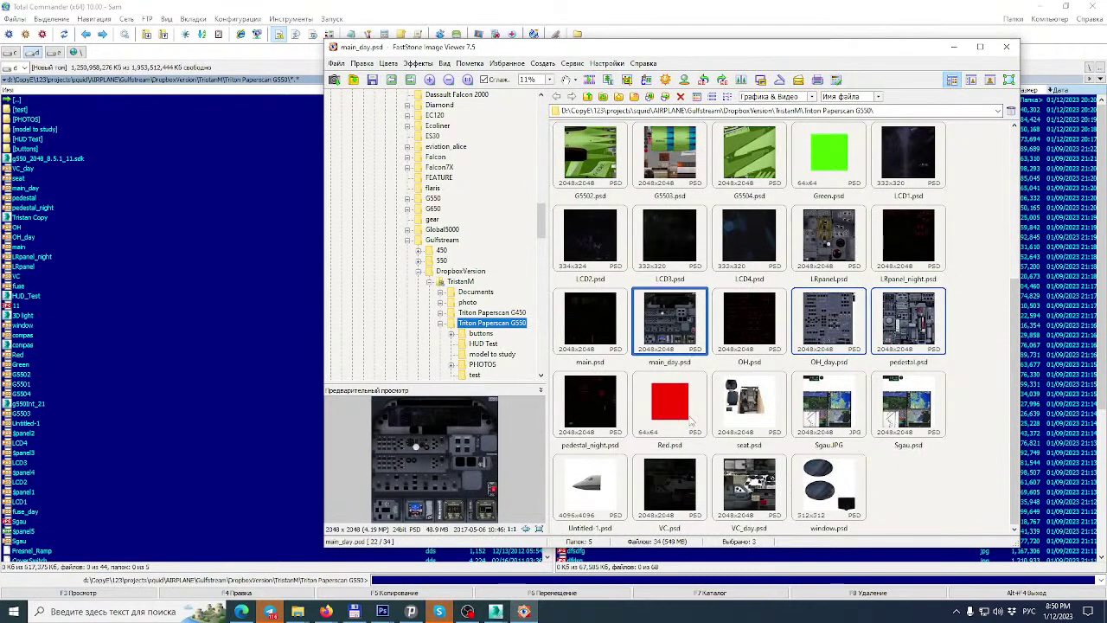
pyautogui.keyDown('ctrl'); pyautogui.click(761, 489); pyautogui.keyUp('ctrl')
# Add the G5504, G5503, G5502 and G5501 exterior textures to the selection.
pyautogui.scroll(3, 705, 396)
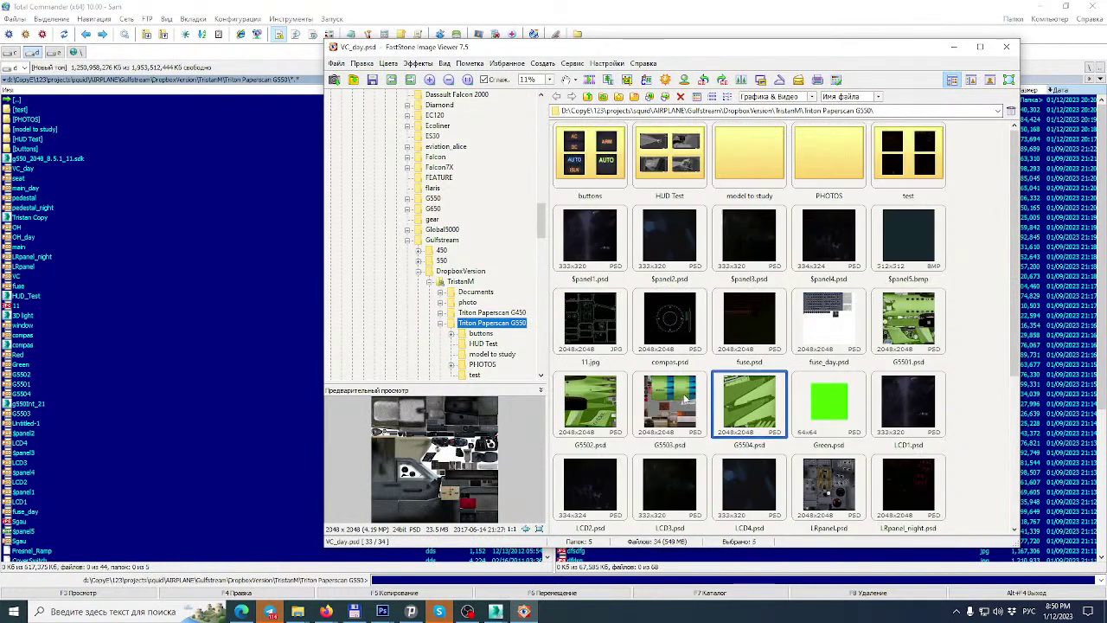
pyautogui.keyDown('ctrl'); pyautogui.click(679, 400); pyautogui.keyUp('ctrl')
pyautogui.keyDown('ctrl'); pyautogui.click(597, 402); pyautogui.keyUp('ctrl')
pyautogui.keyDown('ctrl'); pyautogui.click(909, 320); pyautogui.keyUp('ctrl')
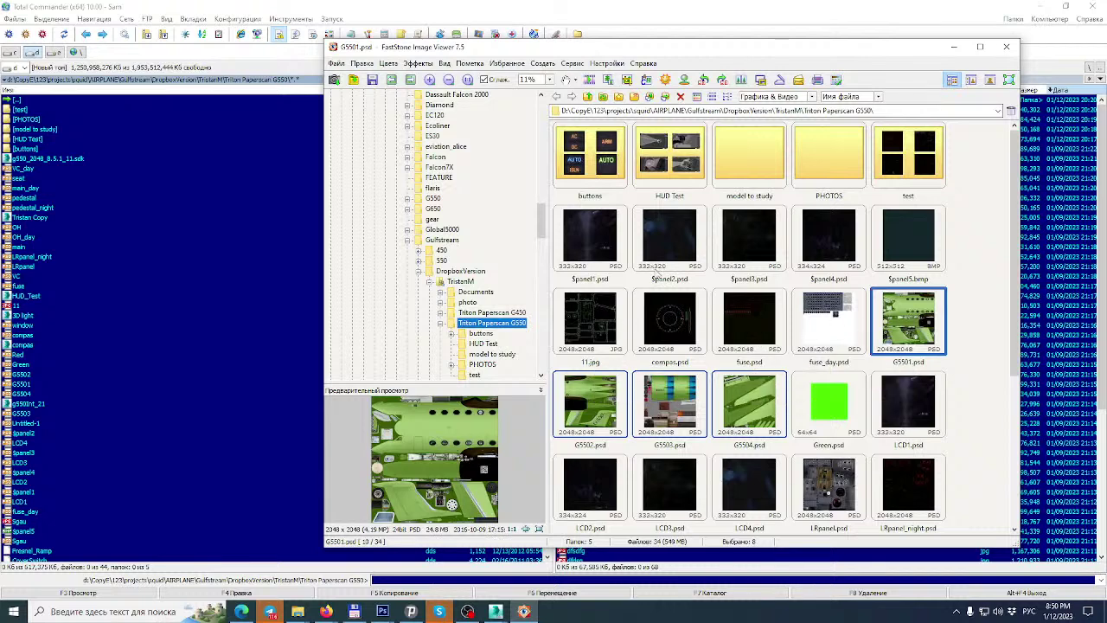
# Add $panel1.psd, $panel2.psd, $panel3.psd, $panel4.psd and $panel5.bmp to the selection.
pyautogui.keyDown('ctrl'); pyautogui.click(604, 244); pyautogui.keyUp('ctrl')
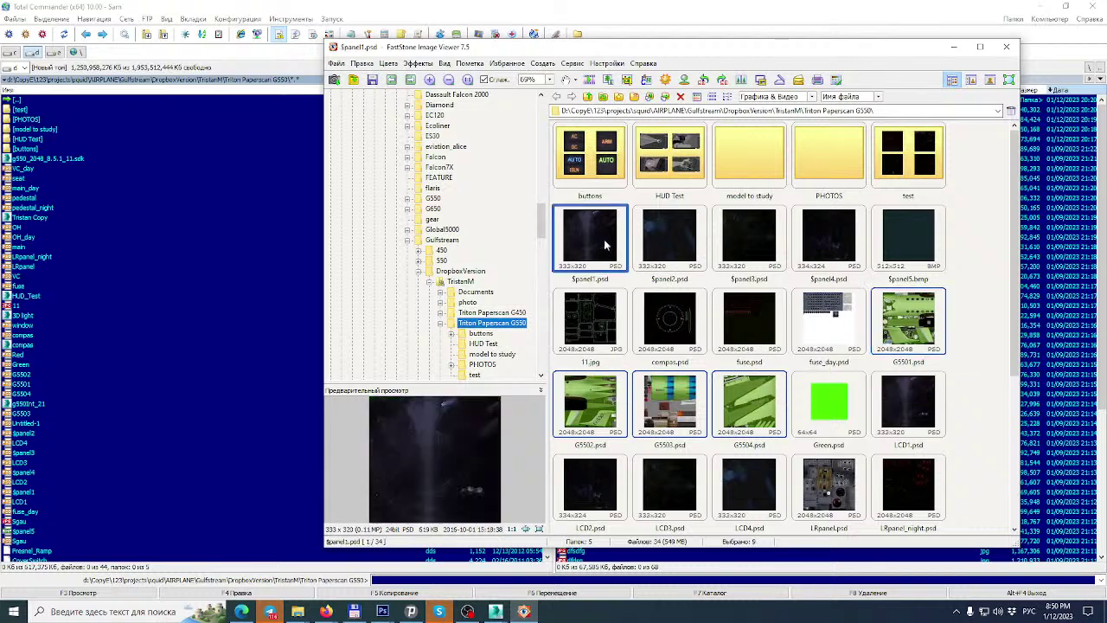
pyautogui.keyDown('ctrl'); pyautogui.click(669, 244); pyautogui.keyUp('ctrl')
pyautogui.keyDown('ctrl'); pyautogui.click(783, 245); pyautogui.keyUp('ctrl')
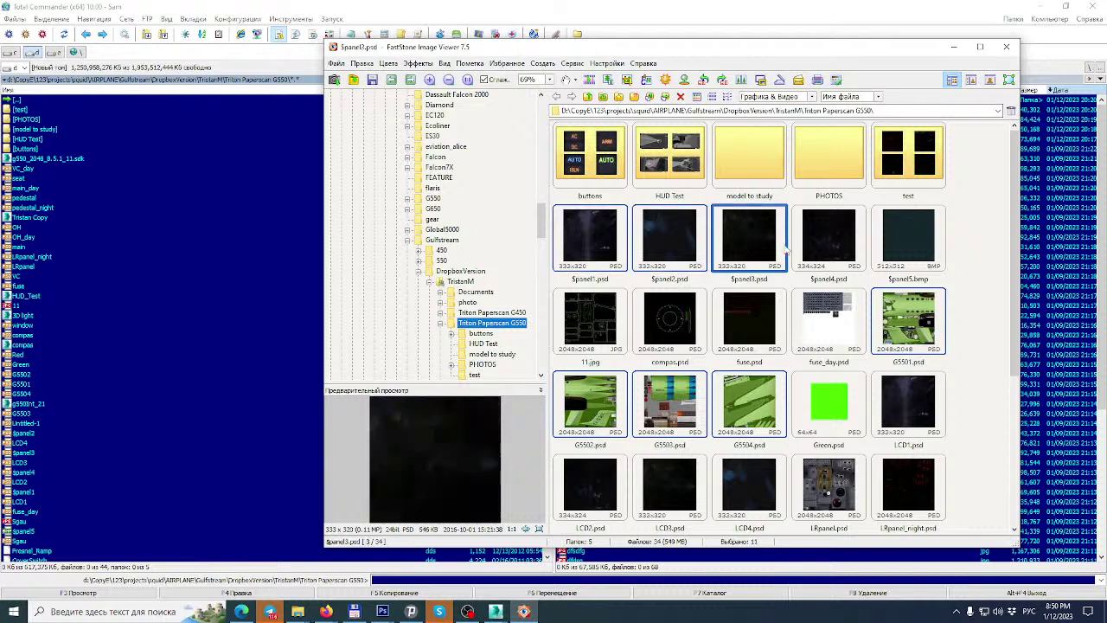
pyautogui.keyDown('ctrl'); pyautogui.click(832, 246); pyautogui.keyUp('ctrl')
pyautogui.keyDown('ctrl'); pyautogui.click(908, 243); pyautogui.keyUp('ctrl')
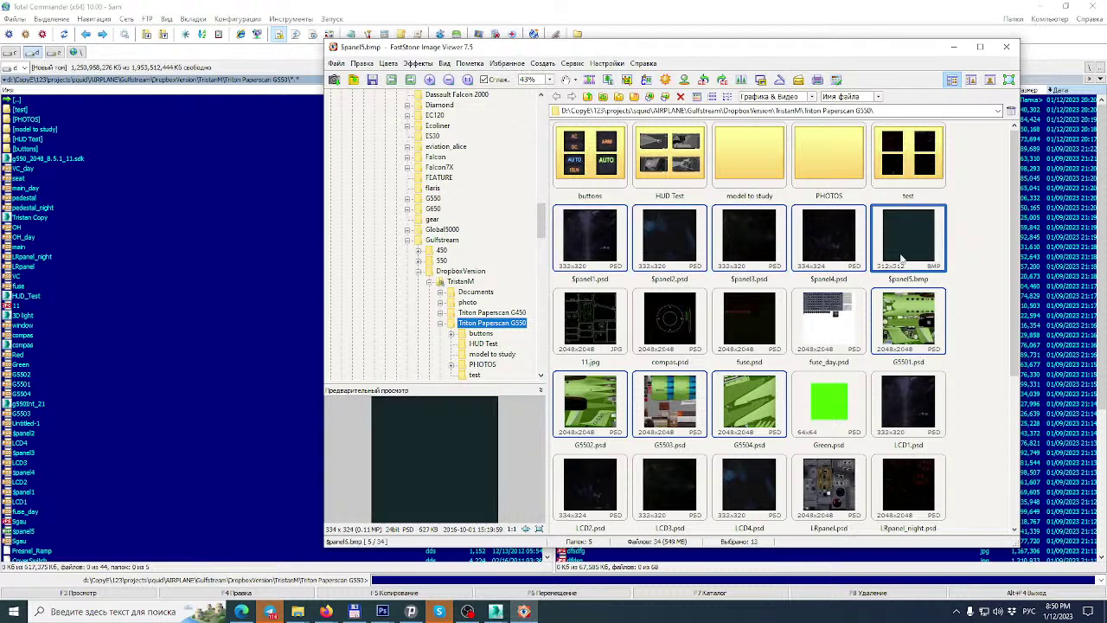
# Add fuse.psd, fuse_day.psd, compas.psd and 11.jpg to the selection.
pyautogui.keyDown('ctrl'); pyautogui.click(748, 329); pyautogui.keyUp('ctrl')
pyautogui.keyDown('ctrl'); pyautogui.click(822, 325); pyautogui.keyUp('ctrl')
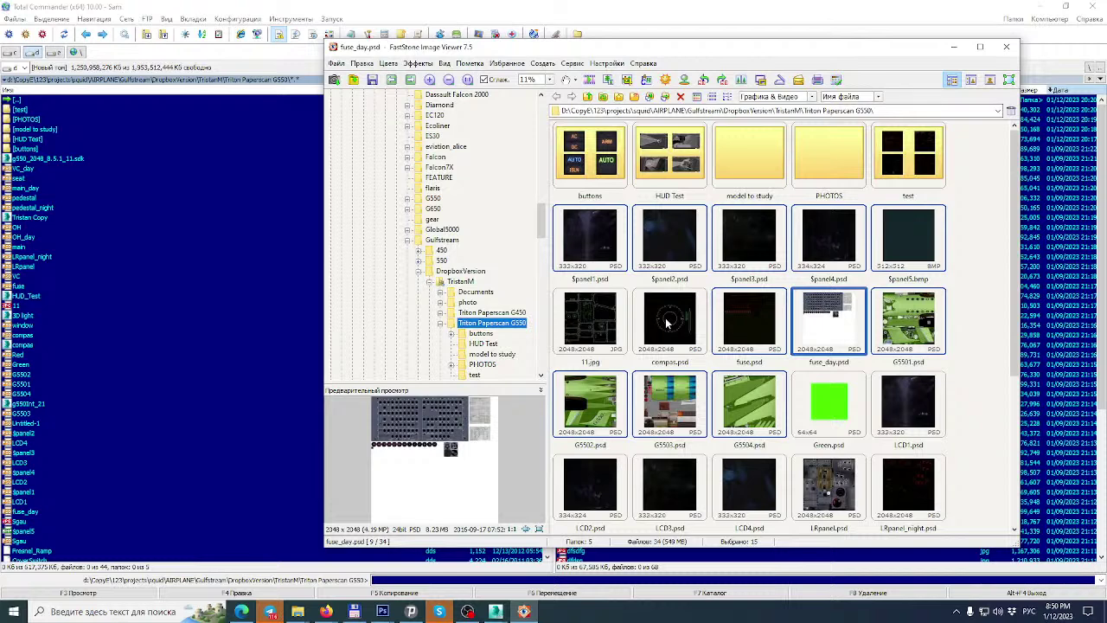
pyautogui.keyDown('ctrl'); pyautogui.click(666, 323); pyautogui.keyUp('ctrl')
pyautogui.keyDown('ctrl'); pyautogui.click(592, 321); pyautogui.keyUp('ctrl')
# Add main, LRpanel_night, LCD4, LCD3 and LCD2 to the selected textures and leave OH.psd out of the selection.
pyautogui.scroll(-3, 704, 332)
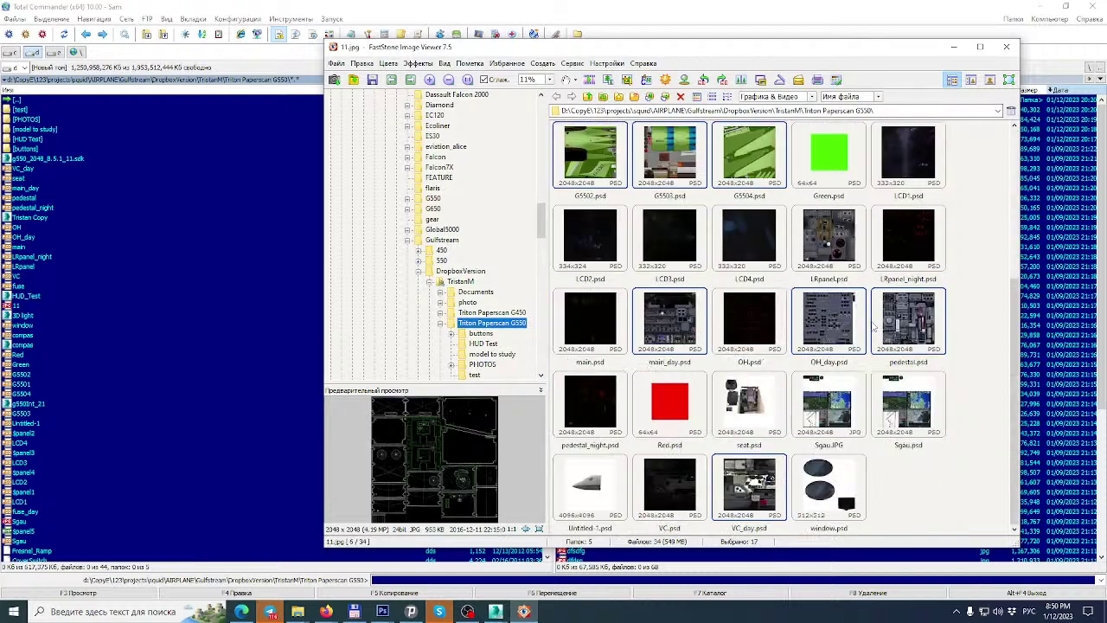
pyautogui.keyDown('ctrl'); pyautogui.click(592, 322); pyautogui.keyUp('ctrl')
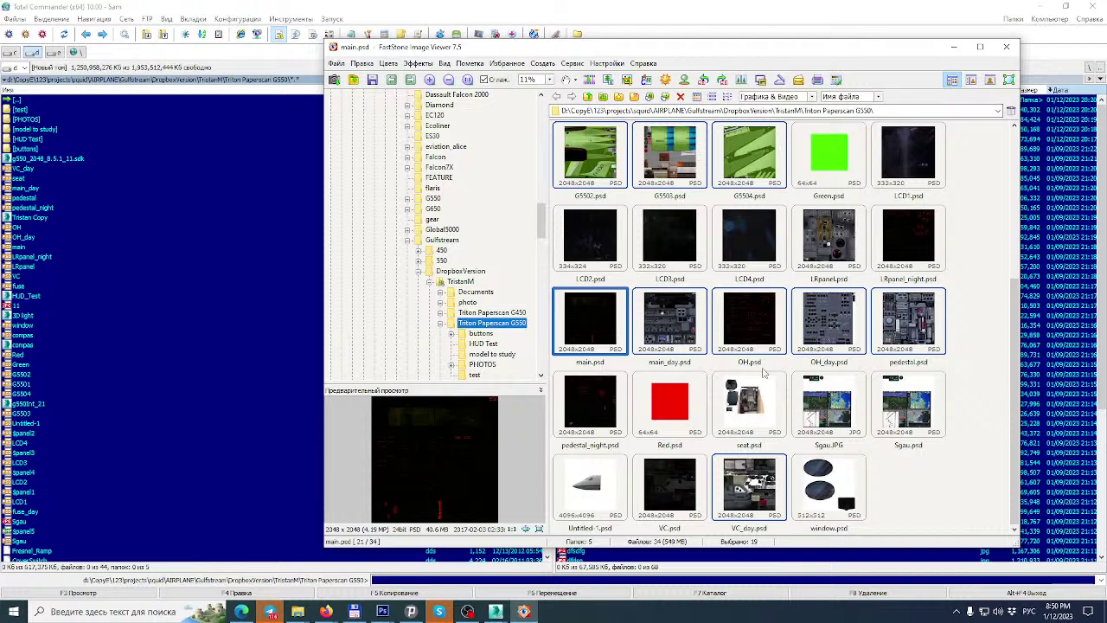
pyautogui.keyDown('ctrl'); pyautogui.click(916, 245); pyautogui.keyUp('ctrl')
pyautogui.keyDown('ctrl'); pyautogui.click(753, 250); pyautogui.keyUp('ctrl')
pyautogui.keyDown('ctrl'); pyautogui.click(671, 246); pyautogui.keyUp('ctrl')
pyautogui.keyDown('ctrl'); pyautogui.click(571, 247); pyautogui.keyUp('ctrl')
pyautogui.keyDown('ctrl'); pyautogui.click(755, 316); pyautogui.keyUp('ctrl')
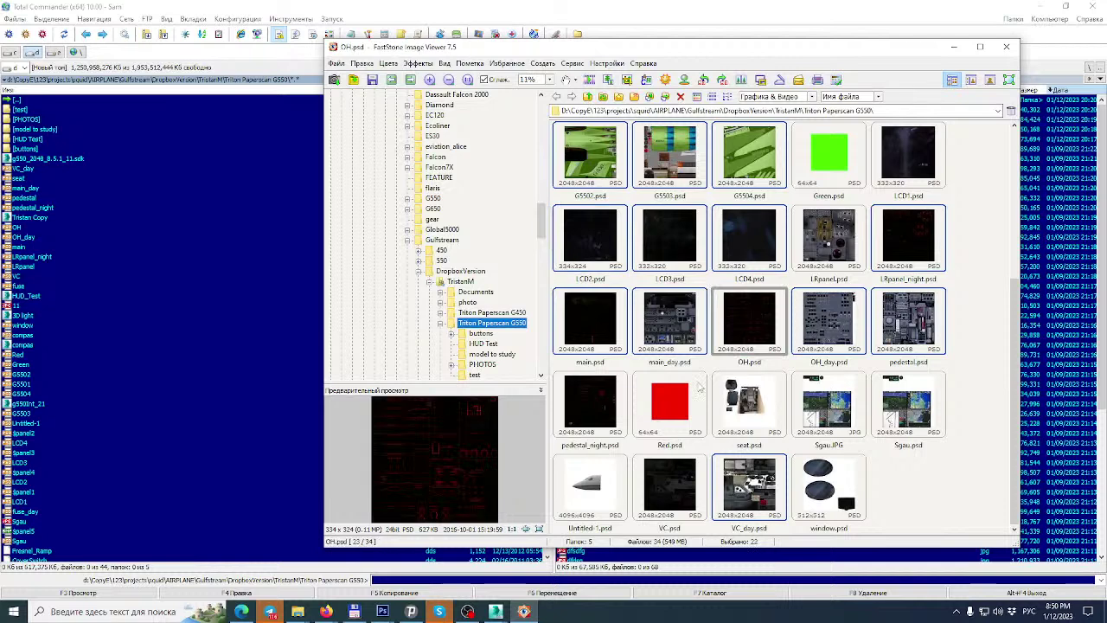
# Add pedestal_night.psd, Sgau.JPG, Sgau.psd, window.psd and VC.psd to the selected textures.
pyautogui.keyDown('ctrl'); pyautogui.click(597, 420); pyautogui.keyUp('ctrl')
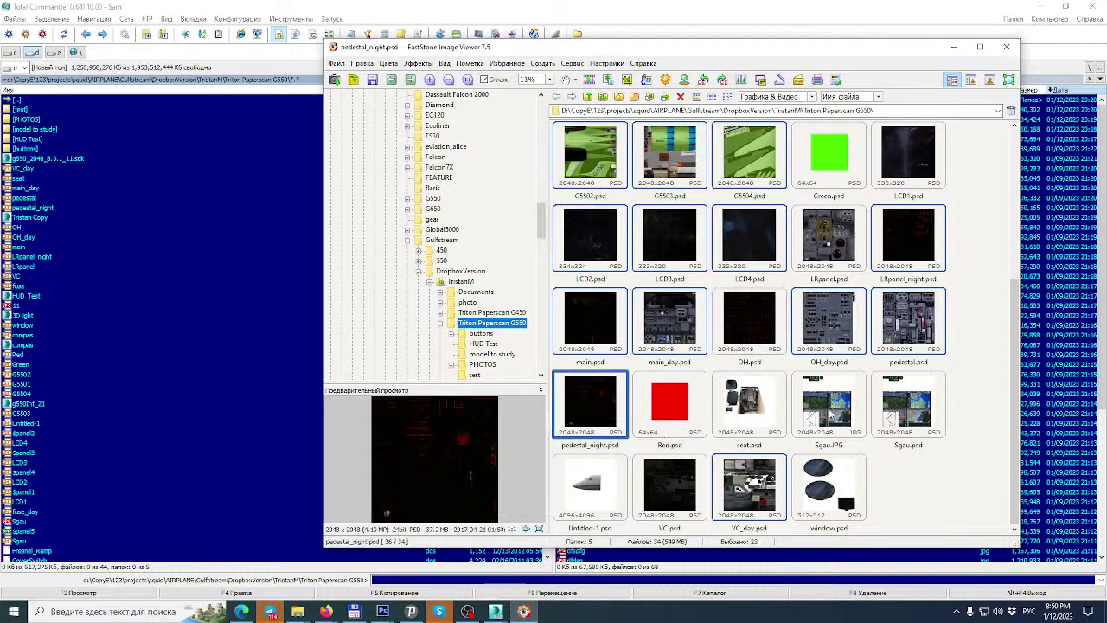
pyautogui.keyDown('ctrl'); pyautogui.click(829, 413); pyautogui.keyUp('ctrl')
pyautogui.keyDown('ctrl'); pyautogui.click(924, 413); pyautogui.keyUp('ctrl')
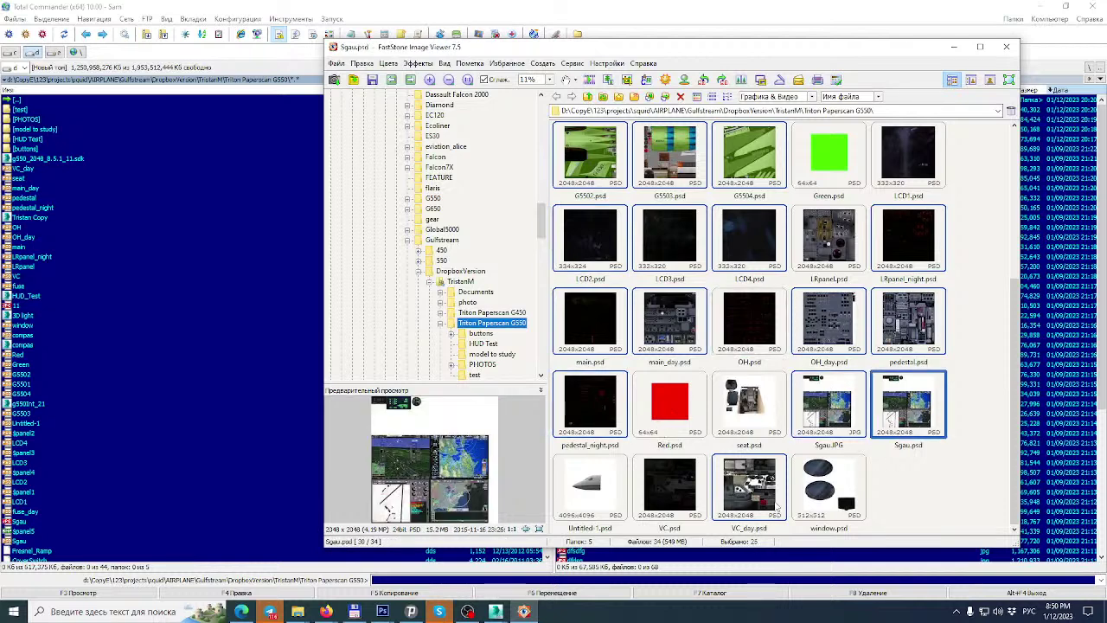
pyautogui.keyDown('ctrl'); pyautogui.click(829, 489); pyautogui.keyUp('ctrl')
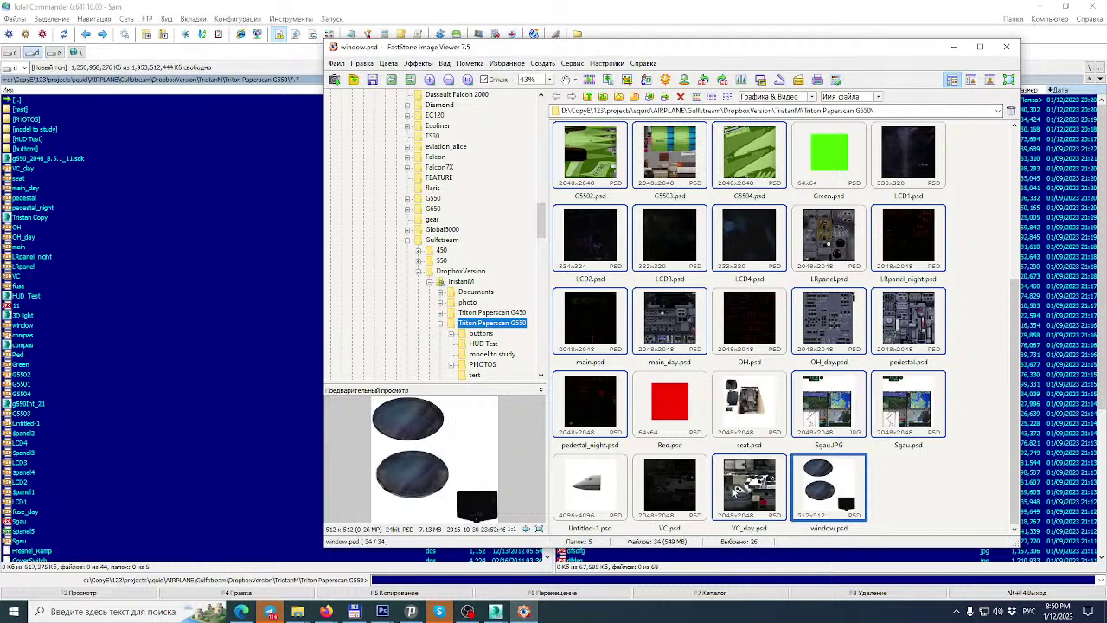
pyautogui.keyDown('ctrl'); pyautogui.click(688, 486); pyautogui.keyUp('ctrl')
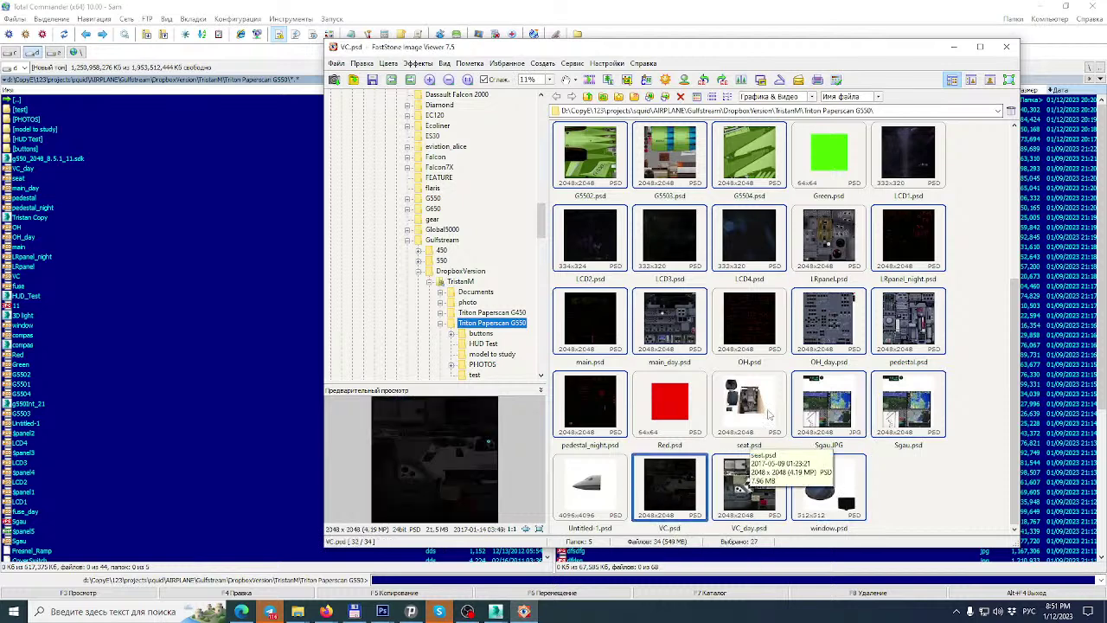
pyautogui.scroll(5, 900, 248)
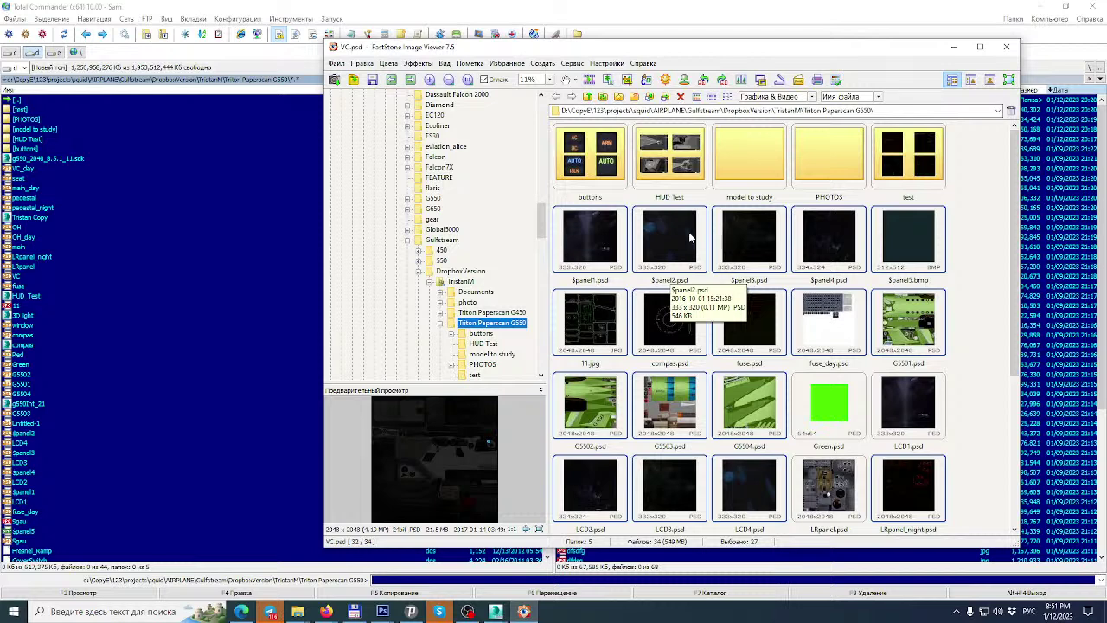
# Create a folder named 111 inside Triton Paperscan G550 in Total Commander and copy the selected textures into it.
pyautogui.click(419, 5)
pyautogui.press('F7')
pyautogui.write('1')
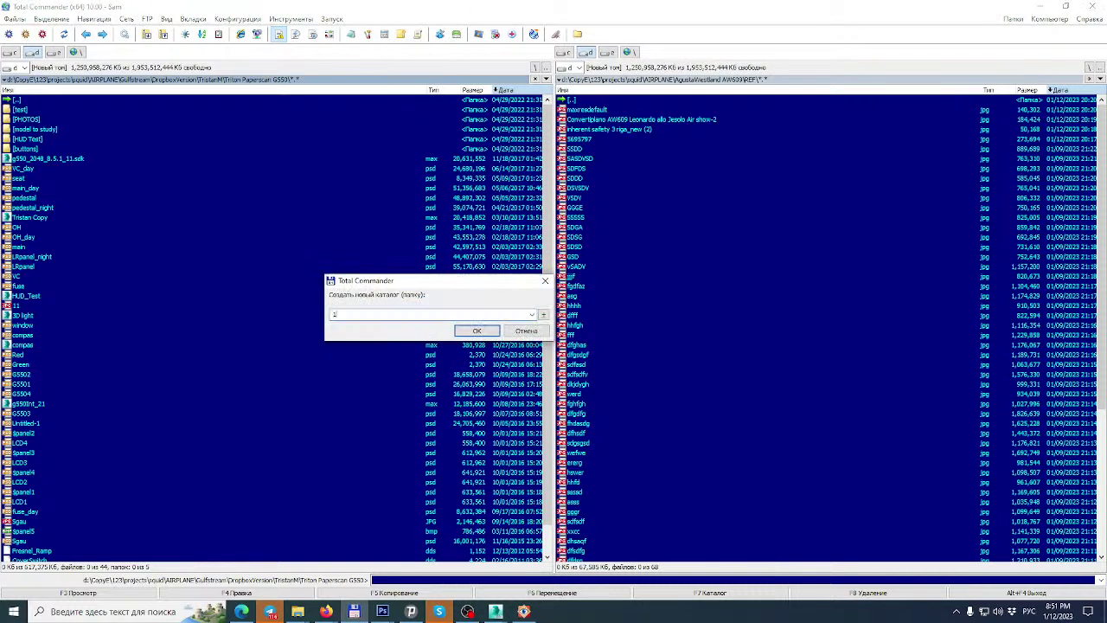
pyautogui.write('11')
pyautogui.press('Return')
pyautogui.press('Return')
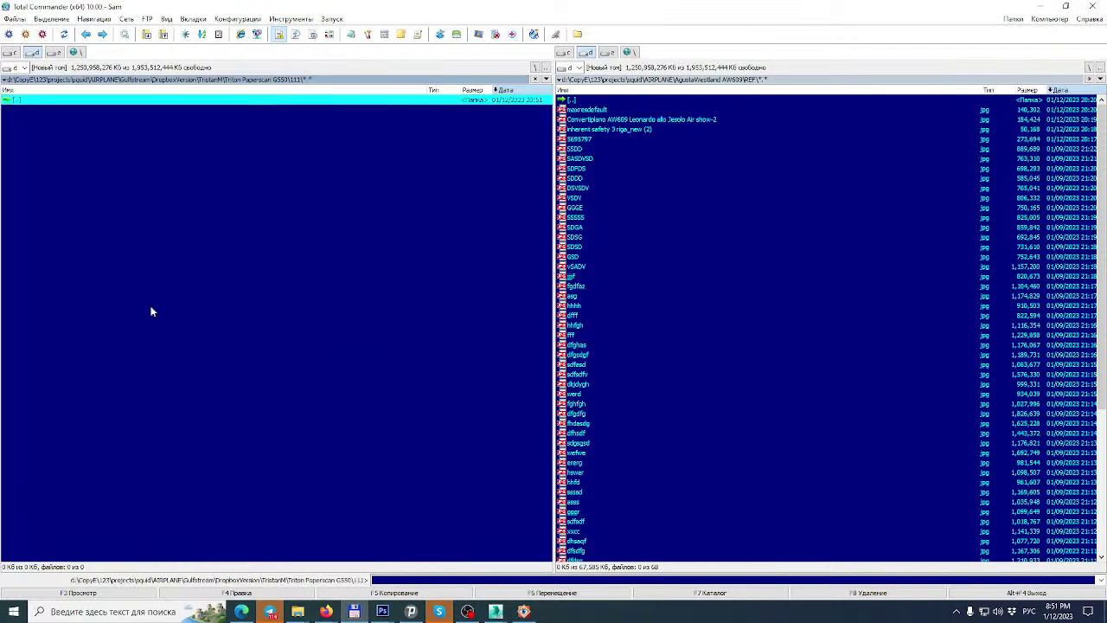
pyautogui.hotkey('alt', 'Tab')
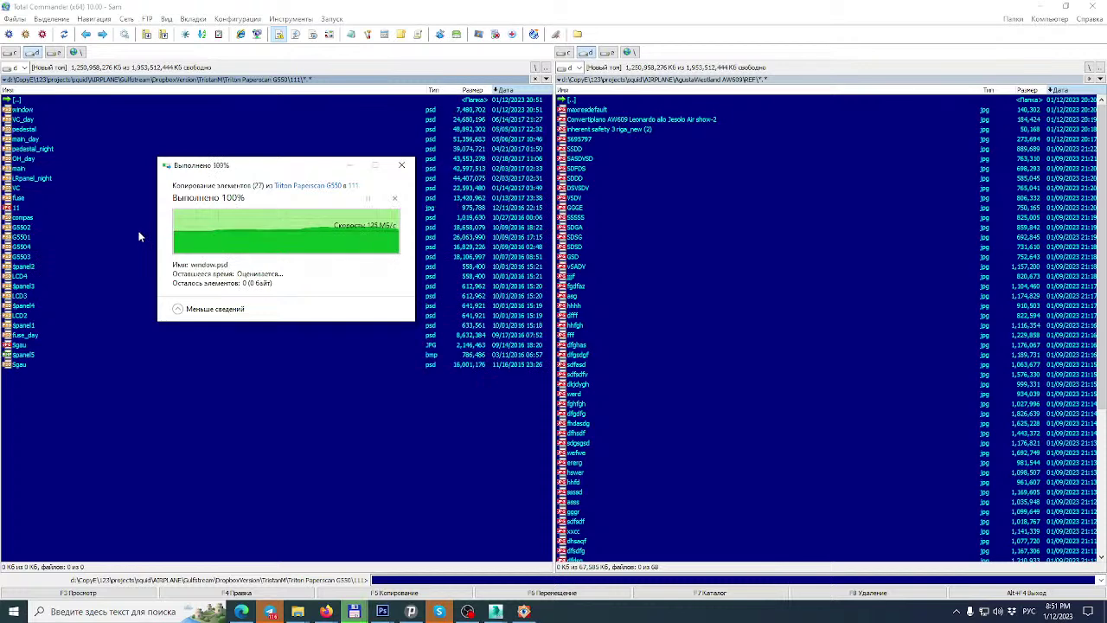
# Return to the Triton Paperscan G550 folder and check the size of folder 111 in its properties.
pyautogui.doubleClick(37, 102)
pyautogui.rightClick(38, 111)
pyautogui.click(102, 508)
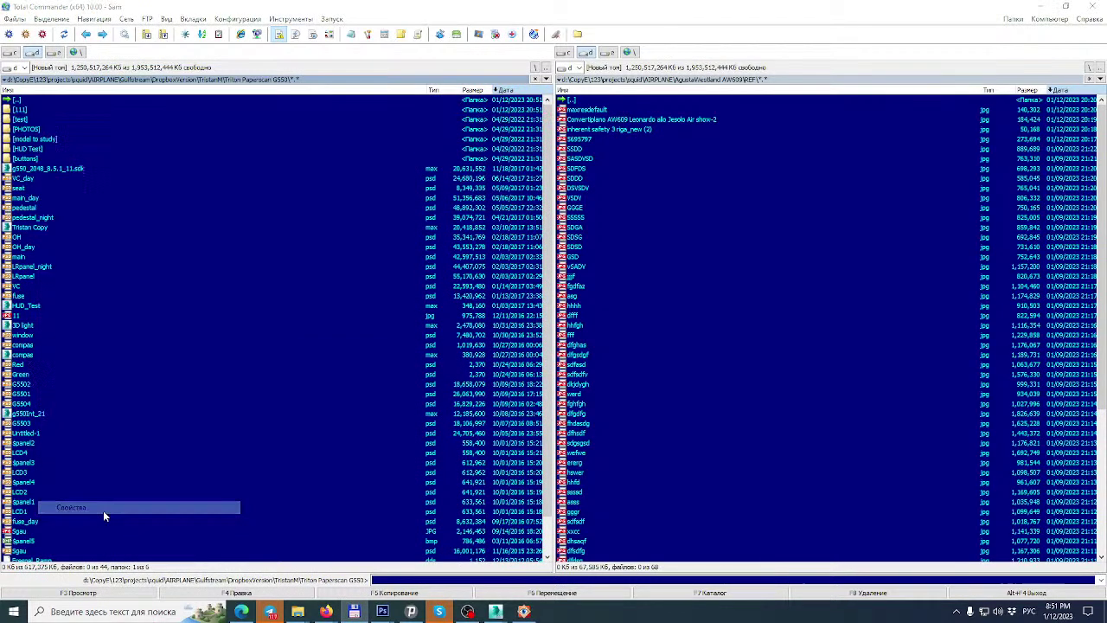
pyautogui.click(168, 384)
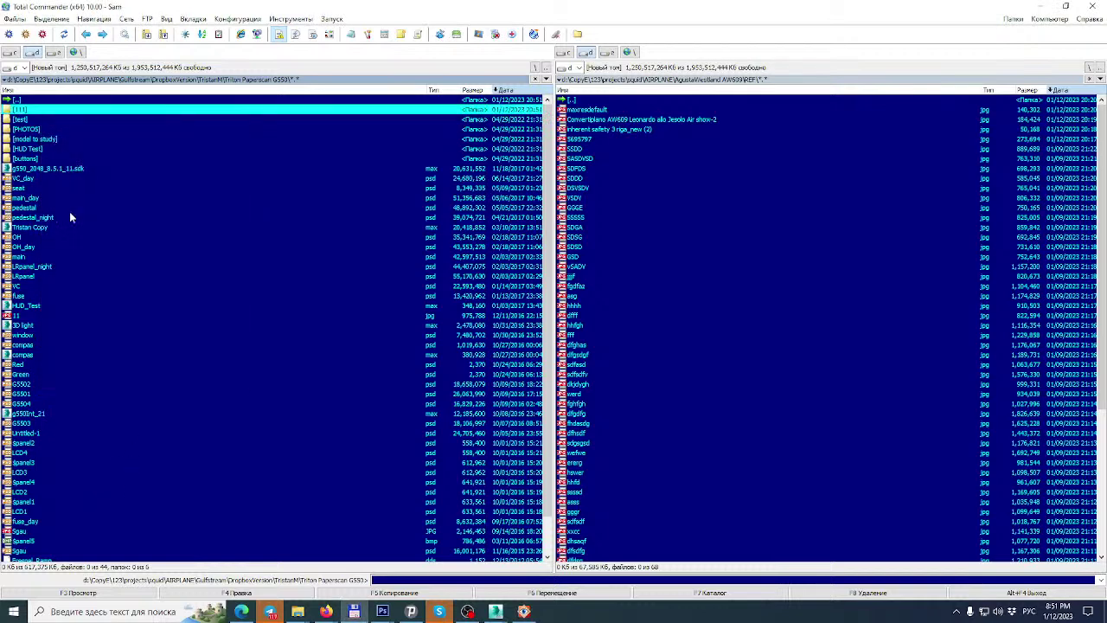
# Pack folder 111 into a ZIP archive named 111.zip in the same folder.
pyautogui.rightClick(47, 109)
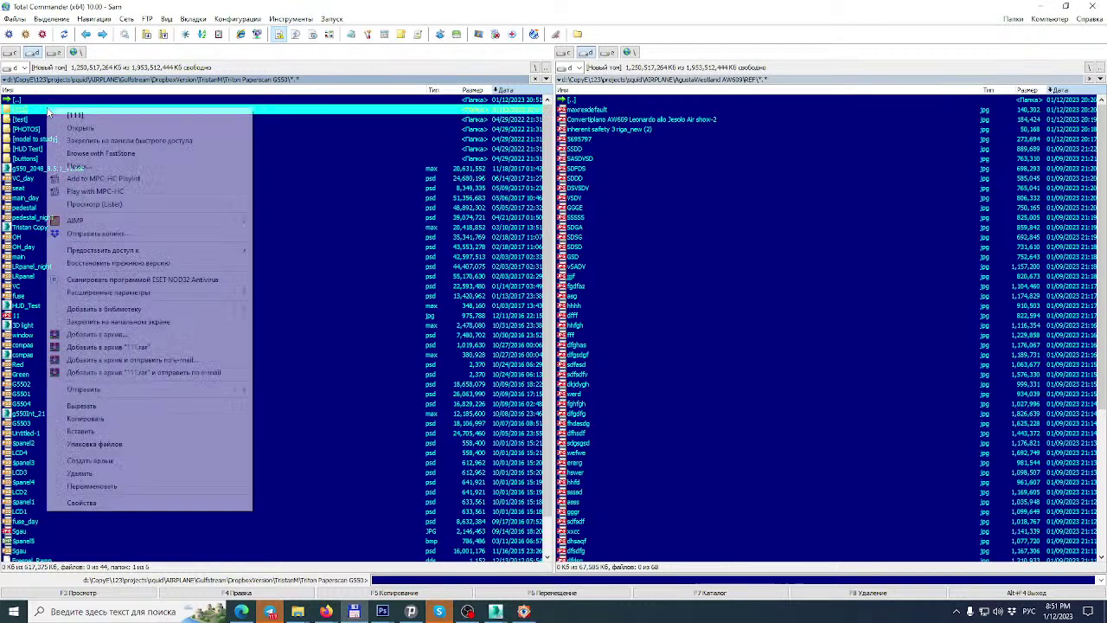
pyautogui.click(126, 336)
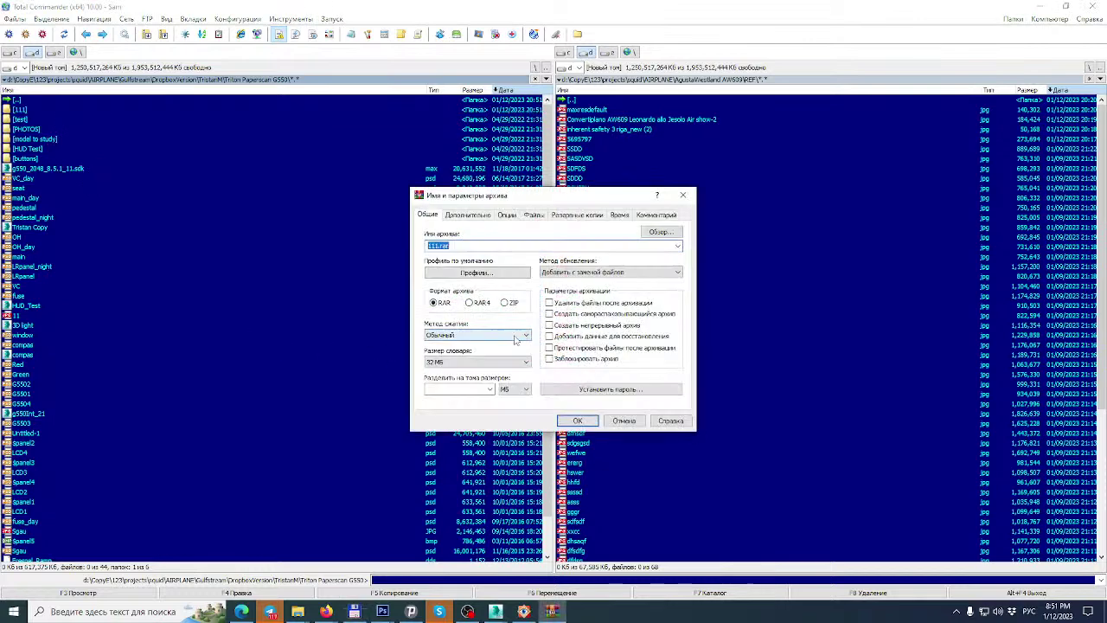
pyautogui.click(505, 303)
pyautogui.click(577, 421)
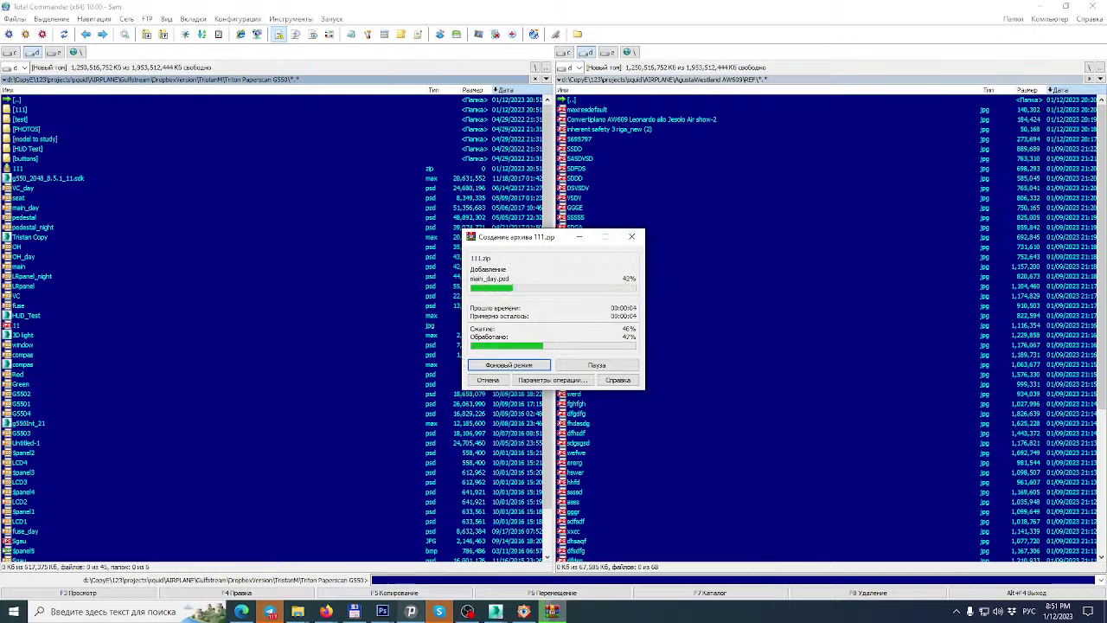
# Switch to the Skype chat with the interested contact and answer the price question with the message "say you".
pyautogui.click(440, 611)
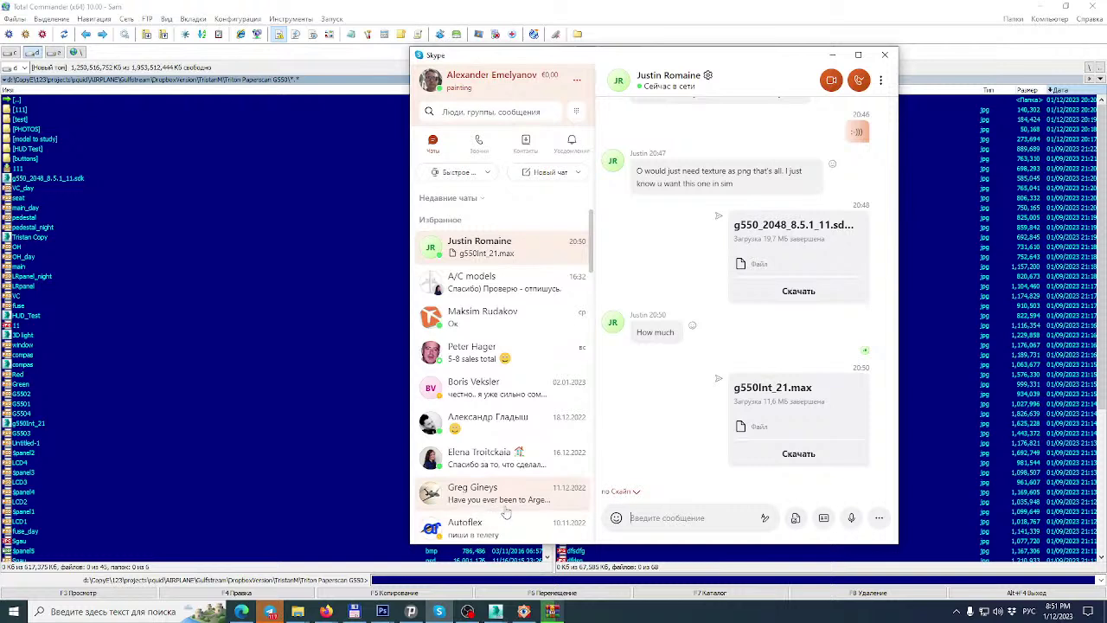
pyautogui.click(665, 517)
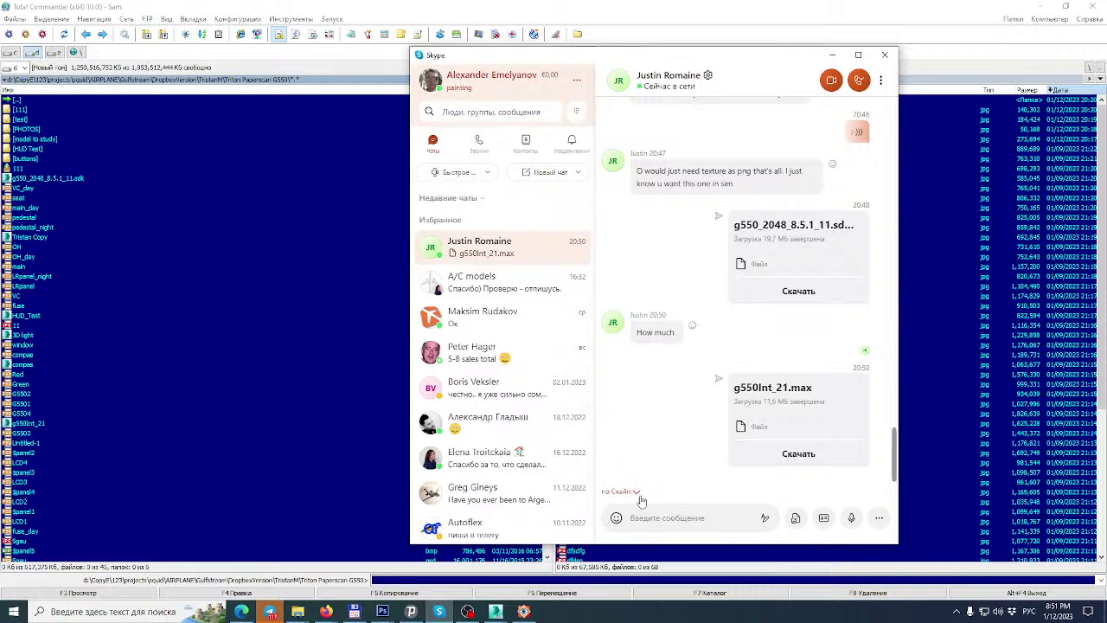
pyautogui.write('ьфч')
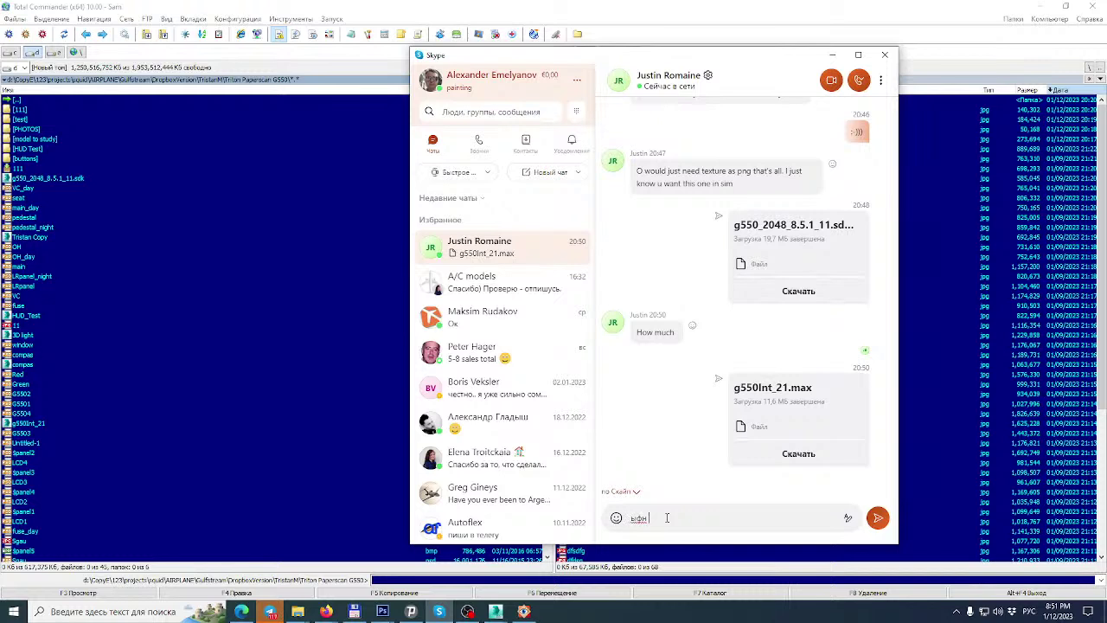
pyautogui.press('BackSpace')
pyautogui.press('BackSpace')
pyautogui.press('BackSpace')
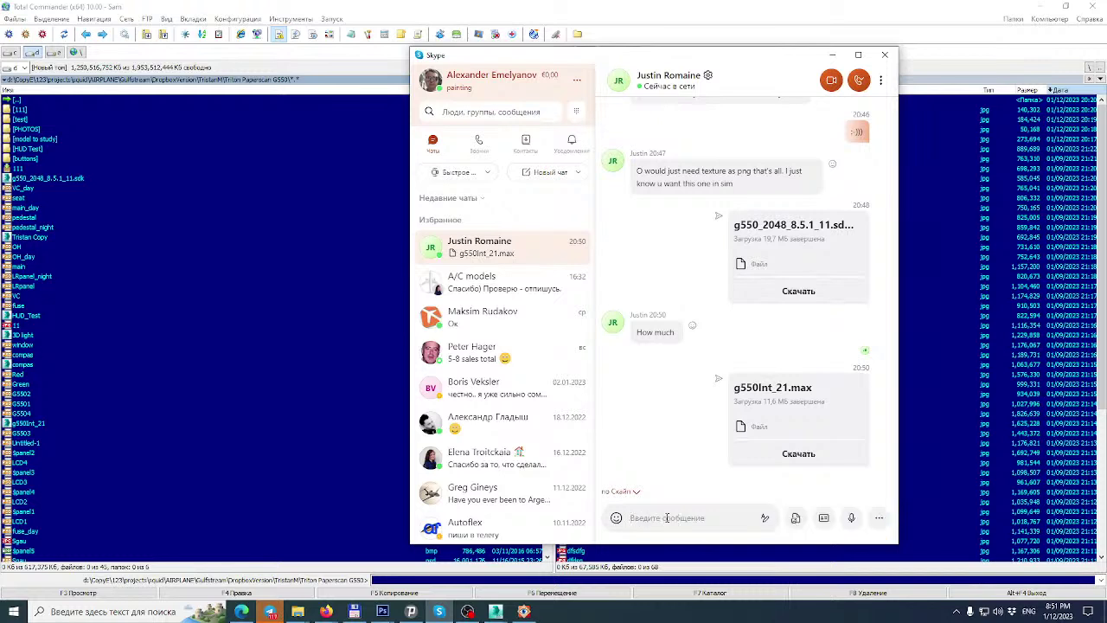
pyautogui.write('say yo')
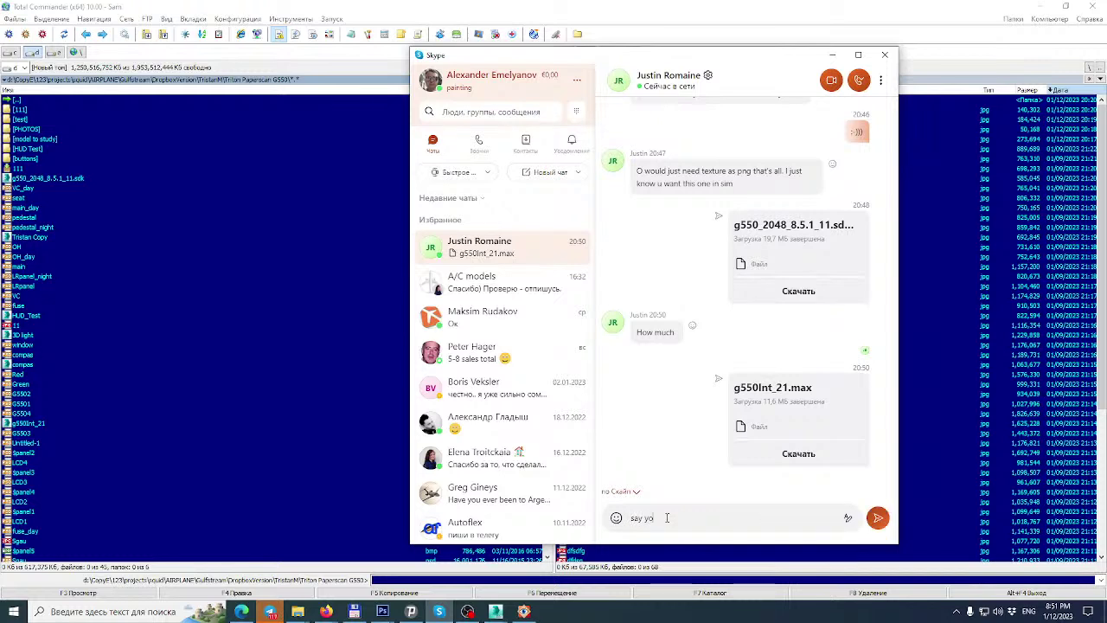
pyautogui.write('u')
pyautogui.press('Return')
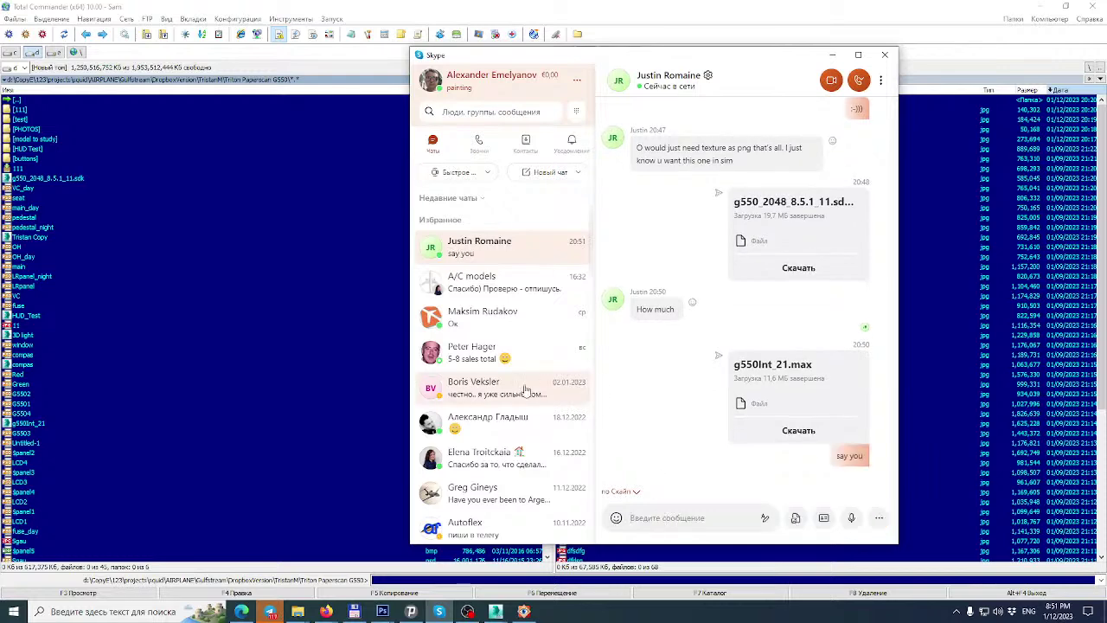
# Attach 111.zip from the Triton Paperscan G550 folder to the Skype chat and send it.
pyautogui.click(111, 132)
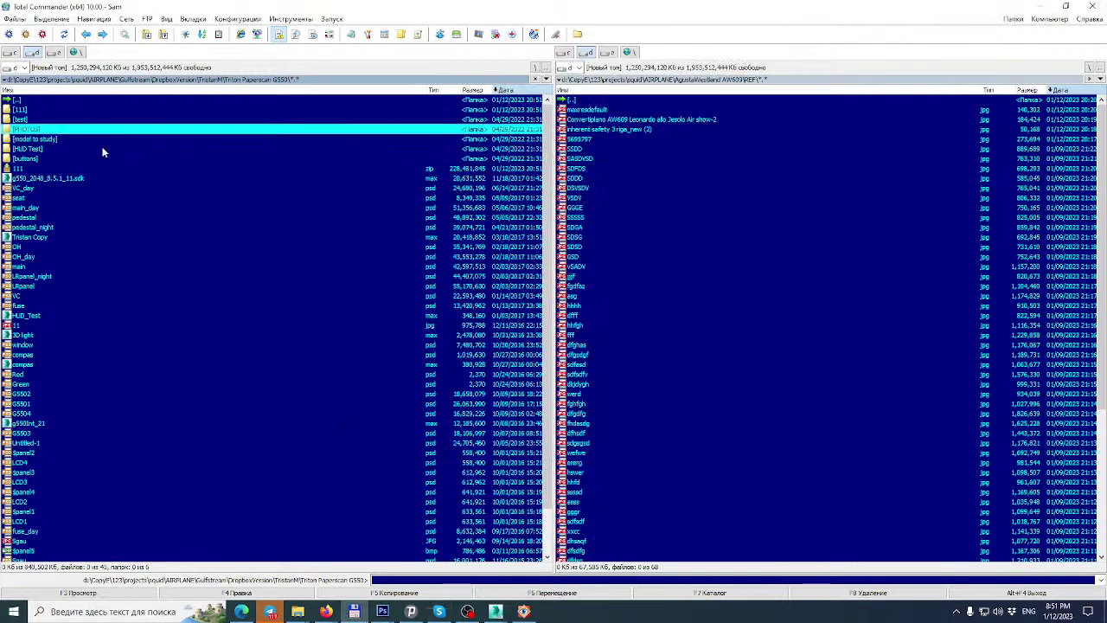
pyautogui.click(19, 170)
pyautogui.moveTo(19, 170); pyautogui.dragTo(749, 467)
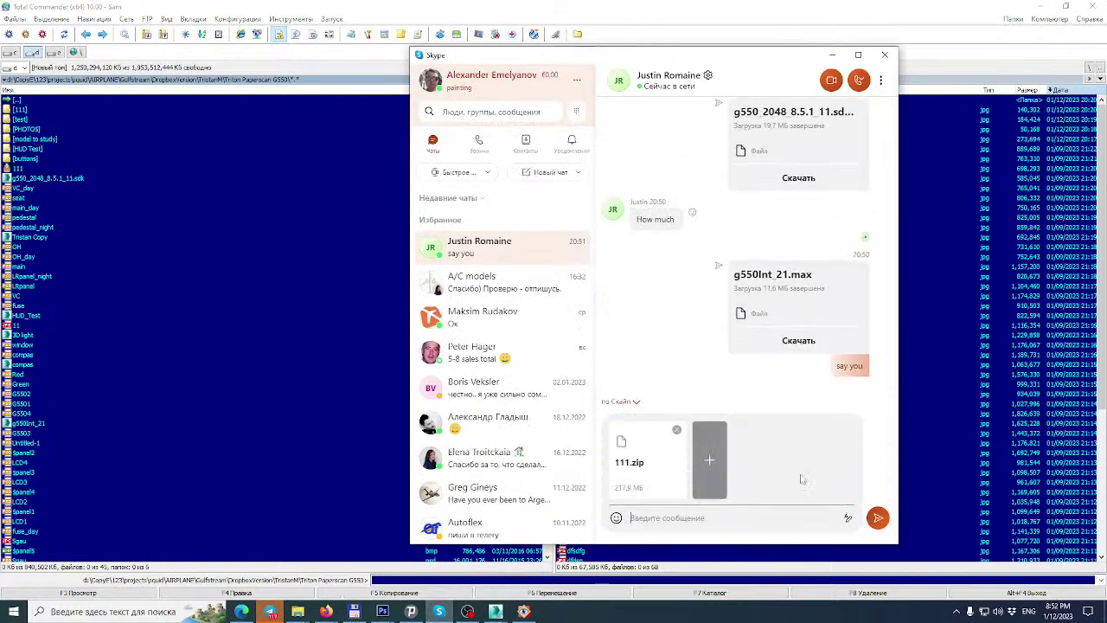
pyautogui.click(879, 517)
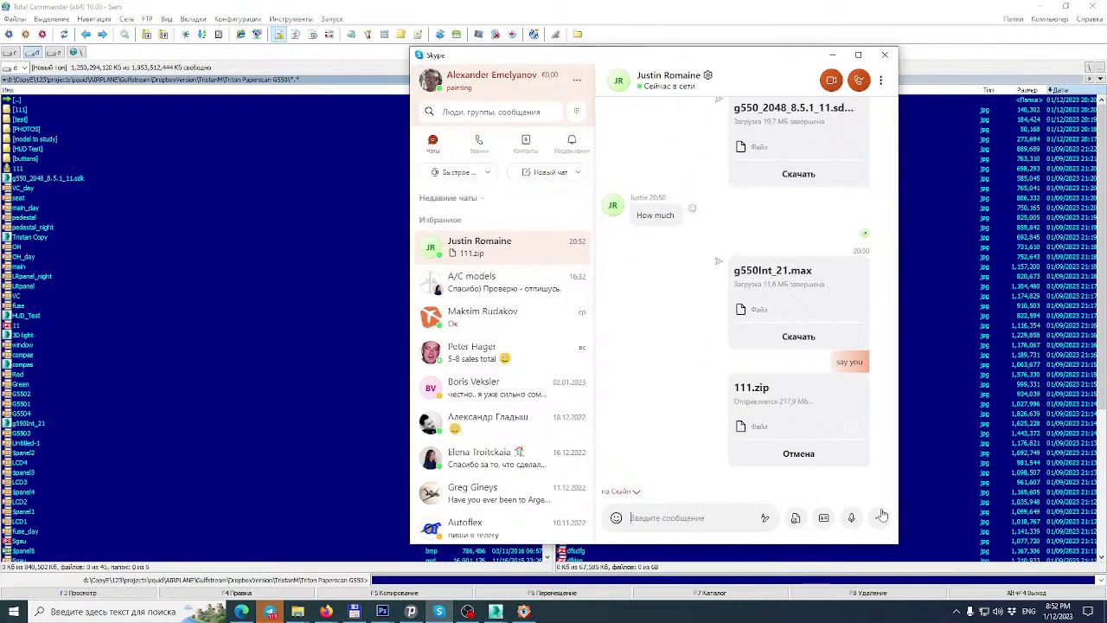
# Read the unread NEXTA Live posts in Telegram and check the 111.zip upload in Skype.
pyautogui.click(270, 612)
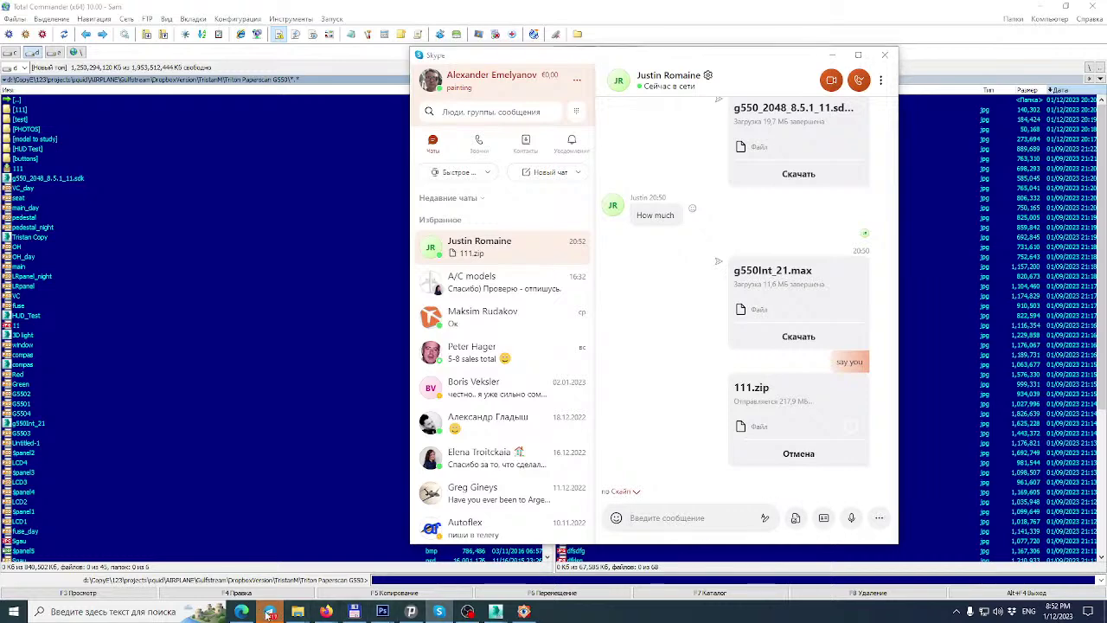
pyautogui.scroll(-2, 1070, 438)
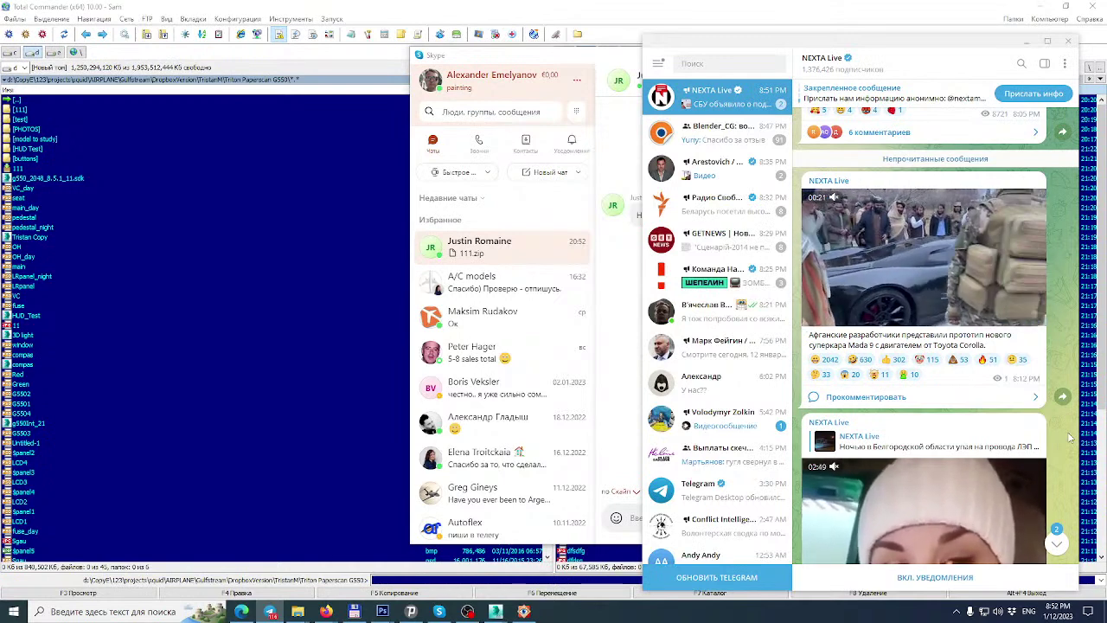
pyautogui.scroll(-2, 1071, 439)
pyautogui.scroll(-5, 1071, 439)
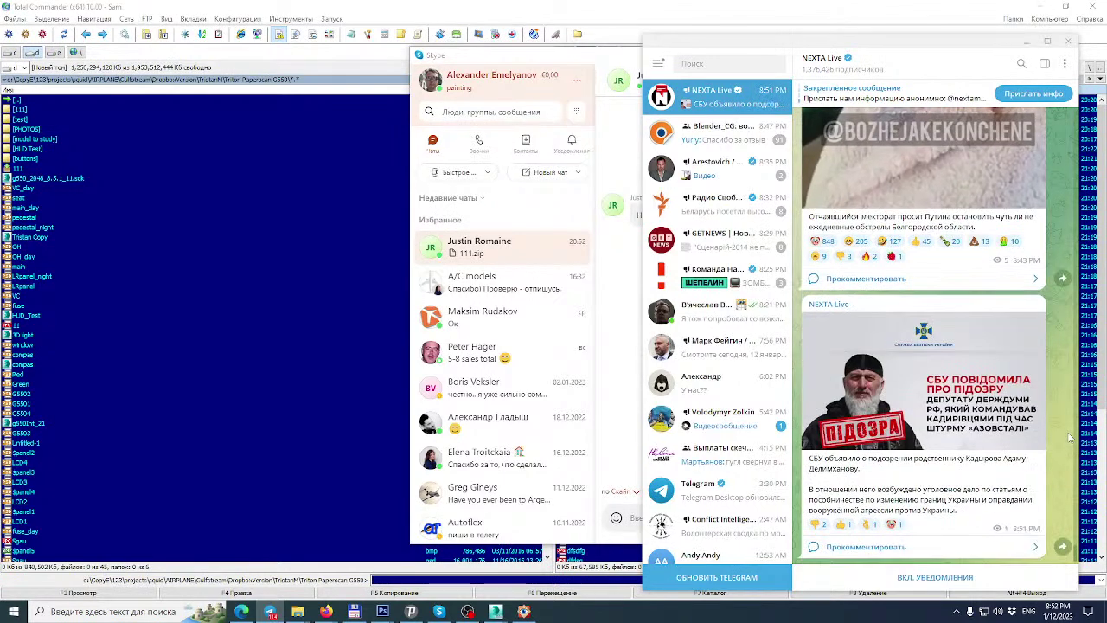
pyautogui.click(740, 10)
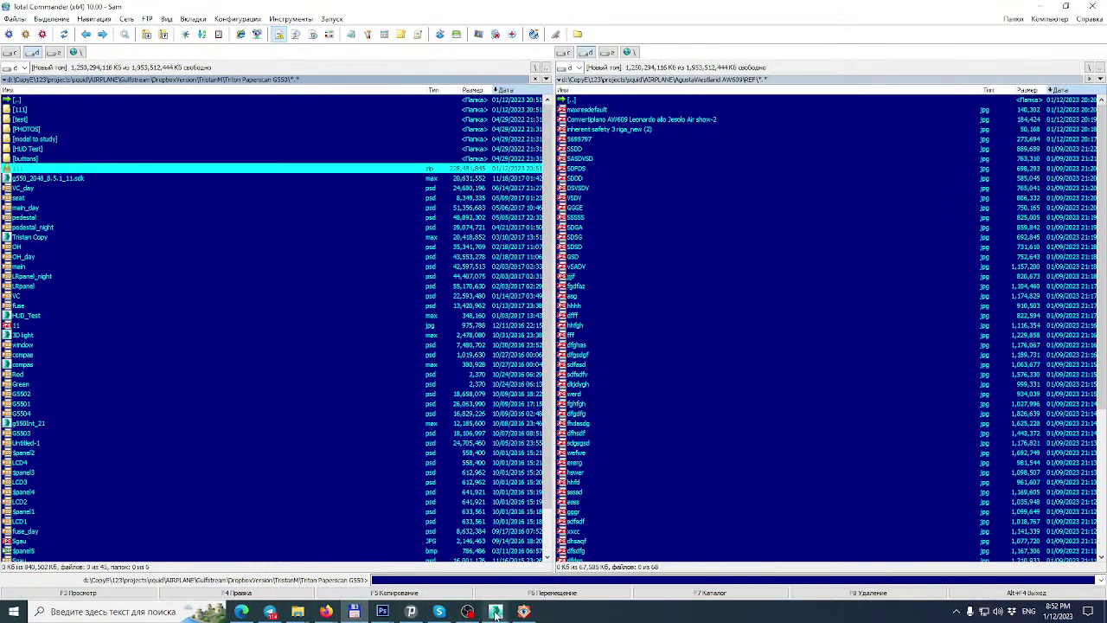
pyautogui.click(440, 611)
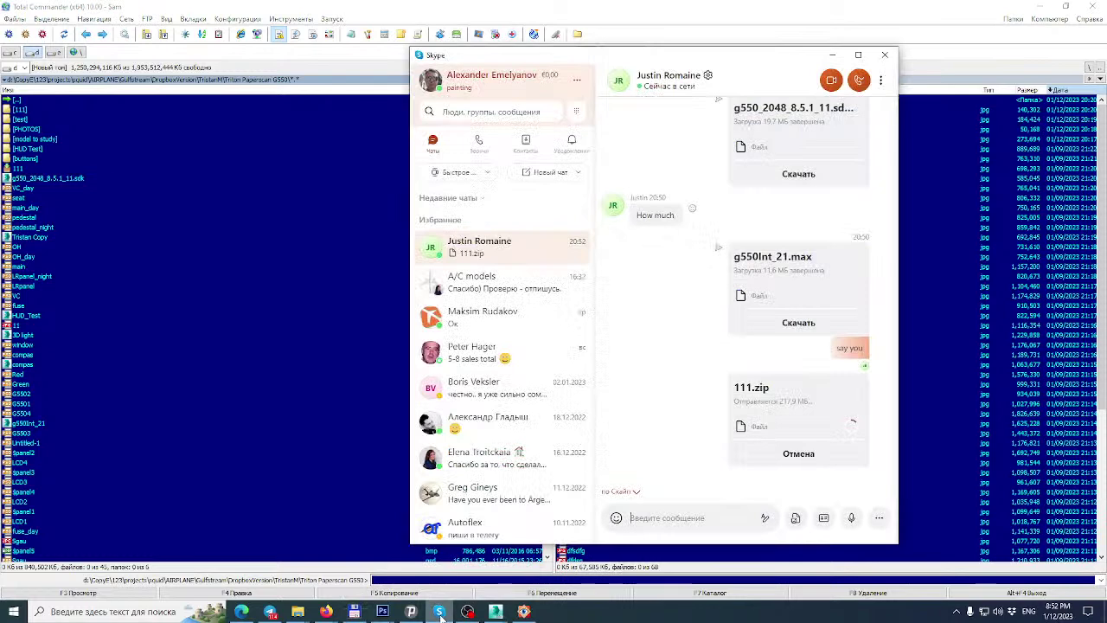
# Switch to g550Int_21.max in 3ds Max and examine the cockpit's centre pedestal between the seats.
pyautogui.click(492, 613)
pyautogui.click(555, 562)
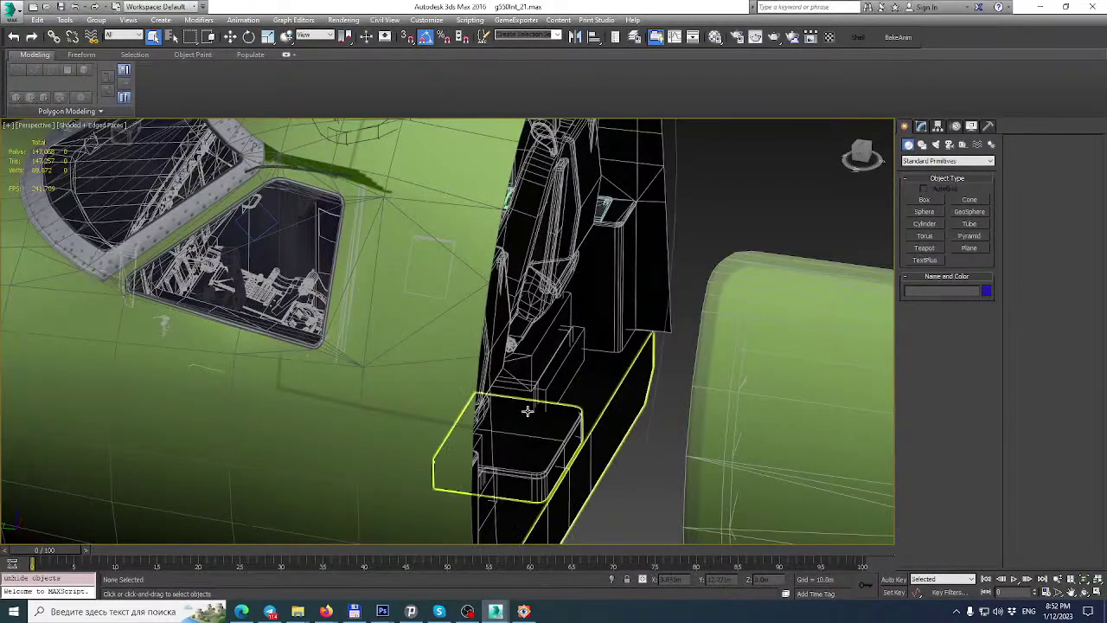
pyautogui.keyDown('alt'); pyautogui.moveTo(423, 448); pyautogui.dragTo(752, 371, button='middle'); pyautogui.keyUp('alt')
pyautogui.scroll(6, 581, 317)
pyautogui.moveTo(581, 317); pyautogui.dragTo(803, 210, button='middle')
pyautogui.scroll(-2, 804, 210)
pyautogui.keyDown('alt'); pyautogui.moveTo(794, 270); pyautogui.dragTo(787, 407, button='middle'); pyautogui.keyUp('alt')
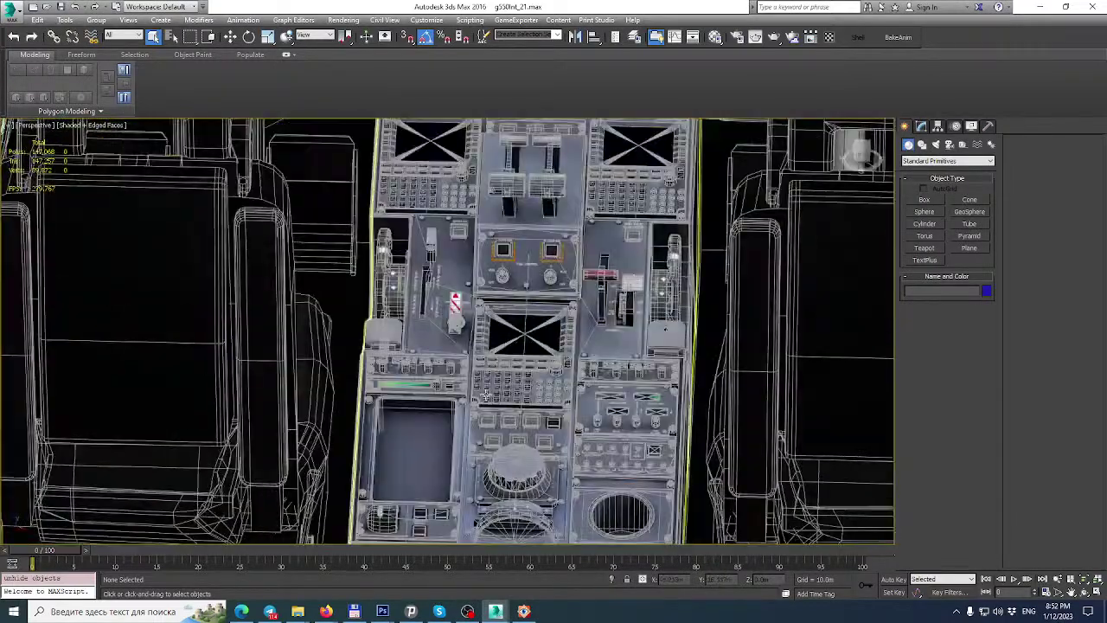
# Examine the G550 instrument panel, displays and control yokes from behind the seats, scrubbing the animation timeline.
pyautogui.moveTo(66, 551); pyautogui.dragTo(48, 510)
pyautogui.moveTo(341, 321); pyautogui.dragTo(210, 592, button='middle')
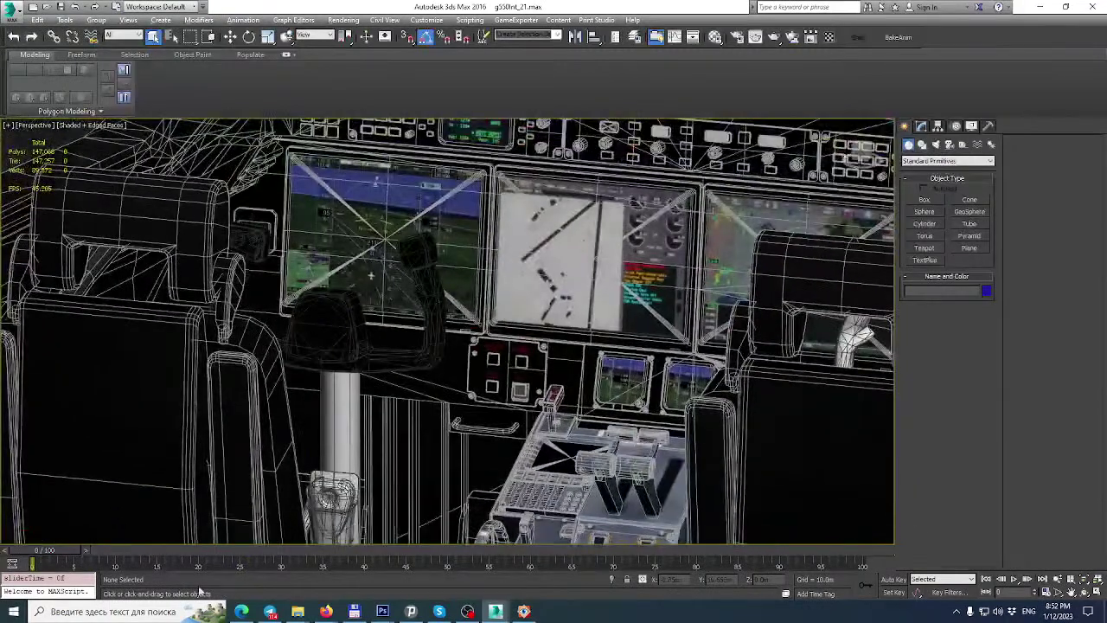
pyautogui.moveTo(57, 555)
pyautogui.mouseDown()
pyautogui.moveTo(183, 546)
pyautogui.moveTo(48, 541)
pyautogui.mouseUp()
pyautogui.scroll(-3, 329, 336)
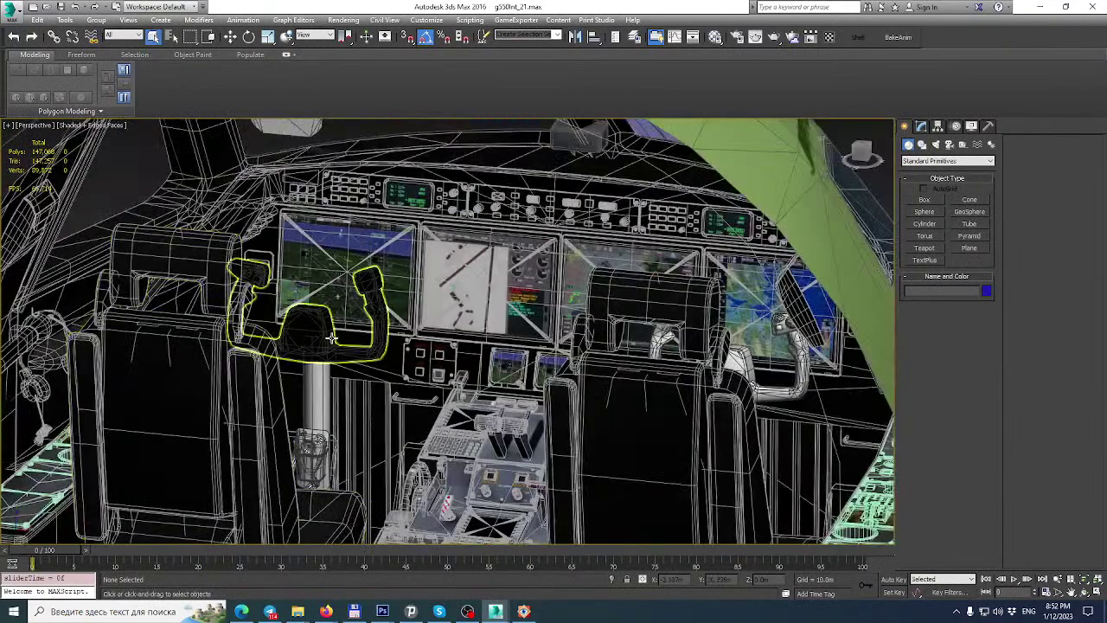
pyautogui.moveTo(329, 336); pyautogui.dragTo(315, 424, button='middle')
pyautogui.rightClick(436, 339)
pyautogui.click(471, 300)
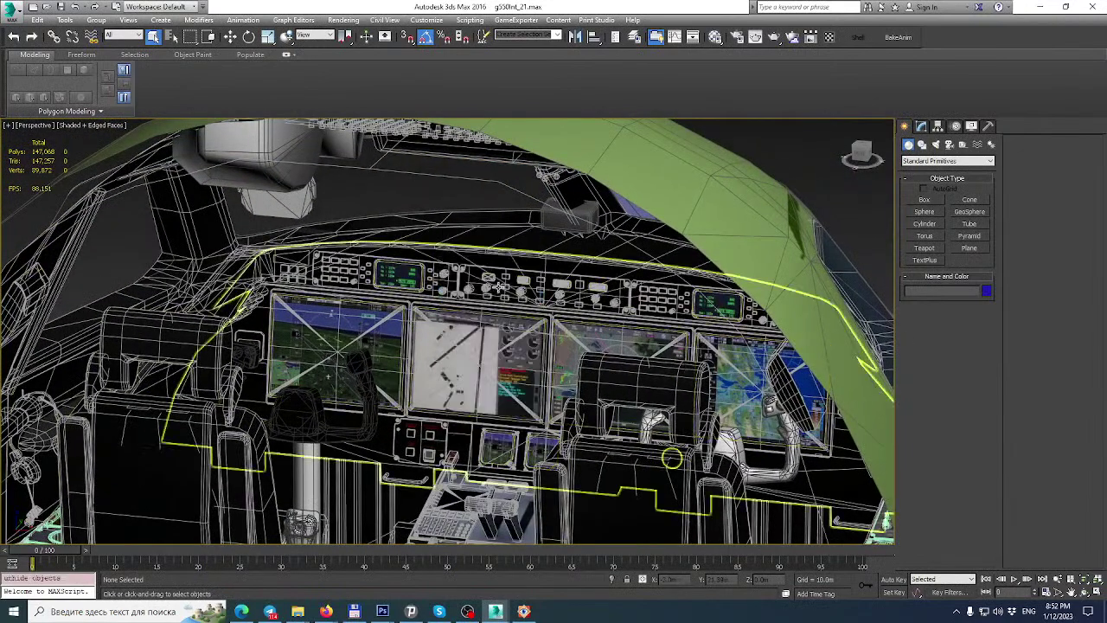
pyautogui.scroll(-2, 472, 304)
pyautogui.keyDown('alt'); pyautogui.moveTo(473, 305); pyautogui.dragTo(682, 198, button='middle'); pyautogui.keyUp('alt')
pyautogui.scroll(-2, 534, 247)
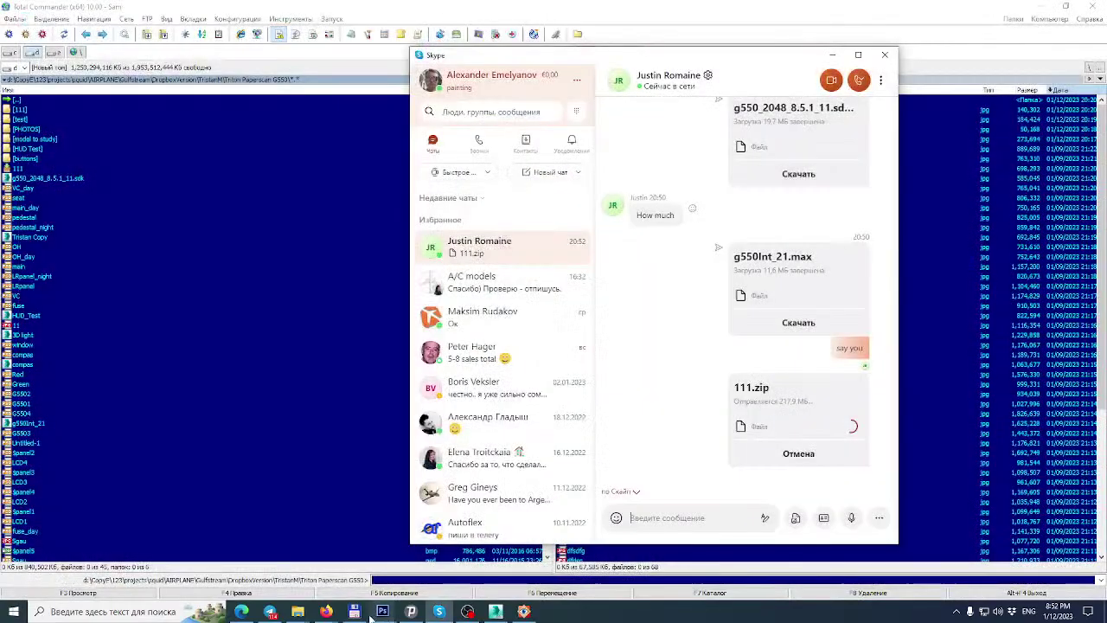
# Switch from Skype to the 609.max scene in 3ds Max and focus on the fuselage fairing under the wing.
pyautogui.click(495, 611)
pyautogui.scroll(-2, 493, 402)
pyautogui.moveTo(445, 398); pyautogui.dragTo(630, 333, button='middle')
pyautogui.scroll(4, 595, 337)
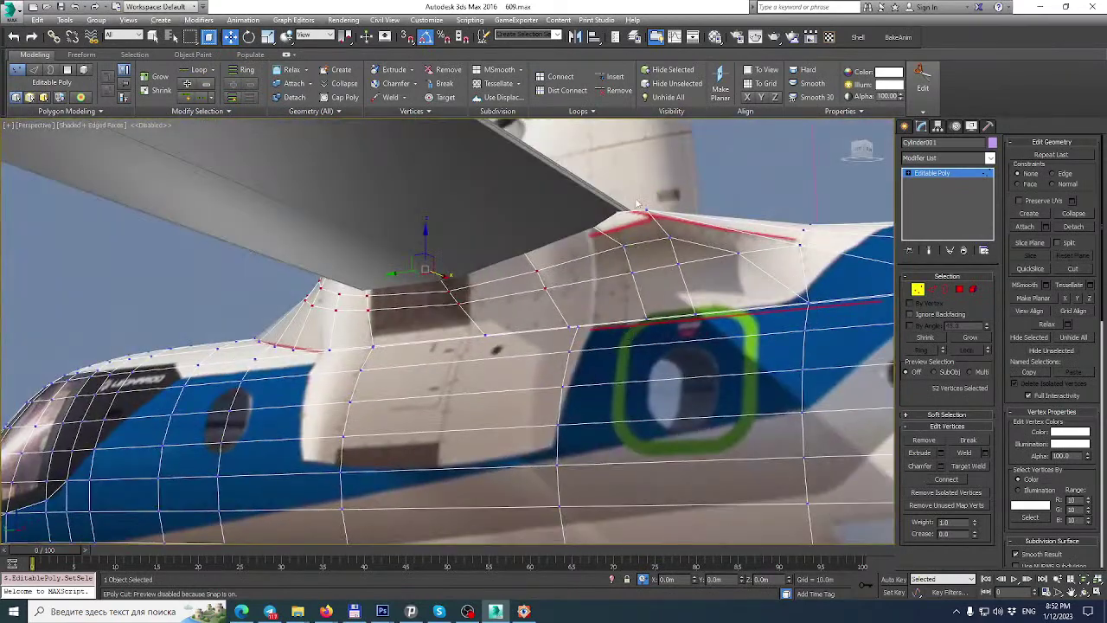
pyautogui.scroll(2, 638, 205)
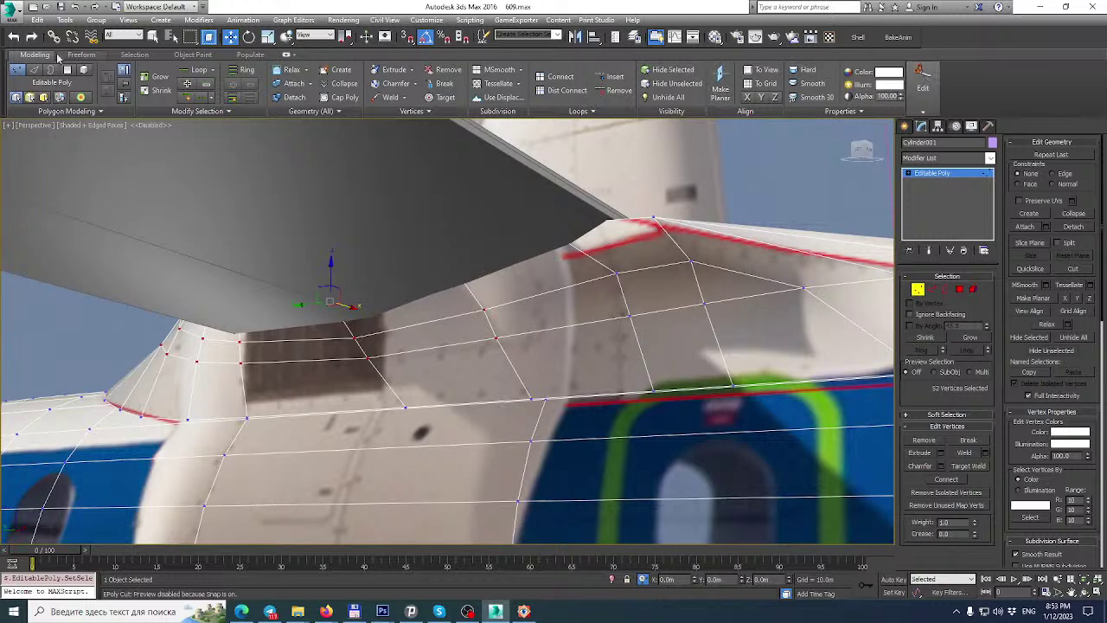
pyautogui.click(943, 289)
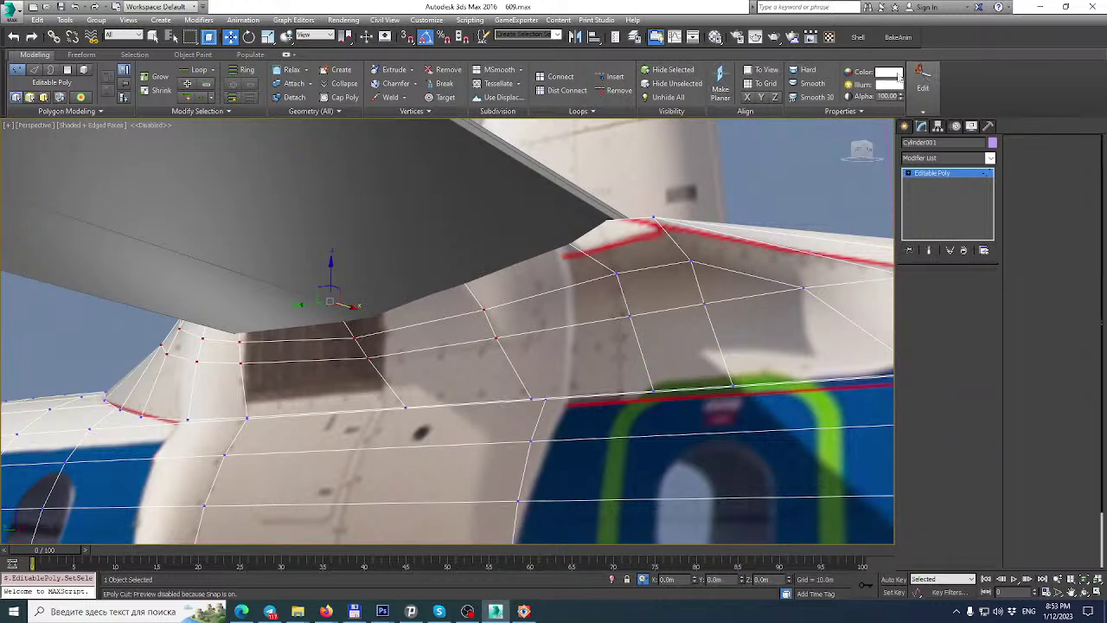
pyautogui.click(853, 70)
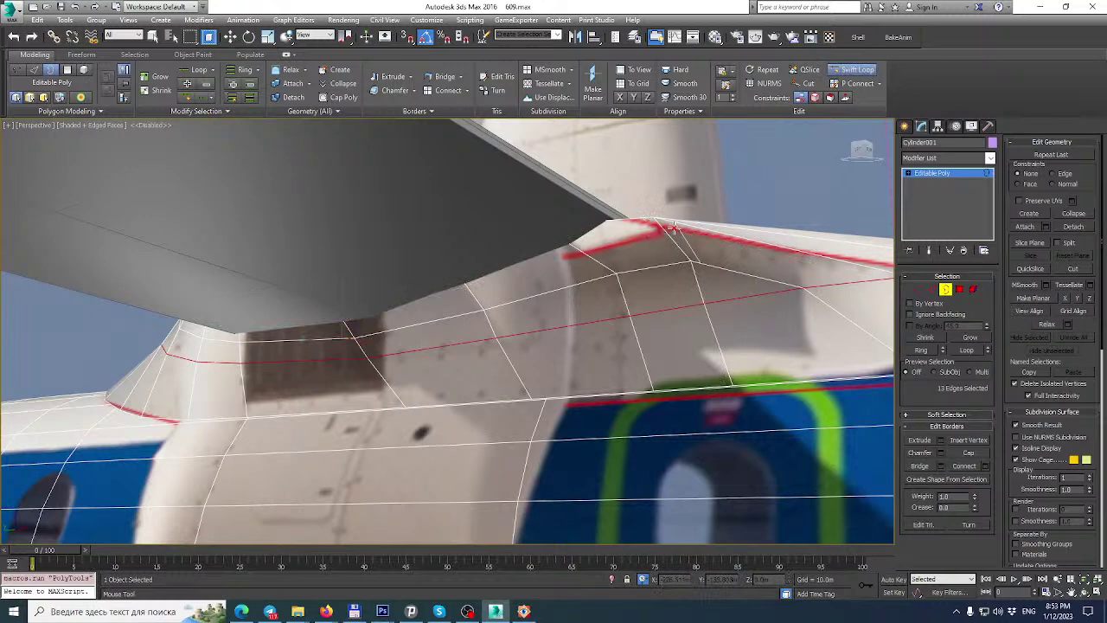
pyautogui.click(1059, 271)
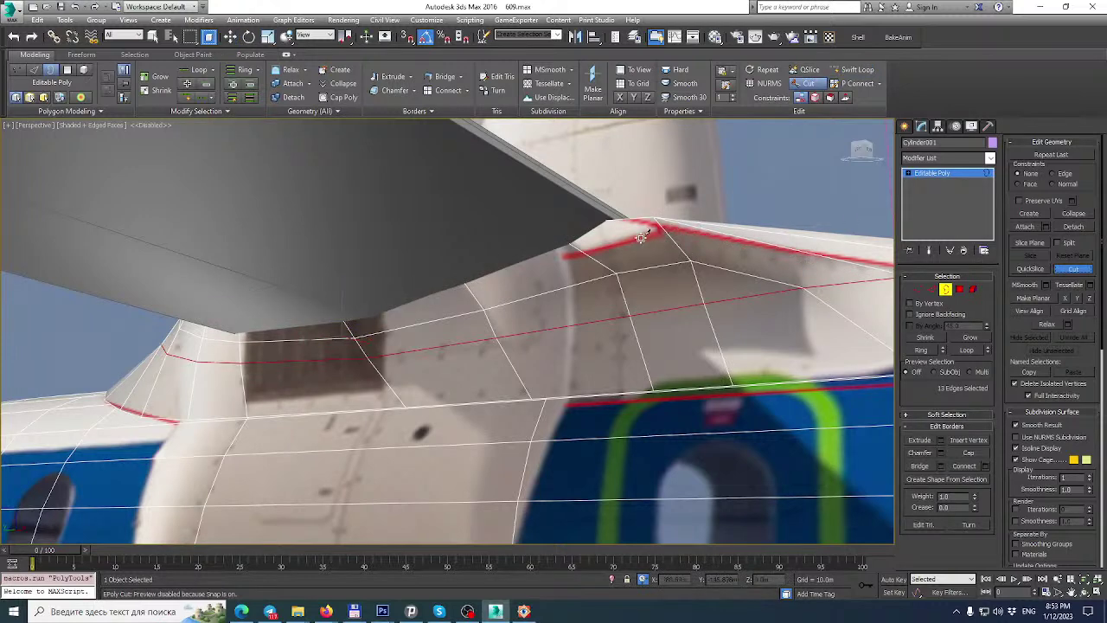
pyautogui.click(667, 229)
pyautogui.keyDown('alt'); pyautogui.moveTo(633, 251); pyautogui.dragTo(623, 275, button='middle'); pyautogui.keyUp('alt')
pyautogui.press('w')
# Isolate the fuselage mesh at vertex level and select the vertex on the wing opening's rim nearest the rear corner.
pyautogui.click(919, 289)
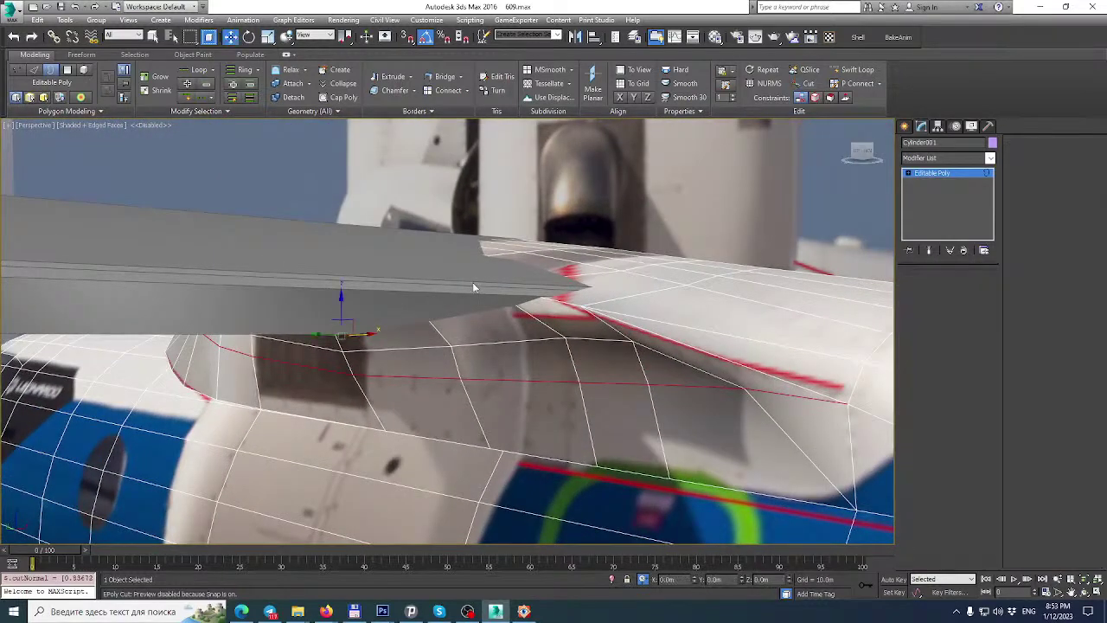
pyautogui.keyDown('alt'); pyautogui.moveTo(447, 304); pyautogui.dragTo(474, 284, button='middle'); pyautogui.keyUp('alt')
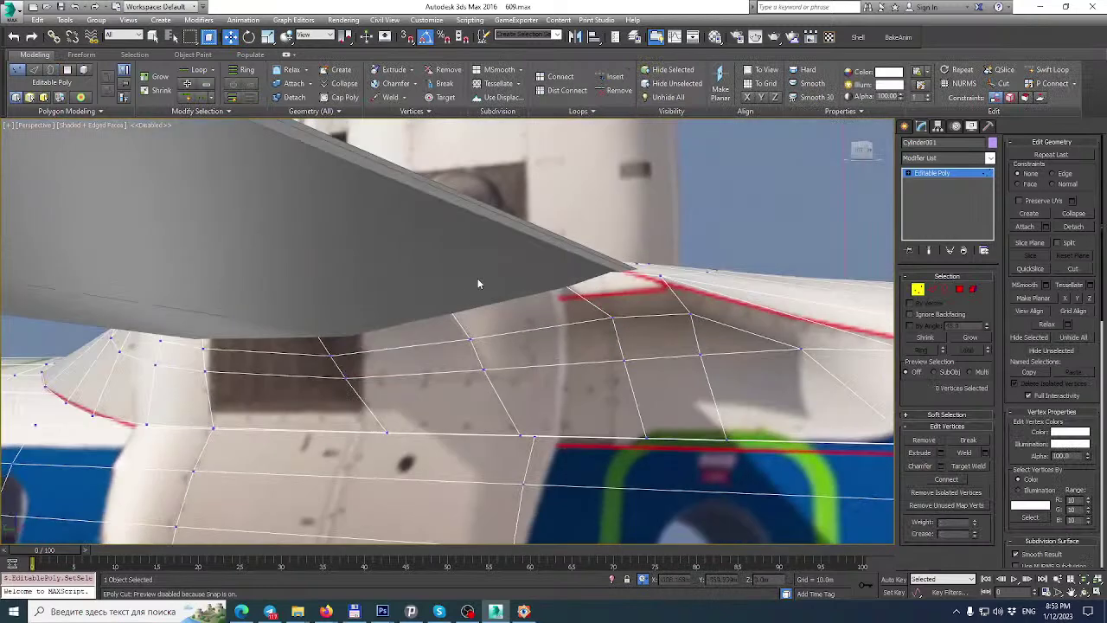
pyautogui.rightClick(433, 249)
pyautogui.click(483, 226)
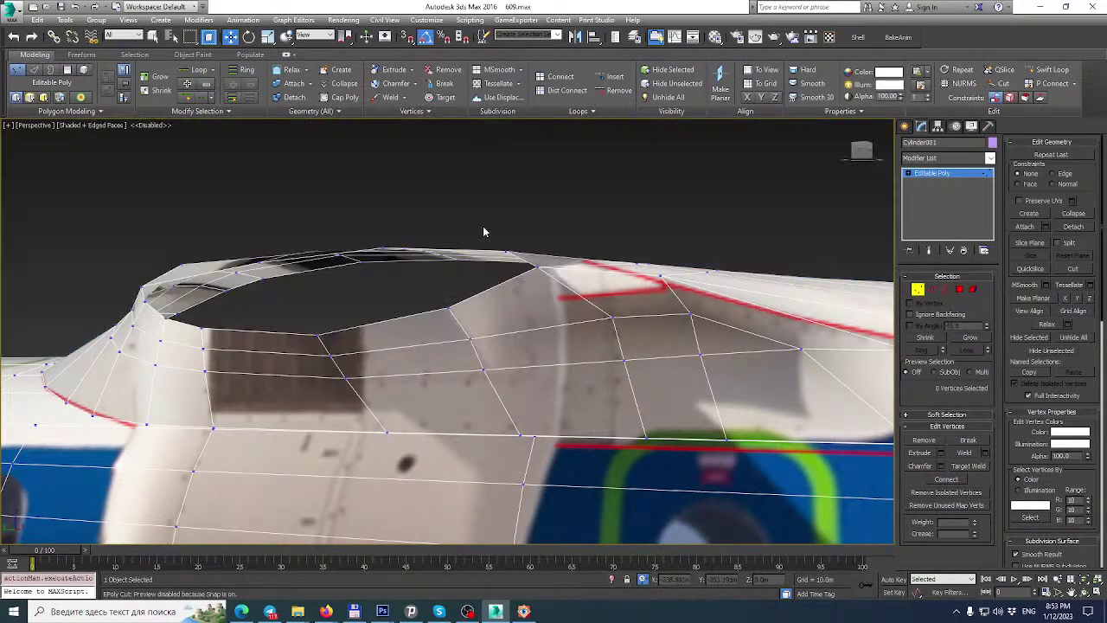
pyautogui.click(448, 307)
pyautogui.rightClick(458, 290)
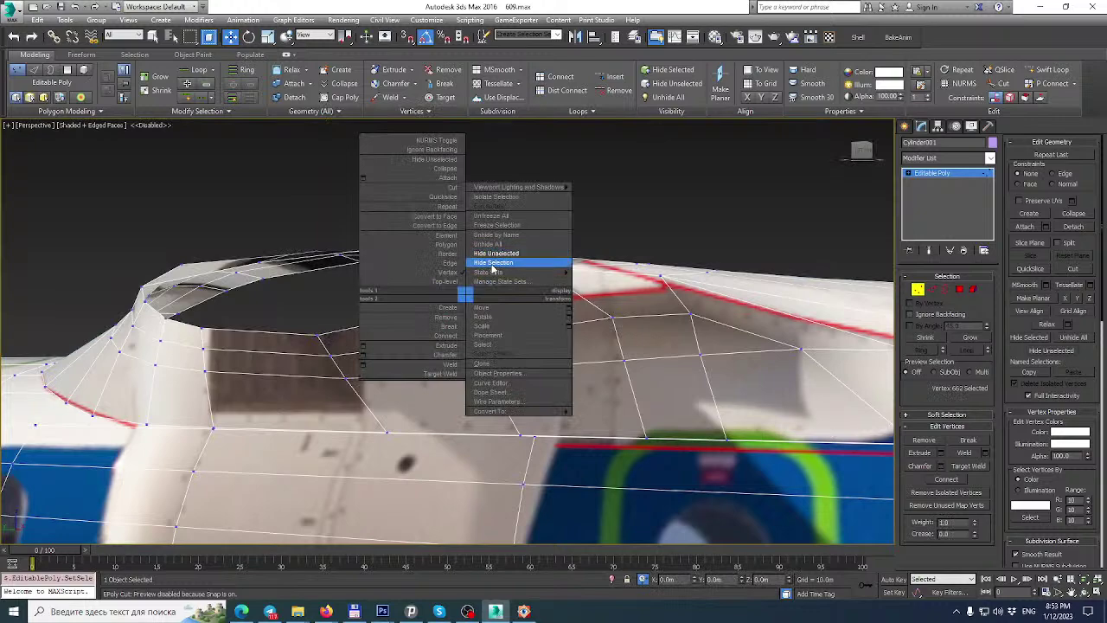
pyautogui.keyDown('alt'); pyautogui.moveTo(594, 261); pyautogui.dragTo(538, 265, button='middle'); pyautogui.keyUp('alt')
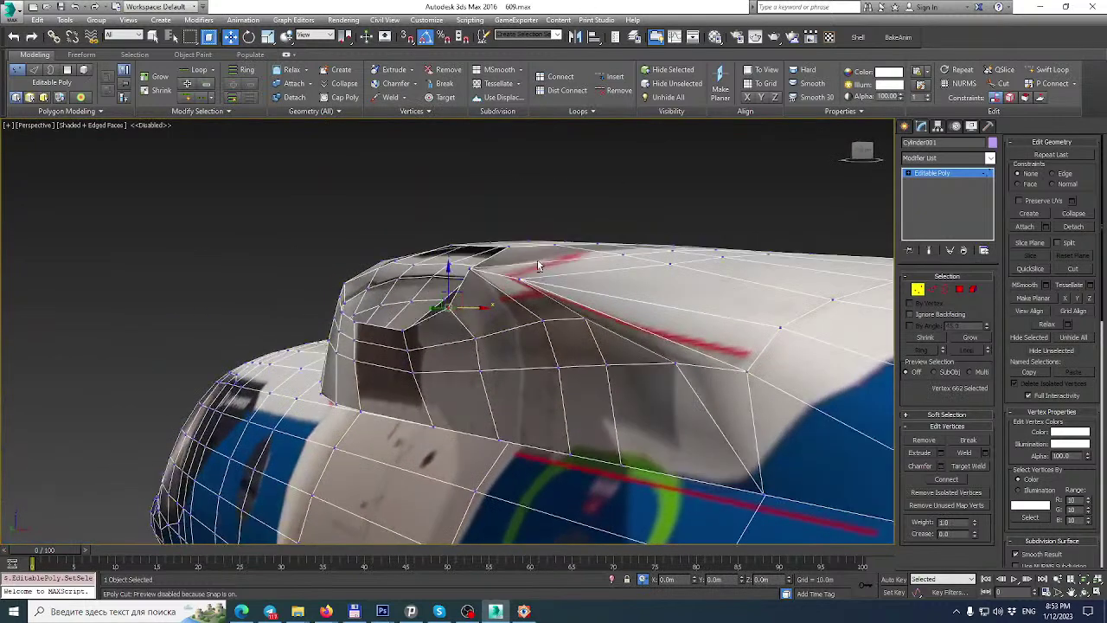
# Cut an edge across the fairing from the red-marked corner vertex to the selected vertex on the wing opening's rim.
pyautogui.click(1071, 269)
pyautogui.click(524, 281)
pyautogui.click(447, 308)
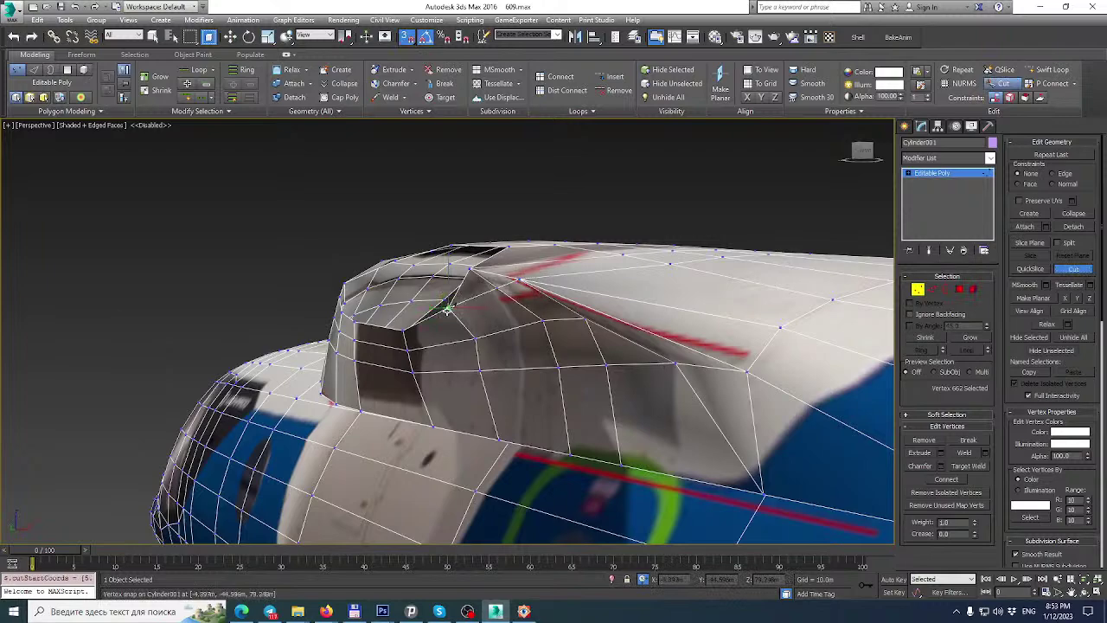
pyautogui.keyDown('alt'); pyautogui.moveTo(509, 298); pyautogui.dragTo(551, 303, button='middle'); pyautogui.keyUp('alt')
pyautogui.rightClick(558, 288)
# Bring the hidden wing and reference image back into view around the fuselage mesh.
pyautogui.rightClick(573, 311)
pyautogui.click(619, 261)
pyautogui.scroll(2, 437, 320)
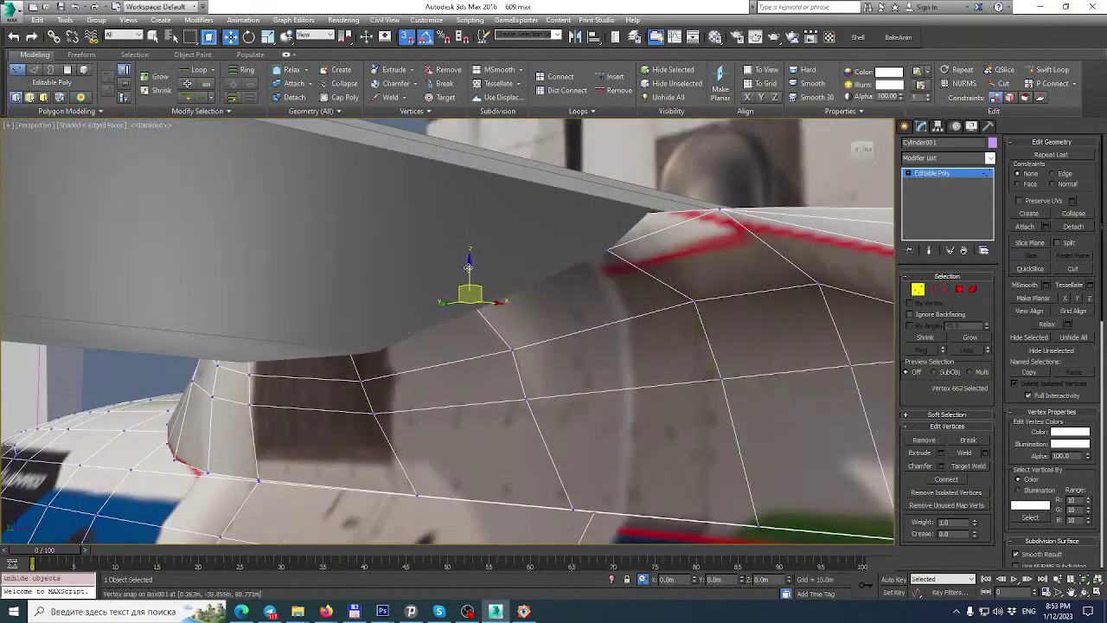
# Lower the wing opening's rim vertex below the wing underside and shift it and the neighbouring rim vertex along X toward the wing.
pyautogui.moveTo(469, 258); pyautogui.dragTo(470, 270)
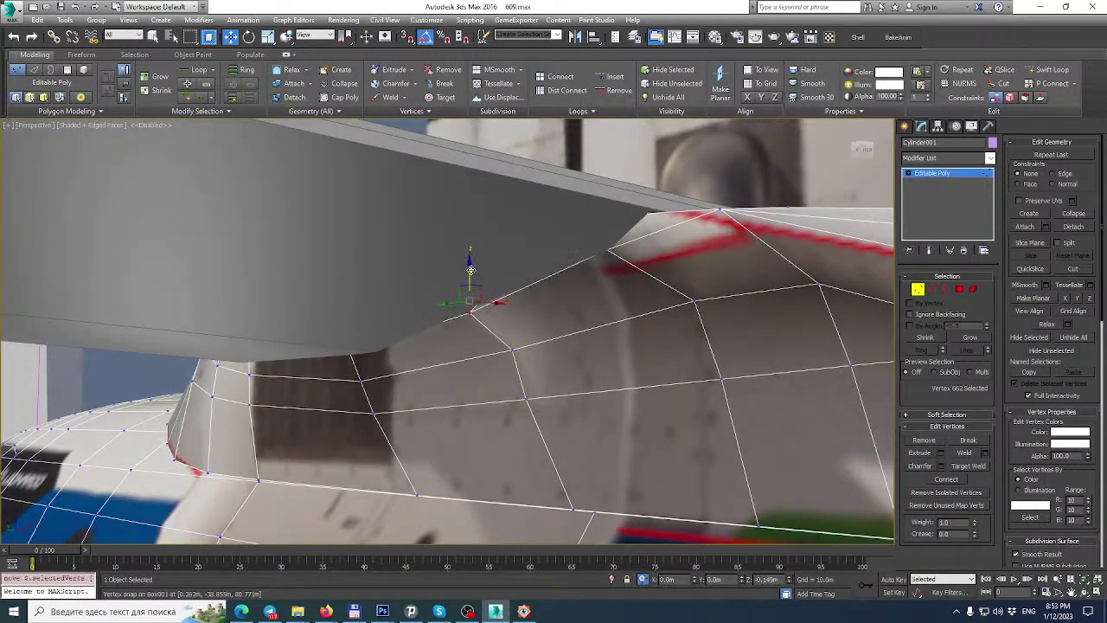
pyautogui.click(610, 251)
pyautogui.moveTo(618, 279)
pyautogui.keyDown('alt'); pyautogui.mouseDown(button='middle')
pyautogui.moveTo(582, 287)
pyautogui.moveTo(621, 267)
pyautogui.mouseUp(button='middle'); pyautogui.keyUp('alt')
pyautogui.moveTo(640, 251); pyautogui.dragTo(622, 253)
pyautogui.moveTo(617, 267)
pyautogui.keyDown('alt'); pyautogui.mouseDown(button='middle')
pyautogui.moveTo(601, 289)
pyautogui.moveTo(609, 248)
pyautogui.mouseUp(button='middle'); pyautogui.keyUp('alt')
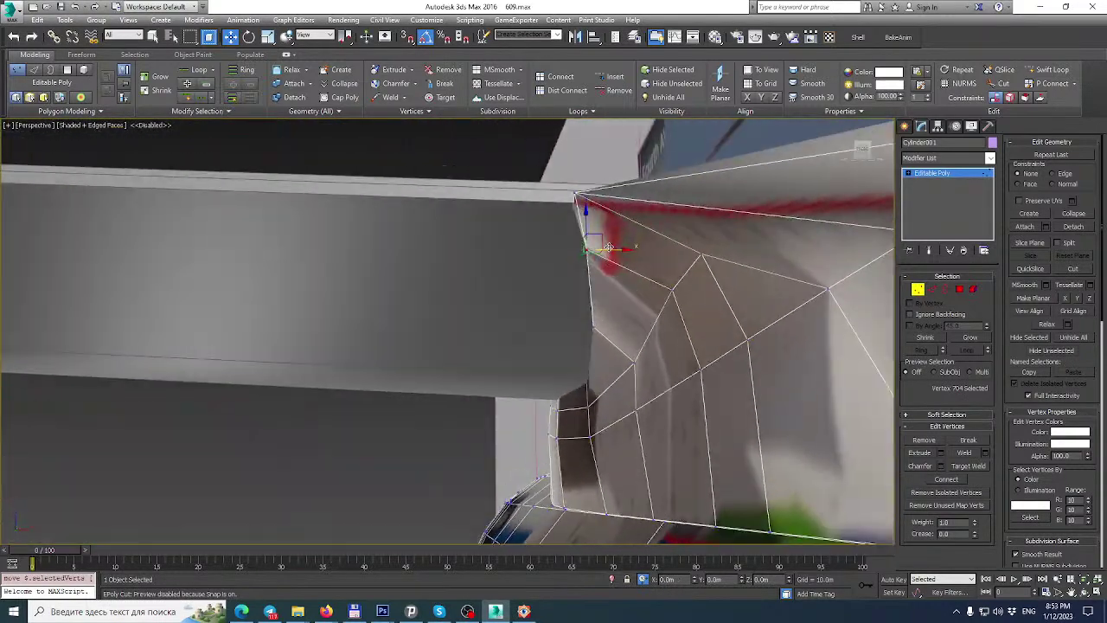
pyautogui.moveTo(629, 250); pyautogui.dragTo(620, 251)
pyautogui.click(594, 324)
pyautogui.moveTo(620, 325); pyautogui.dragTo(610, 326)
# Try to remove the slanted edge line that crosses the dark panel under the wing.
pyautogui.keyDown('alt'); pyautogui.moveTo(610, 326); pyautogui.dragTo(758, 301, button='middle'); pyautogui.keyUp('alt')
pyautogui.scroll(-3, 658, 294)
pyautogui.keyDown('alt'); pyautogui.moveTo(590, 292); pyautogui.dragTo(568, 318, button='middle'); pyautogui.keyUp('alt')
pyautogui.moveTo(569, 318); pyautogui.dragTo(615, 230, button='middle')
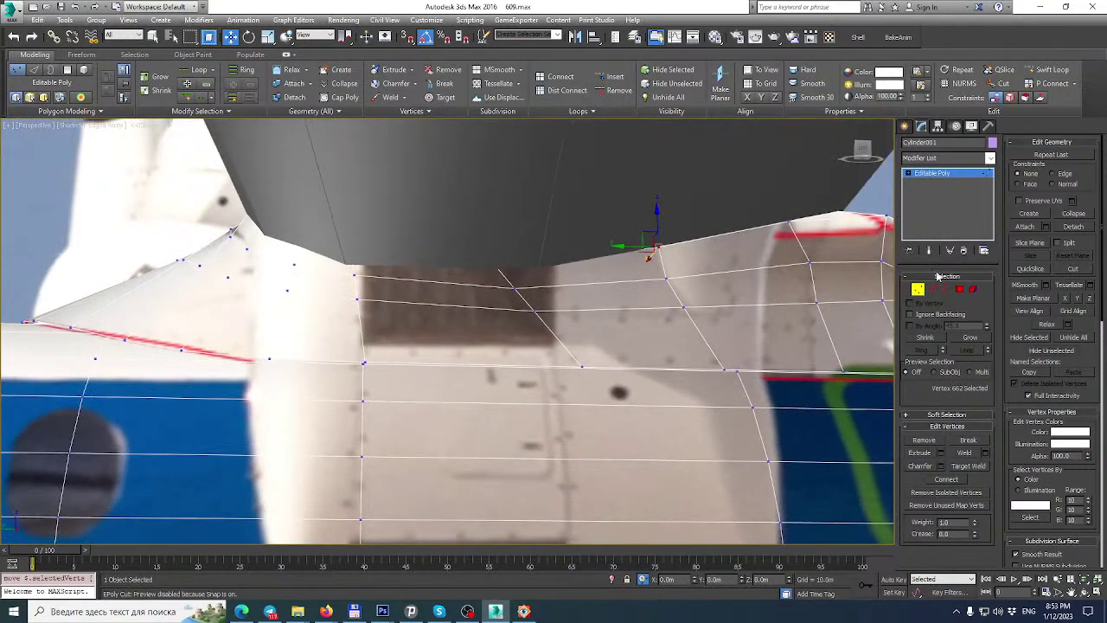
pyautogui.press('2')
pyautogui.doubleClick(535, 302)
pyautogui.hotkey('ctrl', 'BackSpace')
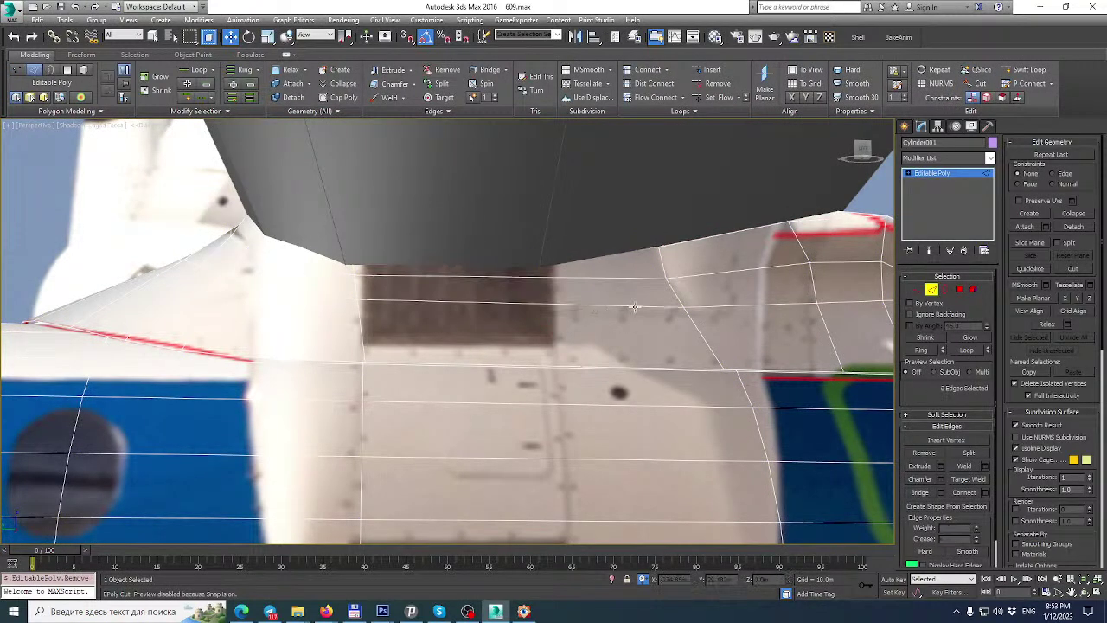
pyautogui.hotkey('ctrl', 'z')
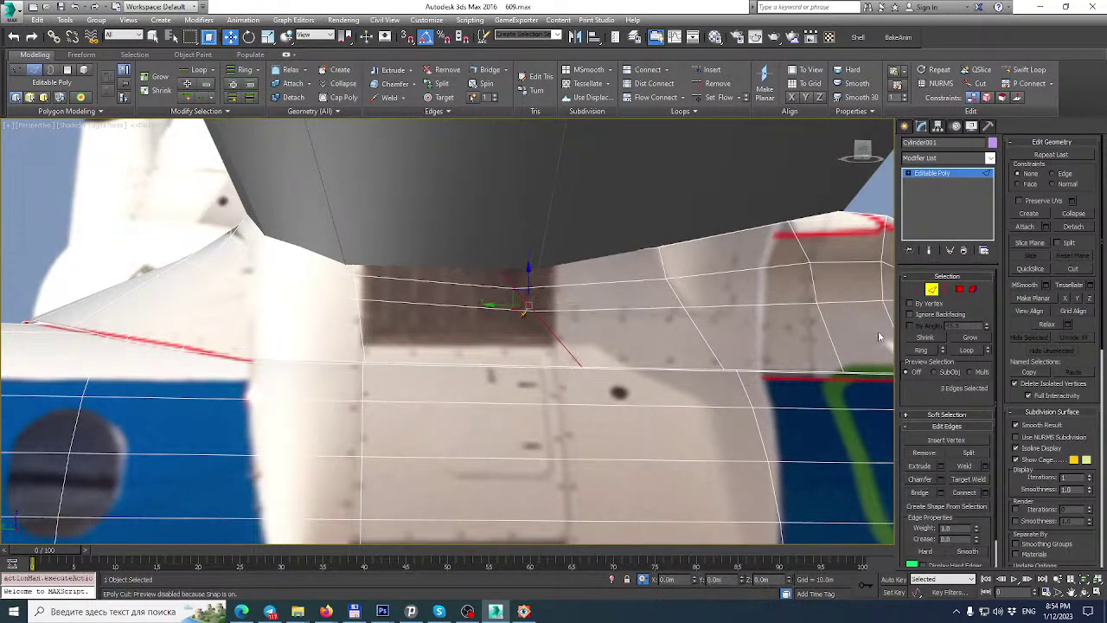
# Cut an upright edge along the dark panel's border from the lower seam to the wing, and remove the old slanted edge line.
pyautogui.click(945, 289)
pyautogui.keyDown('alt'); pyautogui.moveTo(651, 302); pyautogui.dragTo(624, 300, button='middle'); pyautogui.keyUp('alt')
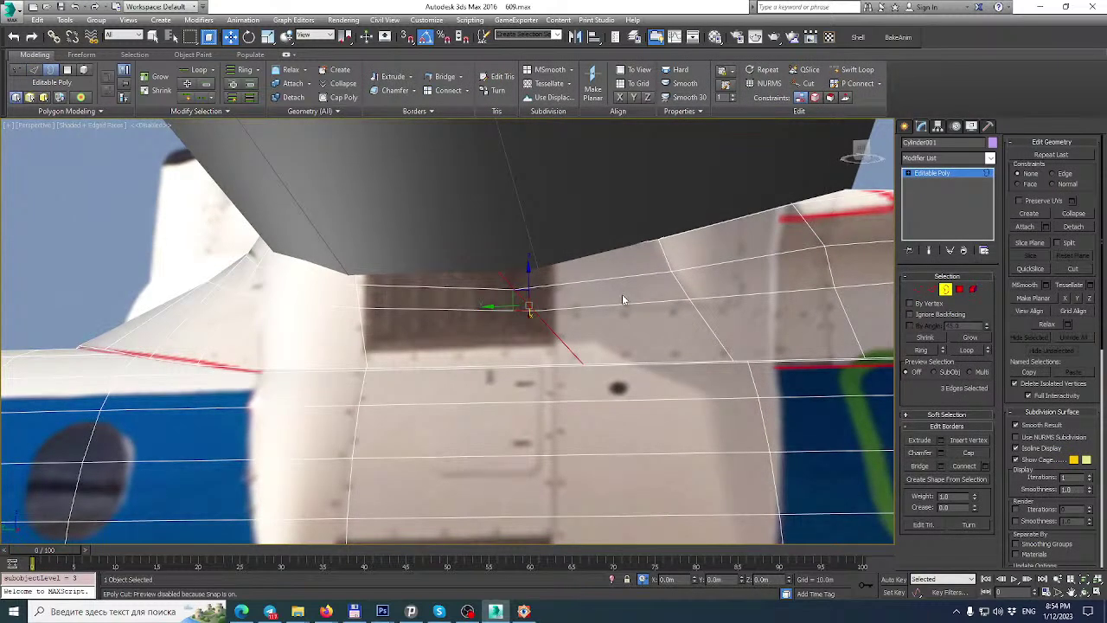
pyautogui.click(1073, 269)
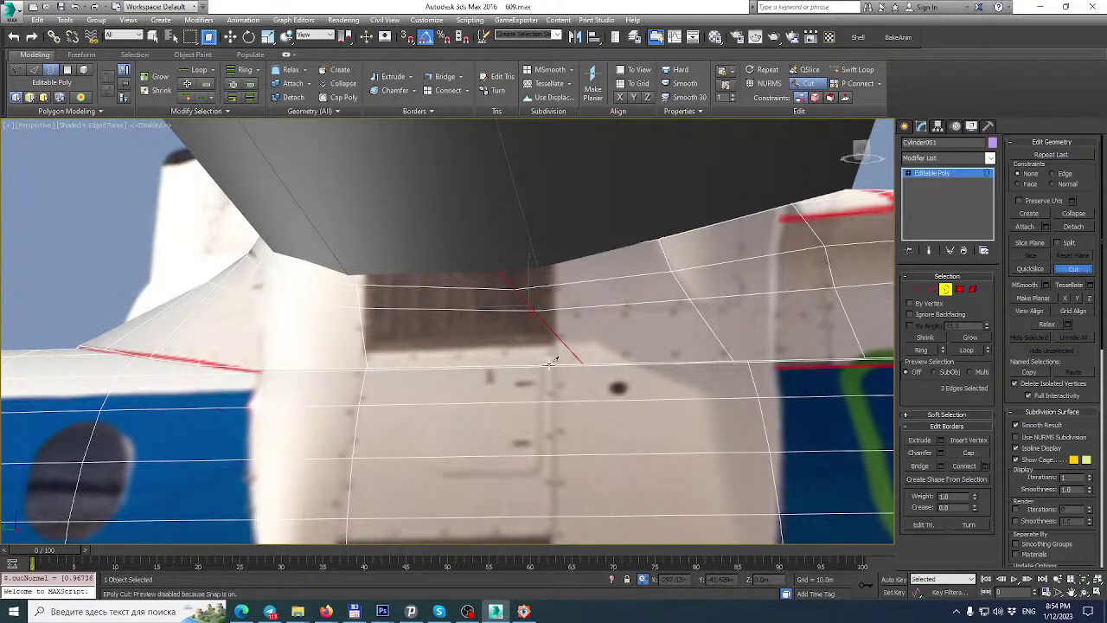
pyautogui.click(540, 266)
pyautogui.rightClick(541, 252)
pyautogui.click(931, 289)
pyautogui.rightClick(561, 323)
pyautogui.click(470, 324)
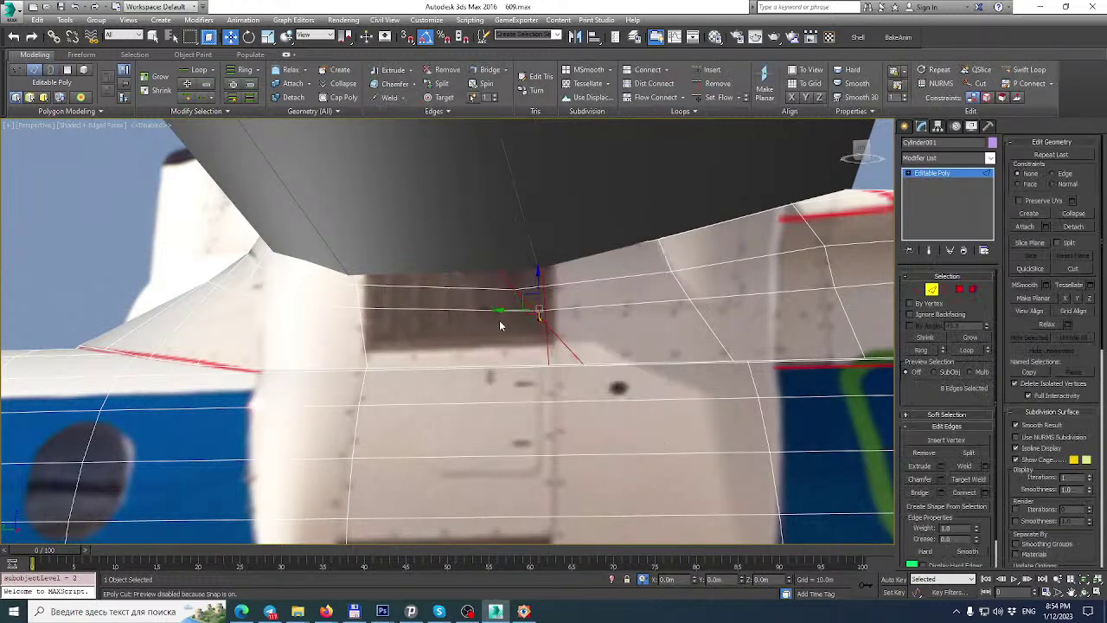
pyautogui.press('BackSpace')
# Cut a lower horizontal edge row across the fairing from the red-marked corner vertex to the far upright edge of the dark panel.
pyautogui.keyDown('alt'); pyautogui.moveTo(566, 339); pyautogui.dragTo(489, 275, button='middle'); pyautogui.keyUp('alt')
pyautogui.keyDown('alt'); pyautogui.moveTo(536, 305); pyautogui.dragTo(568, 303, button='middle'); pyautogui.keyUp('alt')
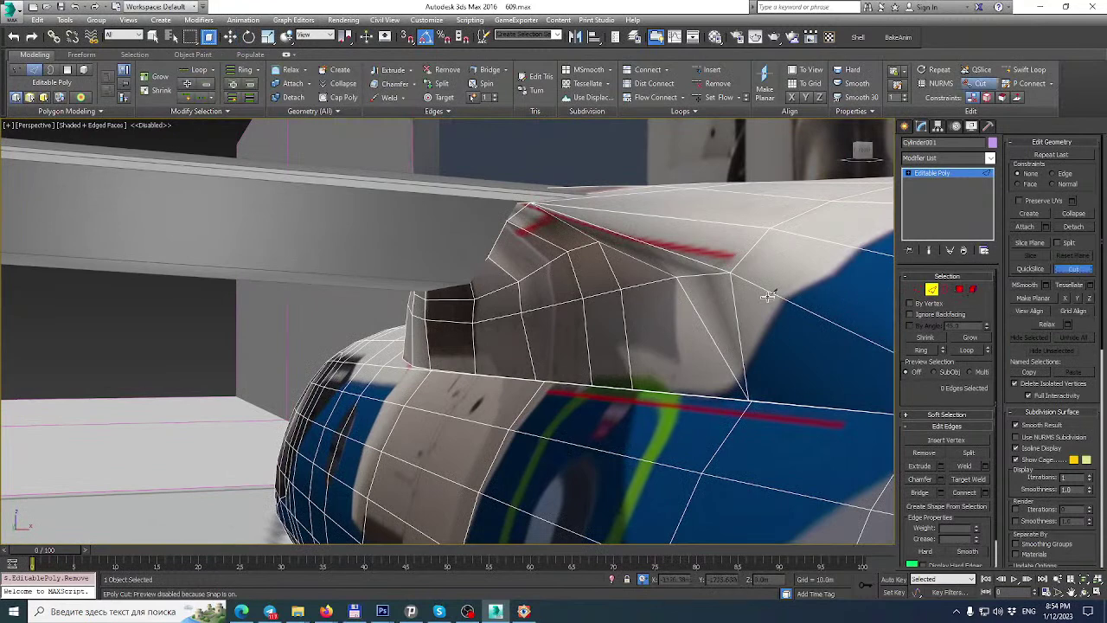
pyautogui.press('s')
pyautogui.press('s')
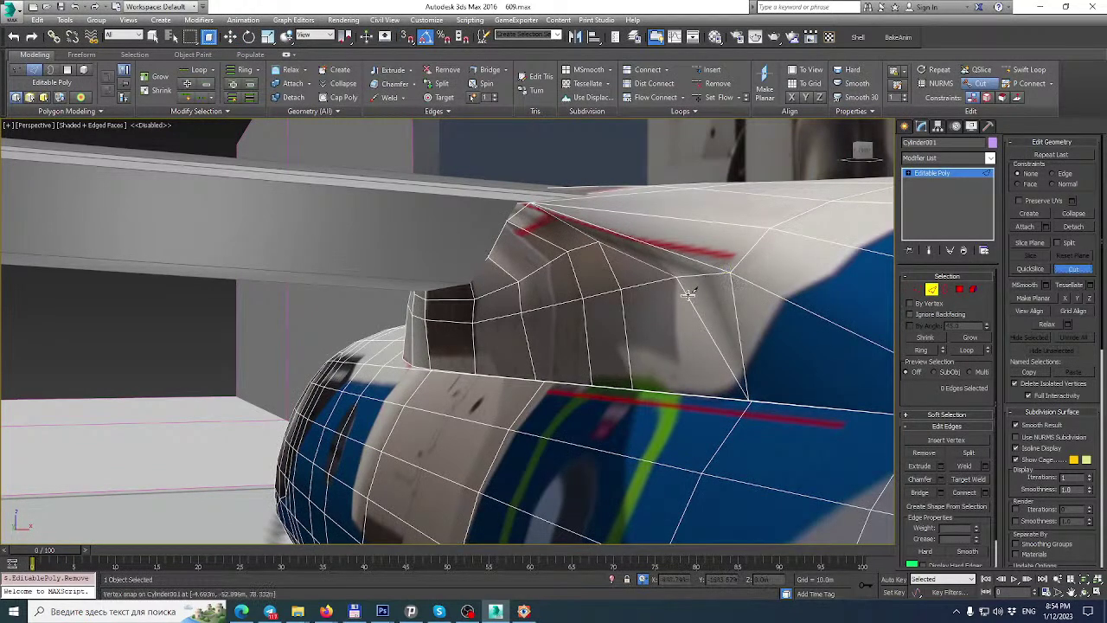
pyautogui.click(721, 279)
pyautogui.click(614, 320)
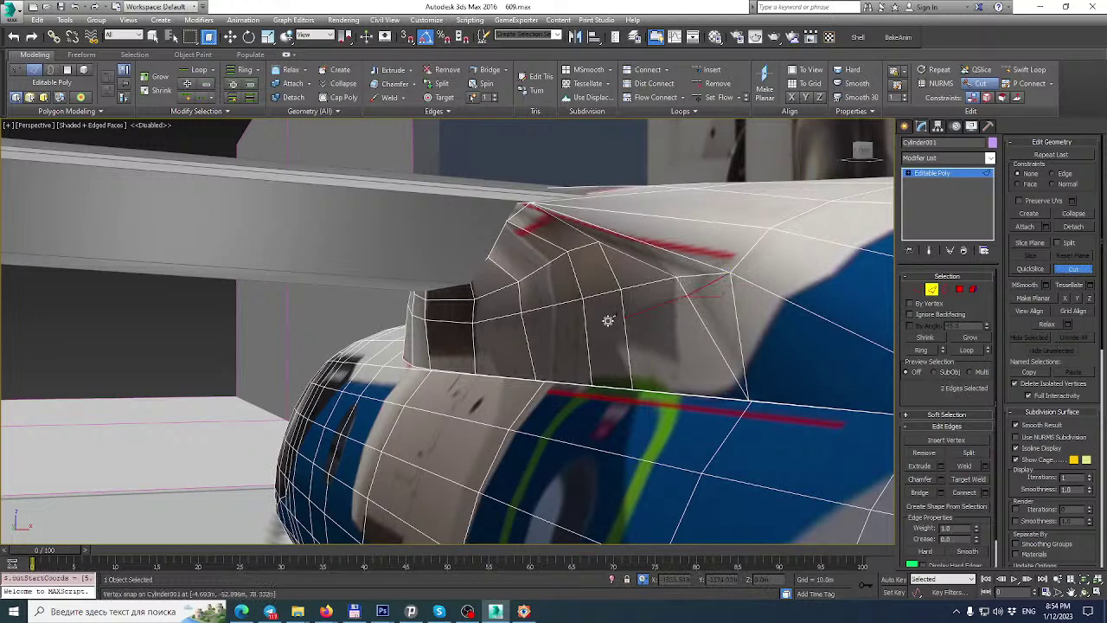
pyautogui.click(584, 322)
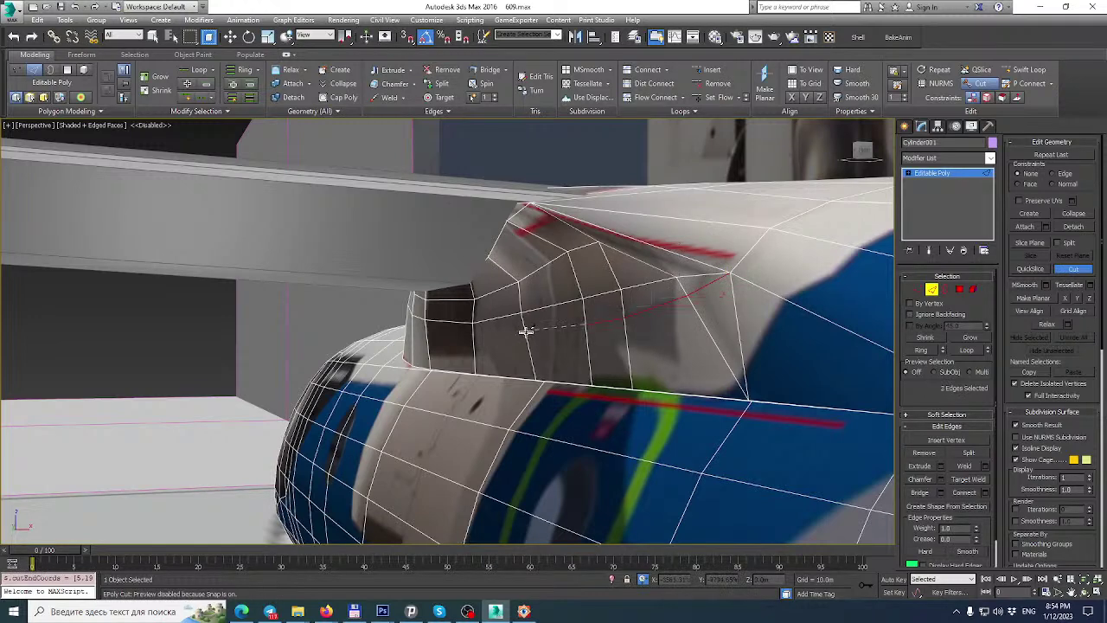
pyautogui.click(429, 321)
pyautogui.press('s')
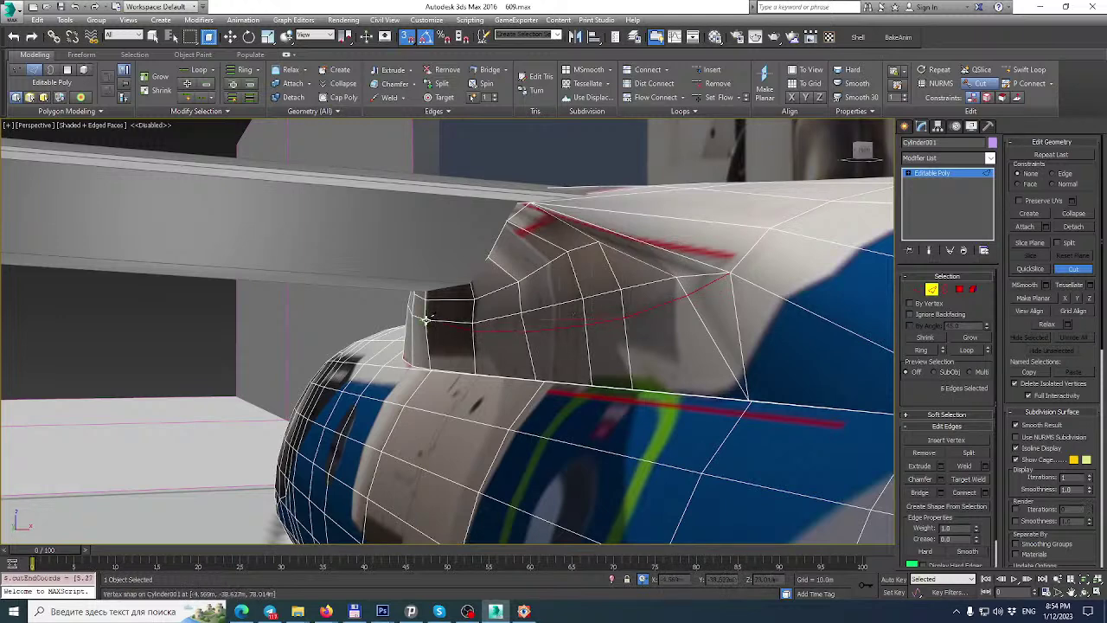
# Remove the old horizontal edge row just above the newly cut one on the fairing.
pyautogui.press('w')
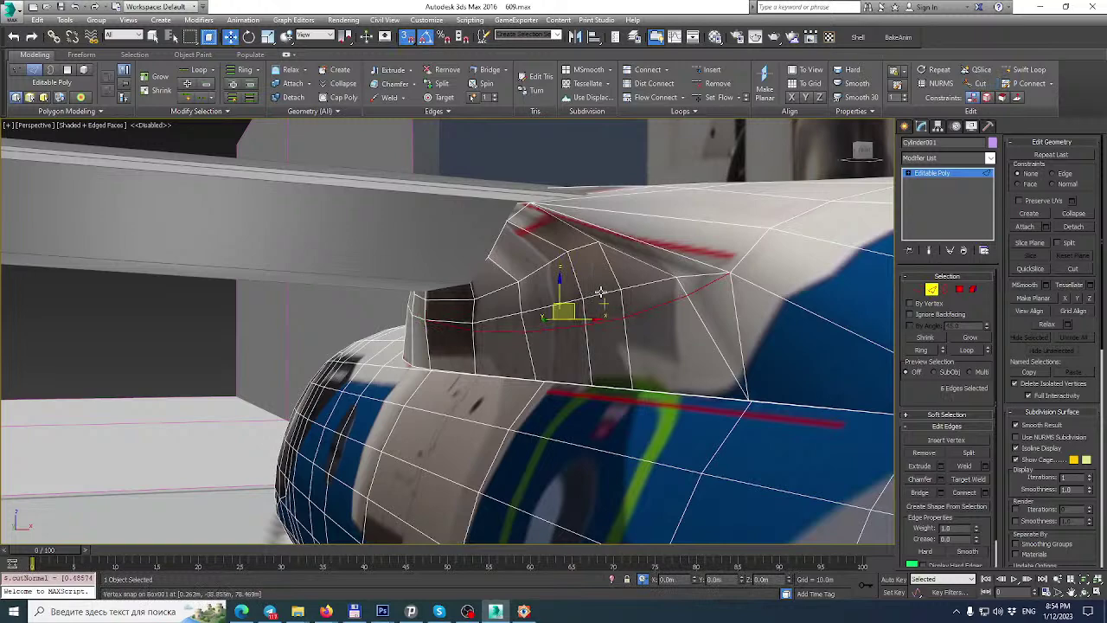
pyautogui.moveTo(597, 297); pyautogui.dragTo(599, 295)
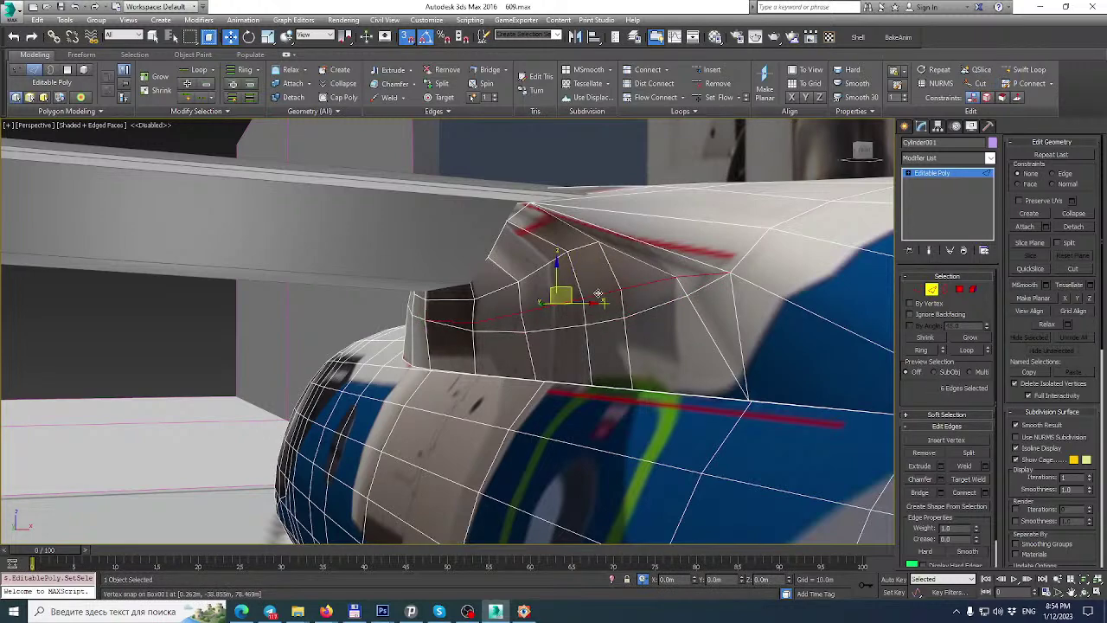
pyautogui.press('BackSpace')
# Select three polygons in a row along the fuselage's upper side, starting beside the AW609 lettering.
pyautogui.keyDown('alt'); pyautogui.moveTo(598, 295); pyautogui.dragTo(243, 269, button='middle'); pyautogui.keyUp('alt')
pyautogui.keyDown('alt'); pyautogui.moveTo(470, 285); pyautogui.dragTo(263, 202, button='middle'); pyautogui.keyUp('alt')
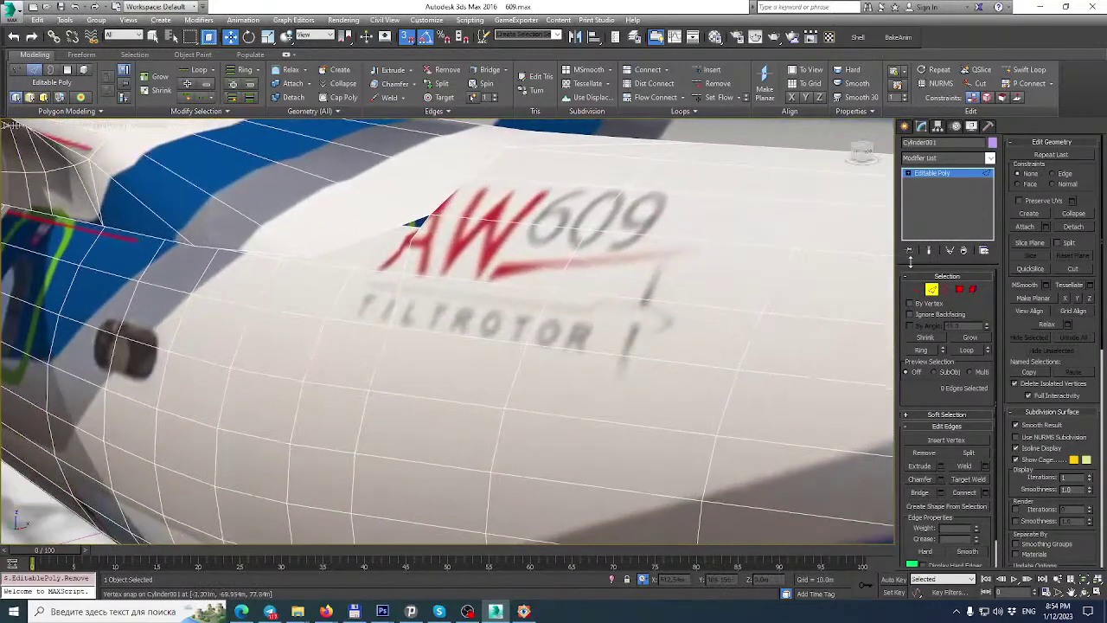
pyautogui.click(960, 290)
pyautogui.click(336, 236)
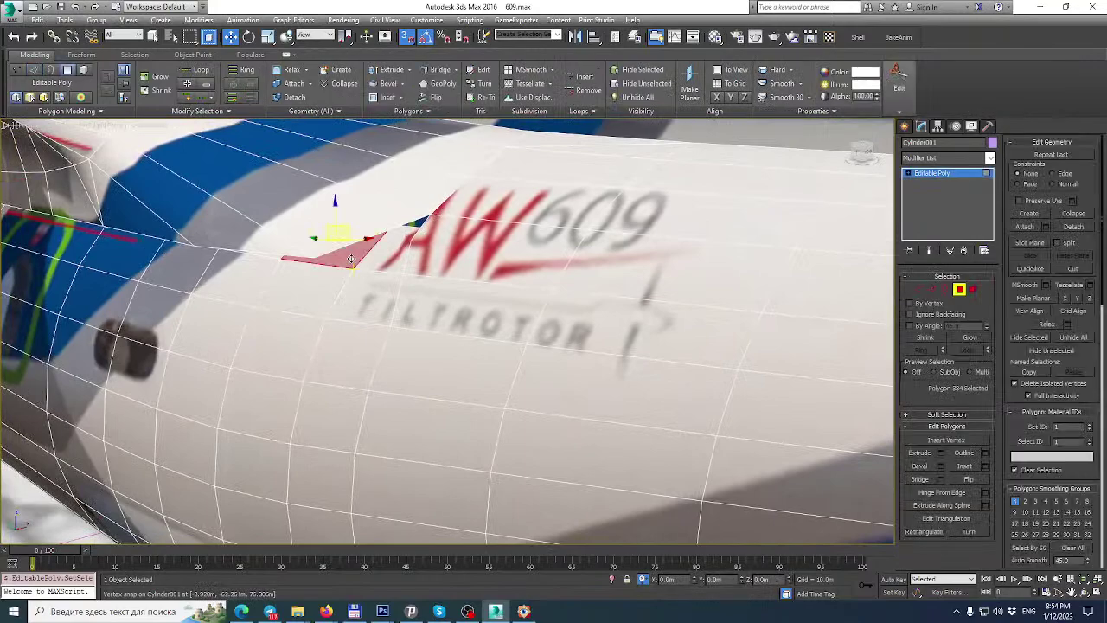
pyautogui.press('z')
pyautogui.scroll(-5, 591, 276)
pyautogui.keyDown('alt'); pyautogui.moveTo(626, 291); pyautogui.dragTo(582, 265, button='middle'); pyautogui.keyUp('alt')
pyautogui.keyDown('ctrl'); pyautogui.click(644, 312); pyautogui.keyUp('ctrl')
pyautogui.keyDown('ctrl'); pyautogui.click(697, 351); pyautogui.keyUp('ctrl')
# Try to cut an edge in the back view from the window frame's corner vertex to the fuselage's outer side below the fairing corner.
pyautogui.keyDown('alt'); pyautogui.moveTo(696, 350); pyautogui.dragTo(580, 315, button='middle'); pyautogui.keyUp('alt')
pyautogui.scroll(-5, 652, 340)
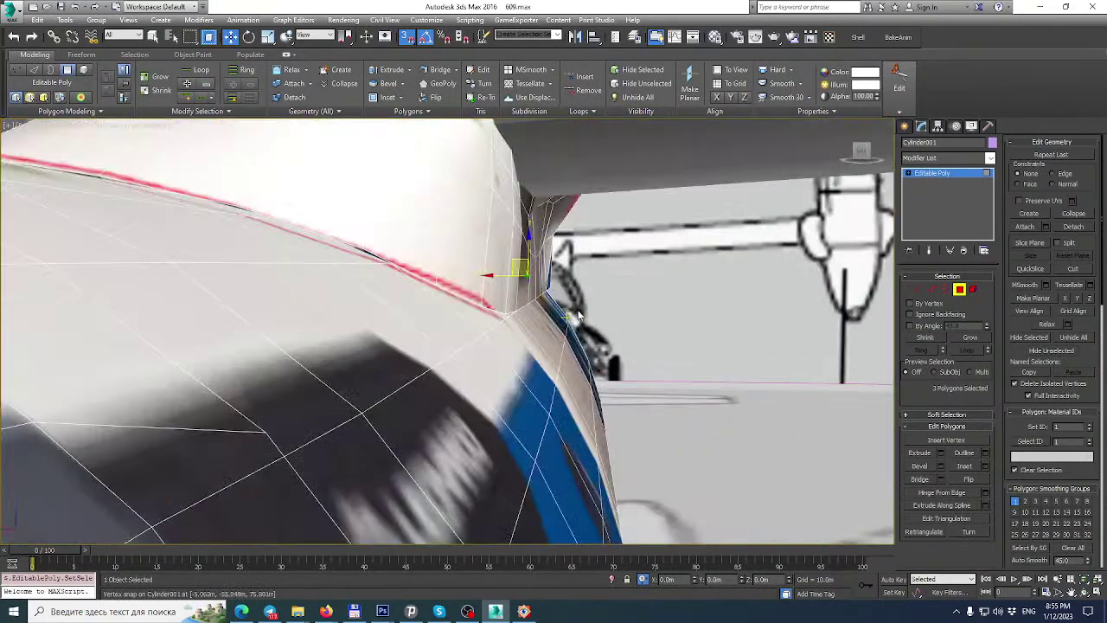
pyautogui.click(1097, 592)
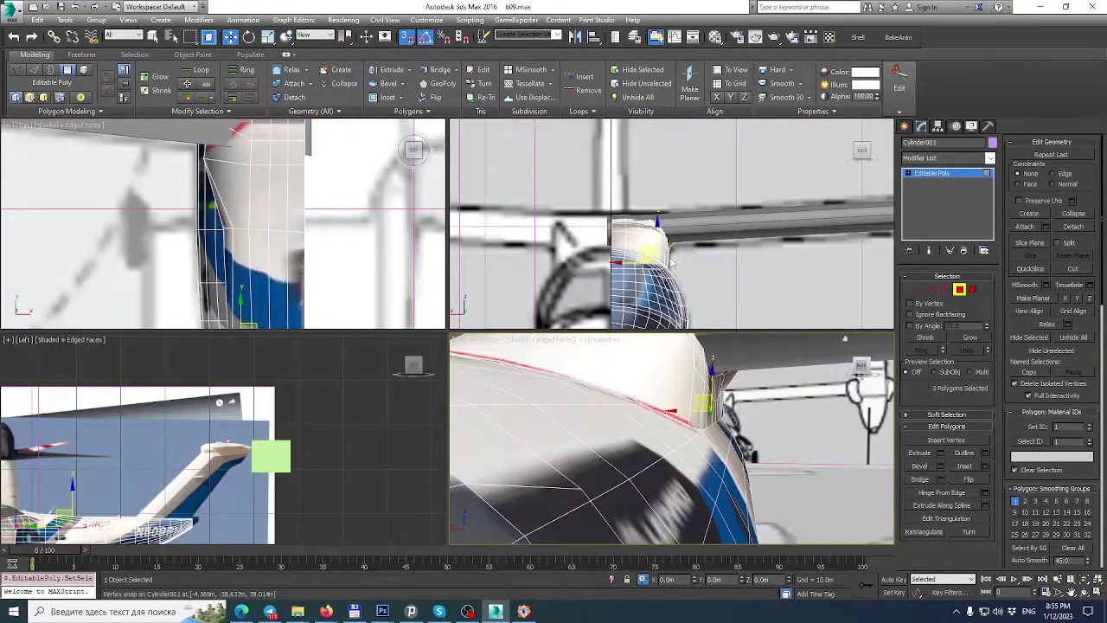
pyautogui.scroll(5, 711, 273)
pyautogui.scroll(5, 710, 268)
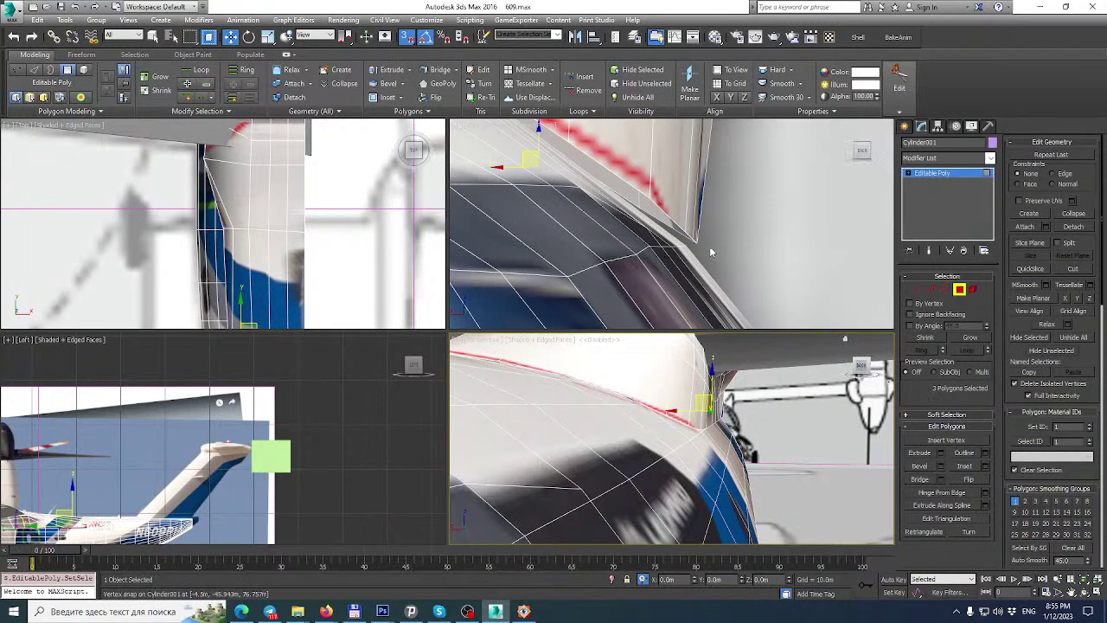
pyautogui.scroll(-3, 680, 245)
pyautogui.moveTo(674, 211)
pyautogui.keyDown('alt'); pyautogui.mouseDown(button='middle')
pyautogui.moveTo(672, 260)
pyautogui.moveTo(683, 229)
pyautogui.mouseUp(button='middle'); pyautogui.keyUp('alt')
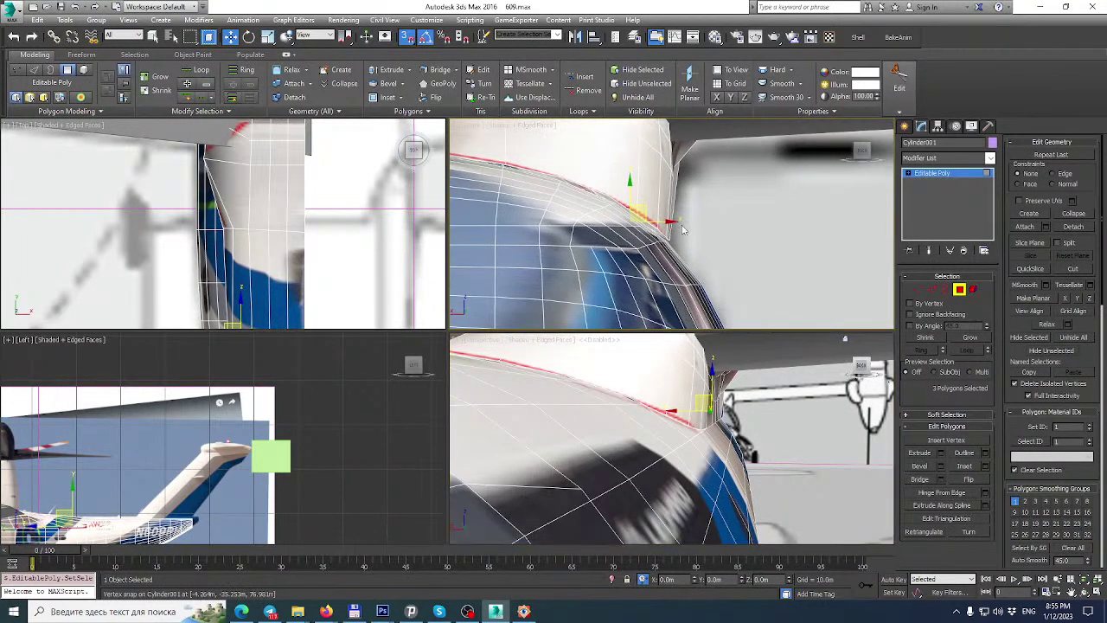
pyautogui.click(917, 290)
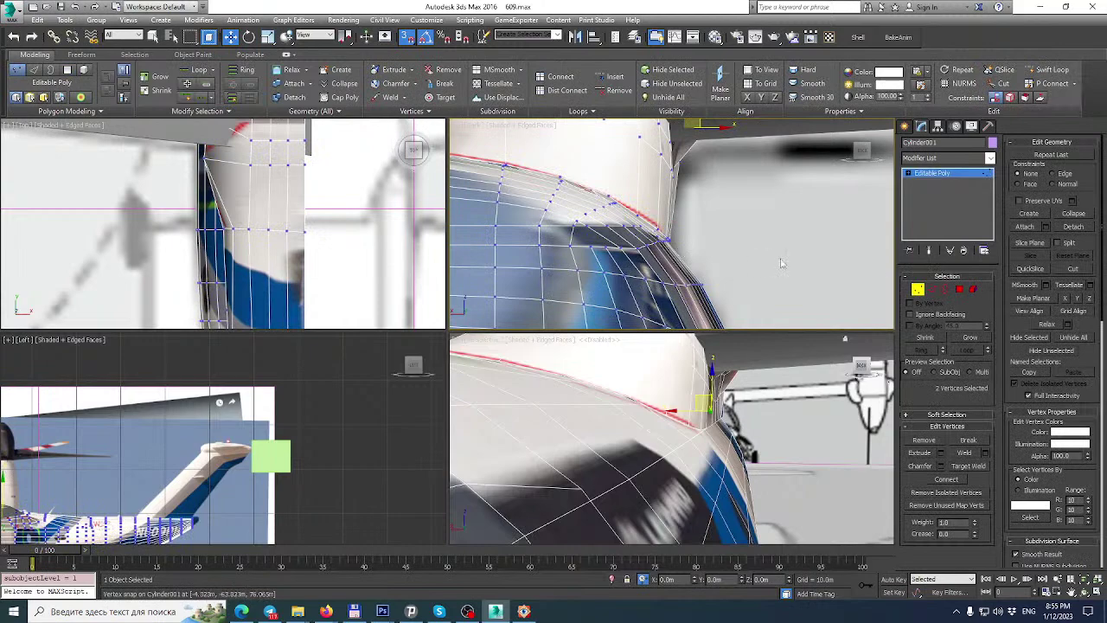
pyautogui.click(1073, 270)
pyautogui.scroll(3, 670, 232)
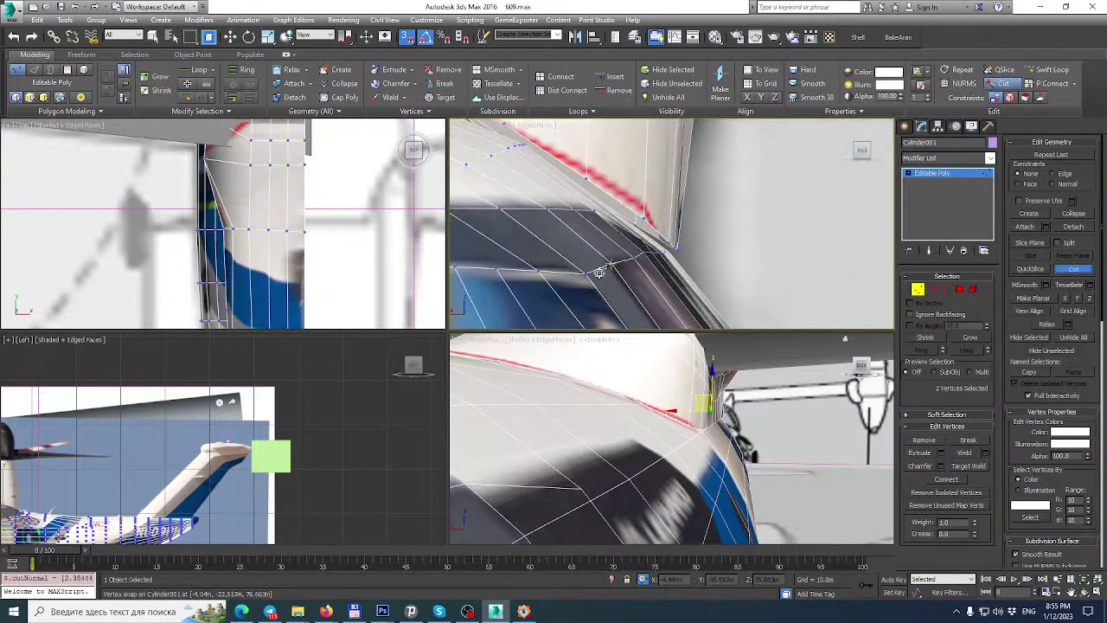
pyautogui.click(689, 273)
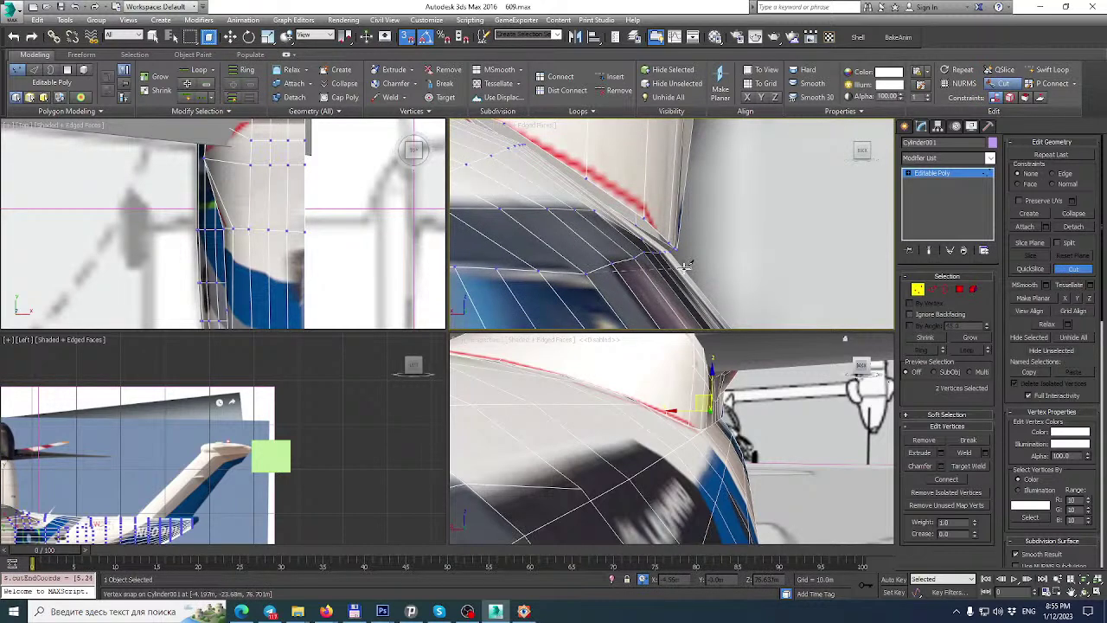
pyautogui.click(682, 266)
pyautogui.rightClick(682, 266)
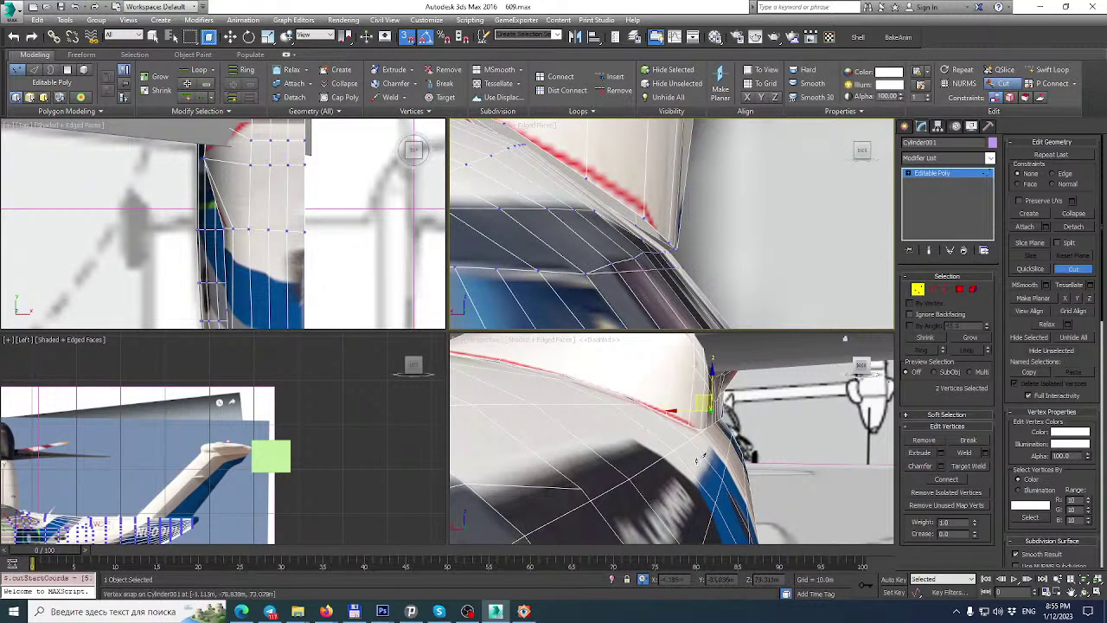
# Select the lengthwise edge loop running along the fuselage shoulder into the fairing, leaving out its edges around the dark window frame.
pyautogui.scroll(-5, 711, 424)
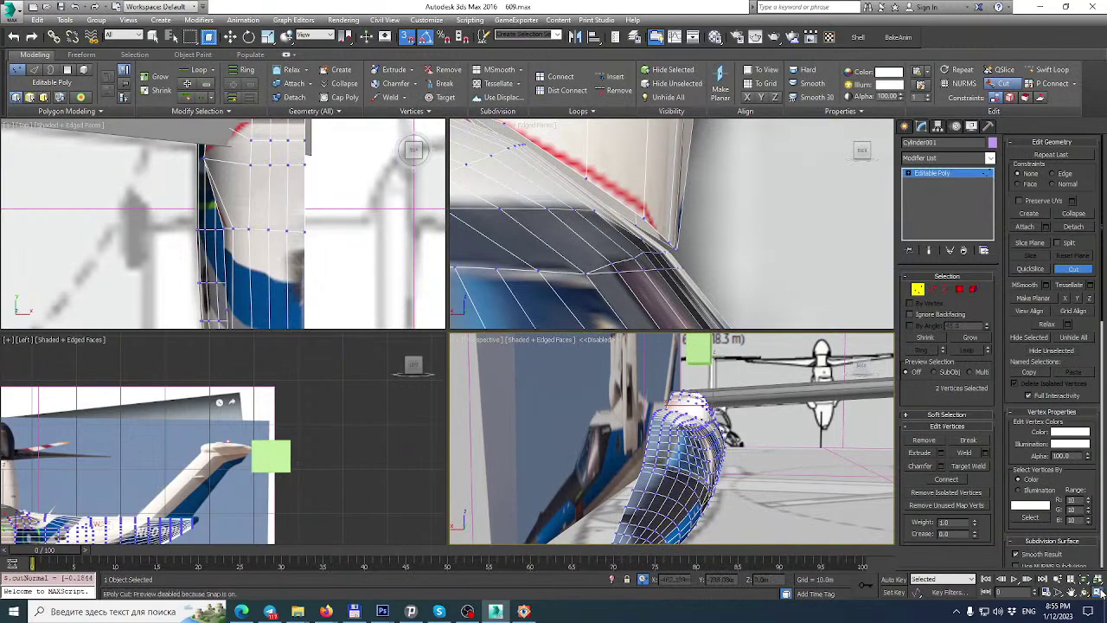
pyautogui.hotkey('alt', 'w')
pyautogui.keyDown('alt'); pyautogui.moveTo(716, 421); pyautogui.dragTo(951, 156, button='middle'); pyautogui.keyUp('alt')
pyautogui.scroll(3, 470, 328)
pyautogui.scroll(3, 532, 305)
pyautogui.keyDown('alt'); pyautogui.moveTo(805, 219); pyautogui.dragTo(783, 232, button='middle'); pyautogui.keyUp('alt')
pyautogui.click(933, 291)
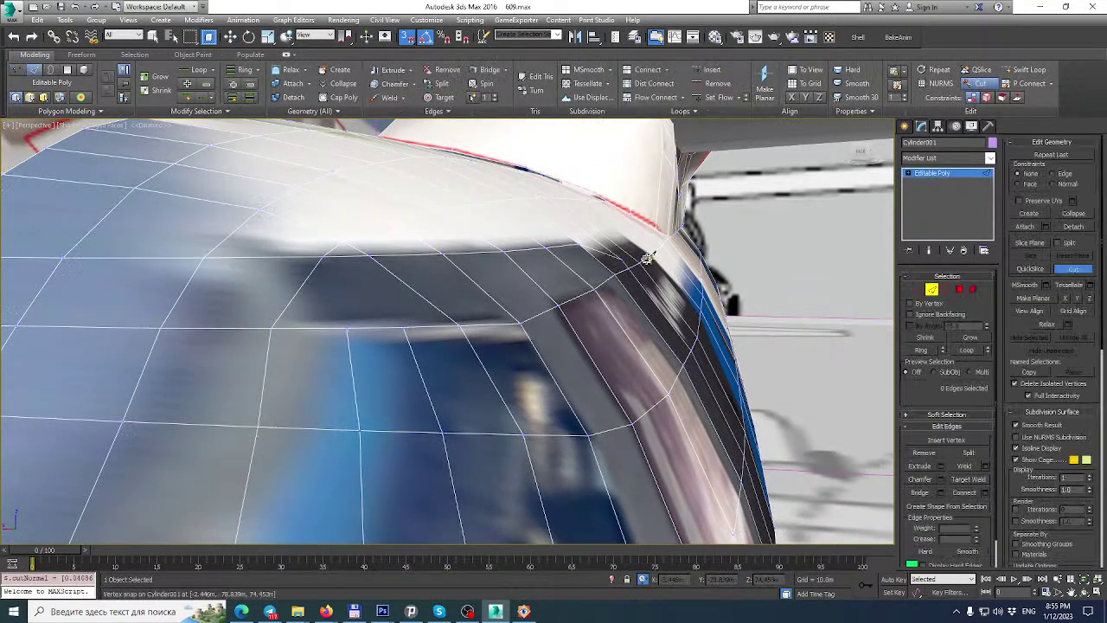
pyautogui.doubleClick(648, 257)
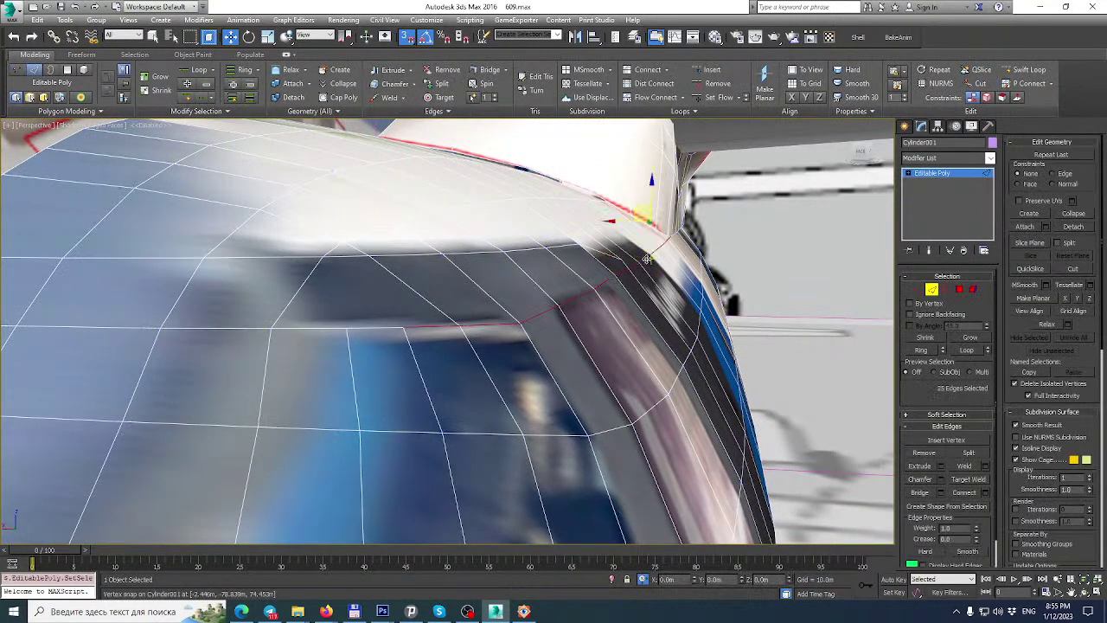
pyautogui.keyDown('alt'); pyautogui.click(500, 324); pyautogui.keyUp('alt')
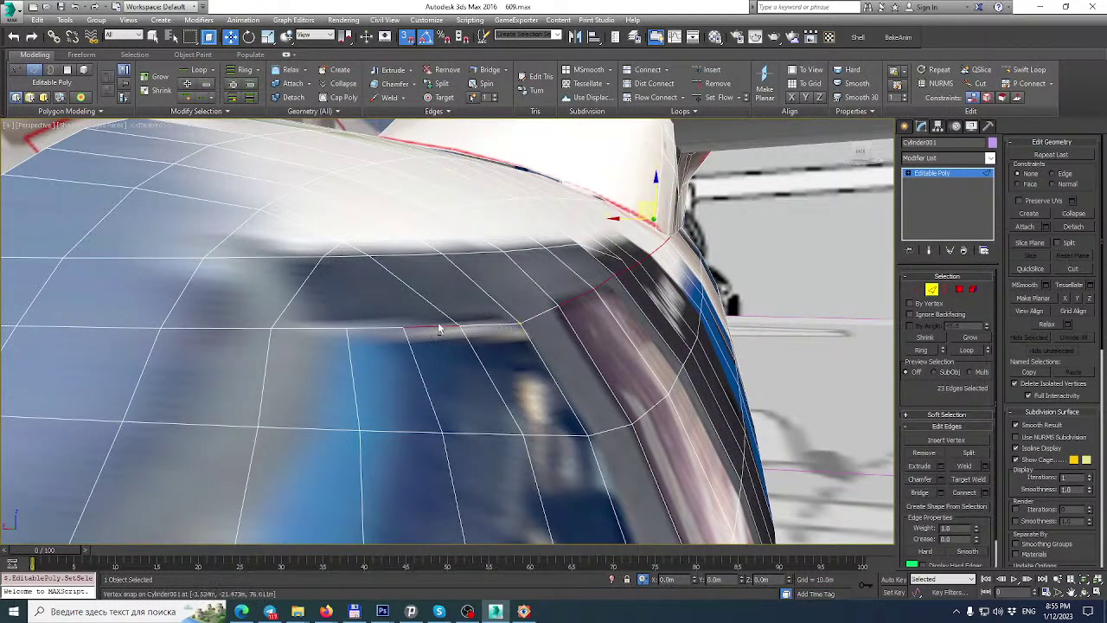
pyautogui.keyDown('alt'); pyautogui.click(437, 330); pyautogui.keyUp('alt')
pyautogui.keyDown('alt'); pyautogui.click(611, 283); pyautogui.keyUp('alt')
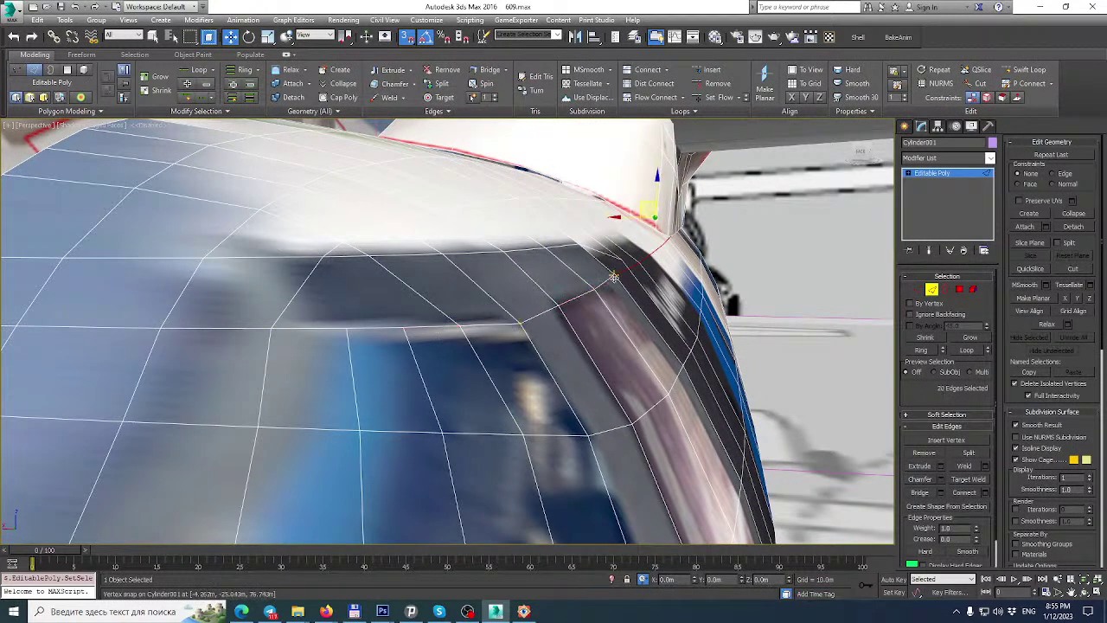
# Examine the selected shoulder edge loop in perspective and against the blueprint outline in the top view.
pyautogui.keyDown('alt'); pyautogui.moveTo(699, 269); pyautogui.dragTo(515, 279, button='middle'); pyautogui.keyUp('alt')
pyautogui.keyDown('alt'); pyautogui.moveTo(607, 239); pyautogui.dragTo(645, 227, button='middle'); pyautogui.keyUp('alt')
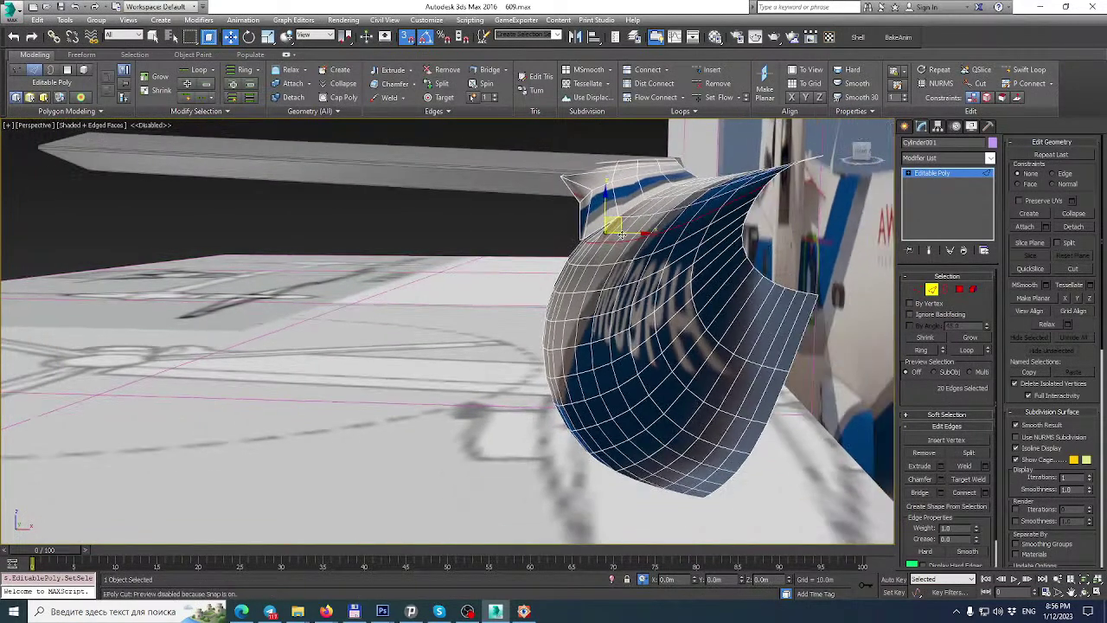
pyautogui.click(1096, 594)
pyautogui.scroll(-4, 256, 226)
pyautogui.scroll(2, 275, 265)
pyautogui.moveTo(275, 265); pyautogui.dragTo(331, 123, button='middle')
pyautogui.scroll(4, 306, 164)
pyautogui.moveTo(315, 208); pyautogui.dragTo(331, 123, button='middle')
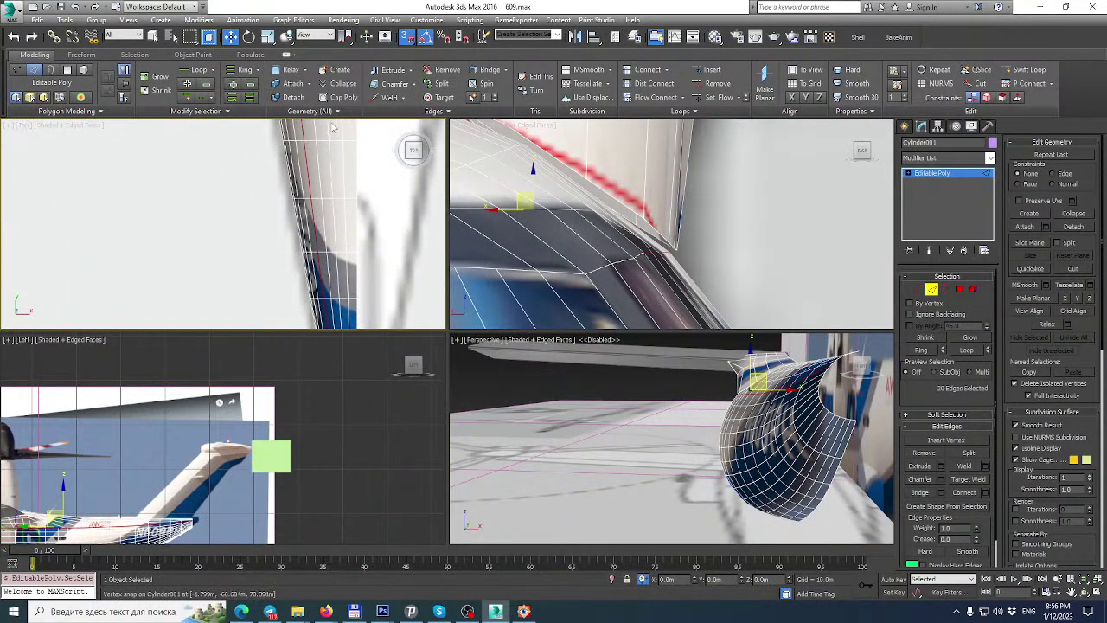
pyautogui.scroll(-4, 322, 171)
pyautogui.moveTo(319, 181); pyautogui.dragTo(308, 182, button='middle')
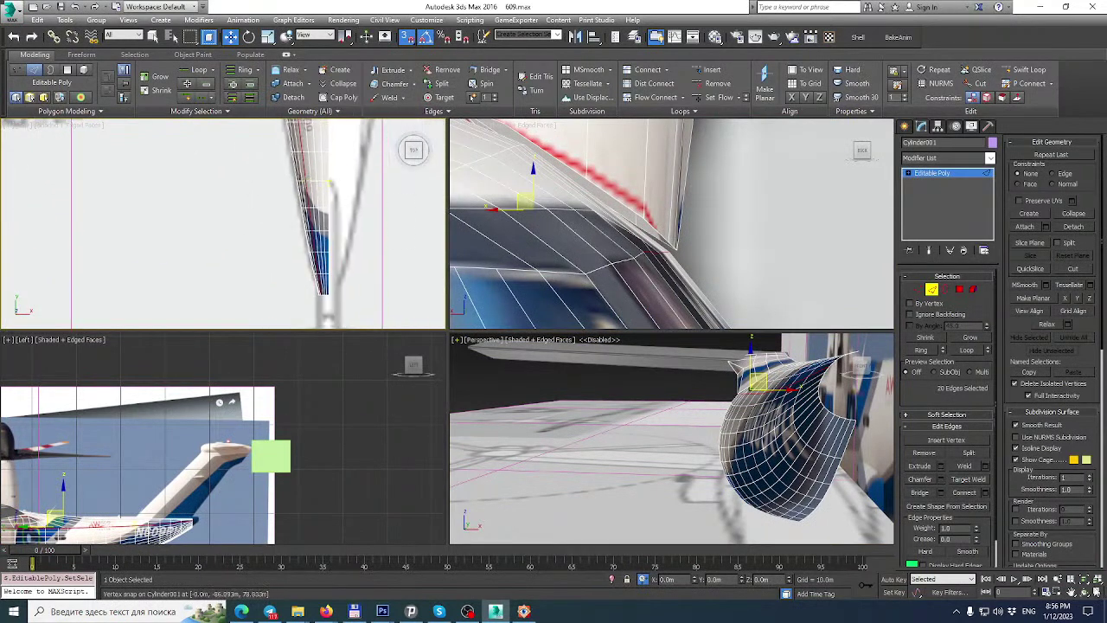
# Select the whole fuselage element and examine its rear taper against the blueprint outline in the enlarged top view.
pyautogui.click(1096, 588)
pyautogui.scroll(-3, 410, 230)
pyautogui.scroll(3, 401, 371)
pyautogui.moveTo(401, 371); pyautogui.dragTo(402, 396, button='middle')
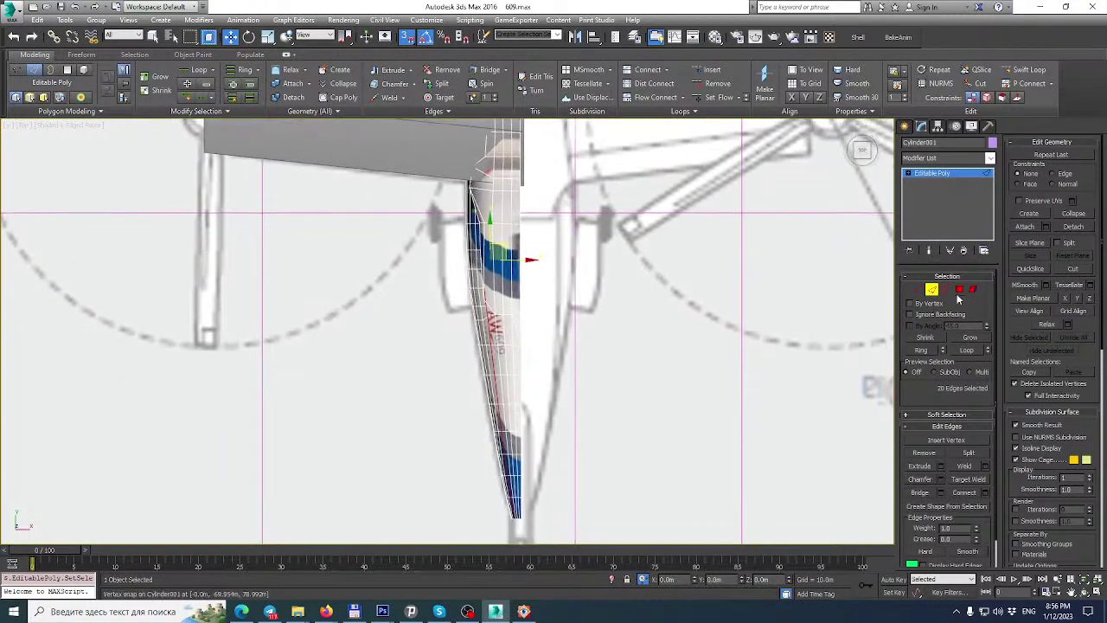
pyautogui.click(933, 289)
pyautogui.press('4')
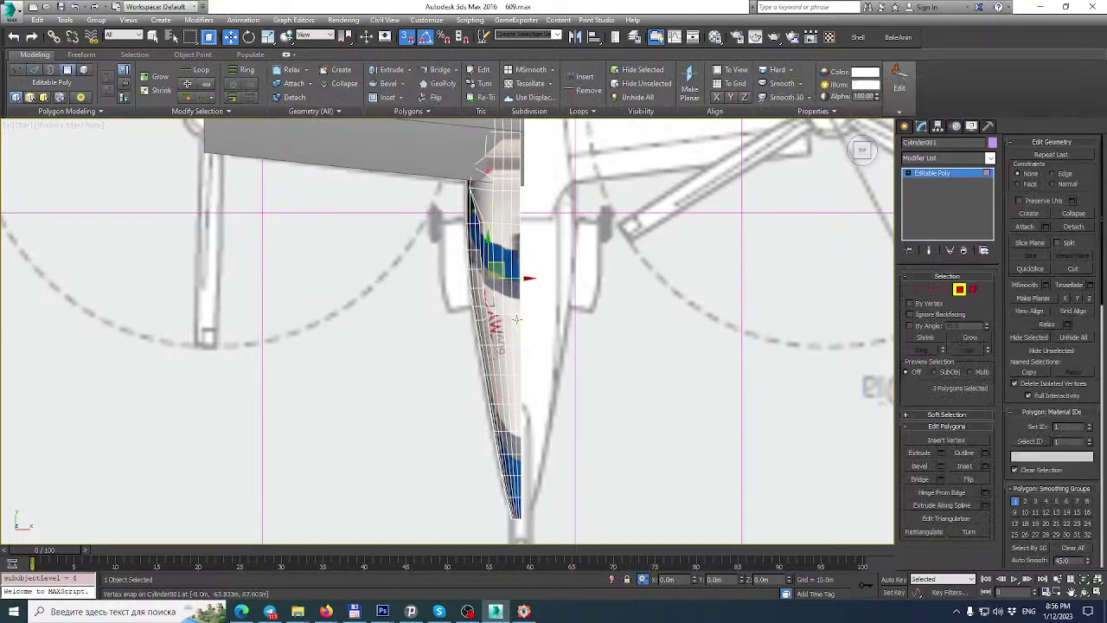
pyautogui.click(509, 333)
pyautogui.click(517, 327)
pyautogui.click(974, 289)
pyautogui.click(506, 337)
pyautogui.scroll(-2, 480, 257)
pyautogui.scroll(4, 467, 251)
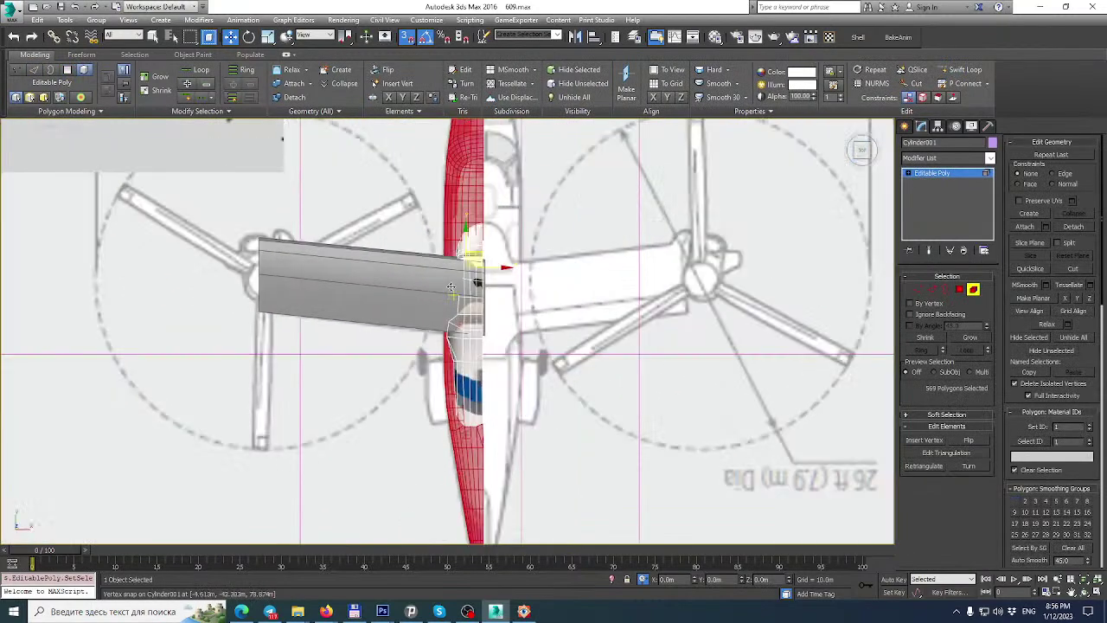
pyautogui.moveTo(467, 249); pyautogui.dragTo(464, 118, button='middle')
pyautogui.scroll(2, 496, 356)
pyautogui.moveTo(497, 352); pyautogui.dragTo(509, 291, button='middle')
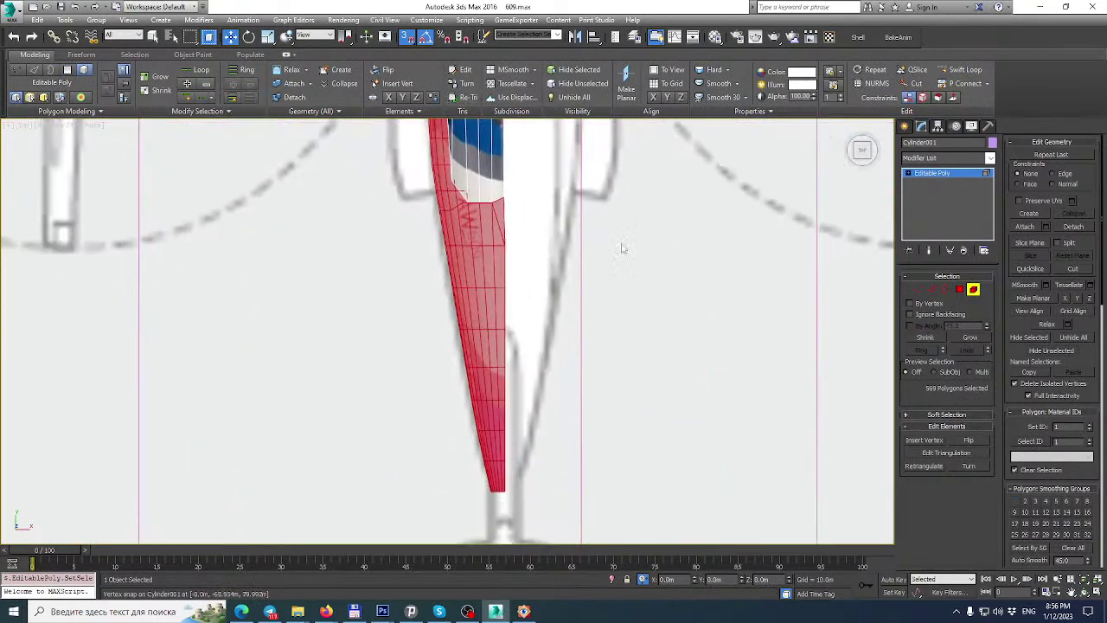
# Select the rear fuselage's vertices from beside the AW609 lettering back into the blue stripe, leaving out the centre line and tail end.
pyautogui.click(918, 289)
pyautogui.scroll(1, 424, 186)
pyautogui.moveTo(416, 188); pyautogui.dragTo(437, 216)
pyautogui.moveTo(464, 252); pyautogui.dragTo(466, 254)
pyautogui.moveTo(466, 254); pyautogui.dragTo(470, 184, button='middle')
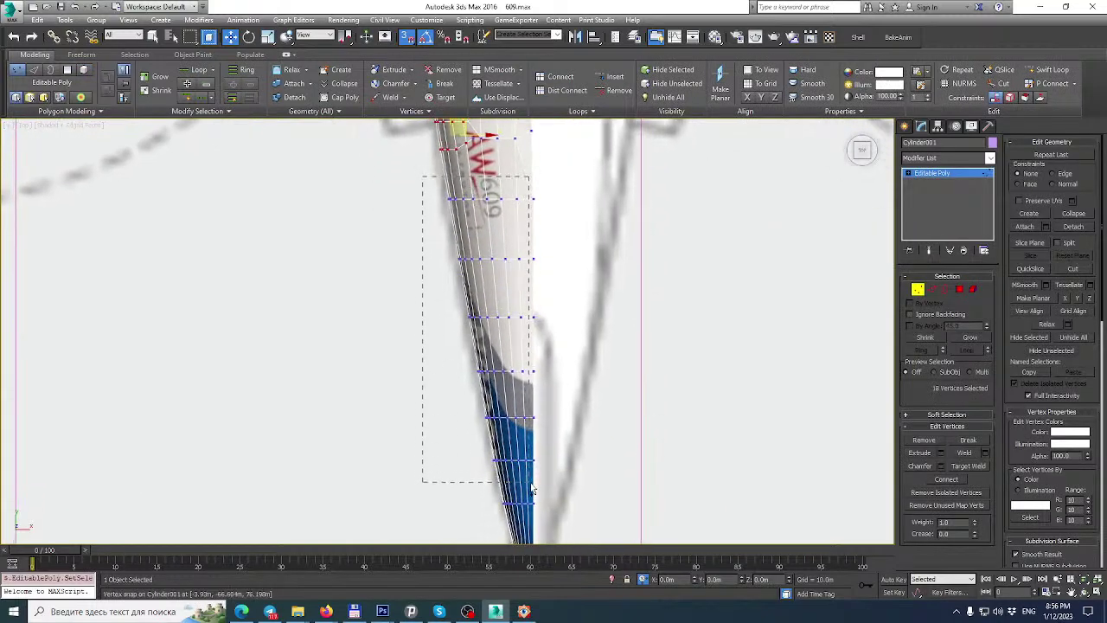
pyautogui.moveTo(530, 491); pyautogui.dragTo(530, 485)
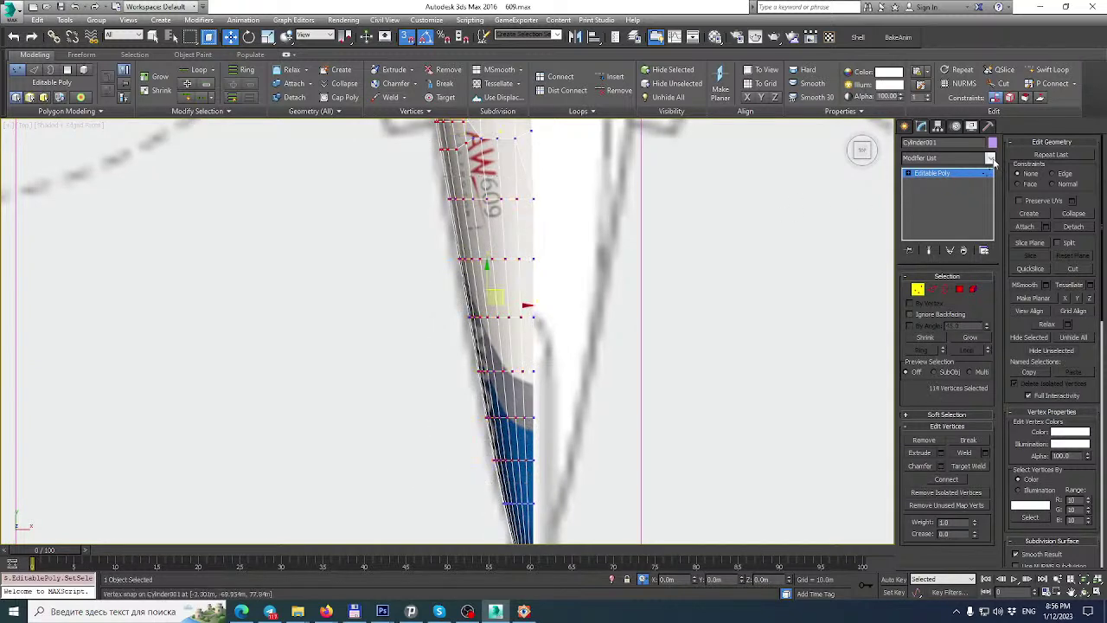
# Apply an FFD 3x3x3 modifier to the selected vertices and move the middle row's outer and central control points outward about 0.52 m.
pyautogui.click(991, 158)
pyautogui.scroll(-4, 959, 361)
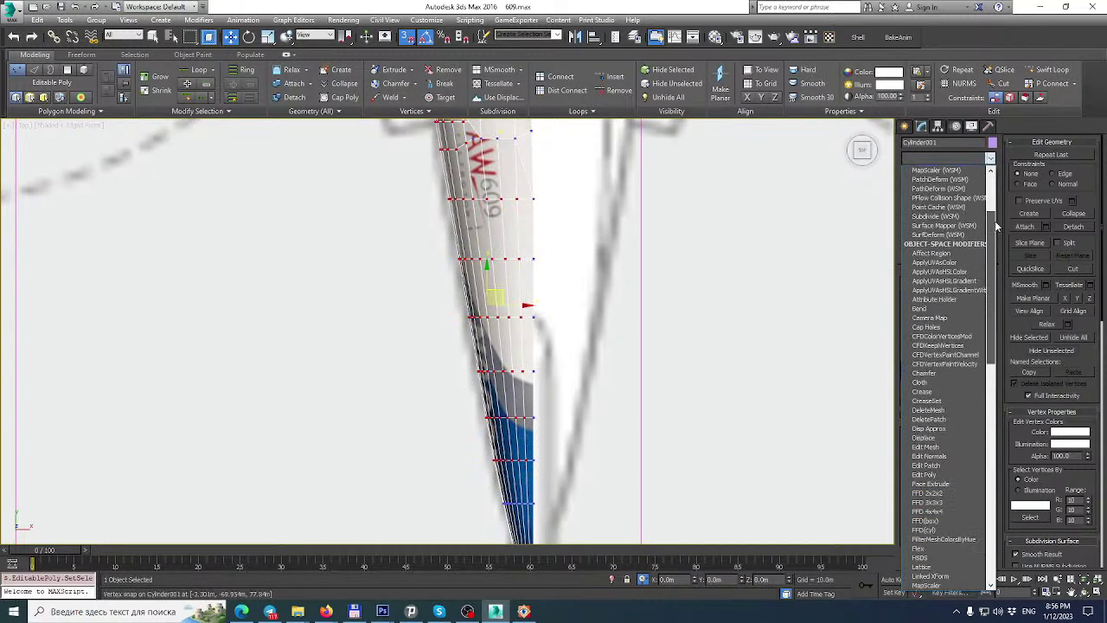
pyautogui.click(930, 503)
pyautogui.click(910, 173)
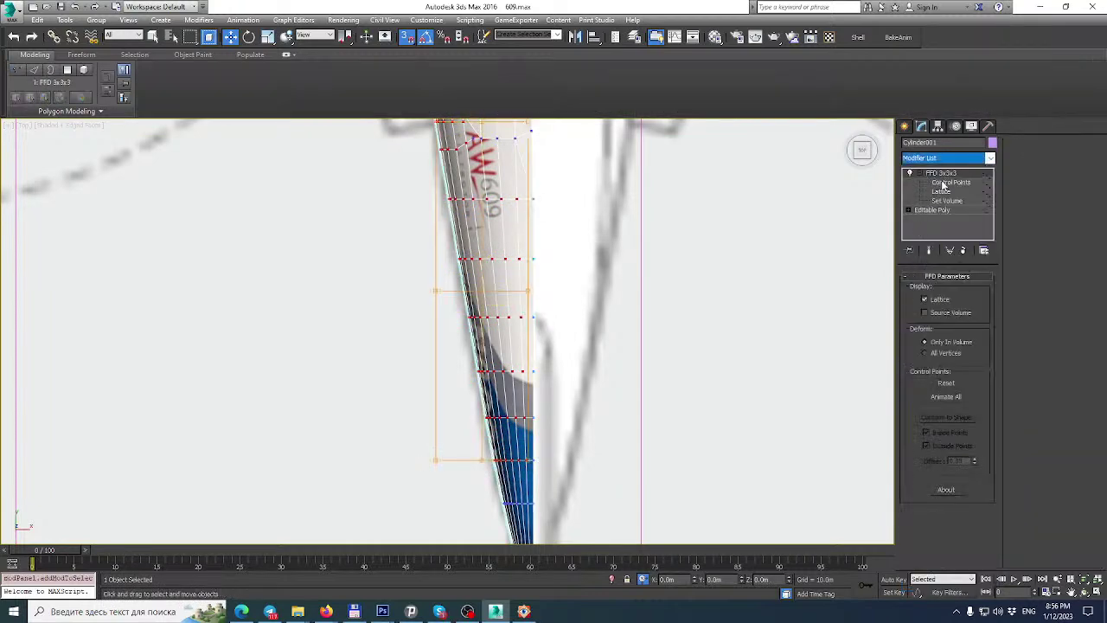
pyautogui.click(951, 182)
pyautogui.press('s')
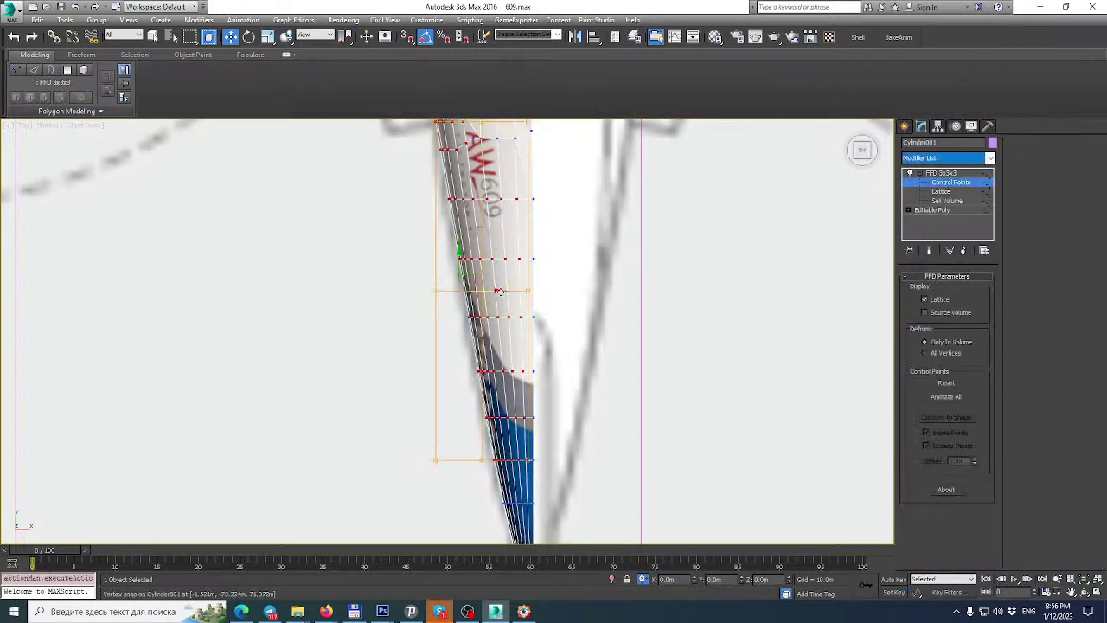
pyautogui.moveTo(499, 291); pyautogui.dragTo(490, 292)
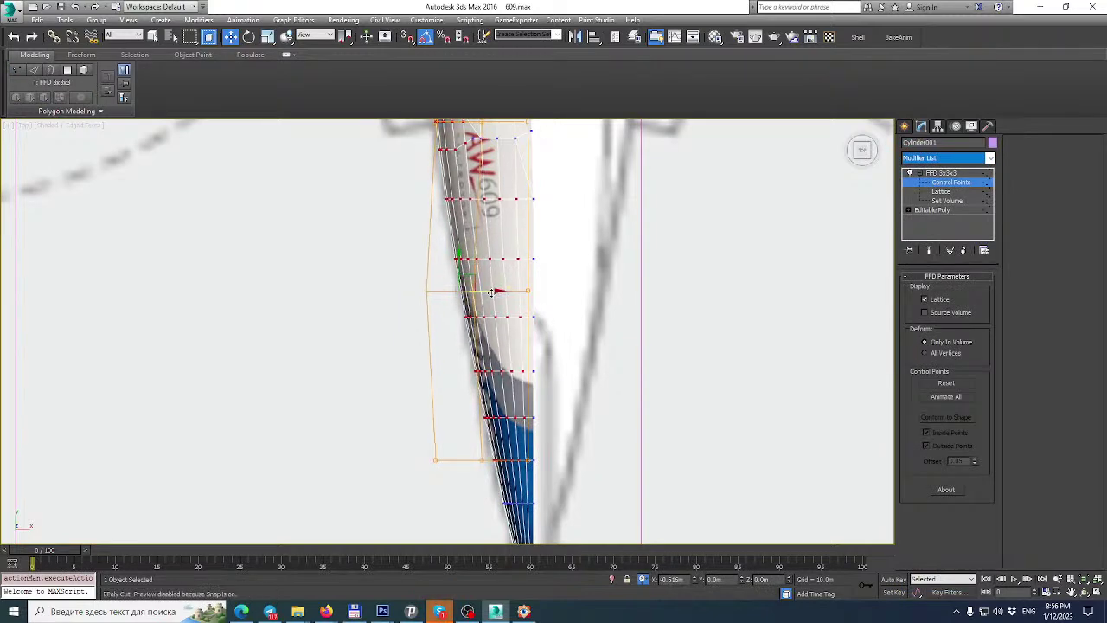
pyautogui.scroll(-5, 490, 292)
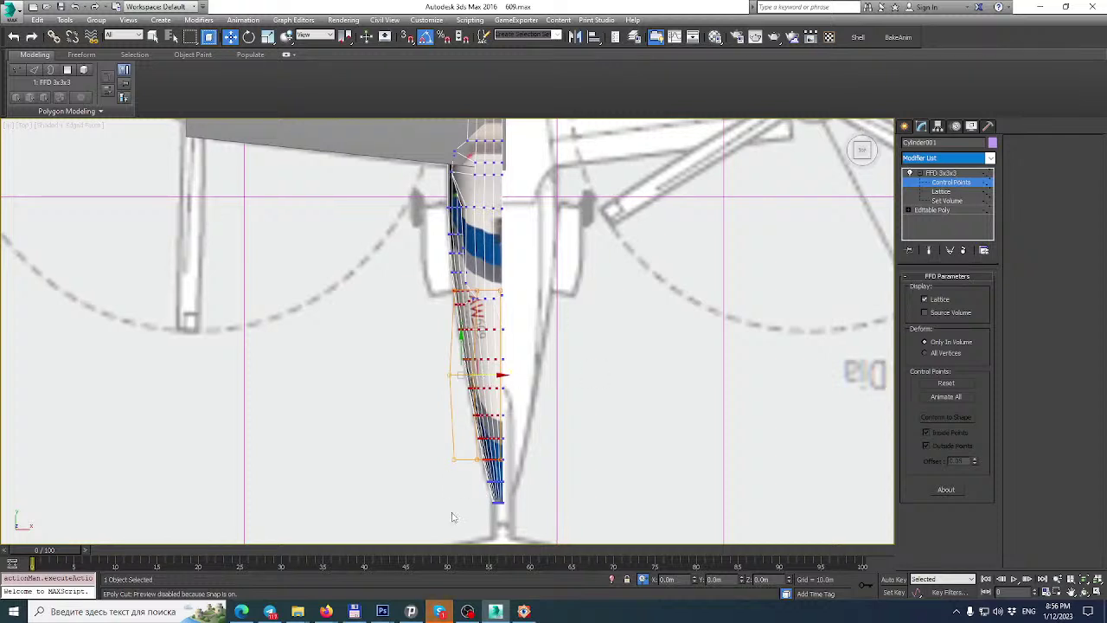
# Switch to Skype and reply to the open chat's question about textures with two messages, "psd" and "layered".
pyautogui.click(438, 612)
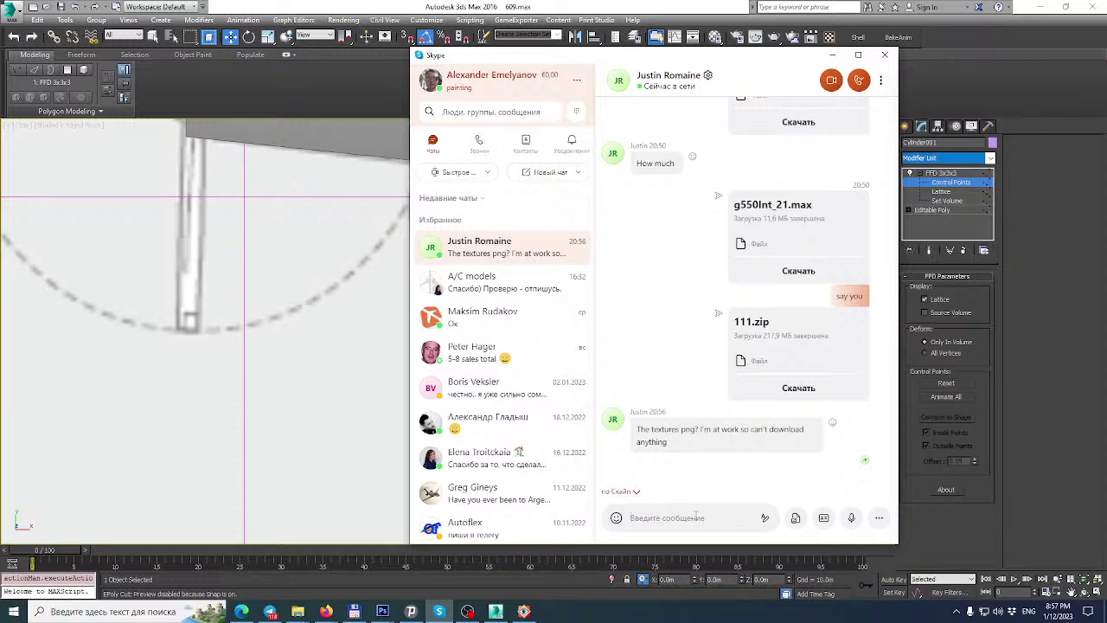
pyautogui.write('ps')
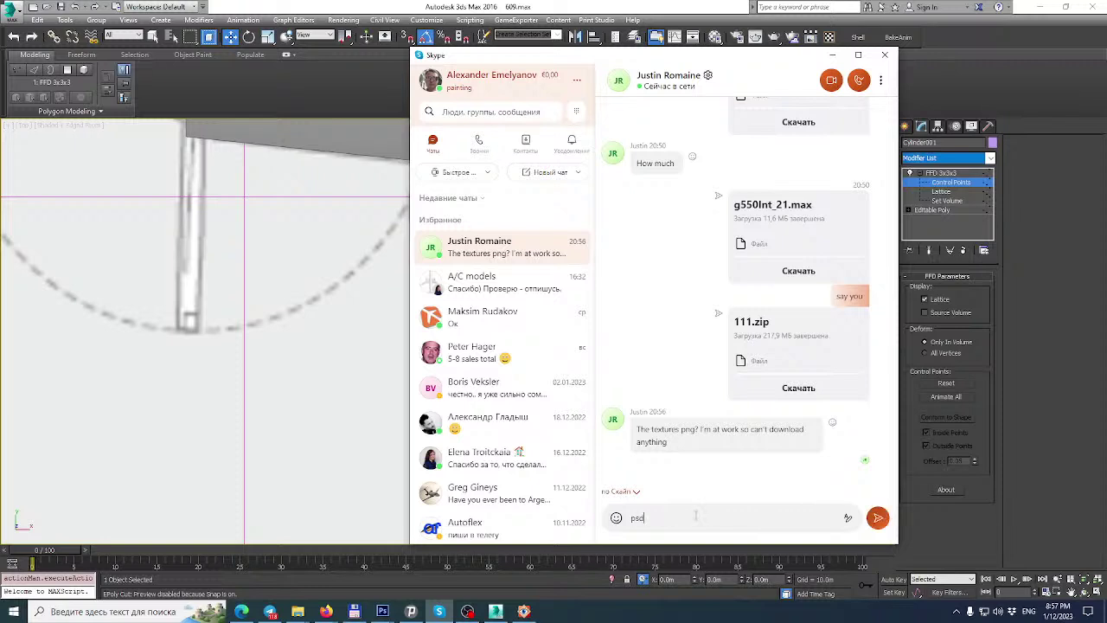
pyautogui.write('d')
pyautogui.press('Return')
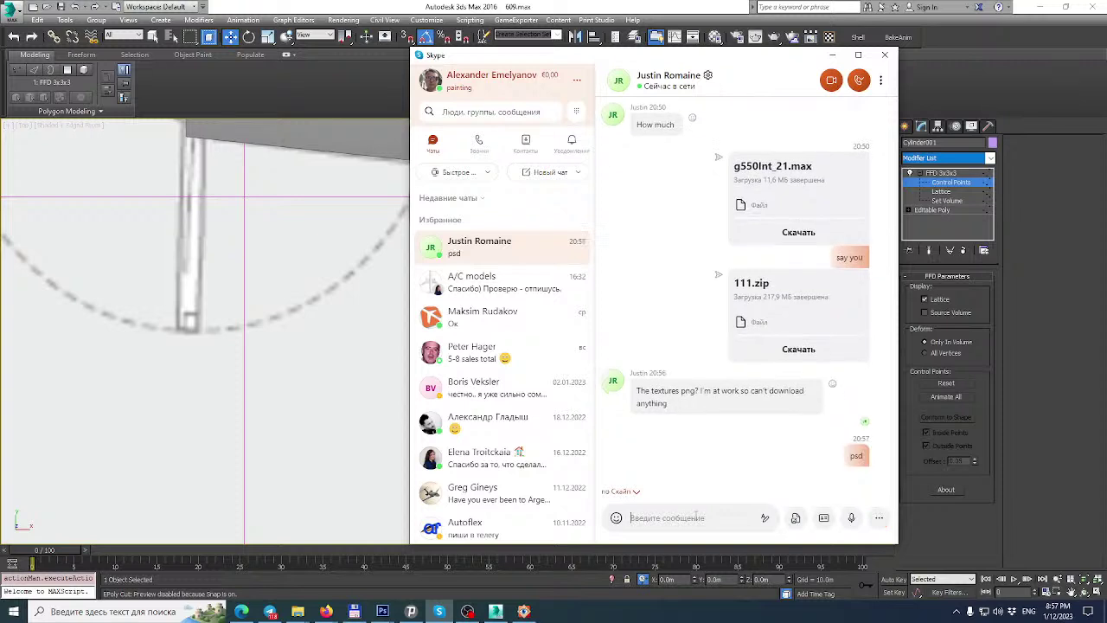
pyautogui.write('Ia')
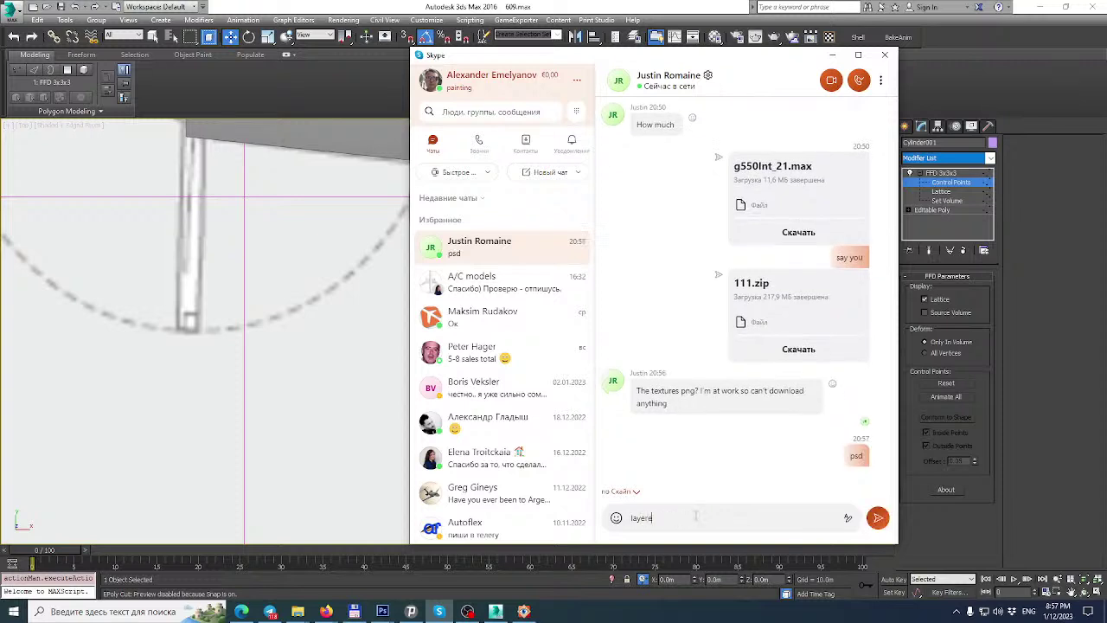
pyautogui.write('yered')
pyautogui.press('Return')
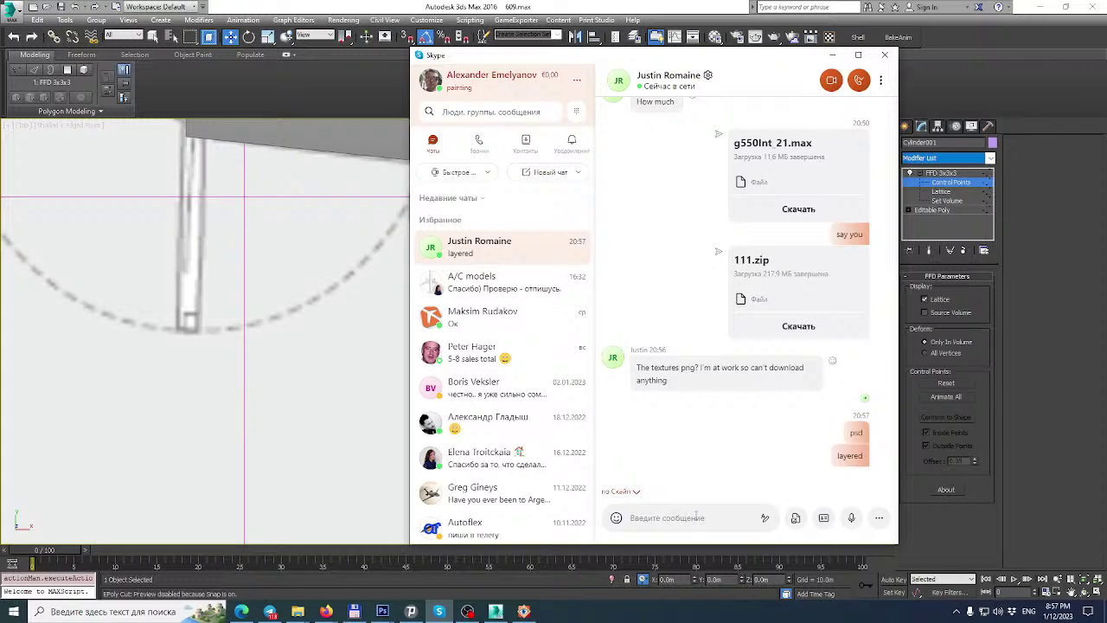
# Return to 3ds Max and move the lattice's front outer control points beside the AW609 lettering outward about 0.1 m.
pyautogui.click(381, 6)
pyautogui.moveTo(561, 245); pyautogui.dragTo(549, 312, button='middle')
pyautogui.scroll(4, 482, 416)
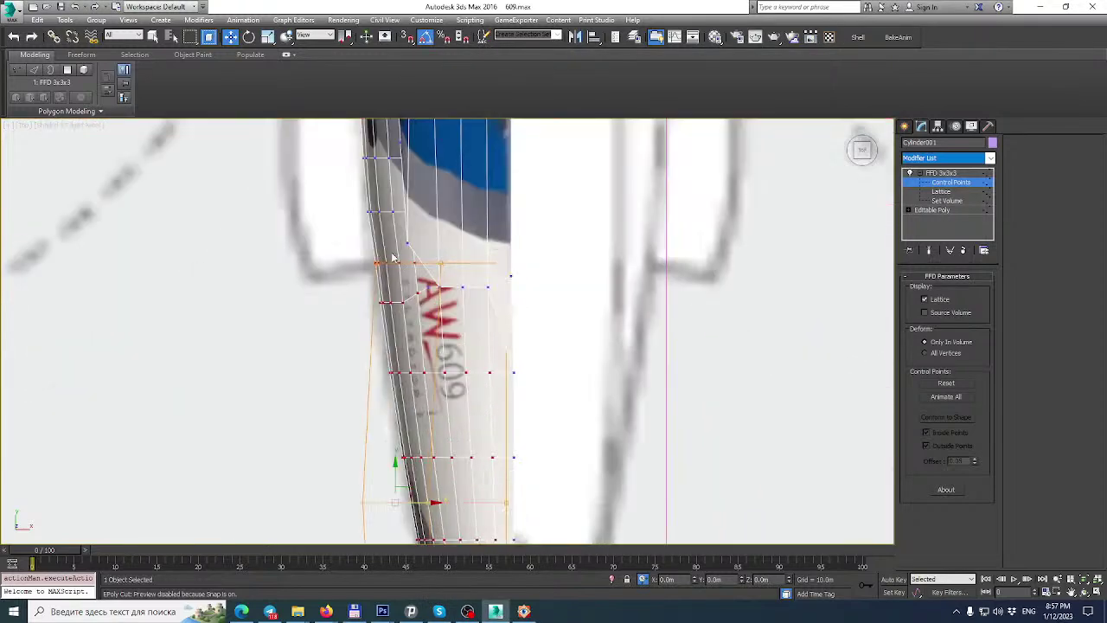
pyautogui.moveTo(409, 298); pyautogui.dragTo(411, 299)
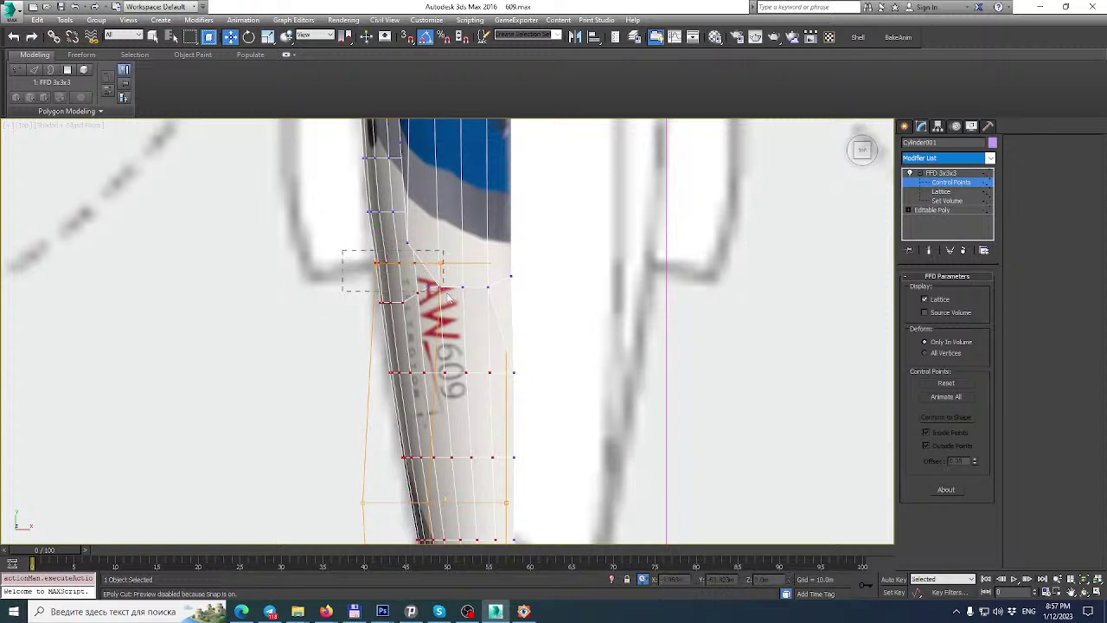
pyautogui.scroll(1, 443, 289)
pyautogui.click(358, 258)
pyautogui.moveTo(383, 257); pyautogui.dragTo(383, 258)
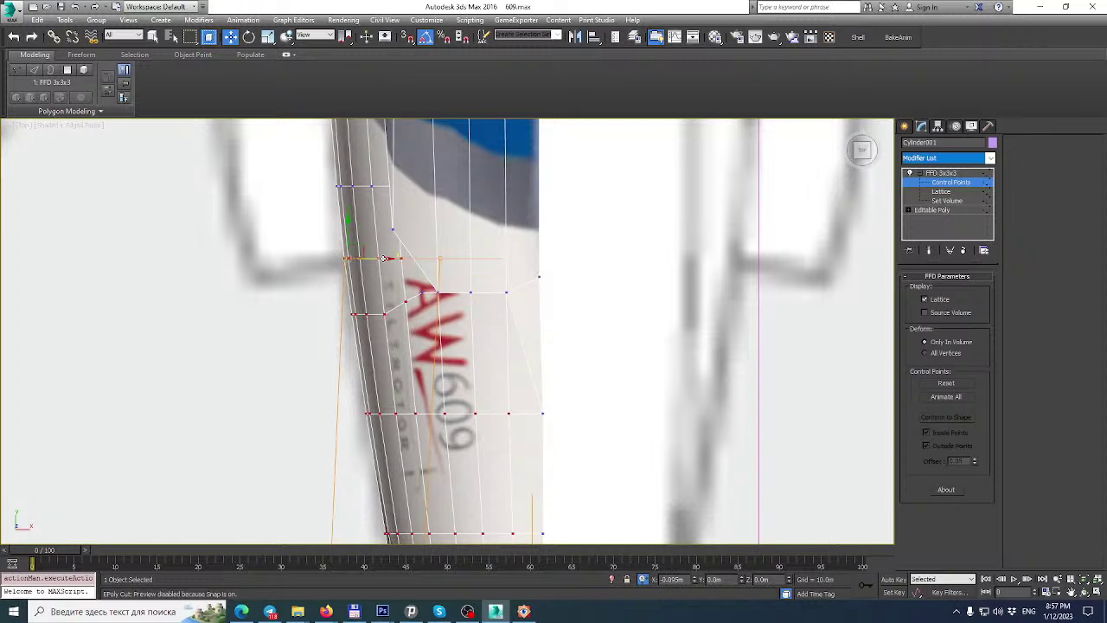
# Move the lattice's middle-row outer control points slightly further outward and its rear-row outer and central points outward about 0.11 m.
pyautogui.scroll(-3, 383, 258)
pyautogui.moveTo(354, 303); pyautogui.dragTo(356, 305)
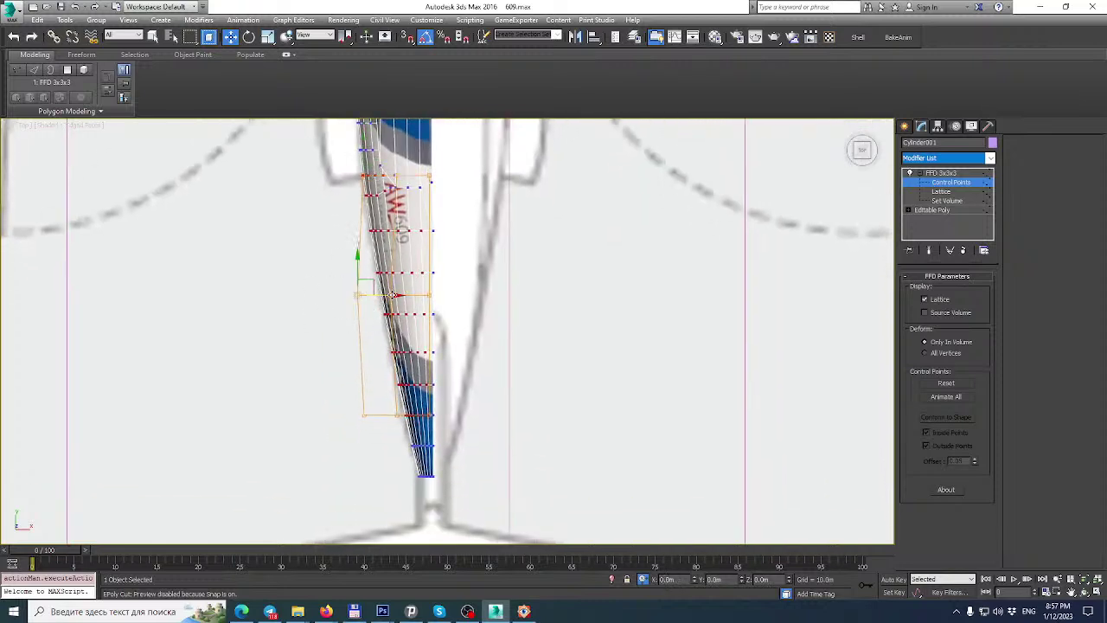
pyautogui.moveTo(393, 295); pyautogui.dragTo(389, 295)
pyautogui.scroll(-2, 385, 289)
pyautogui.moveTo(385, 289); pyautogui.dragTo(383, 231, button='middle')
pyautogui.scroll(3, 383, 290)
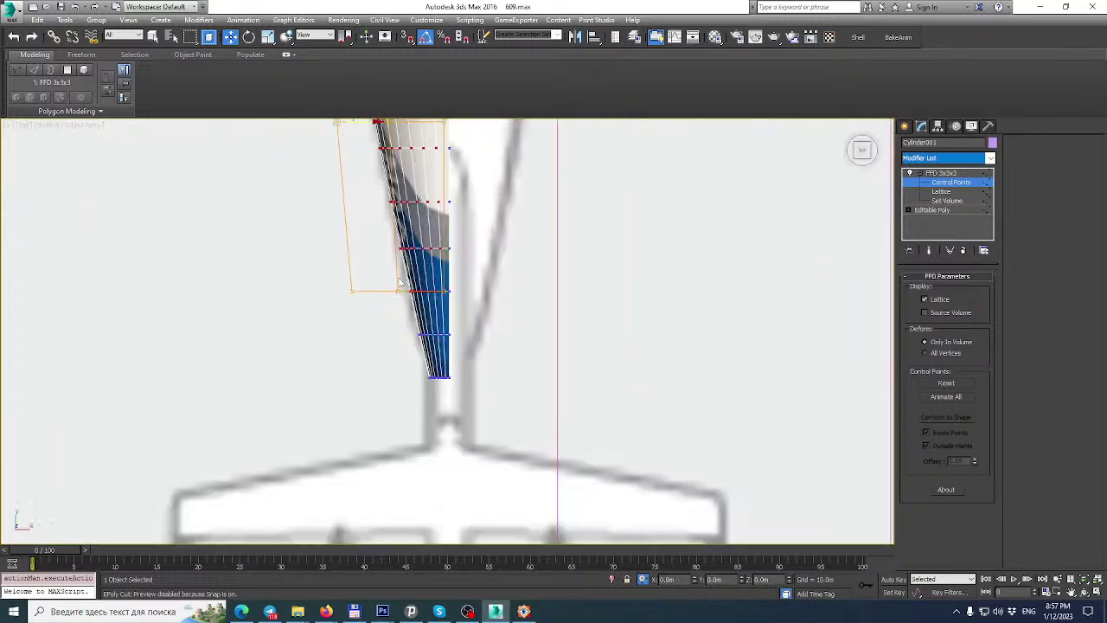
pyautogui.scroll(3, 394, 285)
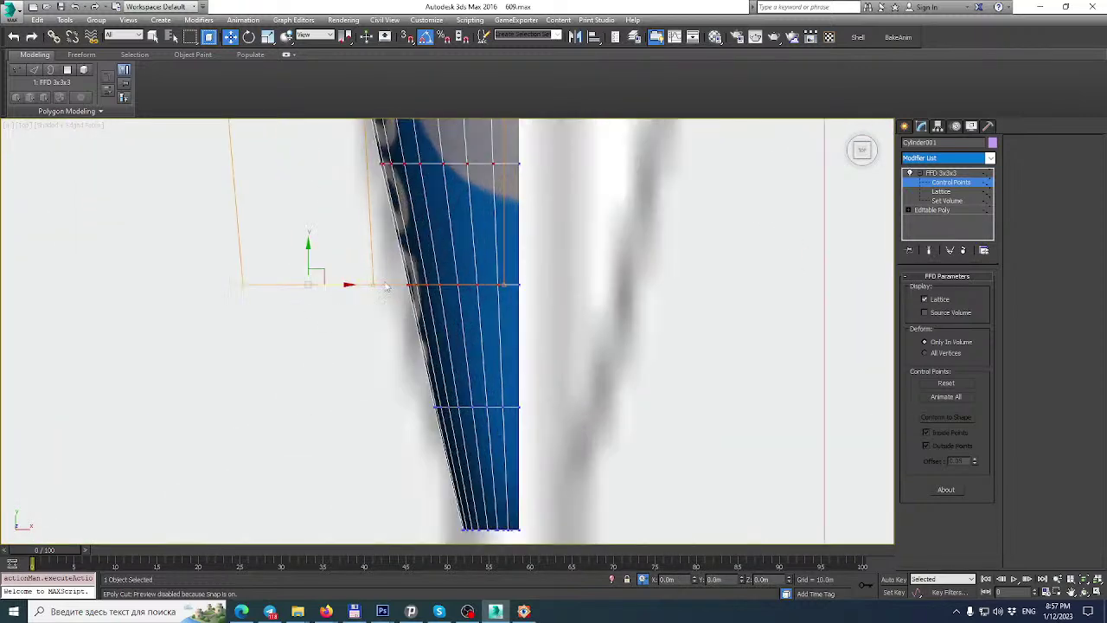
pyautogui.moveTo(347, 284); pyautogui.dragTo(344, 285)
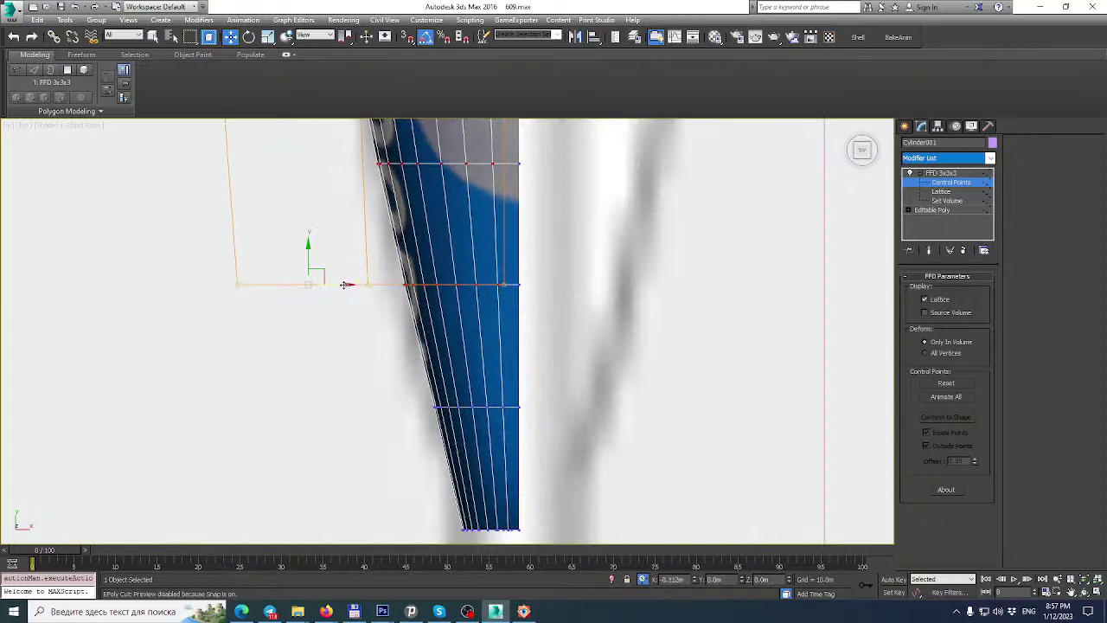
pyautogui.scroll(-4, 344, 285)
pyautogui.scroll(4, 427, 435)
# Collapse the fuselage's entire modifier stack so the FFD deformation is baked into the editable poly.
pyautogui.rightClick(947, 193)
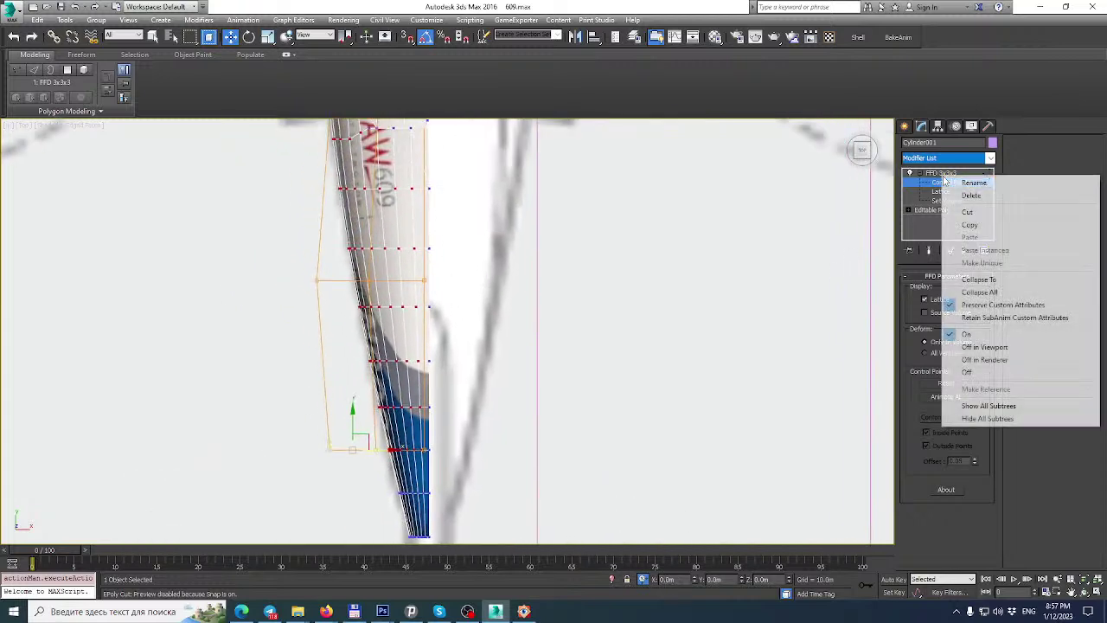
pyautogui.click(974, 294)
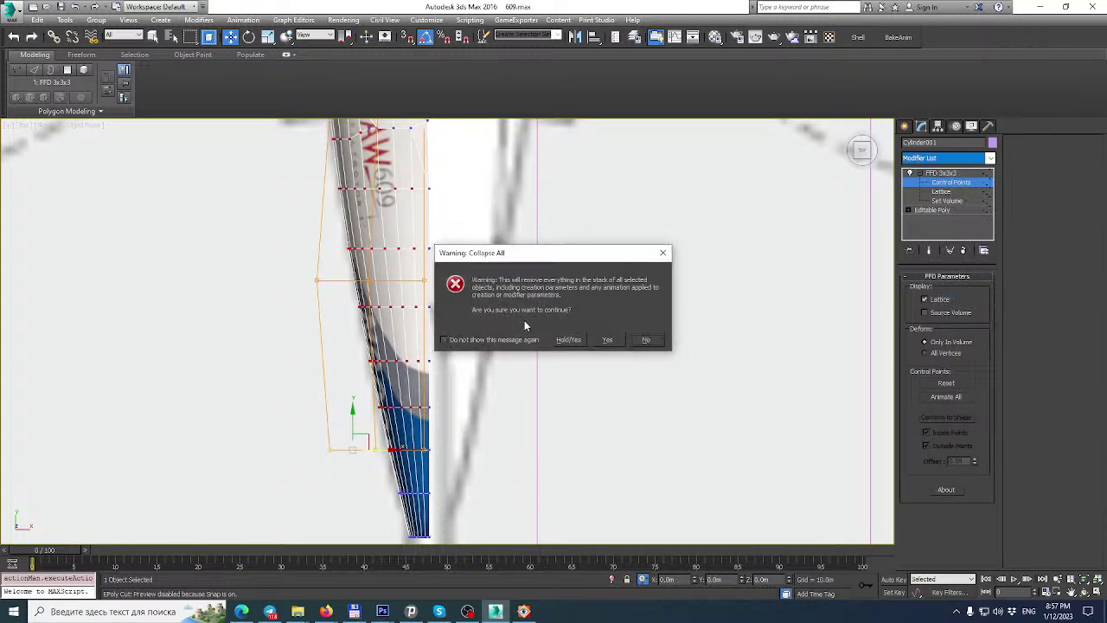
pyautogui.click(609, 339)
pyautogui.scroll(-2, 646, 346)
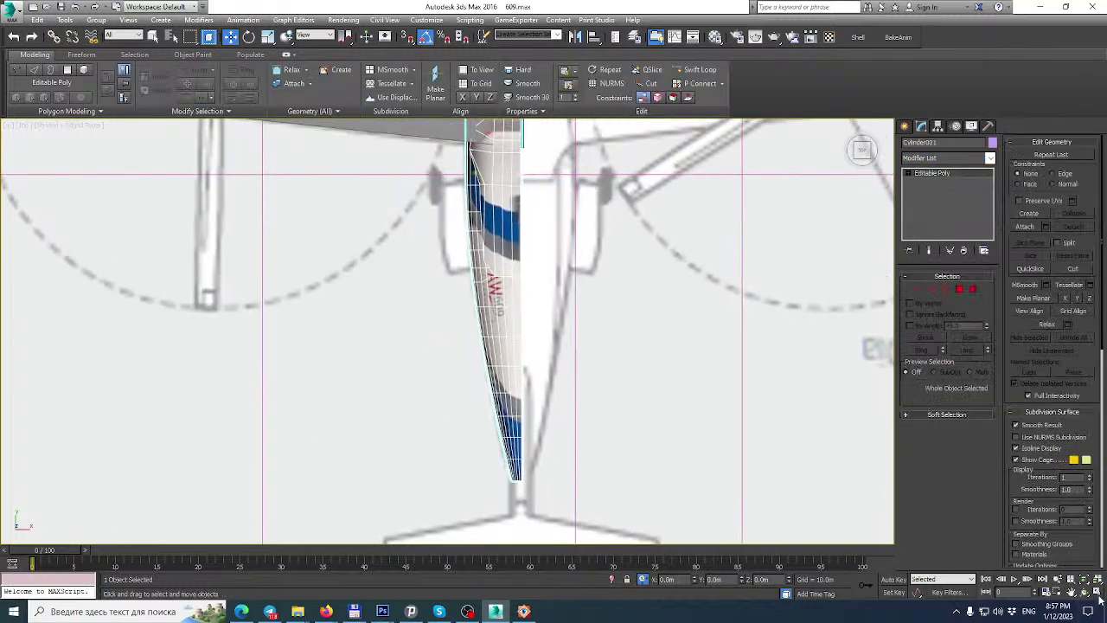
# Examine the reshaped fuselage and its selected shoulder edge loop from the front and side in perspective and in the back view.
pyautogui.click(1098, 593)
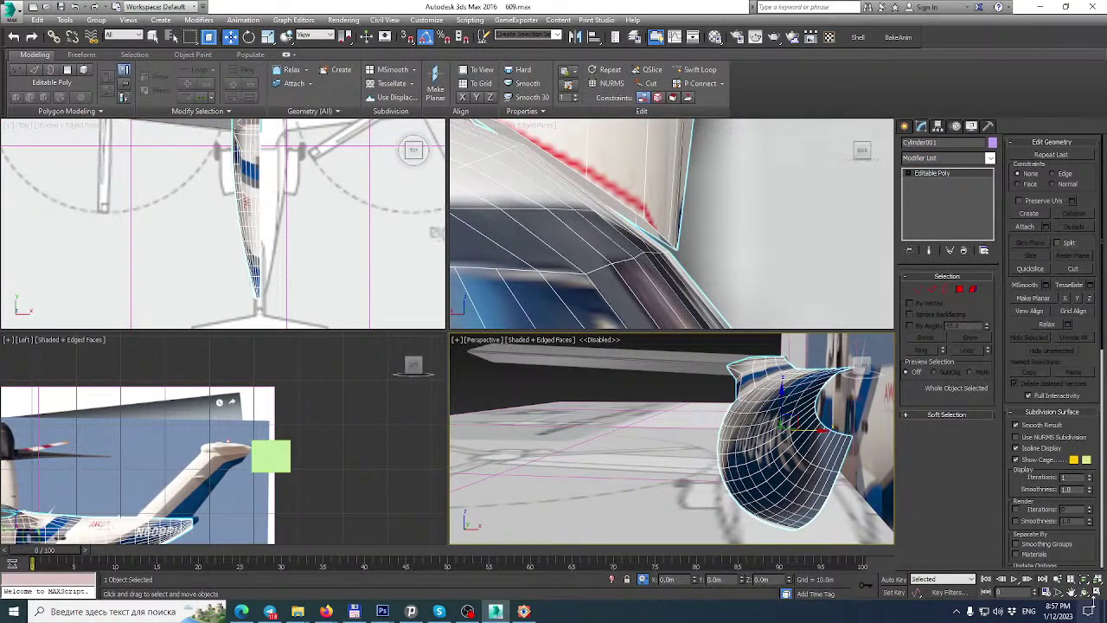
pyautogui.click(1096, 594)
pyautogui.moveTo(777, 394)
pyautogui.keyDown('alt'); pyautogui.mouseDown(button='middle')
pyautogui.moveTo(508, 387)
pyautogui.moveTo(302, 304)
pyautogui.moveTo(406, 242)
pyautogui.mouseUp(button='middle'); pyautogui.keyUp('alt')
pyautogui.scroll(2, 406, 242)
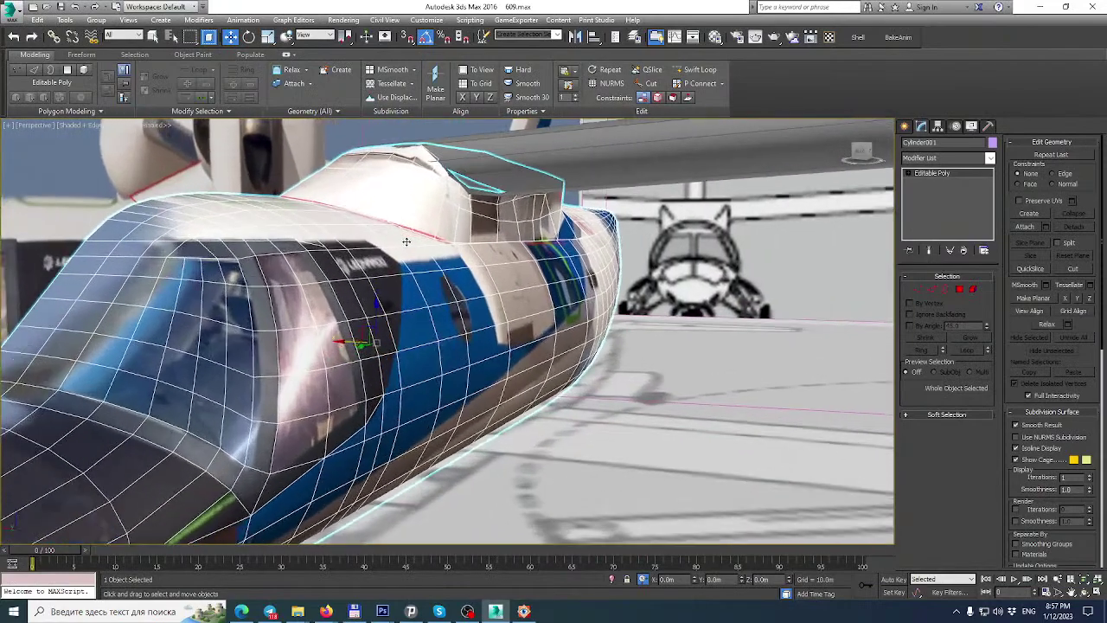
pyautogui.click(932, 290)
pyautogui.keyDown('alt'); pyautogui.moveTo(443, 246); pyautogui.dragTo(443, 170, button='middle'); pyautogui.keyUp('alt')
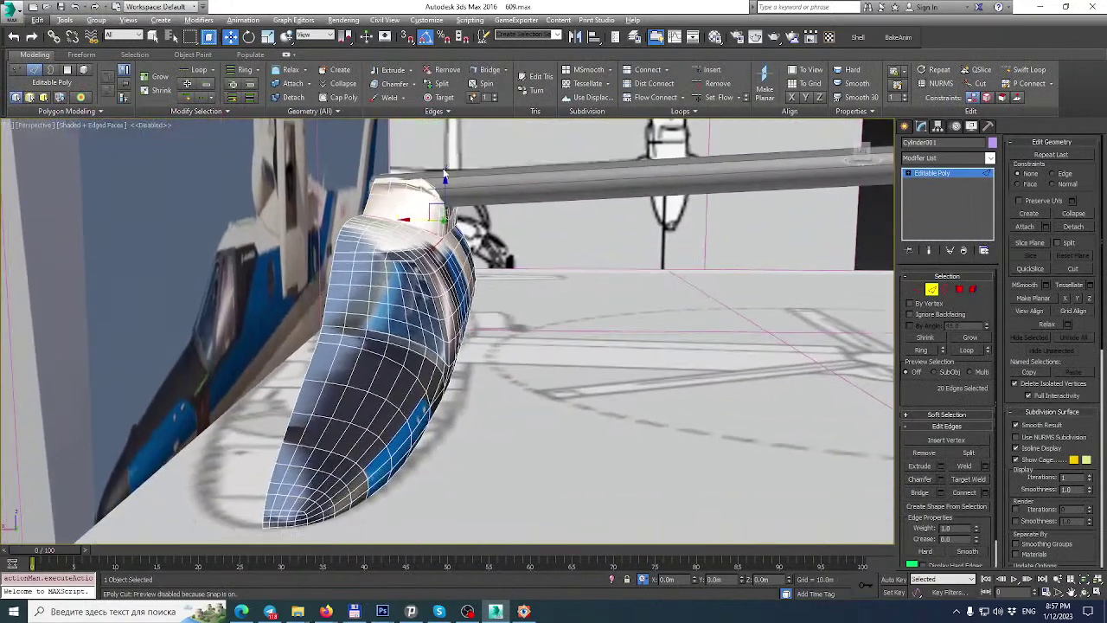
pyautogui.scroll(2, 445, 222)
pyautogui.scroll(-1, 453, 225)
pyautogui.moveTo(473, 240); pyautogui.dragTo(582, 171, button='middle')
pyautogui.click(1098, 592)
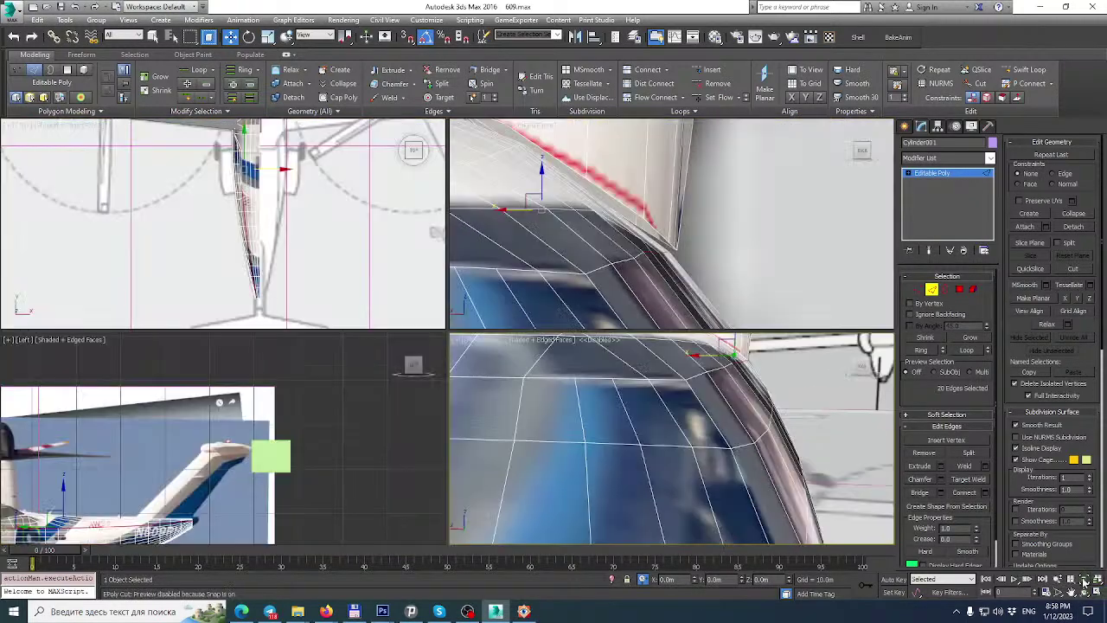
pyautogui.keyDown('alt'); pyautogui.moveTo(674, 216); pyautogui.dragTo(706, 239, button='middle'); pyautogui.keyUp('alt')
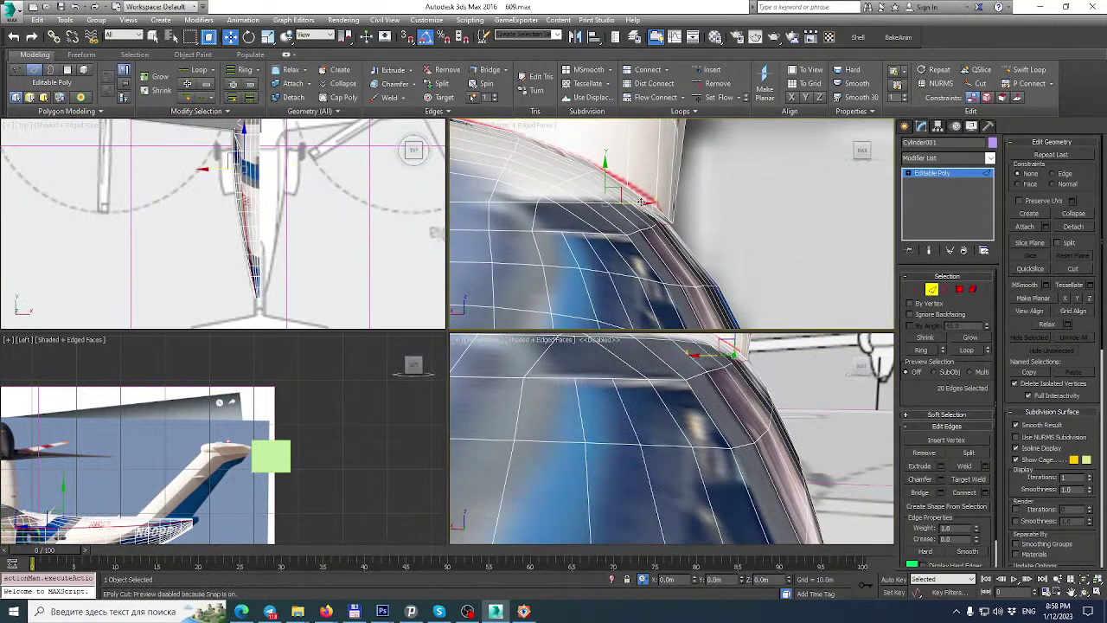
pyautogui.scroll(-5, 731, 442)
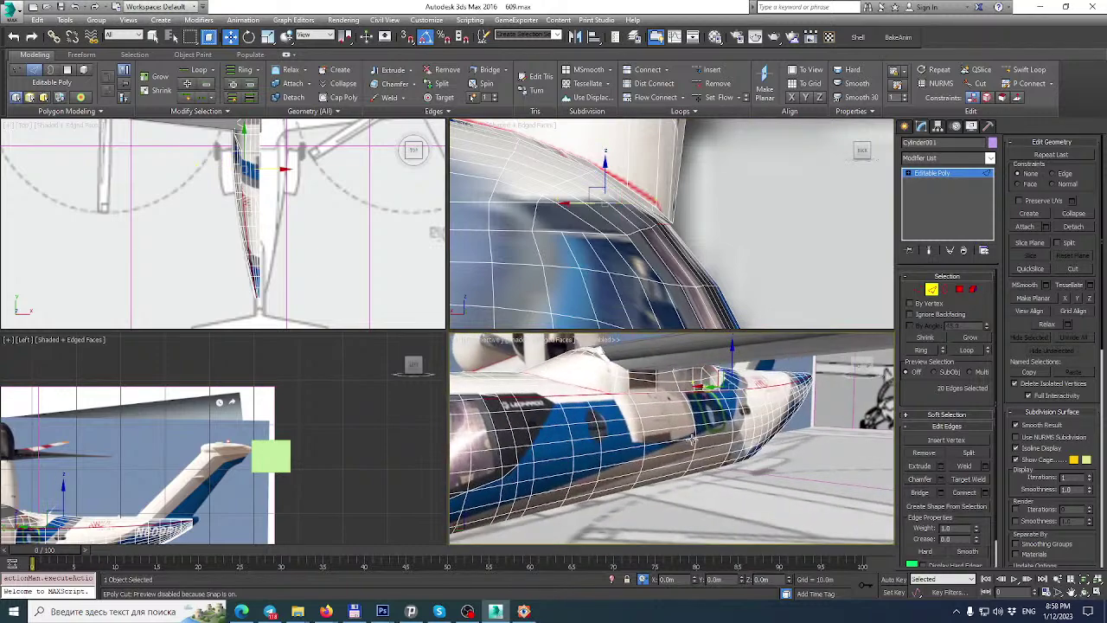
# Reduce the edge selection to the shoulder line running back beneath the wing root, leaving out one edge near the tail.
pyautogui.keyDown('ctrl'); pyautogui.click(753, 353); pyautogui.keyUp('ctrl')
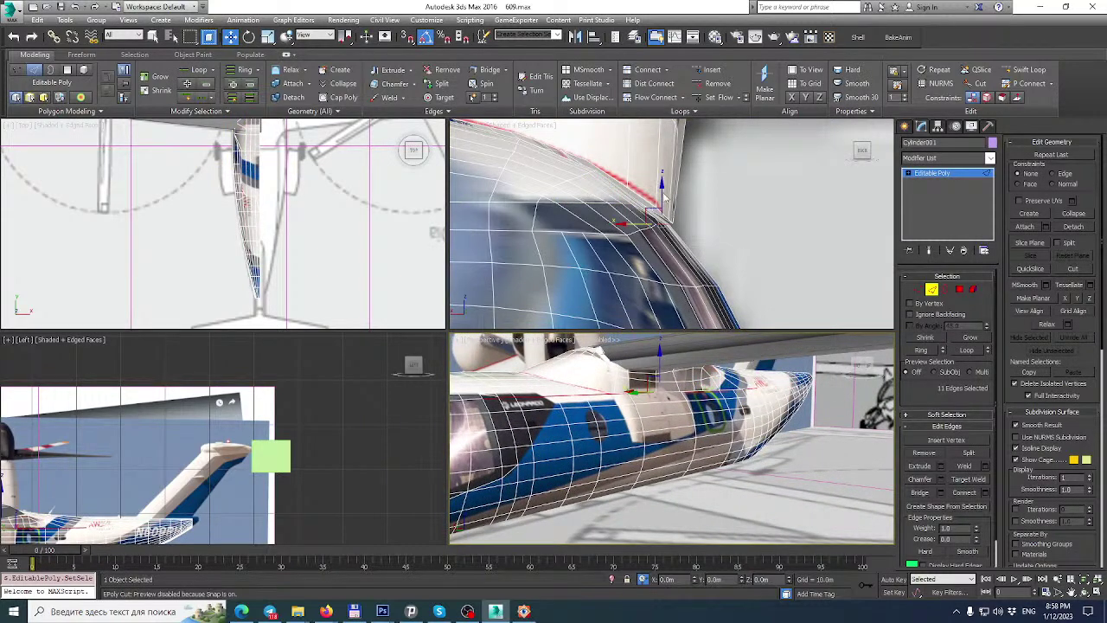
pyautogui.keyDown('alt'); pyautogui.moveTo(757, 348); pyautogui.dragTo(762, 391, button='middle'); pyautogui.keyUp('alt')
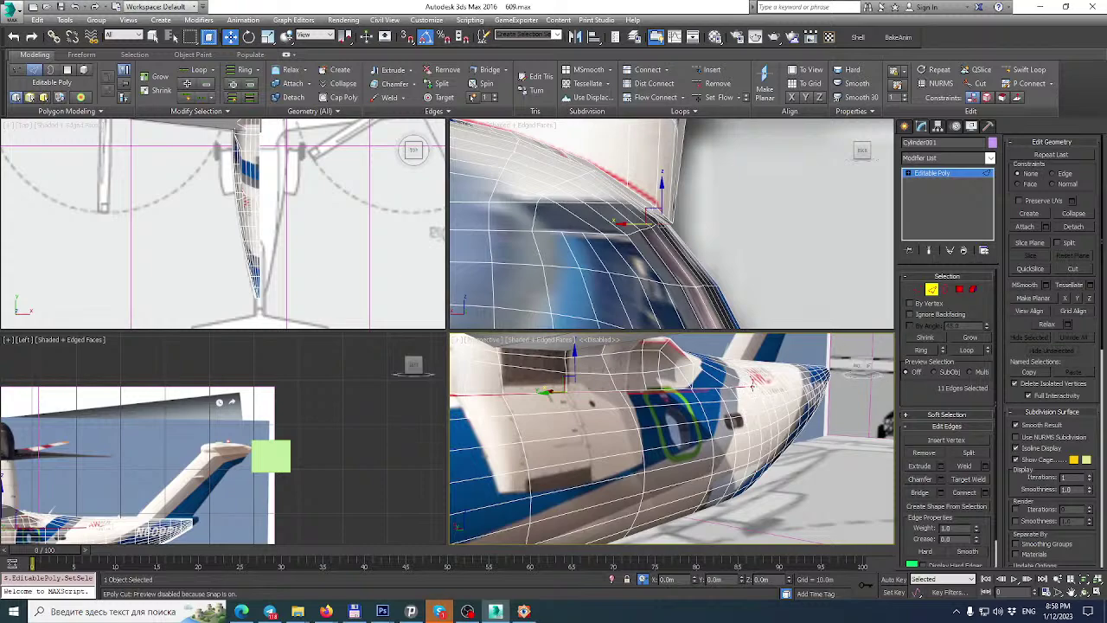
pyautogui.press('z')
pyautogui.click(1097, 592)
pyautogui.keyDown('alt'); pyautogui.moveTo(785, 386); pyautogui.dragTo(571, 368, button='middle'); pyautogui.keyUp('alt')
pyautogui.scroll(5, 639, 319)
pyautogui.keyDown('alt'); pyautogui.click(625, 314); pyautogui.keyUp('alt')
pyautogui.scroll(-3, 608, 320)
pyautogui.keyDown('alt'); pyautogui.moveTo(581, 320); pyautogui.dragTo(415, 280, button='middle'); pyautogui.keyUp('alt')
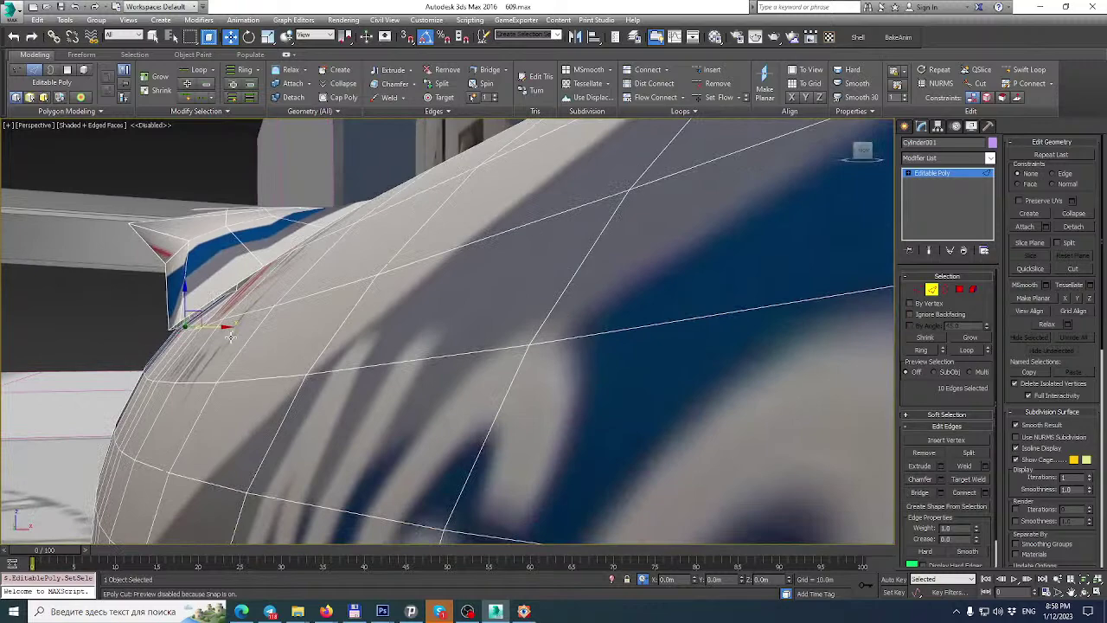
# Move the selected fuselage shoulder edges beneath the wing root outward by about 0.13 m.
pyautogui.moveTo(223, 327); pyautogui.dragTo(218, 327)
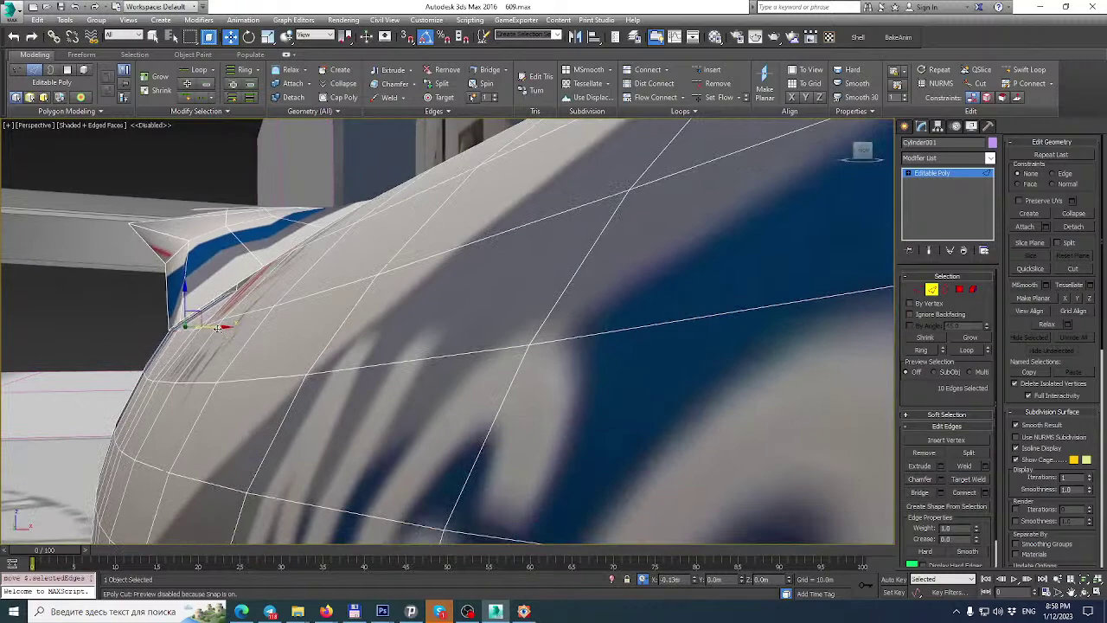
pyautogui.scroll(-5, 218, 327)
pyautogui.keyDown('alt'); pyautogui.moveTo(218, 328); pyautogui.dragTo(637, 323, button='middle'); pyautogui.keyUp('alt')
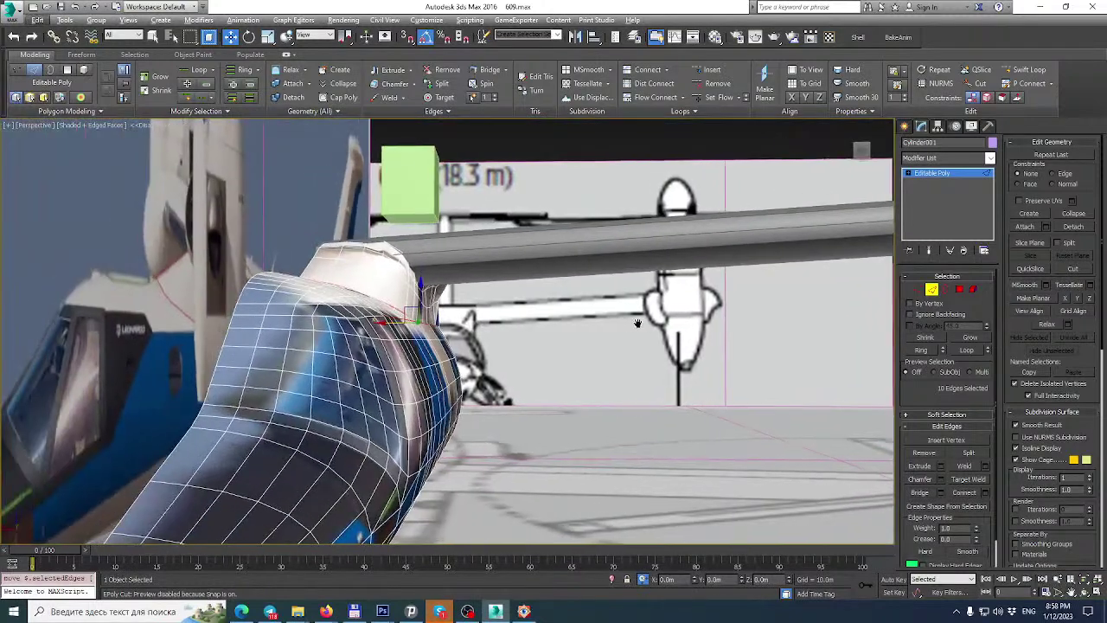
# Reposition the shoulder vertex above the rear of the cockpit side window and select the two neighbouring vertices behind it.
pyautogui.scroll(2, 393, 350)
pyautogui.keyDown('alt'); pyautogui.moveTo(402, 329); pyautogui.dragTo(443, 277, button='middle'); pyautogui.keyUp('alt')
pyautogui.scroll(2, 481, 297)
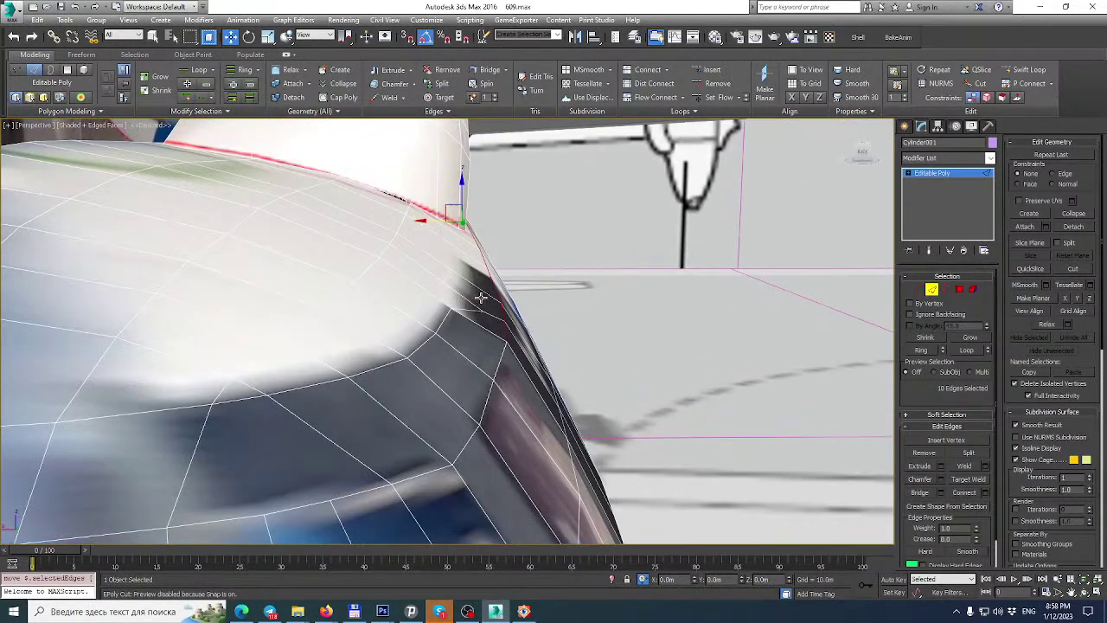
pyautogui.click(918, 289)
pyautogui.click(505, 344)
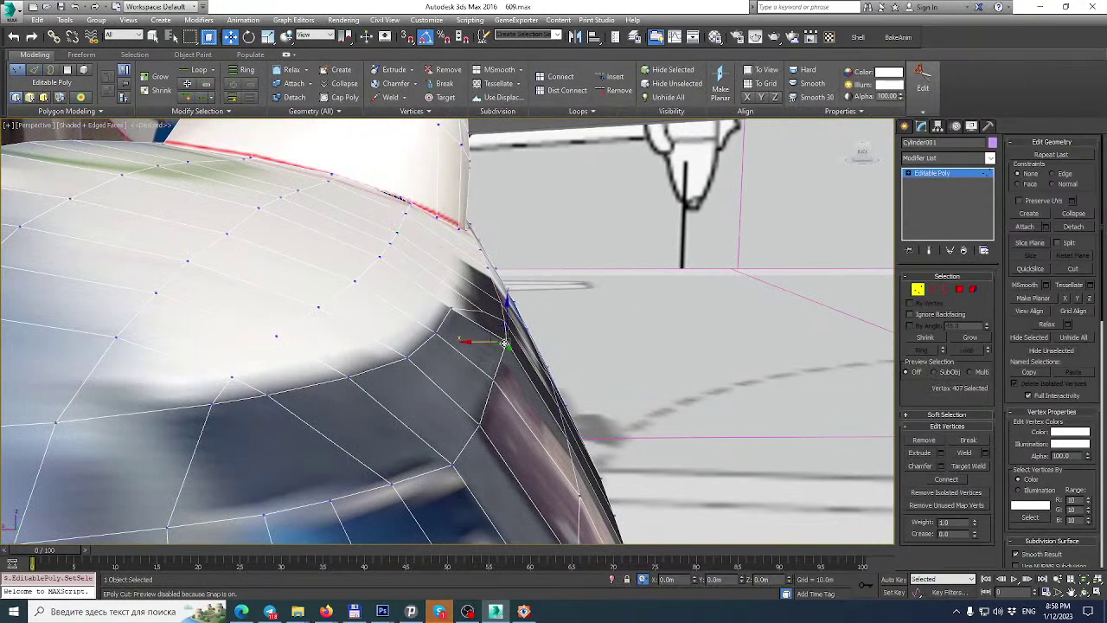
pyautogui.moveTo(470, 345); pyautogui.dragTo(485, 320)
pyautogui.click(502, 320)
pyautogui.click(500, 302)
pyautogui.keyDown('ctrl'); pyautogui.click(502, 319); pyautogui.keyUp('ctrl')
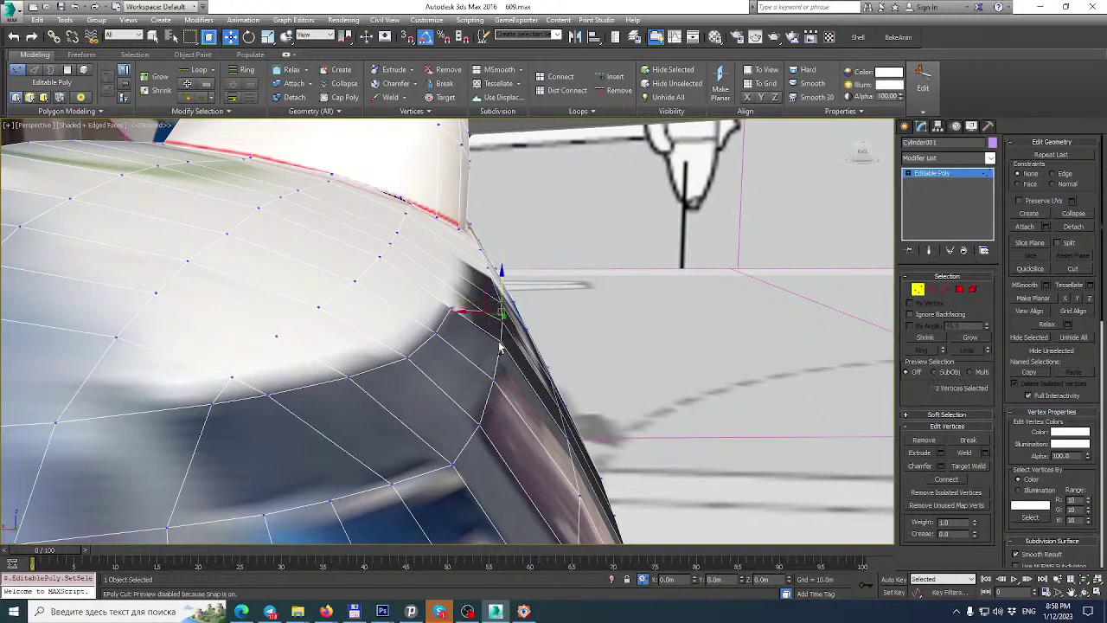
pyautogui.keyDown('alt'); pyautogui.moveTo(515, 348); pyautogui.dragTo(472, 322, button='middle'); pyautogui.keyUp('alt')
pyautogui.scroll(-3, 518, 302)
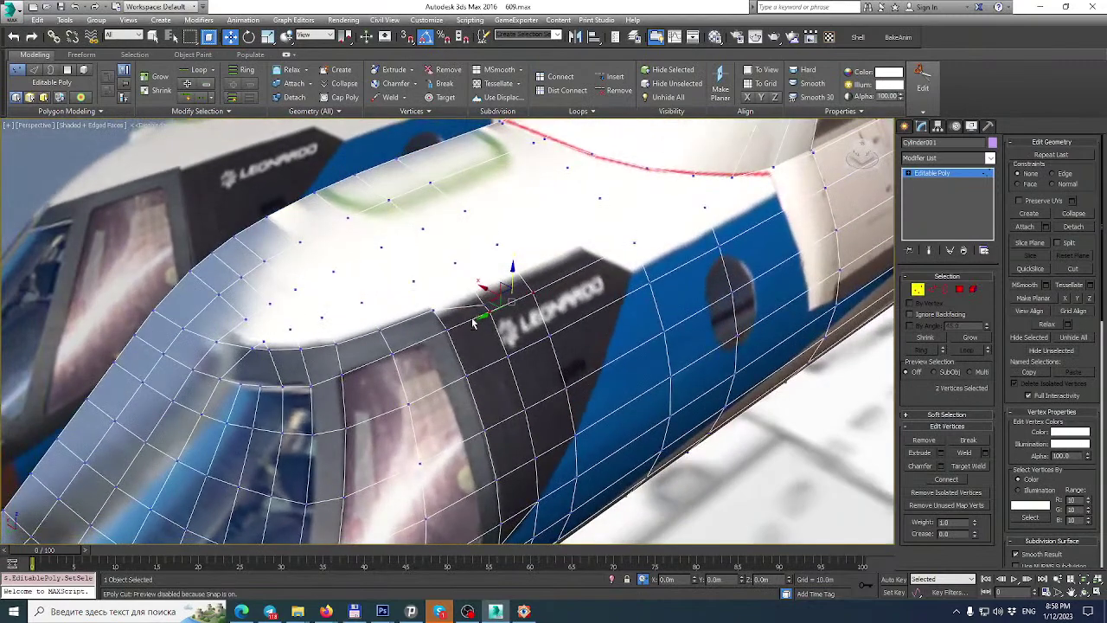
# Switch to Skype, send the reply "bit later" in the open chat, and return to 3ds Max.
pyautogui.click(438, 612)
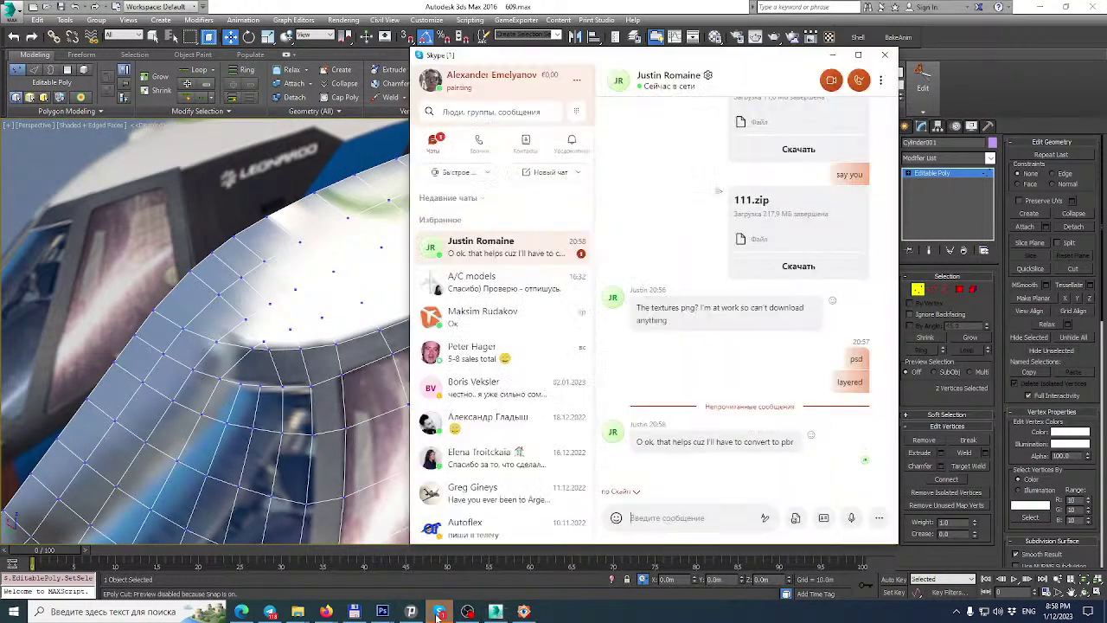
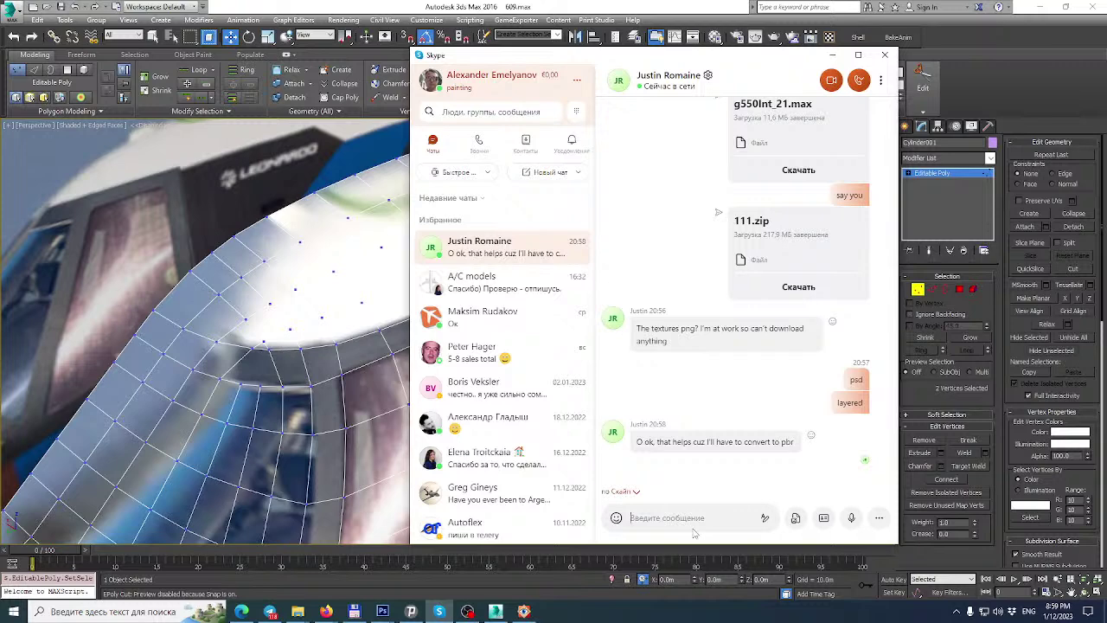
pyautogui.write('bit later')
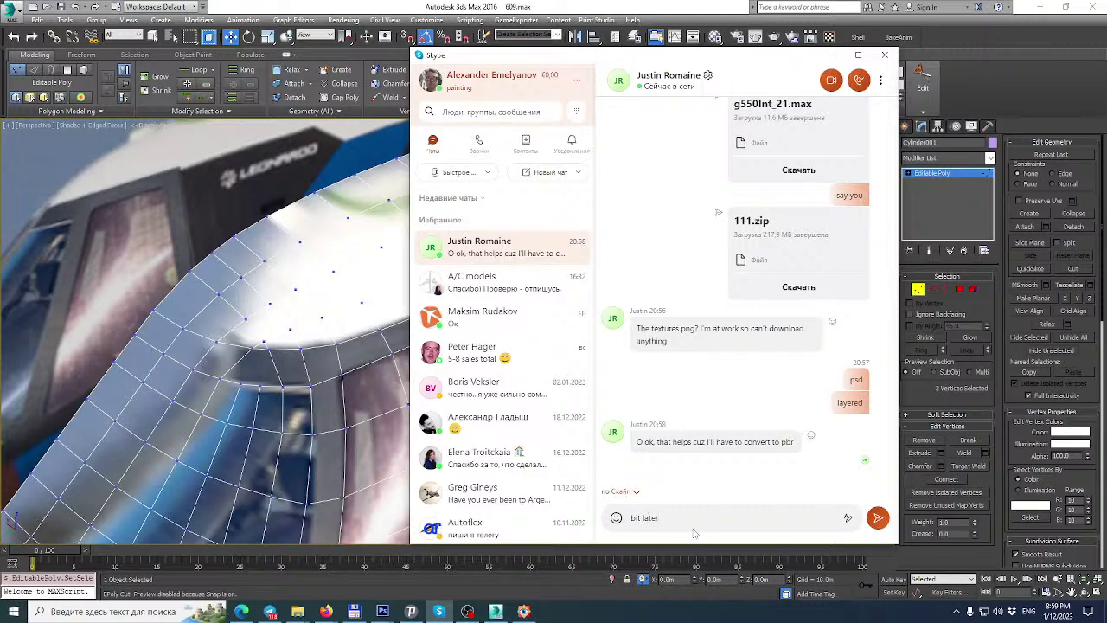
pyautogui.press('Return')
pyautogui.click(521, 7)
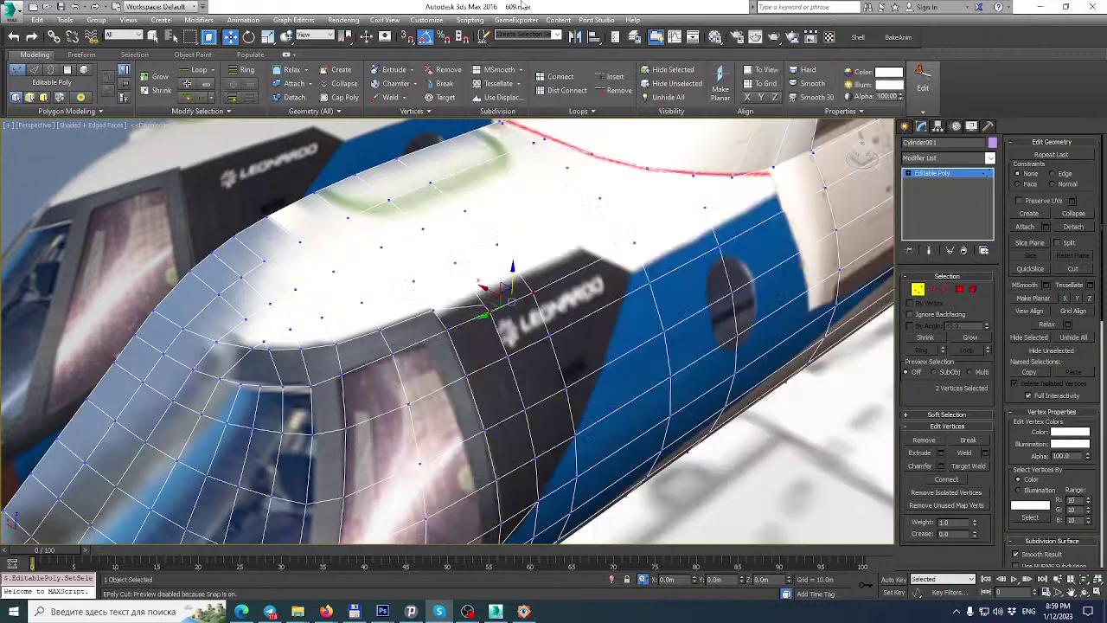
# Insert an edge loop just above the fuselage shoulder line with Swift Loop and move it slightly outward.
pyautogui.keyDown('alt'); pyautogui.moveTo(573, 250); pyautogui.dragTo(646, 217, button='middle'); pyautogui.keyUp('alt')
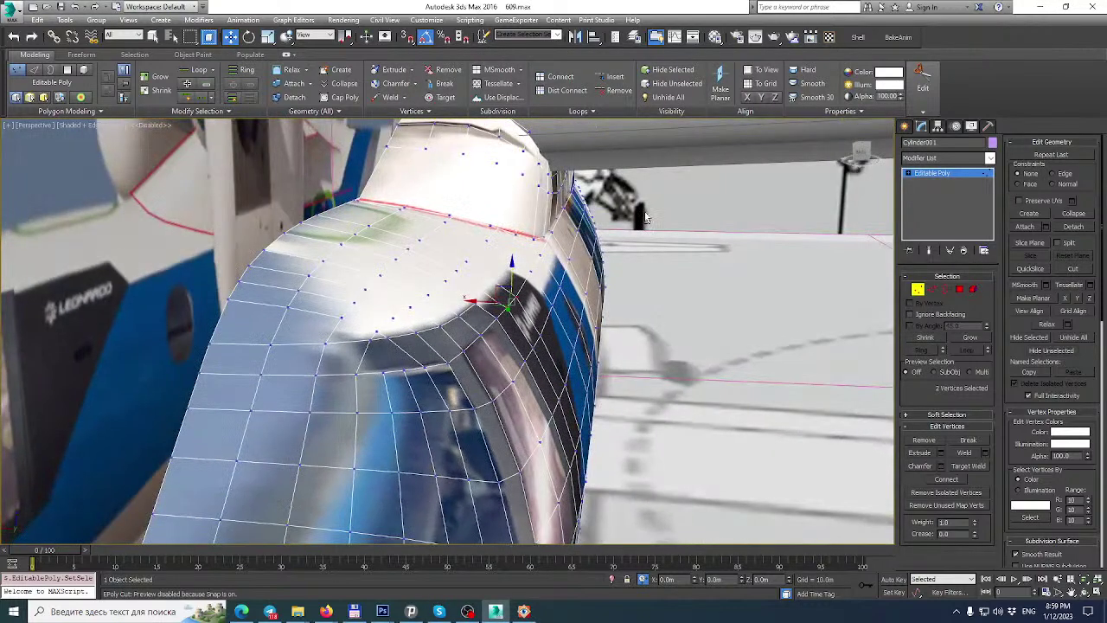
pyautogui.scroll(3, 551, 262)
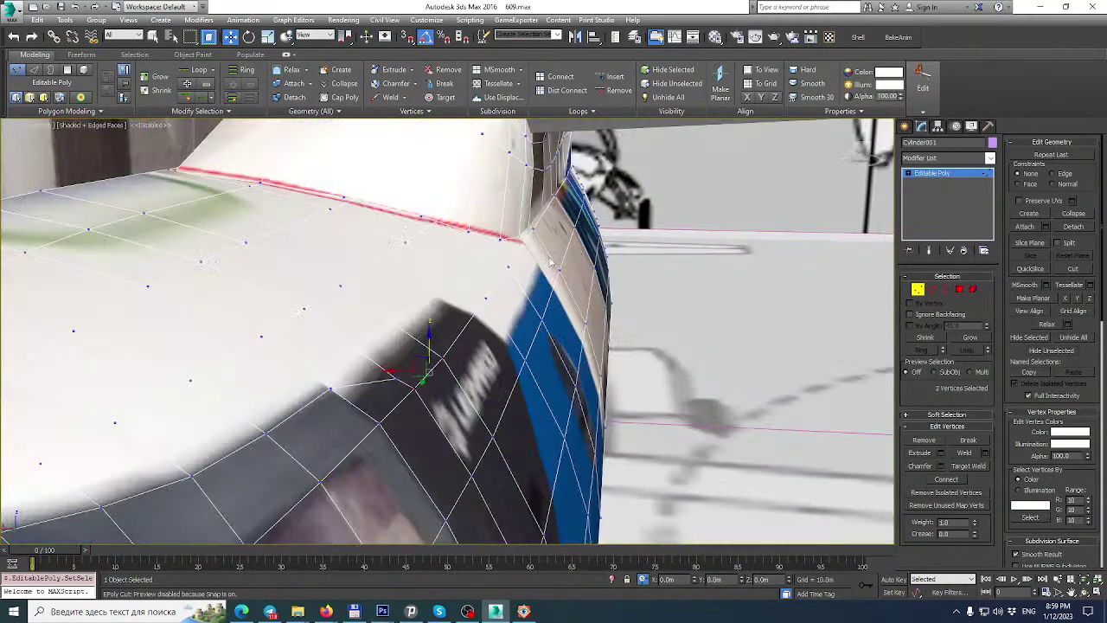
pyautogui.click(945, 289)
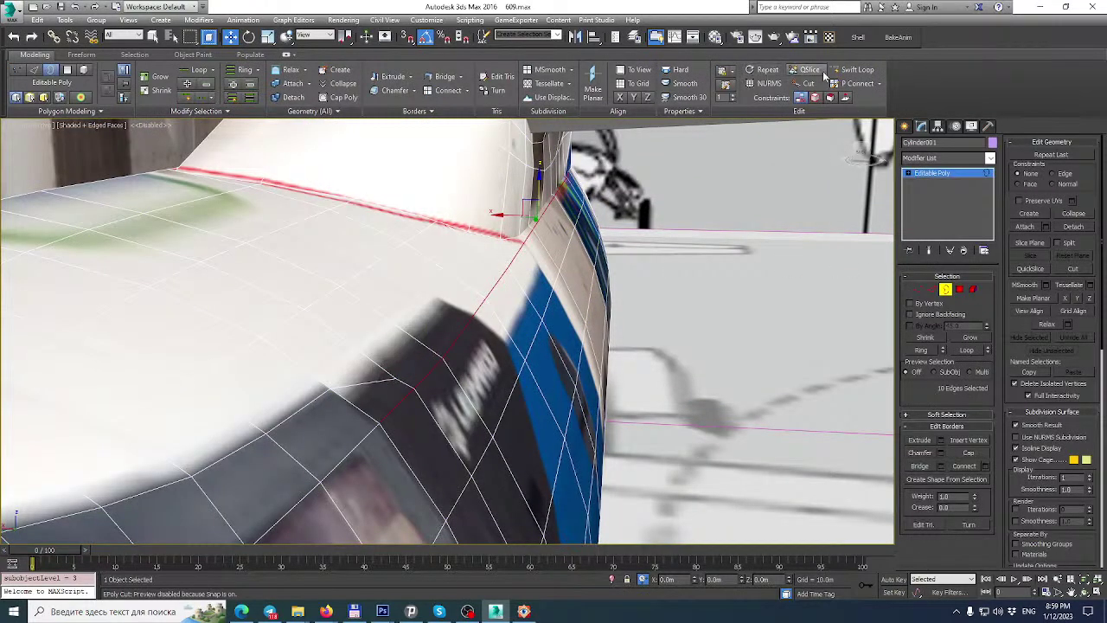
pyautogui.click(853, 69)
pyautogui.moveTo(398, 327); pyautogui.dragTo(414, 311, button='middle')
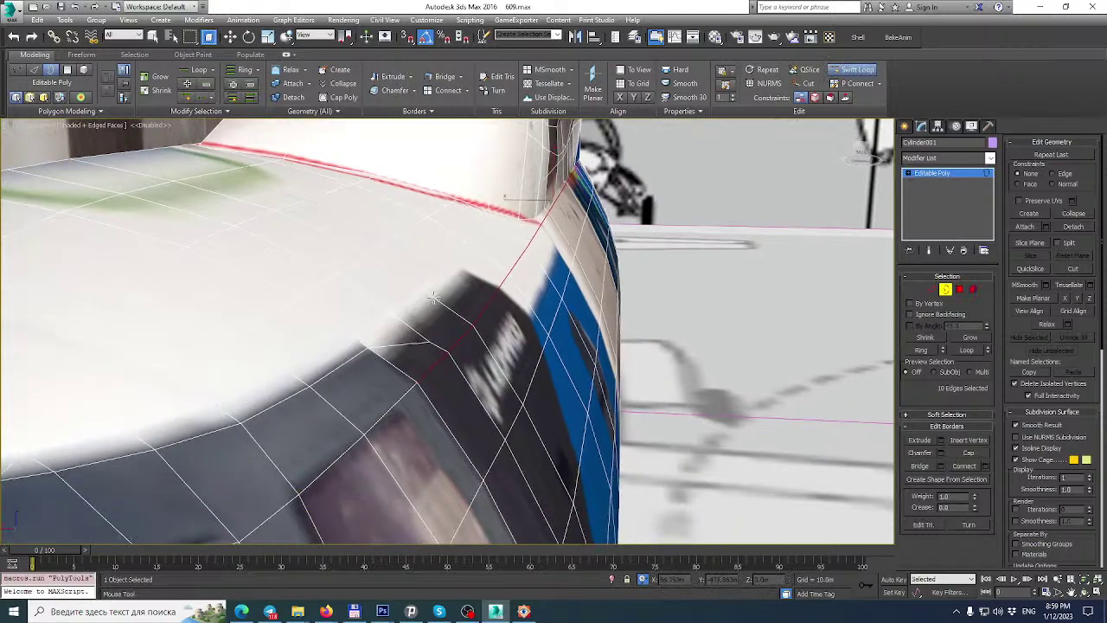
pyautogui.click(433, 297)
pyautogui.keyDown('alt'); pyautogui.moveTo(433, 297); pyautogui.dragTo(208, 300, button='middle'); pyautogui.keyUp('alt')
pyautogui.keyDown('alt'); pyautogui.moveTo(450, 227); pyautogui.dragTo(493, 247, button='middle'); pyautogui.keyUp('alt')
pyautogui.scroll(3, 484, 241)
pyautogui.press('w')
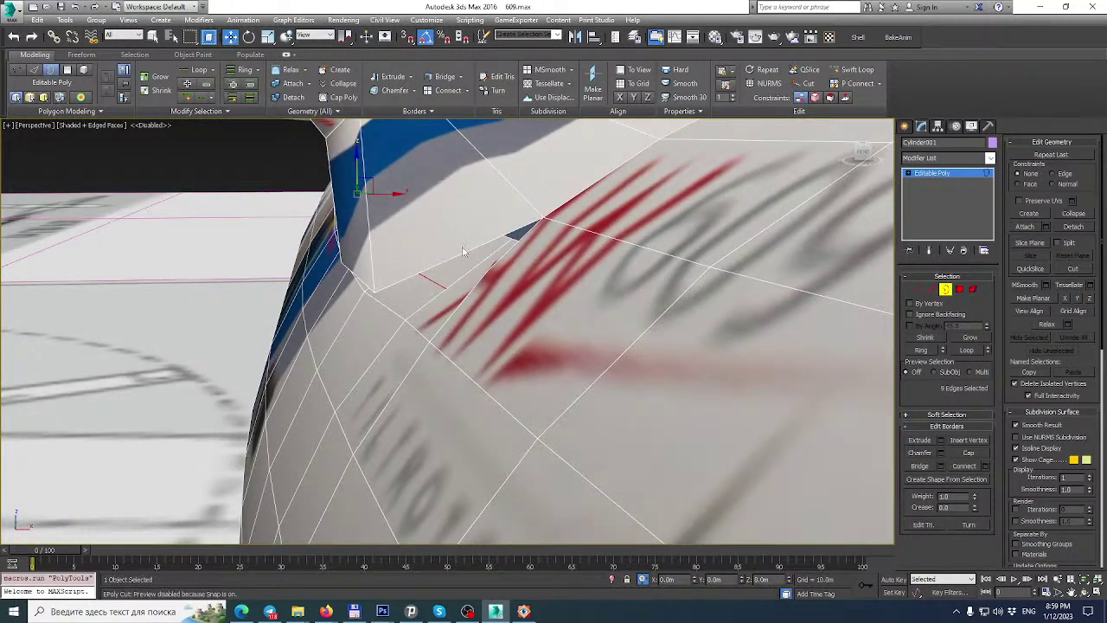
pyautogui.moveTo(389, 193); pyautogui.dragTo(377, 194)
pyautogui.keyDown('alt'); pyautogui.moveTo(355, 194); pyautogui.dragTo(465, 235, button='middle'); pyautogui.keyUp('alt')
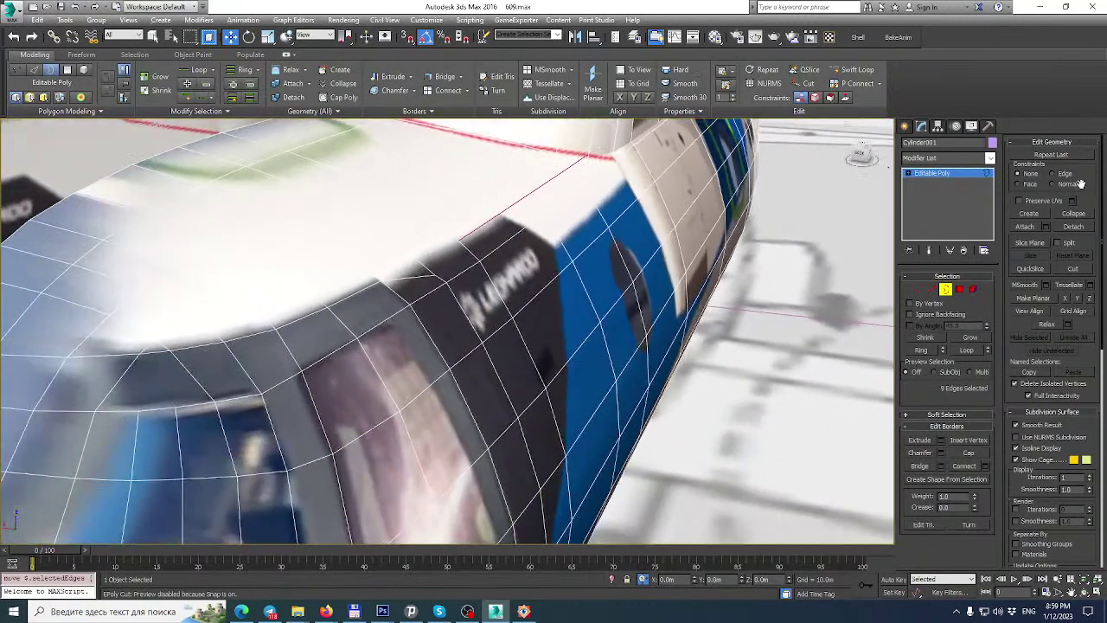
# Cut an edge with vertex snapping from the new shoulder loop's front end to the vertex above the cockpit side window's rear corner.
pyautogui.click(1073, 268)
pyautogui.press('s')
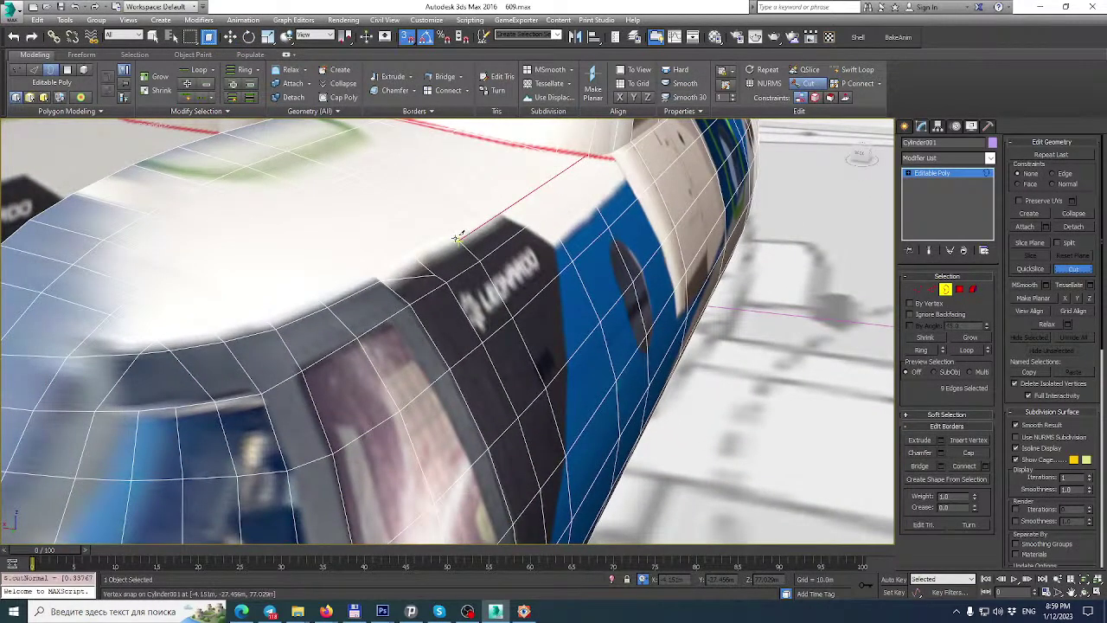
pyautogui.click(380, 281)
pyautogui.click(458, 241)
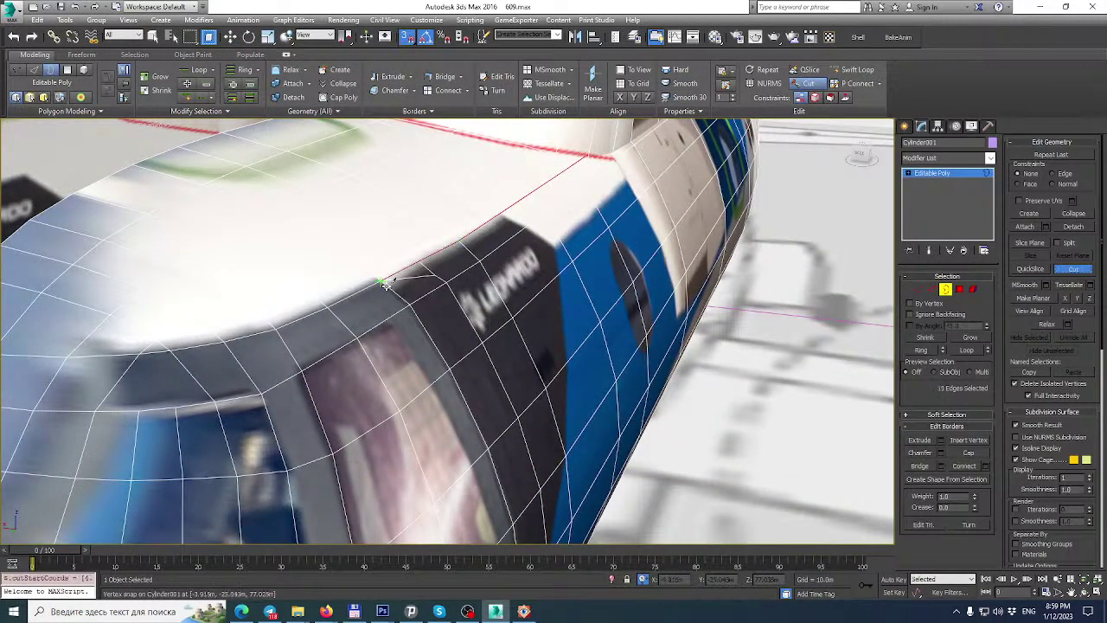
pyautogui.rightClick(428, 267)
pyautogui.scroll(-3, 475, 258)
pyautogui.keyDown('alt'); pyautogui.moveTo(475, 258); pyautogui.dragTo(299, 270, button='middle'); pyautogui.keyUp('alt')
pyautogui.scroll(3, 307, 281)
pyautogui.rightClick(312, 284)
pyautogui.click(454, 164)
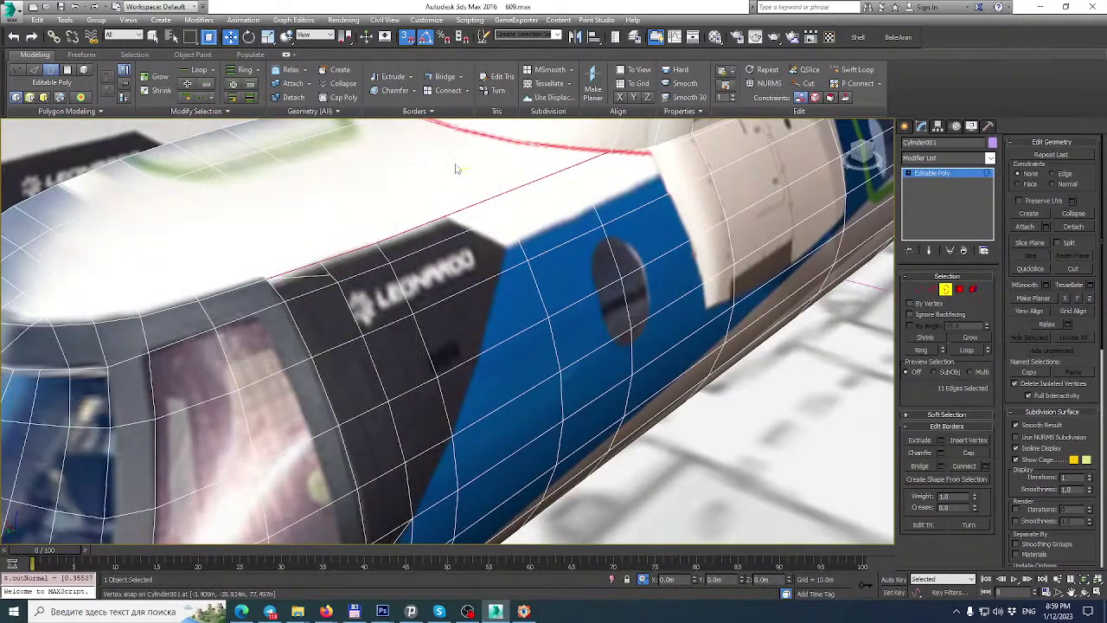
# Remove the redundant short edge beside the new cut above the cockpit side window.
pyautogui.press('2')
pyautogui.click(298, 279)
pyautogui.press('BackSpace')
# Nudge the shoulder-line vertex at the lower rear corner of the dark wing-root panel slightly outward with snapping off.
pyautogui.scroll(-4, 490, 241)
pyautogui.keyDown('alt'); pyautogui.moveTo(490, 237); pyautogui.dragTo(427, 234, button='middle'); pyautogui.keyUp('alt')
pyautogui.scroll(1, 427, 234)
pyautogui.scroll(5, 507, 253)
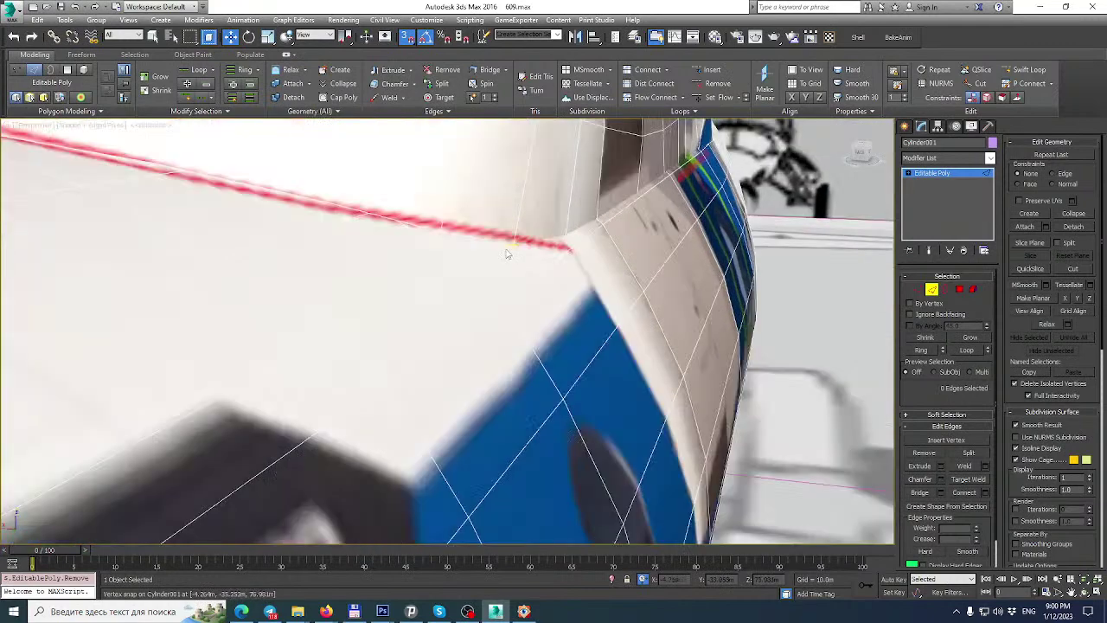
pyautogui.keyDown('alt'); pyautogui.moveTo(831, 216); pyautogui.dragTo(740, 208, button='middle'); pyautogui.keyUp('alt')
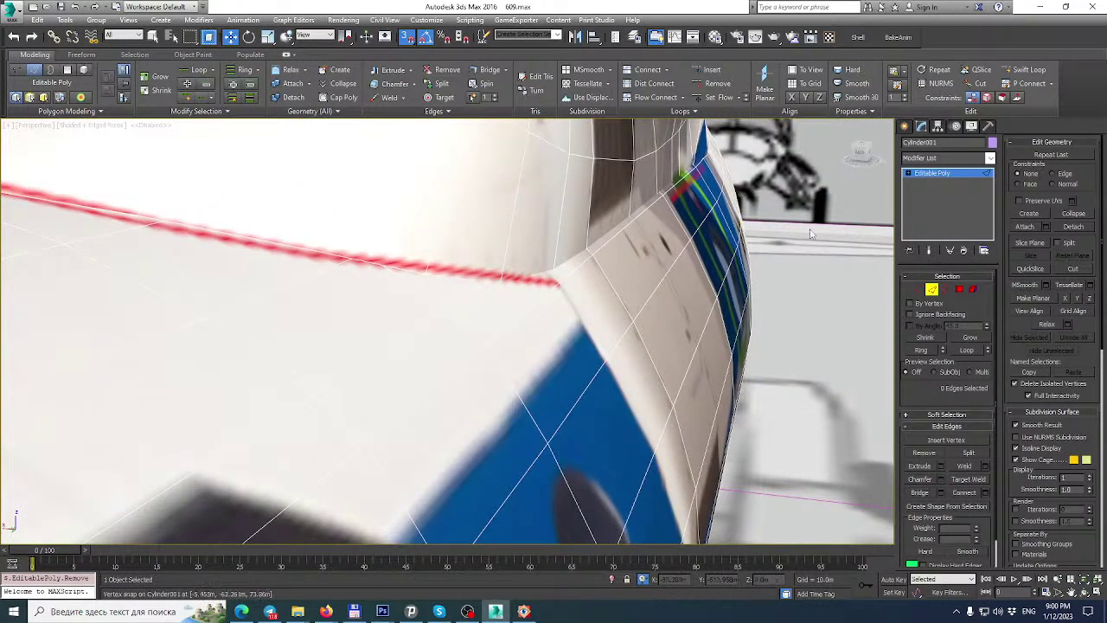
pyautogui.click(920, 290)
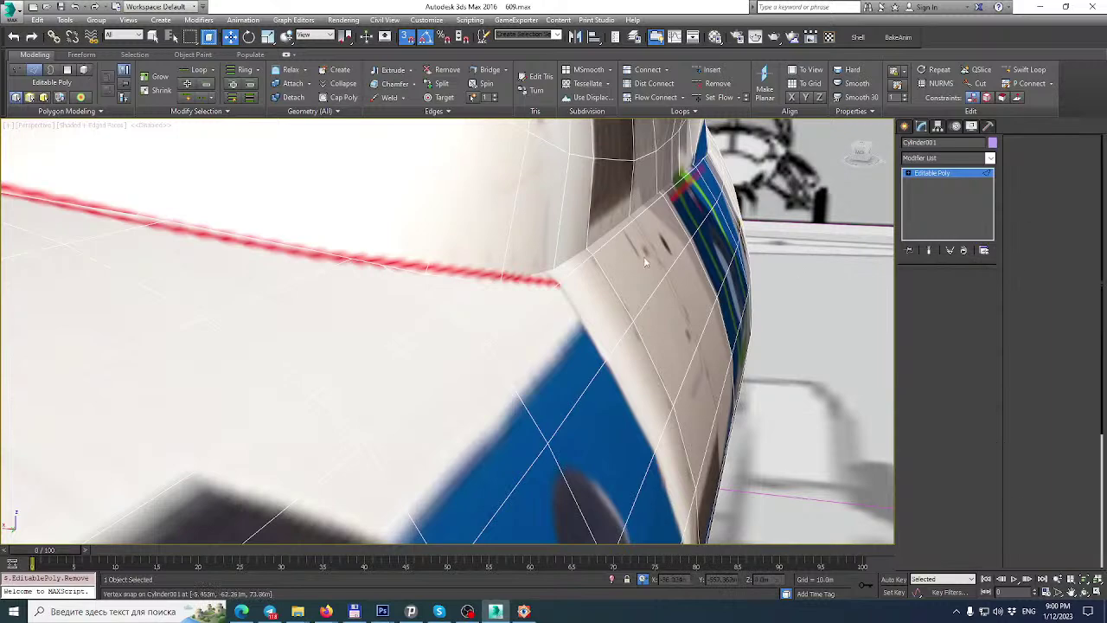
pyautogui.click(586, 253)
pyautogui.keyDown('alt'); pyautogui.moveTo(586, 252); pyautogui.dragTo(696, 226, button='middle'); pyautogui.keyUp('alt')
pyautogui.scroll(3, 719, 239)
pyautogui.click(703, 238)
pyautogui.scroll(1, 703, 238)
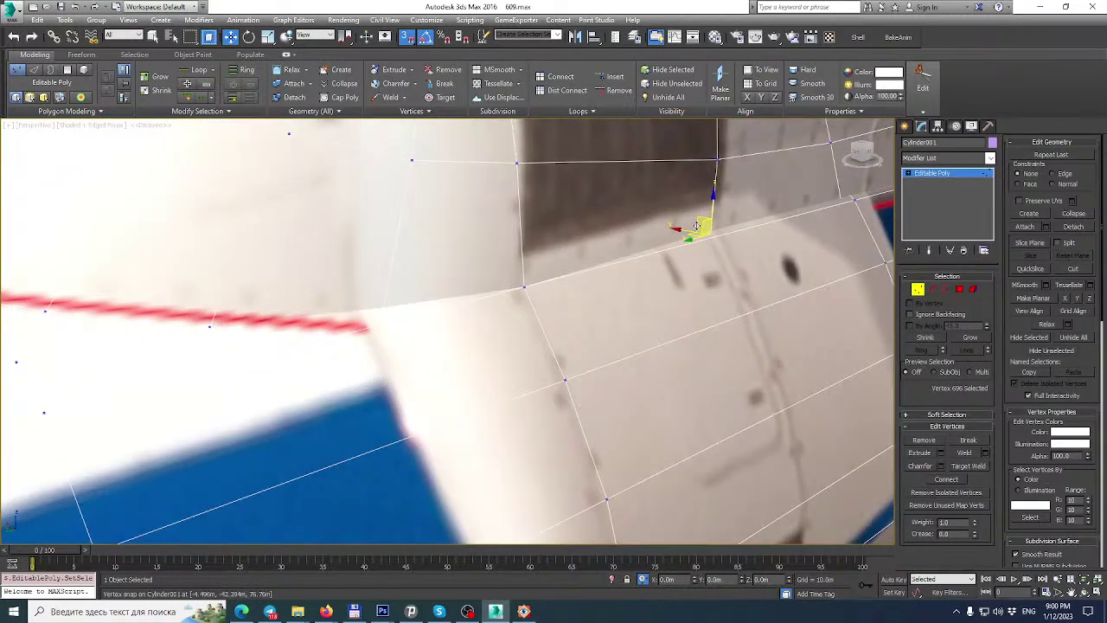
pyautogui.press('s')
pyautogui.hotkey('alt', 'c')
pyautogui.moveTo(679, 230); pyautogui.dragTo(684, 231)
# Cut a vertical edge through the wing-root fairing from the wing opening's rim down to the vertex on the shoulder line.
pyautogui.keyDown('alt'); pyautogui.moveTo(683, 231); pyautogui.dragTo(554, 221, button='middle'); pyautogui.keyUp('alt')
pyautogui.moveTo(554, 221); pyautogui.dragTo(548, 253, button='middle')
pyautogui.scroll(-3, 642, 211)
pyautogui.scroll(-3, 551, 249)
pyautogui.scroll(3, 554, 246)
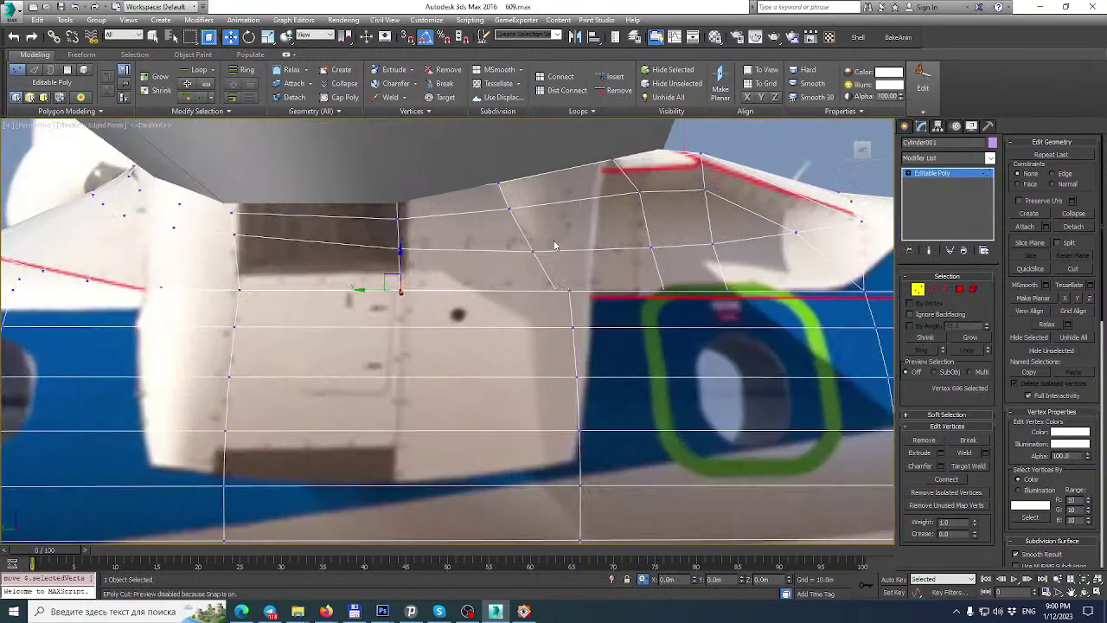
pyautogui.click(943, 288)
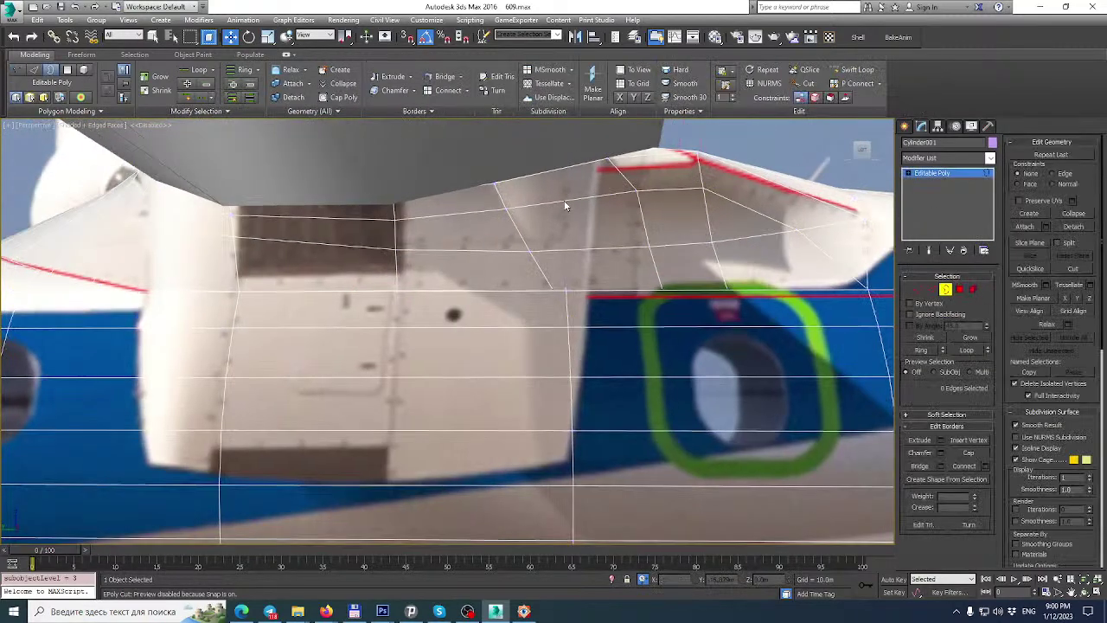
pyautogui.click(1073, 269)
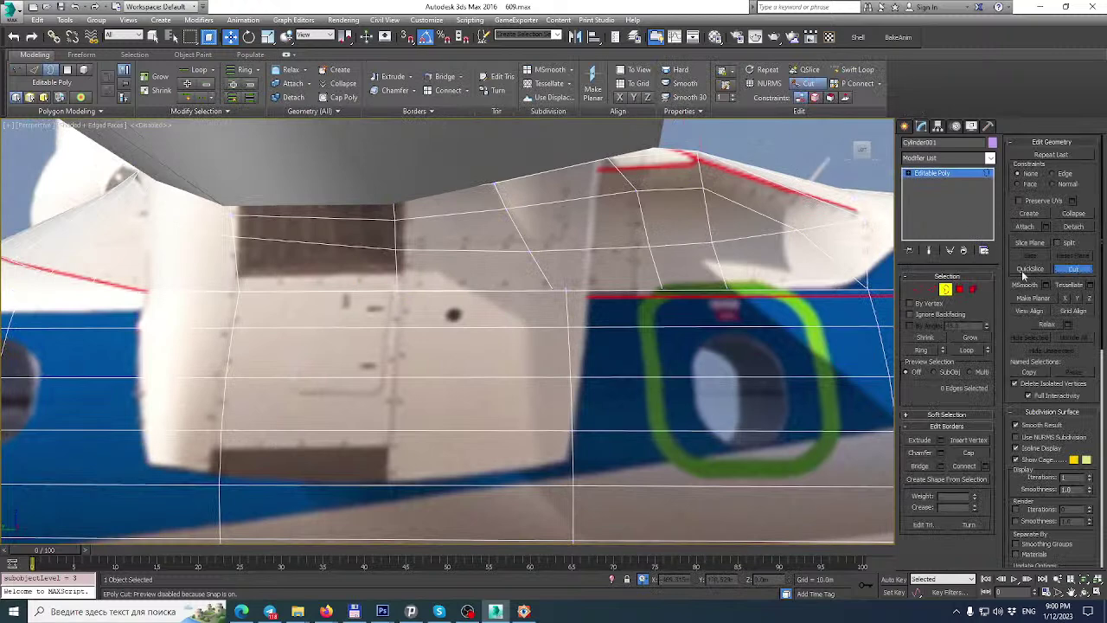
pyautogui.click(564, 169)
pyautogui.click(564, 292)
pyautogui.press('w')
pyautogui.rightClick(508, 264)
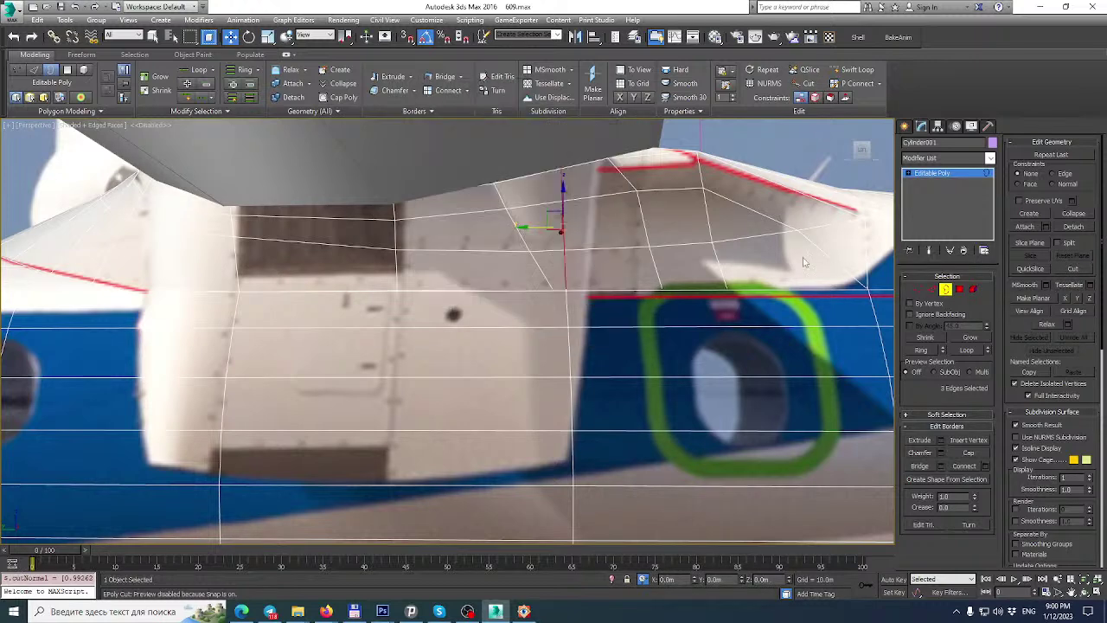
# Remove the old slanted edge line in front of the new vertical cut, including its leftover vertices.
pyautogui.click(932, 290)
pyautogui.doubleClick(520, 238)
pyautogui.hotkey('ctrl', 'BackSpace')
# Isolate the fuselage and delete the triangular polygon at the rear corner of the wing opening.
pyautogui.keyDown('alt'); pyautogui.moveTo(549, 185); pyautogui.dragTo(519, 193, button='middle'); pyautogui.keyUp('alt')
pyautogui.rightClick(530, 172)
pyautogui.click(577, 129)
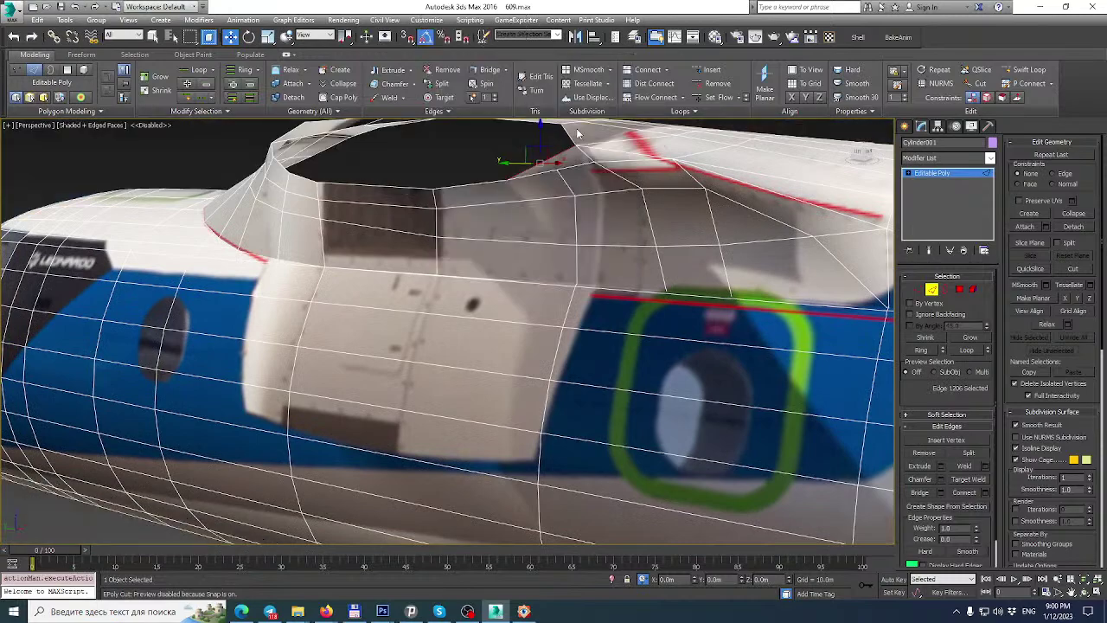
pyautogui.keyDown('alt'); pyautogui.moveTo(571, 140); pyautogui.dragTo(596, 147, button='middle'); pyautogui.keyUp('alt')
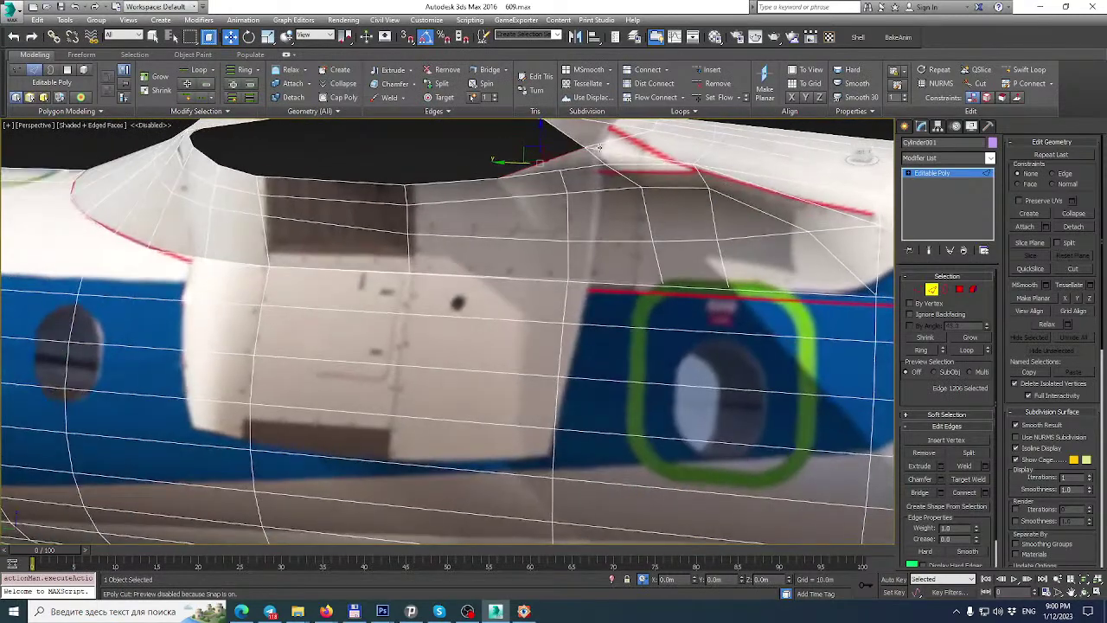
pyautogui.click(962, 290)
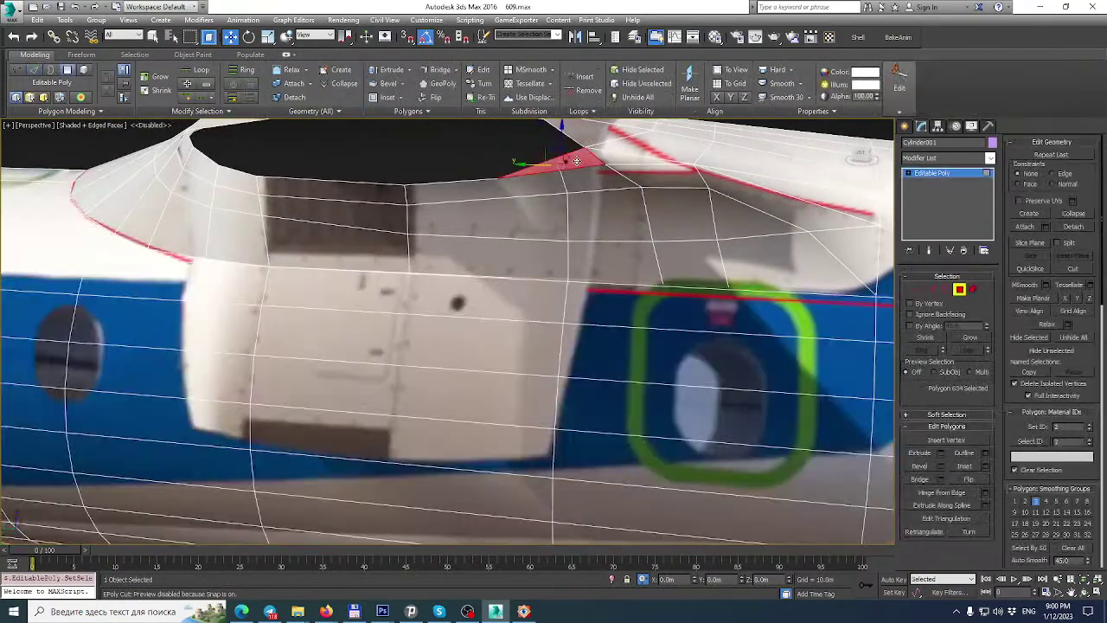
pyautogui.keyDown('alt'); pyautogui.moveTo(602, 230); pyautogui.dragTo(625, 232, button='middle'); pyautogui.keyUp('alt')
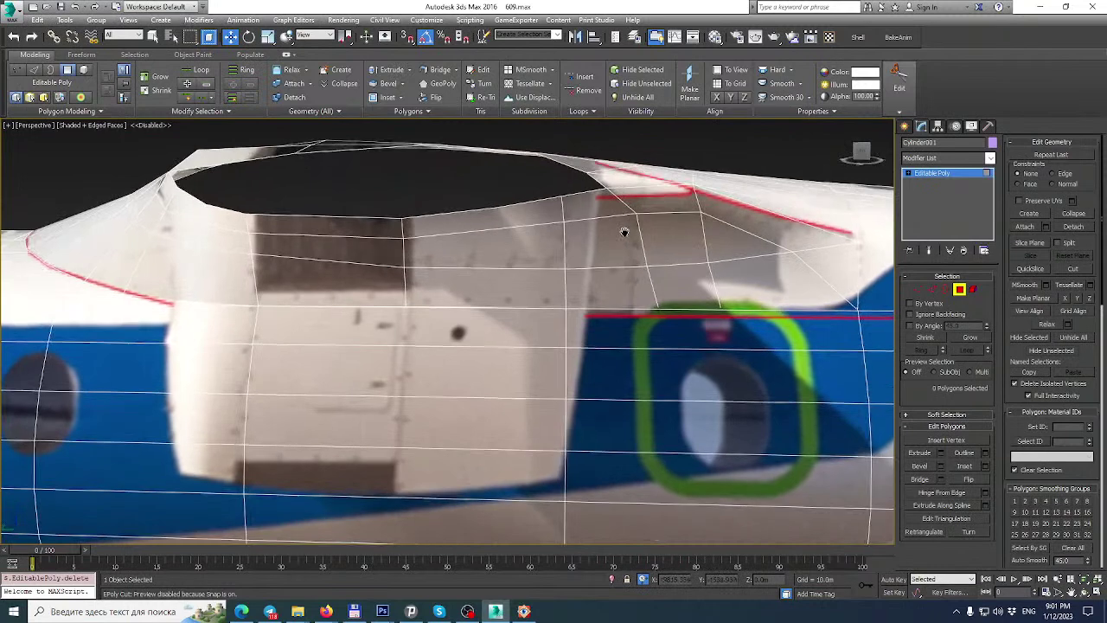
# Cut a vertical edge from the wing opening's rear corner down to the shoulder line and remove the slanted edge behind it.
pyautogui.click(1075, 268)
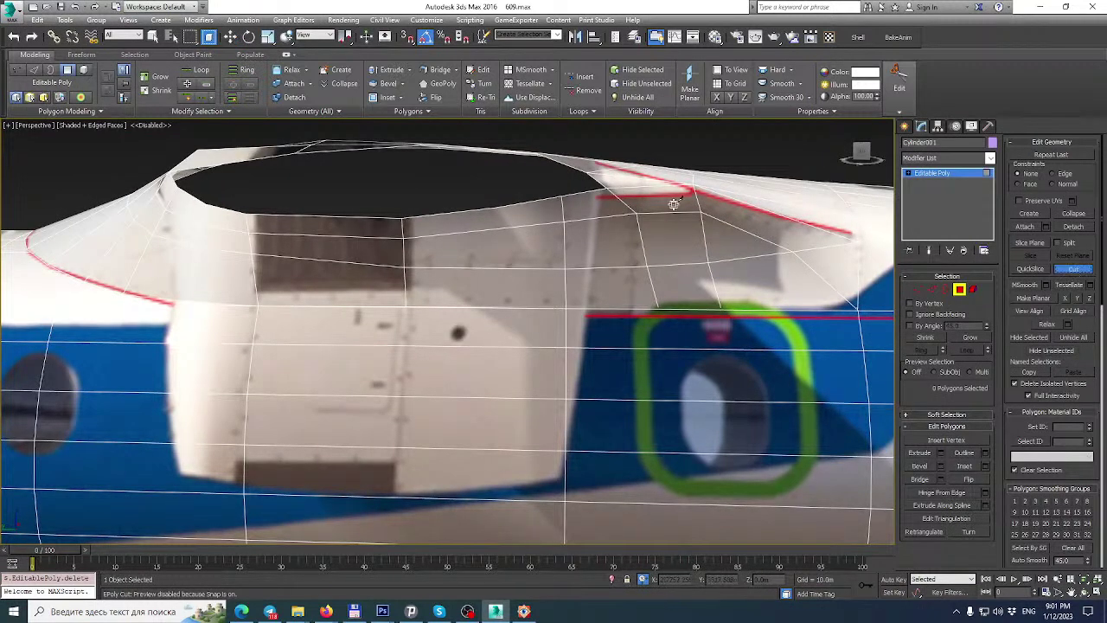
pyautogui.press('s')
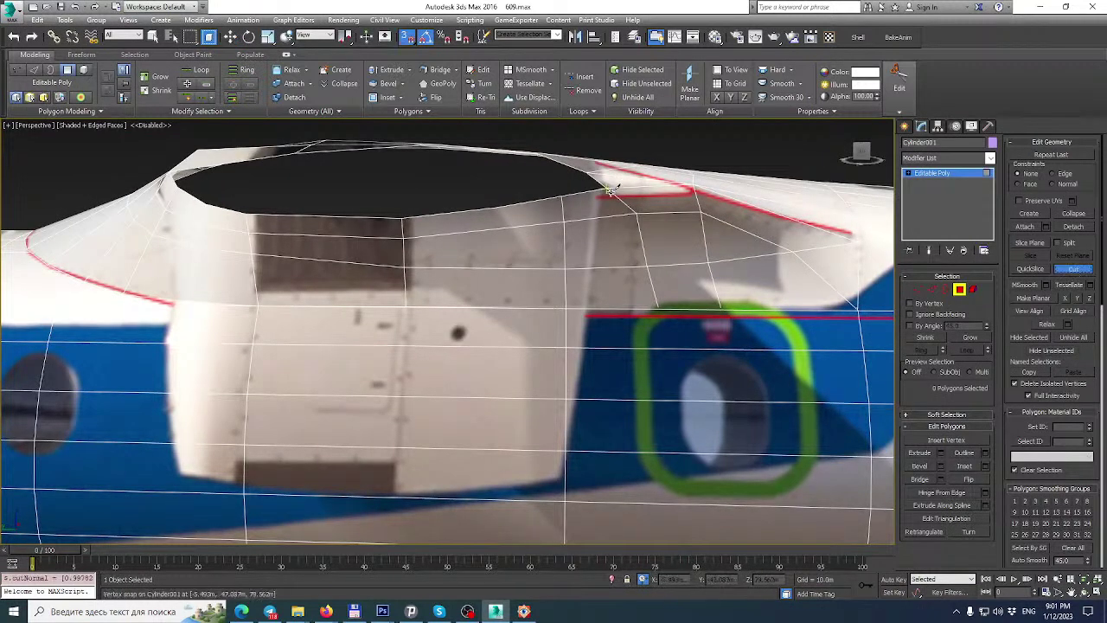
pyautogui.click(609, 307)
pyautogui.press('w')
pyautogui.rightClick(724, 281)
pyautogui.click(645, 237)
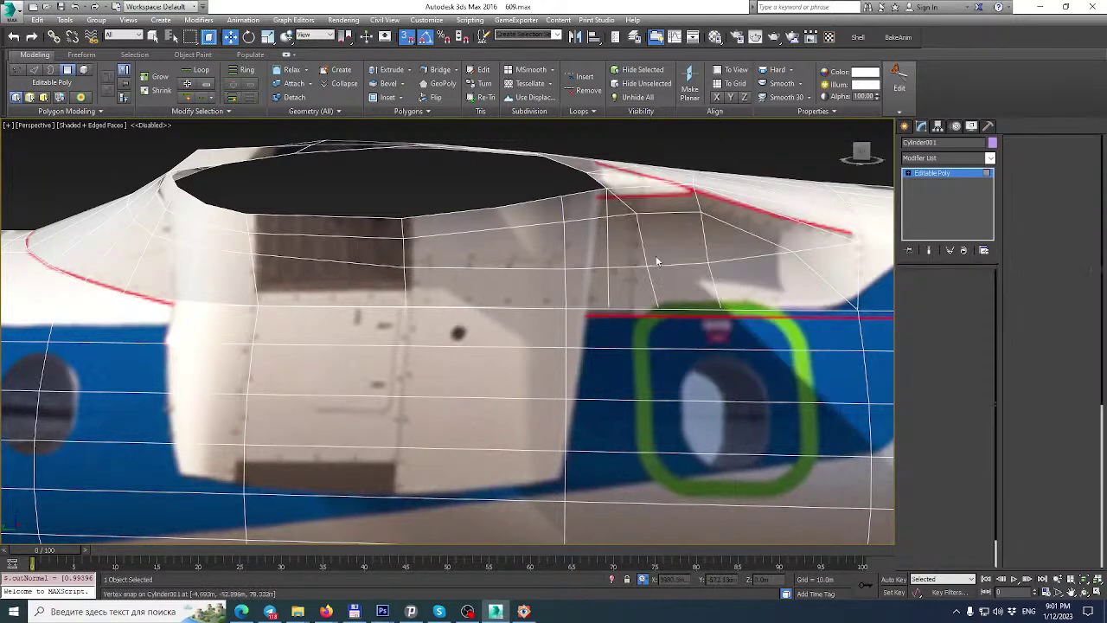
pyautogui.keyDown('alt'); pyautogui.moveTo(711, 228); pyautogui.dragTo(698, 253, button='middle'); pyautogui.keyUp('alt')
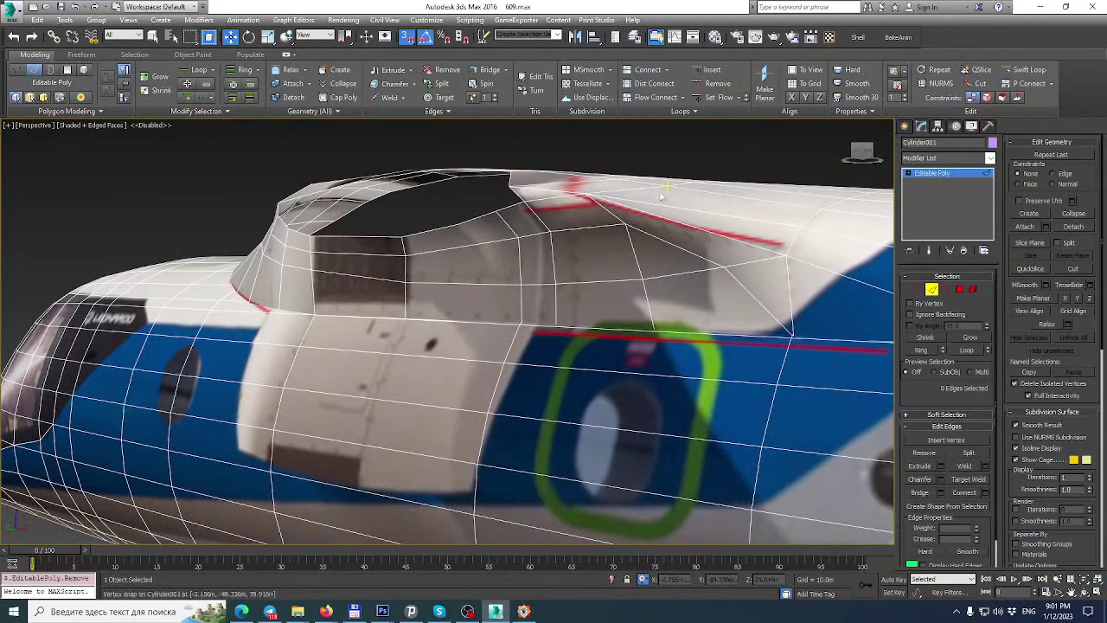
# Adjust the vertex where the fairing's front vertical cut meets the shoulder line and select the vertex near that cut's upper end.
pyautogui.click(952, 175)
pyautogui.keyDown('alt'); pyautogui.moveTo(638, 209); pyautogui.dragTo(625, 275, button='middle'); pyautogui.keyUp('alt')
pyautogui.scroll(4, 611, 279)
pyautogui.click(922, 292)
pyautogui.click(586, 385)
pyautogui.keyDown('alt'); pyautogui.moveTo(586, 385); pyautogui.dragTo(566, 269, button='middle'); pyautogui.keyUp('alt')
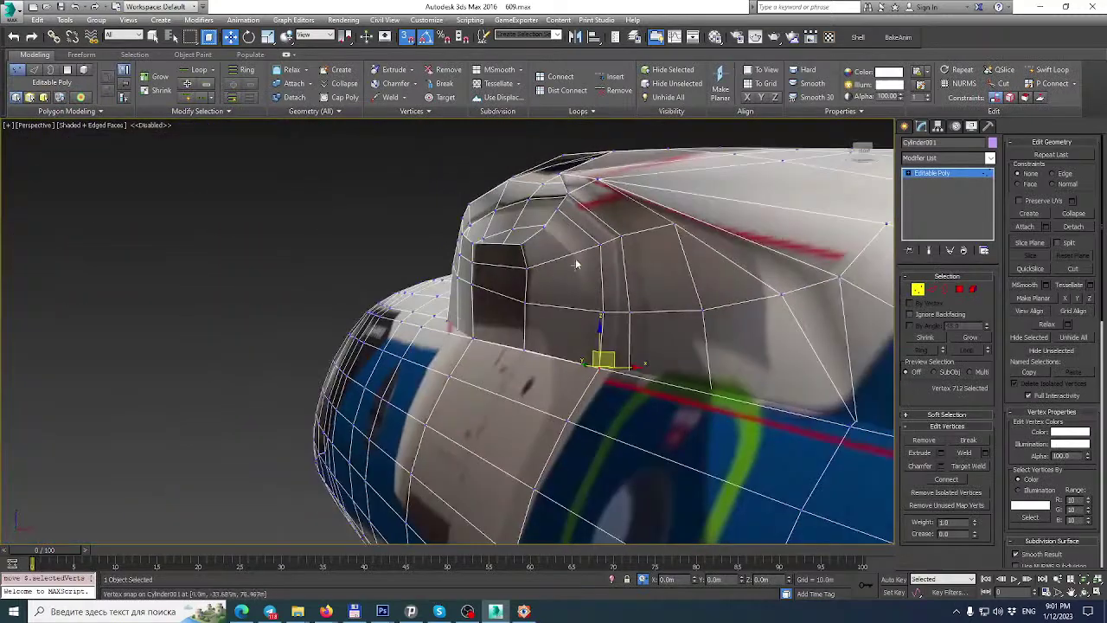
pyautogui.click(598, 243)
pyautogui.keyDown('alt'); pyautogui.moveTo(629, 259); pyautogui.dragTo(775, 257, button='middle'); pyautogui.keyUp('alt')
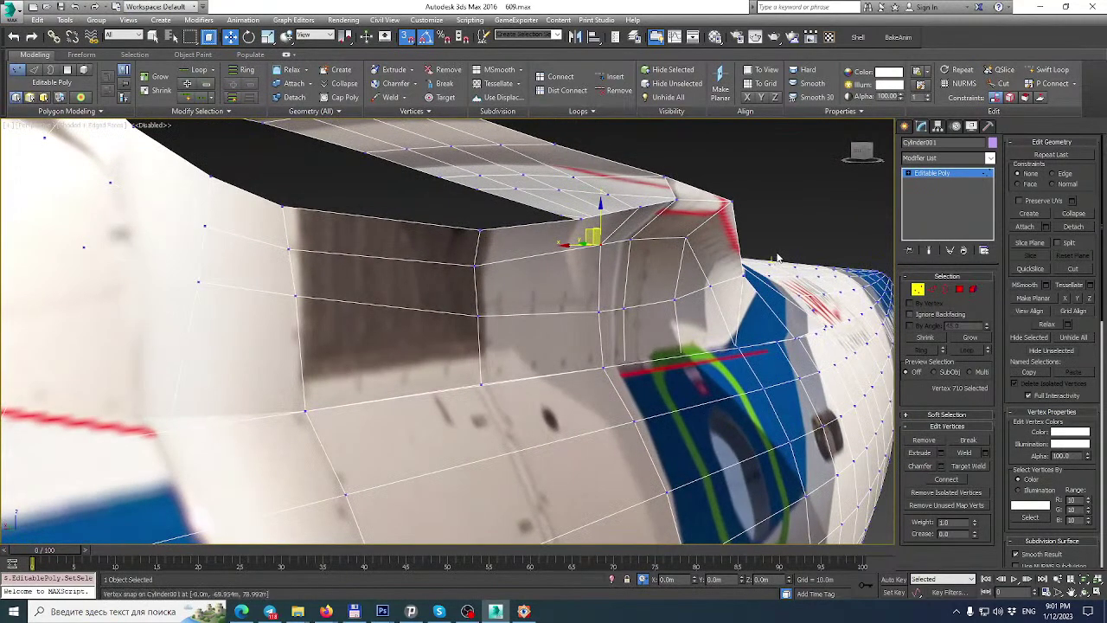
# Cut an edge across the upper wing-root fairing from the dark panel's upper rear vertex to the second vertical edge.
pyautogui.click(1073, 268)
pyautogui.click(473, 263)
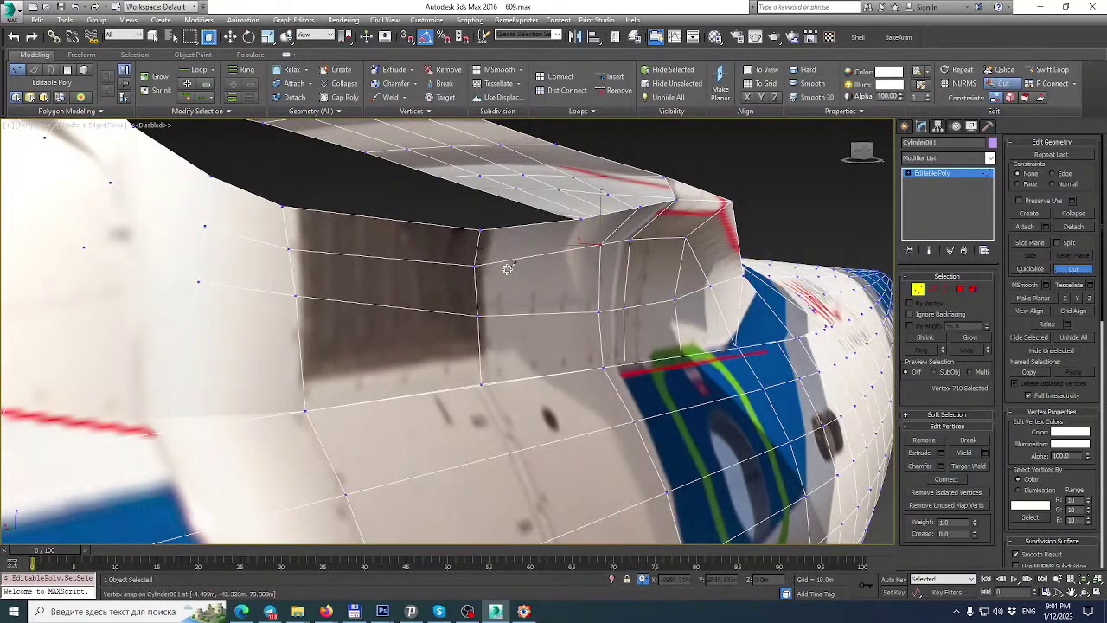
pyautogui.click(631, 253)
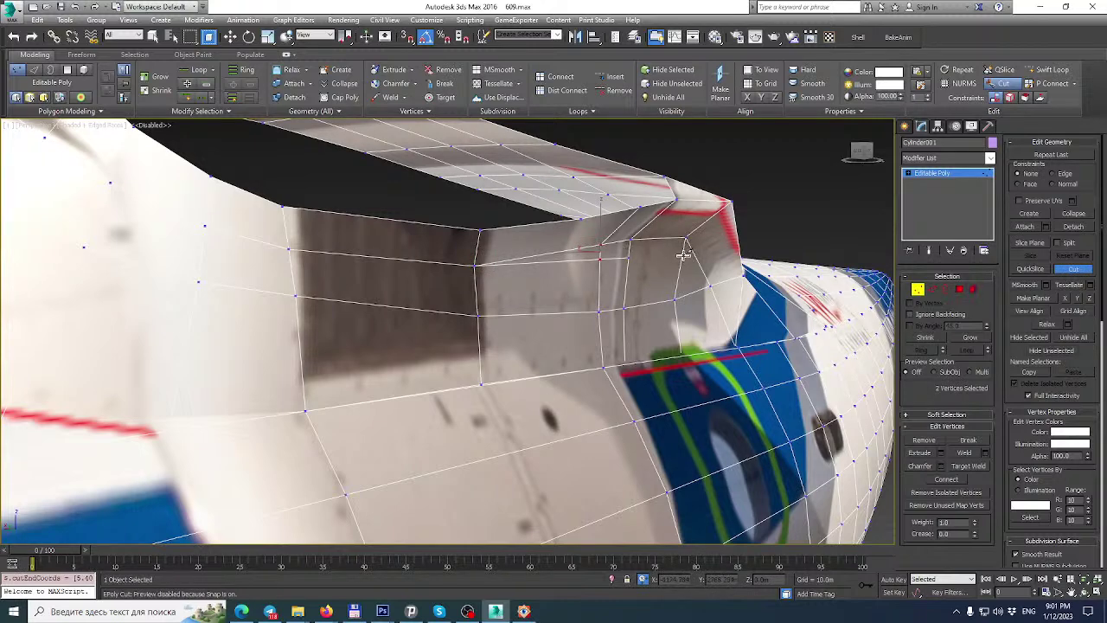
# Cut a new horizontal edge across the recessed side wall beneath the red guide line, ending on its vertical edge.
pyautogui.click(684, 254)
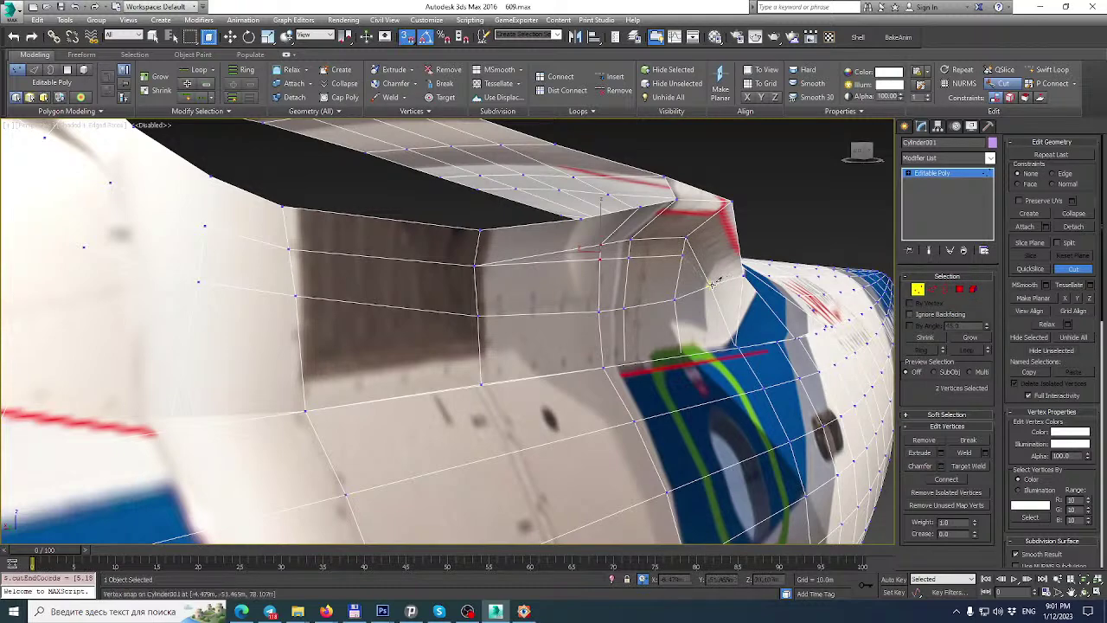
pyautogui.scroll(2, 716, 283)
pyautogui.moveTo(724, 281); pyautogui.dragTo(614, 291, button='middle')
pyautogui.click(572, 227)
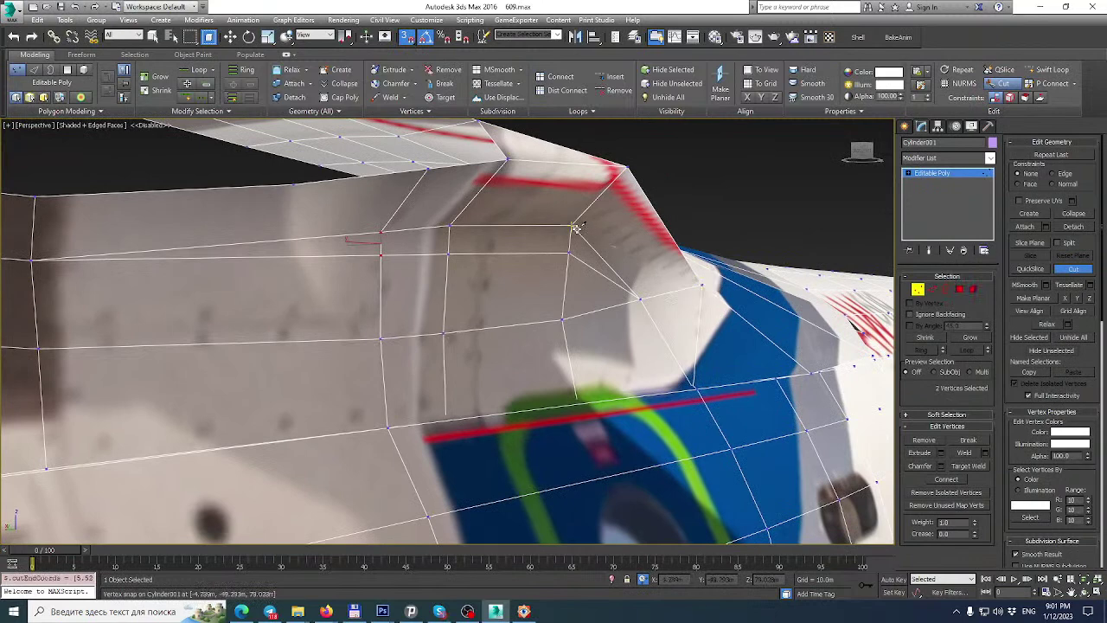
# Remove the redundant horizontal edge loop just above the new cut on the recessed side wall.
pyautogui.press('2')
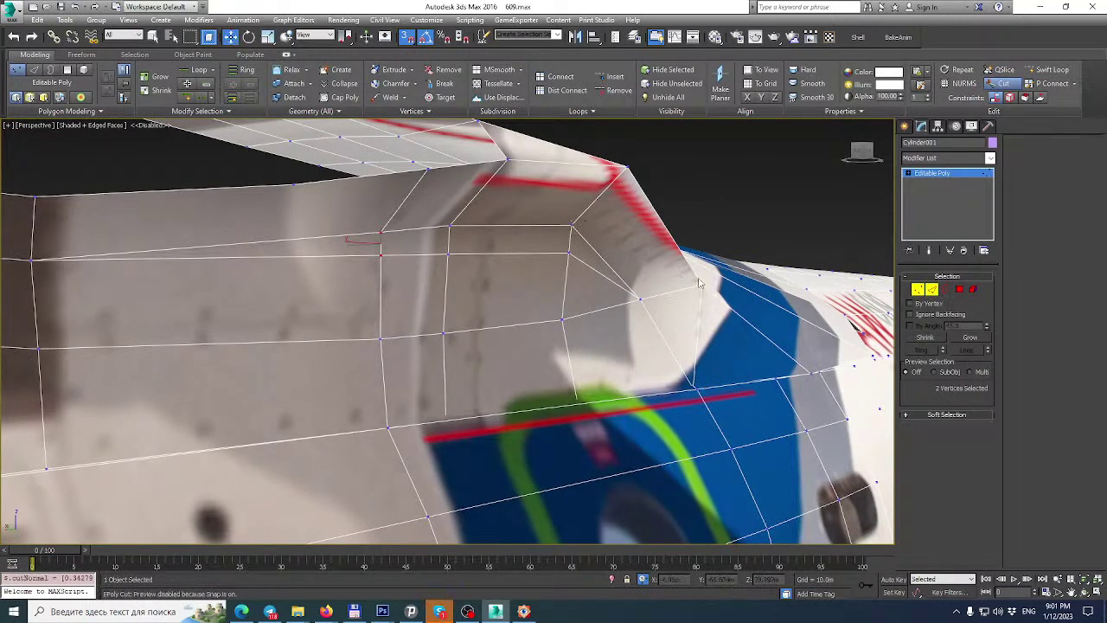
pyautogui.rightClick(613, 248)
pyautogui.click(593, 244)
pyautogui.doubleClick(541, 225)
pyautogui.press('BackSpace')
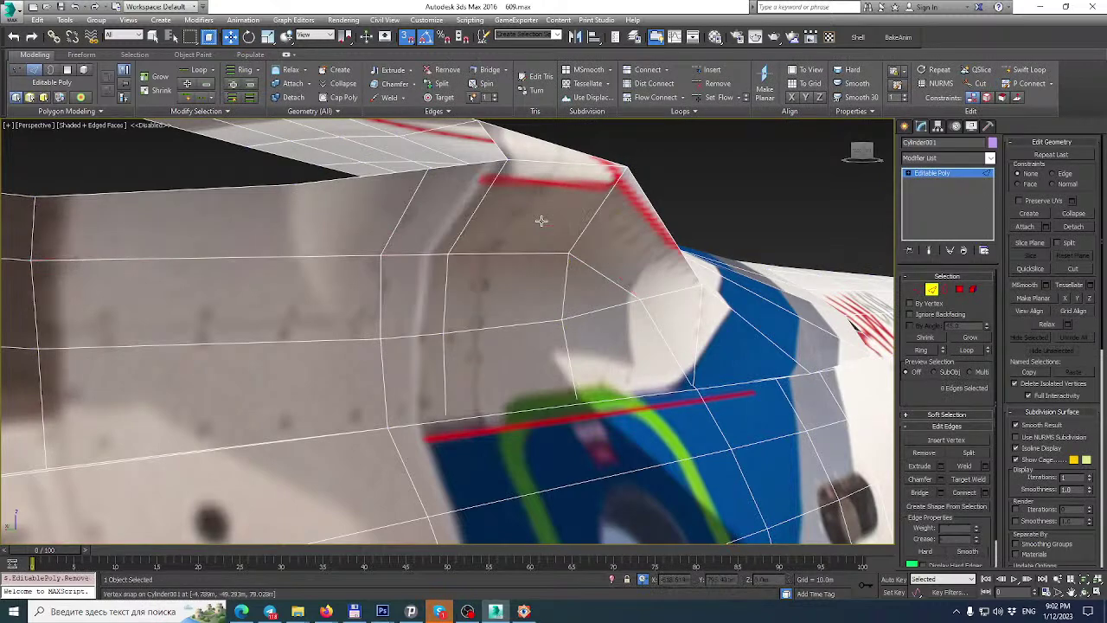
# Cut edges from the recess's inner corner vertex to the slanted red guide line and down to the neighbouring vertex.
pyautogui.scroll(-3, 541, 221)
pyautogui.keyDown('alt'); pyautogui.moveTo(494, 286); pyautogui.dragTo(521, 323, button='middle'); pyautogui.keyUp('alt')
pyautogui.scroll(-3, 511, 281)
pyautogui.keyDown('alt'); pyautogui.moveTo(507, 264); pyautogui.dragTo(543, 266, button='middle'); pyautogui.keyUp('alt')
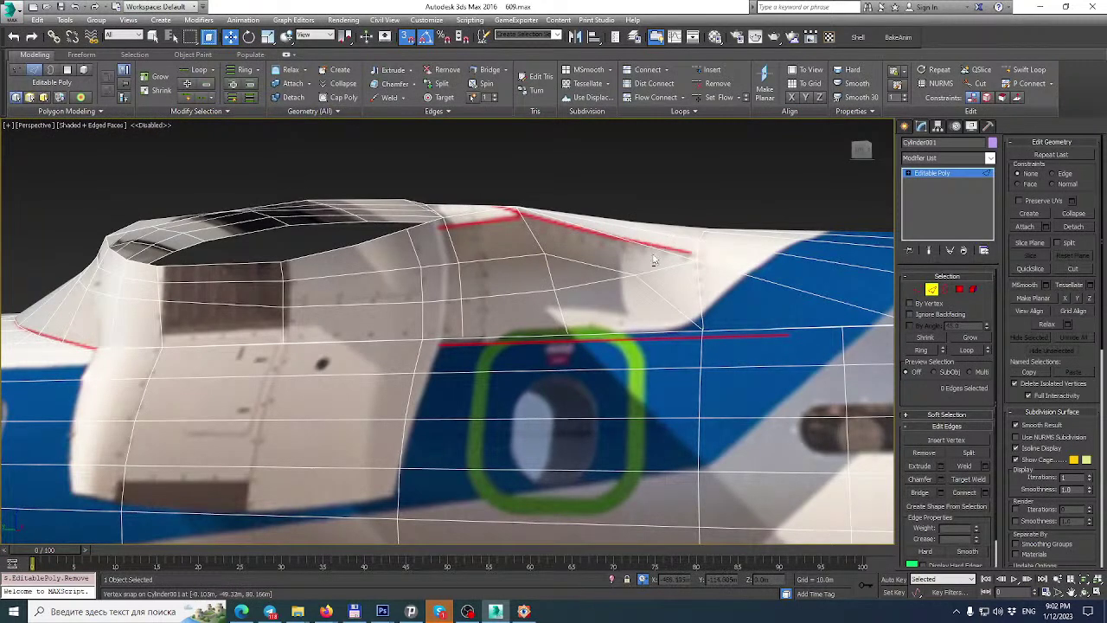
pyautogui.keyDown('alt'); pyautogui.moveTo(653, 250); pyautogui.dragTo(675, 278, button='middle'); pyautogui.keyUp('alt')
pyautogui.hotkey('alt', 'c')
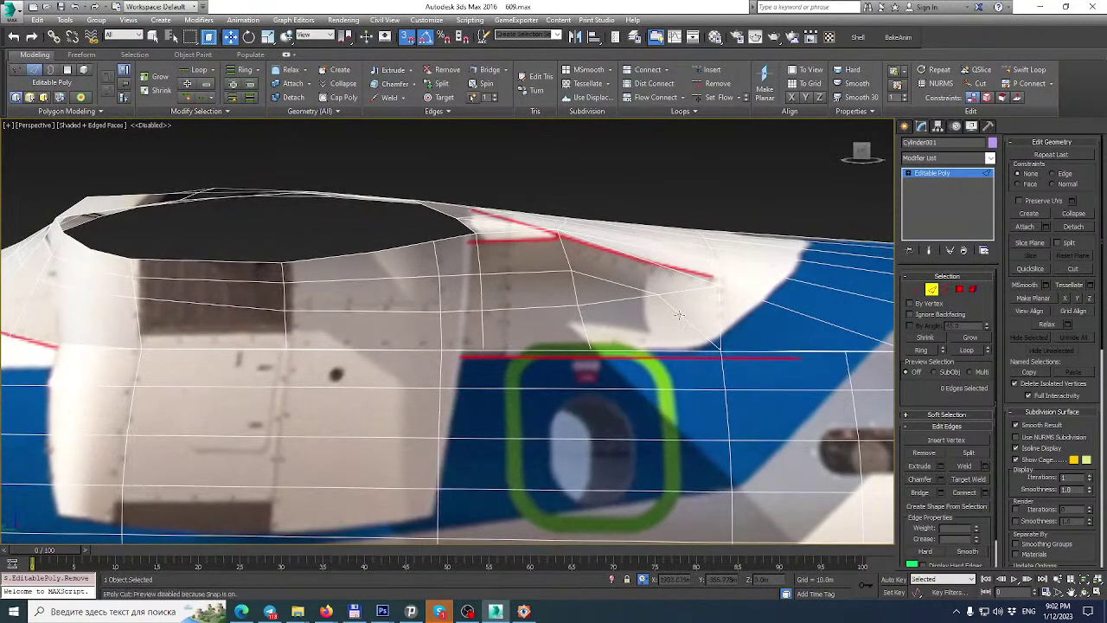
pyautogui.click(1075, 269)
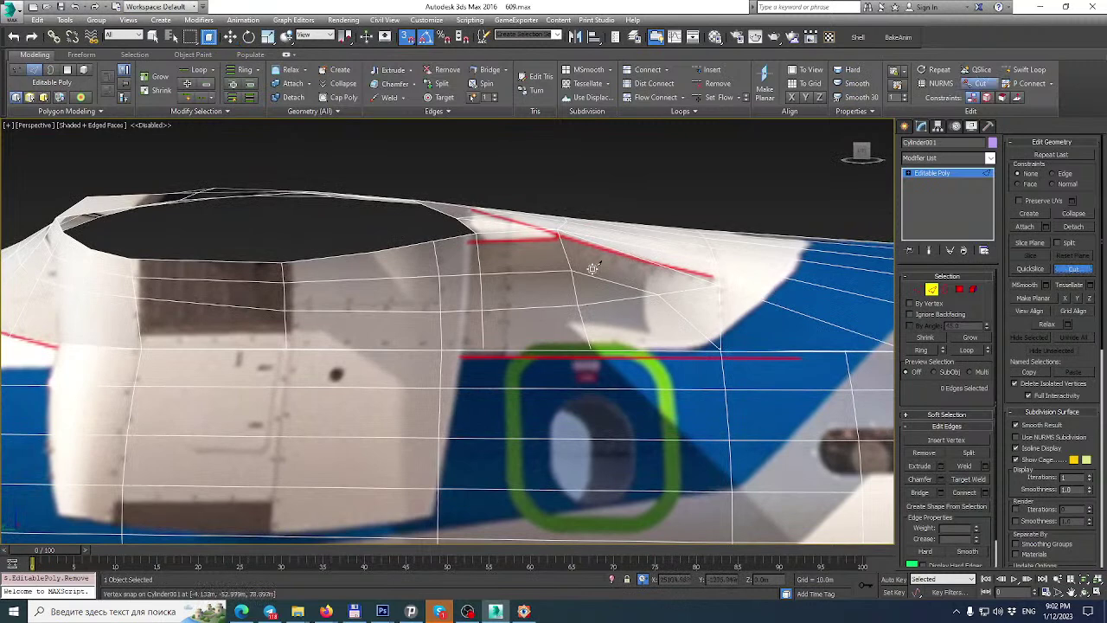
pyautogui.click(644, 258)
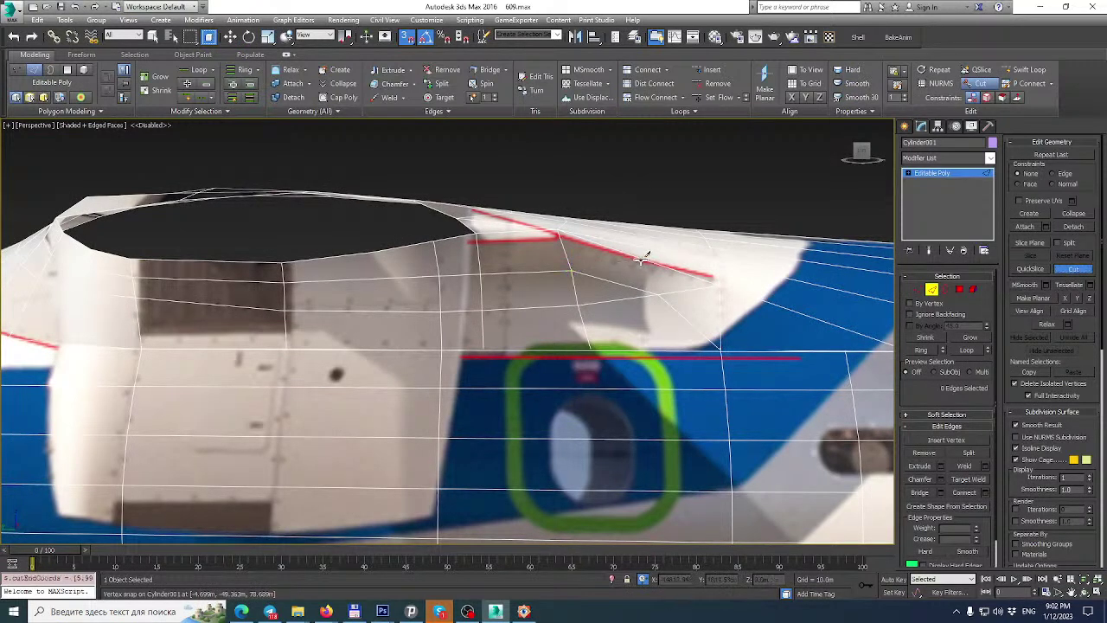
pyautogui.click(641, 259)
pyautogui.click(658, 293)
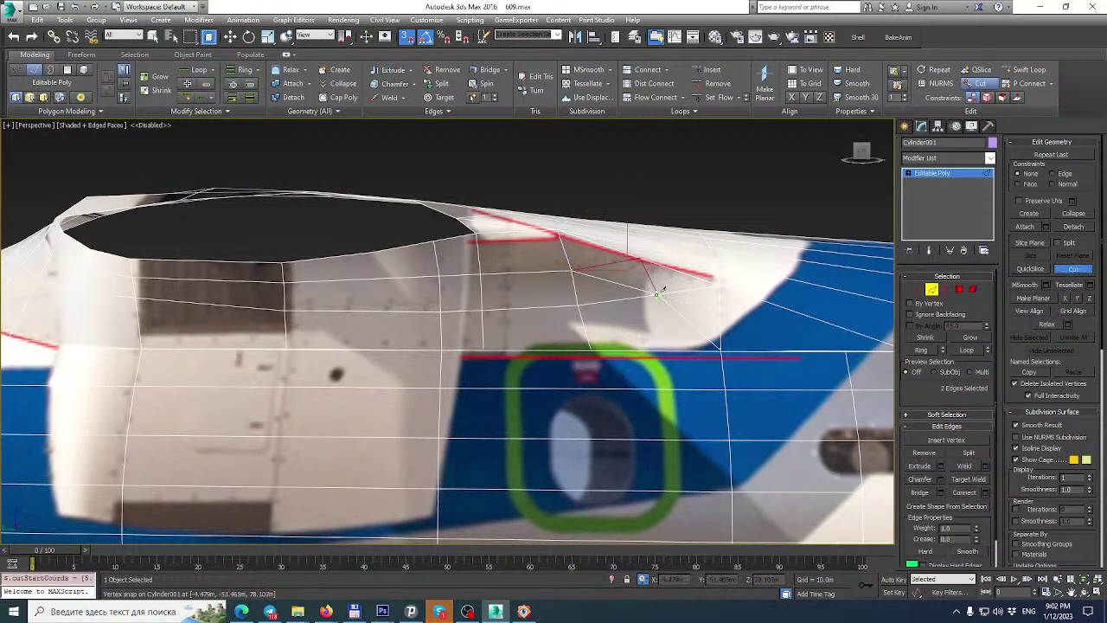
# Continue the cut from the slanted red guide line up across the roof surface, and remove the old diagonal edge below it.
pyautogui.click(641, 222)
pyautogui.rightClick(640, 223)
pyautogui.keyDown('alt'); pyautogui.moveTo(657, 271); pyautogui.dragTo(648, 321, button='middle'); pyautogui.keyUp('alt')
pyautogui.hotkey('ctrl', 'z')
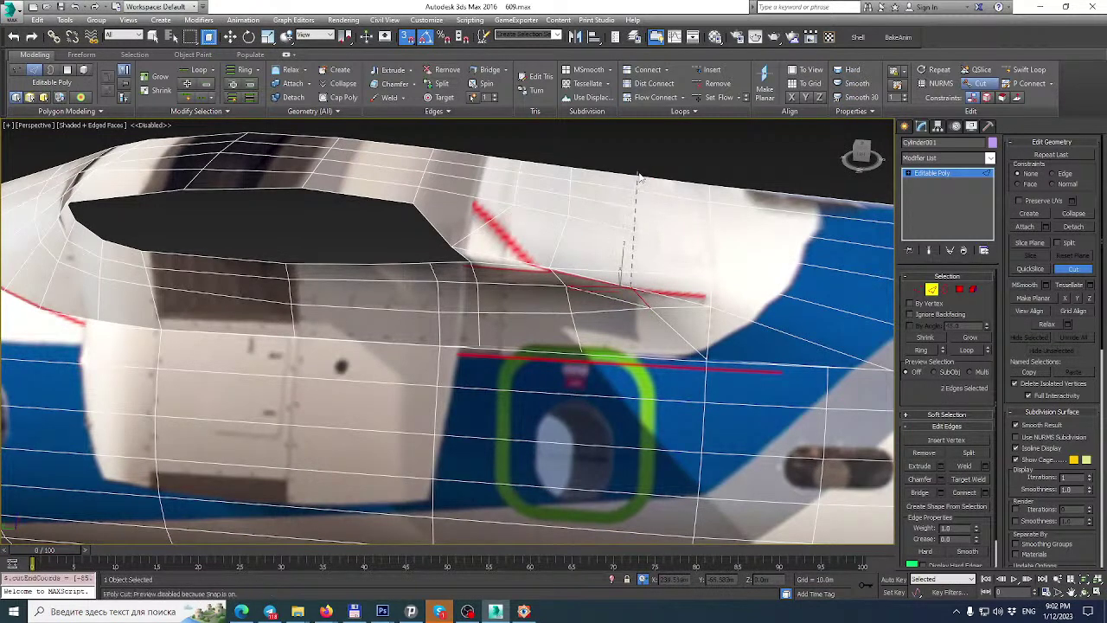
pyautogui.click(639, 172)
pyautogui.keyDown('alt'); pyautogui.moveTo(646, 262); pyautogui.dragTo(637, 225, button='middle'); pyautogui.keyUp('alt')
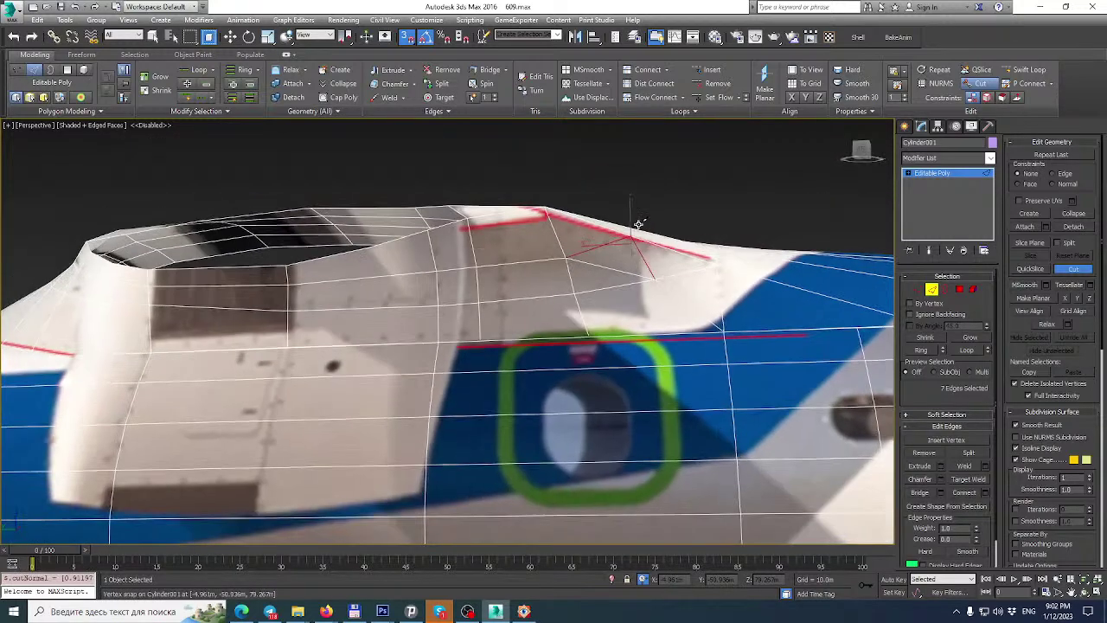
pyautogui.rightClick(637, 225)
pyautogui.click(610, 268)
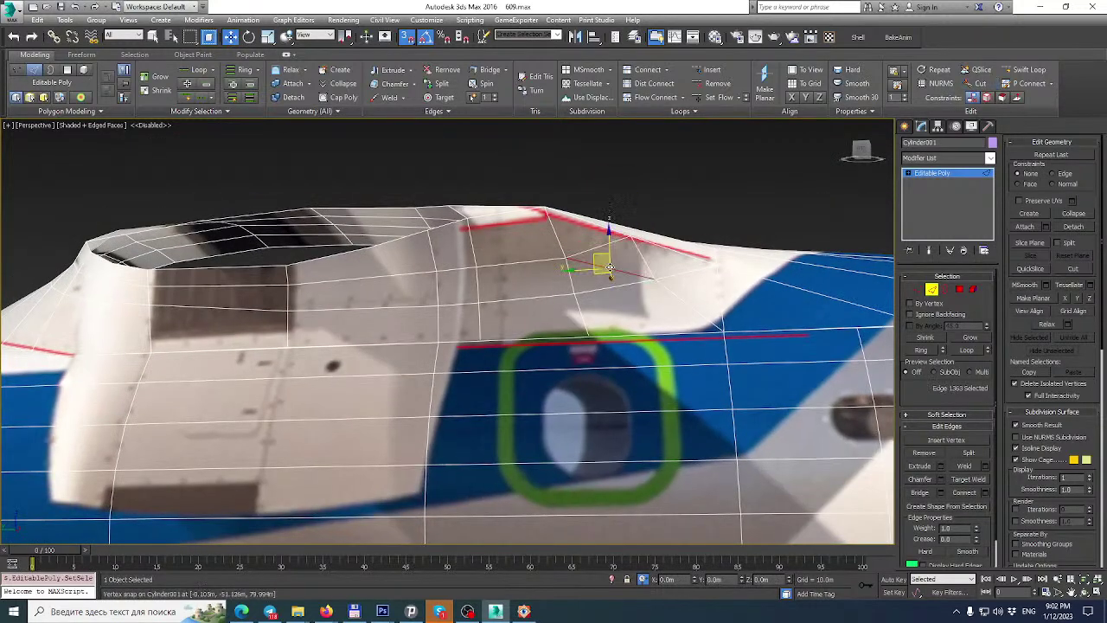
pyautogui.press('BackSpace')
# Move the vertex at the base of the opening's curved side wall along X toward the end of the red guide line.
pyautogui.keyDown('alt'); pyautogui.moveTo(610, 268); pyautogui.dragTo(499, 340, button='middle'); pyautogui.keyUp('alt')
pyautogui.scroll(-4, 665, 296)
pyautogui.scroll(10, 348, 388)
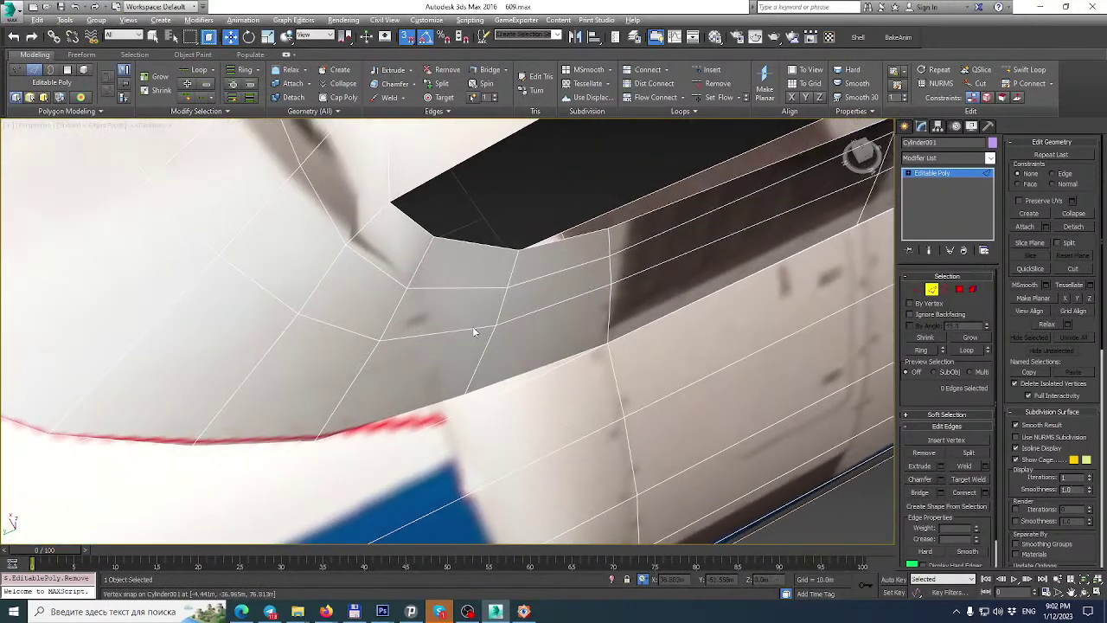
pyautogui.click(918, 289)
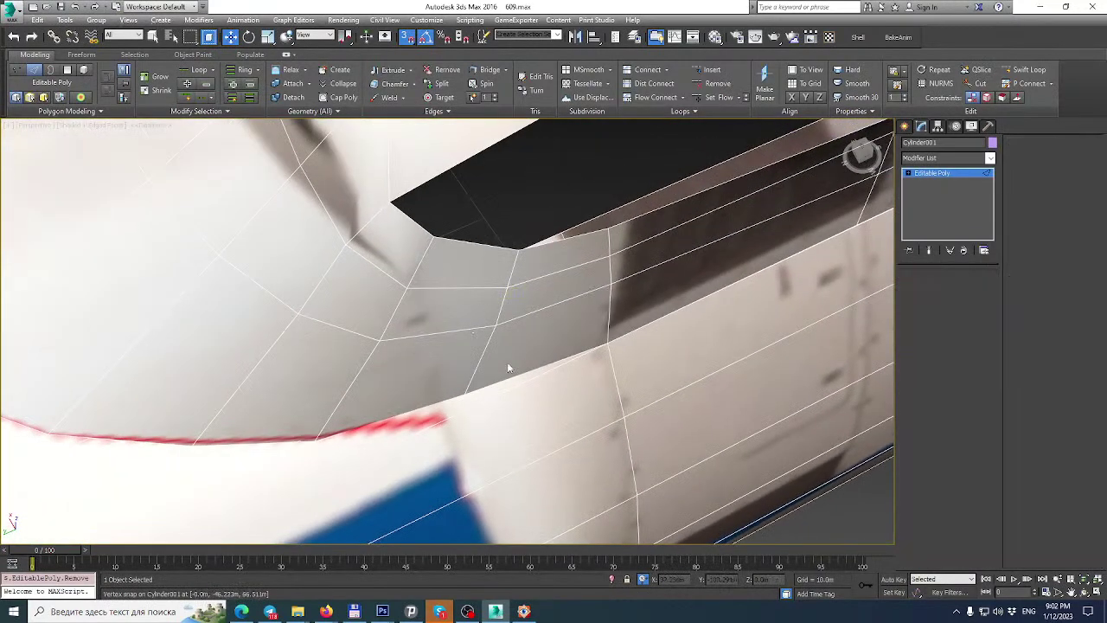
pyautogui.click(467, 398)
pyautogui.keyDown('alt'); pyautogui.moveTo(467, 398); pyautogui.dragTo(450, 369, button='middle'); pyautogui.keyUp('alt')
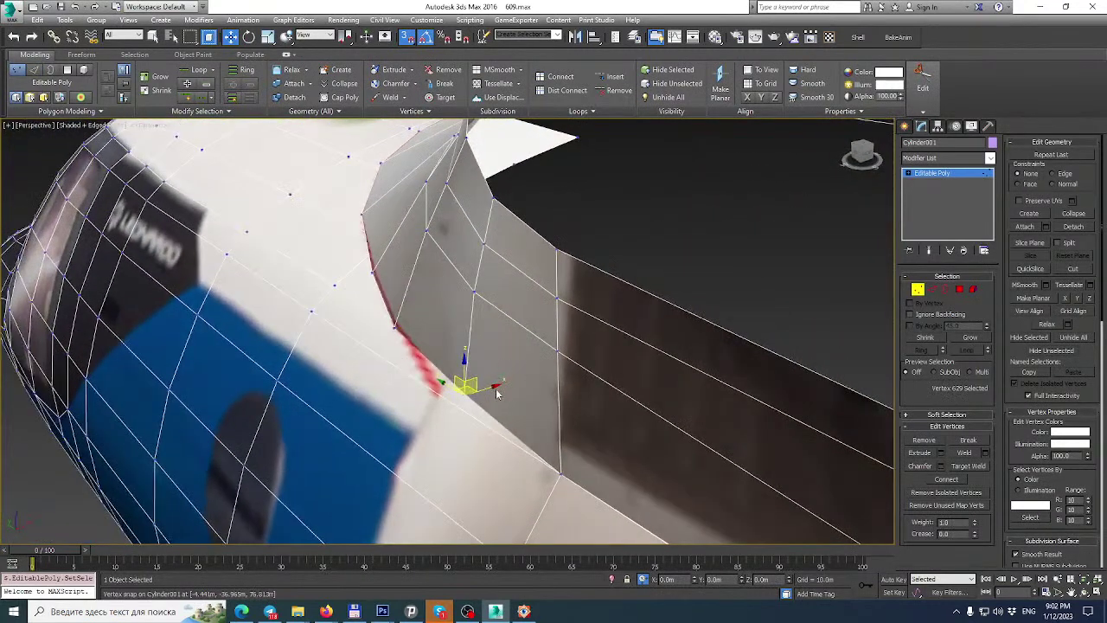
pyautogui.hotkey('alt', 'c')
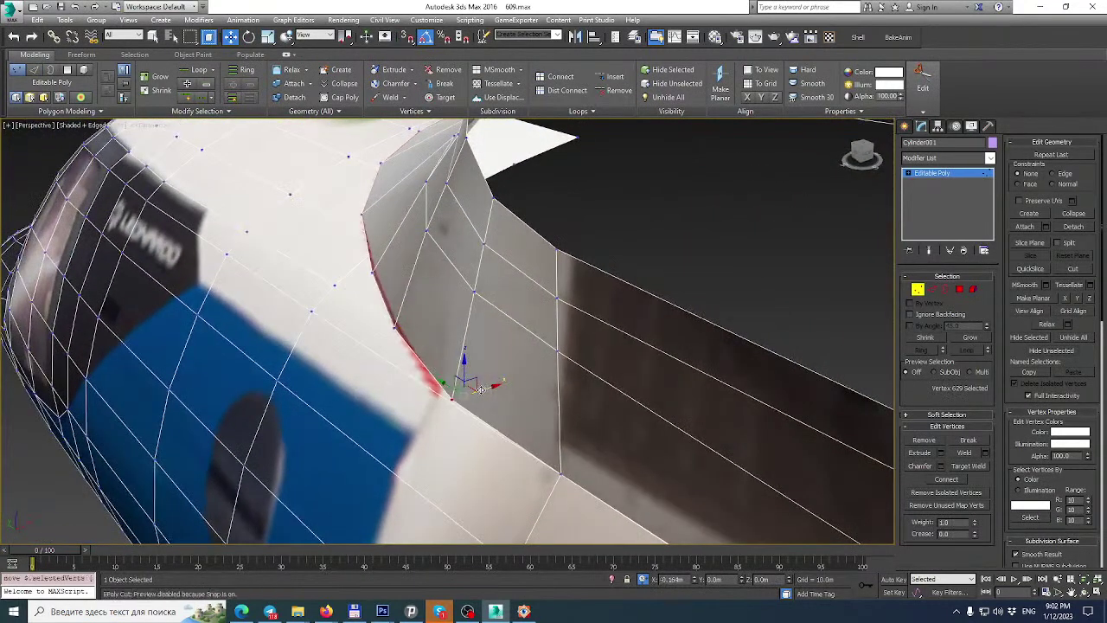
pyautogui.keyDown('alt'); pyautogui.moveTo(494, 383); pyautogui.dragTo(544, 395, button='middle'); pyautogui.keyUp('alt')
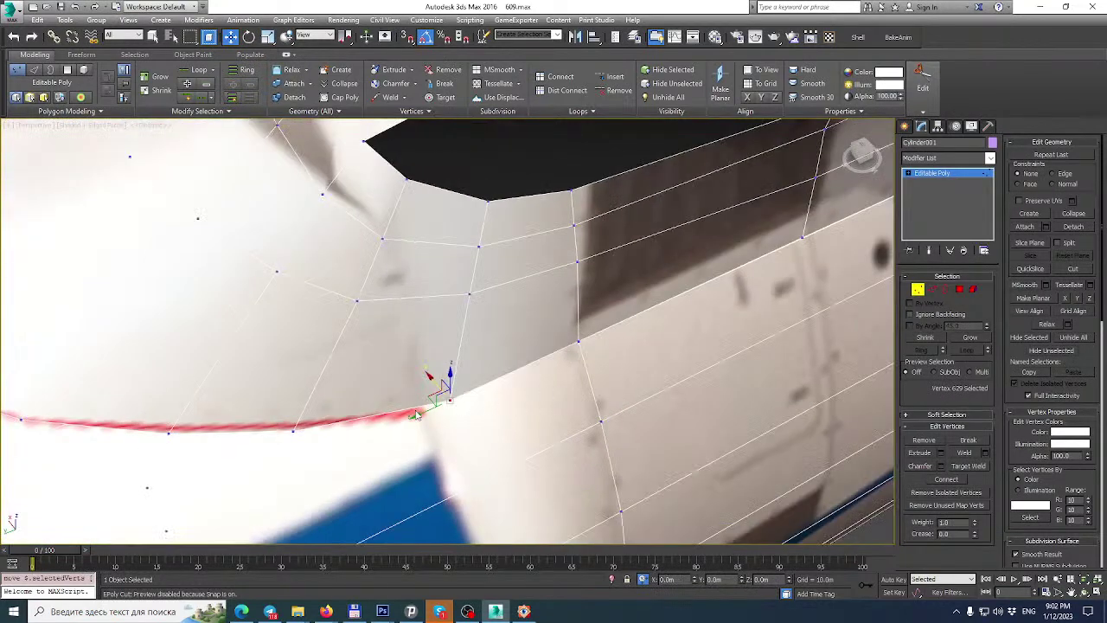
# Fine-tune that base vertex's height and sideways position to follow the red guide line and the fuselage contour.
pyautogui.keyDown('alt'); pyautogui.moveTo(443, 415); pyautogui.dragTo(500, 353, button='middle'); pyautogui.keyUp('alt')
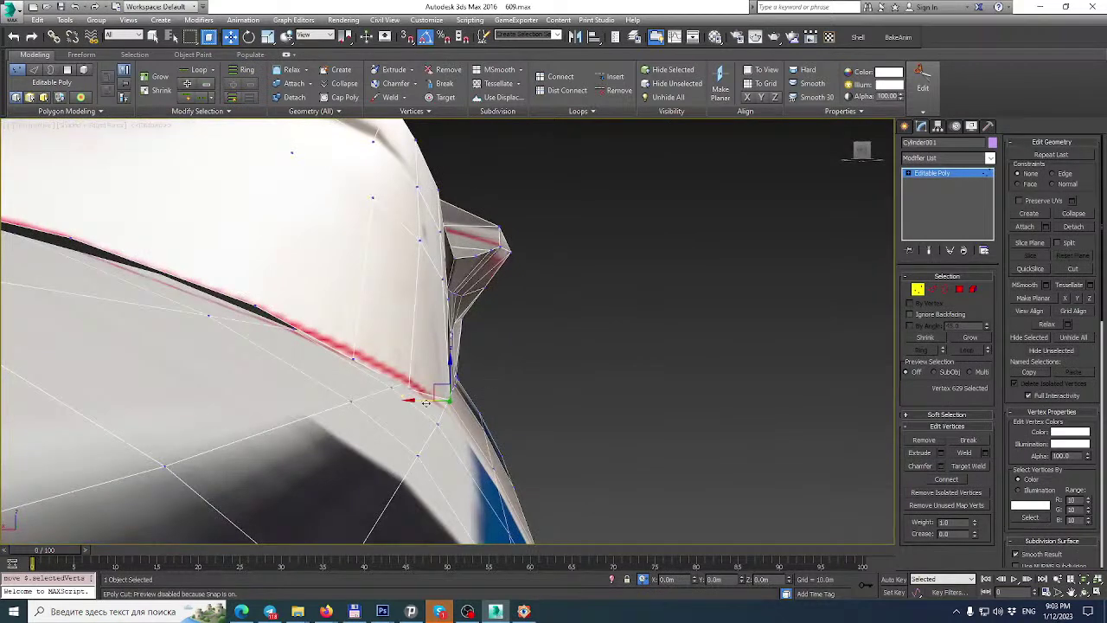
pyautogui.keyDown('alt'); pyautogui.moveTo(433, 391); pyautogui.dragTo(421, 387, button='middle'); pyautogui.keyUp('alt')
pyautogui.moveTo(444, 372); pyautogui.dragTo(443, 377)
pyautogui.keyDown('alt'); pyautogui.moveTo(444, 372); pyautogui.dragTo(462, 418, button='middle'); pyautogui.keyUp('alt')
pyautogui.moveTo(404, 403); pyautogui.dragTo(407, 403)
pyautogui.keyDown('alt'); pyautogui.moveTo(403, 404); pyautogui.dragTo(426, 357, button='middle'); pyautogui.keyUp('alt')
# Raise the vertex on top of the fairing ahead of the roof opening by about 0.06 m.
pyautogui.scroll(10, 328, 186)
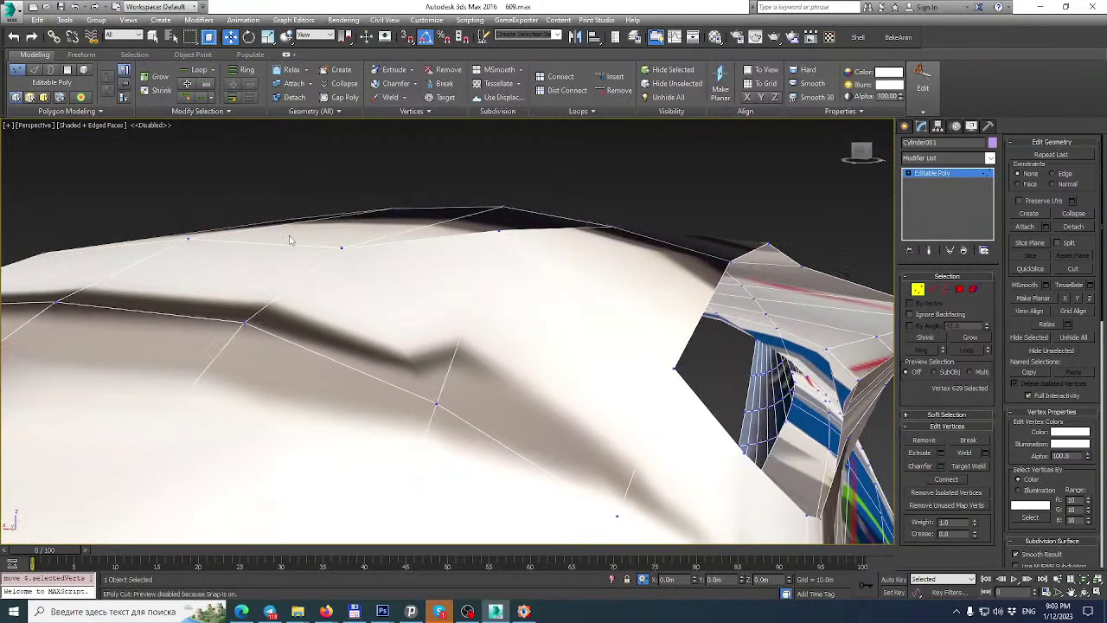
pyautogui.click(344, 247)
pyautogui.scroll(-8, 346, 245)
pyautogui.keyDown('alt'); pyautogui.moveTo(378, 243); pyautogui.dragTo(351, 241, button='middle'); pyautogui.keyUp('alt')
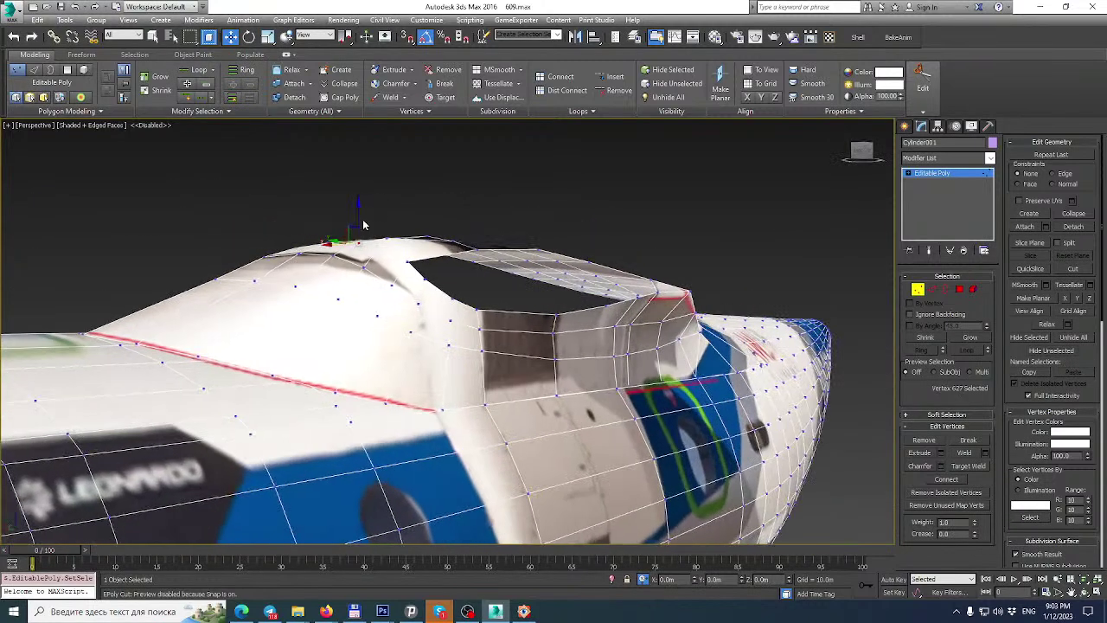
pyautogui.moveTo(356, 212); pyautogui.dragTo(357, 210)
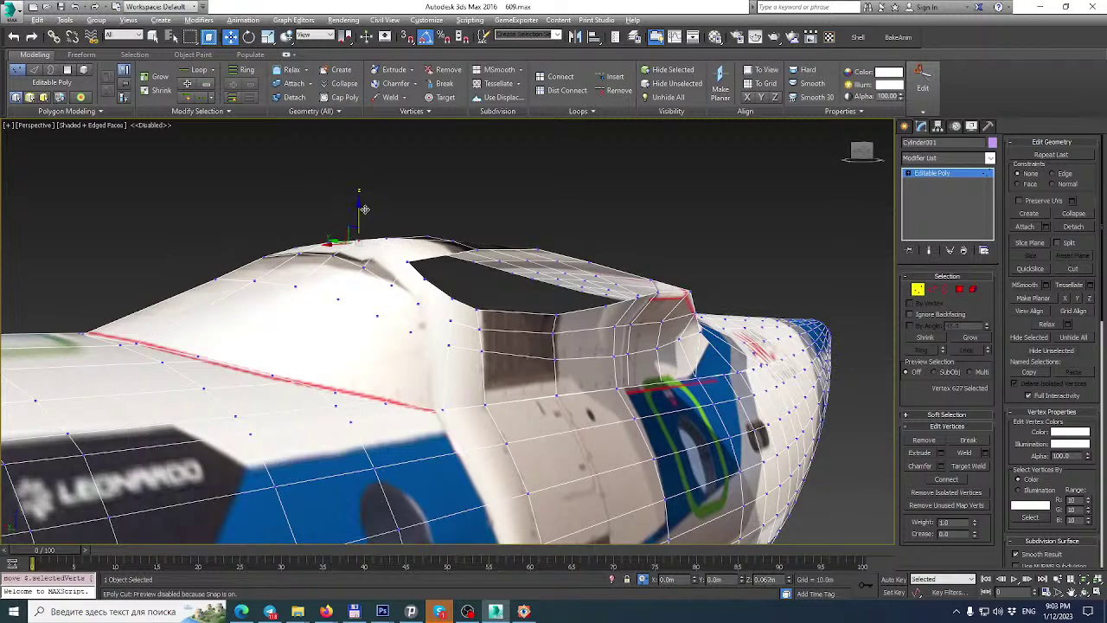
pyautogui.keyDown('alt'); pyautogui.moveTo(366, 209); pyautogui.dragTo(365, 273, button='middle'); pyautogui.keyUp('alt')
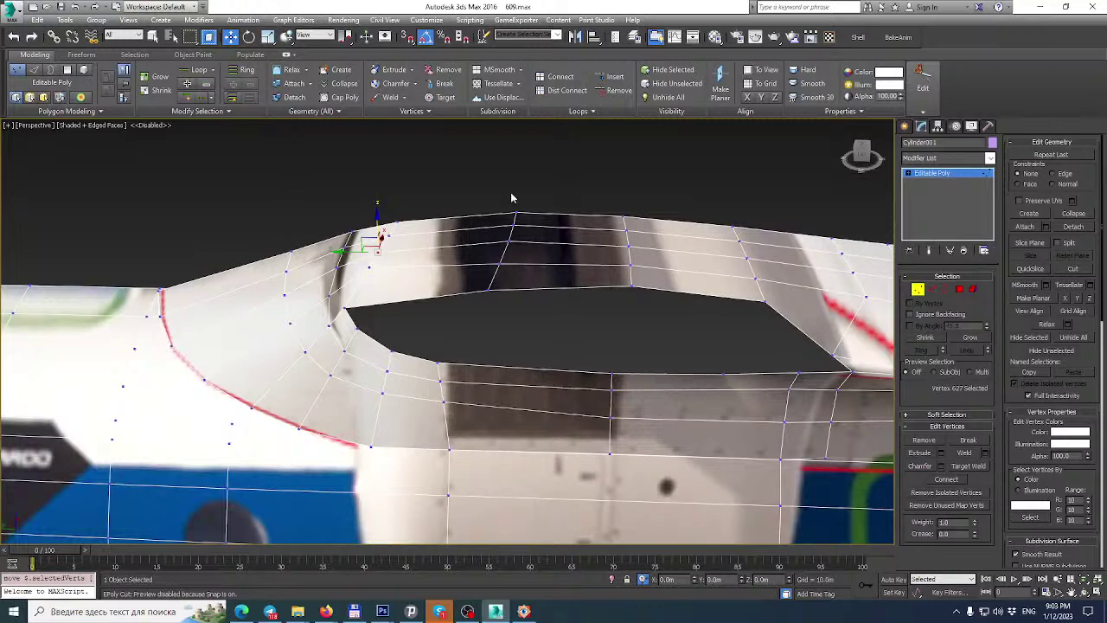
# Reposition the vertex at the corner of the roof opening next to the red guide line.
pyautogui.scroll(-5, 597, 215)
pyautogui.moveTo(600, 216); pyautogui.dragTo(538, 227, button='middle')
pyautogui.scroll(5, 581, 229)
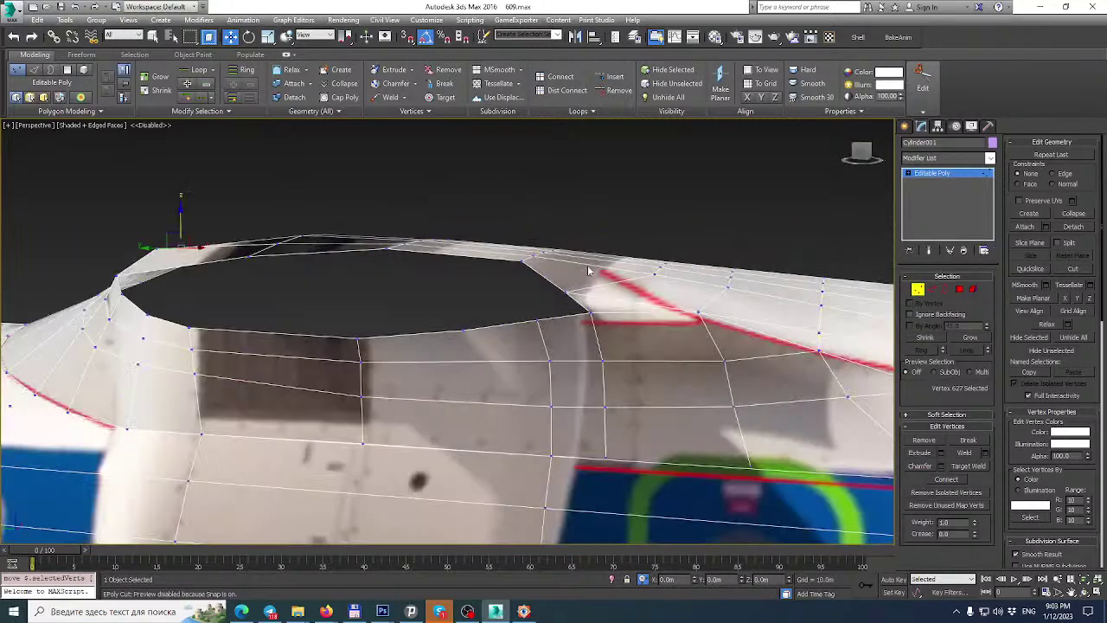
pyautogui.moveTo(573, 299); pyautogui.dragTo(575, 301)
pyautogui.keyDown('alt'); pyautogui.moveTo(568, 293); pyautogui.dragTo(590, 300, button='middle'); pyautogui.keyUp('alt')
pyautogui.moveTo(536, 290); pyautogui.dragTo(571, 279)
pyautogui.keyDown('alt'); pyautogui.moveTo(570, 277); pyautogui.dragTo(514, 319, button='middle'); pyautogui.keyUp('alt')
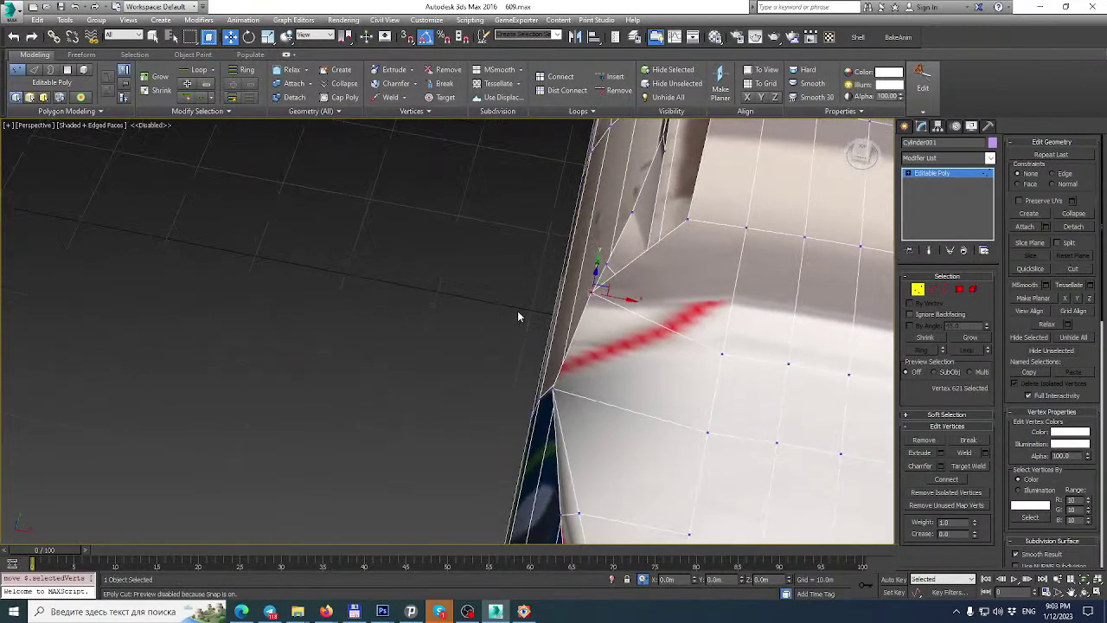
# Close the unrelated image viewer window, switch to Total Commander and open photo SDDD.jpg from the AgustaWestland AW609 REF folder.
pyautogui.click(523, 611)
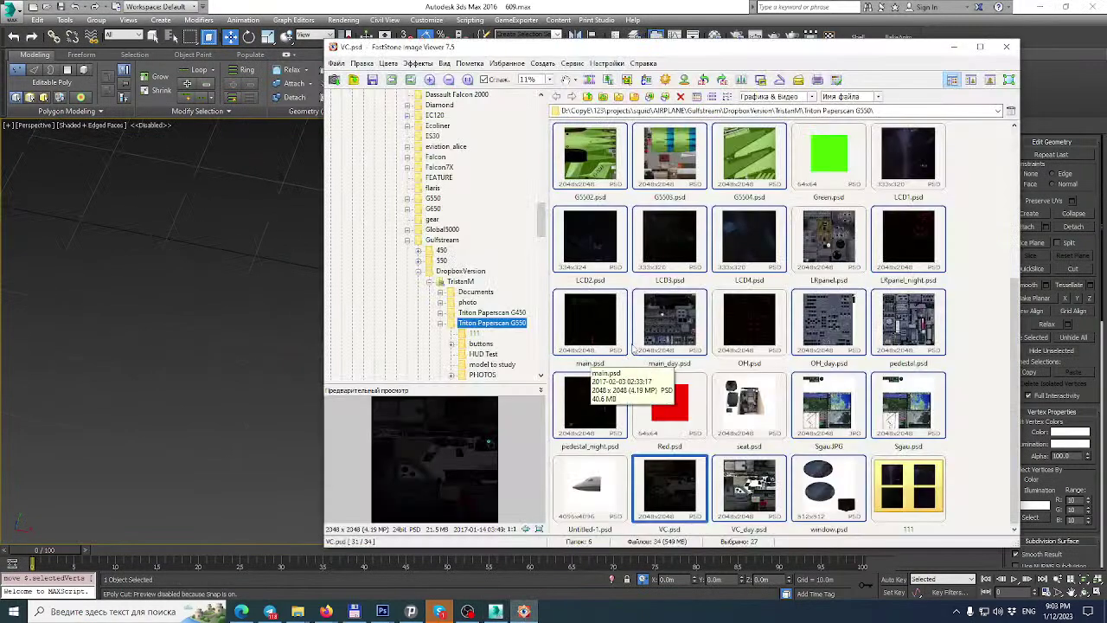
pyautogui.click(1008, 47)
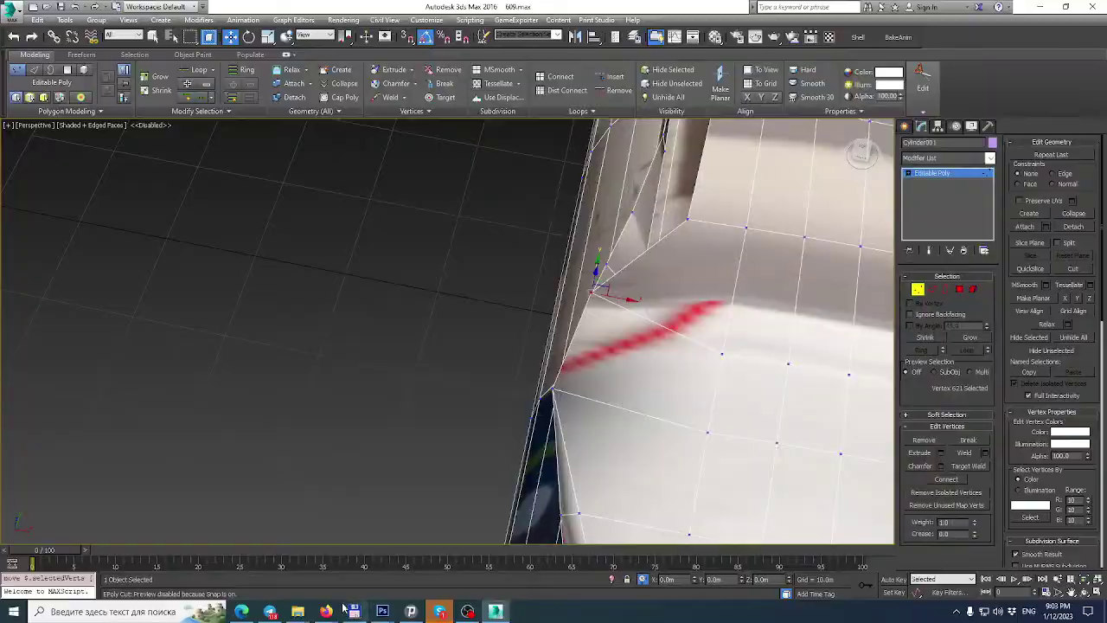
pyautogui.click(348, 612)
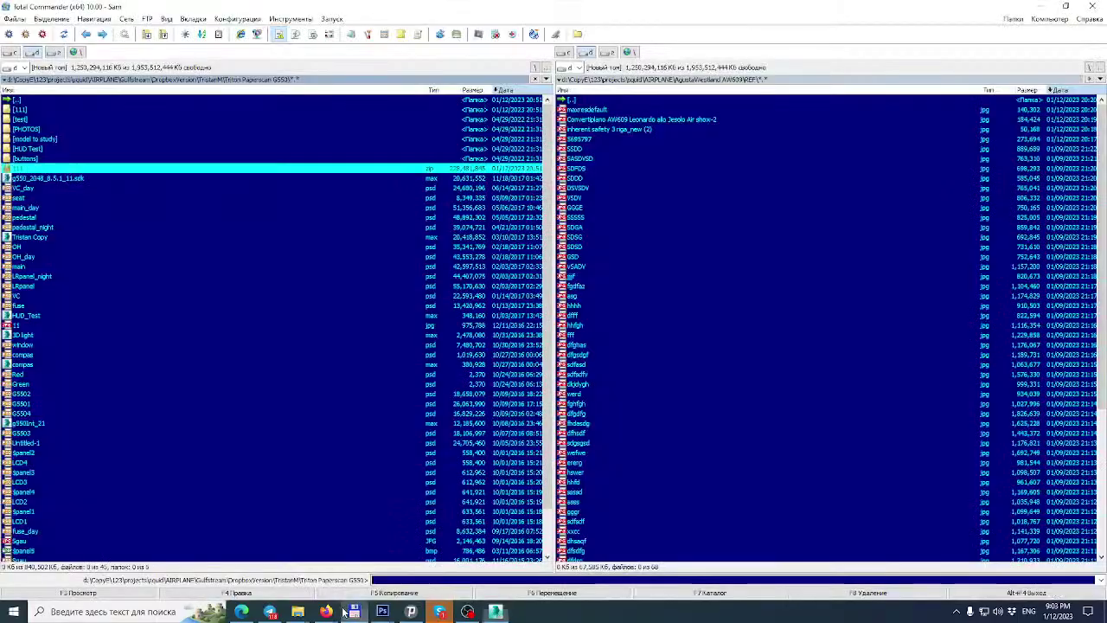
pyautogui.click(631, 178)
pyautogui.doubleClick(631, 178)
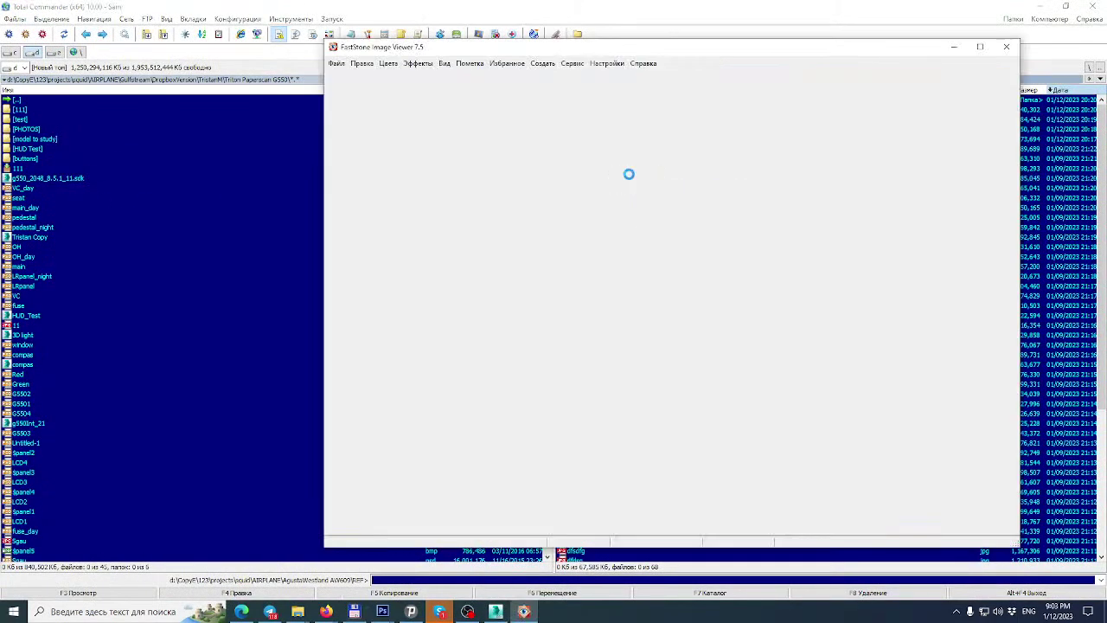
# Browse the reference photos to SDFDS.jpg and examine the wing-root junction from above.
pyautogui.scroll(-1, 663, 187)
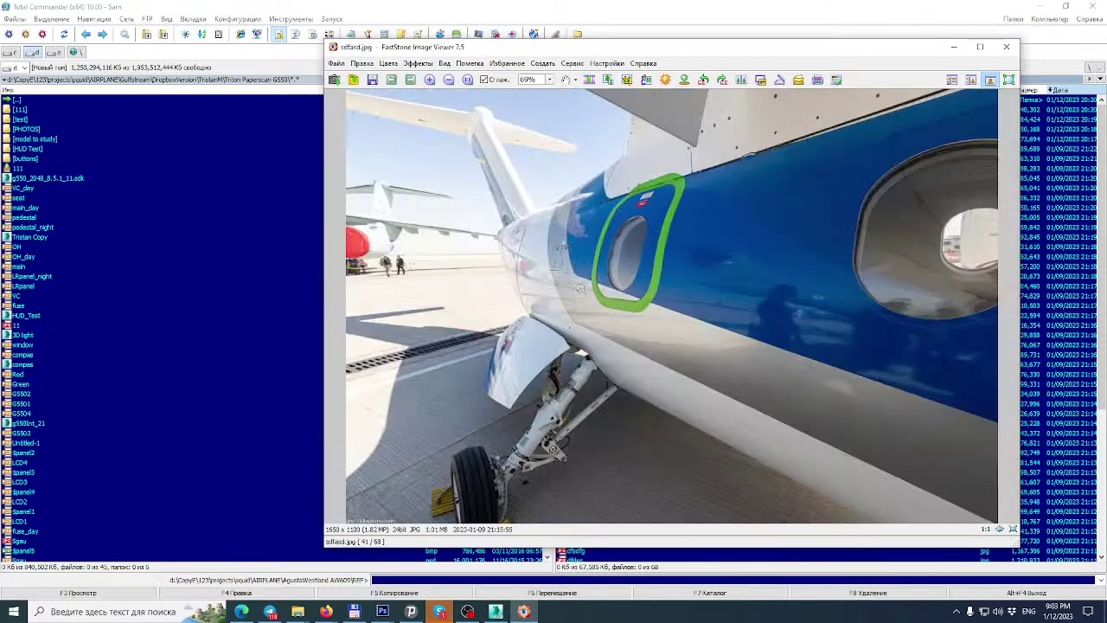
pyautogui.scroll(-1, 667, 272)
pyautogui.click(705, 280)
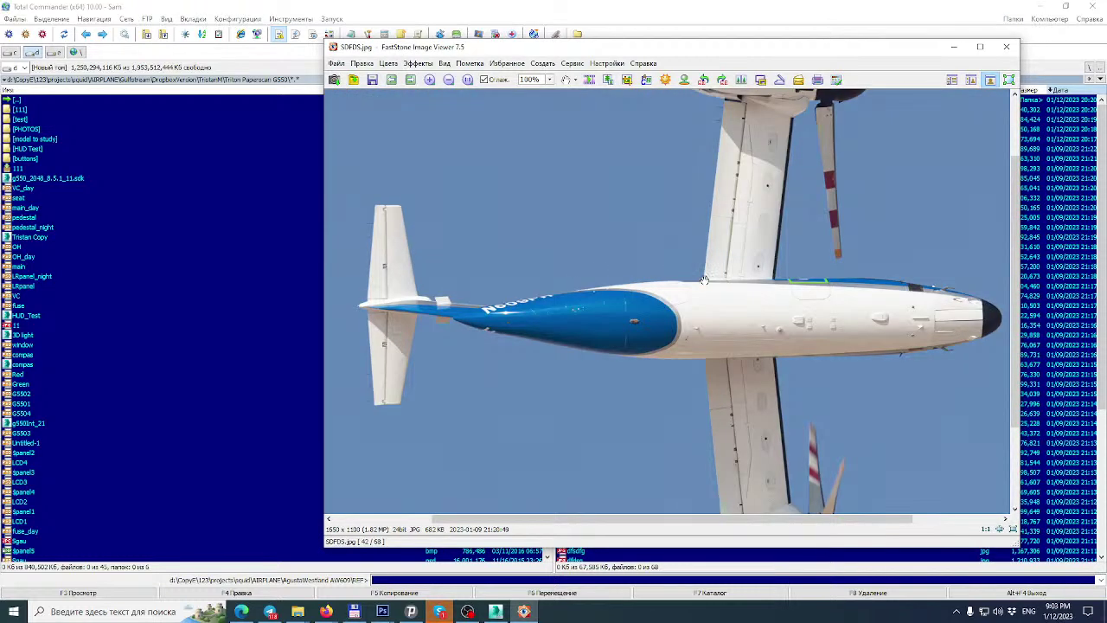
pyautogui.keyDown('ctrl'); pyautogui.scroll(4, 704, 279); pyautogui.keyUp('ctrl')
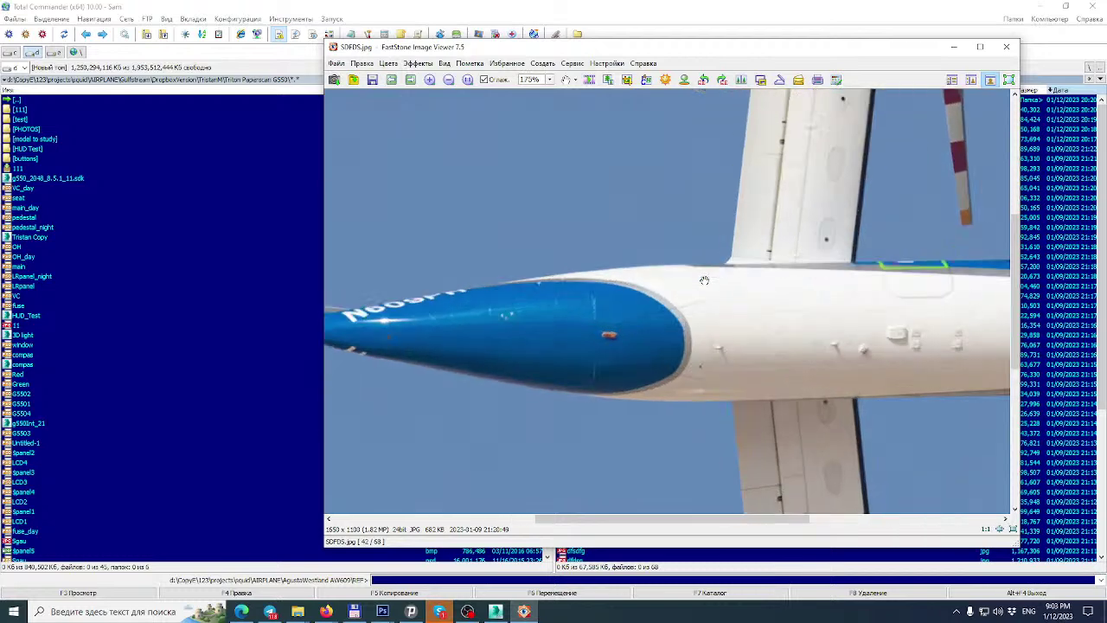
pyautogui.moveTo(930, 185); pyautogui.dragTo(545, 297)
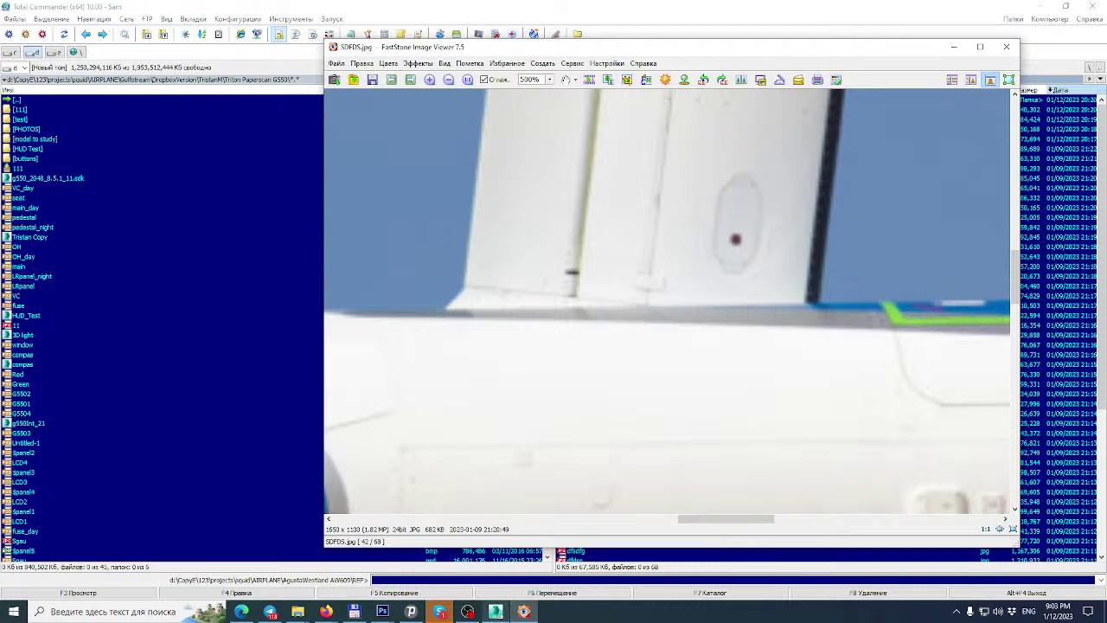
pyautogui.scroll(-1, 574, 411)
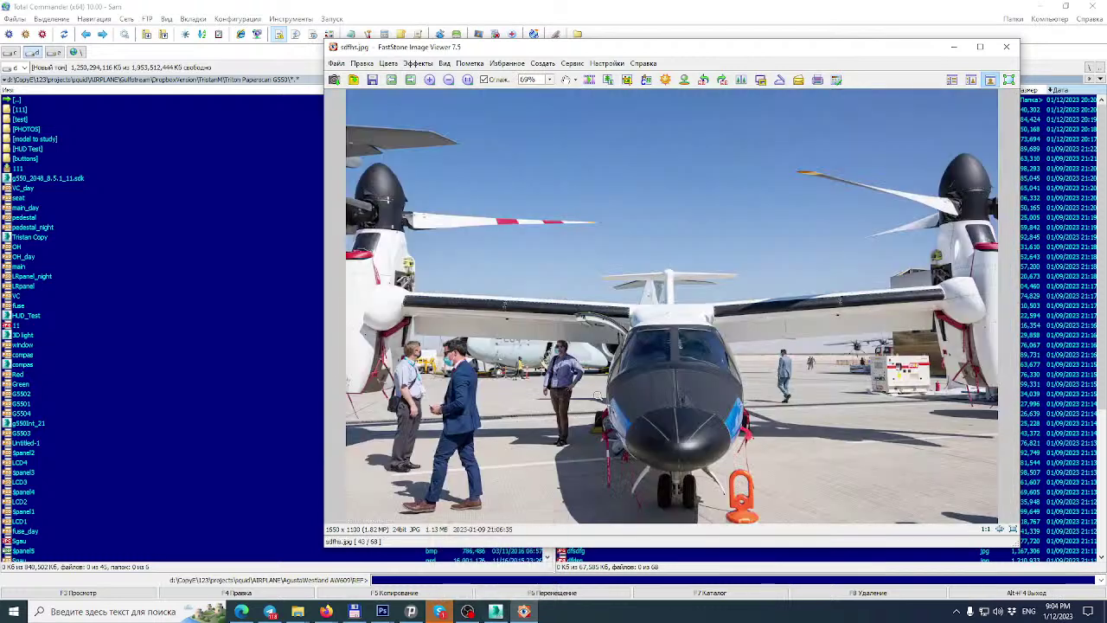
# Browse on to SSSSS.jpg and examine the wing-root fairing and its trailing edge above the cabin windows.
pyautogui.scroll(-1, 664, 344)
pyautogui.keyDown('ctrl'); pyautogui.scroll(3, 707, 354); pyautogui.keyUp('ctrl')
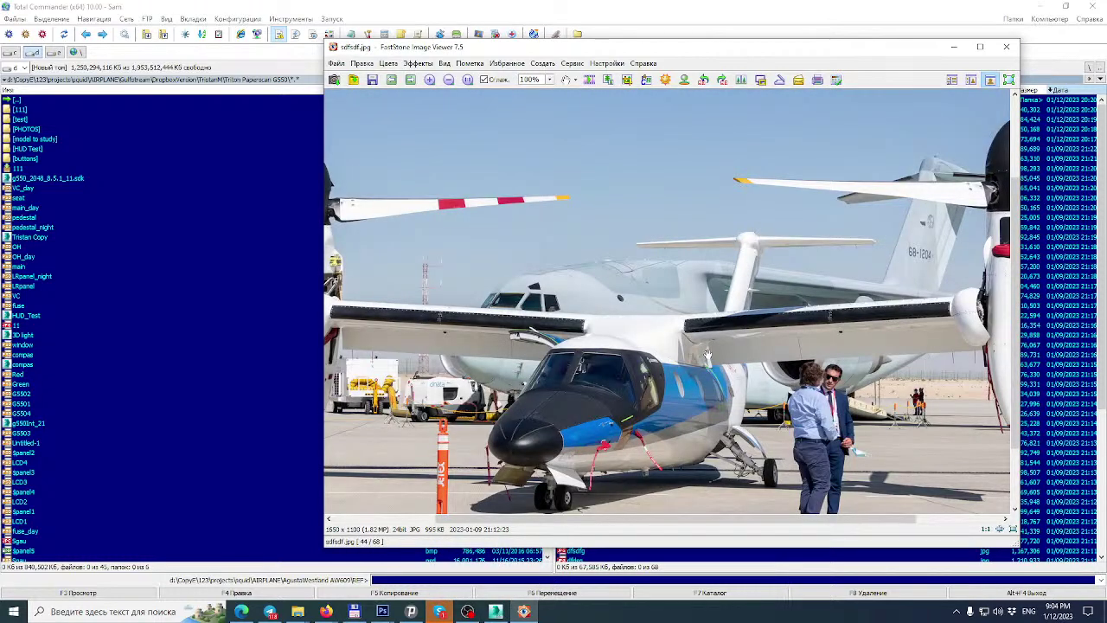
pyautogui.scroll(-2, 708, 356)
pyautogui.scroll(-1, 708, 356)
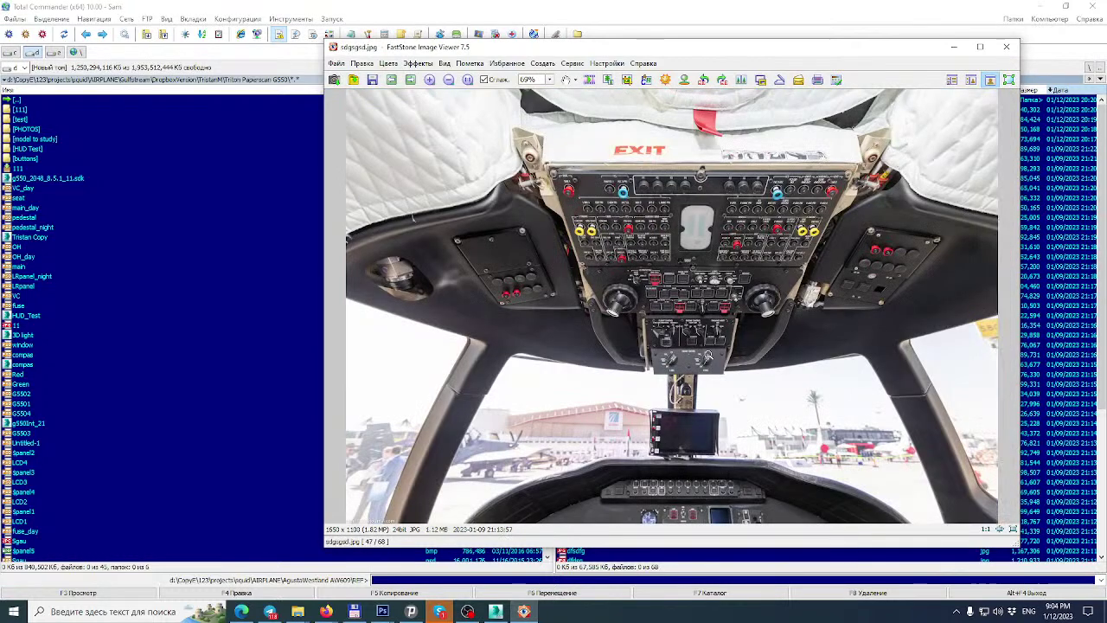
pyautogui.scroll(-4, 707, 354)
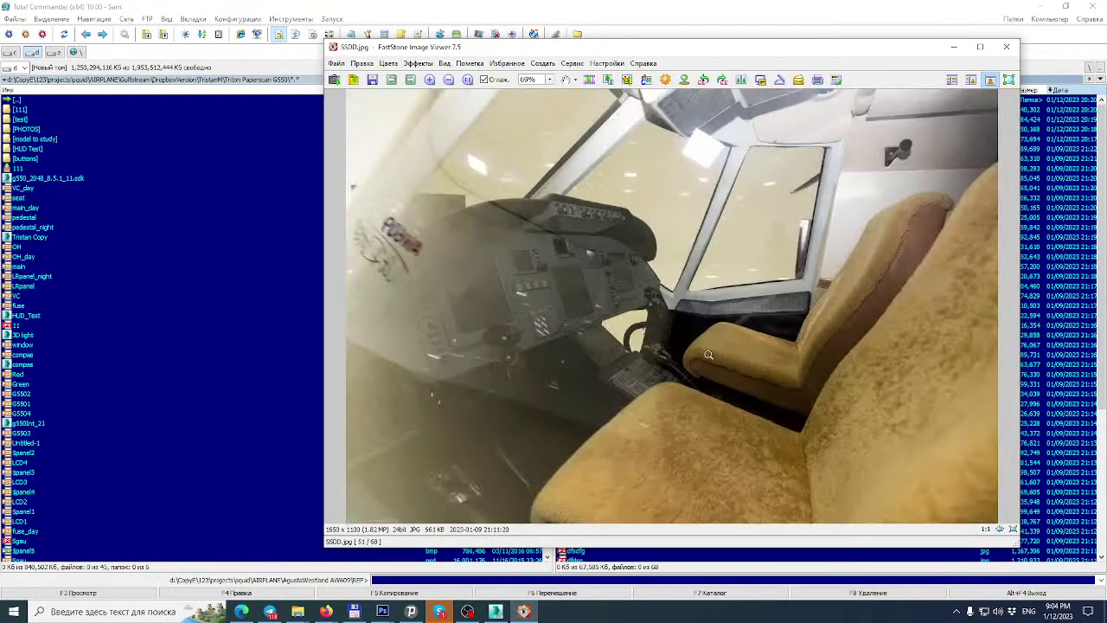
pyautogui.scroll(-2, 708, 355)
pyautogui.click(668, 328)
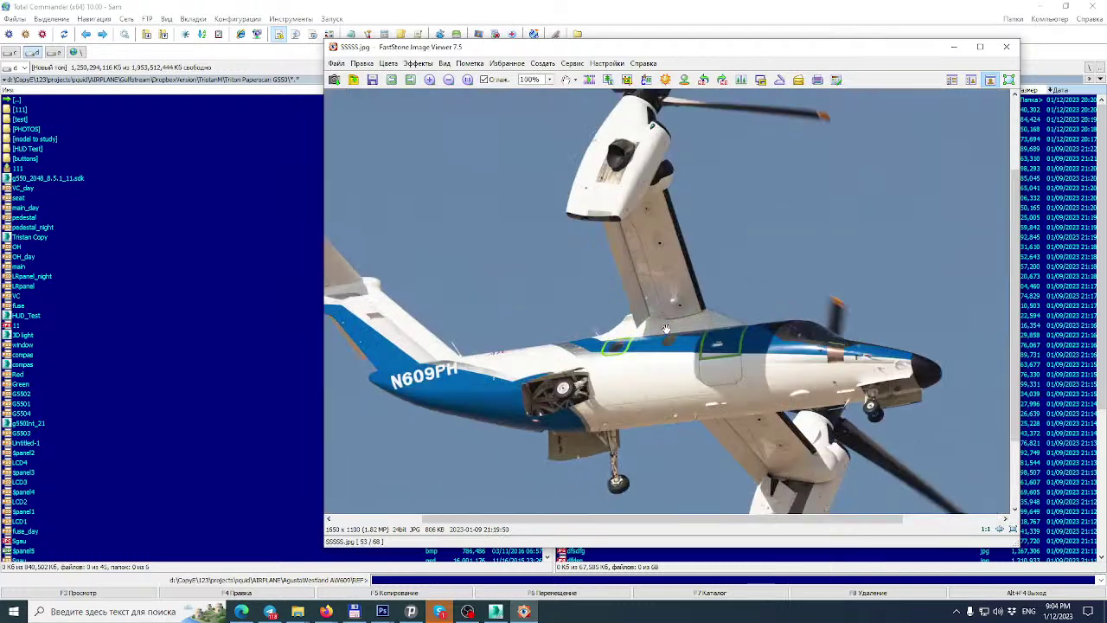
pyautogui.keyDown('ctrl'); pyautogui.scroll(5, 666, 328); pyautogui.keyUp('ctrl')
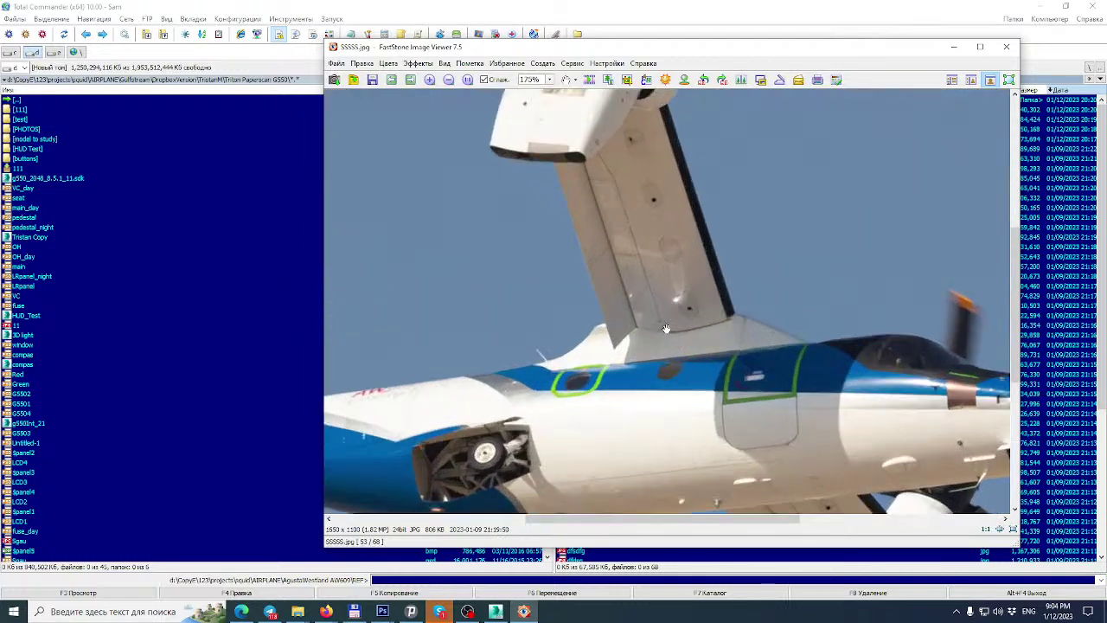
pyautogui.moveTo(666, 329); pyautogui.dragTo(694, 201)
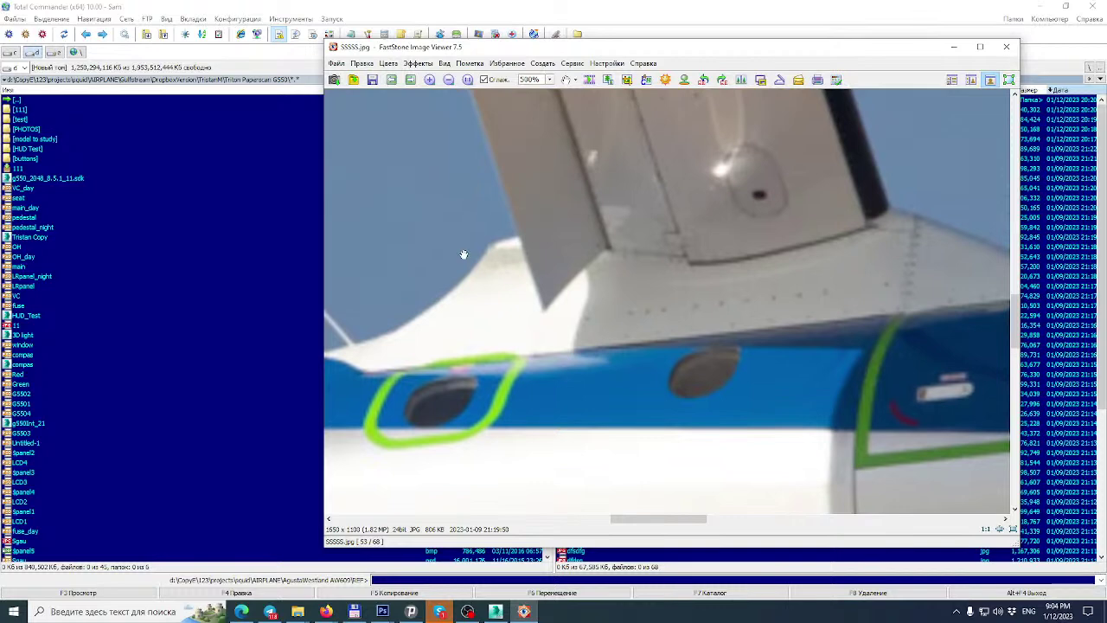
# Switch back to 3ds Max and shift the vertices on the fairing edge beside the roof opening sideways to smooth its contour.
pyautogui.click(495, 611)
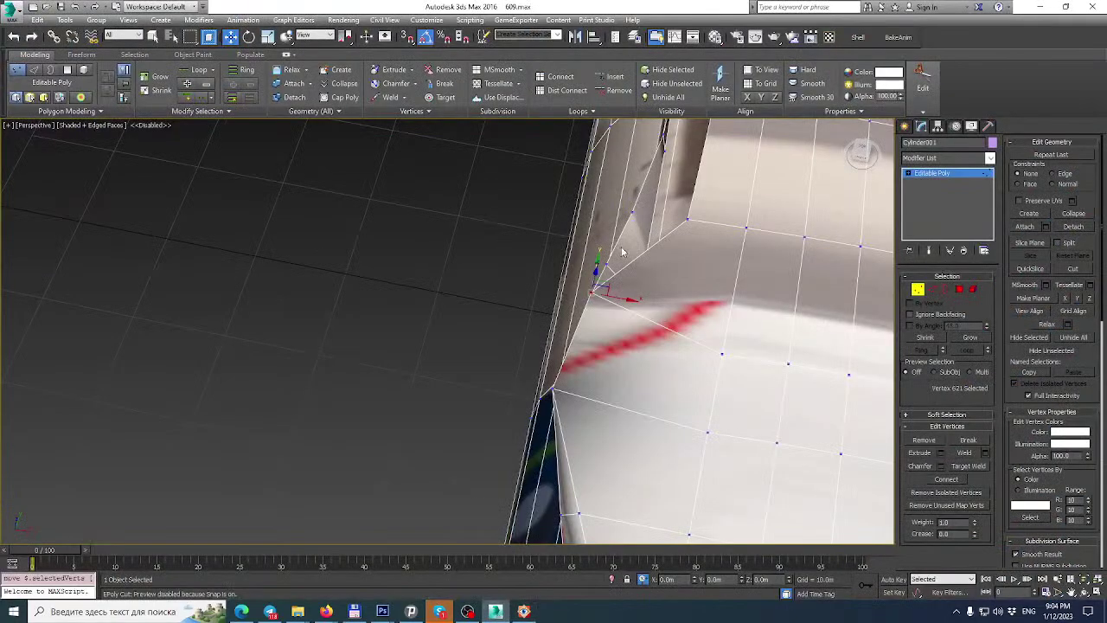
pyautogui.scroll(-5, 619, 263)
pyautogui.keyDown('alt'); pyautogui.moveTo(624, 290); pyautogui.dragTo(603, 337, button='middle'); pyautogui.keyUp('alt')
pyautogui.scroll(3, 615, 300)
pyautogui.scroll(3, 615, 299)
pyautogui.moveTo(603, 338); pyautogui.dragTo(785, 306, button='middle')
pyautogui.scroll(-3, 524, 287)
pyautogui.keyDown('alt'); pyautogui.moveTo(525, 286); pyautogui.dragTo(598, 280, button='middle'); pyautogui.keyUp('alt')
pyautogui.scroll(3, 597, 284)
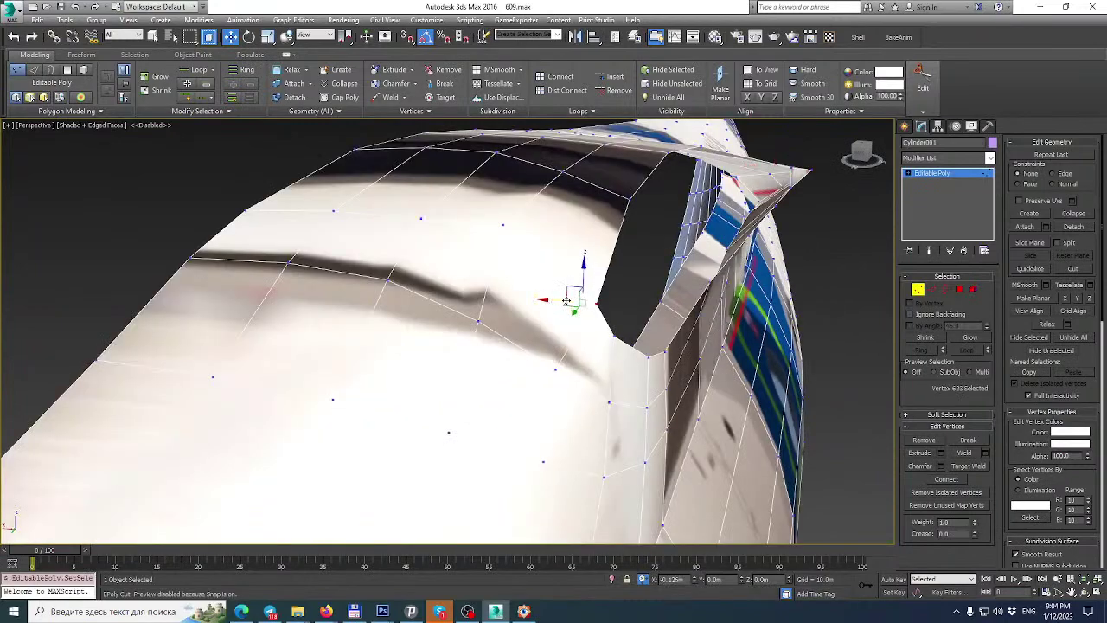
pyautogui.scroll(-4, 573, 275)
pyautogui.moveTo(568, 266)
pyautogui.keyDown('alt'); pyautogui.mouseDown(button='middle')
pyautogui.moveTo(583, 247)
pyautogui.moveTo(579, 259)
pyautogui.mouseUp(button='middle'); pyautogui.keyUp('alt')
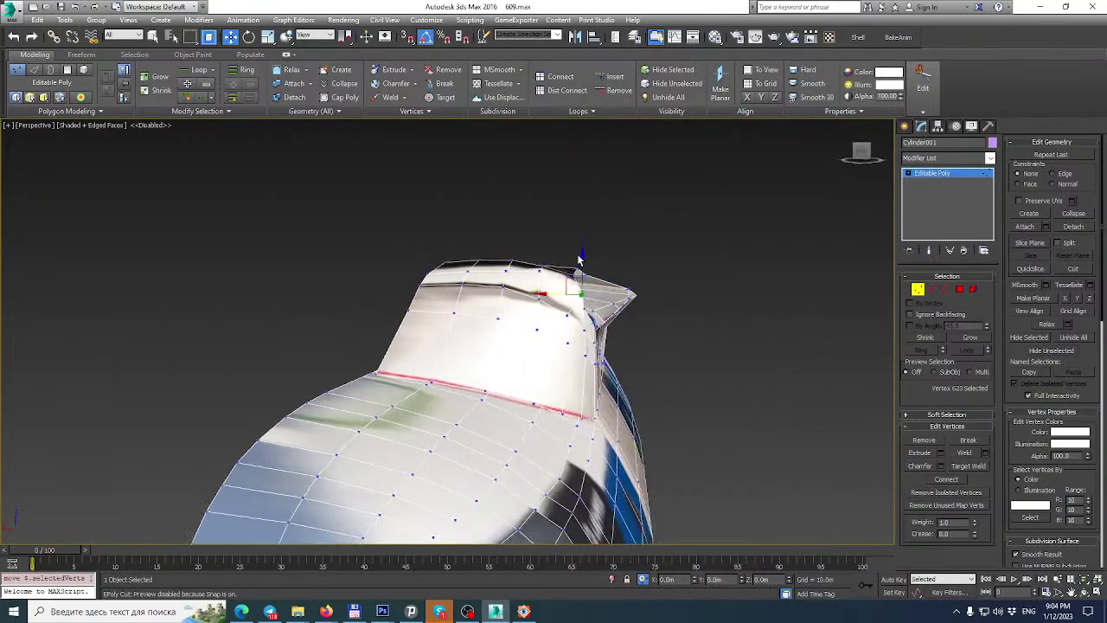
pyautogui.moveTo(557, 296); pyautogui.dragTo(543, 296)
pyautogui.keyDown('alt'); pyautogui.moveTo(543, 296); pyautogui.dragTo(463, 253, button='middle'); pyautogui.keyUp('alt')
pyautogui.keyDown('alt'); pyautogui.moveTo(477, 310); pyautogui.dragTo(689, 235, button='middle'); pyautogui.keyUp('alt')
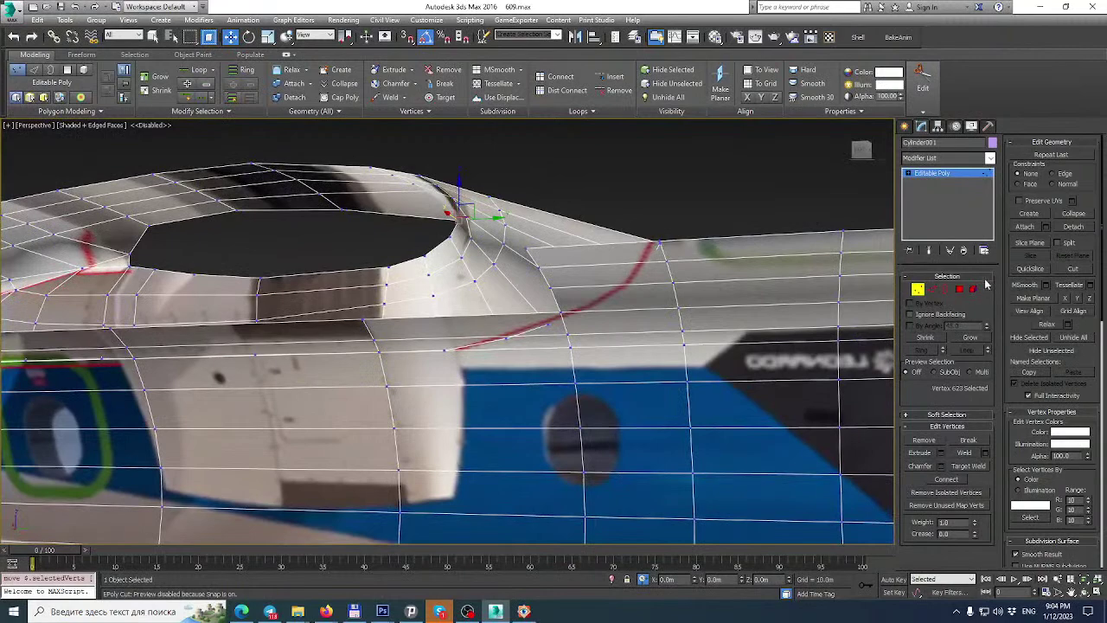
# Delete the leftover strip of polygons running along the upper fuselage side beneath the roof opening.
pyautogui.click(958, 289)
pyautogui.click(286, 341)
pyautogui.moveTo(282, 317); pyautogui.dragTo(532, 267, button='middle')
pyautogui.keyDown('ctrl'); pyautogui.click(531, 268); pyautogui.keyUp('ctrl')
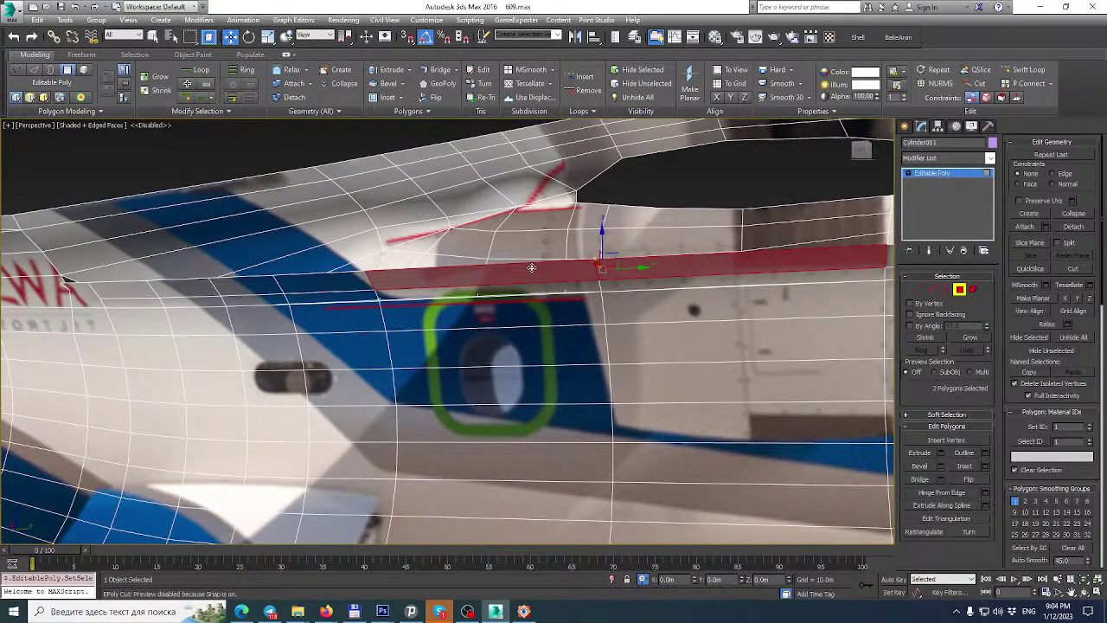
pyautogui.press('Delete')
pyautogui.click(582, 284)
pyautogui.press('Delete')
pyautogui.click(628, 284)
pyautogui.moveTo(628, 283); pyautogui.dragTo(406, 291, button='middle')
pyautogui.press('Delete')
pyautogui.moveTo(657, 271); pyautogui.dragTo(637, 275, button='middle')
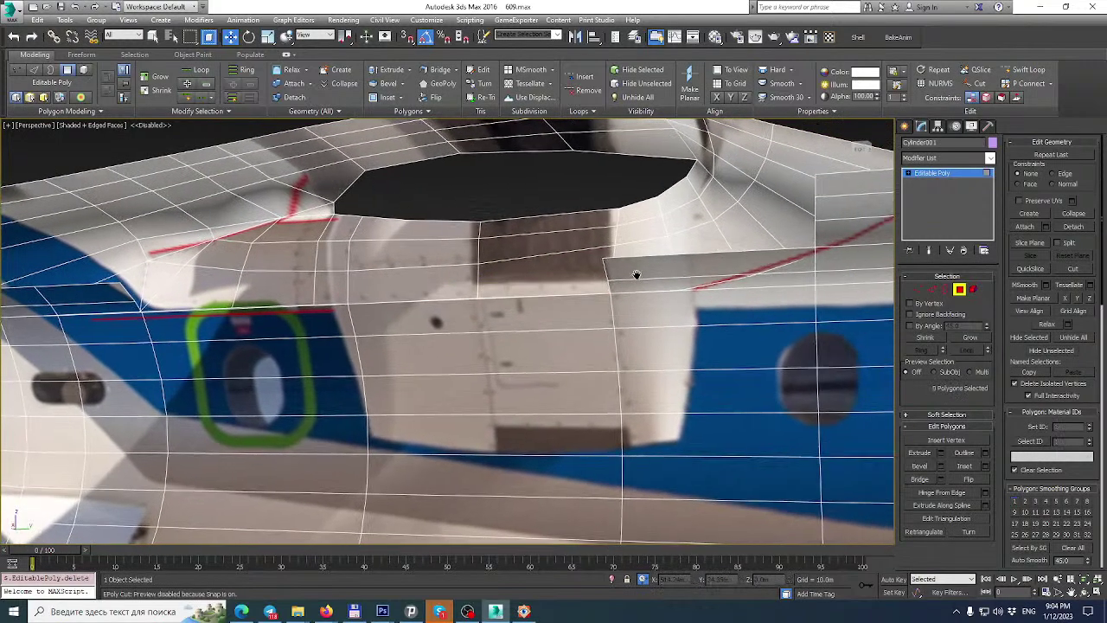
# Delete the four remaining narrow polygons that continue the strip behind the fairing towards the AW609 lettering.
pyautogui.moveTo(393, 258); pyautogui.dragTo(612, 251, button='middle')
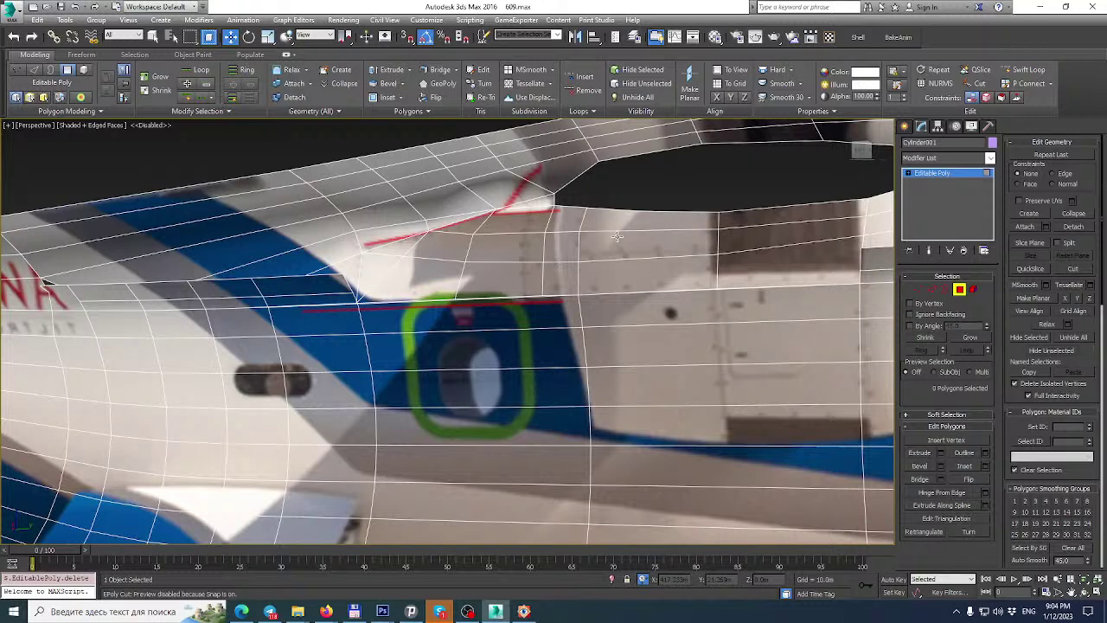
pyautogui.keyDown('alt'); pyautogui.moveTo(256, 336); pyautogui.dragTo(527, 279, button='middle'); pyautogui.keyUp('alt')
pyautogui.click(526, 262)
pyautogui.keyDown('ctrl'); pyautogui.click(443, 266); pyautogui.keyUp('ctrl')
pyautogui.keyDown('ctrl'); pyautogui.click(367, 268); pyautogui.keyUp('ctrl')
pyautogui.keyDown('alt'); pyautogui.moveTo(371, 272); pyautogui.dragTo(435, 273, button='middle'); pyautogui.keyUp('alt')
pyautogui.keyDown('ctrl'); pyautogui.click(274, 257); pyautogui.keyUp('ctrl')
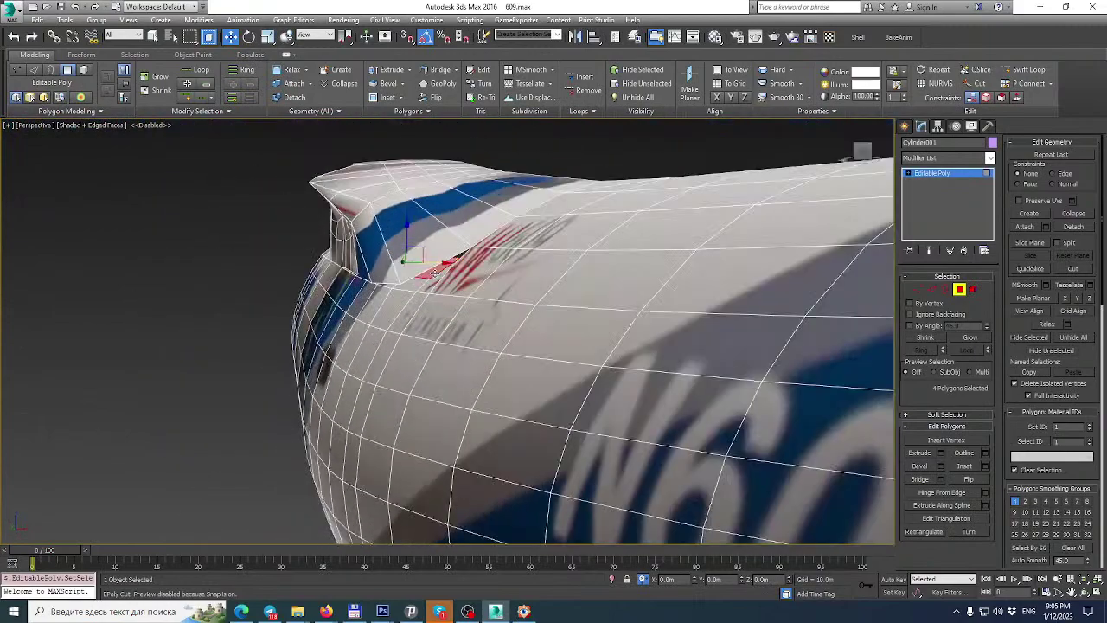
pyautogui.scroll(3, 435, 273)
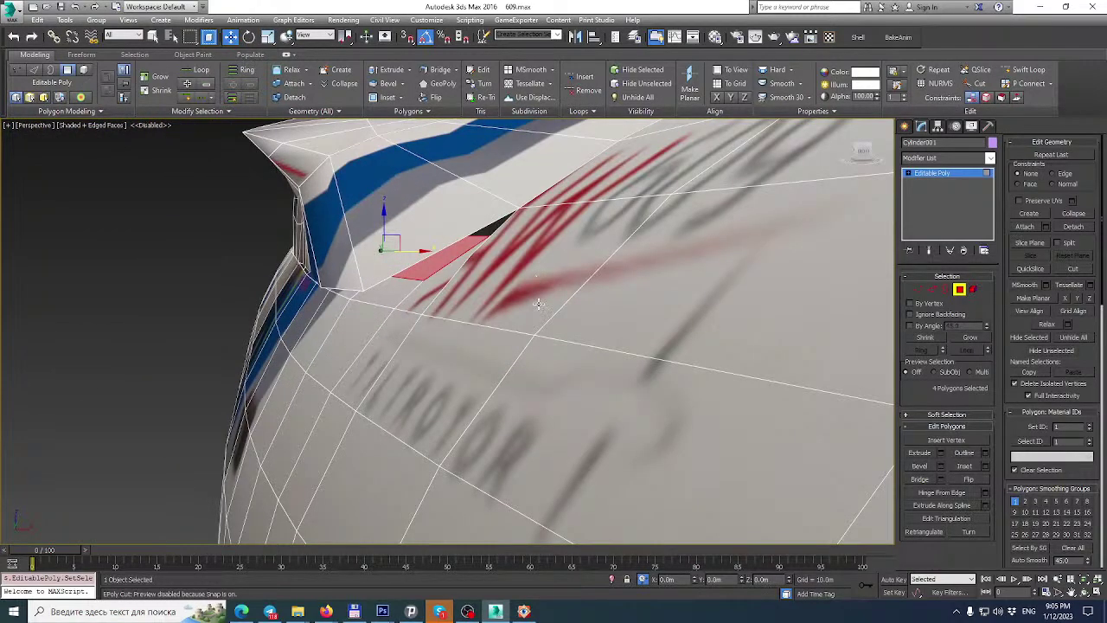
pyautogui.press('Delete')
# Reposition the vertex on the upper edge of the gap ahead of the AW609 lettering so it follows the fuselage side contour.
pyautogui.press('s')
pyautogui.press('1')
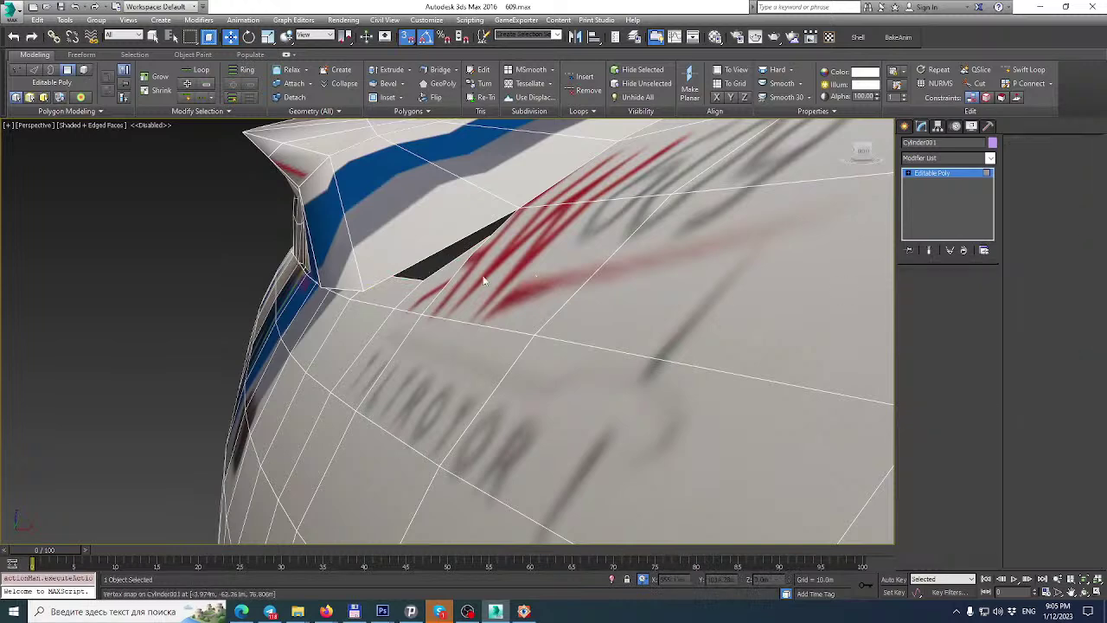
pyautogui.click(365, 294)
pyautogui.keyDown('alt'); pyautogui.moveTo(365, 296); pyautogui.dragTo(455, 217, button='middle'); pyautogui.keyUp('alt')
pyautogui.scroll(-3, 500, 315)
pyautogui.scroll(3, 440, 215)
pyautogui.press('s')
pyautogui.moveTo(494, 235); pyautogui.dragTo(507, 236)
pyautogui.keyDown('alt'); pyautogui.moveTo(507, 236); pyautogui.dragTo(704, 225, button='middle'); pyautogui.keyUp('alt')
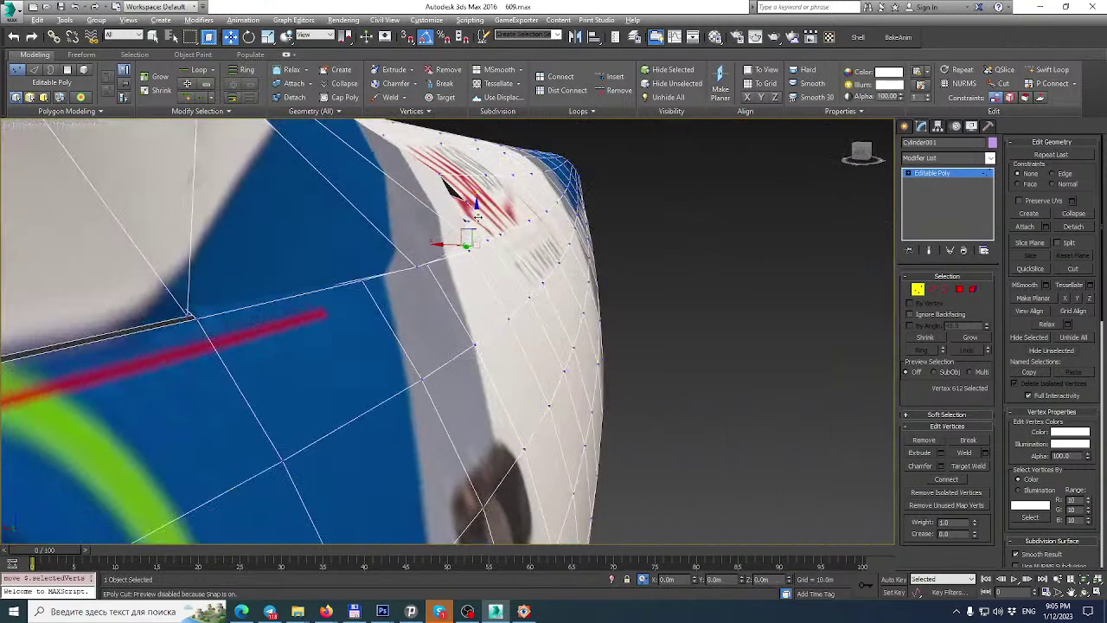
pyautogui.keyDown('alt'); pyautogui.moveTo(472, 243); pyautogui.dragTo(481, 248, button='middle'); pyautogui.keyUp('alt')
pyautogui.moveTo(448, 243); pyautogui.dragTo(451, 243)
pyautogui.keyDown('alt'); pyautogui.moveTo(451, 244); pyautogui.dragTo(571, 334, button='middle'); pyautogui.keyUp('alt')
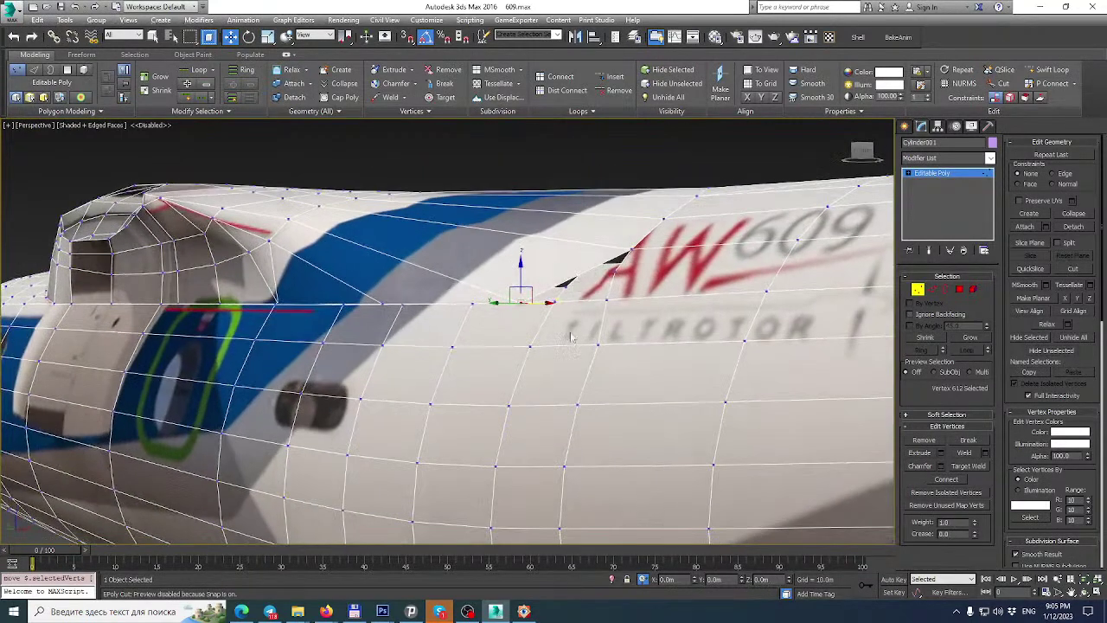
# Switch to the image viewer, browse to xxcc.jpg and examine the fuselage between the wing root and the AW609 lettering.
pyautogui.click(524, 611)
pyautogui.moveTo(891, 356); pyautogui.dragTo(878, 303)
pyautogui.moveTo(243, 297); pyautogui.dragTo(720, 258)
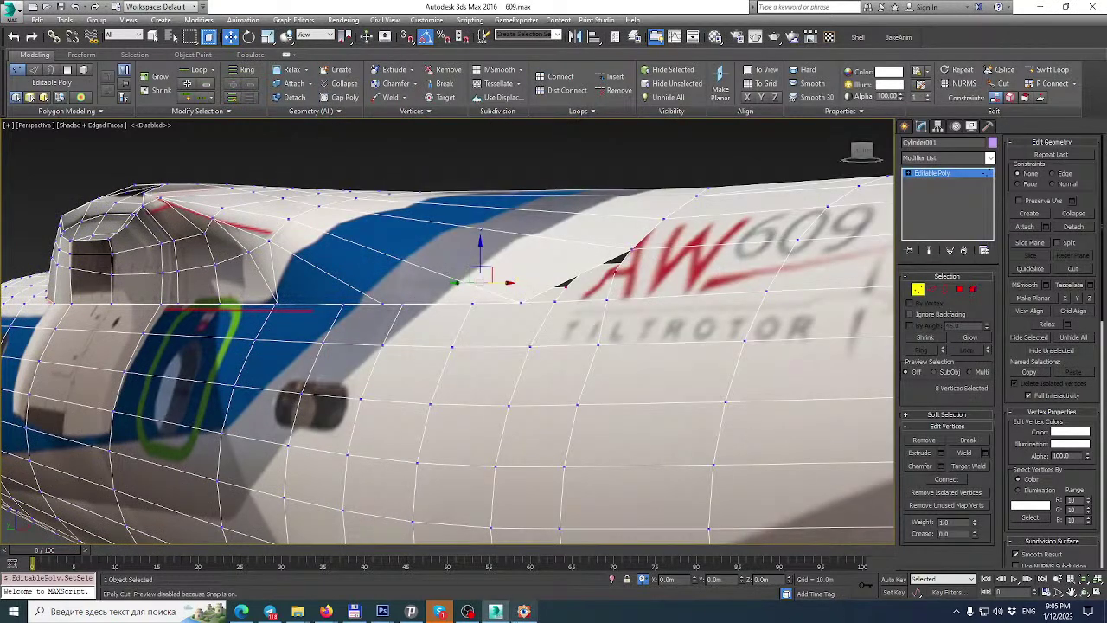
pyautogui.click(524, 612)
pyautogui.moveTo(502, 312); pyautogui.dragTo(841, 216)
pyautogui.scroll(-4, 841, 215)
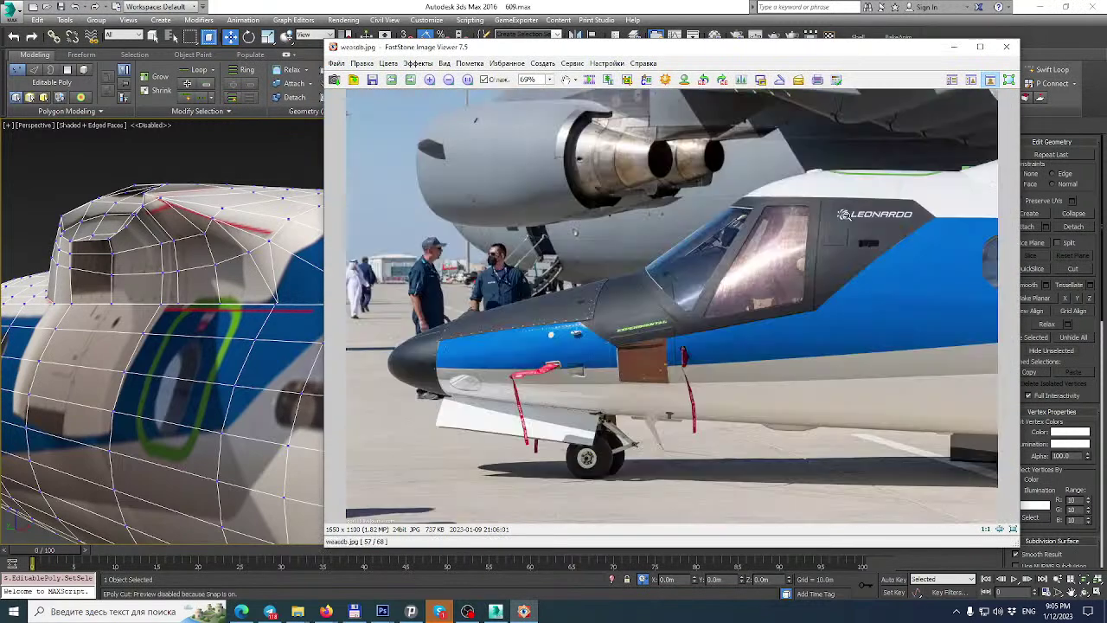
pyautogui.scroll(-5, 844, 214)
pyautogui.scroll(-2, 847, 216)
pyautogui.scroll(-4, 847, 215)
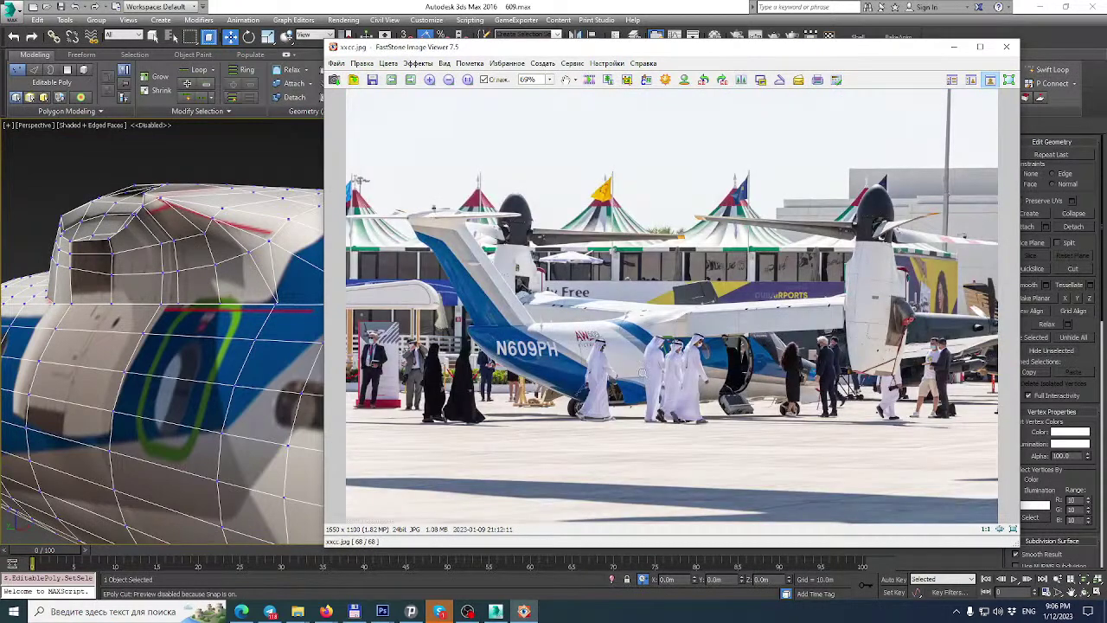
pyautogui.keyDown('ctrl'); pyautogui.scroll(2, 642, 373); pyautogui.keyUp('ctrl')
pyautogui.keyDown('ctrl'); pyautogui.scroll(2, 759, 347); pyautogui.keyUp('ctrl')
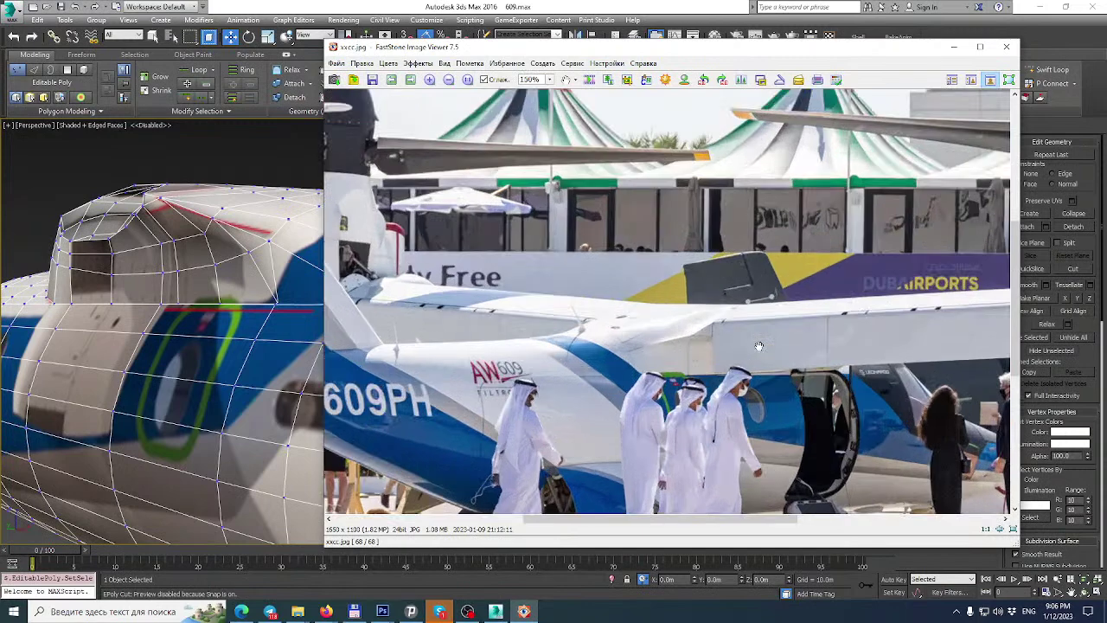
pyautogui.moveTo(660, 419); pyautogui.dragTo(743, 284)
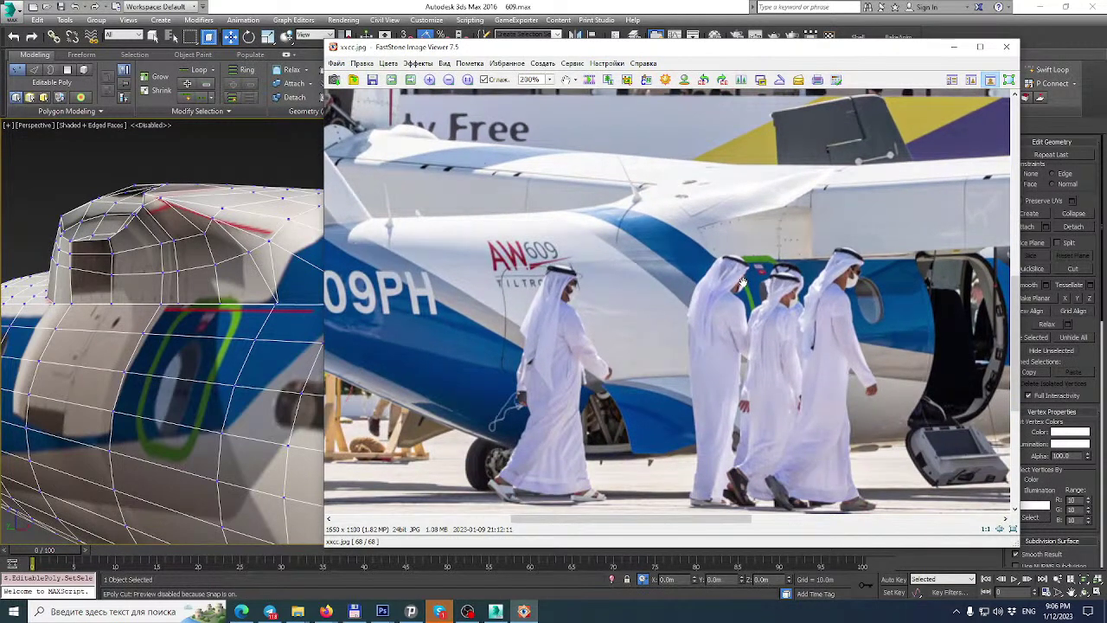
# Return to 3ds Max and snap the vertex ahead of the AW609 lettering onto the neighbouring fuselage vertex behind it.
pyautogui.click(539, 6)
pyautogui.keyDown('alt'); pyautogui.moveTo(516, 291); pyautogui.dragTo(540, 334, button='middle'); pyautogui.keyUp('alt')
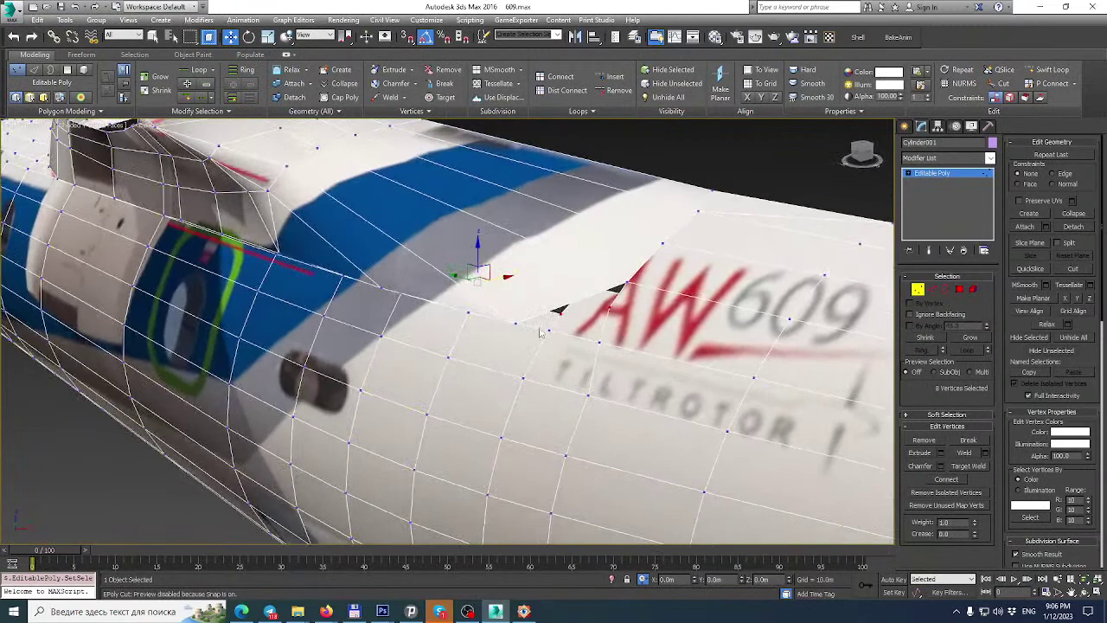
pyautogui.press('s')
pyautogui.moveTo(517, 323); pyautogui.dragTo(548, 332)
pyautogui.keyDown('alt'); pyautogui.moveTo(548, 331); pyautogui.dragTo(570, 185, button='middle'); pyautogui.keyUp('alt')
pyautogui.scroll(-3, 609, 227)
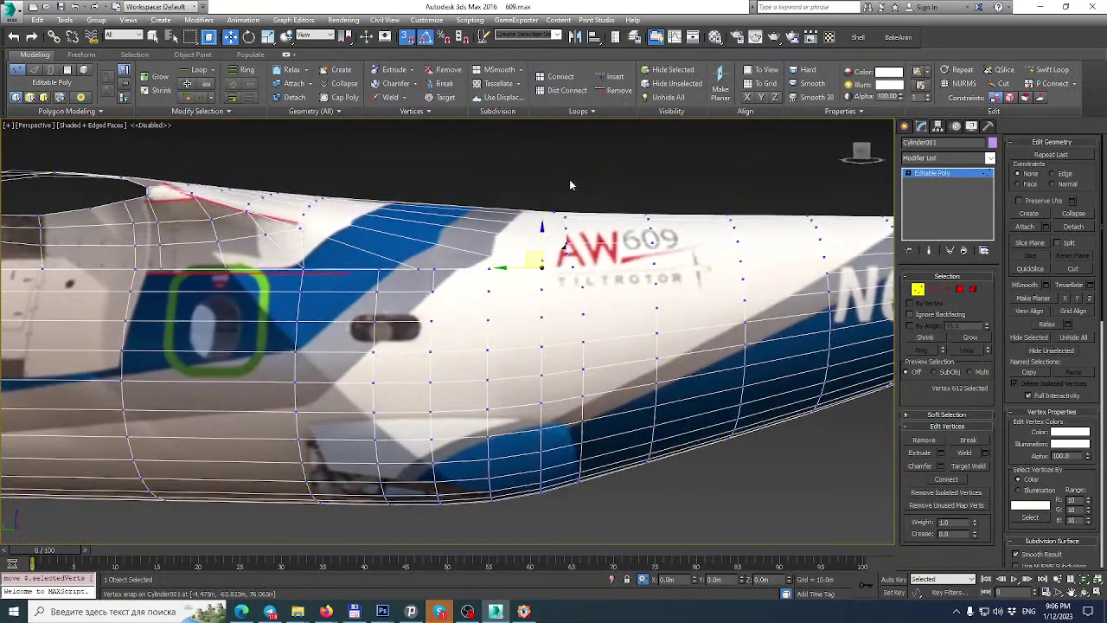
# Shift the column of upper-fuselage vertices at the front of the AW609 lettering rearward.
pyautogui.click(552, 210)
pyautogui.scroll(4, 571, 197)
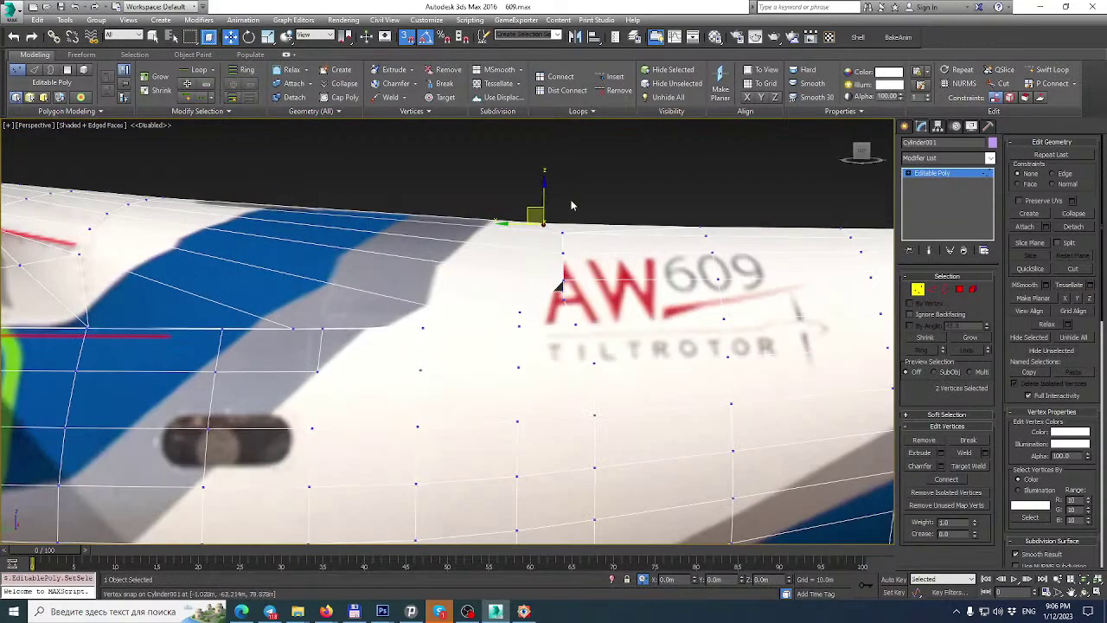
pyautogui.moveTo(514, 223); pyautogui.dragTo(535, 222)
pyautogui.moveTo(567, 298); pyautogui.dragTo(554, 322)
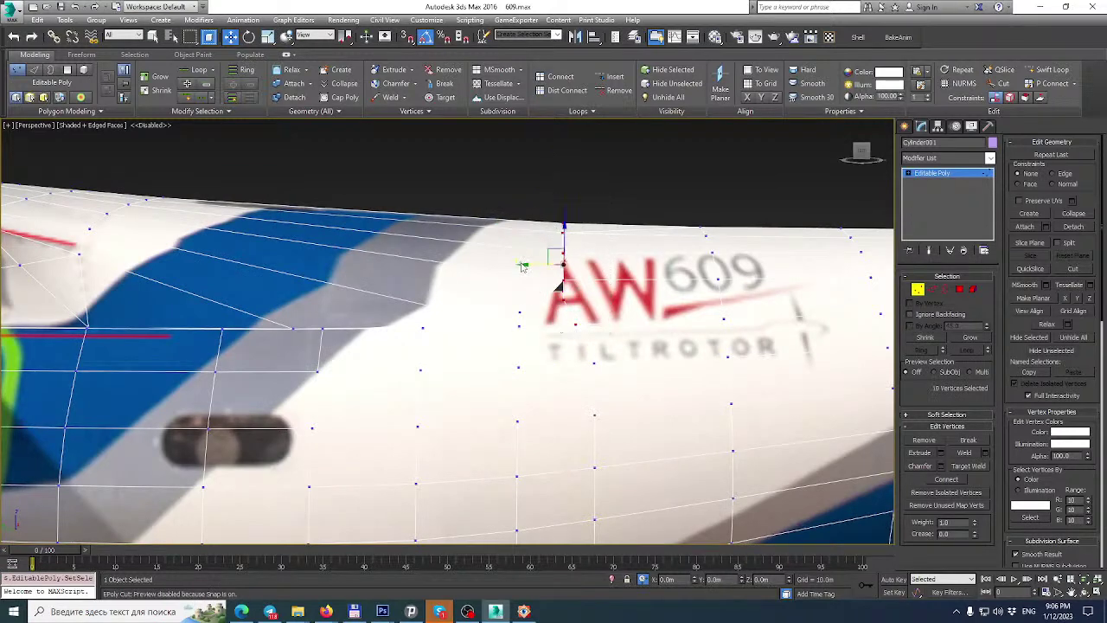
pyautogui.moveTo(523, 263); pyautogui.dragTo(539, 267)
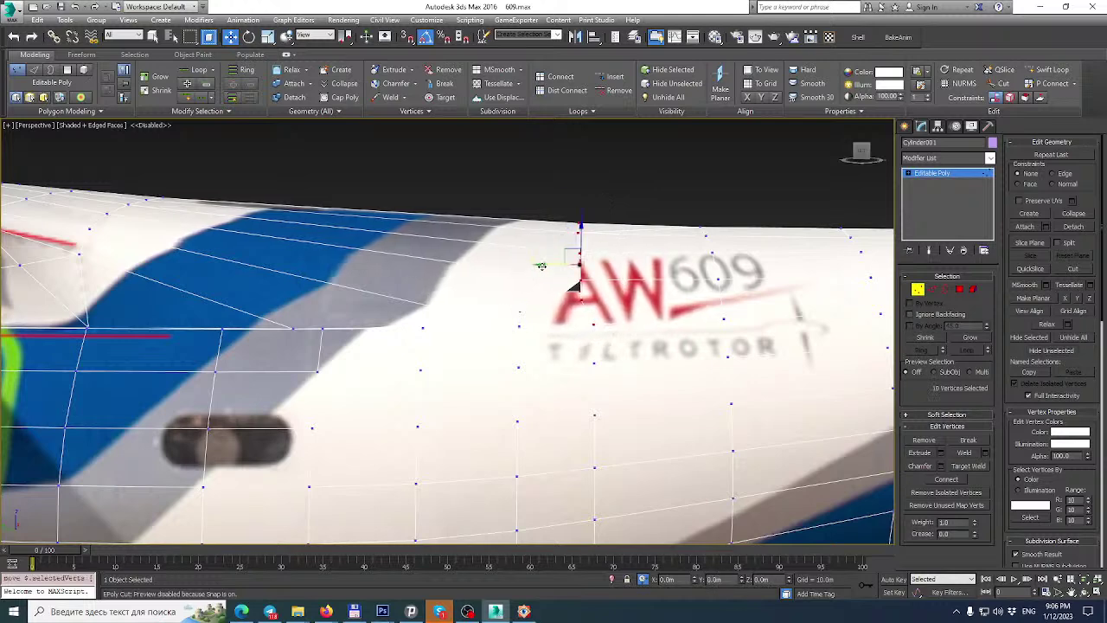
pyautogui.keyDown('alt'); pyautogui.moveTo(604, 252); pyautogui.dragTo(606, 252); pyautogui.keyUp('alt')
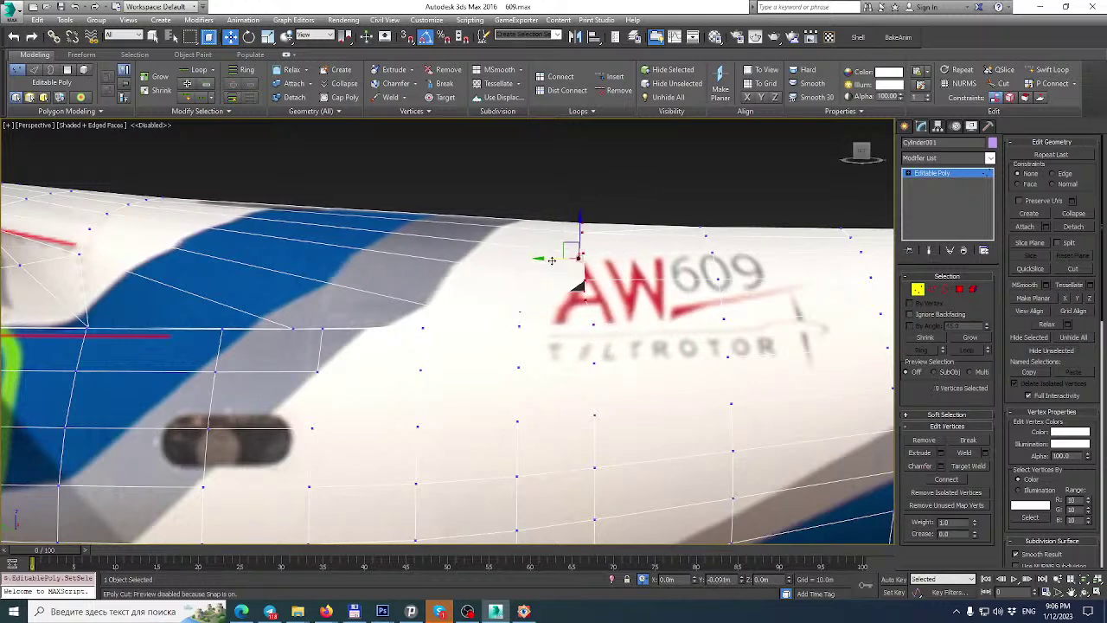
# Move the two fuselage vertices at the letter A of the AW609 lettering inward so they follow the hull curvature.
pyautogui.scroll(-1, 538, 257)
pyautogui.keyDown('alt'); pyautogui.moveTo(538, 257); pyautogui.dragTo(544, 308, button='middle'); pyautogui.keyUp('alt')
pyautogui.scroll(2, 496, 281)
pyautogui.moveTo(588, 346); pyautogui.dragTo(588, 346)
pyautogui.keyDown('alt'); pyautogui.moveTo(588, 346); pyautogui.dragTo(610, 315, button='middle'); pyautogui.keyUp('alt')
pyautogui.scroll(2, 528, 312)
pyautogui.keyDown('alt'); pyautogui.moveTo(644, 369); pyautogui.dragTo(642, 366); pyautogui.keyUp('alt')
pyautogui.keyDown('alt'); pyautogui.moveTo(616, 299); pyautogui.dragTo(606, 306, button='middle'); pyautogui.keyUp('alt')
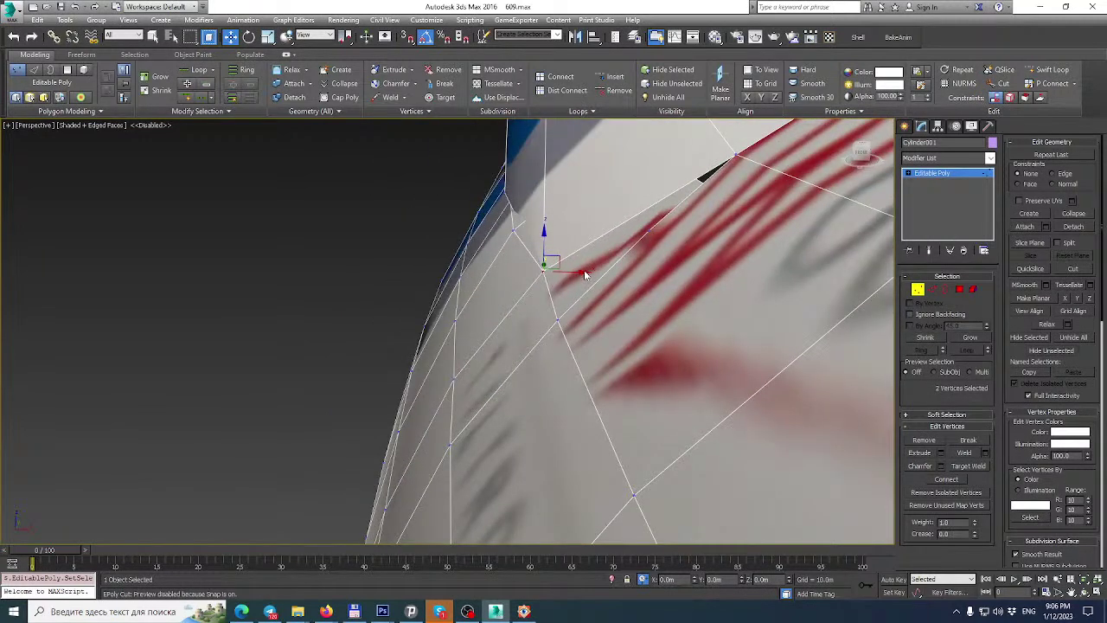
pyautogui.moveTo(584, 269); pyautogui.dragTo(567, 274)
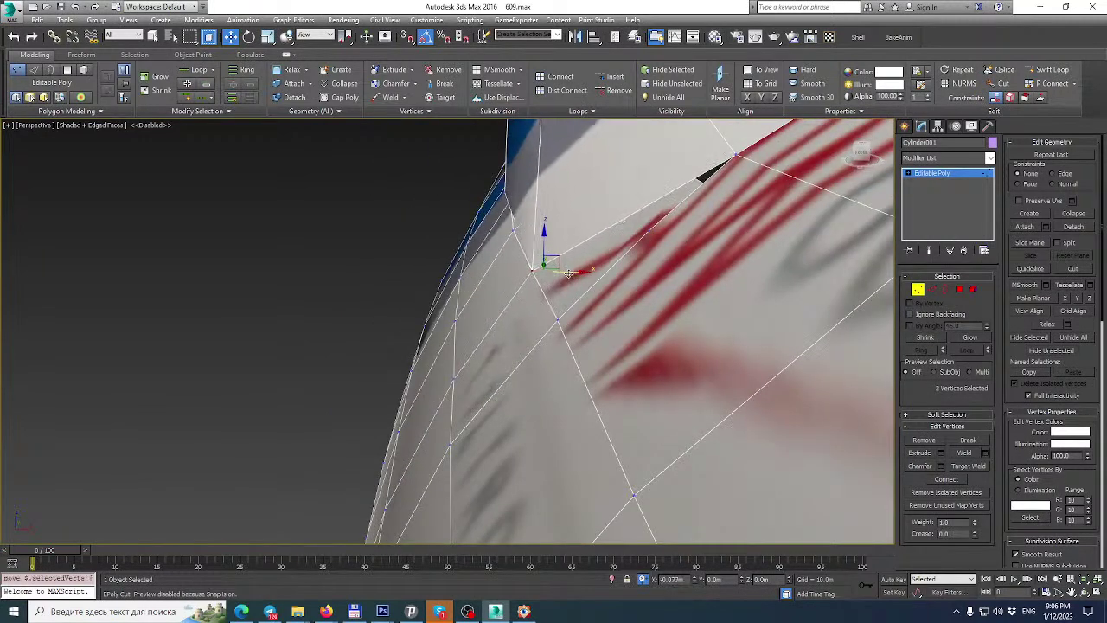
# Shift the single vertex just below the letter A slightly inward to smooth the fuselage cross-section.
pyautogui.scroll(-3, 564, 273)
pyautogui.keyDown('alt'); pyautogui.moveTo(564, 272); pyautogui.dragTo(560, 270, button='middle'); pyautogui.keyUp('alt')
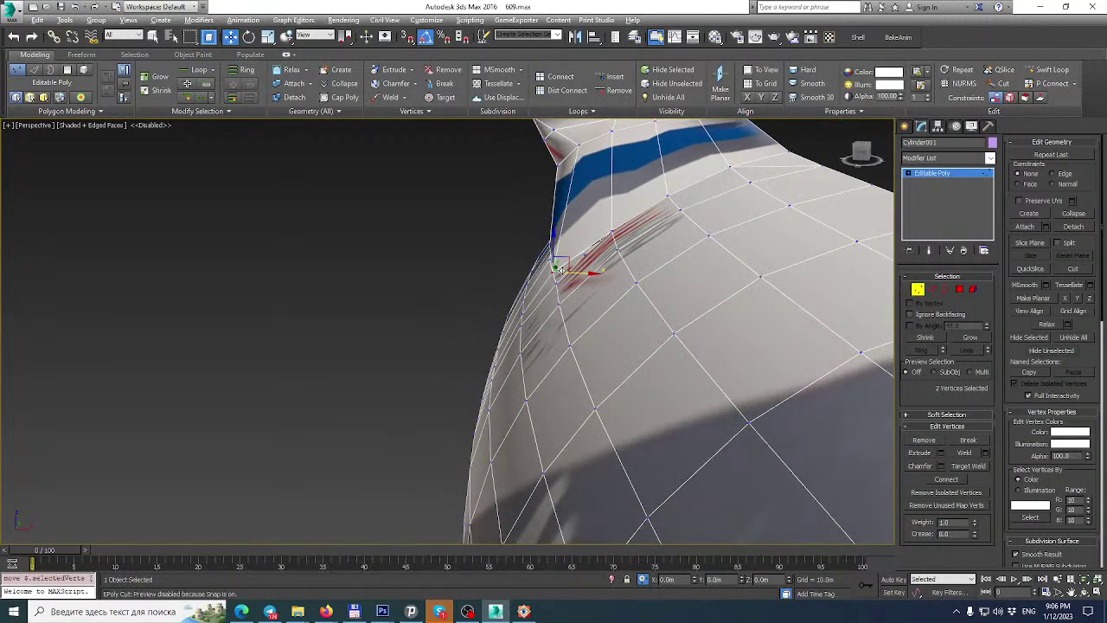
pyautogui.scroll(3, 560, 286)
pyautogui.click(550, 287)
pyautogui.moveTo(583, 294); pyautogui.dragTo(576, 294)
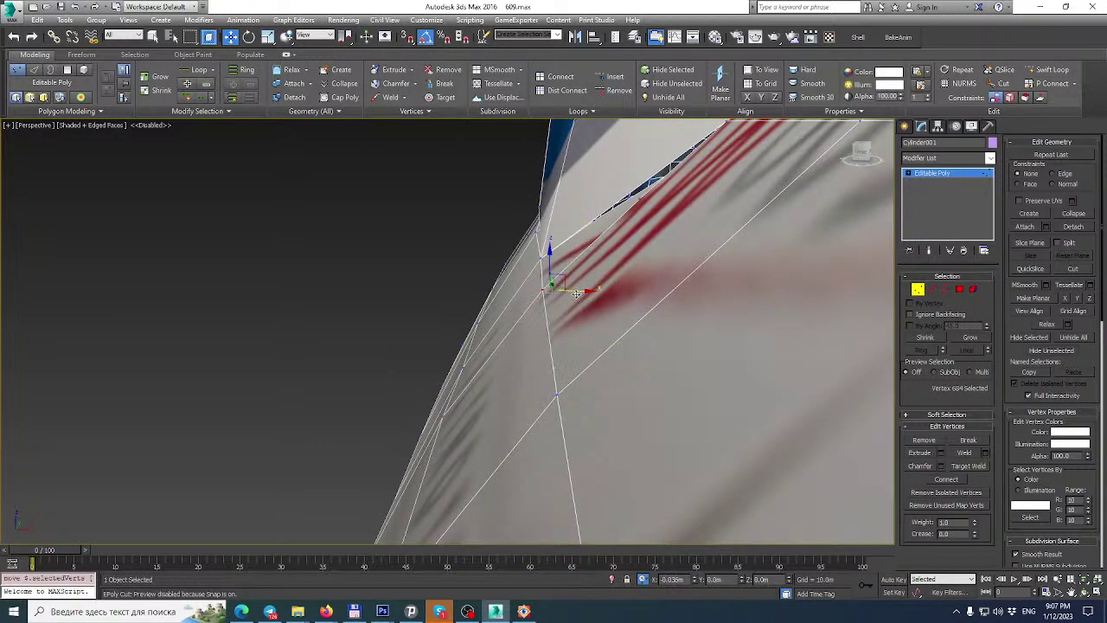
# Detach the upper fuselage and wing-root fairing element from Cylinder001 as a separate object.
pyautogui.keyDown('alt'); pyautogui.moveTo(568, 292); pyautogui.dragTo(628, 276, button='middle'); pyautogui.keyUp('alt')
pyautogui.scroll(-4, 628, 275)
pyautogui.scroll(-3, 285, 254)
pyautogui.moveTo(285, 253); pyautogui.dragTo(487, 309, button='middle')
pyautogui.scroll(5, 487, 309)
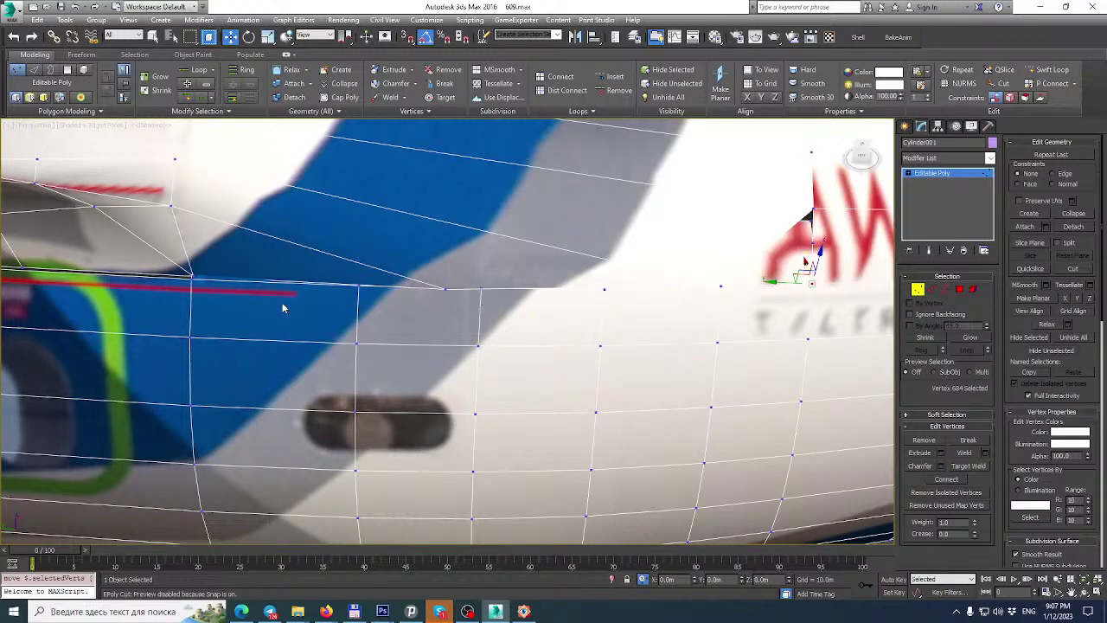
pyautogui.scroll(-8, 434, 305)
pyautogui.moveTo(465, 262)
pyautogui.keyDown('alt'); pyautogui.mouseDown(button='middle')
pyautogui.moveTo(453, 211)
pyautogui.moveTo(368, 223)
pyautogui.moveTo(470, 232)
pyautogui.moveTo(466, 250)
pyautogui.moveTo(482, 249)
pyautogui.mouseUp(button='middle'); pyautogui.keyUp('alt')
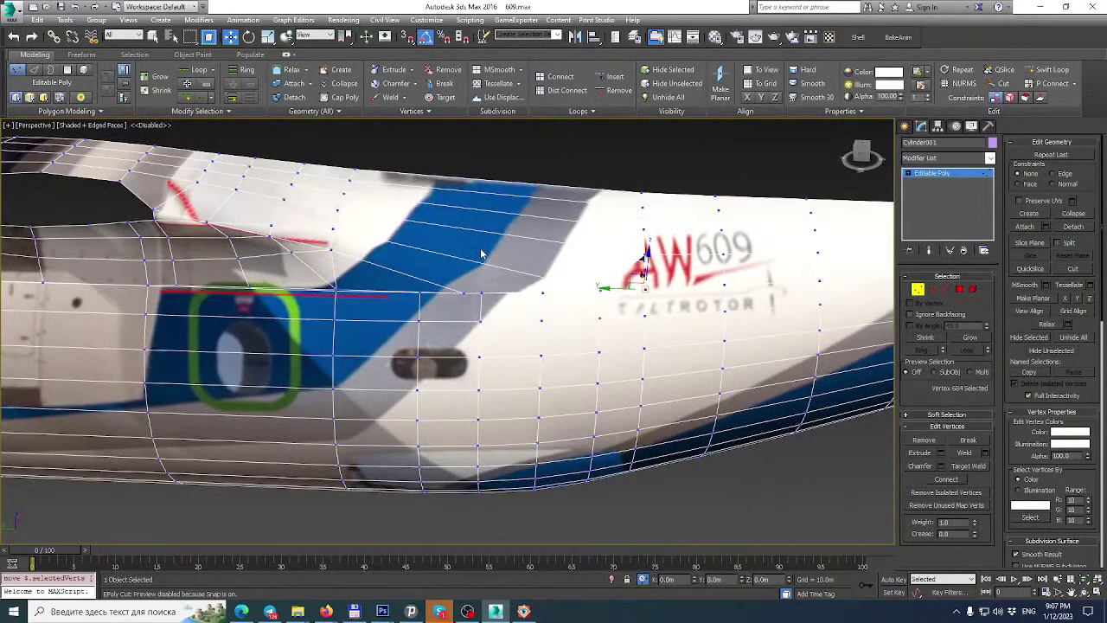
pyautogui.click(972, 290)
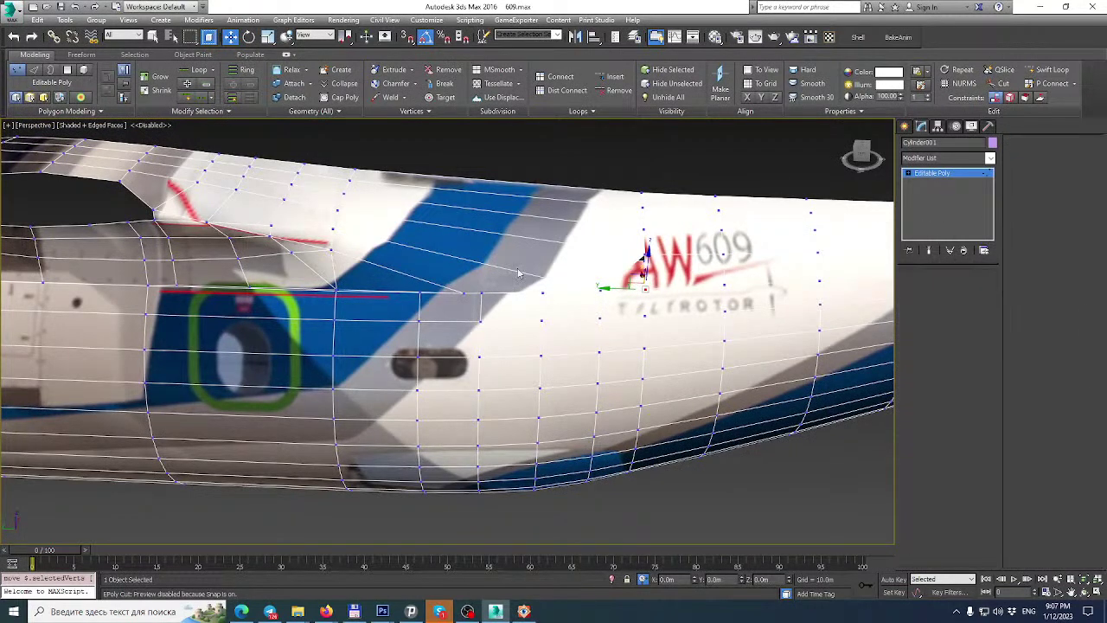
pyautogui.click(443, 257)
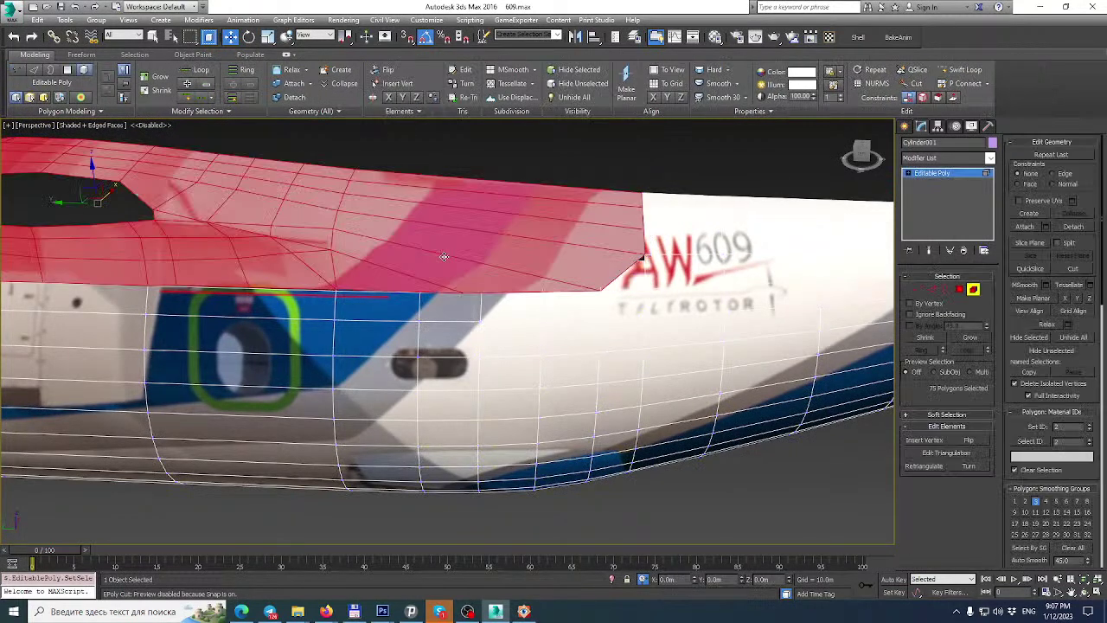
pyautogui.click(1073, 228)
pyautogui.click(594, 290)
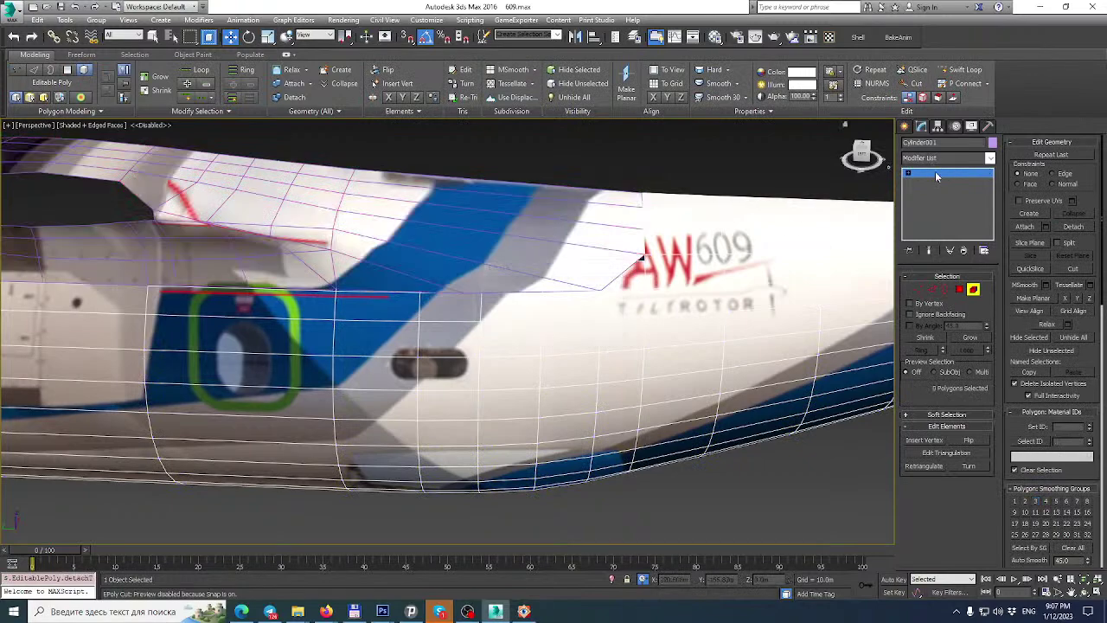
# Slice the detached upper shell with a vertical slice plane snapped to the lower fuselage vertex beneath the blue stripe.
pyautogui.click(936, 176)
pyautogui.click(456, 260)
pyautogui.moveTo(453, 255)
pyautogui.keyDown('alt'); pyautogui.mouseDown(button='middle')
pyautogui.moveTo(415, 240)
pyautogui.moveTo(458, 240)
pyautogui.mouseUp(button='middle'); pyautogui.keyUp('alt')
pyautogui.click(946, 289)
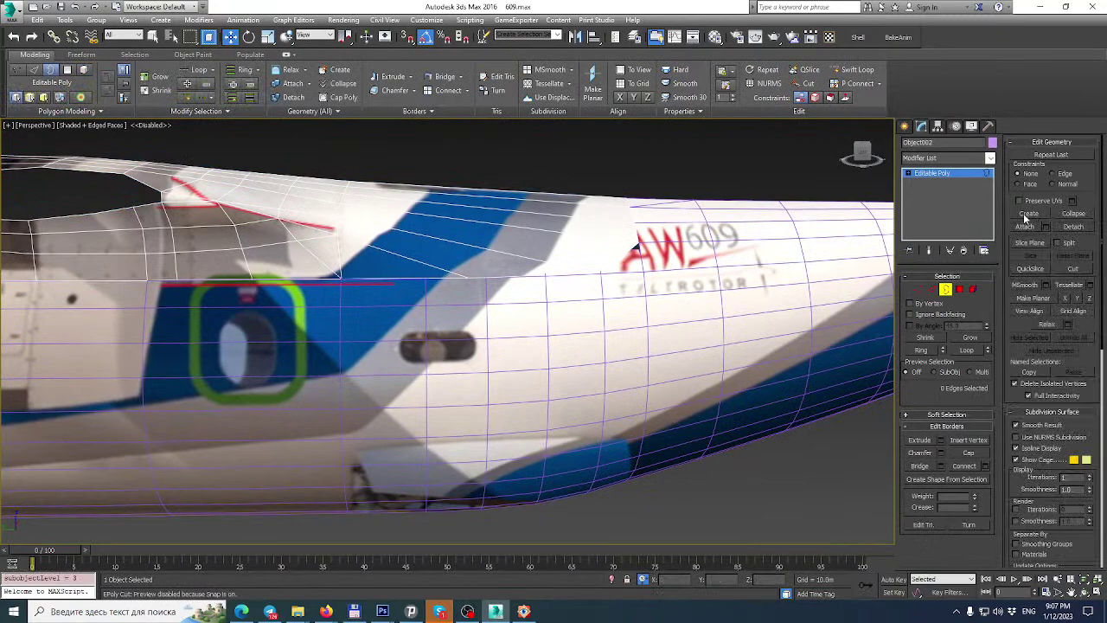
pyautogui.click(1028, 243)
pyautogui.scroll(-3, 440, 245)
pyautogui.moveTo(440, 245); pyautogui.dragTo(437, 282, button='middle')
pyautogui.scroll(6, 333, 291)
pyautogui.scroll(-4, 216, 266)
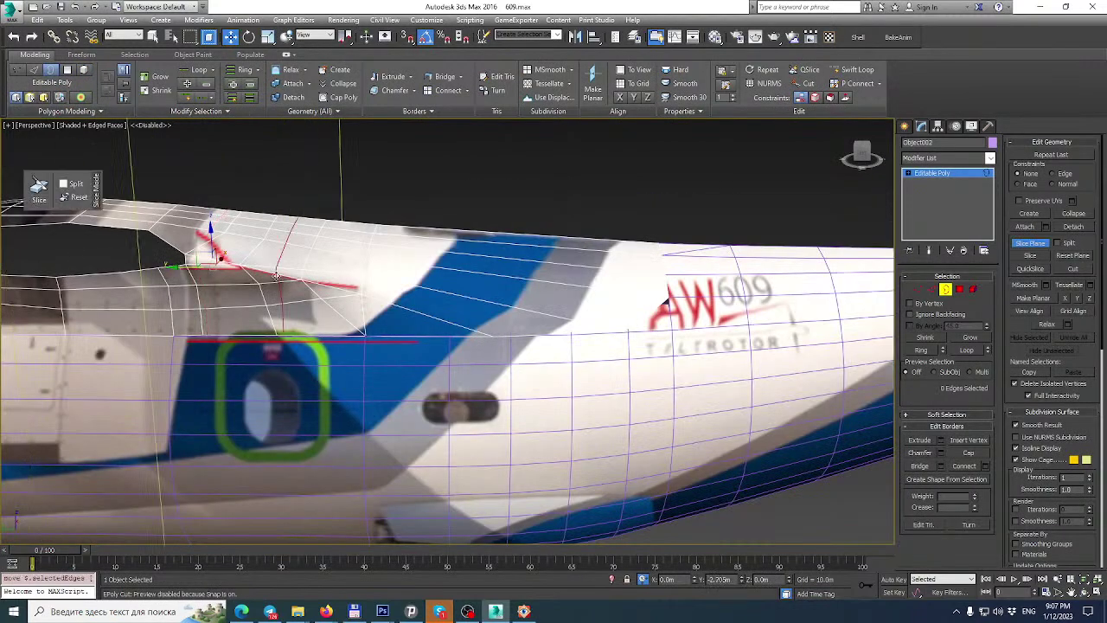
pyautogui.scroll(6, 479, 312)
pyautogui.moveTo(479, 311); pyautogui.dragTo(443, 322, button='middle')
pyautogui.scroll(-4, 458, 326)
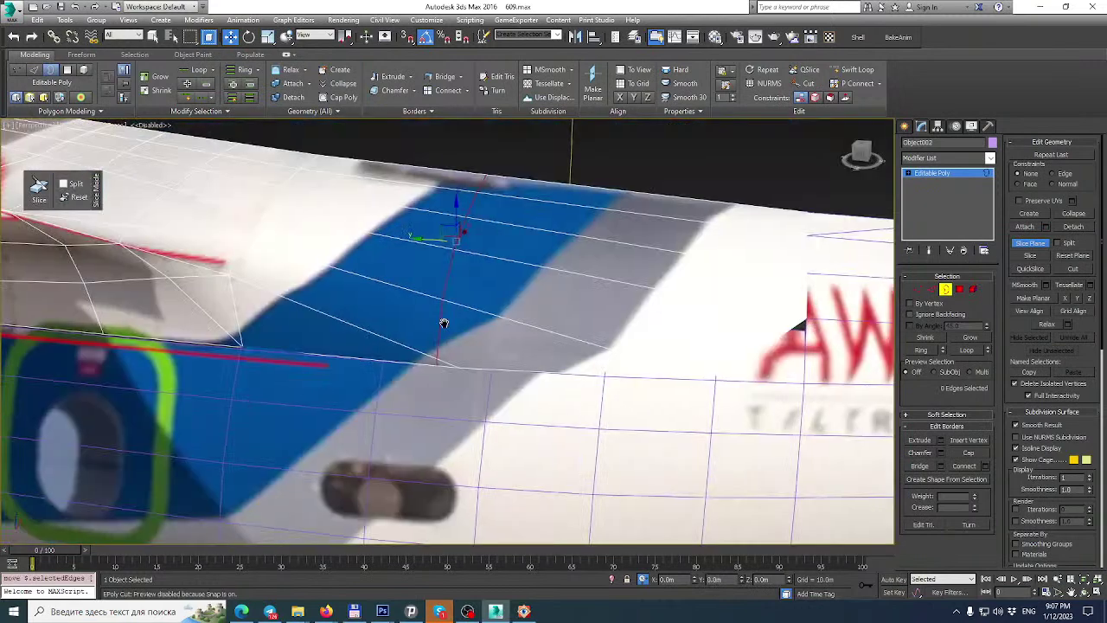
pyautogui.press('s')
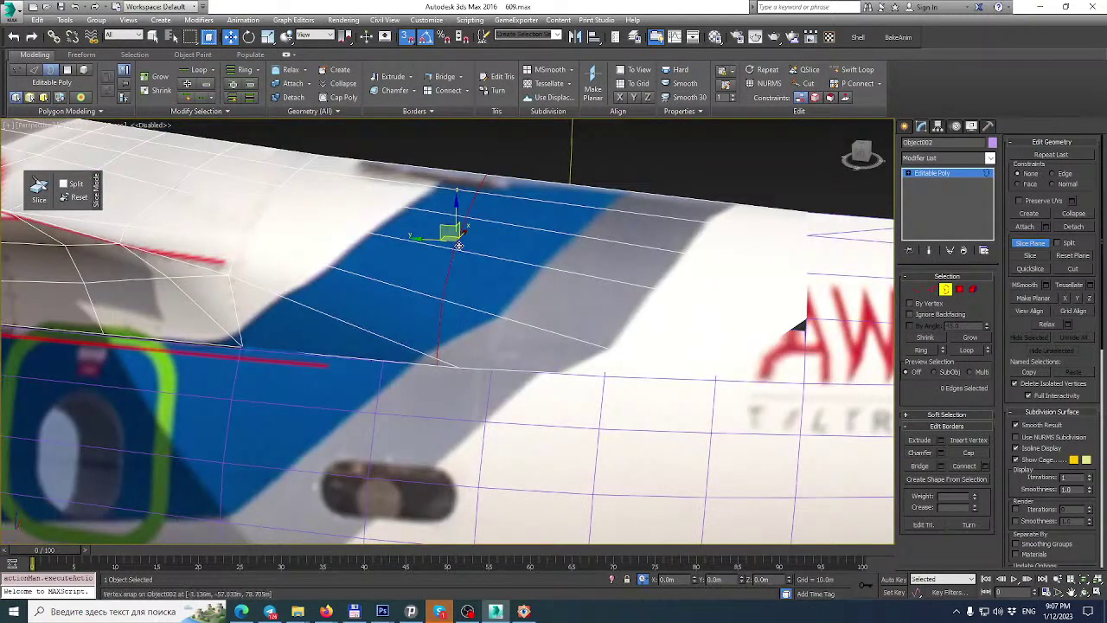
pyautogui.moveTo(458, 235); pyautogui.dragTo(383, 353)
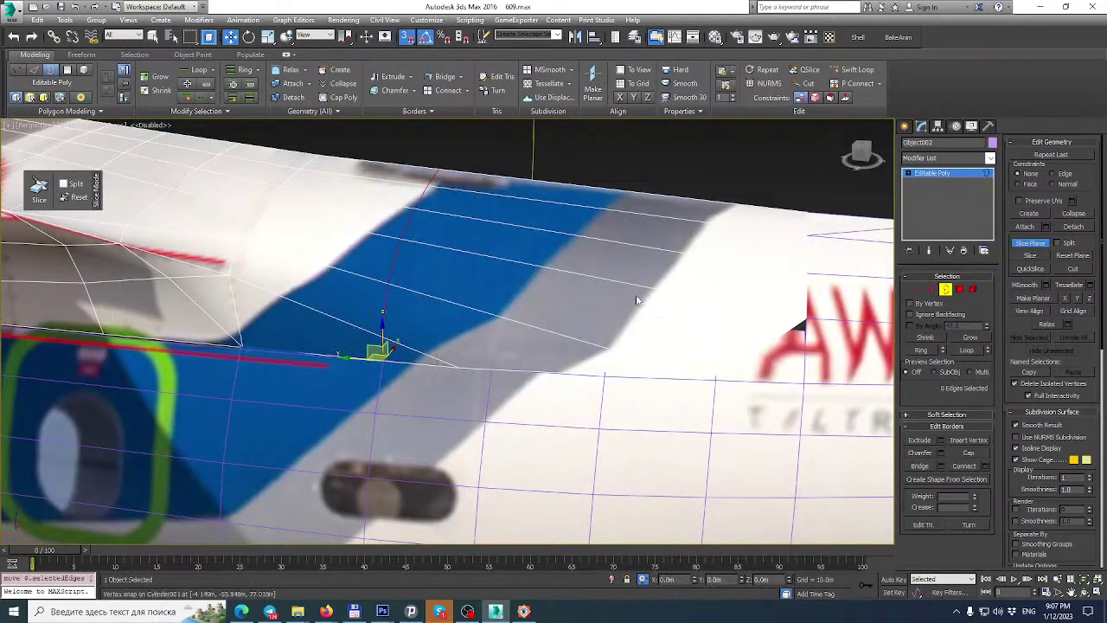
pyautogui.click(1032, 257)
# Slice the upper shell at the following lower-fuselage vertex columns toward the AW609 lettering, and leave the slicing mode.
pyautogui.moveTo(378, 353); pyautogui.dragTo(601, 373)
pyautogui.click(1031, 257)
pyautogui.click(1031, 257)
pyautogui.moveTo(637, 342); pyautogui.dragTo(529, 357, button='middle')
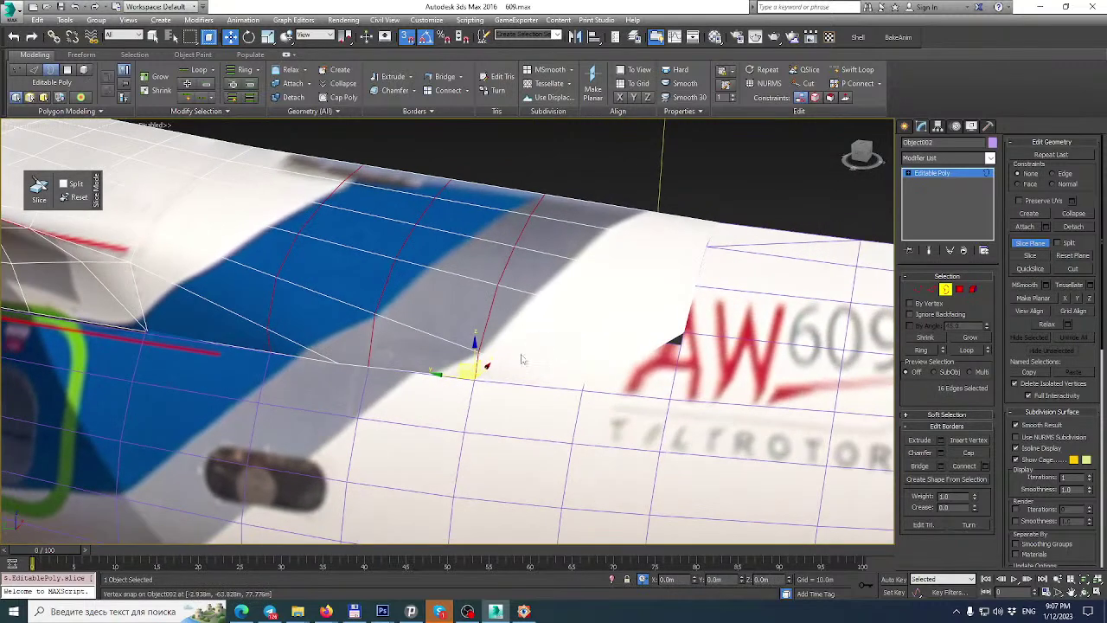
pyautogui.moveTo(511, 367); pyautogui.dragTo(584, 389)
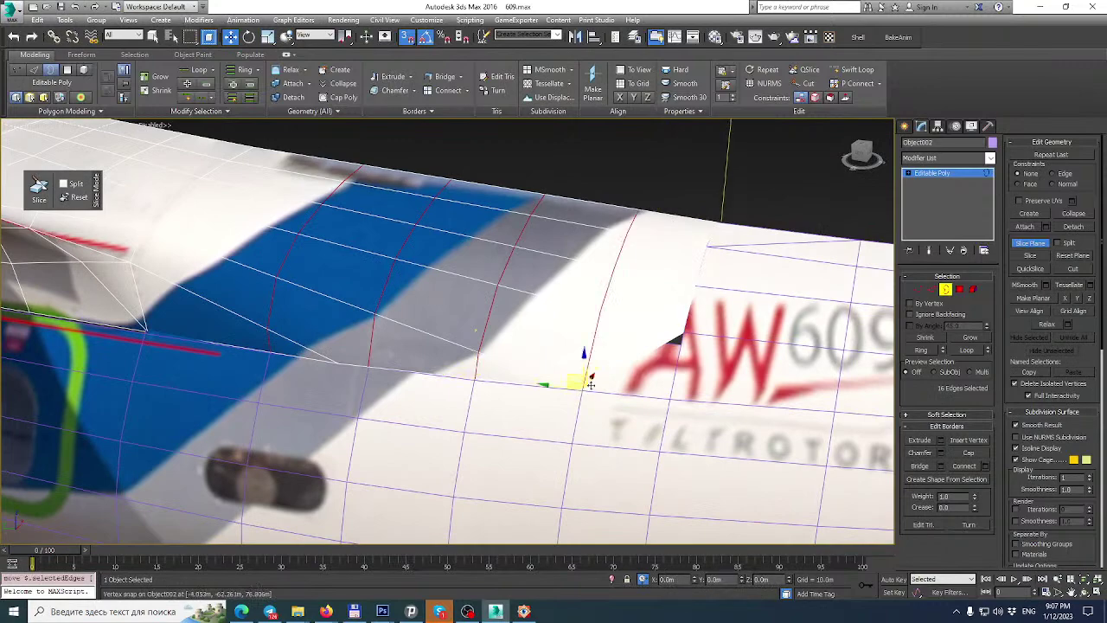
pyautogui.click(1031, 256)
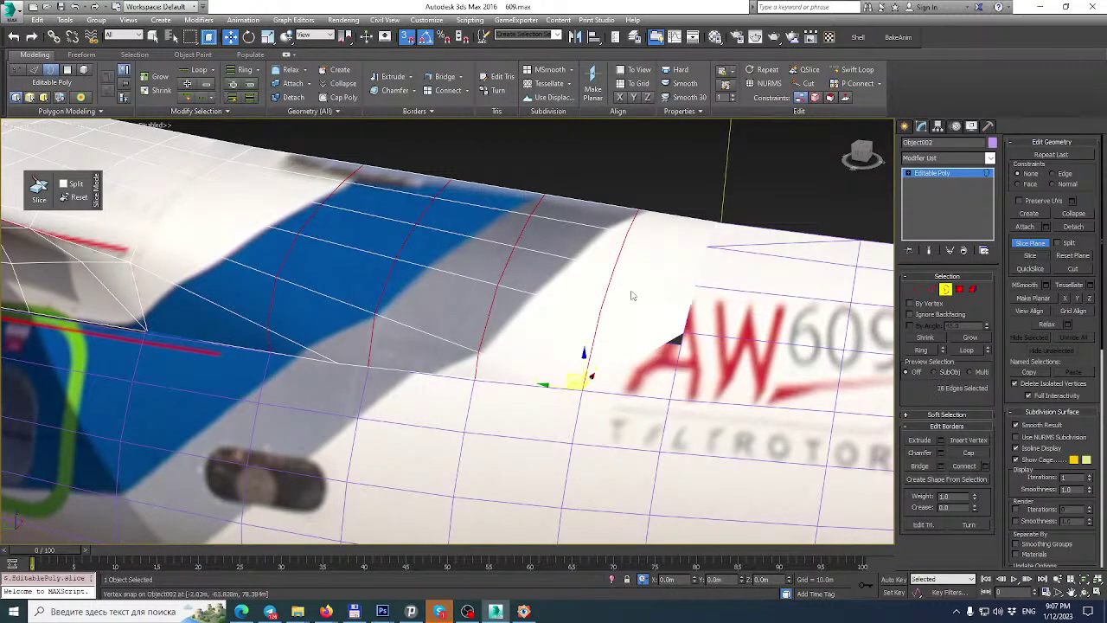
pyautogui.scroll(-3, 618, 296)
pyautogui.keyDown('alt'); pyautogui.moveTo(599, 296); pyautogui.dragTo(550, 295, button='middle'); pyautogui.keyUp('alt')
pyautogui.scroll(2, 673, 292)
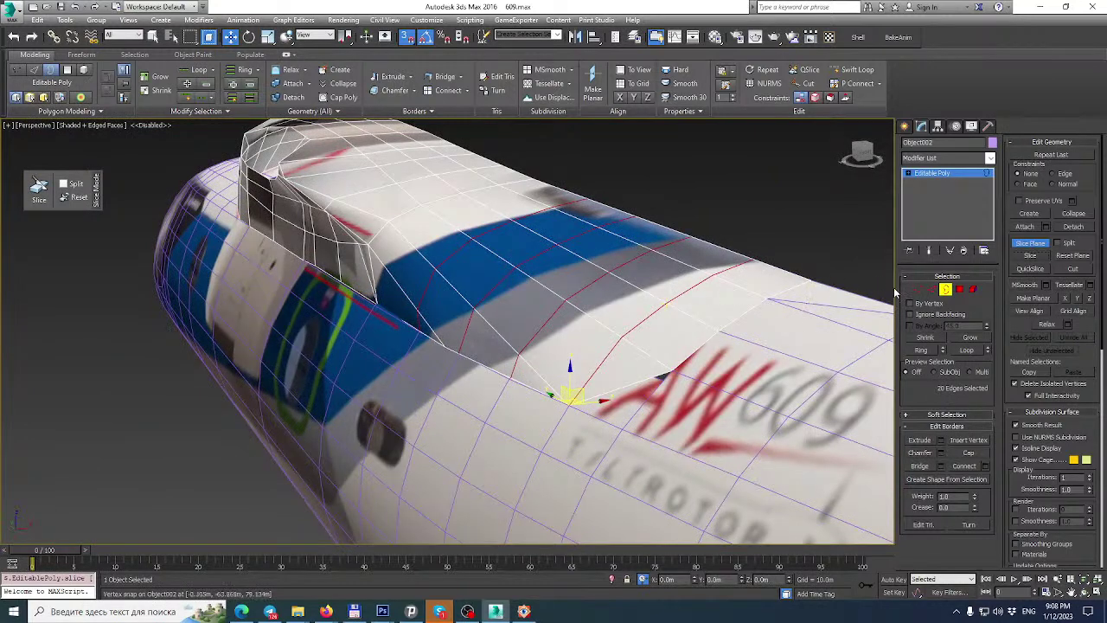
pyautogui.click(960, 290)
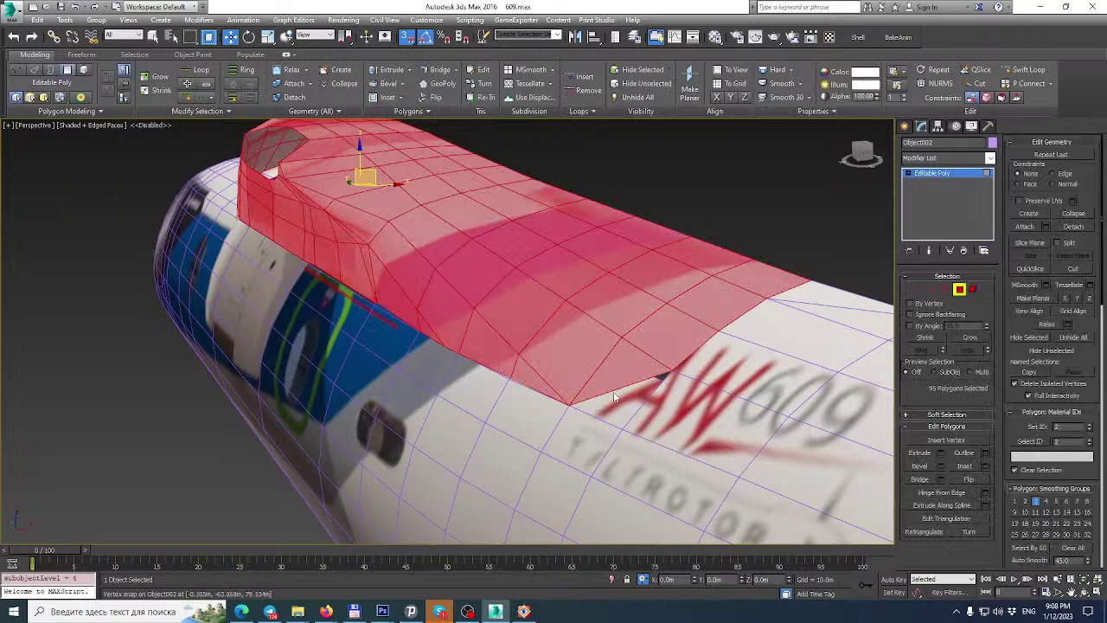
pyautogui.click(883, 201)
pyautogui.click(962, 180)
# Constrain vertex movement to edges and slide two vertices on the fairing's upper surface outward toward its side rim.
pyautogui.keyDown('alt'); pyautogui.moveTo(554, 311); pyautogui.dragTo(517, 313, button='middle'); pyautogui.keyUp('alt')
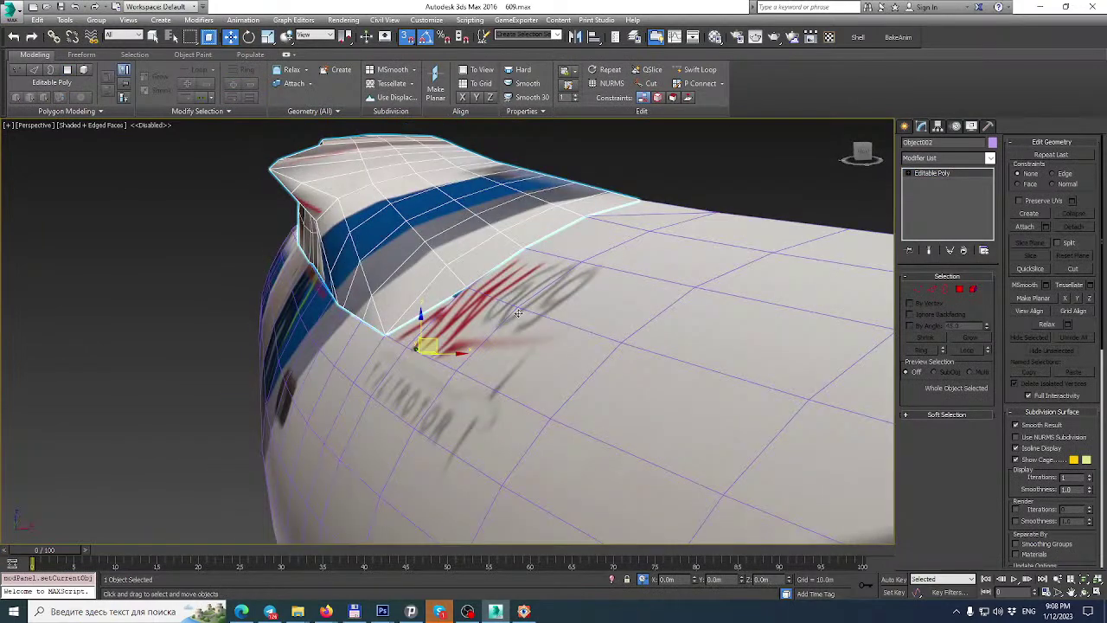
pyautogui.keyDown('alt'); pyautogui.moveTo(517, 313); pyautogui.dragTo(773, 260, button='middle'); pyautogui.keyUp('alt')
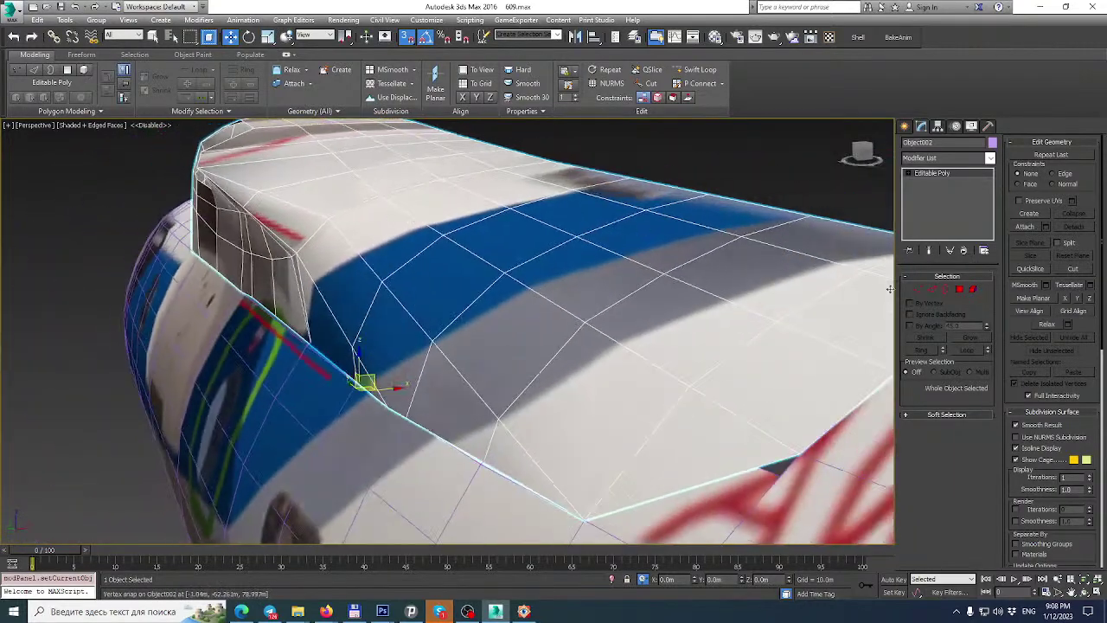
pyautogui.click(917, 289)
pyautogui.click(329, 215)
pyautogui.keyDown('alt'); pyautogui.moveTo(329, 215); pyautogui.dragTo(319, 243, button='middle'); pyautogui.keyUp('alt')
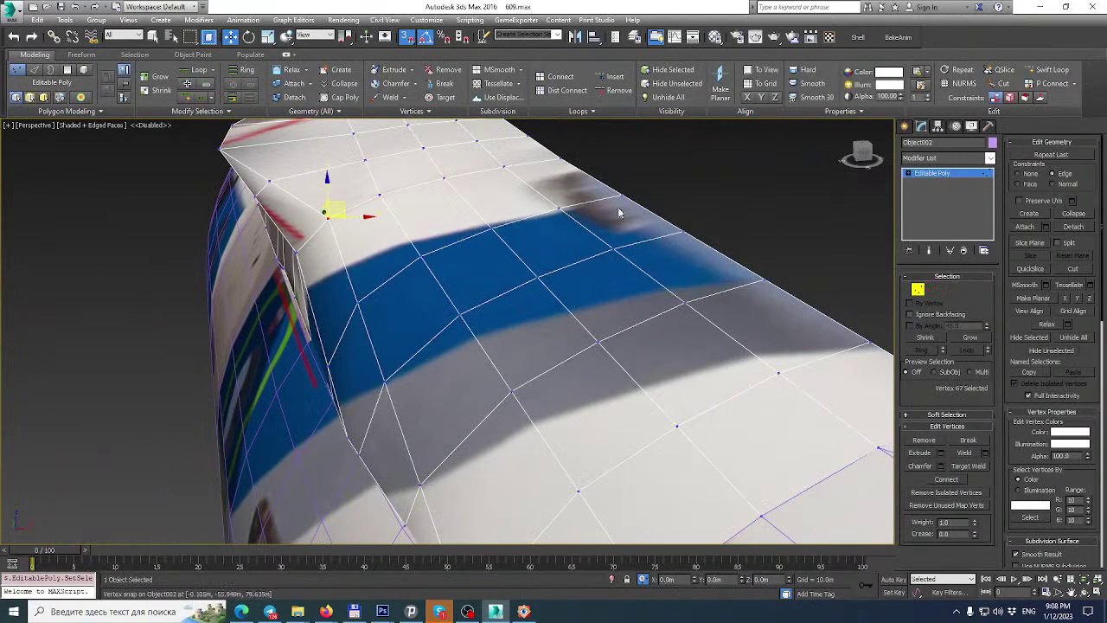
pyautogui.press('s')
pyautogui.moveTo(367, 216); pyautogui.dragTo(336, 242)
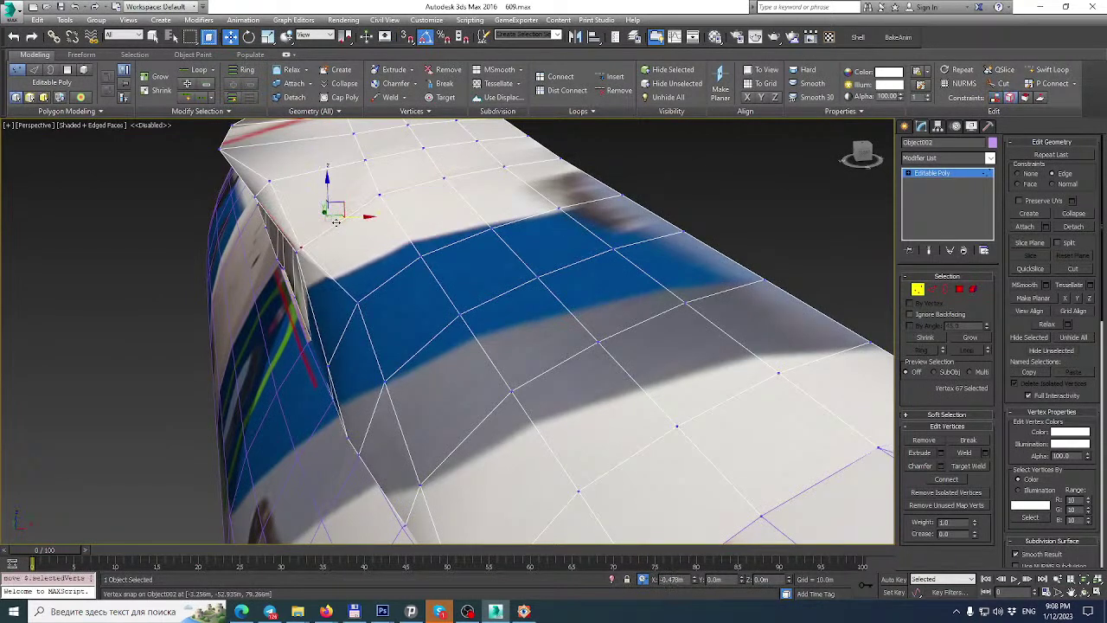
pyautogui.click(270, 178)
pyautogui.moveTo(309, 179); pyautogui.dragTo(295, 185)
pyautogui.keyDown('alt'); pyautogui.moveTo(294, 185); pyautogui.dragTo(315, 194, button='middle'); pyautogui.keyUp('alt')
# Slide the side vertices across the blue and grey stripes down along their edges to even out the new columns.
pyautogui.keyDown('alt'); pyautogui.moveTo(409, 261); pyautogui.dragTo(367, 266, button='middle'); pyautogui.keyUp('alt')
pyautogui.click(367, 239)
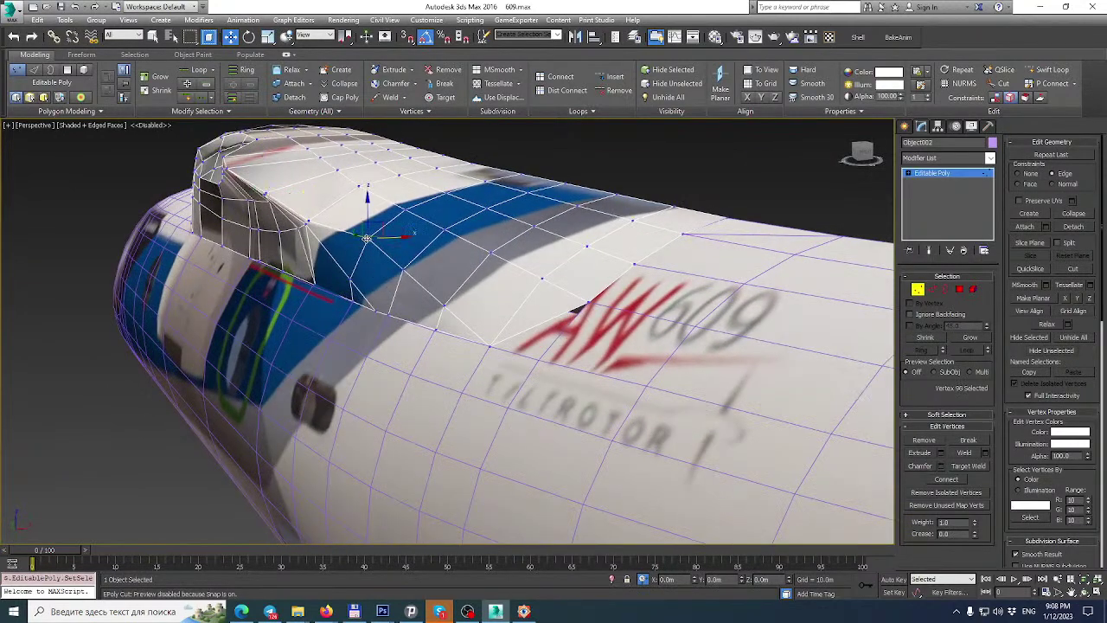
pyautogui.moveTo(367, 198); pyautogui.dragTo(396, 252)
pyautogui.click(402, 266)
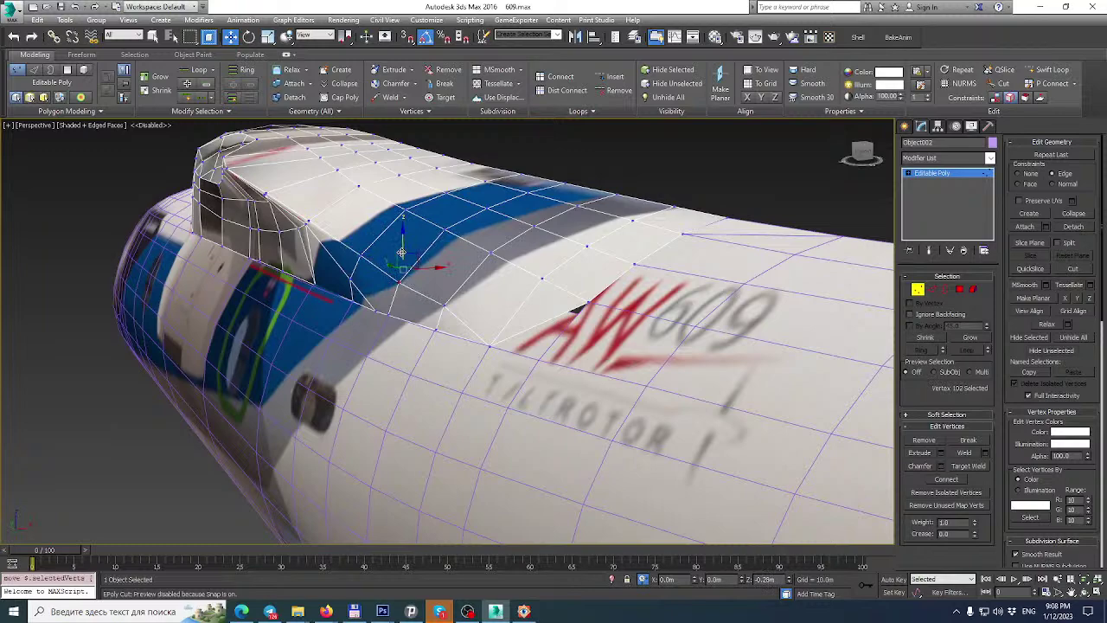
pyautogui.keyDown('alt'); pyautogui.moveTo(445, 303); pyautogui.dragTo(465, 309, button='middle'); pyautogui.keyUp('alt')
pyautogui.click(454, 303)
pyautogui.scroll(3, 449, 301)
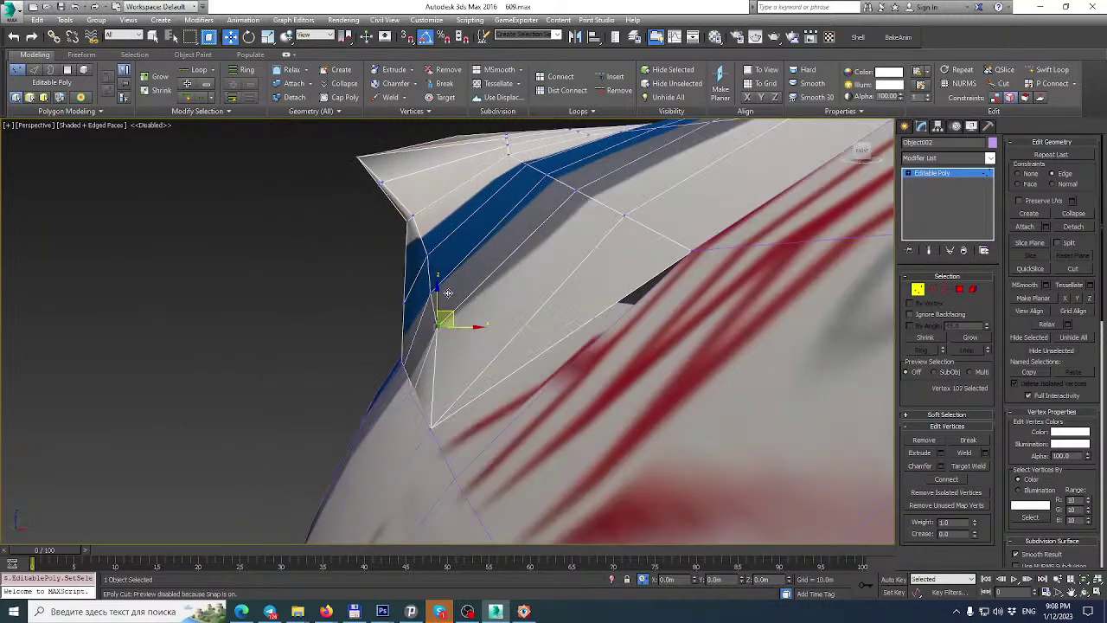
pyautogui.moveTo(437, 289); pyautogui.dragTo(437, 301)
# Remove the two diagonal edges running from the fairing's rear end down through the blue stripe.
pyautogui.scroll(-3, 436, 301)
pyautogui.keyDown('alt'); pyautogui.moveTo(437, 301); pyautogui.dragTo(570, 316, button='middle'); pyautogui.keyUp('alt')
pyautogui.moveTo(570, 316); pyautogui.dragTo(647, 317, button='middle')
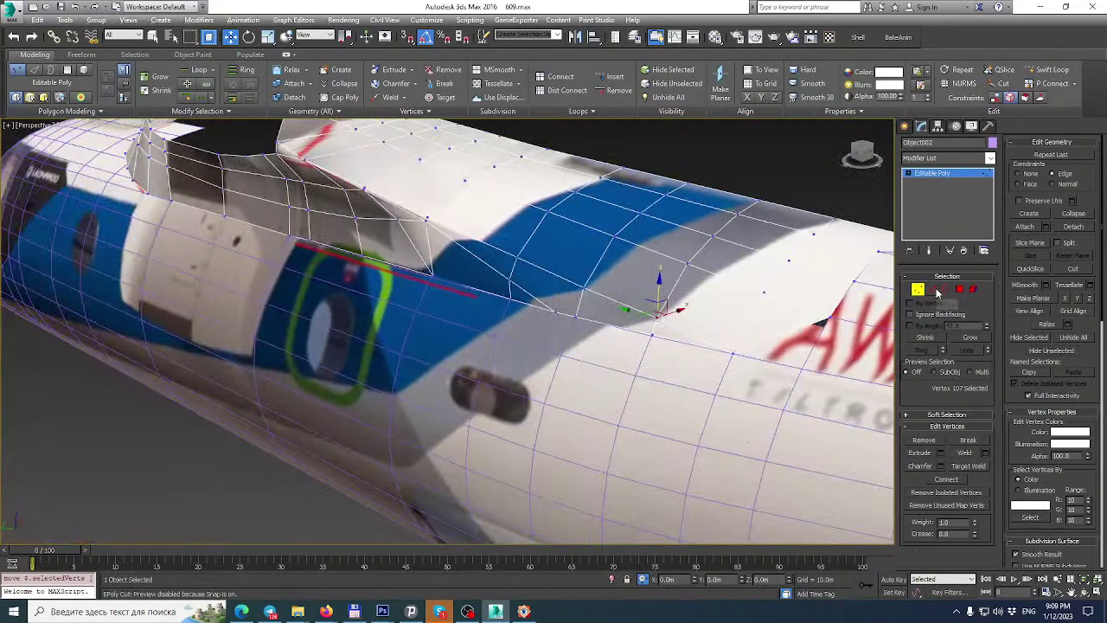
pyautogui.click(482, 264)
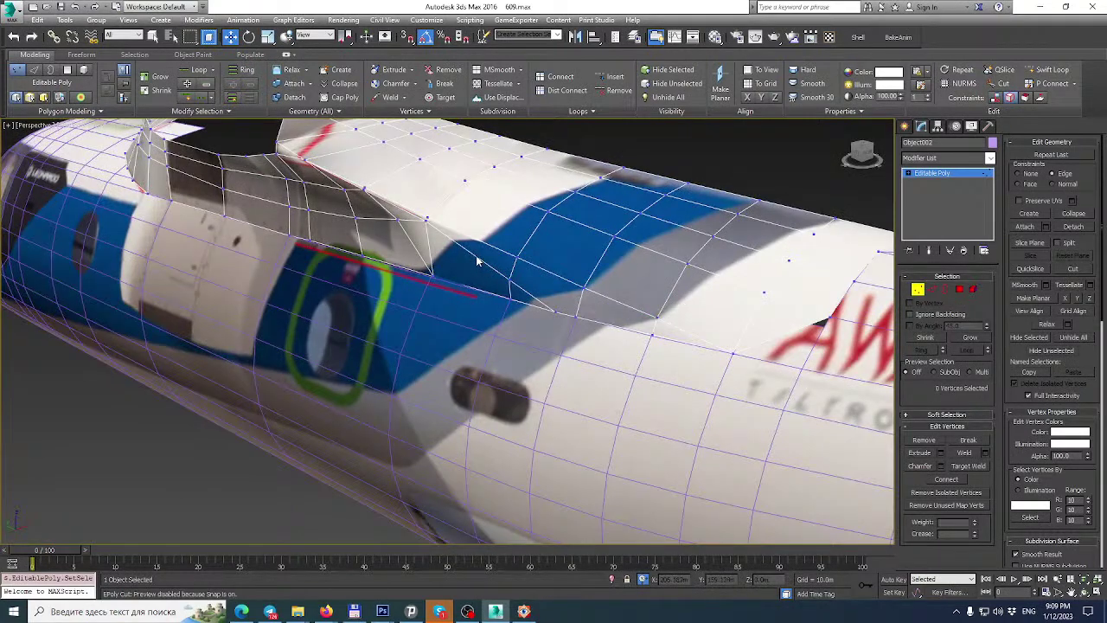
pyautogui.click(932, 290)
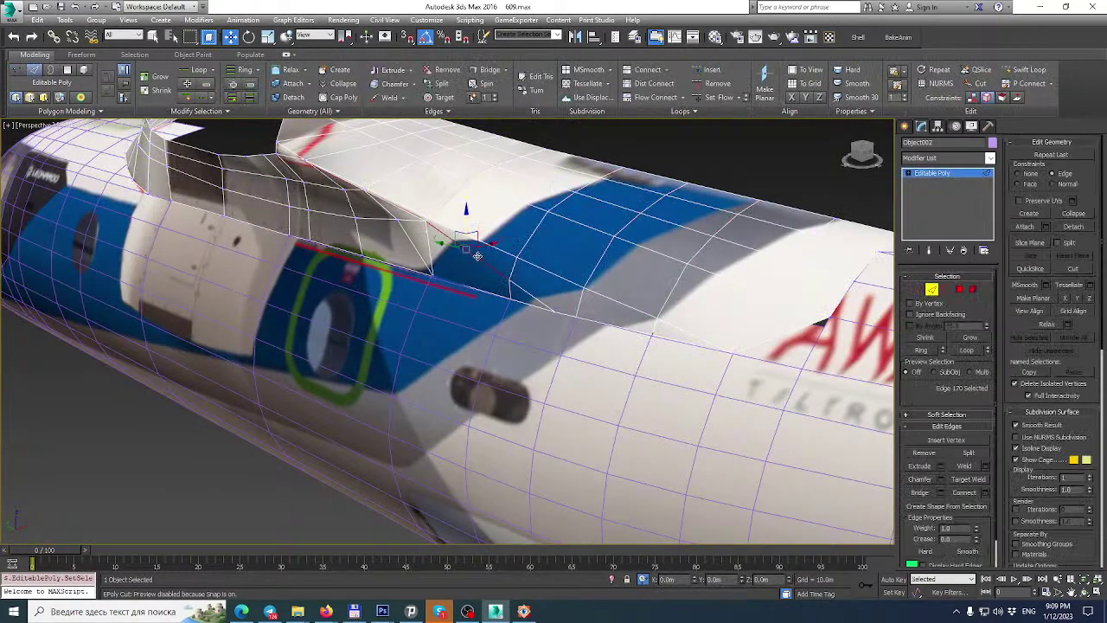
pyautogui.click(527, 292)
pyautogui.press('BackSpace')
# Select the lower fuselage Cylinder001 and attach the sliced upper shell to it.
pyautogui.keyDown('alt'); pyautogui.moveTo(593, 305); pyautogui.dragTo(322, 373, button='middle'); pyautogui.keyUp('alt')
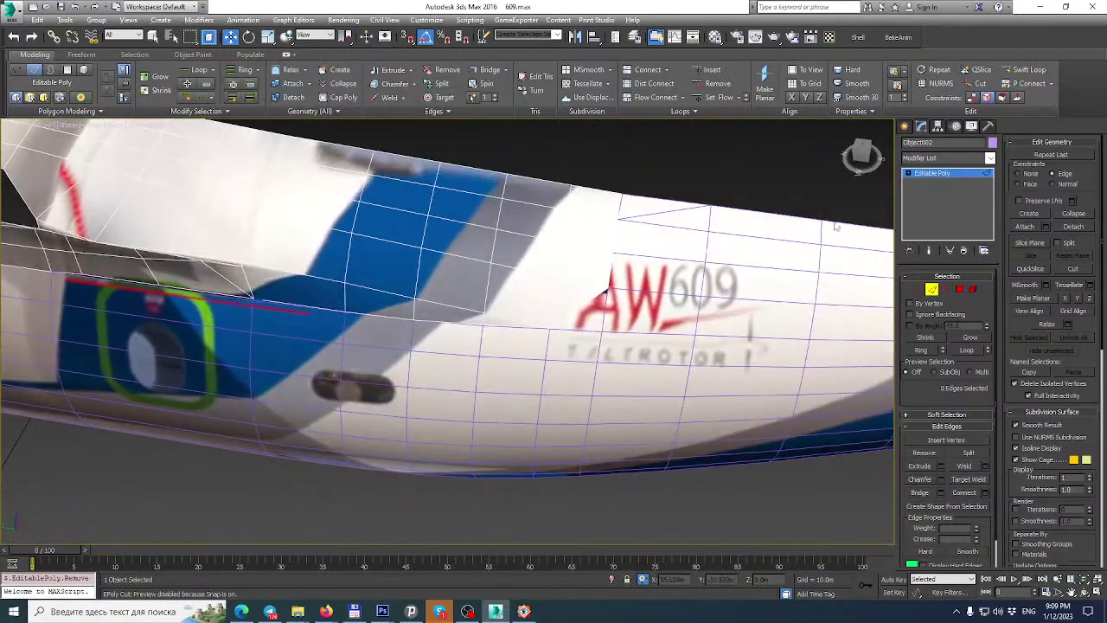
pyautogui.click(942, 174)
pyautogui.click(813, 337)
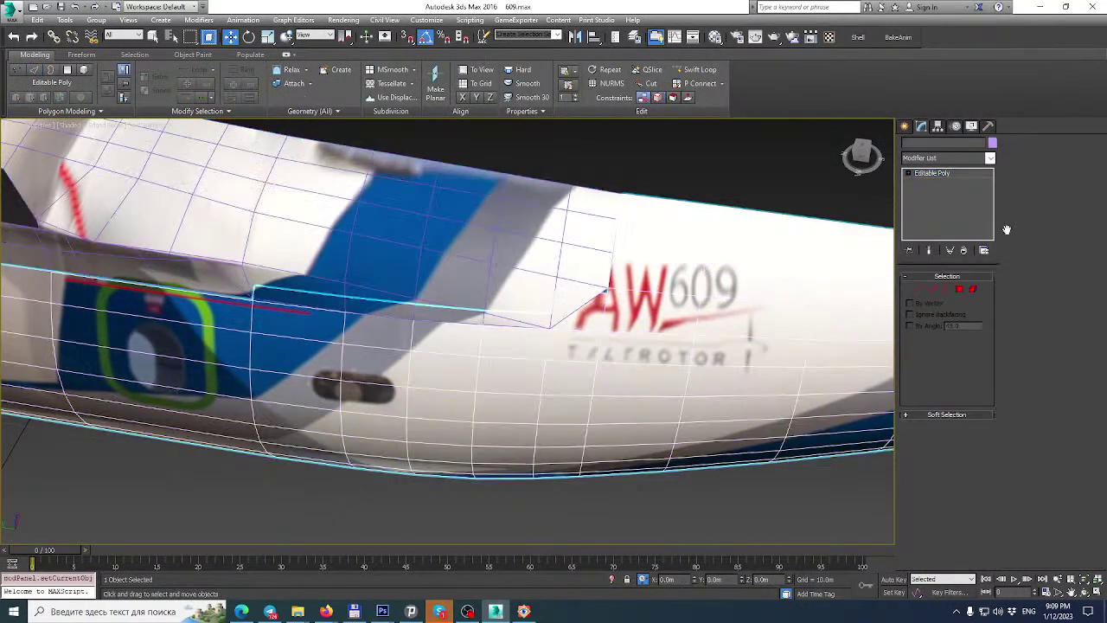
pyautogui.click(1027, 227)
pyautogui.click(459, 245)
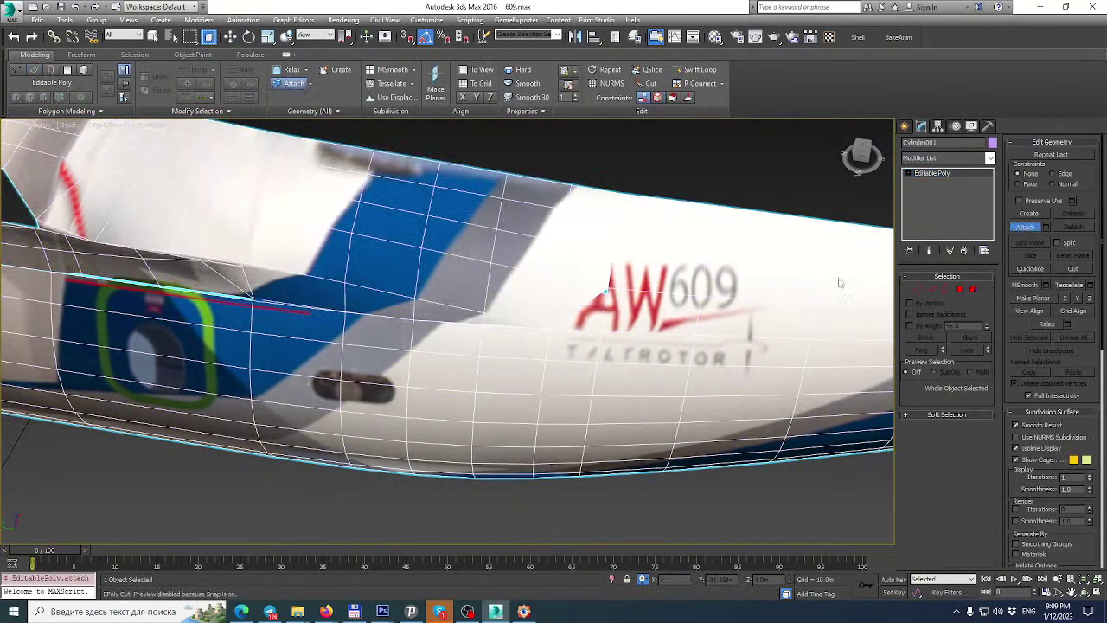
# Delete the two adjoining polygons at the letter A of the AW609 lettering.
pyautogui.click(961, 291)
pyautogui.click(591, 306)
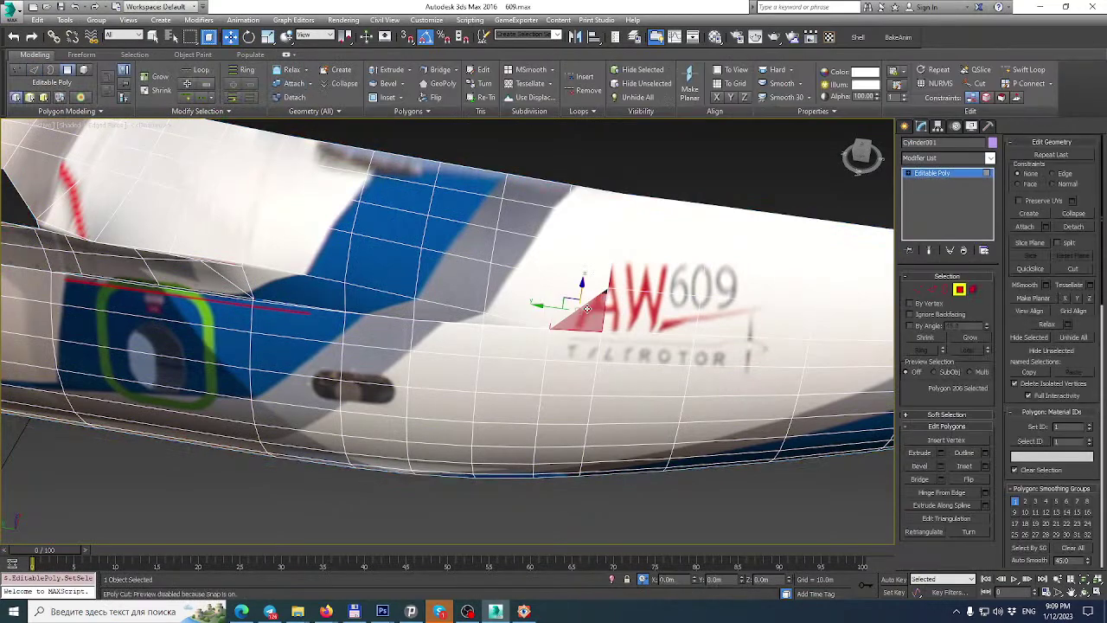
pyautogui.moveTo(591, 306)
pyautogui.keyDown('alt'); pyautogui.mouseDown(button='middle')
pyautogui.moveTo(616, 297)
pyautogui.moveTo(571, 303)
pyautogui.mouseUp(button='middle'); pyautogui.keyUp('alt')
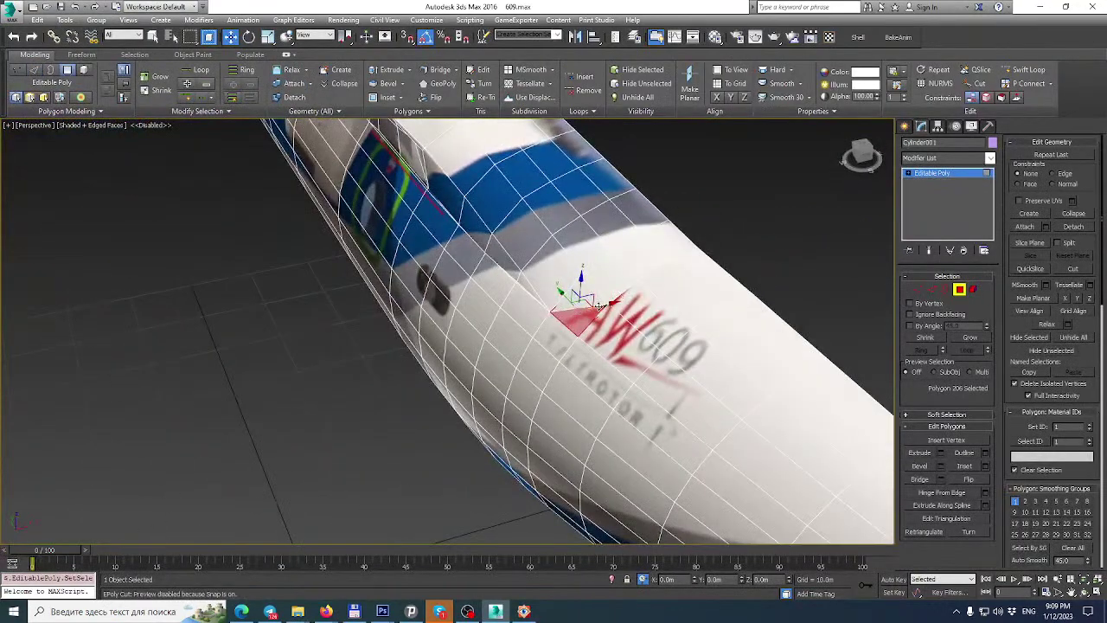
pyautogui.keyDown('ctrl'); pyautogui.click(595, 302); pyautogui.keyUp('ctrl')
pyautogui.press('Delete')
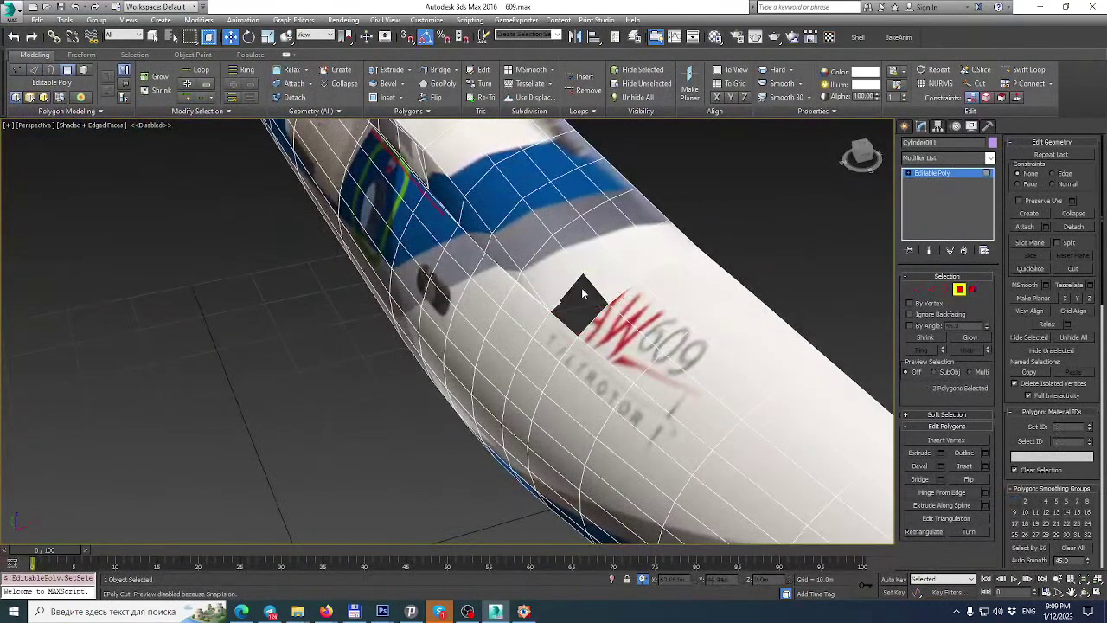
# Delete the narrow sliver polygon along the seam beside the hole at the AW609 lettering.
pyautogui.keyDown('alt'); pyautogui.moveTo(595, 302); pyautogui.dragTo(545, 302, button='middle'); pyautogui.keyUp('alt')
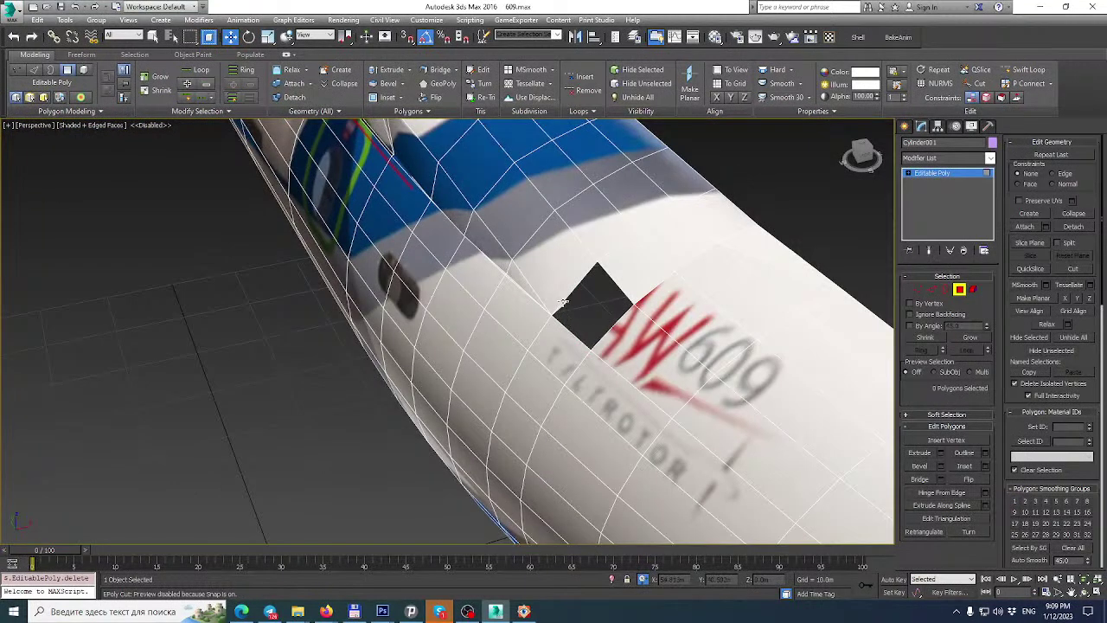
pyautogui.click(559, 303)
pyautogui.click(603, 337)
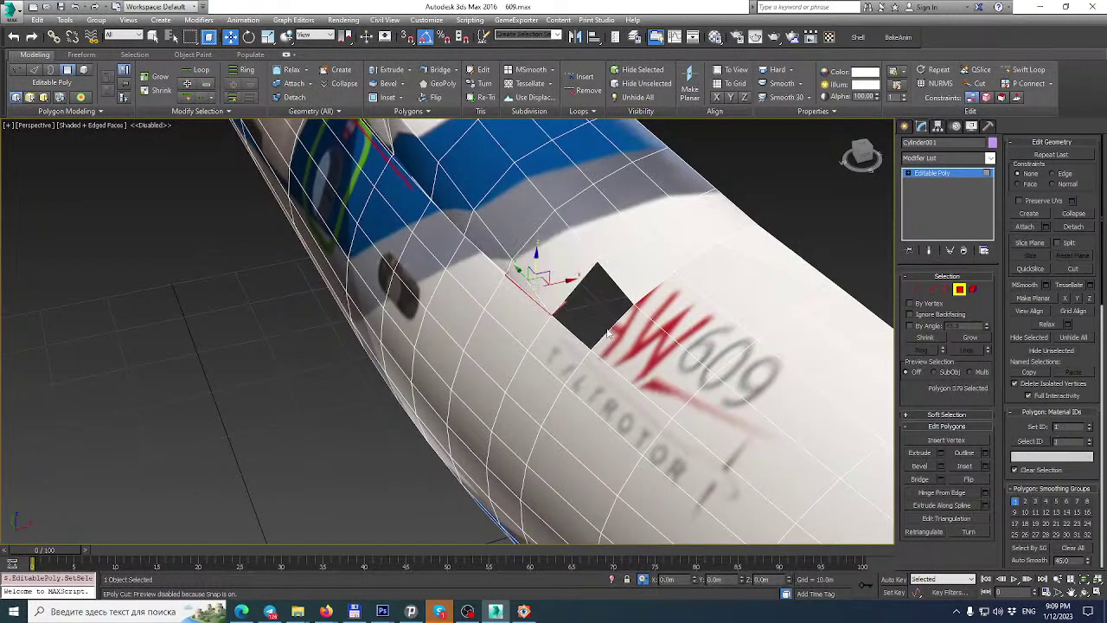
pyautogui.press('Delete')
# Turn on snapping and select the two nearly coincident vertices at the front end of the open seam ahead of the hole.
pyautogui.click(918, 289)
pyautogui.scroll(3, 538, 277)
pyautogui.press('s')
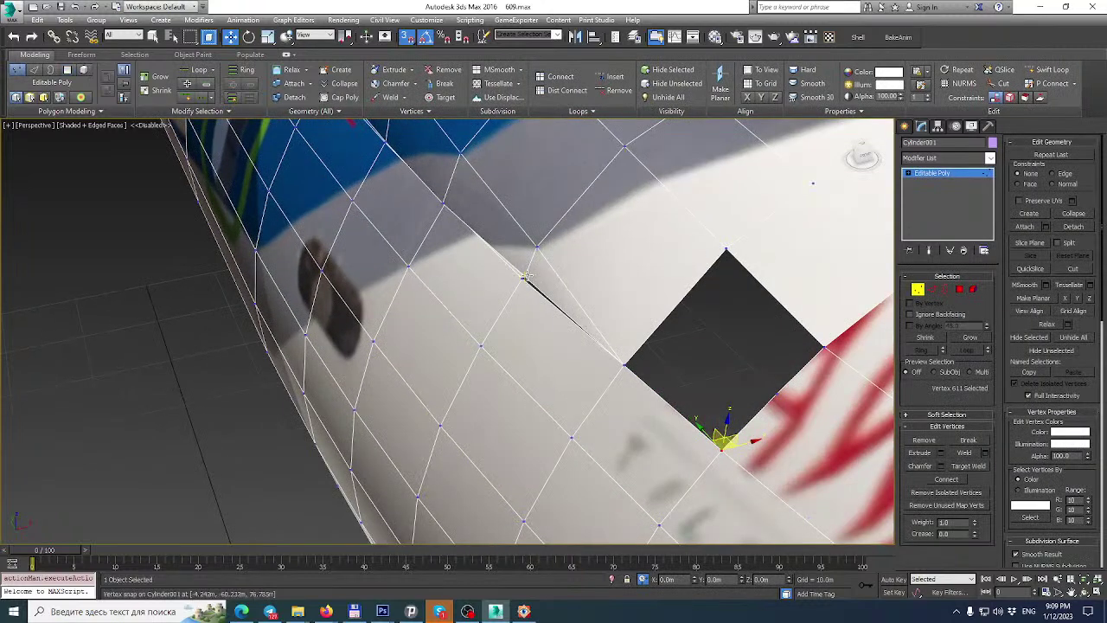
pyautogui.click(521, 279)
pyautogui.click(521, 278)
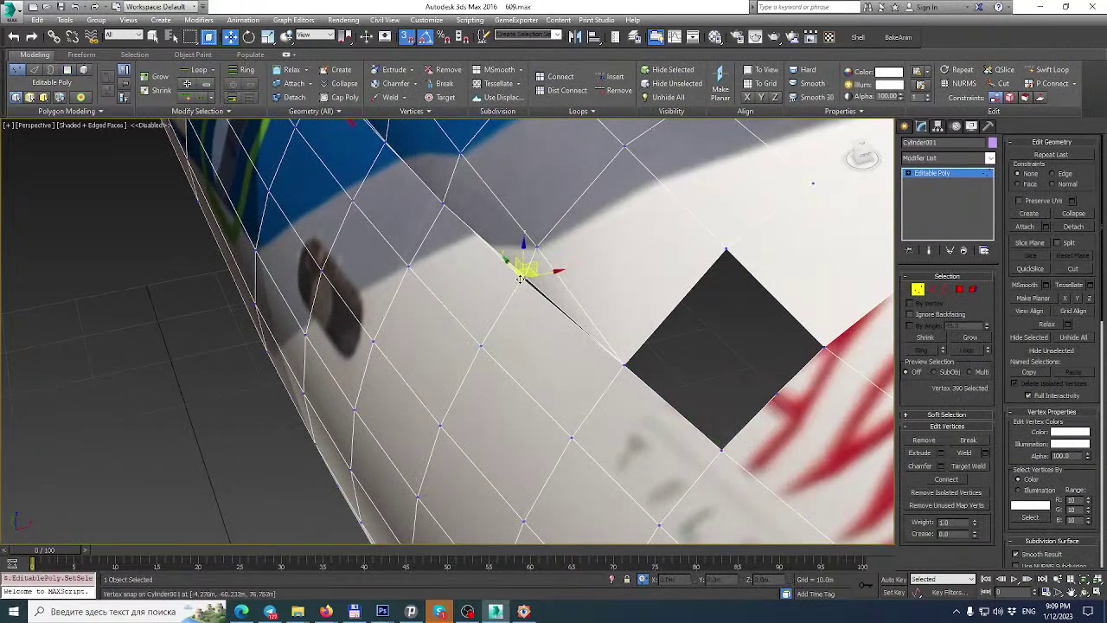
pyautogui.scroll(4, 520, 278)
pyautogui.click(513, 298)
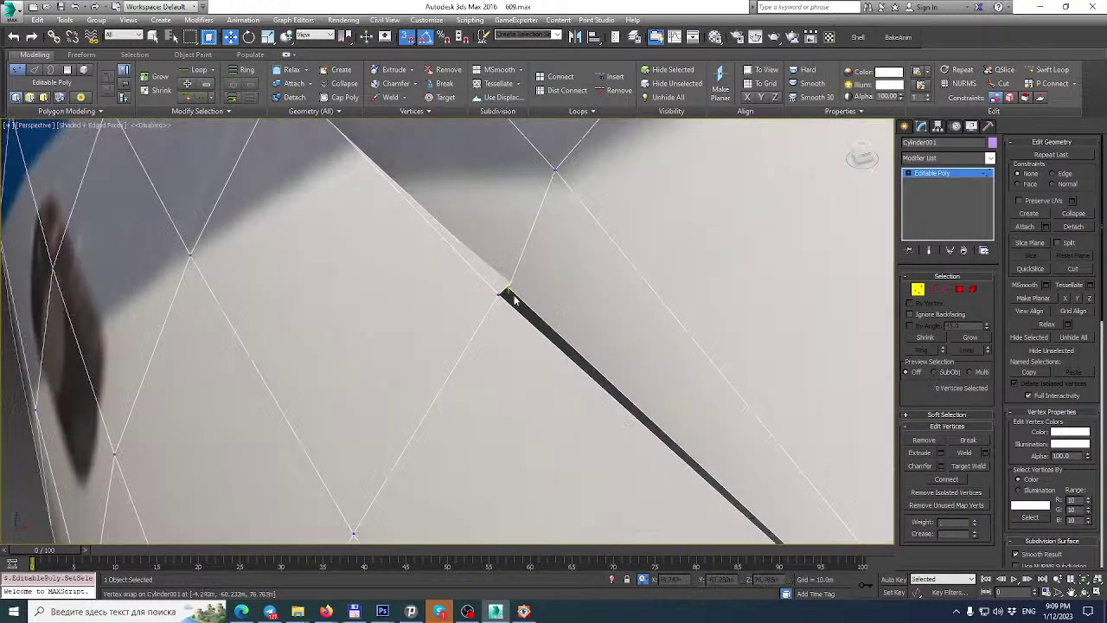
pyautogui.moveTo(508, 289); pyautogui.dragTo(506, 319)
pyautogui.keyDown('alt'); pyautogui.moveTo(526, 318); pyautogui.dragTo(895, 344, button='middle'); pyautogui.keyUp('alt')
# Delete the three adjoining narrow polygons running along the seam from the grey stripe through the blue stripe.
pyautogui.click(959, 289)
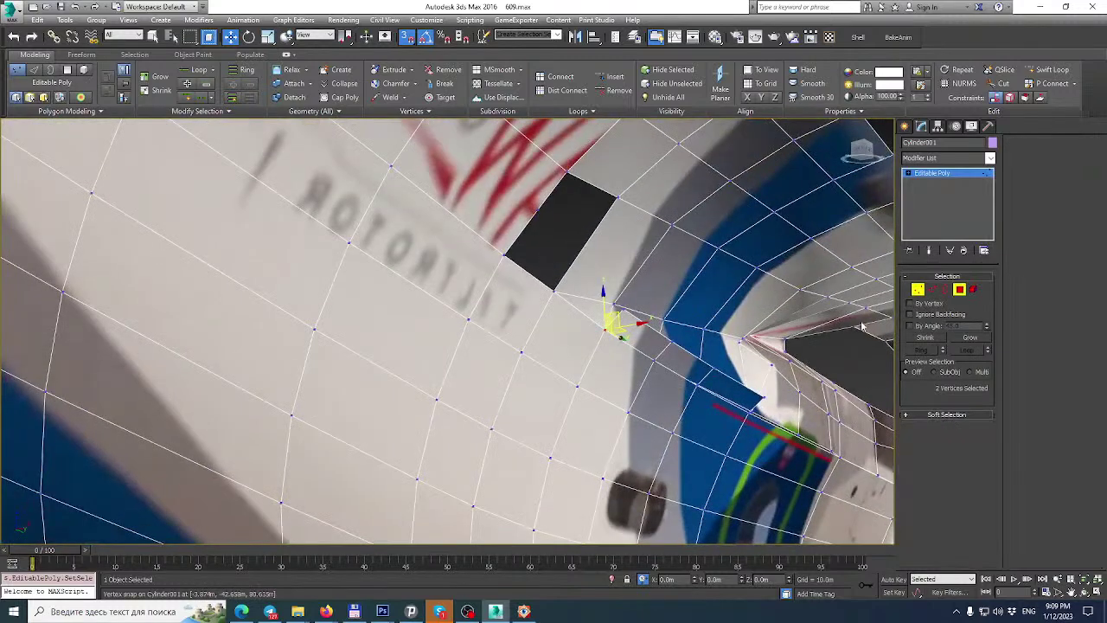
pyautogui.click(734, 390)
pyautogui.keyDown('ctrl'); pyautogui.click(688, 359); pyautogui.keyUp('ctrl')
pyautogui.keyDown('ctrl'); pyautogui.click(641, 337); pyautogui.keyUp('ctrl')
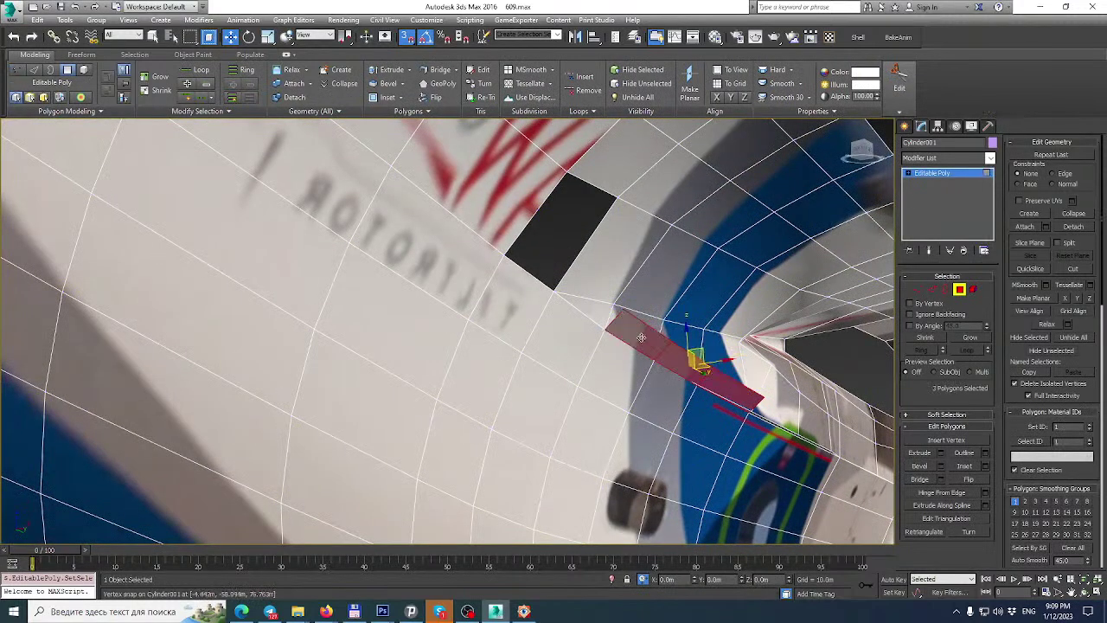
pyautogui.press('Delete')
# Bridge the two opposite side edges of the hole next to the letter A of the AW609 lettering.
pyautogui.keyDown('alt'); pyautogui.moveTo(587, 302); pyautogui.dragTo(519, 268, button='middle'); pyautogui.keyUp('alt')
pyautogui.keyDown('alt'); pyautogui.moveTo(696, 317); pyautogui.dragTo(579, 235, button='middle'); pyautogui.keyUp('alt')
pyautogui.scroll(6, 562, 244)
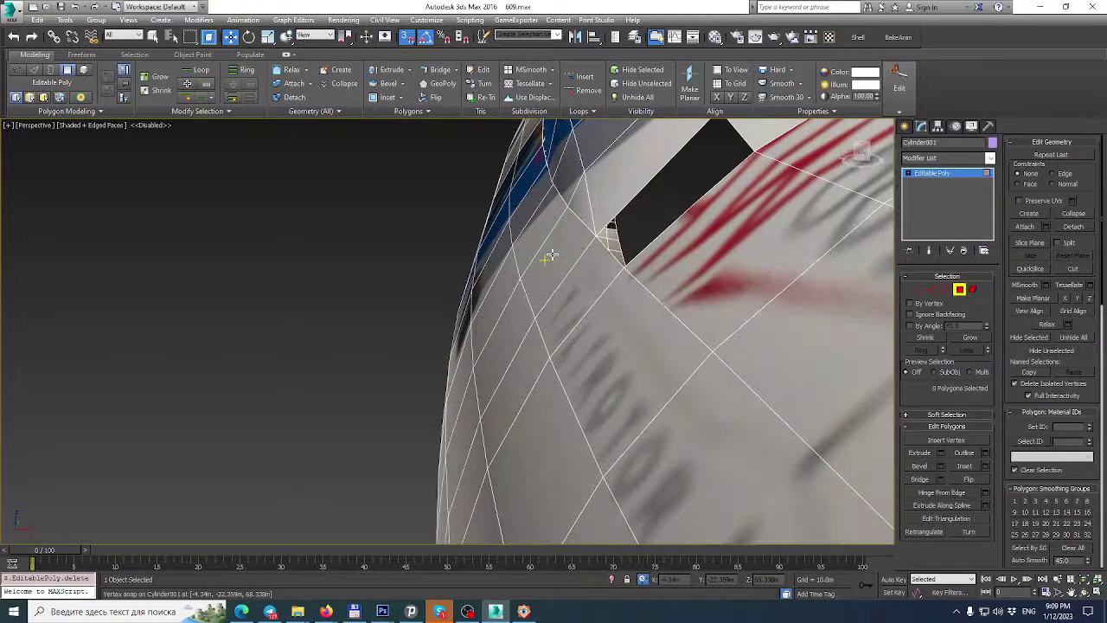
pyautogui.scroll(-5, 542, 294)
pyautogui.keyDown('alt'); pyautogui.moveTo(544, 295); pyautogui.dragTo(632, 317, button='middle'); pyautogui.keyUp('alt')
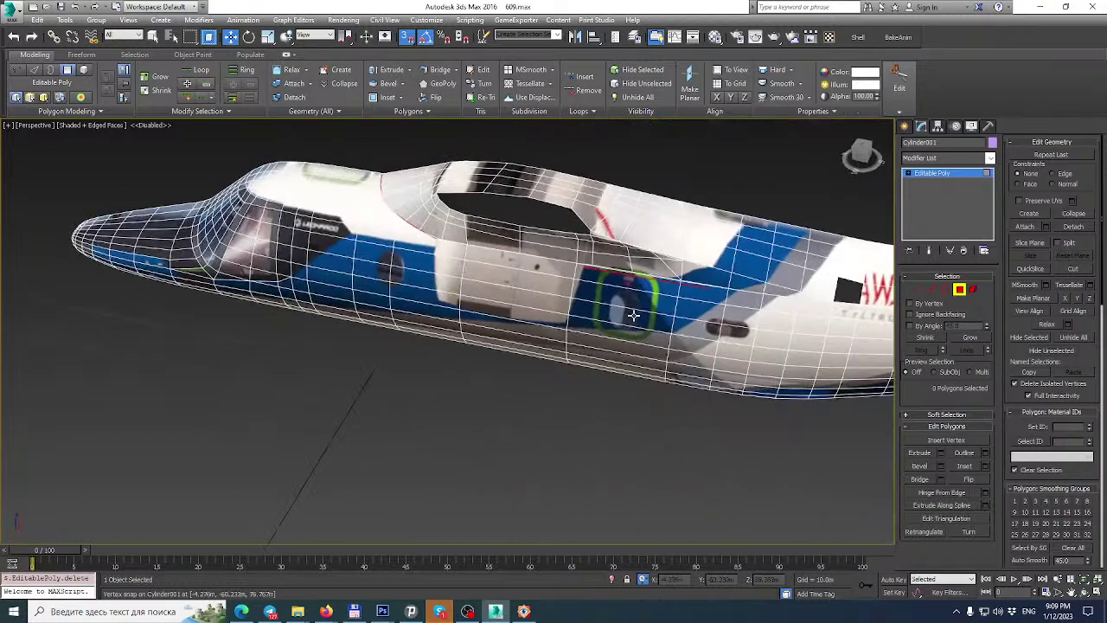
pyautogui.moveTo(874, 297); pyautogui.dragTo(638, 302, button='middle')
pyautogui.scroll(5, 636, 301)
pyautogui.click(932, 290)
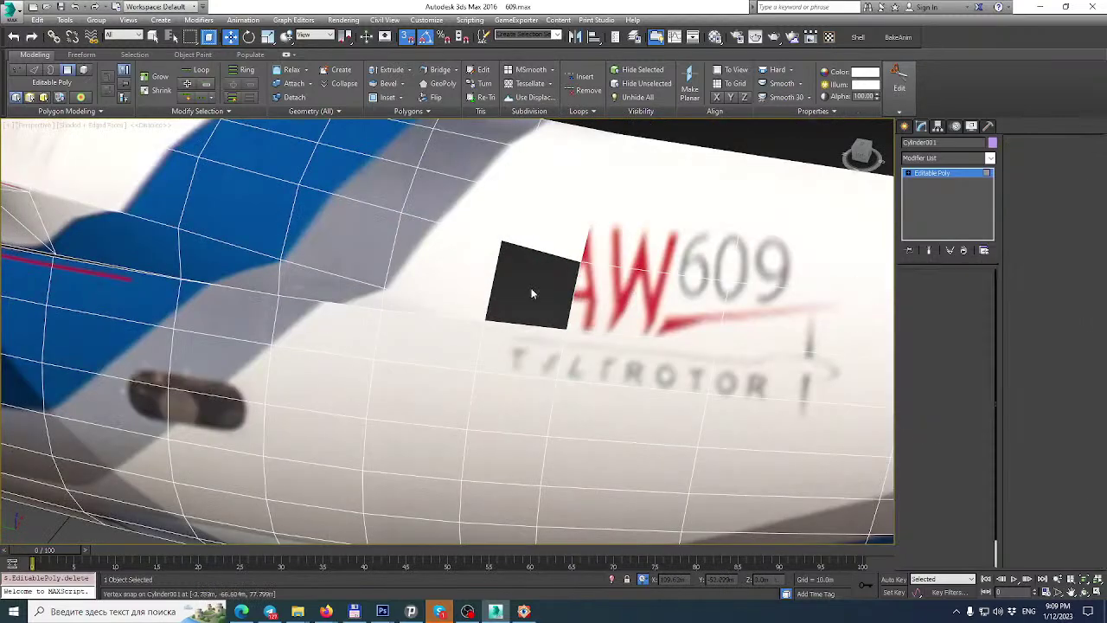
pyautogui.click(498, 277)
pyautogui.keyDown('ctrl'); pyautogui.click(573, 296); pyautogui.keyUp('ctrl')
pyautogui.keyDown('alt'); pyautogui.moveTo(661, 317); pyautogui.dragTo(651, 341, button='middle'); pyautogui.keyUp('alt')
pyautogui.click(918, 291)
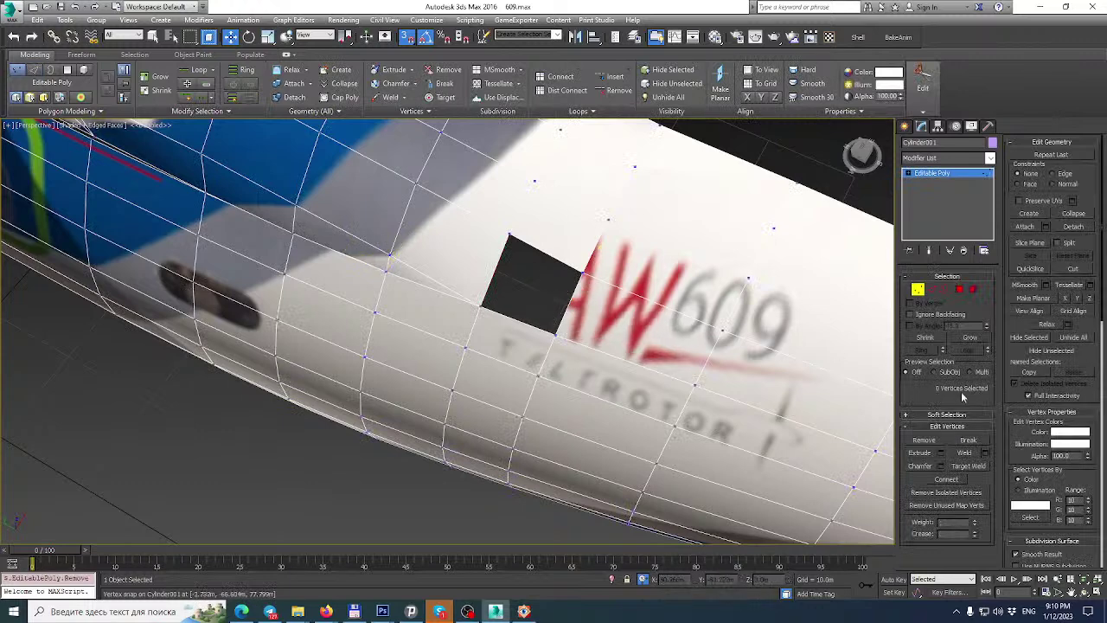
pyautogui.click(932, 290)
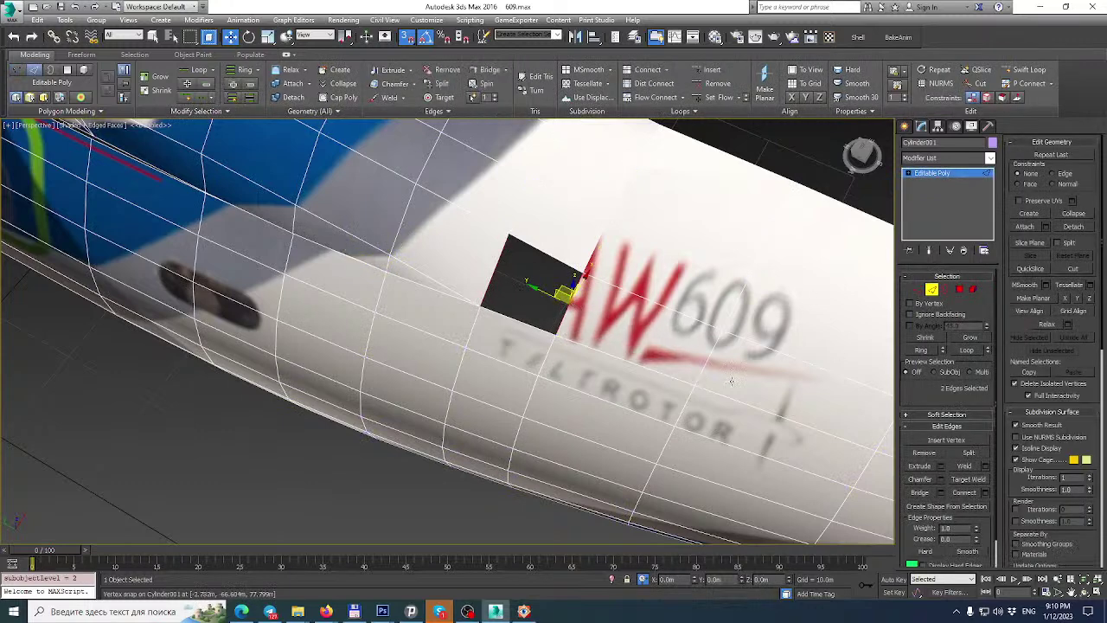
pyautogui.click(924, 493)
# Switch to Photoshop and marquee-select the upper fuselage and wing root in the side photo, adding a second rectangle above the first.
pyautogui.scroll(-3, 573, 346)
pyautogui.keyDown('alt'); pyautogui.moveTo(573, 351); pyautogui.dragTo(296, 295, button='middle'); pyautogui.keyUp('alt')
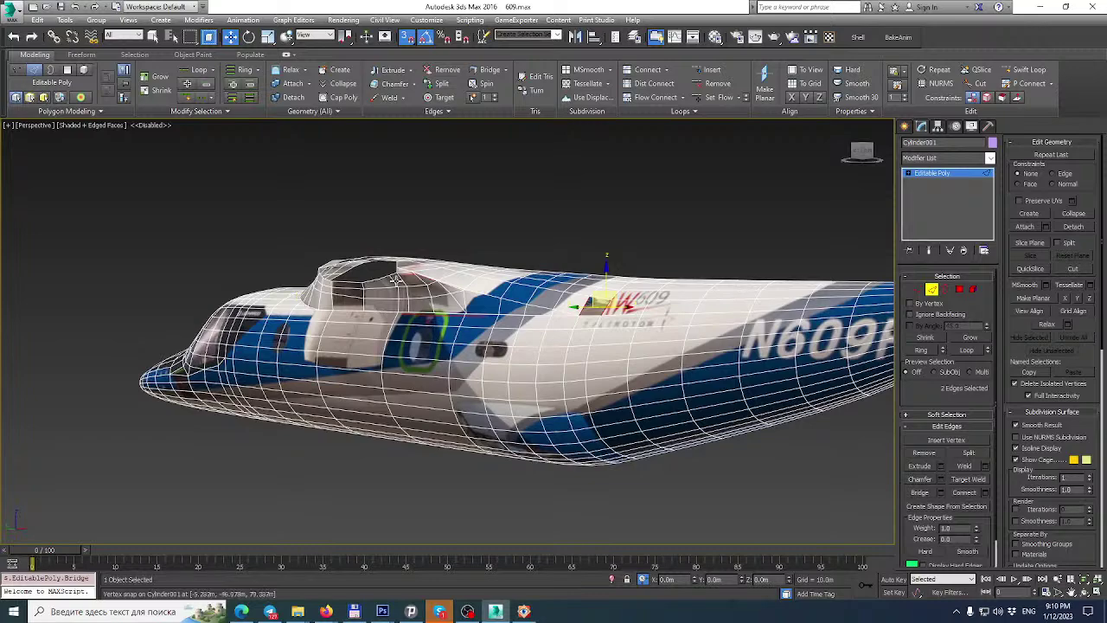
pyautogui.scroll(5, 442, 295)
pyautogui.moveTo(340, 281)
pyautogui.keyDown('alt'); pyautogui.mouseDown(button='middle')
pyautogui.moveTo(331, 274)
pyautogui.moveTo(352, 272)
pyautogui.mouseUp(button='middle'); pyautogui.keyUp('alt')
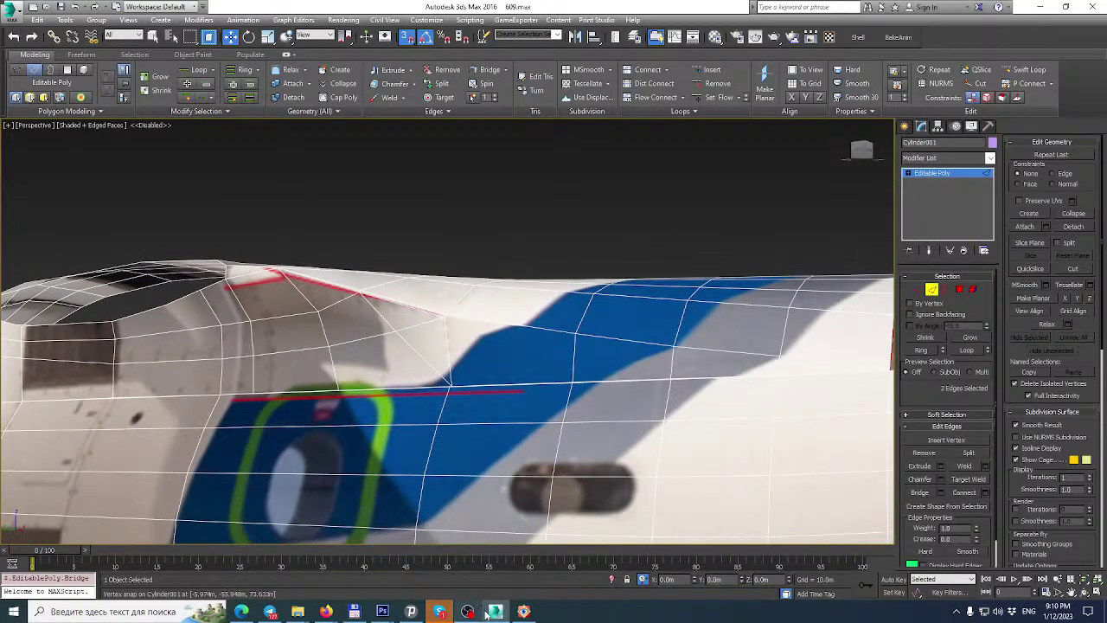
pyautogui.click(386, 614)
pyautogui.keyDown('alt'); pyautogui.scroll(-6, 595, 249); pyautogui.keyUp('alt')
pyautogui.keyDown('alt'); pyautogui.scroll(3, 415, 288); pyautogui.keyUp('alt')
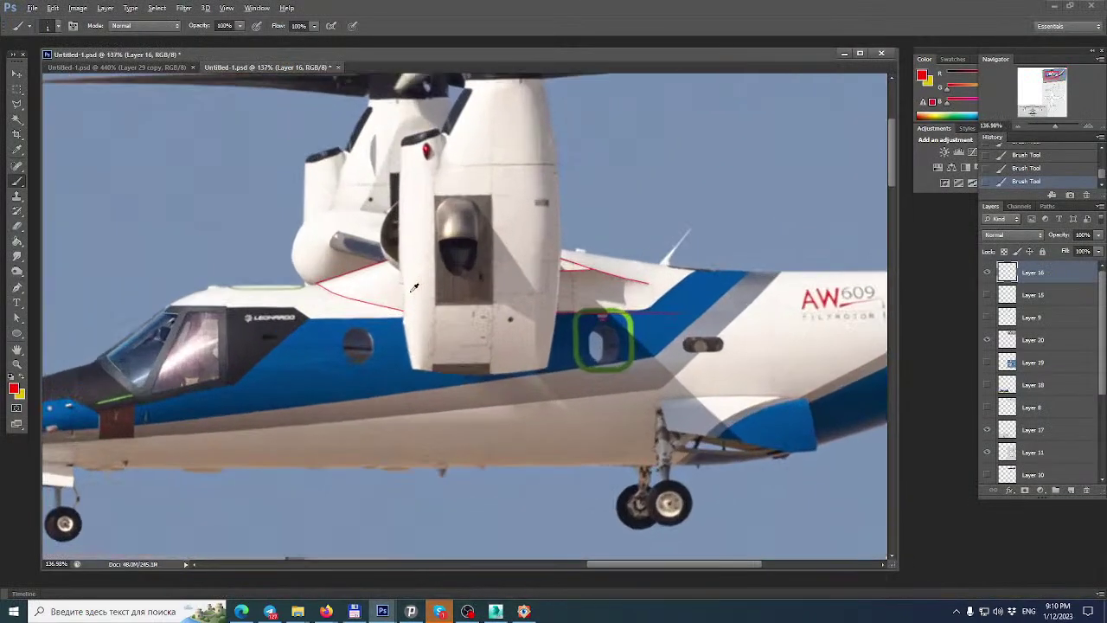
pyautogui.click(16, 88)
pyautogui.moveTo(156, 247); pyautogui.dragTo(814, 333)
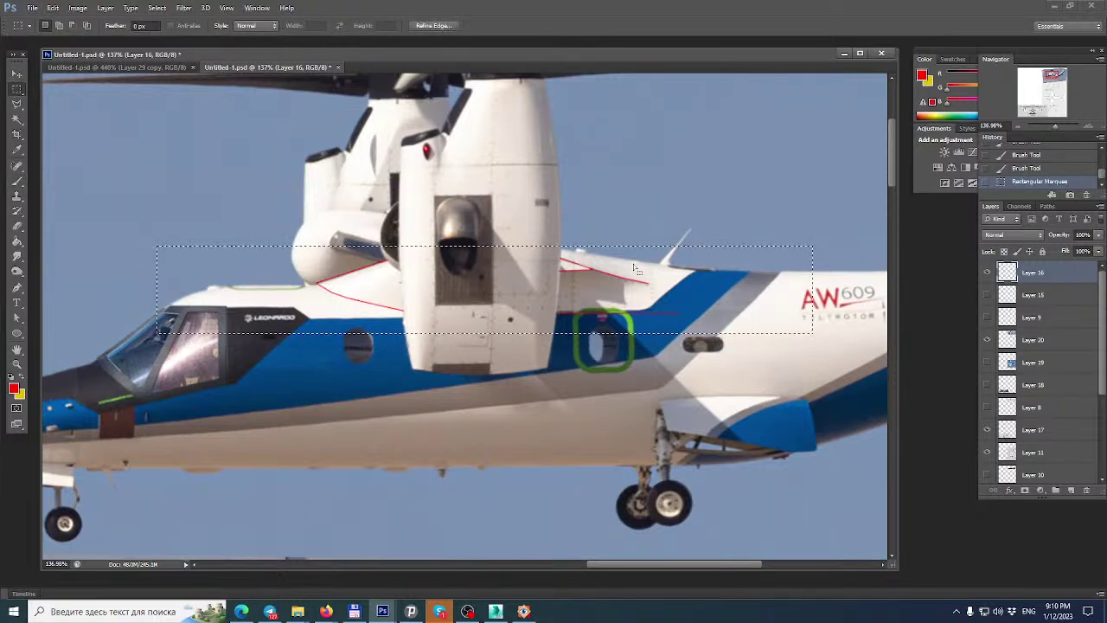
pyautogui.keyDown('shift'); pyautogui.moveTo(273, 210); pyautogui.dragTo(750, 298); pyautogui.keyUp('shift')
pyautogui.scroll(-1, 603, 304)
pyautogui.scroll(5, 603, 304)
pyautogui.keyDown('alt'); pyautogui.scroll(-2, 517, 316); pyautogui.keyUp('alt')
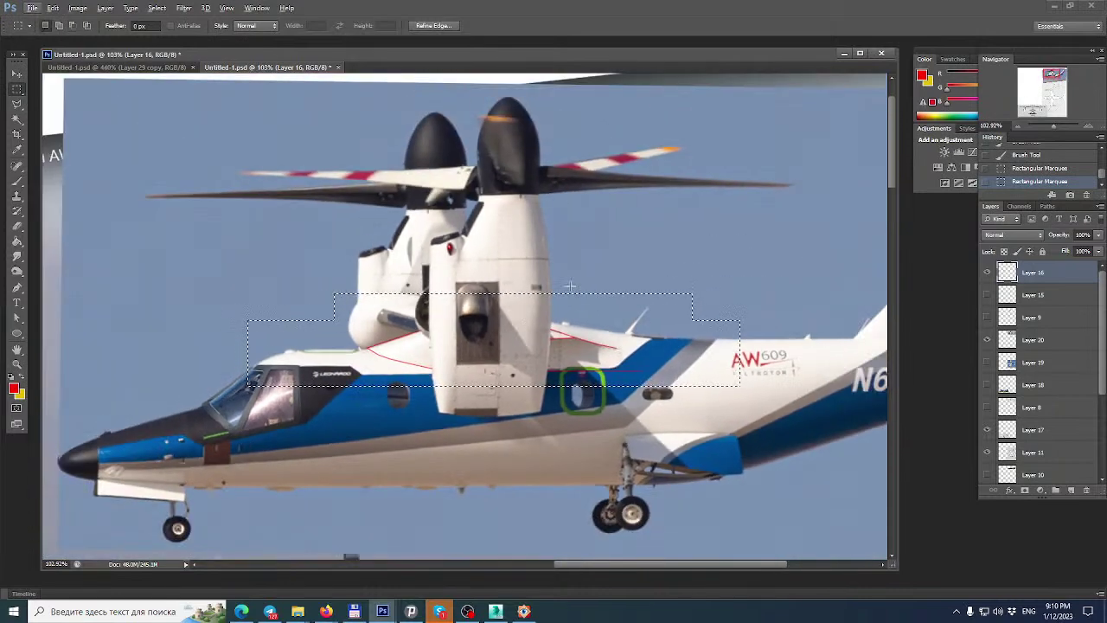
# Compare the two side photos of the aircraft by repeatedly hiding and showing Layer 20.
pyautogui.click(987, 273)
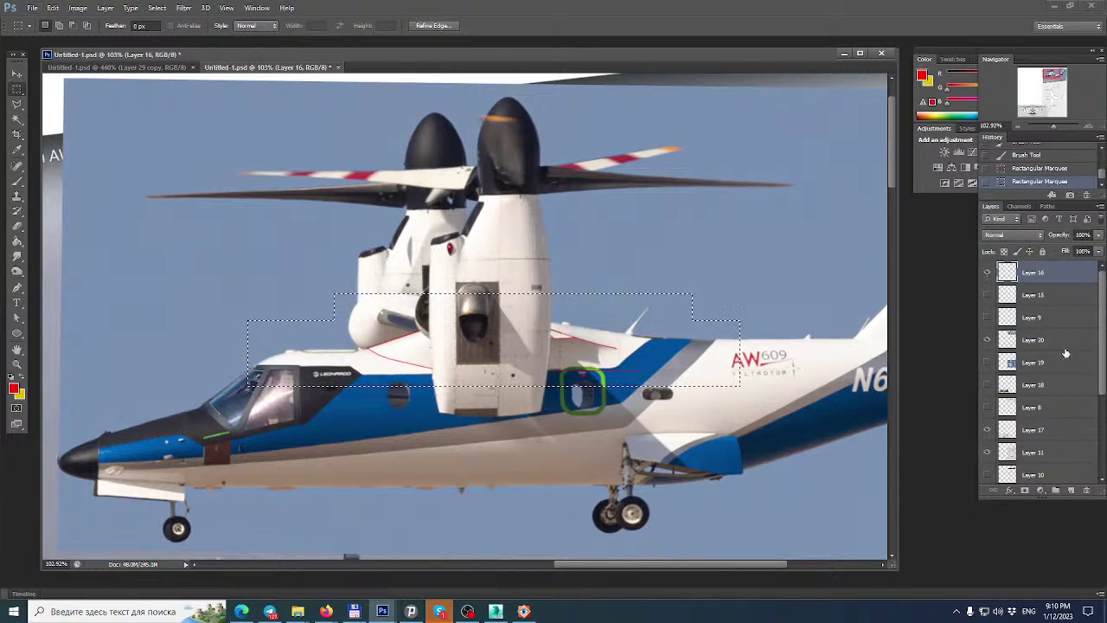
pyautogui.click(988, 340)
pyautogui.click(987, 340)
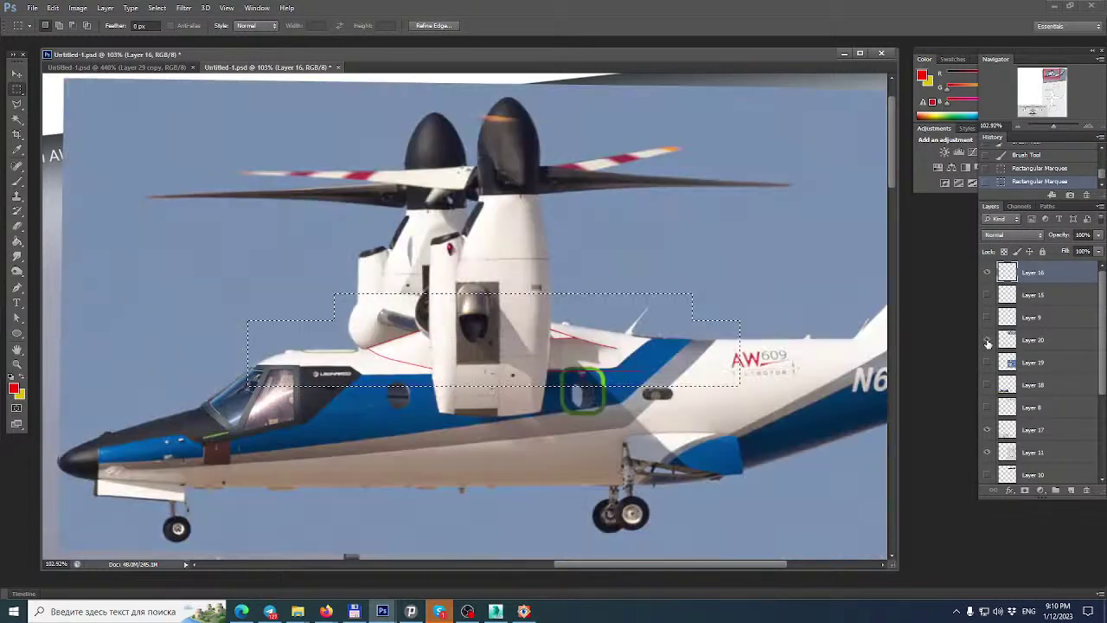
pyautogui.click(987, 340)
pyautogui.click(988, 340)
pyautogui.click(988, 340)
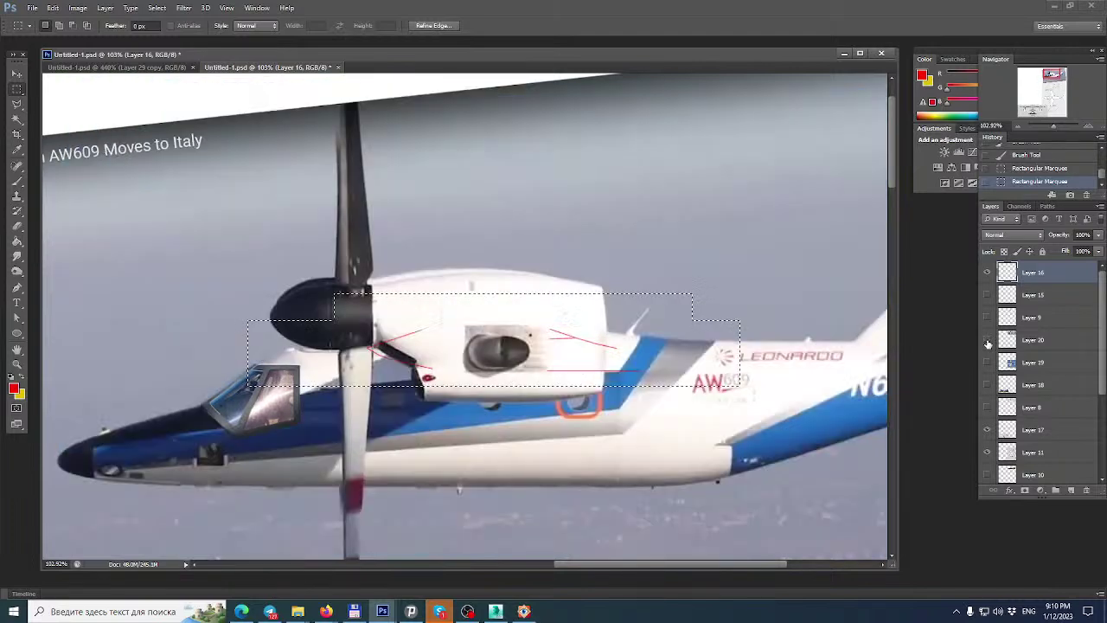
pyautogui.click(987, 341)
pyautogui.click(988, 341)
pyautogui.click(987, 341)
pyautogui.click(988, 341)
pyautogui.click(988, 341)
pyautogui.click(988, 341)
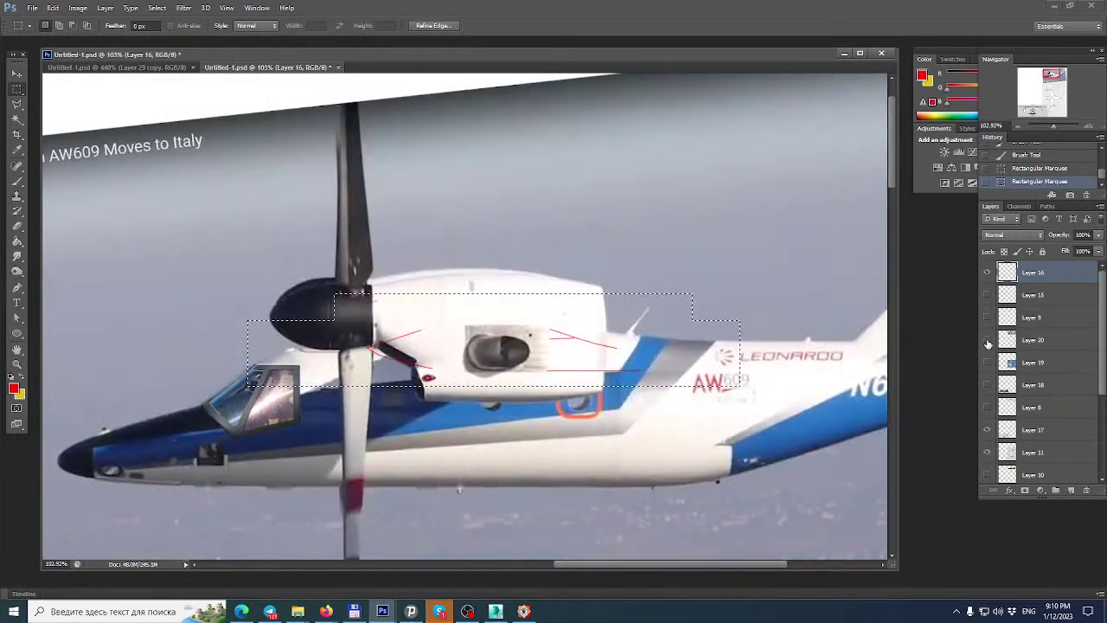
pyautogui.click(987, 341)
pyautogui.click(987, 341)
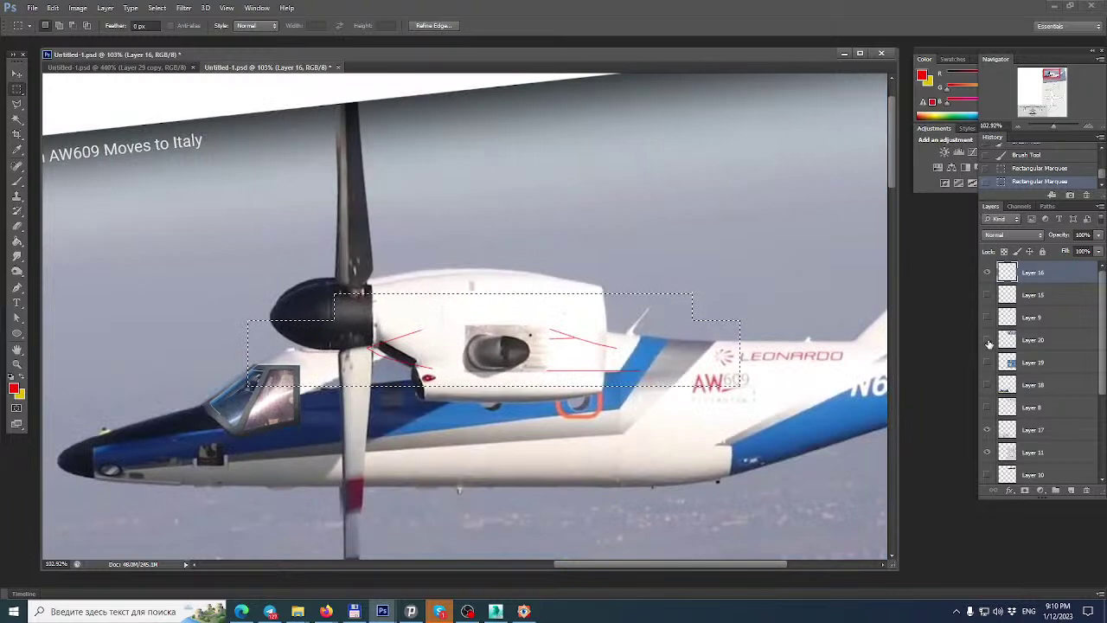
# Copy the selected area of Layer 20 onto a new layer and hide Layer 20.
pyautogui.click(1035, 340)
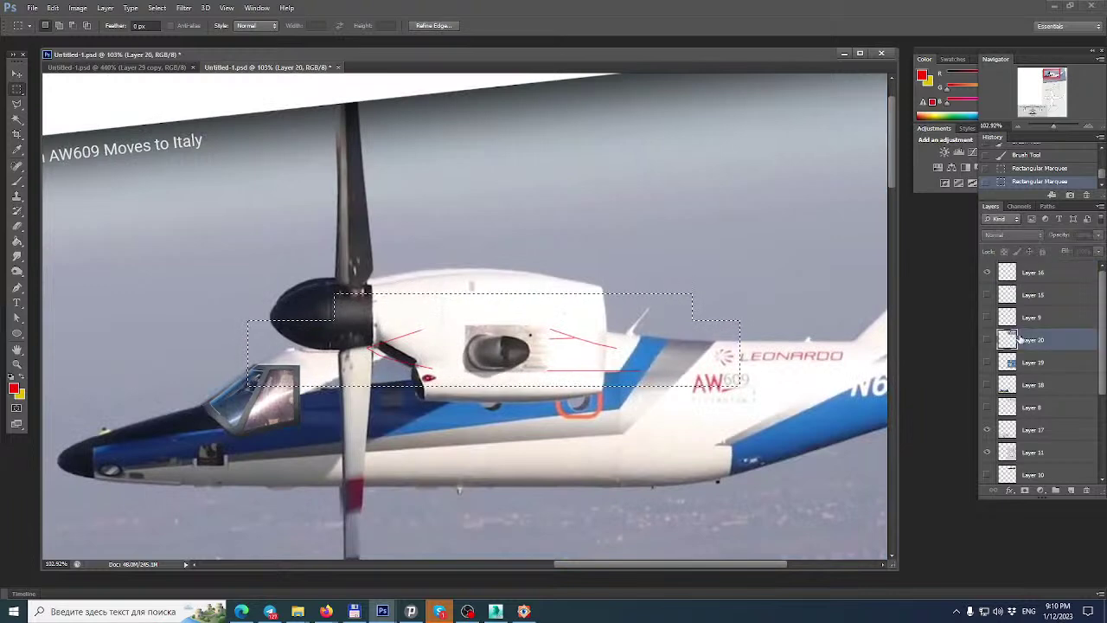
pyautogui.click(987, 341)
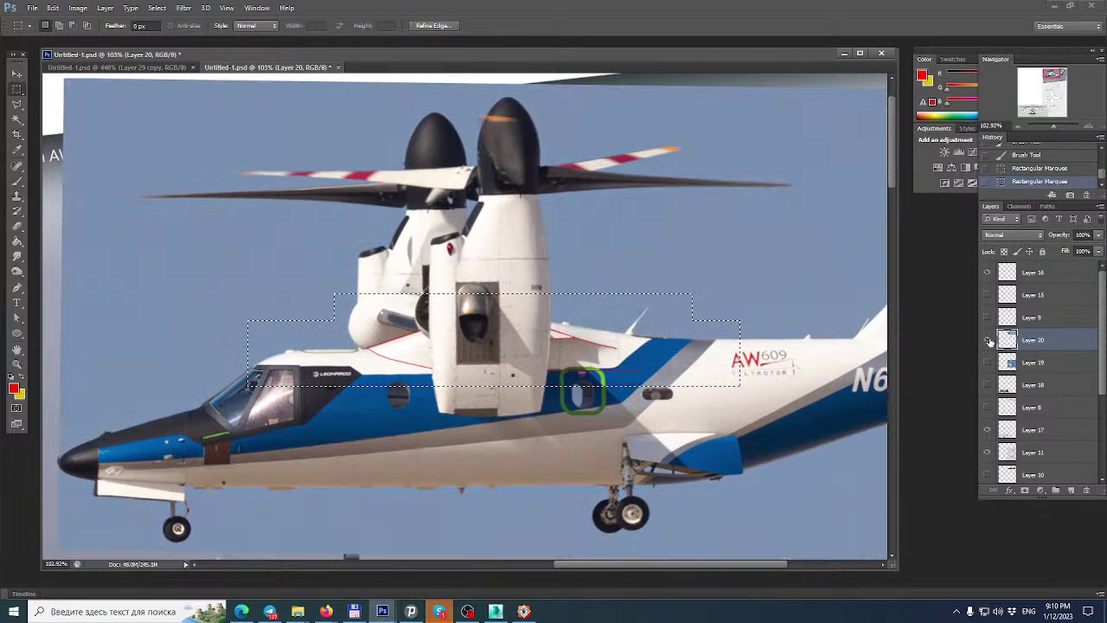
pyautogui.hotkey('ctrl', 'v')
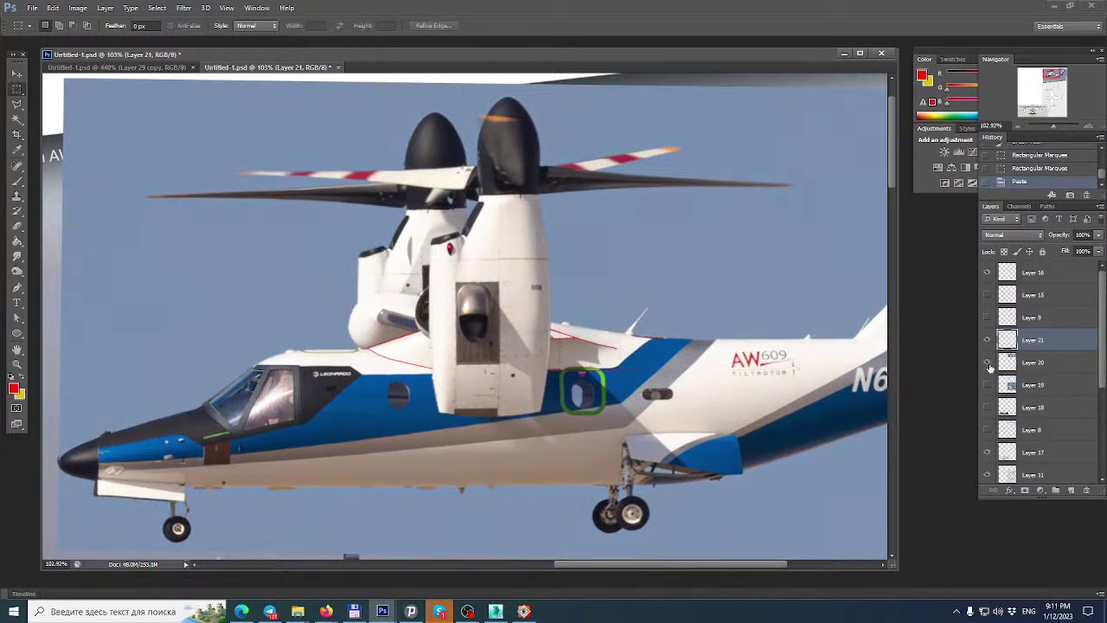
pyautogui.click(987, 363)
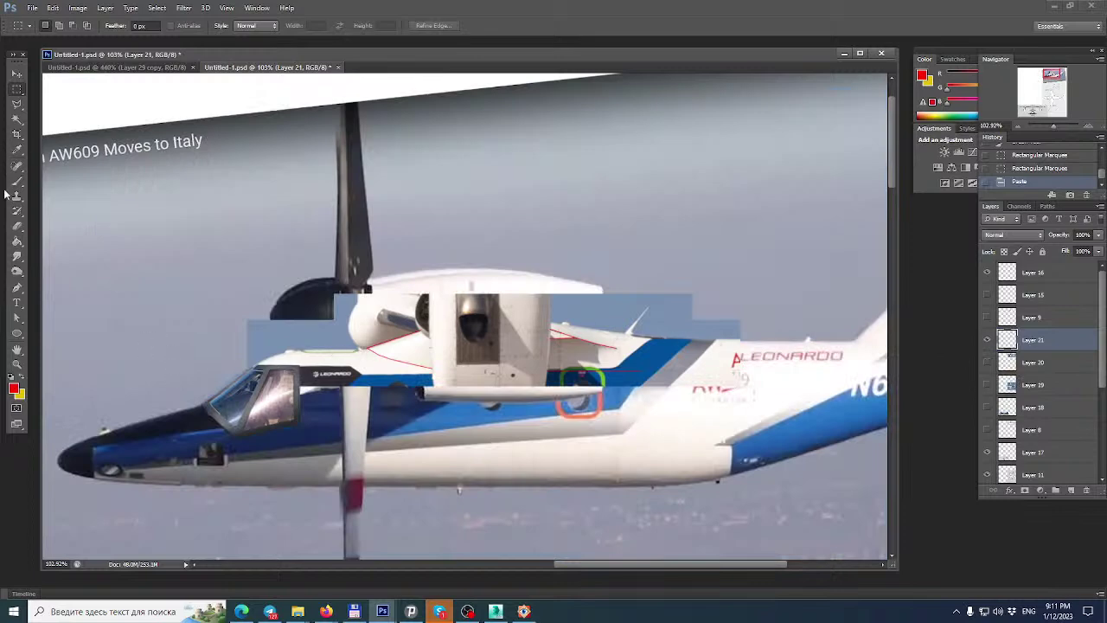
# Erase the sky and the outer parts of the pasted patch, keeping the nacelle, wing-root lines and rear fairing.
pyautogui.click(17, 226)
pyautogui.moveTo(242, 350)
pyautogui.mouseDown()
pyautogui.moveTo(255, 323)
pyautogui.moveTo(272, 367)
pyautogui.moveTo(286, 329)
pyautogui.moveTo(338, 398)
pyautogui.moveTo(312, 376)
pyautogui.moveTo(391, 386)
pyautogui.moveTo(386, 372)
pyautogui.moveTo(346, 369)
pyautogui.moveTo(400, 419)
pyautogui.mouseUp()
pyautogui.moveTo(731, 371)
pyautogui.mouseDown()
pyautogui.moveTo(698, 400)
pyautogui.moveTo(756, 358)
pyautogui.moveTo(737, 308)
pyautogui.mouseUp()
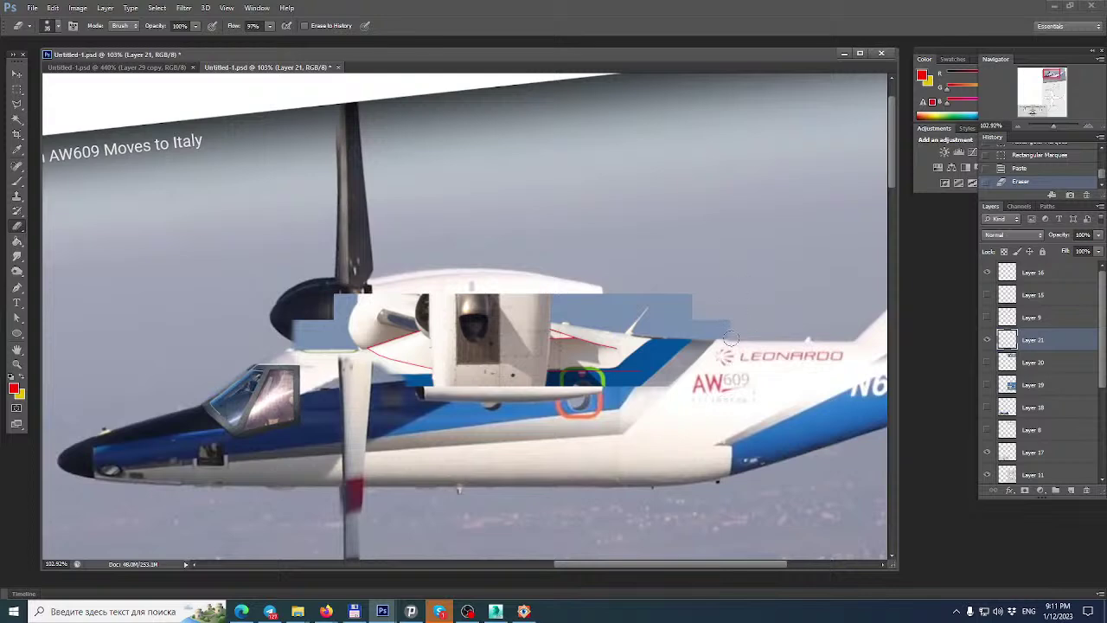
pyautogui.moveTo(667, 411)
pyautogui.mouseDown()
pyautogui.moveTo(679, 377)
pyautogui.moveTo(639, 396)
pyautogui.moveTo(727, 331)
pyautogui.moveTo(690, 315)
pyautogui.moveTo(642, 319)
pyautogui.moveTo(683, 301)
pyautogui.moveTo(430, 289)
pyautogui.moveTo(285, 320)
pyautogui.moveTo(445, 292)
pyautogui.moveTo(544, 296)
pyautogui.moveTo(298, 334)
pyautogui.moveTo(434, 299)
pyautogui.mouseUp()
pyautogui.moveTo(588, 298)
pyautogui.mouseDown()
pyautogui.moveTo(640, 320)
pyautogui.moveTo(761, 325)
pyautogui.mouseUp()
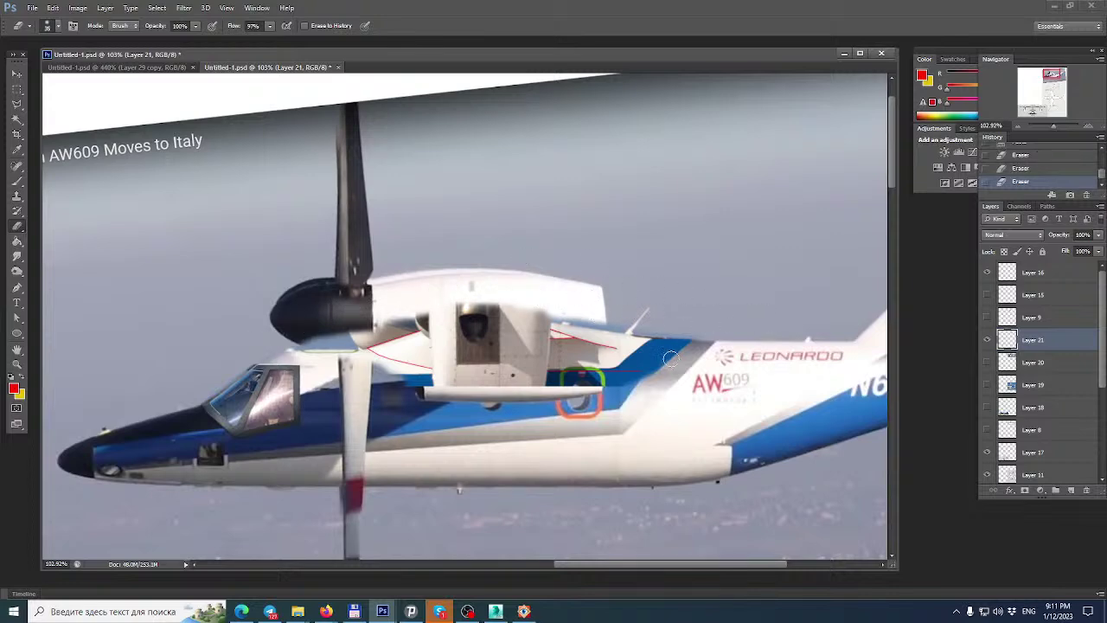
# Compare the pasted wing-root patch with the in-flight photo beneath by toggling Layer 21's visibility, also at close range.
pyautogui.click(989, 345)
pyautogui.click(989, 345)
pyautogui.click(989, 344)
pyautogui.click(989, 345)
pyautogui.click(989, 344)
pyautogui.click(989, 344)
pyautogui.keyDown('alt'); pyautogui.scroll(5, 354, 364); pyautogui.keyUp('alt')
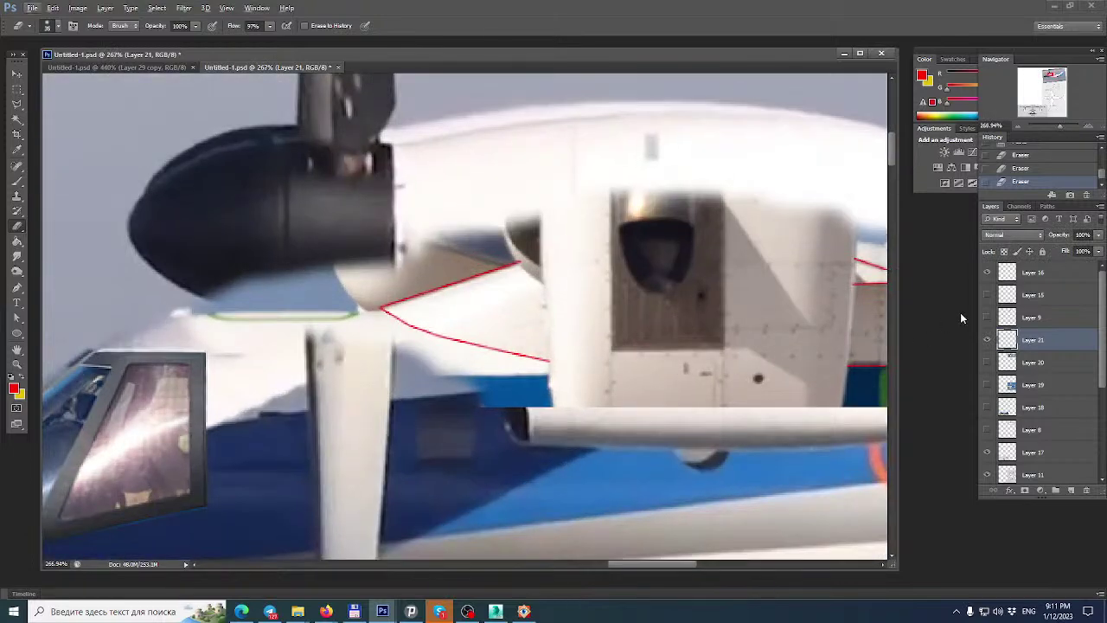
pyautogui.click(987, 342)
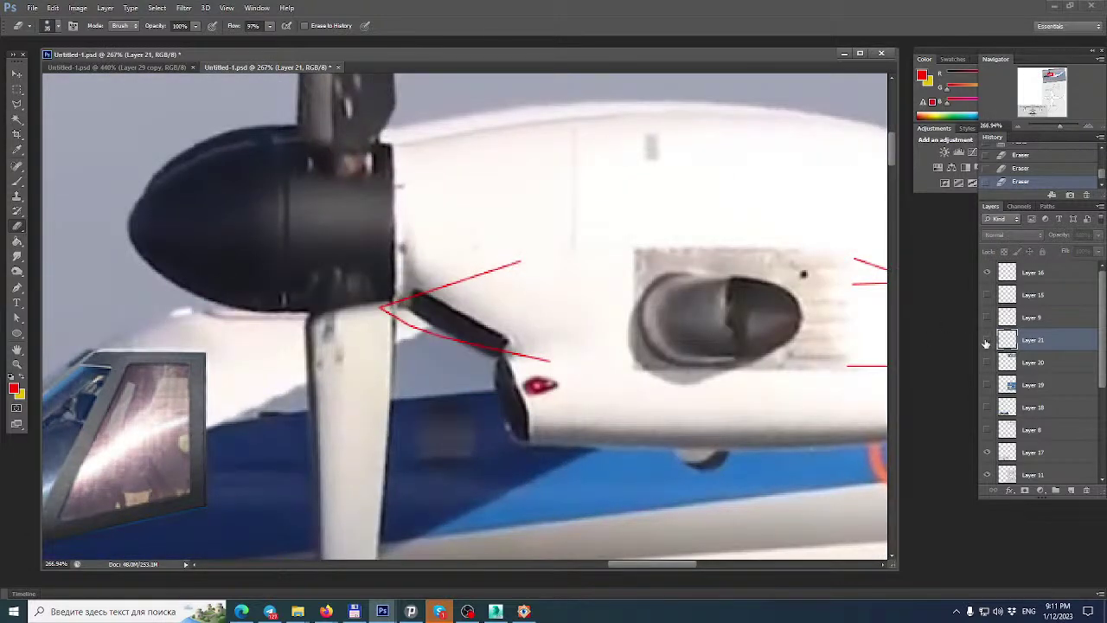
pyautogui.click(987, 342)
pyautogui.click(987, 342)
pyautogui.click(987, 342)
pyautogui.click(987, 342)
pyautogui.click(988, 341)
pyautogui.keyDown('alt'); pyautogui.scroll(-6, 520, 258); pyautogui.keyUp('alt')
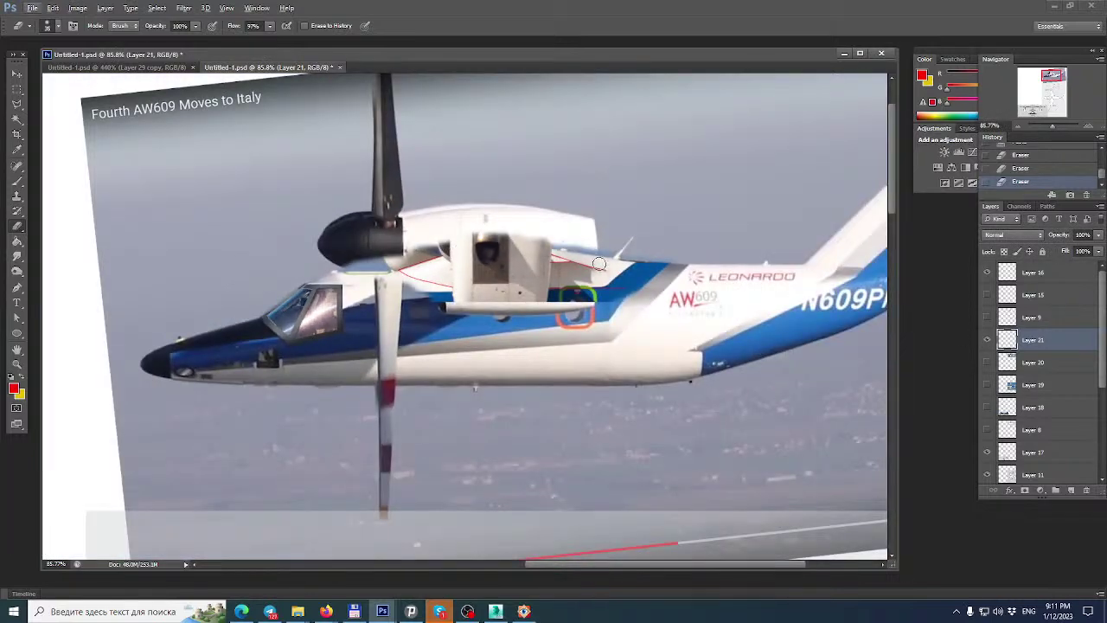
# Open Skype, send the message "now busy" in the current chat, and return to Photoshop.
pyautogui.click(440, 611)
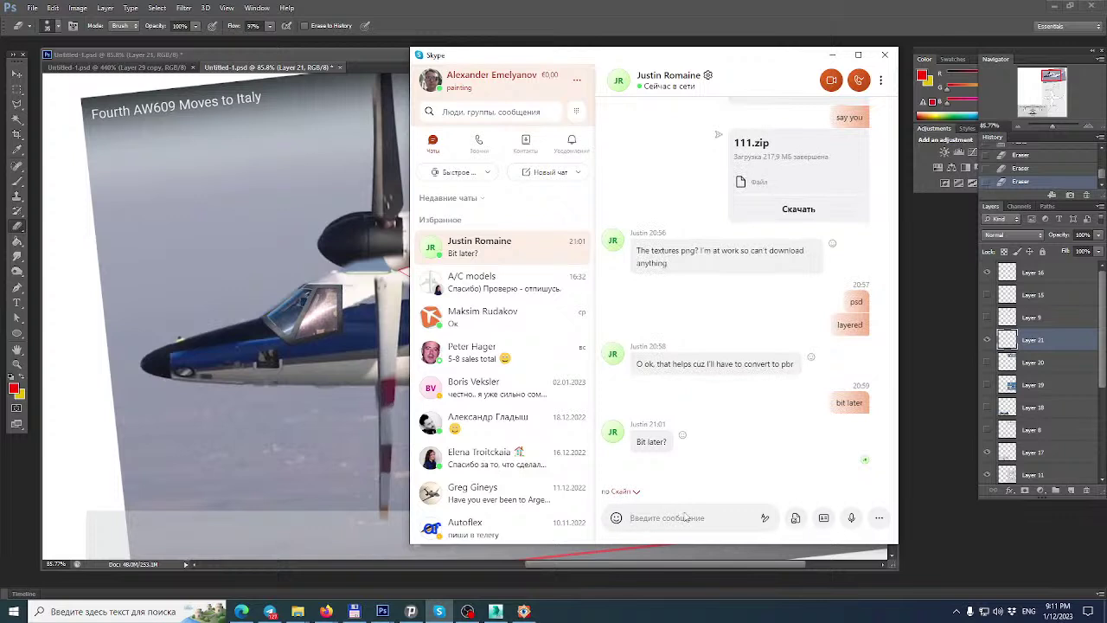
pyautogui.write('my')
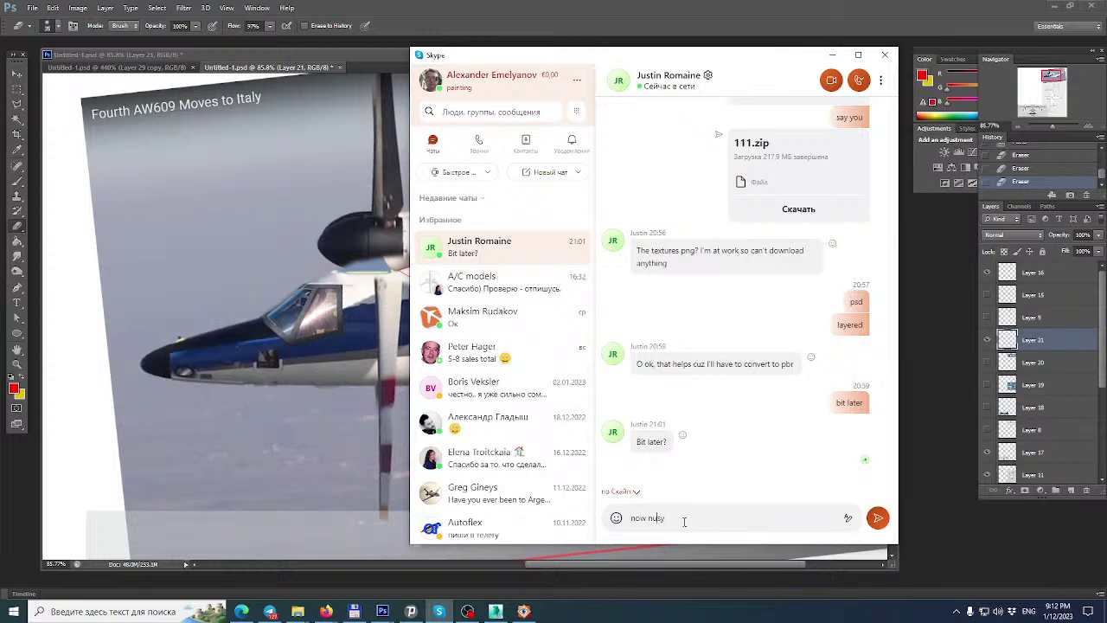
pyautogui.press('BackSpace')
pyautogui.write('b')
pyautogui.press('Return')
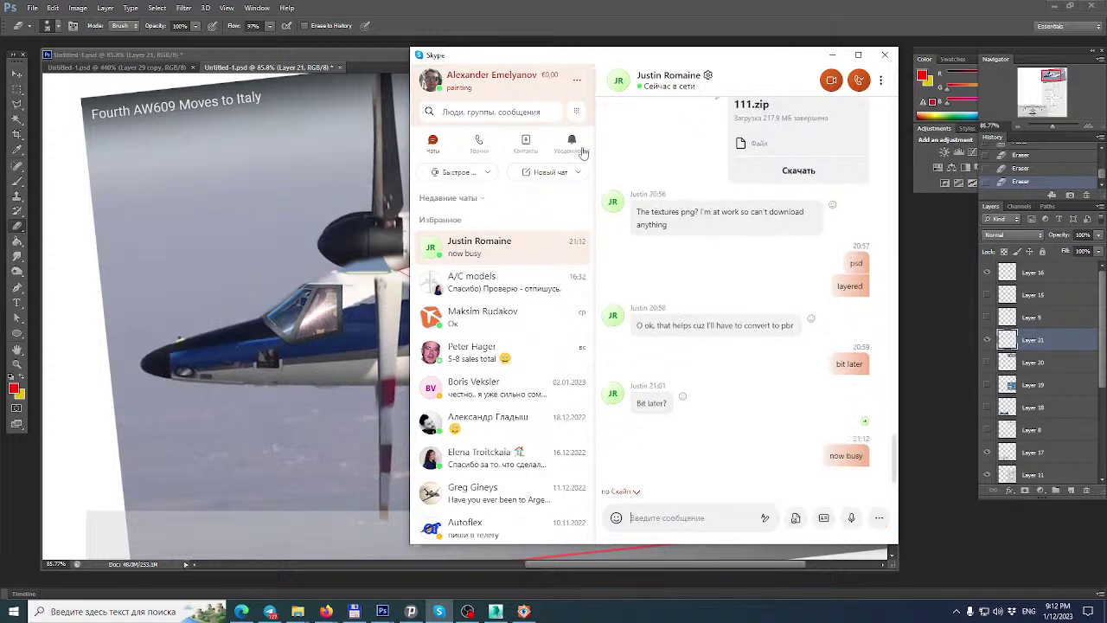
pyautogui.click(568, 5)
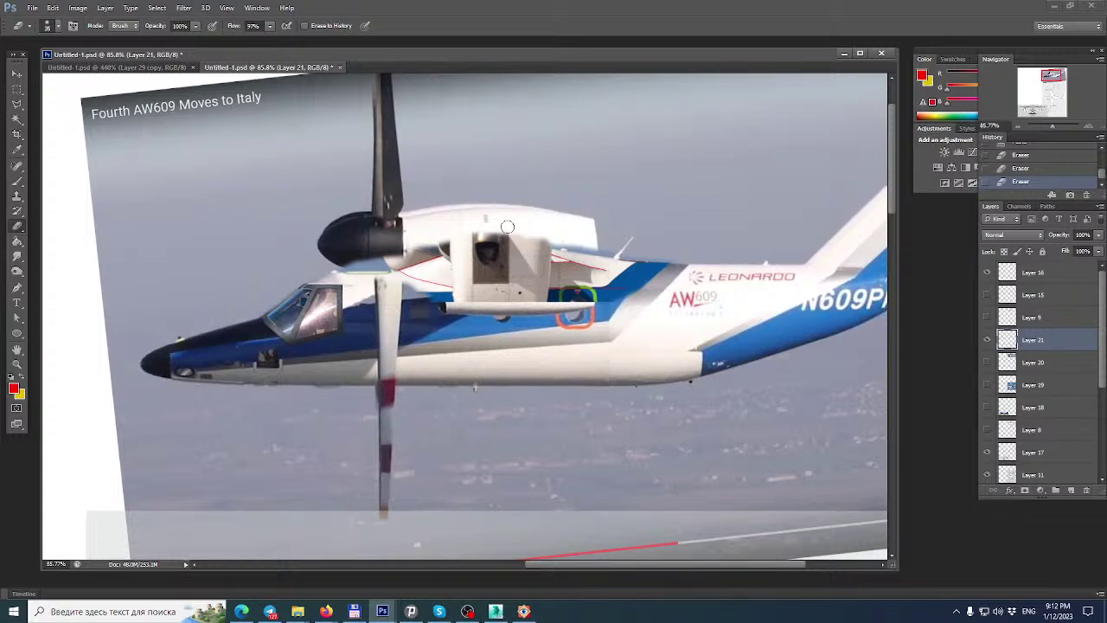
# Look over the rear fuselage in the combined side-view photo, switch to 3ds Max and examine the shell join behind the wing root.
pyautogui.scroll(-1, 460, 254)
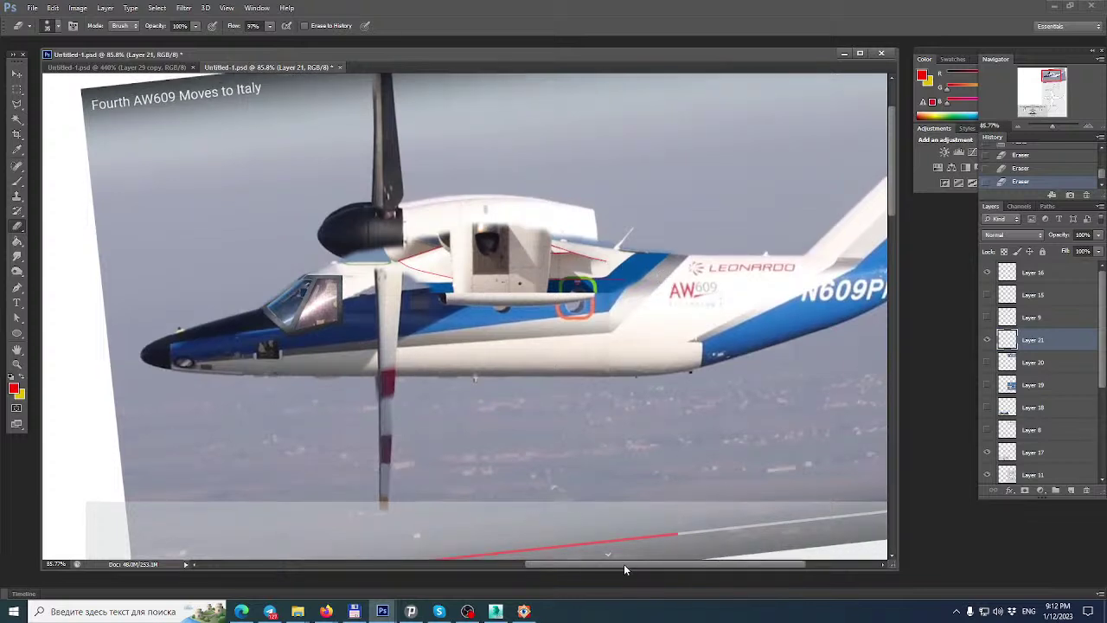
pyautogui.moveTo(648, 567); pyautogui.dragTo(751, 567)
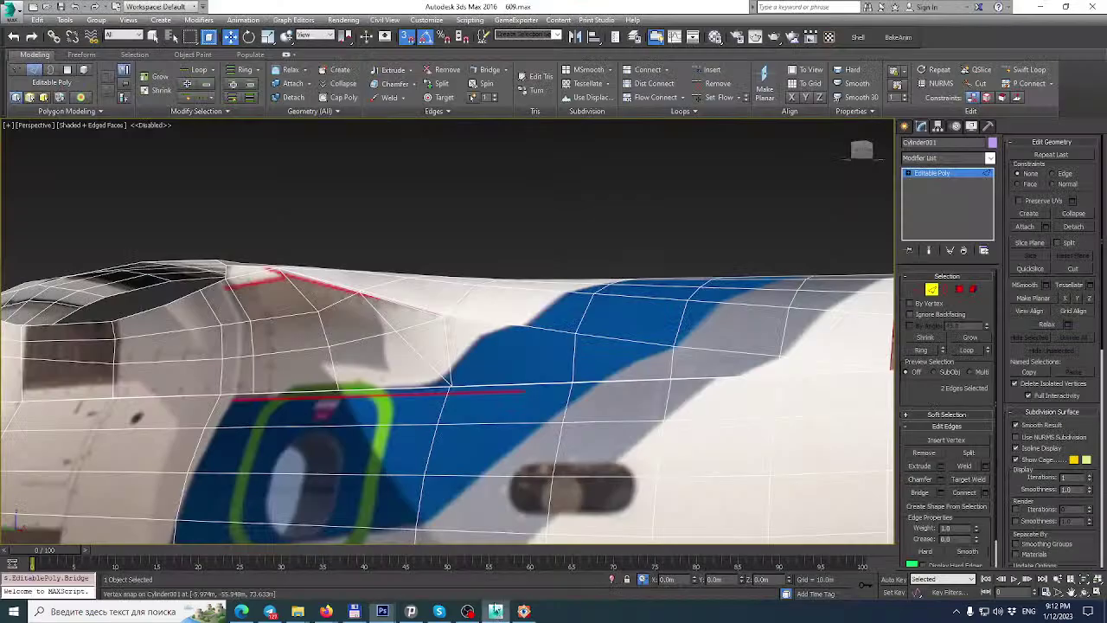
pyautogui.click(495, 610)
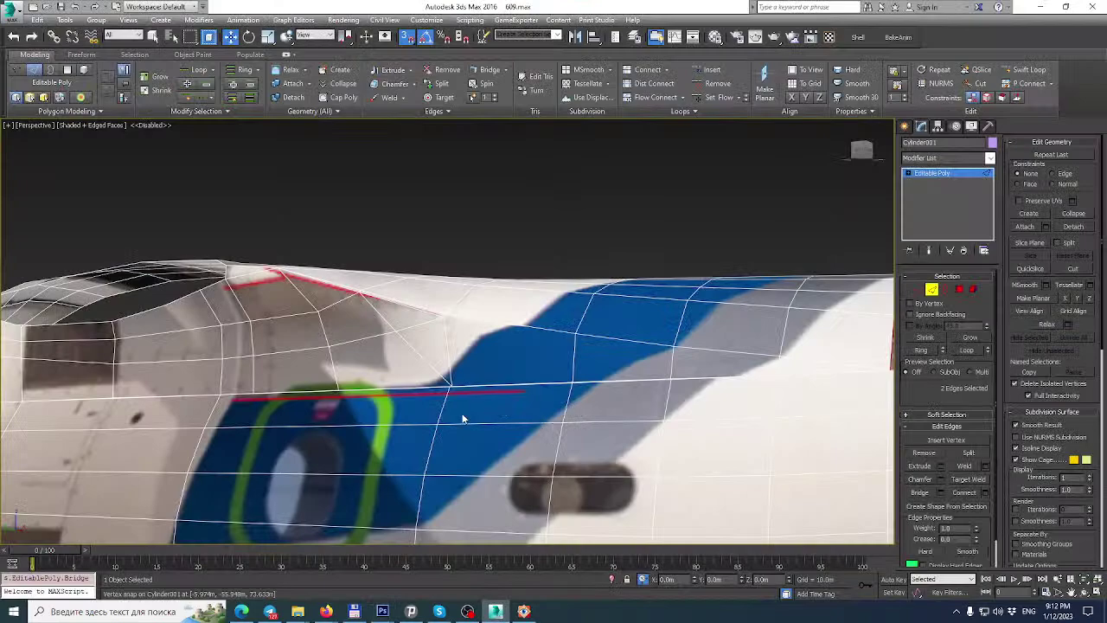
pyautogui.scroll(-5, 467, 417)
pyautogui.keyDown('alt'); pyautogui.moveTo(545, 415); pyautogui.dragTo(443, 395, button='middle'); pyautogui.keyUp('alt')
pyautogui.scroll(5, 528, 424)
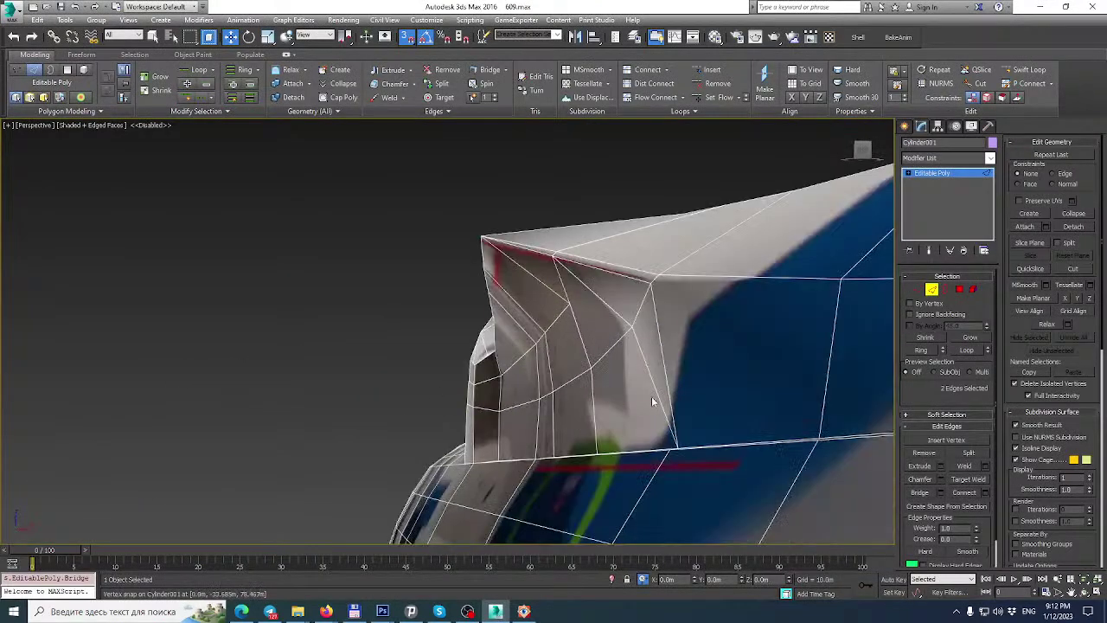
pyautogui.scroll(-4, 640, 398)
pyautogui.keyDown('alt'); pyautogui.moveTo(637, 407); pyautogui.dragTo(469, 419, button='middle'); pyautogui.keyUp('alt')
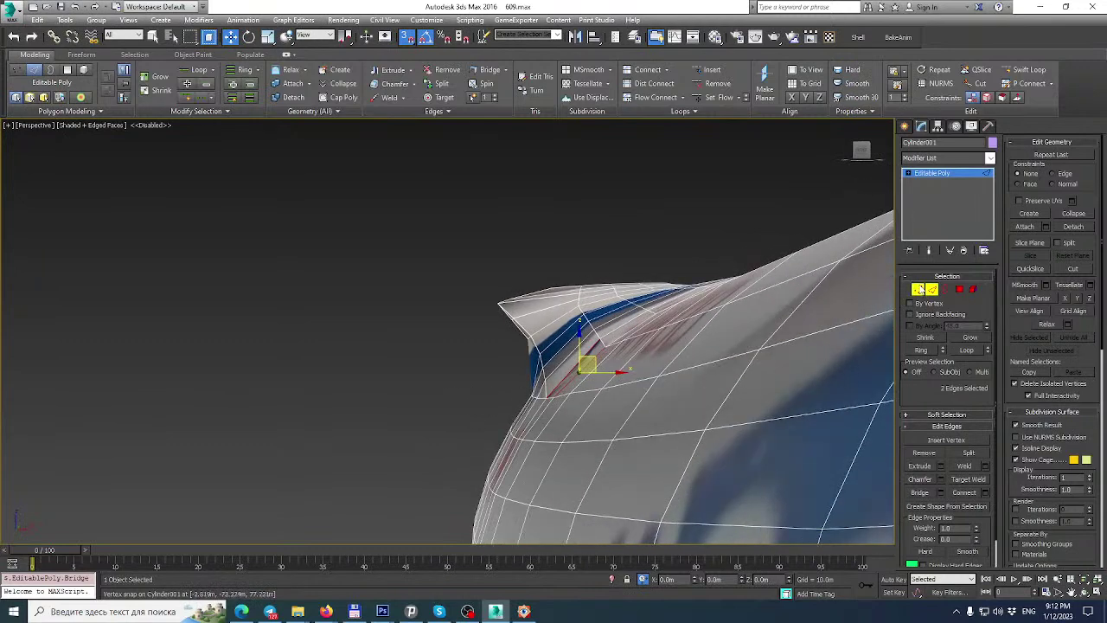
# Slide a single vertex slightly along its edges on the fuselage side behind the join, with the Edge constraint and snapping off.
pyautogui.press('1')
pyautogui.click(565, 390)
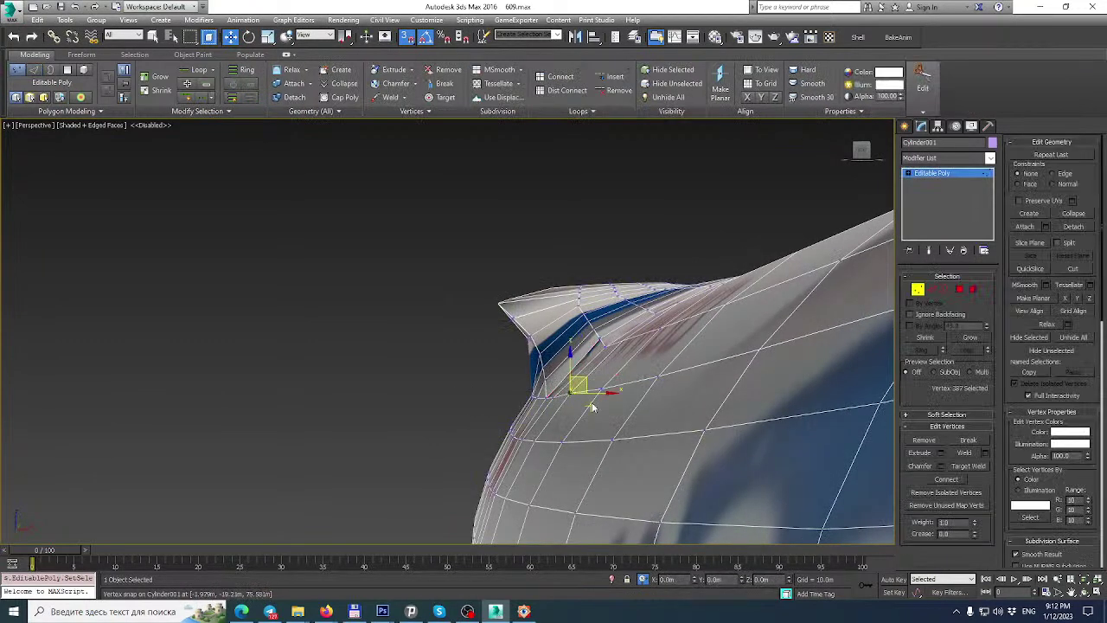
pyautogui.keyDown('alt'); pyautogui.moveTo(595, 405); pyautogui.dragTo(606, 385, button='middle'); pyautogui.keyUp('alt')
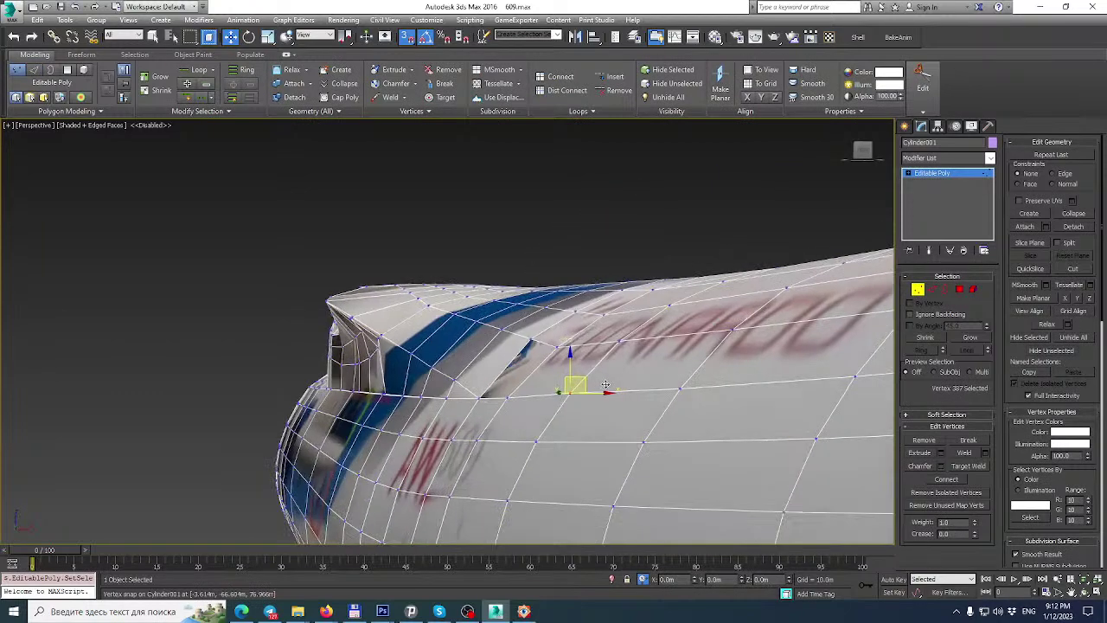
pyautogui.hotkey('alt', 'c')
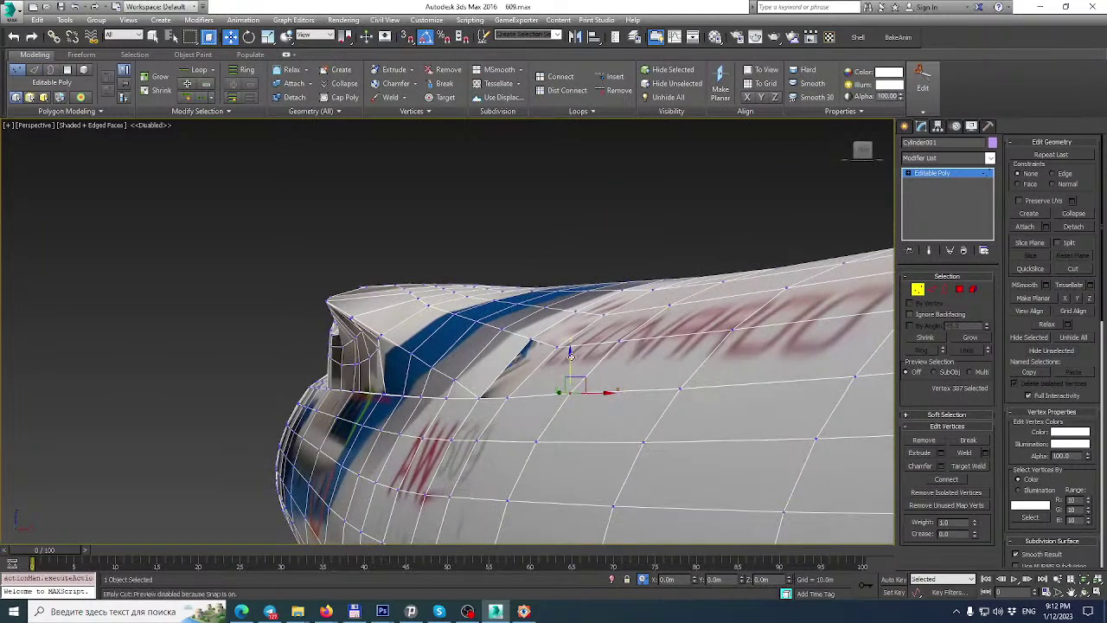
pyautogui.click(1053, 173)
pyautogui.moveTo(570, 358); pyautogui.dragTo(573, 360)
# Examine the whole fuselage shell from the rear and side, including the wing-root fairing and tail end.
pyautogui.keyDown('alt'); pyautogui.moveTo(574, 360); pyautogui.dragTo(762, 329, button='middle'); pyautogui.keyUp('alt')
pyautogui.scroll(-4, 659, 364)
pyautogui.scroll(3, 464, 334)
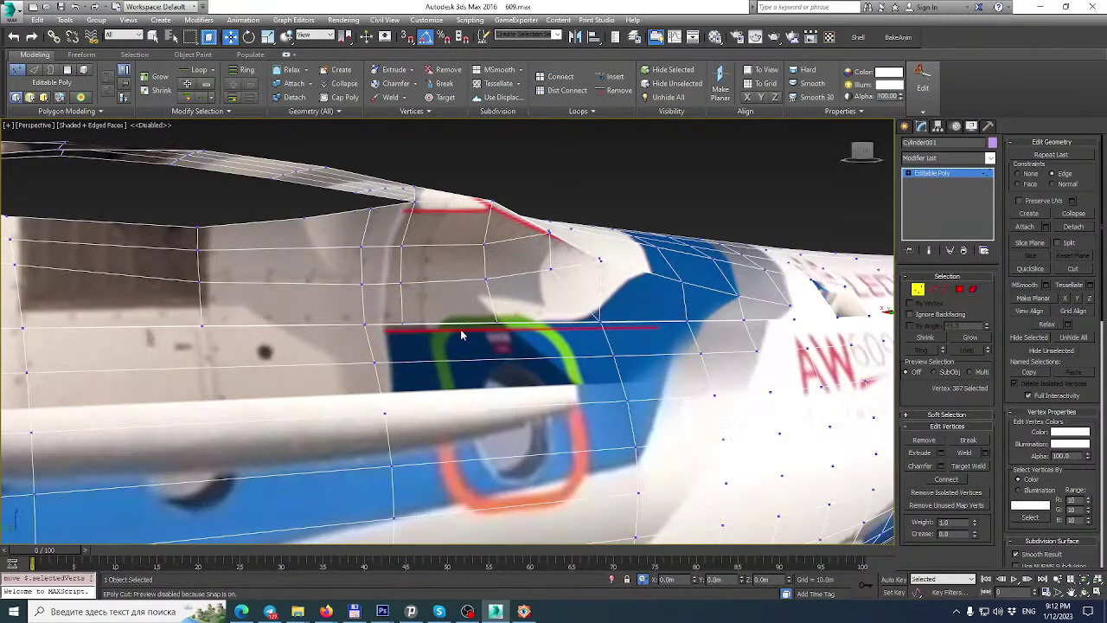
pyautogui.scroll(-3, 464, 334)
pyautogui.keyDown('alt'); pyautogui.moveTo(447, 337); pyautogui.dragTo(561, 392, button='middle'); pyautogui.keyUp('alt')
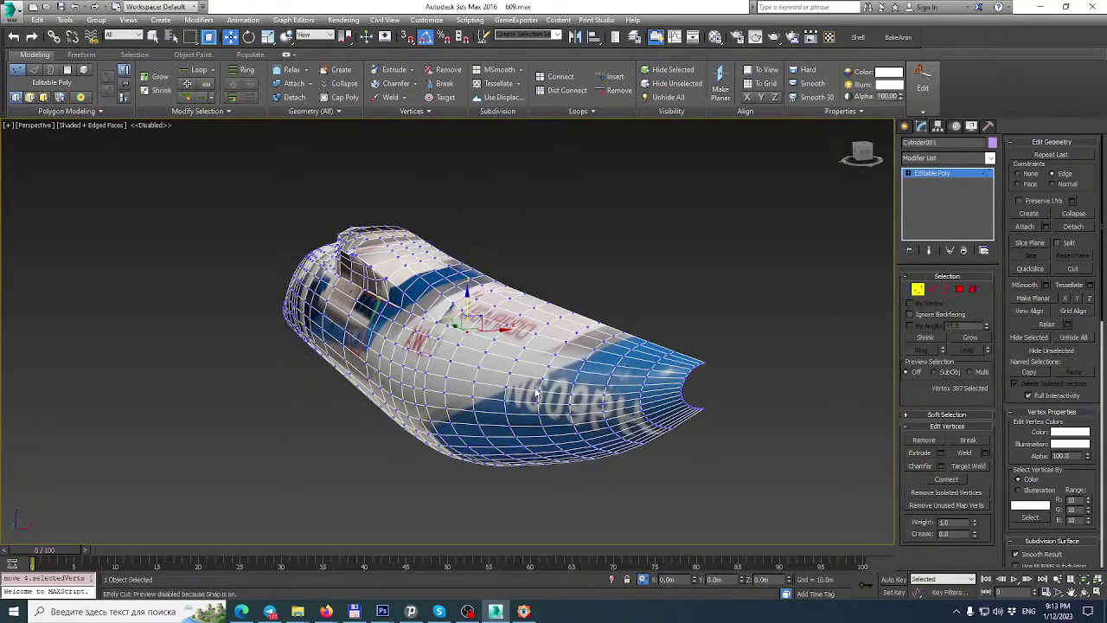
pyautogui.keyDown('alt'); pyautogui.moveTo(523, 409); pyautogui.dragTo(915, 348, button='middle'); pyautogui.keyUp('alt')
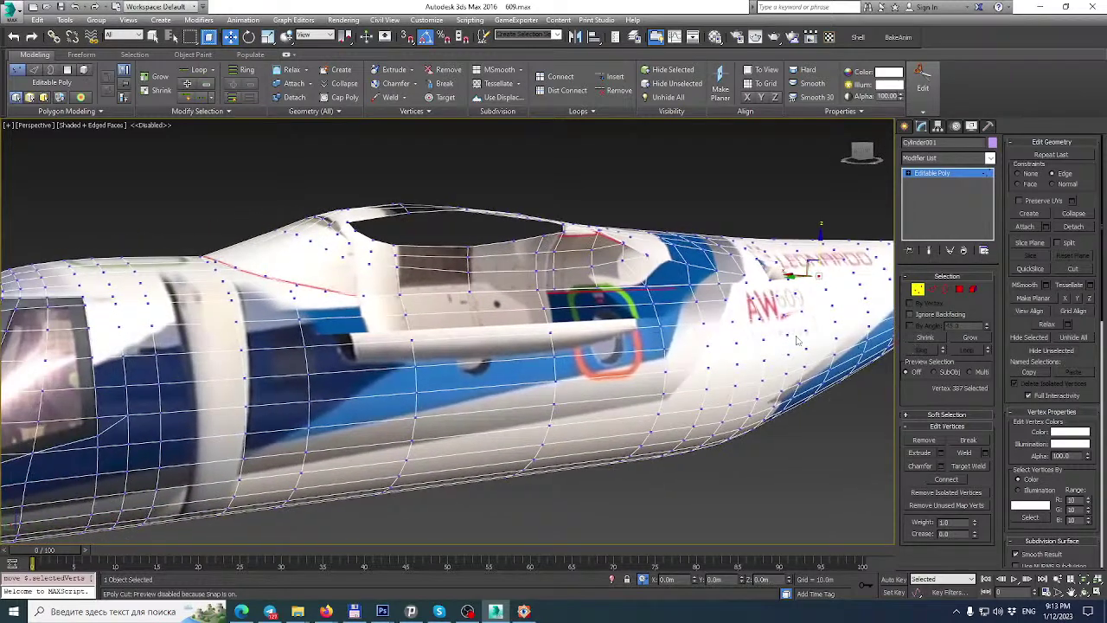
pyautogui.scroll(-5, 545, 346)
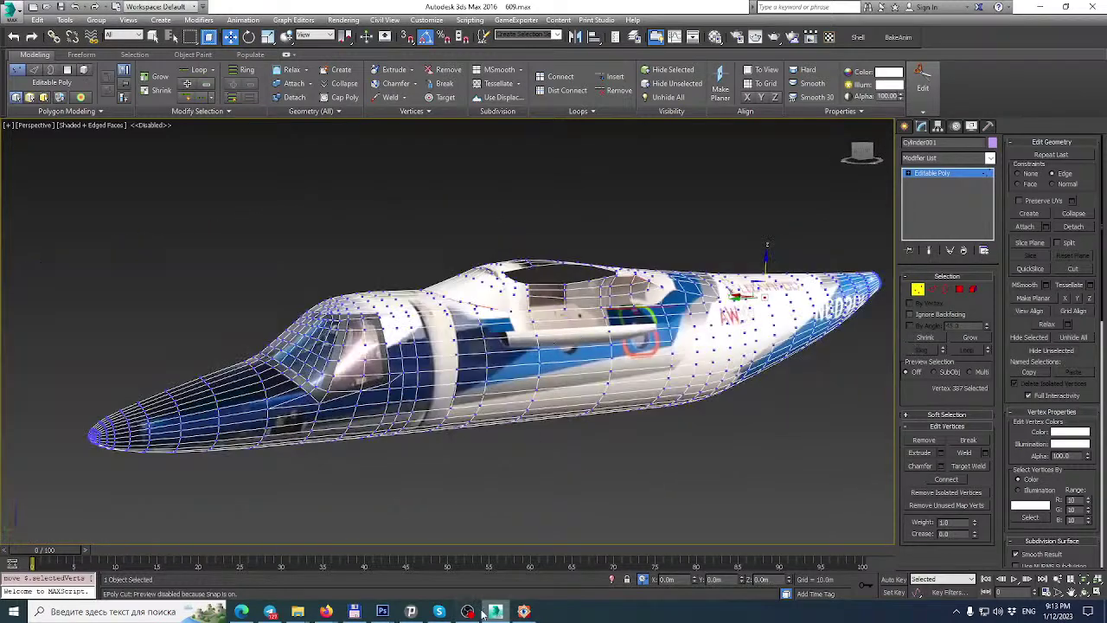
# Switch to Photoshop and compare the tail and rear fuselage in both photos by toggling Layer 20's visibility, leaving it hidden.
pyautogui.moveTo(382, 612)
pyautogui.click(430, 545)
pyautogui.press('alt')
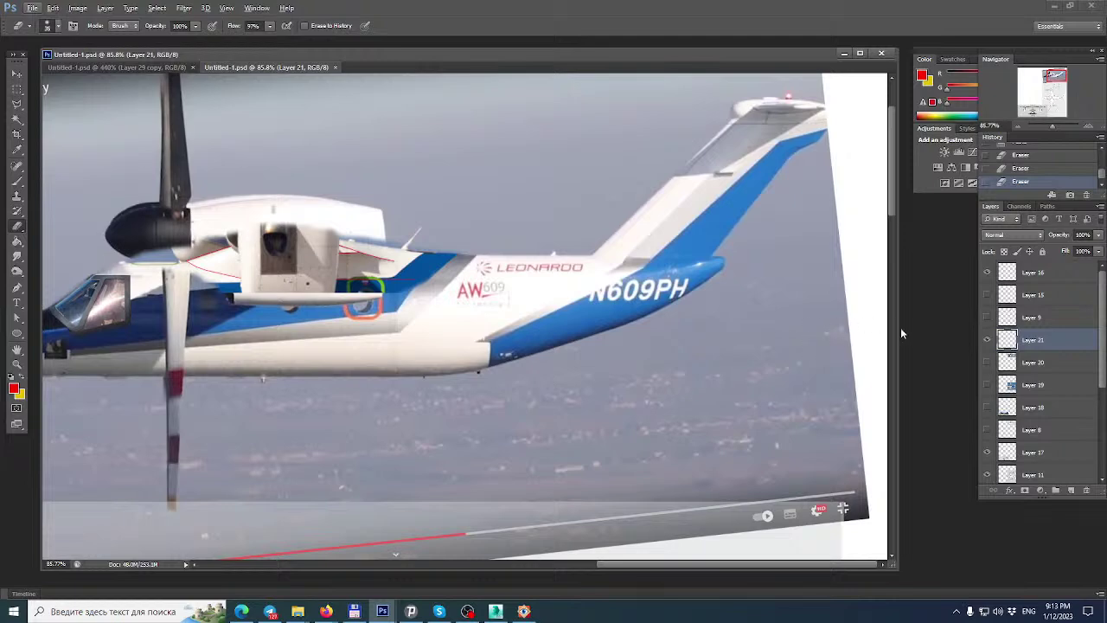
pyautogui.click(988, 363)
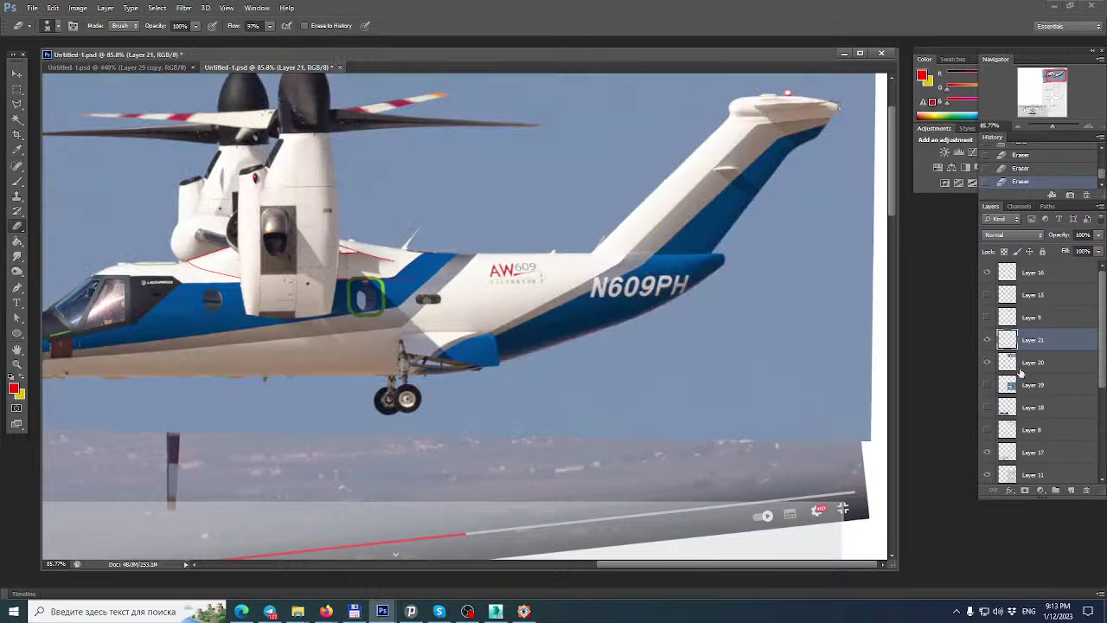
pyautogui.click(988, 364)
pyautogui.click(988, 364)
pyautogui.click(988, 364)
pyautogui.click(988, 363)
pyautogui.click(988, 363)
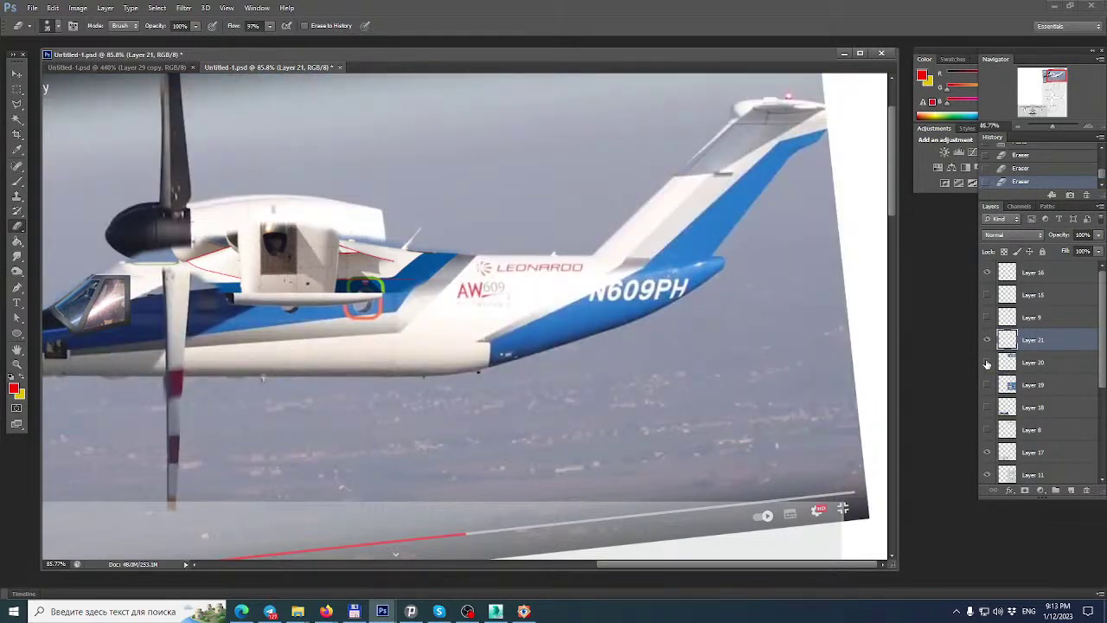
pyautogui.click(988, 363)
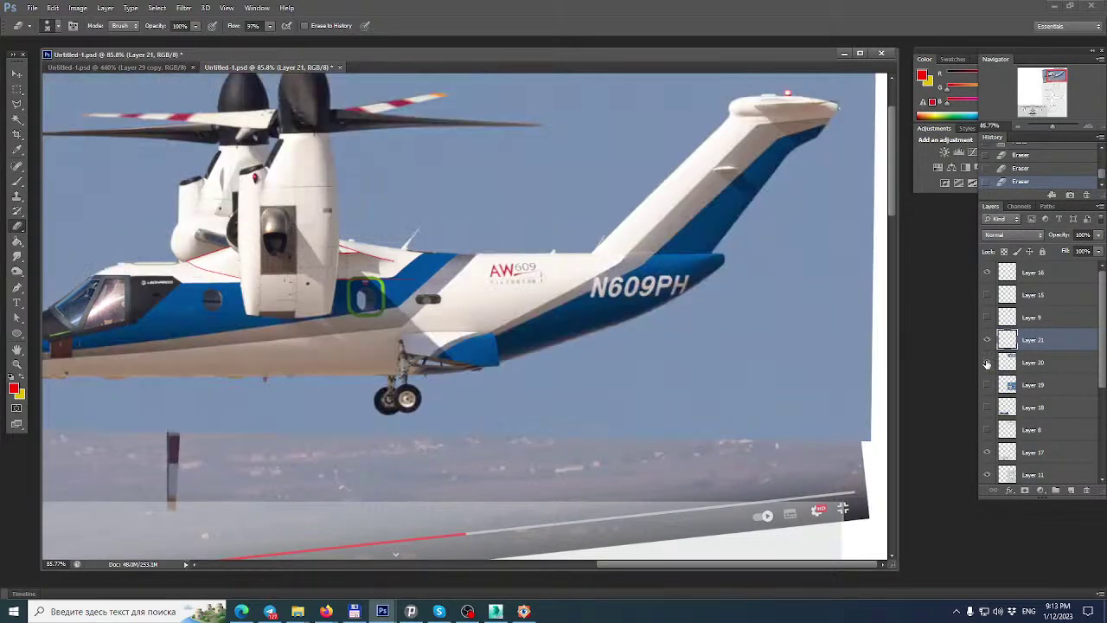
pyautogui.click(988, 363)
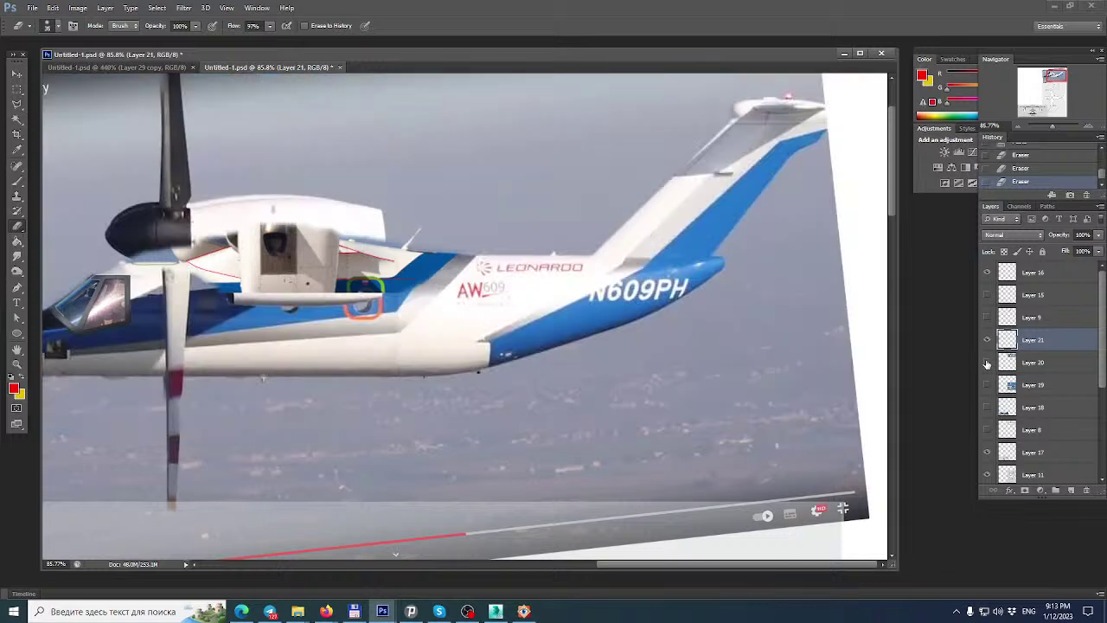
# Return to 3ds Max, maximize the Left viewport and unhide all objects, including the side-view reference plane.
pyautogui.click(496, 611)
pyautogui.moveTo(507, 352); pyautogui.dragTo(468, 401, button='middle')
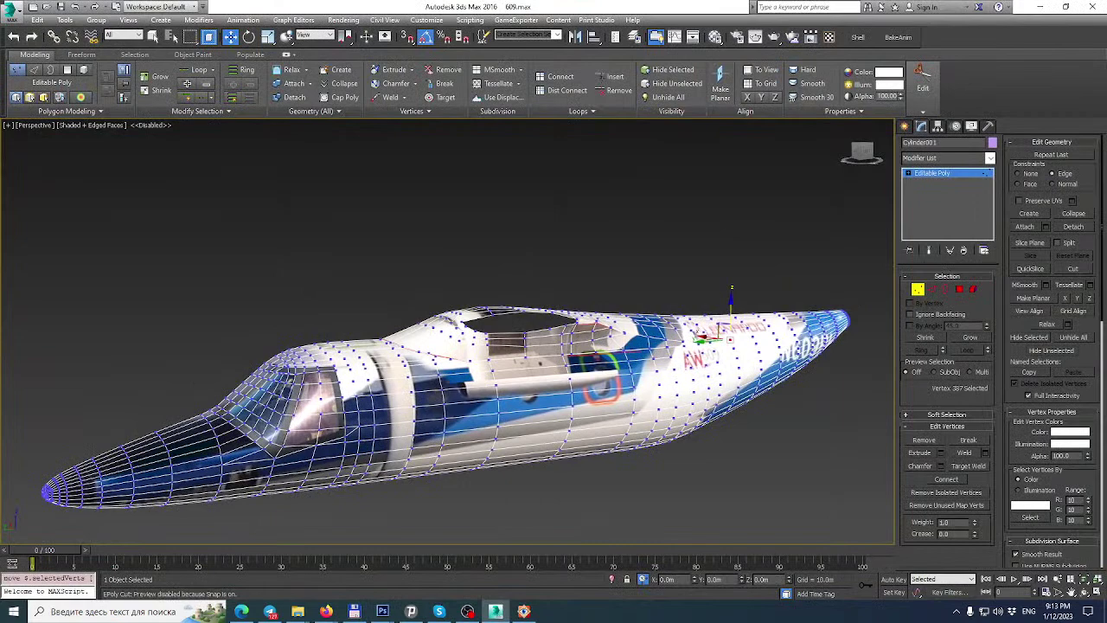
pyautogui.click(1095, 594)
pyautogui.moveTo(279, 458); pyautogui.dragTo(410, 374, button='middle')
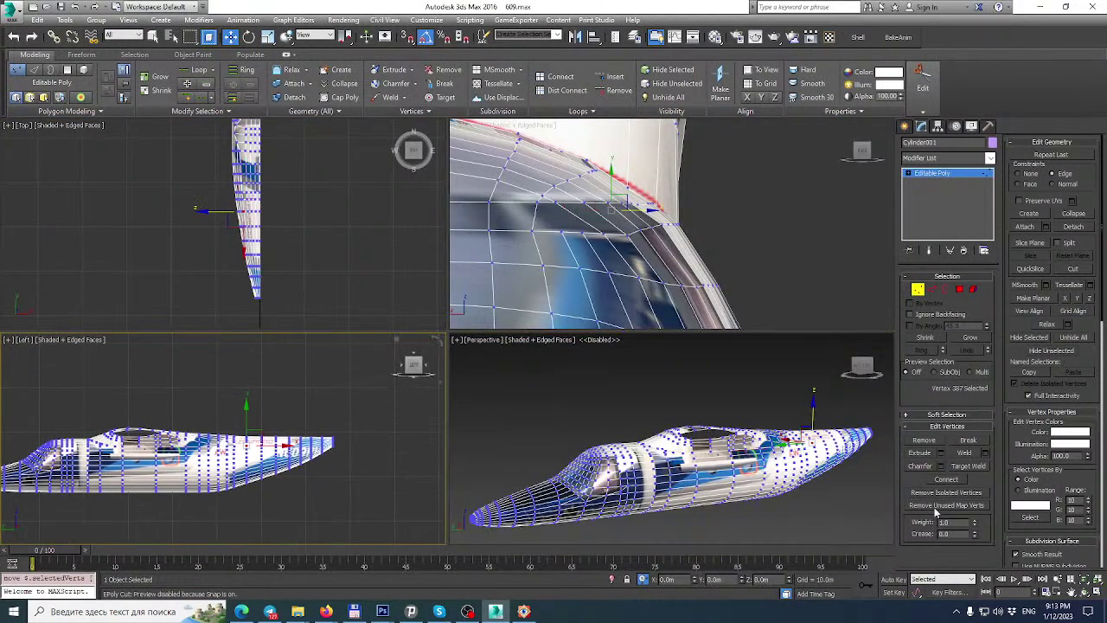
pyautogui.click(1095, 593)
pyautogui.scroll(-3, 605, 366)
pyautogui.rightClick(595, 334)
pyautogui.click(638, 283)
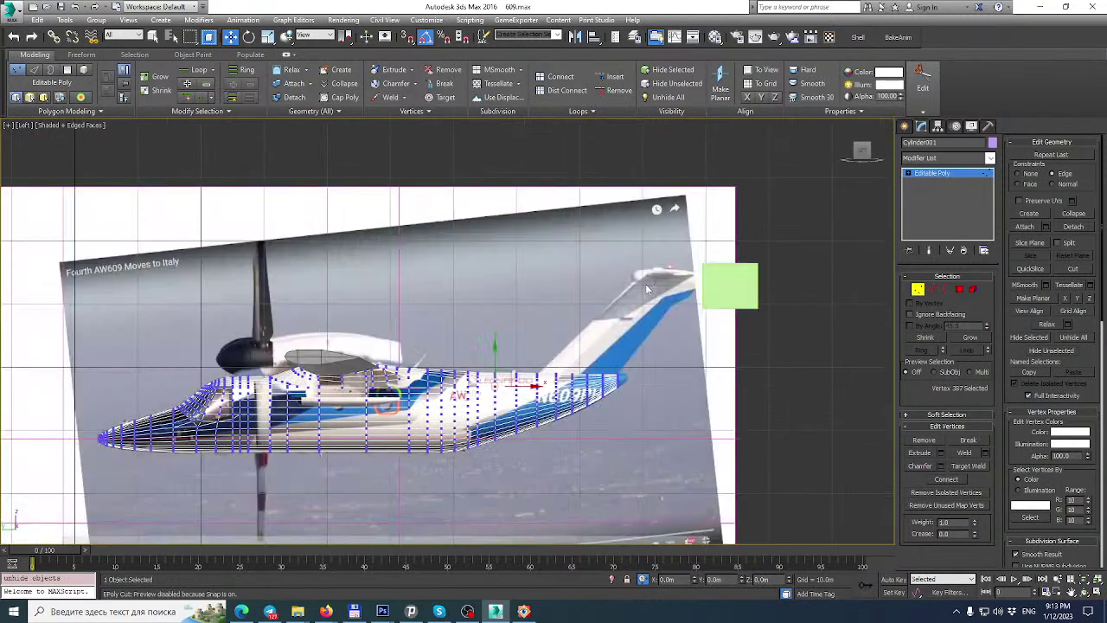
# Create a box over the tail fin in the side view, about 14.9 m wide, 9.9 m long and 8 m high.
pyautogui.scroll(3, 603, 366)
pyautogui.moveTo(598, 369); pyautogui.dragTo(579, 393, button='middle')
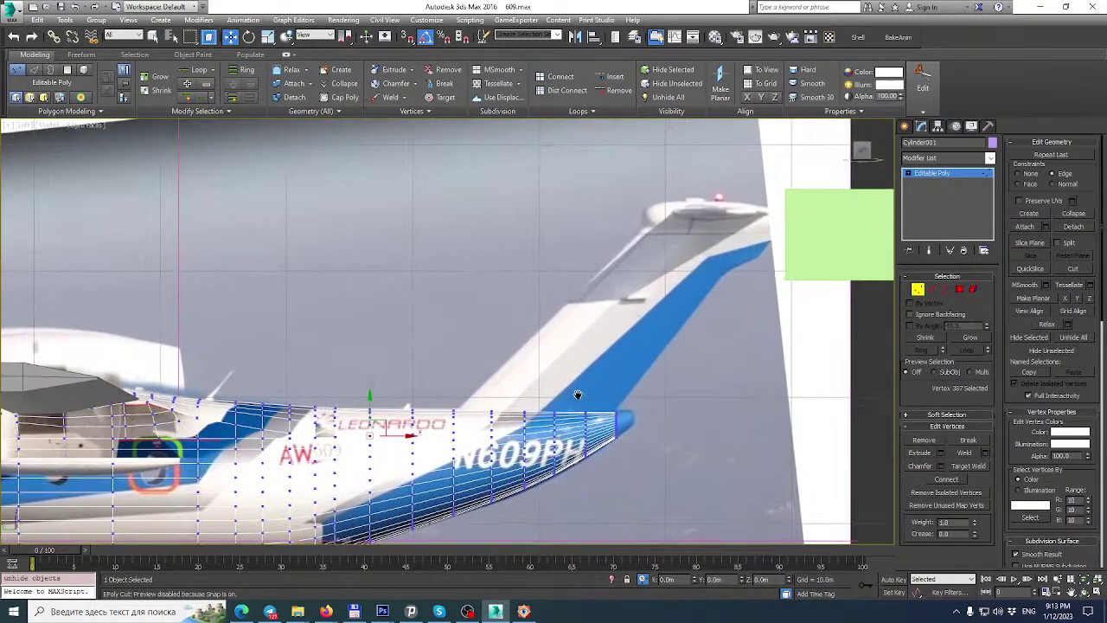
pyautogui.click(905, 126)
pyautogui.click(925, 199)
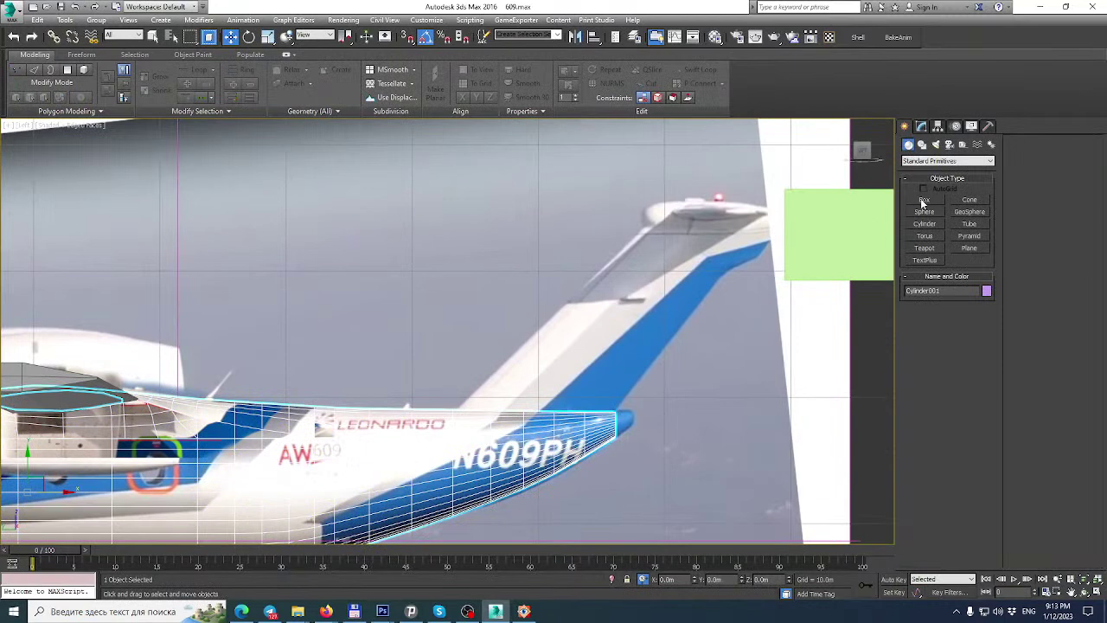
pyautogui.moveTo(482, 390); pyautogui.dragTo(670, 262)
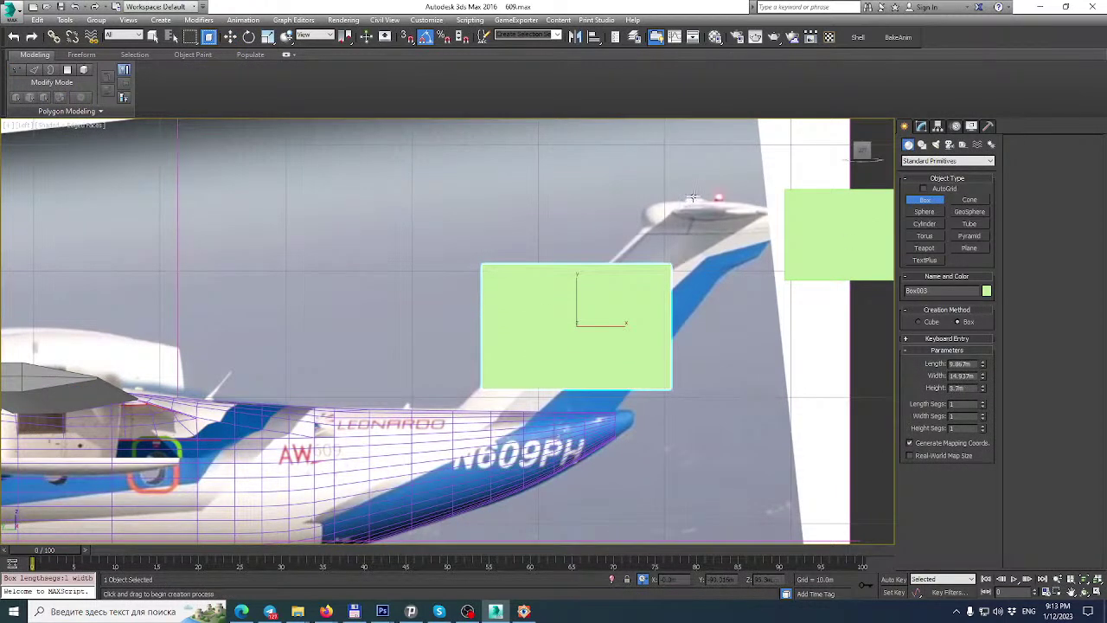
pyautogui.click(729, 164)
pyautogui.moveTo(730, 165); pyautogui.dragTo(586, 249, button='middle')
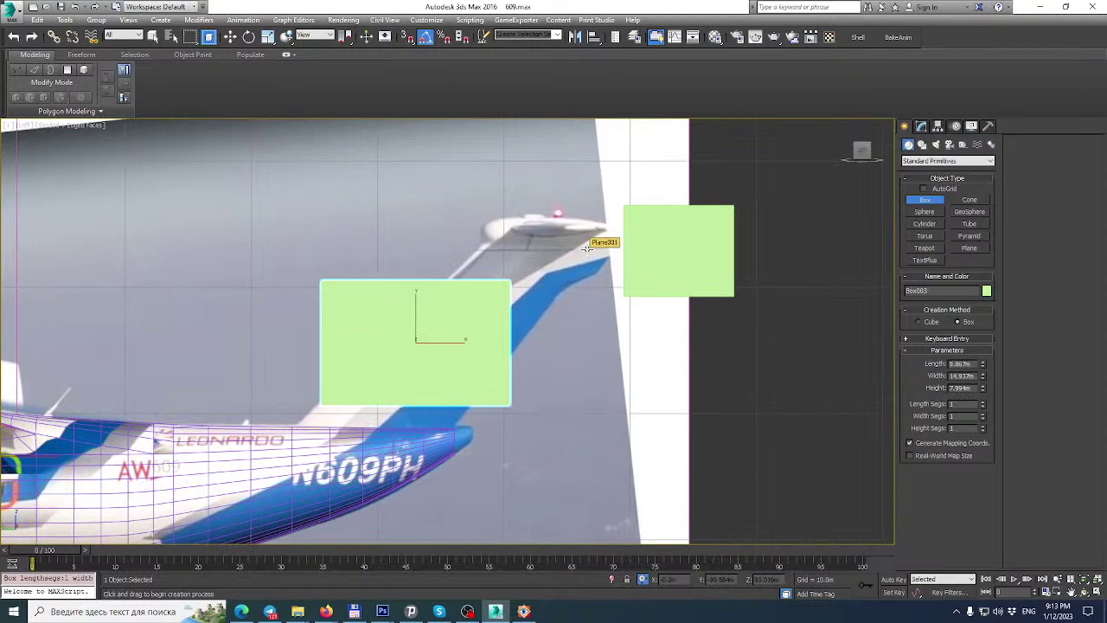
# Convert the new tail-fin box to an Editable Poly.
pyautogui.press('w')
pyautogui.click(922, 126)
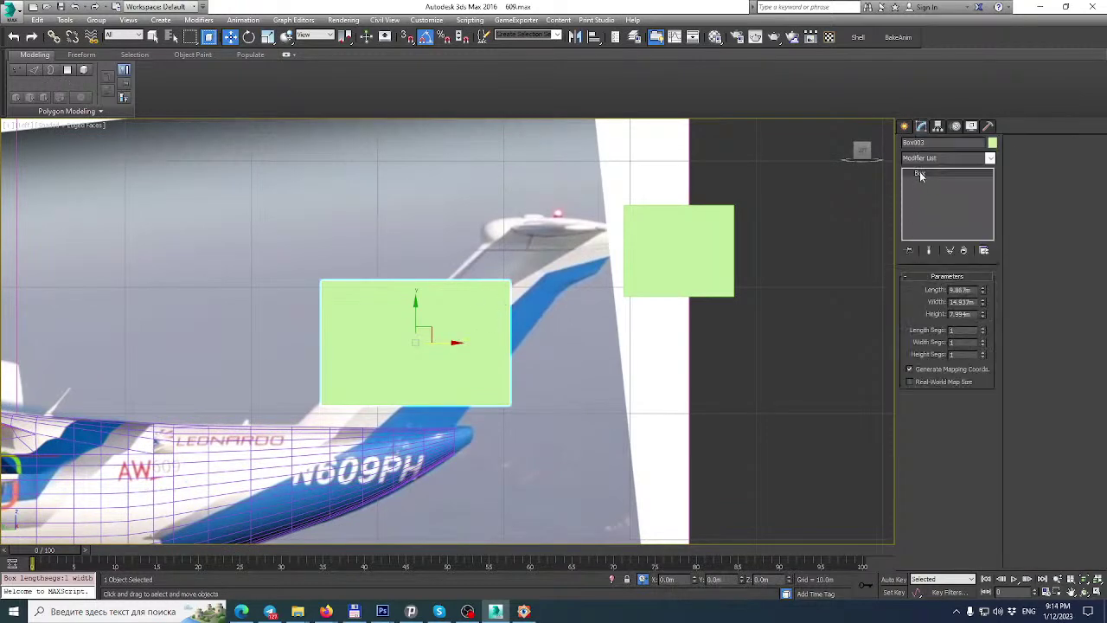
pyautogui.rightClick(919, 171)
pyautogui.click(949, 268)
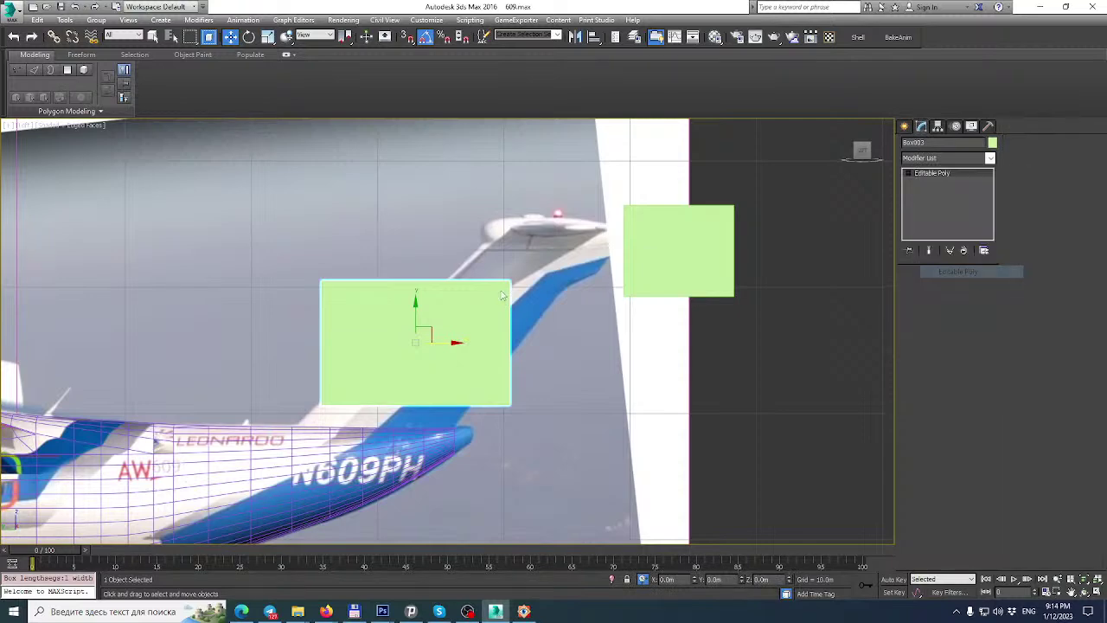
# Move the box's upper vertices back and up to the fin tip, then shift the front upper corner rearward to taper it.
pyautogui.click(922, 291)
pyautogui.hotkey('alt', 'c')
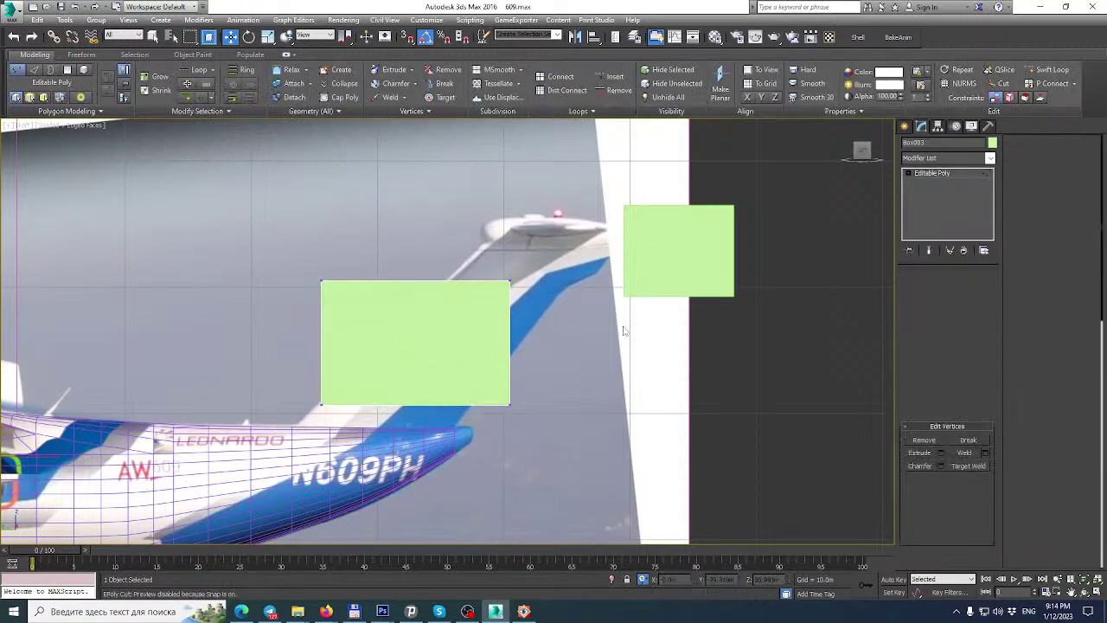
pyautogui.moveTo(623, 332); pyautogui.dragTo(294, 251)
pyautogui.moveTo(449, 279); pyautogui.dragTo(555, 272)
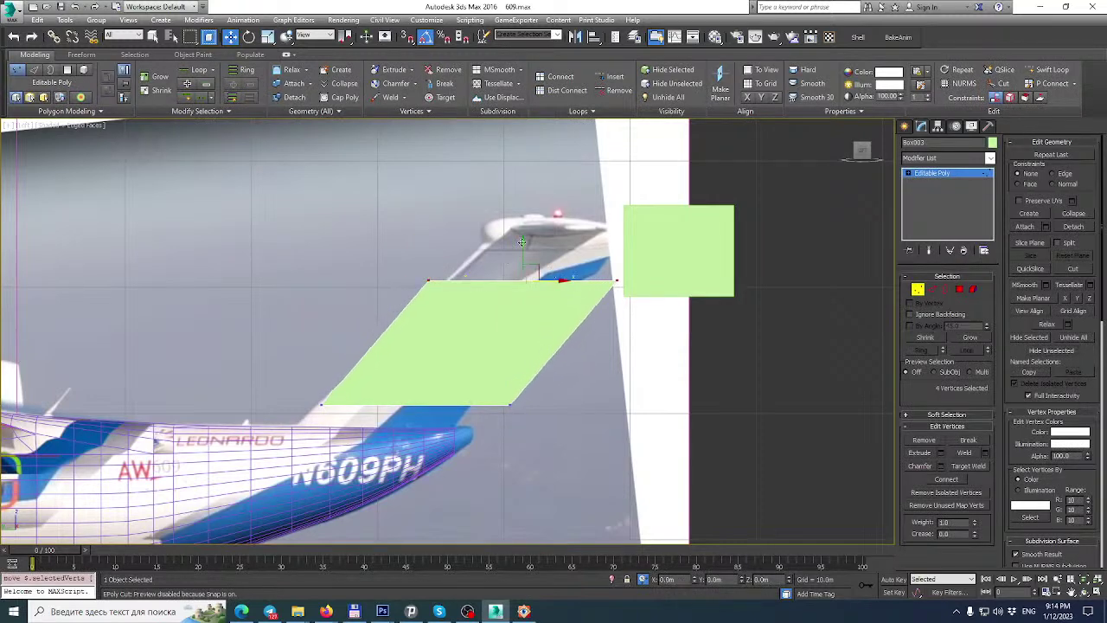
pyautogui.moveTo(523, 238); pyautogui.dragTo(534, 175)
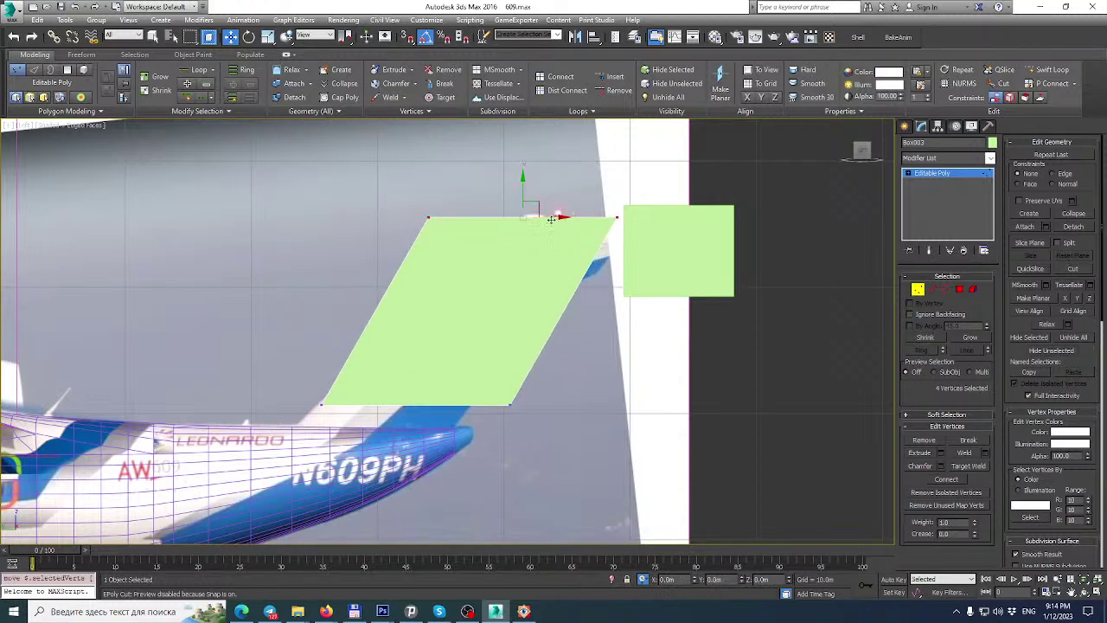
pyautogui.moveTo(551, 220); pyautogui.dragTo(558, 219)
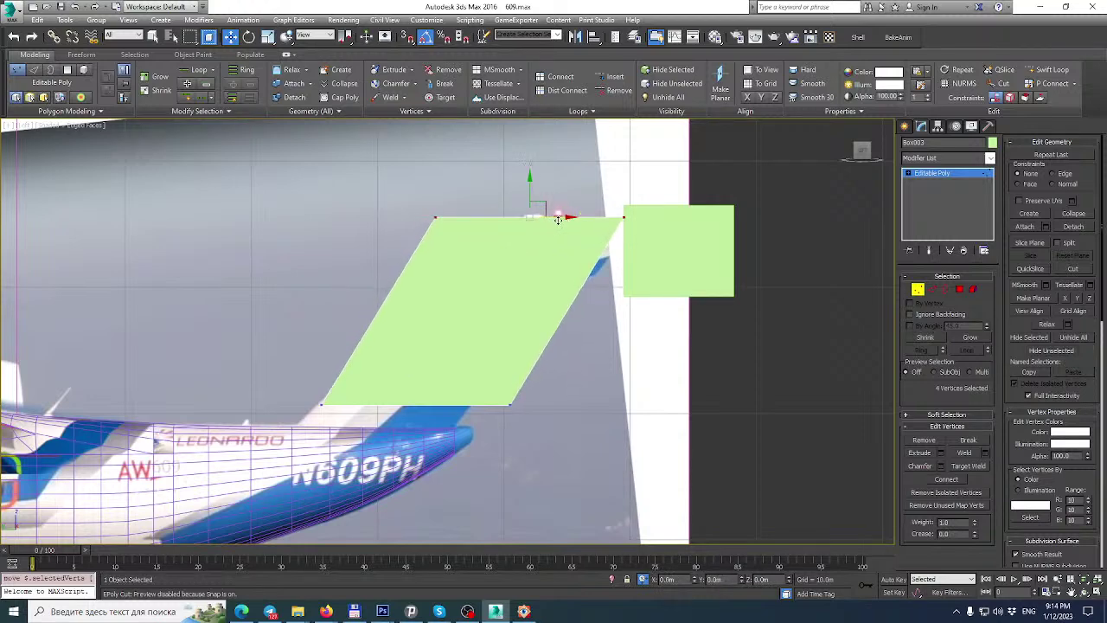
pyautogui.moveTo(424, 208); pyautogui.dragTo(512, 218)
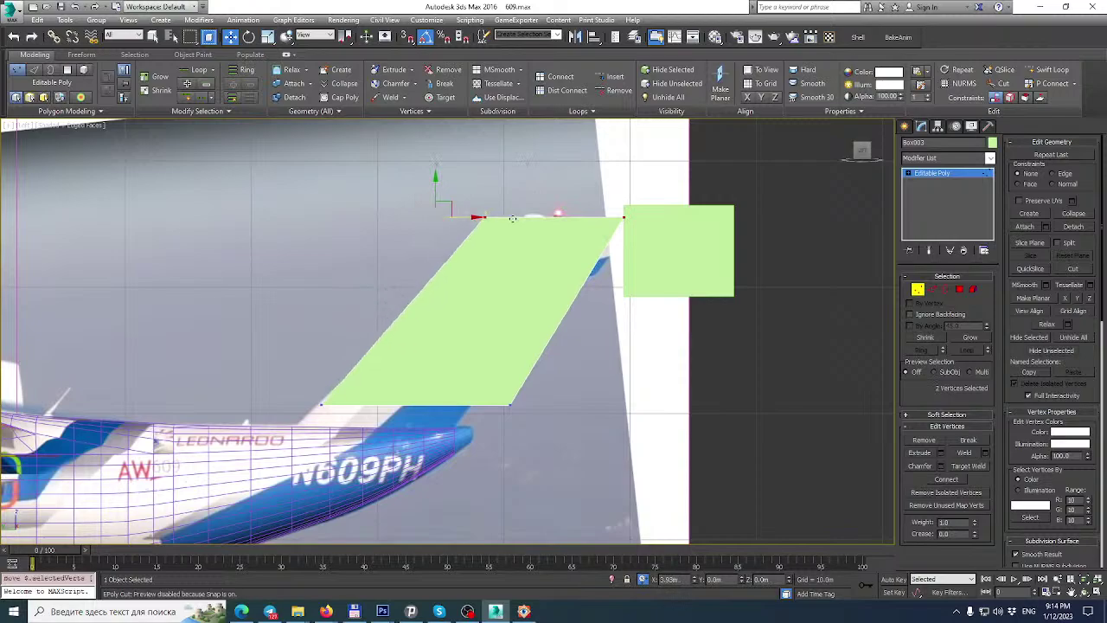
# Switch to Total Commander and open the d:\CopyE\123\sound folder.
pyautogui.click(353, 611)
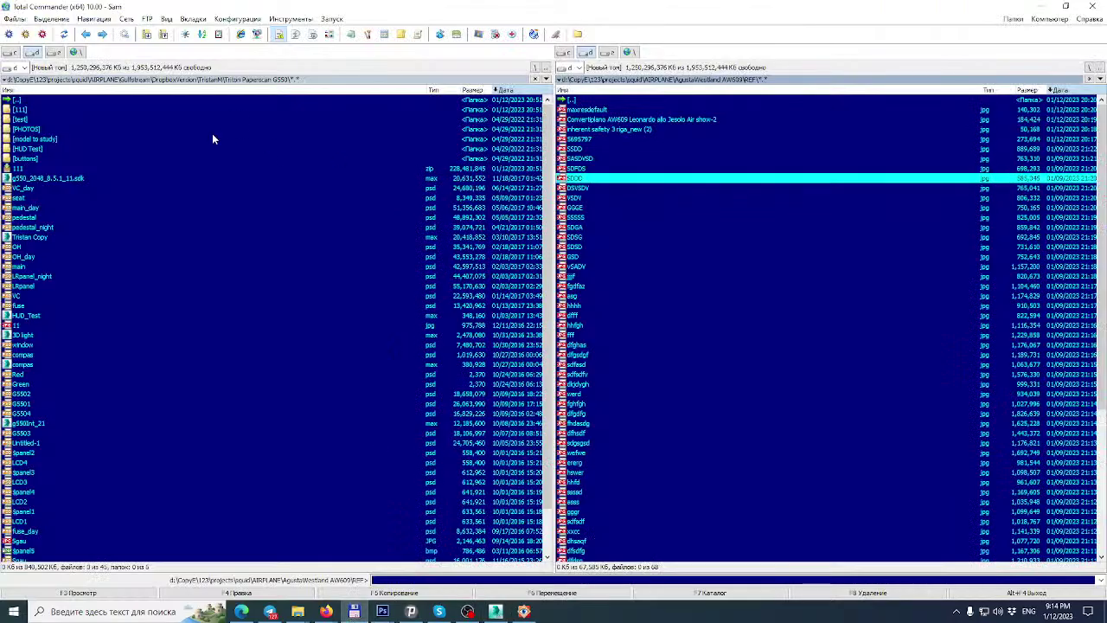
pyautogui.click(42, 107)
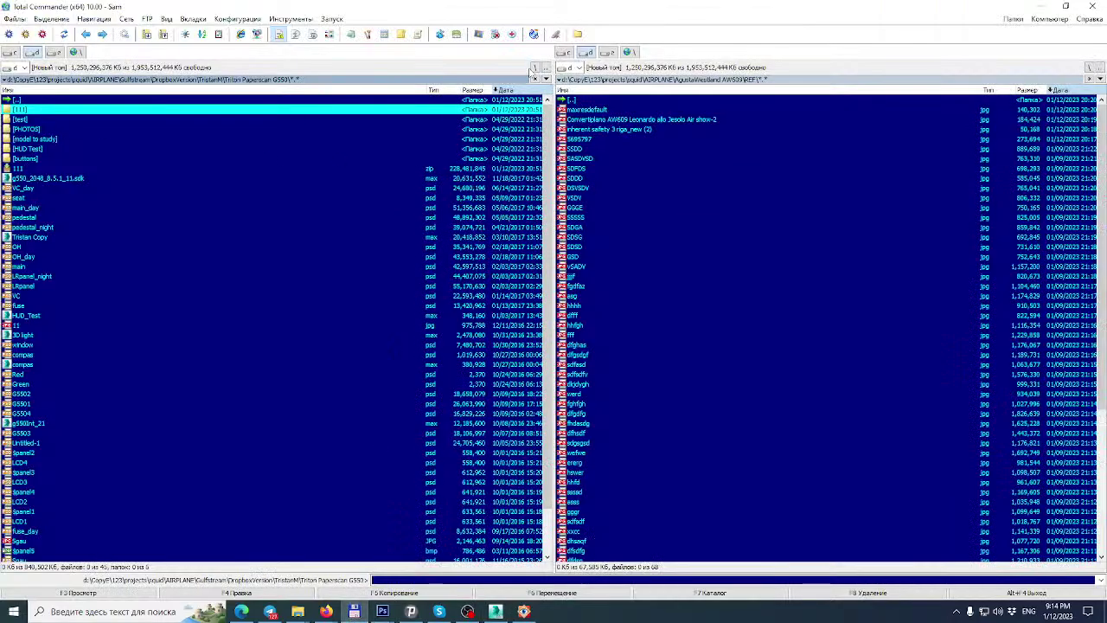
pyautogui.click(535, 68)
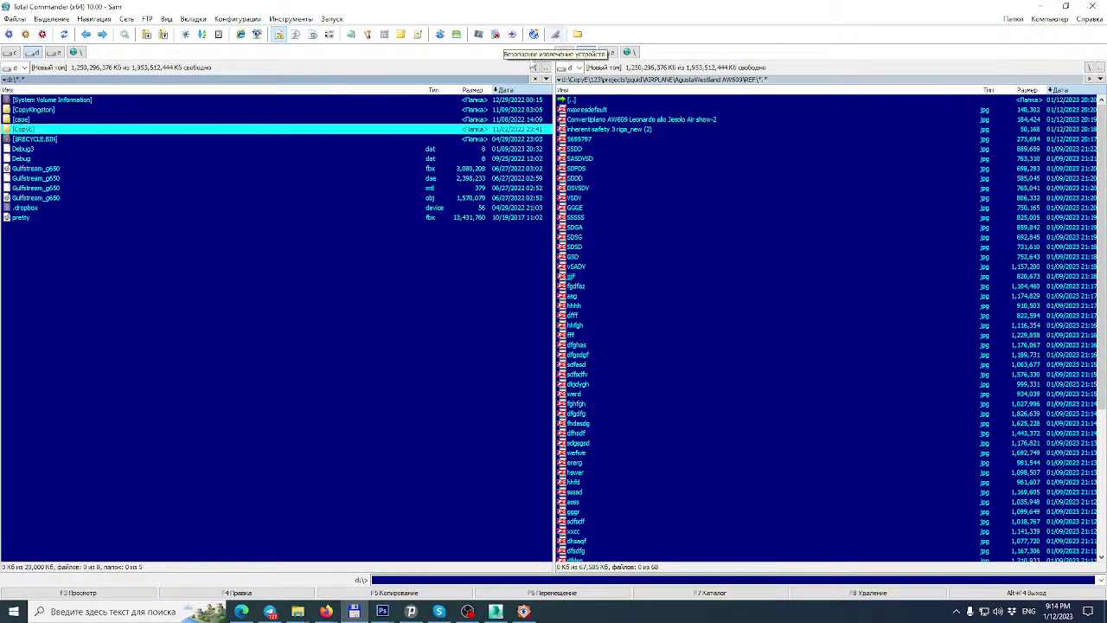
pyautogui.doubleClick(37, 110)
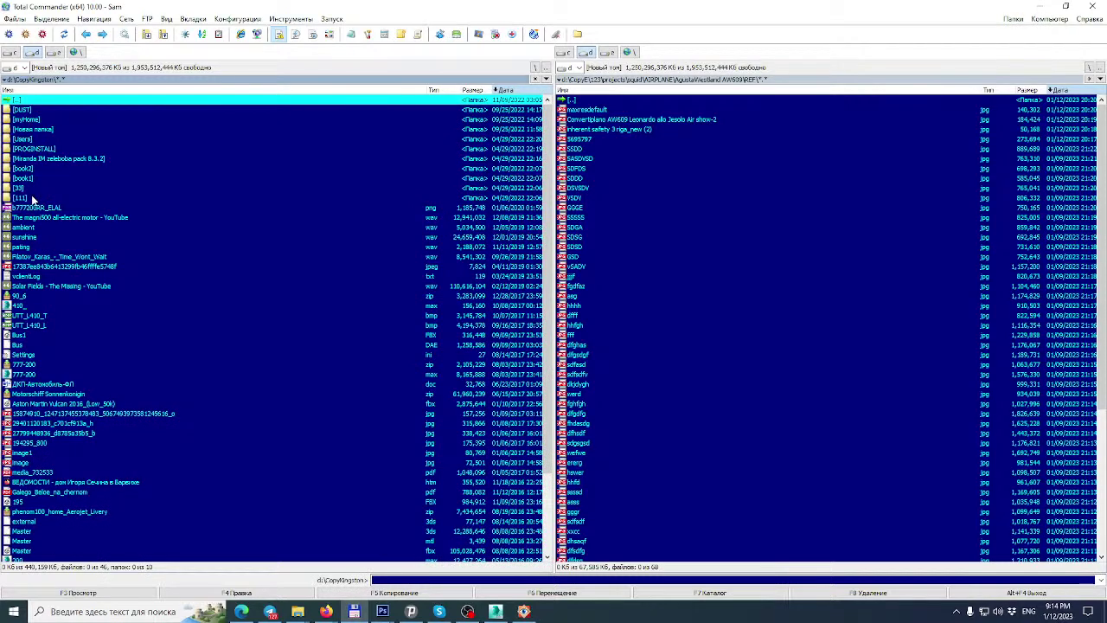
pyautogui.doubleClick(43, 101)
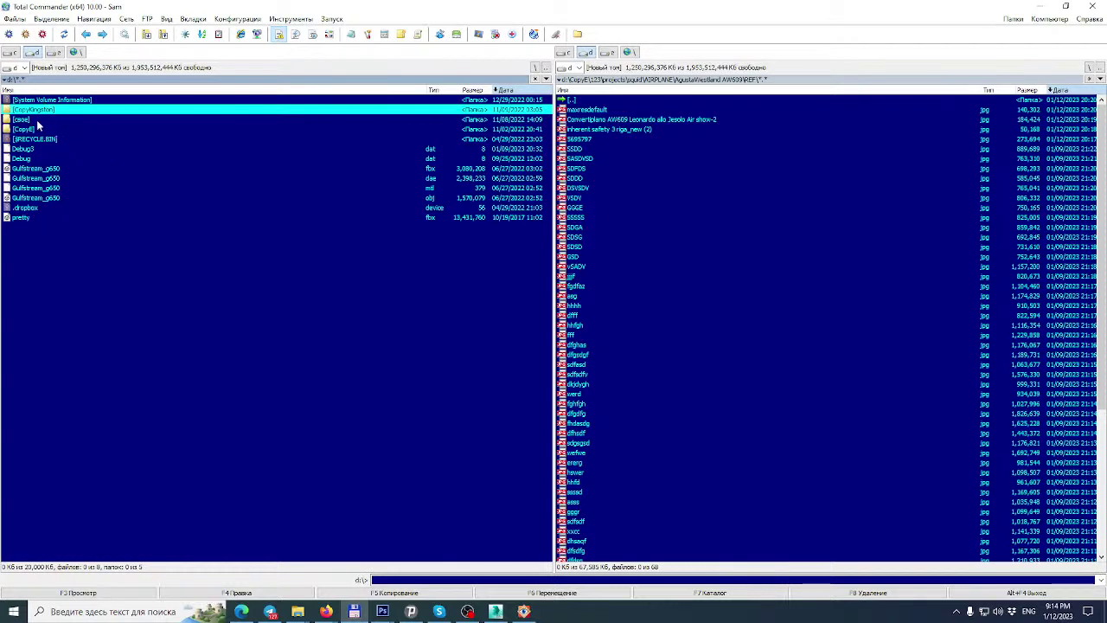
pyautogui.doubleClick(35, 129)
pyautogui.doubleClick(33, 110)
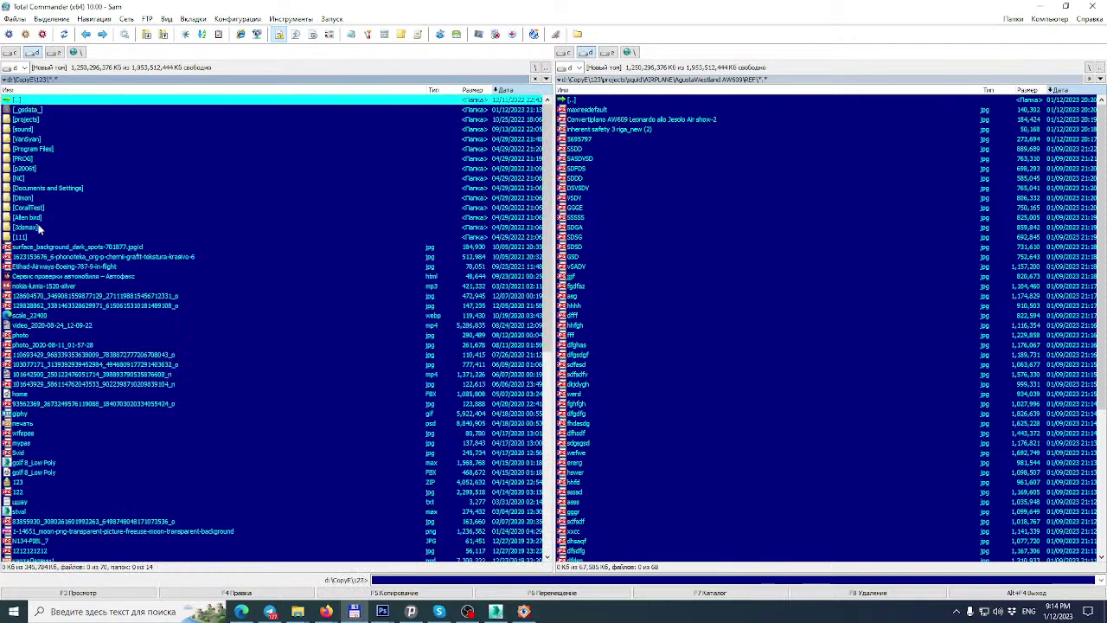
pyautogui.doubleClick(32, 129)
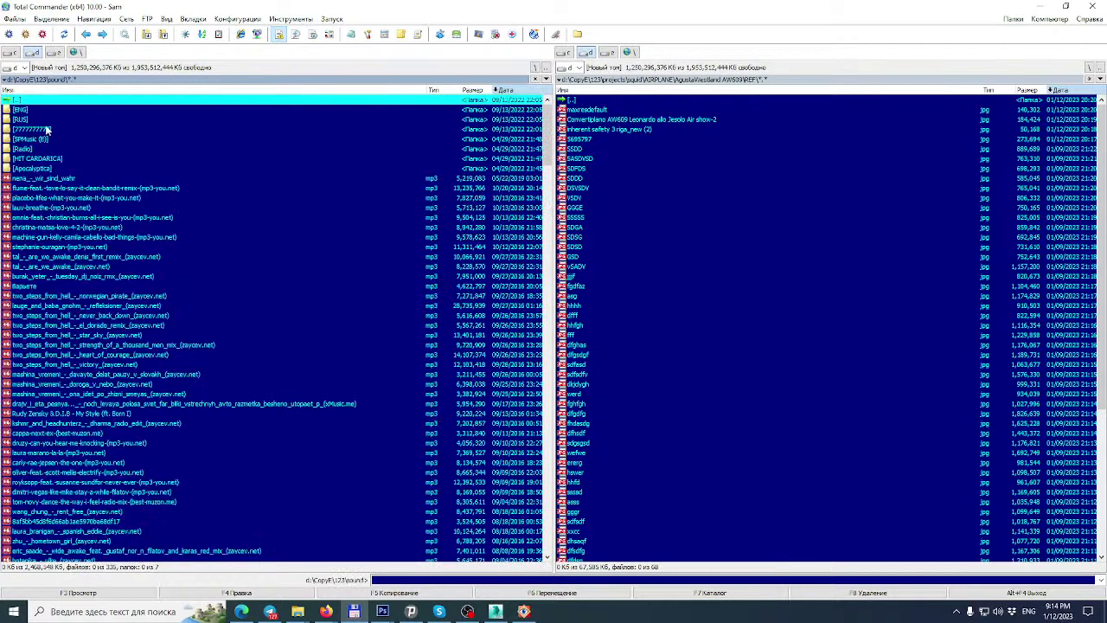
# Open the ENG music folder and, with its entries sorted by name, enter the 777 subfolder.
pyautogui.click(39, 110)
pyautogui.doubleClick(39, 111)
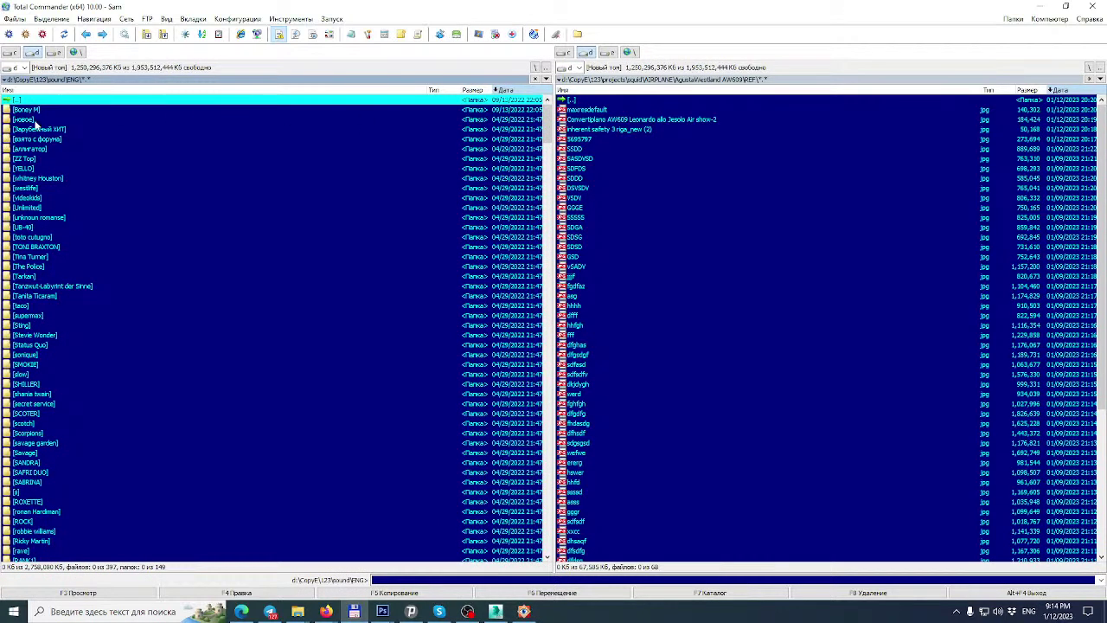
pyautogui.scroll(-4, 39, 126)
pyautogui.click(148, 98)
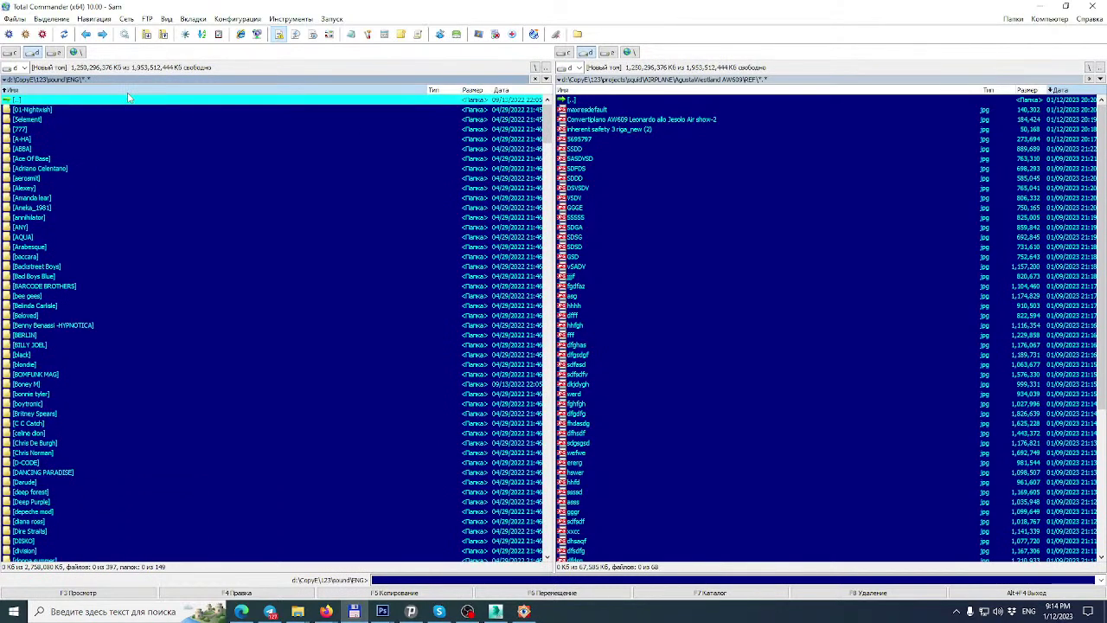
pyautogui.doubleClick(24, 128)
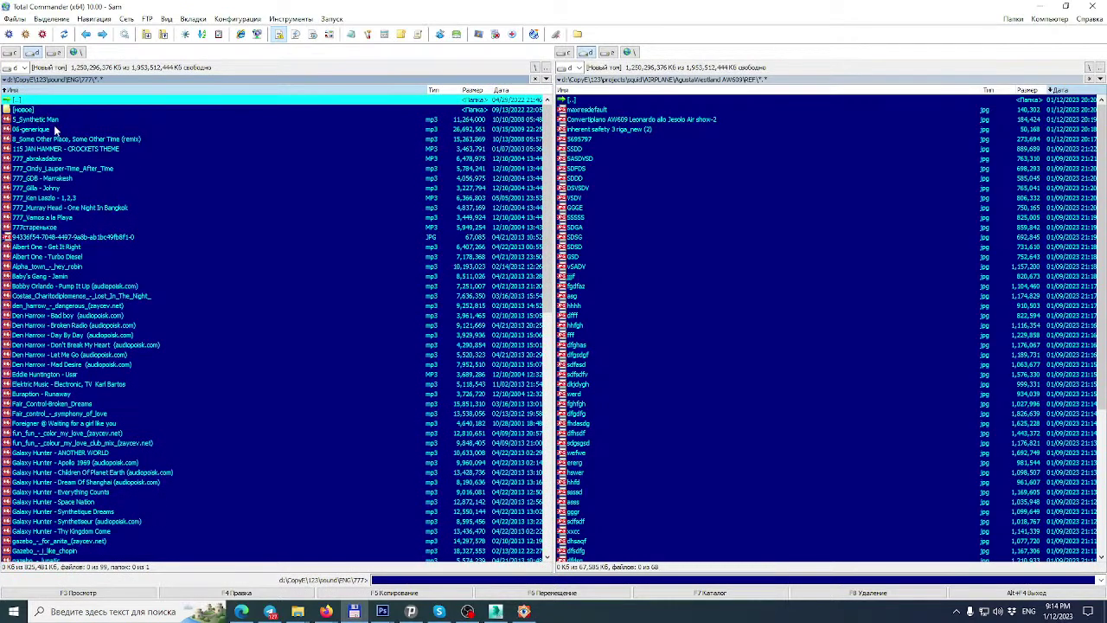
# Search the 777 folder for files matching "va" and open the track 777_Vamos a la Playa in AIMP.
pyautogui.click(78, 150)
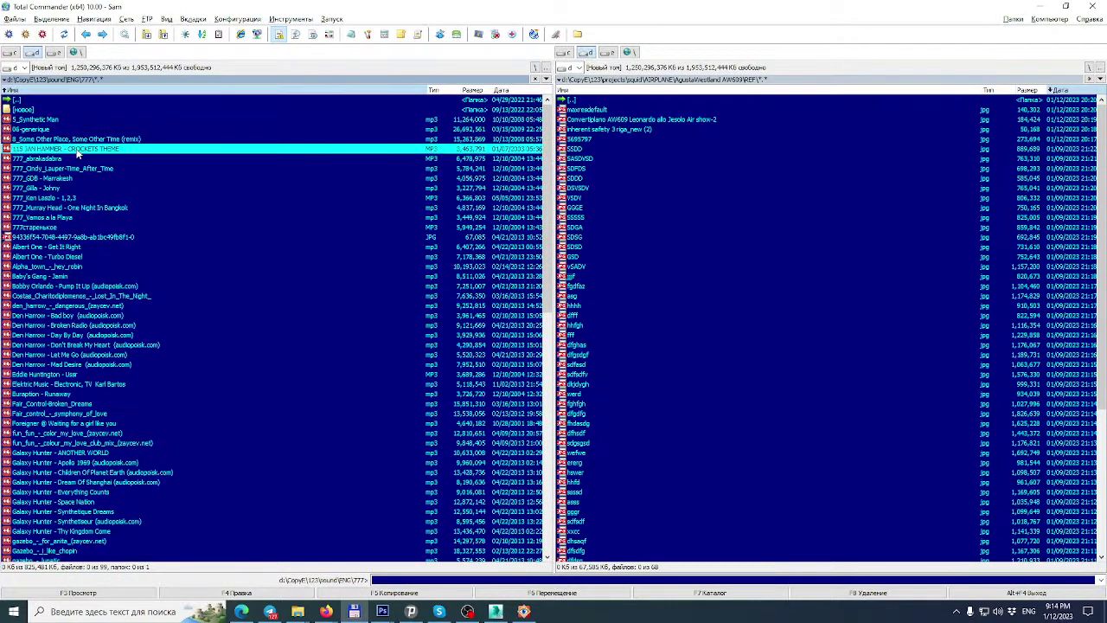
pyautogui.hotkey('alt', 'F7')
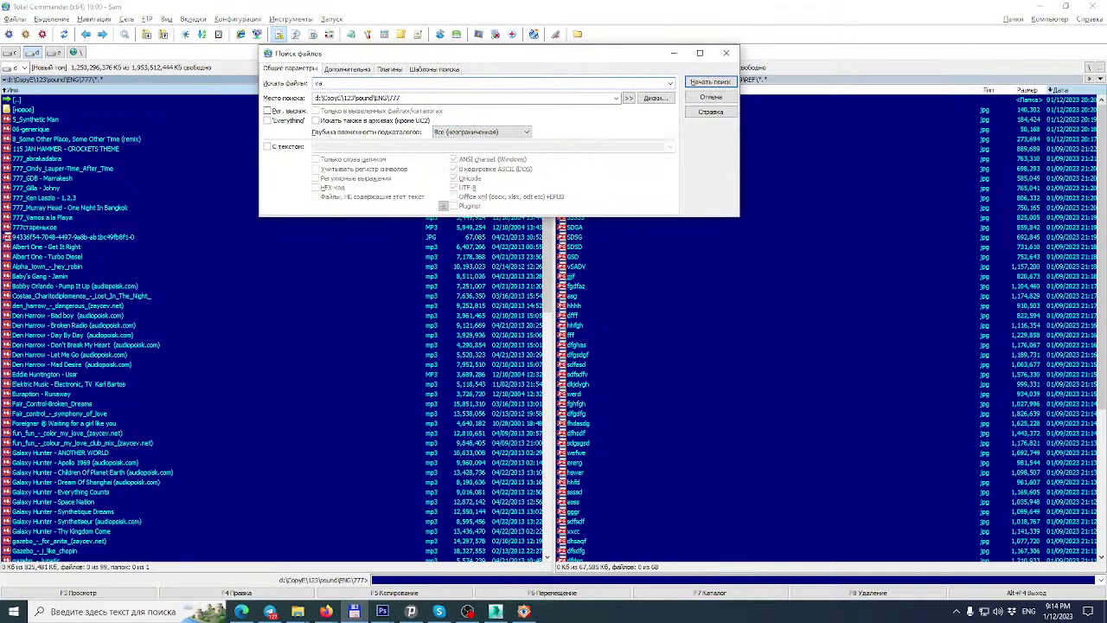
pyautogui.press('Return')
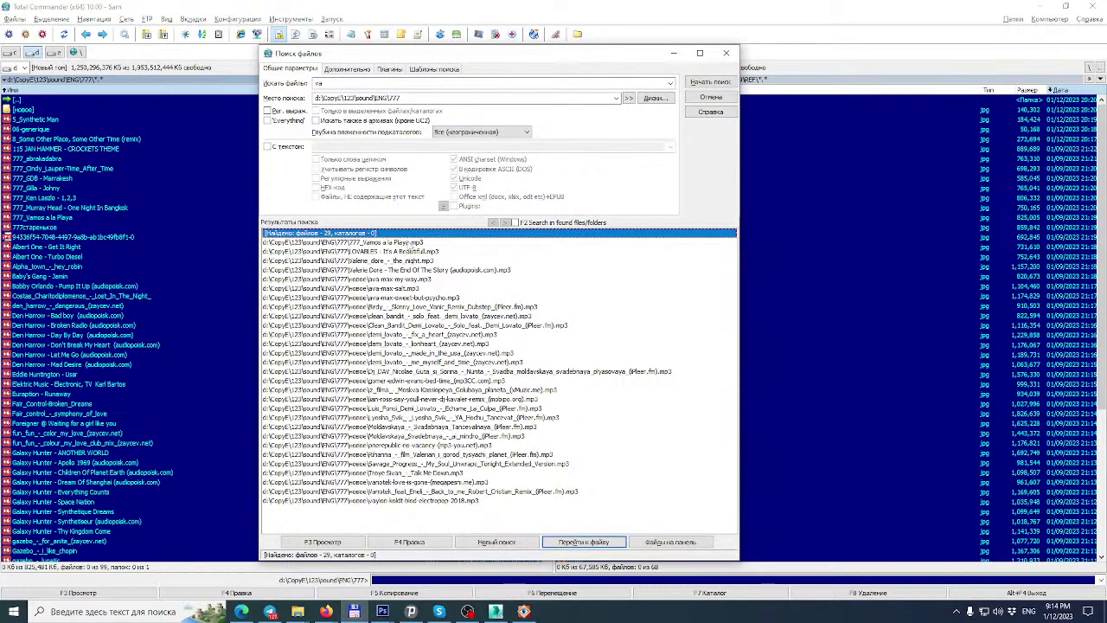
pyautogui.doubleClick(407, 242)
pyautogui.click(49, 198)
pyautogui.click(75, 236)
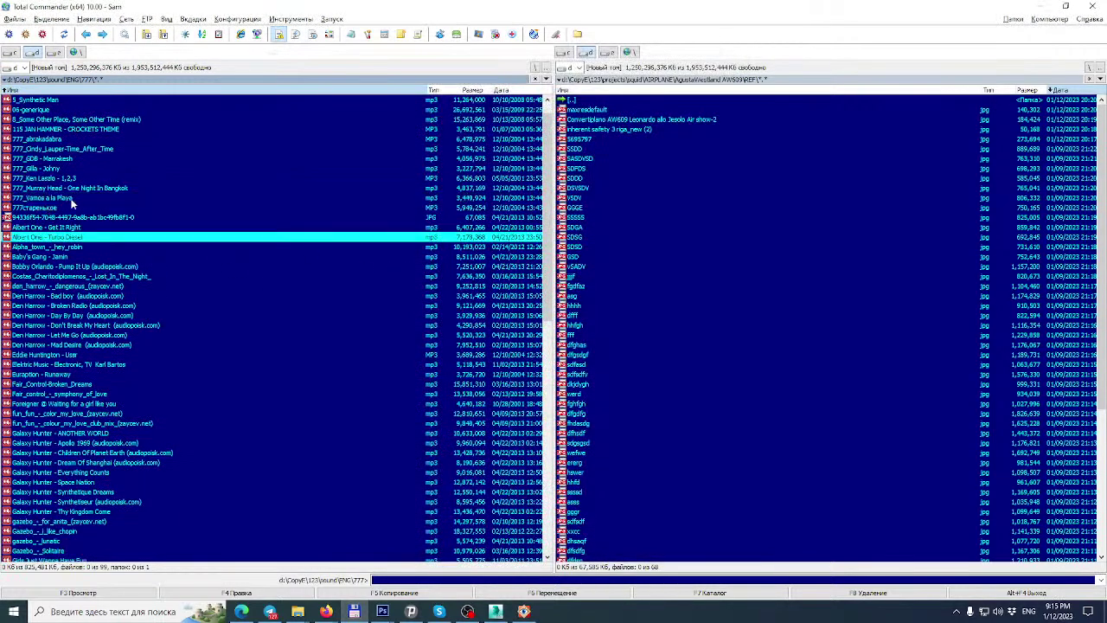
pyautogui.click(67, 199)
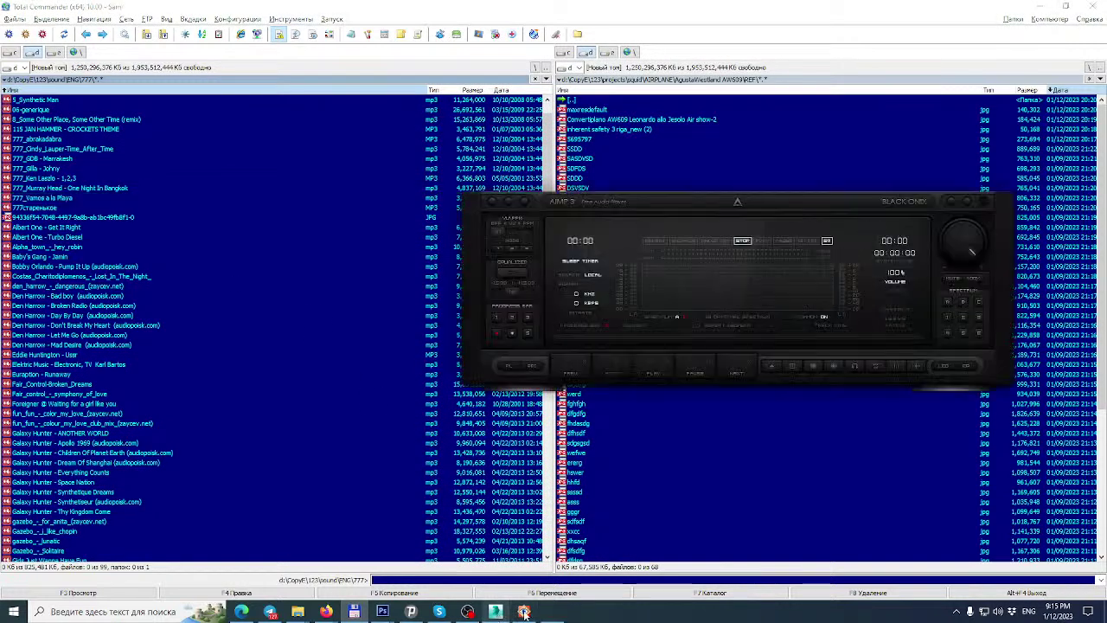
# Lower the AIMP playback volume to 12% and resume the track.
pyautogui.scroll(-10, 882, 273)
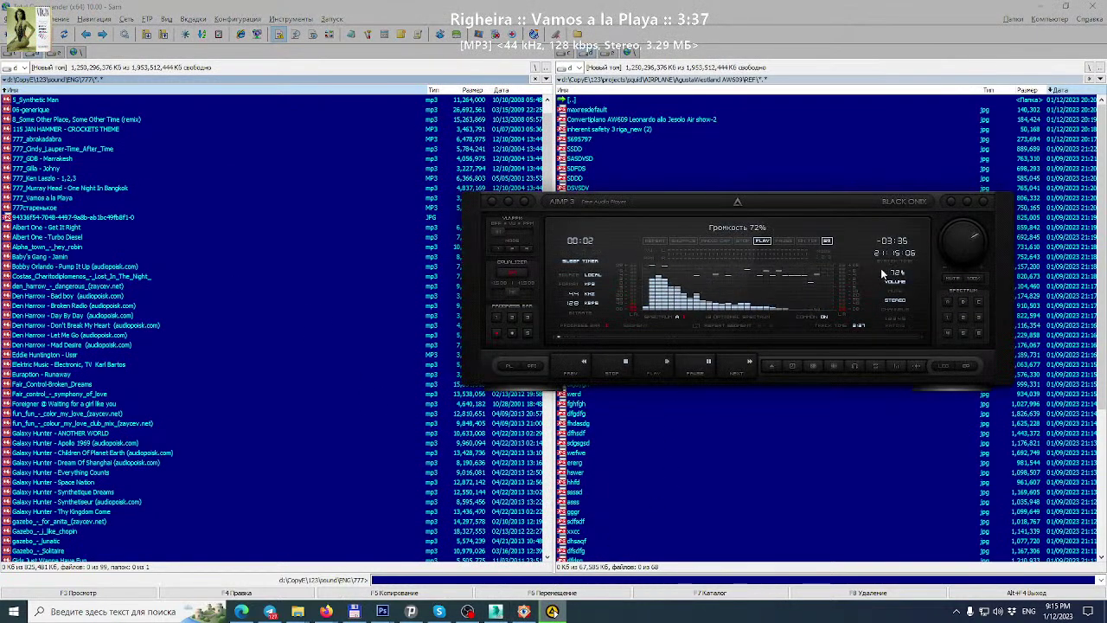
pyautogui.scroll(-2, 949, 245)
pyautogui.press('space')
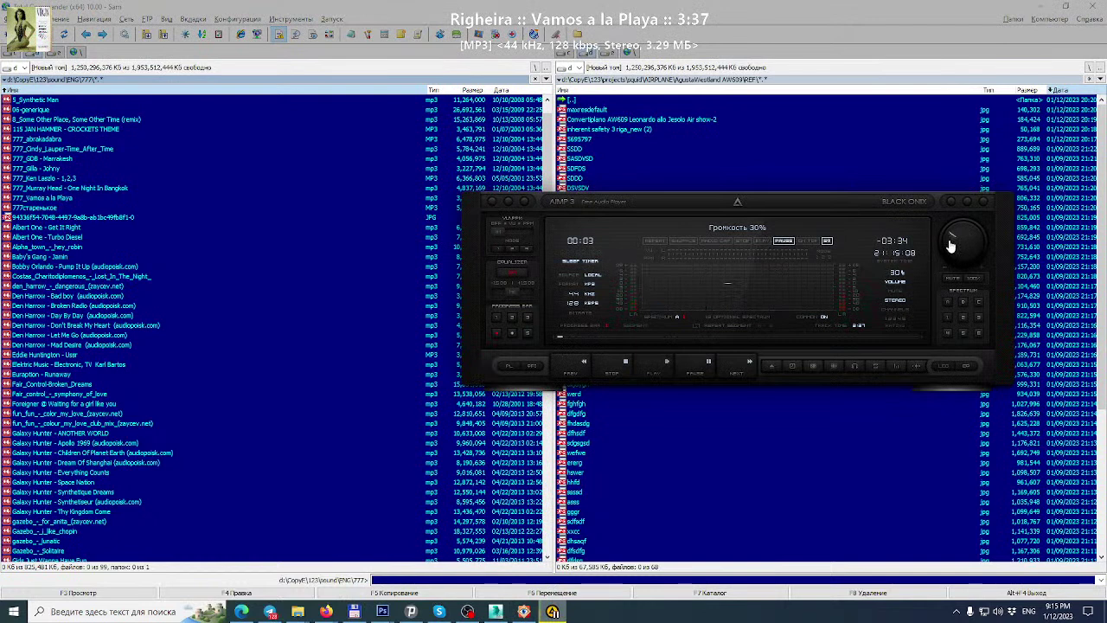
pyautogui.click(667, 361)
pyautogui.scroll(-4, 955, 247)
pyautogui.scroll(-3, 955, 247)
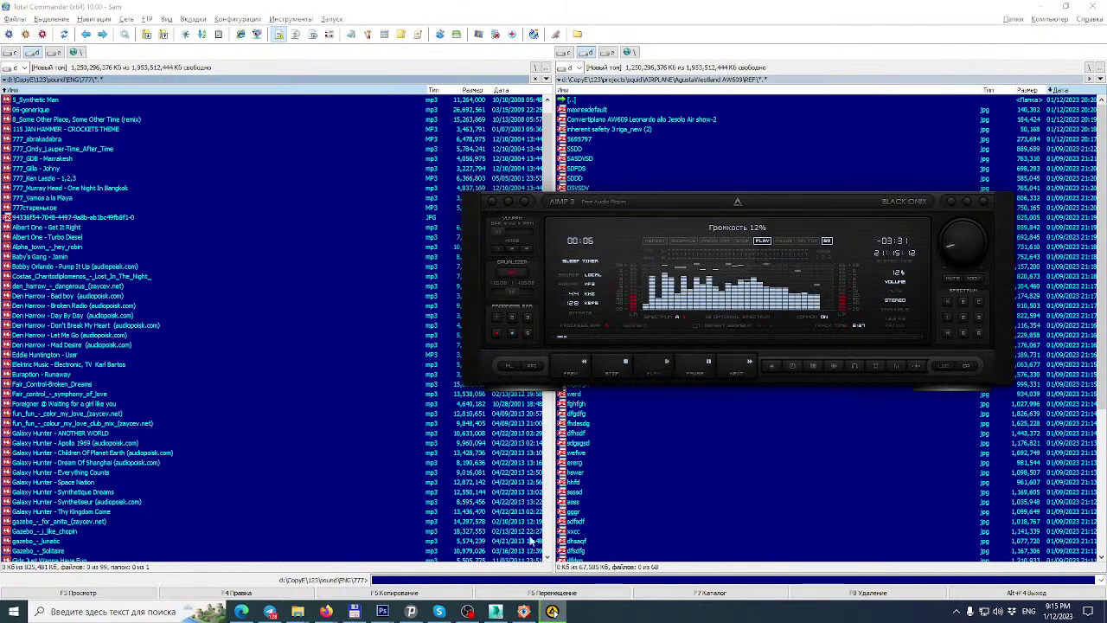
# Switch to 3ds Max and move the tail-fin box's front lower vertices down onto the top of the fuselage.
pyautogui.click(497, 612)
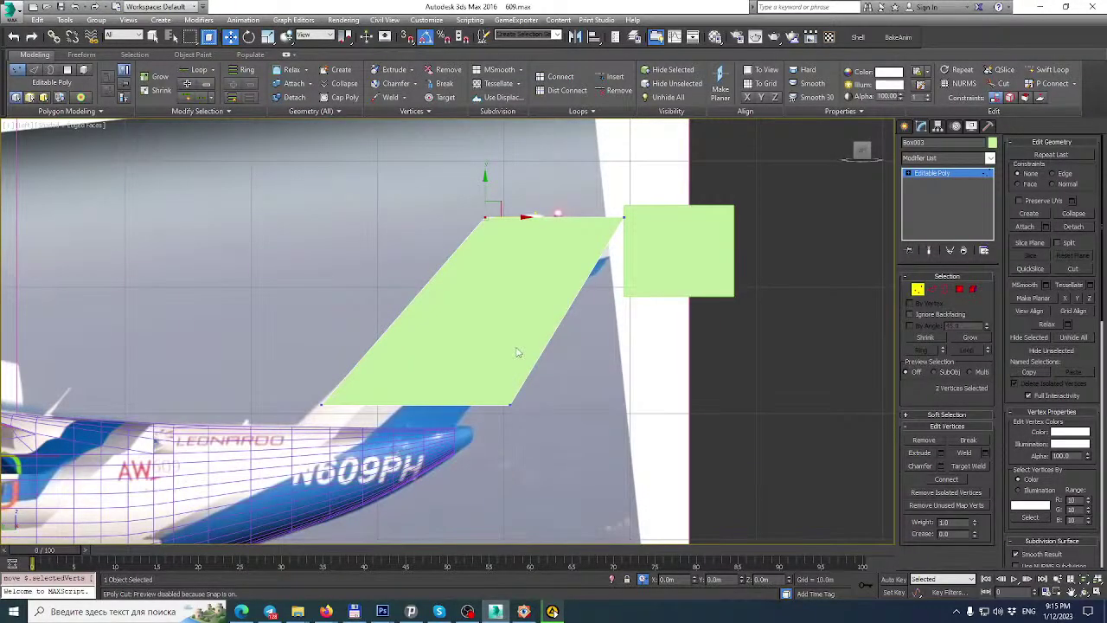
pyautogui.moveTo(518, 352); pyautogui.dragTo(636, 313, button='middle')
pyautogui.scroll(3, 486, 362)
pyautogui.moveTo(433, 335); pyautogui.dragTo(450, 368)
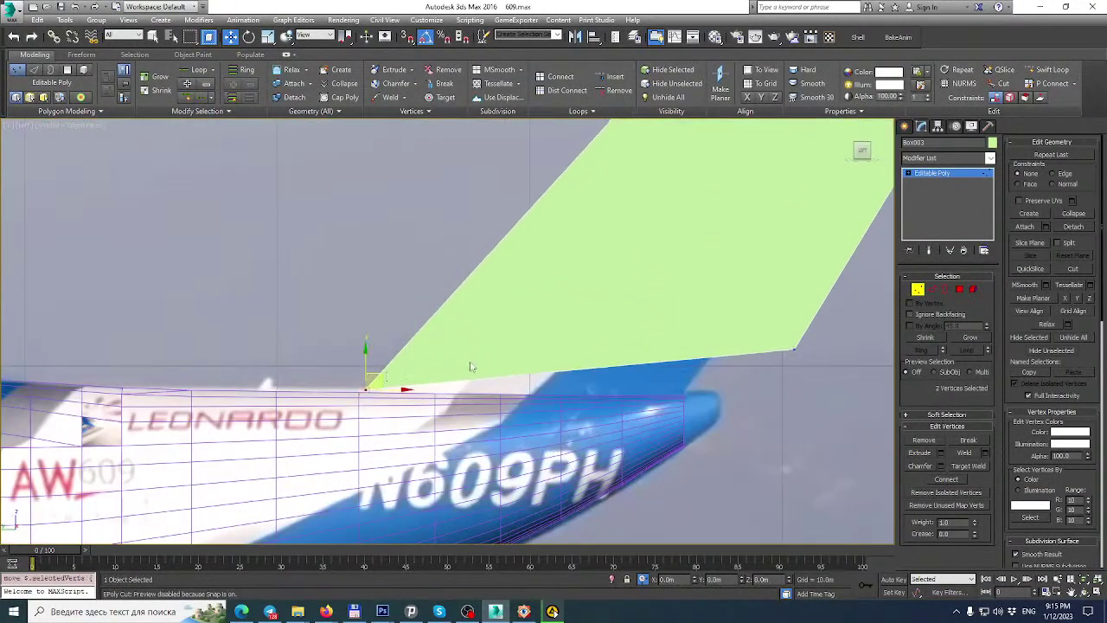
pyautogui.scroll(-3, 450, 368)
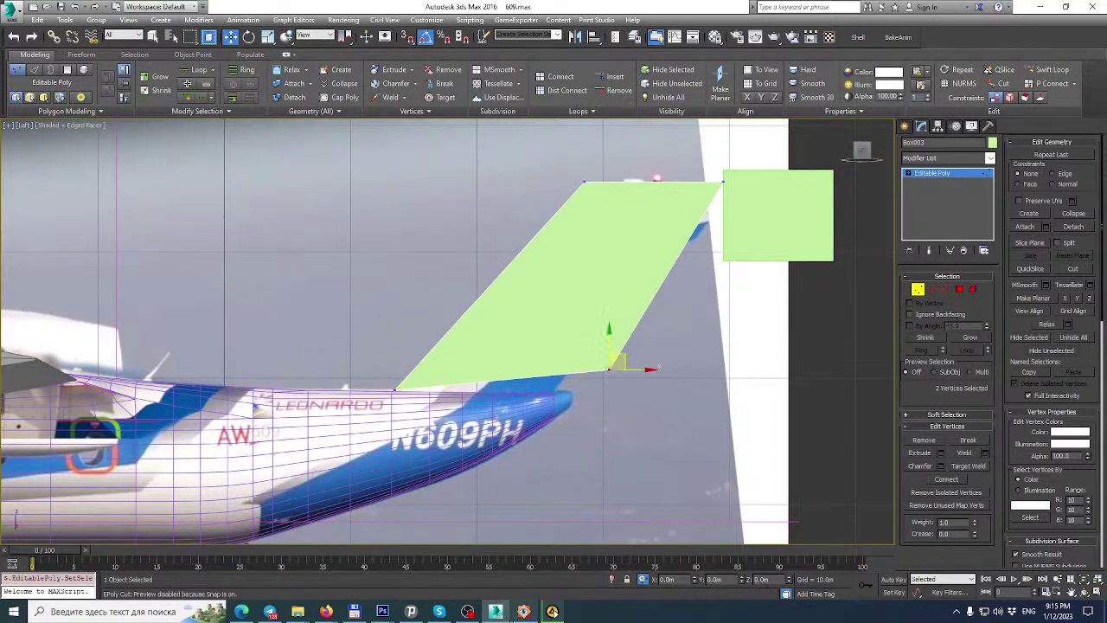
# Lower the AIMP volume to 4% and return to 3ds Max.
pyautogui.click(552, 611)
pyautogui.scroll(-4, 774, 378)
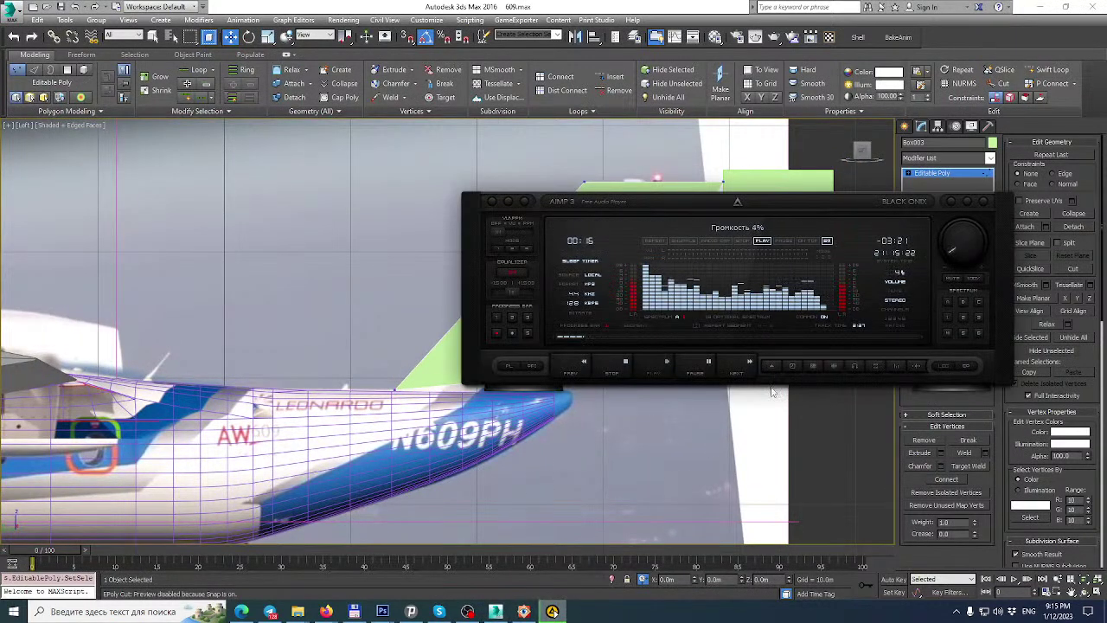
pyautogui.click(623, 8)
# Move the fin's rear lower vertices onto the fuselage's tail end and its front upper vertices down and rearward beneath the tip fairing.
pyautogui.moveTo(625, 358); pyautogui.dragTo(567, 380)
pyautogui.scroll(-1, 654, 228)
pyautogui.moveTo(655, 227); pyautogui.dragTo(609, 274, button='middle')
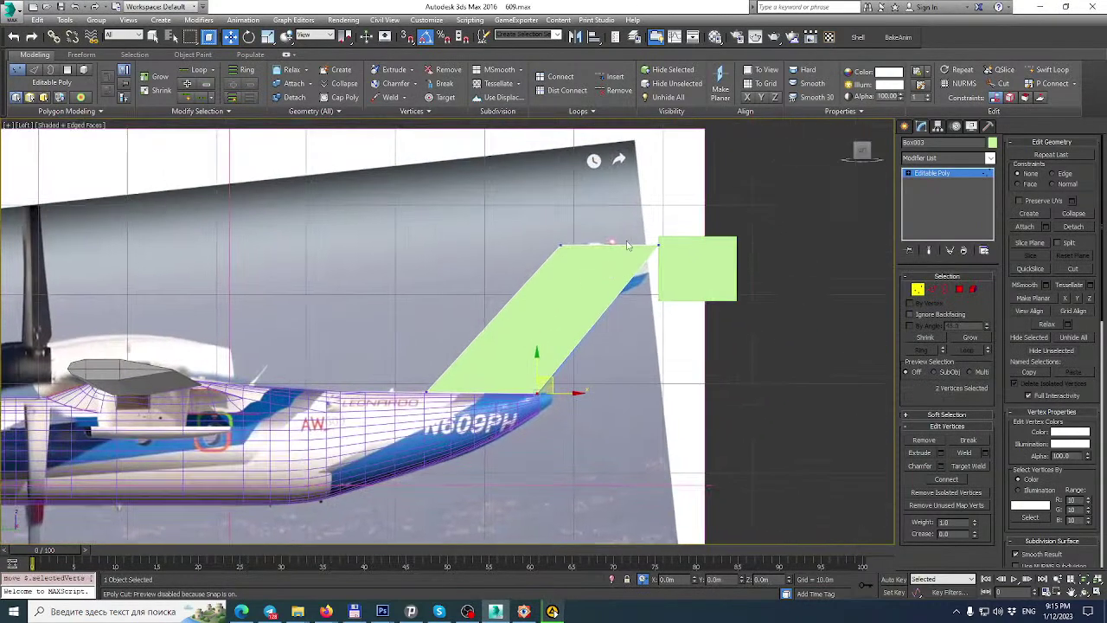
pyautogui.scroll(3, 626, 242)
pyautogui.moveTo(438, 253); pyautogui.dragTo(472, 264)
pyautogui.scroll(-2, 612, 225)
# Move the fin's rear upper vertices forward and down to the reference fin's rear tip.
pyautogui.click(686, 242)
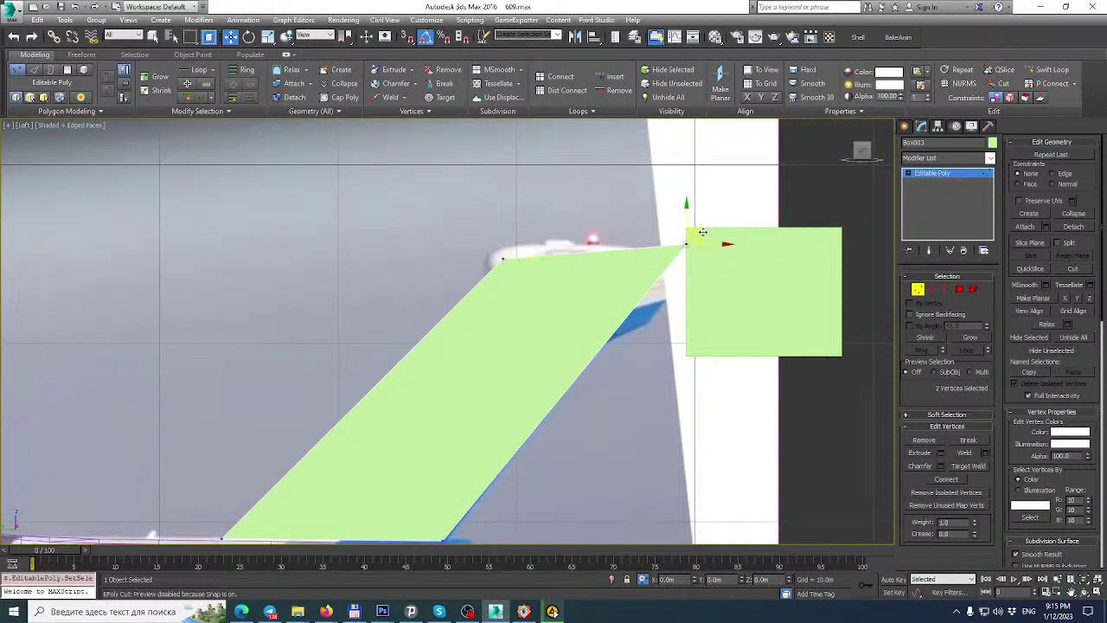
pyautogui.moveTo(698, 229); pyautogui.dragTo(636, 247)
pyautogui.scroll(-3, 677, 191)
pyautogui.scroll(5, 573, 210)
pyautogui.click(629, 249)
# Nudge the fin's rear lower vertices so the trailing edge follows the side-view reference.
pyautogui.scroll(-2, 636, 248)
pyautogui.moveTo(597, 254); pyautogui.dragTo(585, 216, button='middle')
pyautogui.moveTo(521, 468); pyautogui.dragTo(523, 467)
pyautogui.scroll(2, 524, 428)
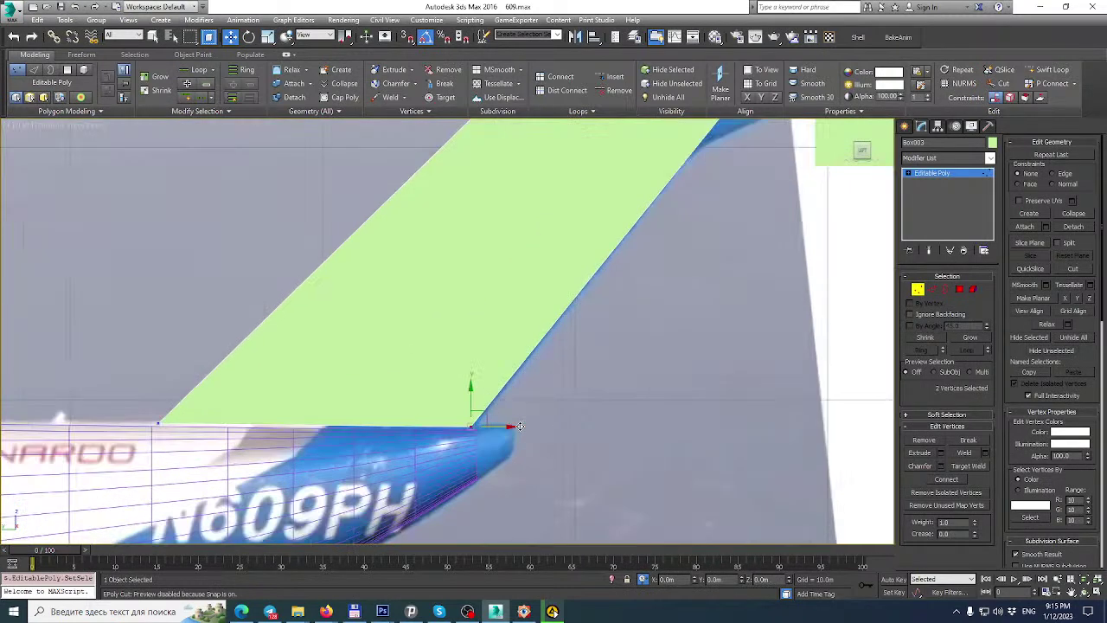
pyautogui.scroll(-2, 493, 353)
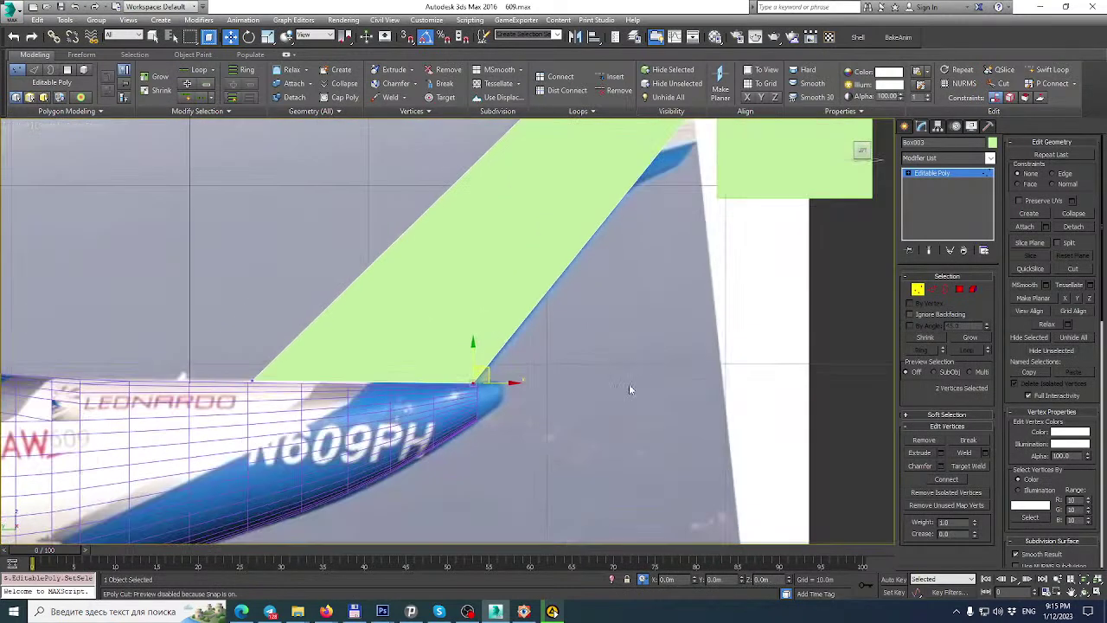
# Pause the music in AIMP and return to 3ds Max.
pyautogui.click(554, 610)
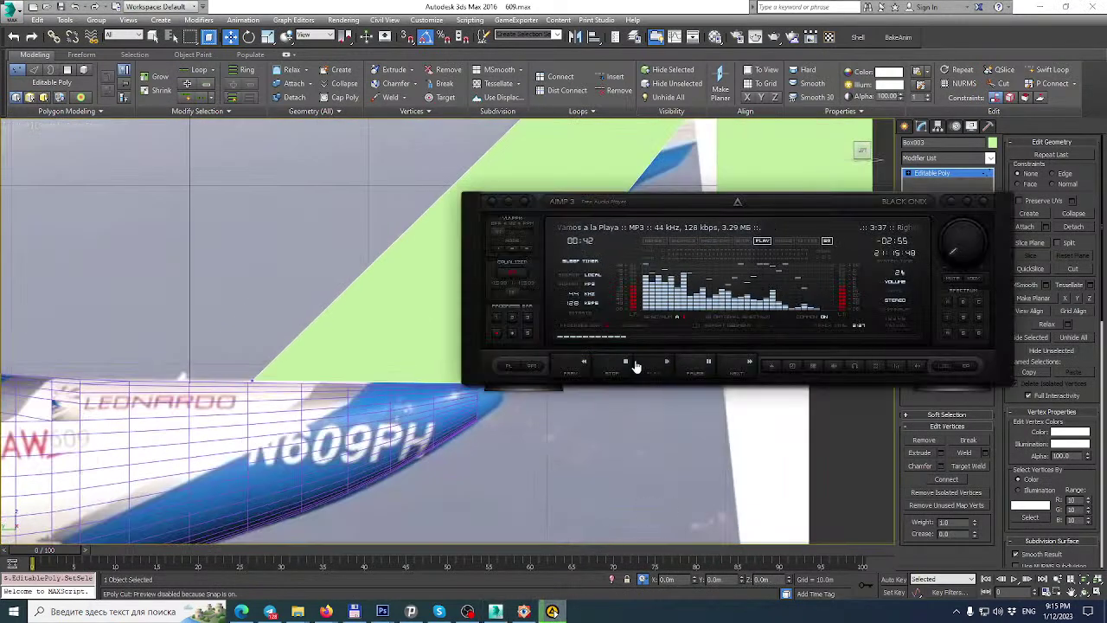
pyautogui.click(695, 374)
pyautogui.click(590, 6)
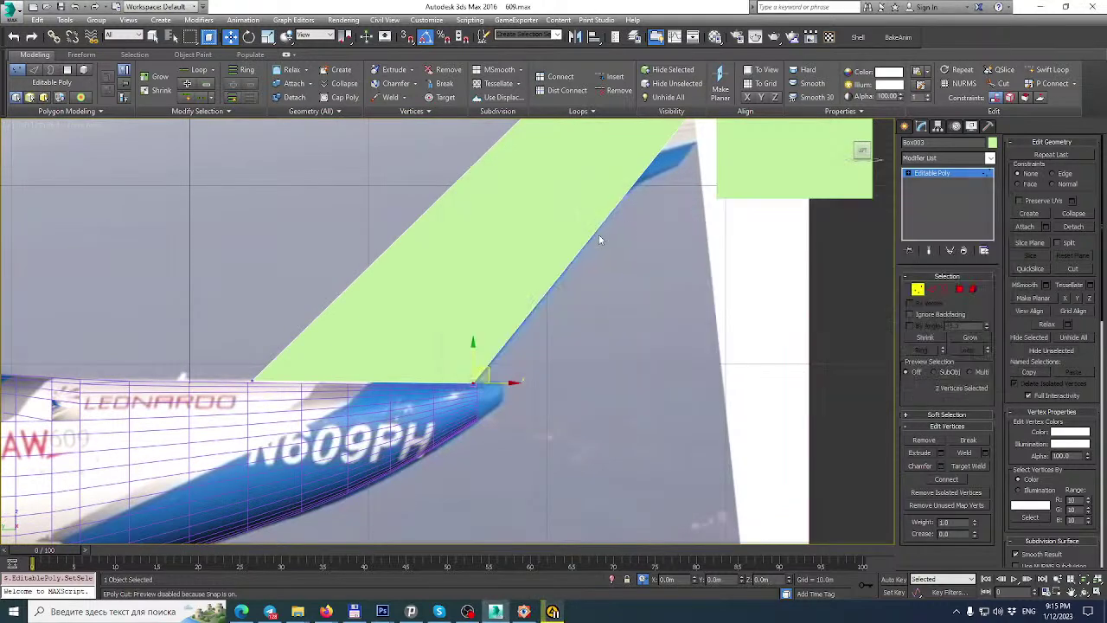
# In the Top view, move the four vertices on the fin's outer side inward to make the box thin.
pyautogui.moveTo(600, 269); pyautogui.dragTo(579, 349, button='middle')
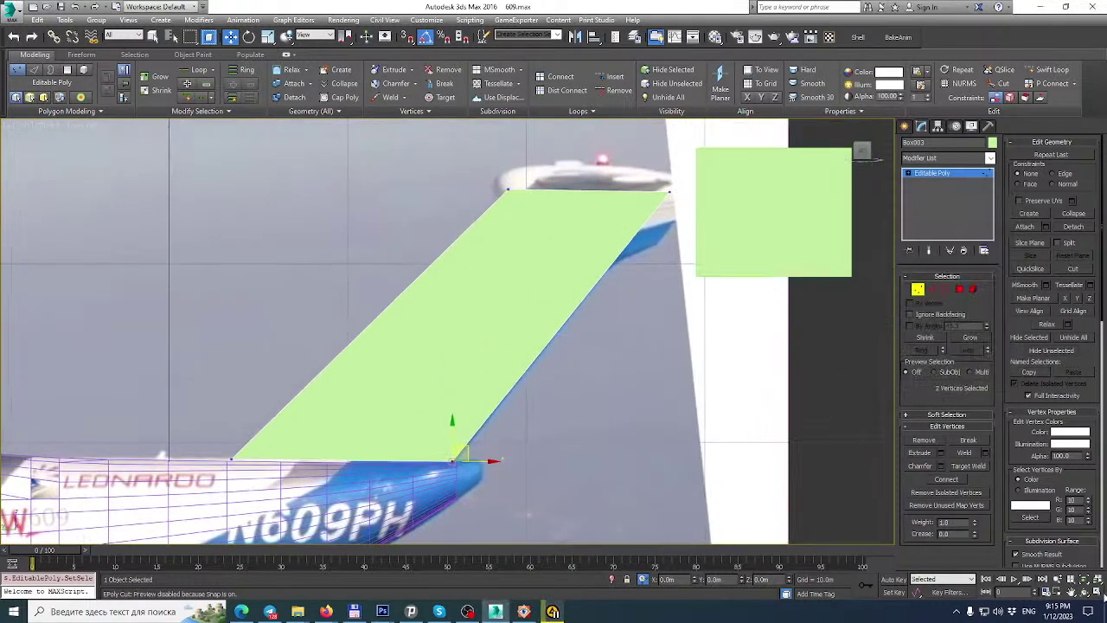
pyautogui.hotkey('alt', 'w')
pyautogui.scroll(-4, 263, 183)
pyautogui.scroll(4, 240, 223)
pyautogui.moveTo(278, 161); pyautogui.dragTo(267, 187, button='middle')
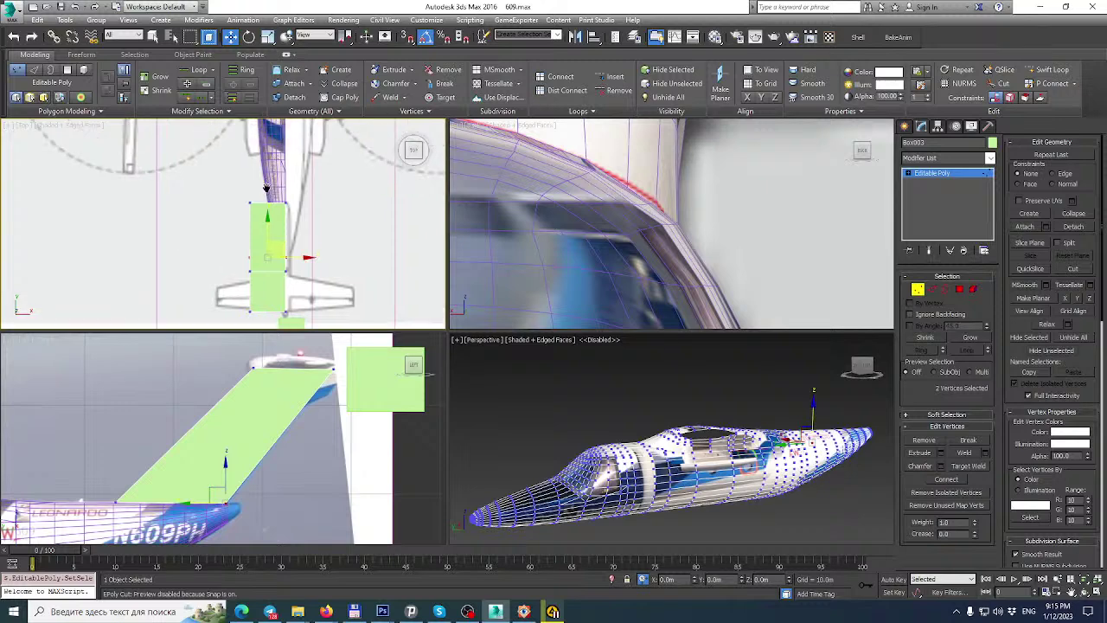
pyautogui.moveTo(315, 334); pyautogui.dragTo(316, 335)
pyautogui.scroll(2, 278, 260)
pyautogui.click(209, 169)
pyautogui.scroll(-2, 209, 169)
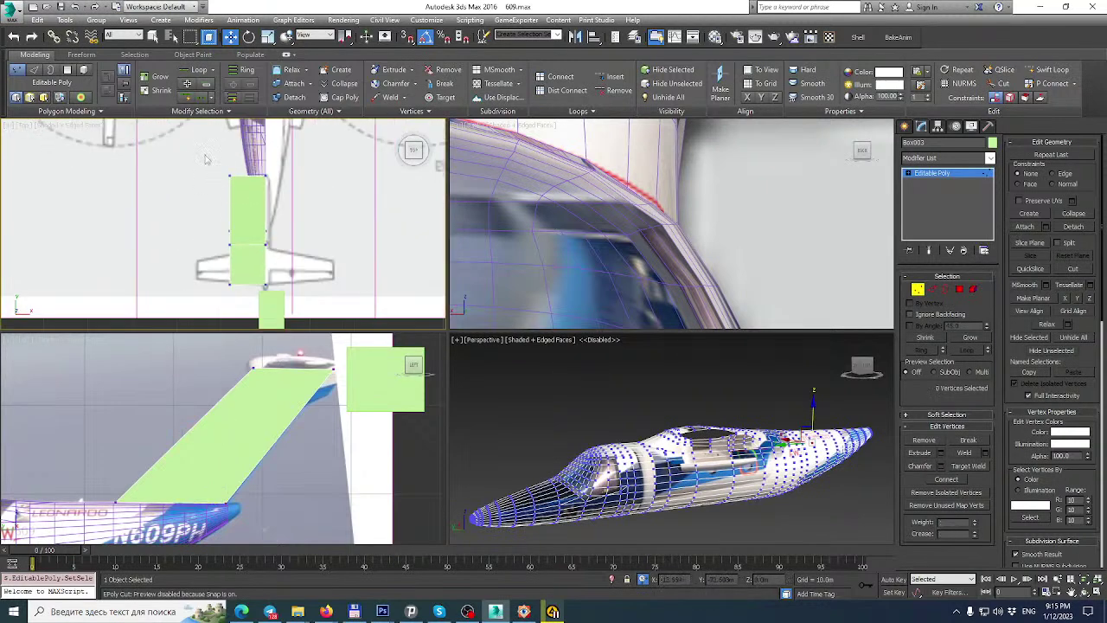
pyautogui.moveTo(271, 232); pyautogui.dragTo(292, 232)
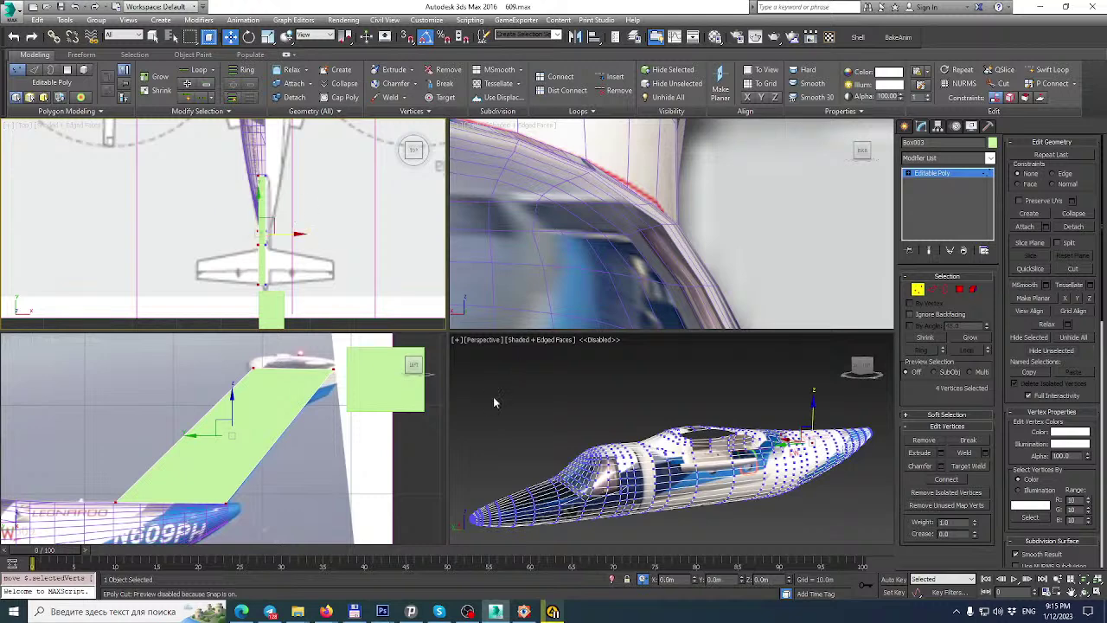
# Leave vertex editing and maximize the Perspective viewport, framed on the thinned fin box.
pyautogui.click(959, 176)
pyautogui.rightClick(732, 398)
pyautogui.moveTo(1045, 524); pyautogui.dragTo(1045, 507)
pyautogui.click(1098, 594)
pyautogui.moveTo(629, 262); pyautogui.dragTo(293, 277, button='middle')
pyautogui.press('z')
pyautogui.scroll(-3, 526, 249)
pyautogui.keyDown('alt'); pyautogui.moveTo(544, 250); pyautogui.dragTo(779, 182, button='middle'); pyautogui.keyUp('alt')
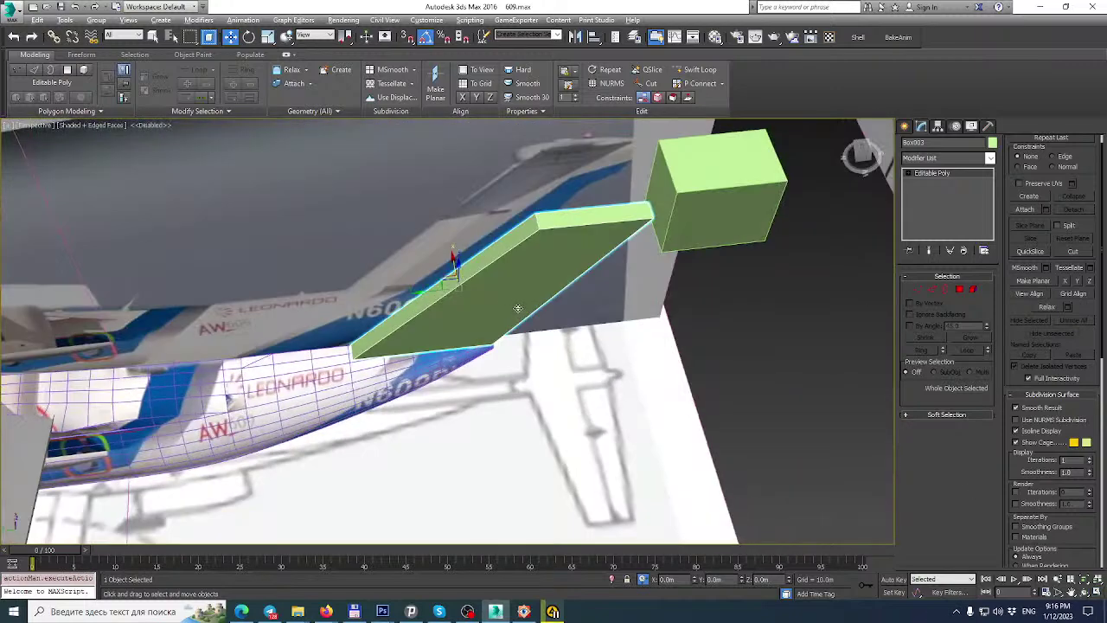
# Add edge loops to the fin with Swift Loop: one around the middle of its thickness and two running lengthwise along its sides.
pyautogui.press('3')
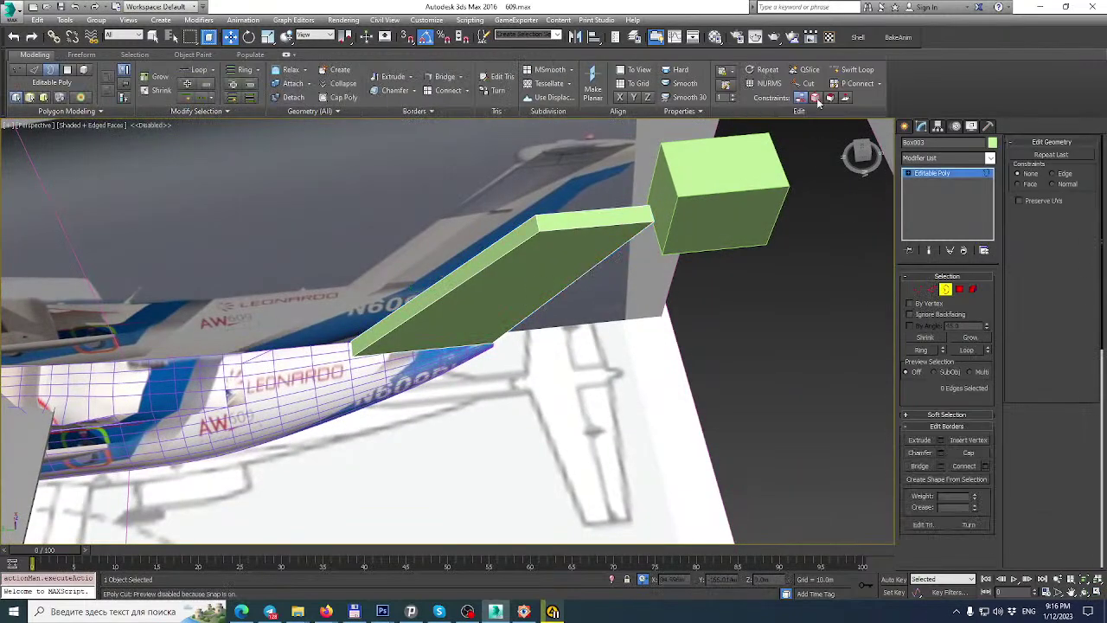
pyautogui.click(852, 70)
pyautogui.scroll(2, 564, 206)
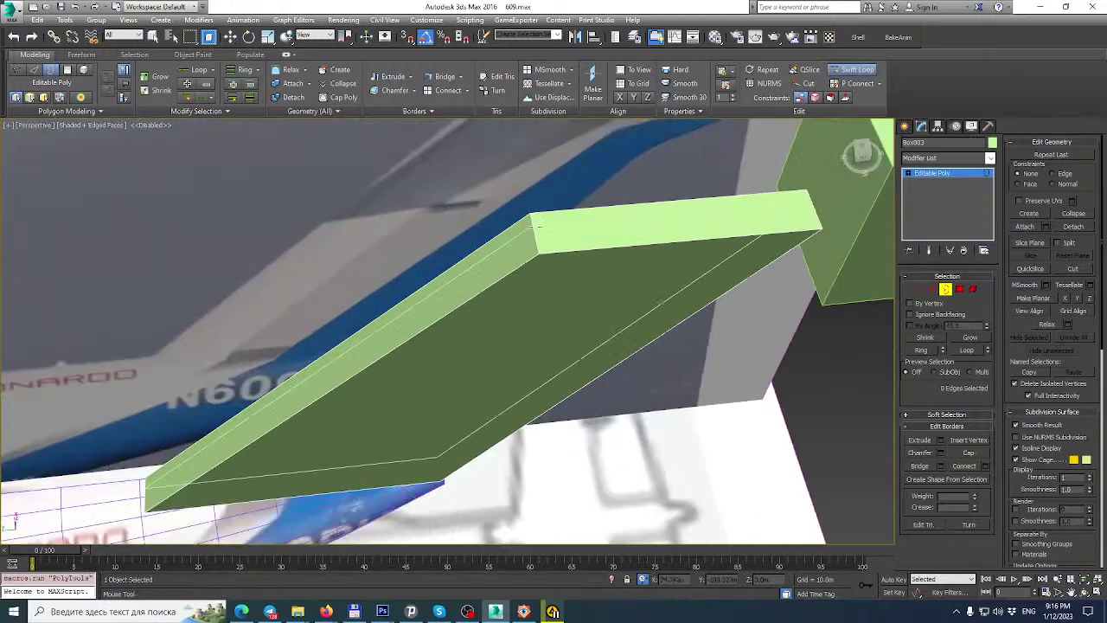
pyautogui.scroll(-6, 534, 231)
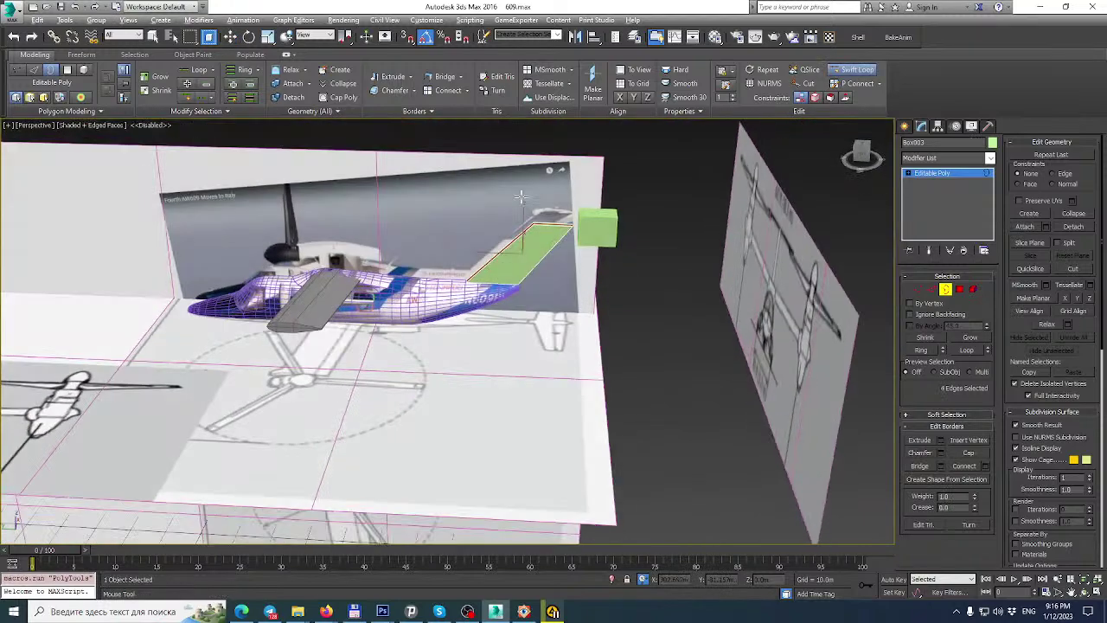
pyautogui.scroll(6, 534, 232)
pyautogui.click(511, 214)
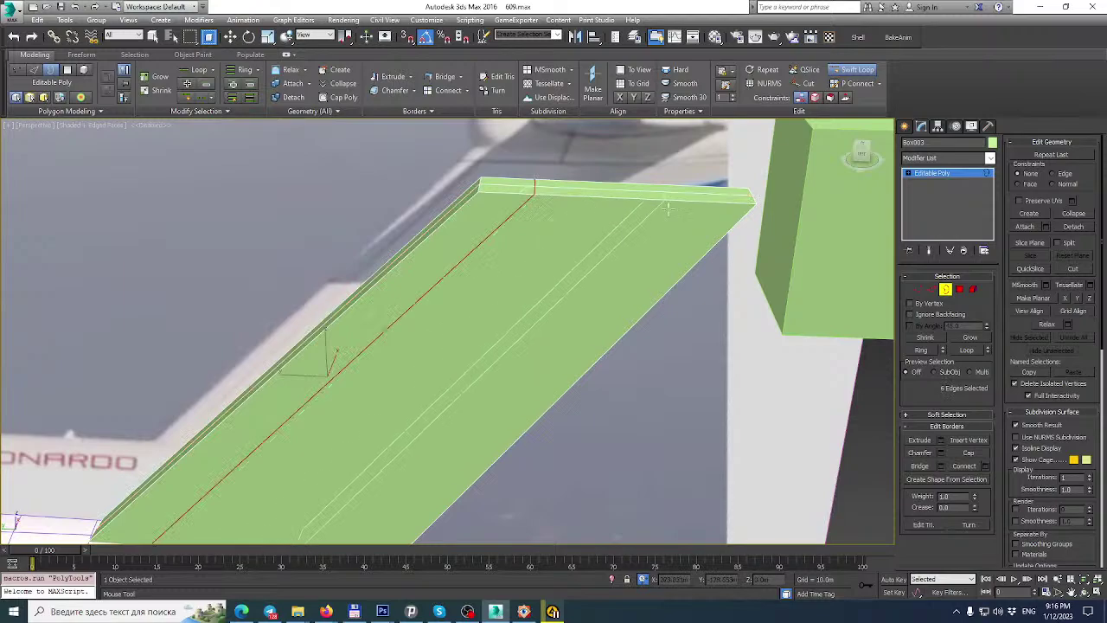
pyautogui.scroll(-5, 605, 216)
pyautogui.scroll(5, 605, 216)
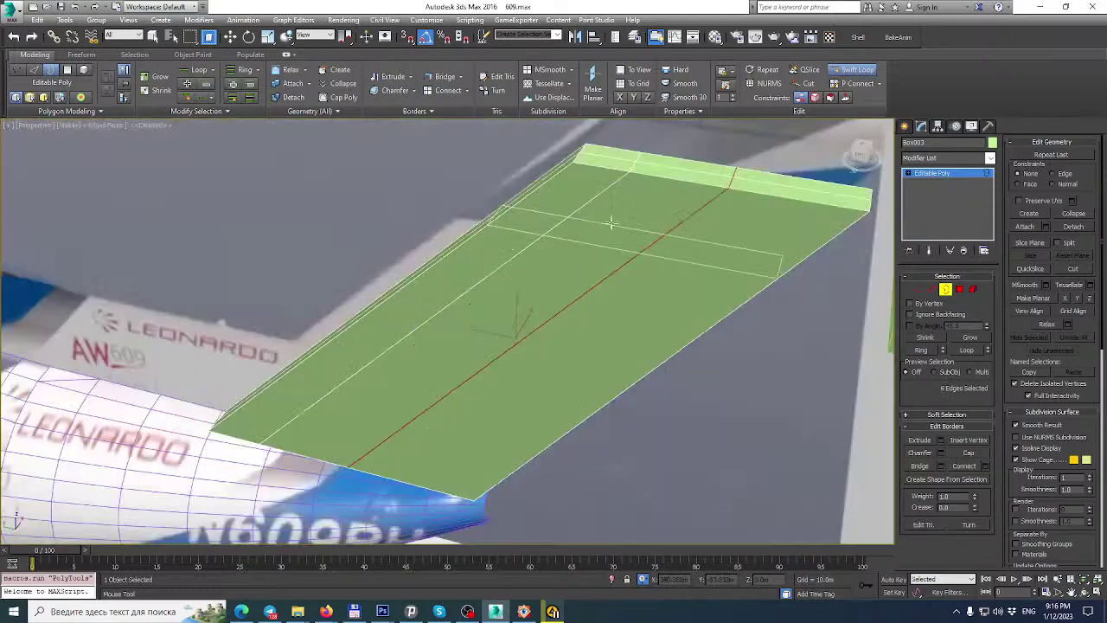
# Move the side edge along the fin's leading edge inward and slightly back to taper that edge.
pyautogui.click(932, 289)
pyautogui.keyDown('alt'); pyautogui.moveTo(621, 196); pyautogui.dragTo(512, 244, button='middle'); pyautogui.keyUp('alt')
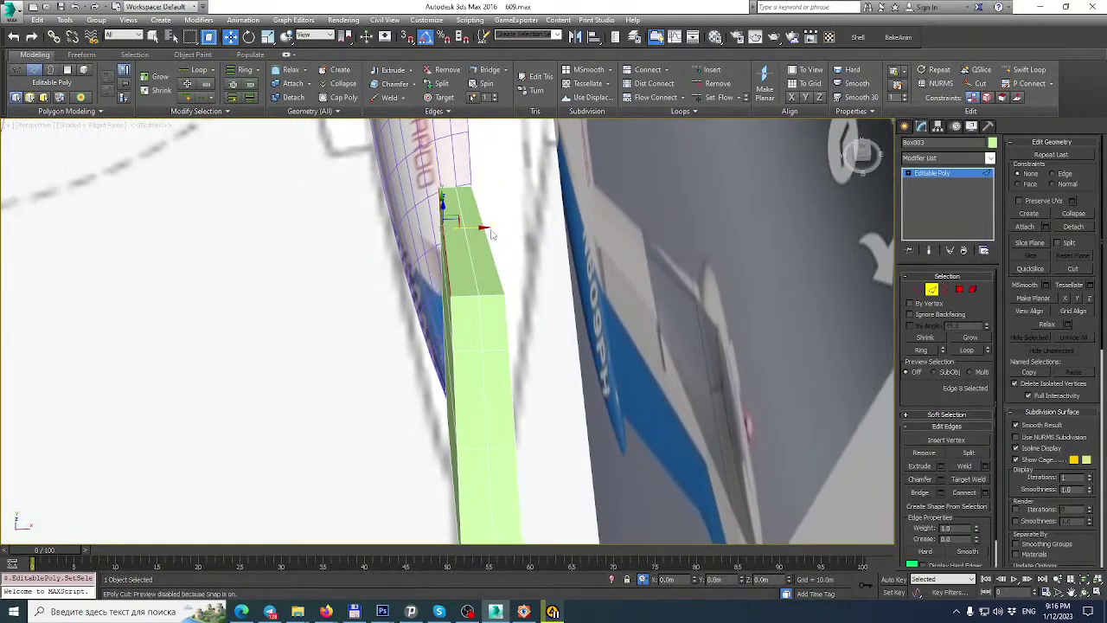
pyautogui.moveTo(482, 227); pyautogui.dragTo(489, 228)
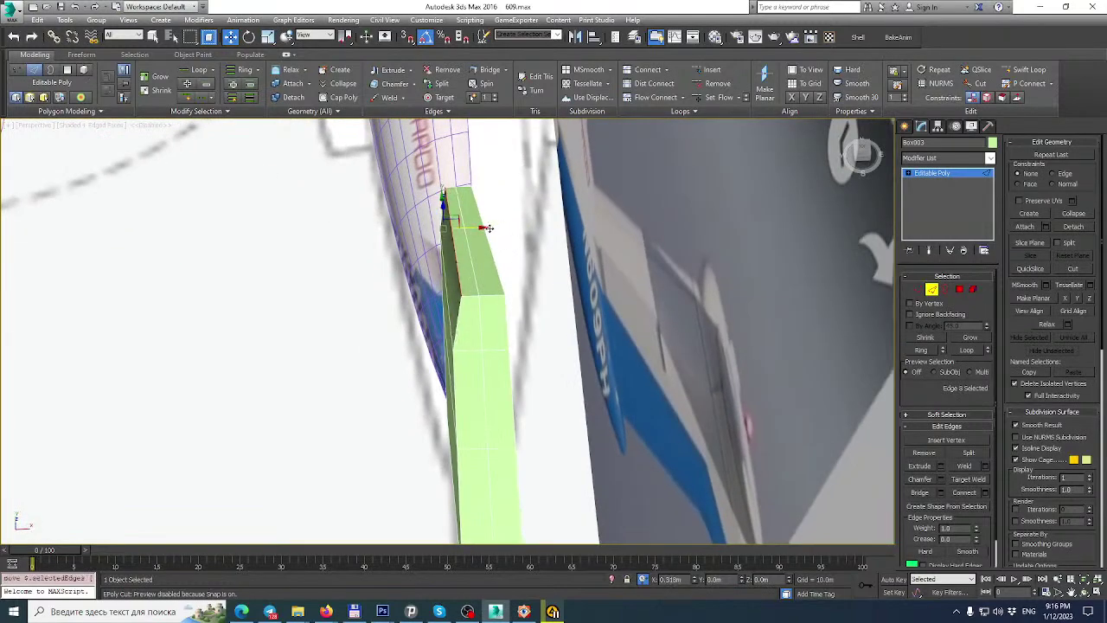
pyautogui.keyDown('alt'); pyautogui.moveTo(451, 203); pyautogui.dragTo(554, 254, button='middle'); pyautogui.keyUp('alt')
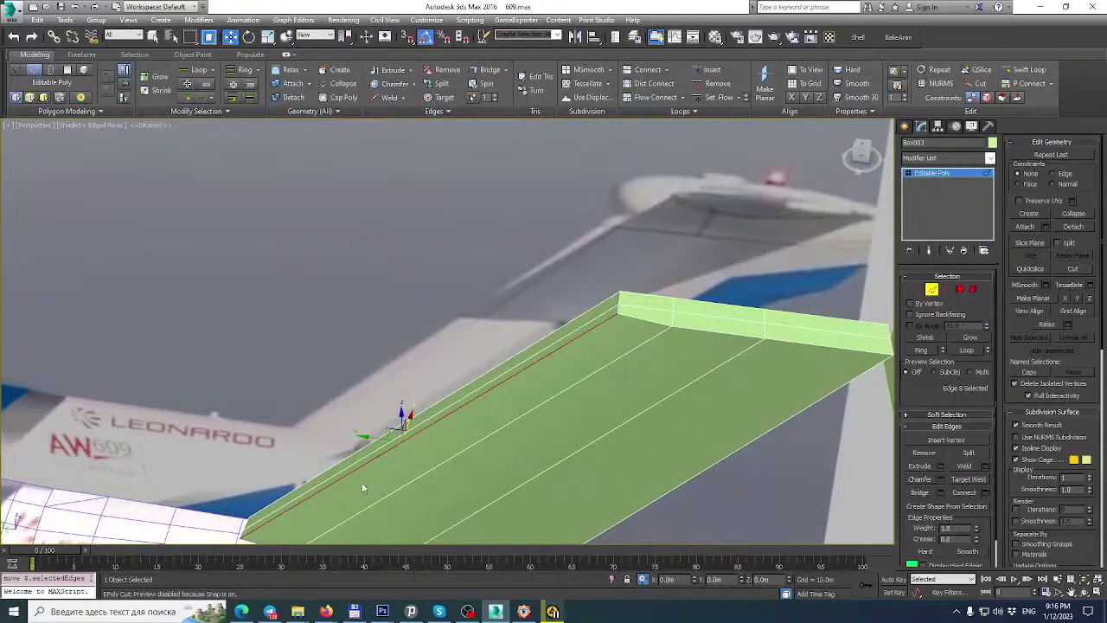
pyautogui.moveTo(367, 439)
pyautogui.mouseDown()
pyautogui.moveTo(390, 438)
pyautogui.moveTo(379, 439)
pyautogui.mouseUp()
pyautogui.moveTo(620, 462); pyautogui.dragTo(360, 374, button='middle')
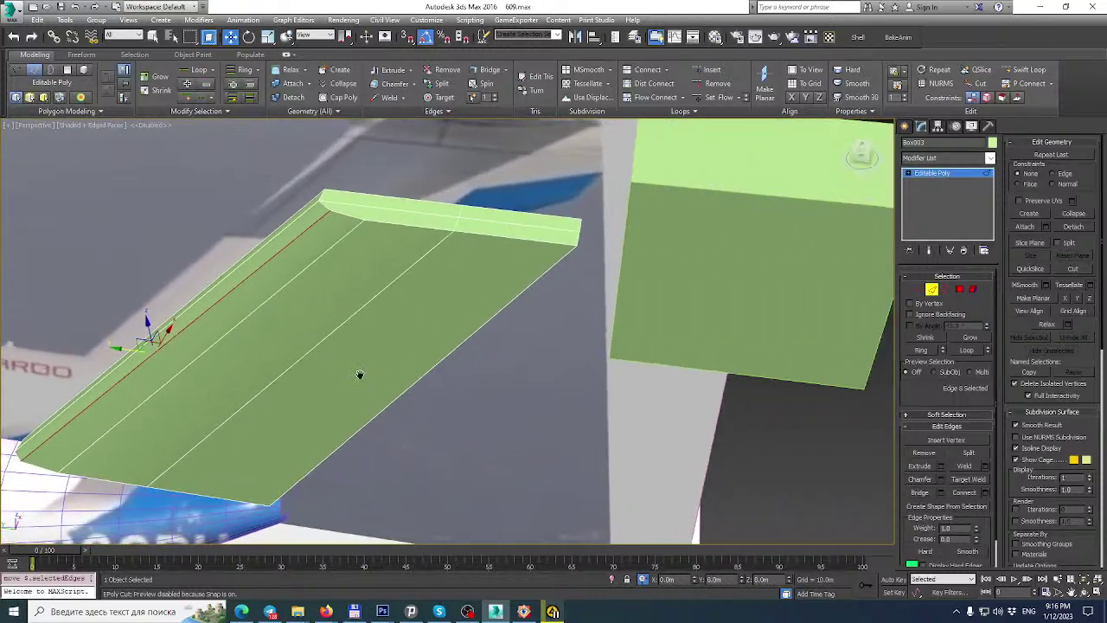
# Move the side edge along the fin's trailing edge inward until the rear of the fin narrows to a thin edge.
pyautogui.keyDown('alt'); pyautogui.moveTo(465, 261); pyautogui.dragTo(451, 238, button='middle'); pyautogui.keyUp('alt')
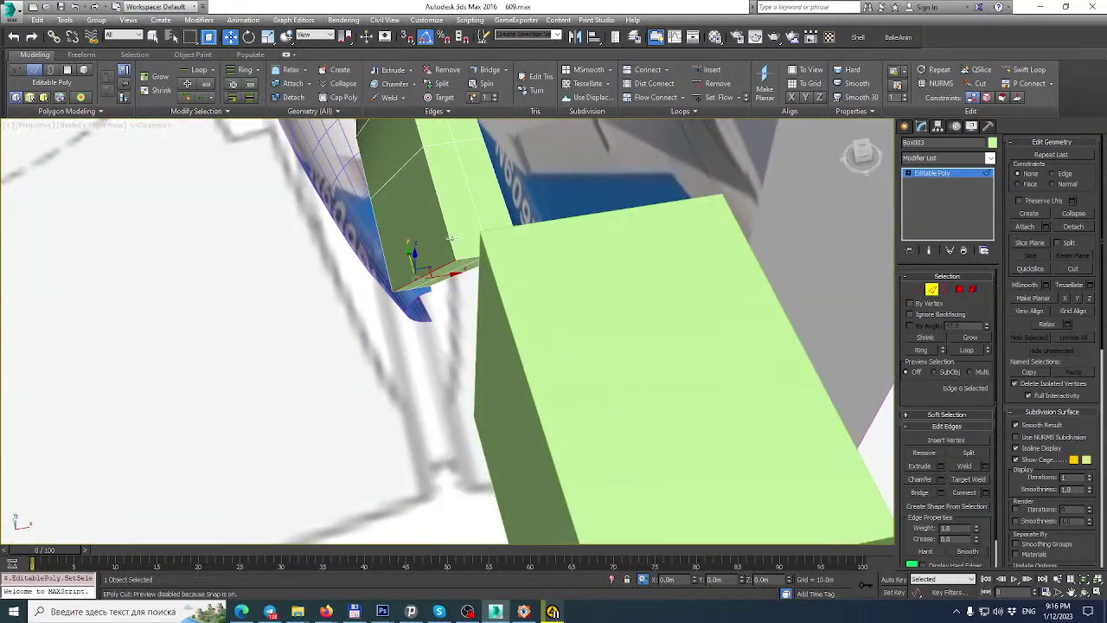
pyautogui.moveTo(451, 275); pyautogui.dragTo(475, 268)
pyautogui.keyDown('alt'); pyautogui.moveTo(475, 267); pyautogui.dragTo(479, 292, button='middle'); pyautogui.keyUp('alt')
pyautogui.keyDown('alt'); pyautogui.moveTo(558, 330); pyautogui.dragTo(485, 304, button='middle'); pyautogui.keyUp('alt')
pyautogui.moveTo(455, 327); pyautogui.dragTo(460, 326)
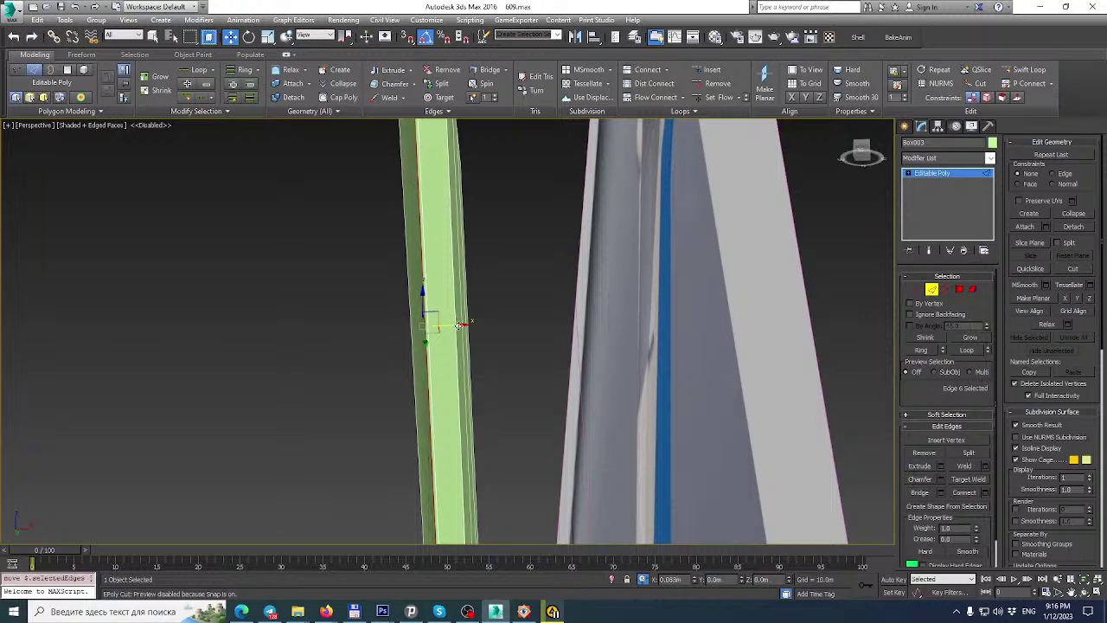
pyautogui.keyDown('alt'); pyautogui.moveTo(453, 296); pyautogui.dragTo(500, 418, button='middle'); pyautogui.keyUp('alt')
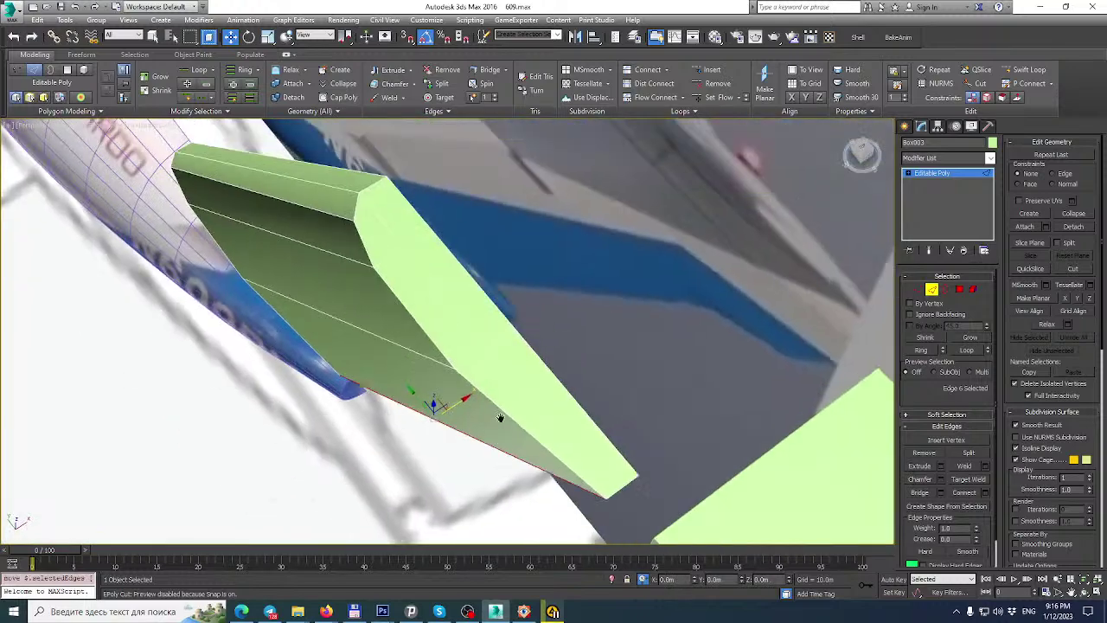
# Hide every object except the fin.
pyautogui.rightClick(409, 286)
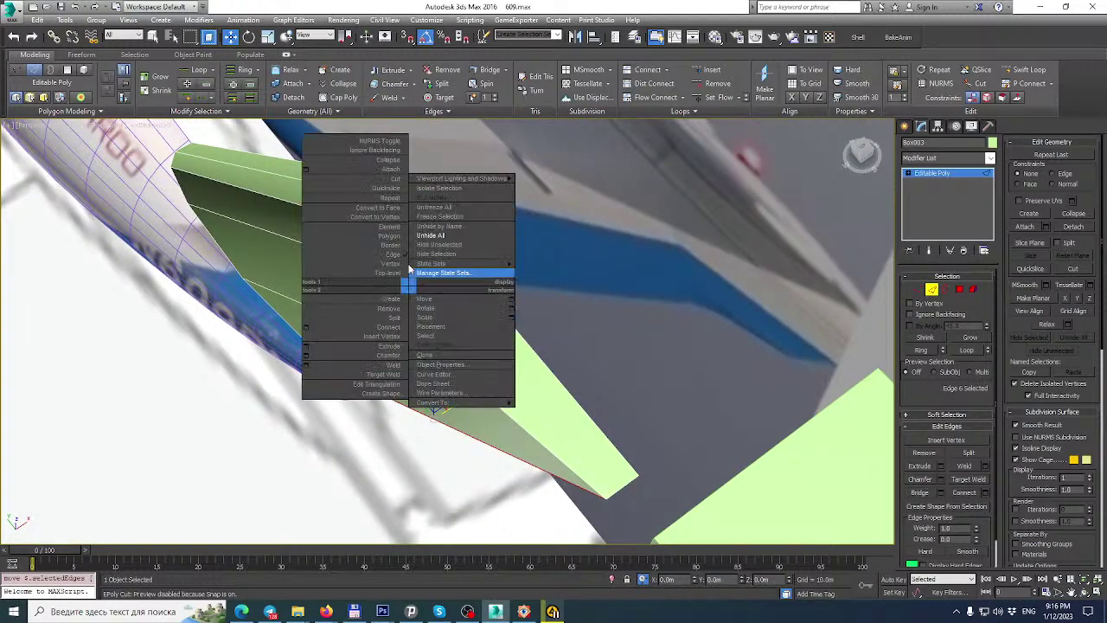
pyautogui.click(423, 245)
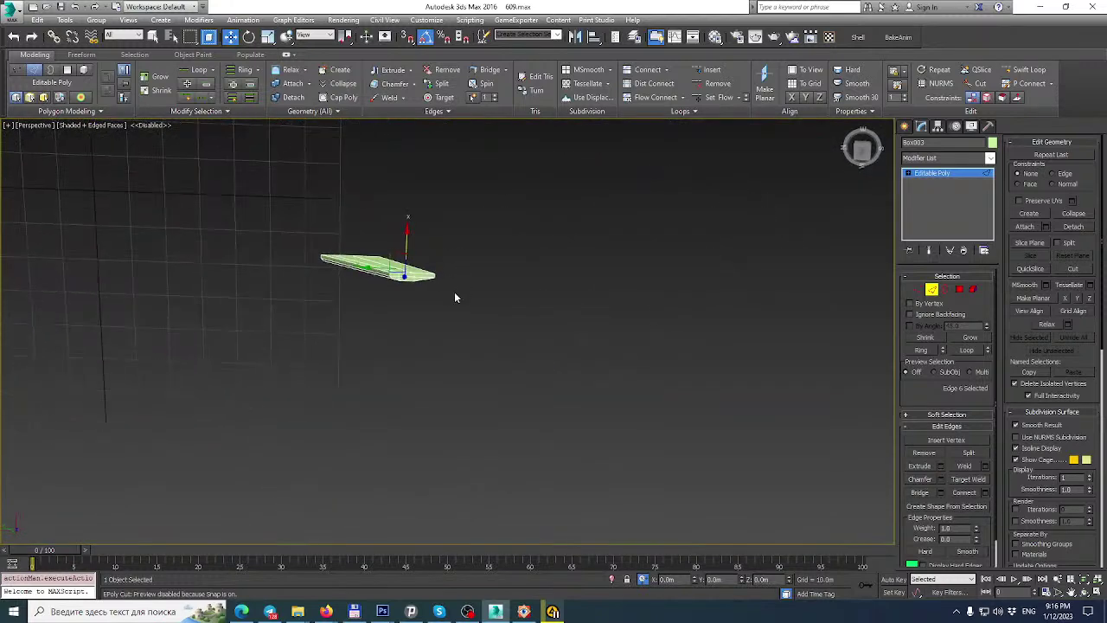
pyautogui.scroll(8, 399, 269)
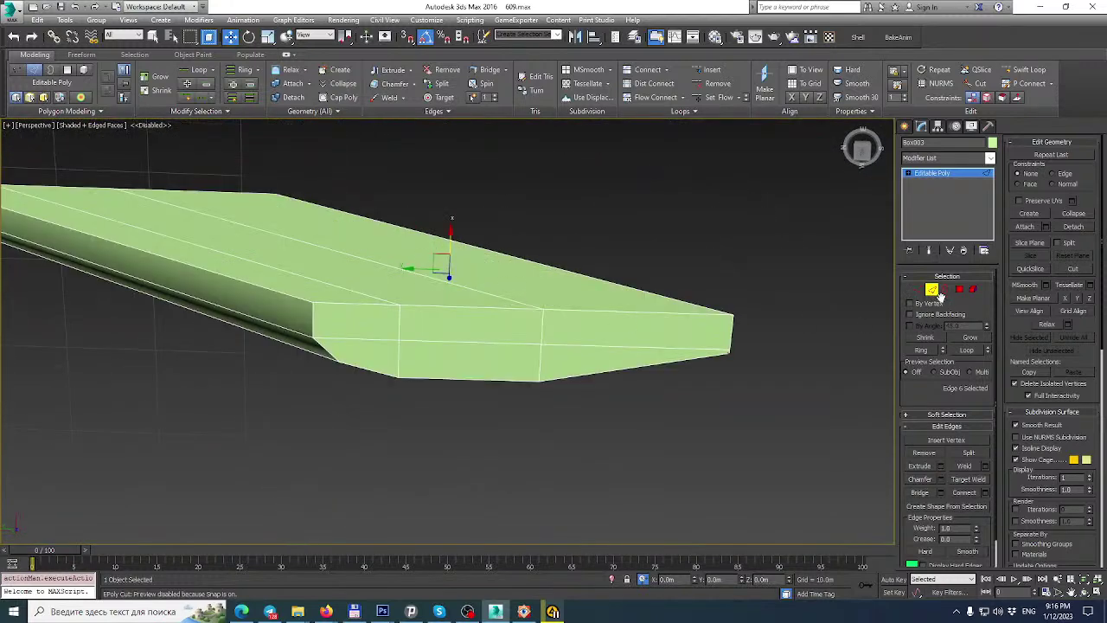
# Split the fin along its mid-thickness edge loop and delete the untapered half as an element.
pyautogui.doubleClick(482, 343)
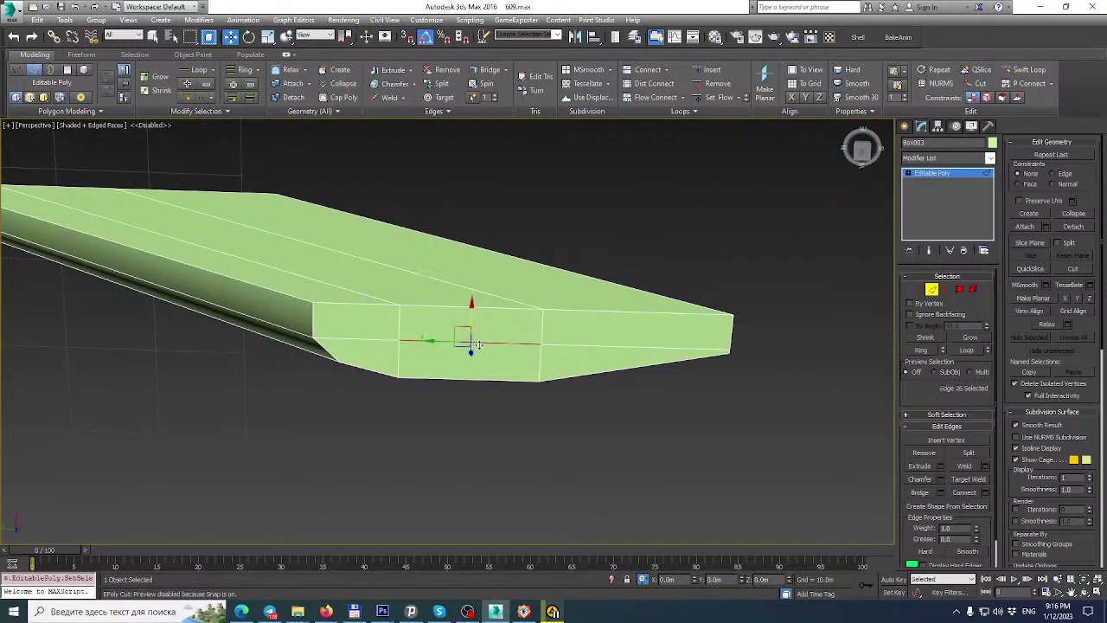
pyautogui.click(972, 454)
pyautogui.click(984, 289)
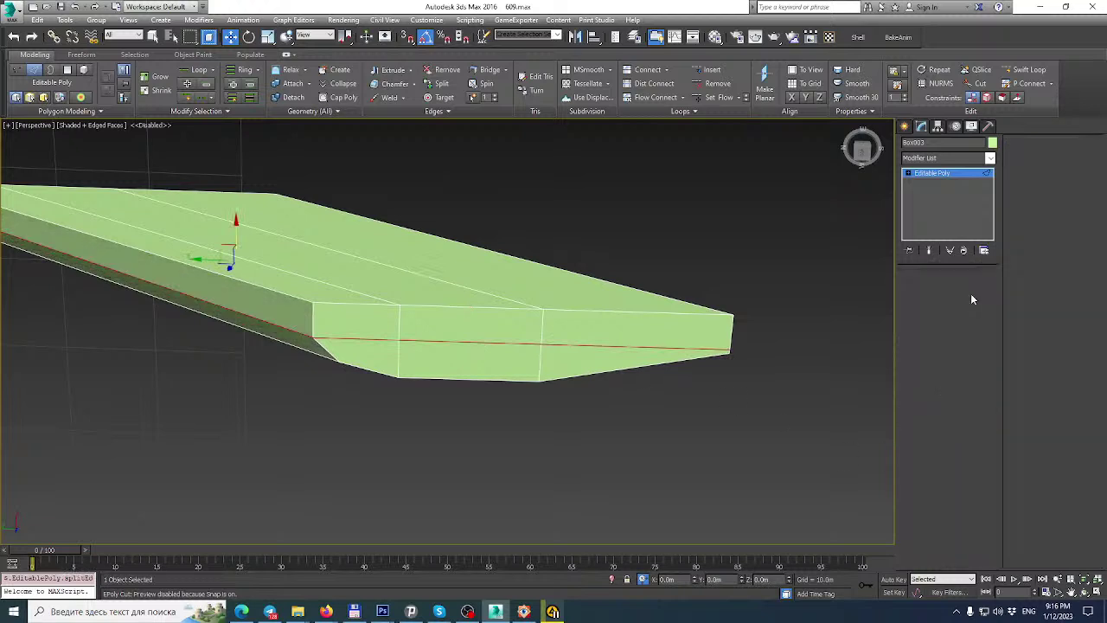
pyautogui.click(403, 298)
pyautogui.press('Delete')
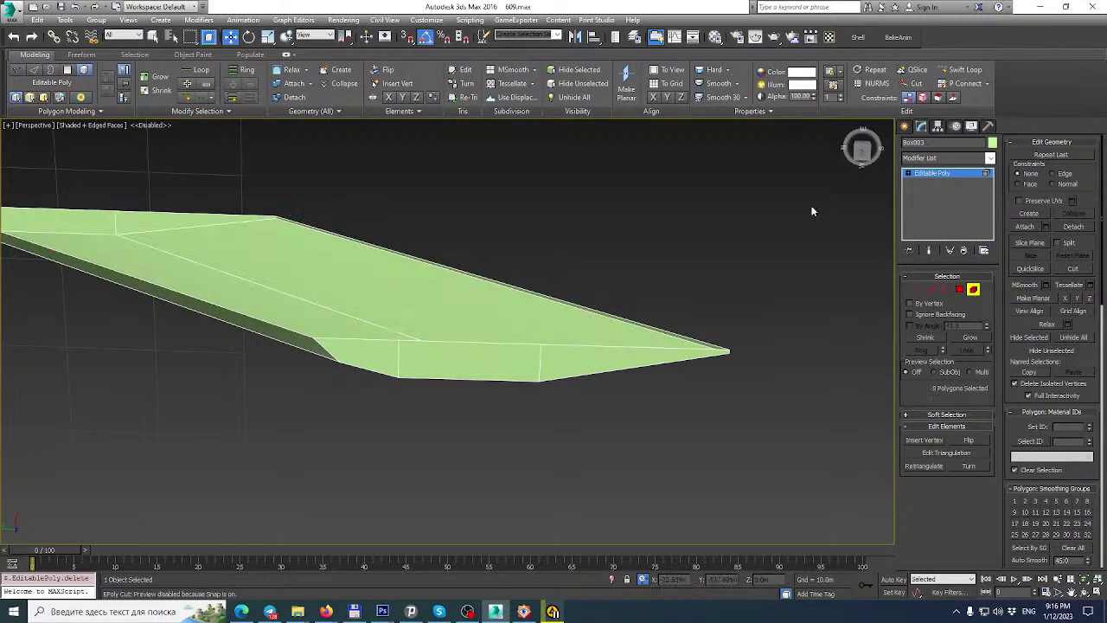
pyautogui.click(946, 177)
# Delete the cap polygons at both ends of the remaining fin half.
pyautogui.keyDown('alt'); pyautogui.moveTo(435, 246); pyautogui.dragTo(805, 284, button='middle'); pyautogui.keyUp('alt')
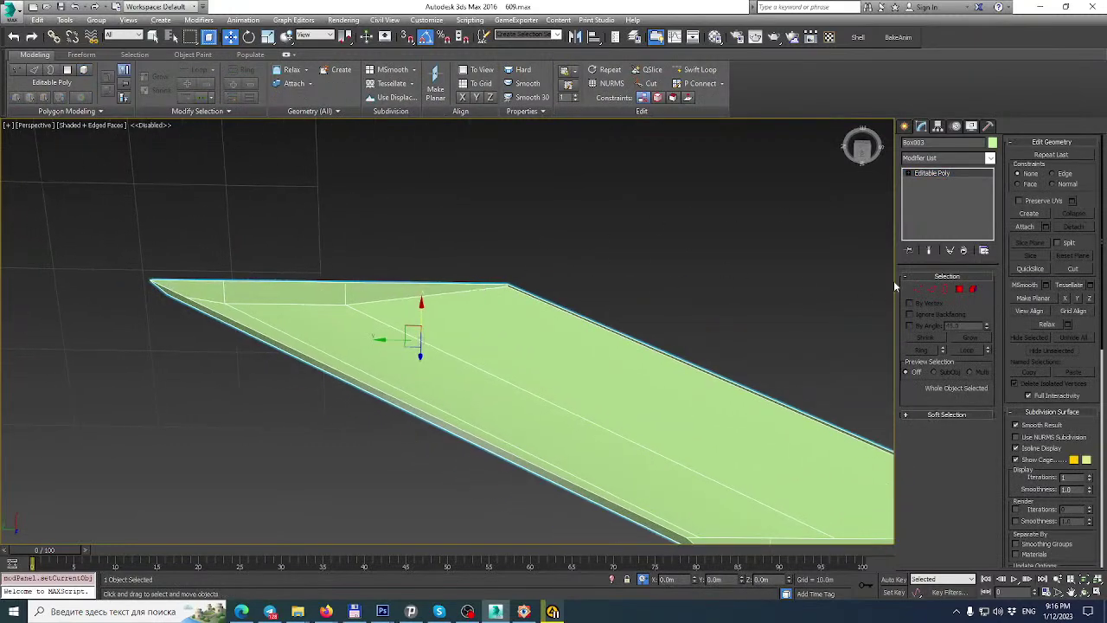
pyautogui.click(959, 291)
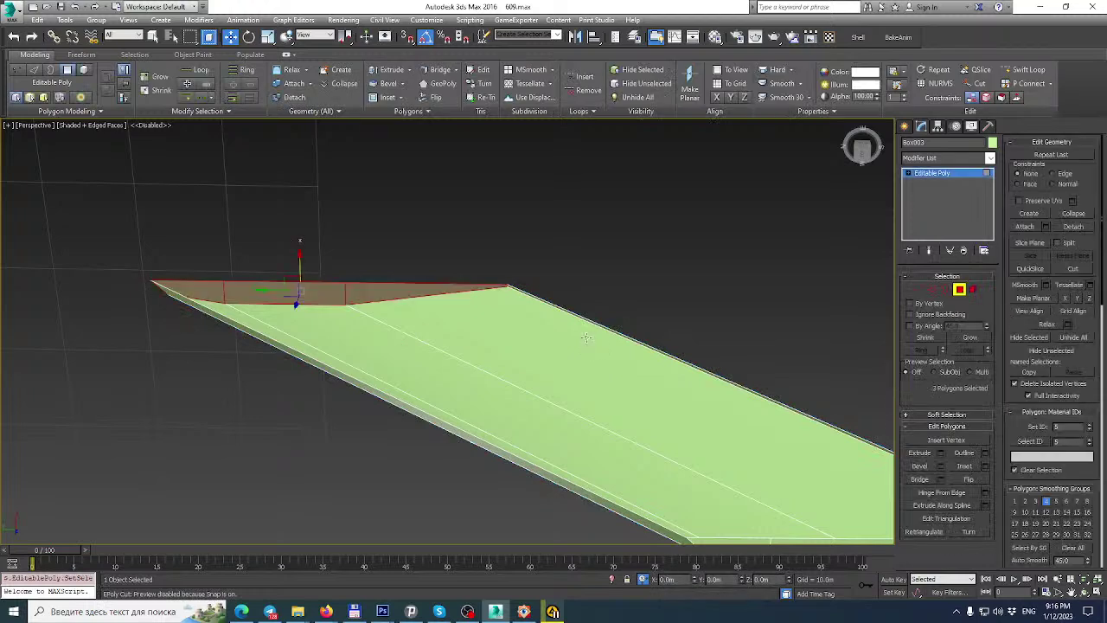
pyautogui.press('Delete')
pyautogui.scroll(-5, 573, 337)
pyautogui.keyDown('alt'); pyautogui.moveTo(573, 337); pyautogui.dragTo(545, 242, button='middle'); pyautogui.keyUp('alt')
pyautogui.click(545, 242)
pyautogui.press('Delete')
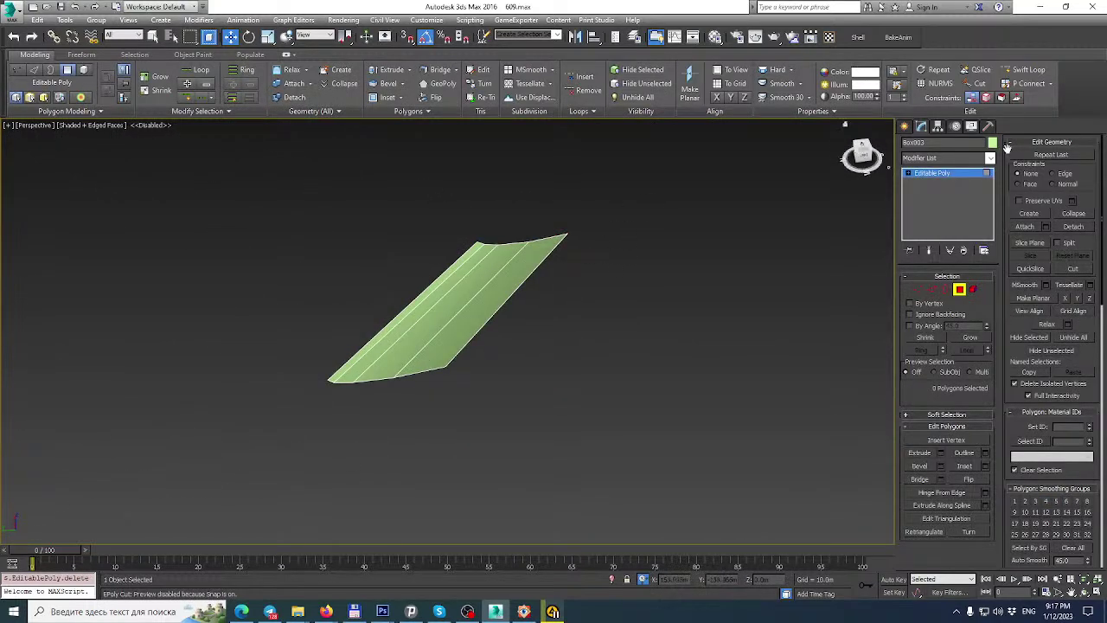
pyautogui.click(982, 173)
# Mirror the fin half on X as a copy and vertex-snap the copy against the original's open side.
pyautogui.keyDown('alt'); pyautogui.moveTo(424, 220); pyautogui.dragTo(450, 198, button='middle'); pyautogui.keyUp('alt')
pyautogui.click(577, 36)
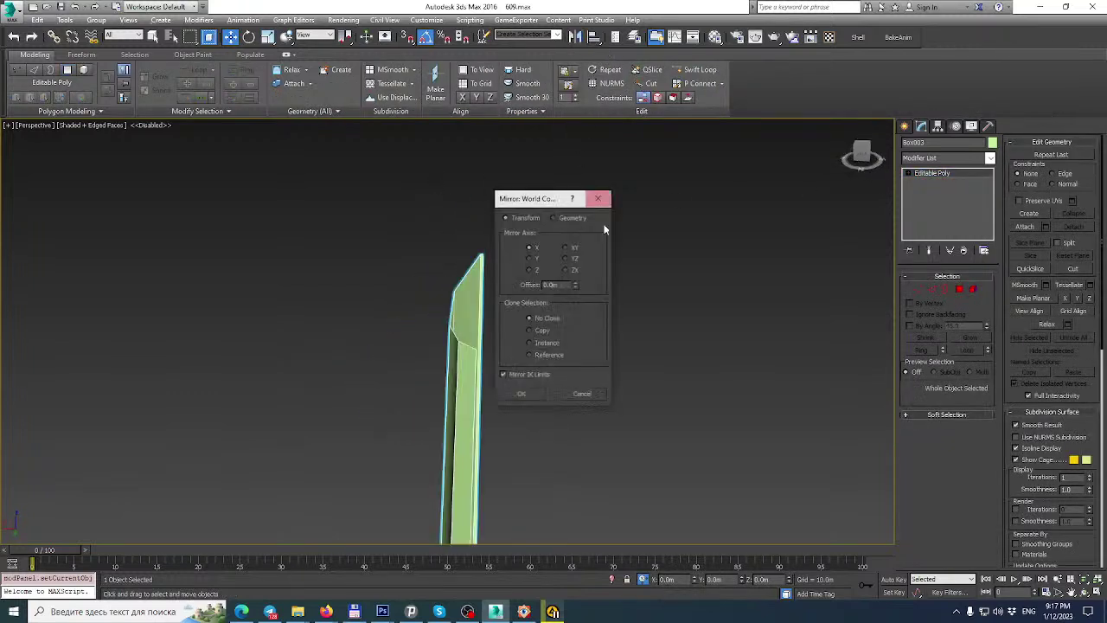
pyautogui.click(523, 395)
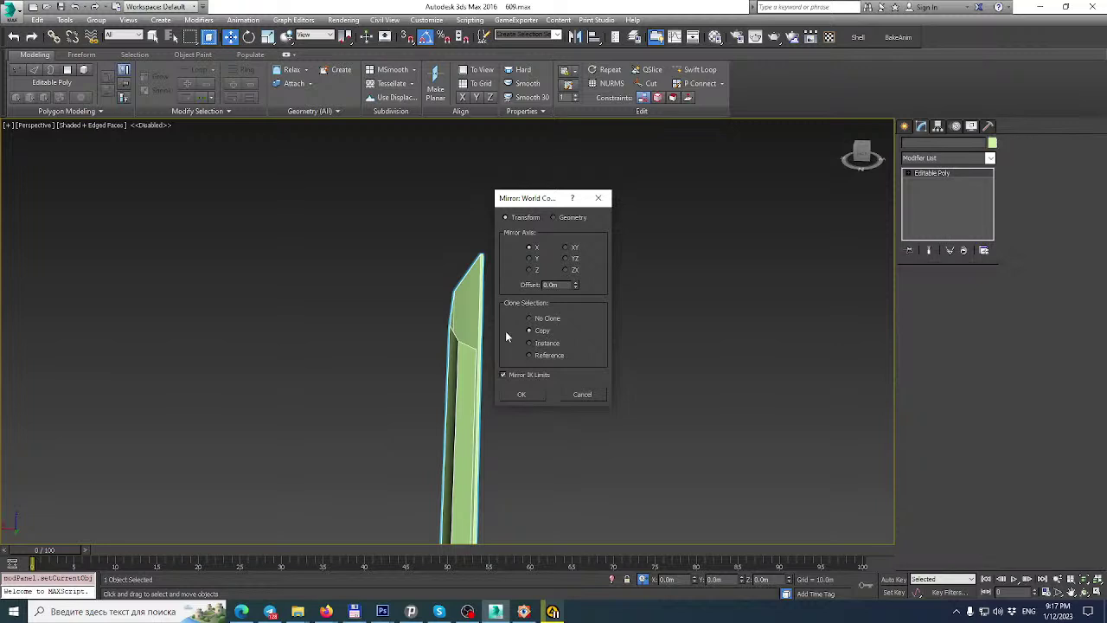
pyautogui.keyDown('alt'); pyautogui.moveTo(507, 334); pyautogui.dragTo(530, 335, button='middle'); pyautogui.keyUp('alt')
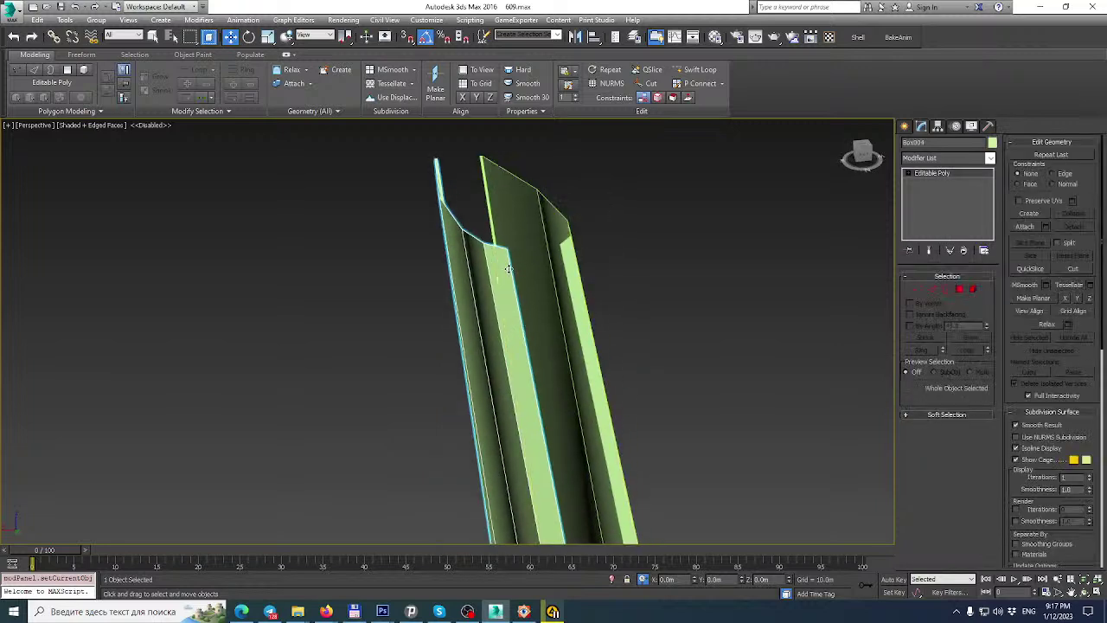
pyautogui.press('s')
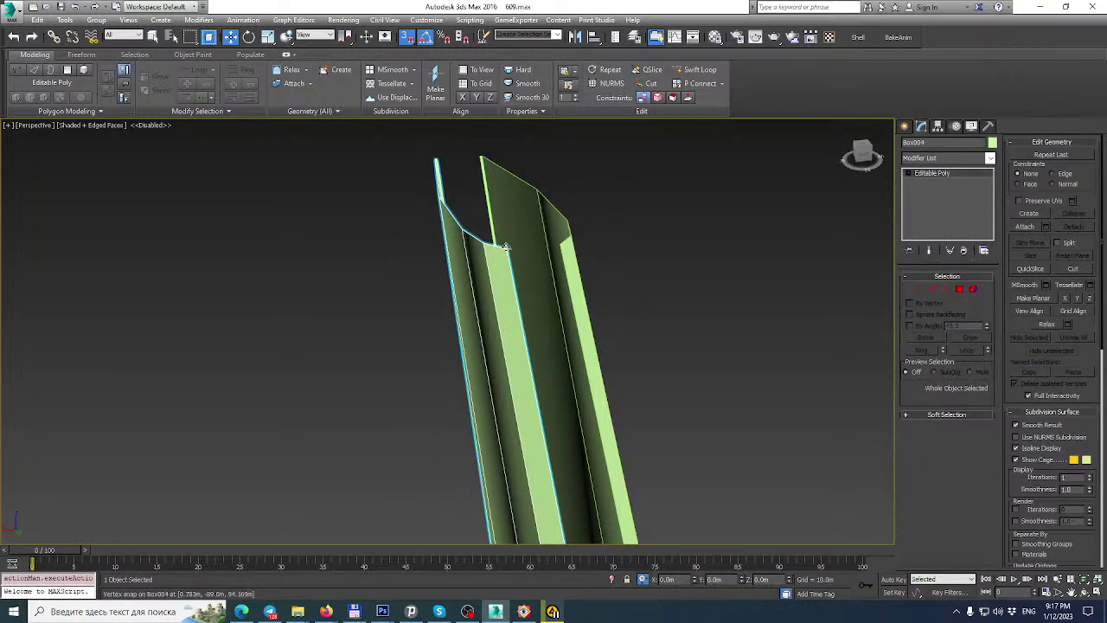
pyautogui.moveTo(506, 248); pyautogui.dragTo(556, 241)
pyautogui.keyDown('alt'); pyautogui.moveTo(556, 240); pyautogui.dragTo(490, 286, button='middle'); pyautogui.keyUp('alt')
# Attach the mirrored half to the original fin half so both form one object.
pyautogui.click(633, 514)
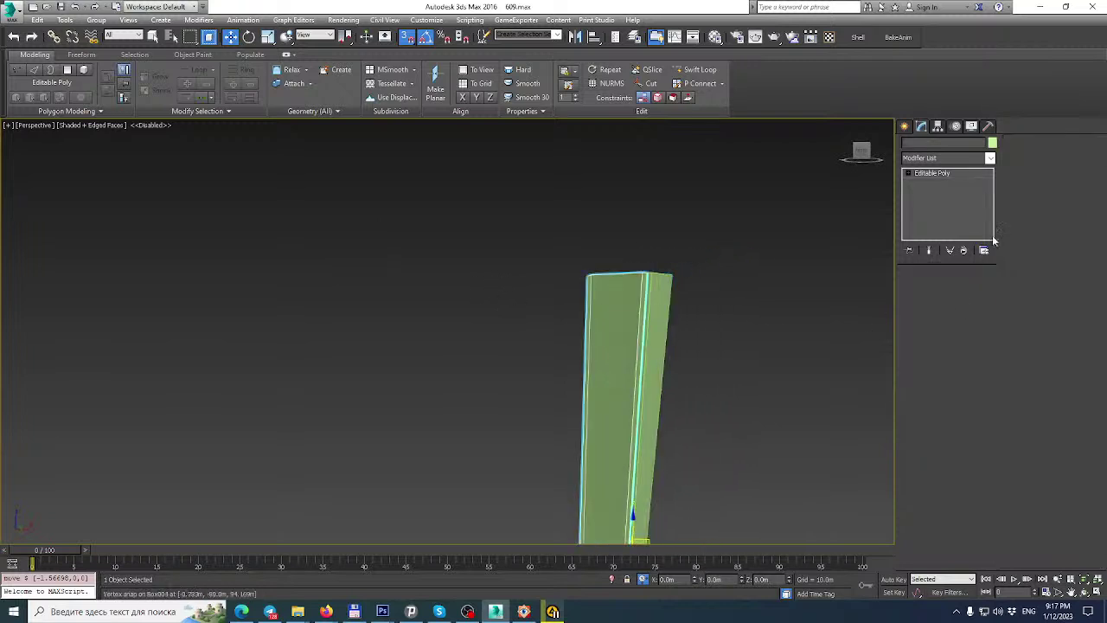
pyautogui.click(1025, 227)
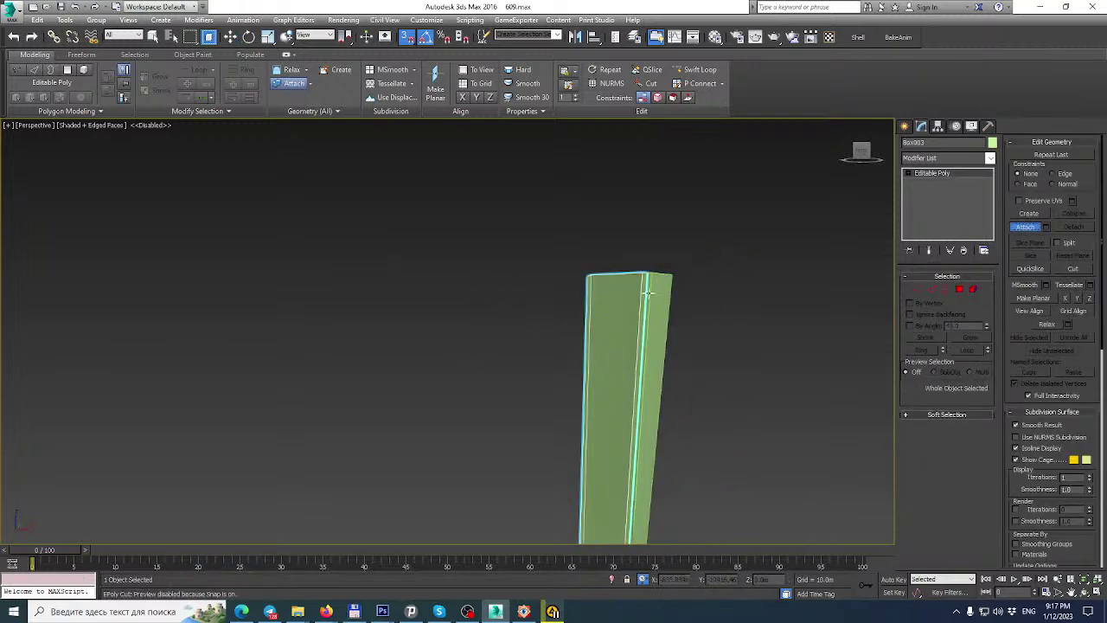
pyautogui.scroll(-5, 419, 261)
pyautogui.keyDown('alt'); pyautogui.moveTo(487, 280); pyautogui.dragTo(565, 293, button='middle'); pyautogui.keyUp('alt')
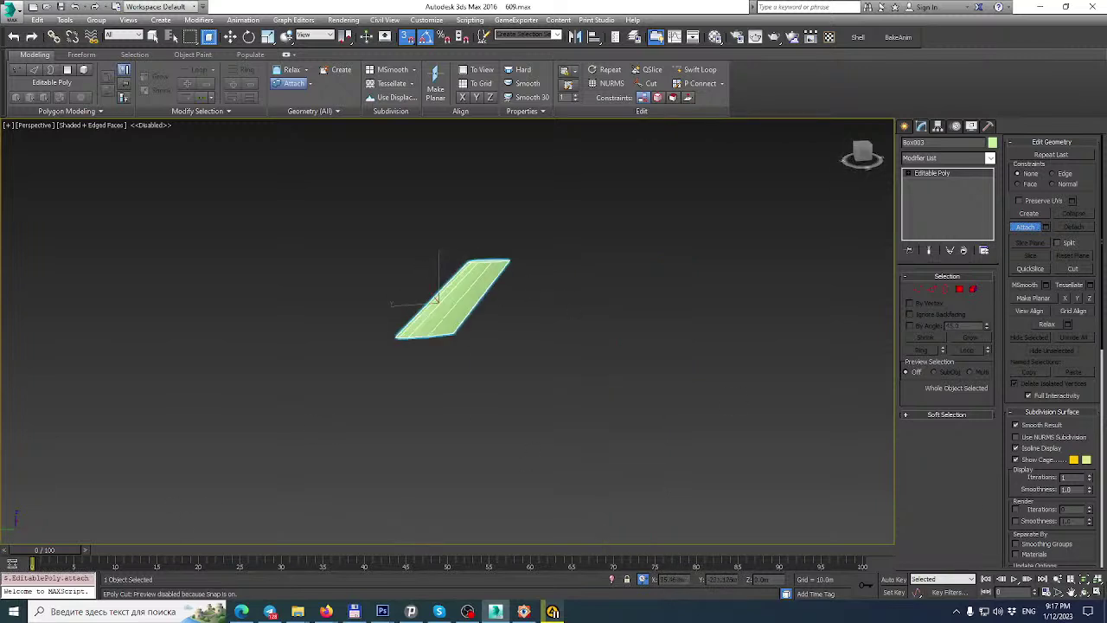
# Unhide all objects and maximize the Left viewport, framed on the top of the fin.
pyautogui.click(1097, 594)
pyautogui.press('w')
pyautogui.rightClick(245, 360)
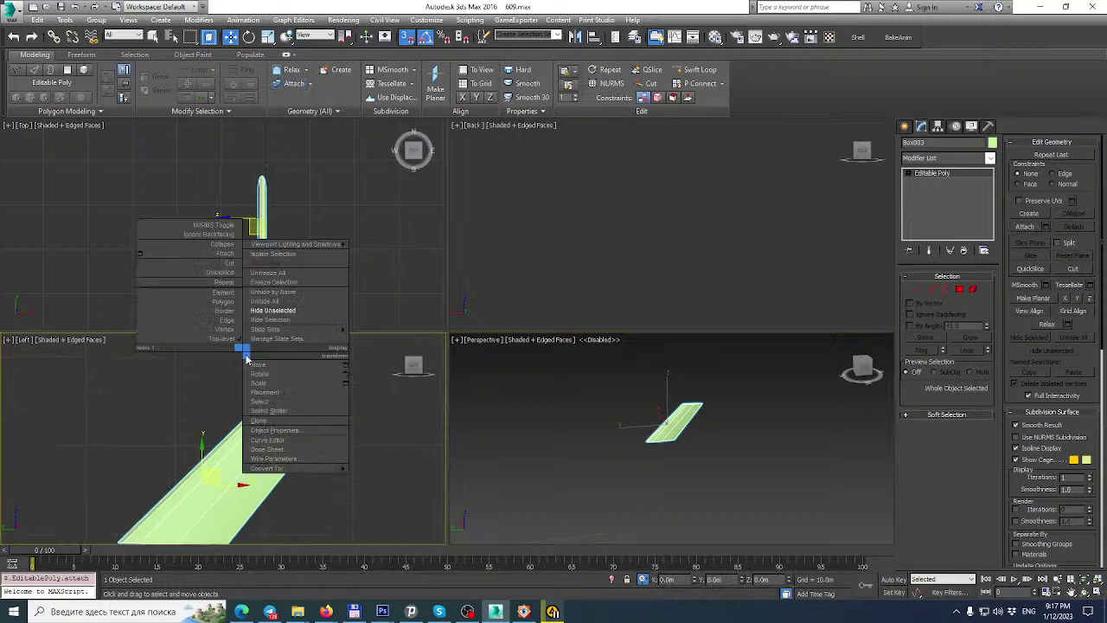
pyautogui.click(304, 303)
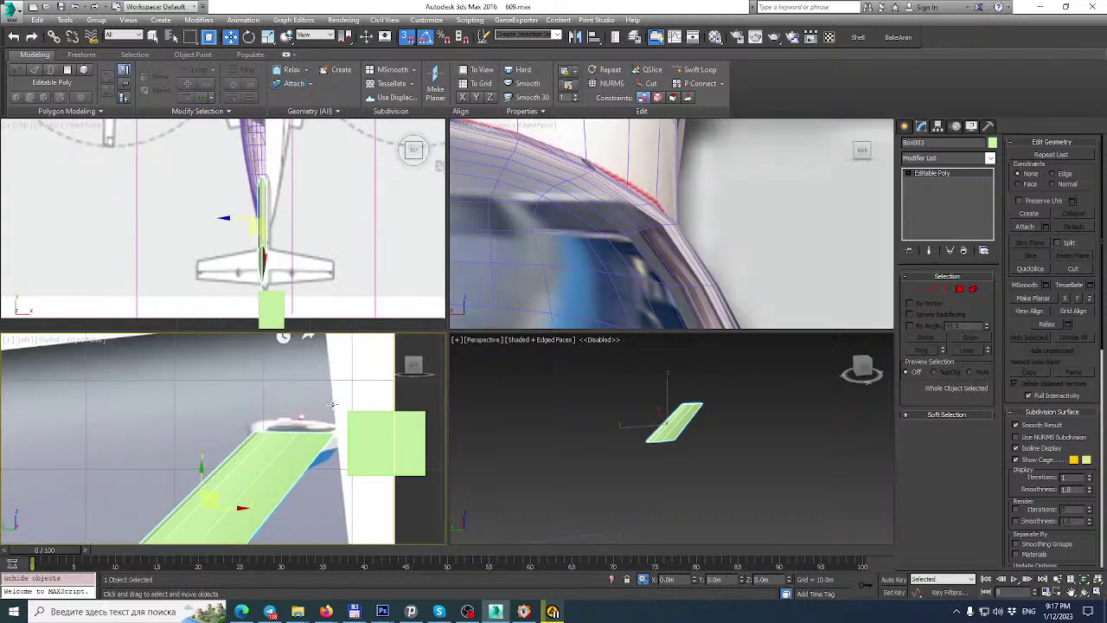
pyautogui.click(1094, 593)
pyautogui.scroll(3, 576, 356)
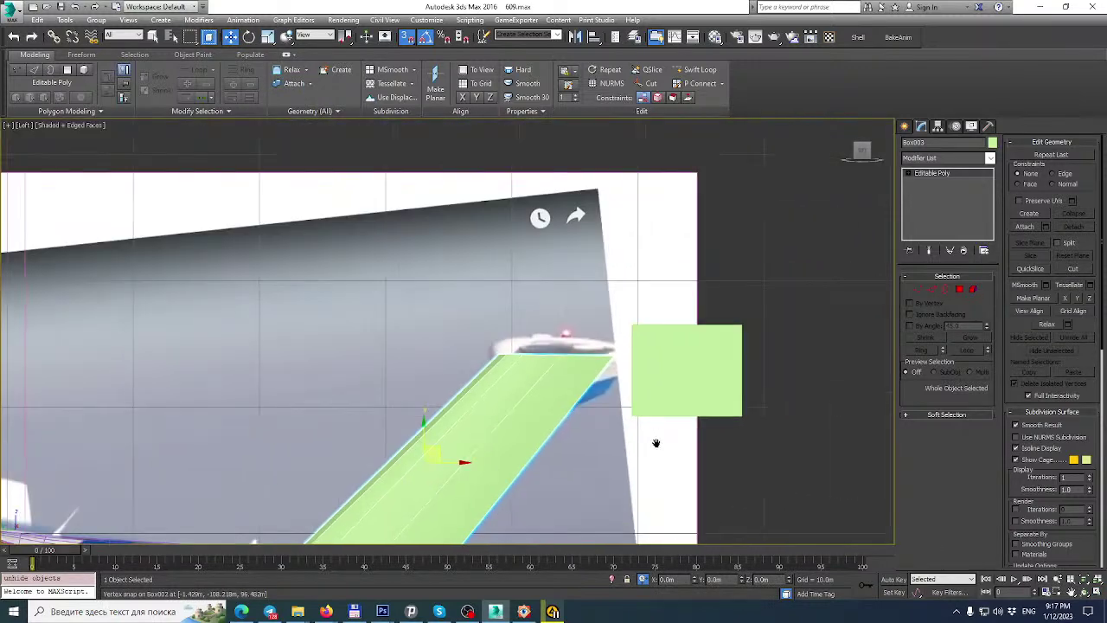
# Hide everything except the side-view reference plane and frame the top of the tail in the photo.
pyautogui.click(609, 282)
pyautogui.rightClick(606, 280)
pyautogui.click(634, 249)
pyautogui.moveTo(607, 256); pyautogui.dragTo(580, 262, button='middle')
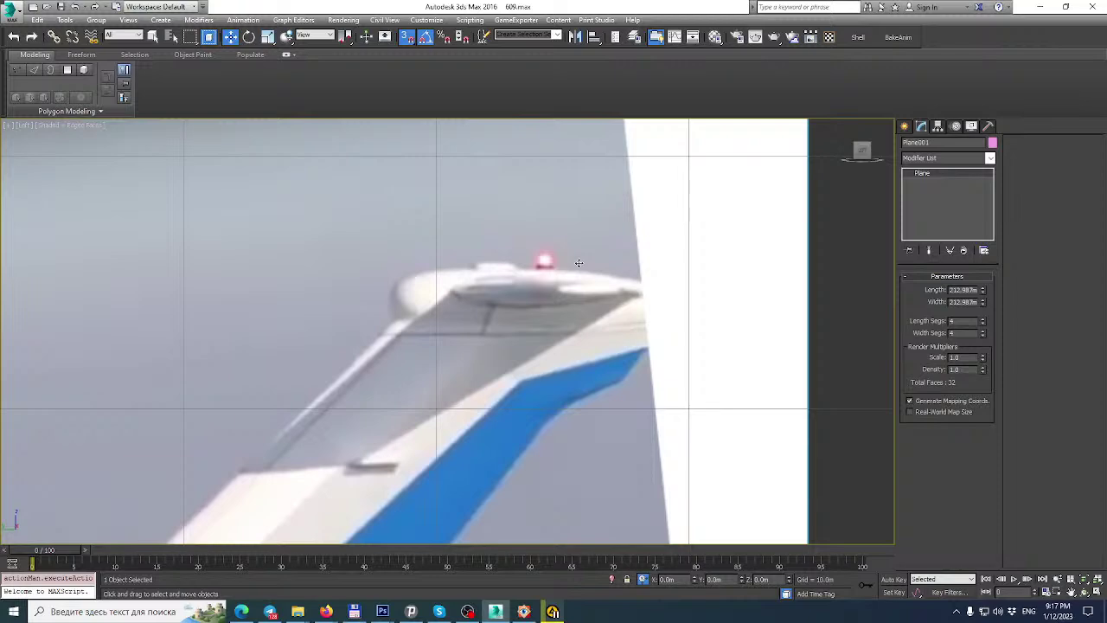
# Switch to FastStone Image Viewer and examine the AW609 photos for the shape of the fin top and its stabilizer junction.
pyautogui.click(524, 612)
pyautogui.moveTo(555, 337); pyautogui.dragTo(741, 372)
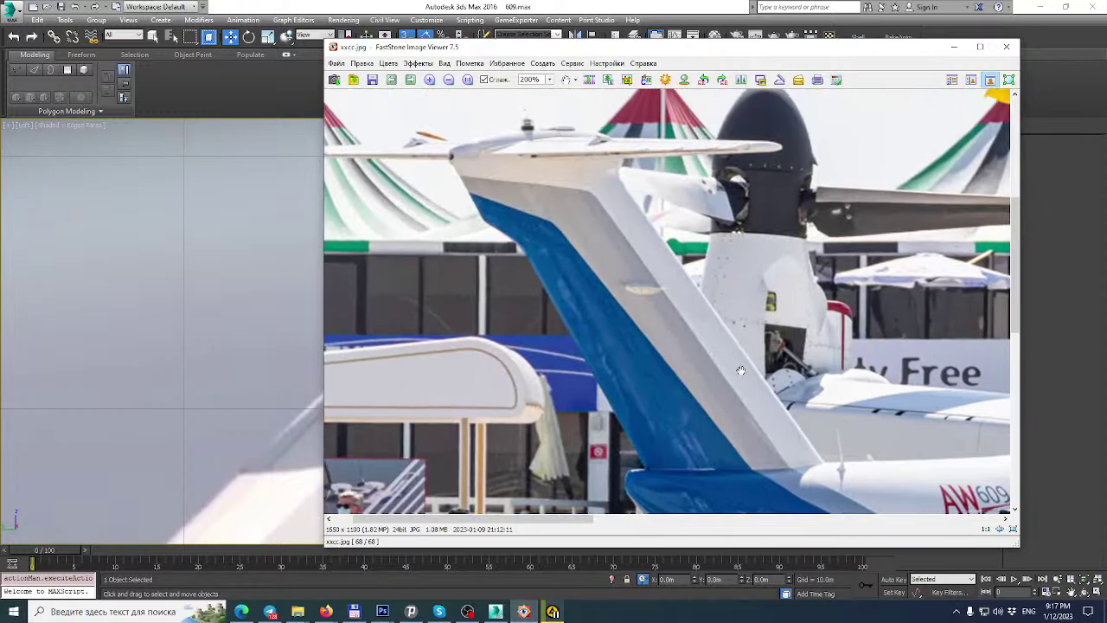
pyautogui.scroll(-1, 742, 371)
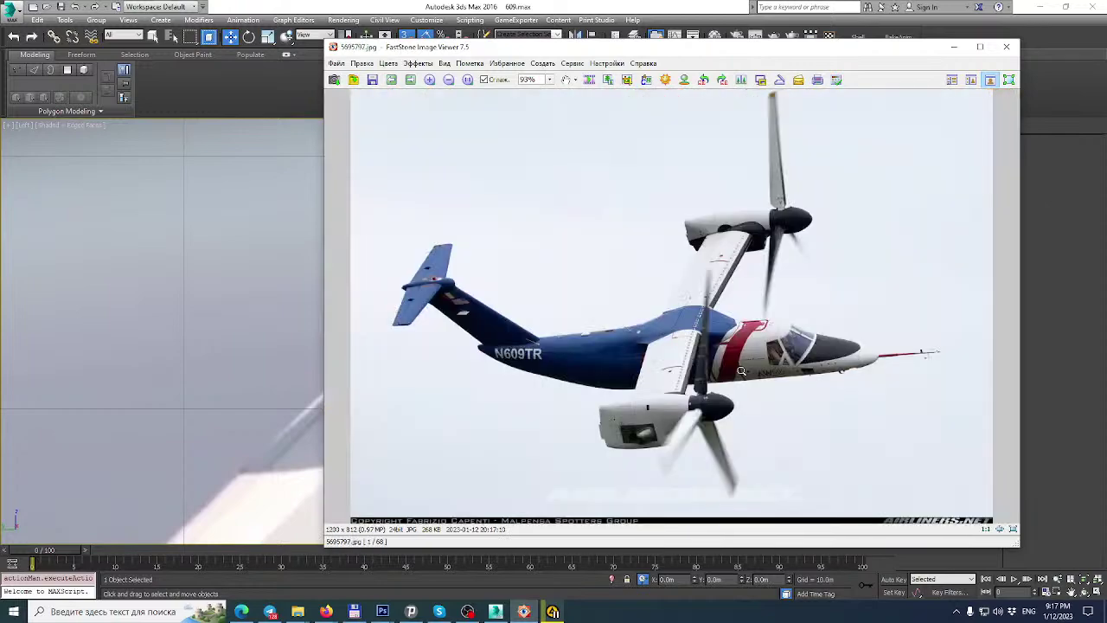
pyautogui.scroll(-5, 742, 371)
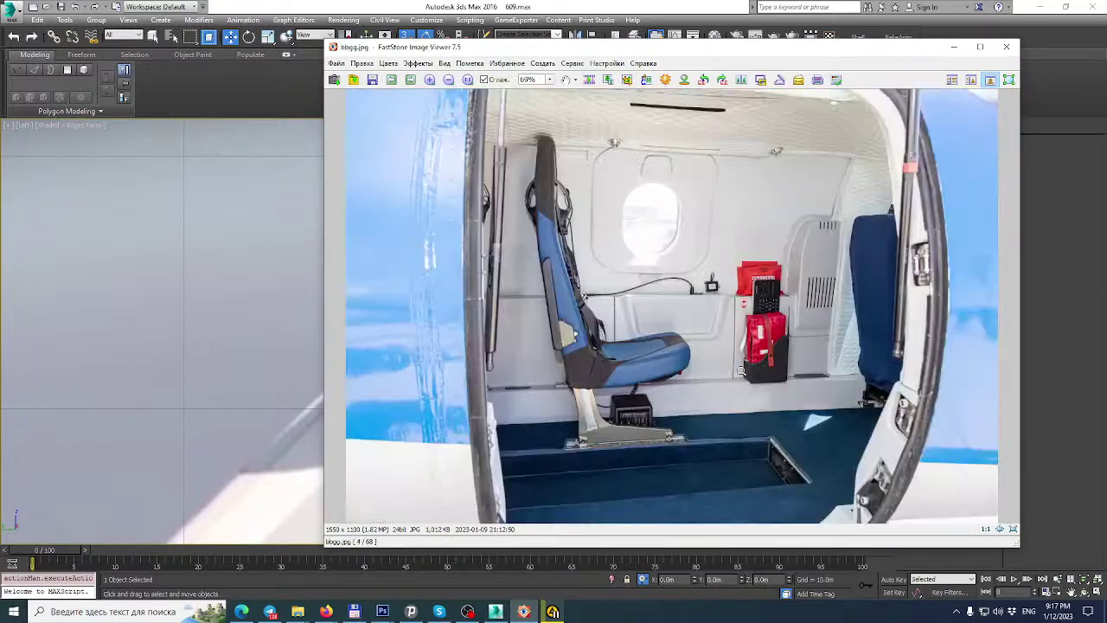
pyautogui.scroll(-4, 742, 372)
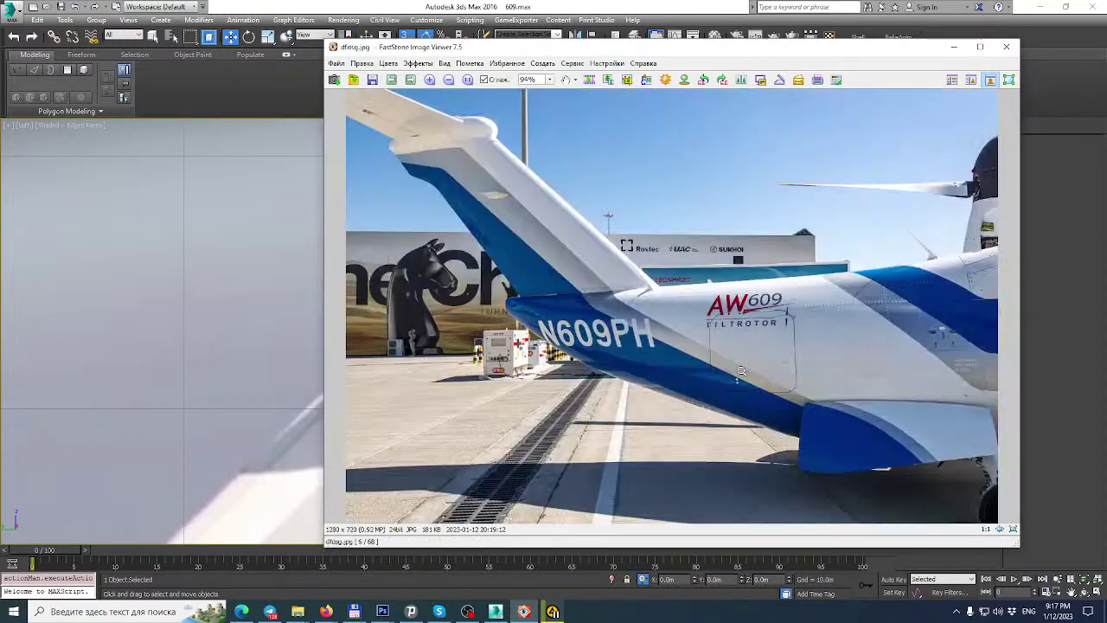
pyautogui.scroll(-3, 741, 371)
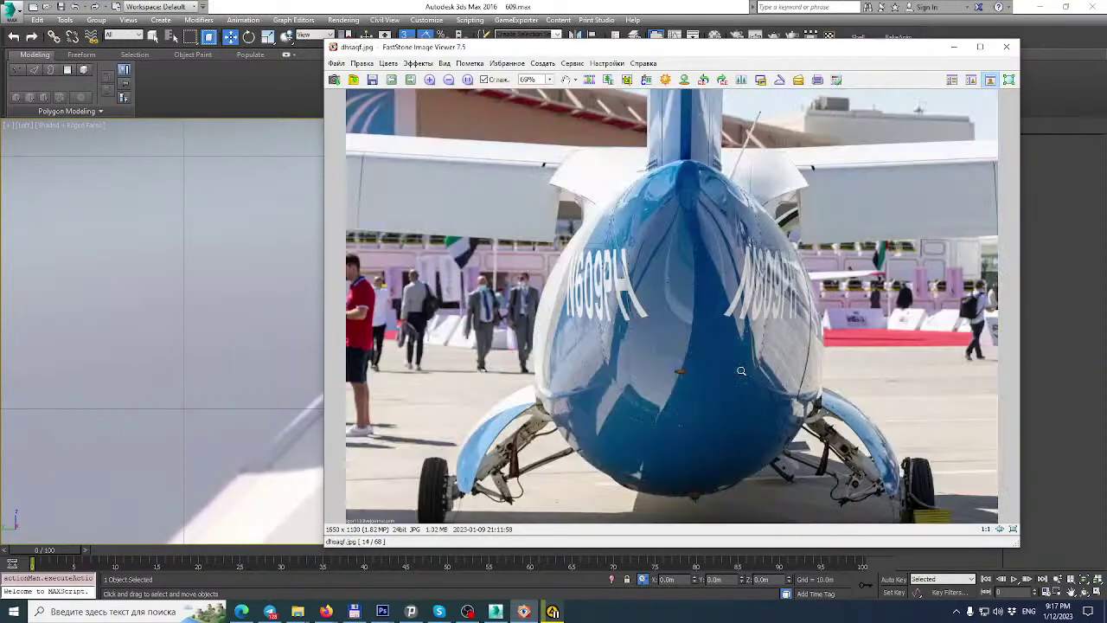
pyautogui.keyDown('ctrl'); pyautogui.scroll(5, 741, 370); pyautogui.keyUp('ctrl')
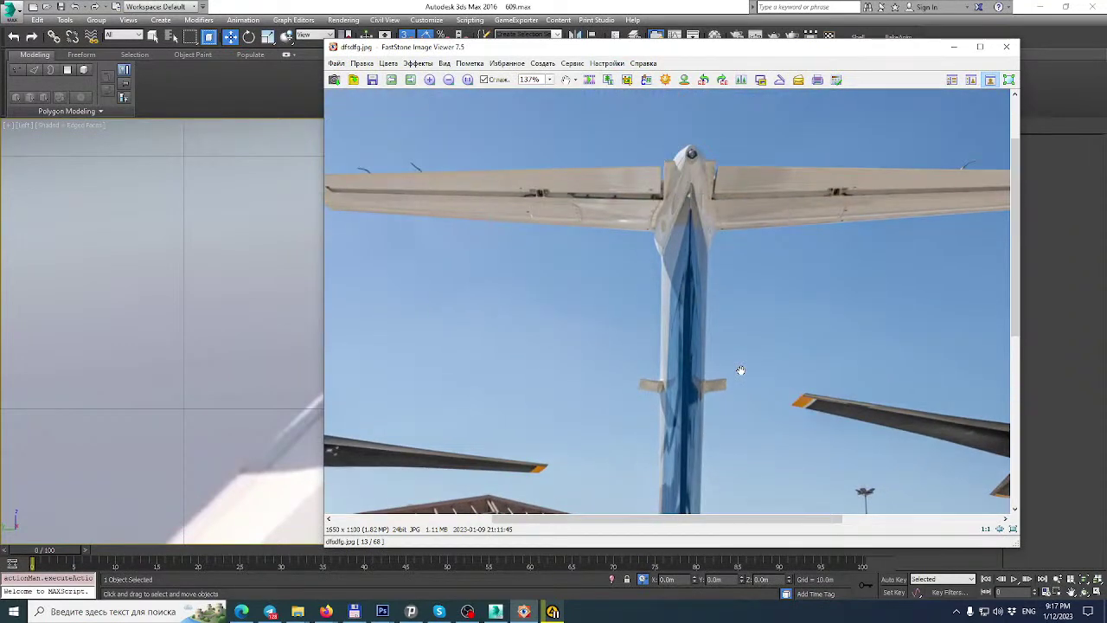
pyautogui.scroll(-1, 742, 371)
pyautogui.scroll(-4, 742, 371)
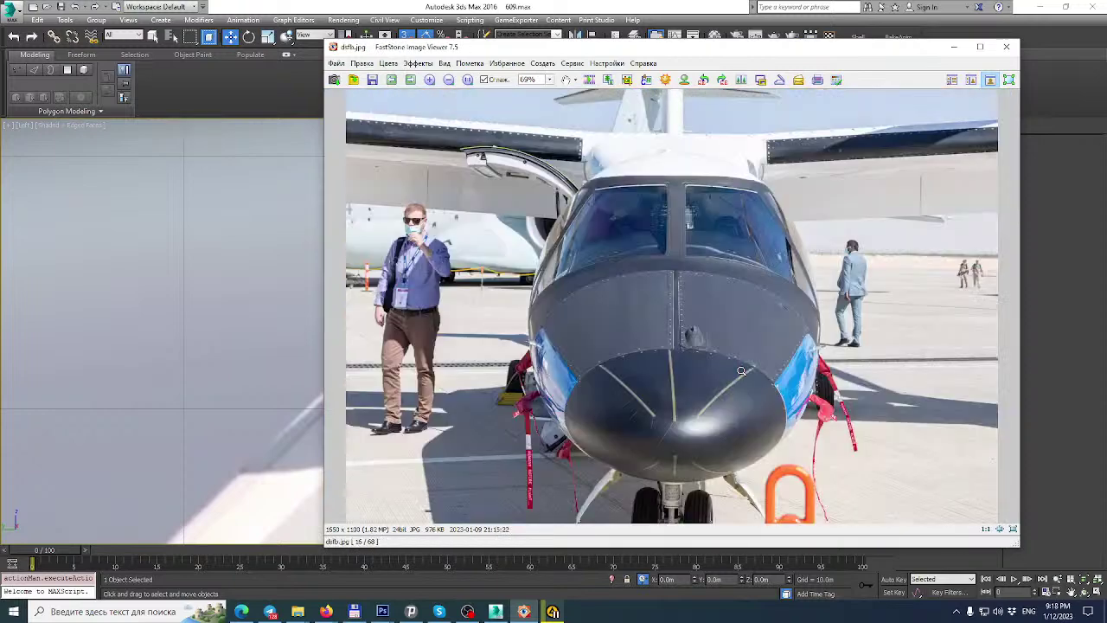
pyautogui.scroll(-1, 741, 371)
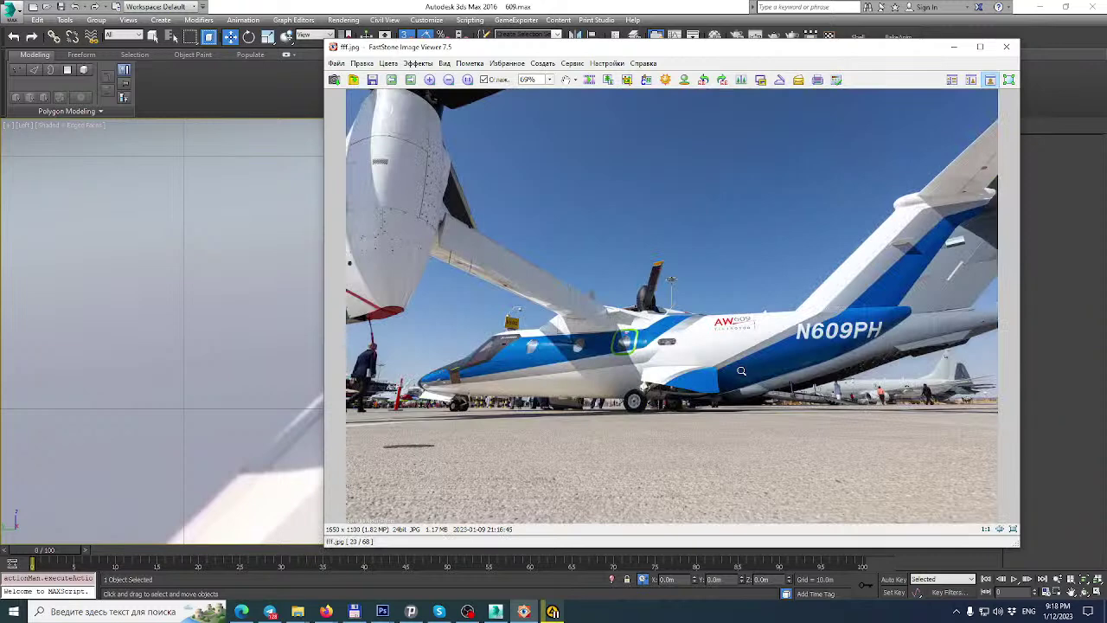
# Back in 3ds Max, draw a flat box about 10.5 m by 2.3 m over the fin-top fairing and raise it about 0.8 m.
pyautogui.click(485, 613)
pyautogui.scroll(-2, 469, 315)
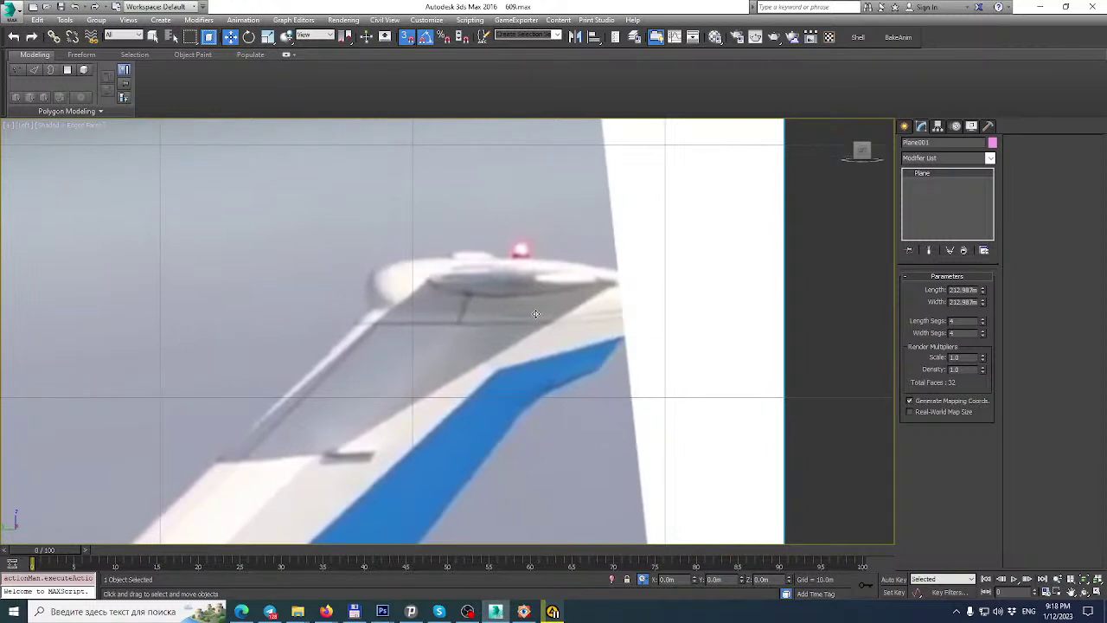
pyautogui.moveTo(524, 354); pyautogui.dragTo(529, 319, button='middle')
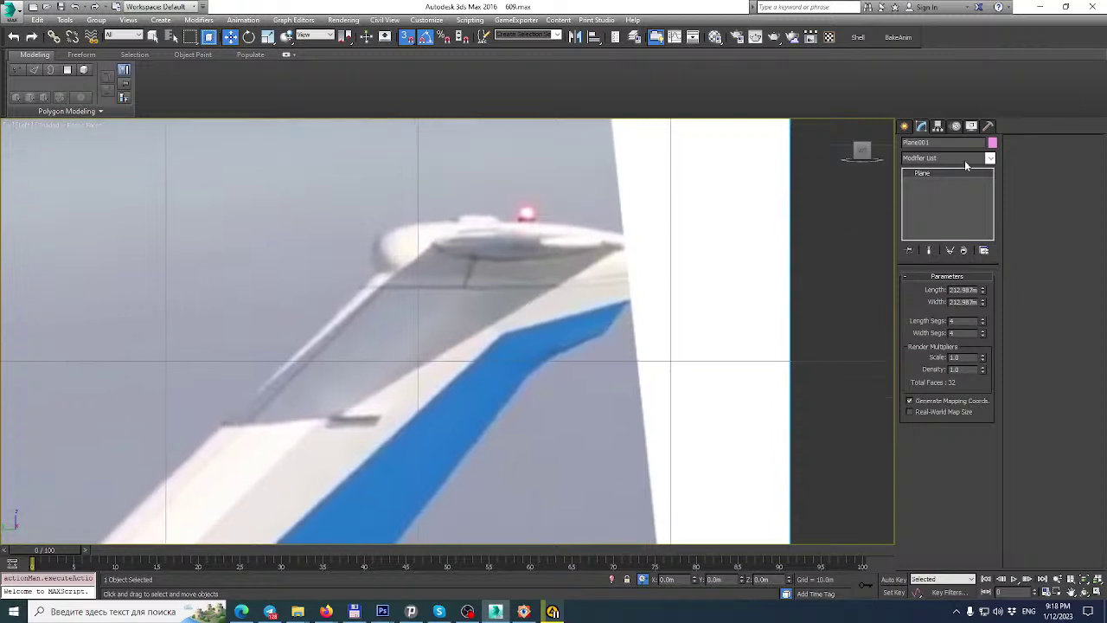
pyautogui.click(904, 126)
pyautogui.click(925, 200)
pyautogui.scroll(-3, 361, 240)
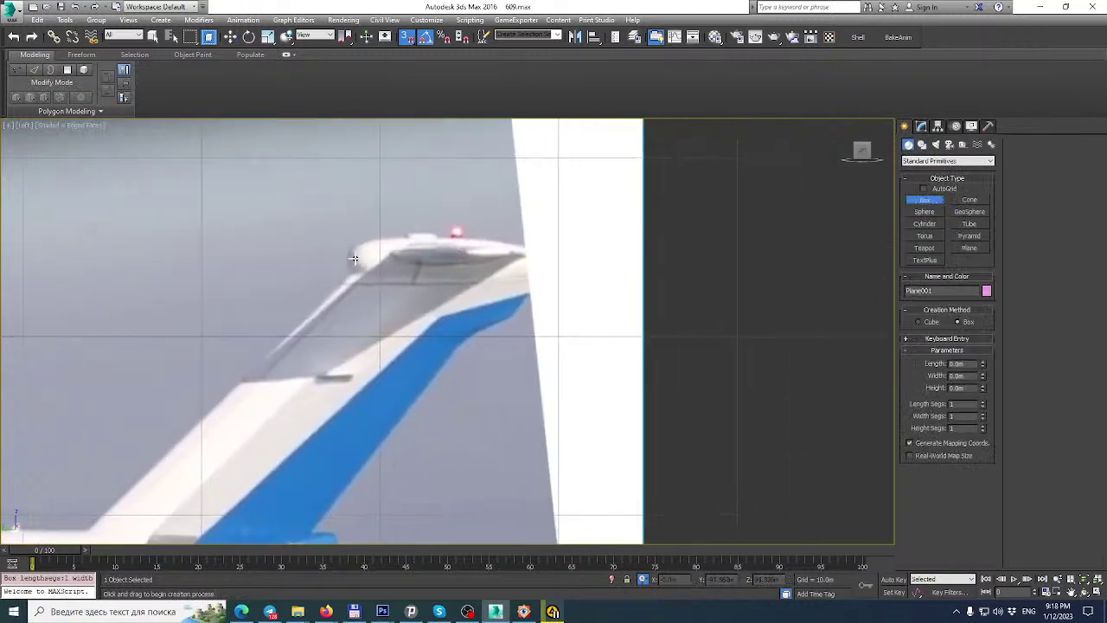
pyautogui.moveTo(350, 253); pyautogui.dragTo(538, 294)
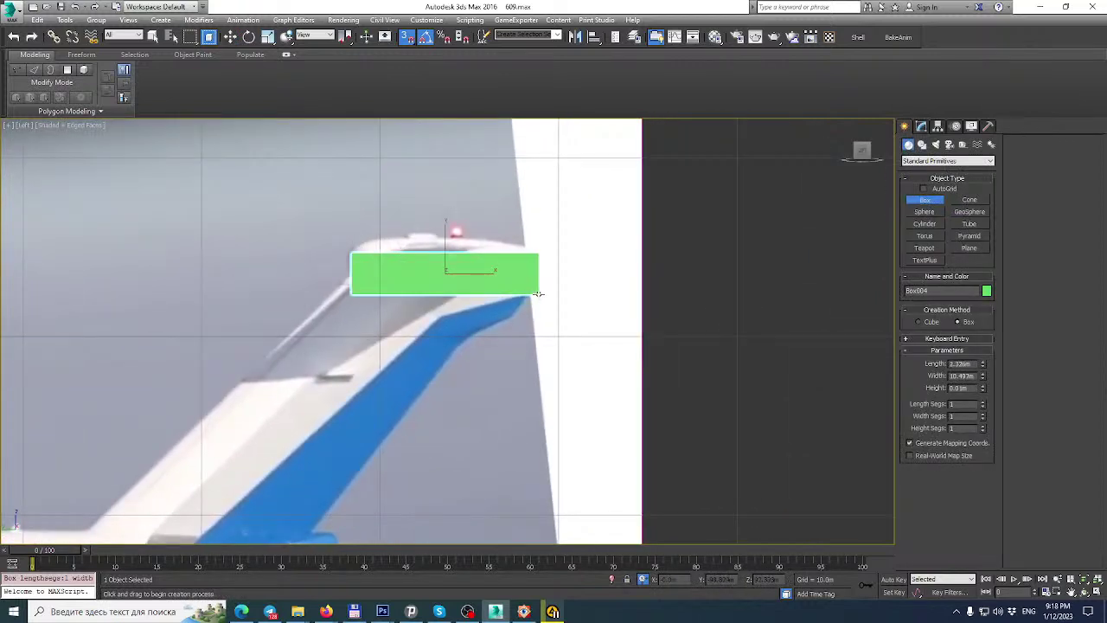
pyautogui.scroll(3, 522, 268)
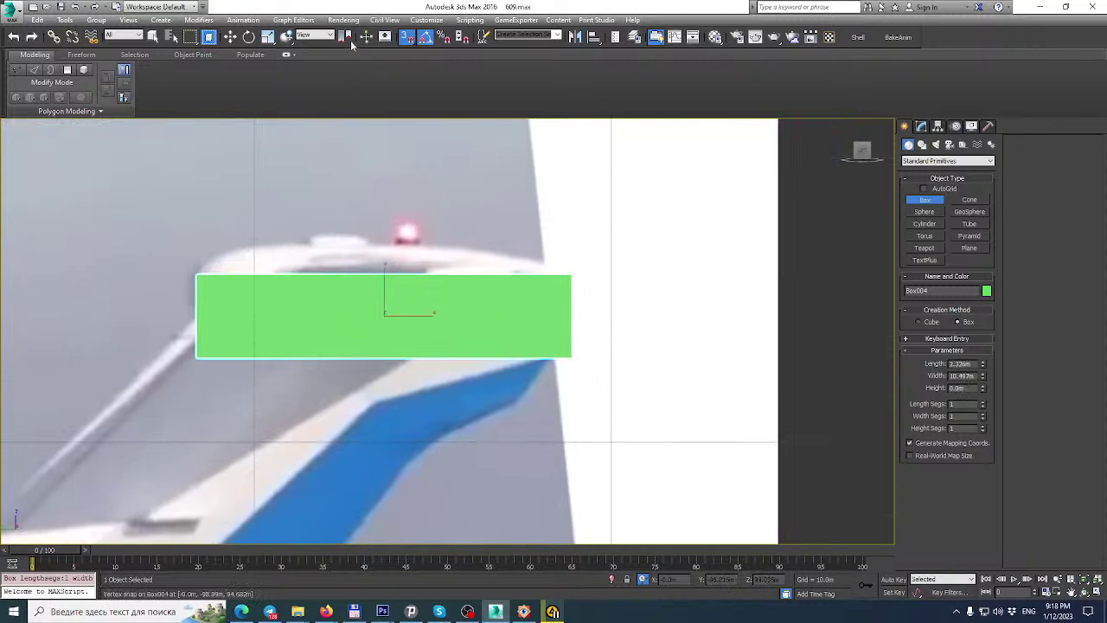
pyautogui.click(231, 37)
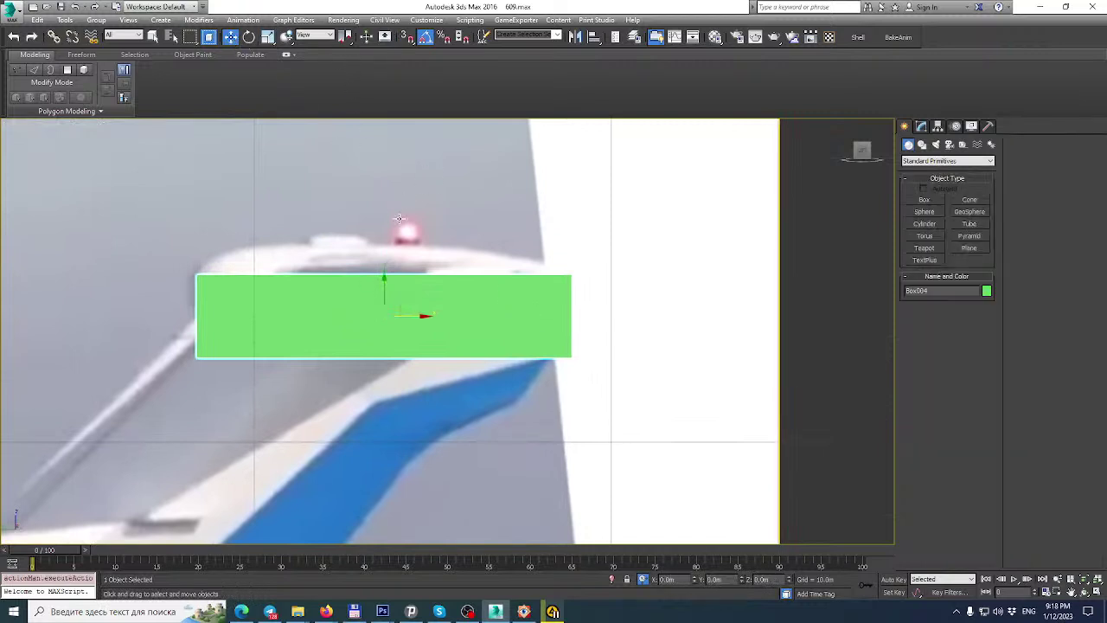
pyautogui.moveTo(383, 282); pyautogui.dragTo(381, 254)
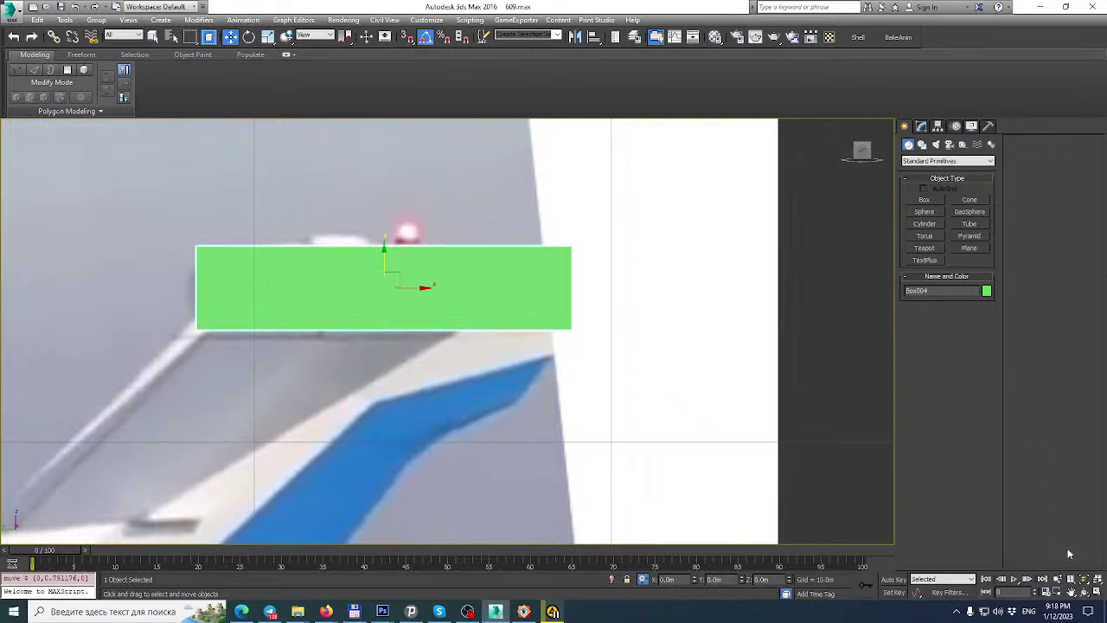
# Set the box's height to 2.18 m and shift it about 1.1 m along X in the Top view to centre it on the fin.
pyautogui.click(1098, 594)
pyautogui.scroll(5, 262, 265)
pyautogui.moveTo(307, 245); pyautogui.dragTo(318, 183, button='middle')
pyautogui.click(937, 126)
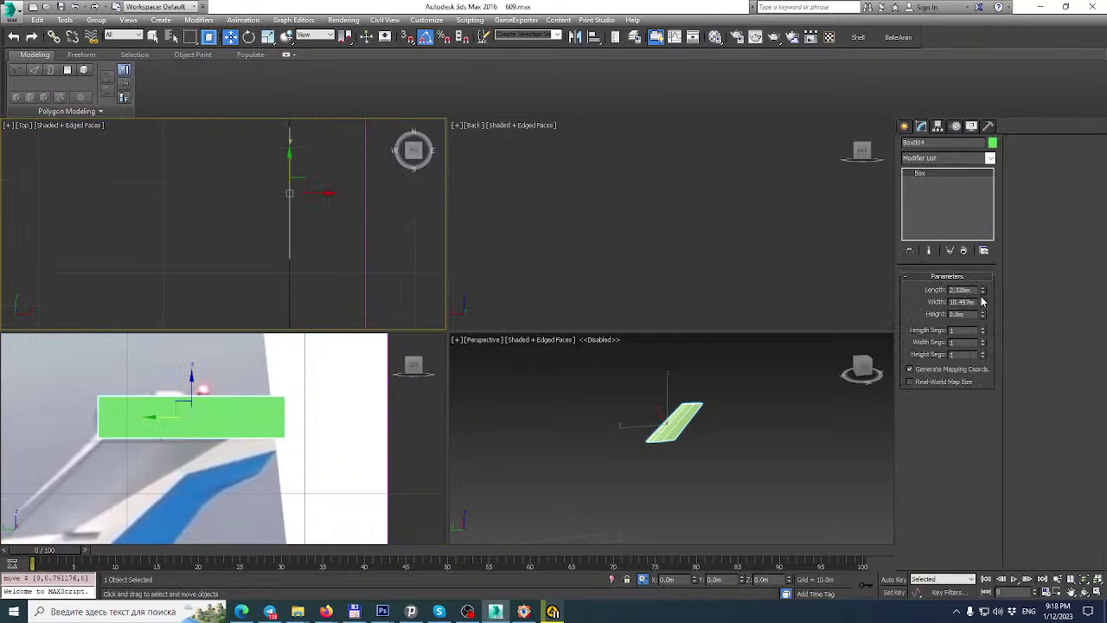
pyautogui.moveTo(983, 317); pyautogui.dragTo(1000, 184)
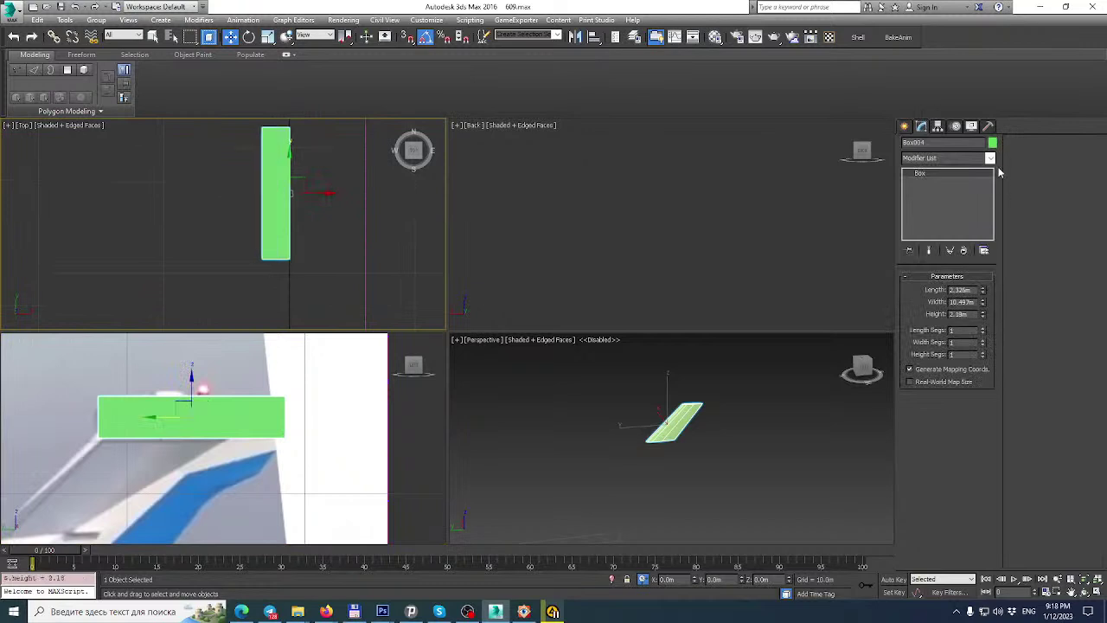
pyautogui.moveTo(325, 190); pyautogui.dragTo(311, 228, button='middle')
pyautogui.moveTo(308, 230); pyautogui.dragTo(325, 228)
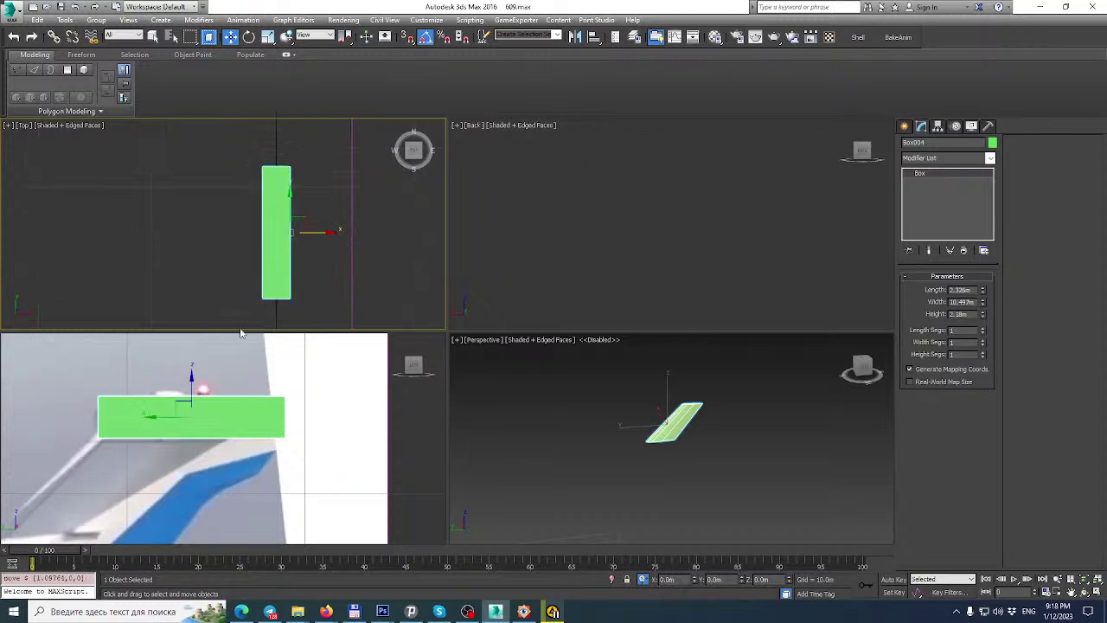
pyautogui.moveTo(233, 378); pyautogui.dragTo(259, 395, button='middle')
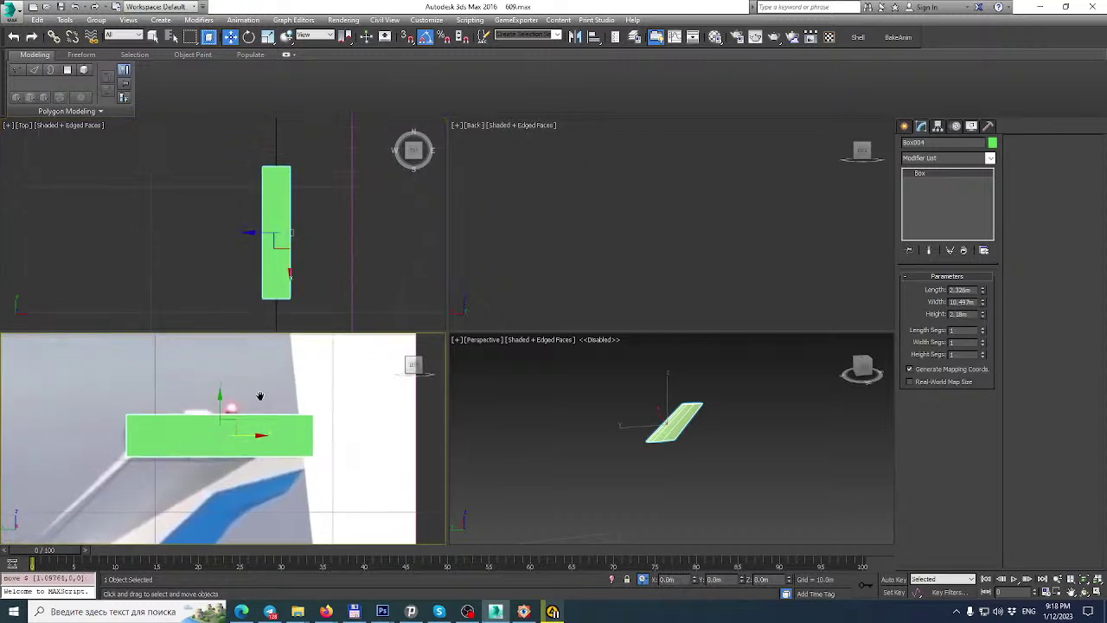
# Convert the fairing box to an Editable Poly and apply a TurboSmooth modifier to it in the maximized Left view.
pyautogui.rightClick(927, 179)
pyautogui.click(941, 275)
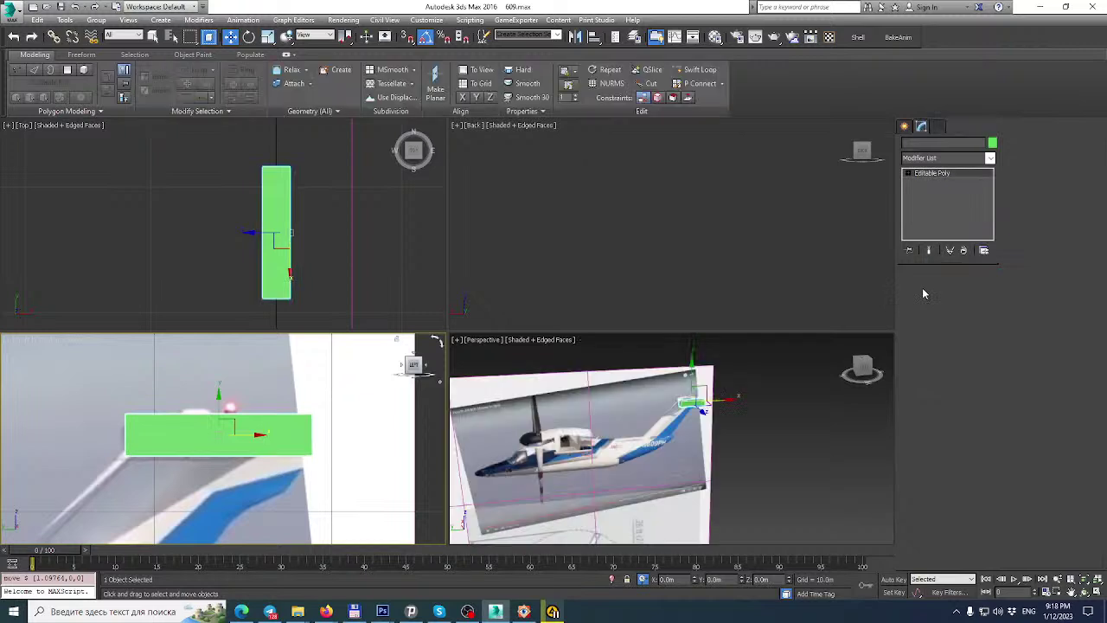
pyautogui.click(946, 290)
pyautogui.moveTo(260, 391); pyautogui.dragTo(312, 373, button='middle')
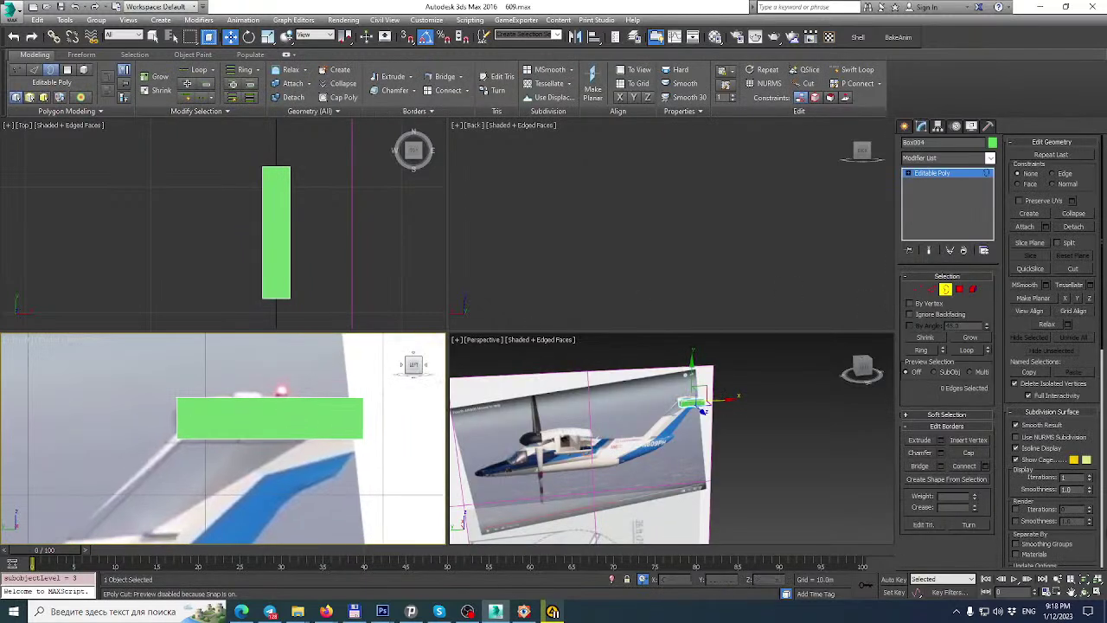
pyautogui.click(1097, 592)
pyautogui.moveTo(546, 322); pyautogui.dragTo(507, 346, button='middle')
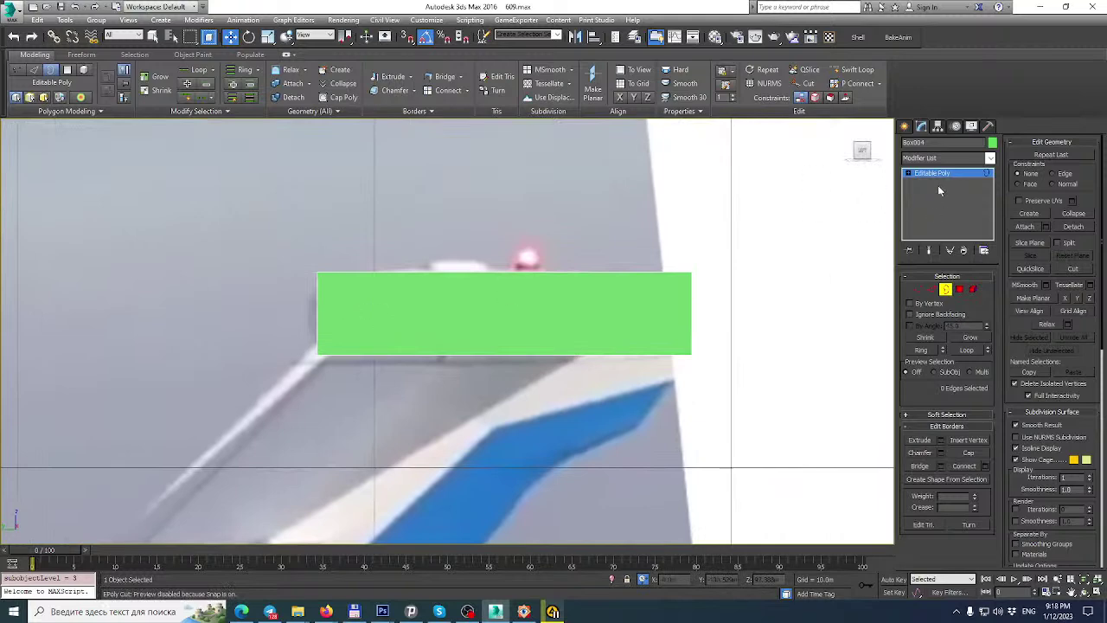
pyautogui.click(990, 157)
pyautogui.scroll(-10, 948, 363)
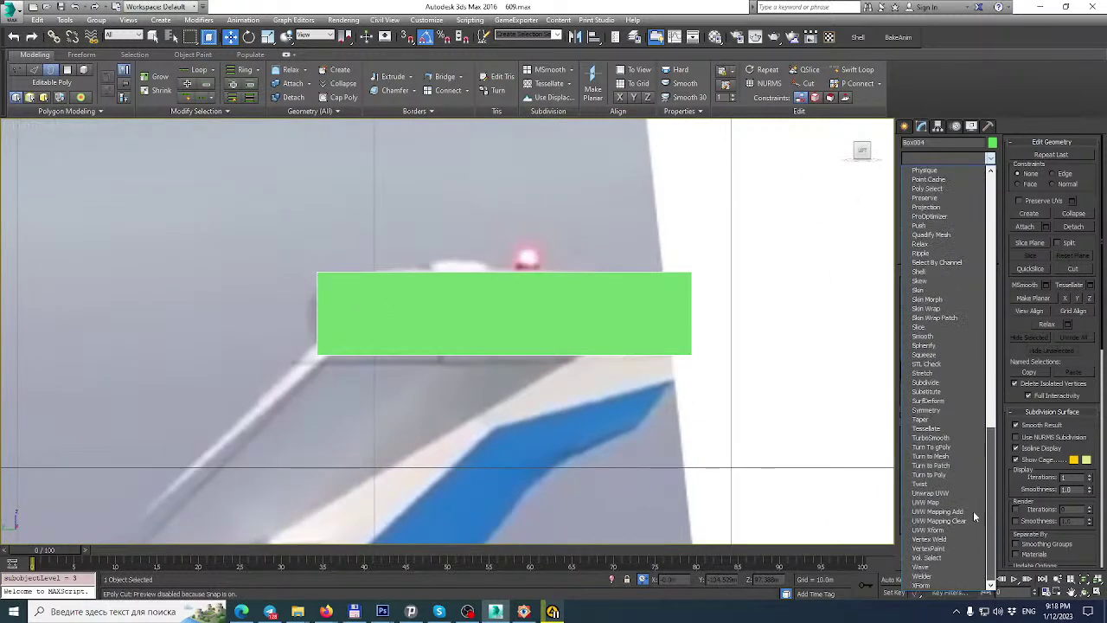
pyautogui.click(929, 438)
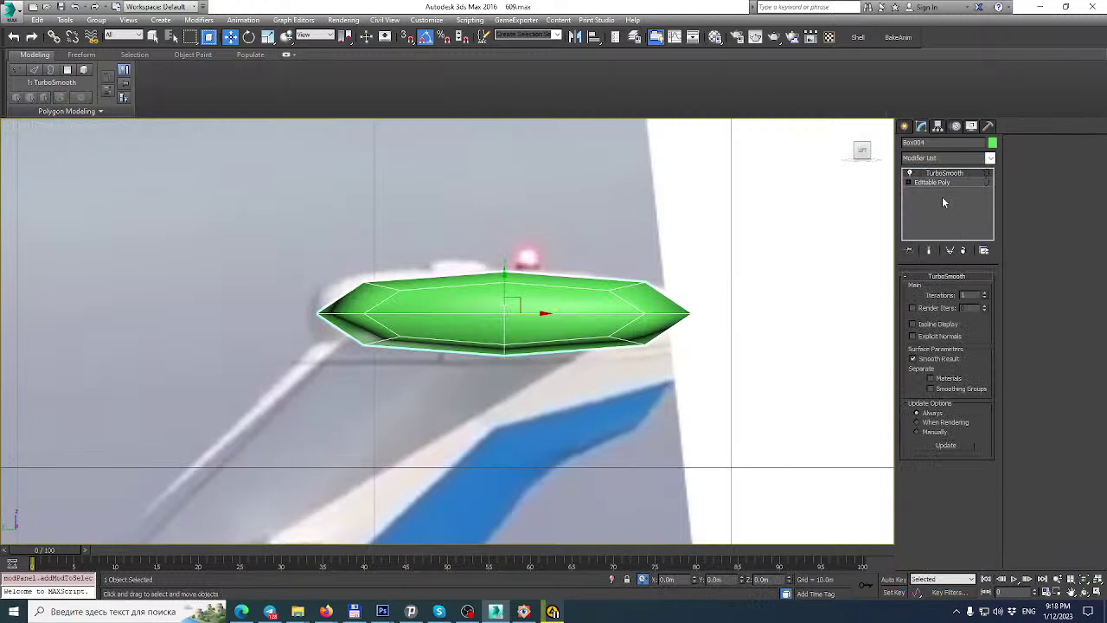
# With the smoothed end result shown, add Swift Loop edge loops near the front and rear ends of the fairing box.
pyautogui.click(908, 183)
pyautogui.click(934, 222)
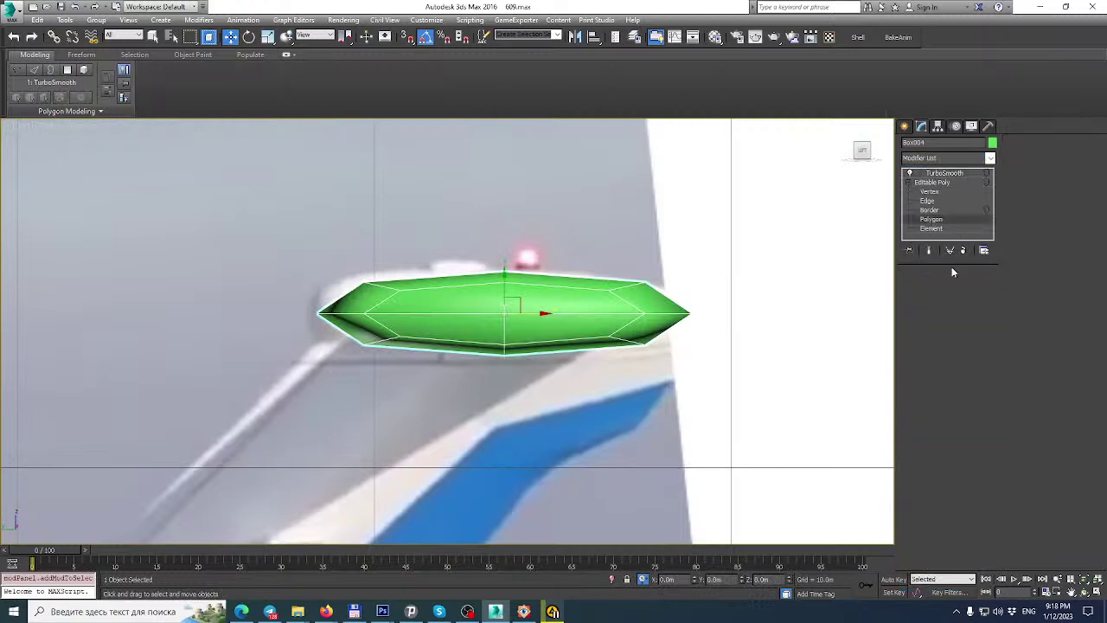
pyautogui.press('3')
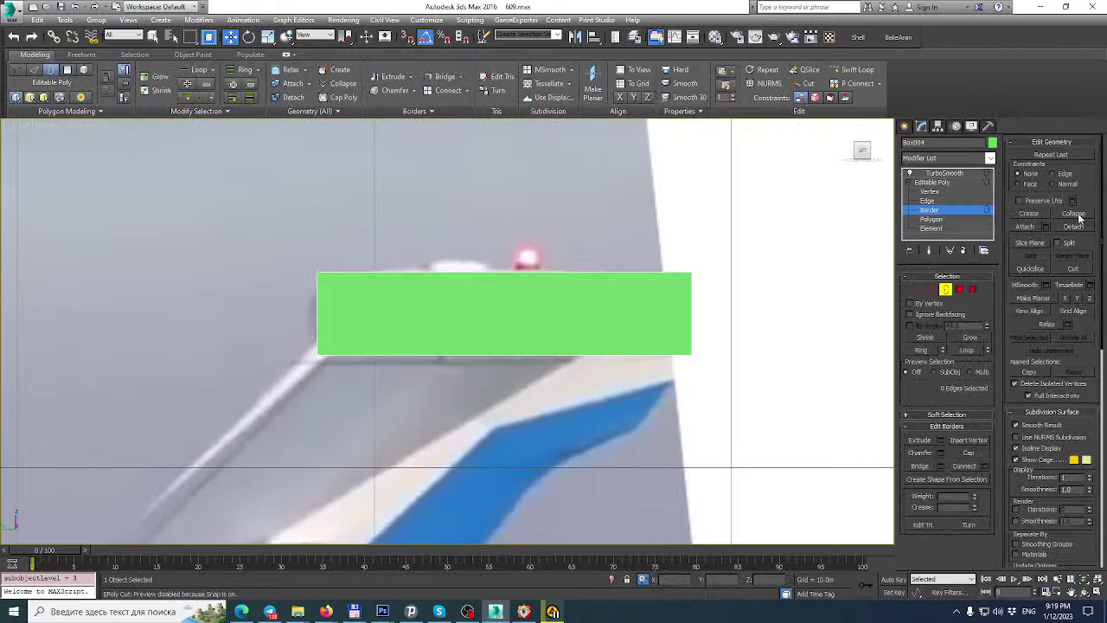
pyautogui.click(852, 69)
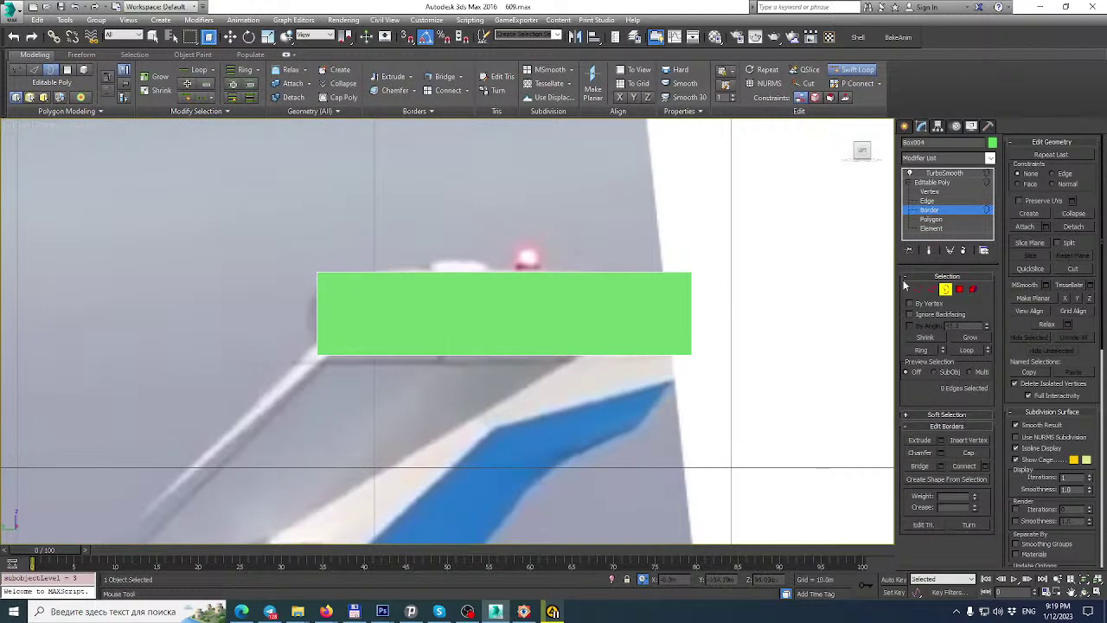
pyautogui.click(929, 250)
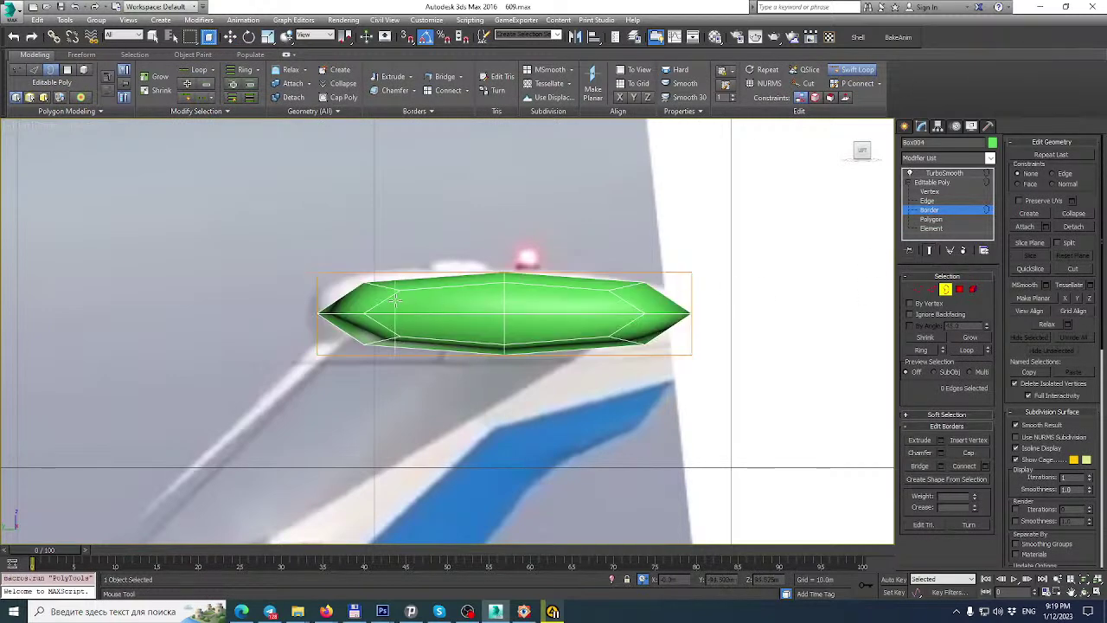
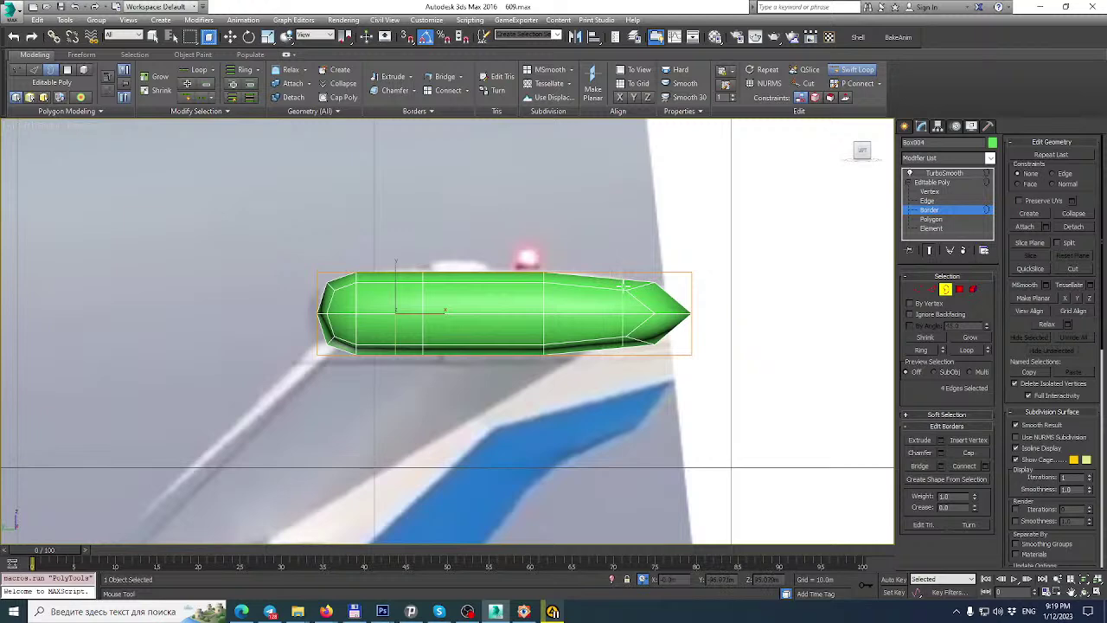
pyautogui.click(623, 285)
pyautogui.rightClick(638, 283)
# Scale down the vertices at the rear end of the fairing to taper it towards the tail.
pyautogui.click(917, 289)
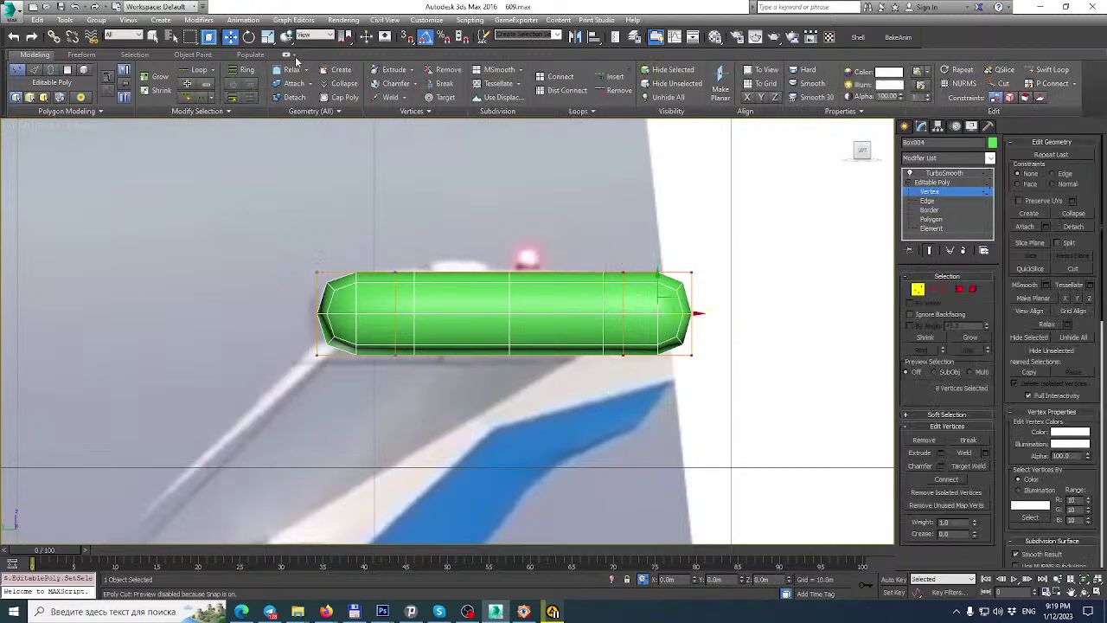
pyautogui.click(270, 38)
pyautogui.moveTo(665, 297); pyautogui.dragTo(678, 336)
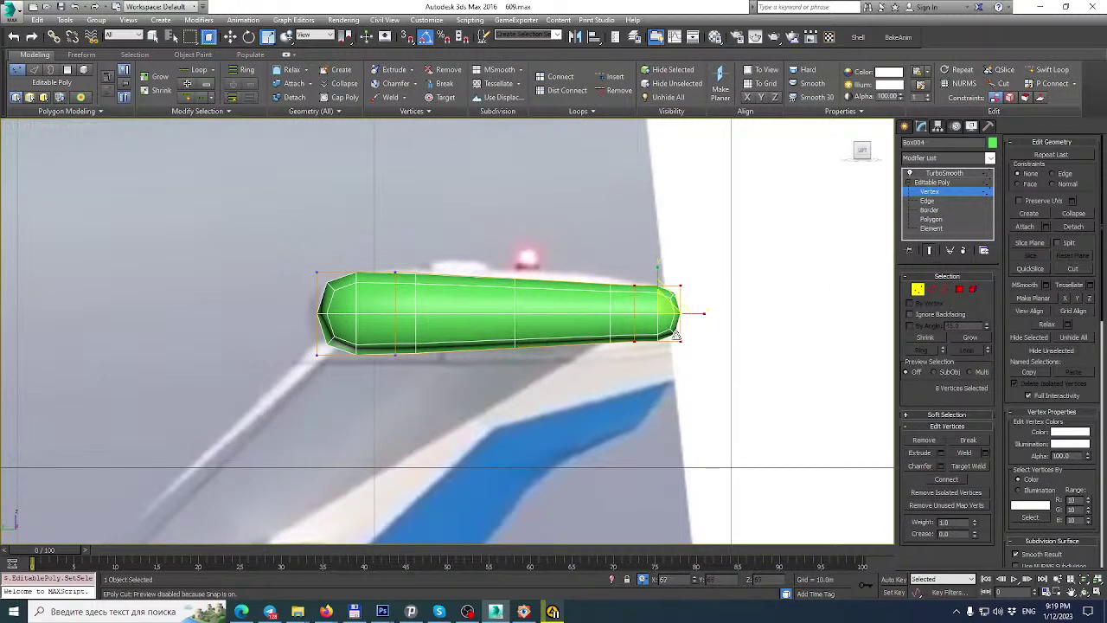
# Insert an edge loop around the middle of the fairing and scale its vertices up slightly to bulge the profile.
pyautogui.click(945, 289)
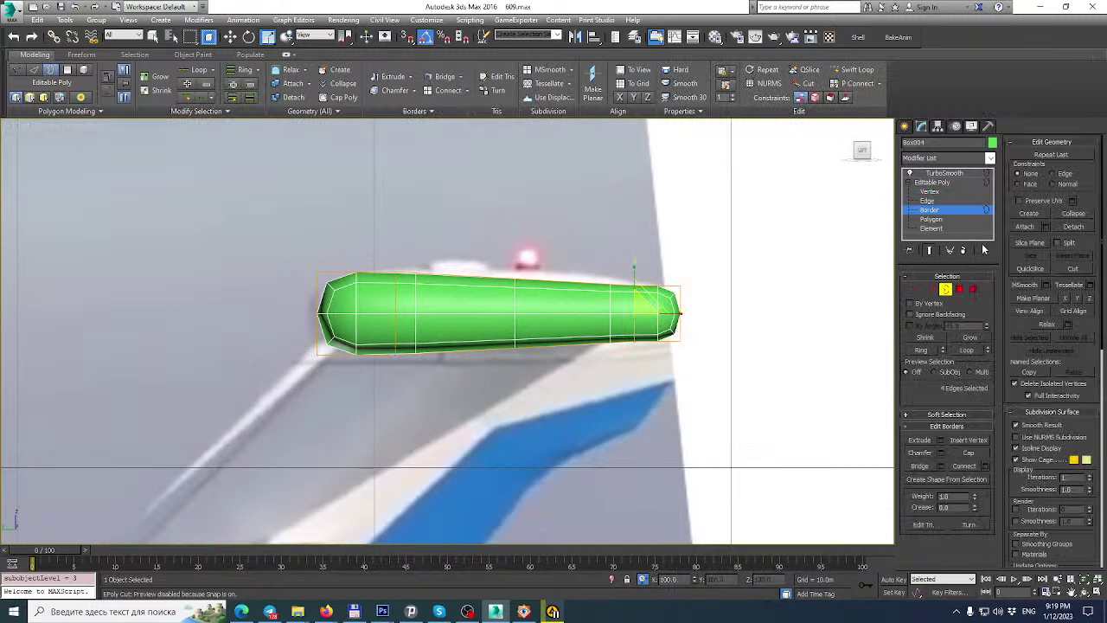
pyautogui.click(852, 69)
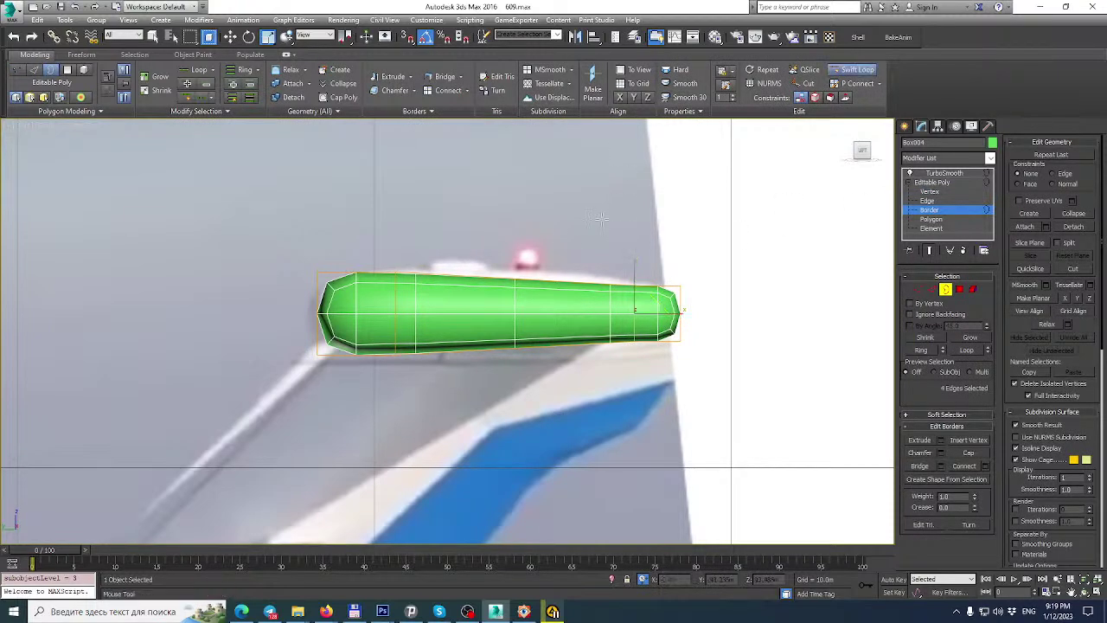
pyautogui.click(482, 295)
pyautogui.press('w')
pyautogui.click(921, 289)
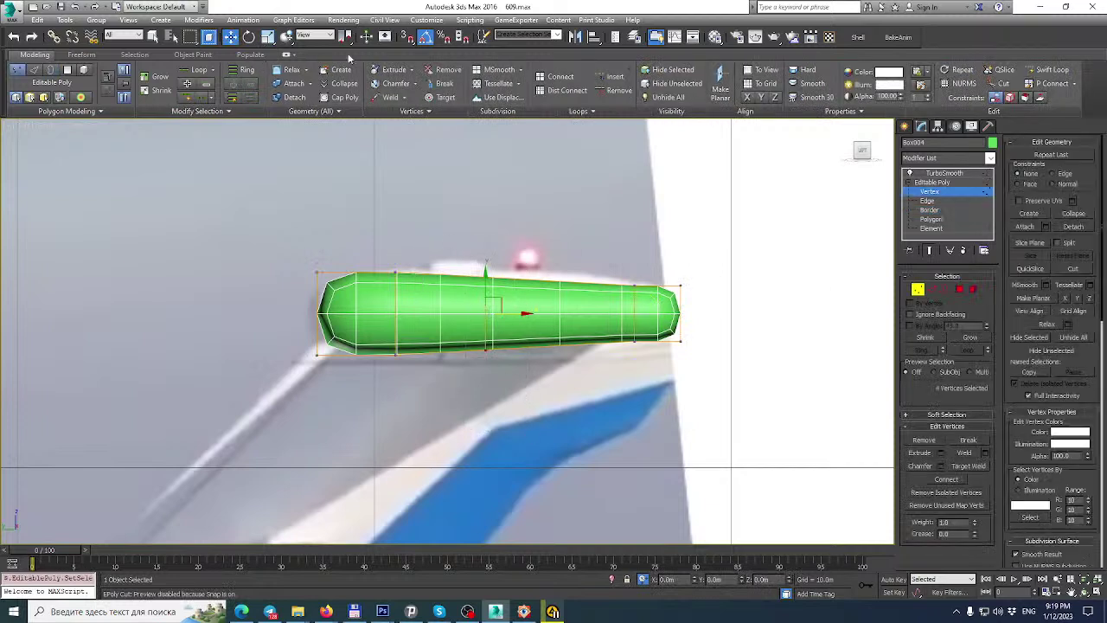
pyautogui.press('r')
pyautogui.moveTo(492, 307); pyautogui.dragTo(496, 285)
pyautogui.moveTo(756, 440); pyautogui.dragTo(753, 436)
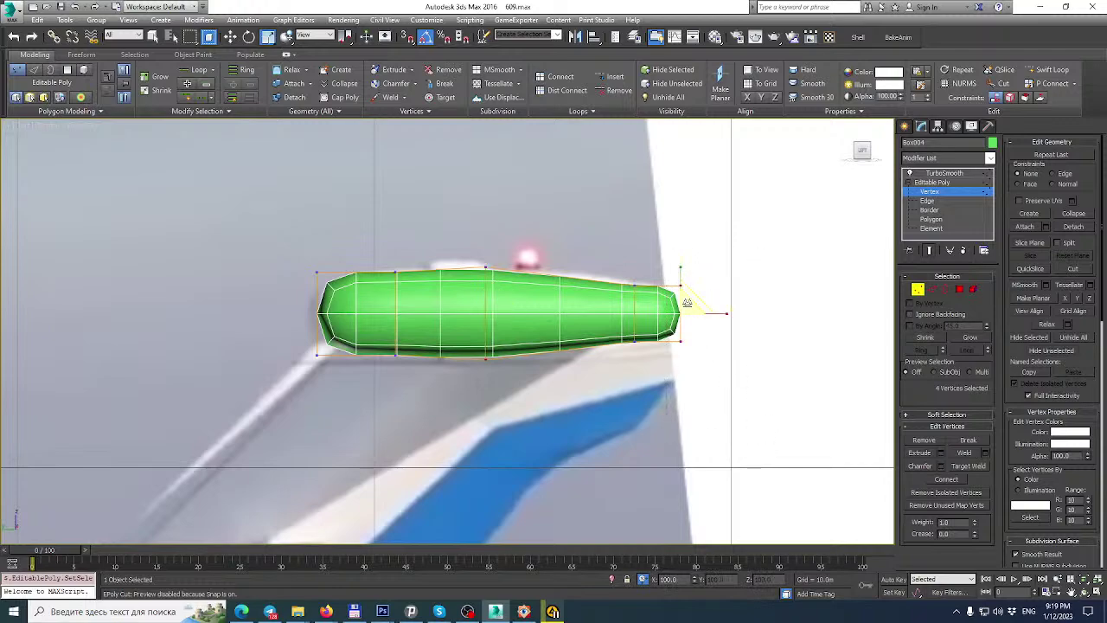
# Scale the fairing's four rear end vertices down vertically to narrow the tail tip further.
pyautogui.moveTo(686, 303); pyautogui.dragTo(714, 369)
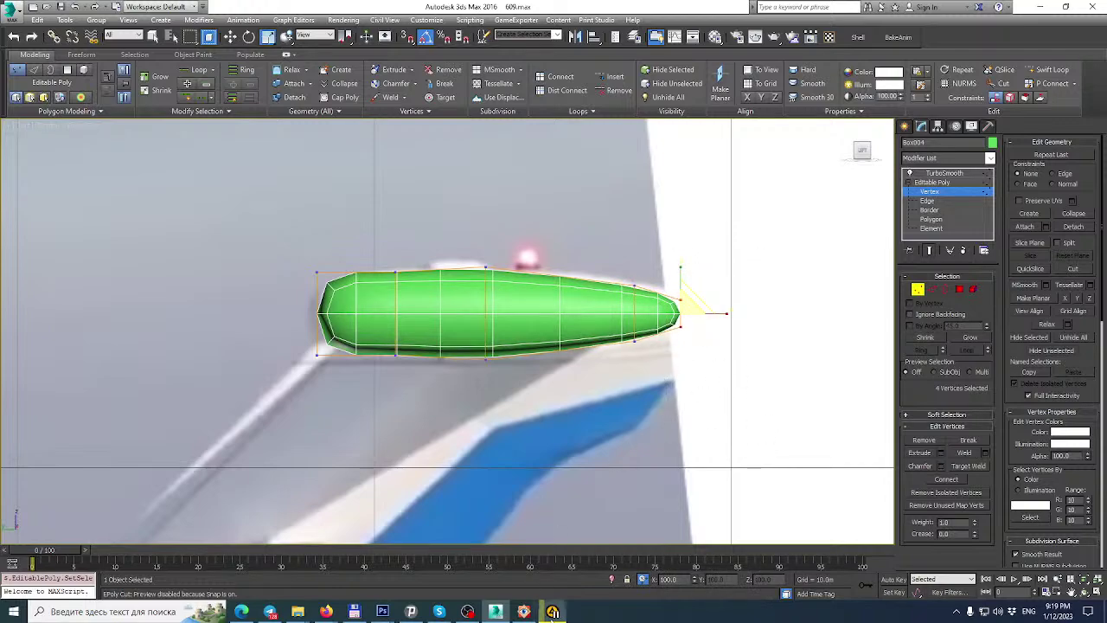
# Switch to FastStone Image Viewer and browse the AW609 reference photos for a rear view of the tail.
pyautogui.click(524, 612)
pyautogui.scroll(-2, 606, 429)
pyautogui.press('Right')
pyautogui.press('Right')
pyautogui.press('Right')
pyautogui.press('Right')
pyautogui.press('Right')
pyautogui.press('Right')
pyautogui.press('Right')
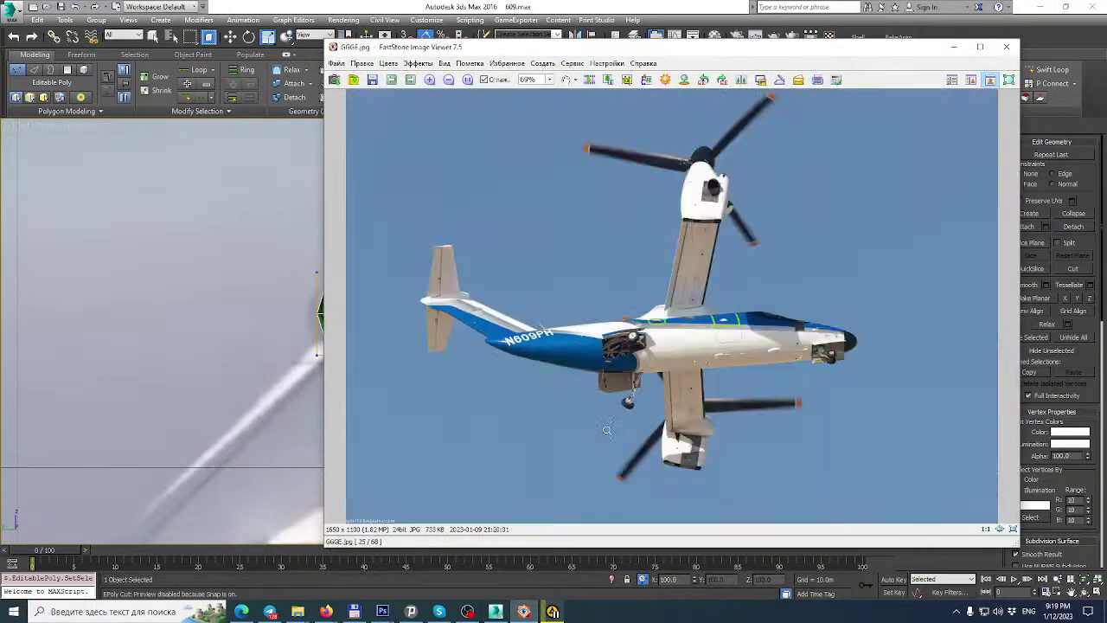
pyautogui.press('Right')
pyautogui.press('Right')
pyautogui.press('Right')
pyautogui.press('Right')
pyautogui.press('Right')
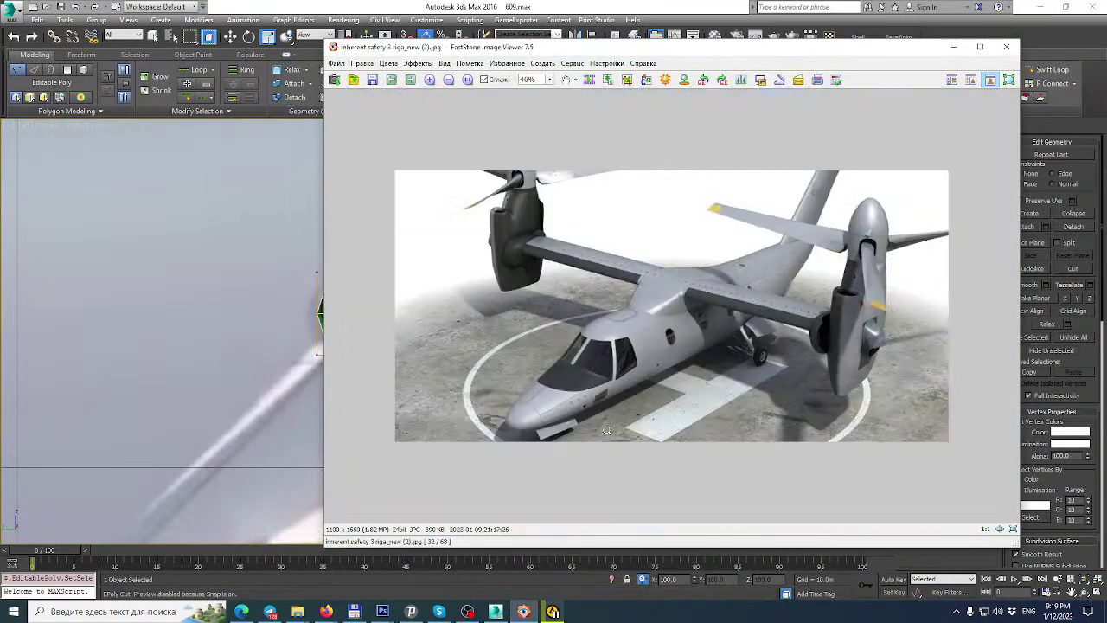
pyautogui.press('Left')
pyautogui.press('Left')
pyautogui.press('Left')
pyautogui.press('Left')
pyautogui.press('Left')
pyautogui.press('Left')
pyautogui.press('Left')
pyautogui.press('Left')
pyautogui.press('Left')
pyautogui.press('Left')
pyautogui.press('Left')
pyautogui.press('Left')
pyautogui.press('Left')
pyautogui.press('Left')
pyautogui.press('Left')
pyautogui.press('Left')
pyautogui.press('Left')
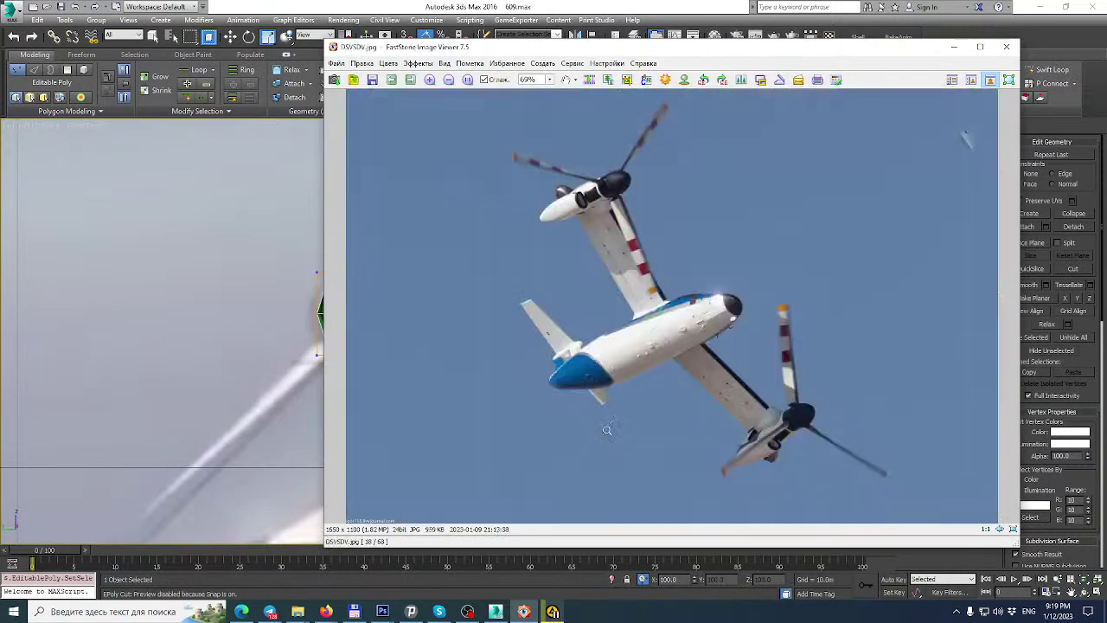
pyautogui.press('Left')
pyautogui.press('Left')
pyautogui.press('Left')
pyautogui.press('Left')
pyautogui.press('Left')
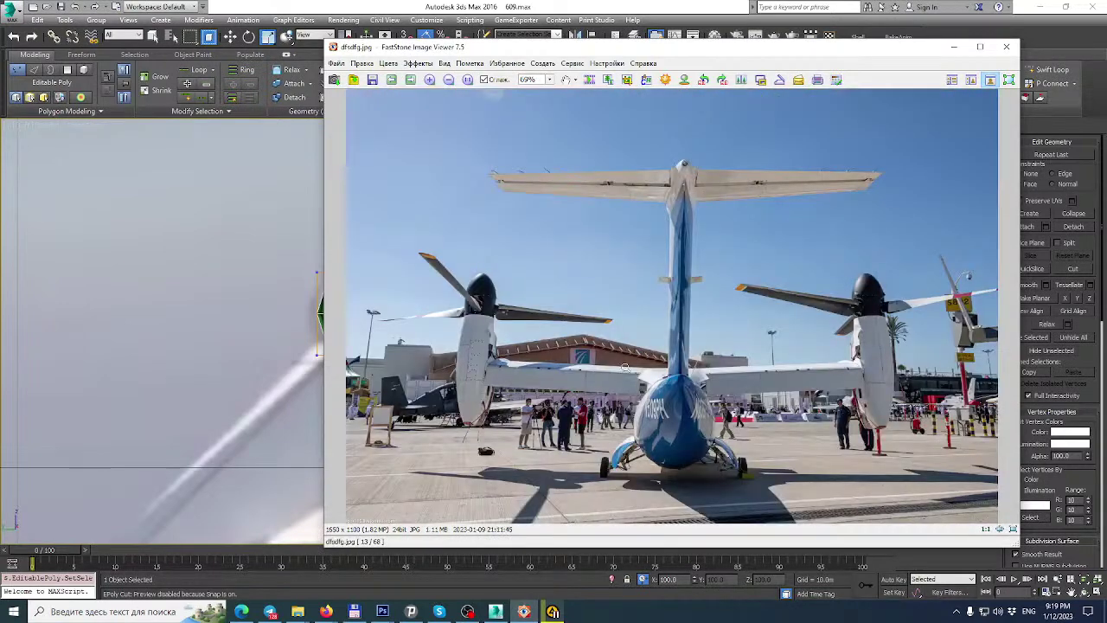
# Examine the top of the fin and its fairing up close in the rear-view photo, and return to 3ds Max.
pyautogui.click(702, 160)
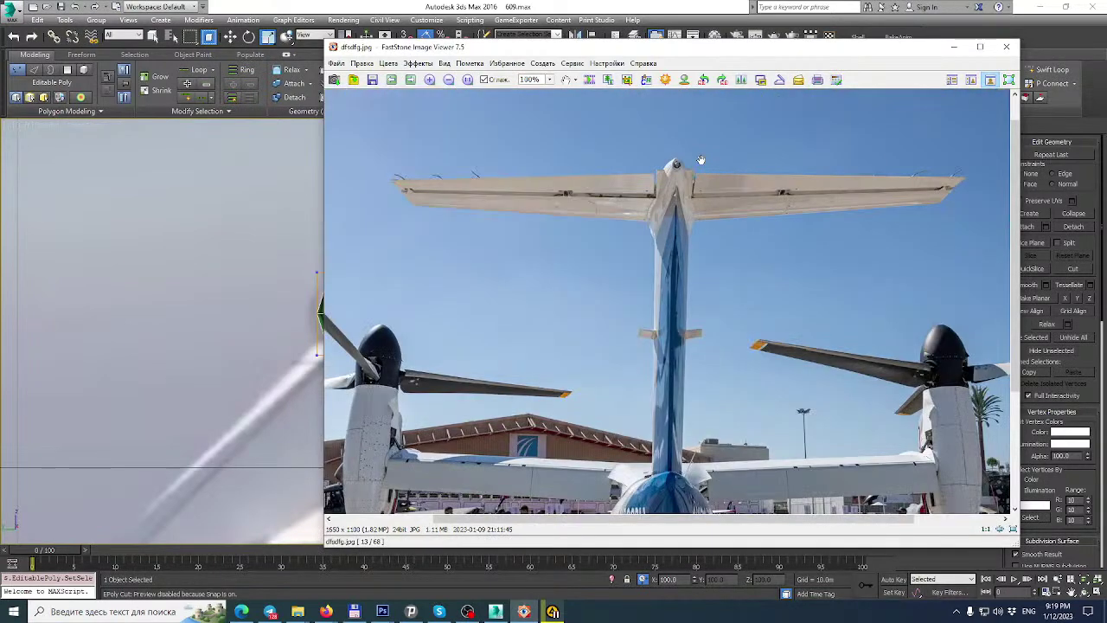
pyautogui.scroll(1, 702, 160)
pyautogui.scroll(1, 701, 160)
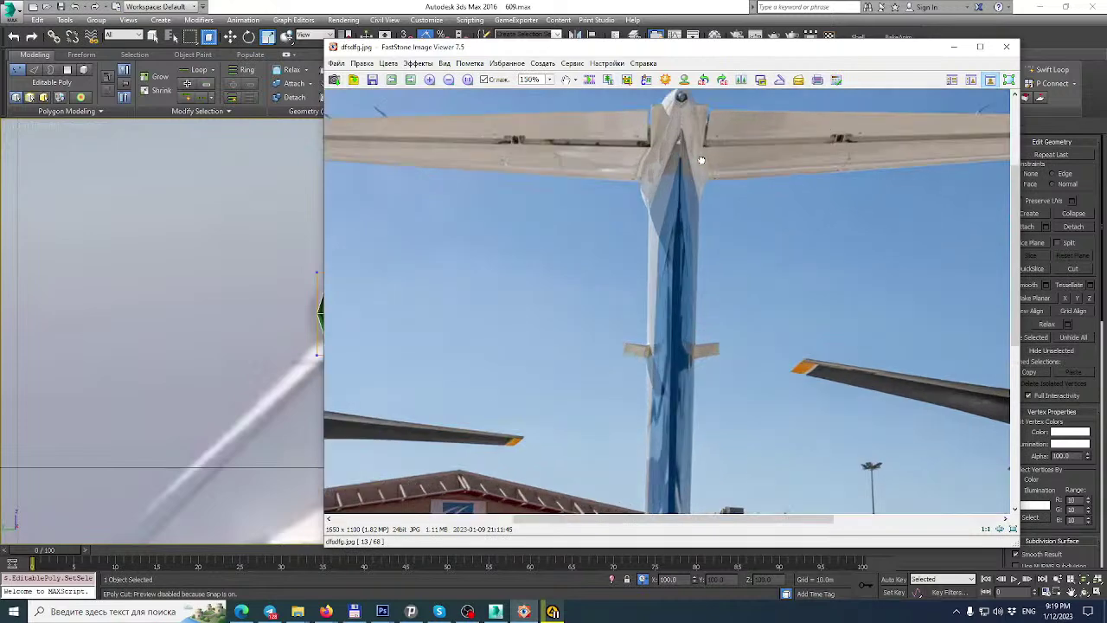
pyautogui.moveTo(702, 160); pyautogui.dragTo(685, 264)
pyautogui.click(617, 6)
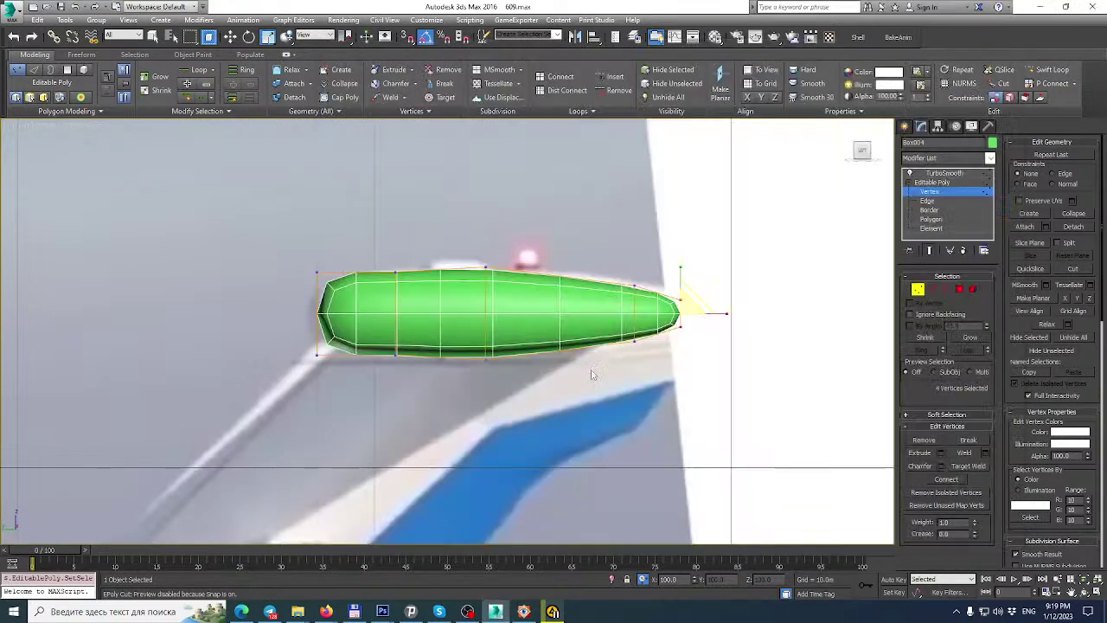
# Scale down the fairing's front end vertices to round the nose, and move the adjacent vertex loop forward.
pyautogui.moveTo(340, 394); pyautogui.dragTo(337, 386)
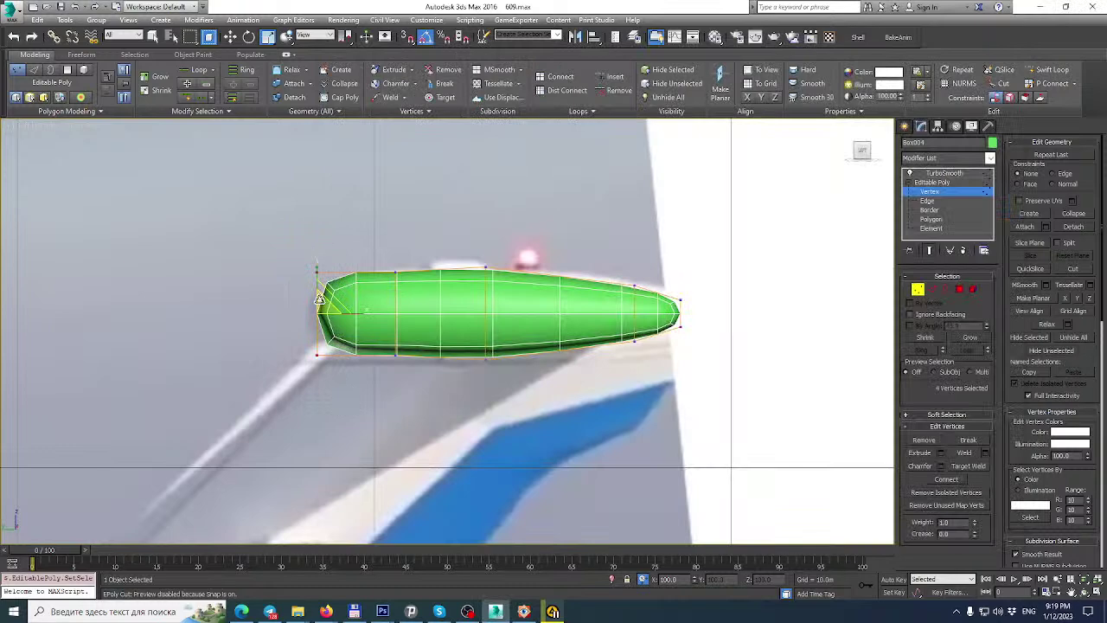
pyautogui.moveTo(318, 308); pyautogui.dragTo(347, 314)
pyautogui.click(230, 38)
pyautogui.moveTo(359, 244); pyautogui.dragTo(424, 425)
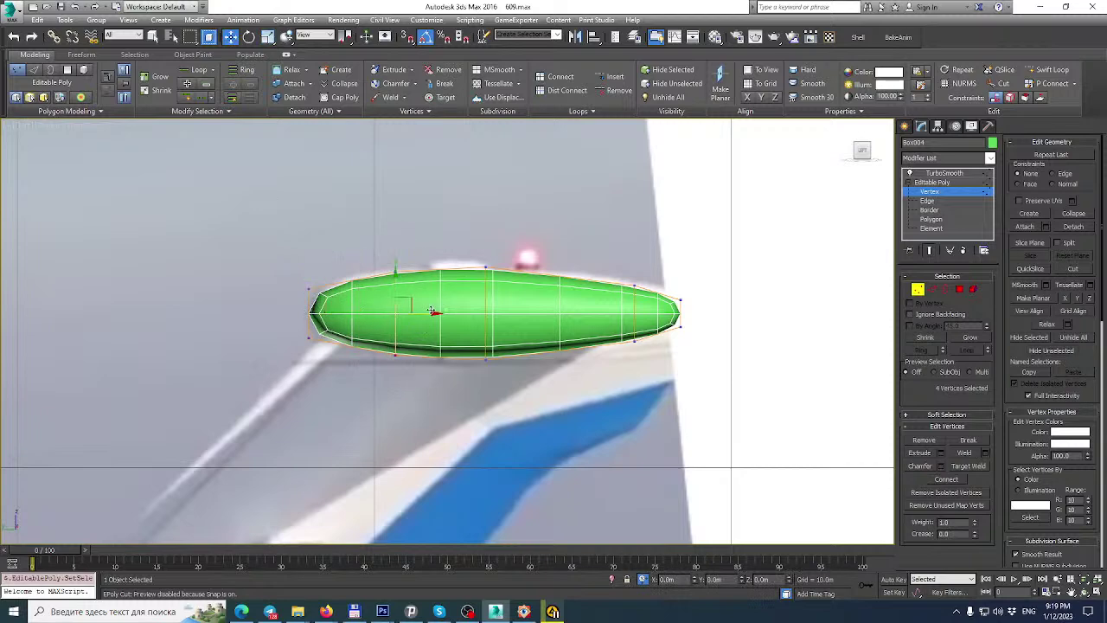
pyautogui.moveTo(431, 312); pyautogui.dragTo(405, 313)
# Move the fairing's rear end vertices further back to lengthen the tail tip.
pyautogui.moveTo(623, 309); pyautogui.dragTo(610, 341, button='middle')
pyautogui.moveTo(729, 397); pyautogui.dragTo(730, 396)
pyautogui.moveTo(701, 340); pyautogui.dragTo(732, 341)
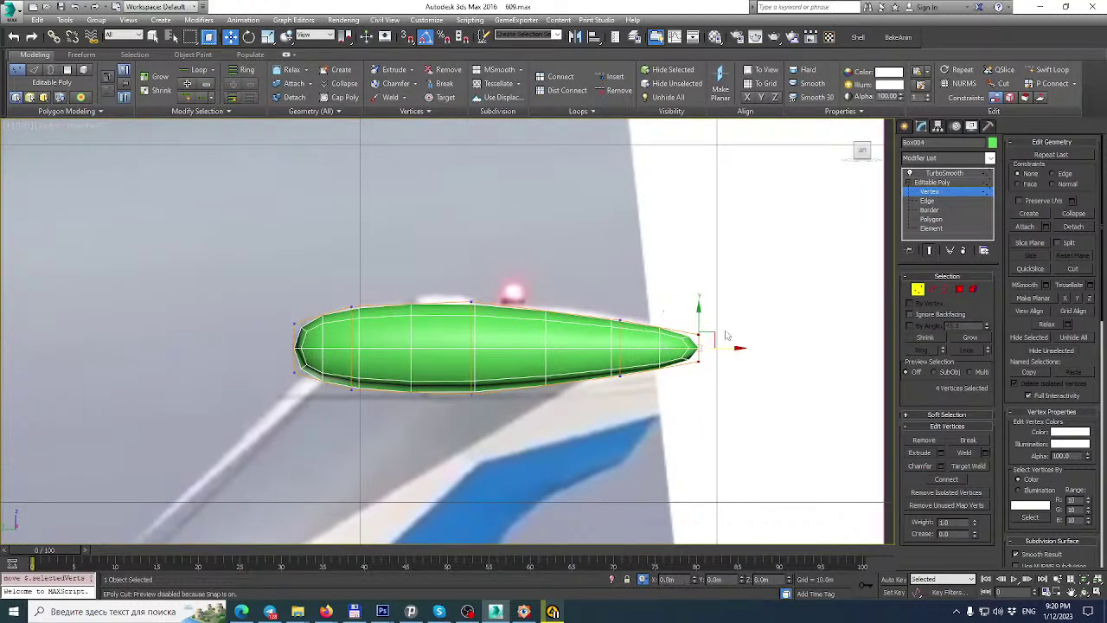
pyautogui.moveTo(732, 340); pyautogui.dragTo(755, 292, button='middle')
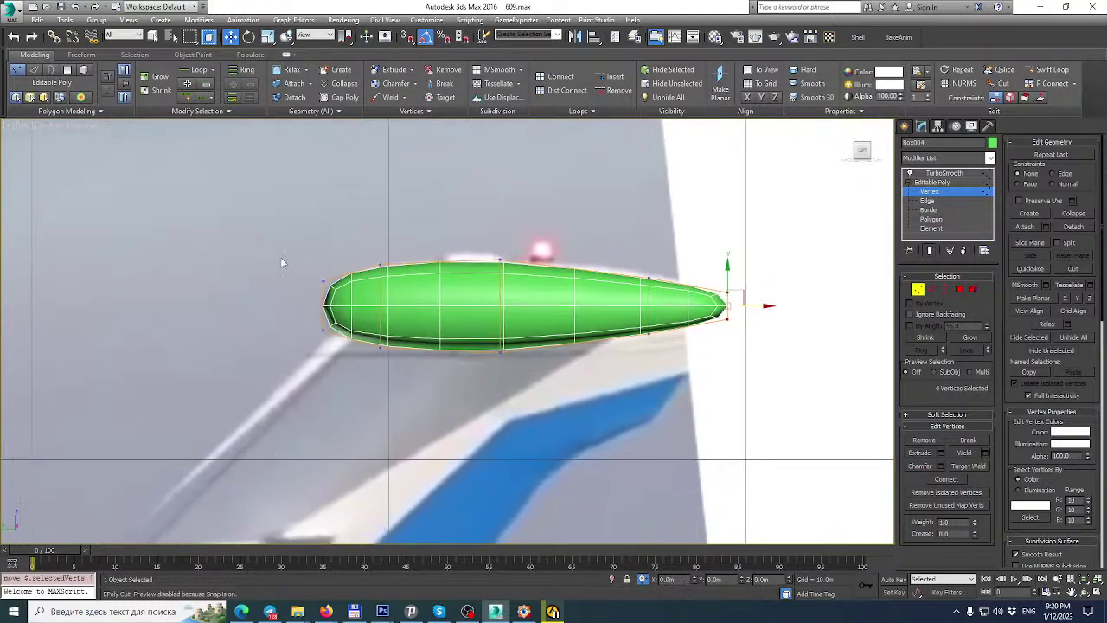
# Scale down the nose end vertices of the fairing and scale up the vertex loop just behind them slightly.
pyautogui.scroll(3, 310, 272)
pyautogui.moveTo(303, 254); pyautogui.dragTo(353, 424)
pyautogui.click(268, 36)
pyautogui.moveTo(347, 333)
pyautogui.mouseDown()
pyautogui.moveTo(342, 398)
pyautogui.moveTo(358, 348)
pyautogui.mouseUp()
pyautogui.moveTo(435, 208); pyautogui.dragTo(472, 437)
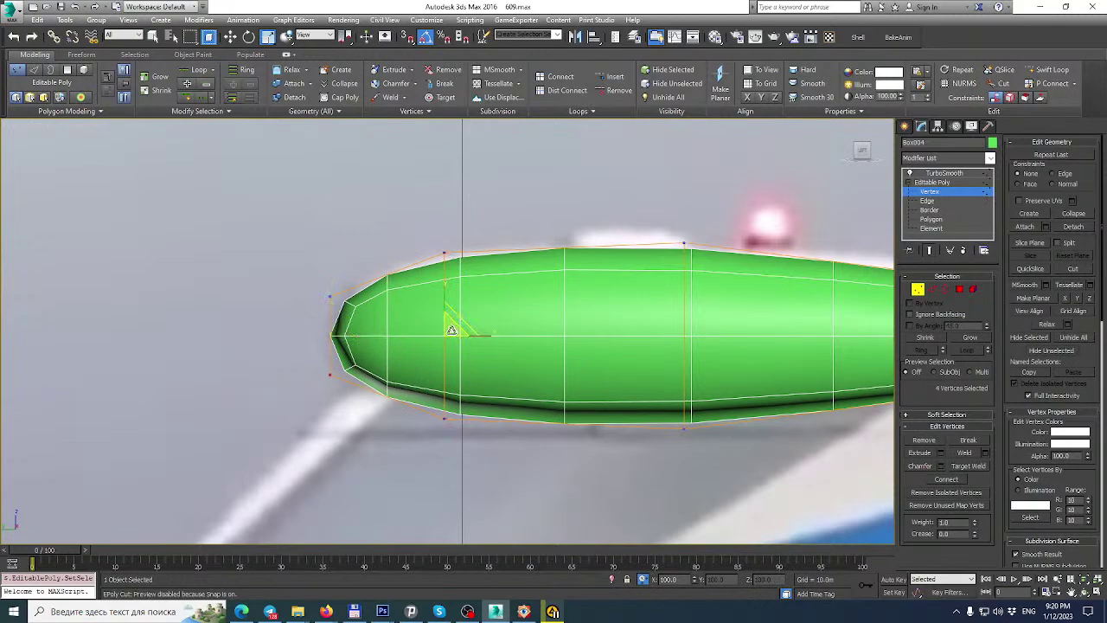
pyautogui.moveTo(452, 331); pyautogui.dragTo(451, 326)
# Switch to Total Commander and open the avia folder inside кино on drive E.
pyautogui.hotkey('alt', 'Tab')
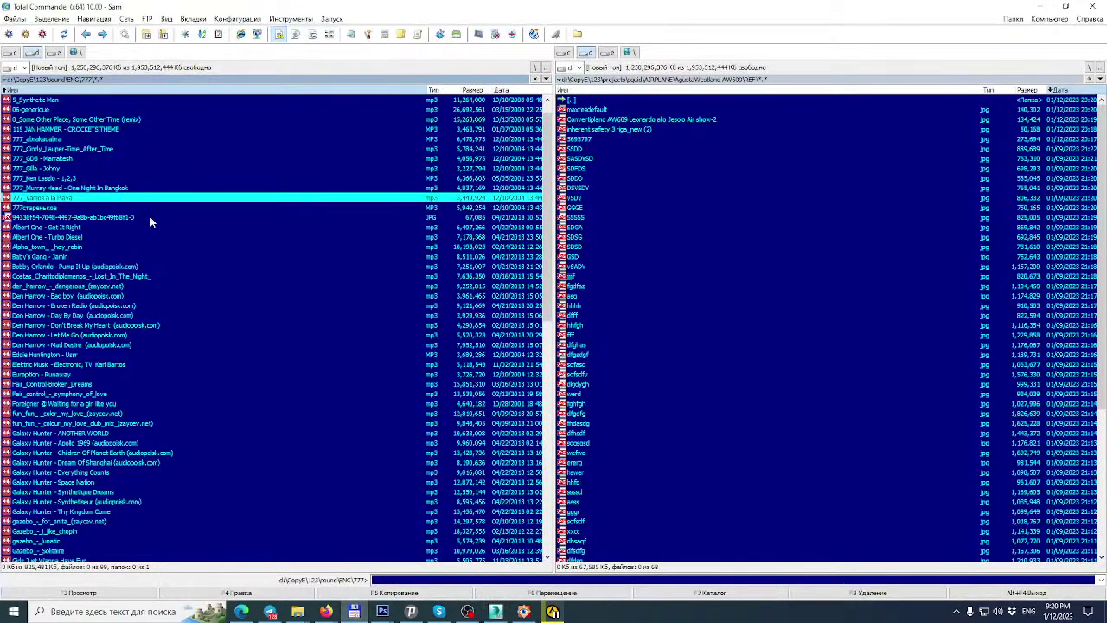
pyautogui.scroll(1, 150, 221)
pyautogui.doubleClick(15, 101)
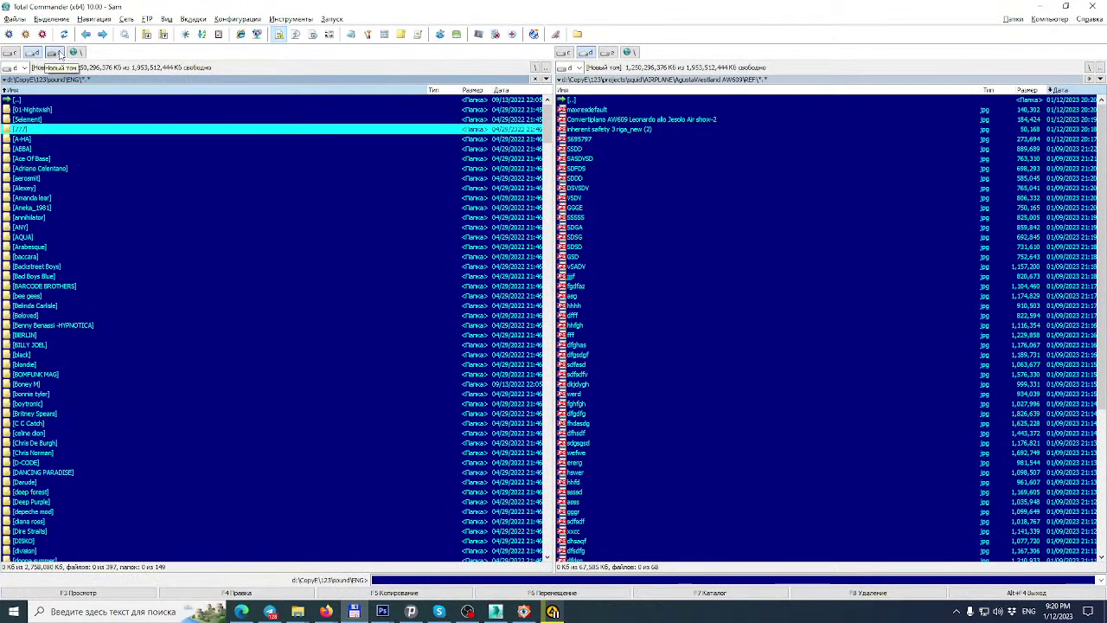
pyautogui.click(54, 51)
pyautogui.click(34, 110)
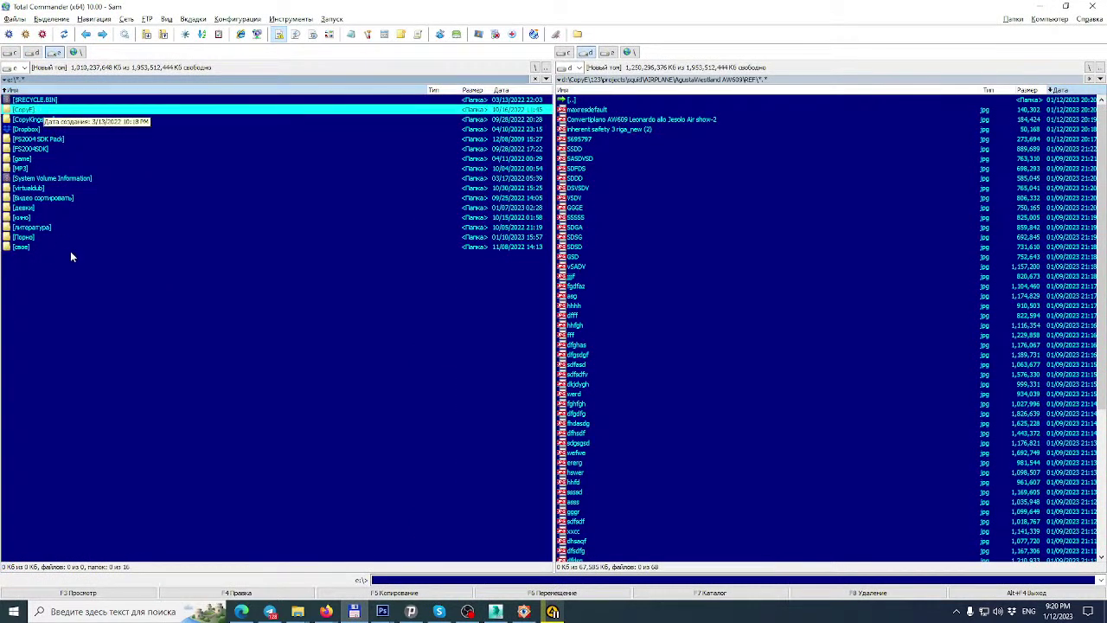
pyautogui.click(43, 189)
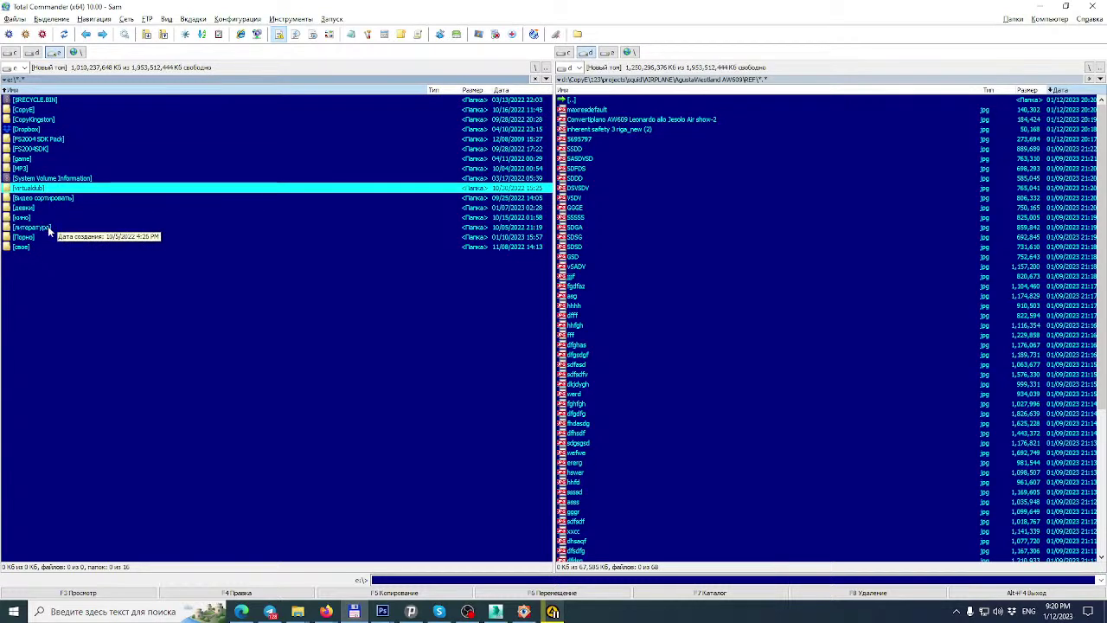
pyautogui.doubleClick(32, 217)
pyautogui.doubleClick(52, 111)
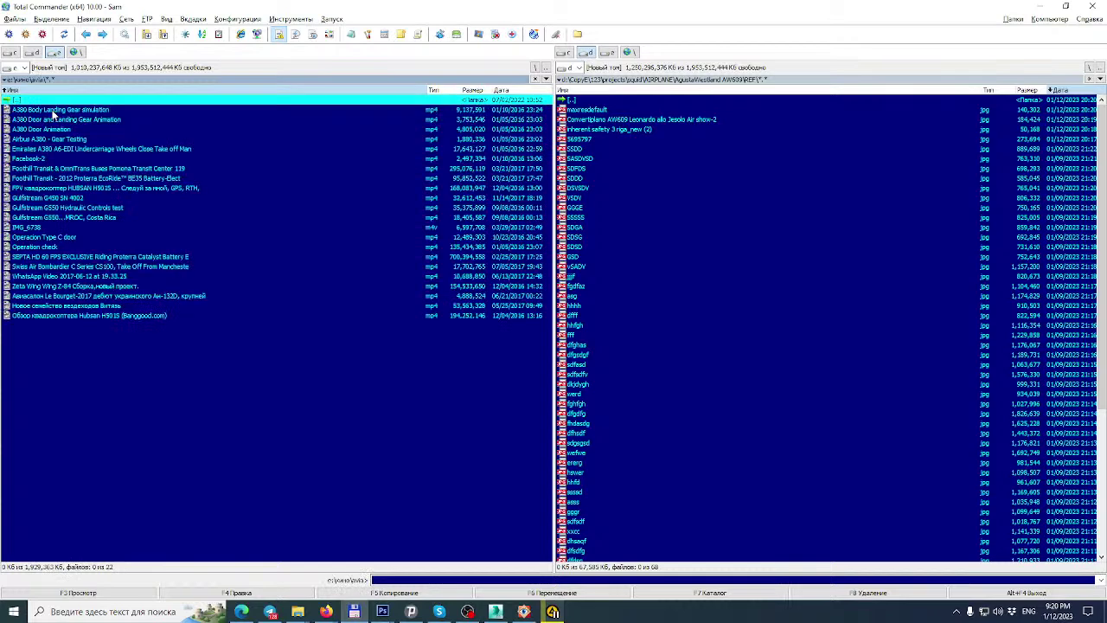
# Sort the avia folder by size, play the SEPTA Proterra Catalyst bus video and close it.
pyautogui.click(474, 90)
pyautogui.click(421, 111)
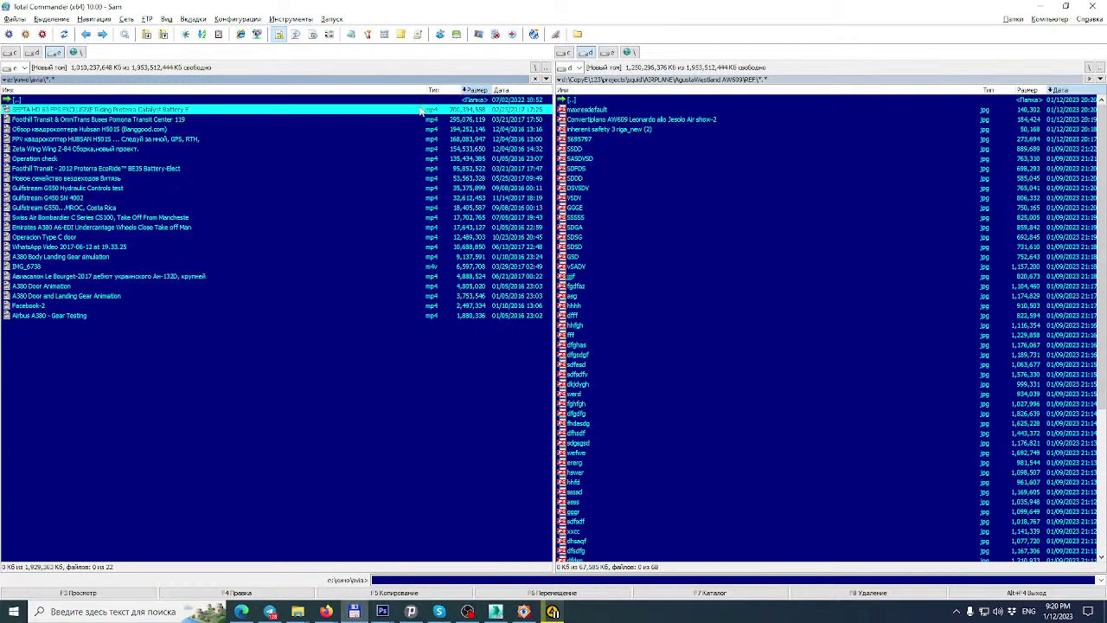
pyautogui.press('Return')
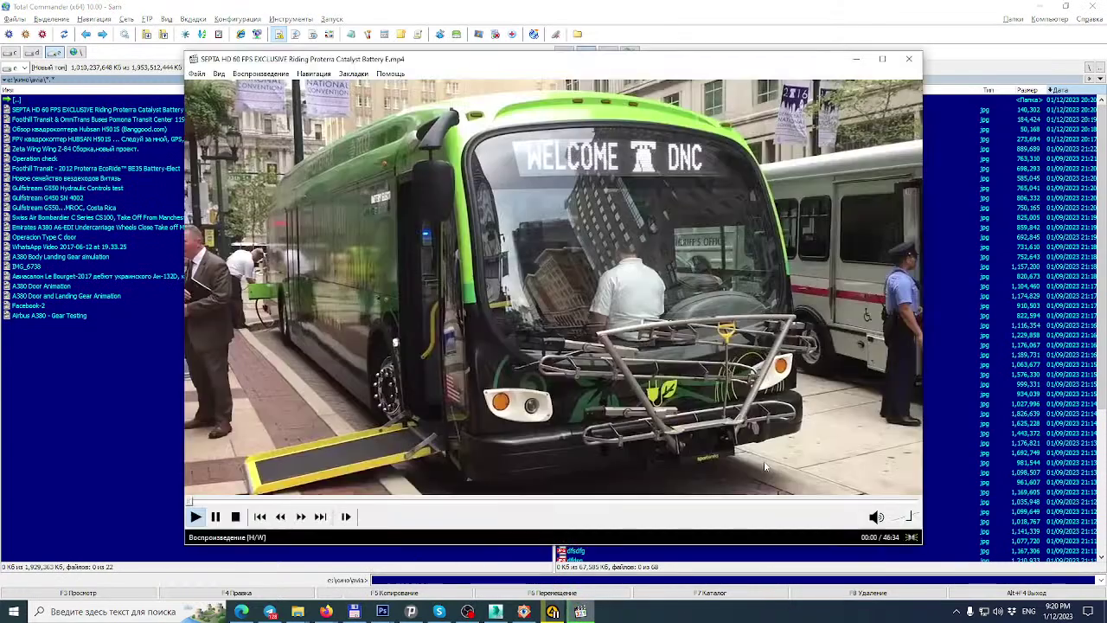
pyautogui.click(909, 59)
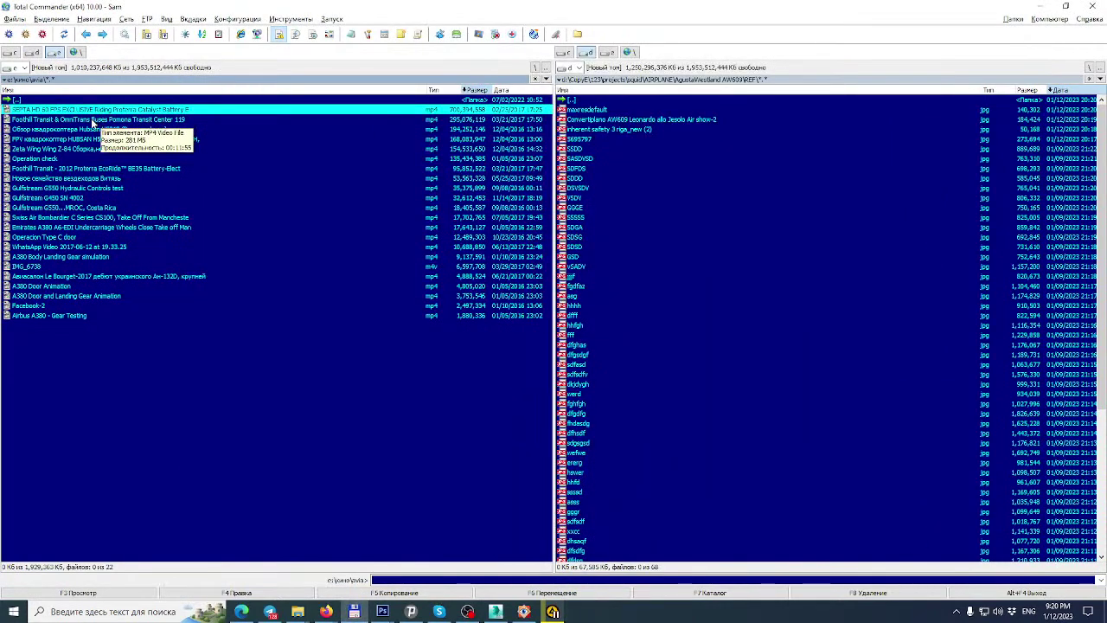
pyautogui.click(93, 122)
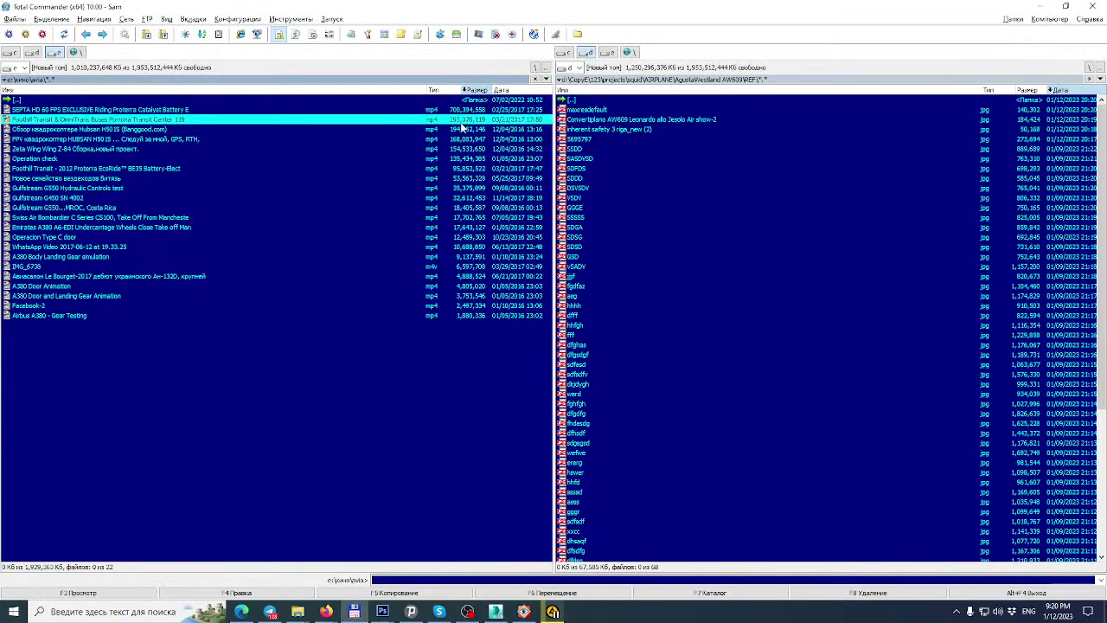
pyautogui.doubleClick(183, 102)
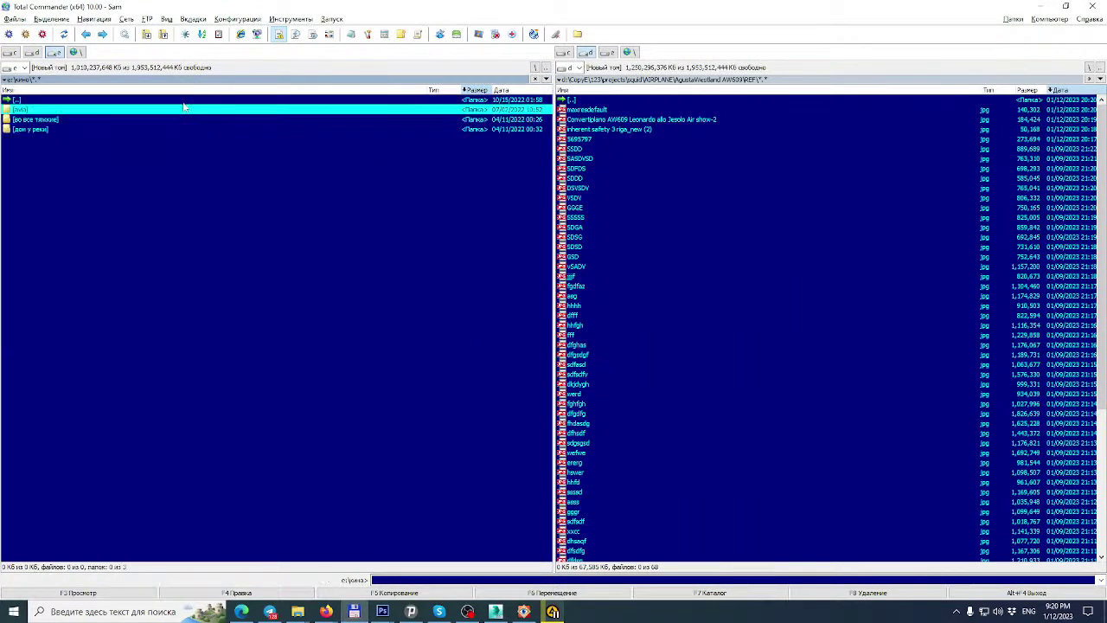
pyautogui.doubleClick(50, 110)
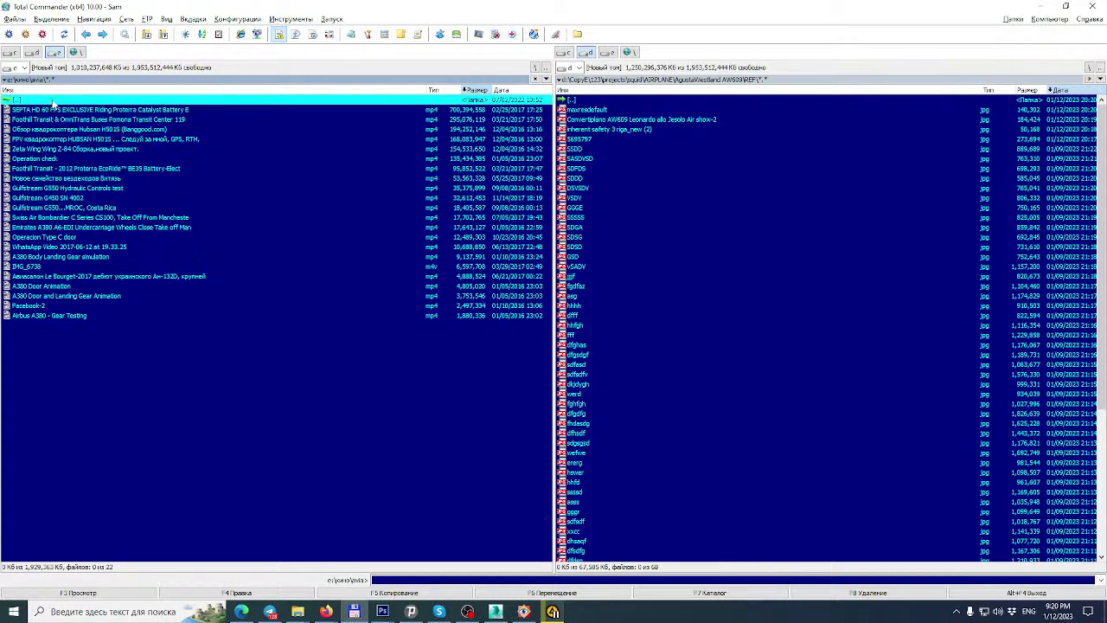
pyautogui.doubleClick(51, 102)
pyautogui.doubleClick(52, 102)
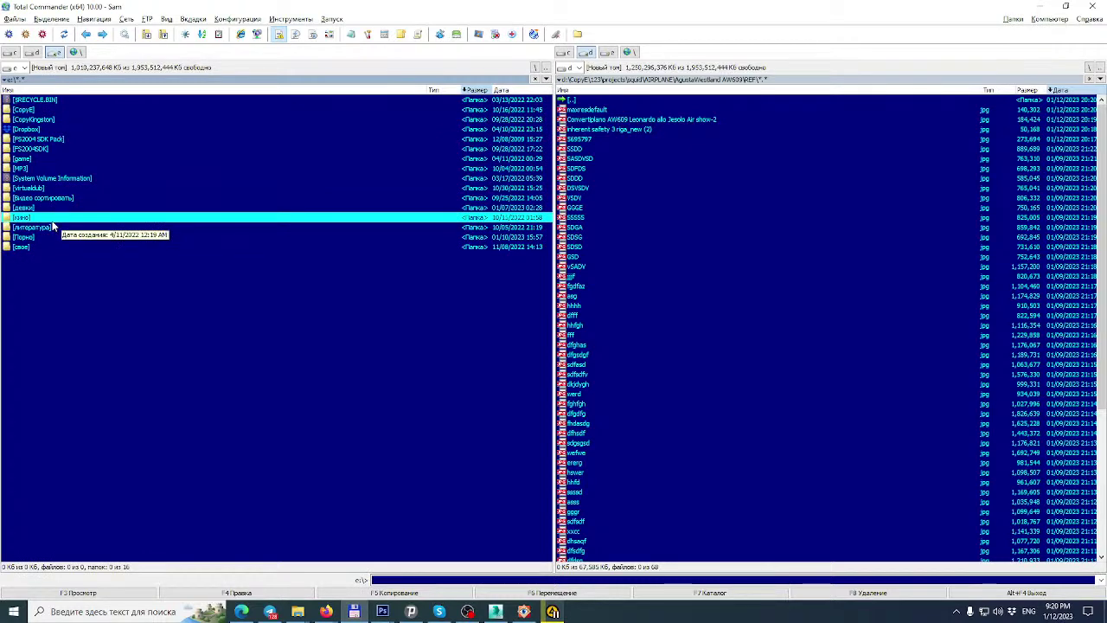
pyautogui.doubleClick(52, 221)
pyautogui.doubleClick(50, 111)
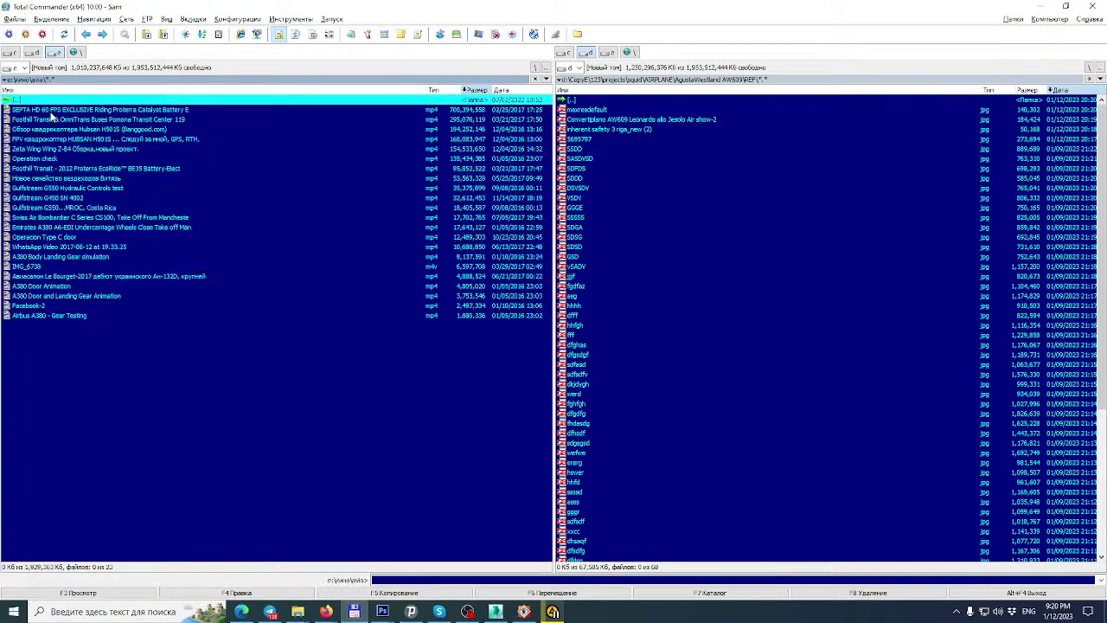
pyautogui.click(40, 191)
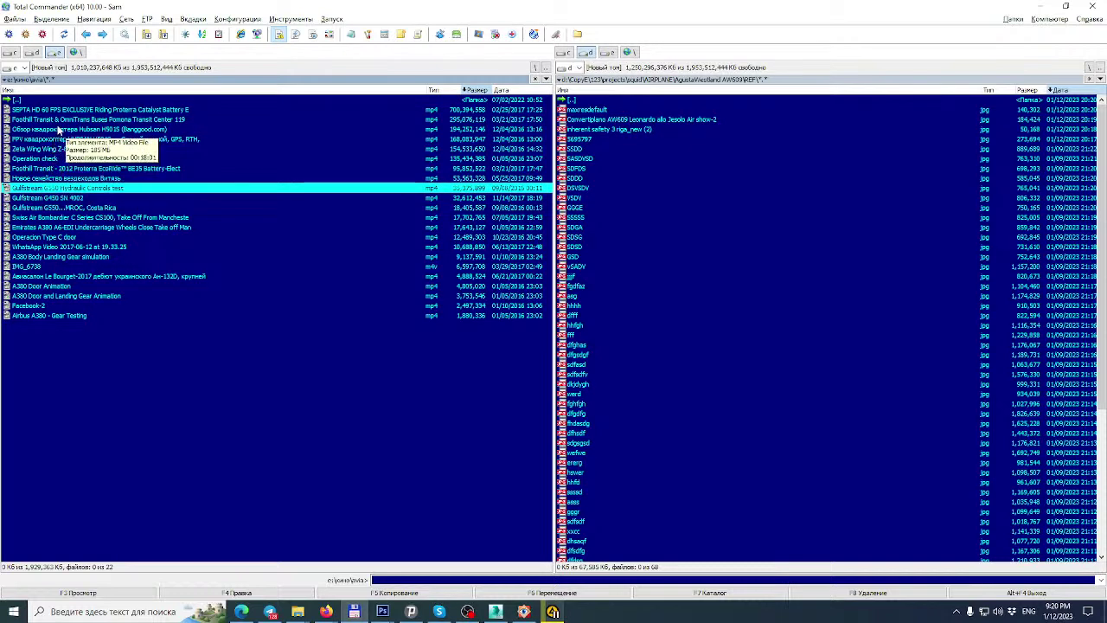
pyautogui.doubleClick(73, 101)
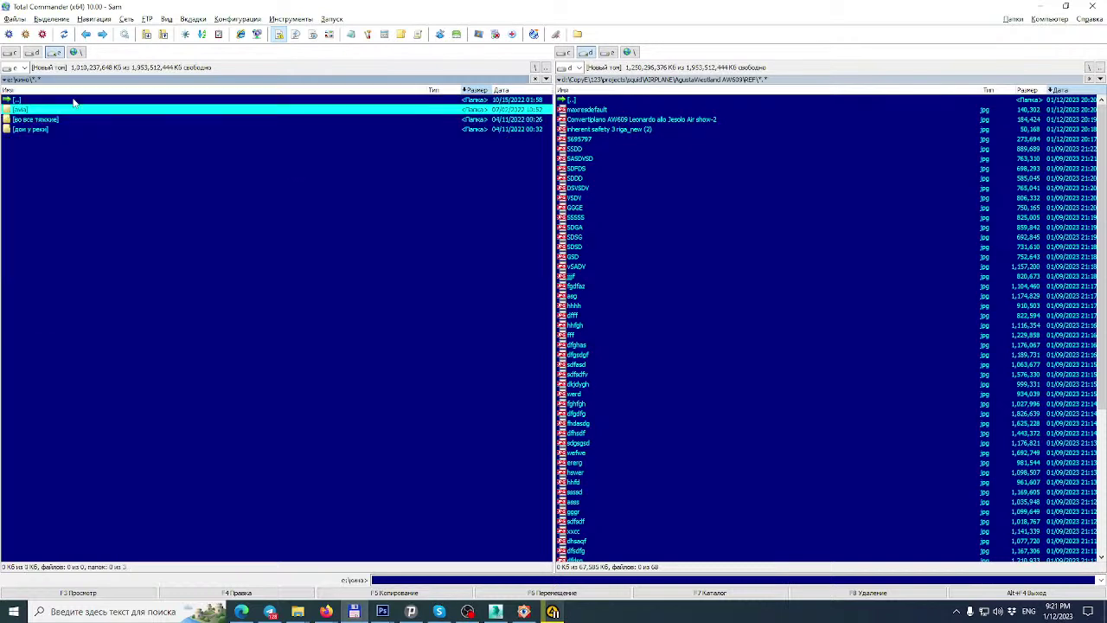
pyautogui.doubleClick(74, 101)
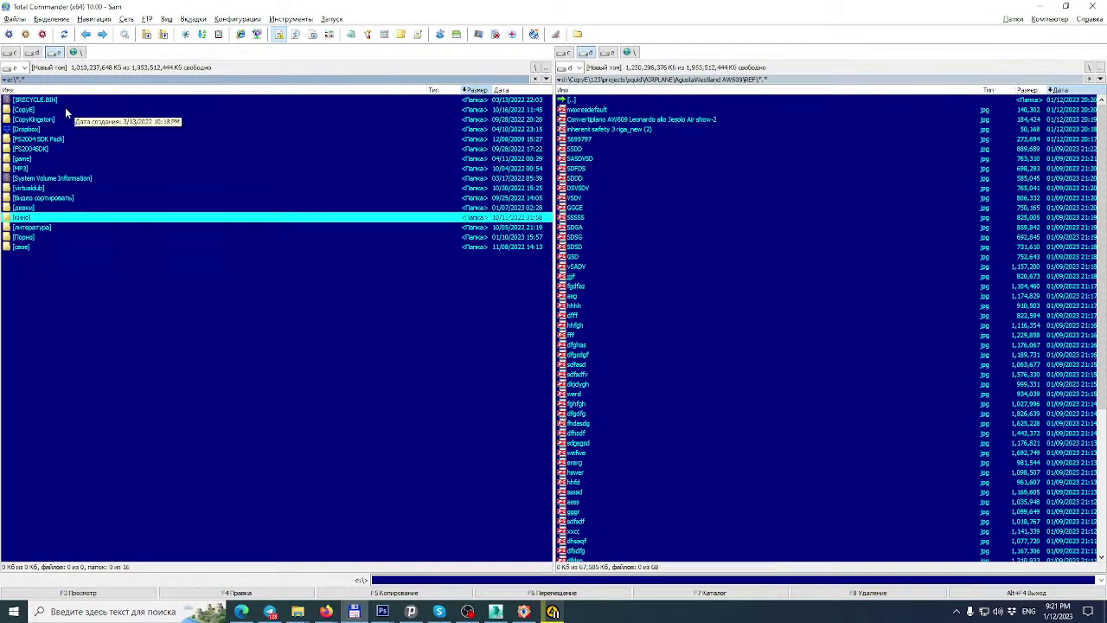
# Look through the Видео сортировать folder and play the Антонов 22 cockpit video from its техника subfolder.
pyautogui.doubleClick(84, 197)
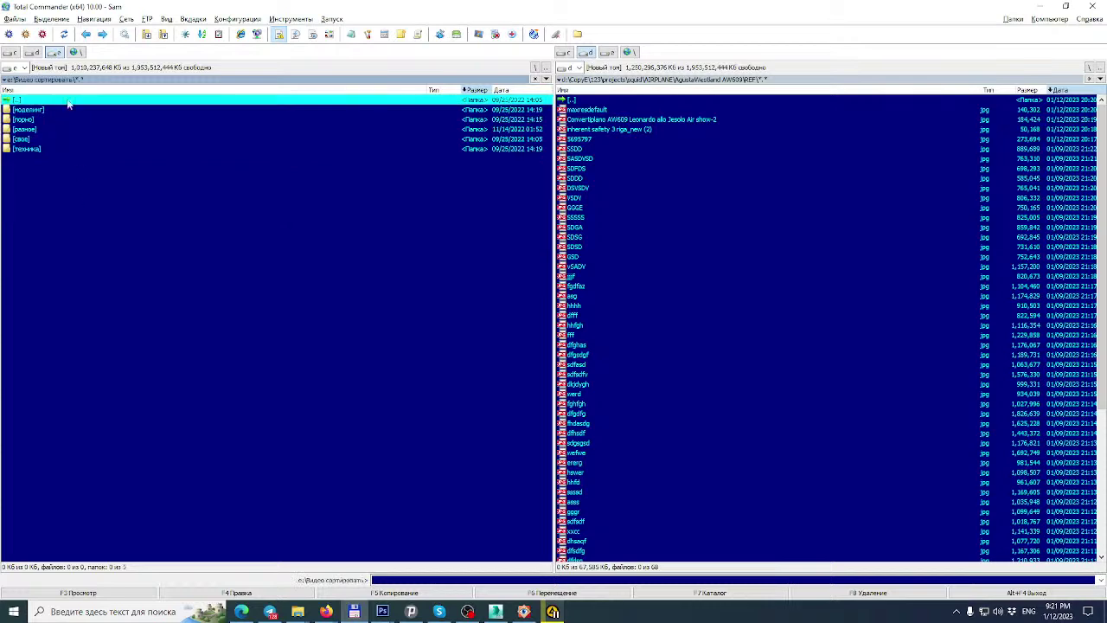
pyautogui.doubleClick(36, 130)
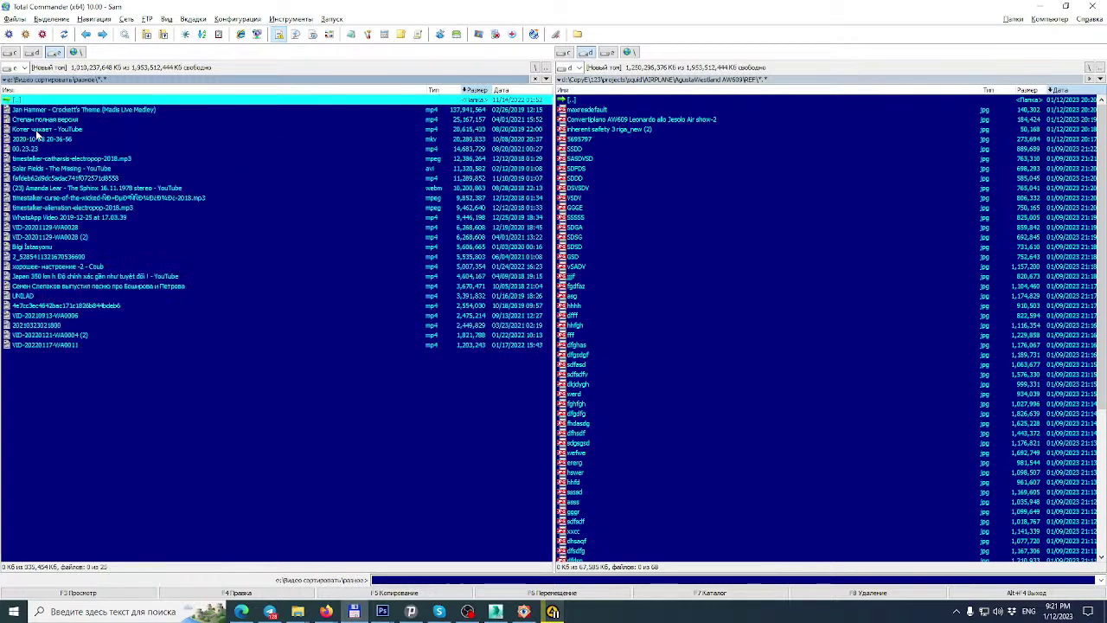
pyautogui.doubleClick(47, 100)
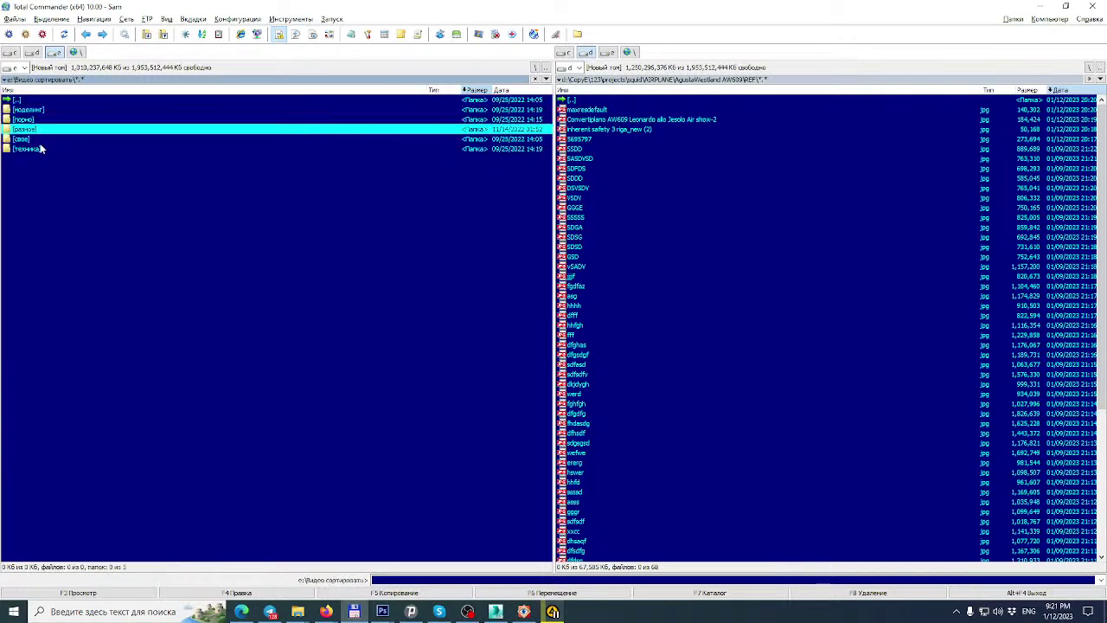
pyautogui.doubleClick(26, 148)
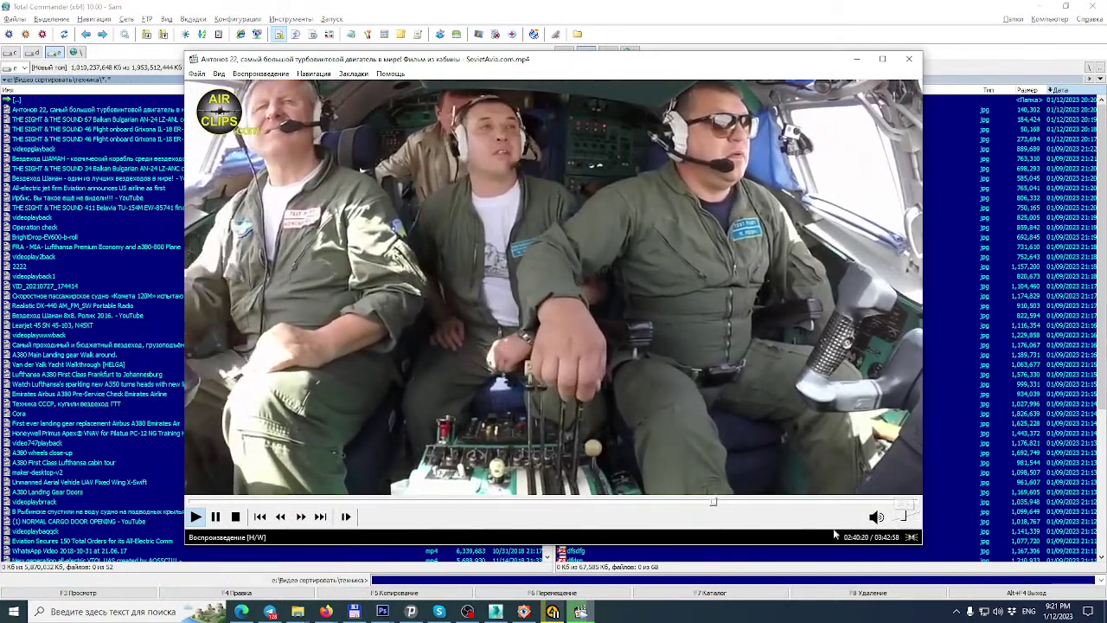
# Return to 3ds Max and scale up the fairing's middle vertex loop to about 104 percent vertically.
pyautogui.click(496, 612)
pyautogui.scroll(-4, 563, 343)
pyautogui.scroll(4, 459, 310)
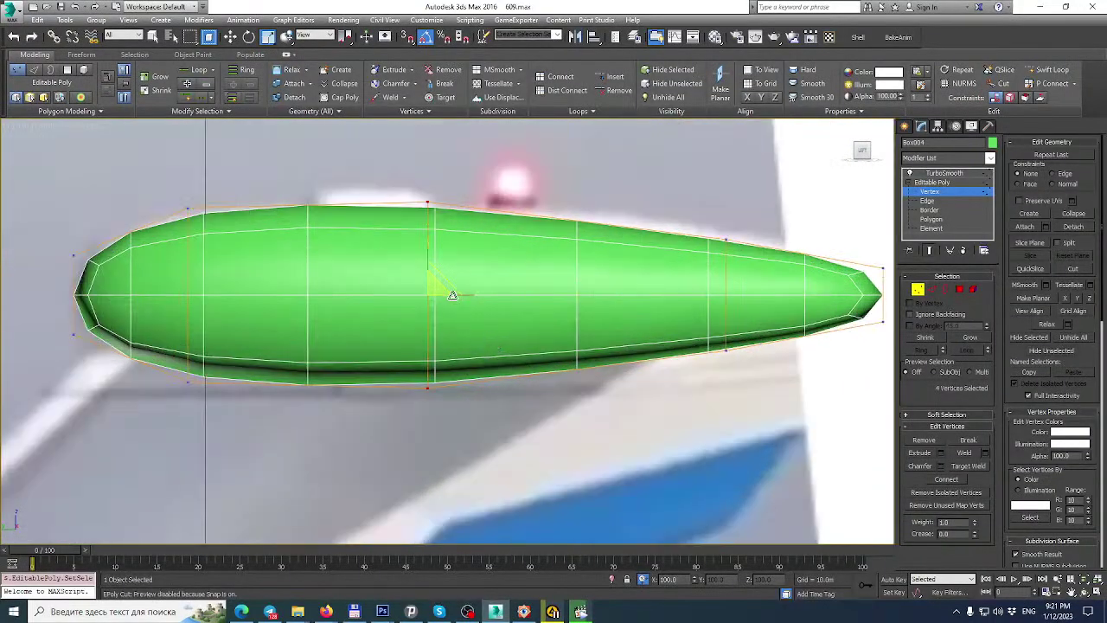
pyautogui.moveTo(436, 288); pyautogui.dragTo(438, 284)
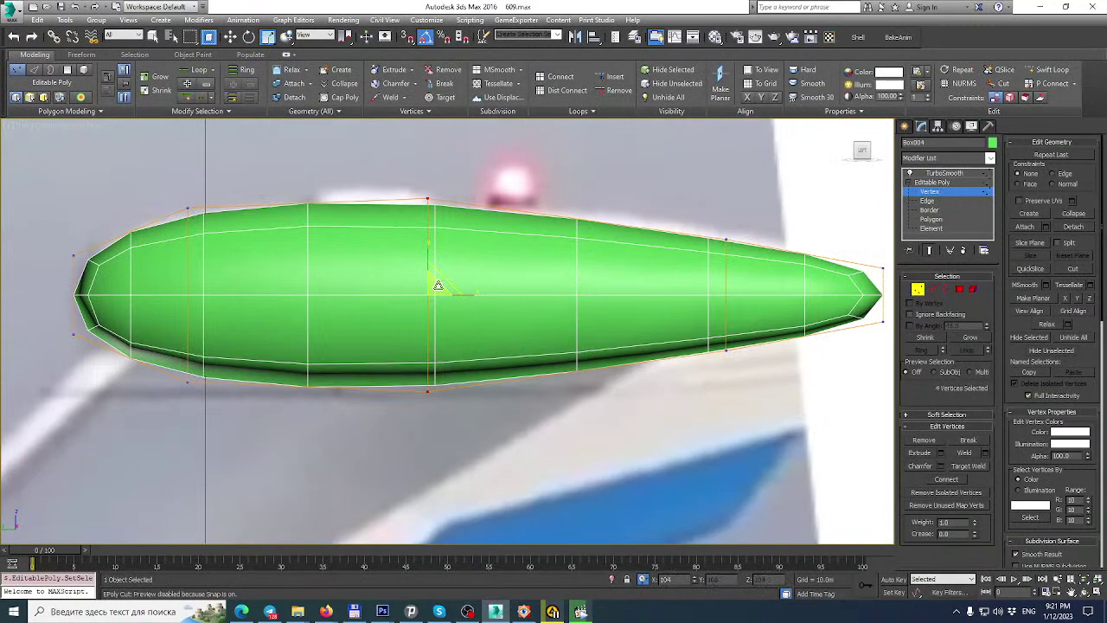
# Scale the vertex loop near the fairing's rear end vertically to follow the side-view reference.
pyautogui.moveTo(497, 269); pyautogui.dragTo(481, 283, button='middle')
pyautogui.moveTo(688, 230); pyautogui.dragTo(747, 438)
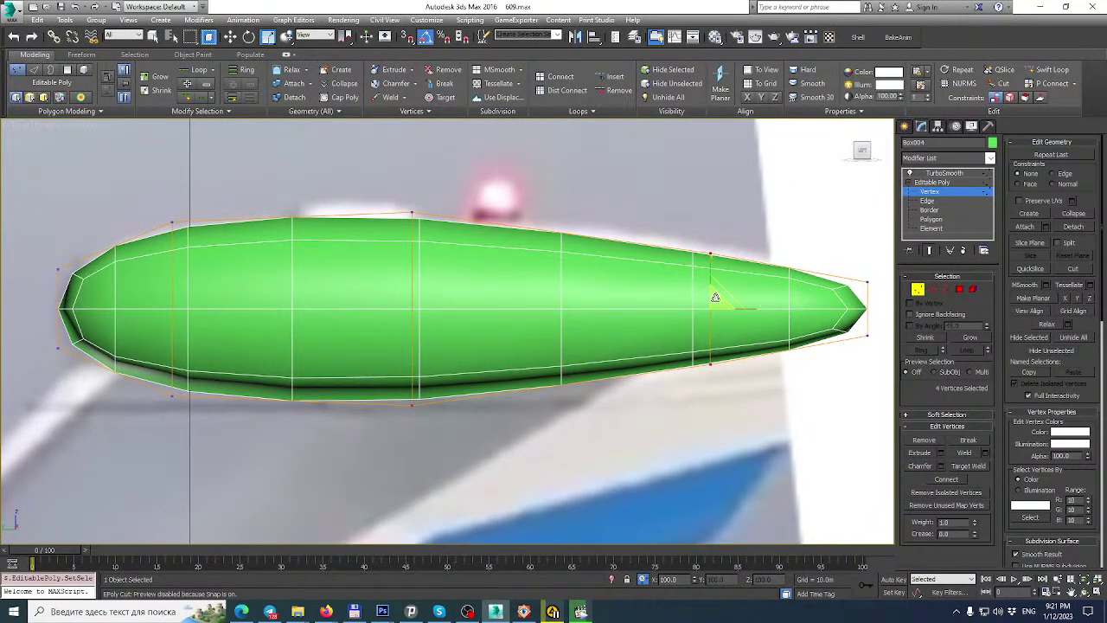
pyautogui.moveTo(715, 298); pyautogui.dragTo(717, 296)
pyautogui.scroll(-5, 718, 296)
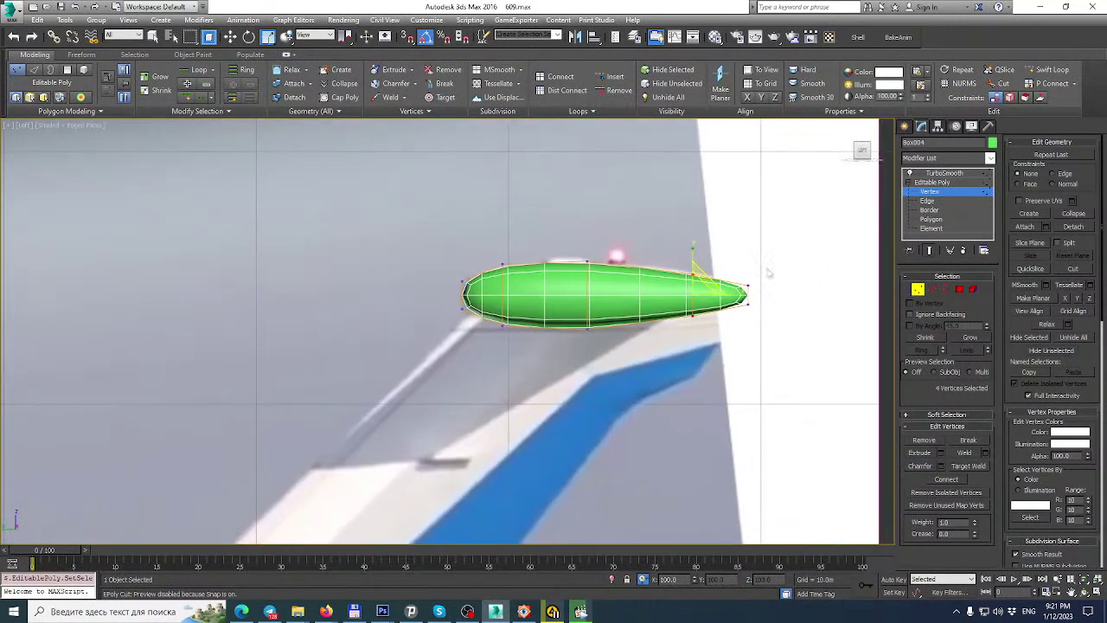
# Collapse the fairing's entire modifier stack, including TurboSmooth, into a single mesh.
pyautogui.click(943, 173)
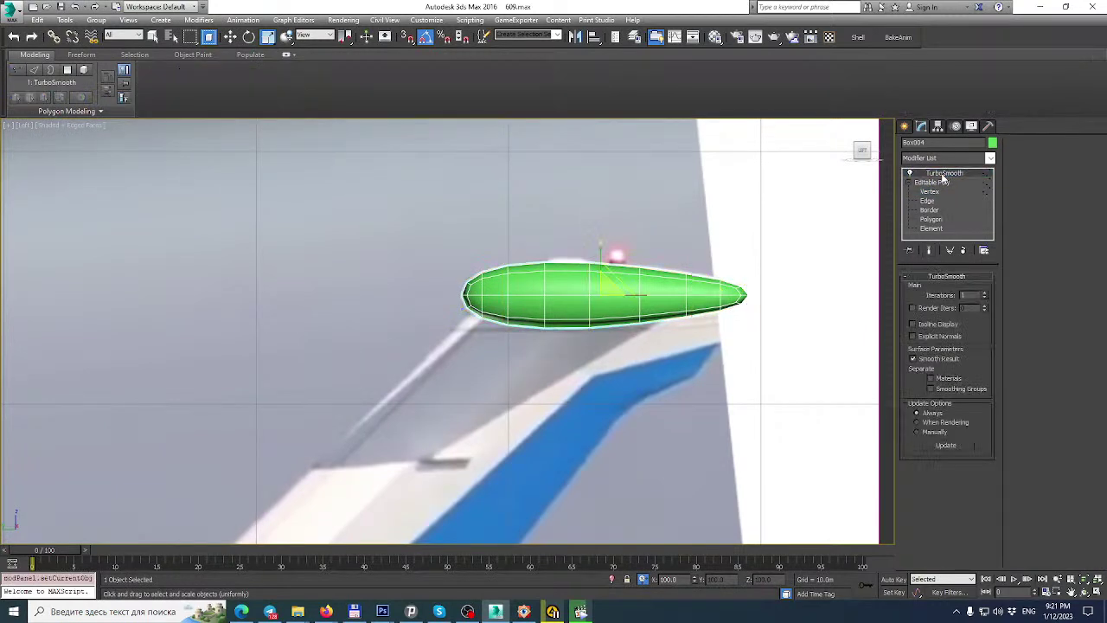
pyautogui.rightClick(943, 179)
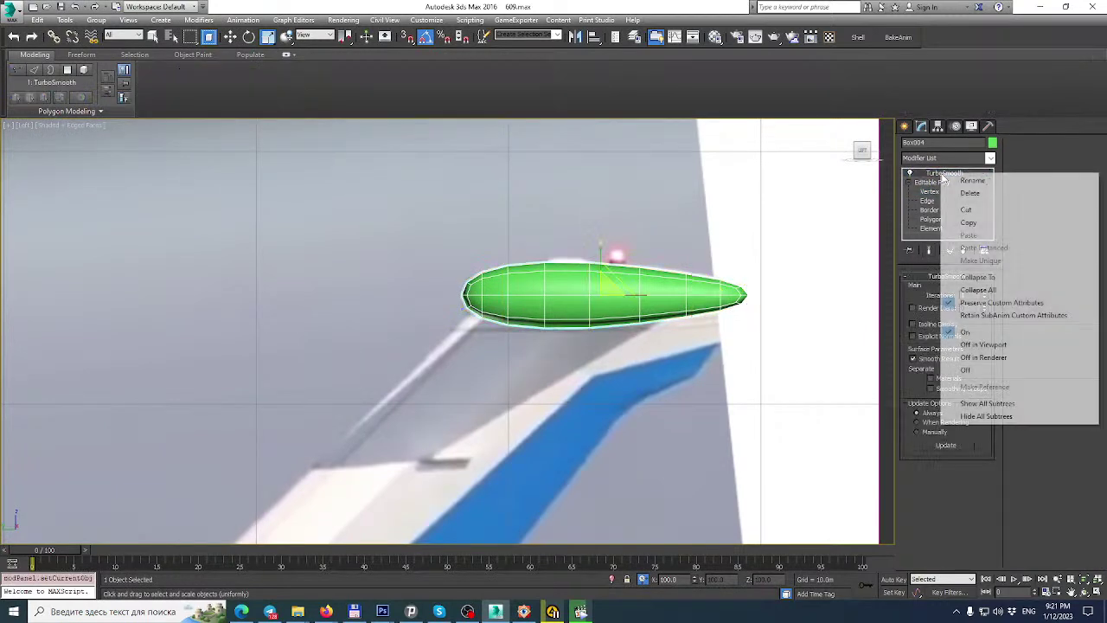
pyautogui.click(969, 291)
pyautogui.click(607, 340)
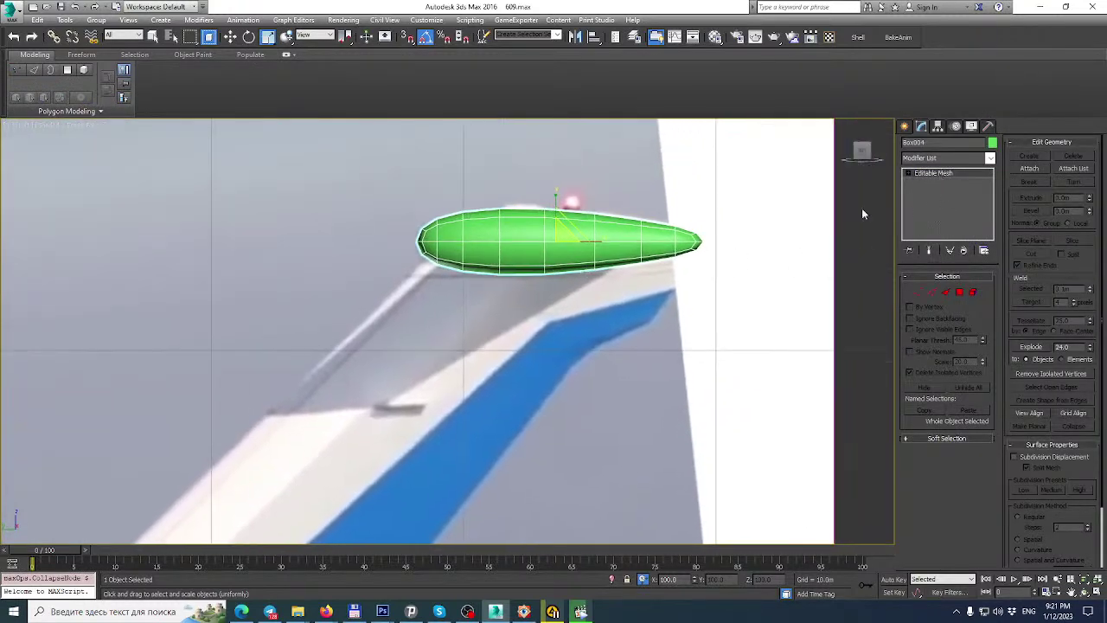
# Switch to FastStone Image Viewer to look at the tail photo from below and return to 3ds Max.
pyautogui.click(550, 612)
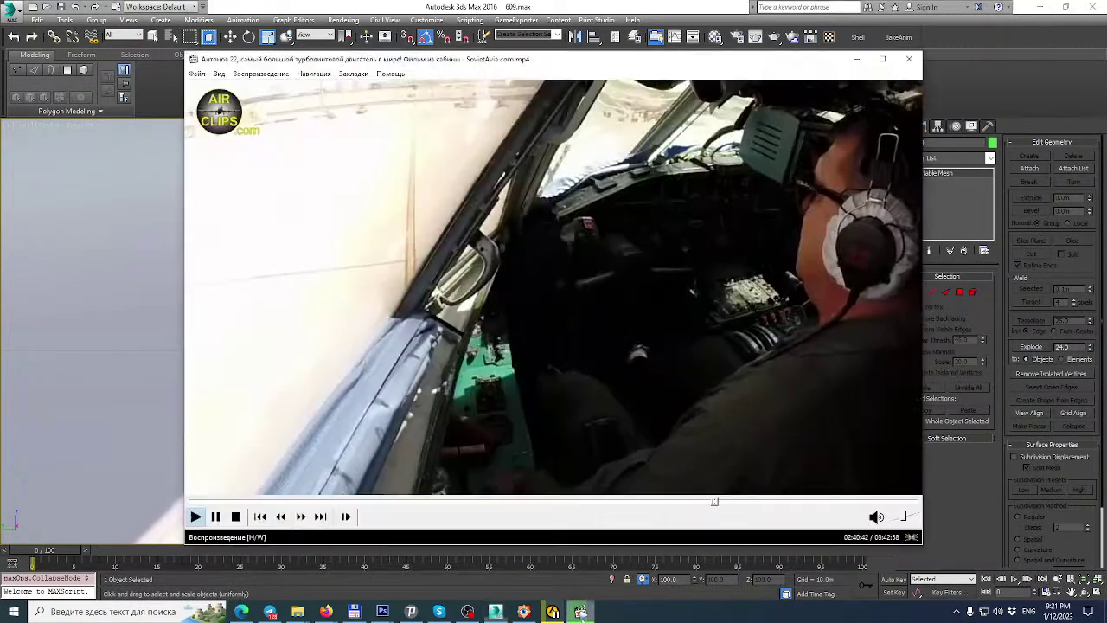
pyautogui.click(524, 612)
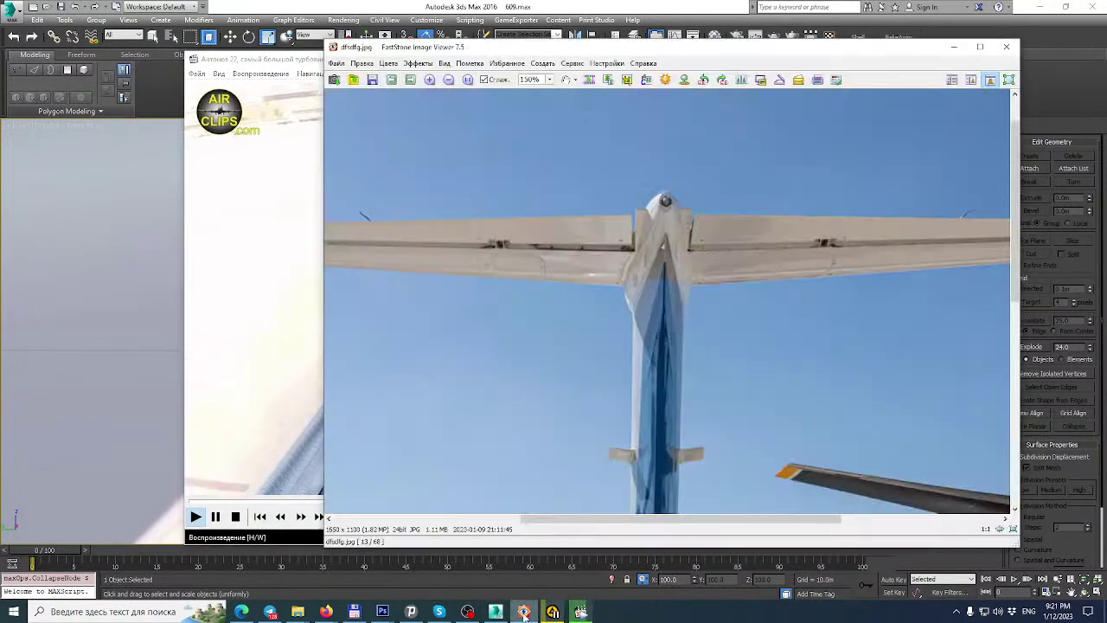
pyautogui.click(524, 611)
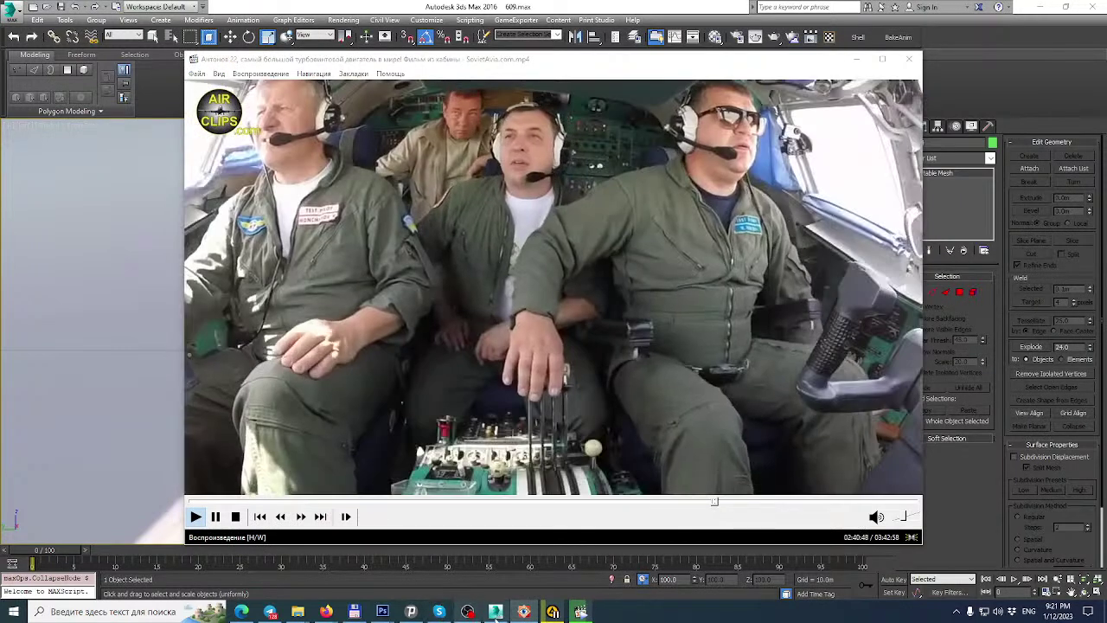
pyautogui.click(552, 612)
# Unhide all hidden objects and select the mirrored tail fin beneath the fairing.
pyautogui.moveTo(577, 346); pyautogui.dragTo(546, 346, button='middle')
pyautogui.rightClick(545, 344)
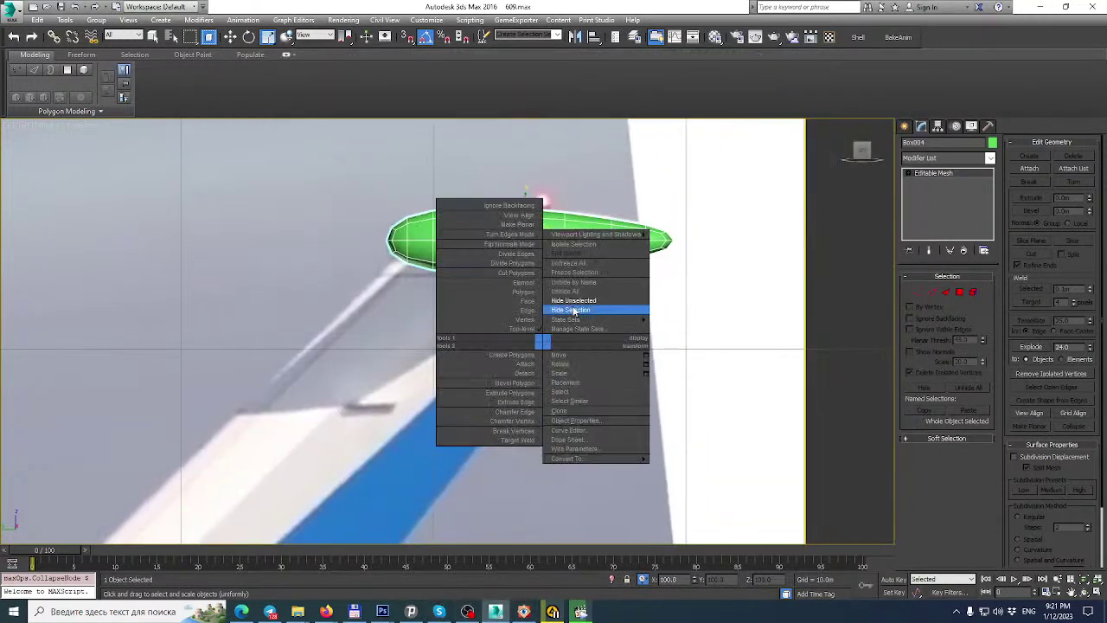
pyautogui.click(557, 290)
pyautogui.moveTo(549, 289); pyautogui.dragTo(446, 289, button='middle')
pyautogui.scroll(-2, 445, 289)
pyautogui.click(395, 324)
pyautogui.scroll(6, 409, 325)
pyautogui.moveTo(409, 326); pyautogui.dragTo(421, 345, button='middle')
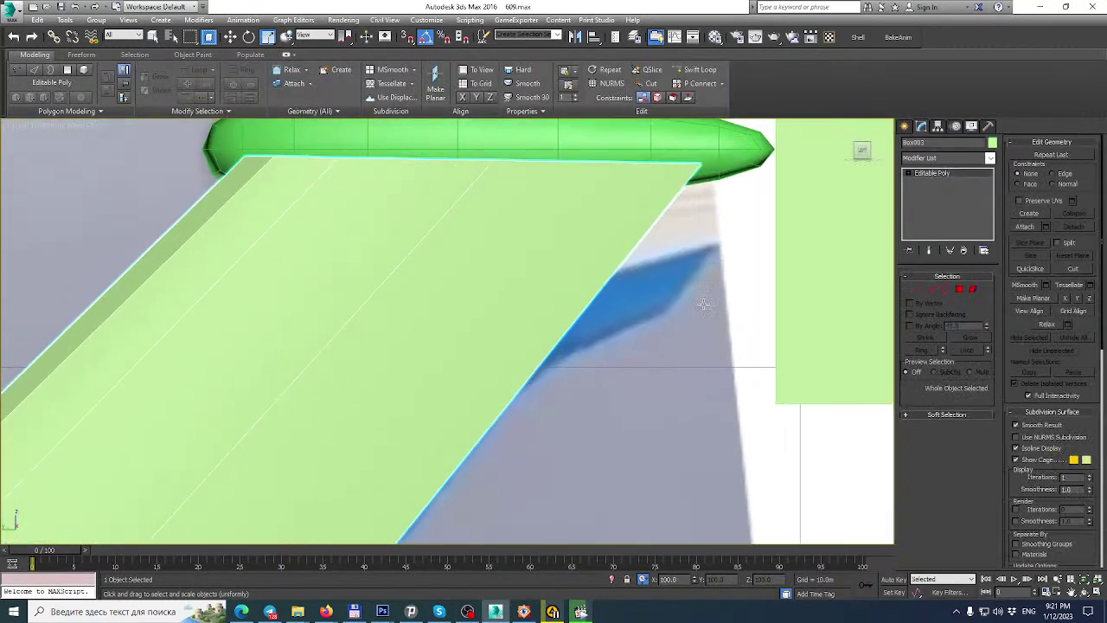
# Select all of the fin's vertices and weld the coincident ones using a reduced weld threshold.
pyautogui.click(958, 289)
pyautogui.click(946, 288)
pyautogui.scroll(-2, 585, 261)
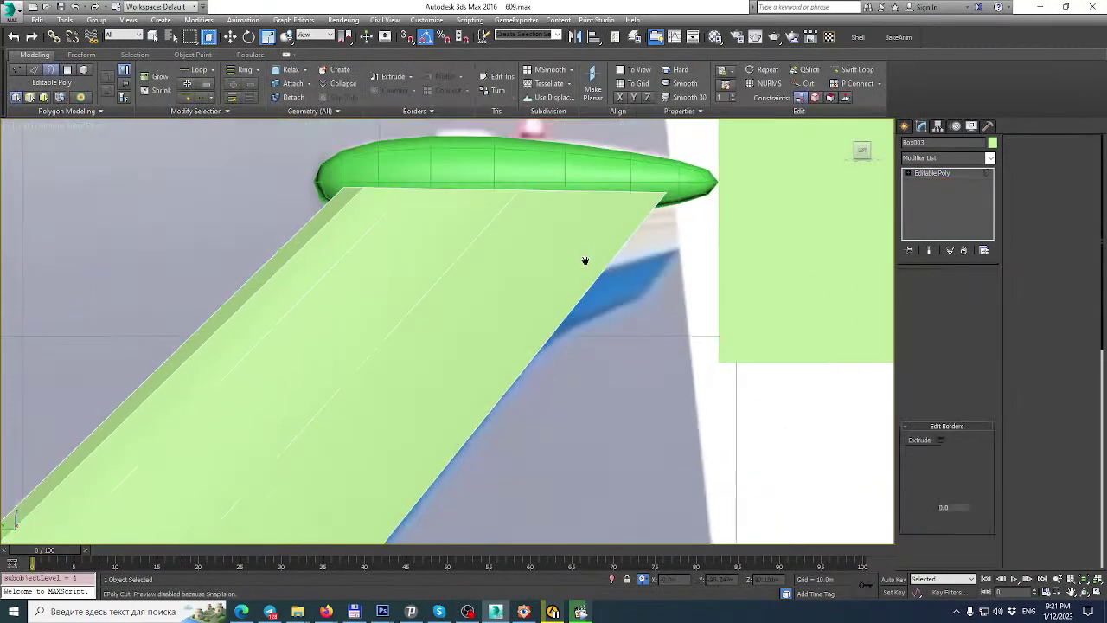
pyautogui.scroll(-4, 654, 250)
pyautogui.press('1')
pyautogui.moveTo(854, 525); pyautogui.dragTo(854, 525)
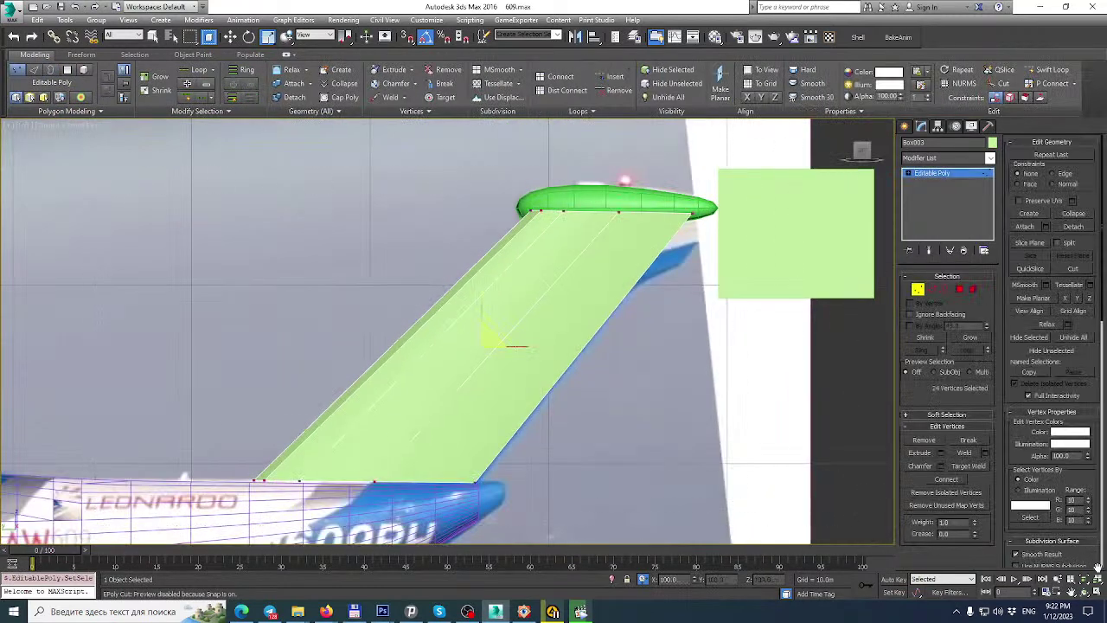
pyautogui.click(1098, 592)
pyautogui.moveTo(753, 440)
pyautogui.keyDown('alt'); pyautogui.mouseDown(button='middle')
pyautogui.moveTo(742, 448)
pyautogui.moveTo(779, 433)
pyautogui.moveTo(745, 410)
pyautogui.moveTo(743, 432)
pyautogui.mouseUp(button='middle'); pyautogui.keyUp('alt')
pyautogui.press('z')
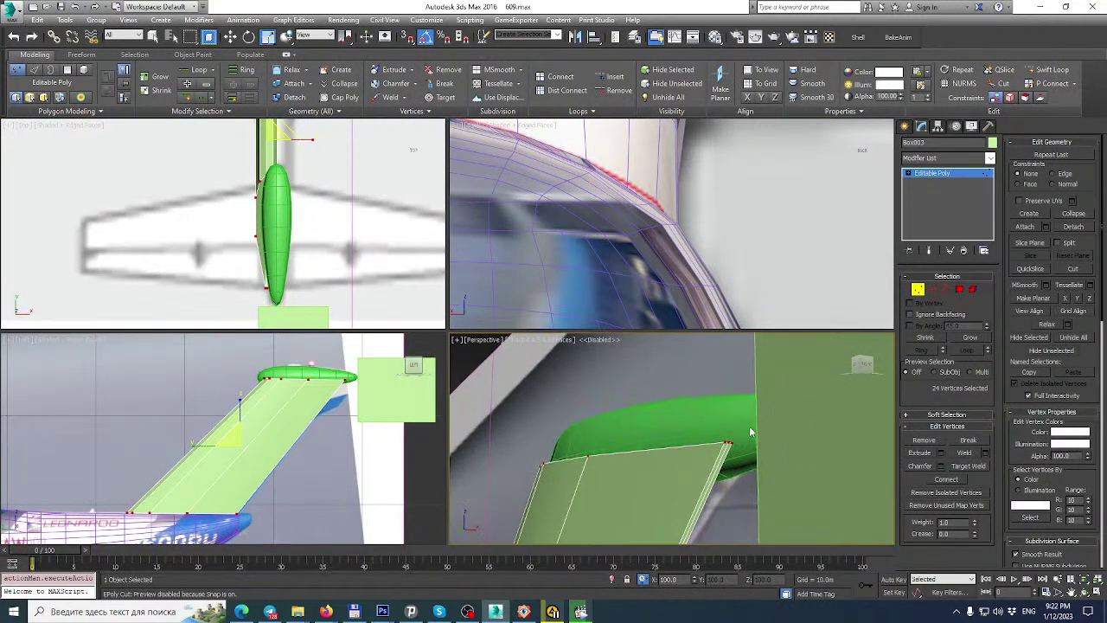
pyautogui.click(963, 453)
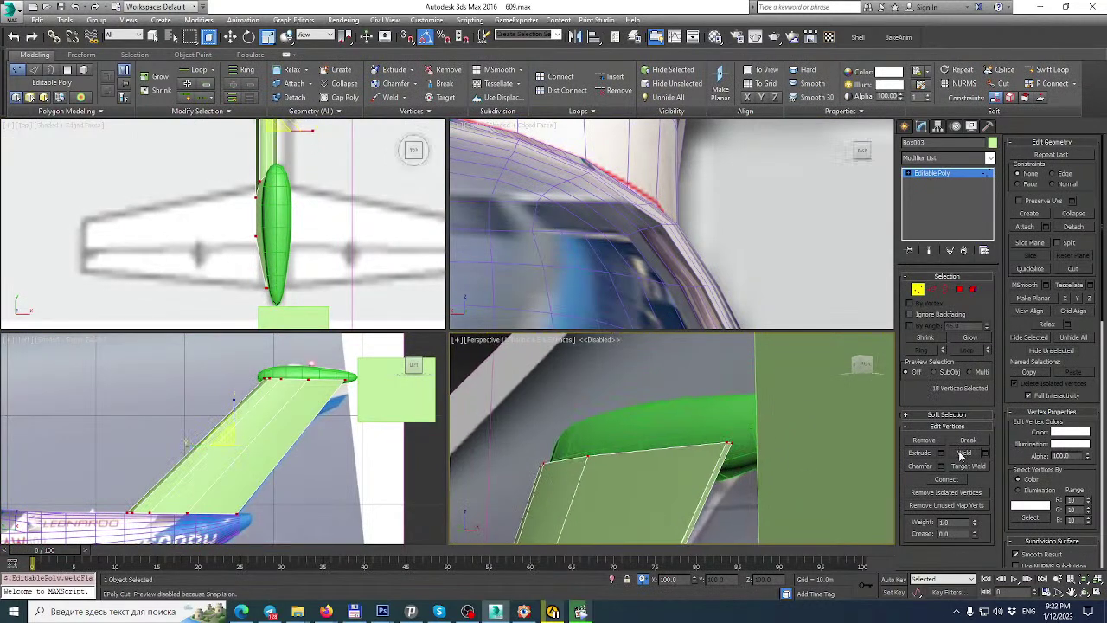
pyautogui.click(986, 454)
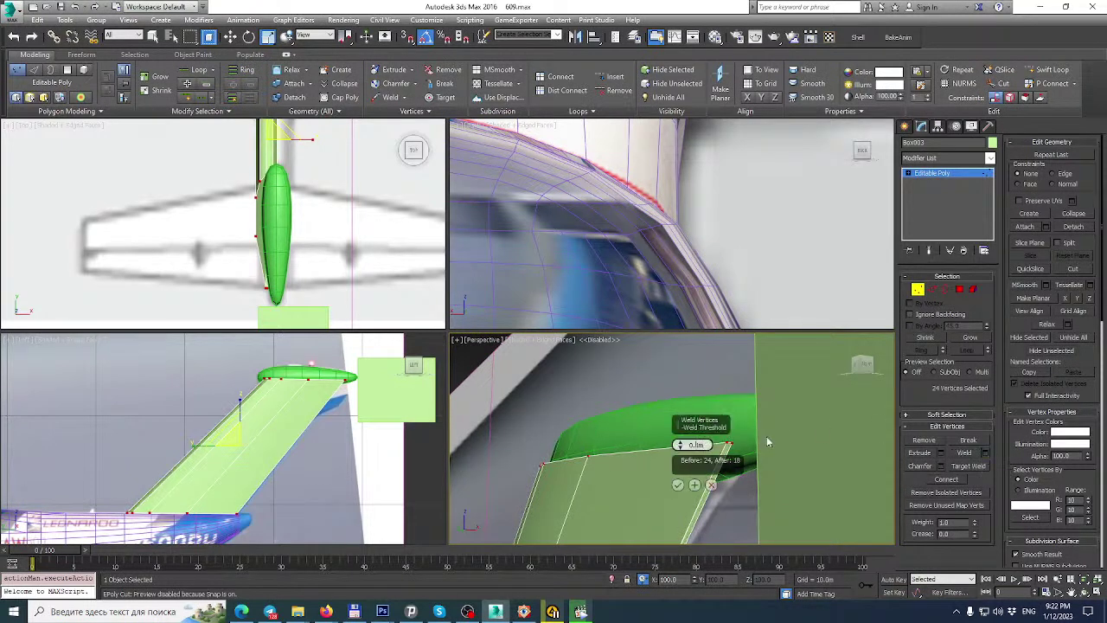
pyautogui.write('00')
pyautogui.click(678, 485)
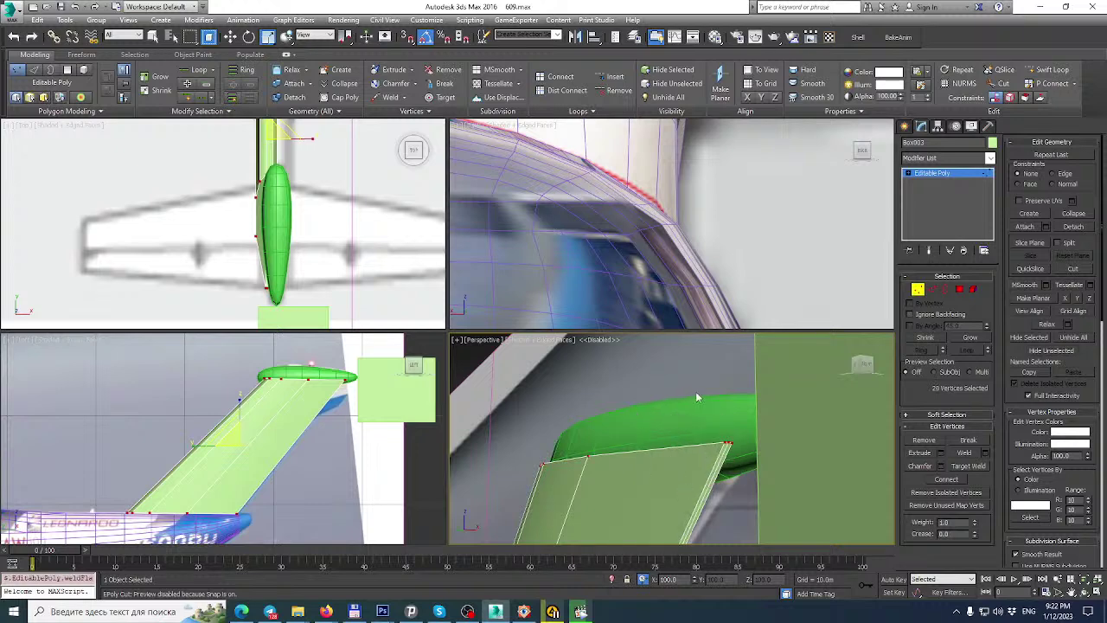
# Leave vertex editing and center the fin's pivot on the object.
pyautogui.moveTo(307, 214); pyautogui.dragTo(302, 212, button='middle')
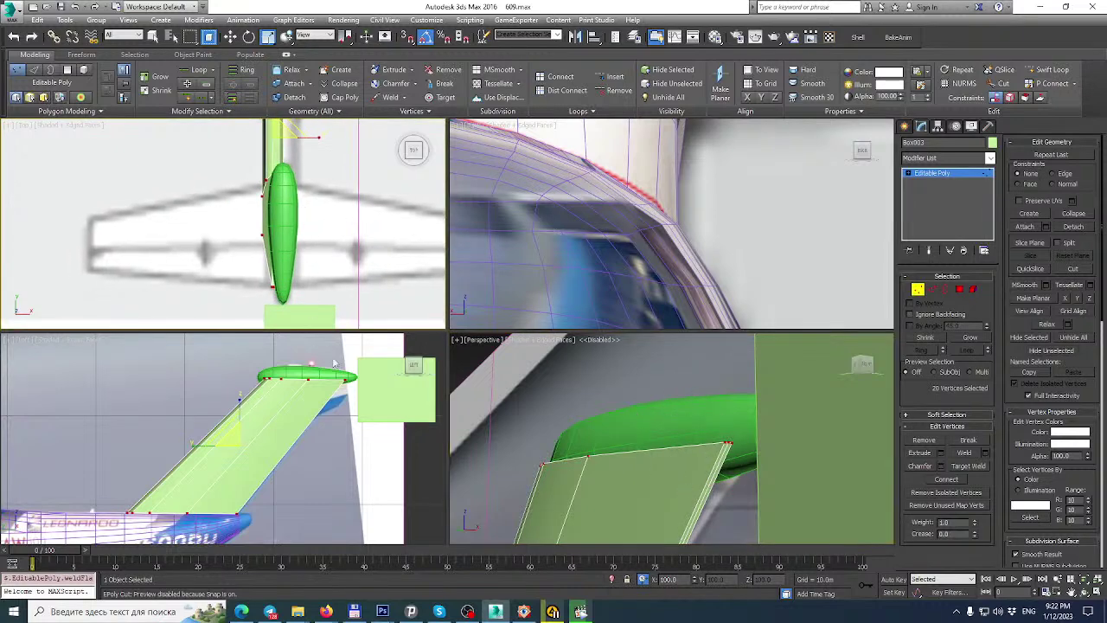
pyautogui.click(946, 177)
pyautogui.scroll(-5, 692, 192)
pyautogui.moveTo(692, 192); pyautogui.dragTo(696, 256, button='middle')
pyautogui.click(938, 126)
pyautogui.click(946, 199)
pyautogui.click(947, 259)
pyautogui.click(923, 127)
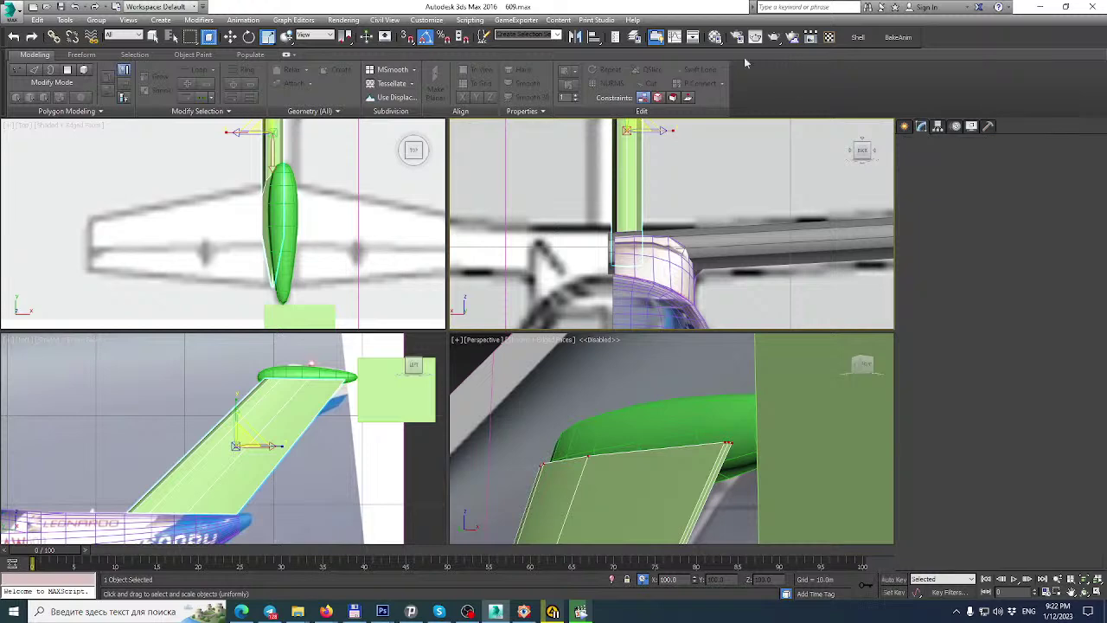
# Move the fin onto the aircraft's centerline by setting its X position to 0.
pyautogui.click(230, 36)
pyautogui.click(645, 580)
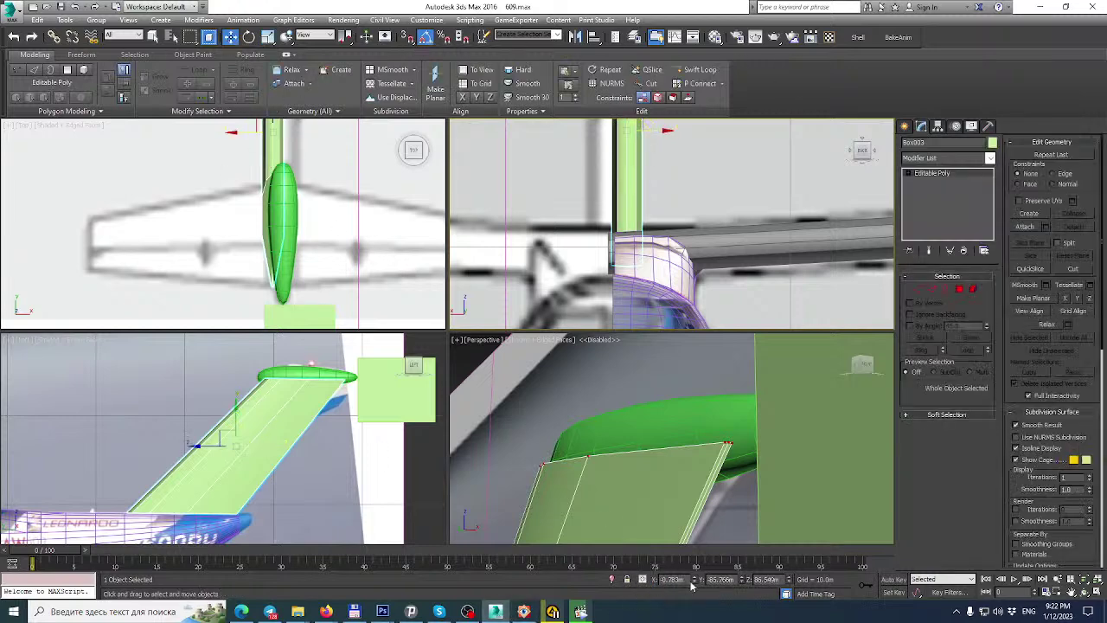
pyautogui.rightClick(696, 580)
pyautogui.scroll(-2, 577, 172)
pyautogui.moveTo(577, 172); pyautogui.dragTo(570, 260, button='middle')
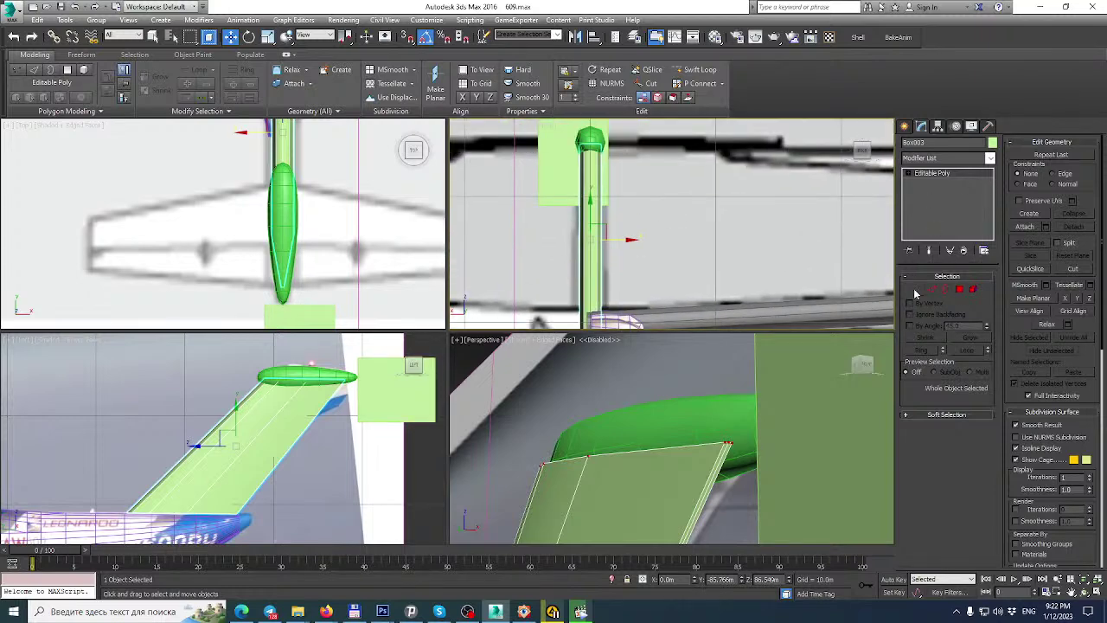
# Scale the fin's root vertices wider across its thickness in the back view to match the reference.
pyautogui.click(918, 289)
pyautogui.moveTo(666, 268); pyautogui.dragTo(643, 263, button='middle')
pyautogui.click(269, 38)
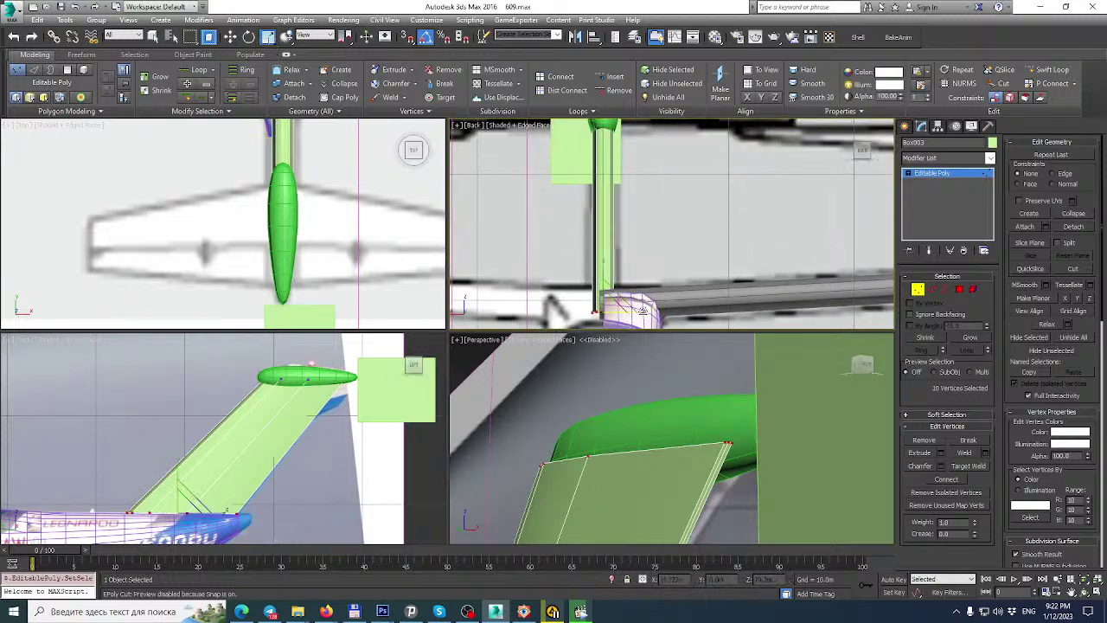
pyautogui.moveTo(644, 310); pyautogui.dragTo(665, 309)
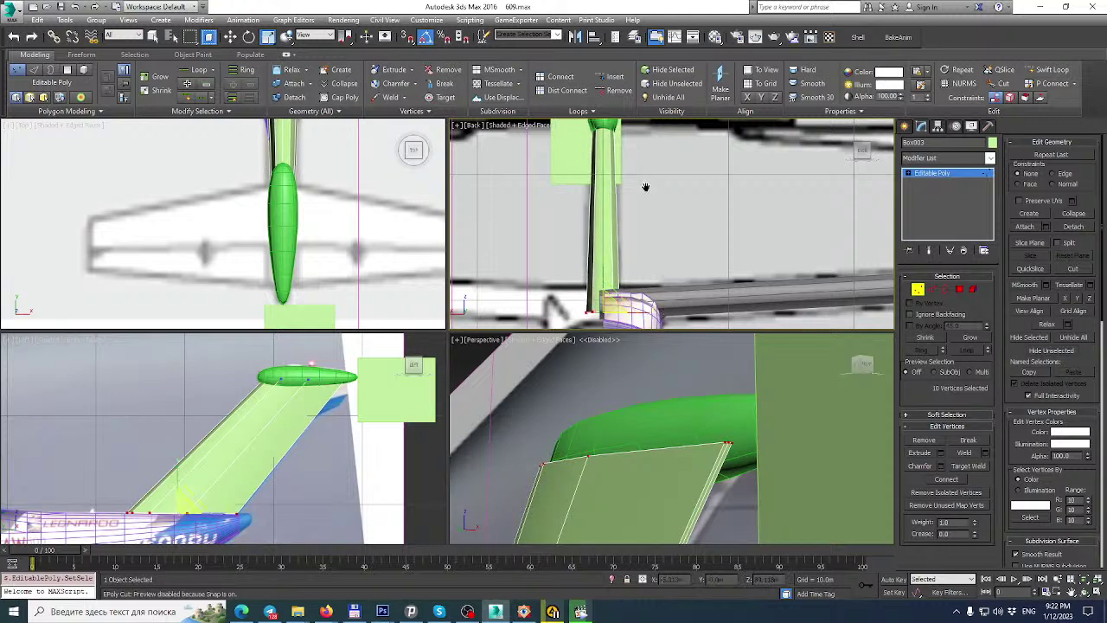
pyautogui.moveTo(646, 185); pyautogui.dragTo(643, 254, button='middle')
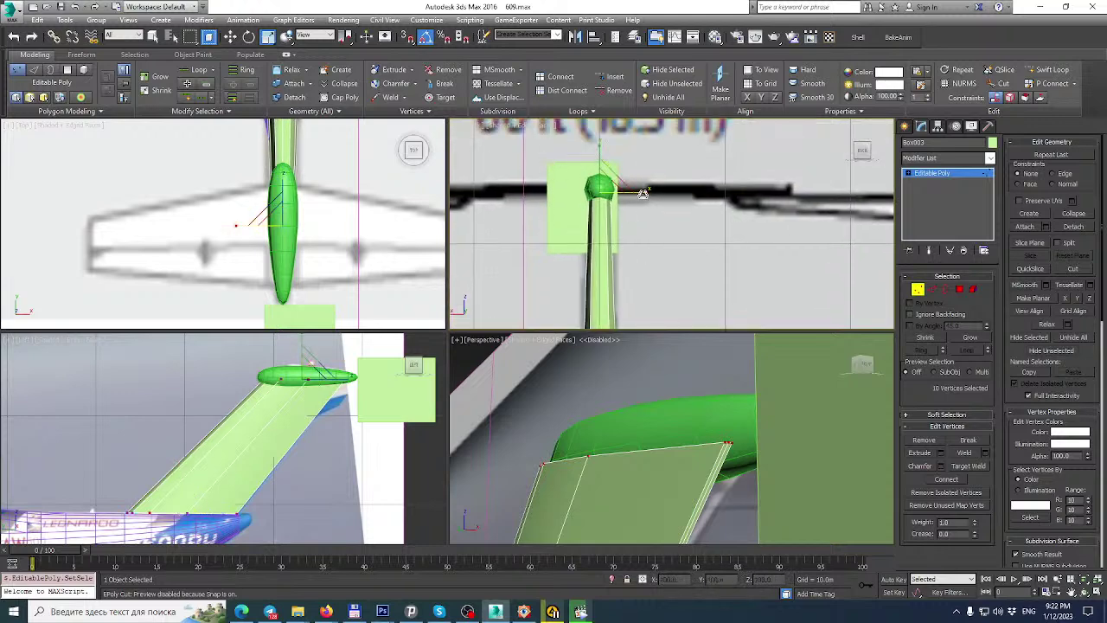
pyautogui.scroll(-5, 643, 192)
pyautogui.moveTo(642, 198); pyautogui.dragTo(640, 163, button='middle')
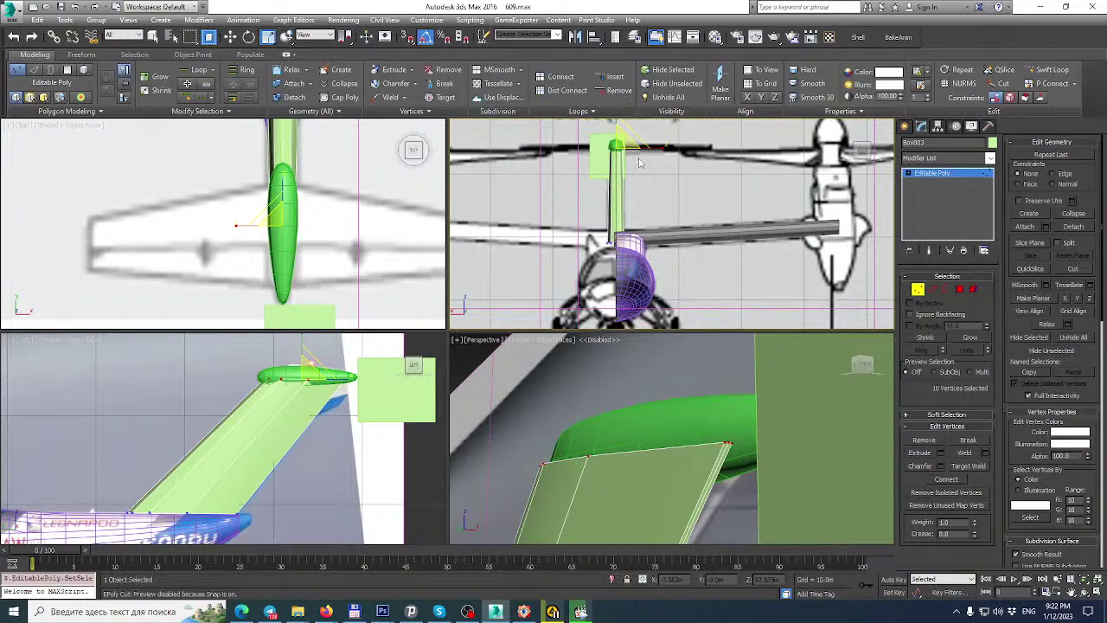
pyautogui.scroll(4, 616, 241)
# Examine how the fin's root vertices meet the rear fuselage in the perspective and side views.
pyautogui.keyDown('alt'); pyautogui.moveTo(628, 395); pyautogui.dragTo(711, 351, button='middle'); pyautogui.keyUp('alt')
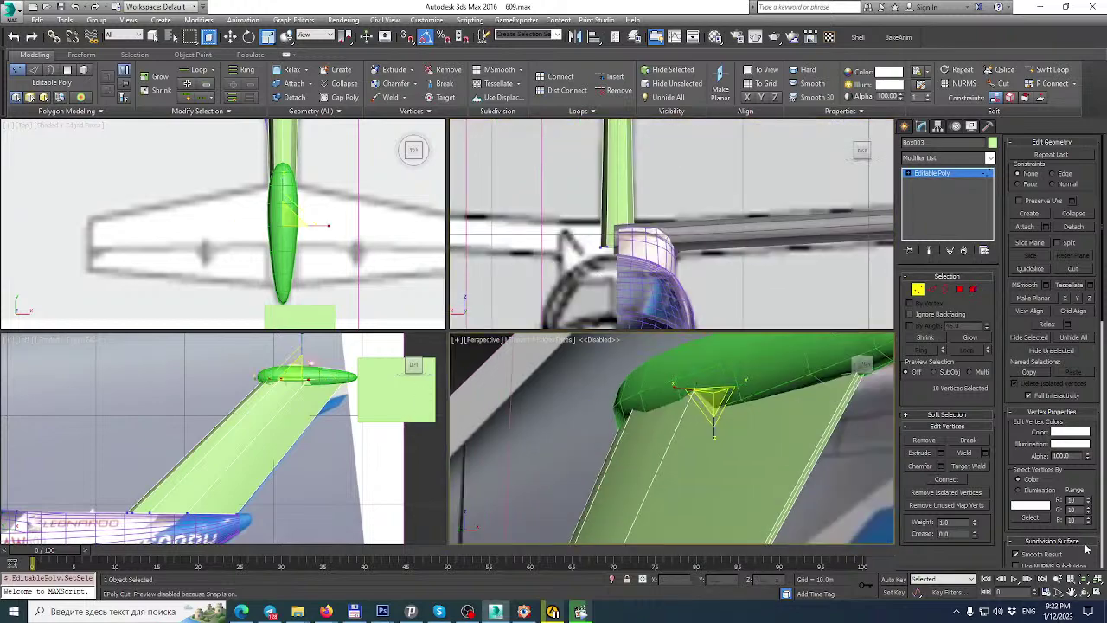
pyautogui.hotkey('alt', 'w')
pyautogui.keyDown('alt'); pyautogui.moveTo(714, 433); pyautogui.dragTo(749, 192, button='middle'); pyautogui.keyUp('alt')
pyautogui.keyDown('alt'); pyautogui.moveTo(501, 349); pyautogui.dragTo(536, 272, button='middle'); pyautogui.keyUp('alt')
pyautogui.moveTo(316, 289); pyautogui.dragTo(505, 371)
pyautogui.keyDown('alt'); pyautogui.moveTo(656, 380); pyautogui.dragTo(621, 424, button='middle'); pyautogui.keyUp('alt')
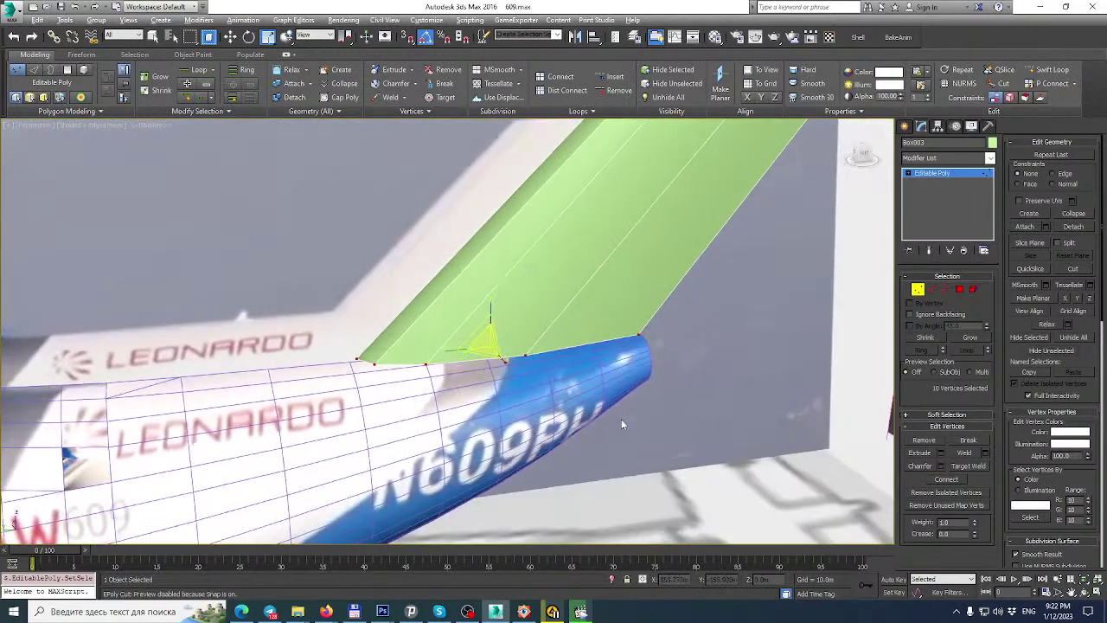
pyautogui.click(1097, 593)
pyautogui.scroll(4, 186, 462)
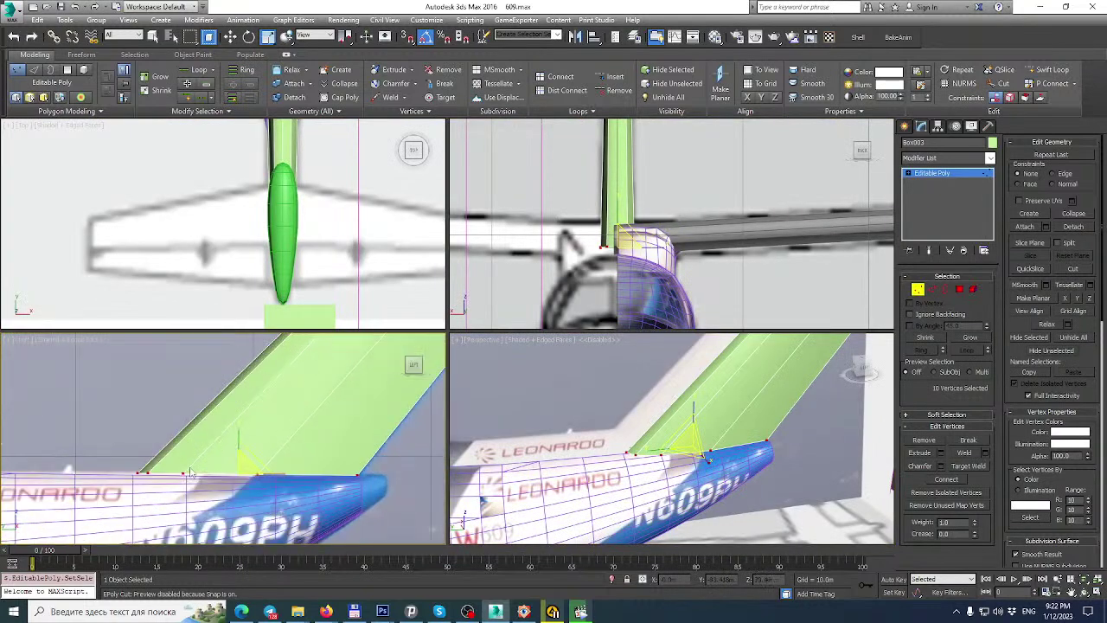
pyautogui.click(230, 37)
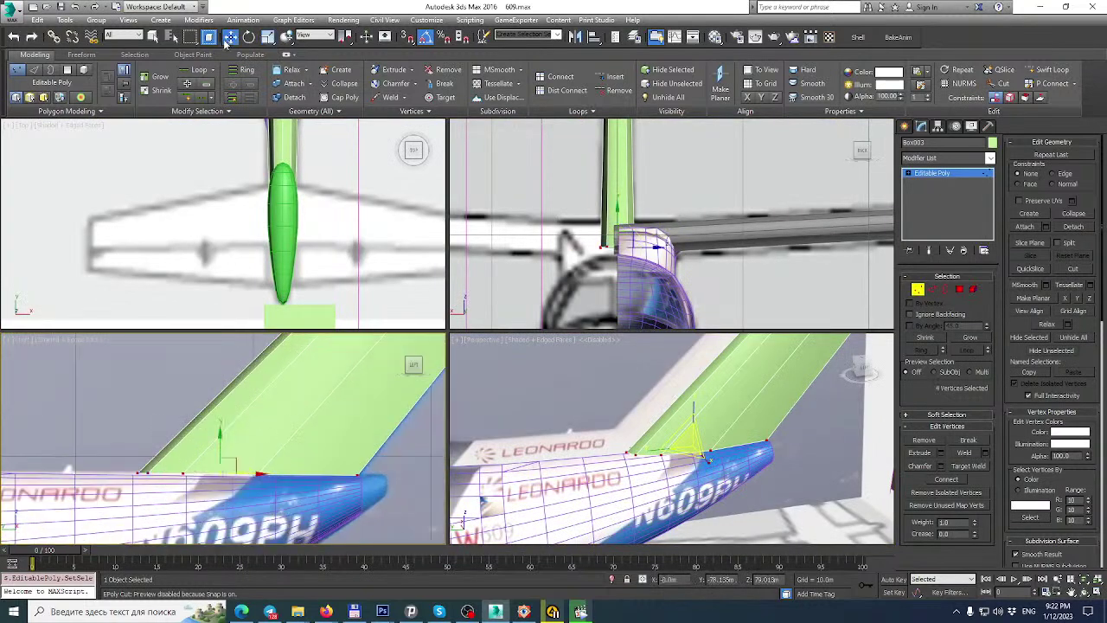
pyautogui.scroll(2, 256, 451)
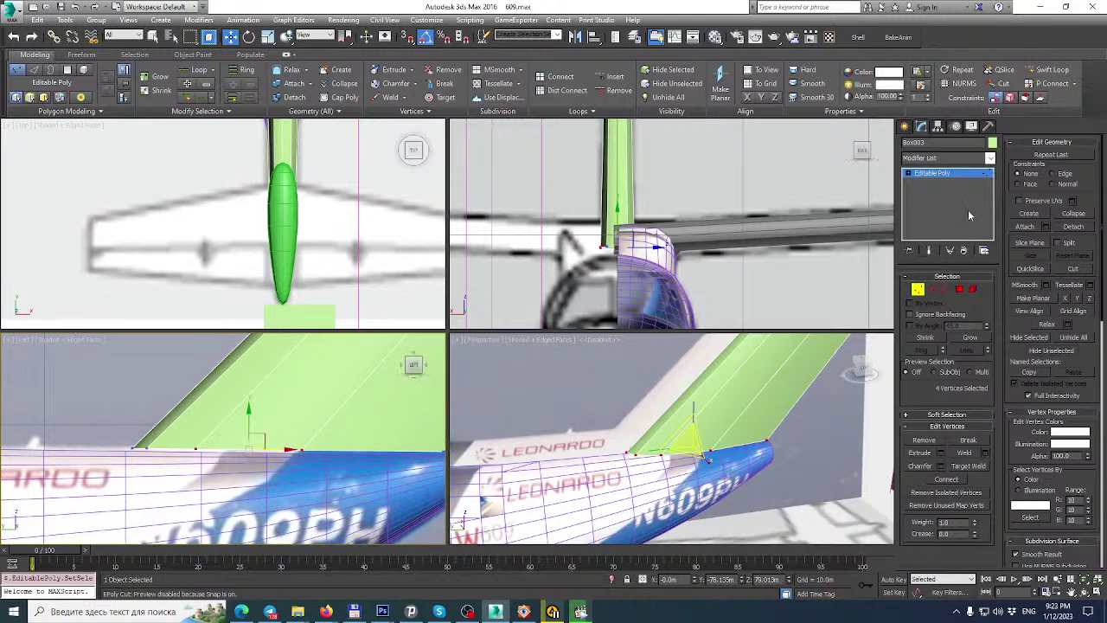
pyautogui.click(958, 181)
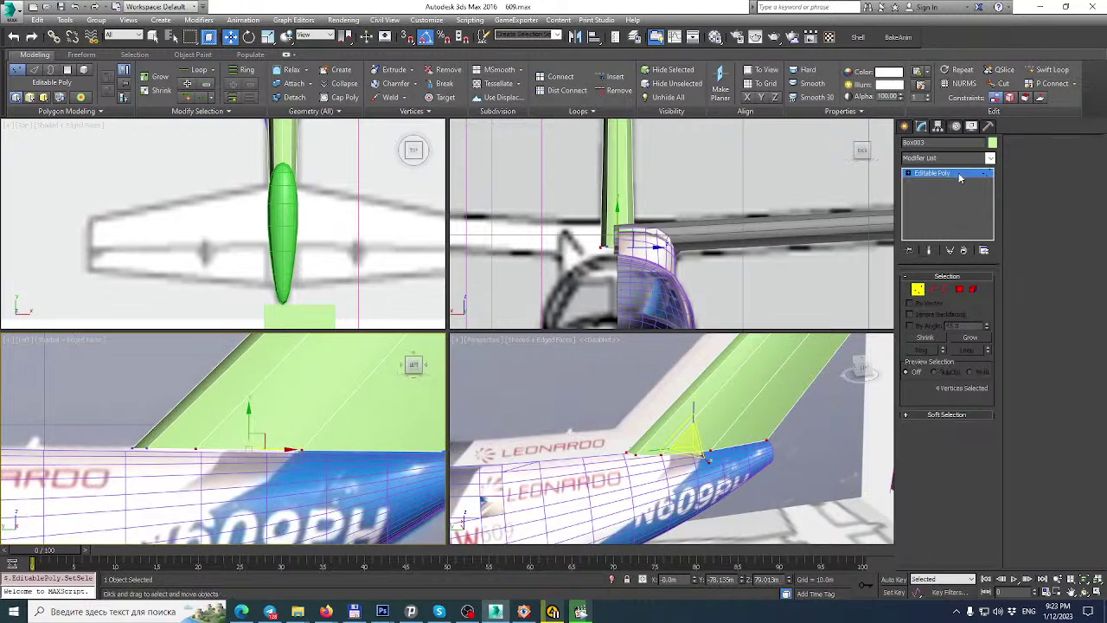
# Try to hide every object except the side-view reference plane, and undo the hiding.
pyautogui.click(314, 470)
pyautogui.click(145, 384)
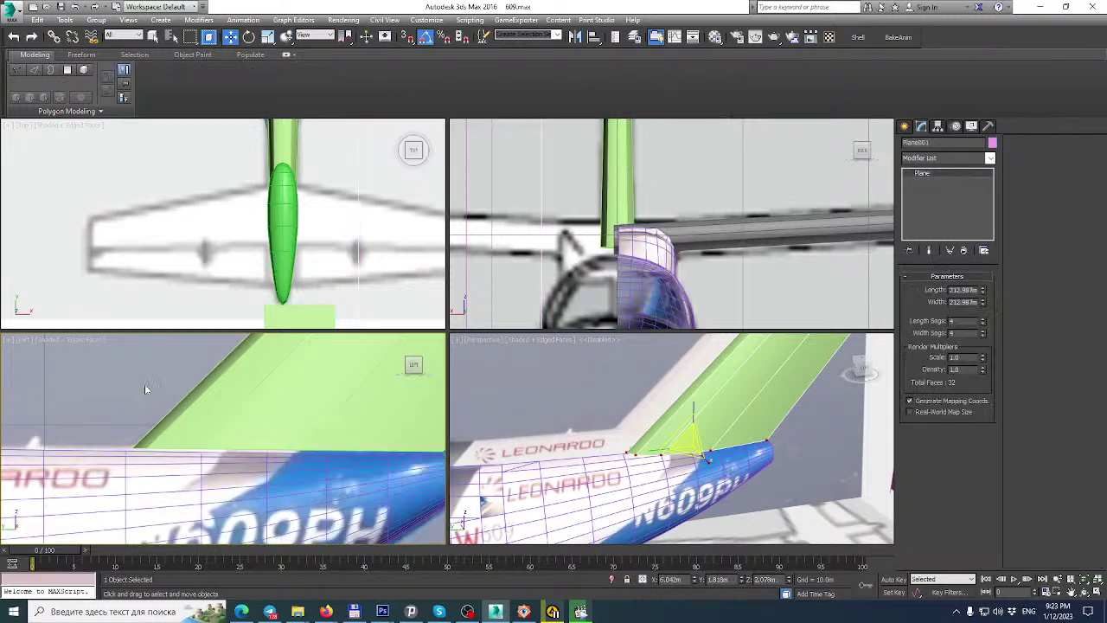
pyautogui.rightClick(145, 384)
pyautogui.click(185, 347)
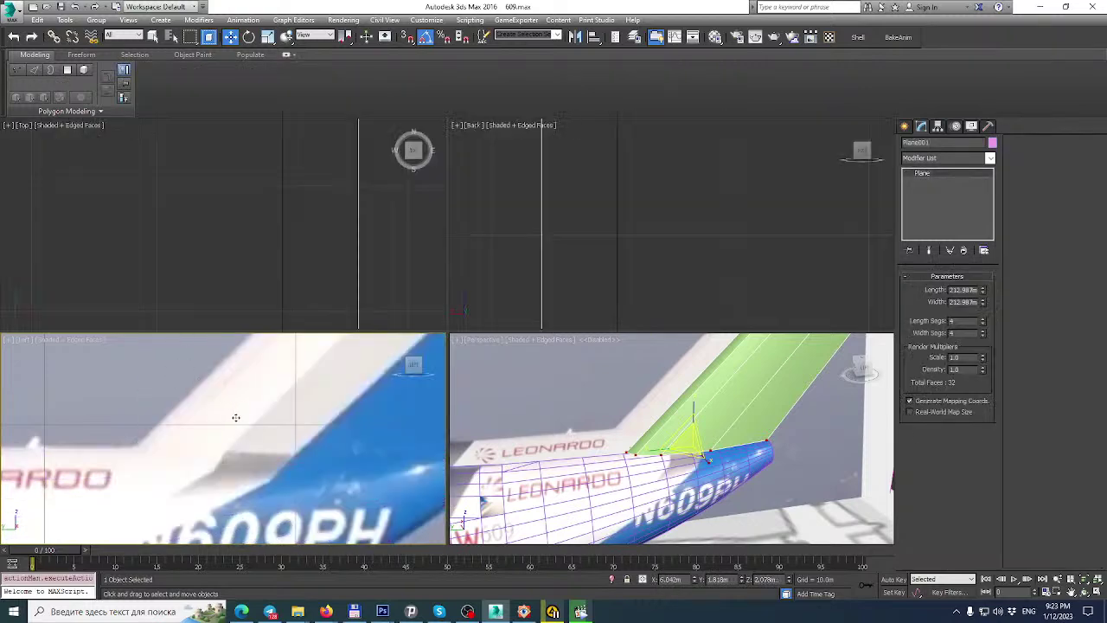
pyautogui.hotkey('ctrl', 'z')
# Move the fin's forward root vertices in the side view so they follow the upper line of the rear fuselage.
pyautogui.click(229, 466)
pyautogui.scroll(-3, 230, 464)
pyautogui.moveTo(232, 461); pyautogui.dragTo(250, 429, button='middle')
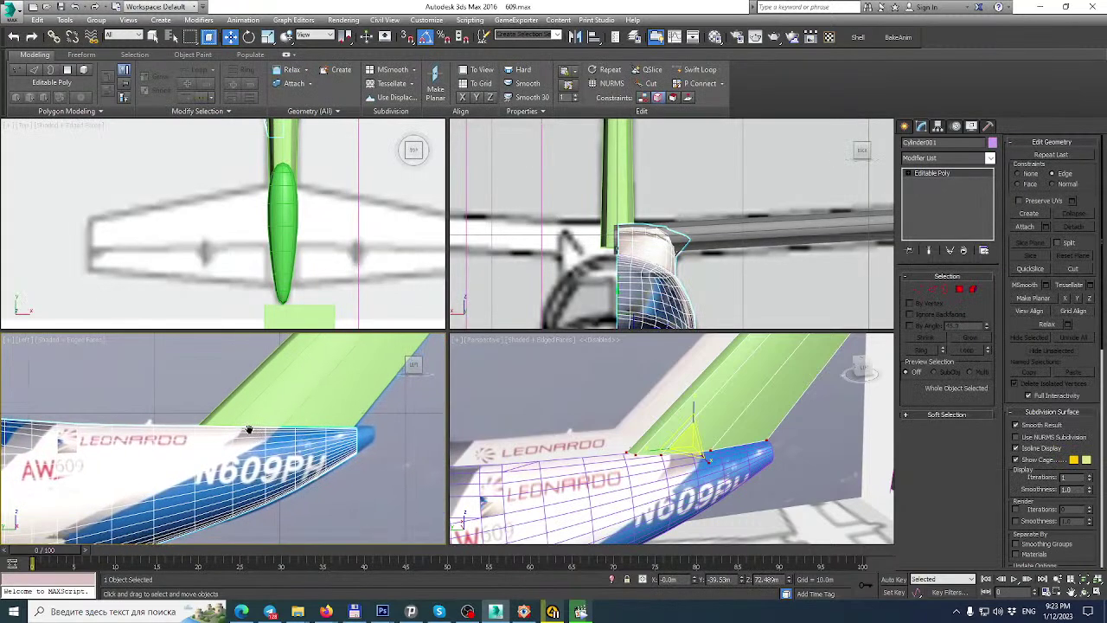
pyautogui.click(252, 413)
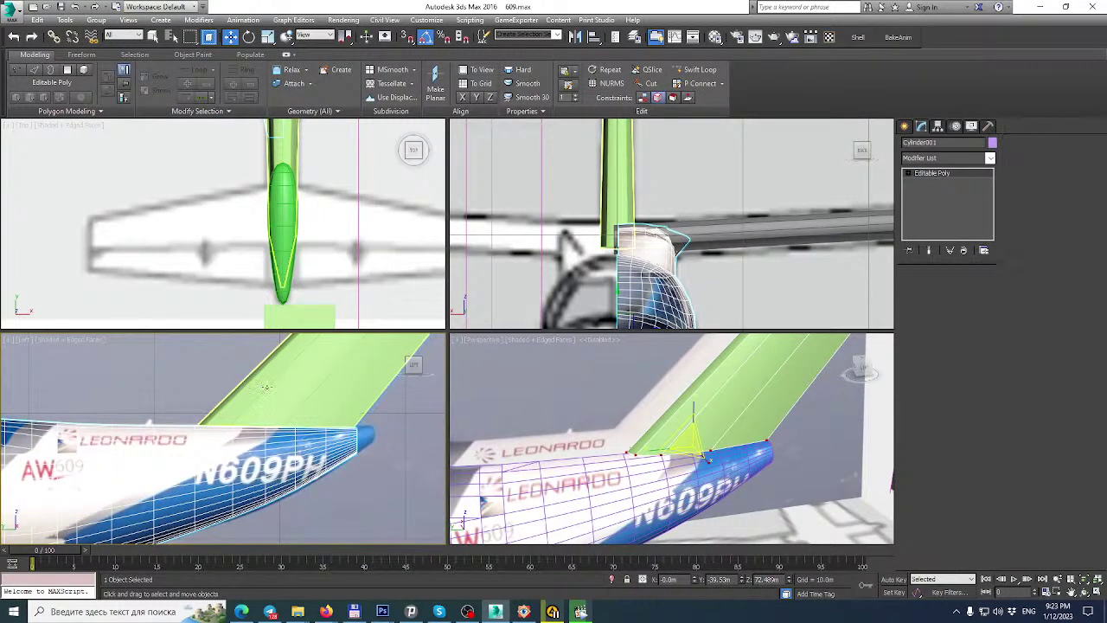
pyautogui.click(919, 290)
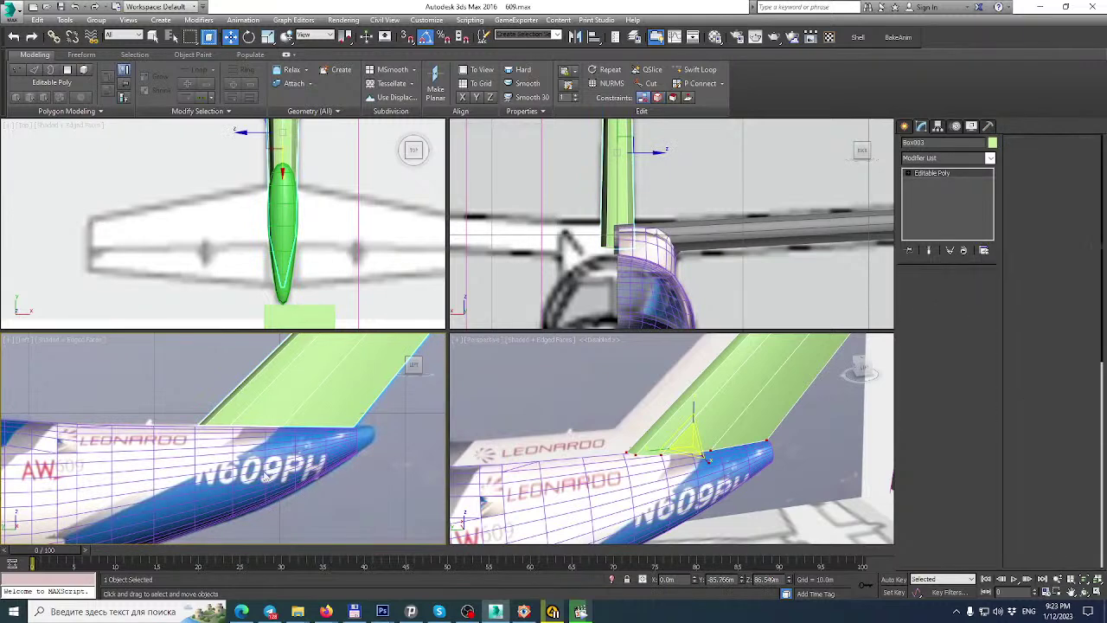
pyautogui.scroll(2, 296, 427)
pyautogui.moveTo(255, 413); pyautogui.dragTo(257, 419)
pyautogui.scroll(2, 213, 420)
pyautogui.moveTo(159, 430)
pyautogui.mouseDown()
pyautogui.moveTo(146, 414)
pyautogui.moveTo(172, 413)
pyautogui.mouseUp()
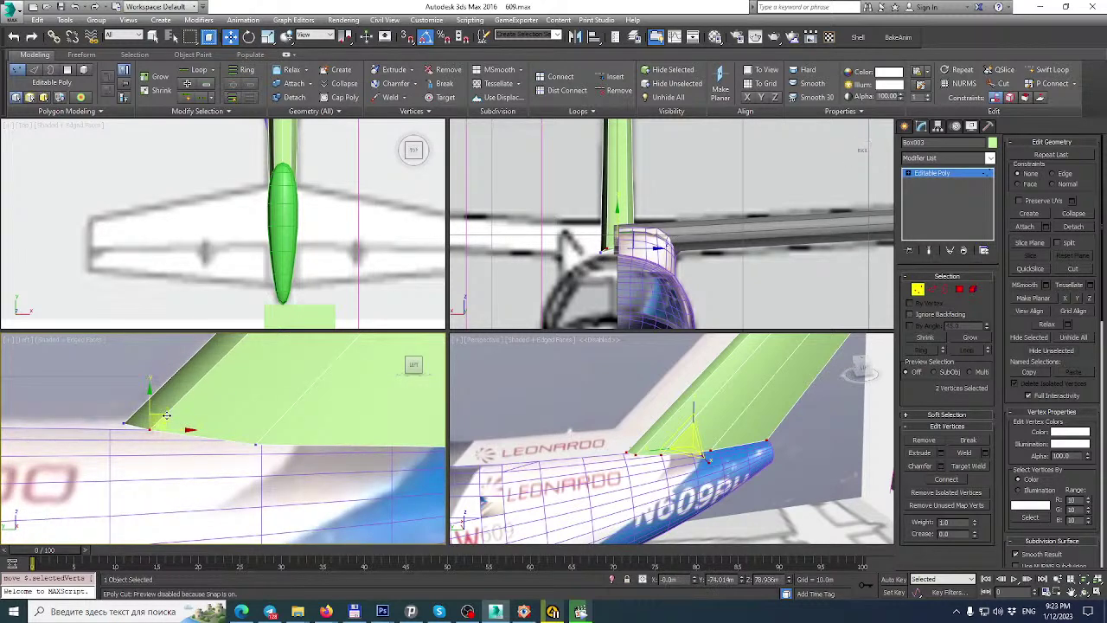
pyautogui.scroll(-3, 228, 400)
pyautogui.click(963, 173)
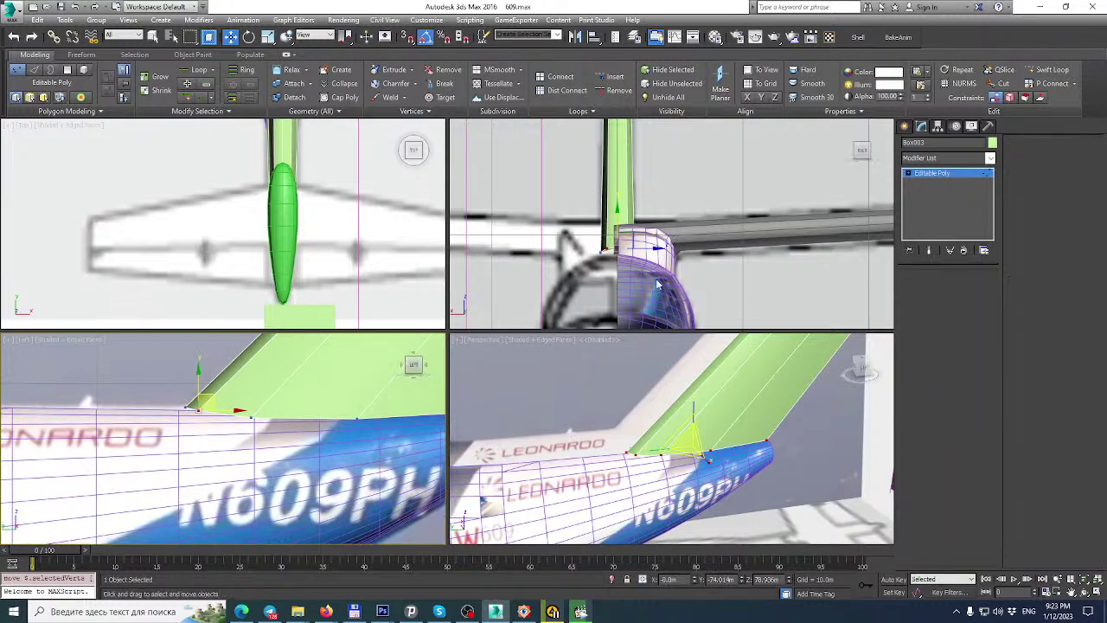
# Examine the fin's root on the fuselage and the top fairing's fit on the fin in the side, perspective and back views.
pyautogui.click(306, 440)
pyautogui.scroll(-3, 305, 440)
pyautogui.moveTo(305, 439)
pyautogui.mouseDown(button='middle')
pyautogui.moveTo(317, 407)
pyautogui.moveTo(383, 360)
pyautogui.moveTo(306, 433)
pyautogui.mouseUp(button='middle')
pyautogui.scroll(1, 317, 406)
pyautogui.scroll(2, 352, 403)
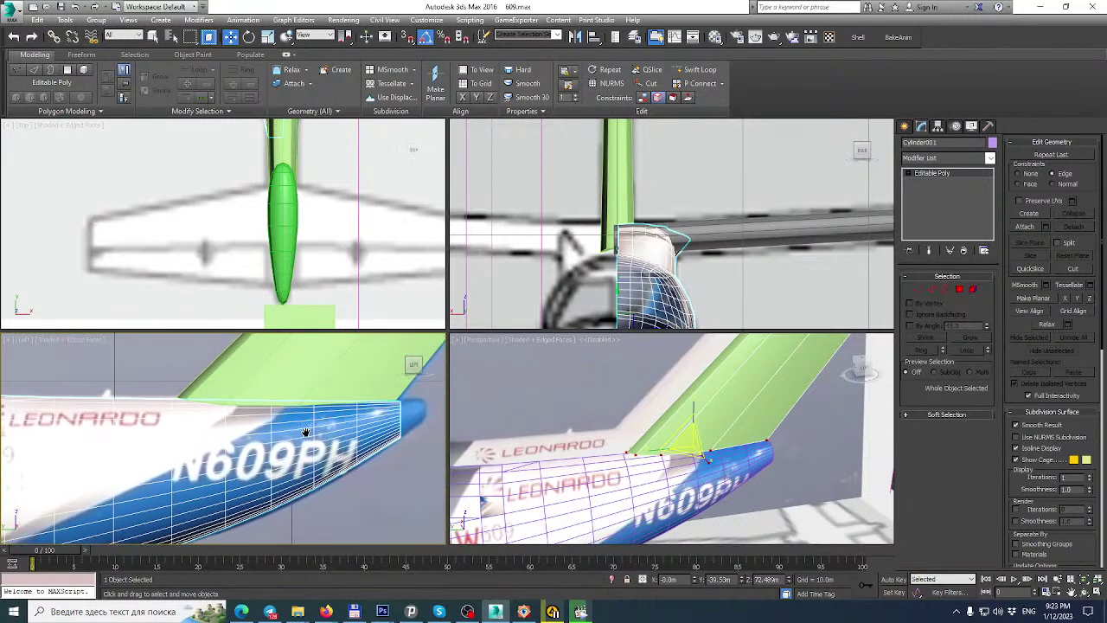
pyautogui.moveTo(640, 440); pyautogui.dragTo(635, 474, button='middle')
pyautogui.moveTo(783, 410); pyautogui.dragTo(670, 510, button='middle')
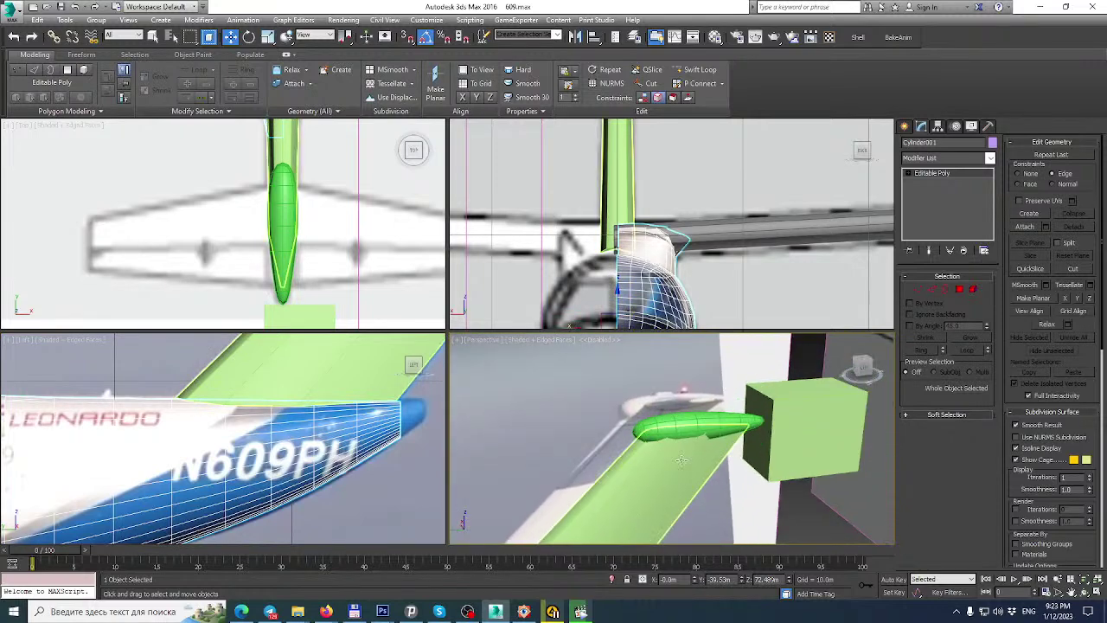
pyautogui.scroll(3, 699, 424)
pyautogui.click(704, 419)
pyautogui.keyDown('alt'); pyautogui.moveTo(700, 446); pyautogui.dragTo(741, 455, button='middle'); pyautogui.keyUp('alt')
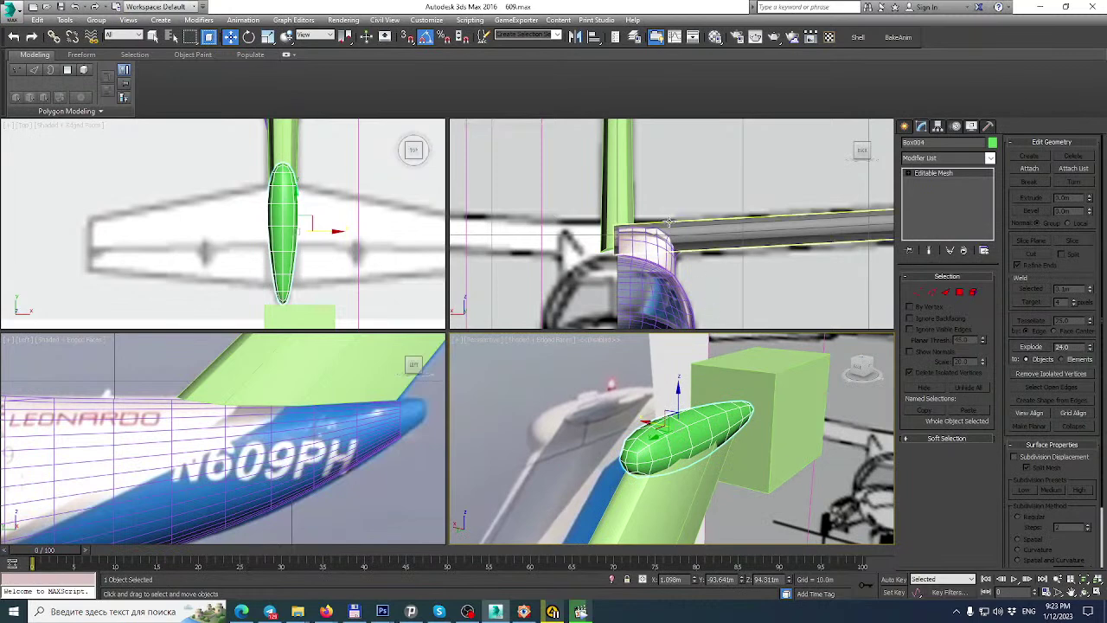
pyautogui.press('z')
pyautogui.scroll(5, 597, 201)
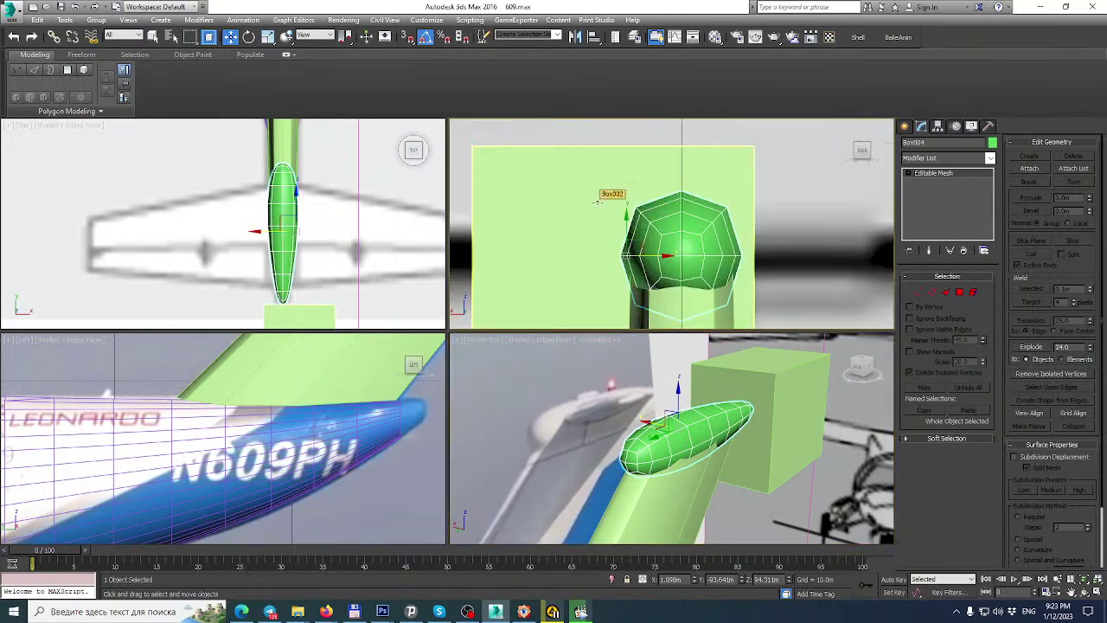
pyautogui.scroll(-2, 671, 257)
pyautogui.moveTo(668, 265); pyautogui.dragTo(669, 179, button='middle')
pyautogui.moveTo(291, 388); pyautogui.dragTo(221, 522, button='middle')
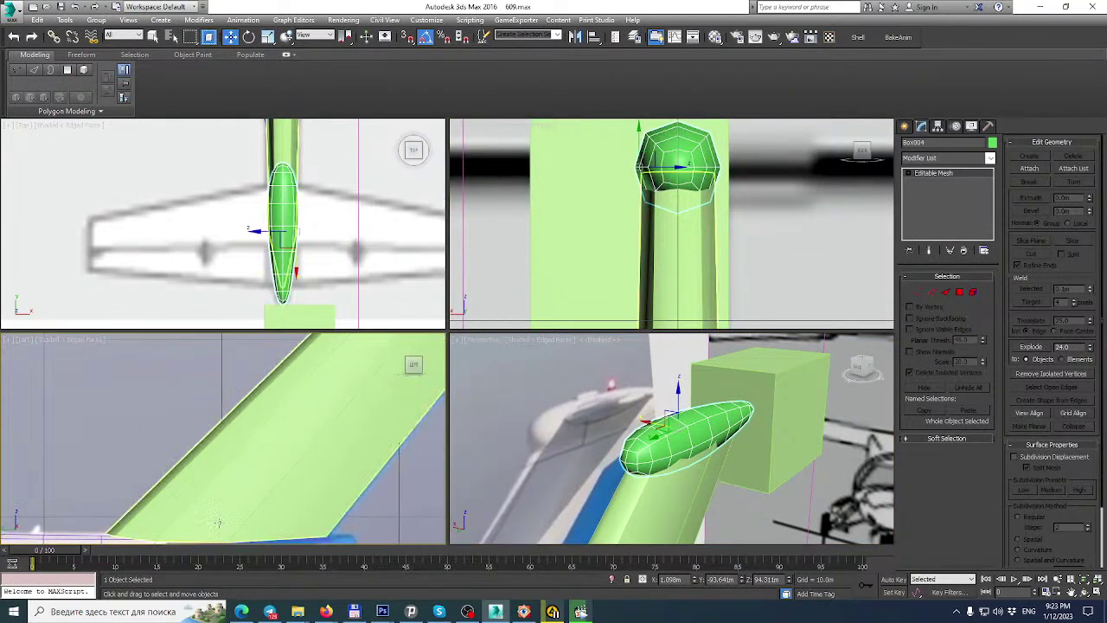
pyautogui.press('z')
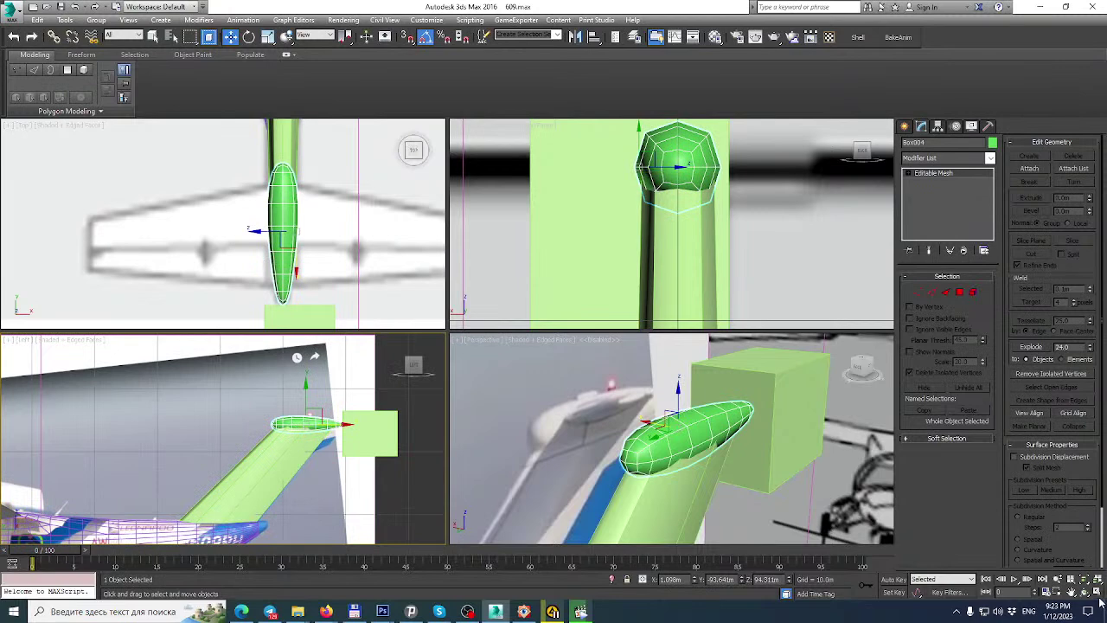
# Add an edge loop across the fin below the top fairing, in the enlarged side view, using Swift Loop.
pyautogui.click(1098, 595)
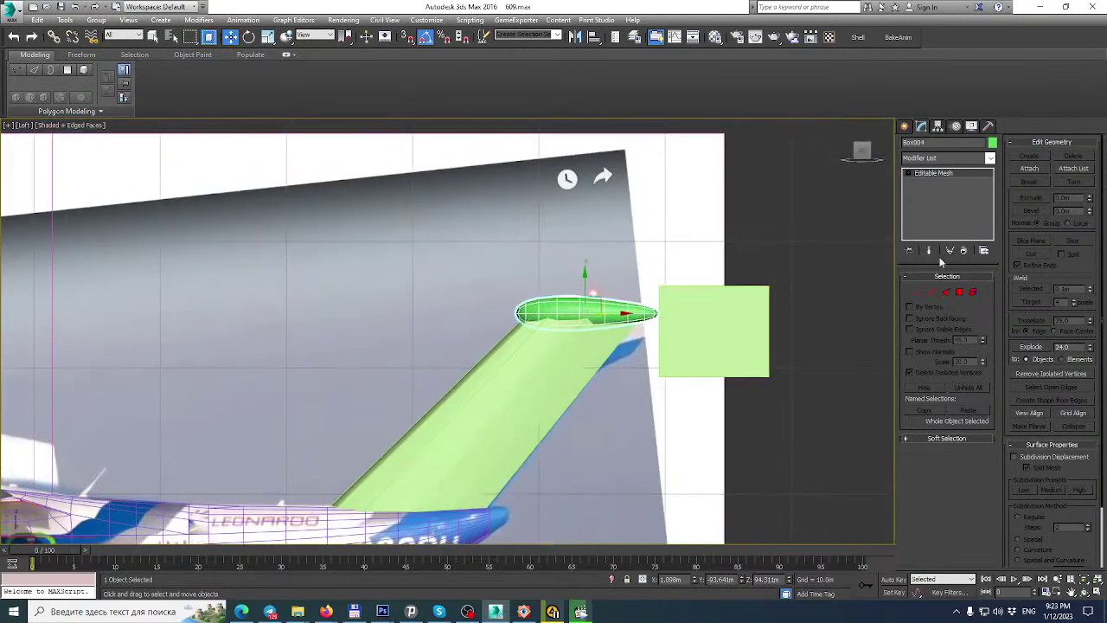
pyautogui.click(522, 339)
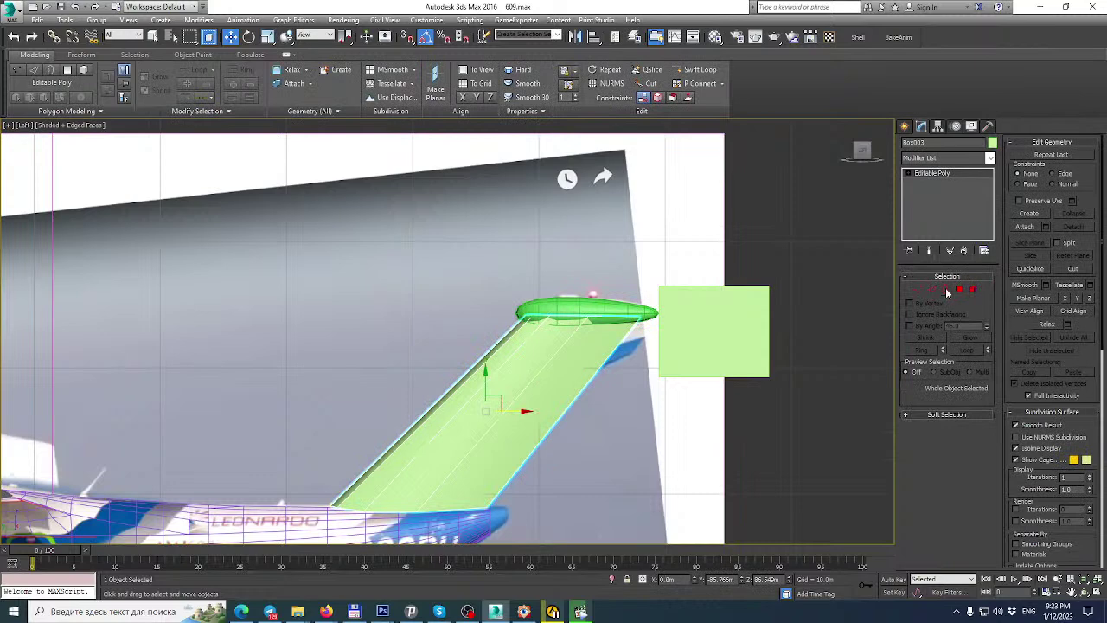
pyautogui.press('3')
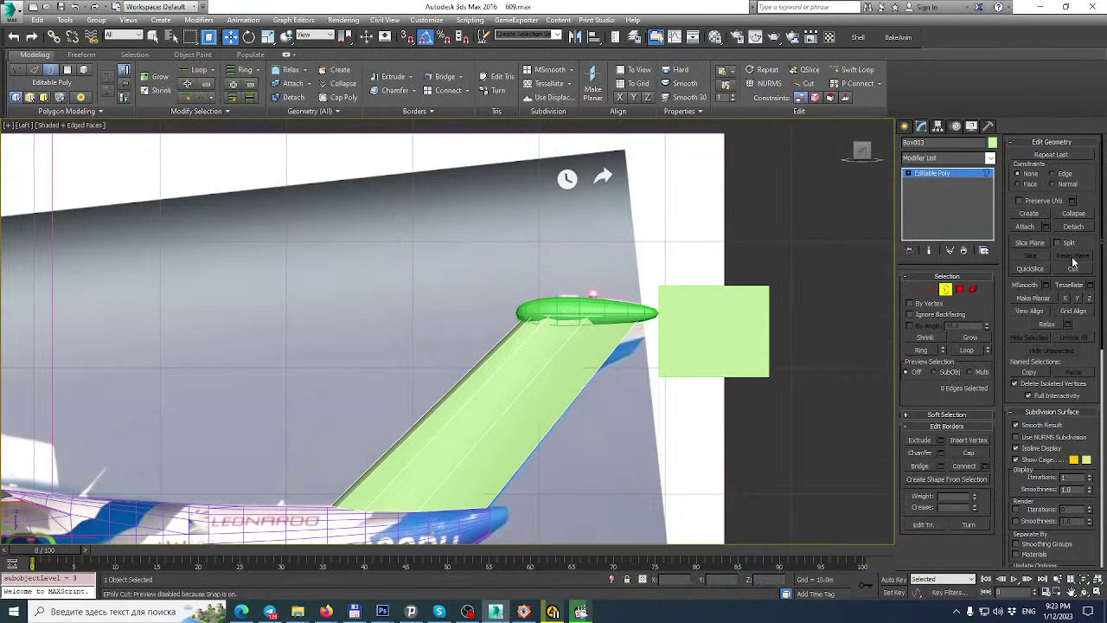
pyautogui.click(852, 69)
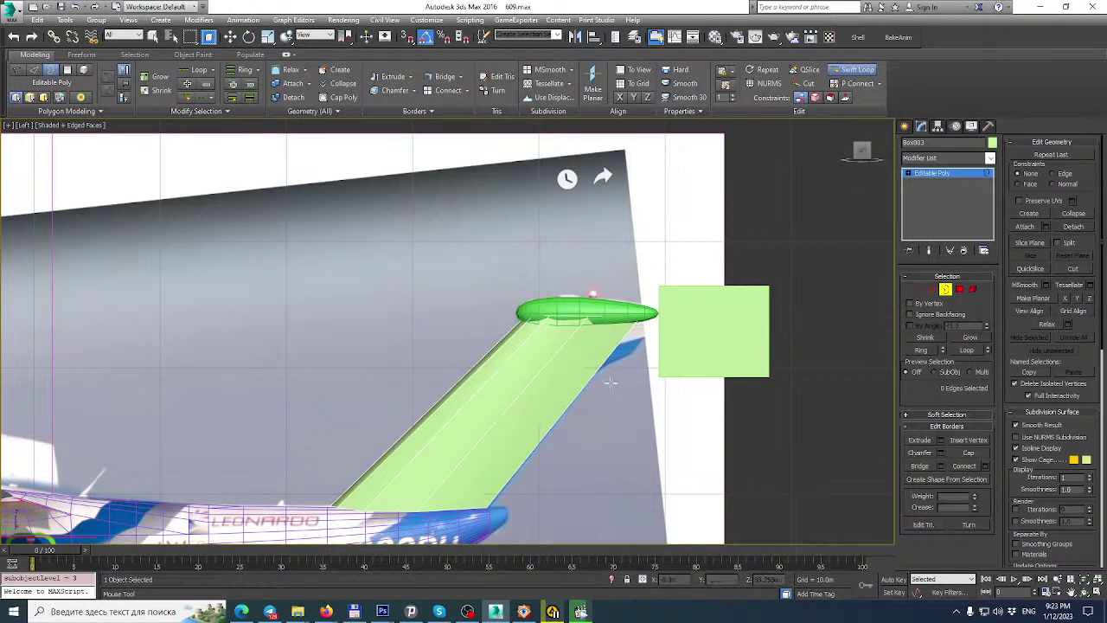
pyautogui.scroll(3, 598, 389)
pyautogui.click(572, 366)
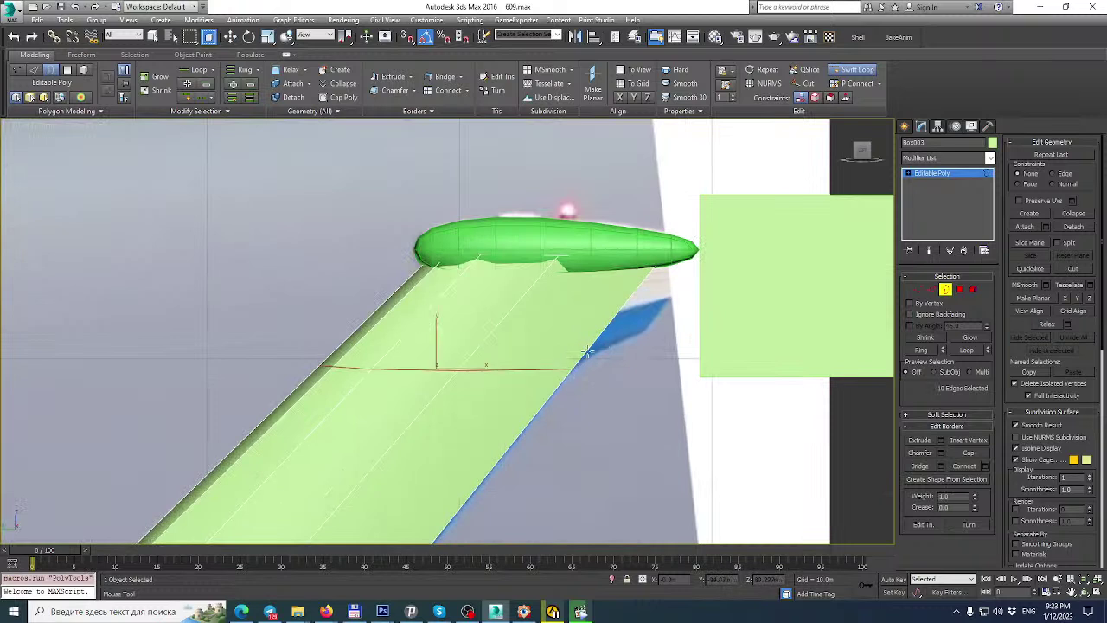
pyautogui.moveTo(592, 341); pyautogui.dragTo(567, 381, button='middle')
pyautogui.rightClick(568, 381)
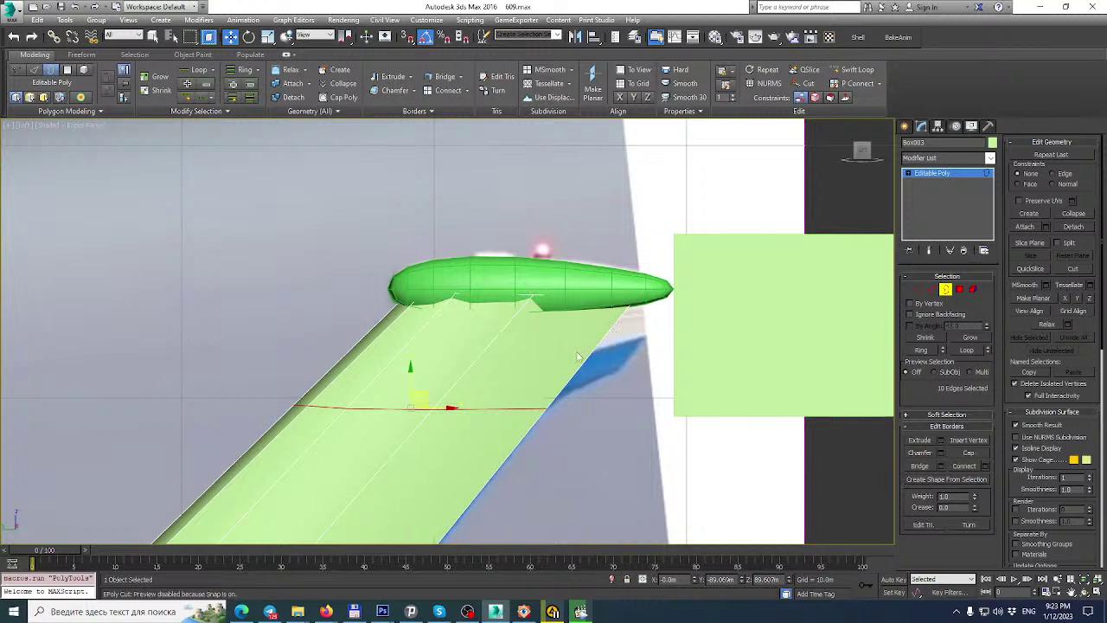
# Extrude the two trailing-edge polygons above the new edge loop by 0.548 m.
pyautogui.click(959, 292)
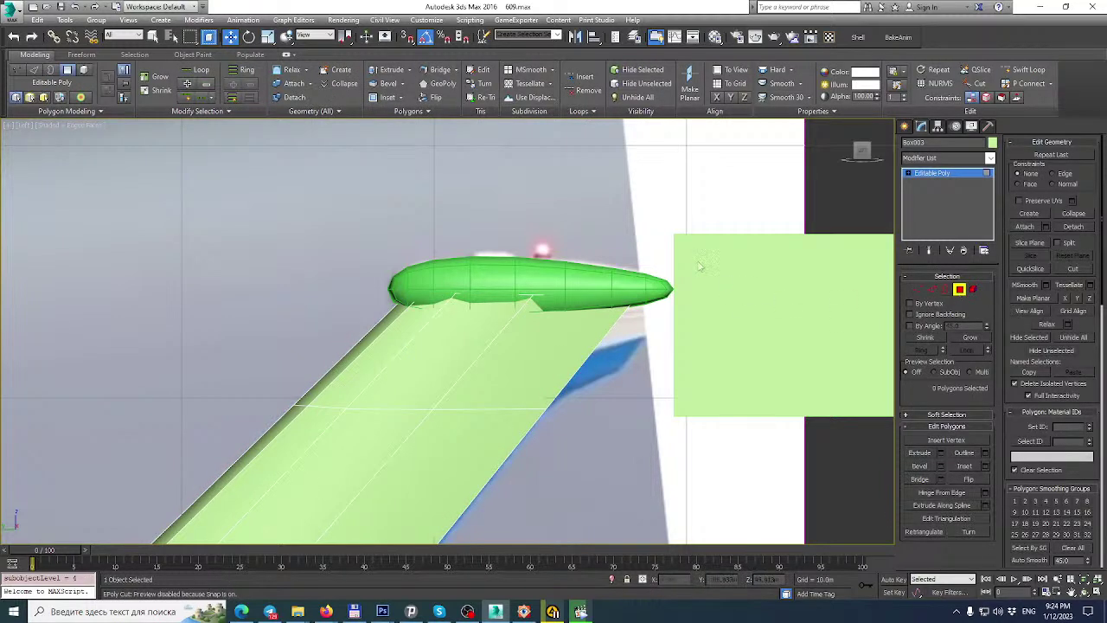
pyautogui.moveTo(523, 409); pyautogui.dragTo(541, 418)
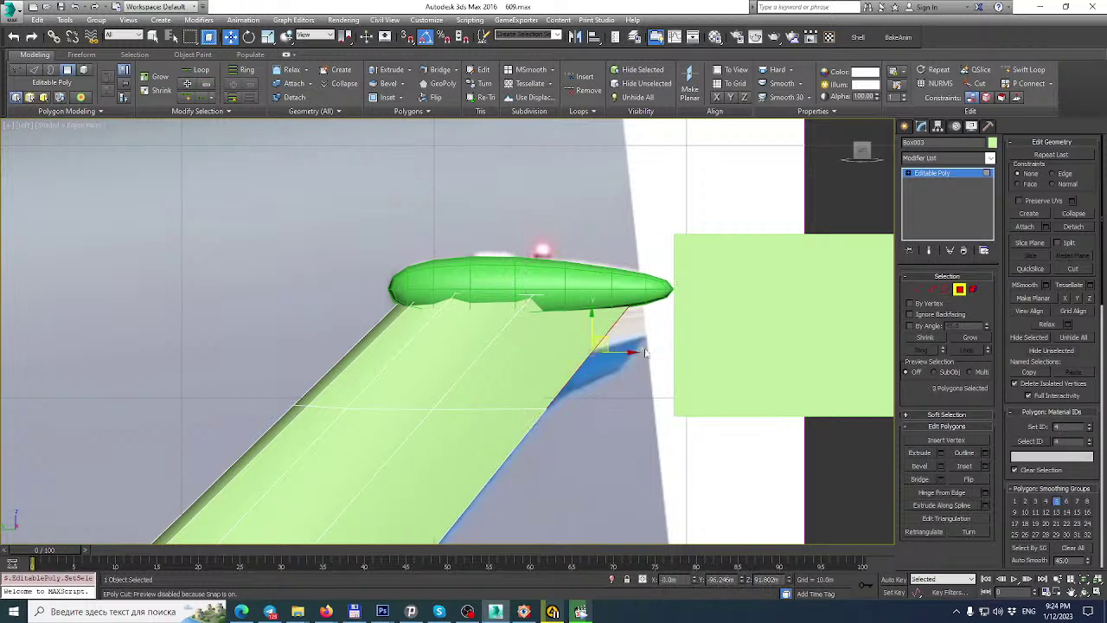
pyautogui.click(942, 453)
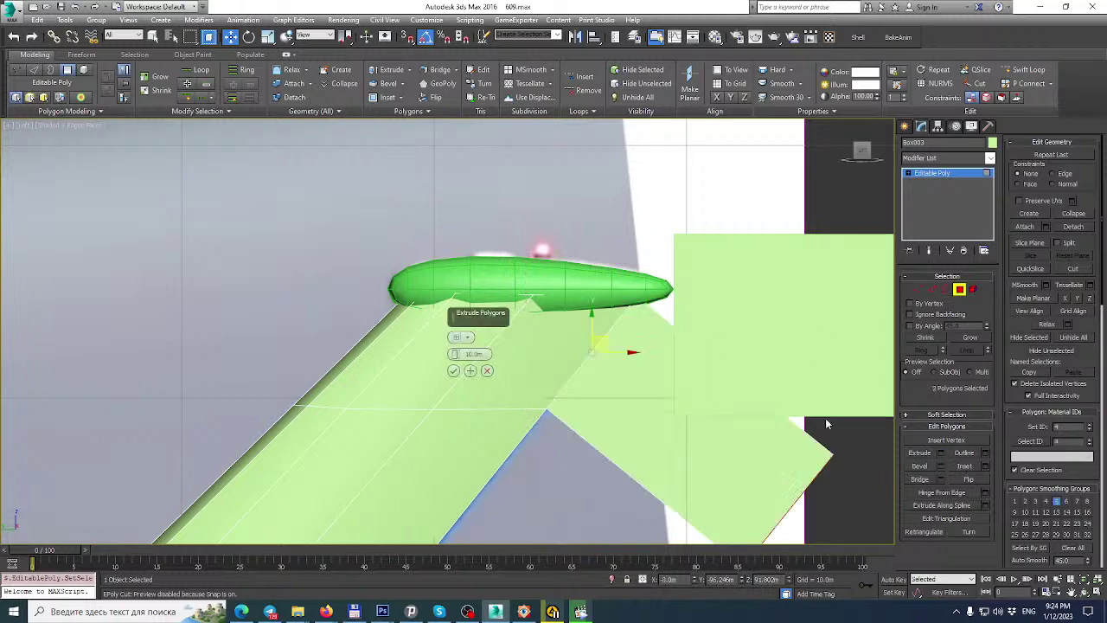
pyautogui.rightClick(456, 355)
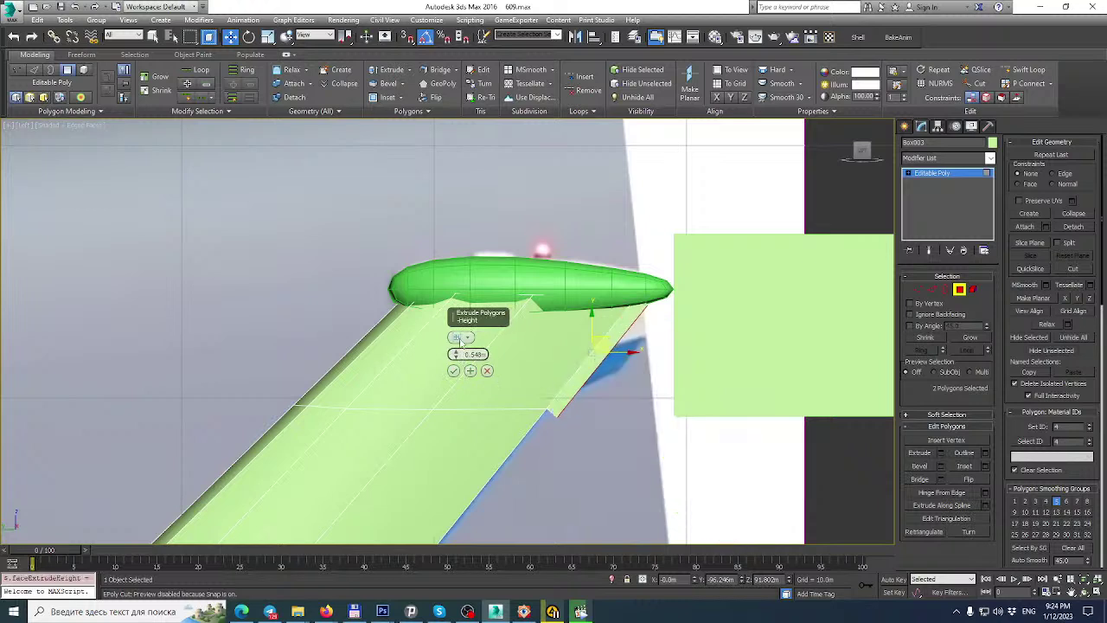
pyautogui.click(454, 371)
# Move the extruded trailing-edge polygons up and rearward, and fit their upper vertices to the fairing's tail tip.
pyautogui.moveTo(618, 350); pyautogui.dragTo(687, 303)
pyautogui.moveTo(699, 259); pyautogui.dragTo(573, 277, button='middle')
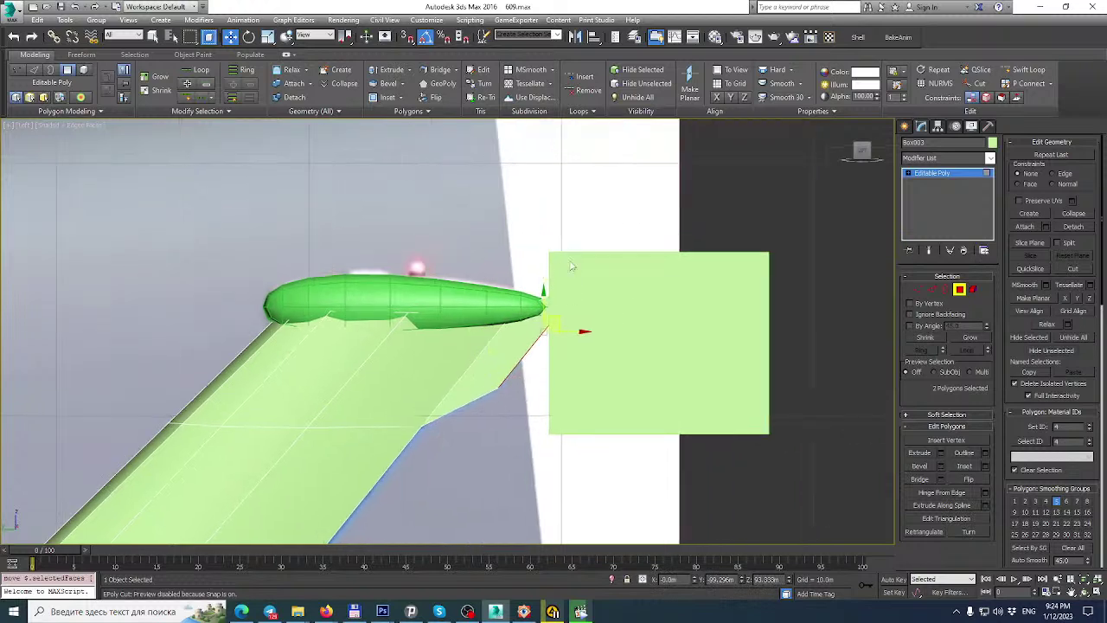
pyautogui.moveTo(709, 330); pyautogui.dragTo(585, 321)
pyautogui.scroll(4, 585, 321)
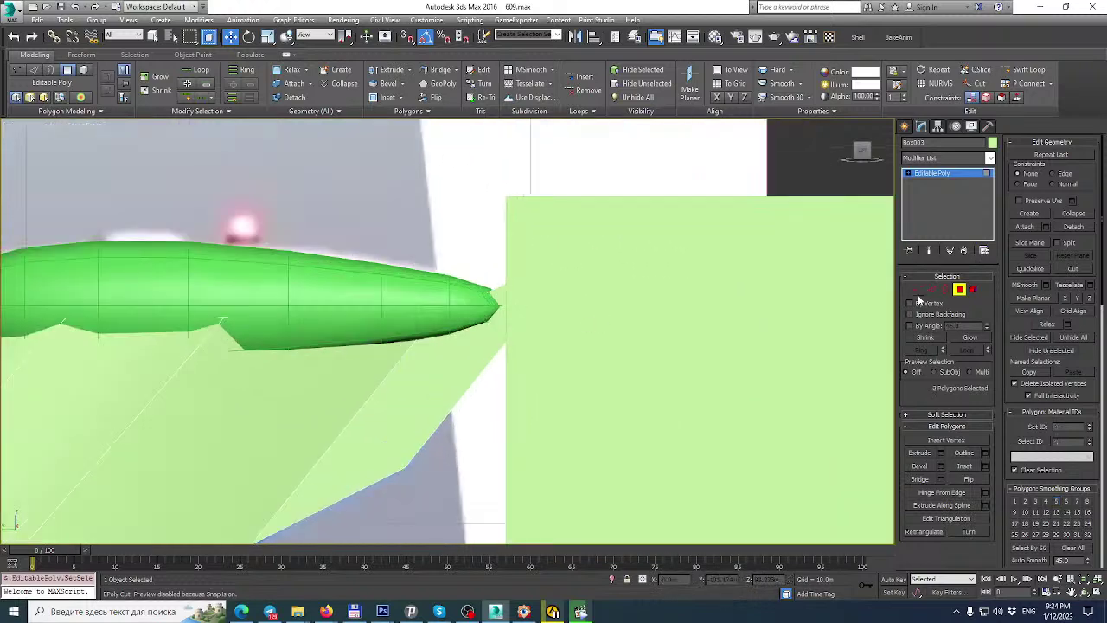
pyautogui.click(918, 289)
pyautogui.moveTo(600, 235); pyautogui.dragTo(509, 313)
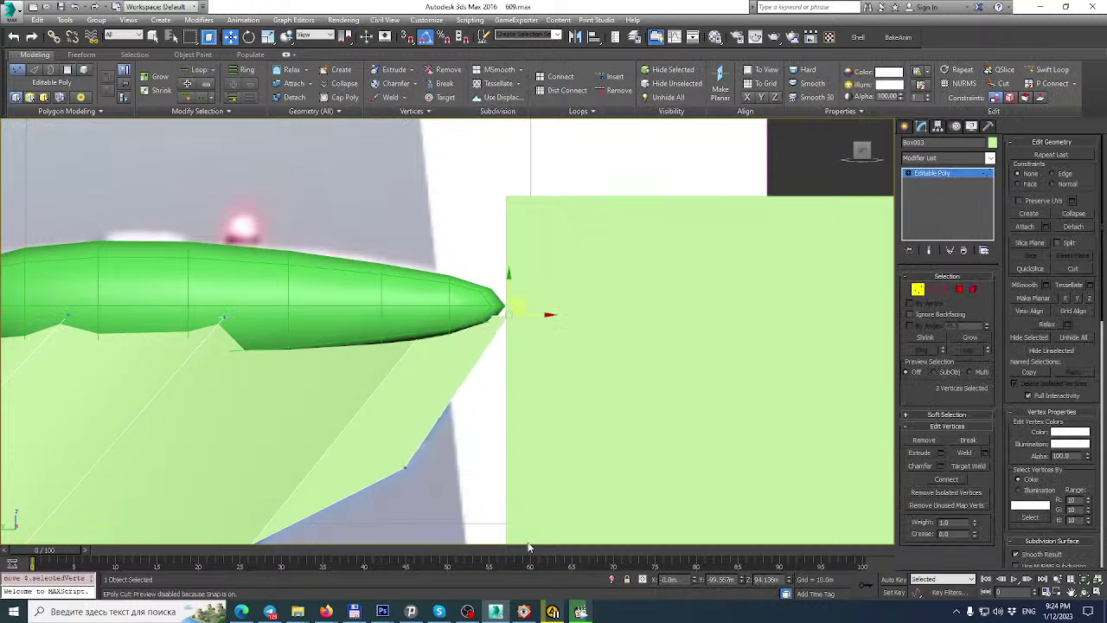
# Switch to Photoshop, show Layer 20 in the side-view reference, and return to 3ds Max to compare the fin with it.
pyautogui.moveTo(382, 612)
pyautogui.click(449, 554)
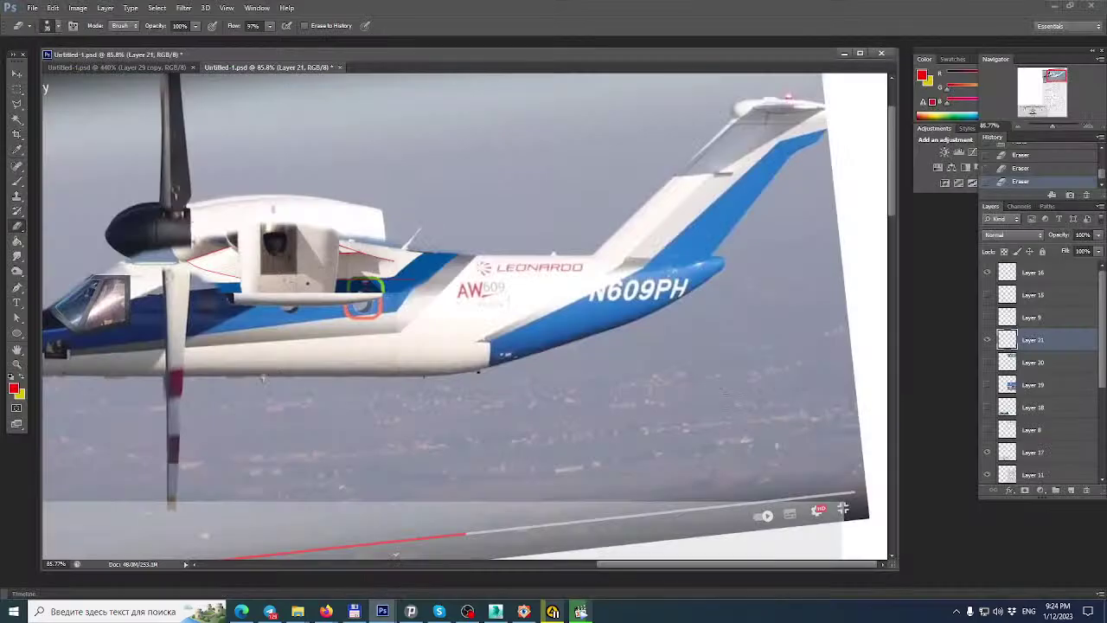
pyautogui.click(987, 363)
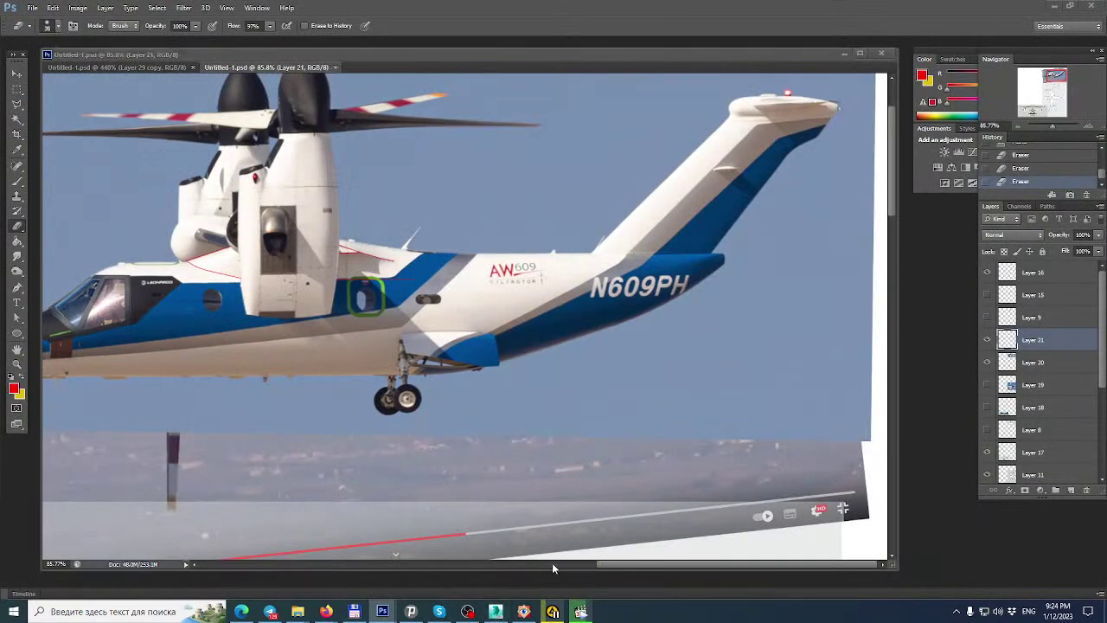
pyautogui.hotkey('alt', 'Tab')
pyautogui.moveTo(567, 358); pyautogui.dragTo(647, 266, button='middle')
pyautogui.scroll(-3, 559, 371)
pyautogui.scroll(-3, 515, 320)
pyautogui.moveTo(515, 321); pyautogui.dragTo(549, 276, button='middle')
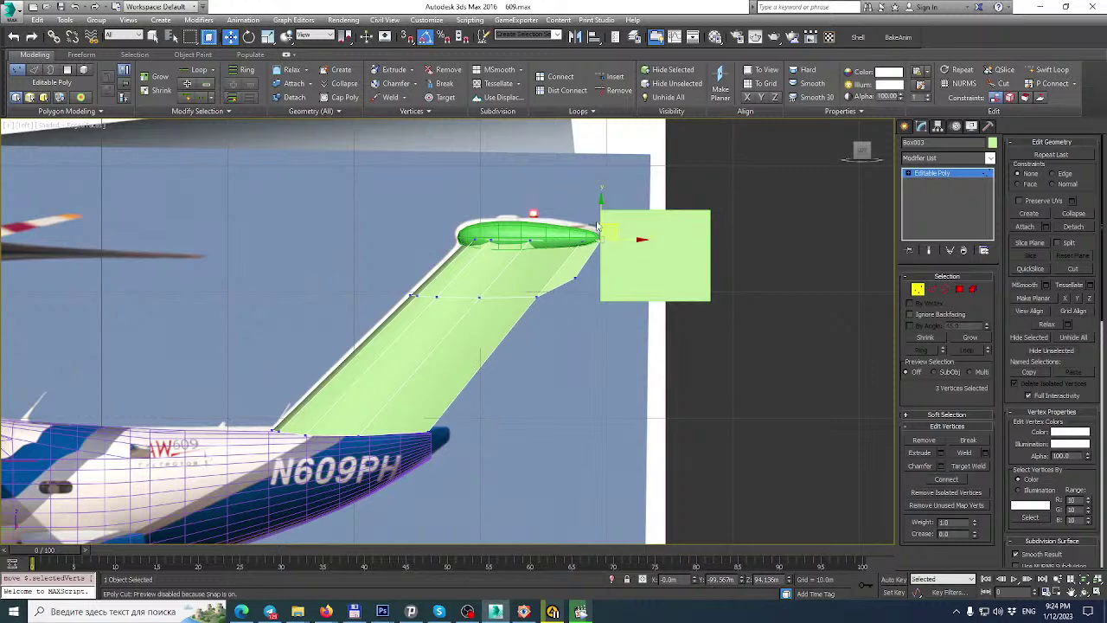
pyautogui.scroll(2, 612, 212)
# Leave vertex editing on the fin and delete the box behind the top fairing.
pyautogui.click(942, 175)
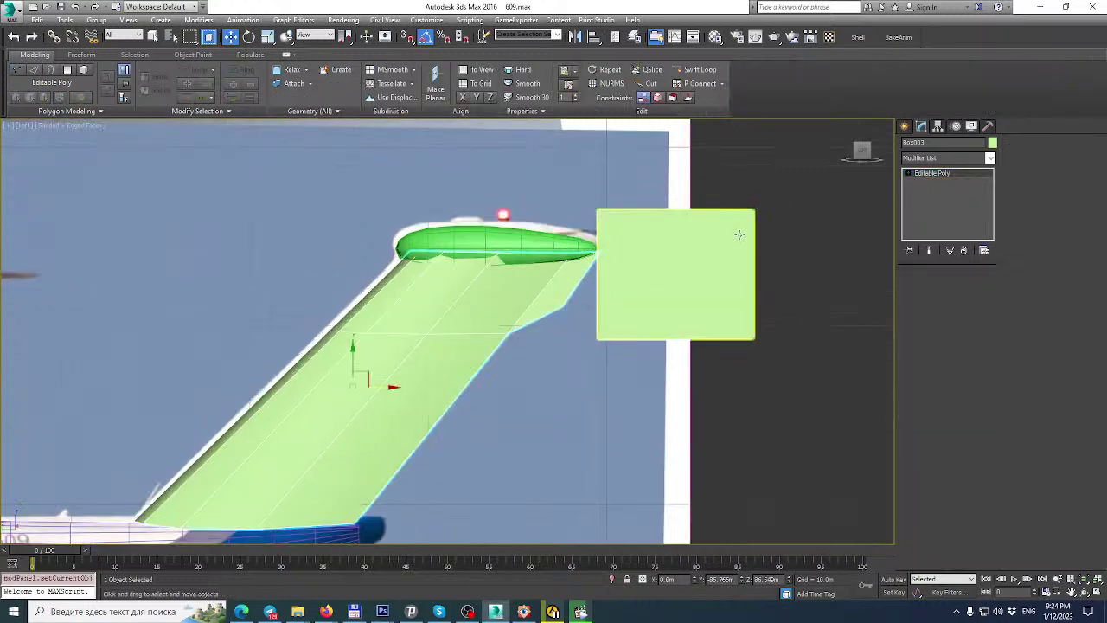
pyautogui.click(740, 234)
pyautogui.press('Delete')
pyautogui.scroll(2, 612, 230)
pyautogui.moveTo(611, 232); pyautogui.dragTo(652, 247, button='middle')
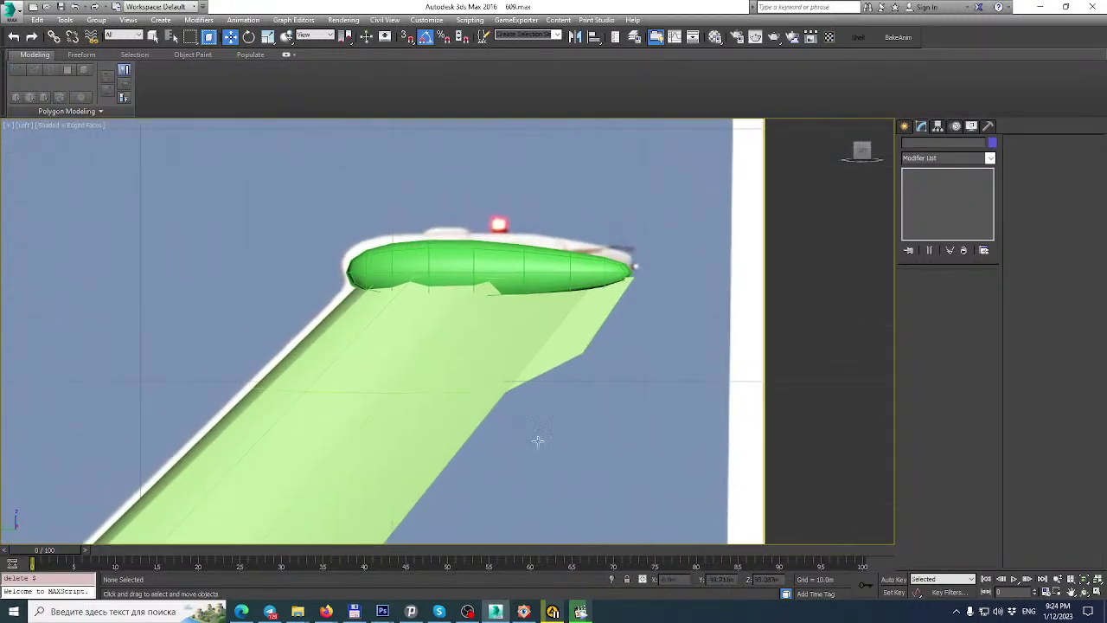
# Switch to Photoshop, try to move Layer 21 of the side-view reference, and undo the move.
pyautogui.moveTo(382, 611)
pyautogui.click(445, 564)
pyautogui.press('v')
pyautogui.moveTo(512, 91); pyautogui.dragTo(800, 277)
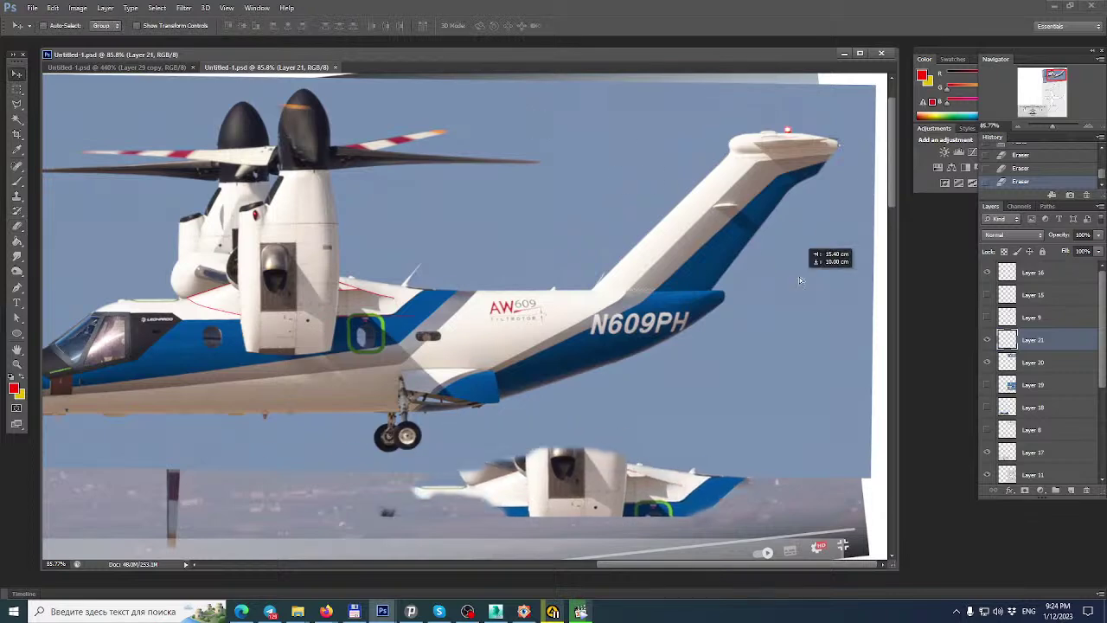
pyautogui.hotkey('ctrl', 'z')
# Copy a rectangular area around the tail fin from Layer 20 and paste it as a new layer.
pyautogui.click(1041, 366)
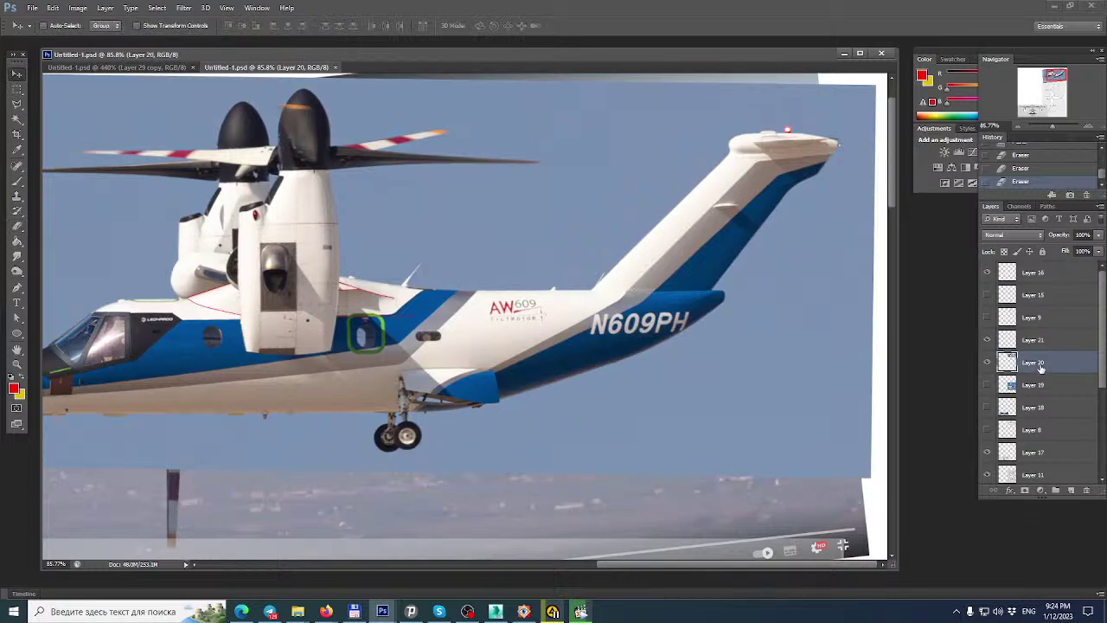
pyautogui.press('m')
pyautogui.moveTo(572, 92); pyautogui.dragTo(861, 325)
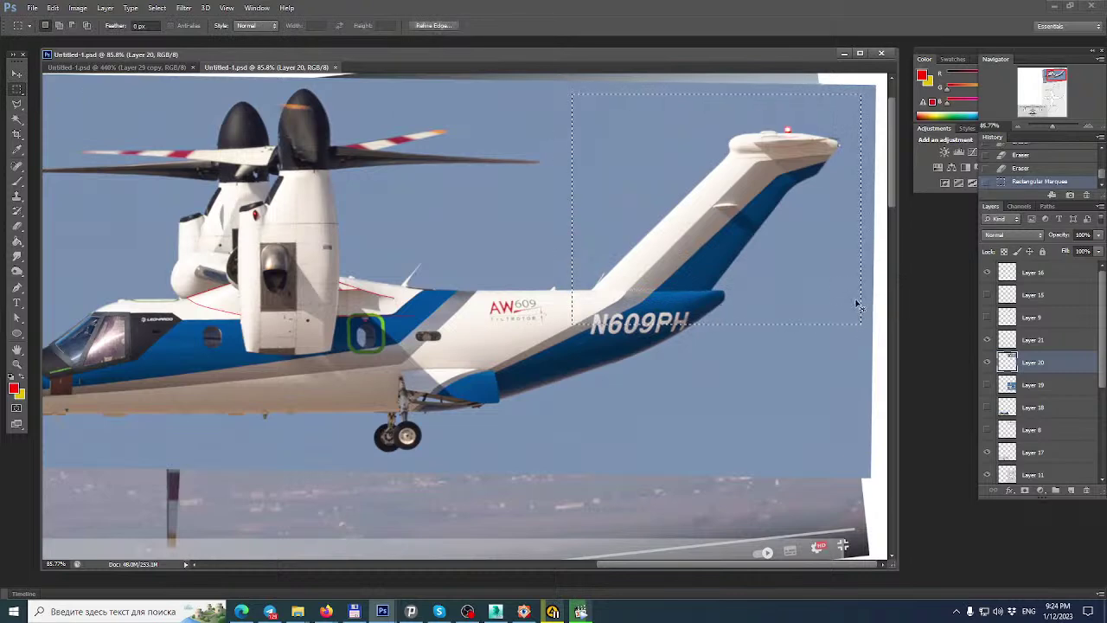
pyautogui.hotkey('ctrl', 'c')
pyautogui.hotkey('ctrl', 'v')
# Hide Layer 20 and lower the pasted fin layer's fill to 62% so the photo beneath shows through.
pyautogui.click(17, 73)
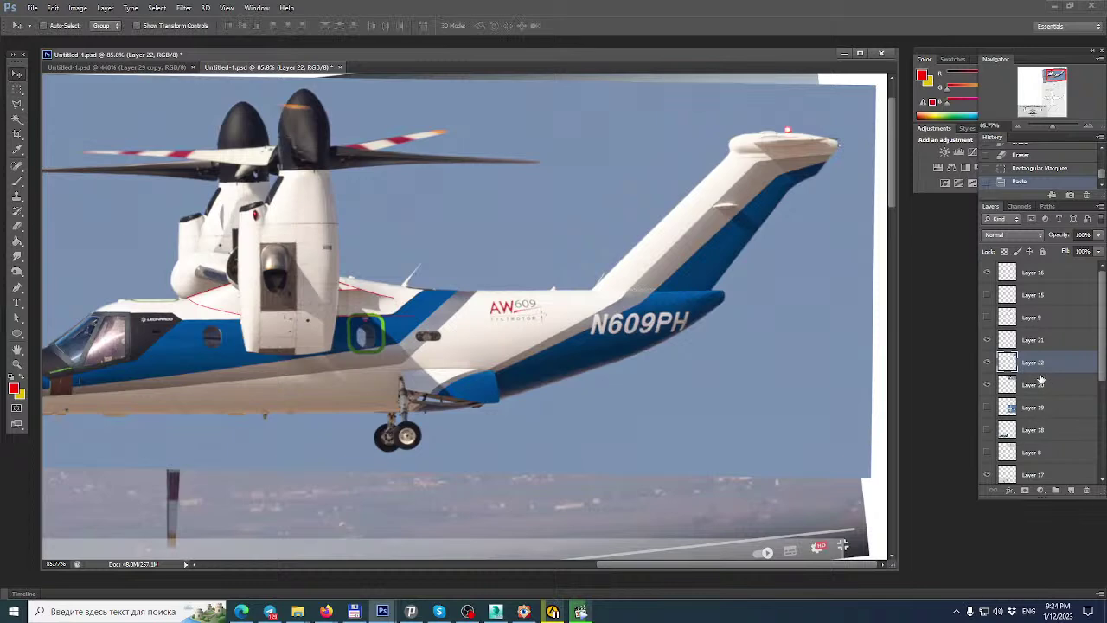
pyautogui.click(988, 386)
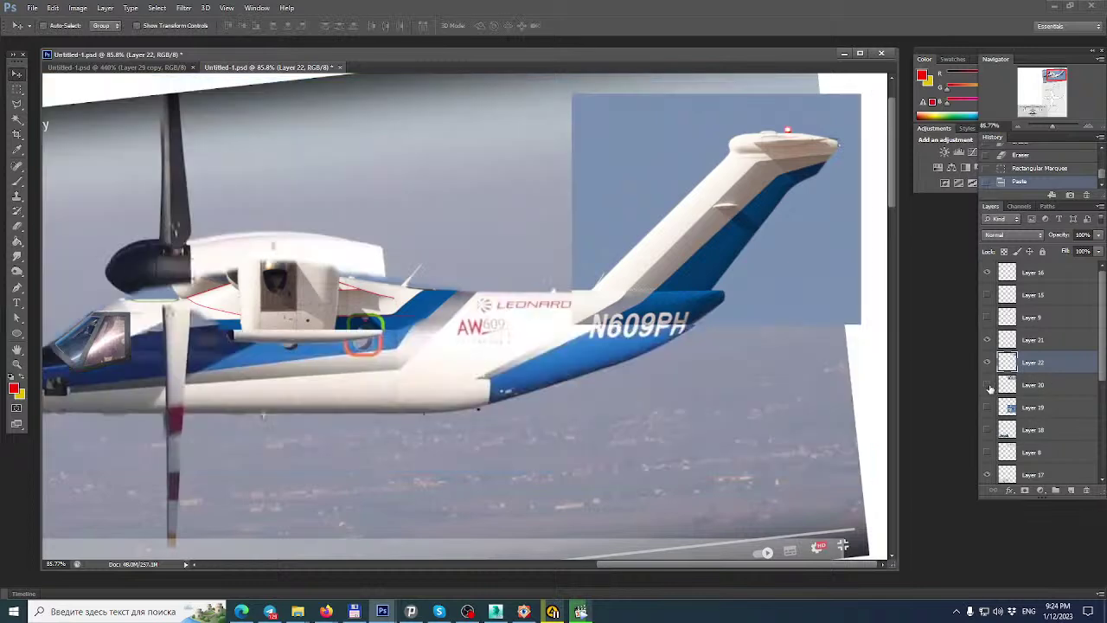
pyautogui.click(1100, 251)
pyautogui.moveTo(1093, 265); pyautogui.dragTo(1077, 271)
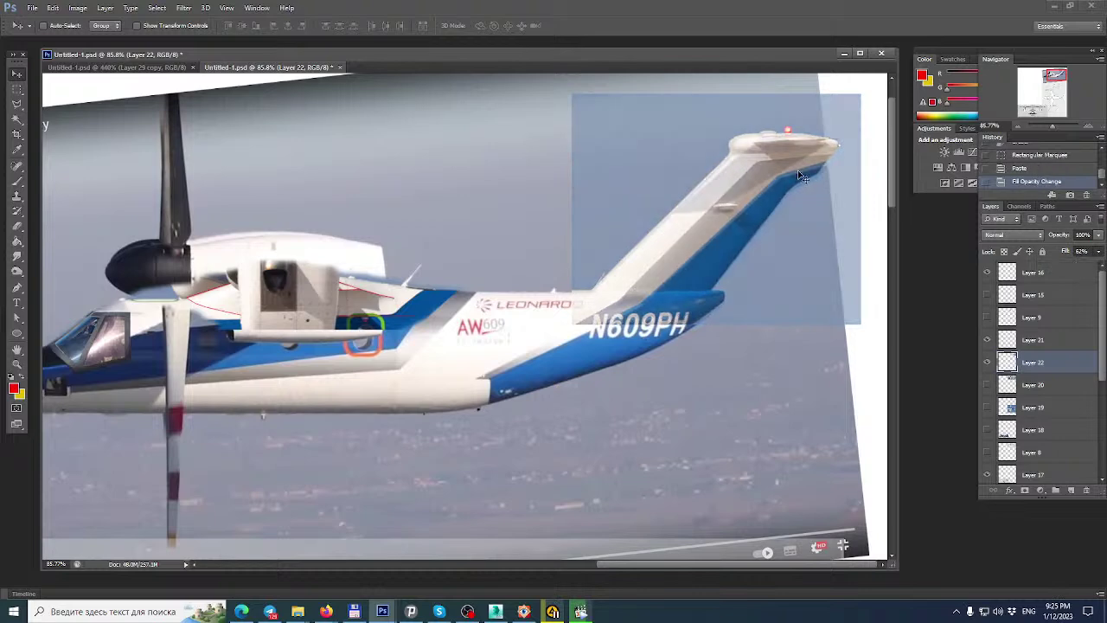
# Nudge the pasted tail fin layer slightly down and to the right to line it up with the fin in the photo beneath.
pyautogui.press('Down')
pyautogui.press('Down')
pyautogui.press('Right')
pyautogui.press('Right')
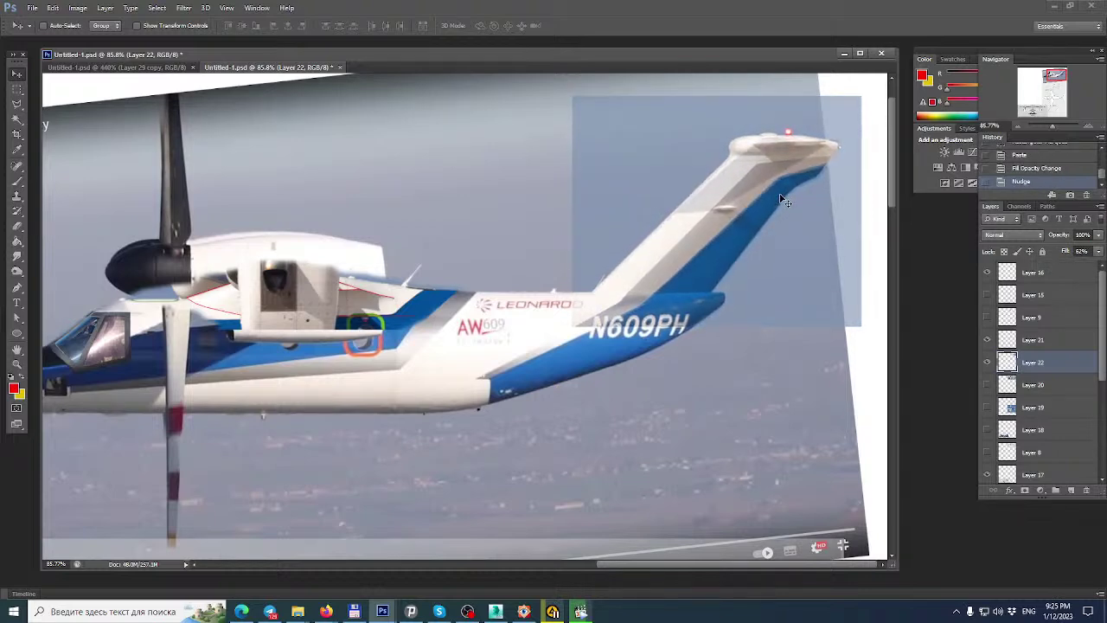
pyautogui.press('Down')
pyautogui.press('Down')
pyautogui.press('Right')
pyautogui.press('Right')
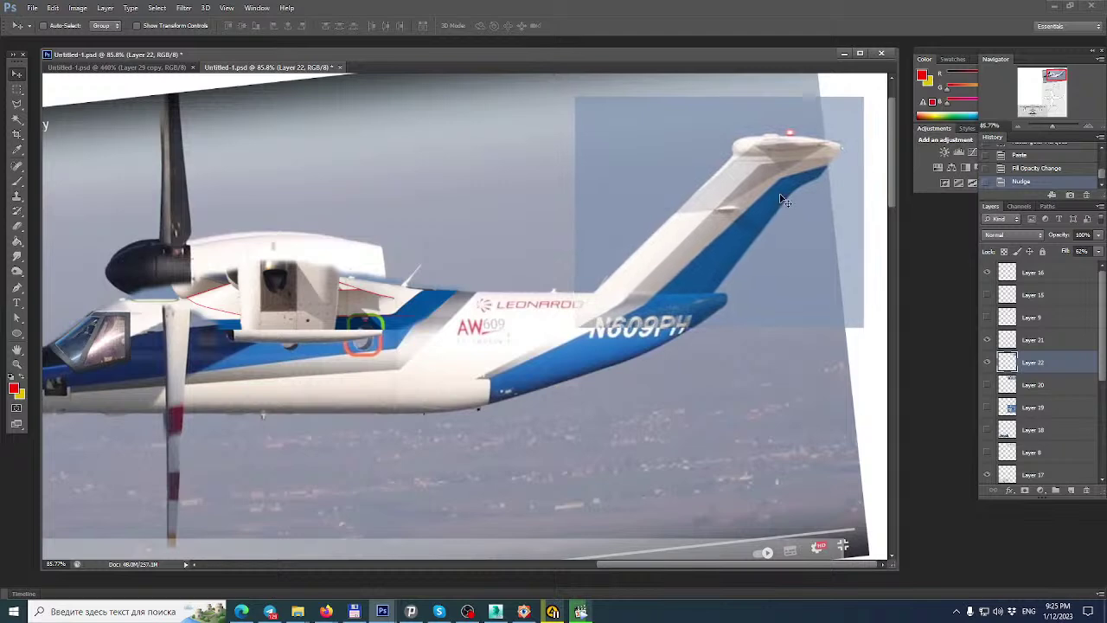
# Restore the pasted fin layer's fill to 100% and save the reference document.
pyautogui.click(1099, 251)
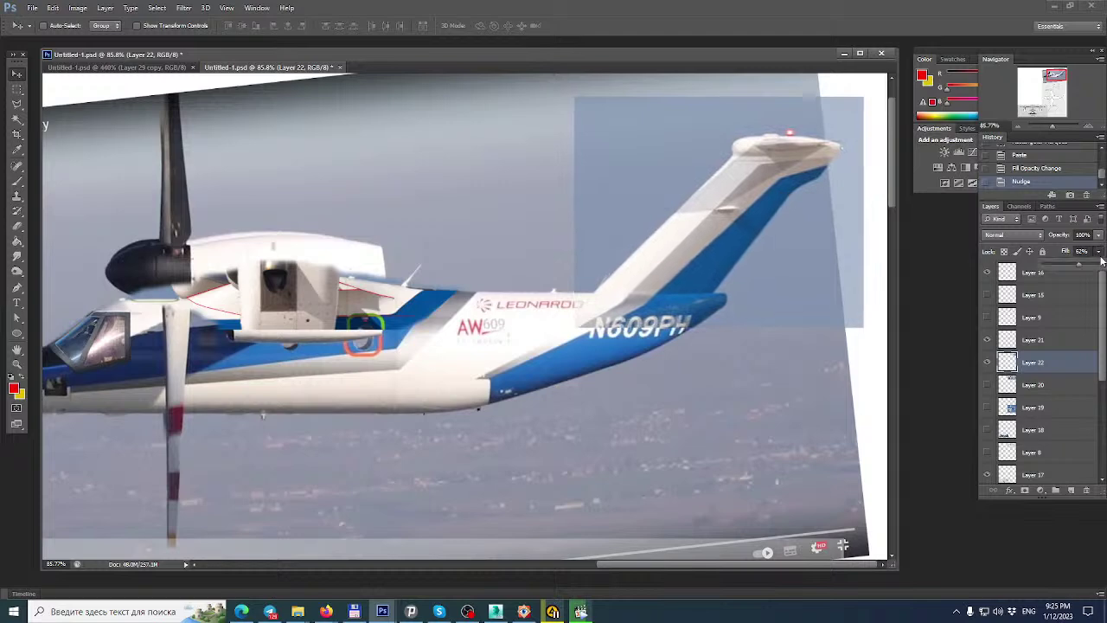
pyautogui.moveTo(1088, 268); pyautogui.dragTo(1102, 268)
pyautogui.hotkey('ctrl', 's')
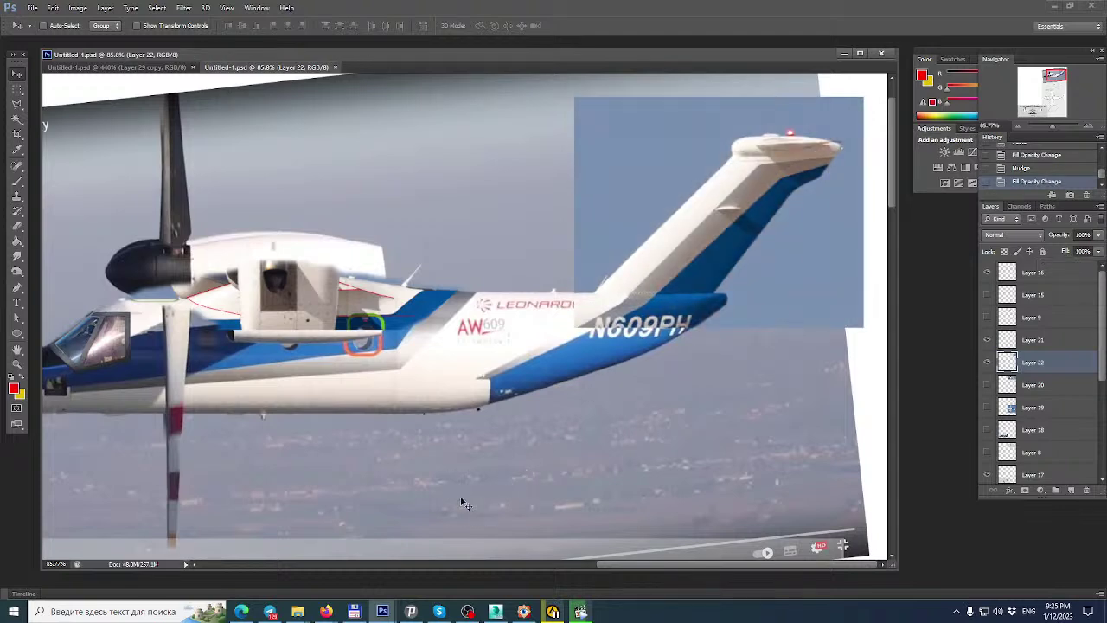
# Switch to 3ds Max, select the tail fin, enter border editing and start Swift Loop for adding an edge loop near the flared trailing edge.
pyautogui.click(494, 601)
pyautogui.moveTo(519, 329); pyautogui.dragTo(605, 245, button='middle')
pyautogui.scroll(-2, 600, 172)
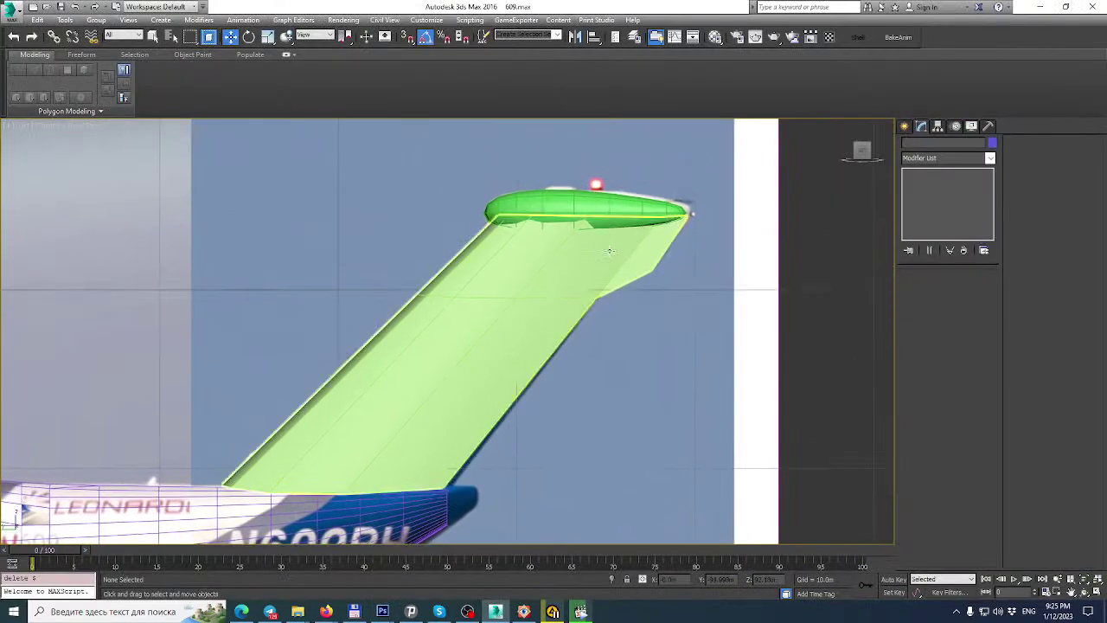
pyautogui.scroll(4, 635, 245)
pyautogui.click(661, 242)
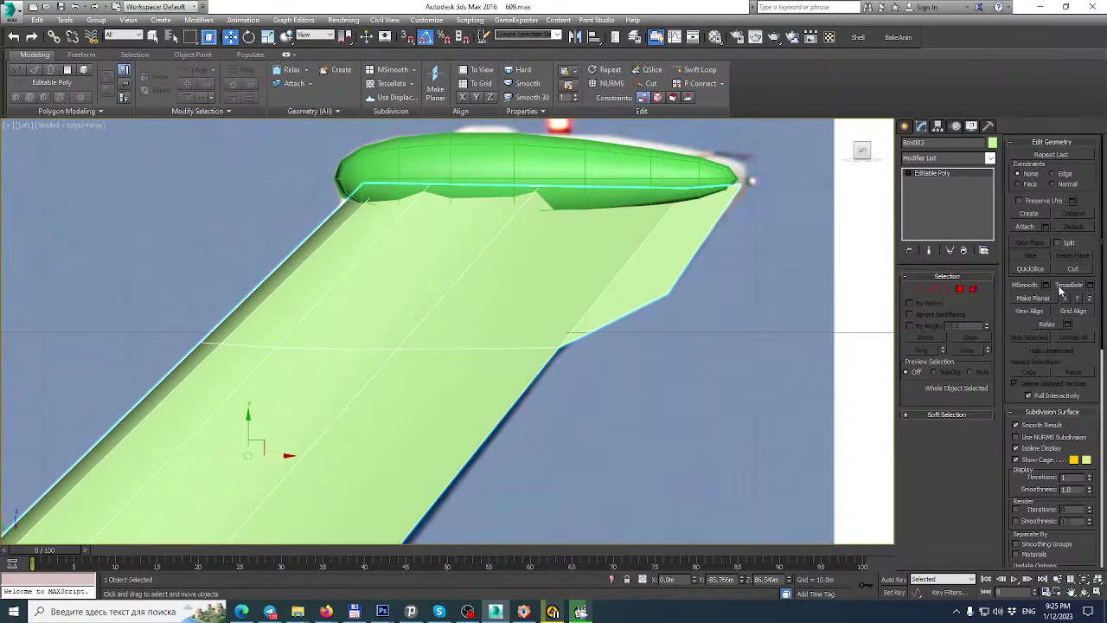
pyautogui.click(946, 289)
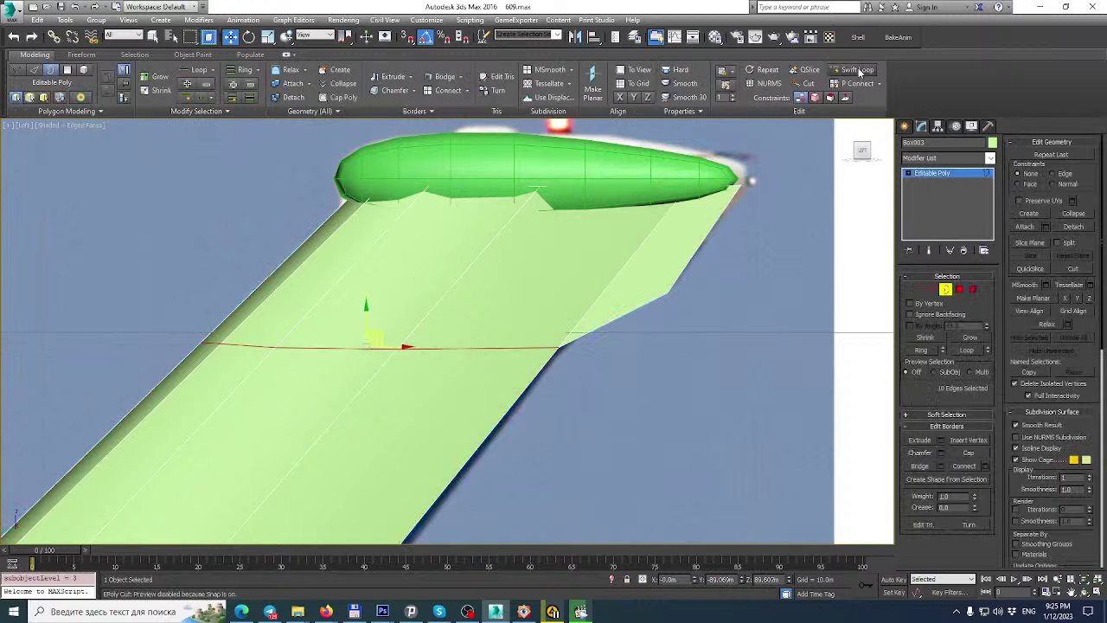
pyautogui.click(858, 70)
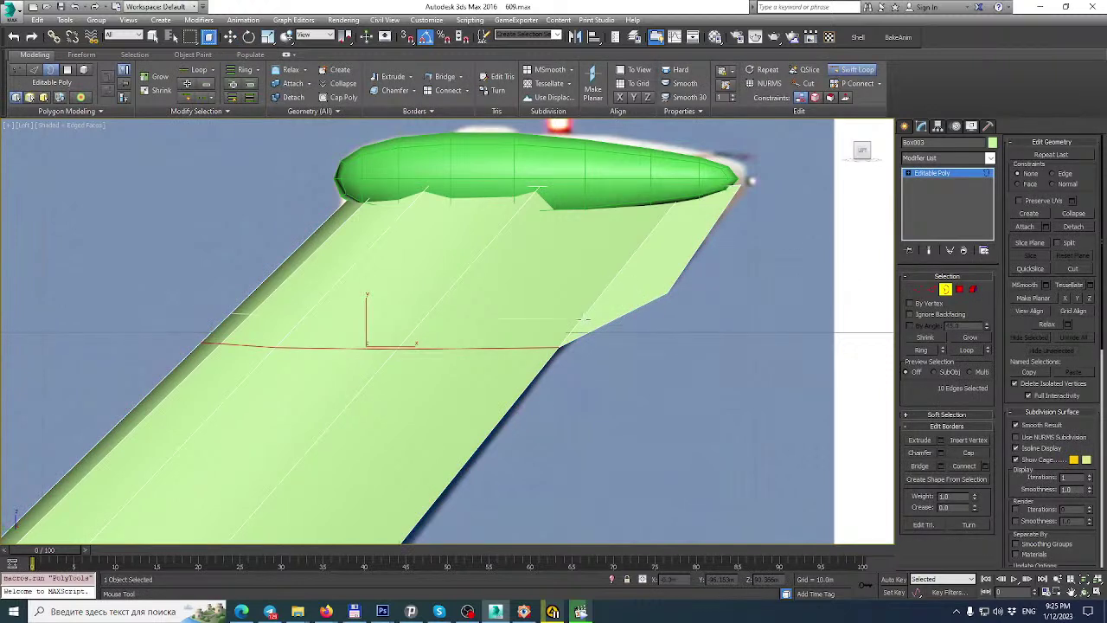
# Insert an edge loop across the tail fin just above the trailing-edge kink and remove its segments on the leading-edge side.
pyautogui.click(569, 329)
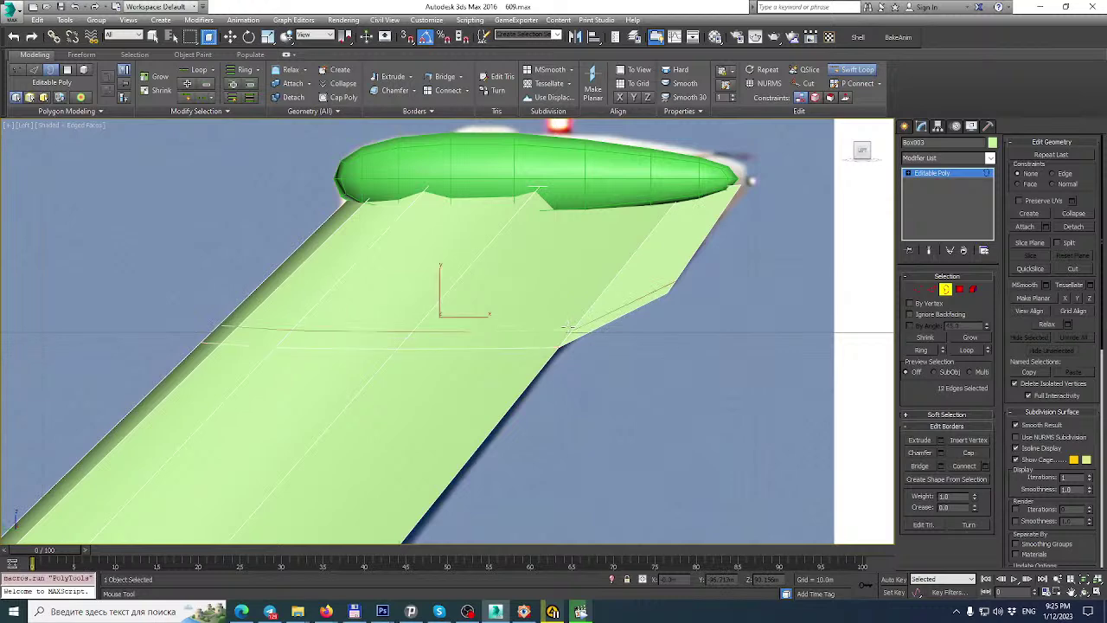
pyautogui.press('w')
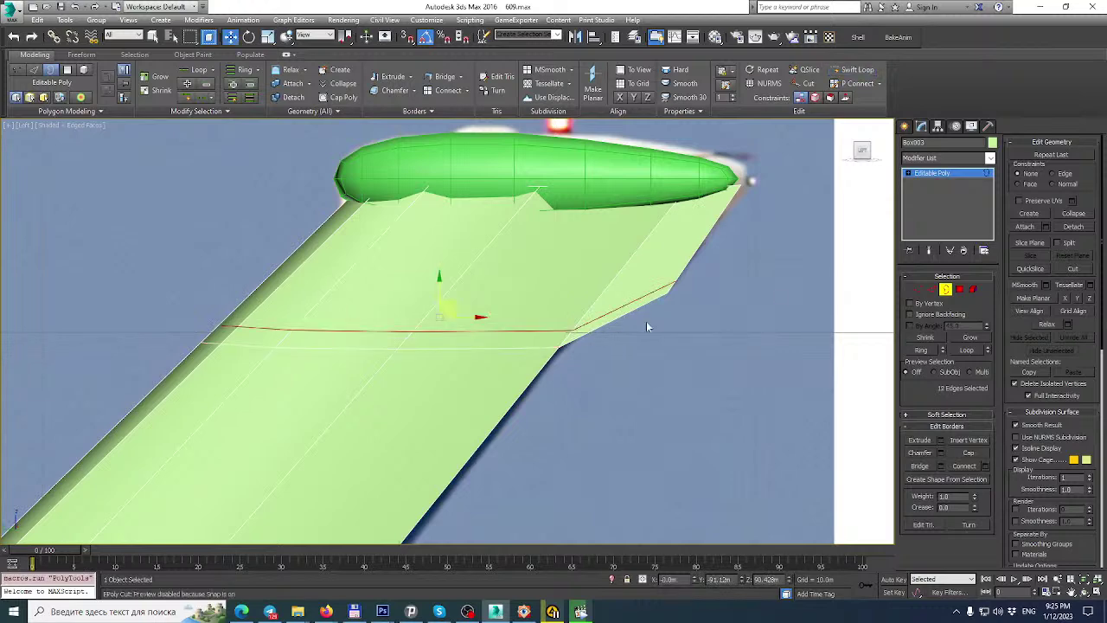
pyautogui.click(932, 289)
pyautogui.moveTo(277, 286); pyautogui.dragTo(492, 346)
pyautogui.press('BackSpace')
pyautogui.click(931, 290)
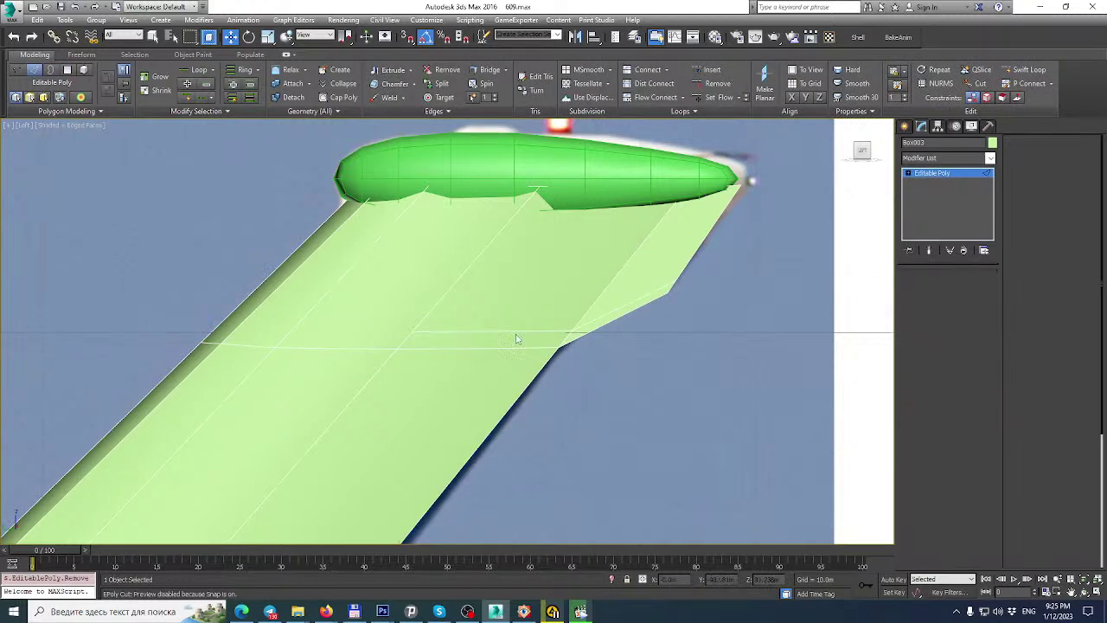
# Snap the loose end vertex of the shortened loop onto the neighbouring vertex of the kink loop in the perspective view.
pyautogui.scroll(5, 412, 332)
pyautogui.click(411, 332)
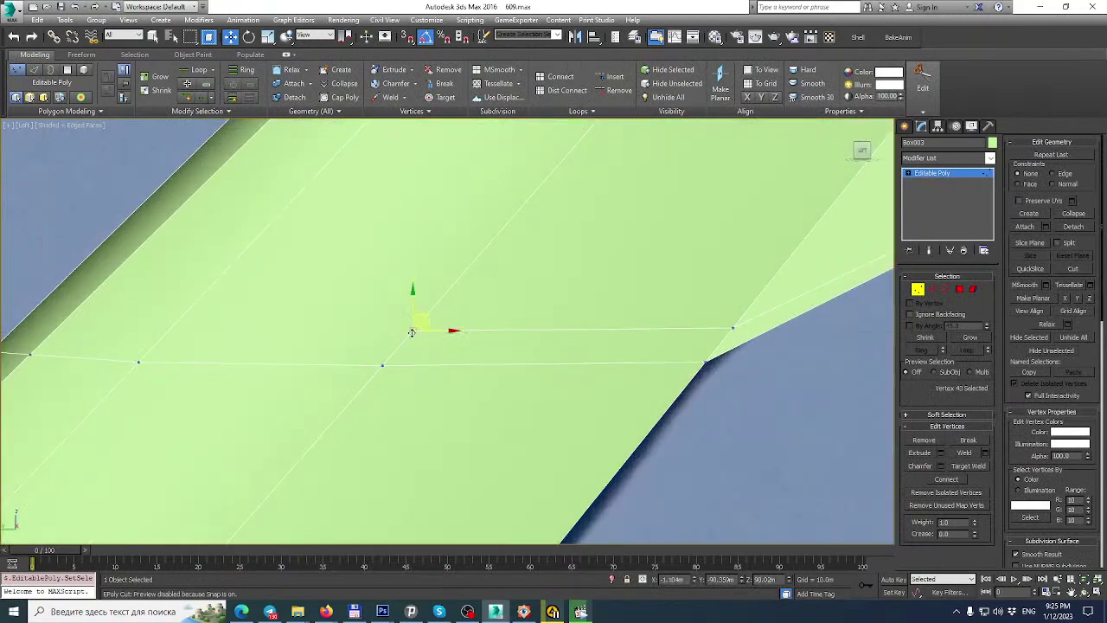
pyautogui.click(1098, 593)
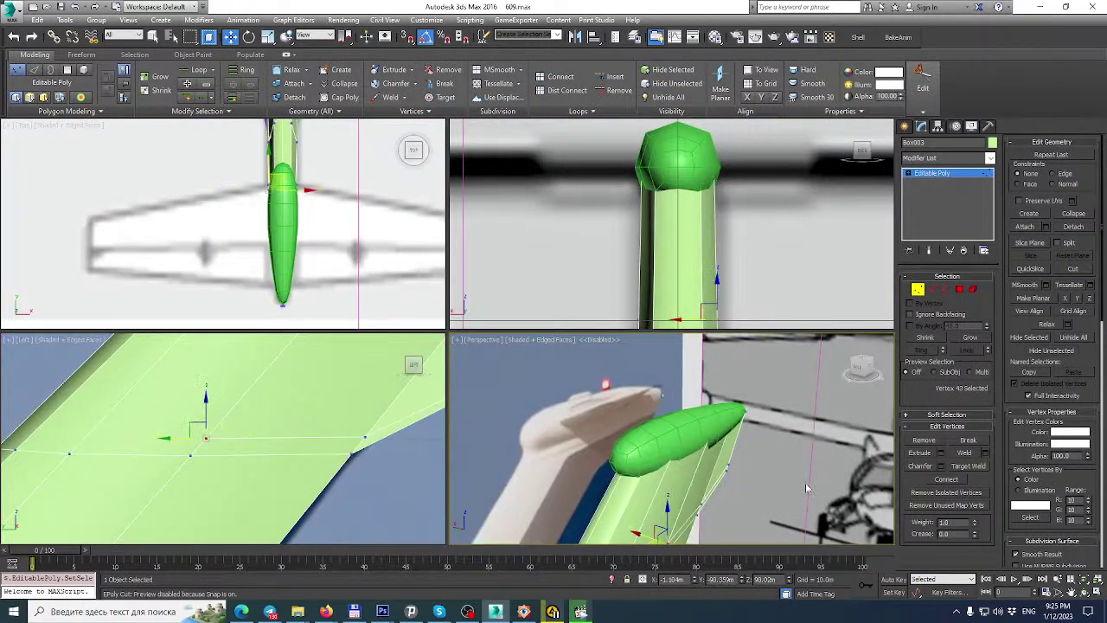
pyautogui.click(1101, 591)
pyautogui.keyDown('alt'); pyautogui.moveTo(732, 368); pyautogui.dragTo(669, 306, button='middle'); pyautogui.keyUp('alt')
pyautogui.scroll(-2, 610, 284)
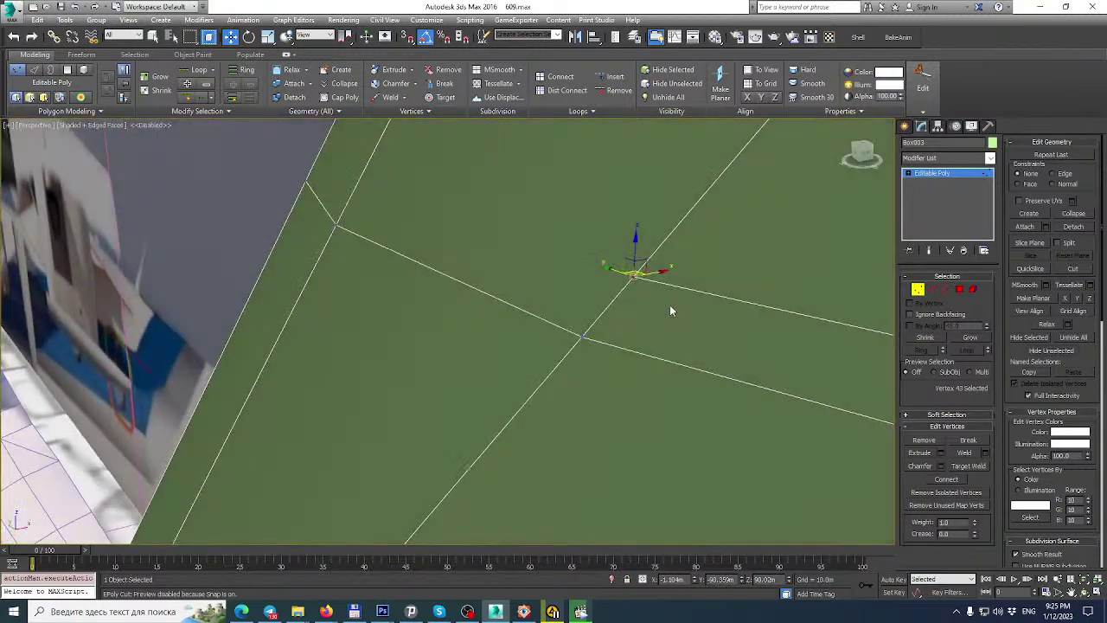
pyautogui.press('z')
pyautogui.scroll(-4, 663, 300)
pyautogui.click(641, 330)
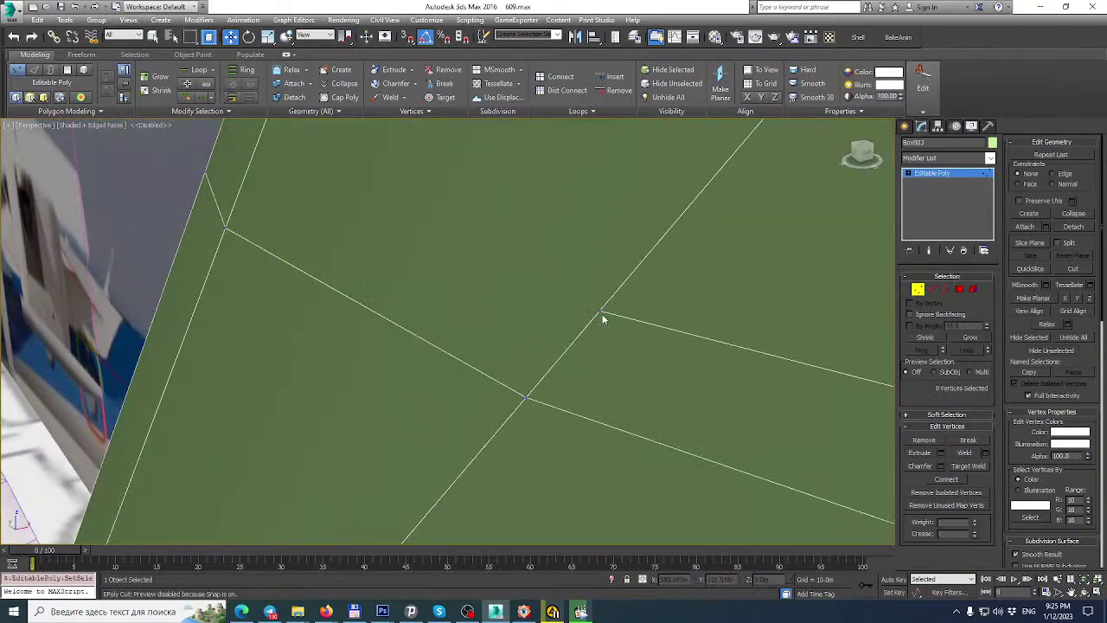
pyautogui.press('z')
pyautogui.scroll(6, 507, 302)
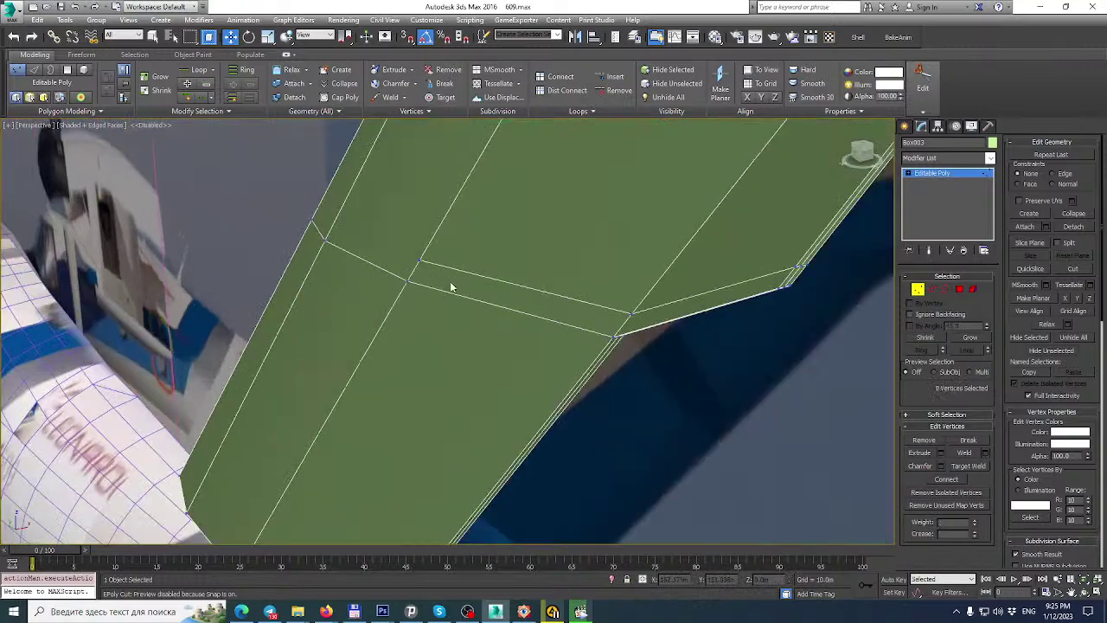
pyautogui.click(417, 261)
pyautogui.press('s')
pyautogui.click(438, 272)
pyautogui.moveTo(420, 261); pyautogui.dragTo(408, 281)
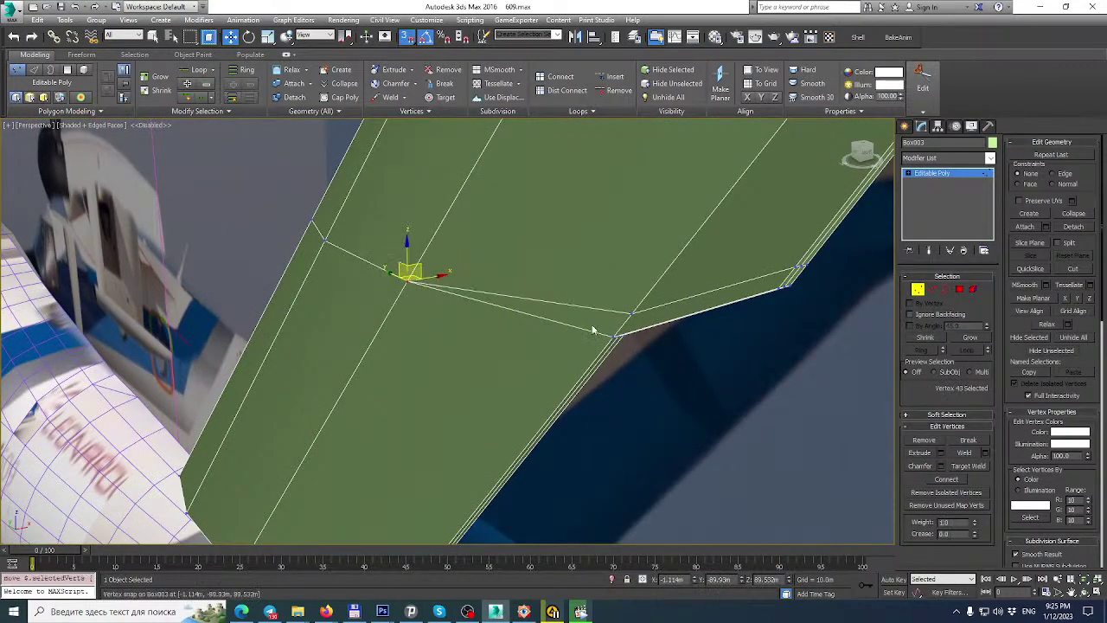
# Snap the matching loop-end vertex on the fin's other side onto its neighbour and weld the coincident vertices on both sides.
pyautogui.keyDown('alt'); pyautogui.moveTo(596, 324); pyautogui.dragTo(531, 344, button='middle'); pyautogui.keyUp('alt')
pyautogui.click(521, 282)
pyautogui.moveTo(520, 280); pyautogui.dragTo(523, 295)
pyautogui.hotkey('ctrl', 'z')
pyautogui.click(541, 306)
pyautogui.hotkey('ctrl', 'z')
pyautogui.keyDown('alt'); pyautogui.moveTo(523, 296); pyautogui.dragTo(576, 280, button='middle'); pyautogui.keyUp('alt')
pyautogui.moveTo(554, 365); pyautogui.dragTo(555, 366)
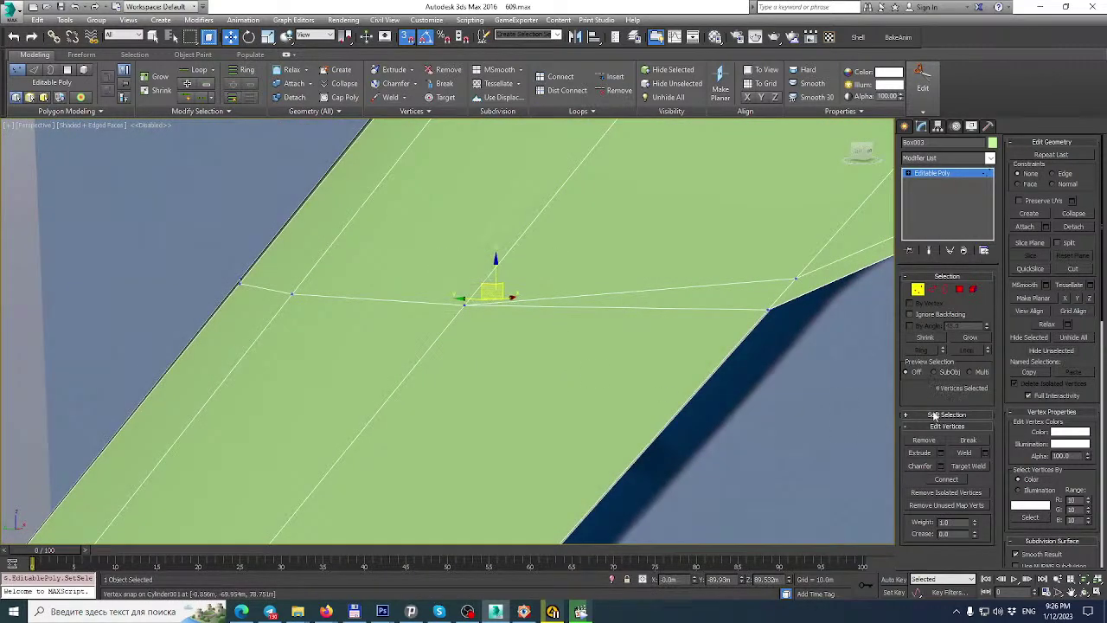
pyautogui.scroll(-3, 679, 337)
pyautogui.moveTo(679, 338); pyautogui.dragTo(552, 364, button='middle')
pyautogui.keyDown('alt'); pyautogui.moveTo(493, 346); pyautogui.dragTo(569, 335, button='middle'); pyautogui.keyUp('alt')
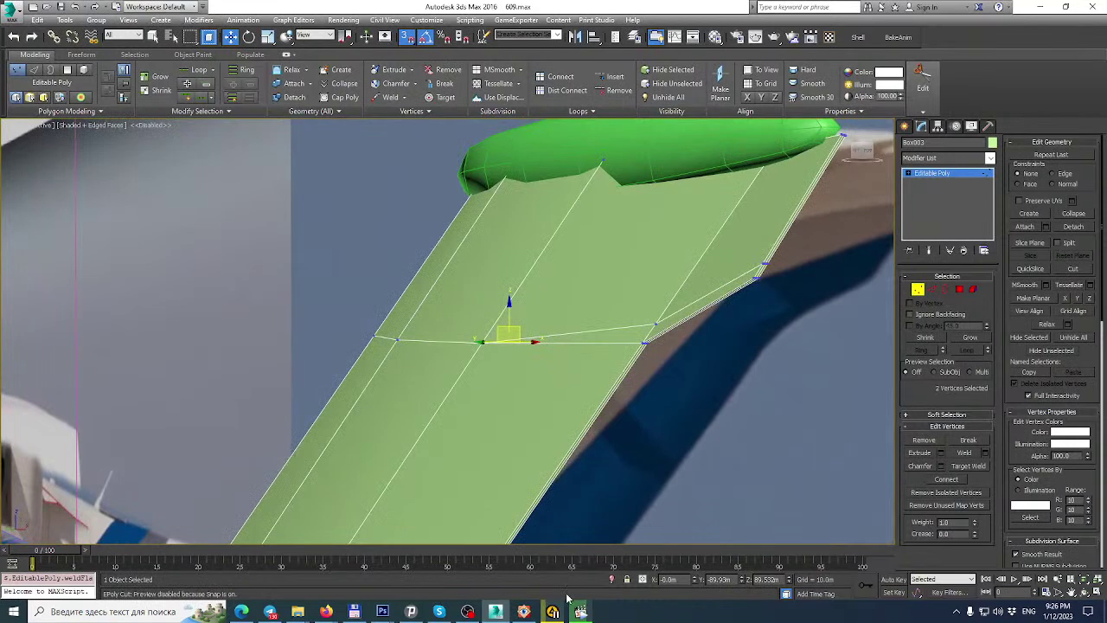
# Check the tail reference photo in FastStone Image Viewer, return to 3ds Max, and auto-smooth the whole fin element at 45.0.
pyautogui.click(525, 612)
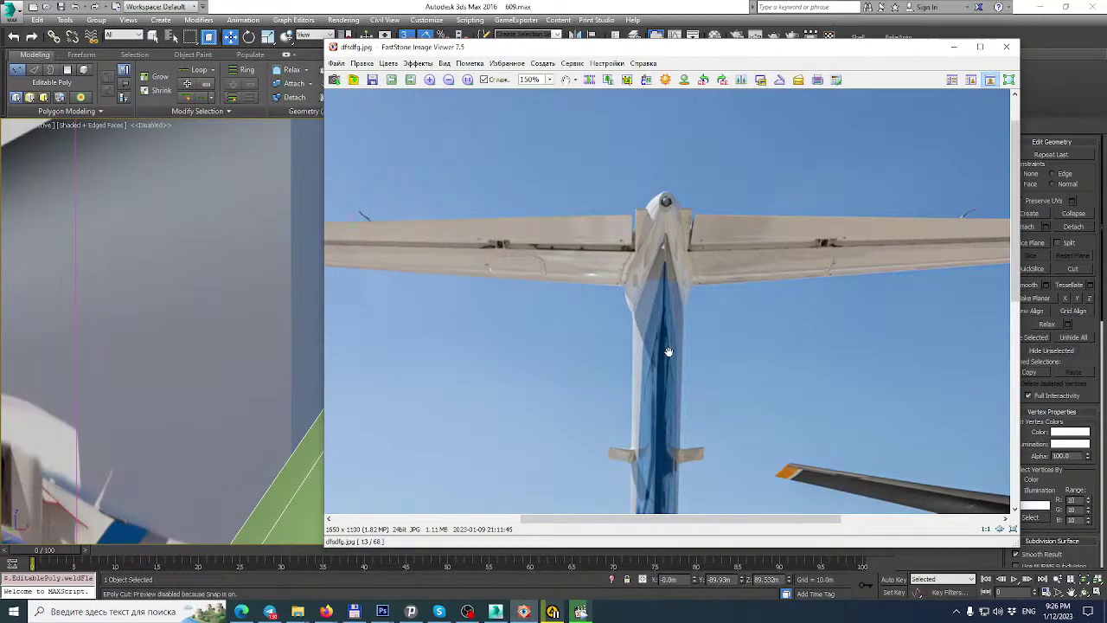
pyautogui.moveTo(675, 402); pyautogui.dragTo(691, 374)
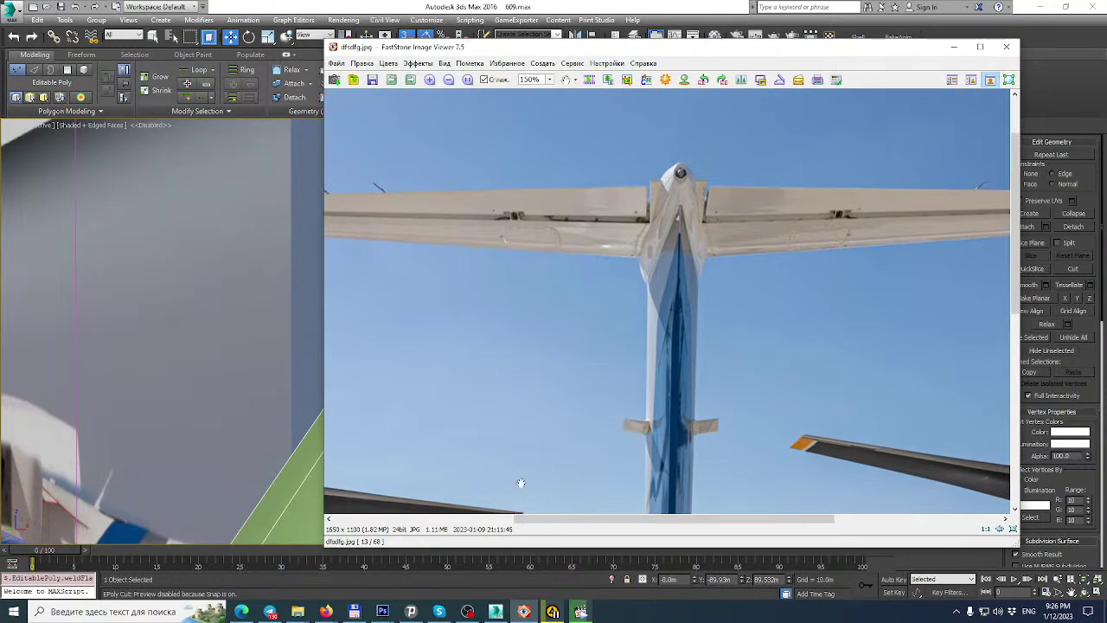
pyautogui.click(496, 612)
pyautogui.keyDown('alt'); pyautogui.moveTo(551, 349); pyautogui.dragTo(387, 338, button='middle'); pyautogui.keyUp('alt')
pyautogui.scroll(3, 589, 329)
pyautogui.click(974, 290)
pyautogui.click(625, 395)
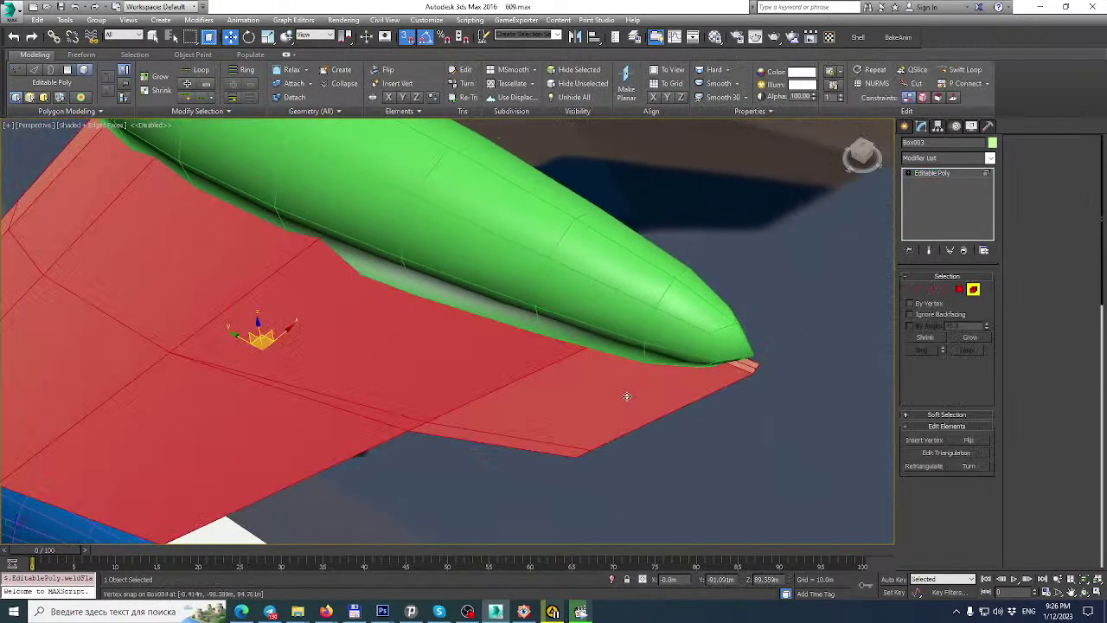
pyautogui.click(1039, 561)
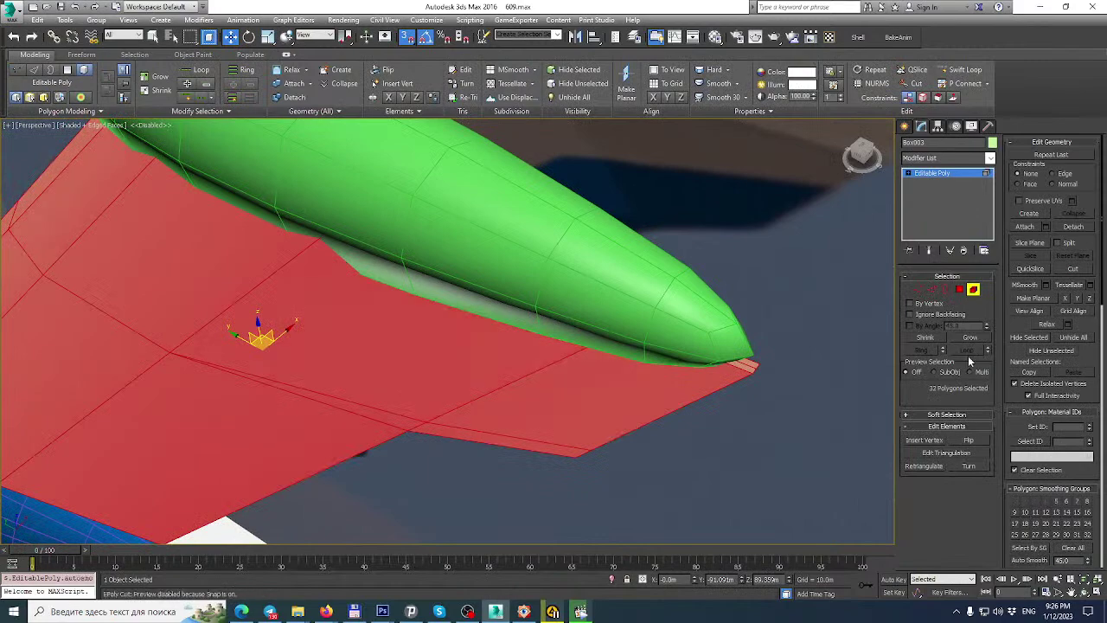
pyautogui.click(942, 176)
# Scale the two opposite vertices just above the trailing-edge kink along the fin's thickness.
pyautogui.keyDown('alt'); pyautogui.moveTo(672, 364); pyautogui.dragTo(595, 315, button='middle'); pyautogui.keyUp('alt')
pyautogui.moveTo(595, 315); pyautogui.dragTo(634, 465, button='middle')
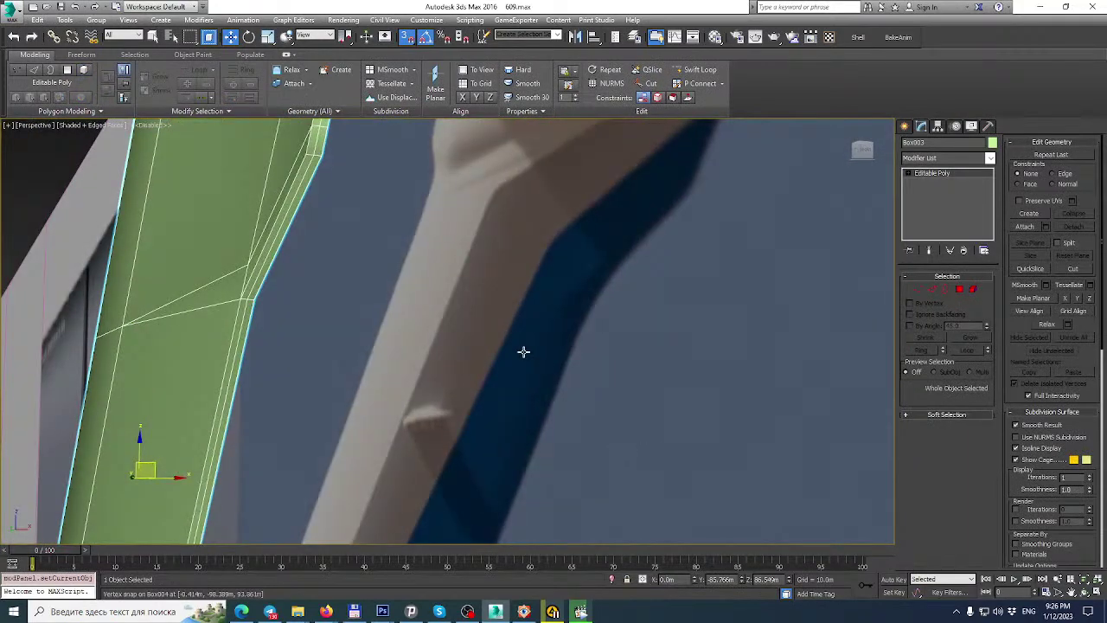
pyautogui.click(918, 289)
pyautogui.click(243, 273)
pyautogui.click(246, 267)
pyautogui.keyDown('alt'); pyautogui.moveTo(251, 266); pyautogui.dragTo(312, 294, button='middle'); pyautogui.keyUp('alt')
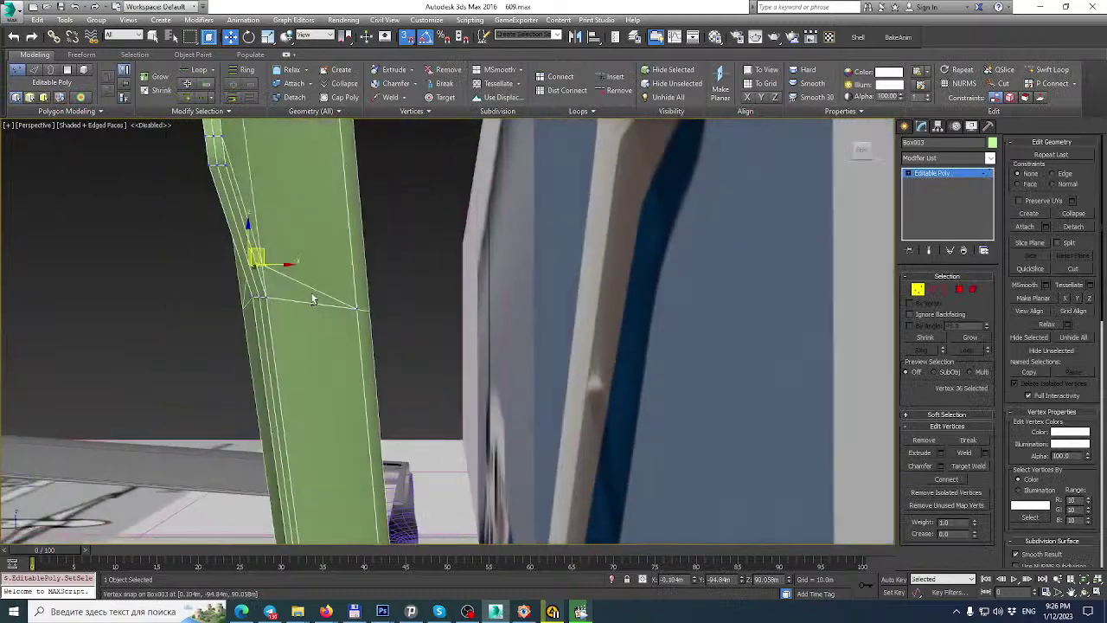
pyautogui.keyDown('ctrl'); pyautogui.click(261, 268); pyautogui.keyUp('ctrl')
pyautogui.click(269, 38)
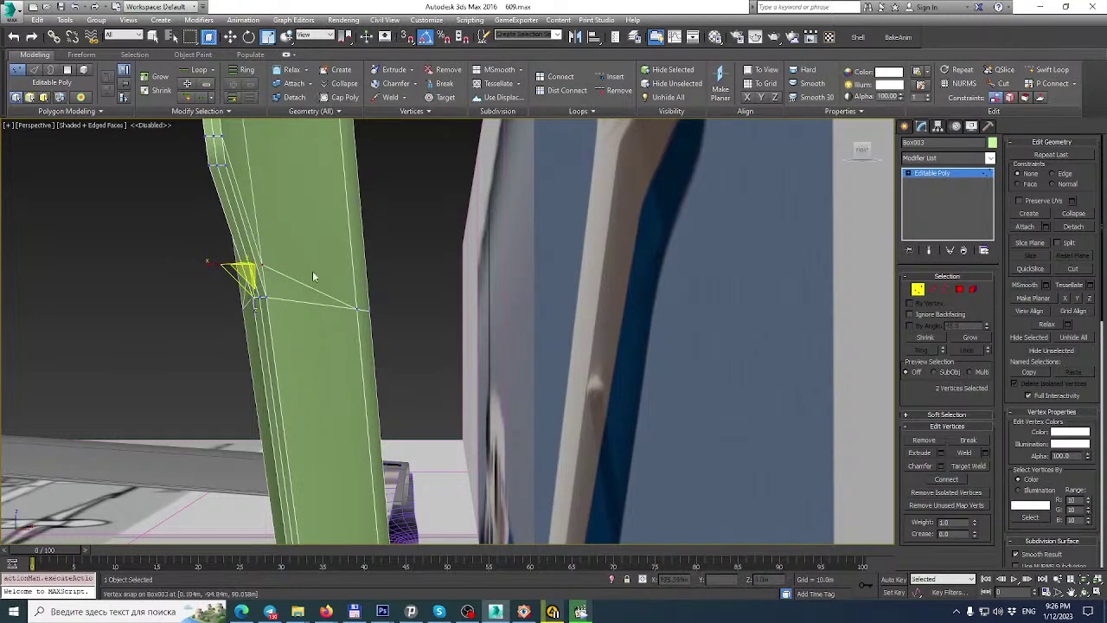
pyautogui.hotkey('alt', 'c')
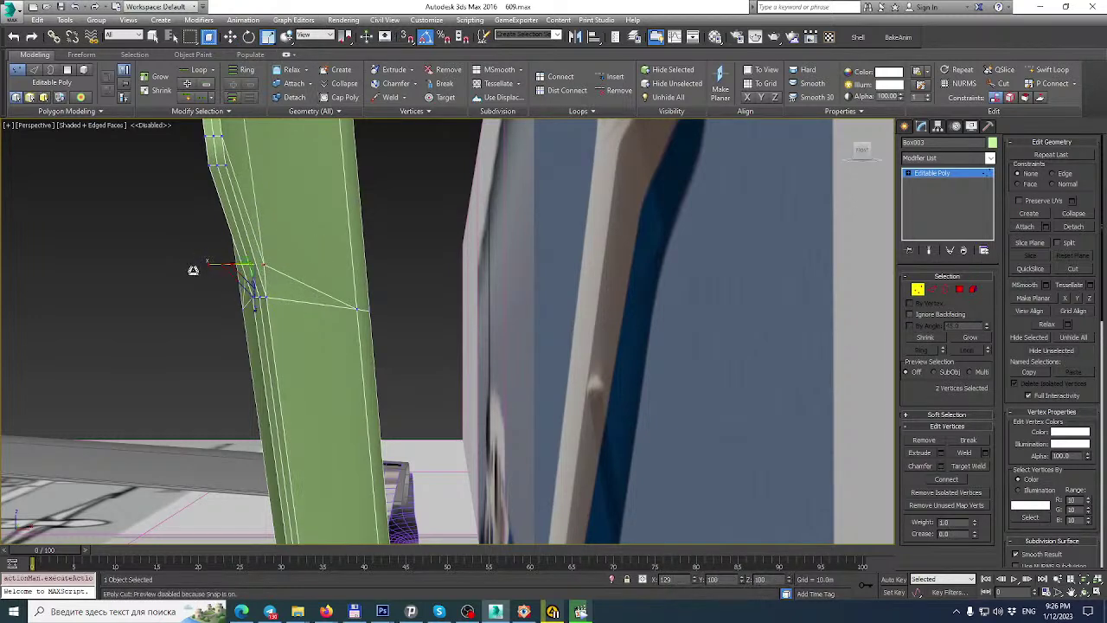
# Set the editing constraint to Edge and slide the two vertices down along their edges until they sit close to the kink.
pyautogui.scroll(8, 326, 230)
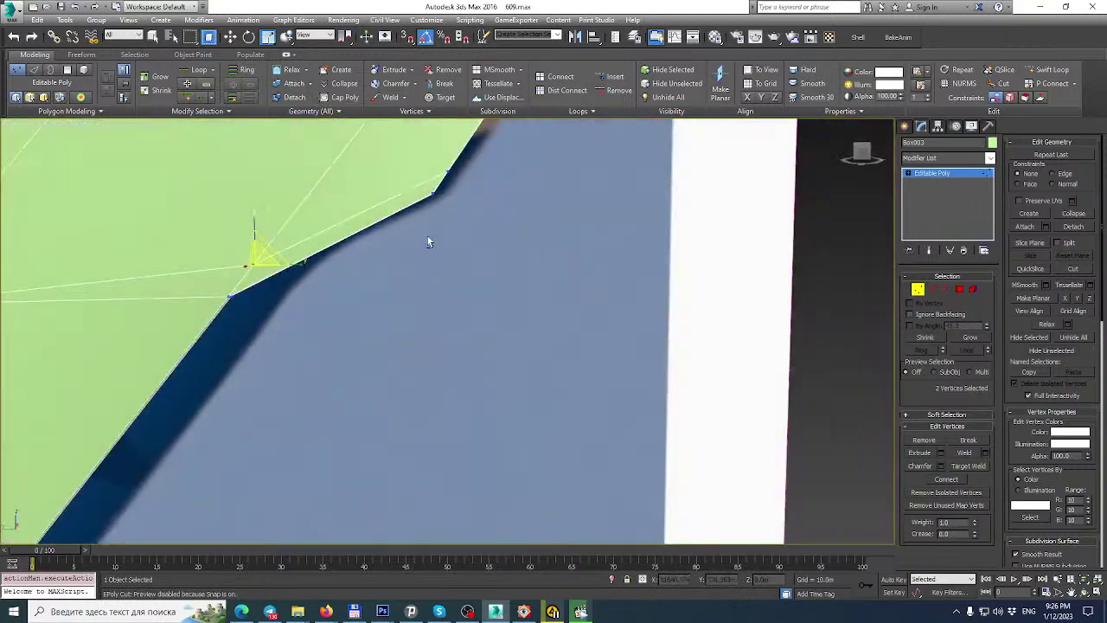
pyautogui.keyDown('alt'); pyautogui.moveTo(427, 236); pyautogui.dragTo(439, 287, button='middle'); pyautogui.keyUp('alt')
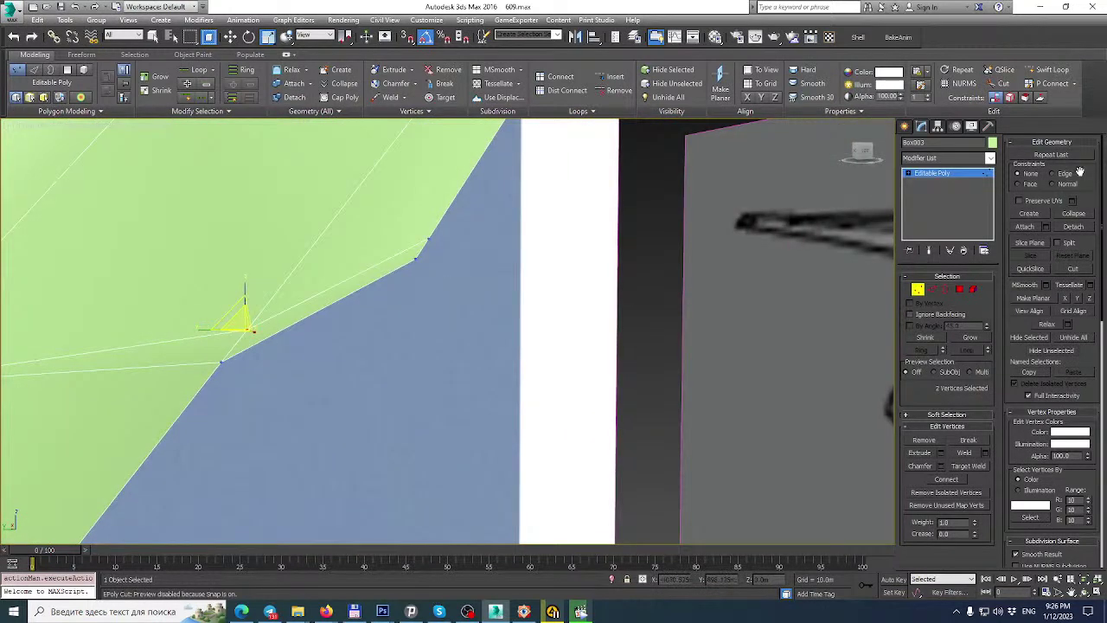
pyautogui.keyDown('alt'); pyautogui.moveTo(581, 294); pyautogui.dragTo(529, 293, button='middle'); pyautogui.keyUp('alt')
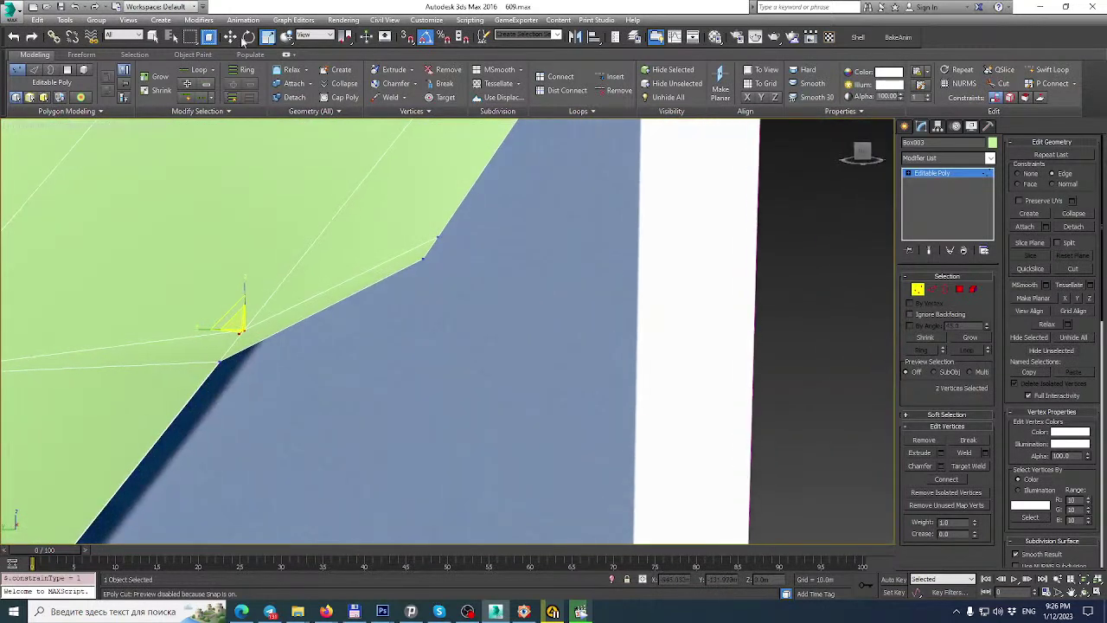
pyautogui.click(230, 38)
pyautogui.moveTo(245, 292); pyautogui.dragTo(250, 322)
pyautogui.click(581, 612)
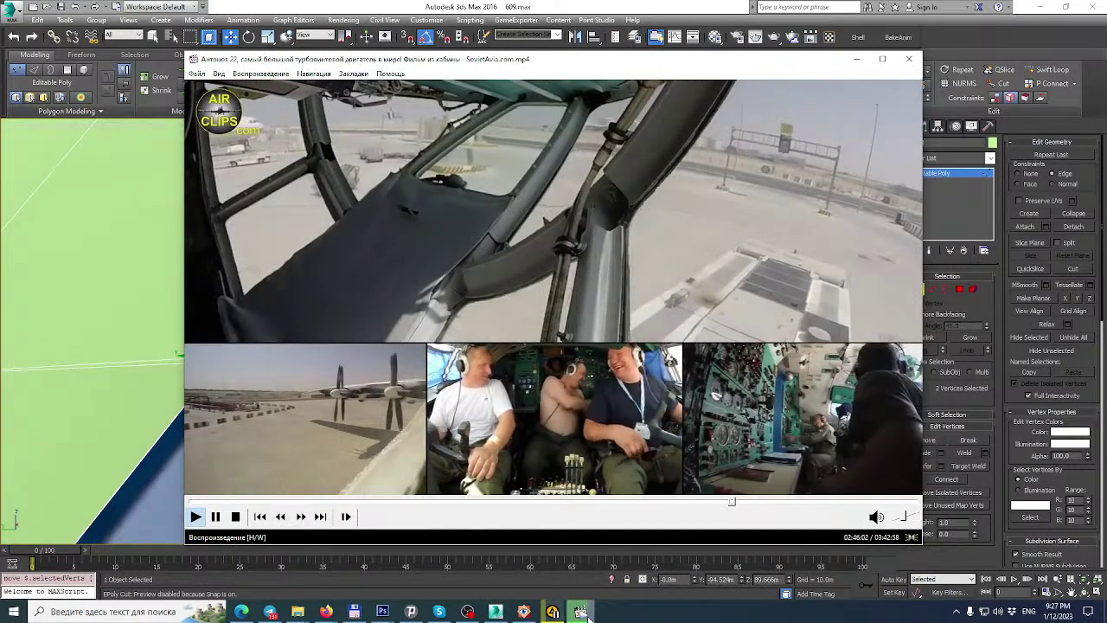
pyautogui.click(583, 612)
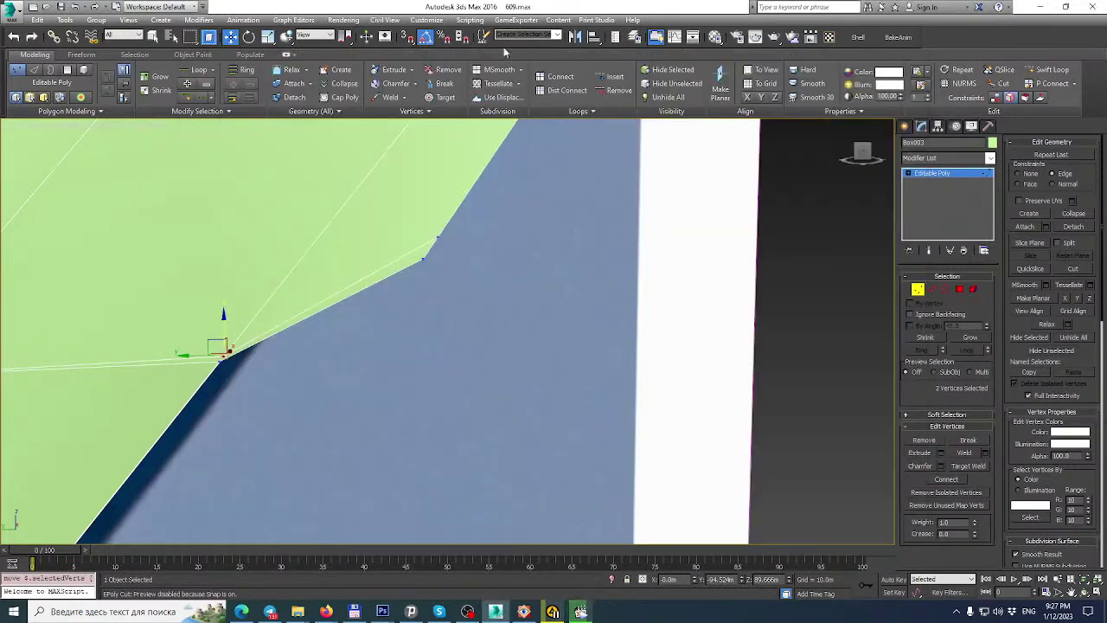
# Scale the trailing-edge vertices between the kink and the tip fairing across the fin's thickness, using the tail photo as reference.
pyautogui.keyDown('alt'); pyautogui.moveTo(475, 144); pyautogui.dragTo(297, 318, button='middle'); pyautogui.keyUp('alt')
pyautogui.keyDown('alt'); pyautogui.moveTo(307, 276); pyautogui.dragTo(319, 328, button='middle'); pyautogui.keyUp('alt')
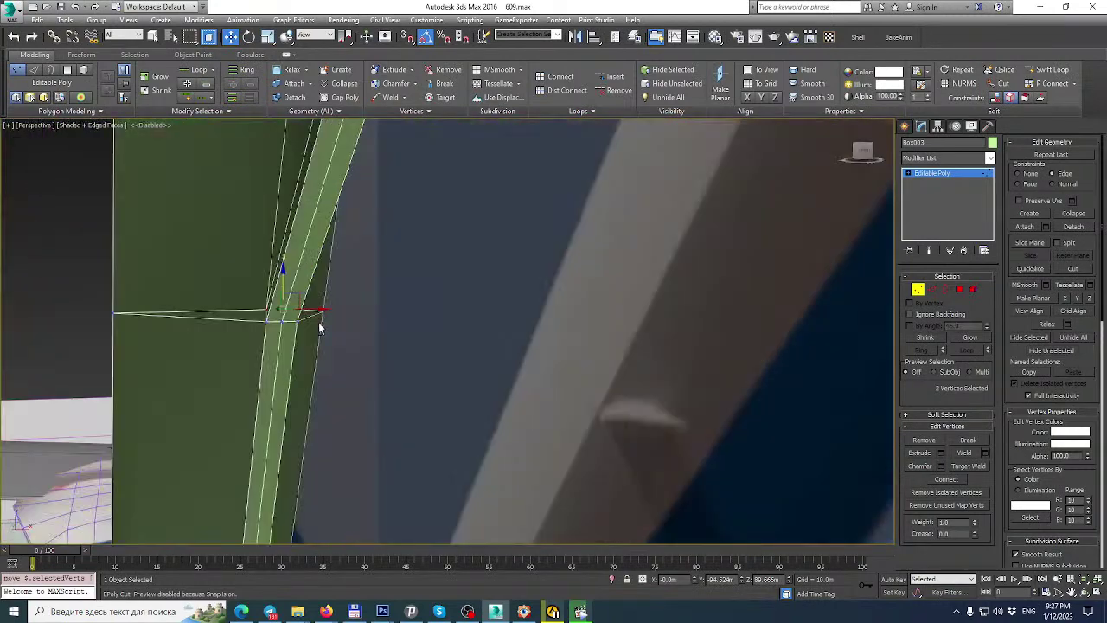
pyautogui.click(524, 612)
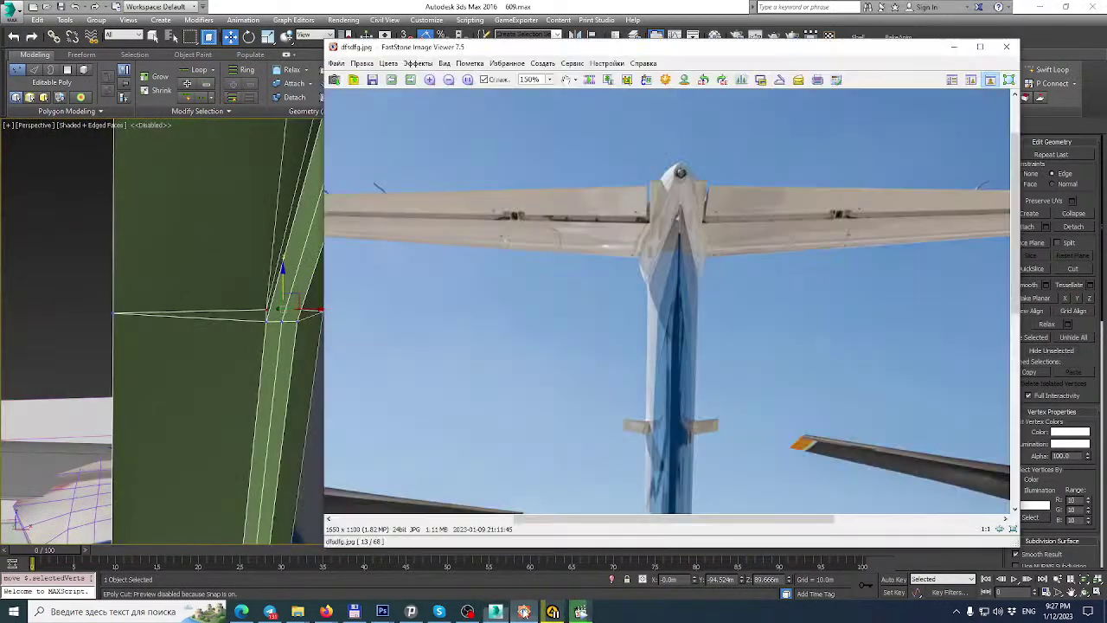
pyautogui.click(523, 612)
pyautogui.scroll(-6, 523, 350)
pyautogui.keyDown('alt'); pyautogui.moveTo(479, 370); pyautogui.dragTo(519, 387, button='middle'); pyautogui.keyUp('alt')
pyautogui.scroll(6, 499, 372)
pyautogui.moveTo(489, 355); pyautogui.dragTo(541, 410)
pyautogui.keyDown('ctrl'); pyautogui.moveTo(682, 138); pyautogui.dragTo(609, 188); pyautogui.keyUp('ctrl')
pyautogui.keyDown('alt'); pyautogui.moveTo(609, 188); pyautogui.dragTo(582, 258, button='middle'); pyautogui.keyUp('alt')
pyautogui.press('r')
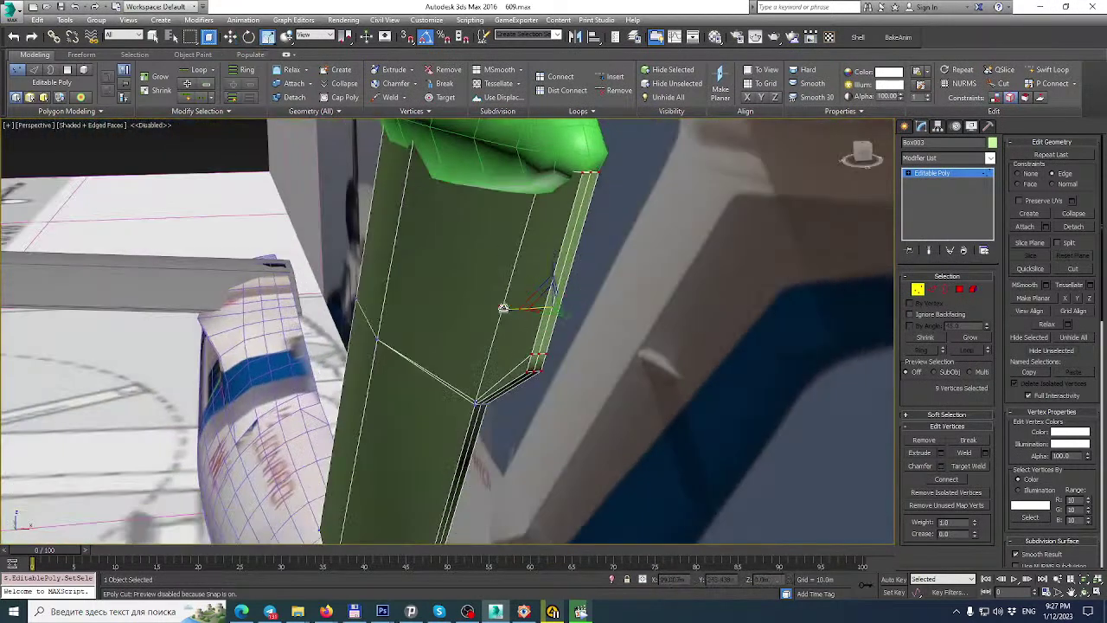
pyautogui.moveTo(507, 309); pyautogui.dragTo(655, 318)
pyautogui.keyDown('alt'); pyautogui.moveTo(655, 317); pyautogui.dragTo(757, 321, button='middle'); pyautogui.keyUp('alt')
pyautogui.click(554, 359)
# Insert an edge loop around the fin just below the green tip fairing with Swift Loop.
pyautogui.scroll(6, 541, 351)
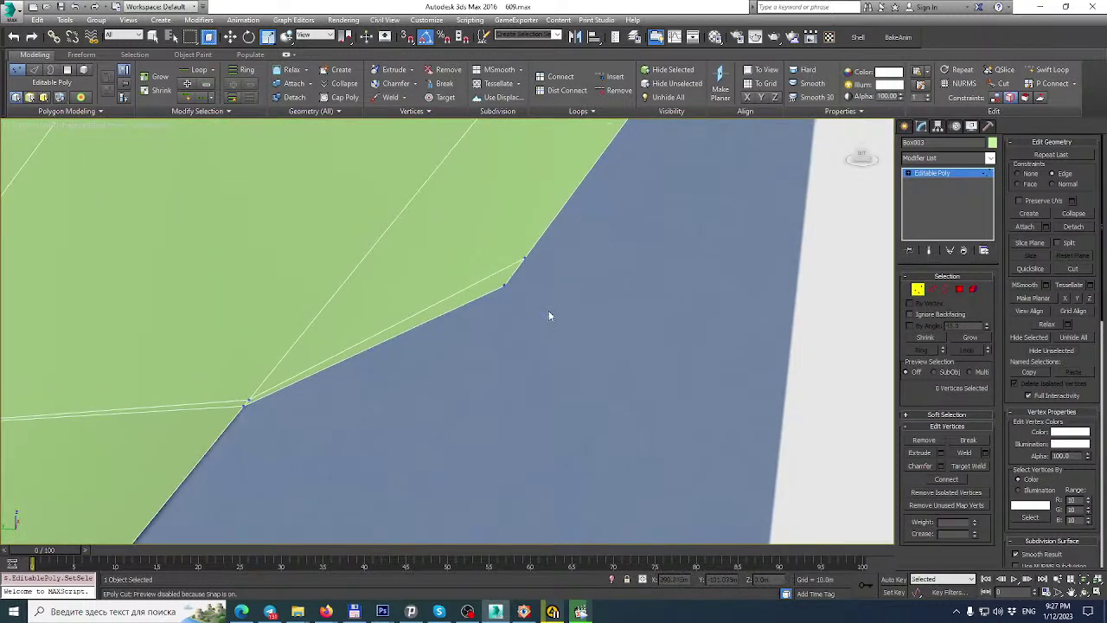
pyautogui.scroll(-7, 549, 310)
pyautogui.scroll(3, 522, 317)
pyautogui.moveTo(510, 315); pyautogui.dragTo(484, 269, button='middle')
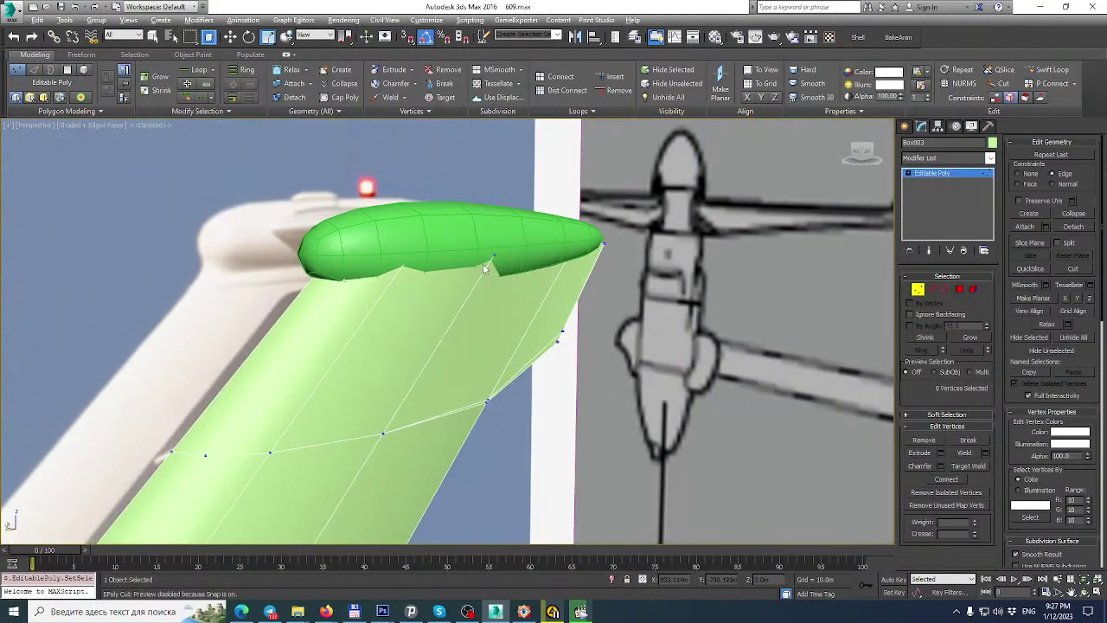
pyautogui.click(947, 290)
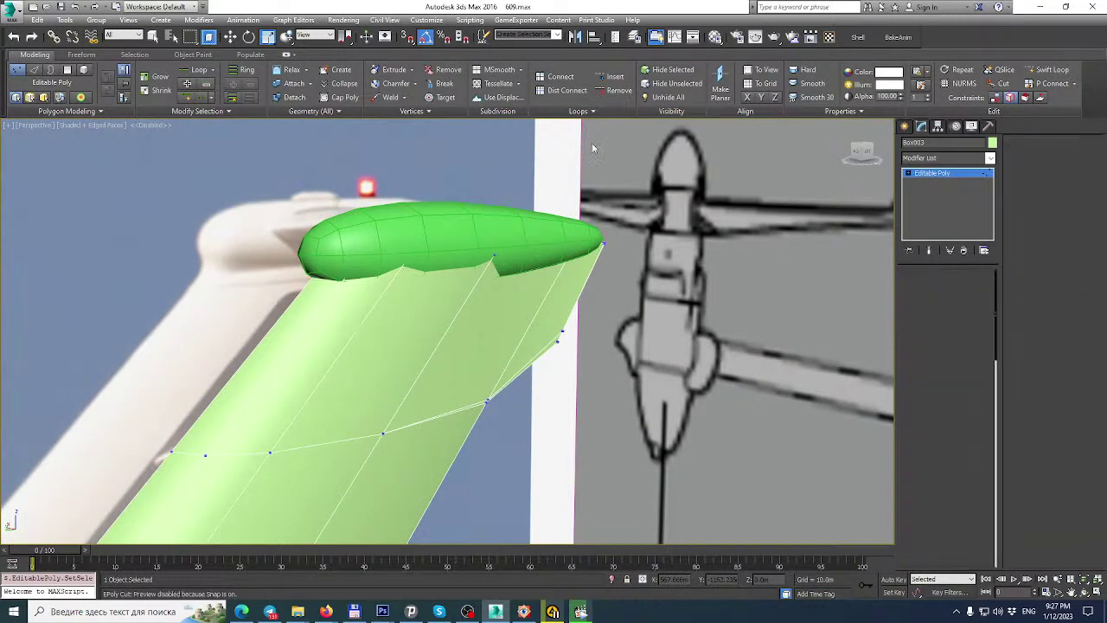
pyautogui.click(855, 69)
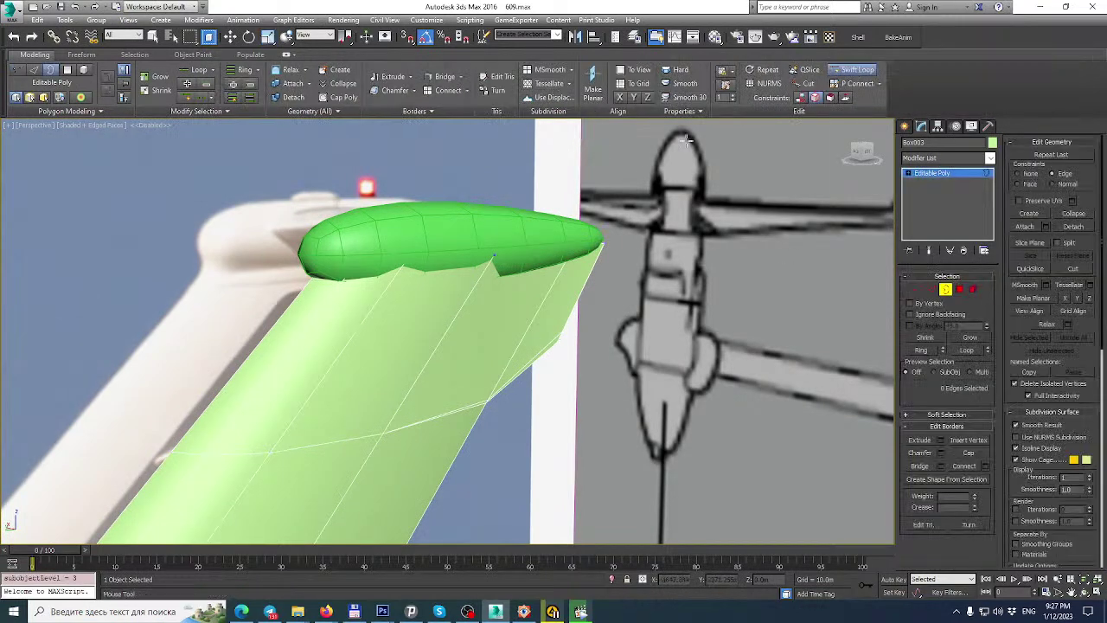
pyautogui.click(381, 292)
pyautogui.keyDown('alt'); pyautogui.moveTo(381, 293); pyautogui.dragTo(355, 294, button='middle'); pyautogui.keyUp('alt')
pyautogui.rightClick(356, 294)
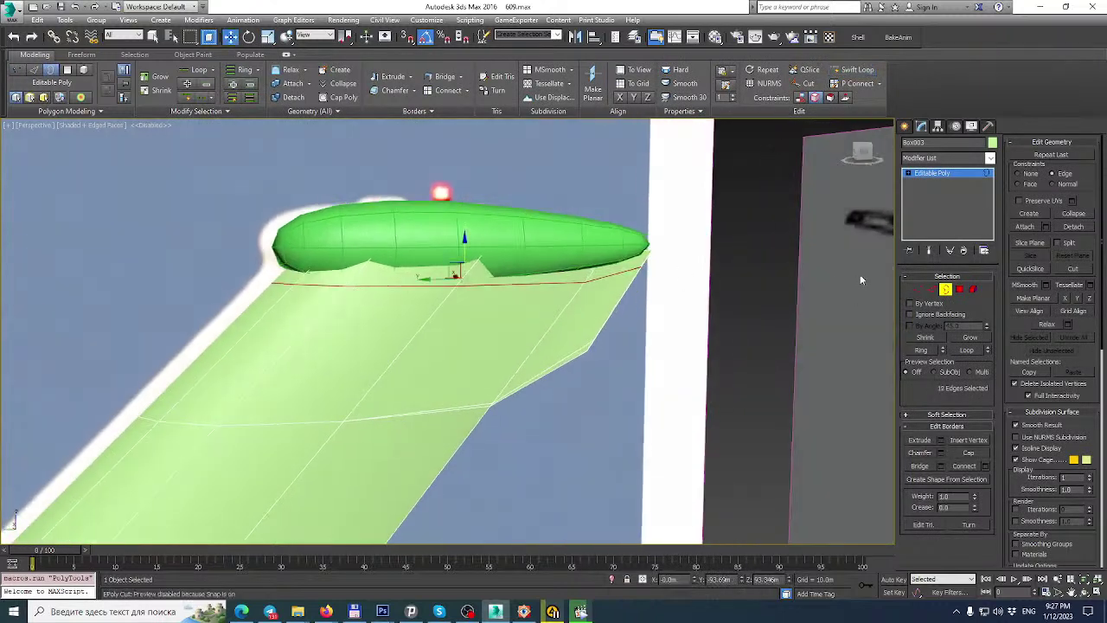
# Select the fin's top vertices inside the tip fairing and compare the fin and fairing widths with the tail photo.
pyautogui.click(920, 289)
pyautogui.keyDown('alt'); pyautogui.moveTo(532, 223); pyautogui.dragTo(271, 180, button='middle'); pyautogui.keyUp('alt')
pyautogui.moveTo(654, 275); pyautogui.dragTo(690, 265)
pyautogui.moveTo(622, 258)
pyautogui.keyDown('alt'); pyautogui.mouseDown(button='middle')
pyautogui.moveTo(507, 244)
pyautogui.moveTo(721, 256)
pyautogui.moveTo(722, 285)
pyautogui.moveTo(693, 275)
pyautogui.mouseUp(button='middle'); pyautogui.keyUp('alt')
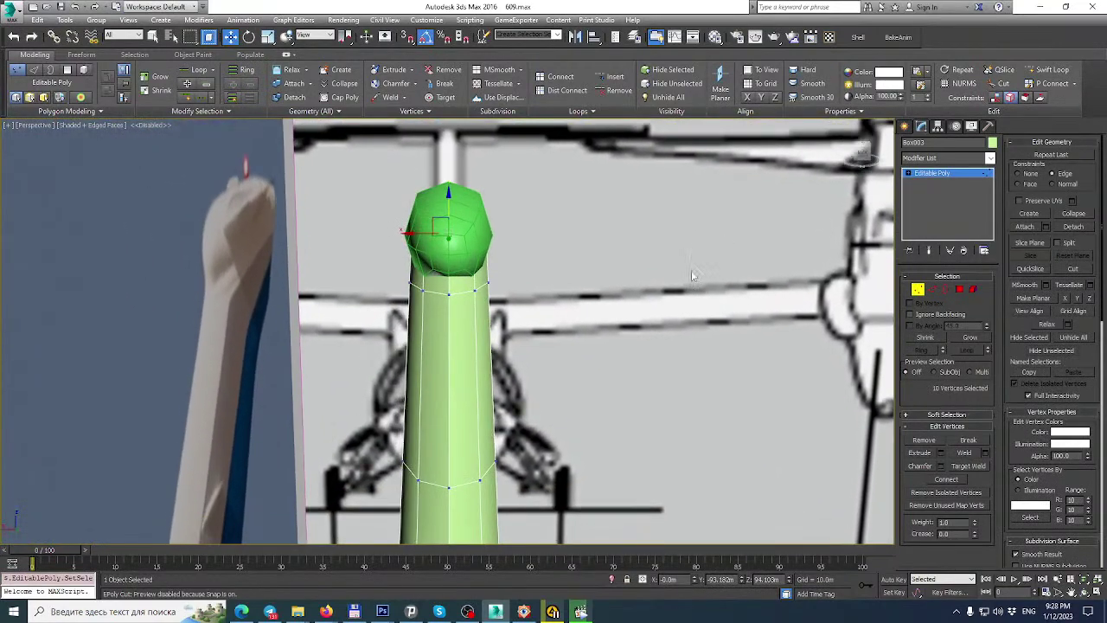
pyautogui.click(523, 612)
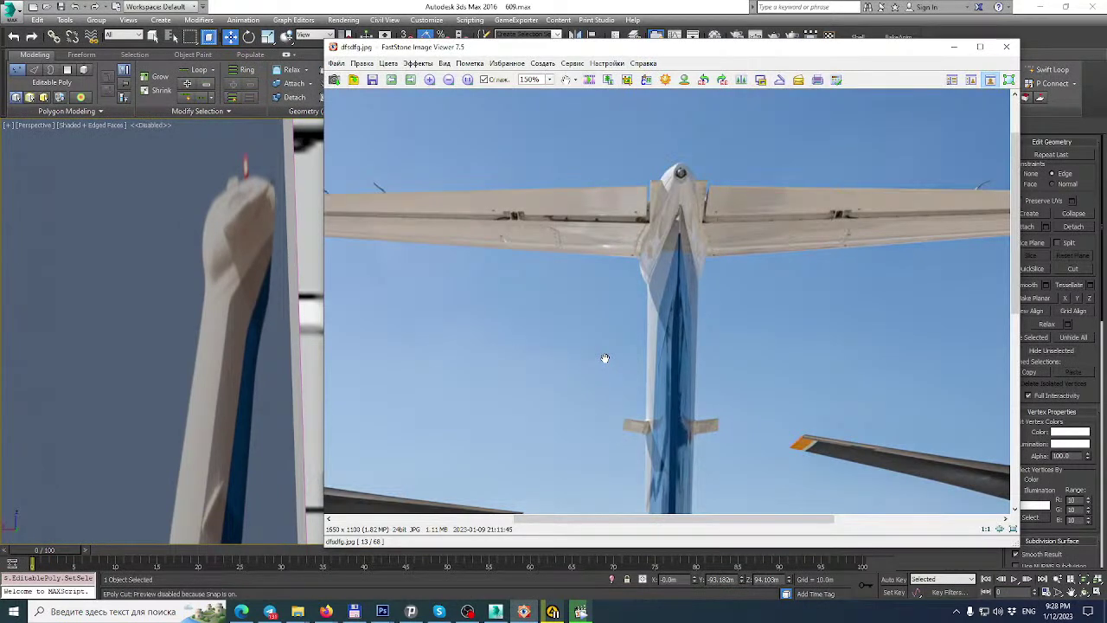
pyautogui.click(467, 6)
pyautogui.scroll(2, 516, 204)
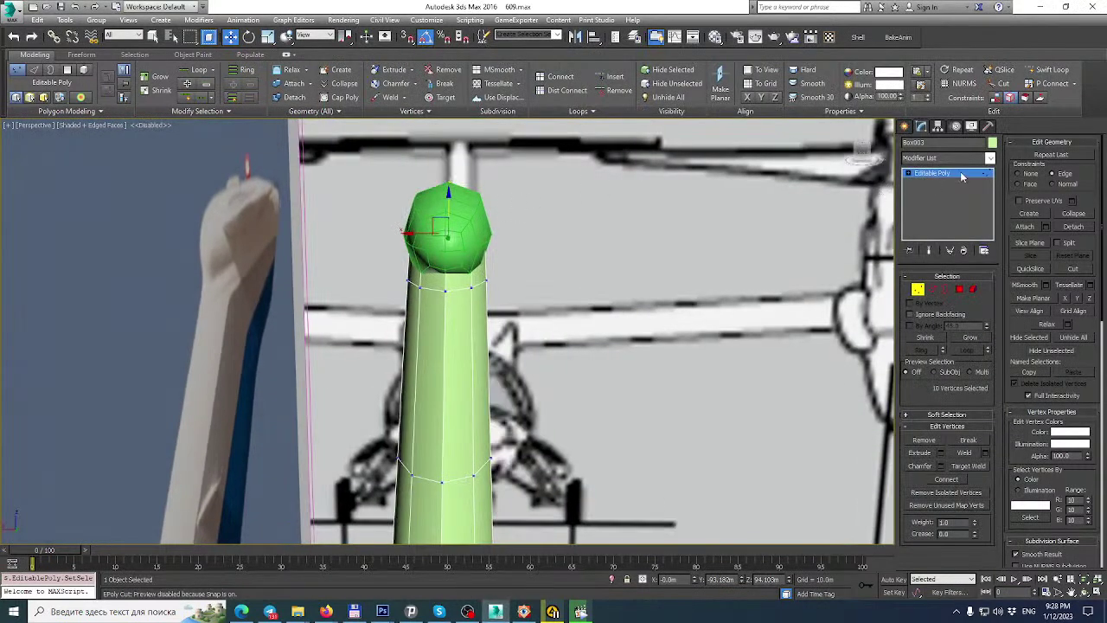
# Center the green tip fairing's pivot on the object and scale the fairing to about 118% across its width.
pyautogui.click(963, 176)
pyautogui.click(435, 226)
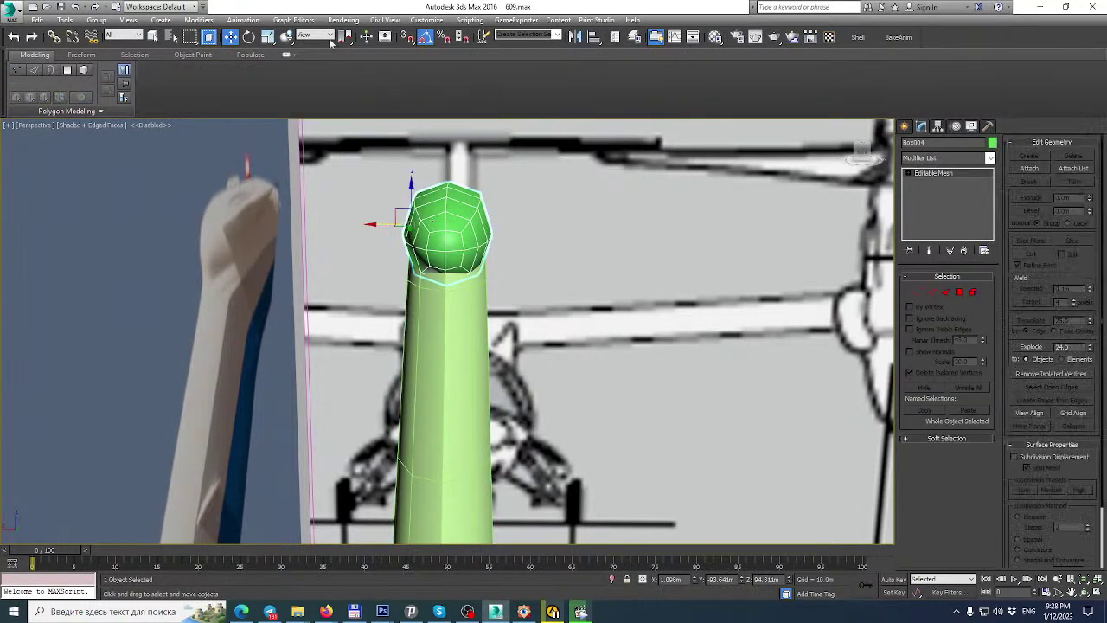
pyautogui.click(267, 37)
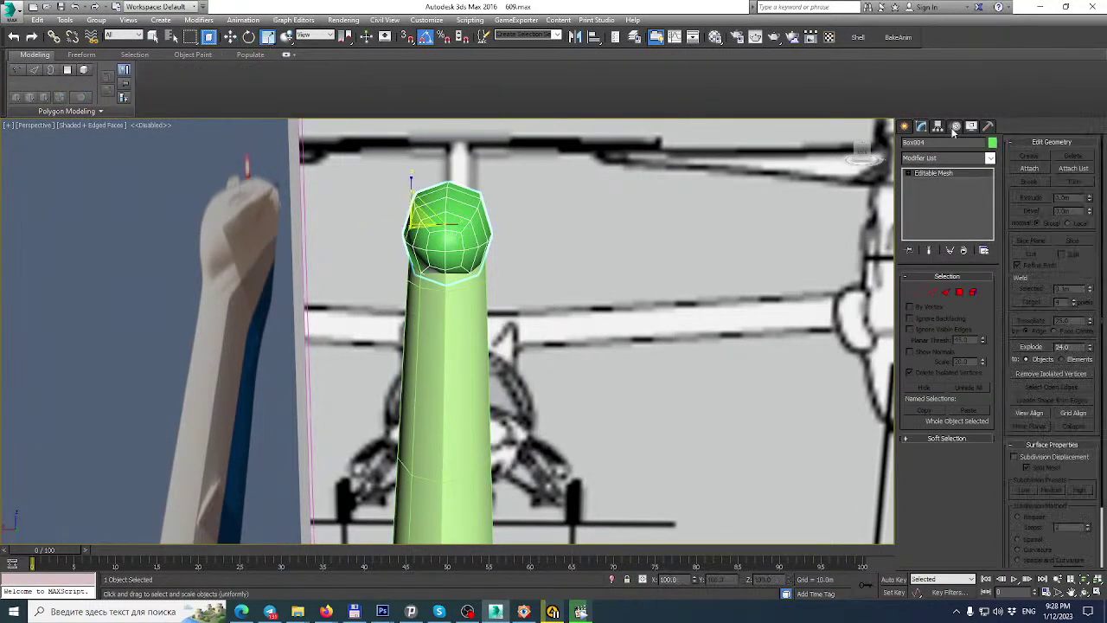
pyautogui.click(939, 126)
pyautogui.click(947, 200)
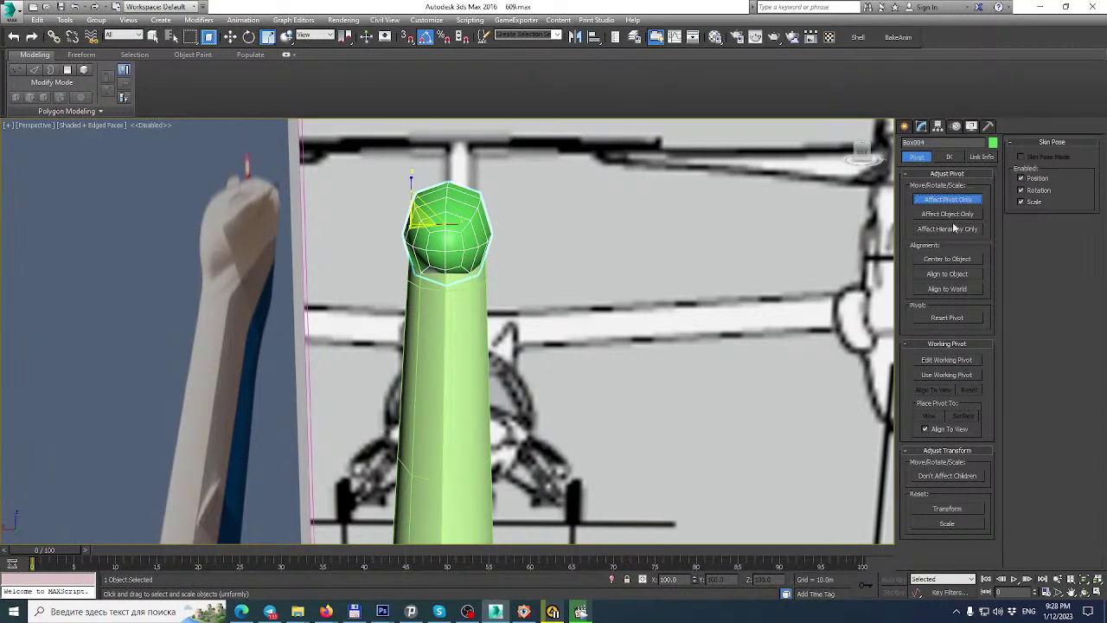
pyautogui.click(949, 260)
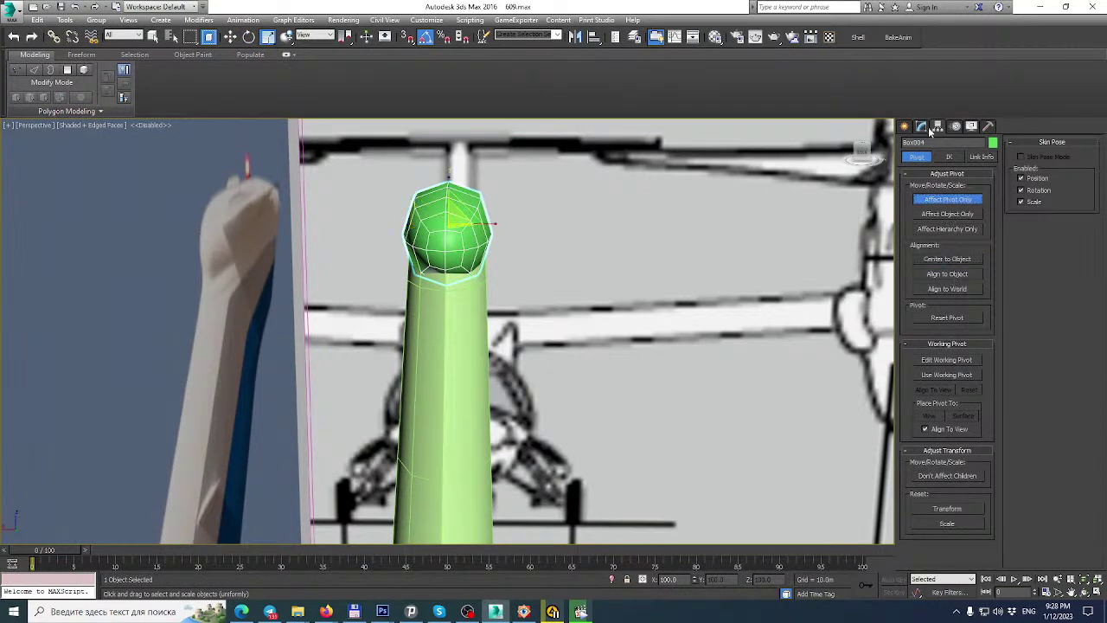
pyautogui.moveTo(495, 225); pyautogui.dragTo(504, 225)
pyautogui.keyDown('alt'); pyautogui.moveTo(467, 223); pyautogui.dragTo(429, 224, button='middle'); pyautogui.keyUp('alt')
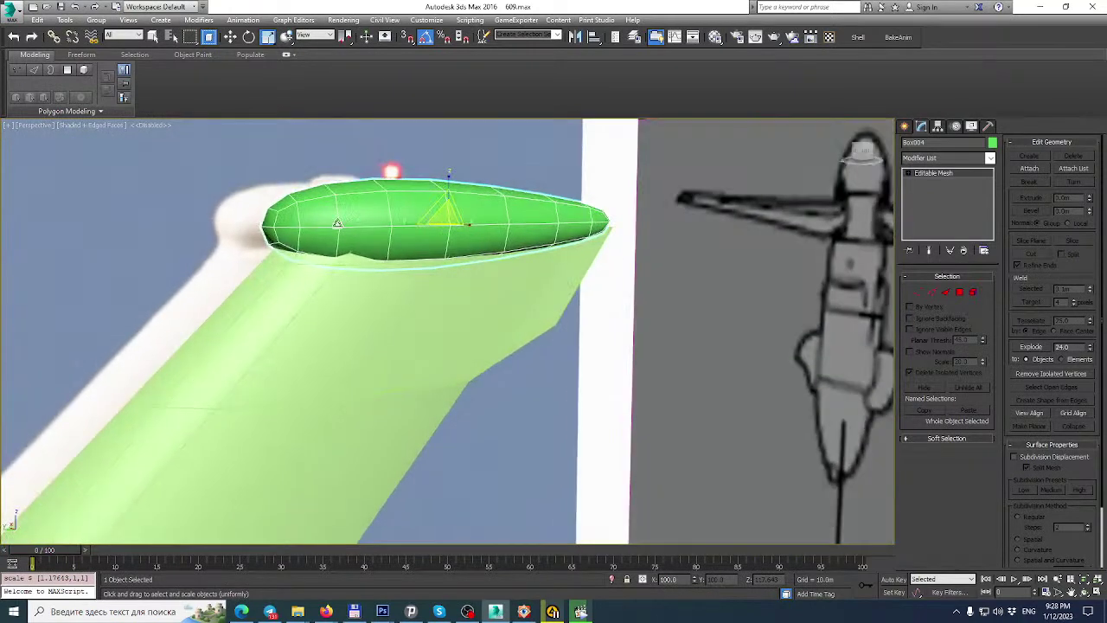
# Set the fin's editing constraint to None and move its front top vertex forward to the nose of the fairing.
pyautogui.scroll(5, 294, 253)
pyautogui.click(257, 277)
pyautogui.press('1')
pyautogui.click(297, 189)
pyautogui.scroll(-4, 303, 204)
pyautogui.keyDown('alt'); pyautogui.moveTo(305, 208); pyautogui.dragTo(299, 227, button='middle'); pyautogui.keyUp('alt')
pyautogui.click(230, 37)
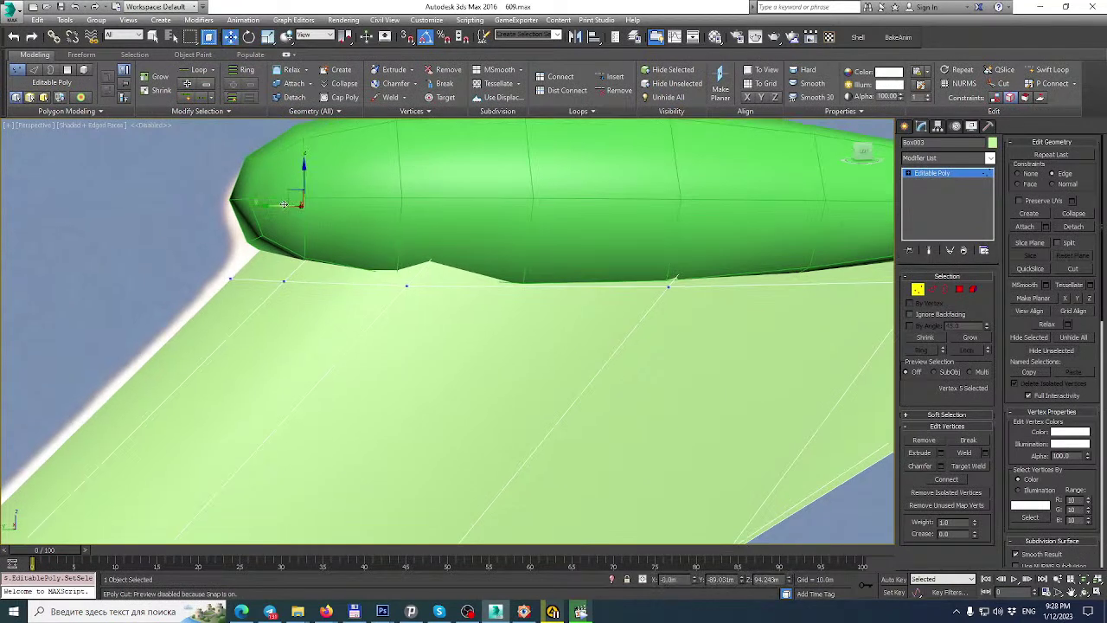
pyautogui.click(230, 210)
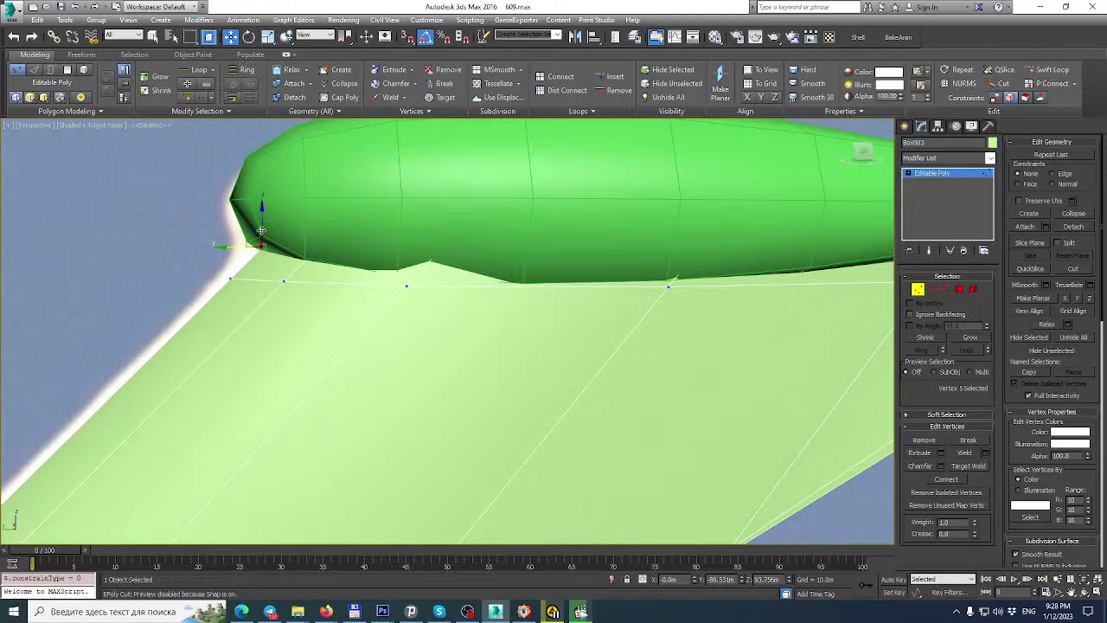
pyautogui.moveTo(232, 245); pyautogui.dragTo(244, 209)
pyautogui.scroll(-3, 259, 220)
pyautogui.moveTo(260, 220); pyautogui.dragTo(228, 224, button='middle')
# Scale the six mid-chord vertices at the fin's top to about 131% across the fin's thickness.
pyautogui.moveTo(304, 217)
pyautogui.keyDown('alt'); pyautogui.mouseDown(button='middle')
pyautogui.moveTo(337, 211)
pyautogui.moveTo(307, 215)
pyautogui.mouseUp(button='middle'); pyautogui.keyUp('alt')
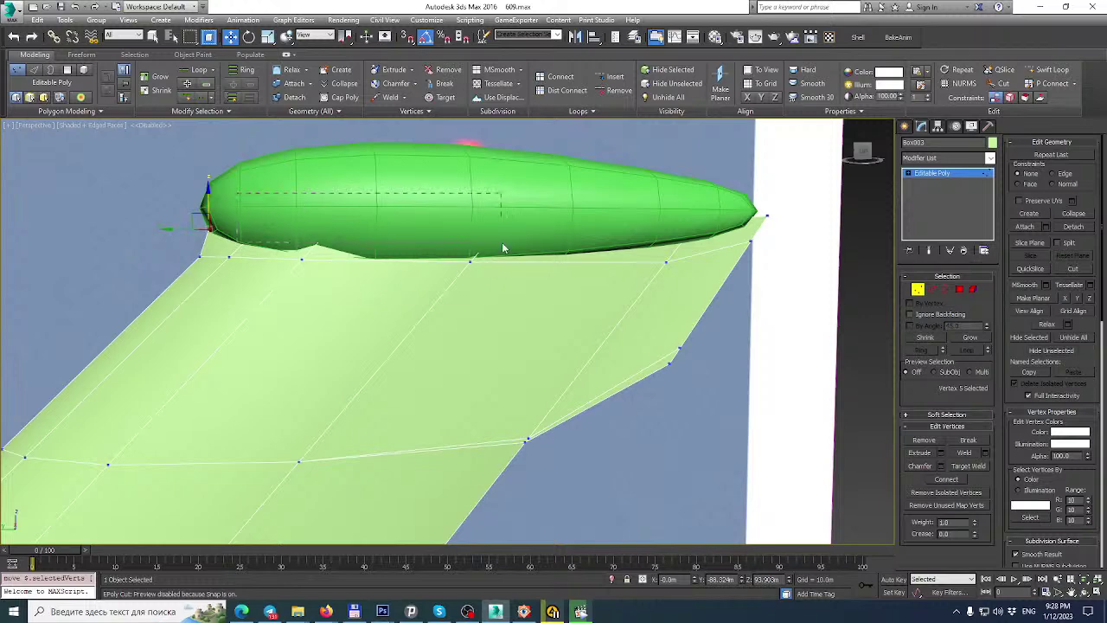
pyautogui.moveTo(538, 251); pyautogui.dragTo(539, 251)
pyautogui.keyDown('alt'); pyautogui.moveTo(539, 252); pyautogui.dragTo(645, 250, button='middle'); pyautogui.keyUp('alt')
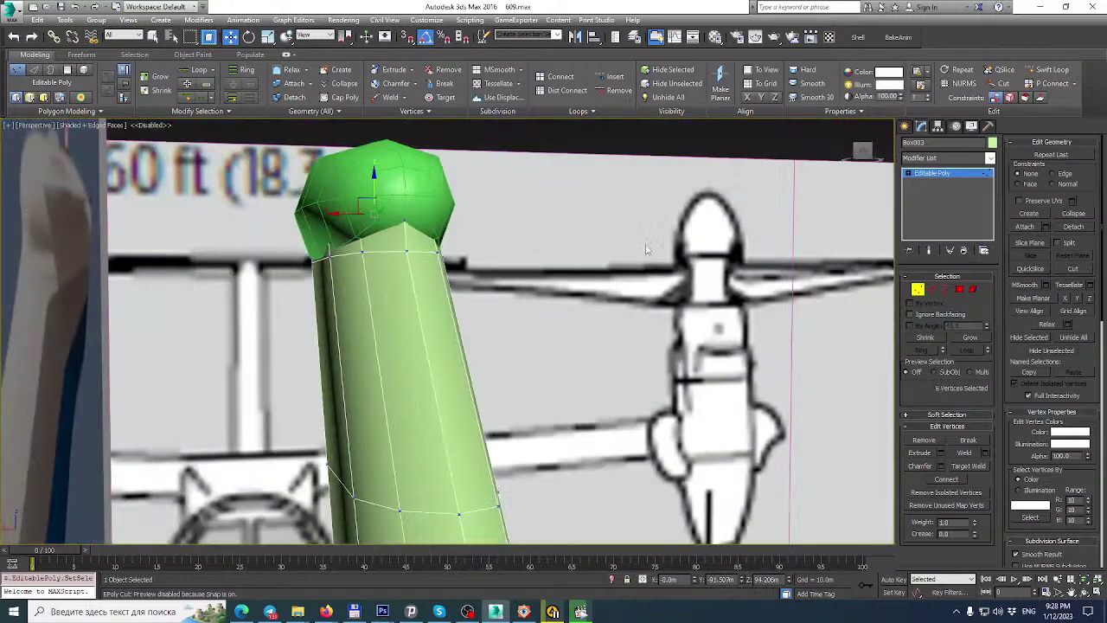
pyautogui.scroll(2, 399, 192)
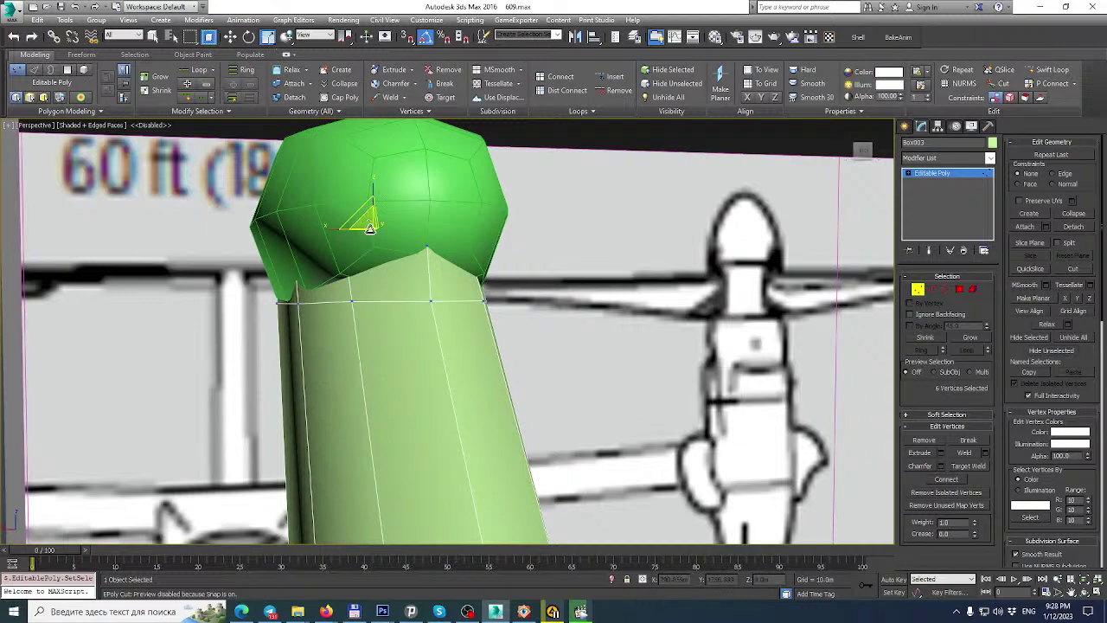
pyautogui.moveTo(325, 227); pyautogui.dragTo(313, 230)
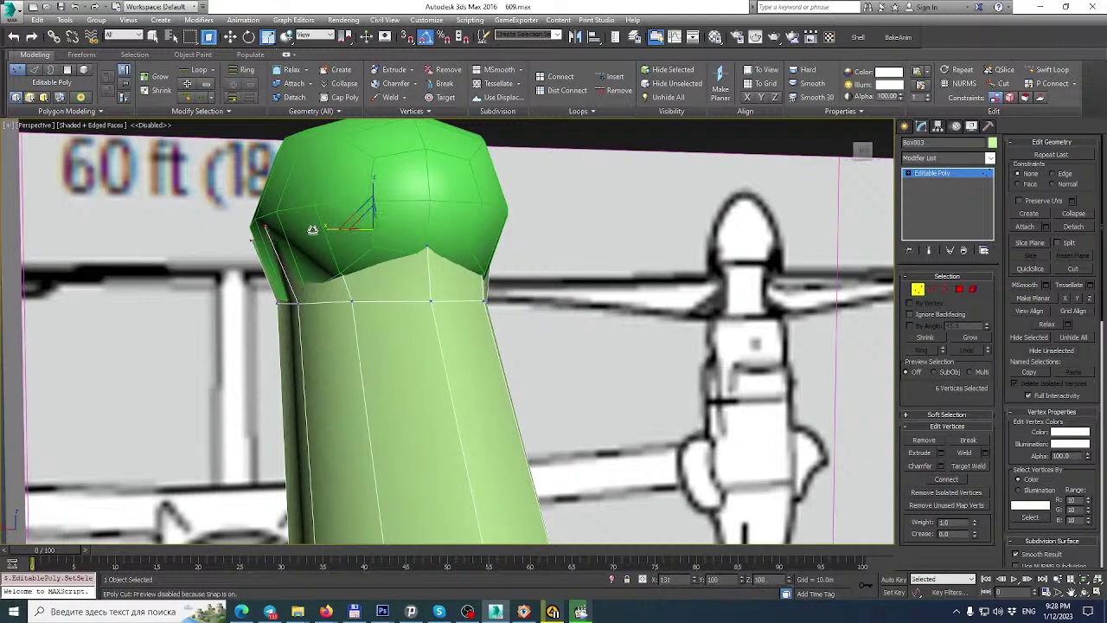
pyautogui.keyDown('alt'); pyautogui.moveTo(296, 233); pyautogui.dragTo(233, 239, button='middle'); pyautogui.keyUp('alt')
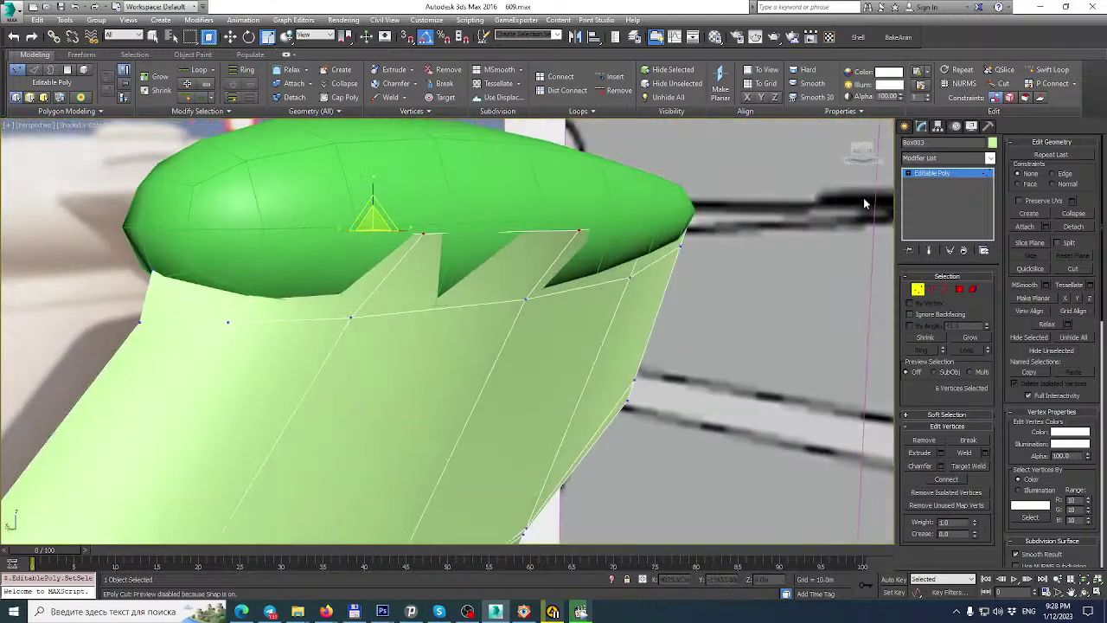
# Set the editing constraint to Edge and slide the fin's widened top vertices down along their edges toward the fairing's underside.
pyautogui.hotkey('shift', 'x')
pyautogui.click(231, 38)
pyautogui.moveTo(372, 190); pyautogui.dragTo(372, 228)
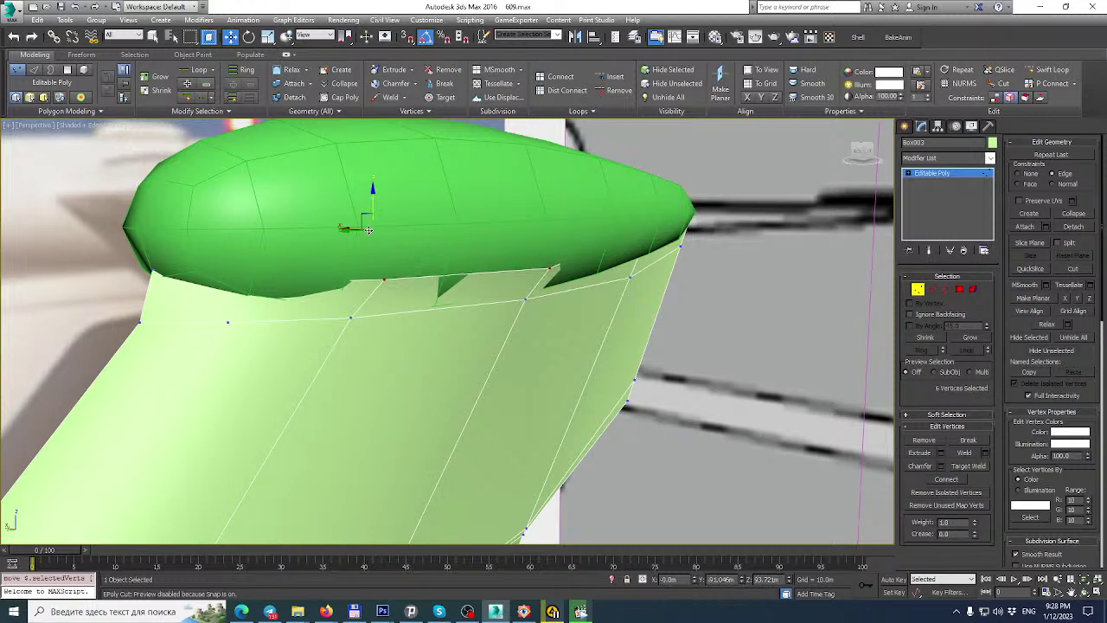
pyautogui.keyDown('alt'); pyautogui.moveTo(371, 187); pyautogui.dragTo(324, 230, button='middle'); pyautogui.keyUp('alt')
pyautogui.moveTo(256, 282); pyautogui.dragTo(218, 249)
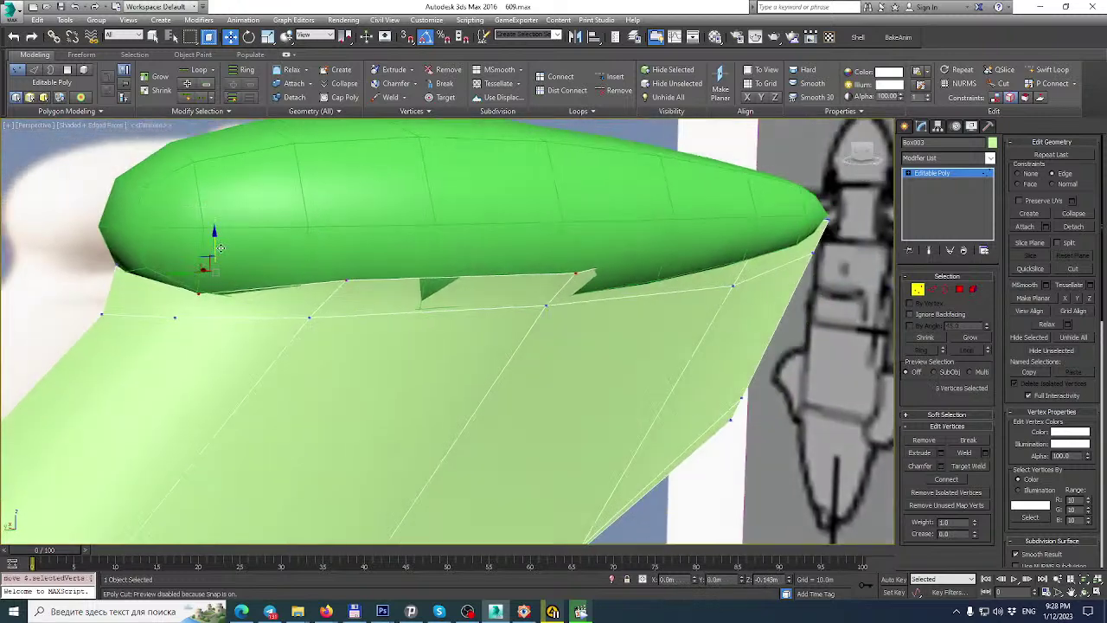
pyautogui.keyDown('alt'); pyautogui.moveTo(220, 248); pyautogui.dragTo(256, 241, button='middle'); pyautogui.keyUp('alt')
# Slide the fin's individual mid-chord top vertices forward along their edges against the fairing's underside.
pyautogui.moveTo(286, 225); pyautogui.dragTo(368, 299)
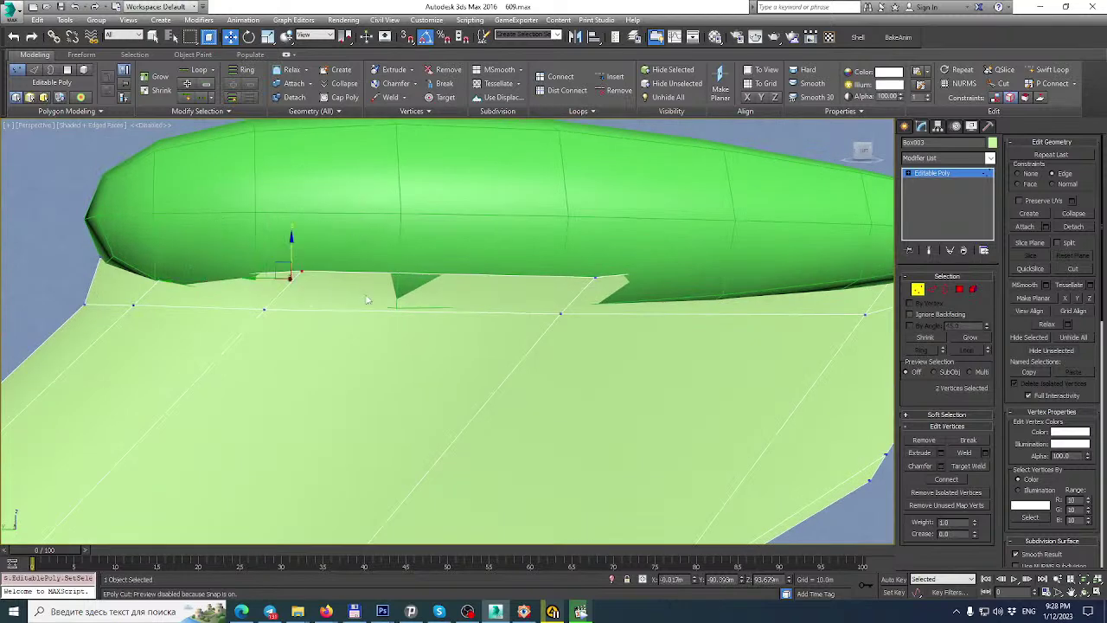
pyautogui.moveTo(253, 275); pyautogui.dragTo(216, 277)
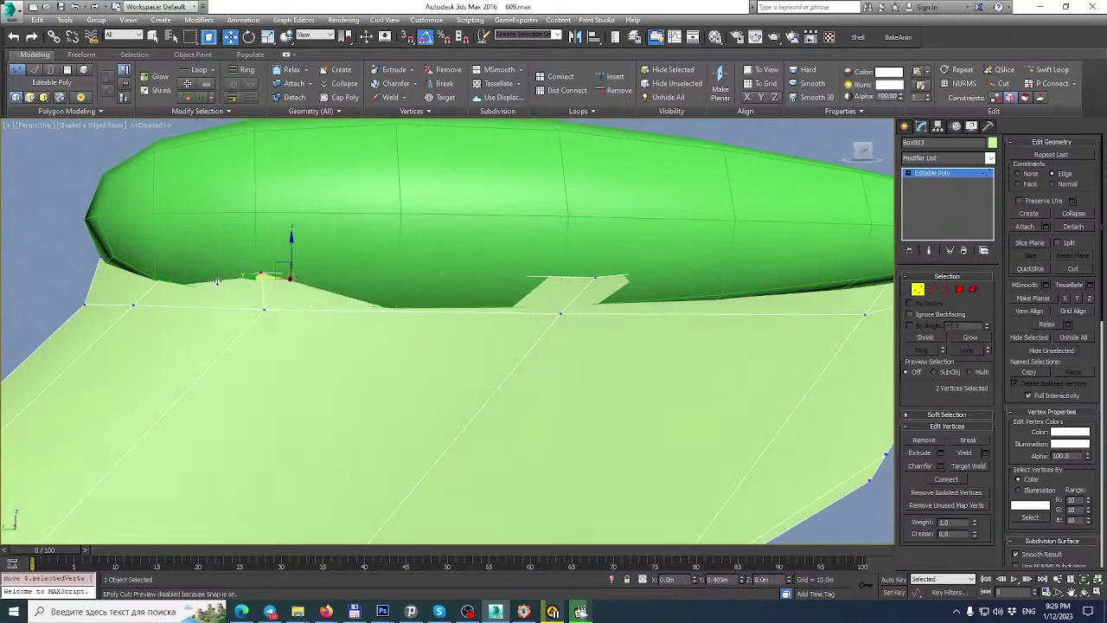
pyautogui.scroll(-3, 328, 268)
pyautogui.moveTo(329, 269); pyautogui.dragTo(343, 211, button='middle')
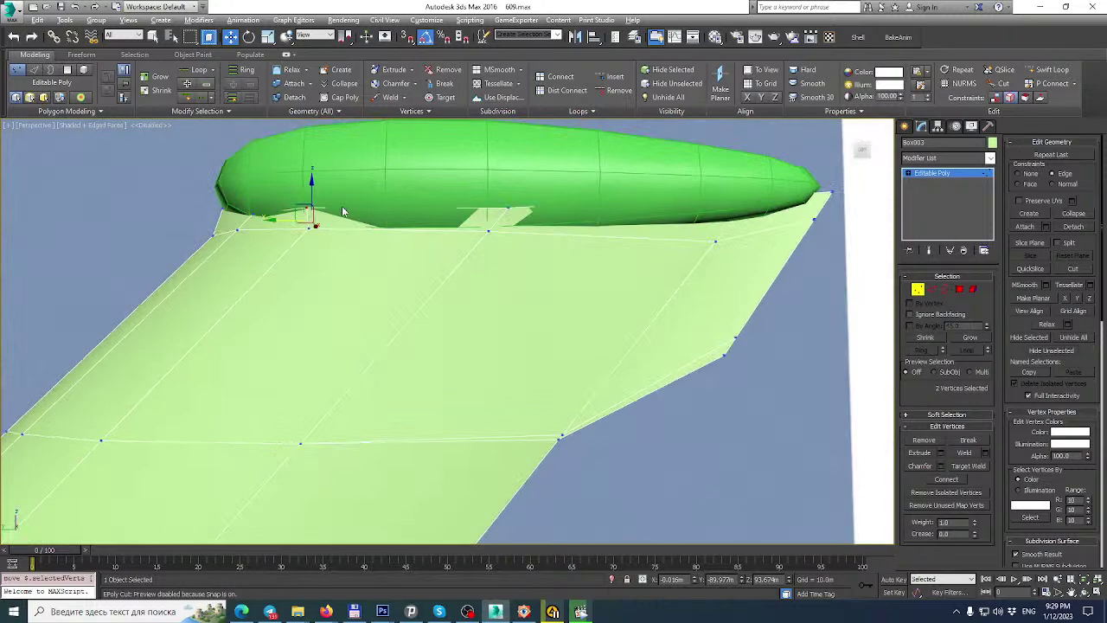
pyautogui.click(505, 211)
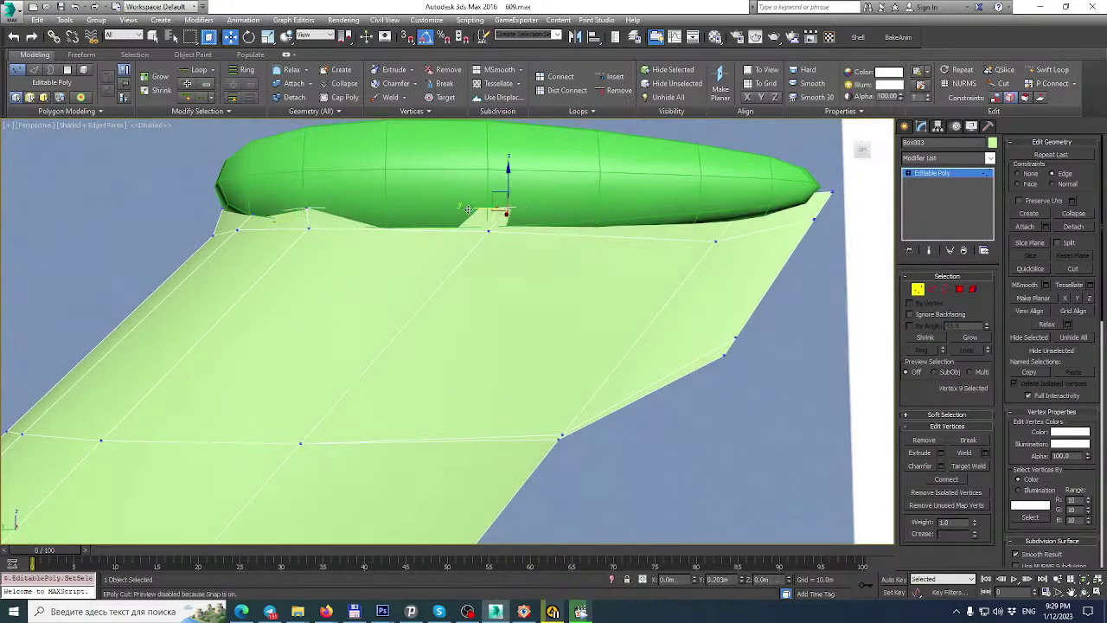
pyautogui.scroll(-3, 461, 211)
pyautogui.keyDown('alt'); pyautogui.moveTo(462, 211); pyautogui.dragTo(390, 221, button='middle'); pyautogui.keyUp('alt')
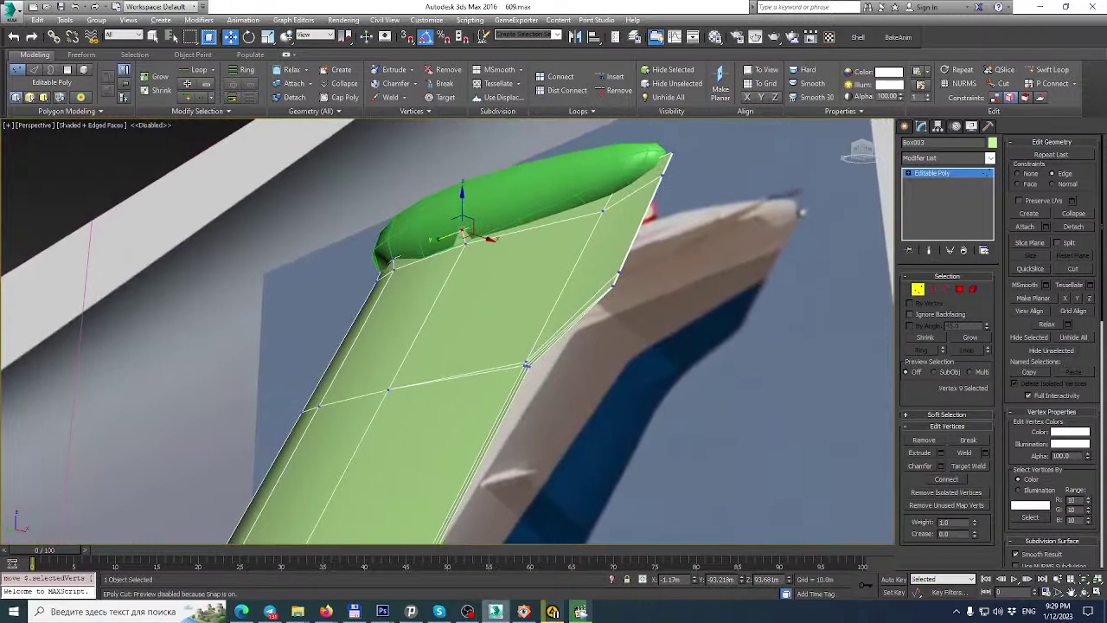
# Check the tail photo and scale the fin's five upper vertices near the trailing edge across the thickness with the constraint set to None.
pyautogui.click(525, 611)
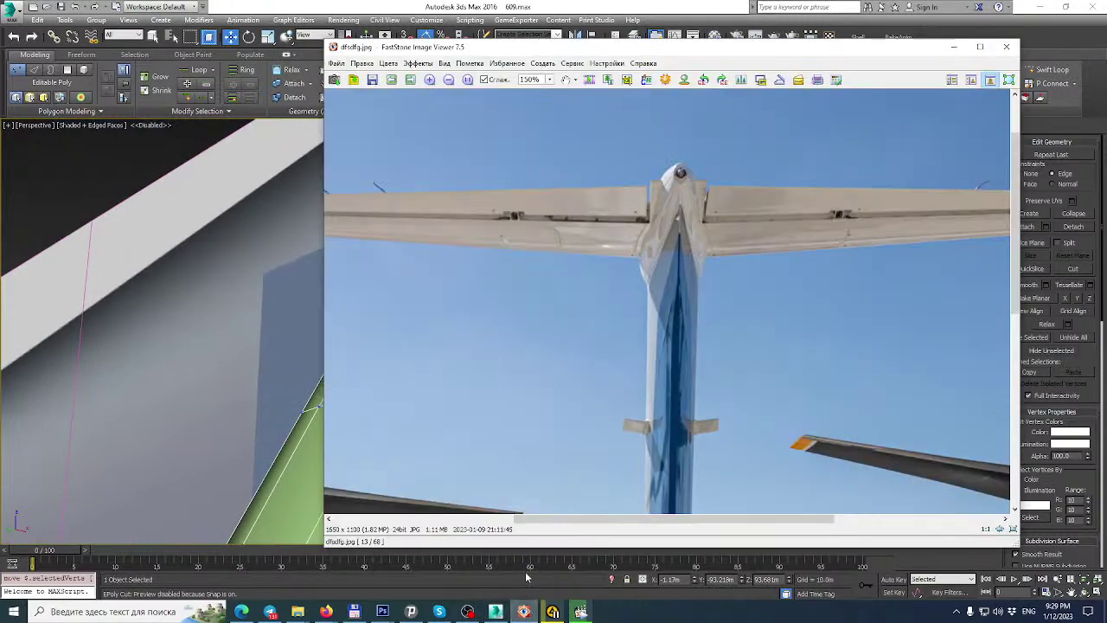
pyautogui.click(526, 612)
pyautogui.keyDown('alt'); pyautogui.moveTo(554, 225); pyautogui.dragTo(610, 215, button='middle'); pyautogui.keyUp('alt')
pyautogui.moveTo(610, 214); pyautogui.dragTo(659, 272)
pyautogui.keyDown('alt'); pyautogui.moveTo(659, 272); pyautogui.dragTo(659, 245, button='middle'); pyautogui.keyUp('alt')
pyautogui.click(268, 37)
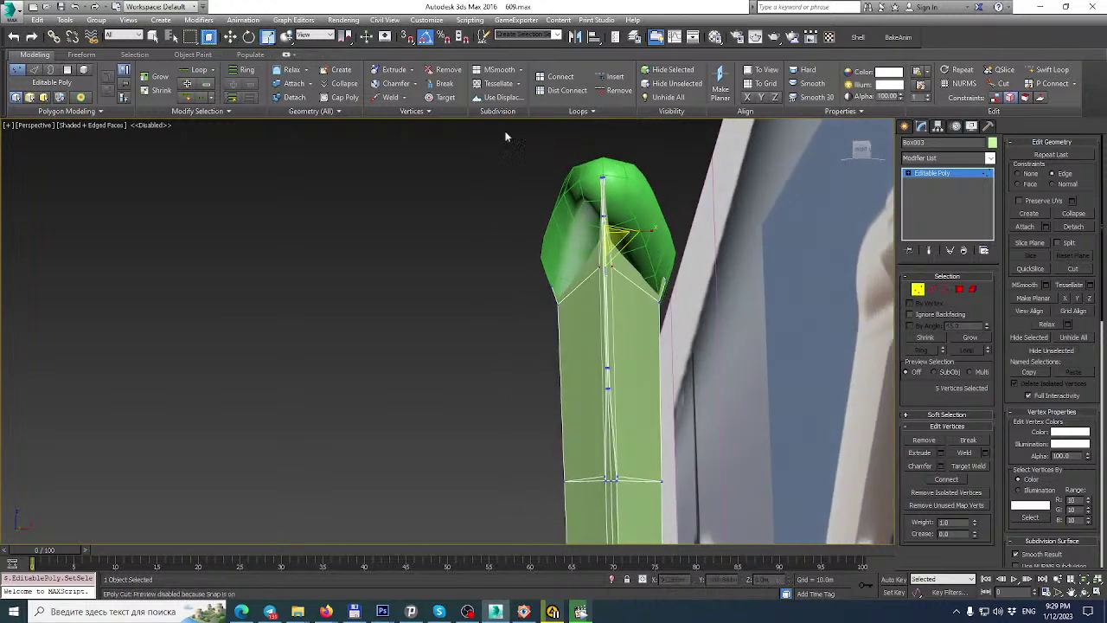
pyautogui.moveTo(662, 228); pyautogui.dragTo(754, 234)
pyautogui.hotkey('ctrl', 'z')
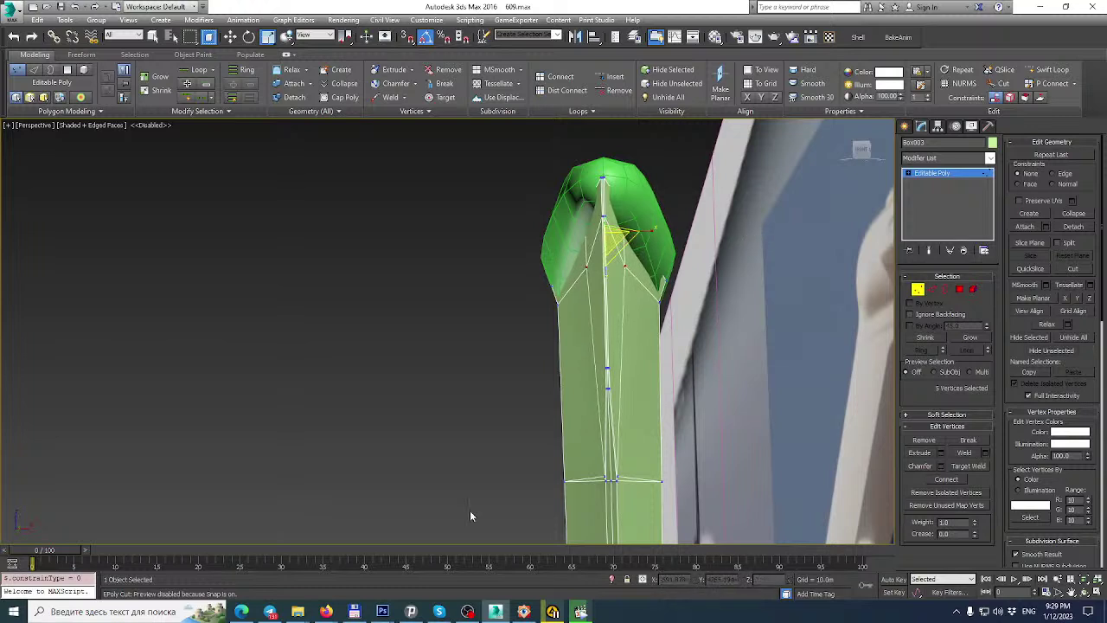
pyautogui.click(531, 611)
pyautogui.click(533, 611)
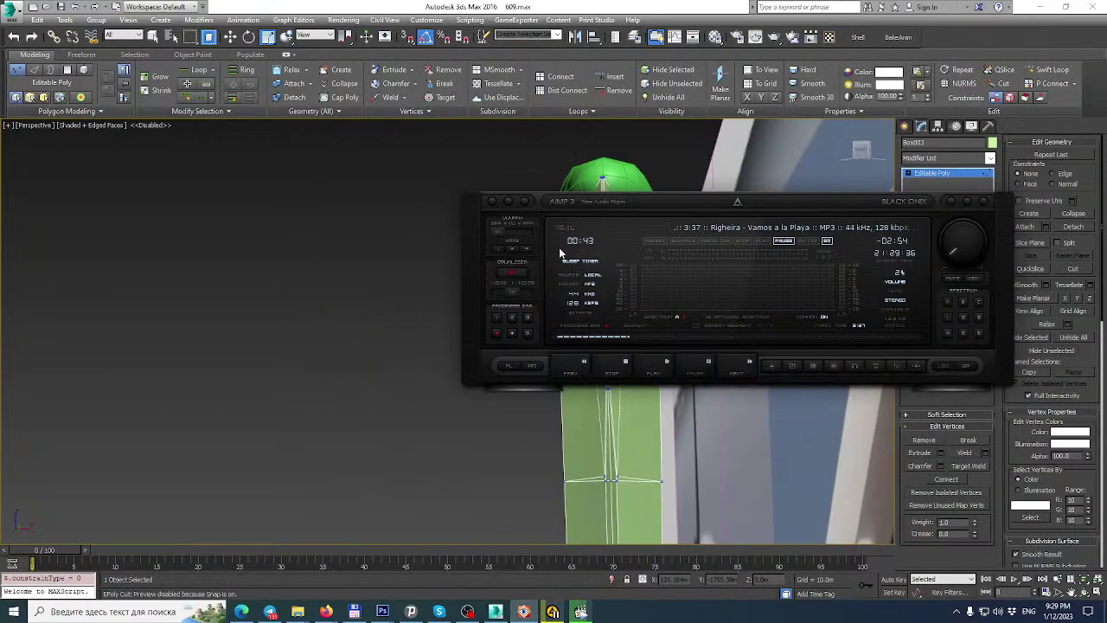
pyautogui.click(617, 24)
pyautogui.keyDown('alt'); pyautogui.moveTo(627, 178); pyautogui.dragTo(670, 292, button='middle'); pyautogui.keyUp('alt')
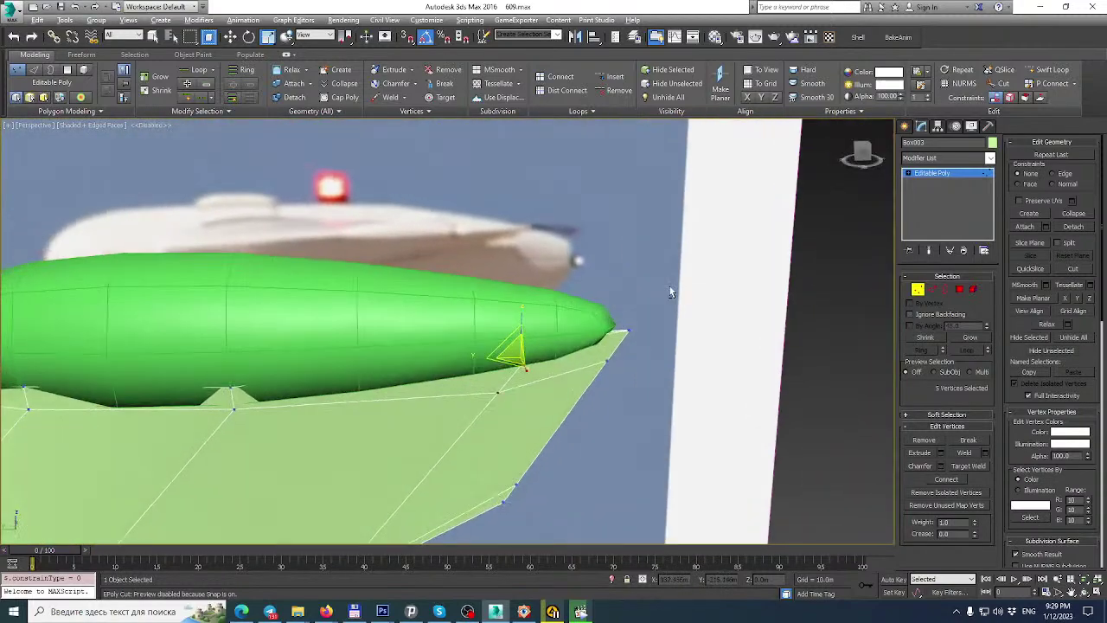
pyautogui.click(581, 611)
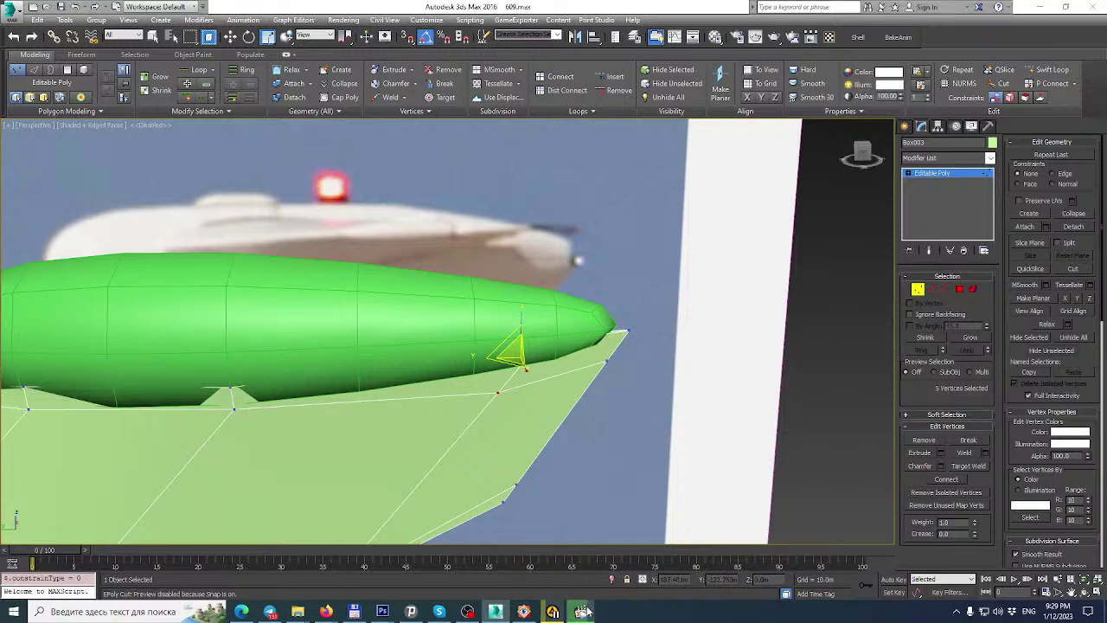
pyautogui.click(520, 612)
pyautogui.click(519, 612)
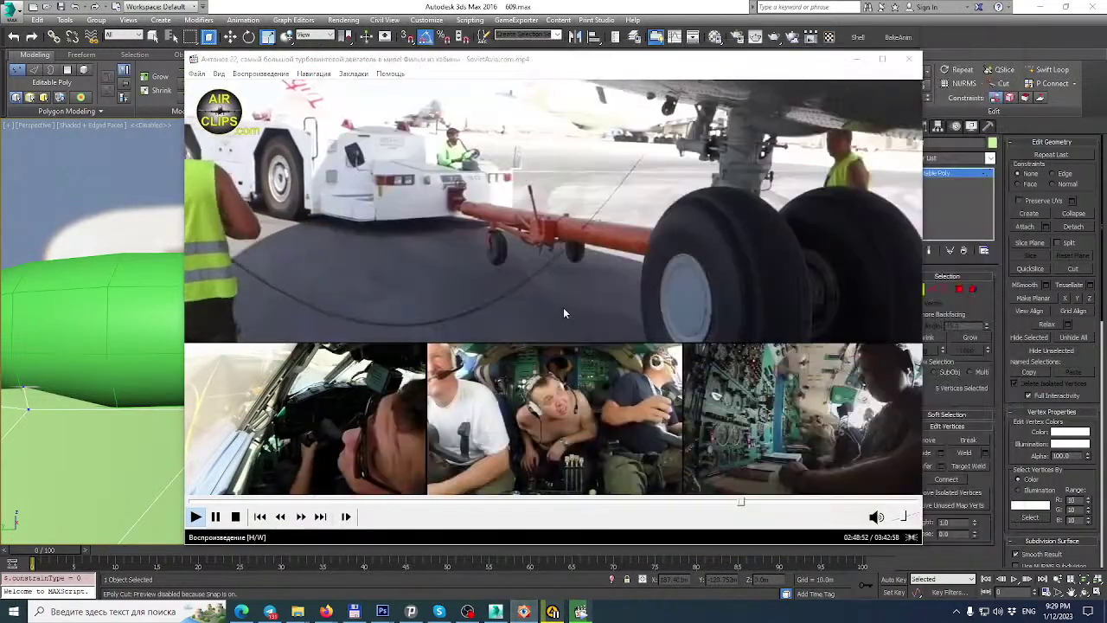
pyautogui.click(496, 612)
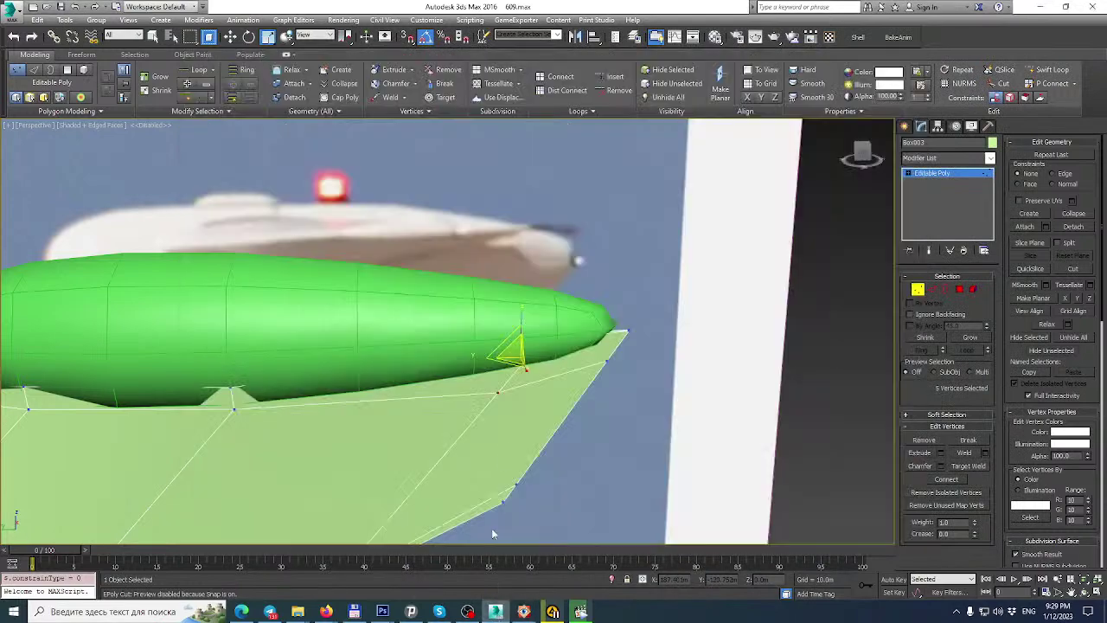
# Select the nine vertices at the fairing's rear tip and move them backward along the fairing's length.
pyautogui.keyDown('alt'); pyautogui.moveTo(561, 304); pyautogui.dragTo(701, 292, button='middle'); pyautogui.keyUp('alt')
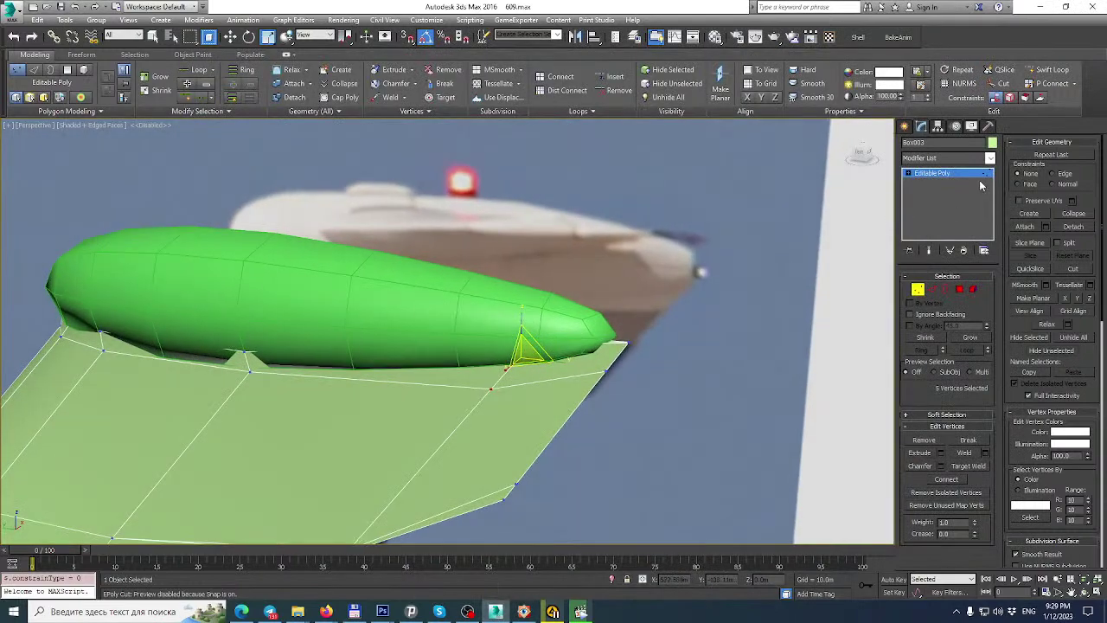
pyautogui.press('1')
pyautogui.click(585, 327)
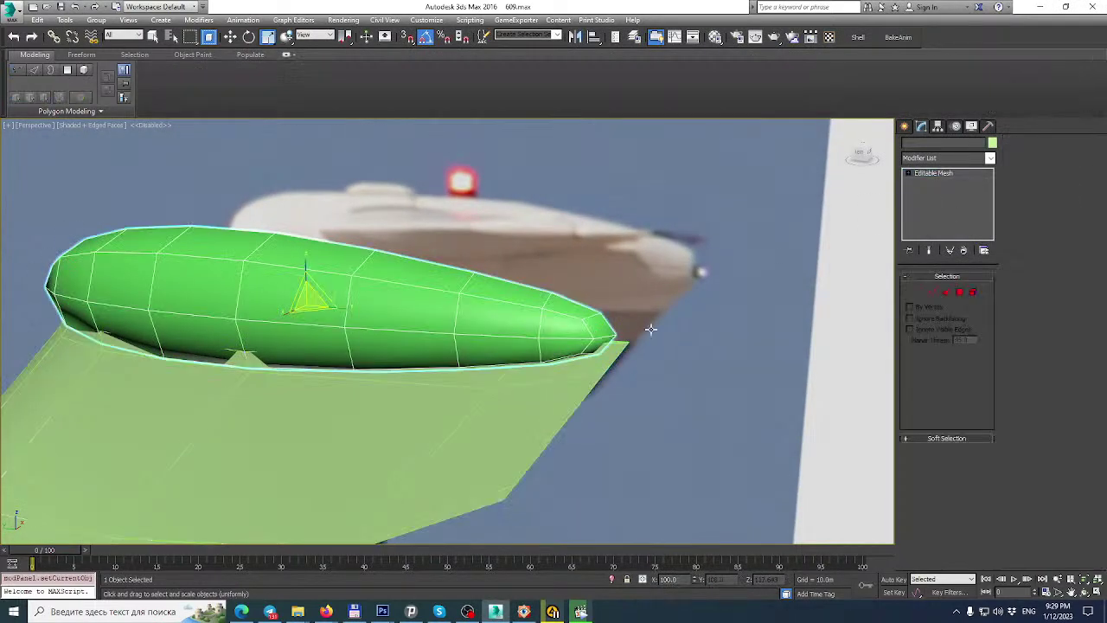
pyautogui.click(917, 292)
pyautogui.moveTo(655, 304); pyautogui.dragTo(564, 371)
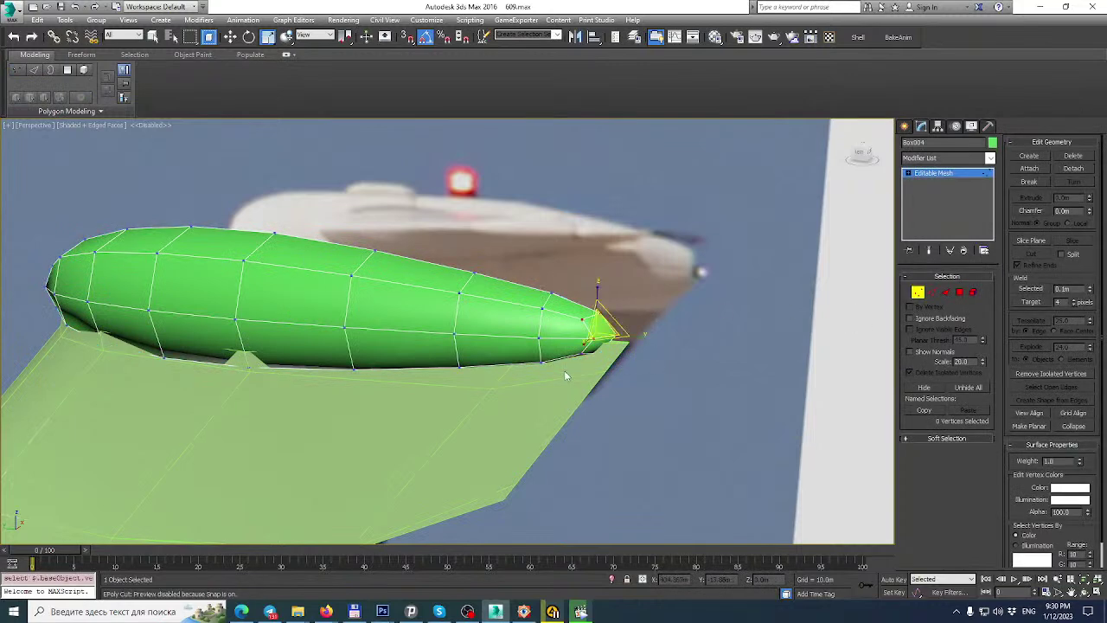
pyautogui.keyDown('alt'); pyautogui.moveTo(609, 351); pyautogui.dragTo(628, 340, button='middle'); pyautogui.keyUp('alt')
pyautogui.moveTo(585, 279); pyautogui.dragTo(526, 272, button='middle')
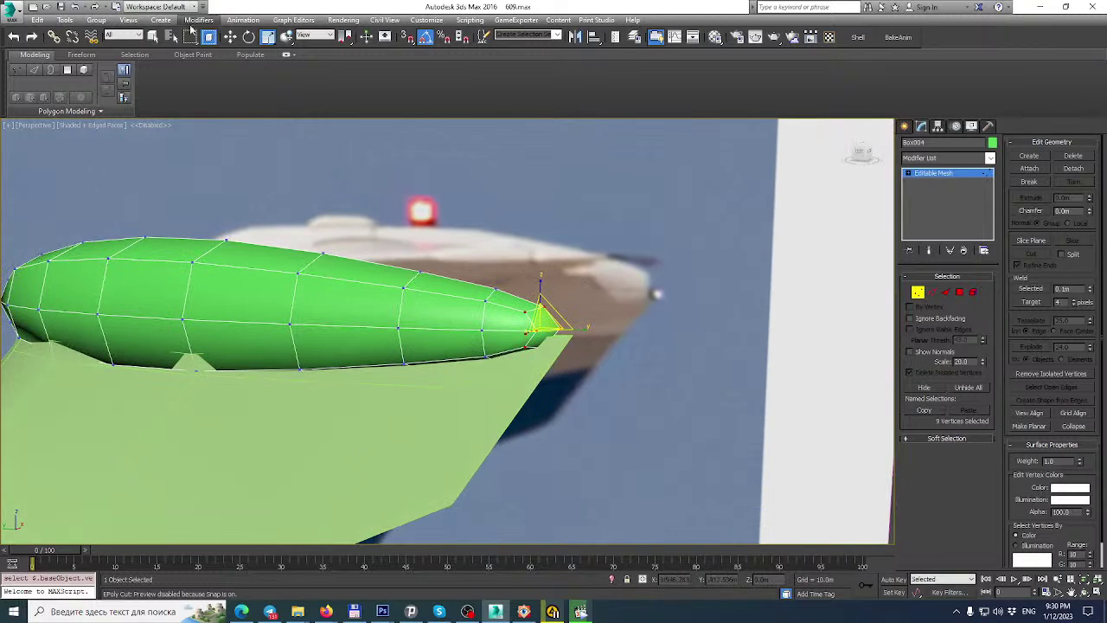
pyautogui.press('w')
pyautogui.moveTo(505, 327); pyautogui.dragTo(538, 325)
pyautogui.keyDown('alt'); pyautogui.moveTo(538, 325); pyautogui.dragTo(558, 340, button='middle'); pyautogui.keyUp('alt')
pyautogui.moveTo(554, 413); pyautogui.dragTo(553, 414)
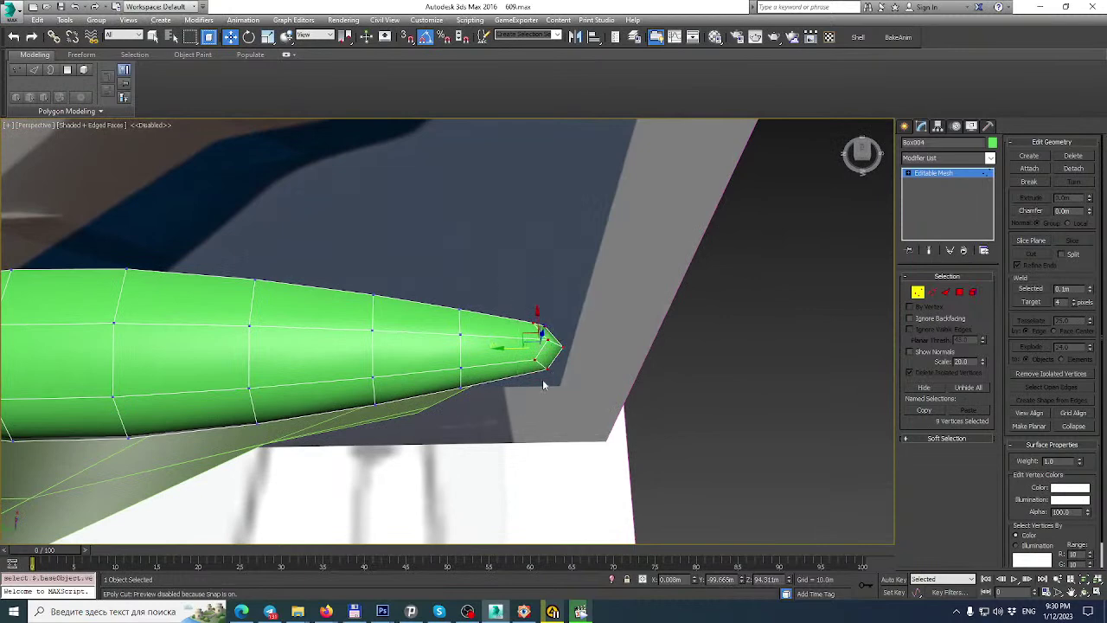
# Flatten the vertex ring at the fairing's rear tip into one plane along Y using the Scale Transform Type-In.
pyautogui.moveTo(267, 40); pyautogui.dragTo(267, 93)
pyautogui.press('F12')
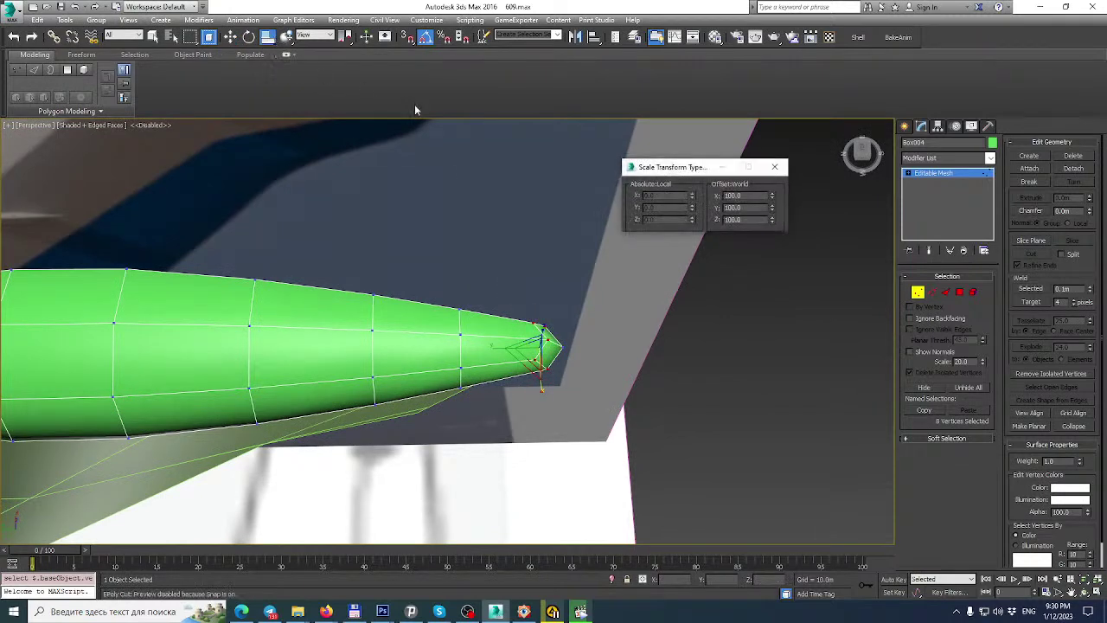
pyautogui.click(772, 212)
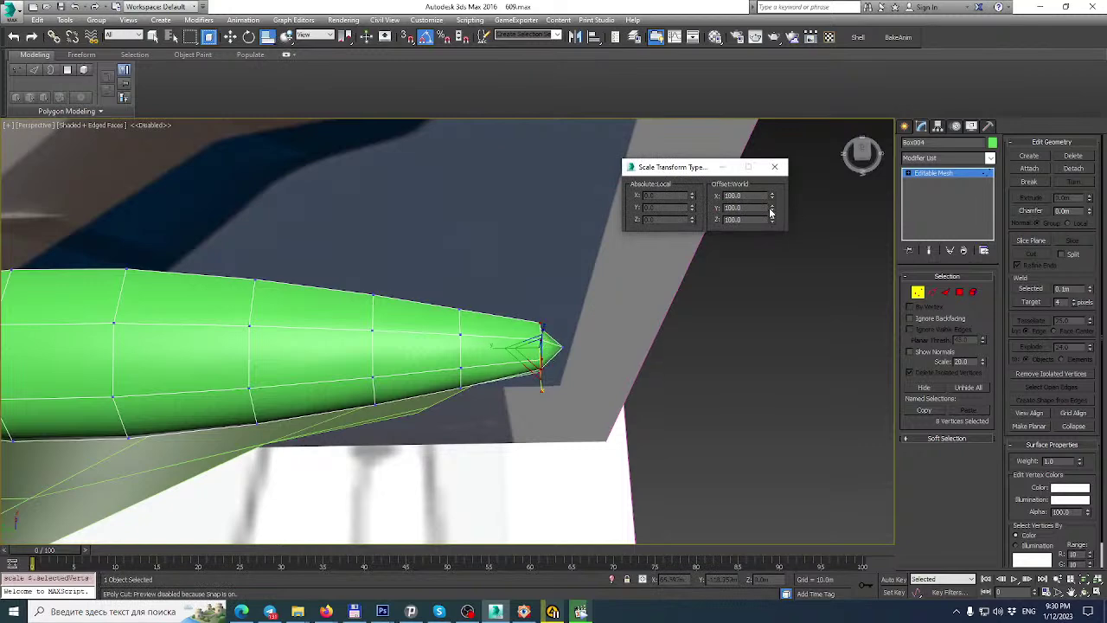
pyautogui.click(774, 167)
# Delete the pointed cap behind the flattened ring at the fairing's rear end.
pyautogui.moveTo(611, 264)
pyautogui.keyDown('alt'); pyautogui.mouseDown(button='middle')
pyautogui.moveTo(589, 232)
pyautogui.moveTo(626, 274)
pyautogui.mouseUp(button='middle'); pyautogui.keyUp('alt')
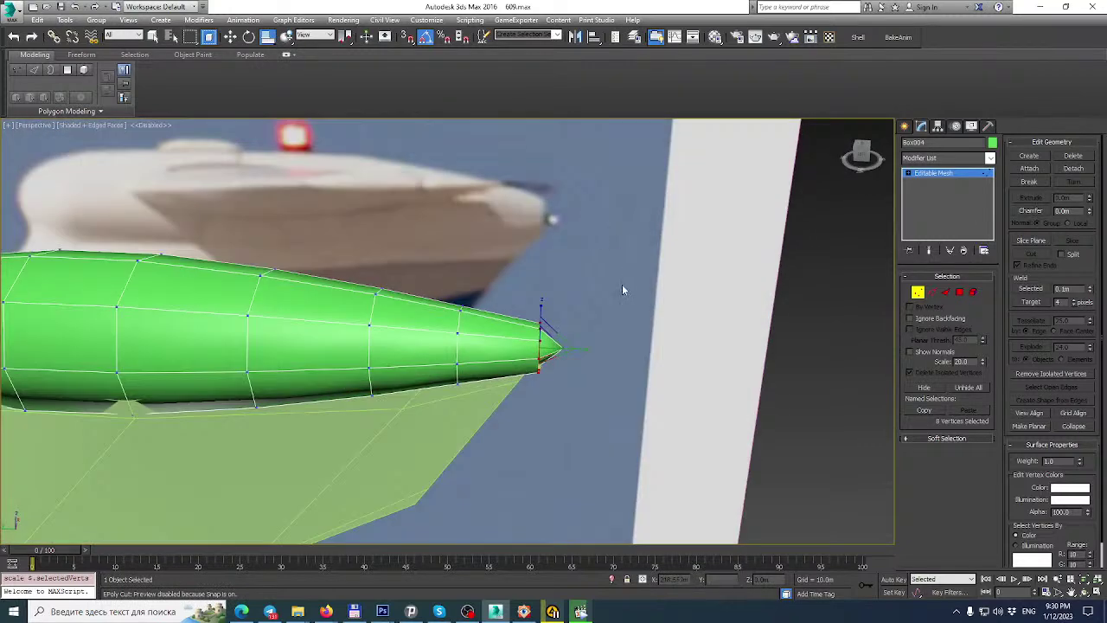
pyautogui.press('Delete')
pyautogui.hotkey('ctrl', 'z')
pyautogui.keyDown('alt'); pyautogui.moveTo(528, 404); pyautogui.dragTo(457, 367, button='middle'); pyautogui.keyUp('alt')
# Convert the fin and fairing mesh from Editable Mesh to Editable Poly.
pyautogui.click(932, 292)
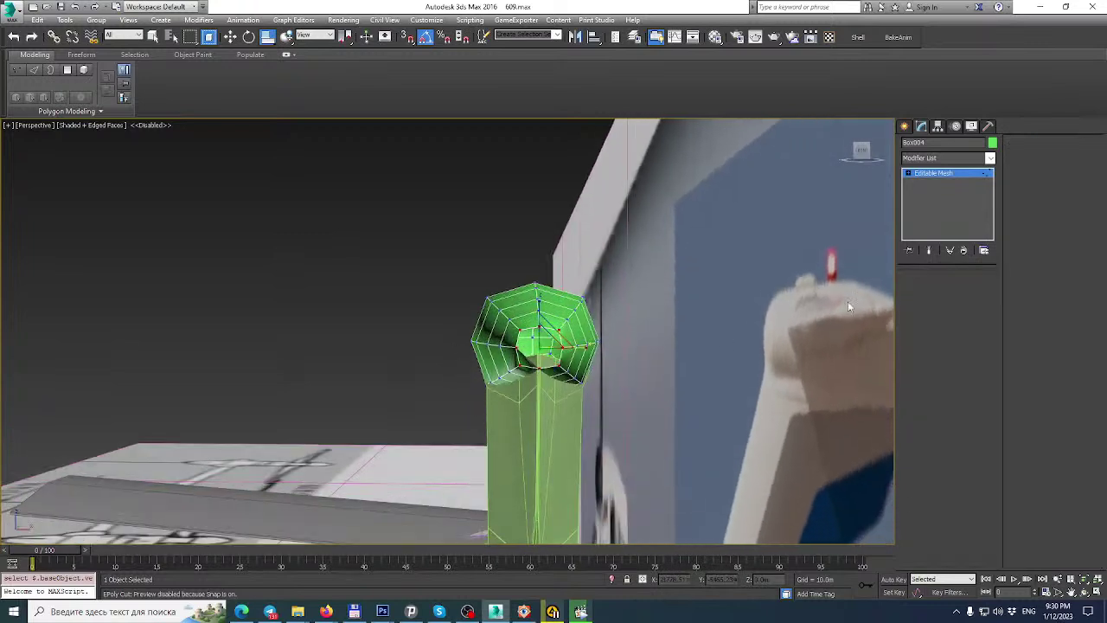
pyautogui.click(493, 344)
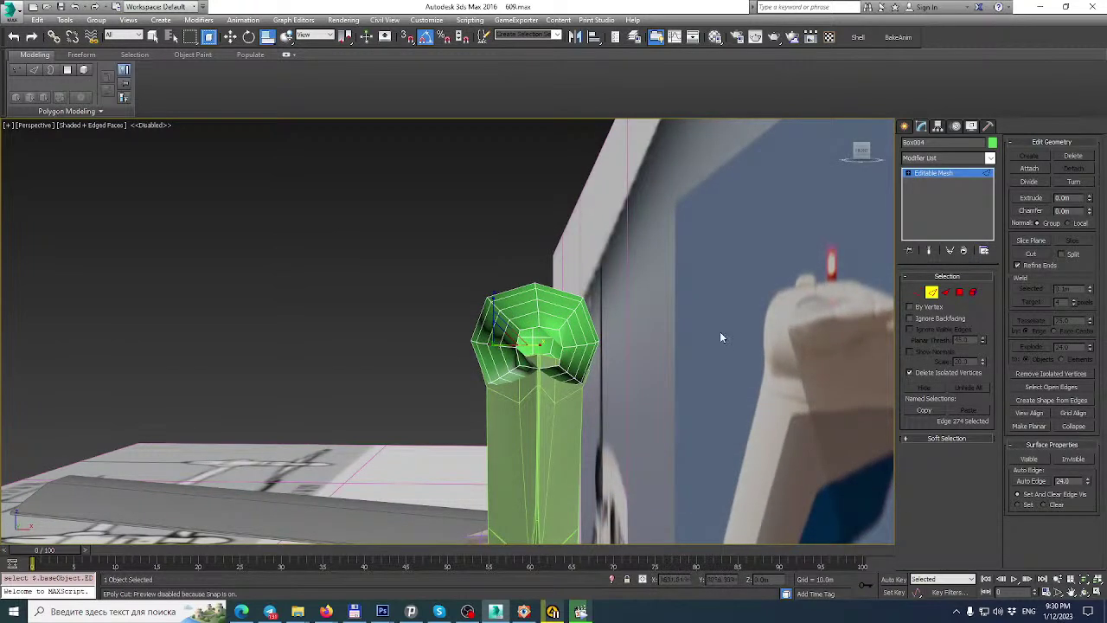
pyautogui.rightClick(962, 178)
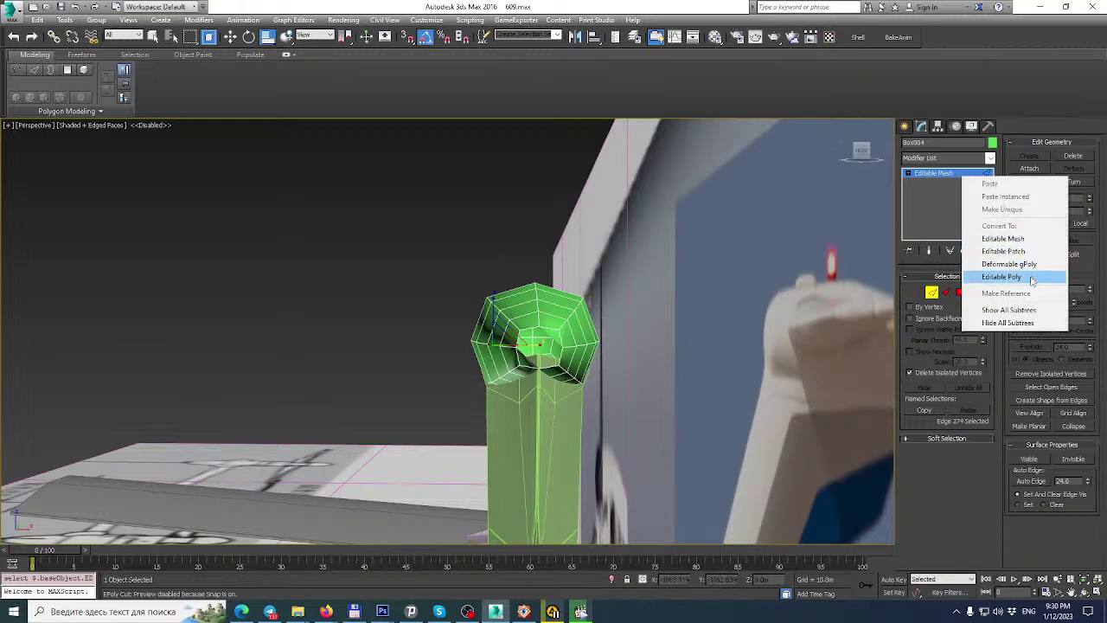
pyautogui.click(1010, 277)
# Select the fairing's lengthwise edge loops and try scaling them across its width.
pyautogui.click(516, 347)
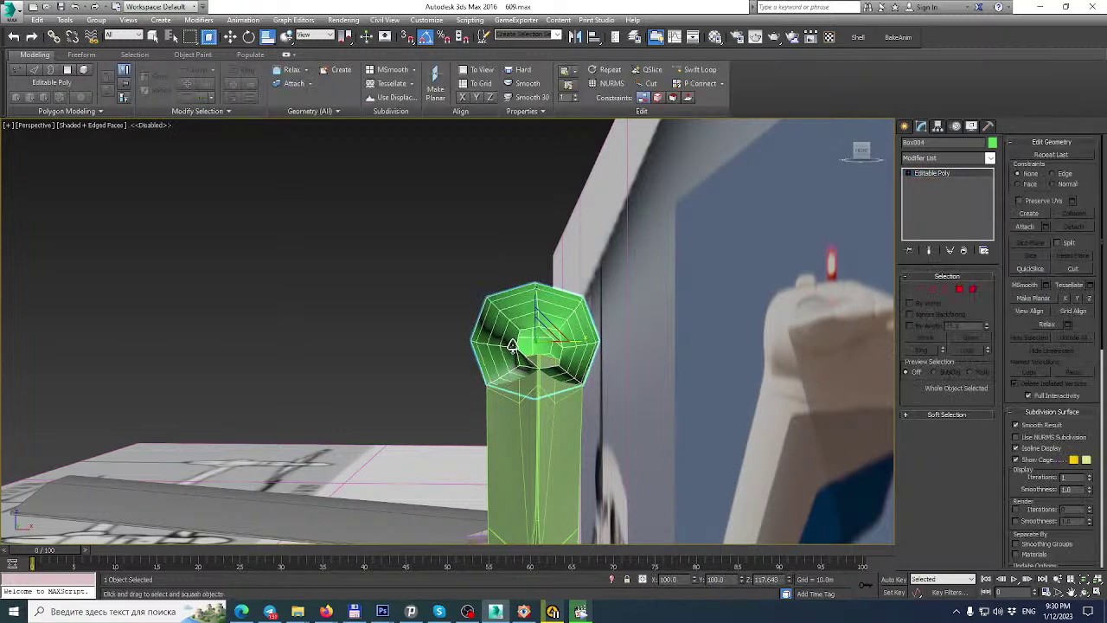
pyautogui.click(932, 289)
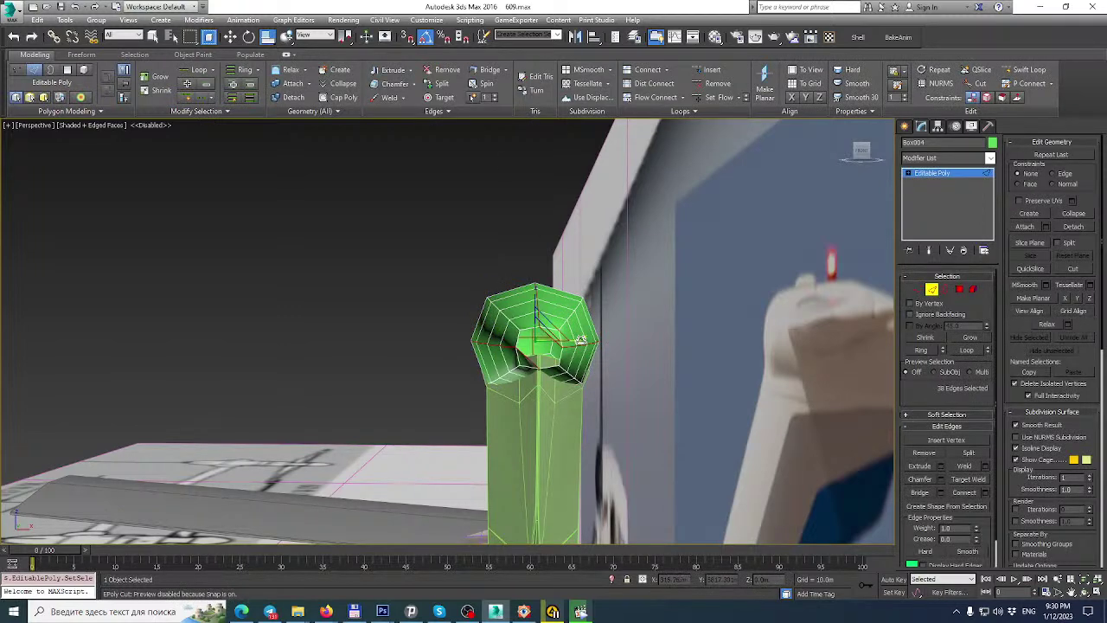
pyautogui.moveTo(581, 339); pyautogui.dragTo(577, 340)
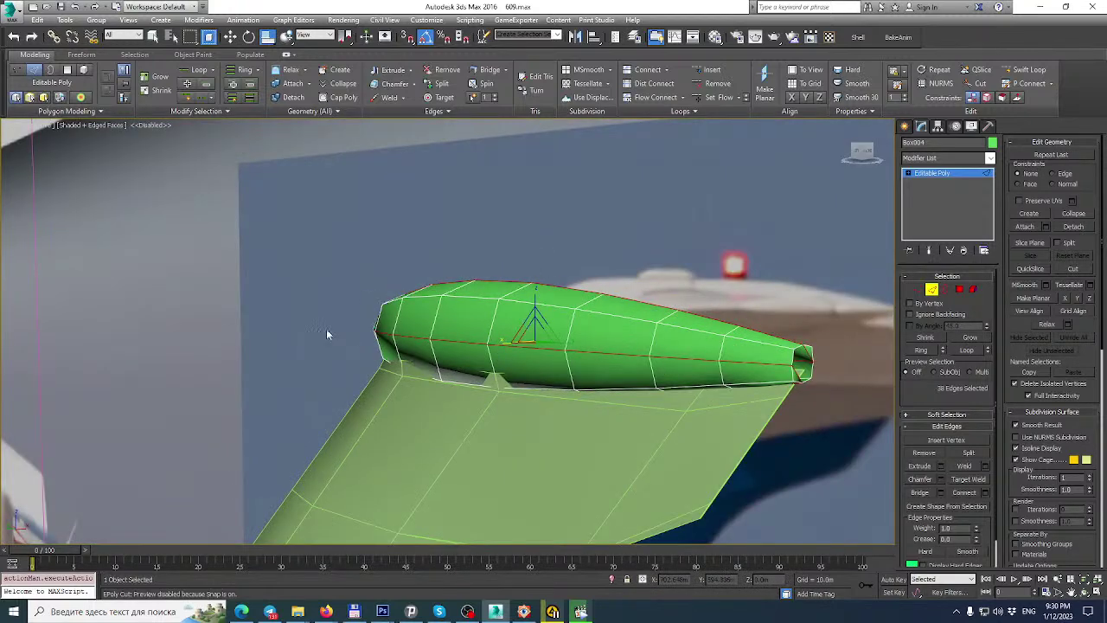
pyautogui.press('z')
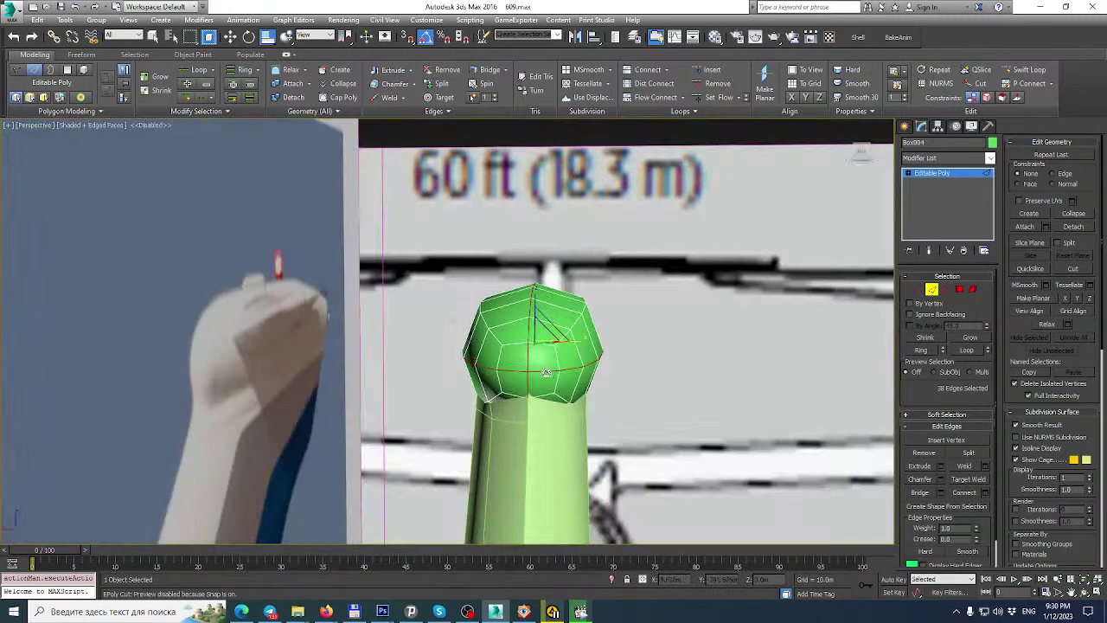
# Delete the leftover polygons folded into the fairing's open rear end.
pyautogui.keyDown('alt'); pyautogui.moveTo(546, 373); pyautogui.dragTo(417, 336, button='middle'); pyautogui.keyUp('alt')
pyautogui.scroll(2, 765, 252)
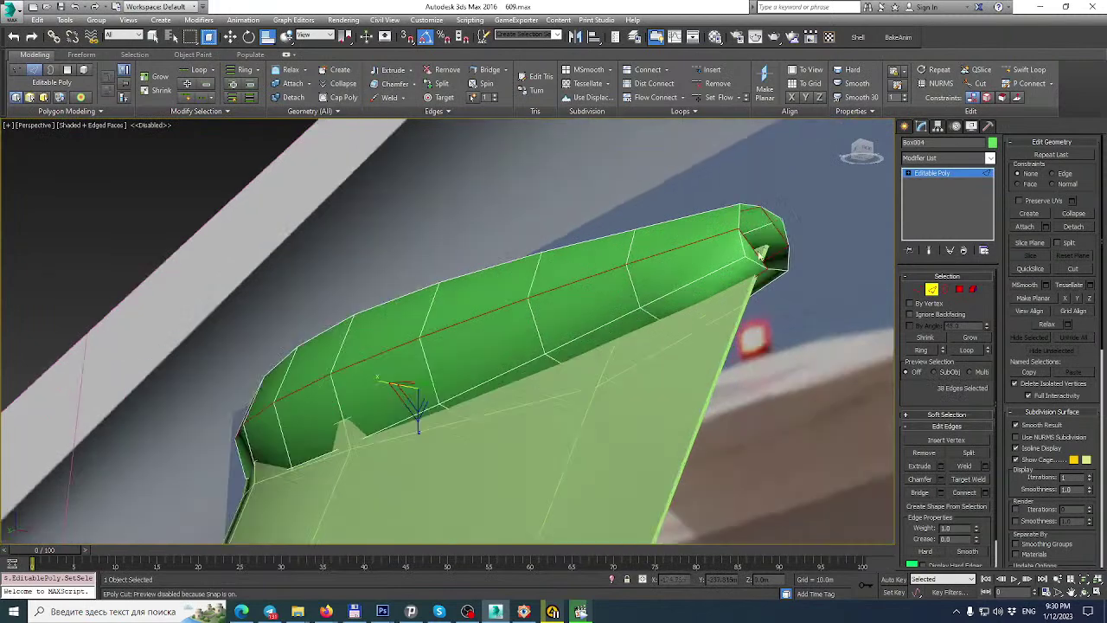
pyautogui.keyDown('alt'); pyautogui.moveTo(764, 251); pyautogui.dragTo(756, 266, button='middle'); pyautogui.keyUp('alt')
pyautogui.click(957, 289)
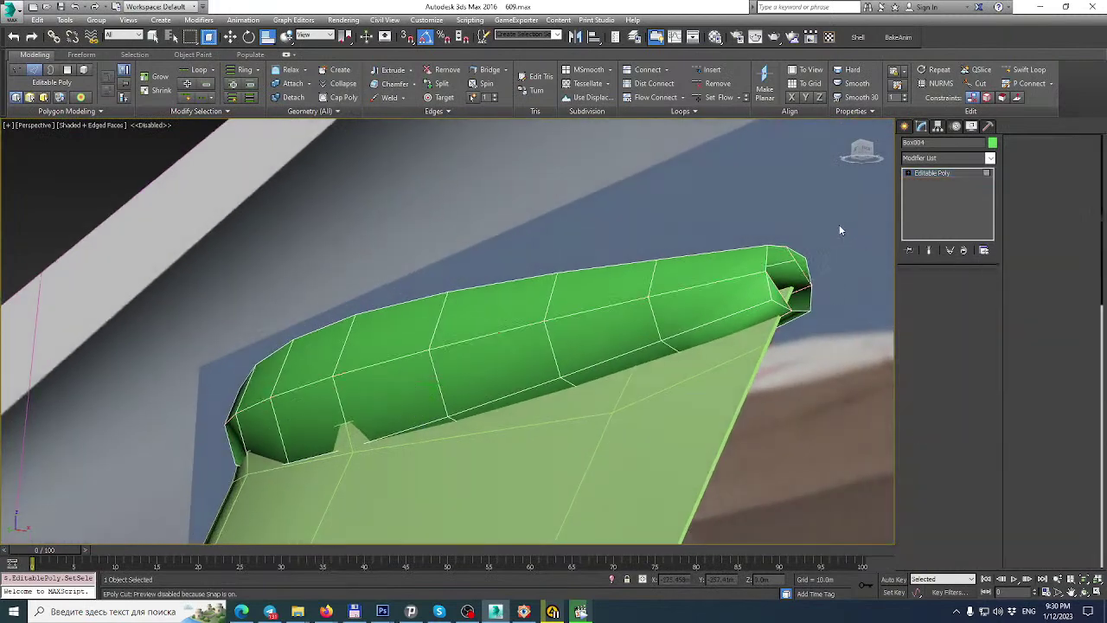
pyautogui.press('Delete')
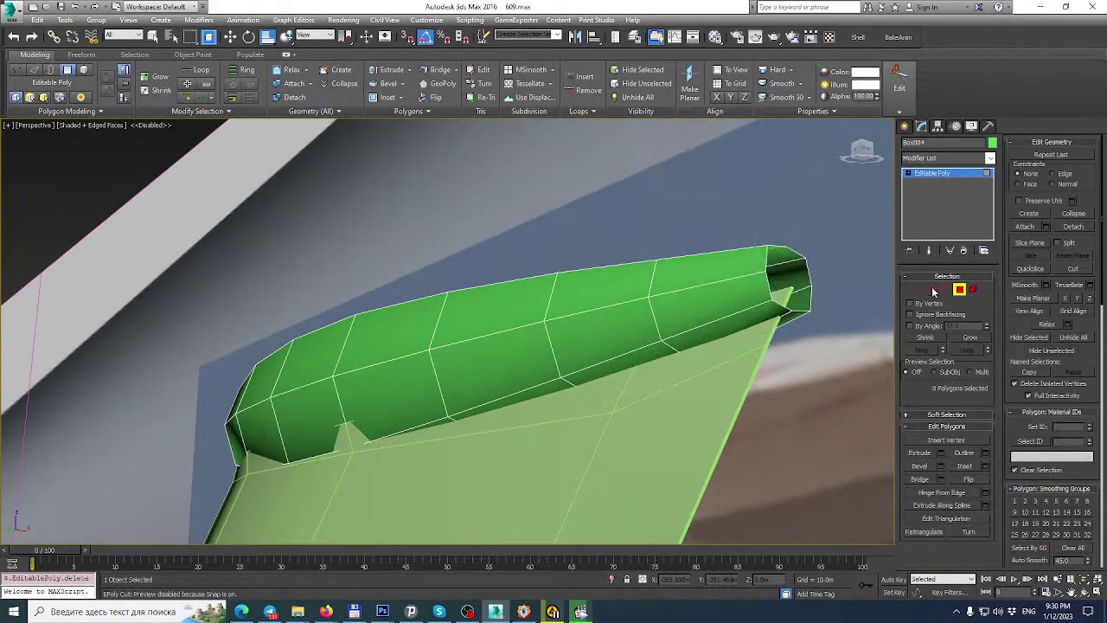
# Reduce the edge selection to the two lengthwise loops along the fairing's sides, excluding the edges at the rear opening.
pyautogui.click(946, 290)
pyautogui.click(933, 290)
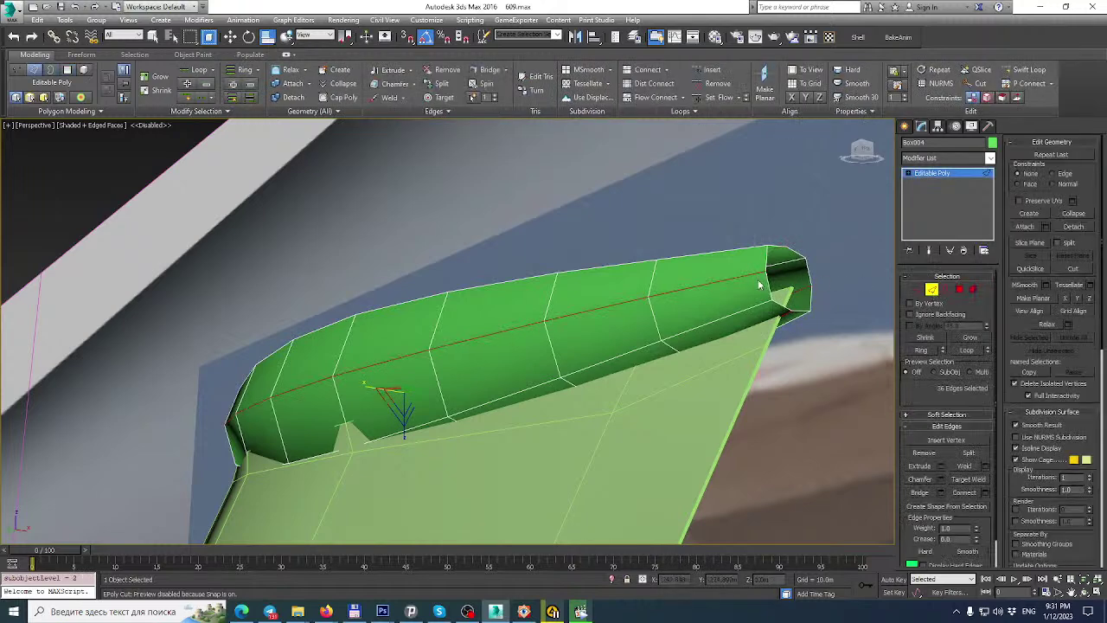
pyautogui.keyDown('alt'); pyautogui.moveTo(722, 287); pyautogui.dragTo(677, 301, button='middle'); pyautogui.keyUp('alt')
pyautogui.keyDown('alt'); pyautogui.moveTo(395, 313); pyautogui.dragTo(407, 313, button='middle'); pyautogui.keyUp('alt')
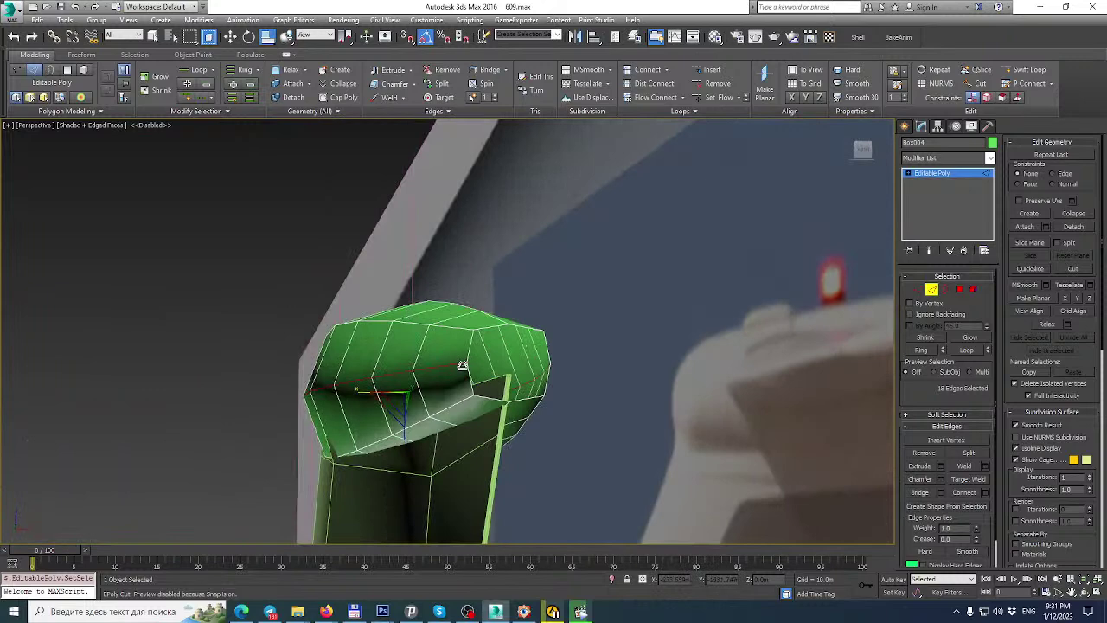
pyautogui.keyDown('alt'); pyautogui.moveTo(462, 364); pyautogui.dragTo(557, 361, button='middle'); pyautogui.keyUp('alt')
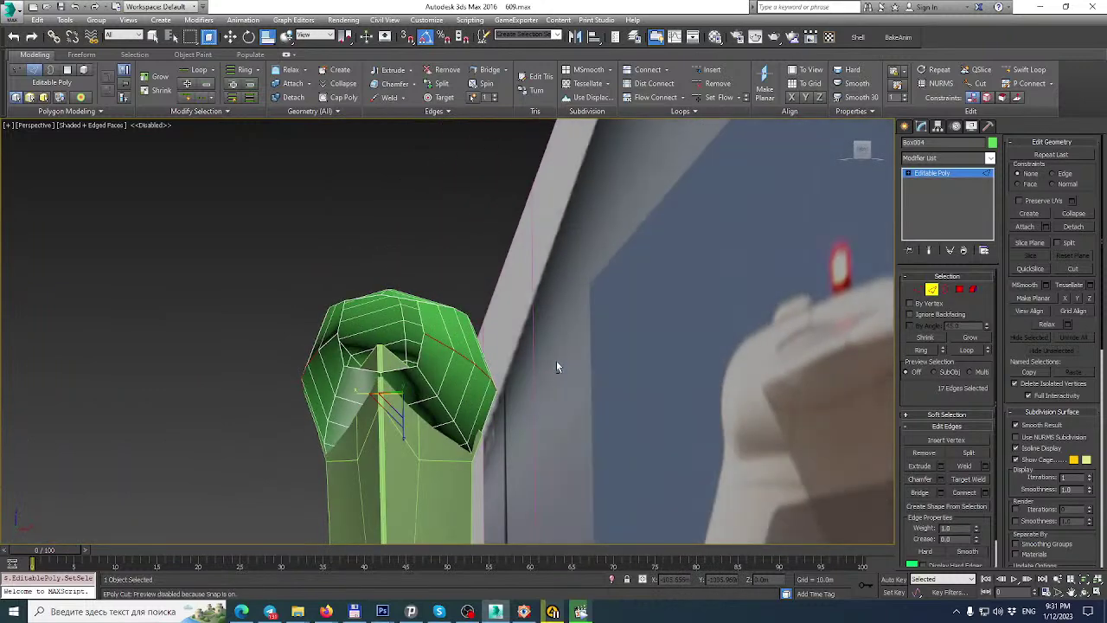
pyautogui.keyDown('ctrl'); pyautogui.doubleClick(486, 344); pyautogui.keyUp('ctrl')
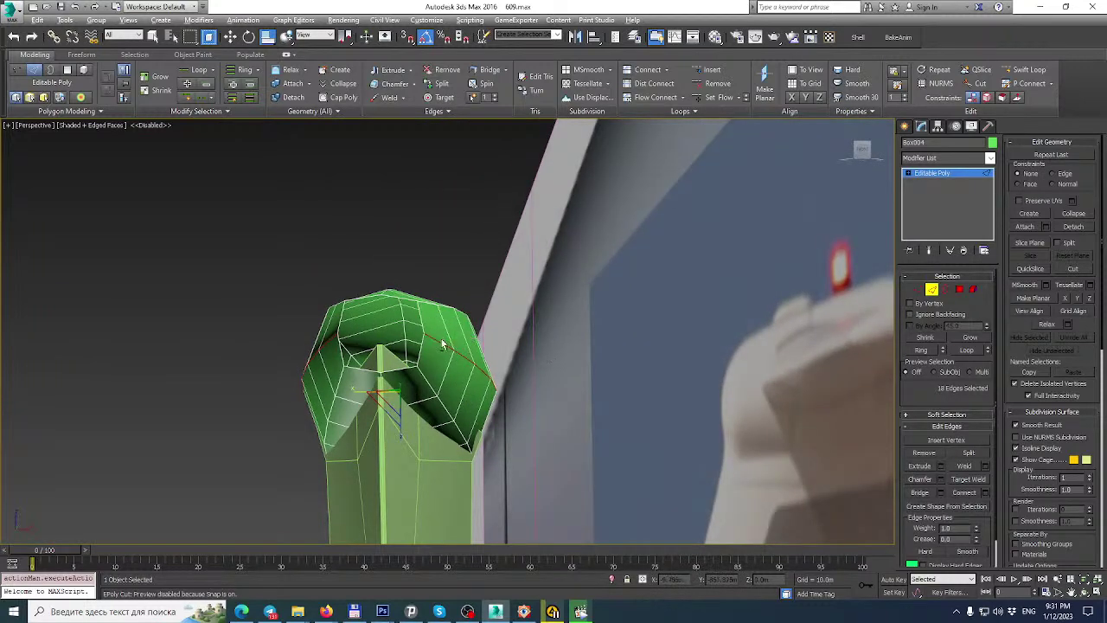
pyautogui.keyDown('alt'); pyautogui.click(335, 343); pyautogui.keyUp('alt')
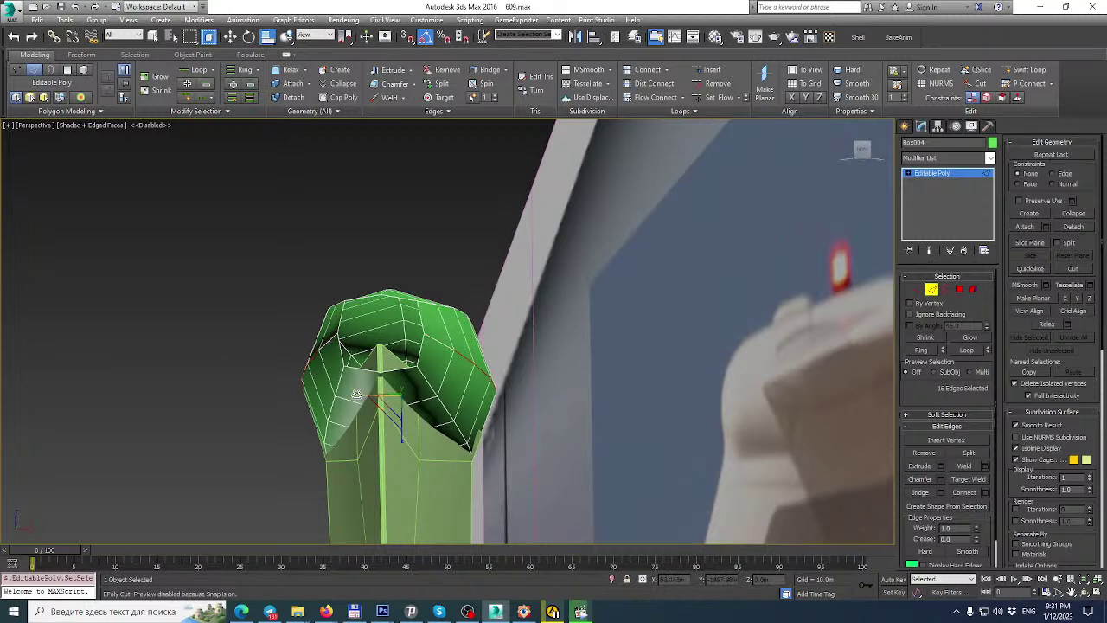
# Scale the fairing's selected side edges to about 90% across its width to flatten the bulging sides.
pyautogui.moveTo(358, 394); pyautogui.dragTo(360, 394)
pyautogui.hotkey('ctrl', 'z')
pyautogui.keyDown('alt'); pyautogui.moveTo(362, 394); pyautogui.dragTo(408, 388, button='middle'); pyautogui.keyUp('alt')
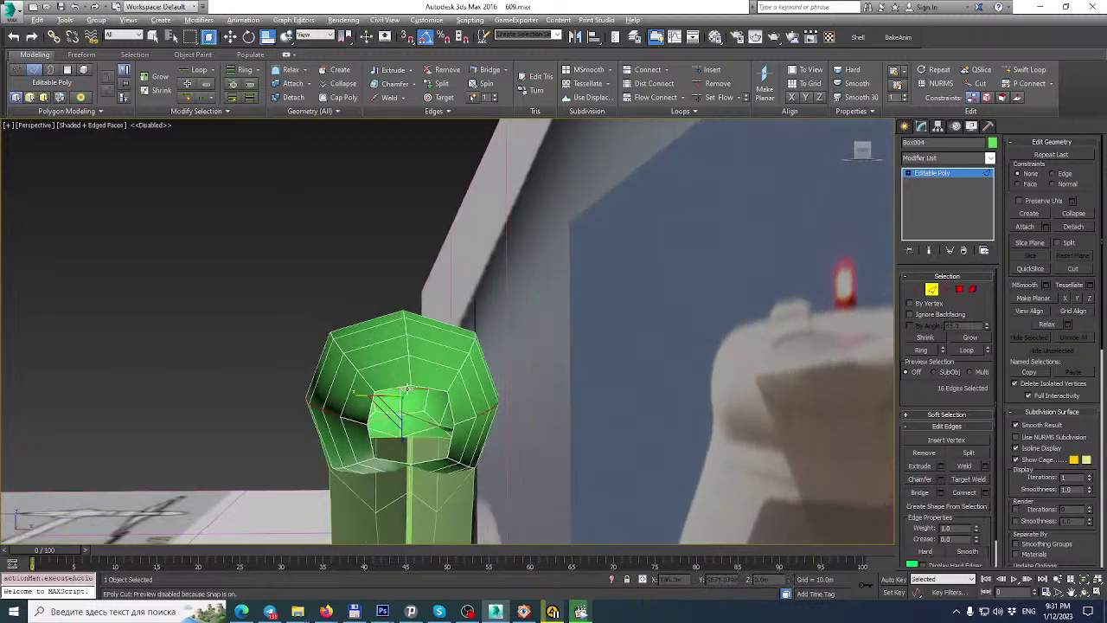
pyautogui.moveTo(269, 38); pyautogui.dragTo(268, 67)
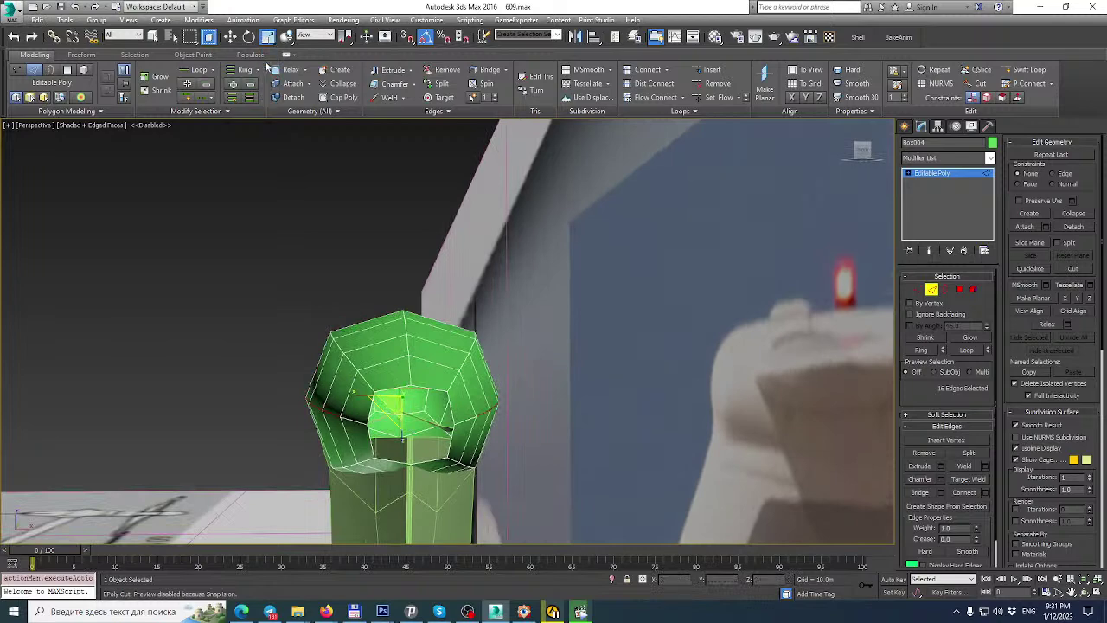
pyautogui.moveTo(354, 390); pyautogui.dragTo(355, 395)
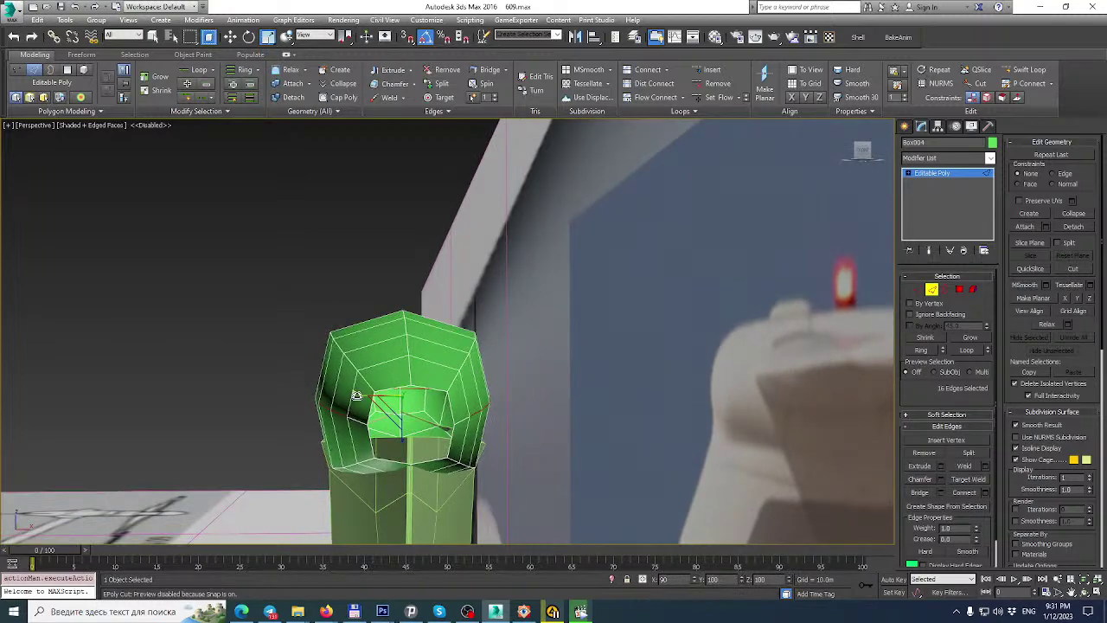
pyautogui.keyDown('alt'); pyautogui.moveTo(358, 396); pyautogui.dragTo(579, 361, button='middle'); pyautogui.keyUp('alt')
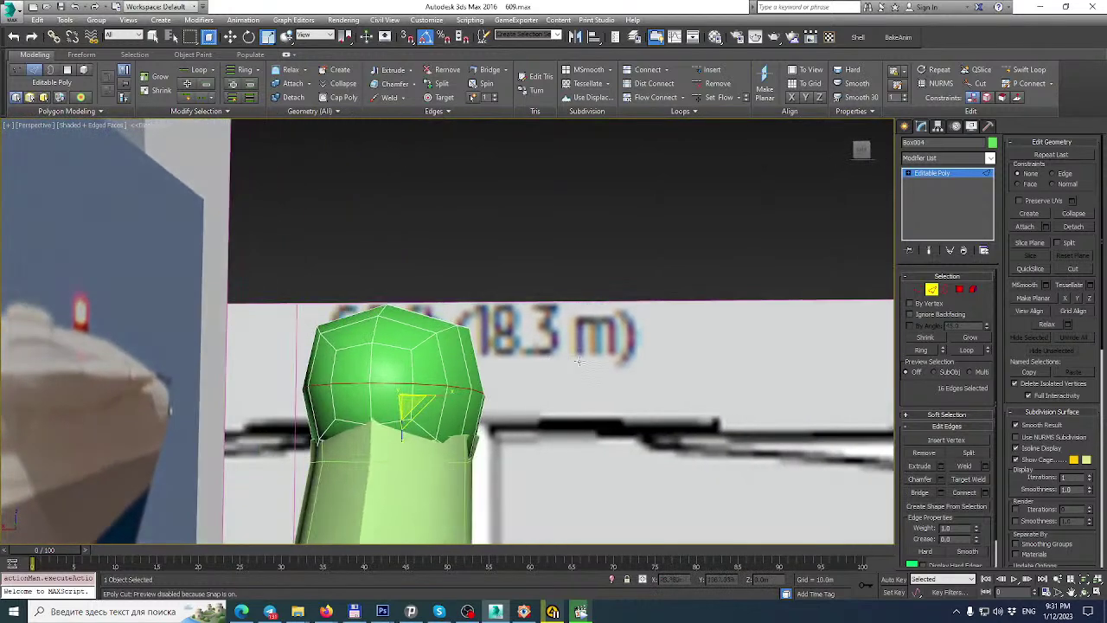
# Select the entire fairing element and scale it slightly wider across its width.
pyautogui.click(973, 291)
pyautogui.click(438, 382)
pyautogui.moveTo(450, 398); pyautogui.dragTo(458, 398)
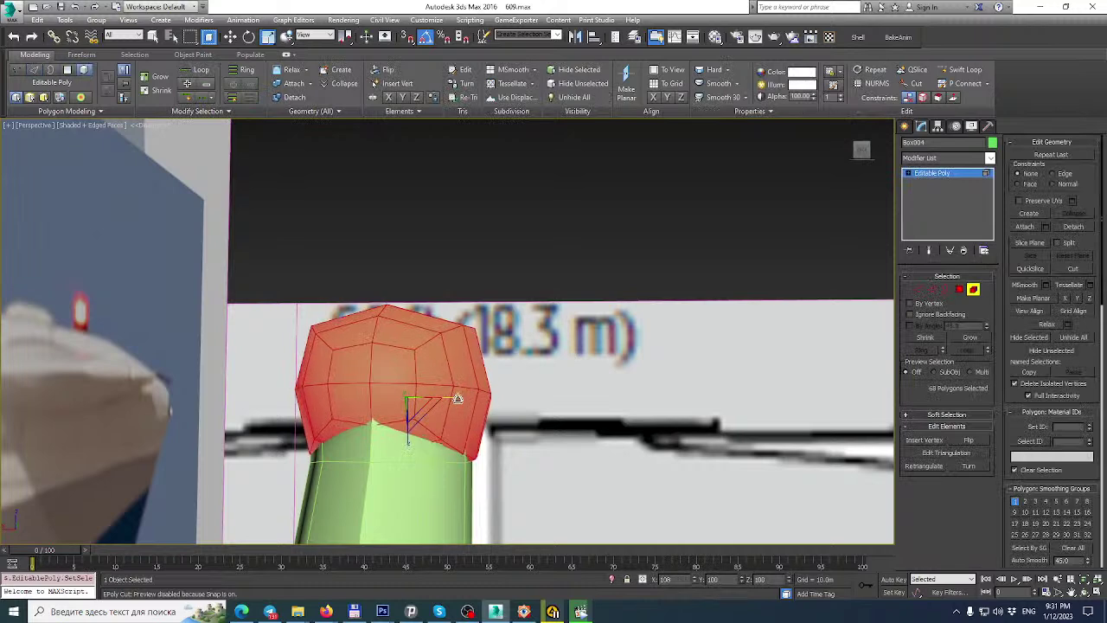
pyautogui.keyDown('alt'); pyautogui.moveTo(457, 398); pyautogui.dragTo(234, 367, button='middle'); pyautogui.keyUp('alt')
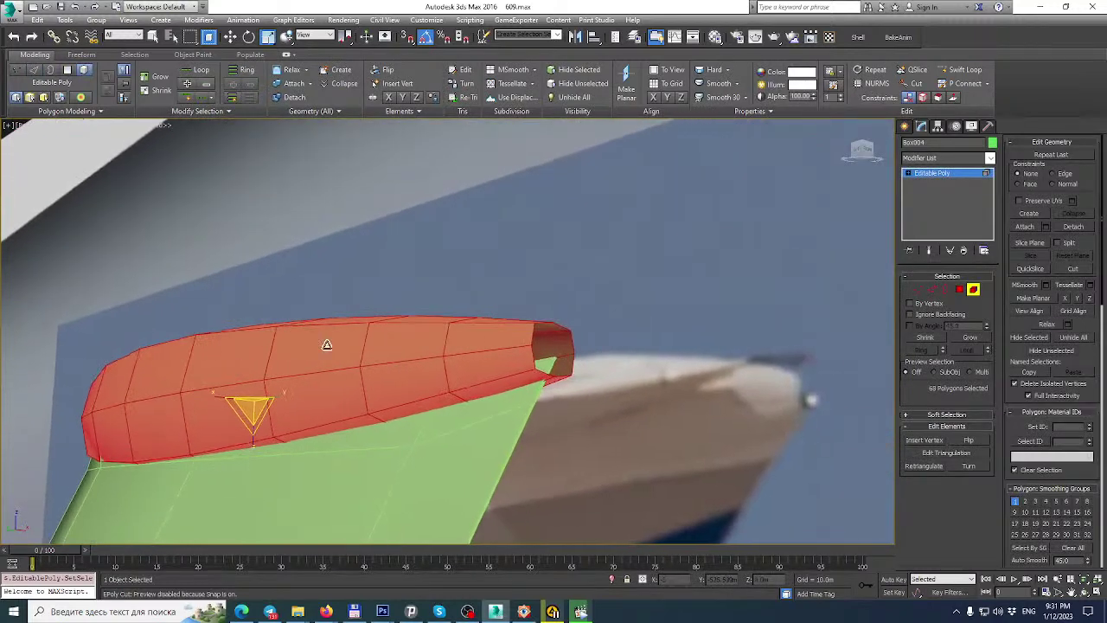
# Check the tail photo and compare the fairing's rear taper from above with the top-view drawing.
pyautogui.click(946, 291)
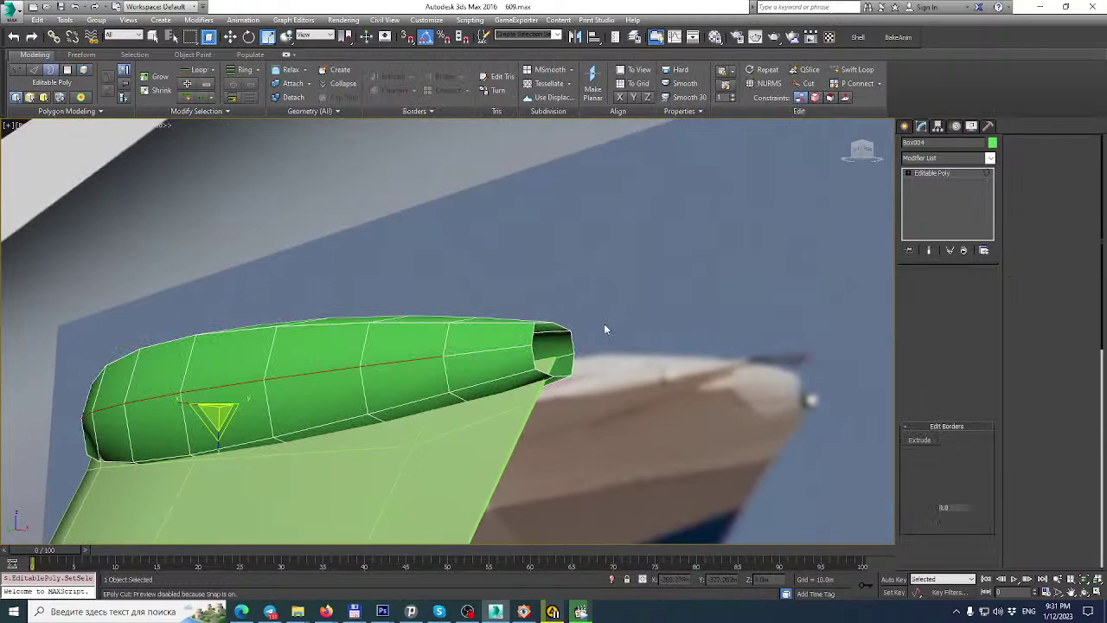
pyautogui.keyDown('alt'); pyautogui.moveTo(575, 353); pyautogui.dragTo(595, 398, button='middle'); pyautogui.keyUp('alt')
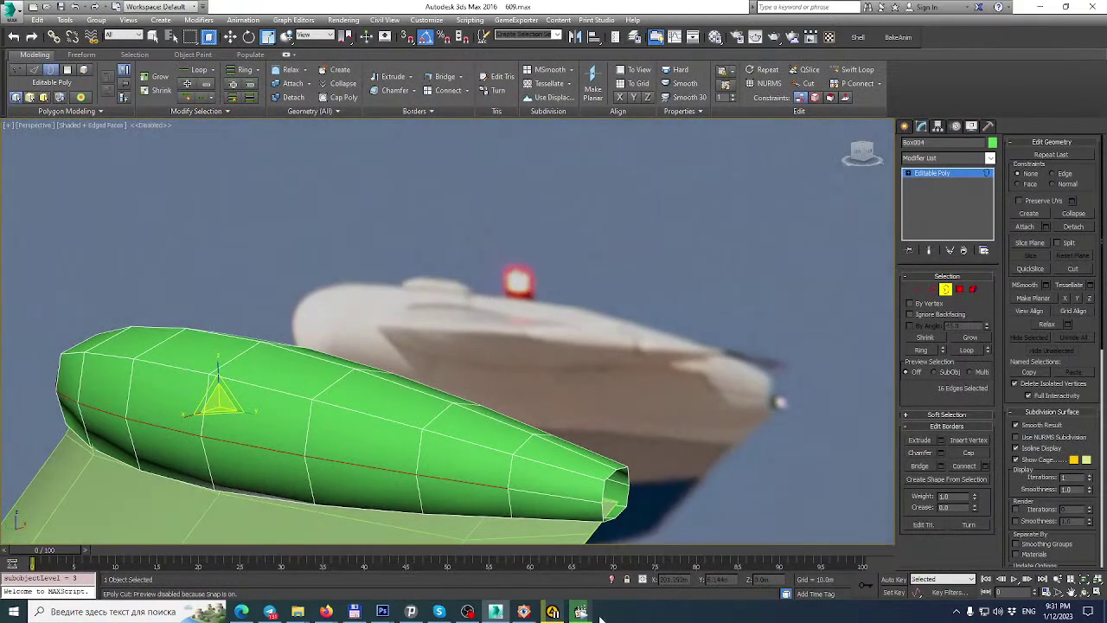
pyautogui.click(524, 612)
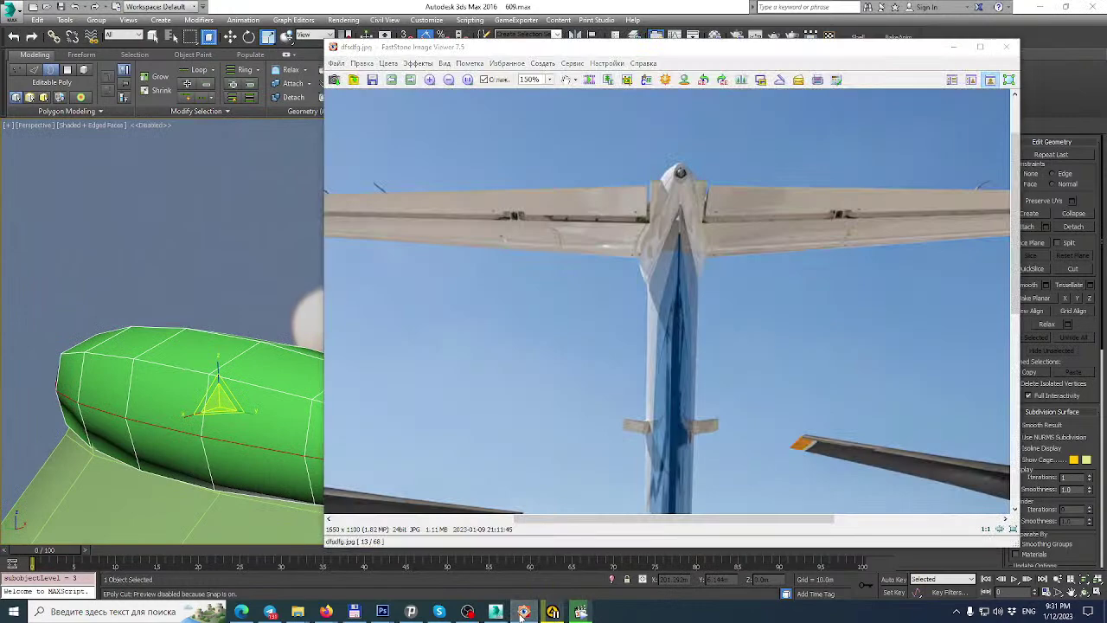
pyautogui.click(523, 611)
pyautogui.keyDown('alt'); pyautogui.moveTo(486, 409); pyautogui.dragTo(437, 271, button='middle'); pyautogui.keyUp('alt')
pyautogui.moveTo(381, 297)
pyautogui.keyDown('alt'); pyautogui.mouseDown(button='middle')
pyautogui.moveTo(391, 262)
pyautogui.moveTo(363, 313)
pyautogui.moveTo(353, 423)
pyautogui.moveTo(411, 240)
pyautogui.mouseUp(button='middle'); pyautogui.keyUp('alt')
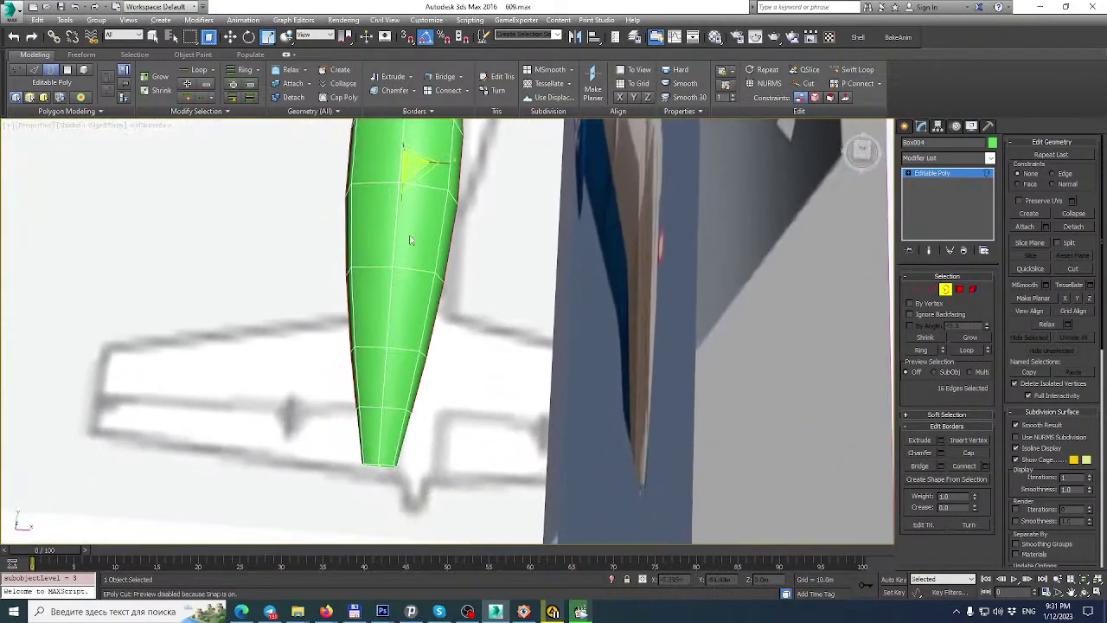
pyautogui.keyDown('alt'); pyautogui.moveTo(393, 303); pyautogui.dragTo(396, 308, button='middle'); pyautogui.keyUp('alt')
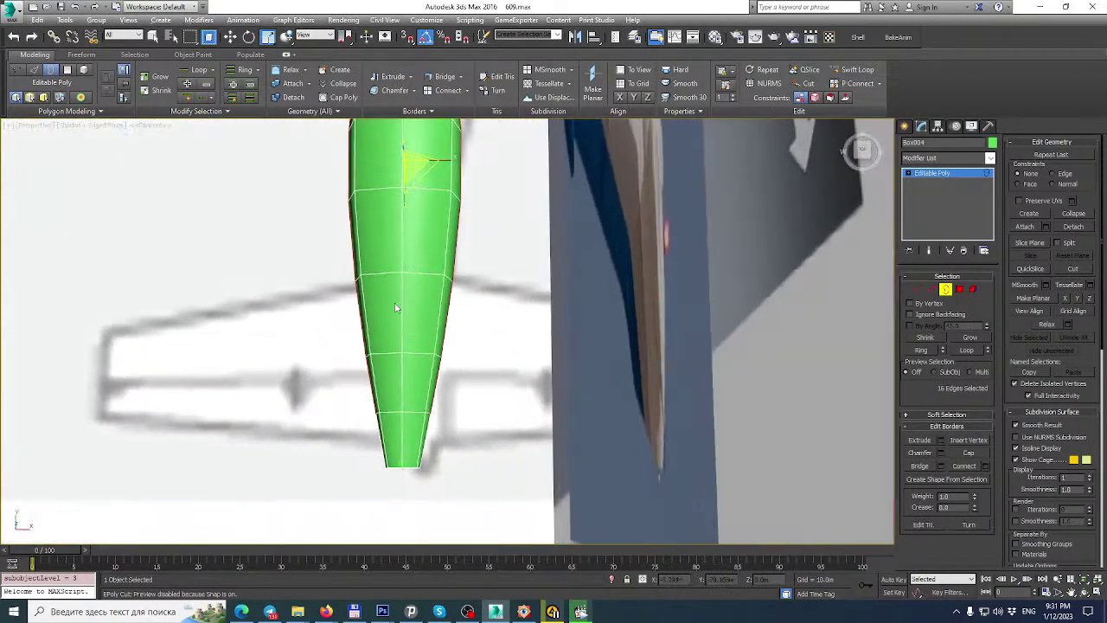
# Select all vertices in the fairing's tapering rear section and apply an FFD 2x2x2 modifier to them.
pyautogui.click(919, 290)
pyautogui.scroll(-4, 472, 295)
pyautogui.keyDown('alt'); pyautogui.moveTo(471, 278); pyautogui.dragTo(469, 293, button='middle'); pyautogui.keyUp('alt')
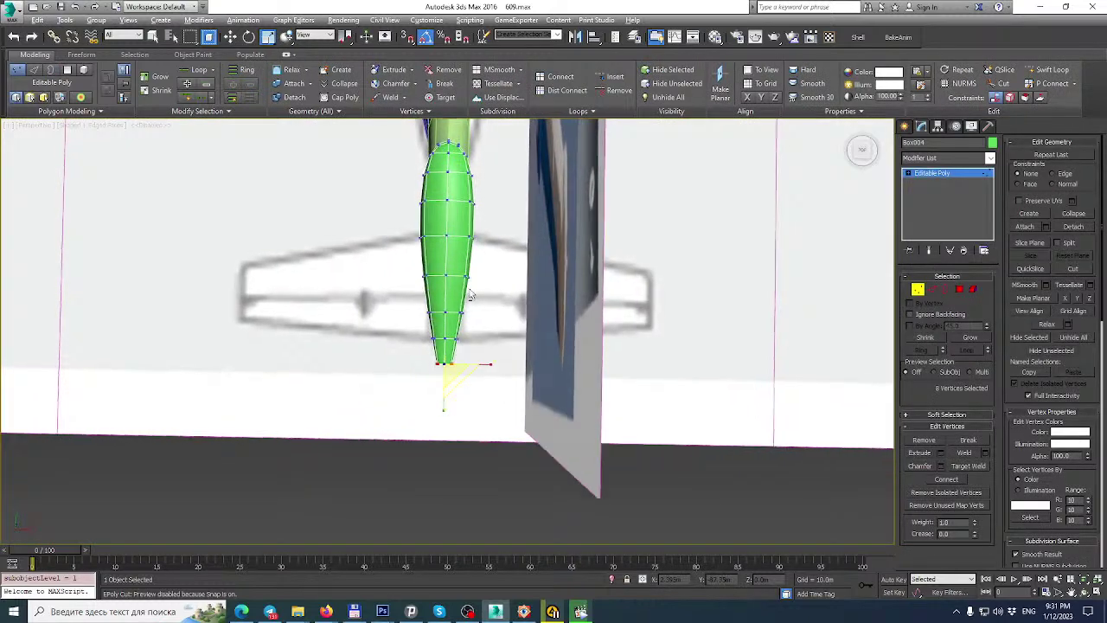
pyautogui.moveTo(522, 427); pyautogui.dragTo(523, 429)
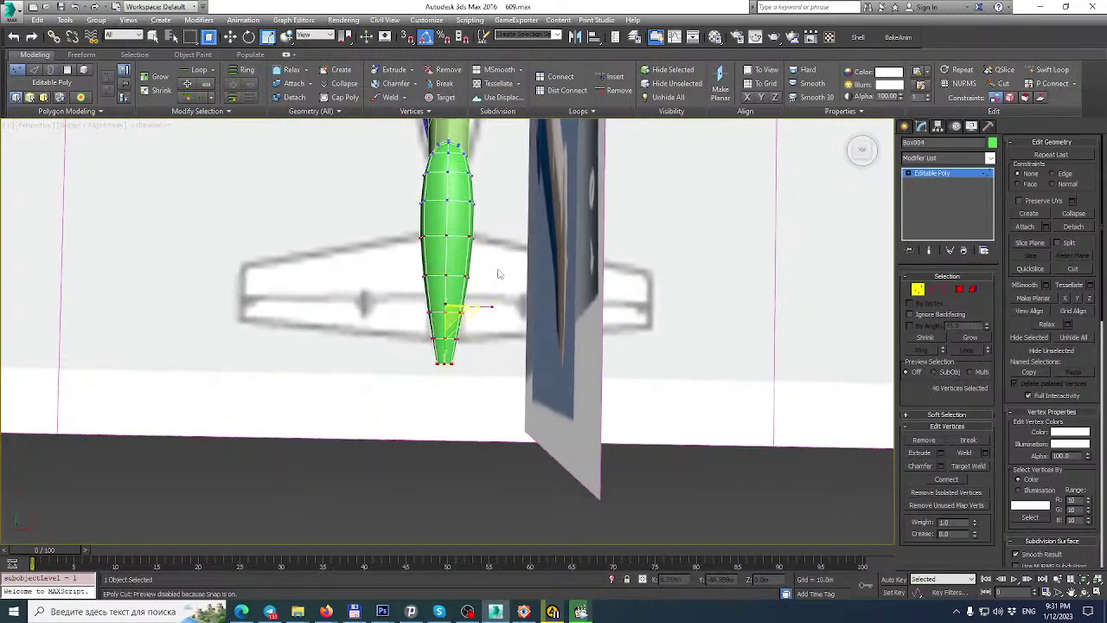
pyautogui.scroll(2, 499, 270)
pyautogui.click(990, 158)
pyautogui.scroll(-3, 947, 389)
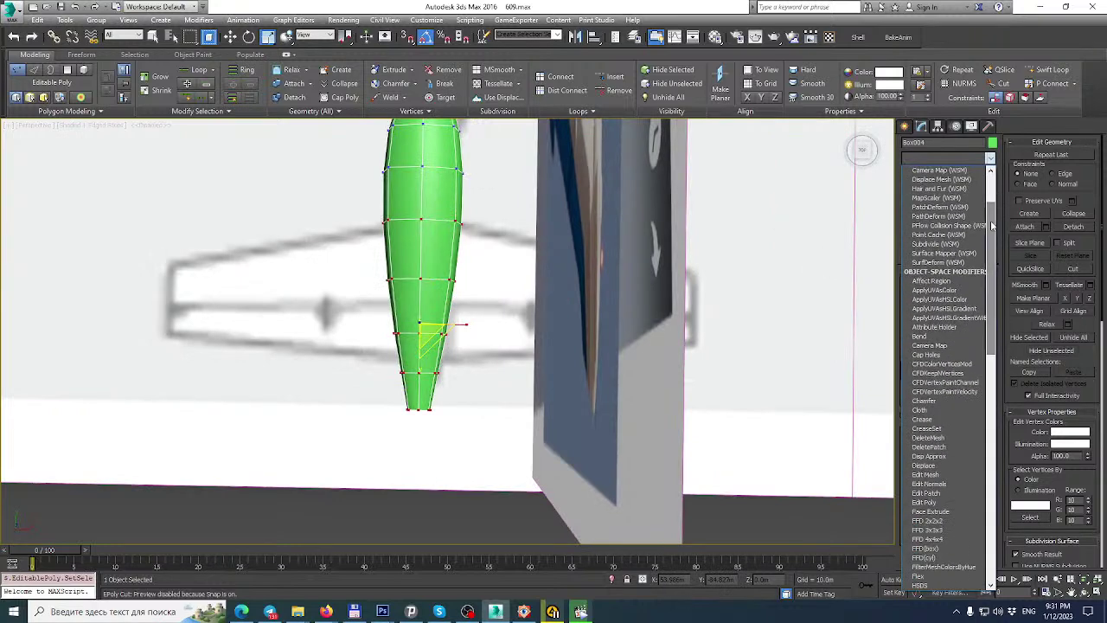
pyautogui.click(952, 522)
# Select the front control points of the FFD 2x2x2 lattice and adjust their scale very slightly across the fairing's width.
pyautogui.click(910, 174)
pyautogui.click(951, 182)
pyautogui.moveTo(360, 208); pyautogui.dragTo(475, 256)
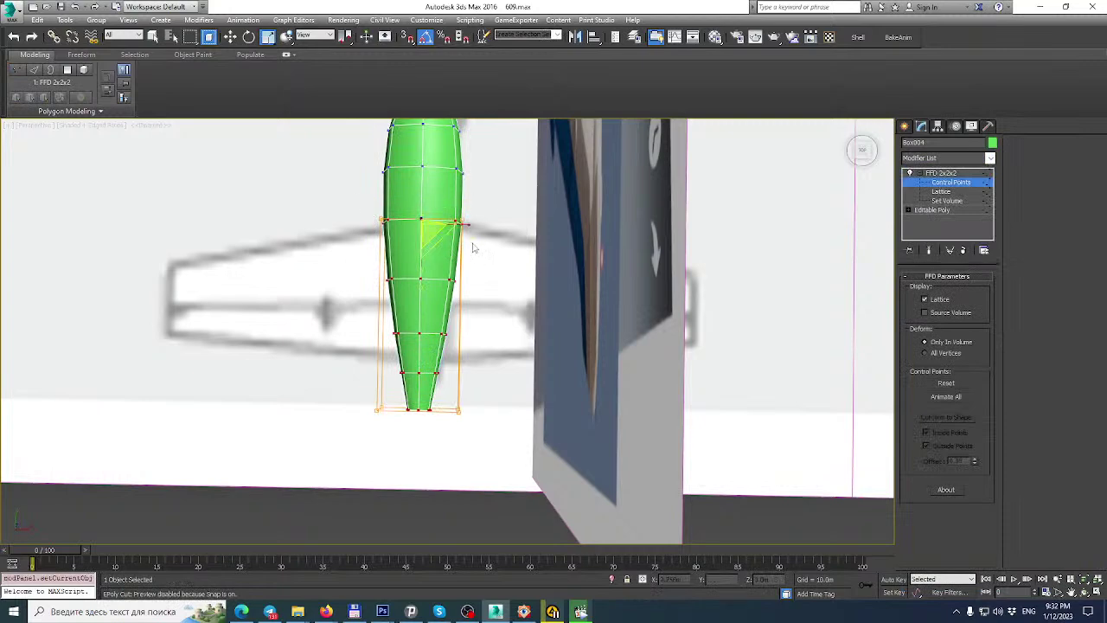
pyautogui.scroll(3, 470, 226)
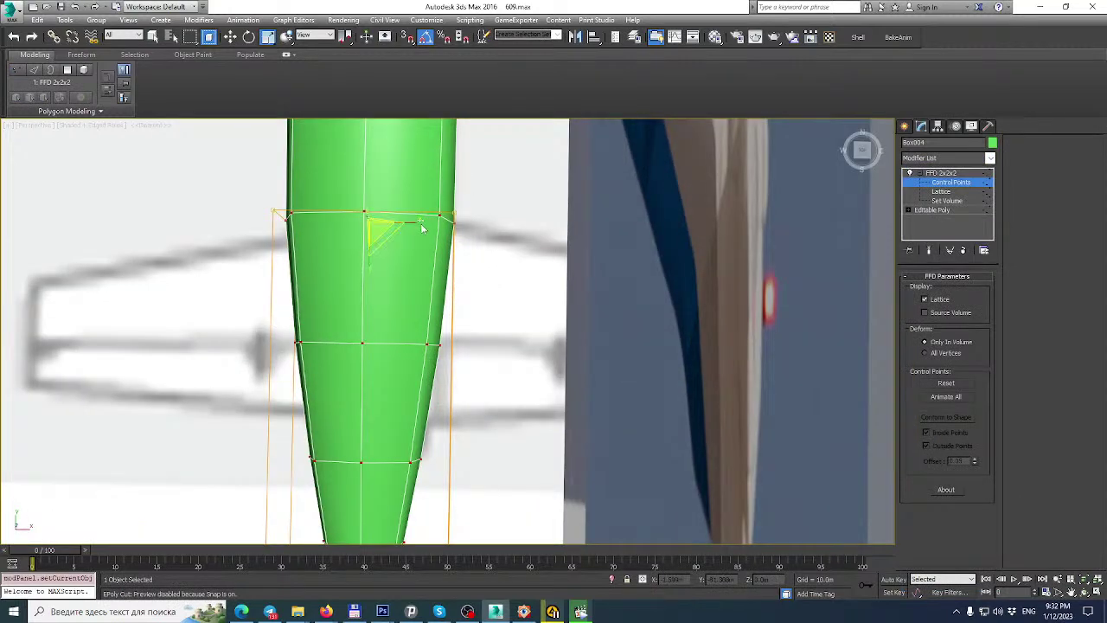
pyautogui.press('r')
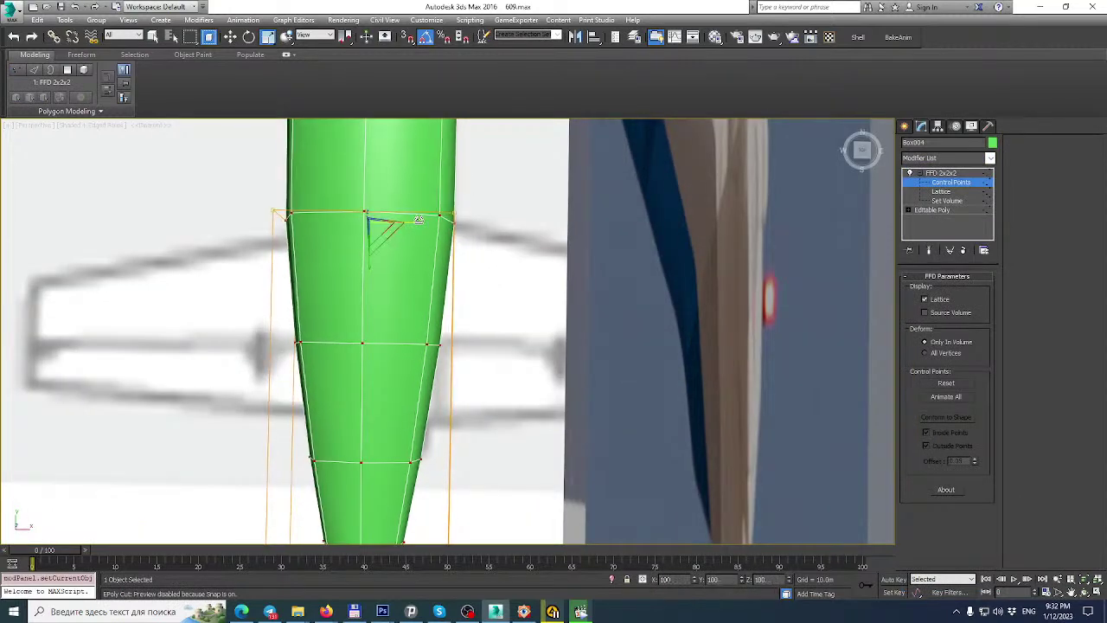
pyautogui.moveTo(418, 219); pyautogui.dragTo(417, 219)
pyautogui.scroll(-3, 416, 223)
# Scale the lattice's rear control points narrower across the width to sharpen the fairing's taper, and collapse the modifier stack.
pyautogui.moveTo(340, 423); pyautogui.dragTo(513, 492)
pyautogui.moveTo(456, 452); pyautogui.dragTo(422, 456)
pyautogui.keyDown('alt'); pyautogui.moveTo(422, 456); pyautogui.dragTo(410, 388, button='middle'); pyautogui.keyUp('alt')
pyautogui.click(387, 354)
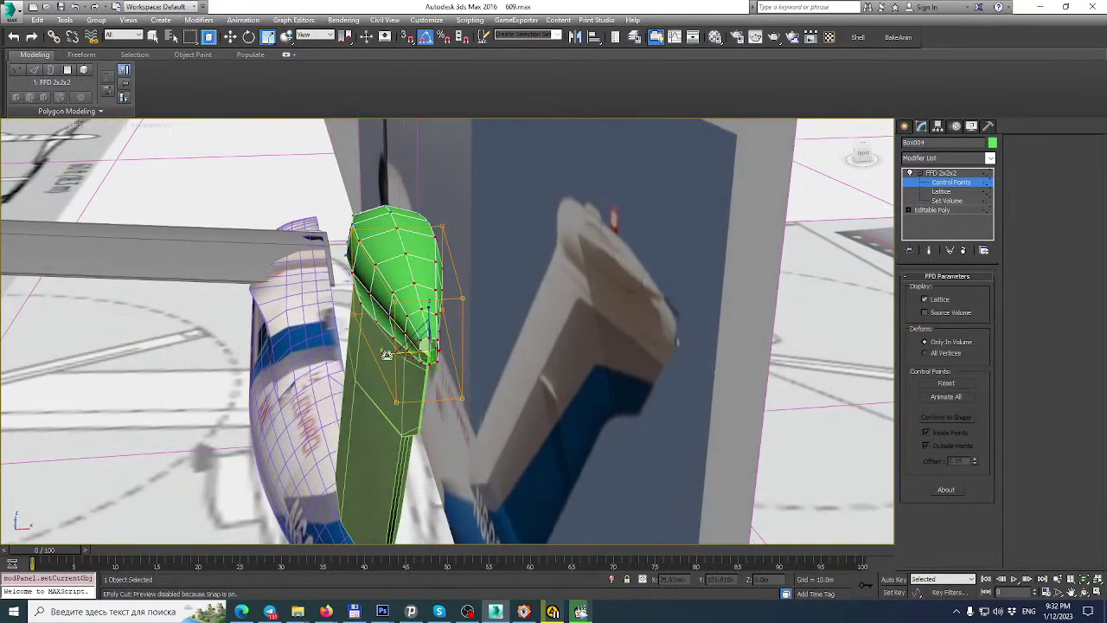
pyautogui.moveTo(385, 355)
pyautogui.mouseDown()
pyautogui.moveTo(410, 353)
pyautogui.moveTo(400, 353)
pyautogui.mouseUp()
pyautogui.keyDown('alt'); pyautogui.moveTo(400, 353); pyautogui.dragTo(381, 493, button='middle'); pyautogui.keyUp('alt')
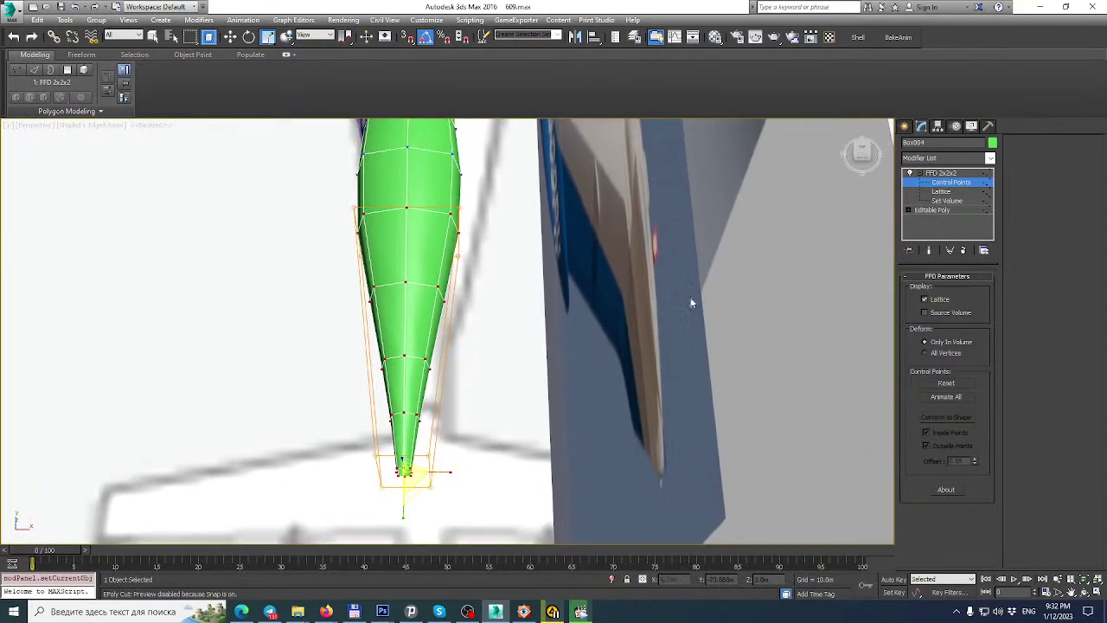
pyautogui.rightClick(923, 178)
pyautogui.click(971, 289)
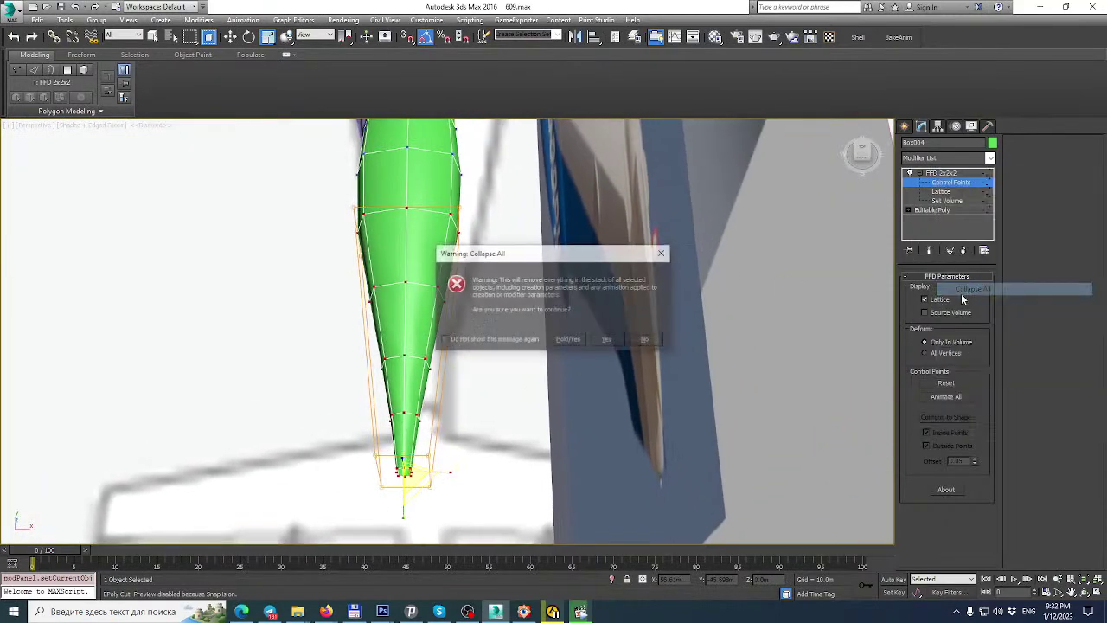
pyautogui.click(616, 340)
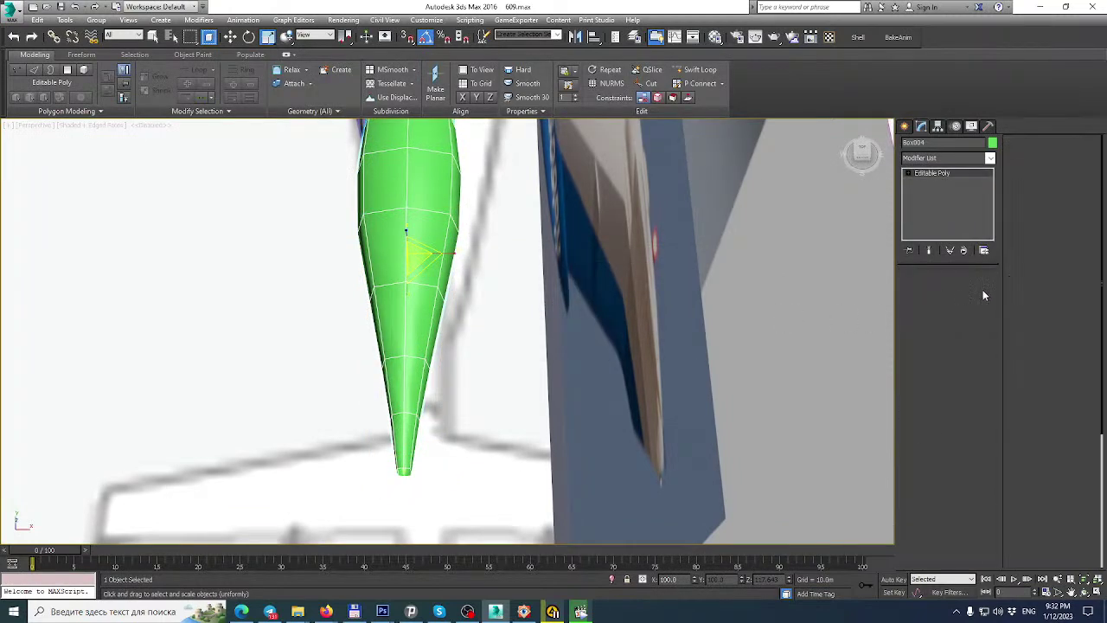
# Try to widen the middle of the fairing's rear section with an FFD 3x3x3 modifier, and remove the modifier.
pyautogui.press('1')
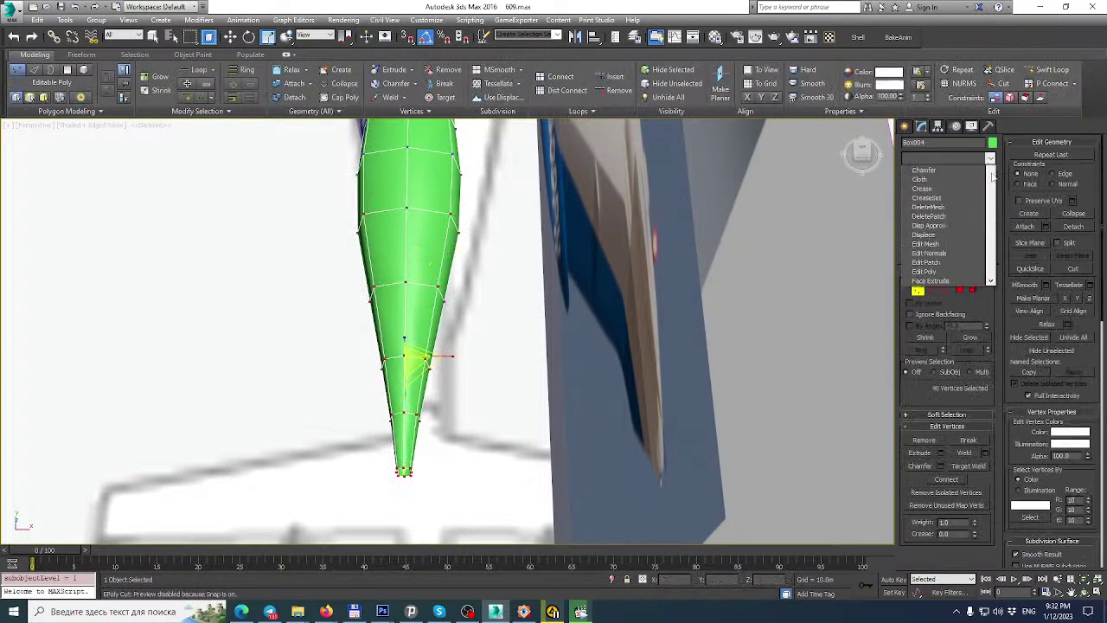
pyautogui.click(990, 159)
pyautogui.scroll(-2, 947, 389)
pyautogui.click(946, 485)
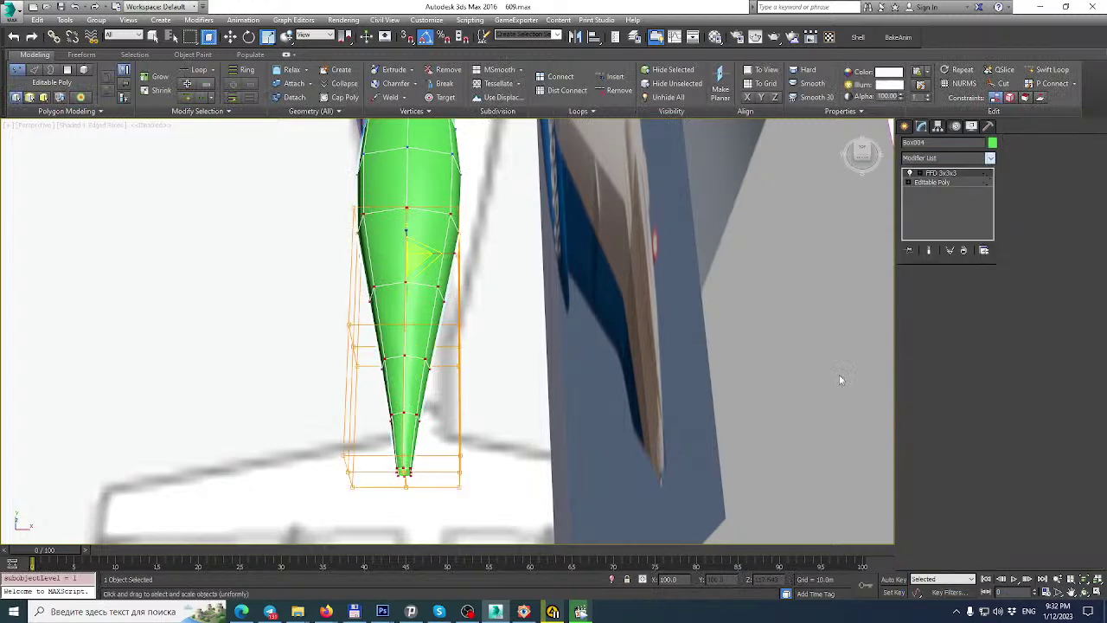
pyautogui.click(918, 173)
pyautogui.click(944, 183)
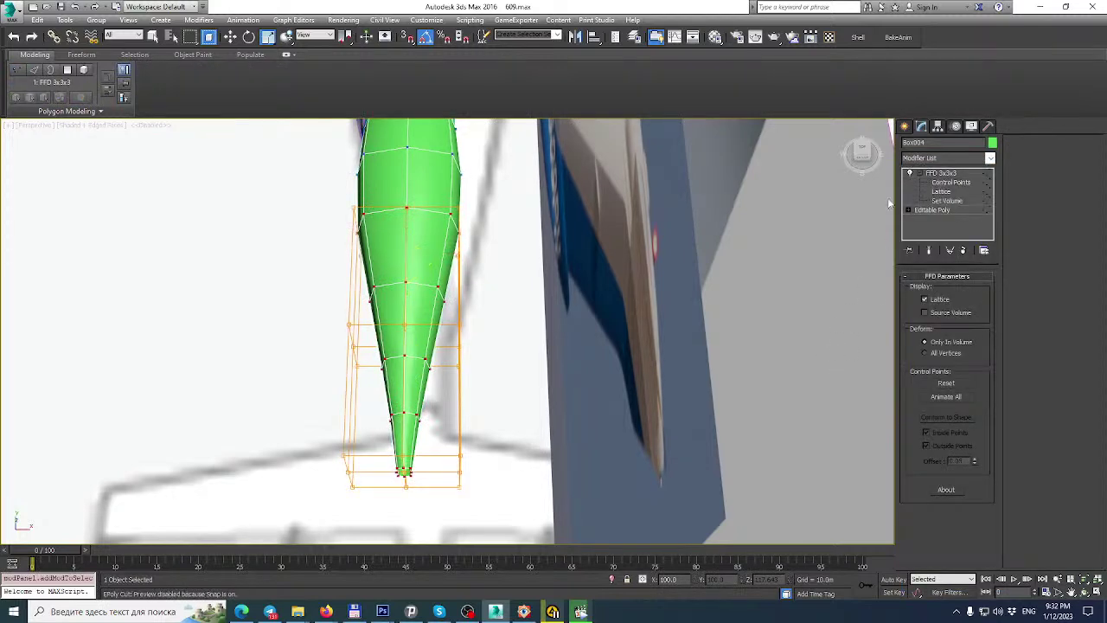
pyautogui.moveTo(523, 394); pyautogui.dragTo(521, 393)
pyautogui.keyDown('alt'); pyautogui.moveTo(521, 393); pyautogui.dragTo(508, 388, button='middle'); pyautogui.keyUp('alt')
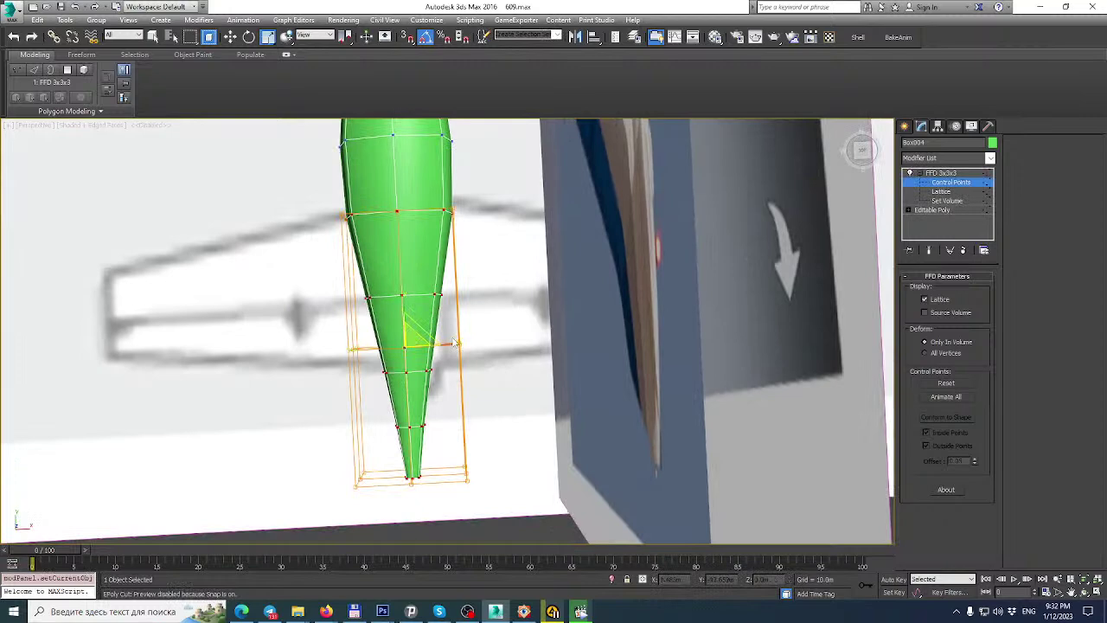
pyautogui.moveTo(452, 341); pyautogui.dragTo(469, 343)
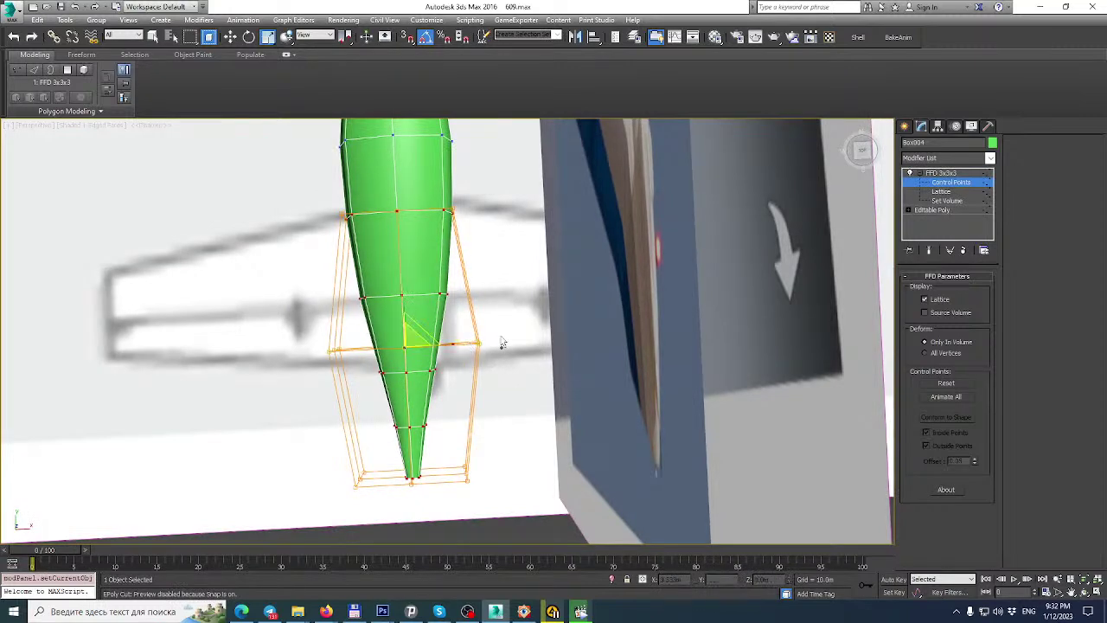
pyautogui.hotkey('ctrl', 'z')
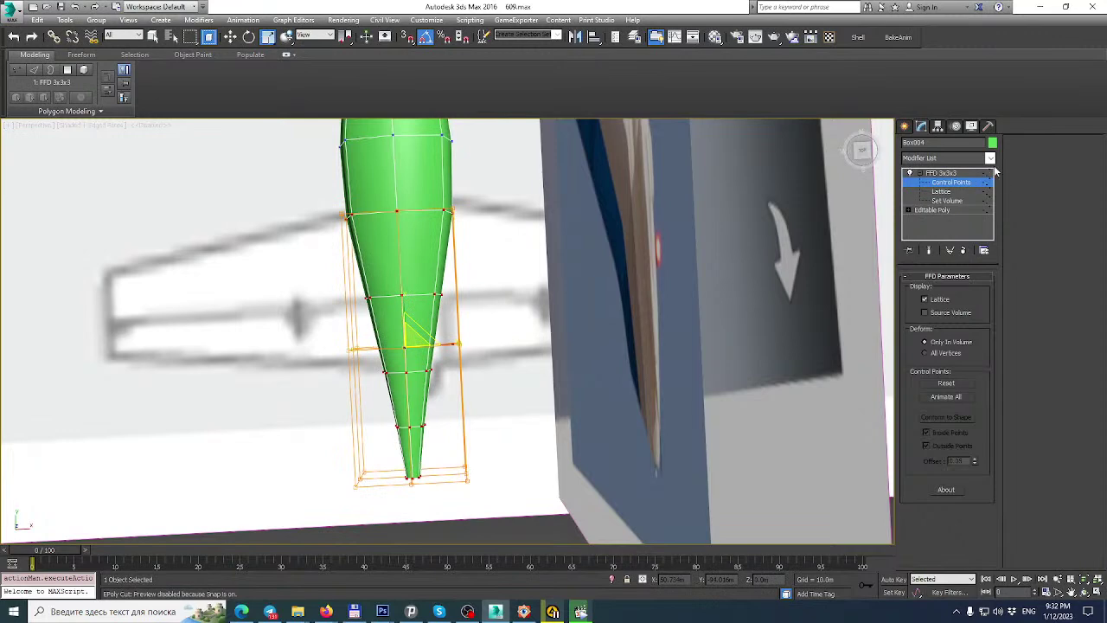
pyautogui.click(964, 251)
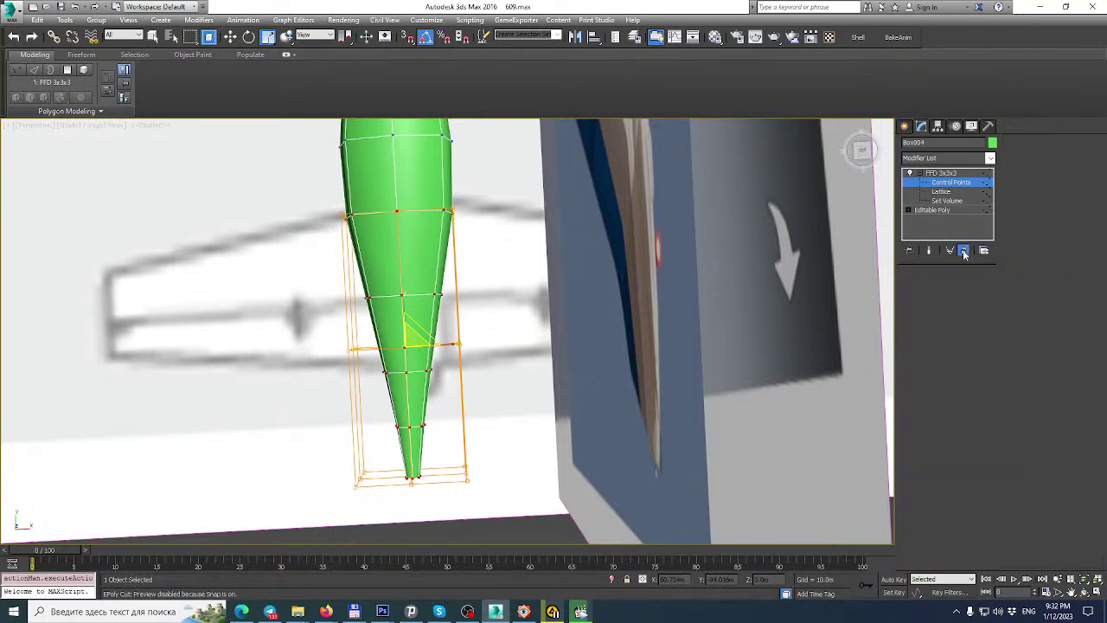
# Apply an FFD 4x4x4 modifier to the rear section, scale an inner row of control points wider across the width, and collapse the stack.
pyautogui.click(989, 158)
pyautogui.moveTo(994, 202); pyautogui.dragTo(992, 223)
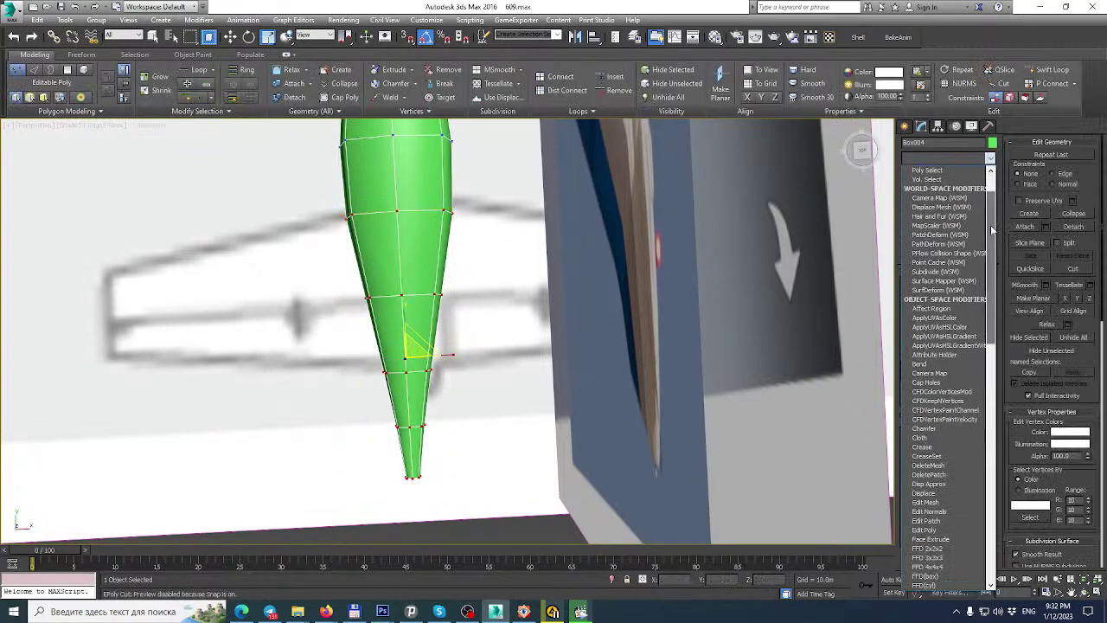
pyautogui.click(931, 568)
pyautogui.click(910, 173)
pyautogui.click(950, 183)
pyautogui.moveTo(511, 429); pyautogui.dragTo(517, 430)
pyautogui.moveTo(448, 387); pyautogui.dragTo(480, 385)
pyautogui.keyDown('alt'); pyautogui.moveTo(480, 385); pyautogui.dragTo(489, 322, button='middle'); pyautogui.keyUp('alt')
pyautogui.rightClick(908, 211)
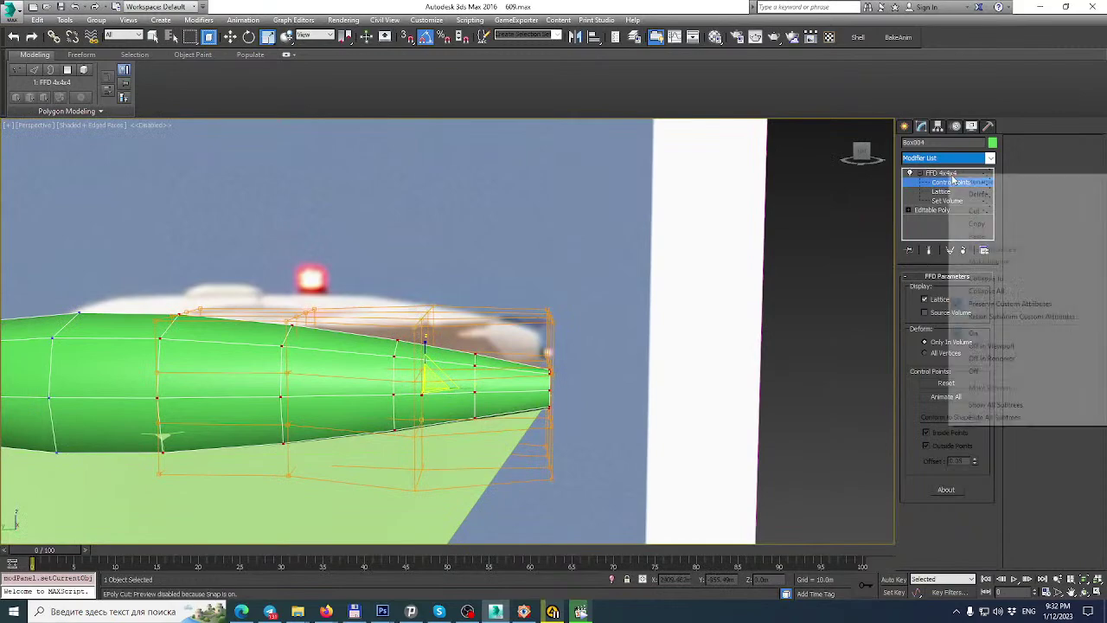
pyautogui.click(969, 291)
pyautogui.click(604, 340)
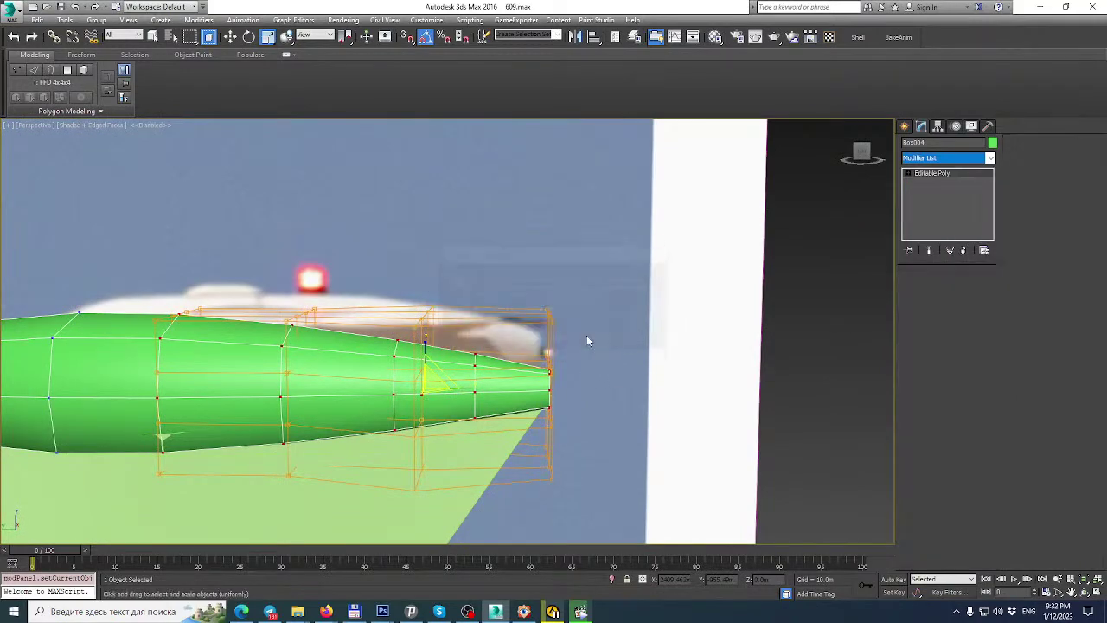
# Preview the fairing's smoothed shape with a TurboSmooth modifier, inspect it from several angles, and remove the modifier.
pyautogui.scroll(-3, 534, 347)
pyautogui.keyDown('alt'); pyautogui.moveTo(524, 347); pyautogui.dragTo(686, 312, button='middle'); pyautogui.keyUp('alt')
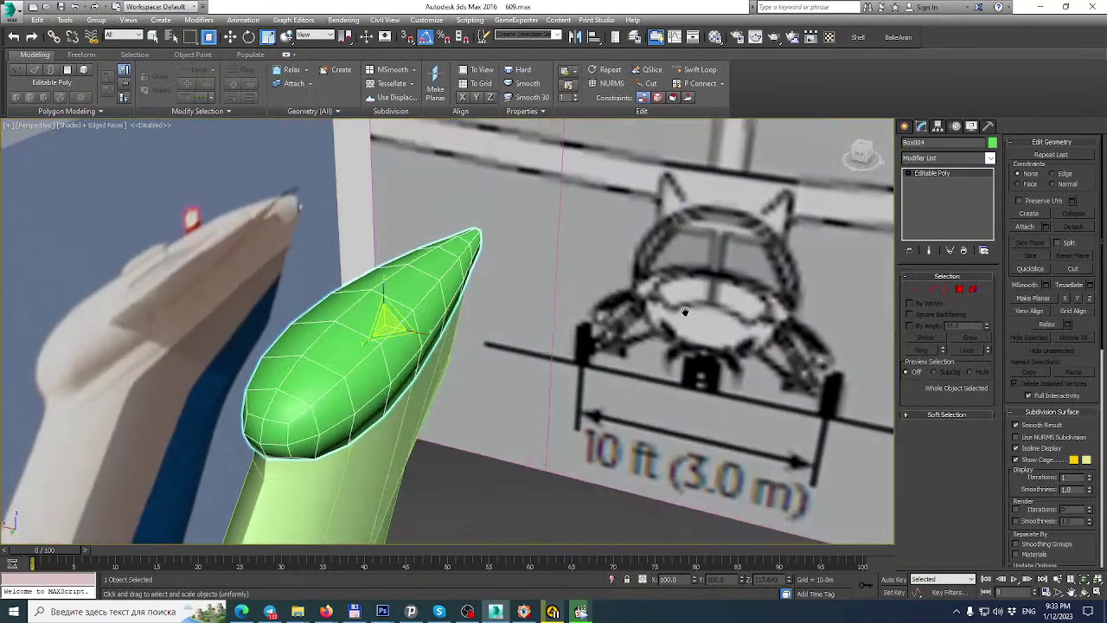
pyautogui.click(990, 158)
pyautogui.scroll(-15, 991, 198)
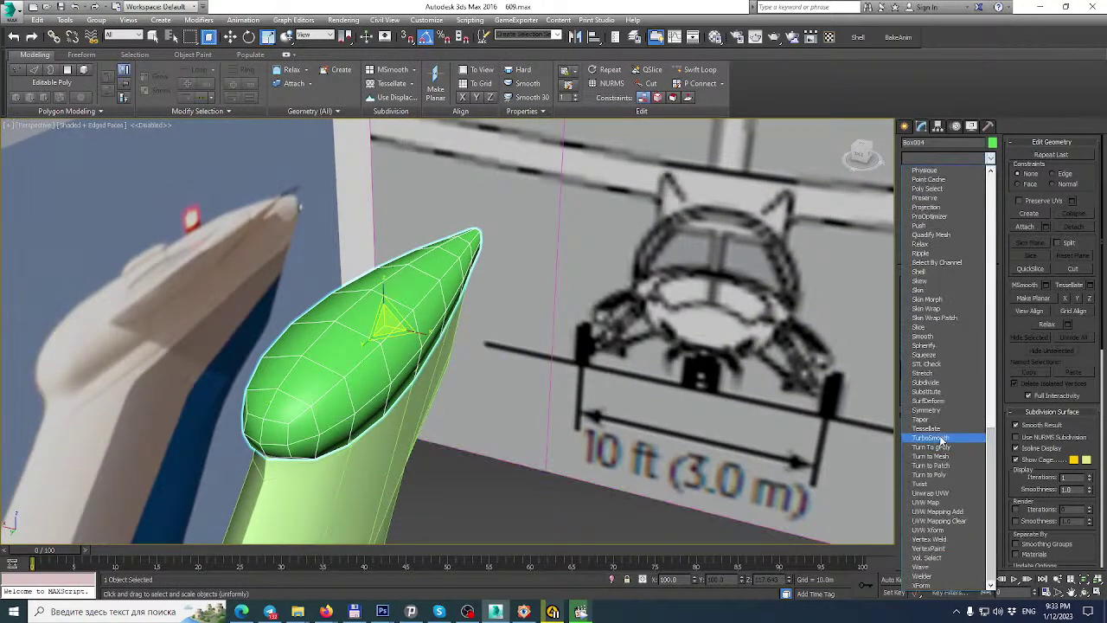
pyautogui.click(945, 447)
pyautogui.keyDown('alt'); pyautogui.moveTo(762, 395); pyautogui.dragTo(600, 365, button='middle'); pyautogui.keyUp('alt')
pyautogui.keyDown('alt'); pyautogui.moveTo(575, 313); pyautogui.dragTo(728, 212, button='middle'); pyautogui.keyUp('alt')
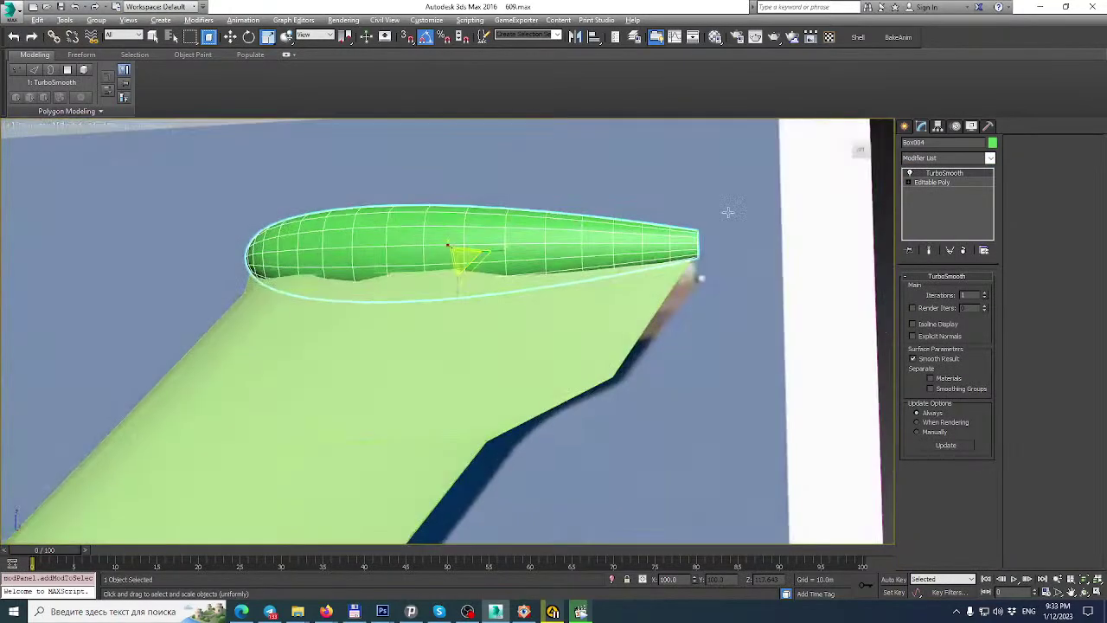
pyautogui.click(965, 251)
# Extend the open edge loop at the fairing's rear end a short distance backward to form a new ring of faces.
pyautogui.keyDown('alt'); pyautogui.moveTo(699, 277); pyautogui.dragTo(669, 335, button='middle'); pyautogui.keyUp('alt')
pyautogui.click(934, 289)
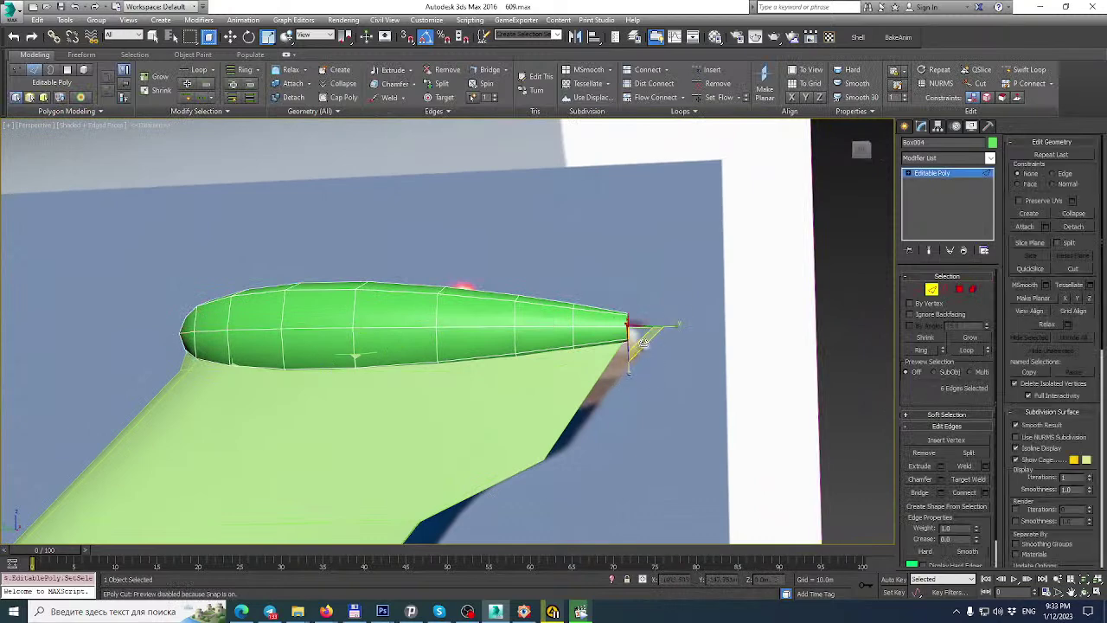
pyautogui.scroll(2, 643, 344)
pyautogui.click(232, 37)
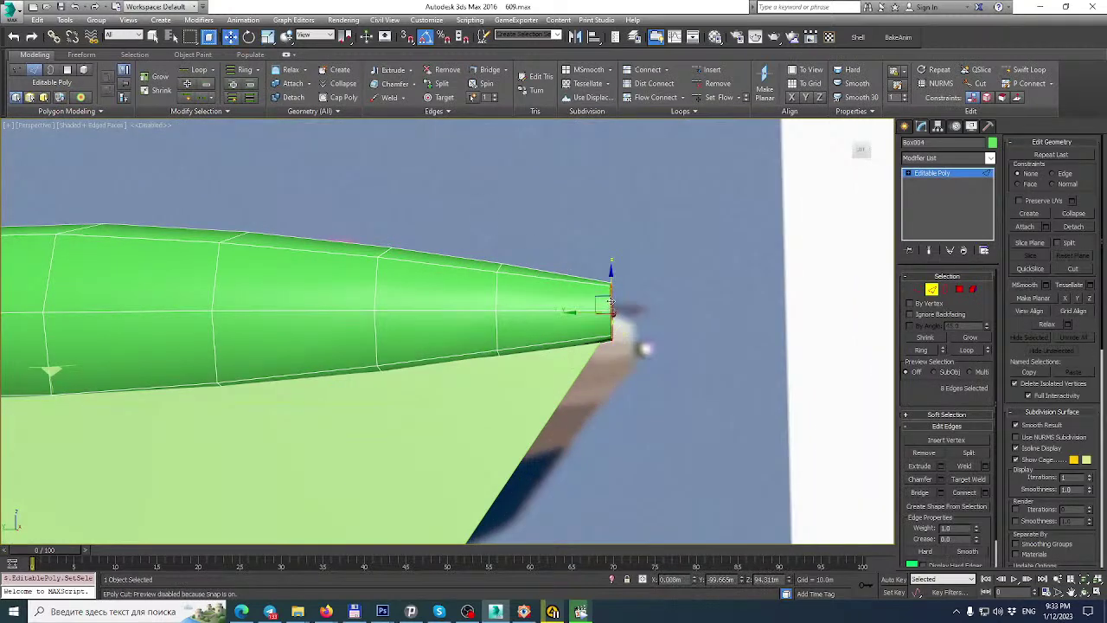
pyautogui.keyDown('shift'); pyautogui.moveTo(575, 313); pyautogui.dragTo(604, 314); pyautogui.keyUp('shift')
pyautogui.keyDown('alt'); pyautogui.moveTo(662, 323); pyautogui.dragTo(814, 339, button='middle'); pyautogui.keyUp('alt')
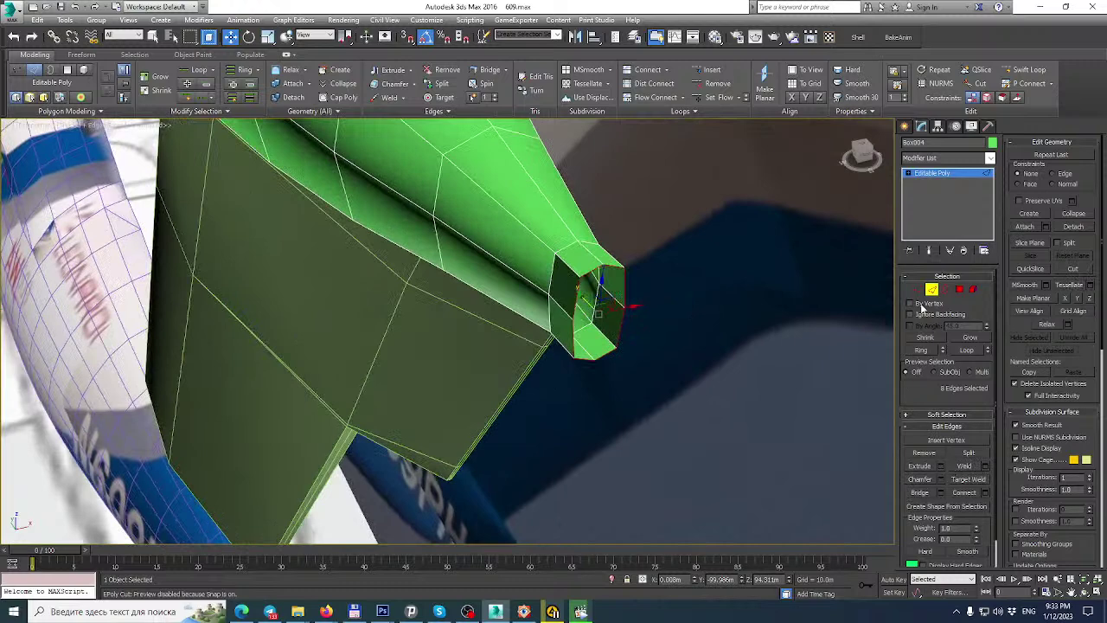
# Cap the fairing's open rear end and cut crossing edges through the cap to divide it into four faces.
pyautogui.click(945, 290)
pyautogui.click(969, 453)
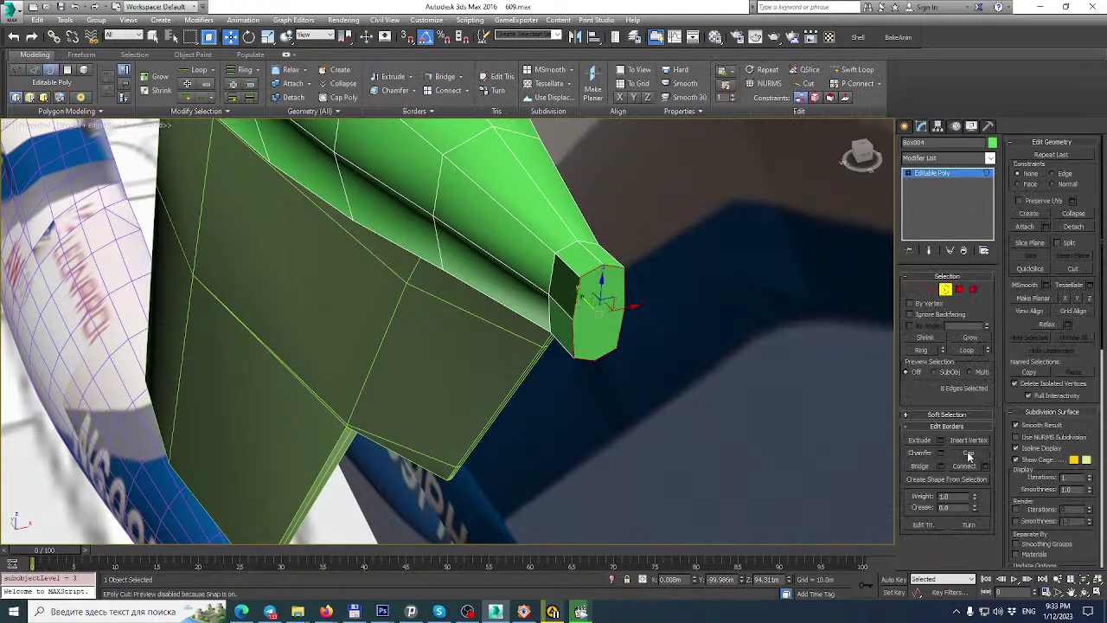
pyautogui.click(1075, 271)
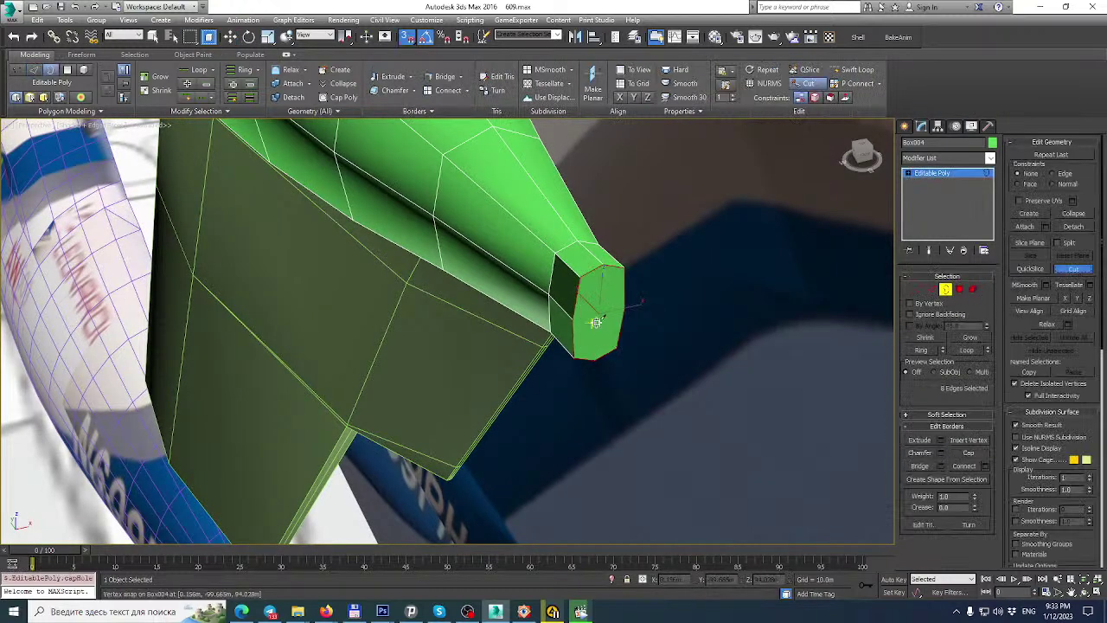
pyautogui.click(605, 298)
pyautogui.keyDown('alt'); pyautogui.moveTo(606, 298); pyautogui.dragTo(660, 303, button='middle'); pyautogui.keyUp('alt')
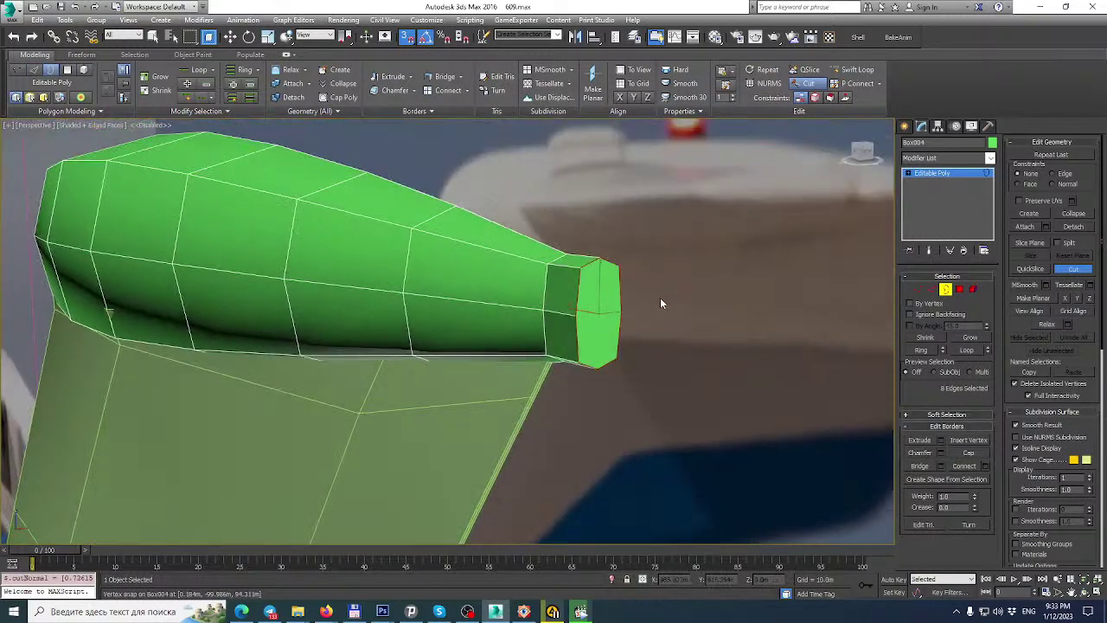
pyautogui.click(618, 311)
pyautogui.keyDown('alt'); pyautogui.moveTo(633, 311); pyautogui.dragTo(620, 358, button='middle'); pyautogui.keyUp('alt')
pyautogui.click(594, 354)
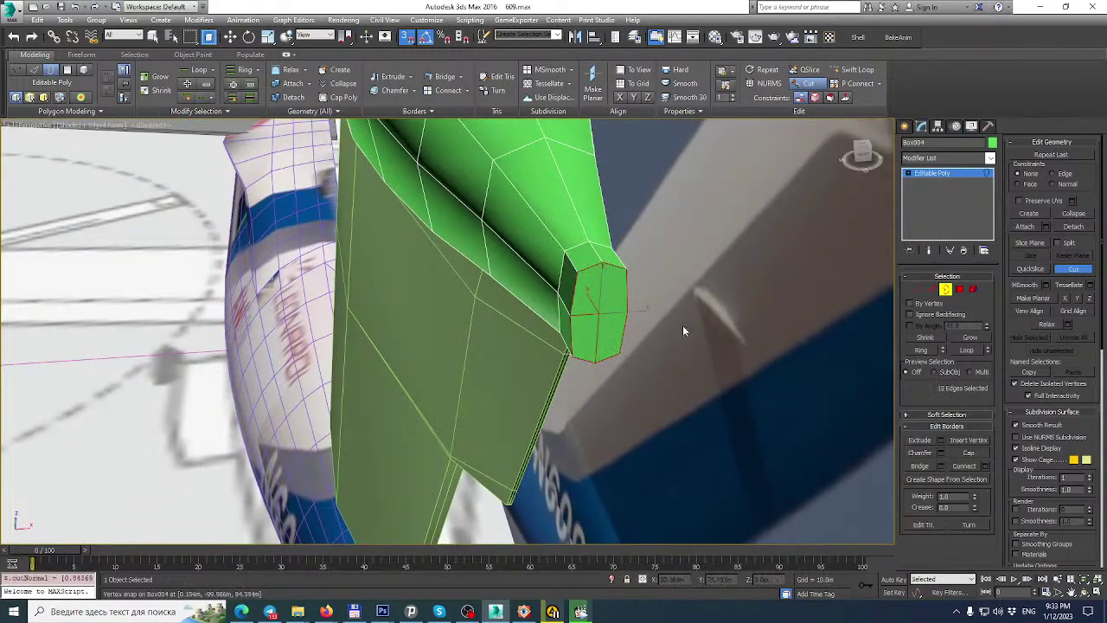
# Select the nine vertices of the fairing's rear end cap and scale them narrower across the width in the top view.
pyautogui.click(932, 289)
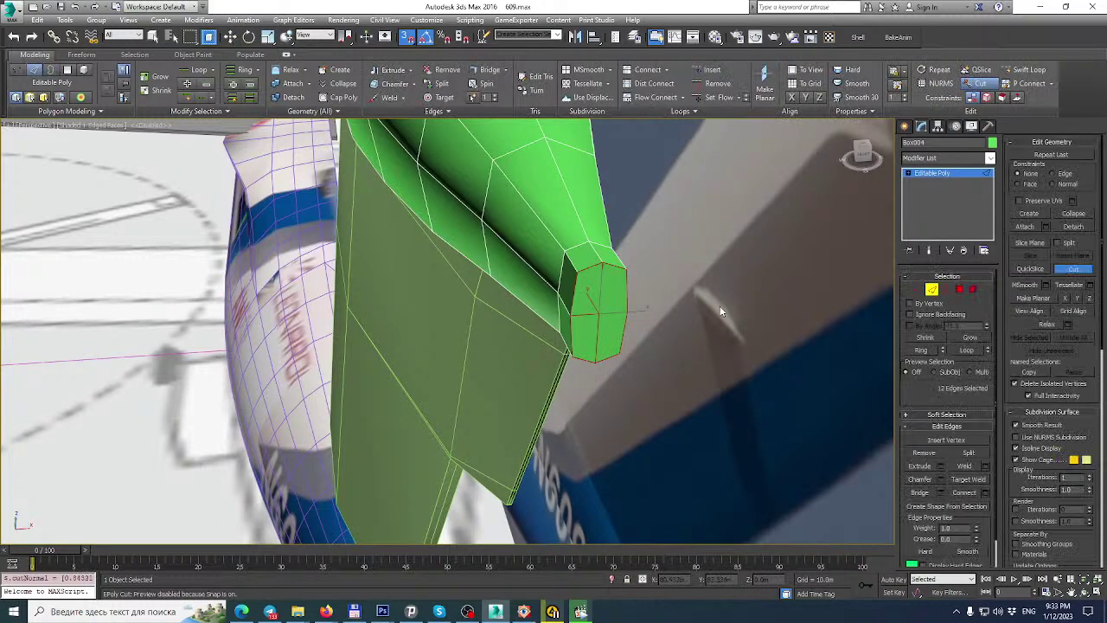
pyautogui.click(917, 289)
pyautogui.keyDown('alt'); pyautogui.moveTo(705, 324); pyautogui.dragTo(737, 358, button='middle'); pyautogui.keyUp('alt')
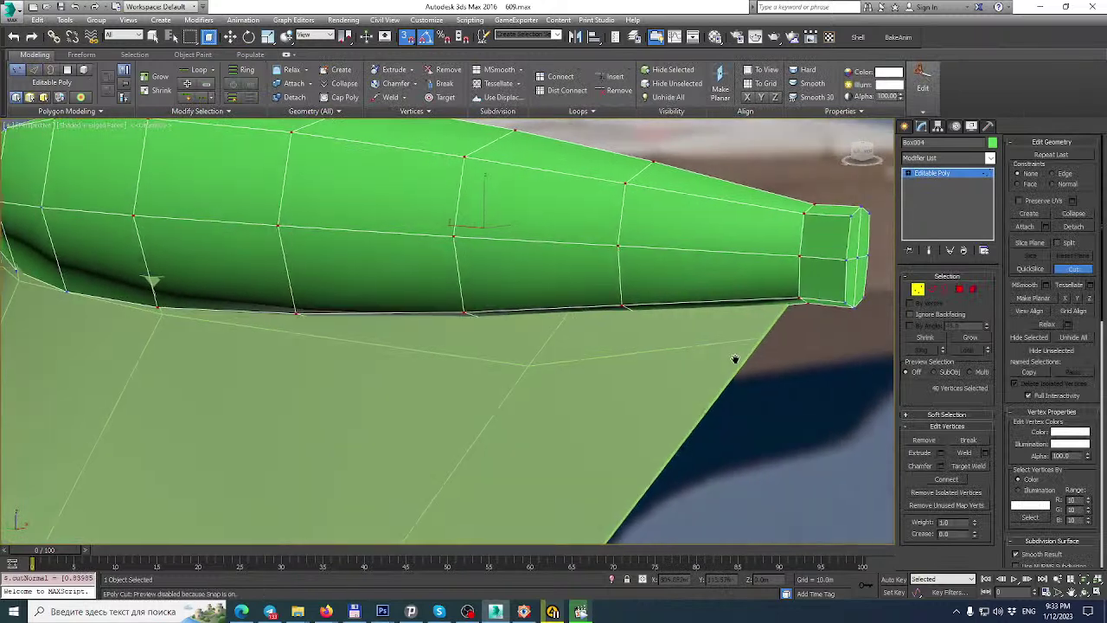
pyautogui.press('w')
pyautogui.moveTo(893, 332); pyautogui.dragTo(895, 333)
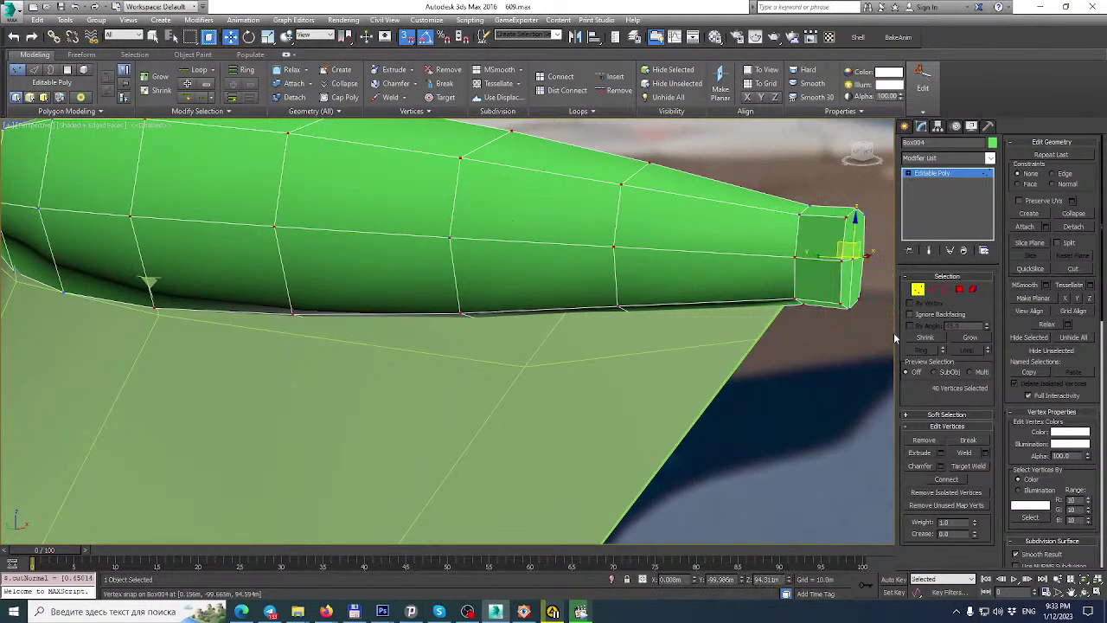
pyautogui.click(1087, 589)
pyautogui.scroll(6, 301, 251)
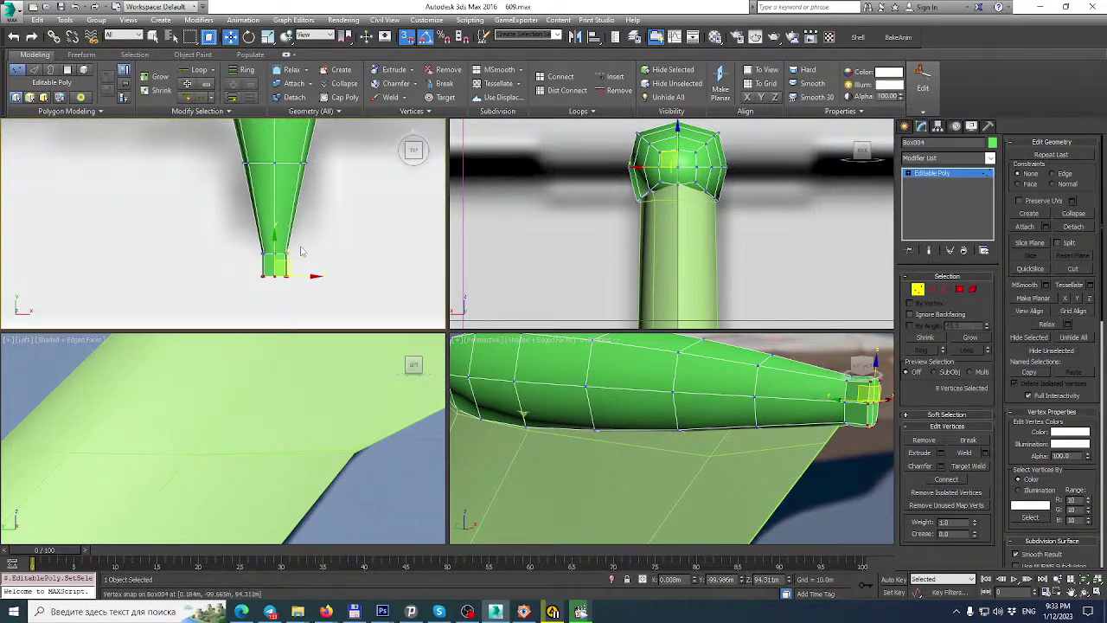
pyautogui.scroll(-2, 301, 252)
pyautogui.scroll(3, 306, 240)
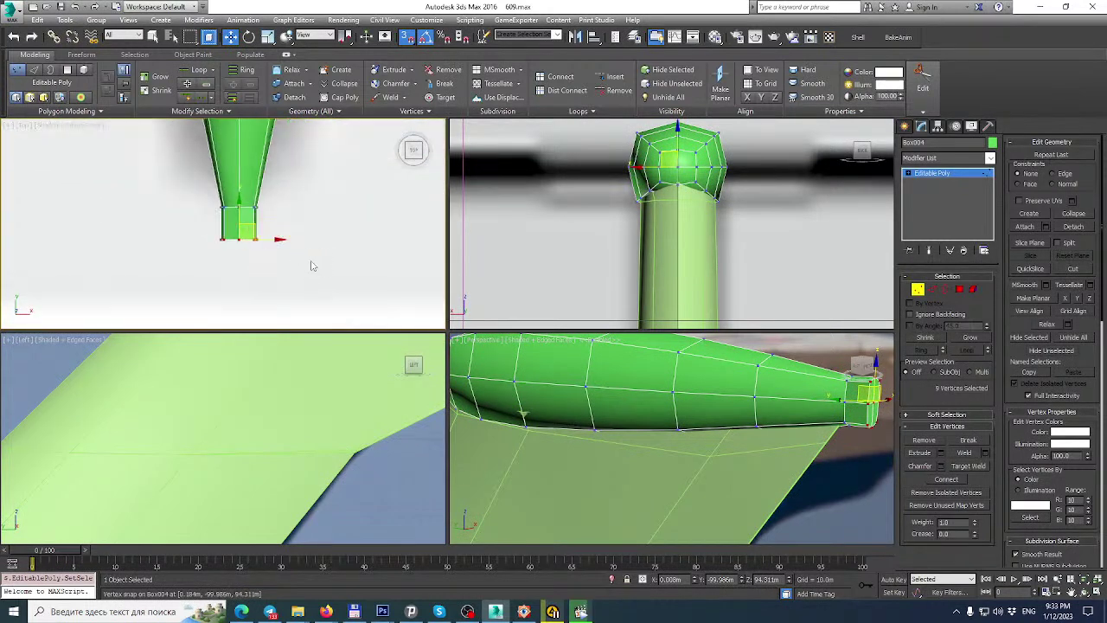
pyautogui.click(268, 36)
pyautogui.moveTo(285, 241); pyautogui.dragTo(268, 241)
# Scale the end cap's vertices to about 80% vertically in the left view to continue the fairing's taper.
pyautogui.scroll(-3, 376, 406)
pyautogui.moveTo(346, 417); pyautogui.dragTo(282, 401, button='middle')
pyautogui.scroll(-4, 365, 383)
pyautogui.scroll(7, 406, 398)
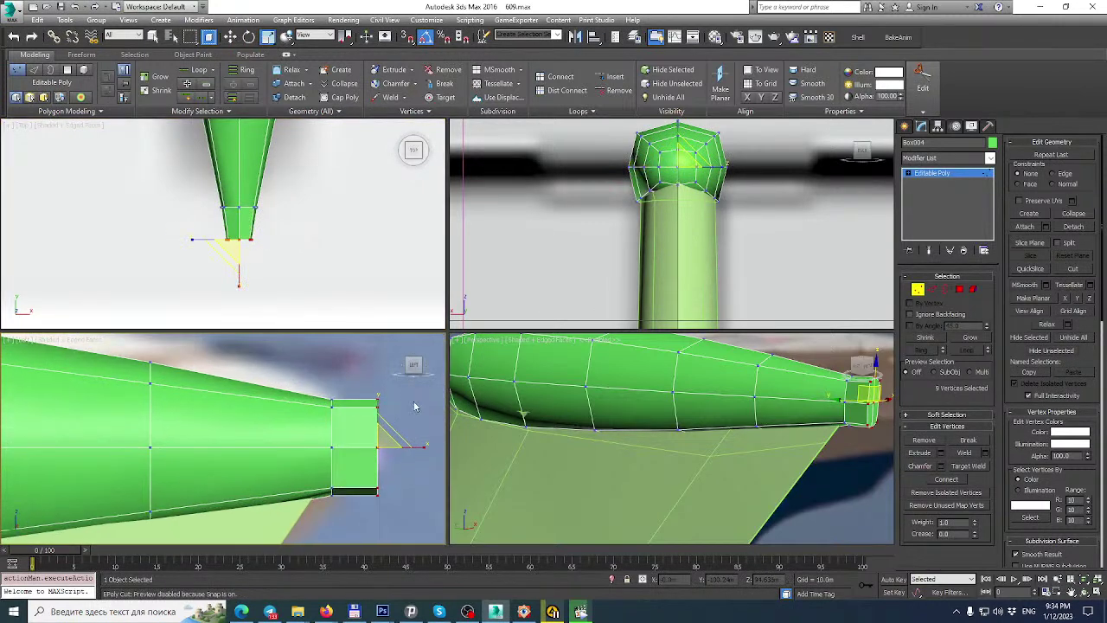
pyautogui.moveTo(375, 402); pyautogui.dragTo(376, 413)
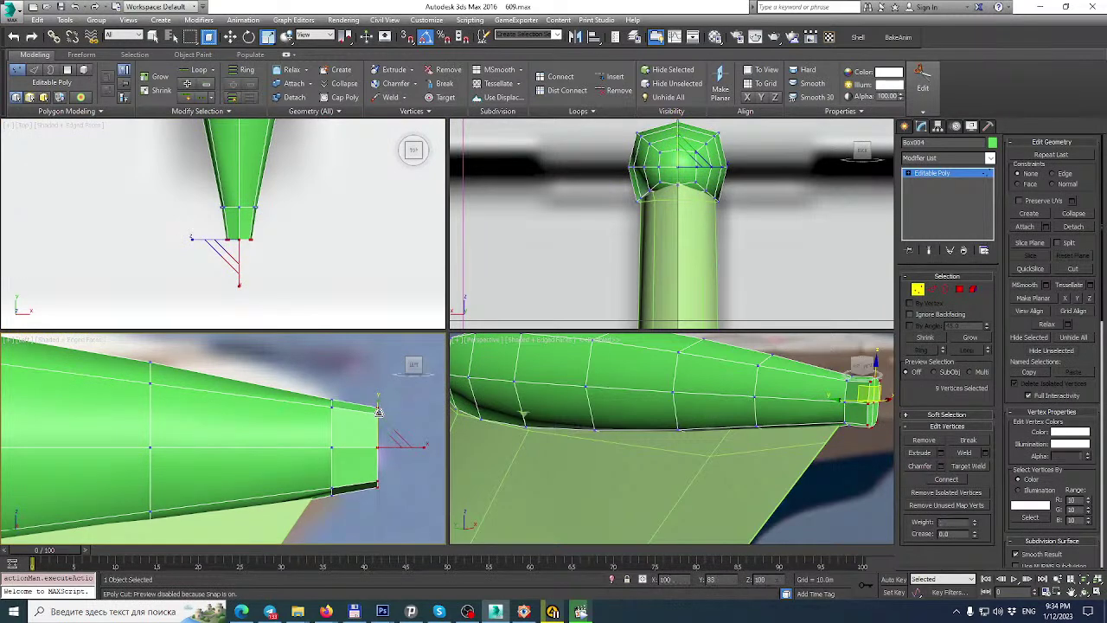
pyautogui.click(947, 291)
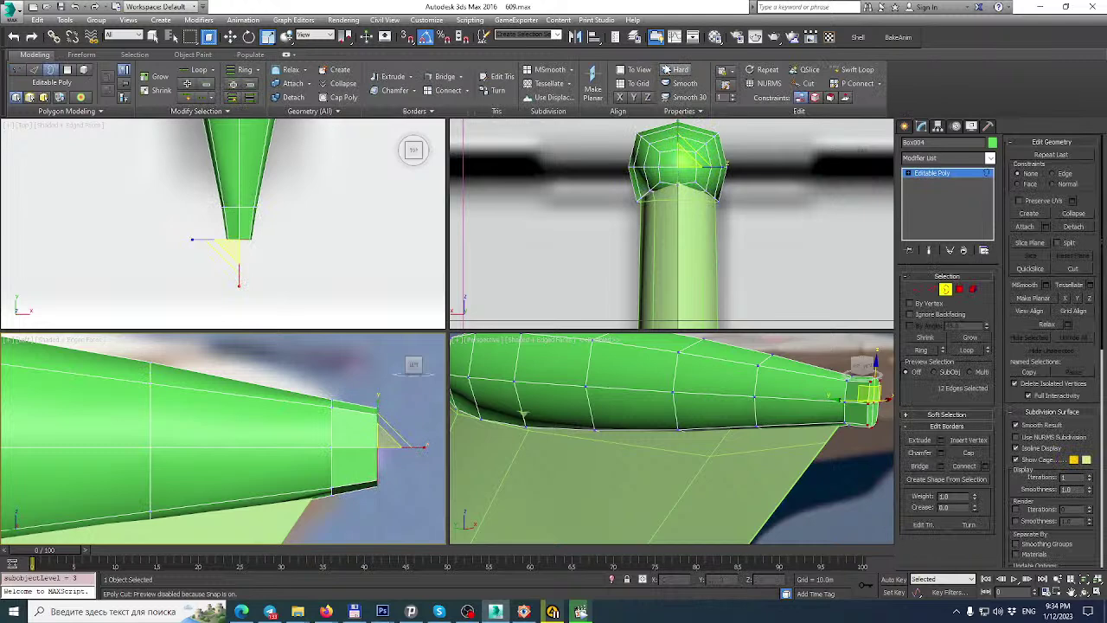
# Insert an edge loop with Swift Loop around the fairing's short rear section, about midway between its last ring and the end cap.
pyautogui.click(855, 69)
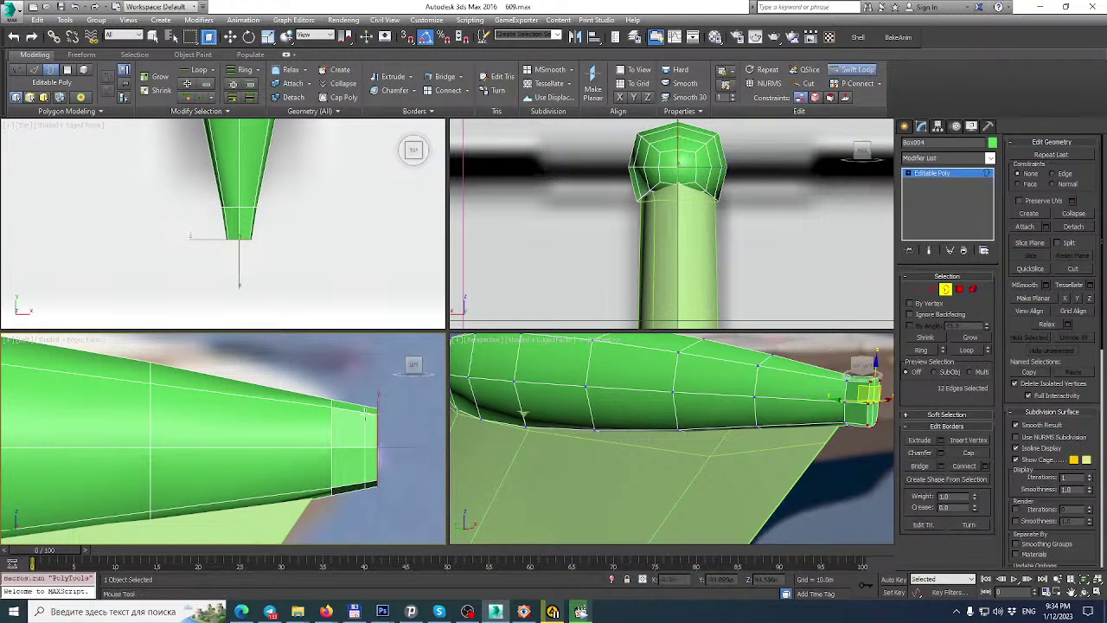
pyautogui.click(355, 412)
pyautogui.press('w')
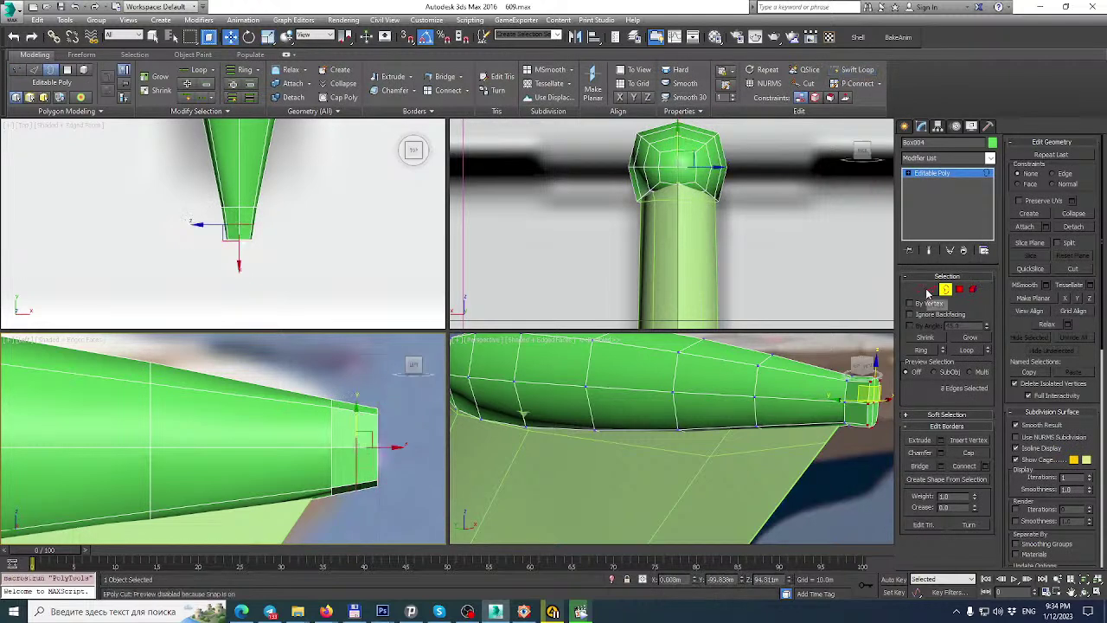
# Select the eight rim edges of the fairing's rear end cap and move them slightly forward in the left view, leaving the cap's centre protruding.
pyautogui.click(932, 290)
pyautogui.scroll(4, 872, 395)
pyautogui.moveTo(872, 395); pyautogui.dragTo(799, 423, button='middle')
pyautogui.press('z')
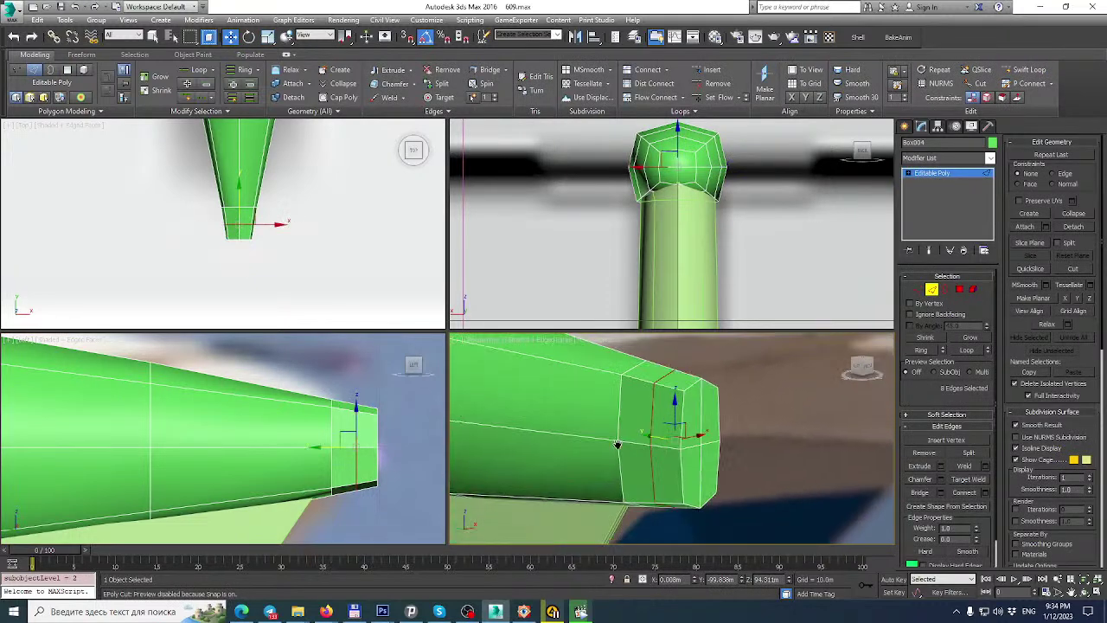
pyautogui.click(684, 419)
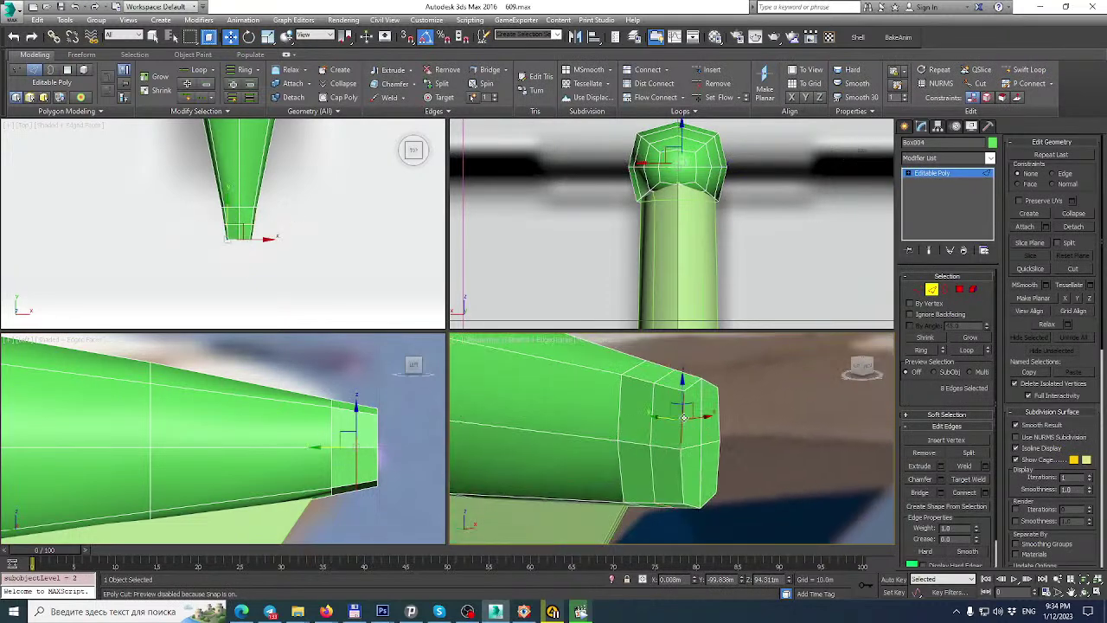
pyautogui.click(721, 429)
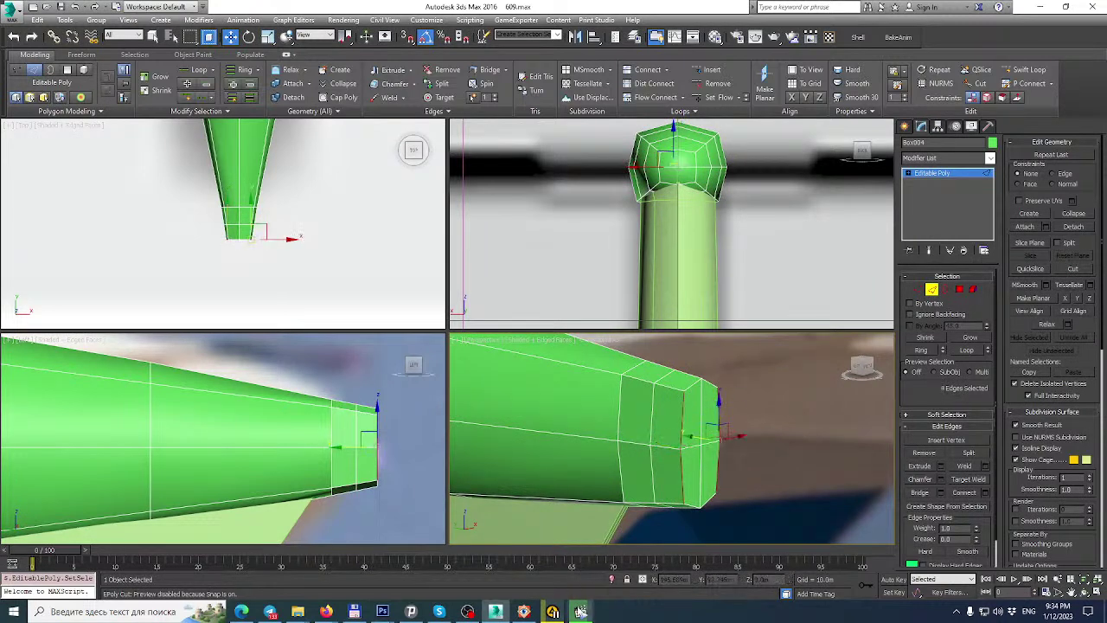
pyautogui.click(581, 611)
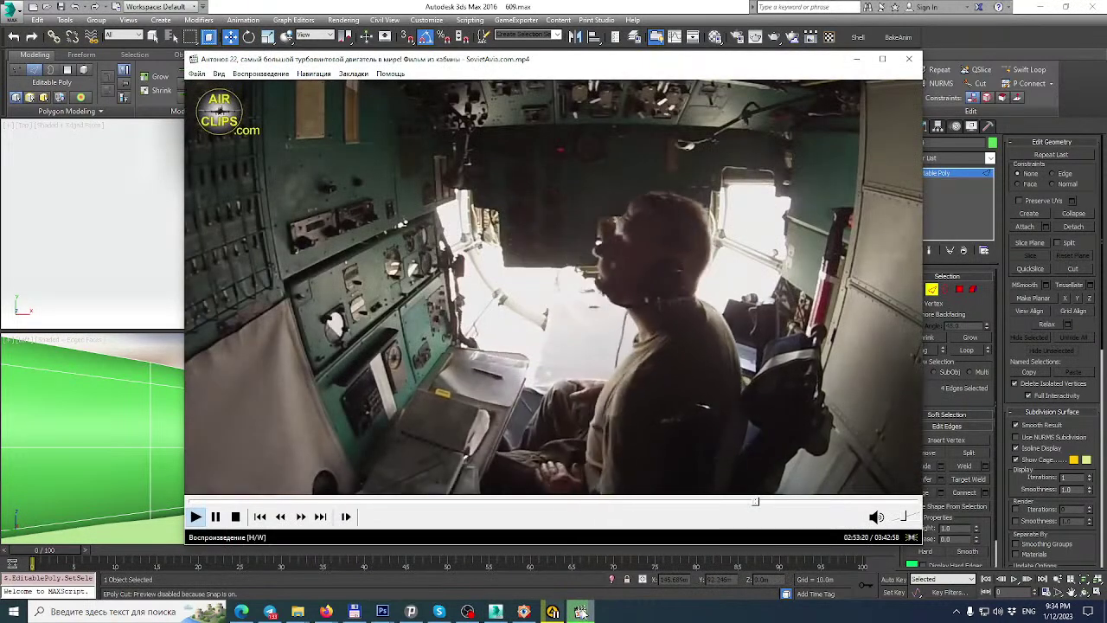
pyautogui.click(581, 611)
pyautogui.keyDown('ctrl'); pyautogui.click(705, 383); pyautogui.keyUp('ctrl')
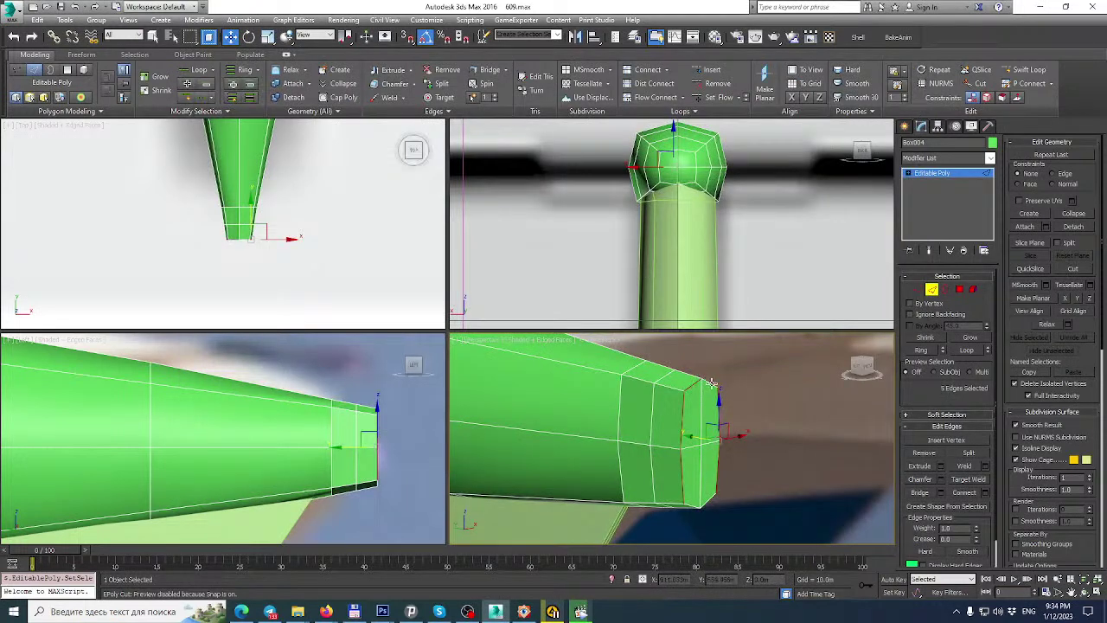
pyautogui.keyDown('ctrl'); pyautogui.click(702, 429); pyautogui.keyUp('ctrl')
pyautogui.keyDown('ctrl'); pyautogui.click(691, 505); pyautogui.keyUp('ctrl')
pyautogui.keyDown('ctrl'); pyautogui.click(708, 500); pyautogui.keyUp('ctrl')
pyautogui.moveTo(476, 427)
pyautogui.keyDown('alt'); pyautogui.mouseDown(button='middle')
pyautogui.moveTo(459, 438)
pyautogui.moveTo(488, 435)
pyautogui.mouseUp(button='middle'); pyautogui.keyUp('alt')
pyautogui.moveTo(378, 438); pyautogui.dragTo(378, 440, button='middle')
pyautogui.moveTo(410, 447); pyautogui.dragTo(398, 447)
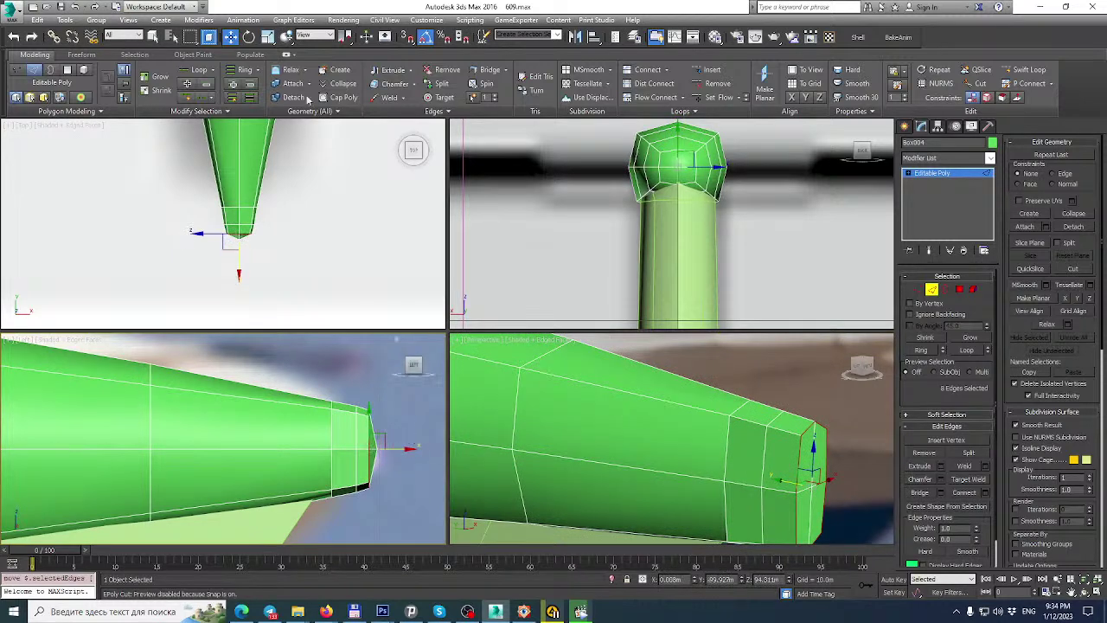
# Scale the end cap's eight rim edges smaller to round off the fairing's rear tip.
pyautogui.click(268, 38)
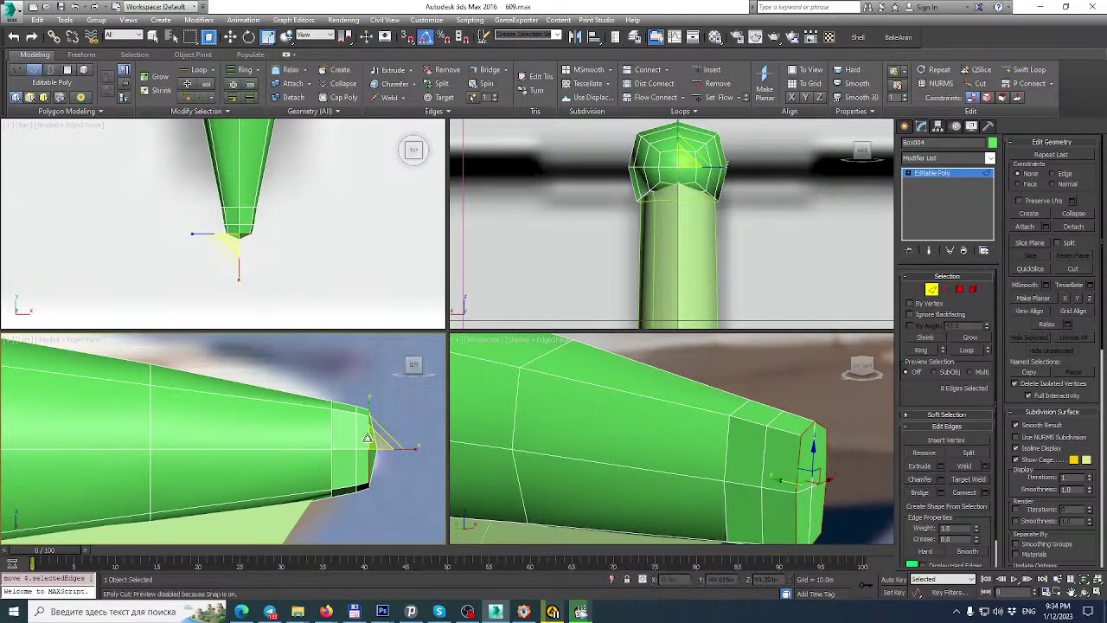
pyautogui.moveTo(377, 442); pyautogui.dragTo(379, 451)
pyautogui.keyDown('alt'); pyautogui.moveTo(738, 453); pyautogui.dragTo(715, 448, button='middle'); pyautogui.keyUp('alt')
pyautogui.keyDown('alt'); pyautogui.moveTo(644, 352); pyautogui.dragTo(651, 377, button='middle'); pyautogui.keyUp('alt')
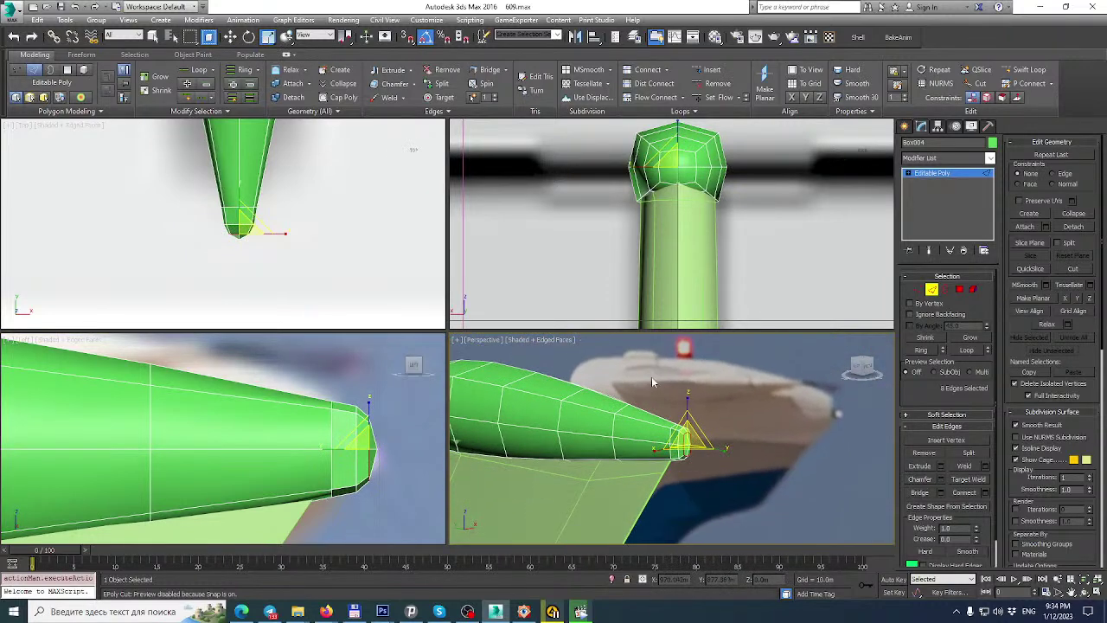
# Select the whole fairing element and auto-smooth it with a 45-degree threshold.
pyautogui.click(974, 291)
pyautogui.click(629, 438)
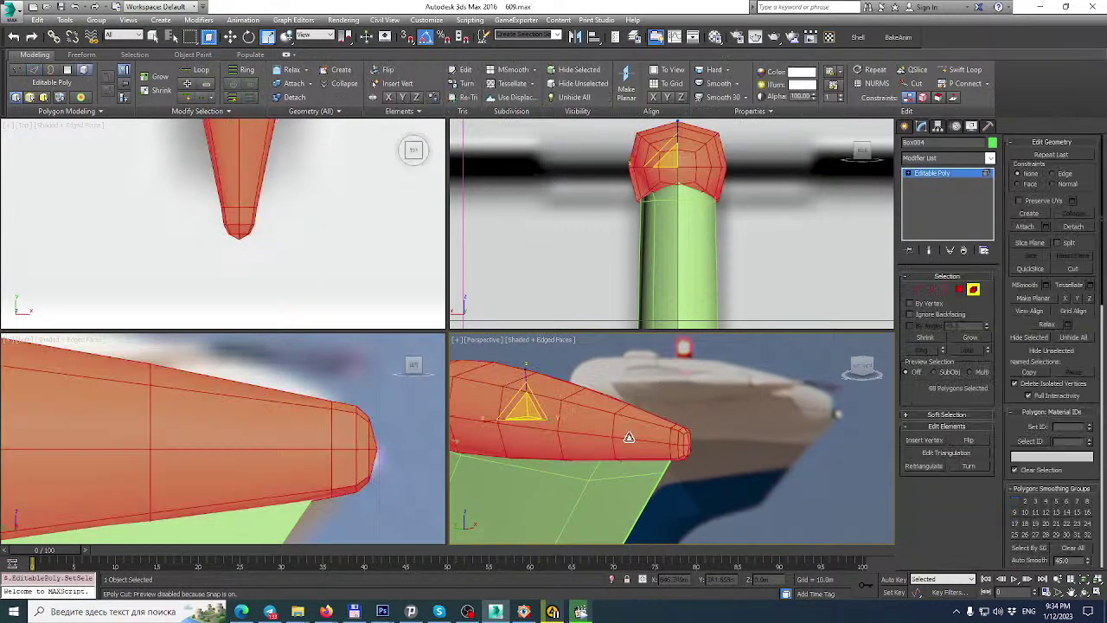
pyautogui.click(1028, 560)
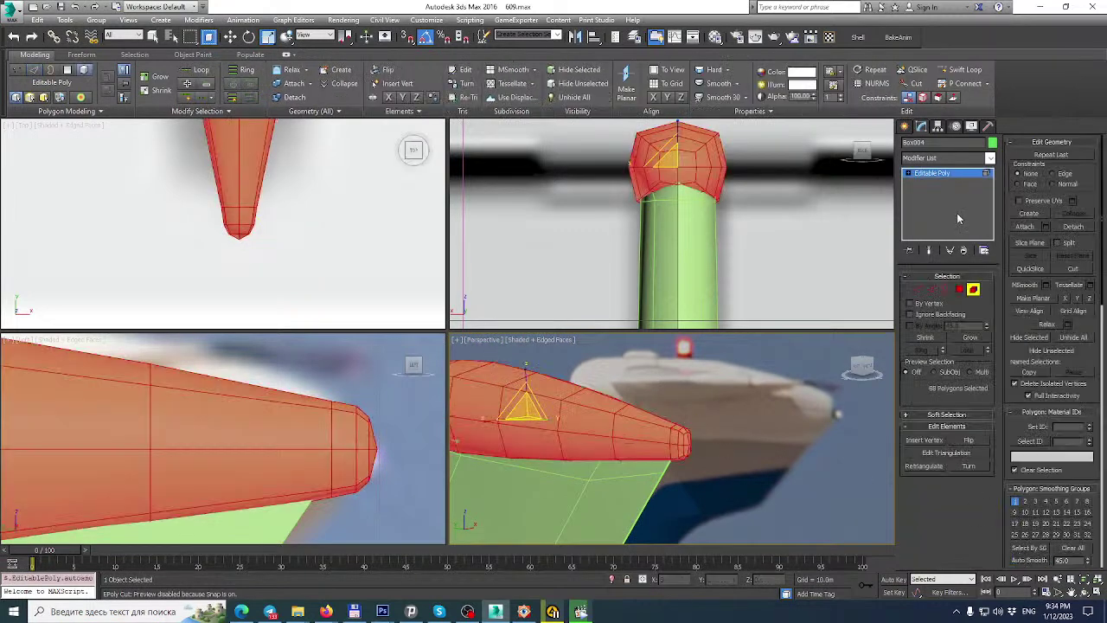
pyautogui.click(934, 173)
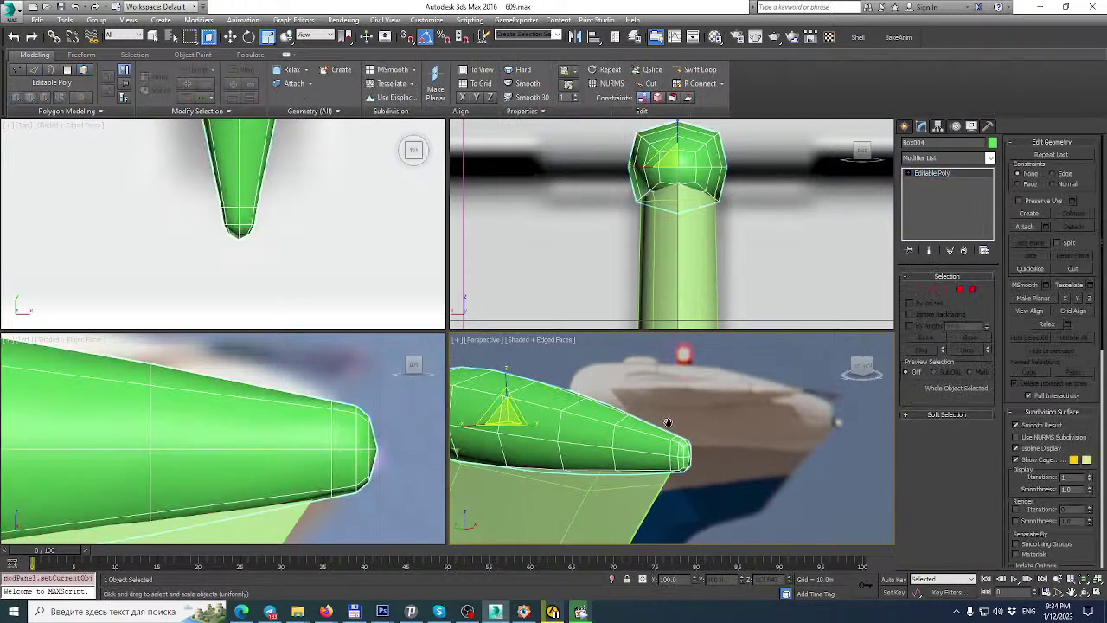
# Compare the fairing's side profile with the tail photos in FastStone Image Viewer and Photoshop, and return to 3ds Max for an enlarged left view.
pyautogui.click(502, 612)
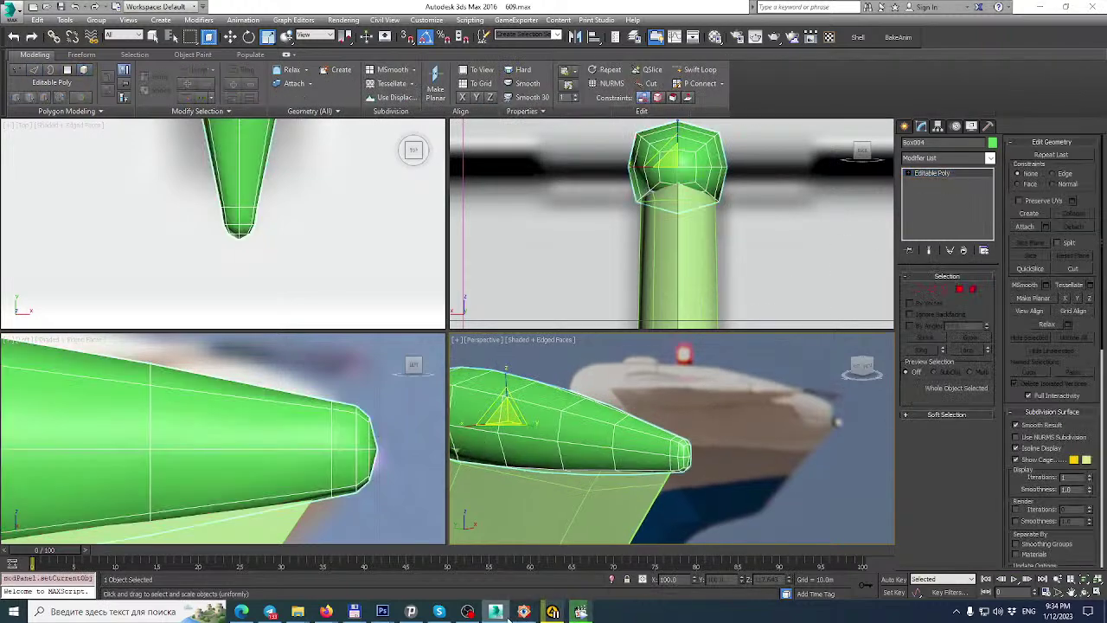
pyautogui.click(517, 613)
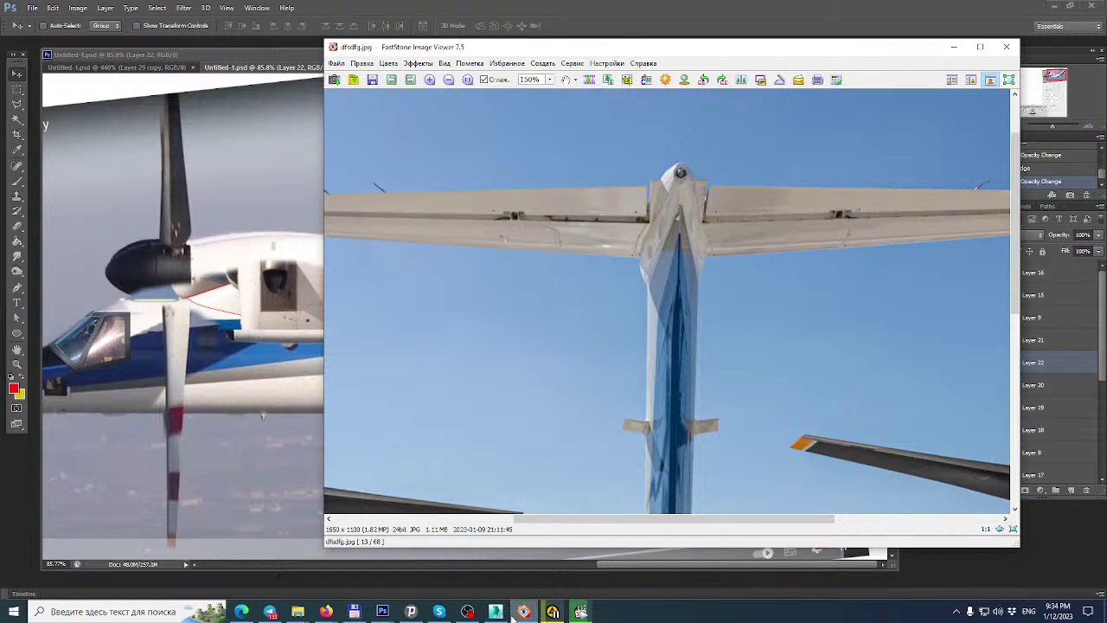
pyautogui.click(247, 188)
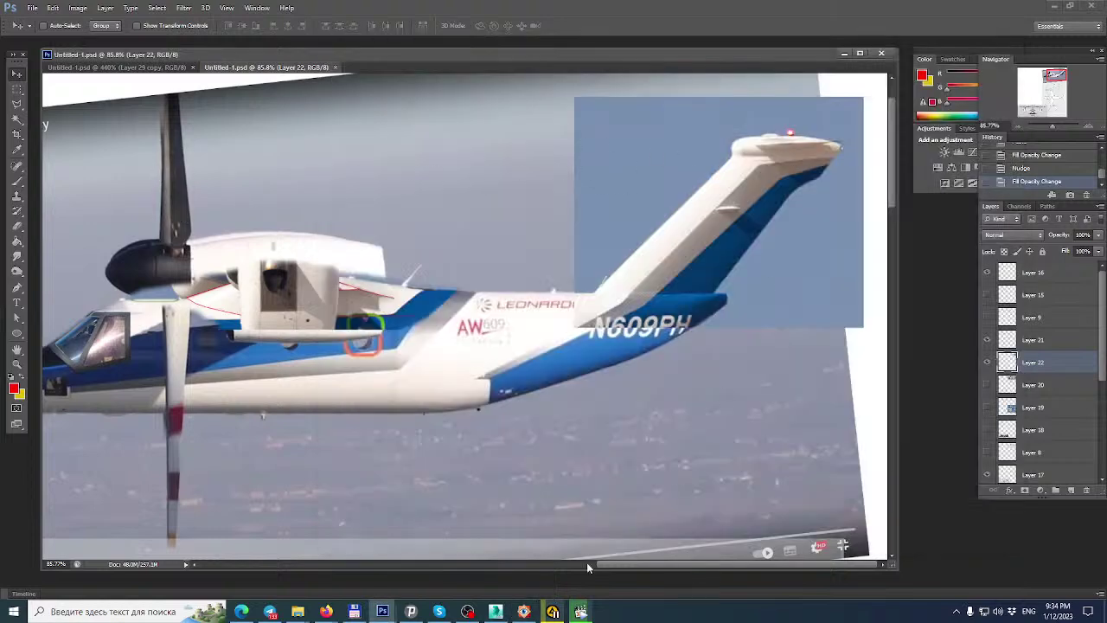
pyautogui.click(495, 612)
pyautogui.scroll(-4, 338, 400)
pyautogui.moveTo(311, 403); pyautogui.dragTo(385, 389, button='middle')
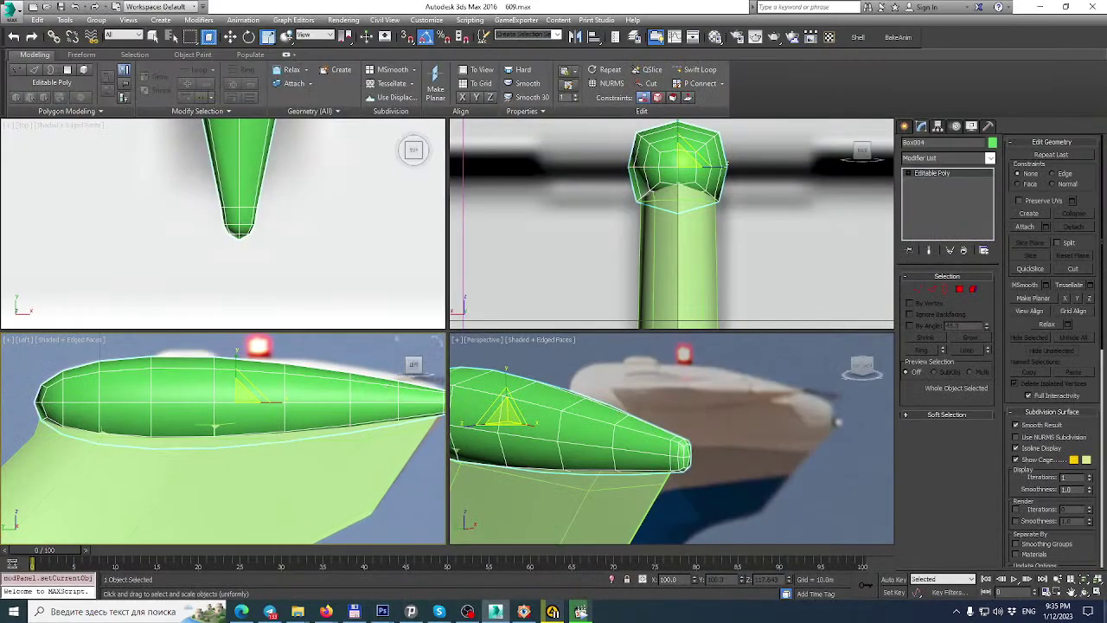
pyautogui.hotkey('alt', 'w')
pyautogui.scroll(2, 664, 370)
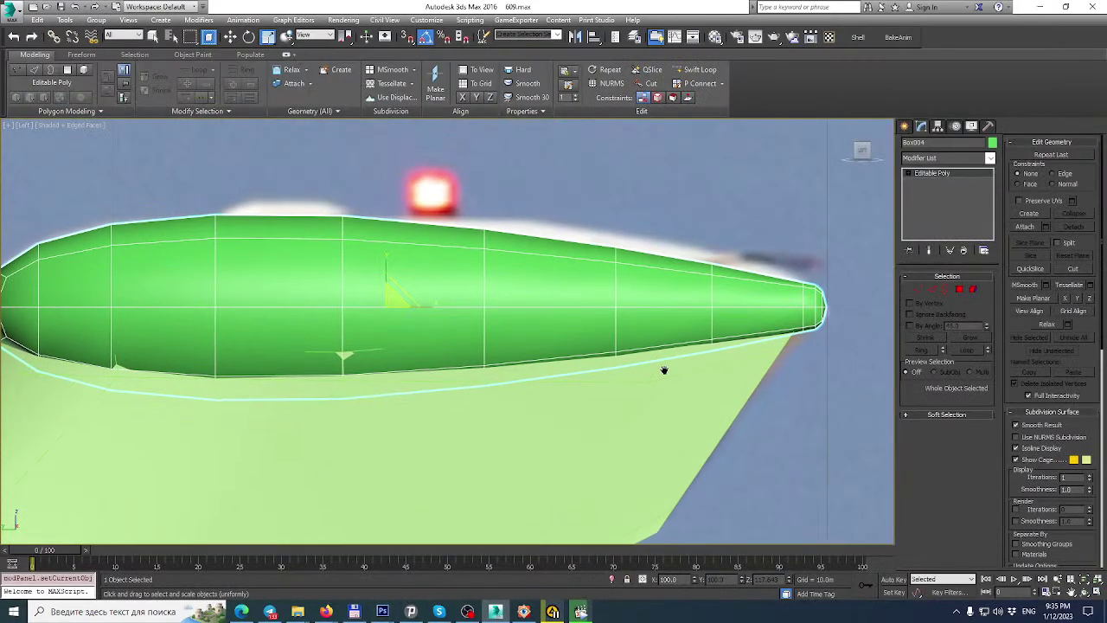
# Select the 49 vertices of the fairing's rear half and apply an FFD 3x3x3 modifier to them.
pyautogui.click(918, 288)
pyautogui.moveTo(785, 400); pyautogui.dragTo(857, 407)
pyautogui.moveTo(817, 257); pyautogui.dragTo(793, 302, button='middle')
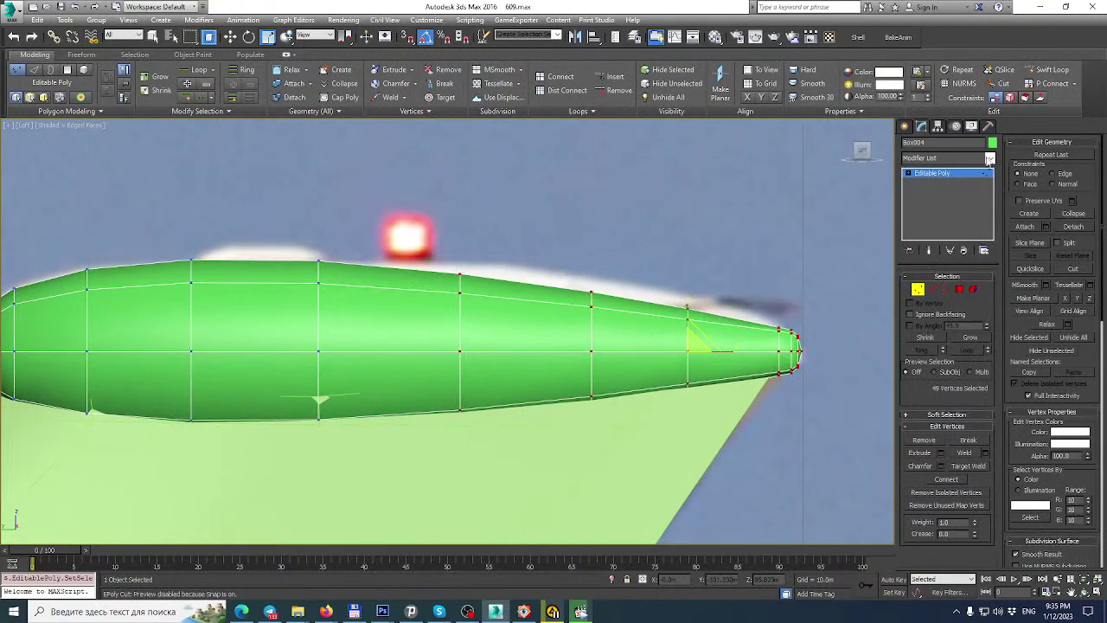
pyautogui.click(990, 158)
pyautogui.scroll(-5, 952, 389)
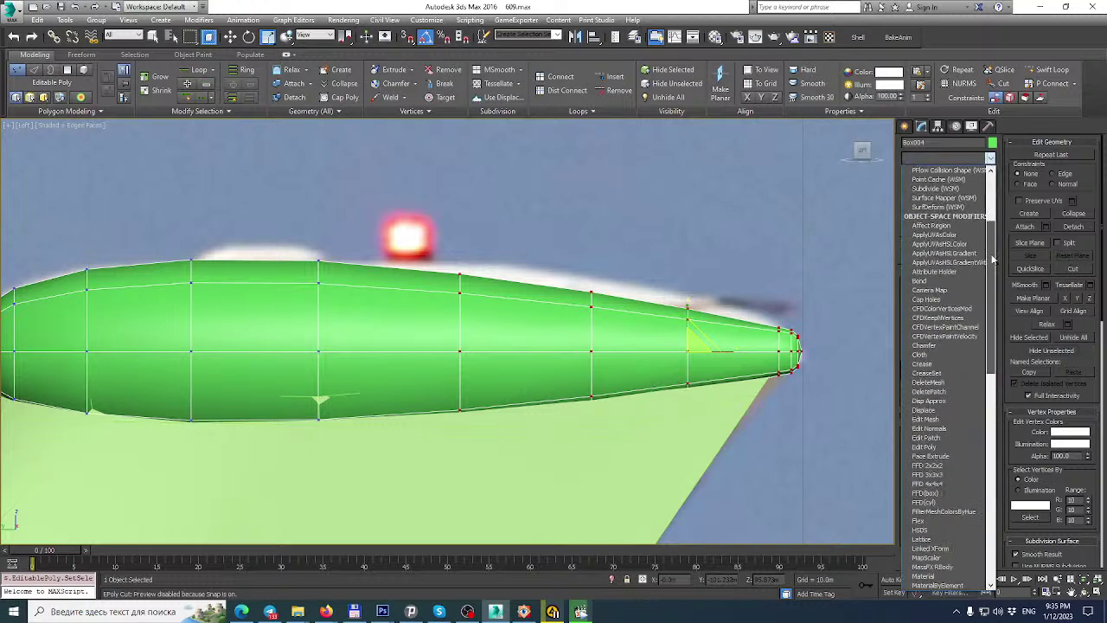
pyautogui.click(963, 475)
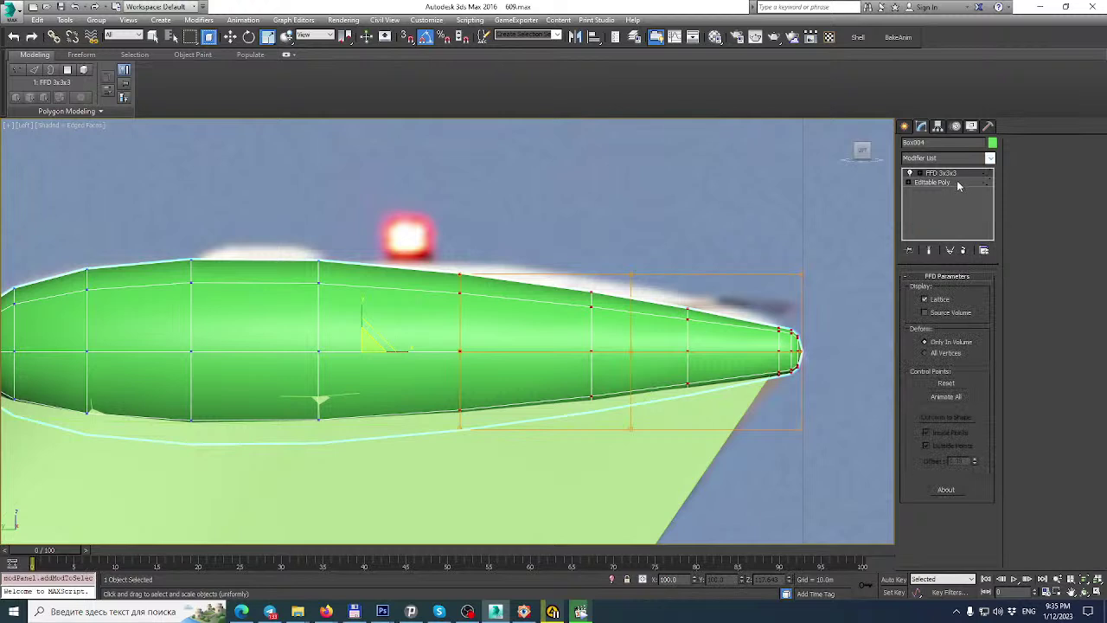
# Scale the front column of the FFD lattice's control points slightly taller in the left view to follow the reference profile.
pyautogui.click(910, 173)
pyautogui.click(951, 182)
pyautogui.moveTo(465, 390); pyautogui.dragTo(490, 485)
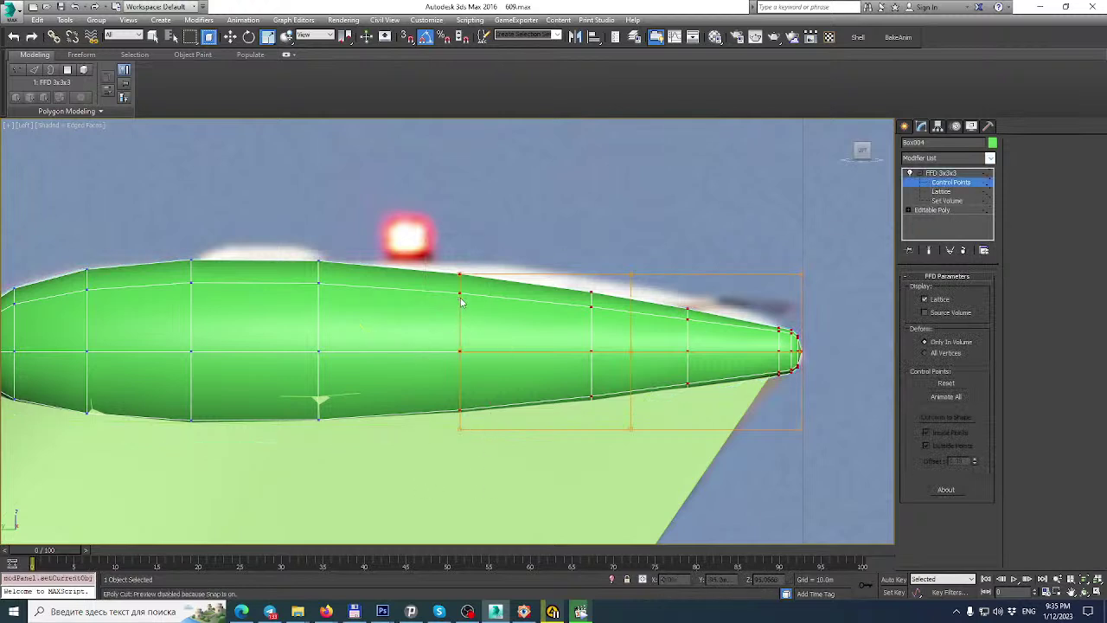
pyautogui.moveTo(476, 428); pyautogui.dragTo(491, 503)
pyautogui.moveTo(466, 305); pyautogui.dragTo(467, 285)
# Scale the lattice's middle and rear control-point columns taller, and the front and middle columns together to 103% vertically.
pyautogui.moveTo(664, 454); pyautogui.dragTo(664, 454)
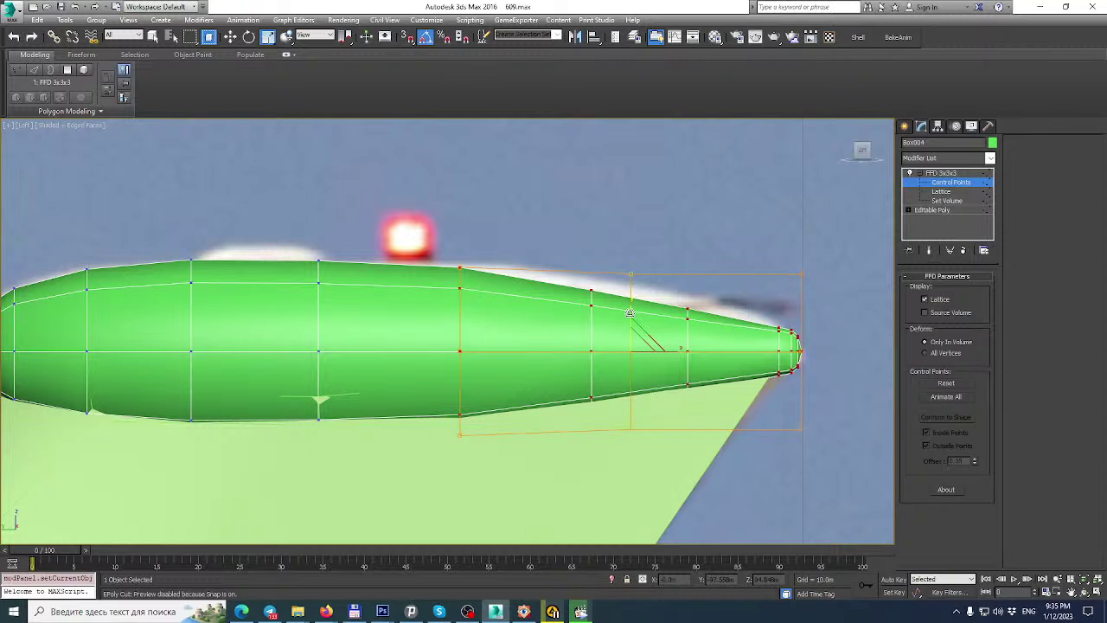
pyautogui.moveTo(629, 313); pyautogui.dragTo(637, 300)
pyautogui.moveTo(852, 452); pyautogui.dragTo(808, 294)
pyautogui.moveTo(620, 234); pyautogui.dragTo(679, 497)
pyautogui.moveTo(630, 302); pyautogui.dragTo(631, 325)
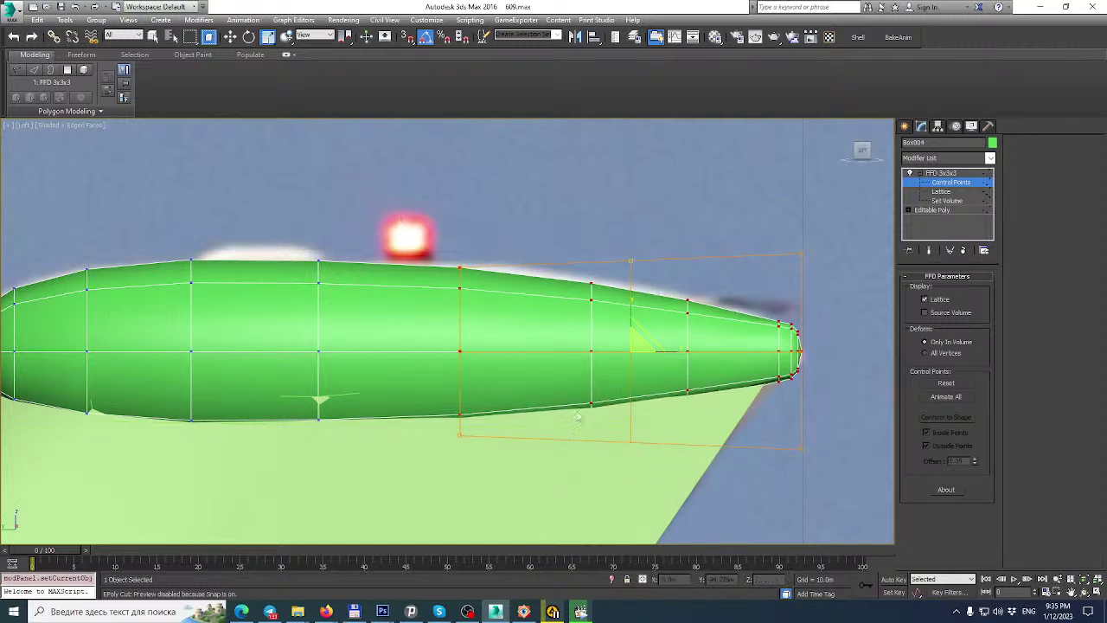
pyautogui.moveTo(666, 494); pyautogui.dragTo(667, 494)
pyautogui.moveTo(547, 304); pyautogui.dragTo(548, 302)
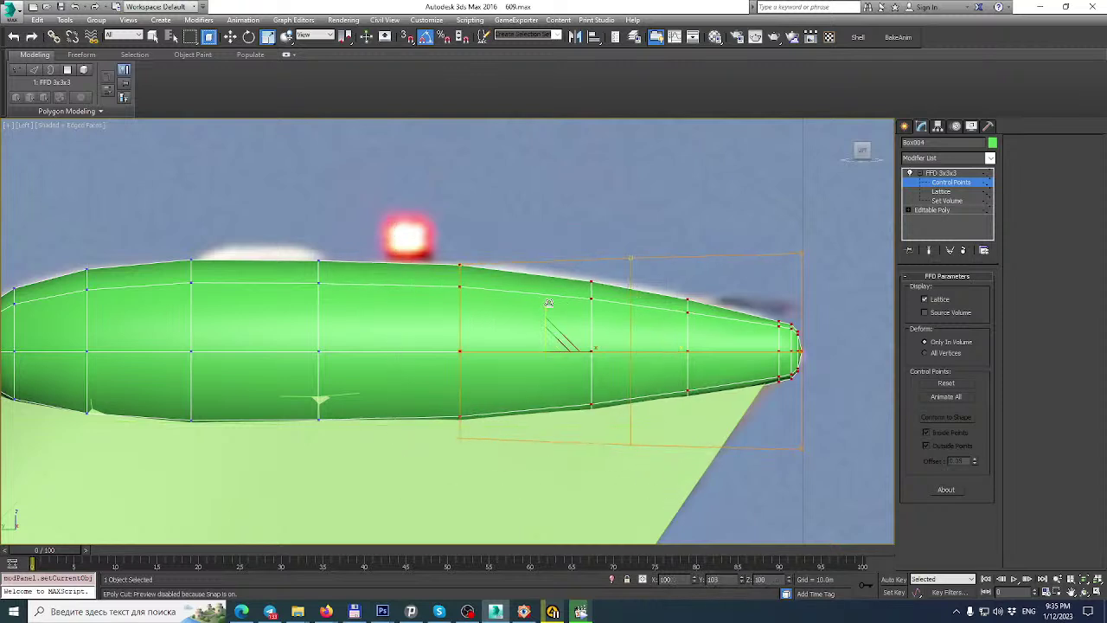
# Collapse the fairing's whole modifier stack to bake the FFD deformation into the editable poly.
pyautogui.scroll(-3, 608, 277)
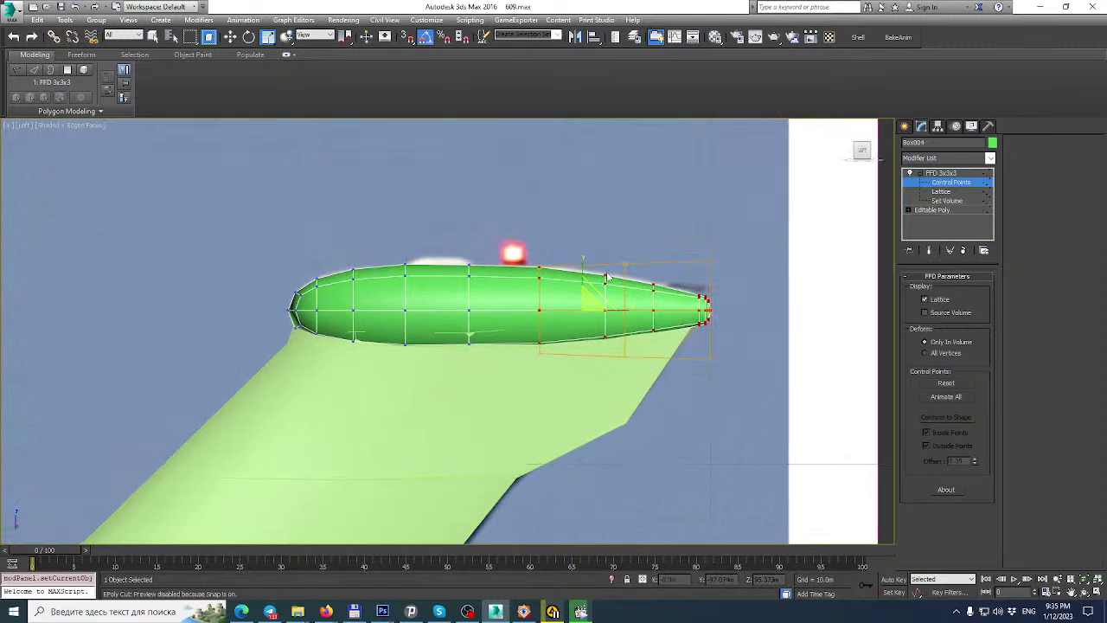
pyautogui.click(941, 173)
pyautogui.rightClick(943, 173)
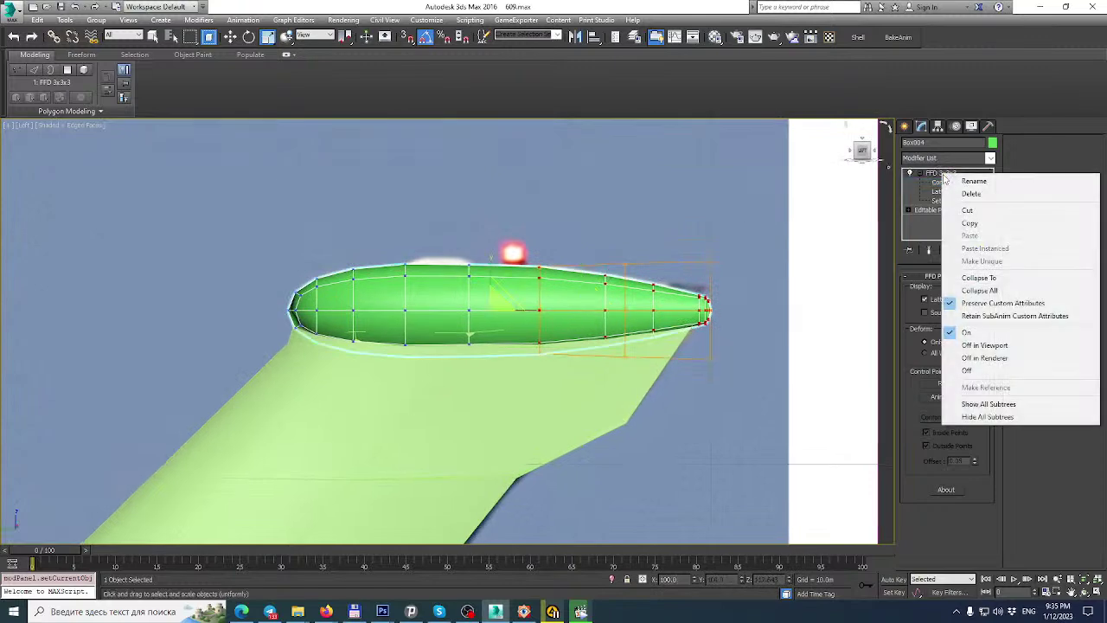
pyautogui.click(981, 291)
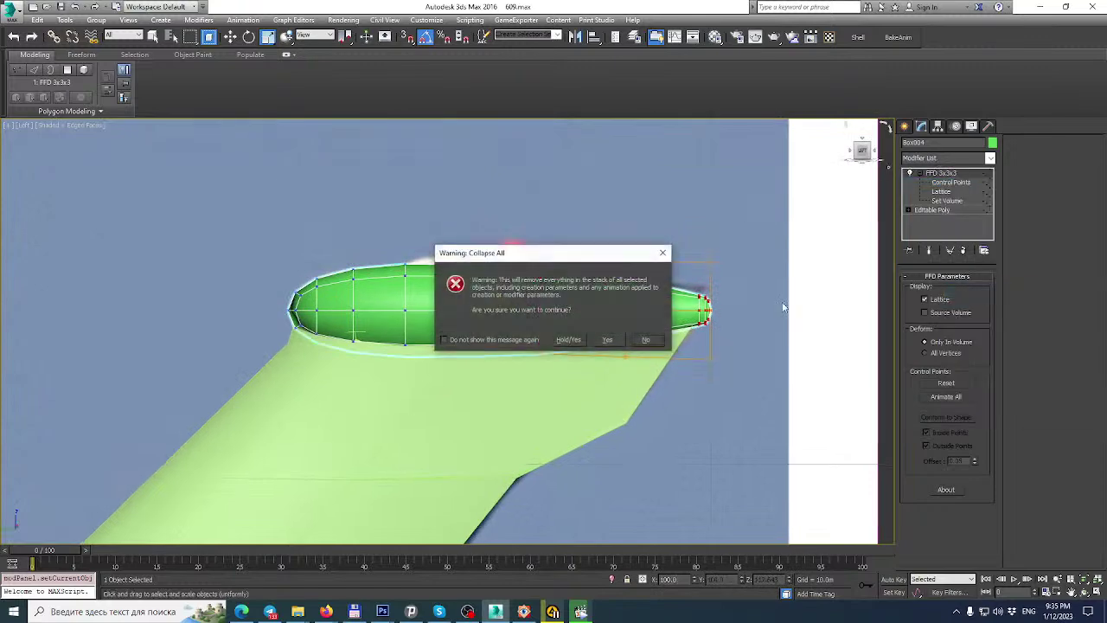
pyautogui.click(617, 345)
# Select the tail fin and attach the tip fairing to it.
pyautogui.scroll(-4, 559, 323)
pyautogui.moveTo(559, 323); pyautogui.dragTo(620, 205, button='middle')
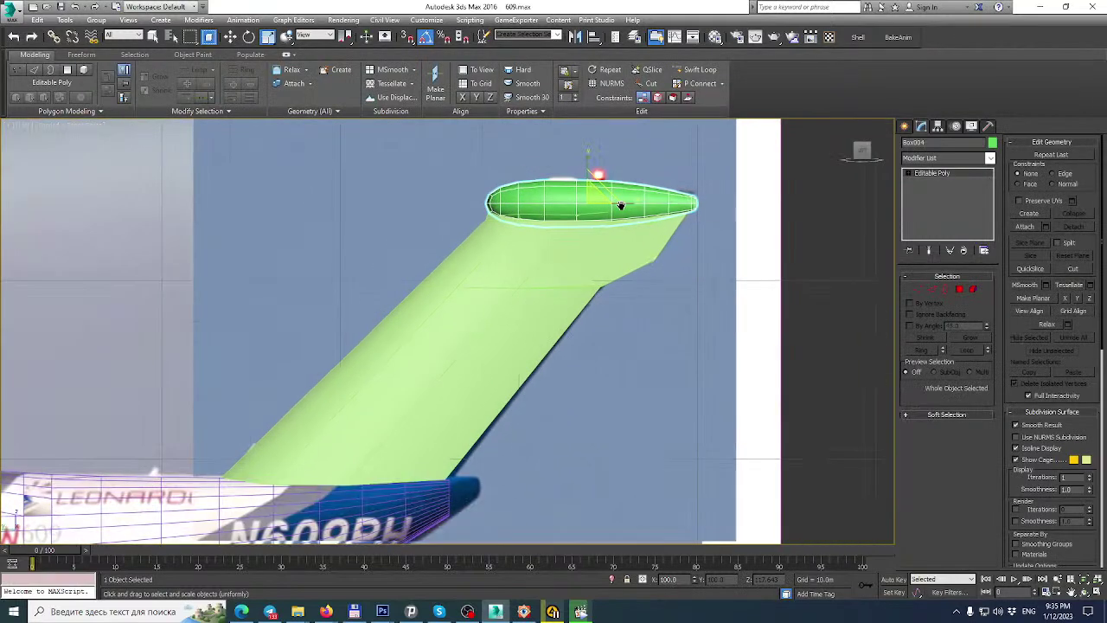
pyautogui.click(514, 303)
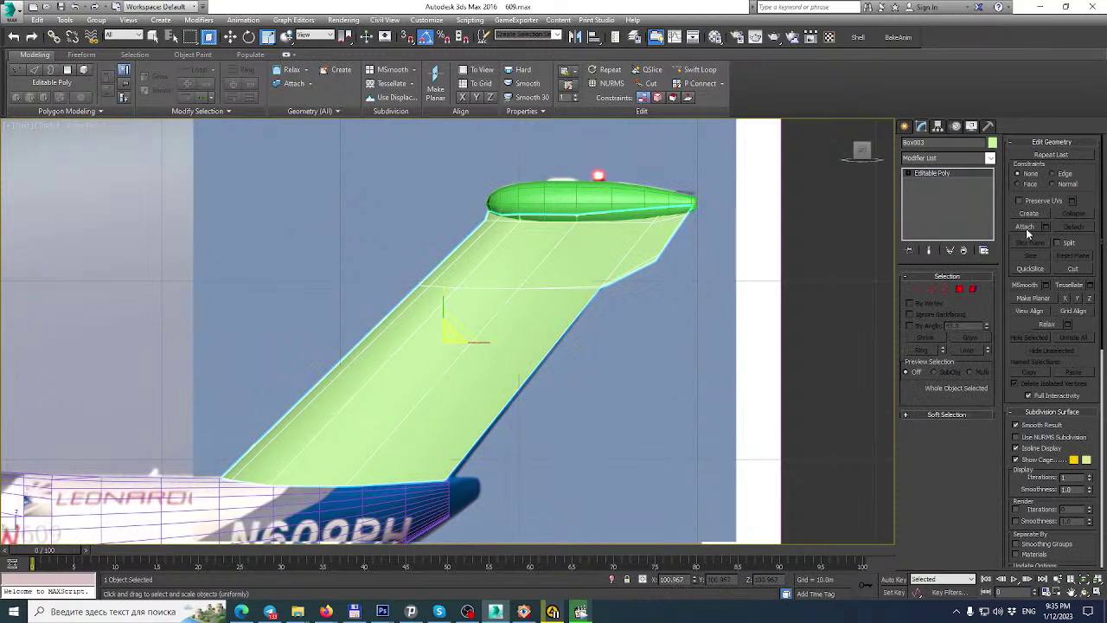
pyautogui.click(1026, 227)
pyautogui.scroll(-3, 619, 204)
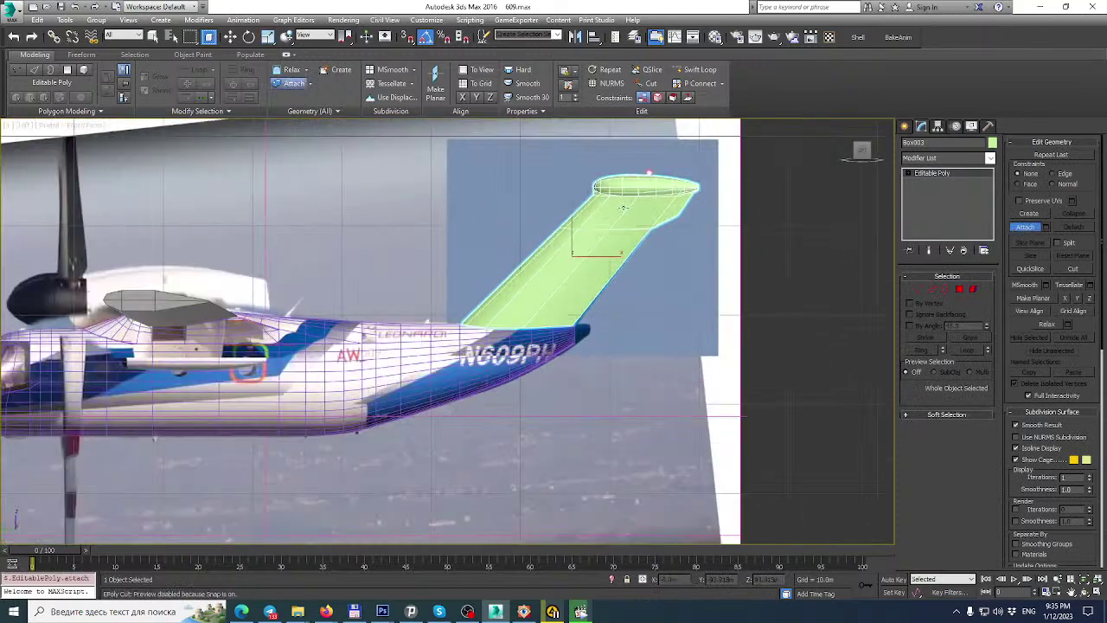
# Attach the fuselage mesh to the tail fin object.
pyautogui.scroll(3, 626, 201)
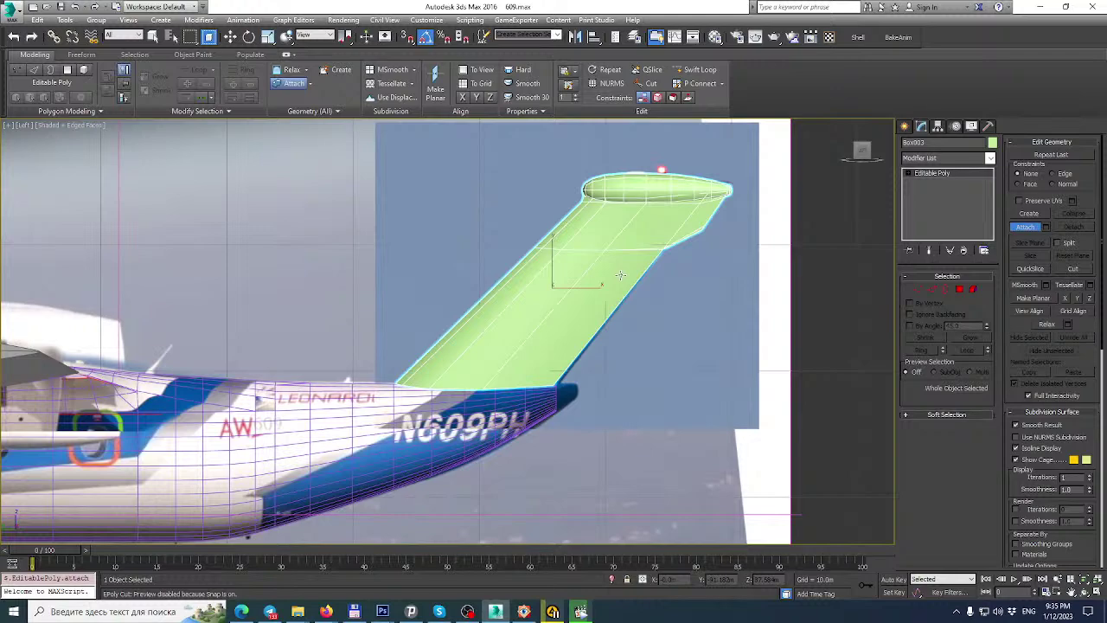
pyautogui.moveTo(401, 367); pyautogui.dragTo(681, 289, button='middle')
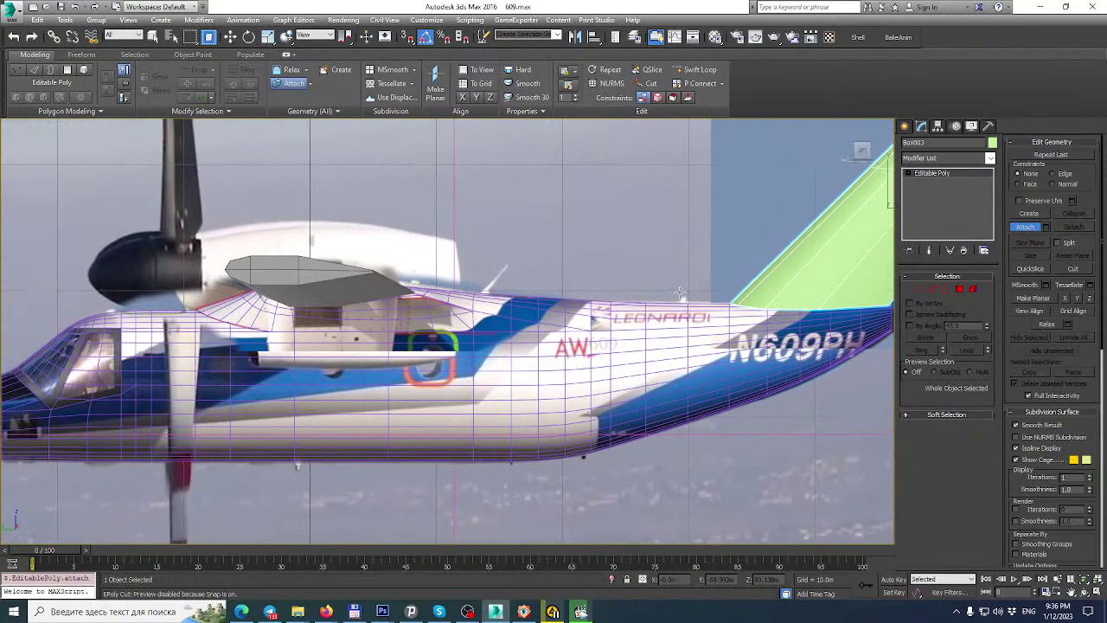
pyautogui.scroll(-6, 677, 358)
pyautogui.moveTo(630, 365); pyautogui.dragTo(623, 369, button='middle')
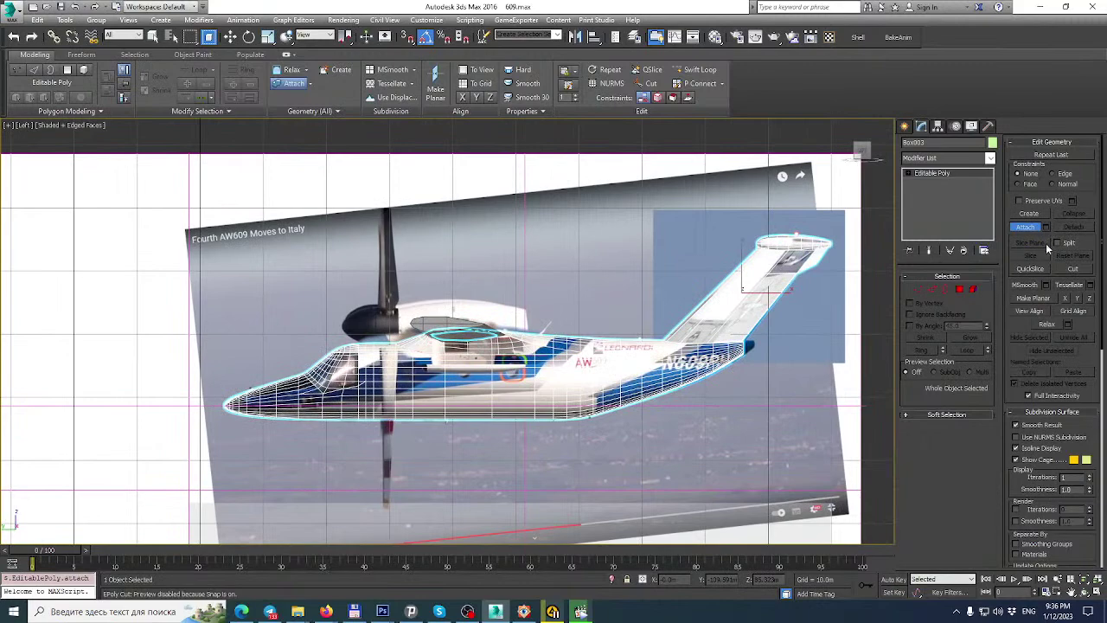
pyautogui.scroll(-2, 714, 313)
pyautogui.moveTo(714, 312); pyautogui.dragTo(669, 324, button='middle')
pyautogui.scroll(2, 668, 325)
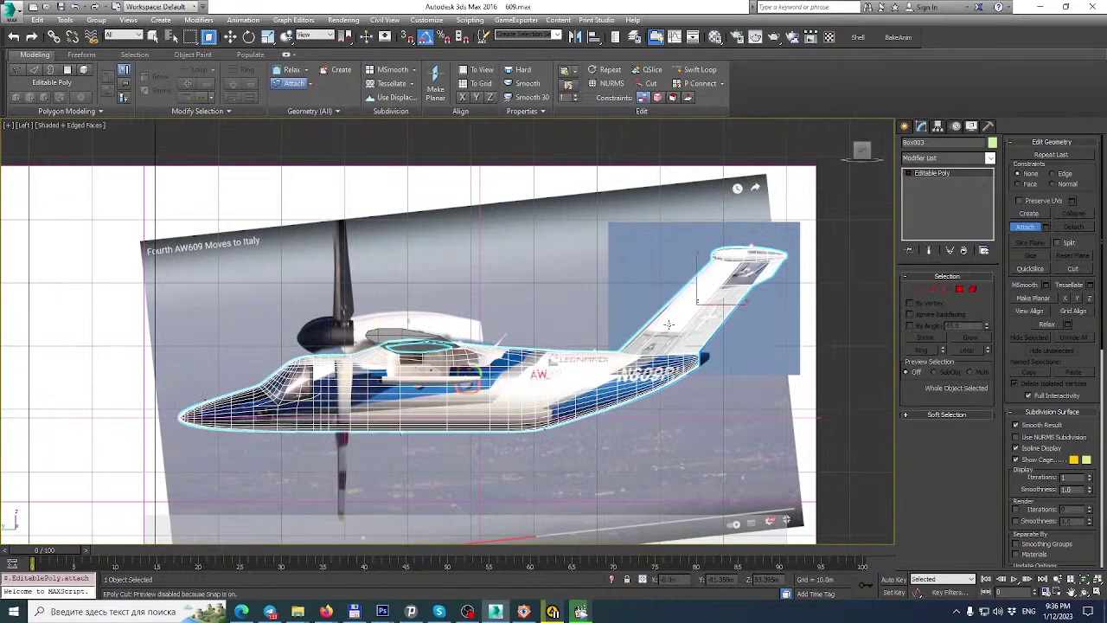
# Add an Unwrap UVW modifier to the merged aircraft mesh and select all of its polygons for mapping.
pyautogui.click(828, 38)
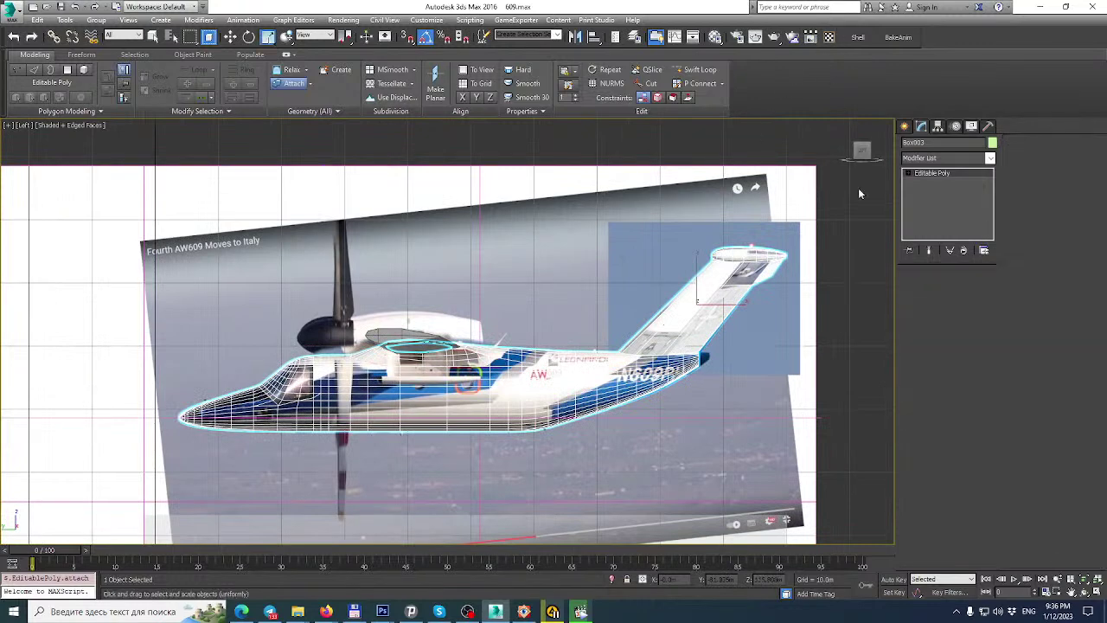
pyautogui.click(950, 411)
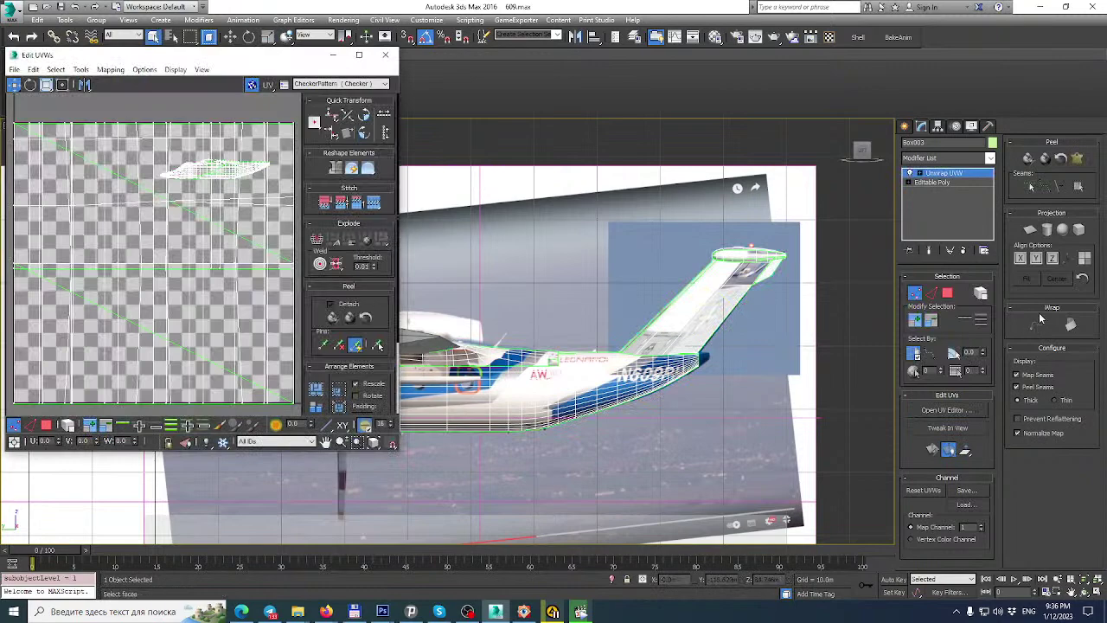
pyautogui.click(947, 294)
pyautogui.hotkey('ctrl', 'a')
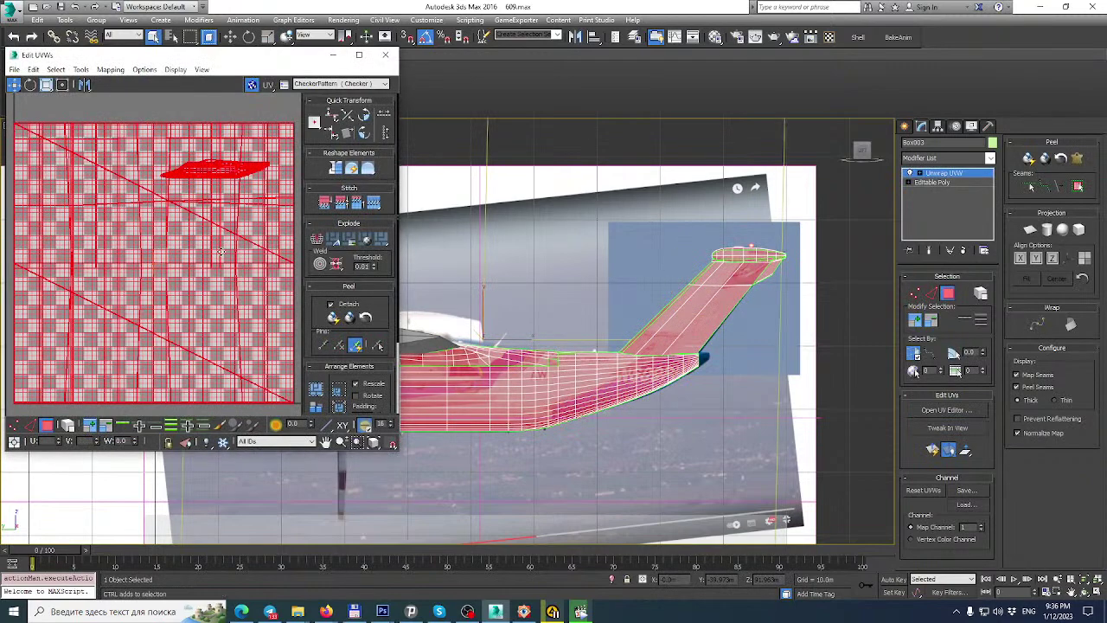
pyautogui.scroll(-3, 249, 292)
pyautogui.click(1027, 437)
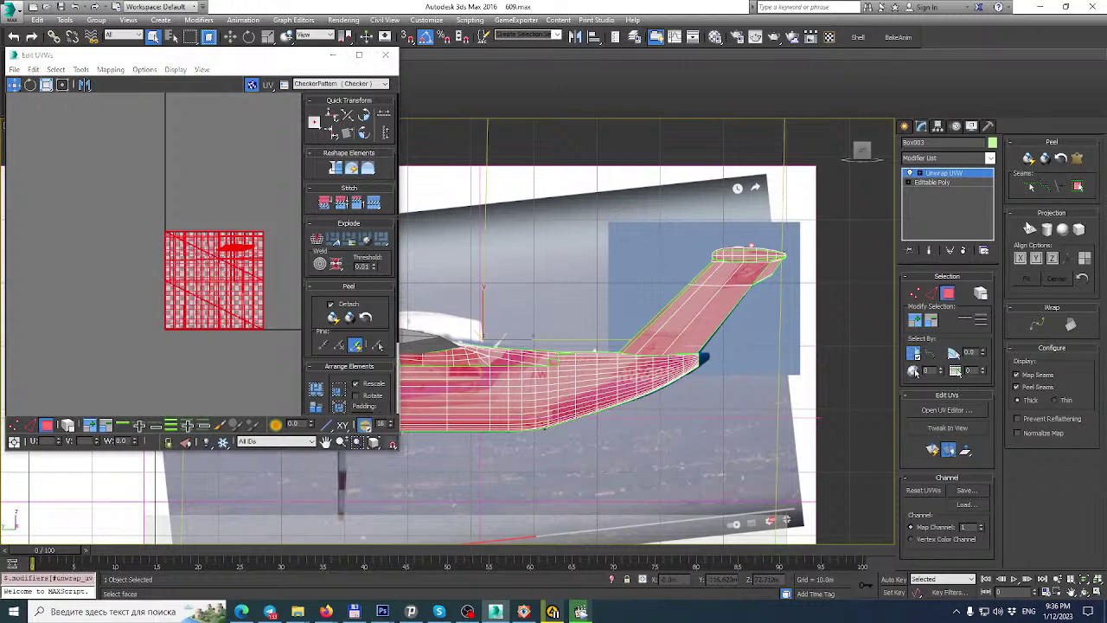
# Apply a planar UV projection to all the selected faces so the aircraft is mapped in side profile.
pyautogui.click(1028, 227)
pyautogui.click(1021, 260)
pyautogui.click(1036, 258)
pyautogui.click(1029, 229)
# Set Map #1 (Untitled-1.psd) as the UV editor's background, maximize the editor and enable freeform transformation.
pyautogui.click(342, 85)
pyautogui.click(334, 103)
pyautogui.click(360, 54)
pyautogui.scroll(-6, 551, 223)
pyautogui.scroll(-3, 561, 244)
pyautogui.click(60, 33)
pyautogui.scroll(-2, 227, 273)
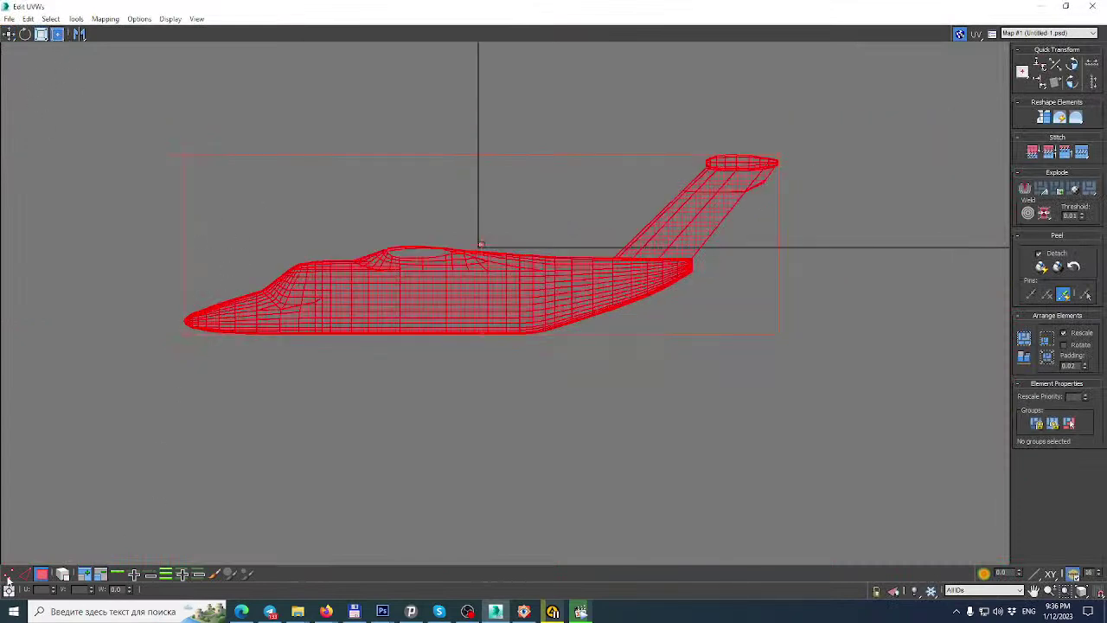
# Select all UV vertices of the aircraft and scale the whole layout down proportionally.
pyautogui.click(9, 574)
pyautogui.moveTo(139, 90); pyautogui.dragTo(764, 406)
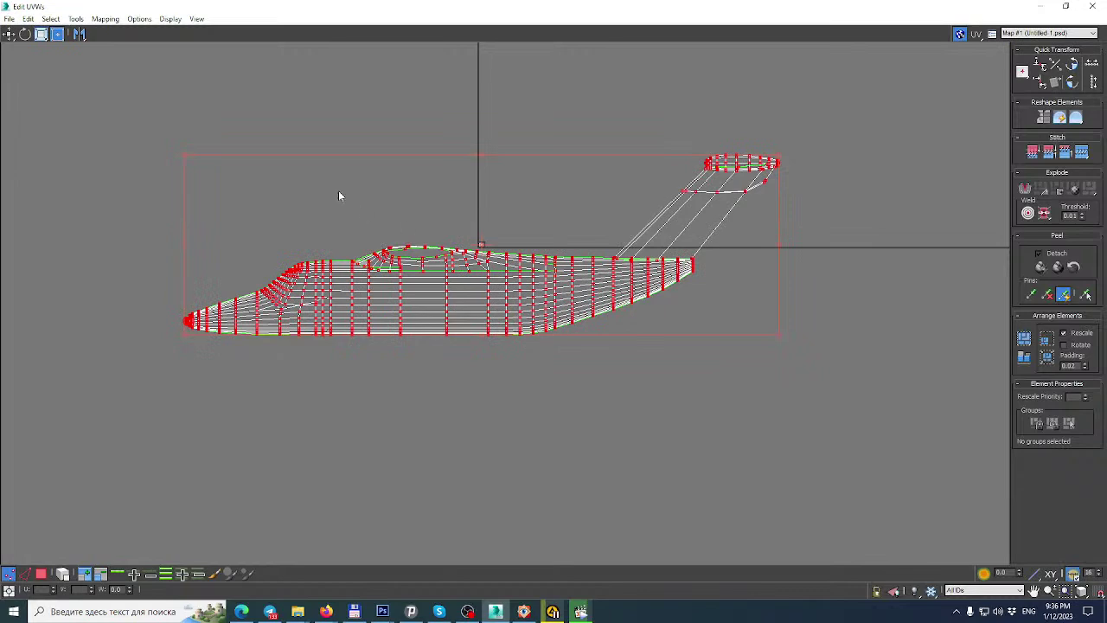
pyautogui.moveTo(180, 154); pyautogui.dragTo(510, 248)
# Switch to Gmail in Firefox, delete the newest RU-CENTER message from all mail and mark the Creative Market message.
pyautogui.moveTo(326, 609)
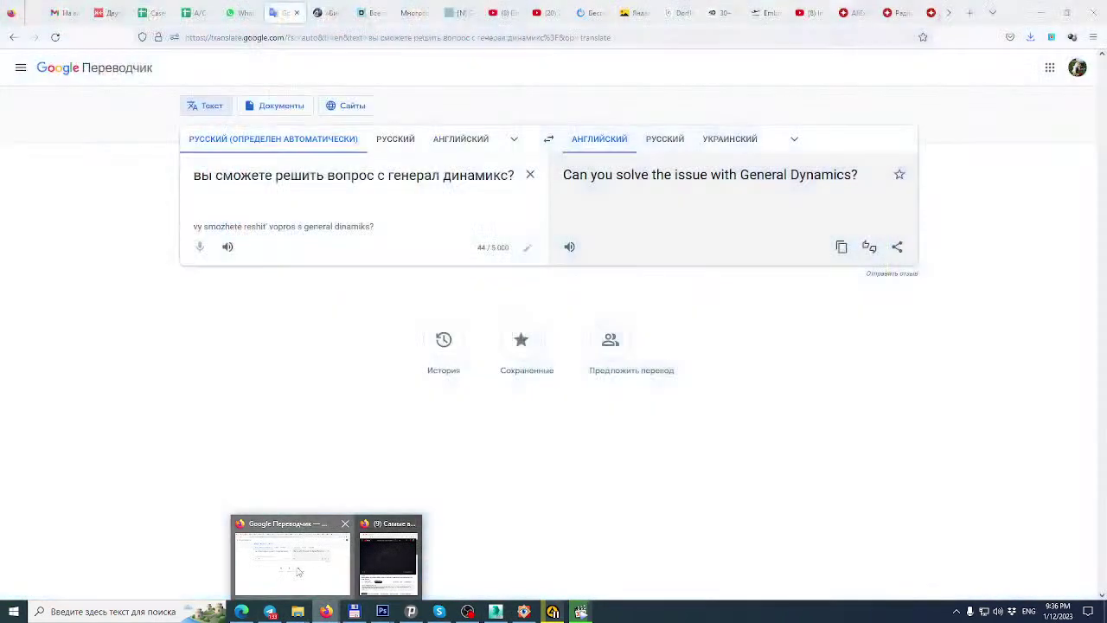
pyautogui.click(291, 579)
pyautogui.click(65, 9)
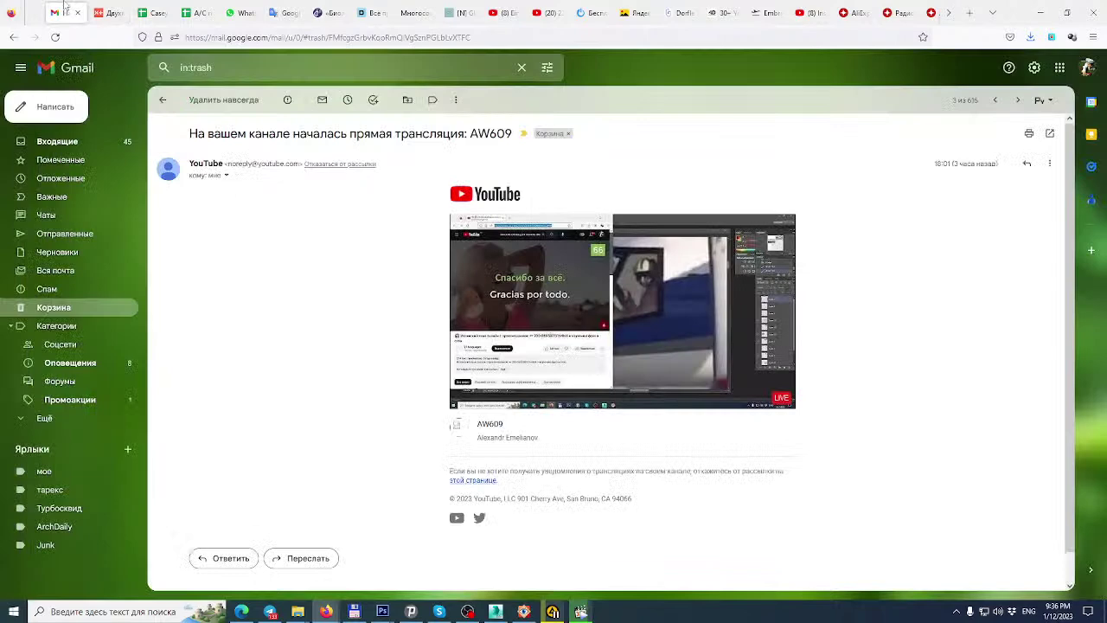
pyautogui.click(67, 277)
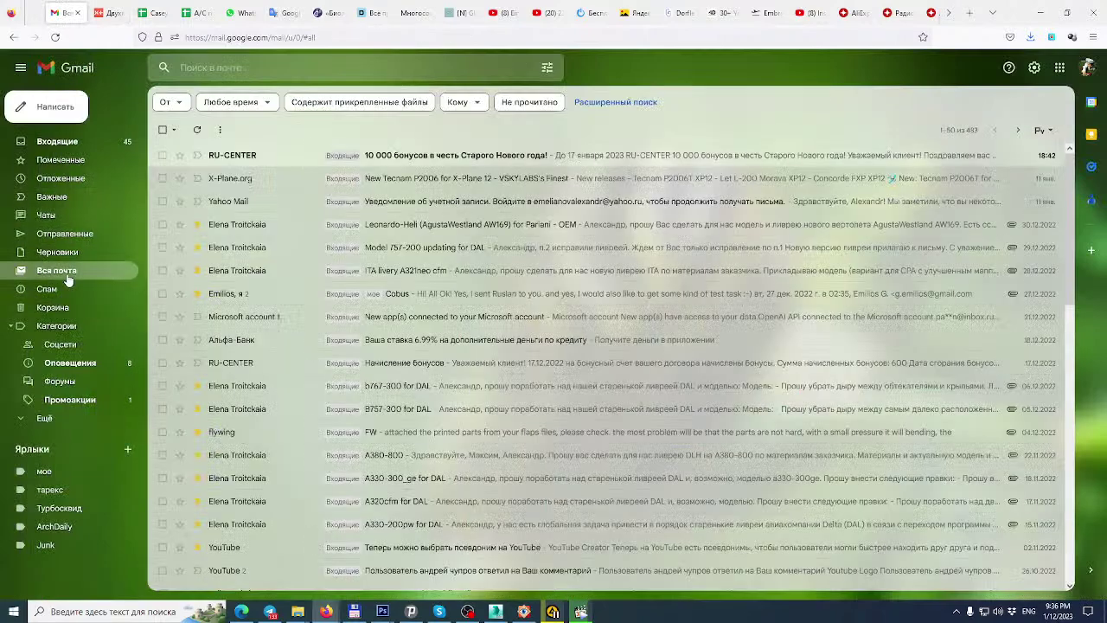
pyautogui.click(163, 157)
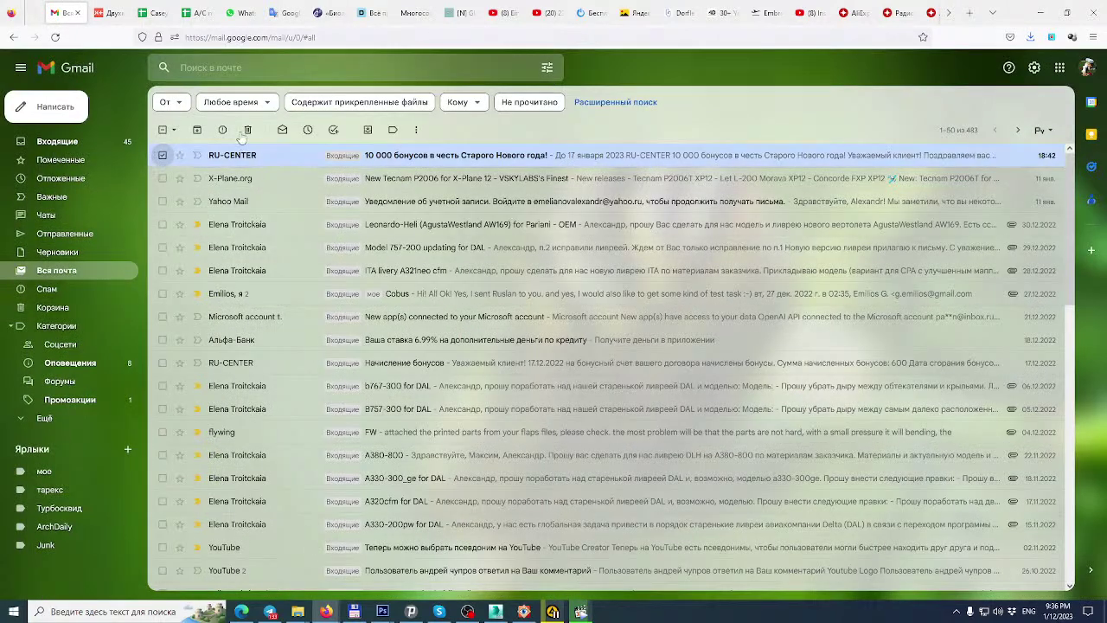
pyautogui.click(247, 129)
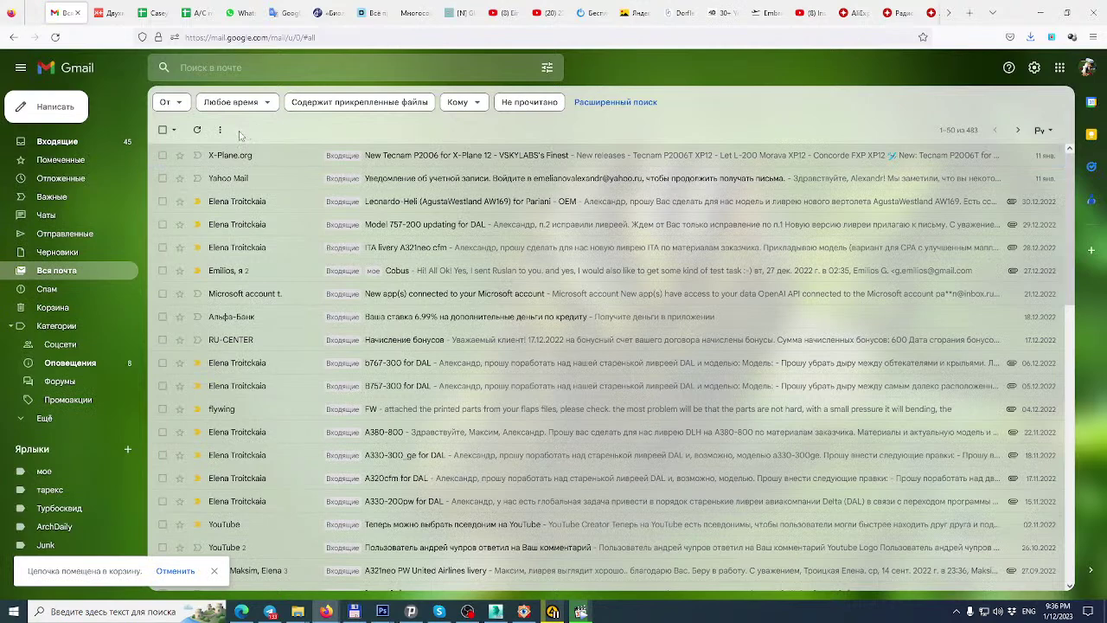
pyautogui.click(55, 37)
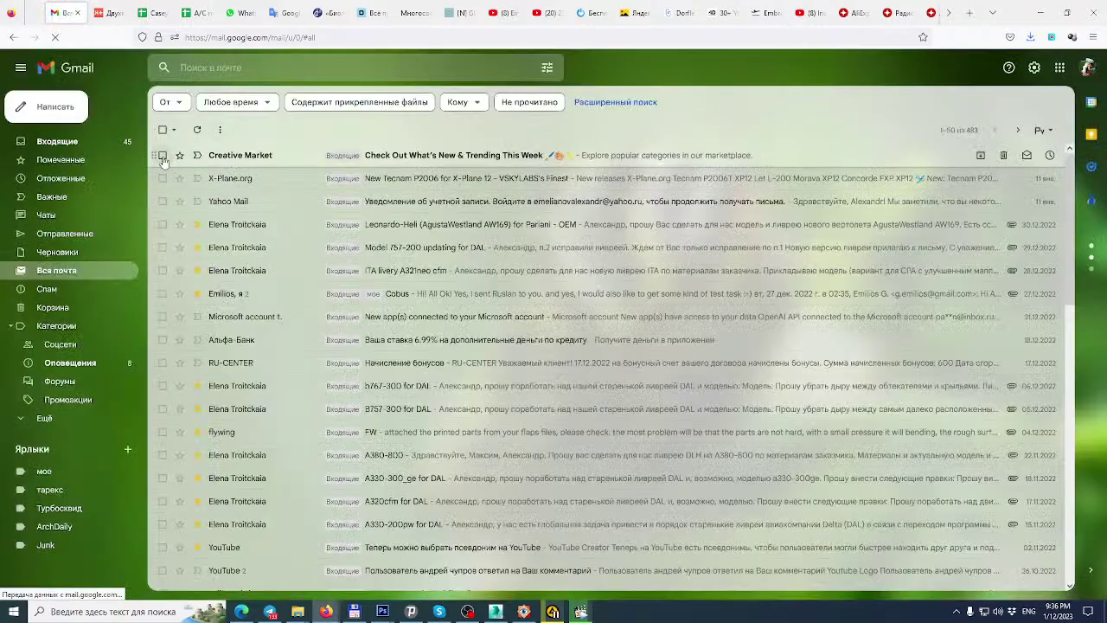
pyautogui.click(163, 154)
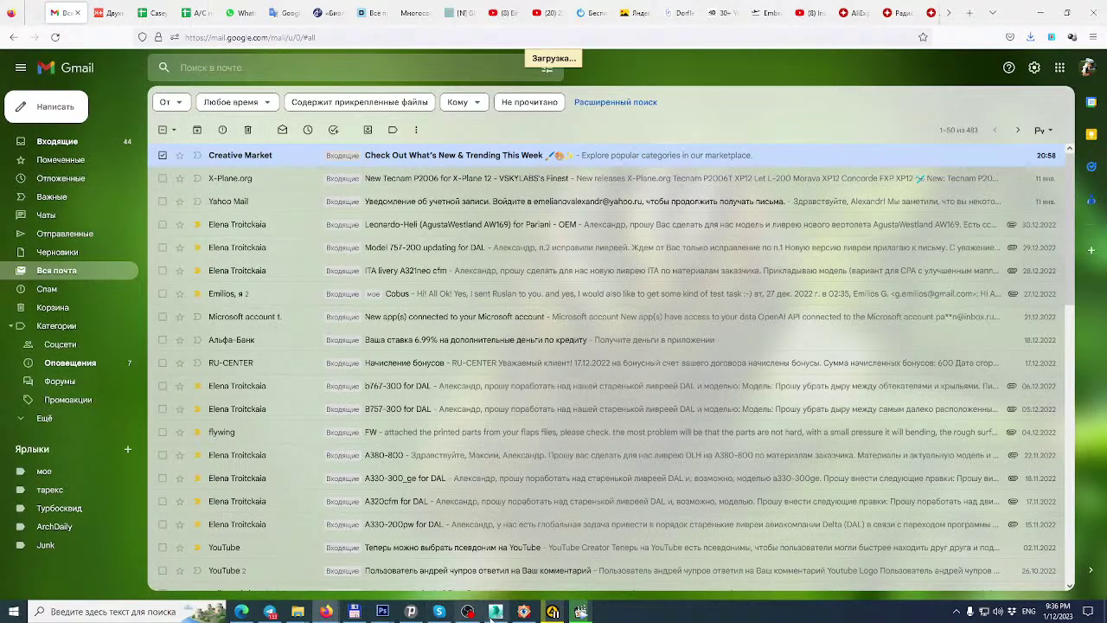
# Return to 3ds Max and scale the UV layout down further to about the size of the aircraft in the background photo.
pyautogui.click(495, 611)
pyautogui.moveTo(495, 296); pyautogui.dragTo(496, 380, button='middle')
pyautogui.scroll(8, 493, 323)
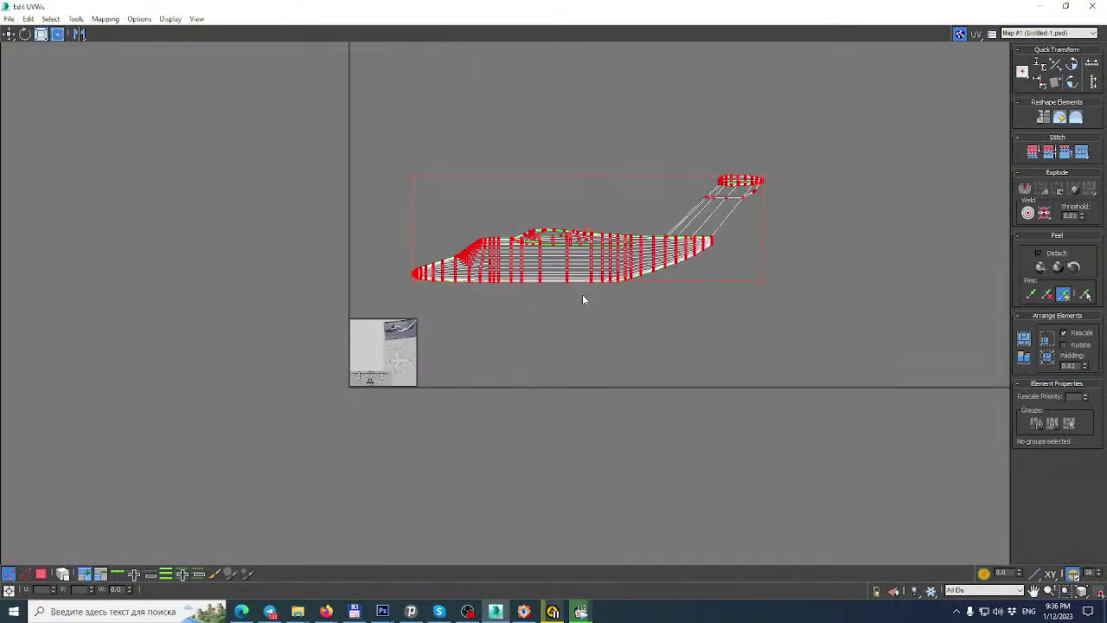
pyautogui.scroll(2, 697, 225)
pyautogui.moveTo(793, 153); pyautogui.dragTo(216, 382)
pyautogui.scroll(10, 125, 403)
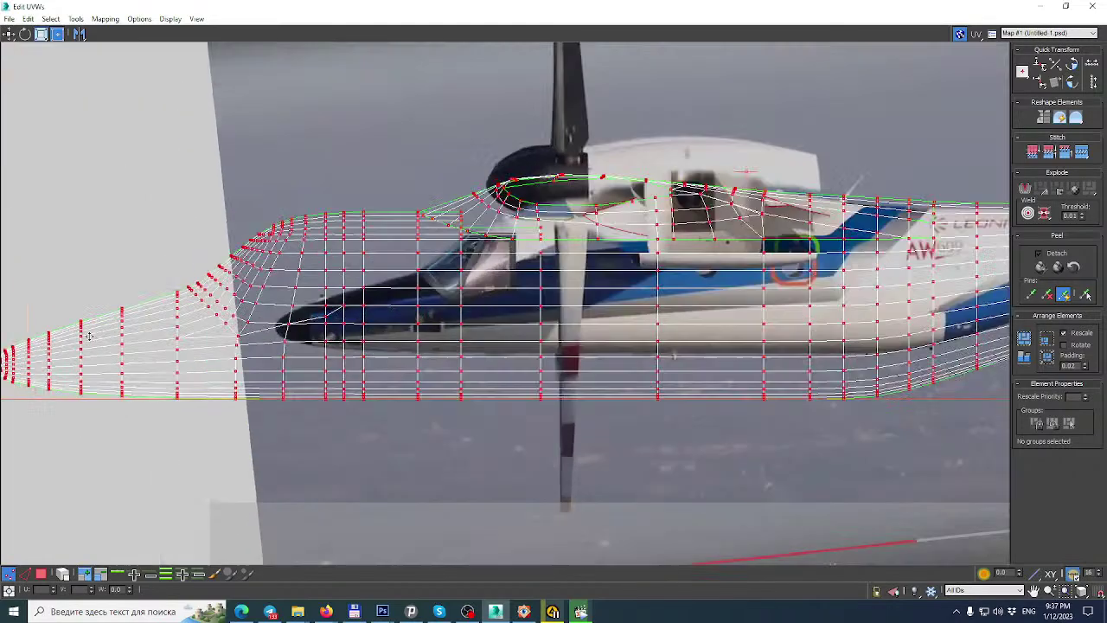
# Move the UV layout so that its nose lines up with the aircraft's nose in the photo.
pyautogui.scroll(1, 89, 339)
pyautogui.moveTo(89, 337); pyautogui.dragTo(470, 289)
pyautogui.scroll(3, 431, 325)
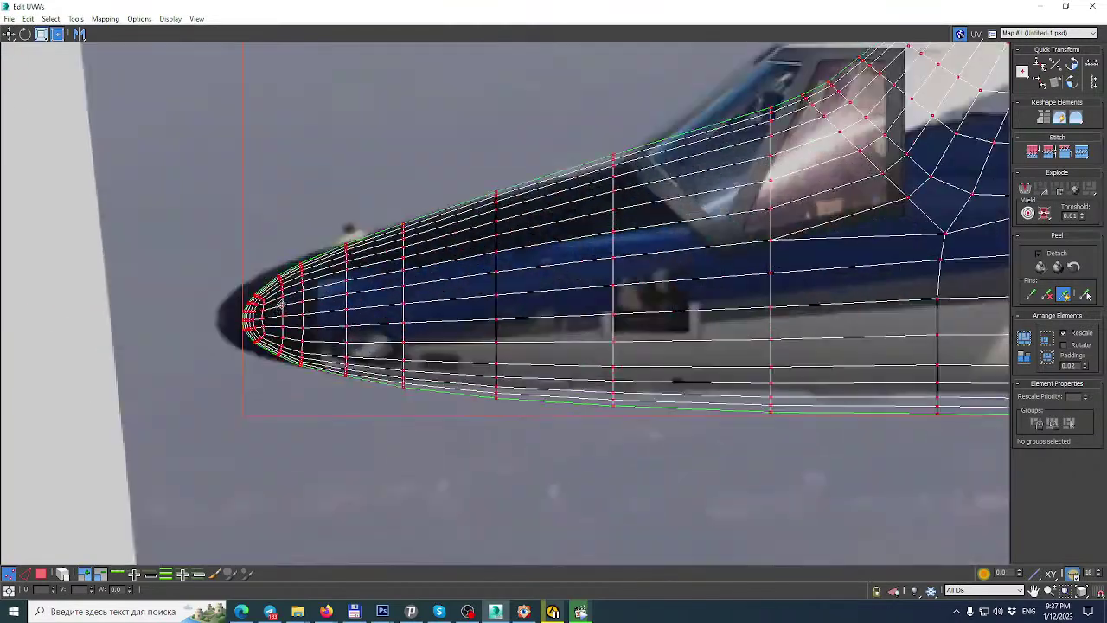
pyautogui.scroll(3, 281, 304)
pyautogui.moveTo(280, 304); pyautogui.dragTo(228, 307)
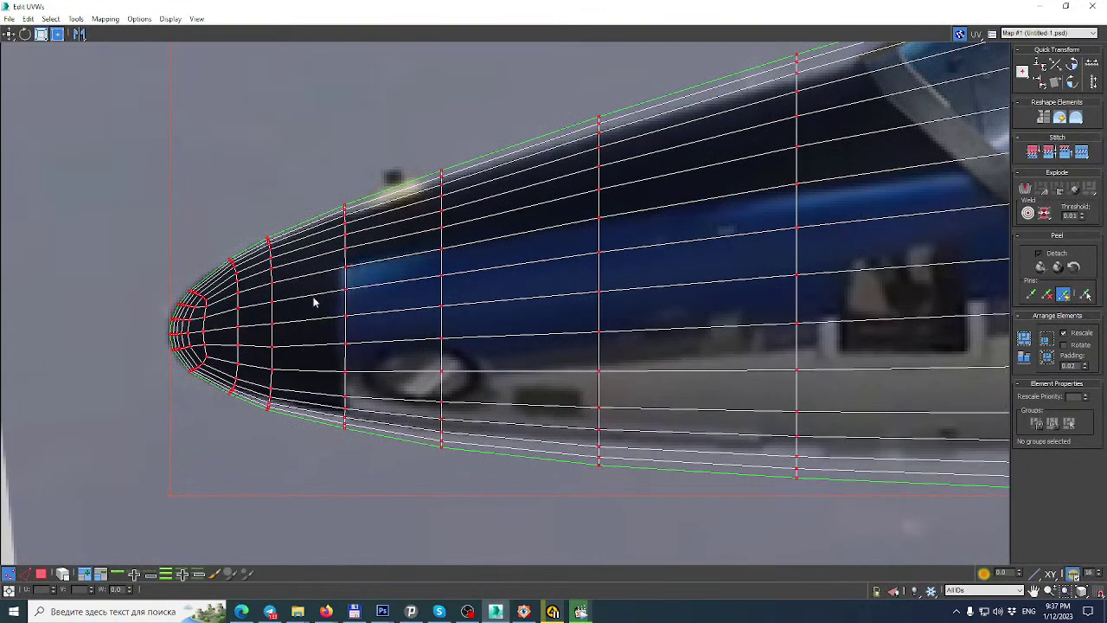
# Scale the UV layout from its tail-side corner until the tip fairing matches the fin tip in the photo.
pyautogui.scroll(-8, 691, 275)
pyautogui.moveTo(840, 220); pyautogui.dragTo(427, 291, button='middle')
pyautogui.scroll(1, 822, 194)
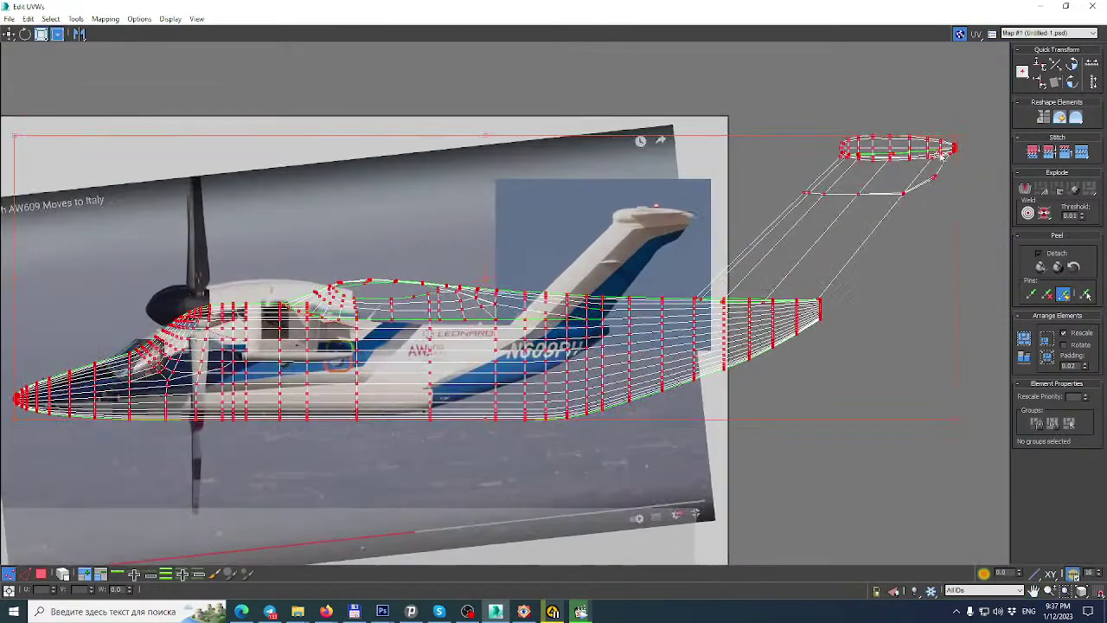
pyautogui.moveTo(959, 136); pyautogui.dragTo(677, 235)
pyautogui.scroll(5, 696, 243)
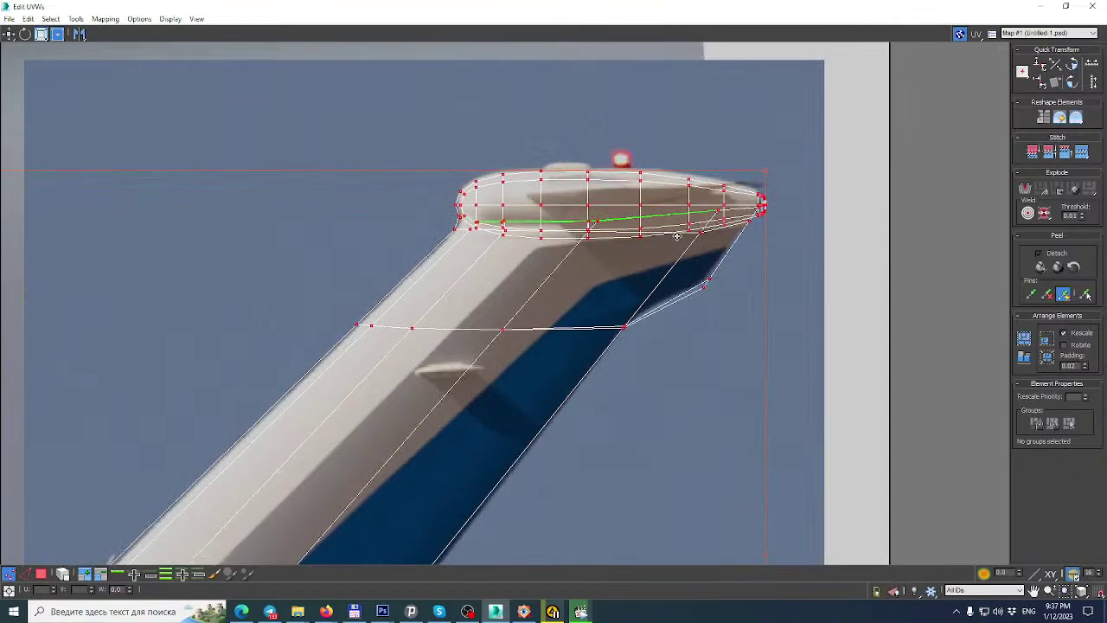
# Examine how the UV layout fits the photo around the nose, close the UV editor and inspect the texture on the tail.
pyautogui.scroll(-6, 677, 236)
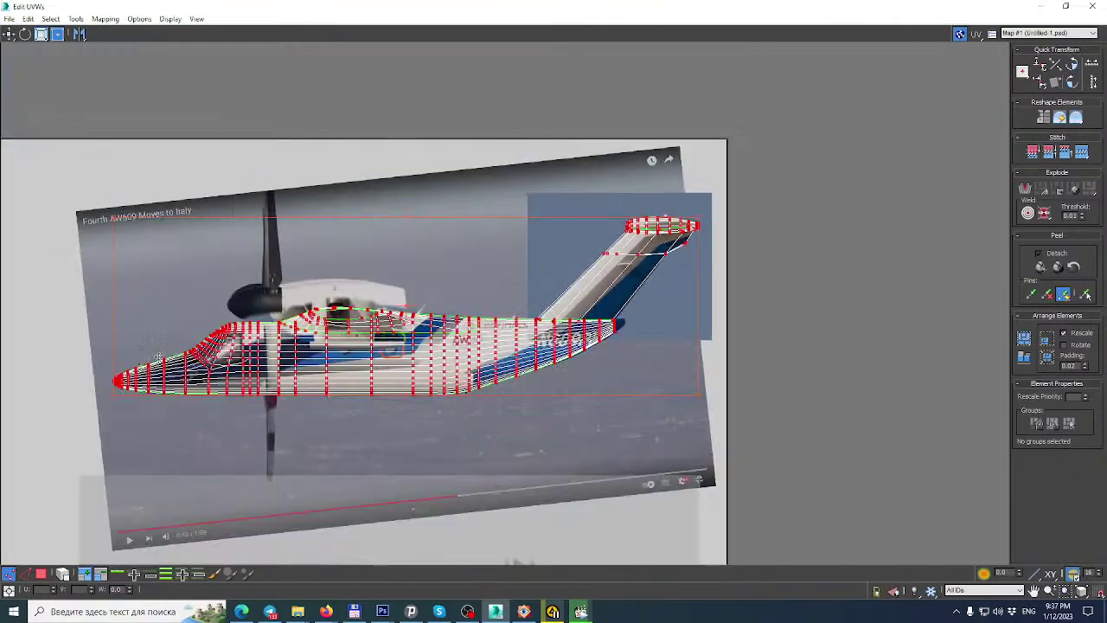
pyautogui.scroll(5, 110, 378)
pyautogui.moveTo(257, 344); pyautogui.dragTo(487, 307, button='middle')
pyautogui.scroll(2, 367, 347)
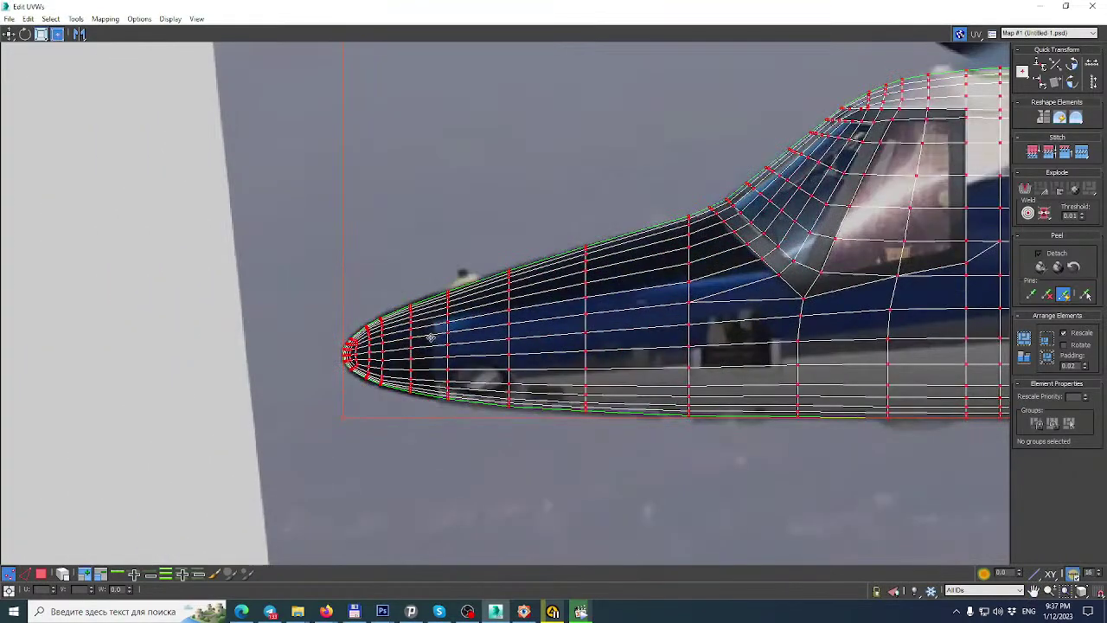
pyautogui.scroll(3, 455, 324)
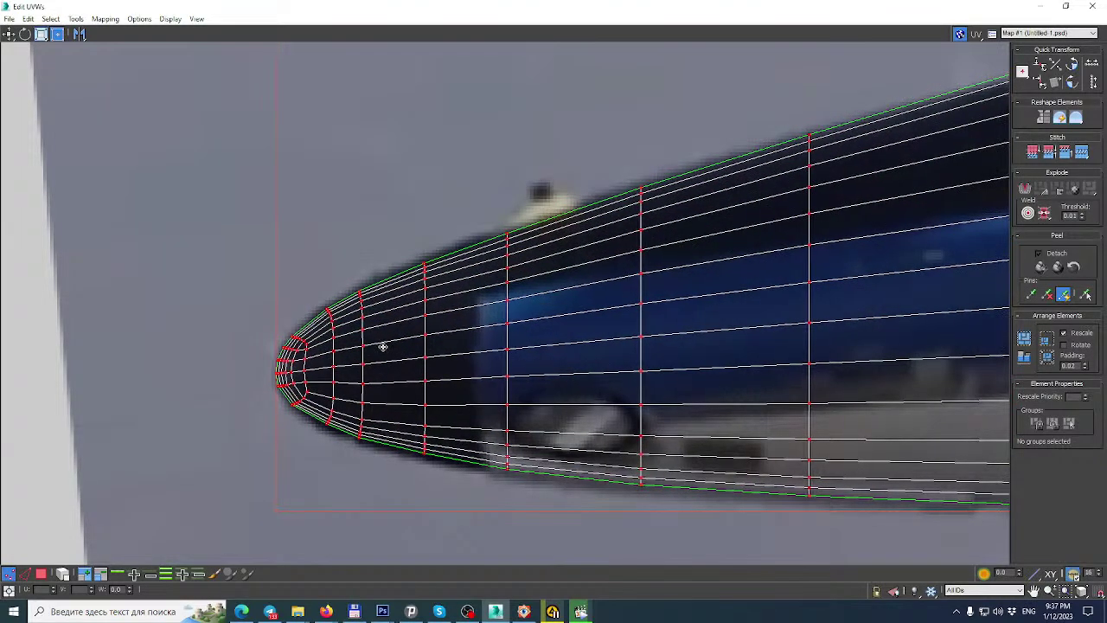
pyautogui.scroll(-3, 423, 325)
pyautogui.scroll(1, 847, 212)
pyautogui.moveTo(856, 263); pyautogui.dragTo(930, 203, button='middle')
pyautogui.scroll(3, 445, 361)
pyautogui.moveTo(302, 383); pyautogui.dragTo(400, 331, button='middle')
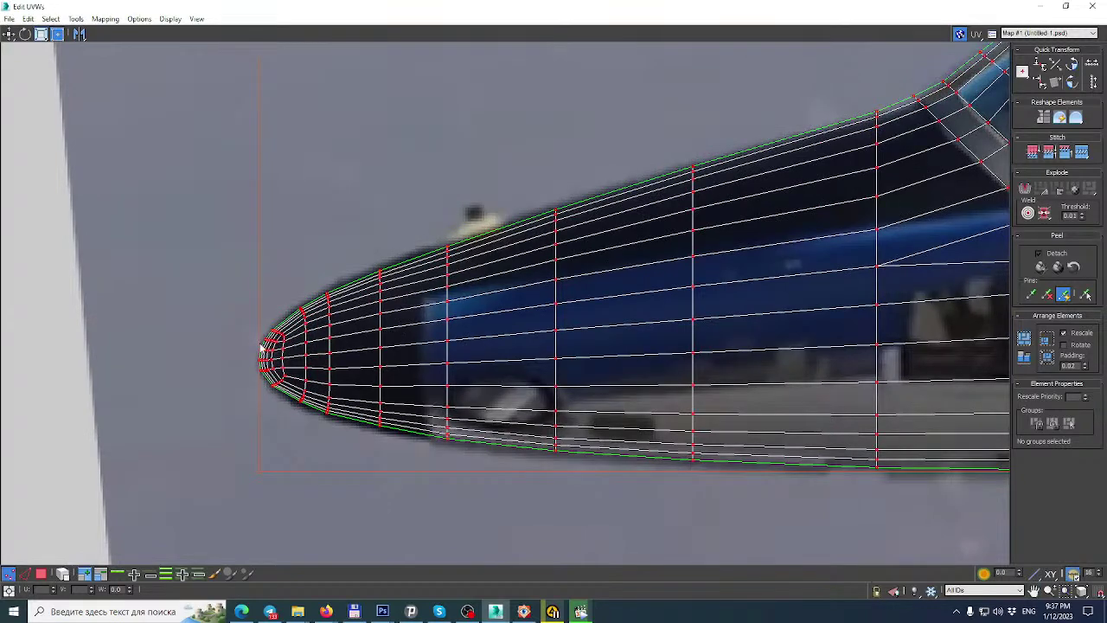
pyautogui.scroll(1, 262, 348)
pyautogui.scroll(-3, 279, 355)
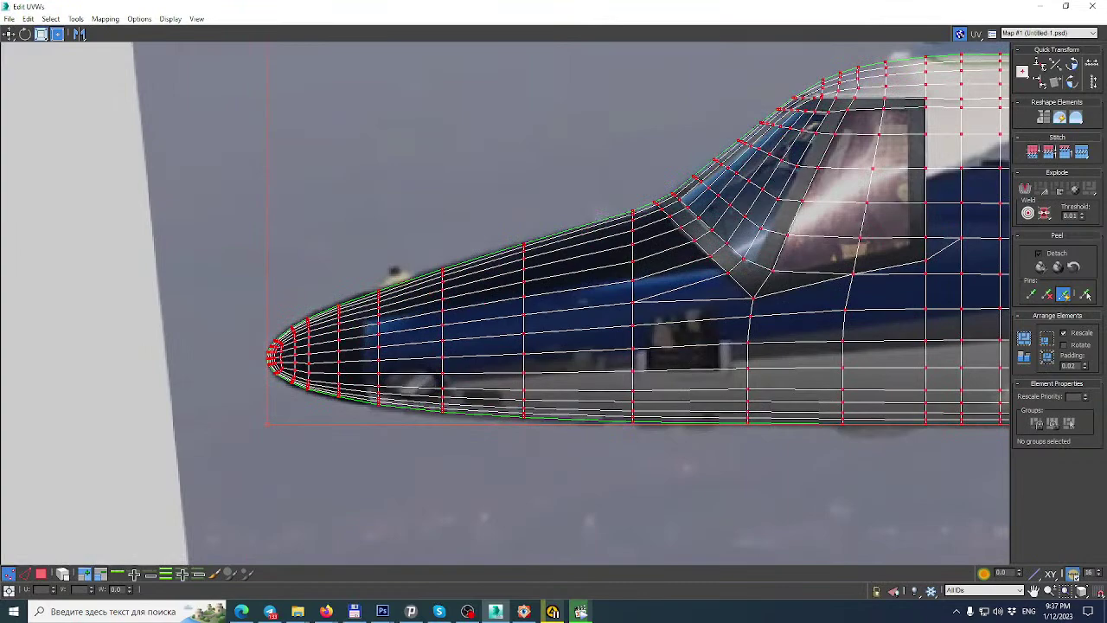
pyautogui.click(1092, 7)
pyautogui.scroll(1, 731, 275)
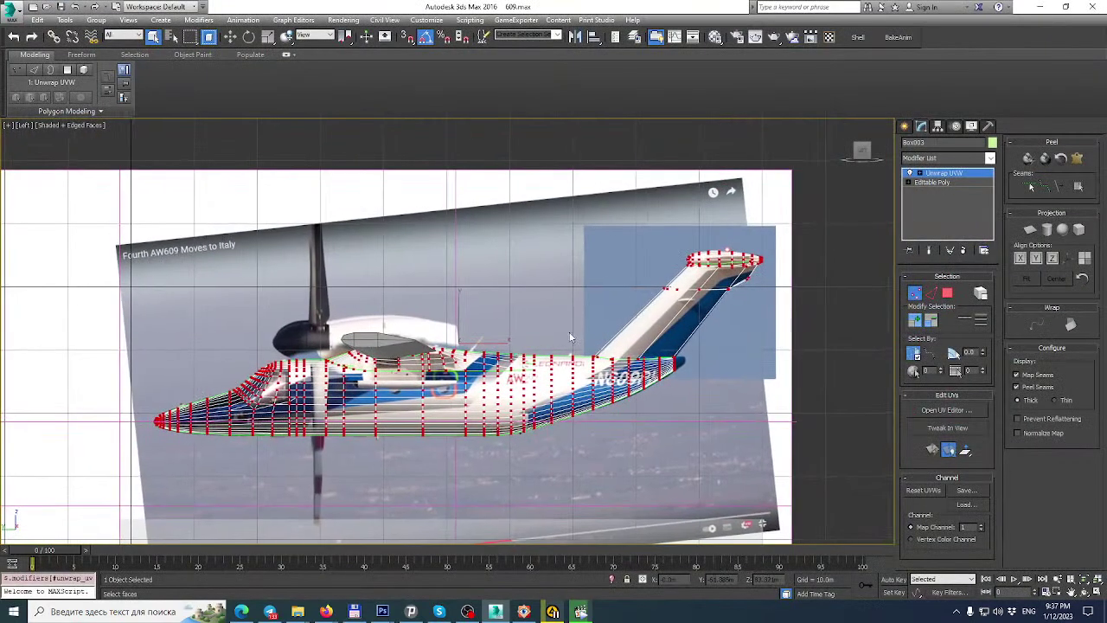
pyautogui.scroll(3, 731, 275)
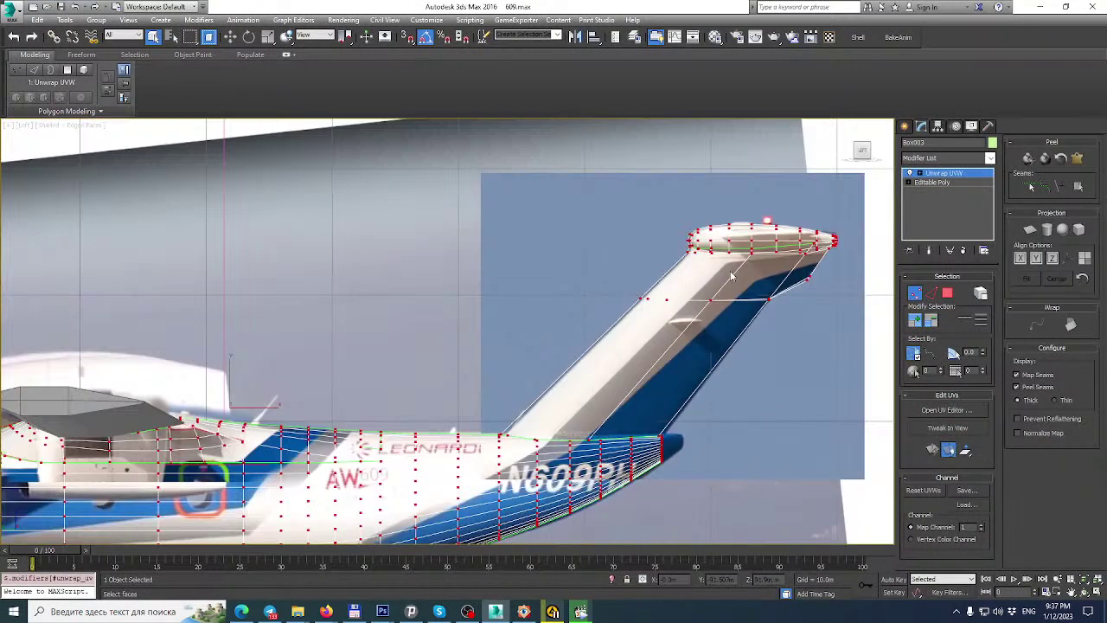
# Switch to the video player, lower its volume to 26% and return to 3ds Max.
pyautogui.click(580, 612)
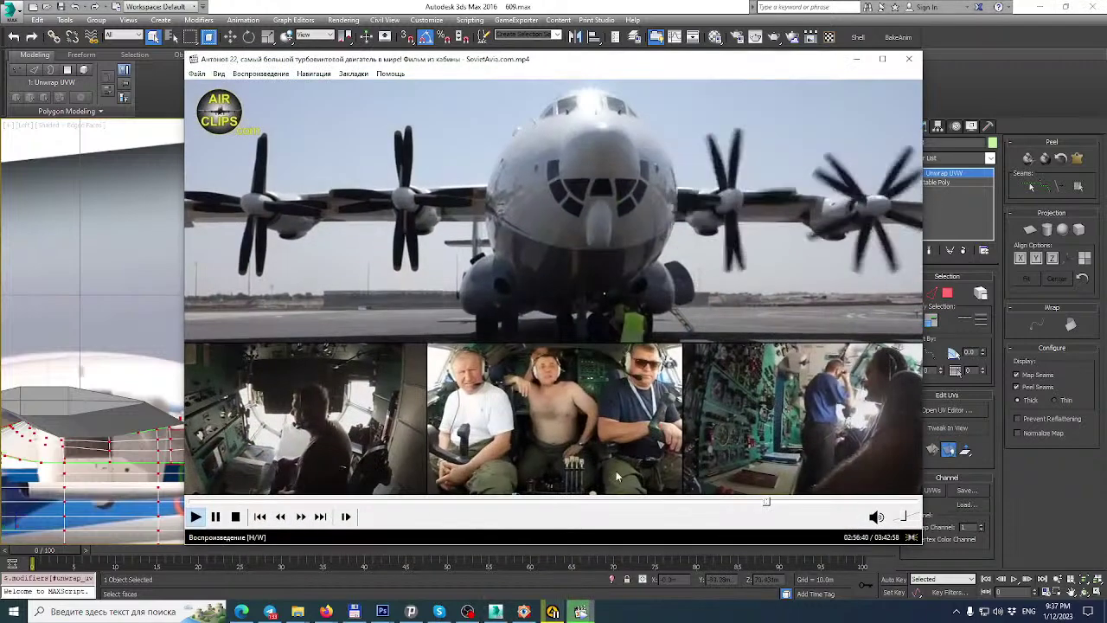
pyautogui.moveTo(906, 516); pyautogui.dragTo(901, 520)
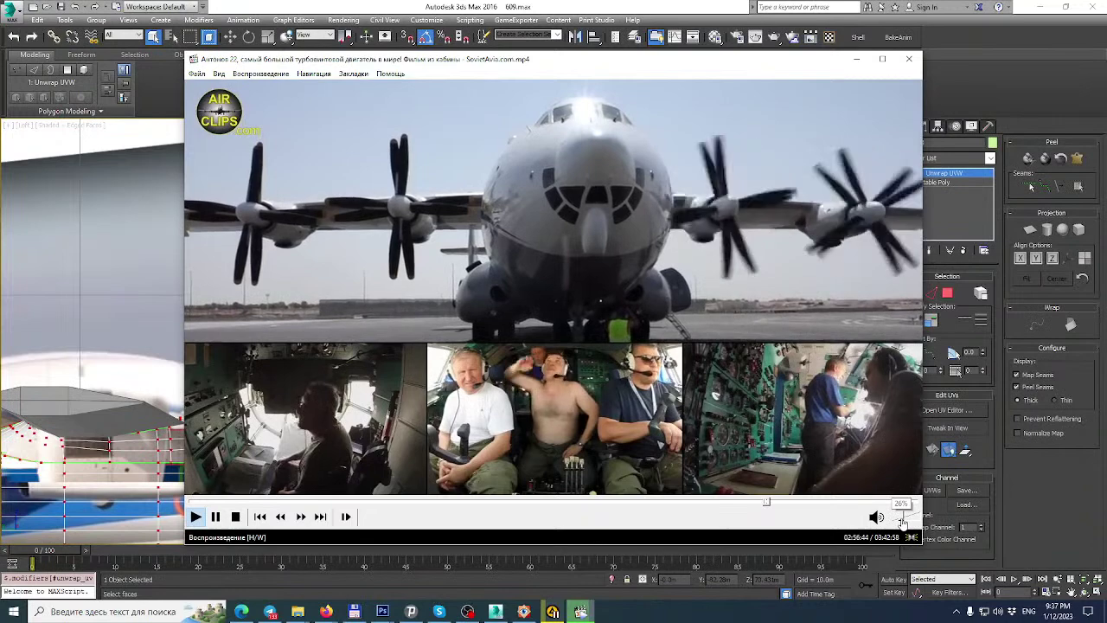
pyautogui.click(546, 6)
# Collapse the aircraft mesh's whole modifier stack to bake the Unwrap UVW mapping into the editable poly.
pyautogui.moveTo(605, 274); pyautogui.dragTo(607, 232, button='middle')
pyautogui.scroll(6, 661, 398)
pyautogui.moveTo(668, 419); pyautogui.dragTo(737, 288, button='middle')
pyautogui.scroll(-6, 737, 288)
pyautogui.moveTo(304, 248); pyautogui.dragTo(533, 256, button='middle')
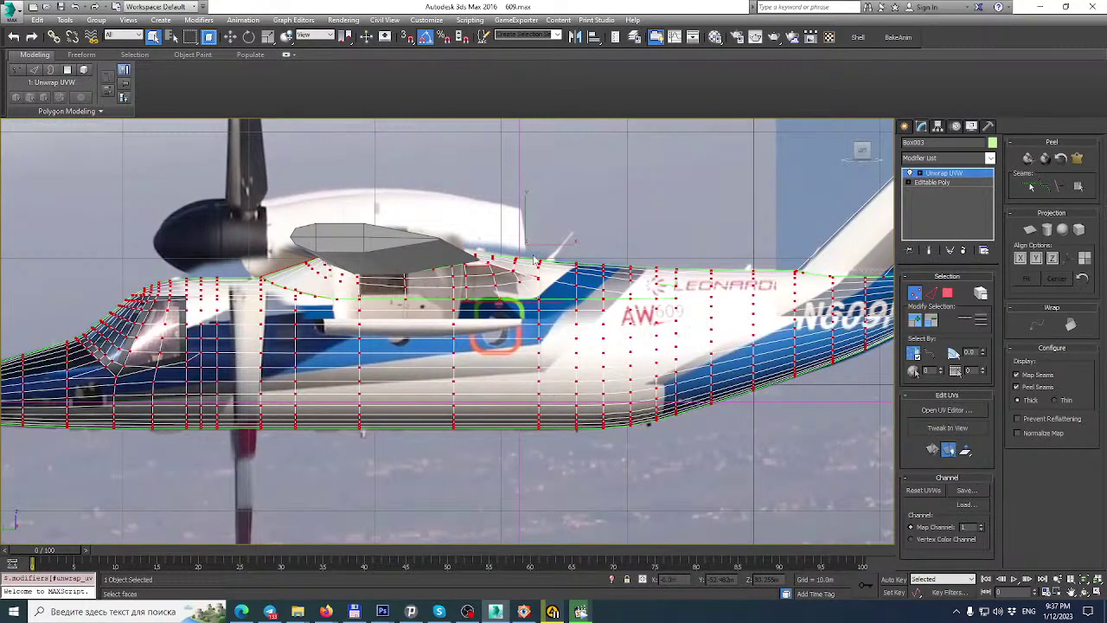
pyautogui.click(960, 175)
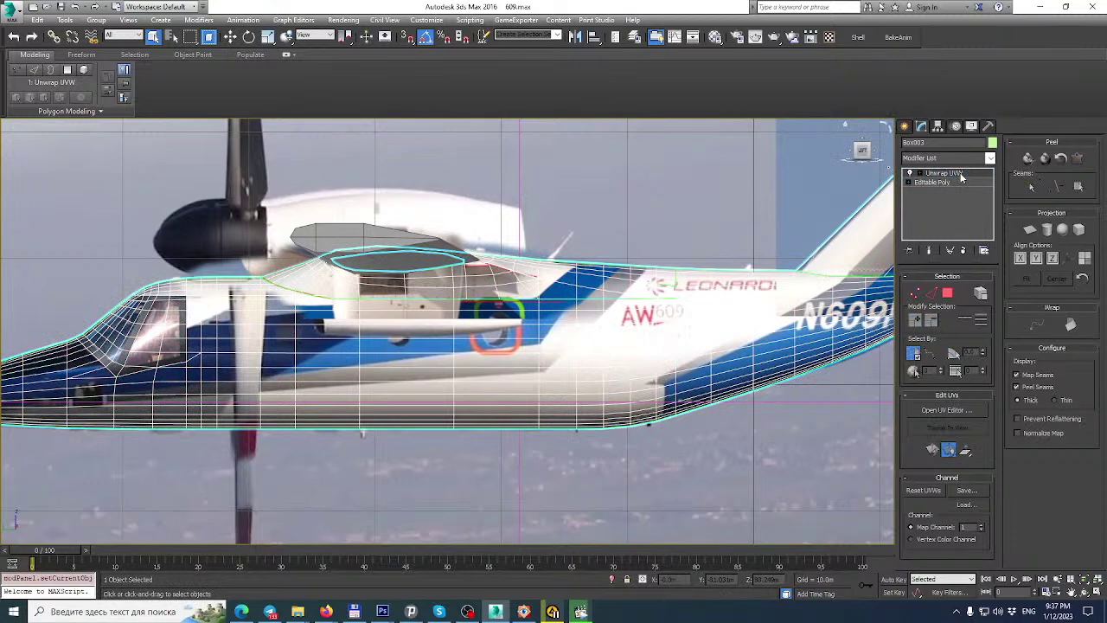
pyautogui.rightClick(960, 177)
pyautogui.click(971, 286)
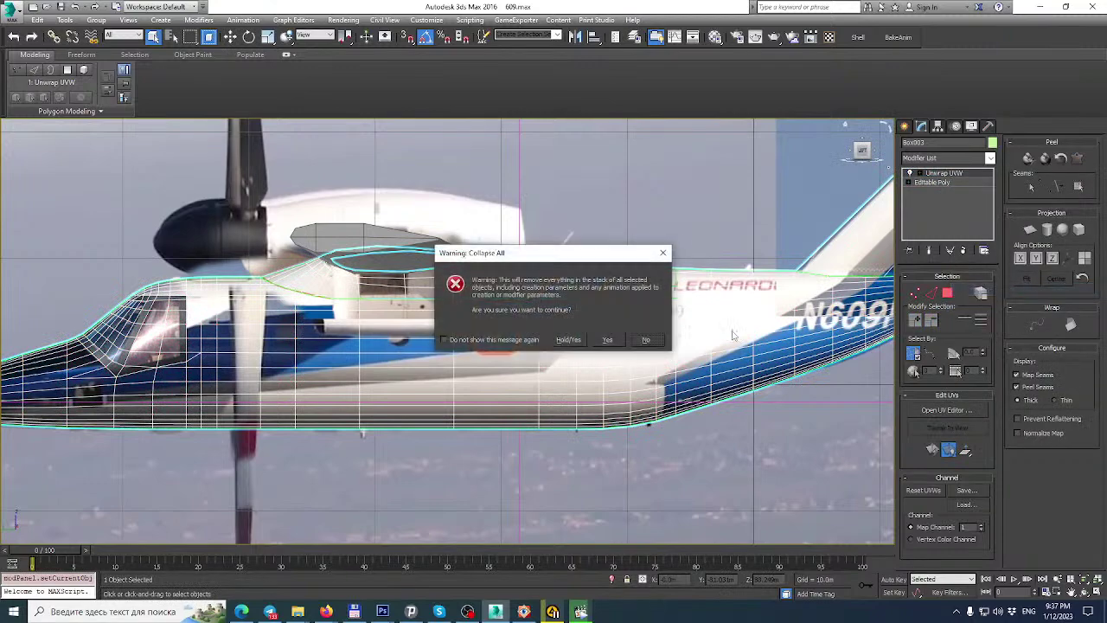
pyautogui.click(615, 340)
# Detach the tail fin element together with its tip fairing element from the fuselage mesh as a separate object.
pyautogui.scroll(-2, 553, 346)
pyautogui.moveTo(554, 347); pyautogui.dragTo(534, 359, button='middle')
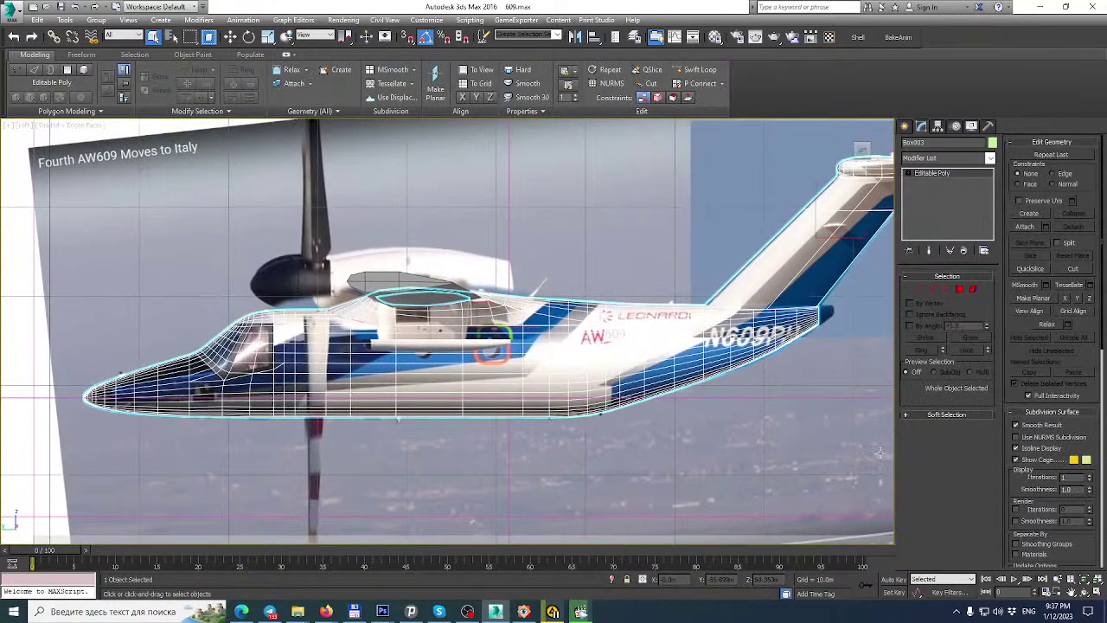
pyautogui.click(1097, 596)
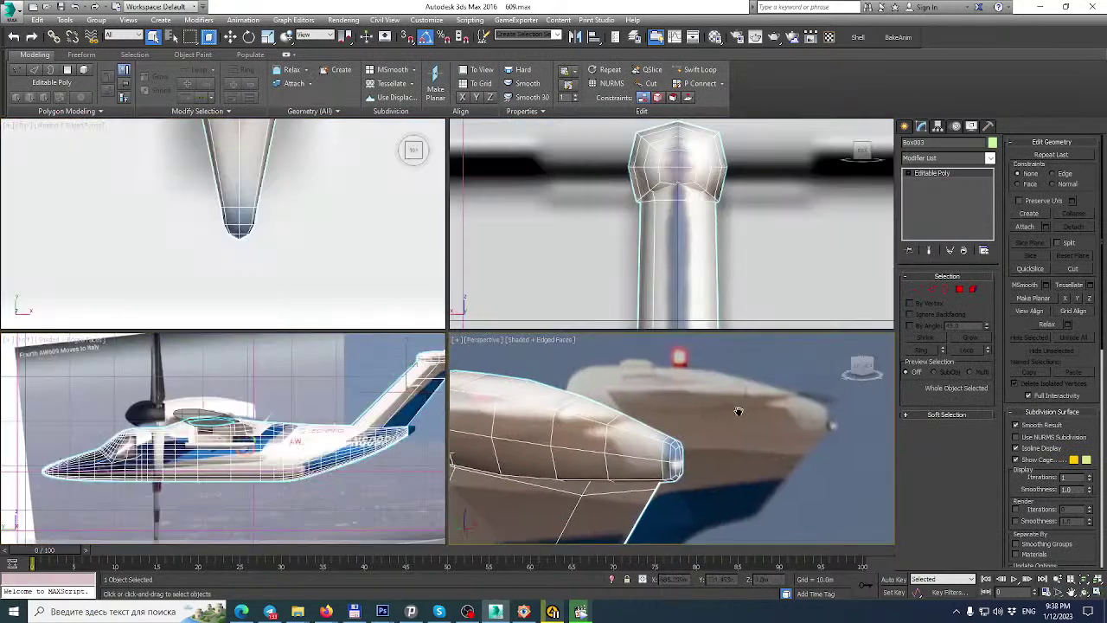
pyautogui.click(1096, 593)
pyautogui.scroll(-5, 670, 346)
pyautogui.keyDown('alt'); pyautogui.moveTo(670, 346); pyautogui.dragTo(372, 259, button='middle'); pyautogui.keyUp('alt')
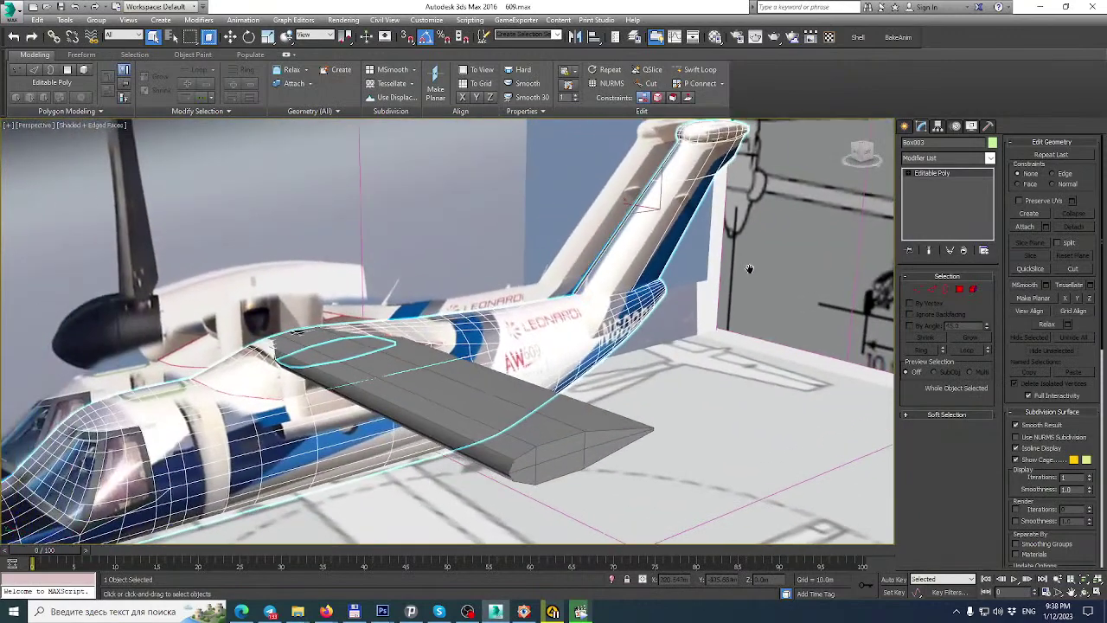
pyautogui.click(974, 291)
pyautogui.click(677, 208)
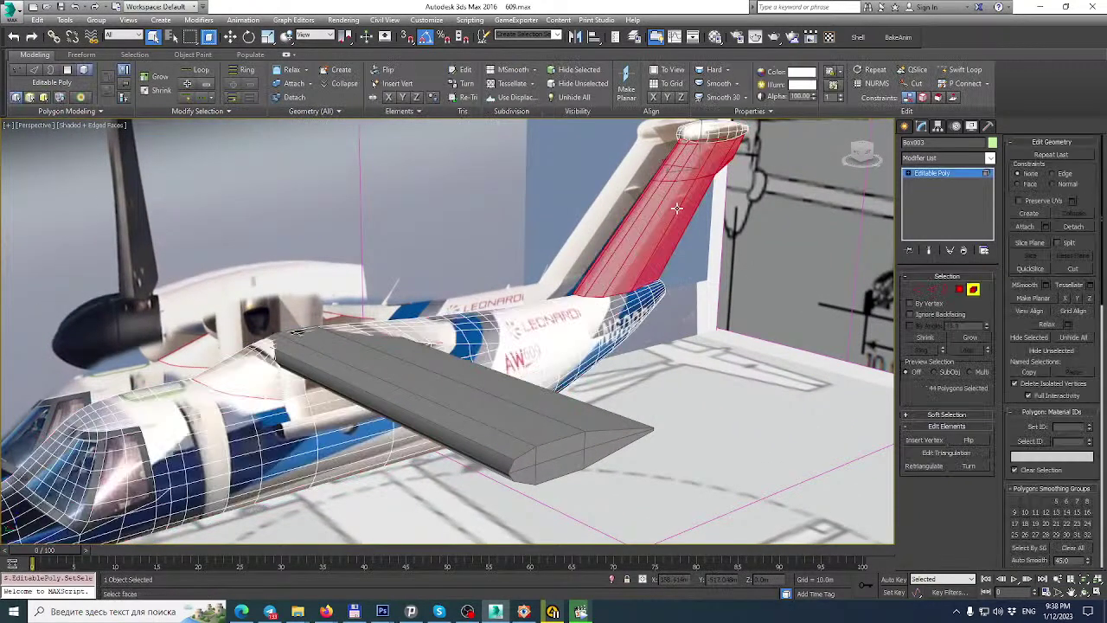
pyautogui.keyDown('ctrl'); pyautogui.click(698, 139); pyautogui.keyUp('ctrl')
pyautogui.click(1074, 227)
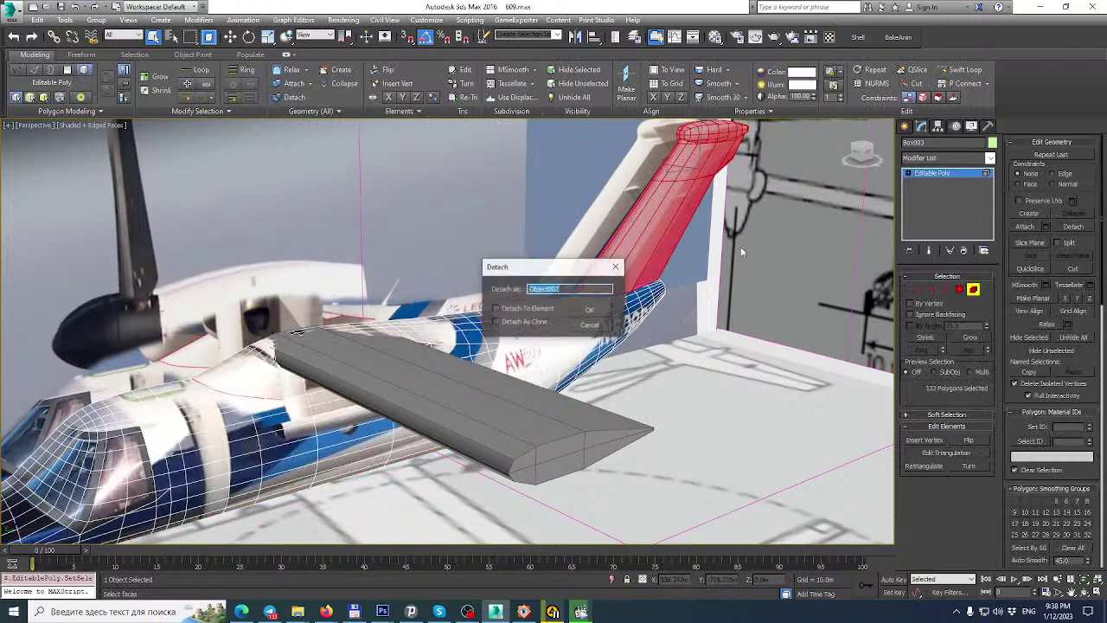
pyautogui.click(591, 317)
pyautogui.click(974, 177)
# Mirror the fuselage half across the X axis as an instance with zero offset.
pyautogui.keyDown('alt'); pyautogui.moveTo(500, 296); pyautogui.dragTo(664, 182, button='middle'); pyautogui.keyUp('alt')
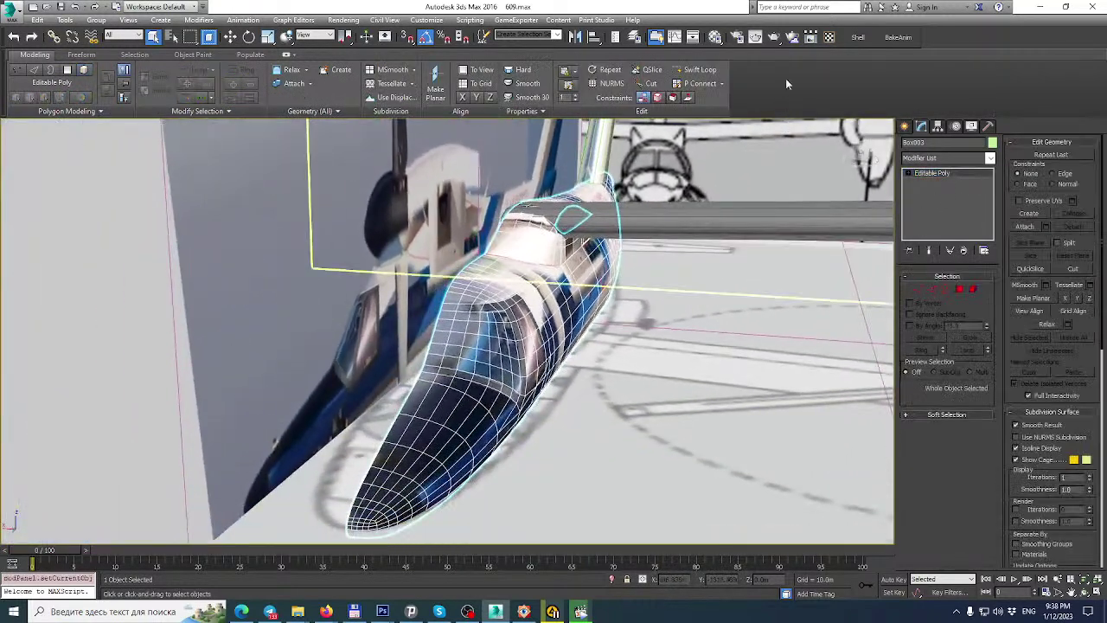
pyautogui.click(574, 38)
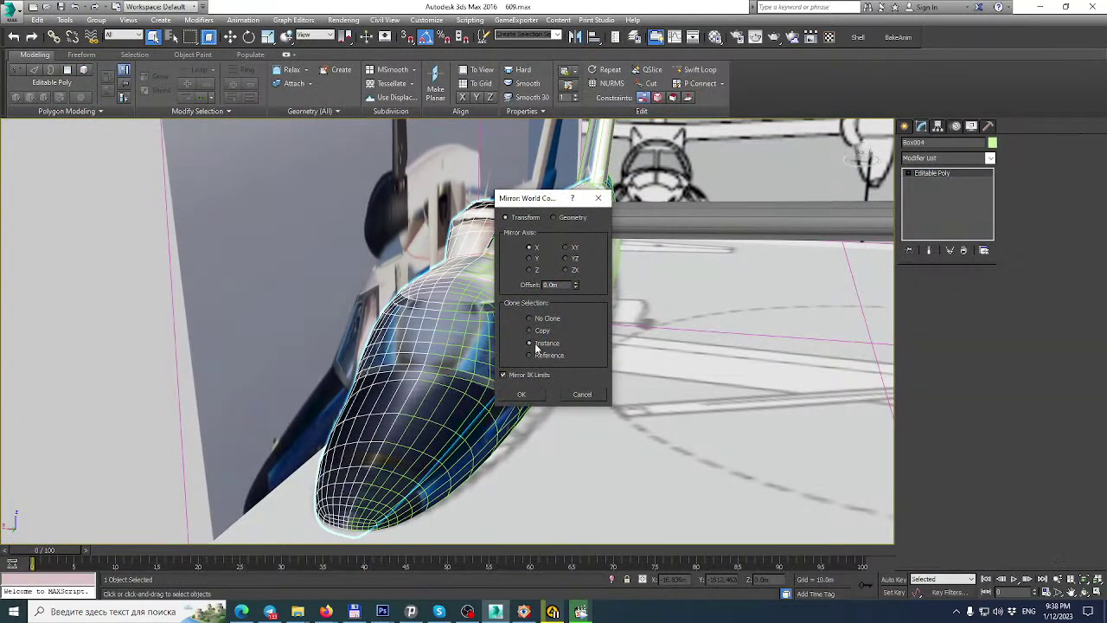
pyautogui.click(537, 395)
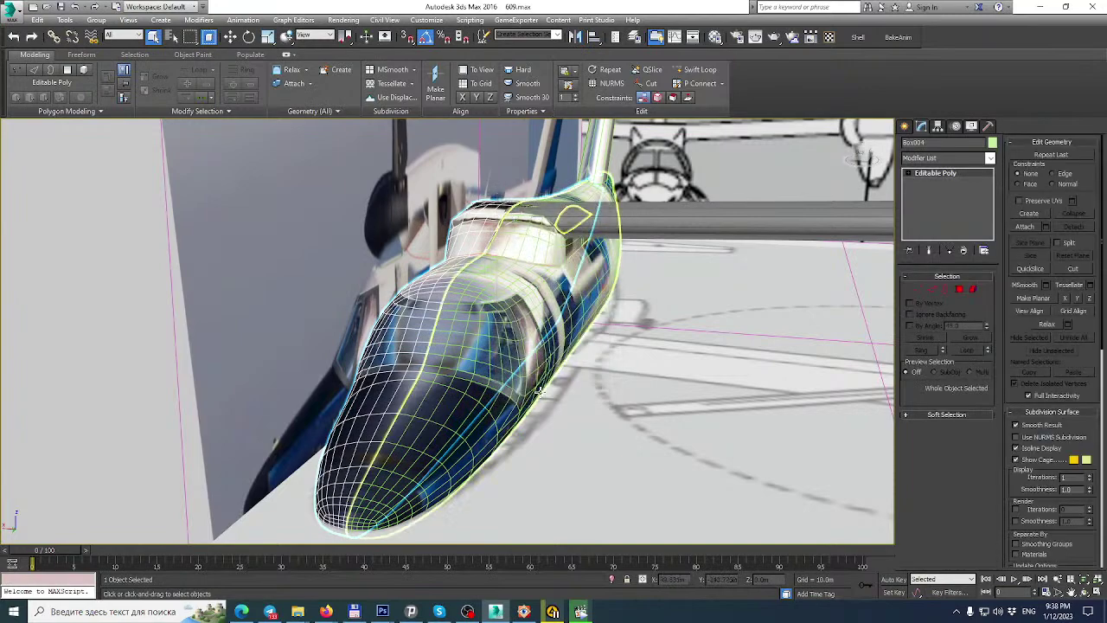
# Turn off edged faces and inspect the textured fuselage with its mirrored half.
pyautogui.moveTo(519, 388)
pyautogui.keyDown('alt'); pyautogui.mouseDown(button='middle')
pyautogui.moveTo(494, 389)
pyautogui.moveTo(512, 388)
pyautogui.mouseUp(button='middle'); pyautogui.keyUp('alt')
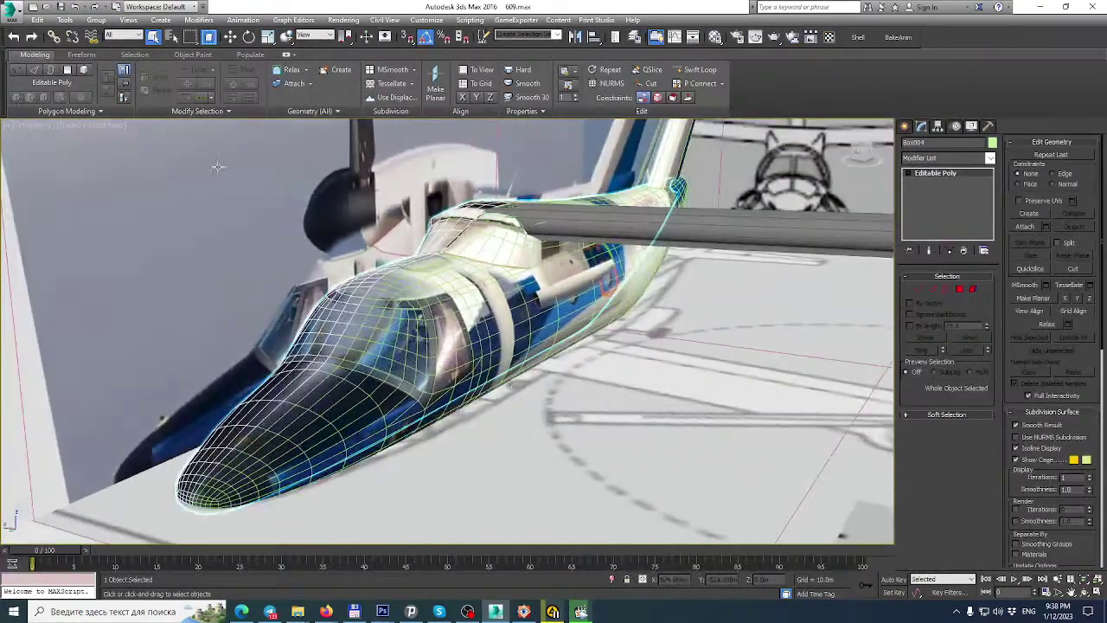
pyautogui.click(105, 133)
pyautogui.click(169, 177)
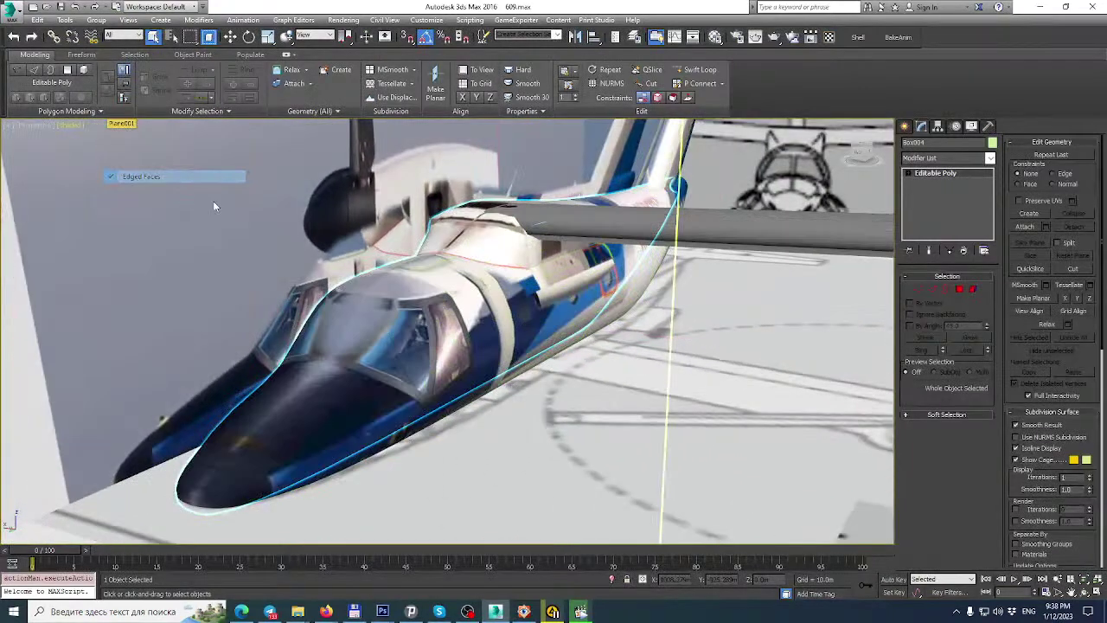
pyautogui.moveTo(358, 244)
pyautogui.keyDown('alt'); pyautogui.mouseDown(button='middle')
pyautogui.moveTo(414, 227)
pyautogui.moveTo(381, 243)
pyautogui.moveTo(721, 381)
pyautogui.moveTo(663, 386)
pyautogui.mouseUp(button='middle'); pyautogui.keyUp('alt')
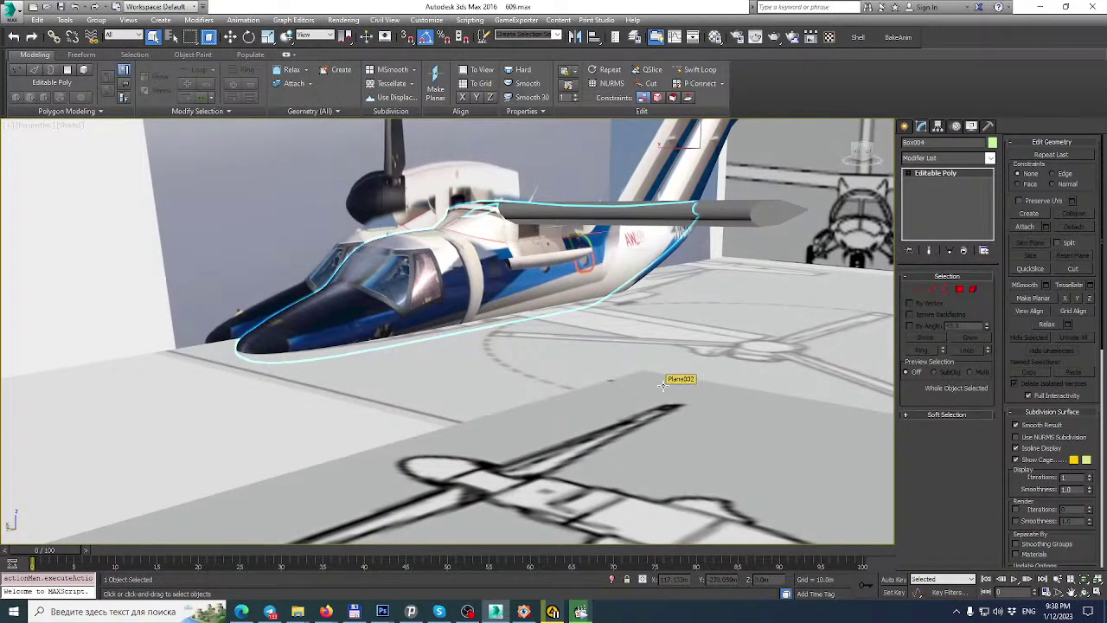
# Lower the horizontal top-view blueprint plane about 12 m along Z, below the fuselage.
pyautogui.click(663, 386)
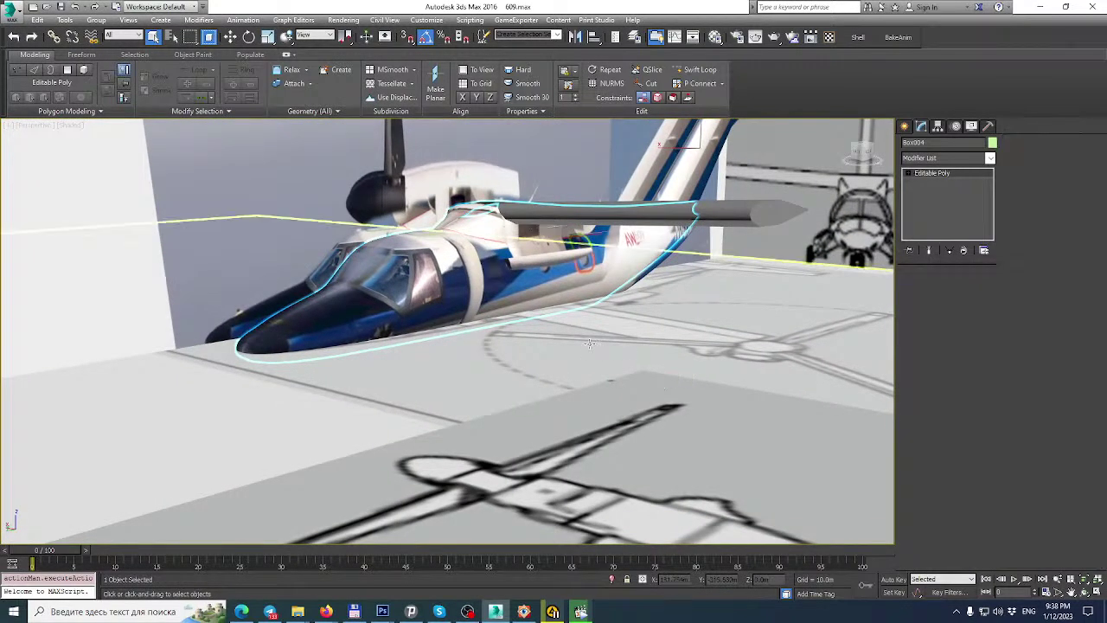
pyautogui.scroll(-10, 586, 341)
pyautogui.click(230, 37)
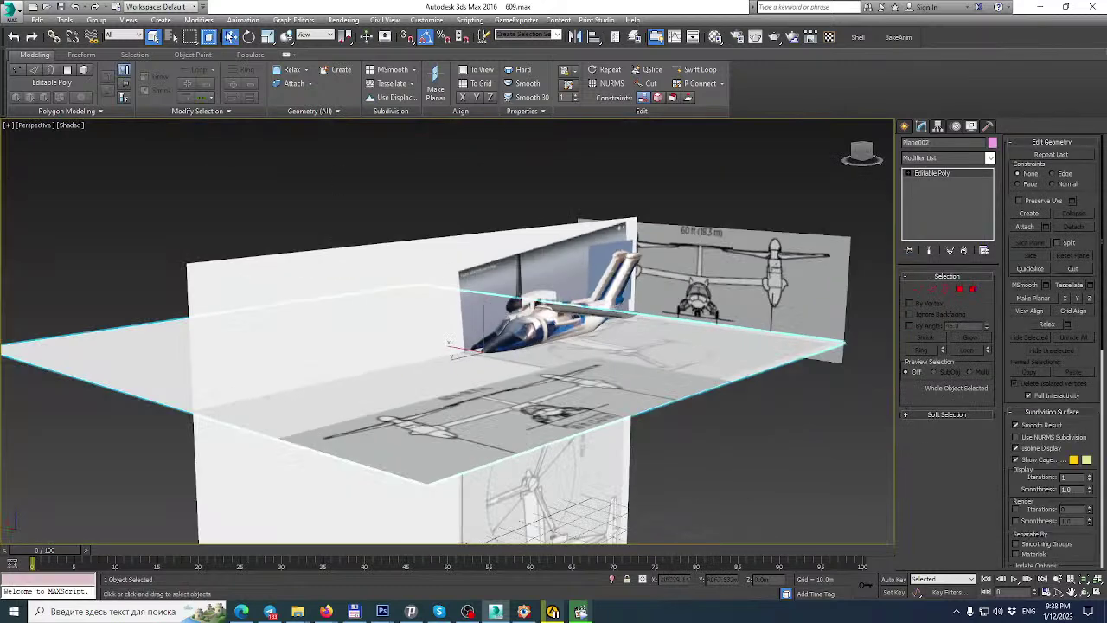
pyautogui.moveTo(482, 317); pyautogui.dragTo(482, 358)
pyautogui.scroll(3, 549, 338)
# Move the vertical side-photo reference plane about 51 m along X, clear of the fuselage.
pyautogui.click(556, 317)
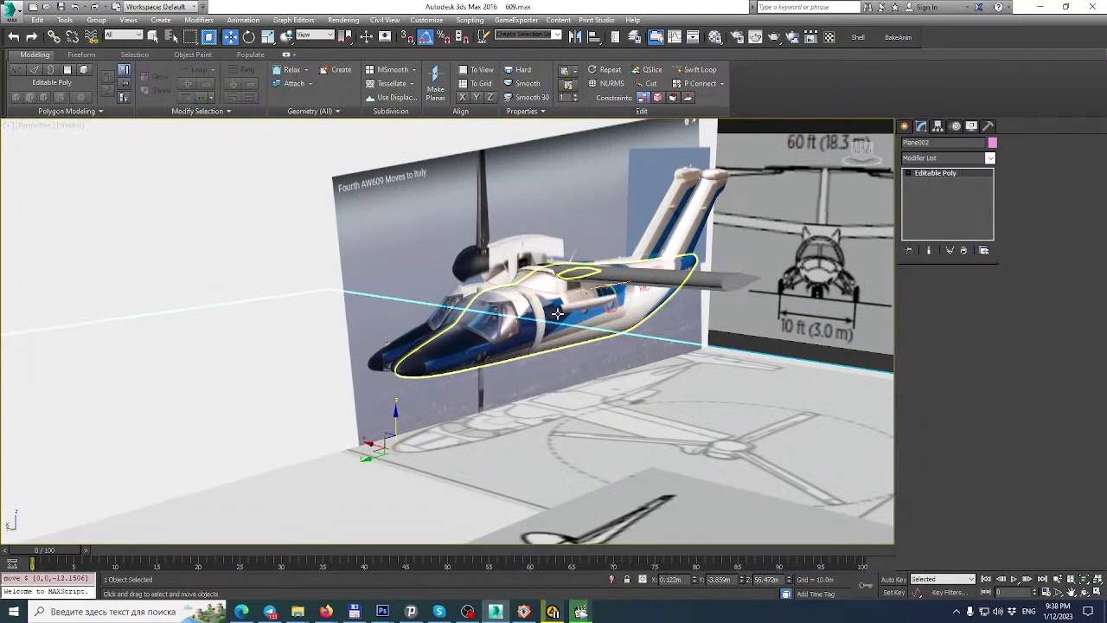
pyautogui.keyDown('alt'); pyautogui.moveTo(556, 317); pyautogui.dragTo(605, 324, button='middle'); pyautogui.keyUp('alt')
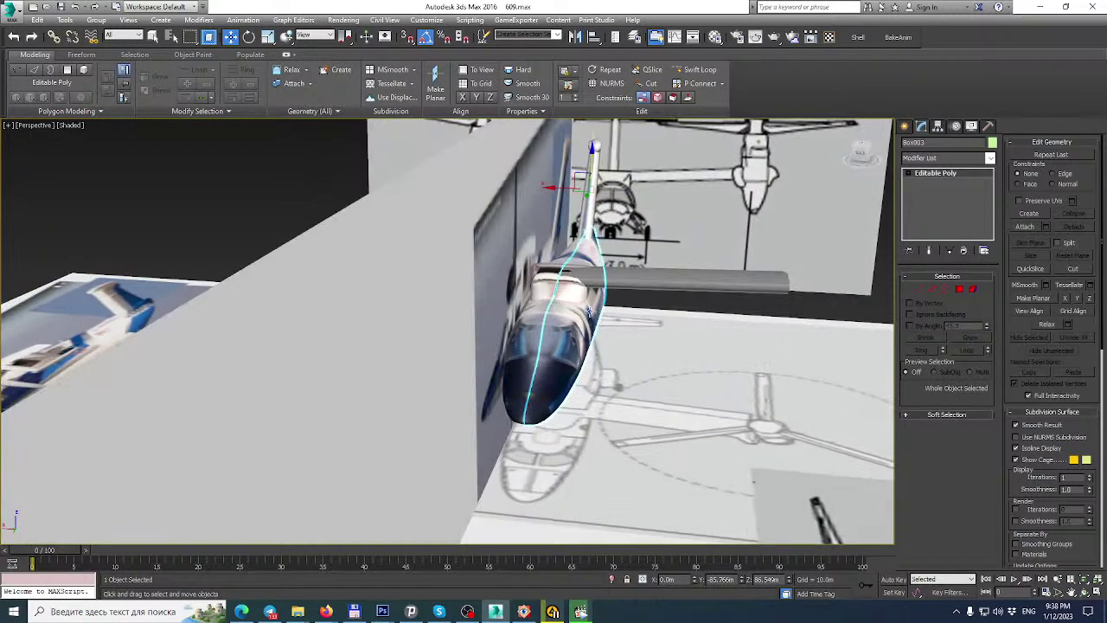
pyautogui.click(506, 265)
pyautogui.scroll(-4, 505, 265)
pyautogui.moveTo(506, 266); pyautogui.dragTo(512, 293, button='middle')
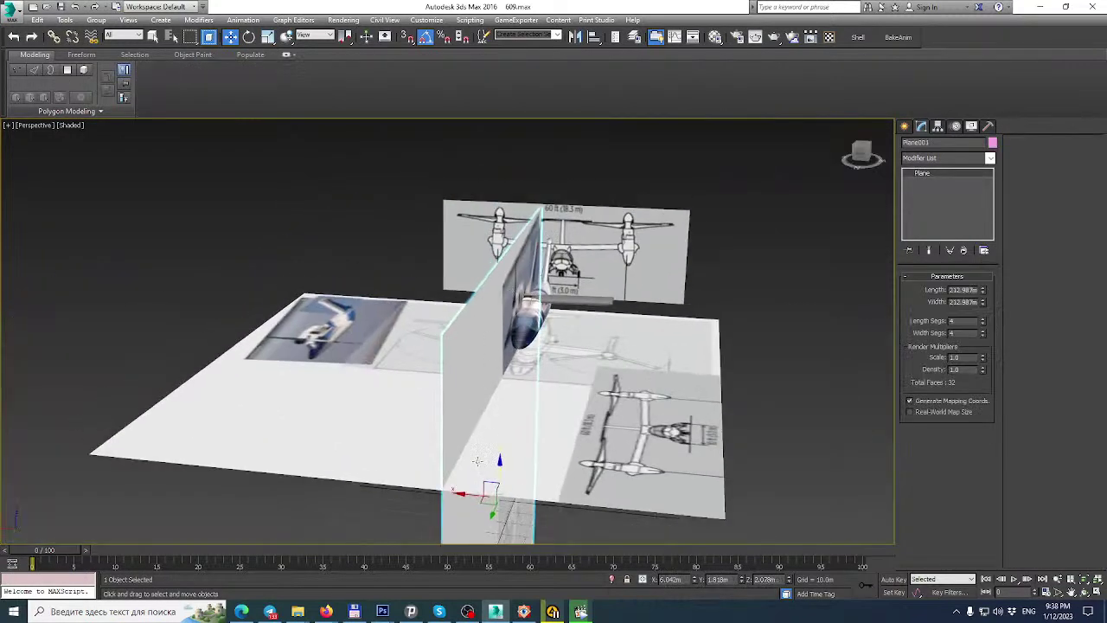
pyautogui.moveTo(463, 495); pyautogui.dragTo(344, 482)
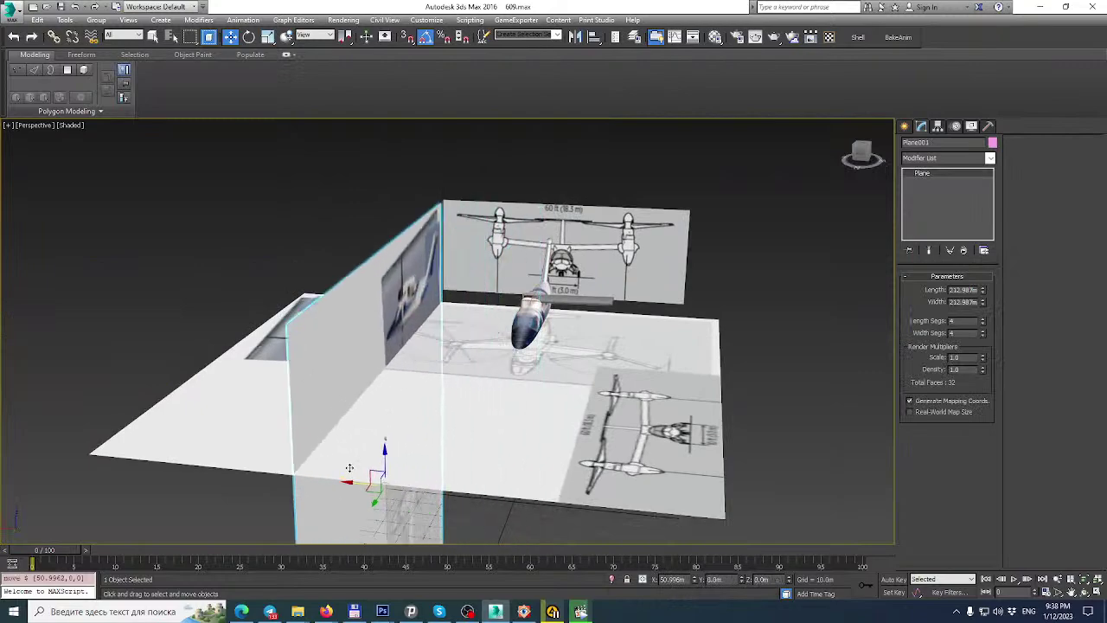
# Select the original fuselage half, turn edged faces back on and examine the mesh behind the wing root.
pyautogui.keyDown('alt'); pyautogui.moveTo(540, 315); pyautogui.dragTo(485, 347, button='middle'); pyautogui.keyUp('alt')
pyautogui.scroll(5, 548, 395)
pyautogui.scroll(-4, 527, 380)
pyautogui.click(513, 366)
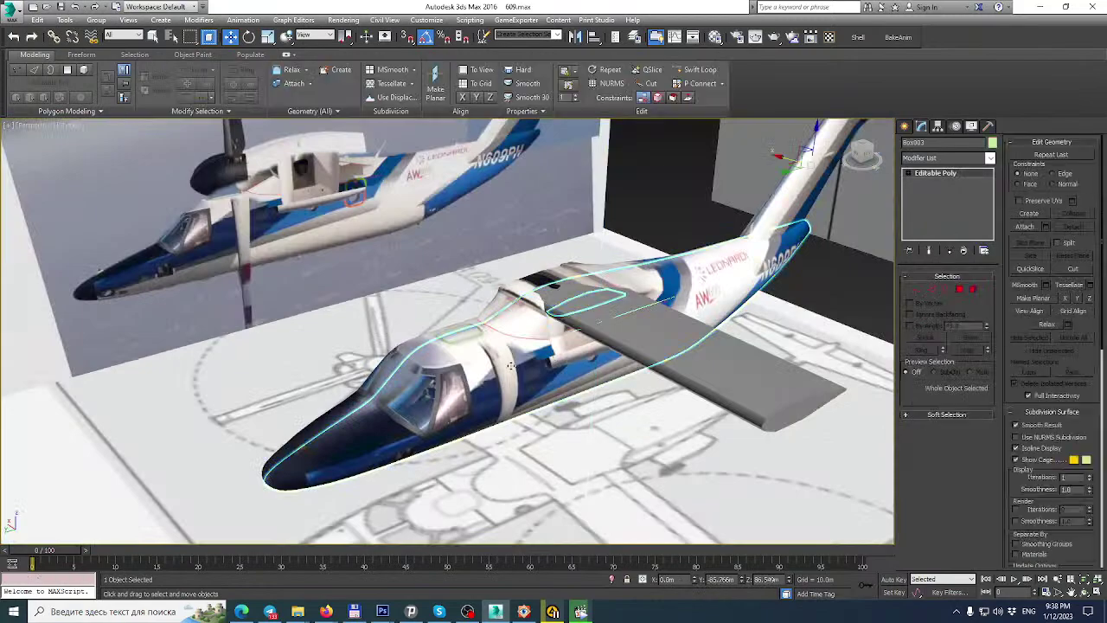
pyautogui.click(70, 126)
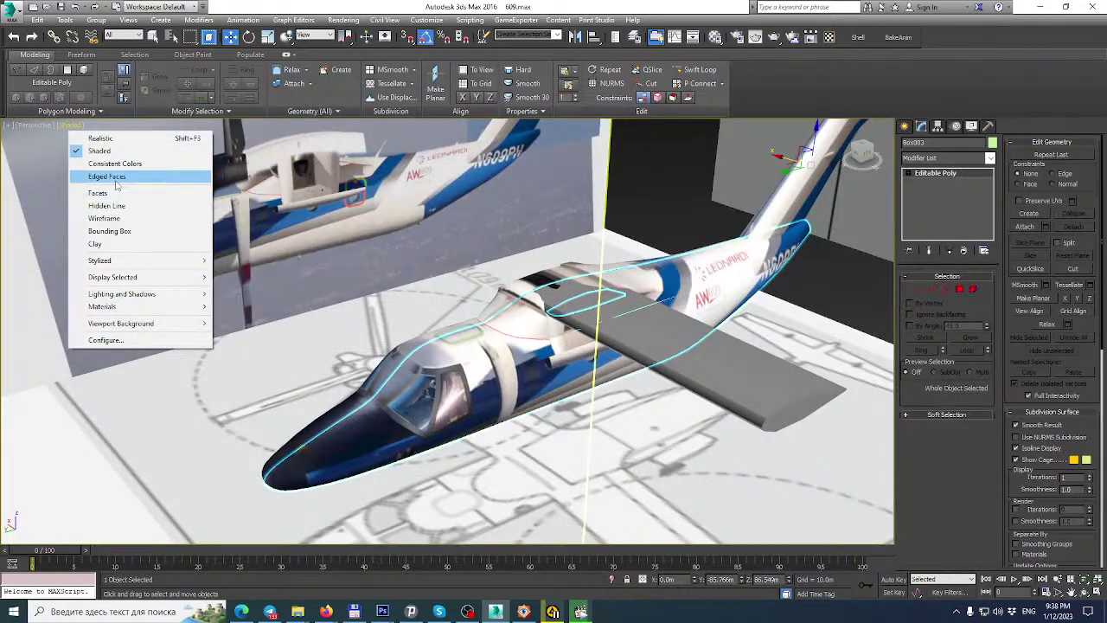
pyautogui.click(113, 178)
pyautogui.keyDown('alt'); pyautogui.moveTo(536, 312); pyautogui.dragTo(519, 279, button='middle'); pyautogui.keyUp('alt')
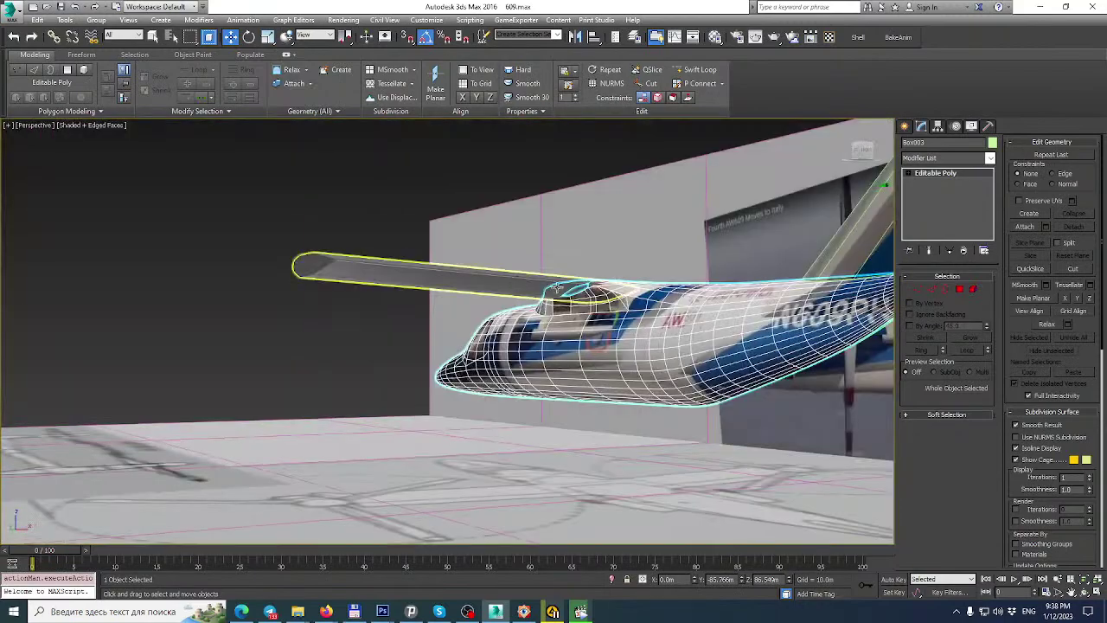
pyautogui.scroll(5, 731, 323)
pyautogui.keyDown('alt'); pyautogui.moveTo(639, 284); pyautogui.dragTo(613, 293, button='middle'); pyautogui.keyUp('alt')
pyautogui.keyDown('alt'); pyautogui.moveTo(404, 289); pyautogui.dragTo(348, 272, button='middle'); pyautogui.keyUp('alt')
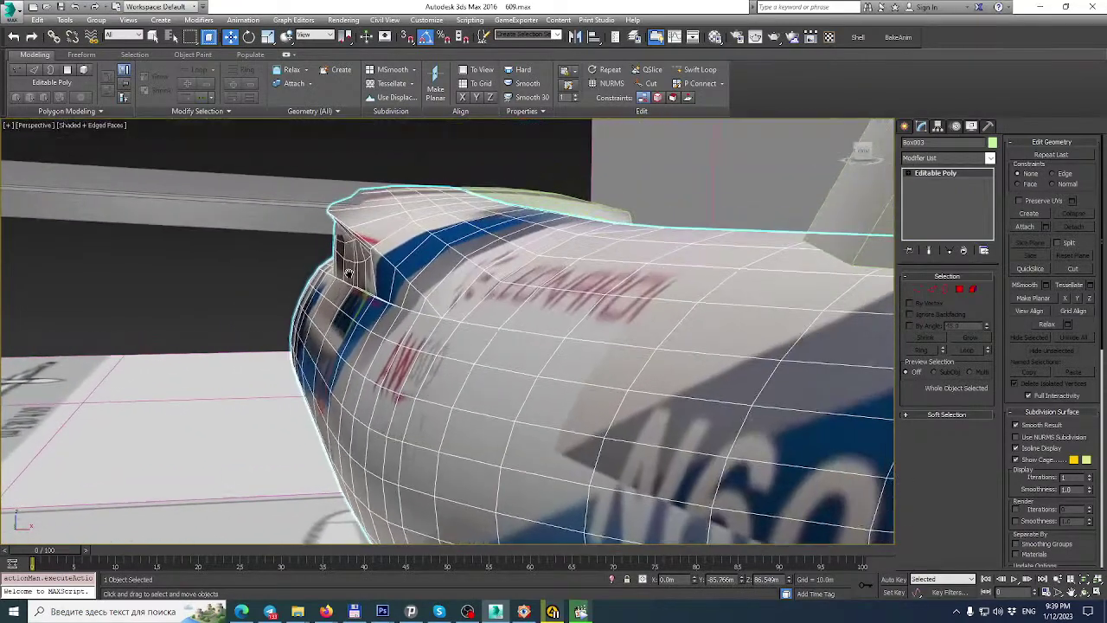
# Cut the mesh at the stray vertex beside the LEONARDO lettering and reposition that vertex with snapping enabled.
pyautogui.click(918, 289)
pyautogui.click(427, 295)
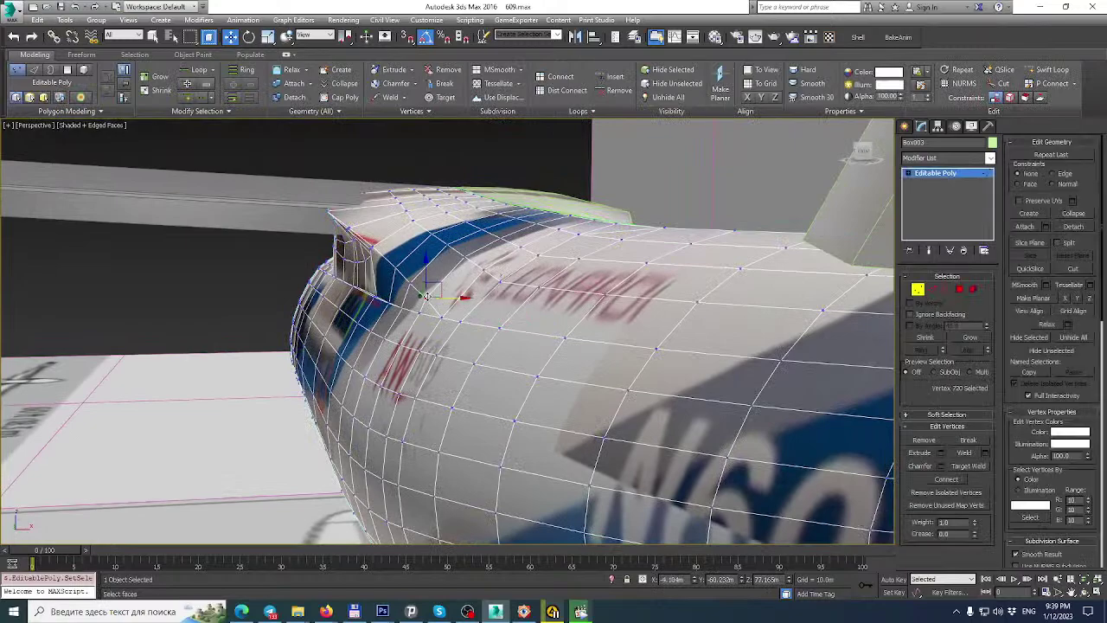
pyautogui.press('z')
pyautogui.scroll(-5, 456, 282)
pyautogui.moveTo(474, 284)
pyautogui.keyDown('alt'); pyautogui.mouseDown(button='middle')
pyautogui.moveTo(496, 281)
pyautogui.moveTo(478, 292)
pyautogui.mouseUp(button='middle'); pyautogui.keyUp('alt')
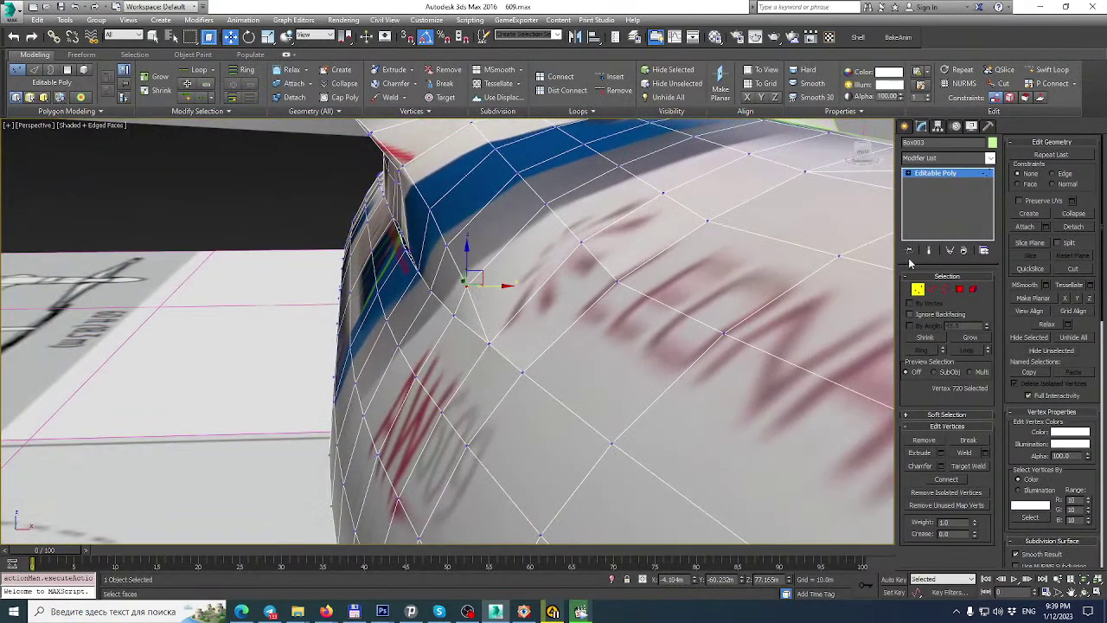
pyautogui.click(1076, 270)
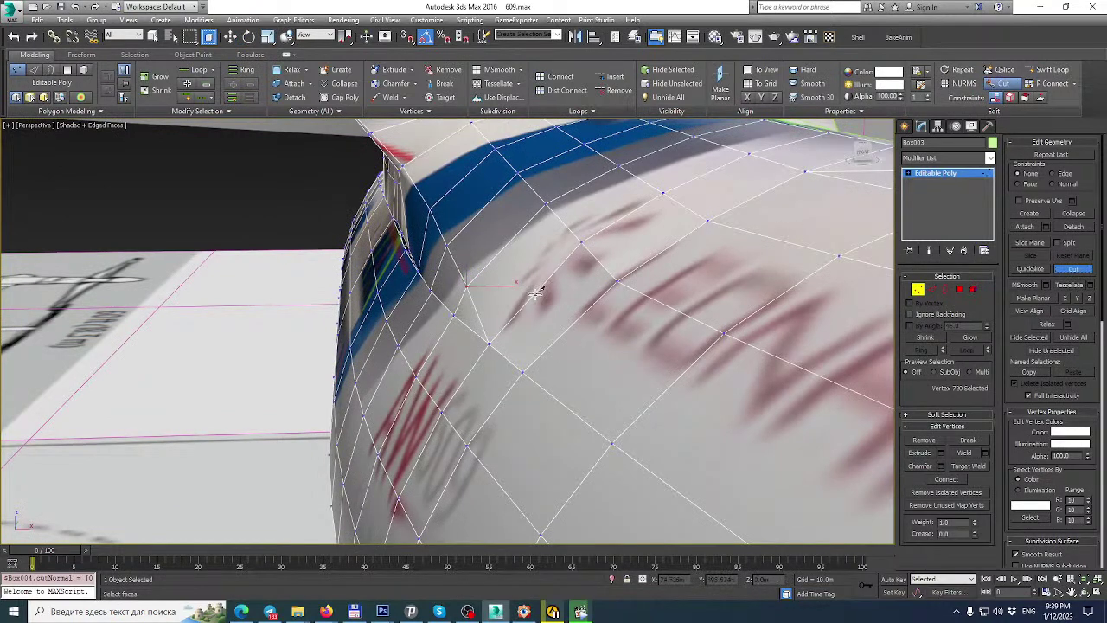
pyautogui.click(536, 292)
pyautogui.click(404, 166)
pyautogui.press('s')
pyautogui.click(403, 166)
pyautogui.rightClick(403, 165)
pyautogui.keyDown('alt'); pyautogui.moveTo(471, 227); pyautogui.dragTo(582, 239, button='middle'); pyautogui.keyUp('alt')
pyautogui.rightClick(472, 233)
# Remove the leftover diagonal edge between the LEONARDO and AW609 lettering.
pyautogui.click(932, 289)
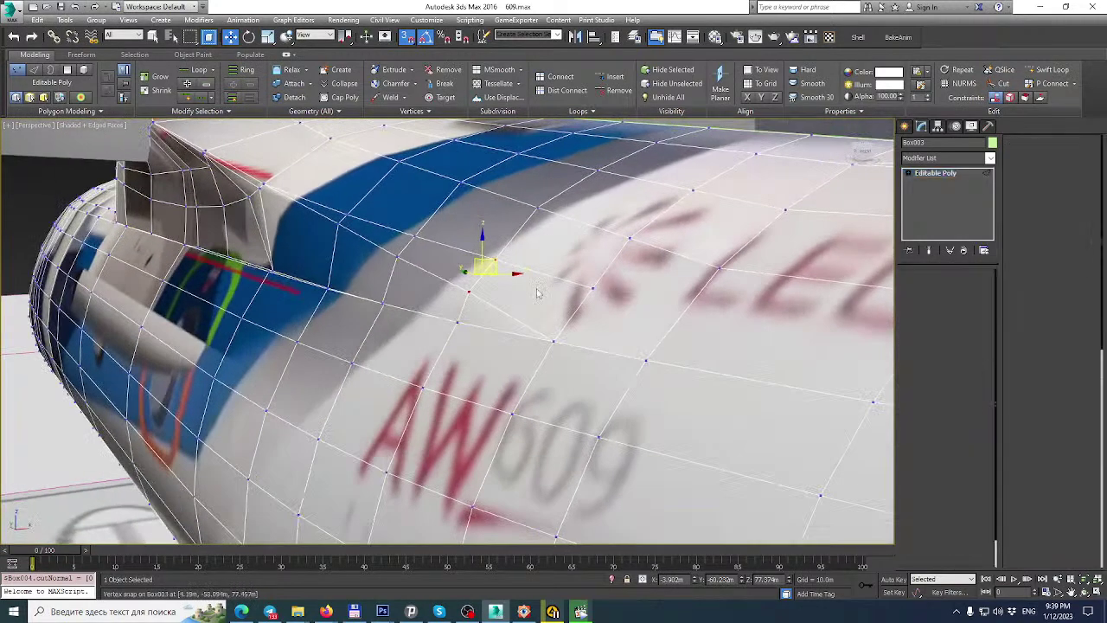
pyautogui.press('BackSpace')
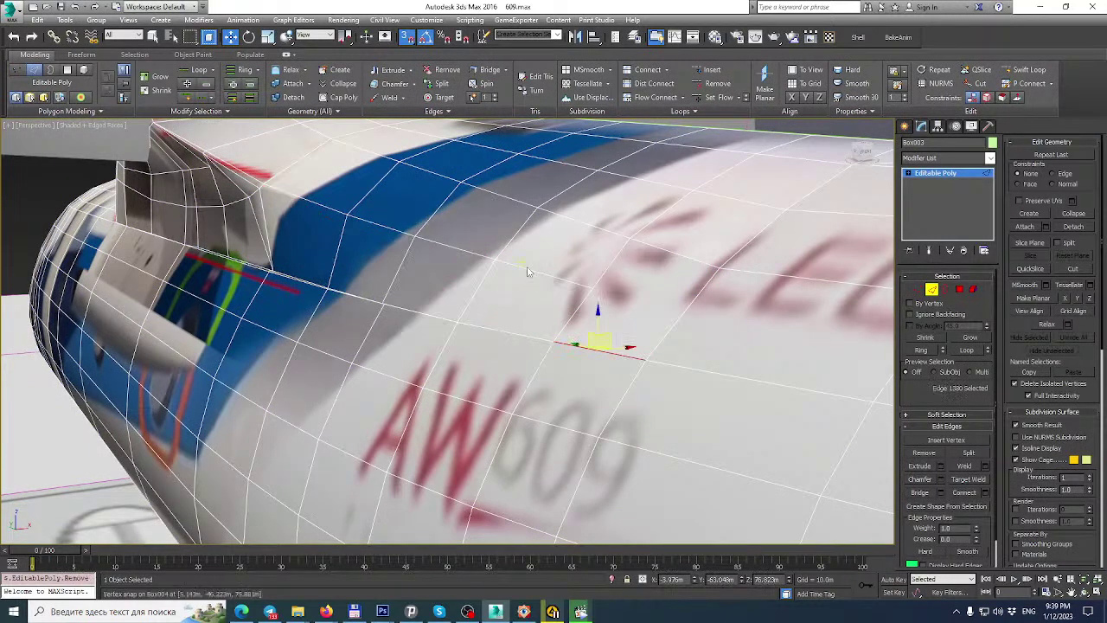
pyautogui.moveTo(516, 267)
pyautogui.keyDown('alt'); pyautogui.mouseDown(button='middle')
pyautogui.moveTo(490, 270)
pyautogui.moveTo(499, 259)
pyautogui.mouseUp(button='middle'); pyautogui.keyUp('alt')
# Snap the lower vertex of the open seam behind the wing root onto the matching upper vertex.
pyautogui.click(918, 289)
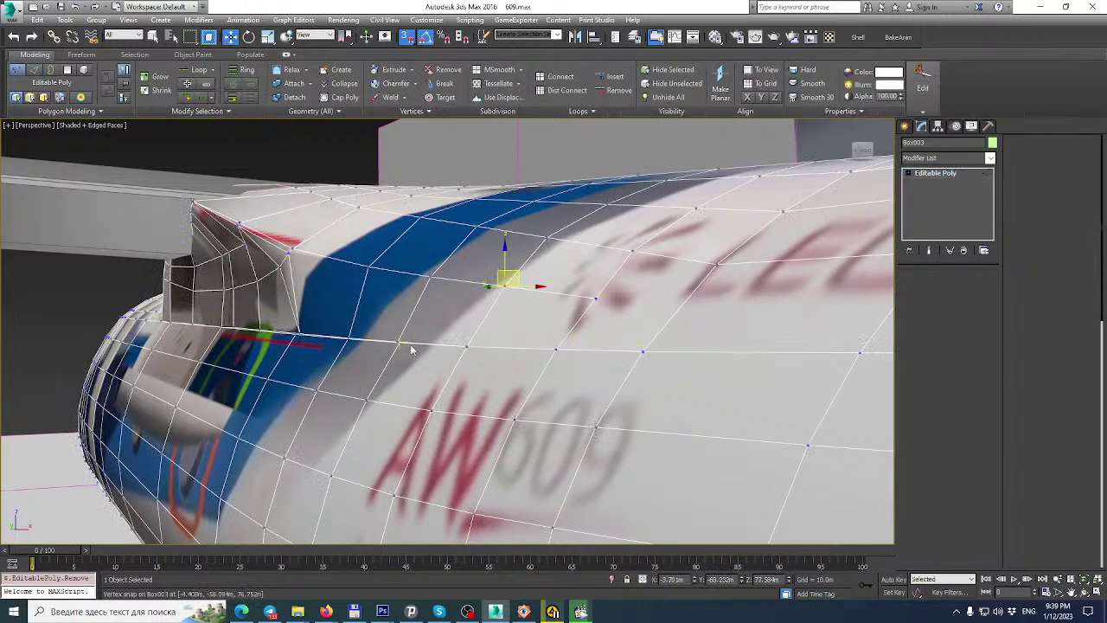
pyautogui.click(398, 343)
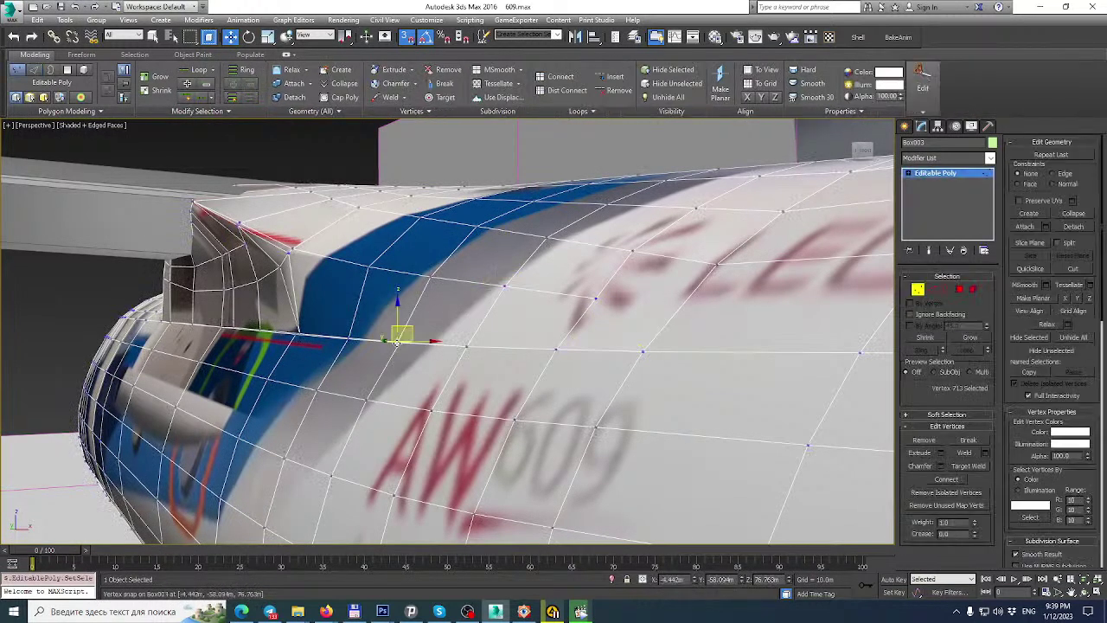
pyautogui.press('z')
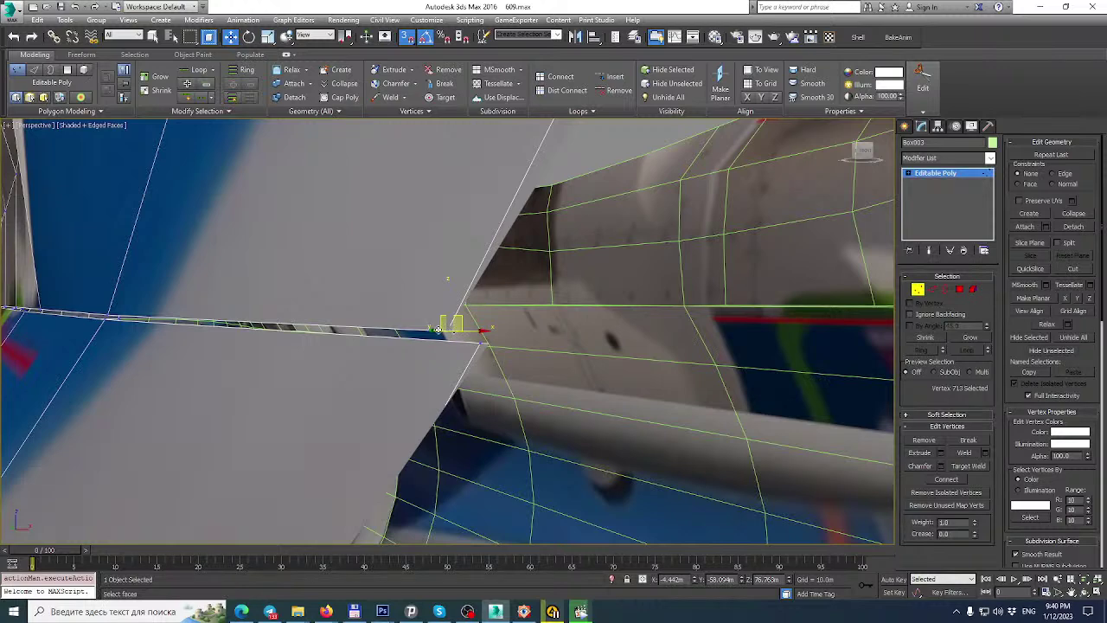
pyautogui.scroll(3, 430, 340)
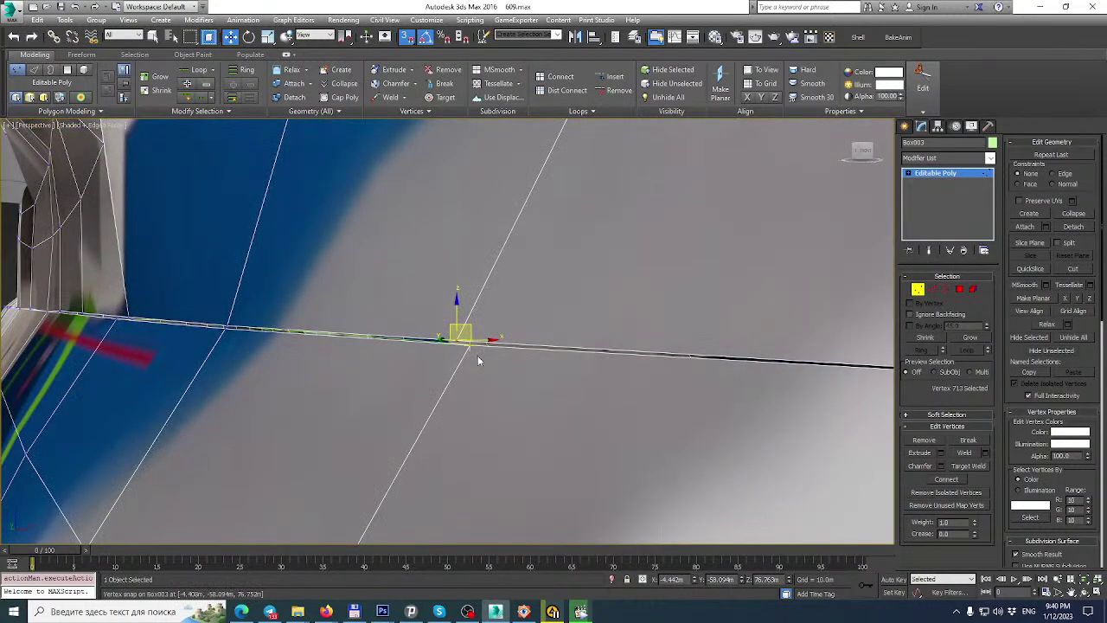
pyautogui.click(467, 355)
pyautogui.moveTo(470, 344); pyautogui.dragTo(457, 339)
pyautogui.scroll(-3, 385, 332)
pyautogui.moveTo(385, 332)
pyautogui.keyDown('alt'); pyautogui.mouseDown(button='middle')
pyautogui.moveTo(353, 332)
pyautogui.moveTo(381, 333)
pyautogui.mouseUp(button='middle'); pyautogui.keyUp('alt')
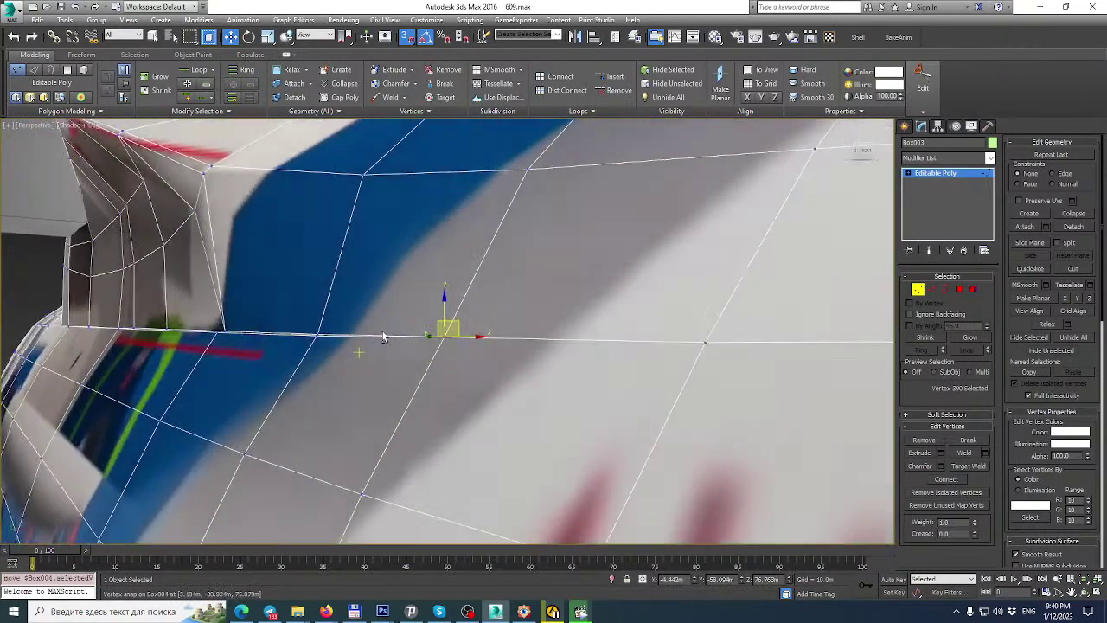
# Snap the next lower vertex of the open seam, on the blue stripe behind the wing root, onto its matching upper vertex.
pyautogui.click(317, 337)
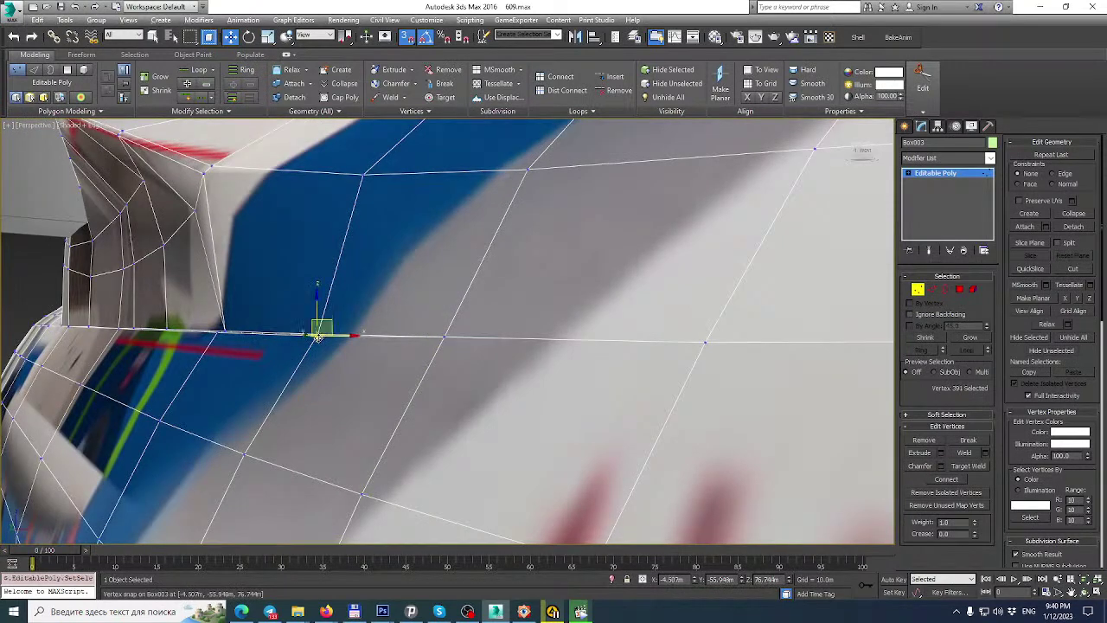
pyautogui.press('z')
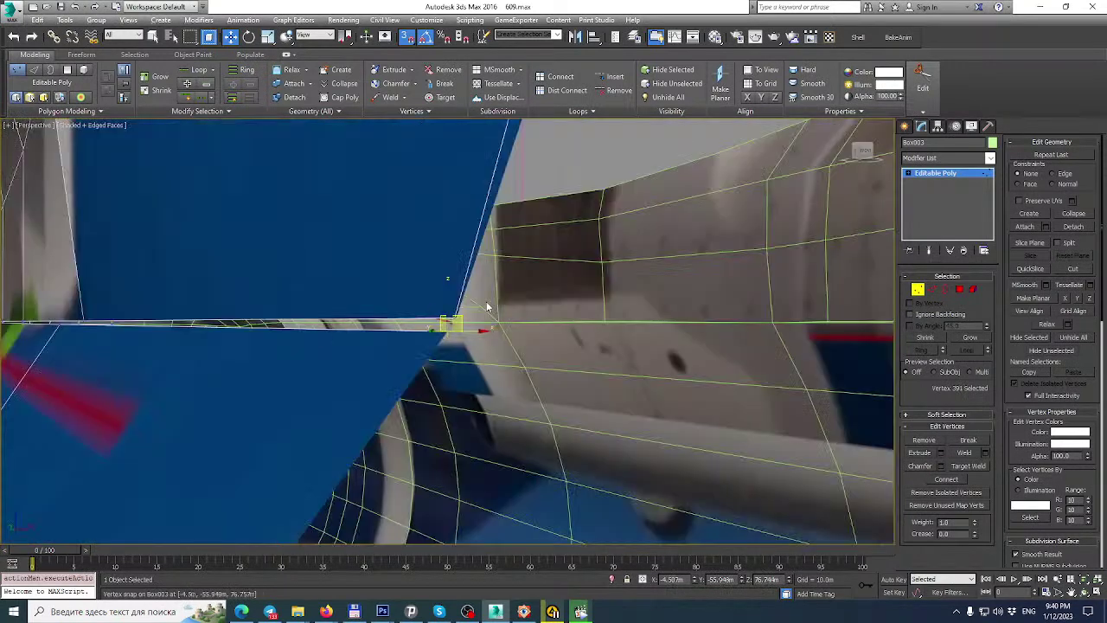
pyautogui.click(492, 348)
pyautogui.scroll(-3, 453, 336)
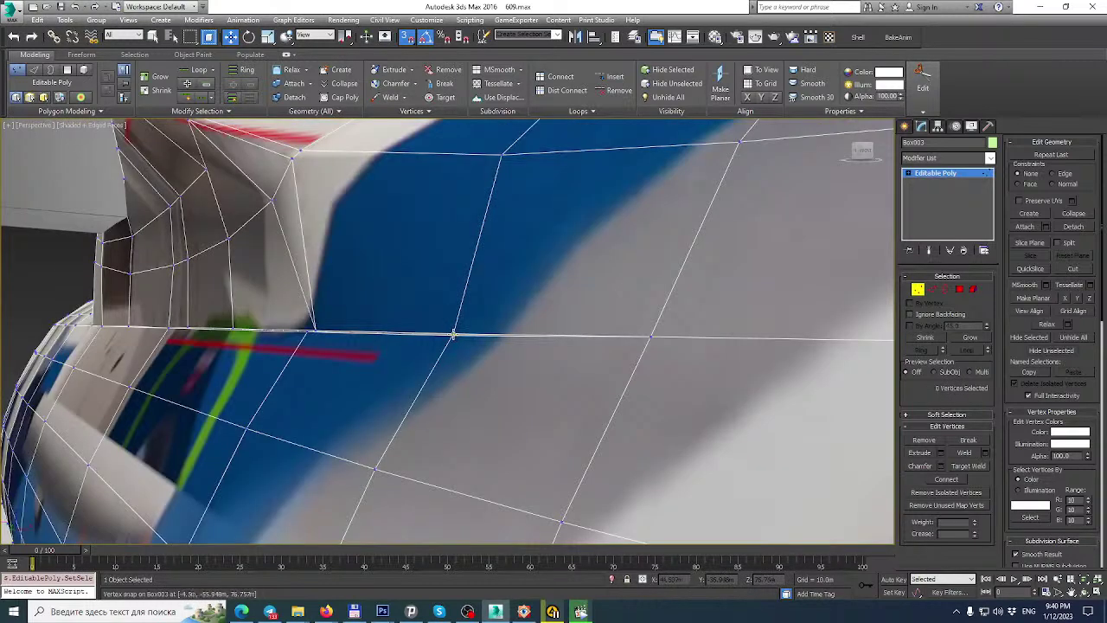
pyautogui.click(453, 336)
pyautogui.press('z')
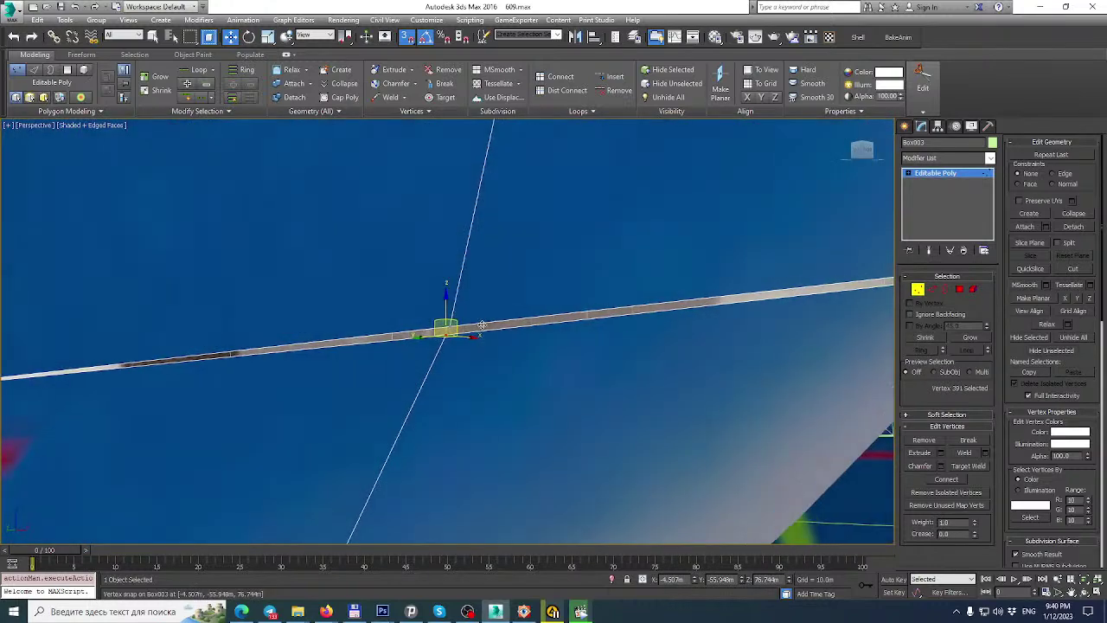
pyautogui.click(460, 346)
pyautogui.moveTo(445, 334); pyautogui.dragTo(455, 324)
pyautogui.keyDown('alt'); pyautogui.moveTo(466, 325); pyautogui.dragTo(438, 341, button='middle'); pyautogui.keyUp('alt')
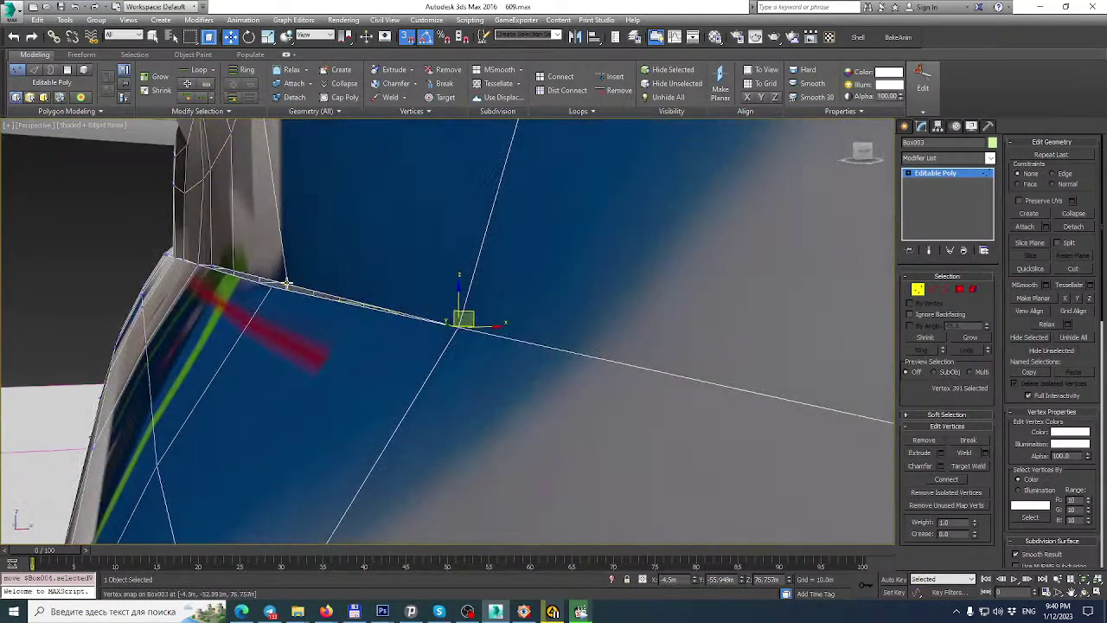
# Snap together the seam vertices where the blue stripe meets the white wing-root corner.
pyautogui.click(287, 283)
pyautogui.moveTo(287, 283); pyautogui.dragTo(276, 292)
pyautogui.keyDown('alt'); pyautogui.moveTo(336, 348); pyautogui.dragTo(776, 400, button='middle'); pyautogui.keyUp('alt')
pyautogui.scroll(-2, 625, 338)
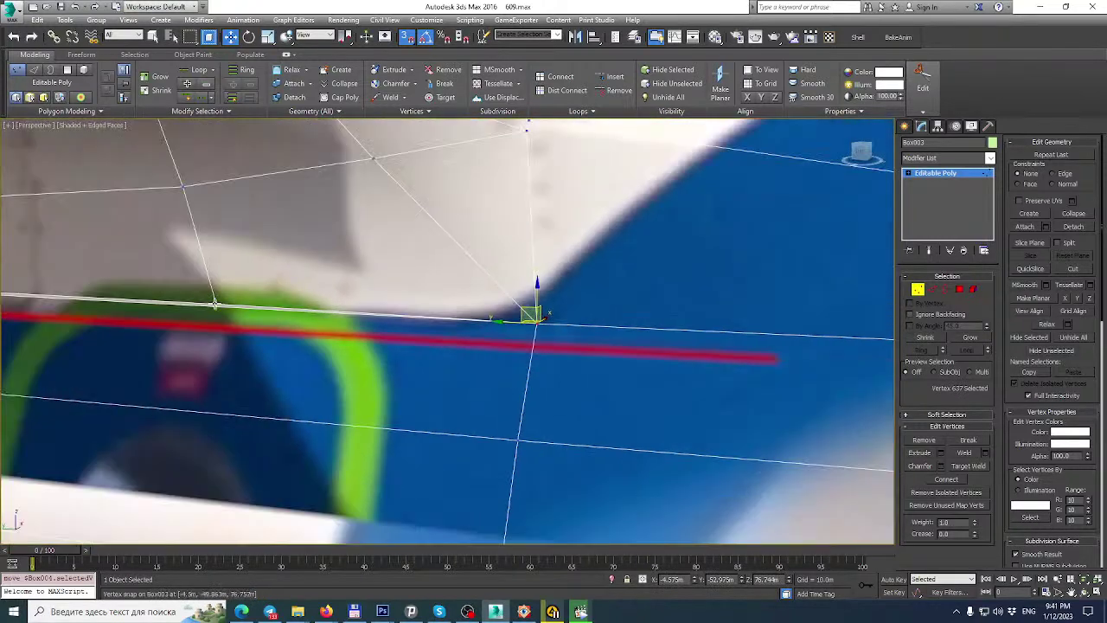
# Select the two upper seam vertices above the green window outline and, with snapping off, move them along X to close the gap.
pyautogui.click(223, 302)
pyautogui.scroll(-1, 223, 302)
pyautogui.moveTo(299, 319); pyautogui.dragTo(721, 362, button='middle')
pyautogui.keyDown('alt'); pyautogui.moveTo(378, 329); pyautogui.dragTo(516, 329, button='middle'); pyautogui.keyUp('alt')
pyautogui.scroll(2, 515, 328)
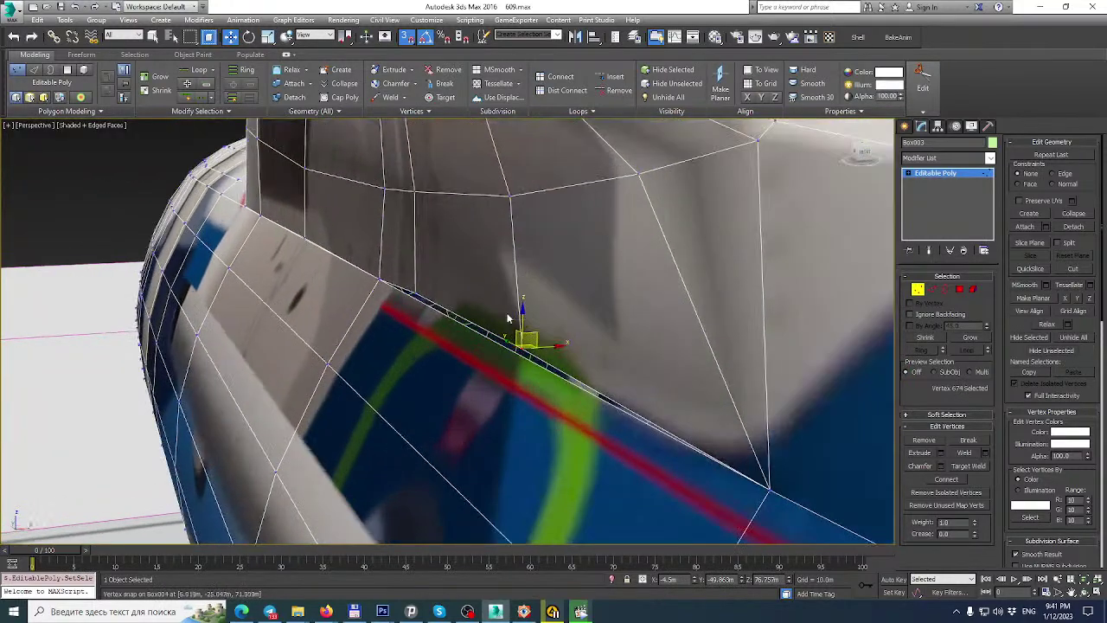
pyautogui.keyDown('ctrl'); pyautogui.click(414, 293); pyautogui.keyUp('ctrl')
pyautogui.press('s')
pyautogui.keyDown('alt'); pyautogui.moveTo(511, 317); pyautogui.dragTo(487, 317, button='middle'); pyautogui.keyUp('alt')
pyautogui.scroll(2, 504, 332)
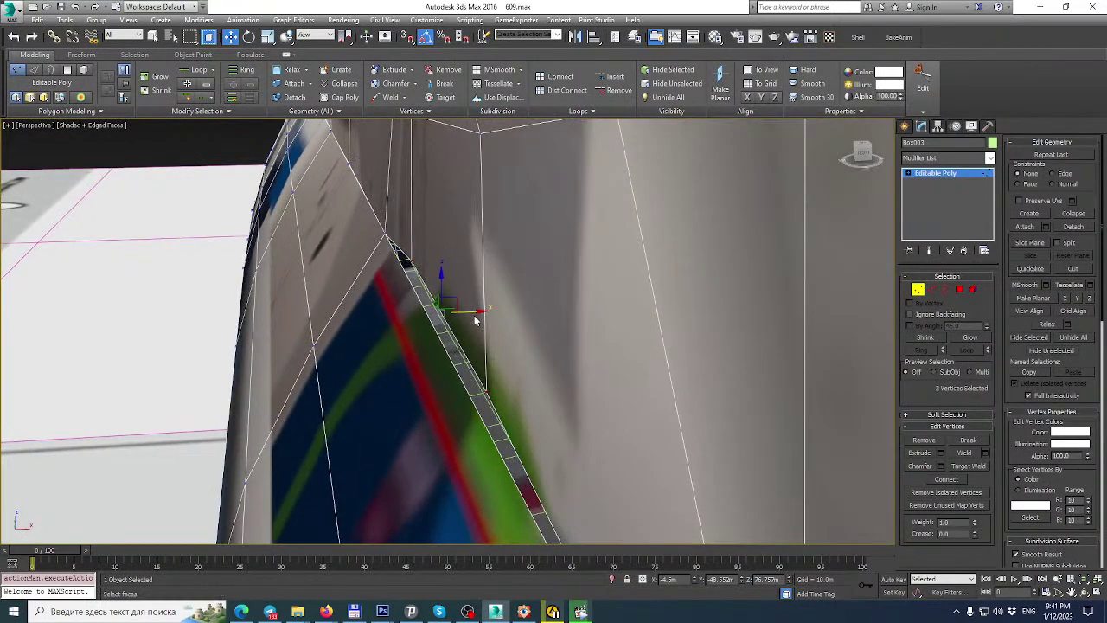
pyautogui.moveTo(475, 314); pyautogui.dragTo(462, 327)
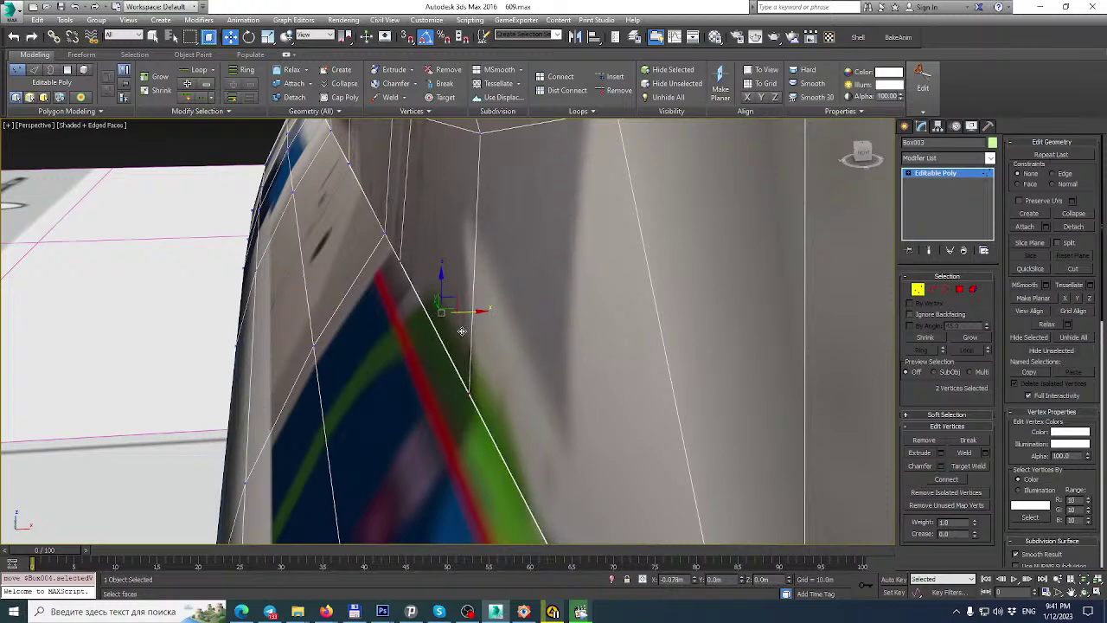
pyautogui.keyDown('alt'); pyautogui.moveTo(462, 331); pyautogui.dragTo(495, 293, button='middle'); pyautogui.keyUp('alt')
pyautogui.scroll(4, 516, 346)
pyautogui.scroll(-6, 506, 290)
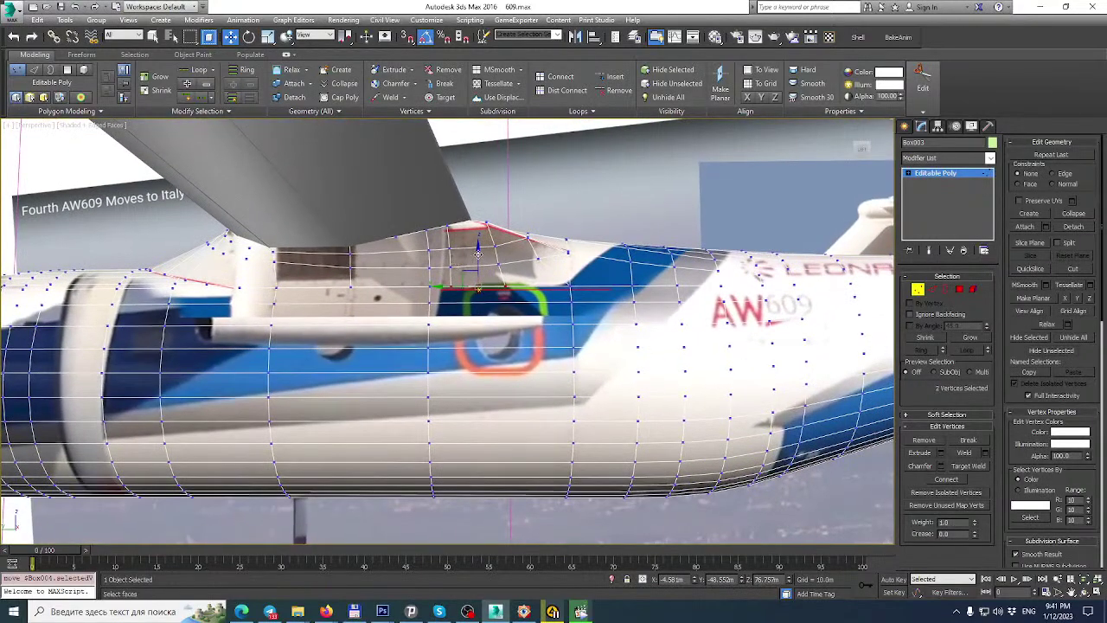
# Select the open edge loop along the fuselage's top centreline and set its X position to 0 to close the gap between the halves.
pyautogui.keyDown('alt'); pyautogui.moveTo(500, 258); pyautogui.dragTo(345, 262, button='middle'); pyautogui.keyUp('alt')
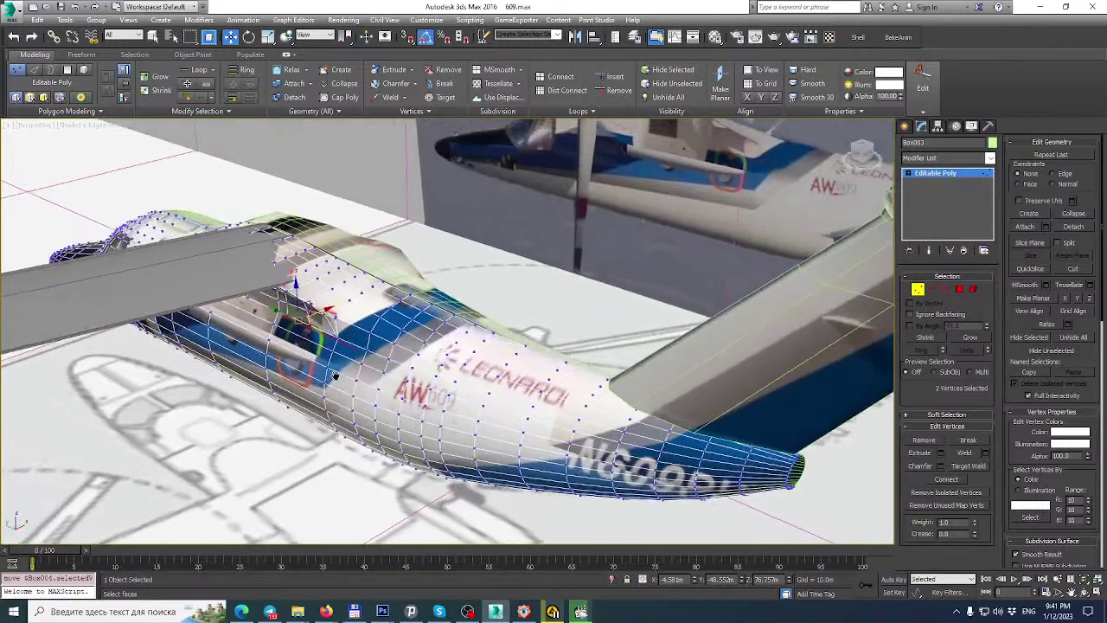
pyautogui.scroll(5, 372, 268)
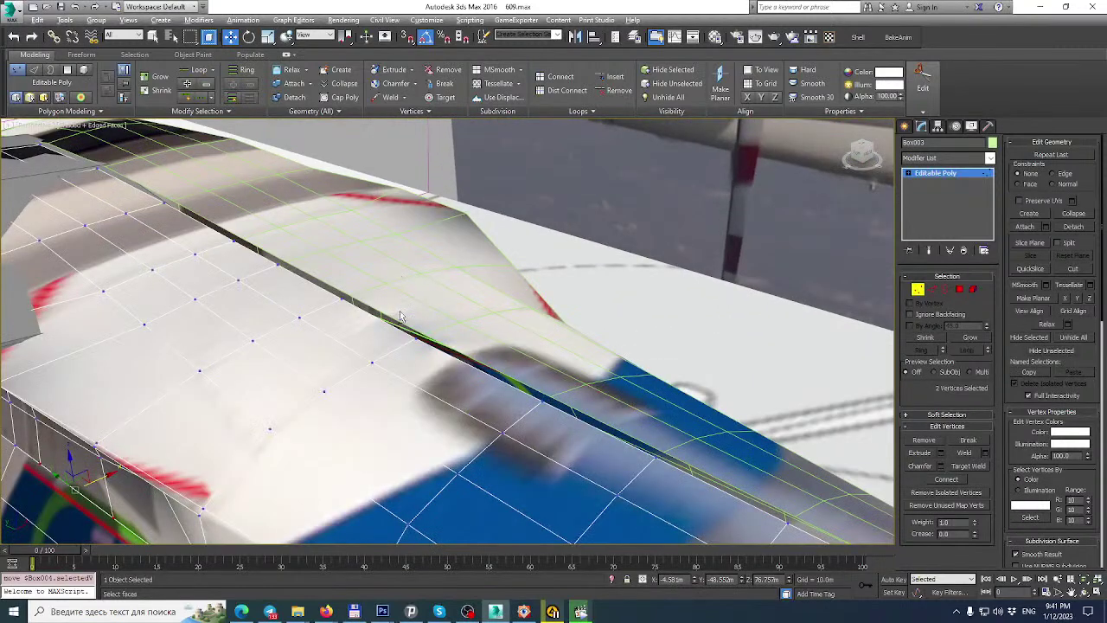
pyautogui.keyDown('alt'); pyautogui.moveTo(381, 313); pyautogui.dragTo(265, 212, button='middle'); pyautogui.keyUp('alt')
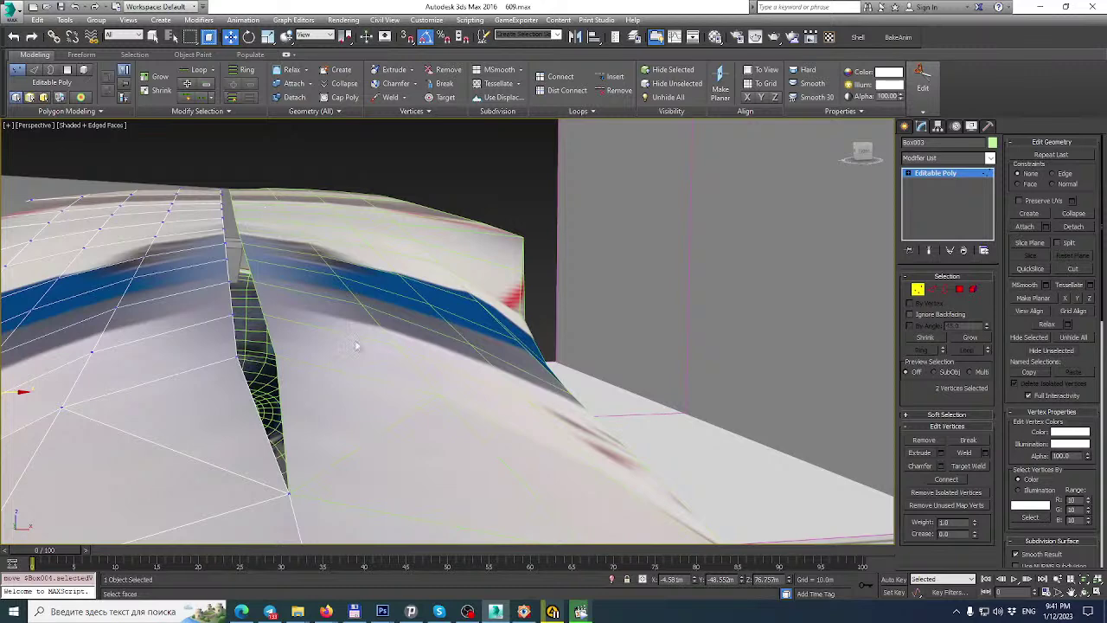
pyautogui.click(932, 290)
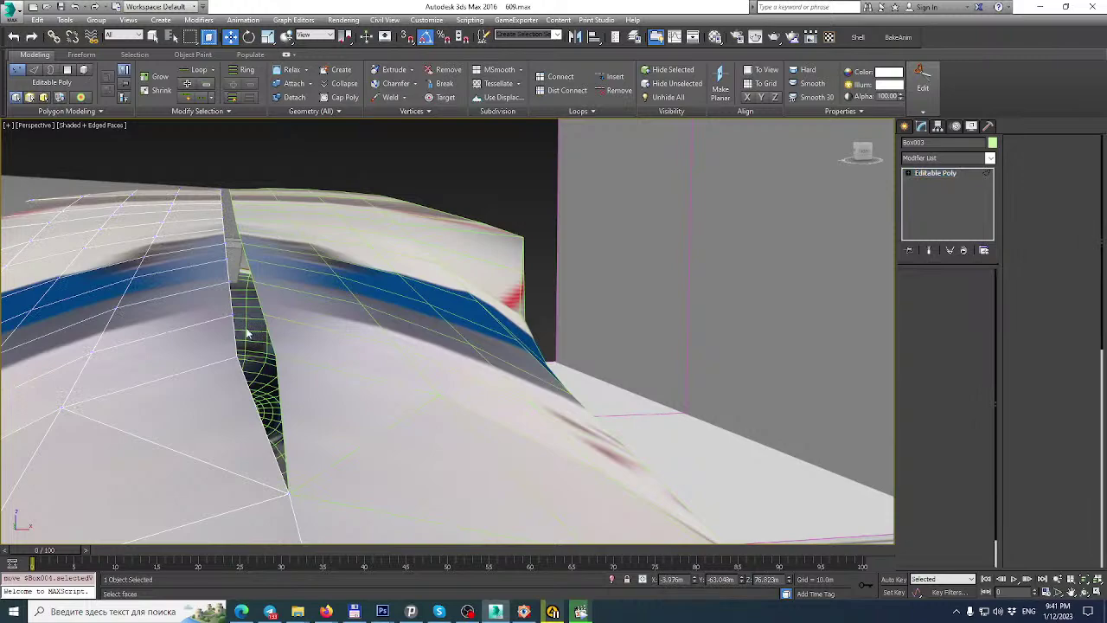
pyautogui.doubleClick(235, 334)
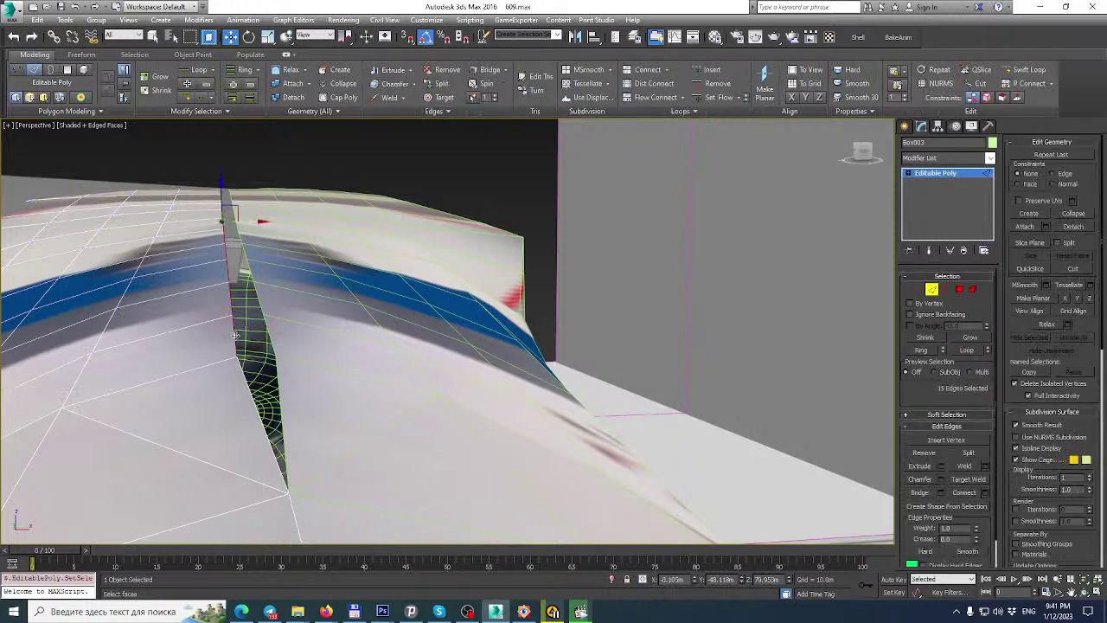
pyautogui.scroll(-5, 231, 322)
pyautogui.keyDown('alt'); pyautogui.moveTo(233, 321); pyautogui.dragTo(485, 280, button='middle'); pyautogui.keyUp('alt')
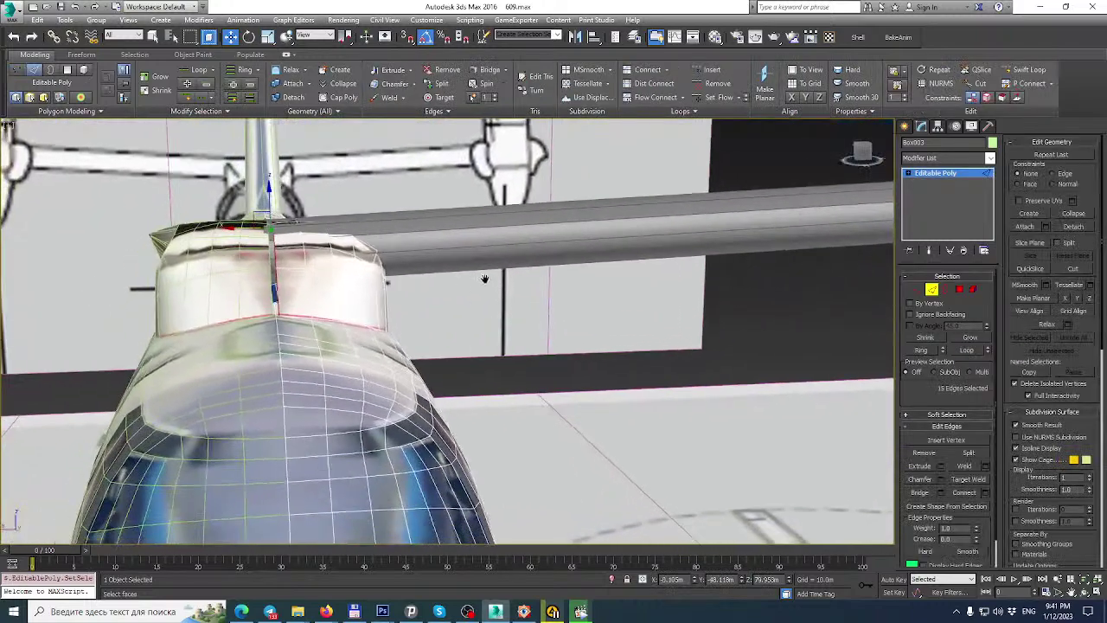
pyautogui.scroll(3, 274, 294)
pyautogui.keyDown('alt'); pyautogui.moveTo(248, 327); pyautogui.dragTo(304, 211, button='middle'); pyautogui.keyUp('alt')
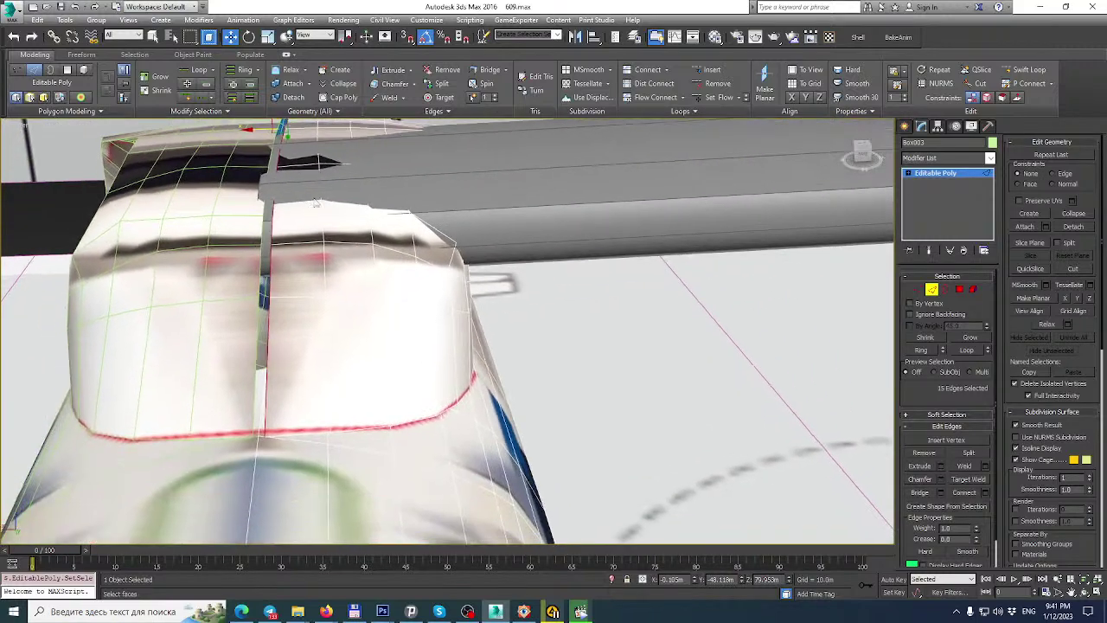
pyautogui.scroll(3, 308, 157)
pyautogui.moveTo(307, 158)
pyautogui.keyDown('alt'); pyautogui.mouseDown(button='middle')
pyautogui.moveTo(358, 213)
pyautogui.moveTo(297, 176)
pyautogui.mouseUp(button='middle'); pyautogui.keyUp('alt')
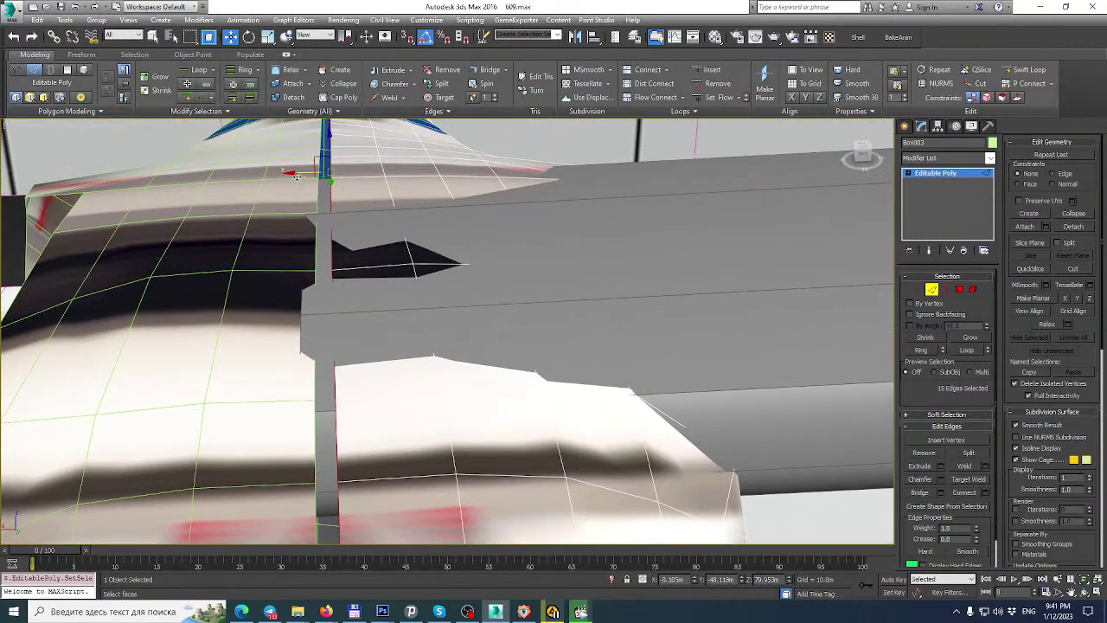
pyautogui.moveTo(295, 175); pyautogui.dragTo(290, 175)
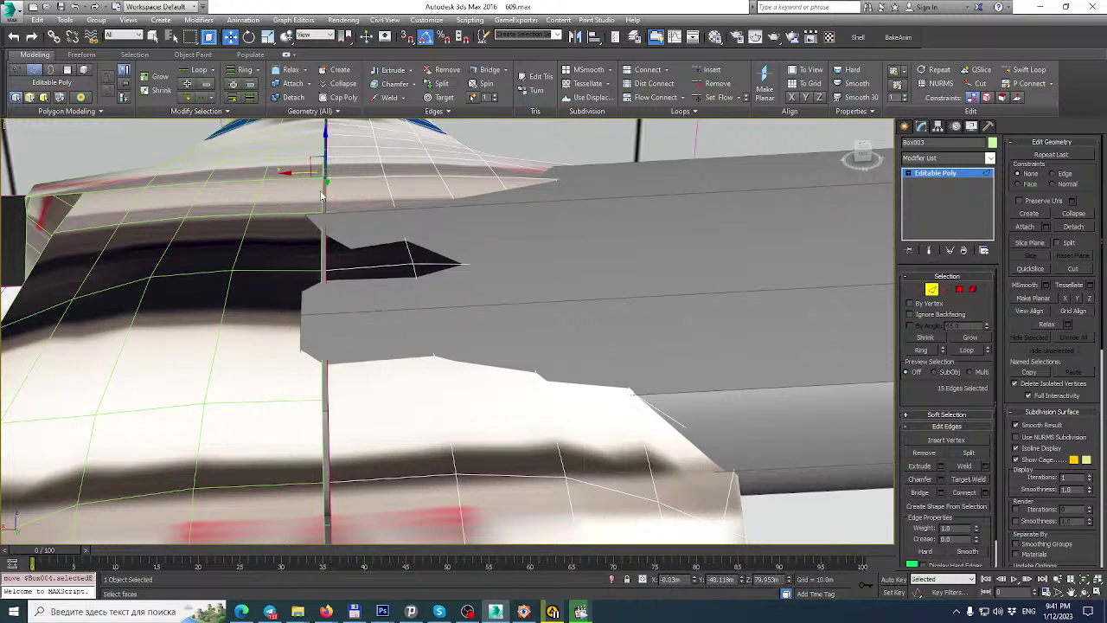
pyautogui.rightClick(693, 584)
pyautogui.keyDown('alt'); pyautogui.moveTo(579, 346); pyautogui.dragTo(225, 288, button='middle'); pyautogui.keyUp('alt')
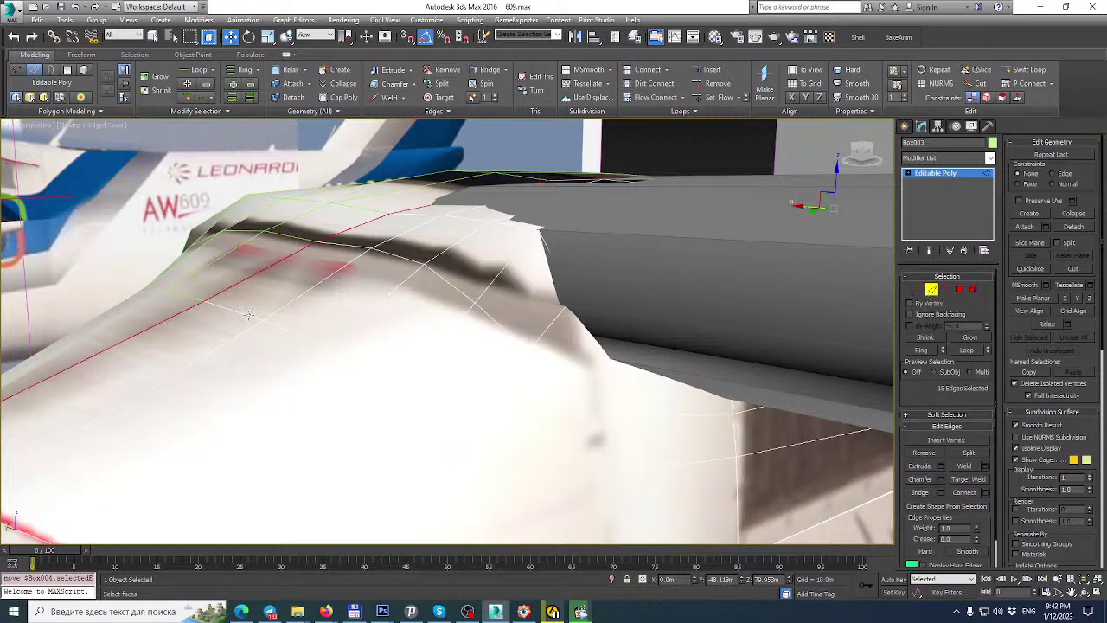
# Adjust the centreline vertices at the front of the wing fairing to smooth its top profile.
pyautogui.scroll(-5, 241, 316)
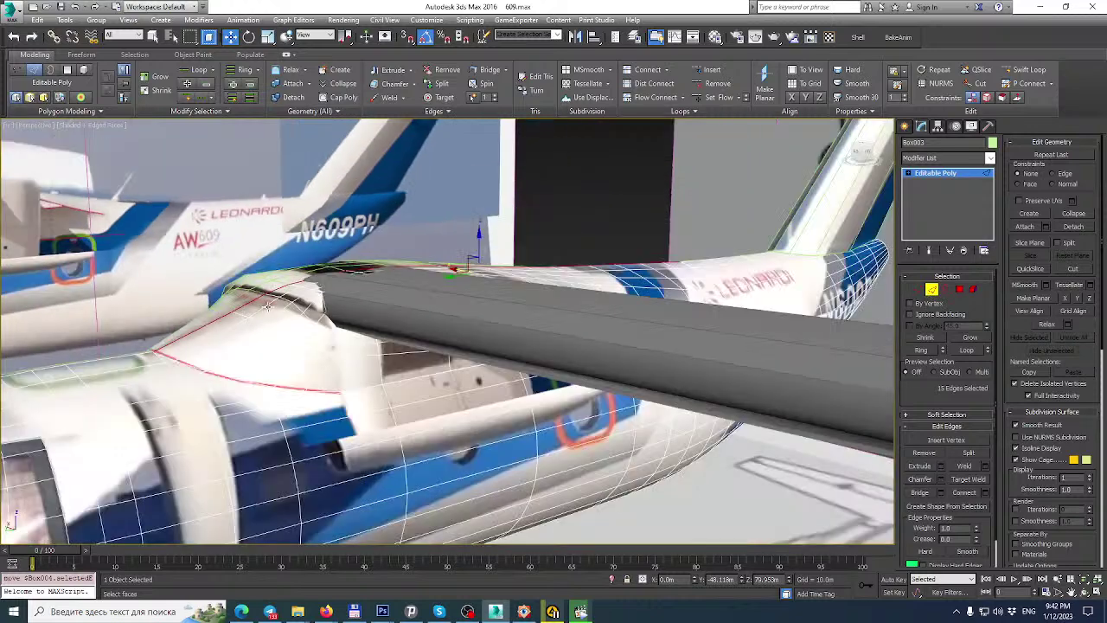
pyautogui.rightClick(258, 310)
pyautogui.click(128, 257)
pyautogui.click(918, 289)
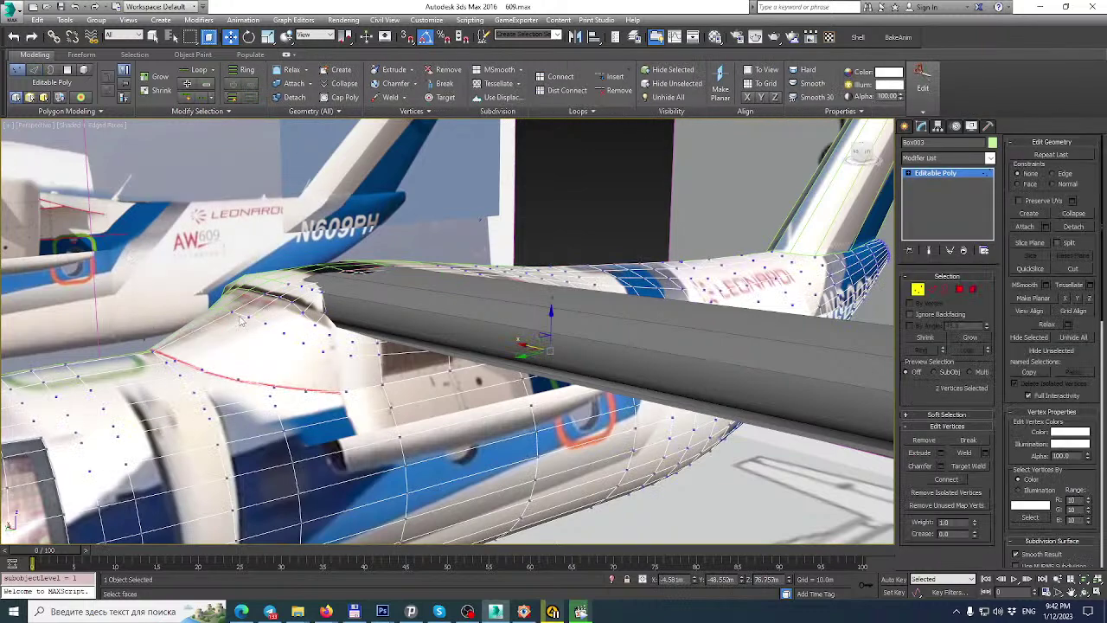
pyautogui.click(247, 319)
pyautogui.scroll(10, 251, 320)
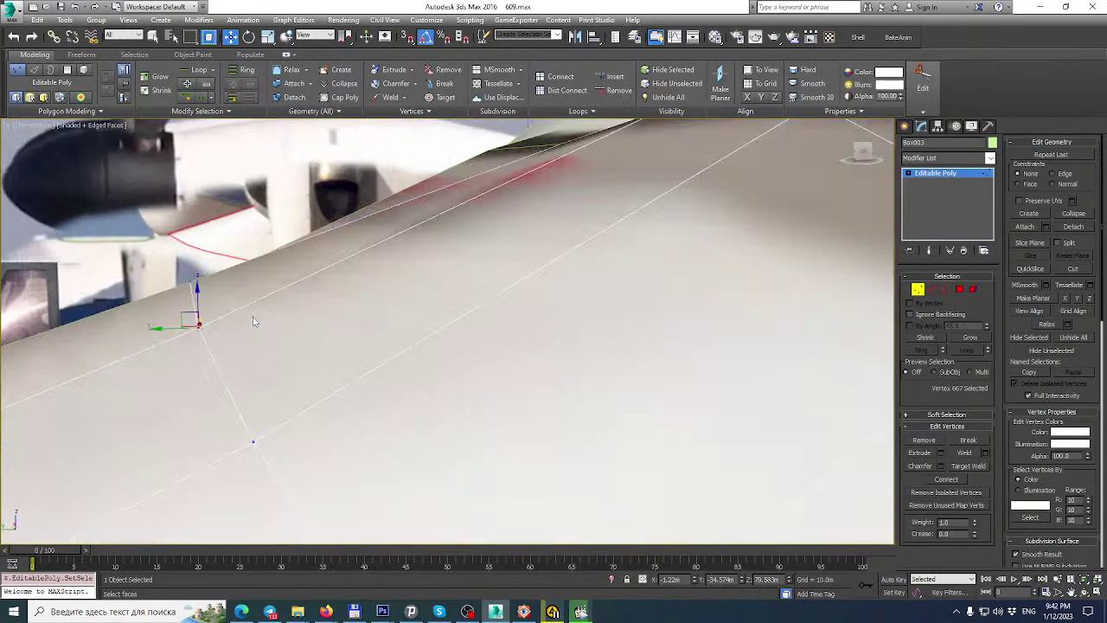
pyautogui.scroll(-5, 253, 318)
pyautogui.keyDown('alt'); pyautogui.moveTo(239, 283); pyautogui.dragTo(292, 273, button='middle'); pyautogui.keyUp('alt')
pyautogui.moveTo(278, 286); pyautogui.dragTo(279, 287)
pyautogui.keyDown('alt'); pyautogui.moveTo(288, 265); pyautogui.dragTo(378, 239, button='middle'); pyautogui.keyUp('alt')
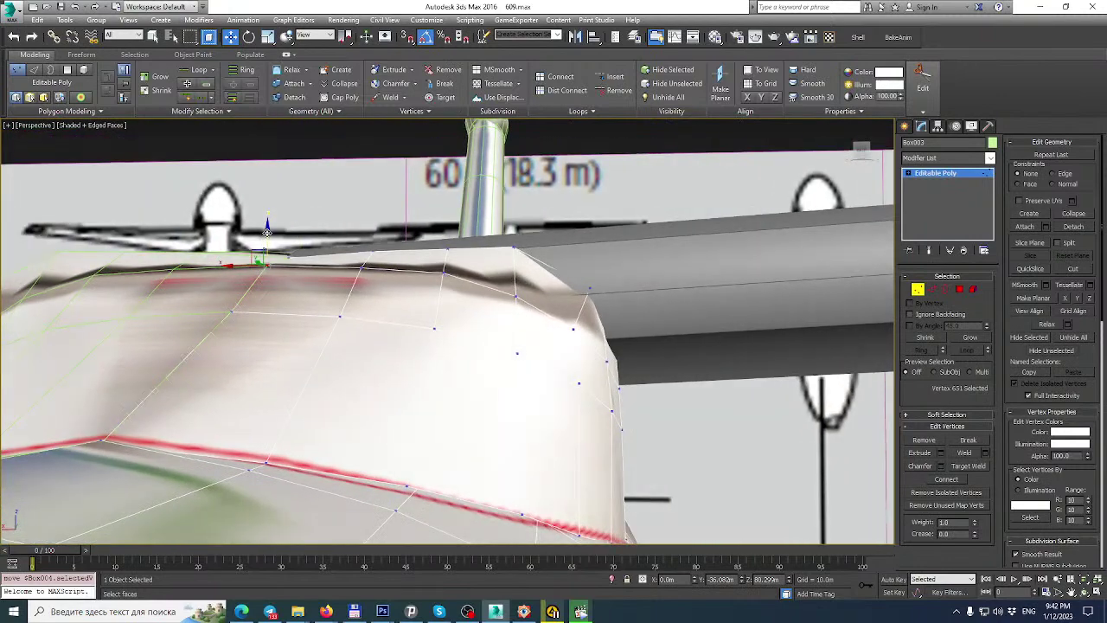
# Reposition the neighbouring vertices across the fairing's front edge to follow the centreline profile, then deselect them.
pyautogui.keyDown('alt'); pyautogui.moveTo(268, 231); pyautogui.dragTo(242, 268, button='middle'); pyautogui.keyUp('alt')
pyautogui.keyDown('ctrl'); pyautogui.moveTo(343, 242); pyautogui.dragTo(360, 287); pyautogui.keyUp('ctrl')
pyautogui.keyDown('alt'); pyautogui.moveTo(360, 286); pyautogui.dragTo(361, 278, button='middle'); pyautogui.keyUp('alt')
pyautogui.moveTo(324, 261); pyautogui.dragTo(309, 305)
pyautogui.moveTo(309, 304)
pyautogui.keyDown('alt'); pyautogui.mouseDown(button='middle')
pyautogui.moveTo(290, 305)
pyautogui.moveTo(316, 299)
pyautogui.mouseUp(button='middle'); pyautogui.keyUp('alt')
pyautogui.click(325, 308)
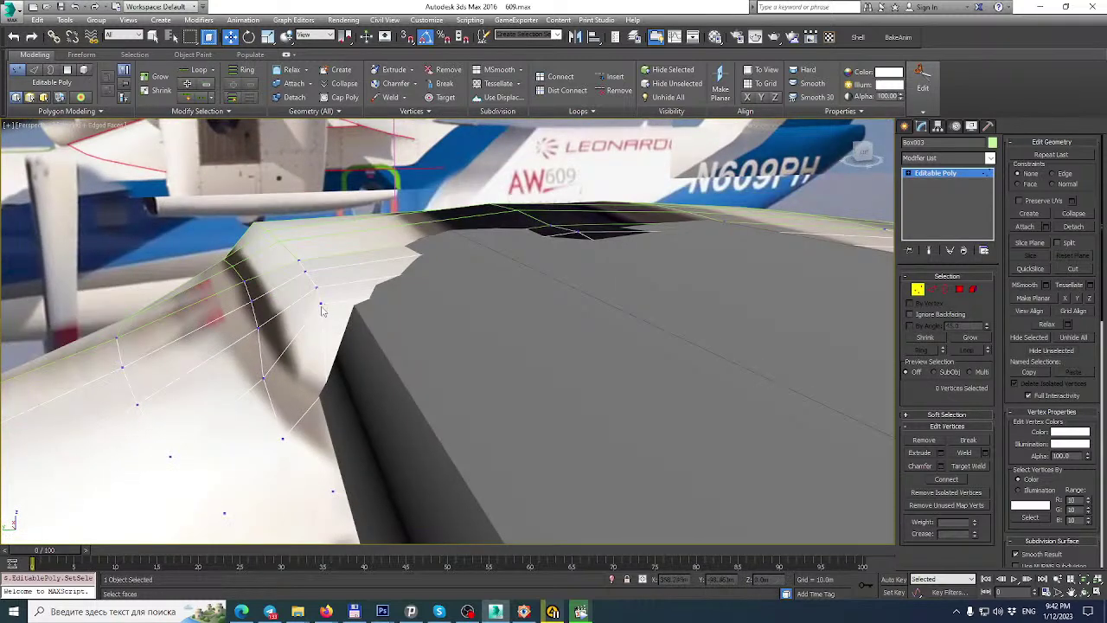
# Lower the fairing's top vertex nearest the wing's leading edge and shift the row's inner vertex along Y to straighten the row.
pyautogui.click(321, 304)
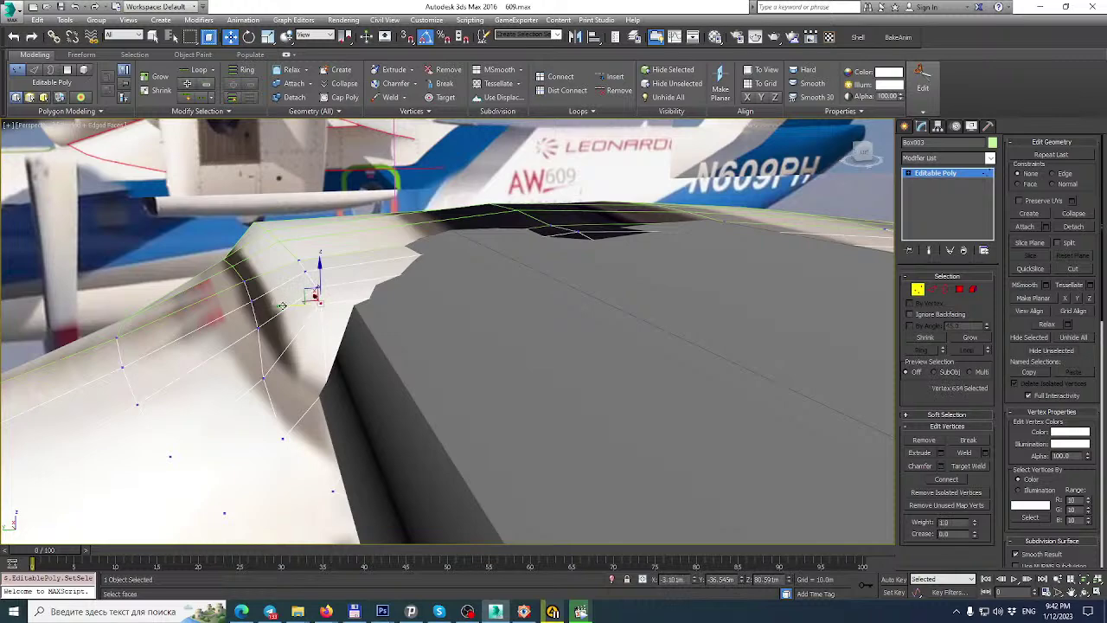
pyautogui.press('z')
pyautogui.keyDown('alt'); pyautogui.moveTo(395, 276); pyautogui.dragTo(300, 291, button='middle'); pyautogui.keyUp('alt')
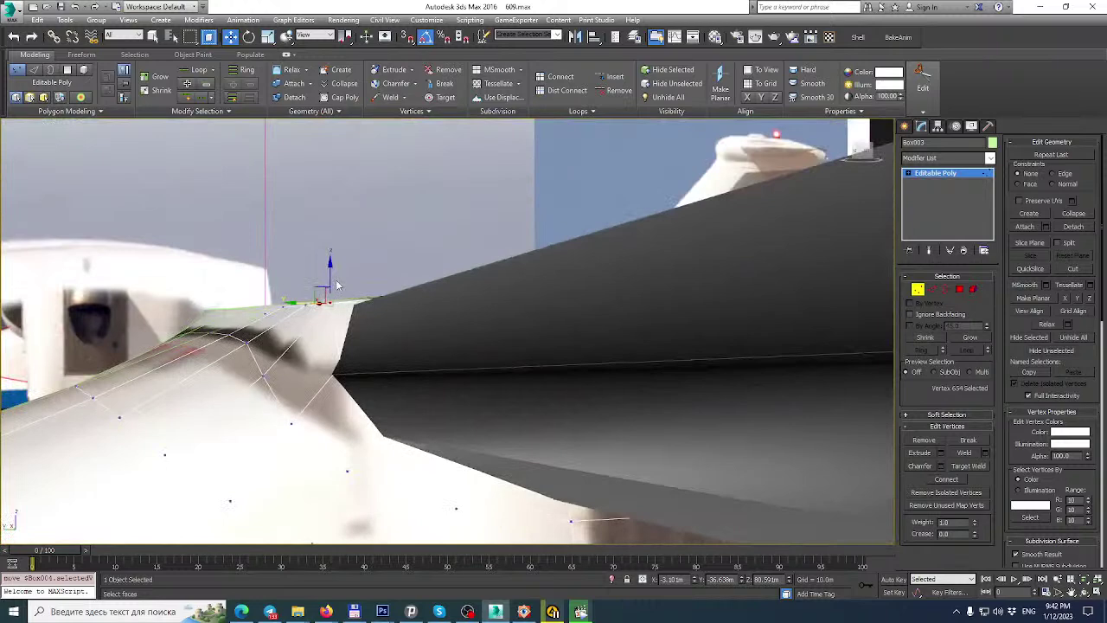
pyautogui.moveTo(330, 271); pyautogui.dragTo(331, 278)
pyautogui.keyDown('alt'); pyautogui.moveTo(330, 281); pyautogui.dragTo(311, 313, button='middle'); pyautogui.keyUp('alt')
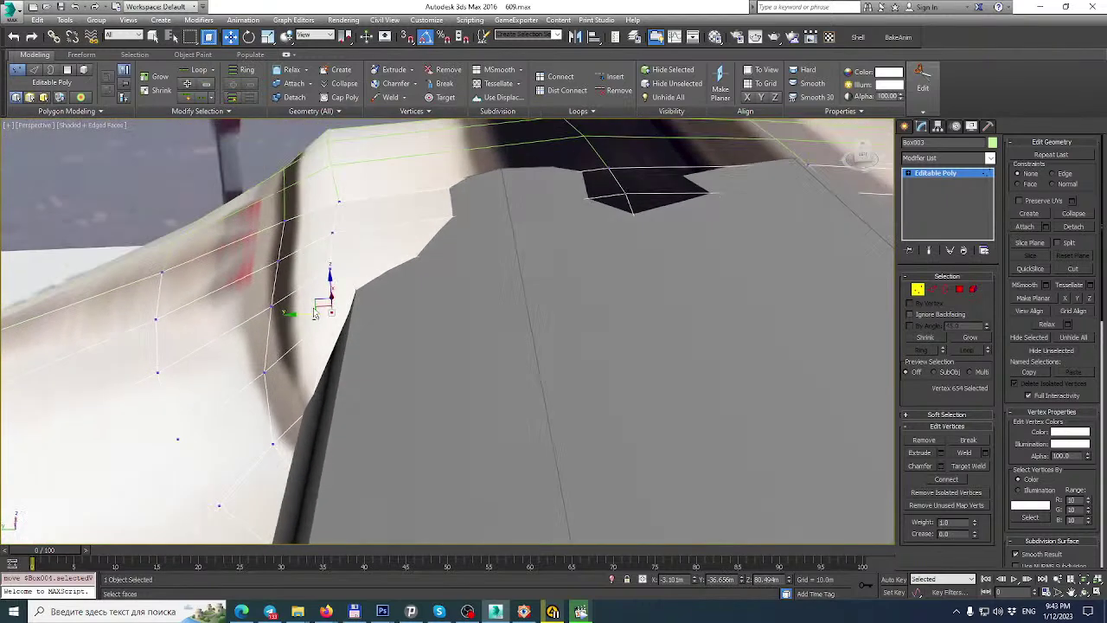
pyautogui.click(338, 202)
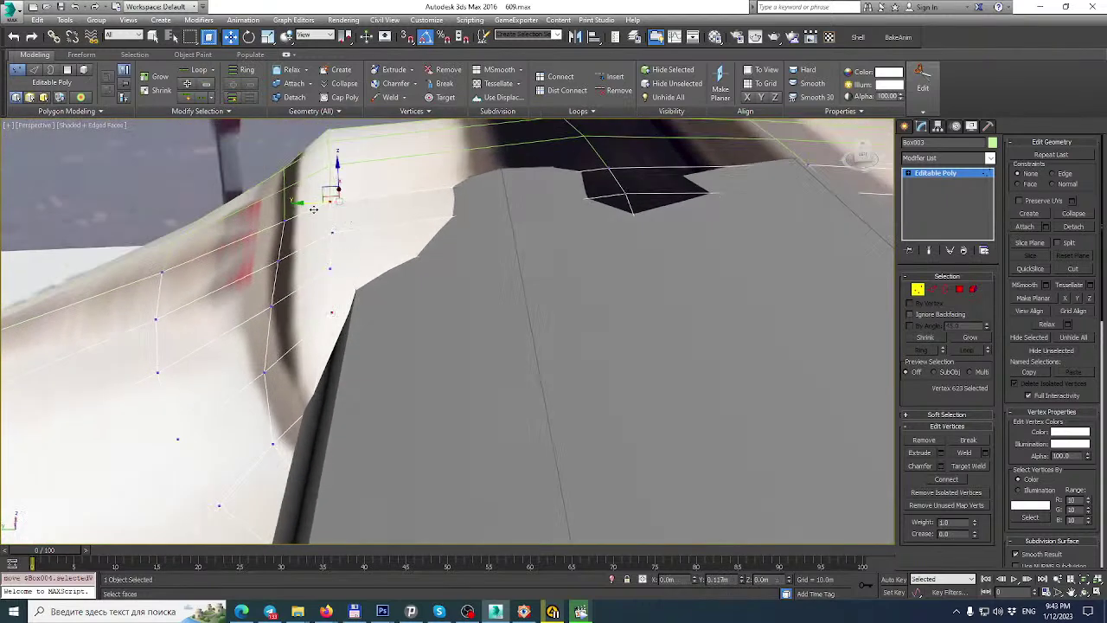
pyautogui.moveTo(313, 209); pyautogui.dragTo(316, 209)
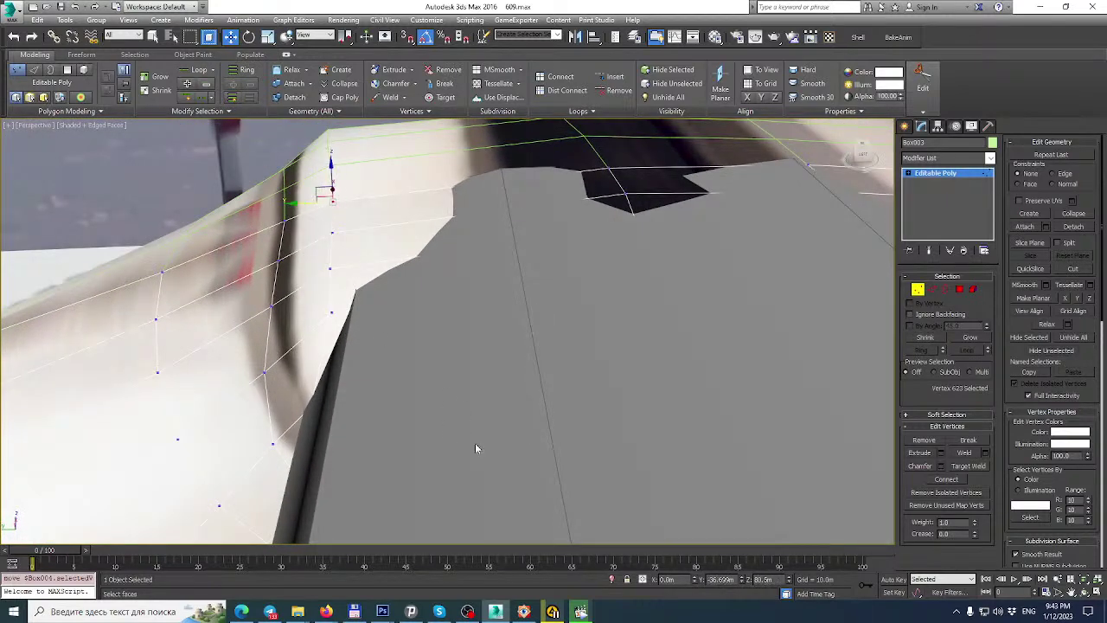
pyautogui.click(580, 611)
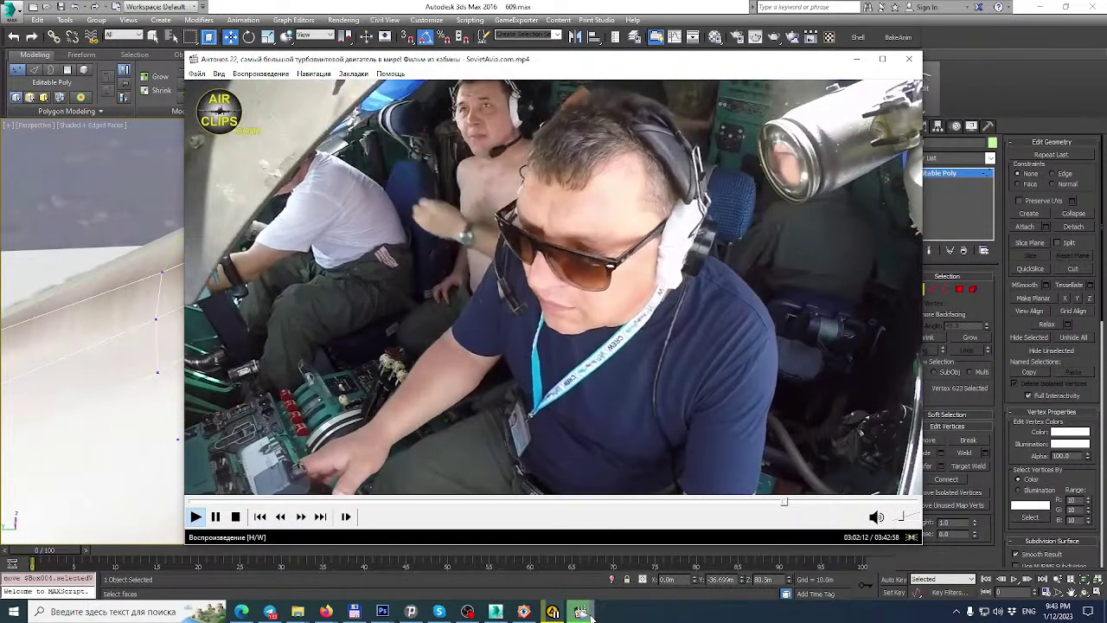
pyautogui.click(587, 614)
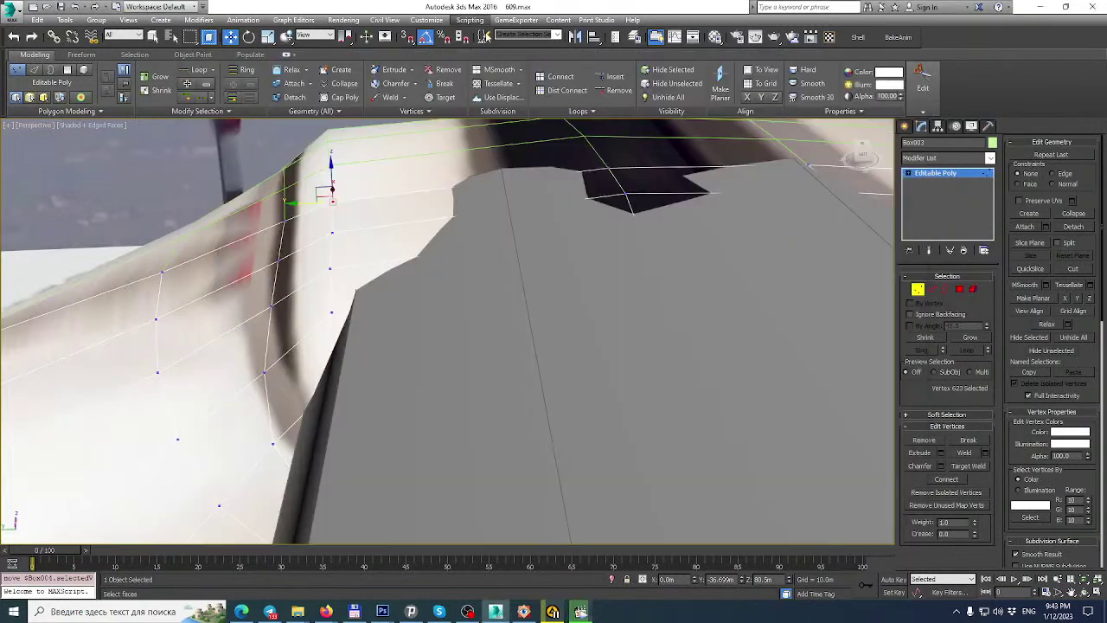
# Select the three innermost vertices in the wing fairing's front top row and scale them vertically to one common height.
pyautogui.keyDown('alt'); pyautogui.moveTo(396, 266); pyautogui.dragTo(410, 243, button='middle'); pyautogui.keyUp('alt')
pyautogui.keyDown('alt'); pyautogui.moveTo(354, 179); pyautogui.dragTo(404, 177, button='middle'); pyautogui.keyUp('alt')
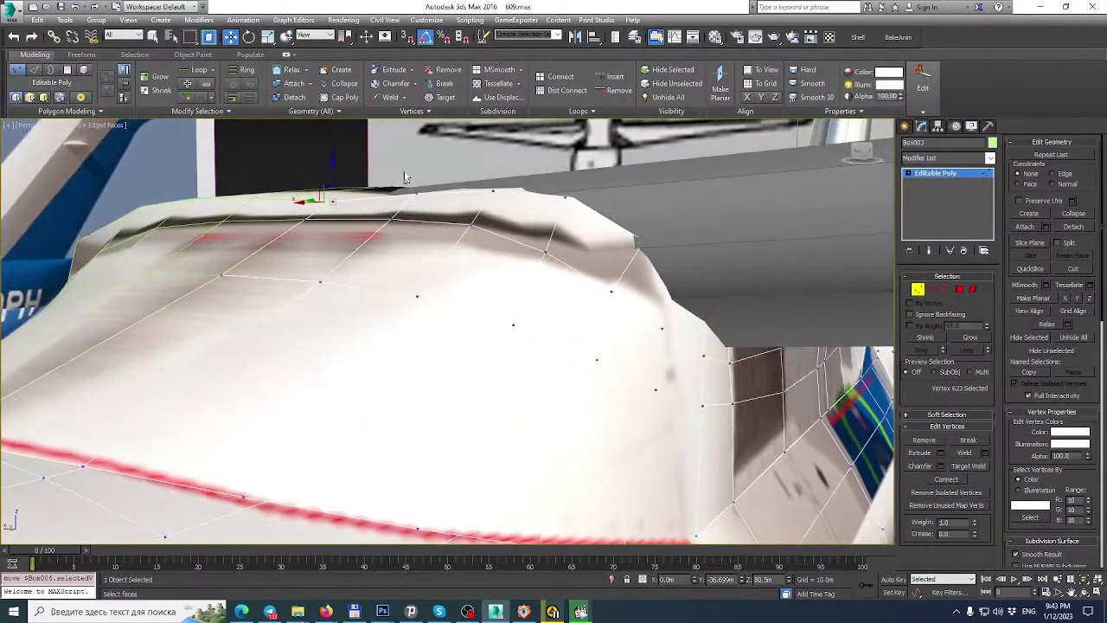
pyautogui.keyDown('alt'); pyautogui.moveTo(319, 198); pyautogui.dragTo(309, 199, button='middle'); pyautogui.keyUp('alt')
pyautogui.click(415, 192)
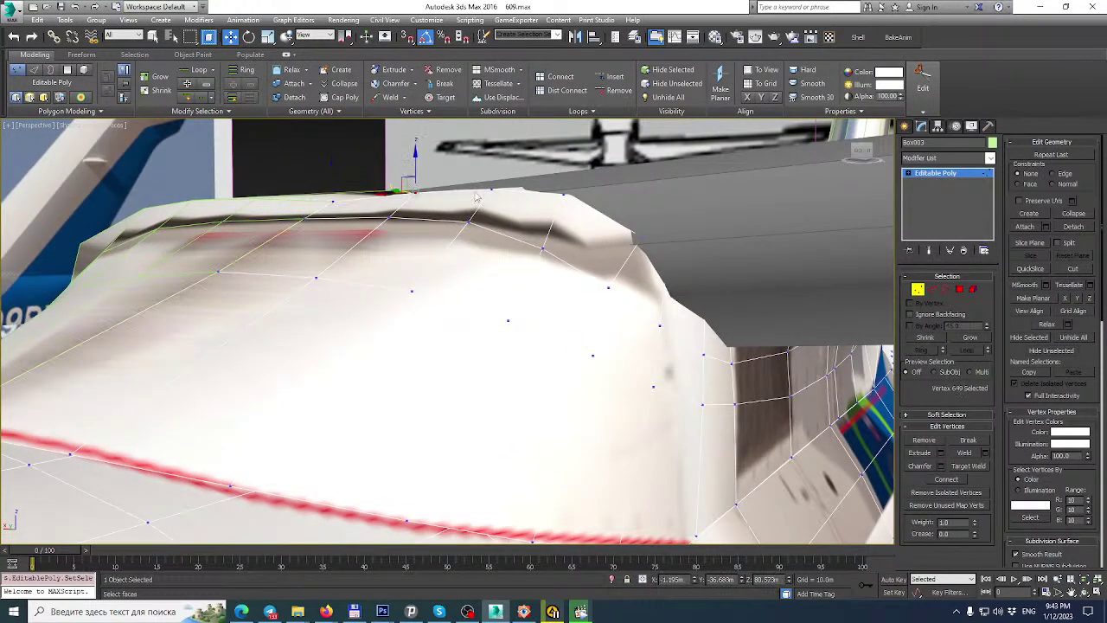
pyautogui.click(492, 186)
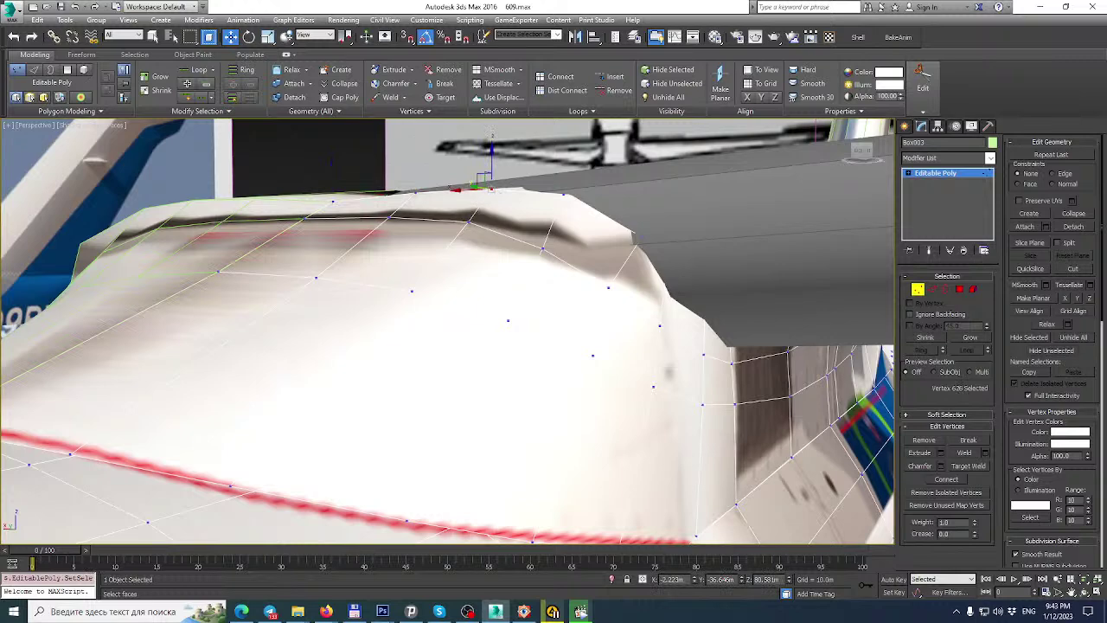
pyautogui.click(1097, 592)
pyautogui.scroll(-6, 688, 184)
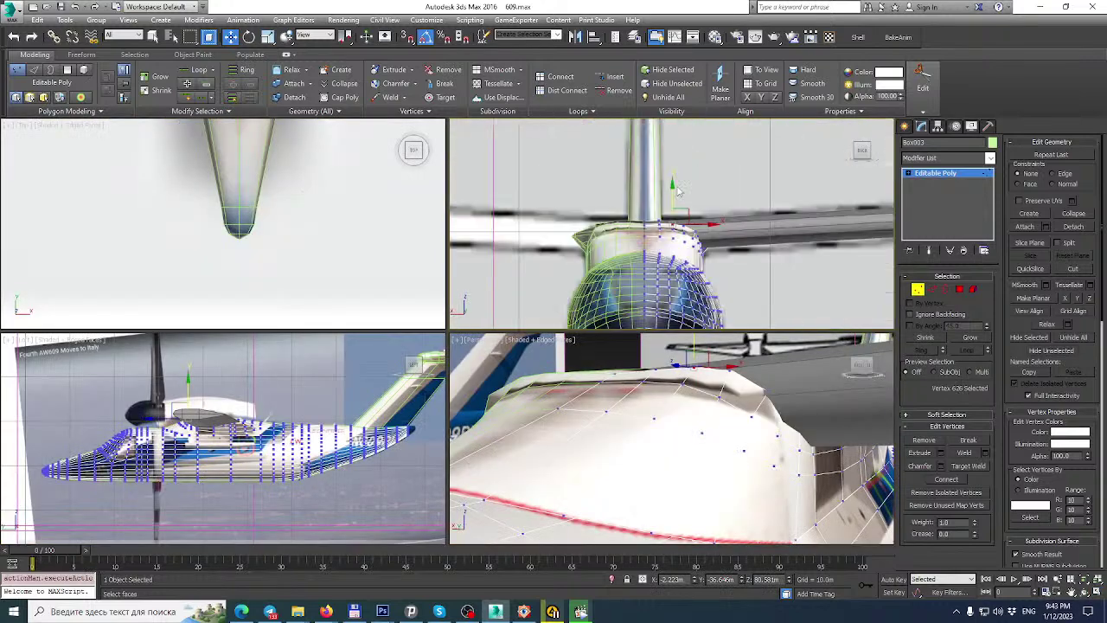
pyautogui.scroll(5, 675, 219)
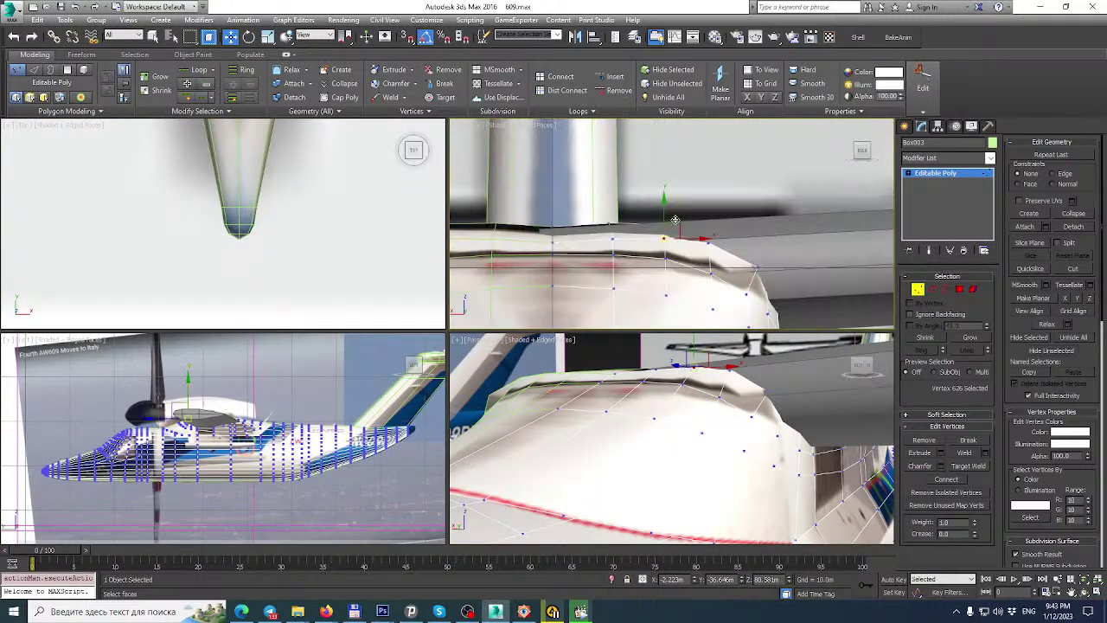
pyautogui.click(1097, 591)
pyautogui.moveTo(736, 245); pyautogui.dragTo(799, 212, button='middle')
pyautogui.moveTo(694, 245); pyautogui.dragTo(643, 235, button='middle')
pyautogui.keyDown('ctrl'); pyautogui.click(555, 254); pyautogui.keyUp('ctrl')
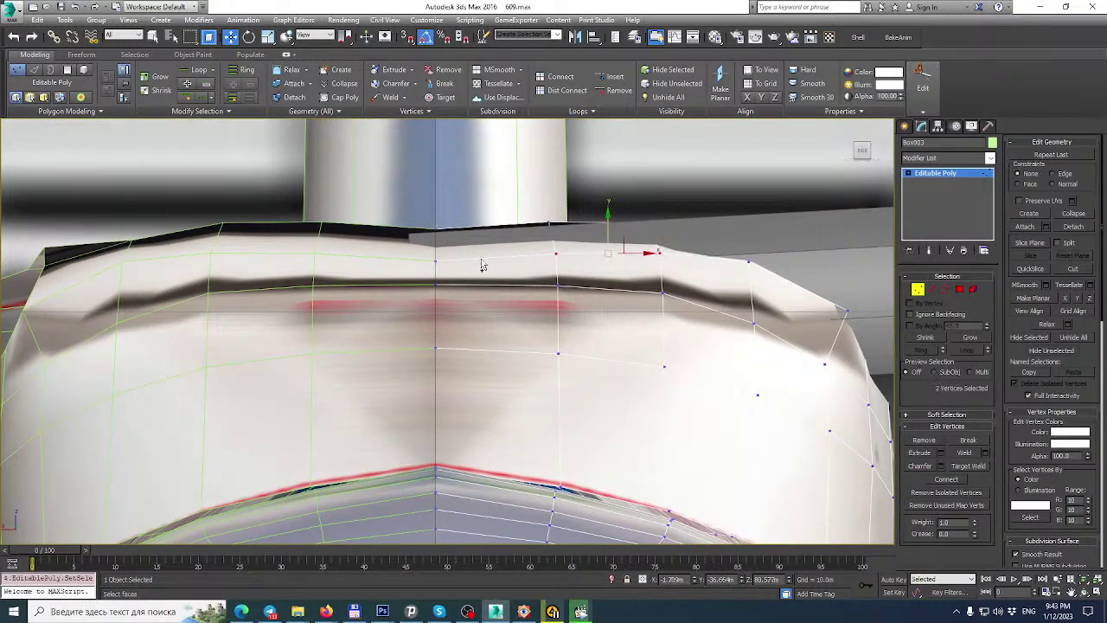
pyautogui.keyDown('ctrl'); pyautogui.click(437, 262); pyautogui.keyUp('ctrl')
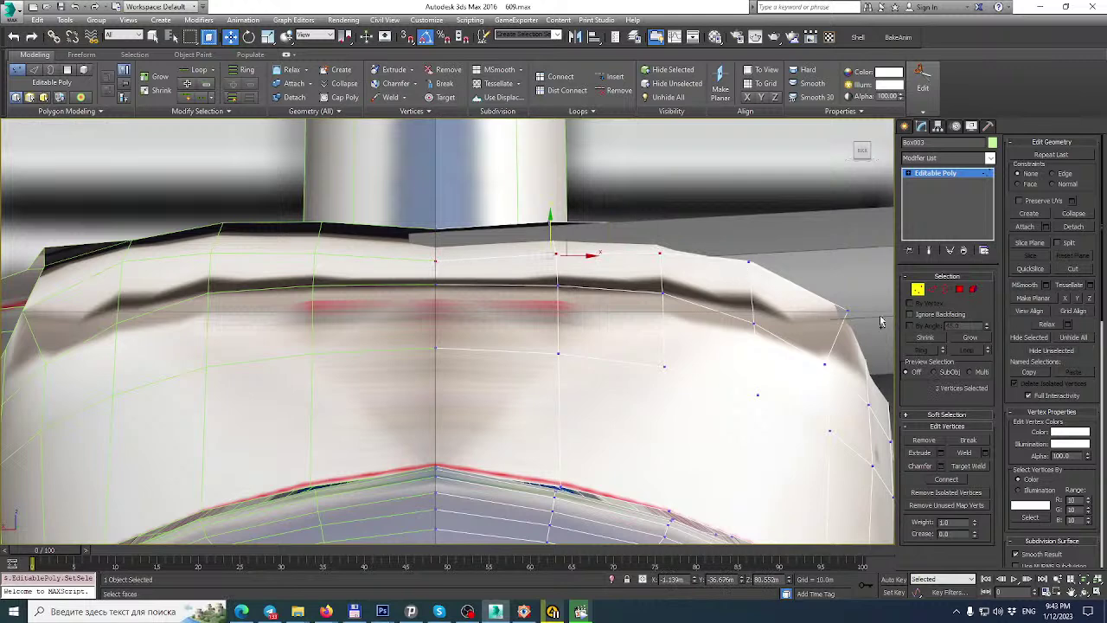
pyautogui.moveTo(267, 37); pyautogui.dragTo(265, 95)
pyautogui.rightClick(267, 36)
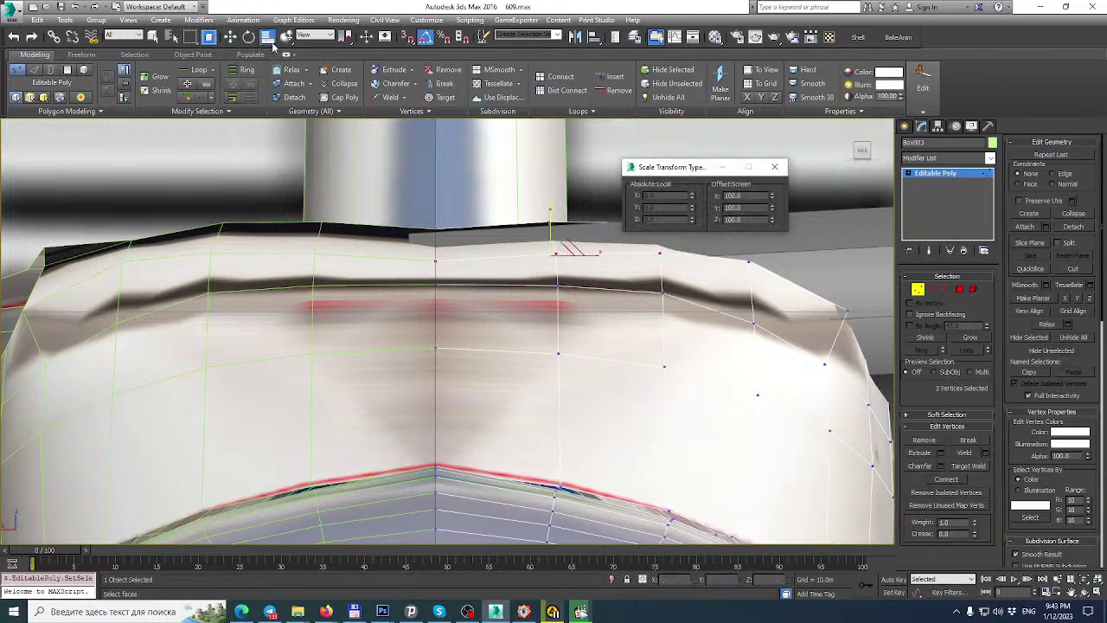
pyautogui.click(772, 212)
pyautogui.click(774, 168)
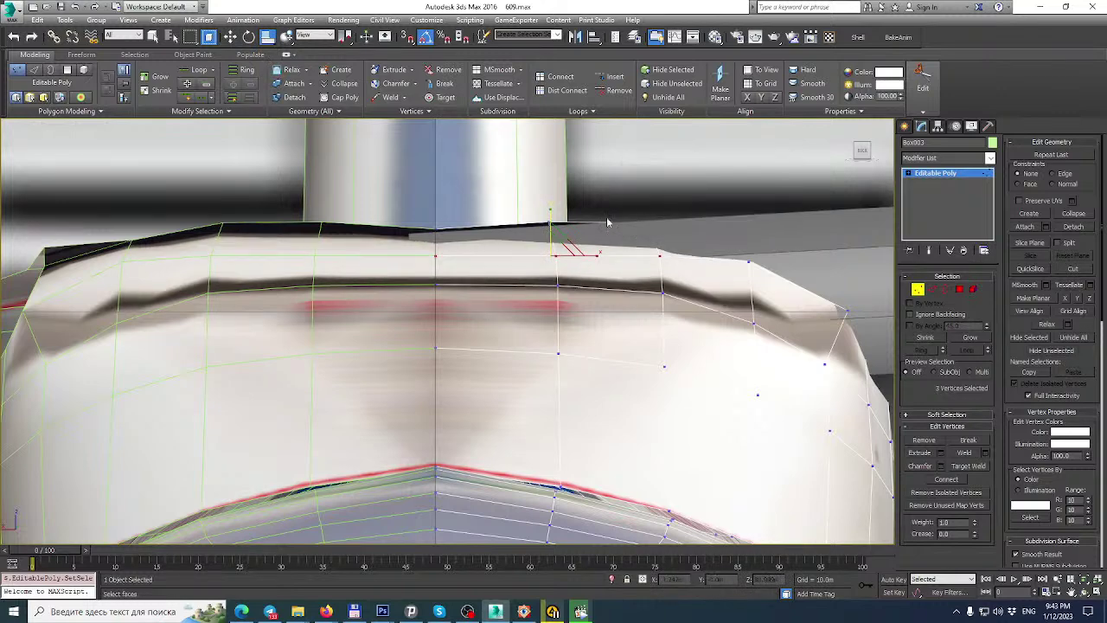
# Raise the centreline vertex behind the fairing's front top row slightly along Z.
pyautogui.scroll(-4, 563, 248)
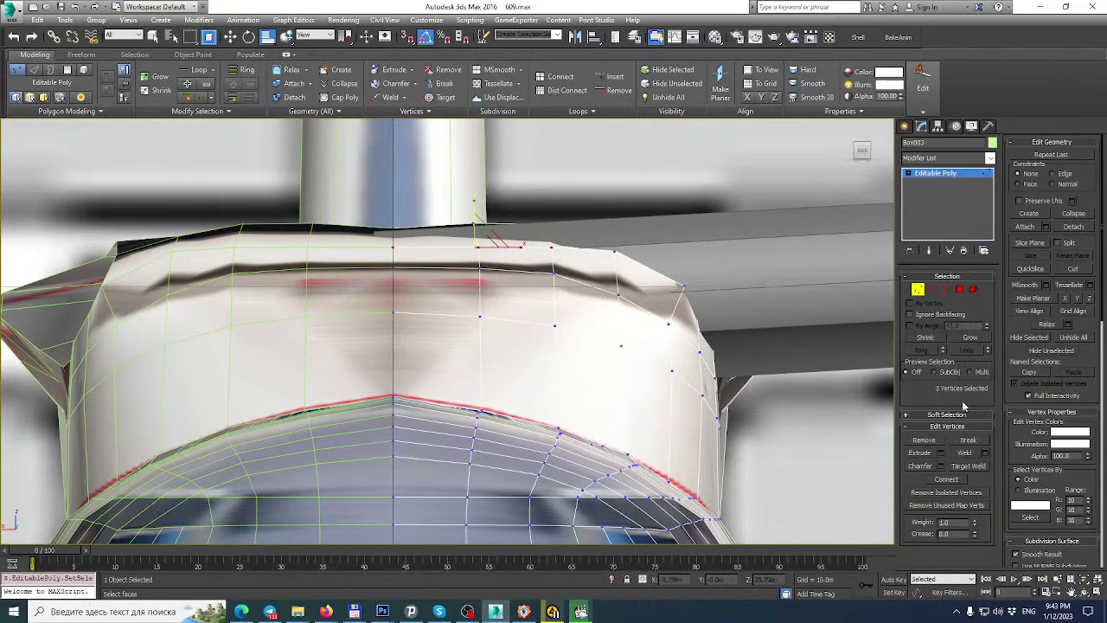
pyautogui.click(1099, 593)
pyautogui.keyDown('alt'); pyautogui.moveTo(816, 447); pyautogui.dragTo(718, 458, button='middle'); pyautogui.keyUp('alt')
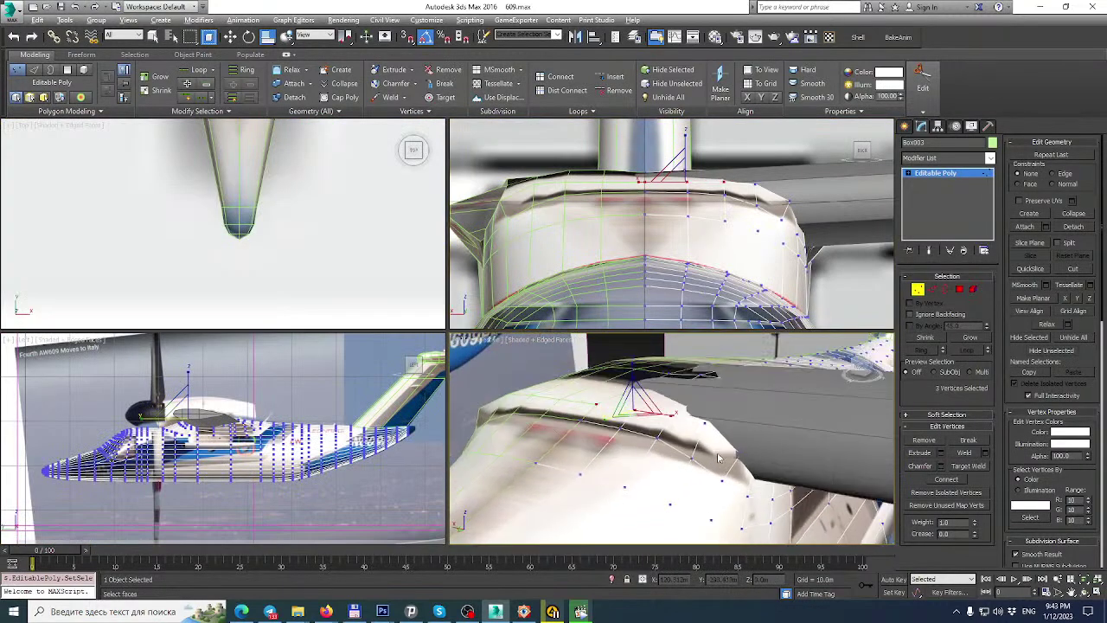
pyautogui.click(670, 373)
pyautogui.moveTo(652, 177); pyautogui.dragTo(649, 204, button='middle')
pyautogui.scroll(5, 649, 204)
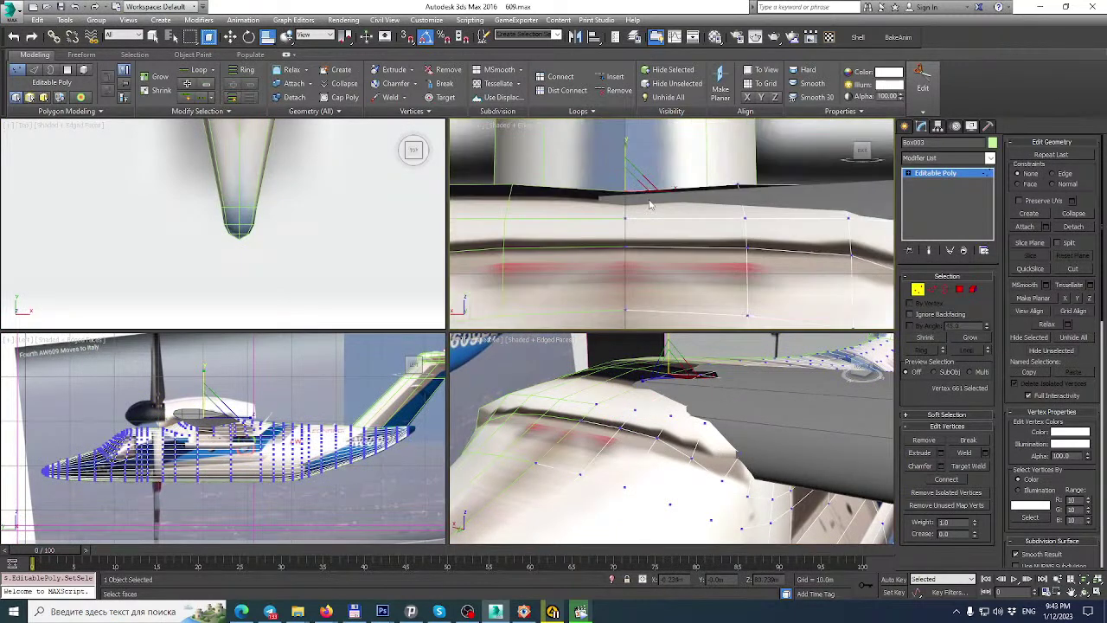
pyautogui.press('w')
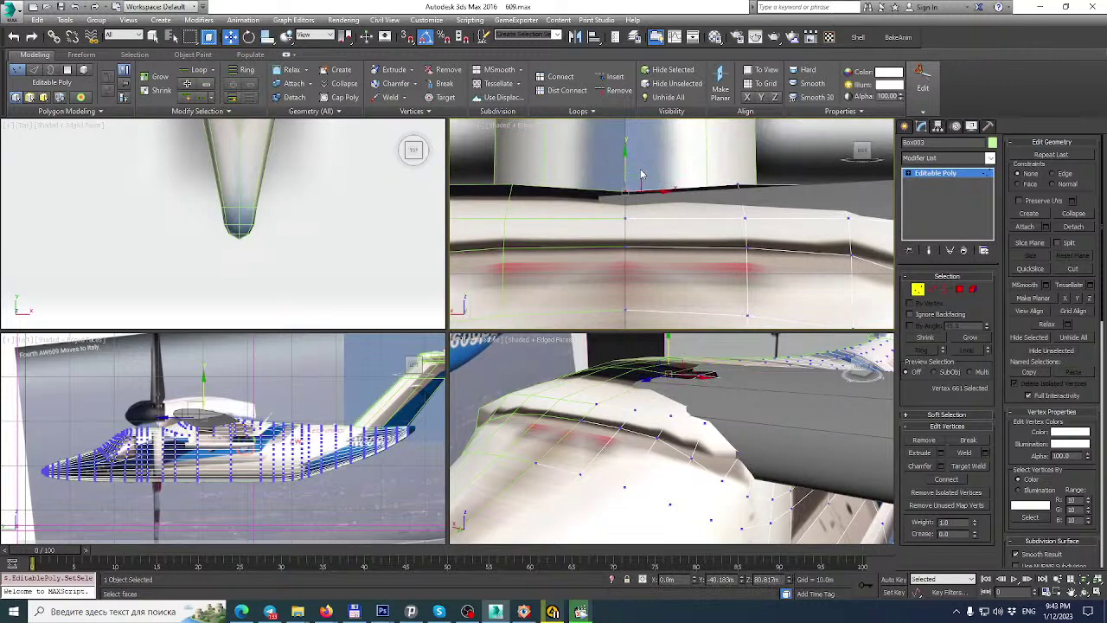
pyautogui.moveTo(626, 163); pyautogui.dragTo(627, 157)
# Finish vertex editing on the fuselage and select the wing object.
pyautogui.moveTo(698, 354); pyautogui.dragTo(761, 420, button='middle')
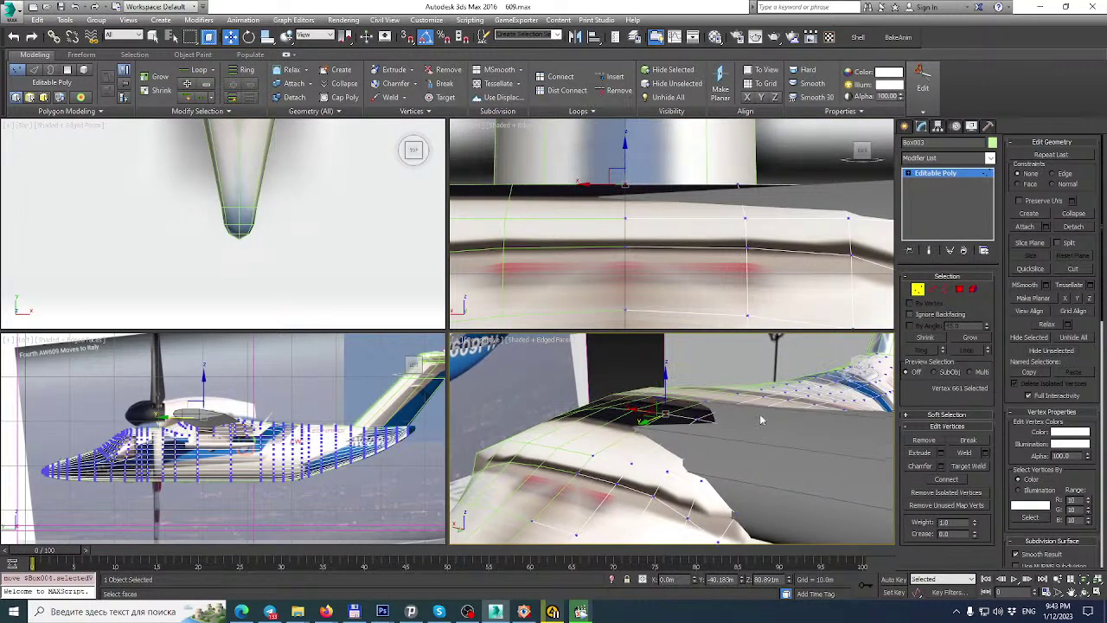
pyautogui.click(1098, 592)
pyautogui.scroll(-5, 601, 267)
pyautogui.keyDown('alt'); pyautogui.moveTo(574, 274); pyautogui.dragTo(411, 206, button='middle'); pyautogui.keyUp('alt')
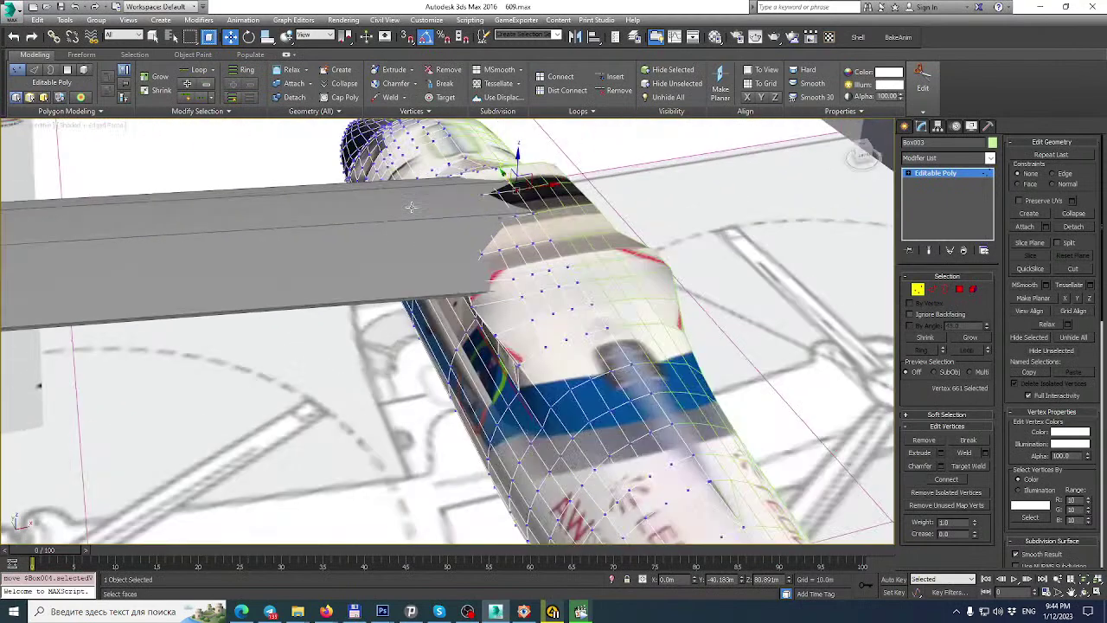
pyautogui.click(960, 173)
pyautogui.click(435, 229)
pyautogui.keyDown('alt'); pyautogui.moveTo(435, 229); pyautogui.dragTo(406, 225, button='middle'); pyautogui.keyUp('alt')
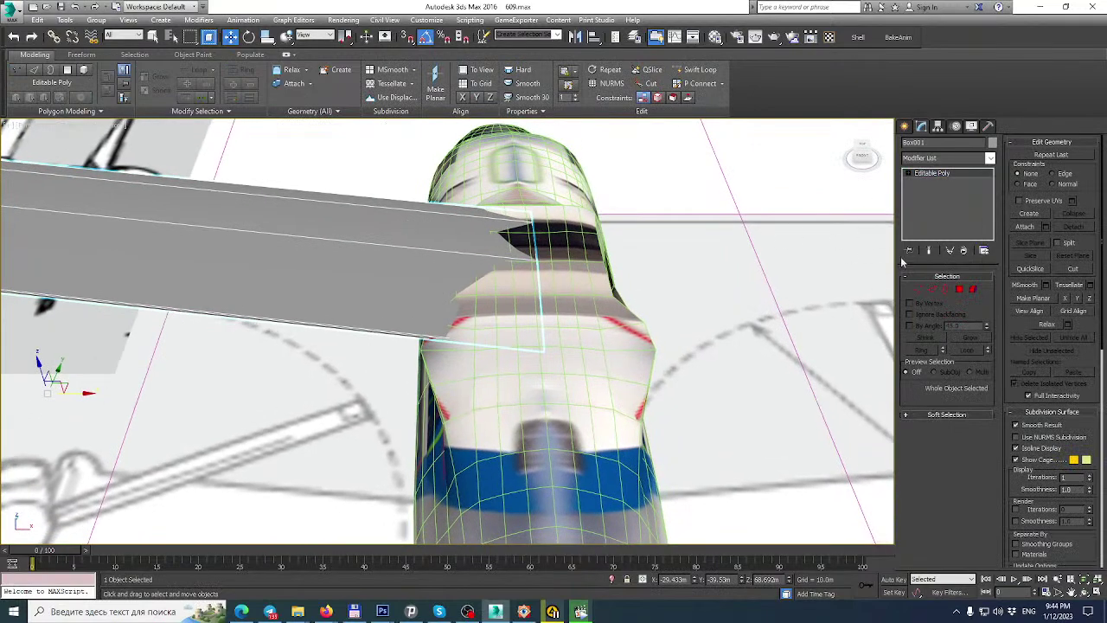
# Try to position a Swift Loop edge loop across the wing near its root.
pyautogui.click(946, 289)
pyautogui.click(512, 240)
pyautogui.keyDown('shift'); pyautogui.moveTo(512, 241); pyautogui.dragTo(487, 279); pyautogui.keyUp('shift')
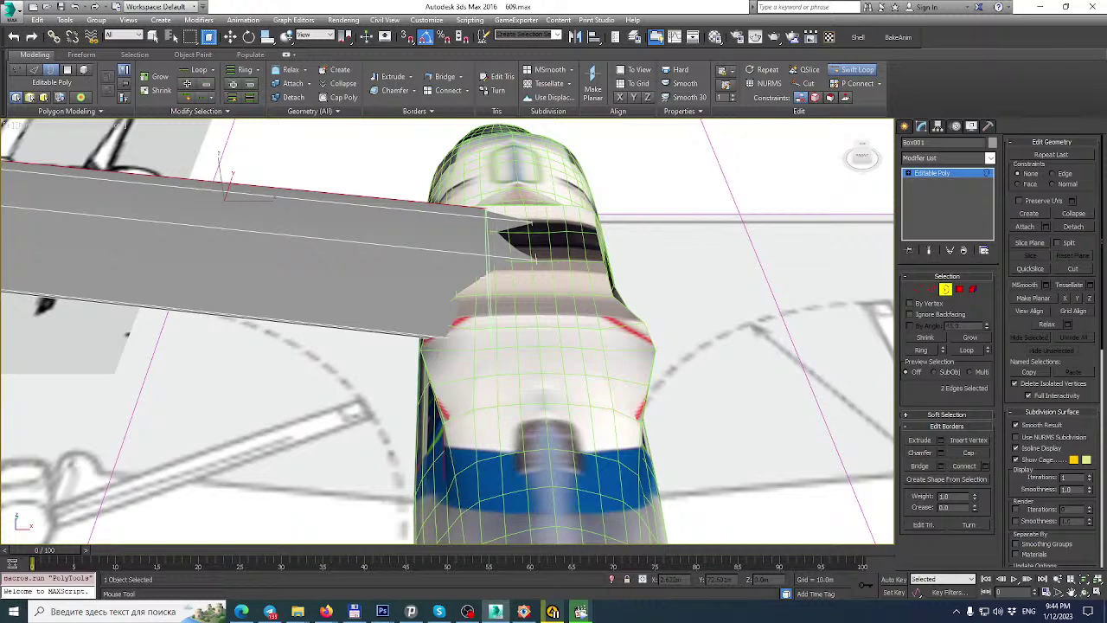
pyautogui.keyDown('alt'); pyautogui.moveTo(536, 259); pyautogui.dragTo(493, 249, button='middle'); pyautogui.keyUp('alt')
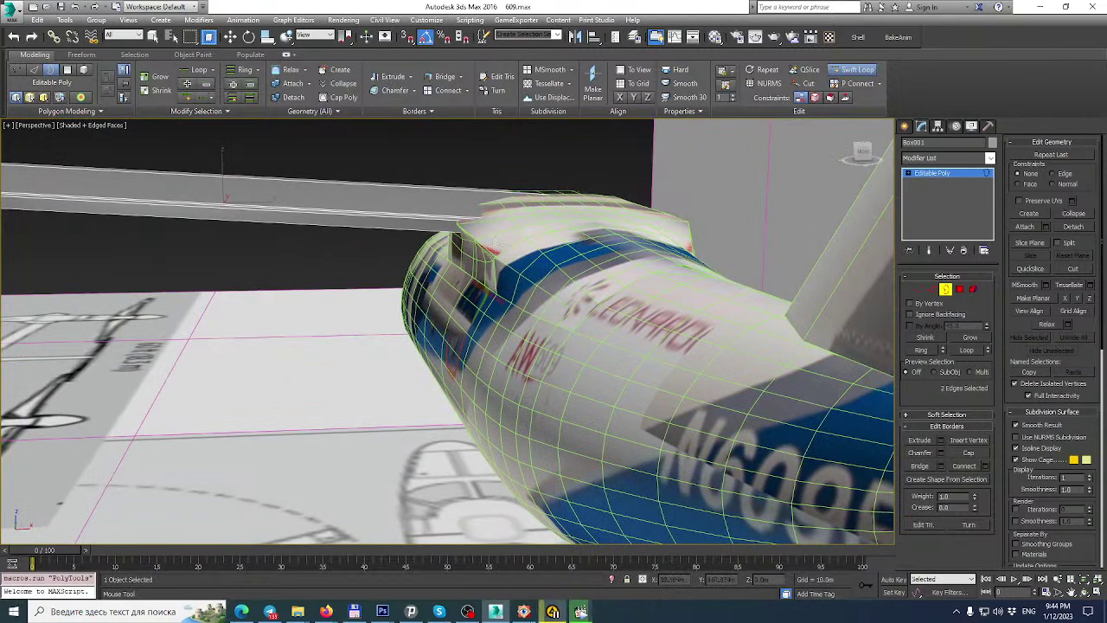
# Switch to the image viewer and examine the wing-root fairing in the rear reference photo dfsdfg.jpg.
pyautogui.click(522, 611)
pyautogui.moveTo(524, 299); pyautogui.dragTo(566, 147)
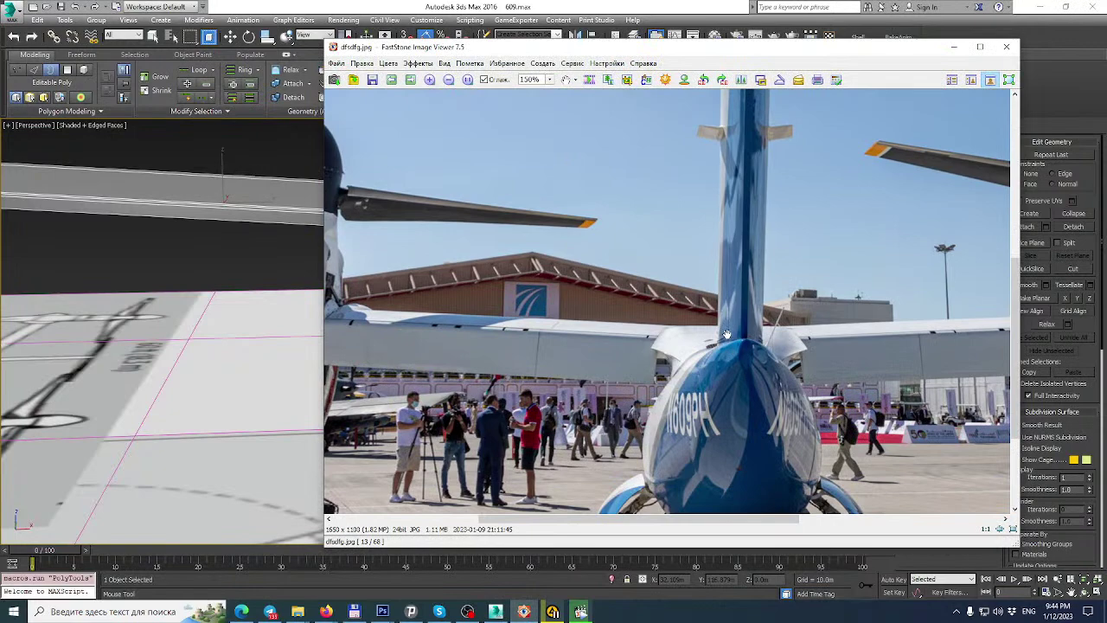
pyautogui.scroll(8, 727, 334)
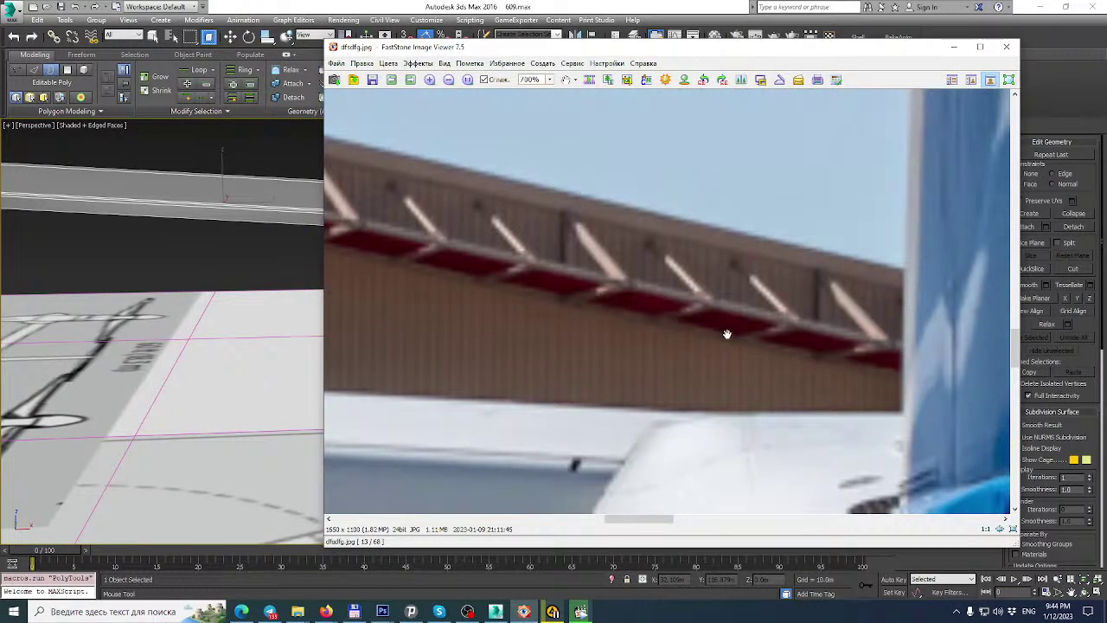
pyautogui.moveTo(728, 334); pyautogui.dragTo(668, 295)
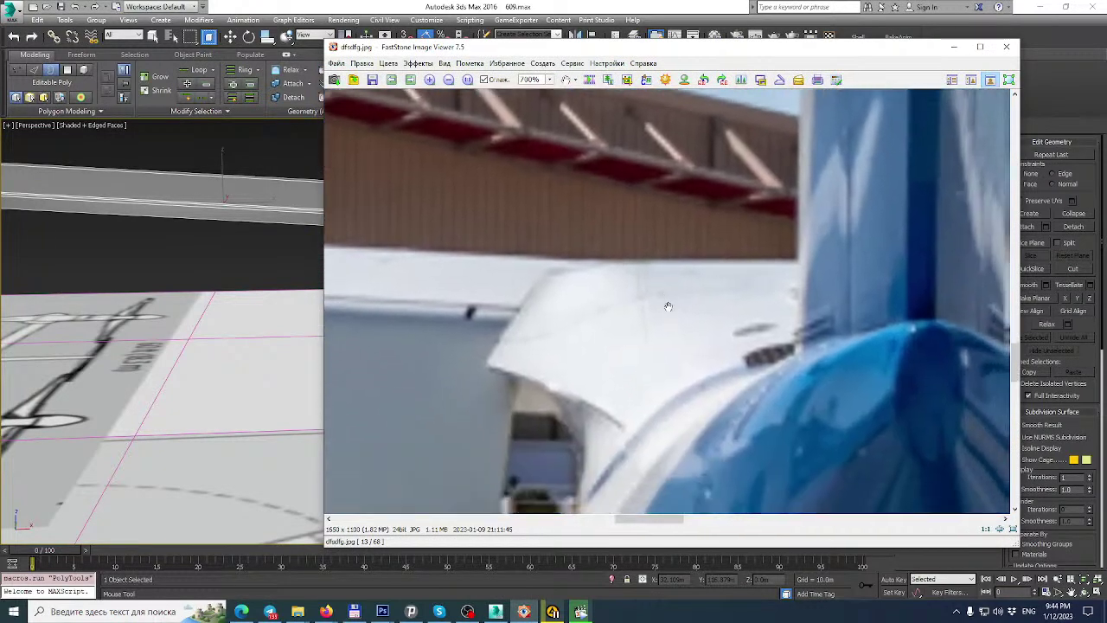
pyautogui.click(615, 5)
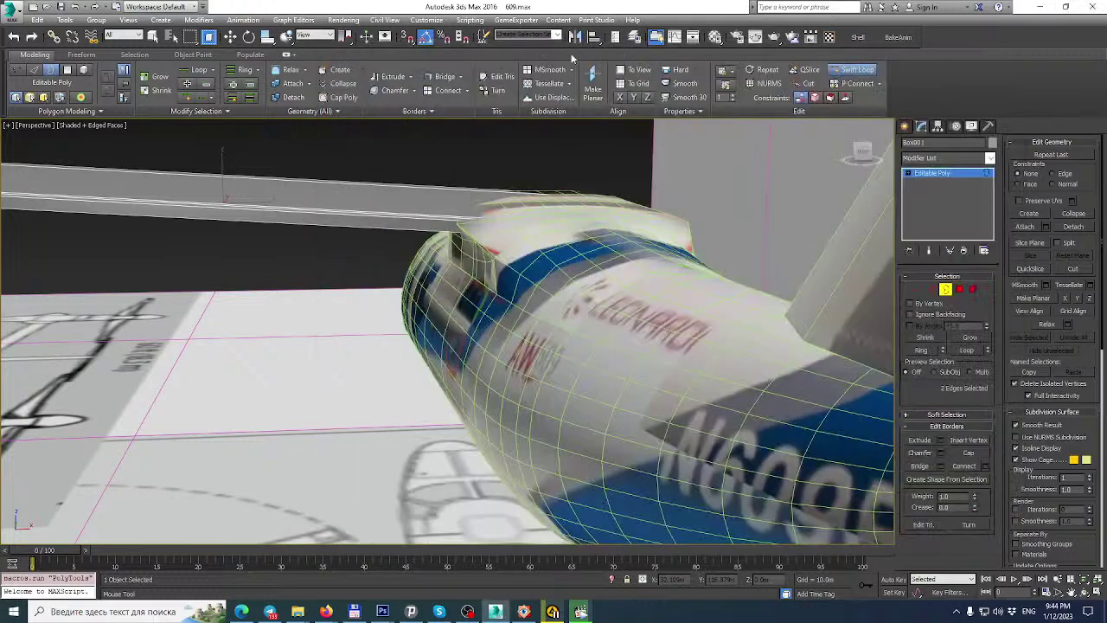
# Insert a Swift Loop edge loop around the wing where it meets the fuselage side.
pyautogui.keyDown('alt'); pyautogui.moveTo(524, 190); pyautogui.dragTo(516, 257, button='middle'); pyautogui.keyUp('alt')
pyautogui.scroll(-3, 514, 234)
pyautogui.scroll(5, 509, 254)
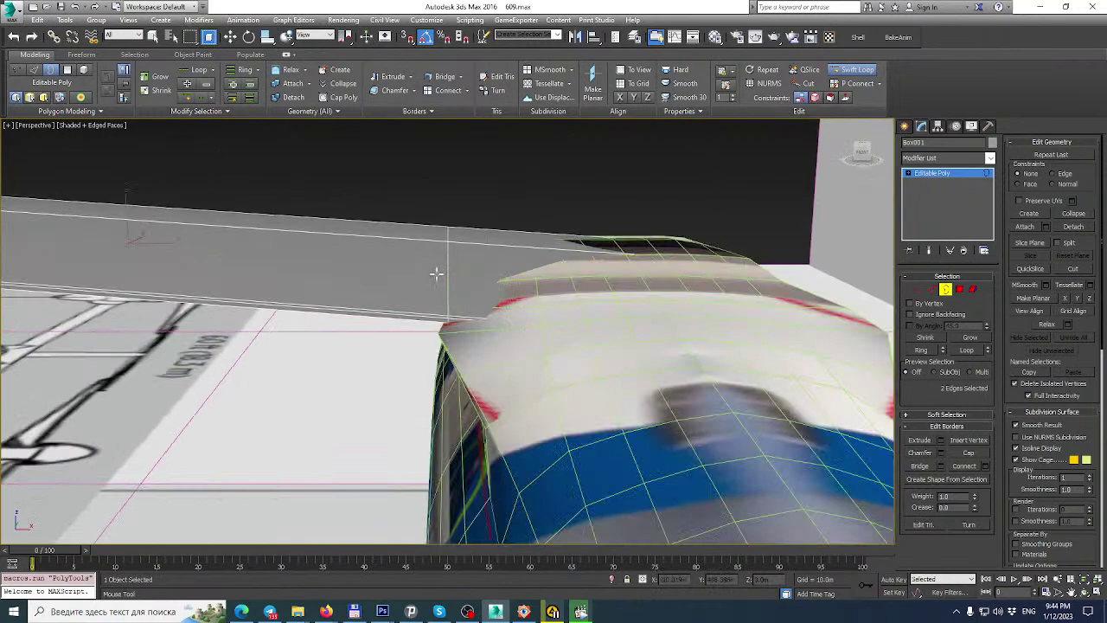
pyautogui.keyDown('alt'); pyautogui.moveTo(439, 273); pyautogui.dragTo(459, 291, button='middle'); pyautogui.keyUp('alt')
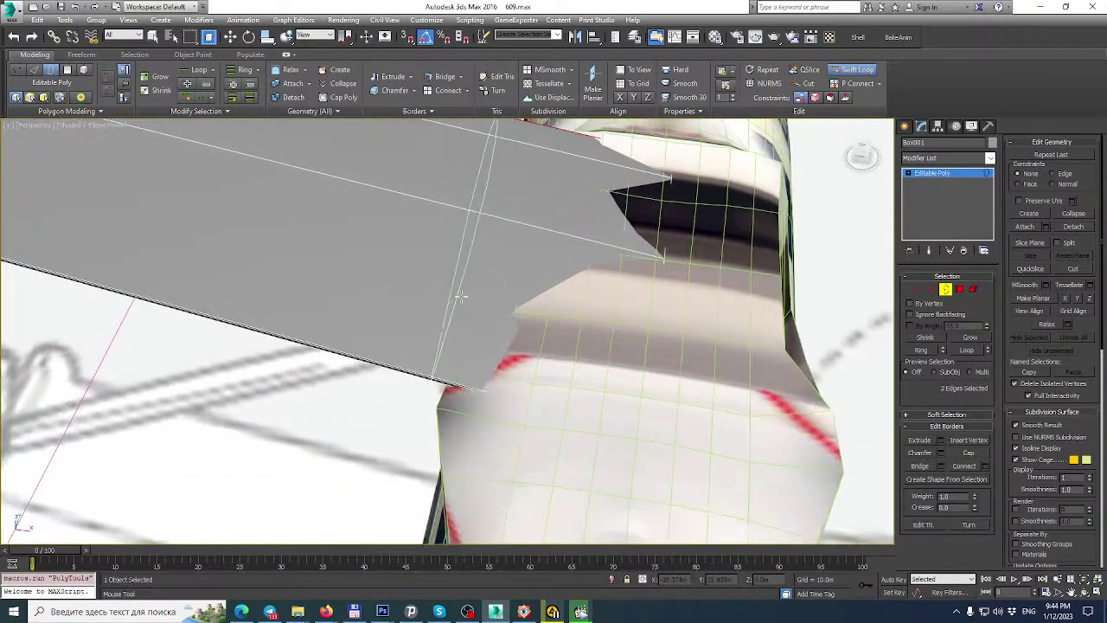
pyautogui.click(443, 381)
pyautogui.keyDown('alt'); pyautogui.moveTo(443, 380); pyautogui.dragTo(595, 261, button='middle'); pyautogui.keyUp('alt')
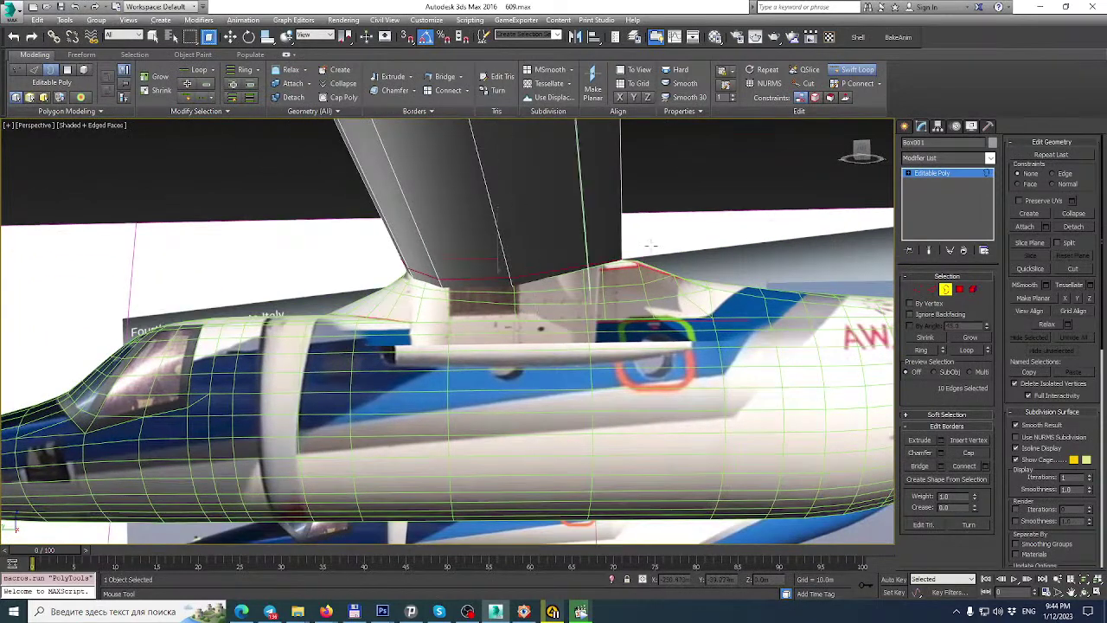
pyautogui.press('w')
pyautogui.scroll(-3, 605, 241)
pyautogui.keyDown('alt'); pyautogui.moveTo(605, 241); pyautogui.dragTo(520, 372, button='middle'); pyautogui.keyUp('alt')
# Check the added wing loop from above, discard it and clear the vertex selection.
pyautogui.click(1100, 592)
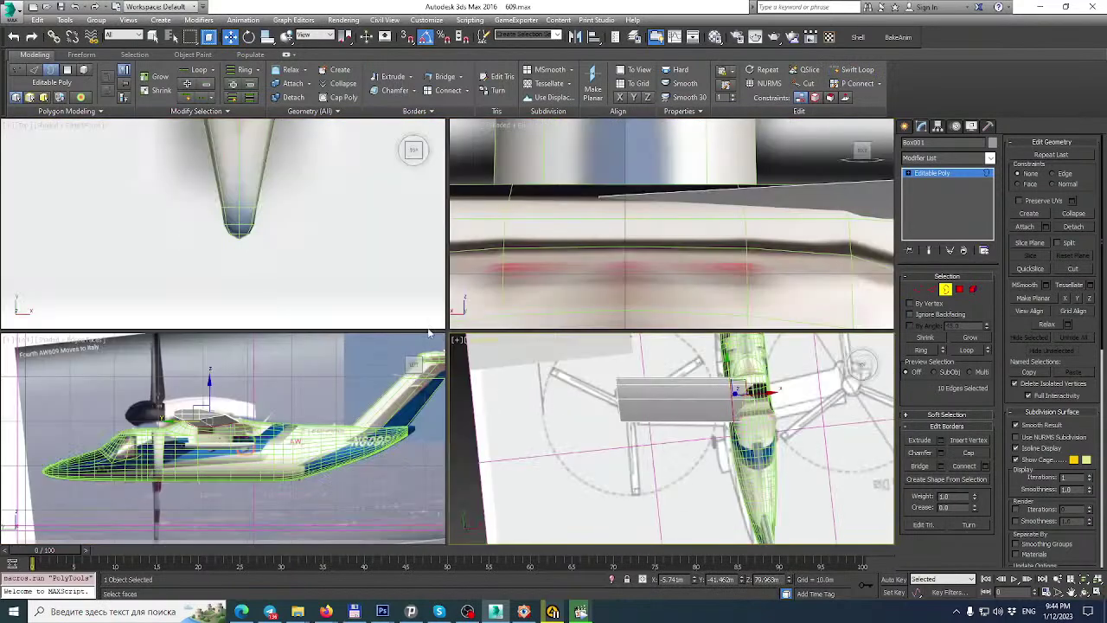
pyautogui.moveTo(212, 191); pyautogui.dragTo(247, 238, button='middle')
pyautogui.scroll(-3, 257, 187)
pyautogui.moveTo(257, 188); pyautogui.dragTo(296, 336, button='middle')
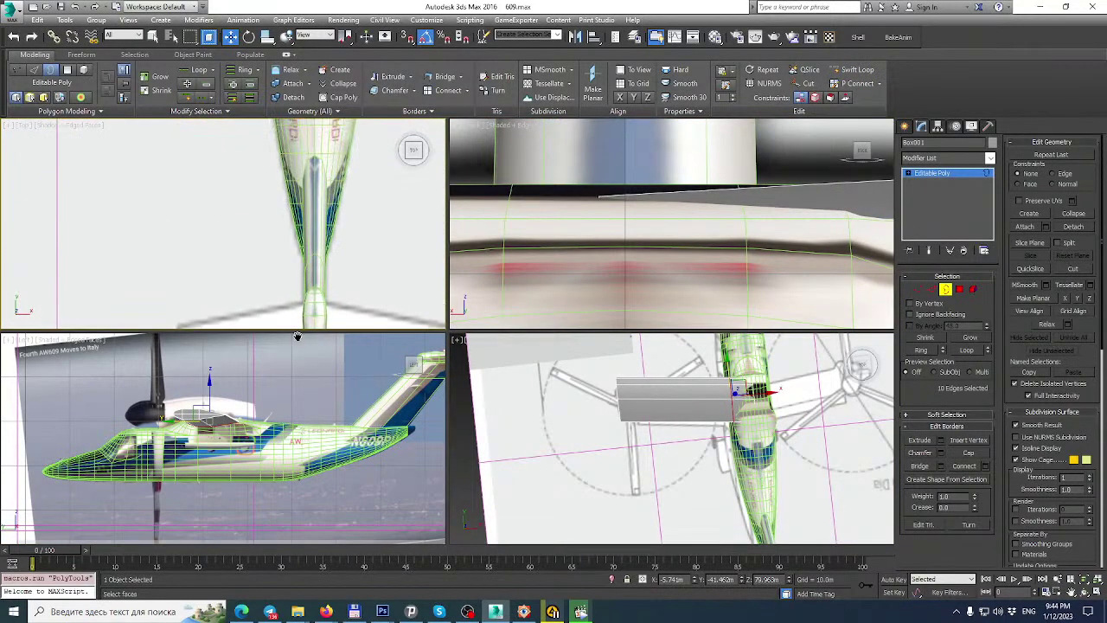
pyautogui.scroll(-3, 279, 215)
pyautogui.moveTo(250, 136); pyautogui.dragTo(262, 234, button='middle')
pyautogui.scroll(6, 263, 210)
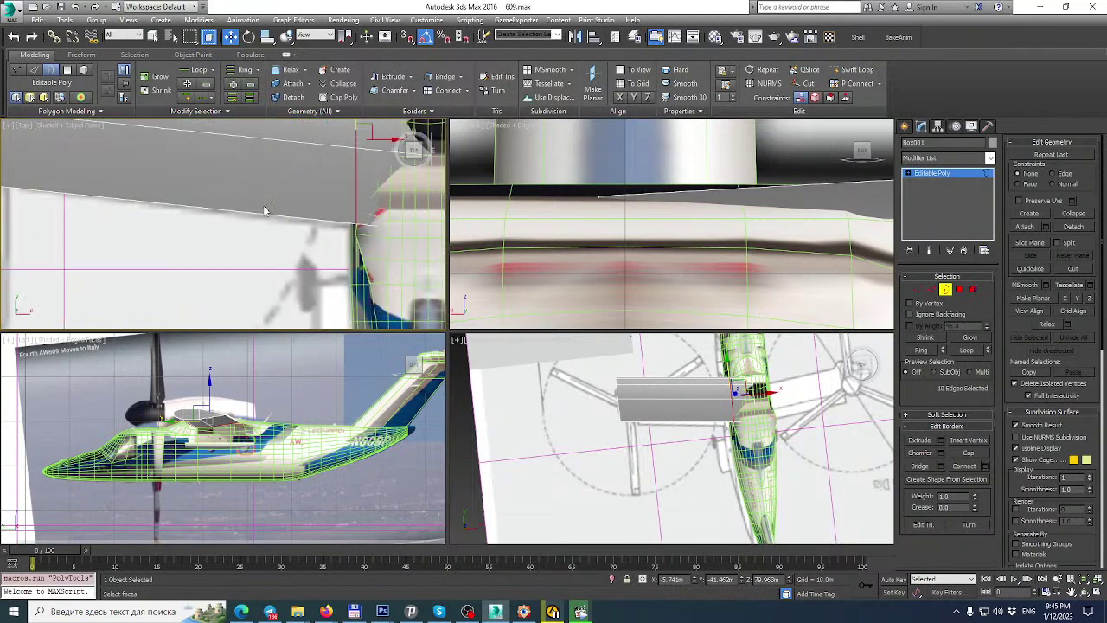
pyautogui.click(920, 289)
pyautogui.press('z')
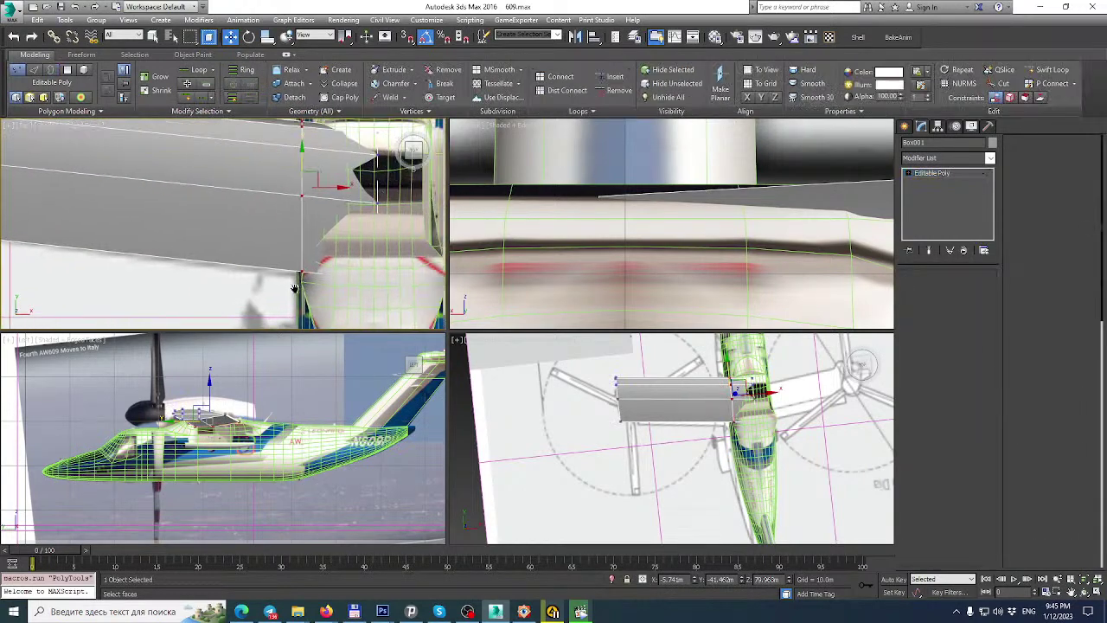
pyautogui.click(1096, 592)
pyautogui.scroll(-2, 632, 357)
pyautogui.moveTo(630, 356); pyautogui.dragTo(548, 306, button='middle')
pyautogui.hotkey('ctrl', 'd')
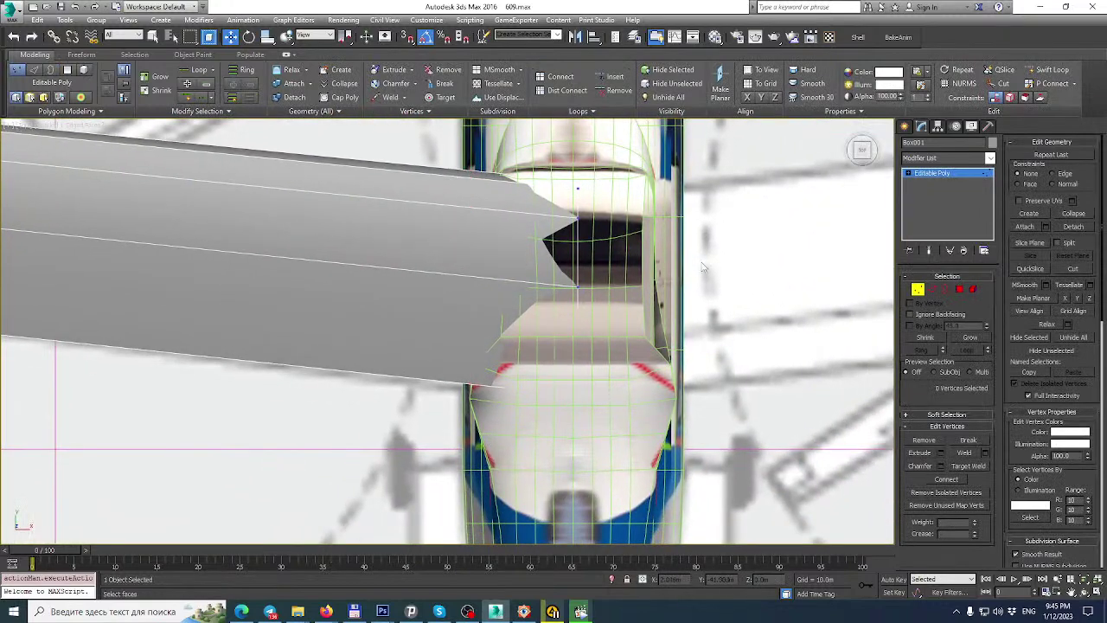
# Select the vertices at the wing's root and tip, apply an FFD 2x2x2 modifier to them and enter its Control Points level.
pyautogui.scroll(-5, 698, 267)
pyautogui.moveTo(633, 219); pyautogui.dragTo(678, 371)
pyautogui.scroll(3, 671, 271)
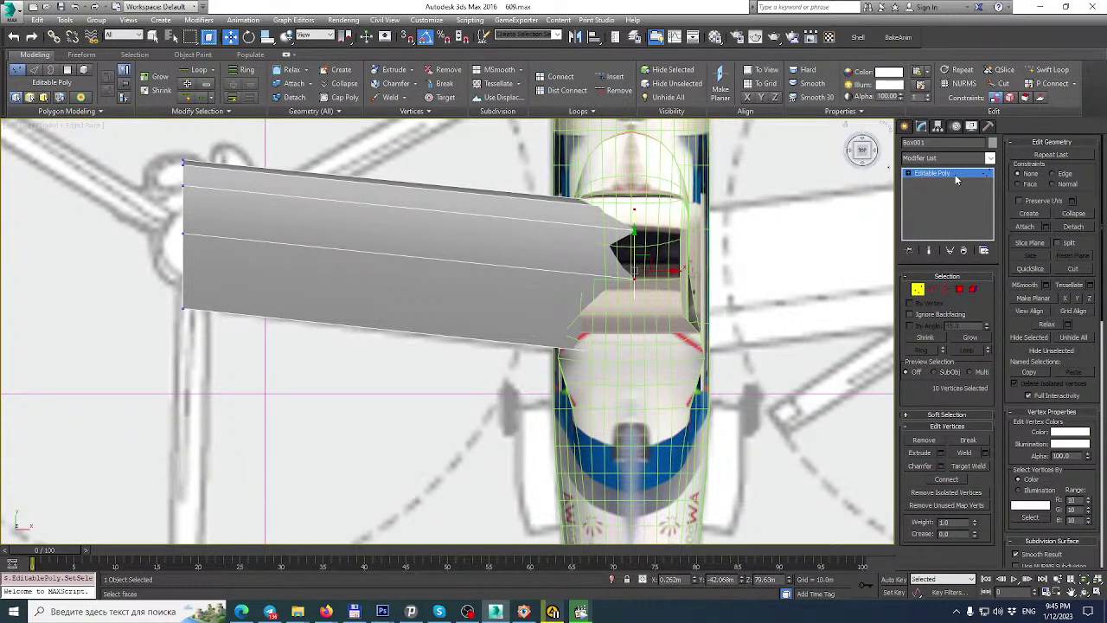
pyautogui.keyDown('ctrl'); pyautogui.moveTo(200, 258); pyautogui.dragTo(203, 259); pyautogui.keyUp('ctrl')
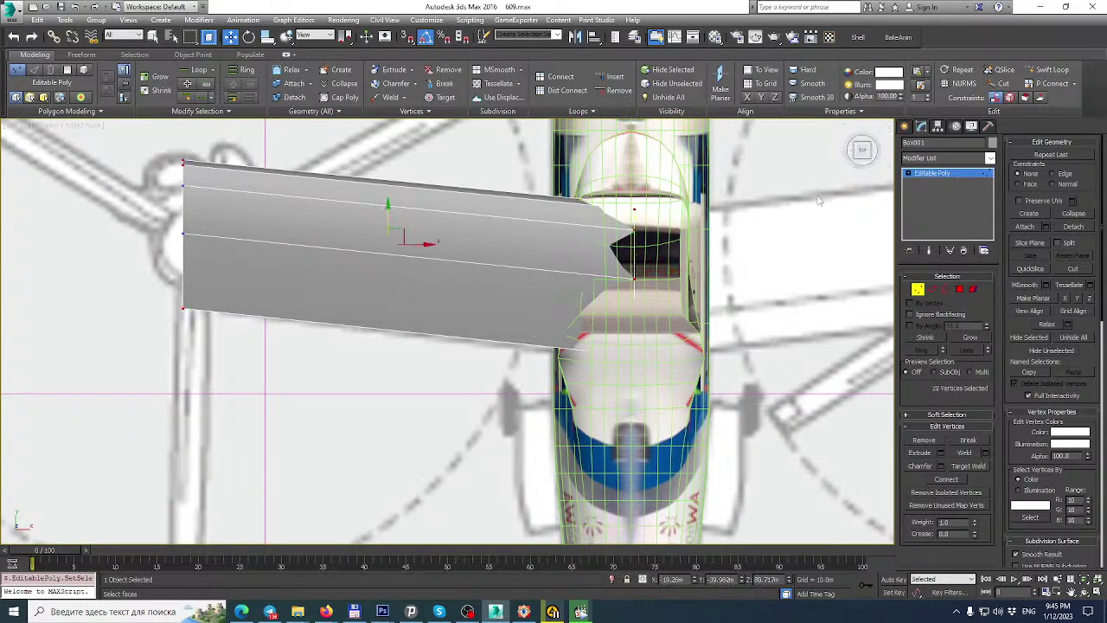
pyautogui.click(991, 159)
pyautogui.scroll(-2, 947, 346)
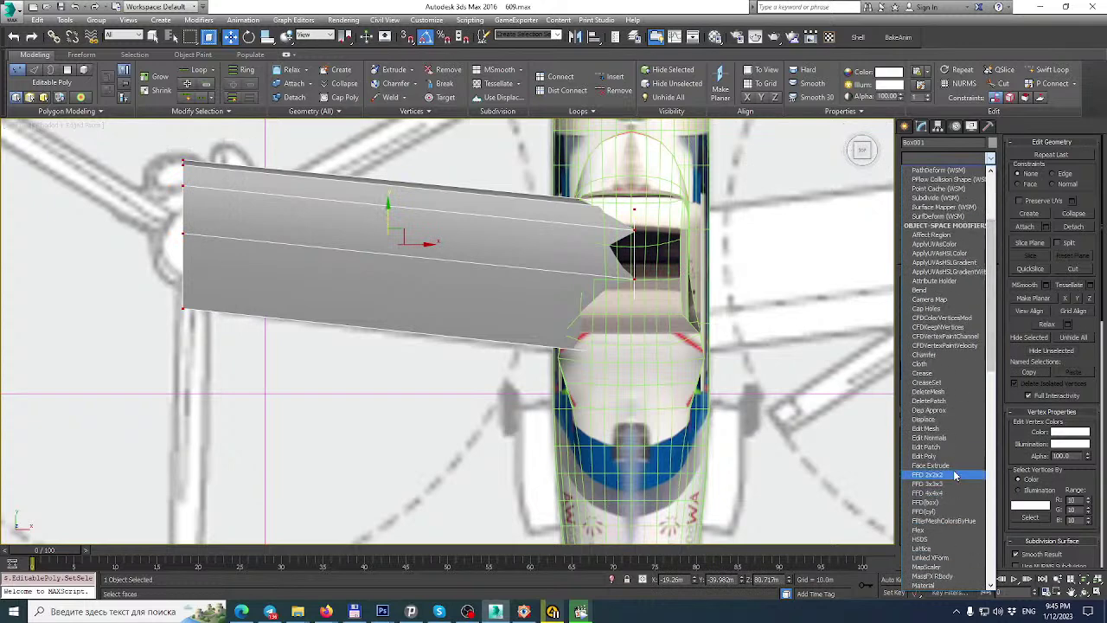
pyautogui.click(943, 495)
pyautogui.click(914, 173)
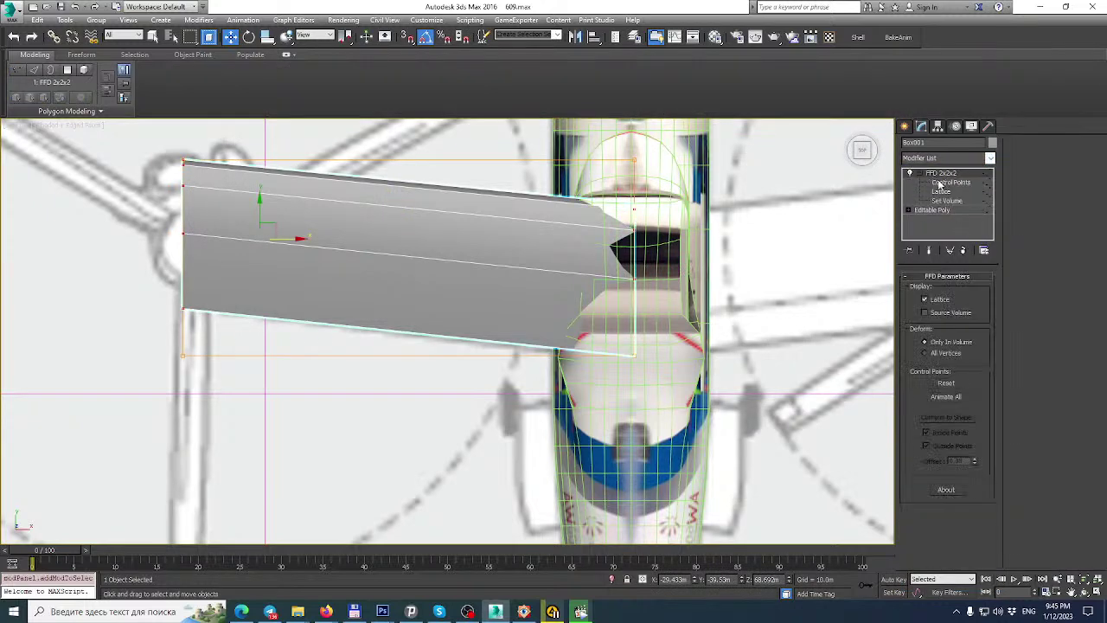
pyautogui.click(951, 182)
pyautogui.moveTo(611, 338); pyautogui.dragTo(558, 375, button='middle')
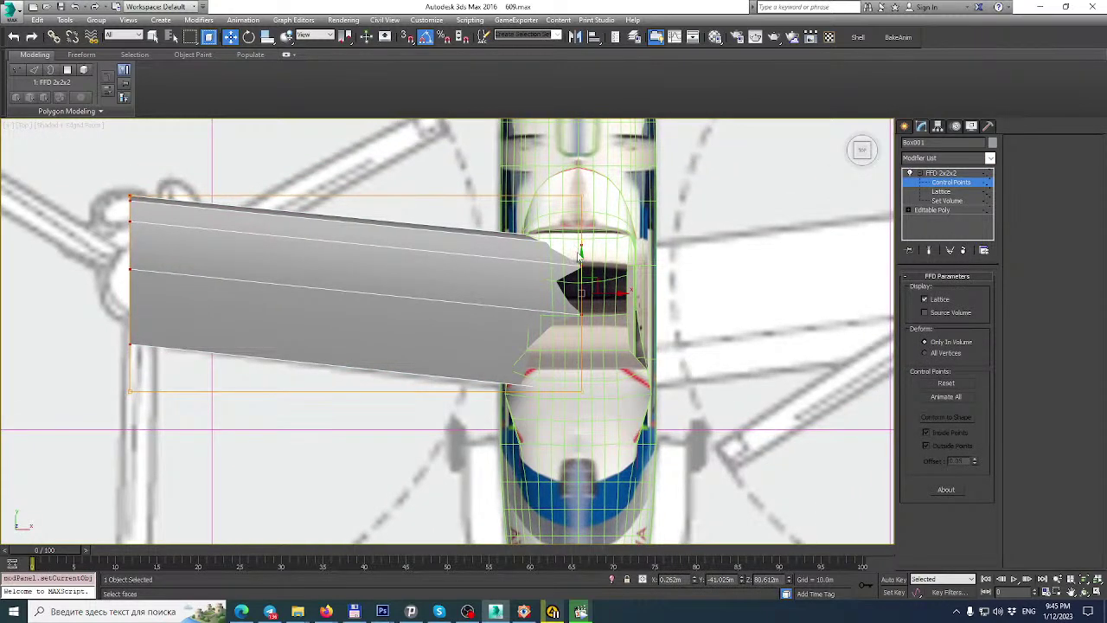
# Shift the FFD control points at the wing root rearward and adjust the tip and rear-tip points to match the top-view drawing.
pyautogui.moveTo(580, 252); pyautogui.dragTo(582, 263)
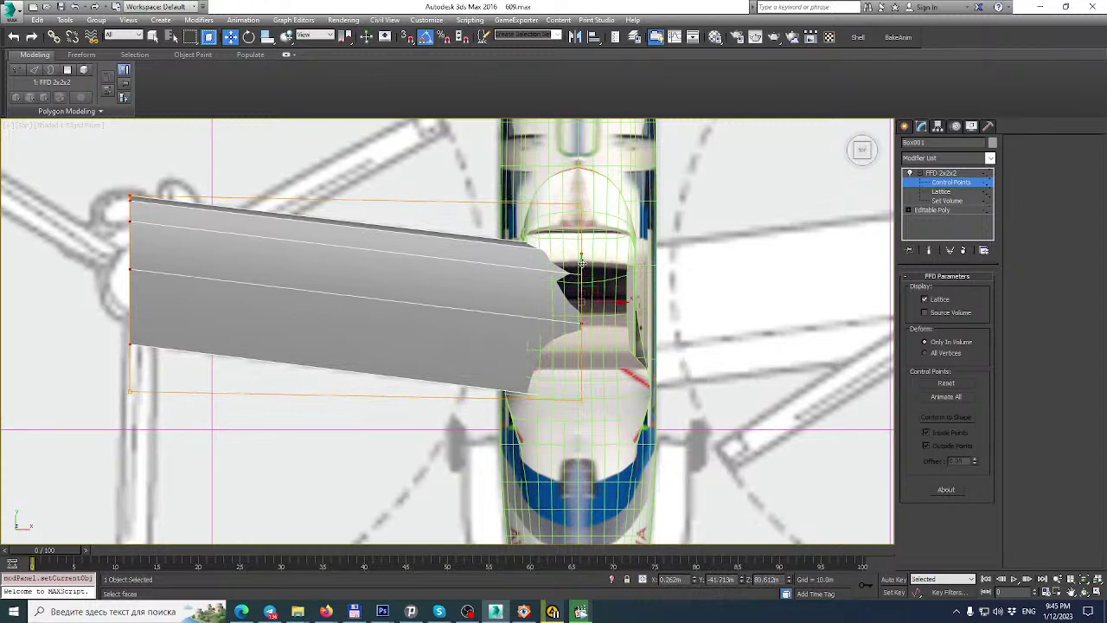
pyautogui.moveTo(121, 174); pyautogui.dragTo(190, 402)
pyautogui.moveTo(129, 257)
pyautogui.mouseDown()
pyautogui.moveTo(129, 285)
pyautogui.moveTo(129, 259)
pyautogui.mouseUp()
pyautogui.moveTo(118, 373); pyautogui.dragTo(184, 441)
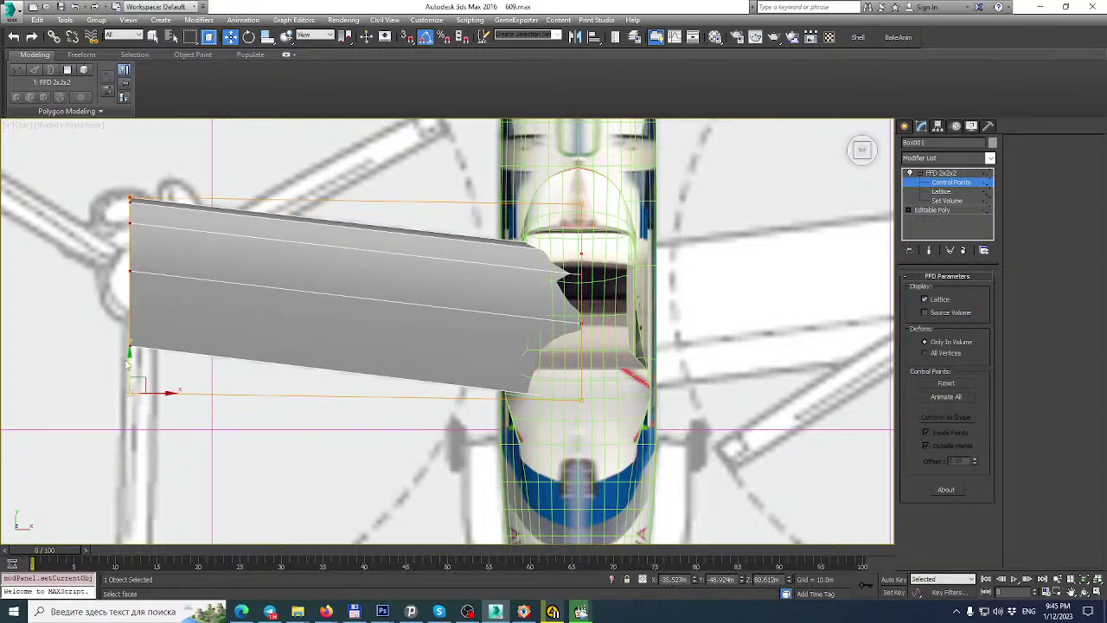
pyautogui.moveTo(128, 353)
pyautogui.mouseDown()
pyautogui.moveTo(130, 329)
pyautogui.moveTo(136, 355)
pyautogui.mouseUp()
# Move the FFD control points at the root's trailing edge slightly rearward in the top view.
pyautogui.moveTo(519, 474); pyautogui.dragTo(517, 472)
pyautogui.scroll(5, 640, 381)
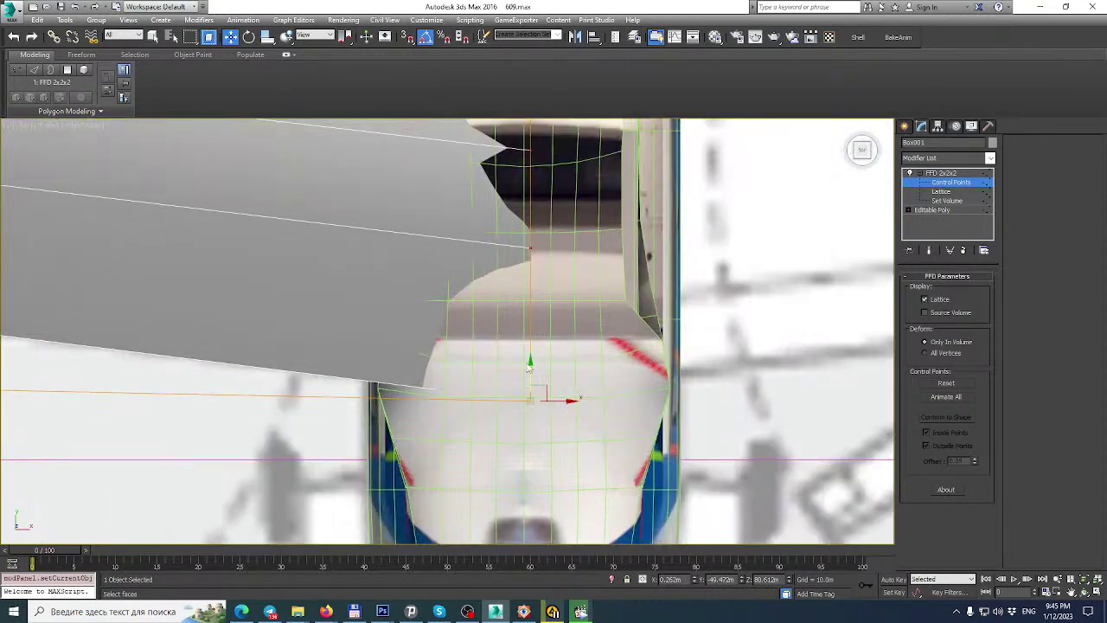
pyautogui.moveTo(529, 362); pyautogui.dragTo(528, 370)
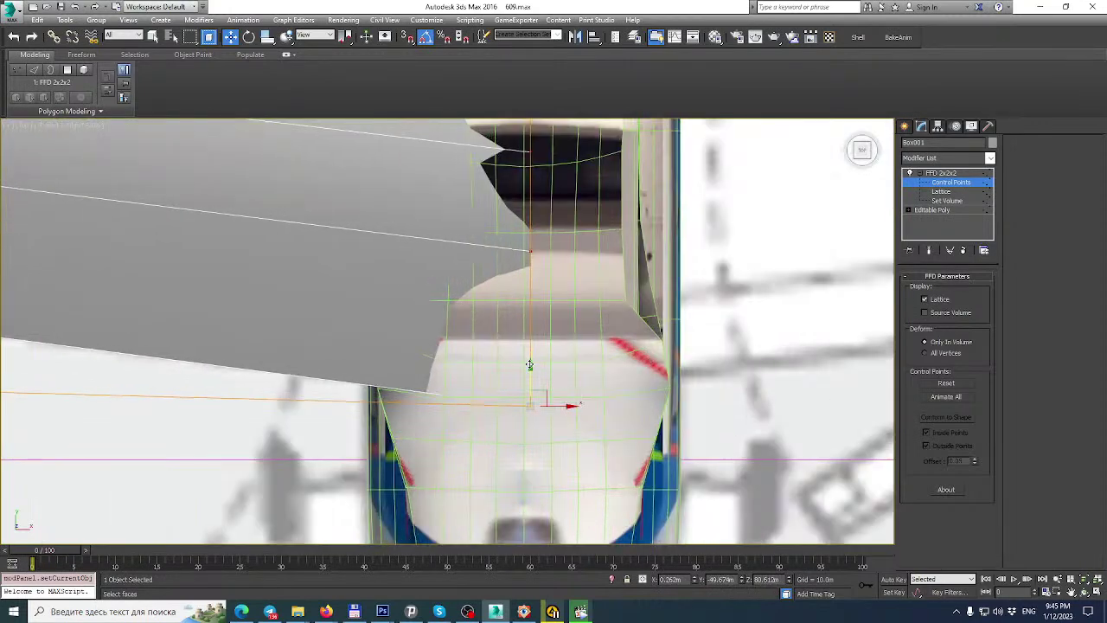
pyautogui.scroll(-5, 529, 369)
pyautogui.moveTo(529, 369); pyautogui.dragTo(518, 367, button='middle')
# Lower the wing's trailing-edge FFD control points by about 0.5 m against the side reference.
pyautogui.click(1097, 593)
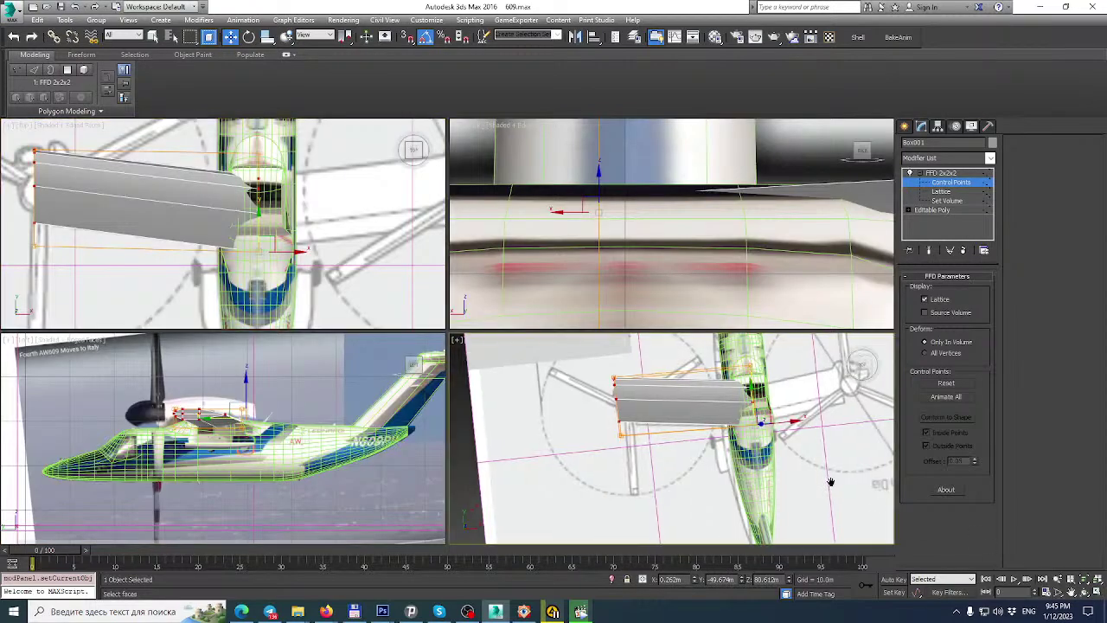
pyautogui.click(1097, 593)
pyautogui.keyDown('alt'); pyautogui.moveTo(779, 416); pyautogui.dragTo(630, 339, button='middle'); pyautogui.keyUp('alt')
pyautogui.scroll(5, 608, 304)
pyautogui.scroll(-5, 630, 339)
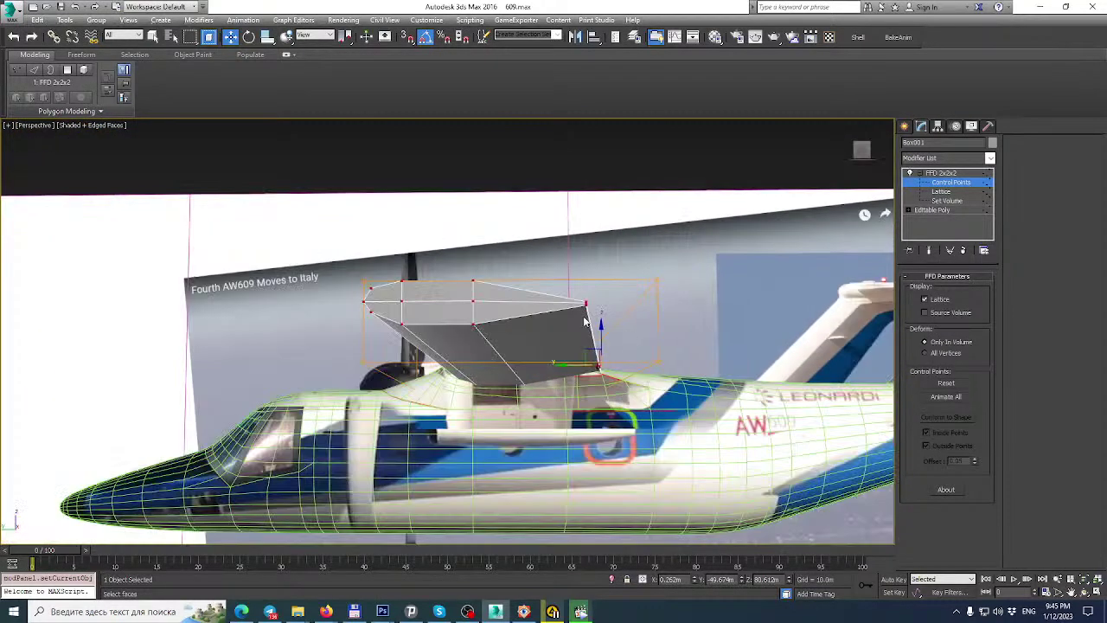
pyautogui.moveTo(567, 270); pyautogui.dragTo(680, 416)
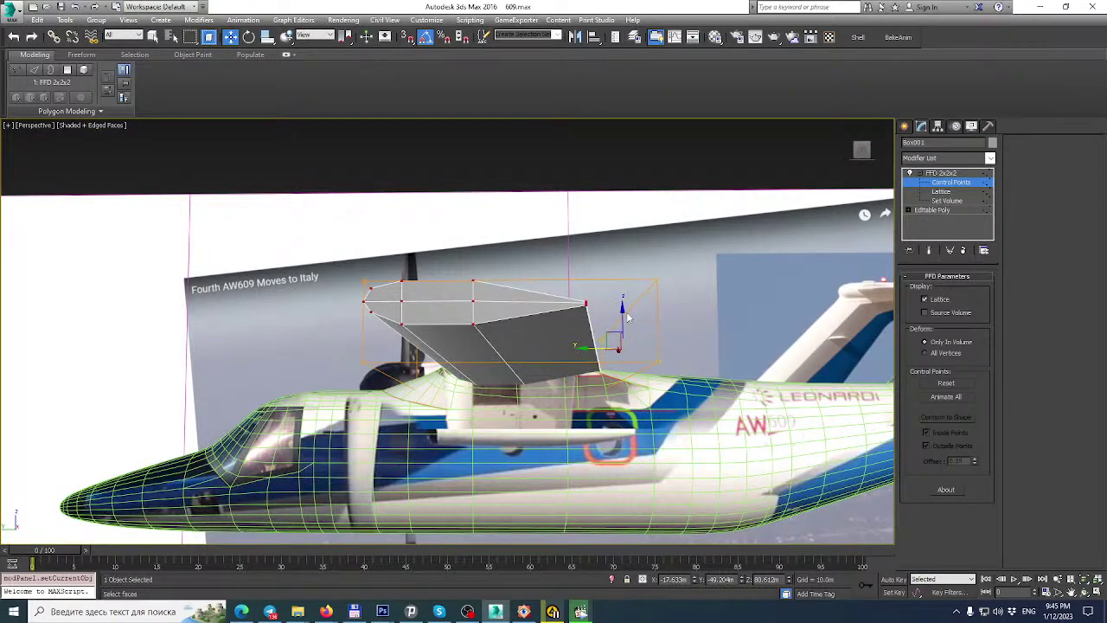
pyautogui.moveTo(623, 311); pyautogui.dragTo(623, 320)
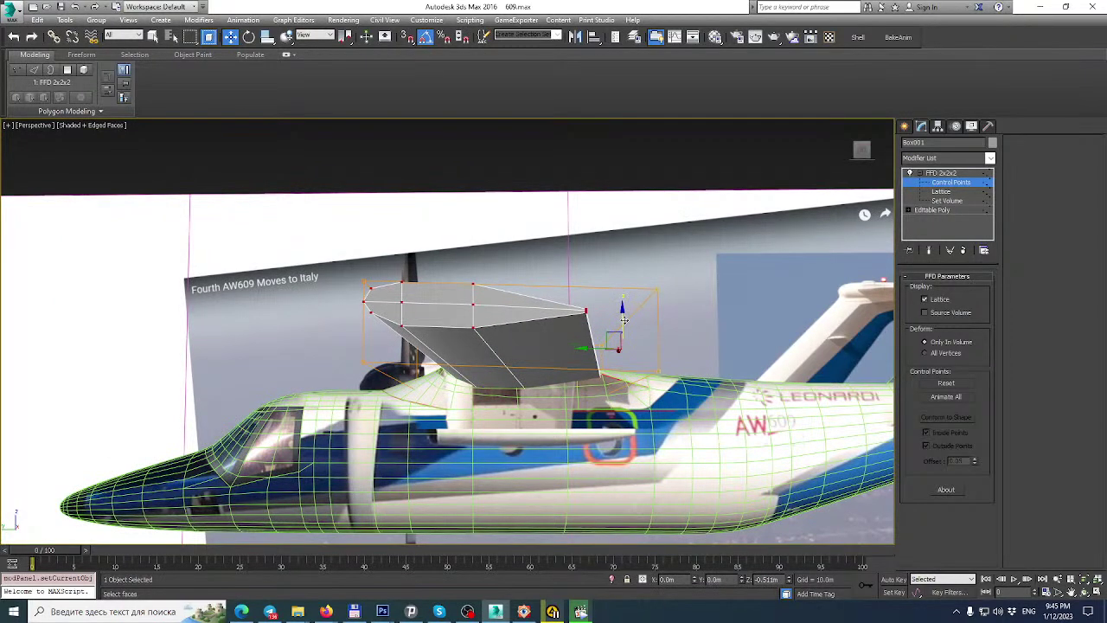
pyautogui.keyDown('alt'); pyautogui.moveTo(624, 320); pyautogui.dragTo(514, 354, button='middle'); pyautogui.keyUp('alt')
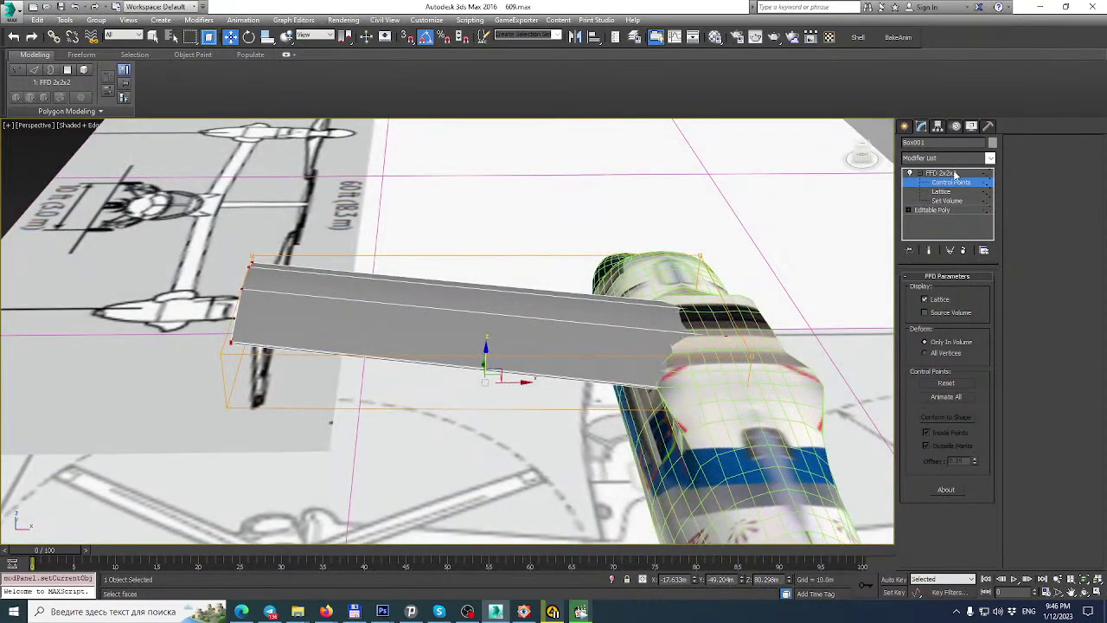
# Collapse the wing's modifier stack into a single Editable Poly.
pyautogui.rightClick(955, 175)
pyautogui.click(952, 286)
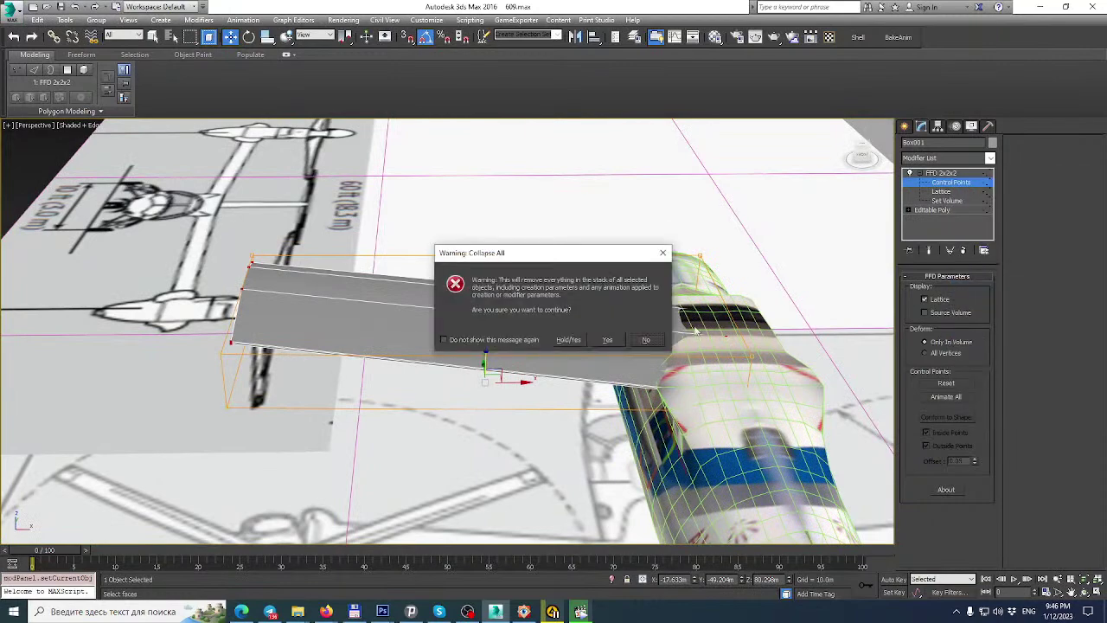
pyautogui.click(623, 340)
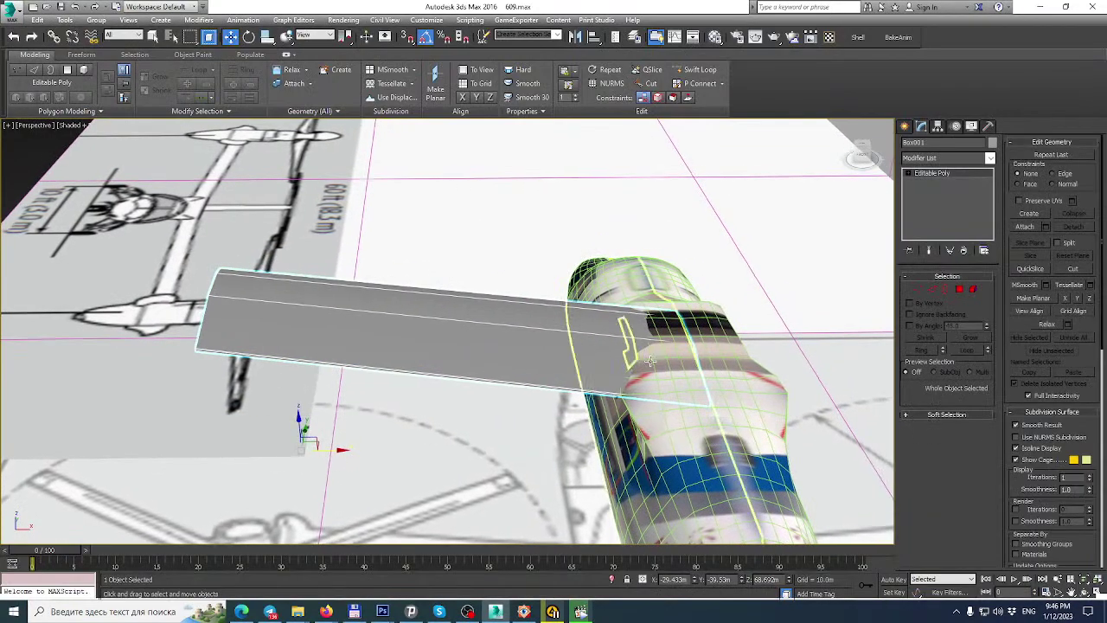
# Examine how the reshaped wing meets the fuselage fairing from several angles.
pyautogui.click(1096, 592)
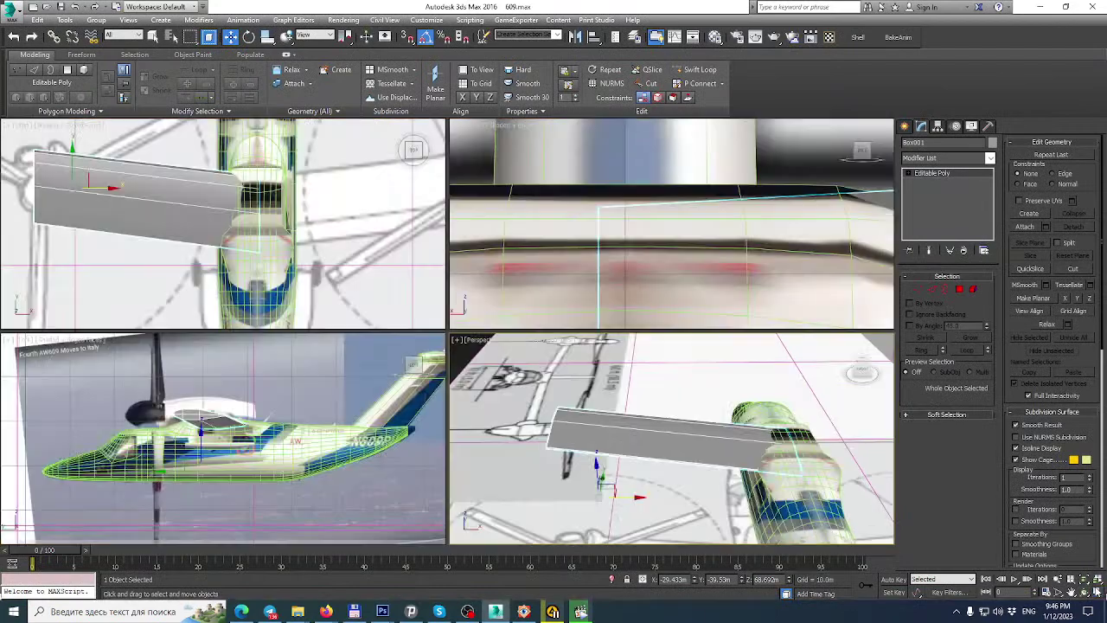
pyautogui.click(1099, 592)
pyautogui.keyDown('alt'); pyautogui.moveTo(747, 450); pyautogui.dragTo(788, 367, button='middle'); pyautogui.keyUp('alt')
pyautogui.scroll(3, 672, 360)
pyautogui.keyDown('alt'); pyautogui.moveTo(672, 361); pyautogui.dragTo(832, 378, button='middle'); pyautogui.keyUp('alt')
pyautogui.keyDown('alt'); pyautogui.moveTo(603, 354); pyautogui.dragTo(436, 379, button='middle'); pyautogui.keyUp('alt')
pyautogui.scroll(-5, 680, 430)
pyautogui.scroll(3, 487, 207)
pyautogui.scroll(3, 473, 206)
# Select the fuselage and move the fairing vertices at the wing's leading edge so that they meet the wing.
pyautogui.click(437, 268)
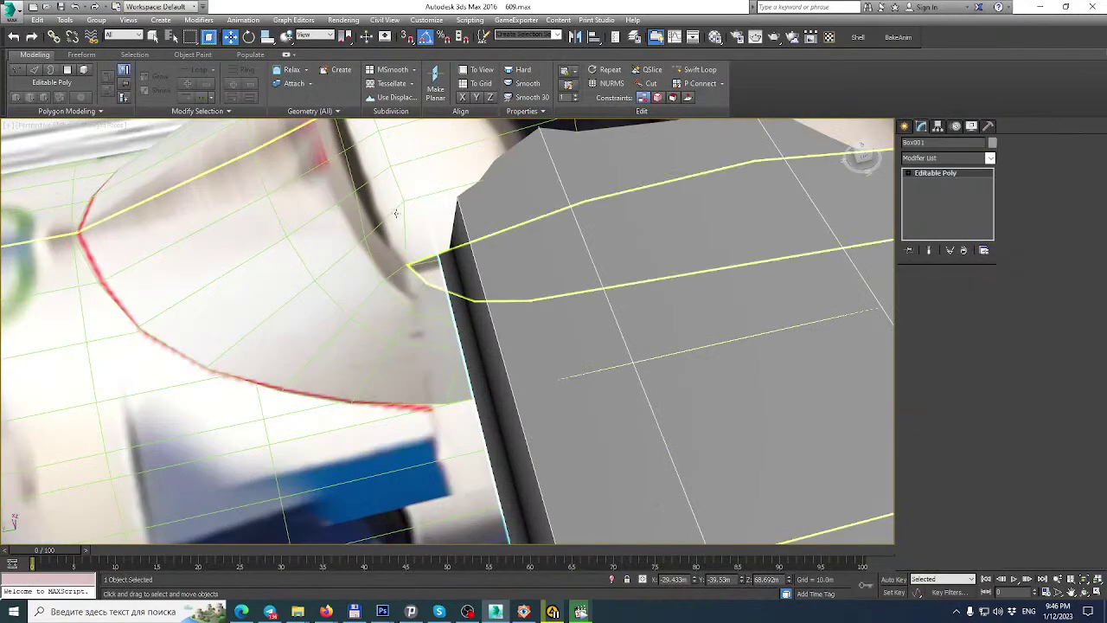
pyautogui.scroll(-2, 439, 270)
pyautogui.moveTo(438, 266); pyautogui.dragTo(447, 337, button='middle')
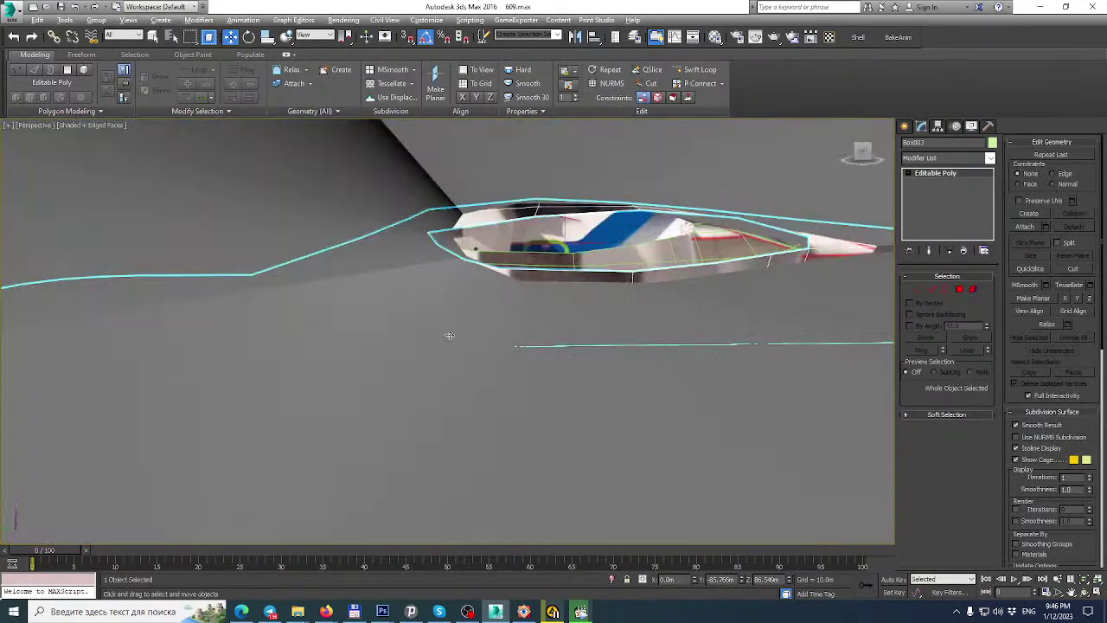
pyautogui.scroll(2, 445, 250)
pyautogui.keyDown('alt'); pyautogui.moveTo(446, 231); pyautogui.dragTo(453, 227, button='middle'); pyautogui.keyUp('alt')
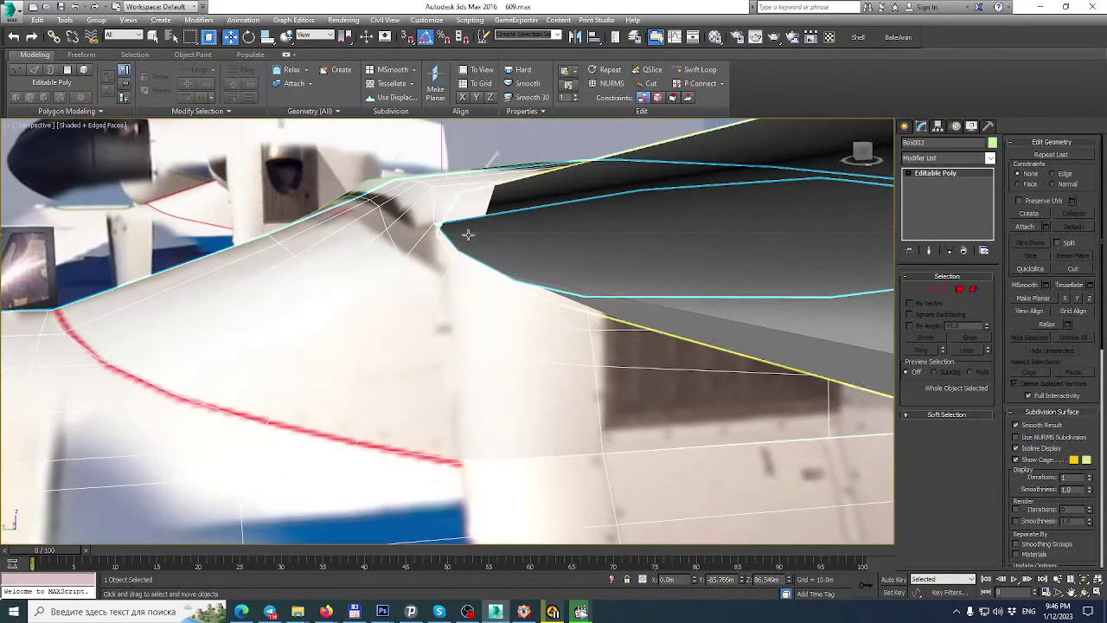
pyautogui.click(918, 289)
pyautogui.click(434, 224)
pyautogui.keyDown('alt'); pyautogui.moveTo(456, 231); pyautogui.dragTo(517, 282, button='middle'); pyautogui.keyUp('alt')
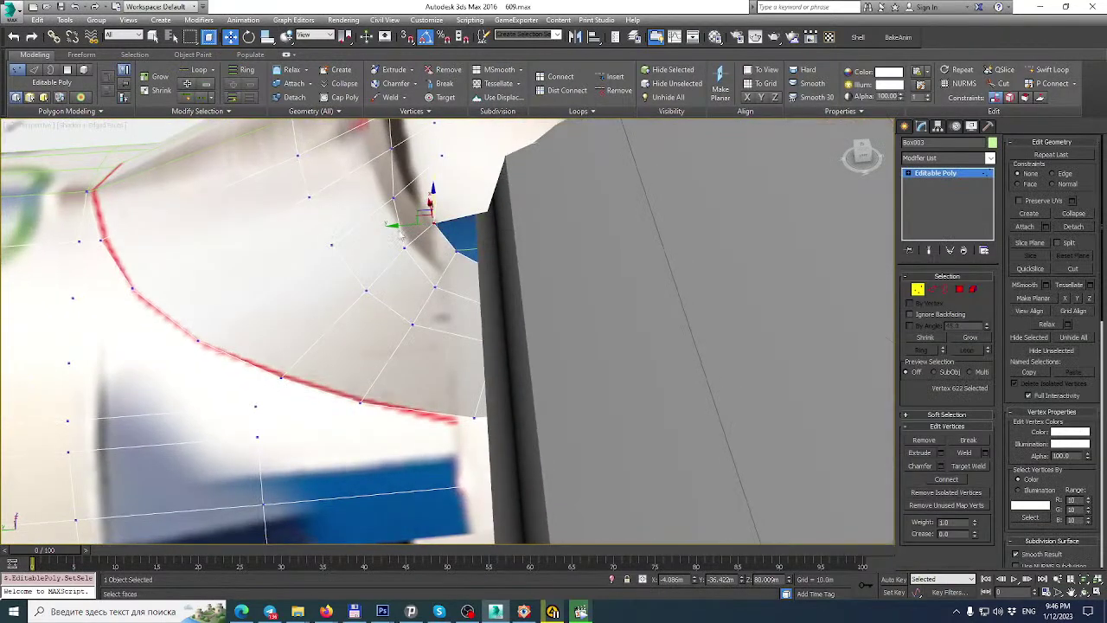
pyautogui.moveTo(400, 226); pyautogui.dragTo(449, 247)
pyautogui.click(456, 251)
pyautogui.moveTo(450, 248)
pyautogui.keyDown('alt'); pyautogui.mouseDown(button='middle')
pyautogui.moveTo(456, 294)
pyautogui.moveTo(467, 259)
pyautogui.mouseUp(button='middle'); pyautogui.keyUp('alt')
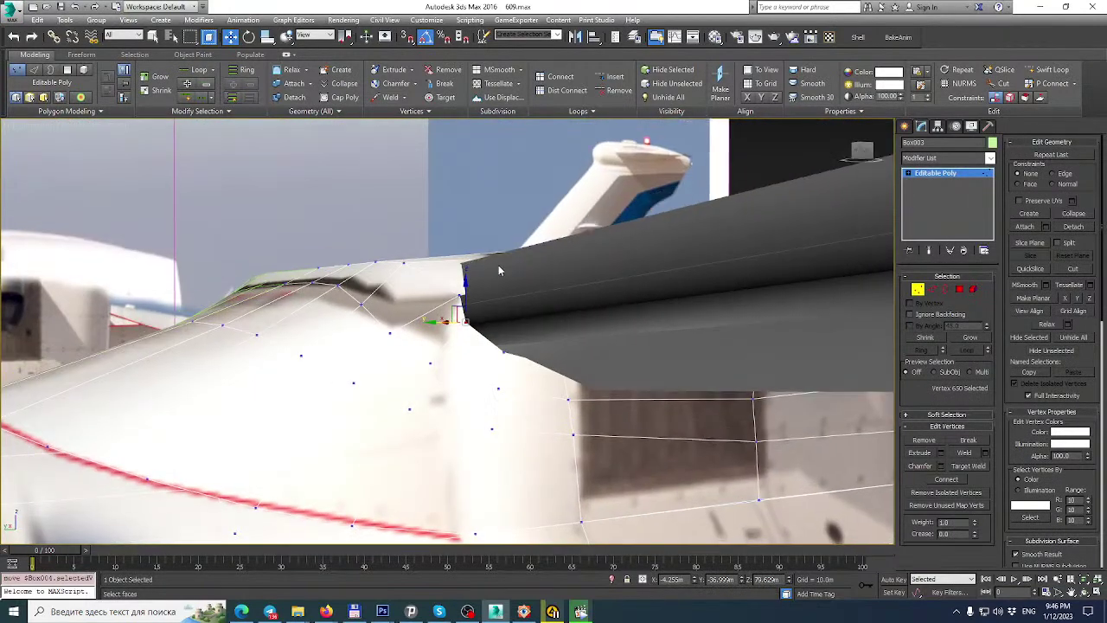
# Insert a Swift Loop edge loop across the top of the fairing near the wing's leading corner.
pyautogui.click(540, 273)
pyautogui.keyDown('alt'); pyautogui.moveTo(516, 295); pyautogui.dragTo(571, 295, button='middle'); pyautogui.keyUp('alt')
pyautogui.click(946, 289)
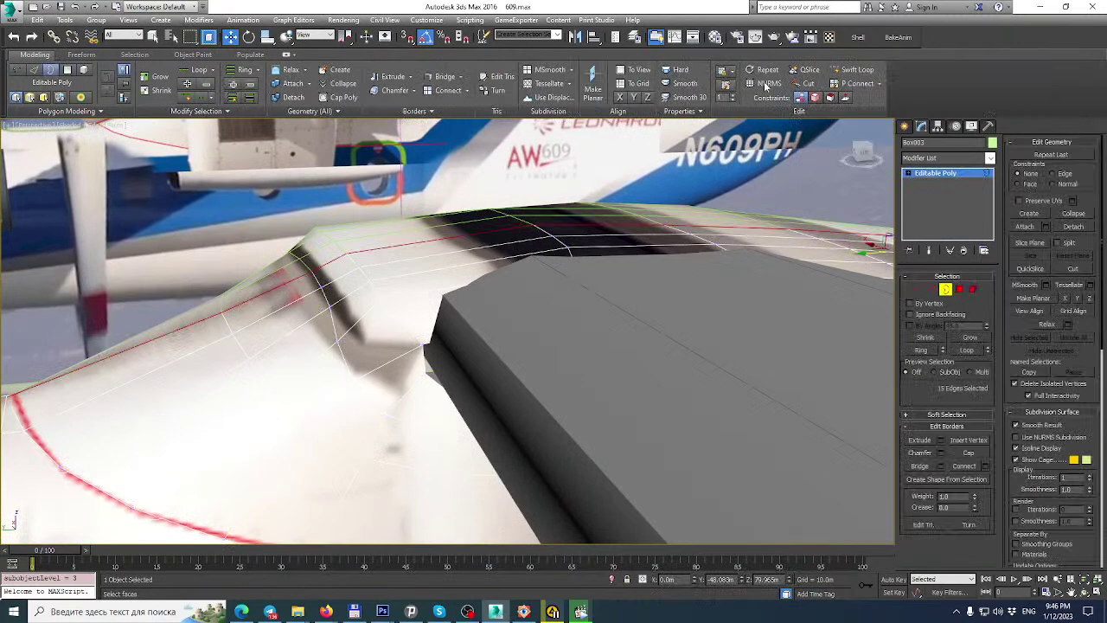
pyautogui.click(858, 69)
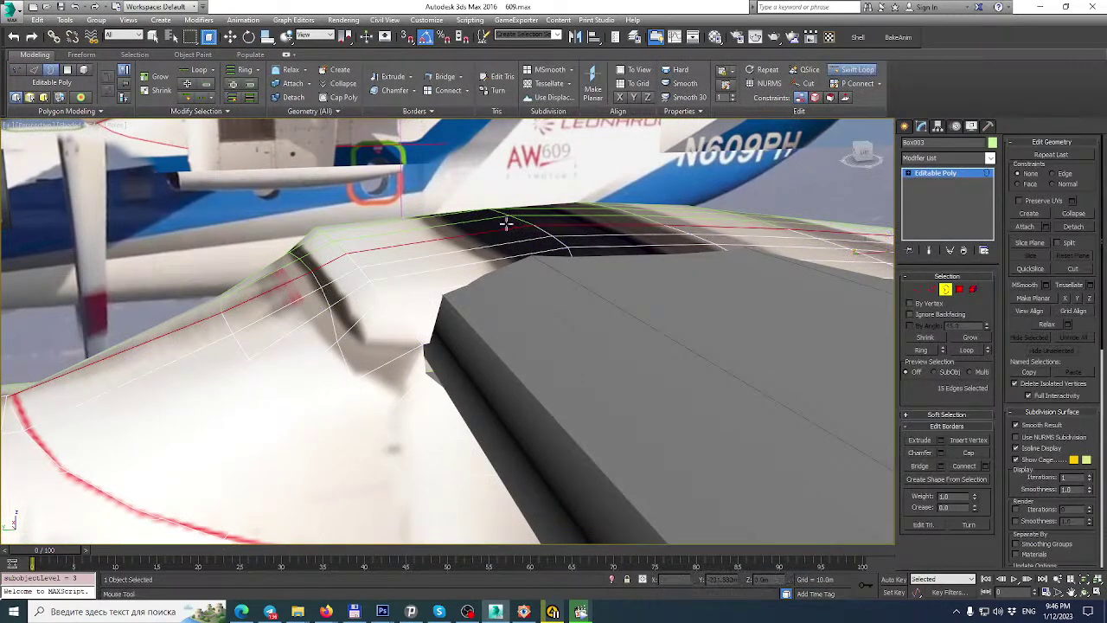
pyautogui.click(423, 259)
pyautogui.press('w')
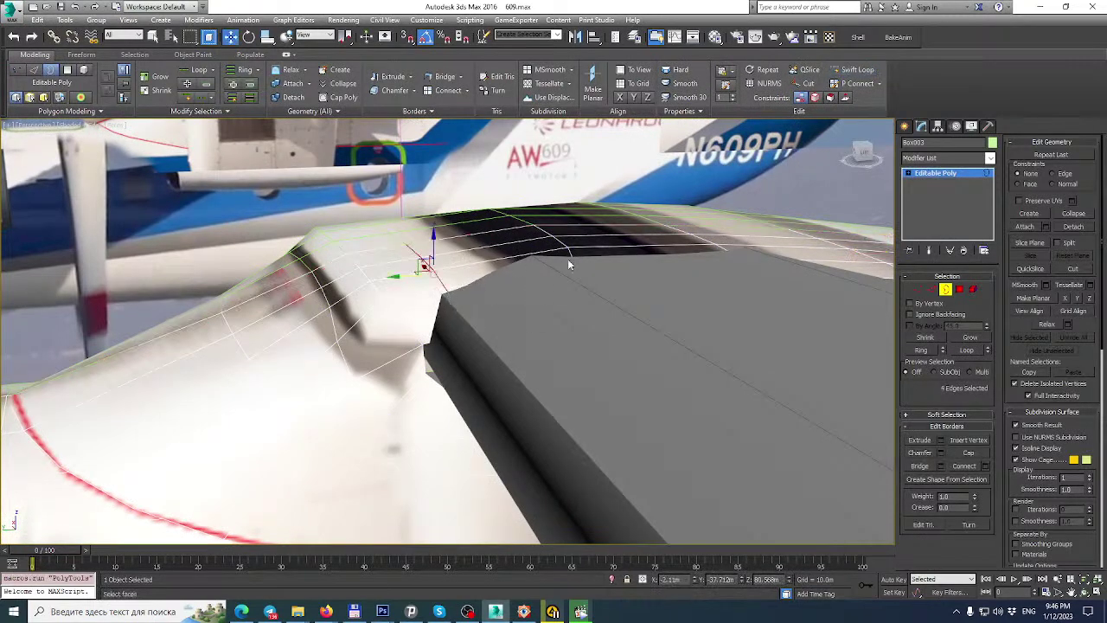
# Raise the fairing vertex at the wing's leading edge toward the upper surface and select the neighbouring vertex on the fairing top.
pyautogui.click(919, 289)
pyautogui.click(465, 323)
pyautogui.moveTo(474, 307); pyautogui.dragTo(475, 267)
pyautogui.keyDown('alt'); pyautogui.moveTo(475, 268); pyautogui.dragTo(332, 307, button='middle'); pyautogui.keyUp('alt')
pyautogui.click(327, 301)
pyautogui.keyDown('alt'); pyautogui.moveTo(299, 334); pyautogui.dragTo(408, 251, button='middle'); pyautogui.keyUp('alt')
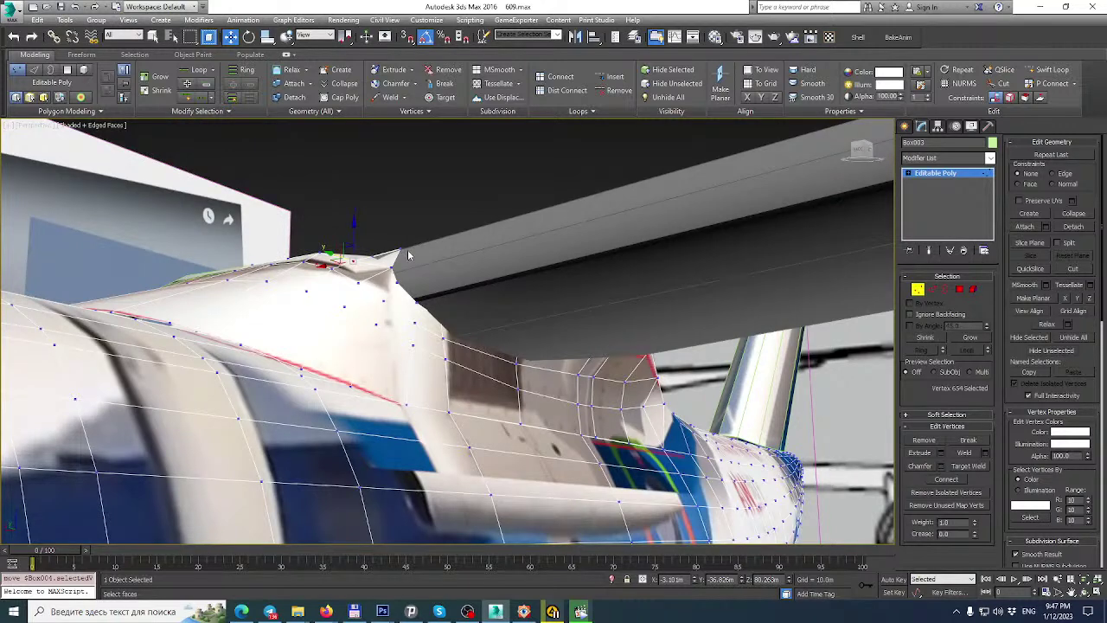
pyautogui.keyDown('alt'); pyautogui.moveTo(364, 316); pyautogui.dragTo(309, 418, button='middle'); pyautogui.keyUp('alt')
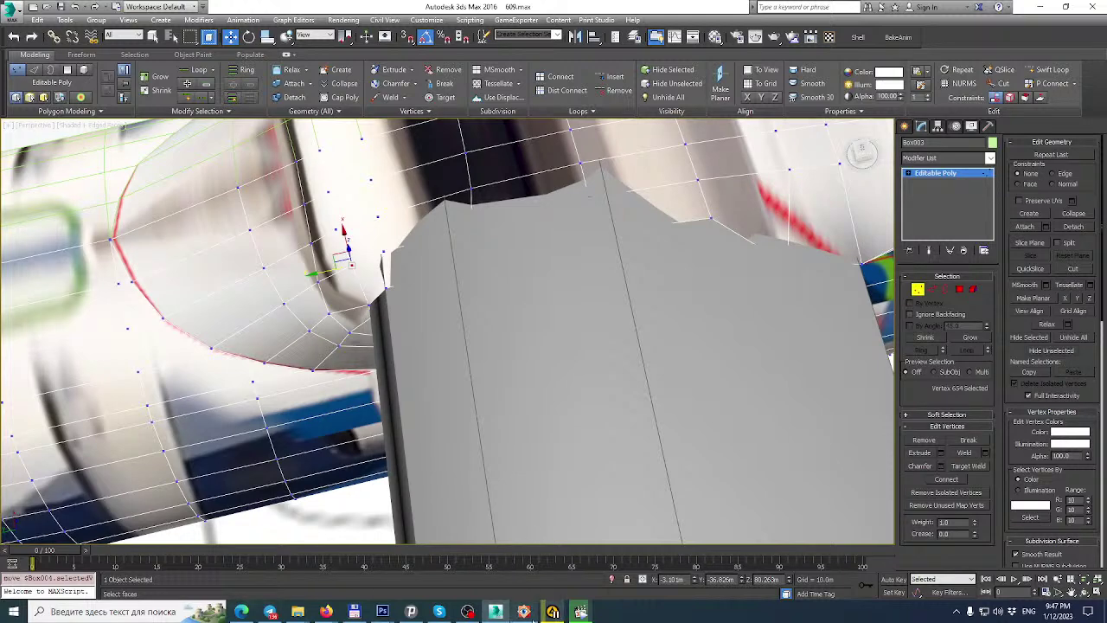
# Switch to the image viewer and examine the wing-root fairing close up in the reference photo with the LEONARDO livery.
pyautogui.click(526, 613)
pyautogui.press('Home')
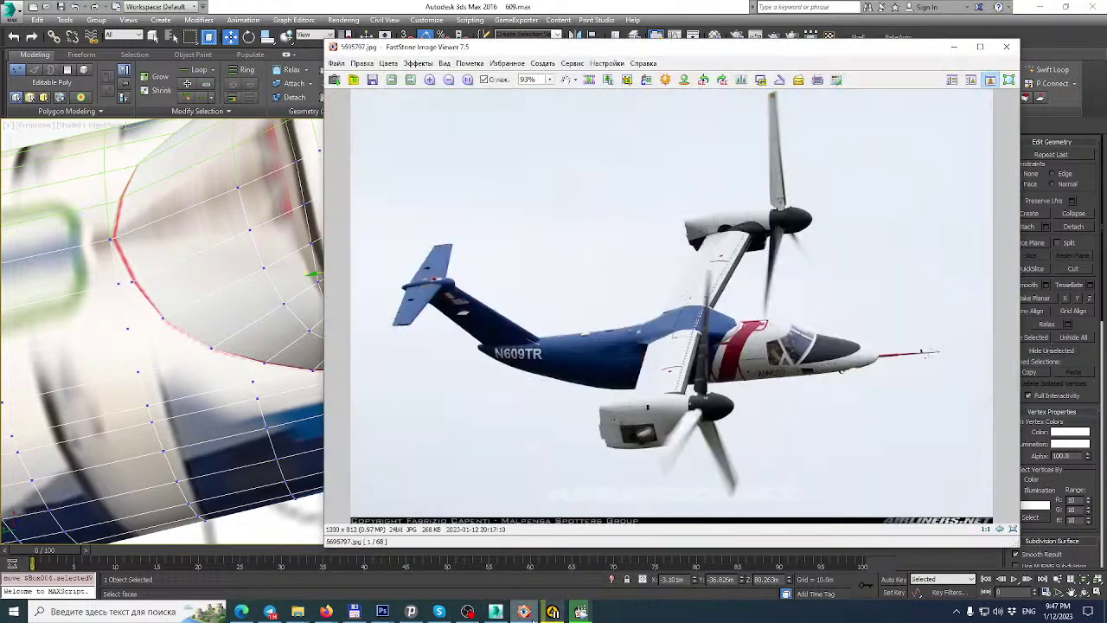
pyautogui.press('Right')
pyautogui.press('Right')
pyautogui.press('Left')
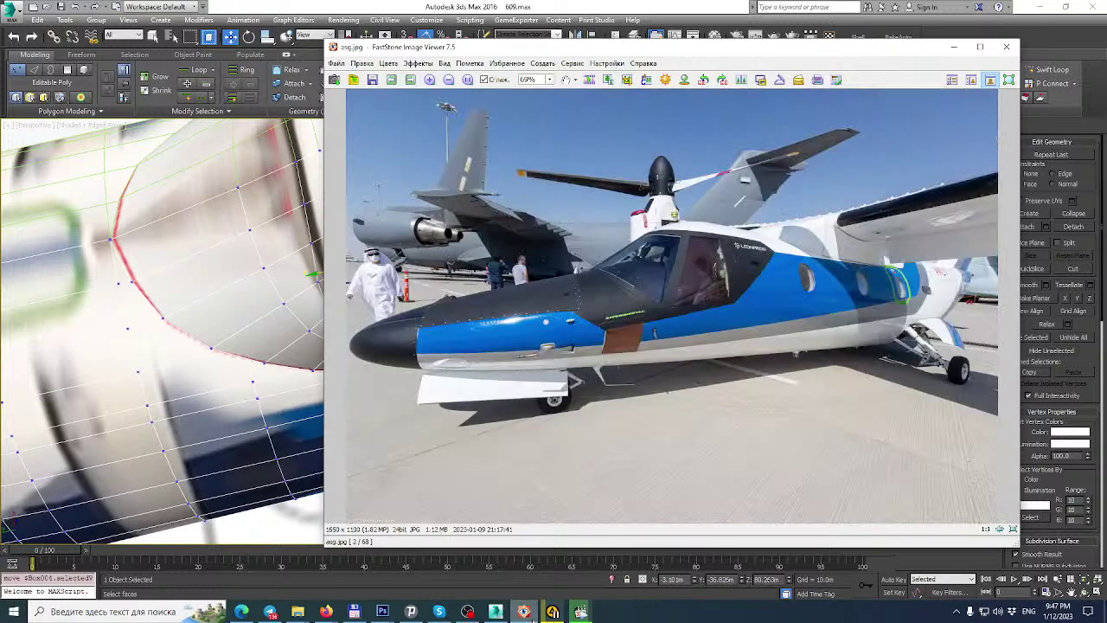
pyautogui.keyDown('ctrl'); pyautogui.scroll(4, 672, 302); pyautogui.keyUp('ctrl')
pyautogui.moveTo(671, 301); pyautogui.dragTo(428, 324)
pyautogui.press('Up')
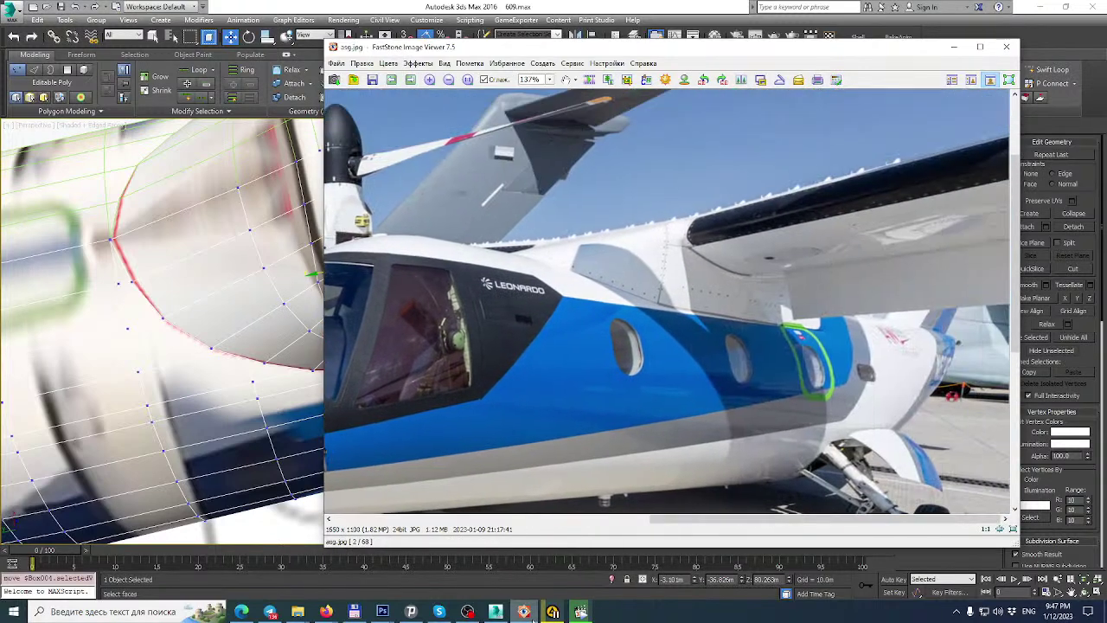
pyautogui.press('+')
pyautogui.press('+')
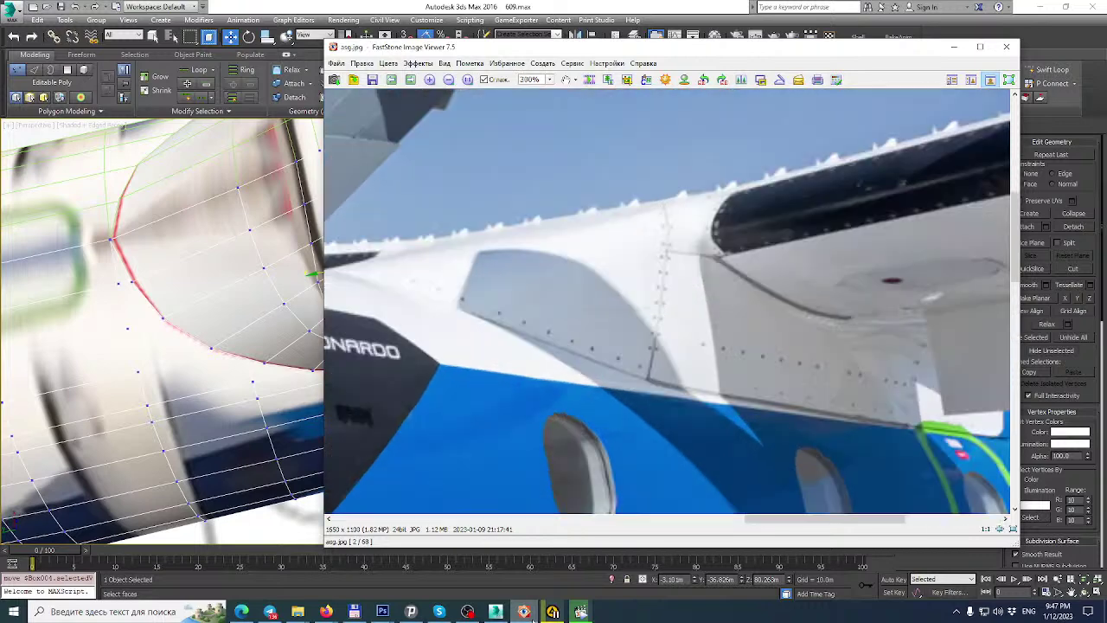
pyautogui.click(673, 5)
# Return to 3ds Max and remove the fairing edge loop running along the fuselage side just beneath the wing root.
pyautogui.scroll(-3, 369, 247)
pyautogui.keyDown('alt'); pyautogui.moveTo(368, 247); pyautogui.dragTo(373, 171, button='middle'); pyautogui.keyUp('alt')
pyautogui.scroll(4, 325, 269)
pyautogui.keyDown('alt'); pyautogui.moveTo(328, 289); pyautogui.dragTo(333, 307, button='middle'); pyautogui.keyUp('alt')
pyautogui.click(938, 290)
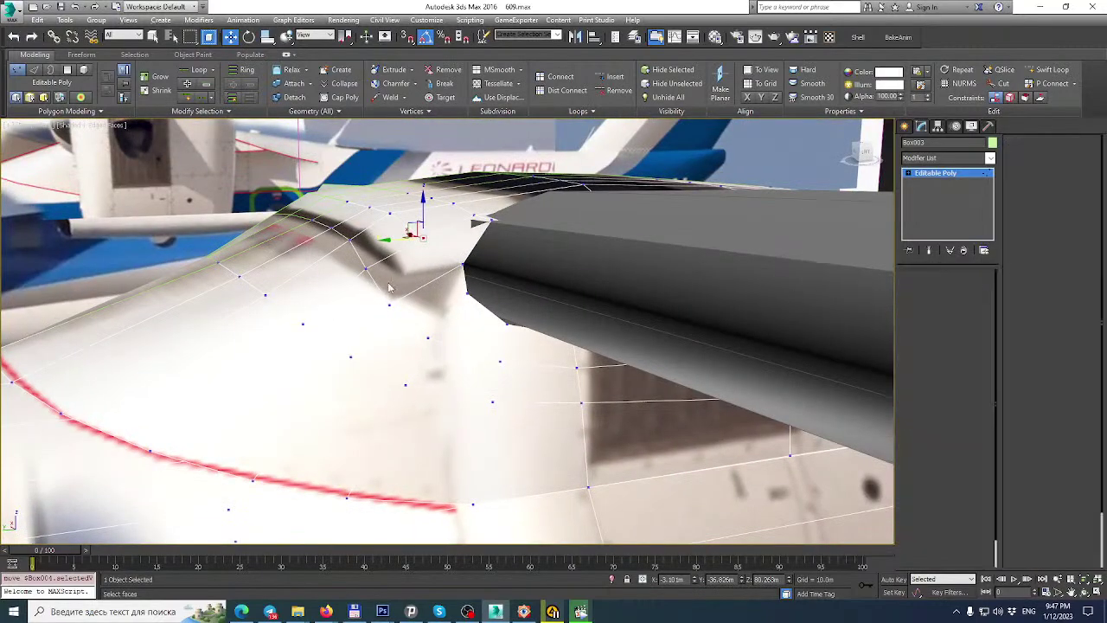
pyautogui.keyDown('alt'); pyautogui.moveTo(476, 296); pyautogui.dragTo(398, 247, button='middle'); pyautogui.keyUp('alt')
pyautogui.keyDown('alt'); pyautogui.moveTo(451, 309); pyautogui.dragTo(365, 319); pyautogui.keyUp('alt')
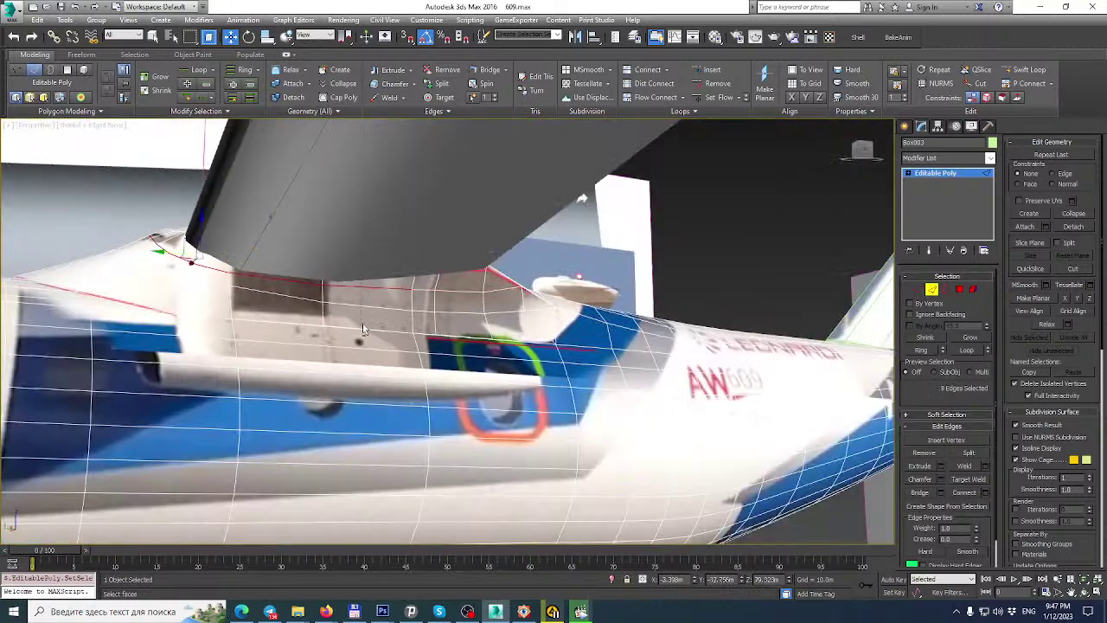
pyautogui.press('BackSpace')
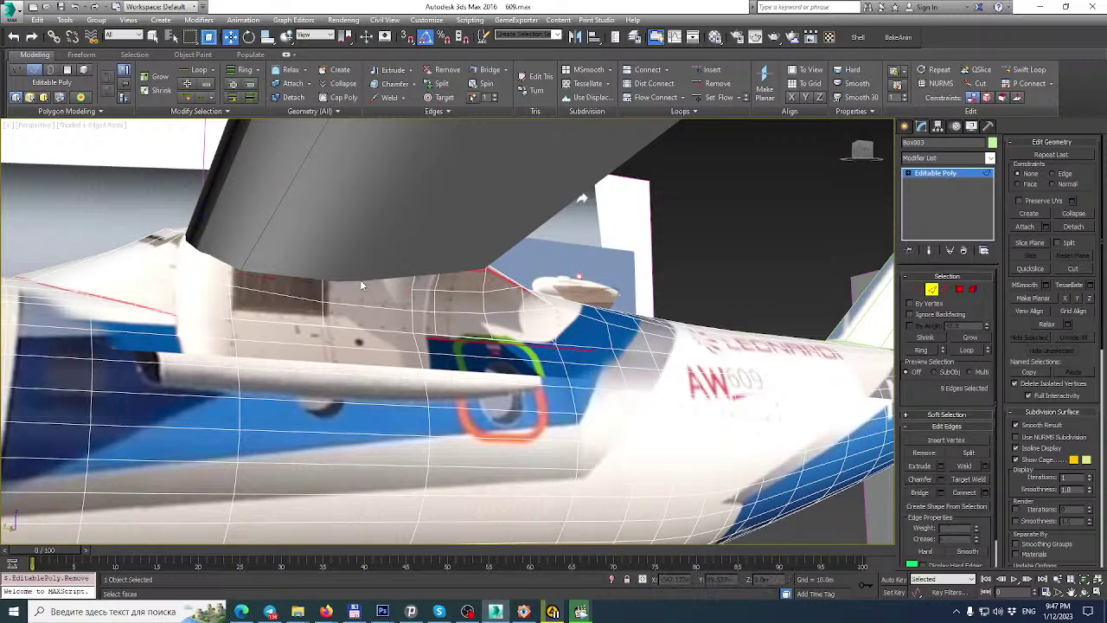
# Select the three vertices across the fairing top just ahead of the wing's leading edge and lower them.
pyautogui.keyDown('alt'); pyautogui.moveTo(304, 221); pyautogui.dragTo(376, 250, button='middle'); pyautogui.keyUp('alt')
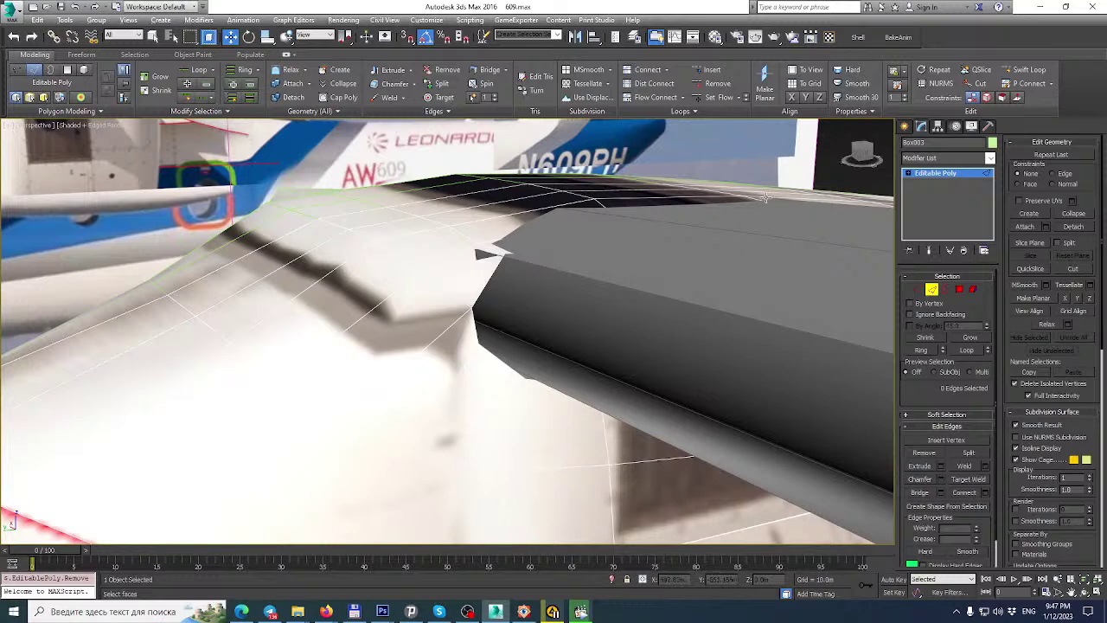
pyautogui.moveTo(658, 278)
pyautogui.keyDown('alt'); pyautogui.mouseDown(button='middle')
pyautogui.moveTo(630, 264)
pyautogui.moveTo(640, 271)
pyautogui.mouseUp(button='middle'); pyautogui.keyUp('alt')
pyautogui.click(909, 289)
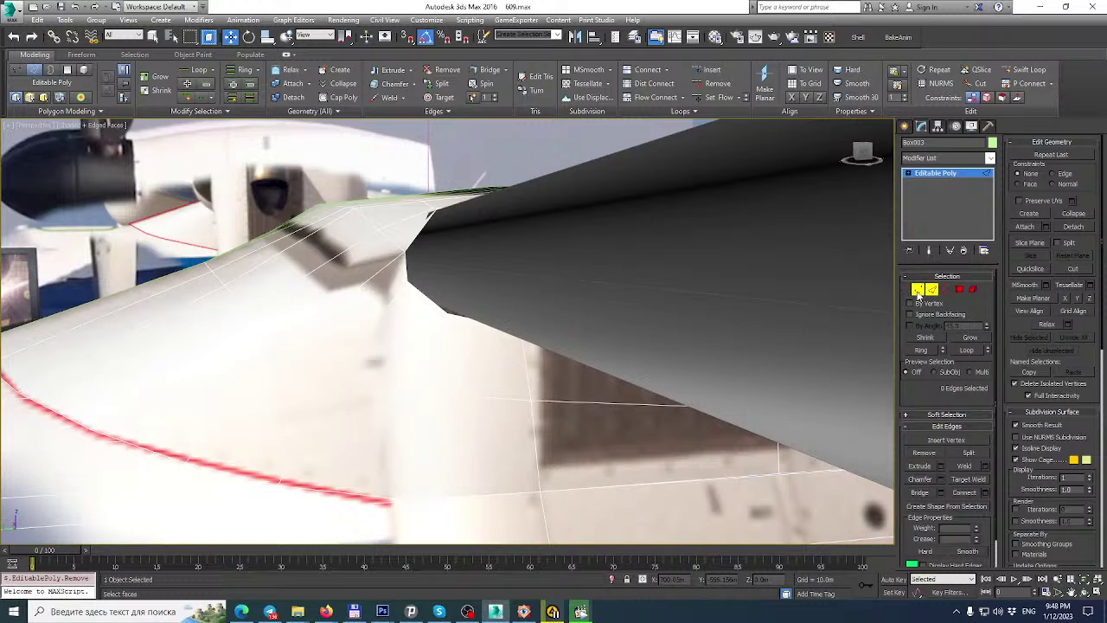
pyautogui.moveTo(367, 229); pyautogui.dragTo(368, 229)
pyautogui.keyDown('alt'); pyautogui.moveTo(368, 230); pyautogui.dragTo(360, 192, button='middle'); pyautogui.keyUp('alt')
pyautogui.moveTo(332, 180); pyautogui.dragTo(332, 200)
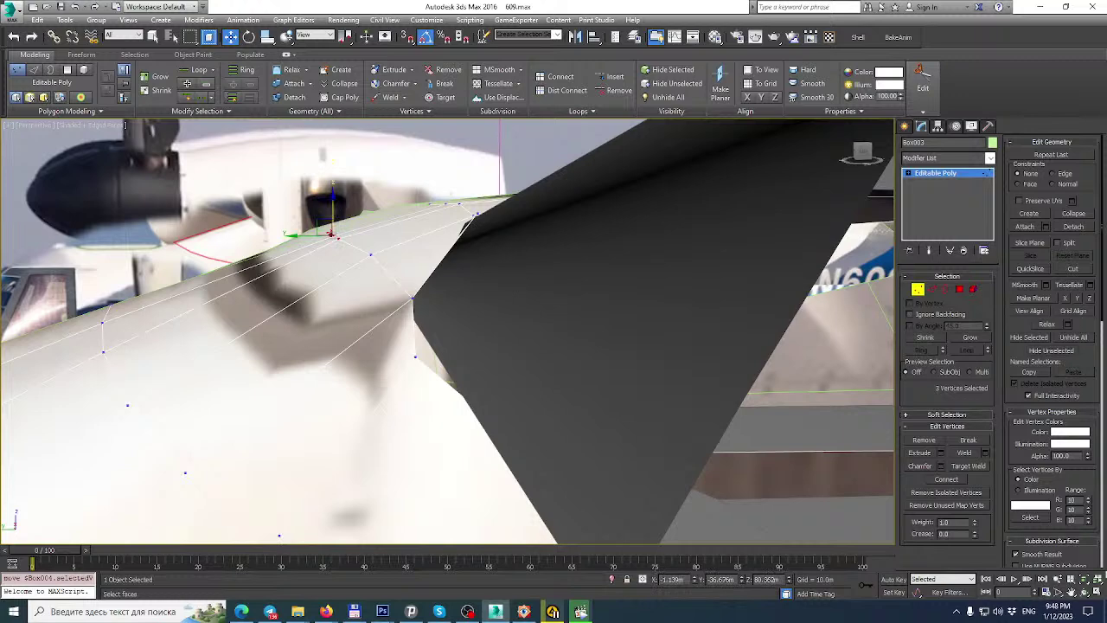
# Lower the single fairing vertex between that top row and the wing's leading corner.
pyautogui.click(1097, 593)
pyautogui.scroll(10, 348, 423)
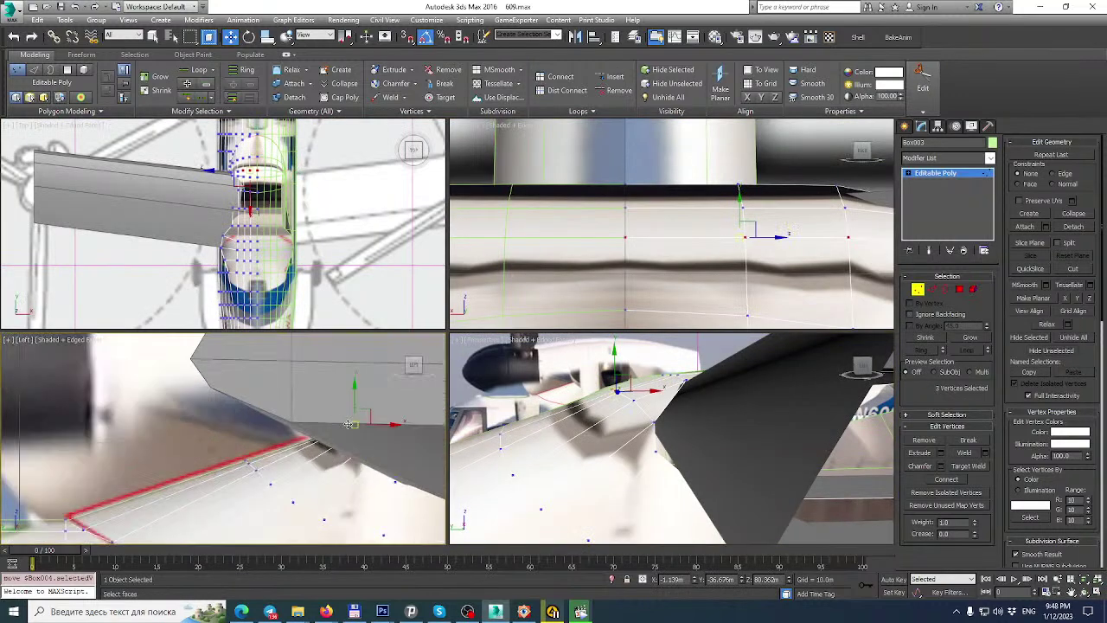
pyautogui.scroll(2, 348, 423)
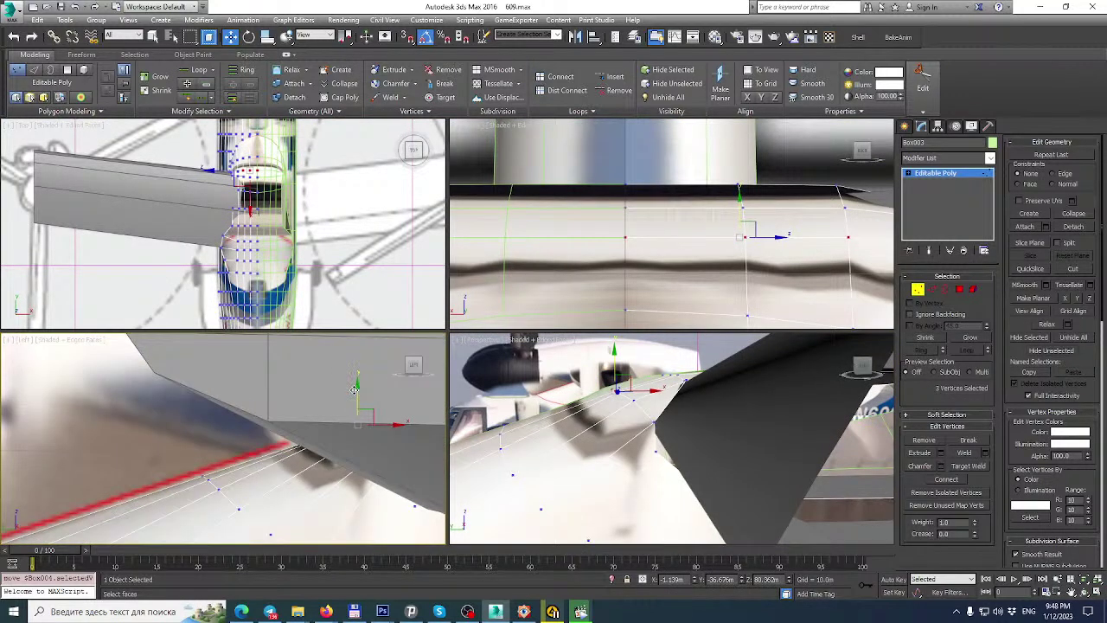
pyautogui.moveTo(666, 363); pyautogui.dragTo(667, 410, button='middle')
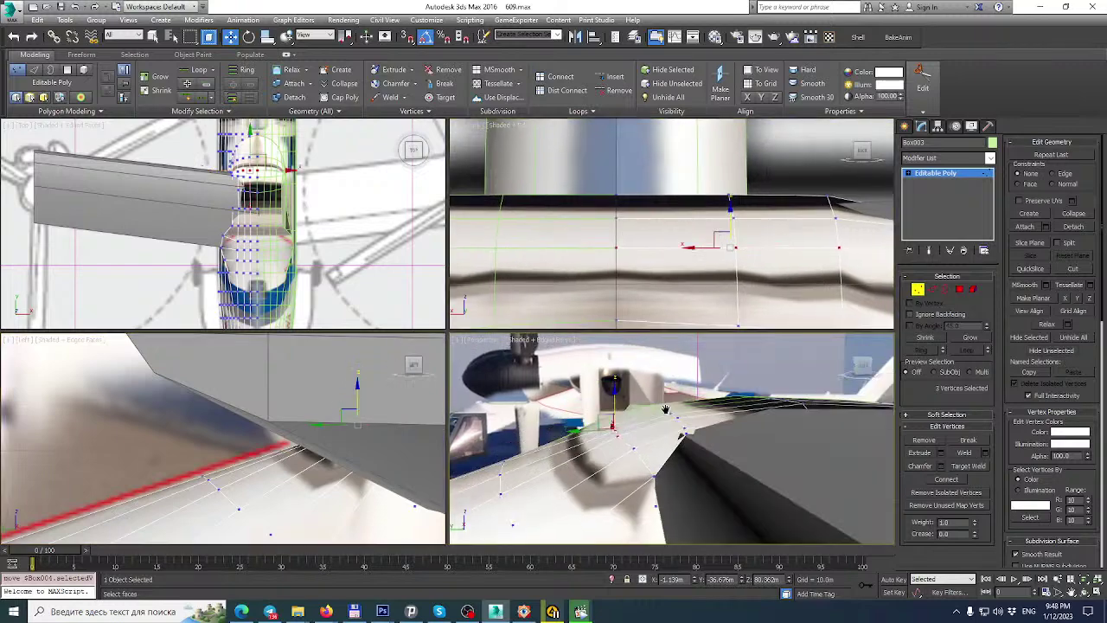
pyautogui.click(1097, 594)
pyautogui.keyDown('alt'); pyautogui.moveTo(814, 436); pyautogui.dragTo(578, 299, button='middle'); pyautogui.keyUp('alt')
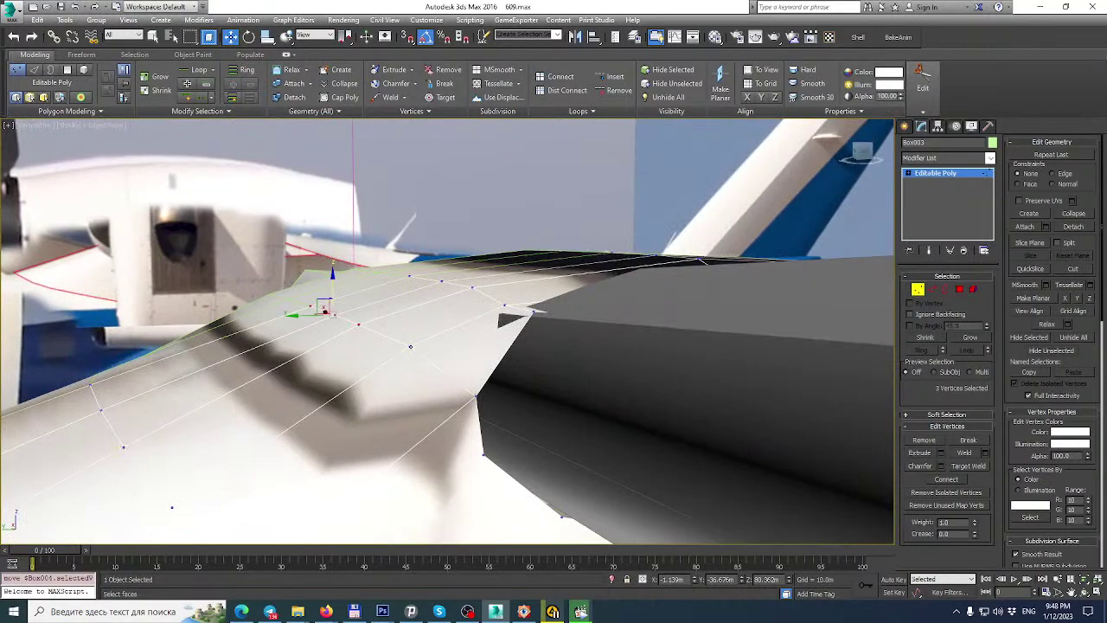
pyautogui.click(411, 347)
pyautogui.keyDown('alt'); pyautogui.moveTo(410, 347); pyautogui.dragTo(406, 333, button='middle'); pyautogui.keyUp('alt')
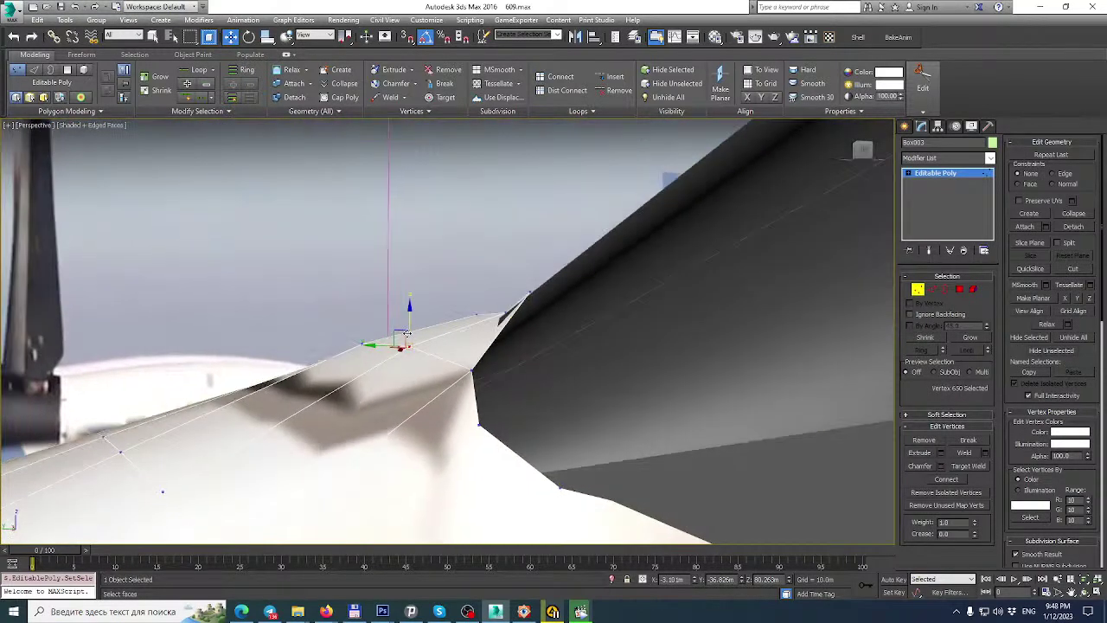
pyautogui.moveTo(407, 312); pyautogui.dragTo(419, 334)
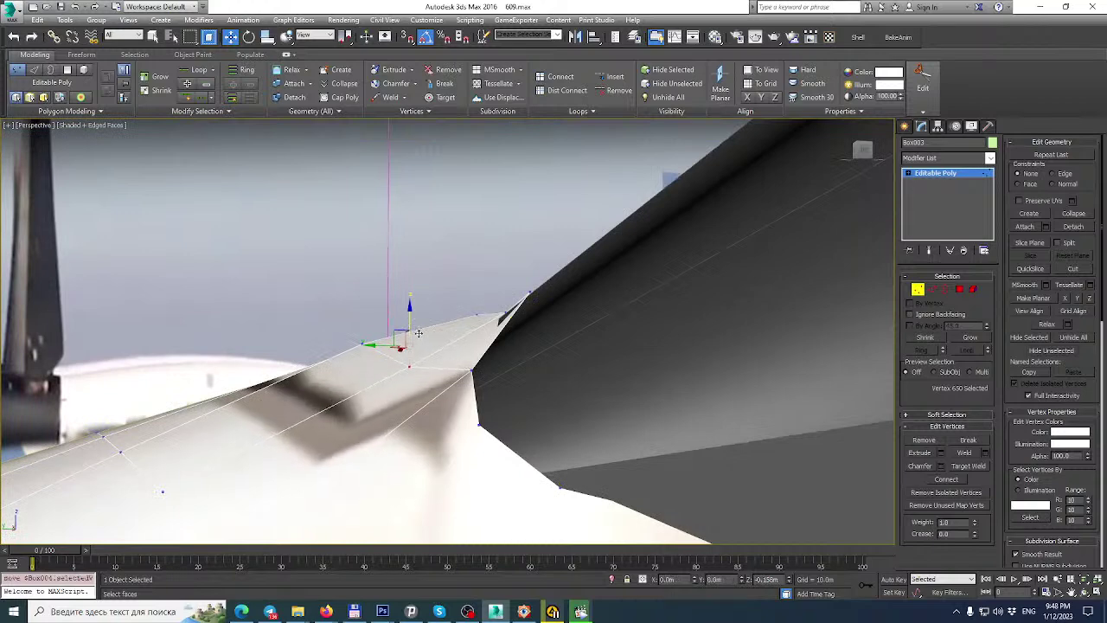
# Lower the next two vertices inboard along the same fairing row one at a time to smooth the fairing's curve.
pyautogui.click(356, 344)
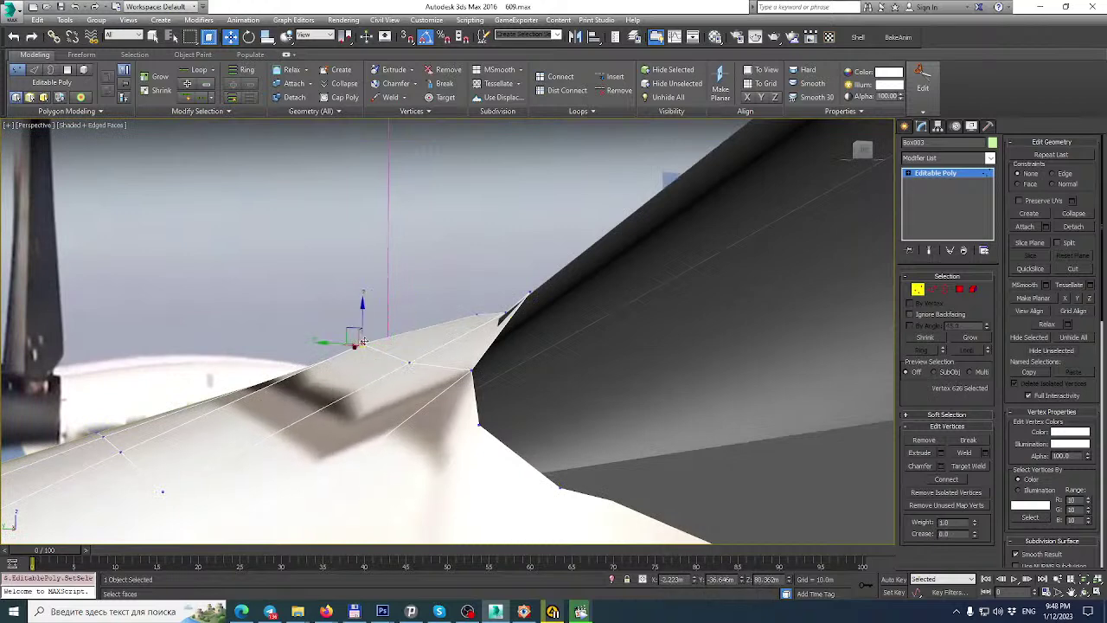
pyautogui.moveTo(363, 311); pyautogui.dragTo(364, 329)
pyautogui.keyDown('alt'); pyautogui.moveTo(366, 329); pyautogui.dragTo(498, 329, button='middle'); pyautogui.keyUp('alt')
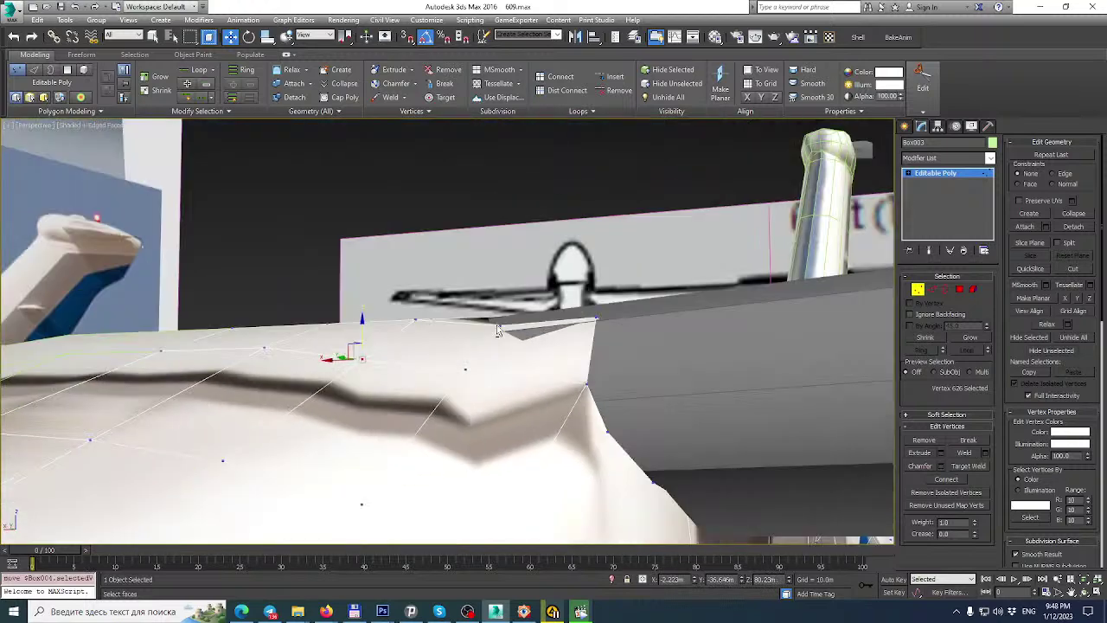
pyautogui.click(263, 349)
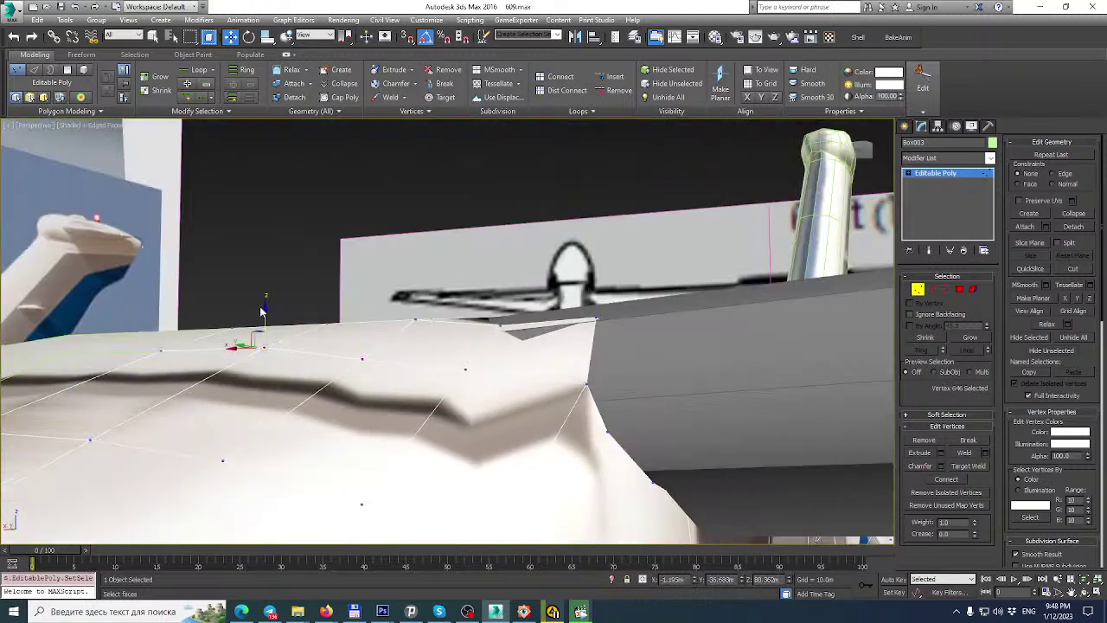
pyautogui.moveTo(265, 313); pyautogui.dragTo(266, 320)
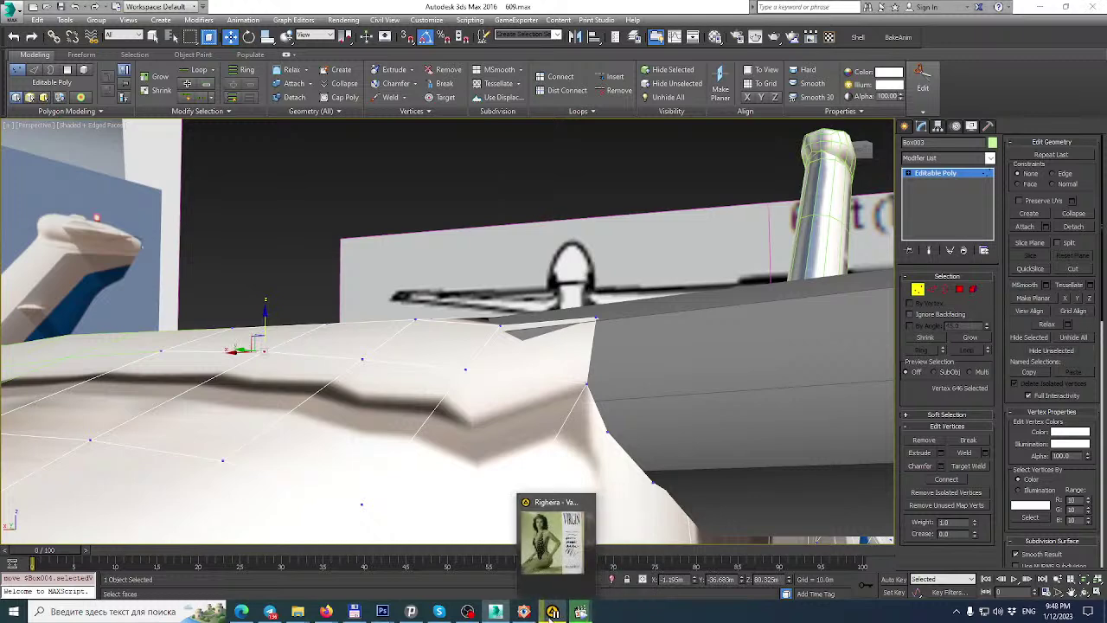
# Switch to the image viewer, check the wing-root fairing in the reference photo and return to 3ds Max.
pyautogui.click(581, 614)
pyautogui.click(523, 611)
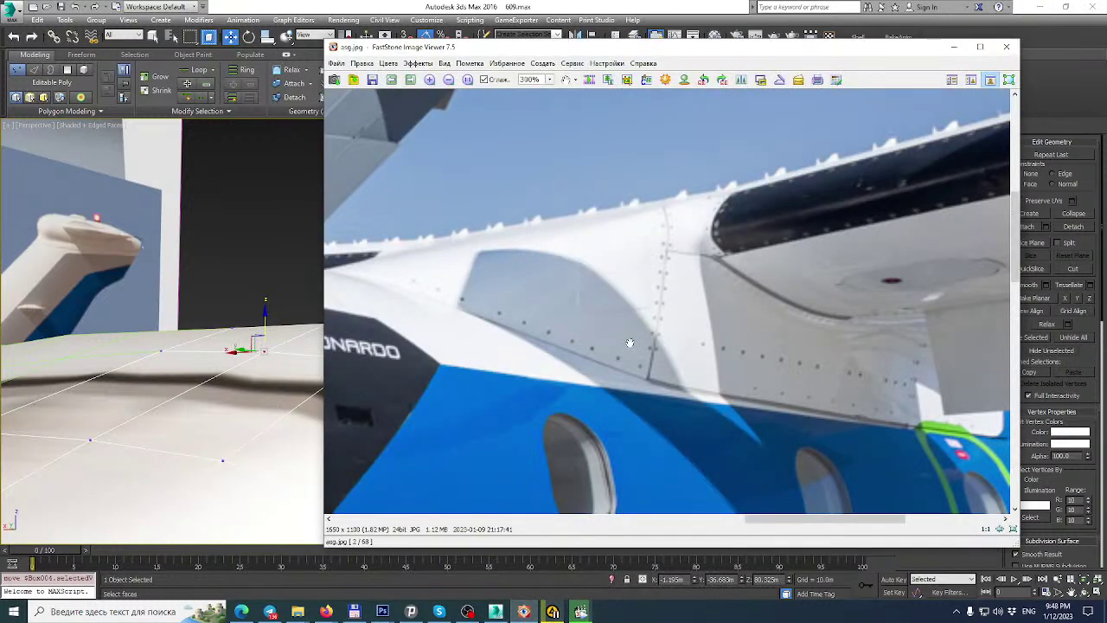
pyautogui.click(629, 6)
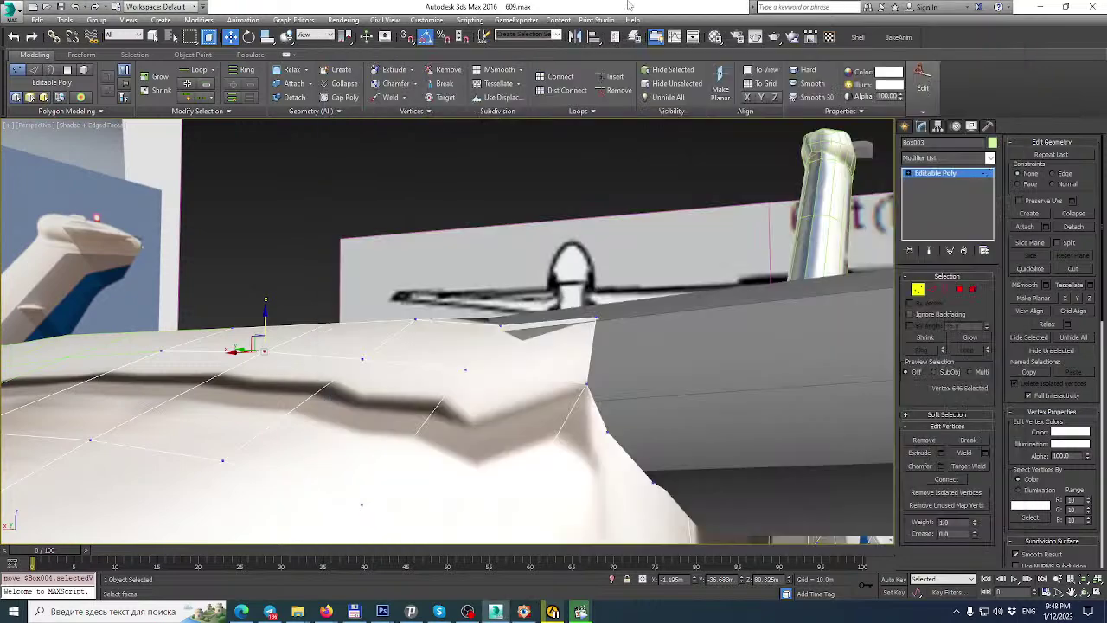
# Switch to editing the wing's edges and move its upper leading-edge line slightly up and rearward.
pyautogui.scroll(-3, 587, 279)
pyautogui.keyDown('alt'); pyautogui.moveTo(587, 279); pyautogui.dragTo(230, 309, button='middle'); pyautogui.keyUp('alt')
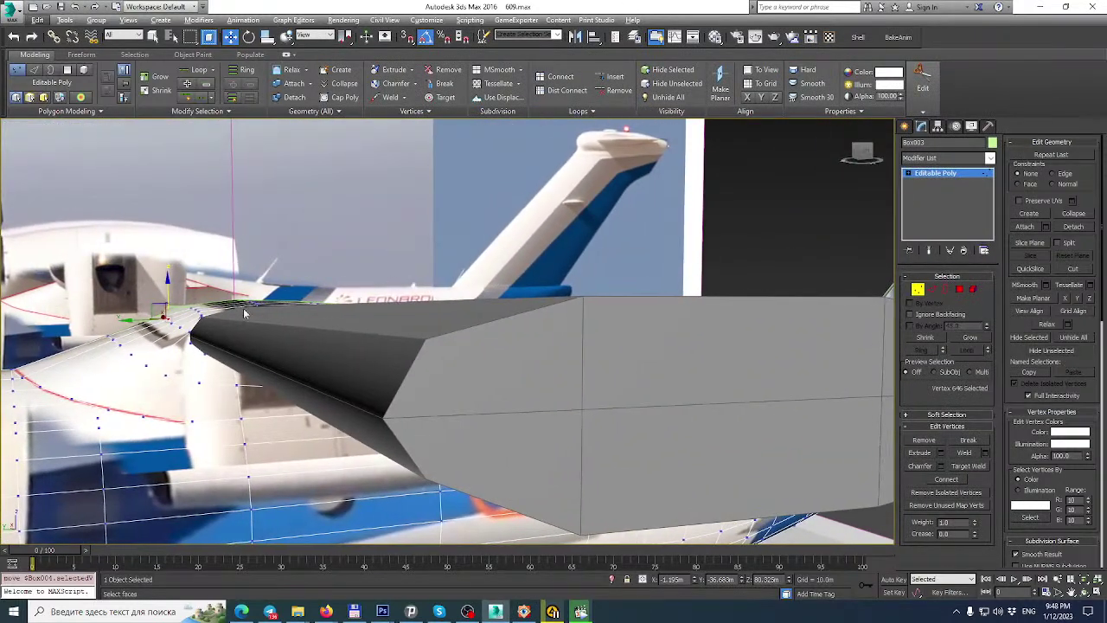
pyautogui.click(949, 175)
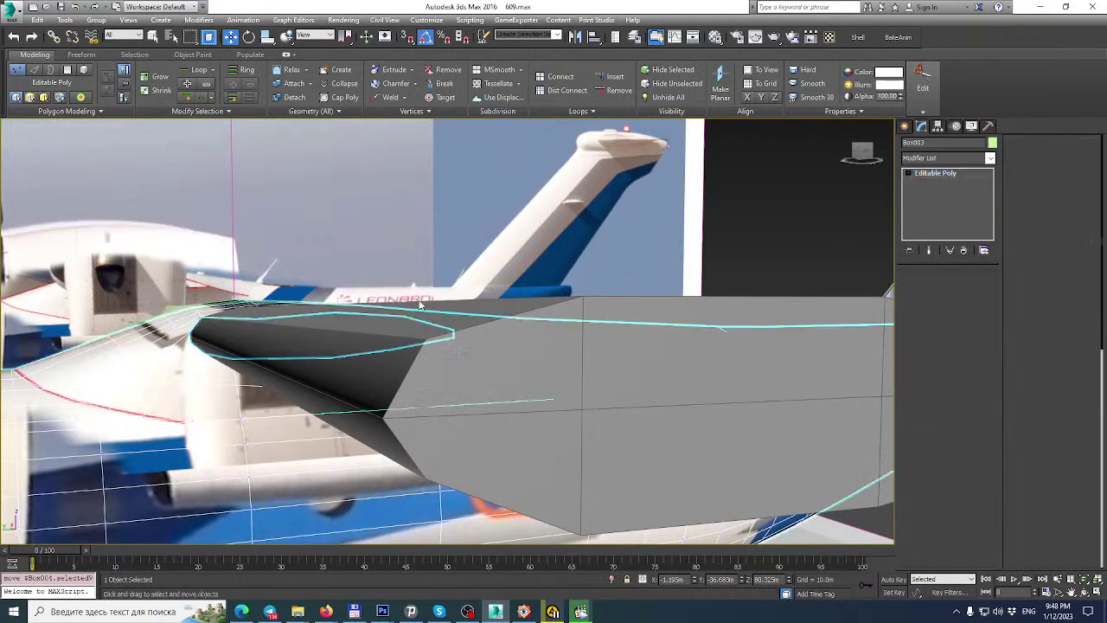
pyautogui.click(356, 327)
pyautogui.click(935, 289)
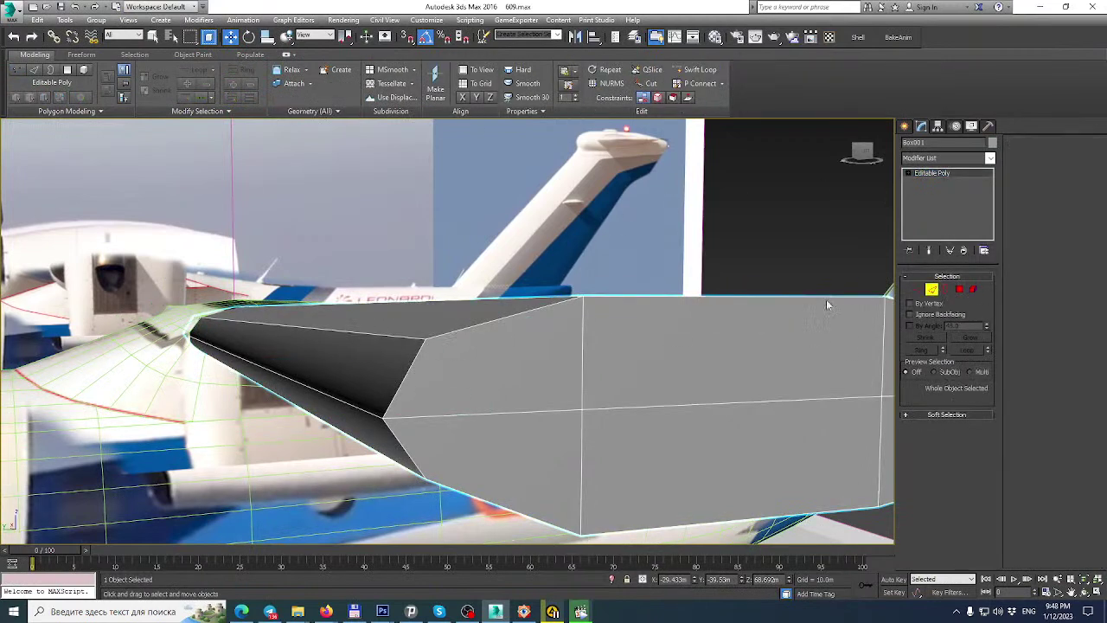
pyautogui.click(335, 330)
pyautogui.click(234, 281)
pyautogui.moveTo(231, 282); pyautogui.dragTo(231, 275)
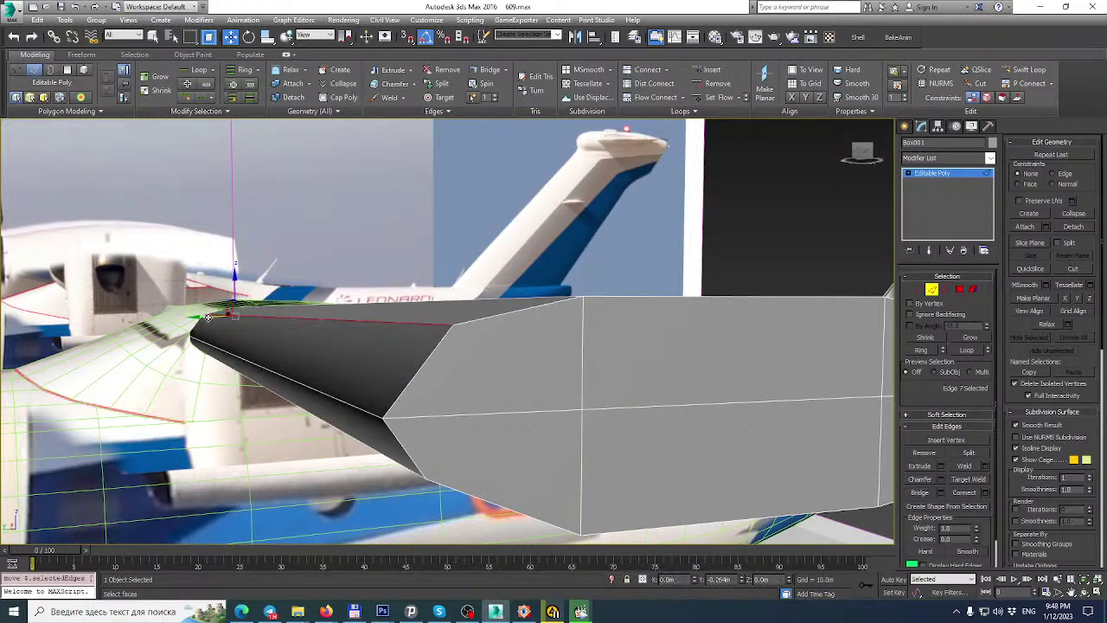
# Shift the wing's next upper spanwise edge slightly rearward and the matching lower-surface edge slightly forward.
pyautogui.scroll(-5, 207, 305)
pyautogui.keyDown('alt'); pyautogui.moveTo(215, 298); pyautogui.dragTo(262, 315, button='middle'); pyautogui.keyUp('alt')
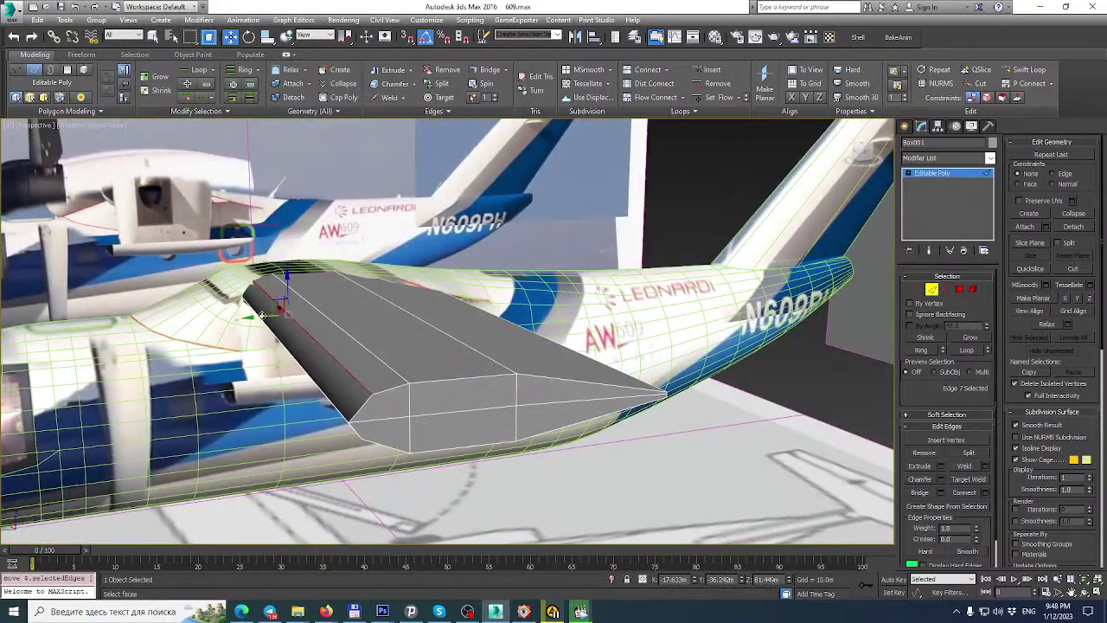
pyautogui.click(326, 317)
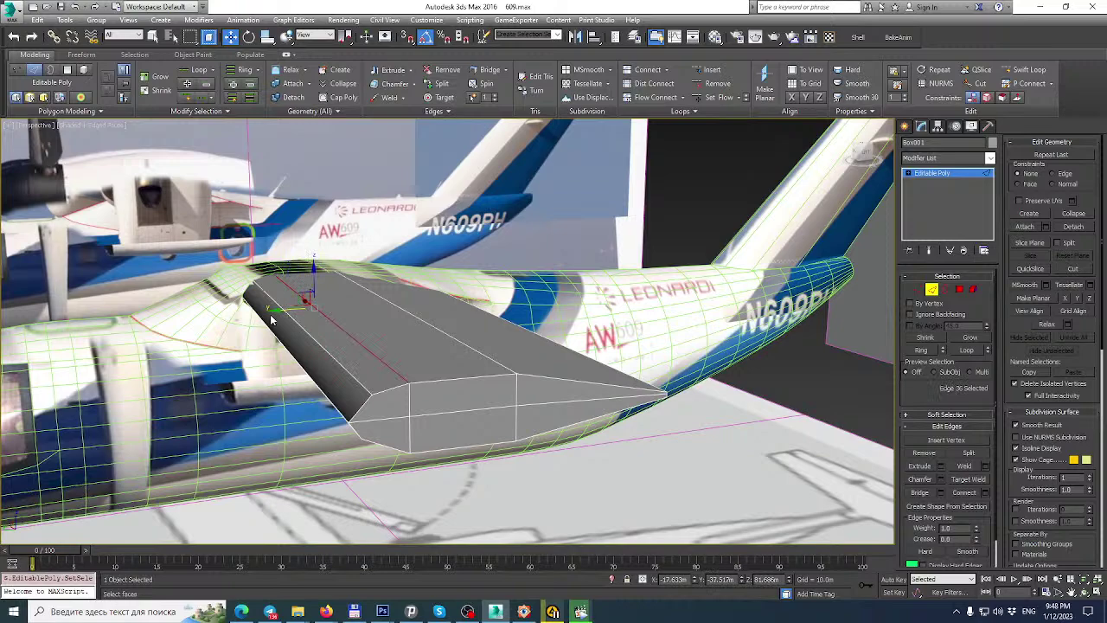
pyautogui.moveTo(273, 309); pyautogui.dragTo(279, 309)
pyautogui.keyDown('alt'); pyautogui.moveTo(278, 308); pyautogui.dragTo(277, 289, button='middle'); pyautogui.keyUp('alt')
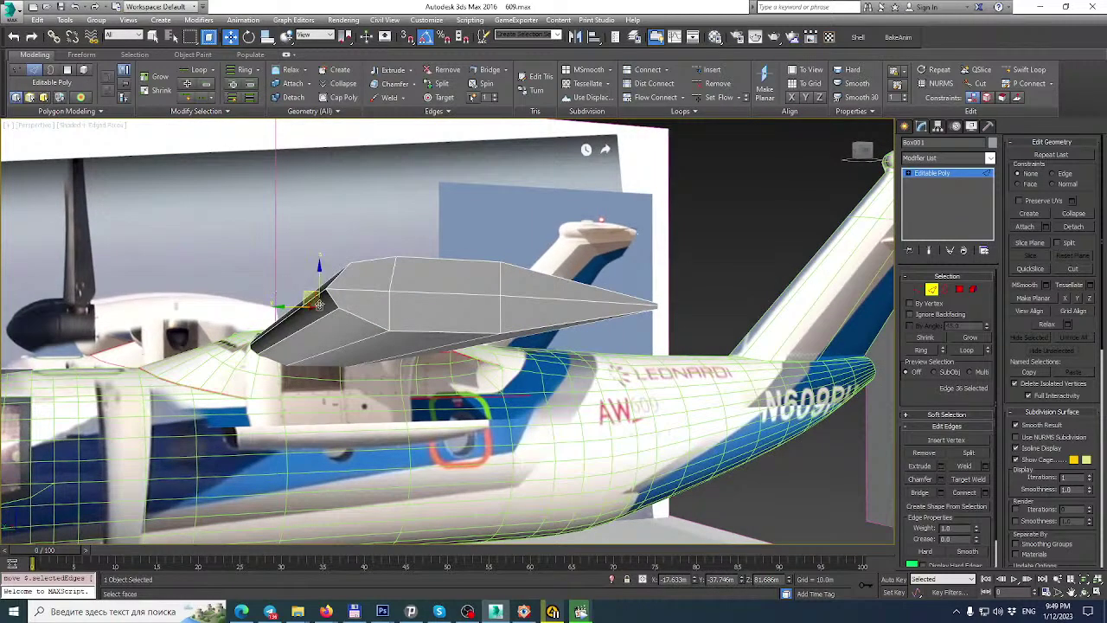
pyautogui.click(377, 335)
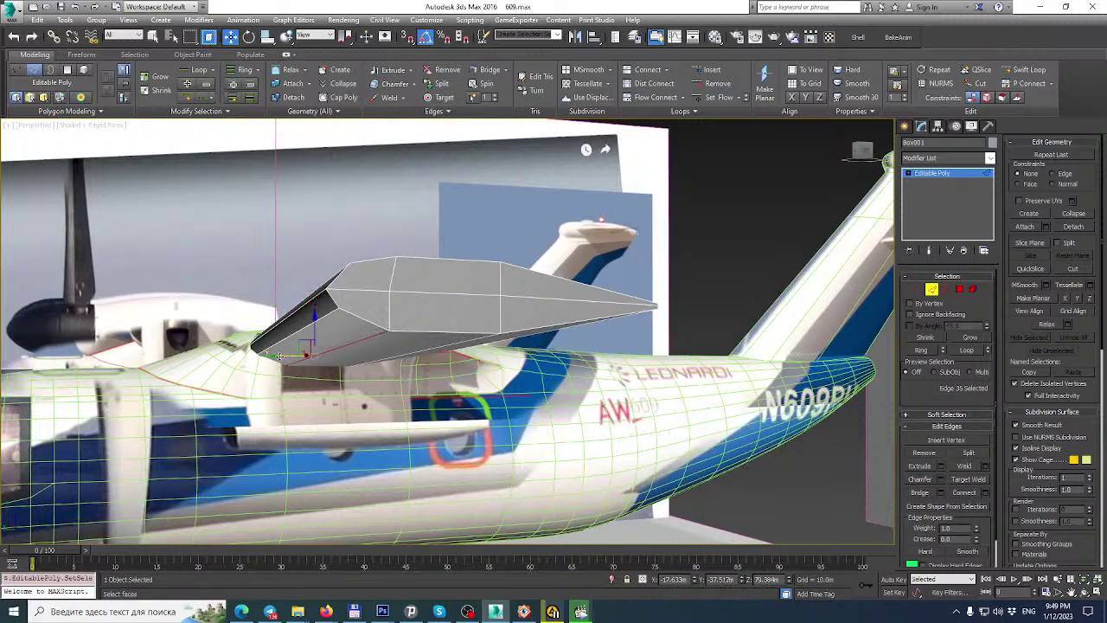
pyautogui.moveTo(278, 356); pyautogui.dragTo(275, 356)
# Move the wing's lower leading-edge line slightly down and rearward to round the airfoil's nose.
pyautogui.keyDown('alt'); pyautogui.moveTo(275, 356); pyautogui.dragTo(355, 307, button='middle'); pyautogui.keyUp('alt')
pyautogui.scroll(3, 324, 325)
pyautogui.click(358, 306)
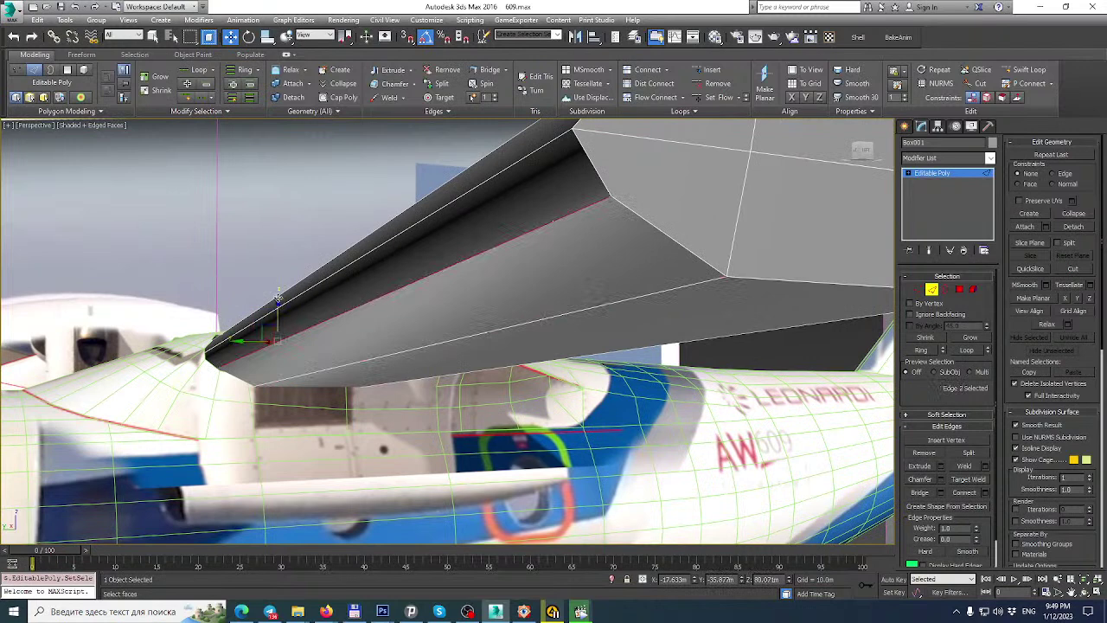
pyautogui.moveTo(278, 298); pyautogui.dragTo(280, 303)
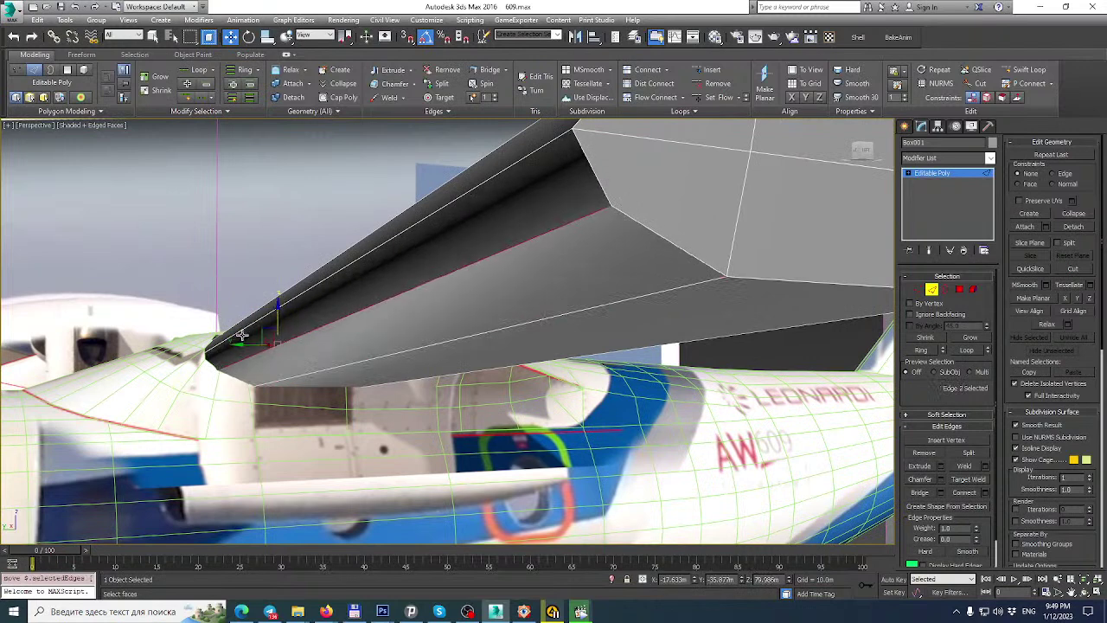
pyautogui.moveTo(244, 345); pyautogui.dragTo(247, 346)
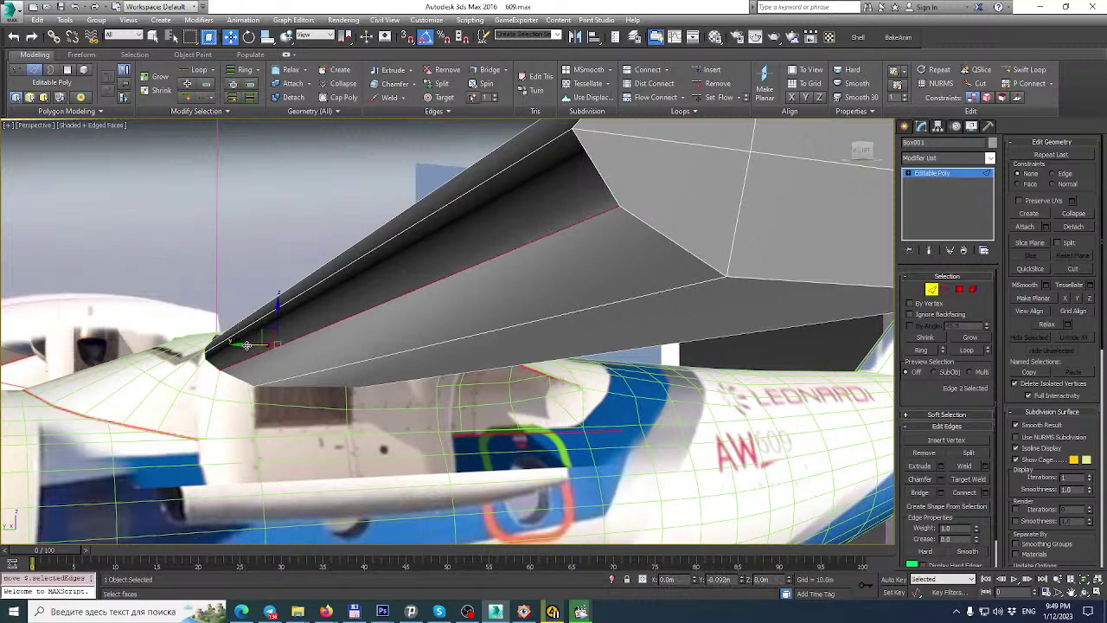
pyautogui.scroll(-6, 283, 316)
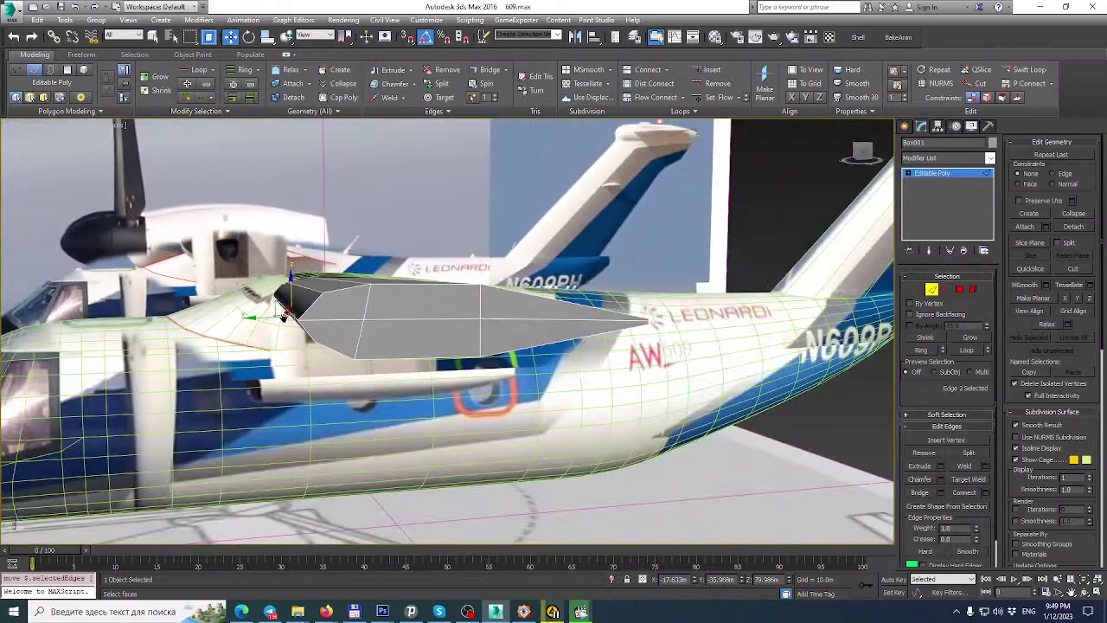
# Add a second spanwise wing edge to the selection and nudge both edges slightly down.
pyautogui.keyDown('alt'); pyautogui.moveTo(432, 351); pyautogui.dragTo(396, 367, button='middle'); pyautogui.keyUp('alt')
pyautogui.scroll(4, 257, 340)
pyautogui.keyDown('ctrl'); pyautogui.click(268, 335); pyautogui.keyUp('ctrl')
pyautogui.moveTo(248, 337); pyautogui.dragTo(246, 344)
pyautogui.keyDown('alt'); pyautogui.moveTo(264, 336); pyautogui.dragTo(210, 360, button='middle'); pyautogui.keyUp('alt')
pyautogui.scroll(-3, 259, 339)
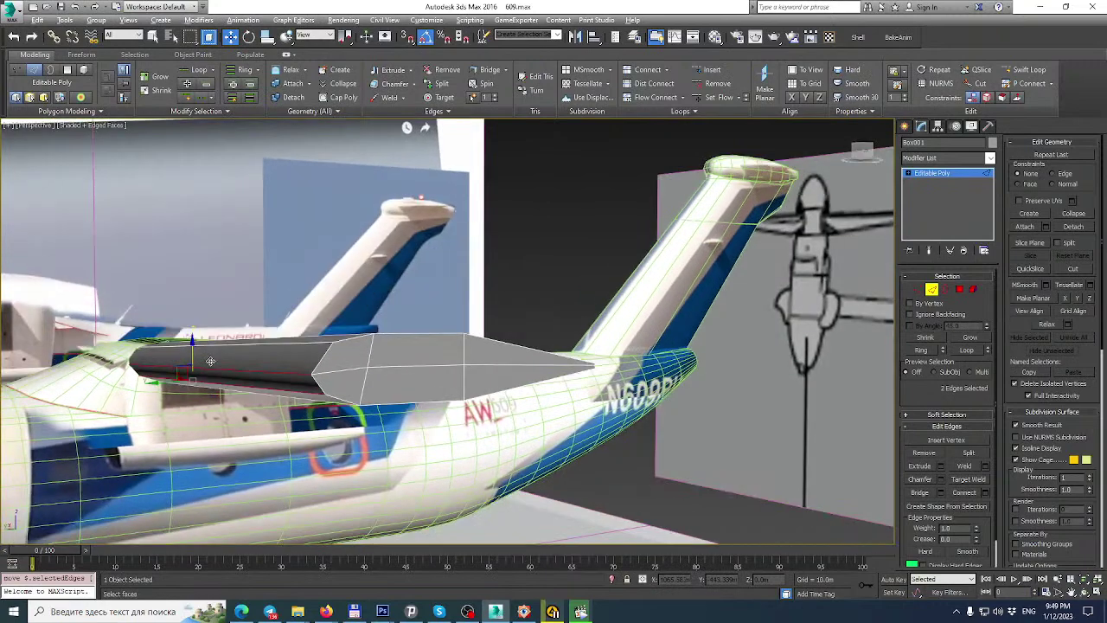
# Thin the rear of the airfoil by nudging the upper rear spanwise edge down and the lower one up.
pyautogui.click(288, 342)
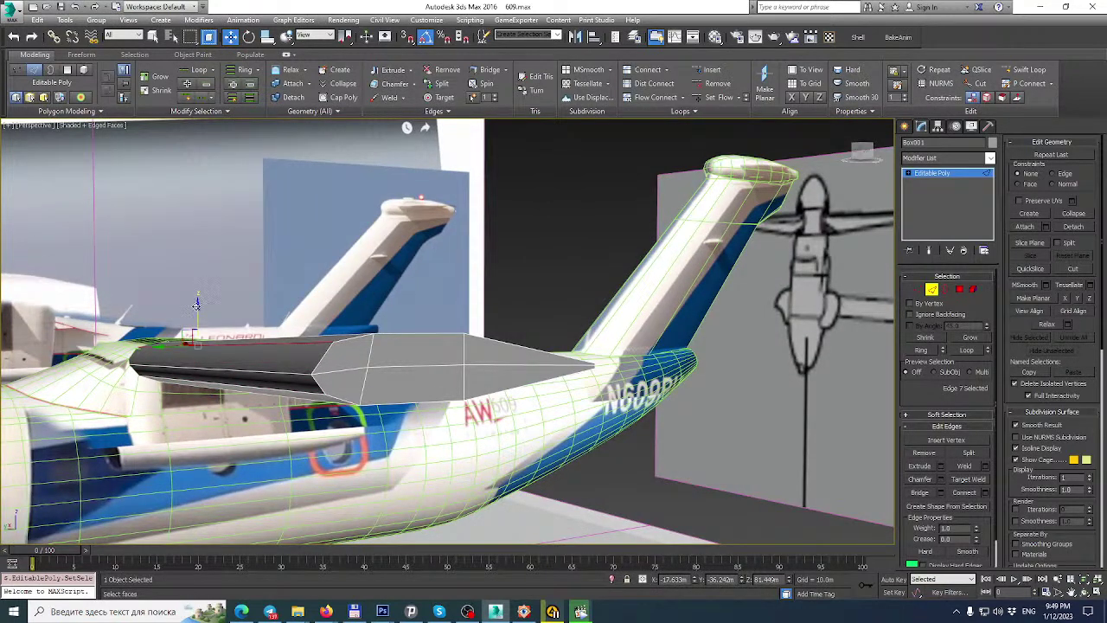
pyautogui.keyDown('alt'); pyautogui.moveTo(194, 344); pyautogui.dragTo(188, 321, button='middle'); pyautogui.keyUp('alt')
pyautogui.click(317, 362)
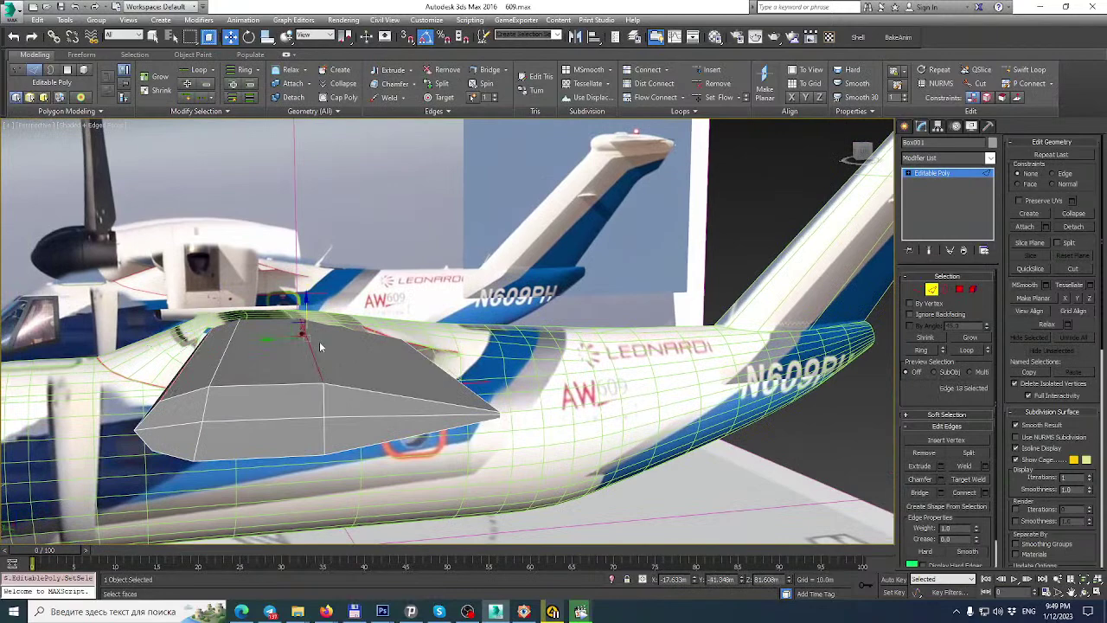
pyautogui.moveTo(305, 301); pyautogui.dragTo(308, 302)
pyautogui.keyDown('alt'); pyautogui.moveTo(307, 301); pyautogui.dragTo(251, 259, button='middle'); pyautogui.keyUp('alt')
pyautogui.click(243, 285)
pyautogui.moveTo(236, 276); pyautogui.dragTo(237, 272)
pyautogui.keyDown('alt'); pyautogui.moveTo(238, 272); pyautogui.dragTo(291, 297, button='middle'); pyautogui.keyUp('alt')
pyautogui.keyDown('alt'); pyautogui.moveTo(603, 288); pyautogui.dragTo(824, 289, button='middle'); pyautogui.keyUp('alt')
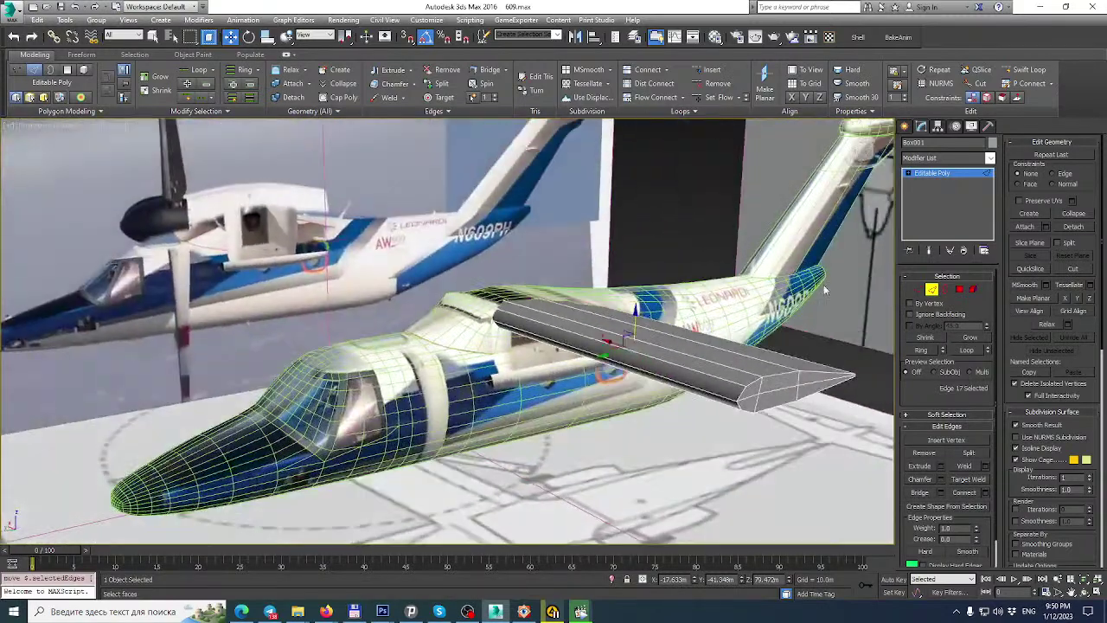
# Finish editing the wing's edges and start vertex-level editing of the fuselage around the wing root.
pyautogui.click(967, 177)
pyautogui.click(553, 407)
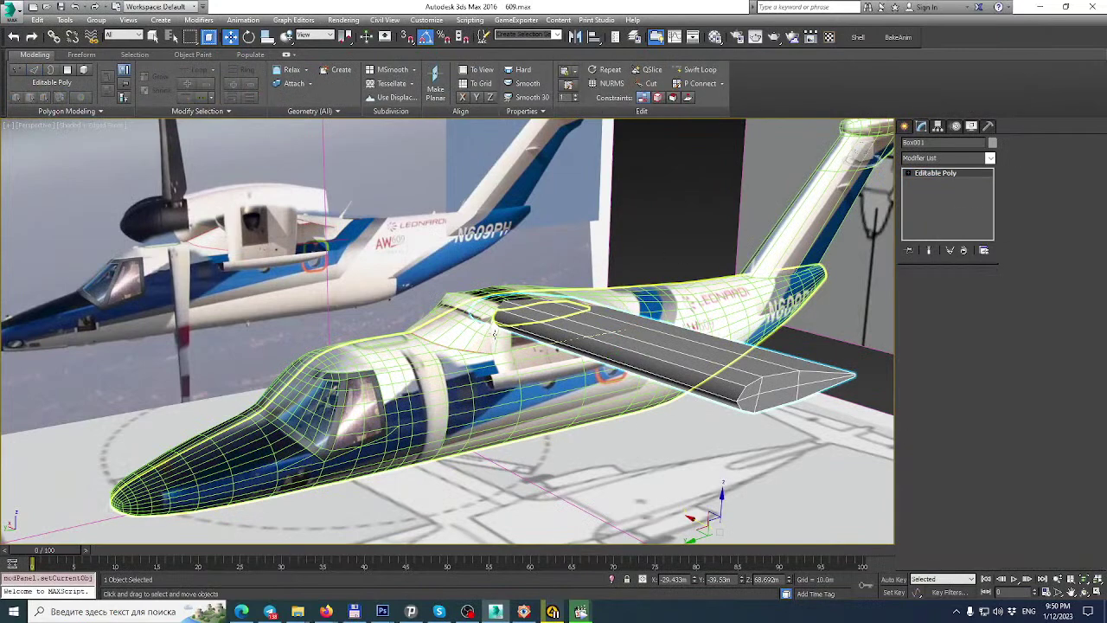
pyautogui.click(580, 613)
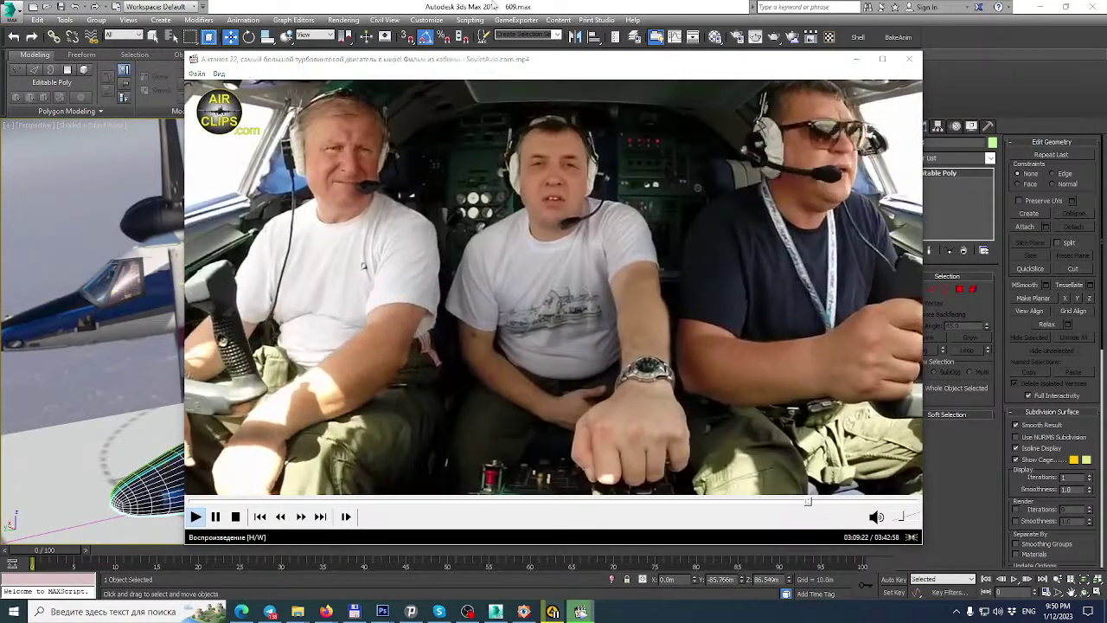
pyautogui.click(494, 6)
pyautogui.keyDown('alt'); pyautogui.moveTo(443, 312); pyautogui.dragTo(465, 302, button='middle'); pyautogui.keyUp('alt')
pyautogui.scroll(5, 467, 301)
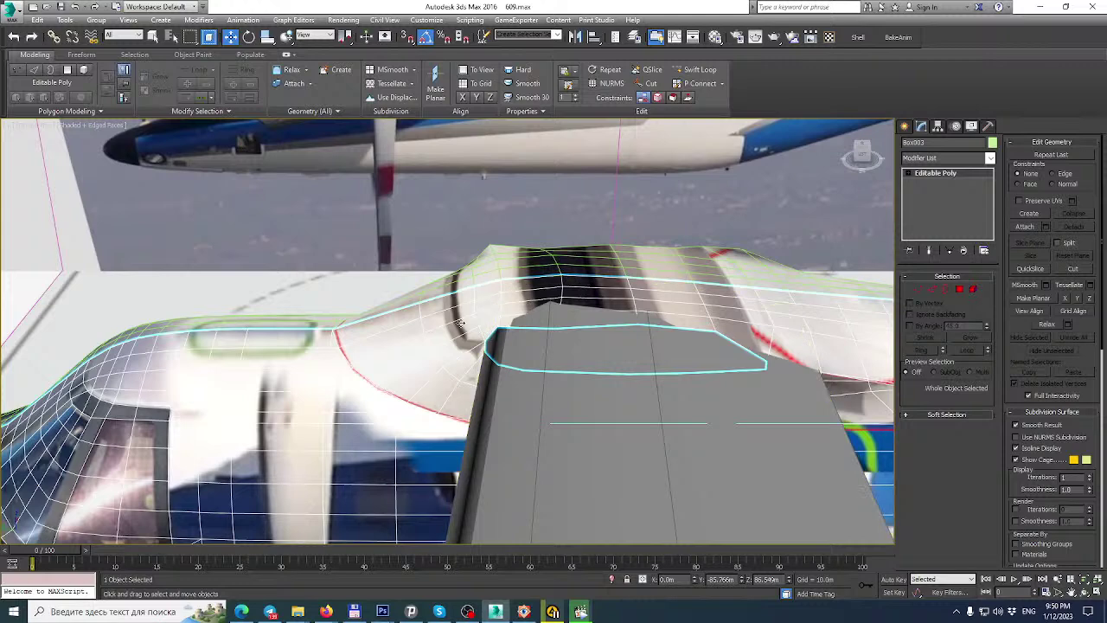
pyautogui.click(921, 289)
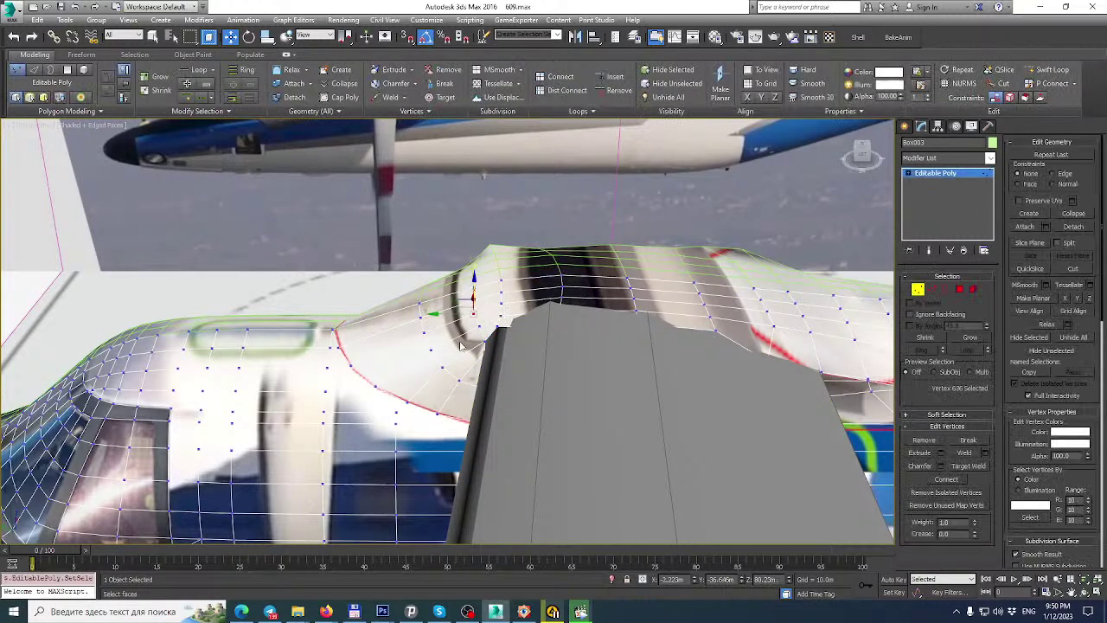
# Adjust the fuselage fairing's vertices just above the wing's leading edge to fit the wing root.
pyautogui.press('z')
pyautogui.keyDown('alt'); pyautogui.moveTo(485, 307); pyautogui.dragTo(453, 264, button='middle'); pyautogui.keyUp('alt')
pyautogui.moveTo(440, 258); pyautogui.dragTo(489, 295)
pyautogui.click(509, 348)
pyautogui.keyDown('alt'); pyautogui.moveTo(508, 348); pyautogui.dragTo(473, 305, button='middle'); pyautogui.keyUp('alt')
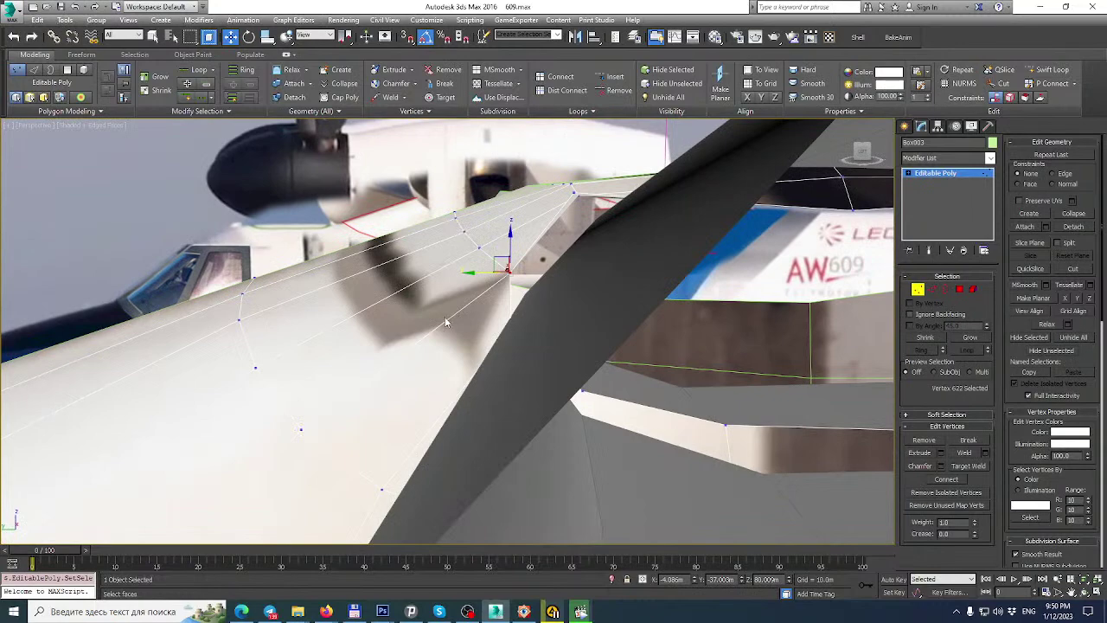
pyautogui.keyDown('alt'); pyautogui.moveTo(476, 346); pyautogui.dragTo(524, 285, button='middle'); pyautogui.keyUp('alt')
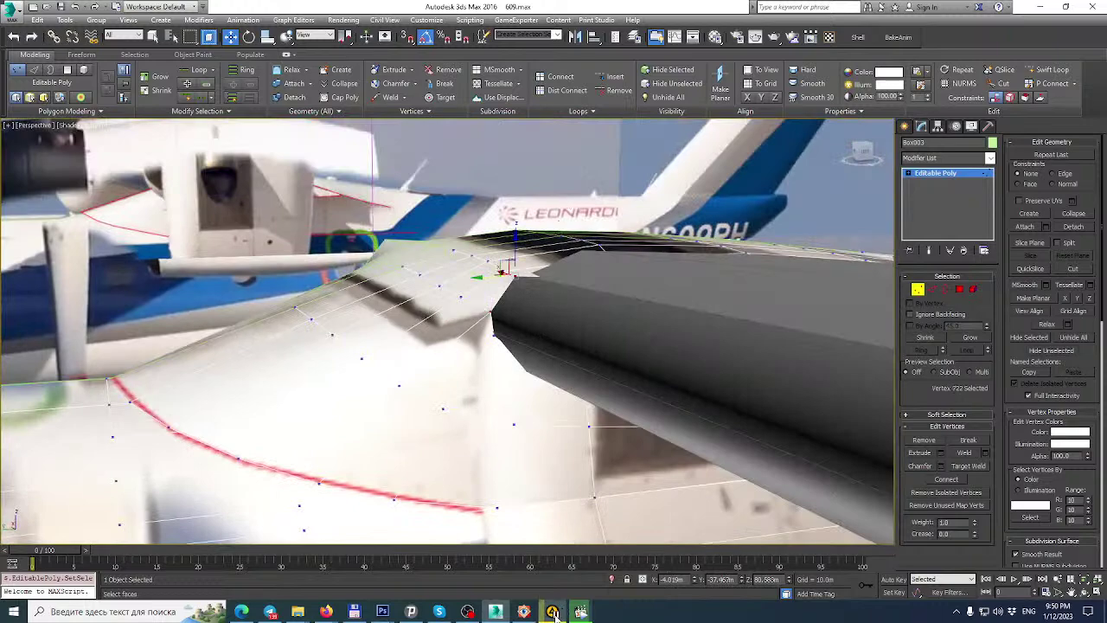
# Lower the outer fairing vertex beside the wing's leading edge slightly.
pyautogui.click(525, 612)
pyautogui.click(528, 615)
pyautogui.moveTo(585, 260); pyautogui.dragTo(378, 274, button='middle')
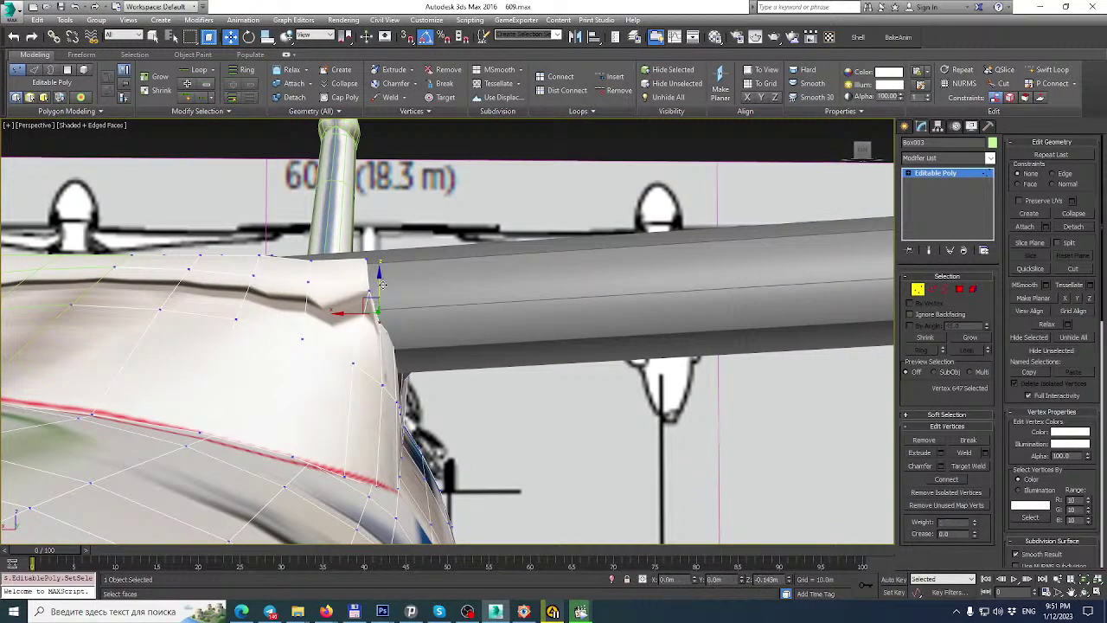
# Try to adjust the fairing's upper corner vertex where it meets the wing's leading edge.
pyautogui.keyDown('alt'); pyautogui.moveTo(416, 314); pyautogui.dragTo(336, 252, button='middle'); pyautogui.keyUp('alt')
pyautogui.click(403, 261)
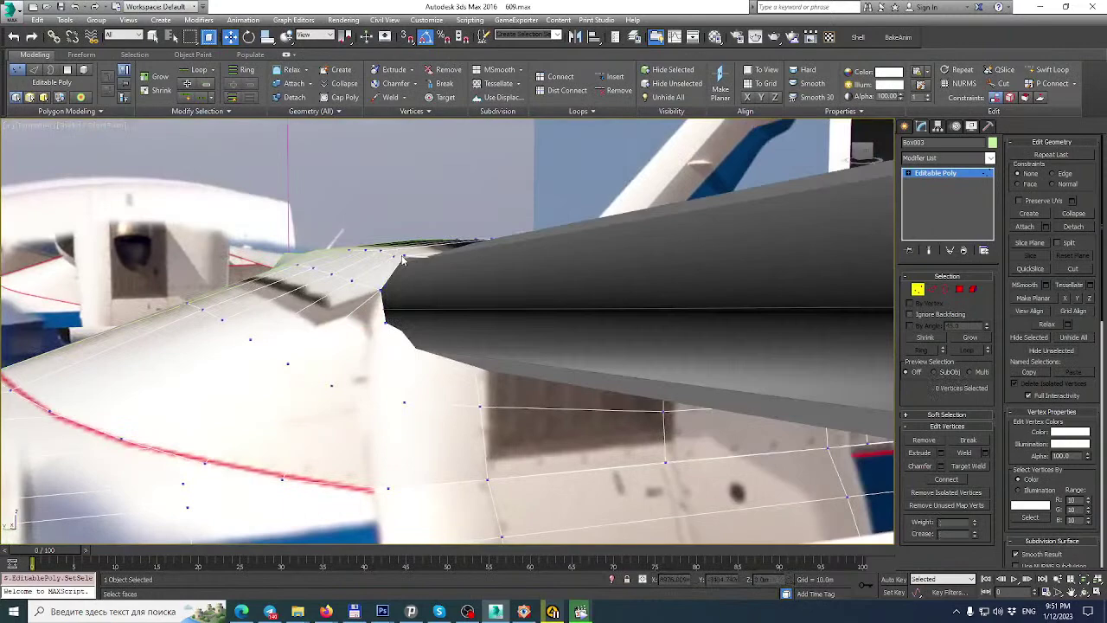
pyautogui.click(400, 254)
pyautogui.keyDown('alt'); pyautogui.moveTo(401, 218); pyautogui.dragTo(418, 247, button='middle'); pyautogui.keyUp('alt')
pyautogui.hotkey('ctrl', 'z')
# Leave the fuselage's vertex editing and select the wing.
pyautogui.scroll(-4, 559, 258)
pyautogui.keyDown('alt'); pyautogui.moveTo(559, 258); pyautogui.dragTo(540, 298, button='middle'); pyautogui.keyUp('alt')
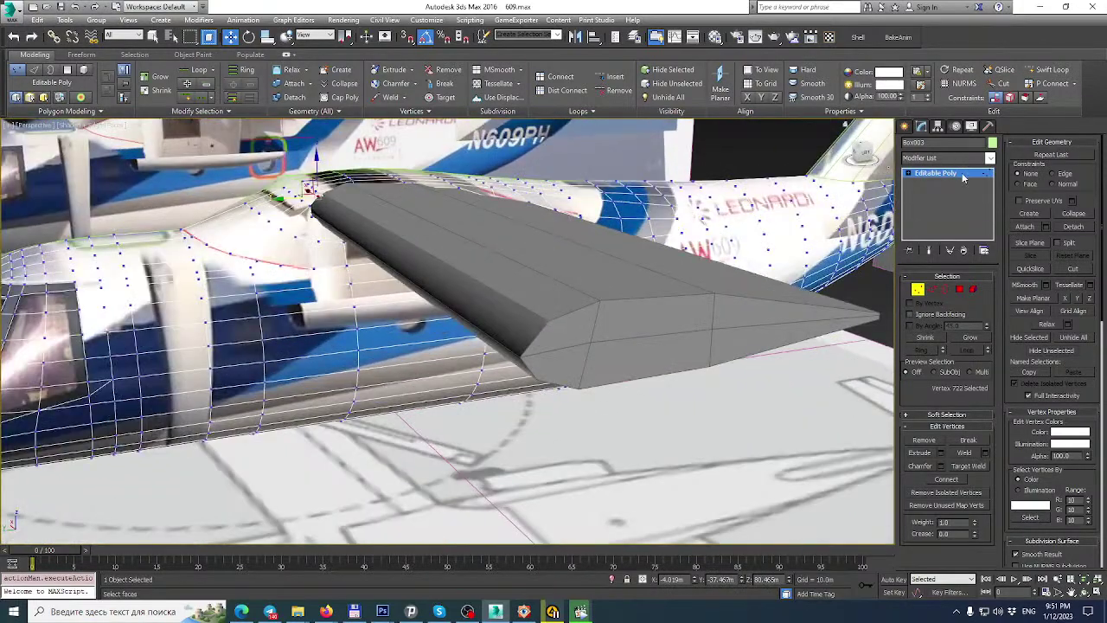
pyautogui.click(964, 177)
pyautogui.click(534, 298)
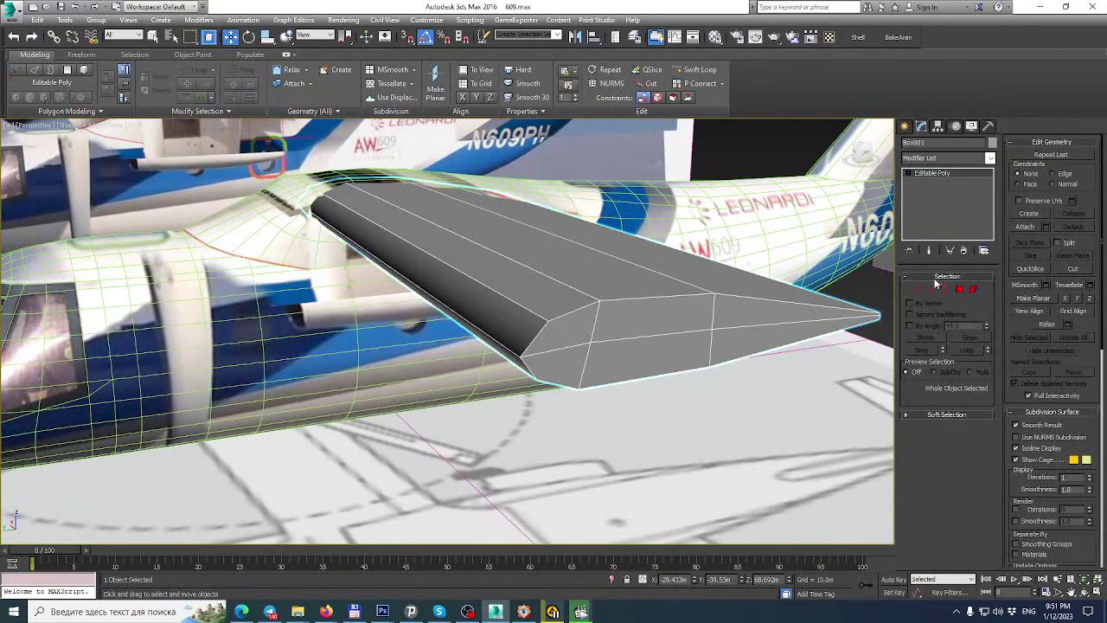
# Try to add a spanwise SwiftLoop edge loop to the wing near its leading edge.
pyautogui.click(945, 291)
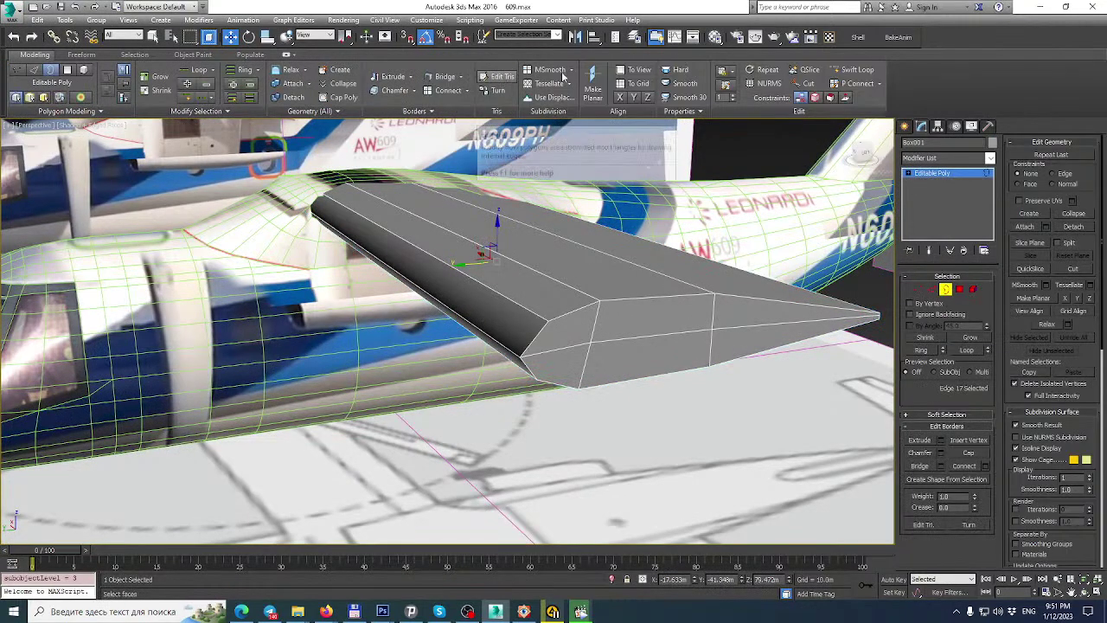
pyautogui.click(852, 69)
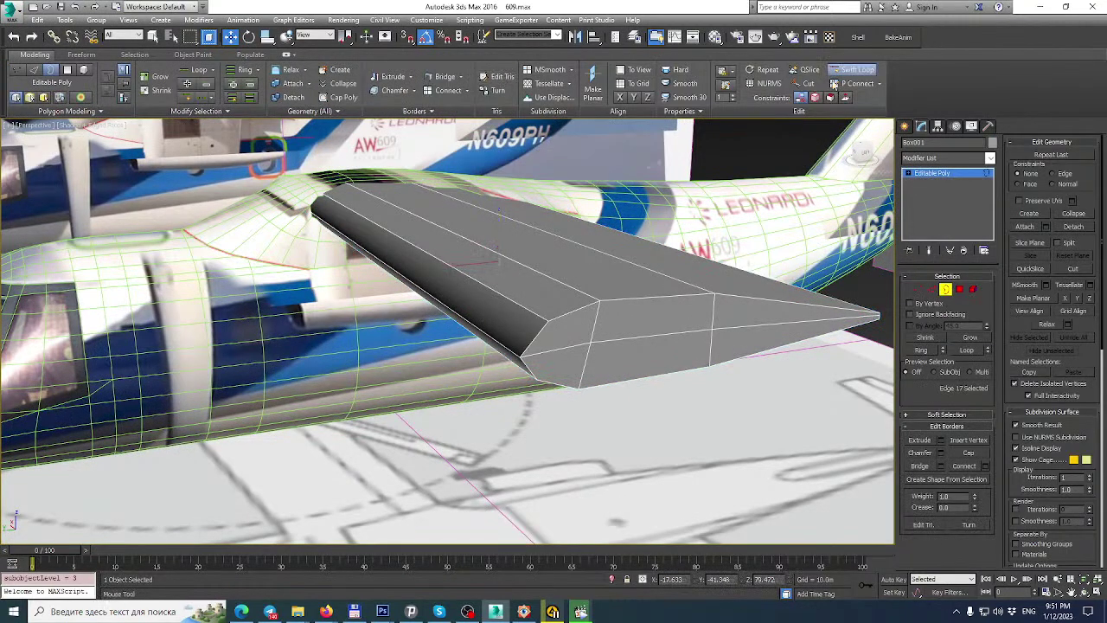
pyautogui.click(538, 337)
pyautogui.hotkey('ctrl', 'z')
pyautogui.hotkey('ctrl', 'z')
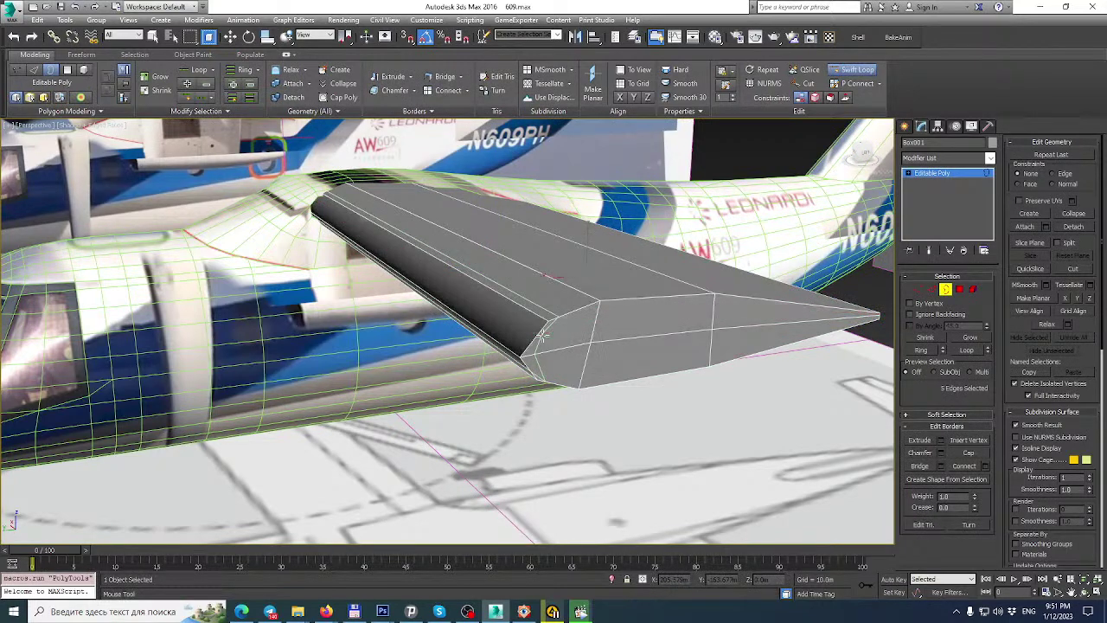
pyautogui.rightClick(572, 320)
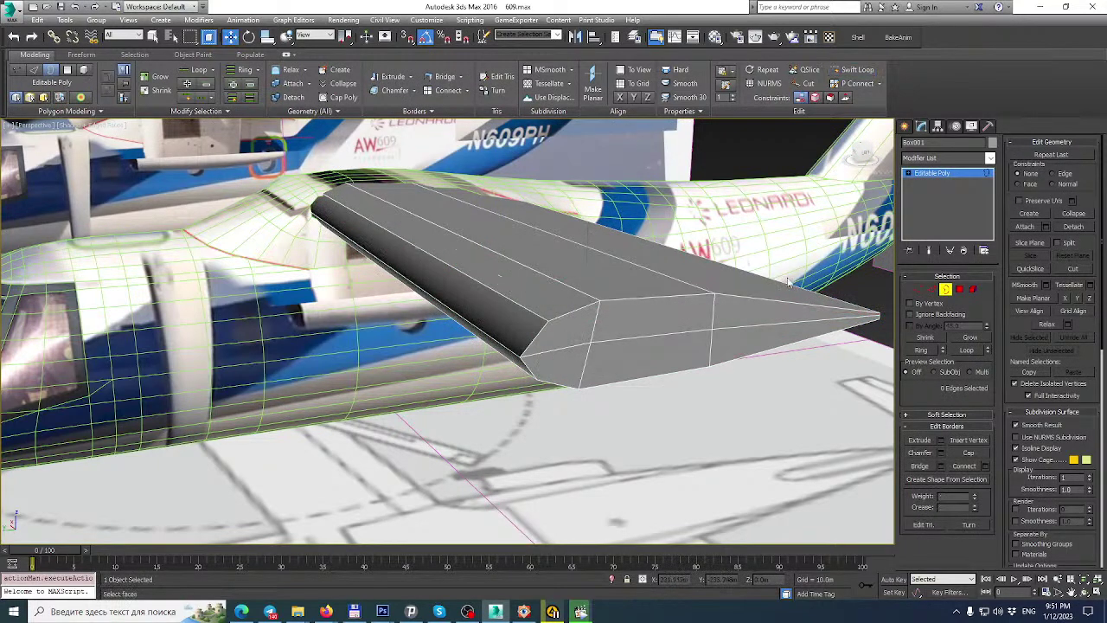
# Switch the wing to polygon-level editing.
pyautogui.click(960, 289)
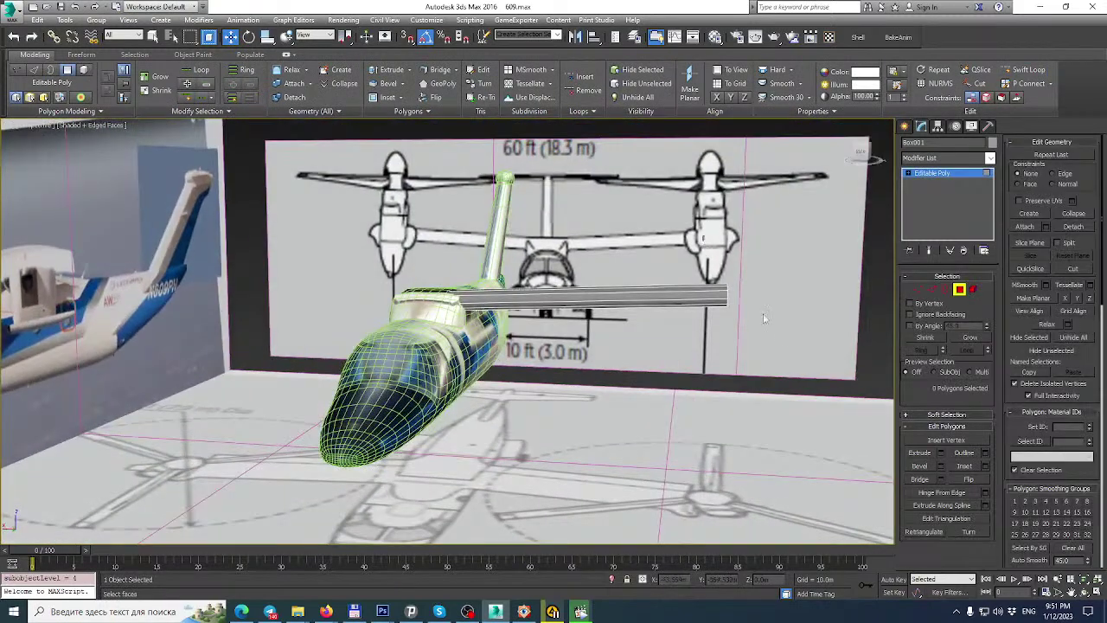
# Delete the end polygon at the wing tip and add lengthwise edge loops around the wing's leading edge with Swift Loop.
pyautogui.press('Delete')
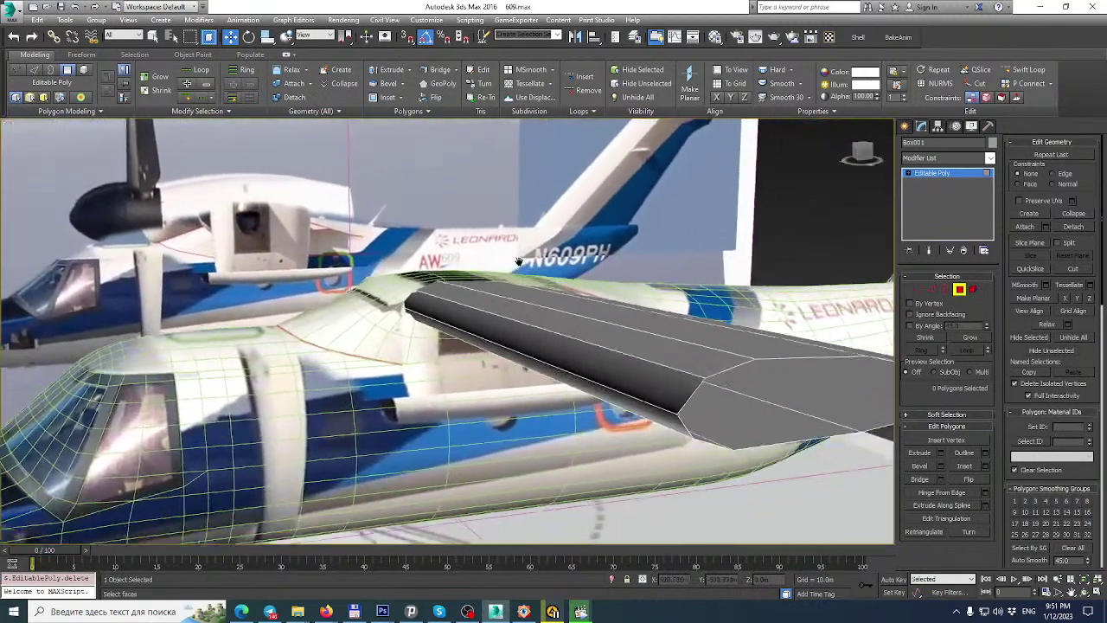
pyautogui.moveTo(519, 261); pyautogui.dragTo(499, 260, button='middle')
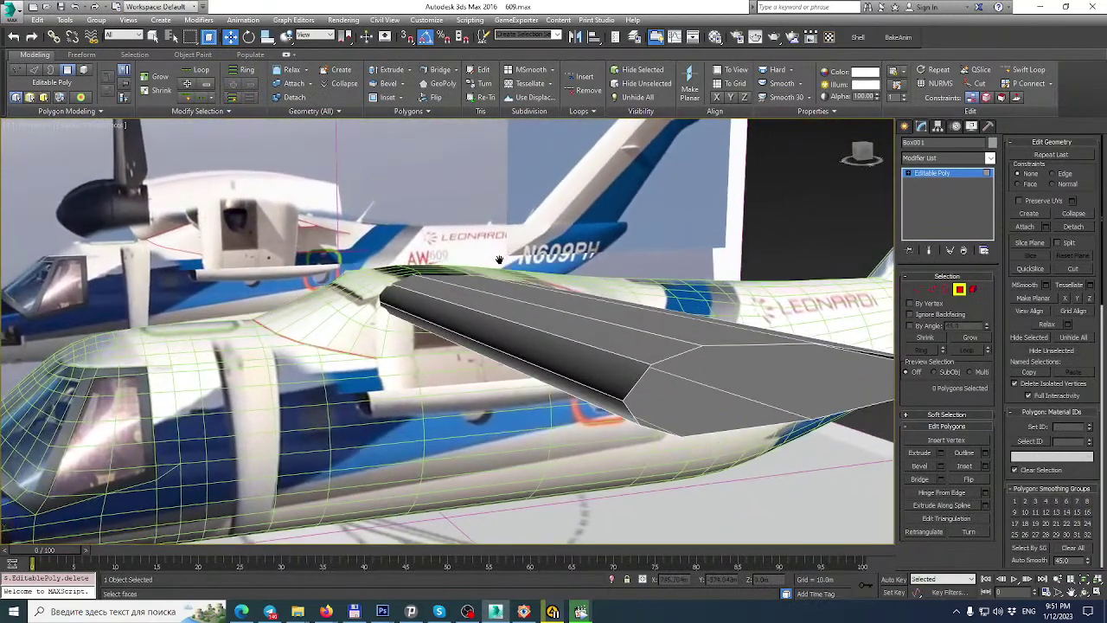
pyautogui.click(945, 289)
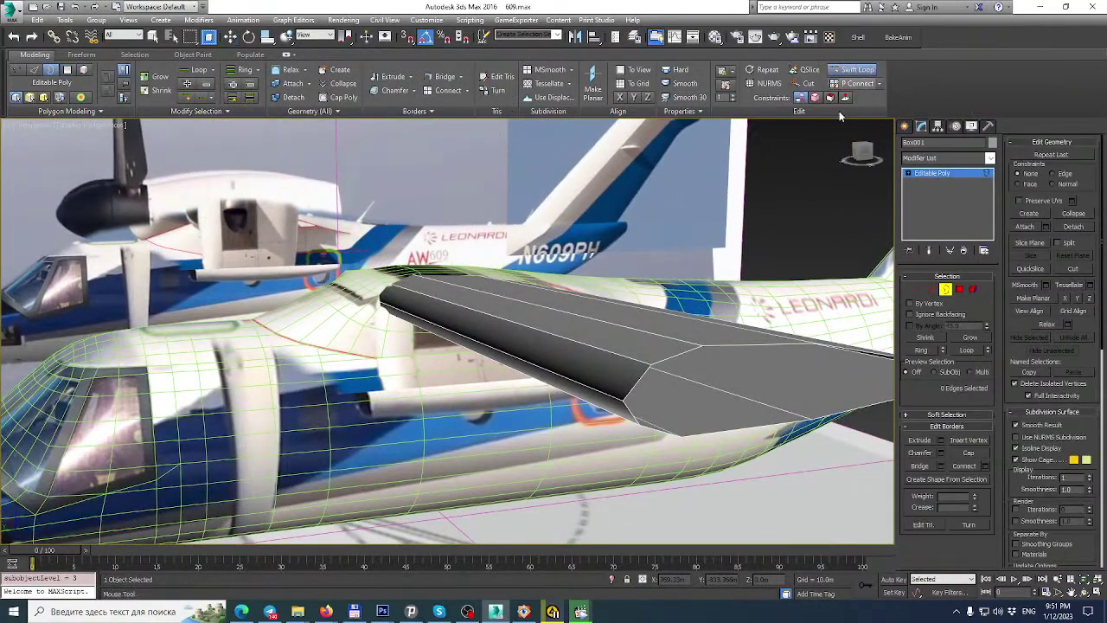
pyautogui.click(635, 375)
pyautogui.keyDown('alt'); pyautogui.moveTo(630, 402); pyautogui.dragTo(629, 380, button='middle'); pyautogui.keyUp('alt')
pyautogui.keyDown('alt'); pyautogui.moveTo(585, 335); pyautogui.dragTo(562, 258, button='middle'); pyautogui.keyUp('alt')
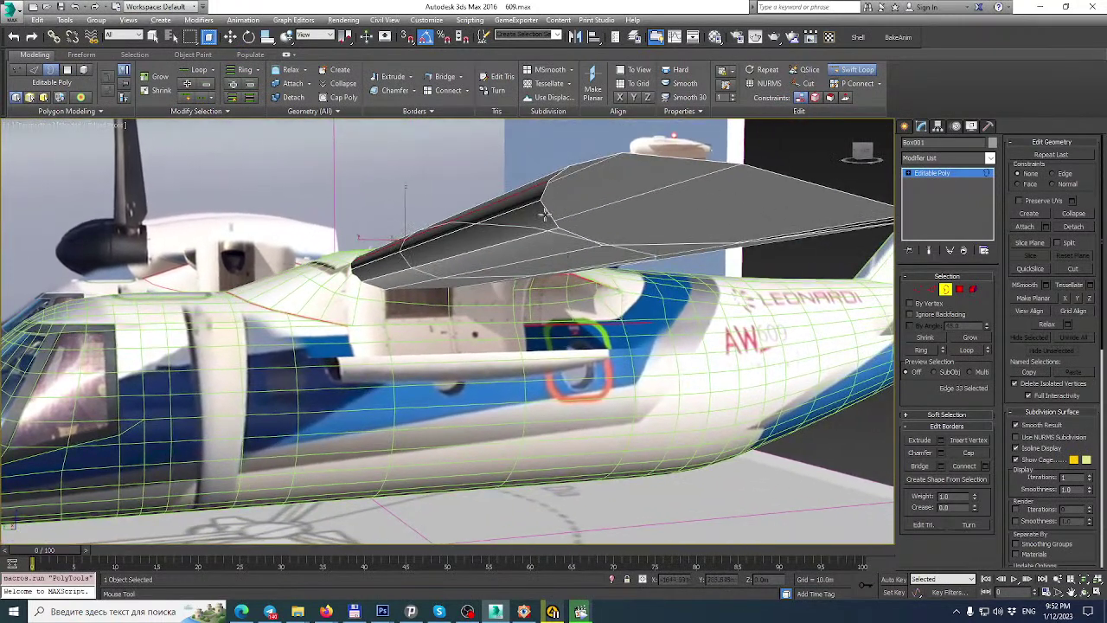
pyautogui.click(547, 214)
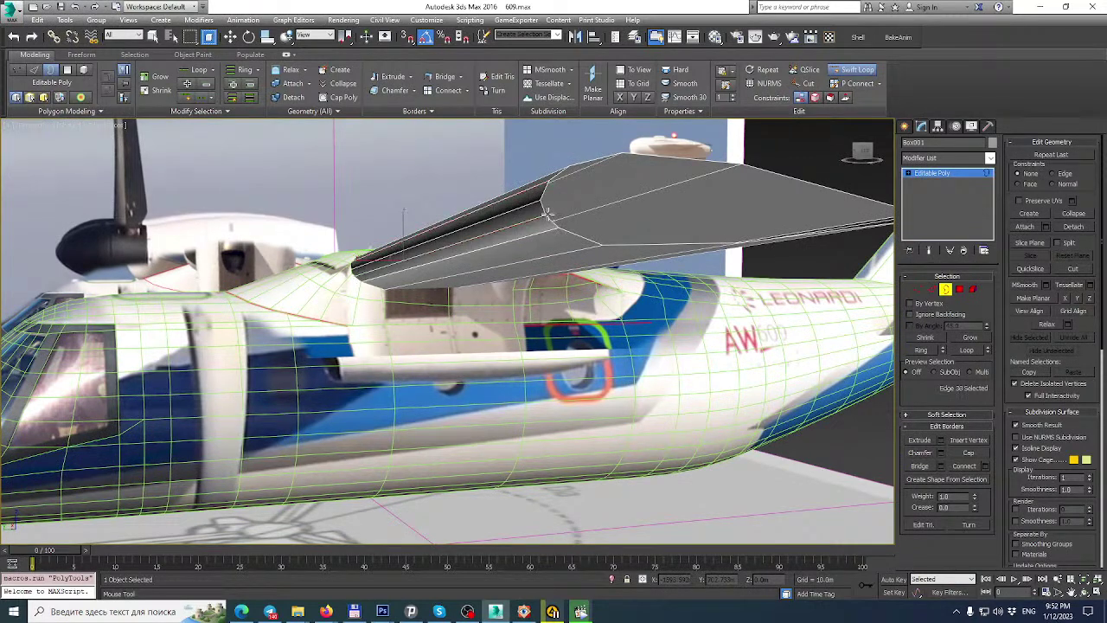
pyautogui.keyDown('alt'); pyautogui.moveTo(547, 213); pyautogui.dragTo(507, 237, button='middle'); pyautogui.keyUp('alt')
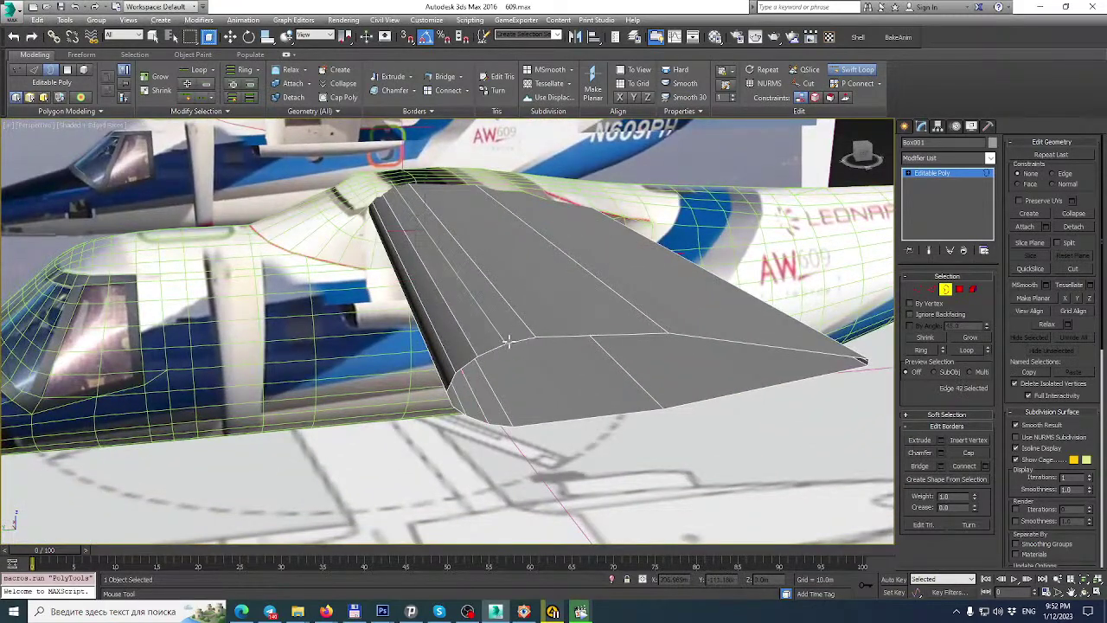
pyautogui.keyDown('alt'); pyautogui.moveTo(520, 306); pyautogui.dragTo(449, 272, button='middle'); pyautogui.keyUp('alt')
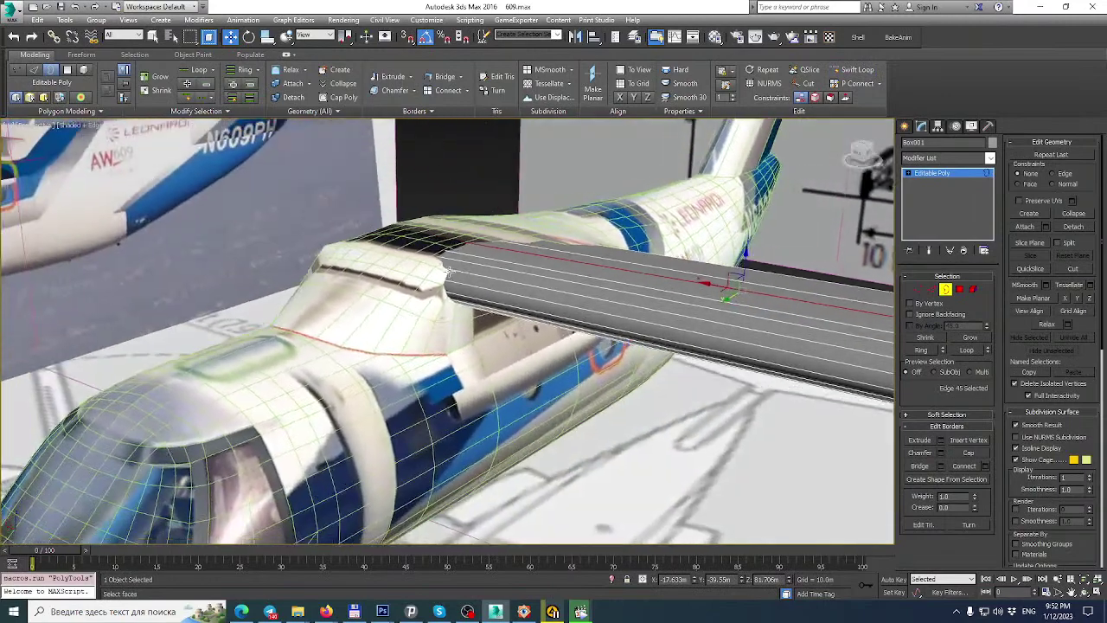
# Select the front group of vertices at the wing's root end in the top view.
pyautogui.click(918, 290)
pyautogui.keyDown('alt'); pyautogui.moveTo(490, 353); pyautogui.dragTo(464, 270, button='middle'); pyautogui.keyUp('alt')
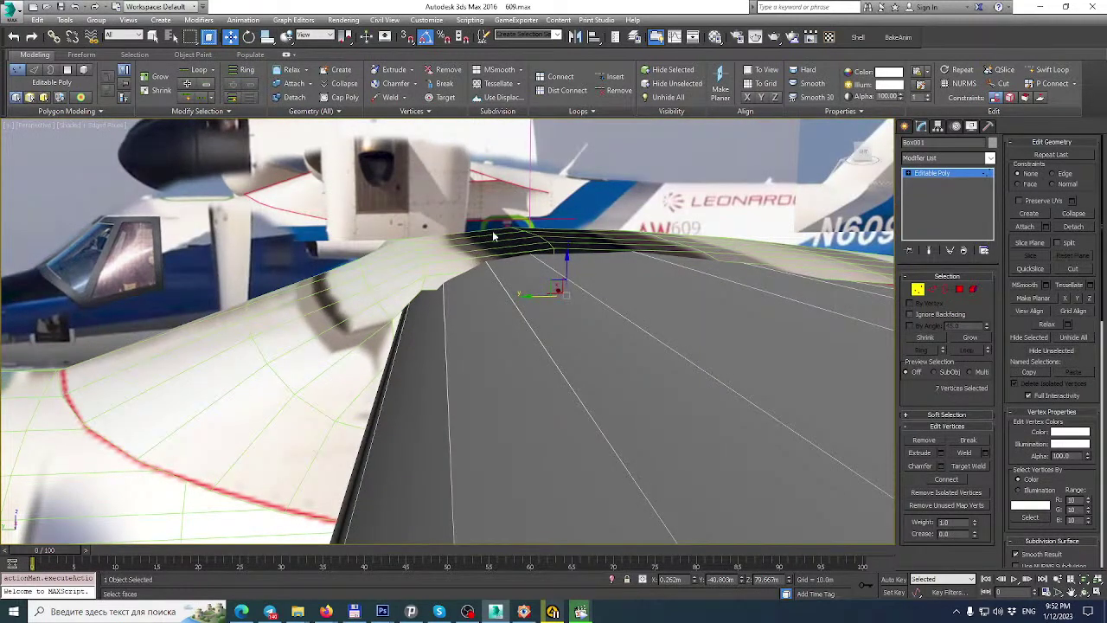
pyautogui.scroll(-5, 494, 236)
pyautogui.keyDown('alt'); pyautogui.moveTo(493, 237); pyautogui.dragTo(465, 339, button='middle'); pyautogui.keyUp('alt')
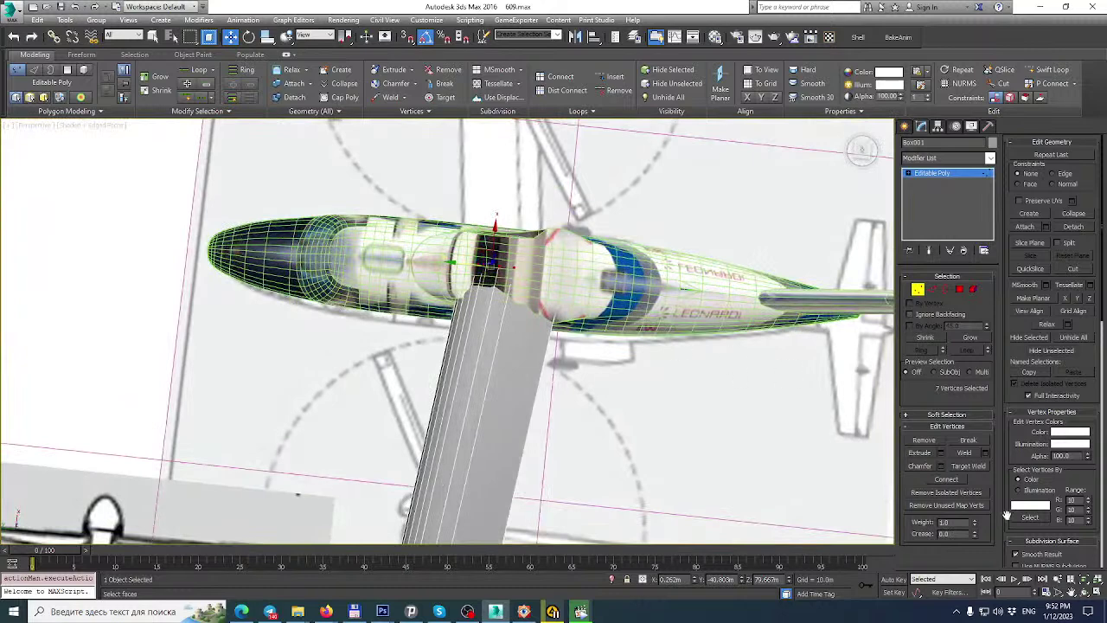
pyautogui.click(1096, 596)
pyautogui.scroll(4, 229, 174)
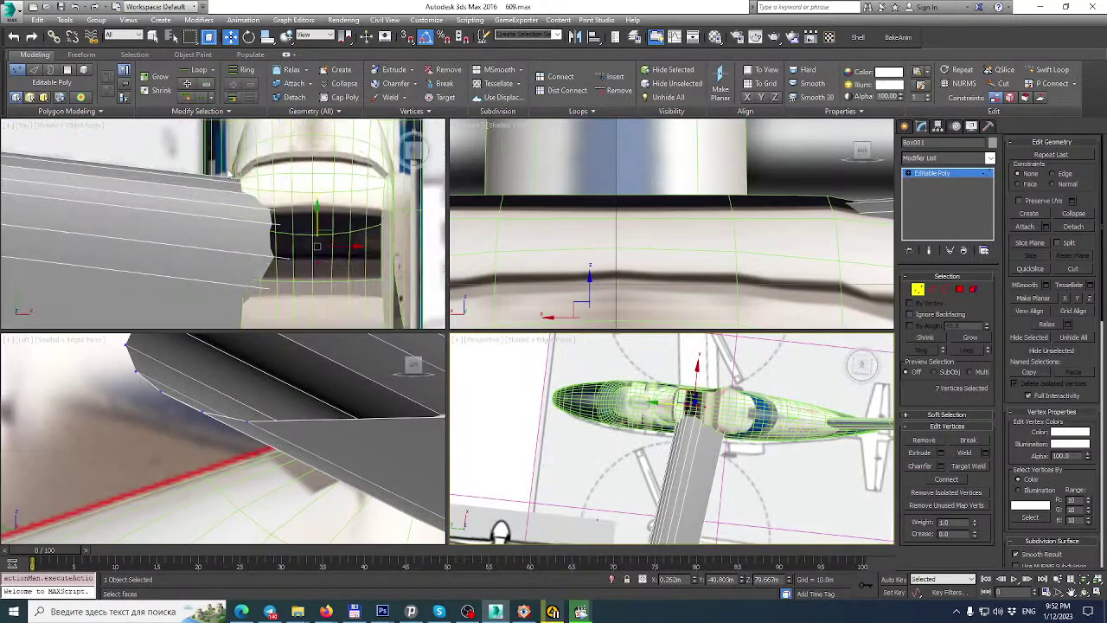
pyautogui.moveTo(339, 217); pyautogui.dragTo(238, 205, button='middle')
pyautogui.scroll(-3, 242, 172)
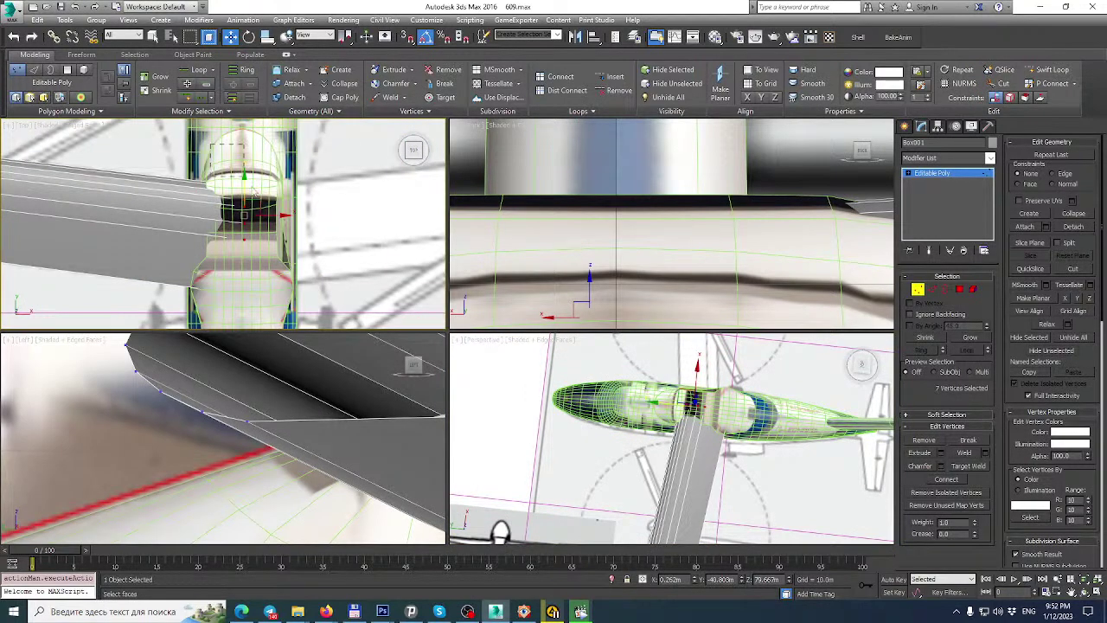
pyautogui.moveTo(244, 178); pyautogui.dragTo(291, 262)
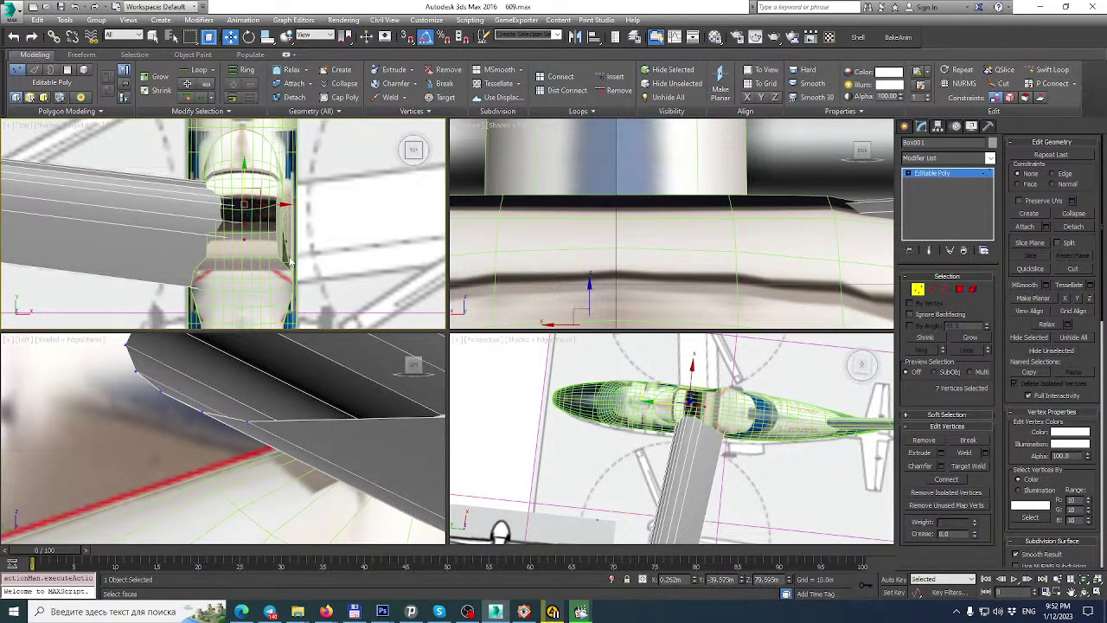
# Apply an FFD 2x2x2 modifier to the selected wing-root vertices and move its front control points slightly toward the nose.
pyautogui.click(990, 159)
pyautogui.scroll(-1, 947, 407)
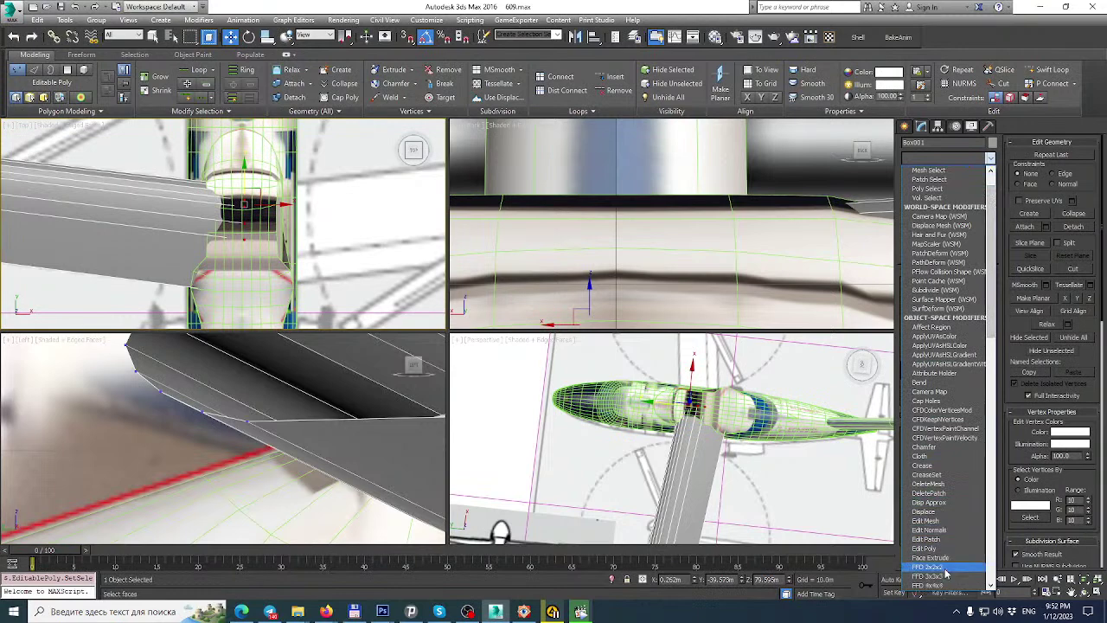
pyautogui.click(945, 568)
pyautogui.click(917, 174)
pyautogui.click(950, 182)
pyautogui.scroll(5, 225, 220)
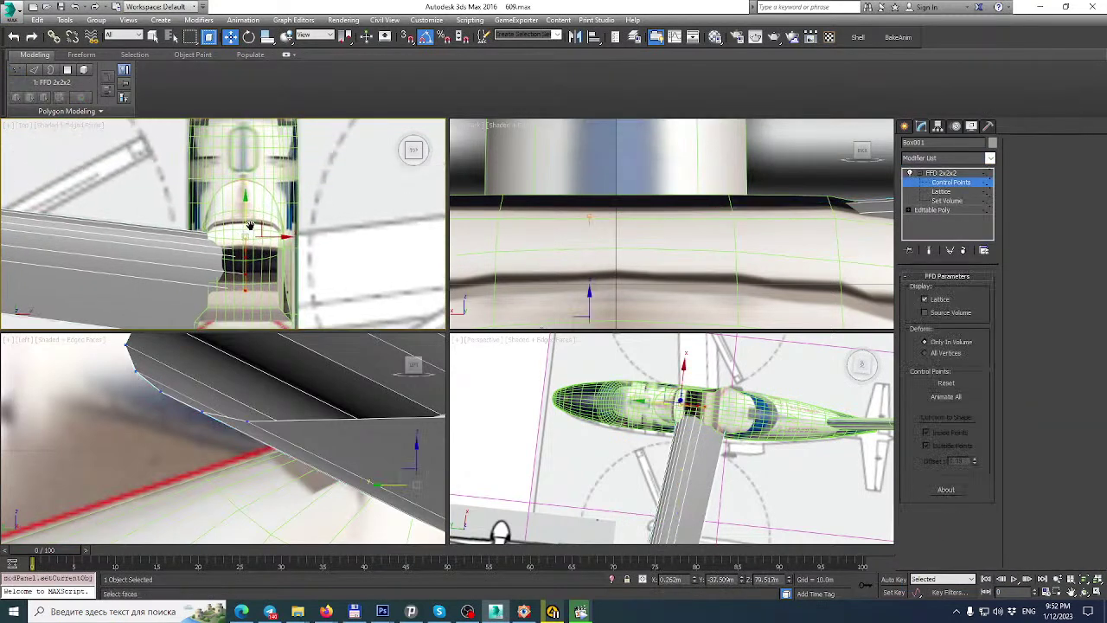
pyautogui.moveTo(257, 202); pyautogui.dragTo(258, 197)
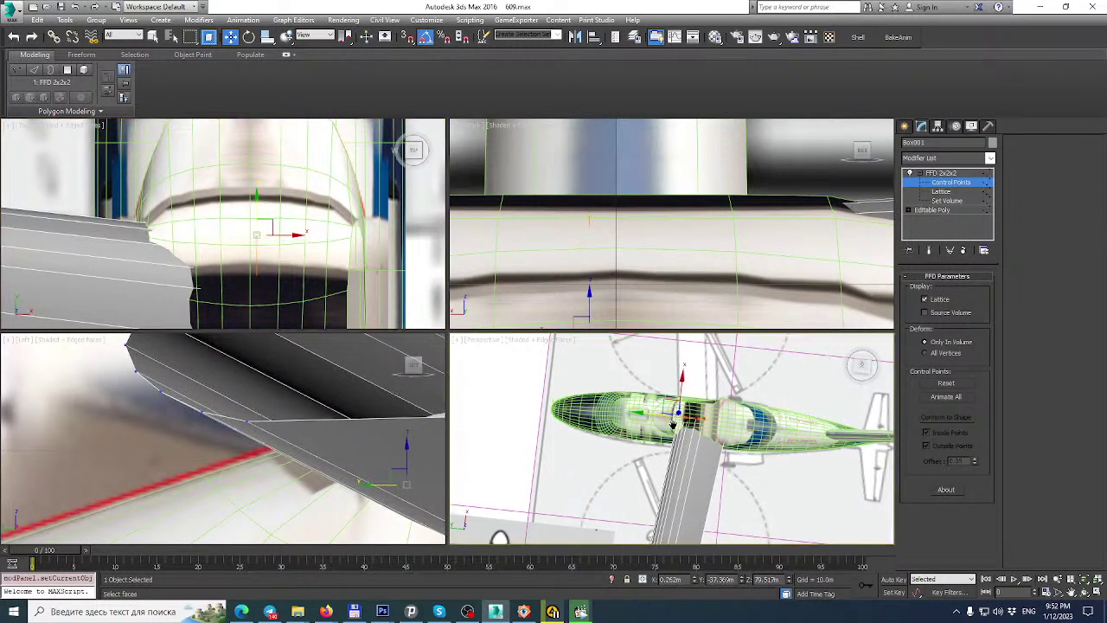
pyautogui.press('z')
pyautogui.click(1095, 593)
pyautogui.scroll(-2, 487, 367)
pyautogui.keyDown('alt'); pyautogui.moveTo(488, 367); pyautogui.dragTo(553, 363, button='middle'); pyautogui.keyUp('alt')
pyautogui.click(580, 612)
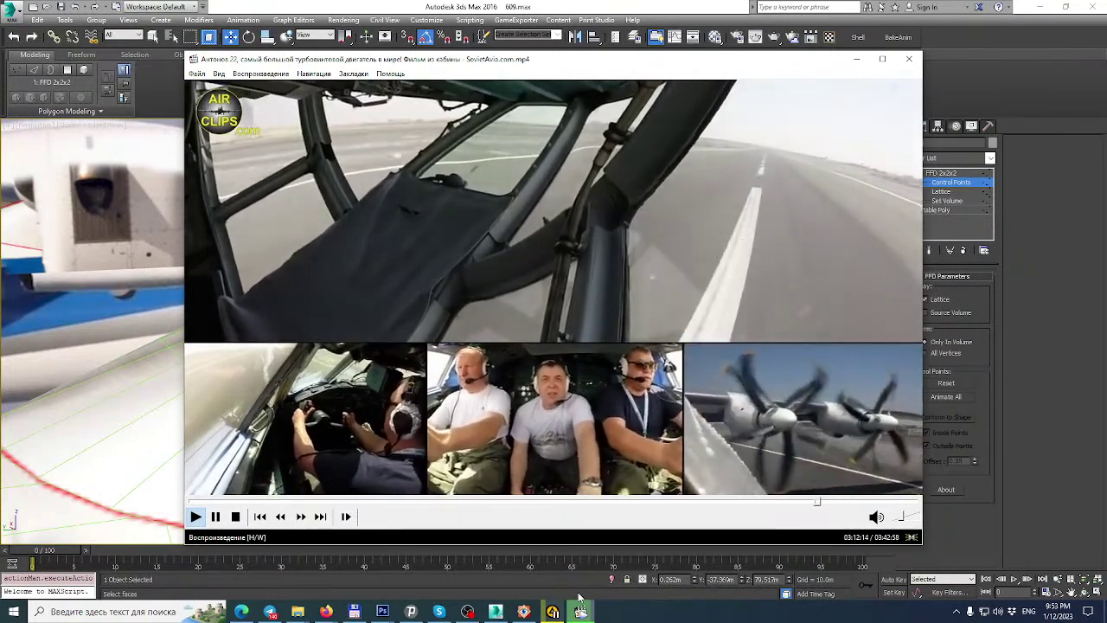
pyautogui.click(487, 6)
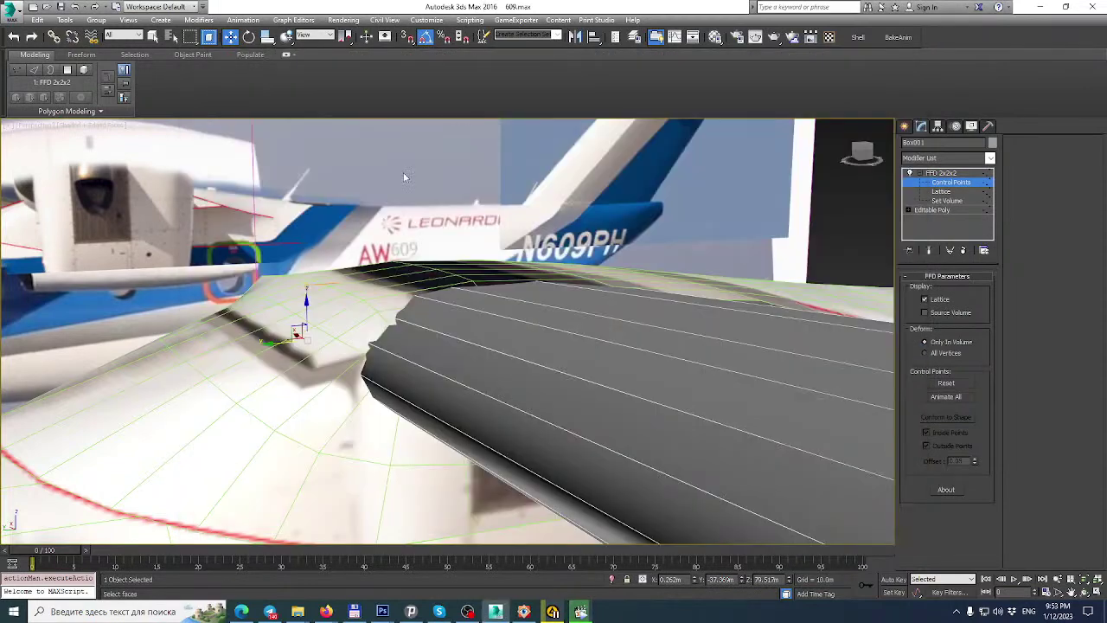
# Leave the wing's FFD control points, select the fuselage mesh and select its edge loop just ahead of the wing root.
pyautogui.moveTo(302, 273)
pyautogui.keyDown('alt'); pyautogui.mouseDown(button='middle')
pyautogui.moveTo(289, 277)
pyautogui.moveTo(312, 300)
pyautogui.moveTo(346, 290)
pyautogui.moveTo(316, 289)
pyautogui.mouseUp(button='middle'); pyautogui.keyUp('alt')
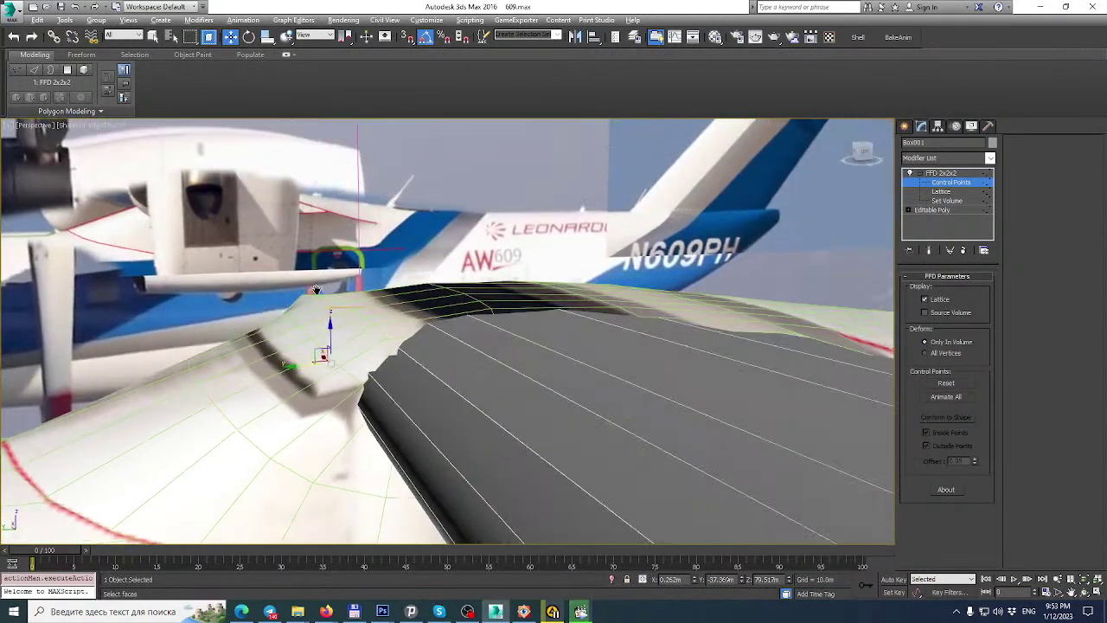
pyautogui.click(966, 177)
pyautogui.click(397, 333)
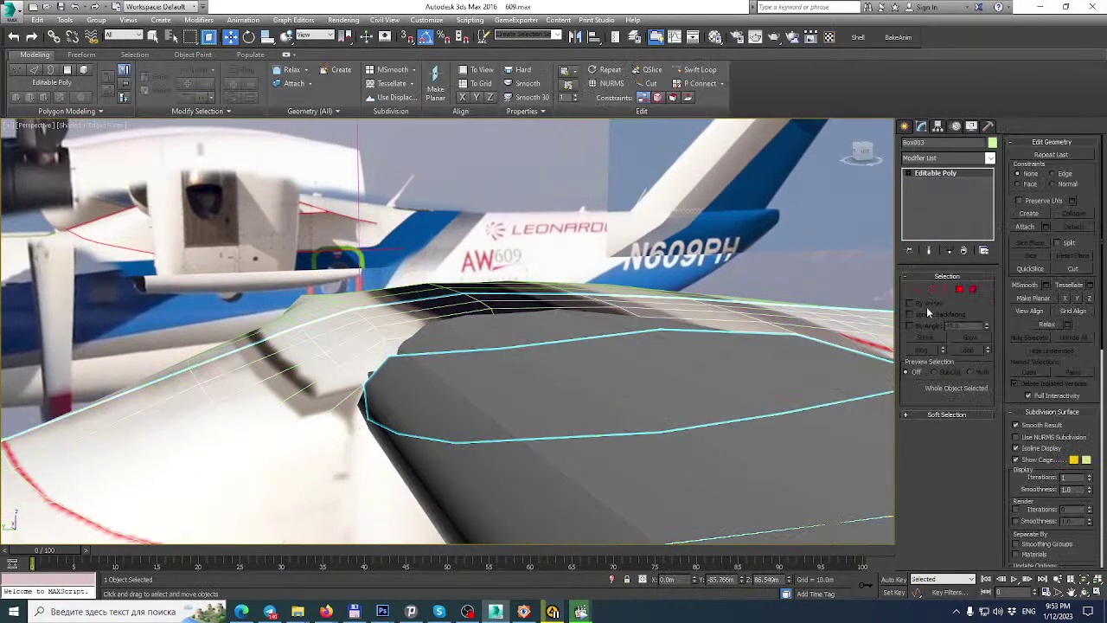
pyautogui.click(932, 289)
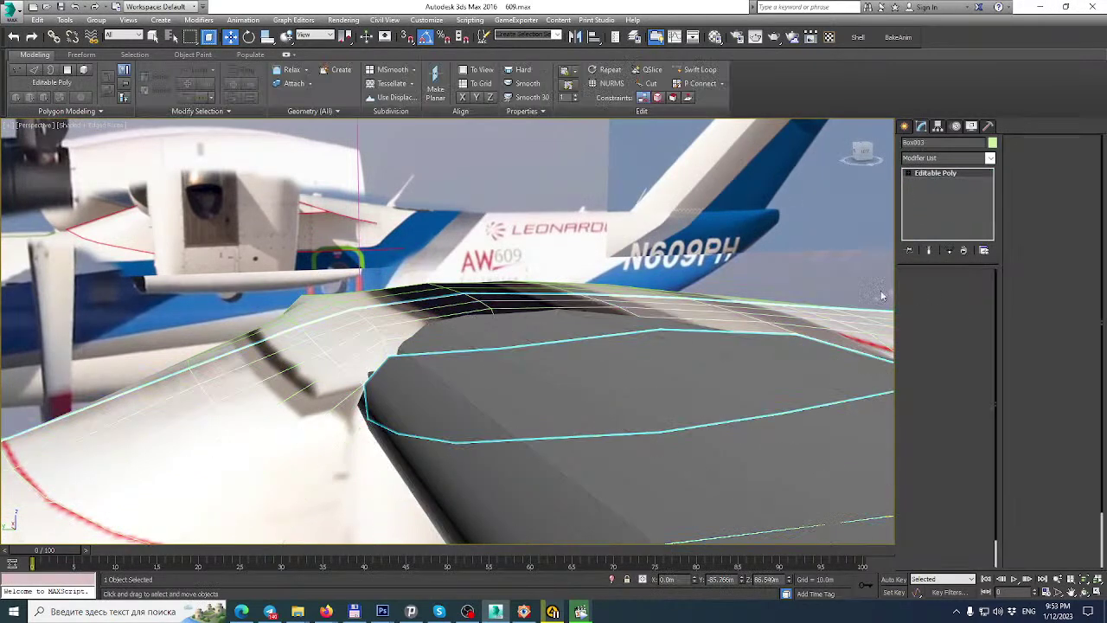
pyautogui.doubleClick(381, 334)
pyautogui.keyDown('alt'); pyautogui.moveTo(379, 334); pyautogui.dragTo(369, 336, button='middle'); pyautogui.keyUp('alt')
pyautogui.moveTo(442, 294)
pyautogui.keyDown('alt'); pyautogui.mouseDown(button='middle')
pyautogui.moveTo(429, 303)
pyautogui.moveTo(454, 295)
pyautogui.mouseUp(button='middle'); pyautogui.keyUp('alt')
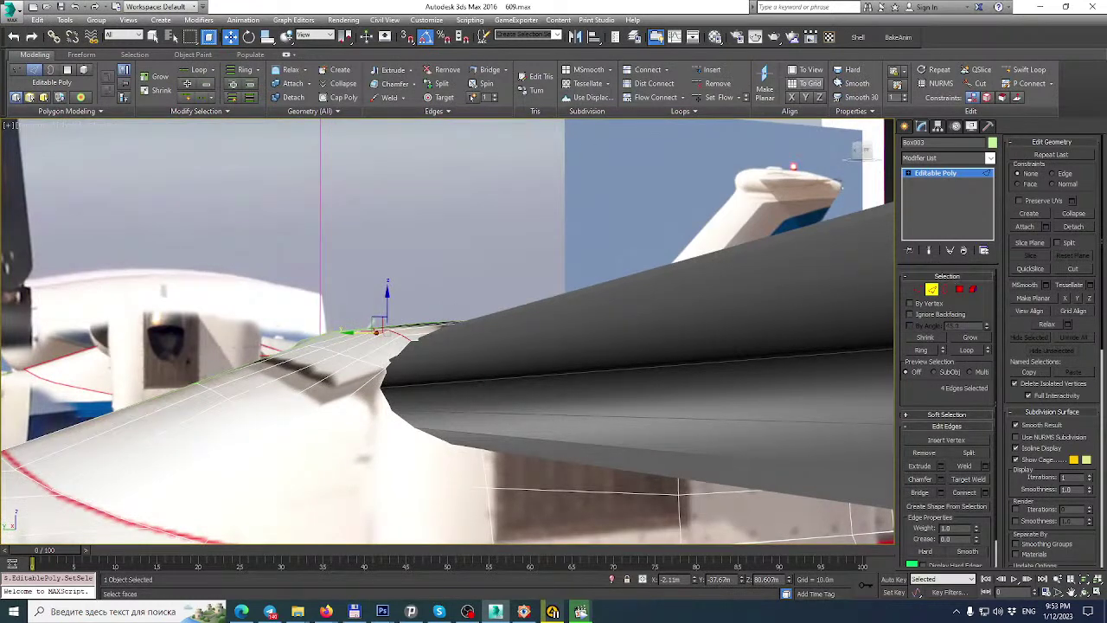
# Cut a new line of edges across the fuselage fairing ahead of the wing root, with vertex snapping enabled.
pyautogui.click(1029, 69)
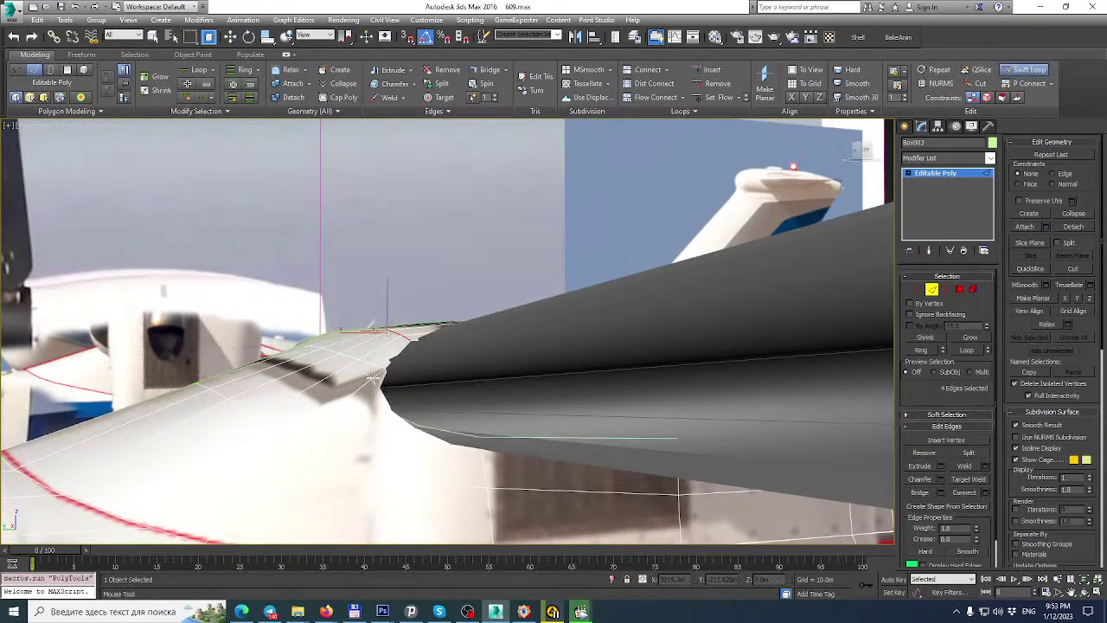
pyautogui.keyDown('alt'); pyautogui.moveTo(373, 378); pyautogui.dragTo(400, 357, button='middle'); pyautogui.keyUp('alt')
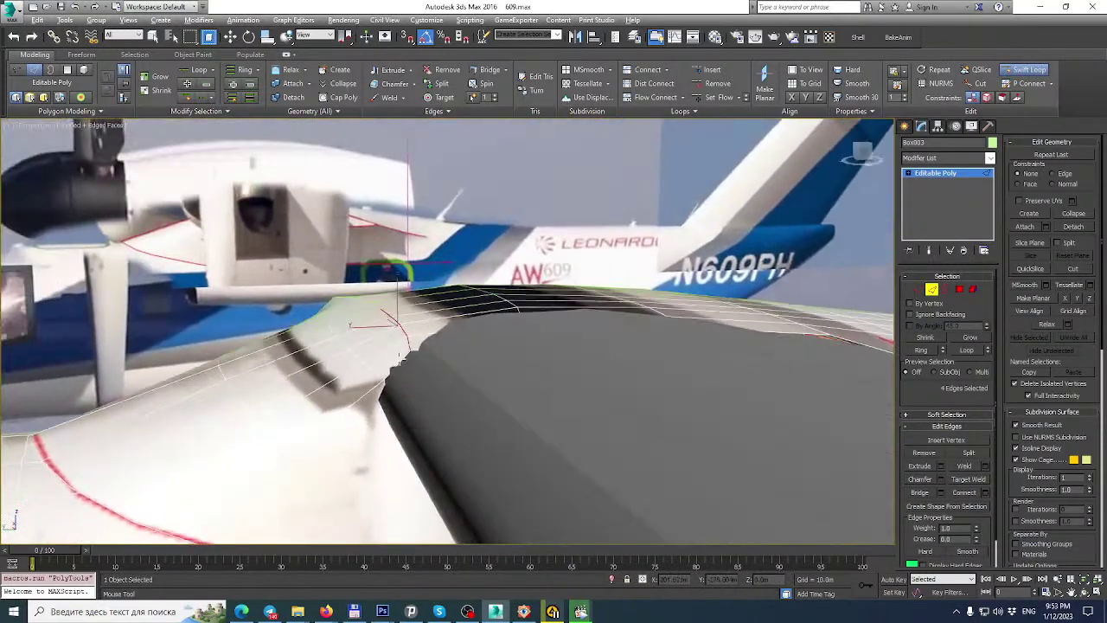
pyautogui.click(1084, 271)
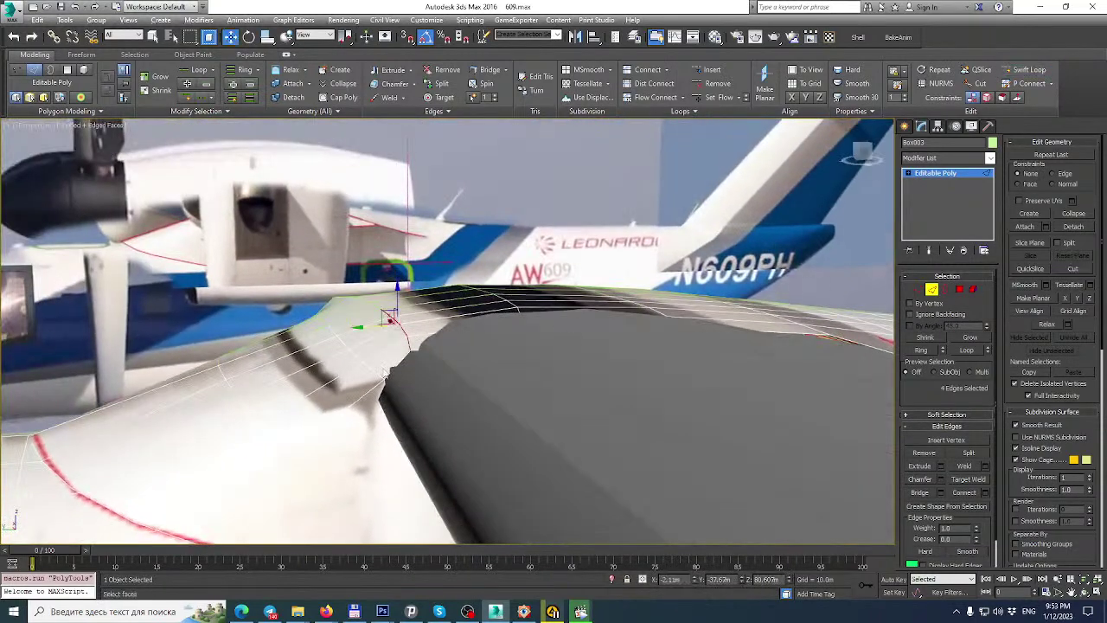
pyautogui.click(1082, 270)
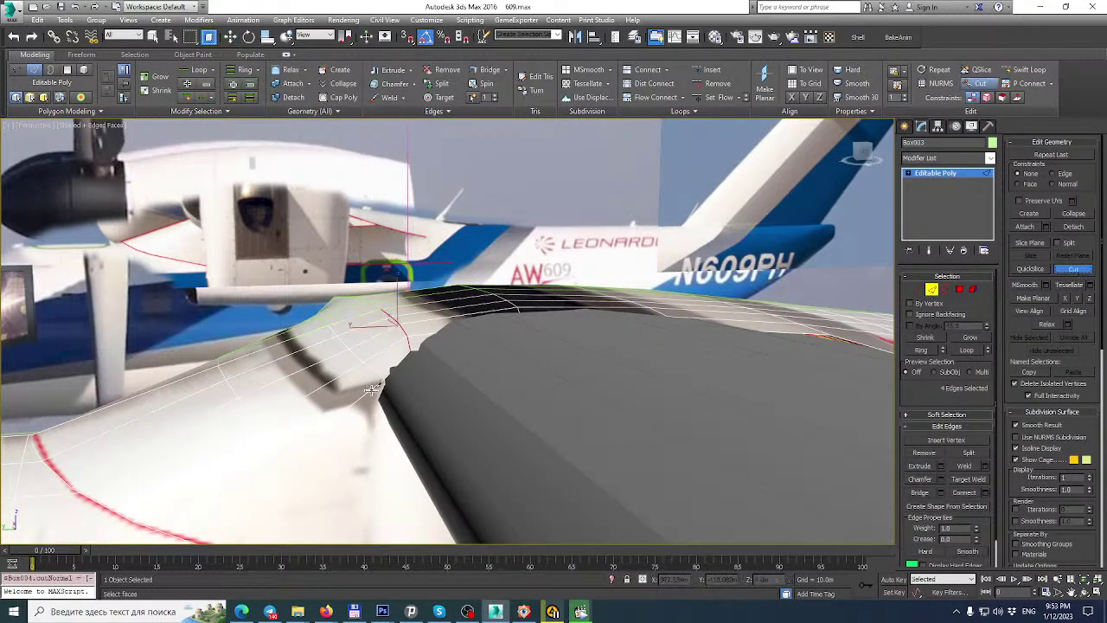
pyautogui.press('s')
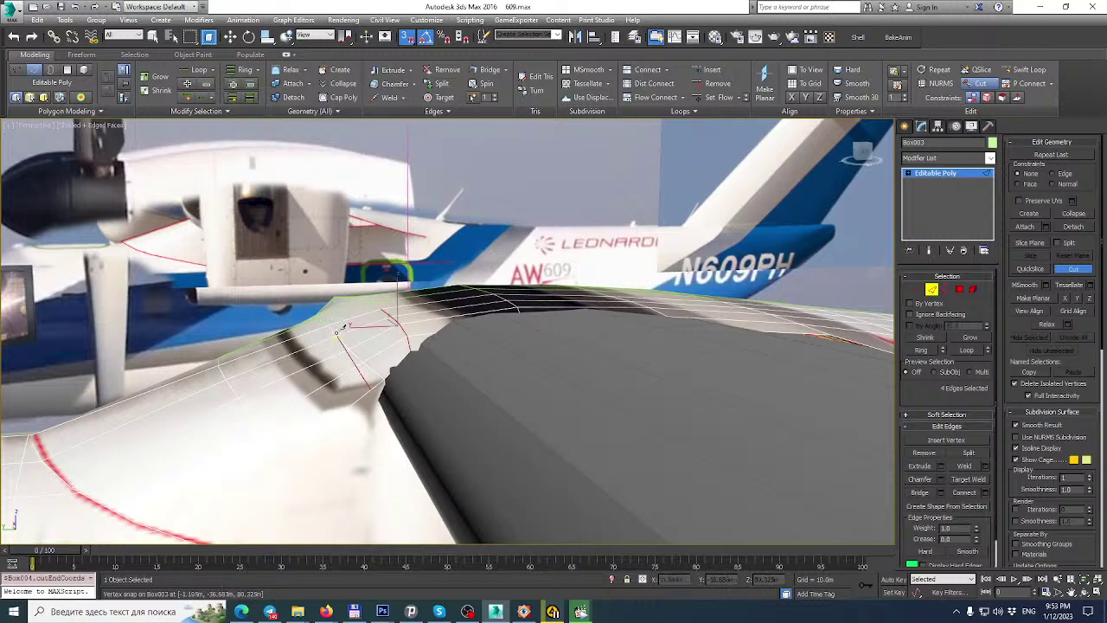
pyautogui.scroll(3, 382, 333)
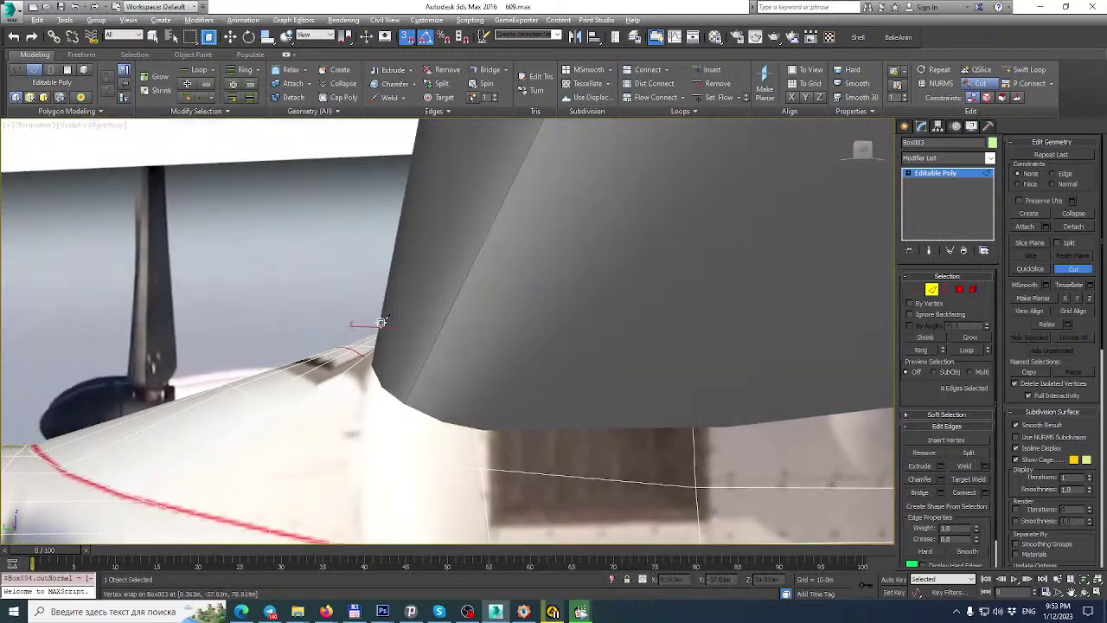
pyautogui.keyDown('alt'); pyautogui.moveTo(380, 323); pyautogui.dragTo(414, 330, button='middle'); pyautogui.keyUp('alt')
pyautogui.rightClick(414, 330)
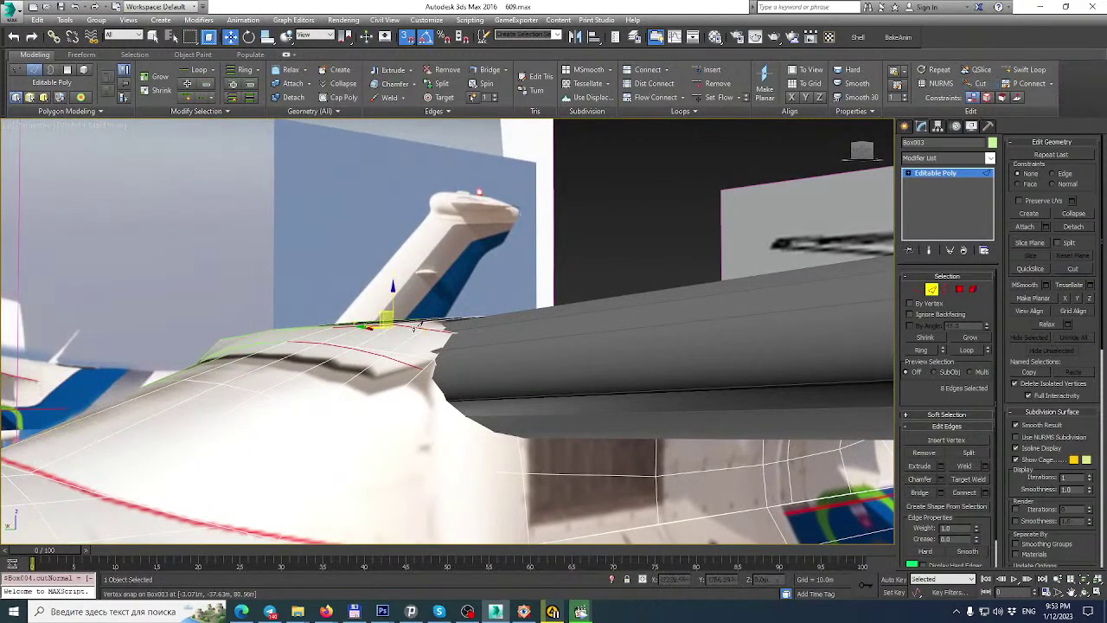
# Snap the fairing vertex at the wing's leading edge onto the end vertex of the new cut and weld the two together.
pyautogui.keyDown('alt'); pyautogui.moveTo(487, 365); pyautogui.dragTo(481, 384, button='middle'); pyautogui.keyUp('alt')
pyautogui.scroll(2, 471, 395)
pyautogui.scroll(2, 395, 421)
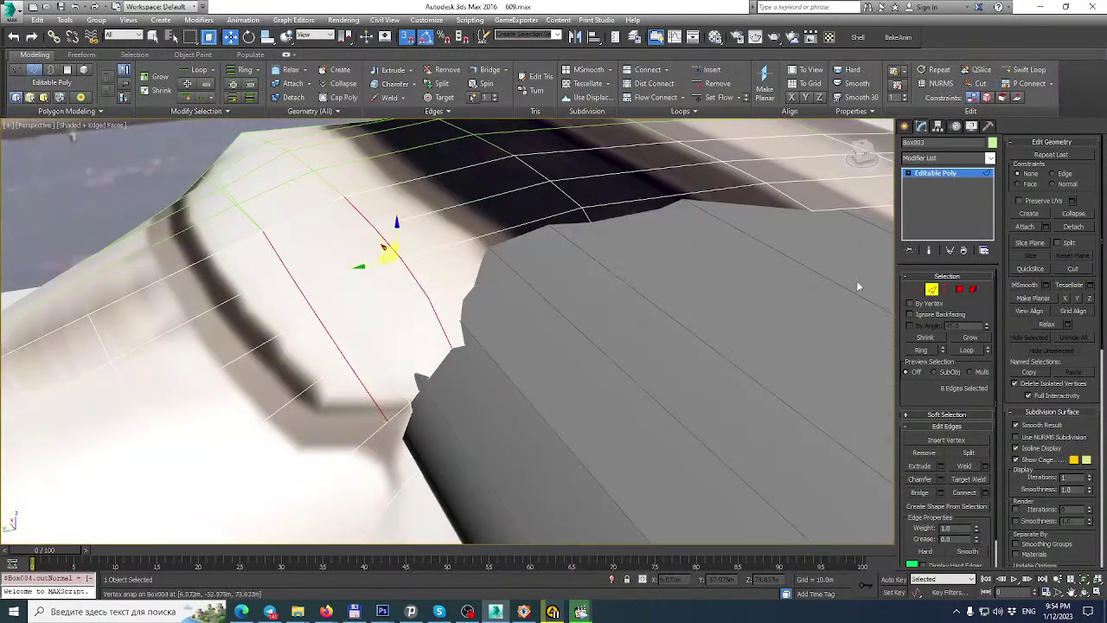
pyautogui.click(918, 289)
pyautogui.click(440, 339)
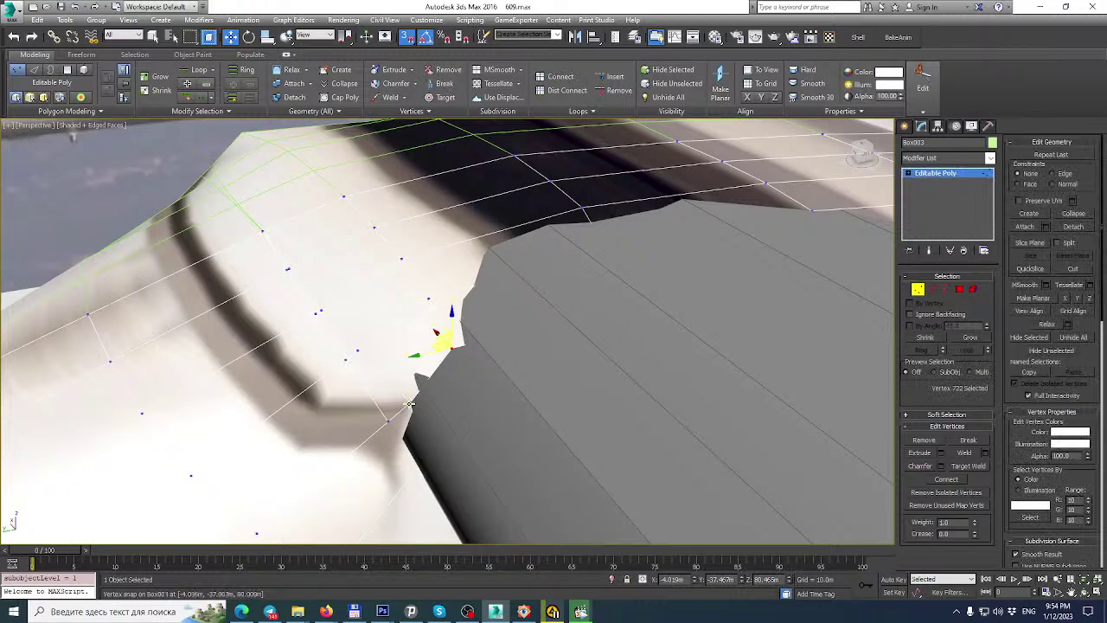
pyautogui.moveTo(410, 404); pyautogui.dragTo(391, 421)
pyautogui.keyDown('alt'); pyautogui.moveTo(418, 411); pyautogui.dragTo(394, 437, button='middle'); pyautogui.keyUp('alt')
pyautogui.moveTo(393, 435); pyautogui.dragTo(384, 438)
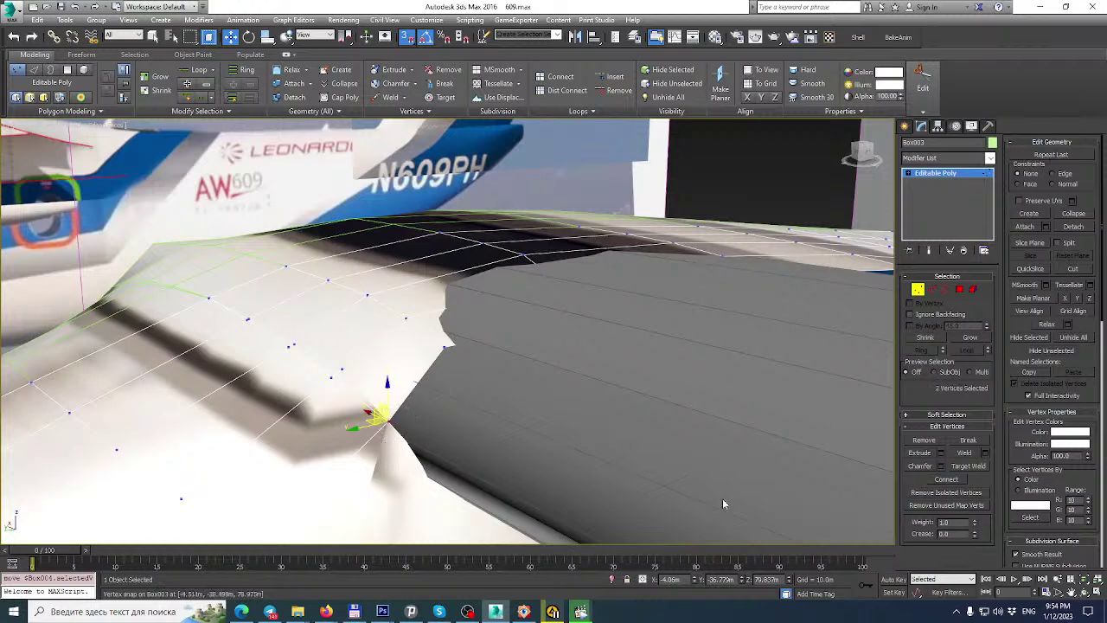
pyautogui.click(969, 453)
pyautogui.keyDown('alt'); pyautogui.moveTo(825, 427); pyautogui.dragTo(843, 311, button='middle'); pyautogui.keyUp('alt')
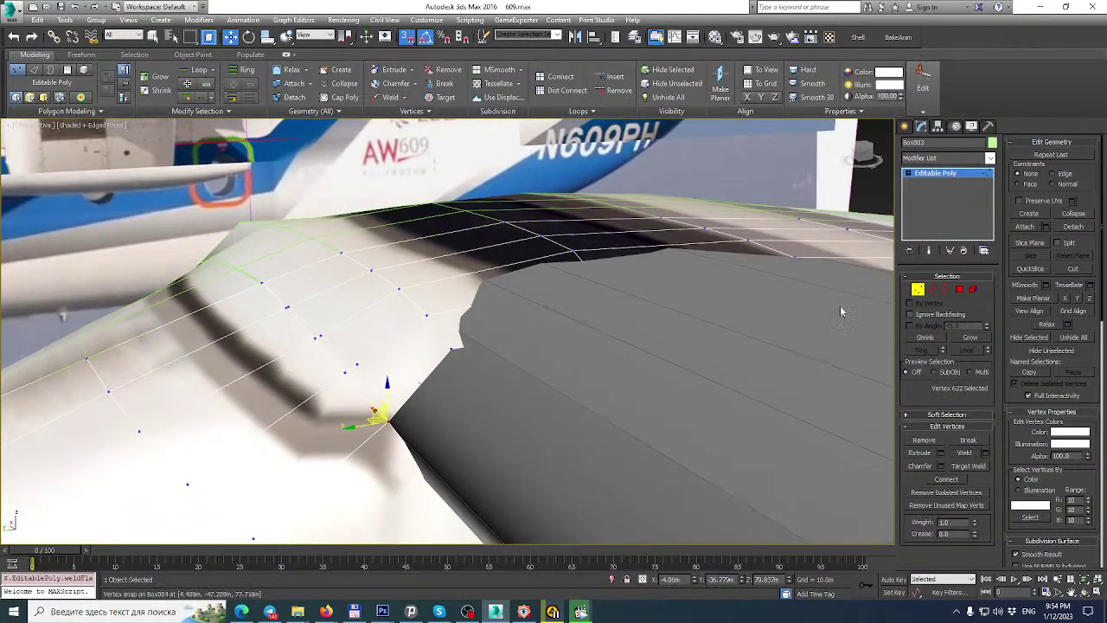
# Remove the unneeded edges on the fuselage fairing ahead of the wing root, undoing the first removal to correct the edge selection.
pyautogui.click(931, 291)
pyautogui.click(367, 378)
pyautogui.doubleClick(367, 377)
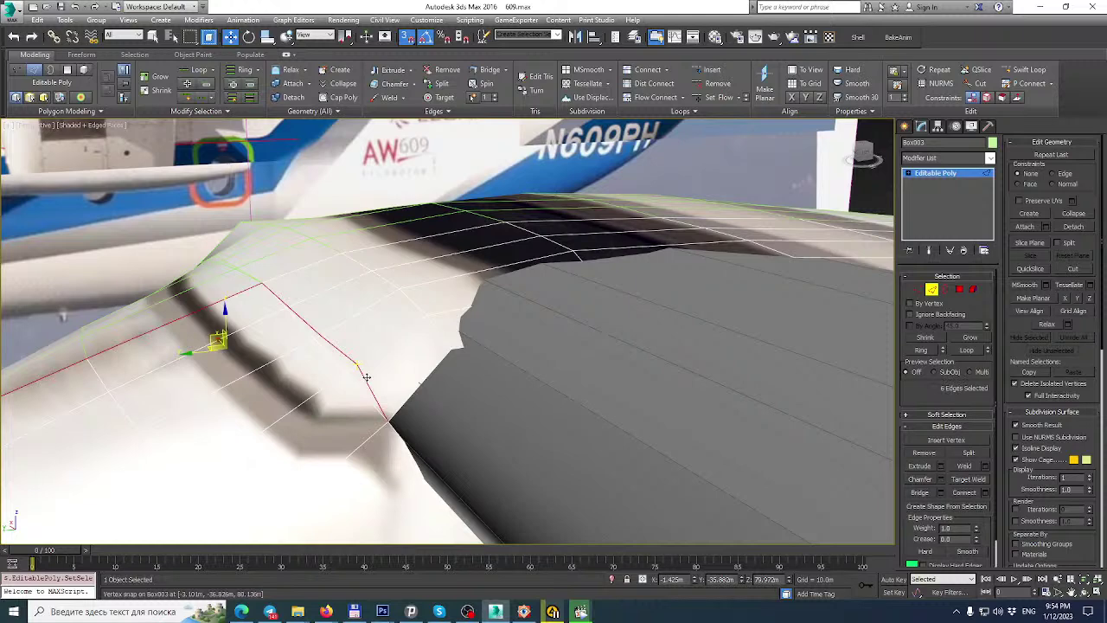
pyautogui.press('BackSpace')
pyautogui.keyDown('alt'); pyautogui.moveTo(277, 300); pyautogui.dragTo(510, 277, button='middle'); pyautogui.keyUp('alt')
pyautogui.hotkey('ctrl', 'z')
pyautogui.keyDown('alt'); pyautogui.moveTo(377, 471); pyautogui.dragTo(377, 471); pyautogui.keyUp('alt')
pyautogui.press('BackSpace')
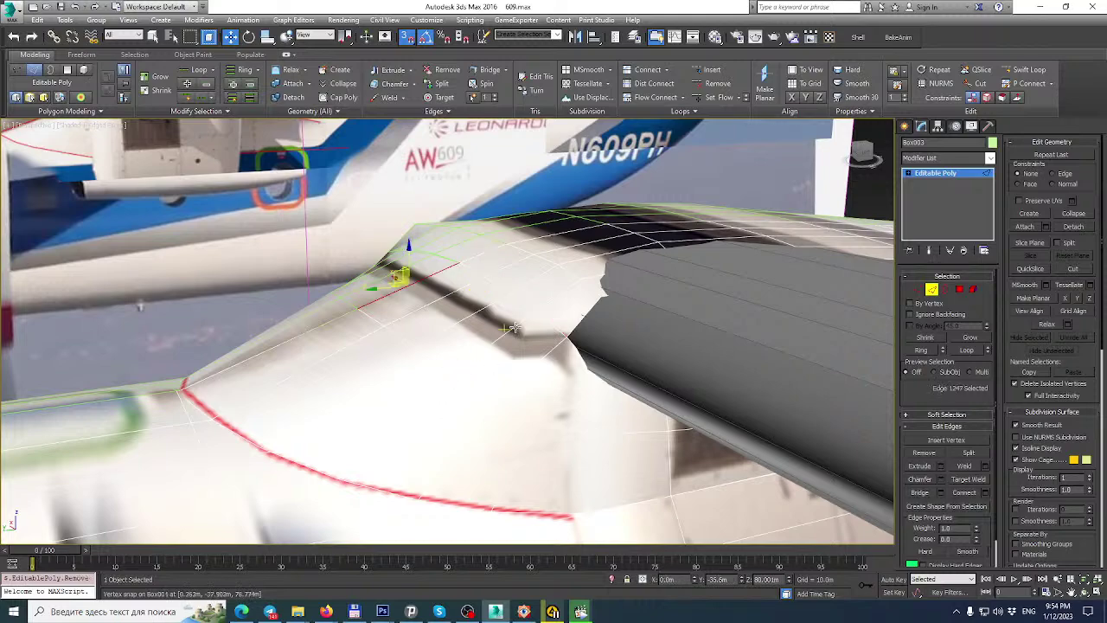
pyautogui.keyDown('alt'); pyautogui.moveTo(593, 353); pyautogui.dragTo(568, 331, button='middle'); pyautogui.keyUp('alt')
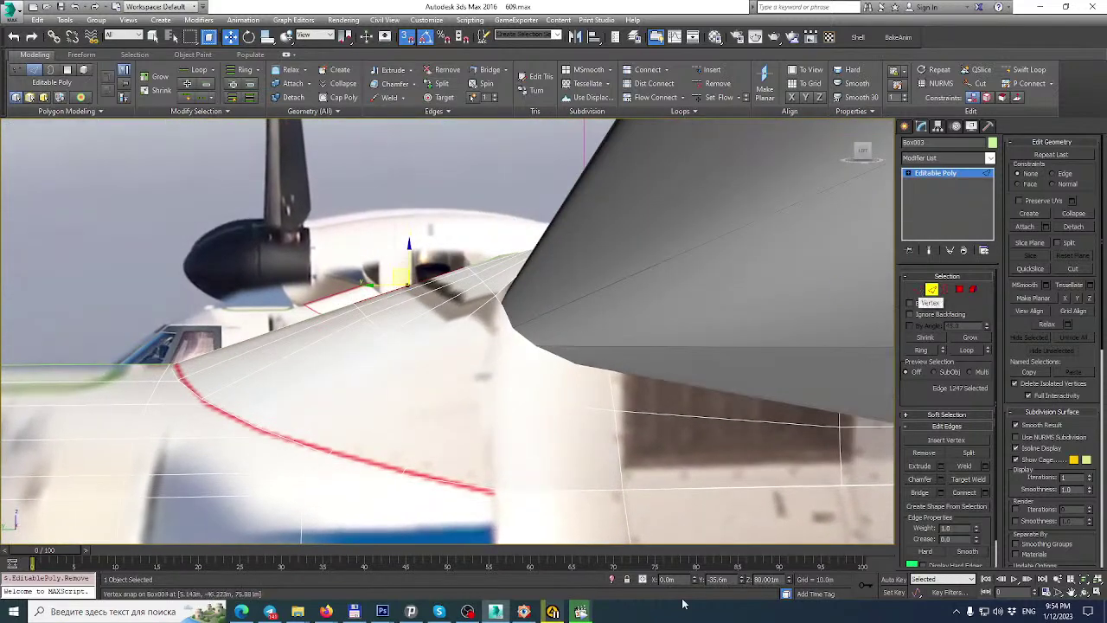
# Switch to FastStone Image Viewer and examine the fairing between wing and fuselage in the reference photo 5695797.jpg at 500% zoom.
pyautogui.click(524, 611)
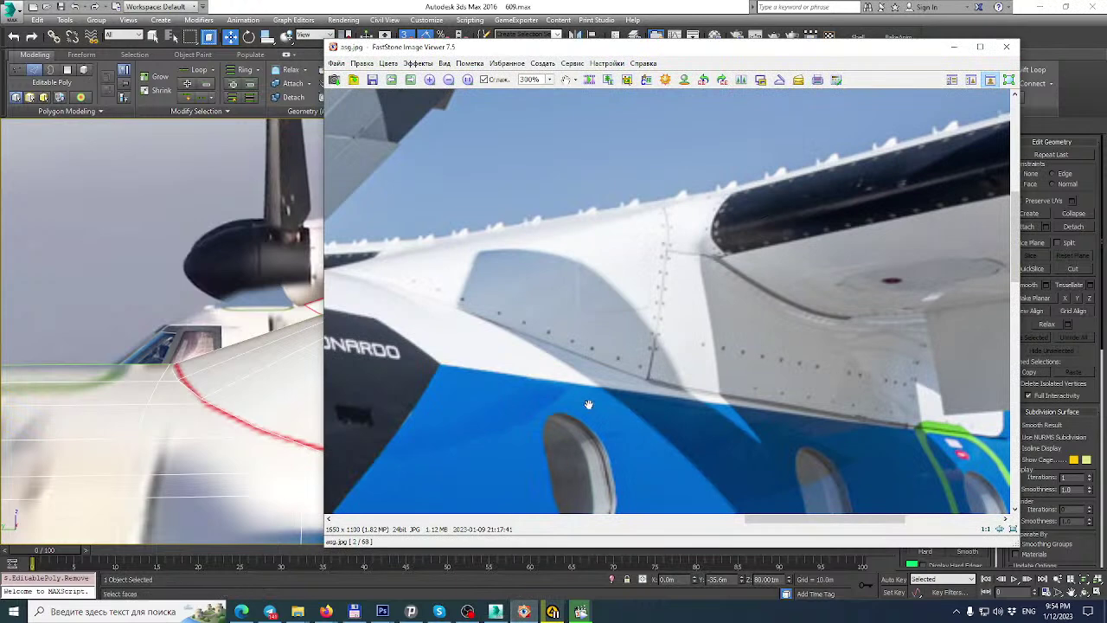
pyautogui.scroll(-1, 595, 396)
pyautogui.scroll(-4, 642, 330)
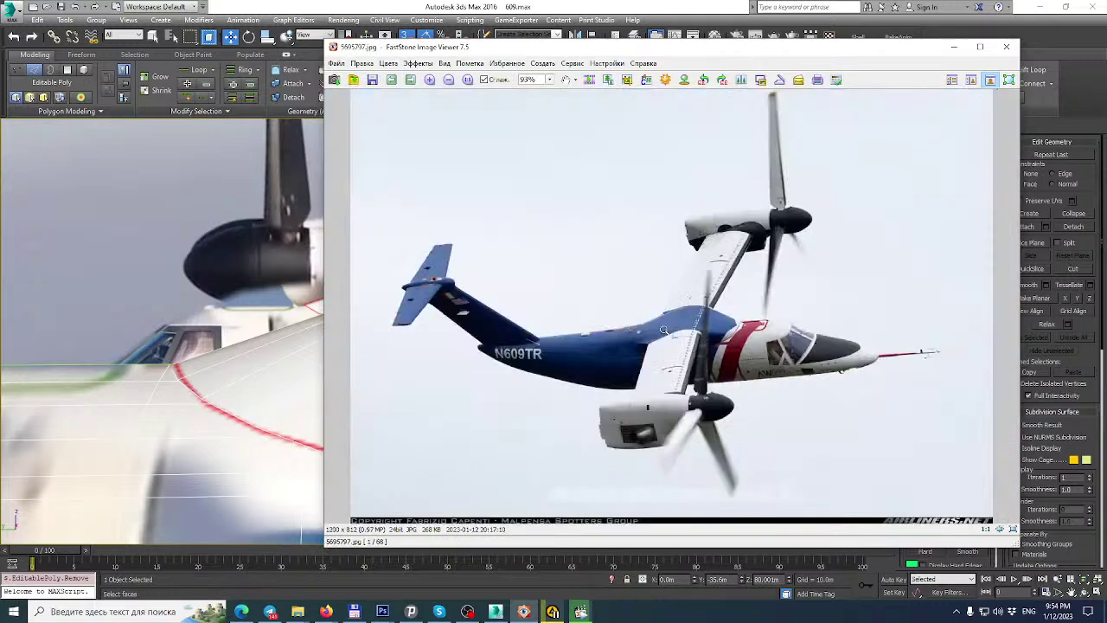
pyautogui.click(664, 329)
pyautogui.keyDown('ctrl'); pyautogui.scroll(5, 794, 350); pyautogui.keyUp('ctrl')
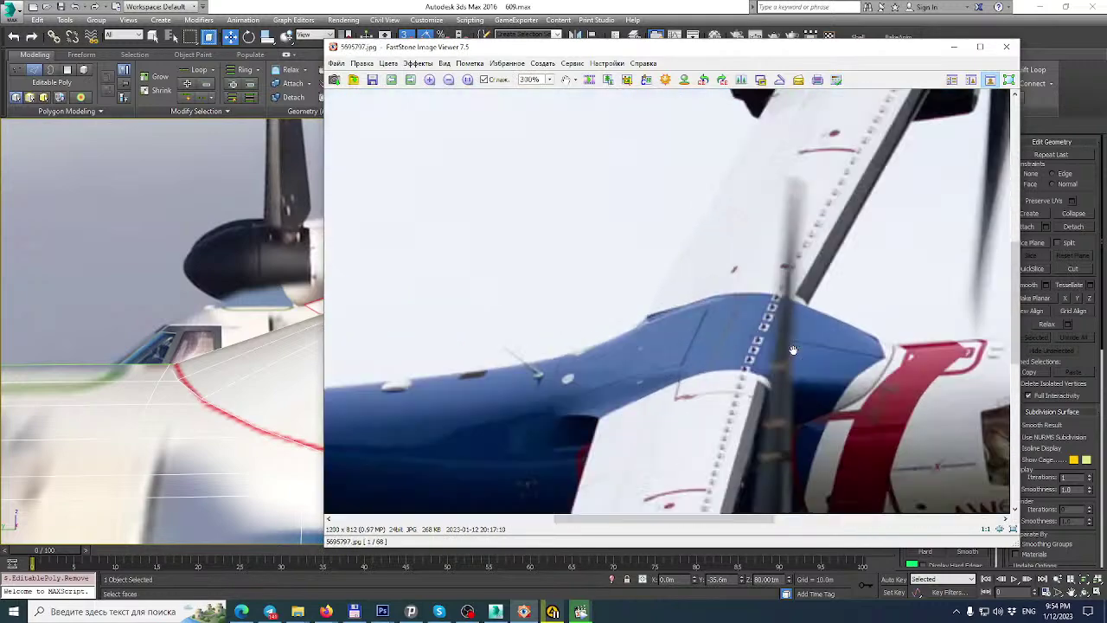
pyautogui.moveTo(772, 338); pyautogui.dragTo(583, 268)
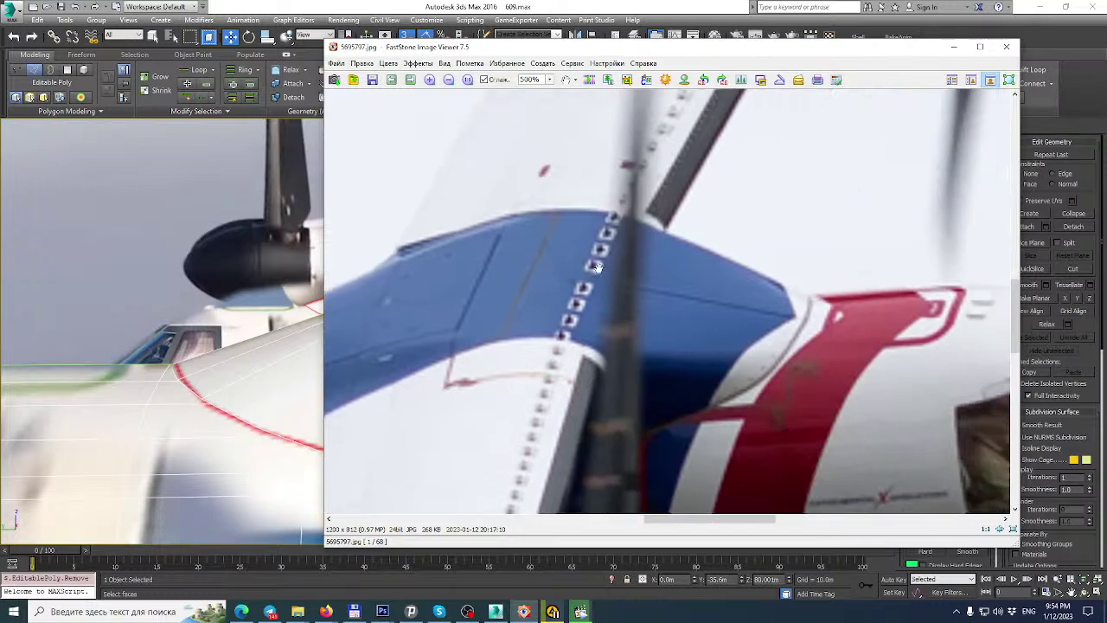
pyautogui.click(423, 6)
# Select the nine fairing vertices between the fuselage centre line and the wing's leading-edge root, checking the reference photo once.
pyautogui.keyDown('alt'); pyautogui.moveTo(469, 150); pyautogui.dragTo(498, 350, button='middle'); pyautogui.keyUp('alt')
pyautogui.scroll(4, 440, 328)
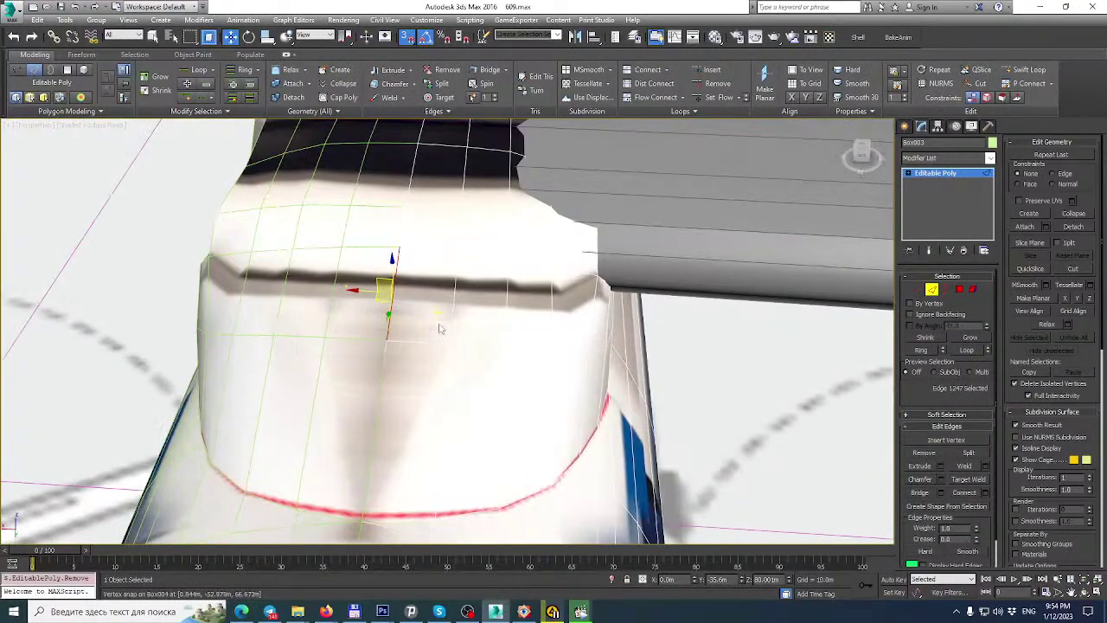
pyautogui.moveTo(413, 357)
pyautogui.keyDown('alt'); pyautogui.mouseDown(button='middle')
pyautogui.moveTo(416, 321)
pyautogui.moveTo(414, 375)
pyautogui.mouseUp(button='middle'); pyautogui.keyUp('alt')
pyautogui.click(918, 289)
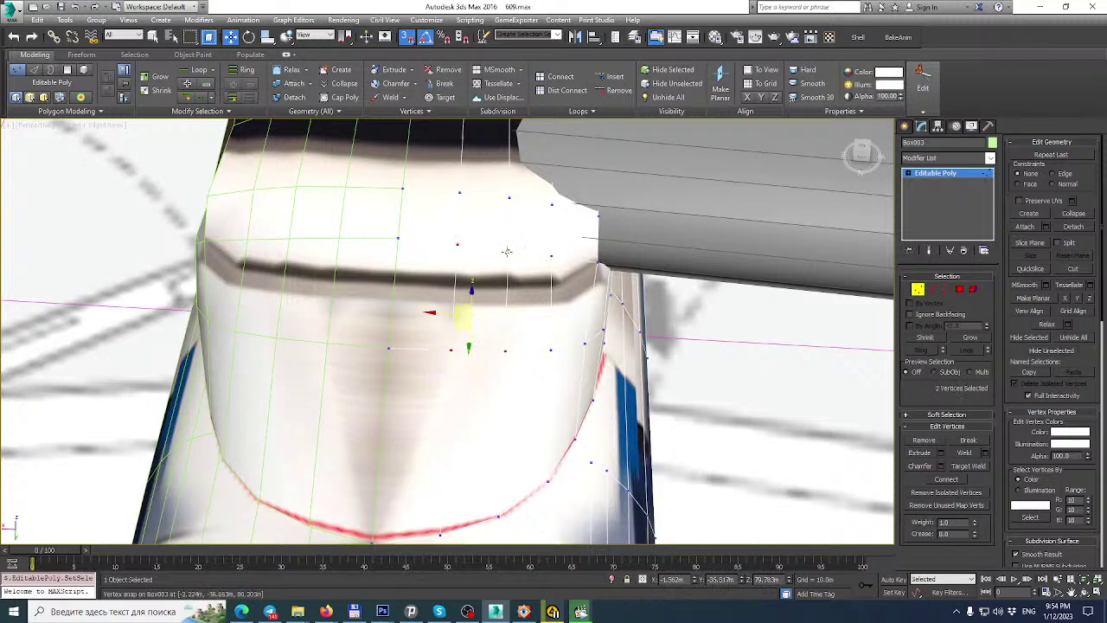
pyautogui.keyDown('ctrl'); pyautogui.click(458, 192); pyautogui.keyUp('ctrl')
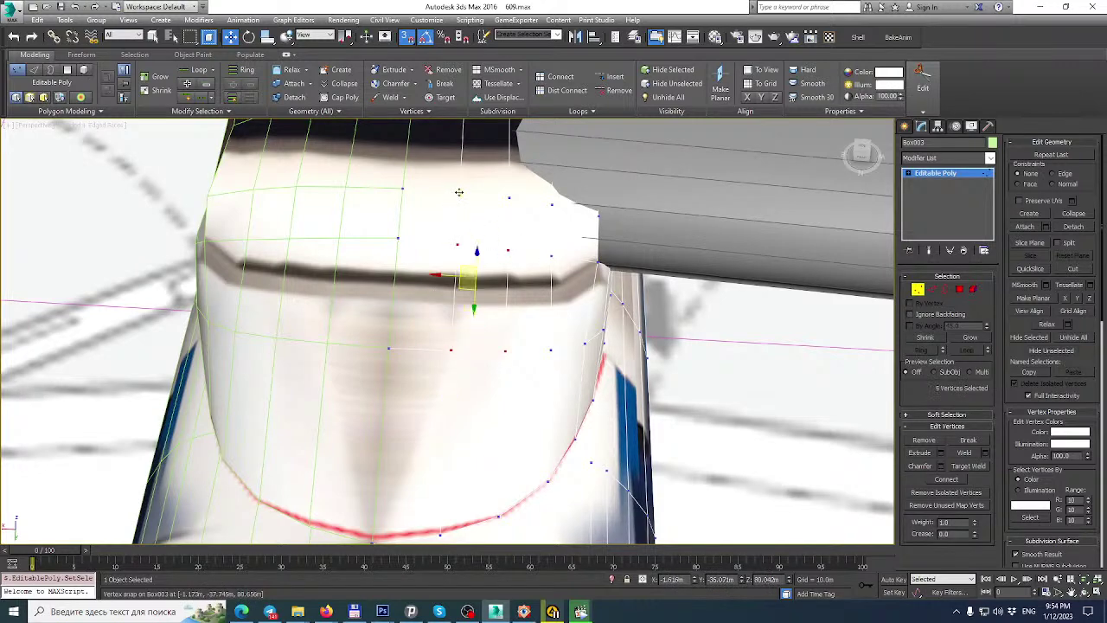
pyautogui.keyDown('ctrl'); pyautogui.click(508, 199); pyautogui.keyUp('ctrl')
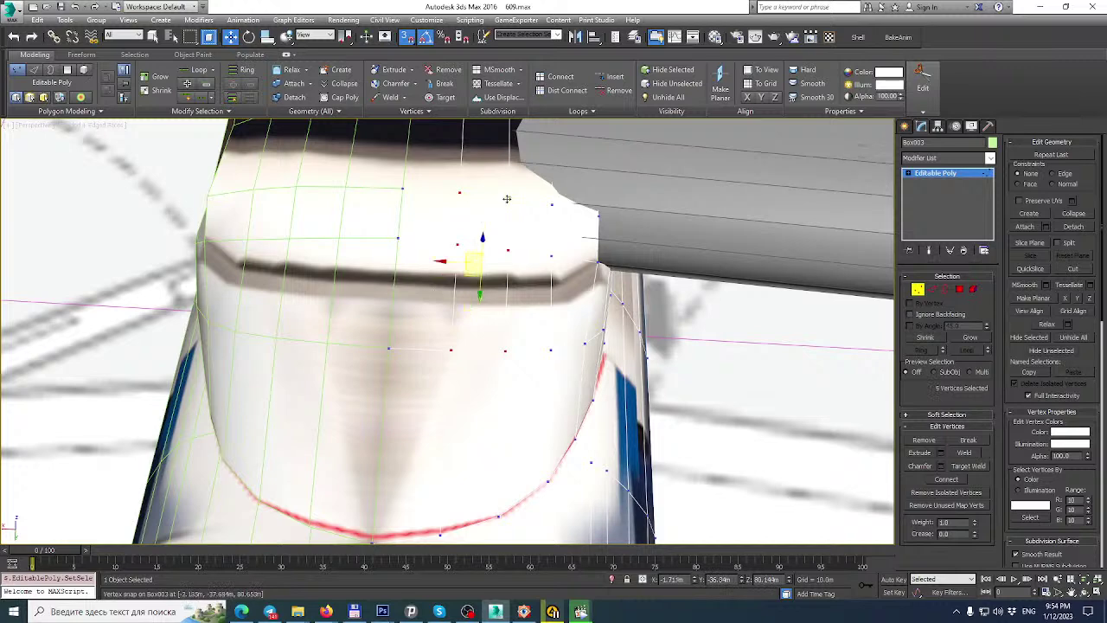
pyautogui.keyDown('ctrl'); pyautogui.click(550, 351); pyautogui.keyUp('ctrl')
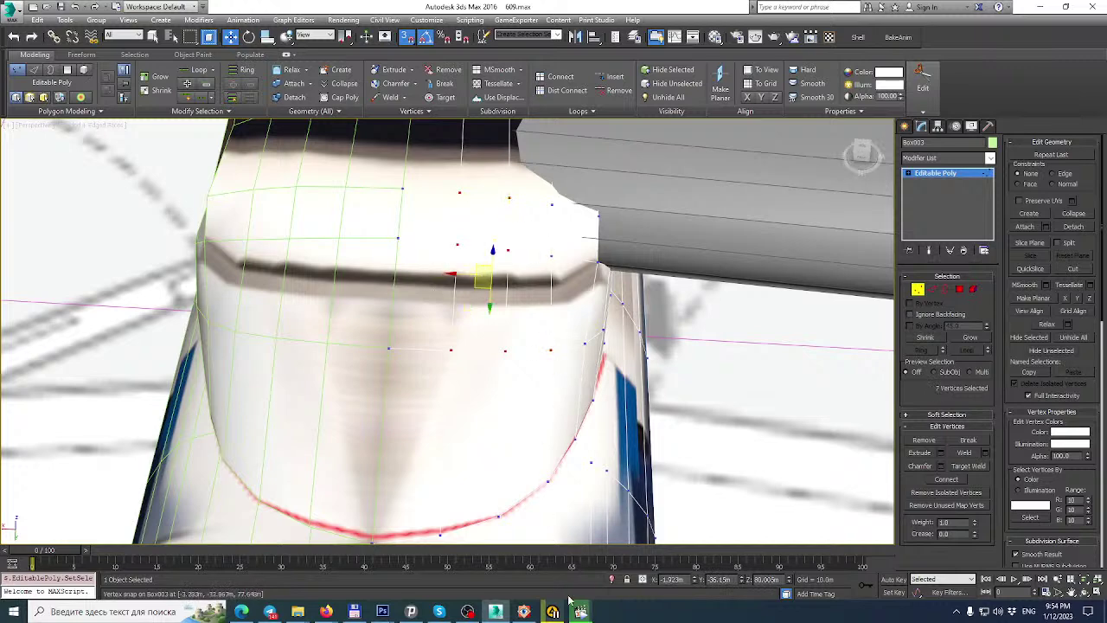
pyautogui.click(582, 612)
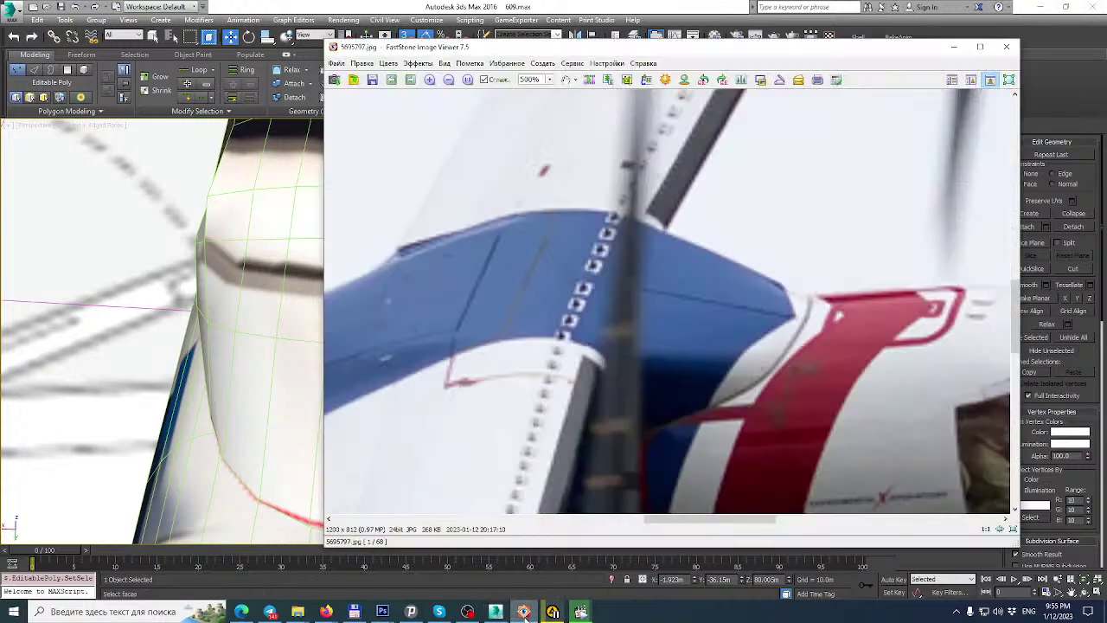
pyautogui.click(554, 6)
pyautogui.keyDown('alt'); pyautogui.moveTo(545, 285); pyautogui.dragTo(535, 257, button='middle'); pyautogui.keyUp('alt')
pyautogui.keyDown('ctrl'); pyautogui.click(551, 267); pyautogui.keyUp('ctrl')
pyautogui.keyDown('alt'); pyautogui.moveTo(559, 297); pyautogui.dragTo(583, 278, button='middle'); pyautogui.keyUp('alt')
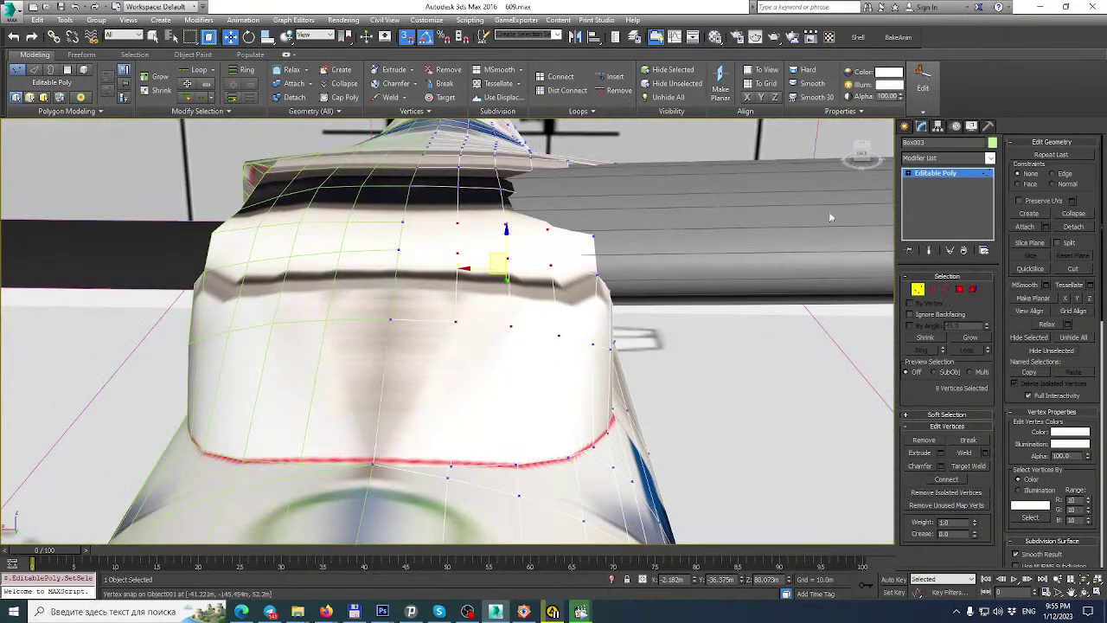
# Apply an FFD 2x2x2 modifier to the nine selected fairing vertices and activate its control points.
pyautogui.click(989, 159)
pyautogui.scroll(-4, 943, 346)
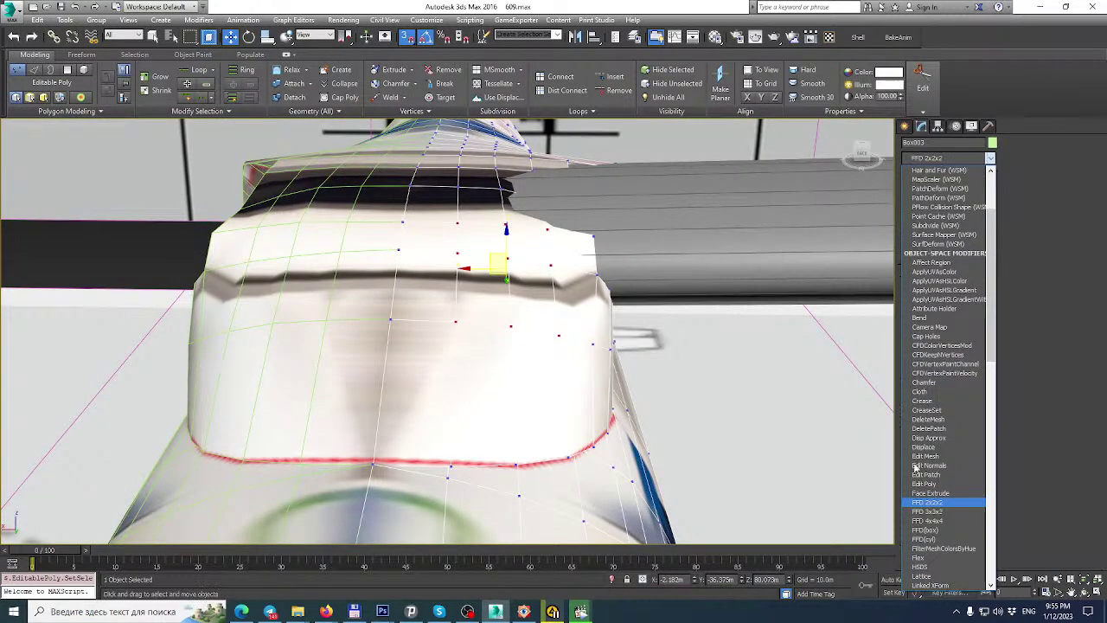
pyautogui.click(937, 501)
pyautogui.click(910, 173)
pyautogui.click(952, 183)
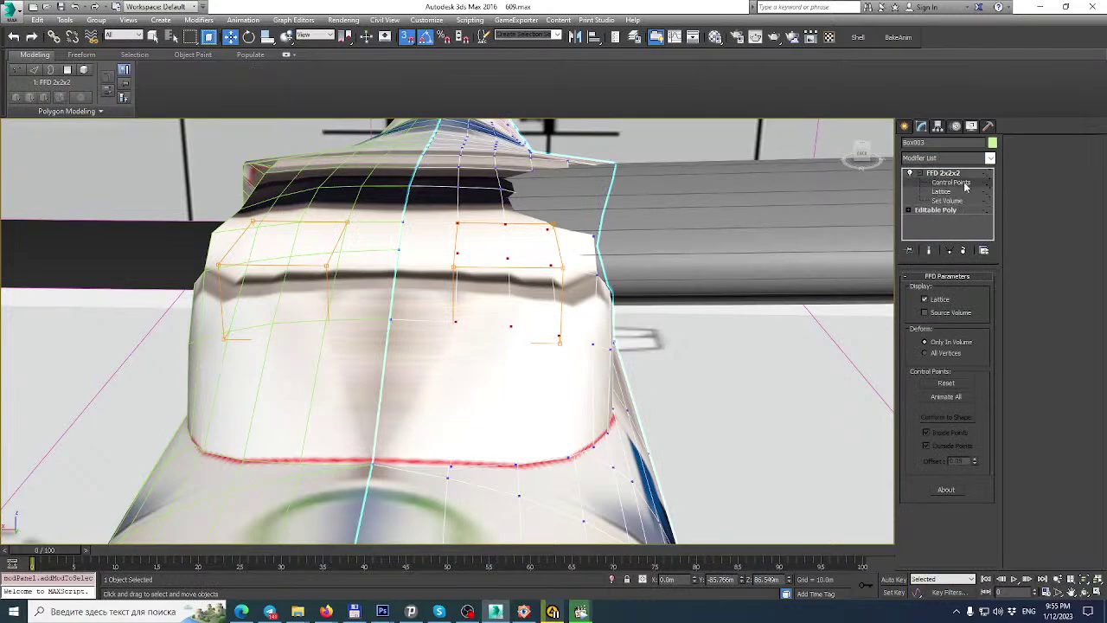
# Disable snapping and shift the rear inner FFD control points sideways toward the wing.
pyautogui.keyDown('alt'); pyautogui.moveTo(694, 238); pyautogui.dragTo(212, 124, button='middle'); pyautogui.keyUp('alt')
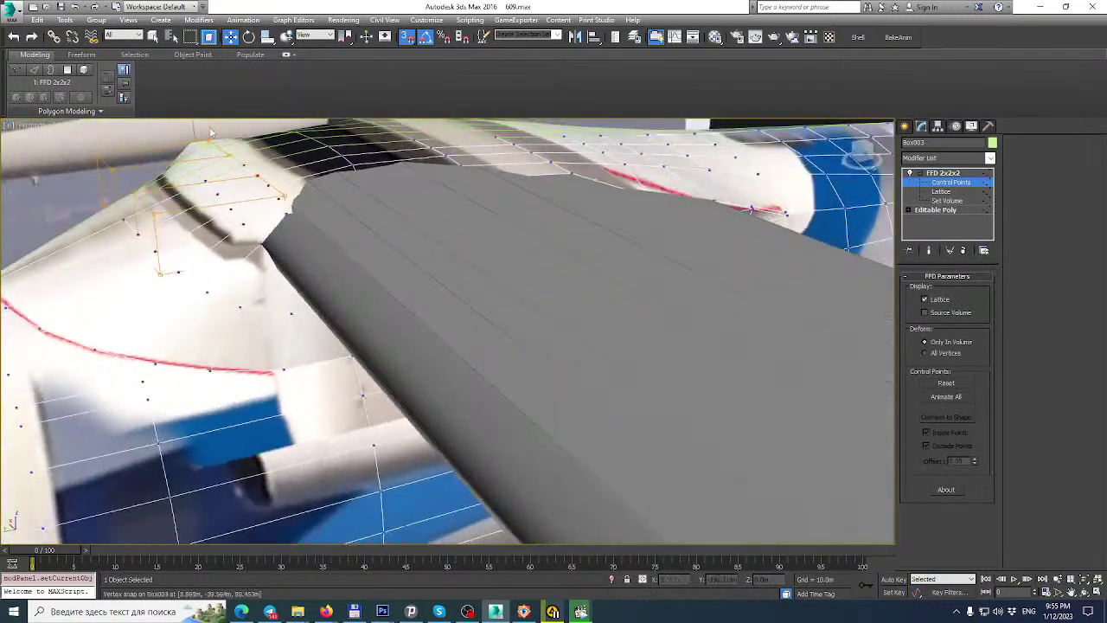
pyautogui.moveTo(316, 301); pyautogui.dragTo(245, 164)
pyautogui.keyDown('alt'); pyautogui.moveTo(314, 239); pyautogui.dragTo(416, 252, button='middle'); pyautogui.keyUp('alt')
pyautogui.press('s')
pyautogui.keyDown('alt'); pyautogui.moveTo(276, 234); pyautogui.dragTo(272, 254, button='middle'); pyautogui.keyUp('alt')
pyautogui.moveTo(272, 254); pyautogui.dragTo(346, 320, button='middle')
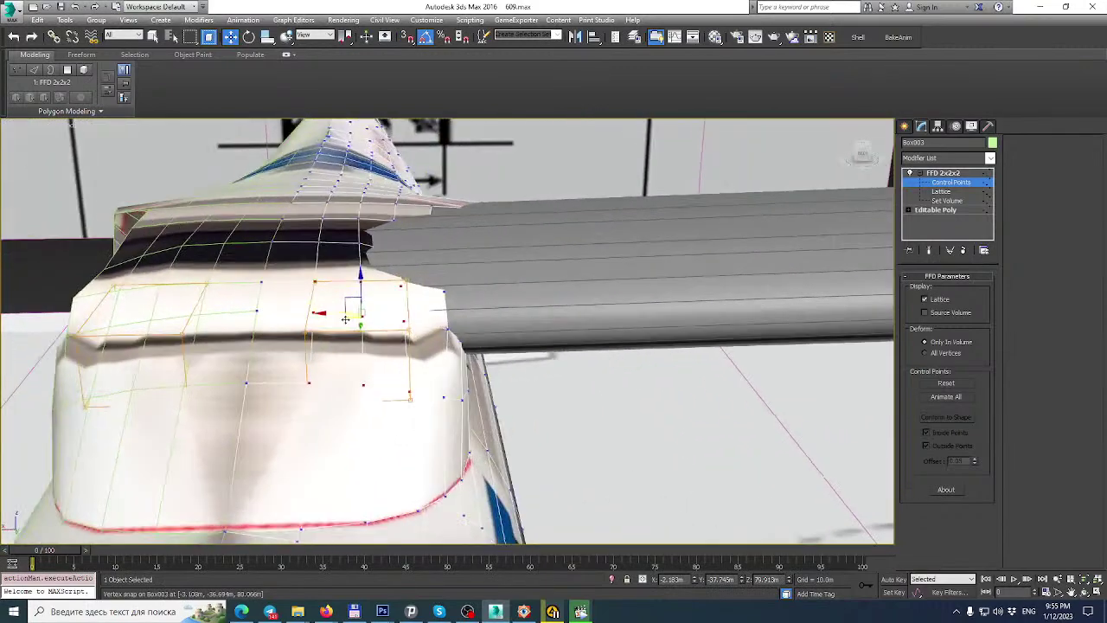
pyautogui.scroll(2, 345, 321)
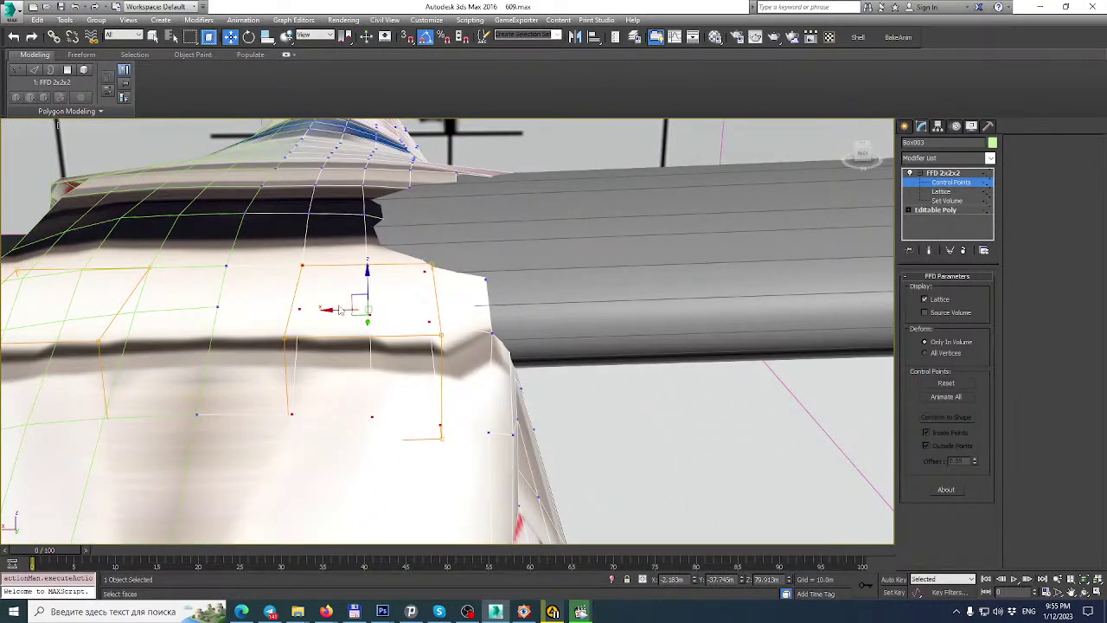
pyautogui.moveTo(327, 309); pyautogui.dragTo(362, 310)
pyautogui.keyDown('alt'); pyautogui.moveTo(362, 309); pyautogui.dragTo(337, 311, button='middle'); pyautogui.keyUp('alt')
# Move the front inner lattice control points toward the wing and shift the inner side of the lattice further outward.
pyautogui.moveTo(284, 359); pyautogui.dragTo(320, 461)
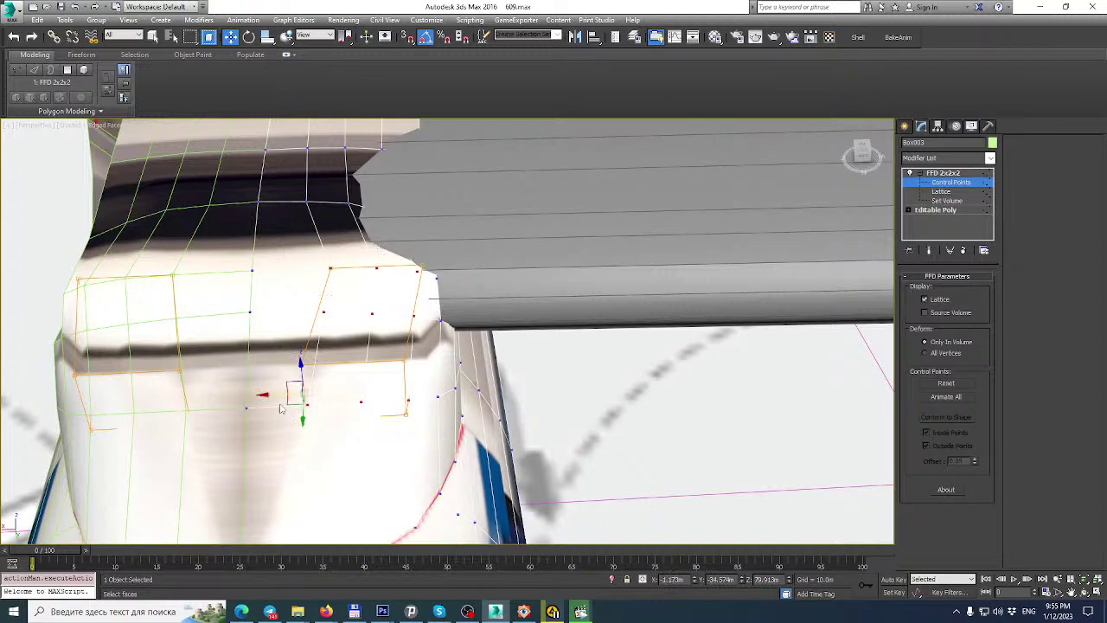
pyautogui.moveTo(269, 396); pyautogui.dragTo(294, 394)
pyautogui.scroll(-3, 293, 390)
pyautogui.keyDown('alt'); pyautogui.moveTo(293, 390); pyautogui.dragTo(318, 352, button='middle'); pyautogui.keyUp('alt')
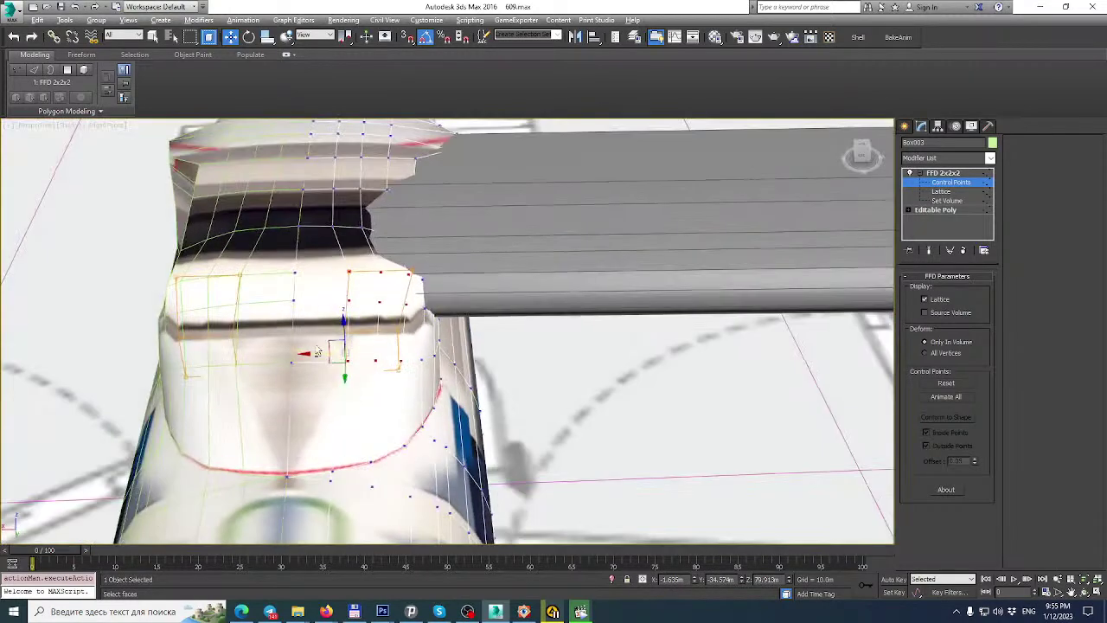
pyautogui.scroll(2, 342, 351)
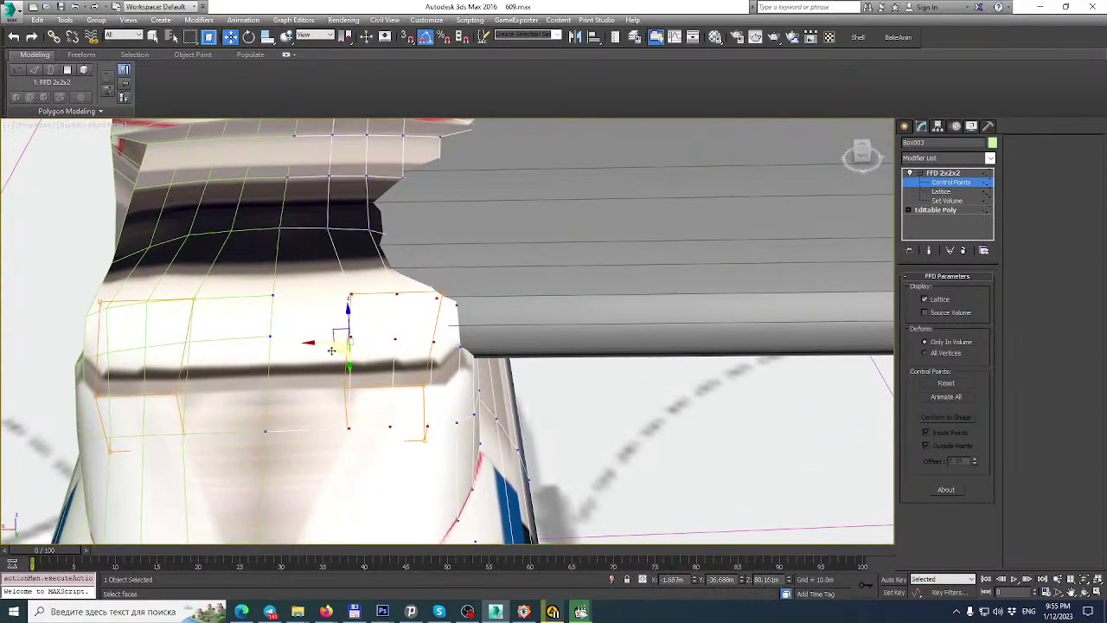
pyautogui.moveTo(313, 342); pyautogui.dragTo(349, 343)
pyautogui.keyDown('alt'); pyautogui.moveTo(349, 343); pyautogui.dragTo(352, 299, button='middle'); pyautogui.keyUp('alt')
# Adjust the lattice control points beside the wing root sideways to fit the fairing corner to the wing's leading edge.
pyautogui.click(445, 248)
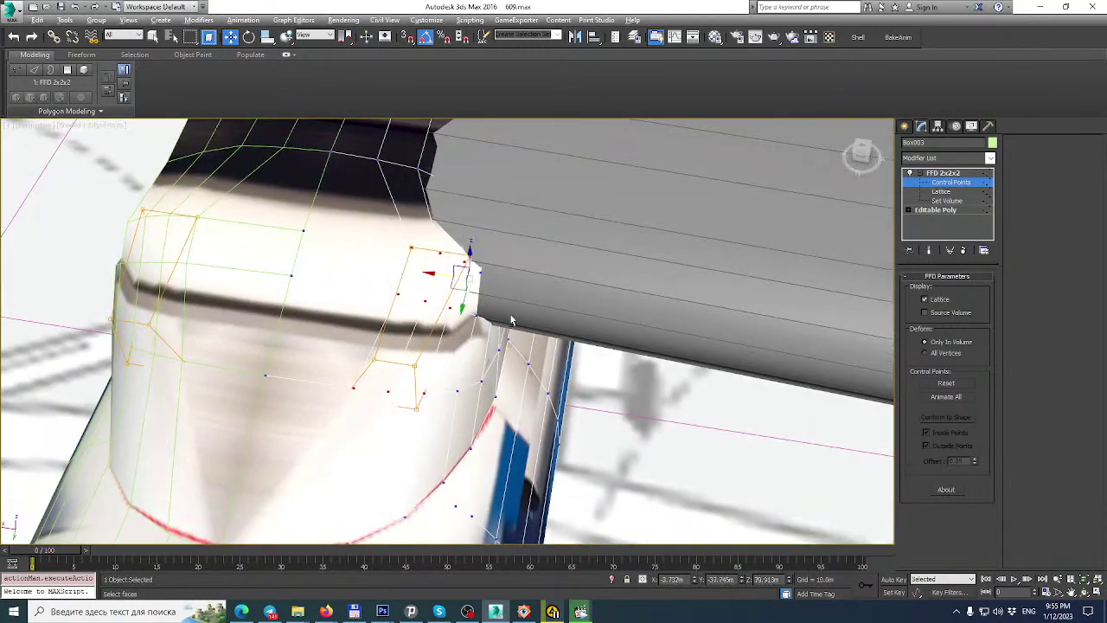
pyautogui.keyDown('alt'); pyautogui.moveTo(445, 247); pyautogui.dragTo(498, 374, button='middle'); pyautogui.keyUp('alt')
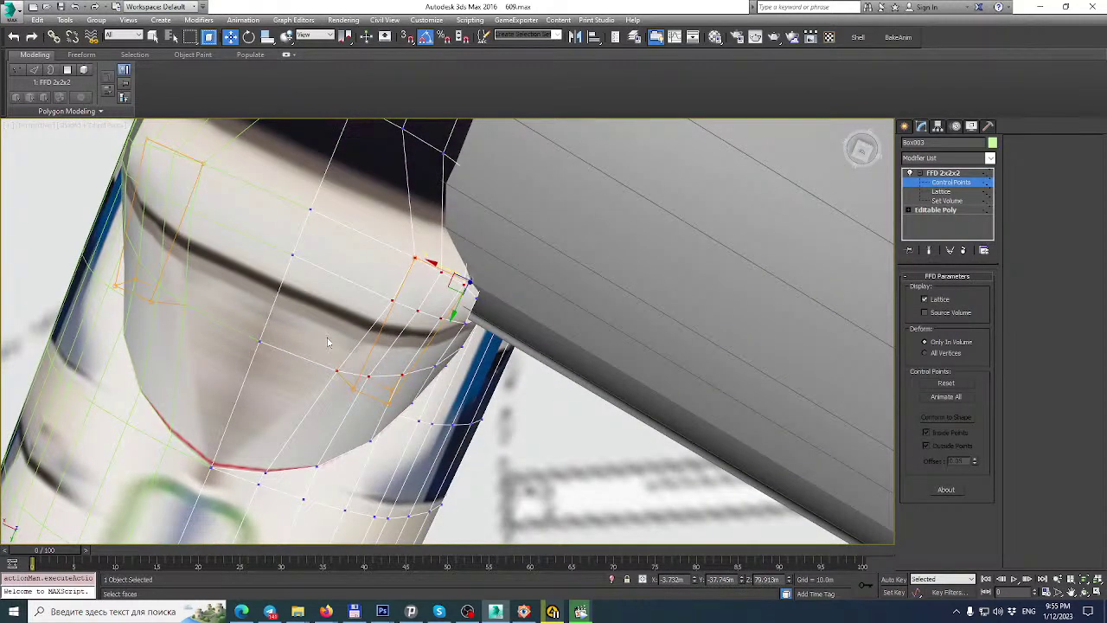
pyautogui.click(332, 368)
pyautogui.keyDown('alt'); pyautogui.moveTo(329, 372); pyautogui.dragTo(373, 248, button='middle'); pyautogui.keyUp('alt')
pyautogui.moveTo(408, 310); pyautogui.dragTo(405, 303)
pyautogui.keyDown('alt'); pyautogui.moveTo(405, 303); pyautogui.dragTo(348, 284, button='middle'); pyautogui.keyUp('alt')
pyautogui.moveTo(345, 272); pyautogui.dragTo(360, 272)
pyautogui.keyDown('alt'); pyautogui.moveTo(360, 272); pyautogui.dragTo(368, 201, button='middle'); pyautogui.keyUp('alt')
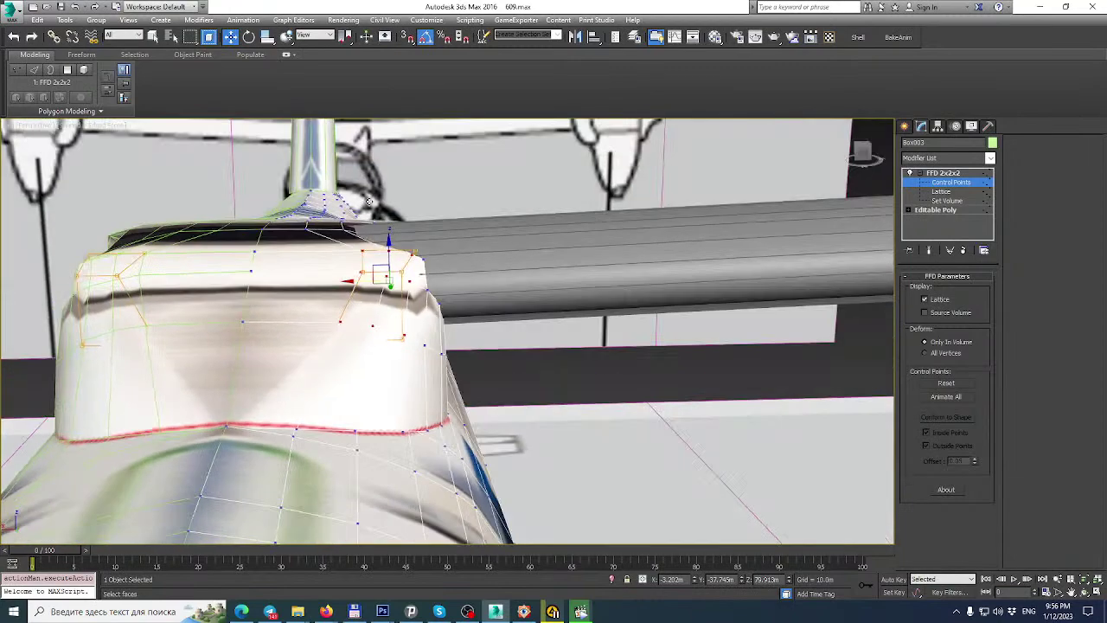
# Move the front lattice control points about 0.13 m outward and the rear ones about 0.18 m outward.
pyautogui.keyDown('alt'); pyautogui.moveTo(377, 242); pyautogui.dragTo(322, 387, button='middle'); pyautogui.keyUp('alt')
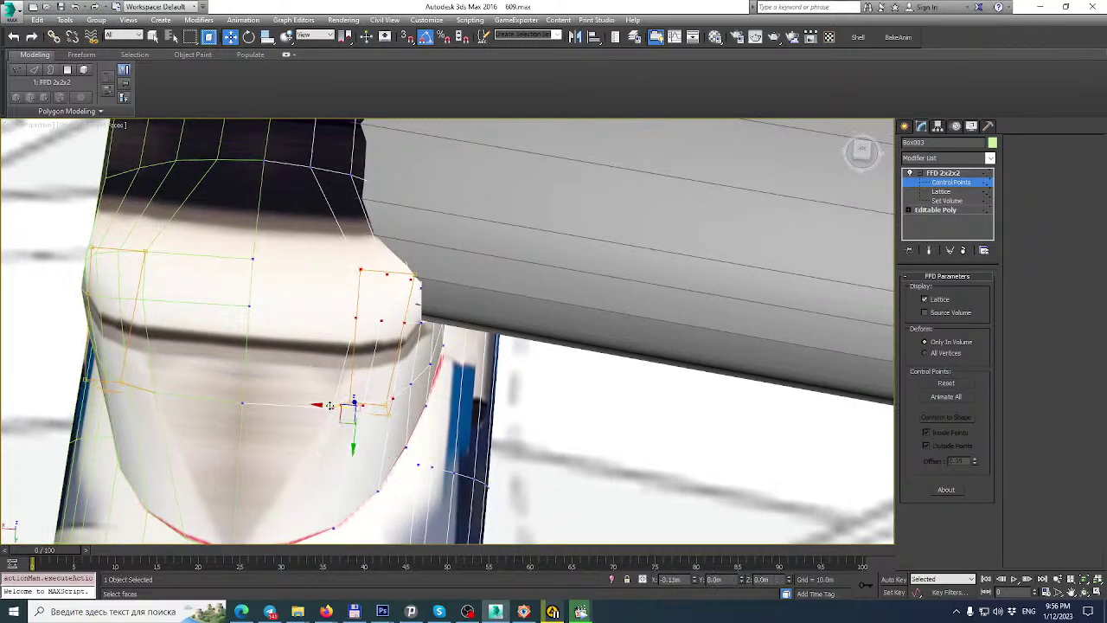
pyautogui.keyDown('alt'); pyautogui.moveTo(329, 406); pyautogui.dragTo(156, 268, button='middle'); pyautogui.keyUp('alt')
pyautogui.keyDown('alt'); pyautogui.moveTo(364, 387); pyautogui.dragTo(354, 391, button='middle'); pyautogui.keyUp('alt')
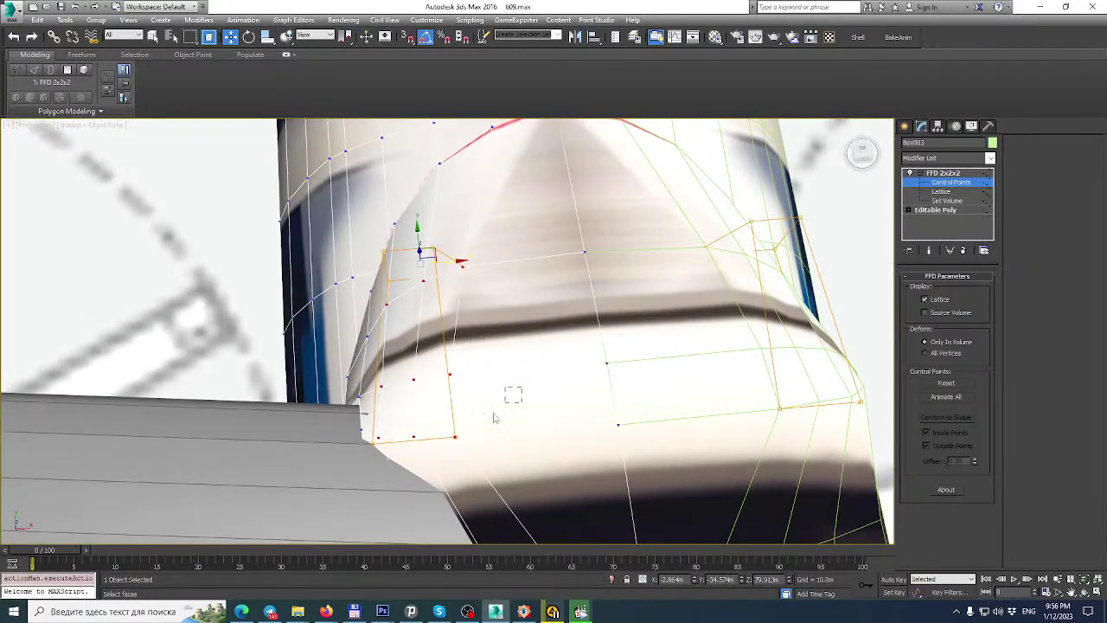
pyautogui.moveTo(450, 445); pyautogui.dragTo(438, 447)
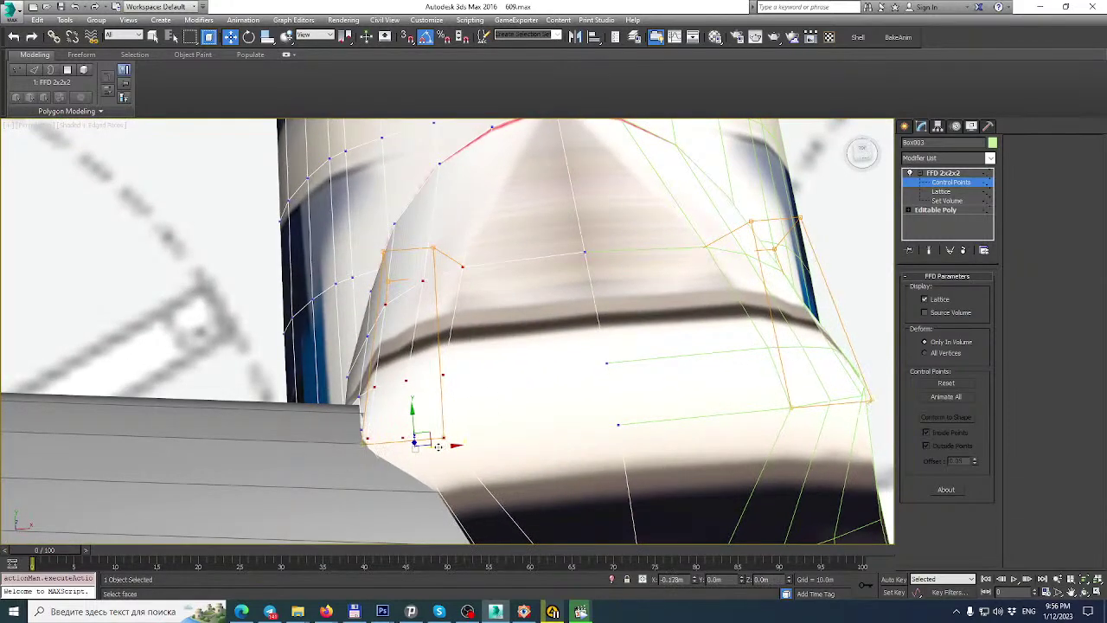
pyautogui.keyDown('alt'); pyautogui.moveTo(439, 447); pyautogui.dragTo(557, 338, button='middle'); pyautogui.keyUp('alt')
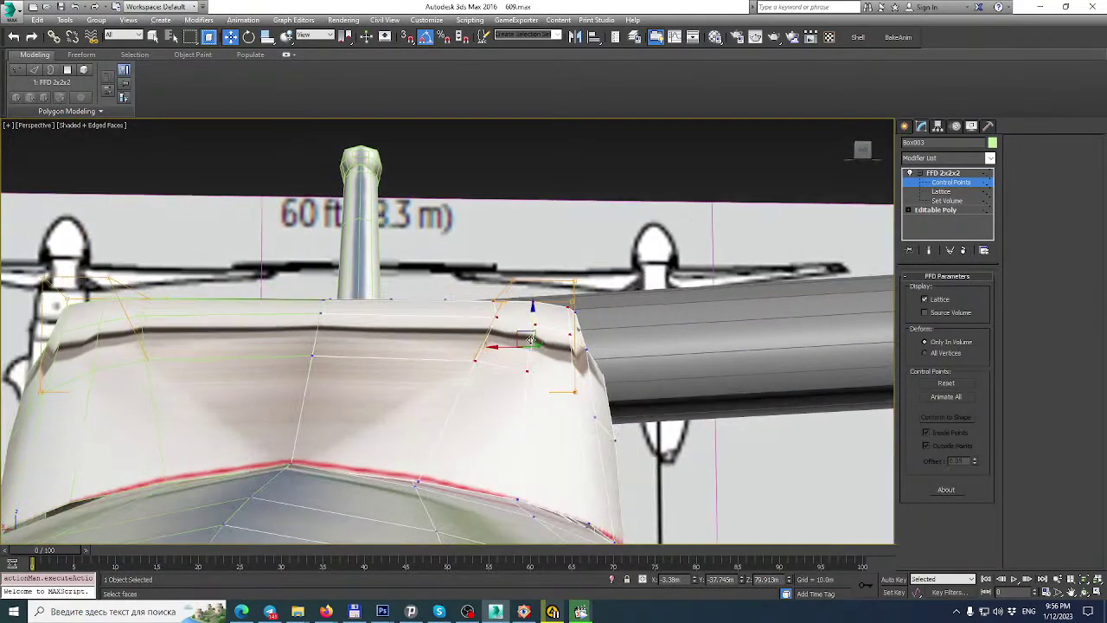
# Move the front lower inner control point about 0.13 m toward the wing and nudge the rear upper inner one outward.
pyautogui.moveTo(425, 372); pyautogui.dragTo(482, 439)
pyautogui.moveTo(427, 392); pyautogui.dragTo(436, 391)
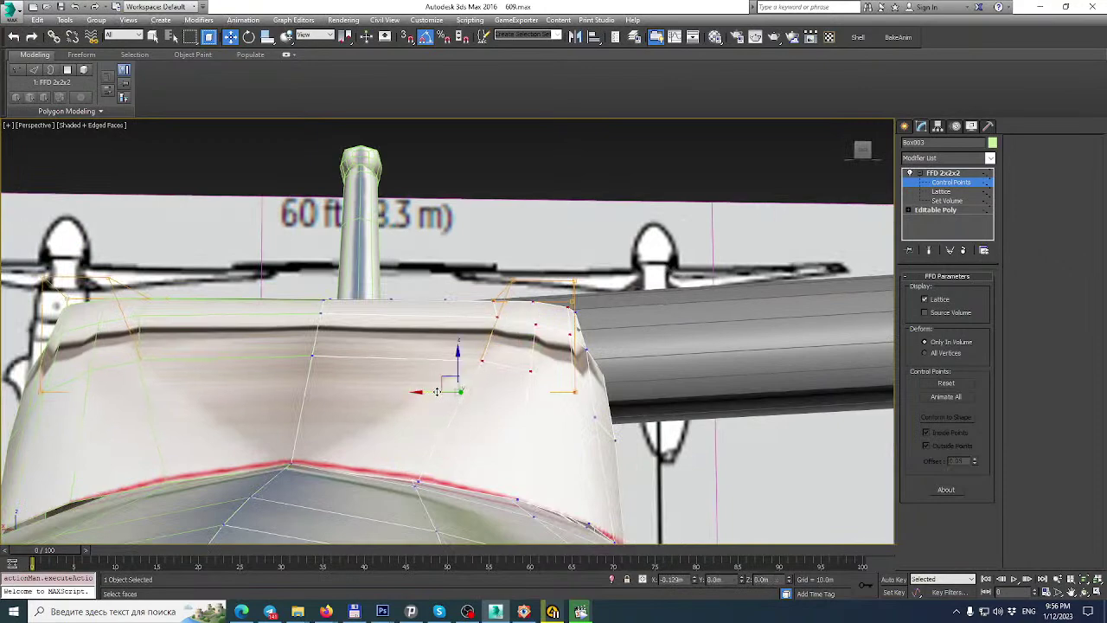
pyautogui.keyDown('alt'); pyautogui.moveTo(440, 392); pyautogui.dragTo(424, 461, button='middle'); pyautogui.keyUp('alt')
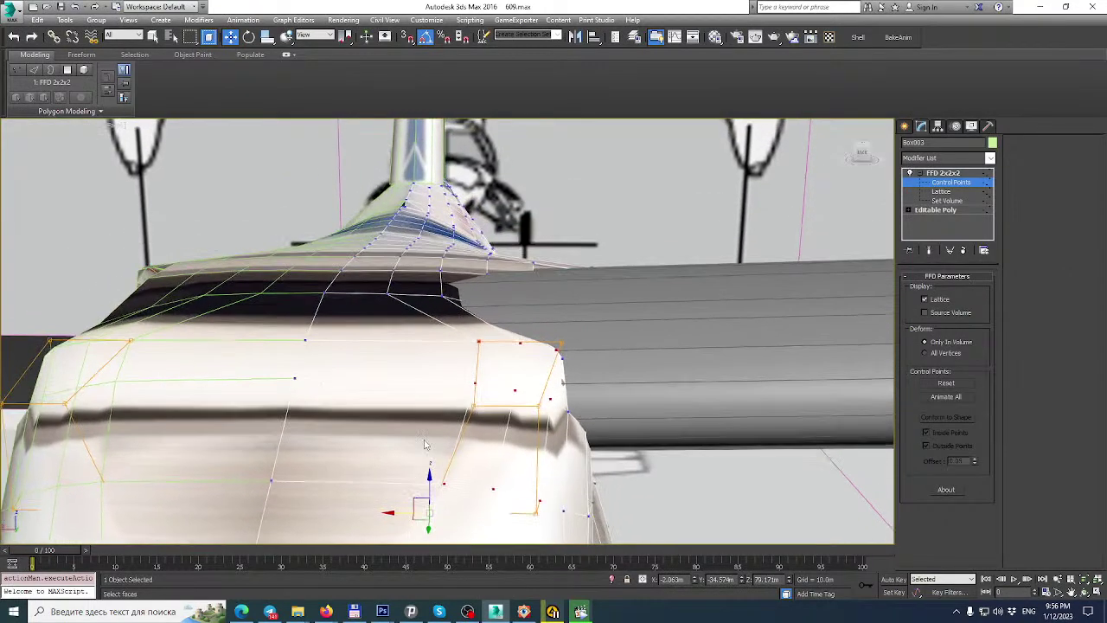
pyautogui.moveTo(509, 405); pyautogui.dragTo(477, 386)
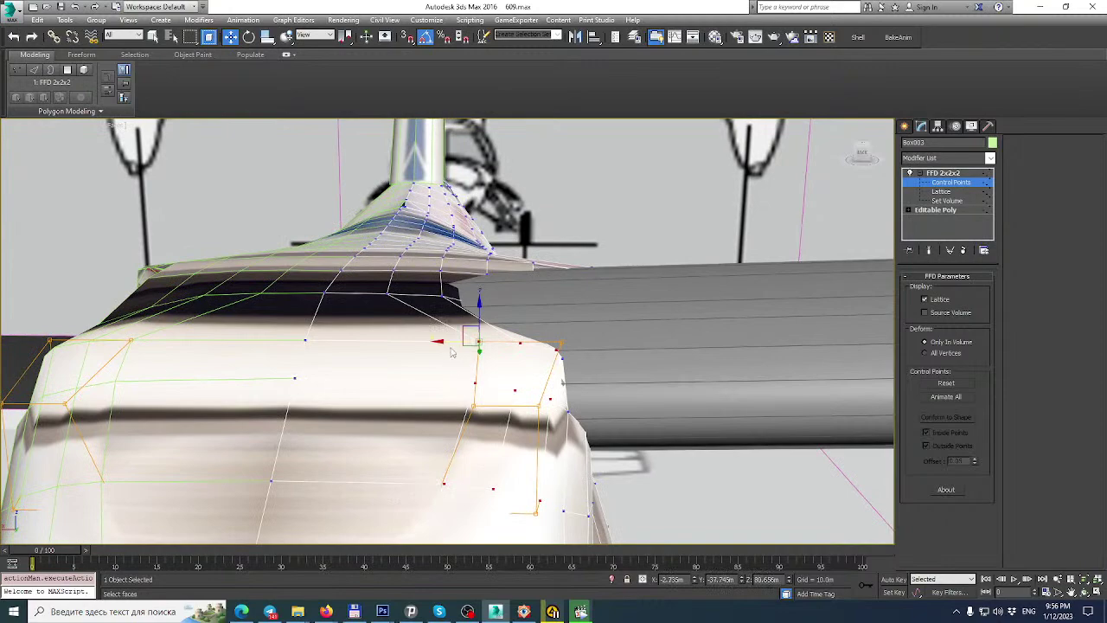
pyautogui.moveTo(446, 343); pyautogui.dragTo(462, 345)
pyautogui.keyDown('alt'); pyautogui.moveTo(462, 344); pyautogui.dragTo(458, 479, button='middle'); pyautogui.keyUp('alt')
pyautogui.moveTo(327, 612)
pyautogui.click(376, 570)
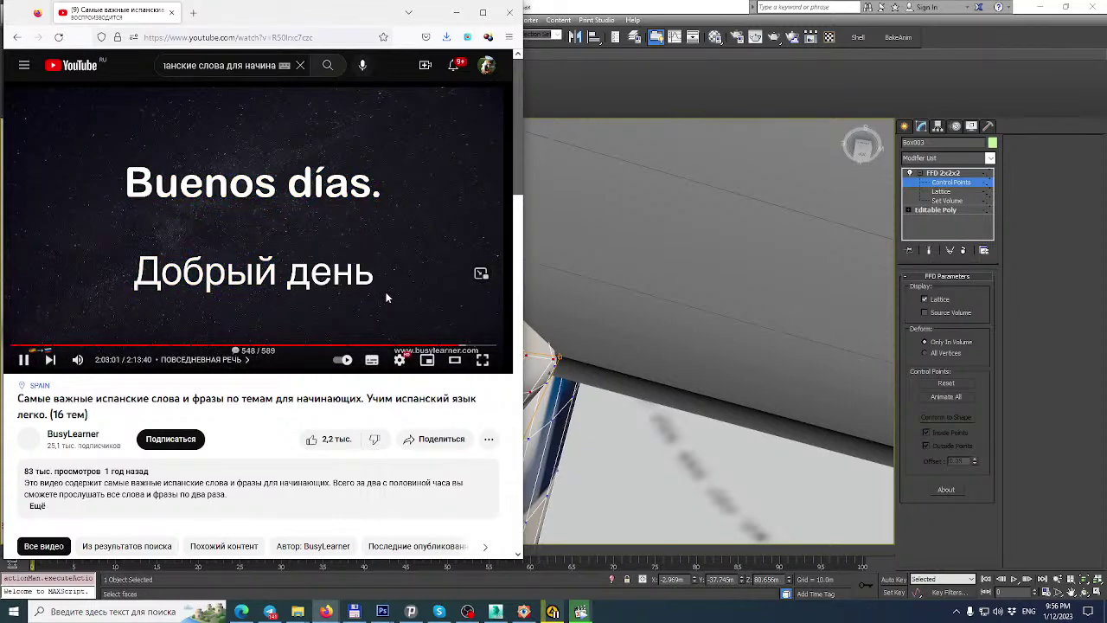
pyautogui.click(612, 5)
# Collapse the FFD 2x2x2 modifier into the fuselage's Editable Poly and return to vertex editing.
pyautogui.keyDown('alt'); pyautogui.moveTo(444, 310); pyautogui.dragTo(456, 232, button='middle'); pyautogui.keyUp('alt')
pyautogui.keyDown('alt'); pyautogui.moveTo(513, 381); pyautogui.dragTo(459, 375, button='middle'); pyautogui.keyUp('alt')
pyautogui.rightClick(936, 173)
pyautogui.click(972, 276)
pyautogui.click(609, 352)
pyautogui.moveTo(539, 332)
pyautogui.keyDown('alt'); pyautogui.mouseDown(button='middle')
pyautogui.moveTo(585, 329)
pyautogui.moveTo(547, 346)
pyautogui.mouseUp(button='middle'); pyautogui.keyUp('alt')
pyautogui.click(919, 289)
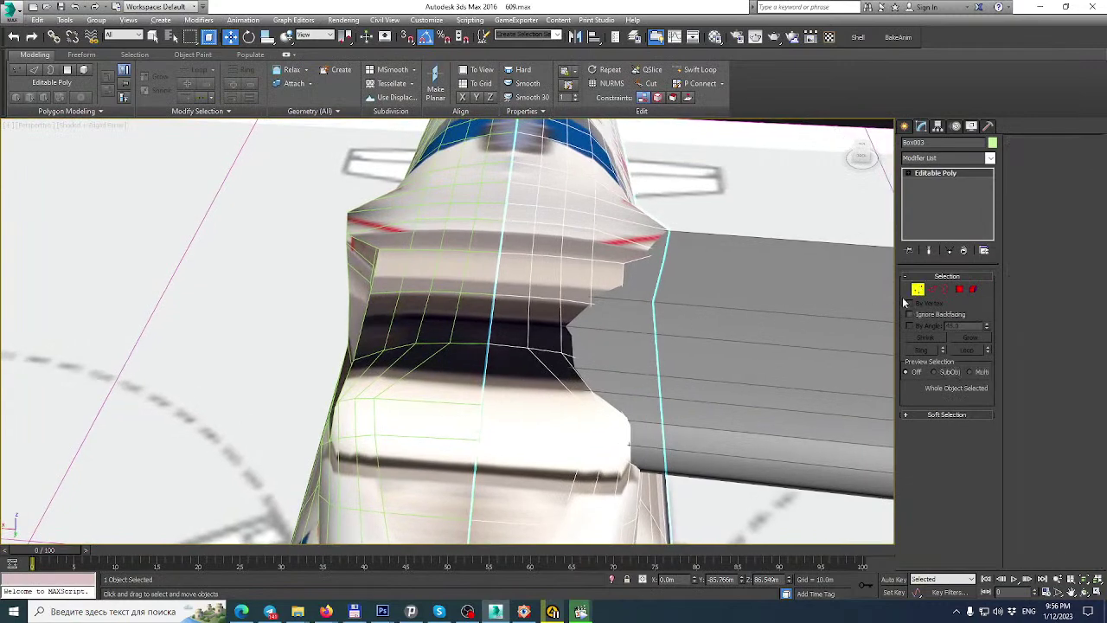
# Select three fairing vertices at the wing root near the leading edge and move them sideways toward the wing.
pyautogui.keyDown('alt'); pyautogui.moveTo(653, 346); pyautogui.dragTo(559, 346, button='middle'); pyautogui.keyUp('alt')
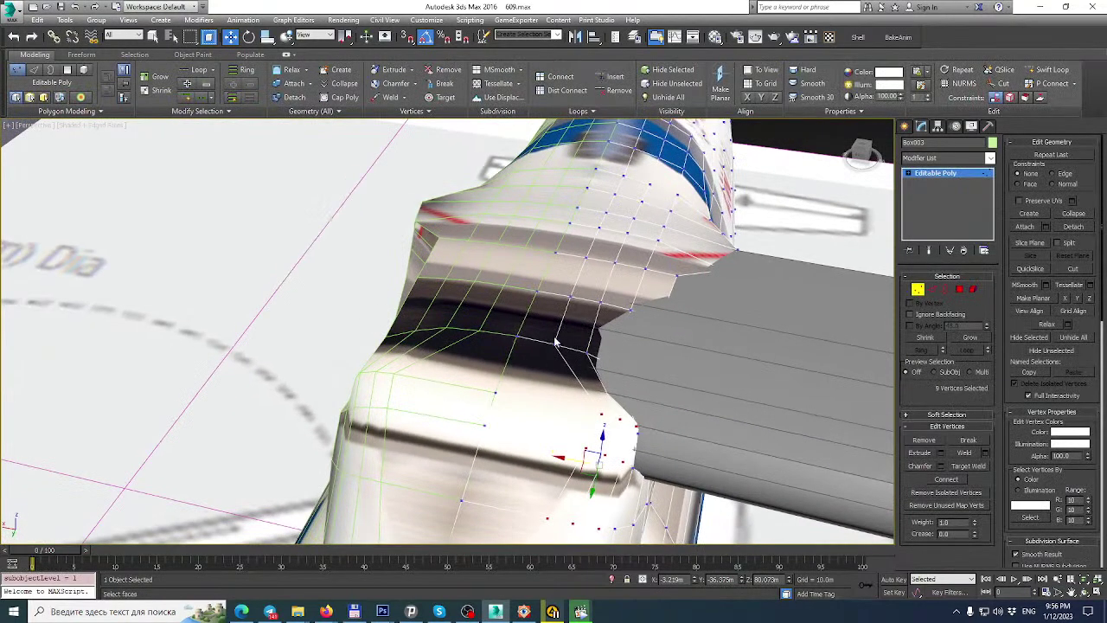
pyautogui.moveTo(643, 374); pyautogui.dragTo(642, 375)
pyautogui.keyDown('alt'); pyautogui.moveTo(642, 375); pyautogui.dragTo(596, 369, button='middle'); pyautogui.keyUp('alt')
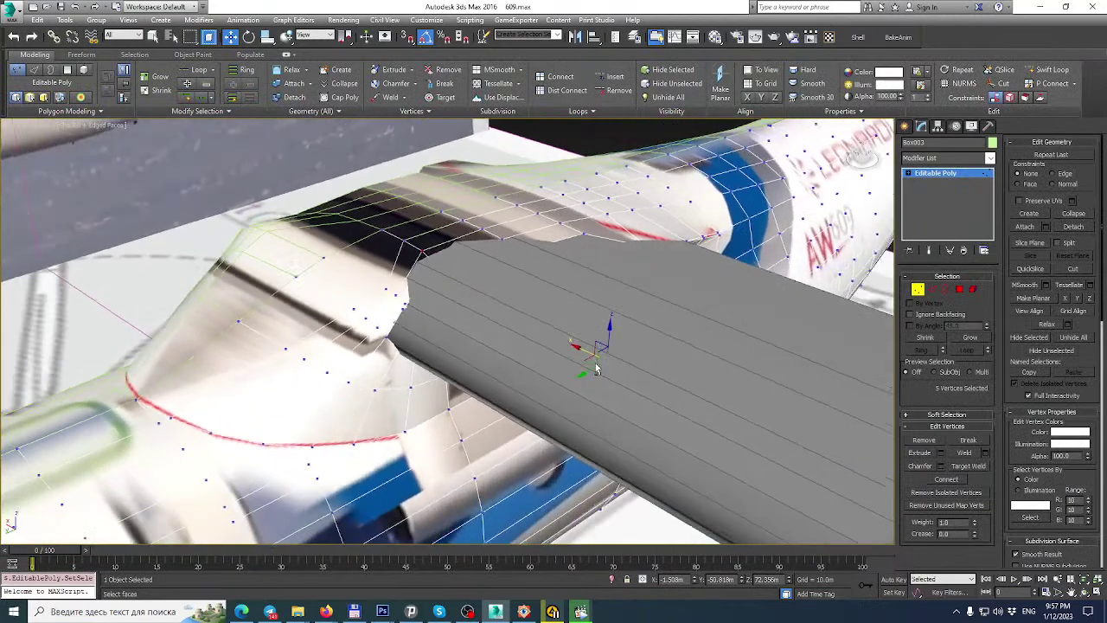
pyautogui.keyDown('alt'); pyautogui.moveTo(459, 288); pyautogui.dragTo(518, 268, button='middle'); pyautogui.keyUp('alt')
pyautogui.moveTo(390, 255); pyautogui.dragTo(435, 255)
pyautogui.keyDown('alt'); pyautogui.moveTo(433, 255); pyautogui.dragTo(448, 221, button='middle'); pyautogui.keyUp('alt')
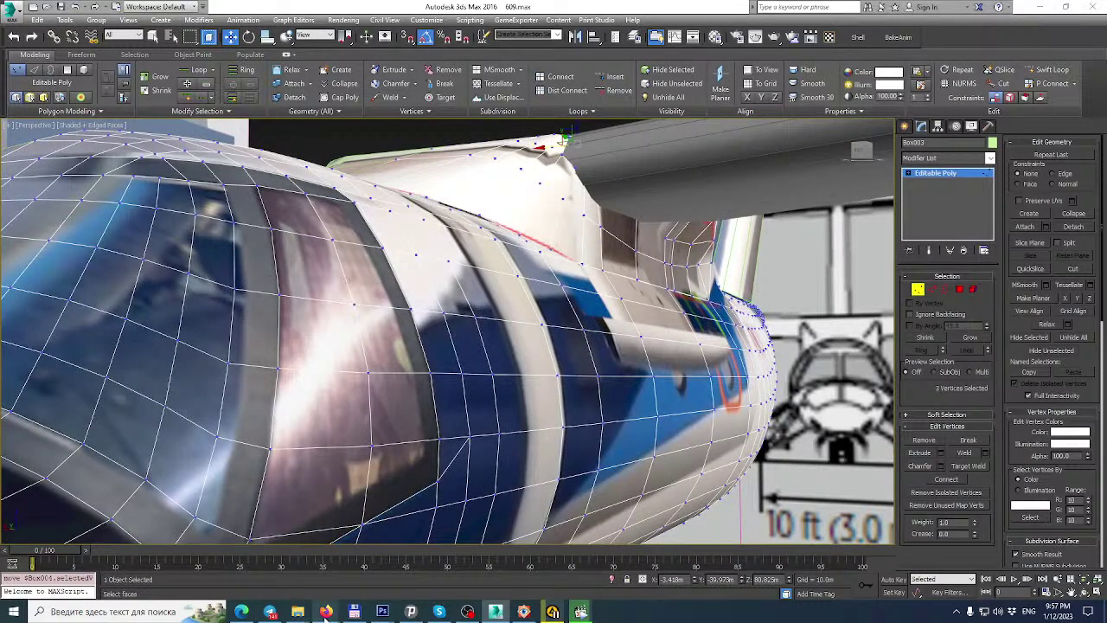
pyautogui.moveTo(326, 612)
pyautogui.moveTo(371, 564)
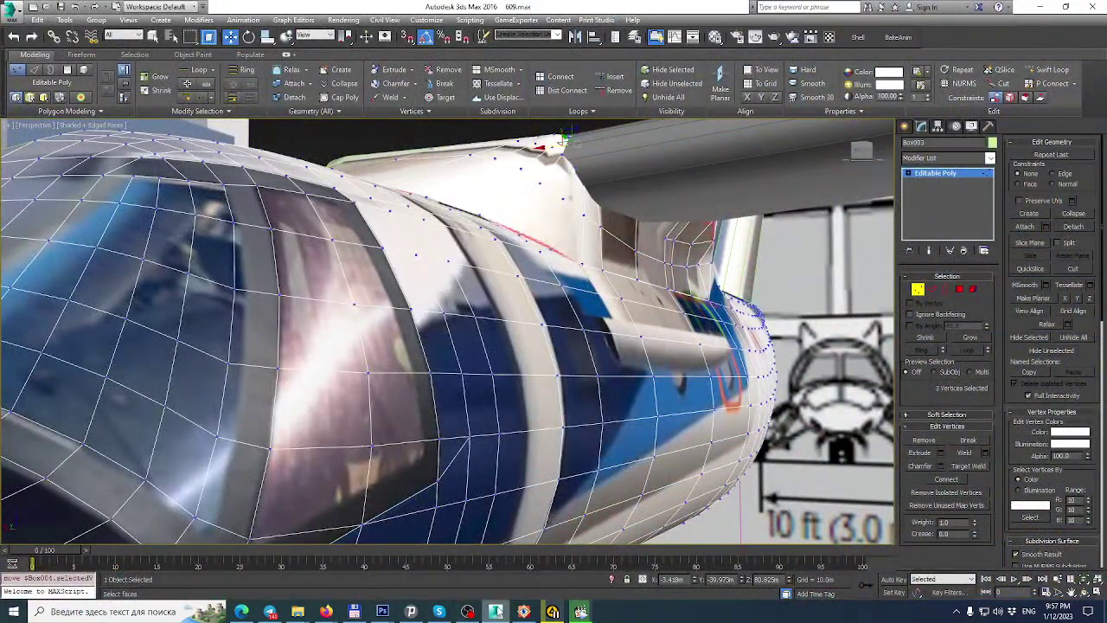
# Select the fuselage vertex at the upper front corner of the cockpit window frame and shift it slightly forward.
pyautogui.scroll(-3, 525, 273)
pyautogui.keyDown('alt'); pyautogui.moveTo(525, 273); pyautogui.dragTo(538, 308, button='middle'); pyautogui.keyUp('alt')
pyautogui.click(582, 613)
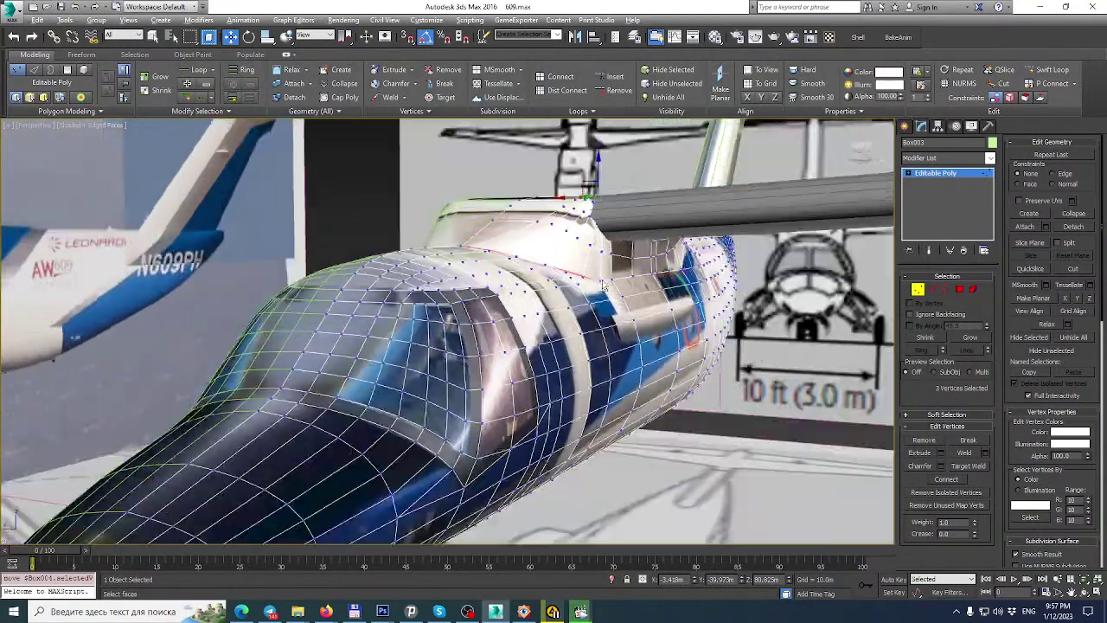
pyautogui.keyDown('alt'); pyautogui.moveTo(603, 285); pyautogui.dragTo(540, 353, button='middle'); pyautogui.keyUp('alt')
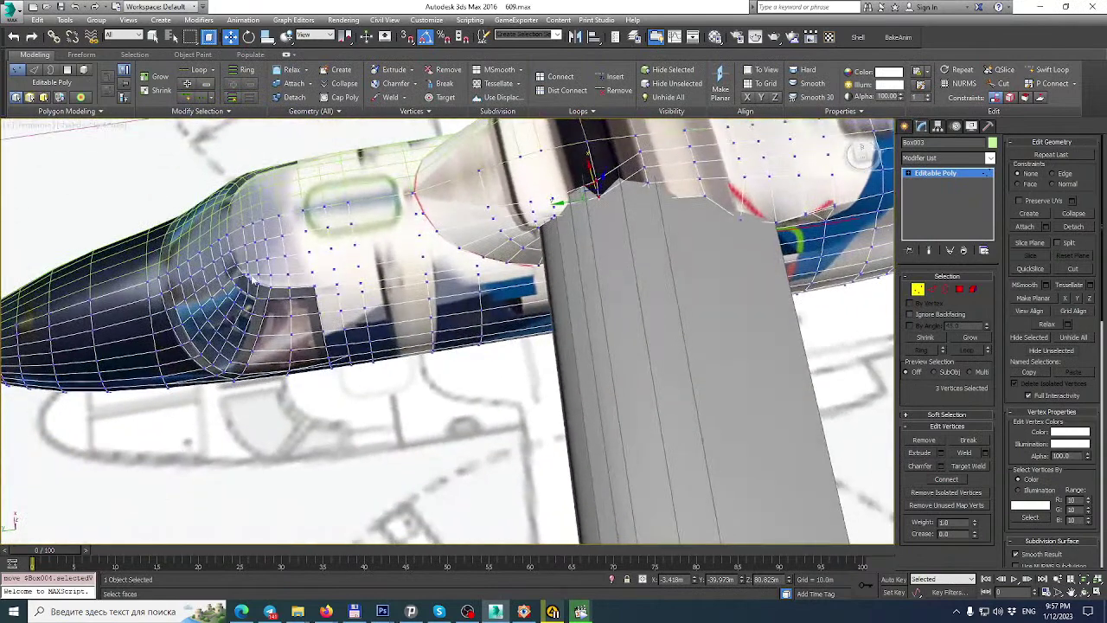
pyautogui.scroll(5, 255, 283)
pyautogui.keyDown('alt'); pyautogui.moveTo(244, 283); pyautogui.dragTo(246, 286, button='middle'); pyautogui.keyUp('alt')
pyautogui.click(251, 331)
pyautogui.moveTo(233, 335); pyautogui.dragTo(220, 338)
# Move the neighbouring vertex on the upper edge of the cockpit window frame about 0.09 m outward.
pyautogui.click(272, 332)
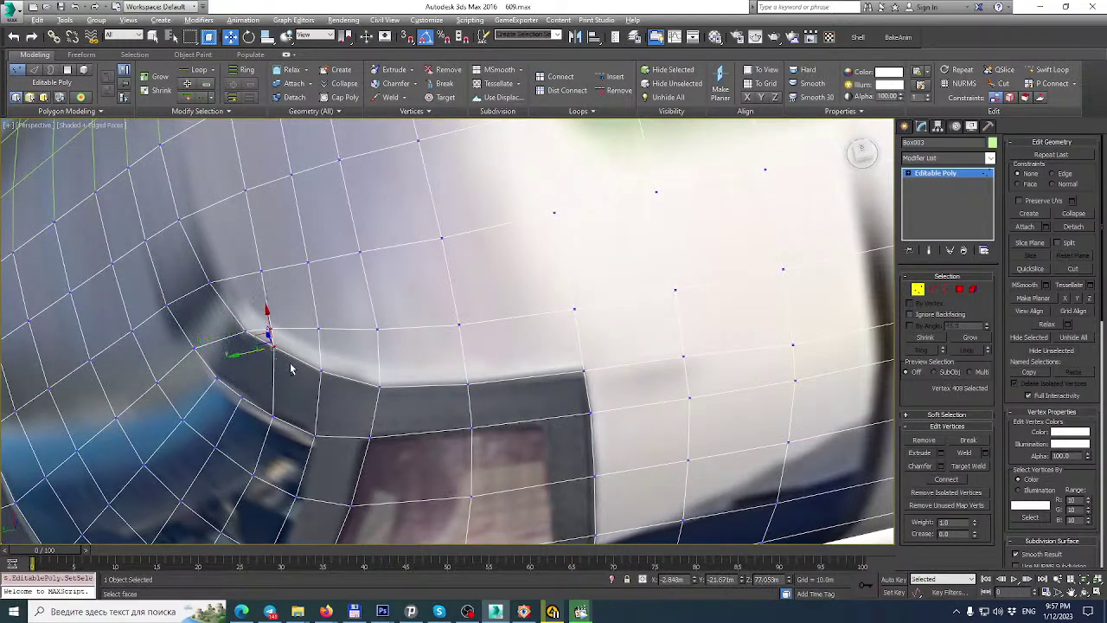
pyautogui.keyDown('alt'); pyautogui.moveTo(282, 366); pyautogui.dragTo(398, 359, button='middle'); pyautogui.keyUp('alt')
pyautogui.moveTo(234, 349); pyautogui.dragTo(254, 347)
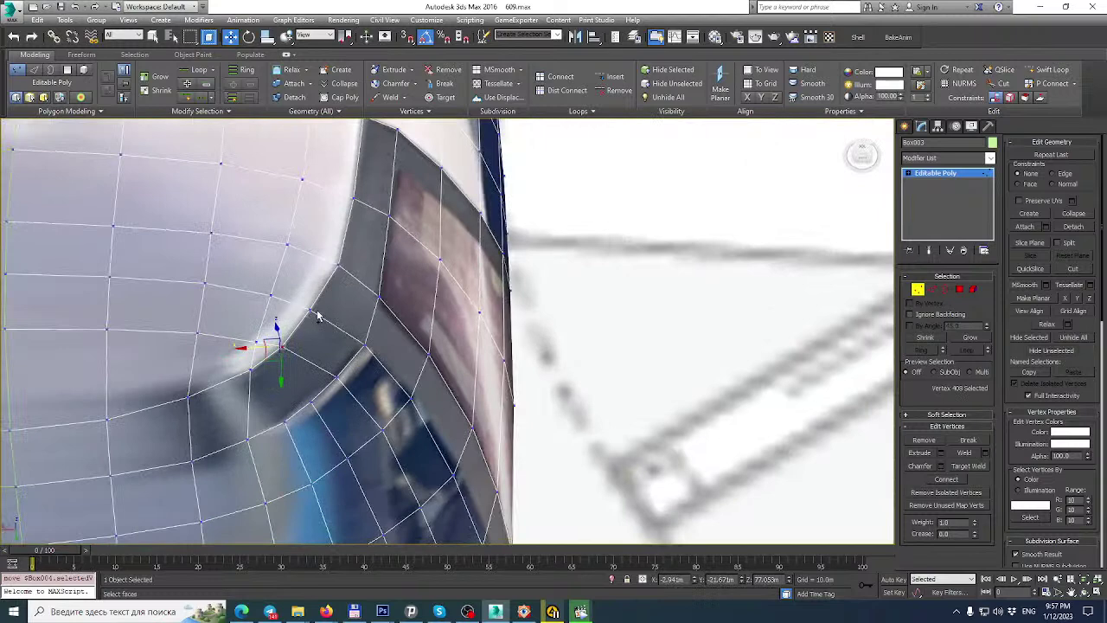
# Move that vertex together with the next one along the frame about 0.05 m outward, and shift the corner vertex about 0.05 m forward.
pyautogui.keyDown('ctrl'); pyautogui.click(311, 309); pyautogui.keyUp('ctrl')
pyautogui.moveTo(257, 330); pyautogui.dragTo(261, 330)
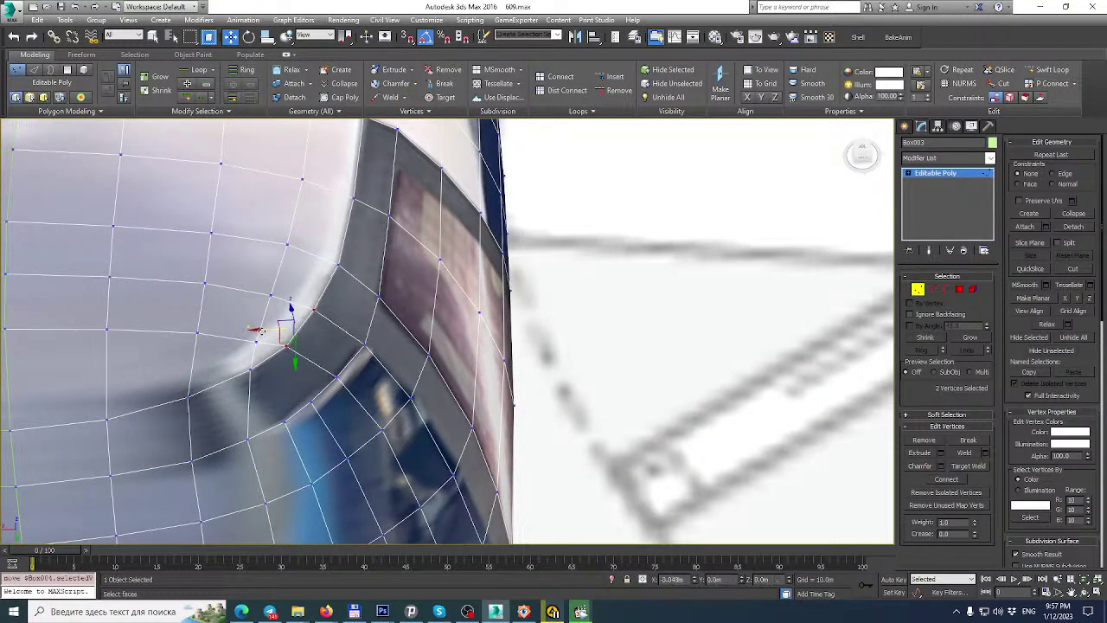
pyautogui.keyDown('alt'); pyautogui.moveTo(264, 329); pyautogui.dragTo(219, 307, button='middle'); pyautogui.keyUp('alt')
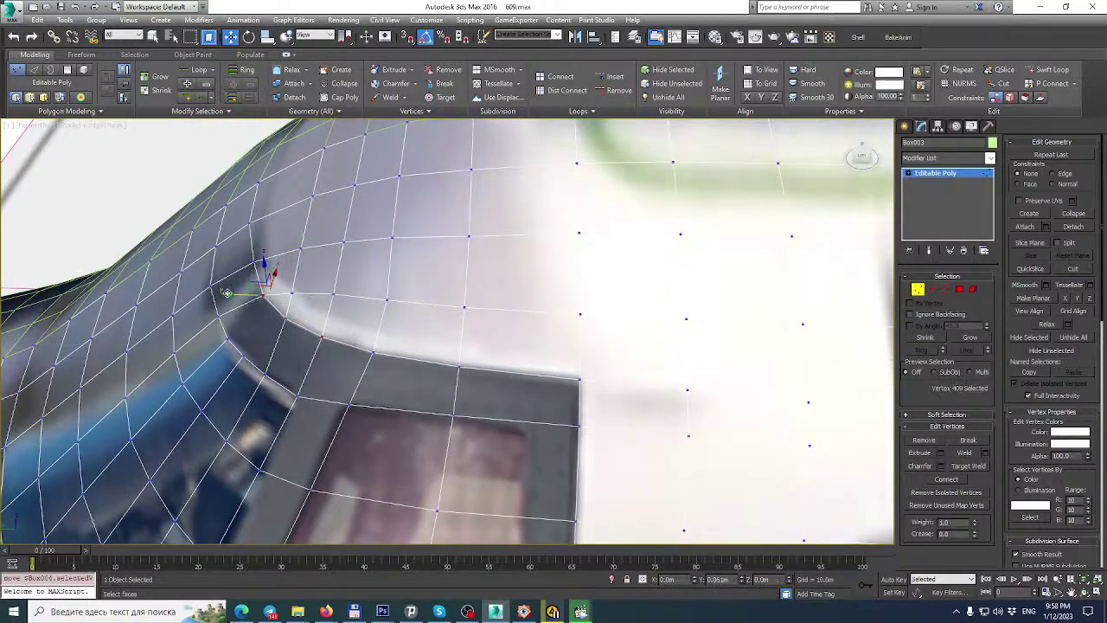
pyautogui.keyDown('alt'); pyautogui.moveTo(228, 293); pyautogui.dragTo(286, 302, button='middle'); pyautogui.keyUp('alt')
# Select the roof vertex just above the windshield frame's corner and frame it from a low angle.
pyautogui.scroll(5, 286, 302)
pyautogui.click(261, 327)
pyautogui.press('z')
pyautogui.keyDown('alt'); pyautogui.moveTo(340, 304); pyautogui.dragTo(394, 294, button='middle'); pyautogui.keyUp('alt')
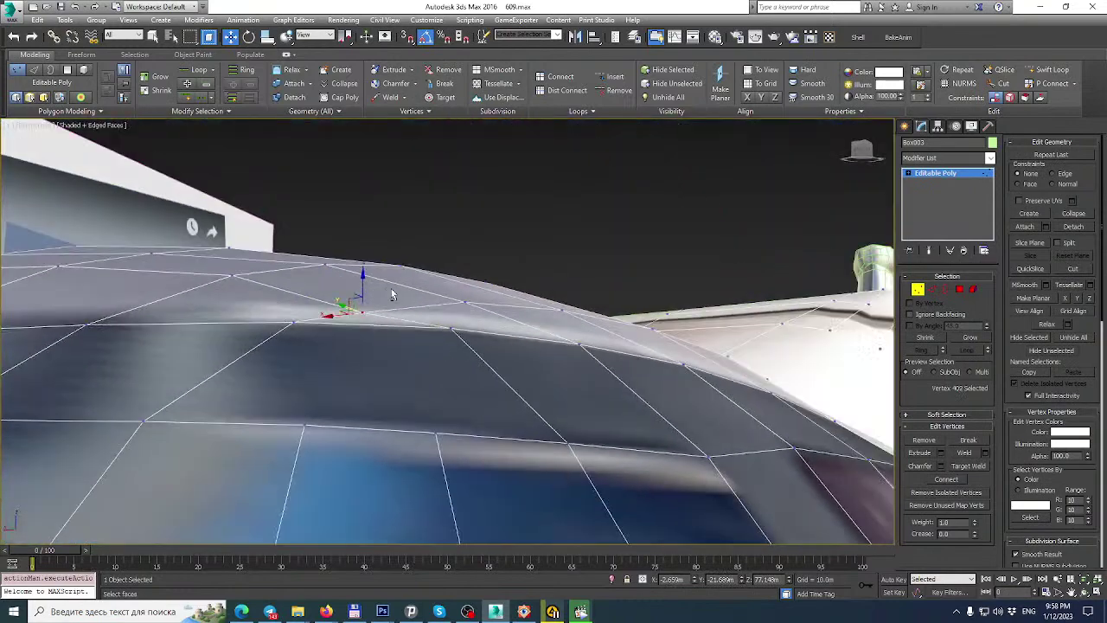
pyautogui.moveTo(333, 611)
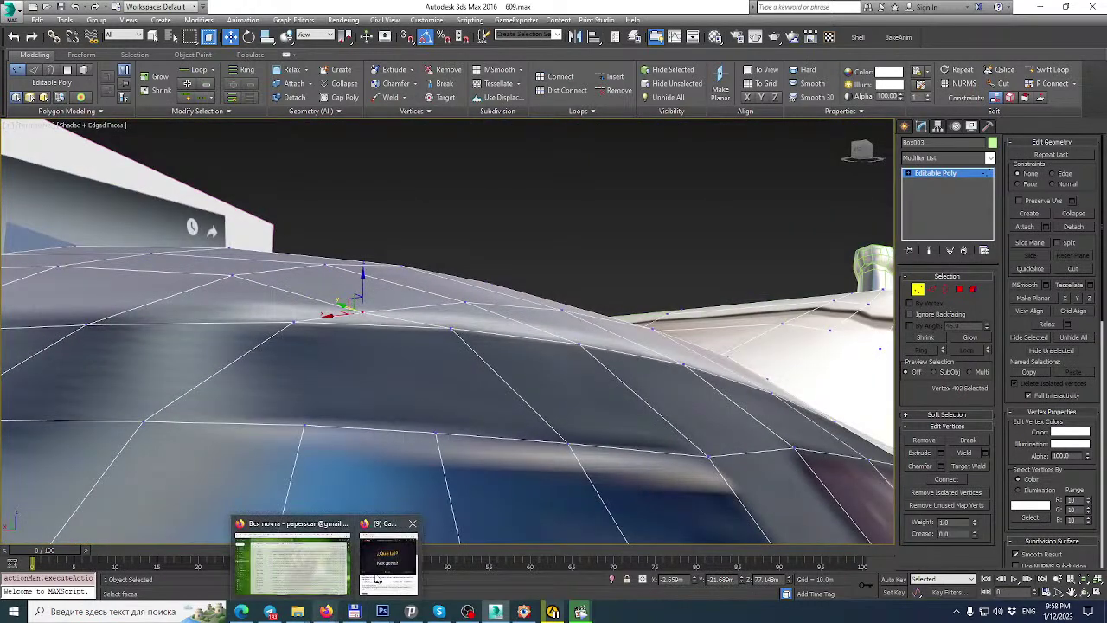
pyautogui.moveTo(381, 571)
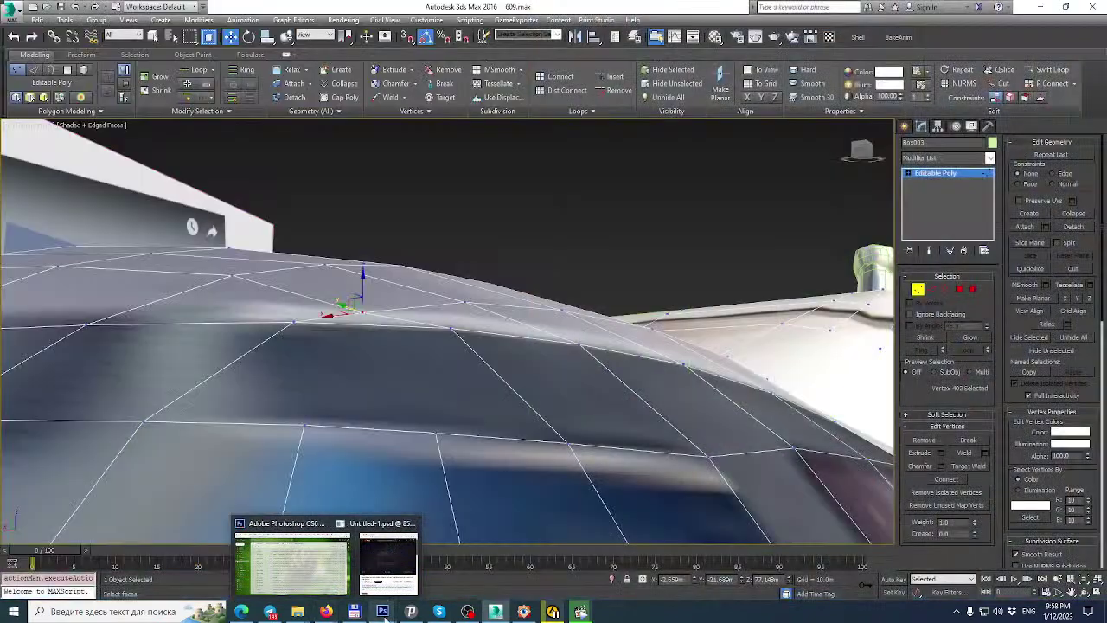
pyautogui.moveTo(382, 611)
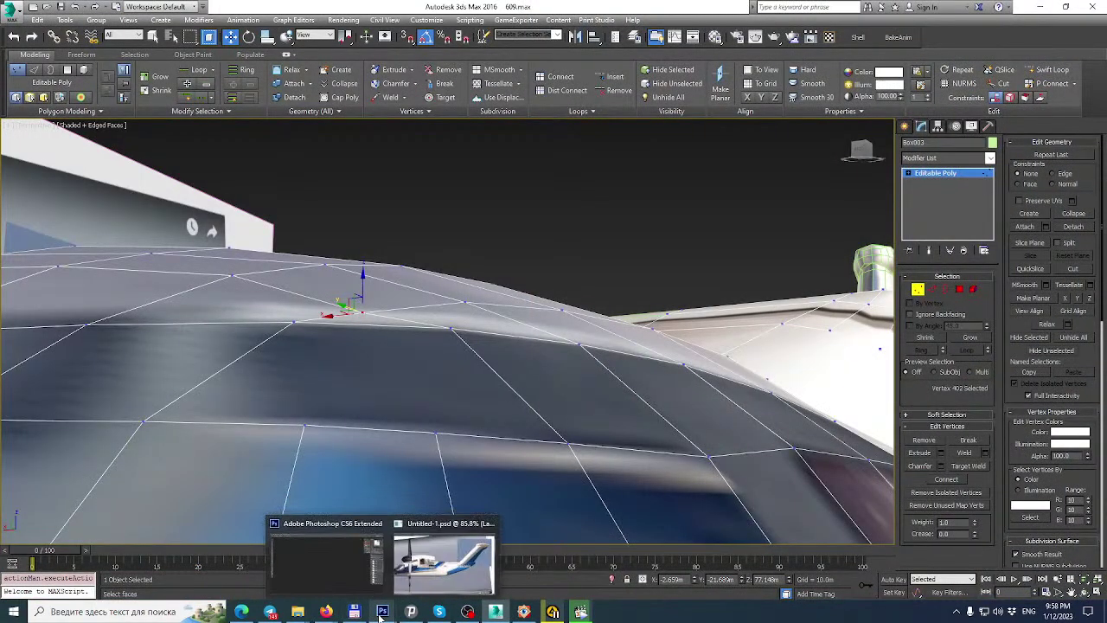
pyautogui.click(496, 611)
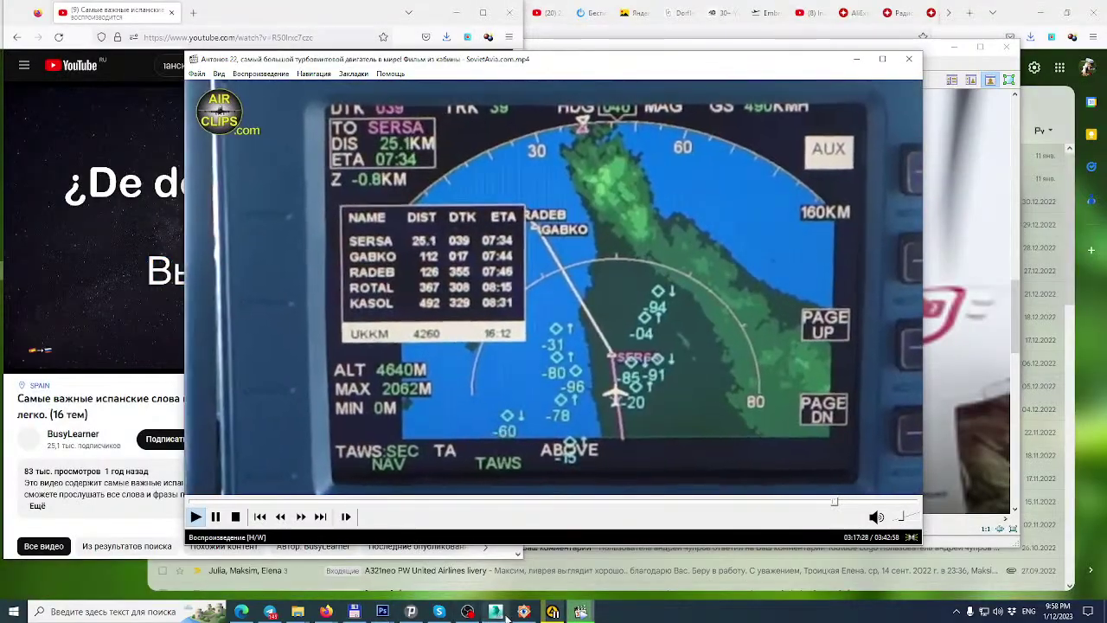
pyautogui.click(507, 608)
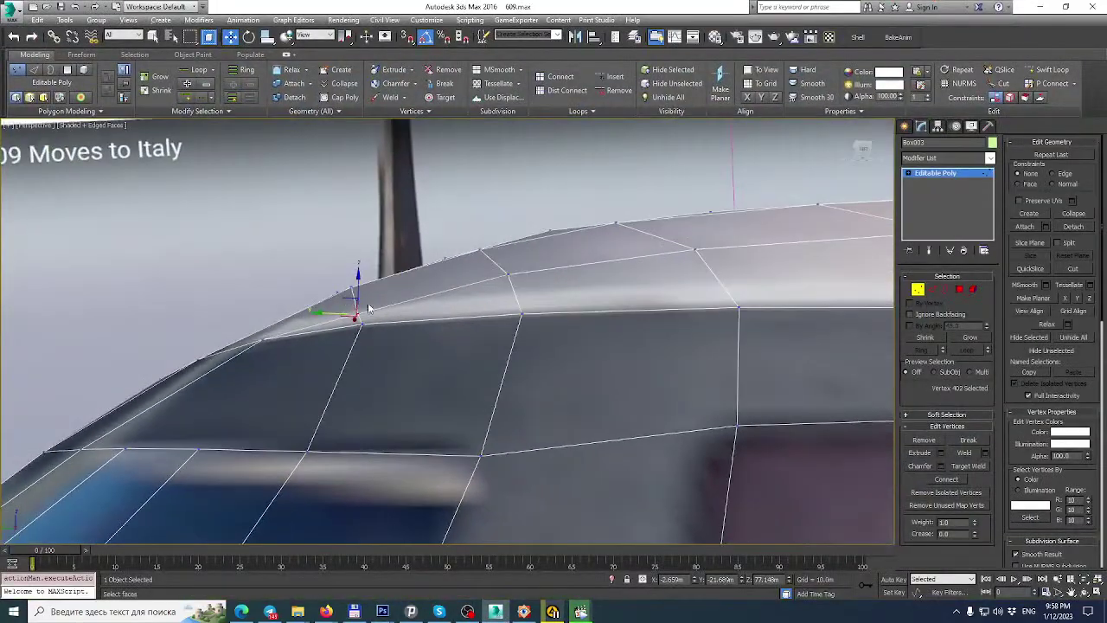
# Raise the selected roof vertex above the windshield frame about 0.035 m.
pyautogui.moveTo(358, 286); pyautogui.dragTo(359, 275)
pyautogui.keyDown('alt'); pyautogui.moveTo(358, 274); pyautogui.dragTo(482, 355, button='middle'); pyautogui.keyUp('alt')
pyautogui.scroll(-5, 504, 284)
pyautogui.scroll(6, 499, 303)
pyautogui.scroll(-3, 492, 301)
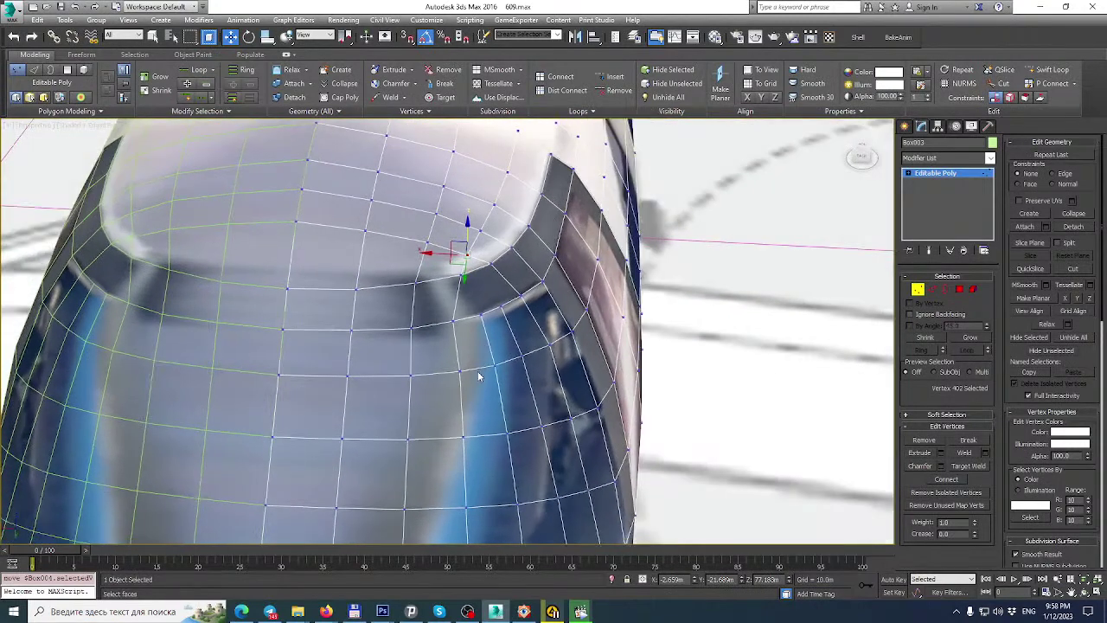
# Set the vertex constraint to Edge and slide the windshield vertex below the frame corner slightly toward the centreline.
pyautogui.click(459, 373)
pyautogui.click(1070, 175)
pyautogui.moveTo(423, 369); pyautogui.dragTo(420, 370)
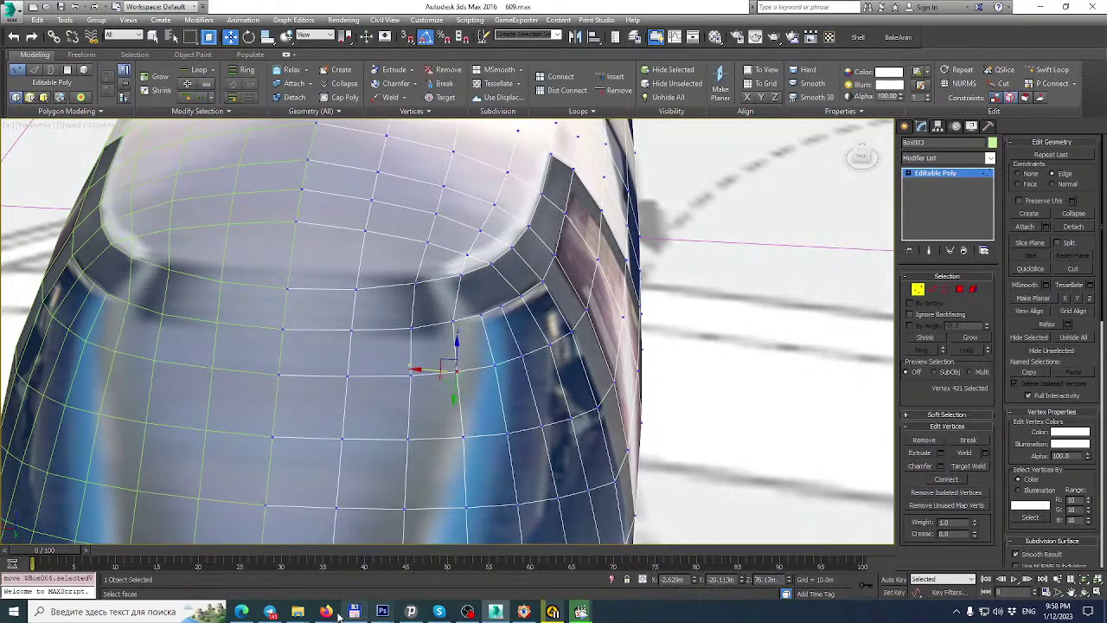
# Switch to the YouTube Spanish lesson in Firefox, rewind it to 2:03:54 and pause it at the phrase "¿Qué tal?" in a widened window.
pyautogui.click(377, 552)
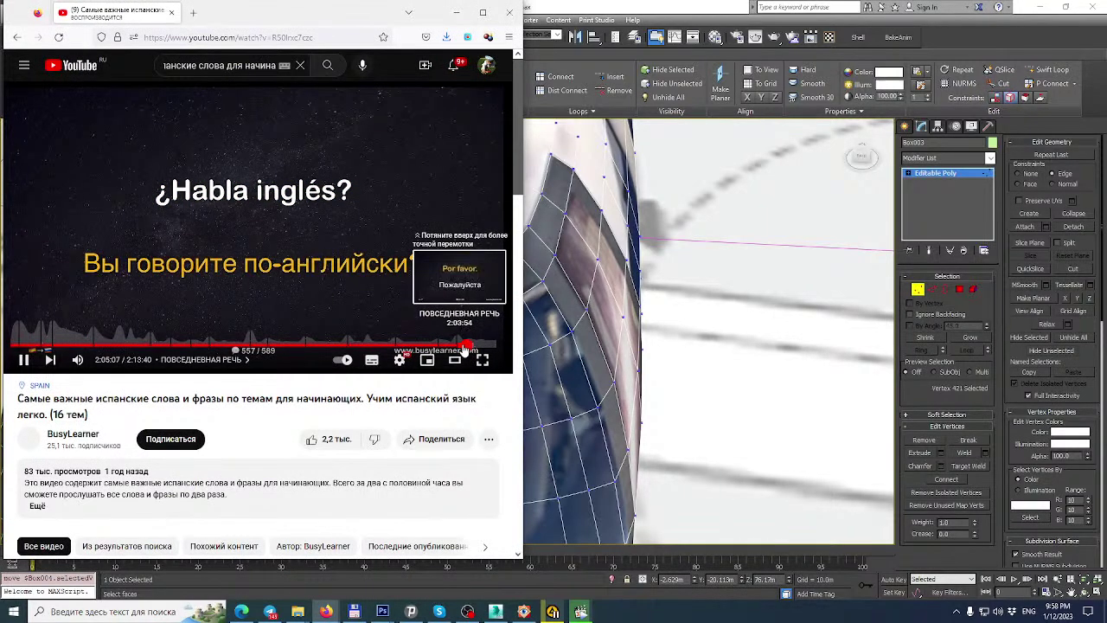
pyautogui.click(465, 347)
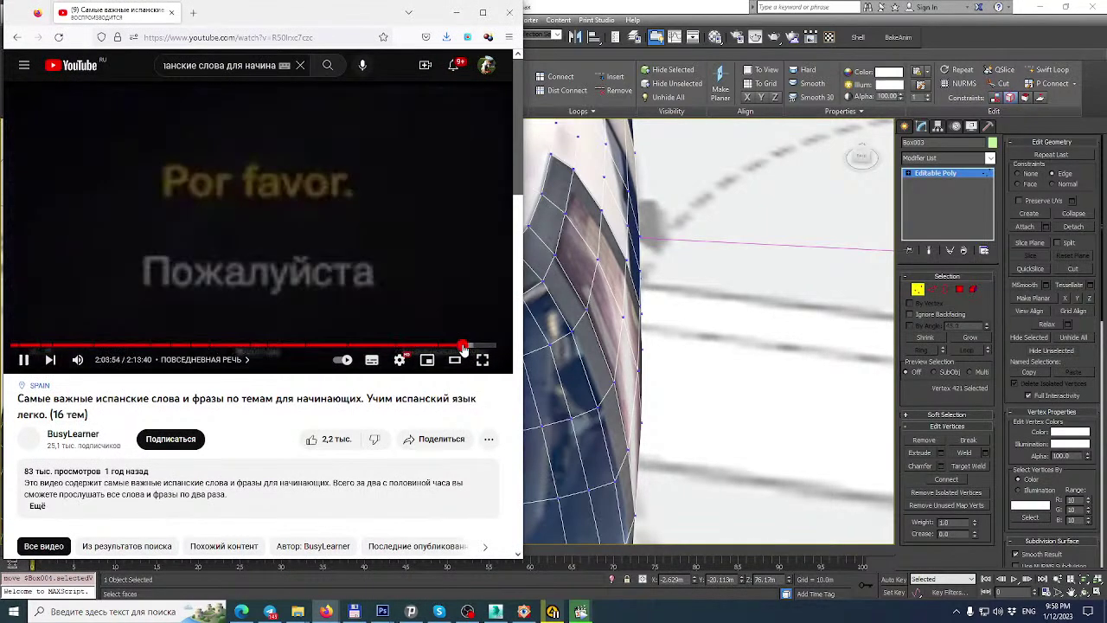
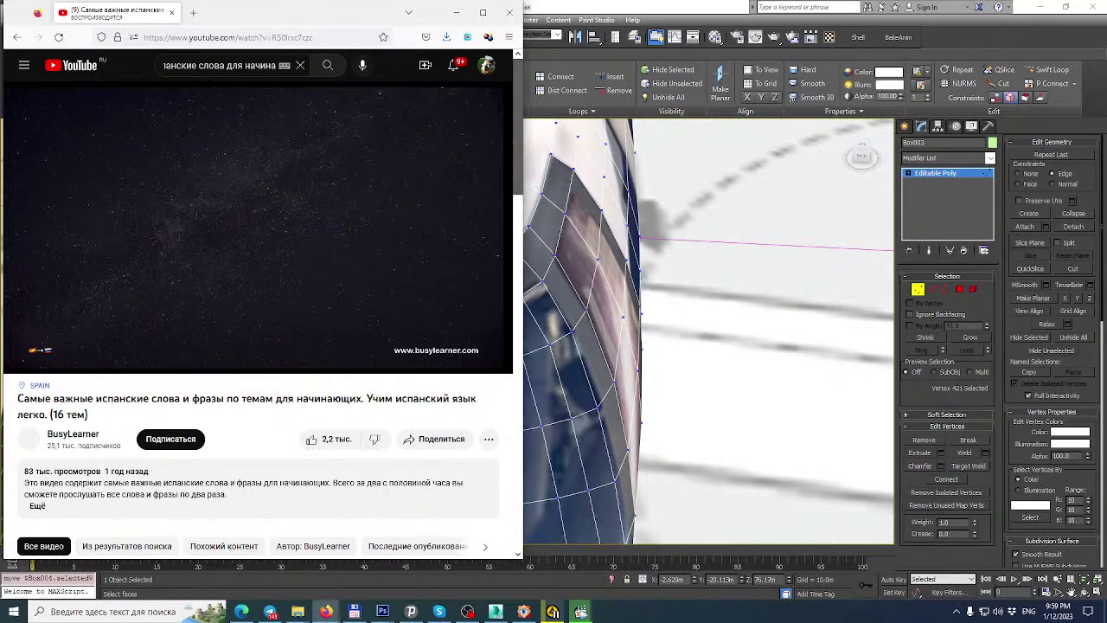
pyautogui.moveTo(300, 251)
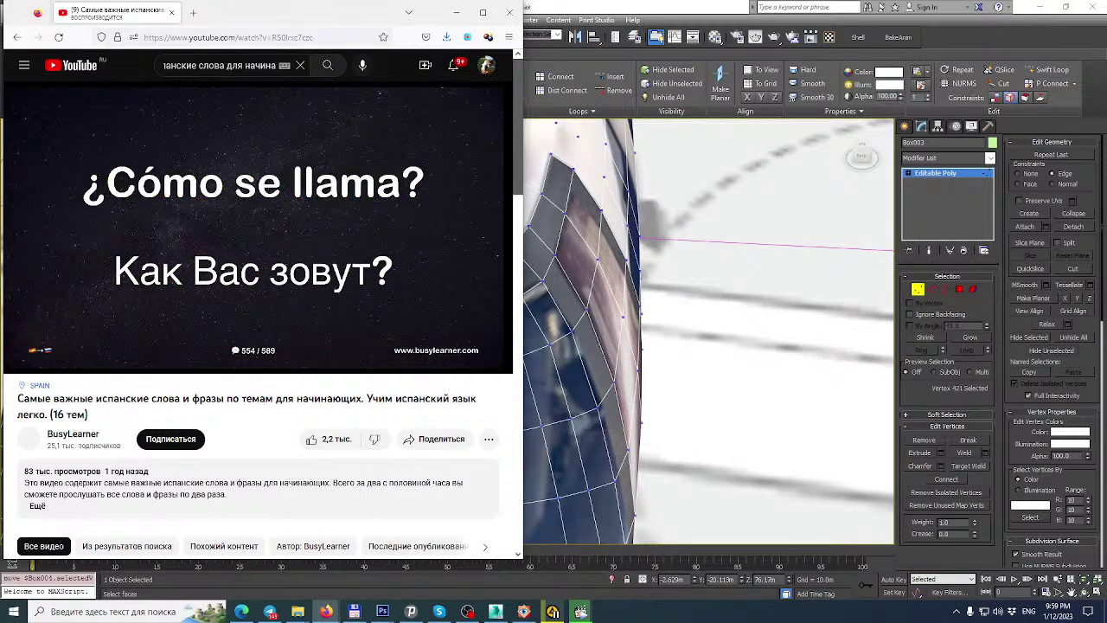
pyautogui.moveTo(538, 274); pyautogui.dragTo(858, 277)
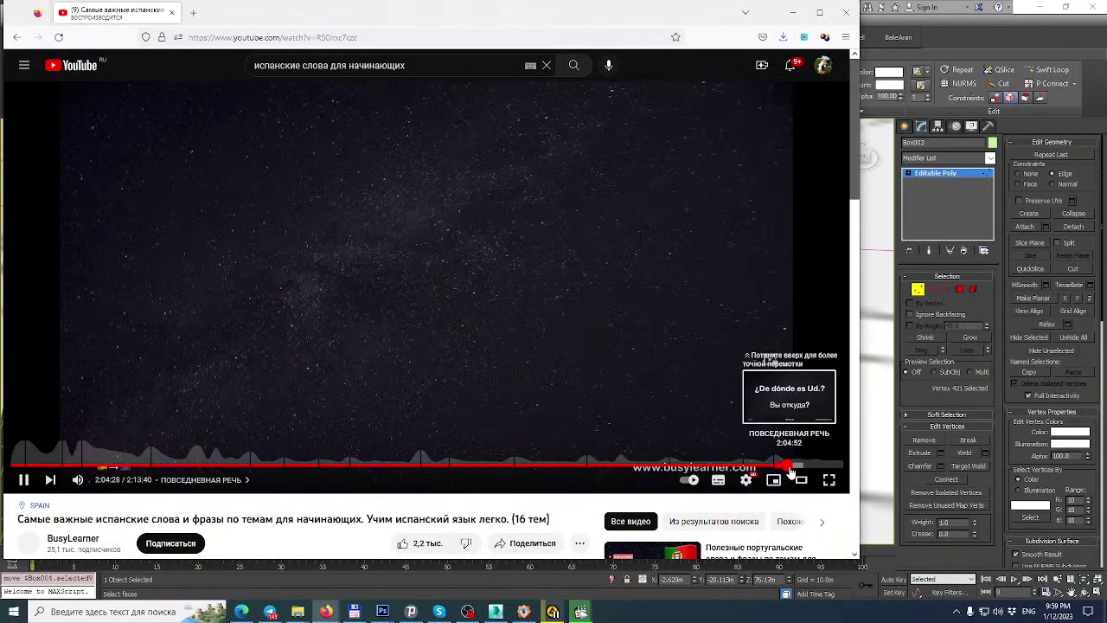
pyautogui.click(632, 327)
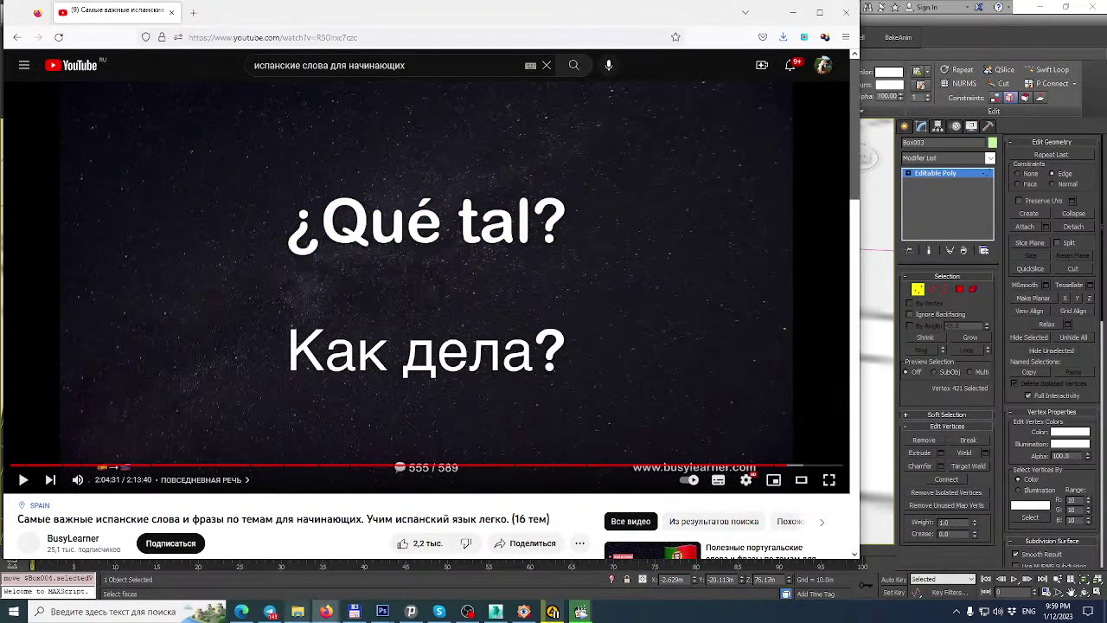
# Switch to Google Translate in the other Firefox window and replace the source text with "как дела?".
pyautogui.moveTo(326, 611)
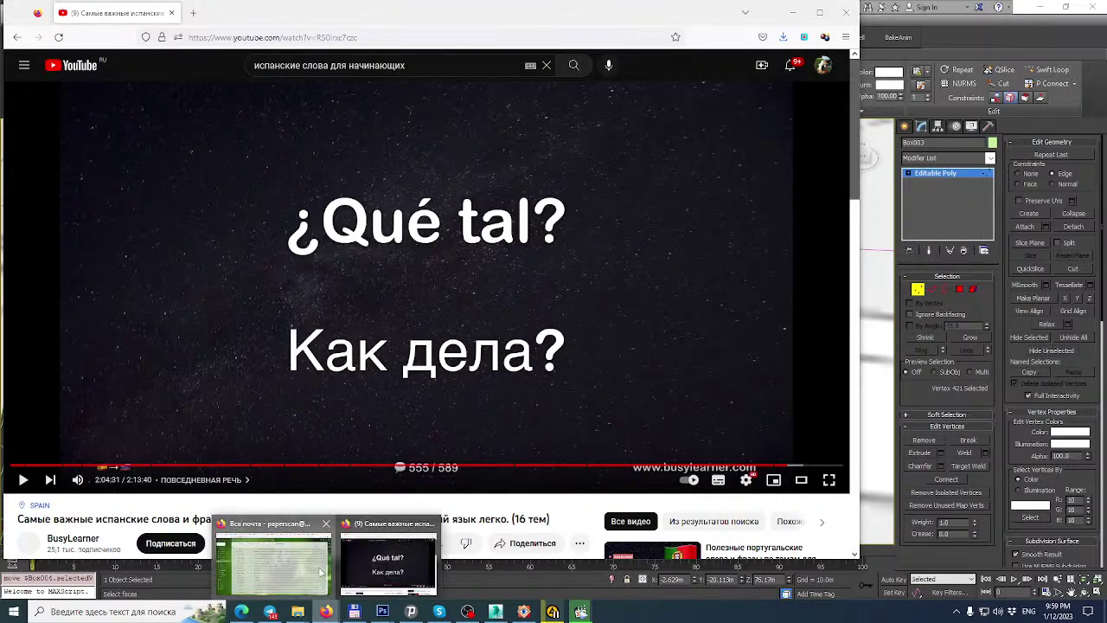
pyautogui.click(267, 554)
pyautogui.scroll(5, 540, 5)
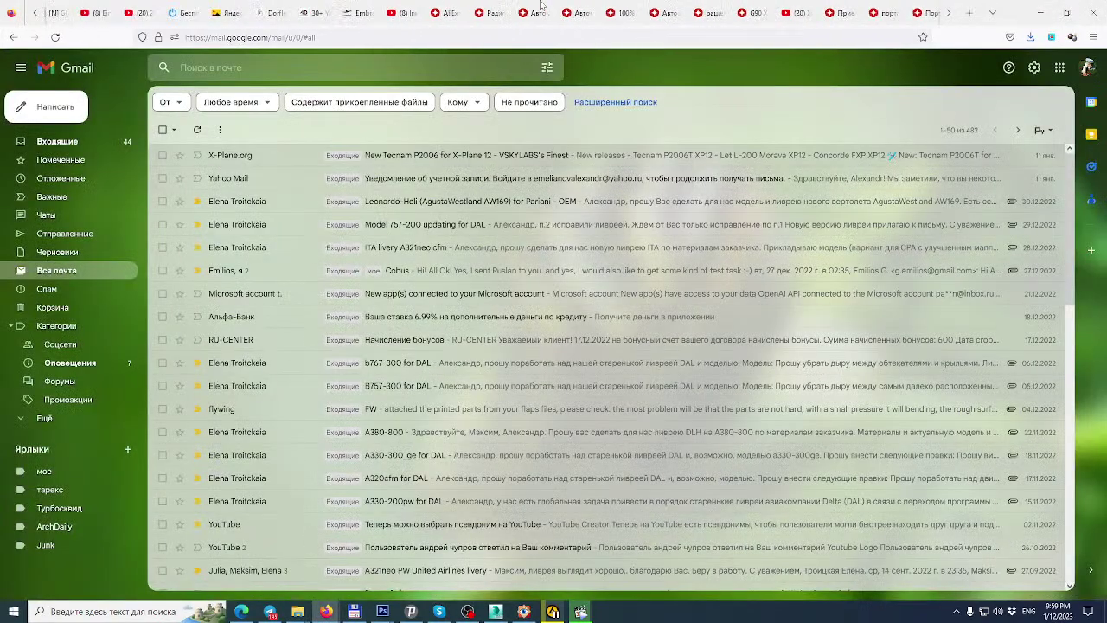
pyautogui.click(278, 7)
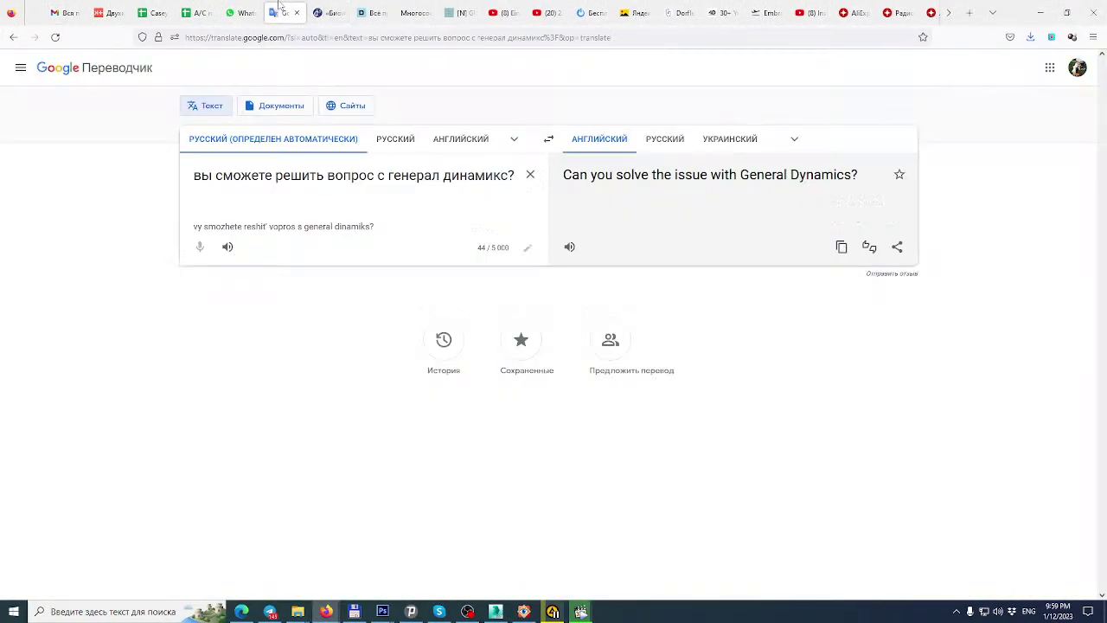
pyautogui.click(531, 175)
pyautogui.write('rfr ltkf')
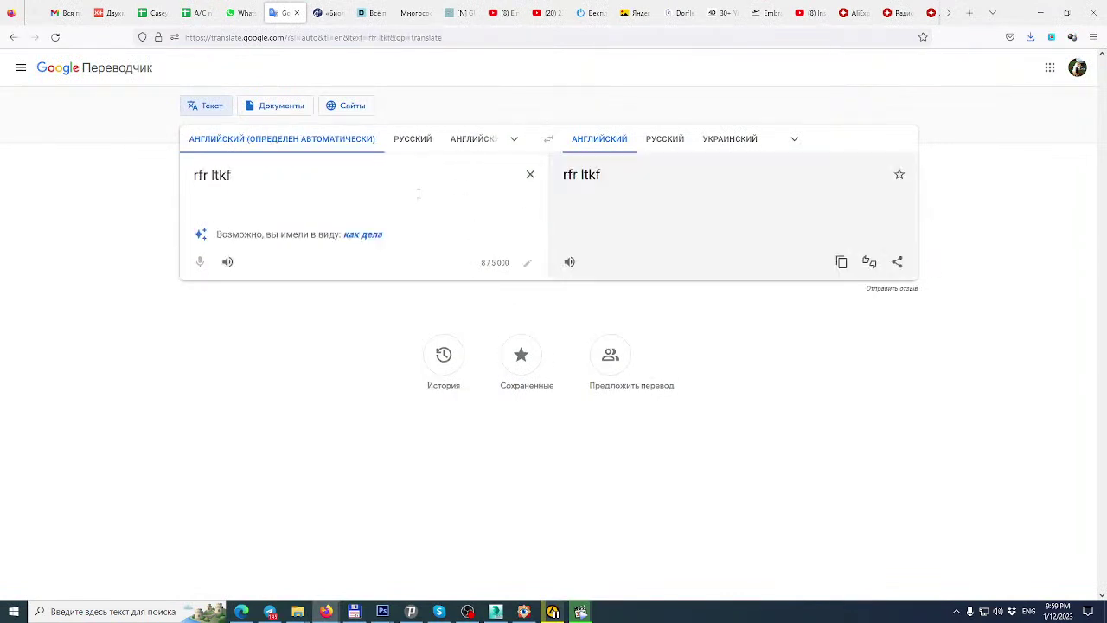
pyautogui.click(361, 237)
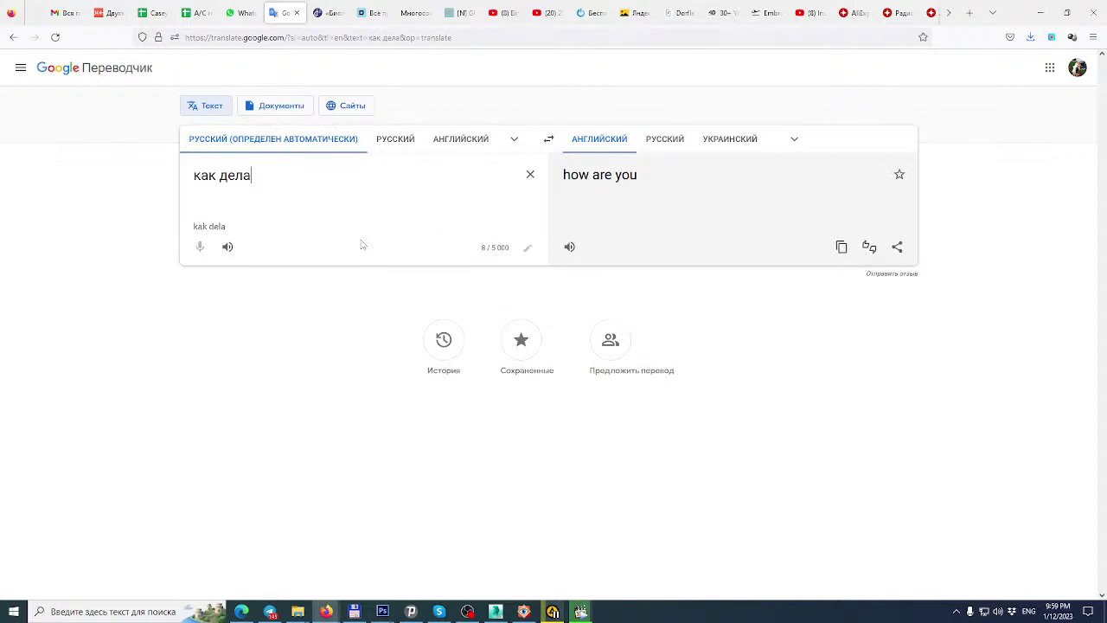
pyautogui.write(',')
pyautogui.write('?')
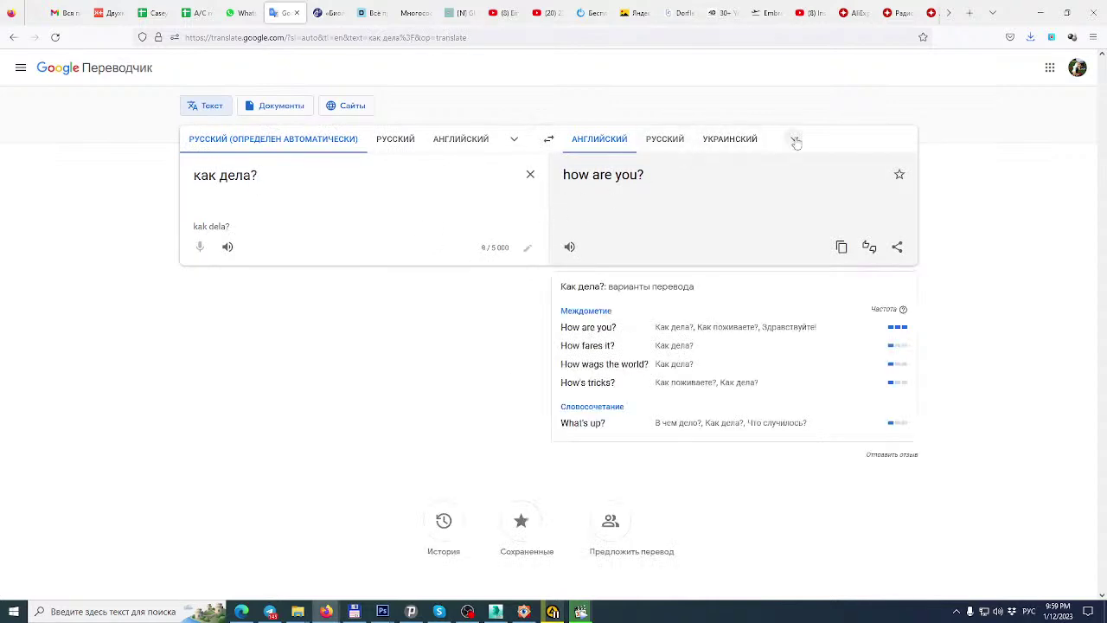
# Set the translation's target language to Spanish (испанский).
pyautogui.click(795, 140)
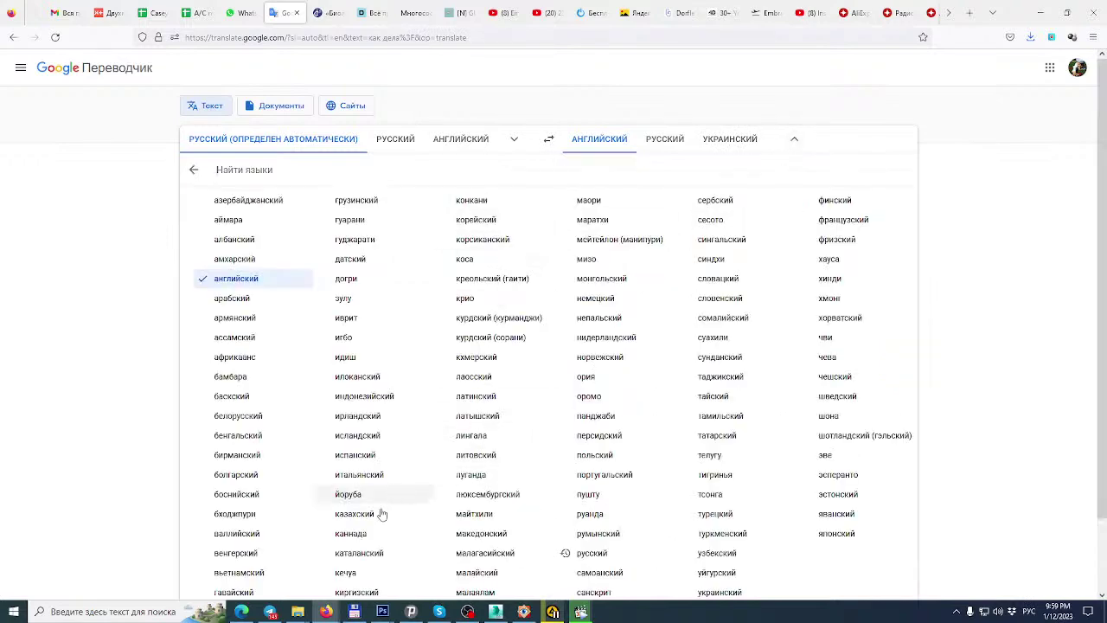
pyautogui.click(367, 438)
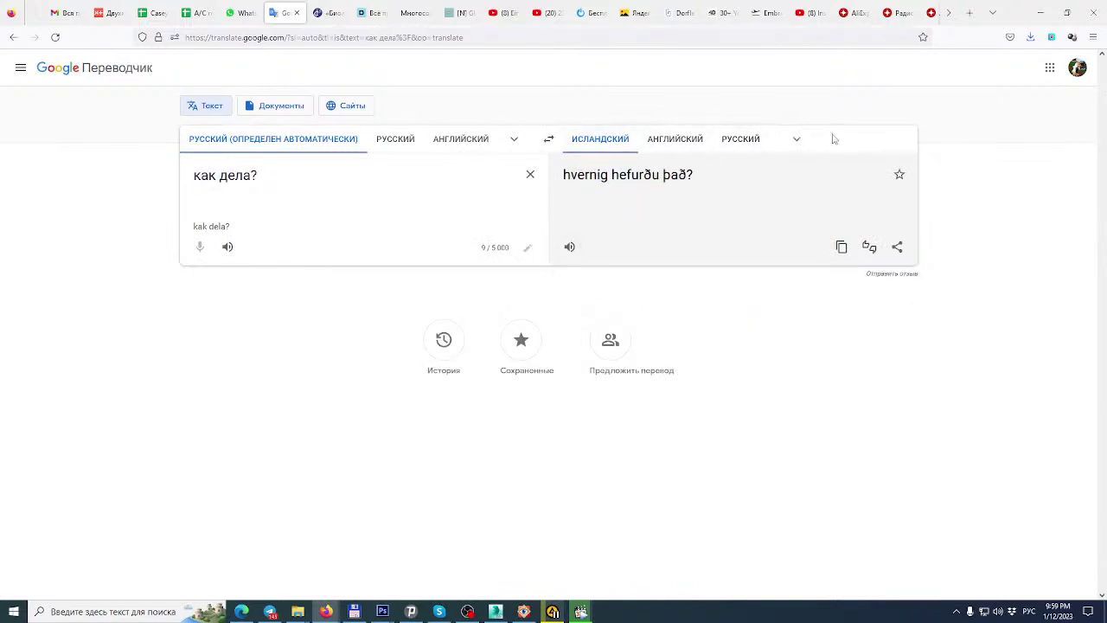
pyautogui.click(796, 139)
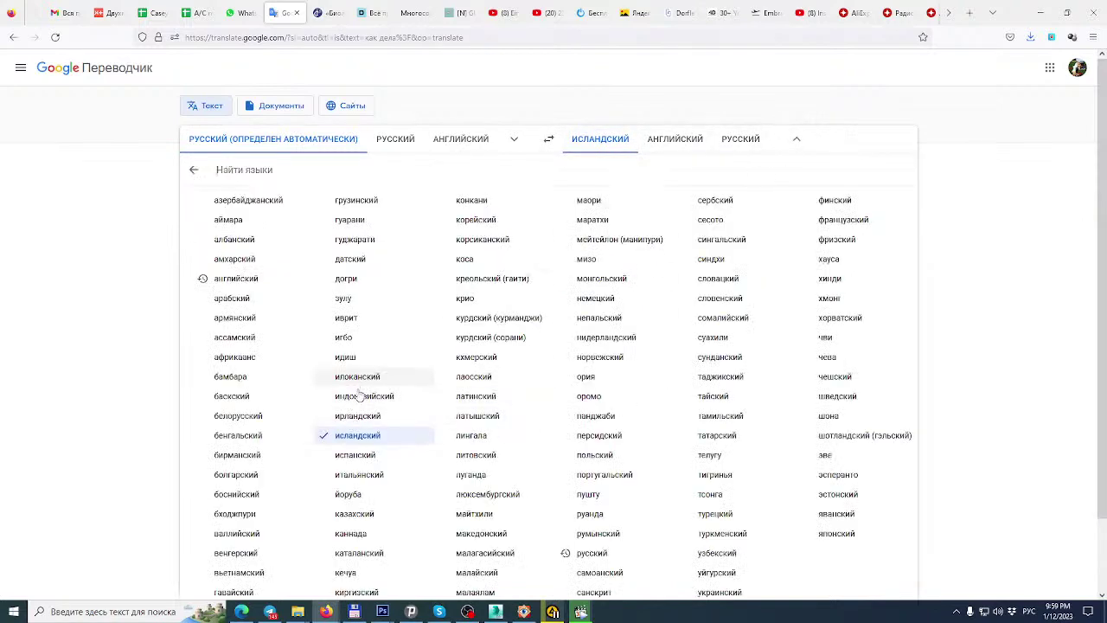
pyautogui.click(378, 455)
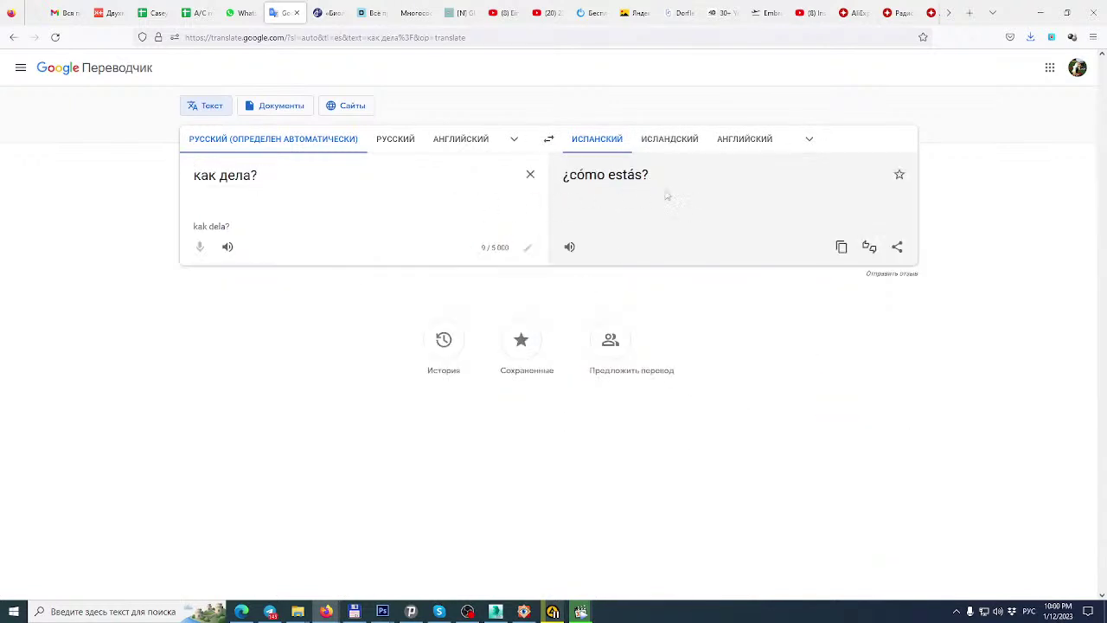
# Examine the alternative Spanish translations of "как дела?" and compare them with the phrase in the paused lesson video.
pyautogui.click(632, 184)
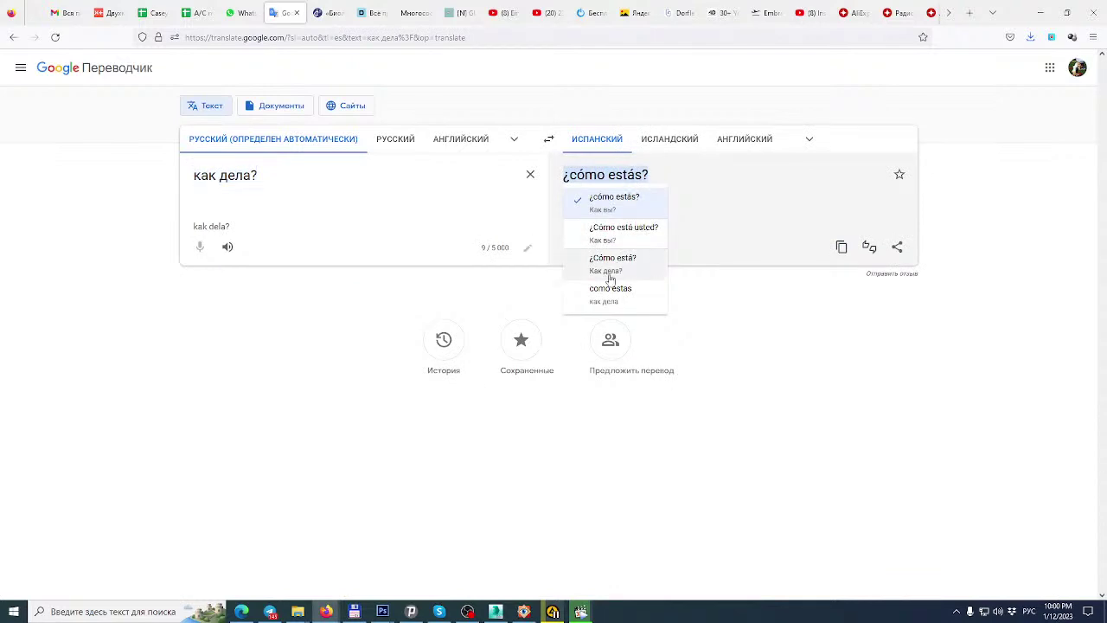
pyautogui.moveTo(325, 611)
pyautogui.click(374, 563)
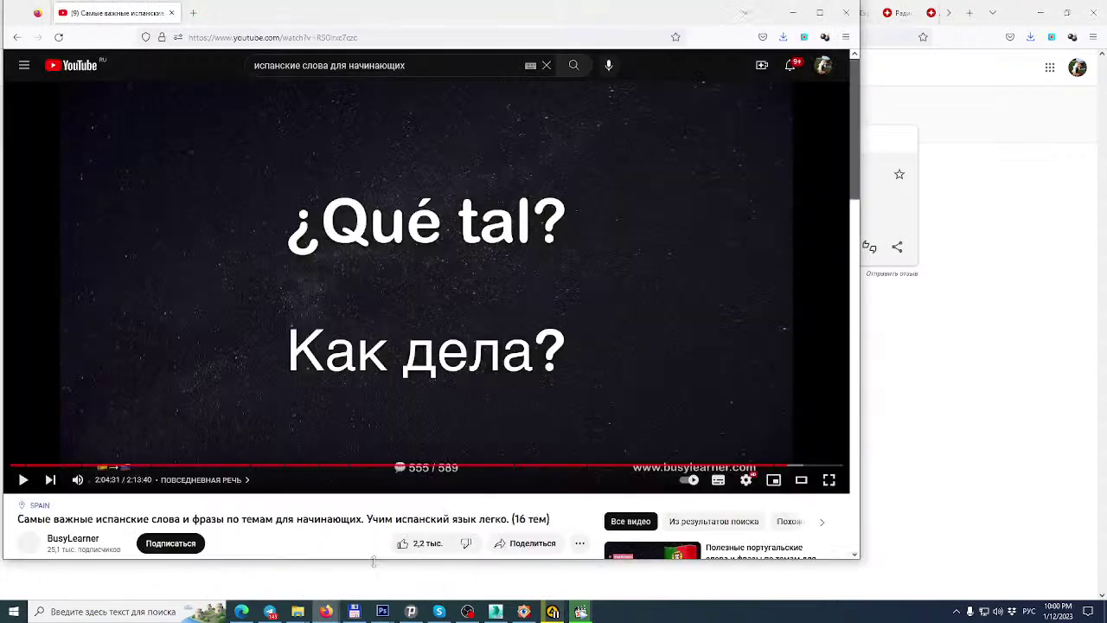
pyautogui.click(943, 393)
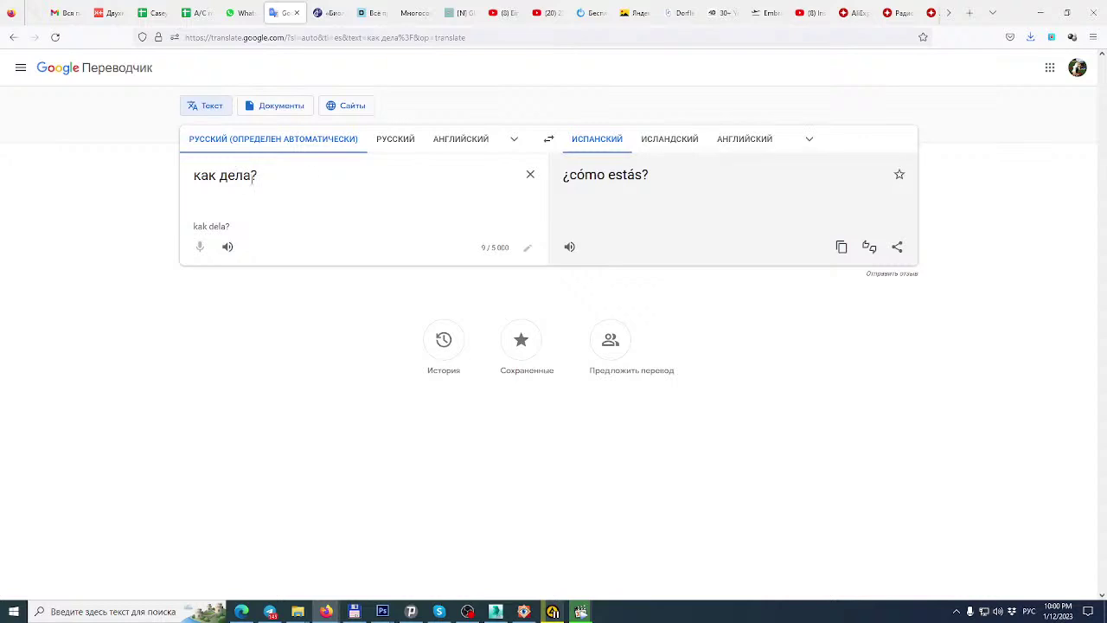
# Replace the source text with the Spanish phrase "¿cómo estás?" and set the target language to Russian (русский).
pyautogui.moveTo(704, 181); pyautogui.dragTo(556, 187)
pyautogui.hotkey('ctrl', 'c')
pyautogui.moveTo(406, 185); pyautogui.dragTo(37, 193)
pyautogui.hotkey('ctrl', 'v')
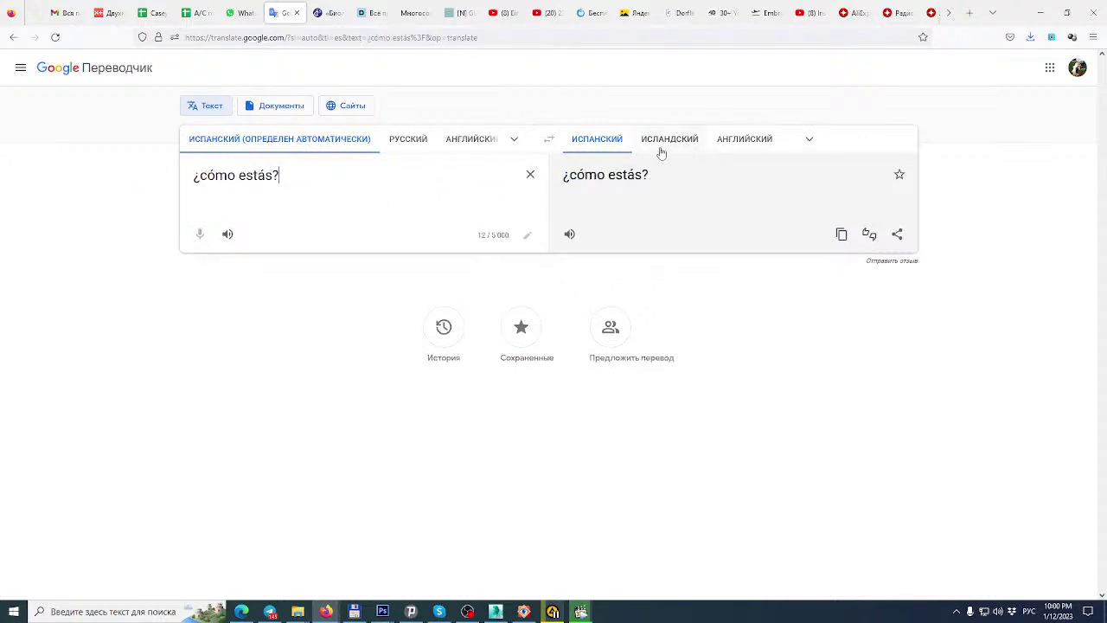
pyautogui.click(809, 138)
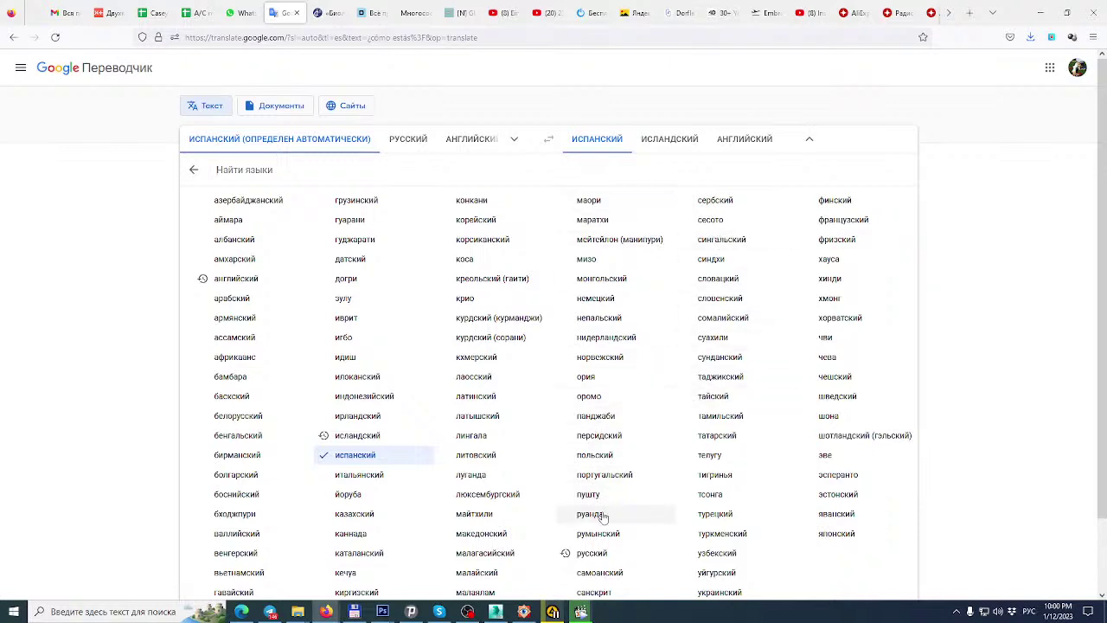
pyautogui.click(595, 554)
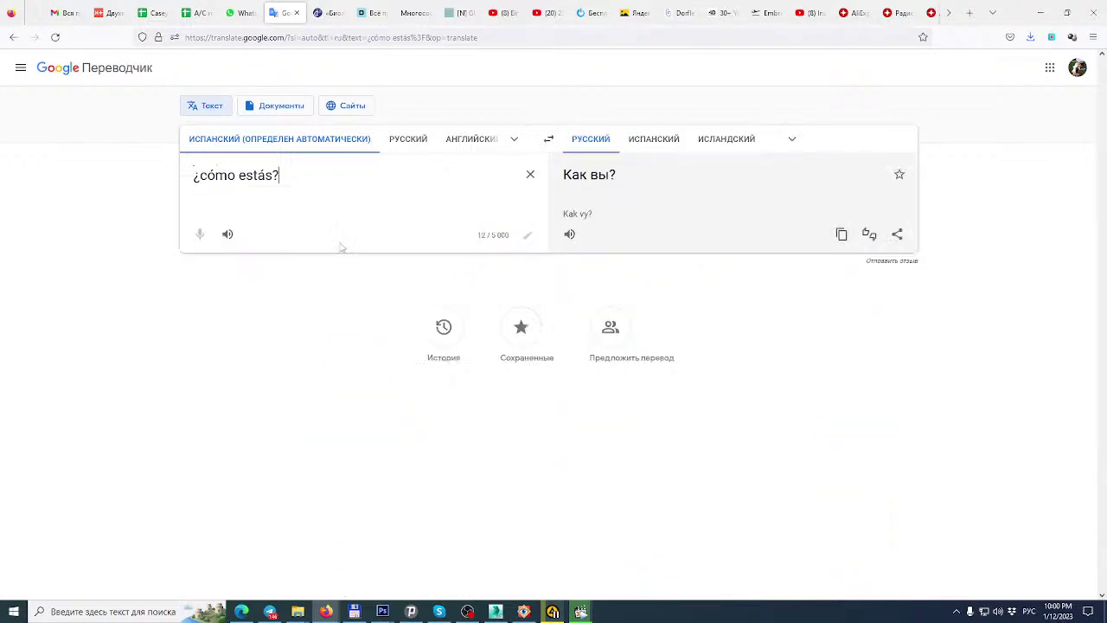
# Check the phrase in the paused lesson video and duplicate "¿cómo estás?" on a second line of the source text.
pyautogui.tripleClick(297, 190)
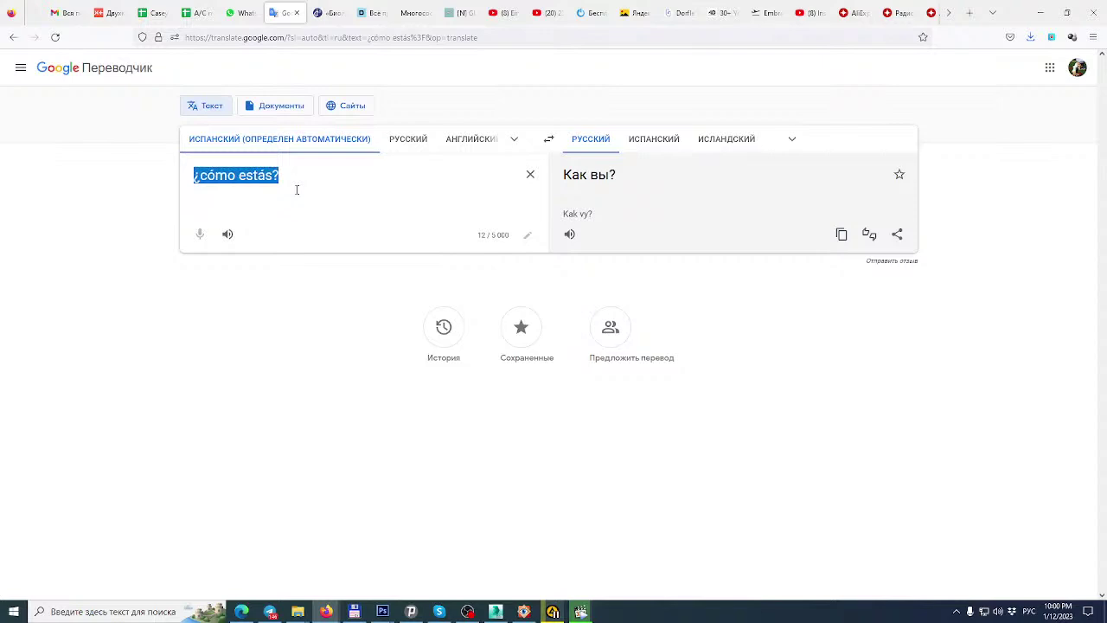
pyautogui.click(326, 612)
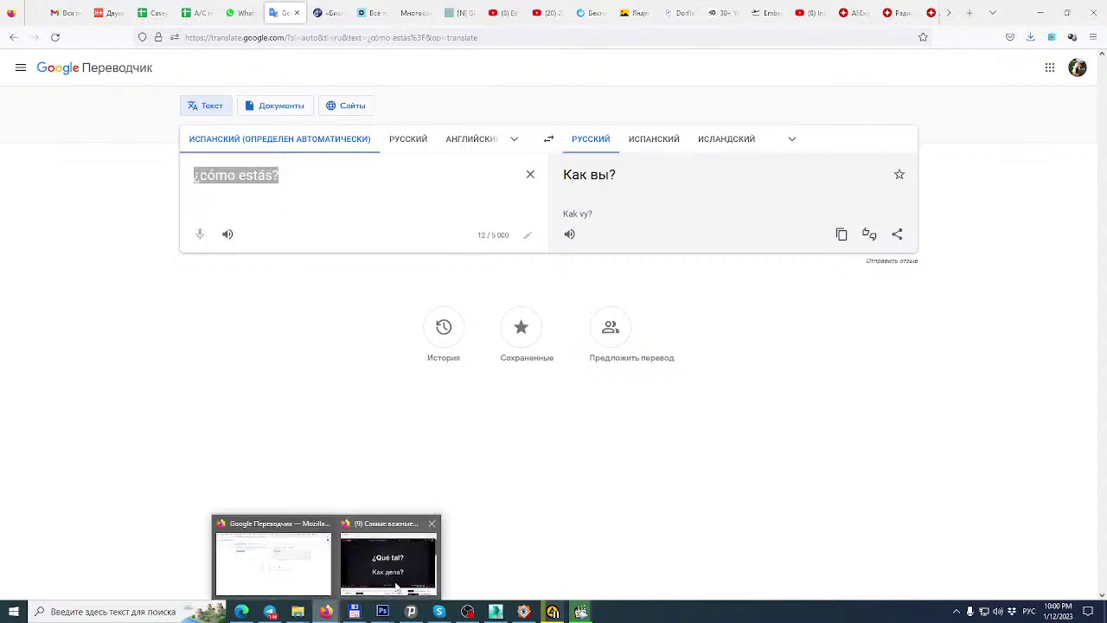
pyautogui.click(398, 586)
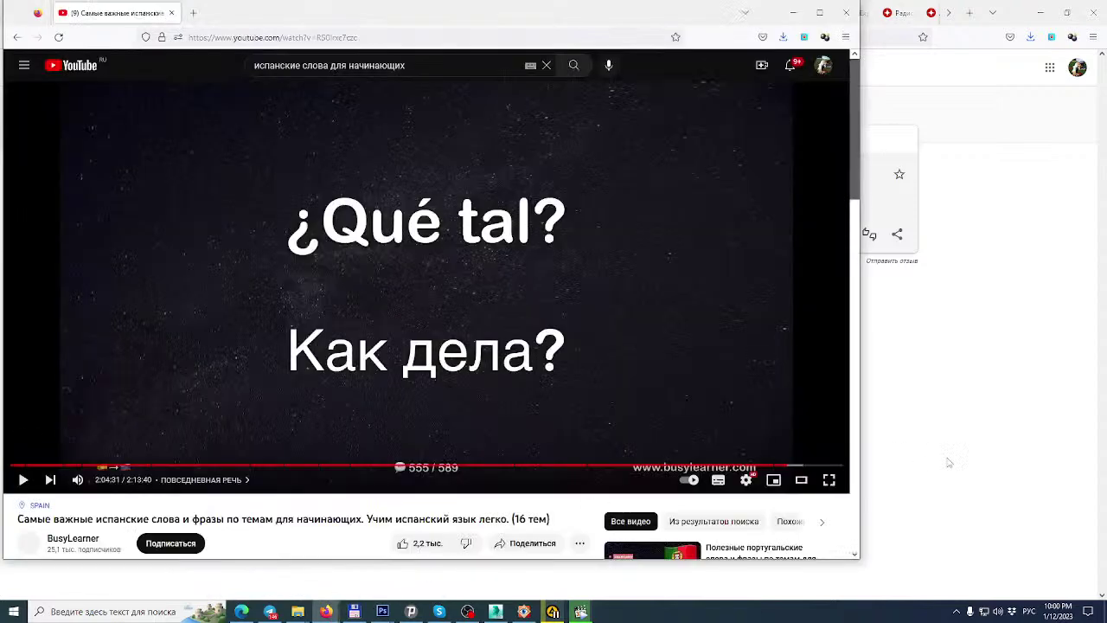
pyautogui.click(938, 464)
pyautogui.press('Return')
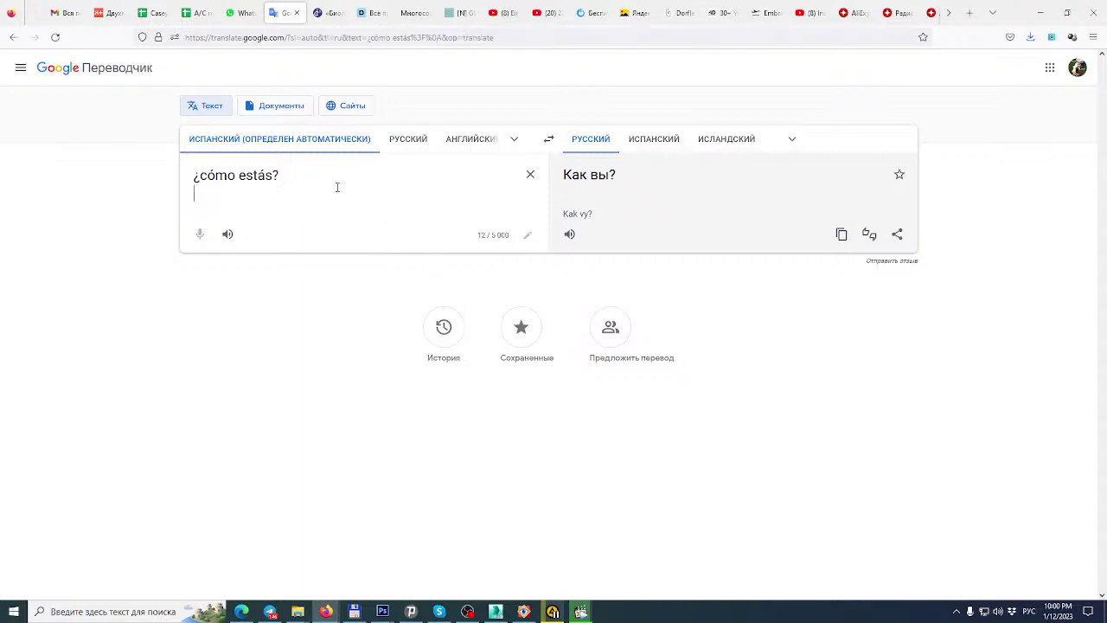
pyautogui.hotkey('ctrl', 'v')
# Change the second line of the source text to "¿cómo tal?".
pyautogui.press('Left')
pyautogui.press('BackSpace')
pyautogui.press('BackSpace')
pyautogui.press('BackSpace')
pyautogui.press('BackSpace')
pyautogui.press('BackSpace')
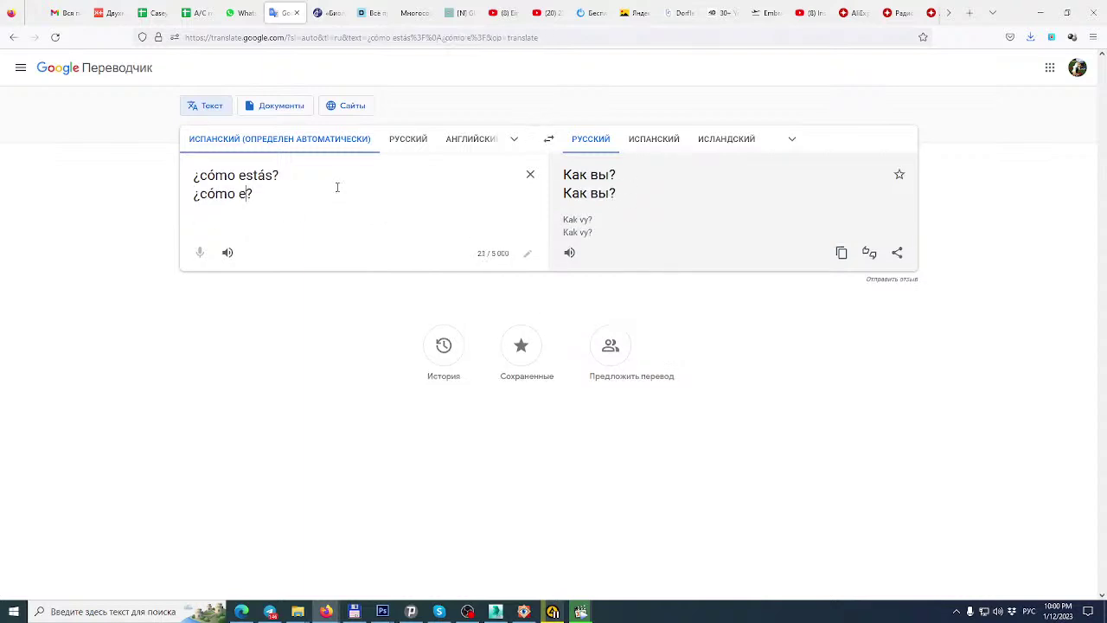
pyautogui.write('eфд')
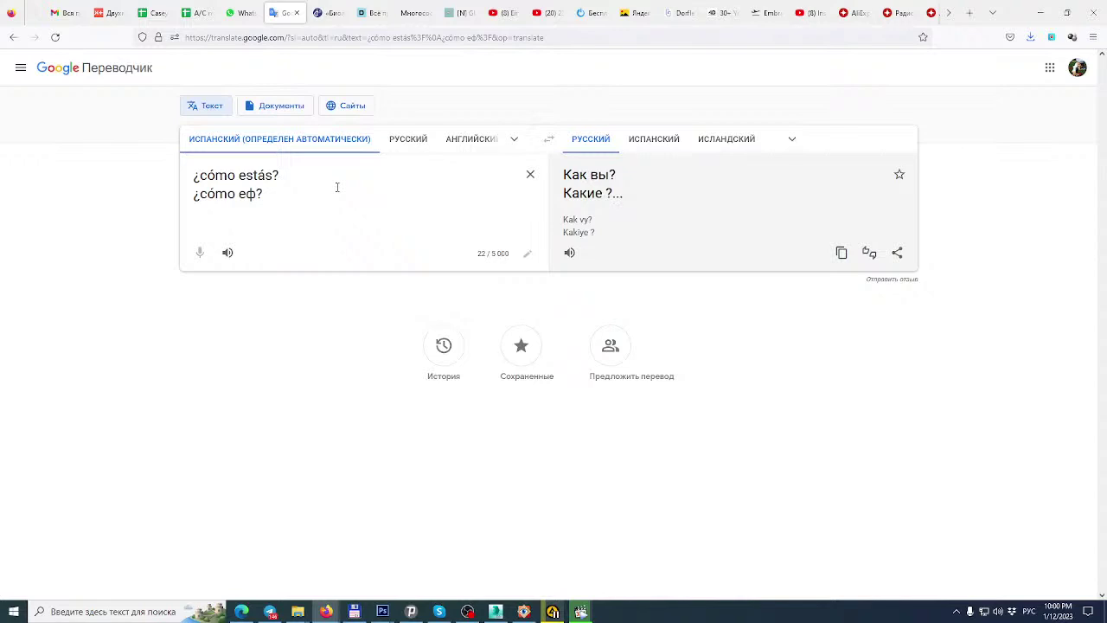
pyautogui.press('BackSpace')
pyautogui.press('BackSpace')
pyautogui.press('BackSpace')
pyautogui.hotkey('alt', 'shift')
pyautogui.write('tal')
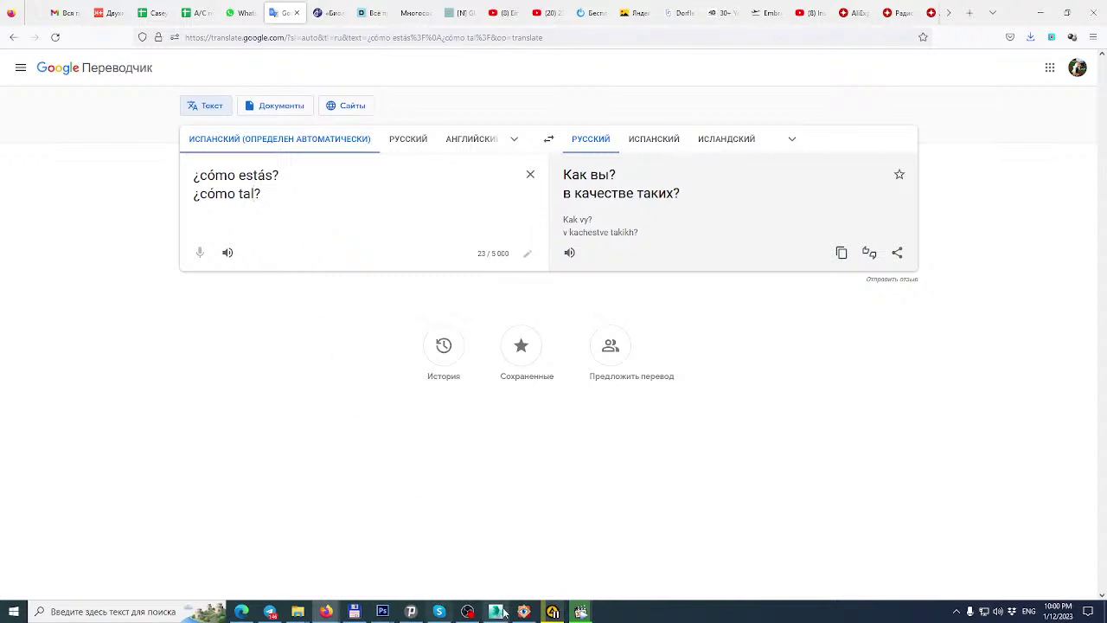
# Recheck the lesson video and reduce the second line of the source text to "tal".
pyautogui.moveTo(331, 614)
pyautogui.click(377, 568)
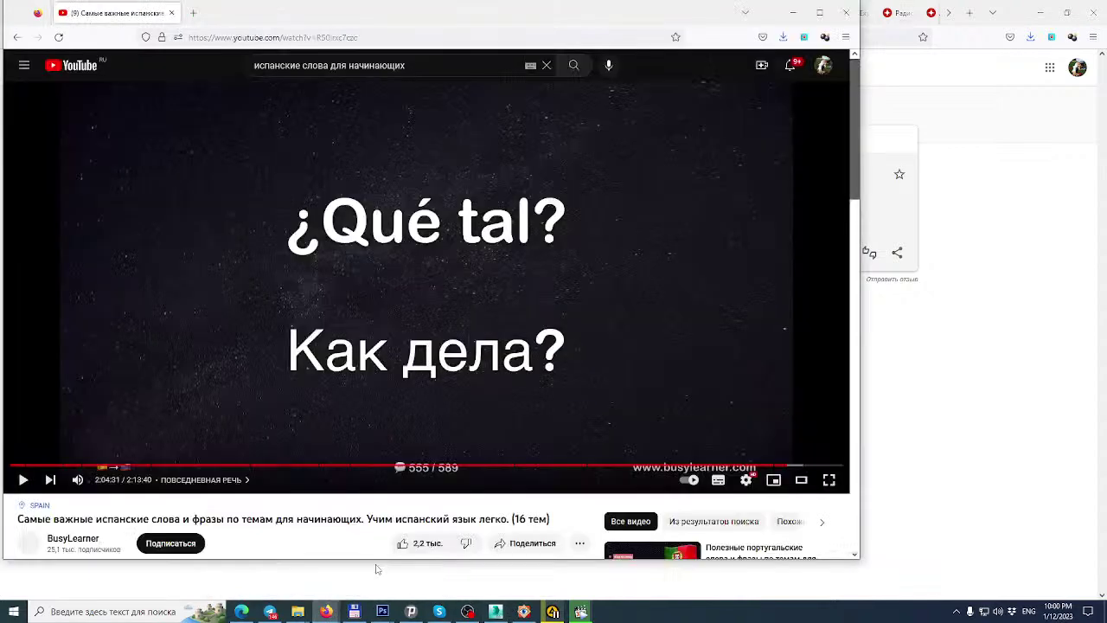
pyautogui.click(980, 419)
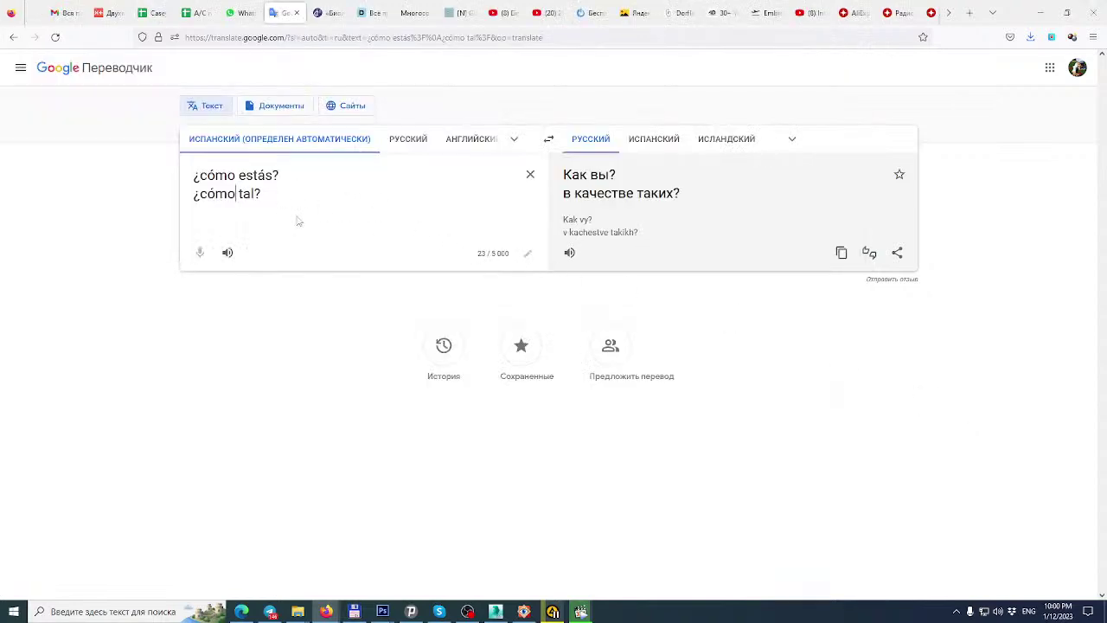
pyautogui.press('BackSpace')
pyautogui.press('BackSpace')
pyautogui.press('BackSpace')
pyautogui.press('BackSpace')
pyautogui.press('BackSpace')
pyautogui.press('BackSpace')
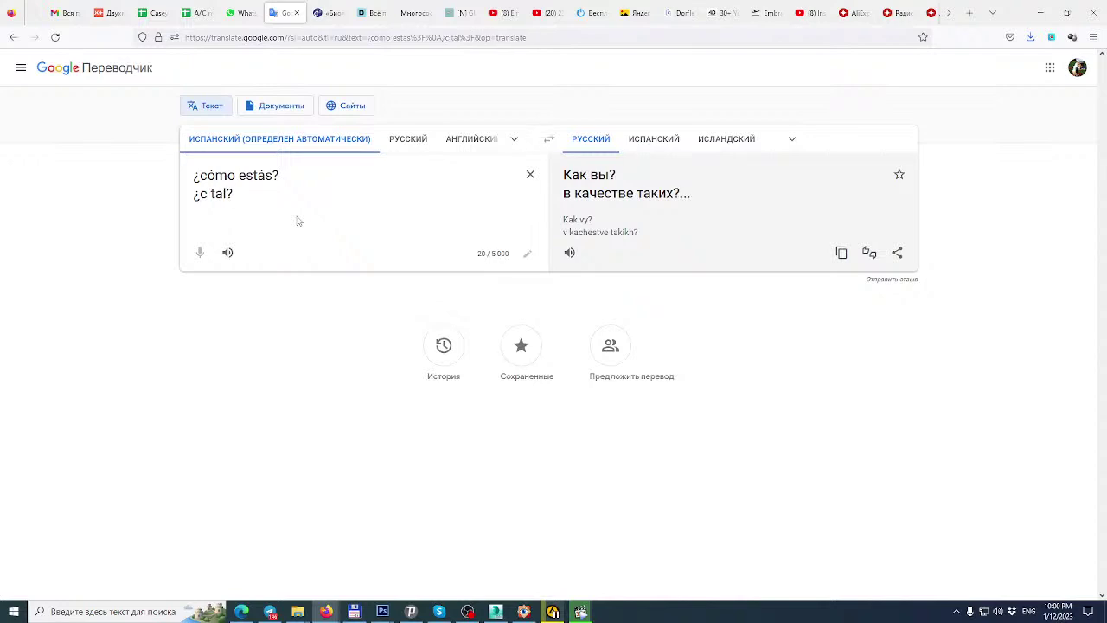
pyautogui.press('Return')
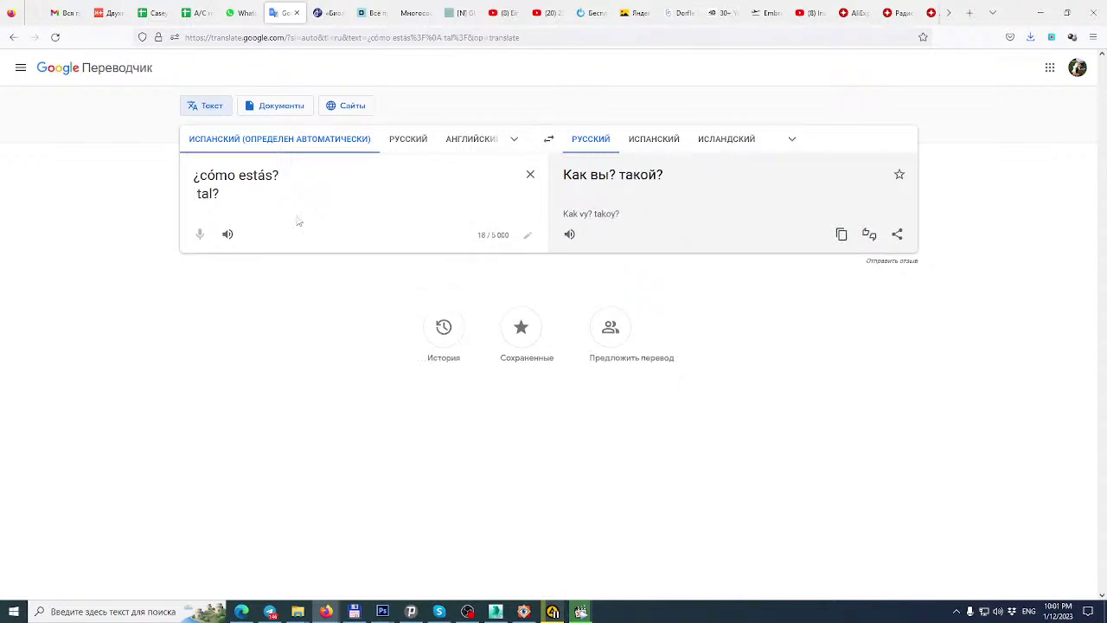
pyautogui.press('Delete')
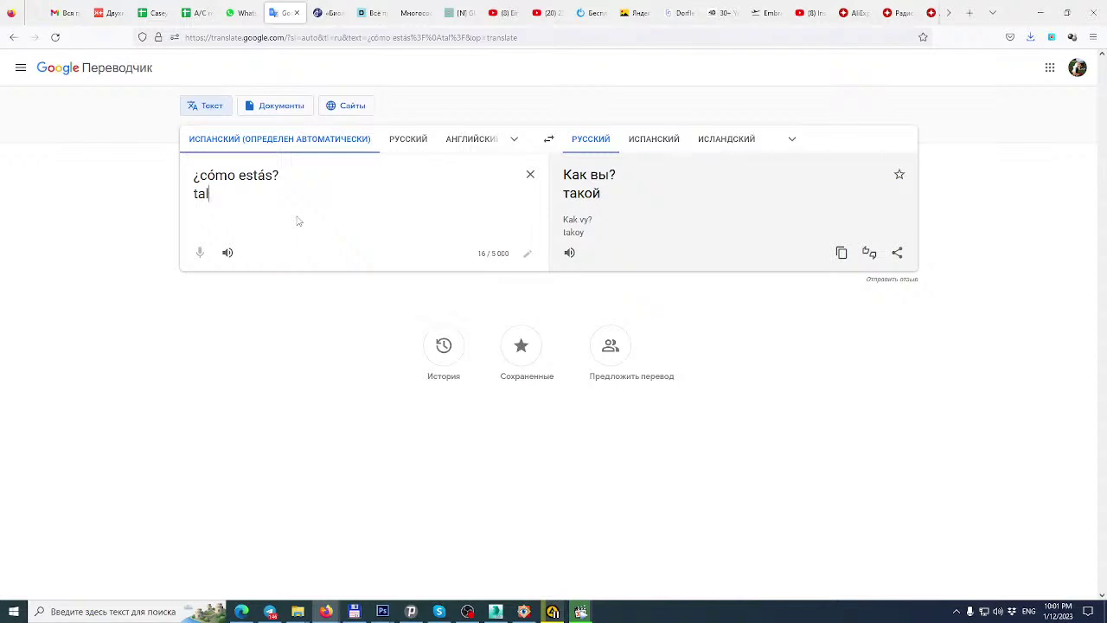
# Complete the second source line as "¿Que tal", following the phrase in the lesson video and reusing the "¿" from the first line.
pyautogui.moveTo(337, 593)
pyautogui.click(376, 570)
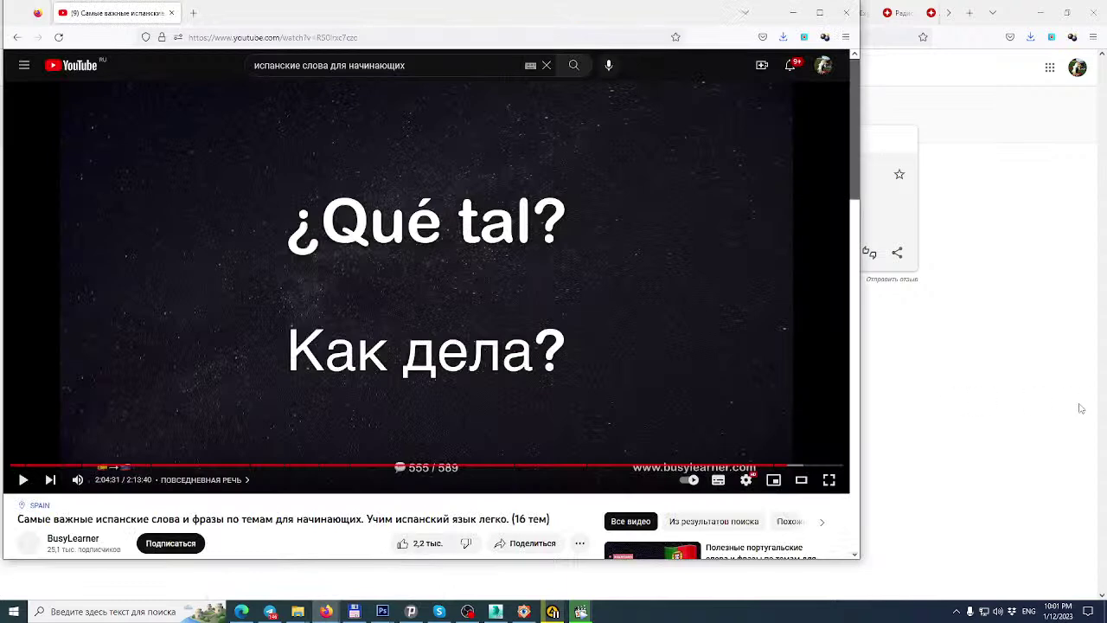
pyautogui.click(983, 416)
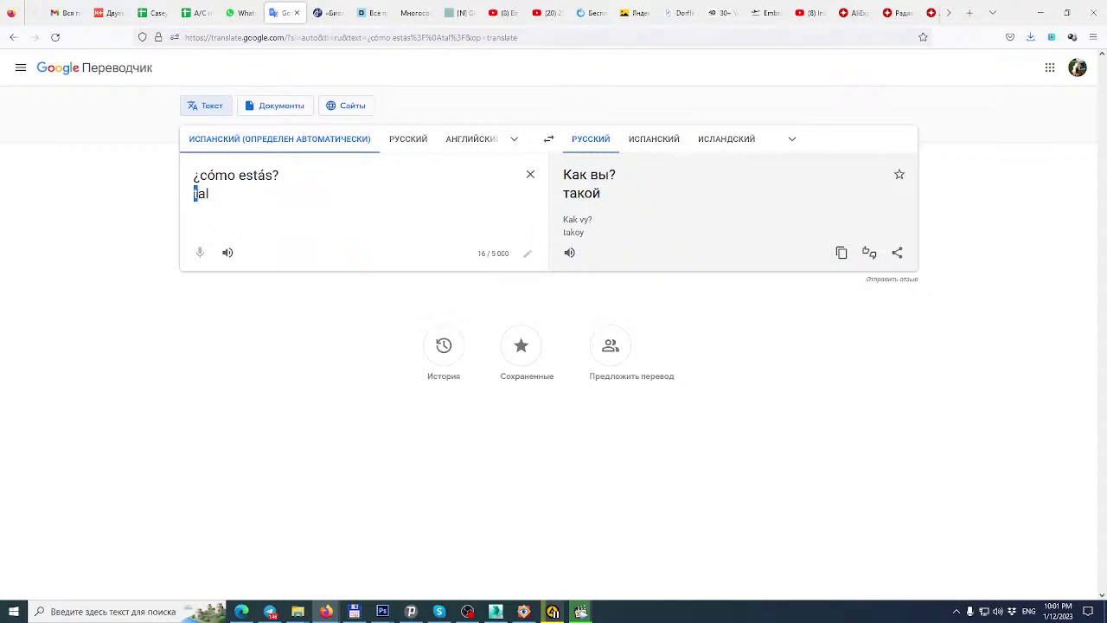
pyautogui.hotkey('shift', 'Right')
pyautogui.hotkey('ctrl', 'c')
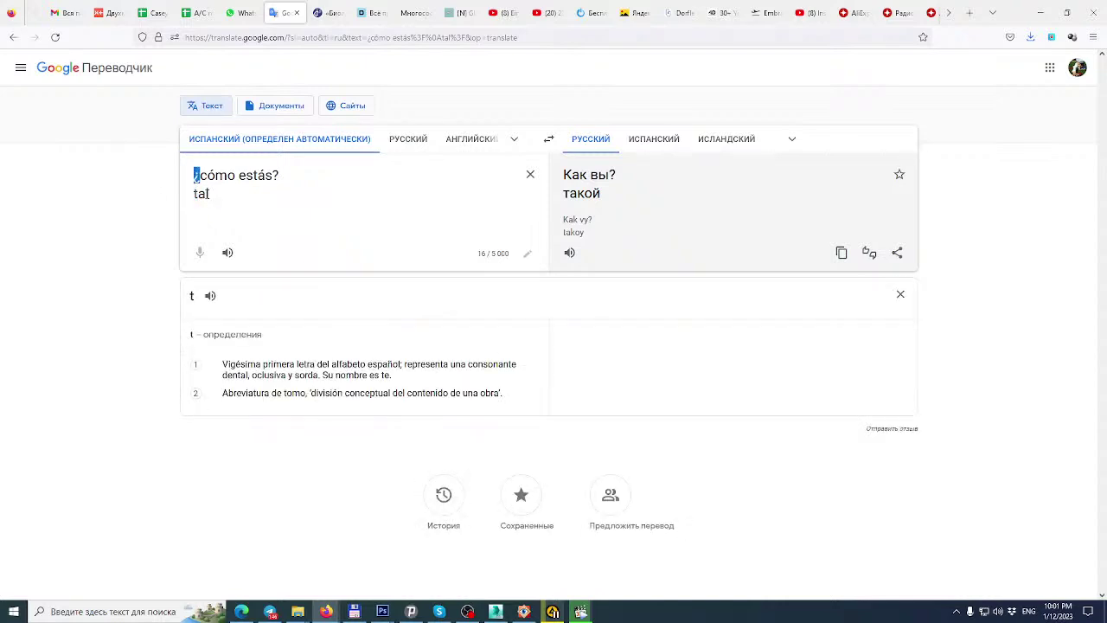
pyautogui.press('Down')
pyautogui.hotkey('ctrl', 'v')
pyautogui.write('Que')
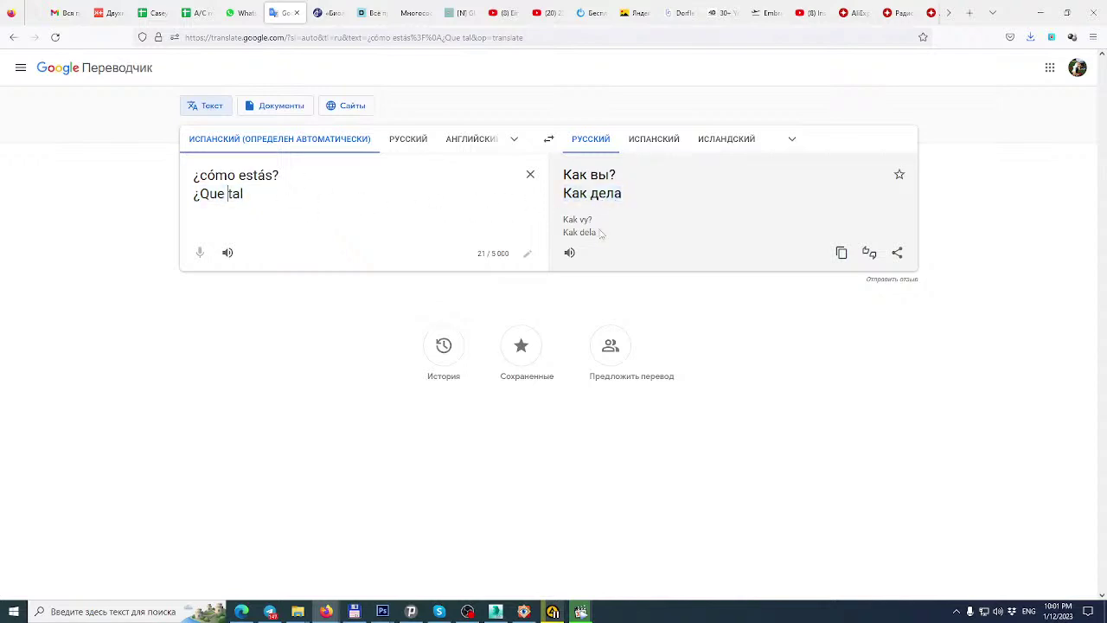
# Compare with the lesson video once more and add the single word "estás" as a third line of the source text.
pyautogui.moveTo(324, 614)
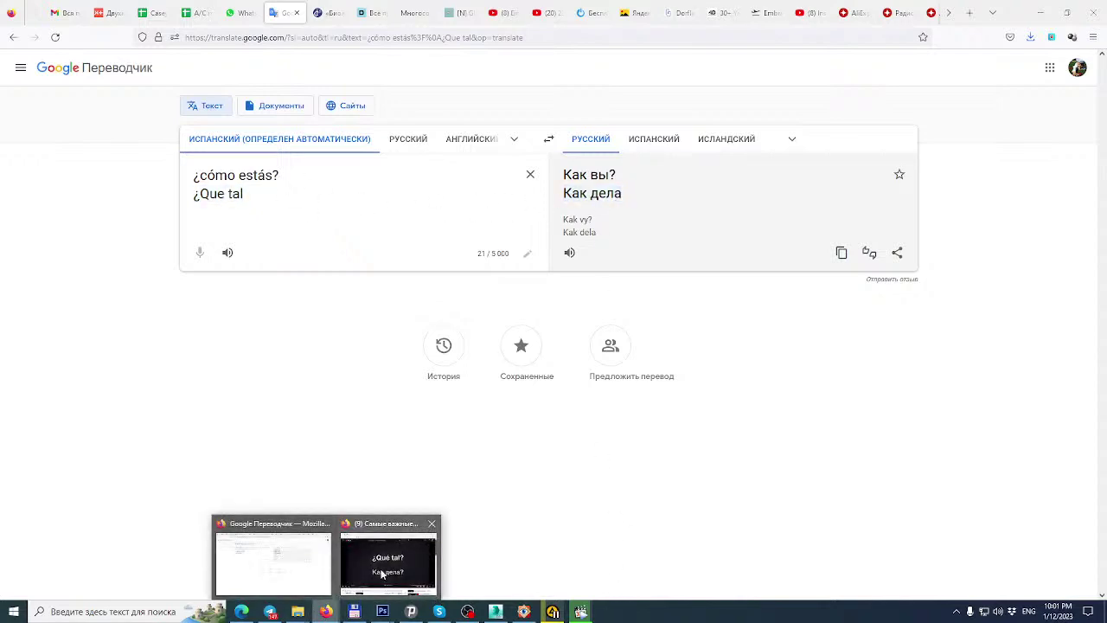
pyautogui.click(381, 574)
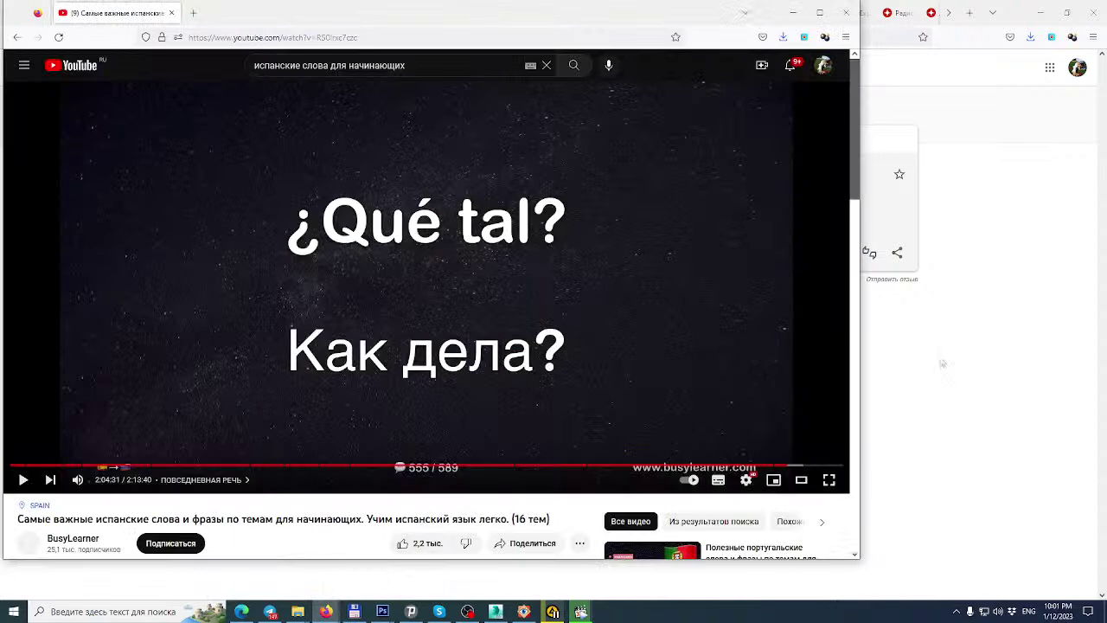
pyautogui.click(943, 362)
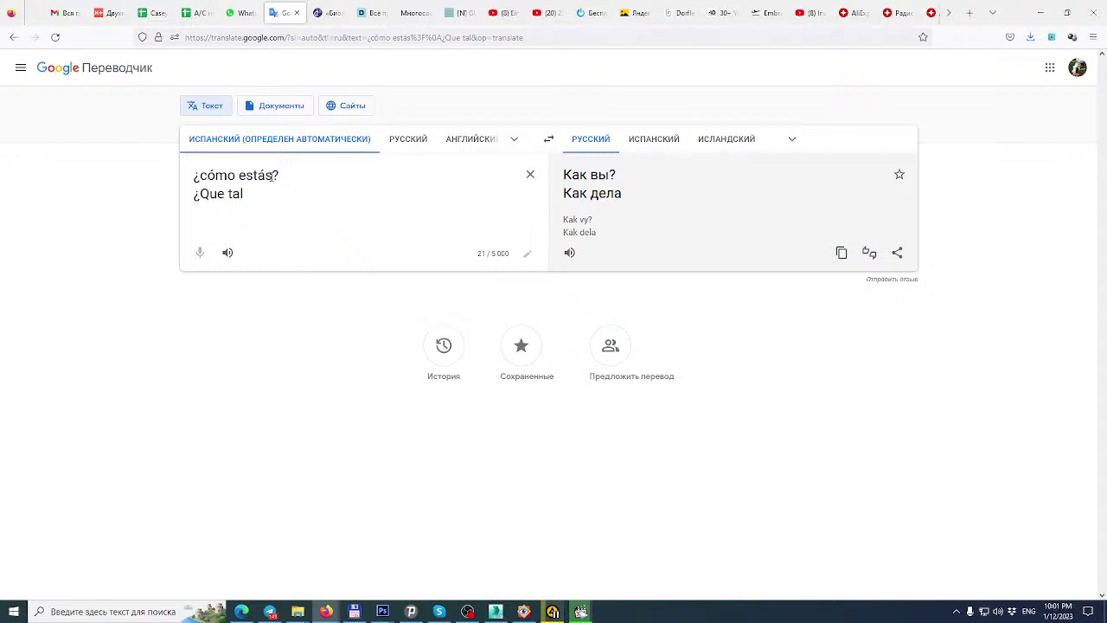
pyautogui.moveTo(275, 176); pyautogui.dragTo(239, 176)
pyautogui.hotkey('ctrl', 'c')
pyautogui.click(247, 208)
pyautogui.press('Return')
pyautogui.hotkey('ctrl', 'v')
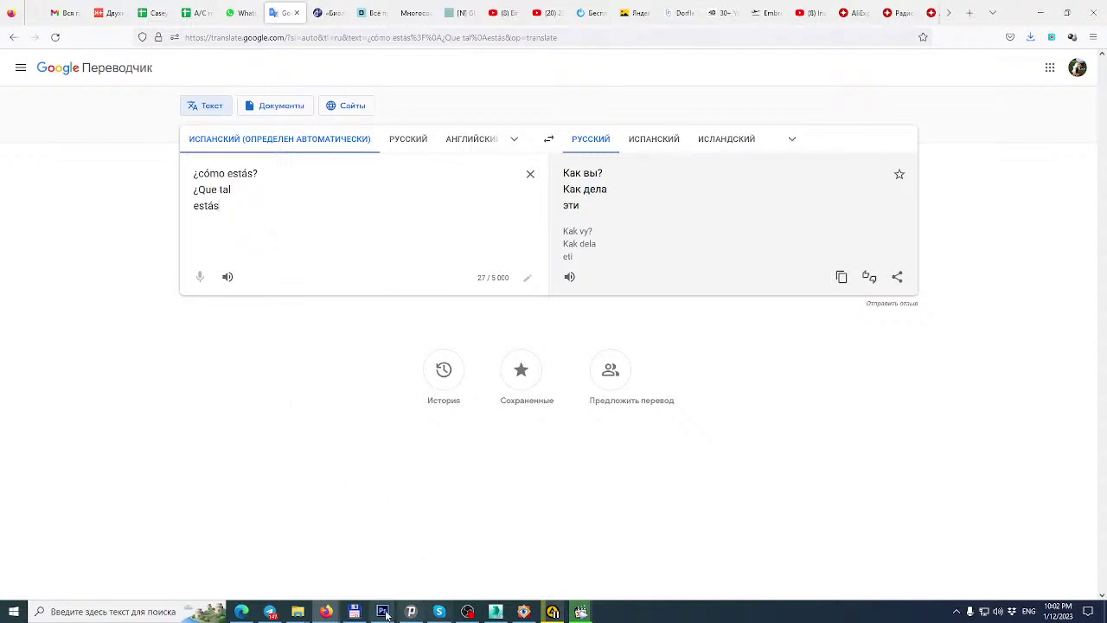
# Bring up the Antonov 22 film in the media player and resume the Spanish lesson video on YouTube.
pyautogui.click(582, 612)
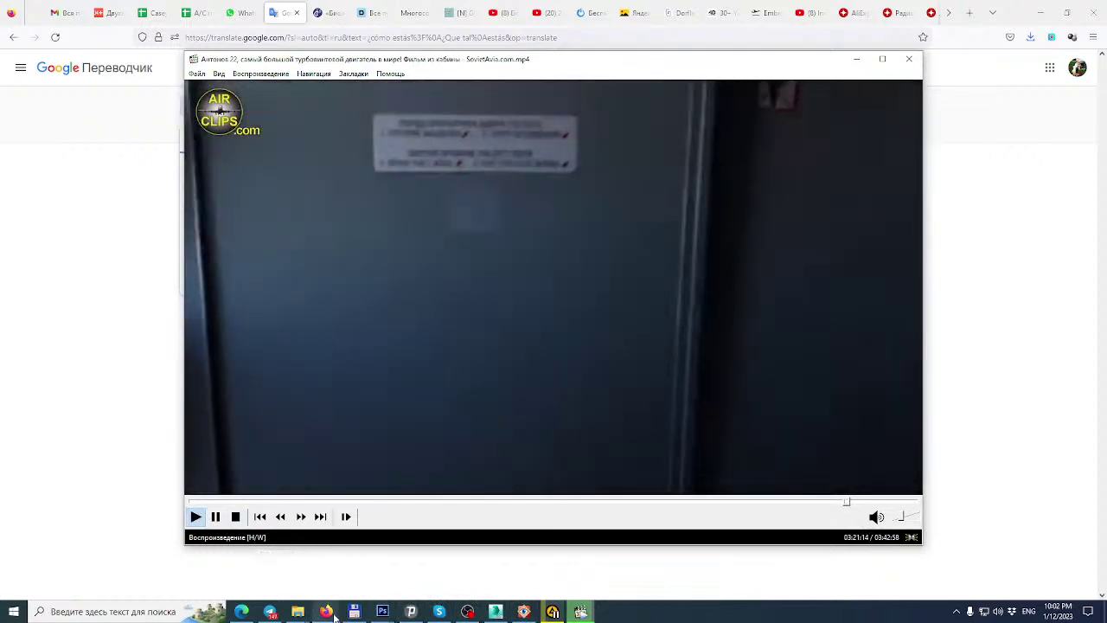
pyautogui.moveTo(325, 611)
pyautogui.click(394, 558)
pyautogui.click(561, 391)
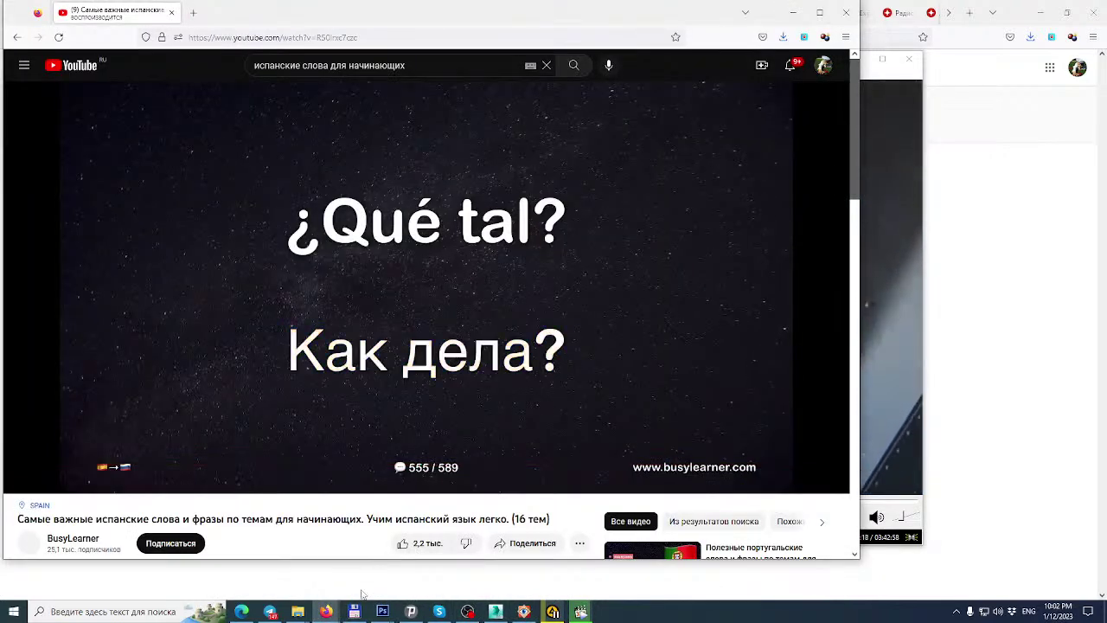
# Switch to 3ds Max and shift the fuselage vertex at the corner above the cockpit side window slightly along X.
pyautogui.click(495, 612)
pyautogui.keyDown('alt'); pyautogui.moveTo(481, 416); pyautogui.dragTo(343, 389, button='middle'); pyautogui.keyUp('alt')
pyautogui.scroll(6, 494, 372)
pyautogui.scroll(-5, 494, 373)
pyautogui.keyDown('alt'); pyautogui.moveTo(494, 374); pyautogui.dragTo(560, 401, button='middle'); pyautogui.keyUp('alt')
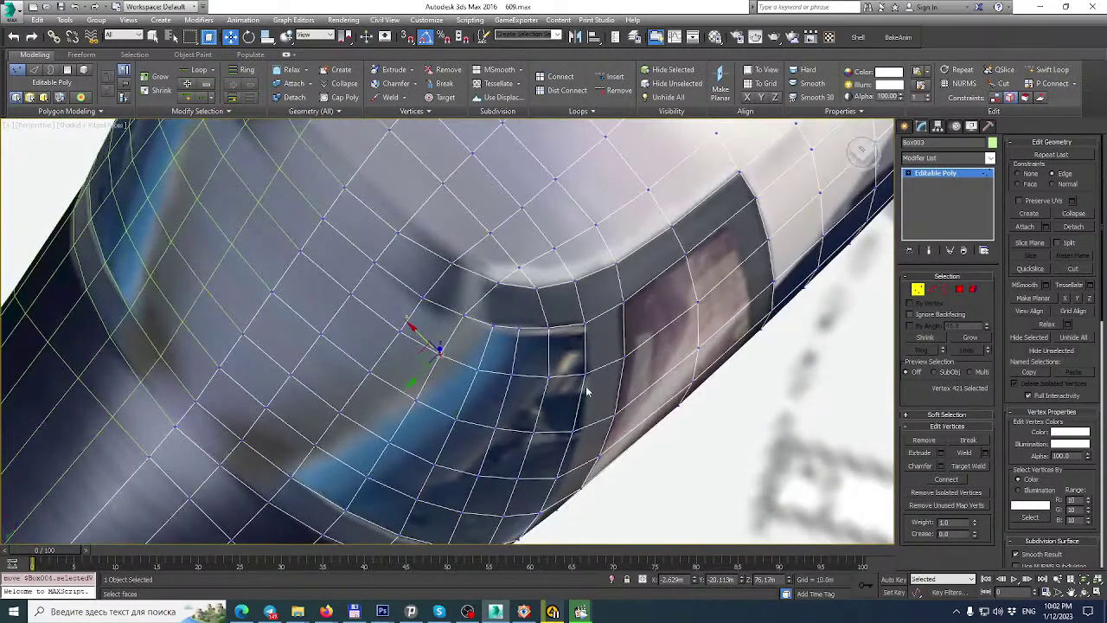
pyautogui.moveTo(587, 391)
pyautogui.keyDown('alt'); pyautogui.mouseDown(button='middle')
pyautogui.moveTo(615, 277)
pyautogui.moveTo(636, 300)
pyautogui.moveTo(645, 390)
pyautogui.moveTo(597, 374)
pyautogui.mouseUp(button='middle'); pyautogui.keyUp('alt')
pyautogui.click(474, 263)
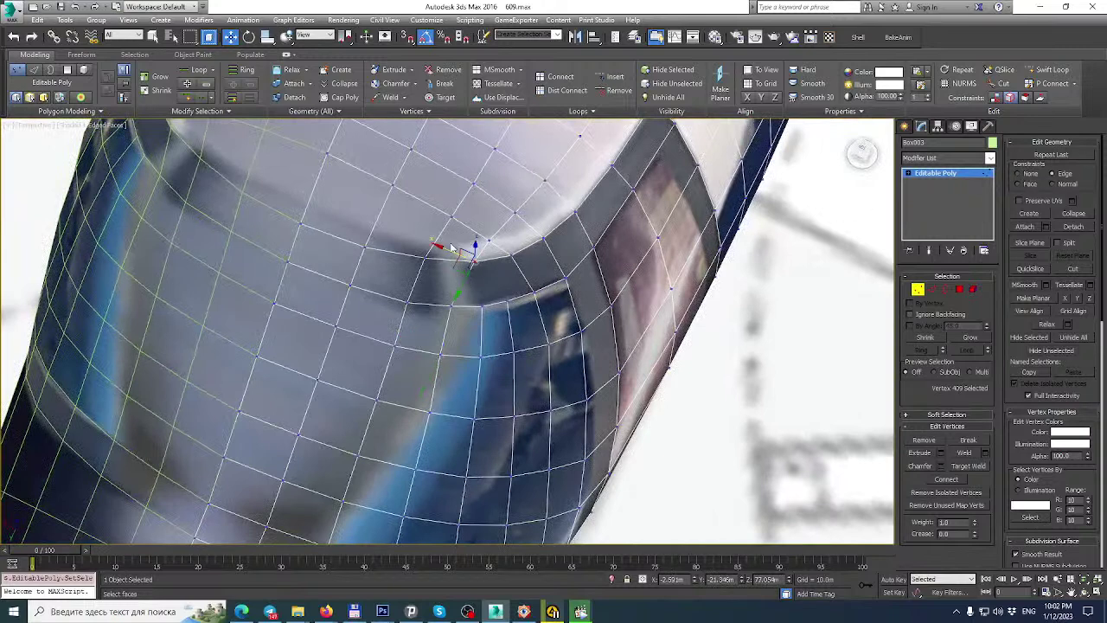
pyautogui.moveTo(438, 247); pyautogui.dragTo(434, 248)
# Leave vertex editing, select the grey wing and the top-view blueprint plane, and hide all unselected objects.
pyautogui.keyDown('alt'); pyautogui.moveTo(433, 248); pyautogui.dragTo(456, 381, button='middle'); pyautogui.keyUp('alt')
pyautogui.scroll(-5, 339, 232)
pyautogui.keyDown('alt'); pyautogui.moveTo(539, 340); pyautogui.dragTo(346, 166, button='middle'); pyautogui.keyUp('alt')
pyautogui.scroll(4, 320, 294)
pyautogui.keyDown('alt'); pyautogui.moveTo(323, 301); pyautogui.dragTo(403, 277, button='middle'); pyautogui.keyUp('alt')
pyautogui.click(960, 174)
pyautogui.click(957, 175)
pyautogui.click(180, 364)
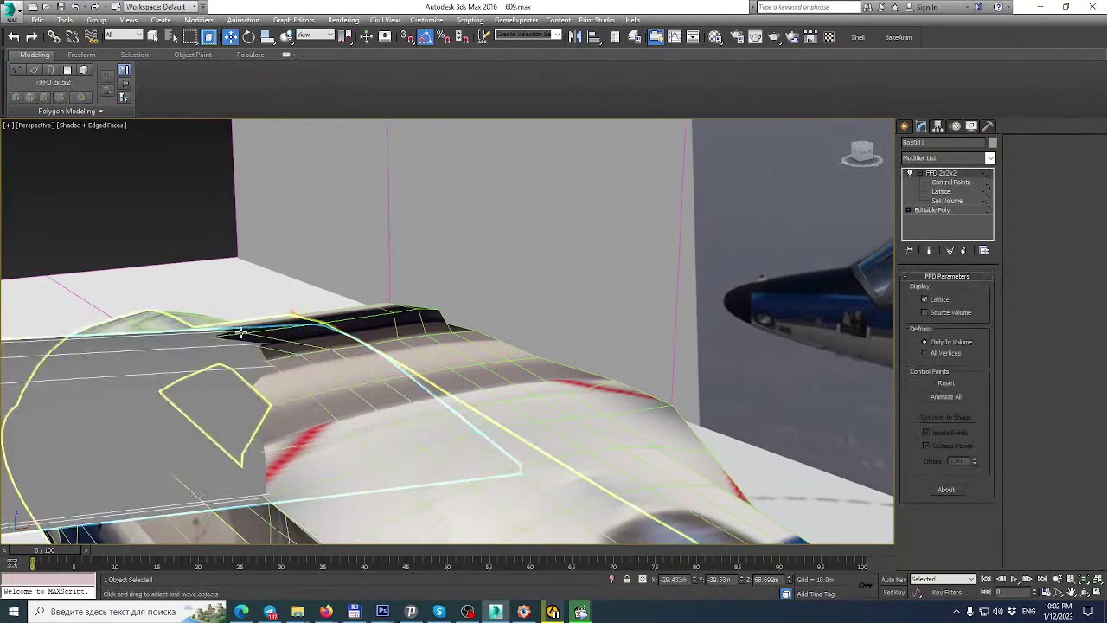
pyautogui.scroll(-3, 241, 332)
pyautogui.keyDown('ctrl'); pyautogui.click(179, 508); pyautogui.keyUp('ctrl')
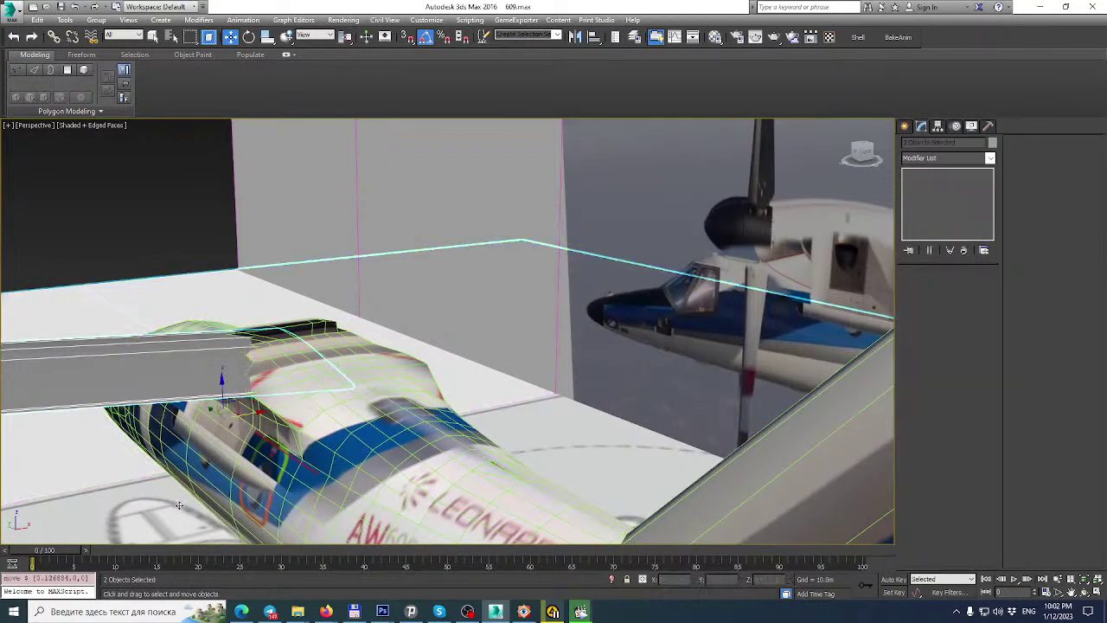
pyautogui.rightClick(179, 505)
pyautogui.click(215, 502)
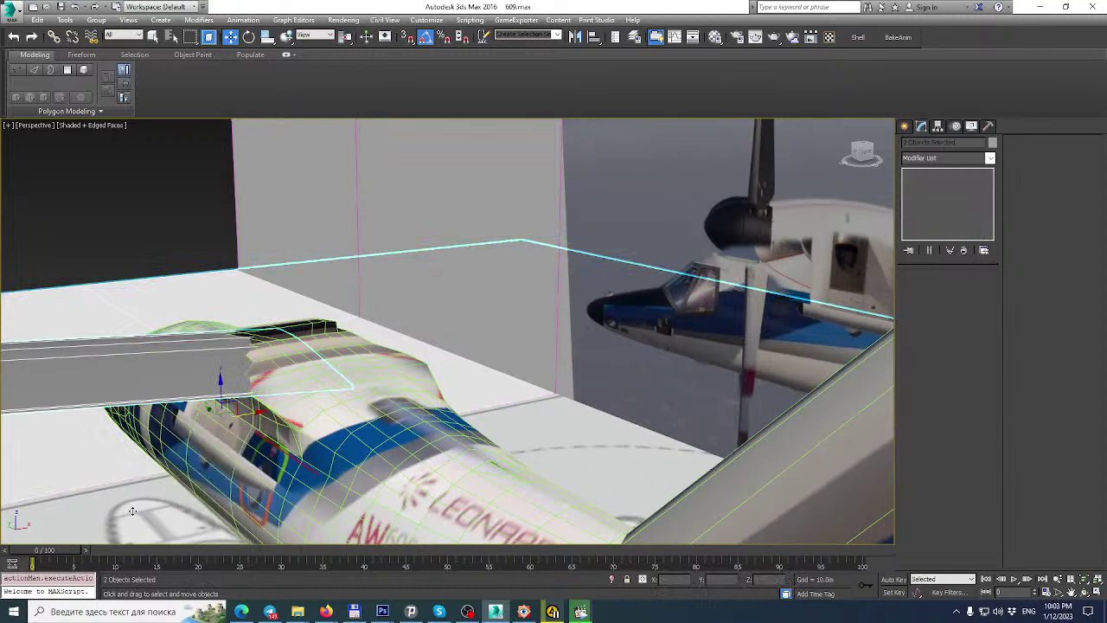
pyautogui.rightClick(141, 501)
pyautogui.click(212, 439)
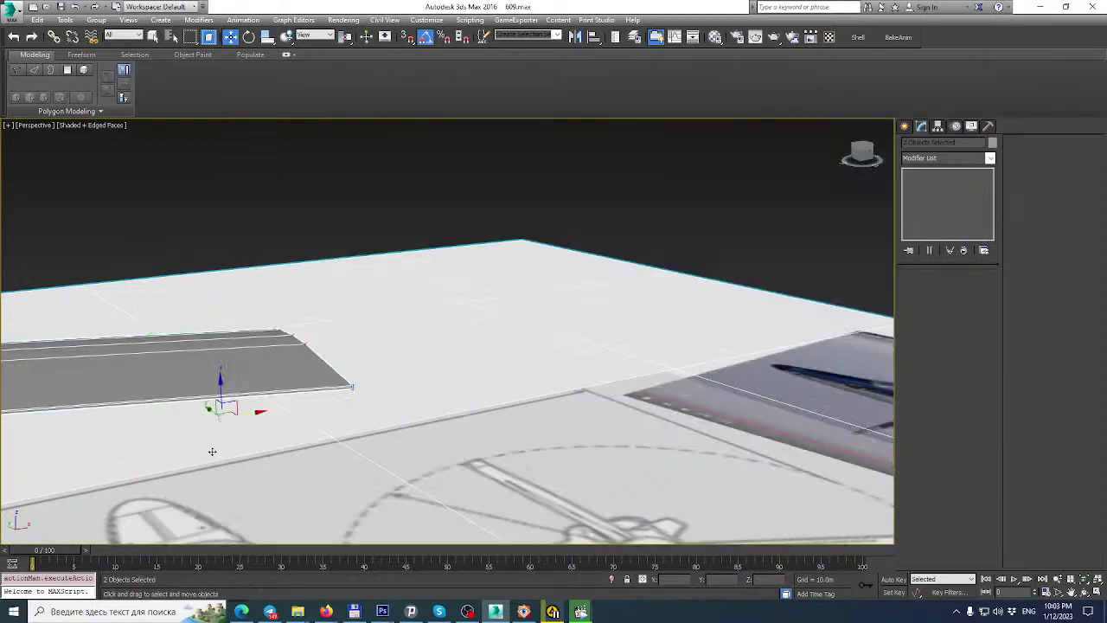
# Assign the 01 - Default material to the wing so the top-view blueprint shows through it.
pyautogui.scroll(-3, 322, 386)
pyautogui.keyDown('alt'); pyautogui.moveTo(322, 386); pyautogui.dragTo(299, 445, button='middle'); pyautogui.keyUp('alt')
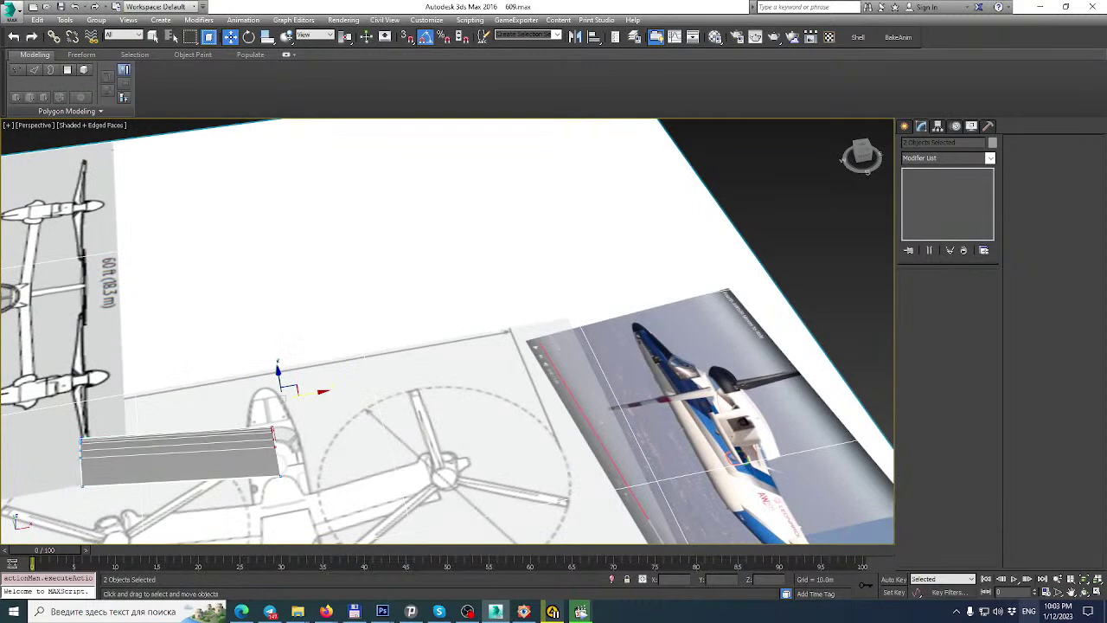
pyautogui.click(1097, 593)
pyautogui.scroll(-5, 257, 239)
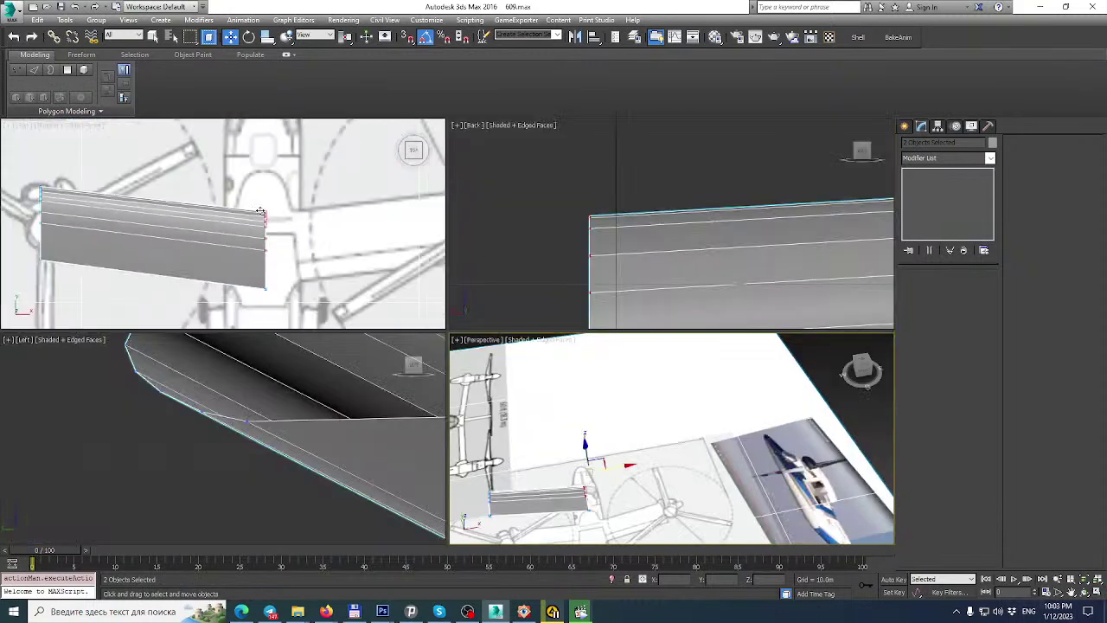
pyautogui.click(1097, 592)
pyautogui.scroll(3, 522, 271)
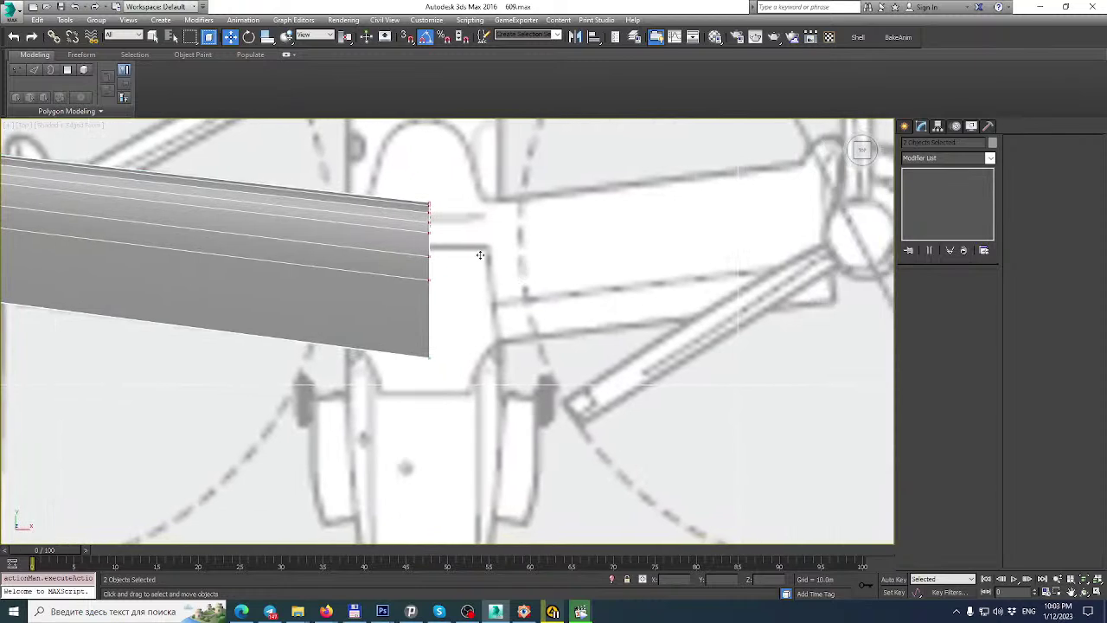
pyautogui.press('m')
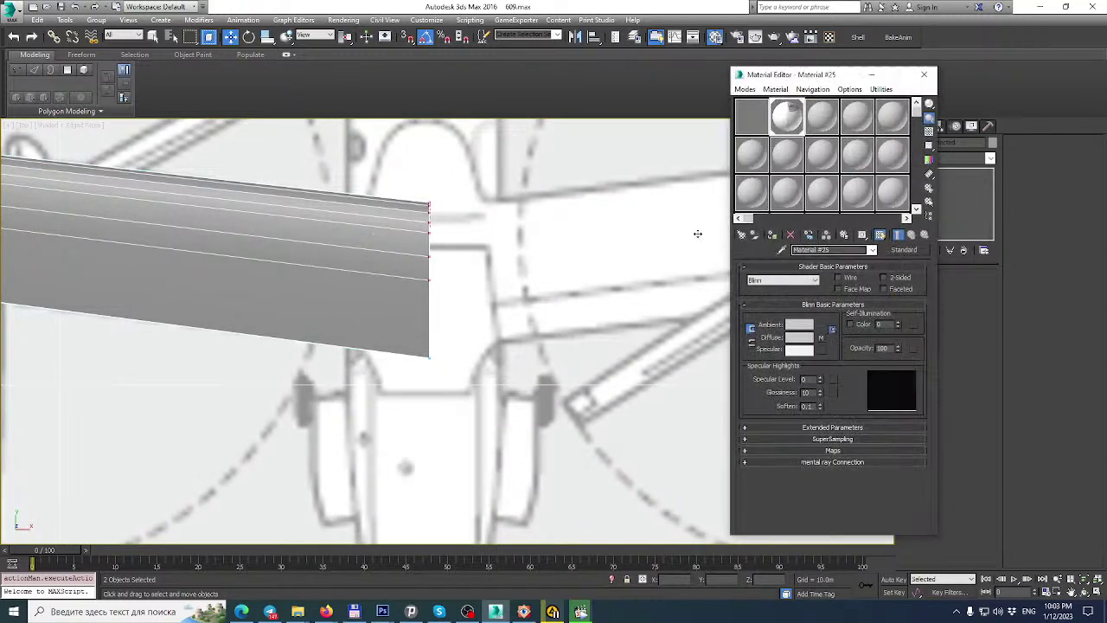
pyautogui.click(750, 118)
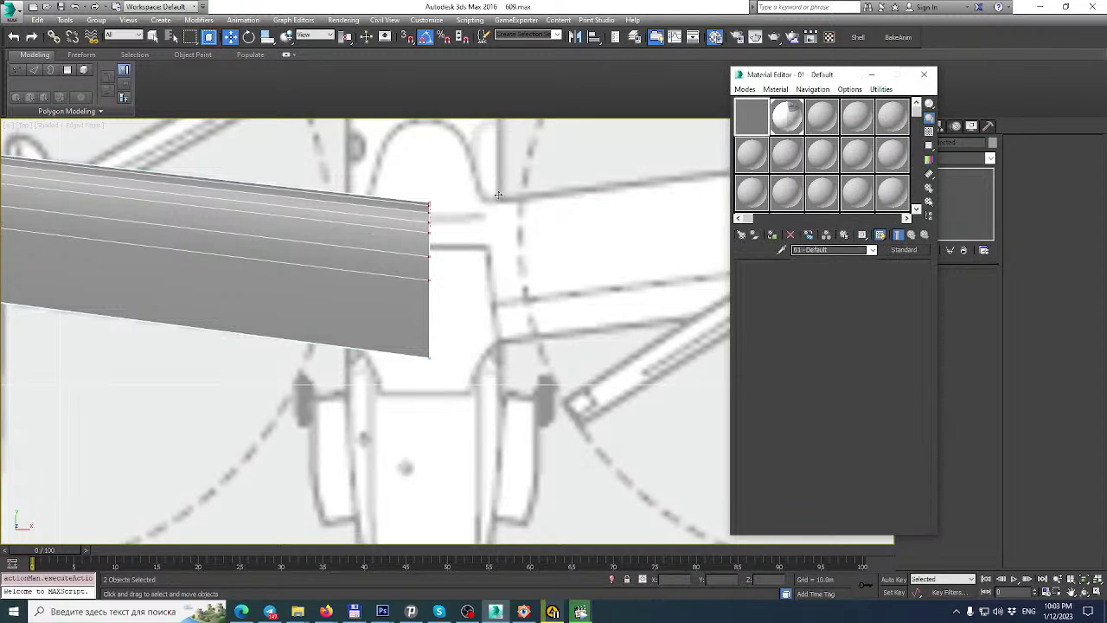
pyautogui.click(411, 226)
pyautogui.moveTo(750, 121); pyautogui.dragTo(360, 252)
pyautogui.click(925, 78)
# Collapse the wing's FFD 2x2x2 modifier into its Editable Poly.
pyautogui.scroll(3, 337, 264)
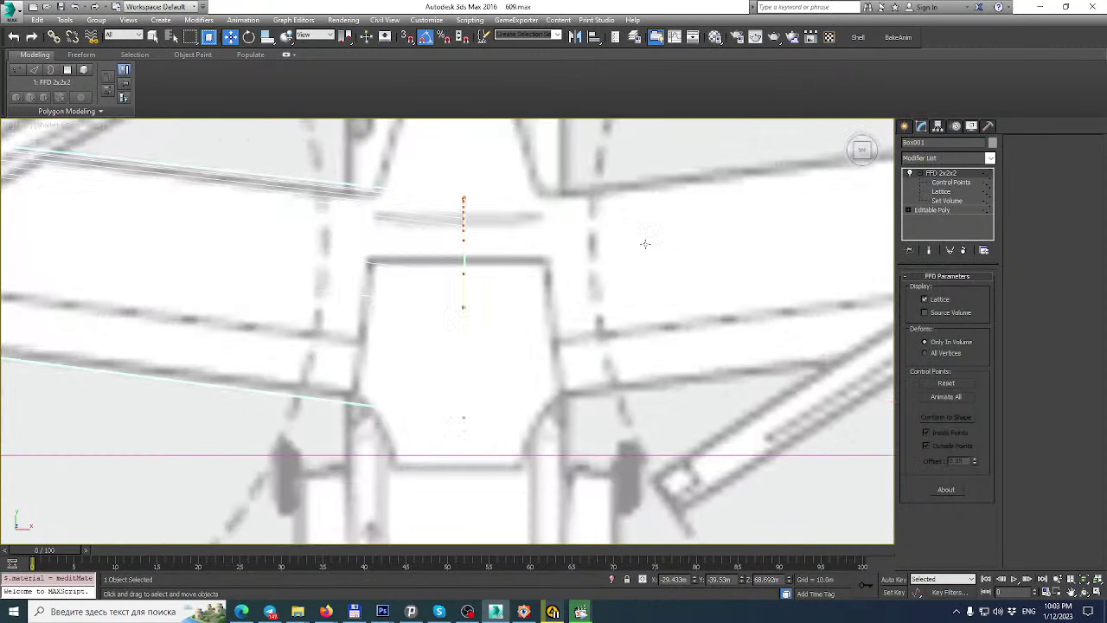
pyautogui.rightClick(951, 176)
pyautogui.click(986, 291)
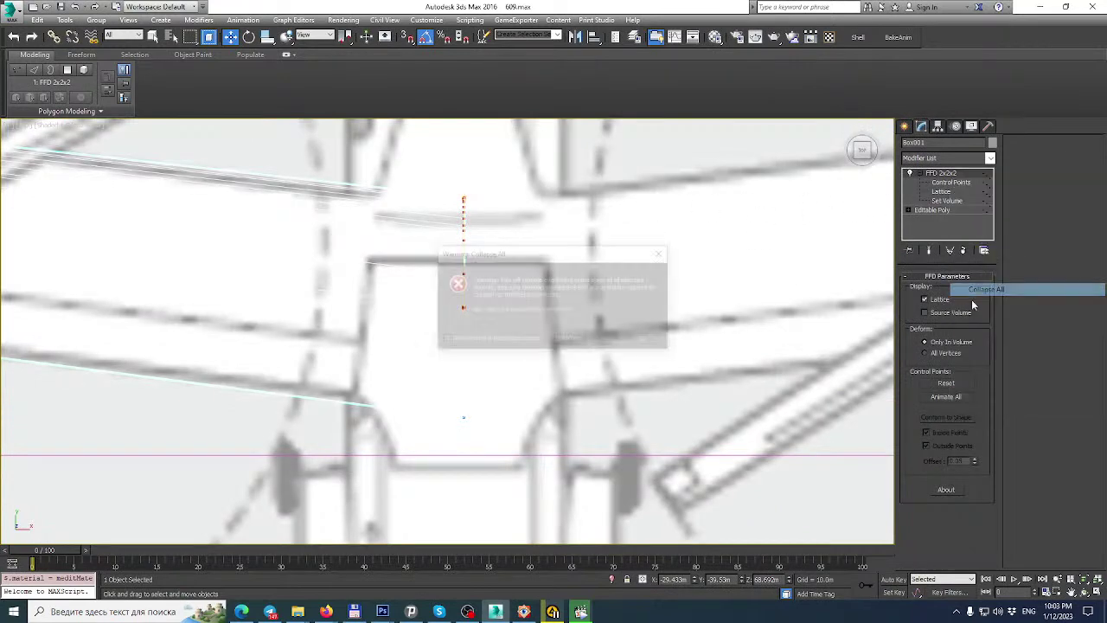
pyautogui.click(604, 338)
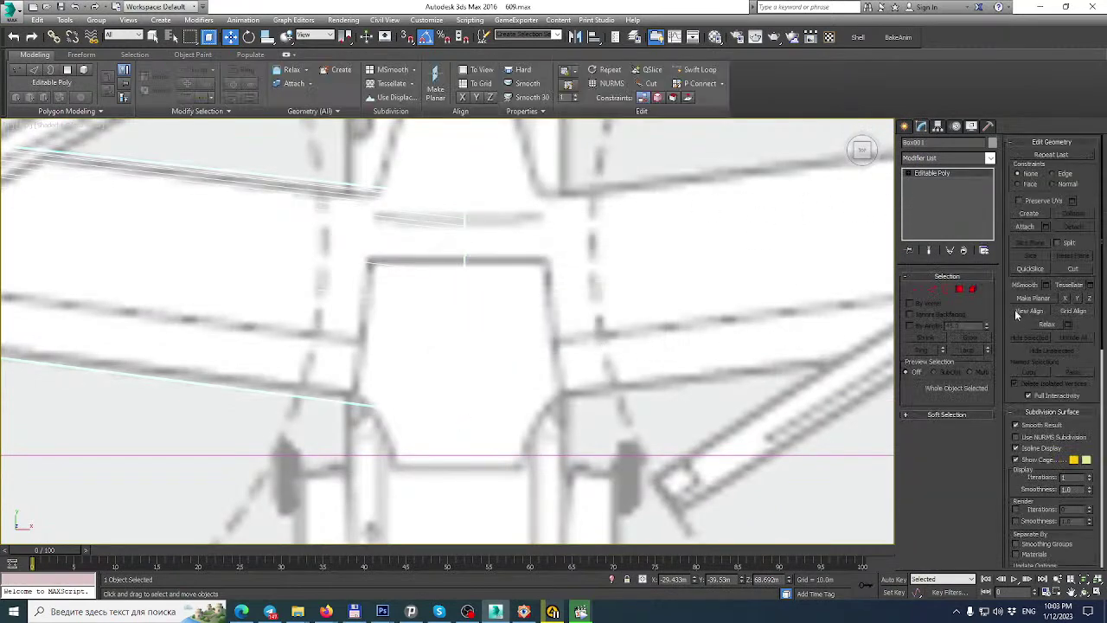
# Cut the wing root from trailing to leading edge along the fuselage junction drawn on the top-view blueprint.
pyautogui.click(946, 289)
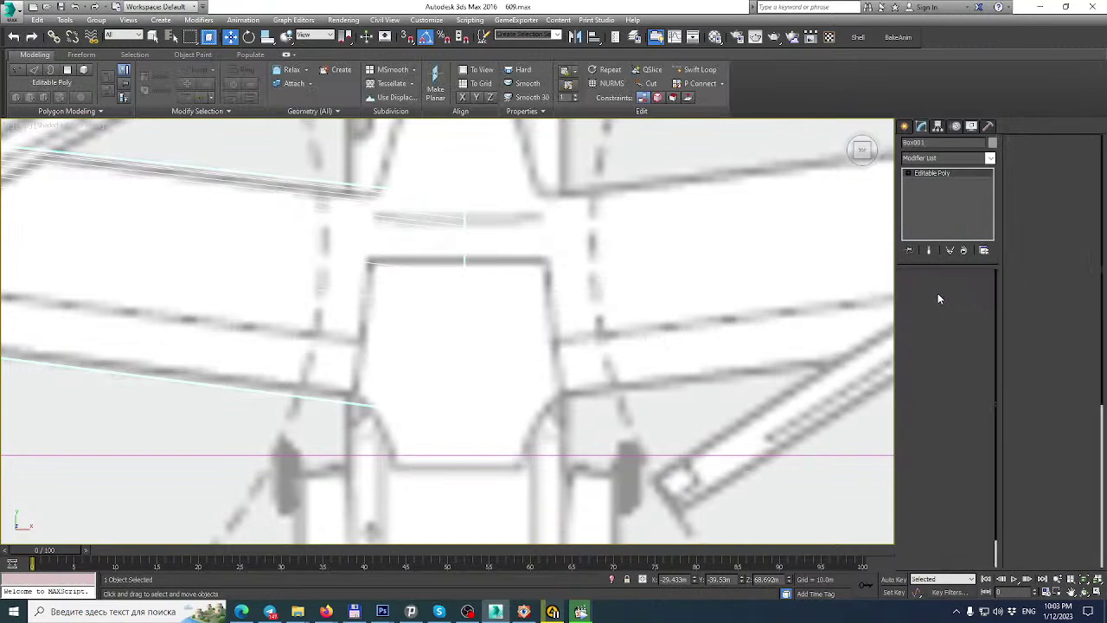
pyautogui.click(1074, 270)
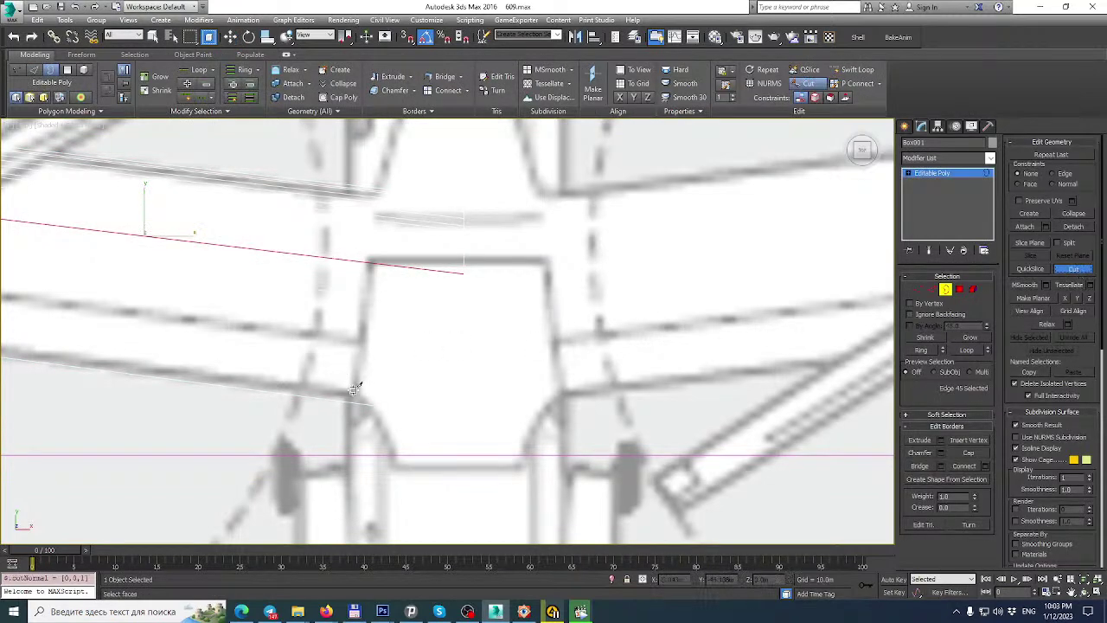
pyautogui.click(354, 401)
pyautogui.click(370, 262)
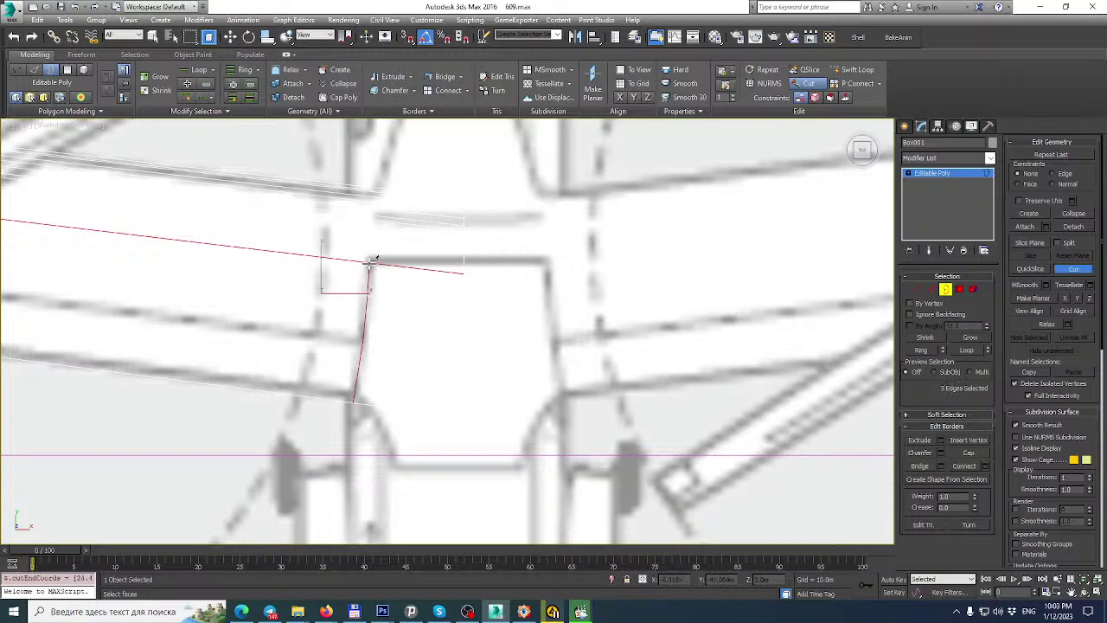
pyautogui.click(374, 189)
pyautogui.click(372, 188)
pyautogui.rightClick(372, 187)
pyautogui.scroll(-2, 448, 372)
pyautogui.moveTo(447, 371); pyautogui.dragTo(440, 394, button='middle')
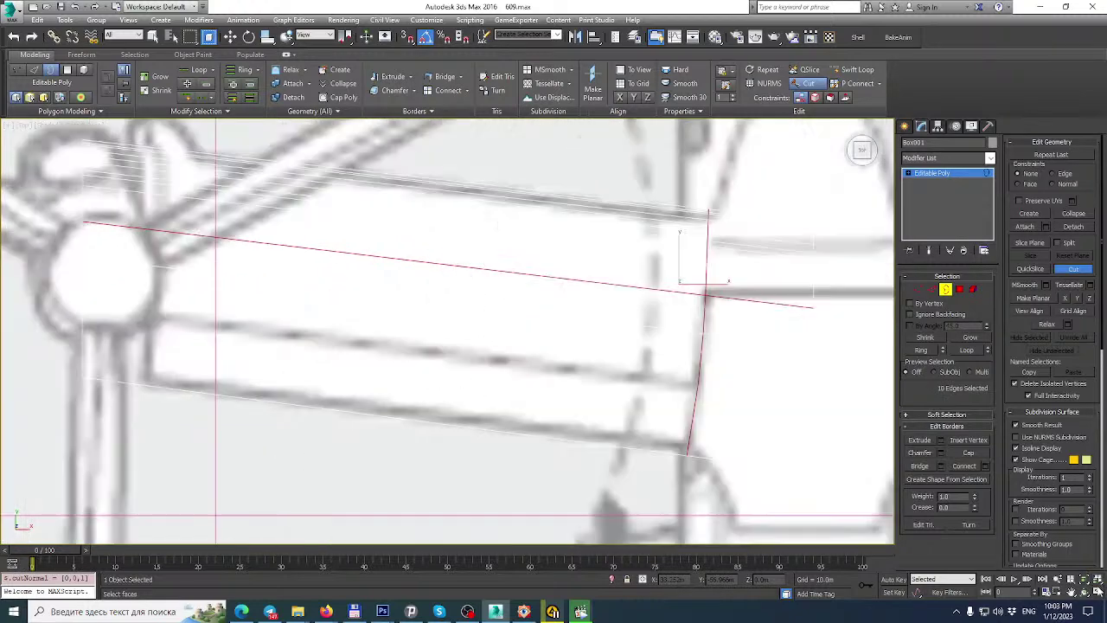
# Finish cutting and assign an opaque light grey material to the wing in the perspective view.
pyautogui.click(1099, 591)
pyautogui.scroll(-4, 732, 260)
pyautogui.moveTo(737, 261); pyautogui.dragTo(544, 205, button='middle')
pyautogui.scroll(-2, 549, 205)
pyautogui.scroll(2, 660, 247)
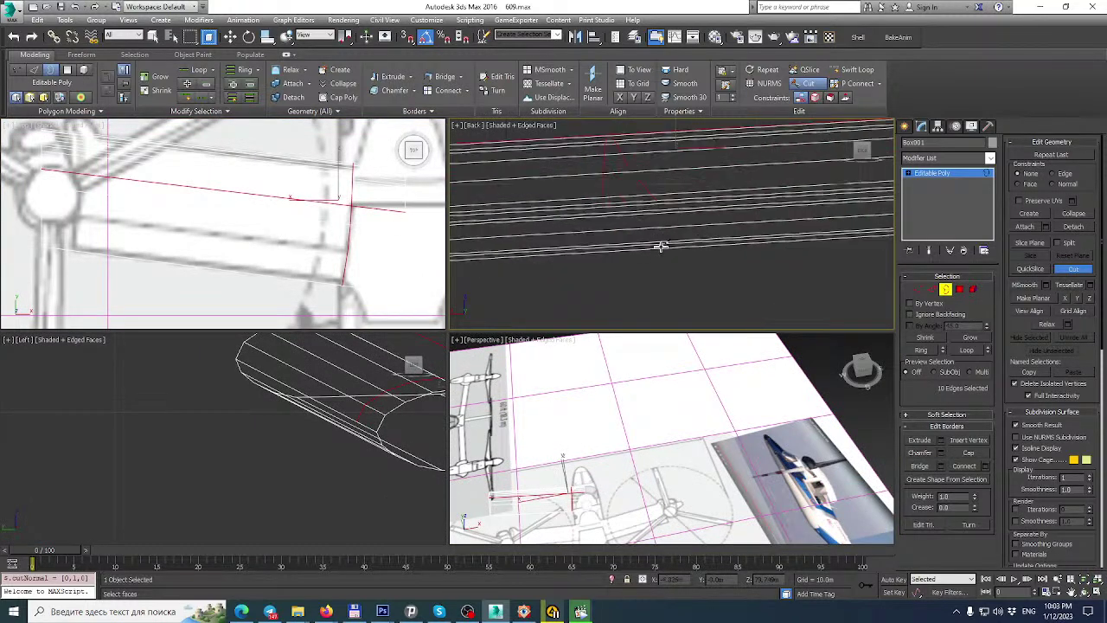
pyautogui.scroll(3, 663, 421)
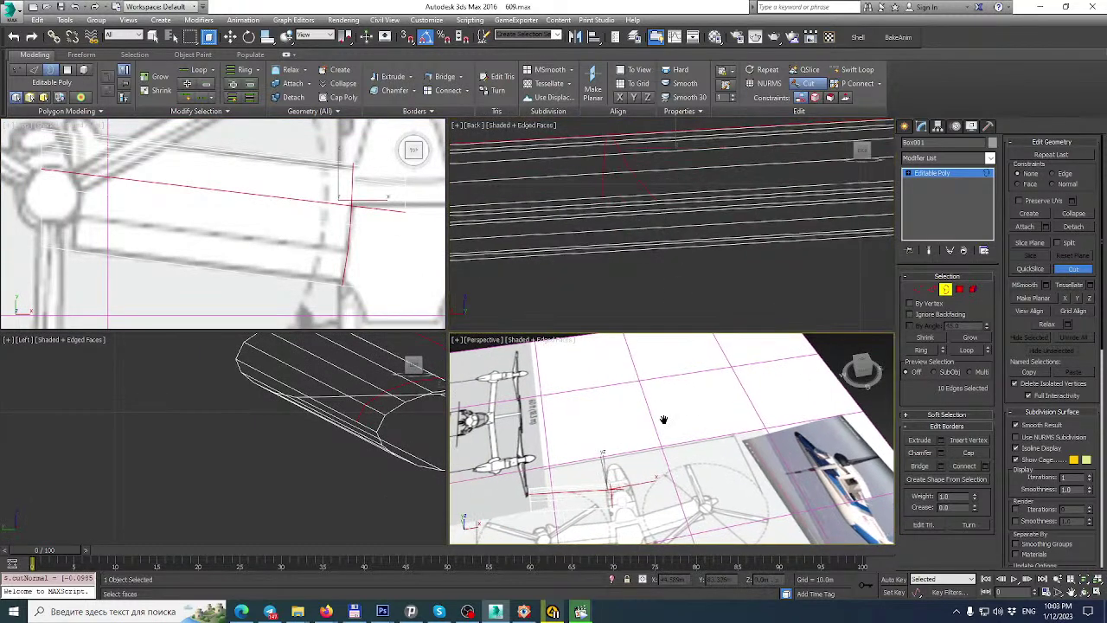
pyautogui.moveTo(51, 192); pyautogui.dragTo(33, 220, button='middle')
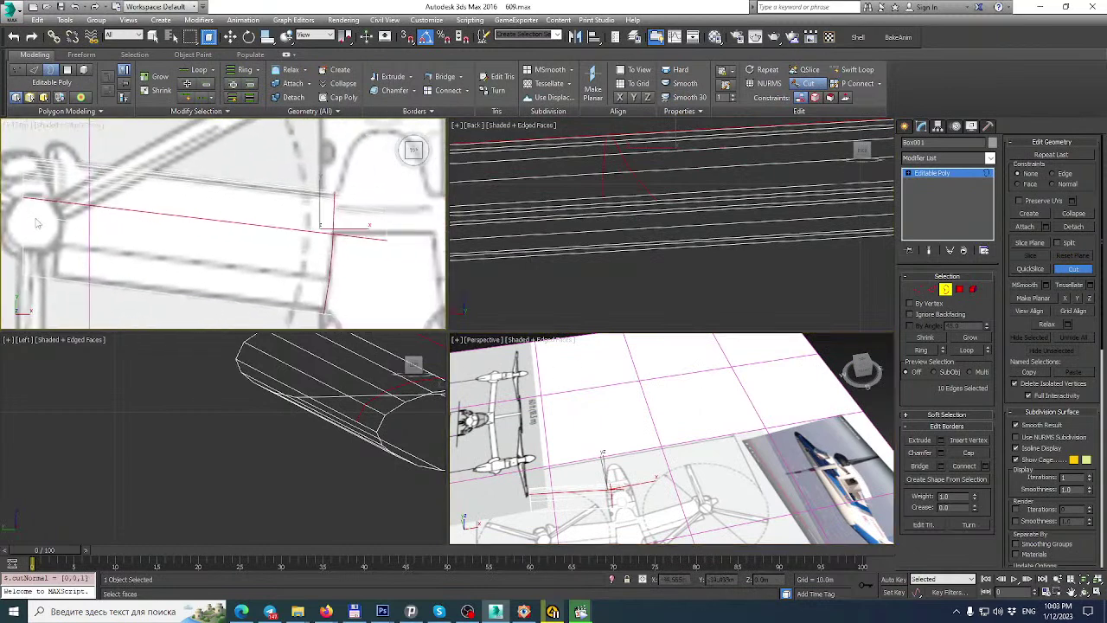
pyautogui.press('w')
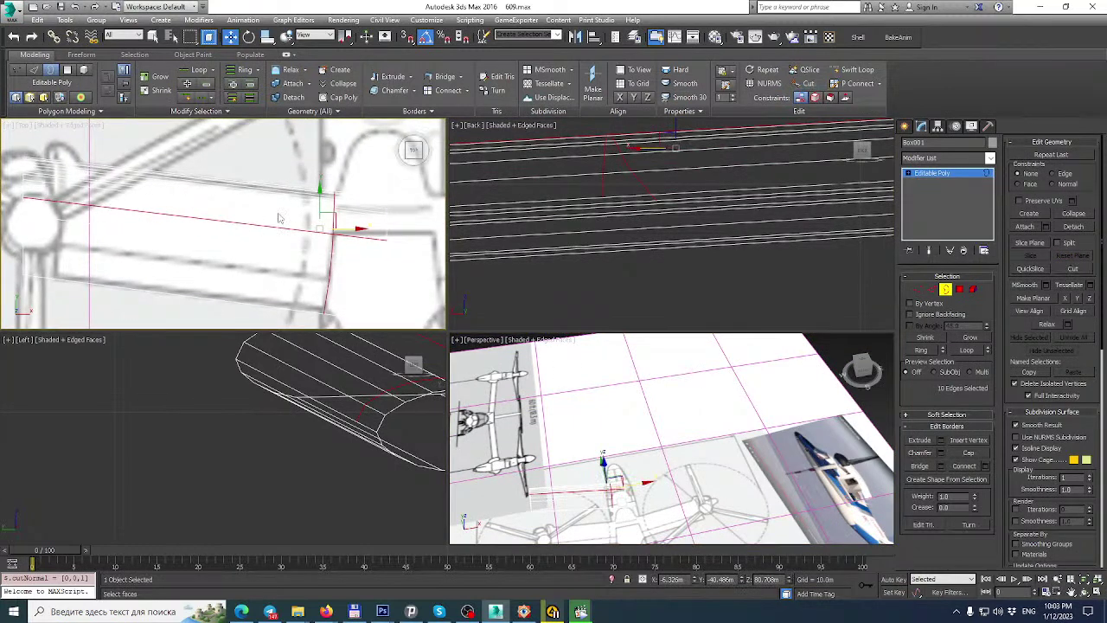
pyautogui.moveTo(667, 397)
pyautogui.mouseDown(button='middle')
pyautogui.moveTo(652, 398)
pyautogui.moveTo(661, 416)
pyautogui.mouseUp(button='middle')
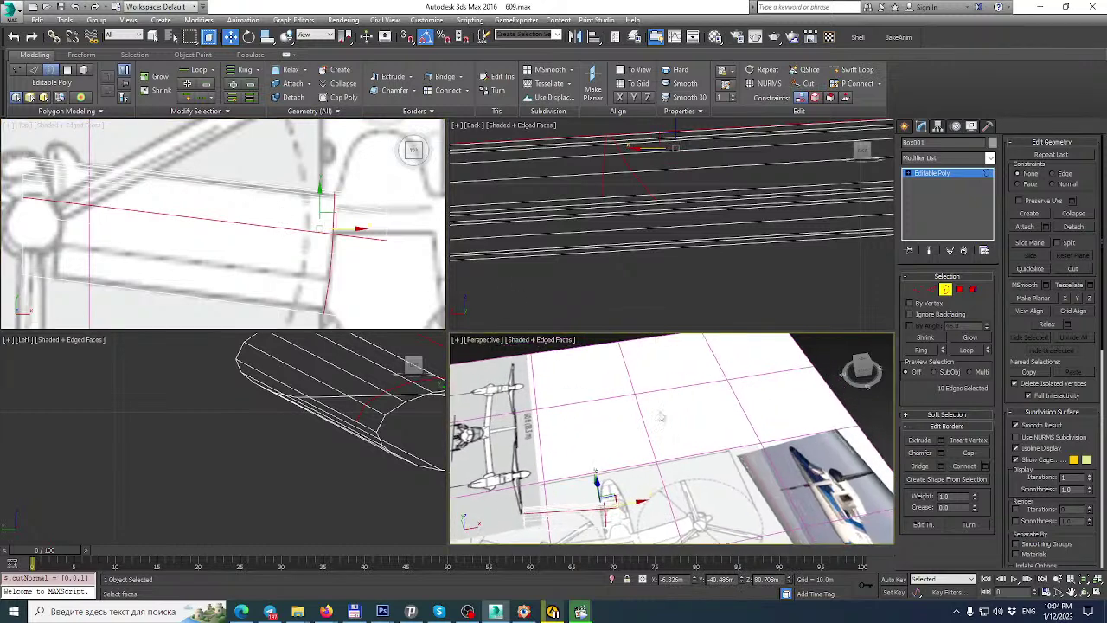
pyautogui.click(1097, 593)
pyautogui.scroll(3, 647, 278)
pyautogui.press('m')
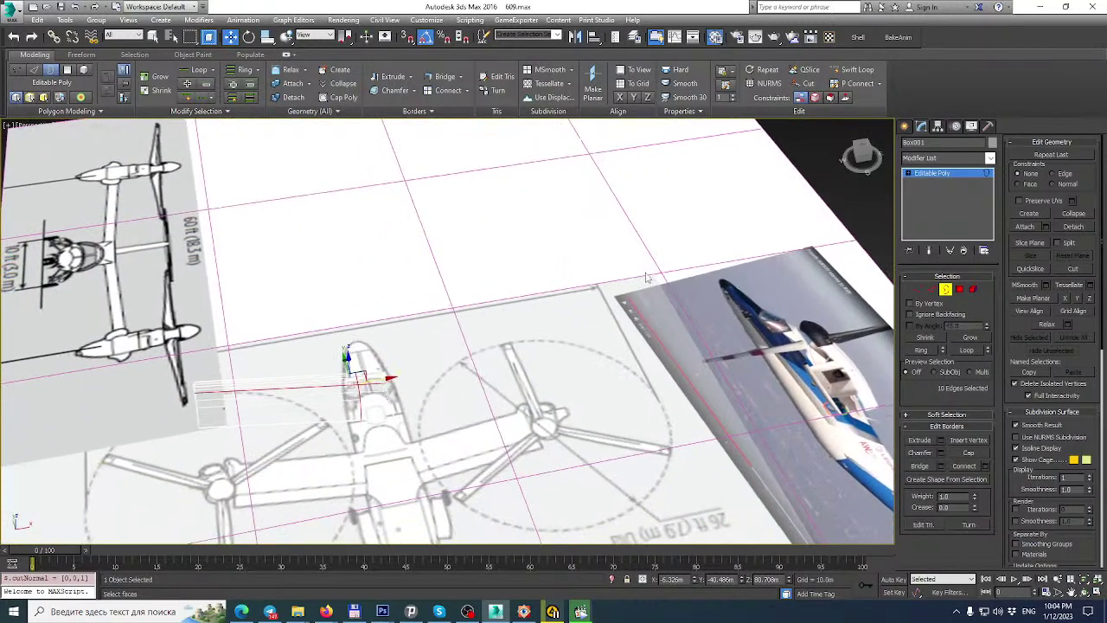
pyautogui.moveTo(456, 273); pyautogui.dragTo(671, 206, button='middle')
pyautogui.moveTo(767, 147)
pyautogui.mouseDown()
pyautogui.moveTo(565, 289)
pyautogui.moveTo(527, 338)
pyautogui.mouseUp()
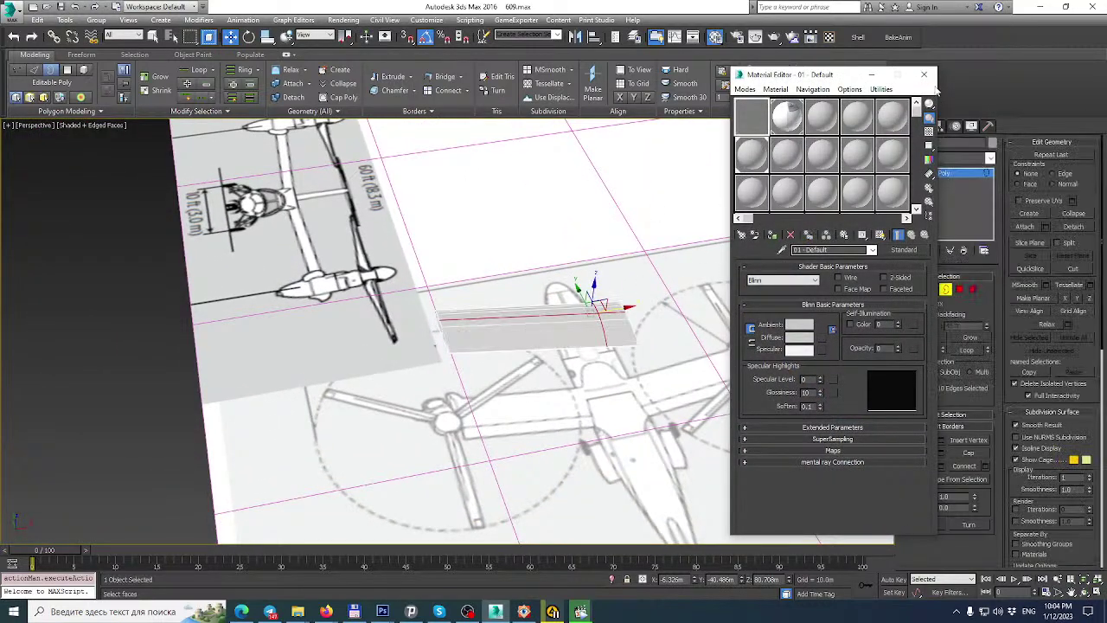
pyautogui.click(924, 75)
# Select the upper wing polygon inboard of the cut and unhide all objects to check the fuselage junction.
pyautogui.press('z')
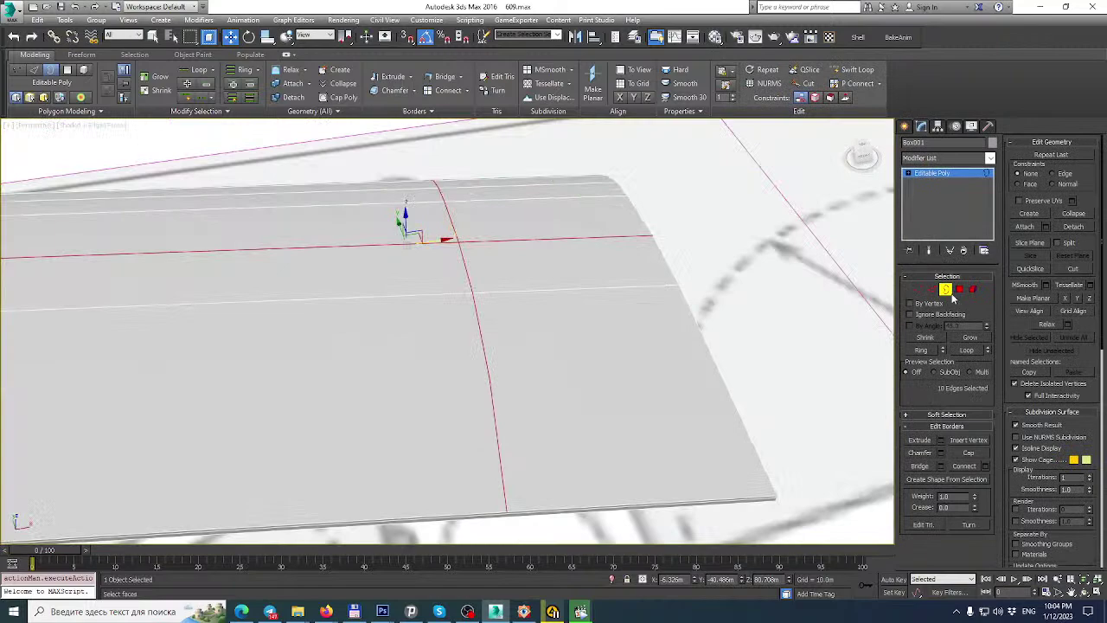
pyautogui.click(960, 289)
pyautogui.click(628, 349)
pyautogui.keyDown('alt'); pyautogui.moveTo(599, 343); pyautogui.dragTo(621, 313, button='middle'); pyautogui.keyUp('alt')
pyautogui.rightClick(576, 321)
pyautogui.click(618, 302)
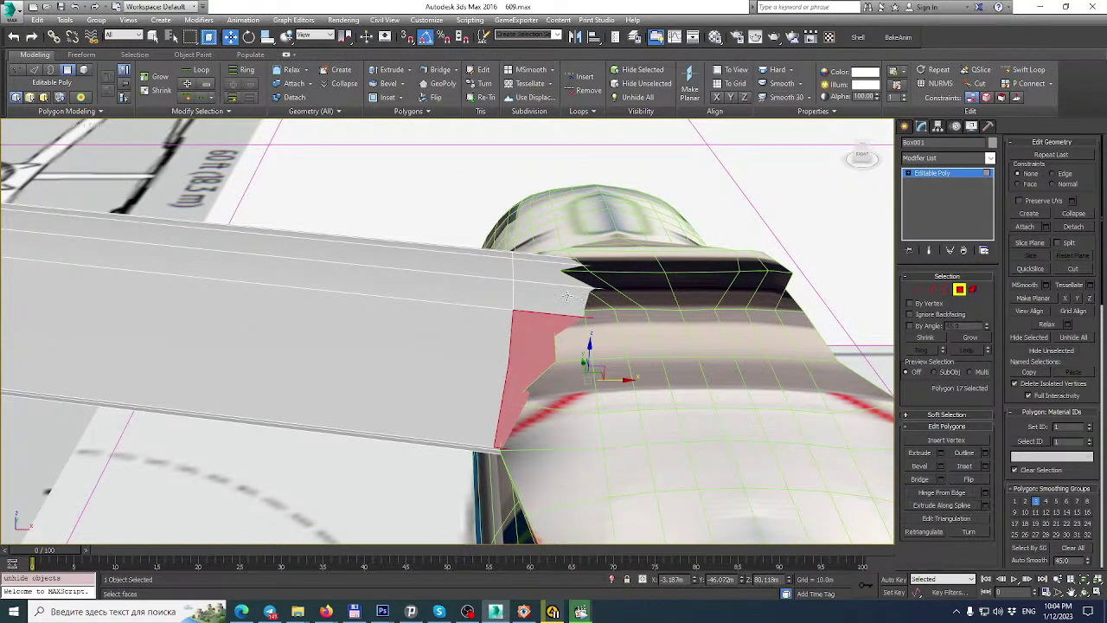
pyautogui.keyDown('alt'); pyautogui.moveTo(570, 339); pyautogui.dragTo(322, 275, button='middle'); pyautogui.keyUp('alt')
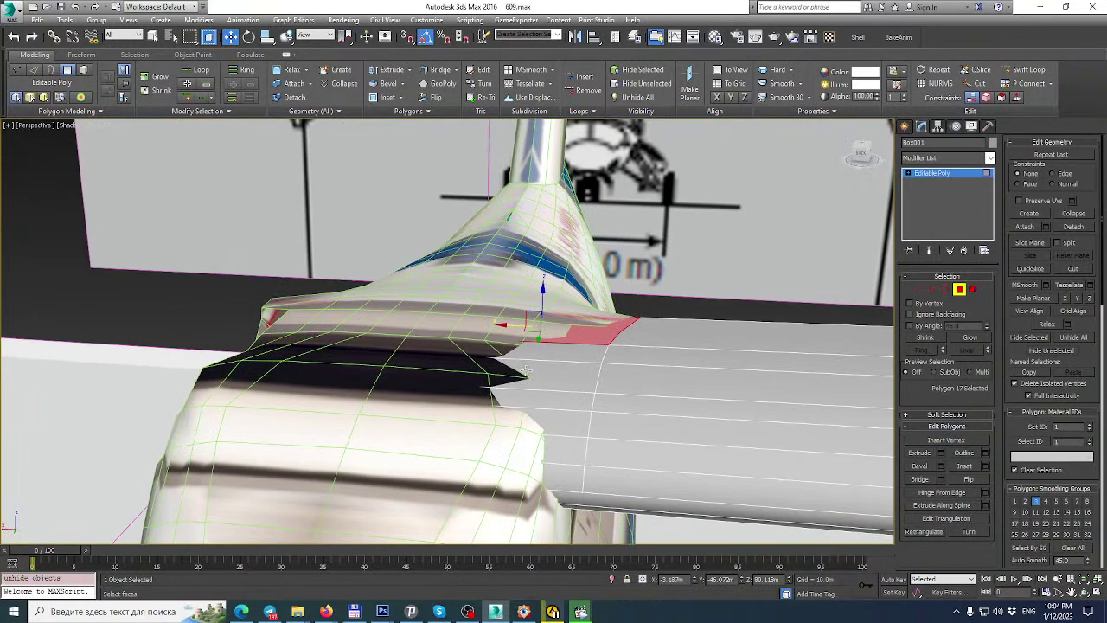
pyautogui.keyDown('alt'); pyautogui.moveTo(574, 346); pyautogui.dragTo(598, 309, button='middle'); pyautogui.keyUp('alt')
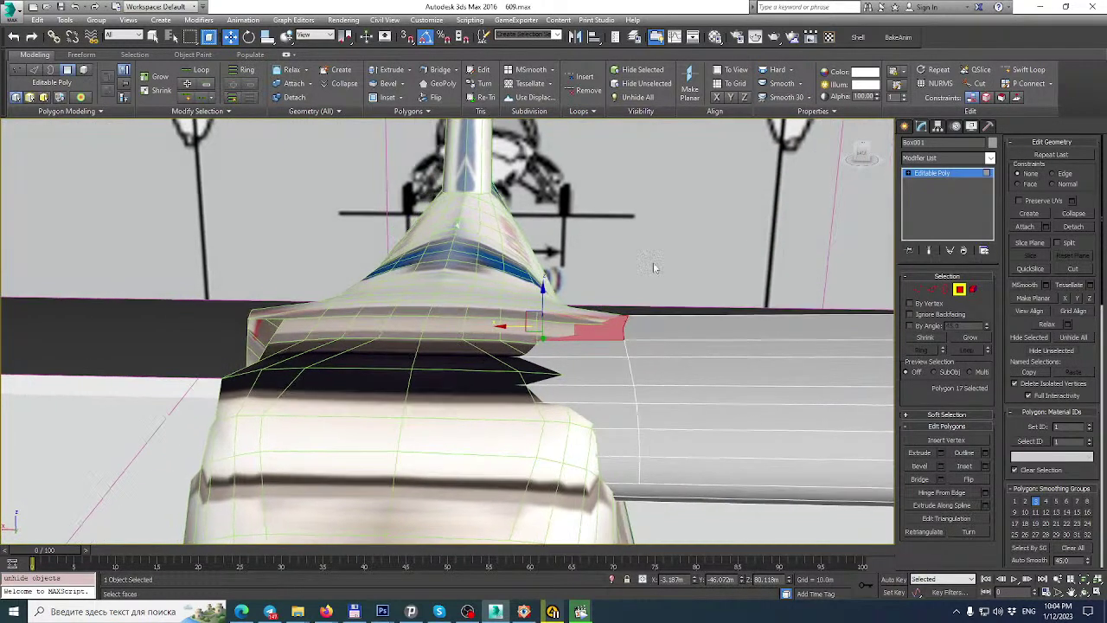
pyautogui.click(934, 176)
pyautogui.keyDown('alt'); pyautogui.moveTo(574, 371); pyautogui.dragTo(563, 370, button='middle'); pyautogui.keyUp('alt')
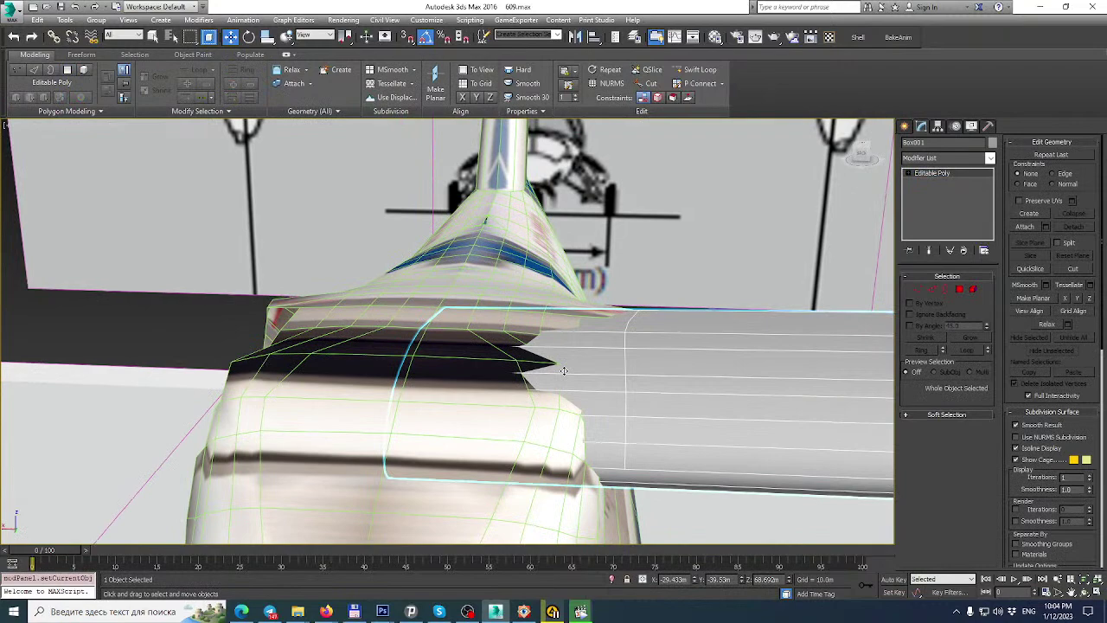
pyautogui.moveTo(563, 370)
pyautogui.keyDown('alt'); pyautogui.mouseDown(button='middle')
pyautogui.moveTo(556, 314)
pyautogui.moveTo(560, 378)
pyautogui.mouseUp(button='middle'); pyautogui.keyUp('alt')
# Turn off the edge constraint on the fuselage and snap its vertex beside the wing root onto the wing's cut line.
pyautogui.click(638, 346)
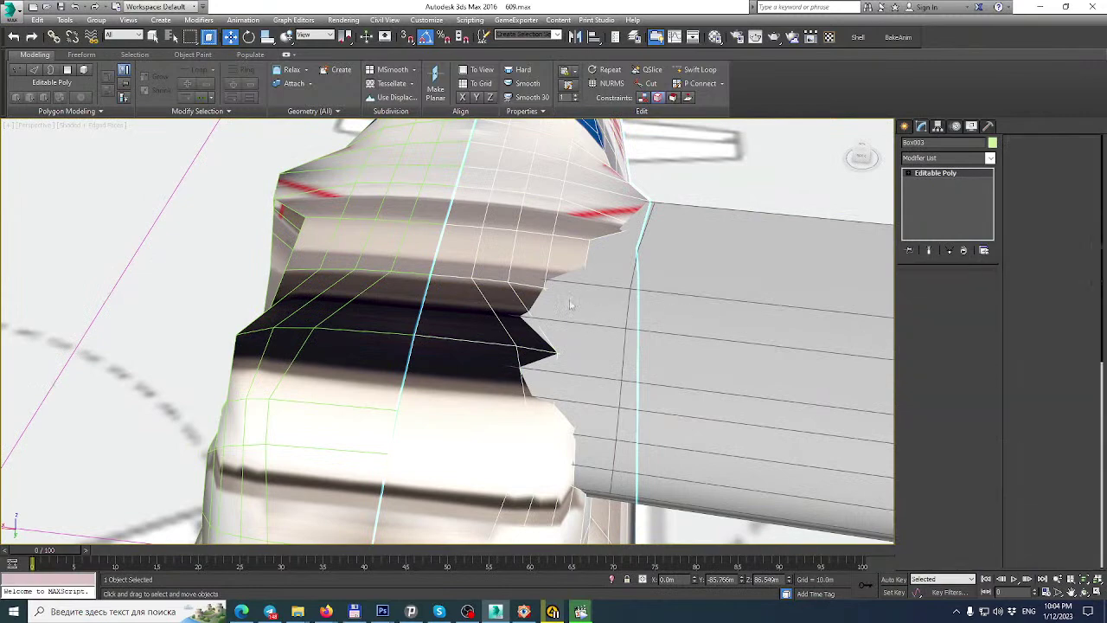
pyautogui.press('1')
pyautogui.scroll(3, 551, 309)
pyautogui.keyDown('alt'); pyautogui.moveTo(481, 289); pyautogui.dragTo(130, 225, button='middle'); pyautogui.keyUp('alt')
pyautogui.keyDown('alt'); pyautogui.moveTo(495, 254); pyautogui.dragTo(420, 286, button='middle'); pyautogui.keyUp('alt')
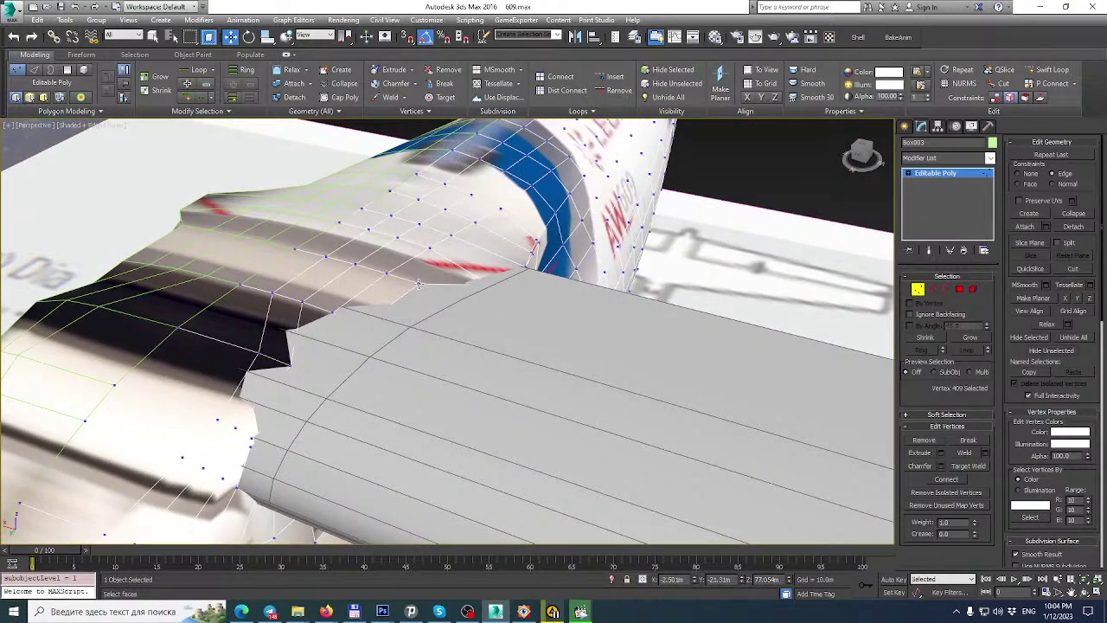
pyautogui.press('z')
pyautogui.keyDown('alt'); pyautogui.moveTo(597, 291); pyautogui.dragTo(476, 294, button='middle'); pyautogui.keyUp('alt')
pyautogui.press('s')
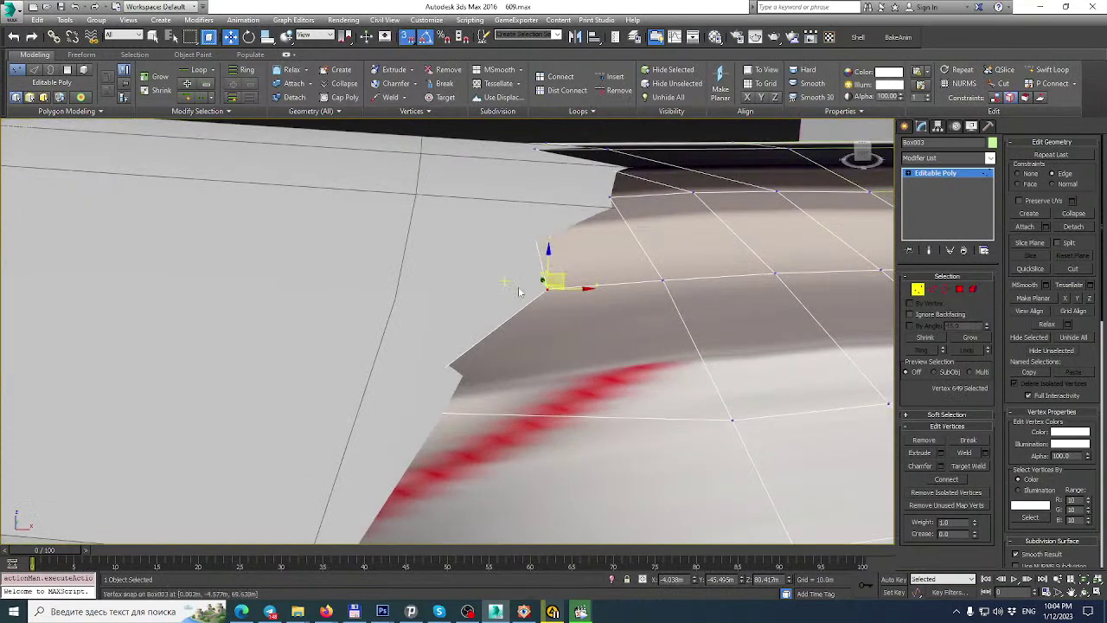
pyautogui.moveTo(550, 291); pyautogui.dragTo(401, 298)
pyautogui.hotkey('ctrl', 'z')
pyautogui.hotkey('shift', 'x')
pyautogui.moveTo(546, 288); pyautogui.dragTo(395, 297)
# Move the neighbouring fuselage vertex, towards the wing's trailing edge, onto the wing's cut line.
pyautogui.scroll(-3, 467, 285)
pyautogui.keyDown('alt'); pyautogui.moveTo(467, 285); pyautogui.dragTo(464, 308, button='middle'); pyautogui.keyUp('alt')
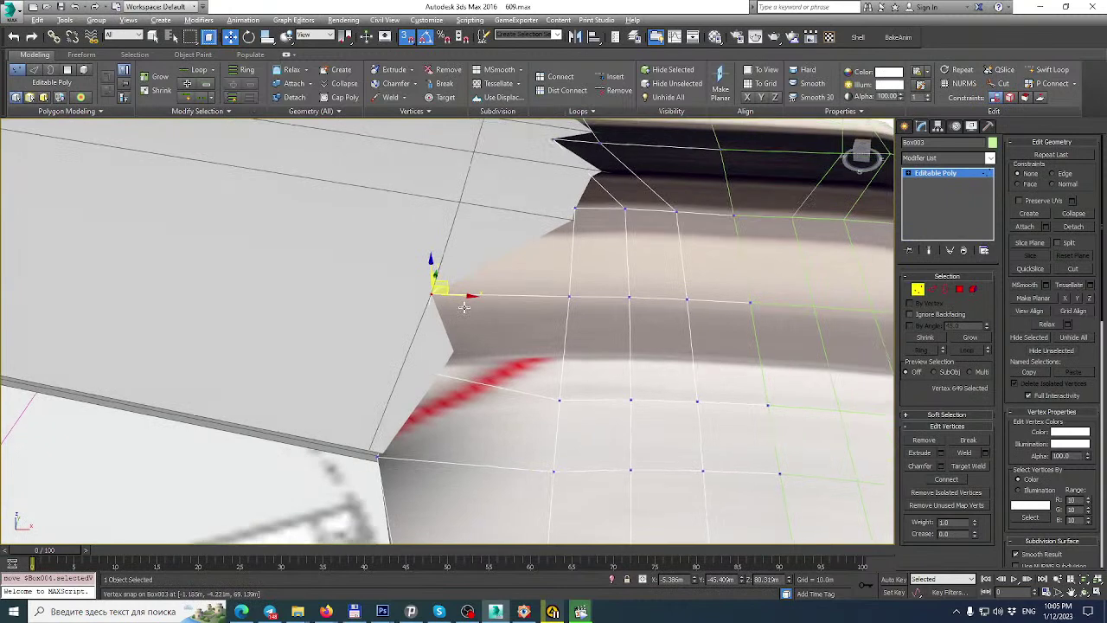
pyautogui.click(436, 372)
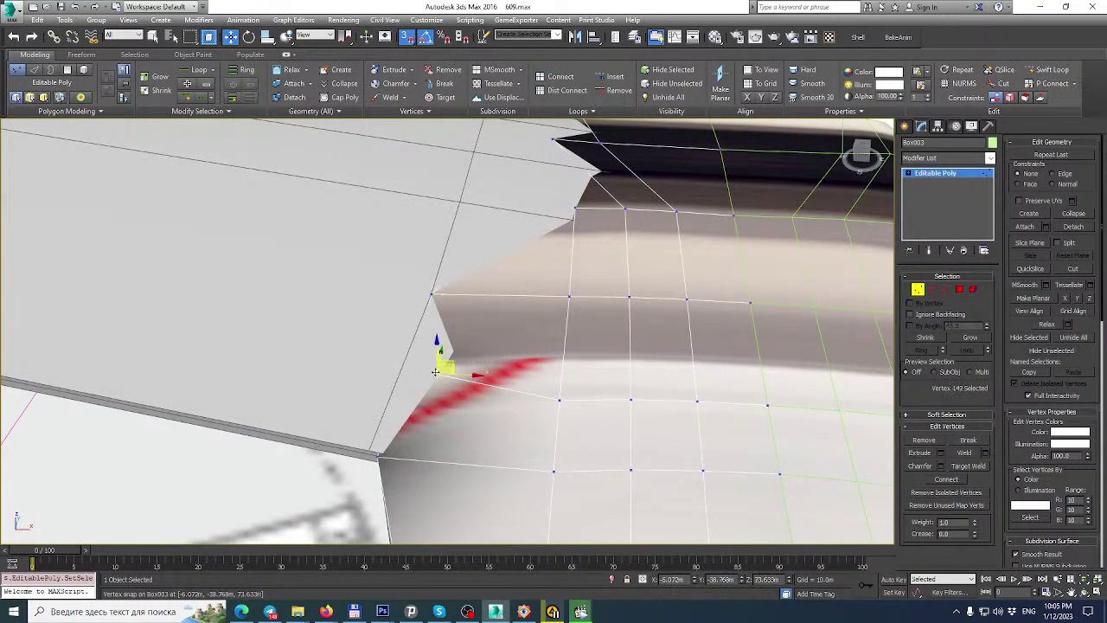
pyautogui.keyDown('alt'); pyautogui.moveTo(436, 372); pyautogui.dragTo(382, 468, button='middle'); pyautogui.keyUp('alt')
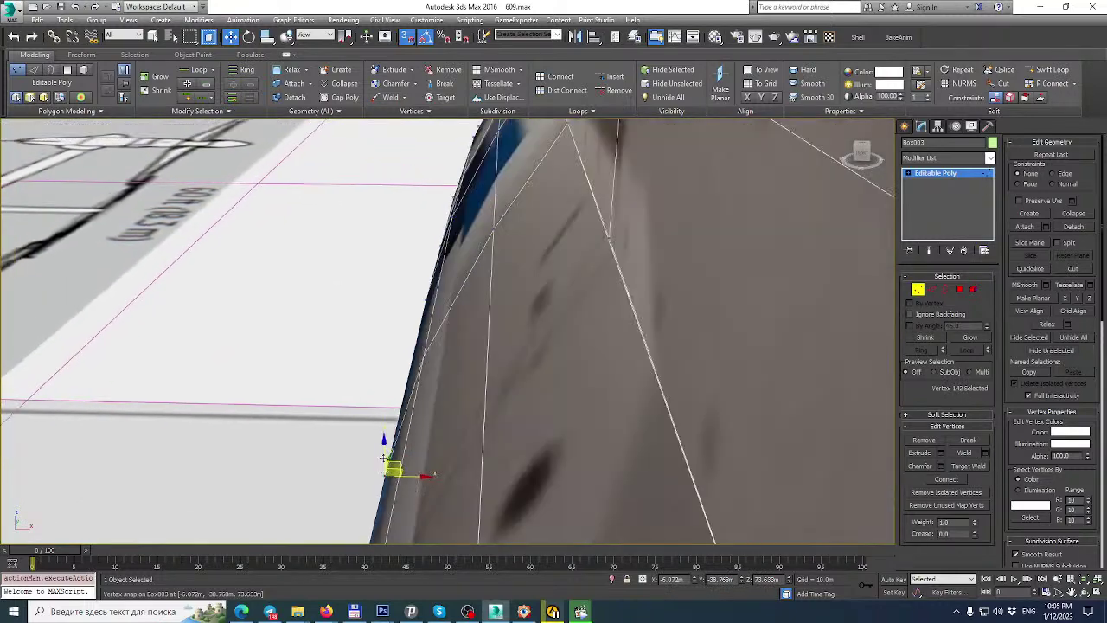
pyautogui.scroll(-5, 383, 459)
pyautogui.scroll(4, 396, 432)
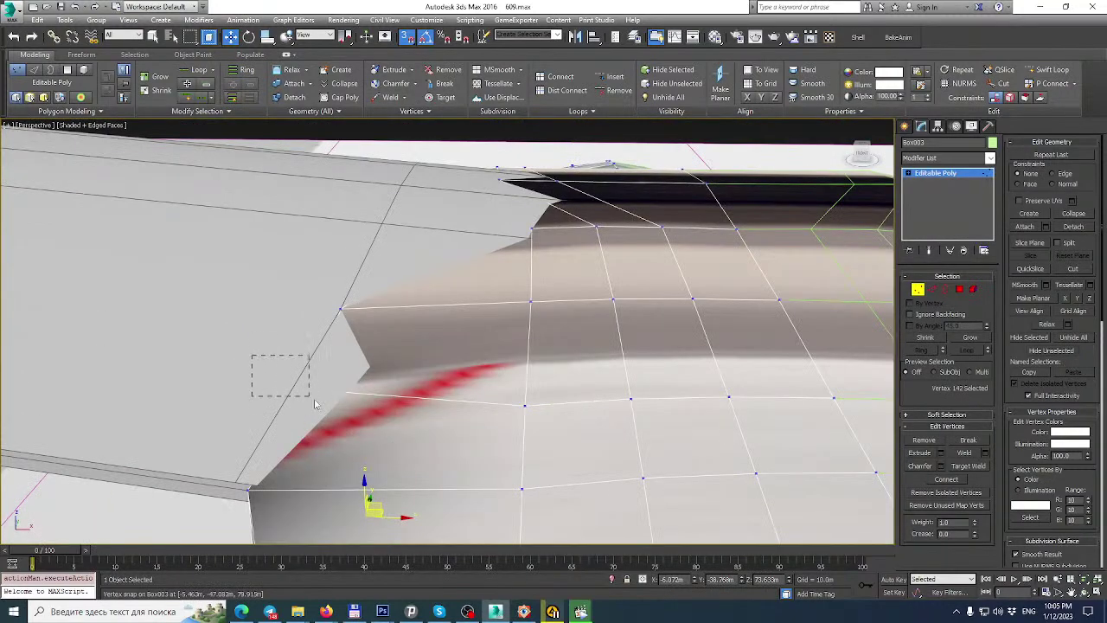
pyautogui.moveTo(309, 400); pyautogui.dragTo(310, 401)
pyautogui.moveTo(354, 397)
pyautogui.keyDown('alt'); pyautogui.mouseDown(button='middle')
pyautogui.moveTo(341, 380)
pyautogui.moveTo(359, 389)
pyautogui.mouseUp(button='middle'); pyautogui.keyUp('alt')
pyautogui.moveTo(350, 387); pyautogui.dragTo(341, 388)
pyautogui.moveTo(303, 352); pyautogui.dragTo(302, 343)
# Nudge that fuselage vertex slightly outboard along X and lower it by about 0.043 m to meet the wing surface.
pyautogui.keyDown('alt'); pyautogui.moveTo(302, 343); pyautogui.dragTo(341, 344, button='middle'); pyautogui.keyUp('alt')
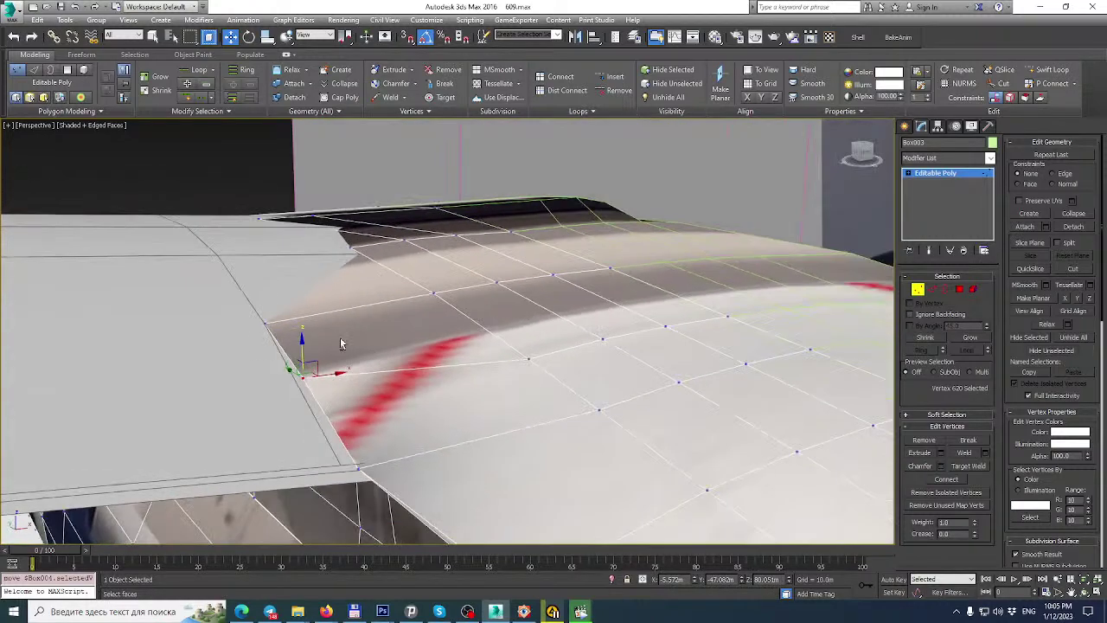
pyautogui.moveTo(341, 373); pyautogui.dragTo(334, 373)
pyautogui.keyDown('alt'); pyautogui.moveTo(334, 373); pyautogui.dragTo(375, 331, button='middle'); pyautogui.keyUp('alt')
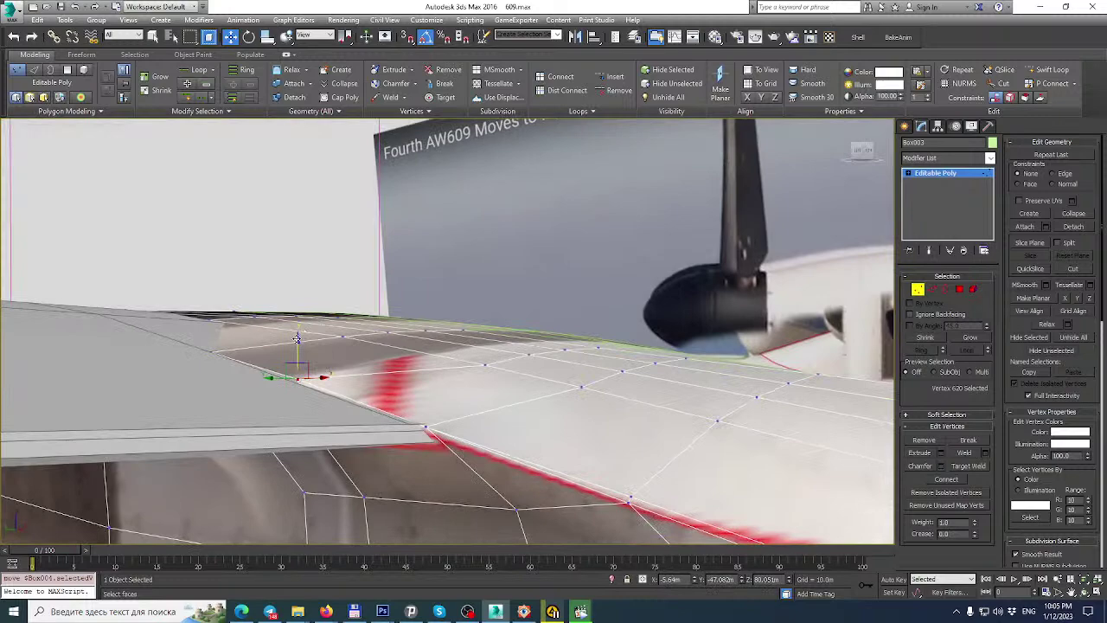
pyautogui.moveTo(297, 338); pyautogui.dragTo(298, 341)
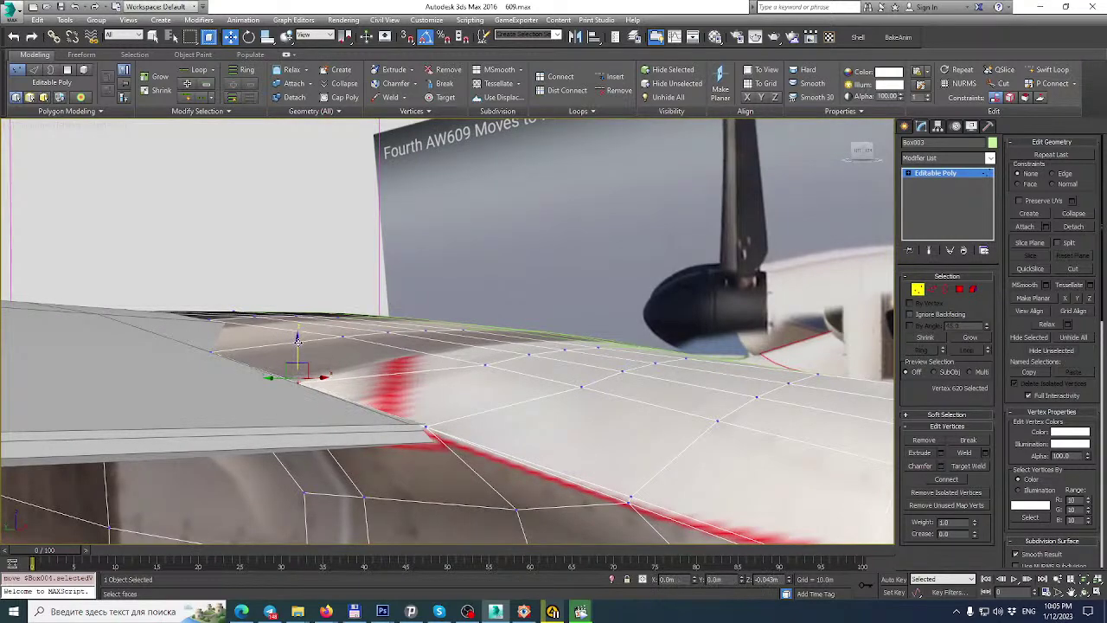
# Move the upper fuselage vertex beneath the wing root outboard along X and raise it to follow the wing surface.
pyautogui.keyDown('alt'); pyautogui.moveTo(296, 338); pyautogui.dragTo(355, 304, button='middle'); pyautogui.keyUp('alt')
pyautogui.keyDown('alt'); pyautogui.moveTo(449, 324); pyautogui.dragTo(472, 320, button='middle'); pyautogui.keyUp('alt')
pyautogui.click(464, 324)
pyautogui.click(462, 320)
pyautogui.keyDown('alt'); pyautogui.moveTo(462, 318); pyautogui.dragTo(521, 305, button='middle'); pyautogui.keyUp('alt')
pyautogui.keyDown('alt'); pyautogui.moveTo(453, 277); pyautogui.dragTo(394, 298, button='middle'); pyautogui.keyUp('alt')
pyautogui.click(475, 280)
pyautogui.moveTo(549, 304); pyautogui.dragTo(549, 303)
pyautogui.keyDown('alt'); pyautogui.moveTo(543, 278); pyautogui.dragTo(519, 288, button='middle'); pyautogui.keyUp('alt')
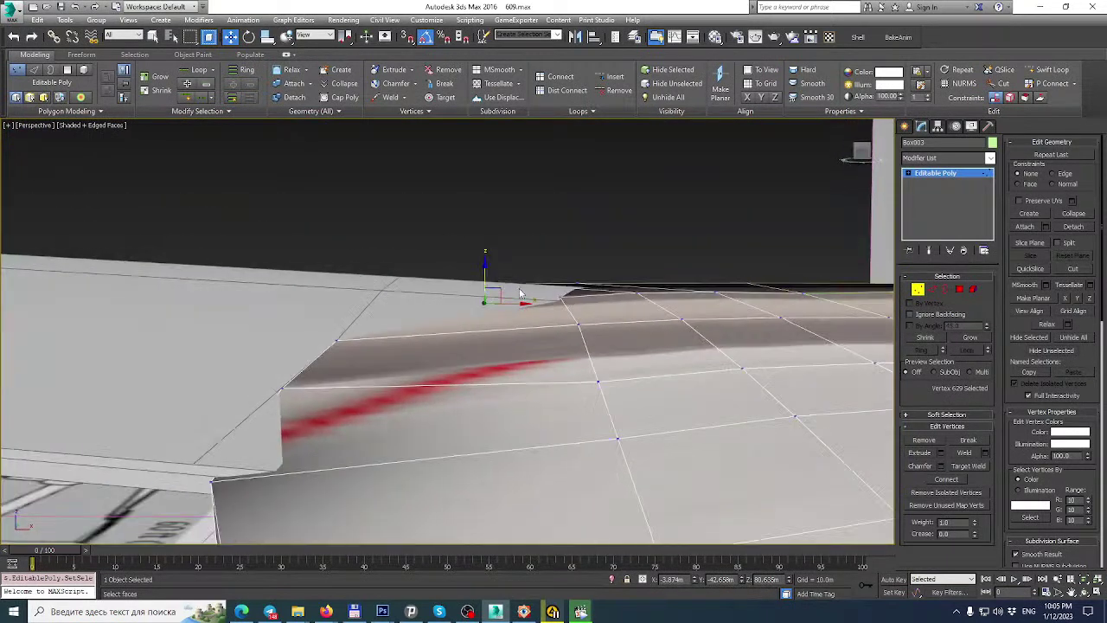
pyautogui.moveTo(522, 304); pyautogui.dragTo(435, 296)
pyautogui.keyDown('alt'); pyautogui.moveTo(435, 296); pyautogui.dragTo(410, 272, button='middle'); pyautogui.keyUp('alt')
pyautogui.moveTo(391, 270); pyautogui.dragTo(390, 249)
pyautogui.keyDown('alt'); pyautogui.moveTo(390, 248); pyautogui.dragTo(438, 323, button='middle'); pyautogui.keyUp('alt')
# Turn on the edge constraint and slide the line of fuselage vertices across the blue stripe outboard, deselecting some between moves to taper the shift.
pyautogui.click(468, 348)
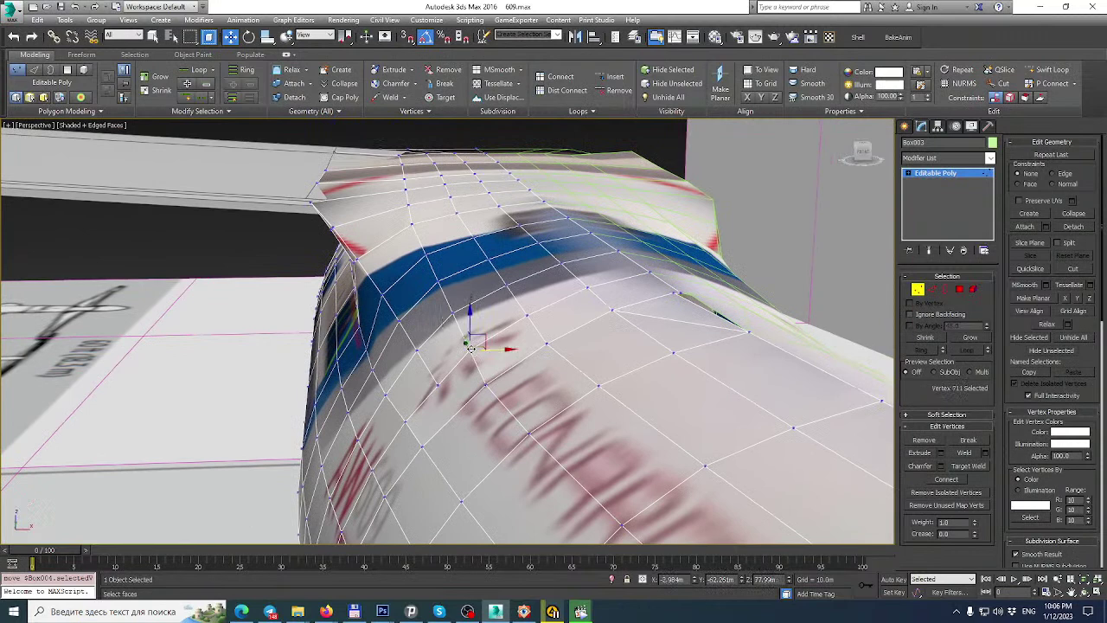
pyautogui.keyDown('ctrl'); pyautogui.click(448, 297); pyautogui.keyUp('ctrl')
pyautogui.moveTo(436, 282); pyautogui.dragTo(429, 266)
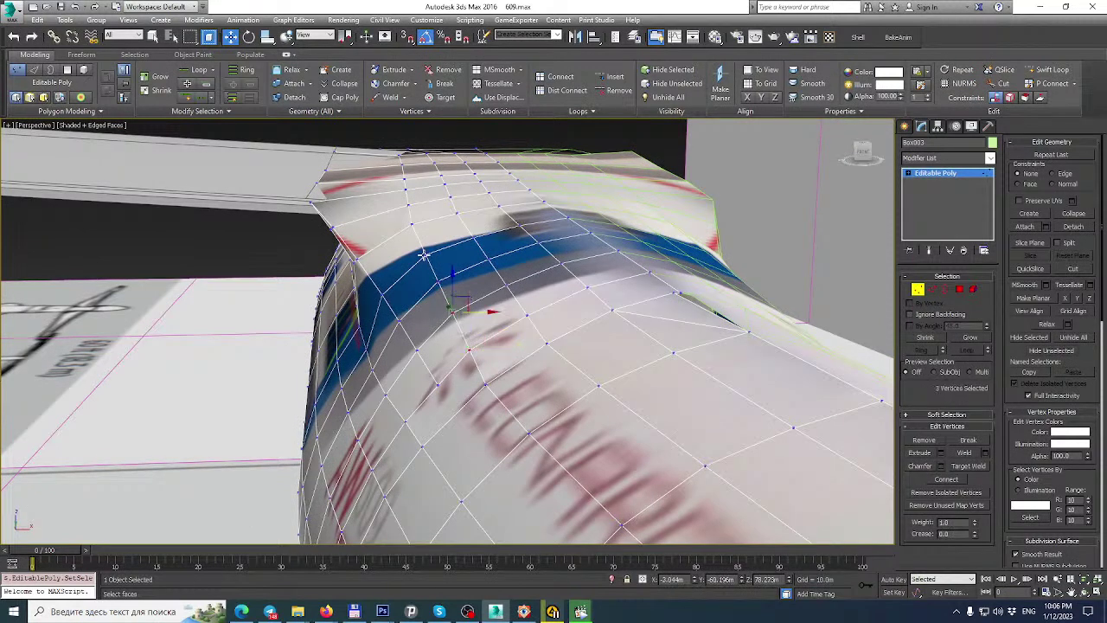
pyautogui.keyDown('ctrl'); pyautogui.click(424, 256); pyautogui.keyUp('ctrl')
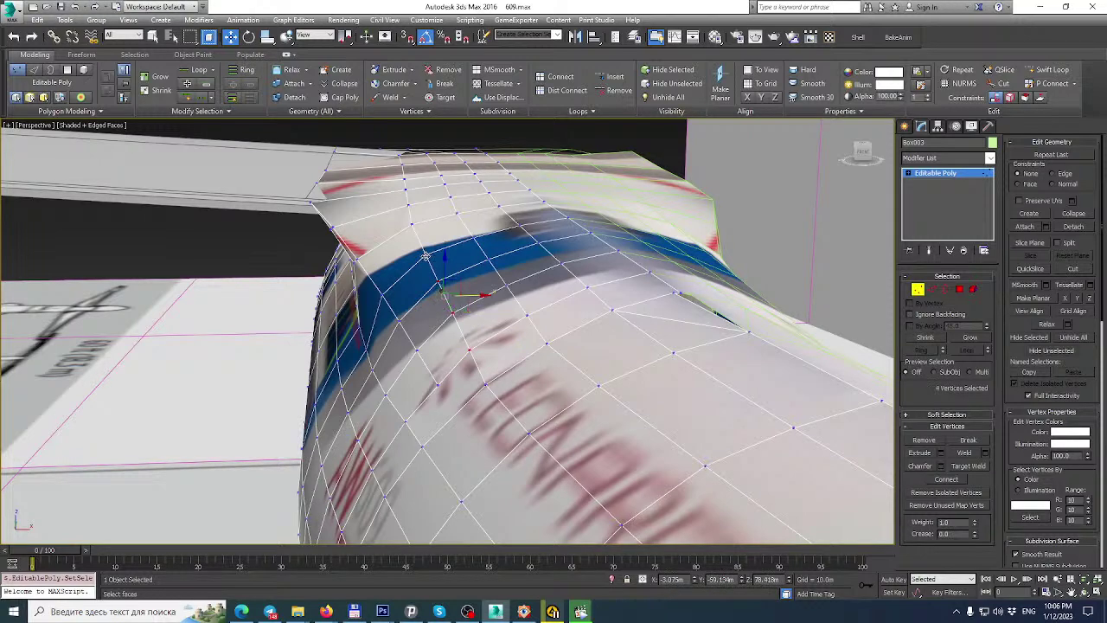
pyautogui.click(1066, 174)
pyautogui.moveTo(482, 295); pyautogui.dragTo(451, 312)
pyautogui.keyDown('alt'); pyautogui.moveTo(449, 371); pyautogui.dragTo(447, 373); pyautogui.keyUp('alt')
pyautogui.moveTo(475, 288); pyautogui.dragTo(471, 287)
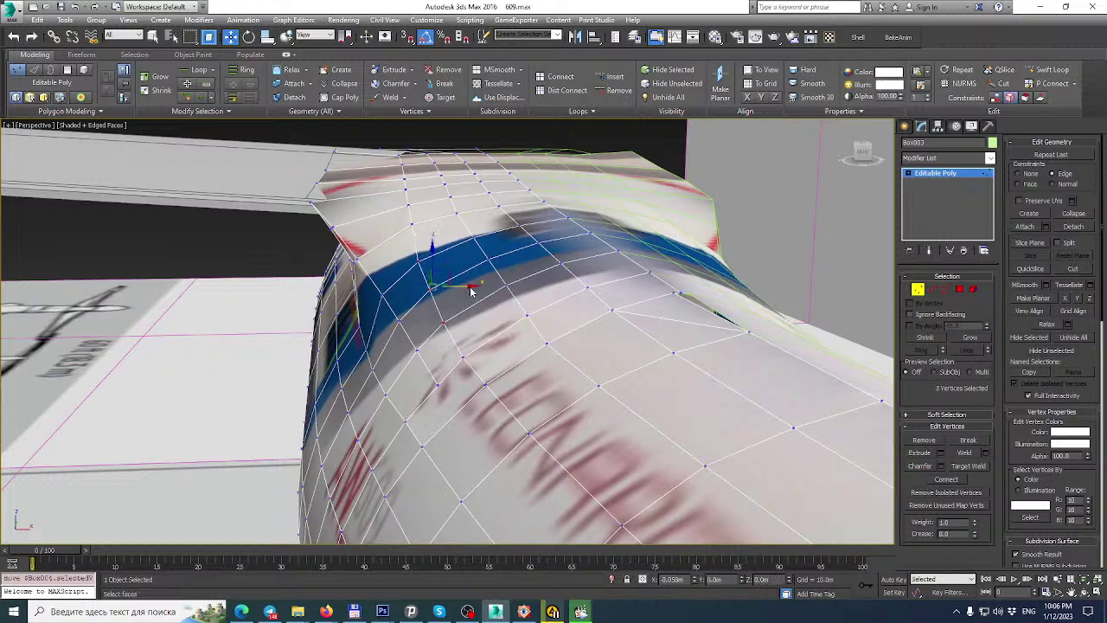
pyautogui.keyDown('alt'); pyautogui.click(441, 321); pyautogui.keyUp('alt')
pyautogui.moveTo(461, 276); pyautogui.dragTo(456, 277)
# Slide the adjacent line of fuselage vertices, nearer the centreline, outboard along their edges, shifting the vertices on the blue stripe a little further.
pyautogui.keyDown('alt'); pyautogui.moveTo(506, 286); pyautogui.dragTo(496, 289, button='middle'); pyautogui.keyUp('alt')
pyautogui.click(507, 324)
pyautogui.keyDown('ctrl'); pyautogui.click(484, 275); pyautogui.keyUp('ctrl')
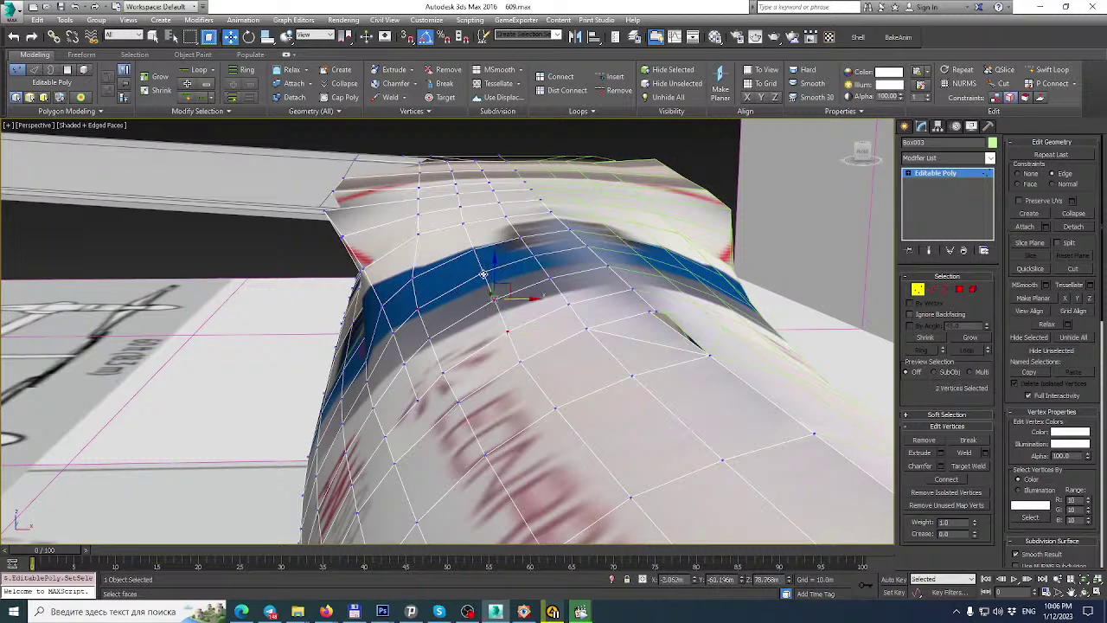
pyautogui.keyDown('ctrl'); pyautogui.click(475, 258); pyautogui.keyUp('ctrl')
pyautogui.moveTo(523, 288)
pyautogui.mouseDown()
pyautogui.moveTo(491, 301)
pyautogui.moveTo(510, 274)
pyautogui.mouseUp()
pyautogui.keyDown('alt'); pyautogui.click(502, 334); pyautogui.keyUp('alt')
pyautogui.keyDown('alt'); pyautogui.moveTo(511, 274); pyautogui.dragTo(512, 308, button='middle'); pyautogui.keyUp('alt')
pyautogui.keyDown('alt'); pyautogui.click(490, 283); pyautogui.keyUp('alt')
pyautogui.moveTo(502, 239); pyautogui.dragTo(511, 275, button='middle')
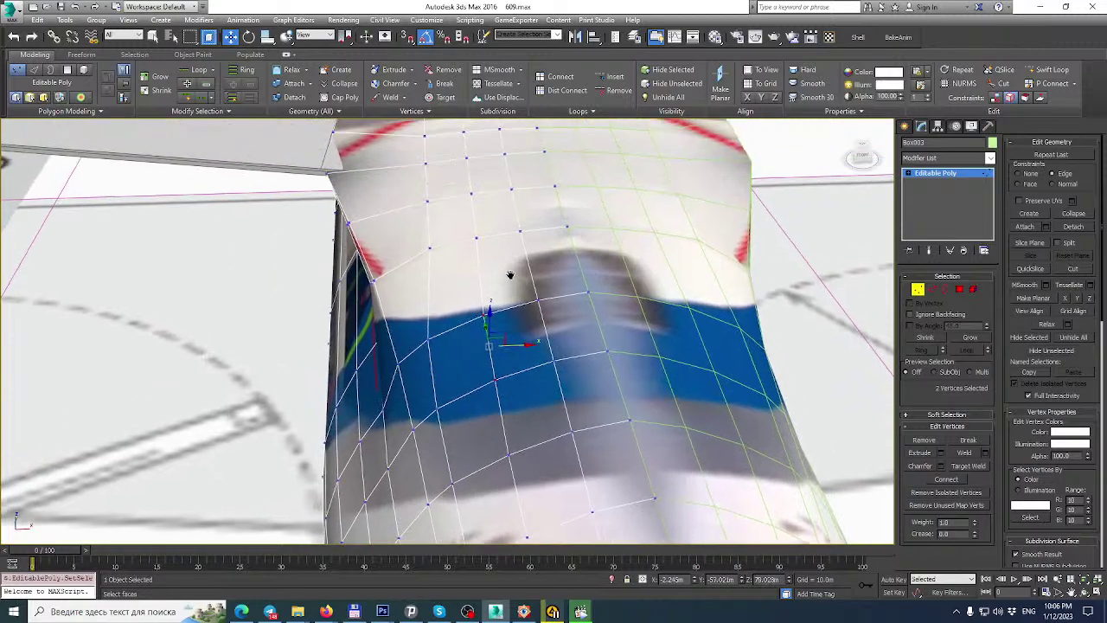
pyautogui.keyDown('alt'); pyautogui.moveTo(518, 329); pyautogui.dragTo(522, 314, button='middle'); pyautogui.keyUp('alt')
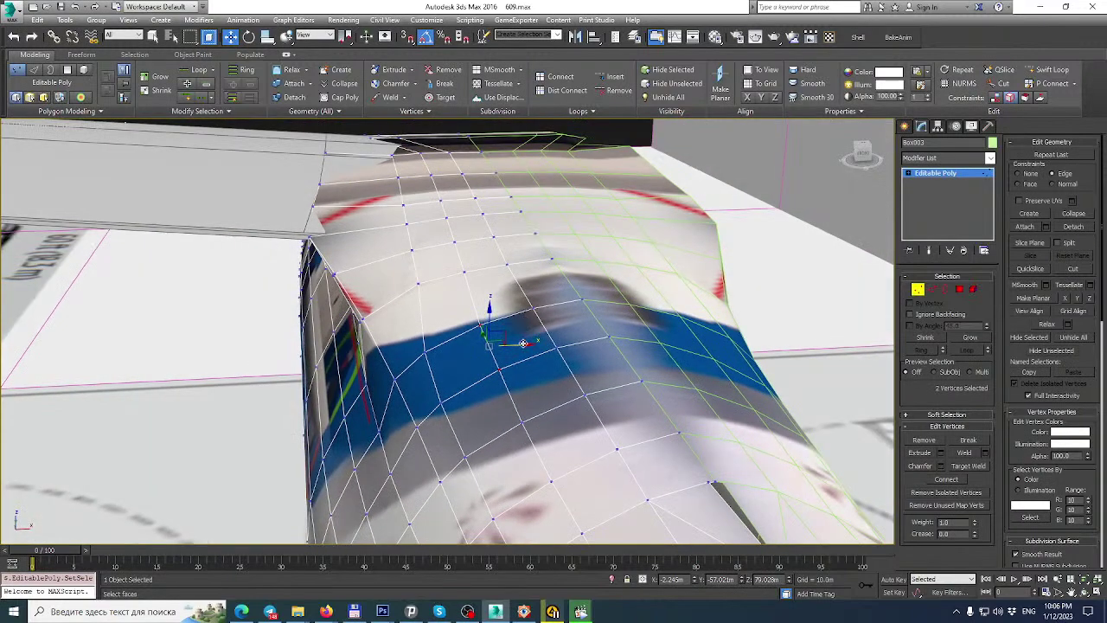
pyautogui.moveTo(523, 343); pyautogui.dragTo(521, 344)
# Slide the fuselage vertex just above the blue stripe outboard along its edge to about X -3.68 m.
pyautogui.keyDown('alt'); pyautogui.moveTo(519, 342); pyautogui.dragTo(480, 339, button='middle'); pyautogui.keyUp('alt')
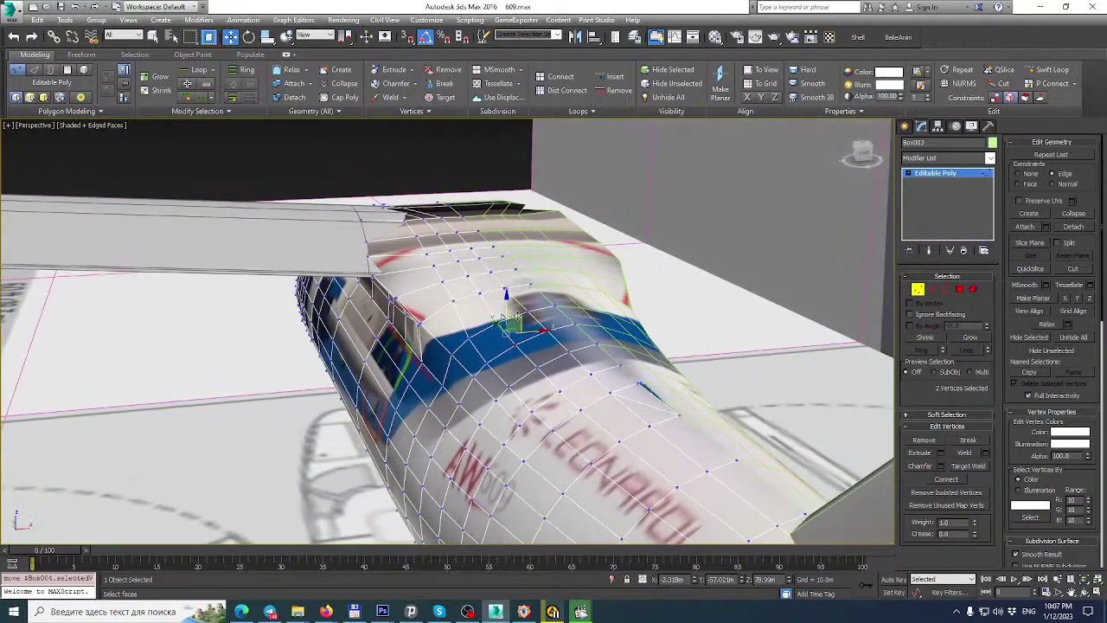
pyautogui.scroll(3, 470, 339)
pyautogui.moveTo(447, 266); pyautogui.dragTo(460, 308, button='middle')
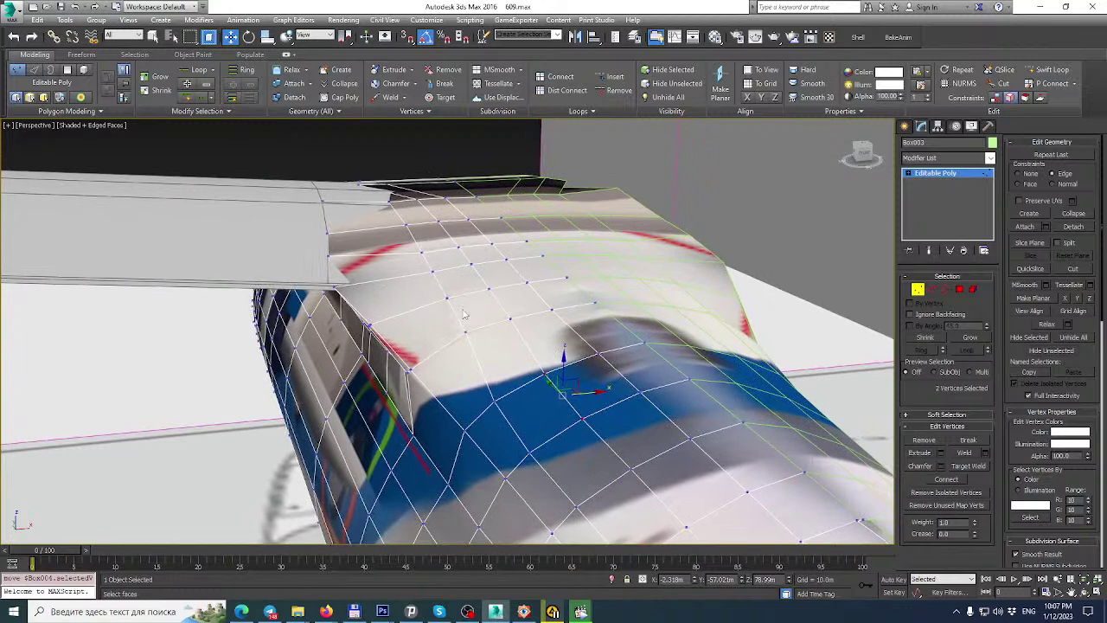
pyautogui.scroll(2, 456, 311)
pyautogui.click(476, 352)
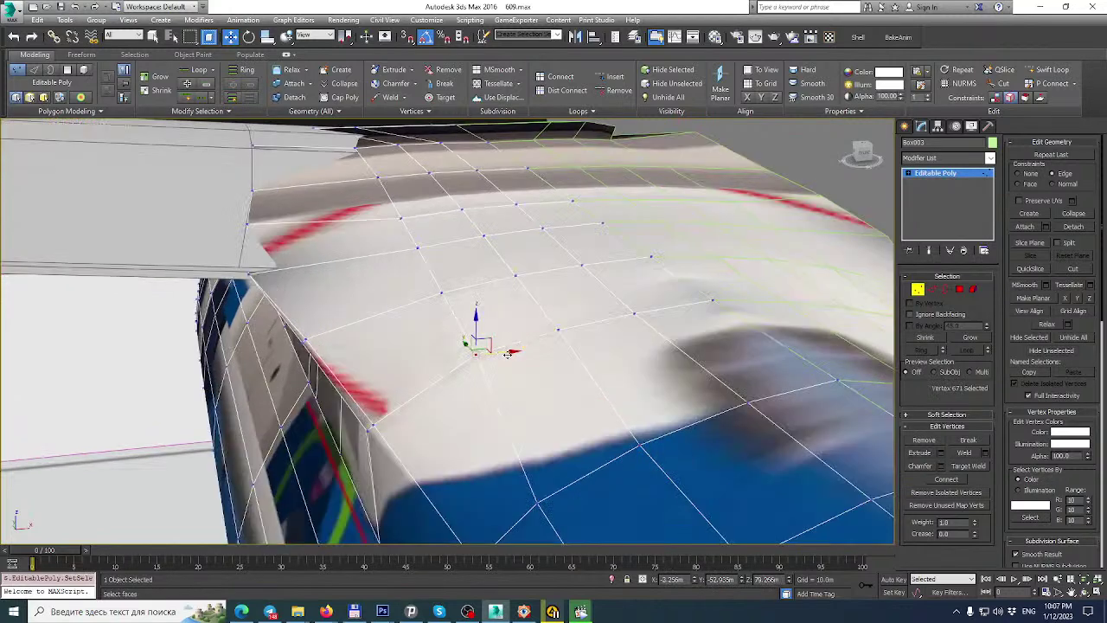
pyautogui.moveTo(509, 353); pyautogui.dragTo(463, 366)
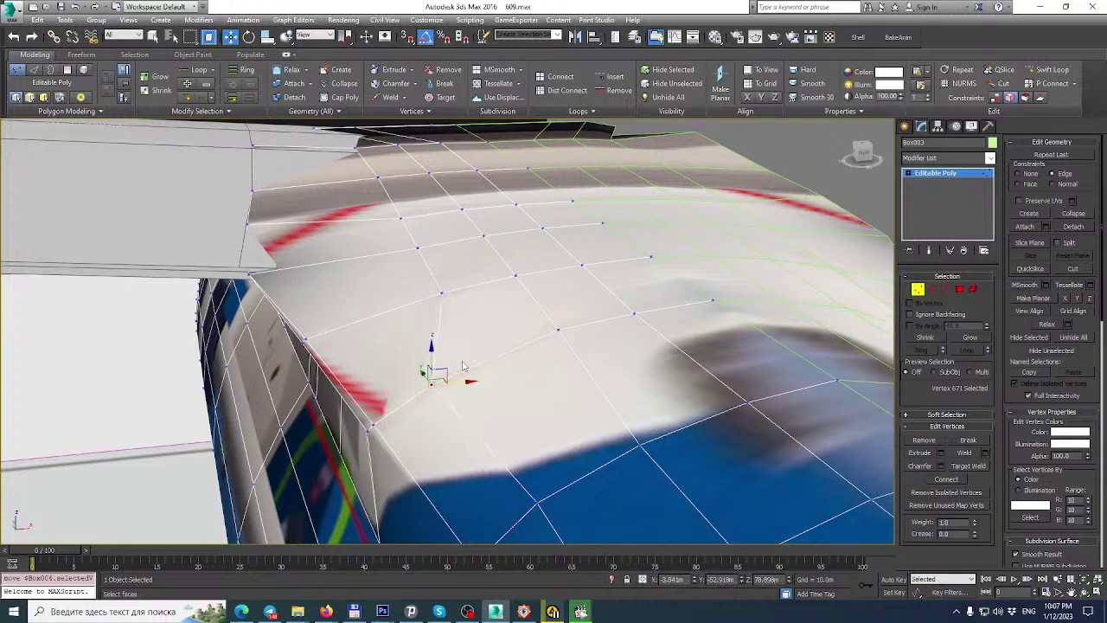
pyautogui.keyDown('alt'); pyautogui.moveTo(467, 381); pyautogui.dragTo(491, 329, button='middle'); pyautogui.keyUp('alt')
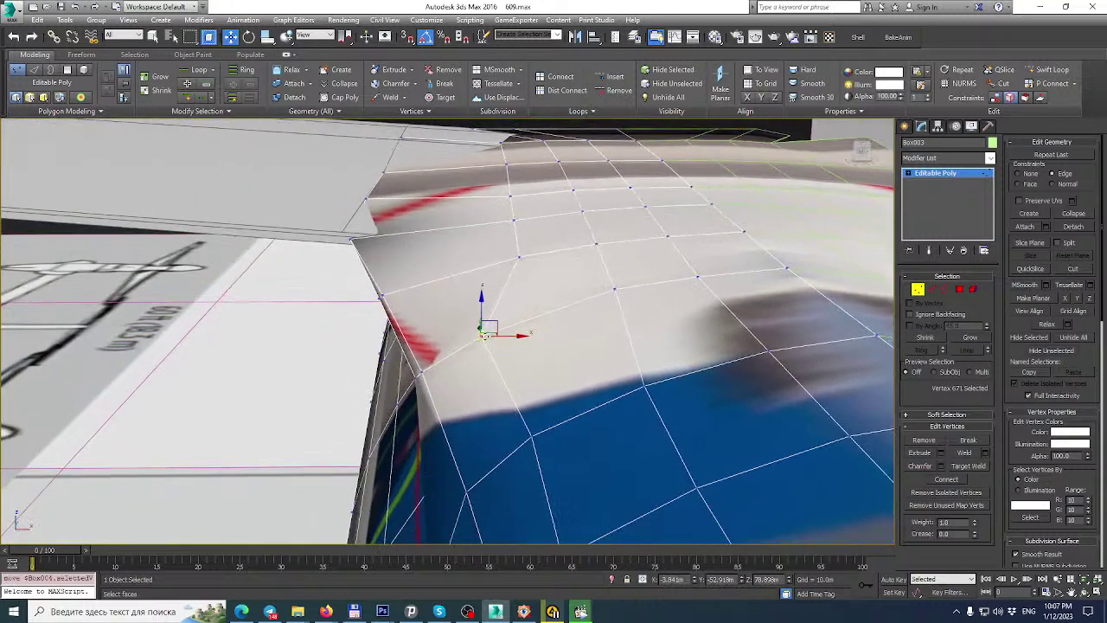
pyautogui.moveTo(520, 336); pyautogui.dragTo(534, 312)
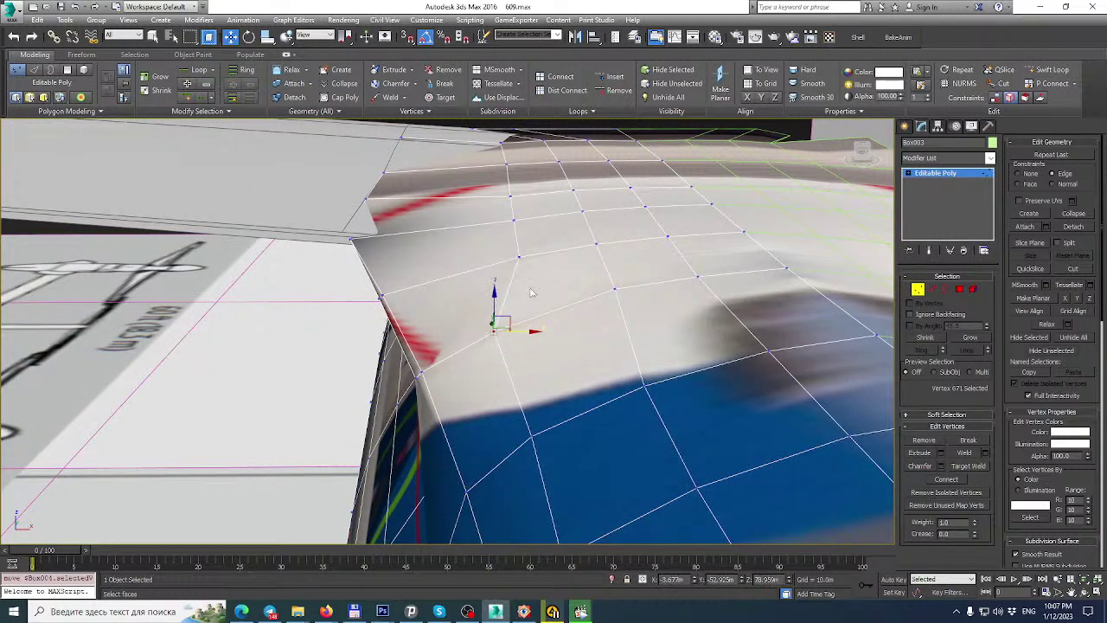
# Slide the next three vertices of that line, going towards the wing, outboard along their edges to even the spacing.
pyautogui.click(517, 257)
pyautogui.moveTo(554, 259); pyautogui.dragTo(507, 267)
pyautogui.moveTo(507, 267); pyautogui.dragTo(515, 297, button='middle')
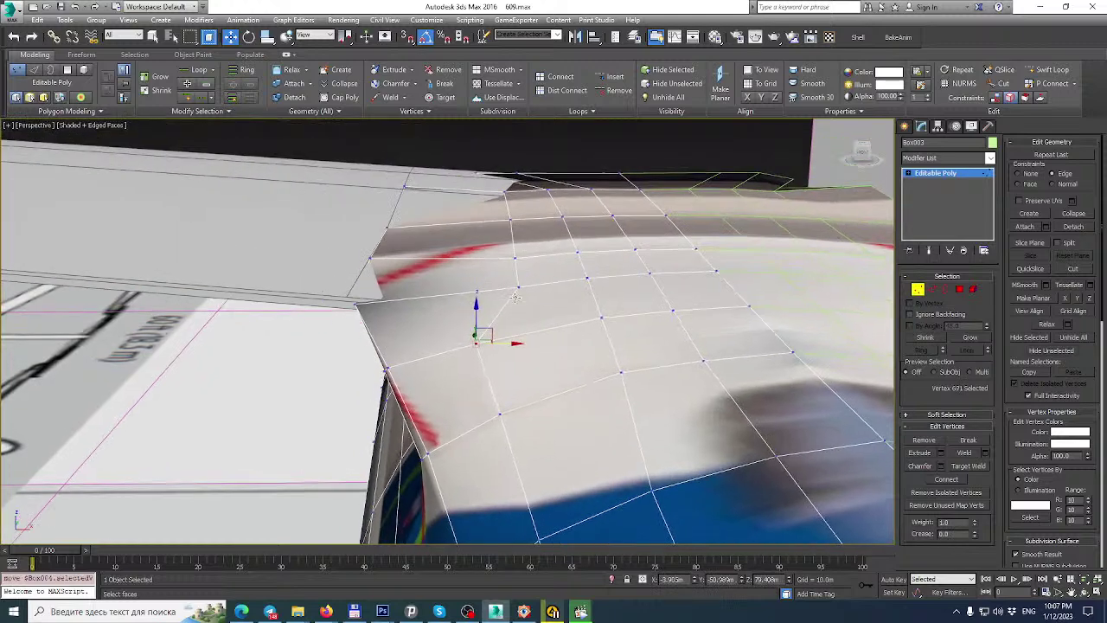
pyautogui.click(519, 288)
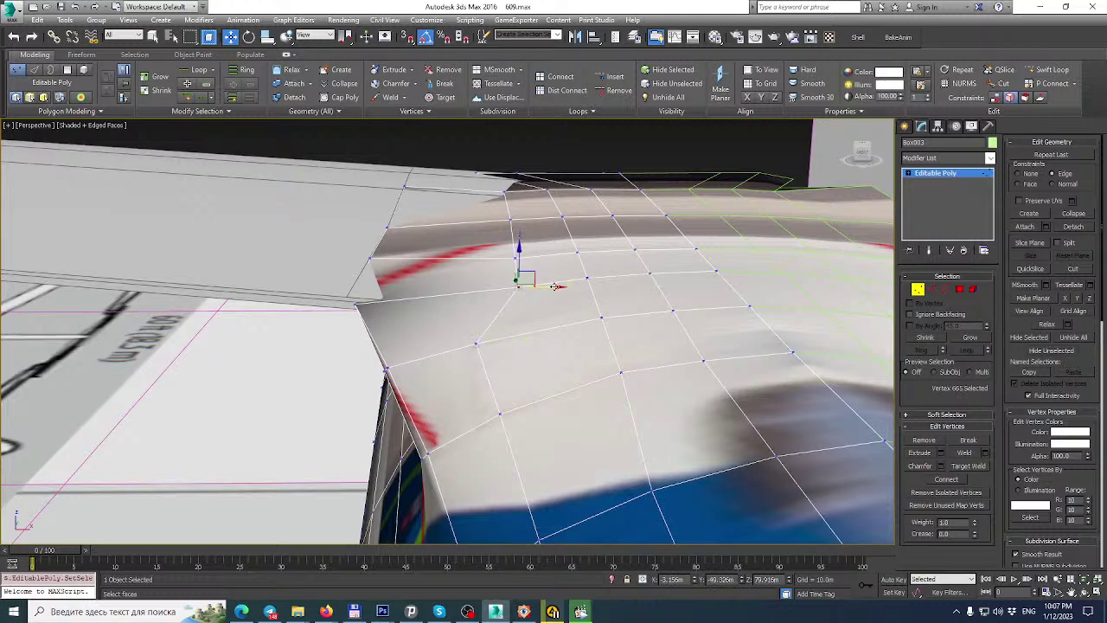
pyautogui.moveTo(555, 286); pyautogui.dragTo(498, 280)
pyautogui.click(514, 258)
pyautogui.moveTo(489, 265); pyautogui.dragTo(489, 264)
# Slide the remaining two vertices of that line on the beige roof area outboard towards the wing root.
pyautogui.keyDown('alt'); pyautogui.moveTo(504, 232); pyautogui.dragTo(506, 325, button='middle'); pyautogui.keyUp('alt')
pyautogui.click(494, 285)
pyautogui.moveTo(511, 284); pyautogui.dragTo(460, 290)
pyautogui.keyDown('alt'); pyautogui.moveTo(461, 289); pyautogui.dragTo(452, 307, button='middle'); pyautogui.keyUp('alt')
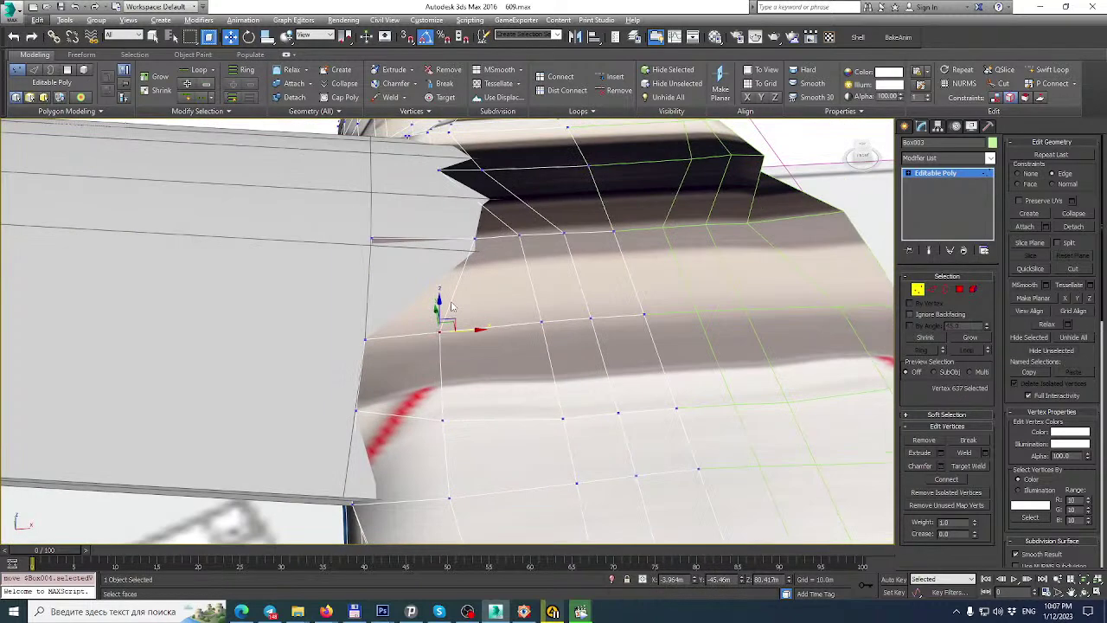
pyautogui.click(476, 240)
pyautogui.moveTo(511, 235); pyautogui.dragTo(470, 235)
# Hide everything except the fuselage to expose the vertices concealed by the wing.
pyautogui.keyDown('alt'); pyautogui.moveTo(473, 194); pyautogui.dragTo(399, 272, button='middle'); pyautogui.keyUp('alt')
pyautogui.click(495, 282)
pyautogui.keyDown('alt'); pyautogui.moveTo(497, 284); pyautogui.dragTo(571, 258, button='middle'); pyautogui.keyUp('alt')
pyautogui.rightClick(571, 258)
pyautogui.click(608, 212)
pyautogui.keyDown('alt'); pyautogui.moveTo(608, 212); pyautogui.dragTo(706, 206, button='middle'); pyautogui.keyUp('alt')
# Turn off the edge constraint and move the vertex in the dark roof recess outboard along X by about 1.02 m.
pyautogui.click(477, 313)
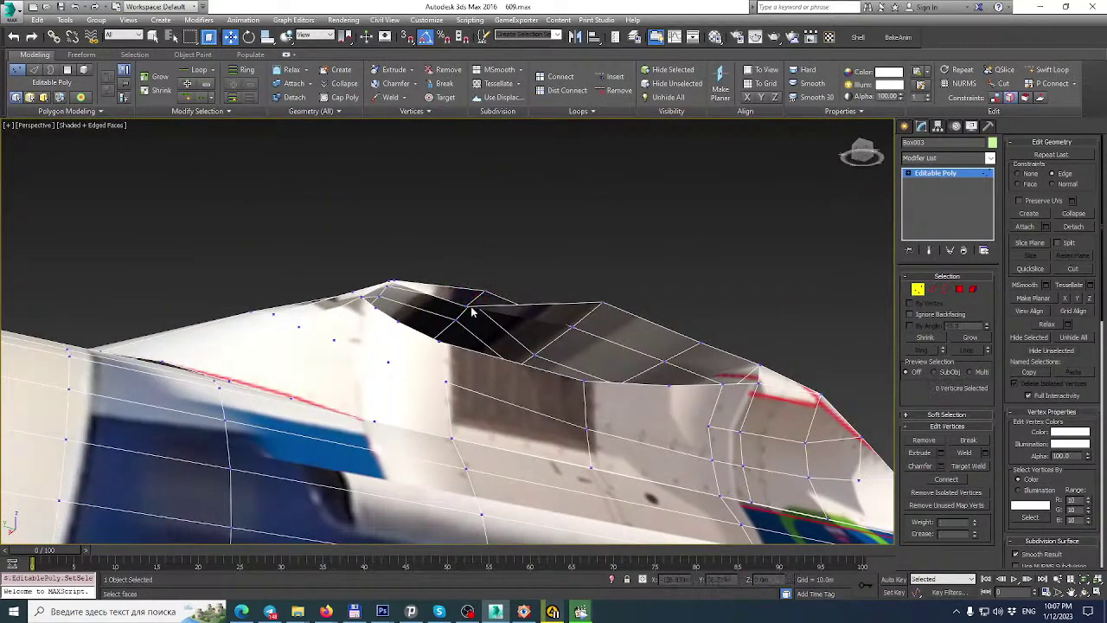
pyautogui.click(464, 307)
pyautogui.keyDown('alt'); pyautogui.moveTo(464, 307); pyautogui.dragTo(592, 365, button='middle'); pyautogui.keyUp('alt')
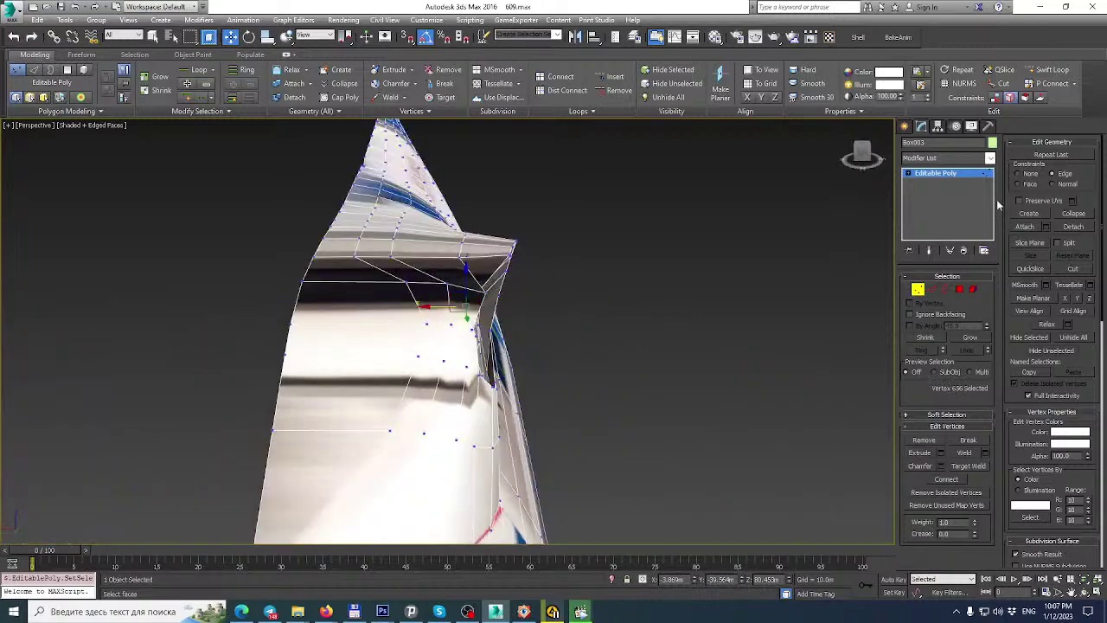
pyautogui.click(1034, 174)
pyautogui.moveTo(436, 307); pyautogui.dragTo(476, 307)
pyautogui.keyDown('alt'); pyautogui.moveTo(476, 307); pyautogui.dragTo(441, 243, button='middle'); pyautogui.keyUp('alt')
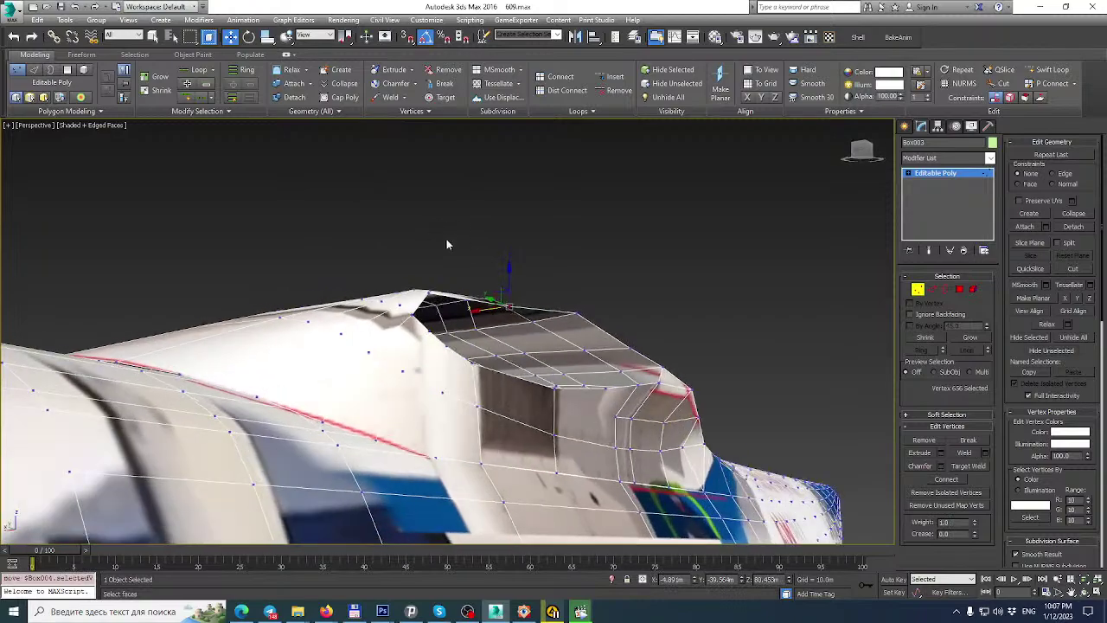
# Unhide all objects and raise the recess vertex to about Z 81.05 m against the wing's cut line.
pyautogui.keyDown('alt'); pyautogui.moveTo(507, 271); pyautogui.dragTo(337, 298, button='middle'); pyautogui.keyUp('alt')
pyautogui.rightClick(358, 279)
pyautogui.click(398, 225)
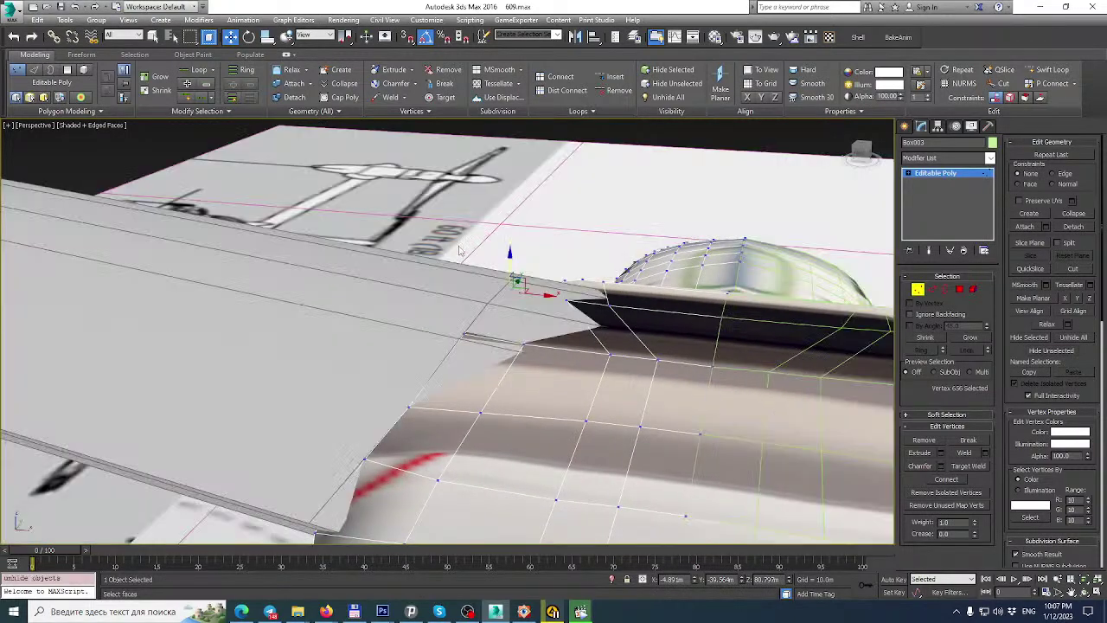
pyautogui.keyDown('alt'); pyautogui.moveTo(543, 287); pyautogui.dragTo(564, 287, button='middle'); pyautogui.keyUp('alt')
pyautogui.scroll(1, 547, 287)
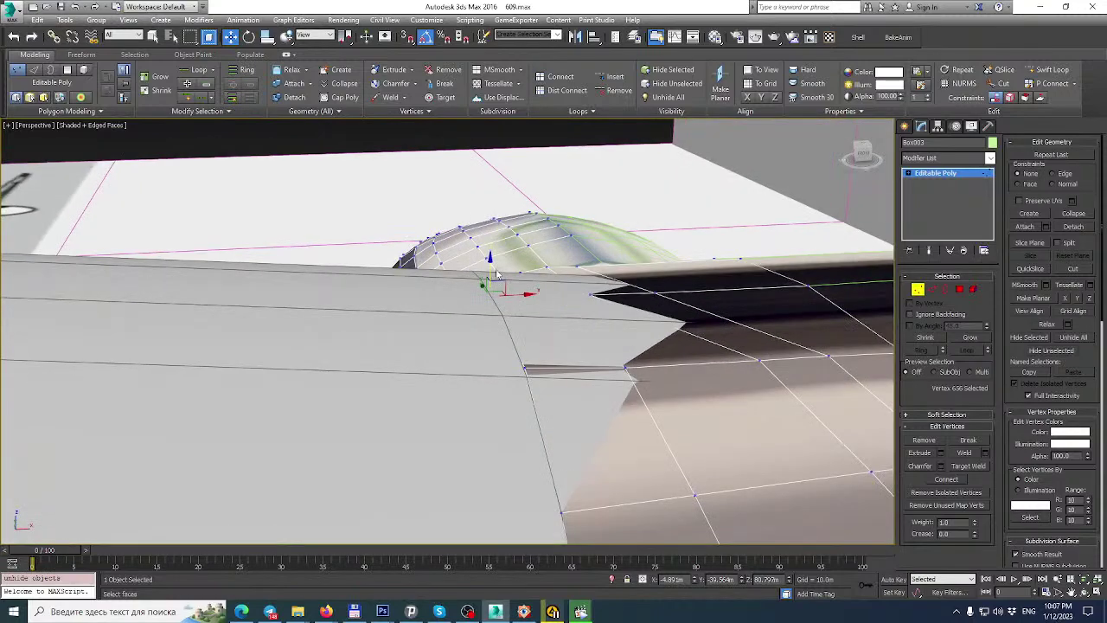
pyautogui.hotkey('shift', 'z')
pyautogui.hotkey('shift', 'z')
pyautogui.moveTo(492, 267); pyautogui.dragTo(492, 250)
pyautogui.moveTo(492, 250)
pyautogui.keyDown('alt'); pyautogui.mouseDown(button='middle')
pyautogui.moveTo(495, 264)
pyautogui.moveTo(481, 268)
pyautogui.mouseUp(button='middle'); pyautogui.keyUp('alt')
# Turn the edge constraint back on and slide the second-line vertex just above the blue stripe outboard by about 0.342 m.
pyautogui.keyDown('alt'); pyautogui.moveTo(544, 321); pyautogui.dragTo(582, 341, button='middle'); pyautogui.keyUp('alt')
pyautogui.moveTo(581, 341); pyautogui.dragTo(544, 306, button='middle')
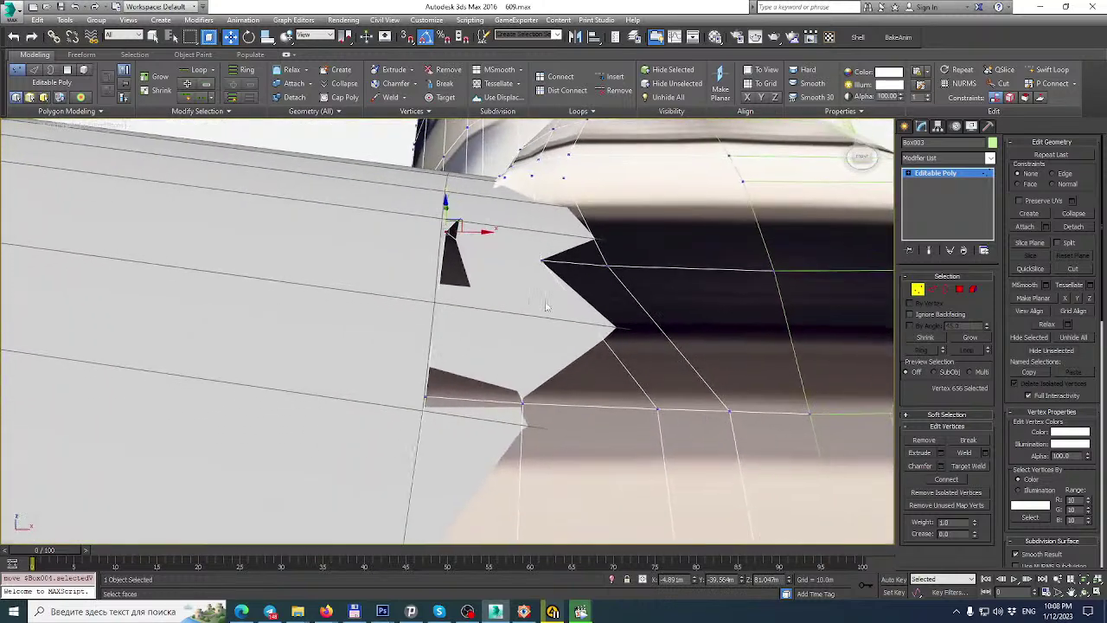
pyautogui.scroll(-2, 545, 304)
pyautogui.click(614, 368)
pyautogui.moveTo(613, 368); pyautogui.dragTo(539, 217, button='middle')
pyautogui.scroll(-4, 524, 243)
pyautogui.scroll(2, 546, 364)
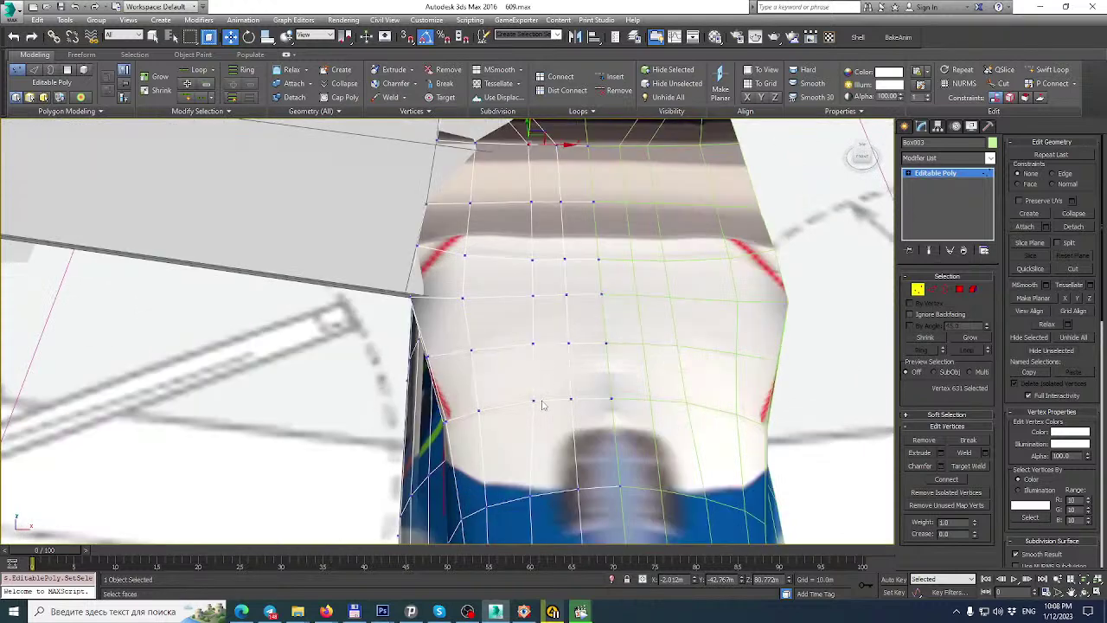
pyautogui.keyDown('ctrl'); pyautogui.click(532, 400); pyautogui.keyUp('ctrl')
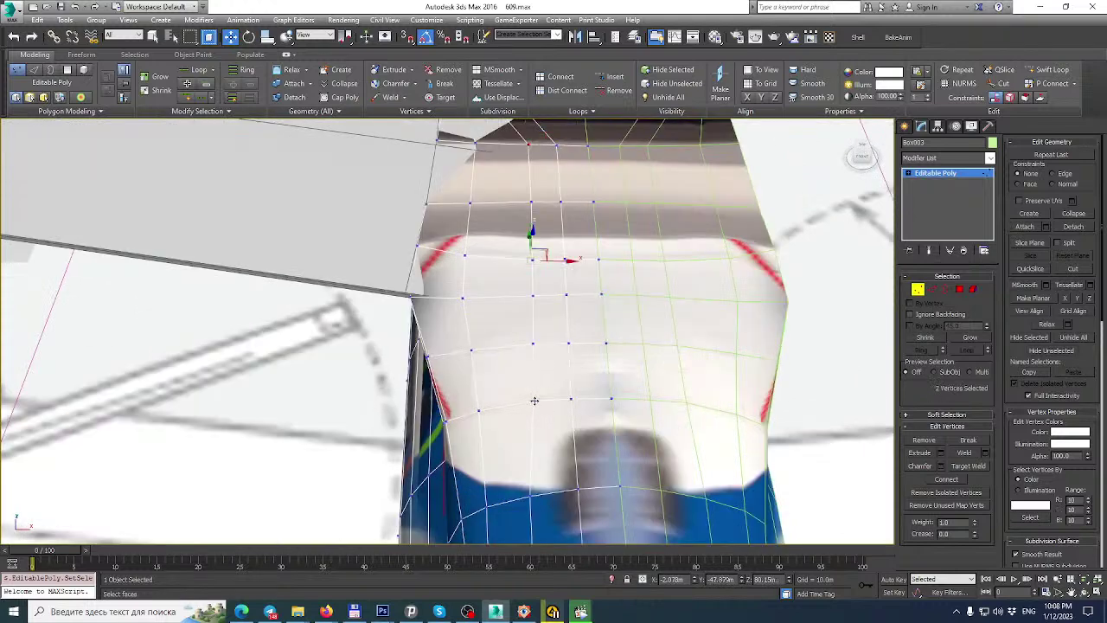
pyautogui.hotkey('shift', 'x')
pyautogui.click(535, 399)
pyautogui.moveTo(567, 399); pyautogui.dragTo(554, 400)
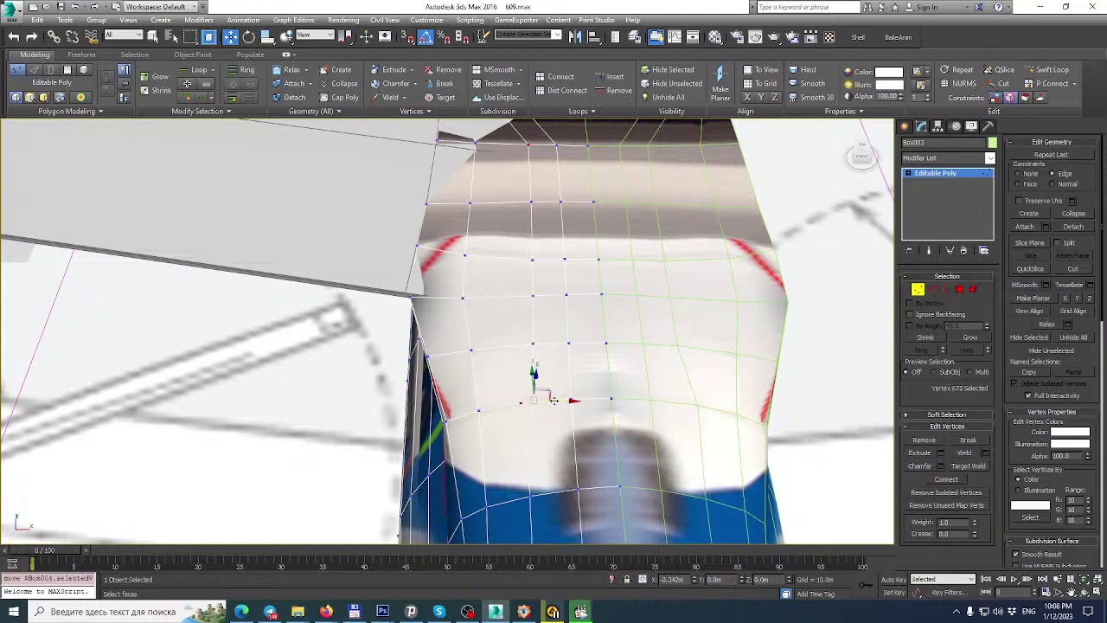
# Slide the next two vertices of the second line, on the white roof area, outboard together by about 0.45 m.
pyautogui.click(533, 344)
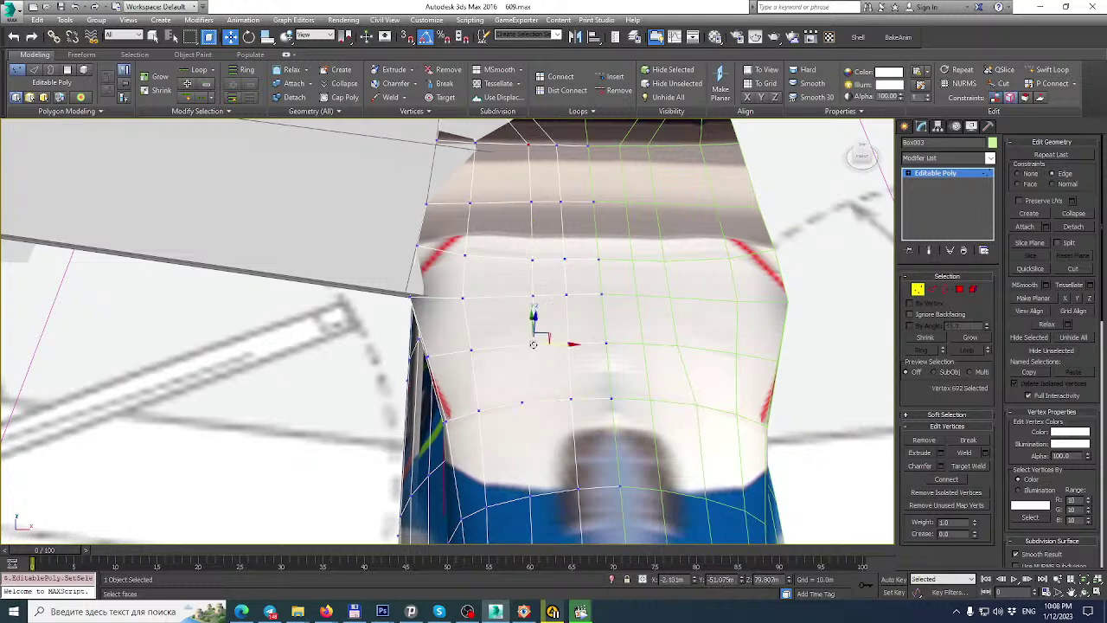
pyautogui.keyDown('ctrl'); pyautogui.click(533, 297); pyautogui.keyUp('ctrl')
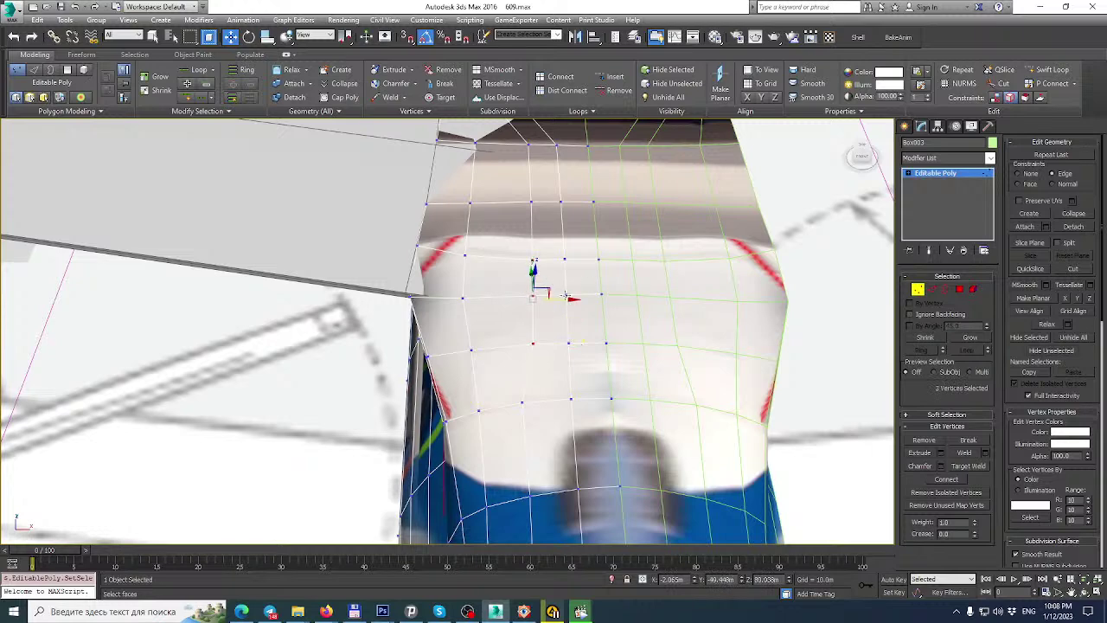
pyautogui.moveTo(571, 301); pyautogui.dragTo(554, 300)
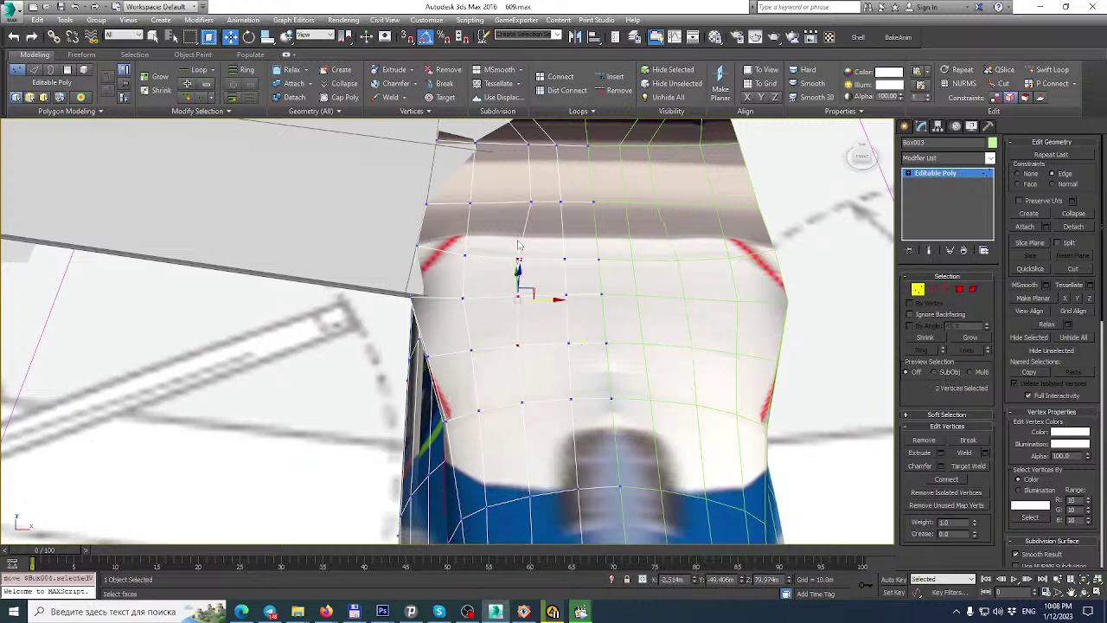
# Slide the second line's vertex on the beige band outboard by 0.549 m and shift the one behind it outboard too.
pyautogui.click(531, 200)
pyautogui.moveTo(542, 238); pyautogui.dragTo(566, 345, button='middle')
pyautogui.moveTo(587, 361); pyautogui.dragTo(570, 356)
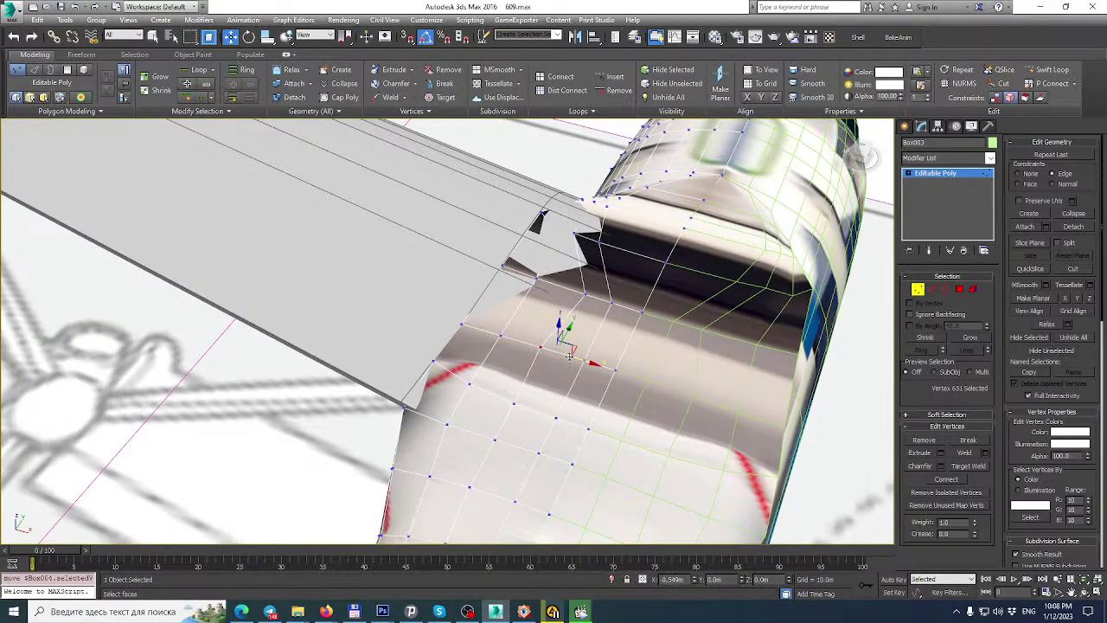
pyautogui.click(585, 295)
pyautogui.moveTo(617, 307); pyautogui.dragTo(599, 309)
# Slide the two foremost vertices of the line beside the centreline, at the recess edge and on the beige band, outboard.
pyautogui.keyDown('alt'); pyautogui.moveTo(599, 309); pyautogui.dragTo(611, 257, button='middle'); pyautogui.keyUp('alt')
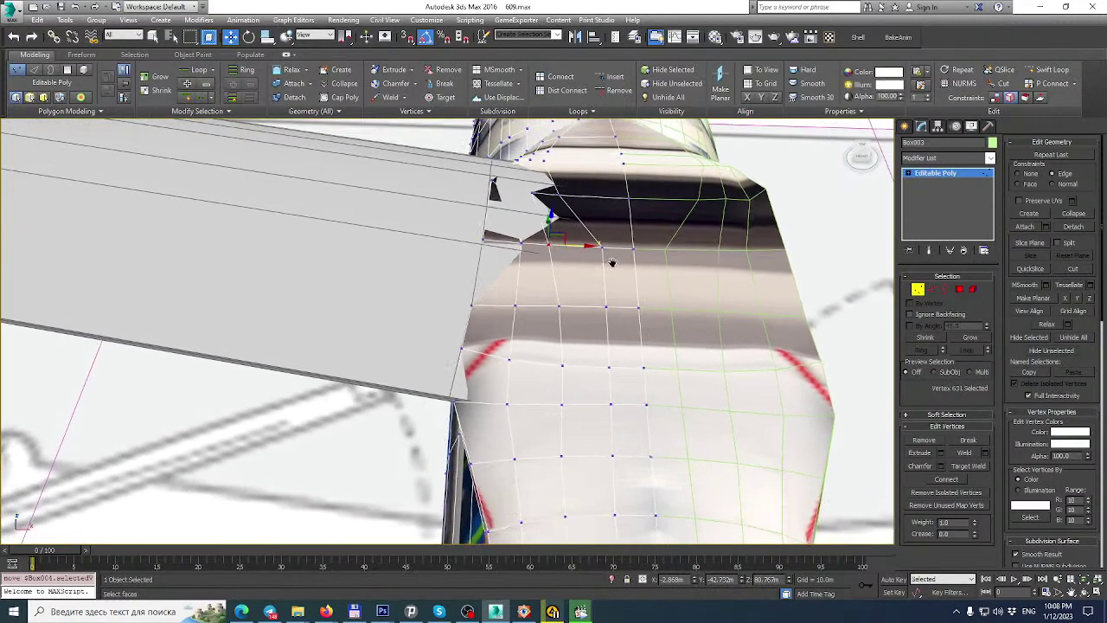
pyautogui.click(603, 250)
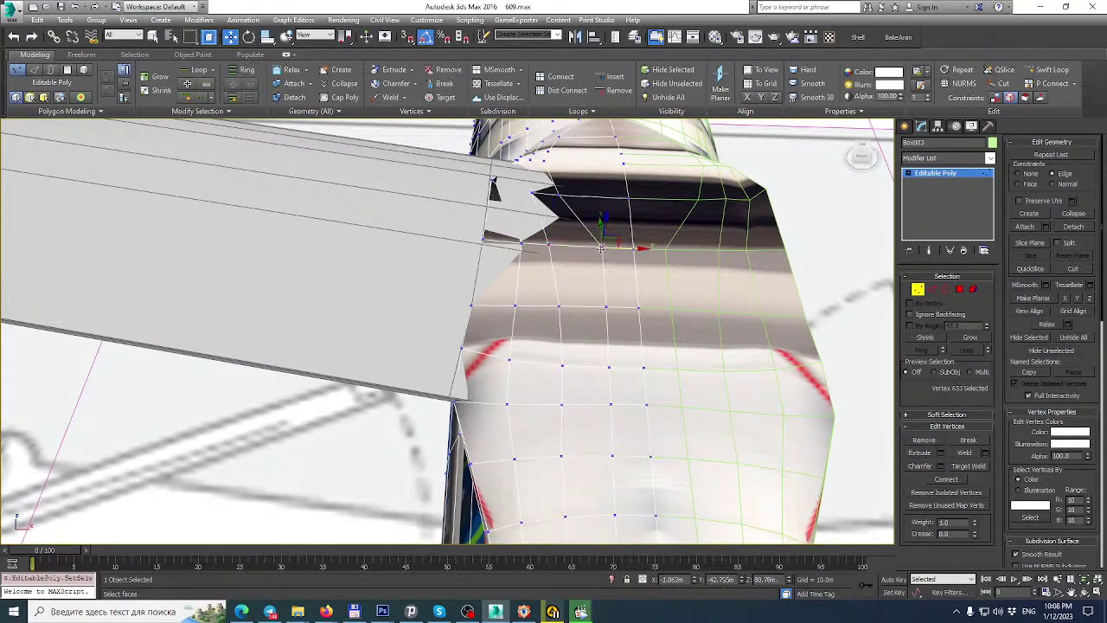
pyautogui.keyDown('ctrl'); pyautogui.click(606, 307); pyautogui.keyUp('ctrl')
pyautogui.keyDown('alt'); pyautogui.moveTo(577, 338); pyautogui.dragTo(594, 297, button='middle'); pyautogui.keyUp('alt')
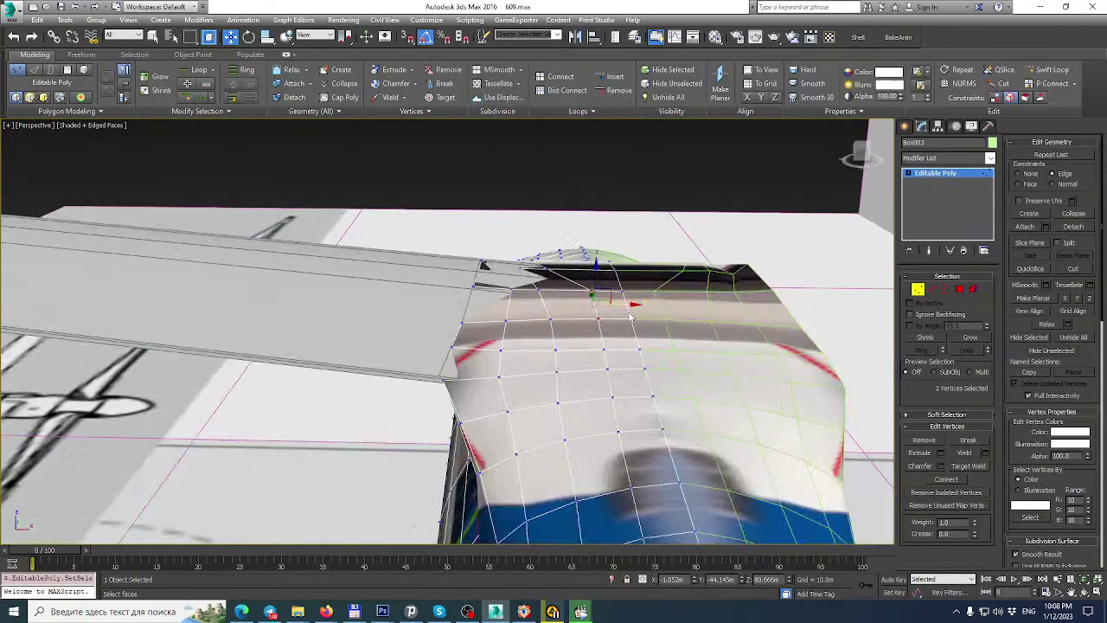
pyautogui.moveTo(632, 304); pyautogui.dragTo(618, 304)
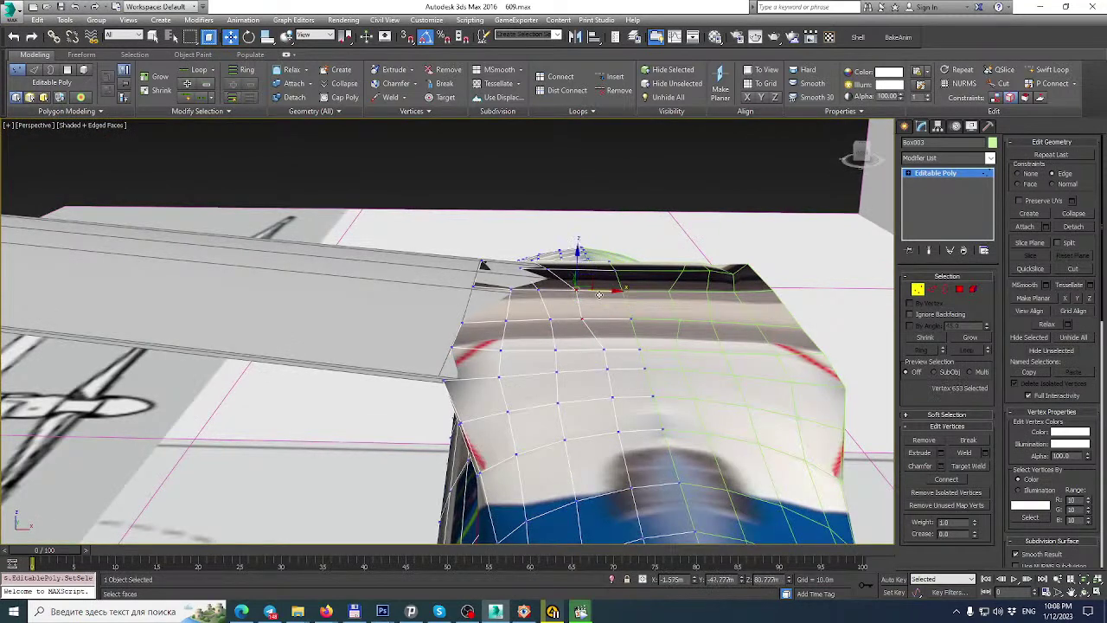
pyautogui.click(564, 289)
# Slide the second line's beige-band vertex and the two behind it on the white roof slightly outboard.
pyautogui.click(548, 320)
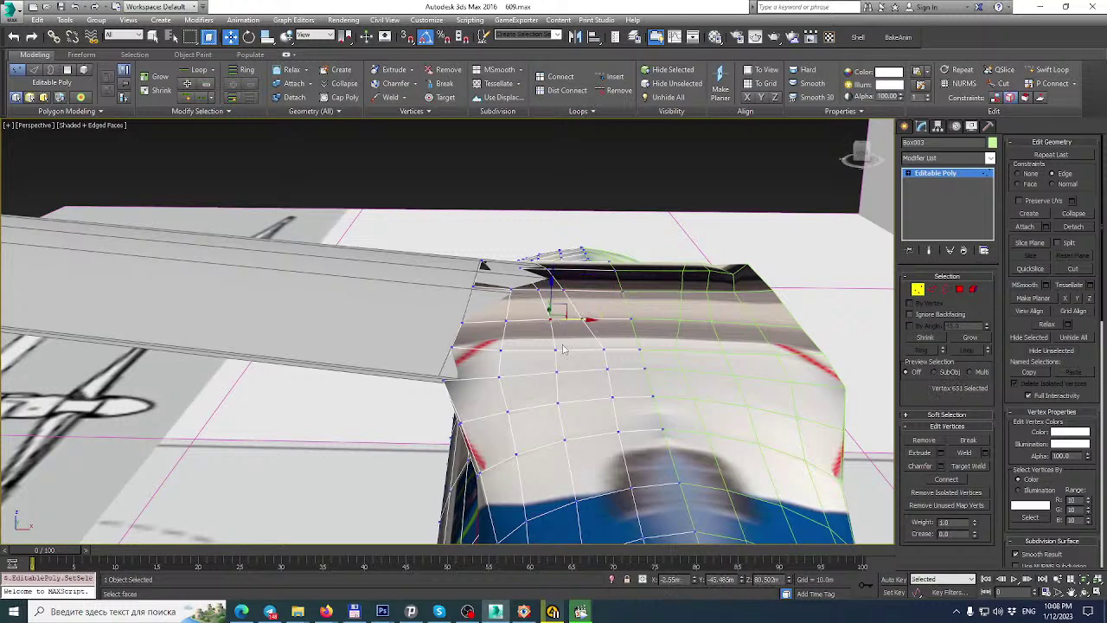
pyautogui.keyDown('ctrl'); pyautogui.click(556, 349); pyautogui.keyUp('ctrl')
pyautogui.moveTo(589, 333); pyautogui.dragTo(576, 334)
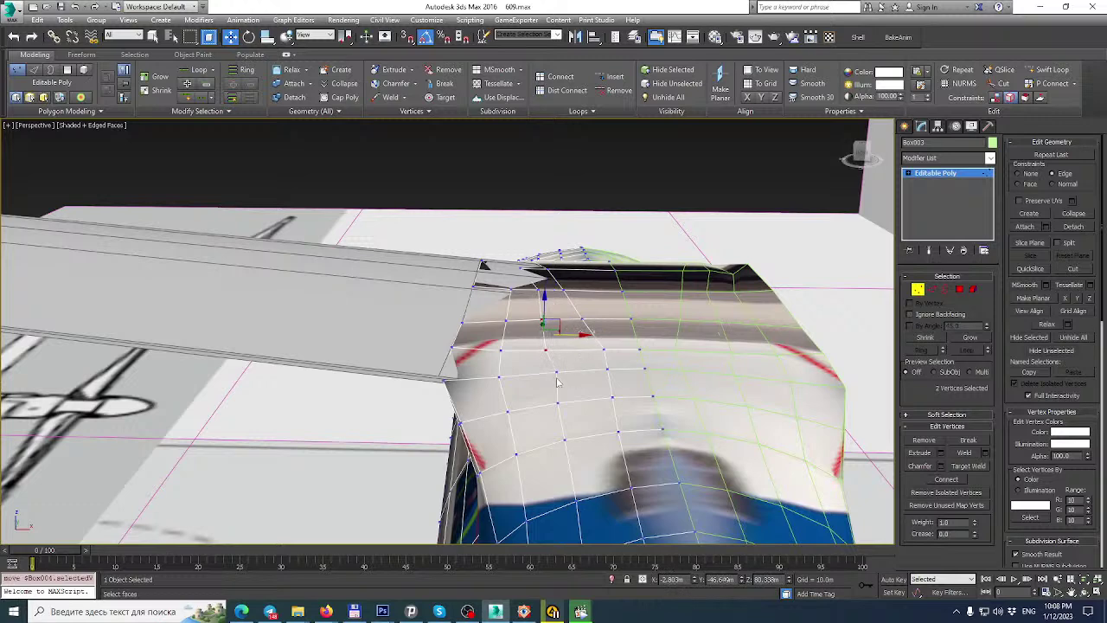
pyautogui.click(557, 373)
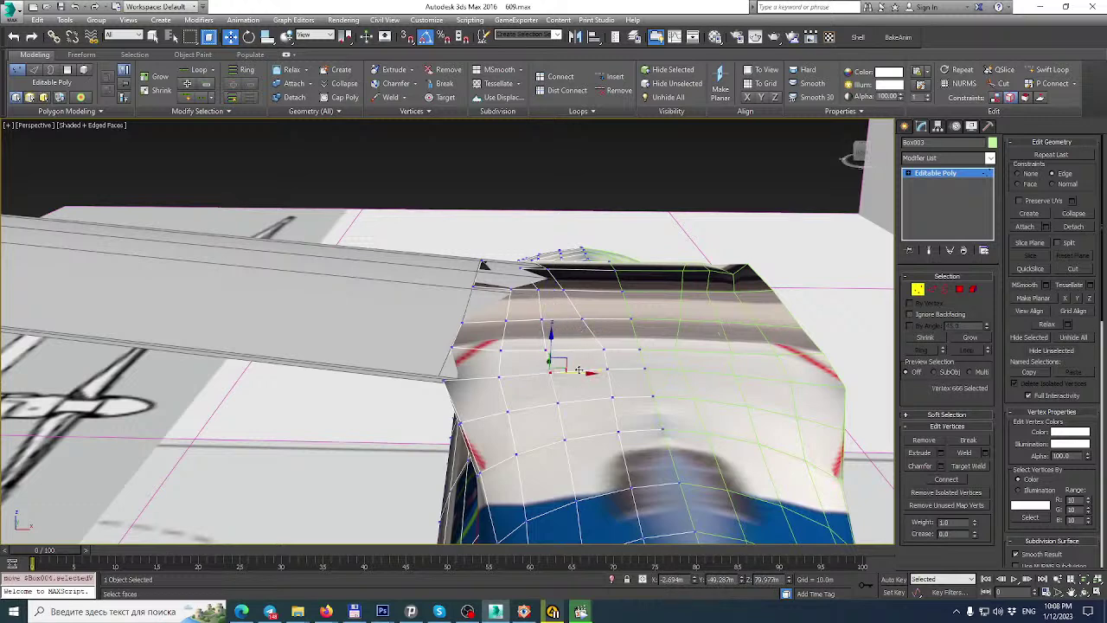
# Slide the white-roof vertices of the line beside the centreline outboard one after another to even out the column spacing.
pyautogui.click(604, 347)
pyautogui.moveTo(625, 350); pyautogui.dragTo(613, 350)
pyautogui.keyDown('alt'); pyautogui.moveTo(613, 351); pyautogui.dragTo(610, 355, button='middle'); pyautogui.keyUp('alt')
pyautogui.click(606, 372)
pyautogui.moveTo(617, 371); pyautogui.dragTo(619, 404)
pyautogui.click(606, 407)
pyautogui.click(606, 404)
pyautogui.scroll(3, 597, 394)
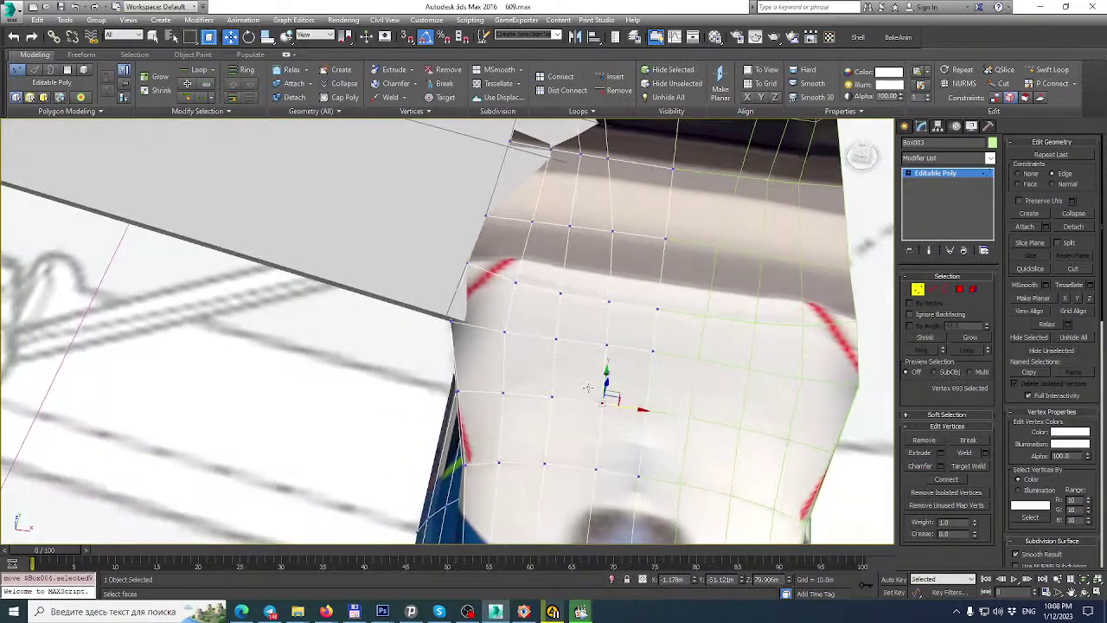
# Slide the beige-band vertex of the line beside the centreline outboard to about X -1.66 m.
pyautogui.click(610, 232)
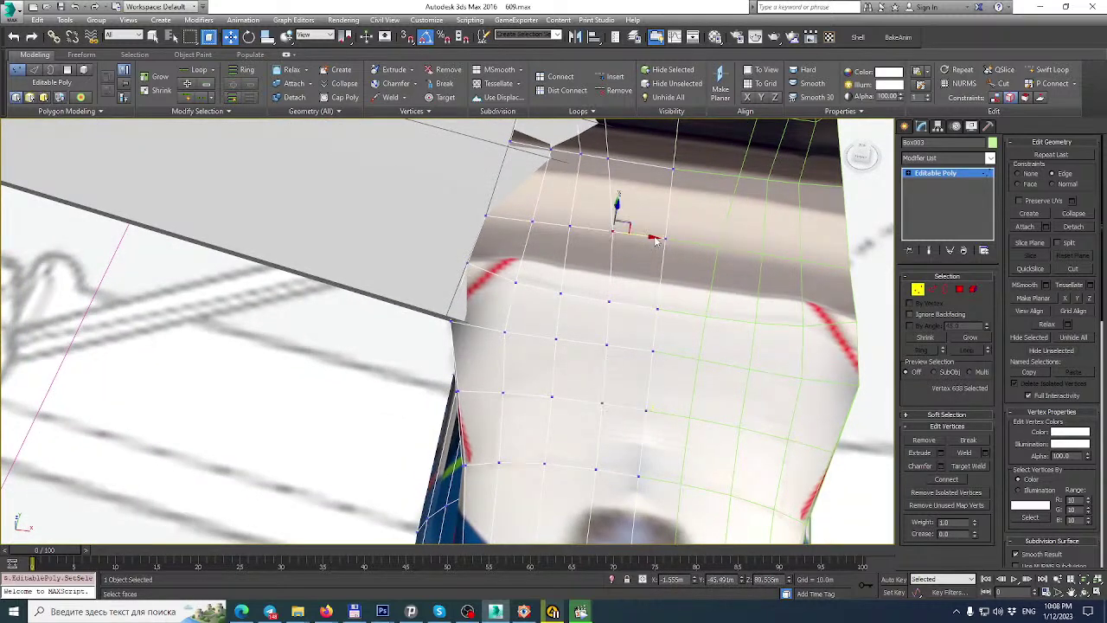
pyautogui.click(642, 239)
pyautogui.click(613, 231)
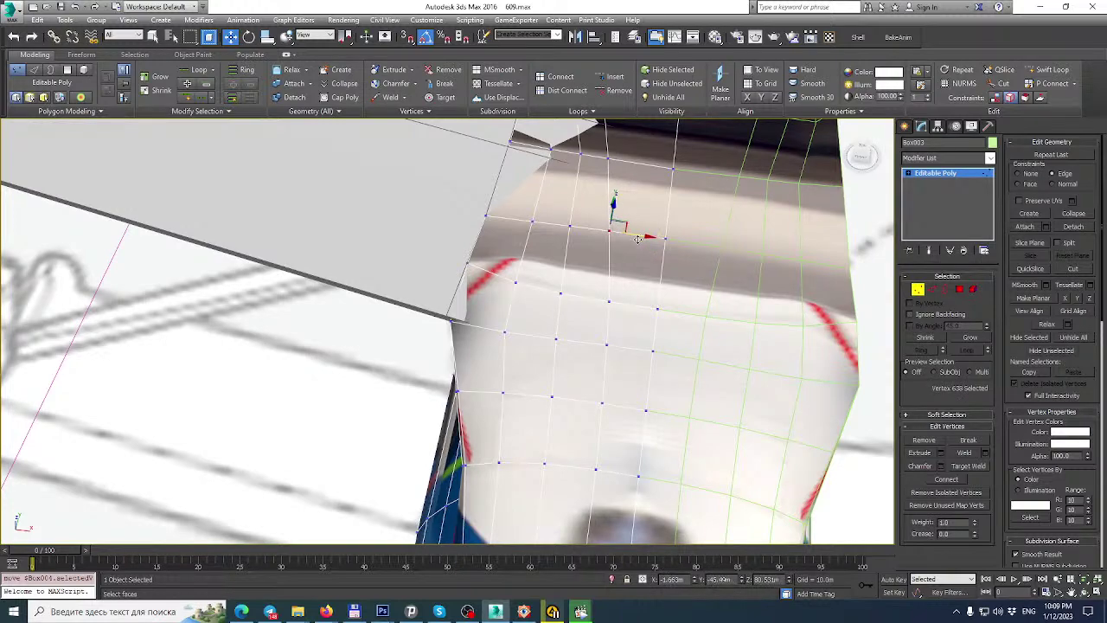
# Turn off the edge constraint and weld the two coincident vertices on the lettering below the blue stripe.
pyautogui.scroll(-5, 641, 242)
pyautogui.keyDown('alt'); pyautogui.moveTo(641, 247); pyautogui.dragTo(601, 277, button='middle'); pyautogui.keyUp('alt')
pyautogui.scroll(4, 638, 230)
pyautogui.keyDown('alt'); pyautogui.moveTo(468, 324); pyautogui.dragTo(439, 274, button='middle'); pyautogui.keyUp('alt')
pyautogui.click(417, 255)
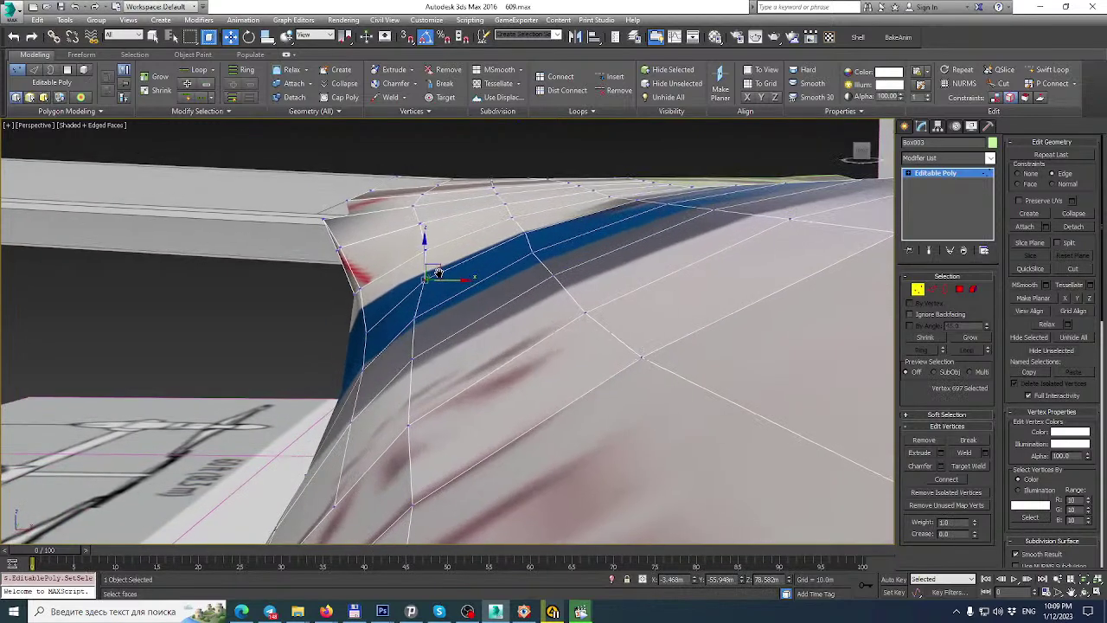
pyautogui.keyDown('alt'); pyautogui.moveTo(627, 313); pyautogui.dragTo(603, 285, button='middle'); pyautogui.keyUp('alt')
pyautogui.click(419, 286)
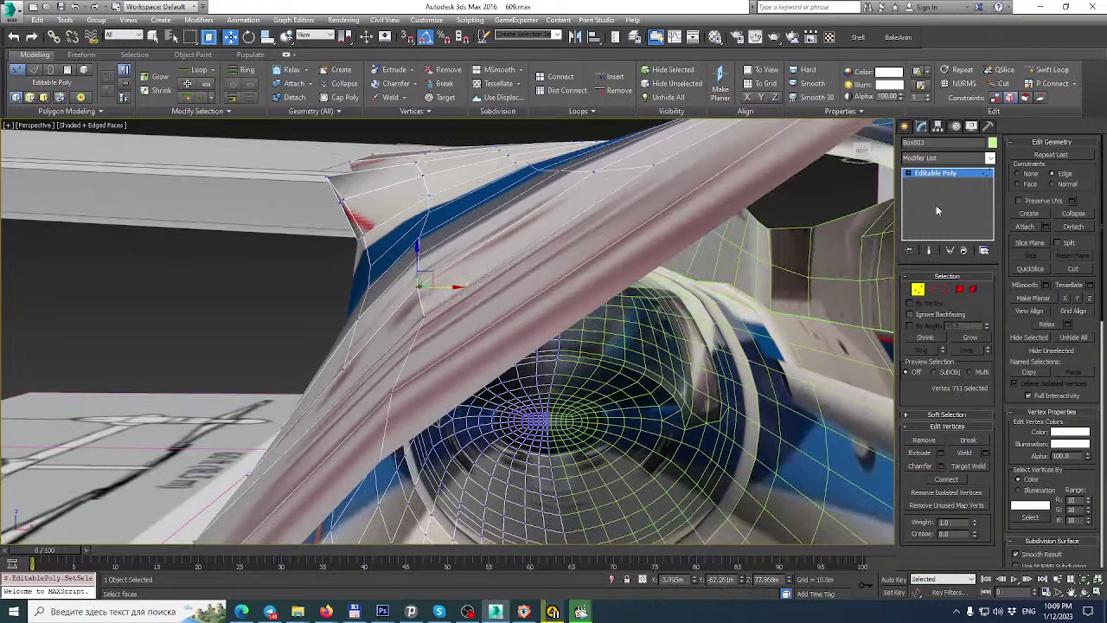
pyautogui.click(423, 317)
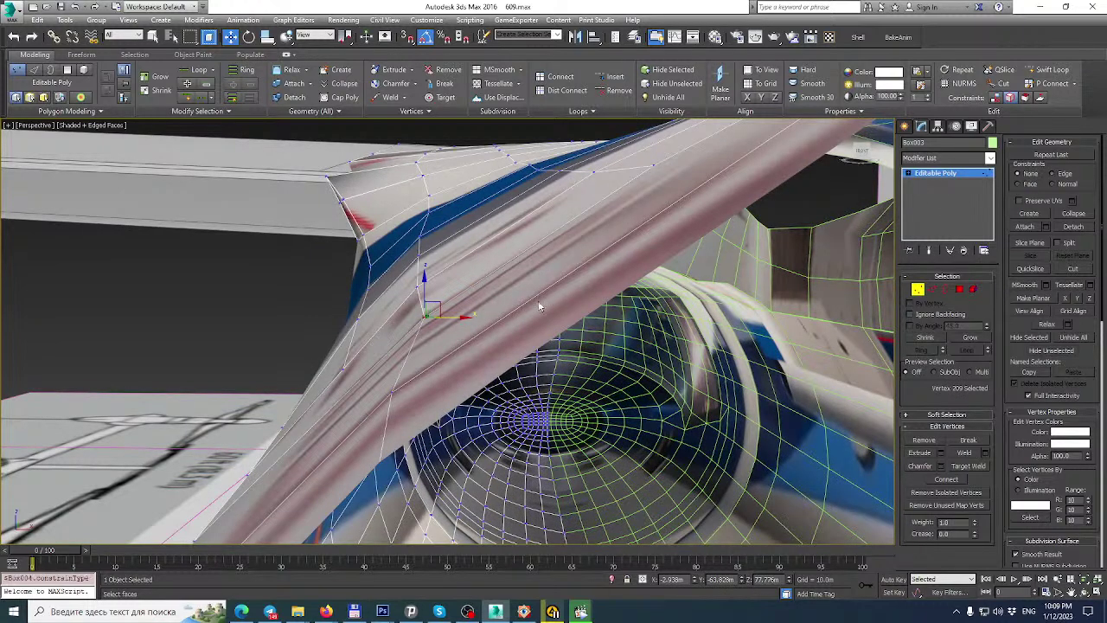
pyautogui.hotkey('shift', 'x')
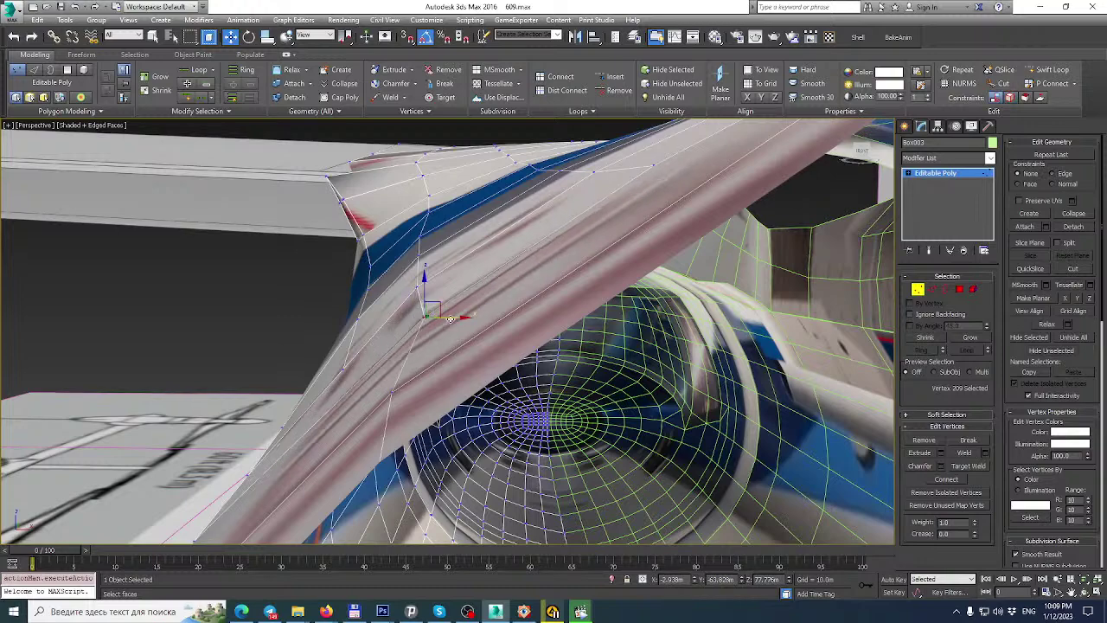
pyautogui.scroll(10, 451, 319)
pyautogui.moveTo(444, 318); pyautogui.dragTo(405, 335)
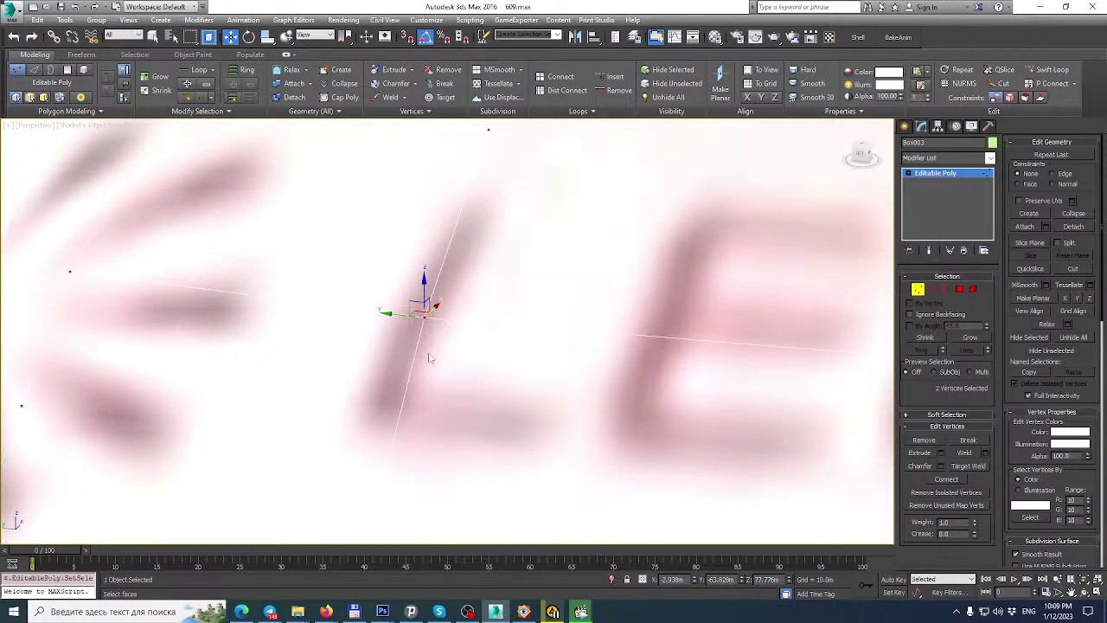
pyautogui.click(966, 453)
pyautogui.scroll(-10, 543, 324)
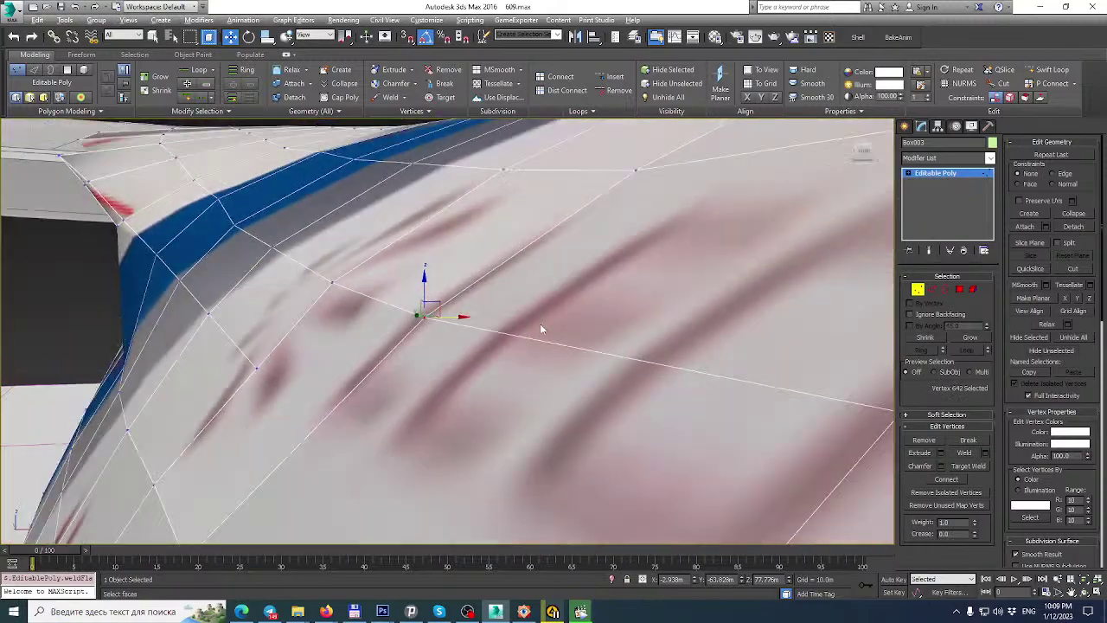
# Move the welded vertex on the lettering outboard to about X -2.966 m.
pyautogui.scroll(5, 519, 322)
pyautogui.scroll(-3, 526, 308)
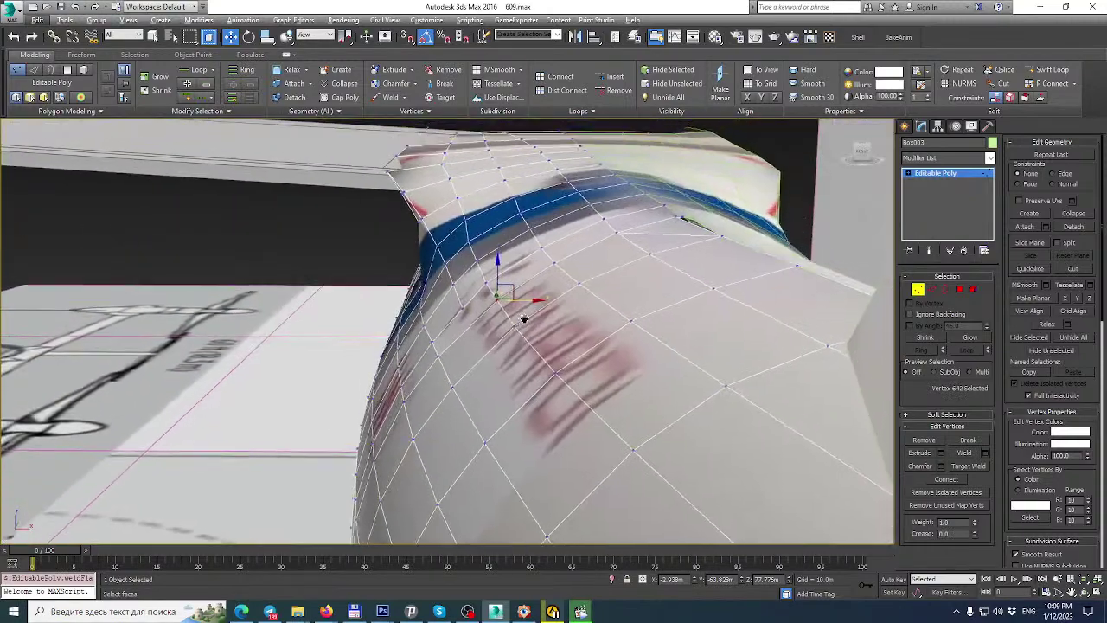
pyautogui.scroll(-1, 525, 317)
pyautogui.scroll(4, 518, 310)
pyautogui.scroll(-2, 519, 308)
pyautogui.moveTo(520, 303); pyautogui.dragTo(504, 245, button='middle')
pyautogui.moveTo(517, 254); pyautogui.dragTo(511, 253)
pyautogui.scroll(-2, 511, 252)
pyautogui.scroll(-2, 492, 242)
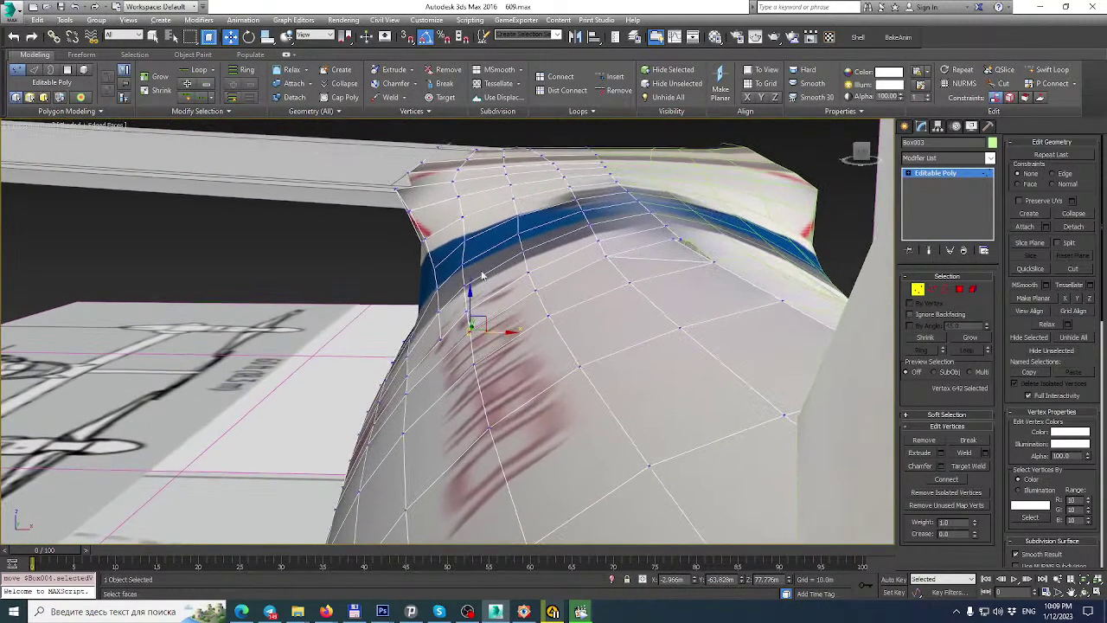
# Move the vertex at the lower edge of the blue stripe inboard by about 0.041 m.
pyautogui.scroll(2, 483, 270)
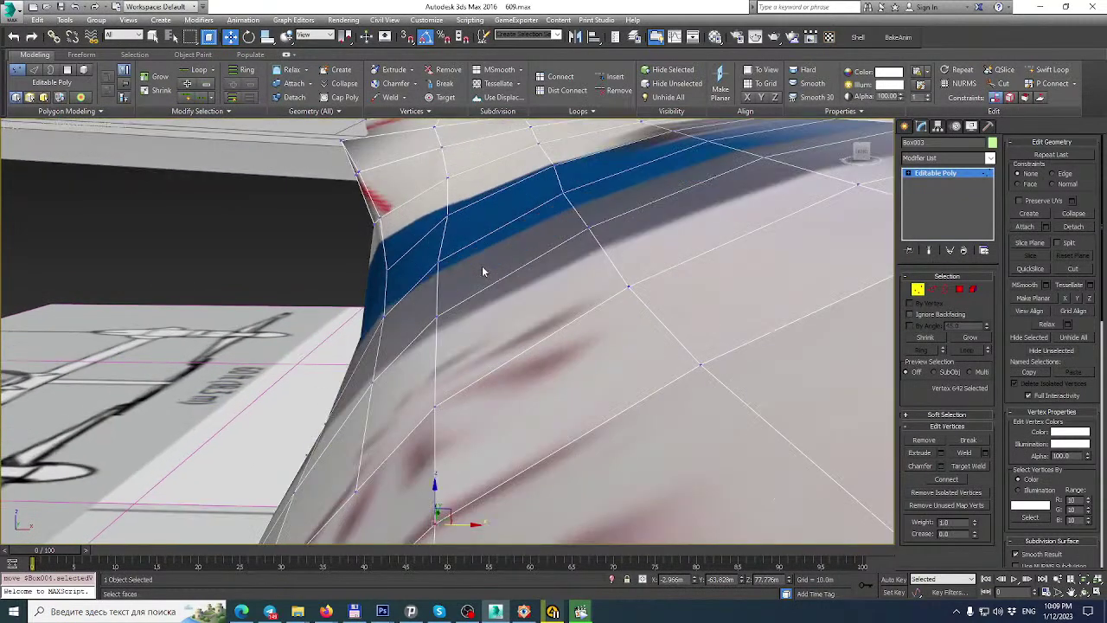
pyautogui.click(448, 223)
pyautogui.click(447, 214)
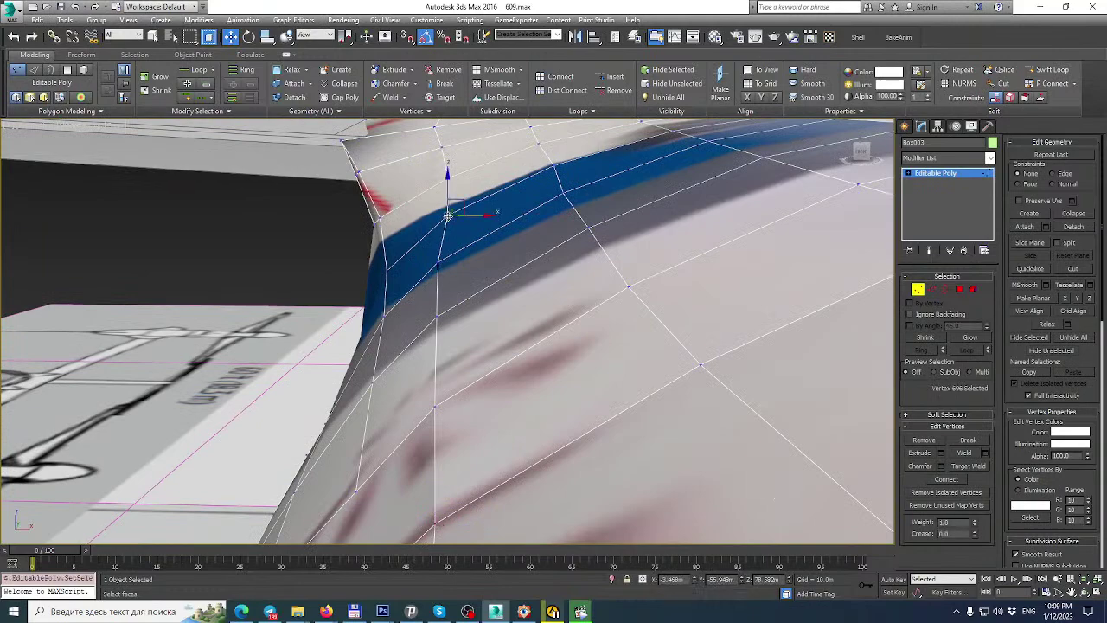
pyautogui.moveTo(443, 242)
pyautogui.keyDown('alt'); pyautogui.mouseDown(button='middle')
pyautogui.moveTo(448, 222)
pyautogui.moveTo(446, 234)
pyautogui.mouseUp(button='middle'); pyautogui.keyUp('alt')
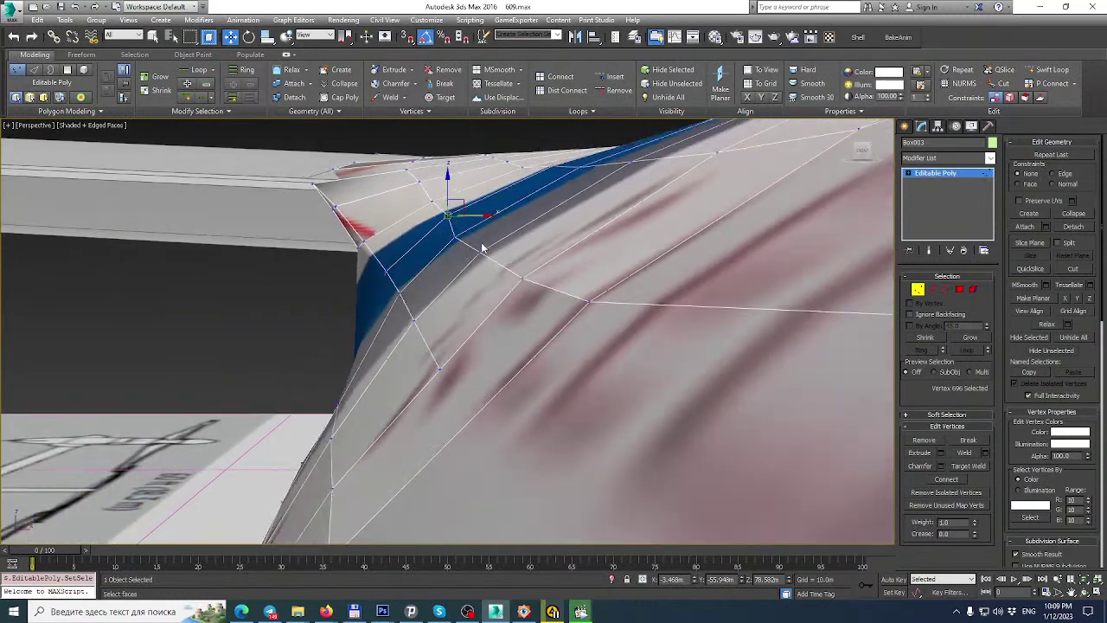
pyautogui.hotkey('shift', 'z')
pyautogui.click(443, 237)
pyautogui.moveTo(471, 239)
pyautogui.mouseDown()
pyautogui.moveTo(519, 247)
pyautogui.moveTo(477, 240)
pyautogui.mouseUp()
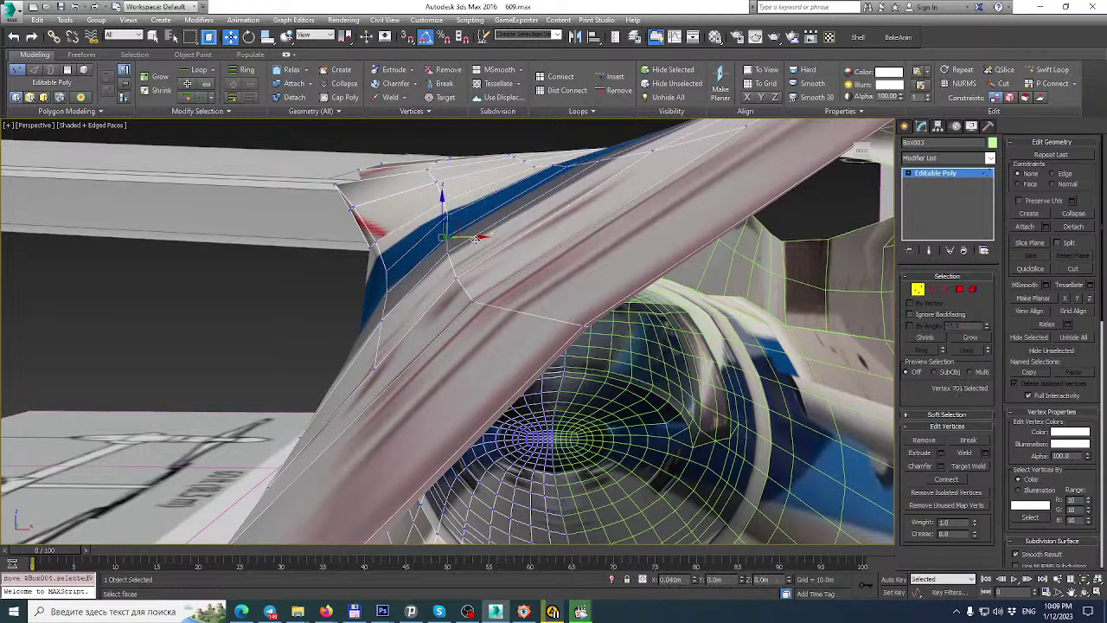
# Shift the two neighbouring vertices at the upper edge of the blue stripe together along X to smooth the line.
pyautogui.click(446, 210)
pyautogui.keyDown('ctrl'); pyautogui.click(443, 201); pyautogui.keyUp('ctrl')
pyautogui.moveTo(474, 208); pyautogui.dragTo(469, 229)
pyautogui.click(438, 185)
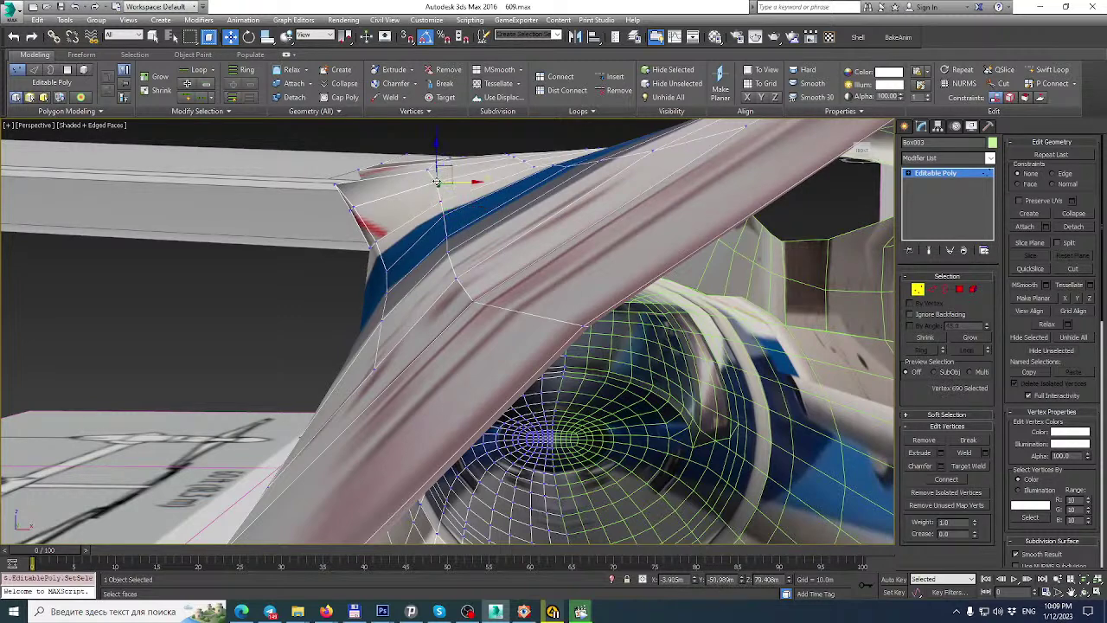
# Nudge the vertex just below the blue stripe inboard to about X -3.23 m.
pyautogui.click(447, 251)
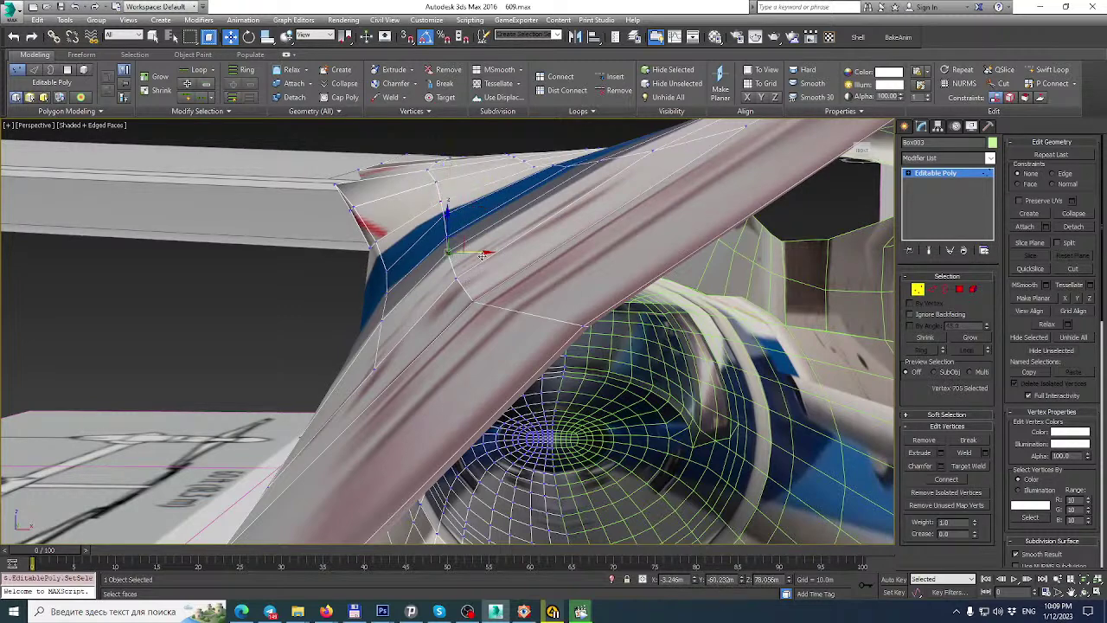
pyautogui.moveTo(483, 255); pyautogui.dragTo(485, 254)
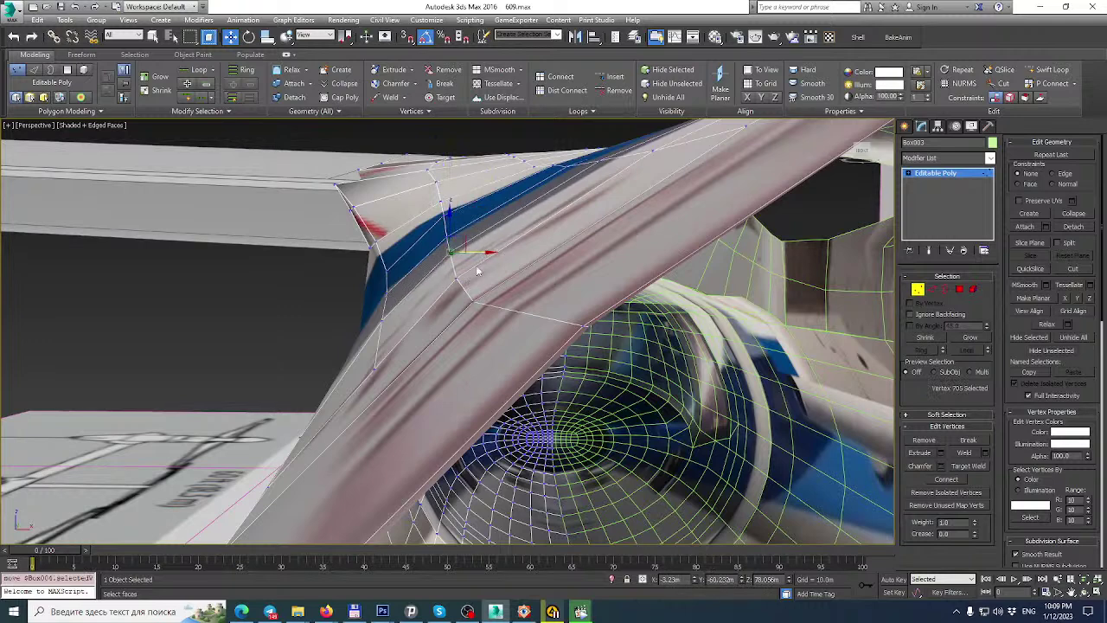
pyautogui.click(458, 279)
pyautogui.scroll(-3, 477, 276)
pyautogui.hotkey('ctrl', 'z')
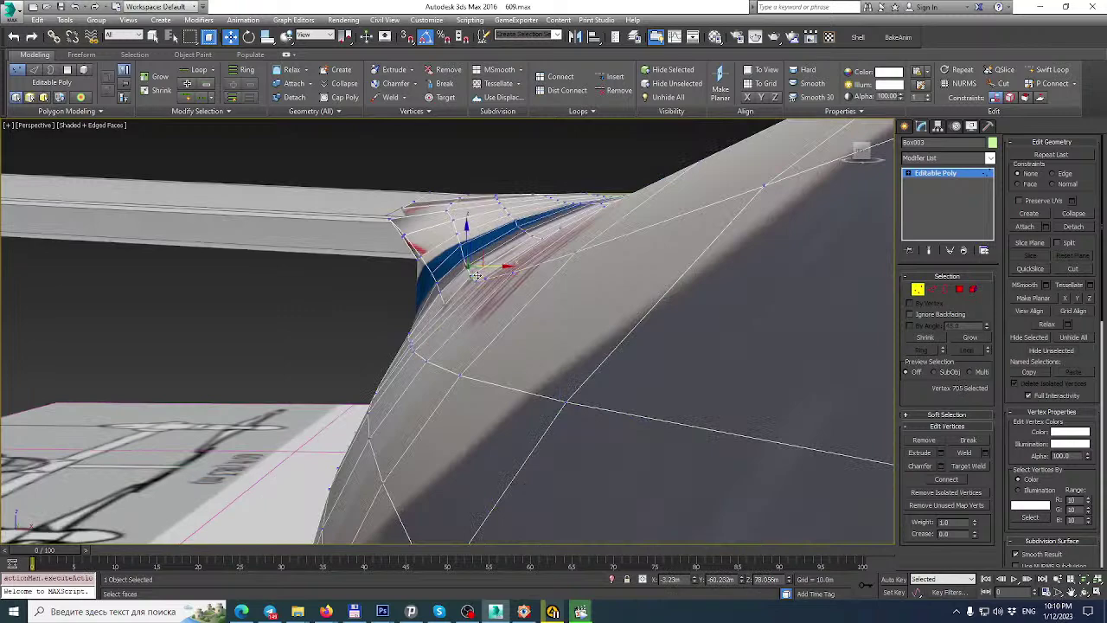
# Move the welded vertex on the lettering outboard by 0.02 m and raise it by about 0.015 m.
pyautogui.keyDown('alt'); pyautogui.moveTo(475, 275); pyautogui.dragTo(469, 305, button='middle'); pyautogui.keyUp('alt')
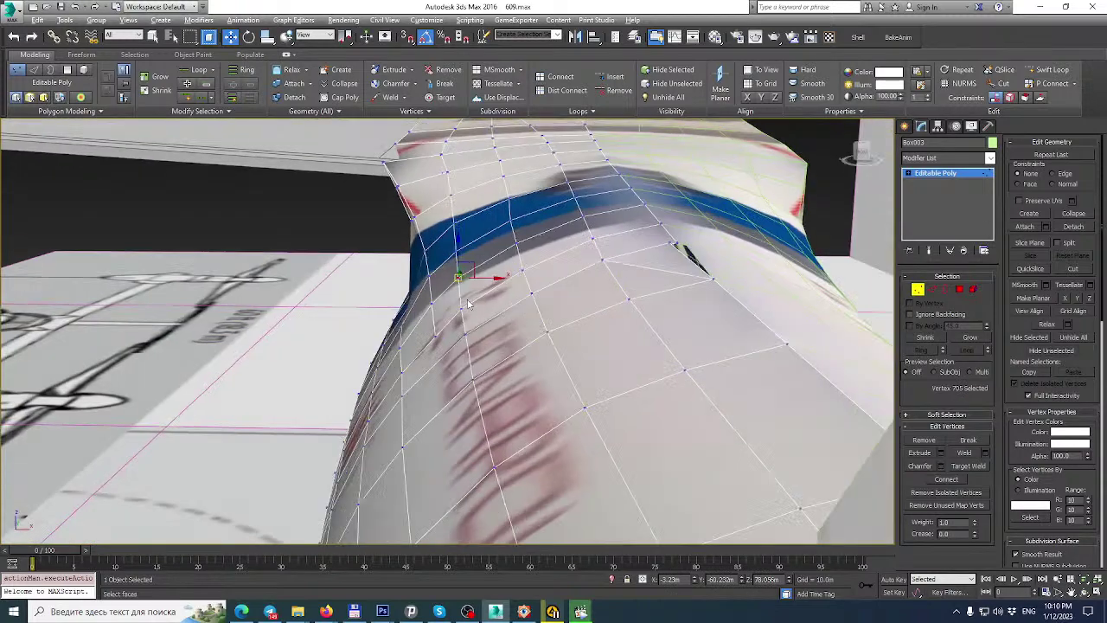
pyautogui.click(465, 336)
pyautogui.scroll(4, 466, 333)
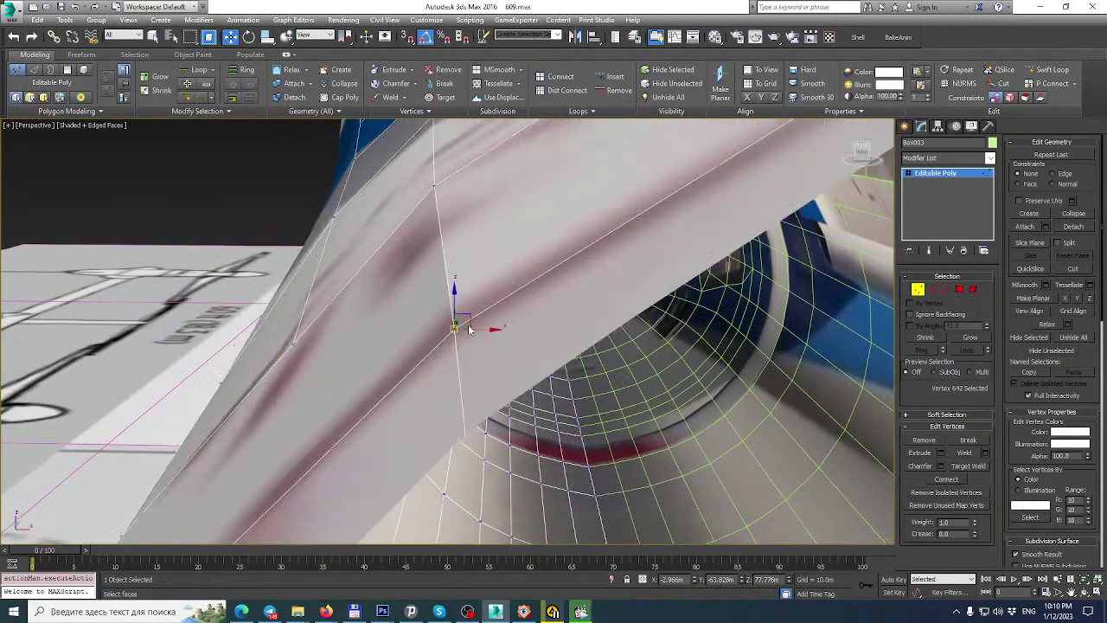
pyautogui.scroll(-4, 480, 318)
pyautogui.keyDown('alt'); pyautogui.moveTo(485, 314); pyautogui.dragTo(491, 292, button='middle'); pyautogui.keyUp('alt')
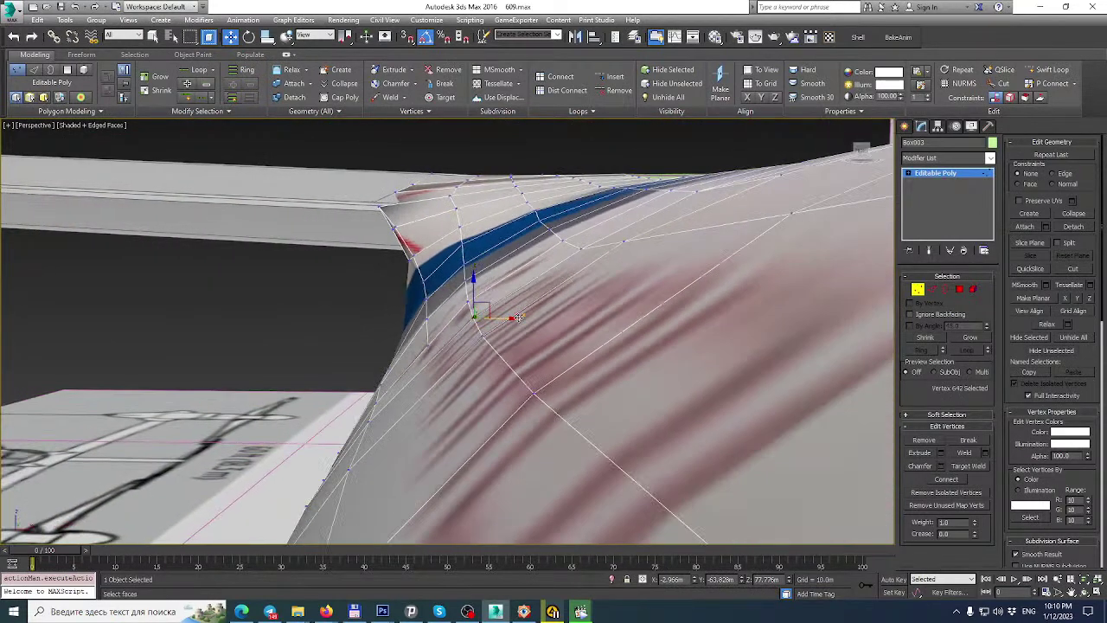
pyautogui.moveTo(517, 319); pyautogui.dragTo(515, 319)
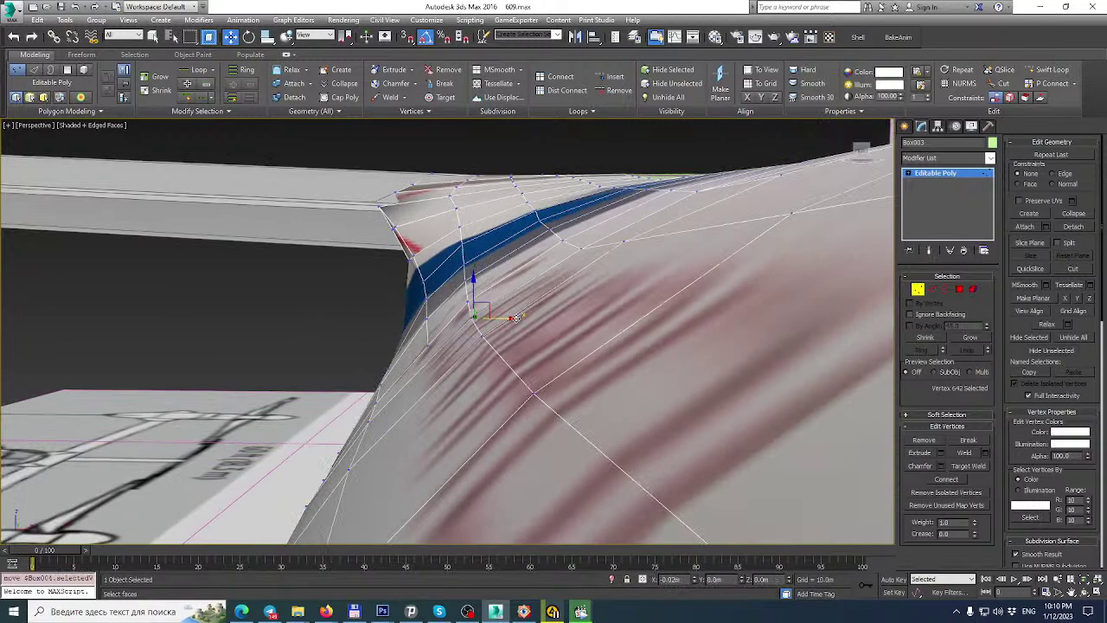
pyautogui.keyDown('alt'); pyautogui.moveTo(512, 317); pyautogui.dragTo(707, 304, button='middle'); pyautogui.keyUp('alt')
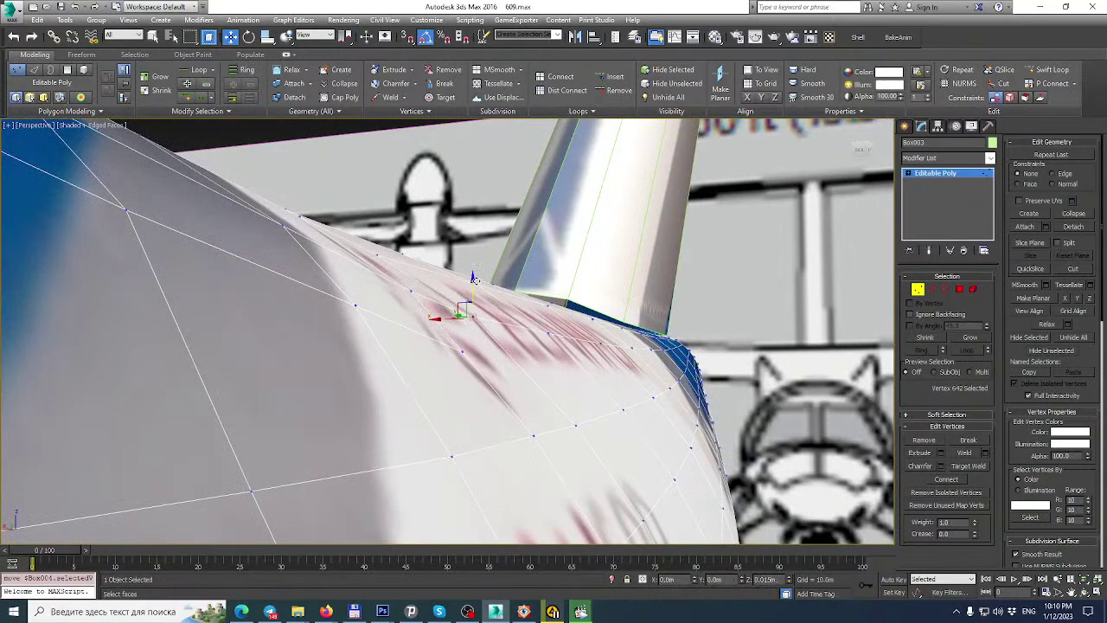
# Lower the vertex just below the blue stripe to about Z 78.03 m to smooth the fuselage curve.
pyautogui.keyDown('alt'); pyautogui.moveTo(473, 279); pyautogui.dragTo(442, 329, button='middle'); pyautogui.keyUp('alt')
pyautogui.click(426, 327)
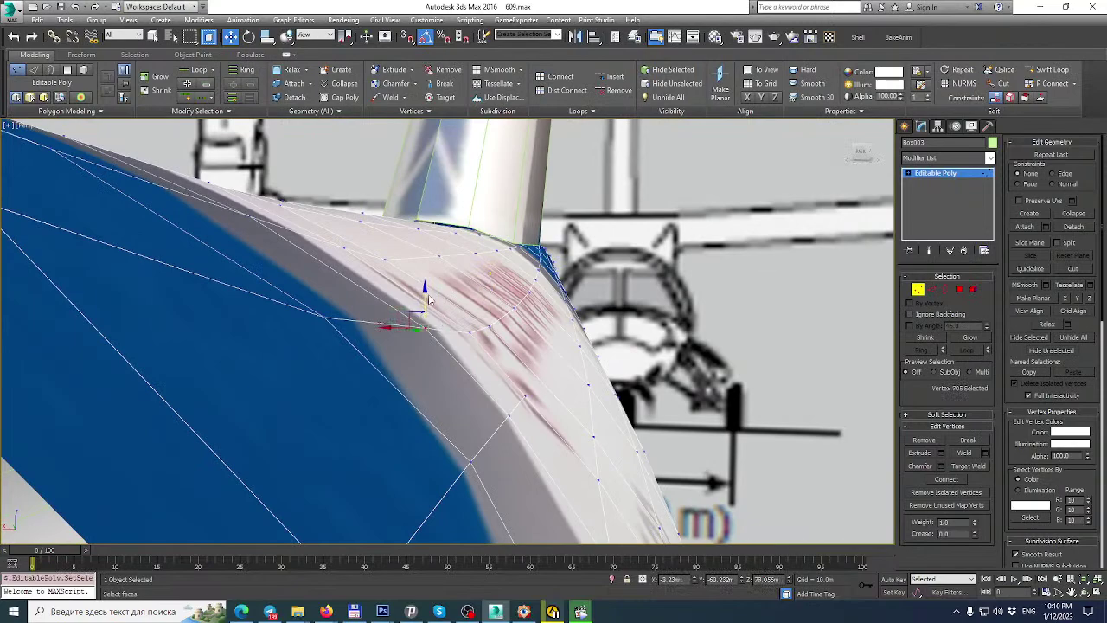
pyautogui.keyDown('alt'); pyautogui.moveTo(425, 293); pyautogui.dragTo(441, 324, button='middle'); pyautogui.keyUp('alt')
pyautogui.scroll(-5, 332, 291)
pyautogui.scroll(-5, 380, 286)
pyautogui.scroll(5, 383, 297)
pyautogui.moveTo(381, 285)
pyautogui.keyDown('alt'); pyautogui.mouseDown(button='middle')
pyautogui.moveTo(383, 297)
pyautogui.moveTo(397, 276)
pyautogui.mouseUp(button='middle'); pyautogui.keyUp('alt')
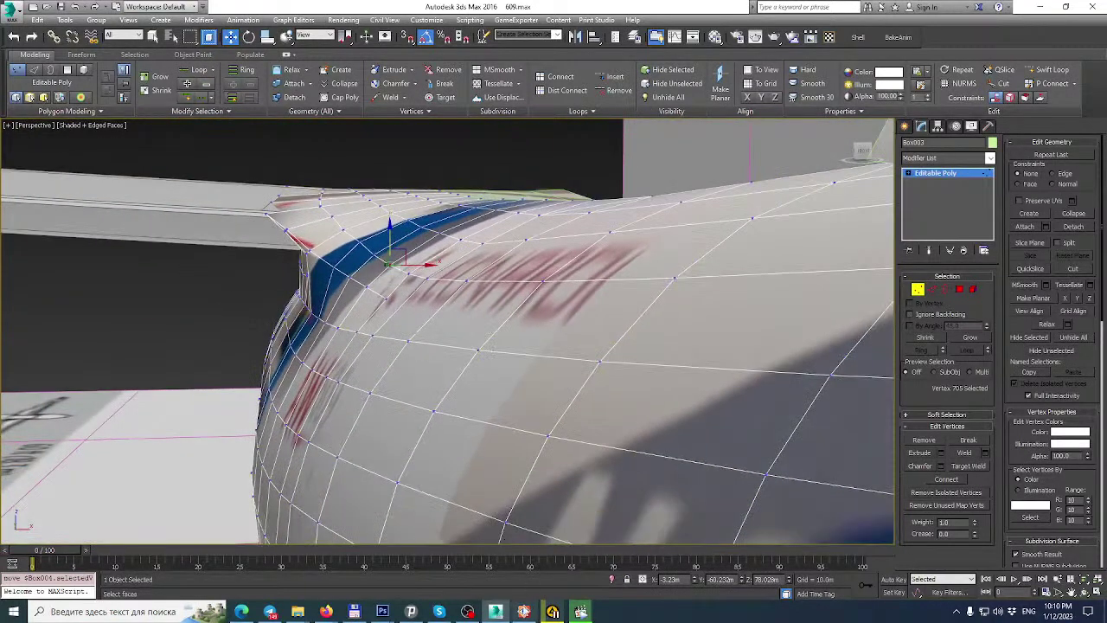
# Examine the wing-to-fuselage junction on the reference photo in FastStone Image Viewer and return to the 3ds Max model.
pyautogui.click(524, 612)
pyautogui.moveTo(592, 384); pyautogui.dragTo(780, 271)
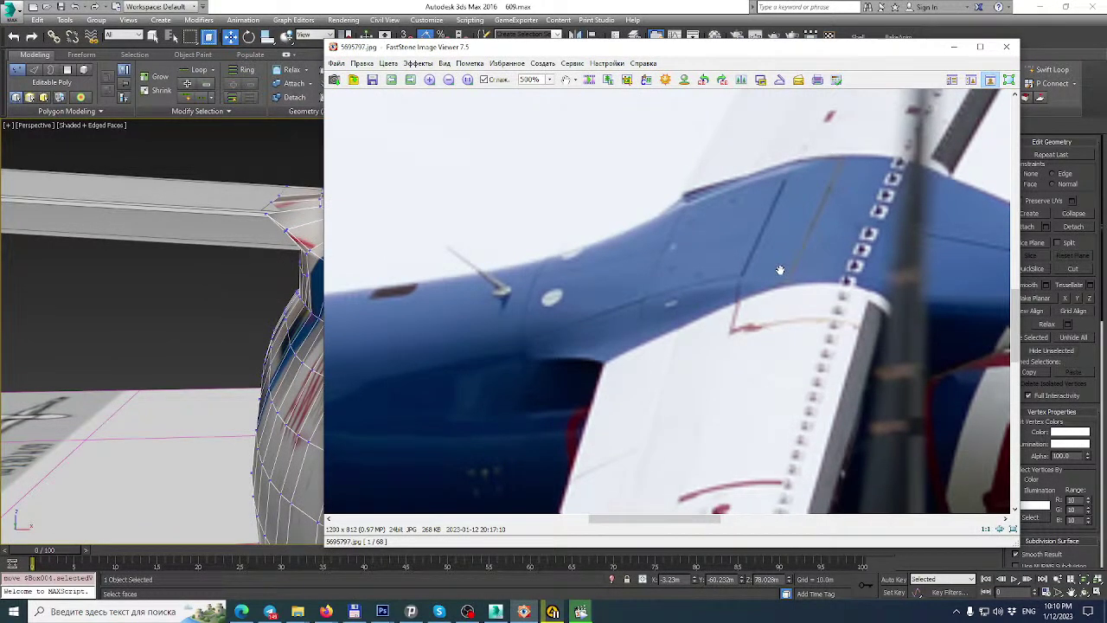
pyautogui.hotkey('alt', 'Tab')
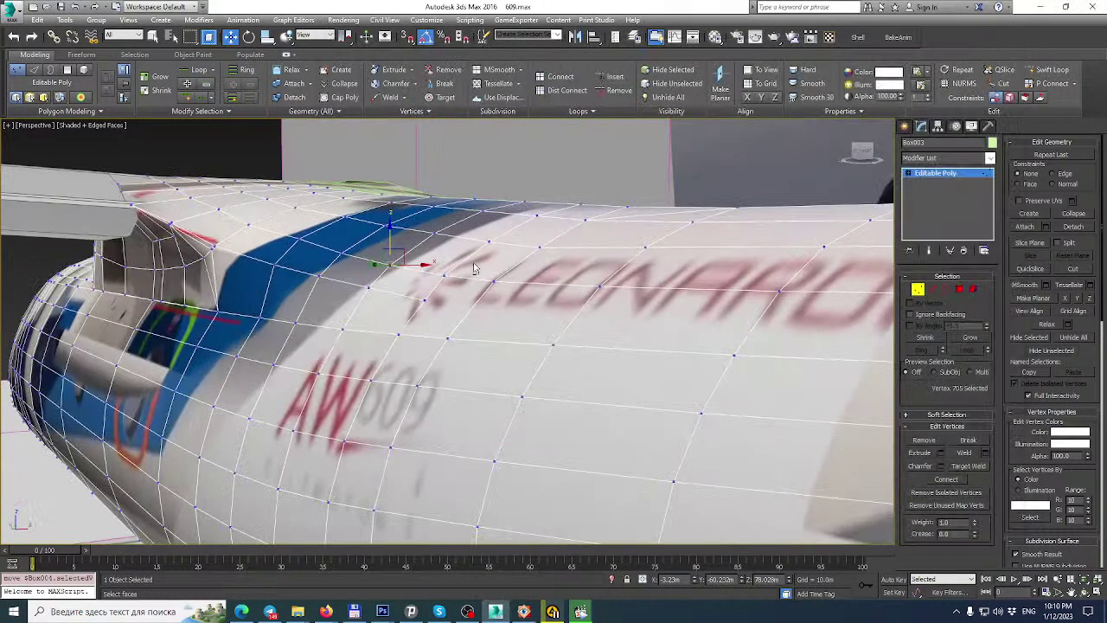
# Examine the upper fuselage curvature around the blue stripe and lettering from the side and from behind the tail.
pyautogui.keyDown('alt'); pyautogui.moveTo(474, 263); pyautogui.dragTo(469, 262, button='middle'); pyautogui.keyUp('alt')
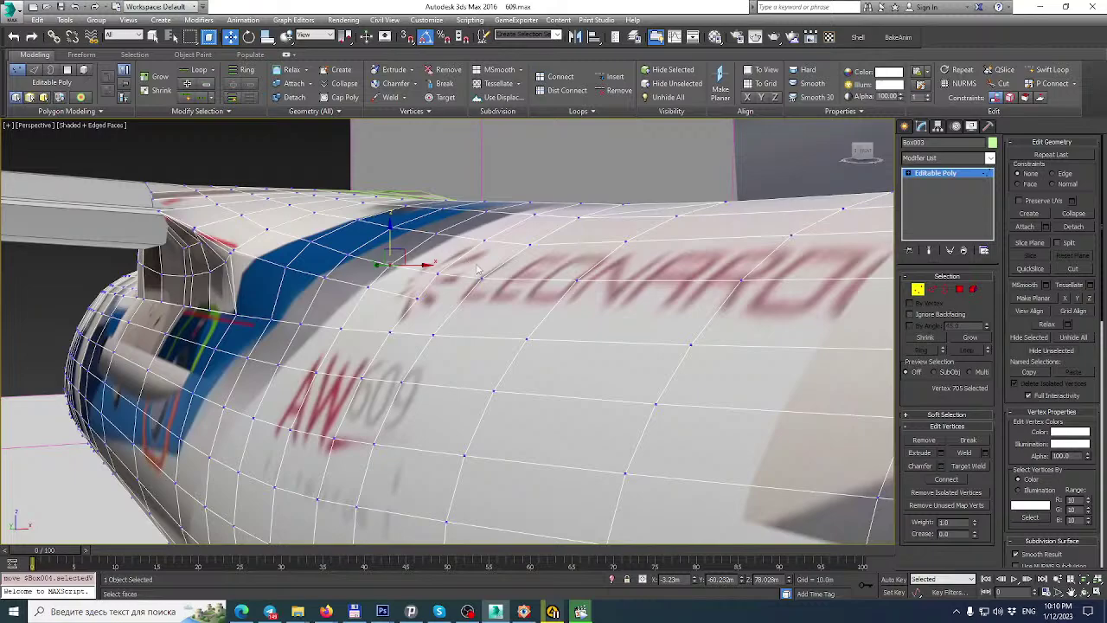
pyautogui.scroll(-5, 476, 303)
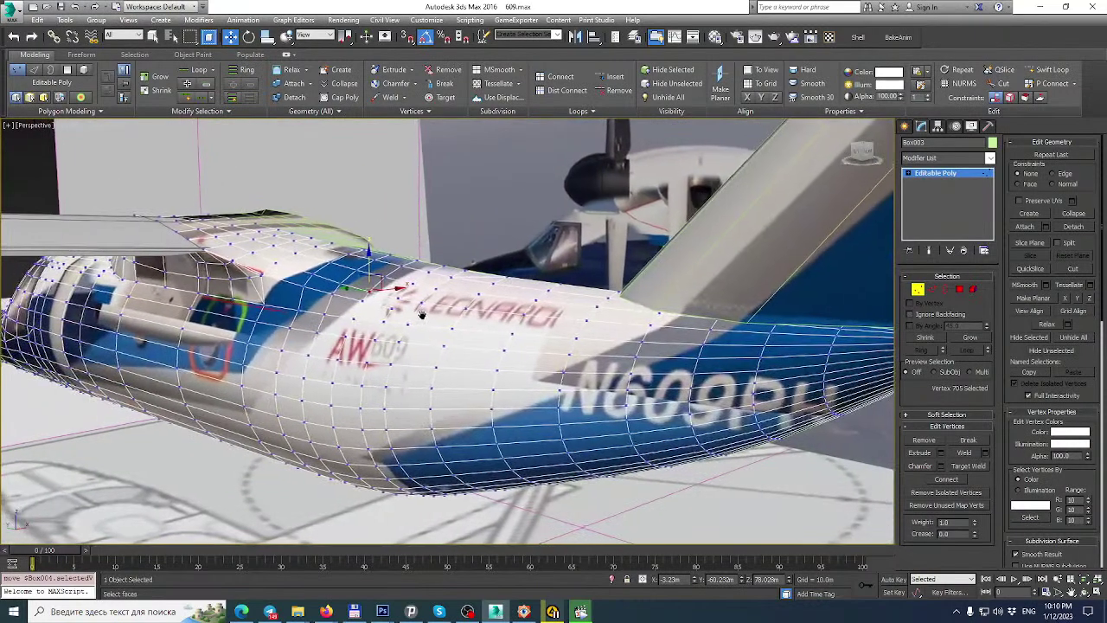
pyautogui.scroll(5, 424, 320)
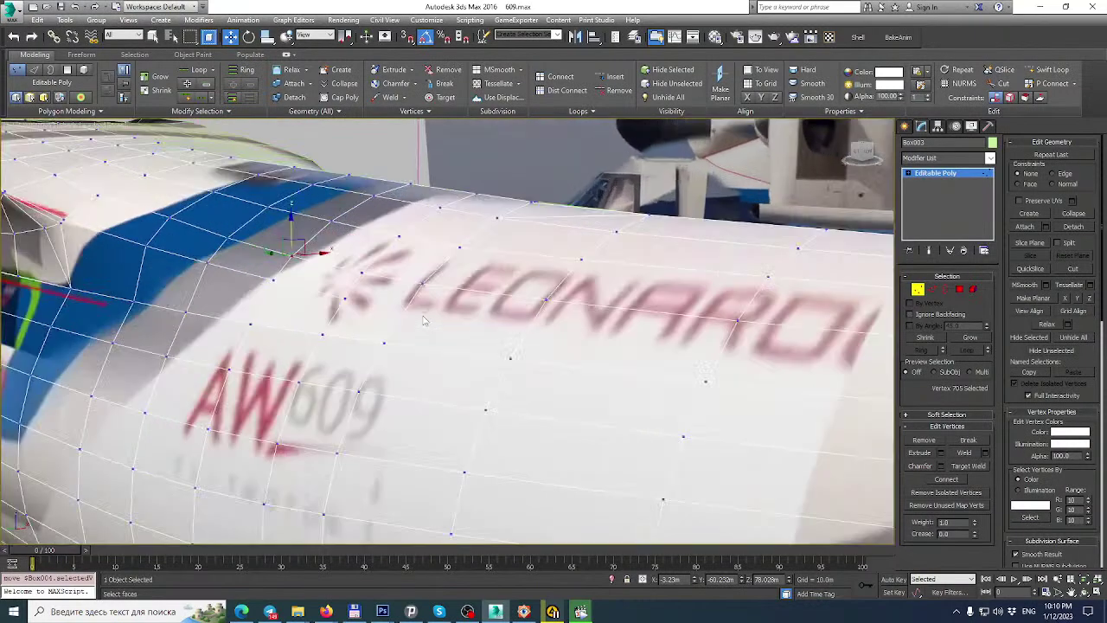
pyautogui.click(1070, 269)
pyautogui.keyDown('alt'); pyautogui.moveTo(443, 322); pyautogui.dragTo(403, 327, button='middle'); pyautogui.keyUp('alt')
pyautogui.keyDown('alt'); pyautogui.moveTo(285, 346); pyautogui.dragTo(391, 284, button='middle'); pyautogui.keyUp('alt')
pyautogui.rightClick(401, 315)
pyautogui.scroll(-4, 401, 316)
pyautogui.scroll(5, 330, 294)
pyautogui.keyDown('alt'); pyautogui.moveTo(525, 340); pyautogui.dragTo(323, 332, button='middle'); pyautogui.keyUp('alt')
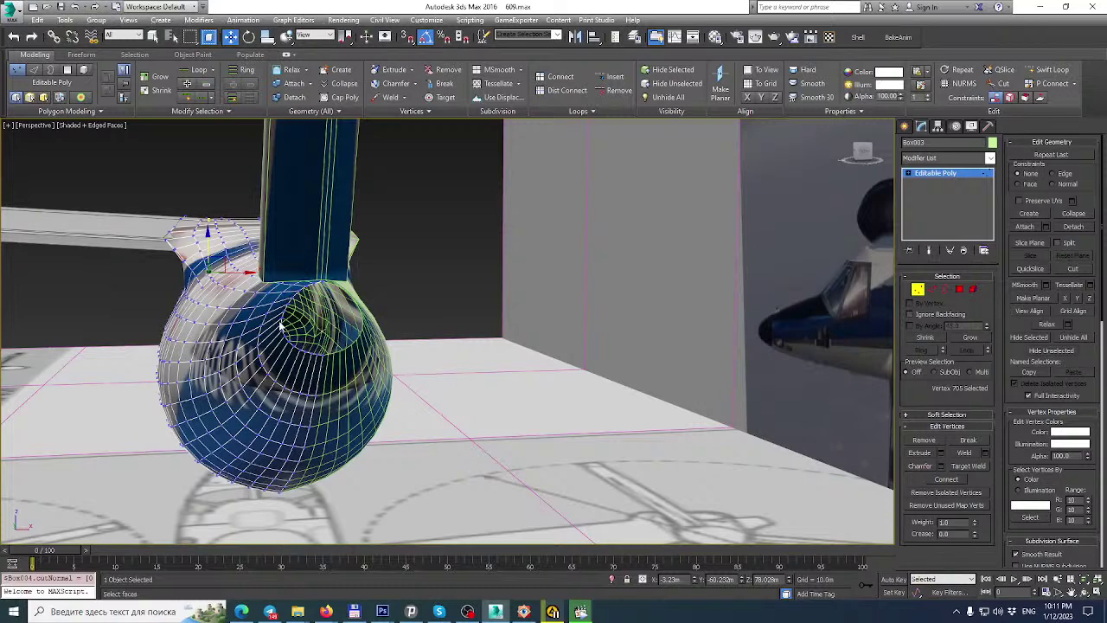
pyautogui.keyDown('alt'); pyautogui.moveTo(280, 325); pyautogui.dragTo(306, 313, button='middle'); pyautogui.keyUp('alt')
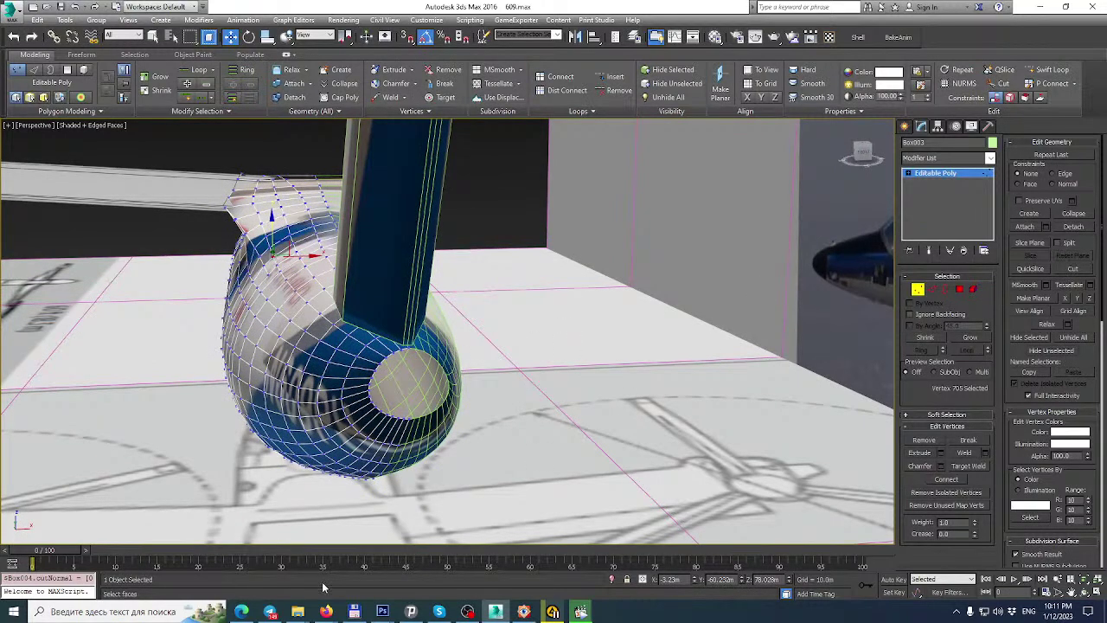
# Switch to the browser, like the Portuguese vocabulary video on YouTube, and return to 3ds Max.
pyautogui.moveTo(320, 610)
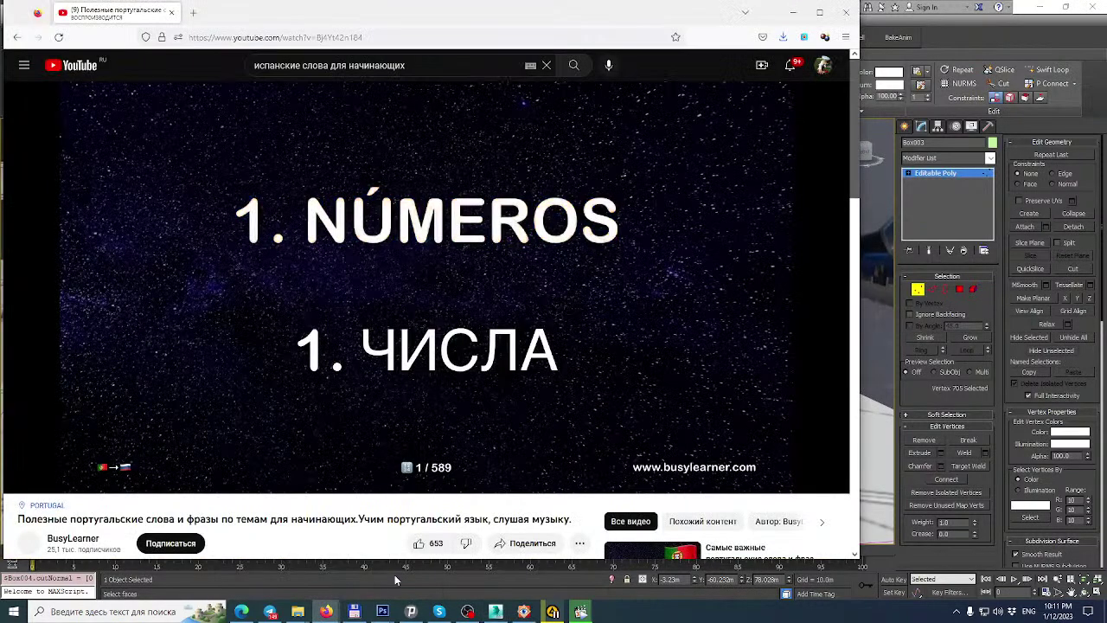
pyautogui.click(418, 543)
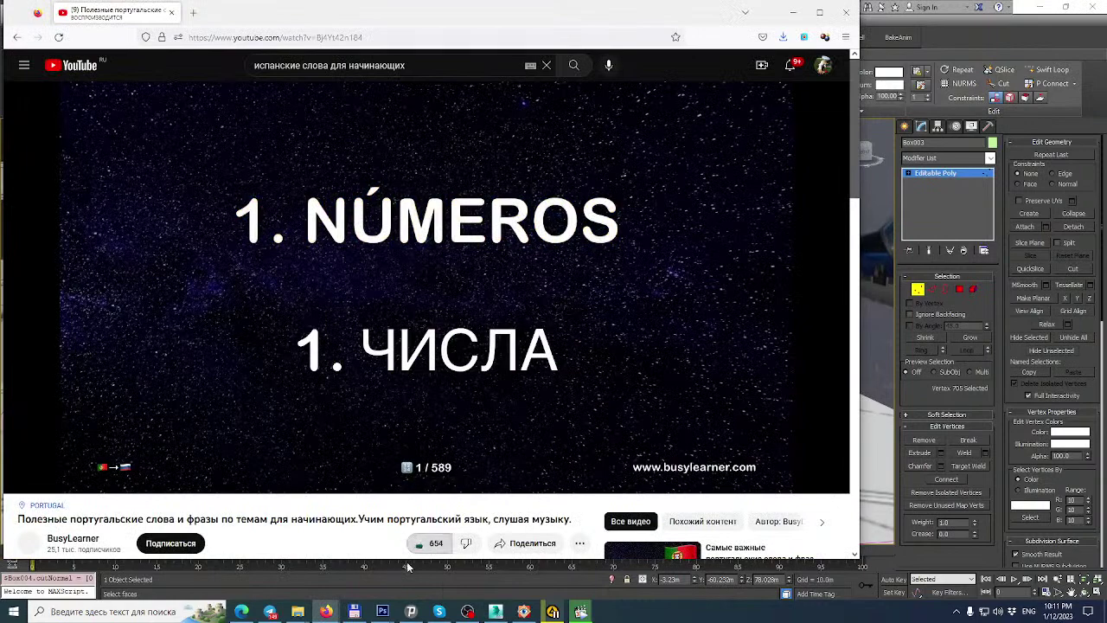
pyautogui.click(496, 611)
# Inspect the fuselage from behind and above, and compare it with the reference photo in FastStone Image Viewer.
pyautogui.keyDown('alt'); pyautogui.moveTo(440, 345); pyautogui.dragTo(427, 334, button='middle'); pyautogui.keyUp('alt')
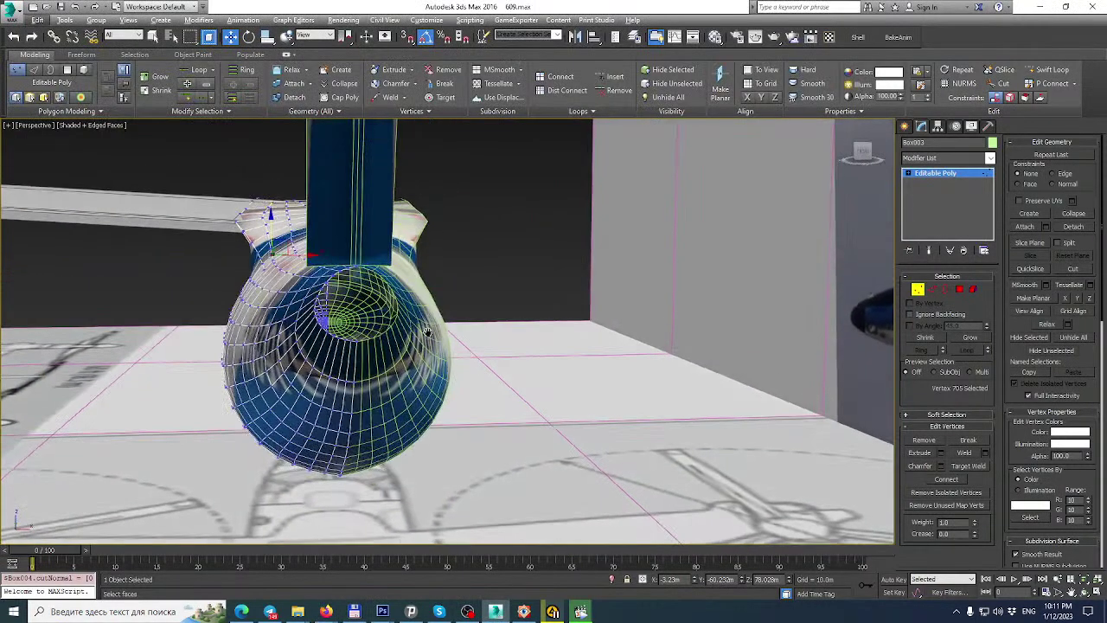
pyautogui.scroll(3, 309, 282)
pyautogui.scroll(-1, 304, 287)
pyautogui.moveTo(303, 286)
pyautogui.mouseDown(button='middle')
pyautogui.moveTo(288, 268)
pyautogui.moveTo(306, 272)
pyautogui.mouseUp(button='middle')
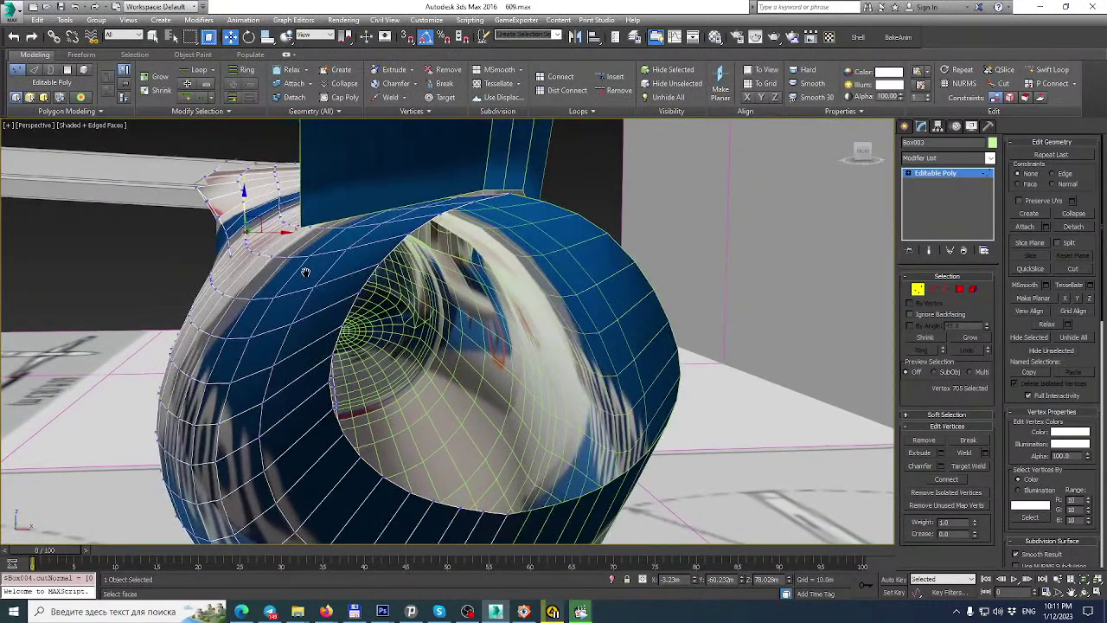
pyautogui.scroll(-3, 307, 277)
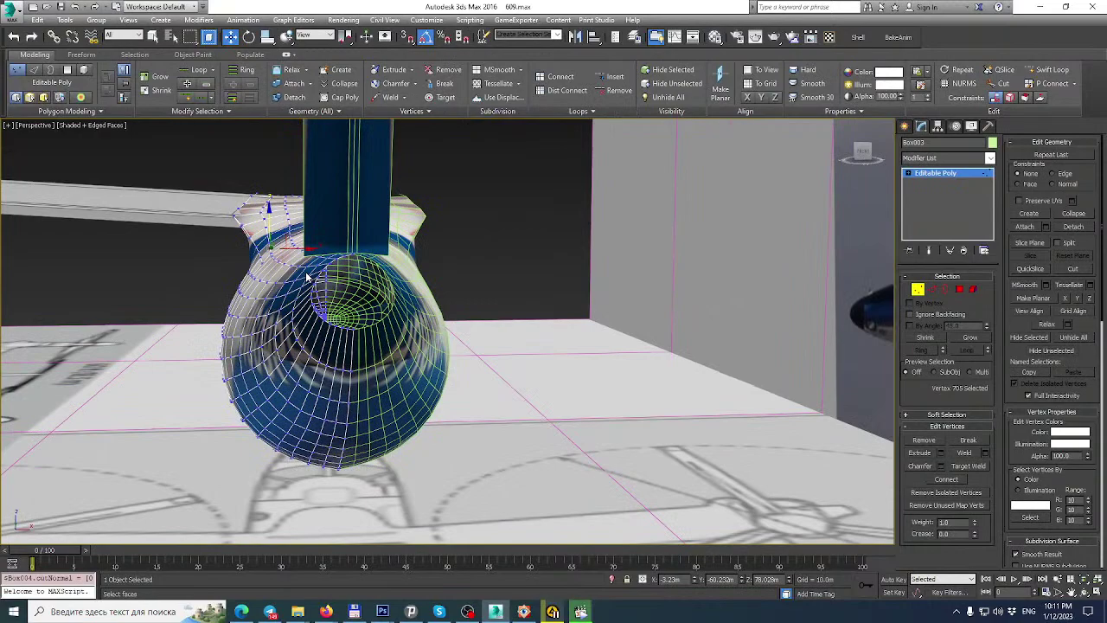
pyautogui.keyDown('alt'); pyautogui.moveTo(307, 278); pyautogui.dragTo(607, 422, button='middle'); pyautogui.keyUp('alt')
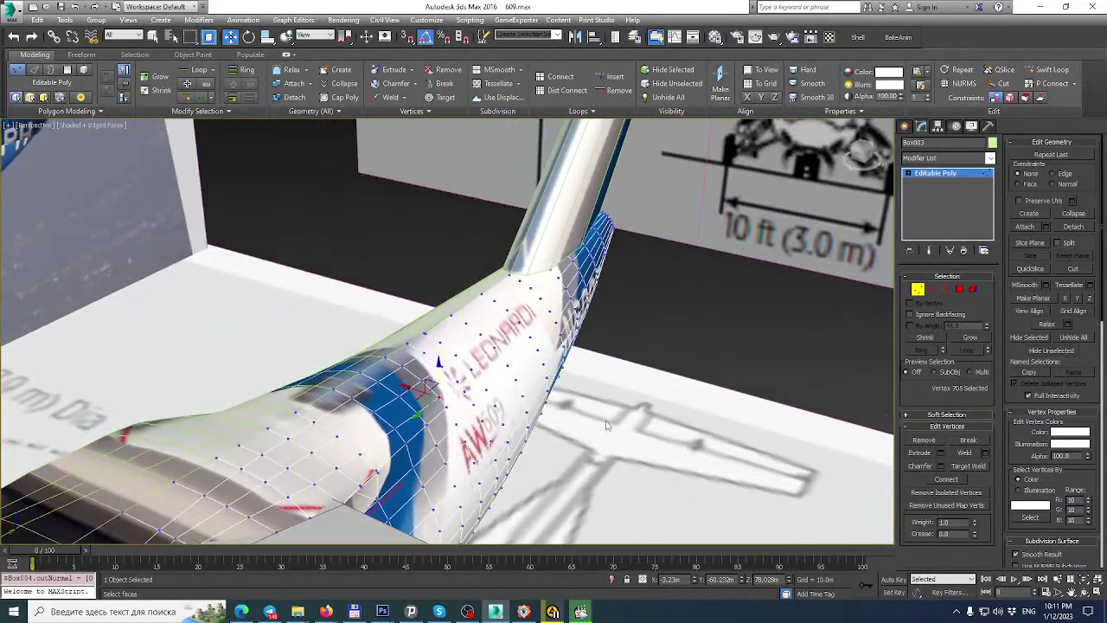
pyautogui.click(581, 612)
pyautogui.click(468, 388)
pyautogui.click(424, 4)
# Select the doubled vertices on the upper fuselage behind the blue stripe and weld them together.
pyautogui.keyDown('alt'); pyautogui.moveTo(482, 347); pyautogui.dragTo(487, 334, button='middle'); pyautogui.keyUp('alt')
pyautogui.keyDown('alt'); pyautogui.moveTo(521, 368); pyautogui.dragTo(407, 366, button='middle'); pyautogui.keyUp('alt')
pyautogui.moveTo(394, 409)
pyautogui.keyDown('alt'); pyautogui.mouseDown(button='middle')
pyautogui.moveTo(489, 442)
pyautogui.moveTo(383, 405)
pyautogui.mouseUp(button='middle'); pyautogui.keyUp('alt')
pyautogui.click(422, 432)
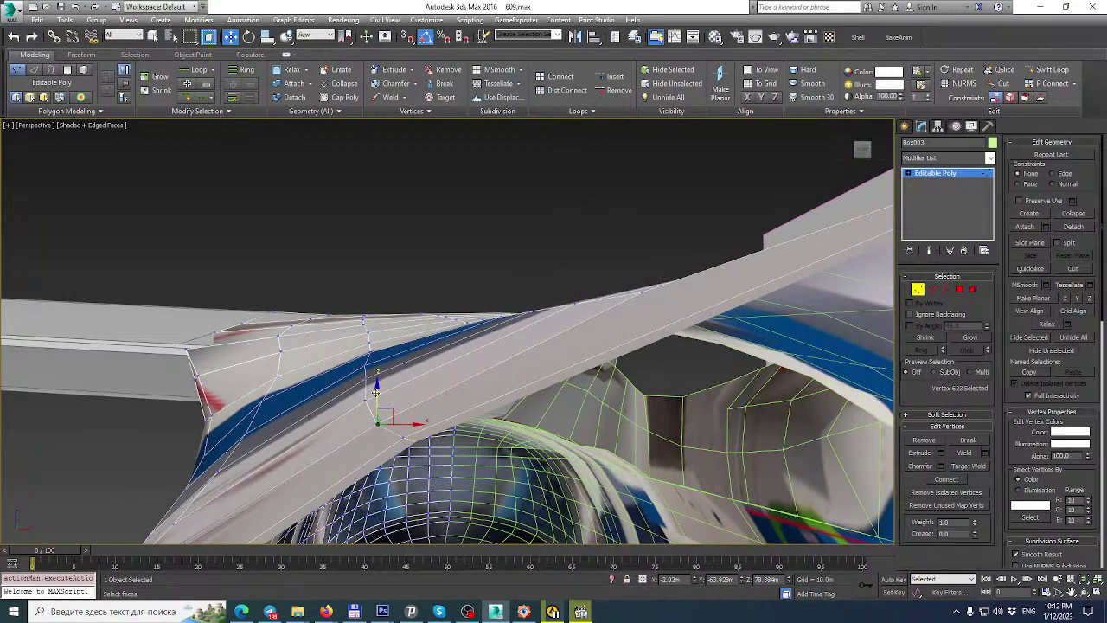
pyautogui.scroll(5, 523, 408)
pyautogui.keyDown('alt'); pyautogui.moveTo(523, 404); pyautogui.dragTo(489, 396, button='middle'); pyautogui.keyUp('alt')
pyautogui.moveTo(449, 399); pyautogui.dragTo(340, 438)
pyautogui.click(965, 454)
pyautogui.scroll(-10, 389, 370)
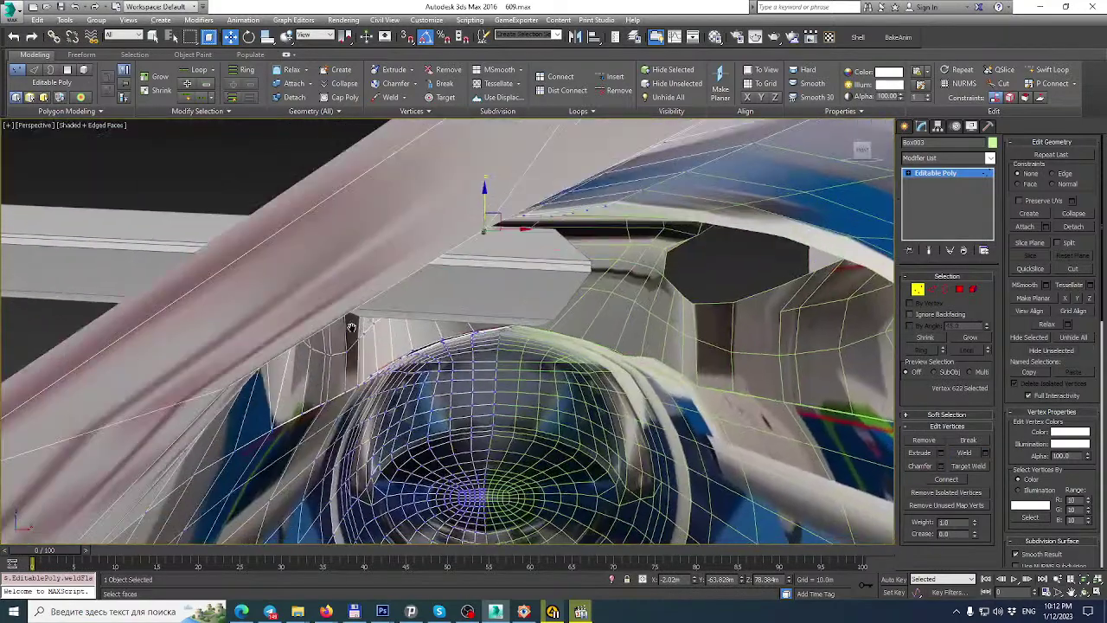
# Move the welded vertex behind the blue stripe to about X -2.054 m and Z 78.406 m.
pyautogui.keyDown('alt'); pyautogui.moveTo(351, 327); pyautogui.dragTo(505, 334, button='middle'); pyautogui.keyUp('alt')
pyautogui.moveTo(512, 253); pyautogui.dragTo(513, 246)
pyautogui.keyDown('alt'); pyautogui.moveTo(503, 281); pyautogui.dragTo(560, 284, button='middle'); pyautogui.keyUp('alt')
pyautogui.moveTo(561, 284); pyautogui.dragTo(482, 282, button='middle')
pyautogui.moveTo(482, 283); pyautogui.dragTo(474, 286)
pyautogui.keyDown('alt'); pyautogui.moveTo(474, 286); pyautogui.dragTo(487, 312, button='middle'); pyautogui.keyUp('alt')
pyautogui.scroll(3, 487, 292)
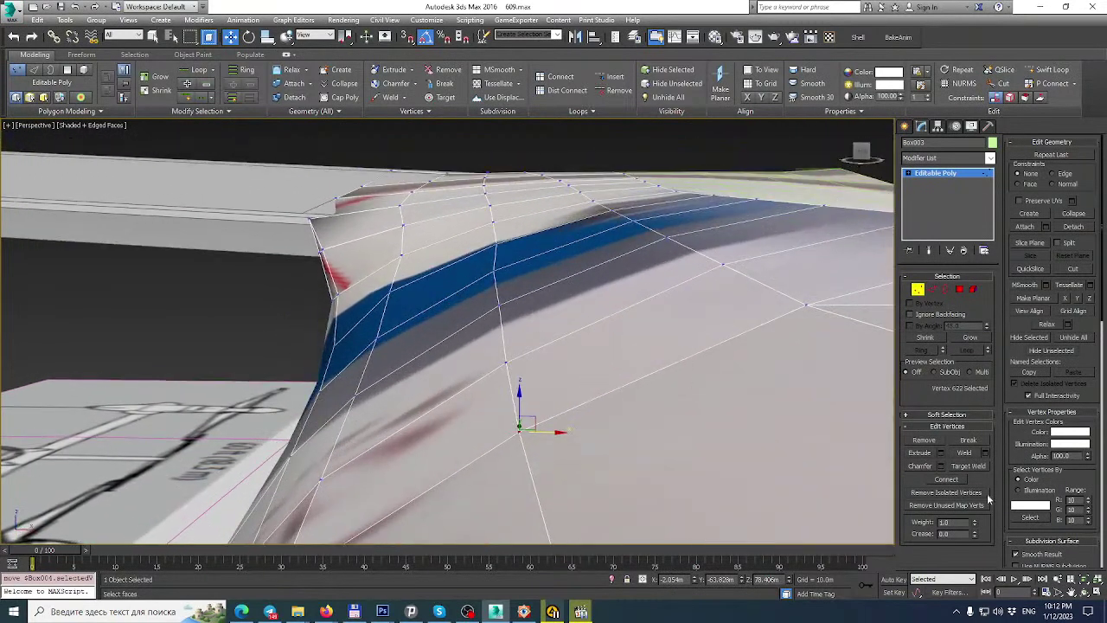
# Show all four viewports and change the Back viewport to the Front view.
pyautogui.click(1095, 592)
pyautogui.click(474, 134)
pyautogui.click(478, 130)
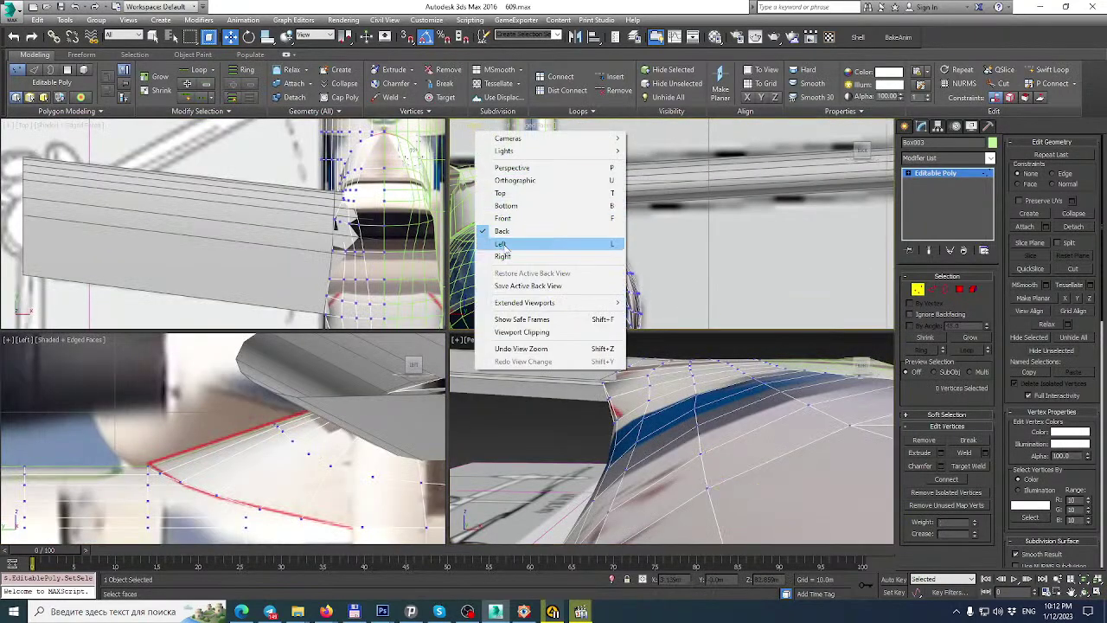
pyautogui.click(523, 221)
pyautogui.scroll(-5, 667, 215)
pyautogui.moveTo(667, 215); pyautogui.dragTo(622, 262, button='middle')
# Leave vertex editing, clear the selection, then reselect the fuselage mesh and reopen its vertex level.
pyautogui.click(980, 177)
pyautogui.scroll(-3, 675, 204)
pyautogui.moveTo(675, 204); pyautogui.dragTo(675, 245, button='middle')
pyautogui.click(743, 208)
pyautogui.rightClick(743, 208)
pyautogui.click(769, 177)
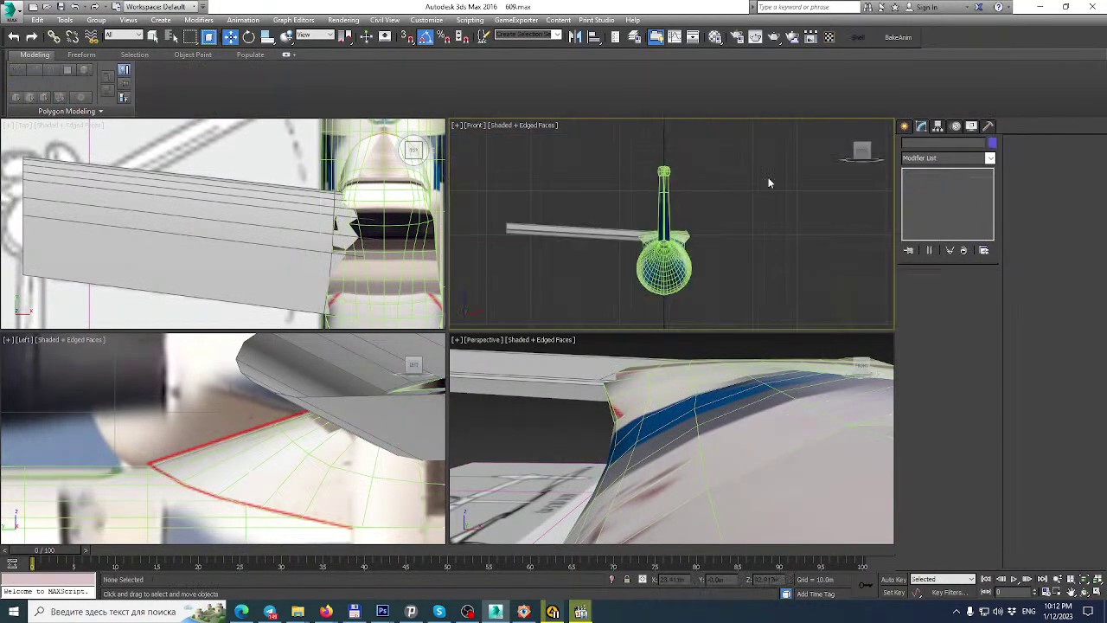
pyautogui.scroll(4, 656, 240)
pyautogui.scroll(2, 655, 240)
pyautogui.click(692, 176)
pyautogui.scroll(3, 695, 174)
pyautogui.click(918, 288)
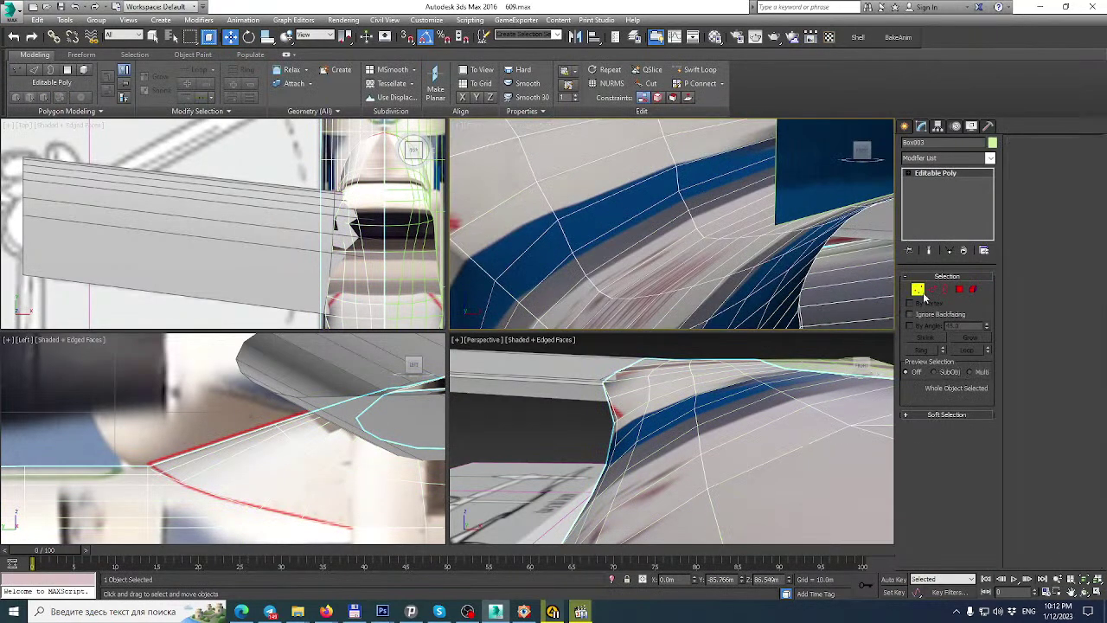
# In the maximized Front view, even out the vertex loop above the blue stripe, placing its upper vertex at about X -2.636 m, Z 79.696 m.
pyautogui.click(1097, 593)
pyautogui.scroll(-5, 598, 268)
pyautogui.moveTo(597, 267); pyautogui.dragTo(601, 338, button='middle')
pyautogui.scroll(5, 558, 340)
pyautogui.click(582, 302)
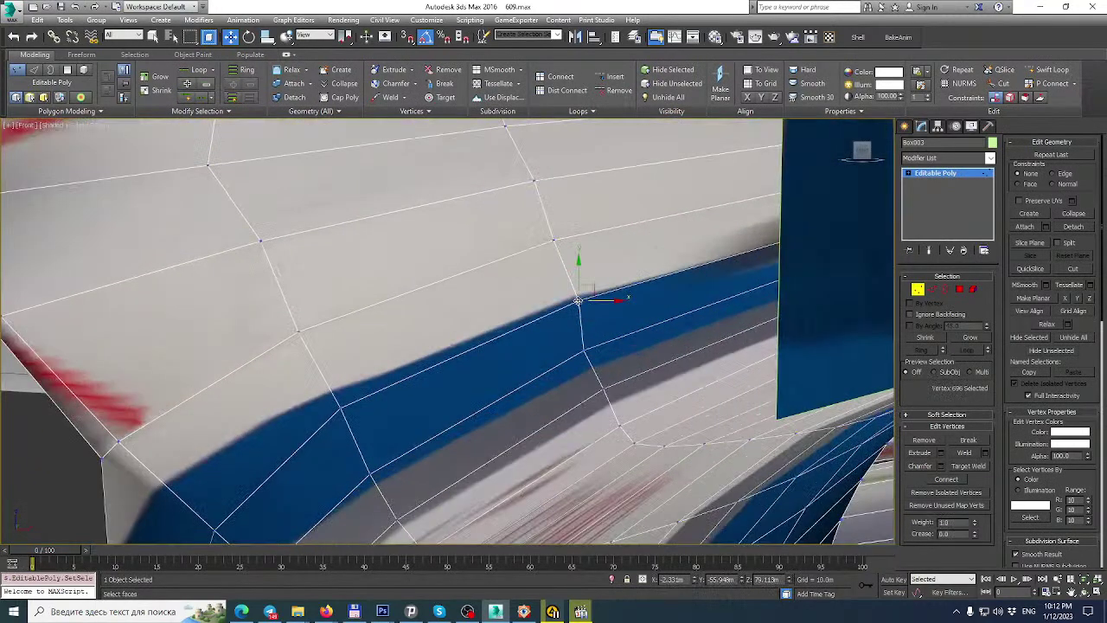
pyautogui.scroll(-4, 554, 303)
pyautogui.scroll(2, 501, 306)
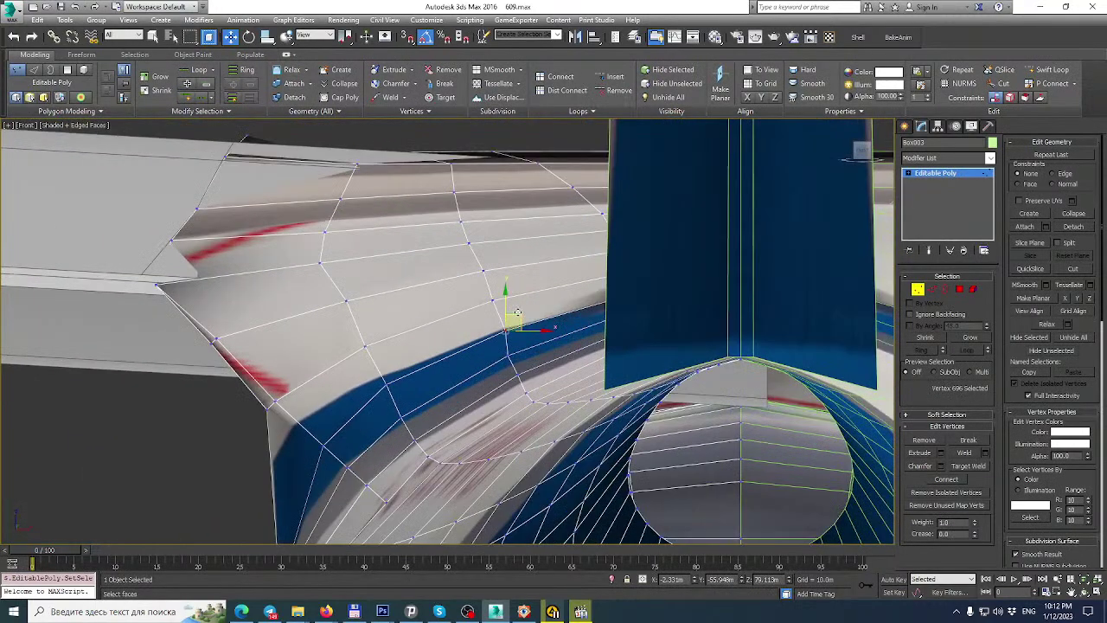
pyautogui.moveTo(524, 318); pyautogui.dragTo(474, 271)
pyautogui.click(482, 270)
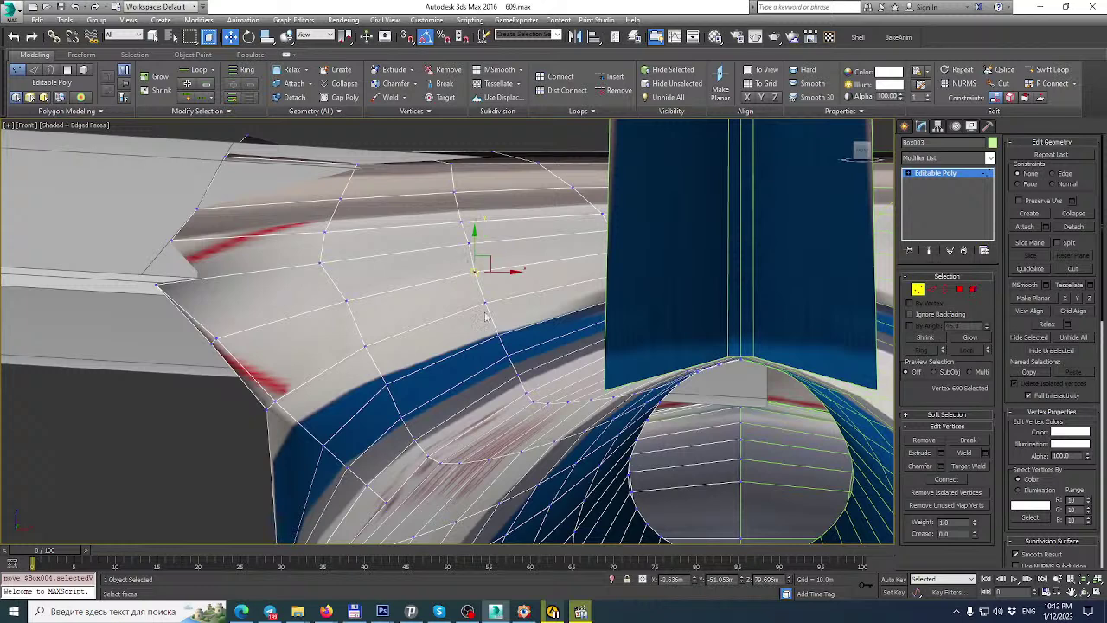
# Nudge the vertex below the blue stripe by about -0.008 m in X, and place the upper loop vertex at about X -2.714 m, Z 79.975 m.
pyautogui.scroll(5, 523, 414)
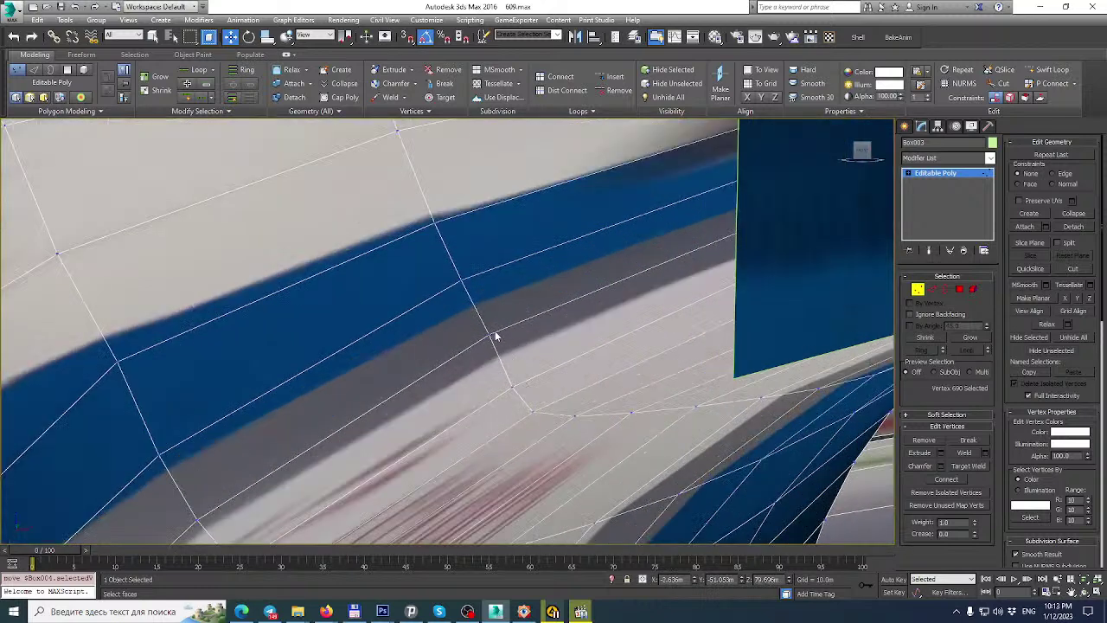
pyautogui.click(489, 334)
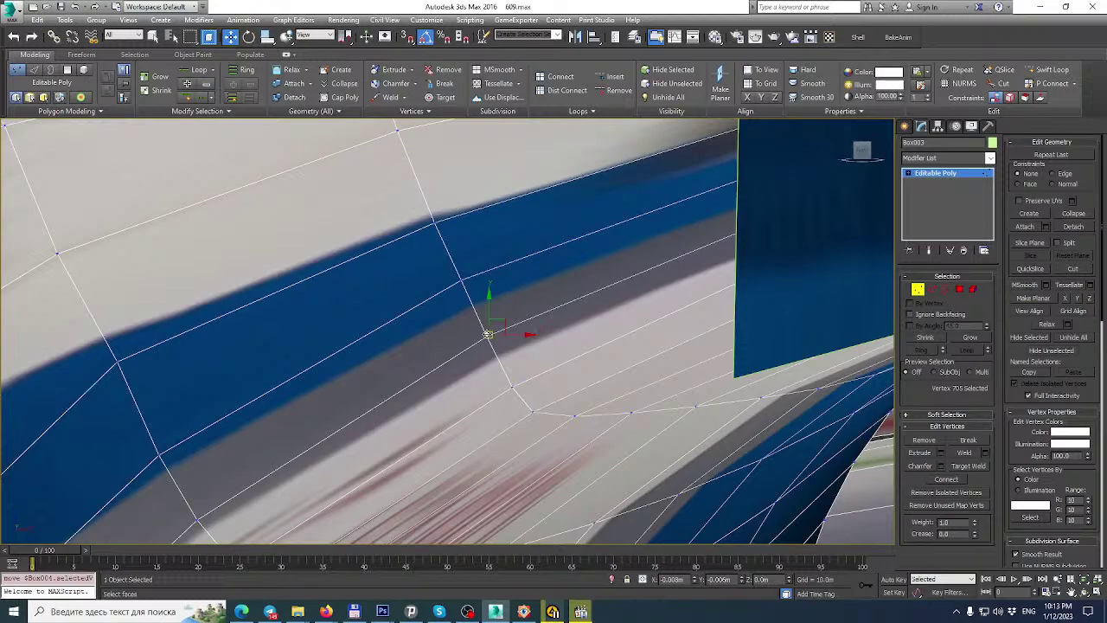
pyautogui.scroll(-5, 475, 317)
pyautogui.moveTo(474, 317); pyautogui.dragTo(477, 394, button='middle')
pyautogui.scroll(5, 441, 273)
pyautogui.click(434, 257)
pyautogui.scroll(-5, 430, 257)
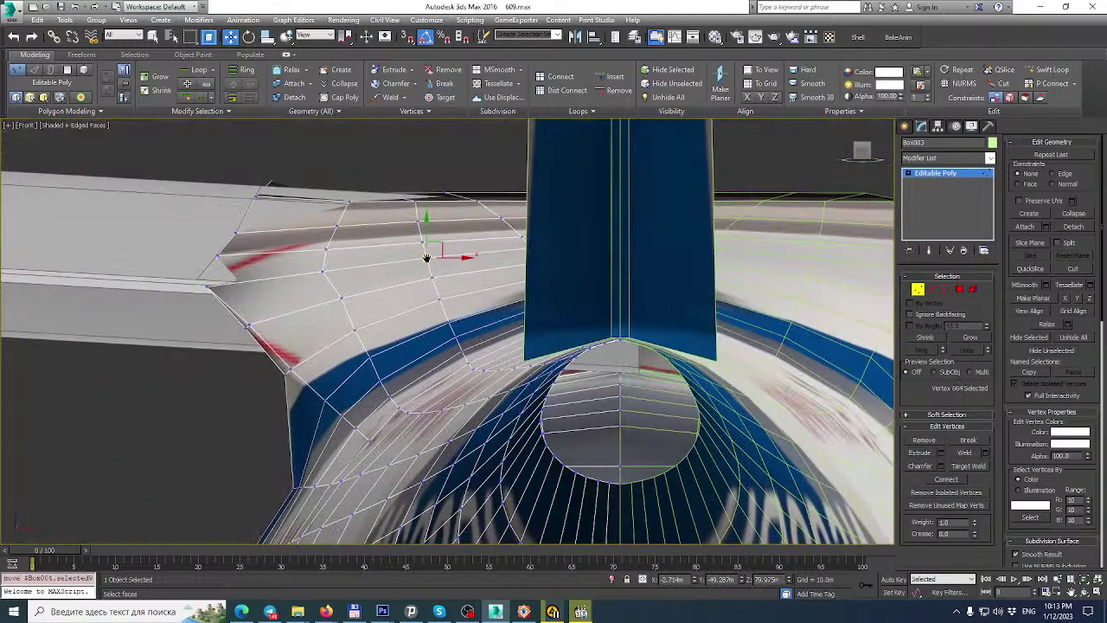
pyautogui.scroll(5, 344, 239)
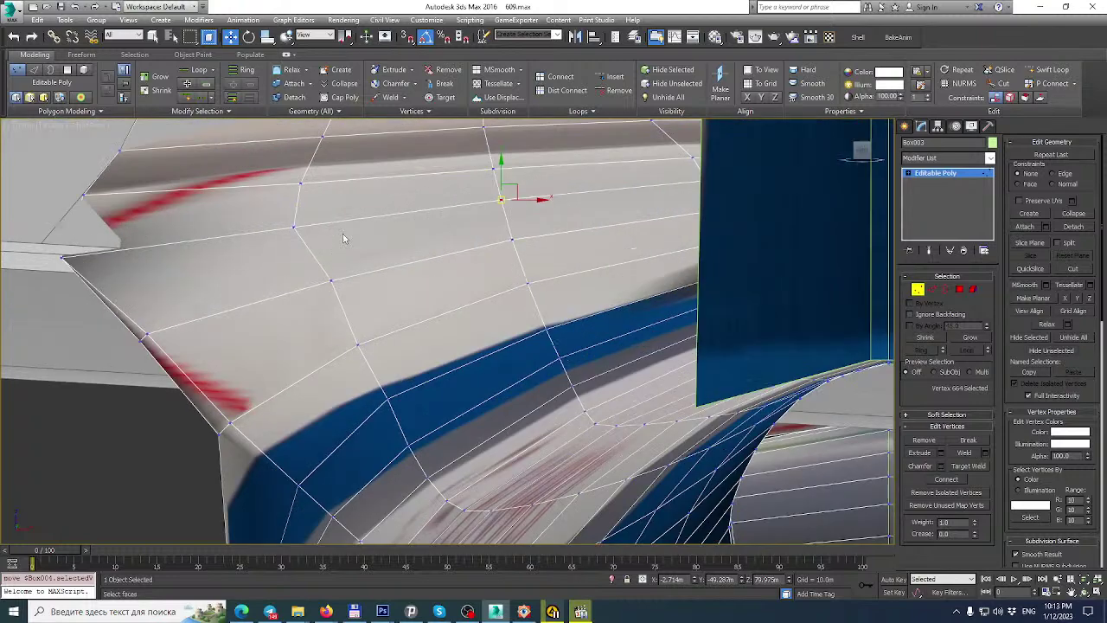
# Move the second vertex above the blue stripe on the outer loop to about X -3.981 m and Z 79.392 m.
pyautogui.click(320, 281)
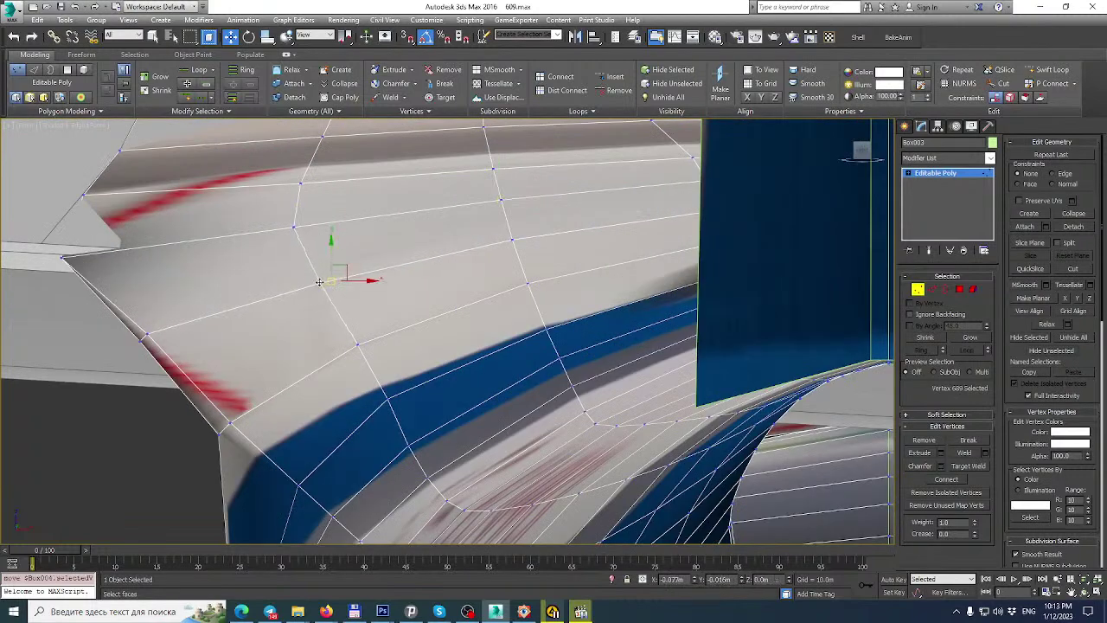
pyautogui.scroll(-3, 319, 281)
pyautogui.scroll(4, 346, 290)
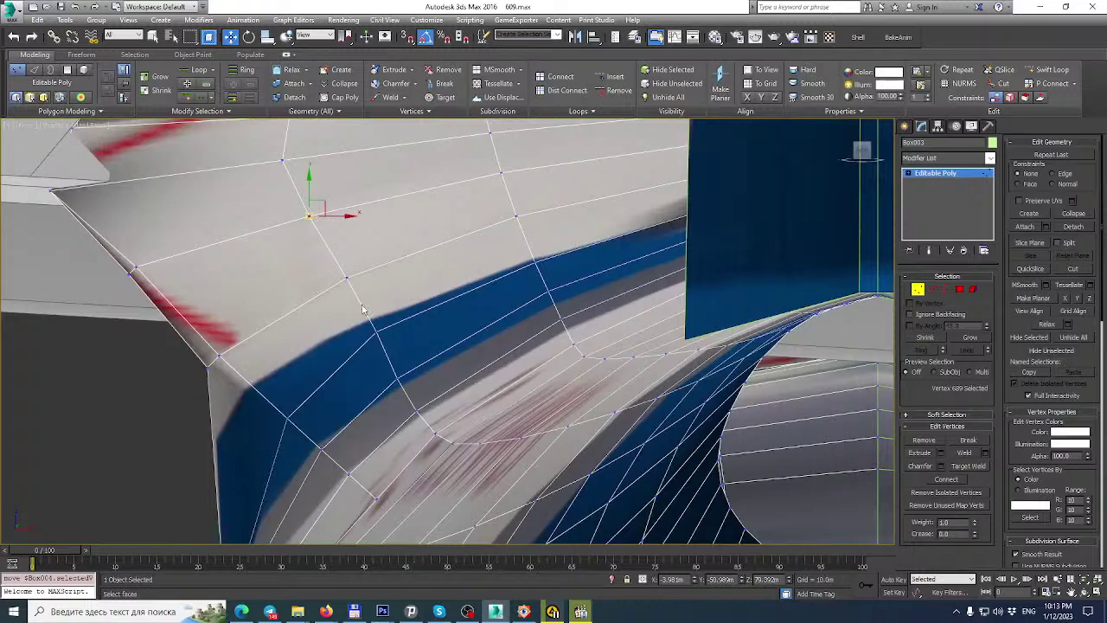
# Shift the outer loop's vertex on the blue stripe's upper edge to about X -3.494 m and Z 78.549 m.
pyautogui.click(378, 330)
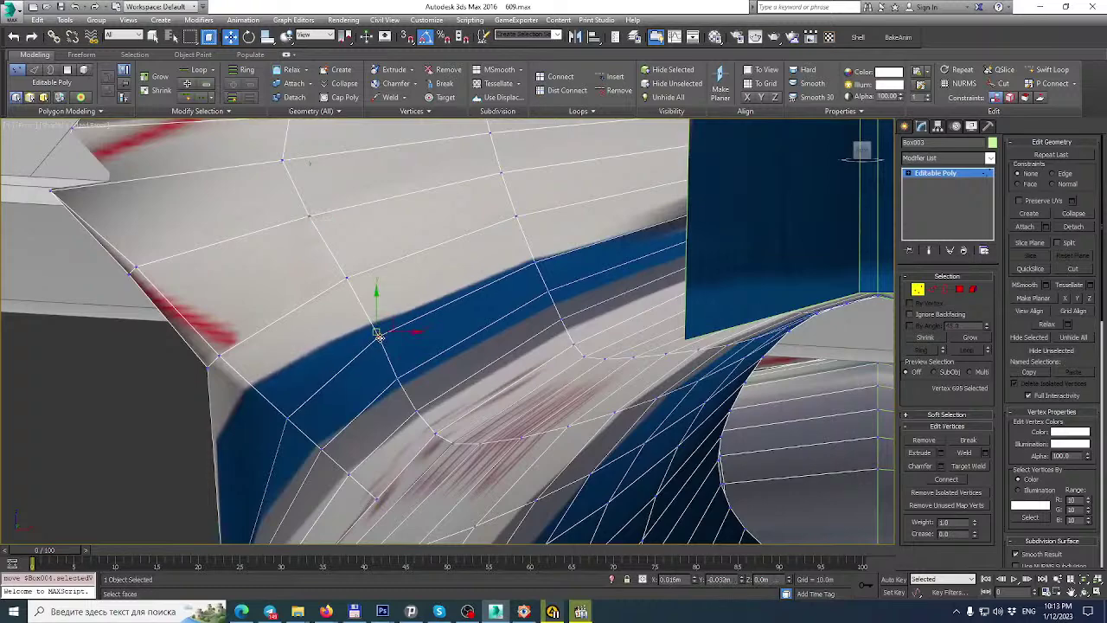
pyautogui.scroll(-3, 378, 332)
pyautogui.scroll(3, 402, 327)
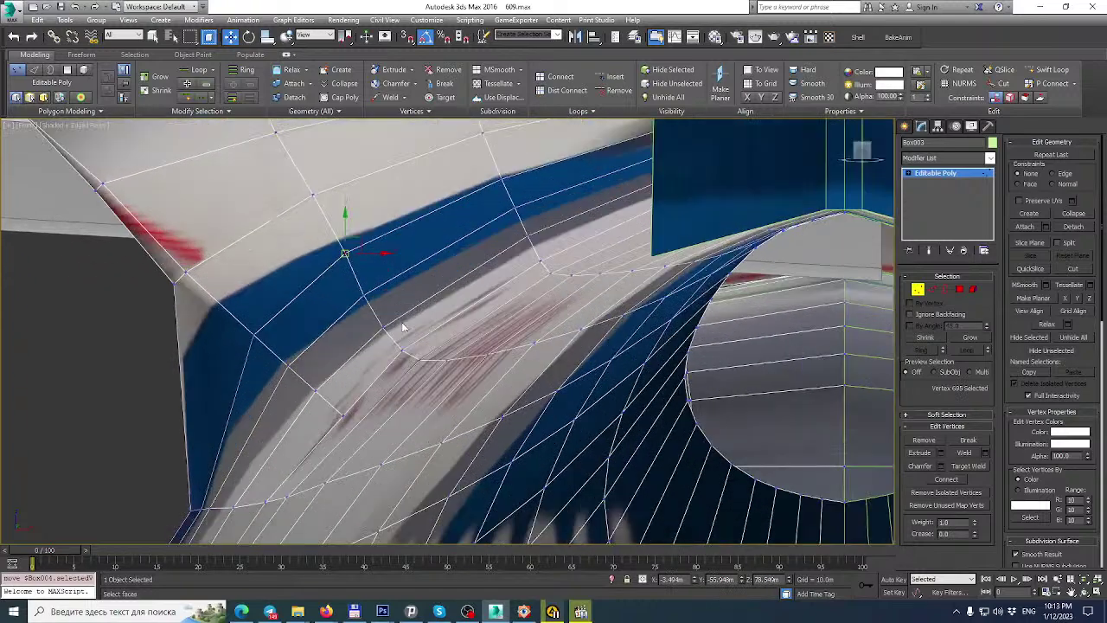
pyautogui.scroll(5, 343, 258)
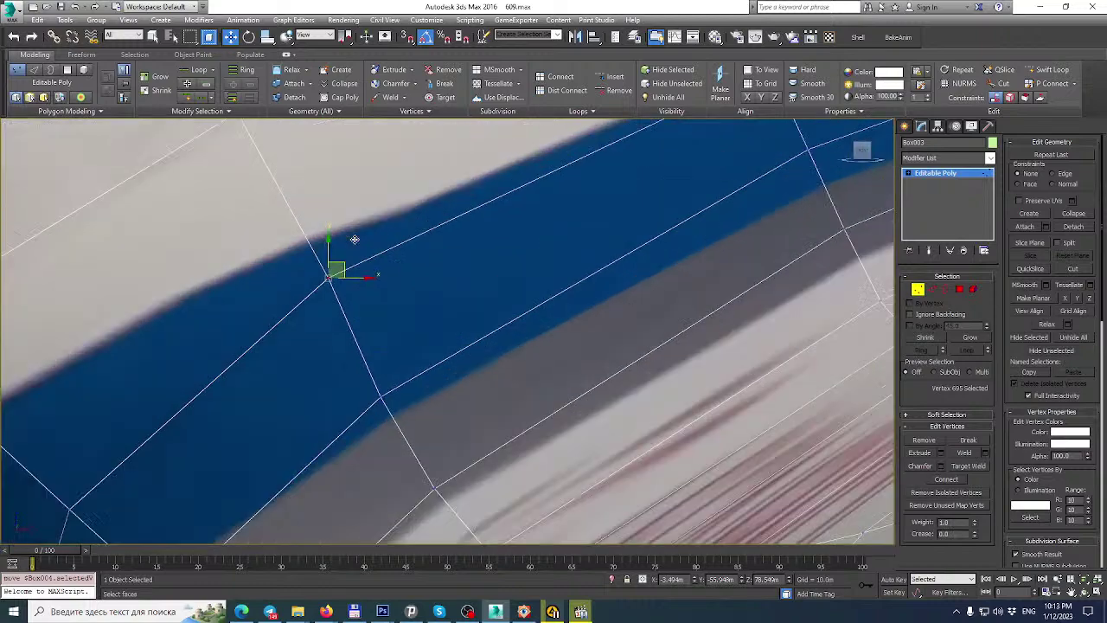
# Move the outer loop's vertex just above the blue stripe to about X -3.739 m and Z 78.939 m.
pyautogui.scroll(-5, 342, 268)
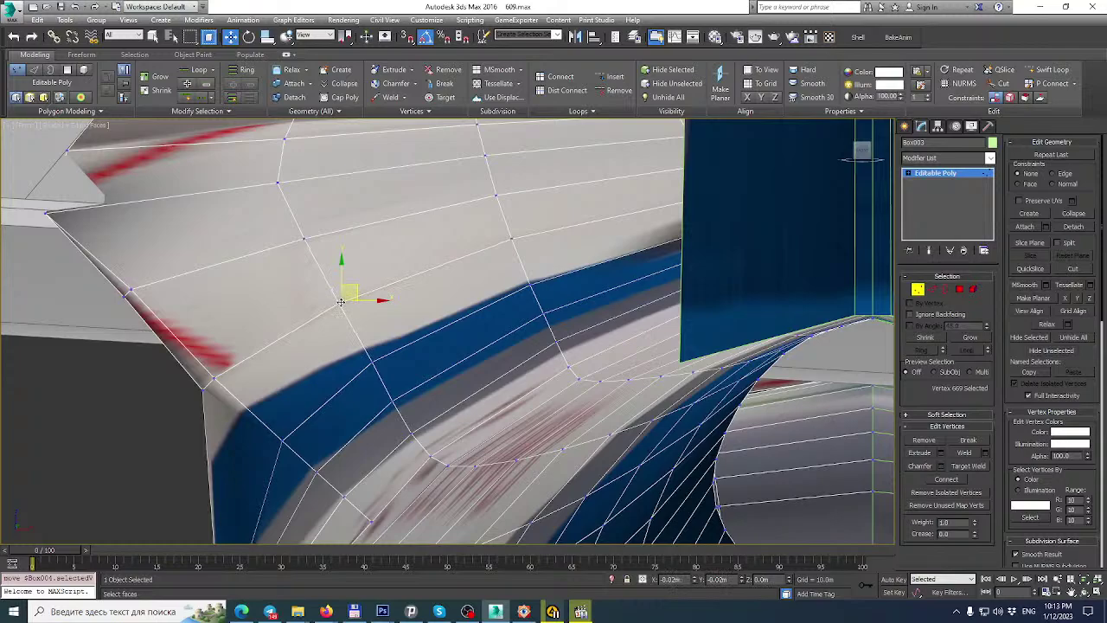
pyautogui.scroll(-3, 326, 309)
pyautogui.scroll(-2, 325, 310)
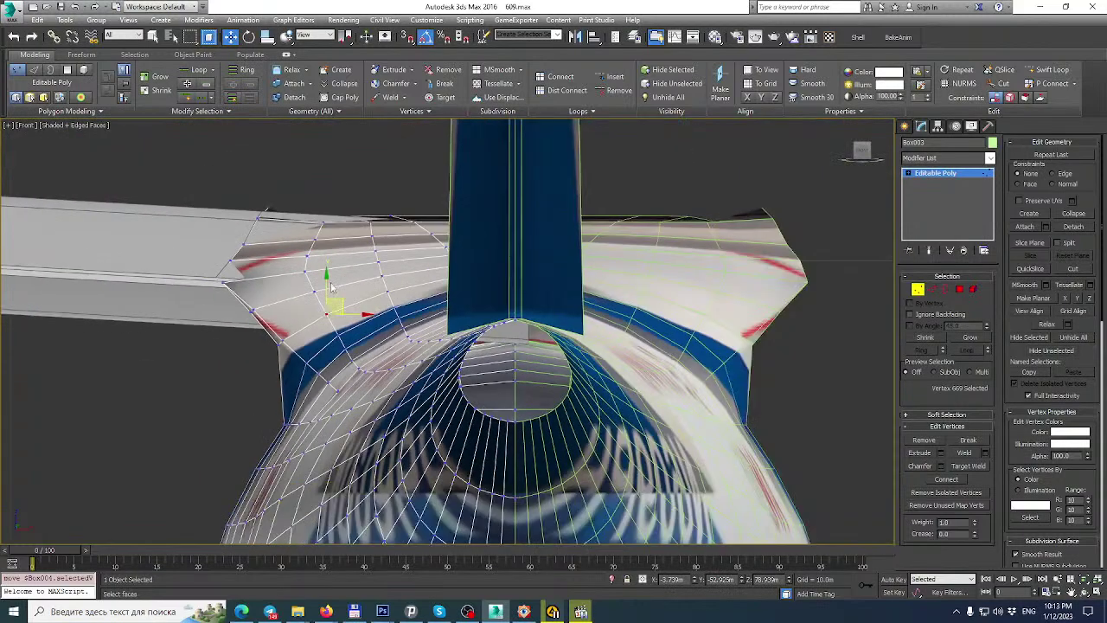
# Examine the fuselage's edge loops and outline in the Front view from the wing fairing down to the belly.
pyautogui.scroll(2, 441, 308)
pyautogui.scroll(2, 482, 334)
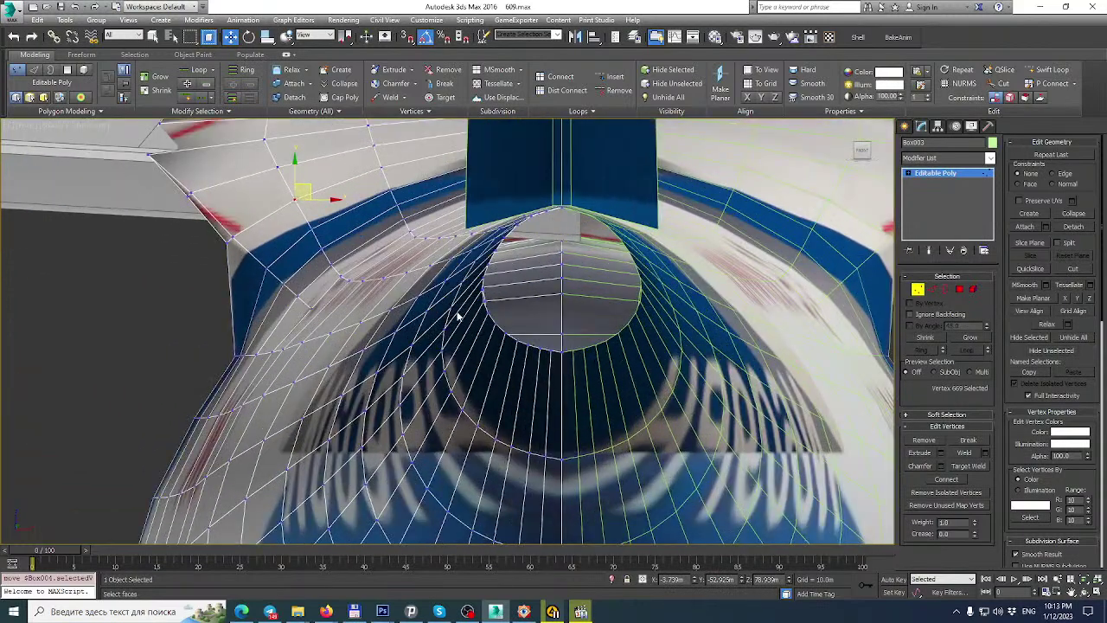
pyautogui.scroll(-2, 430, 297)
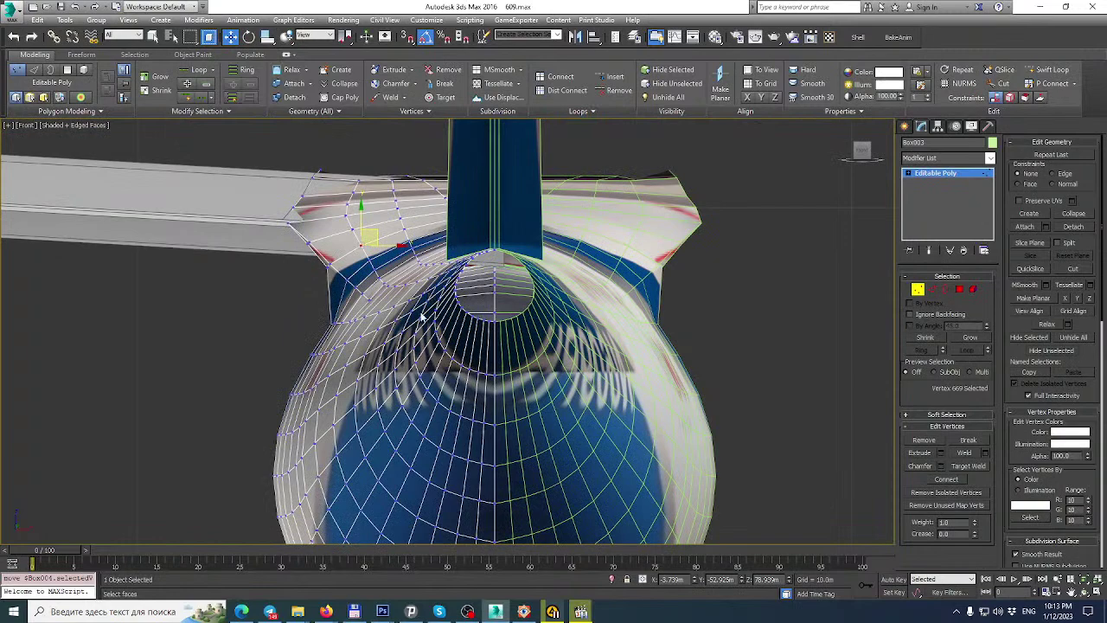
pyautogui.scroll(4, 314, 396)
pyautogui.moveTo(313, 391); pyautogui.dragTo(341, 194, button='middle')
pyautogui.scroll(-2, 342, 199)
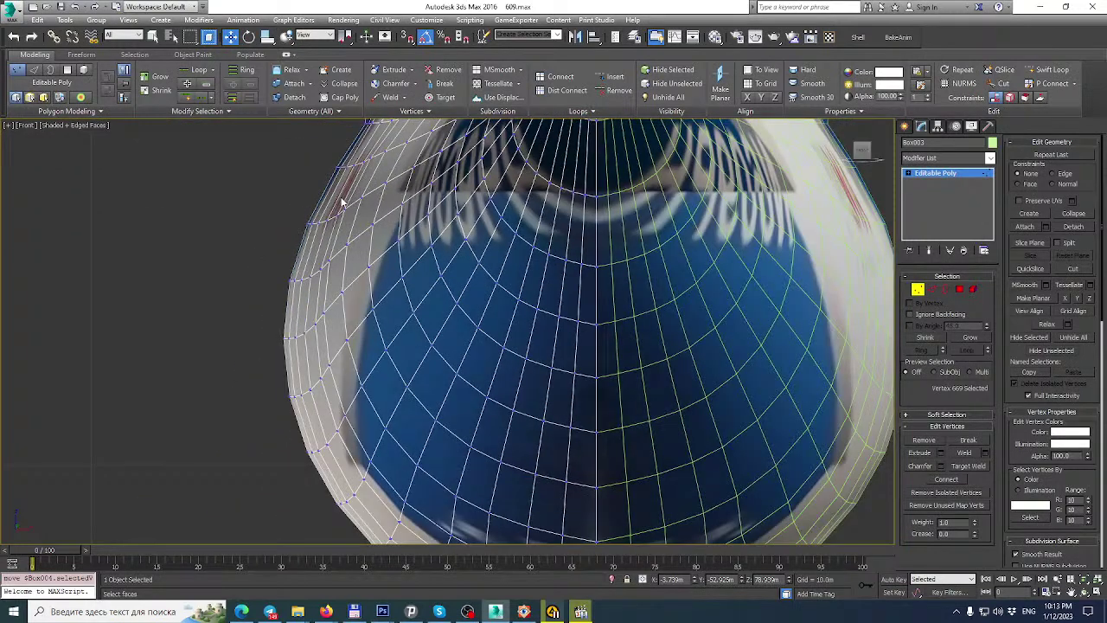
pyautogui.scroll(-3, 337, 206)
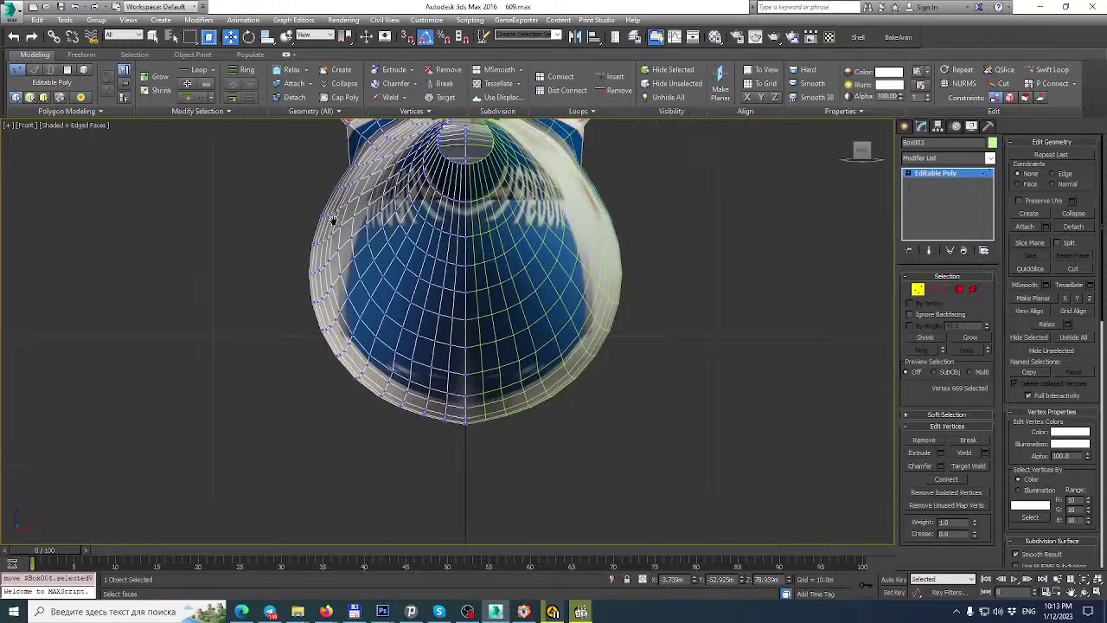
# With the Edge constraint on, slide two vertices of the fourth column from the belly centre line outward, the lower to about X -3.057 m, Z 68.203 m.
pyautogui.moveTo(338, 217); pyautogui.dragTo(336, 264, button='middle')
pyautogui.scroll(3, 395, 461)
pyautogui.scroll(4, 395, 458)
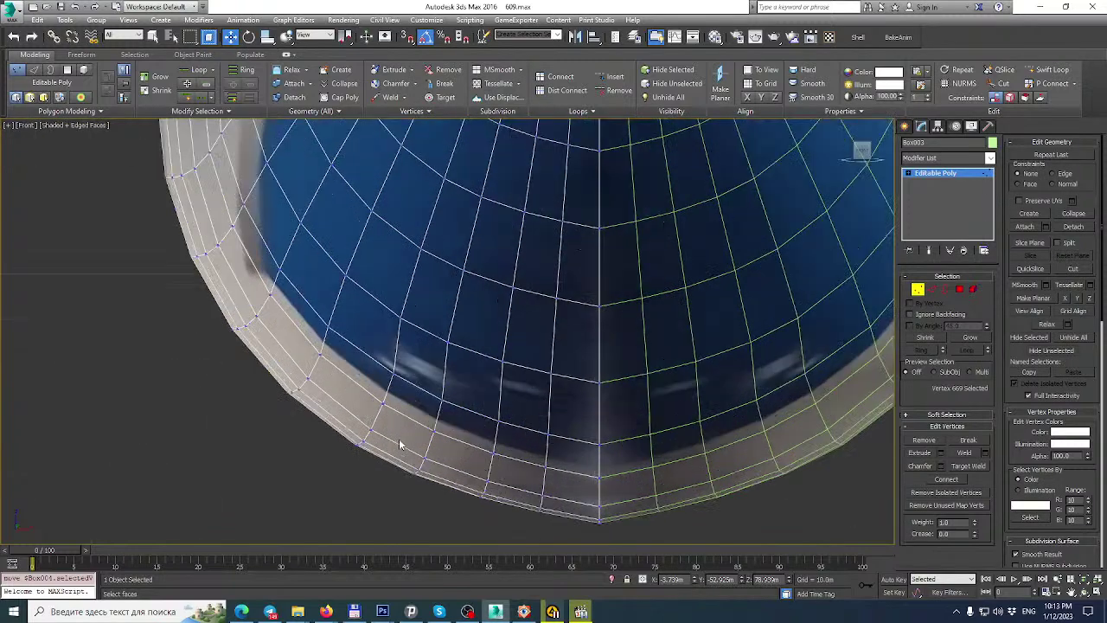
pyautogui.click(392, 344)
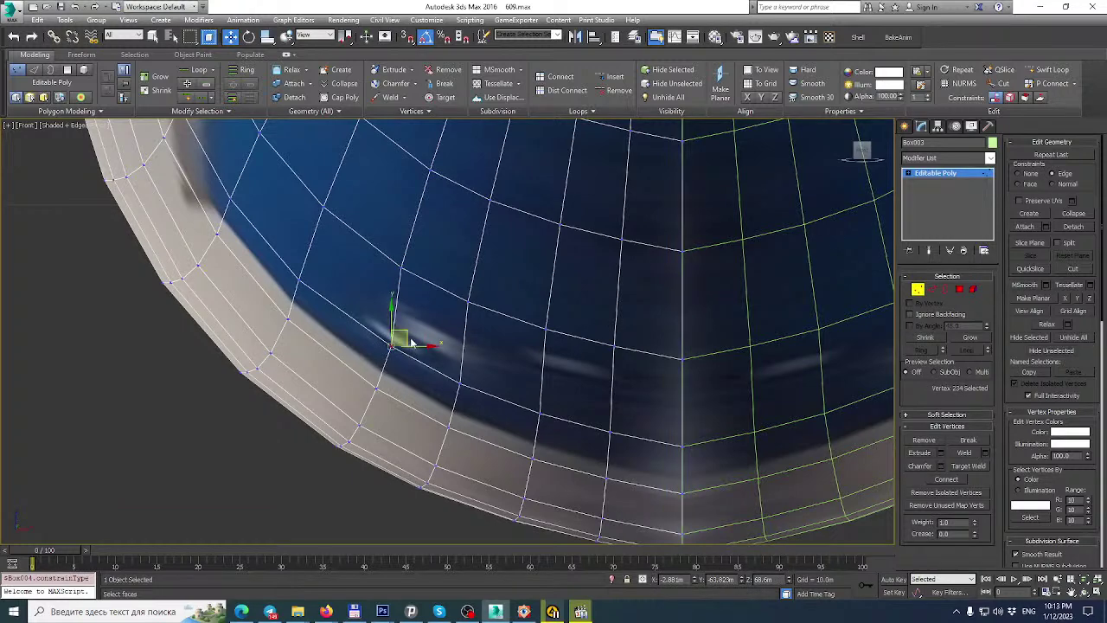
pyautogui.moveTo(401, 331); pyautogui.dragTo(386, 375)
pyautogui.click(375, 389)
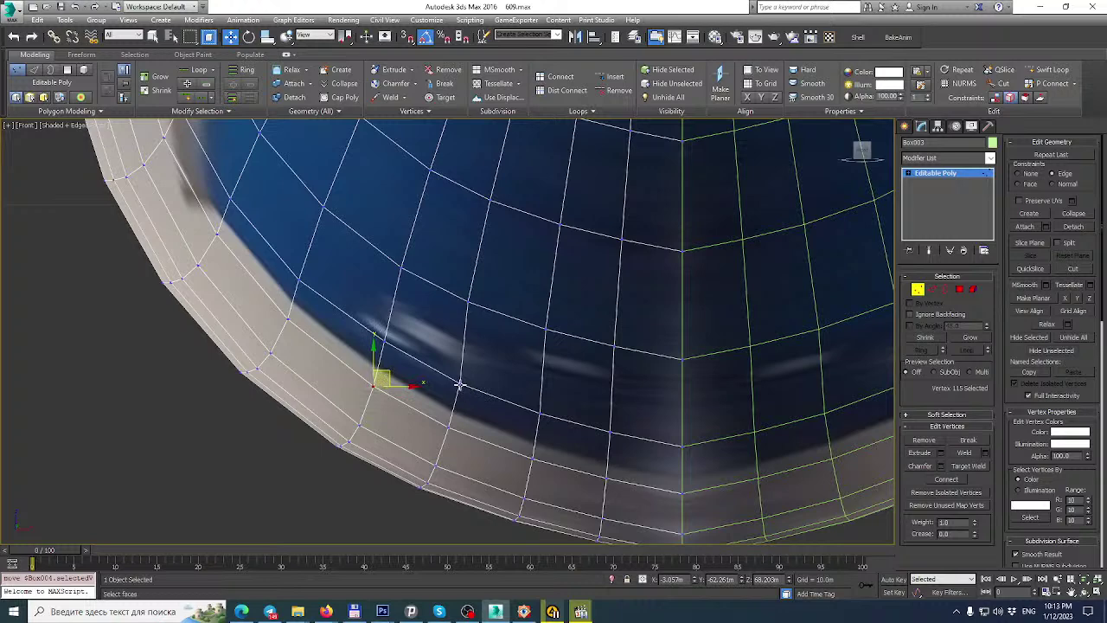
# Slide the two belly vertices just inside the blue area's lower edge, second and third columns from centre, to about X -1.823 m, Z 68.091 m.
pyautogui.click(460, 386)
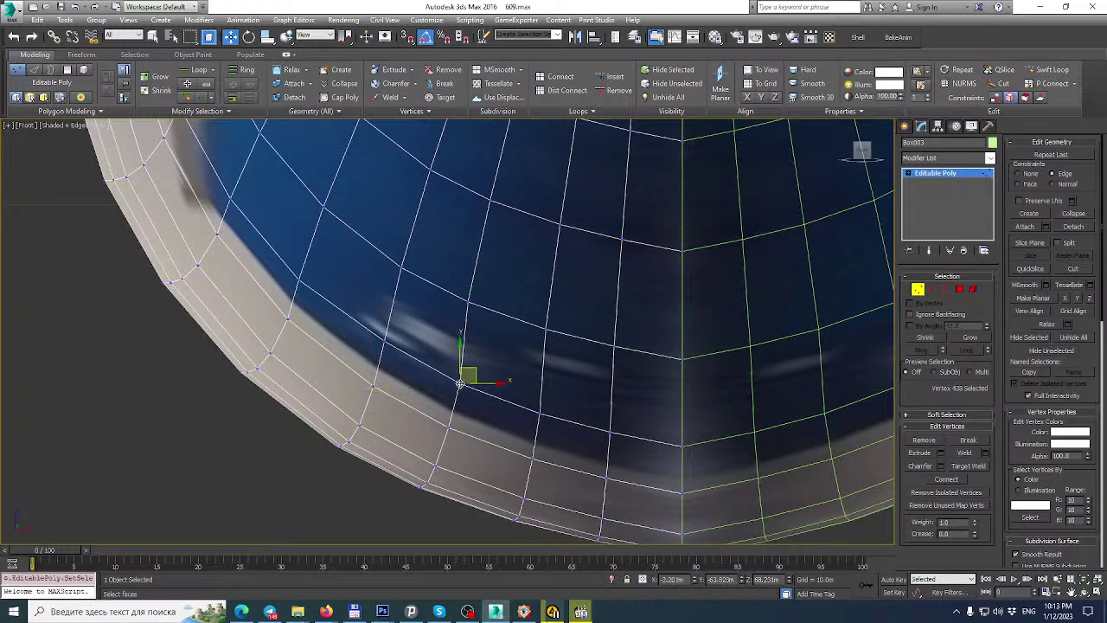
pyautogui.keyDown('ctrl'); pyautogui.click(539, 412); pyautogui.keyUp('ctrl')
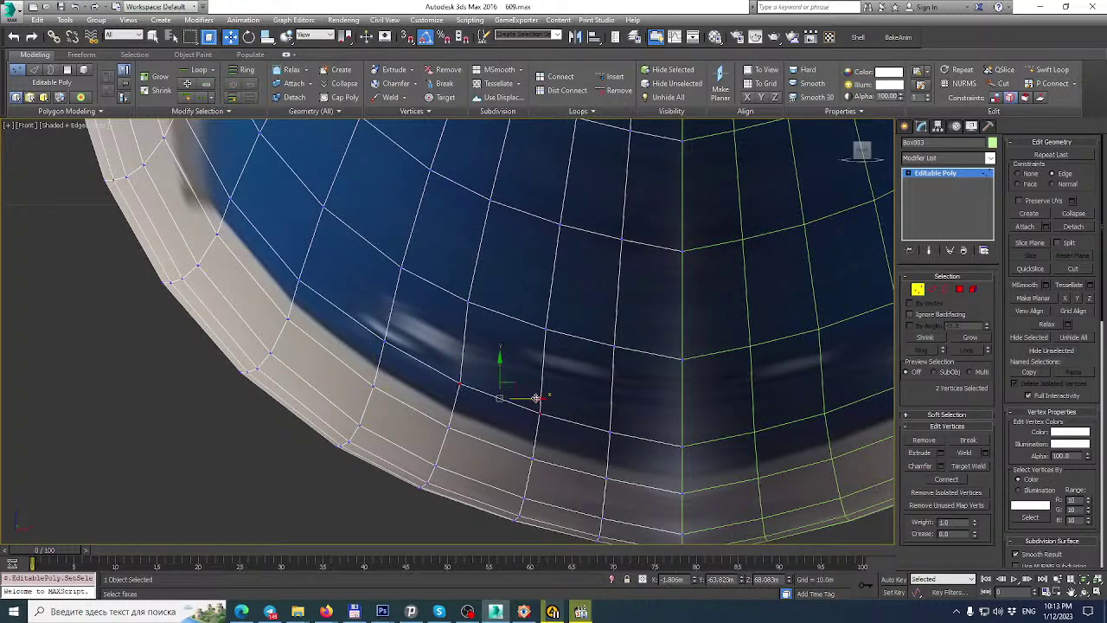
pyautogui.moveTo(536, 398); pyautogui.dragTo(535, 398)
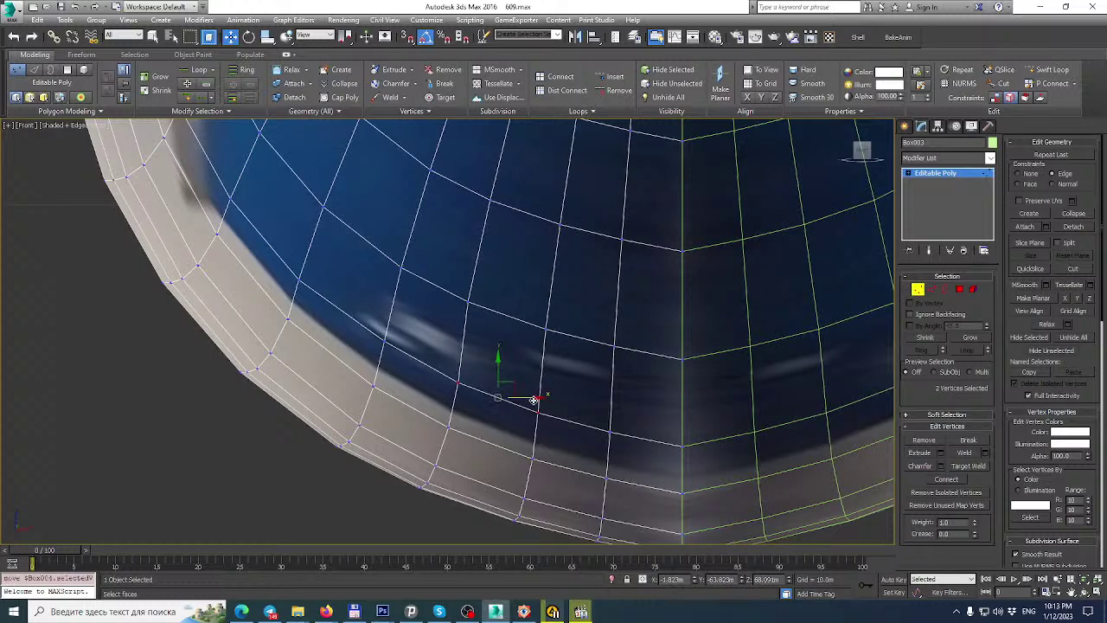
# Shift the four vertices straddling the blue area's lower edge, third and fourth columns from centre, about 0.032 m outward along X.
pyautogui.scroll(-3, 449, 295)
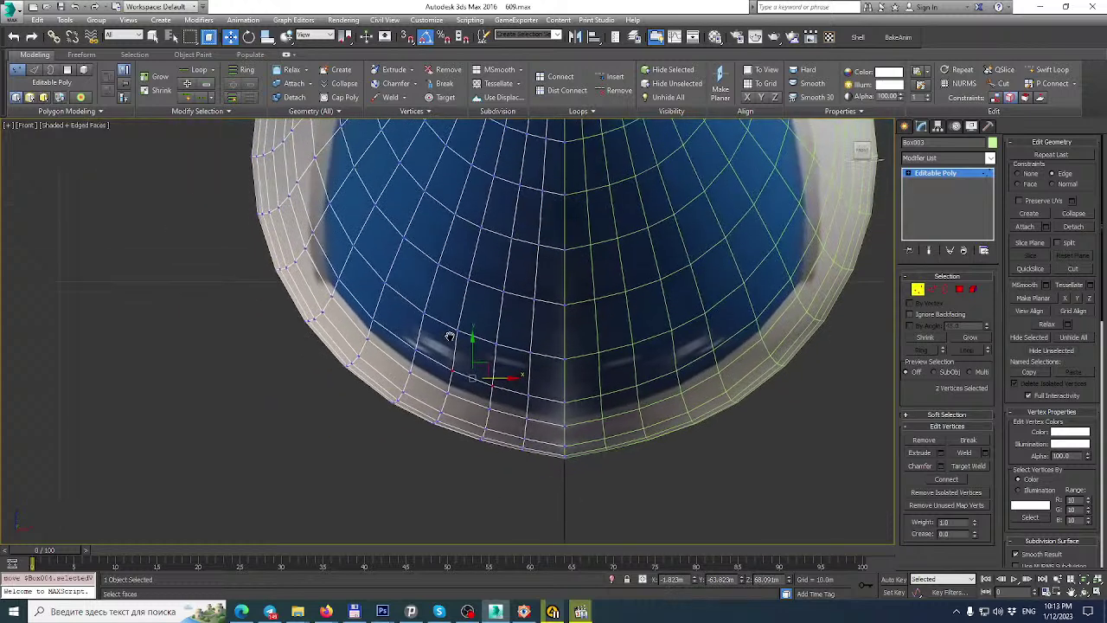
pyautogui.scroll(2, 457, 378)
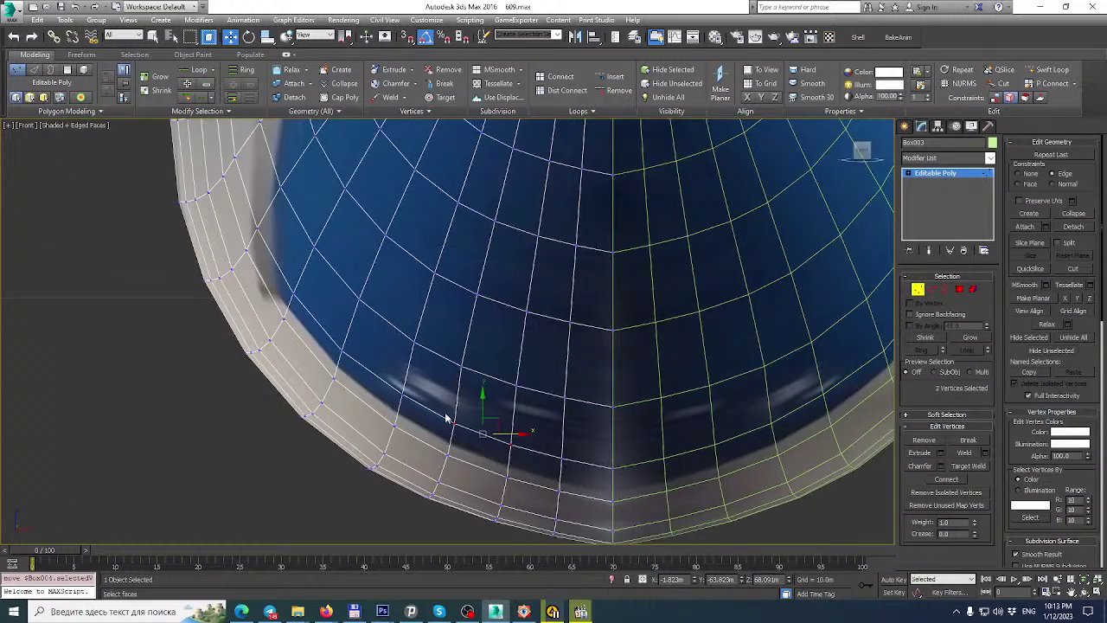
pyautogui.click(394, 425)
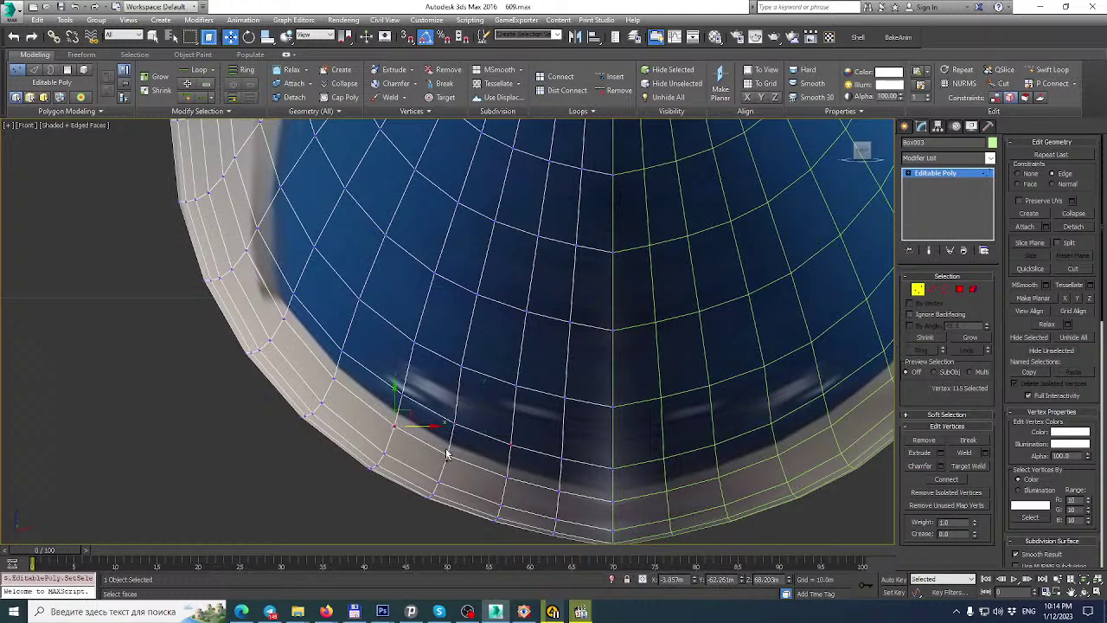
pyautogui.keyDown('ctrl'); pyautogui.click(403, 394); pyautogui.keyUp('ctrl')
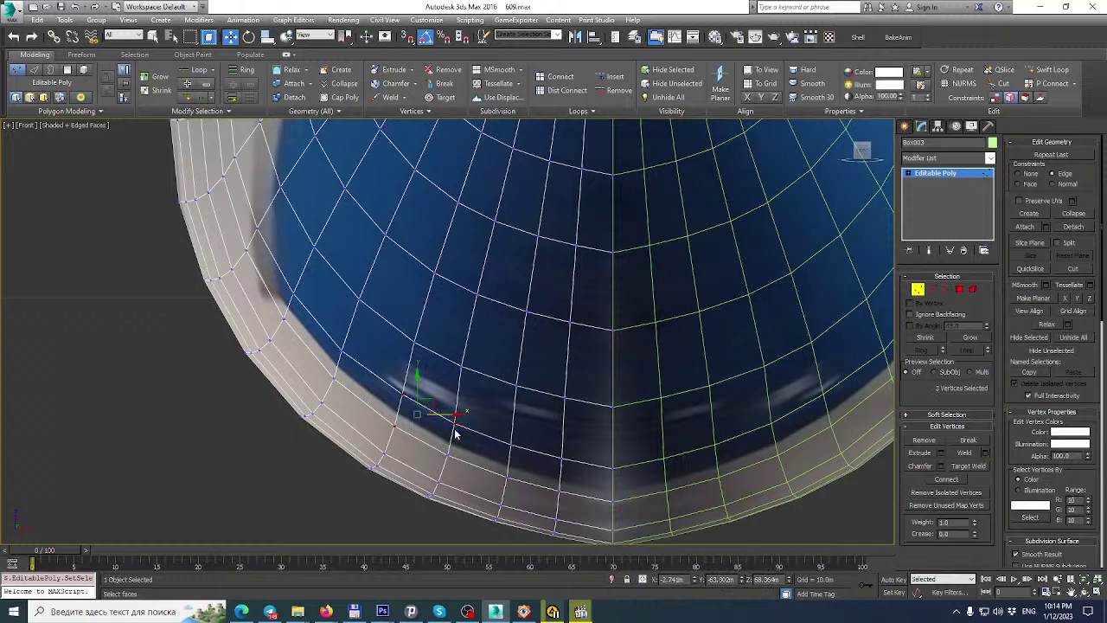
pyautogui.keyDown('ctrl'); pyautogui.click(446, 453); pyautogui.keyUp('ctrl')
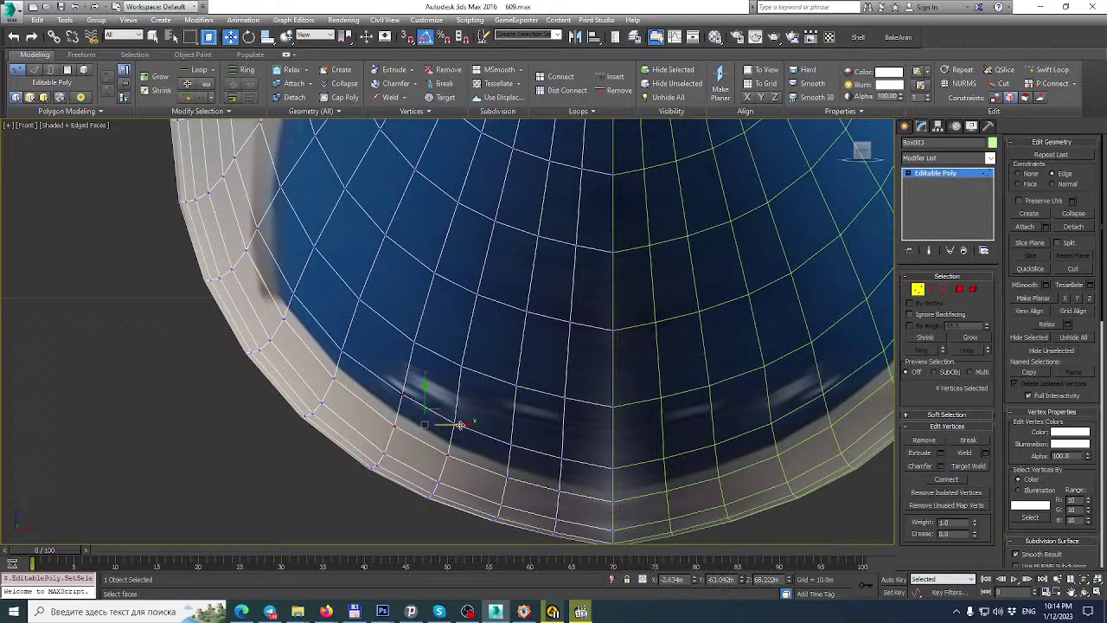
pyautogui.moveTo(461, 425); pyautogui.dragTo(456, 425)
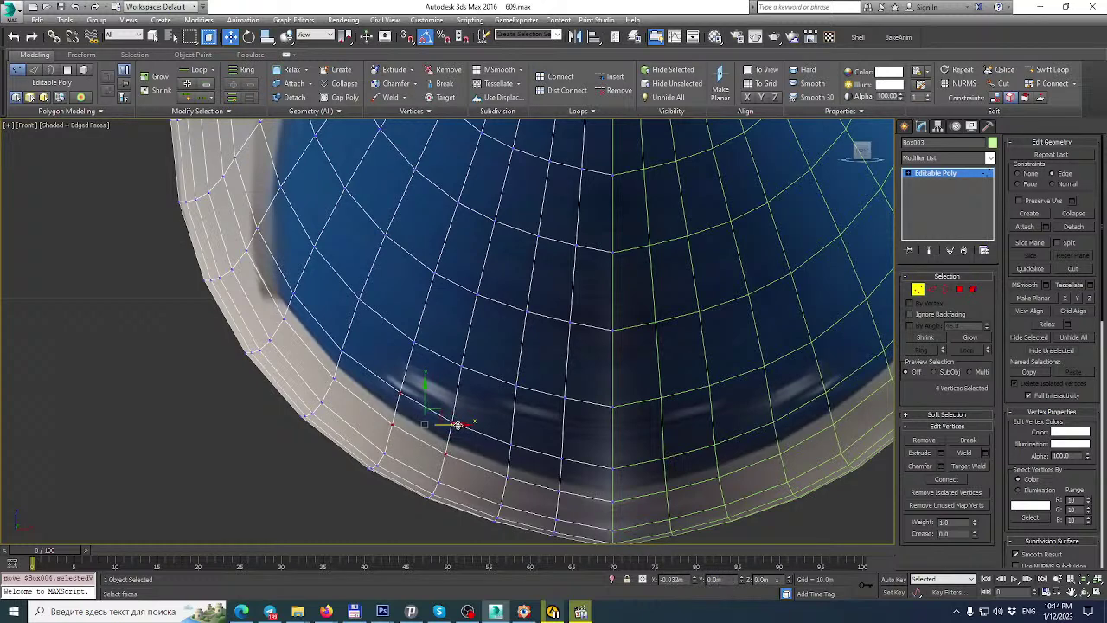
# Slide the two vertices straddling the blue area's lower edge, second column from centre, outward to about X -1.48 m and Z 67.722 m.
pyautogui.click(508, 478)
pyautogui.scroll(4, 509, 478)
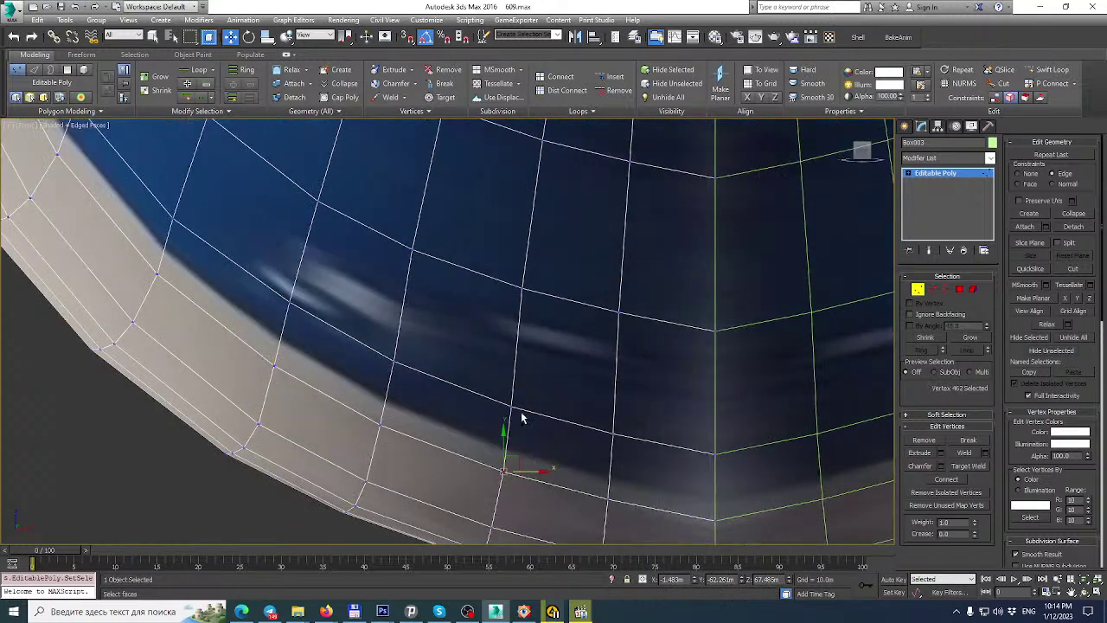
pyautogui.keyDown('ctrl'); pyautogui.click(510, 405); pyautogui.keyUp('ctrl')
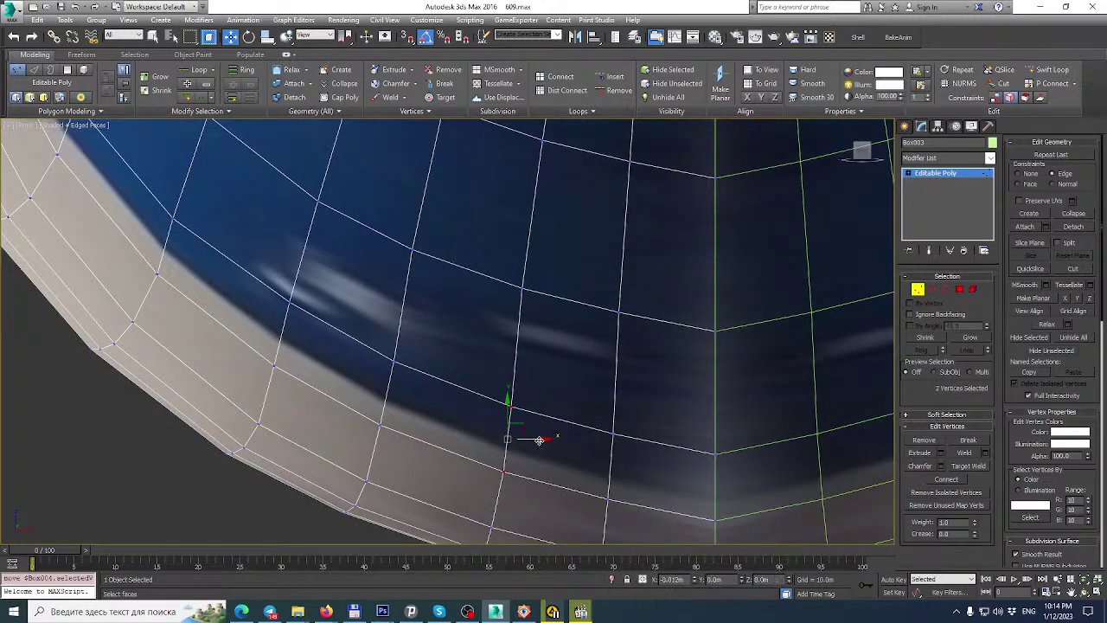
pyautogui.scroll(-2, 543, 428)
pyautogui.moveTo(543, 421); pyautogui.dragTo(544, 396, button='middle')
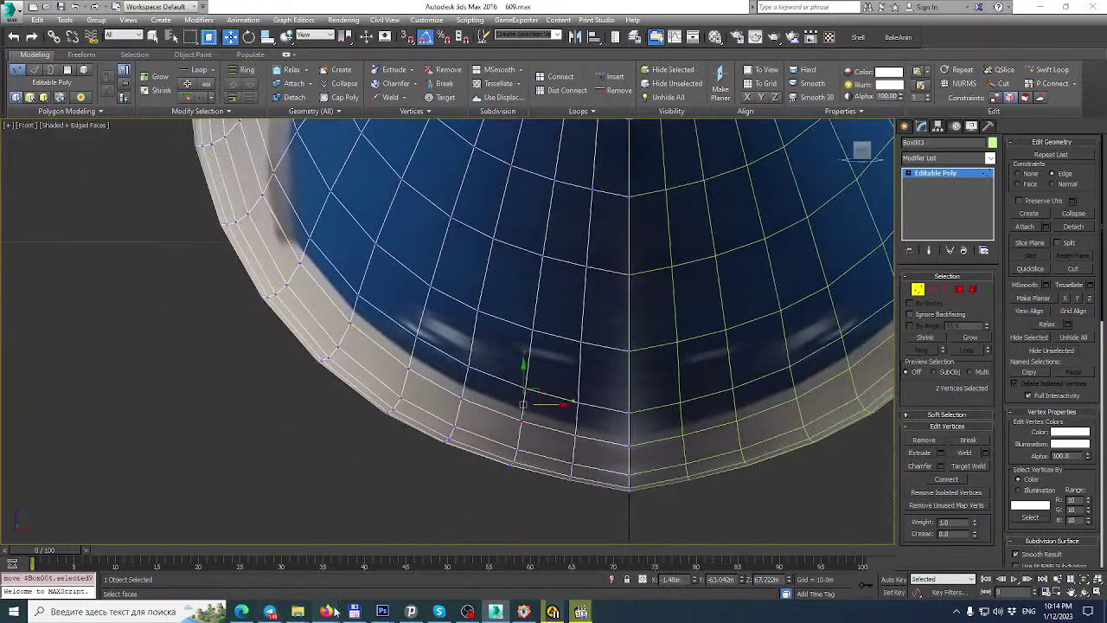
# Switch to YouTube in Firefox, pause the Portuguese vocabulary video and look through the recommended videos.
pyautogui.moveTo(327, 612)
pyautogui.click(382, 562)
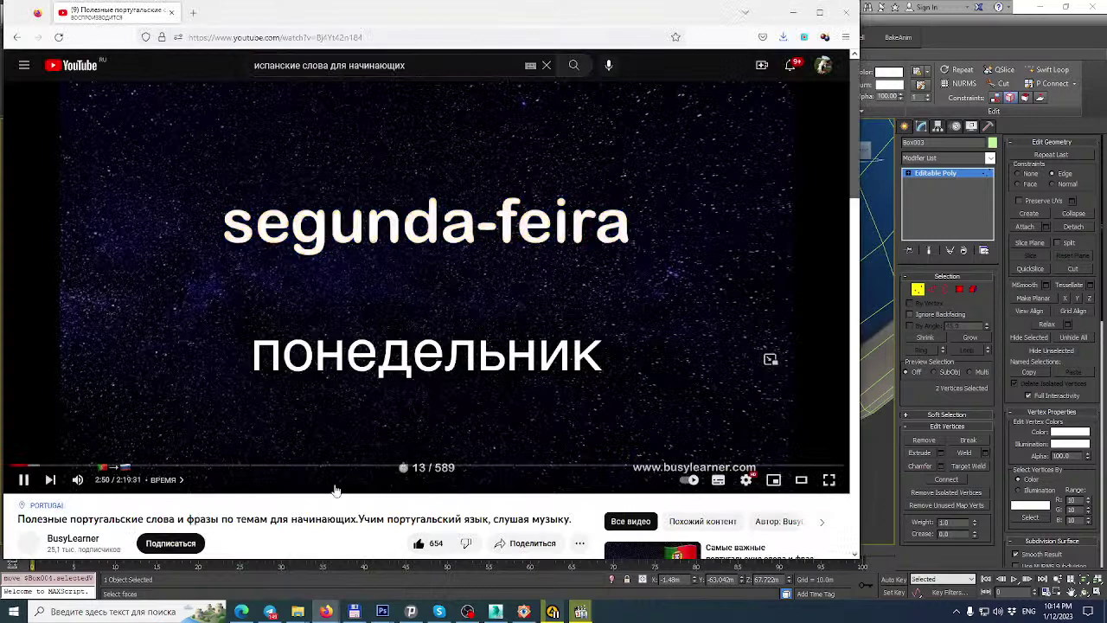
pyautogui.scroll(-2, 423, 417)
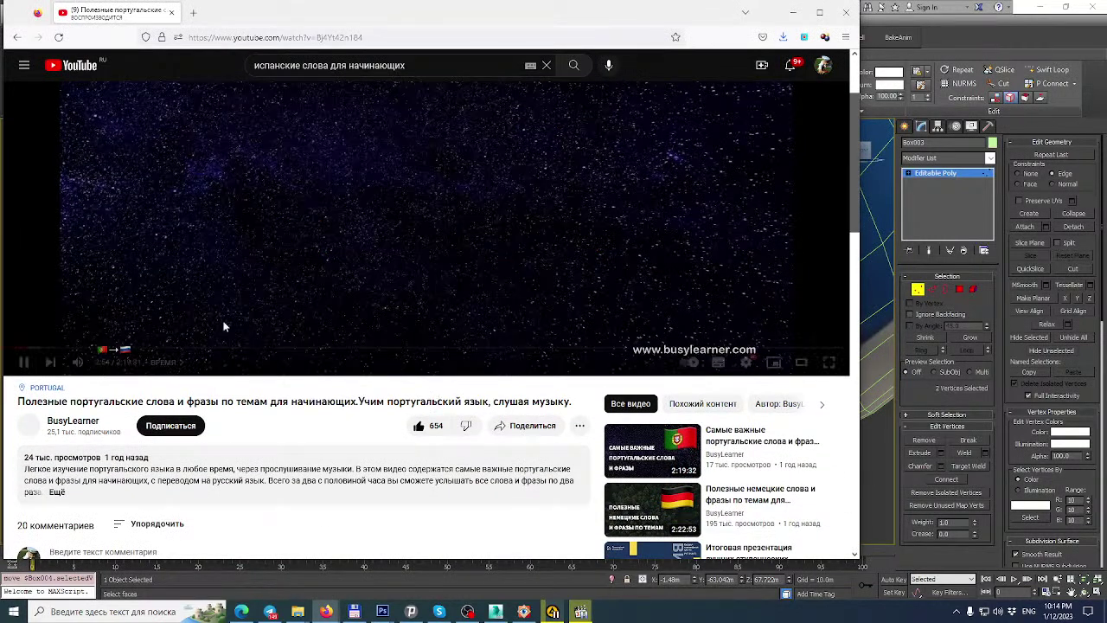
pyautogui.scroll(1, 253, 169)
pyautogui.click(21, 421)
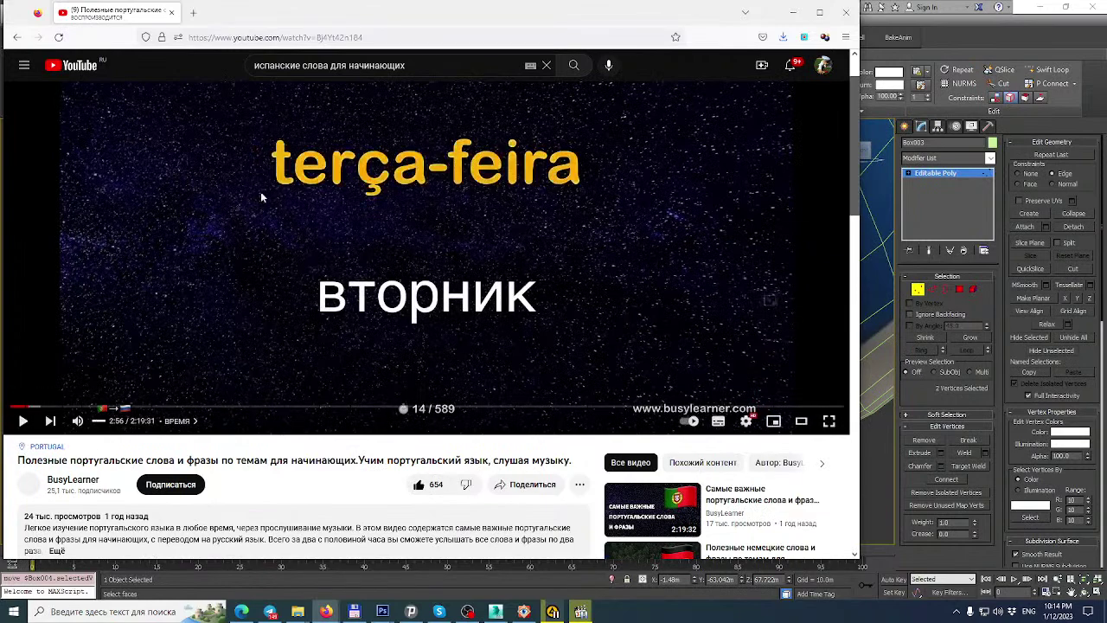
pyautogui.scroll(-5, 356, 224)
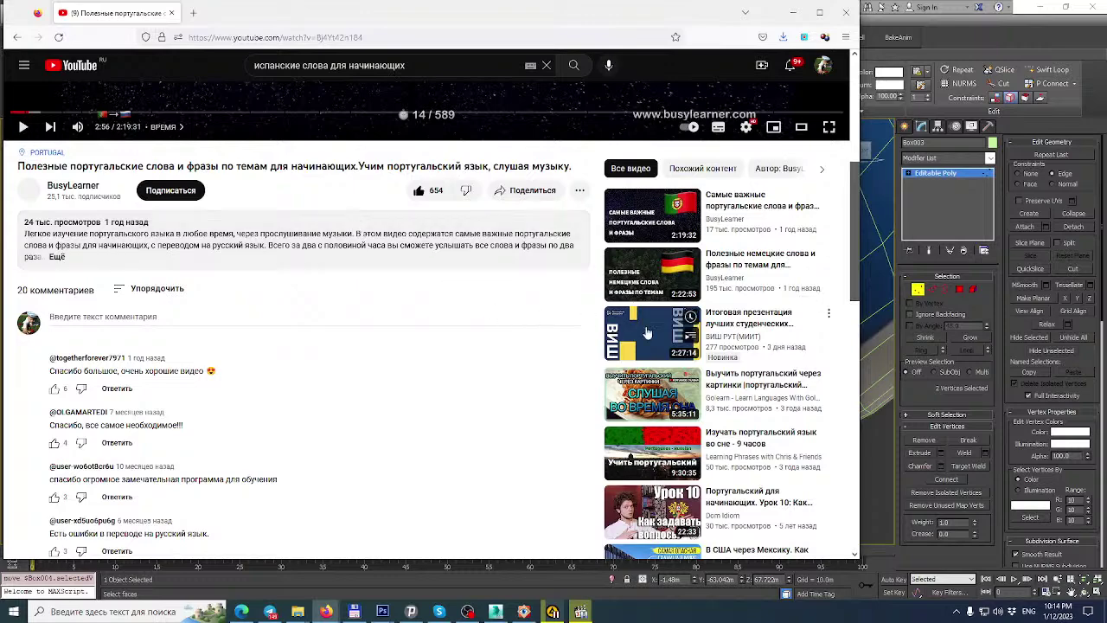
pyautogui.scroll(-5, 653, 333)
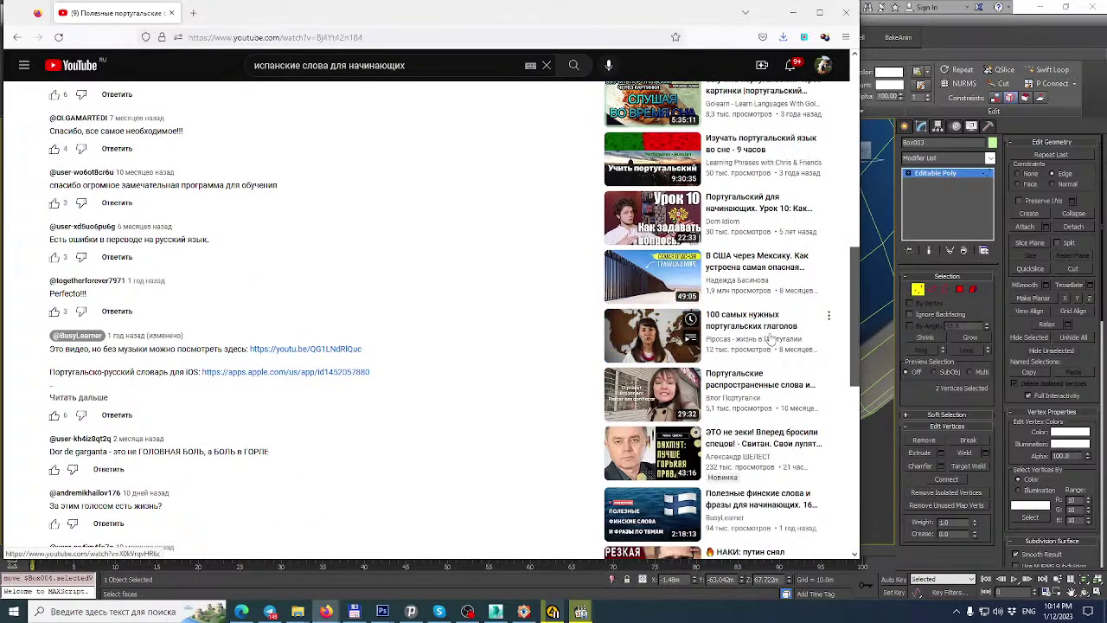
pyautogui.scroll(6, 425, 316)
pyautogui.scroll(5, 425, 312)
# Return to the previous Spanish vocabulary video on YouTube and leave it playing while switching back to 3ds Max.
pyautogui.click(16, 37)
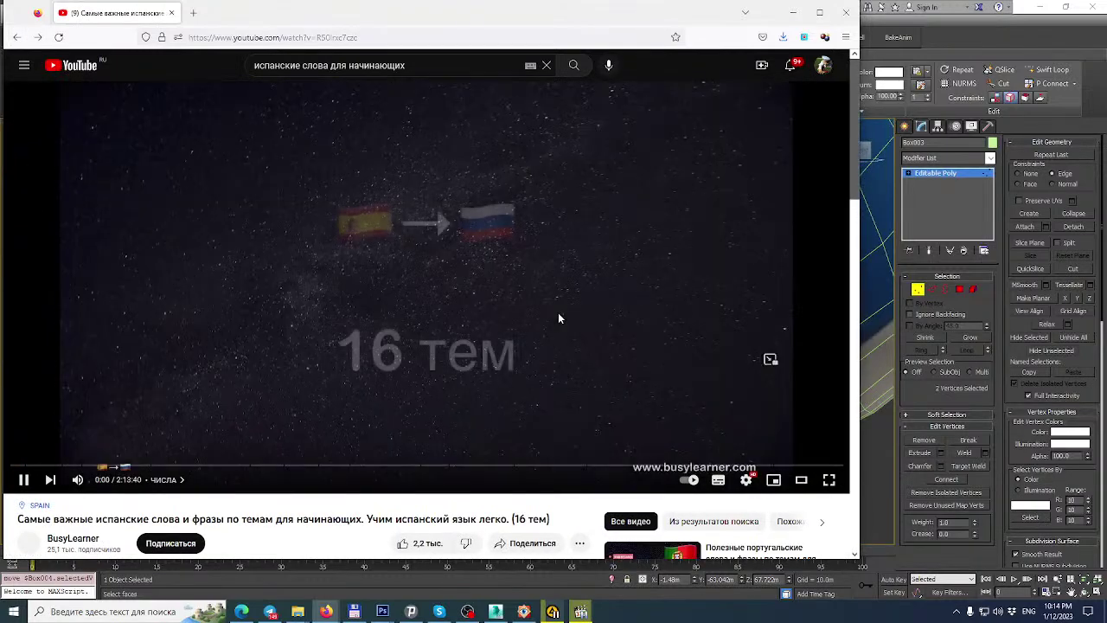
pyautogui.scroll(-3, 558, 315)
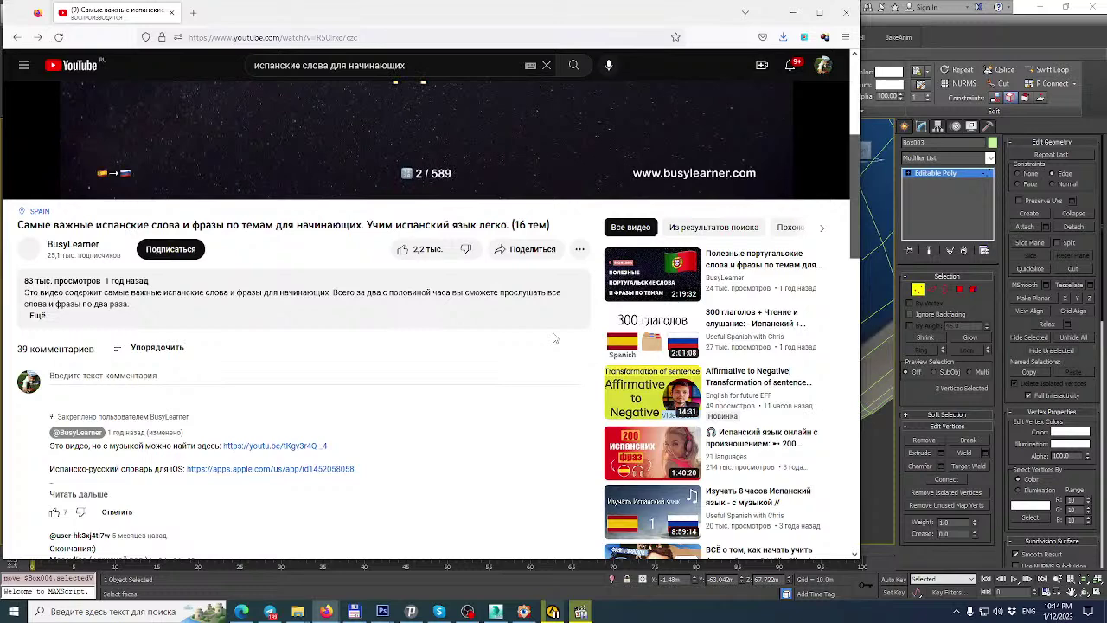
pyautogui.scroll(4, 484, 260)
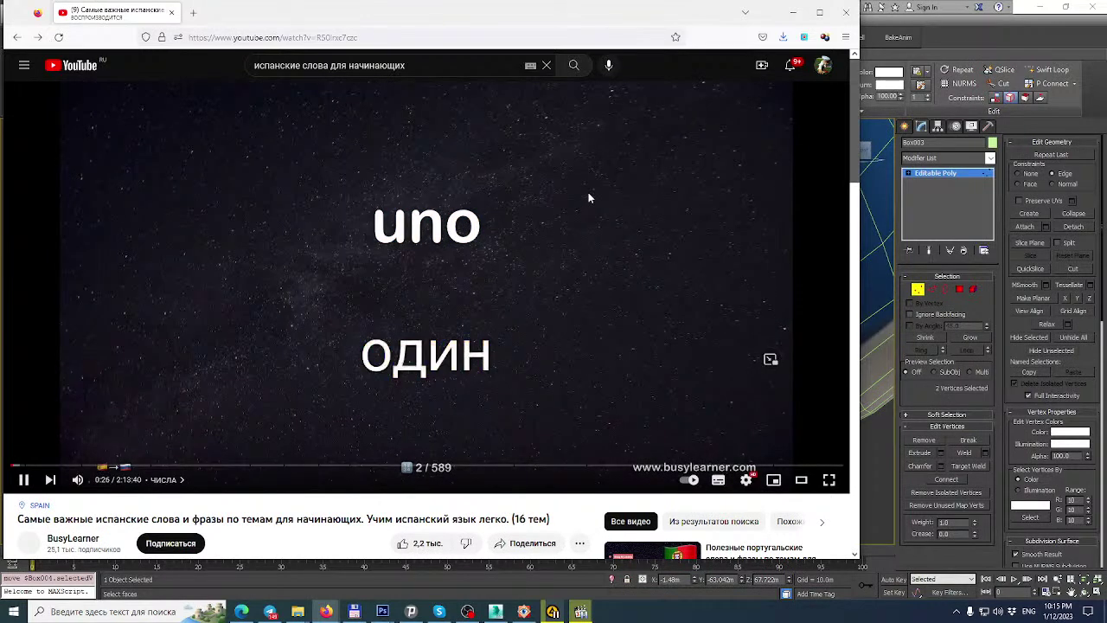
pyautogui.click(976, 41)
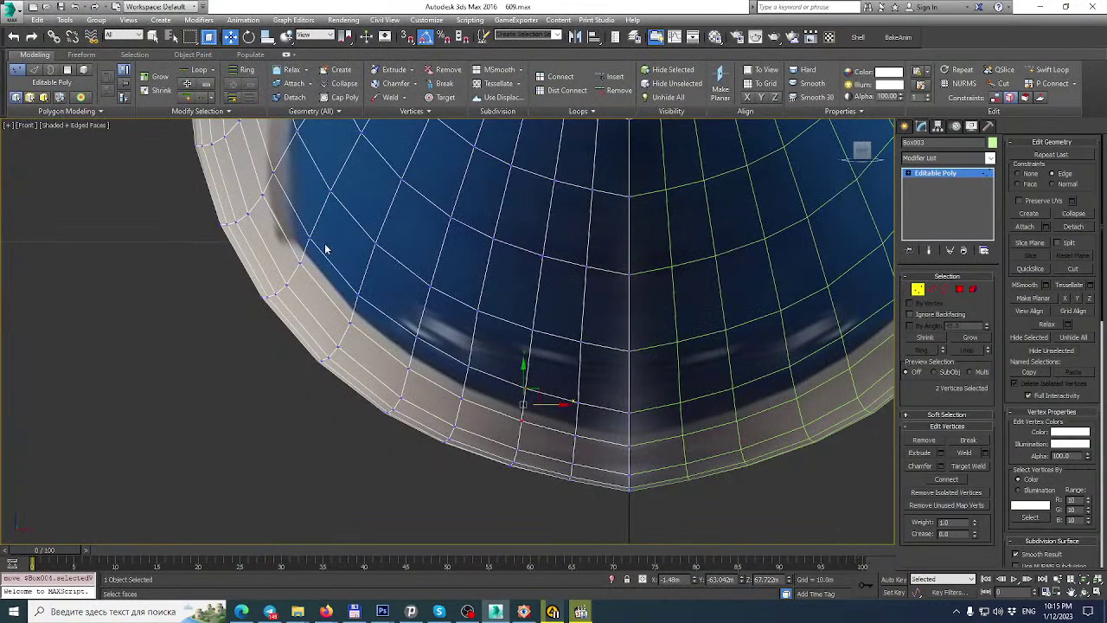
# Select the lowest centre-line vertices of the belly in the Front view and check them along the fuselage in the four-viewport layout.
pyautogui.scroll(-5, 325, 250)
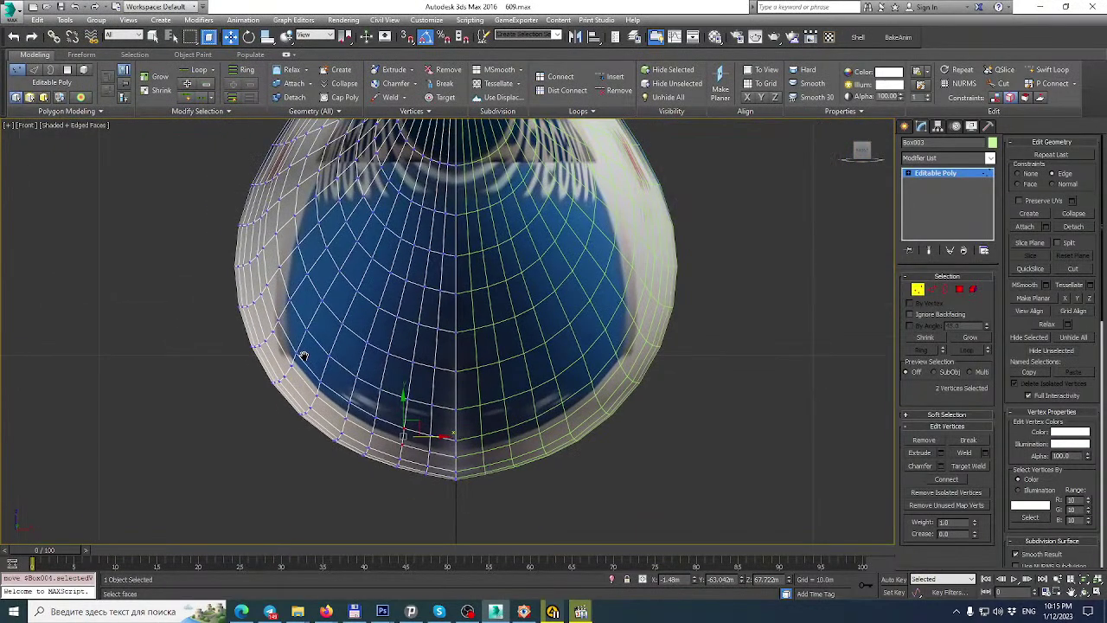
pyautogui.scroll(6, 440, 464)
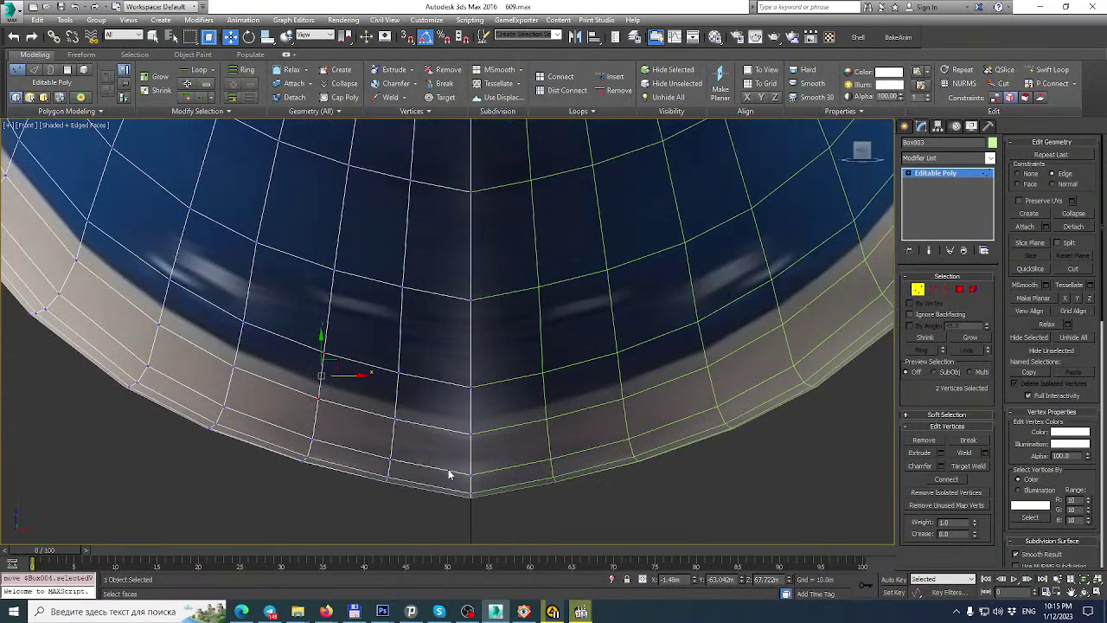
pyautogui.moveTo(465, 490); pyautogui.dragTo(405, 479)
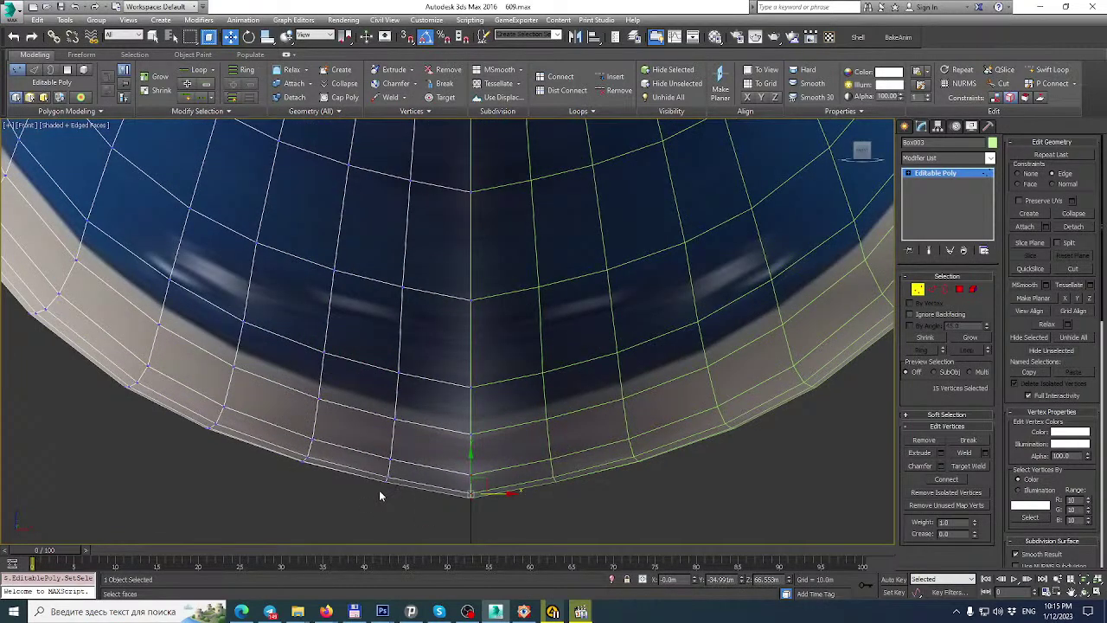
pyautogui.scroll(-4, 379, 490)
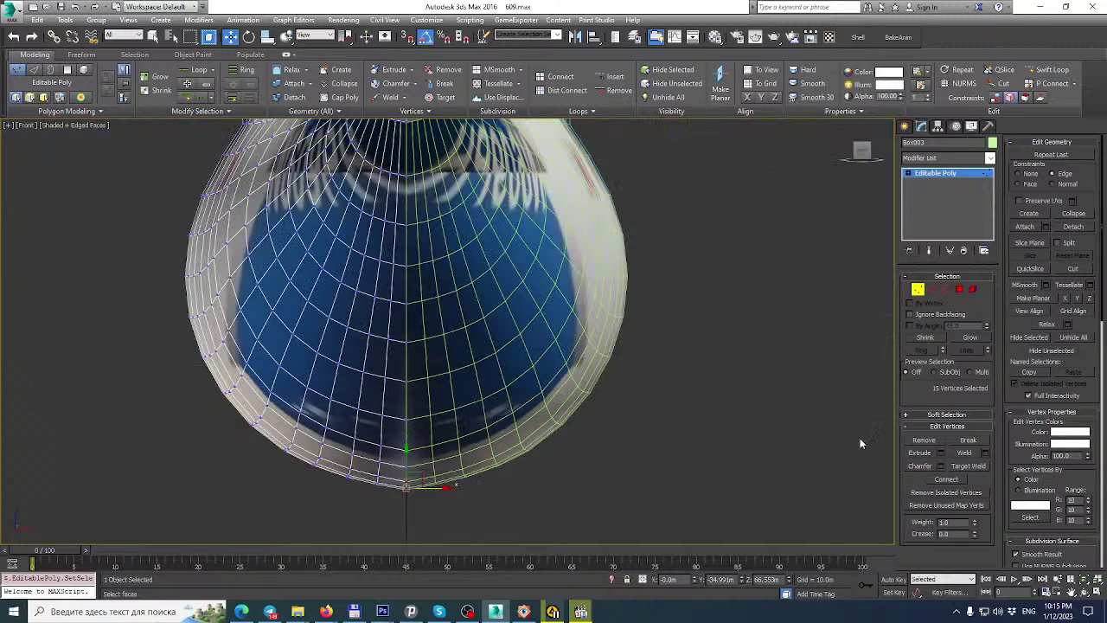
pyautogui.hotkey('alt', 'w')
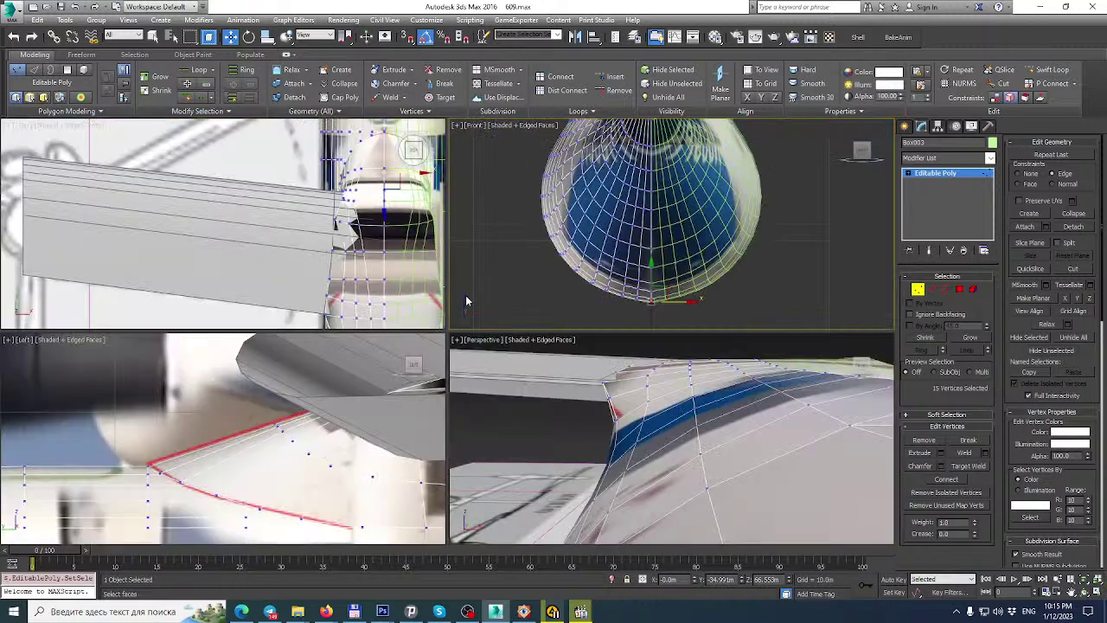
pyautogui.scroll(-6, 241, 435)
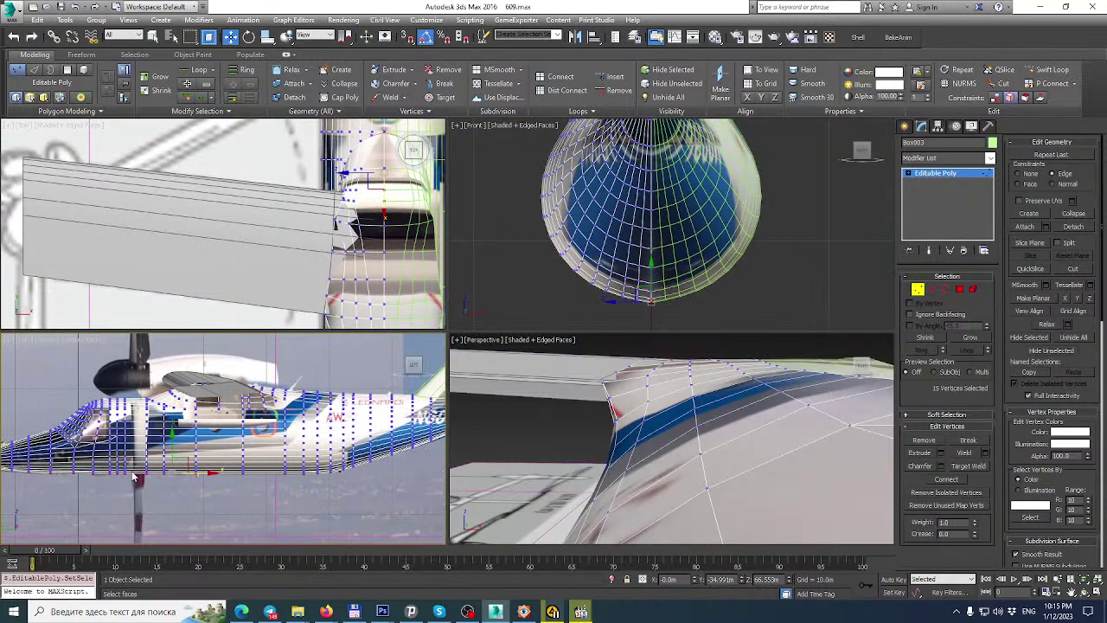
pyautogui.moveTo(134, 474); pyautogui.dragTo(198, 465, button='middle')
pyautogui.scroll(6, 660, 286)
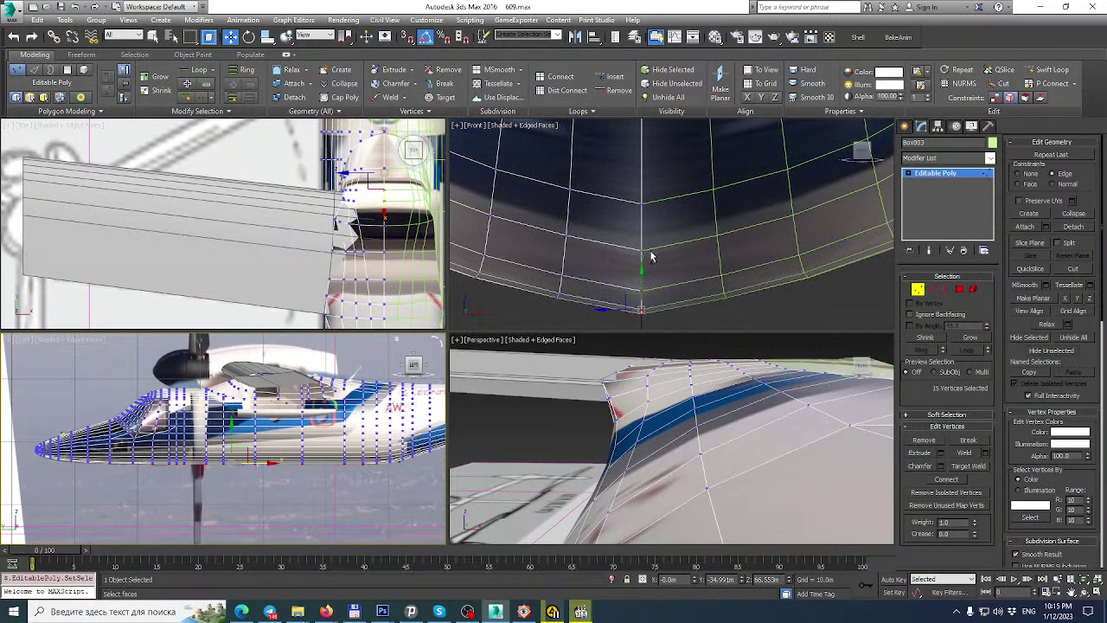
# Set the edit constraint to None and select the lowest belly centre-line vertices plus the one above them in the Front view.
pyautogui.click(1025, 173)
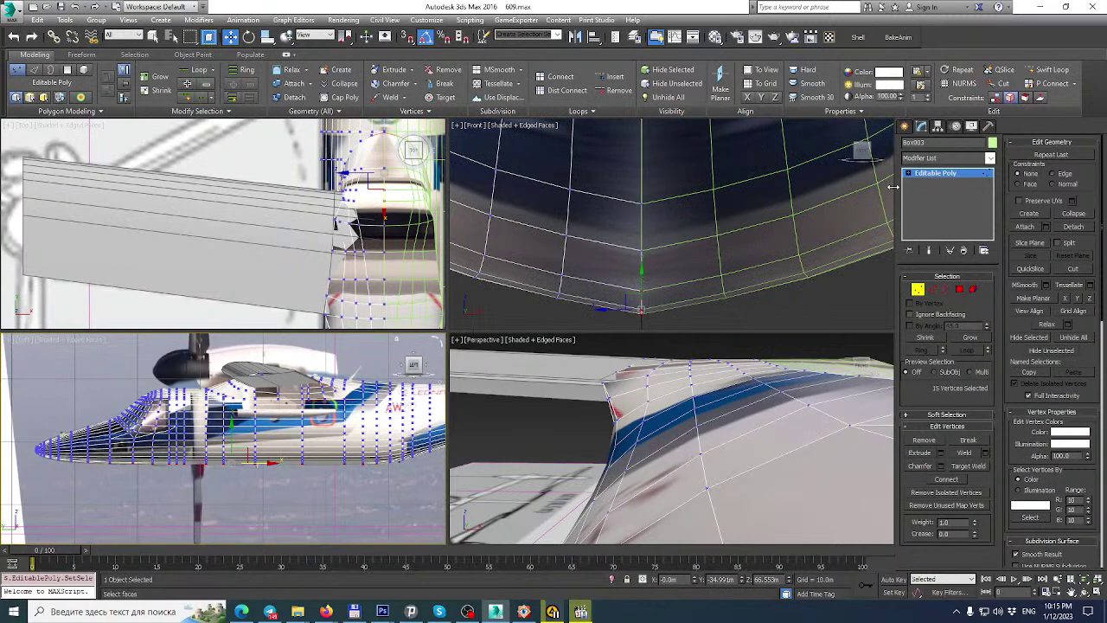
pyautogui.rightClick(657, 202)
pyautogui.moveTo(636, 277); pyautogui.dragTo(651, 318)
pyautogui.scroll(-3, 632, 226)
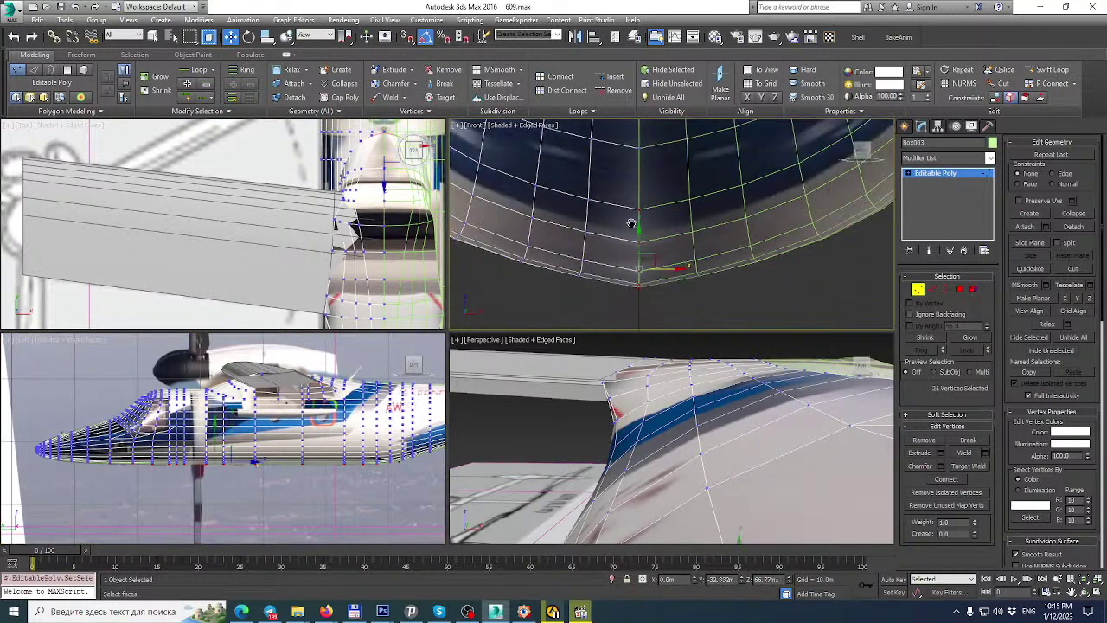
pyautogui.moveTo(633, 228); pyautogui.dragTo(623, 261, button='middle')
pyautogui.keyDown('ctrl'); pyautogui.click(626, 209); pyautogui.keyUp('ctrl')
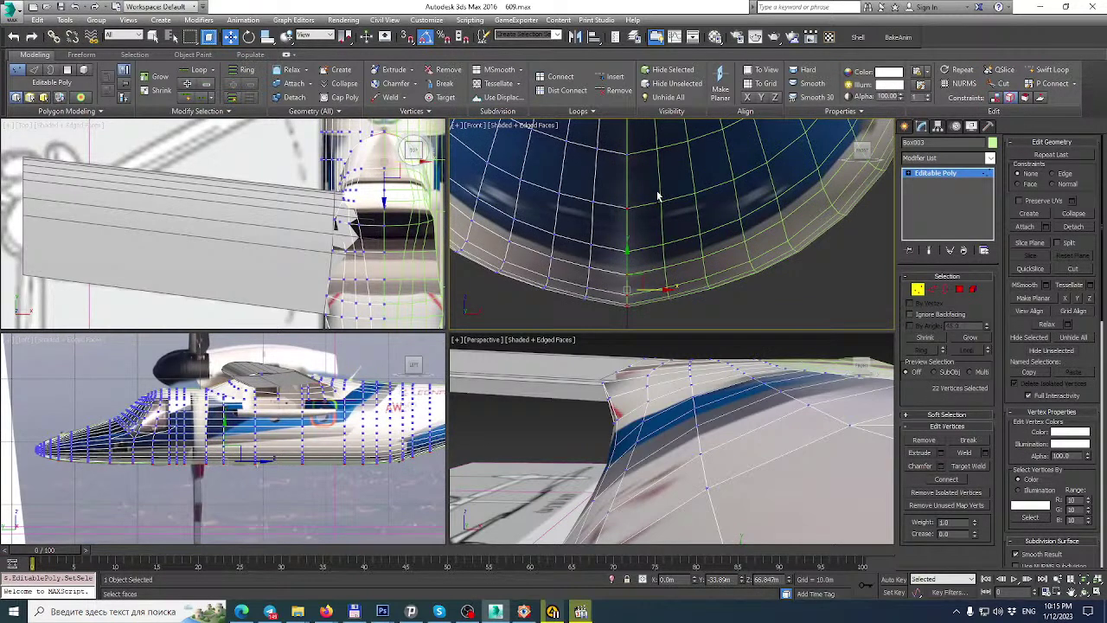
# Examine the selected belly centre-line vertices against the reference image in the enlarged Left view, from the rear fuselage to the nose.
pyautogui.scroll(5, 624, 278)
pyautogui.scroll(-3, 99, 457)
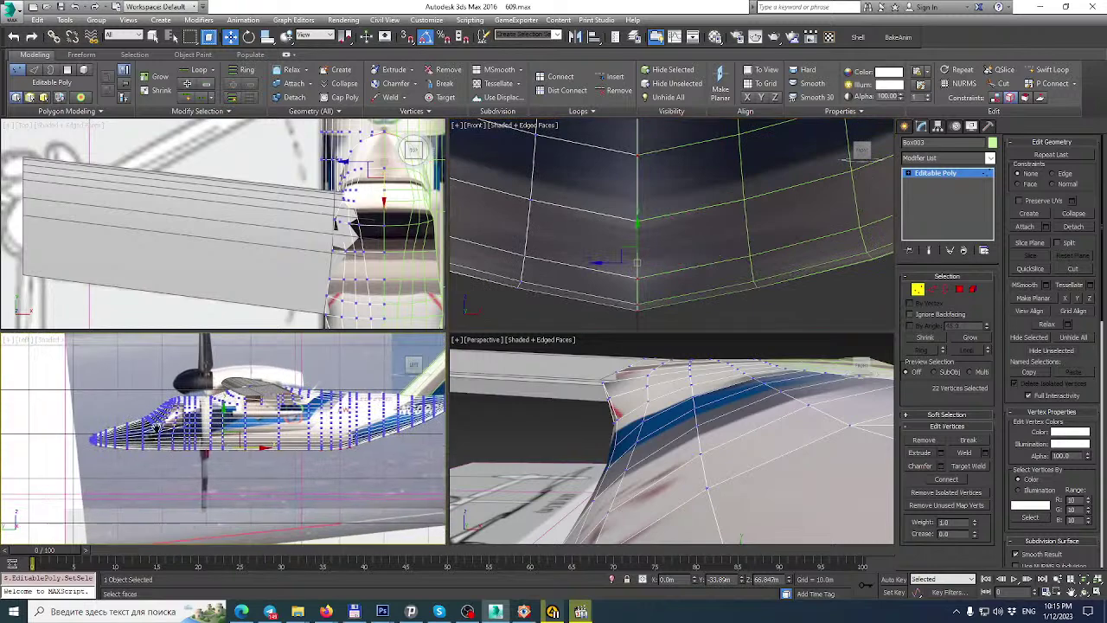
pyautogui.click(1097, 592)
pyautogui.scroll(6, 562, 381)
pyautogui.scroll(3, 550, 362)
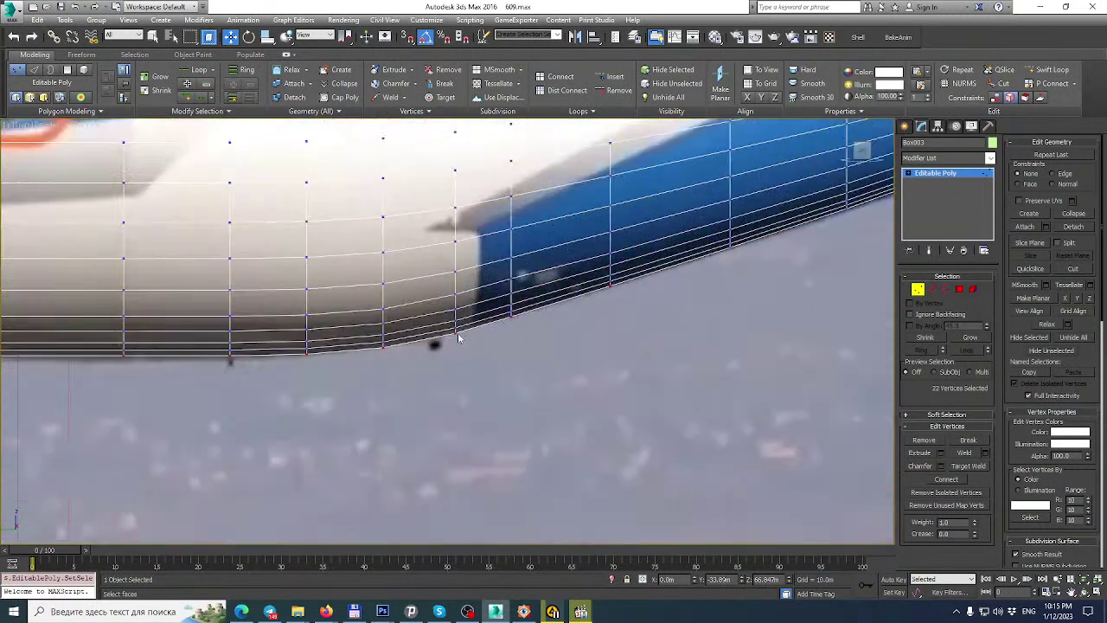
pyautogui.moveTo(226, 370); pyautogui.dragTo(707, 363, button='middle')
pyautogui.scroll(-2, 650, 351)
pyautogui.moveTo(149, 346); pyautogui.dragTo(541, 346, button='middle')
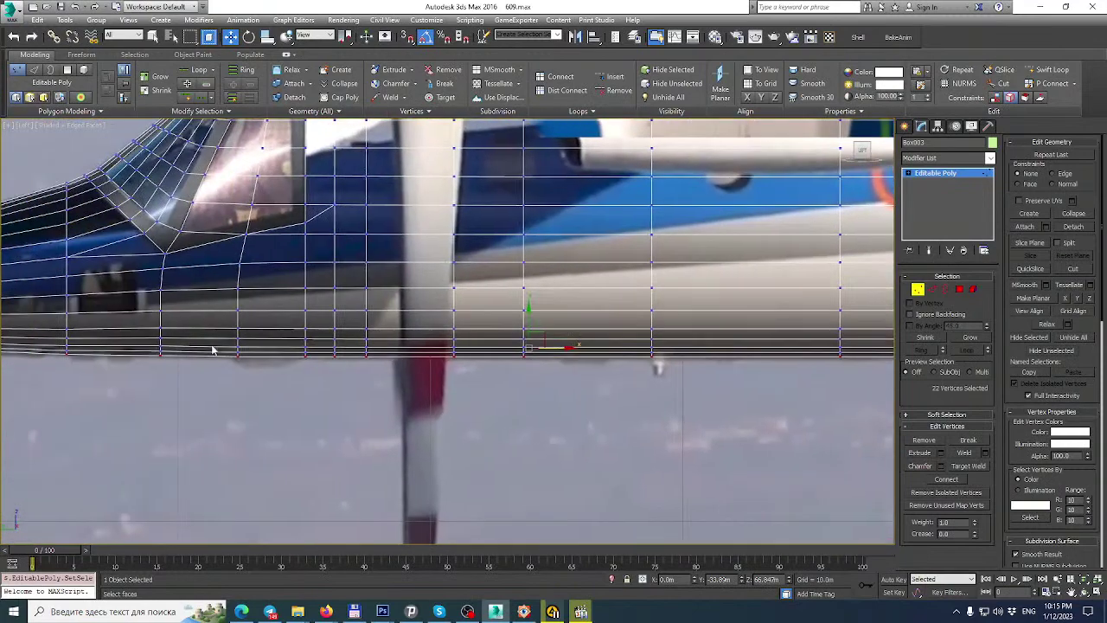
pyautogui.moveTo(183, 349); pyautogui.dragTo(526, 346, button='middle')
pyautogui.scroll(2, 526, 346)
pyautogui.scroll(-3, 524, 355)
pyautogui.scroll(4, 285, 339)
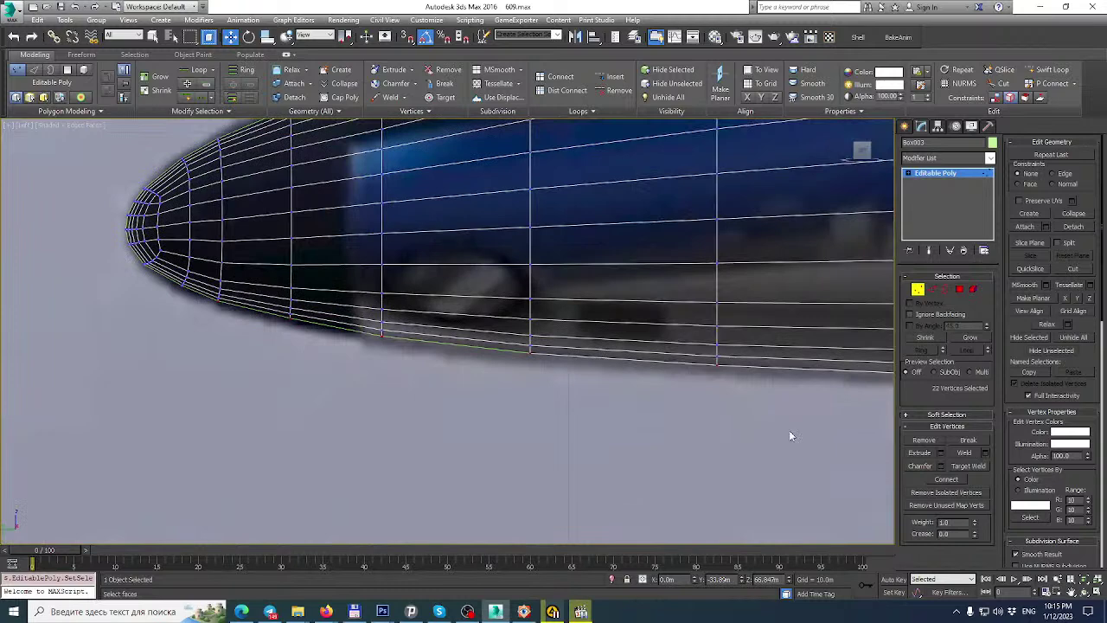
# Raise the selected belly centre-line vertices by about 0.041 m in the Front view.
pyautogui.click(1097, 593)
pyautogui.scroll(2, 678, 196)
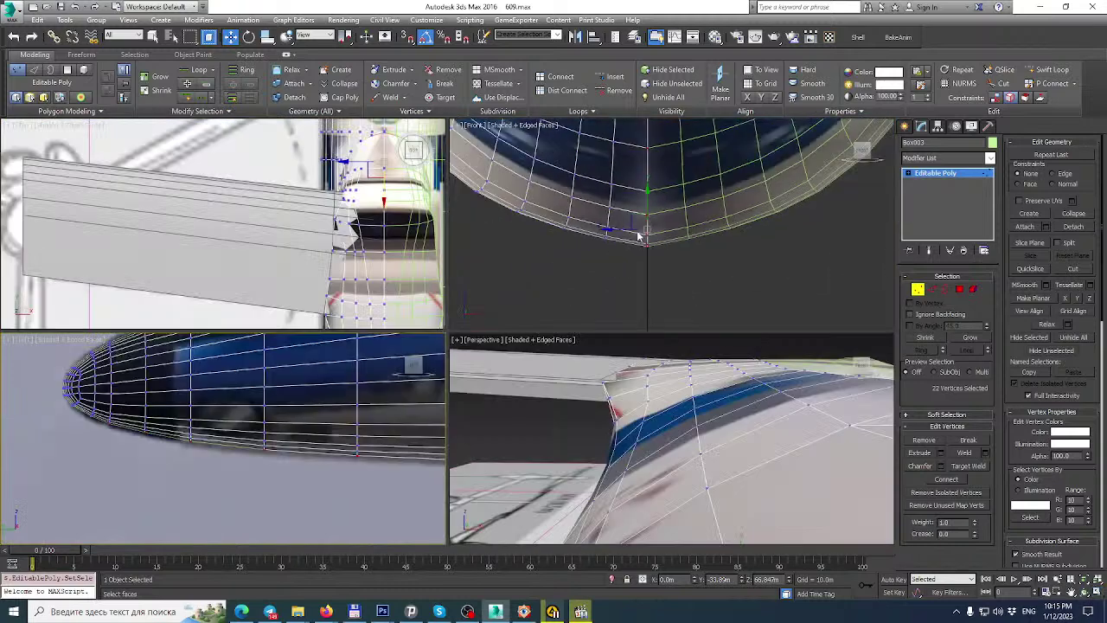
pyautogui.scroll(3, 631, 272)
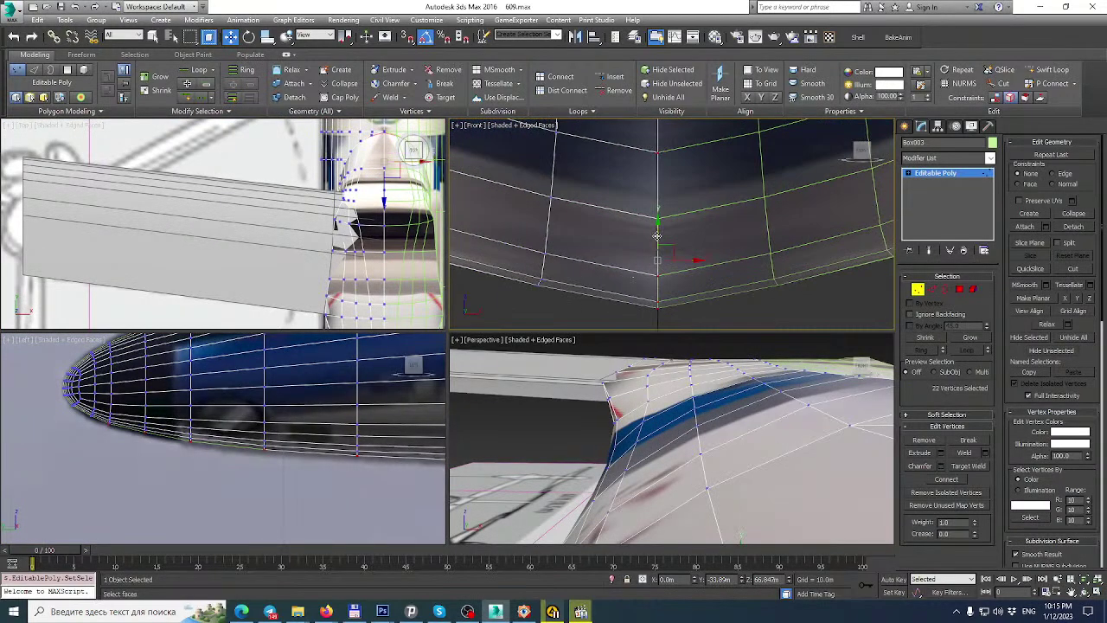
pyautogui.moveTo(659, 229); pyautogui.dragTo(659, 225)
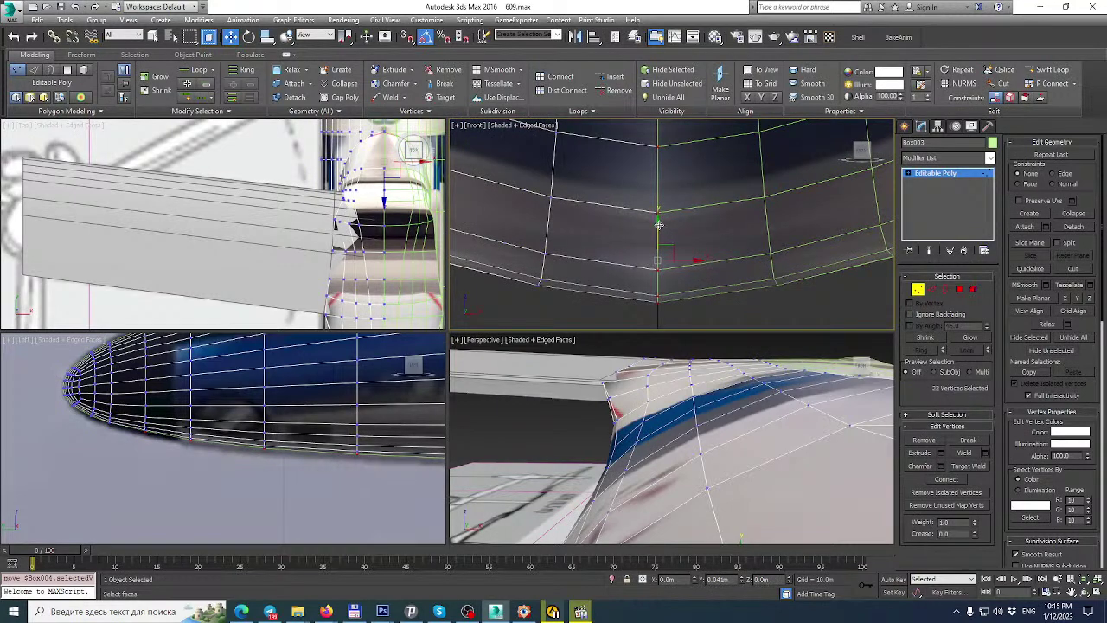
# Examine the underside of the nose in the Perspective view and check its lowest vertices against the reference in the Left view.
pyautogui.scroll(-5, 582, 409)
pyautogui.keyDown('alt'); pyautogui.moveTo(582, 409); pyautogui.dragTo(666, 364, button='middle'); pyautogui.keyUp('alt')
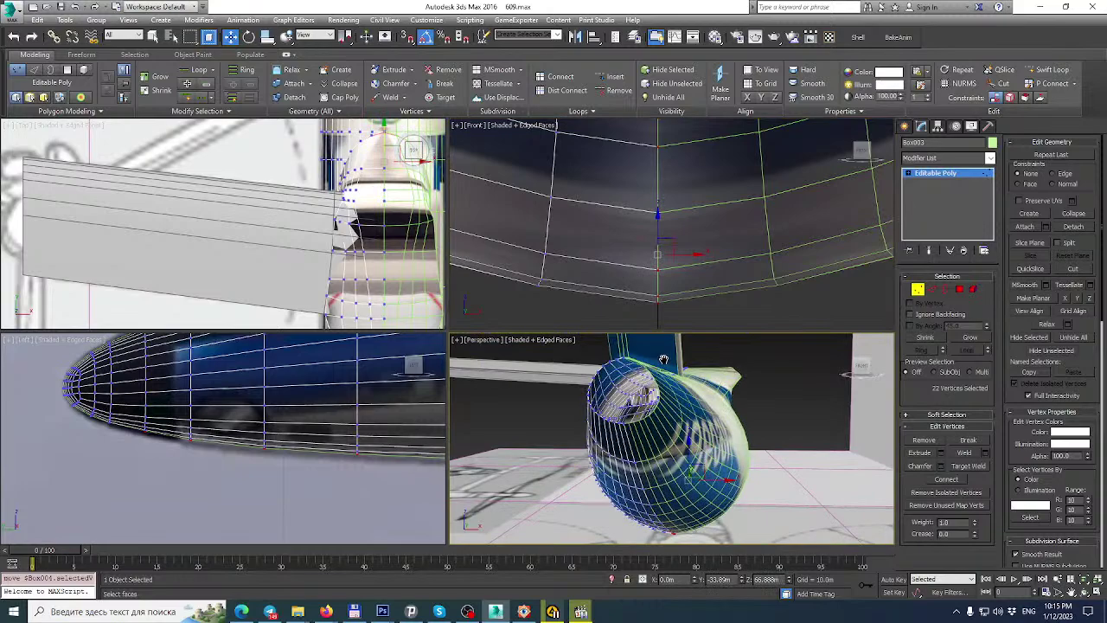
pyautogui.click(1099, 592)
pyautogui.keyDown('alt'); pyautogui.moveTo(606, 381); pyautogui.dragTo(268, 320, button='middle'); pyautogui.keyUp('alt')
pyautogui.scroll(3, 233, 323)
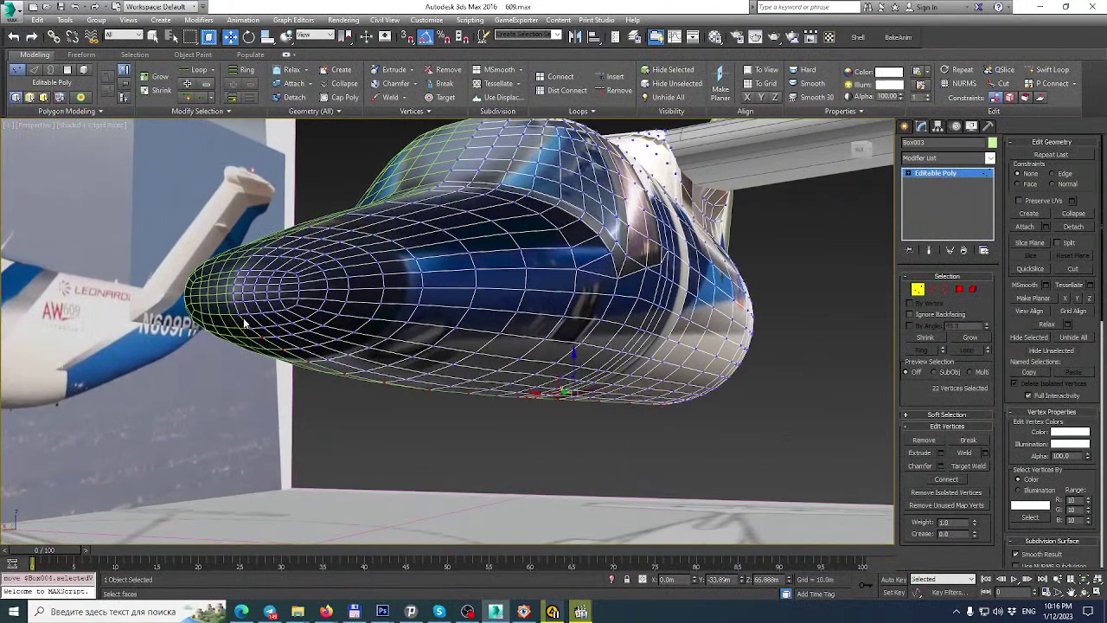
pyautogui.click(249, 329)
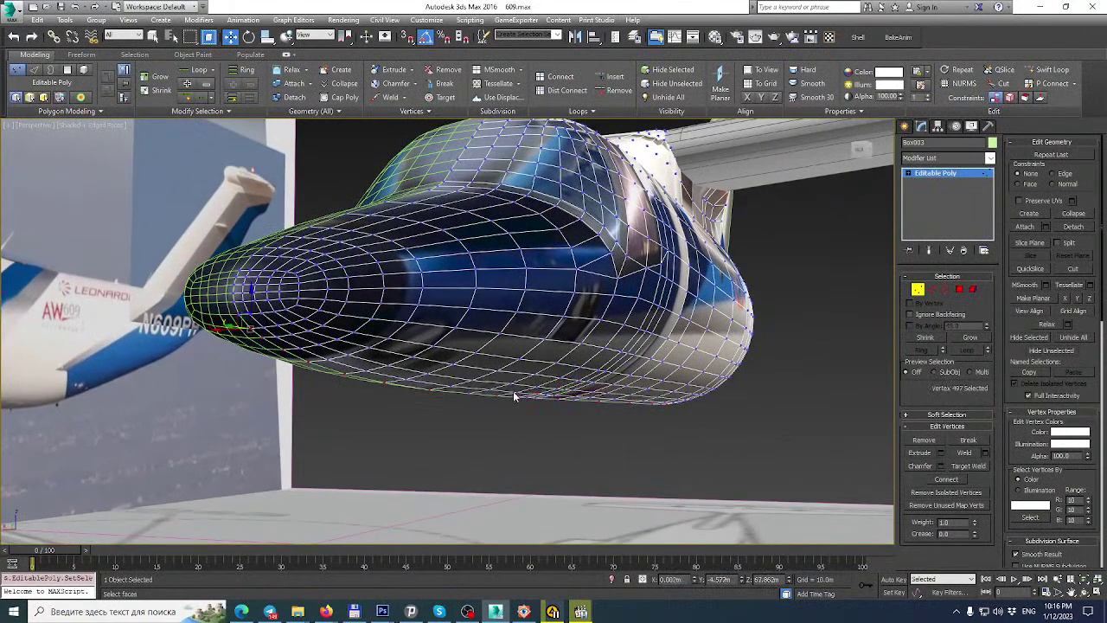
pyautogui.click(1098, 592)
pyautogui.scroll(5, 195, 424)
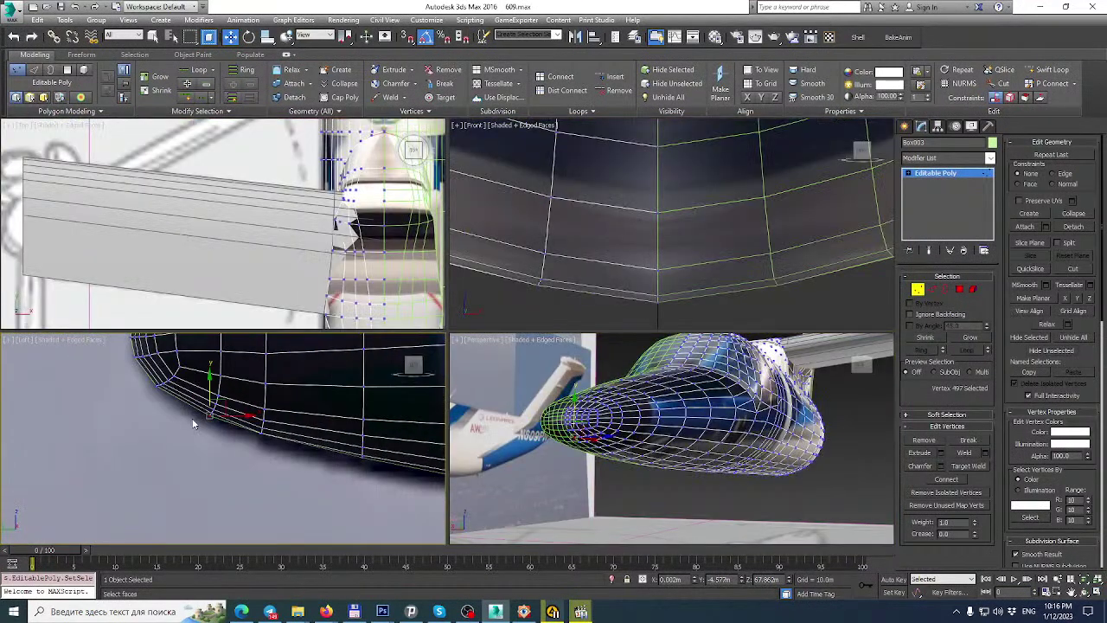
pyautogui.scroll(4, 264, 438)
pyautogui.click(250, 435)
pyautogui.scroll(-4, 574, 166)
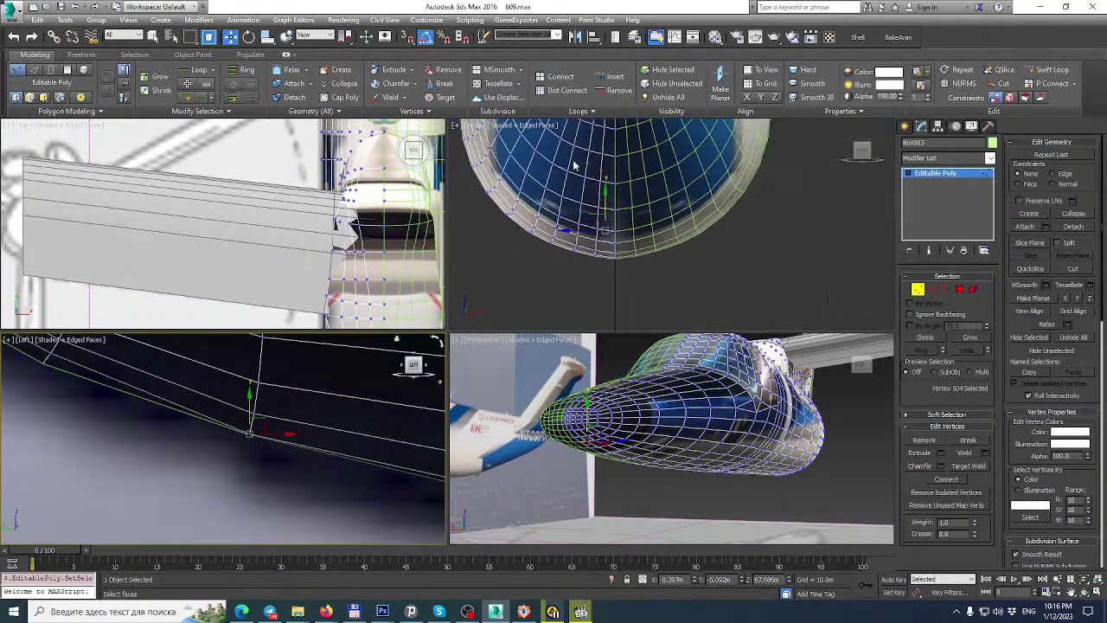
# Change the Front viewport to Back view and lower the nose's lower centre-line vertex slightly, to about Z 67.66 m.
pyautogui.click(479, 129)
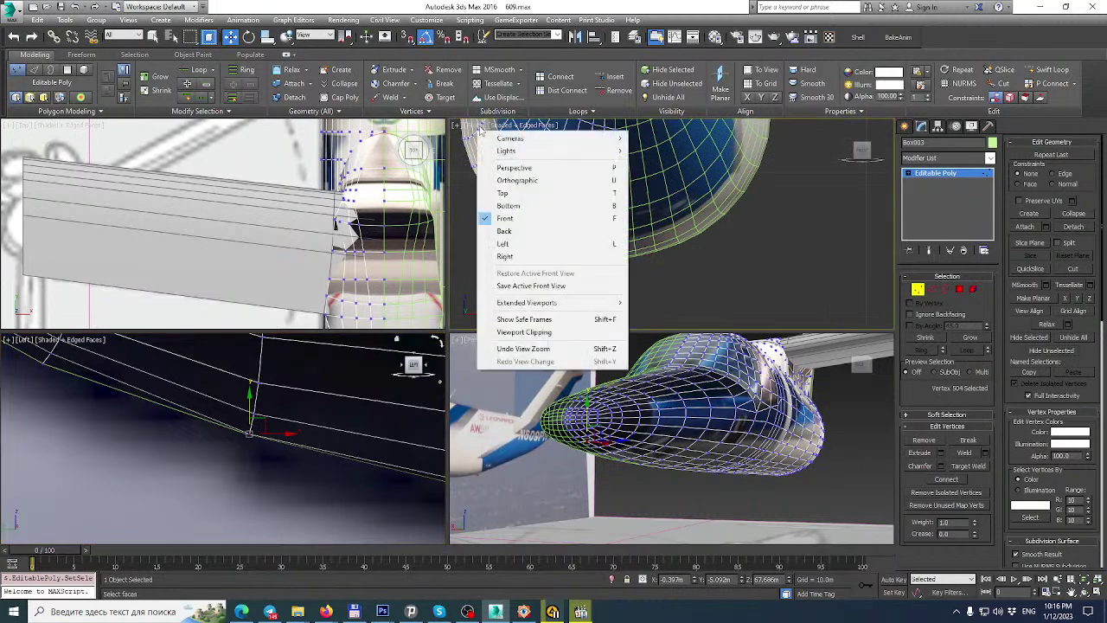
pyautogui.click(519, 231)
pyautogui.moveTo(606, 235); pyautogui.dragTo(638, 132, button='middle')
pyautogui.scroll(3, 581, 279)
pyautogui.scroll(4, 582, 297)
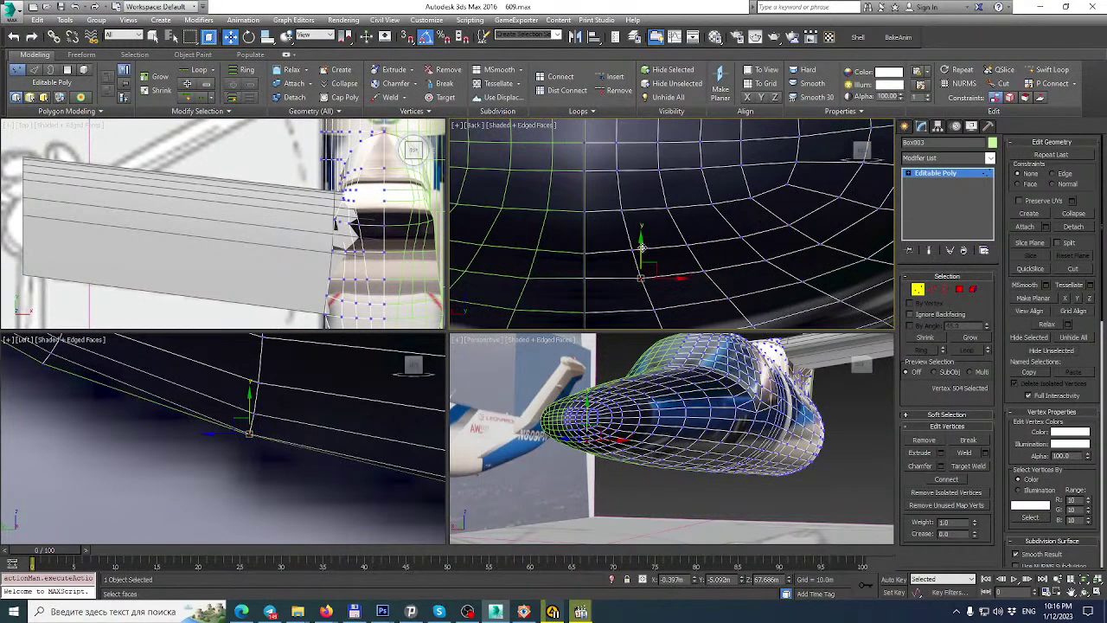
pyautogui.click(584, 279)
pyautogui.moveTo(588, 247); pyautogui.dragTo(589, 253)
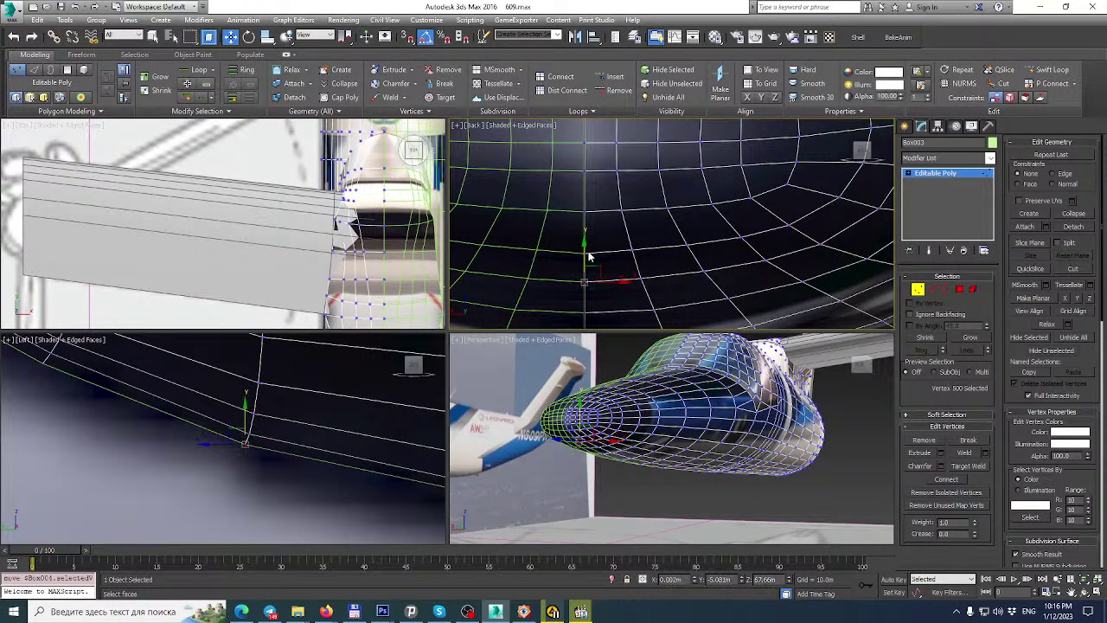
# In the enlarged Back view, nudge the vertex just above the bottom of the first column from centre slightly downward.
pyautogui.click(593, 251)
pyautogui.moveTo(594, 251); pyautogui.dragTo(611, 178, button='middle')
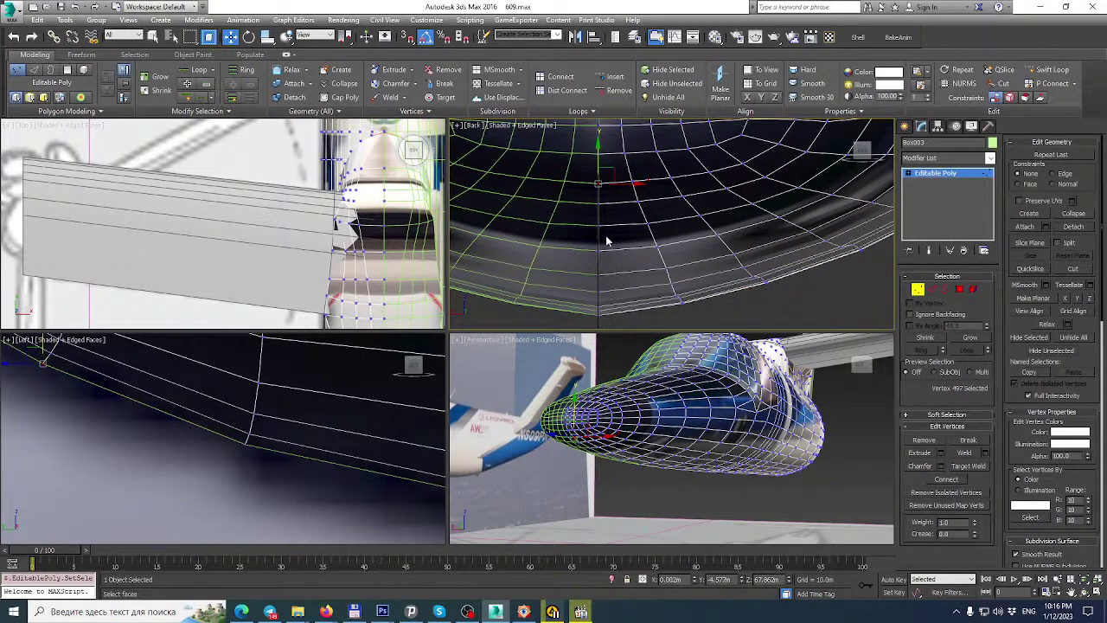
pyautogui.scroll(-1, 606, 241)
pyautogui.scroll(3, 655, 265)
pyautogui.moveTo(671, 274); pyautogui.dragTo(658, 224, button='middle')
pyautogui.scroll(3, 666, 187)
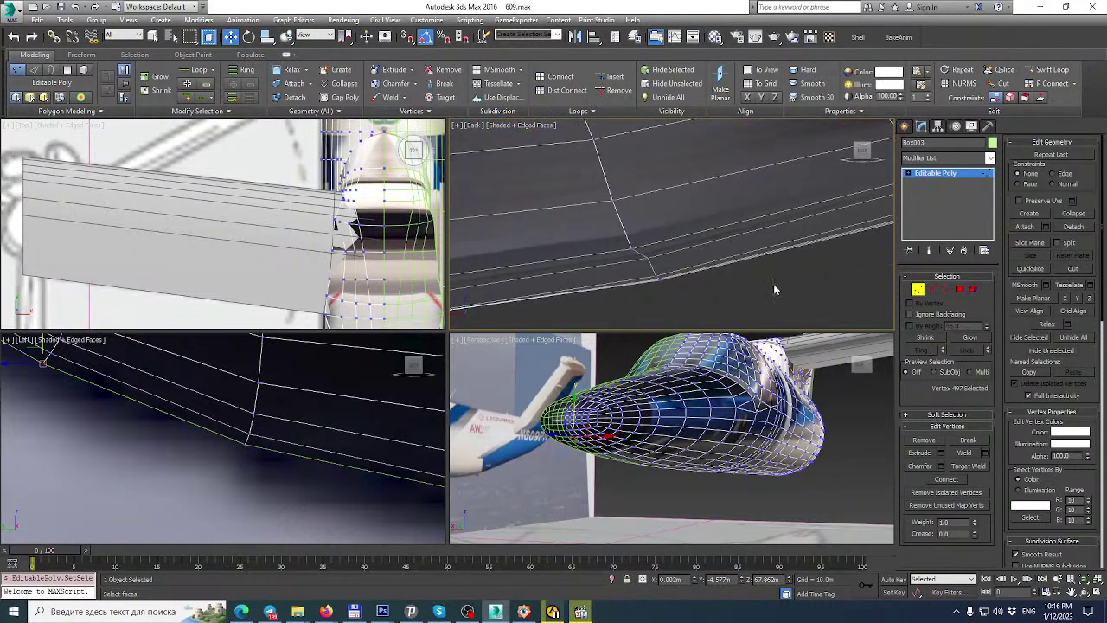
pyautogui.click(1097, 593)
pyautogui.scroll(-4, 642, 356)
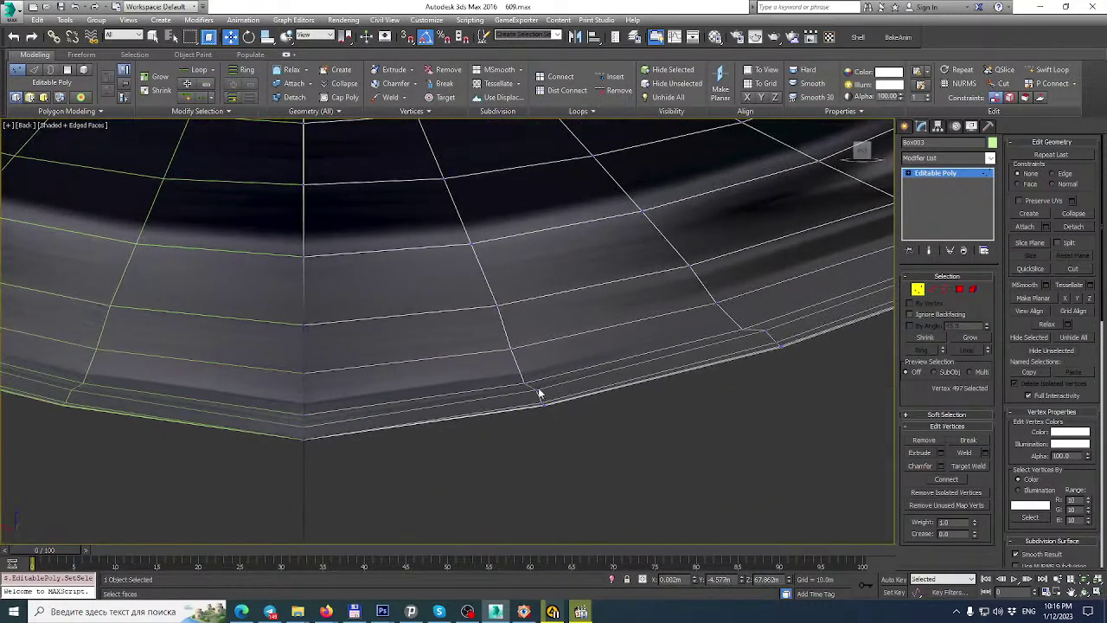
pyautogui.scroll(3, 538, 395)
pyautogui.click(550, 372)
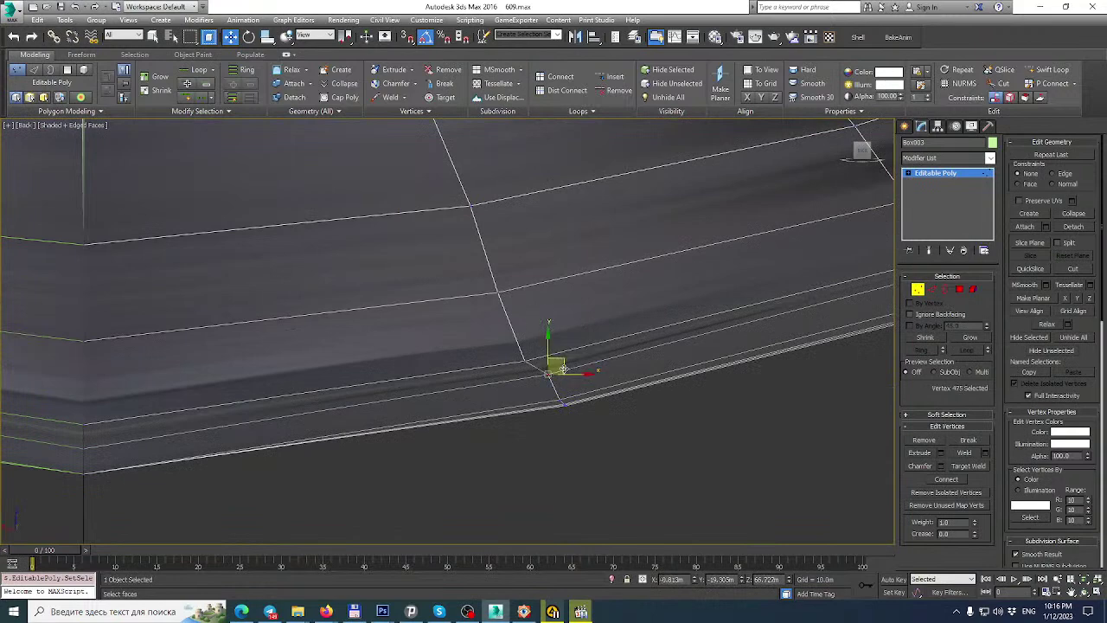
pyautogui.moveTo(561, 361); pyautogui.dragTo(560, 368)
# Straighten the lower second column from centre by lowering the vertex above the bottom edge and shifting the two above it slightly outward.
pyautogui.scroll(-1, 634, 331)
pyautogui.moveTo(634, 331); pyautogui.dragTo(400, 367, button='middle')
pyautogui.click(661, 314)
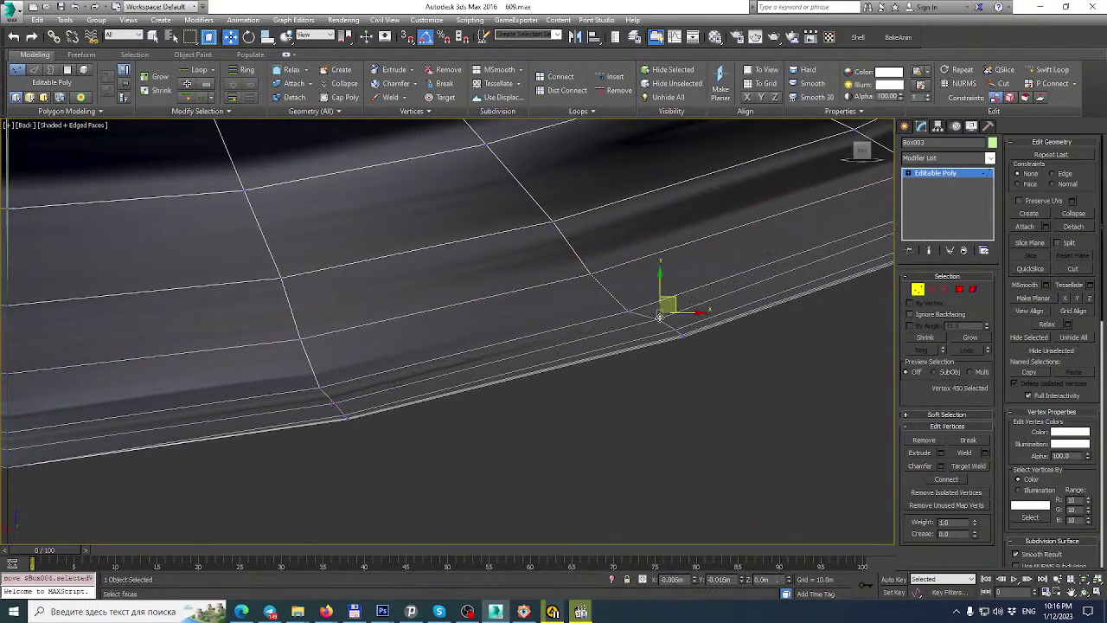
pyautogui.moveTo(659, 317); pyautogui.dragTo(656, 323)
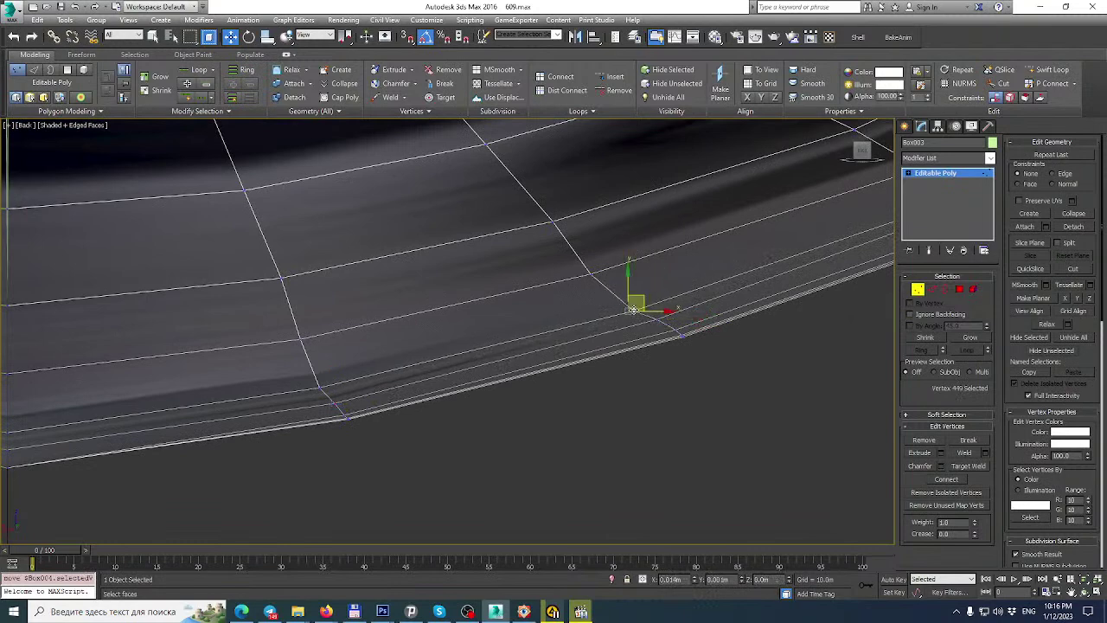
pyautogui.click(596, 275)
pyautogui.moveTo(596, 274); pyautogui.dragTo(599, 271)
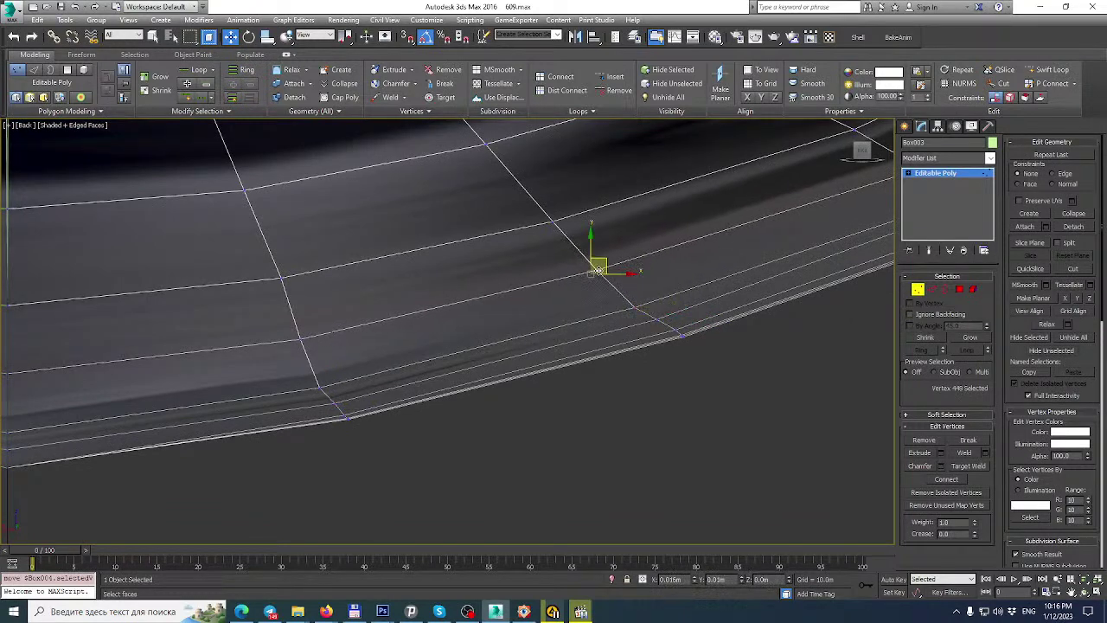
# In the first column from centre, move the upper grey-area vertex inward to X -0.659 m and the lower one outward to X -0.783 m.
pyautogui.click(279, 278)
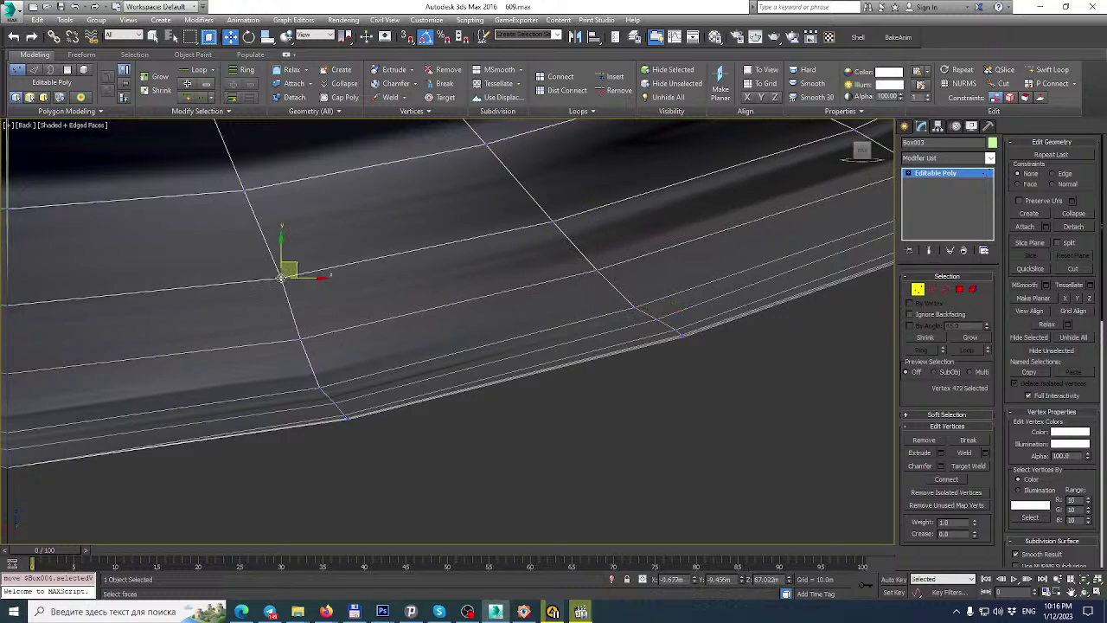
pyautogui.moveTo(270, 280); pyautogui.dragTo(273, 279)
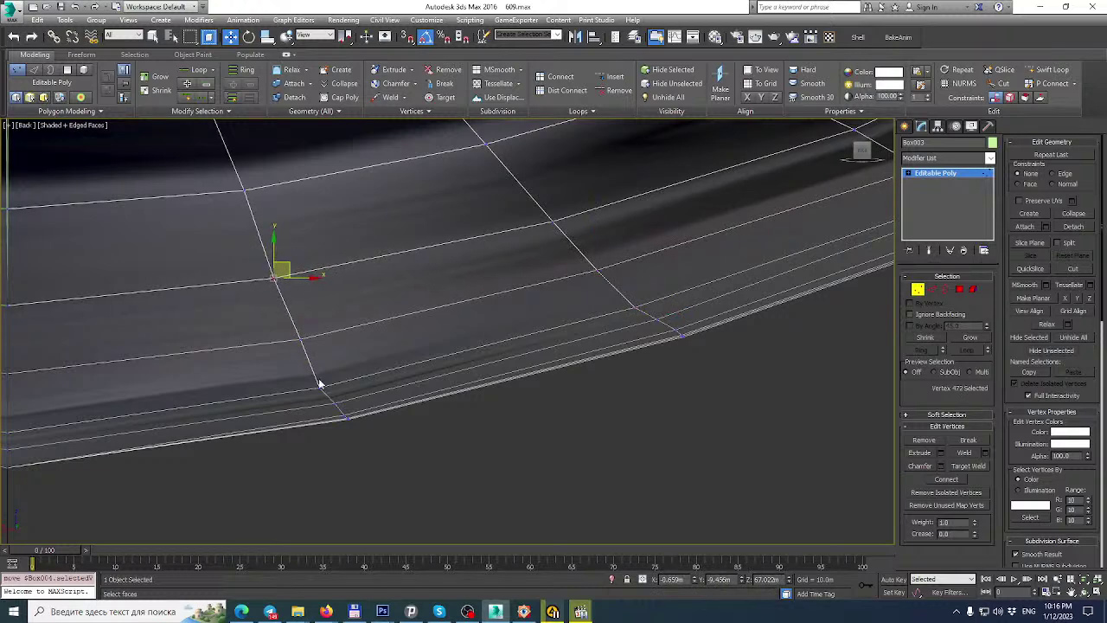
pyautogui.moveTo(319, 387); pyautogui.dragTo(327, 386)
pyautogui.scroll(-2, 321, 334)
pyautogui.moveTo(321, 334); pyautogui.dragTo(423, 417, button='middle')
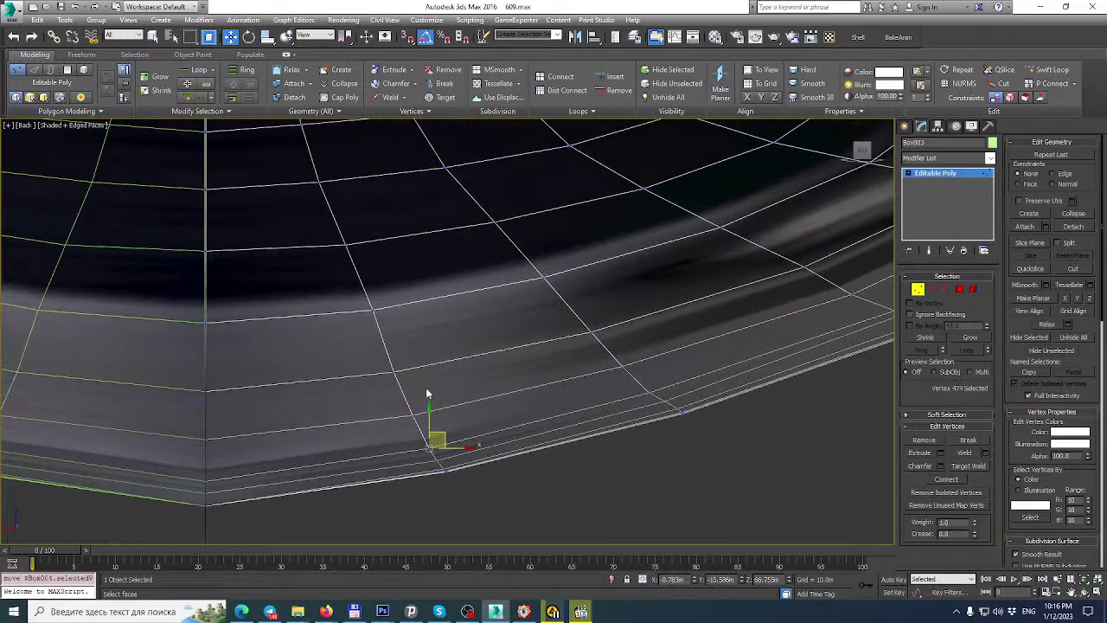
# Shift the two first-column vertices around the dark area's lower edge inward to about X -0.571 m, Z 67.258 m and X -0.482 m, Z 67.469 m.
pyautogui.scroll(3, 358, 322)
pyautogui.moveTo(379, 303); pyautogui.dragTo(370, 305)
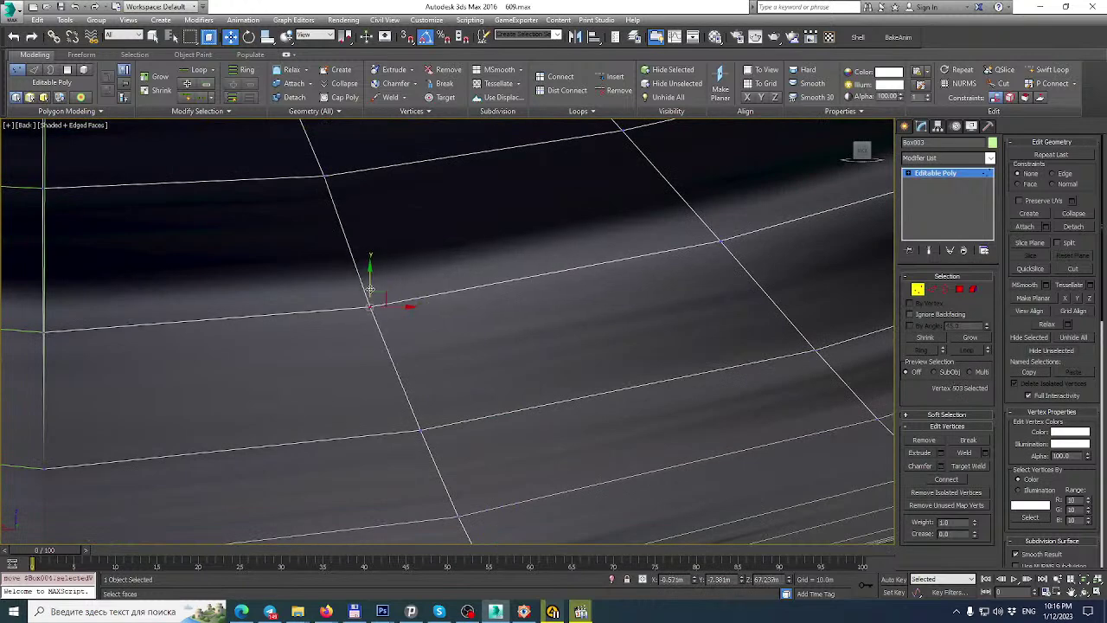
pyautogui.scroll(-4, 329, 189)
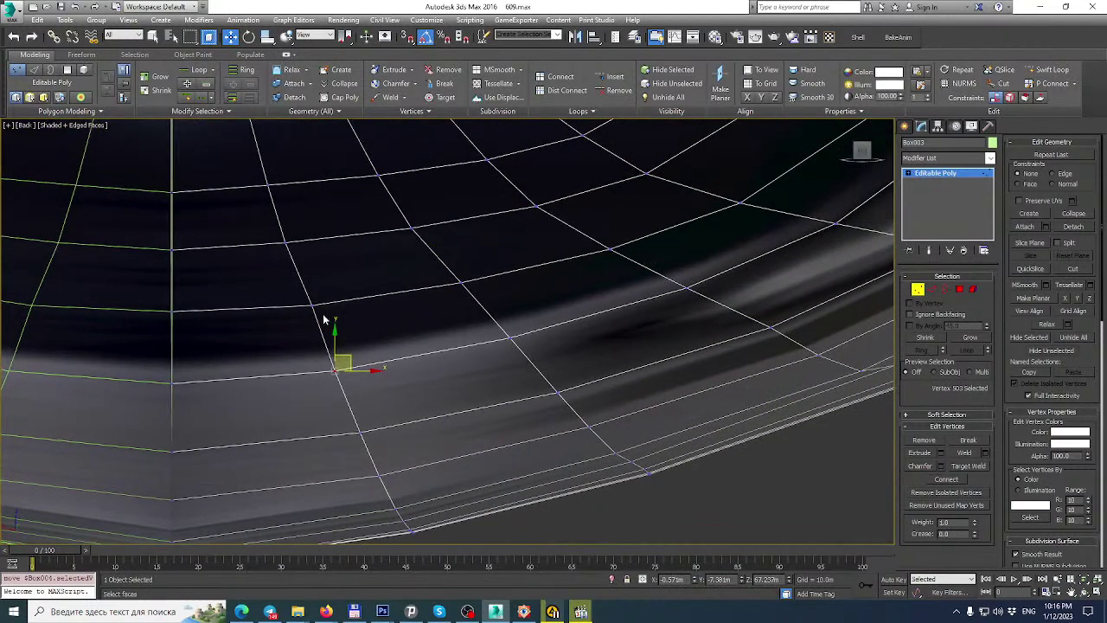
pyautogui.scroll(6, 301, 301)
pyautogui.click(296, 296)
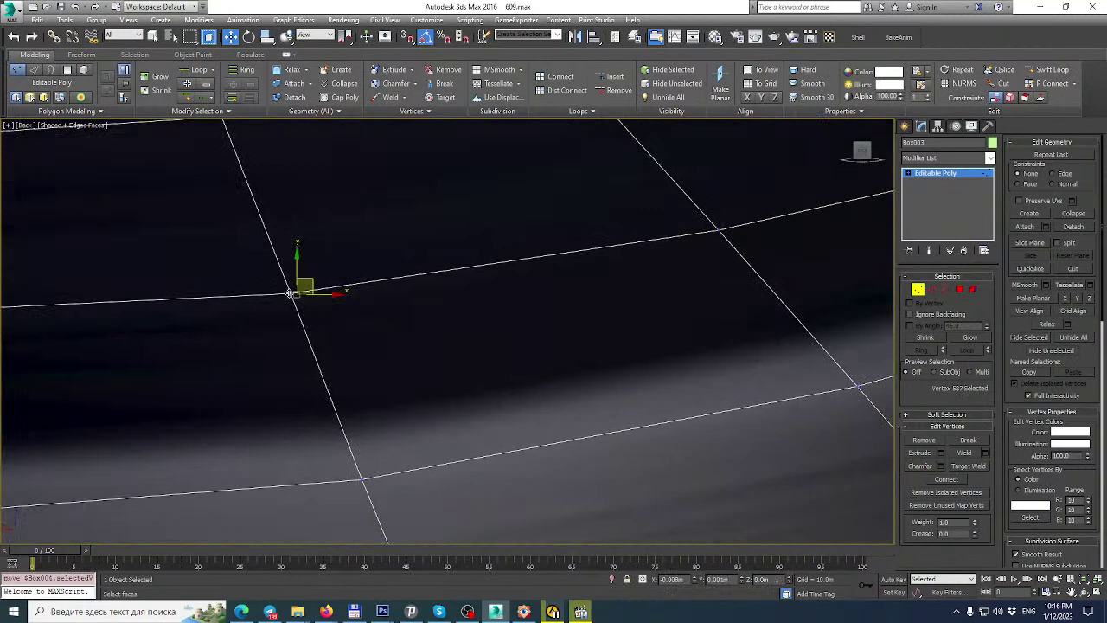
pyautogui.scroll(-4, 363, 320)
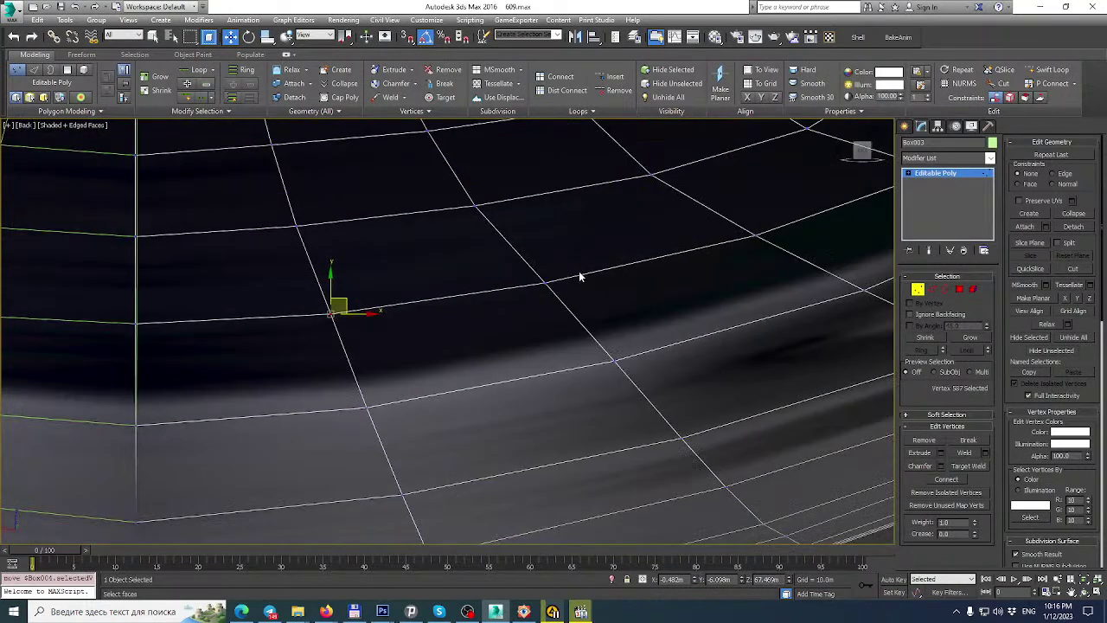
# Select the two vertices just above the bottom edge in the second column from centre and lower them about 0.004 m.
pyautogui.moveTo(617, 335); pyautogui.dragTo(331, 238, button='middle')
pyautogui.scroll(5, 511, 437)
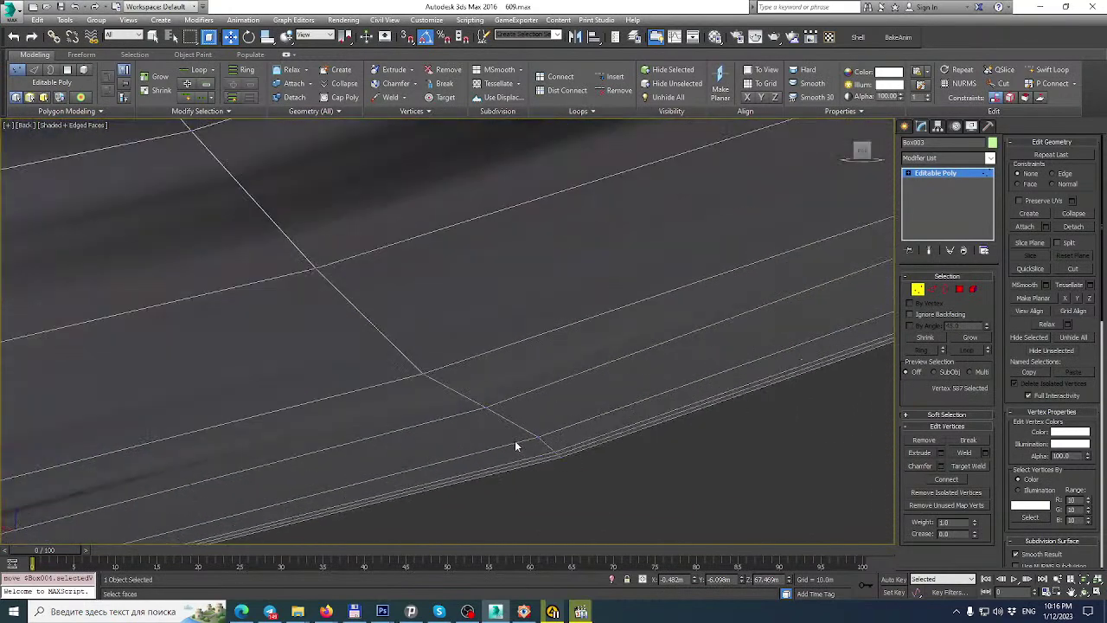
pyautogui.click(537, 439)
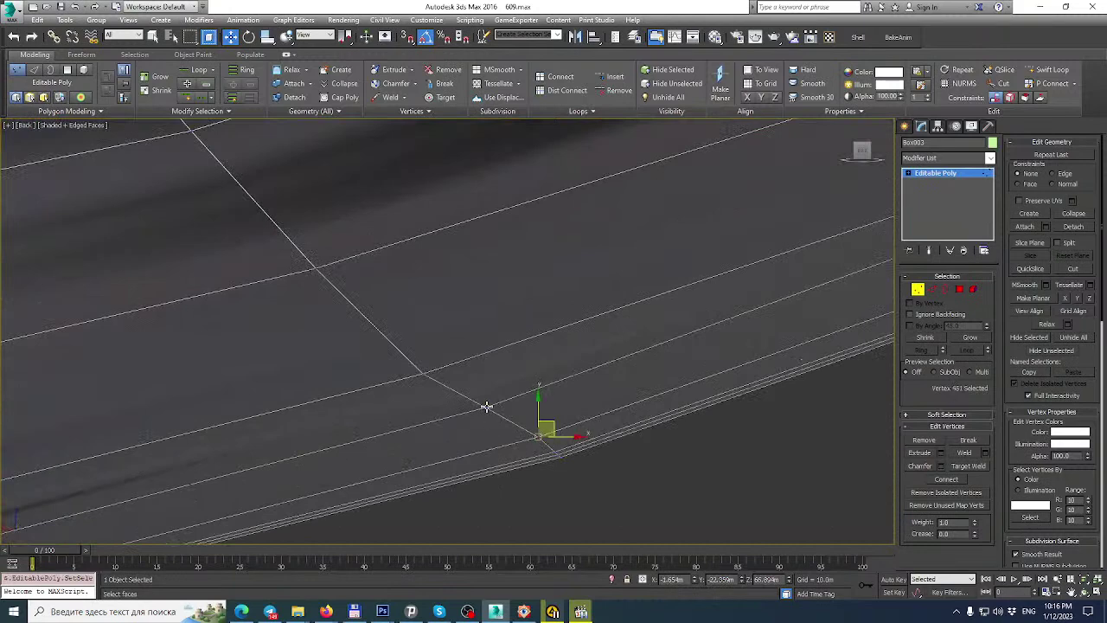
pyautogui.keyDown('ctrl'); pyautogui.click(489, 406); pyautogui.keyUp('ctrl')
pyautogui.moveTo(526, 406); pyautogui.dragTo(524, 410)
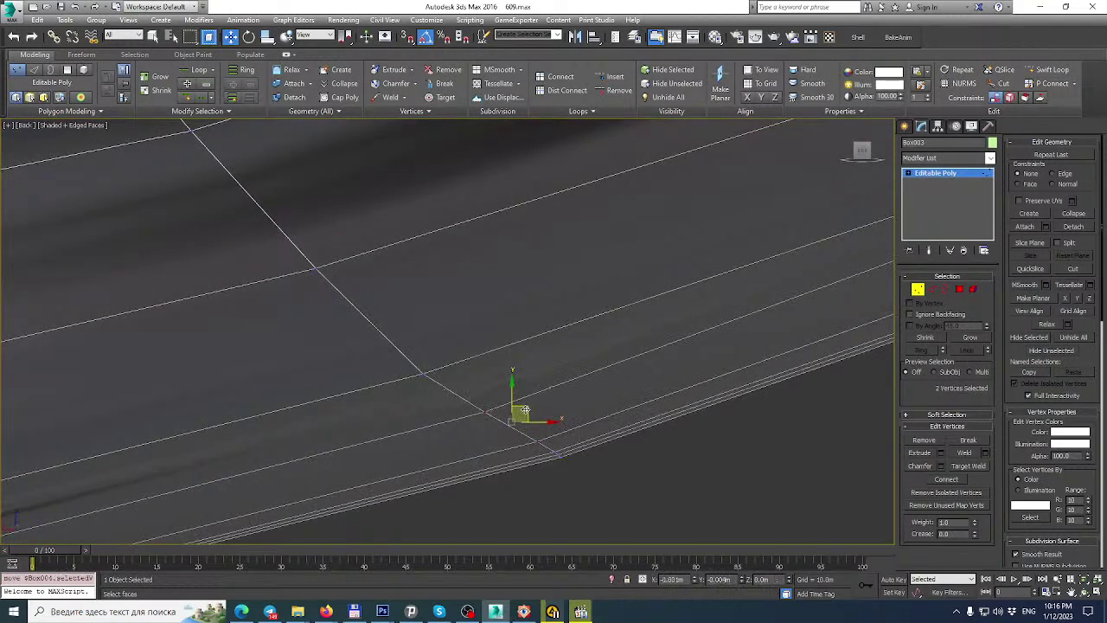
# Shift the second column's third vertex above the edge to X -1.559 m, Z 66.952 m, and lower the third column's two vertices just above the edge.
pyautogui.click(431, 372)
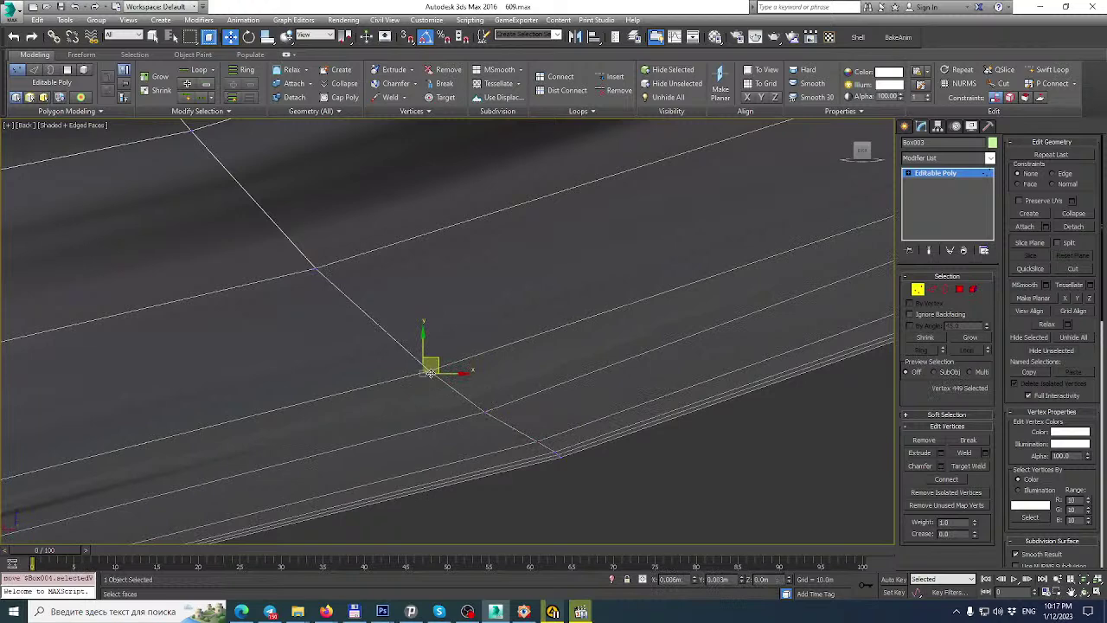
pyautogui.scroll(-3, 437, 362)
pyautogui.moveTo(437, 362); pyautogui.dragTo(345, 397, button='middle')
pyautogui.scroll(3, 632, 327)
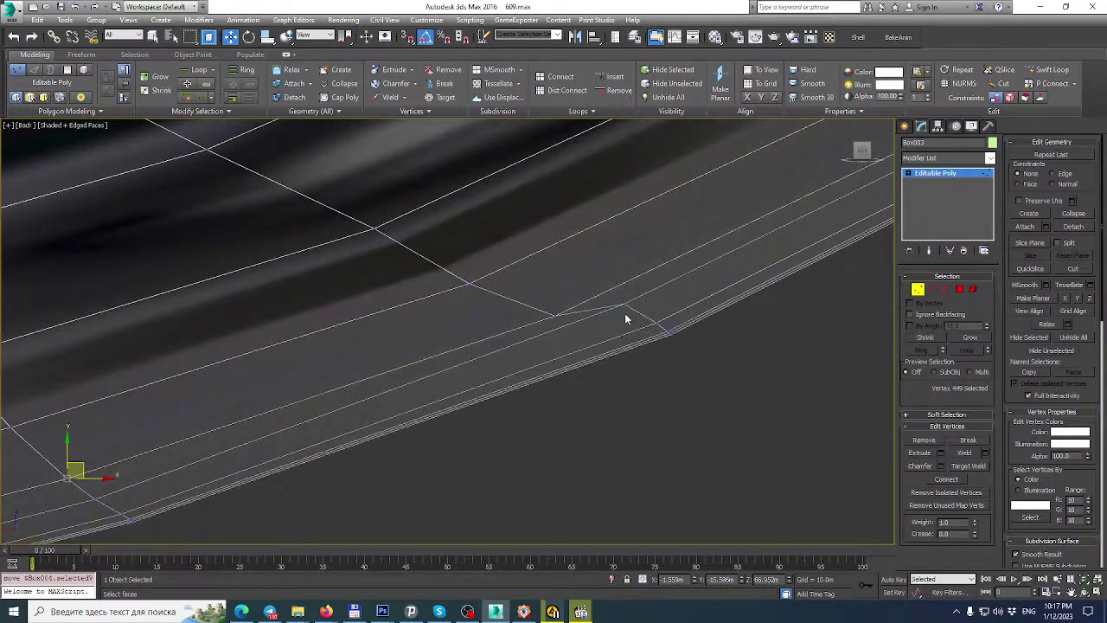
pyautogui.click(623, 318)
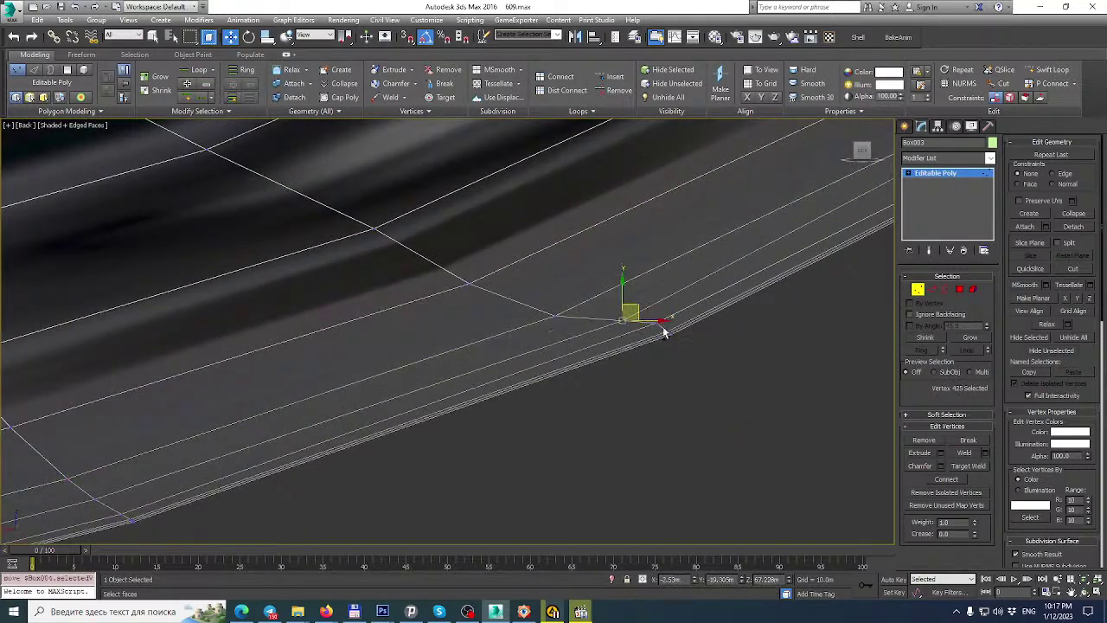
pyautogui.keyDown('ctrl'); pyautogui.click(659, 322); pyautogui.keyUp('ctrl')
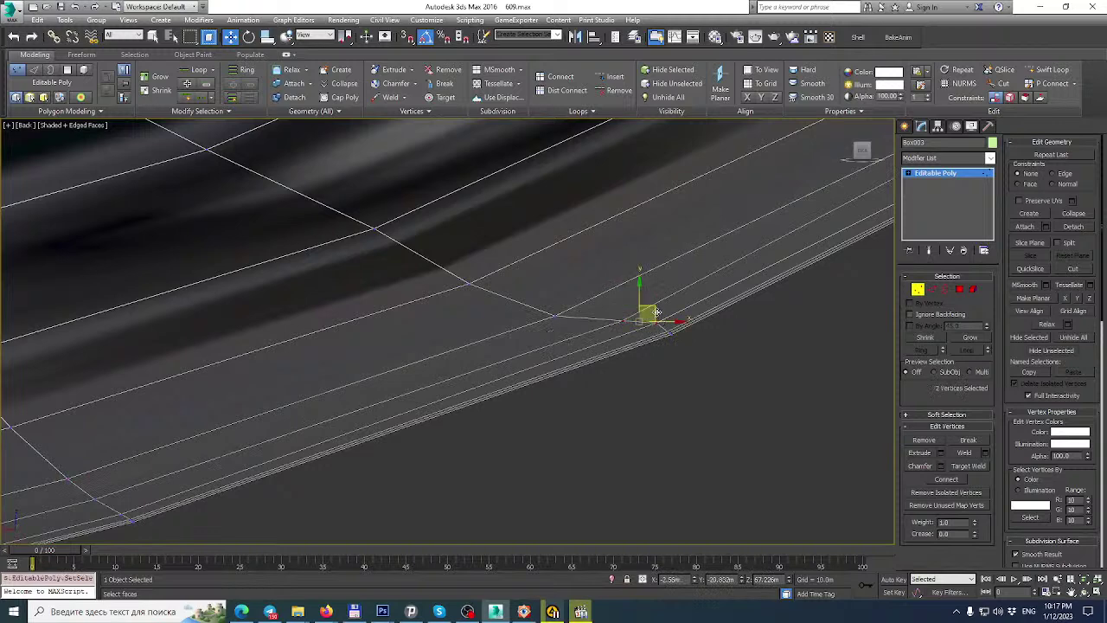
pyautogui.moveTo(656, 314); pyautogui.dragTo(655, 318)
# Raise the third column's next two vertices slightly and move the second vertex above the bottom edge to X -2.534 m, Z 67.225 m.
pyautogui.moveTo(555, 316); pyautogui.dragTo(526, 276)
pyautogui.scroll(-3, 507, 278)
pyautogui.scroll(2, 519, 276)
pyautogui.keyDown('alt'); pyautogui.moveTo(531, 327); pyautogui.dragTo(498, 312, button='middle'); pyautogui.keyUp('alt')
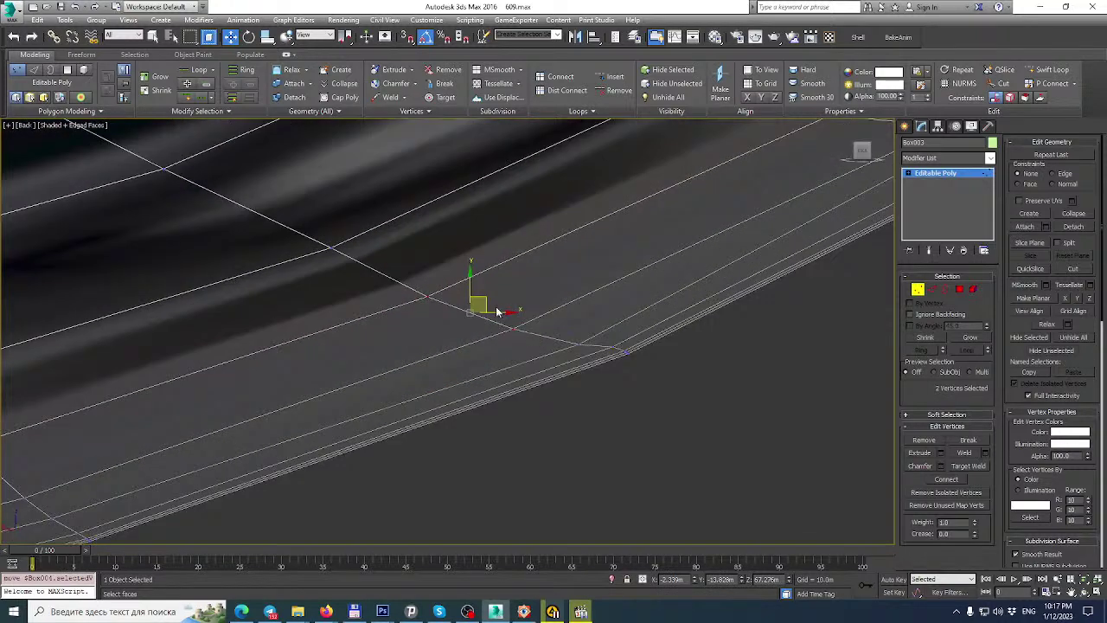
pyautogui.keyDown('alt'); pyautogui.moveTo(620, 345); pyautogui.dragTo(603, 348, button='middle'); pyautogui.keyUp('alt')
pyautogui.click(499, 330)
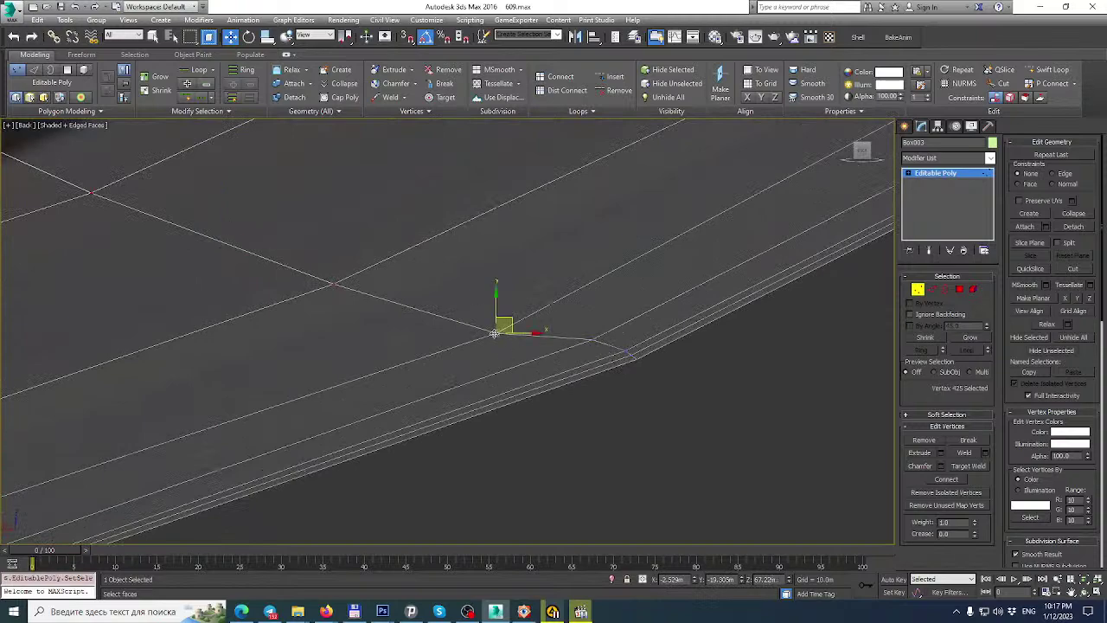
# Smooth the fourth column's lower end by lowering the vertices just above the bottom edge and shifting the next one slightly up and outward.
pyautogui.scroll(-10, 502, 325)
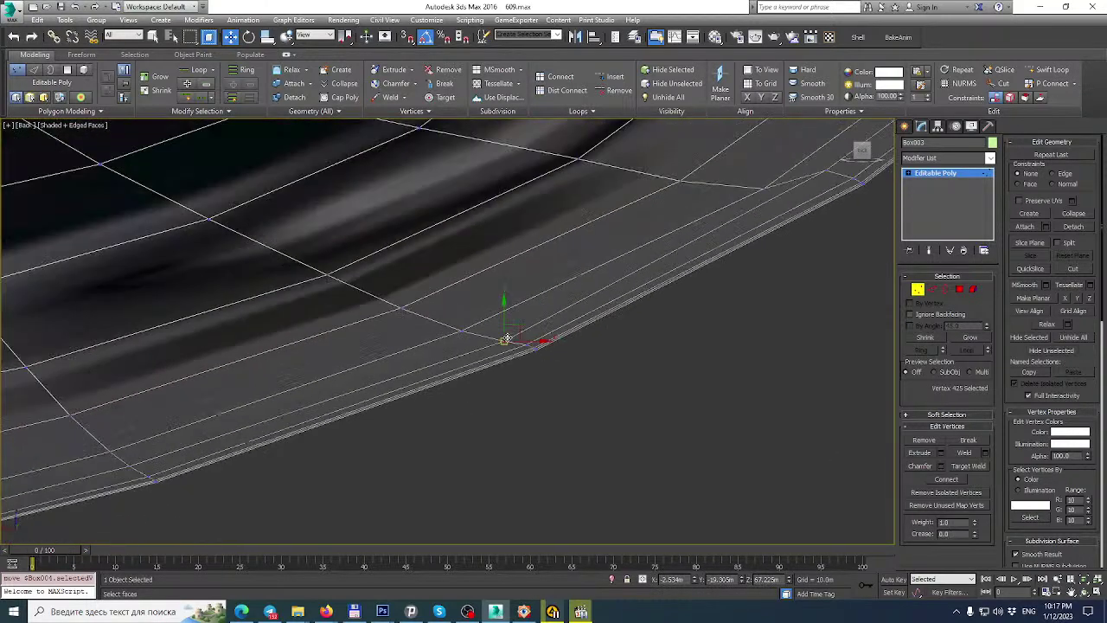
pyautogui.scroll(5, 640, 281)
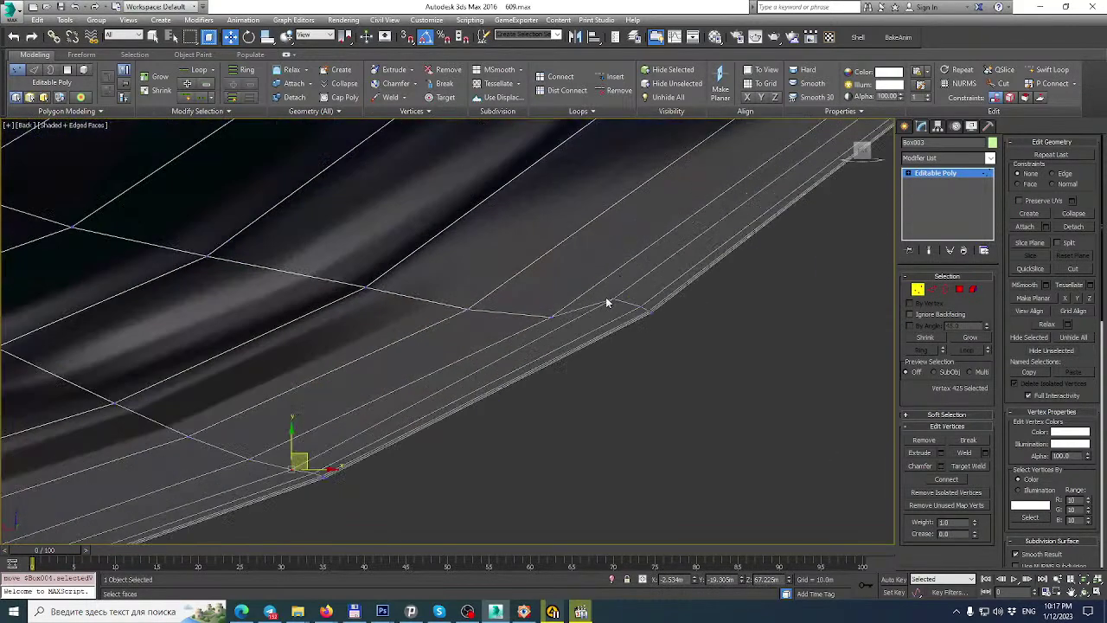
pyautogui.click(611, 299)
pyautogui.click(551, 315)
pyautogui.click(622, 306)
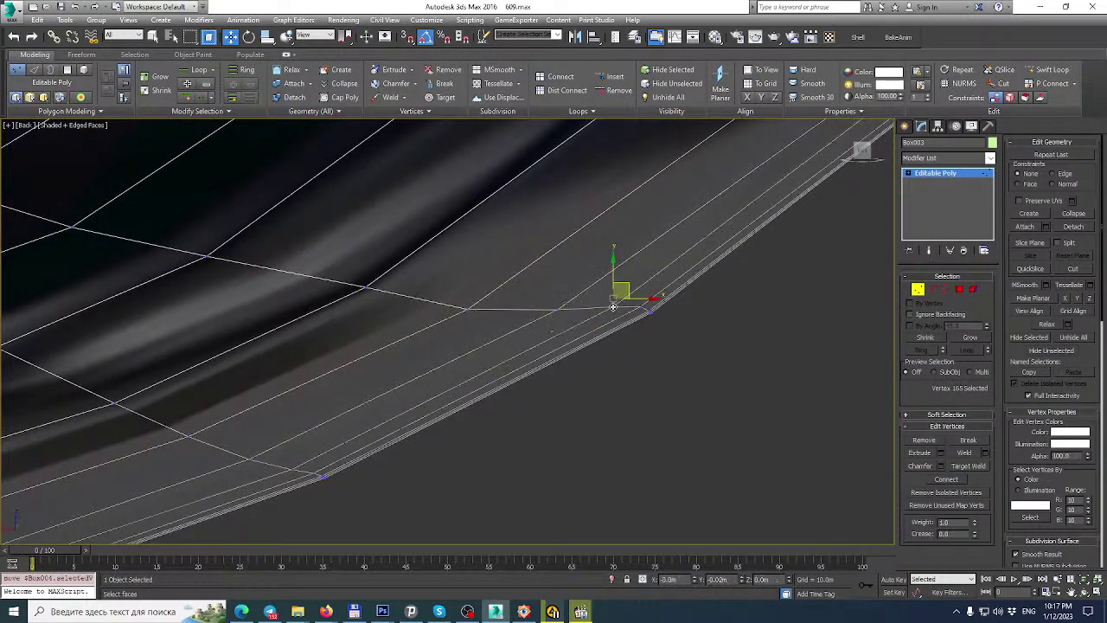
pyautogui.moveTo(623, 307)
pyautogui.keyDown('alt'); pyautogui.mouseDown(button='middle')
pyautogui.moveTo(660, 310)
pyautogui.moveTo(372, 298)
pyautogui.moveTo(424, 288)
pyautogui.moveTo(422, 386)
pyautogui.mouseUp(button='middle'); pyautogui.keyUp('alt')
pyautogui.click(605, 303)
pyautogui.click(359, 306)
# In the fifth column, lower the vertex near the bottom edge about 0.016 m and shift the one above it to X -4.043 m, Z 68.235 m.
pyautogui.scroll(3, 663, 243)
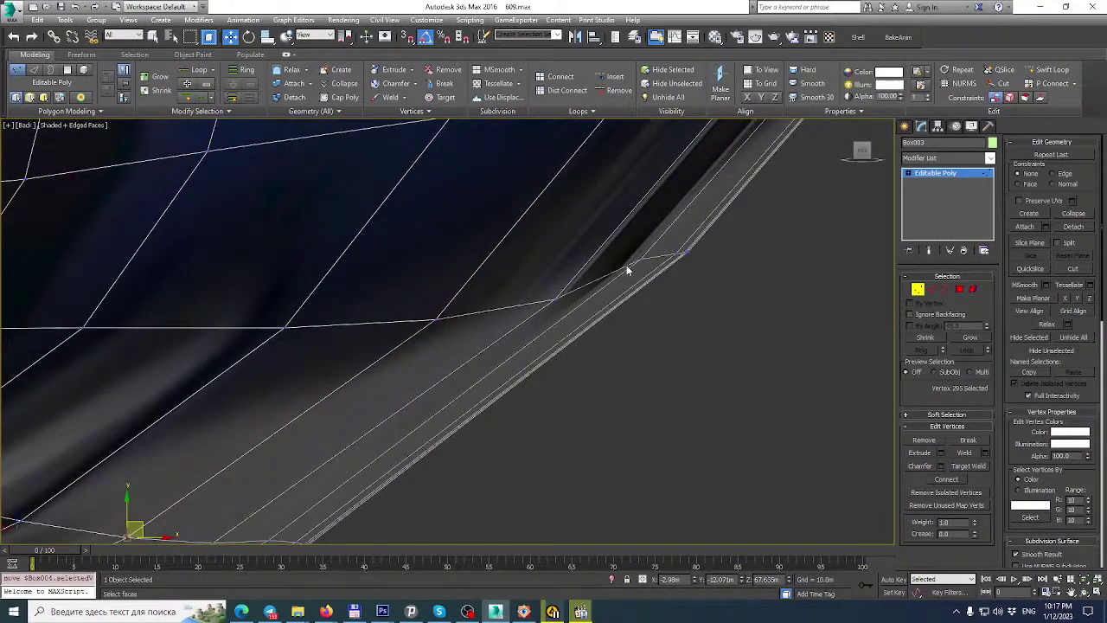
pyautogui.click(644, 263)
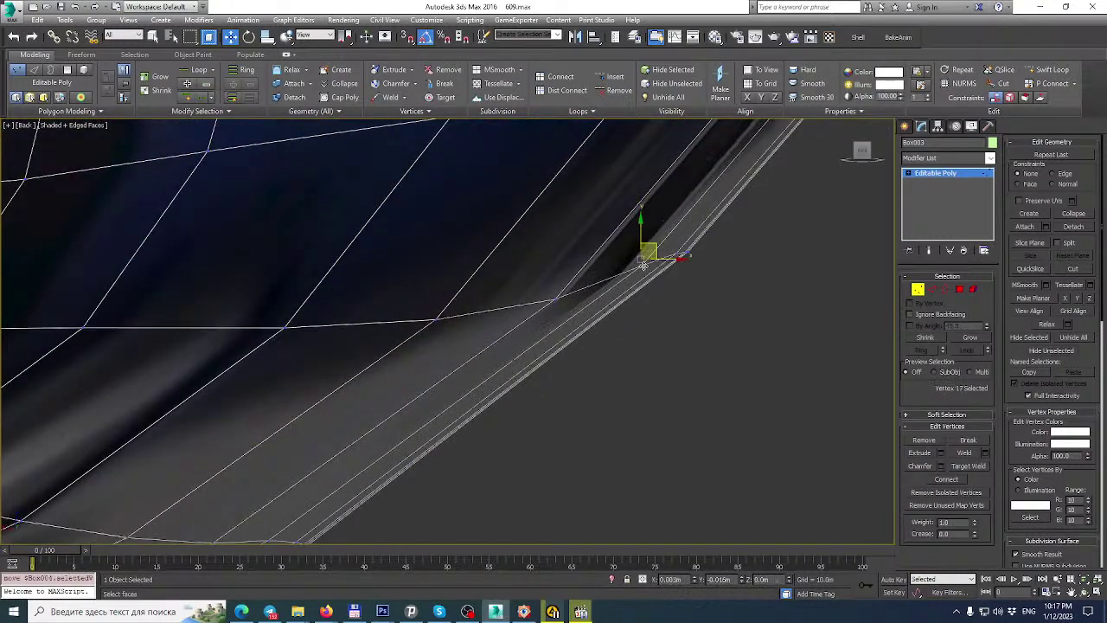
pyautogui.click(555, 298)
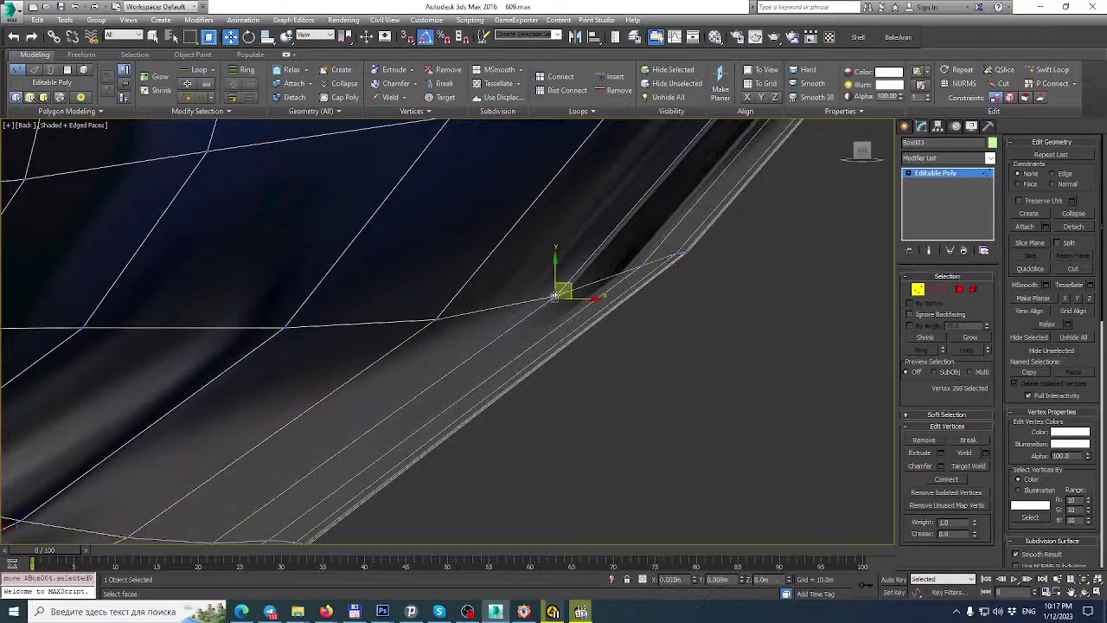
# Move the near-edge vertices outward to X -4.998 m, Z 69.134 m in the sixth column and X -5.656 m, Z 70.207 m in the seventh.
pyautogui.scroll(-3, 577, 327)
pyautogui.scroll(4, 689, 242)
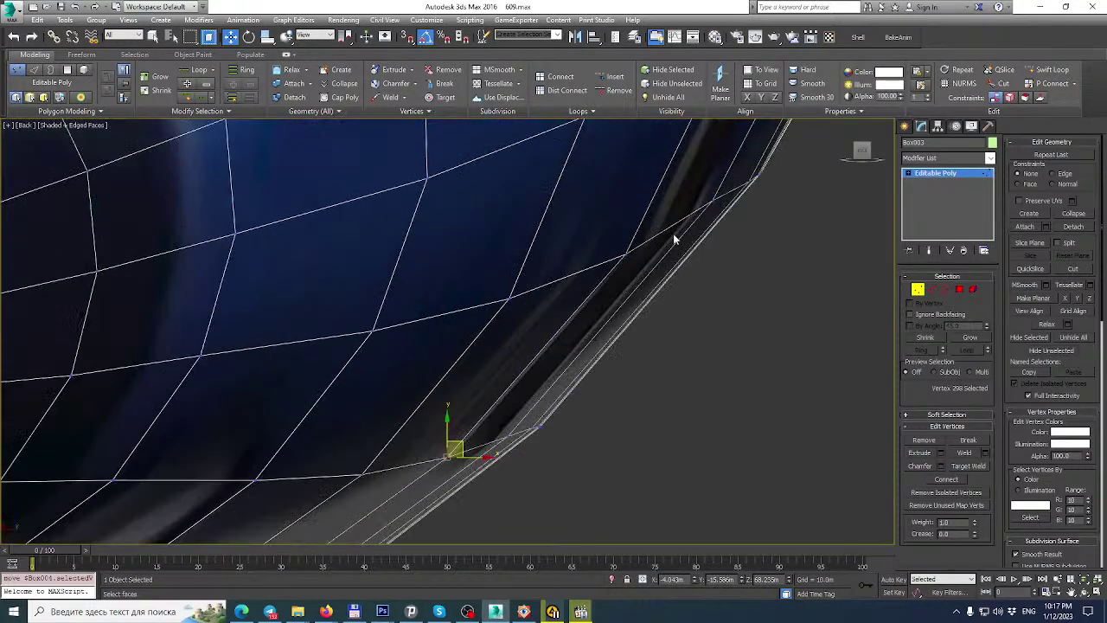
pyautogui.click(711, 201)
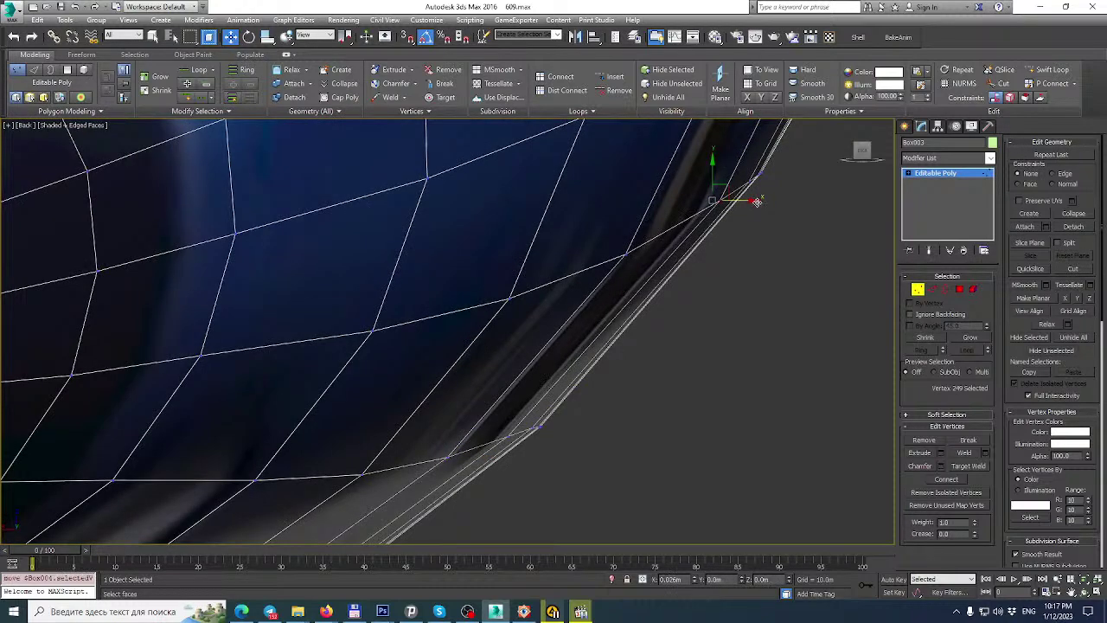
pyautogui.moveTo(757, 201); pyautogui.dragTo(763, 202)
pyautogui.scroll(-4, 739, 229)
pyautogui.moveTo(739, 228); pyautogui.dragTo(695, 390, button='middle')
pyautogui.scroll(-1, 695, 389)
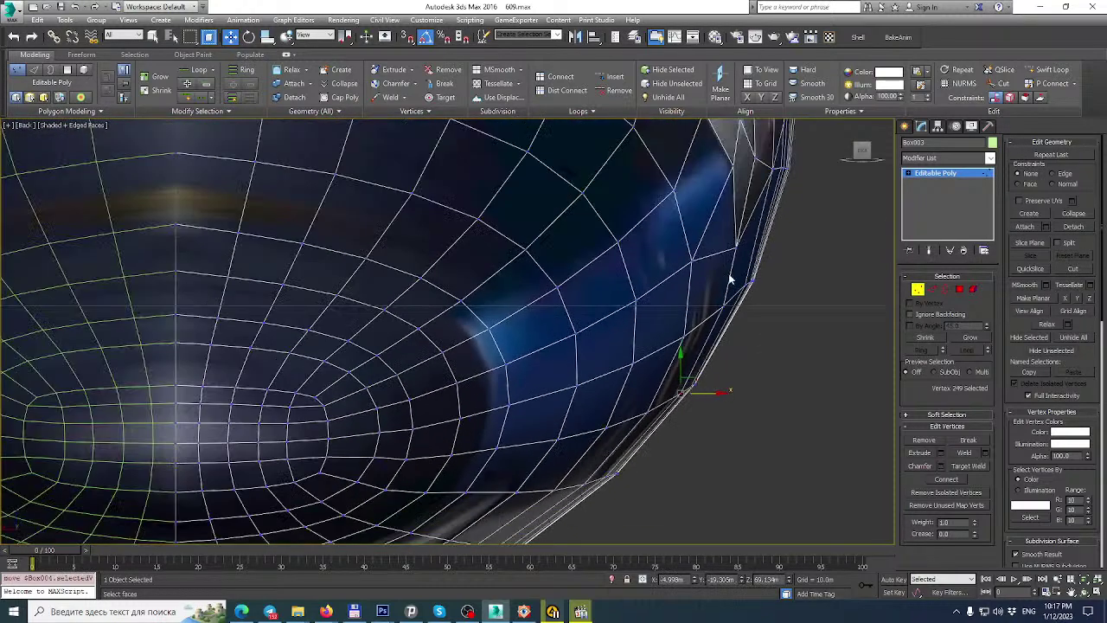
pyautogui.scroll(5, 753, 277)
pyautogui.click(688, 257)
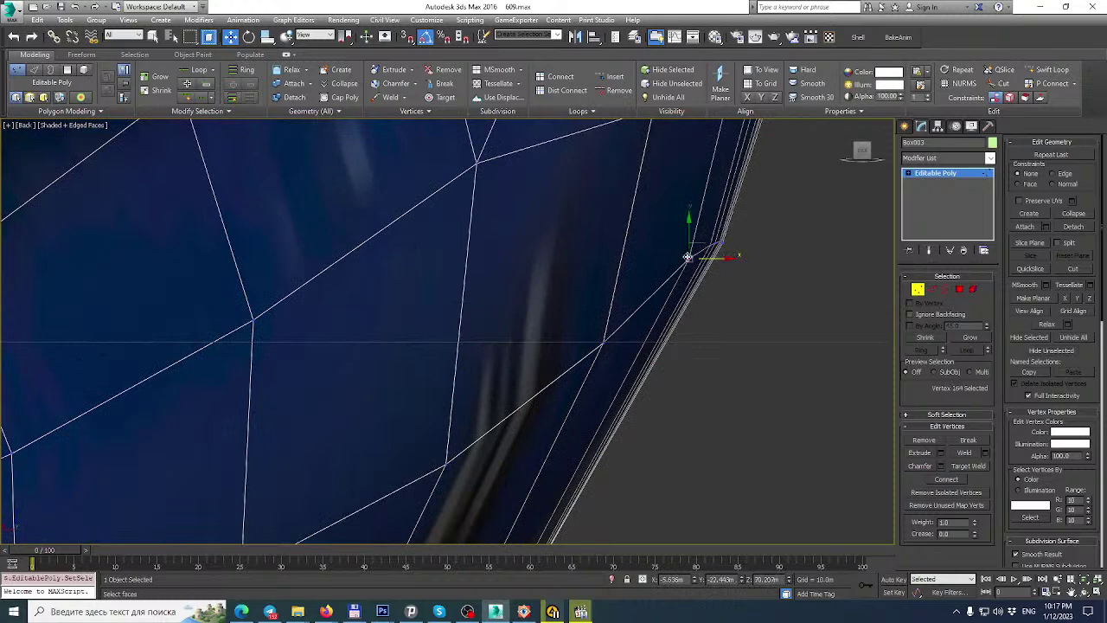
pyautogui.moveTo(741, 259); pyautogui.dragTo(717, 258)
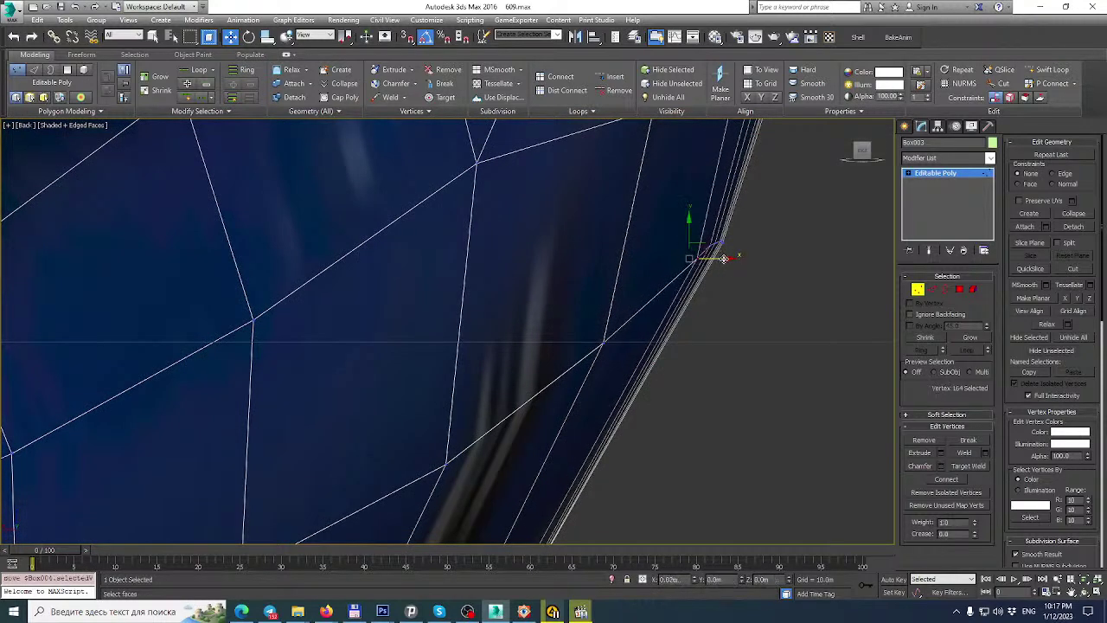
# Examine the fuselage's side outline and the lower nose columns for uneven vertices.
pyautogui.scroll(-4, 718, 259)
pyautogui.moveTo(718, 257); pyautogui.dragTo(710, 356, button='middle')
pyautogui.scroll(-2, 709, 356)
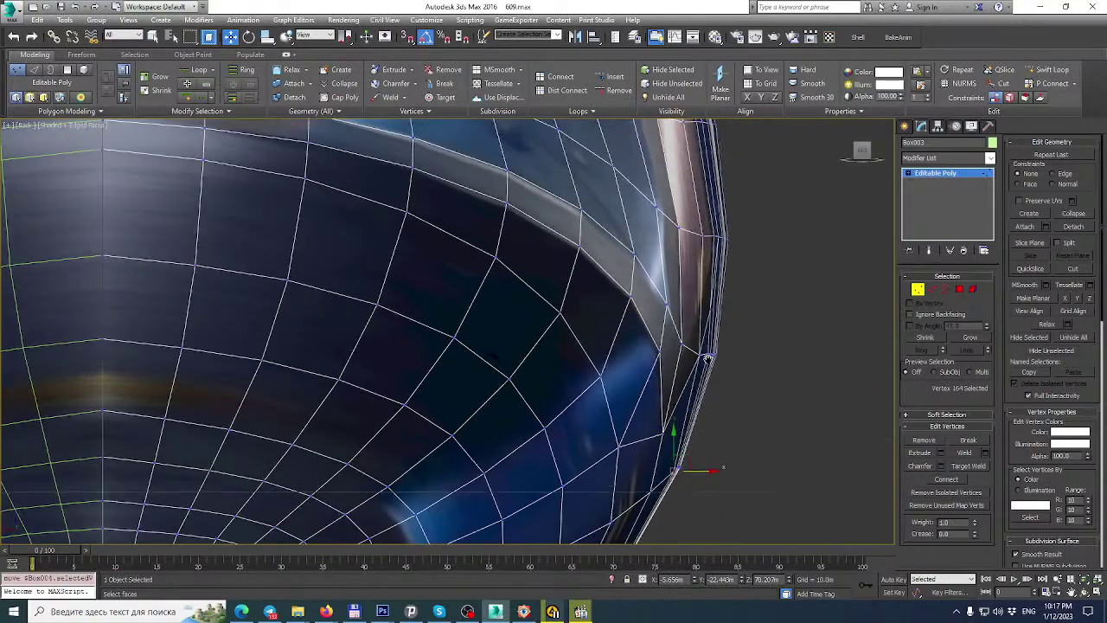
pyautogui.scroll(-4, 705, 251)
pyautogui.moveTo(693, 251); pyautogui.dragTo(683, 380, button='middle')
pyautogui.scroll(5, 650, 241)
pyautogui.scroll(-2, 649, 236)
pyautogui.keyDown('alt'); pyautogui.moveTo(649, 235); pyautogui.dragTo(508, 193, button='middle'); pyautogui.keyUp('alt')
pyautogui.scroll(5, 519, 364)
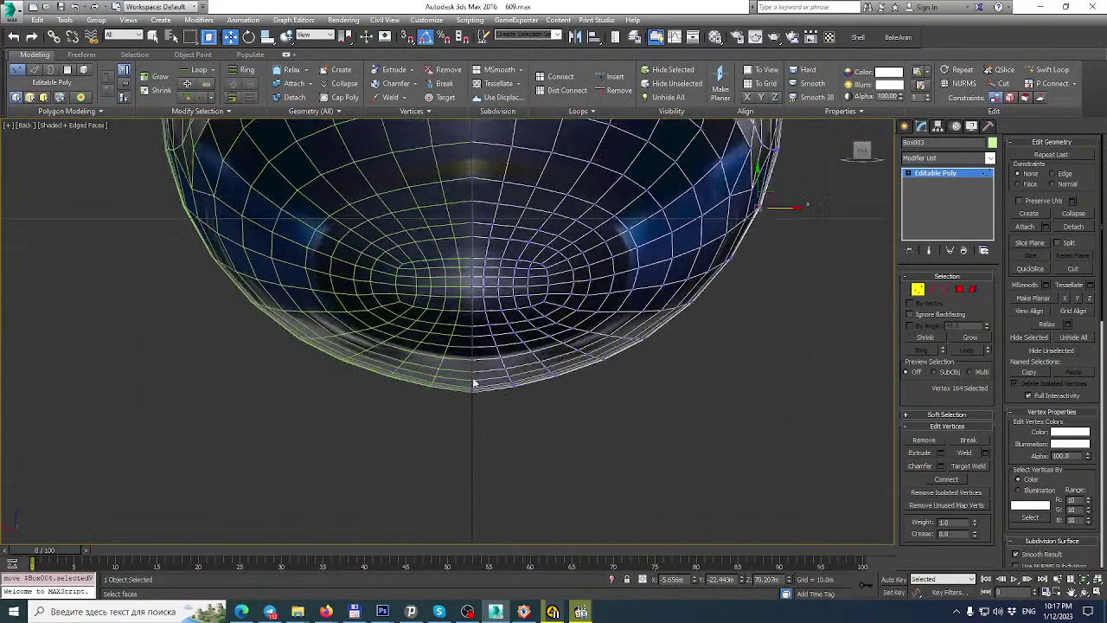
pyautogui.scroll(4, 690, 346)
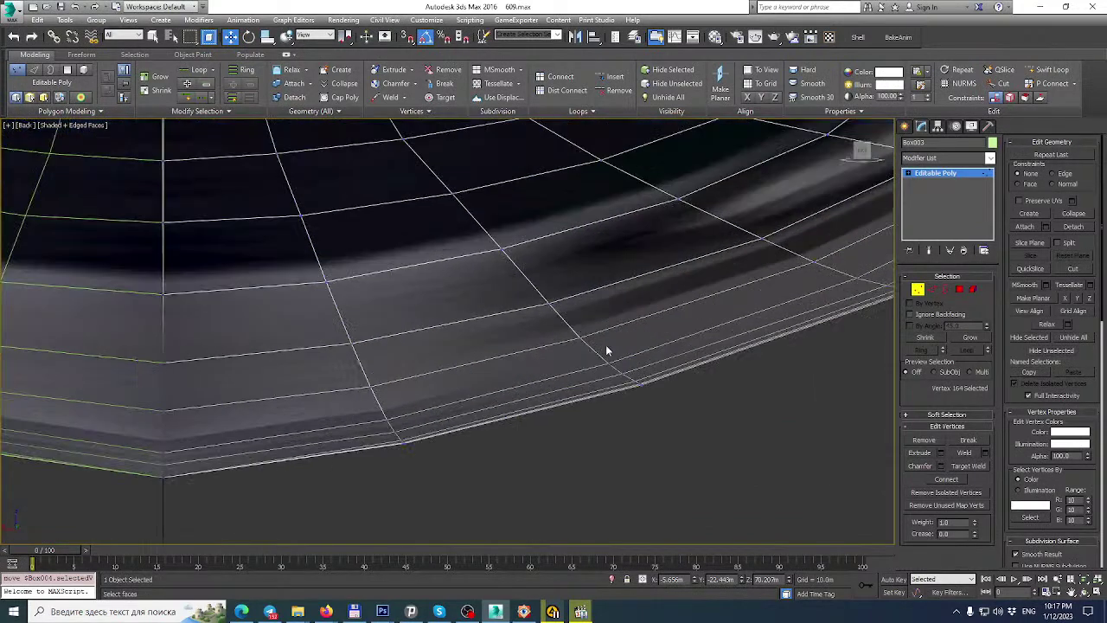
pyautogui.scroll(-4, 612, 348)
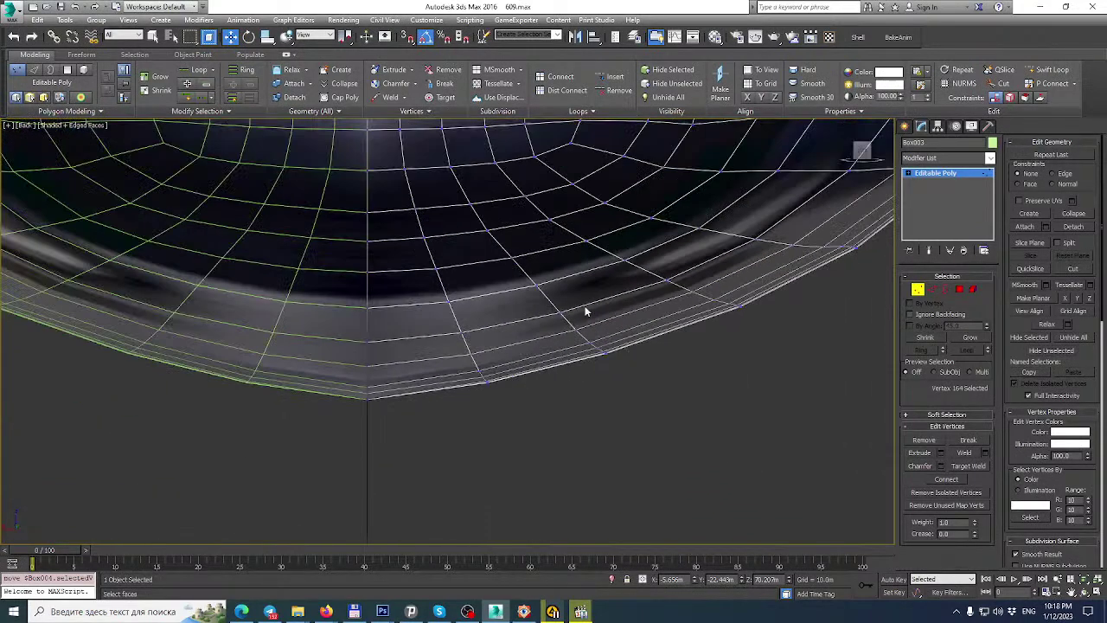
# With the Edge constraint, slide two second-column vertices at the dark area's lower edge inward about 0.014 m and the one below to X -1.34 m.
pyautogui.scroll(3, 502, 265)
pyautogui.click(524, 256)
pyautogui.keyDown('ctrl'); pyautogui.click(572, 307); pyautogui.keyUp('ctrl')
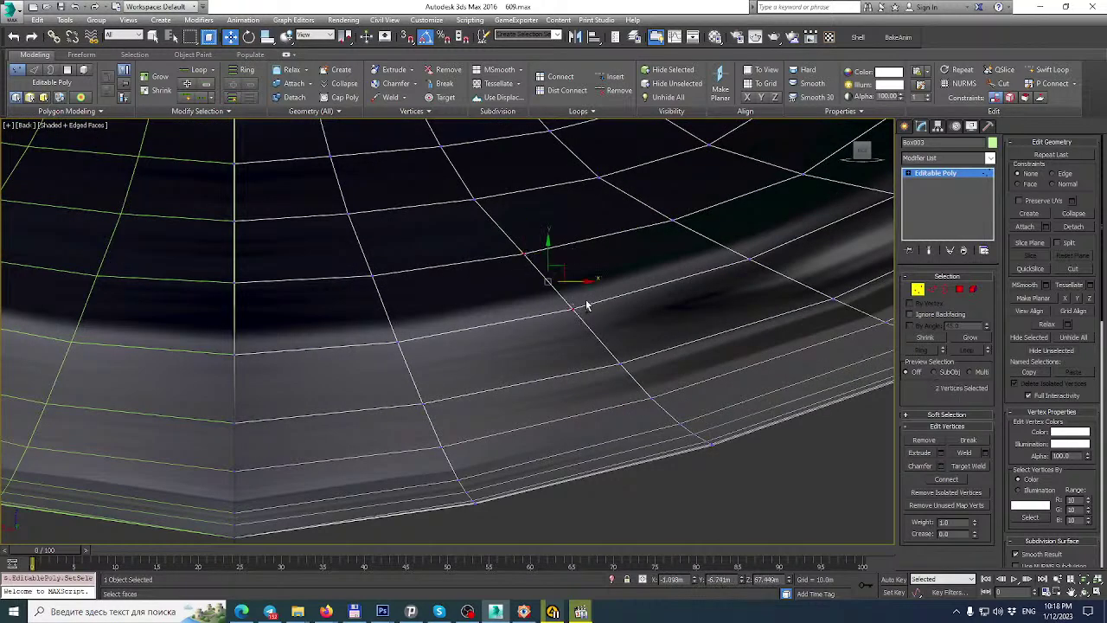
pyautogui.click(1063, 174)
pyautogui.moveTo(585, 283); pyautogui.dragTo(580, 282)
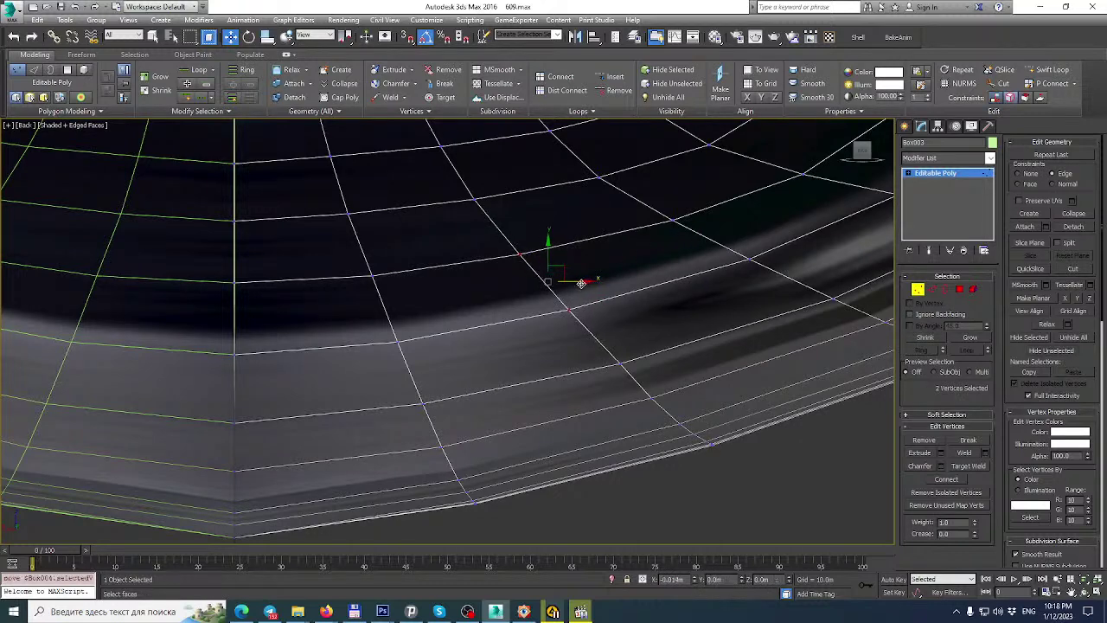
pyautogui.click(622, 365)
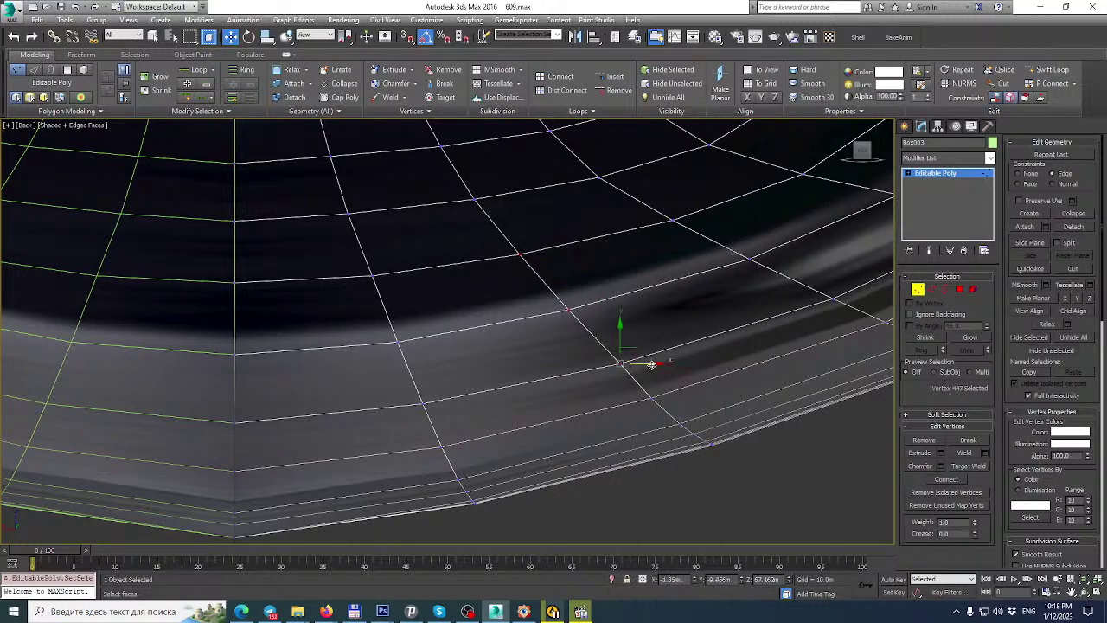
pyautogui.scroll(-3, 648, 364)
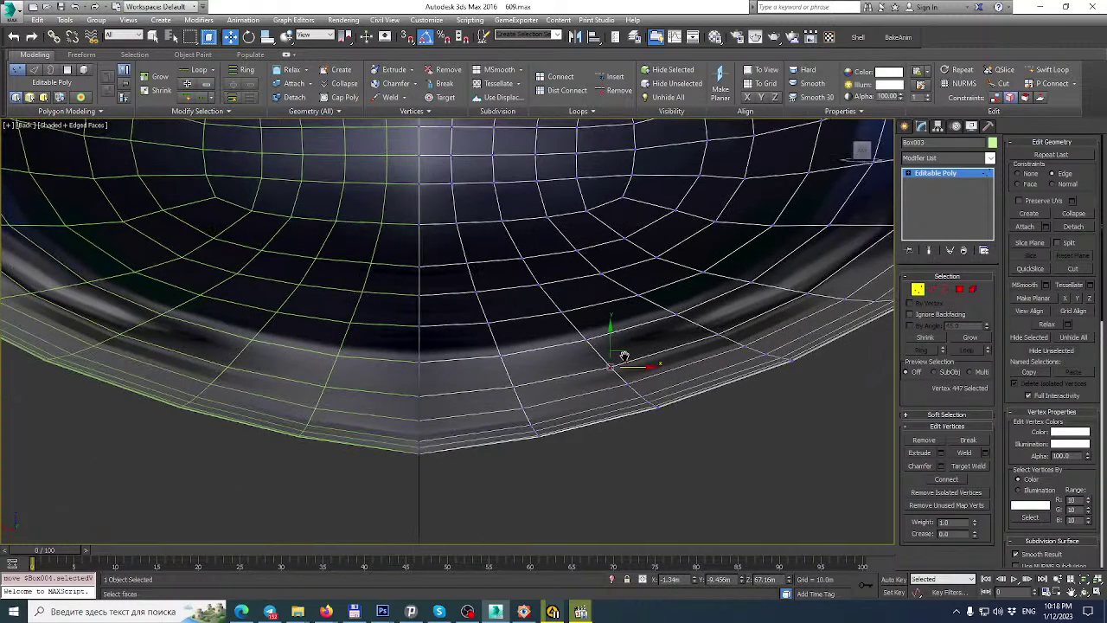
# Slide the vertex beside the nose grid's lower corner to X -1.764 m, Z 68.241 m, and select the vertex one row up and one ring outward.
pyautogui.scroll(4, 622, 294)
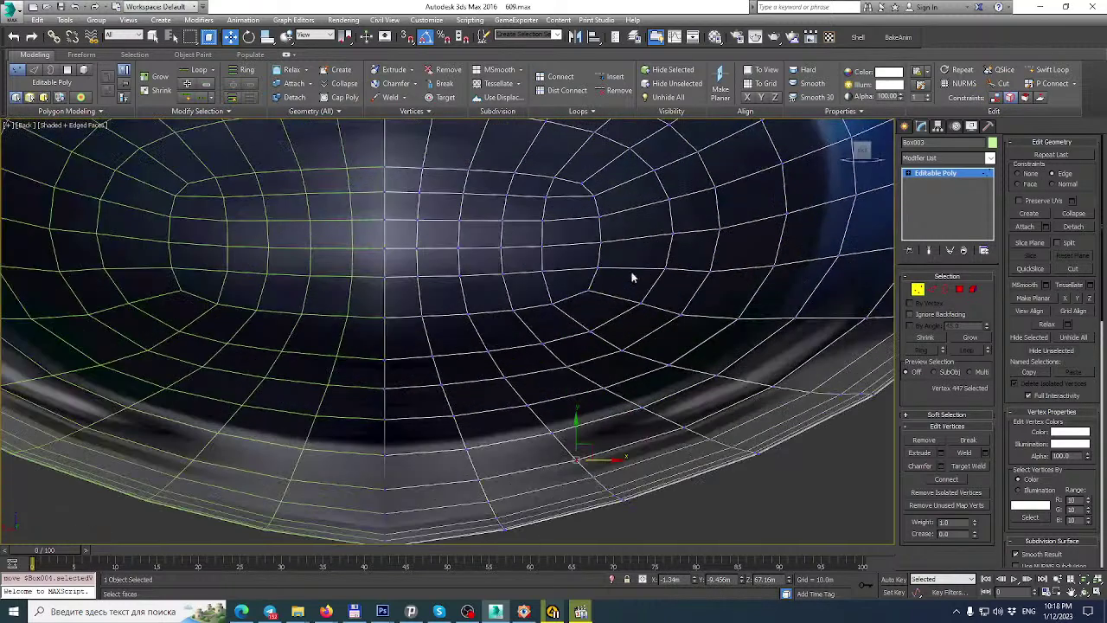
pyautogui.click(642, 304)
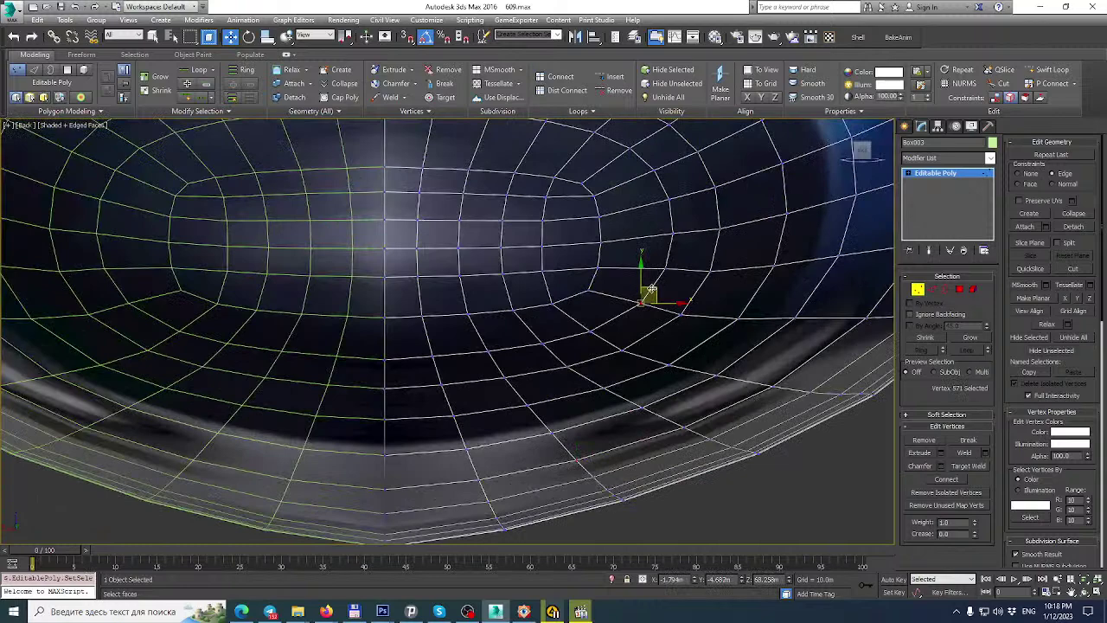
pyautogui.moveTo(649, 293); pyautogui.dragTo(604, 330)
pyautogui.scroll(5, 651, 295)
pyautogui.scroll(-5, 605, 329)
pyautogui.moveTo(604, 330); pyautogui.dragTo(584, 373, button='middle')
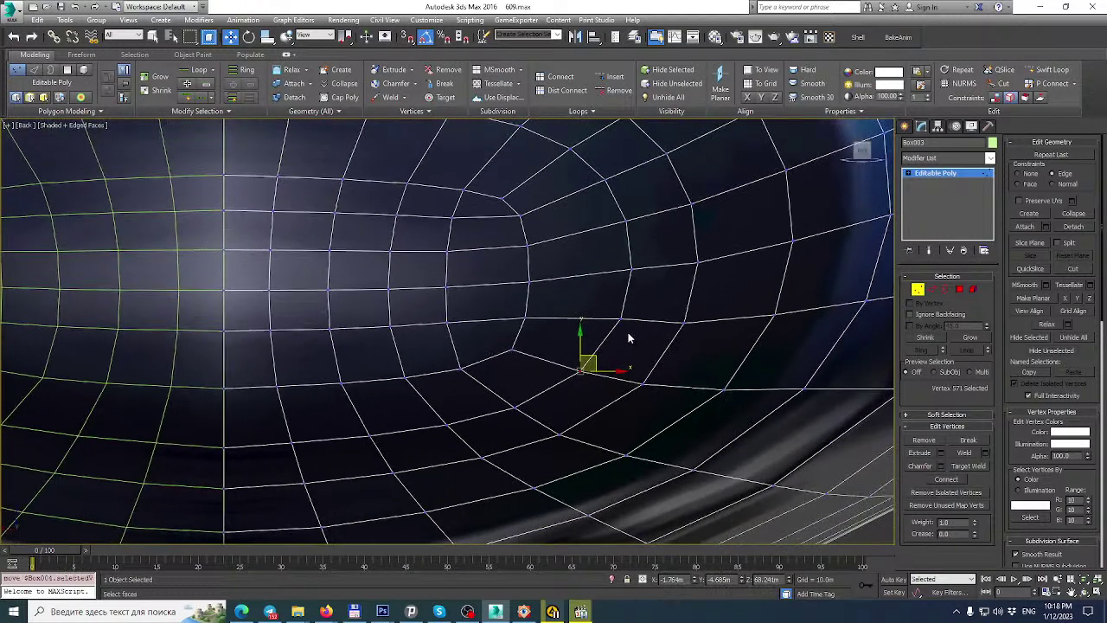
pyautogui.scroll(-2, 628, 334)
pyautogui.click(665, 327)
pyautogui.scroll(5, 666, 326)
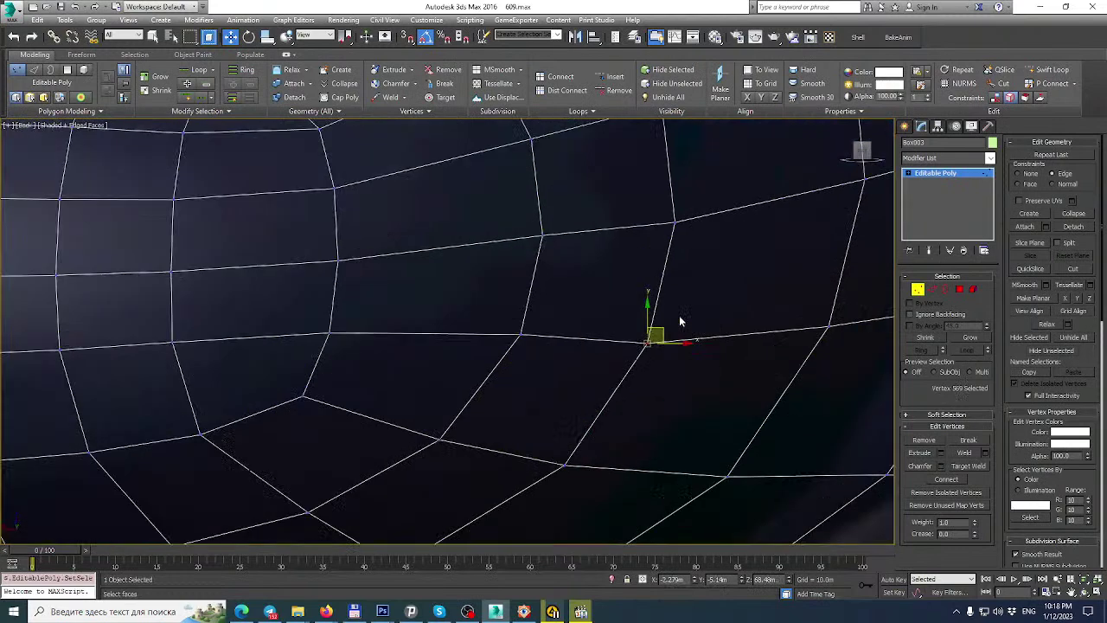
pyautogui.moveTo(668, 325); pyautogui.dragTo(671, 332)
pyautogui.hotkey('ctrl', 'x')
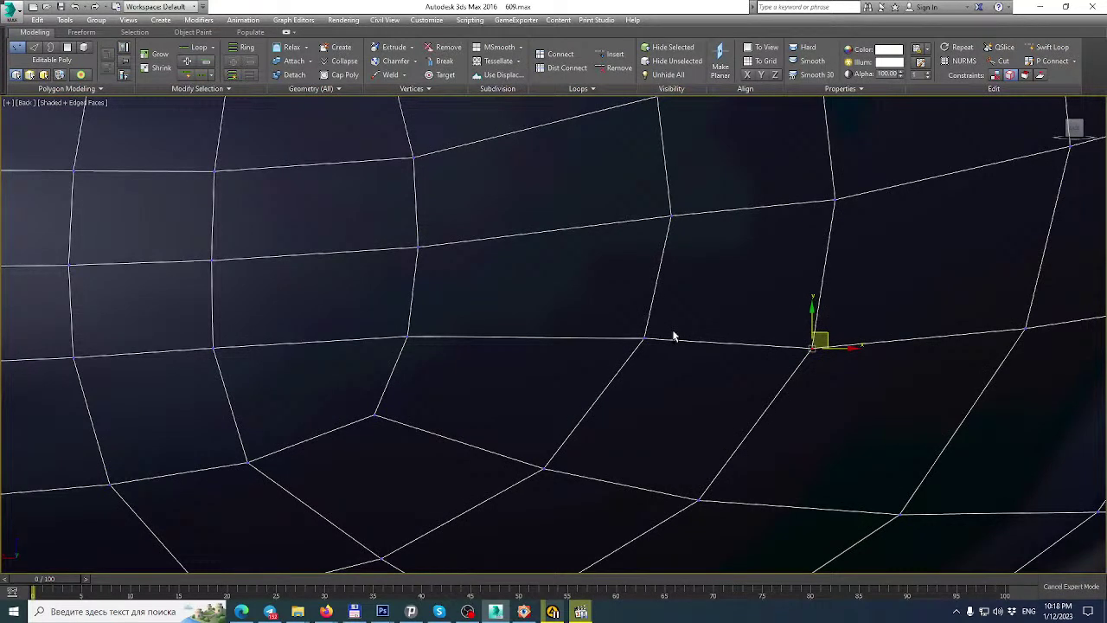
pyautogui.hotkey('ctrl', 'x')
pyautogui.hotkey('ctrl', 'z')
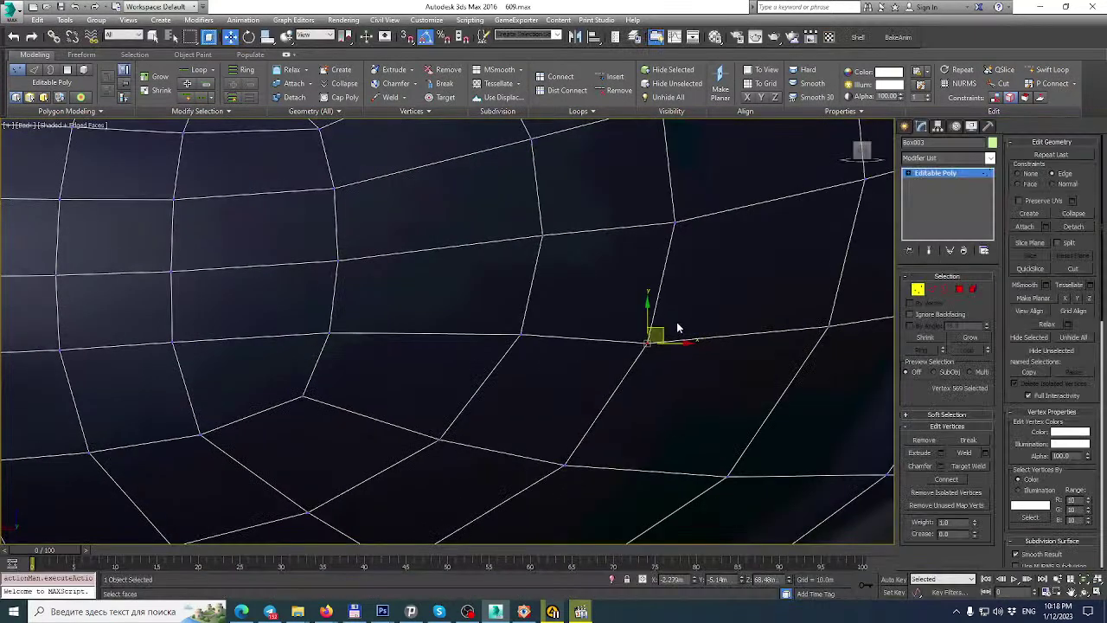
# Slide the selected vertex and the two above it upward, the upper ones to X -2.345 m, Z 68.804 m and X -2.308 m, Z 69.084 m.
pyautogui.moveTo(649, 306); pyautogui.dragTo(649, 298)
pyautogui.click(675, 223)
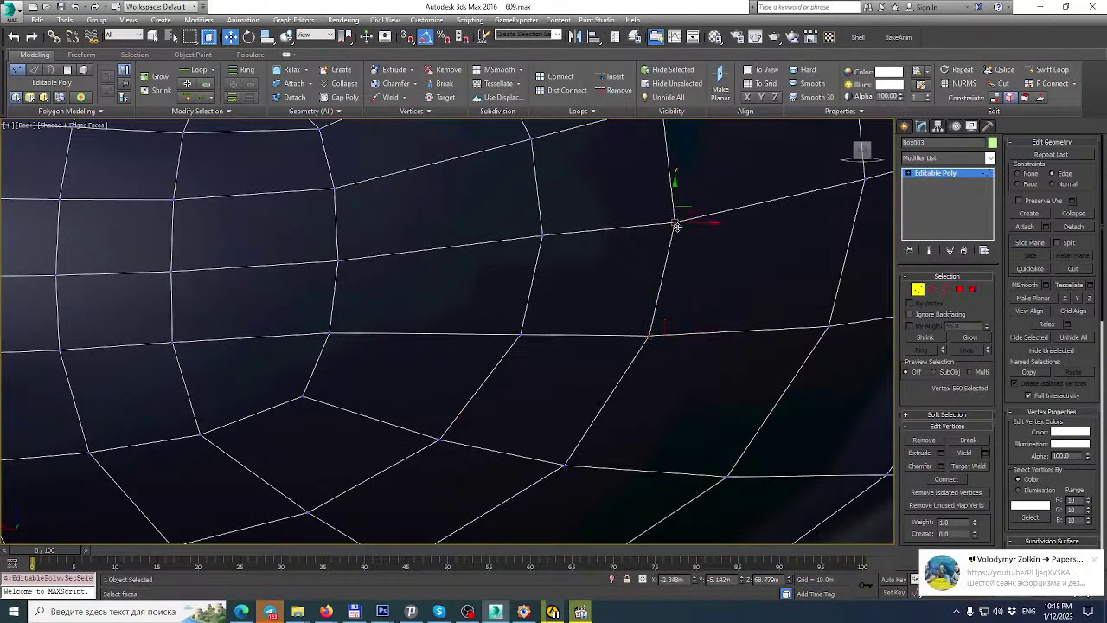
pyautogui.click(1095, 560)
pyautogui.moveTo(686, 264)
pyautogui.mouseDown(button='middle')
pyautogui.moveTo(648, 358)
pyautogui.moveTo(552, 415)
pyautogui.mouseUp(button='middle')
pyautogui.moveTo(544, 340); pyautogui.dragTo(545, 328)
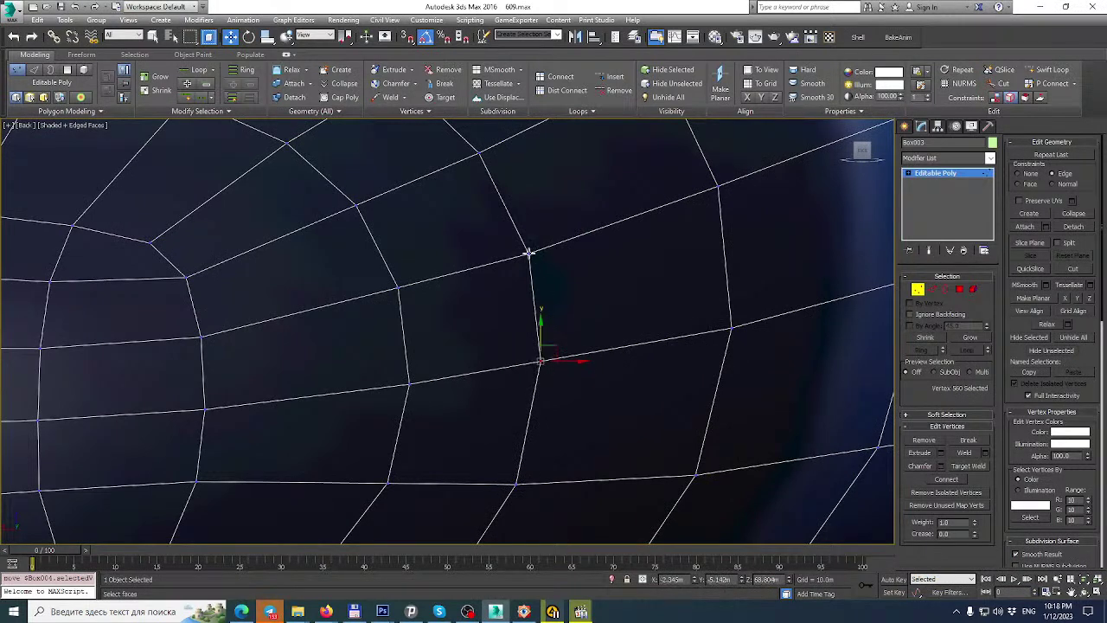
pyautogui.click(528, 252)
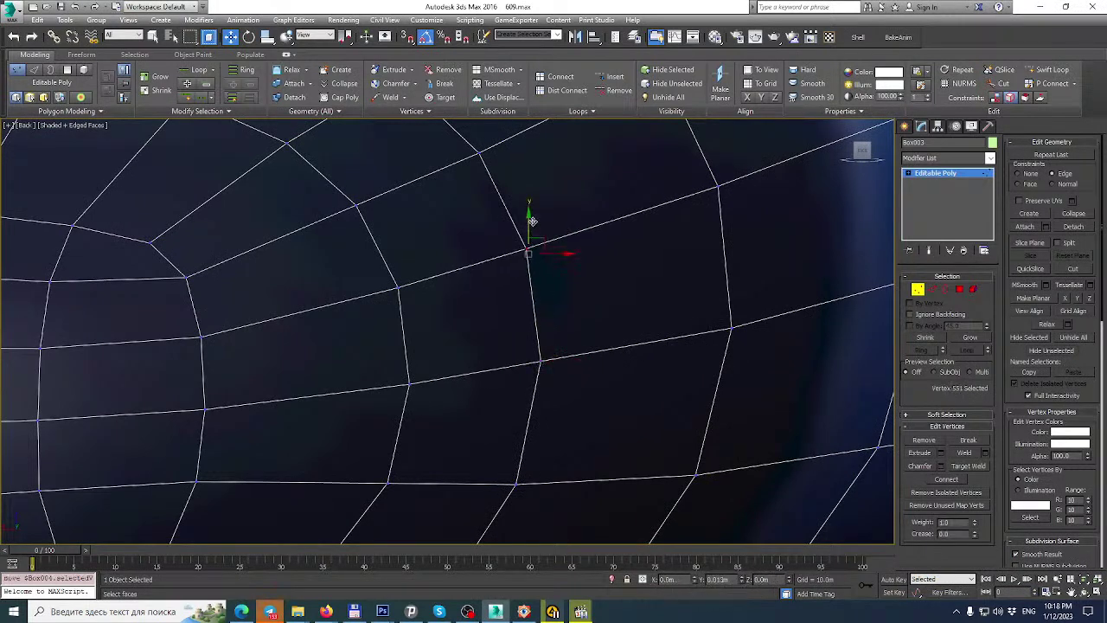
# Examine the nose mesh from the back view, and switch to the perspective view to inspect the whole fuselage shape from the side.
pyautogui.scroll(-3, 541, 275)
pyautogui.scroll(-3, 542, 279)
pyautogui.scroll(-2, 537, 345)
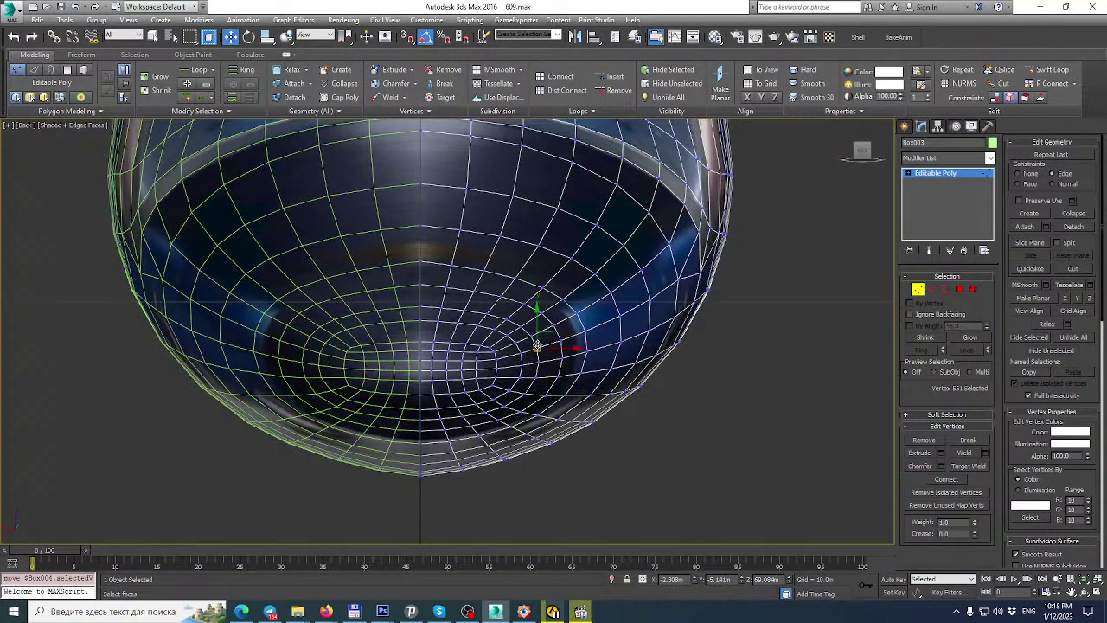
pyautogui.scroll(-4, 537, 345)
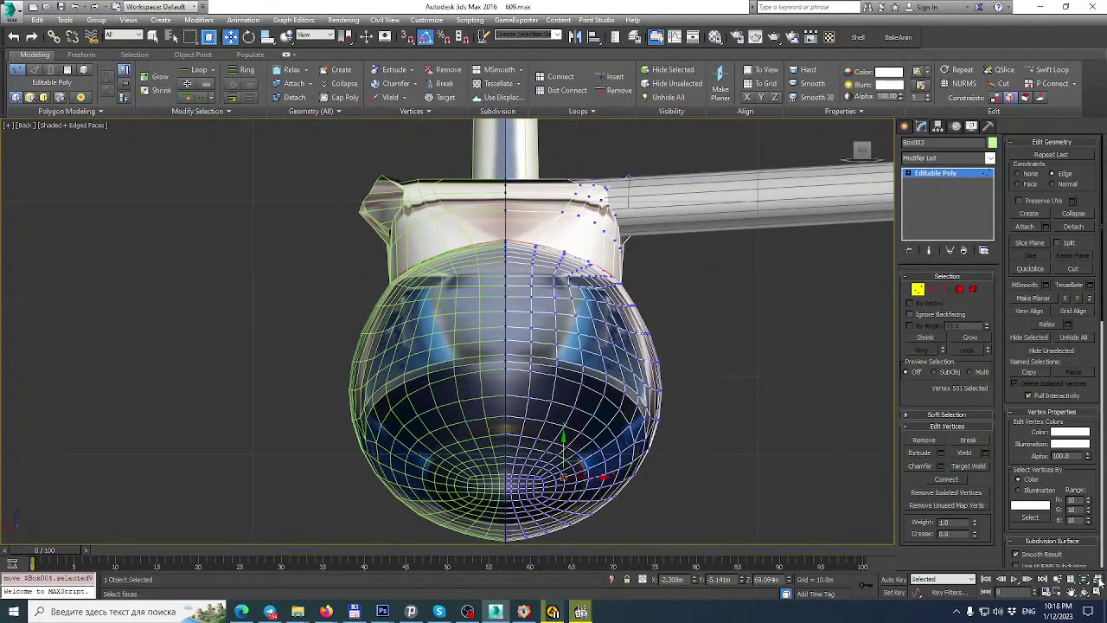
pyautogui.click(1098, 591)
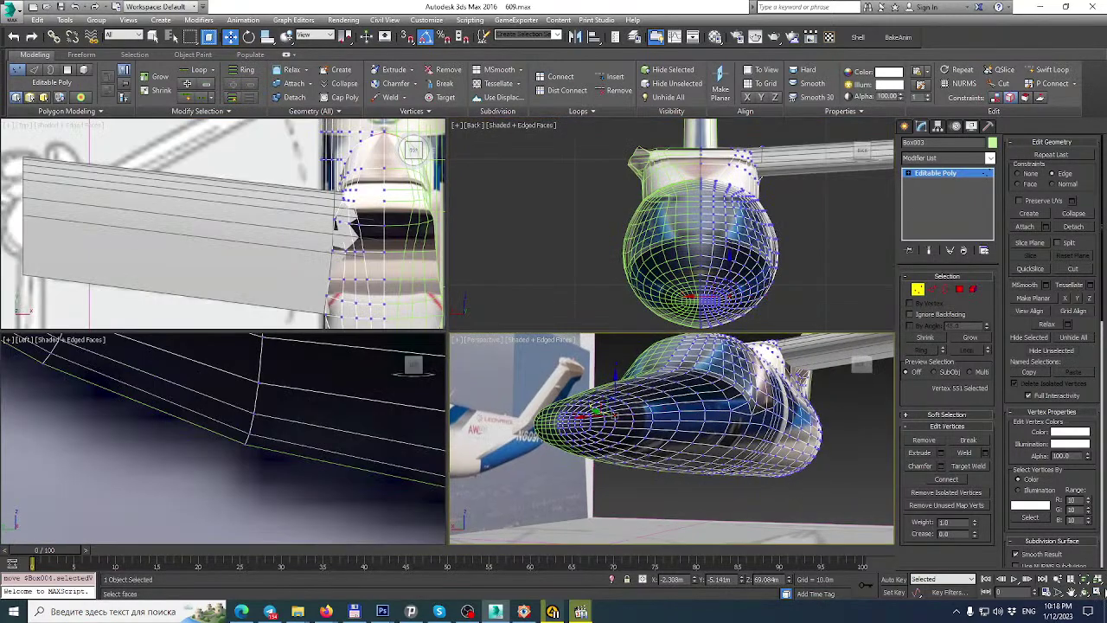
pyautogui.click(1098, 591)
pyautogui.keyDown('alt'); pyautogui.moveTo(524, 294); pyautogui.dragTo(161, 308, button='middle'); pyautogui.keyUp('alt')
pyautogui.scroll(-3, 161, 308)
pyautogui.scroll(-3, 568, 312)
pyautogui.moveTo(568, 312); pyautogui.dragTo(439, 358, button='middle')
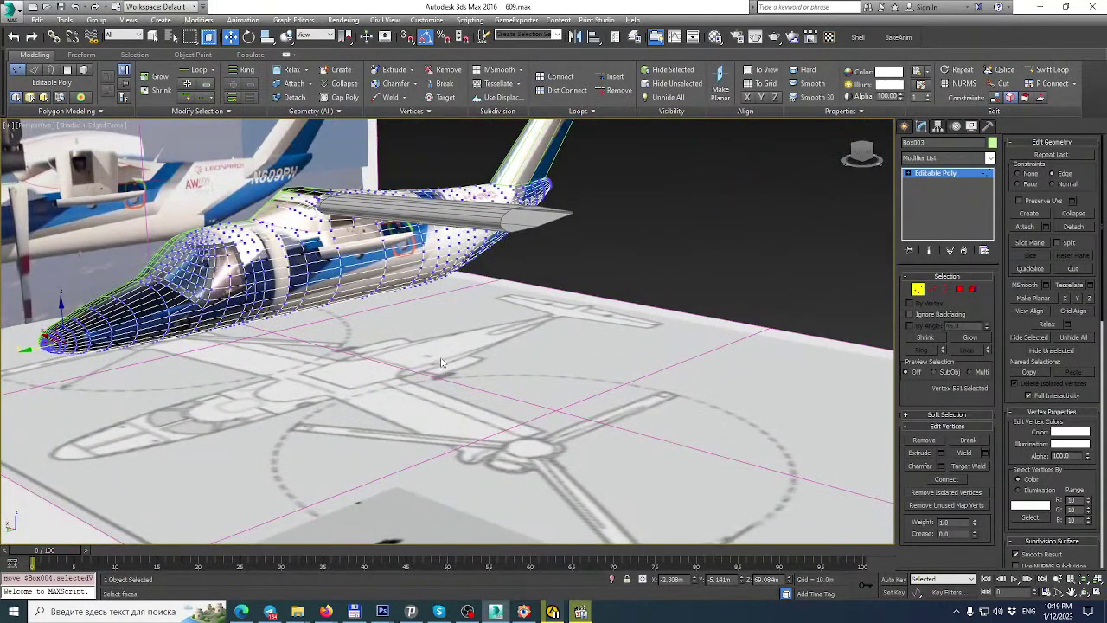
# Leave vertex editing on the fuselage and display its full side profile in the maximized Left view.
pyautogui.click(970, 173)
pyautogui.moveTo(542, 269); pyautogui.dragTo(541, 383, button='middle')
pyautogui.hotkey('alt', 'w')
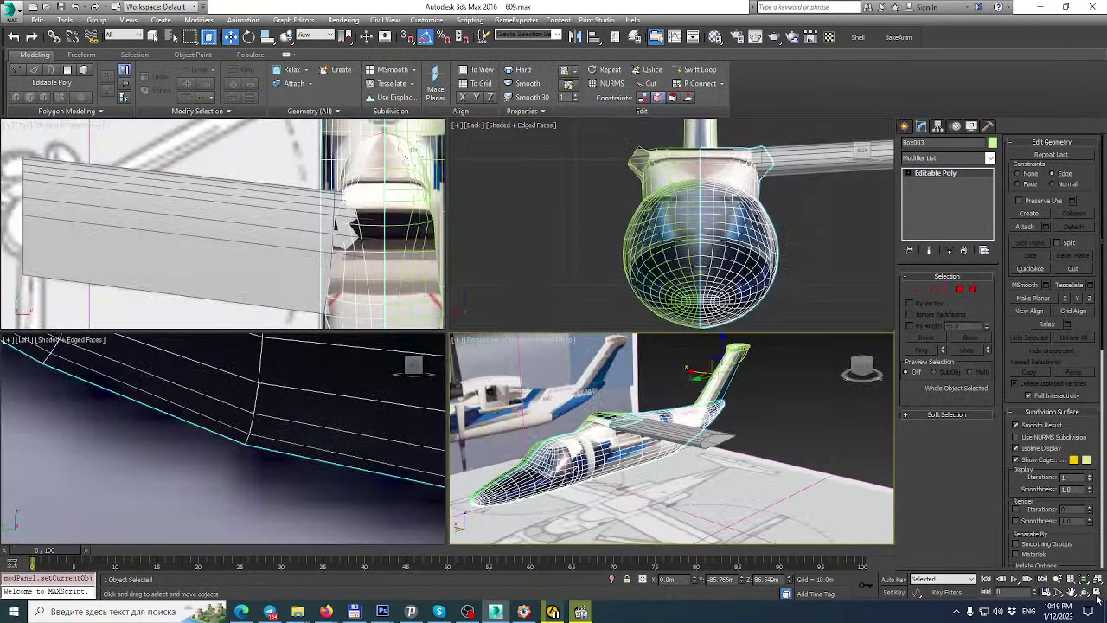
pyautogui.scroll(-10, 257, 419)
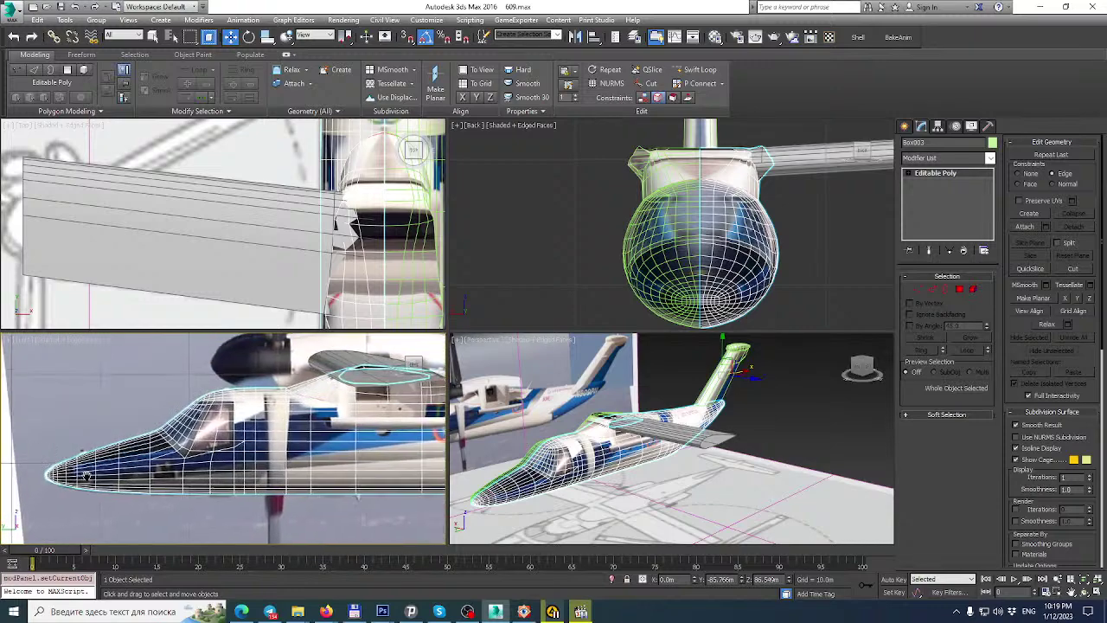
pyautogui.click(1097, 594)
pyautogui.scroll(-4, 645, 338)
pyautogui.moveTo(645, 337); pyautogui.dragTo(414, 406, button='middle')
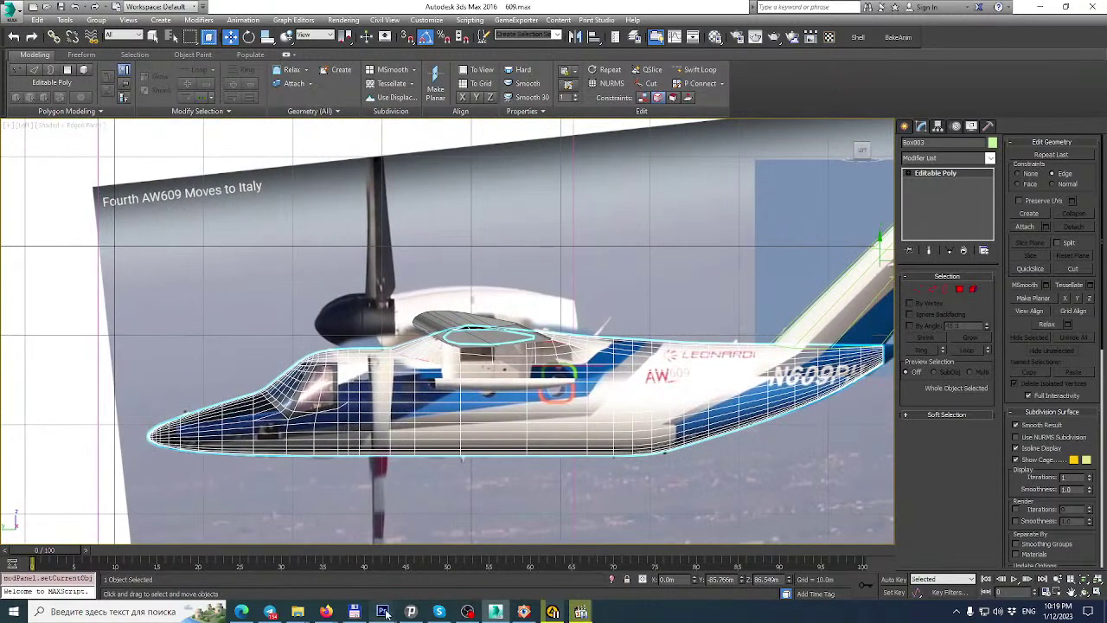
# Switch to Photoshop and examine what Layer 22 and Layer 21 contribute to the side-view reference by toggling their visibility.
pyautogui.moveTo(382, 612)
pyautogui.click(448, 551)
pyautogui.keyDown('alt'); pyautogui.scroll(-3, 514, 323); pyautogui.keyUp('alt')
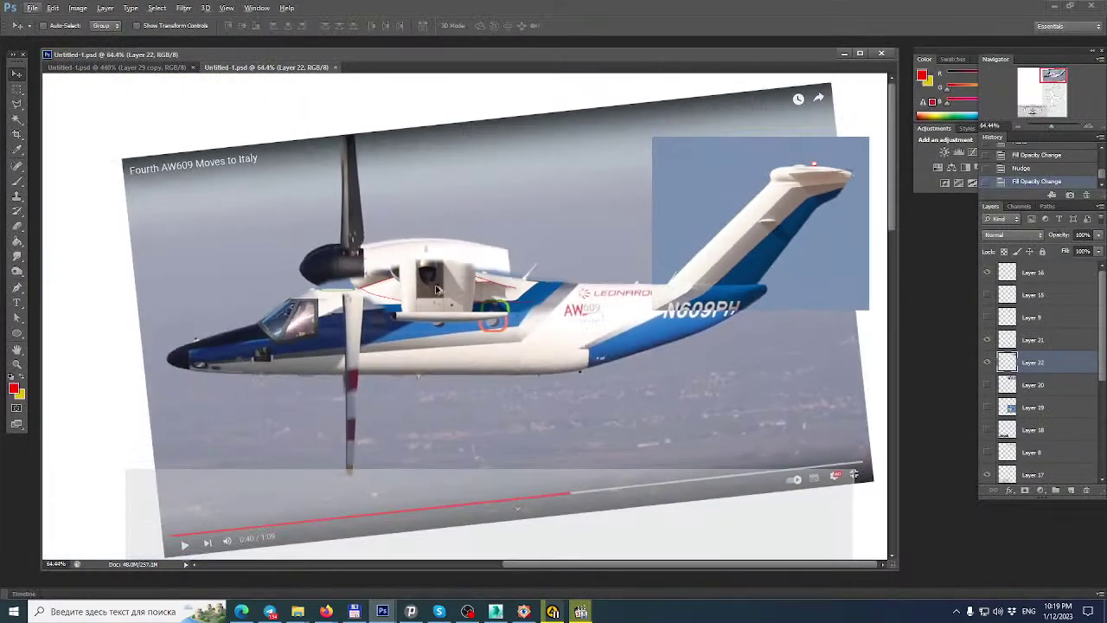
pyautogui.keyDown('alt'); pyautogui.scroll(4, 438, 291); pyautogui.keyUp('alt')
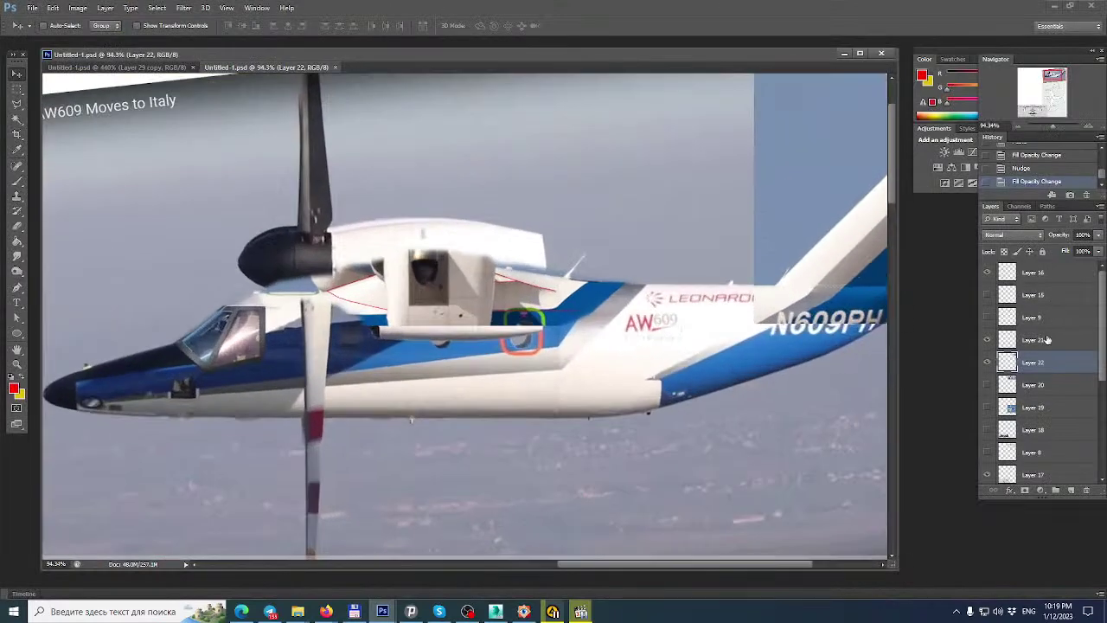
pyautogui.click(989, 363)
pyautogui.click(989, 362)
pyautogui.click(988, 341)
pyautogui.click(989, 342)
pyautogui.click(989, 342)
pyautogui.click(989, 341)
# Check which picture Layer 5 holds by hiding it and showing it again.
pyautogui.scroll(-2, 1065, 401)
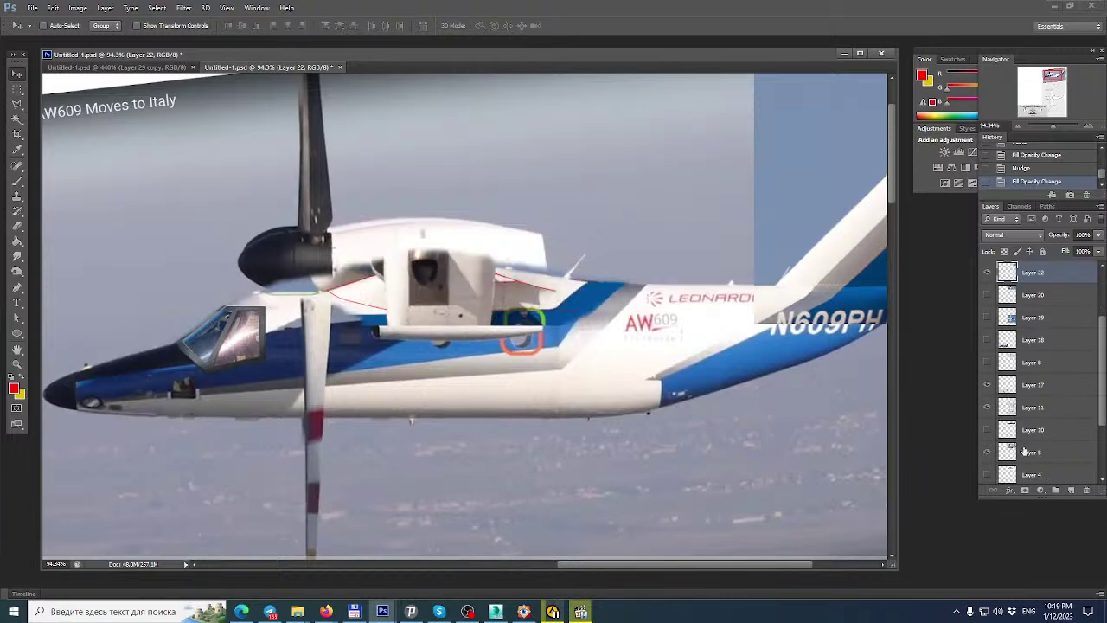
pyautogui.click(987, 453)
pyautogui.click(986, 453)
pyautogui.click(986, 454)
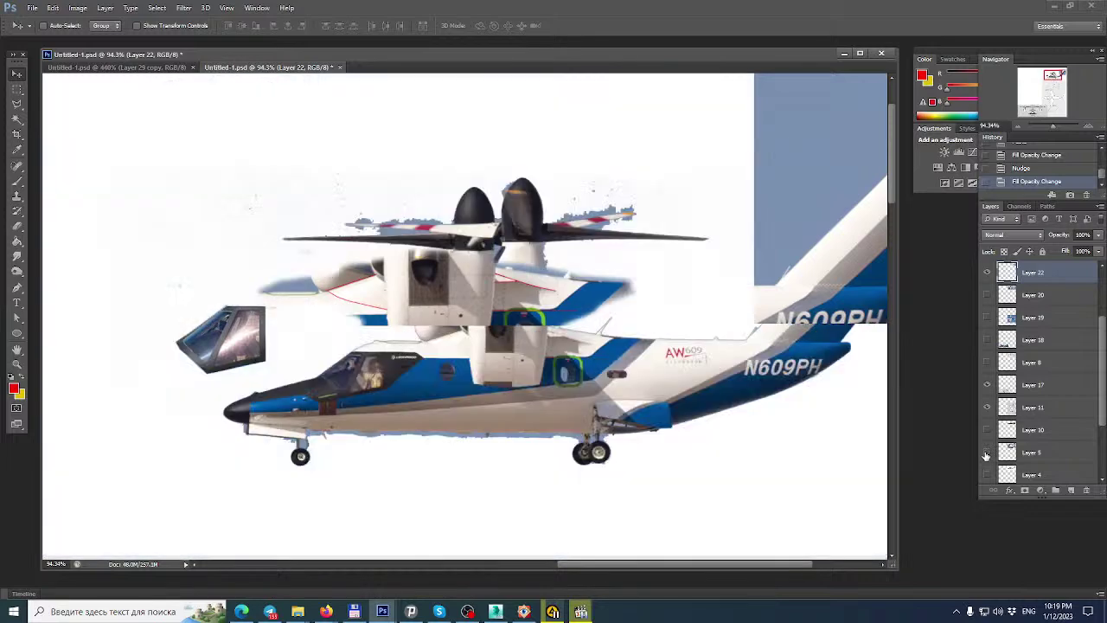
pyautogui.click(986, 453)
# Raise Layer 3 in the layer order so it sits directly below Layer 19.
pyautogui.scroll(-2, 995, 446)
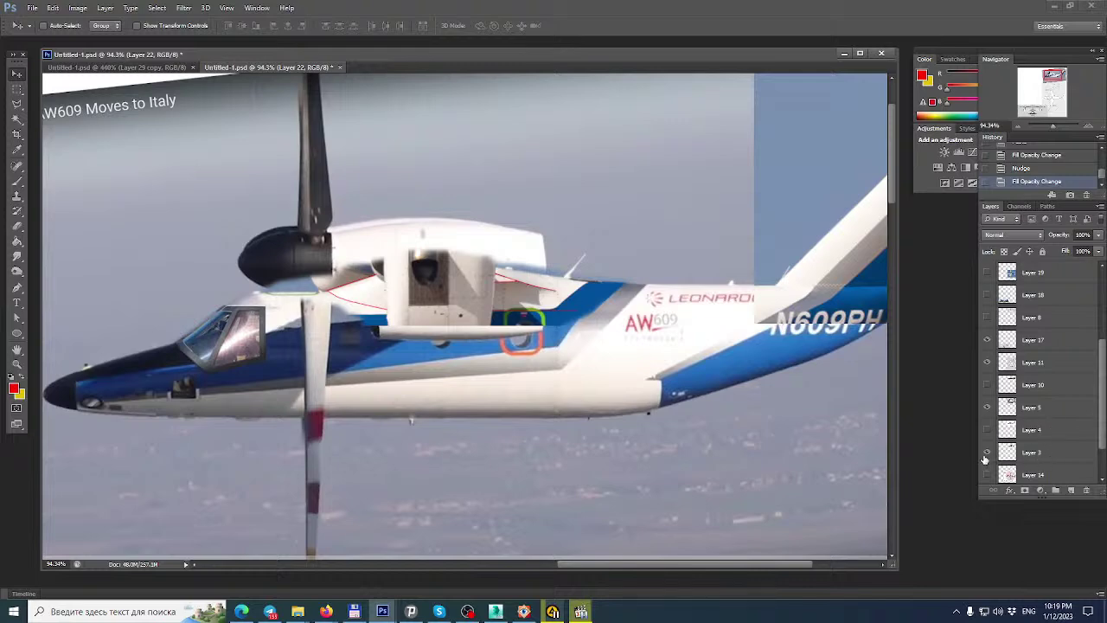
pyautogui.click(1038, 453)
pyautogui.moveTo(1034, 451); pyautogui.dragTo(1044, 275)
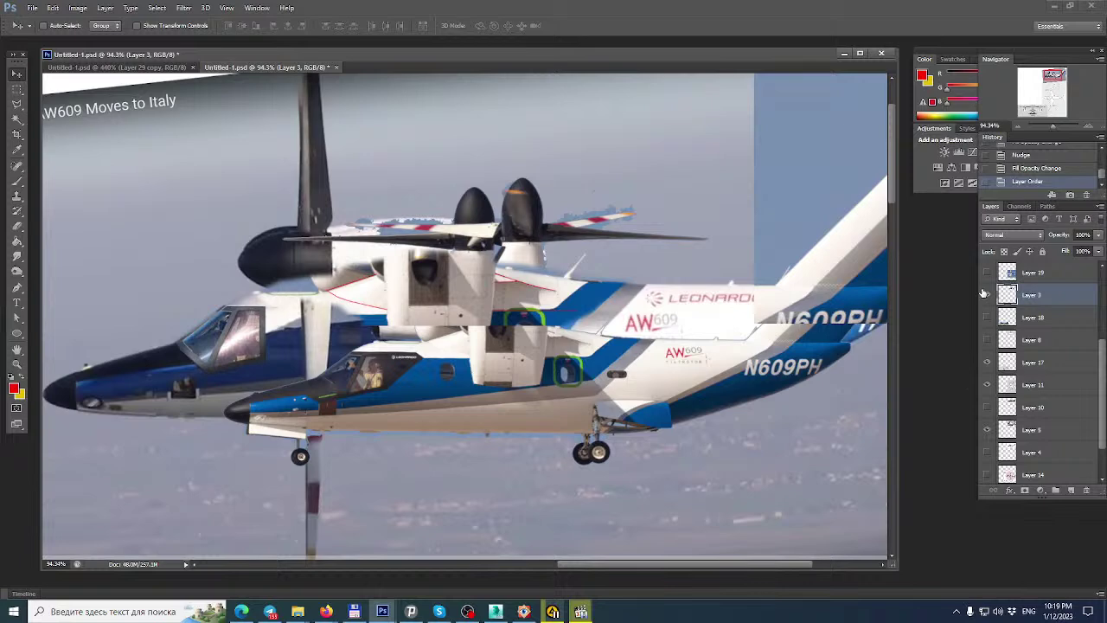
# Move the Layer 3 aircraft picture off the flight photo onto the blank canvas area to its lower left.
pyautogui.keyDown('alt'); pyautogui.scroll(-3, 606, 360); pyautogui.keyUp('alt')
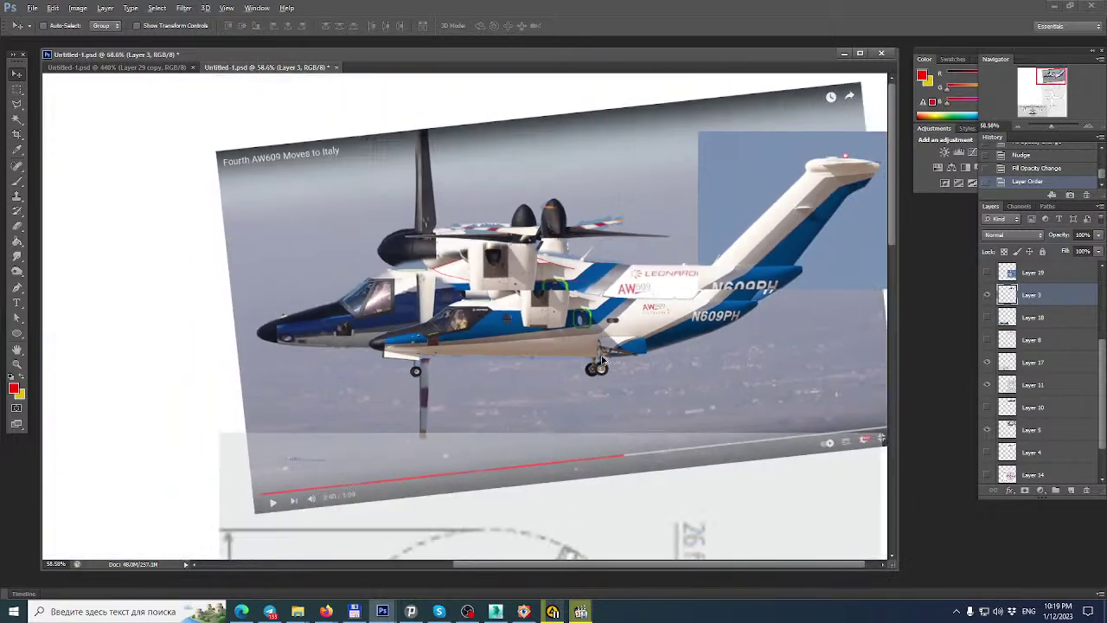
pyautogui.moveTo(724, 303); pyautogui.dragTo(410, 443)
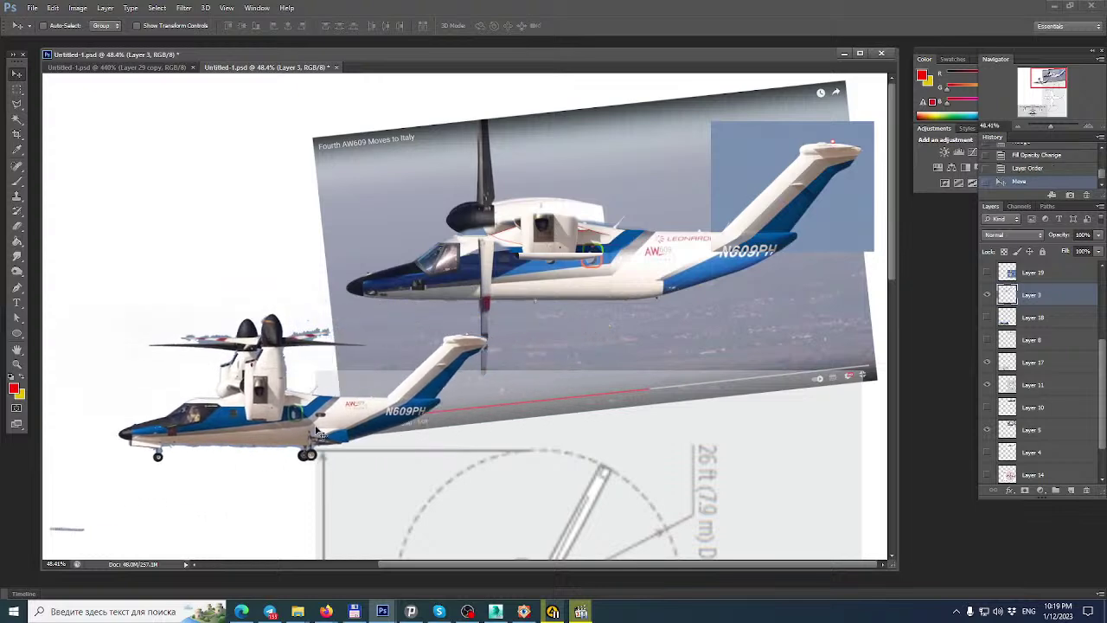
pyautogui.keyDown('alt'); pyautogui.scroll(2, 216, 393); pyautogui.keyUp('alt')
pyautogui.keyDown('alt'); pyautogui.scroll(4, 218, 398); pyautogui.keyUp('alt')
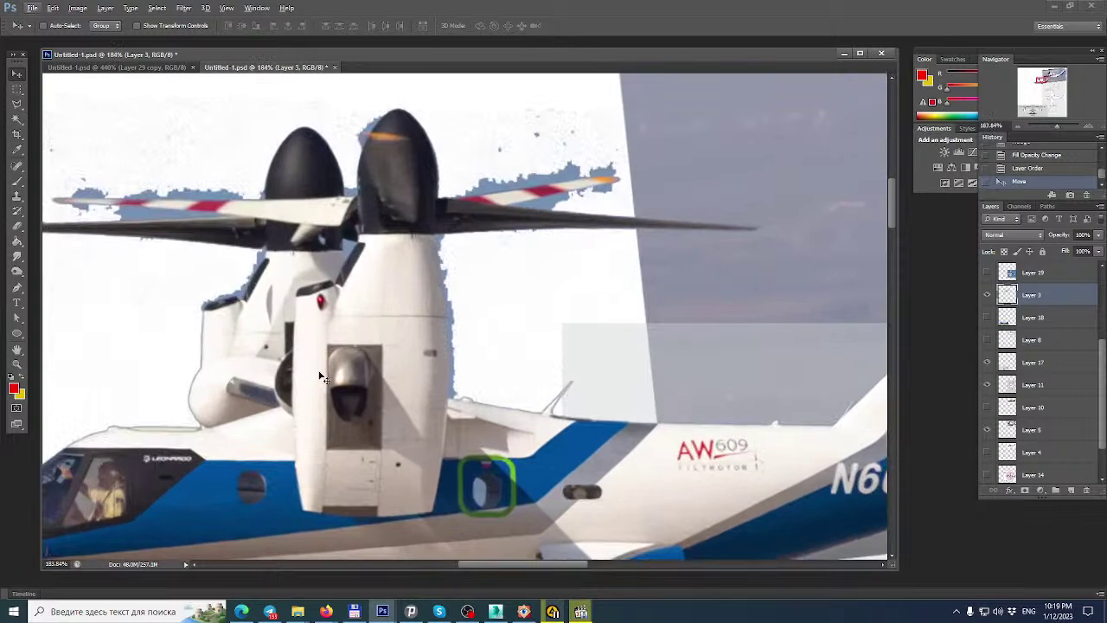
pyautogui.scroll(-1, 320, 374)
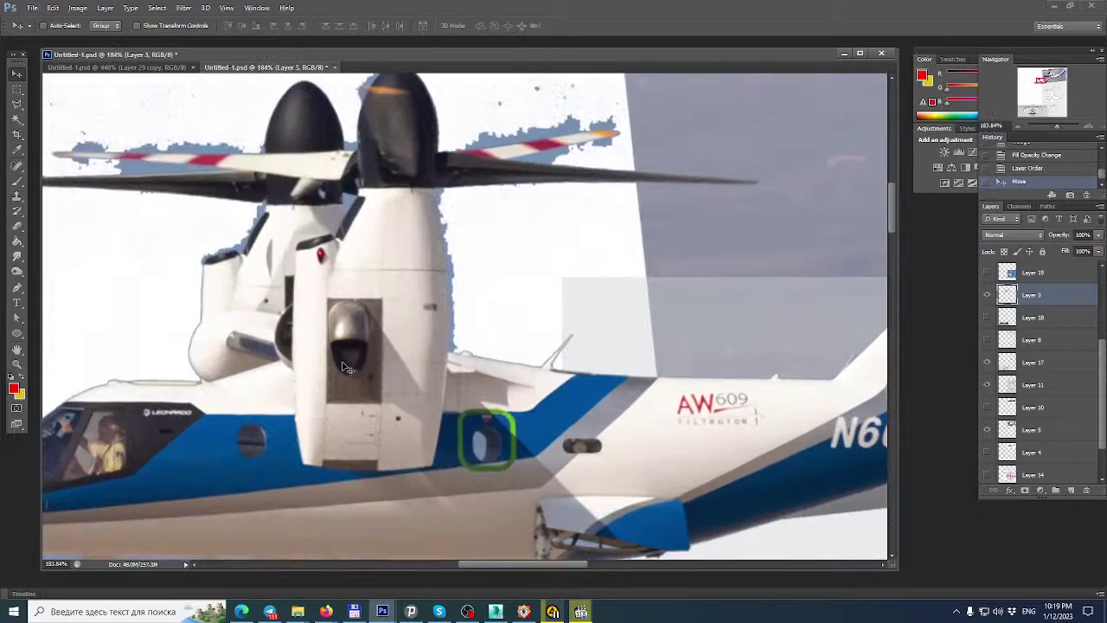
pyautogui.keyDown('alt'); pyautogui.scroll(-2, 338, 368); pyautogui.keyUp('alt')
pyautogui.keyDown('alt'); pyautogui.scroll(-3, 344, 365); pyautogui.keyUp('alt')
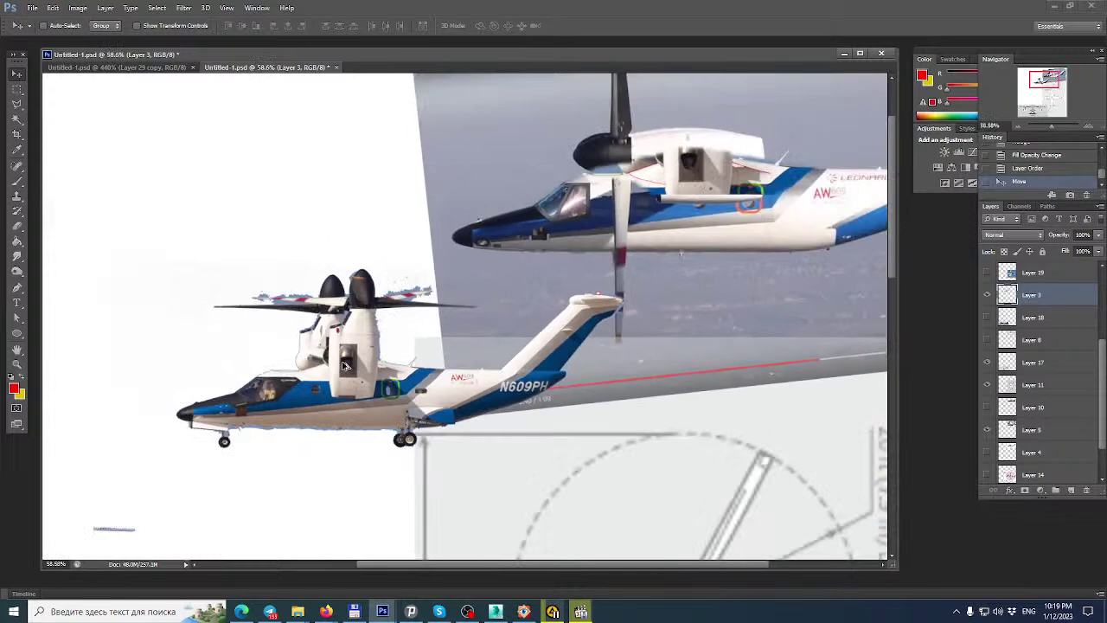
pyautogui.moveTo(344, 365); pyautogui.dragTo(181, 381)
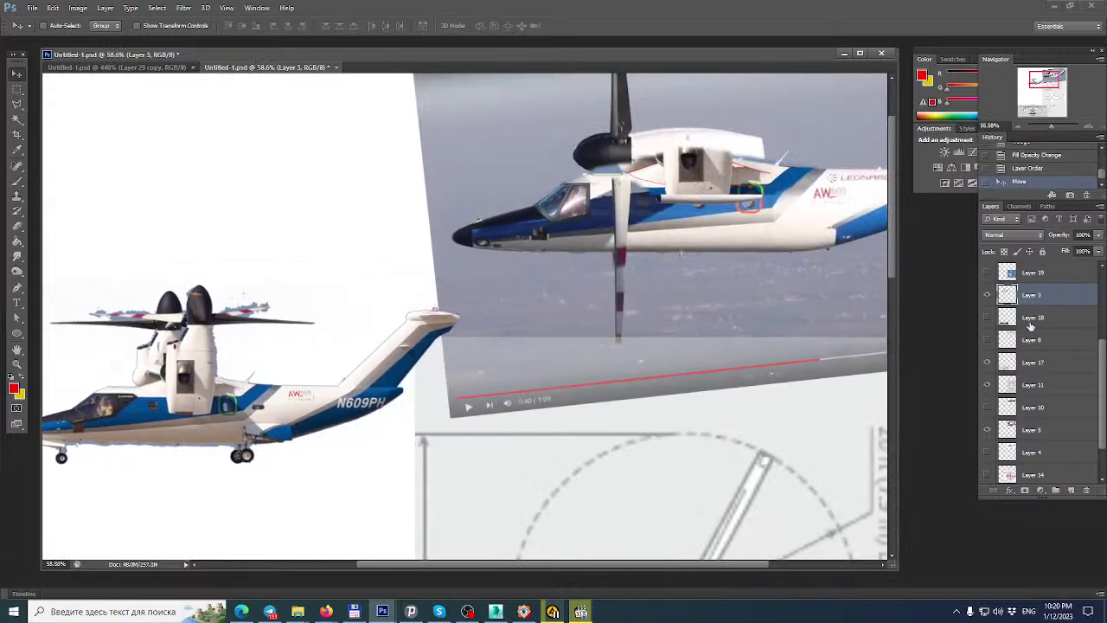
# Examine the picture on Layer 10 by showing it and hiding it again.
pyautogui.scroll(-2, 1056, 372)
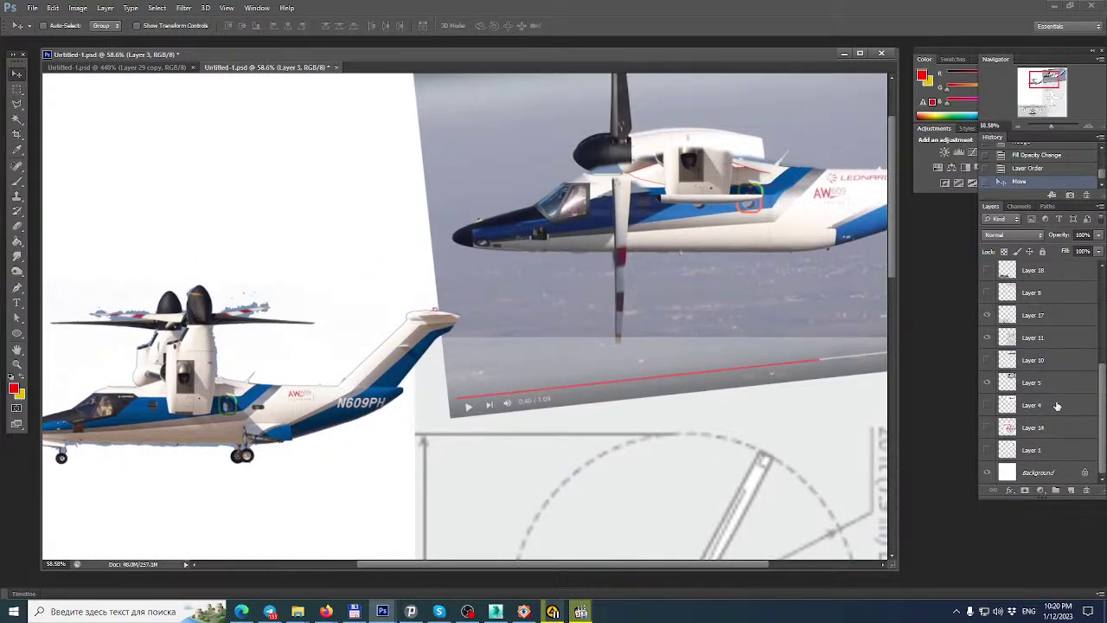
pyautogui.click(987, 361)
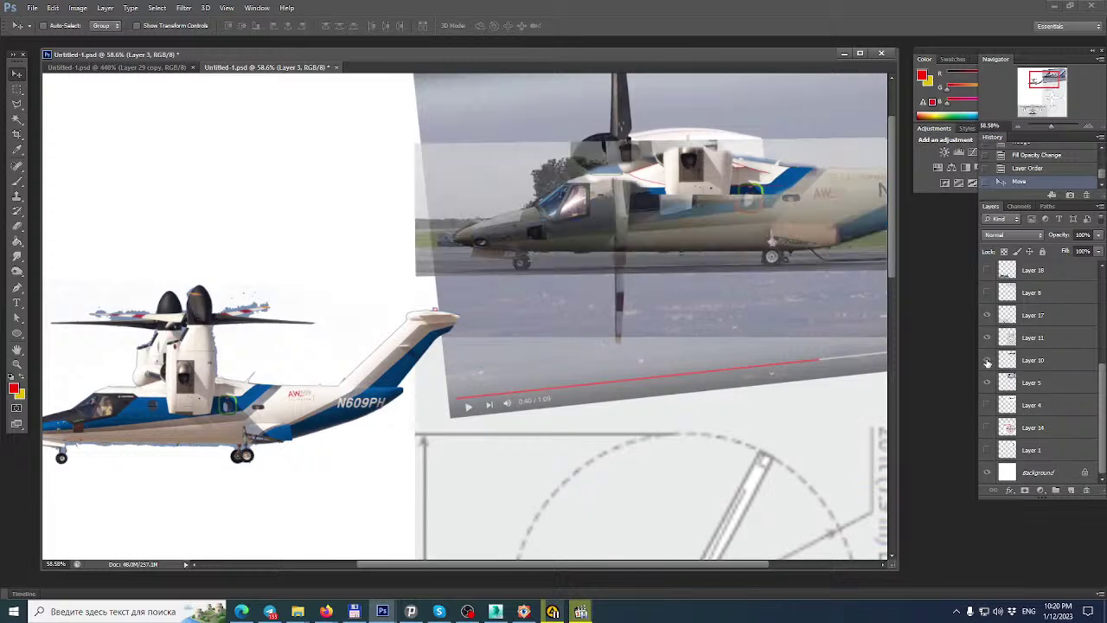
pyautogui.click(987, 361)
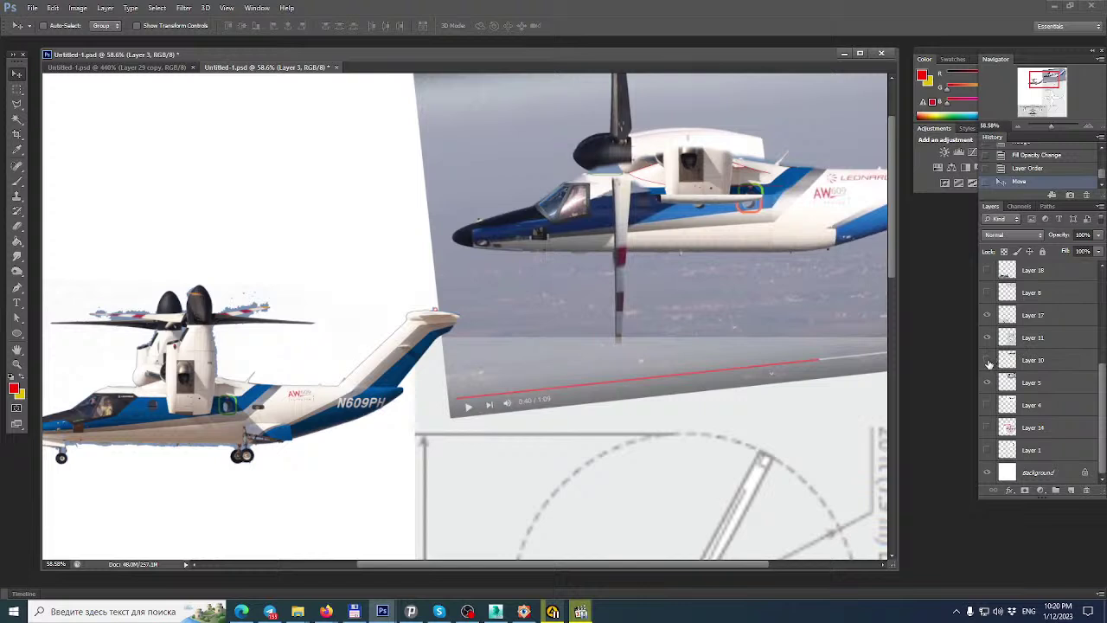
# Select Layer 5, which holds the tilted flight photo, and hide it.
pyautogui.scroll(1, 1060, 381)
pyautogui.scroll(1, 1059, 381)
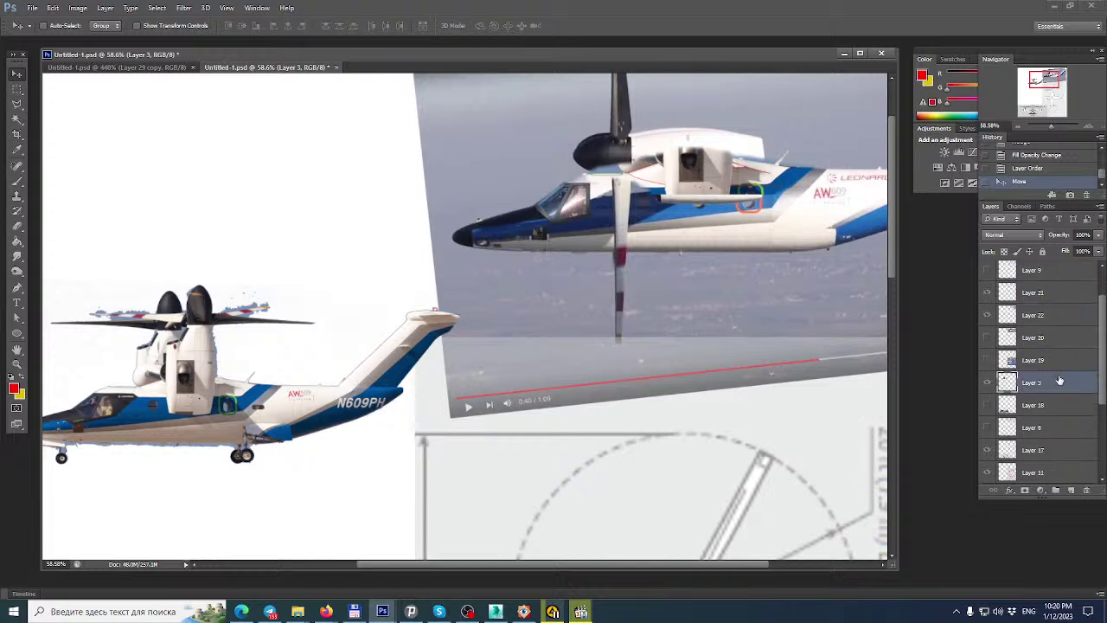
pyautogui.keyDown('ctrl'); pyautogui.click(755, 303); pyautogui.keyUp('ctrl')
pyautogui.click(987, 472)
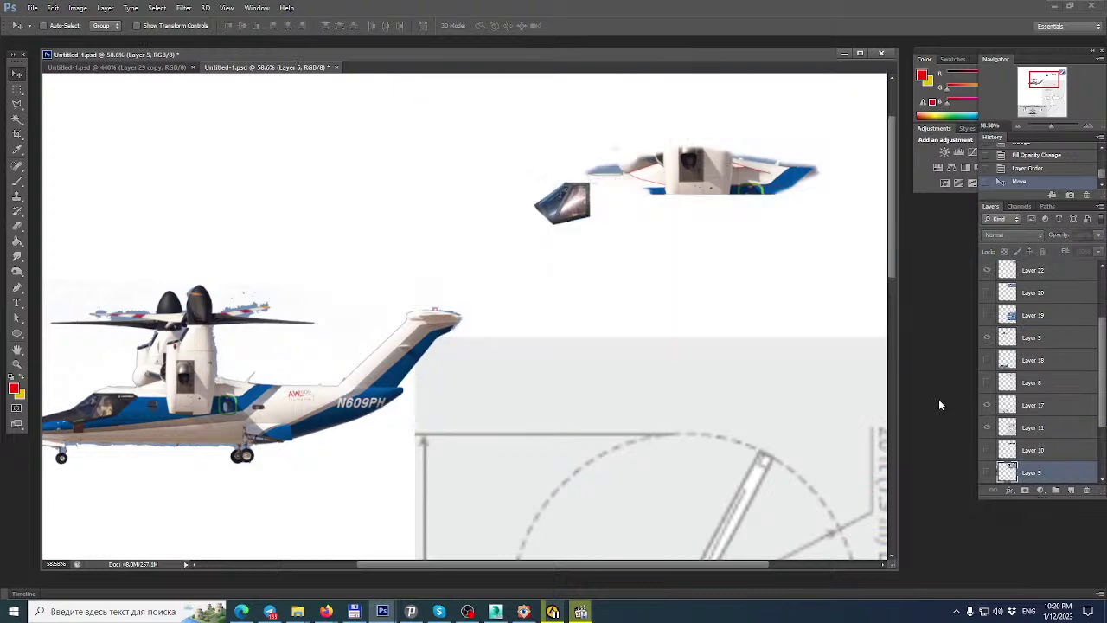
# Check what Layer 16 contains by toggling its visibility with the whole reference sheet in view.
pyautogui.scroll(2, 1078, 437)
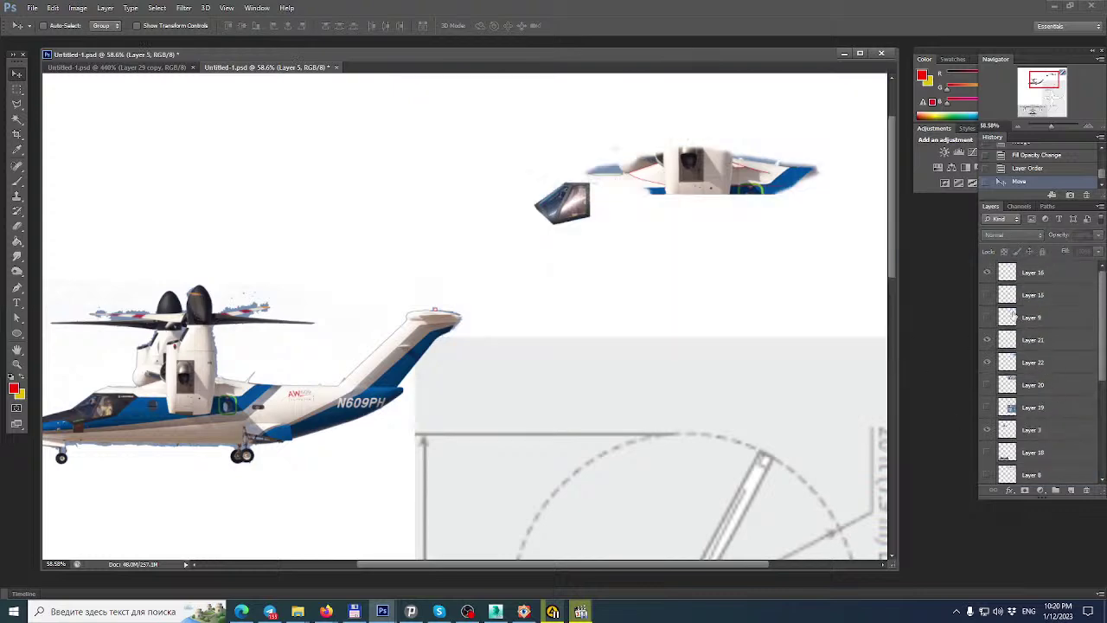
pyautogui.keyDown('alt'); pyautogui.scroll(-5, 632, 279); pyautogui.keyUp('alt')
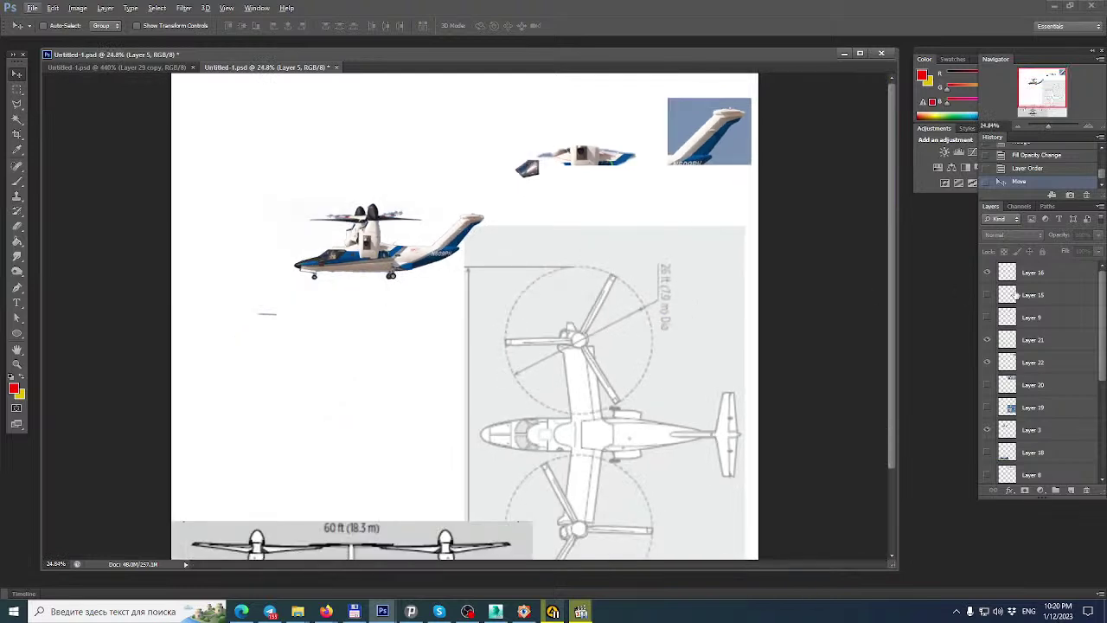
pyautogui.click(988, 273)
pyautogui.click(988, 274)
# Show Layer 15, shift its content on the canvas, and delete the layer.
pyautogui.click(1013, 295)
pyautogui.keyDown('alt'); pyautogui.scroll(-3, 684, 288); pyautogui.keyUp('alt')
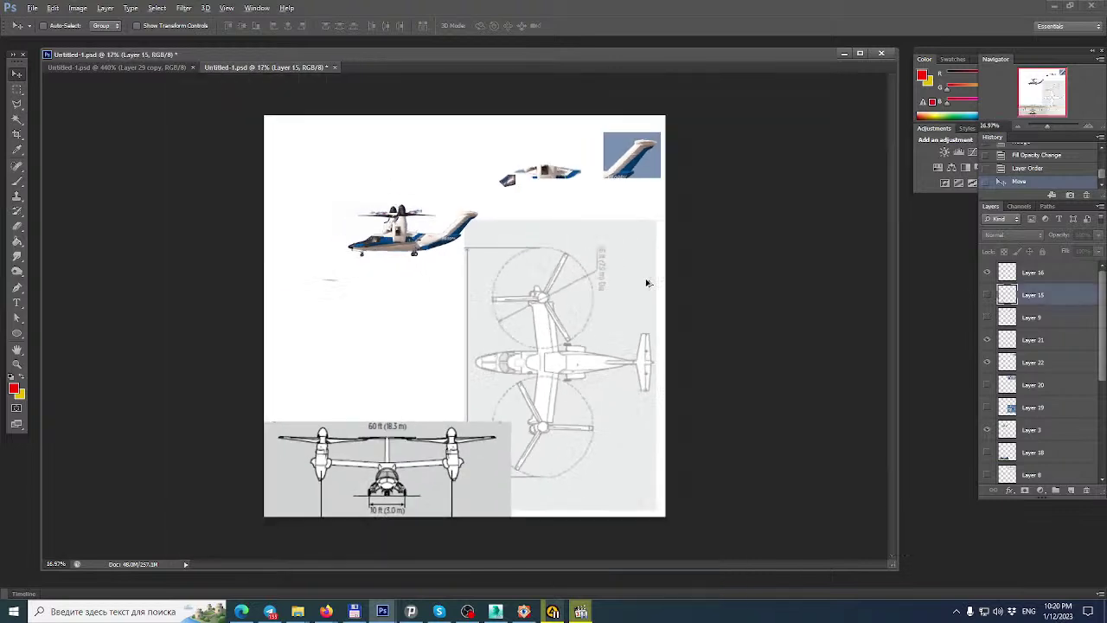
pyautogui.click(988, 295)
pyautogui.moveTo(579, 403); pyautogui.dragTo(424, 284)
pyautogui.press('Delete')
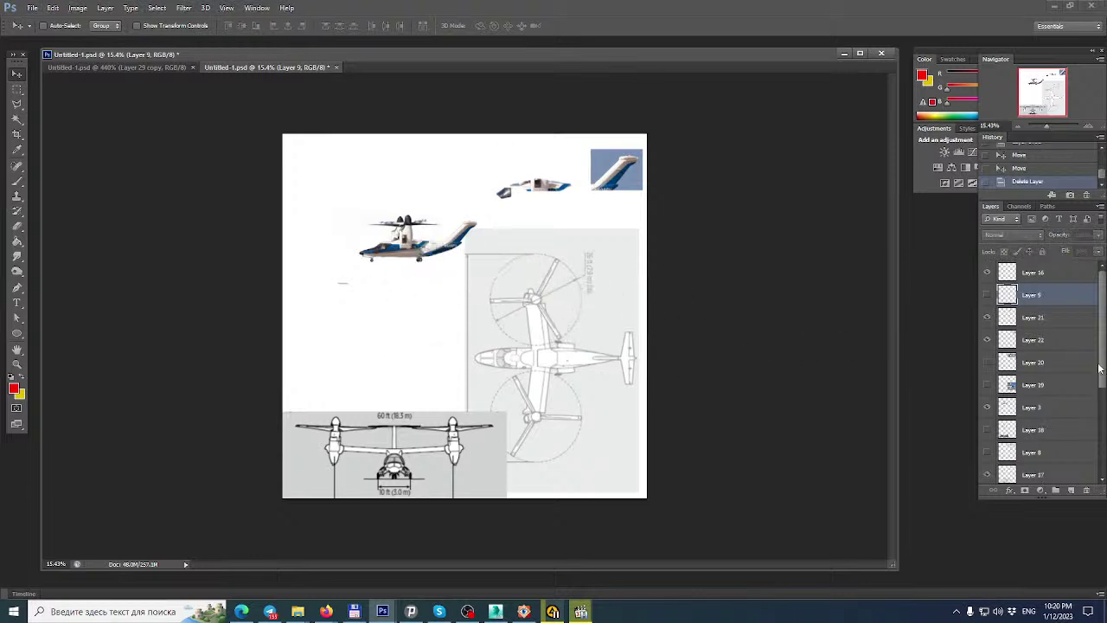
# Make the nacelle side drawing on Layer 9 visible.
pyautogui.click(987, 296)
pyautogui.click(987, 296)
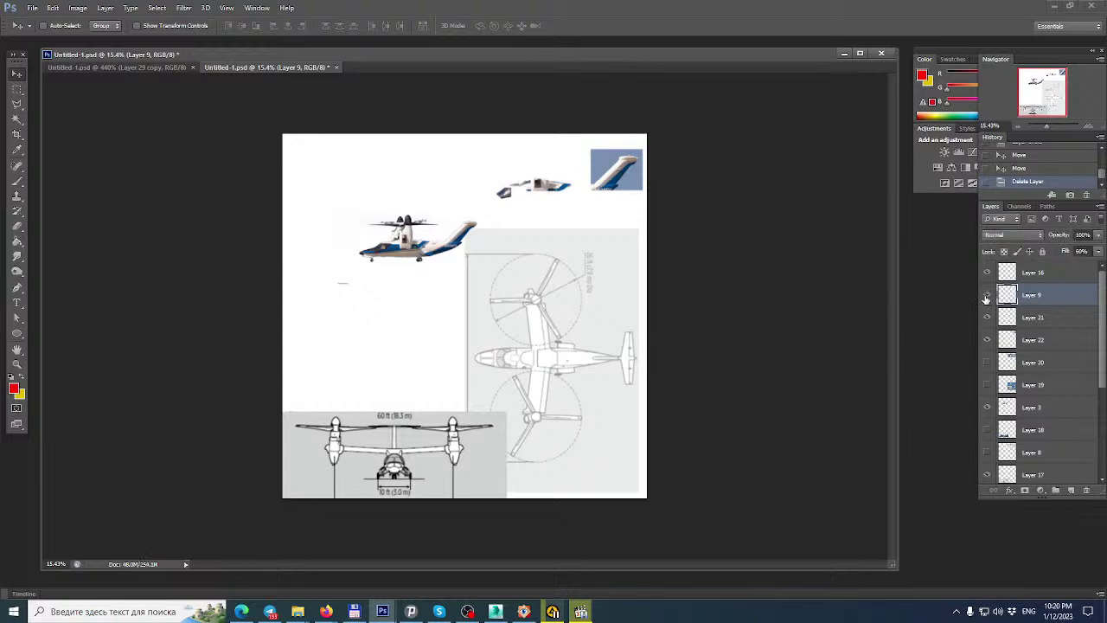
pyautogui.click(987, 296)
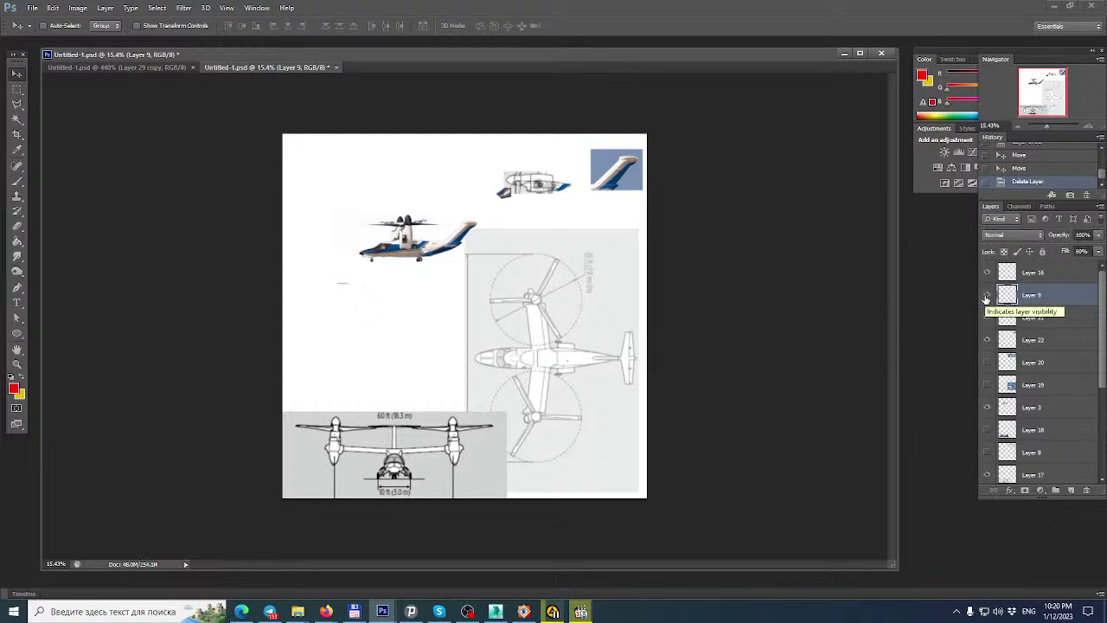
# Examine the pictures on Layer 20 and Layer 19 by showing each one and hiding it again.
pyautogui.click(988, 364)
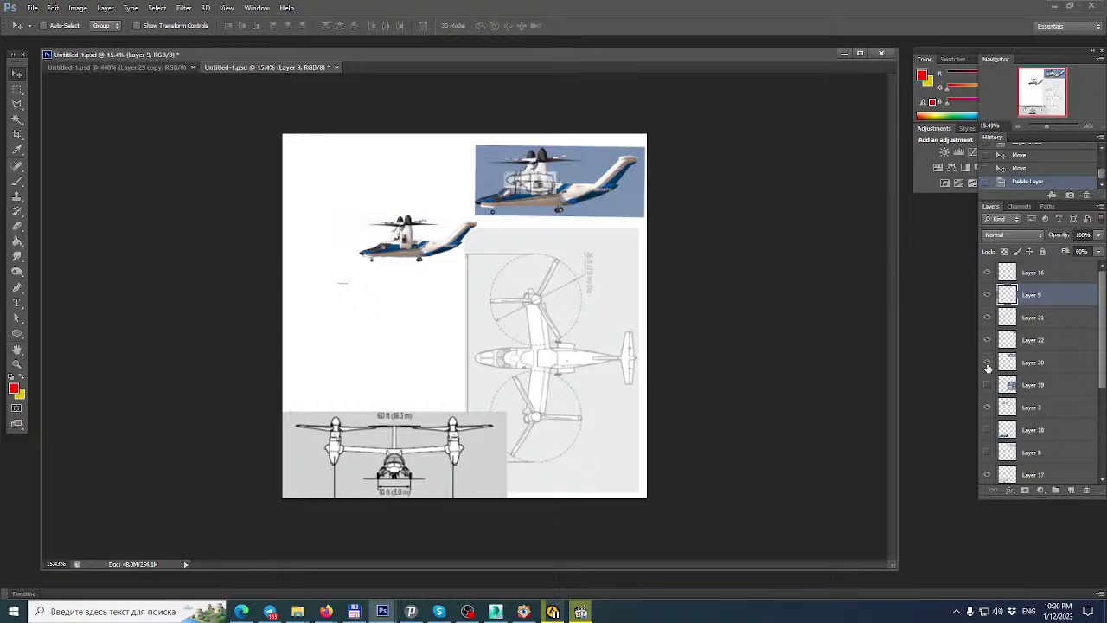
pyautogui.click(988, 364)
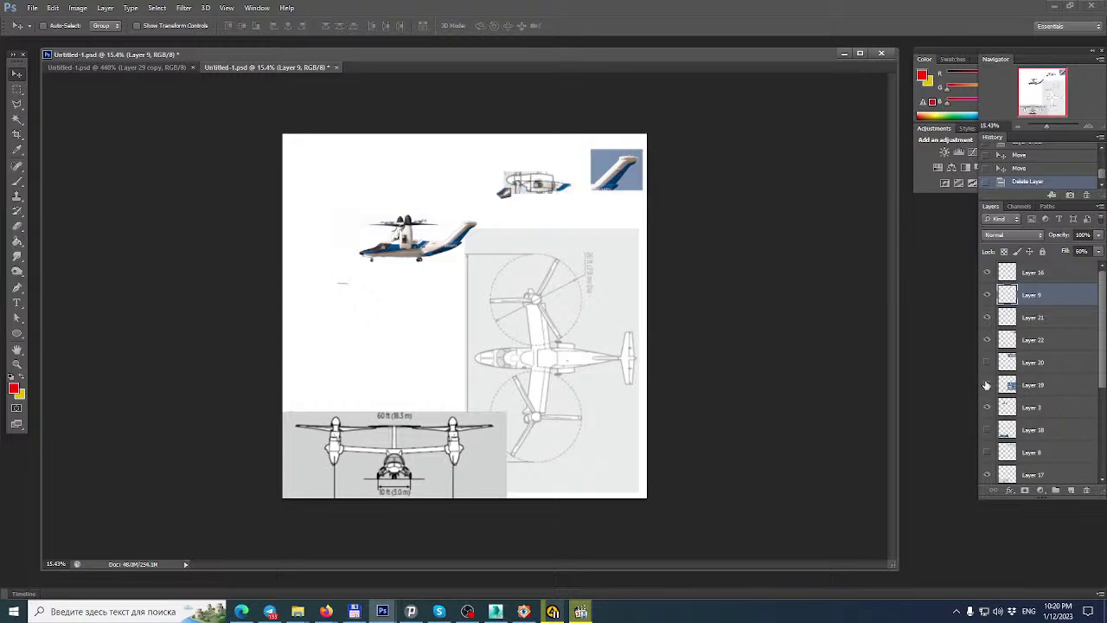
pyautogui.click(987, 385)
pyautogui.click(987, 385)
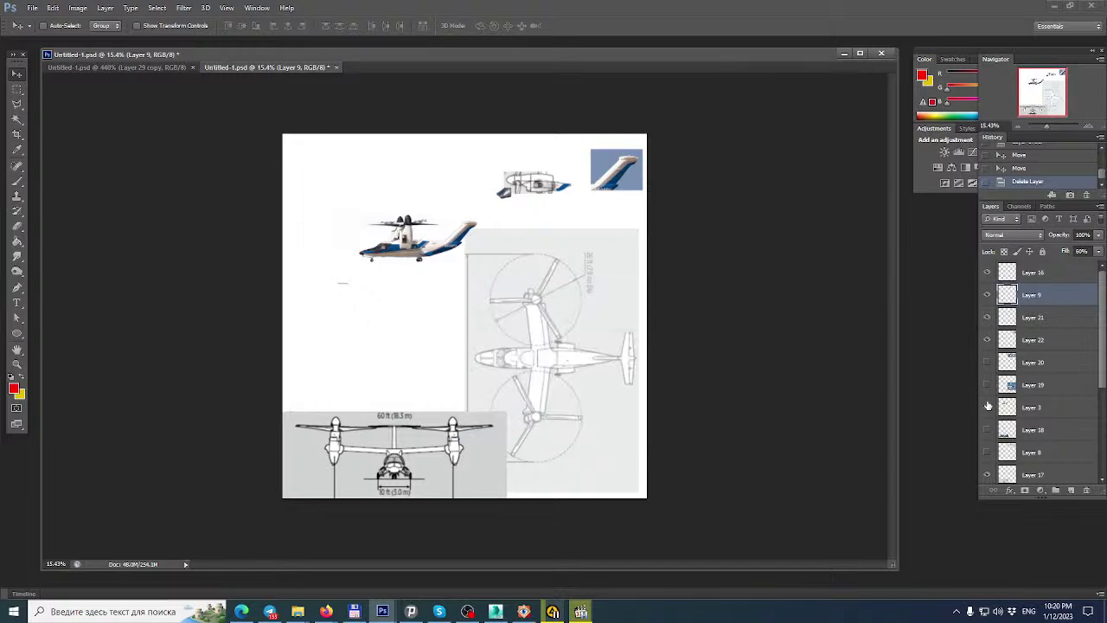
# Compare the Layer 8 side blueprint with the nacelle drawing, check Layer 17, and leave Layer 8 hidden.
pyautogui.click(987, 454)
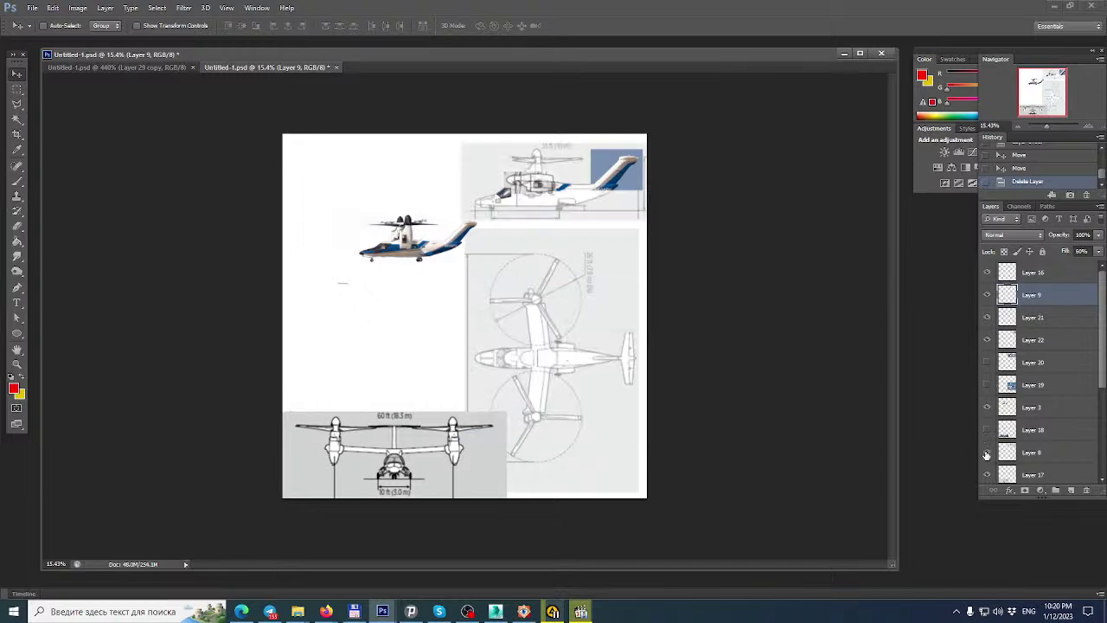
pyautogui.keyDown('alt'); pyautogui.scroll(20, 594, 198); pyautogui.keyUp('alt')
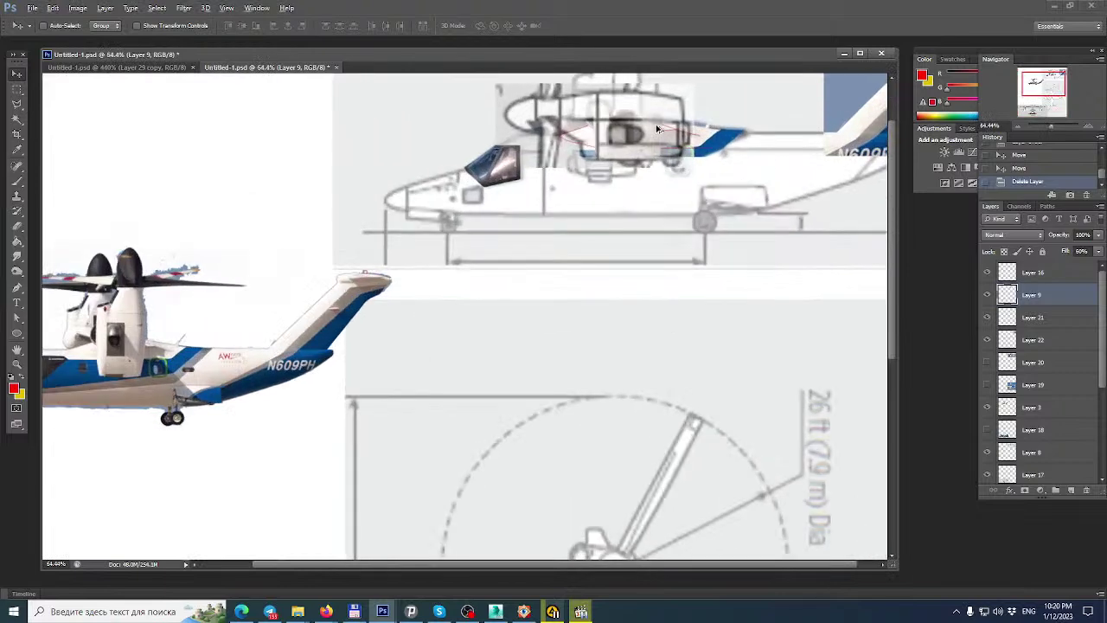
pyautogui.keyDown('alt'); pyautogui.scroll(-3, 683, 129); pyautogui.keyUp('alt')
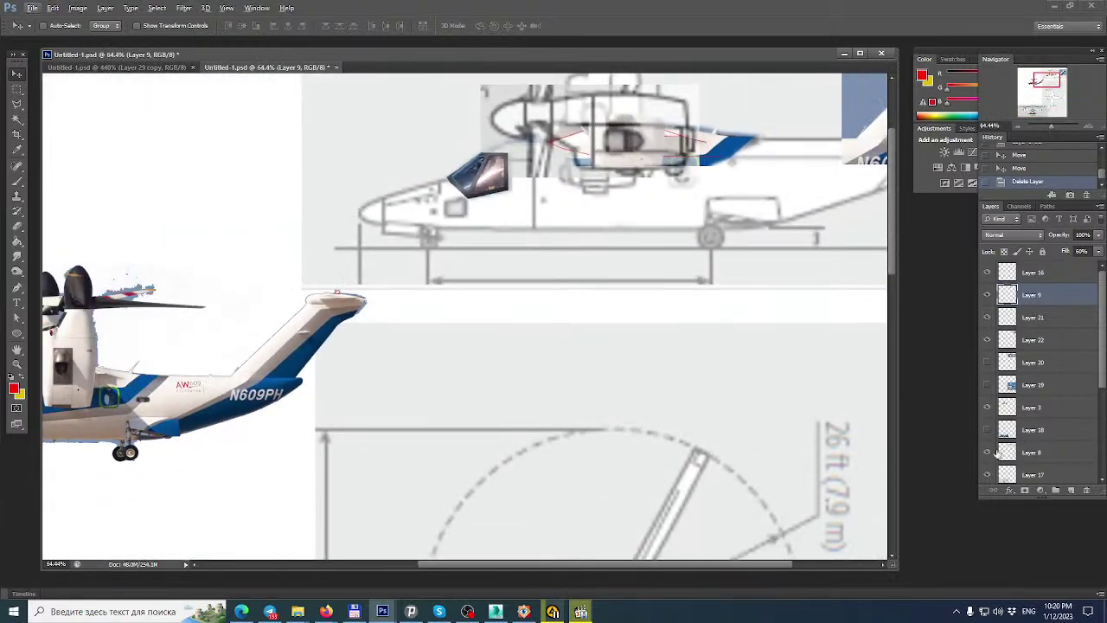
pyautogui.click(986, 475)
pyautogui.click(985, 475)
pyautogui.click(987, 454)
pyautogui.click(988, 453)
pyautogui.click(988, 456)
# Check the parked-aircraft photo on Layer 10 under the nacelle drawing and hide it again.
pyautogui.scroll(-2, 988, 450)
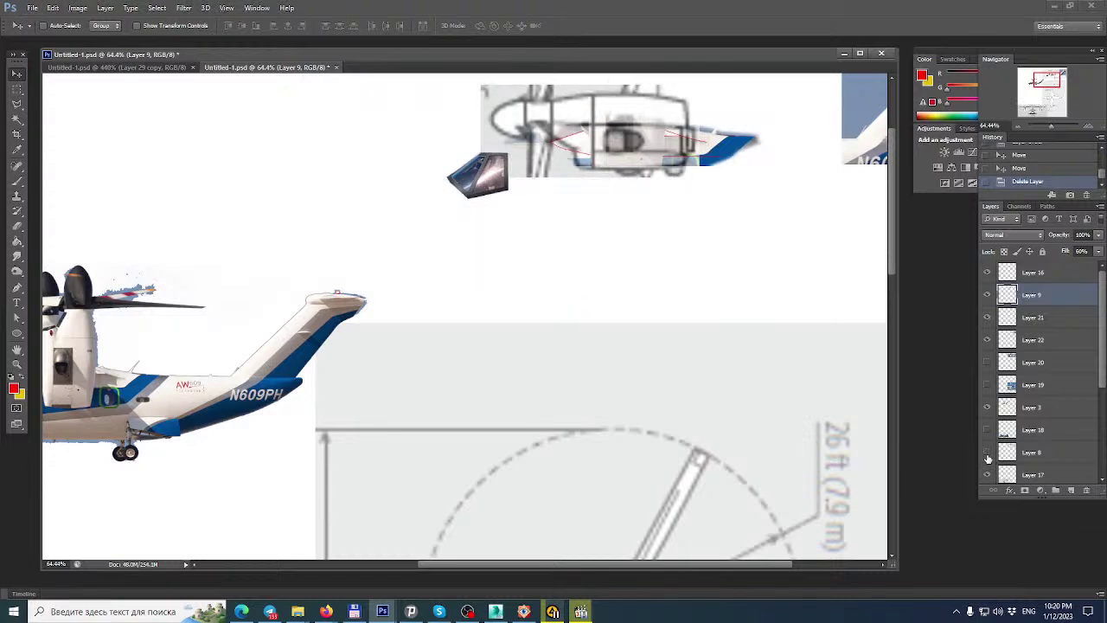
pyautogui.click(986, 431)
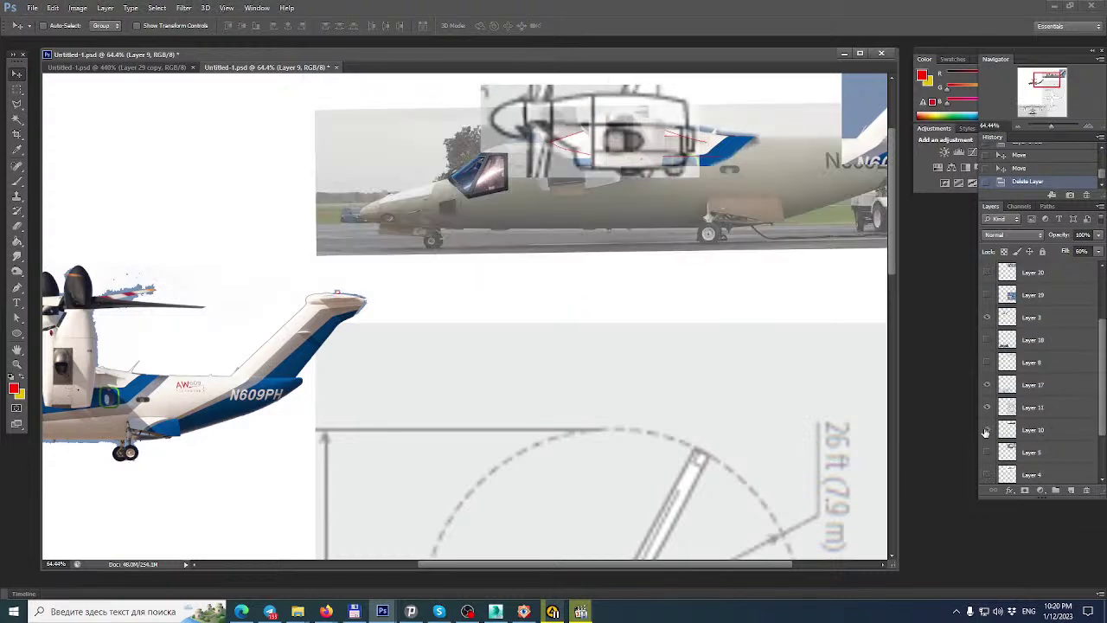
pyautogui.click(986, 431)
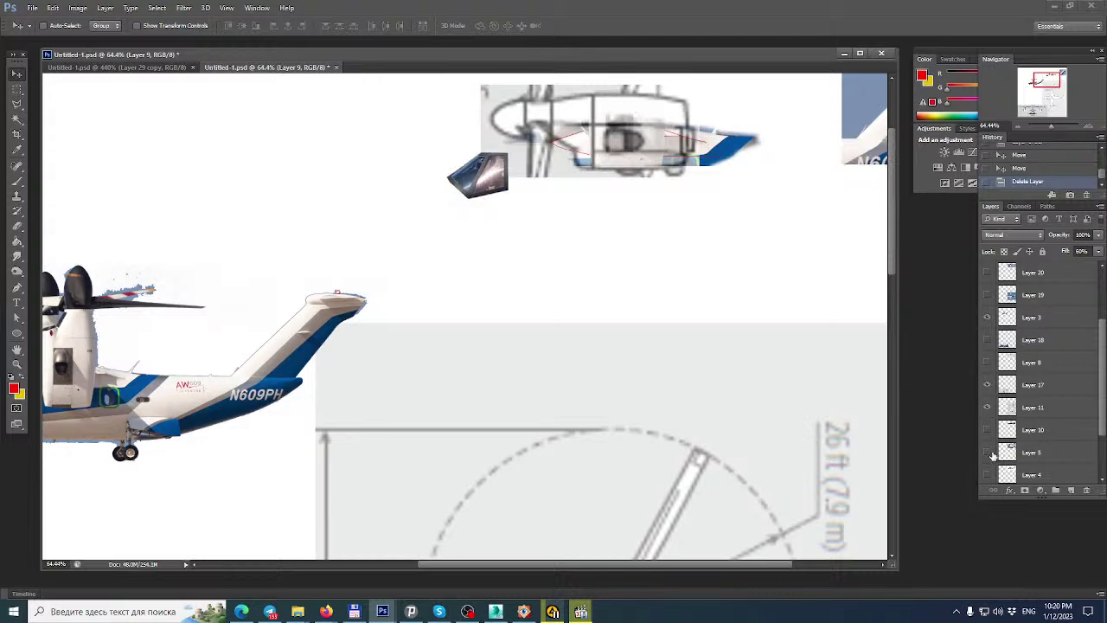
# Check Layer 5 by showing and hiding it, and make the airplane-mode side view on Layer 4 visible.
pyautogui.click(989, 452)
pyautogui.click(988, 453)
pyautogui.click(989, 475)
pyautogui.keyDown('alt'); pyautogui.scroll(5, 658, 197); pyautogui.keyUp('alt')
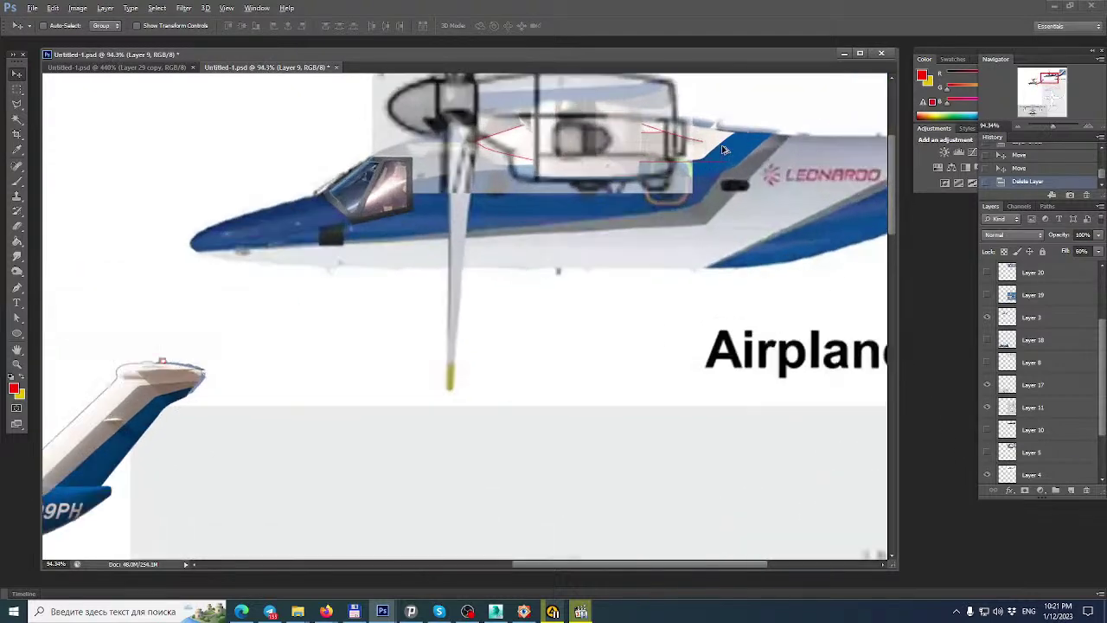
pyautogui.scroll(1, 658, 197)
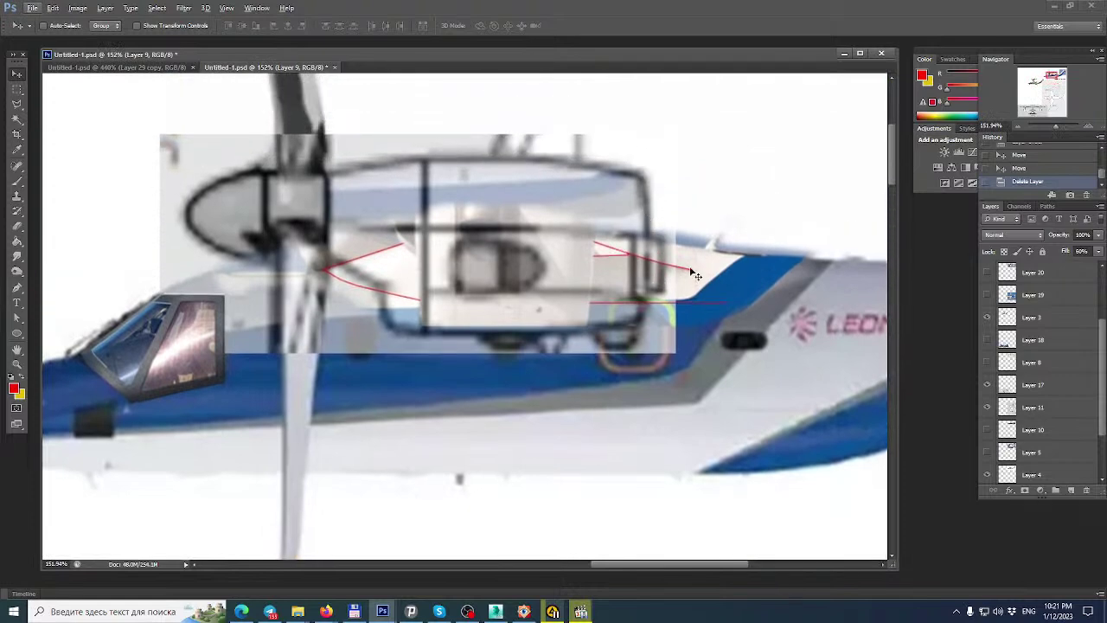
# Try moving the nacelle drawing on Layer 9 below the airplane-mode nacelle, and undo the move.
pyautogui.click(661, 230)
pyautogui.moveTo(666, 229); pyautogui.dragTo(623, 455)
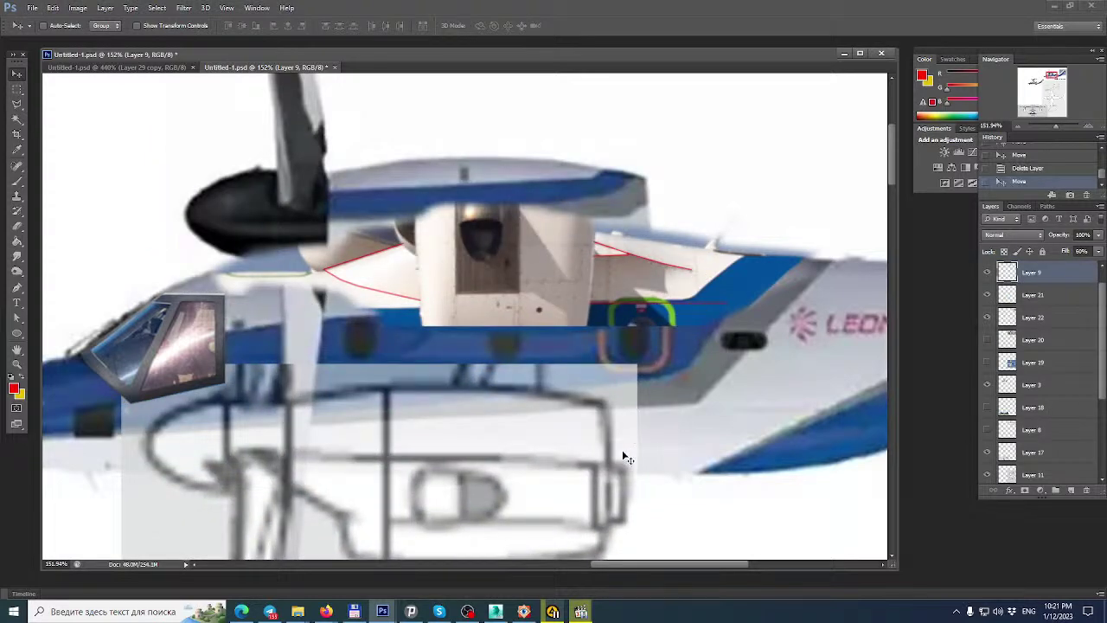
pyautogui.hotkey('ctrl', 'z')
pyautogui.rightClick(781, 403)
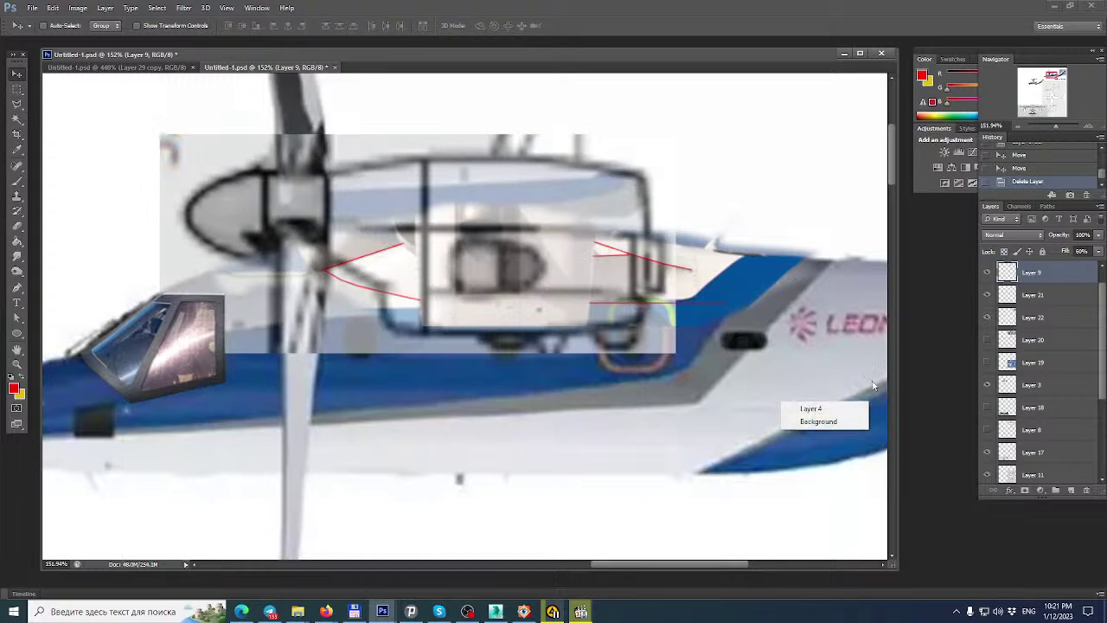
pyautogui.click(1102, 396)
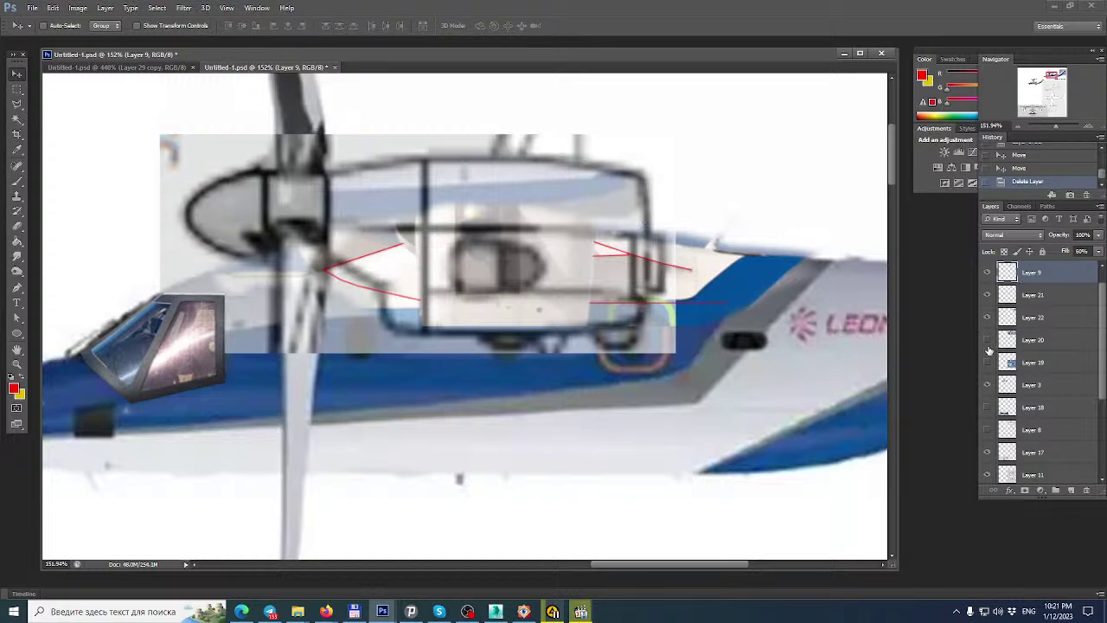
# Hide the vertical nacelle photo on Layer 21.
pyautogui.scroll(-2, 1047, 416)
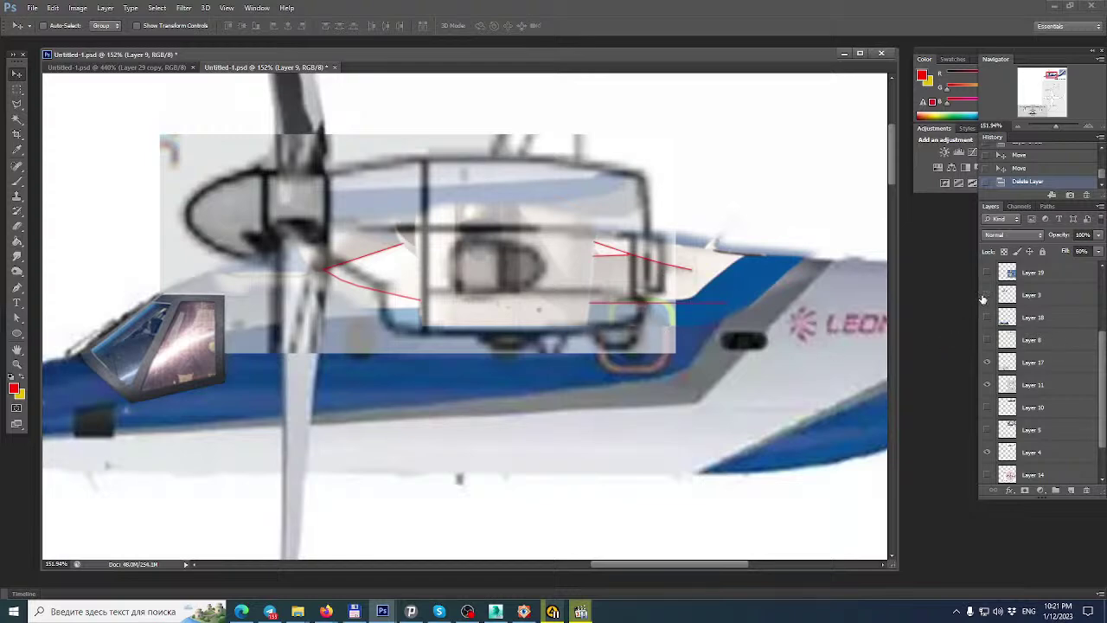
pyautogui.scroll(2, 1030, 386)
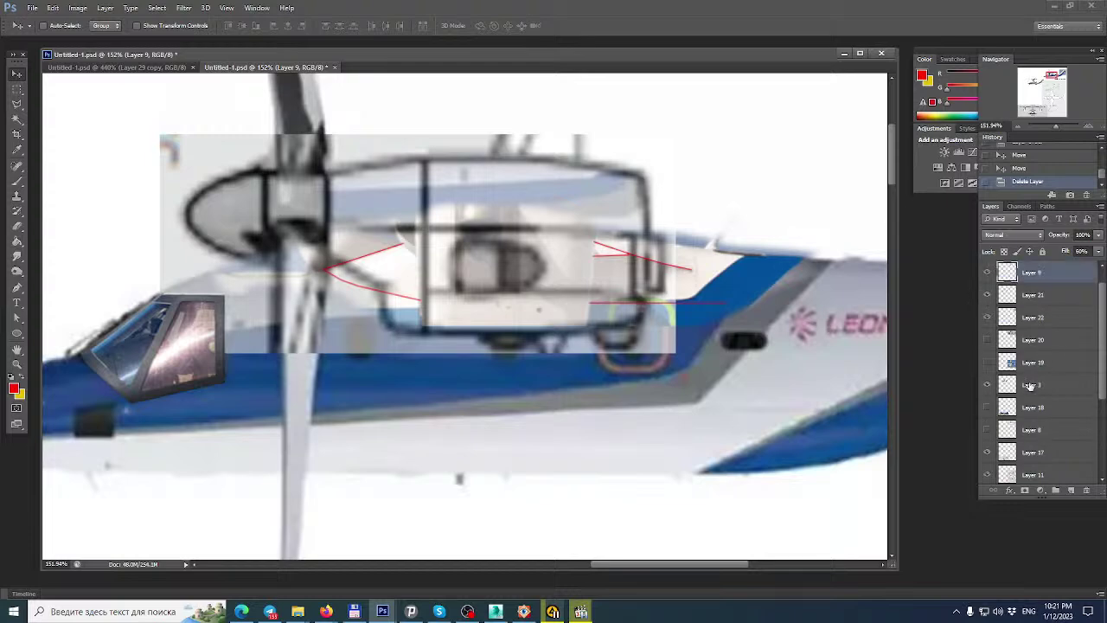
pyautogui.click(988, 299)
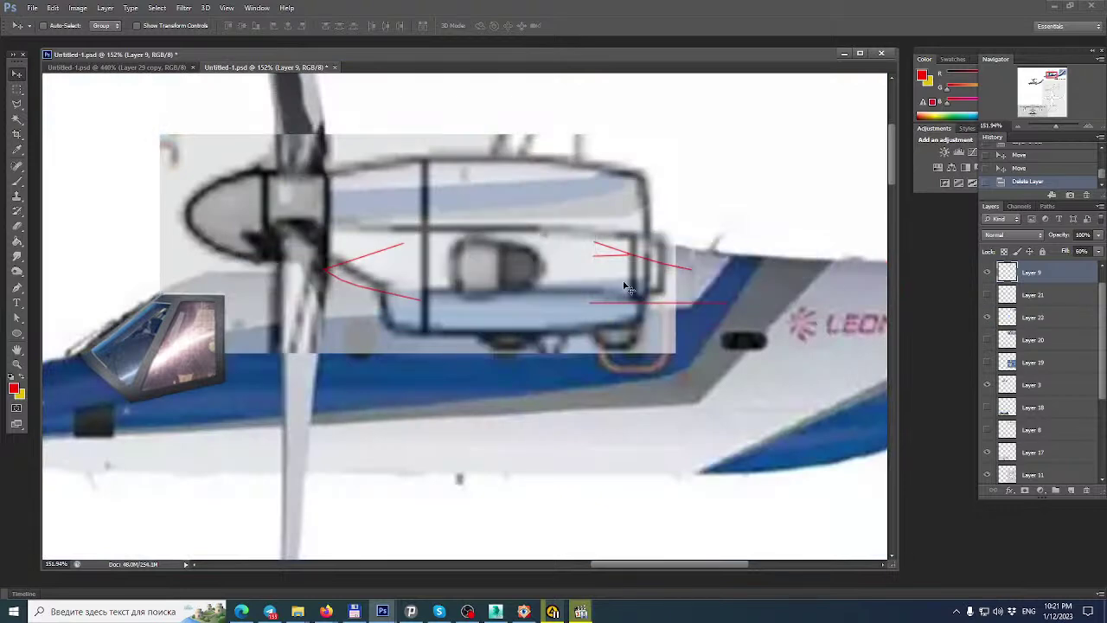
# Compare the Layer 9 nacelle drawing with the airplane-mode picture by toggling its visibility, and inspect the nacelle in the hover-mode photo.
pyautogui.keyDown('alt'); pyautogui.scroll(-2, 521, 294); pyautogui.keyUp('alt')
pyautogui.click(987, 273)
pyautogui.click(987, 273)
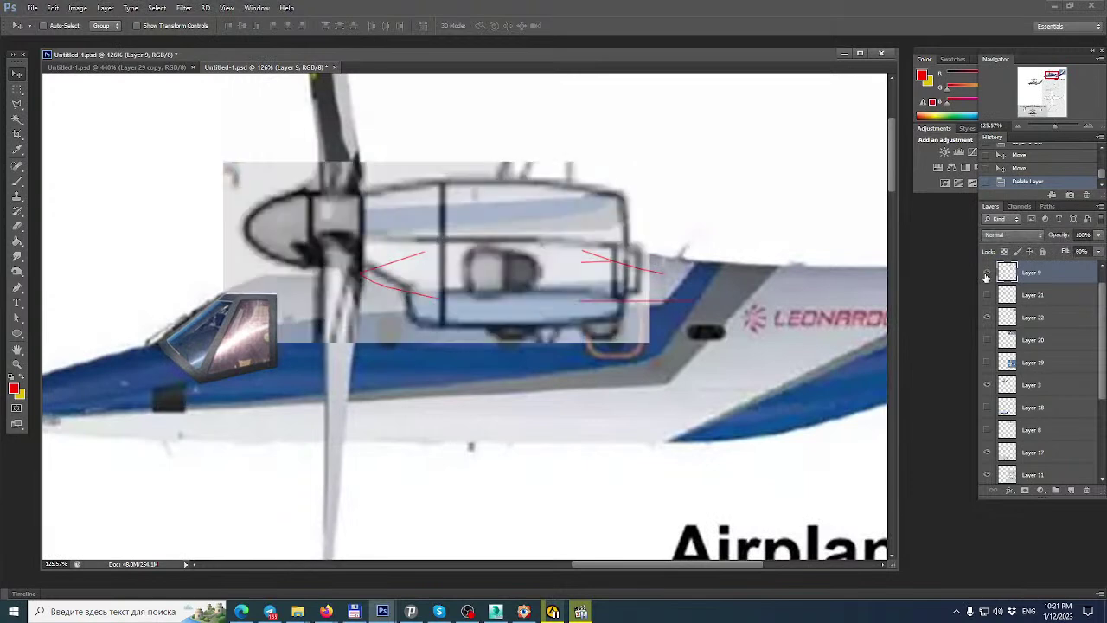
pyautogui.click(988, 273)
pyautogui.click(987, 273)
pyautogui.keyDown('alt'); pyautogui.scroll(-10, 652, 281); pyautogui.keyUp('alt')
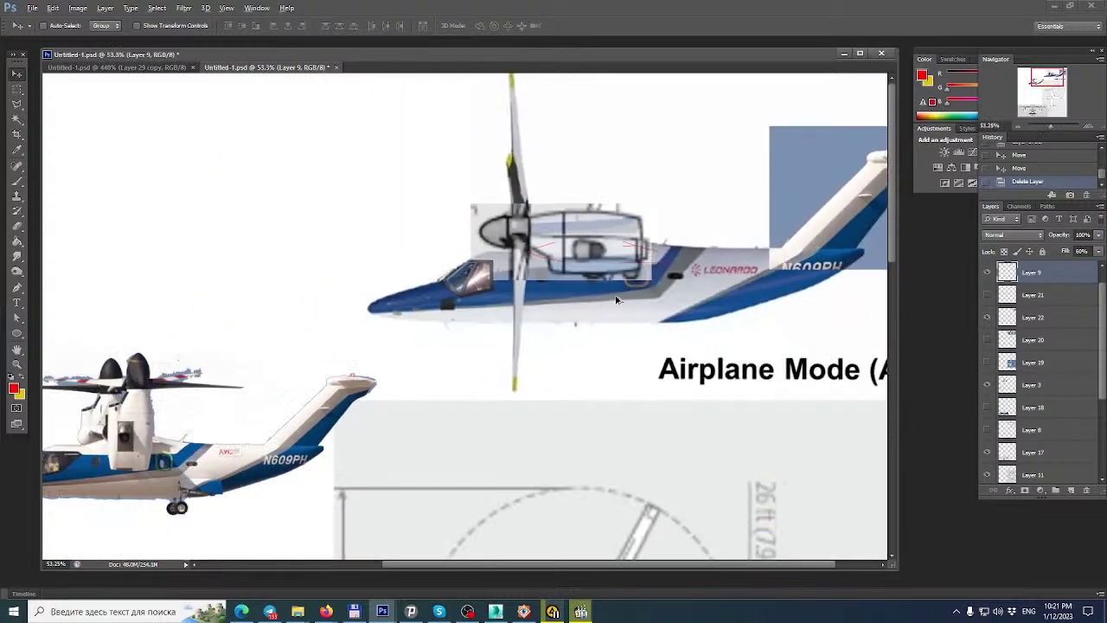
pyautogui.keyDown('alt'); pyautogui.scroll(5, 210, 390); pyautogui.keyUp('alt')
pyautogui.keyDown('alt'); pyautogui.scroll(4, 138, 401); pyautogui.keyUp('alt')
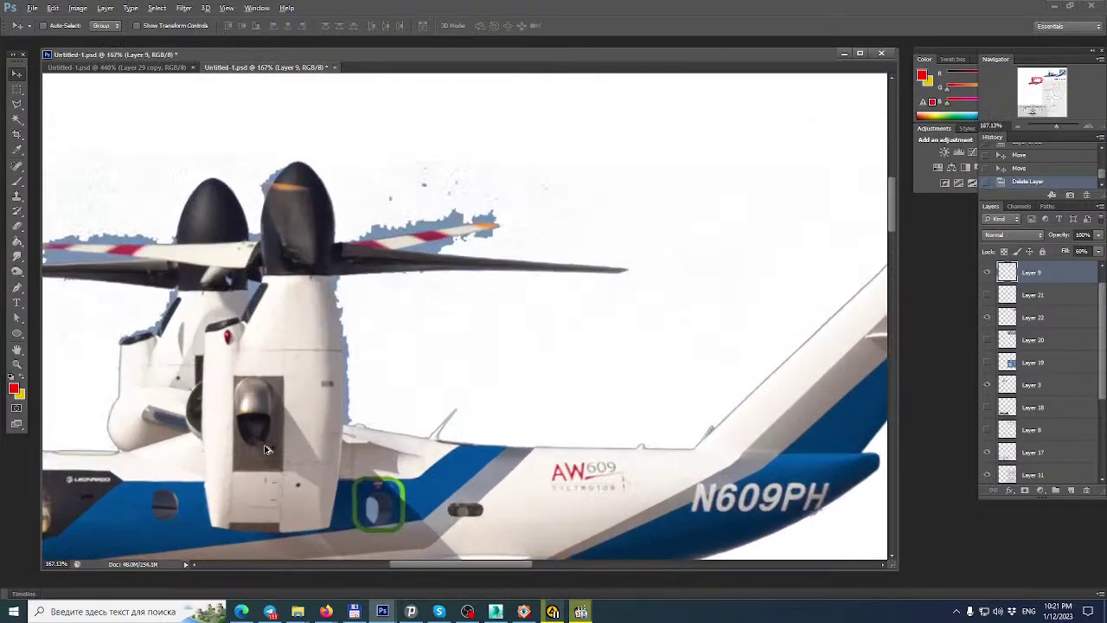
# Switch to FastStone Image Viewer and look through the reference photos from 5695797.jpg to GSD.jpg for a side view of the nacelle.
pyautogui.click(523, 611)
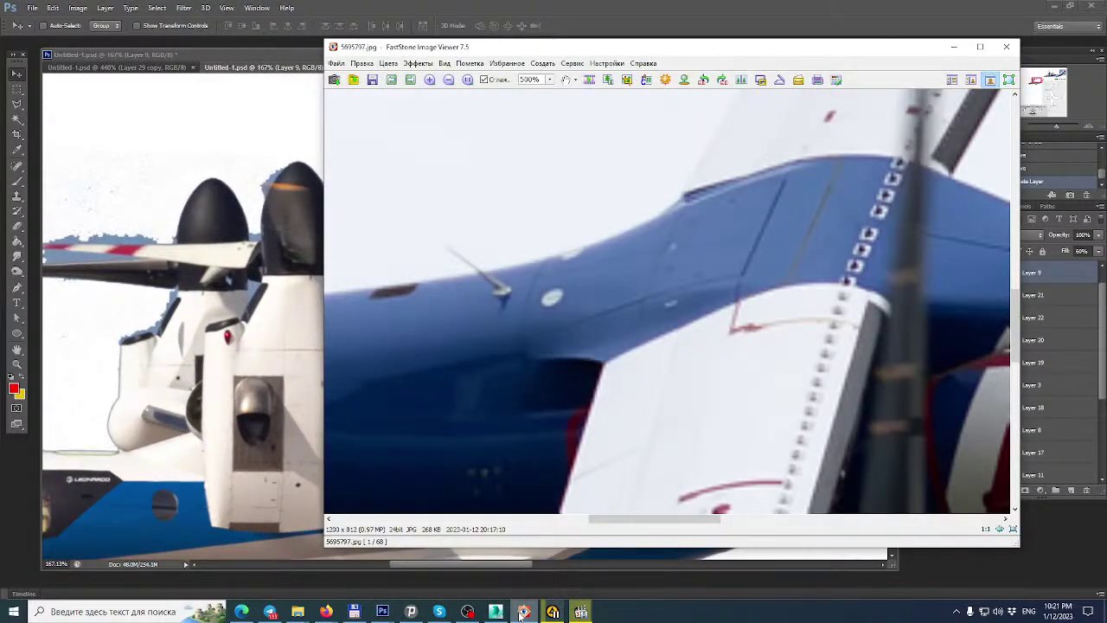
pyautogui.press('Right')
pyautogui.press('Right')
pyautogui.press('Right')
pyautogui.press('Right')
pyautogui.press('Right')
pyautogui.press('Right')
pyautogui.press('Right')
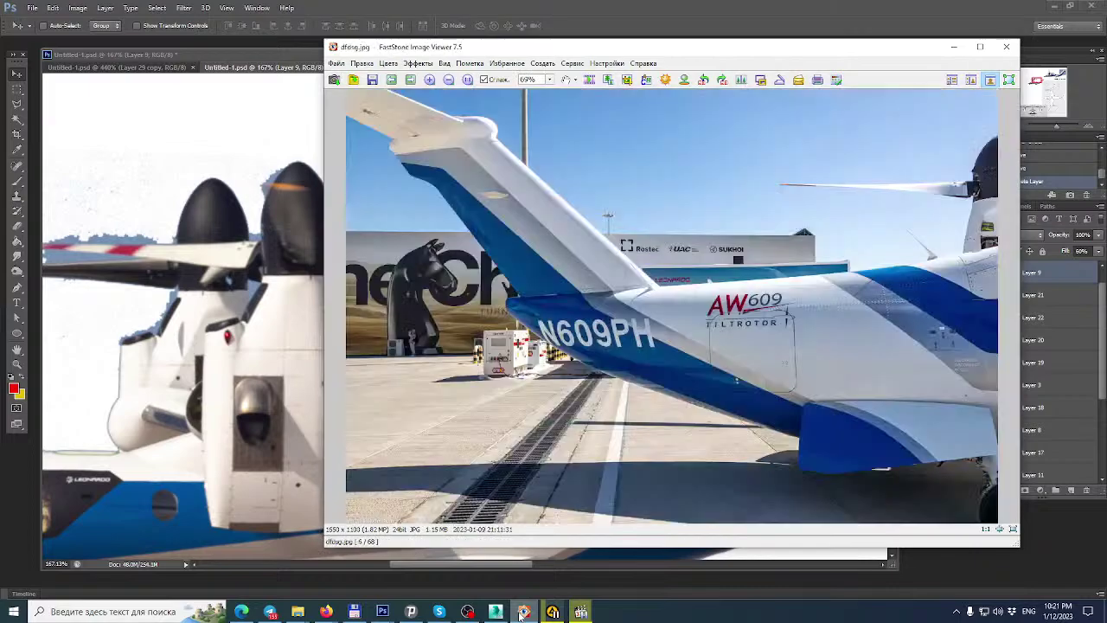
pyautogui.press('Right')
pyautogui.press('Right')
pyautogui.press('Right')
pyautogui.press('Right')
pyautogui.press('Right')
pyautogui.press('Right')
pyautogui.press('Right')
pyautogui.press('Right')
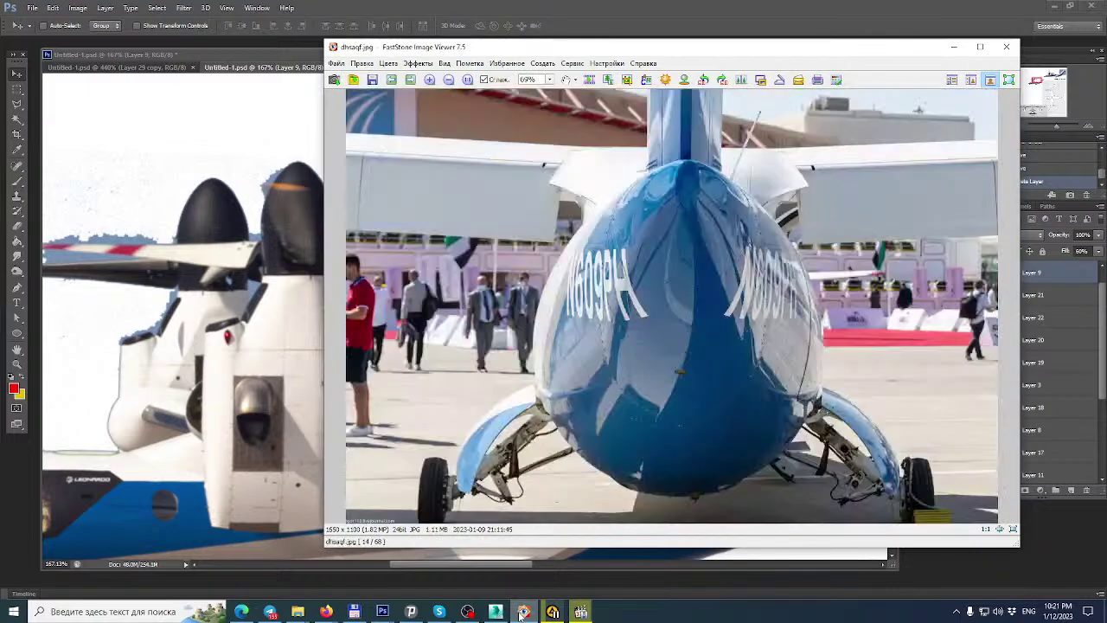
pyautogui.press('Right')
pyautogui.press('Right')
pyautogui.press('Right')
pyautogui.press('Right')
pyautogui.press('Right')
pyautogui.press('Right')
pyautogui.press('Right')
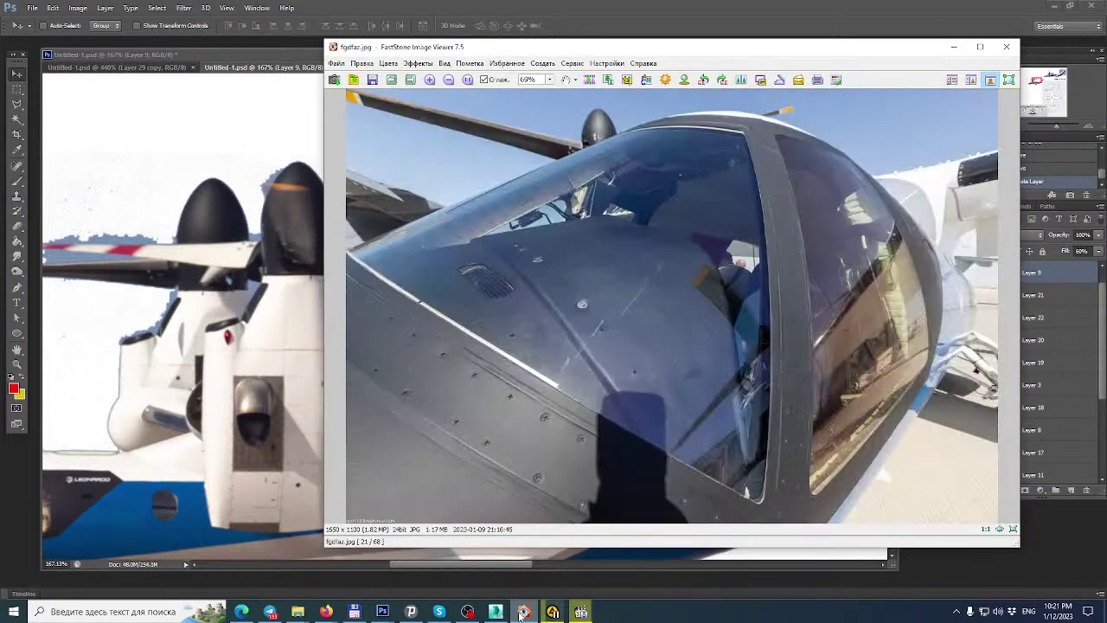
pyautogui.press('Right')
pyautogui.press('Right')
pyautogui.press('Right')
pyautogui.press('Right')
pyautogui.press('Right')
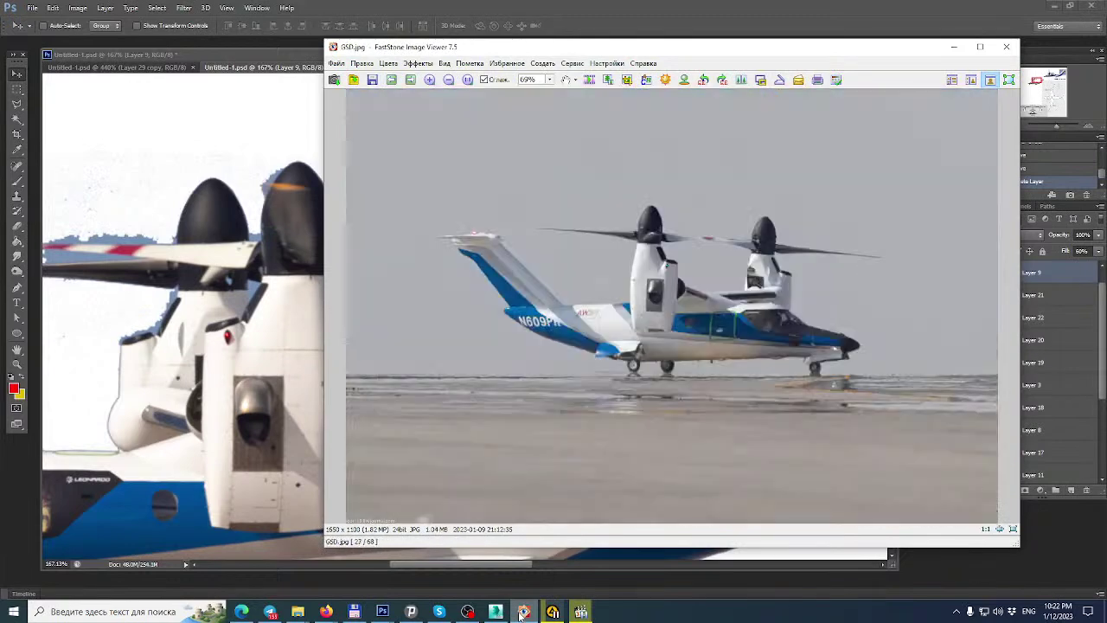
# Continue through the reference photos to SDGA.jpg and enlarge it to 200% to examine the nacelle's side.
pyautogui.press('Left')
pyautogui.press('Right')
pyautogui.press('Right')
pyautogui.press('Right')
pyautogui.press('Right')
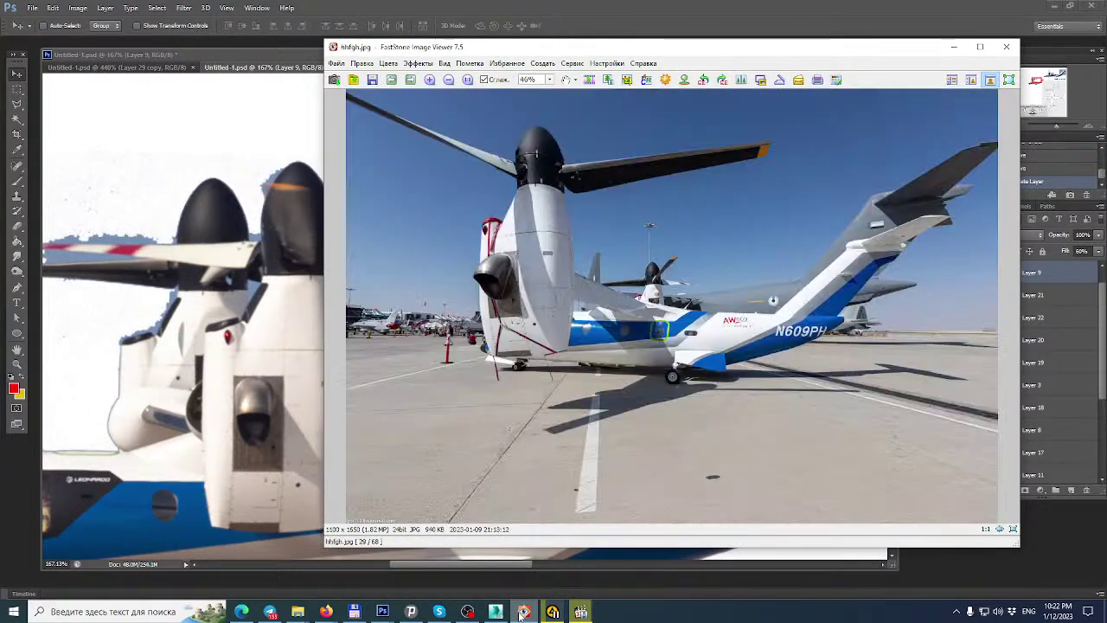
pyautogui.press('Right')
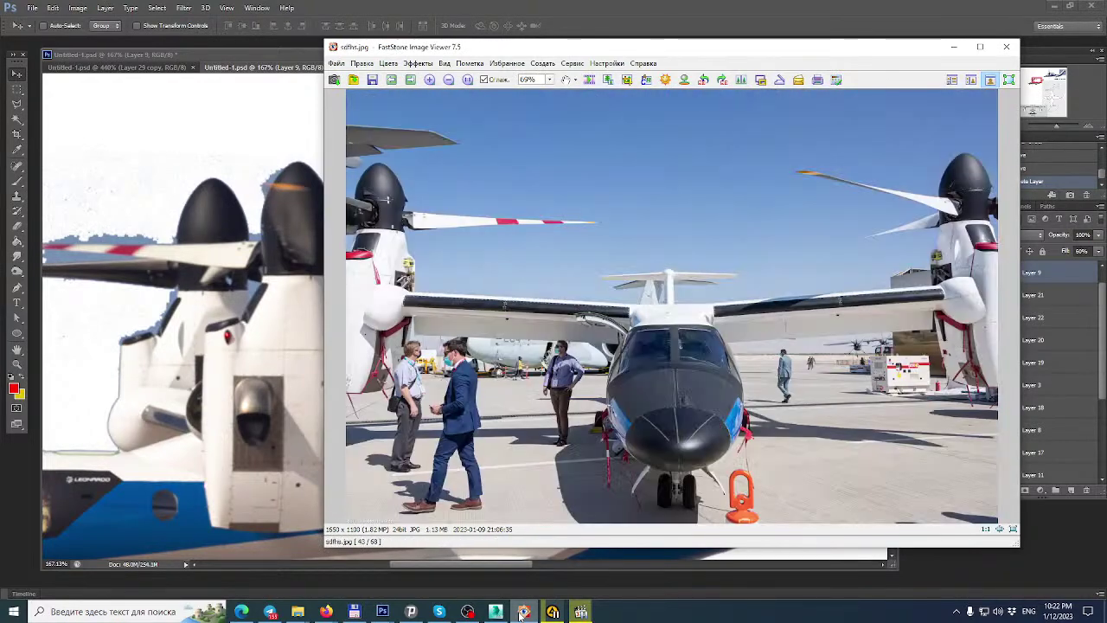
pyautogui.press('Right')
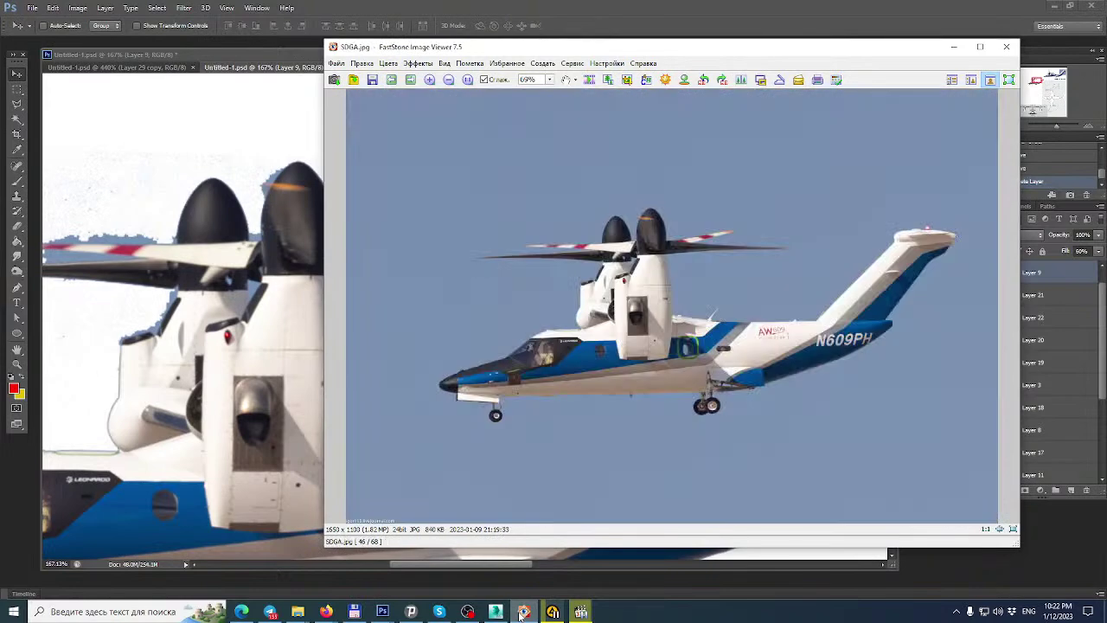
pyautogui.press('+')
pyautogui.press('+')
pyautogui.press('+')
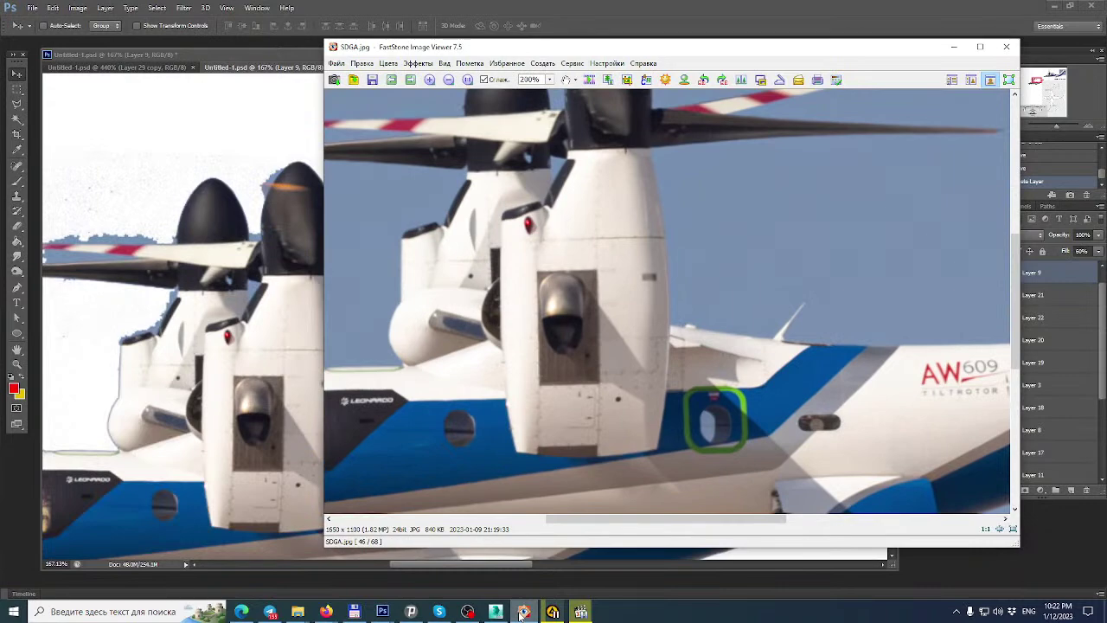
# Go on to web5252.jpg and enlarge it to 137% to examine the upright nacelle from its rotor hub to its lower end.
pyautogui.press('Right')
pyautogui.press('Right')
pyautogui.press('Right')
pyautogui.press('Right')
pyautogui.press('Right')
pyautogui.press('Right')
pyautogui.press('Right')
pyautogui.press('Right')
pyautogui.press('Right')
pyautogui.press('Right')
pyautogui.press('Right')
pyautogui.press('Right')
pyautogui.press('Right')
pyautogui.press('Right')
pyautogui.press('Left')
pyautogui.press('+')
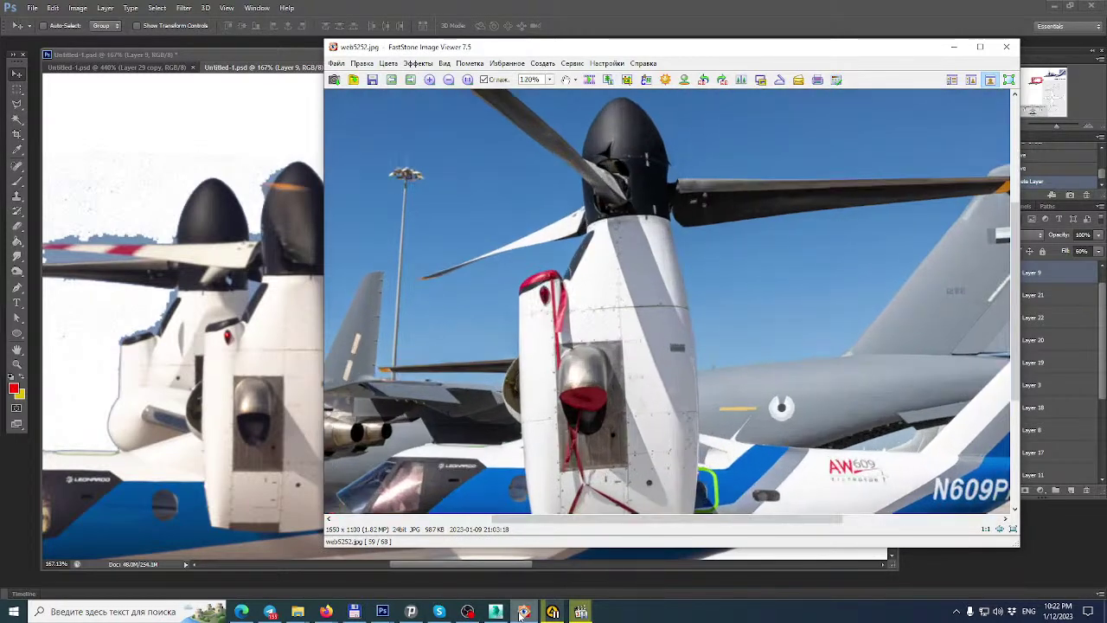
pyautogui.press('+')
pyautogui.press('Down')
pyautogui.press('Down')
pyautogui.press('Down')
pyautogui.press('Down')
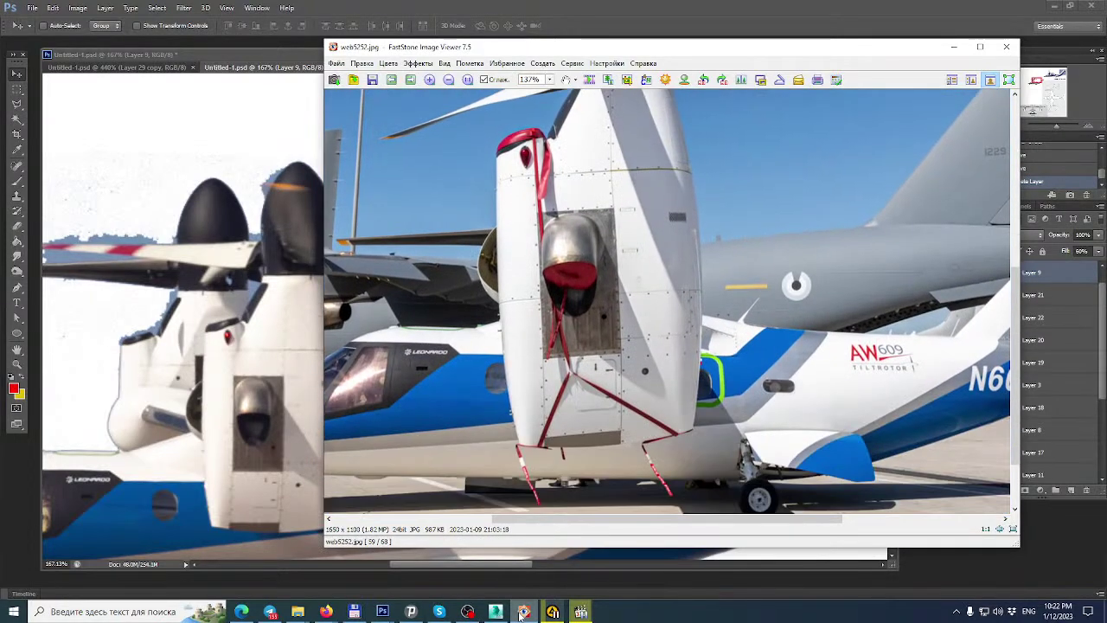
pyautogui.press('Up')
pyautogui.press('Up')
pyautogui.press('Up')
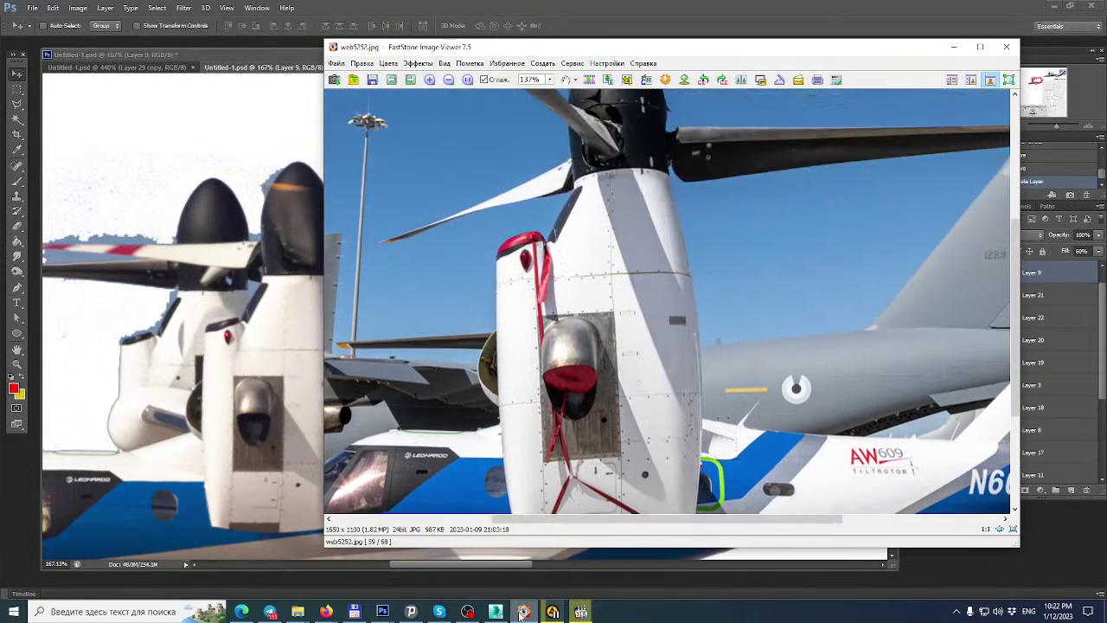
# Look through the remaining reference photos up to xxcc.jpg for another nacelle side view.
pyautogui.press('pagedown')
pyautogui.press('pagedown')
pyautogui.press('pagedown')
pyautogui.press('pagedown')
pyautogui.press('pagedown')
pyautogui.press('pagedown')
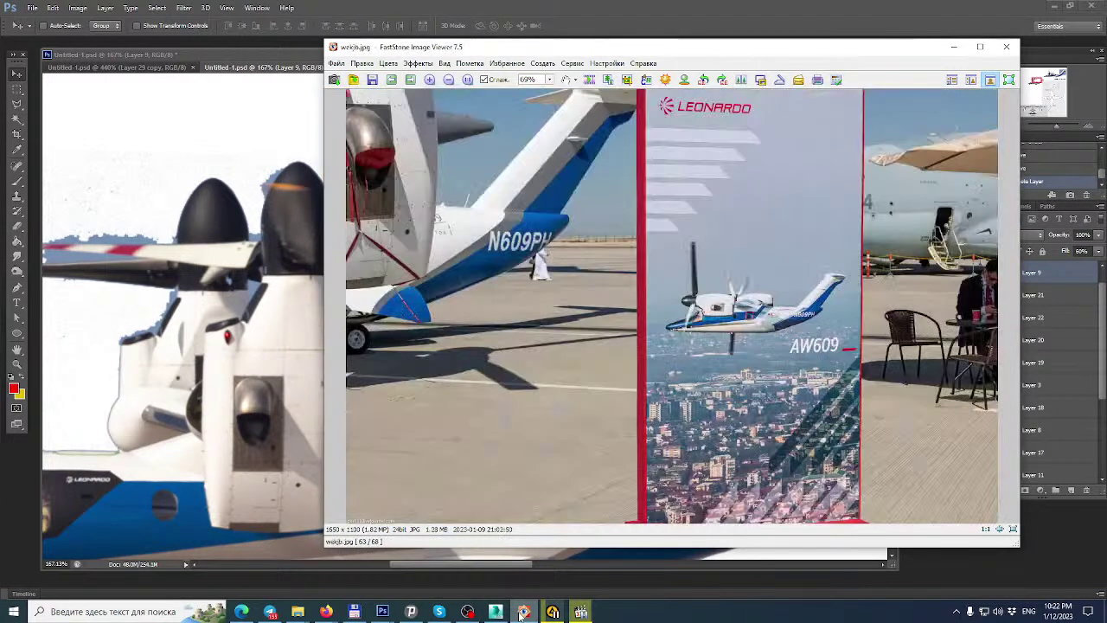
pyautogui.press('pagedown')
pyautogui.press('pagedown')
pyautogui.press('pagedown')
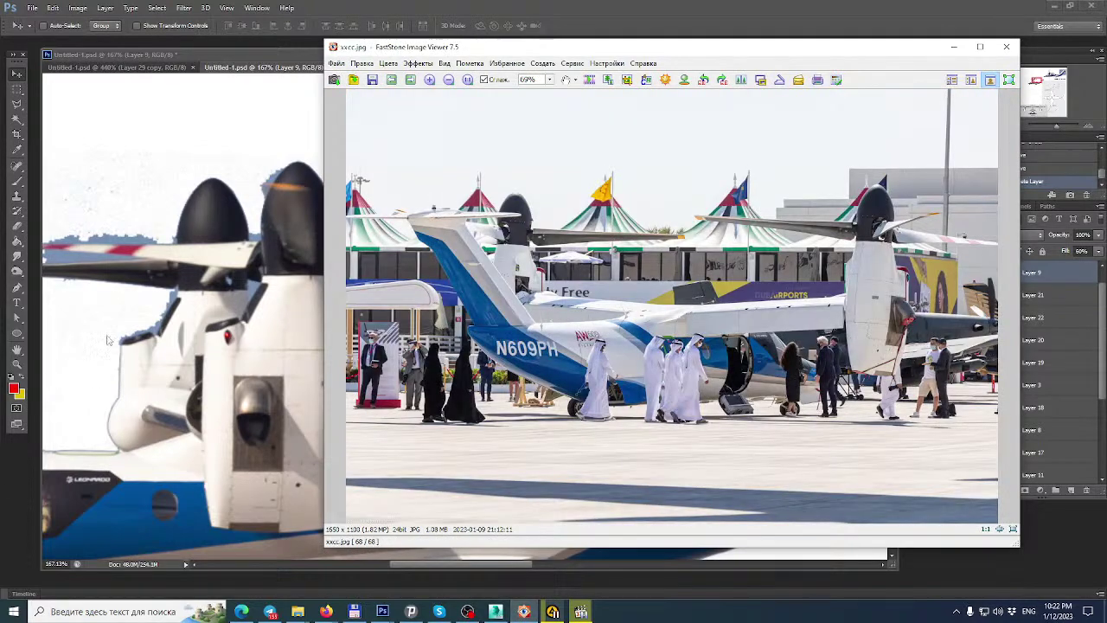
# Return to Photoshop, inspect the nacelle in the hover-mode side photo, and save the reference document.
pyautogui.click(522, 613)
pyautogui.keyDown('alt'); pyautogui.scroll(-2, 481, 295); pyautogui.keyUp('alt')
pyautogui.keyDown('alt'); pyautogui.scroll(-2, 481, 295); pyautogui.keyUp('alt')
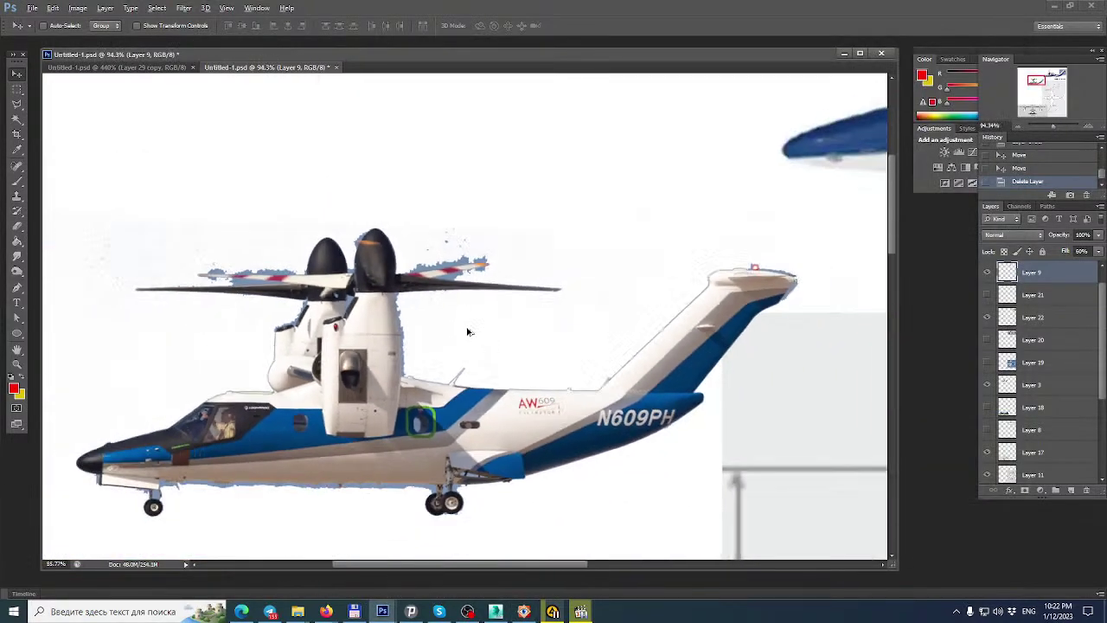
pyautogui.keyDown('alt'); pyautogui.scroll(-4, 472, 333); pyautogui.keyUp('alt')
pyautogui.keyDown('alt'); pyautogui.scroll(5, 398, 347); pyautogui.keyUp('alt')
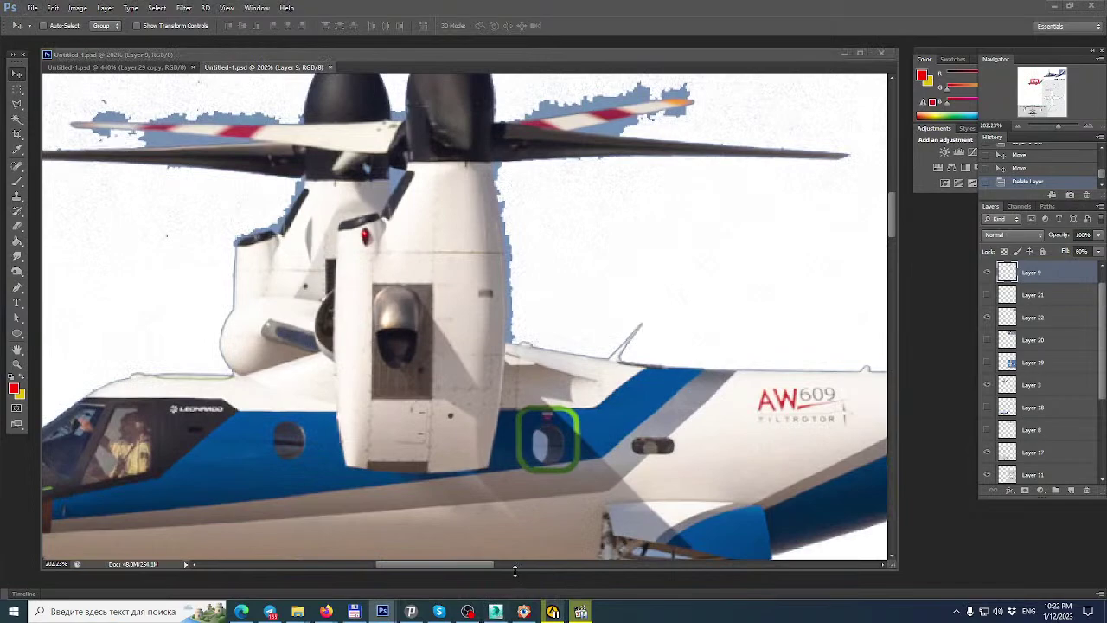
# Switch to 3ds Max and examine the upright nacelle of the hover-mode reference in the enlarged Left viewport.
pyautogui.click(495, 611)
pyautogui.moveTo(518, 298); pyautogui.dragTo(568, 270, button='middle')
pyautogui.scroll(-5, 569, 270)
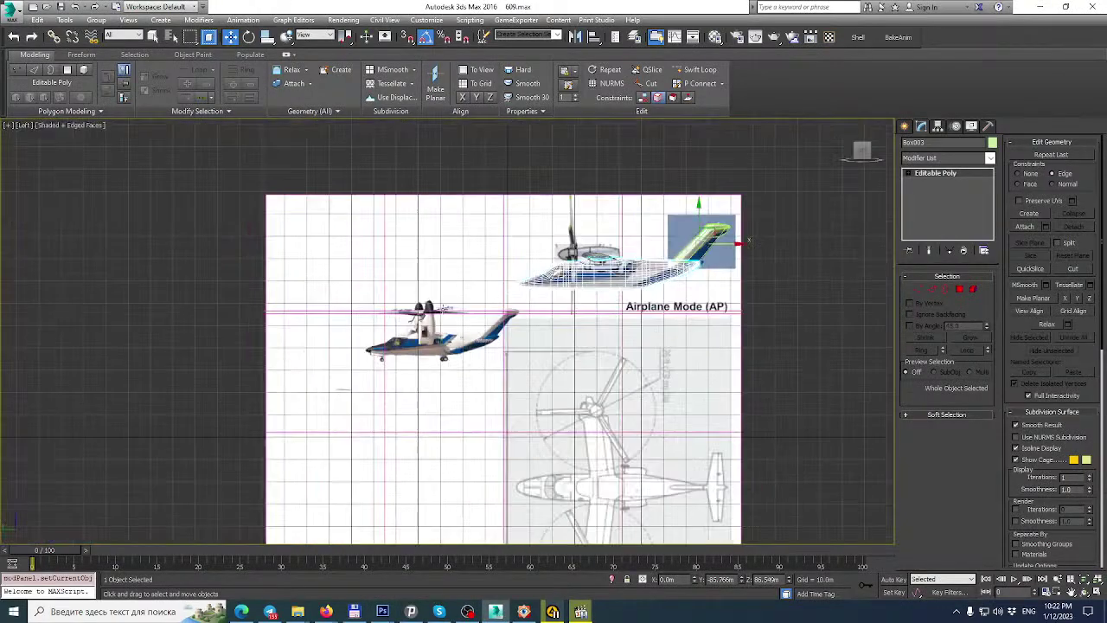
pyautogui.scroll(6, 428, 321)
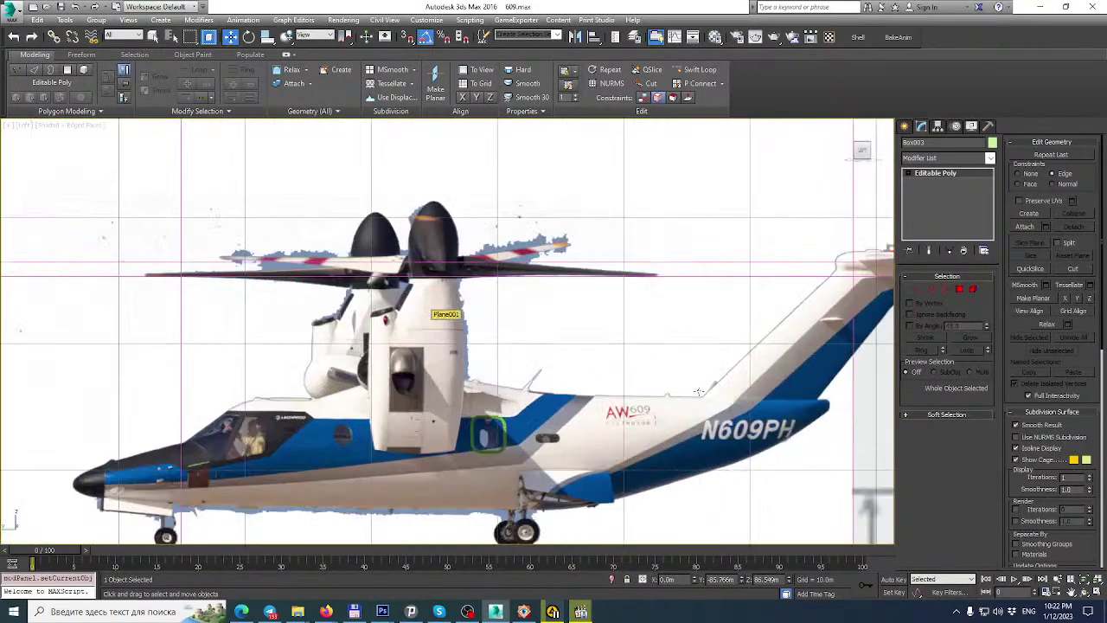
pyautogui.click(1097, 592)
pyautogui.moveTo(323, 382); pyautogui.dragTo(353, 372, button='middle')
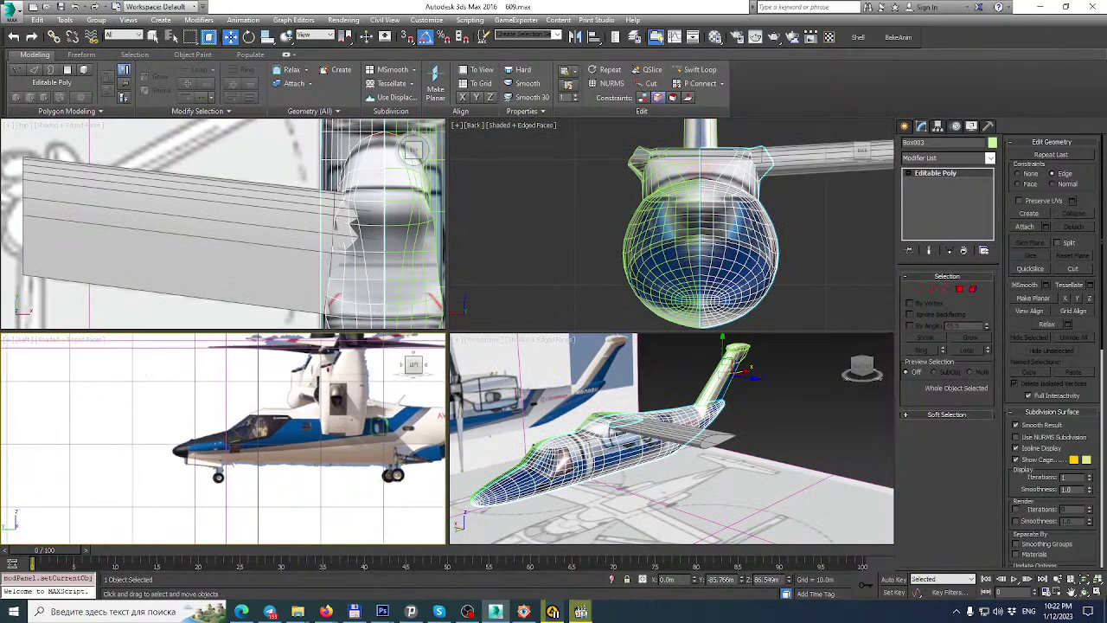
pyautogui.click(1096, 594)
pyautogui.scroll(8, 575, 310)
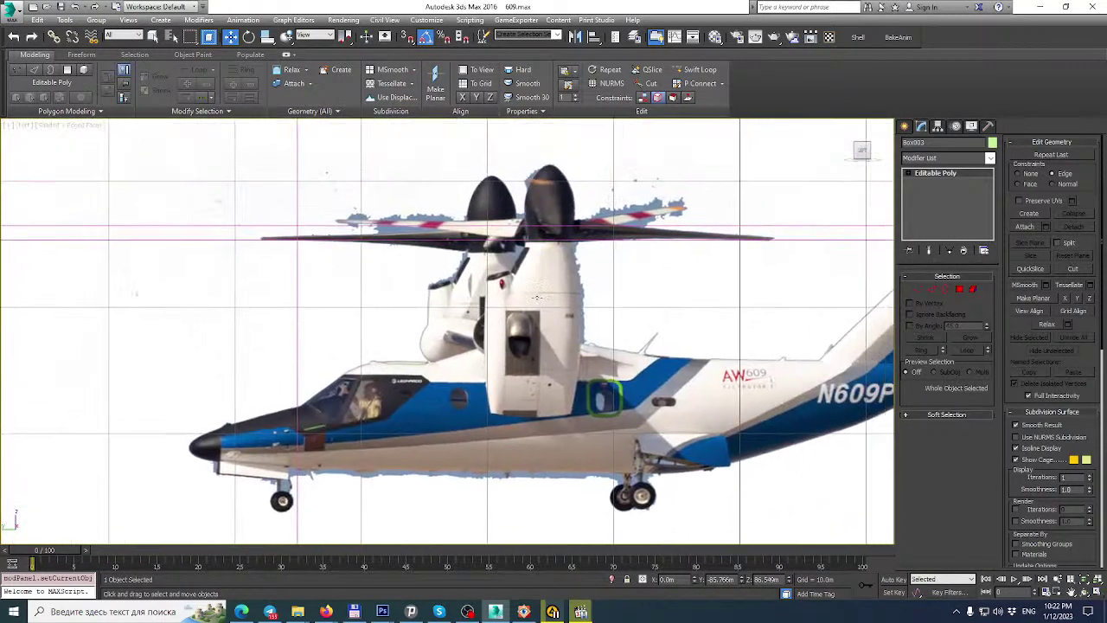
pyautogui.scroll(-2, 557, 325)
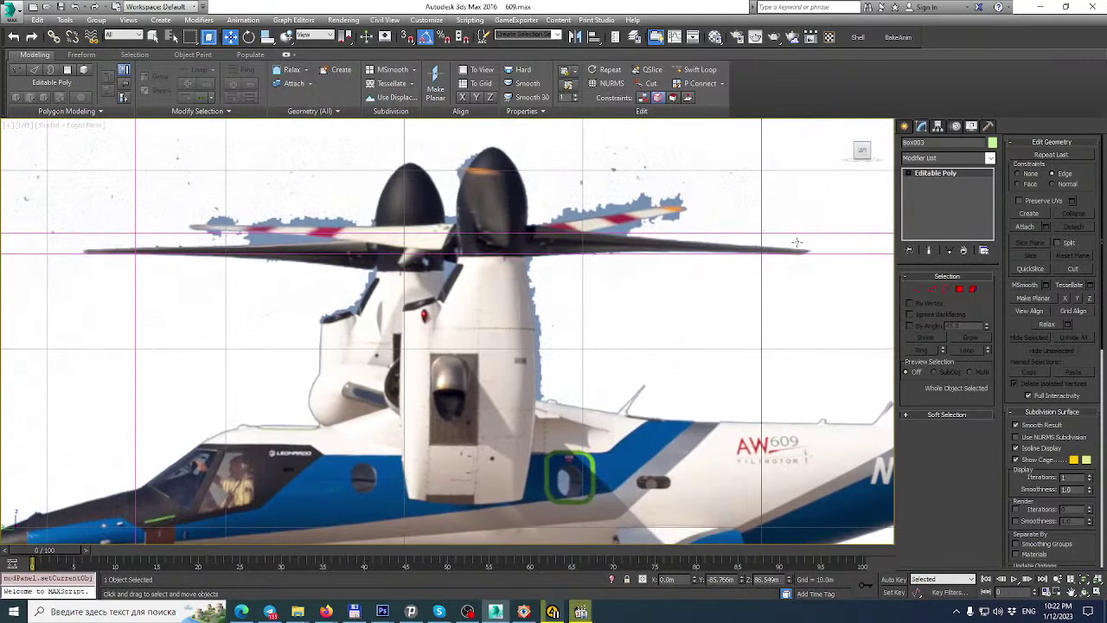
pyautogui.click(906, 126)
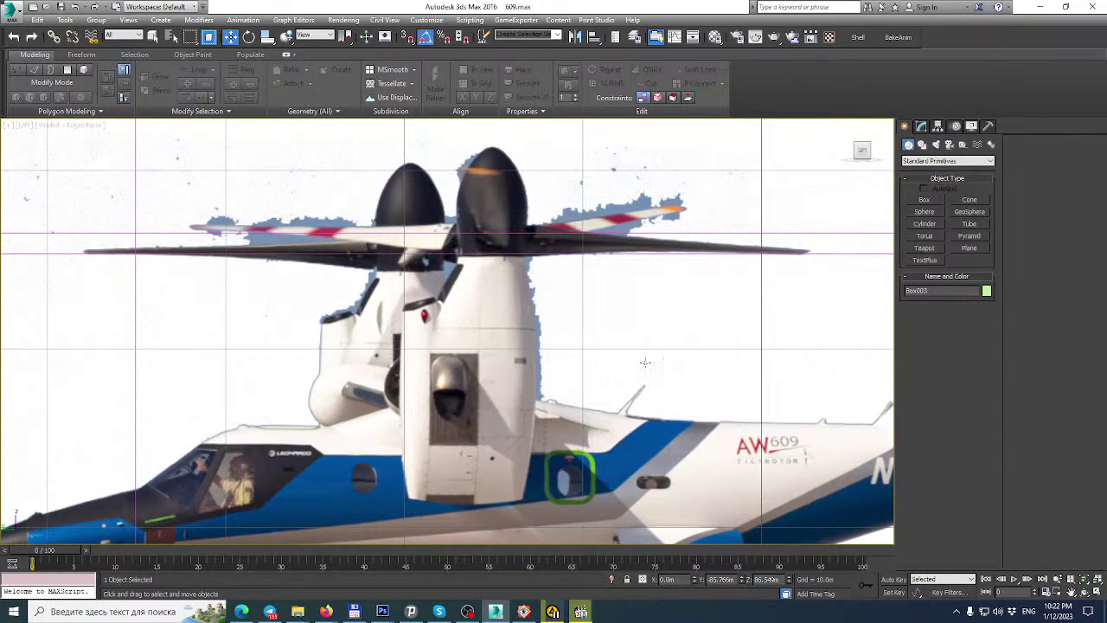
pyautogui.scroll(3, 512, 307)
pyautogui.moveTo(511, 309); pyautogui.dragTo(507, 312, button='middle')
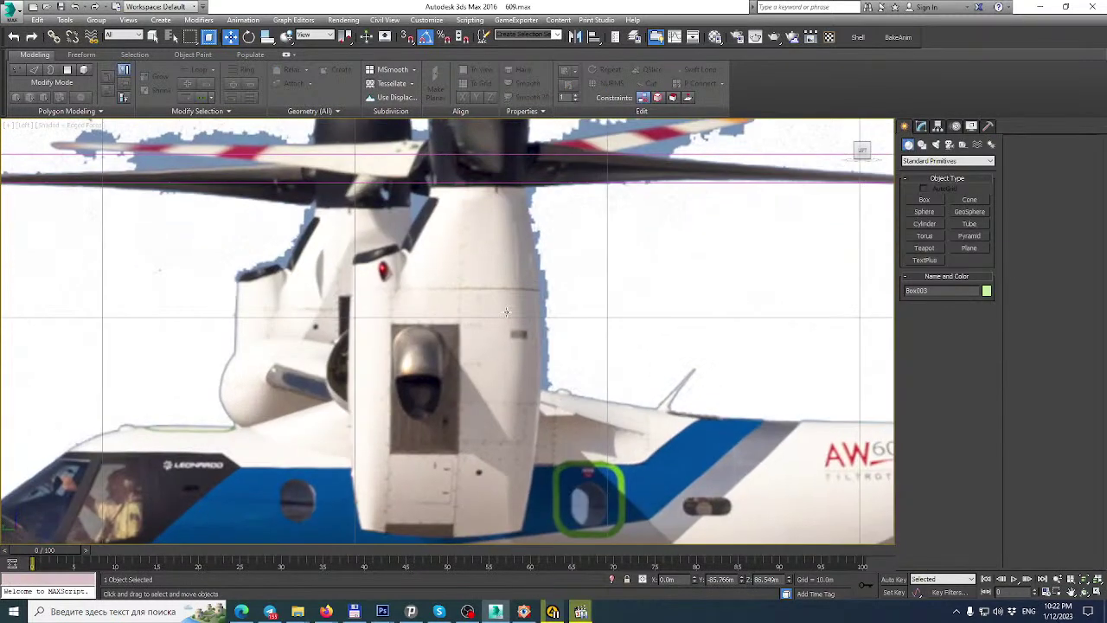
pyautogui.click(921, 128)
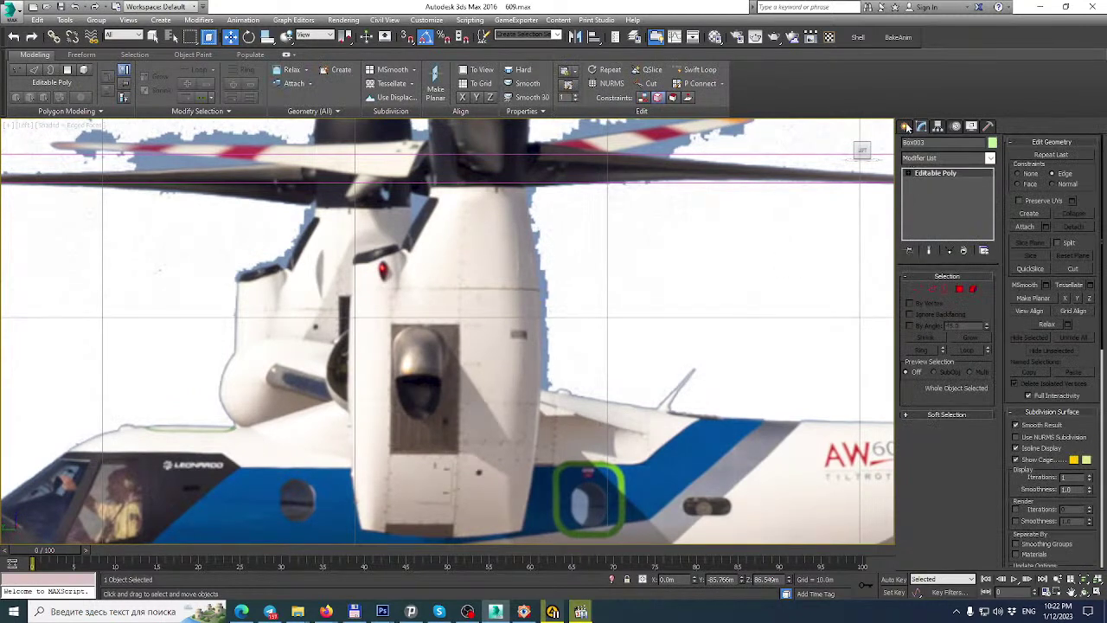
# Create a box about 13.53 m long, 7.69 m wide and 6.23 m high over the upright nacelle in the Left view.
pyautogui.click(905, 126)
pyautogui.click(924, 201)
pyautogui.scroll(-3, 429, 212)
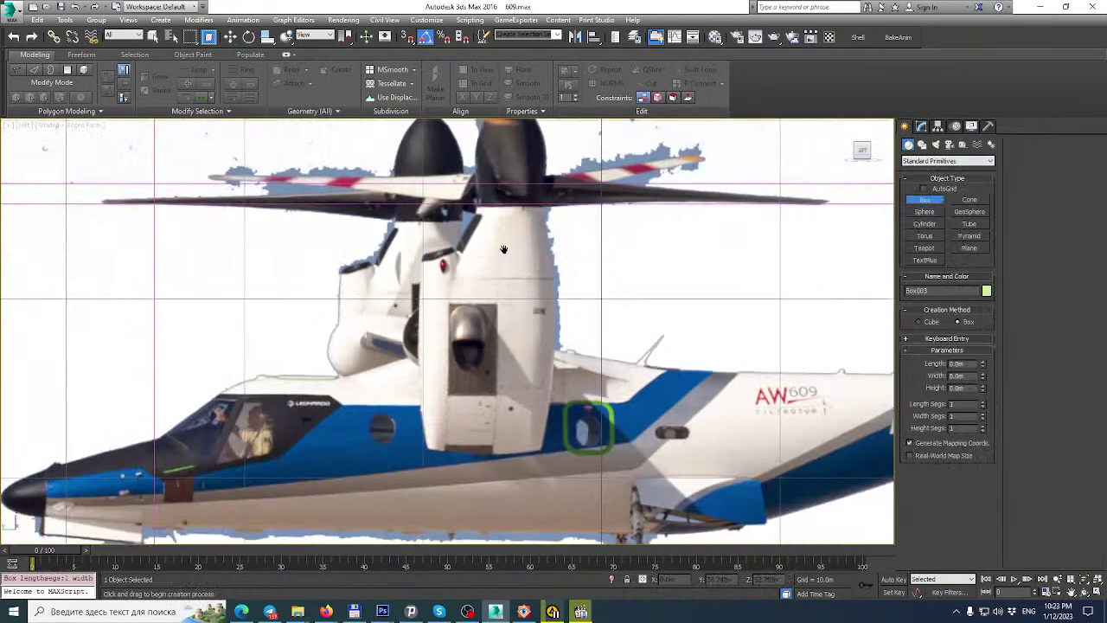
pyautogui.moveTo(425, 205); pyautogui.dragTo(561, 451)
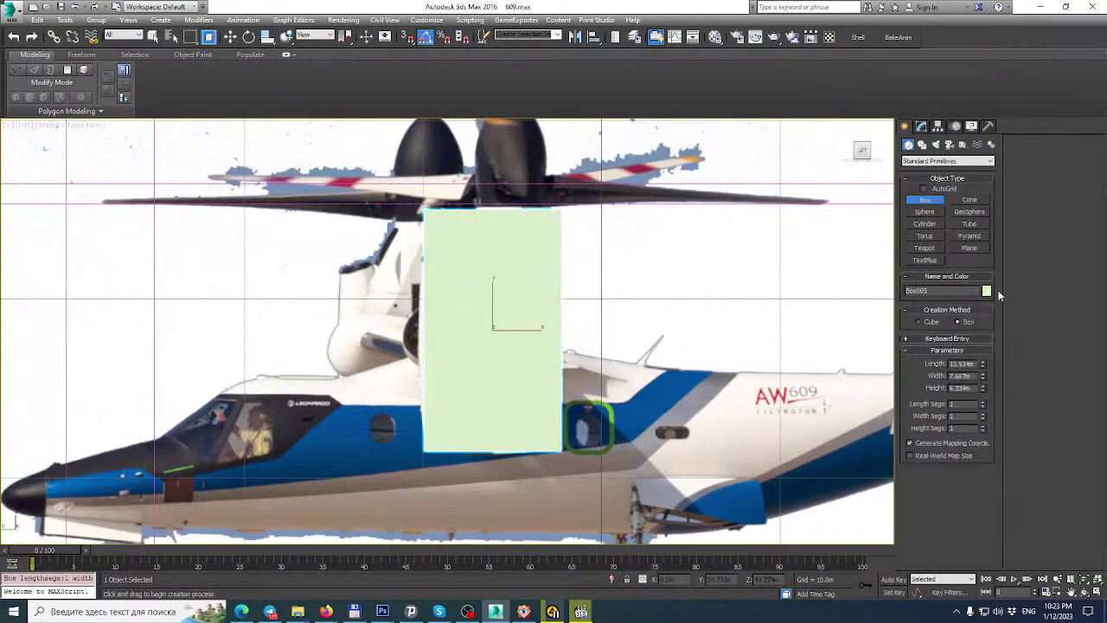
pyautogui.click(921, 126)
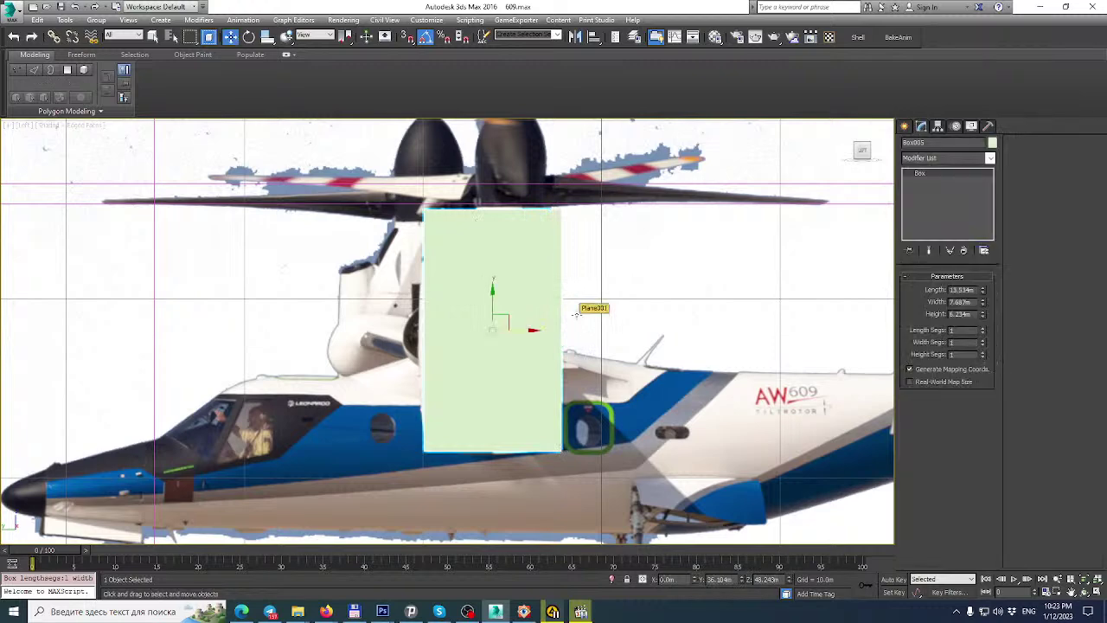
# Assign the 01 - Default material to the nacelle box and set the material's opacity to 18.
pyautogui.press('m')
pyautogui.moveTo(761, 122); pyautogui.dragTo(511, 318)
pyautogui.click(925, 75)
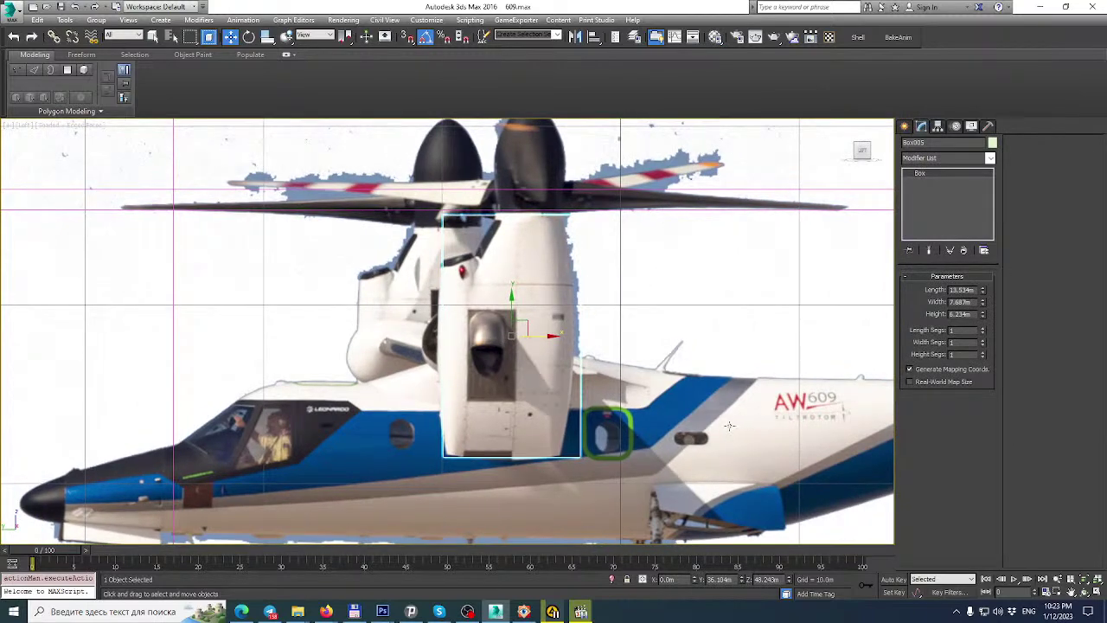
pyautogui.press('m')
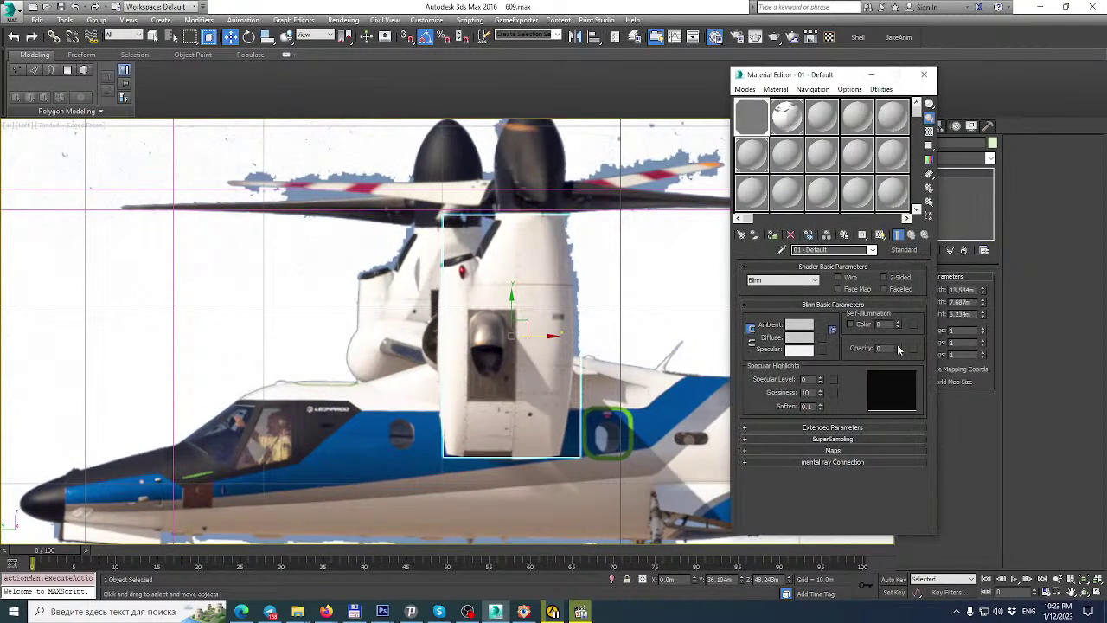
pyautogui.moveTo(898, 348); pyautogui.dragTo(898, 344)
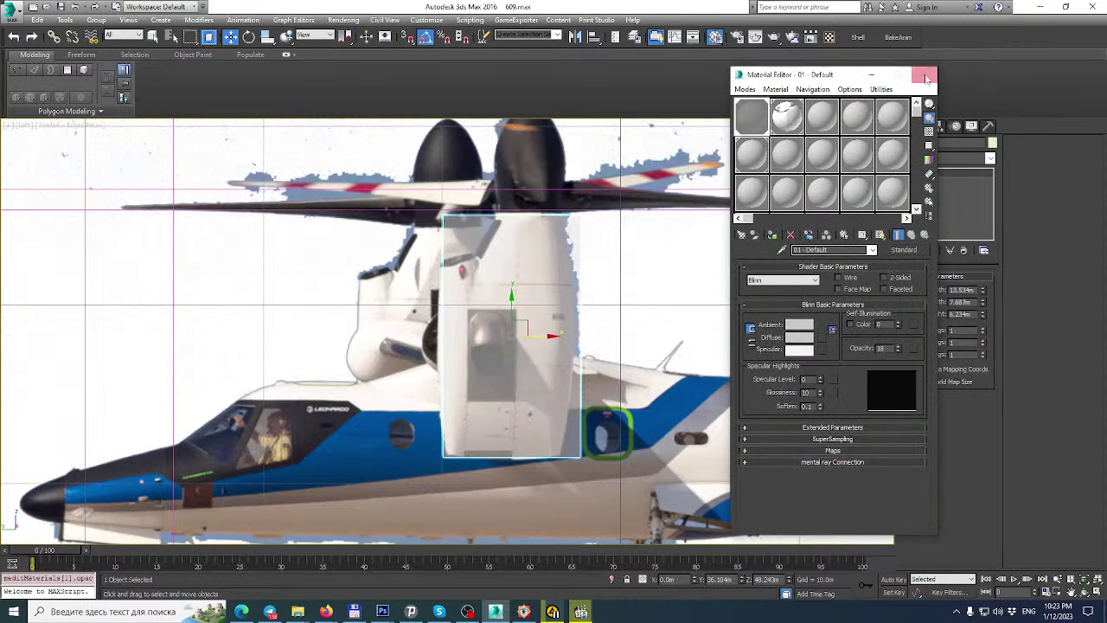
pyautogui.click(924, 75)
# Convert the nacelle box to an editable poly and add a horizontal edge loop around its middle with Swift Loop.
pyautogui.scroll(3, 615, 254)
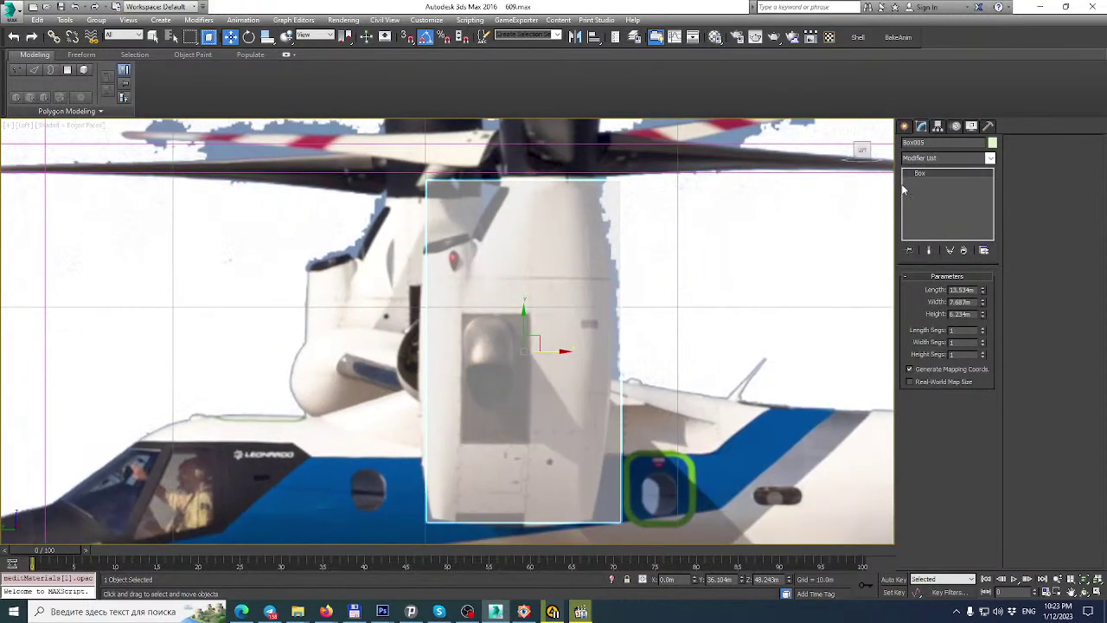
pyautogui.rightClick(935, 175)
pyautogui.click(960, 268)
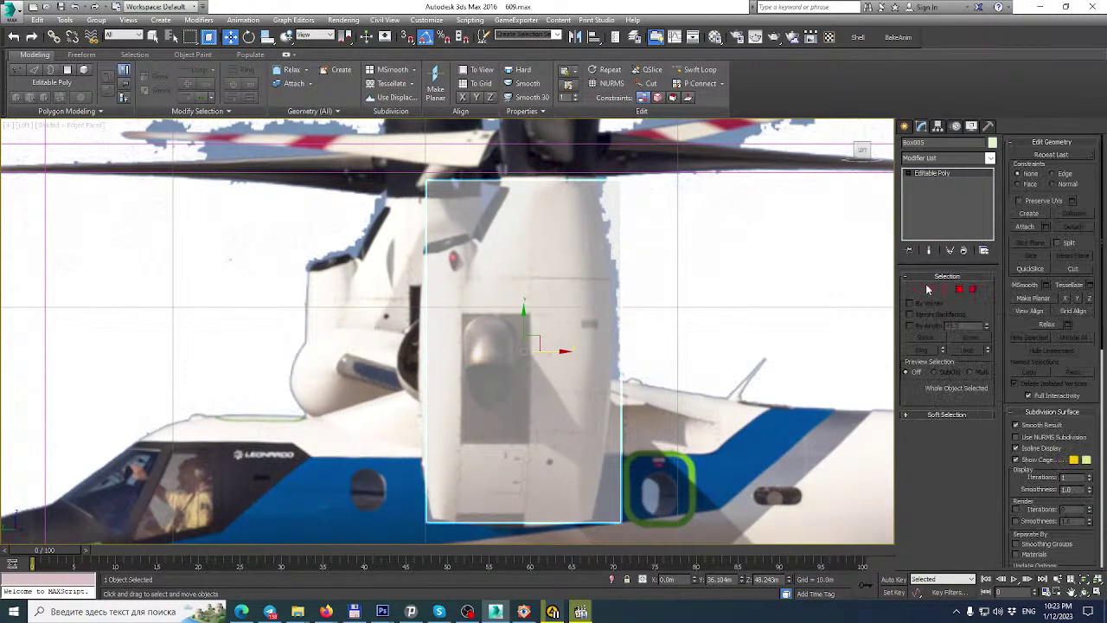
pyautogui.moveTo(608, 335); pyautogui.dragTo(580, 329, button='middle')
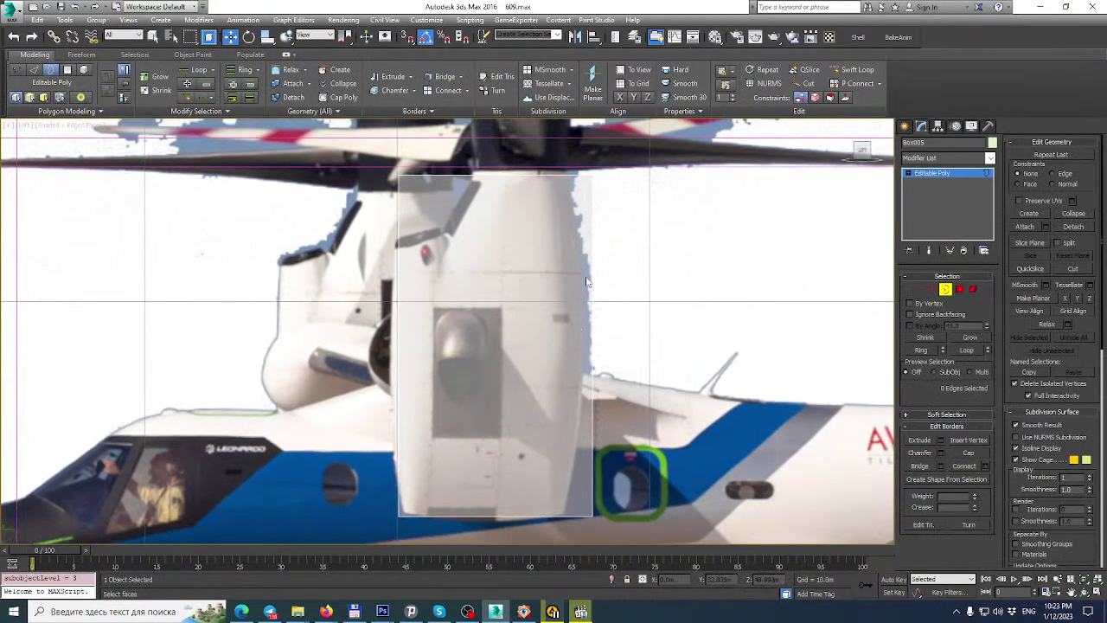
pyautogui.click(920, 291)
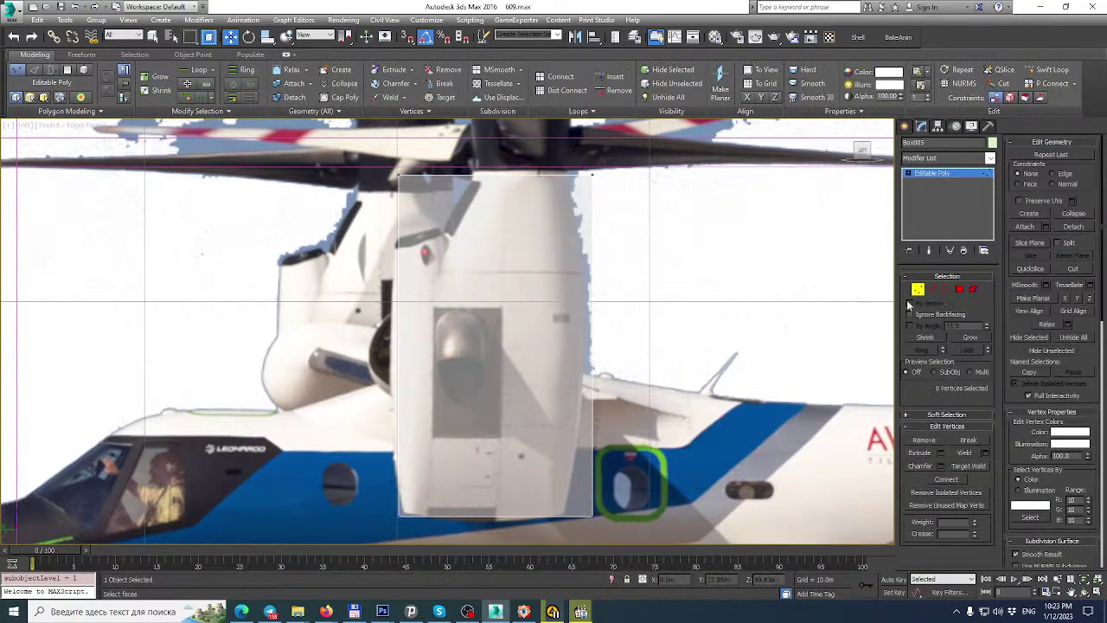
pyautogui.click(947, 290)
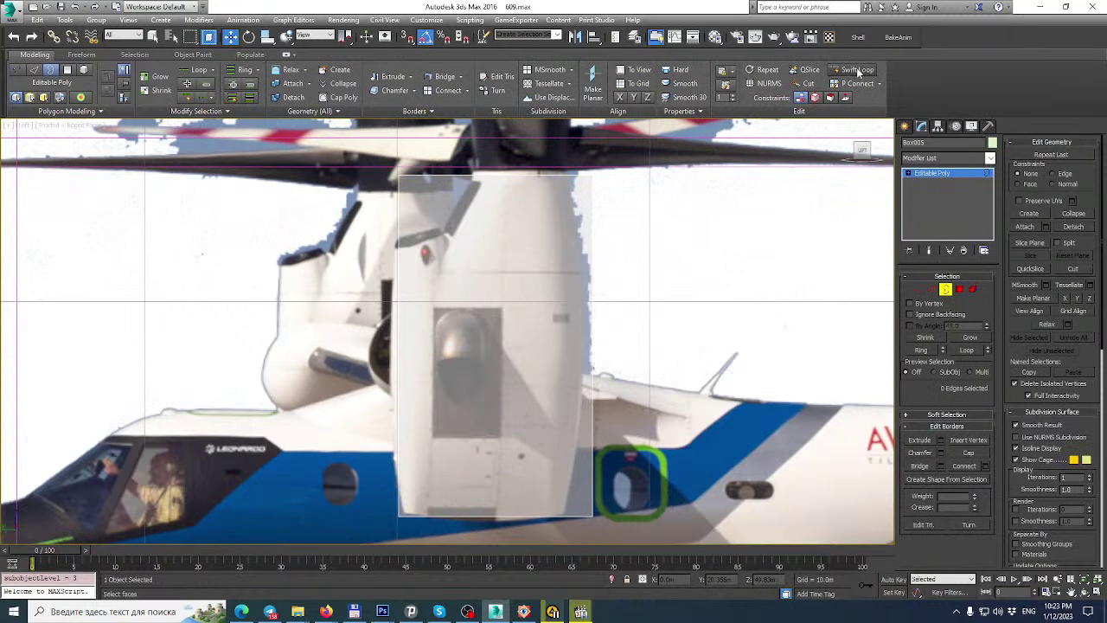
pyautogui.press('w')
pyautogui.moveTo(611, 355); pyautogui.dragTo(649, 303, button='middle')
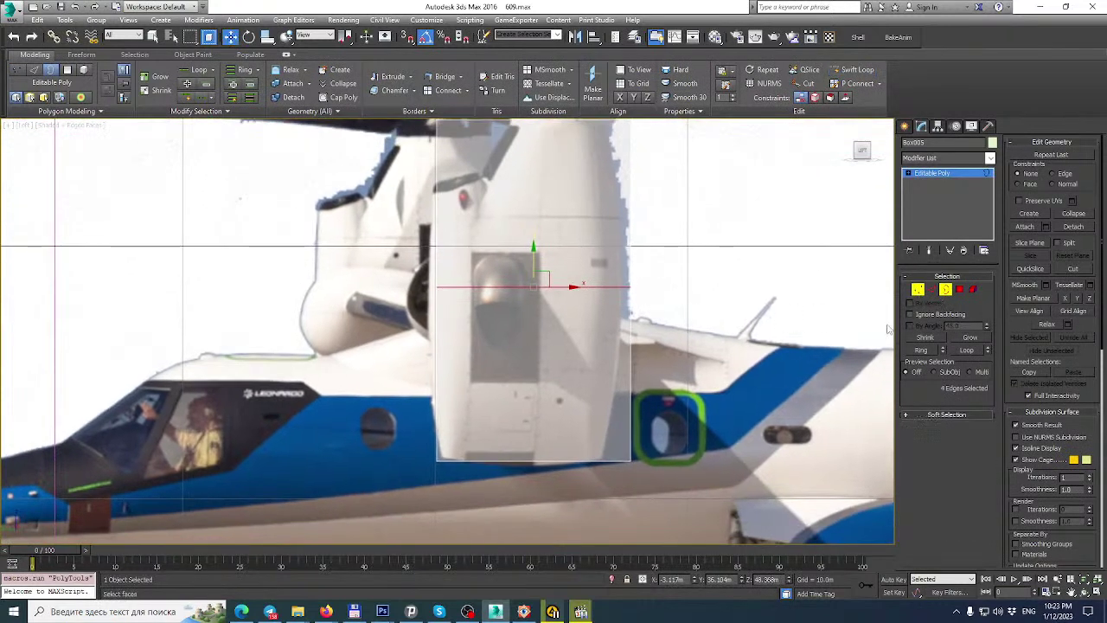
# Move the lower and upper corner vertices on the tail-side edge inward to follow the nacelle's tapered outline.
pyautogui.moveTo(669, 424); pyautogui.dragTo(596, 507)
pyautogui.moveTo(661, 463); pyautogui.dragTo(634, 467)
pyautogui.scroll(-4, 628, 463)
pyautogui.scroll(4, 616, 355)
pyautogui.moveTo(617, 352); pyautogui.dragTo(632, 292, button='middle')
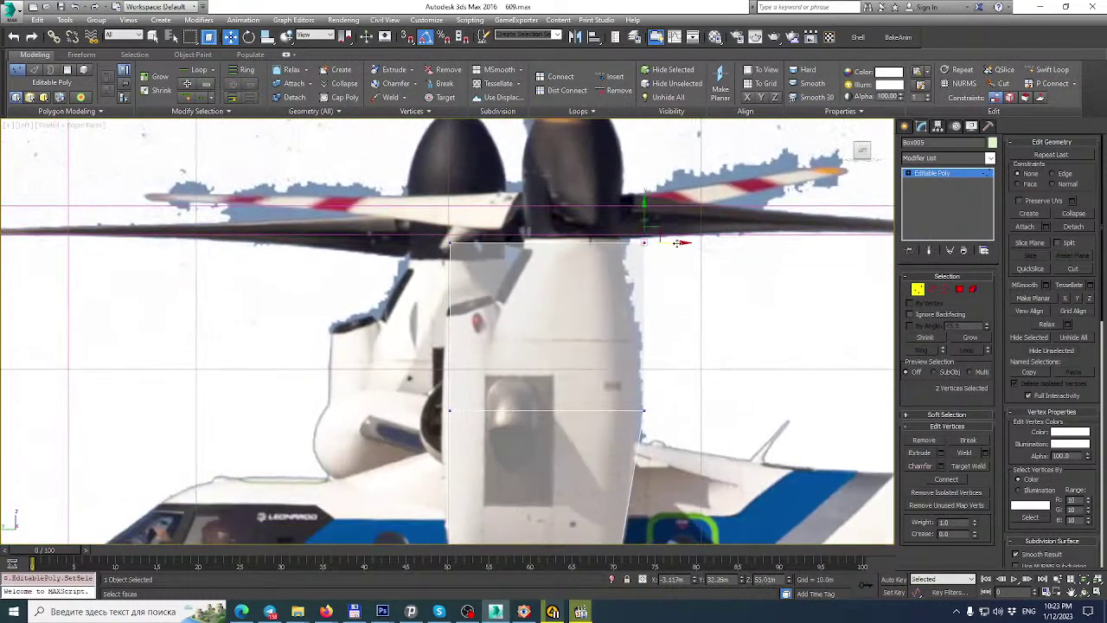
pyautogui.moveTo(680, 243); pyautogui.dragTo(657, 243)
pyautogui.moveTo(671, 280); pyautogui.dragTo(738, 229, button='middle')
# Add a vertical edge loop near the nose-side edge and a horizontal one at the height of the nacelle's shoulder.
pyautogui.click(946, 290)
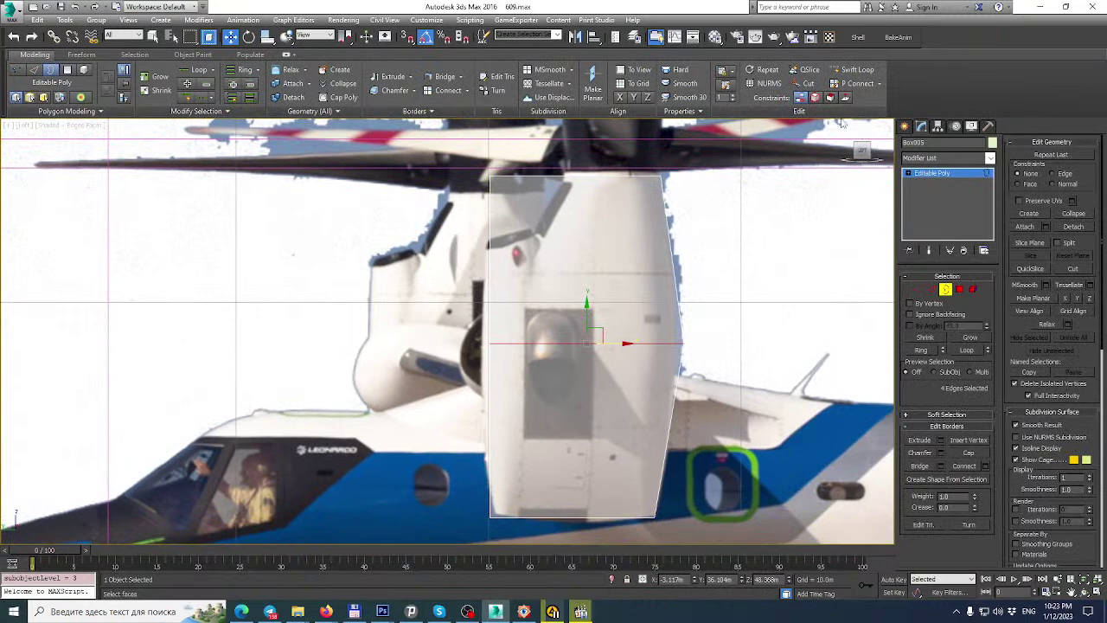
pyautogui.click(852, 69)
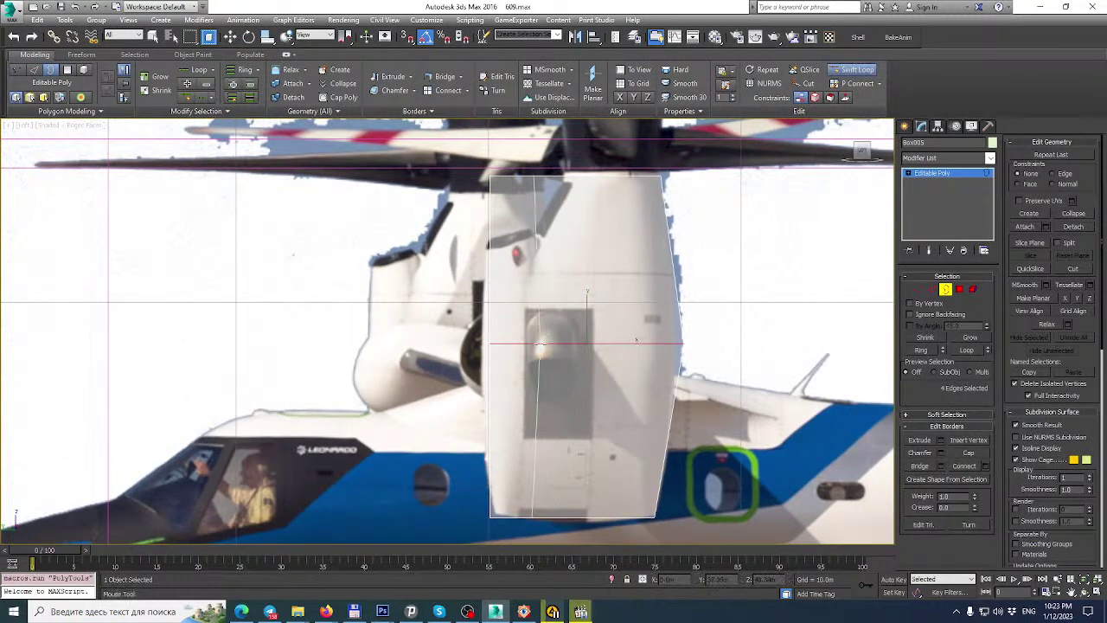
pyautogui.click(538, 344)
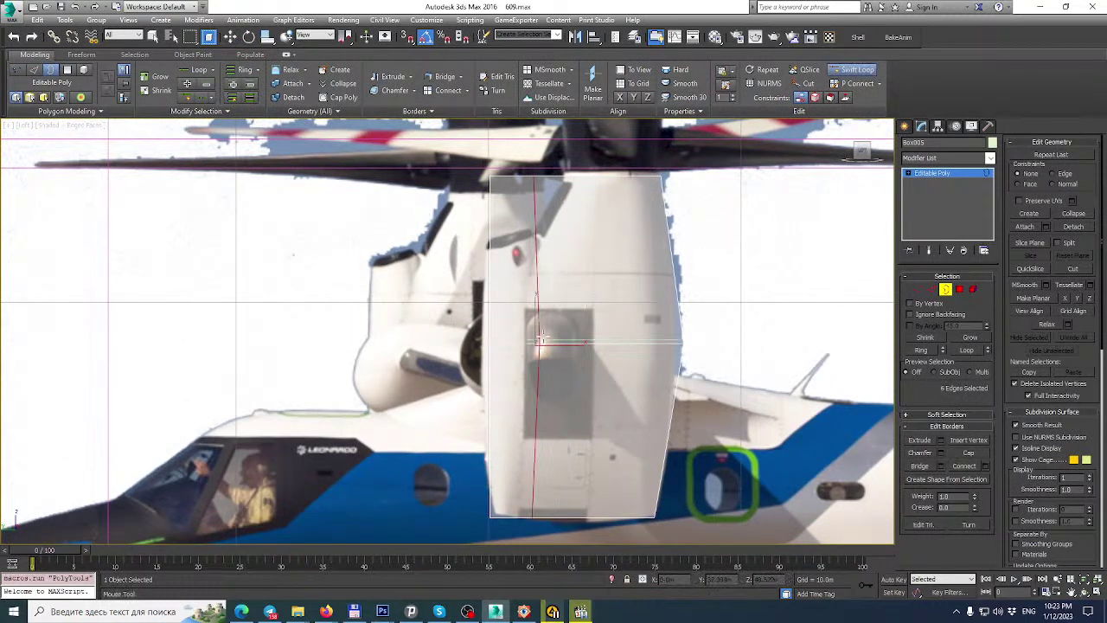
pyautogui.click(596, 233)
pyautogui.press('w')
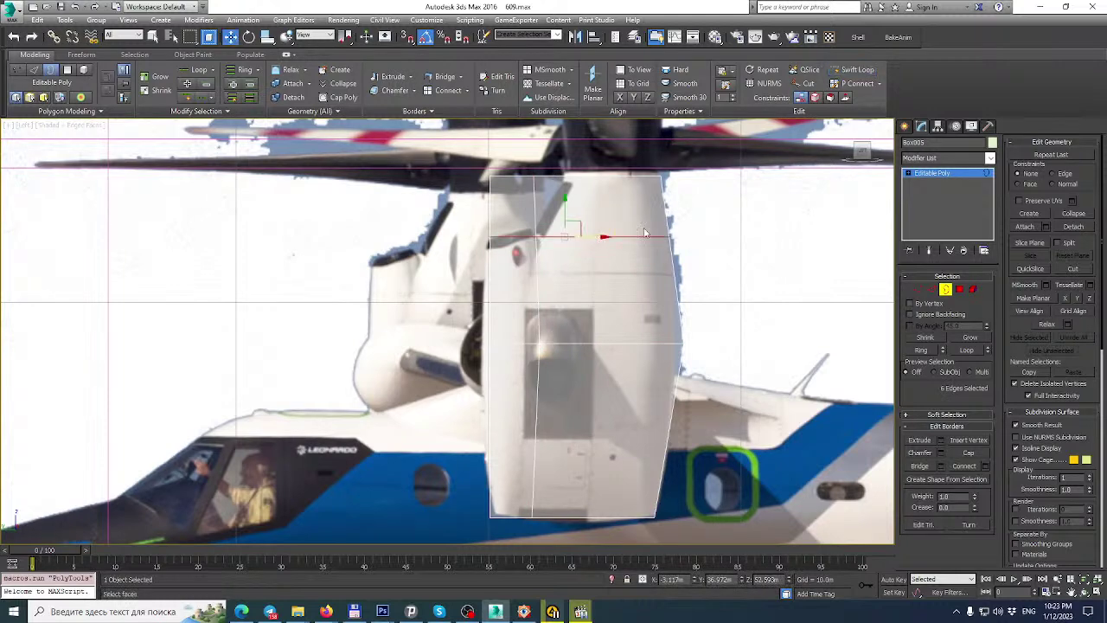
# Slant the vertical loop's upper end along the nacelle's sloped edge and delete the nose-side upper corner vertices.
pyautogui.click(919, 289)
pyautogui.moveTo(527, 161); pyautogui.dragTo(511, 205)
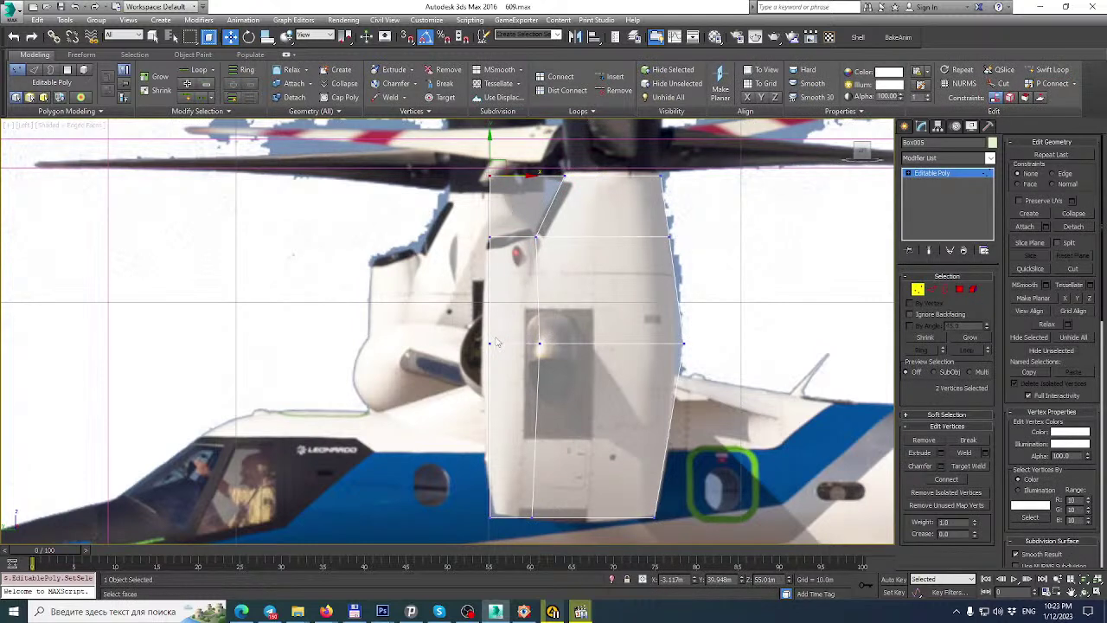
pyautogui.press('Delete')
# Adjust the middle and lowest vertices on the nose-side edge to match the nacelle's outline in the photo.
pyautogui.moveTo(464, 325); pyautogui.dragTo(504, 346)
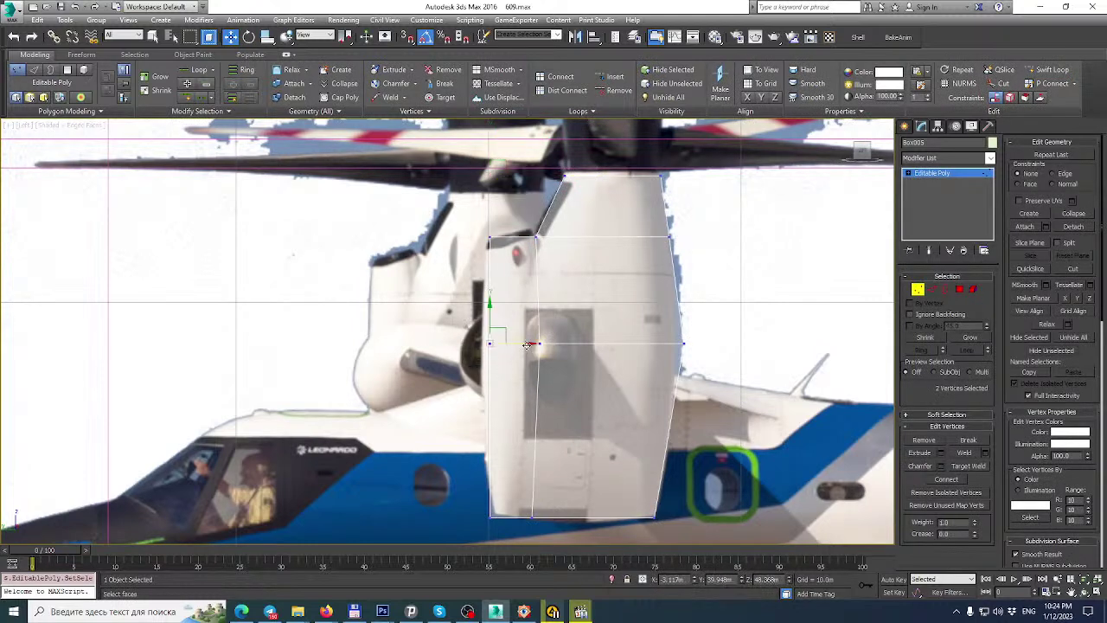
pyautogui.scroll(-3, 487, 380)
pyautogui.scroll(3, 487, 381)
pyautogui.moveTo(493, 381); pyautogui.dragTo(545, 401)
pyautogui.scroll(-2, 521, 337)
pyautogui.scroll(1, 577, 301)
pyautogui.moveTo(579, 303); pyautogui.dragTo(603, 340, button='middle')
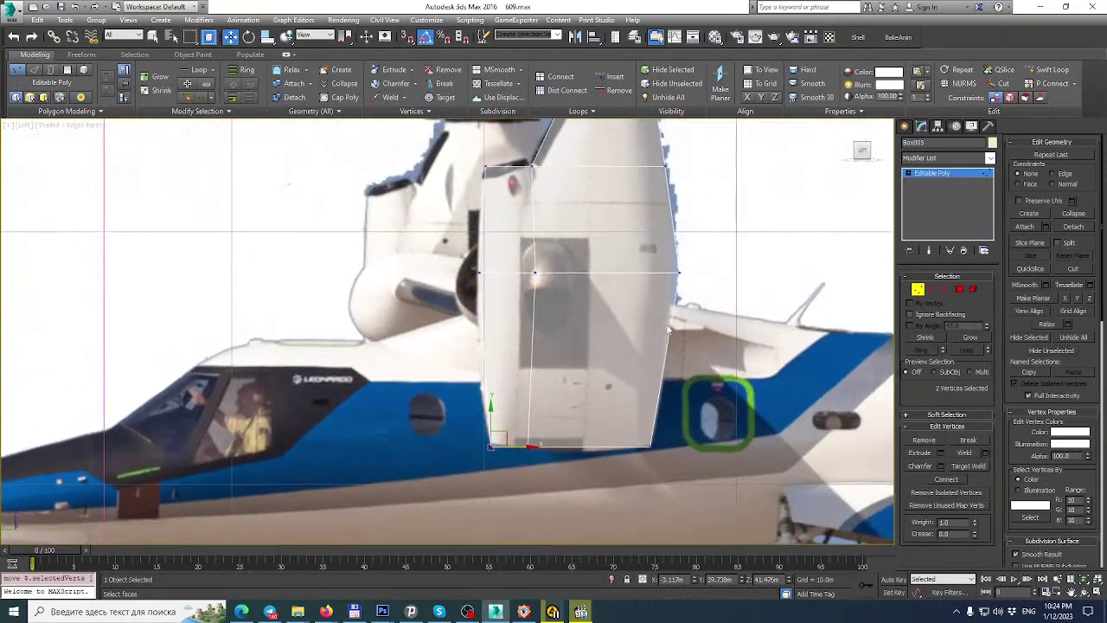
# Delete the polygons closing the nacelle block's lower and upper ends.
pyautogui.click(959, 291)
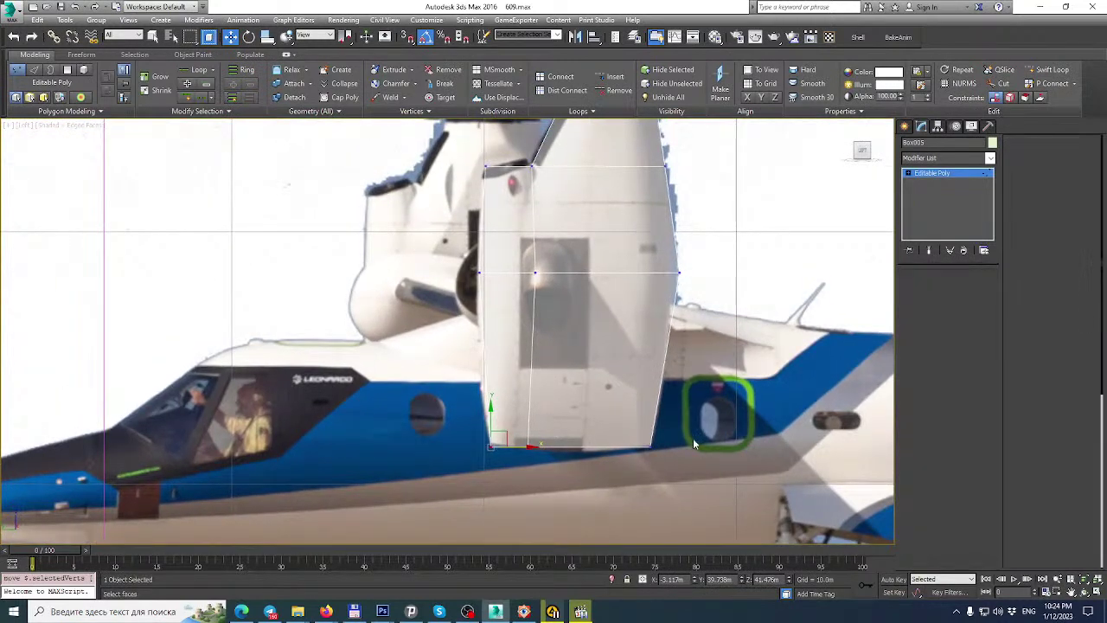
pyautogui.moveTo(558, 254); pyautogui.dragTo(532, 423, button='middle')
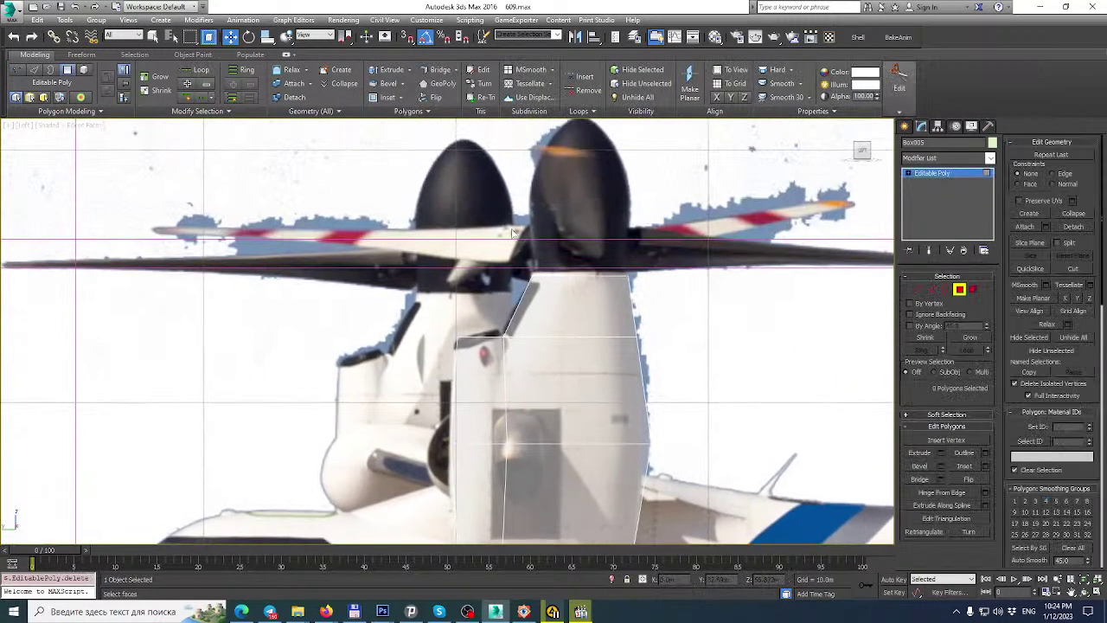
pyautogui.moveTo(628, 278); pyautogui.dragTo(700, 290)
pyautogui.press('Delete')
pyautogui.moveTo(702, 290); pyautogui.dragTo(700, 198, button='middle')
pyautogui.scroll(-3, 699, 198)
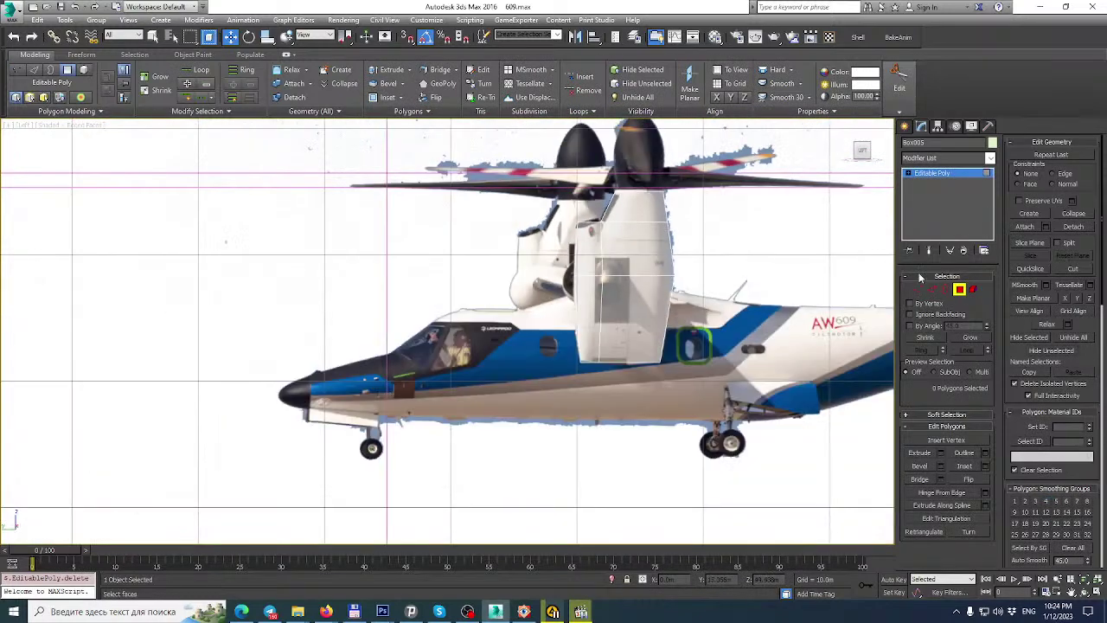
# Add two more vertical edge loops to the nacelle block, one through its tail-side half and one near its nose-side edge.
pyautogui.click(946, 290)
pyautogui.click(674, 223)
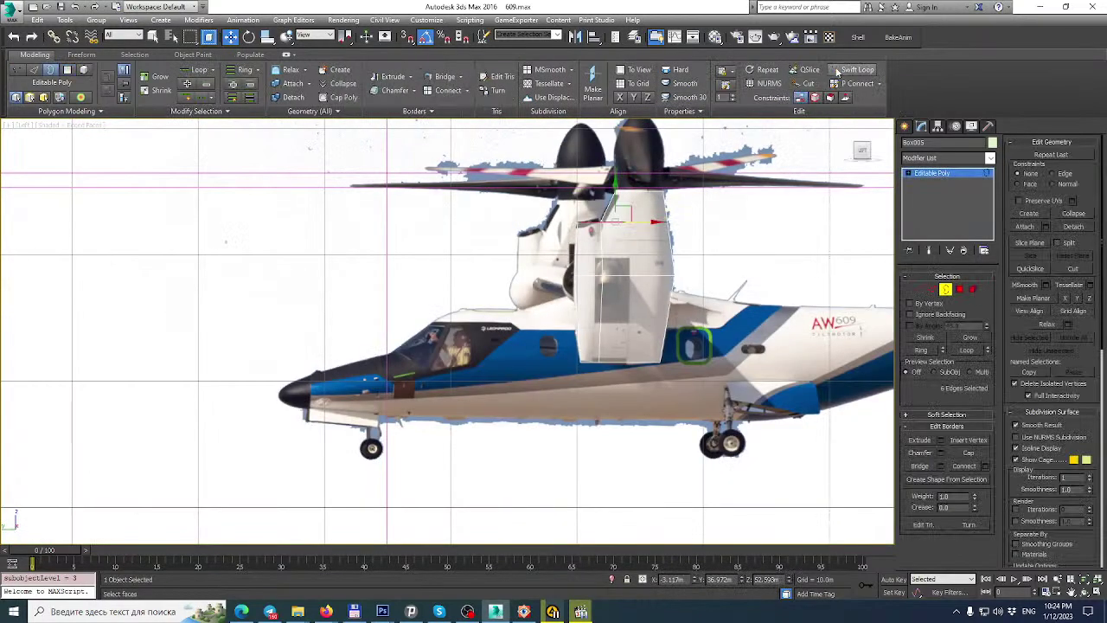
pyautogui.scroll(5, 673, 223)
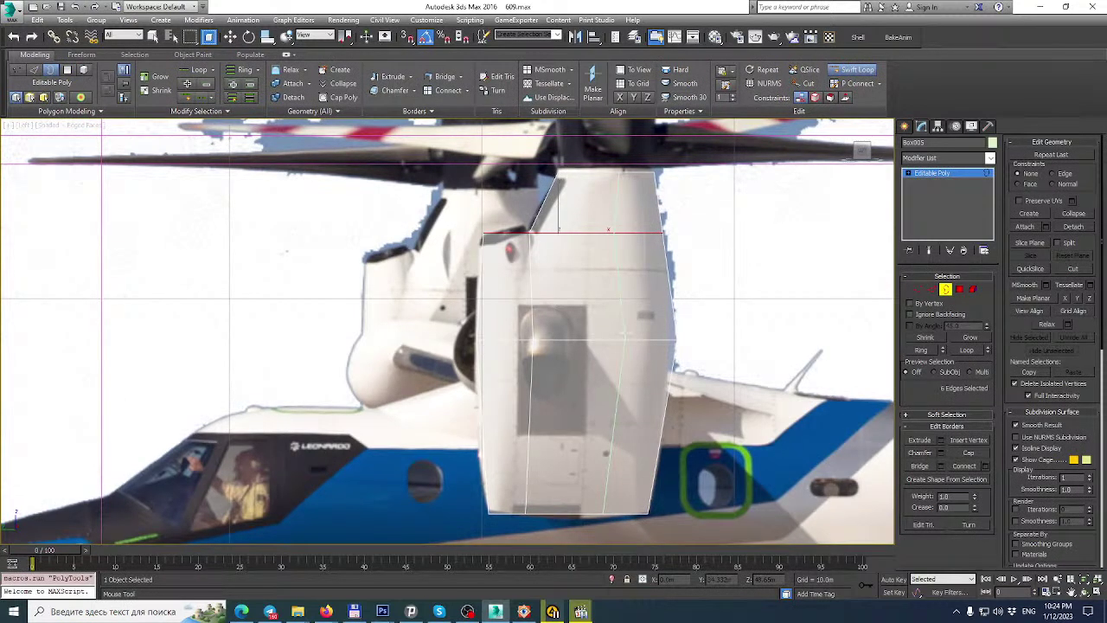
pyautogui.click(614, 334)
pyautogui.moveTo(568, 303); pyautogui.dragTo(587, 294, button='middle')
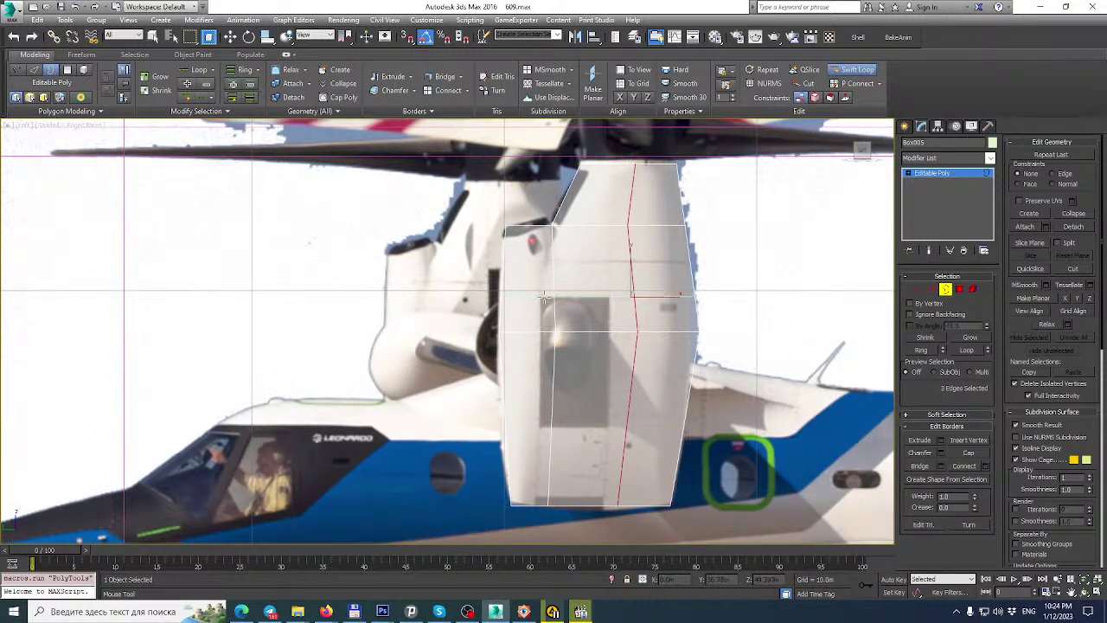
pyautogui.click(527, 333)
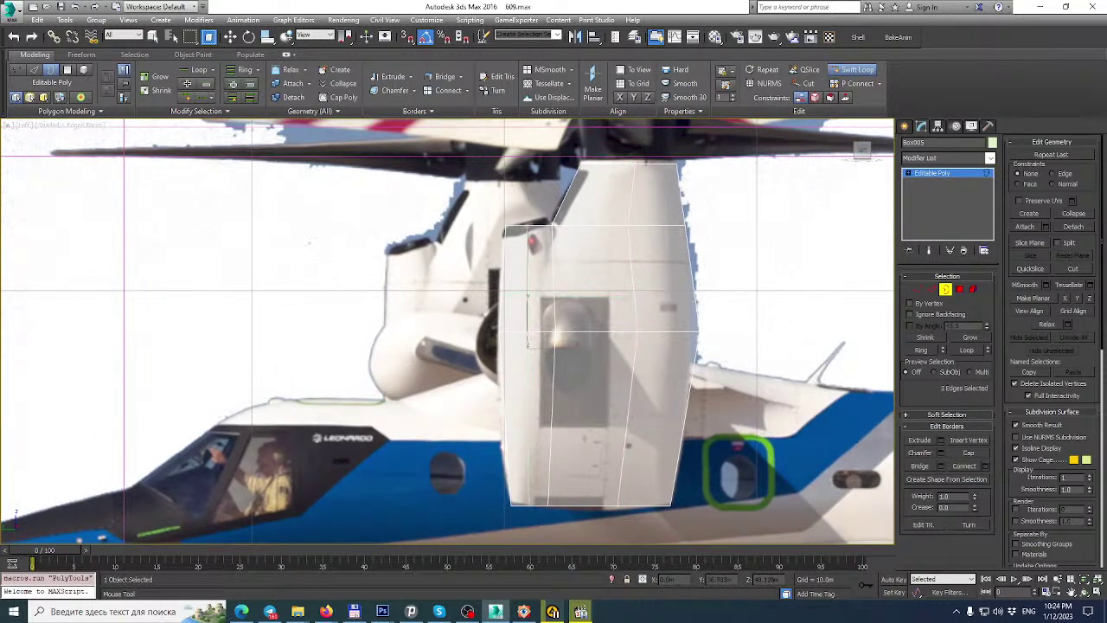
# Isolate the nacelle block from the references and examine it in an enlarged Perspective viewport.
pyautogui.rightClick(527, 338)
pyautogui.rightClick(677, 374)
pyautogui.click(713, 333)
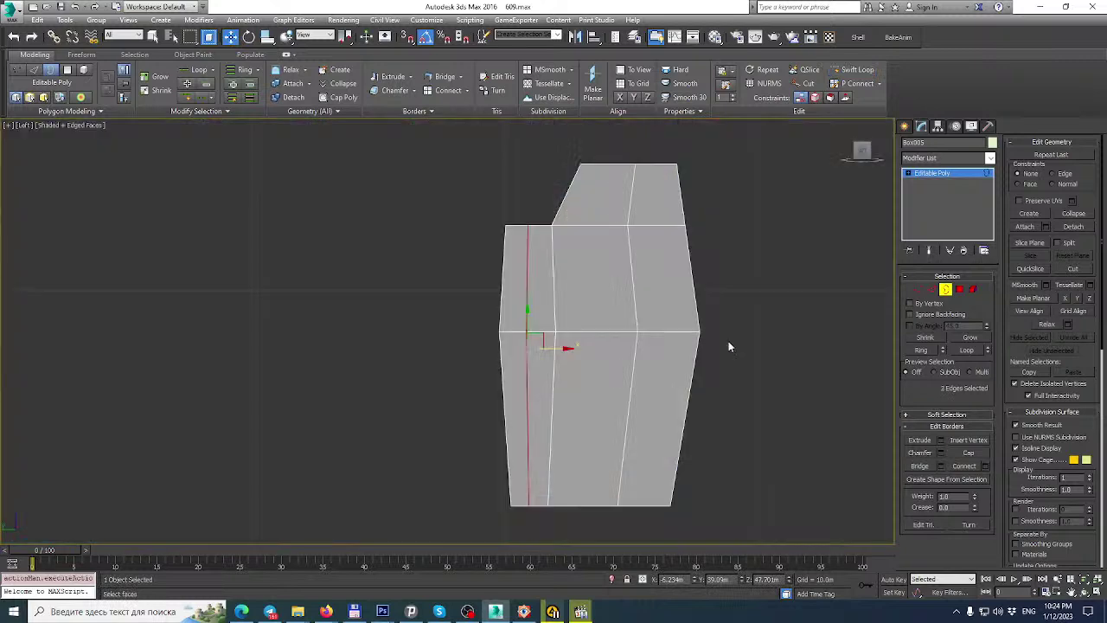
pyautogui.click(1097, 593)
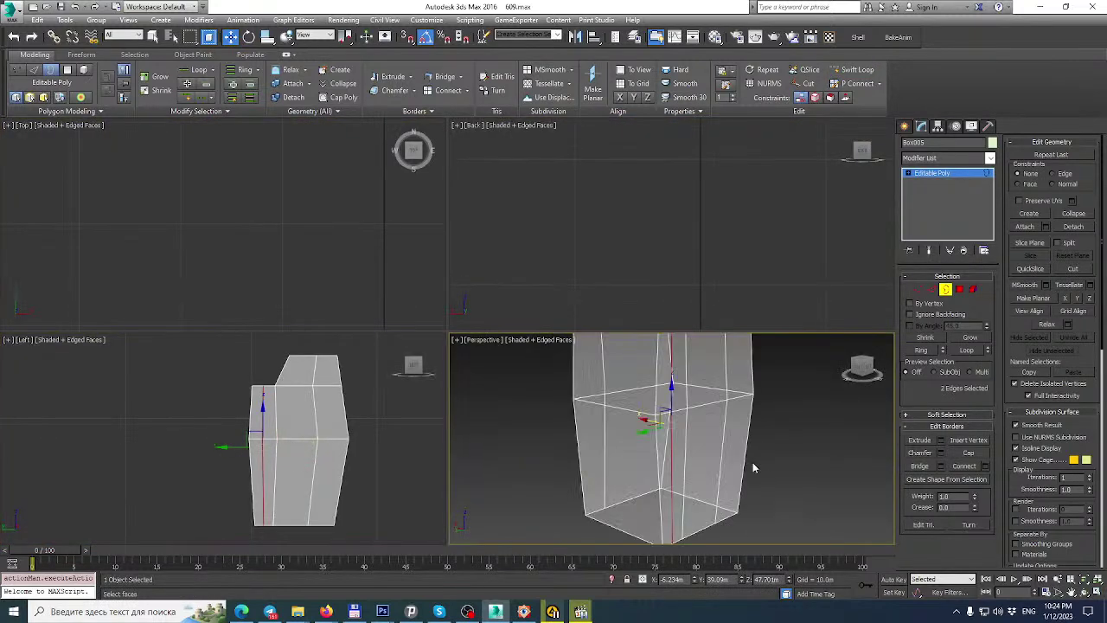
pyautogui.click(1097, 594)
pyautogui.scroll(-5, 623, 351)
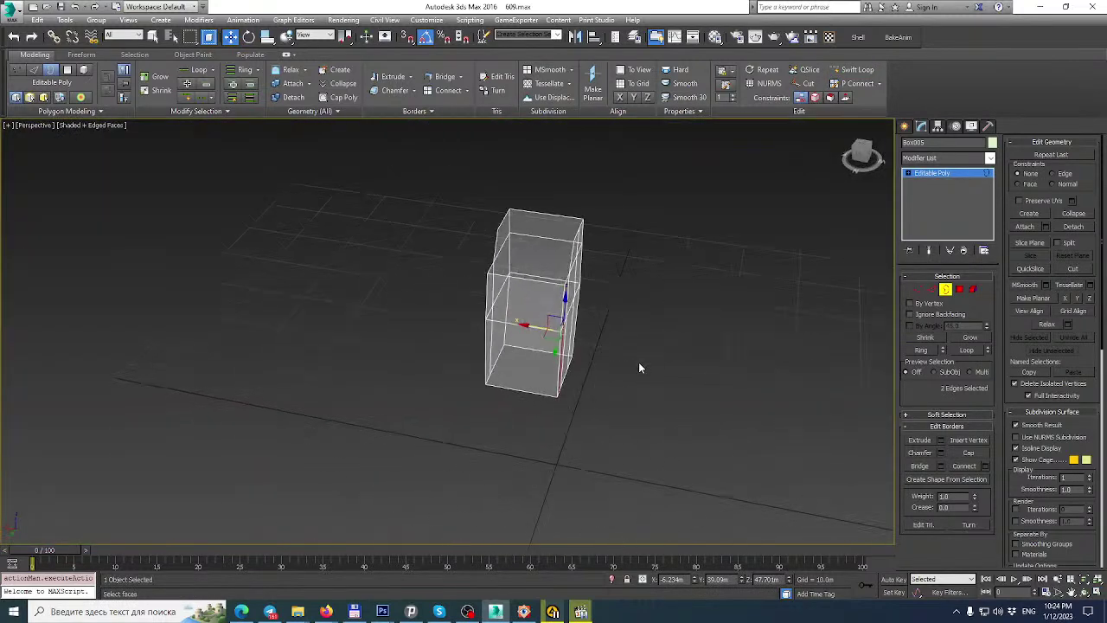
pyautogui.scroll(6, 563, 346)
pyautogui.keyDown('alt'); pyautogui.moveTo(563, 346); pyautogui.dragTo(858, 246, button='middle'); pyautogui.keyUp('alt')
# Delete the polygons covering one side of the nacelle block to leave that side open.
pyautogui.click(935, 174)
pyautogui.keyDown('alt'); pyautogui.moveTo(648, 250); pyautogui.dragTo(830, 311, button='middle'); pyautogui.keyUp('alt')
pyautogui.click(960, 289)
pyautogui.click(604, 440)
pyautogui.press('Delete')
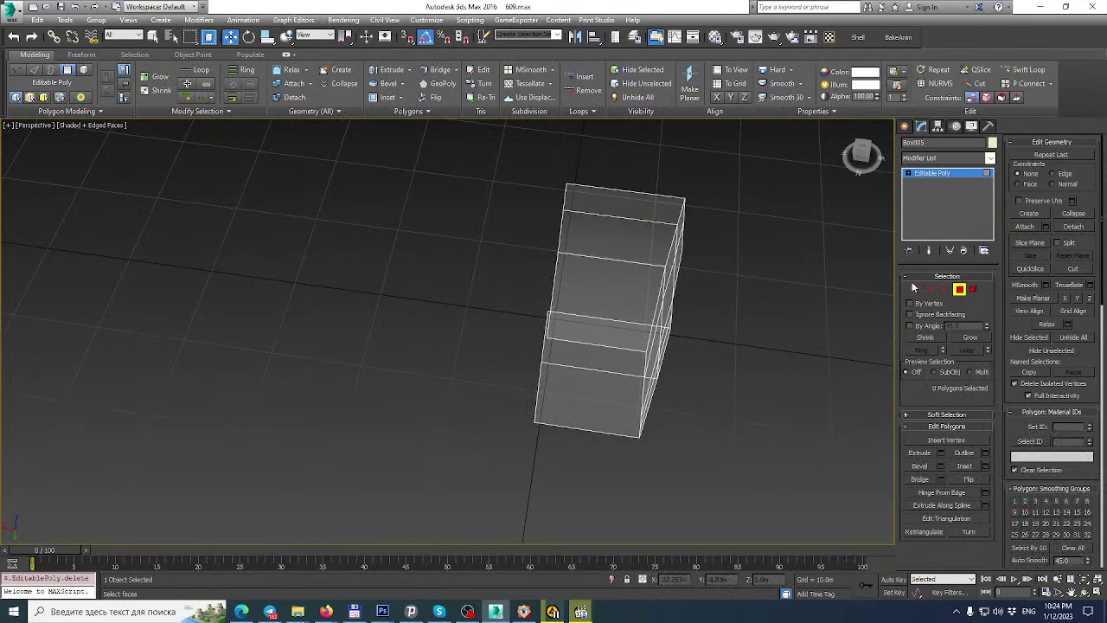
# Narrow the nacelle shell by moving the vertices along its open side inward to about X -4.19 m.
pyautogui.click(917, 288)
pyautogui.moveTo(487, 163); pyautogui.dragTo(589, 517)
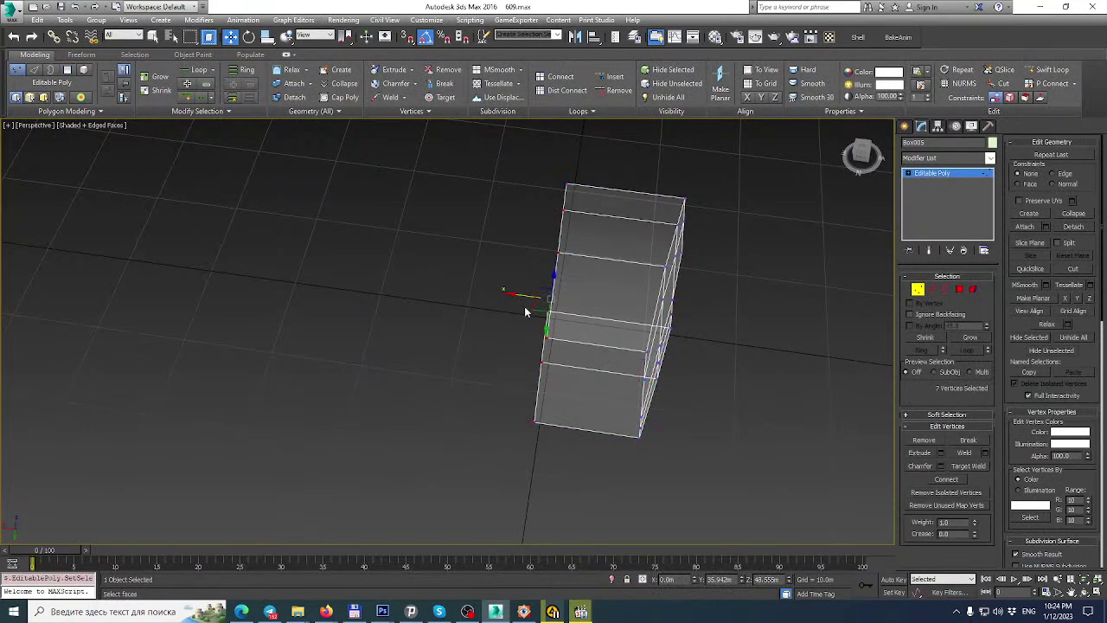
pyautogui.moveTo(517, 298); pyautogui.dragTo(640, 327)
pyautogui.keyDown('alt'); pyautogui.moveTo(640, 326); pyautogui.dragTo(568, 324, button='middle'); pyautogui.keyUp('alt')
pyautogui.scroll(3, 652, 286)
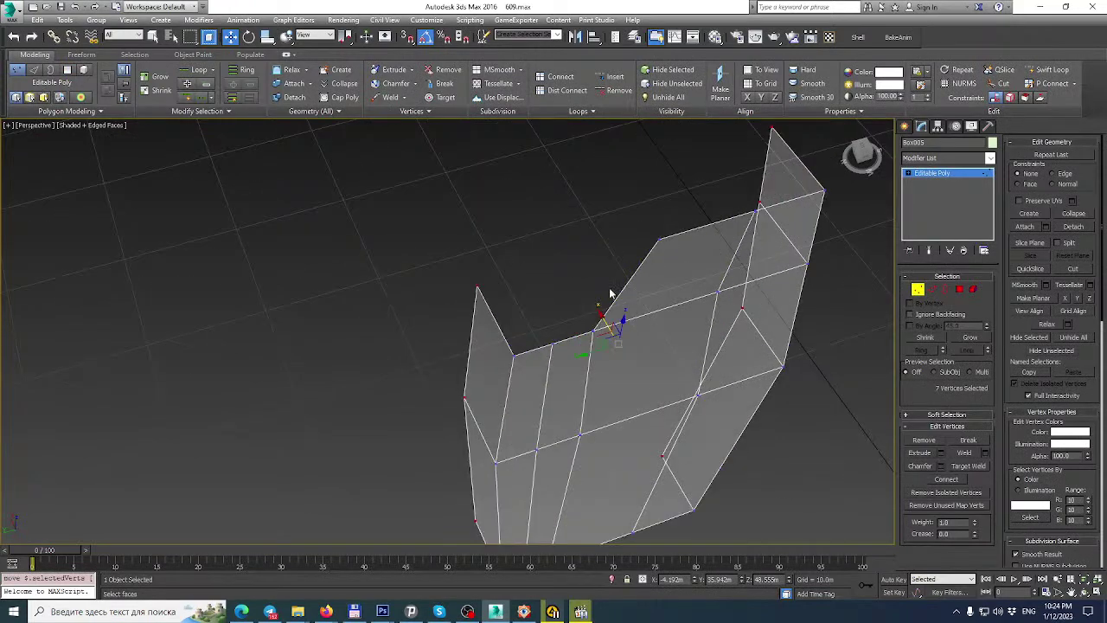
pyautogui.keyDown('alt'); pyautogui.moveTo(660, 323); pyautogui.dragTo(701, 337, button='middle'); pyautogui.keyUp('alt')
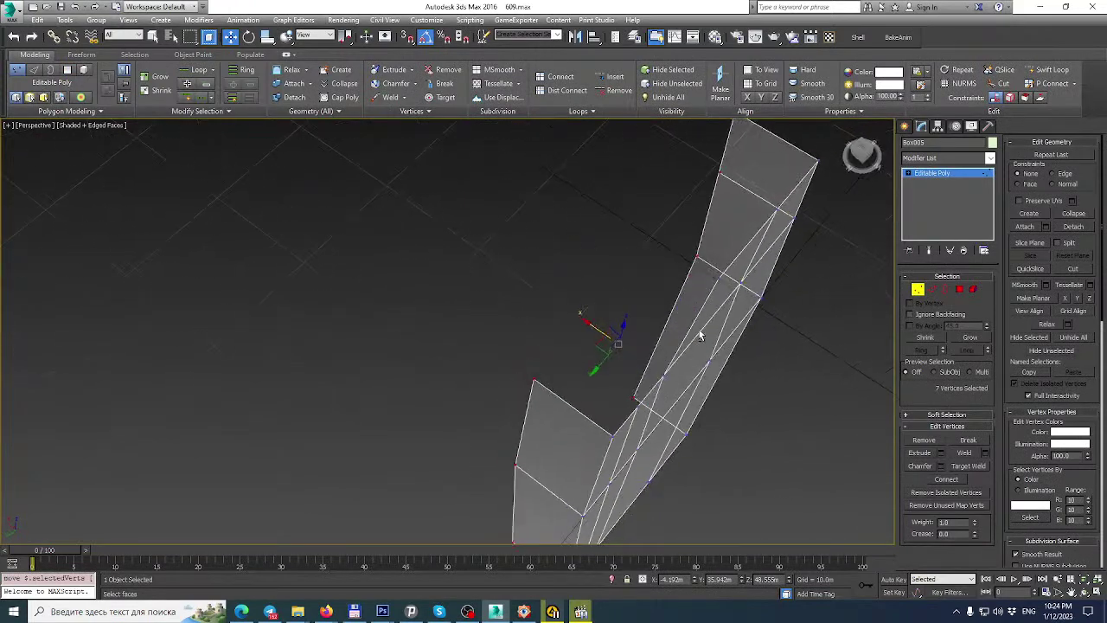
pyautogui.click(946, 173)
pyautogui.click(991, 158)
pyautogui.scroll(-2, 995, 246)
pyautogui.scroll(-5, 995, 246)
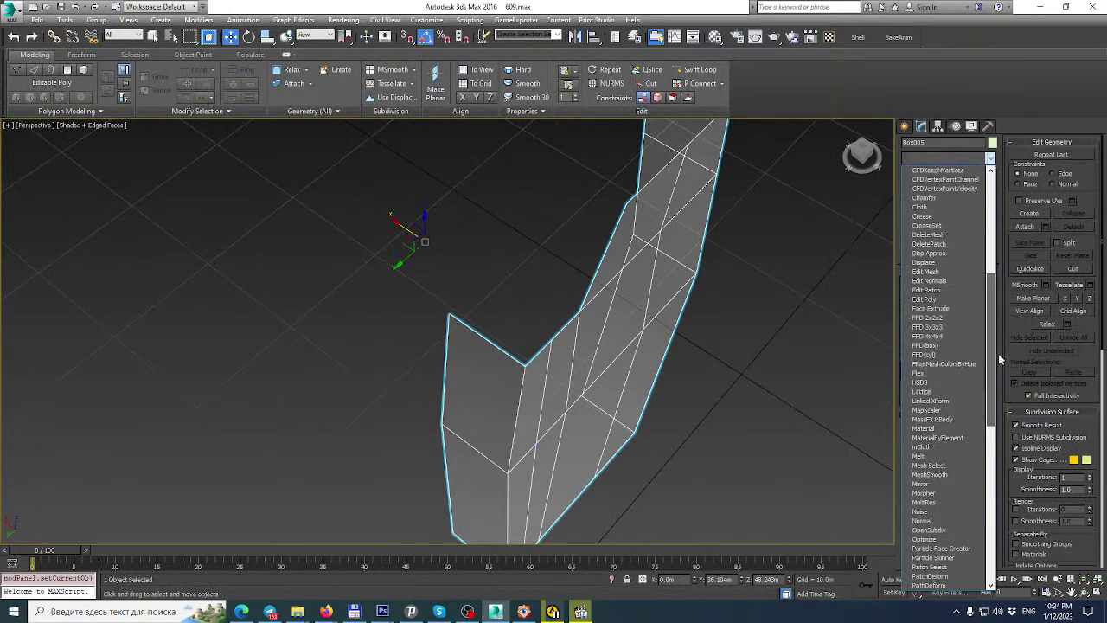
pyautogui.click(907, 63)
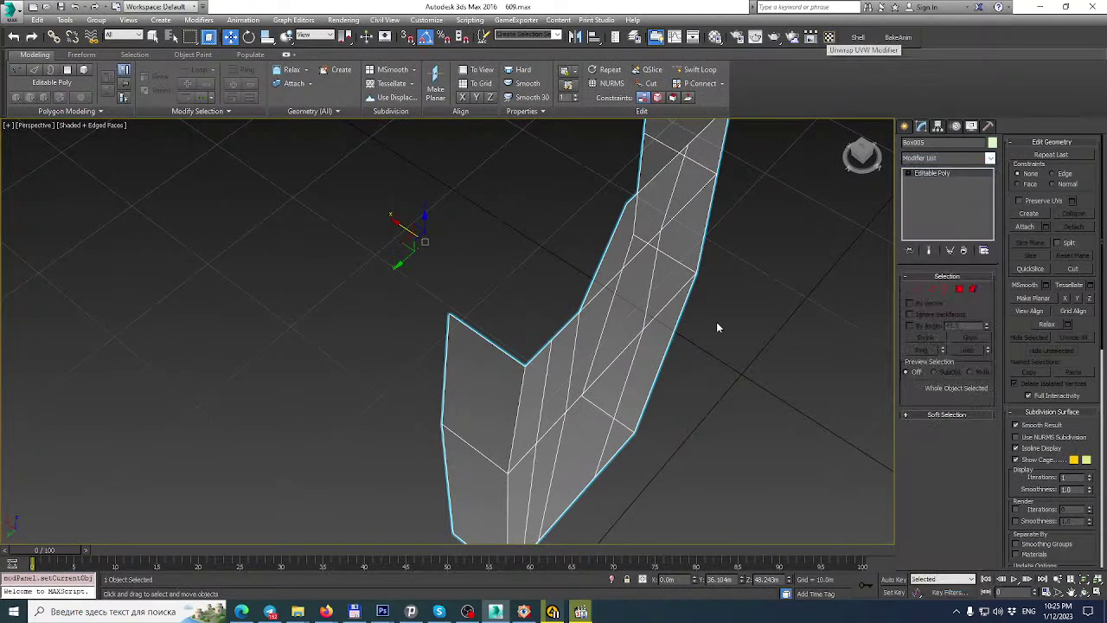
# Apply the material carrying the AW609 reference sheet to the nacelle shell.
pyautogui.press('m')
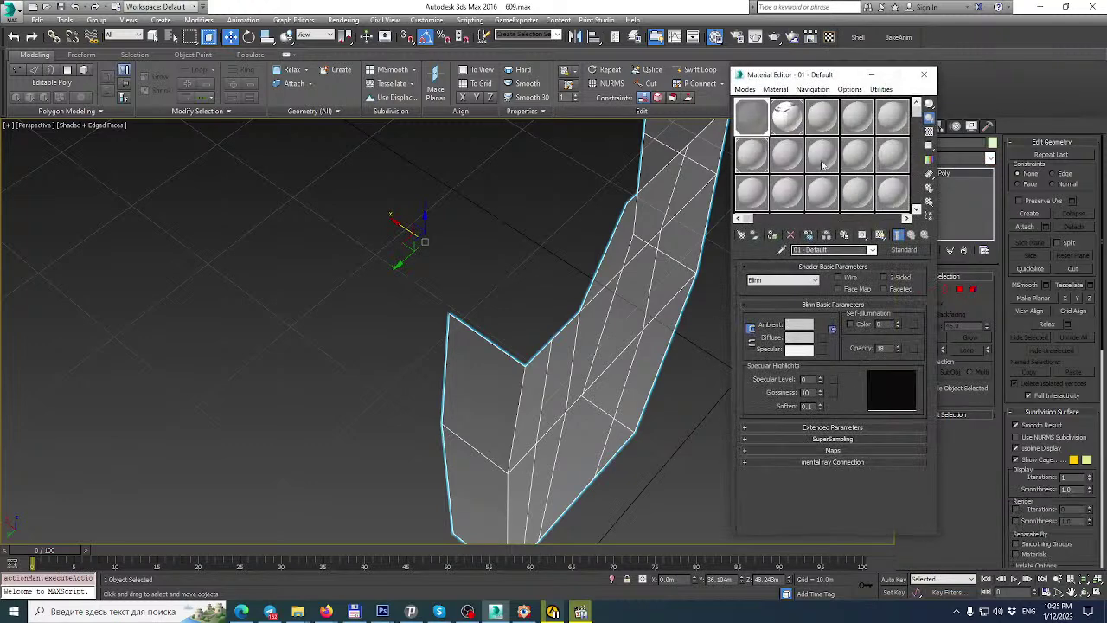
pyautogui.moveTo(778, 137); pyautogui.dragTo(709, 250)
pyautogui.click(925, 76)
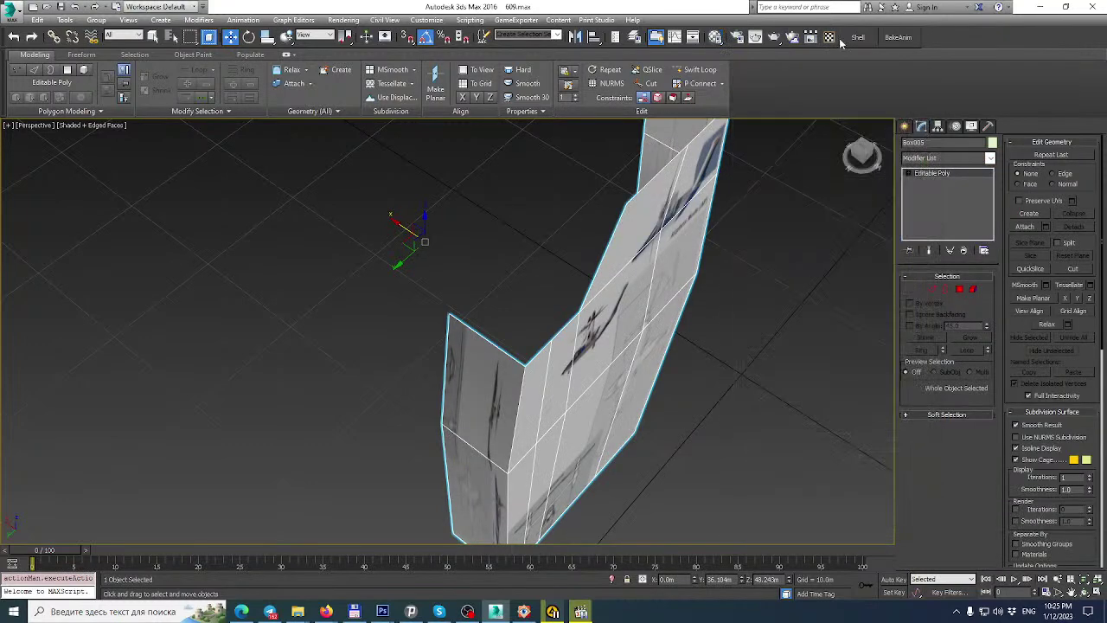
# Add an Unwrap UVW modifier to the nacelle shell and planar-map all its polygons along X.
pyautogui.click(857, 37)
pyautogui.click(962, 249)
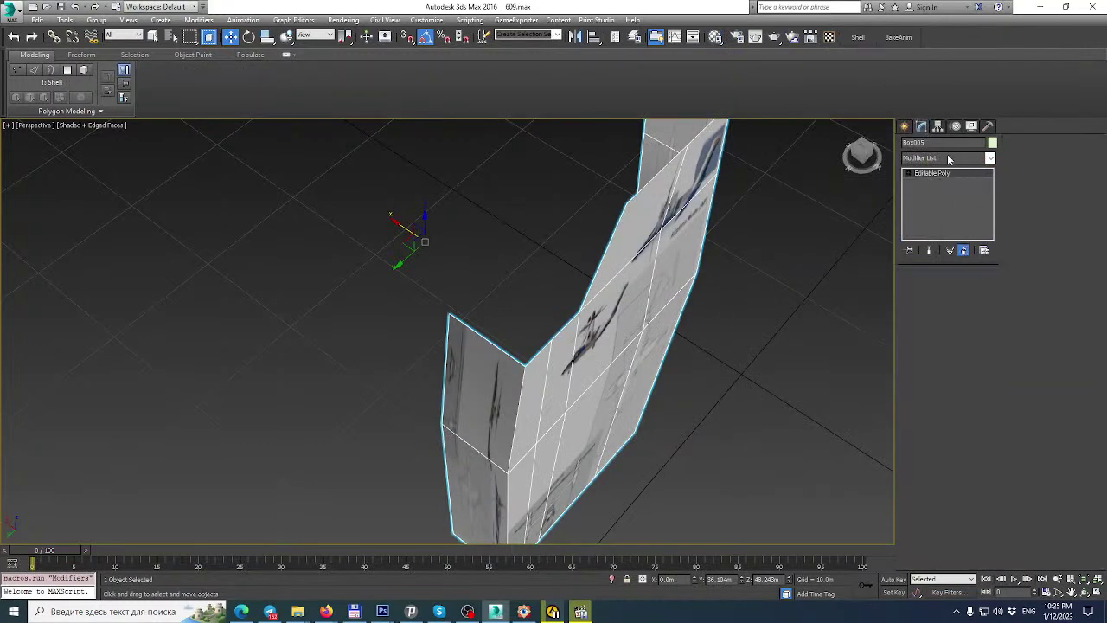
pyautogui.press('u')
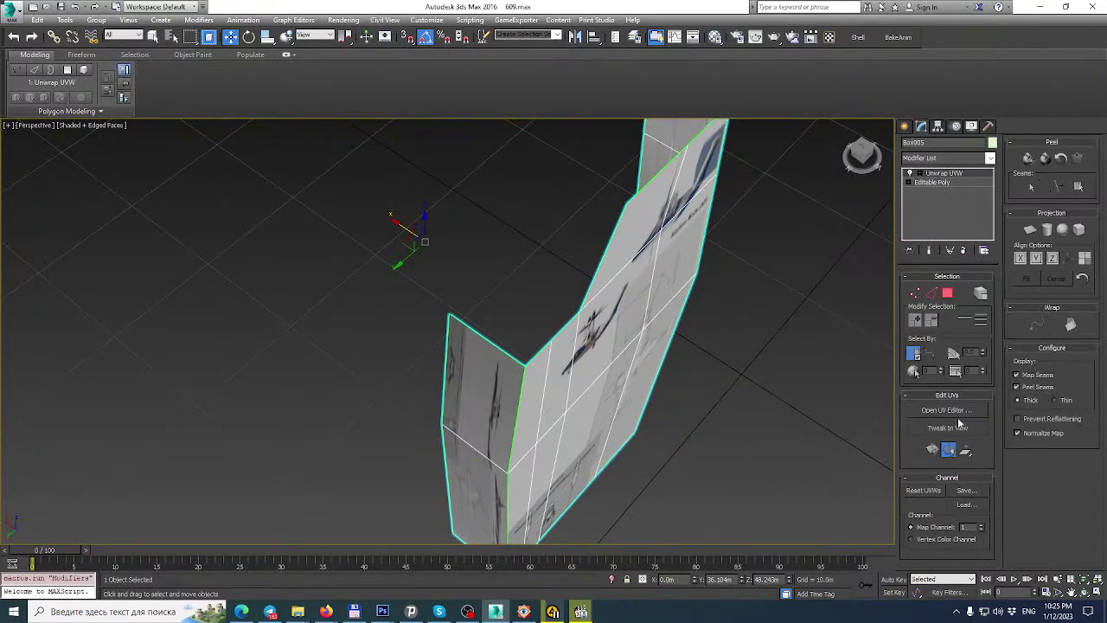
pyautogui.click(946, 410)
pyautogui.scroll(-1, 152, 330)
pyautogui.click(49, 425)
pyautogui.hotkey('ctrl', 'a')
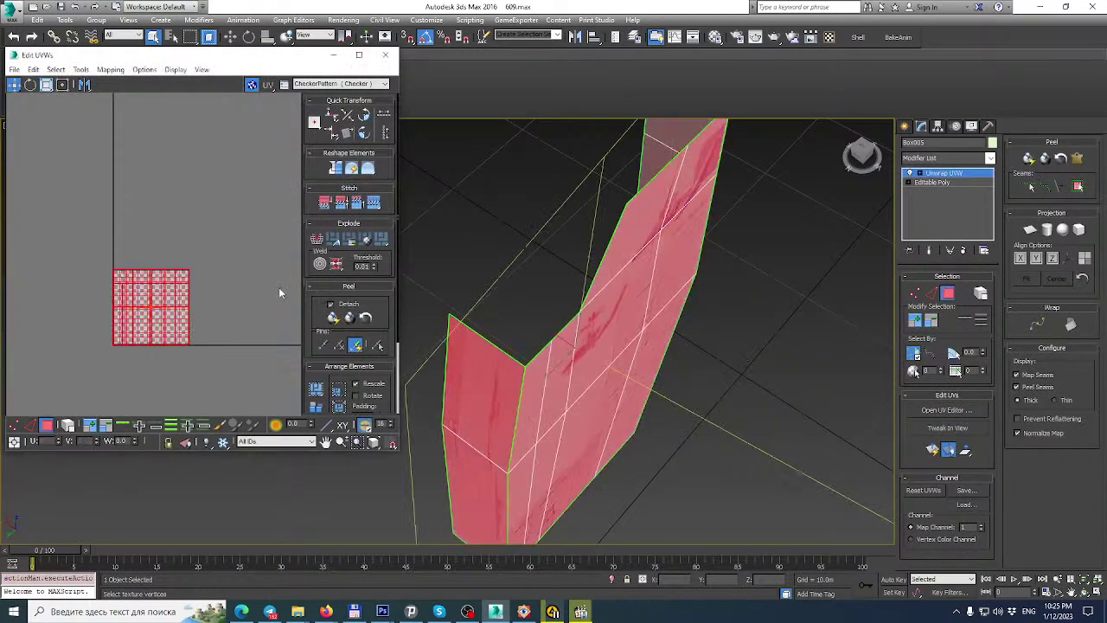
pyautogui.click(1068, 431)
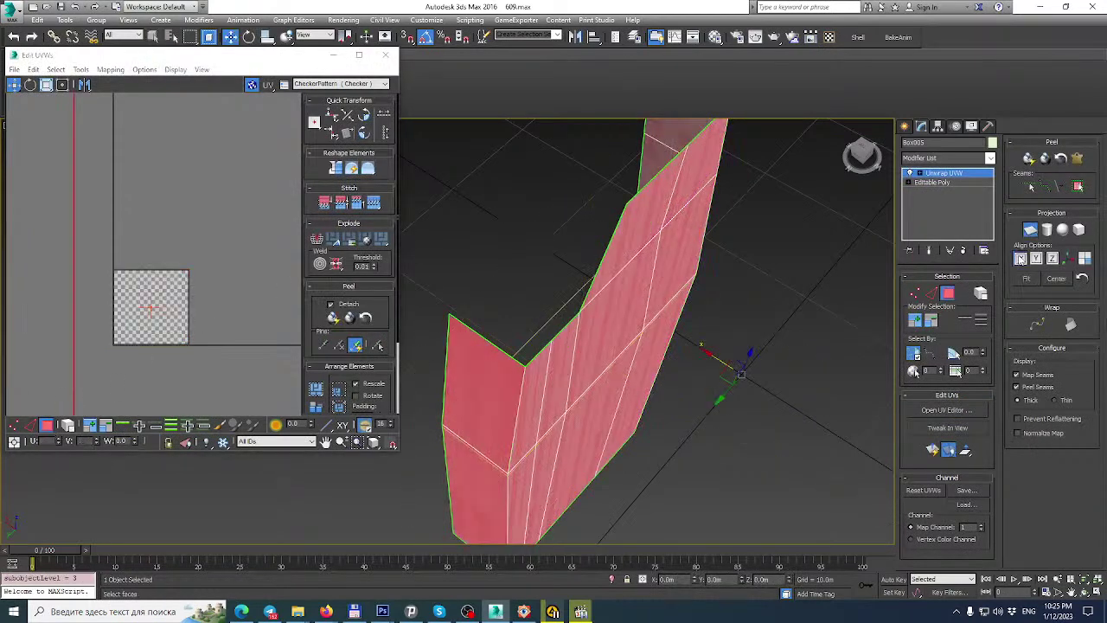
# Show Map #1 (Untitled-1.psd) as the UV editor background and enlarge the editor to full screen.
pyautogui.click(333, 83)
pyautogui.click(322, 97)
pyautogui.click(331, 85)
pyautogui.click(327, 103)
pyautogui.click(359, 54)
# Shrink the nacelle's UV island to match the reference scale and place it just below the reference sheet.
pyautogui.scroll(-5, 472, 186)
pyautogui.scroll(3, 466, 185)
pyautogui.click(57, 34)
pyautogui.moveTo(405, 154); pyautogui.dragTo(567, 389)
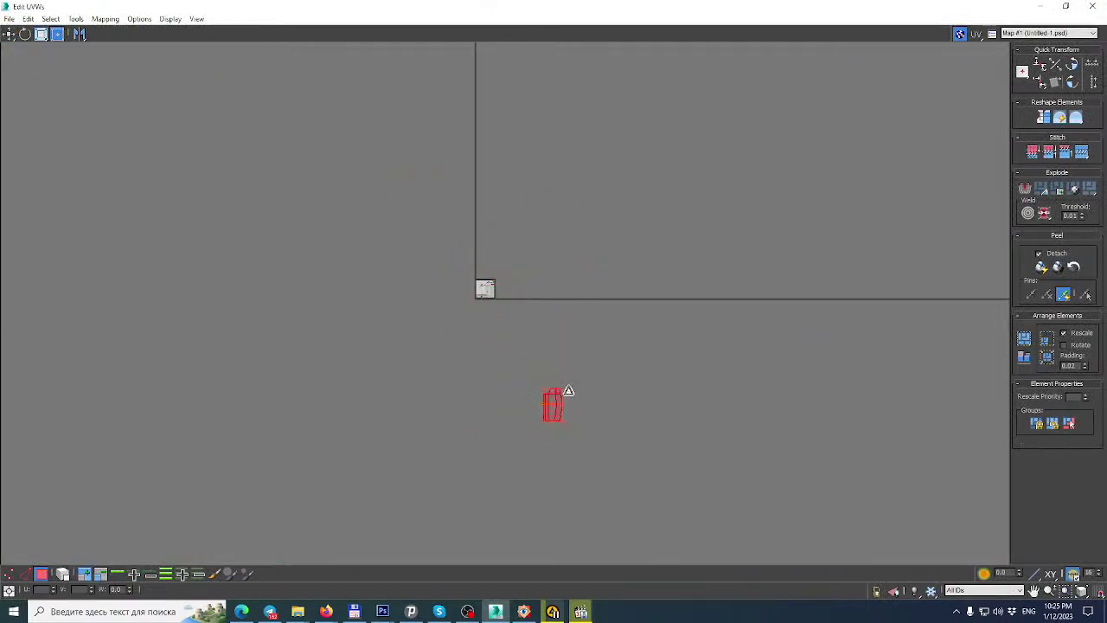
pyautogui.scroll(10, 482, 294)
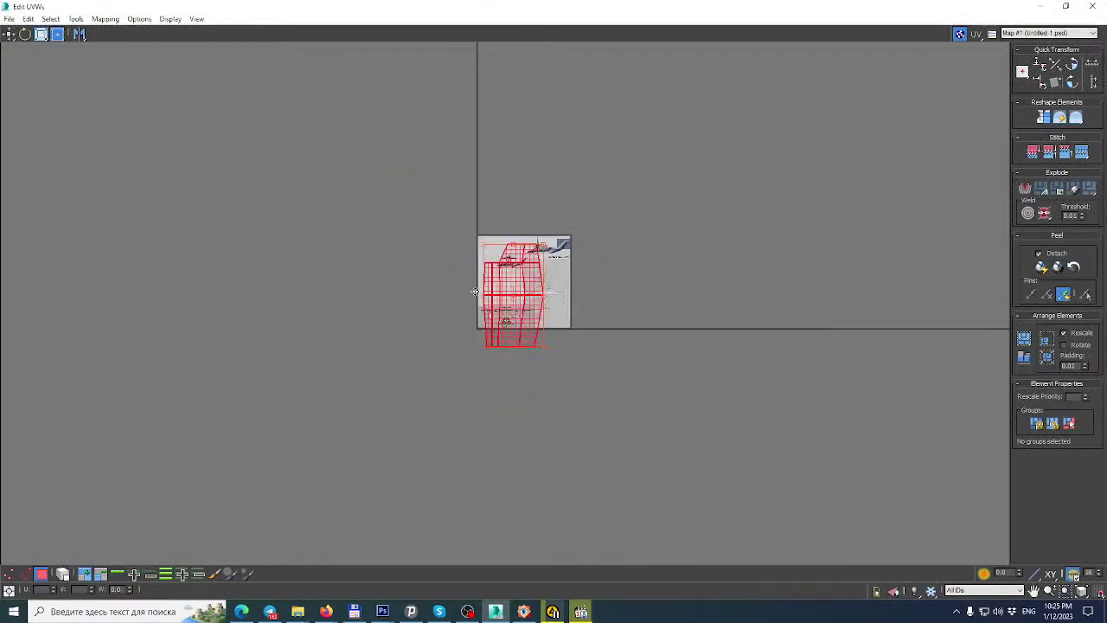
pyautogui.moveTo(728, 121); pyautogui.dragTo(526, 450)
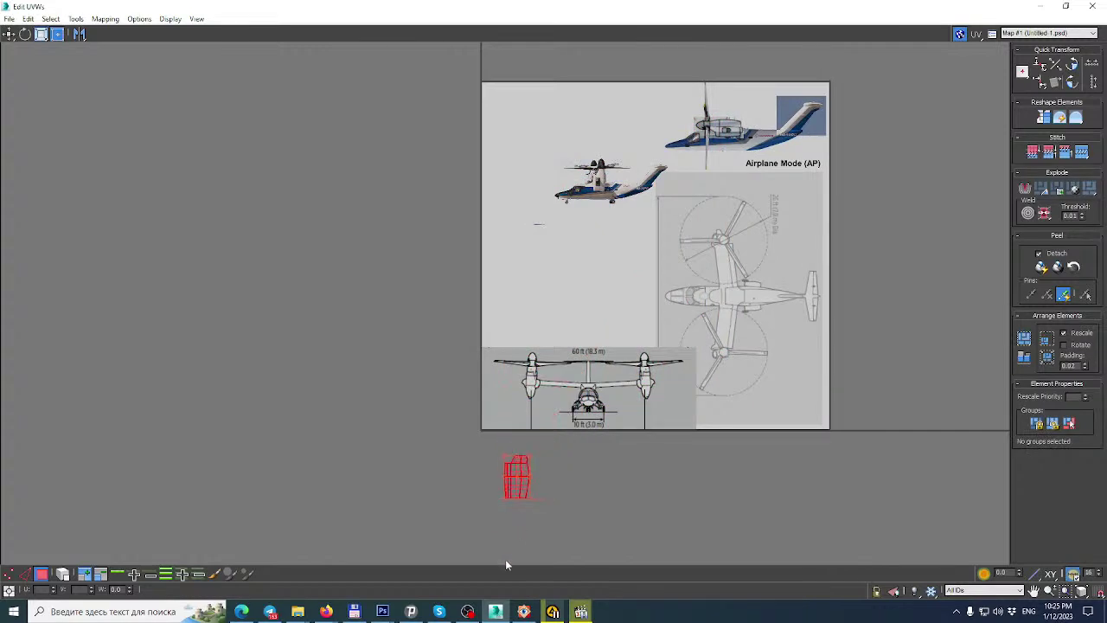
# Reselect Map #1 (Untitled-1.psd) as the UV background and check the hover-mode side view in the Photoshop file.
pyautogui.click(1024, 33)
pyautogui.click(1021, 47)
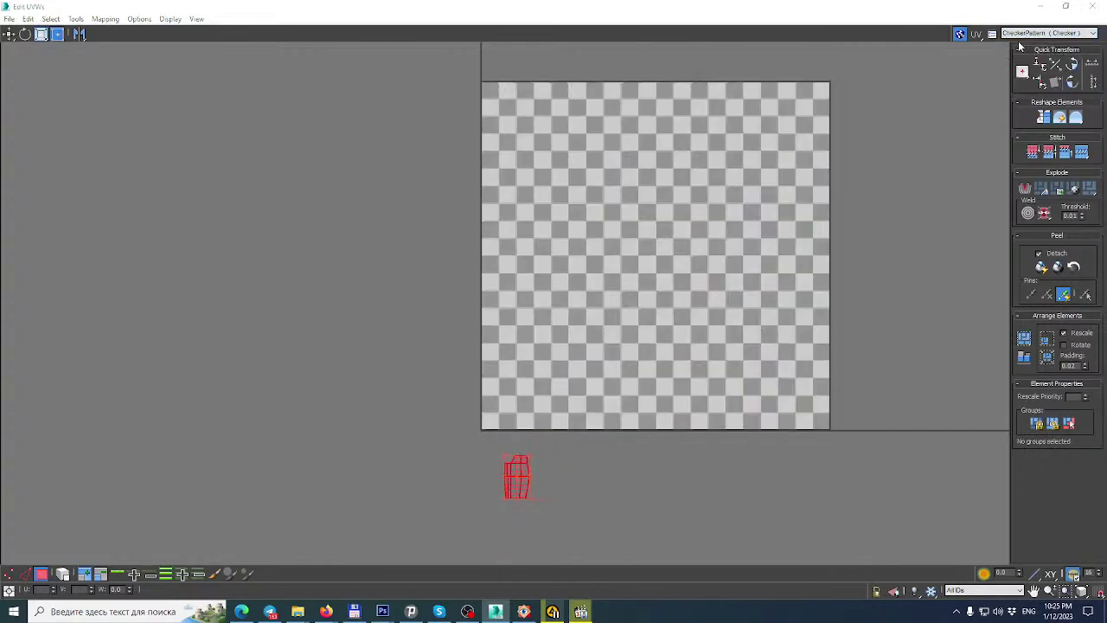
pyautogui.click(1025, 34)
pyautogui.click(1021, 61)
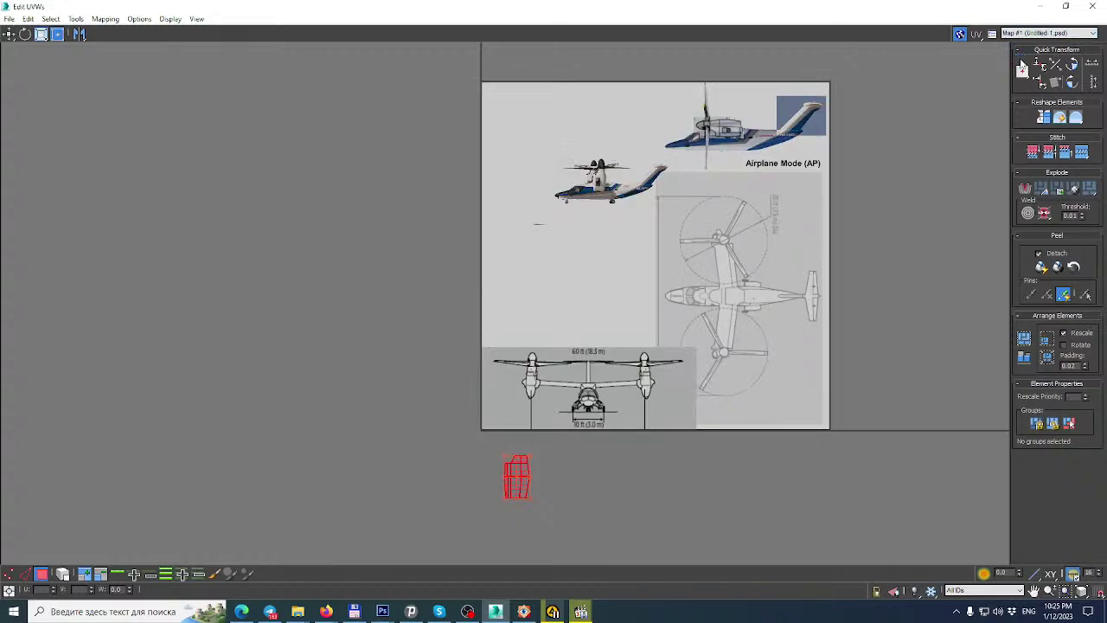
pyautogui.moveTo(382, 612)
pyautogui.click(422, 524)
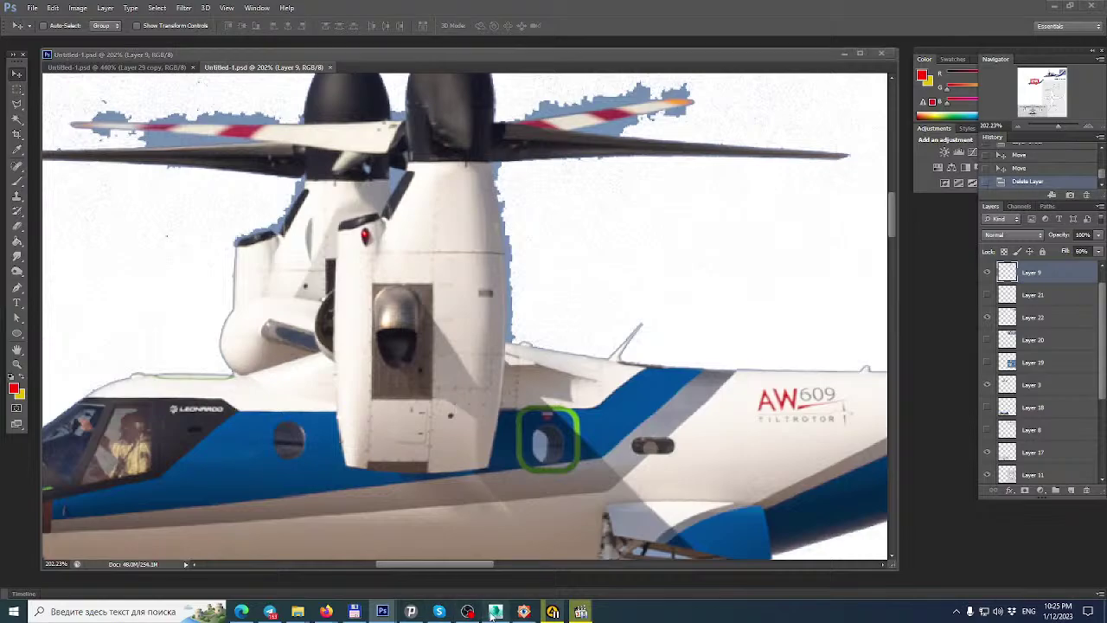
pyautogui.hotkey('alt', 'Tab')
pyautogui.click(1024, 36)
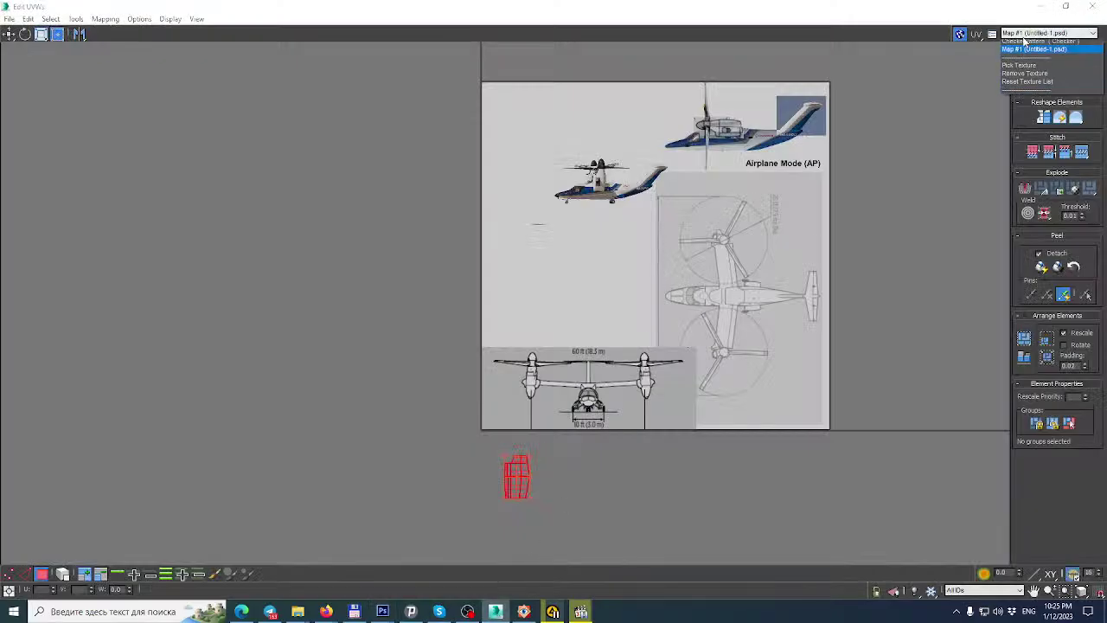
pyautogui.click(1017, 54)
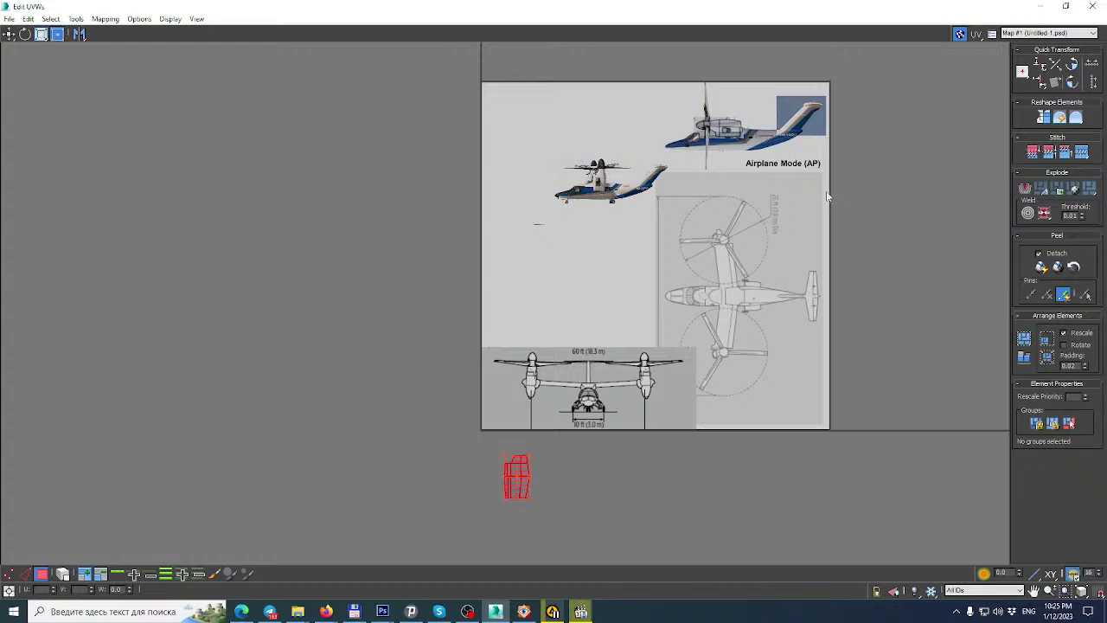
# Switch to Photoshop, float the tiltrotor reference sheet in its own window, and close the helicopter texture sheet.
pyautogui.moveTo(794, 208); pyautogui.dragTo(689, 202, button='middle')
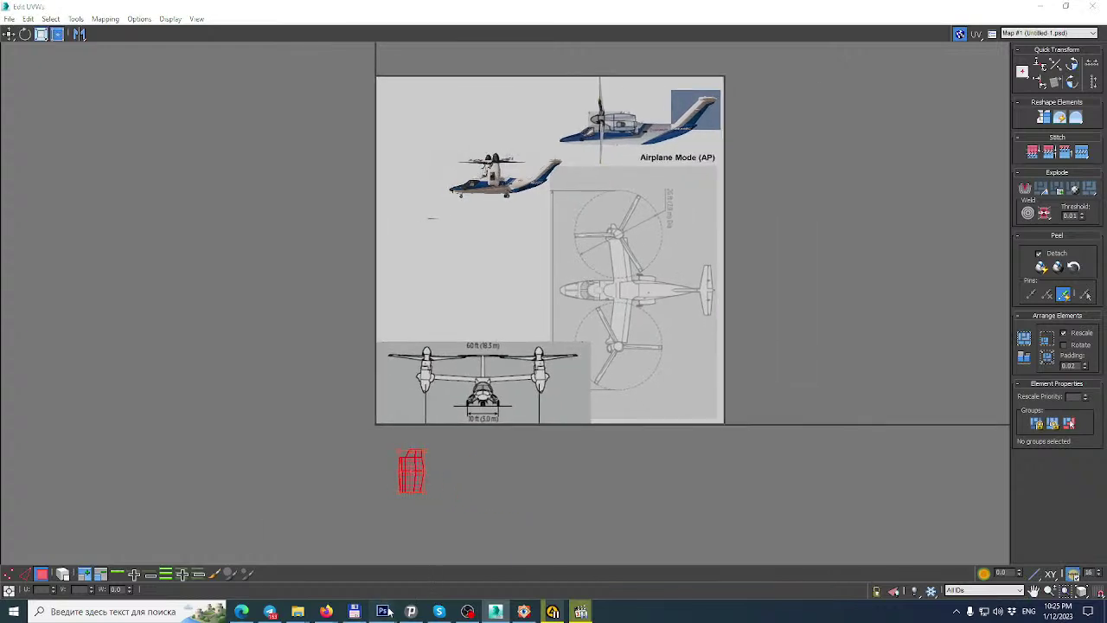
pyautogui.moveTo(389, 613)
pyautogui.click(461, 558)
pyautogui.keyDown('alt'); pyautogui.scroll(-5, 437, 307); pyautogui.keyUp('alt')
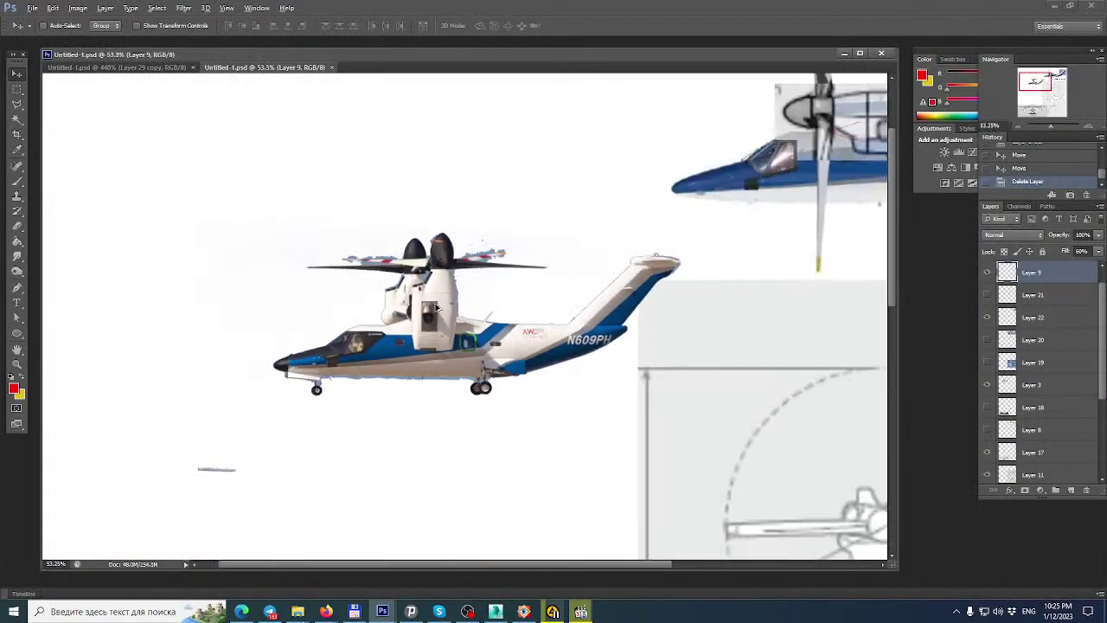
pyautogui.keyDown('alt'); pyautogui.scroll(-5, 437, 307); pyautogui.keyUp('alt')
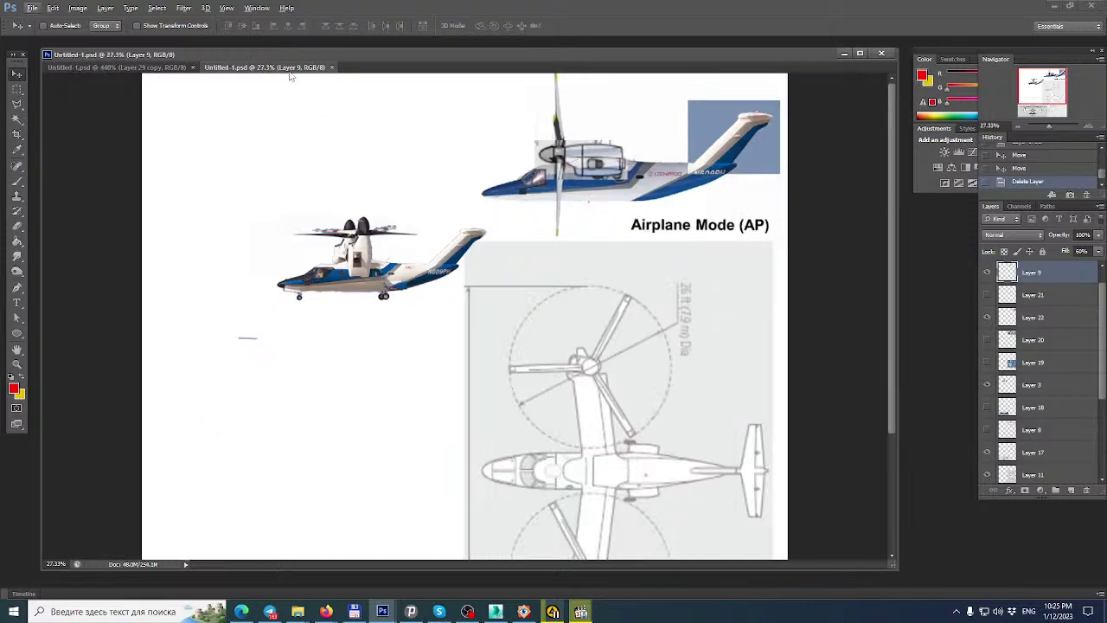
pyautogui.moveTo(289, 67); pyautogui.dragTo(250, 101)
pyautogui.click(443, 57)
pyautogui.keyDown('alt'); pyautogui.scroll(-5, 407, 277); pyautogui.keyUp('alt')
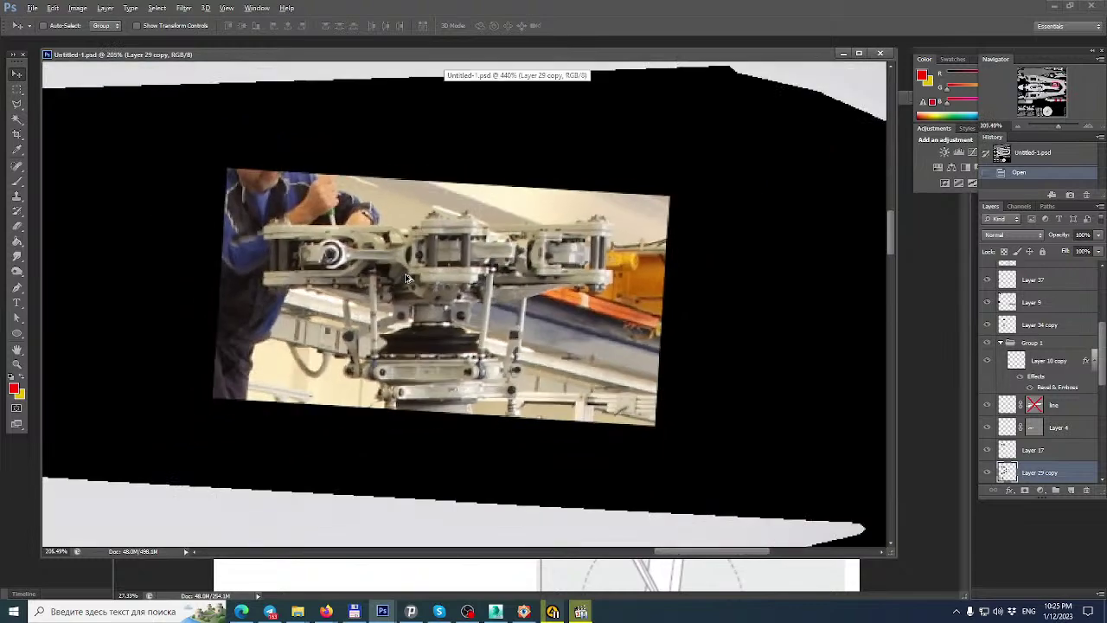
pyautogui.keyDown('alt'); pyautogui.scroll(-6, 407, 277); pyautogui.keyUp('alt')
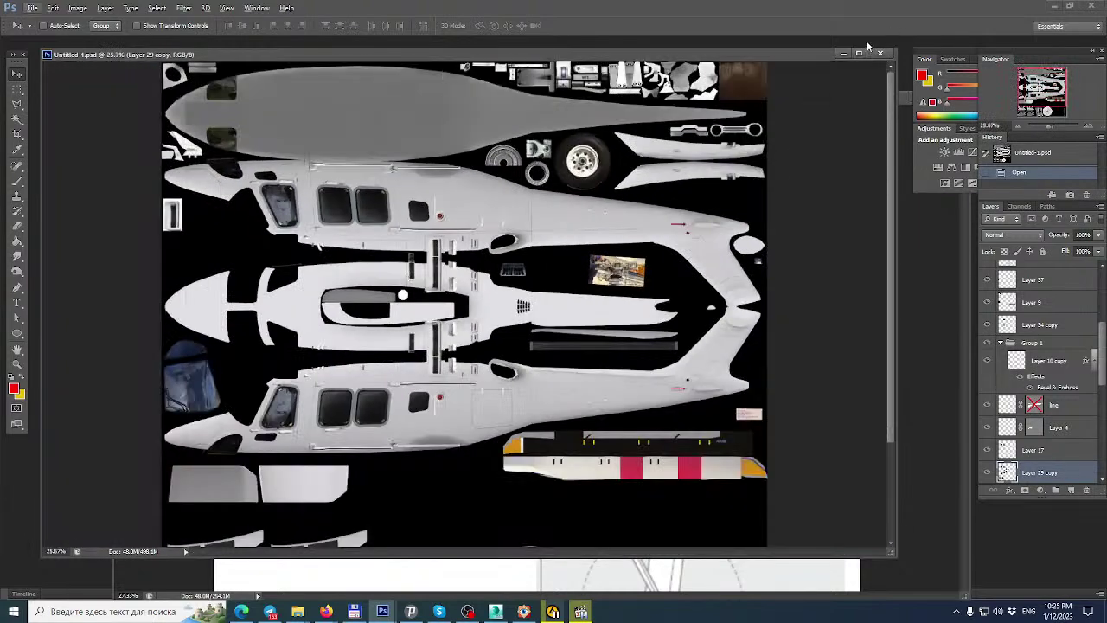
pyautogui.click(876, 55)
# Look over the tiltrotor reference sheet in Photoshop and reselect Map #1 (Untitled-1.psd) in the 3ds Max UV editor.
pyautogui.moveTo(524, 102); pyautogui.dragTo(469, 61)
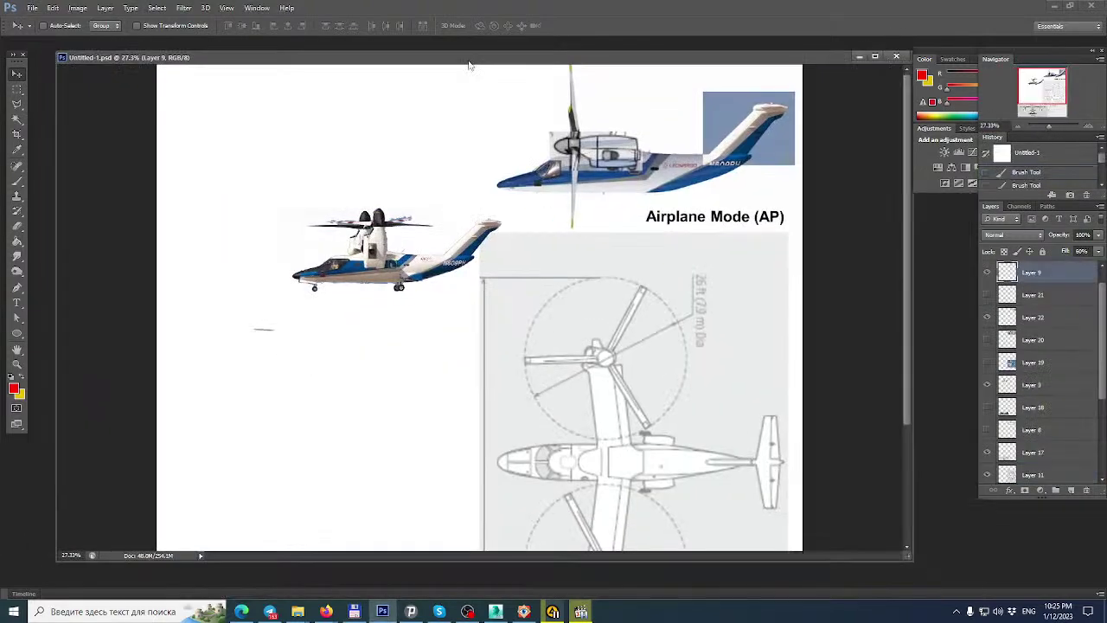
pyautogui.scroll(-1, 450, 257)
pyautogui.scroll(-2, 403, 251)
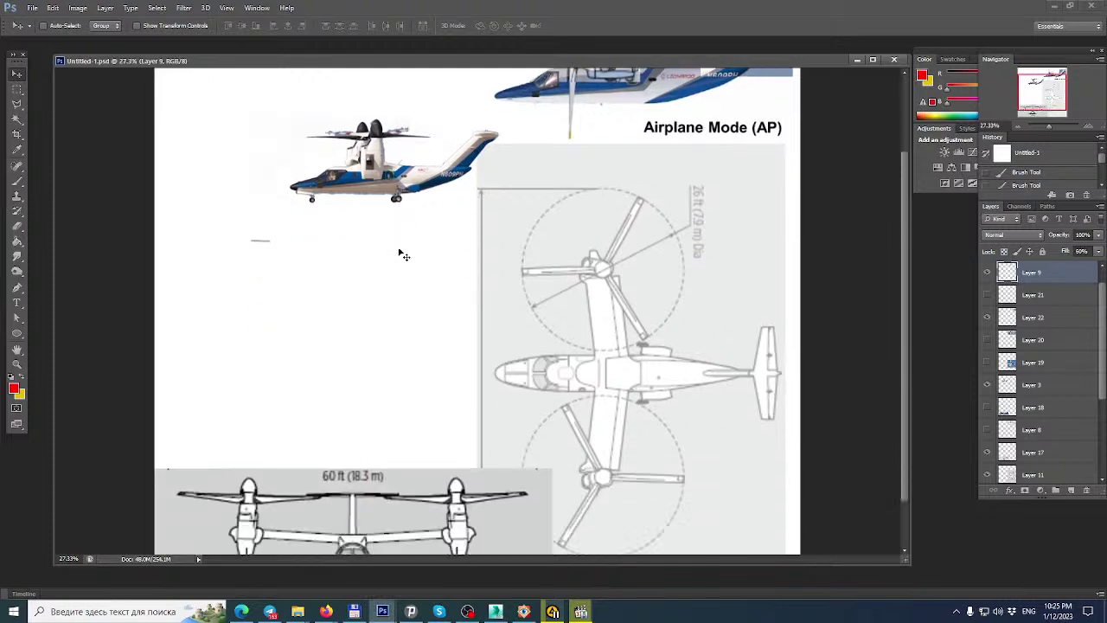
pyautogui.scroll(3, 401, 252)
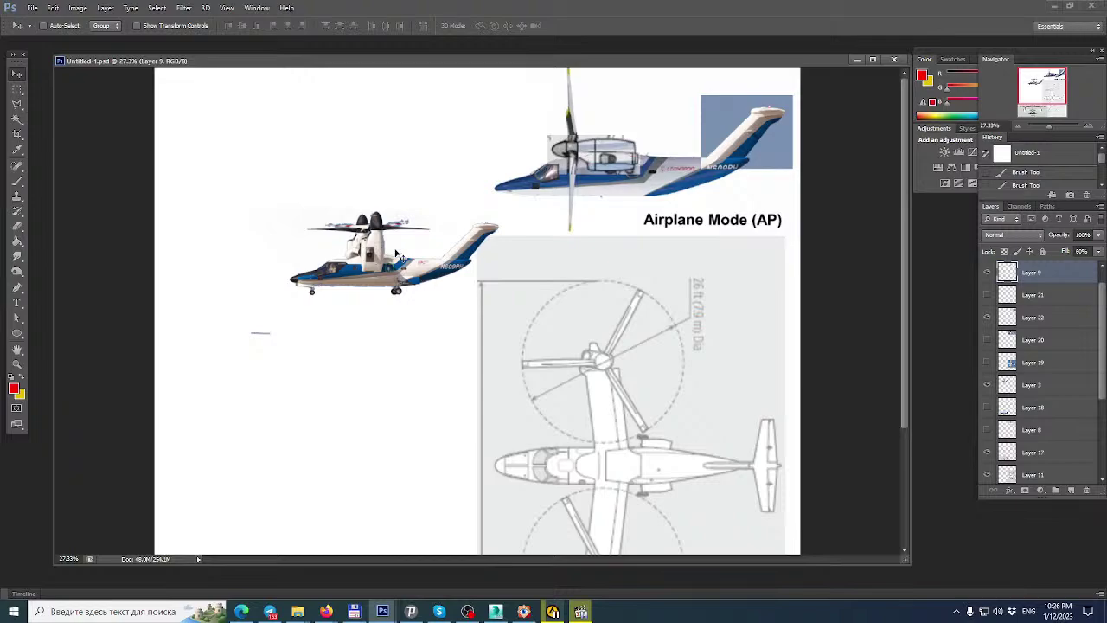
pyautogui.click(525, 612)
pyautogui.click(1035, 38)
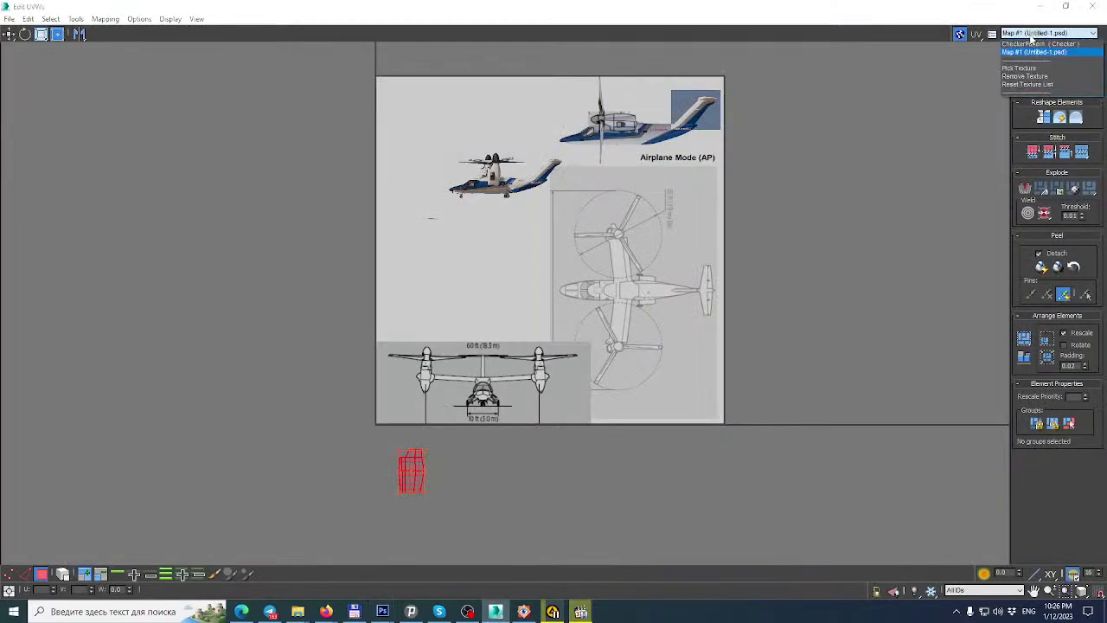
pyautogui.click(1013, 52)
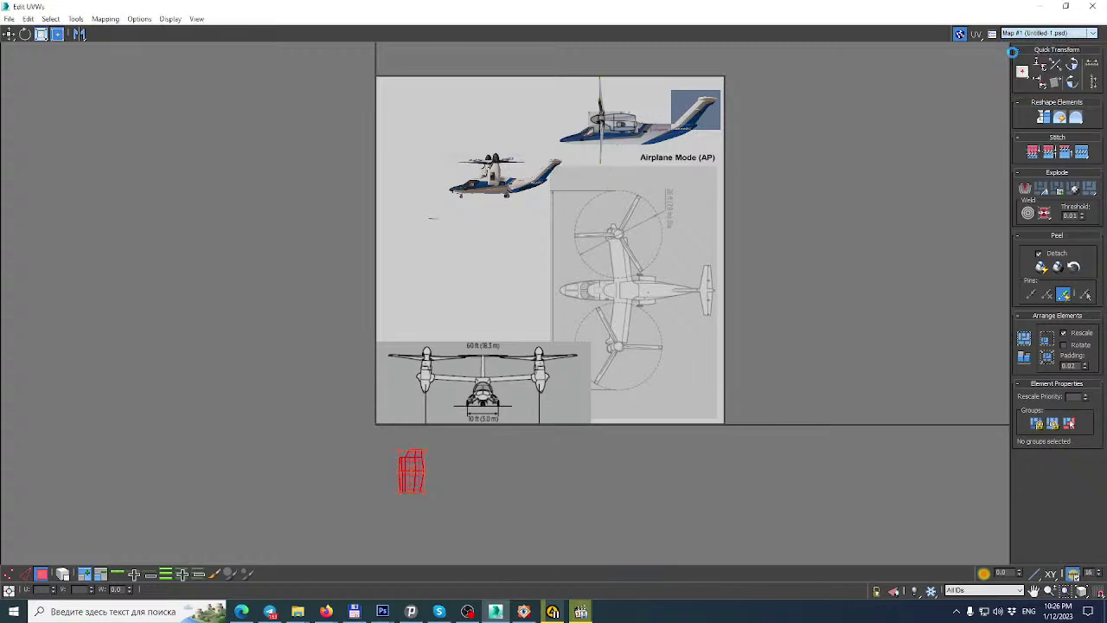
# Close the UV editor and collapse the nacelle shell's modifier stack into the Editable Poly.
pyautogui.click(1093, 6)
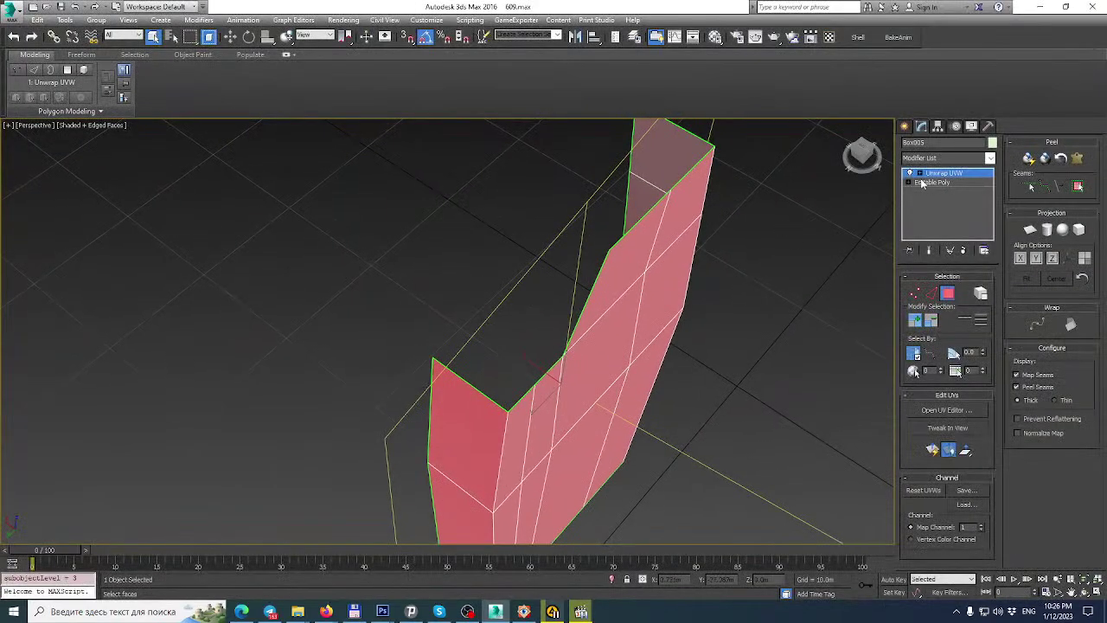
pyautogui.rightClick(920, 185)
pyautogui.click(995, 290)
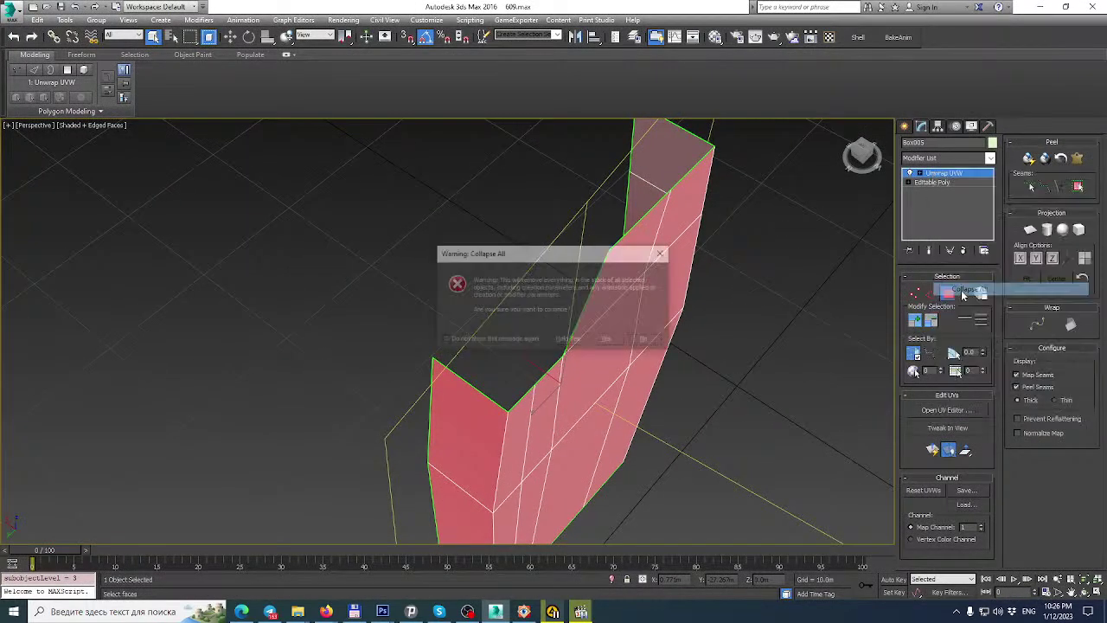
pyautogui.click(613, 338)
# Switch to Total Commander, preview Untitled-1.psd from the AgustaWestland AW609 folder, and return to 3ds Max.
pyautogui.hotkey('alt', 'Tab')
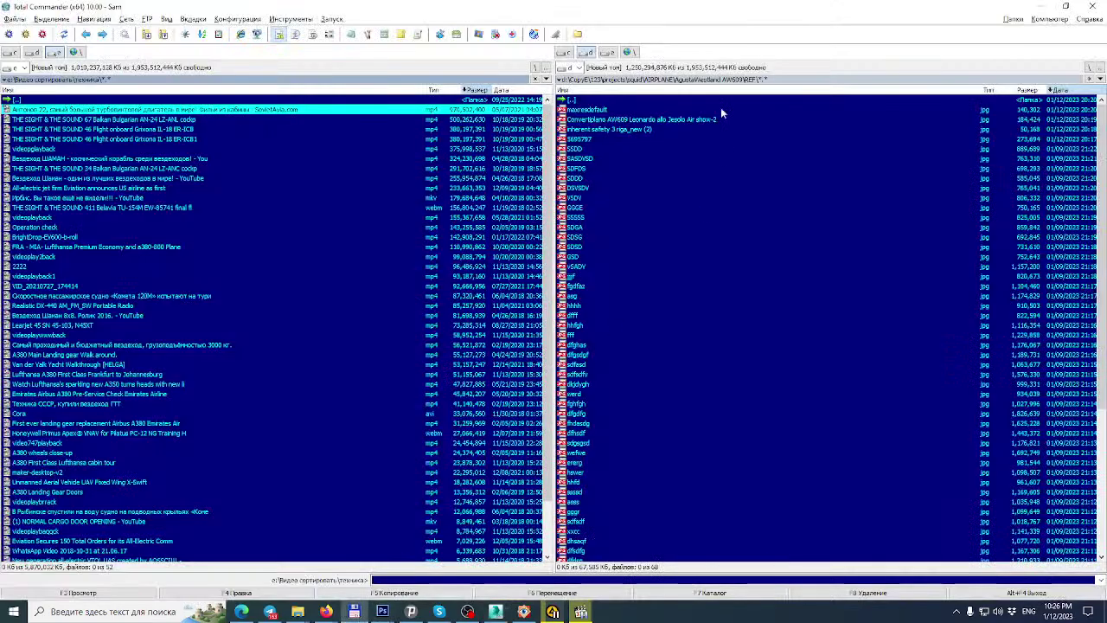
pyautogui.doubleClick(580, 100)
pyautogui.click(580, 119)
pyautogui.doubleClick(581, 120)
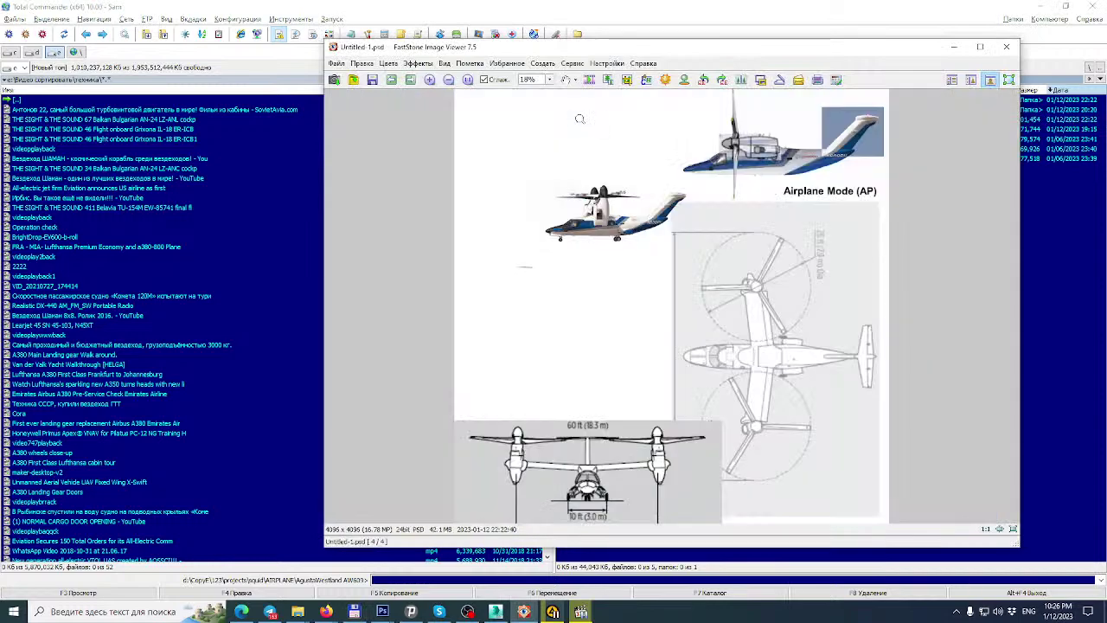
pyautogui.press('Escape')
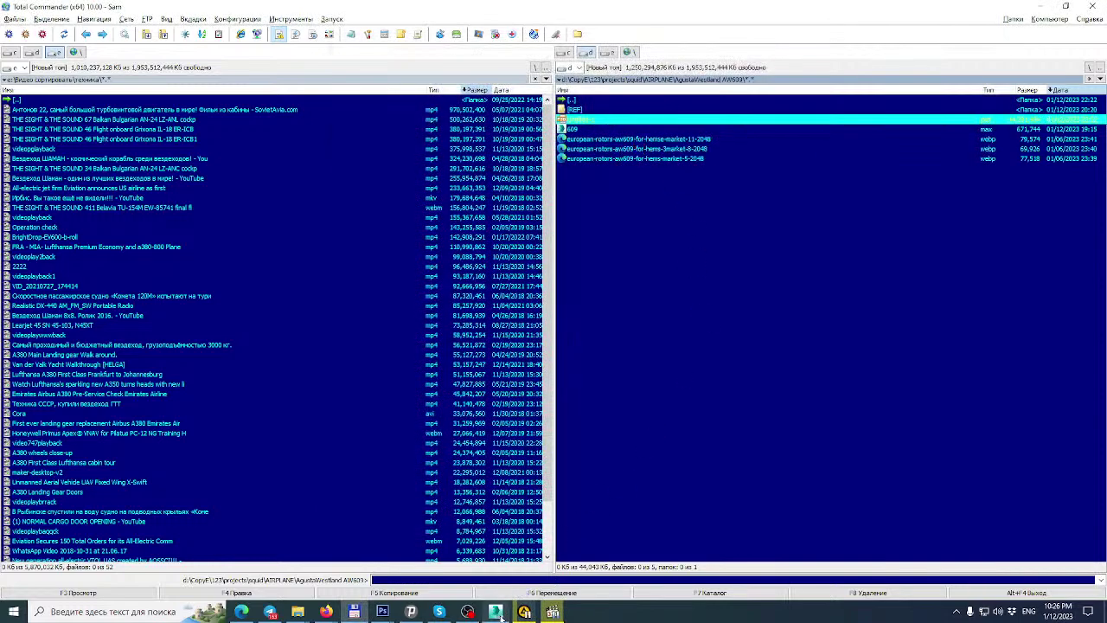
pyautogui.click(497, 613)
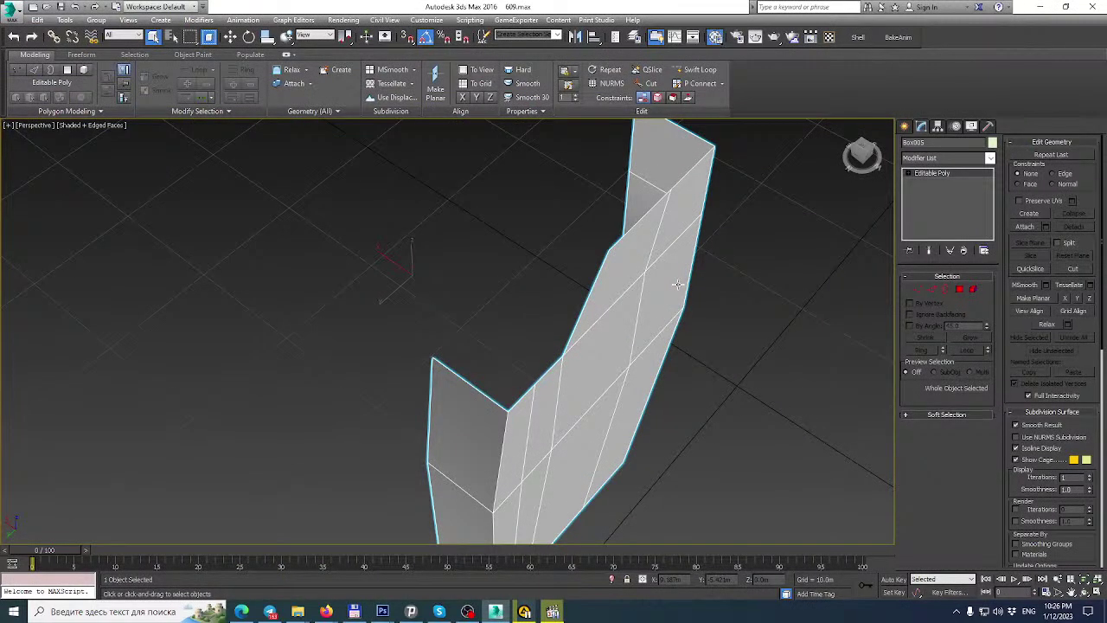
# Add an Unwrap UVW modifier to the nacelle shell and show Map #1 (Untitled-1.psd) as the background of the maximized UV editor.
pyautogui.press('m')
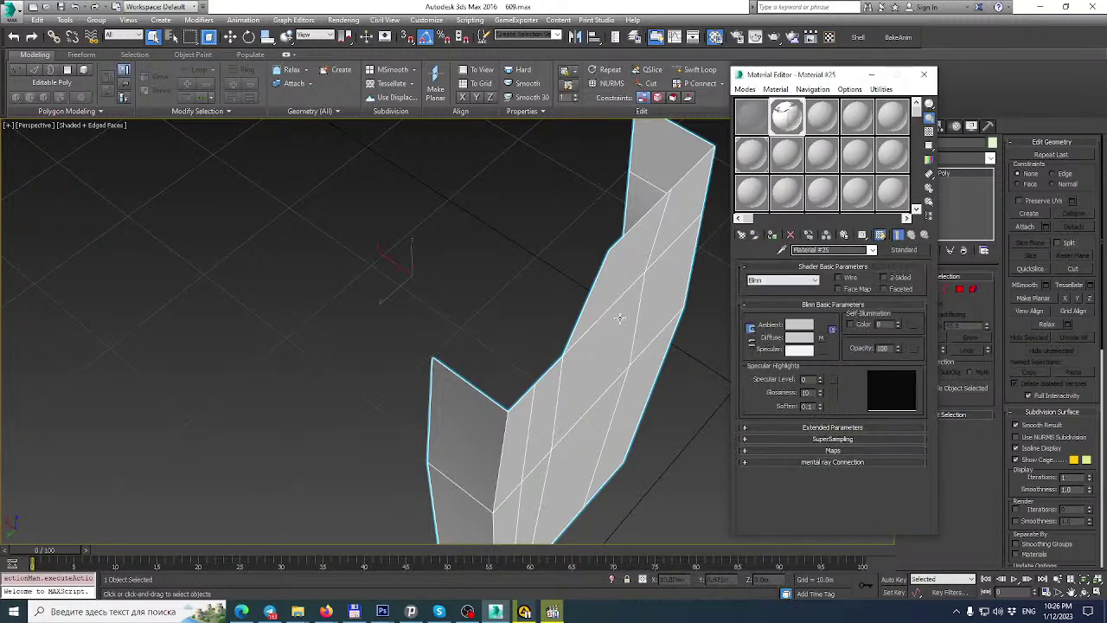
pyautogui.click(924, 75)
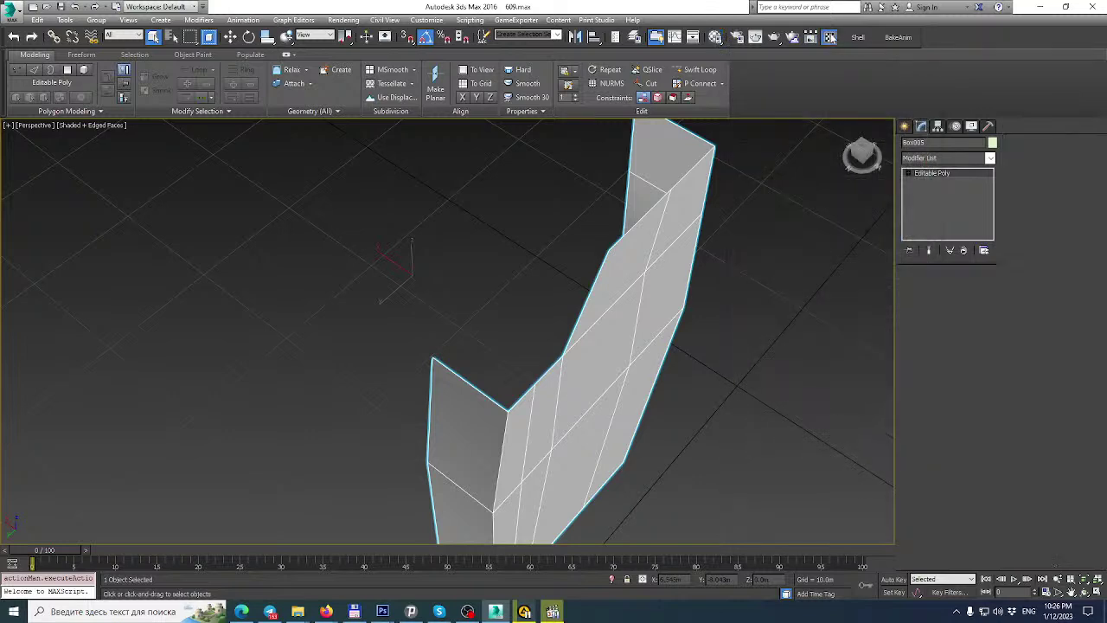
pyautogui.click(829, 37)
pyautogui.click(945, 407)
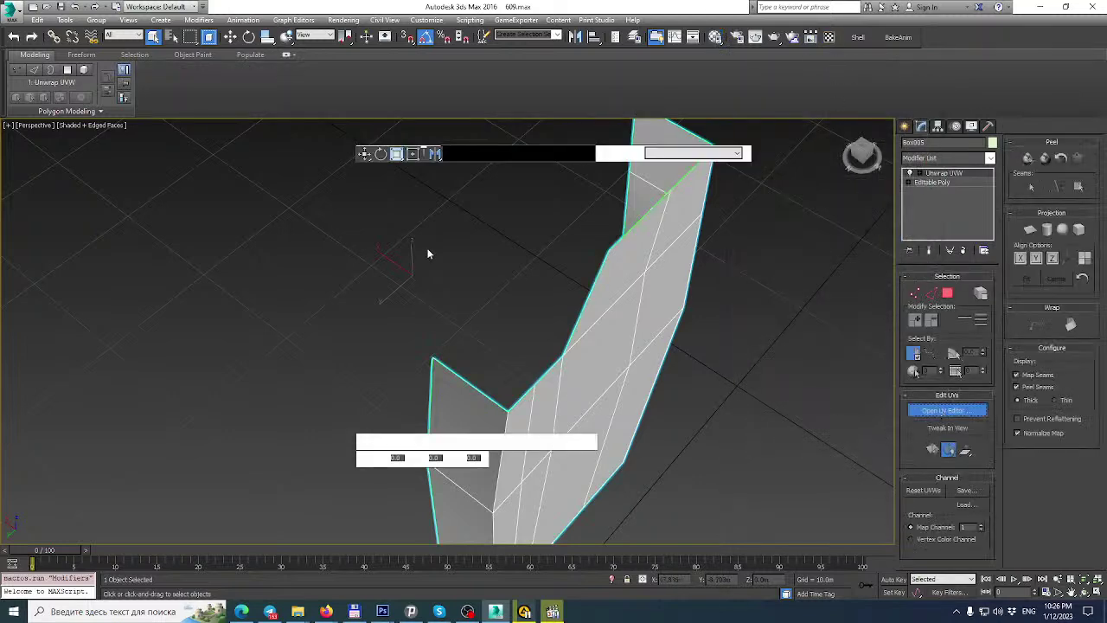
pyautogui.click(339, 84)
pyautogui.click(331, 103)
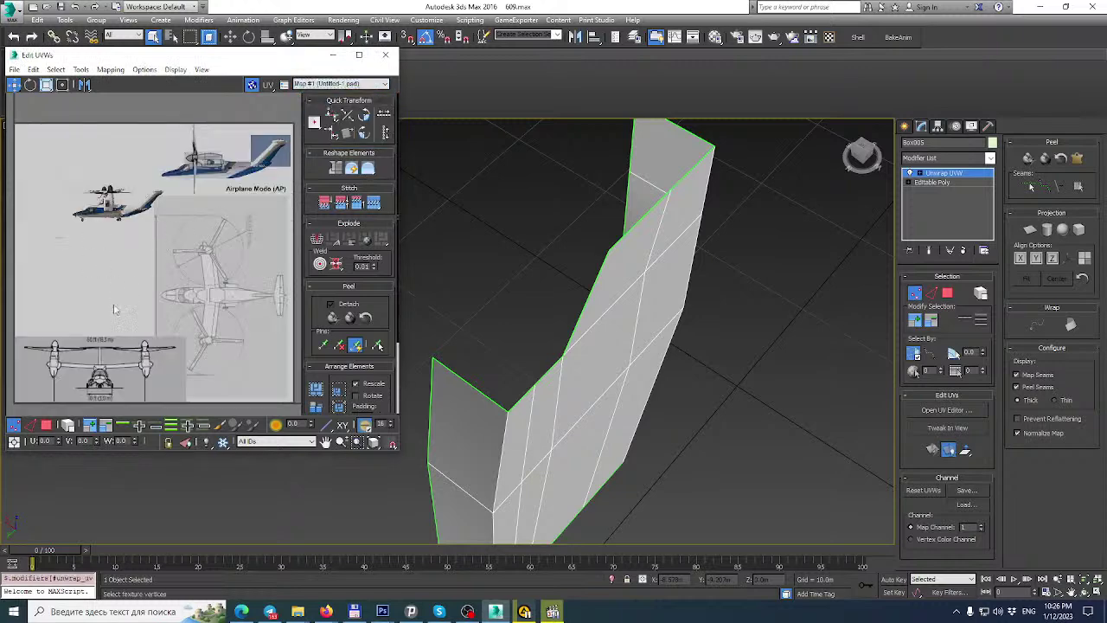
pyautogui.scroll(-5, 115, 303)
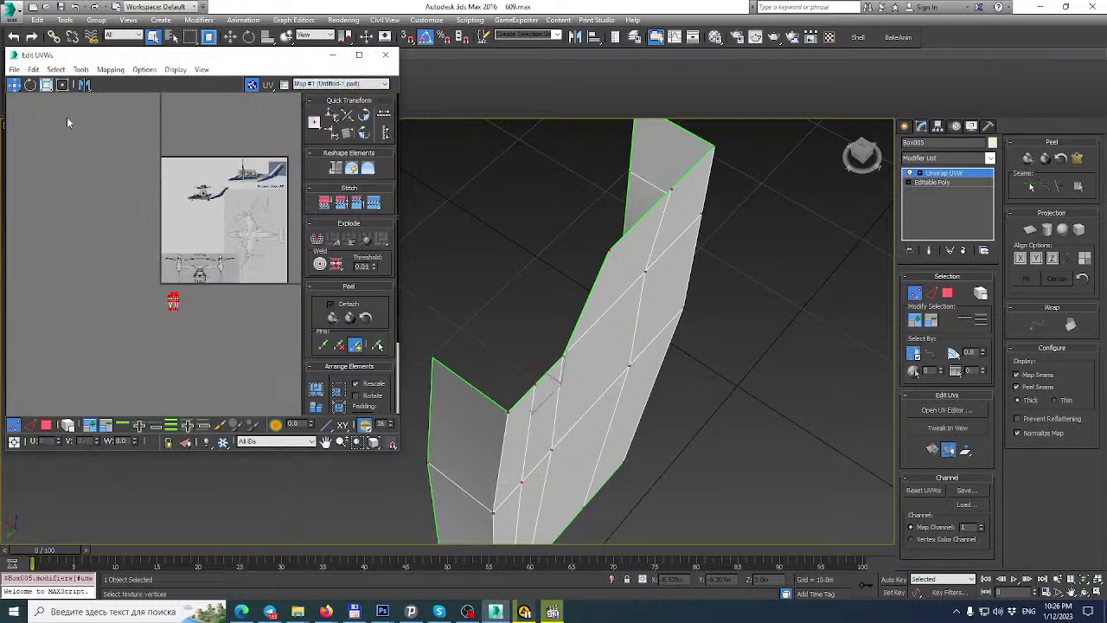
pyautogui.click(359, 54)
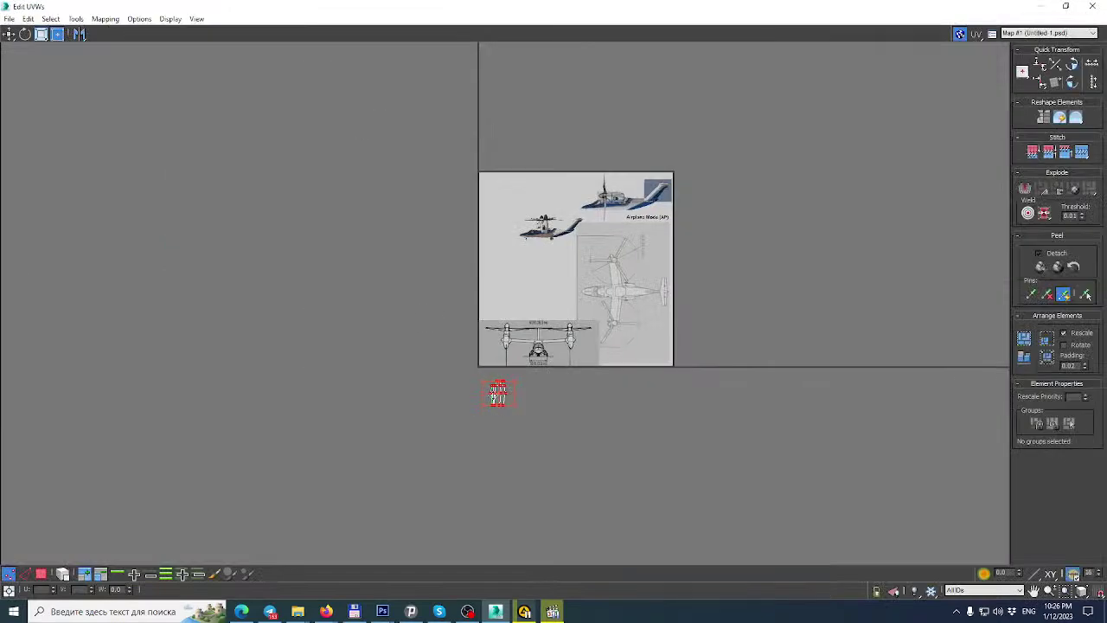
# Move and scale the shell's UVs over the near nacelle of the hover-mode side view, fitting them to its outline.
pyautogui.scroll(10, 545, 208)
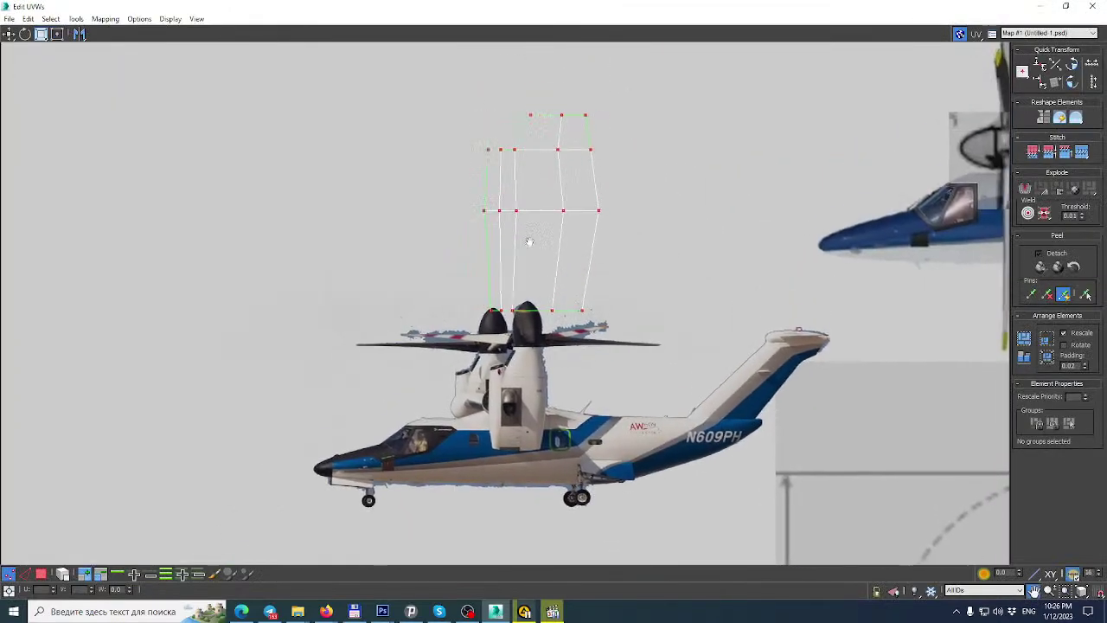
pyautogui.moveTo(598, 117); pyautogui.dragTo(537, 364)
pyautogui.scroll(8, 537, 365)
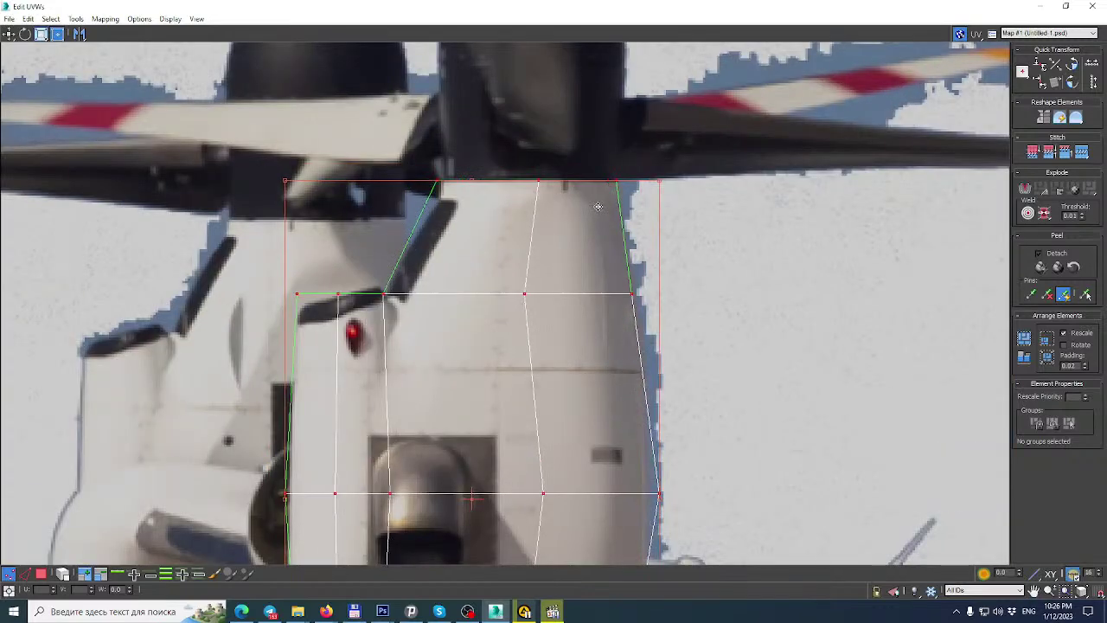
pyautogui.scroll(-10, 598, 206)
pyautogui.scroll(7, 561, 333)
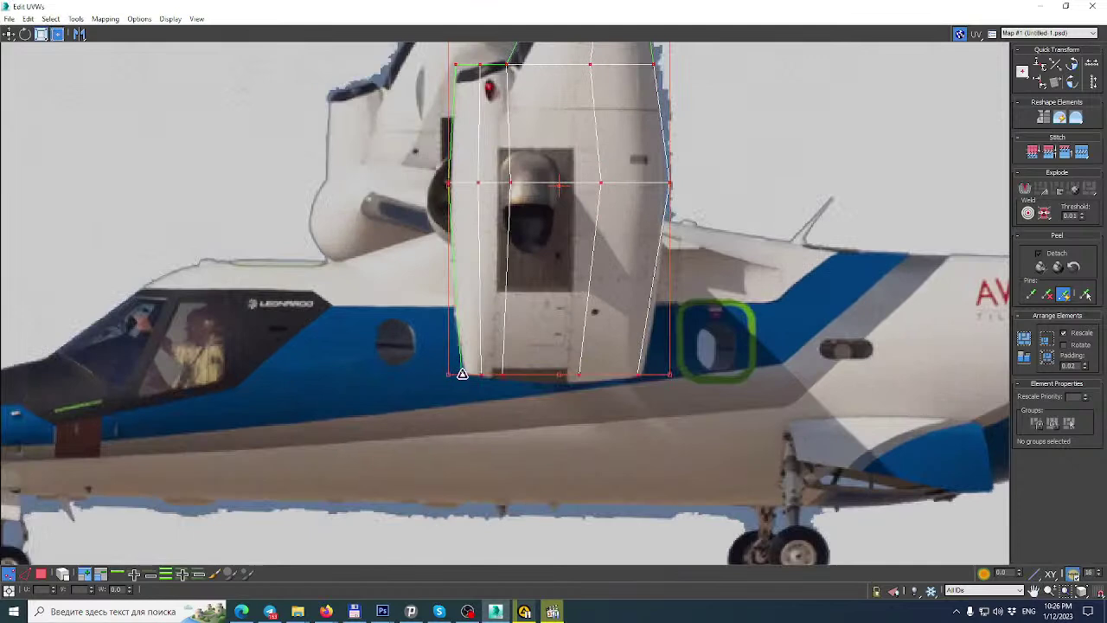
pyautogui.scroll(-2, 517, 272)
pyautogui.scroll(-2, 518, 272)
pyautogui.scroll(5, 567, 220)
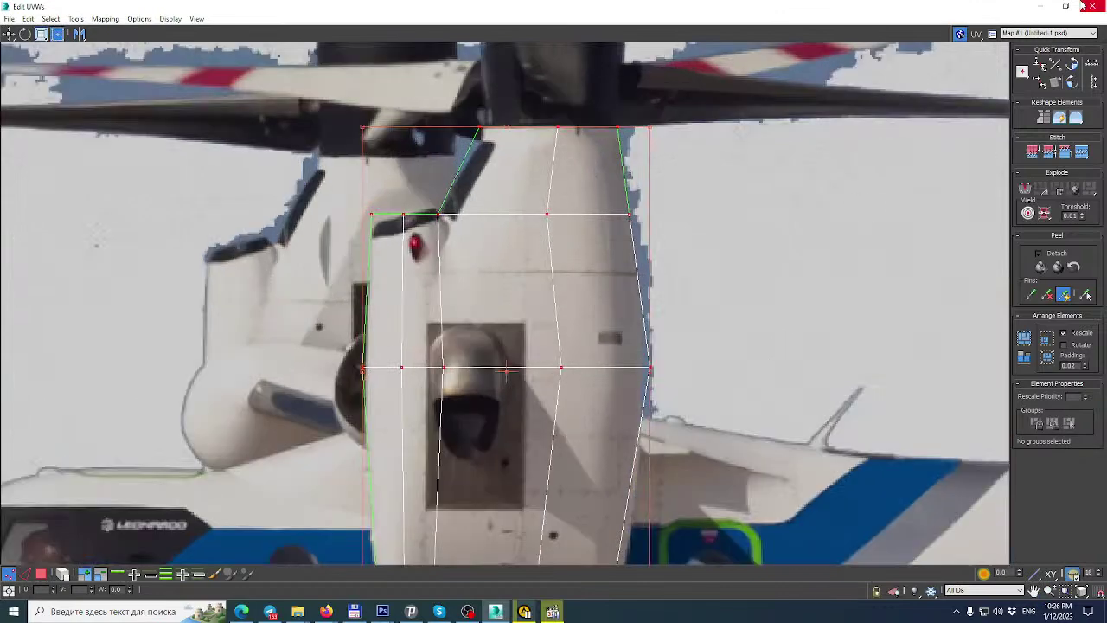
# Close the UV editor and collapse the nacelle shell's modifier stack into the Editable Poly.
pyautogui.click(1092, 7)
pyautogui.keyDown('alt'); pyautogui.moveTo(660, 292); pyautogui.dragTo(618, 253, button='middle'); pyautogui.keyUp('alt')
pyautogui.rightClick(930, 173)
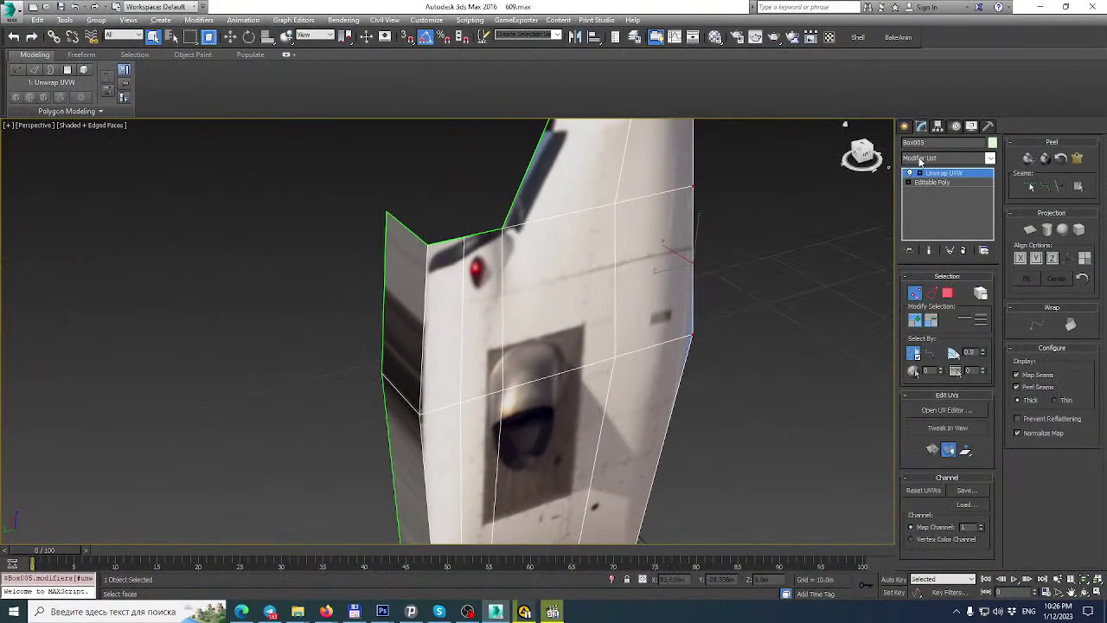
pyautogui.click(952, 291)
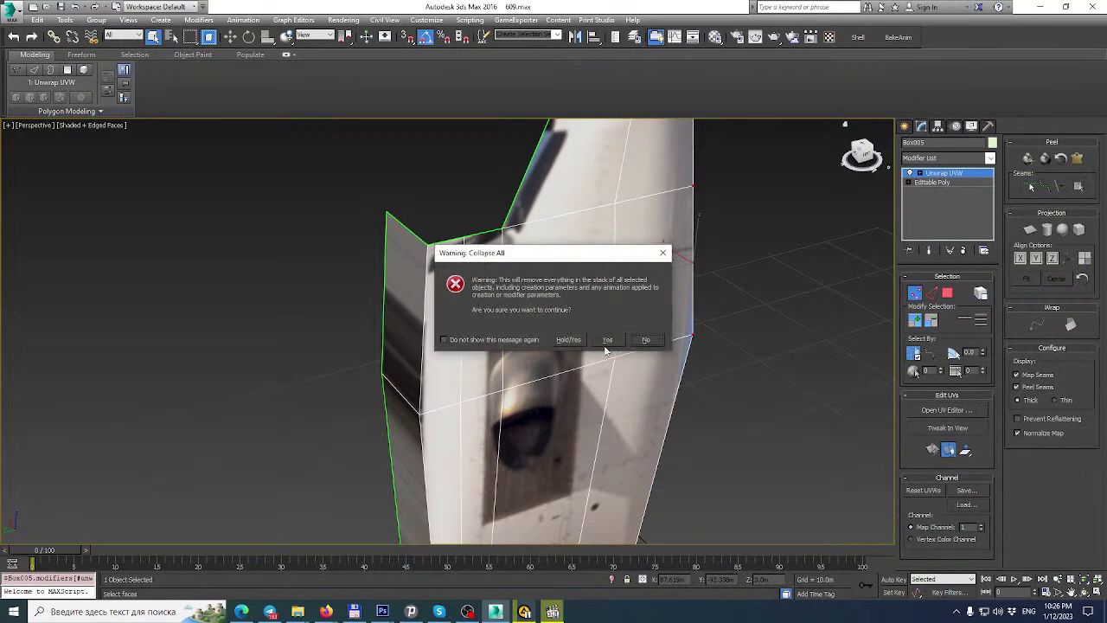
pyautogui.click(608, 340)
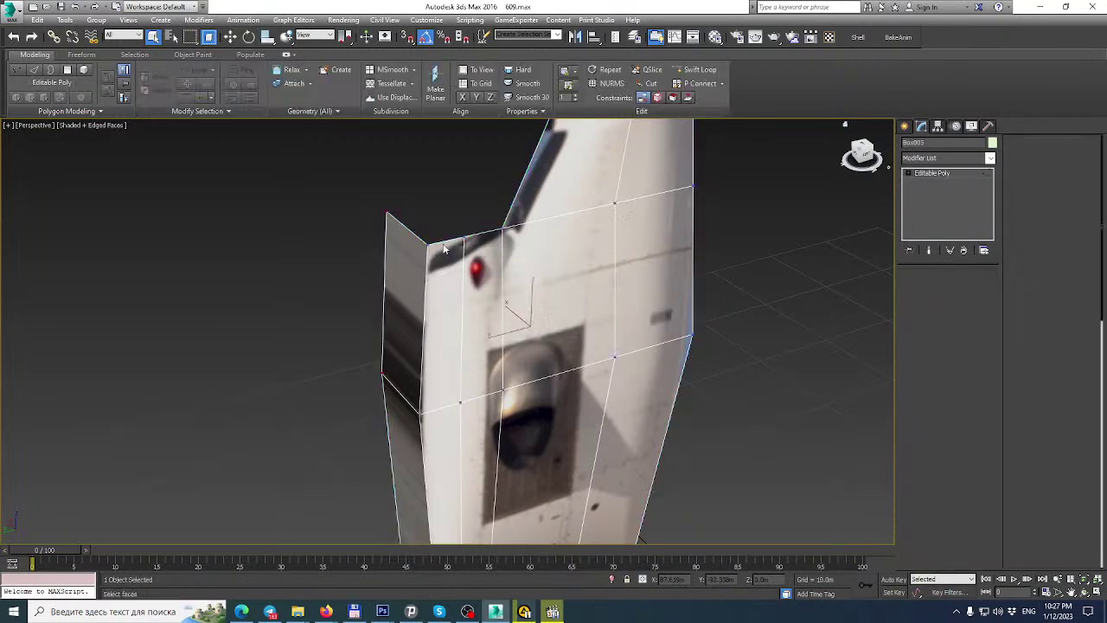
# Select the three vertices along the shell's vertical front corner and move them inward to soften the corner.
pyautogui.press('1')
pyautogui.click(427, 245)
pyautogui.scroll(-3, 460, 218)
pyautogui.keyDown('alt'); pyautogui.moveTo(400, 313); pyautogui.dragTo(433, 318, button='middle'); pyautogui.keyUp('alt')
pyautogui.scroll(1, 433, 319)
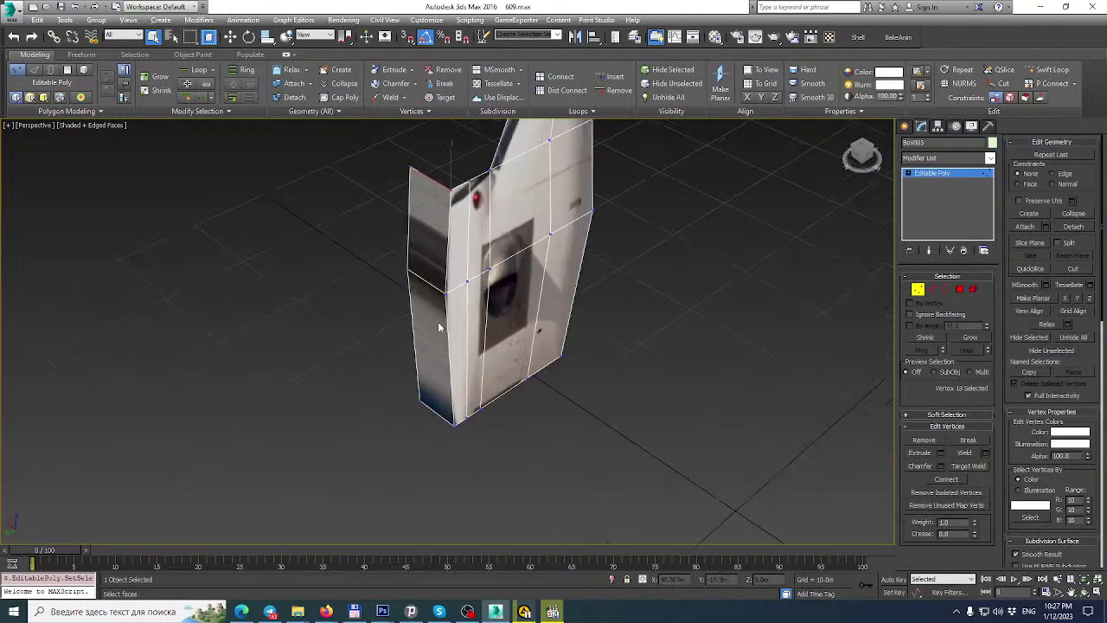
pyautogui.scroll(3, 432, 319)
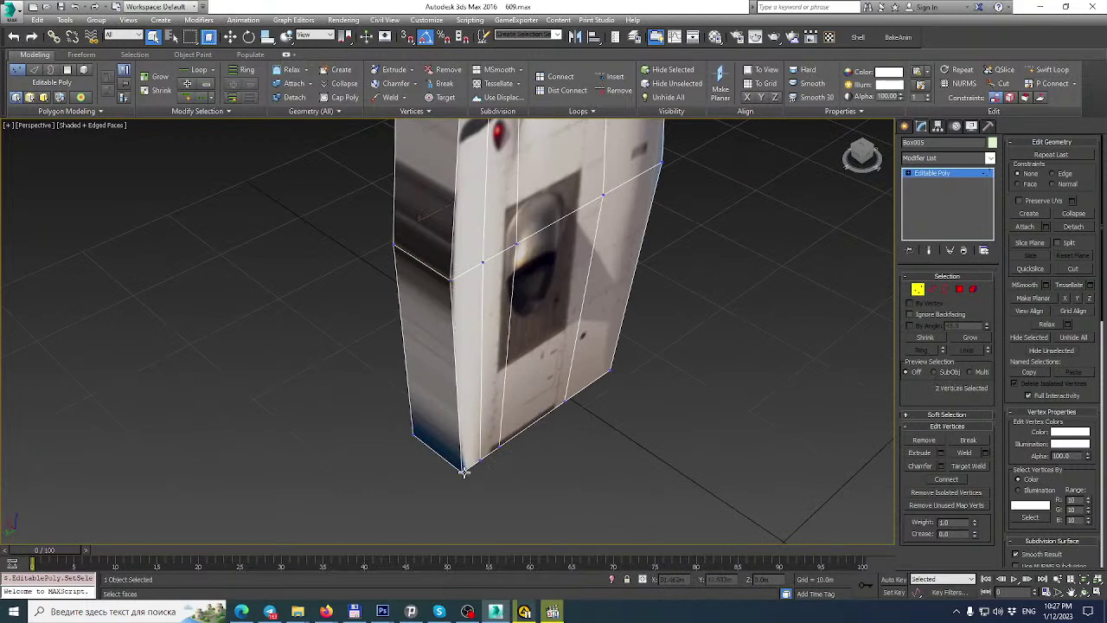
pyautogui.keyDown('alt'); pyautogui.moveTo(484, 470); pyautogui.dragTo(386, 173, button='middle'); pyautogui.keyUp('alt')
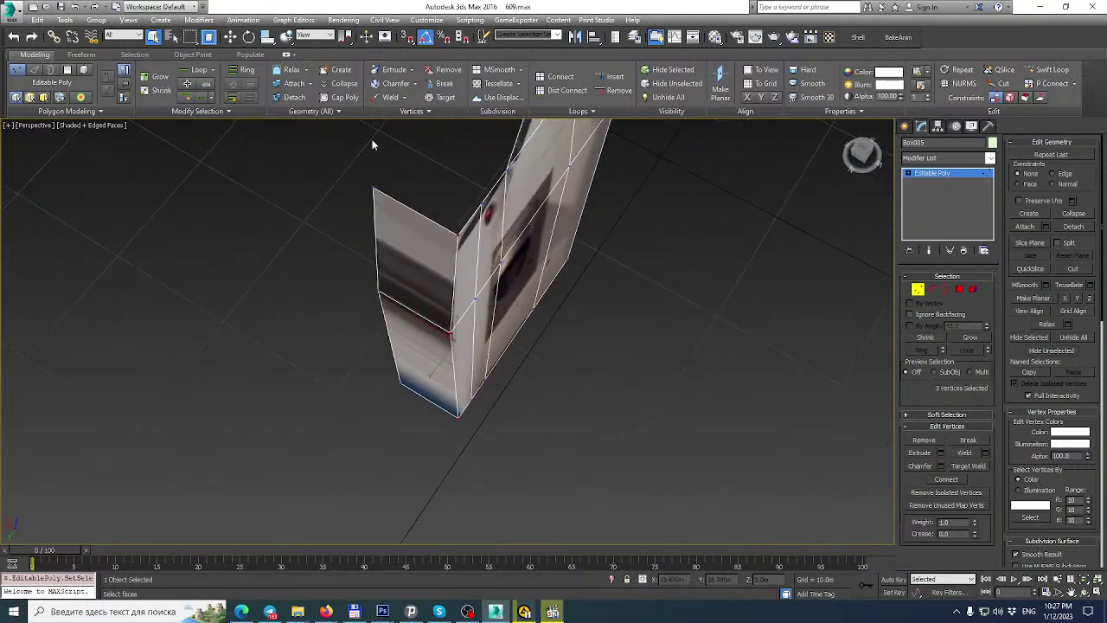
pyautogui.click(231, 36)
pyautogui.moveTo(422, 326); pyautogui.dragTo(404, 301)
pyautogui.keyDown('alt'); pyautogui.moveTo(459, 282); pyautogui.dragTo(535, 238, button='middle'); pyautogui.keyUp('alt')
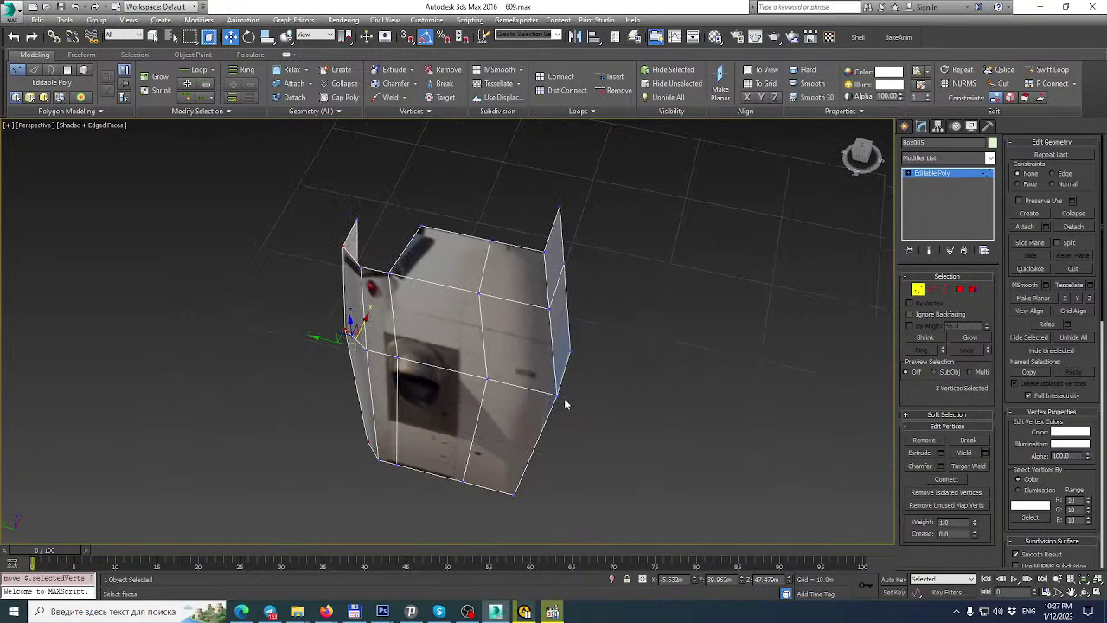
# Leave vertex editing and add a TurboSmooth modifier to the nacelle shell.
pyautogui.click(957, 178)
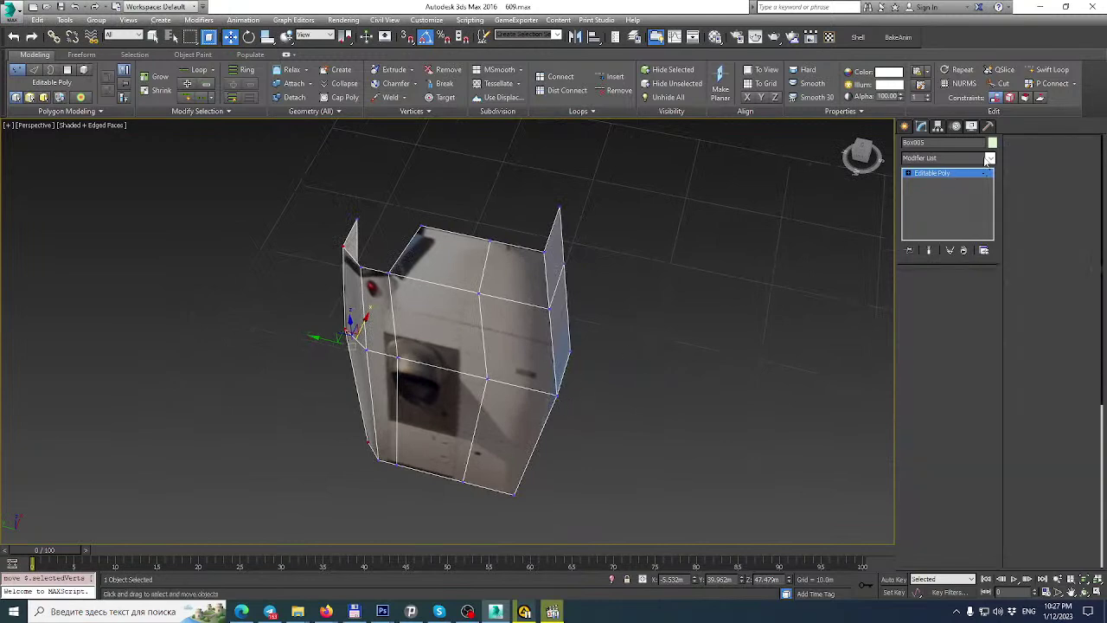
pyautogui.click(991, 157)
pyautogui.moveTo(991, 310); pyautogui.dragTo(991, 390)
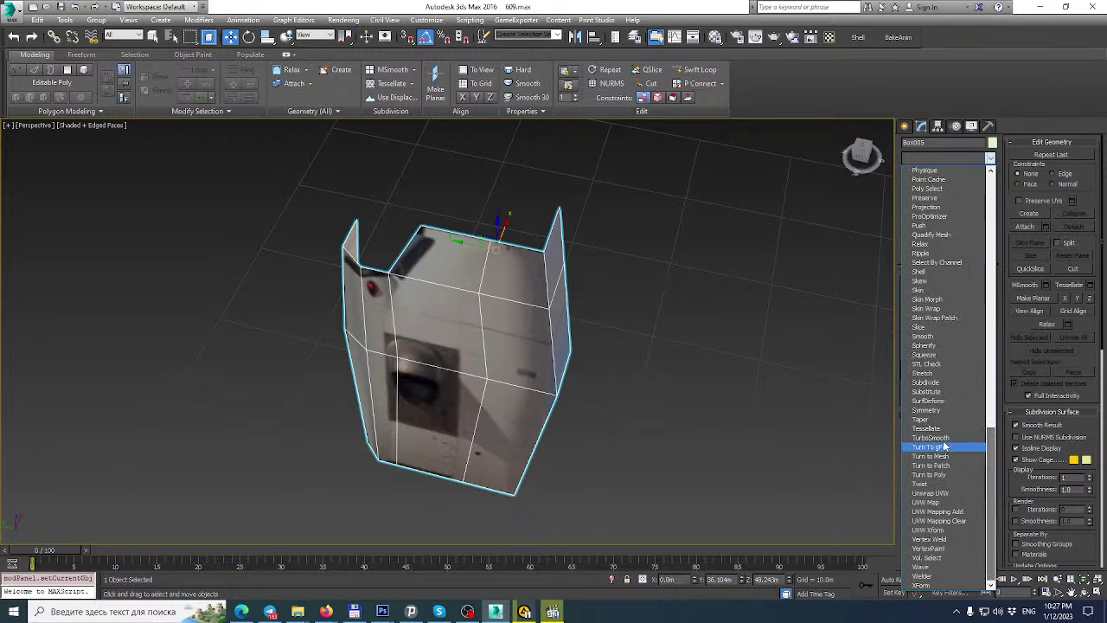
pyautogui.click(939, 438)
pyautogui.moveTo(607, 249)
pyautogui.keyDown('alt'); pyautogui.mouseDown(button='middle')
pyautogui.moveTo(626, 250)
pyautogui.moveTo(573, 294)
pyautogui.moveTo(591, 265)
pyautogui.moveTo(609, 264)
pyautogui.mouseUp(button='middle'); pyautogui.keyUp('alt')
# Extend the sloped upper edge of the Editable Poly inward with a new face and show the smoothed end result over the cage.
pyautogui.click(931, 183)
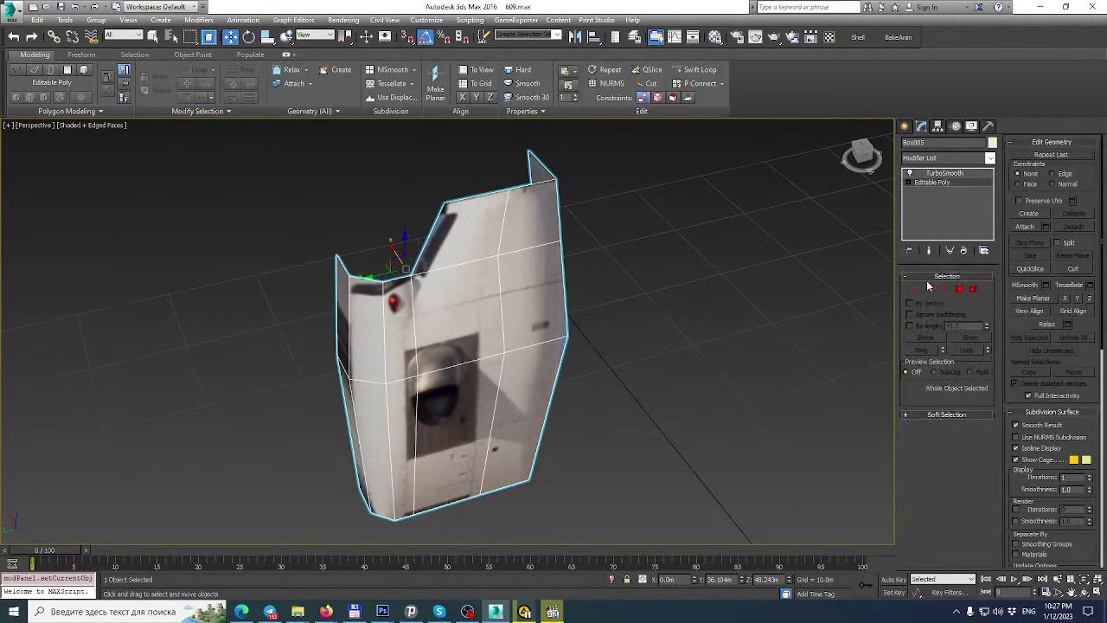
pyautogui.click(932, 289)
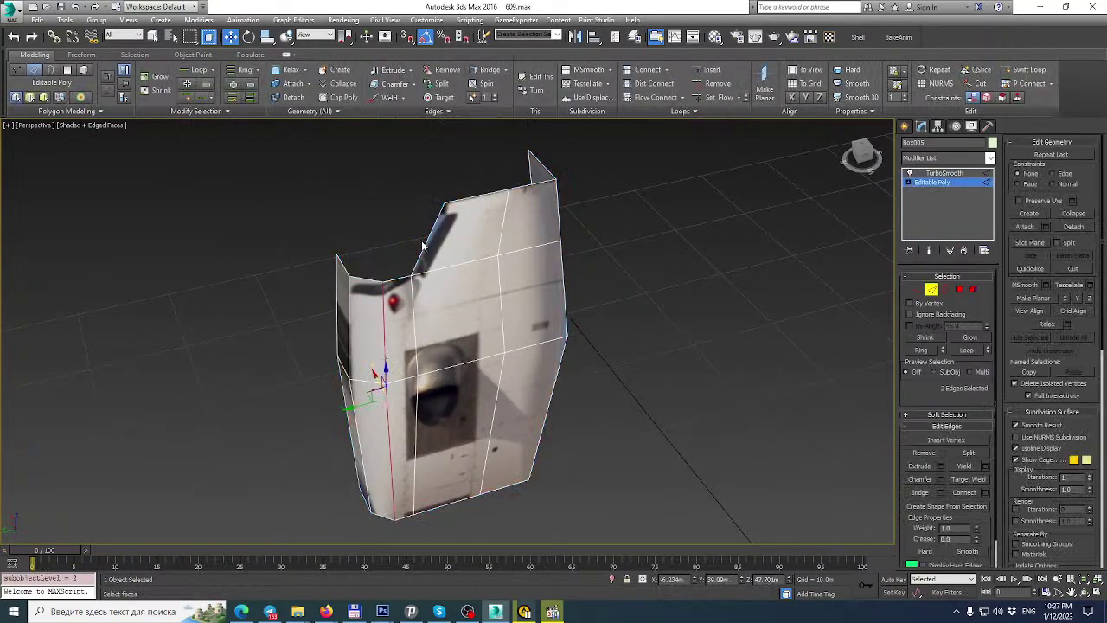
pyautogui.click(424, 244)
pyautogui.keyDown('alt'); pyautogui.moveTo(424, 244); pyautogui.dragTo(419, 226, button='middle'); pyautogui.keyUp('alt')
pyautogui.keyDown('shift'); pyautogui.moveTo(402, 227); pyautogui.dragTo(346, 217); pyautogui.keyUp('shift')
pyautogui.moveTo(346, 217)
pyautogui.keyDown('alt'); pyautogui.mouseDown(button='middle')
pyautogui.moveTo(398, 226)
pyautogui.moveTo(357, 218)
pyautogui.moveTo(364, 227)
pyautogui.mouseUp(button='middle'); pyautogui.keyUp('alt')
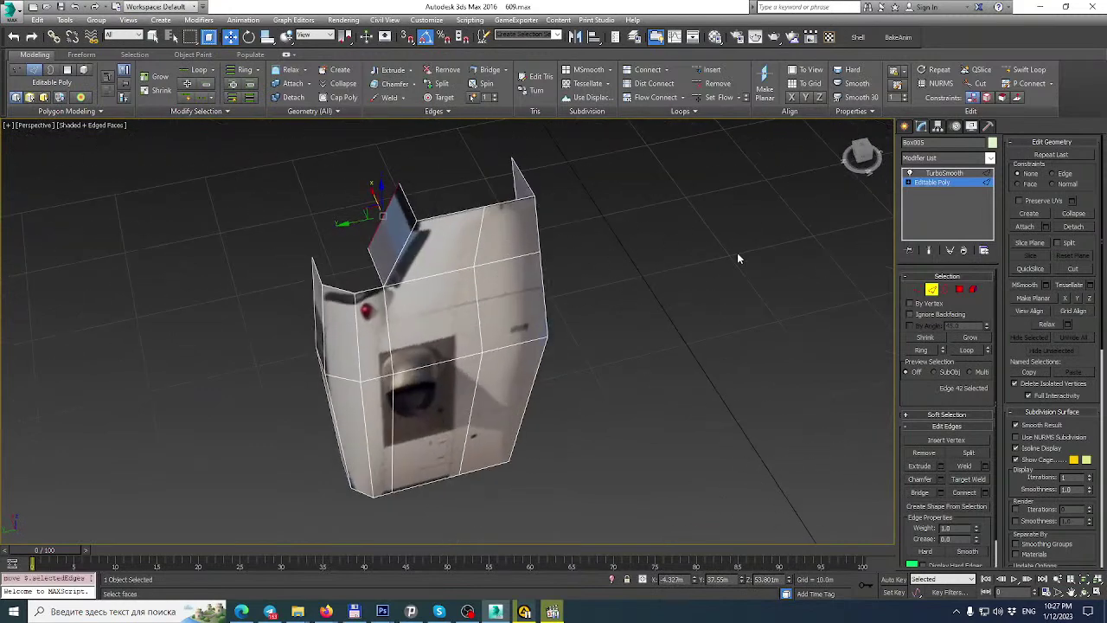
pyautogui.click(930, 251)
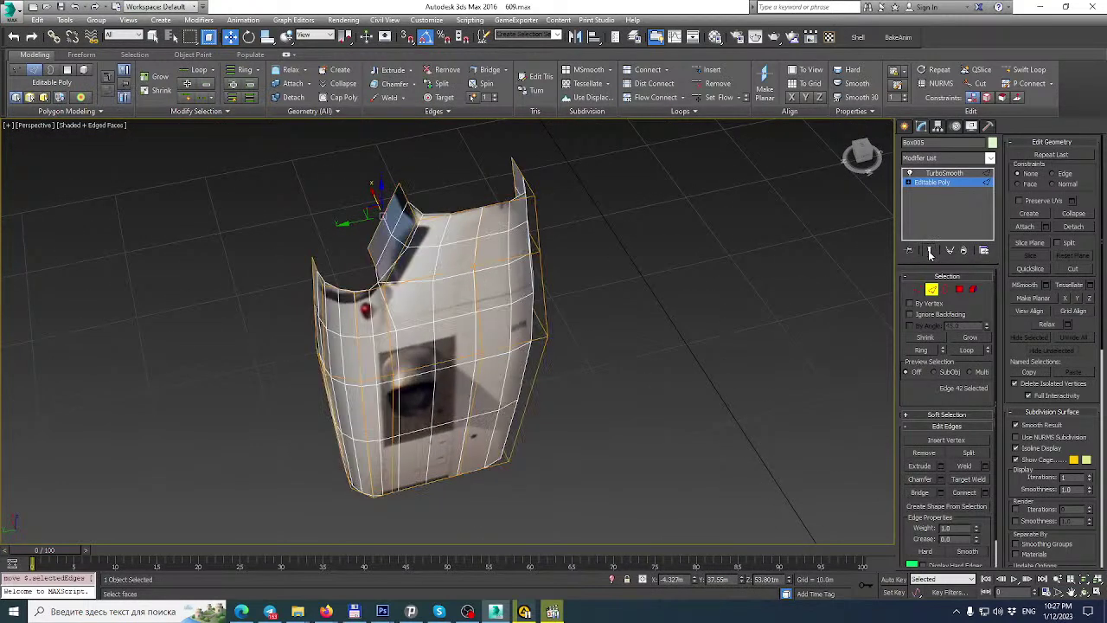
pyautogui.keyDown('alt'); pyautogui.moveTo(543, 253); pyautogui.dragTo(556, 357, button='middle'); pyautogui.keyUp('alt')
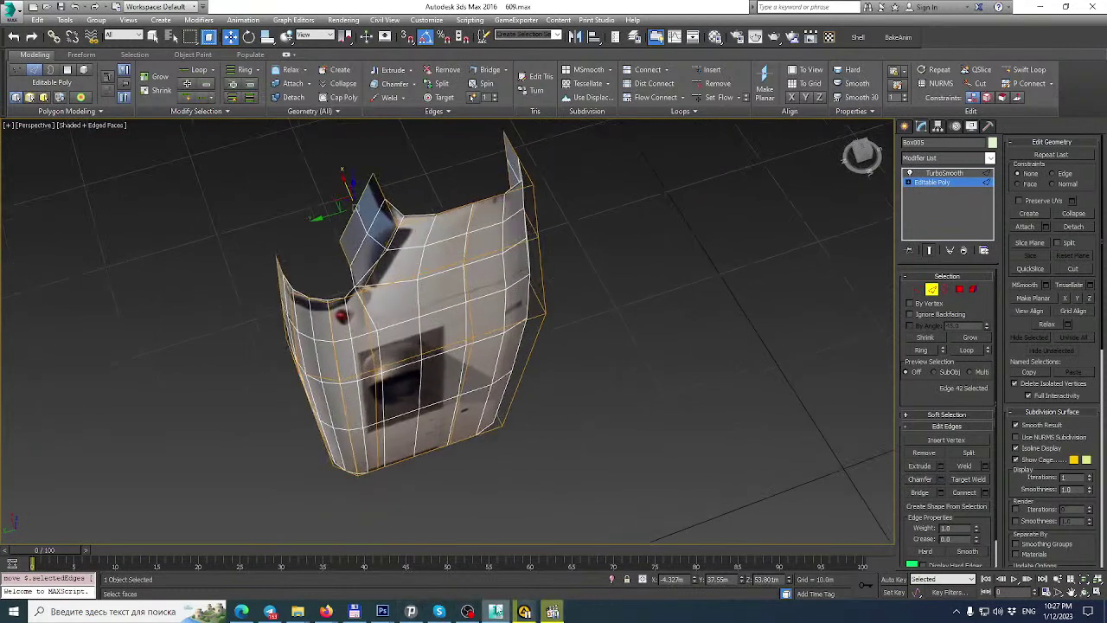
# Switch to Total Commander, browse the REF folder's AW609 photos for views of the nacelle, and return to 3ds Max.
pyautogui.click(355, 613)
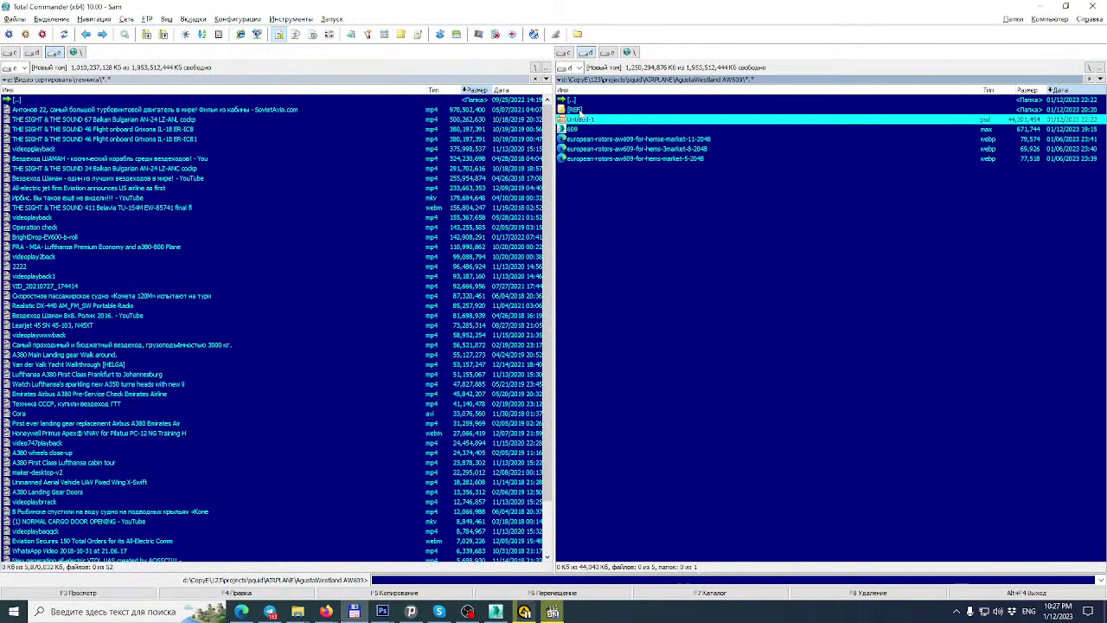
pyautogui.doubleClick(577, 110)
pyautogui.doubleClick(619, 147)
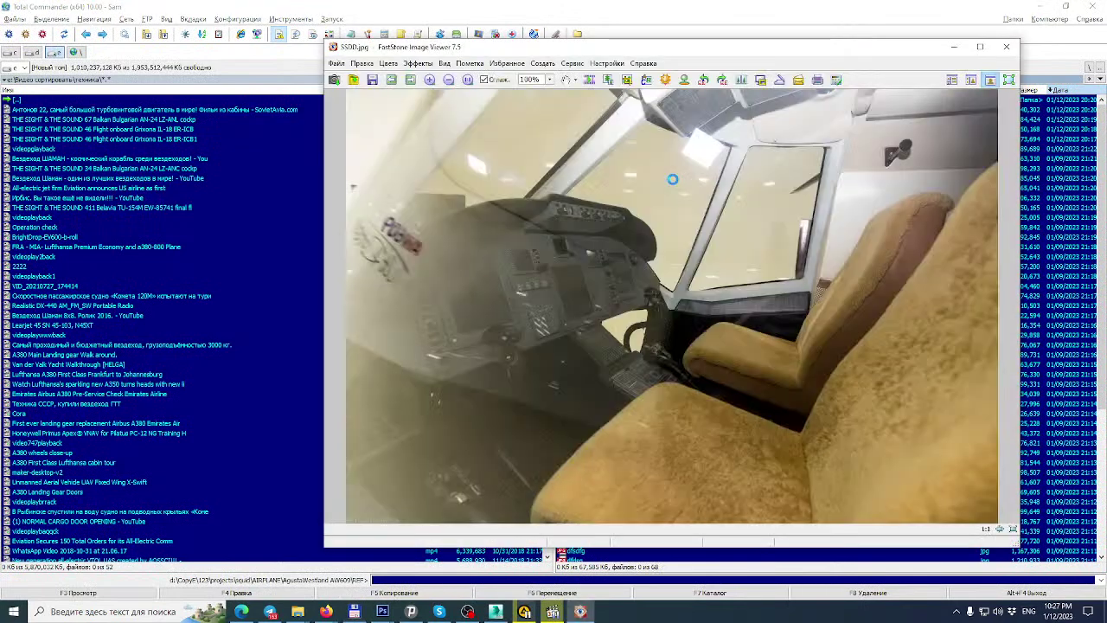
pyautogui.scroll(-3, 673, 179)
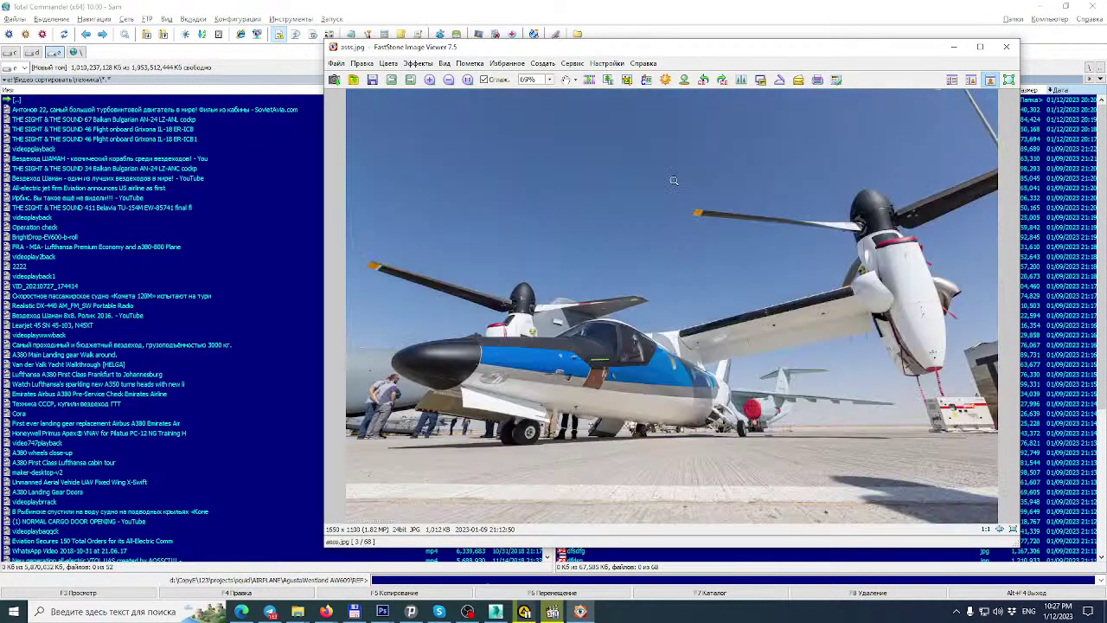
pyautogui.scroll(-5, 673, 179)
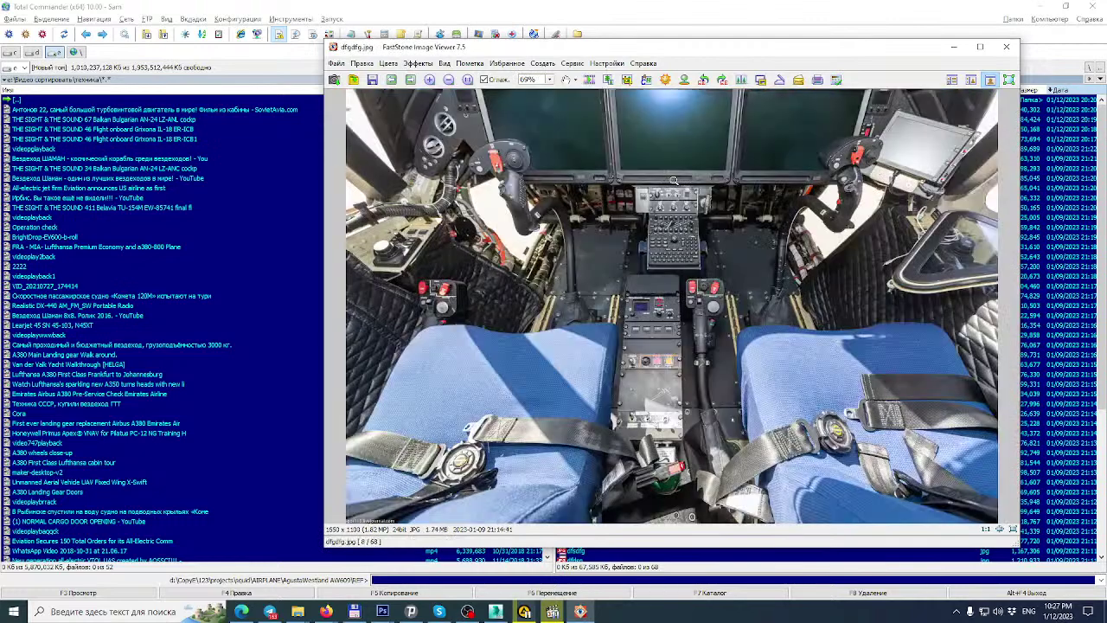
pyautogui.scroll(-6, 674, 179)
pyautogui.scroll(1, 673, 179)
pyautogui.scroll(-5, 673, 179)
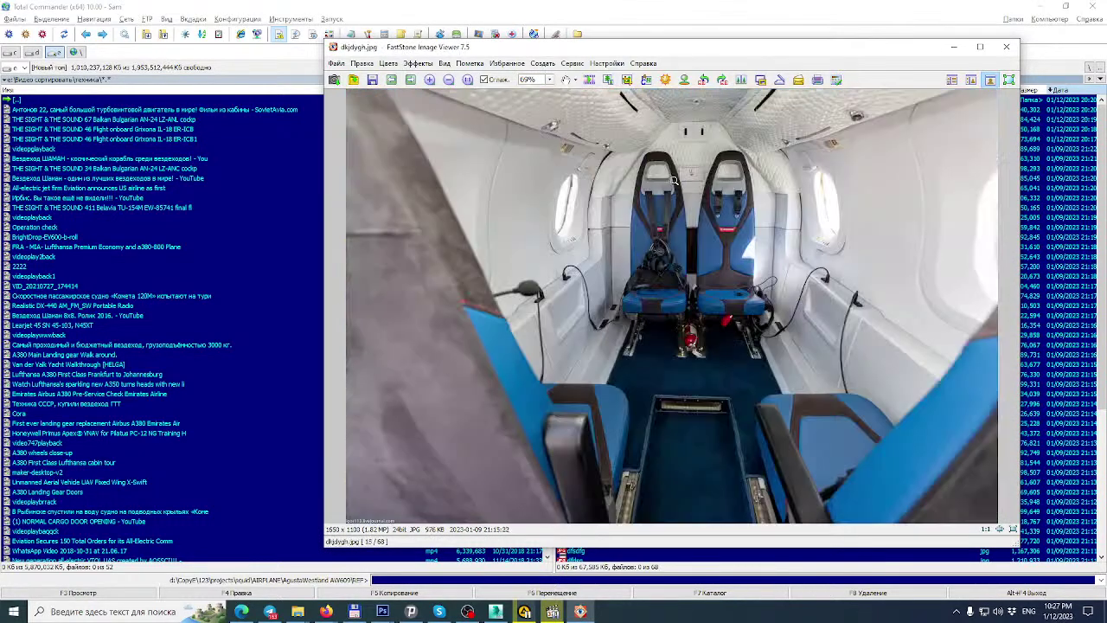
pyautogui.scroll(1, 674, 180)
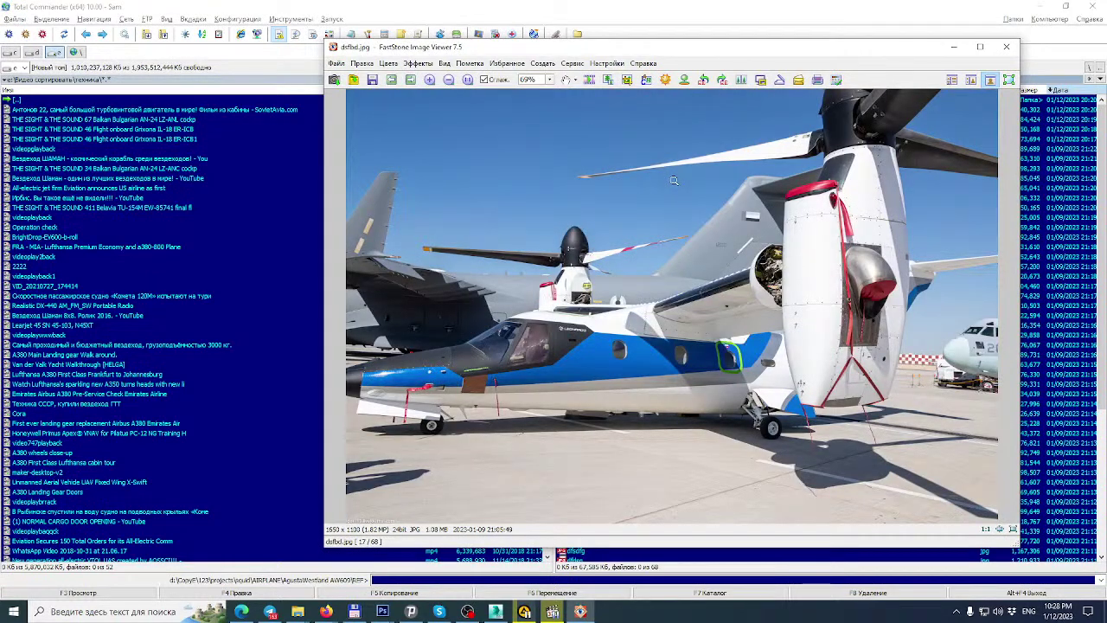
pyautogui.press('Escape')
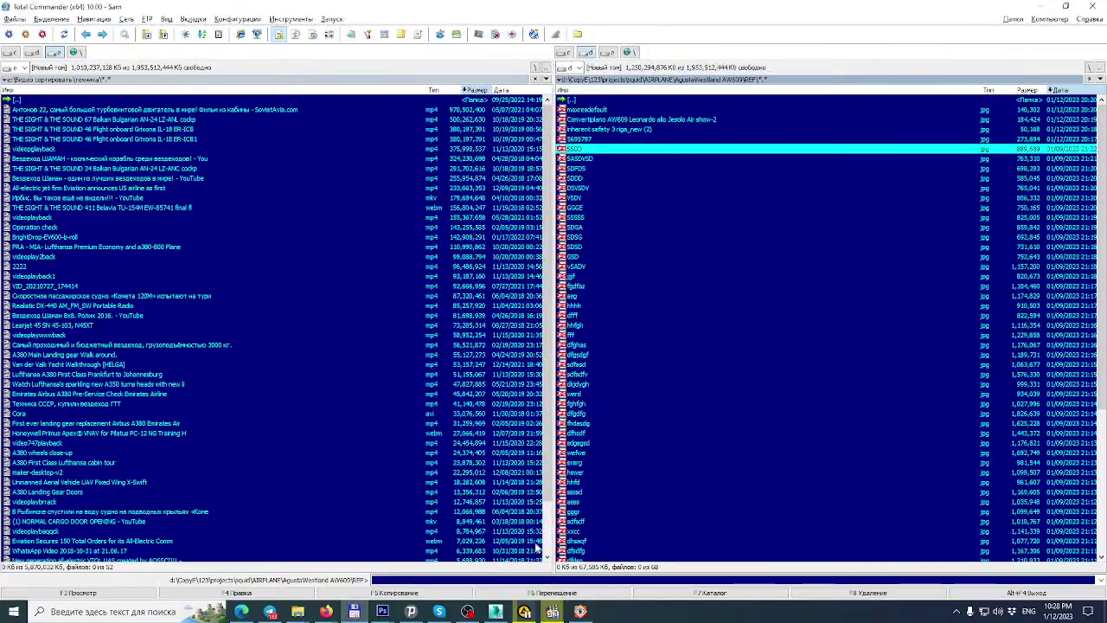
pyautogui.click(496, 611)
# Try to adjust the vertices at the lower end of the nacelle shell, and undo the attempt.
pyautogui.keyDown('alt'); pyautogui.moveTo(506, 501); pyautogui.dragTo(620, 369, button='middle'); pyautogui.keyUp('alt')
pyautogui.click(918, 290)
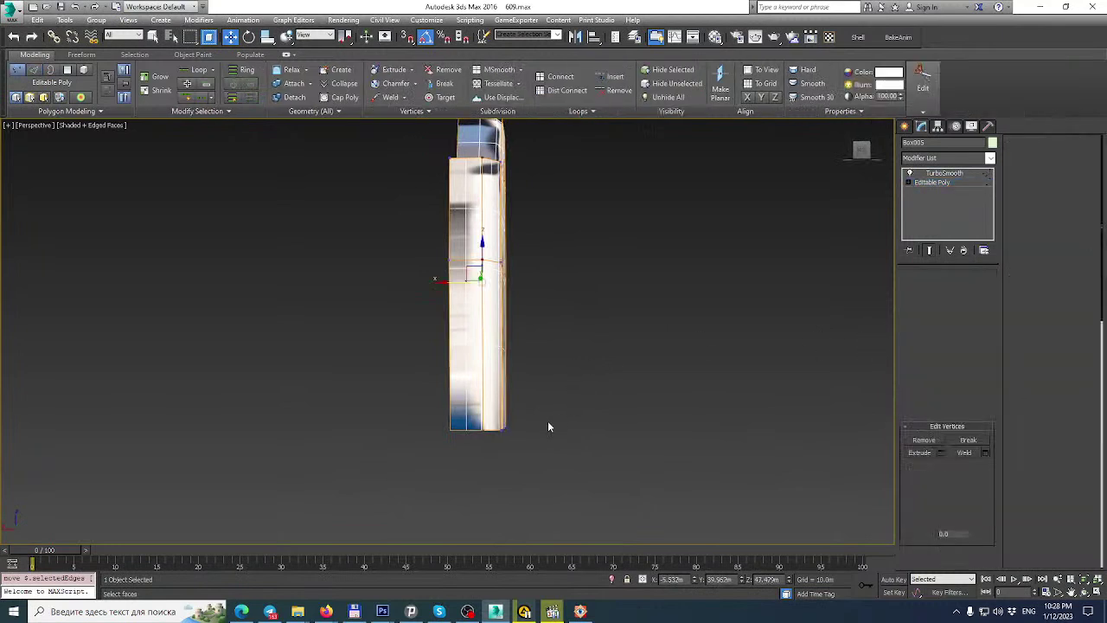
pyautogui.scroll(2, 553, 420)
pyautogui.moveTo(529, 438); pyautogui.dragTo(572, 338, button='middle')
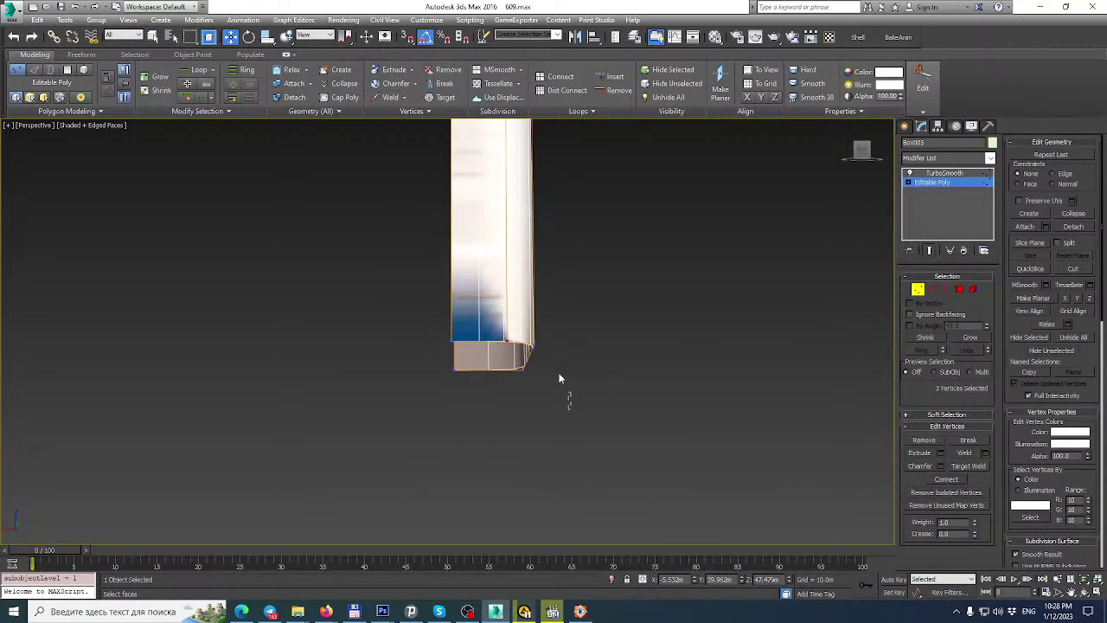
pyautogui.moveTo(482, 358); pyautogui.dragTo(469, 357)
pyautogui.keyDown('alt'); pyautogui.moveTo(469, 357); pyautogui.dragTo(441, 404, button='middle'); pyautogui.keyUp('alt')
pyautogui.hotkey('ctrl', 'z')
pyautogui.hotkey('ctrl', 'z')
# Switch the shell to border selection and bring the reference photo dsfbd.jpg back up to check the nacelle's lower end.
pyautogui.moveTo(462, 359); pyautogui.dragTo(374, 459, button='middle')
pyautogui.click(956, 292)
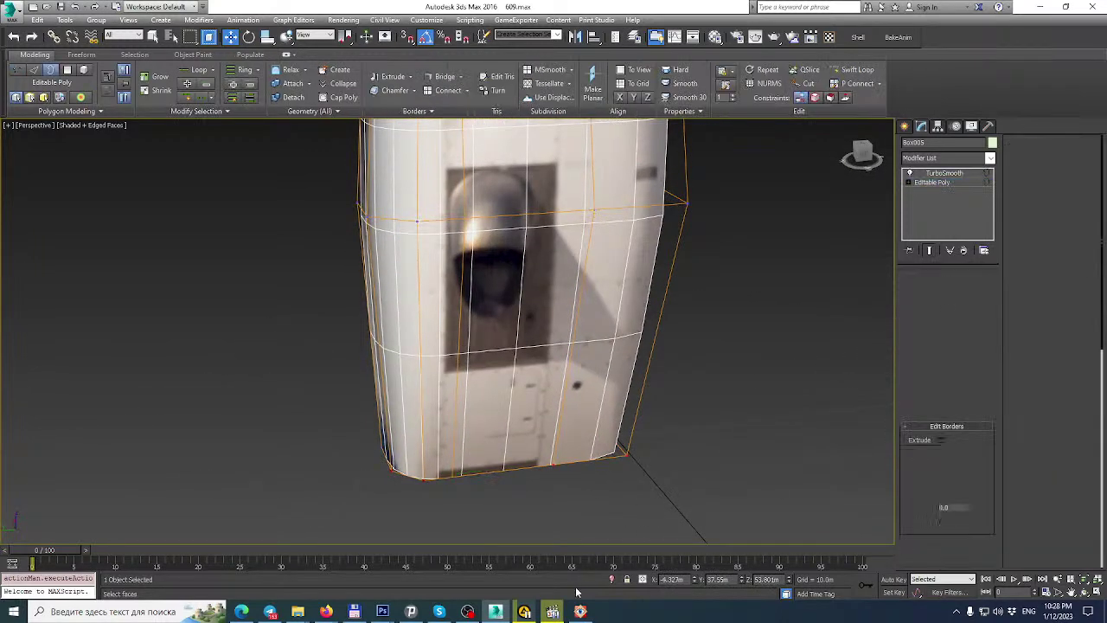
pyautogui.click(581, 611)
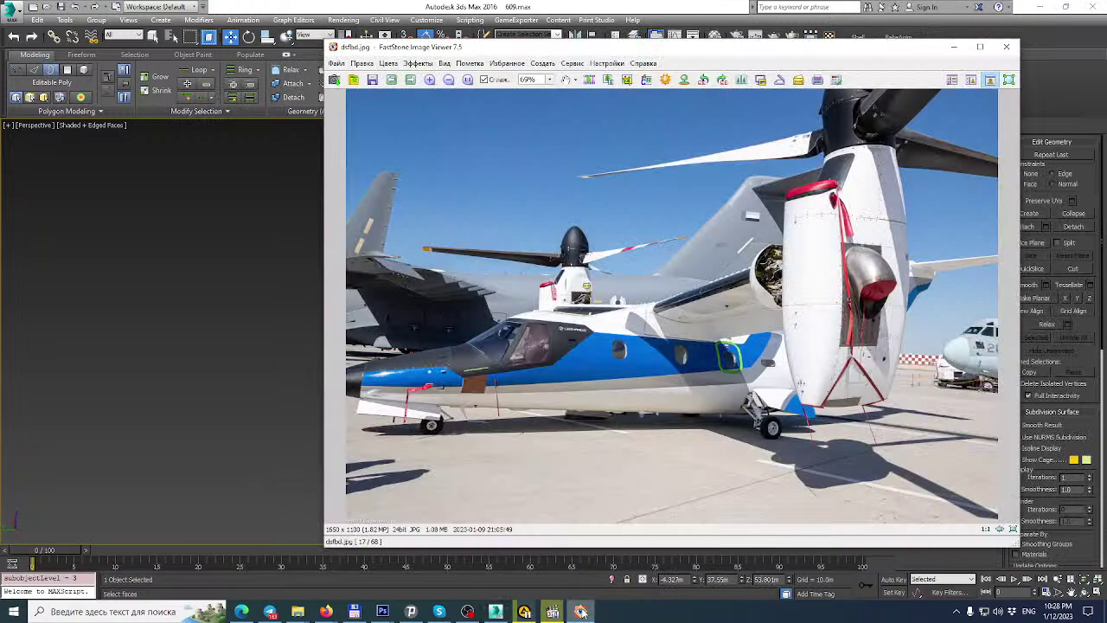
# Return to 3ds Max and insert a horizontal edge loop around the lower part of the nacelle shell with Swift Loop.
pyautogui.click(581, 612)
pyautogui.keyDown('alt'); pyautogui.moveTo(623, 435); pyautogui.dragTo(676, 420, button='middle'); pyautogui.keyUp('alt')
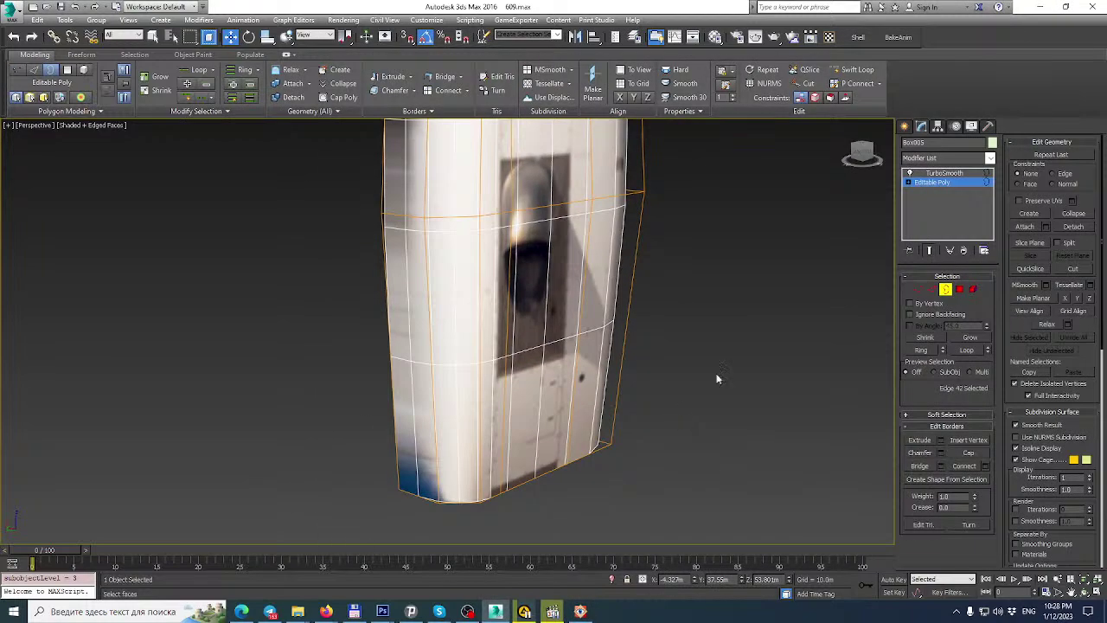
pyautogui.click(857, 69)
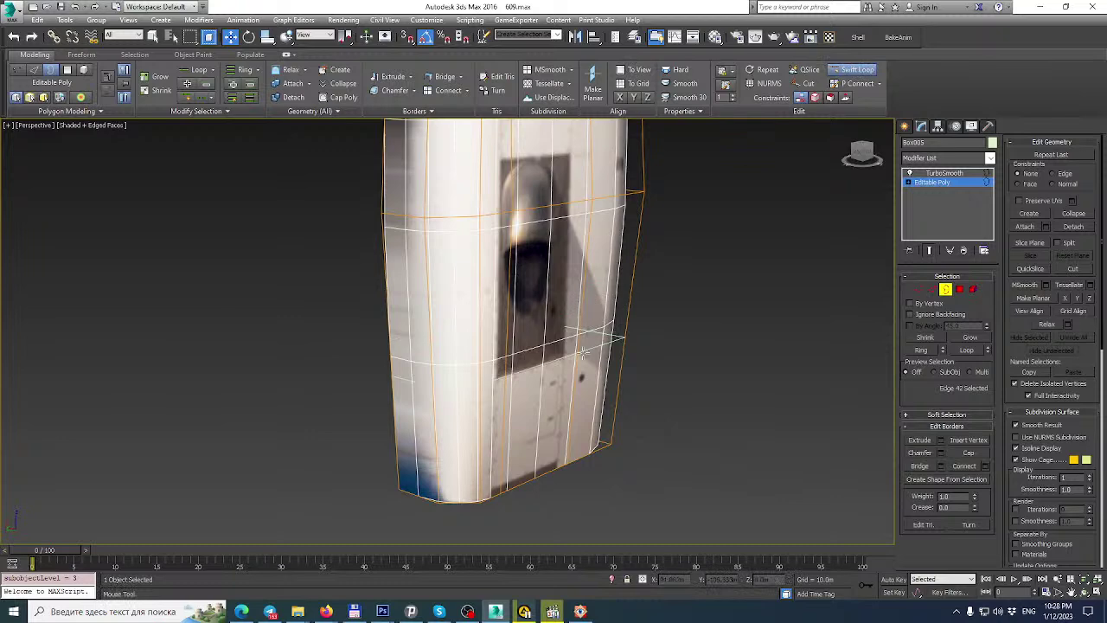
pyautogui.click(546, 340)
pyautogui.keyDown('alt'); pyautogui.moveTo(549, 337); pyautogui.dragTo(760, 298, button='middle'); pyautogui.keyUp('alt')
# Select the seven vertices at the nacelle shell's lower end and apply an FFD 2x2x2 modifier to them.
pyautogui.click(918, 289)
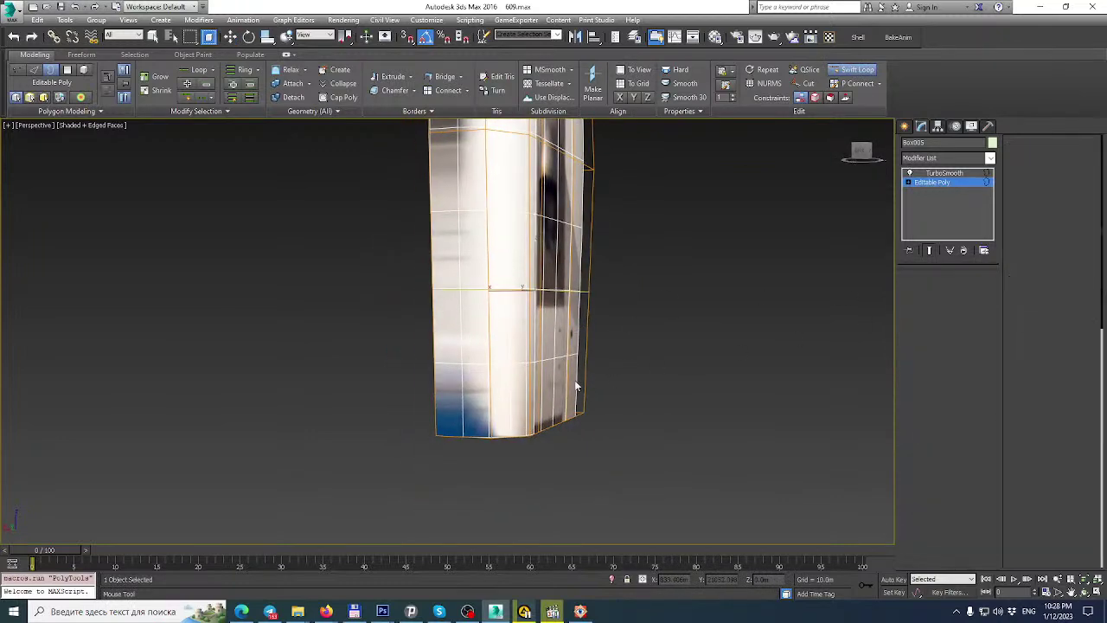
pyautogui.keyDown('alt'); pyautogui.moveTo(610, 398); pyautogui.dragTo(642, 385, button='middle'); pyautogui.keyUp('alt')
pyautogui.moveTo(619, 488); pyautogui.dragTo(619, 486)
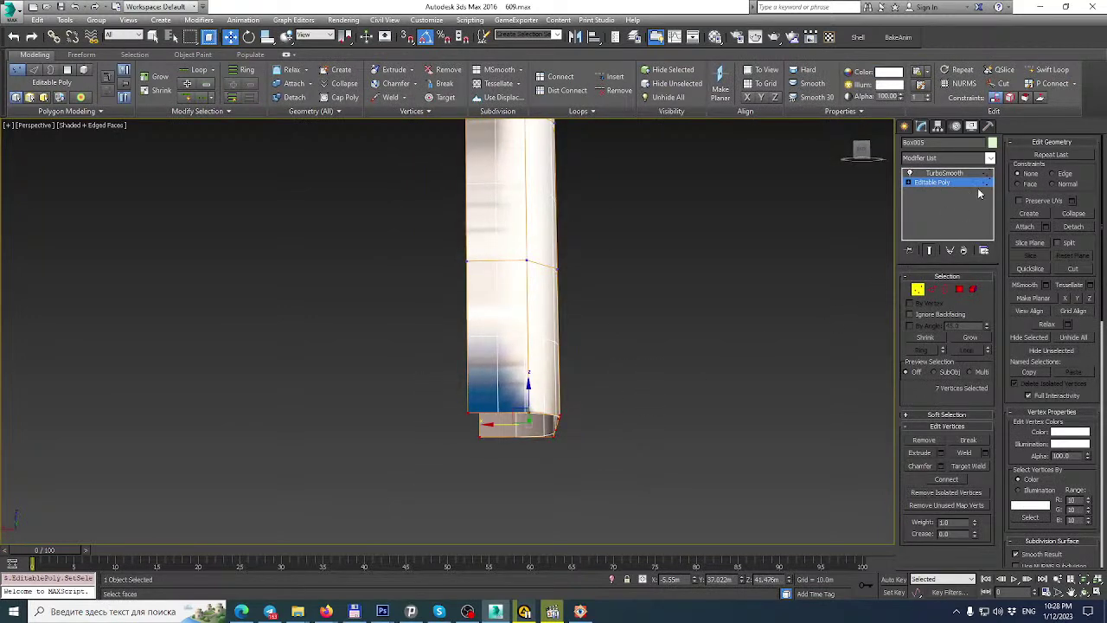
pyautogui.click(992, 159)
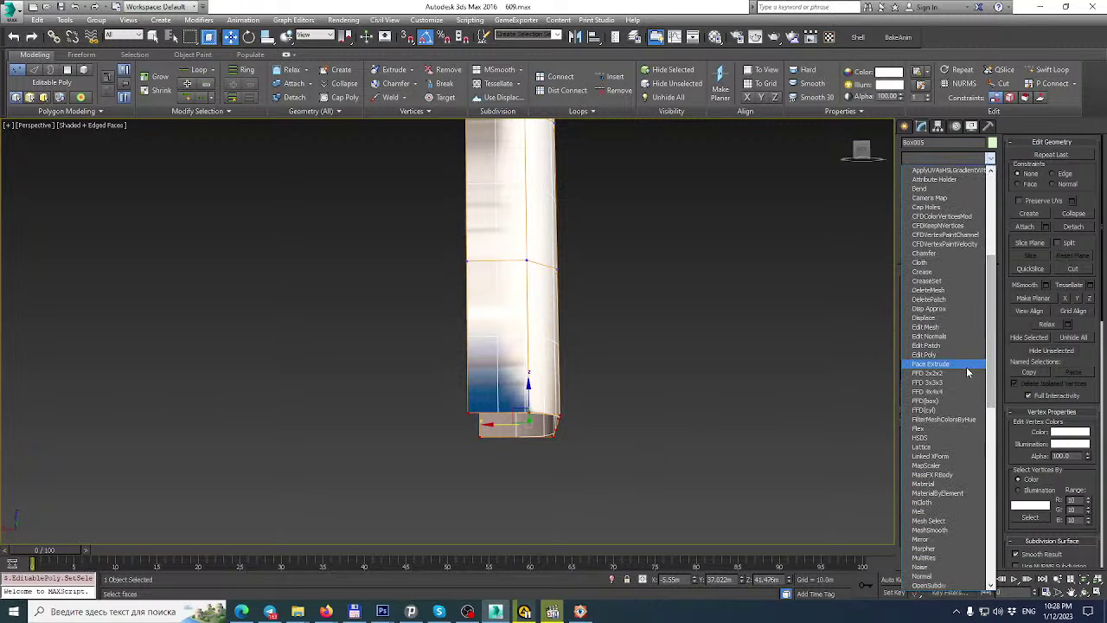
pyautogui.click(966, 375)
# Move the lower control points of the FFD lattice to reshape the nacelle shell's lower end.
pyautogui.click(920, 182)
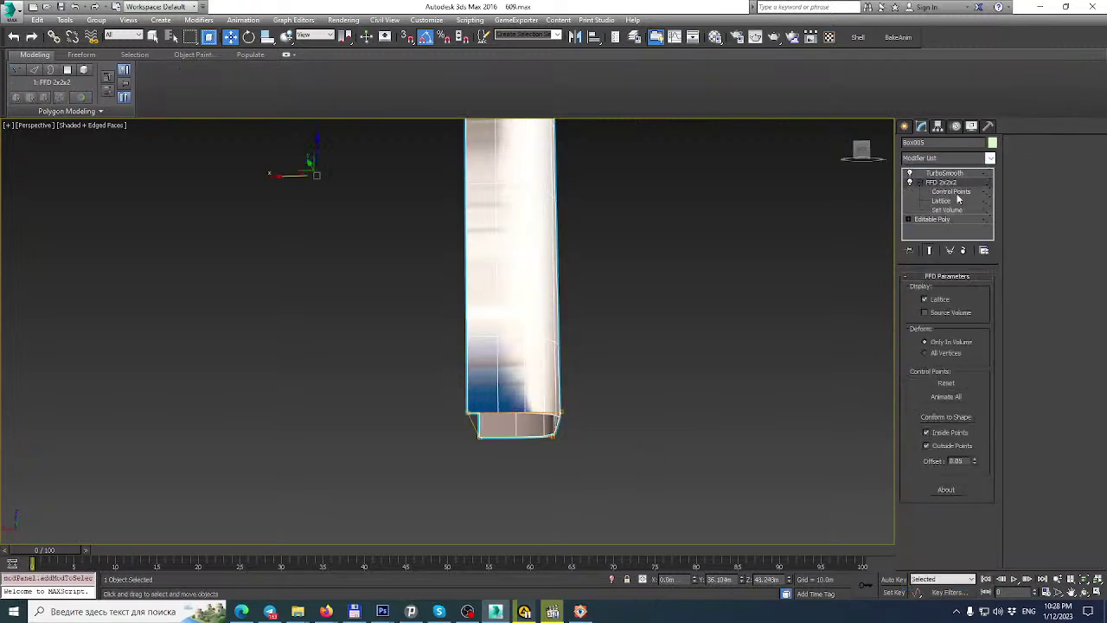
pyautogui.click(951, 191)
pyautogui.moveTo(533, 487); pyautogui.dragTo(534, 486)
pyautogui.moveTo(525, 427); pyautogui.dragTo(517, 406)
pyautogui.keyDown('alt'); pyautogui.moveTo(516, 406); pyautogui.dragTo(391, 359, button='middle'); pyautogui.keyUp('alt')
pyautogui.scroll(2, 497, 336)
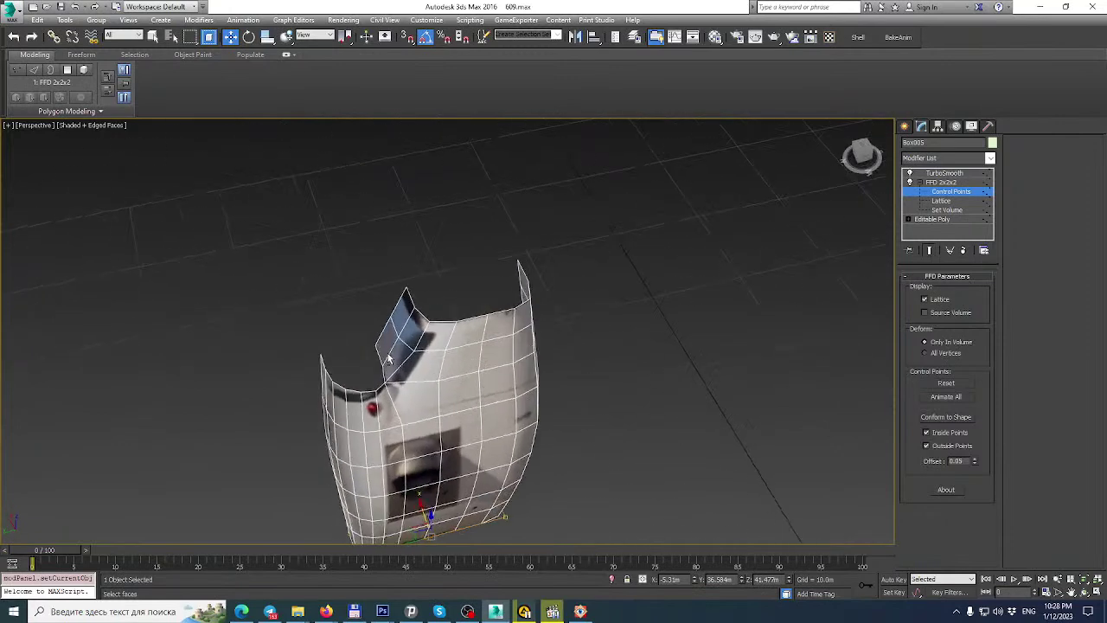
# Compare the nacelle's upper cutout and overall shape with the reference photo dsfbd.jpg from several angles.
pyautogui.click(582, 612)
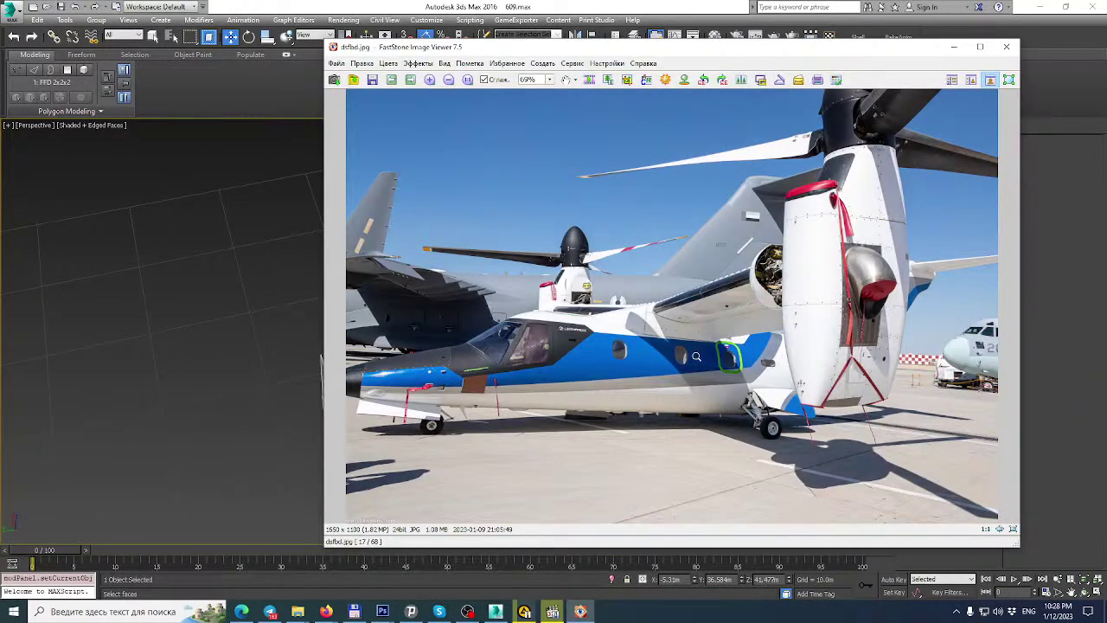
pyautogui.click(1005, 47)
pyautogui.keyDown('alt'); pyautogui.moveTo(426, 402); pyautogui.dragTo(365, 410, button='middle'); pyautogui.keyUp('alt')
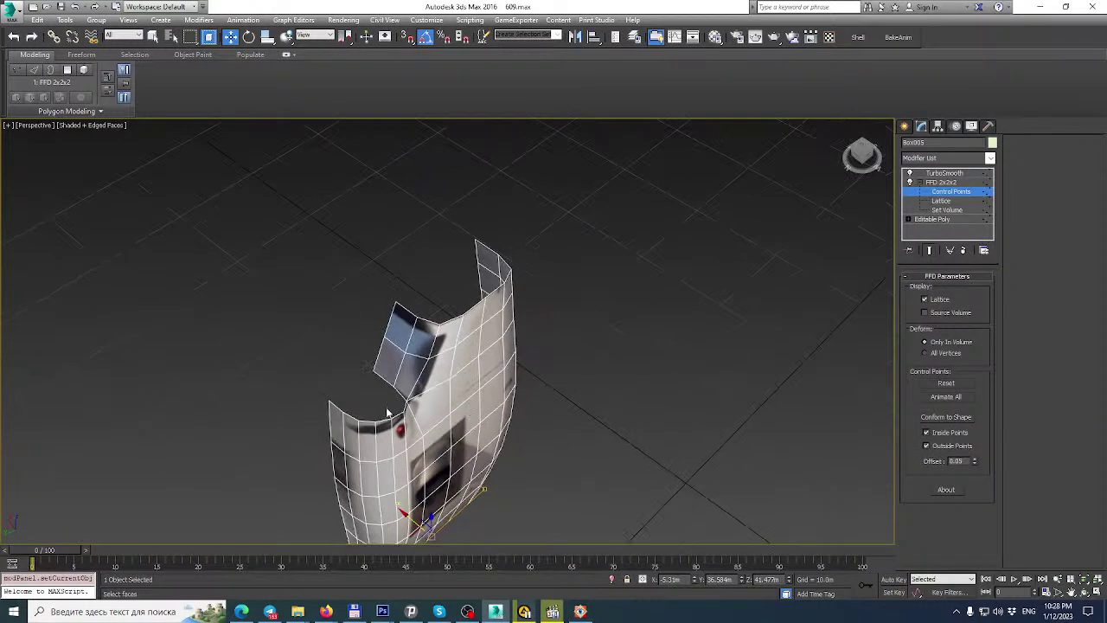
pyautogui.scroll(3, 365, 410)
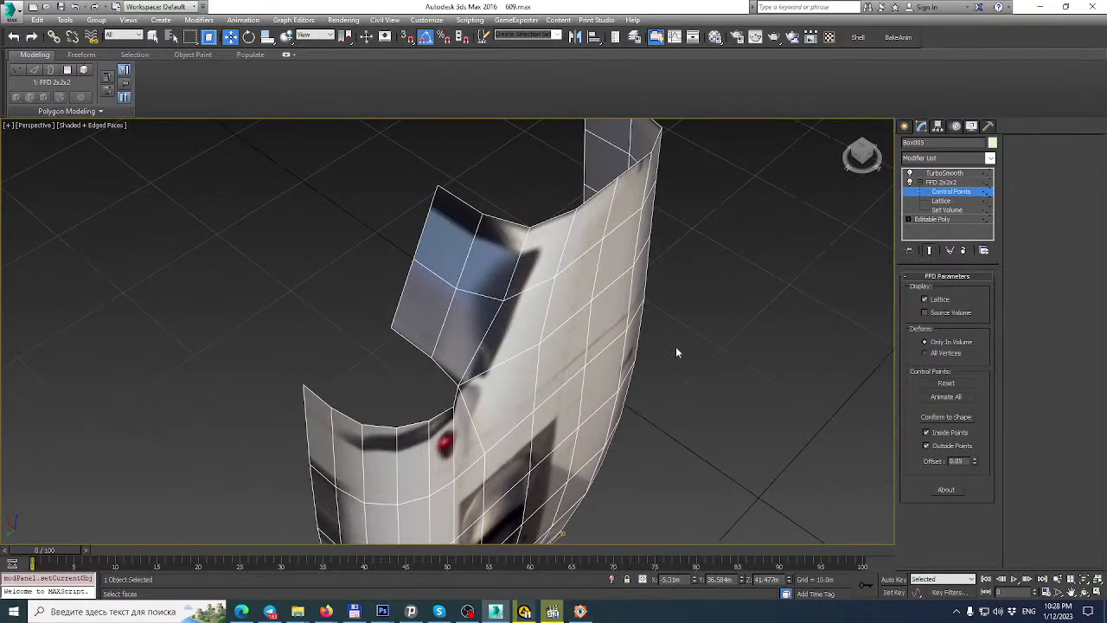
pyautogui.keyDown('alt'); pyautogui.moveTo(520, 403); pyautogui.dragTo(557, 333, button='middle'); pyautogui.keyUp('alt')
pyautogui.scroll(-3, 655, 334)
pyautogui.click(584, 613)
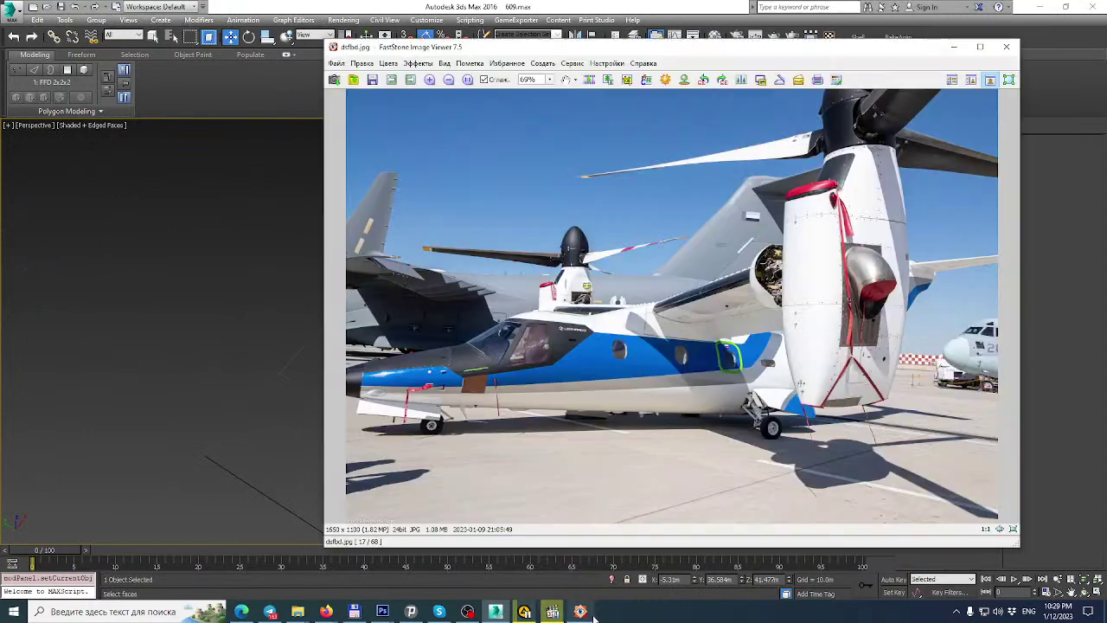
pyautogui.click(591, 614)
pyautogui.keyDown('alt'); pyautogui.moveTo(505, 358); pyautogui.dragTo(689, 448, button='middle'); pyautogui.keyUp('alt')
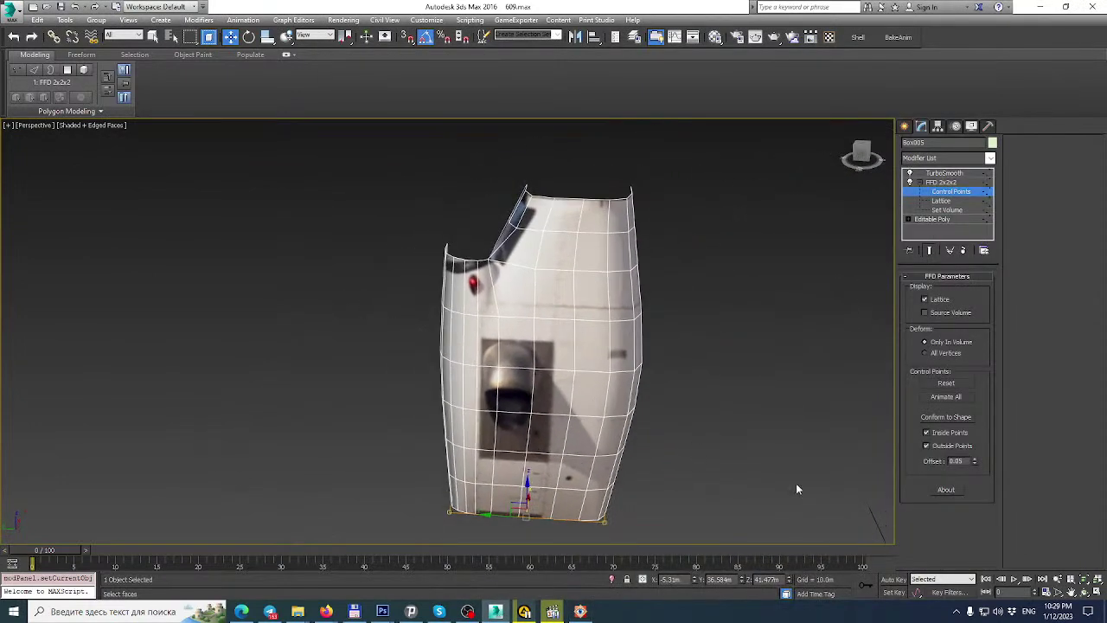
# Collapse the FFD 2x2x2 modifier into the Editable Poly beneath TurboSmooth.
pyautogui.click(1097, 595)
pyautogui.scroll(6, 285, 382)
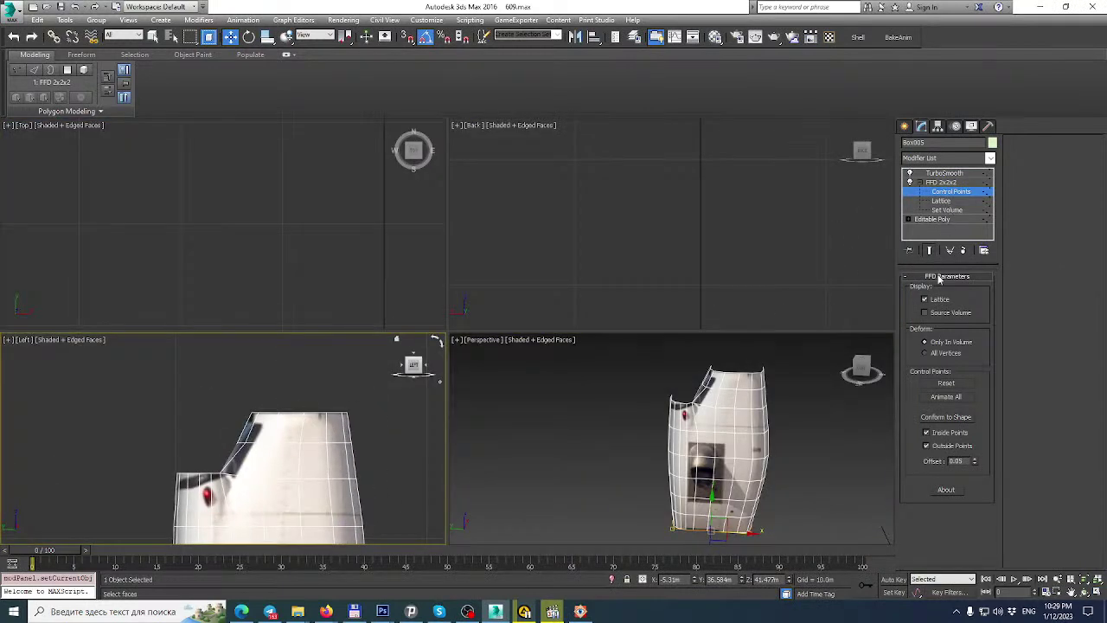
pyautogui.rightClick(949, 180)
pyautogui.click(940, 182)
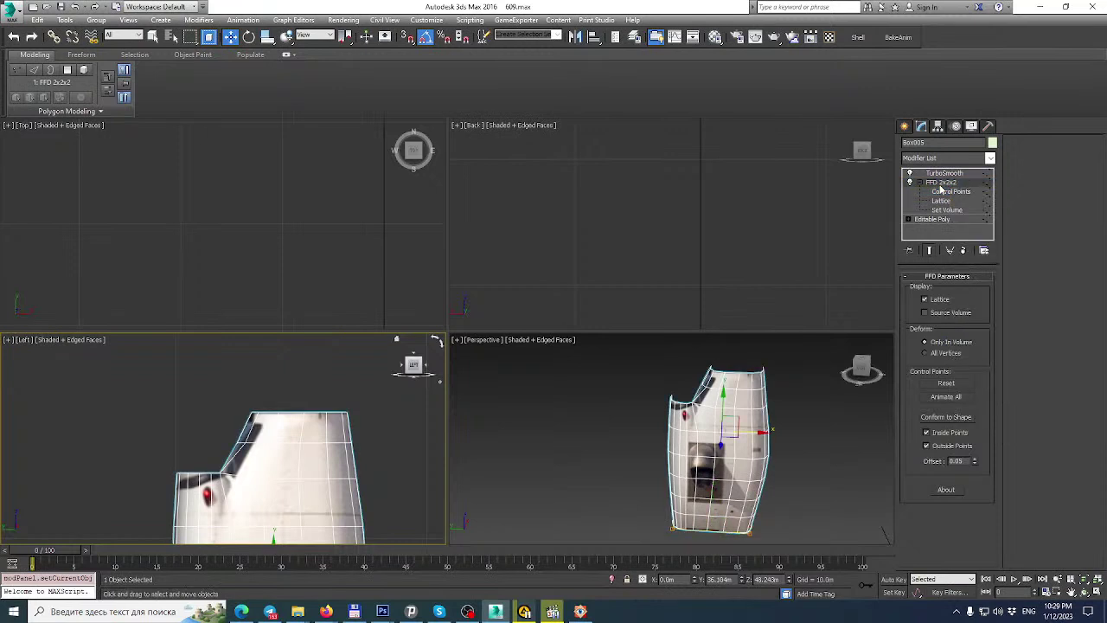
pyautogui.rightClick(938, 183)
pyautogui.click(975, 288)
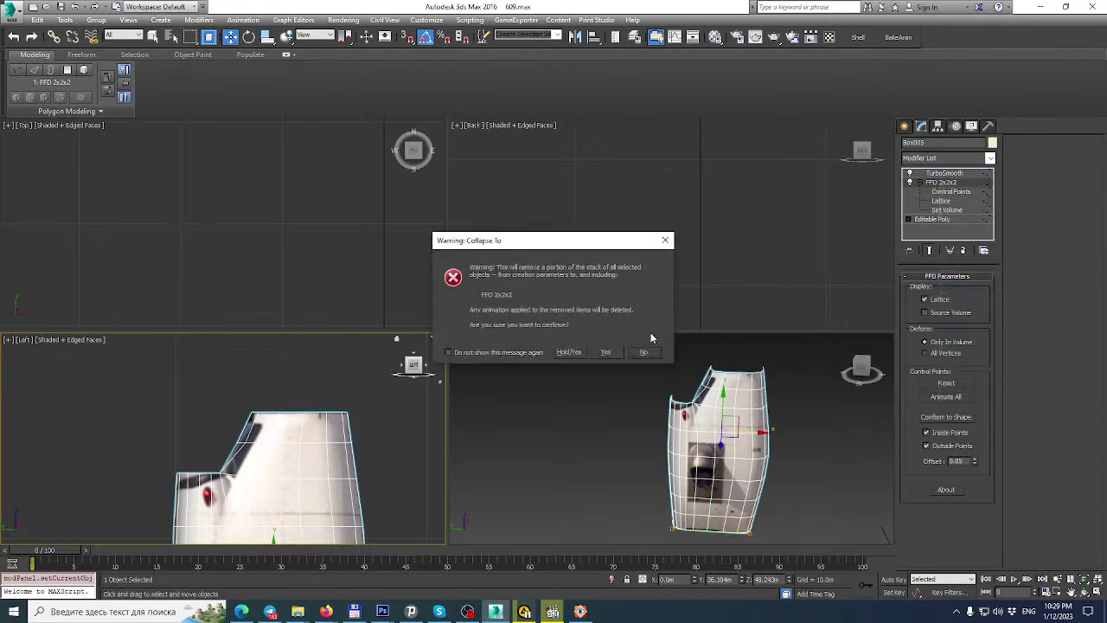
pyautogui.click(606, 352)
# Unhide the aircraft reference image and maximize the Left view around the nacelle.
pyautogui.moveTo(244, 453); pyautogui.dragTo(252, 396, button='middle')
pyautogui.scroll(-3, 240, 391)
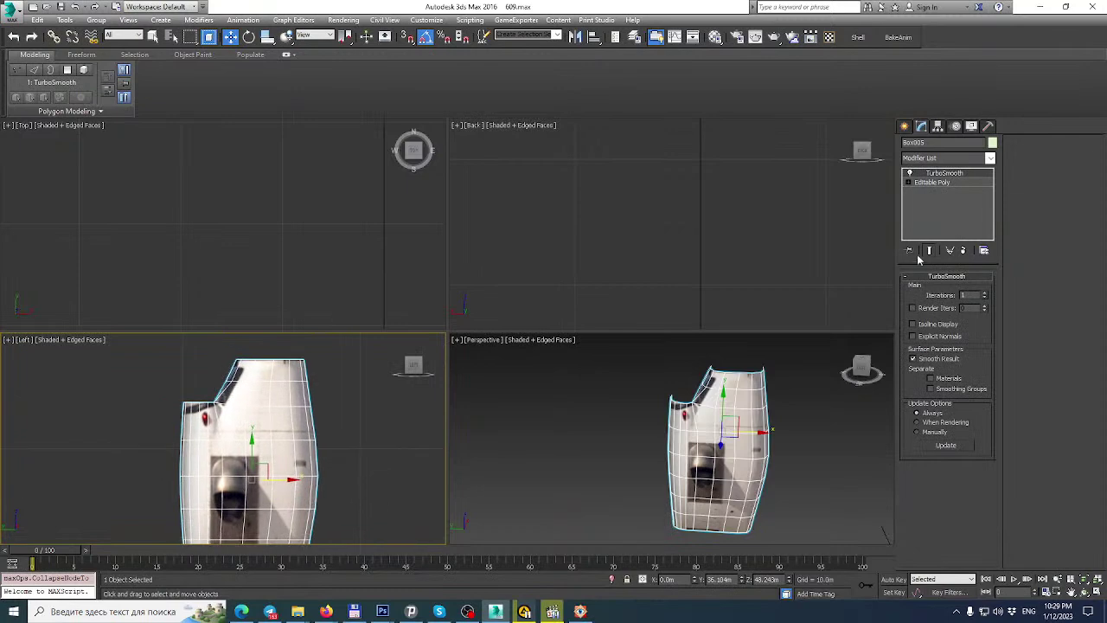
pyautogui.rightClick(348, 413)
pyautogui.click(380, 358)
pyautogui.moveTo(332, 414); pyautogui.dragTo(331, 442, button='middle')
pyautogui.click(1099, 594)
pyautogui.moveTo(611, 417); pyautogui.dragTo(633, 255, button='middle')
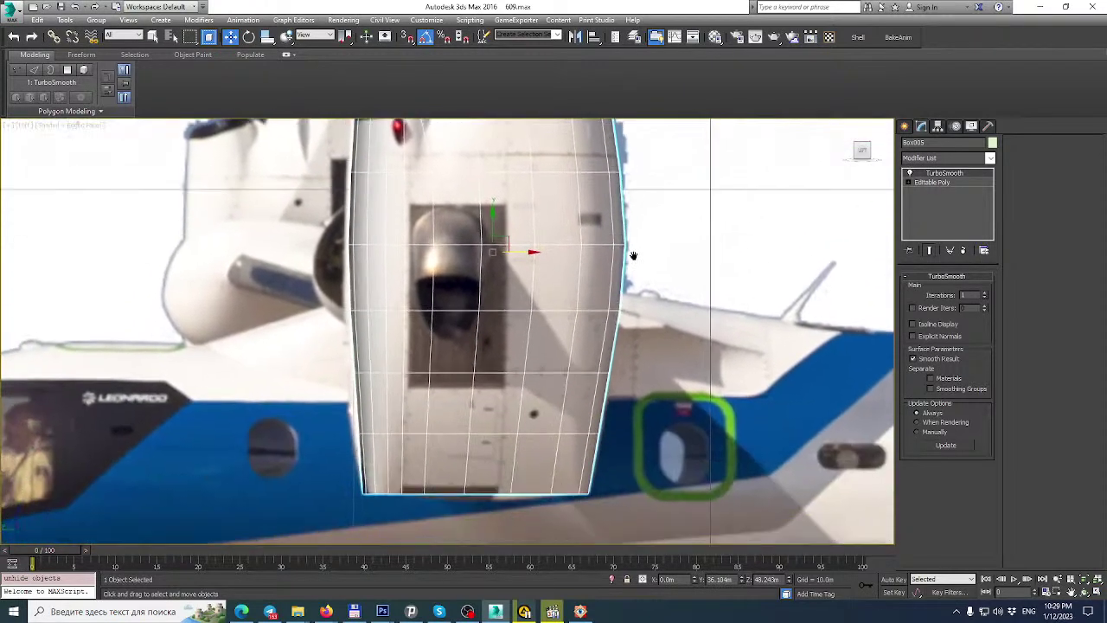
# Move the forward-edge vertices of the nacelle's two middle rows outward to follow the outline in the reference image.
pyautogui.click(909, 182)
pyautogui.click(929, 191)
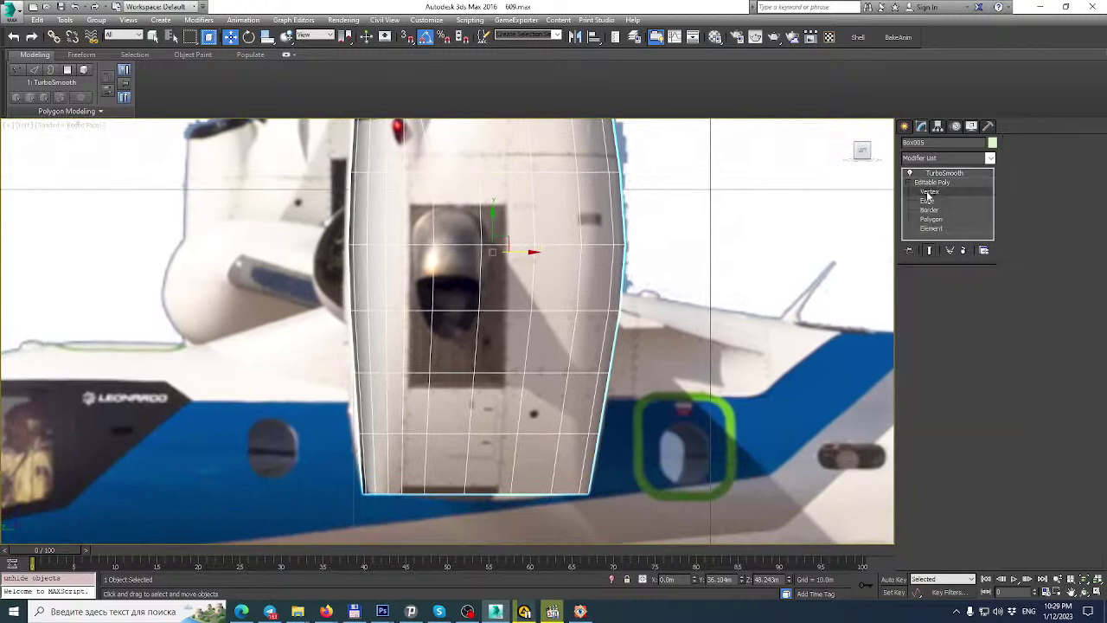
pyautogui.press('1')
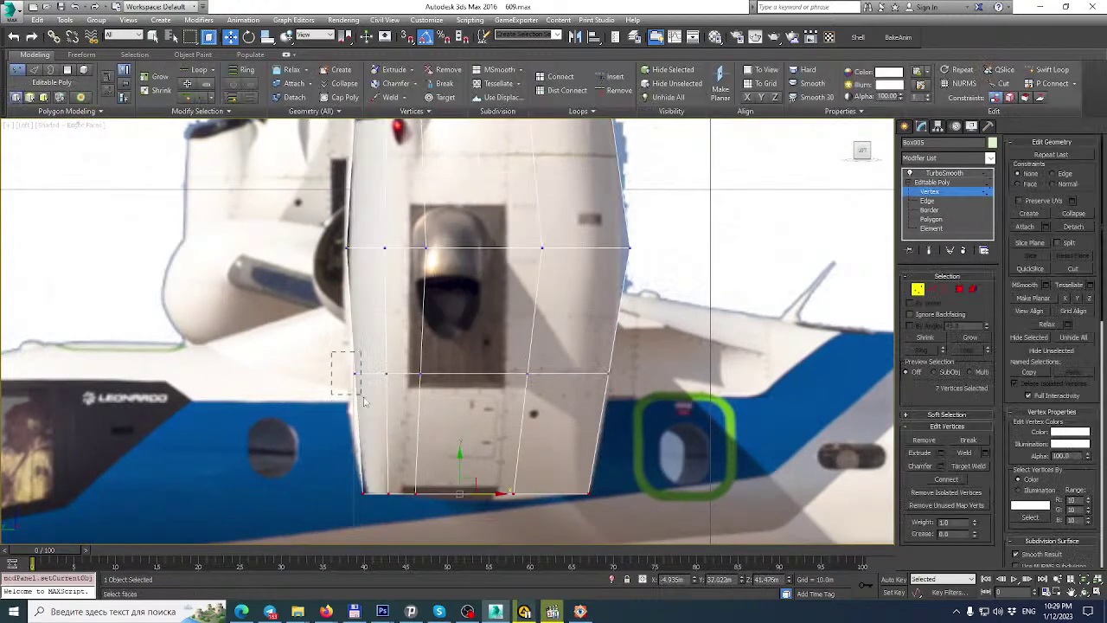
pyautogui.moveTo(431, 422); pyautogui.dragTo(400, 374)
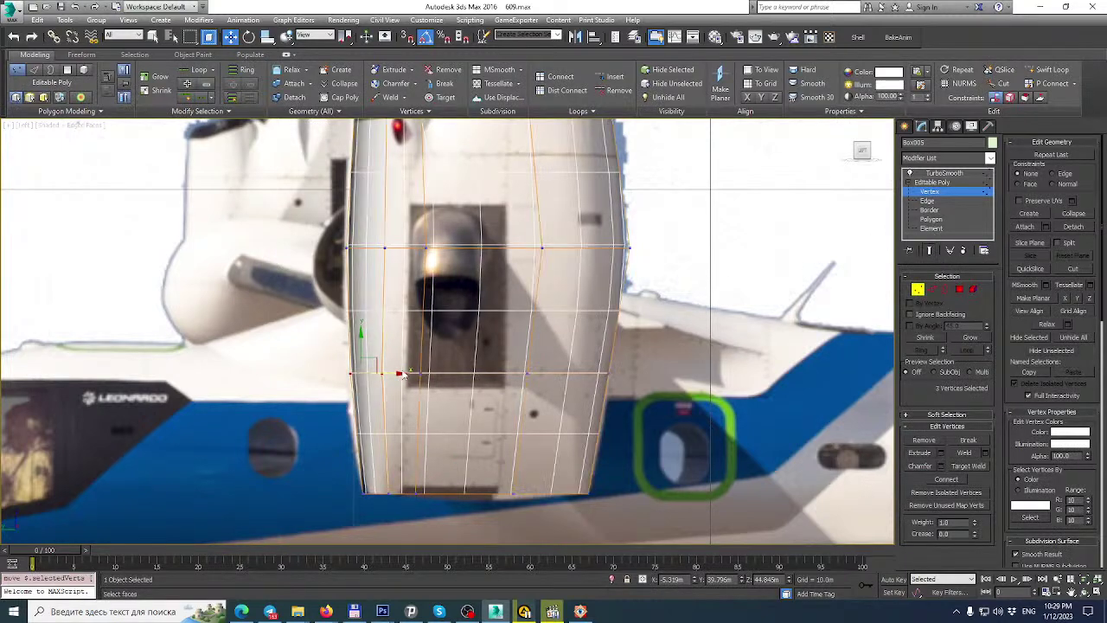
pyautogui.moveTo(400, 372); pyautogui.dragTo(397, 373)
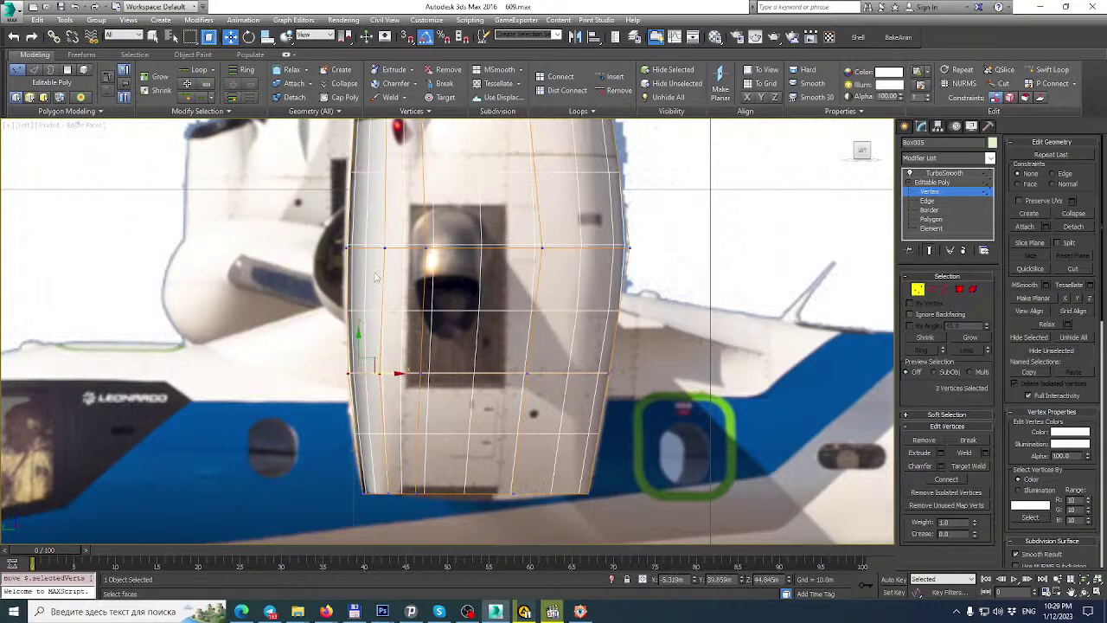
pyautogui.moveTo(381, 277); pyautogui.dragTo(382, 276)
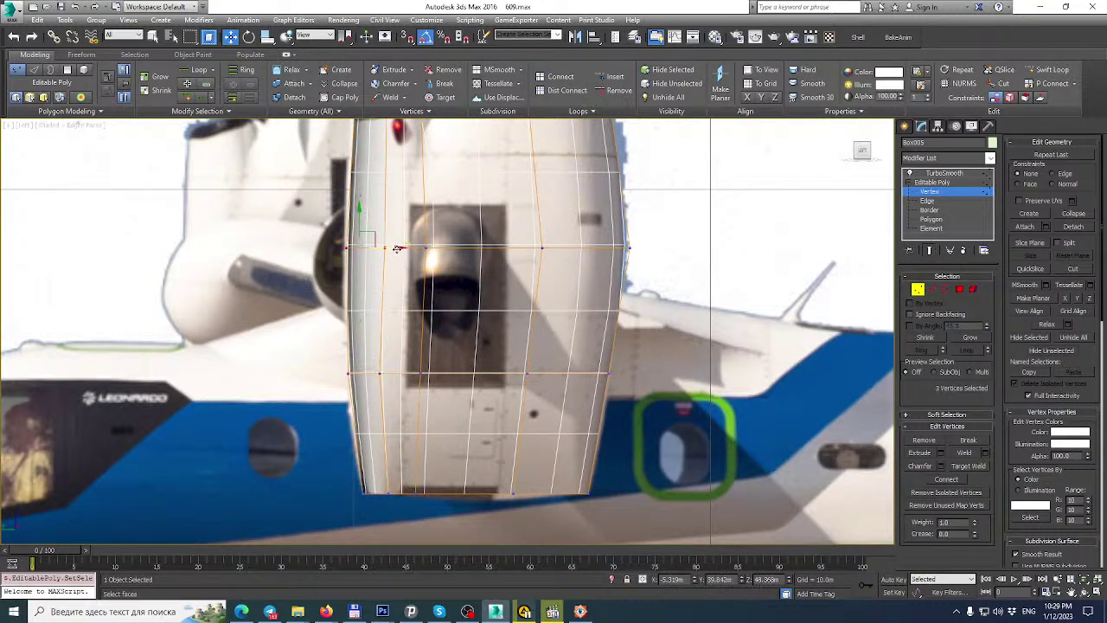
# Raise the five vertices of the nacelle's top edge to meet the base of the rotor hub in the reference image.
pyautogui.moveTo(397, 248); pyautogui.dragTo(363, 443, button='middle')
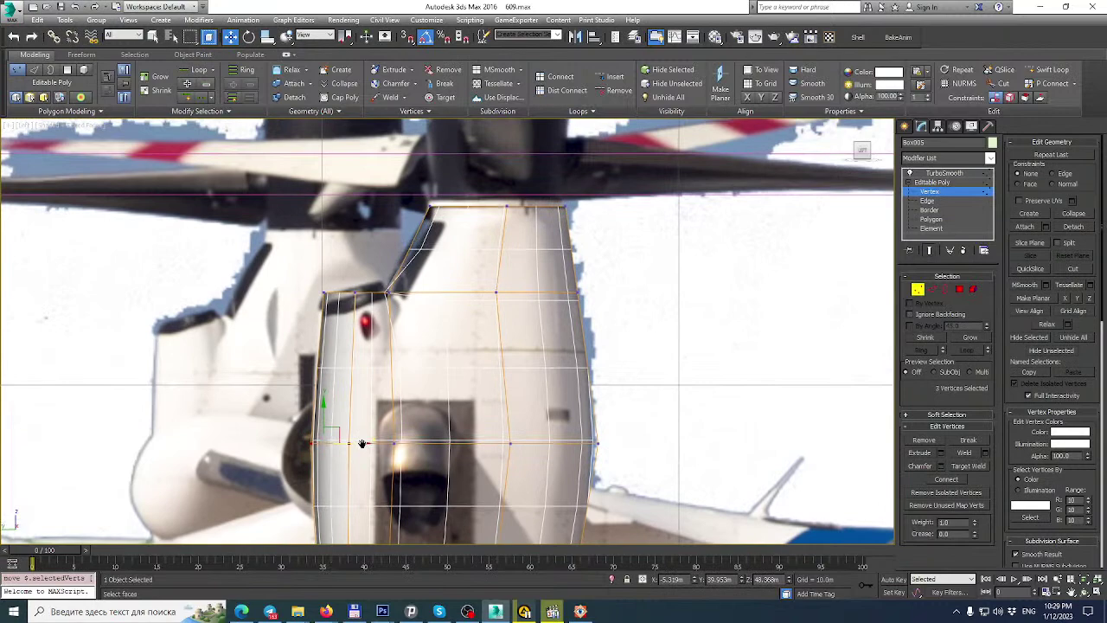
pyautogui.scroll(-2, 368, 433)
pyautogui.scroll(5, 426, 287)
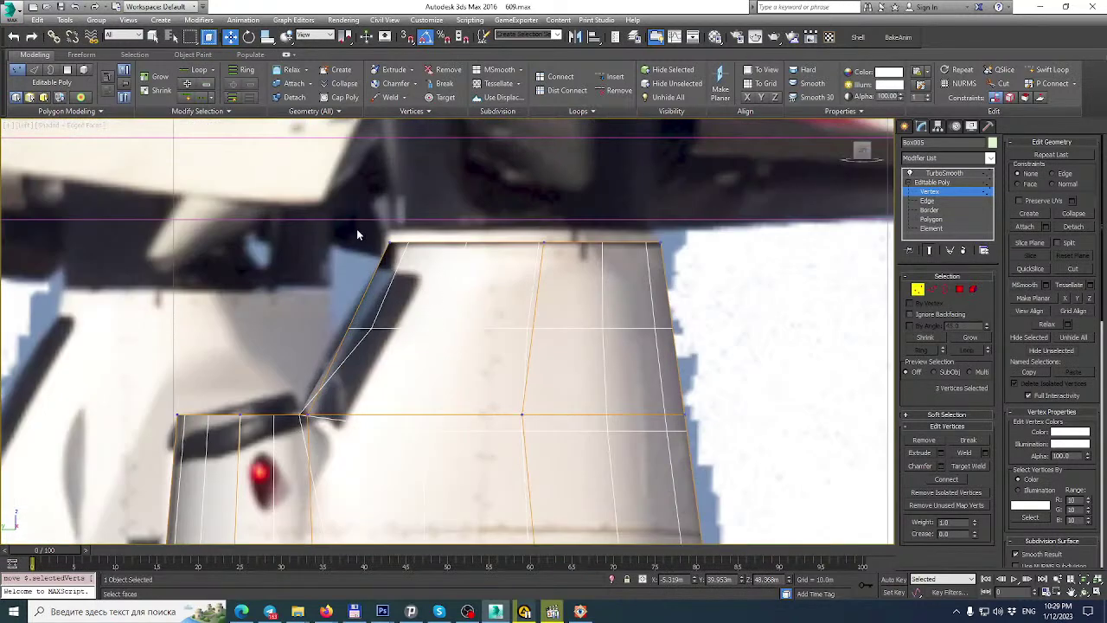
pyautogui.moveTo(752, 271); pyautogui.dragTo(749, 268)
pyautogui.moveTo(527, 209); pyautogui.dragTo(528, 199)
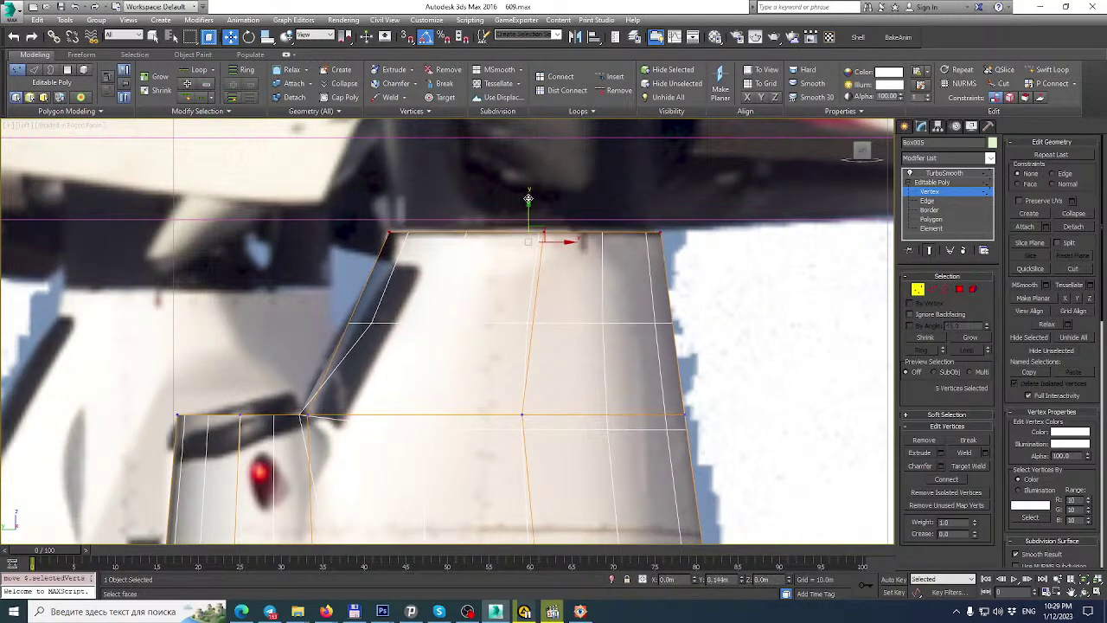
# Create a cylinder of about 2.02 m radius and 2.76 m height over the spinner in the Left view, with 12 sides.
pyautogui.scroll(-5, 527, 199)
pyautogui.scroll(2, 486, 363)
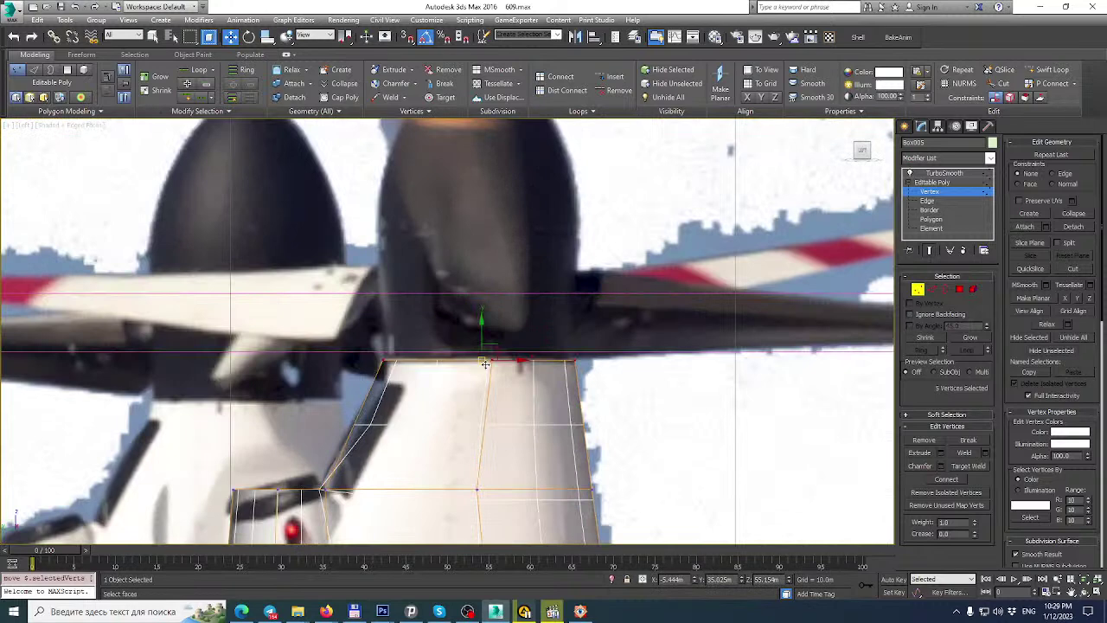
pyautogui.moveTo(485, 364); pyautogui.dragTo(486, 448, button='middle')
pyautogui.click(907, 127)
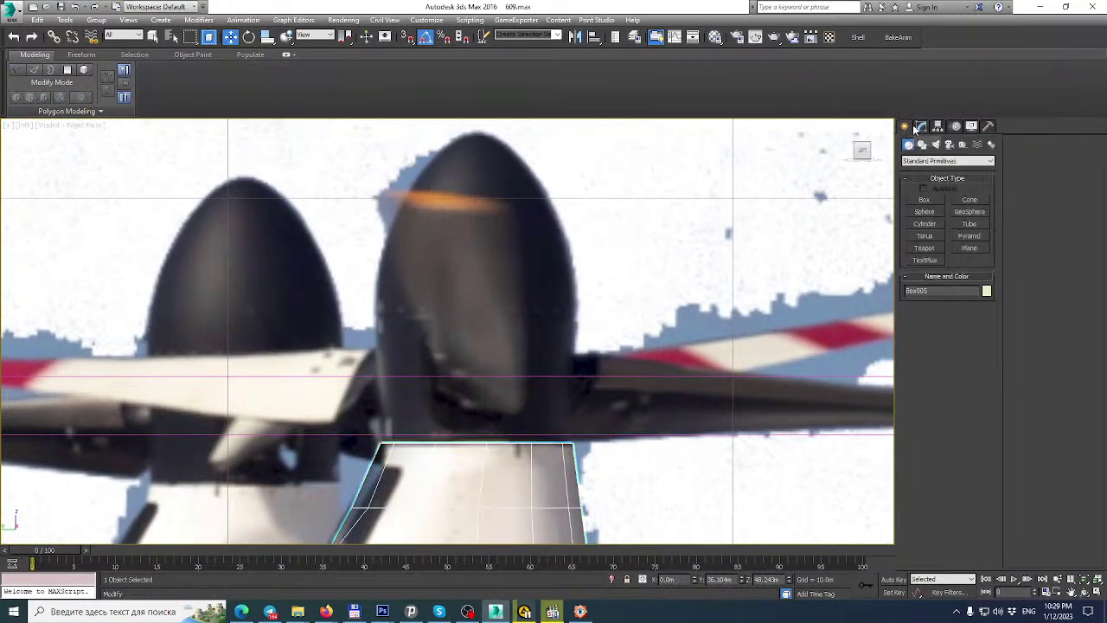
pyautogui.click(924, 224)
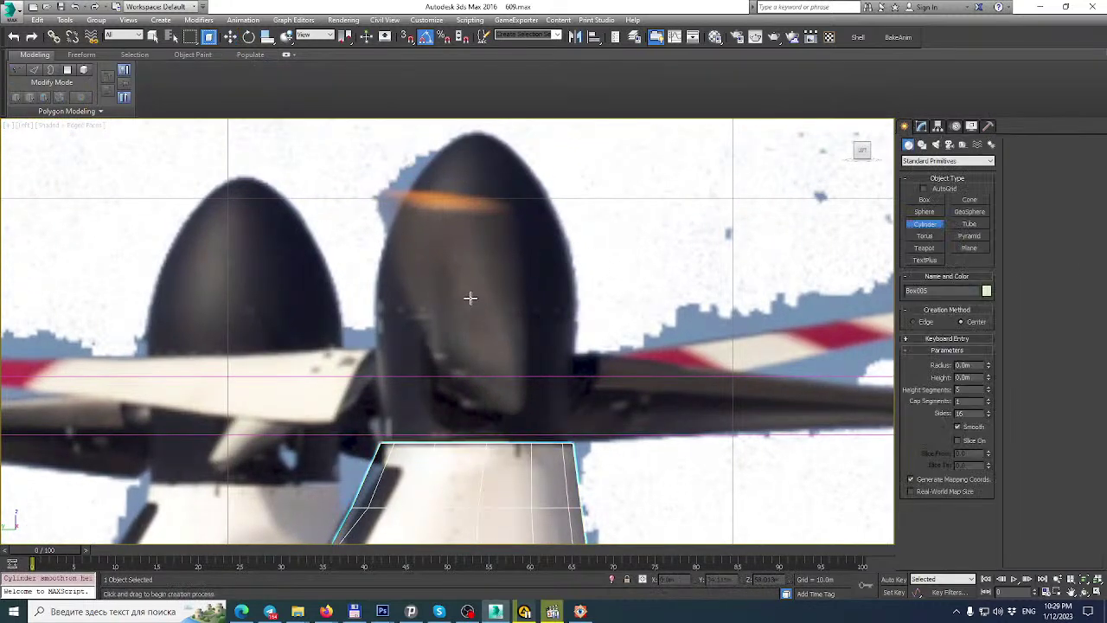
pyautogui.moveTo(476, 295); pyautogui.dragTo(548, 368)
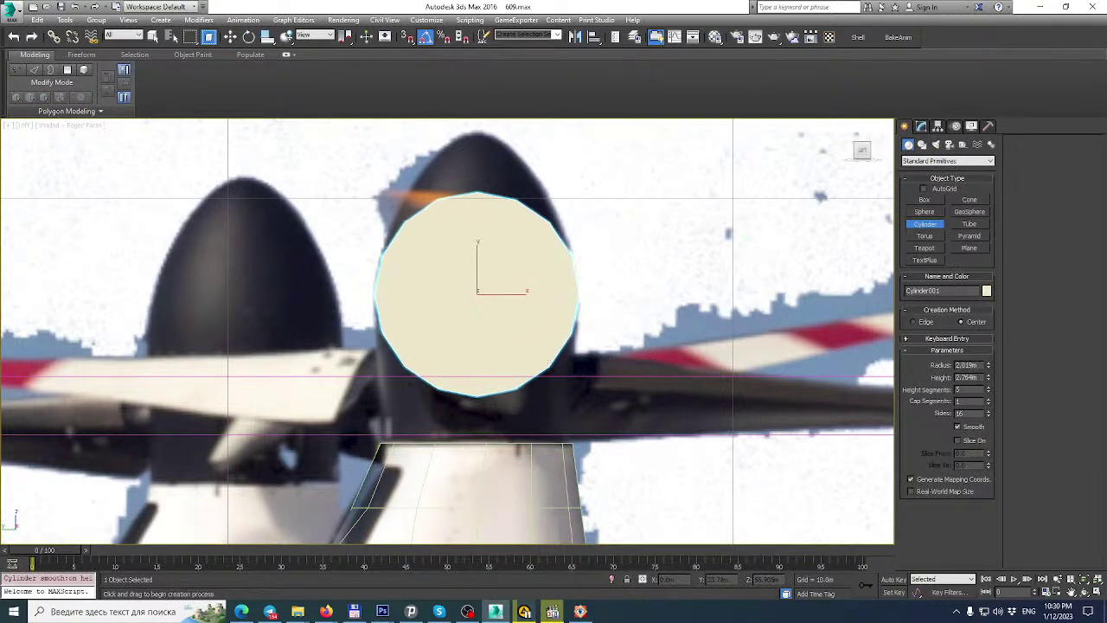
pyautogui.click(990, 415)
pyautogui.click(990, 415)
pyautogui.click(990, 416)
pyautogui.click(990, 416)
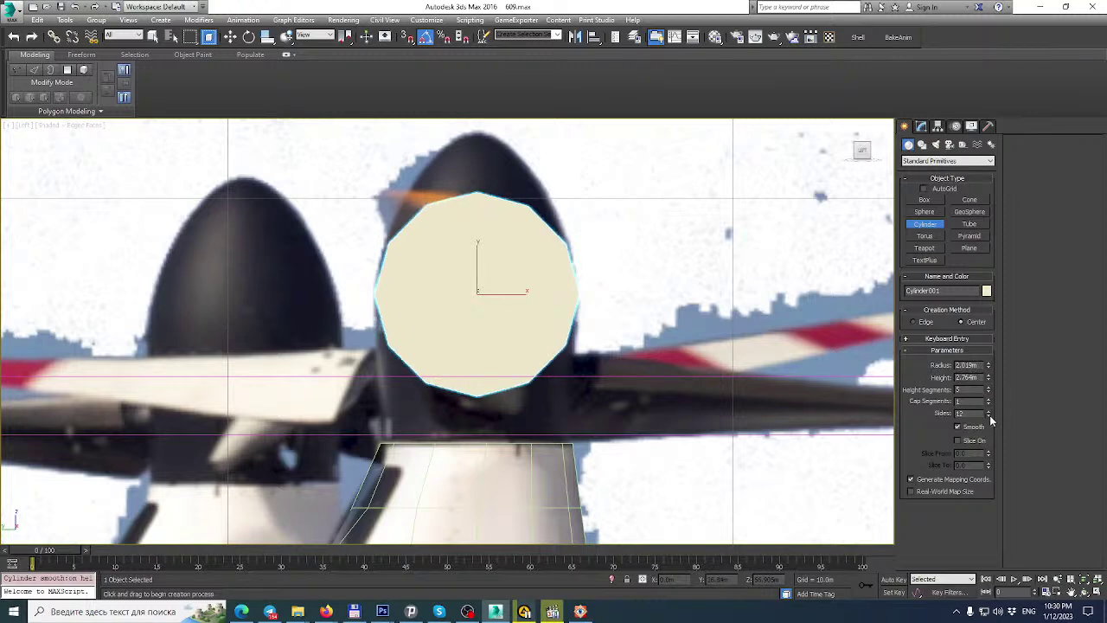
# Reduce the cylinder to a single height segment and rotate it 90 degrees so it stands upright over the spinner.
pyautogui.click(921, 127)
pyautogui.press('w')
pyautogui.click(248, 38)
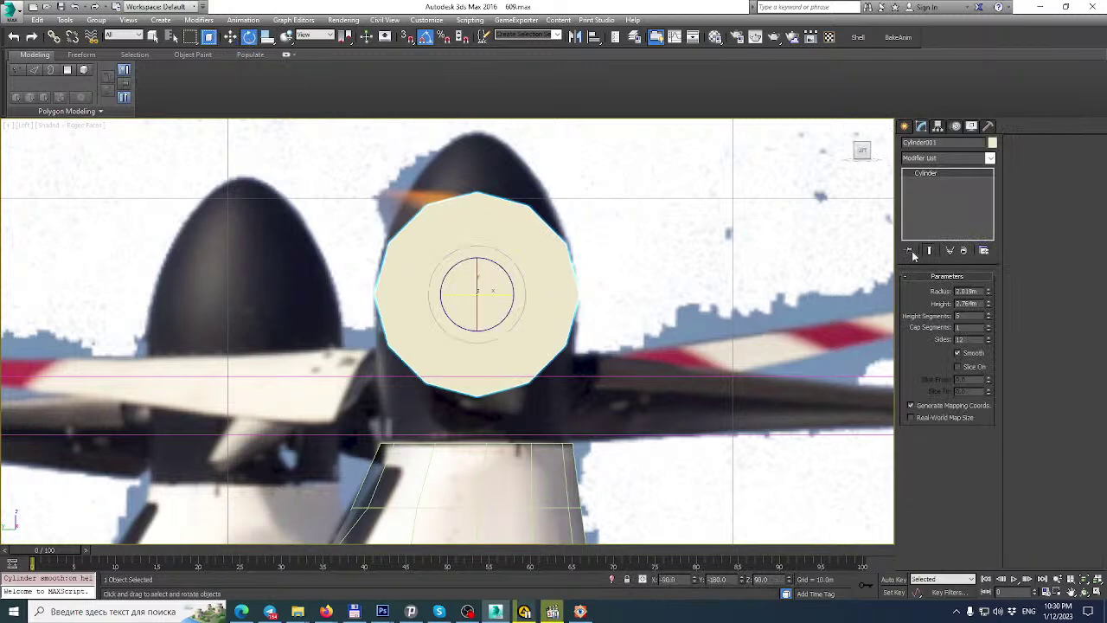
pyautogui.rightClick(987, 318)
pyautogui.moveTo(478, 314); pyautogui.dragTo(492, 261)
pyautogui.scroll(-2, 491, 263)
pyautogui.moveTo(491, 262); pyautogui.dragTo(528, 296, button='middle')
pyautogui.scroll(2, 520, 246)
# Convert the cylinder to Editable Poly and delete its upper and lower cap polygons.
pyautogui.rightClick(930, 173)
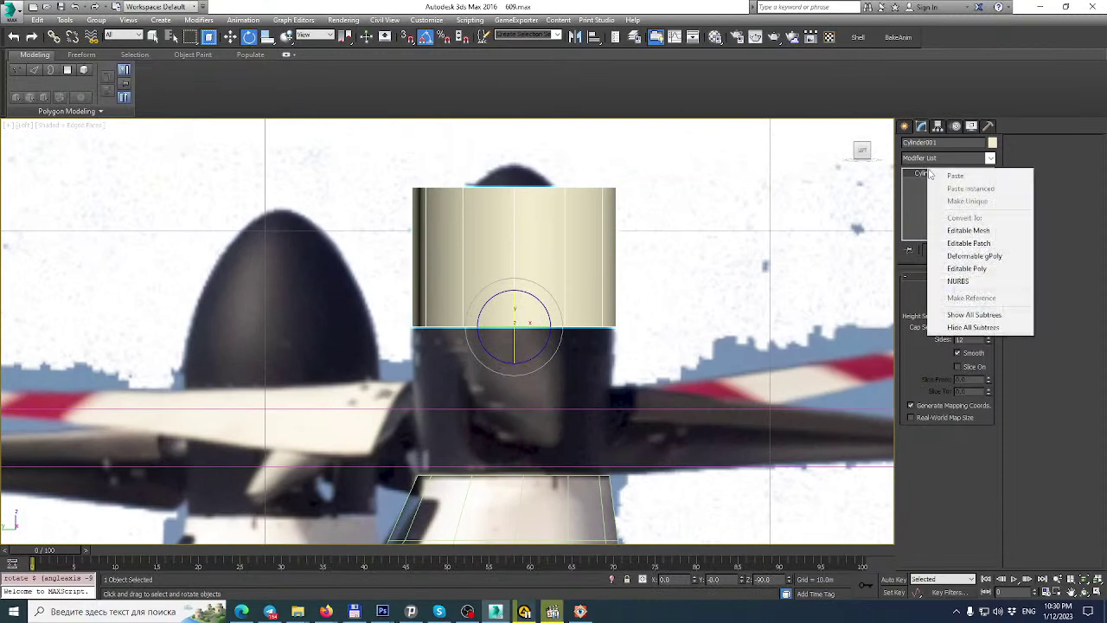
pyautogui.click(987, 271)
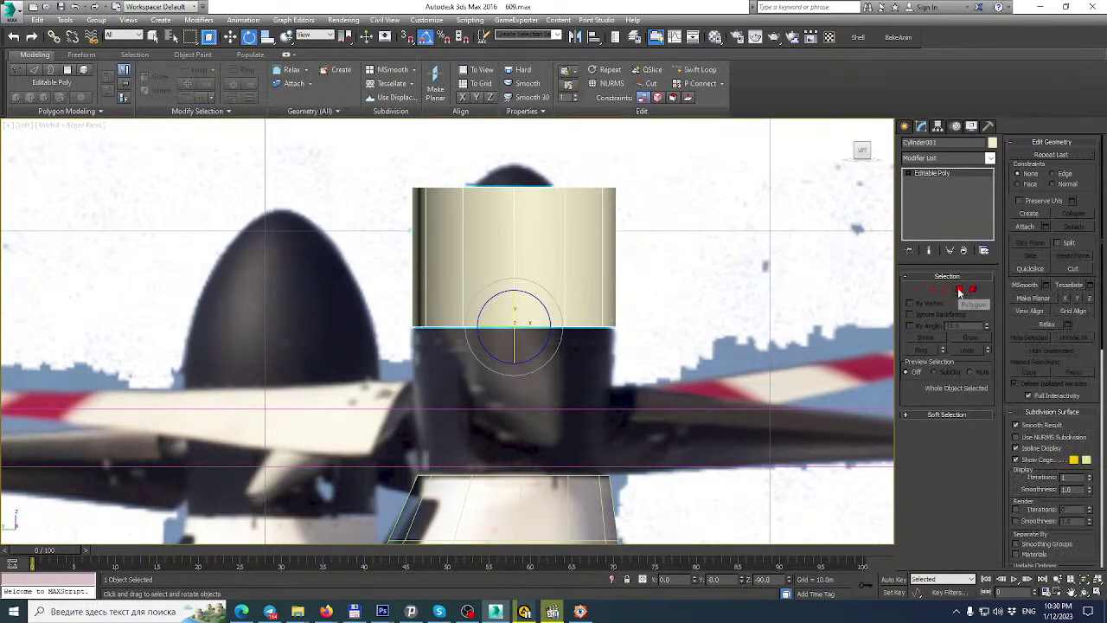
pyautogui.press('4')
pyautogui.moveTo(399, 177); pyautogui.dragTo(657, 207)
pyautogui.press('Delete')
pyautogui.moveTo(657, 339); pyautogui.dragTo(411, 320)
pyautogui.press('Delete')
# Lower the cylinder's upper ring of vertices and scale it inward to fit the spinner's outline in the Left view.
pyautogui.moveTo(413, 320); pyautogui.dragTo(491, 258, button='middle')
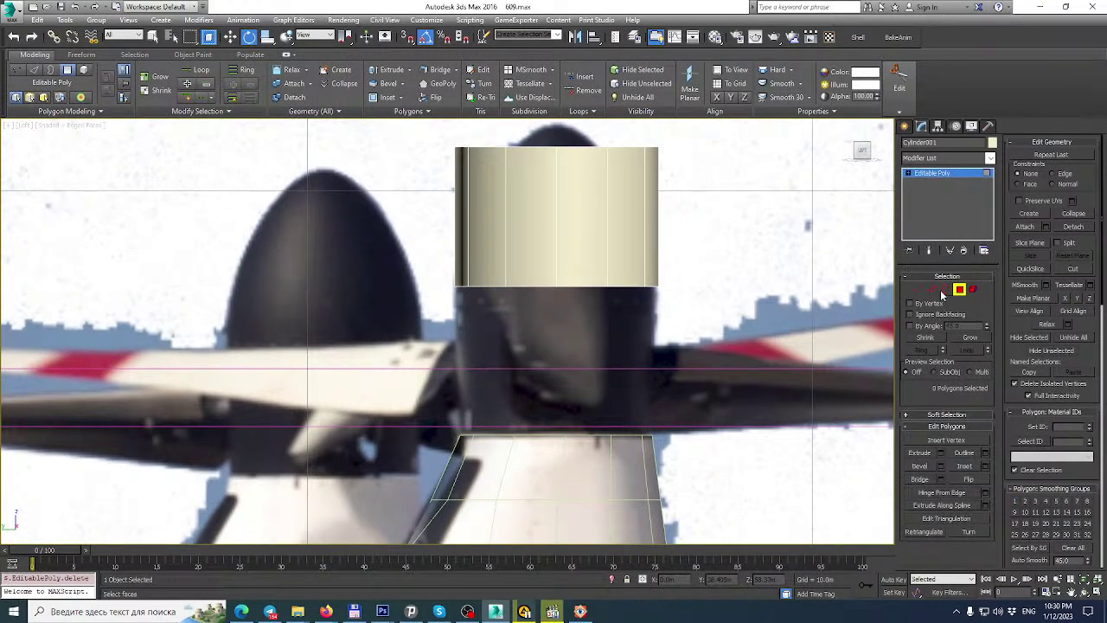
pyautogui.click(943, 290)
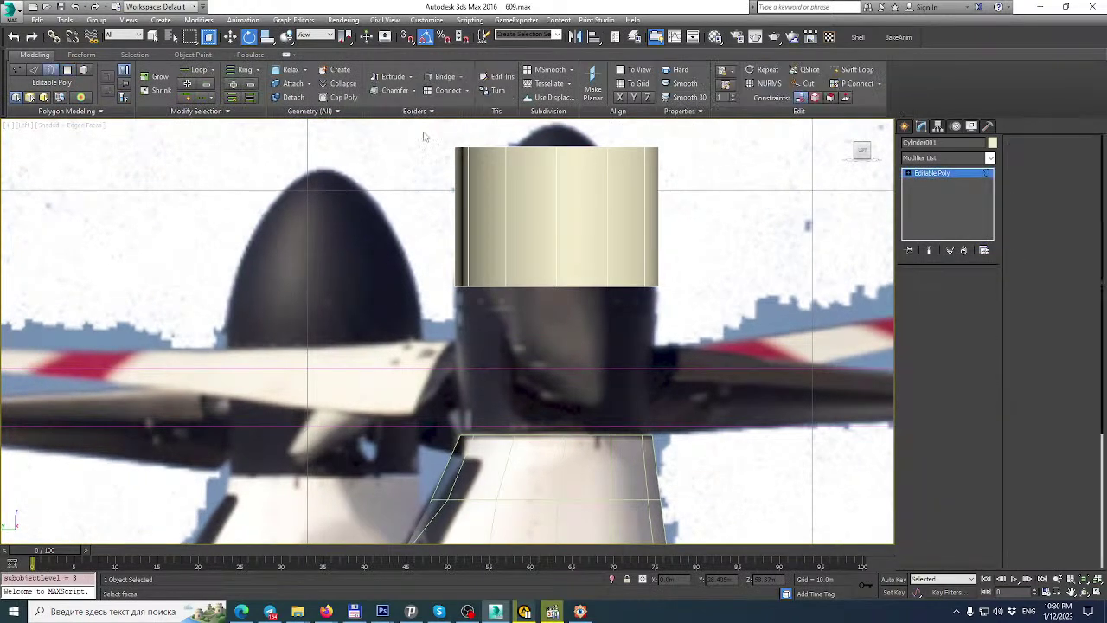
pyautogui.press('1')
pyautogui.moveTo(435, 133); pyautogui.dragTo(727, 194)
pyautogui.moveTo(731, 202); pyautogui.dragTo(702, 308, button='middle')
pyautogui.click(230, 38)
pyautogui.moveTo(529, 217); pyautogui.dragTo(534, 307)
pyautogui.click(268, 38)
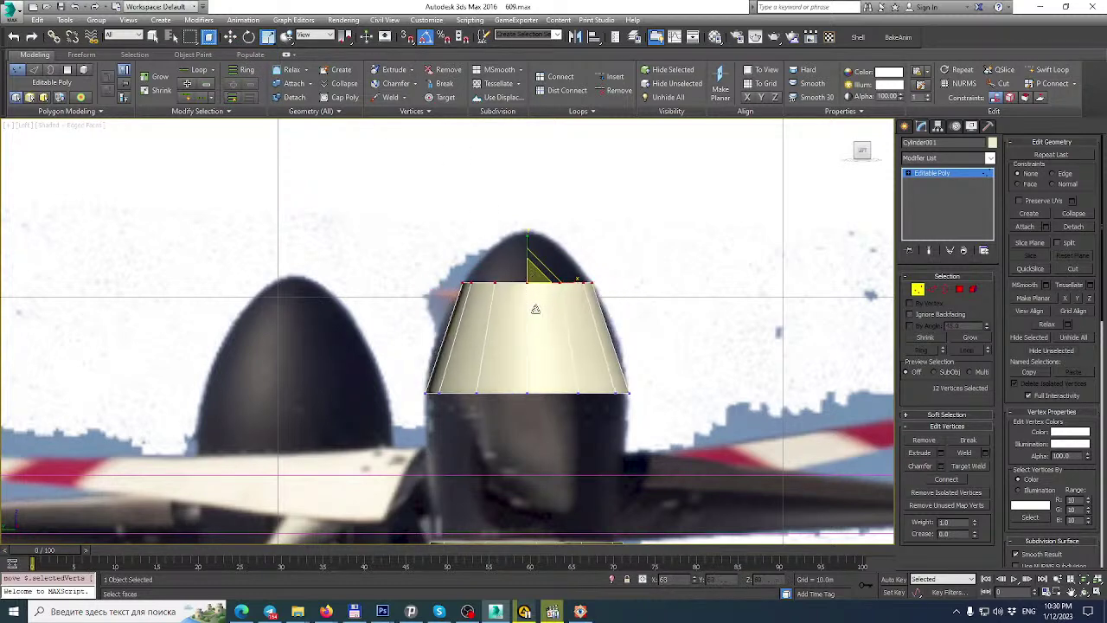
# Extend the cylinder's upper edge loop to the spinner's tip and scale it down to a narrow ring.
pyautogui.click(932, 289)
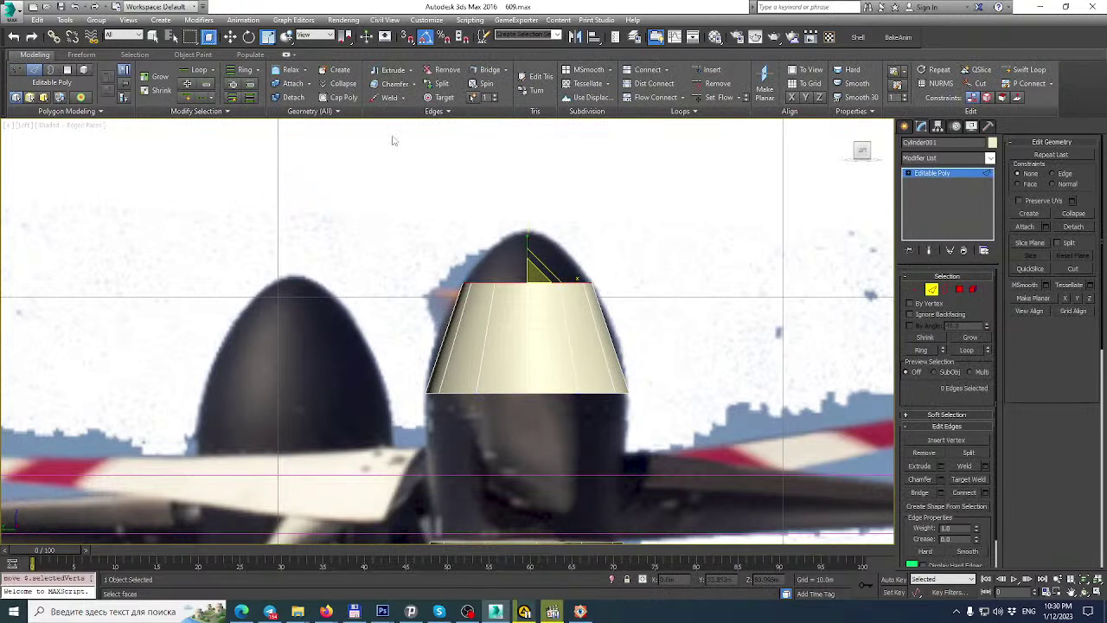
pyautogui.click(230, 37)
pyautogui.keyDown('shift'); pyautogui.moveTo(526, 246); pyautogui.dragTo(519, 432); pyautogui.keyUp('shift')
pyautogui.click(268, 37)
pyautogui.scroll(-1, 608, 417)
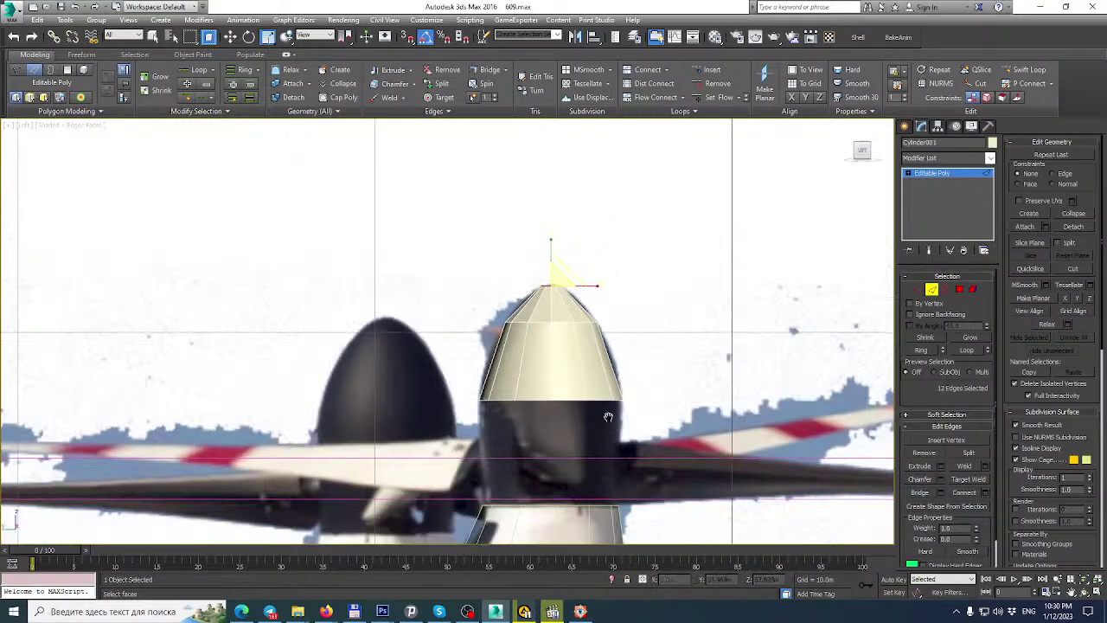
# Extend the lower edge loop down to the nacelle's top edge and scale it to match the spinner's base.
pyautogui.moveTo(578, 378); pyautogui.dragTo(595, 206, button='middle')
pyautogui.scroll(1, 595, 206)
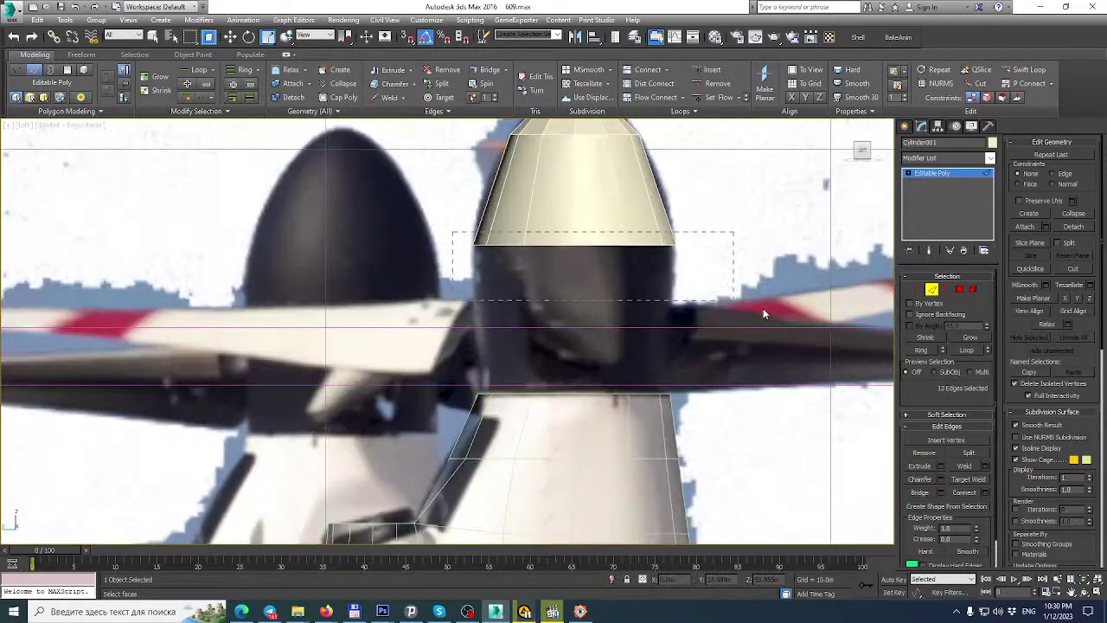
pyautogui.moveTo(631, 249); pyautogui.dragTo(541, 204, button='middle')
pyautogui.press('w')
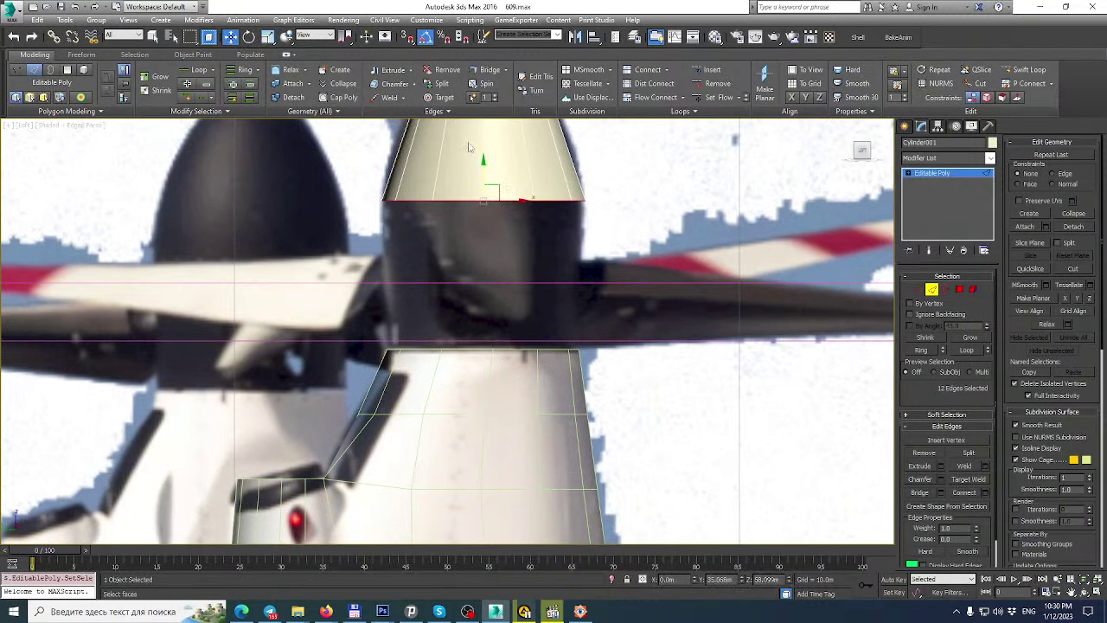
pyautogui.keyDown('shift'); pyautogui.moveTo(481, 162); pyautogui.dragTo(492, 348); pyautogui.keyUp('shift')
pyautogui.press('r')
pyautogui.moveTo(522, 304); pyautogui.dragTo(544, 291, button='middle')
# Leave edge editing and add a TurboSmooth modifier to the spinner.
pyautogui.click(975, 180)
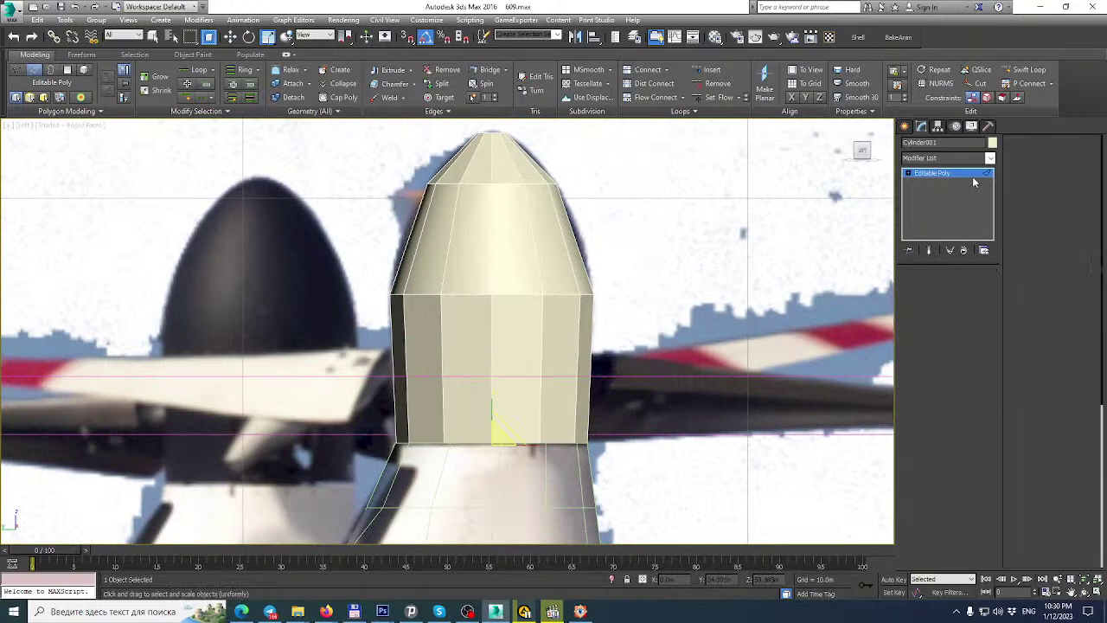
pyautogui.click(990, 159)
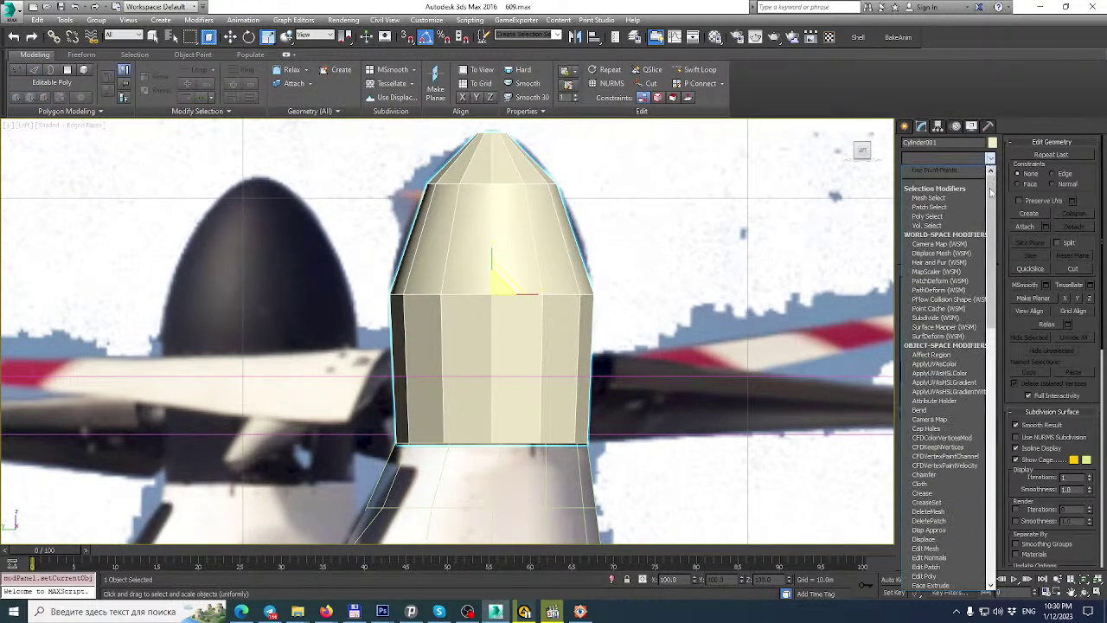
pyautogui.moveTo(991, 192); pyautogui.dragTo(992, 472)
pyautogui.click(947, 435)
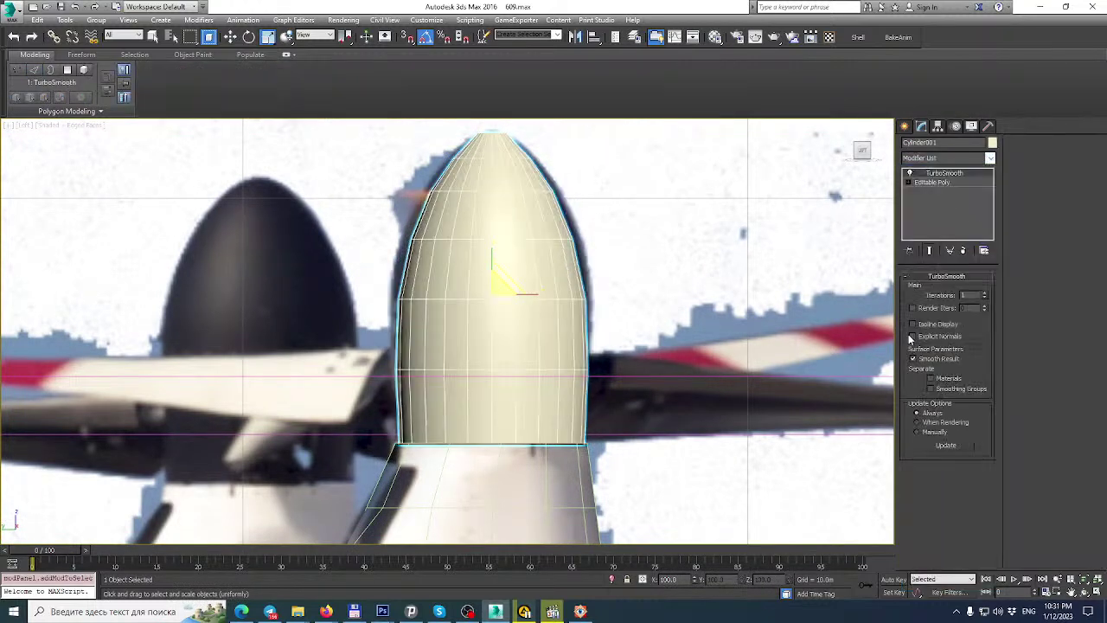
# With the smoothed result shown, scale the spinner's upper and middle vertex rings outward to match the reference outline.
pyautogui.click(908, 181)
pyautogui.press('1')
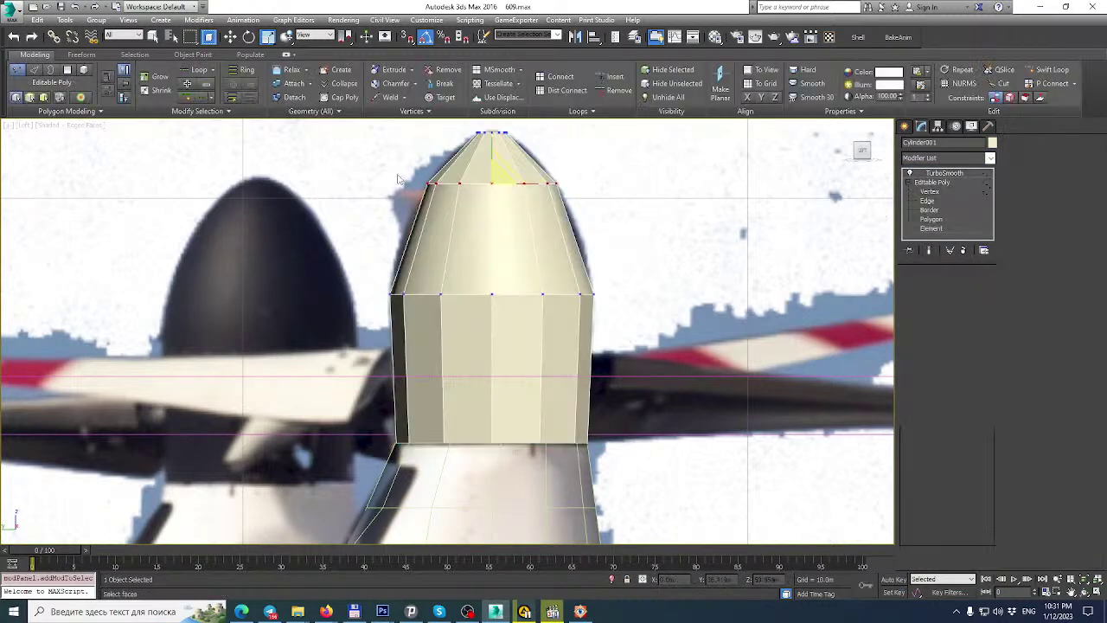
pyautogui.click(931, 251)
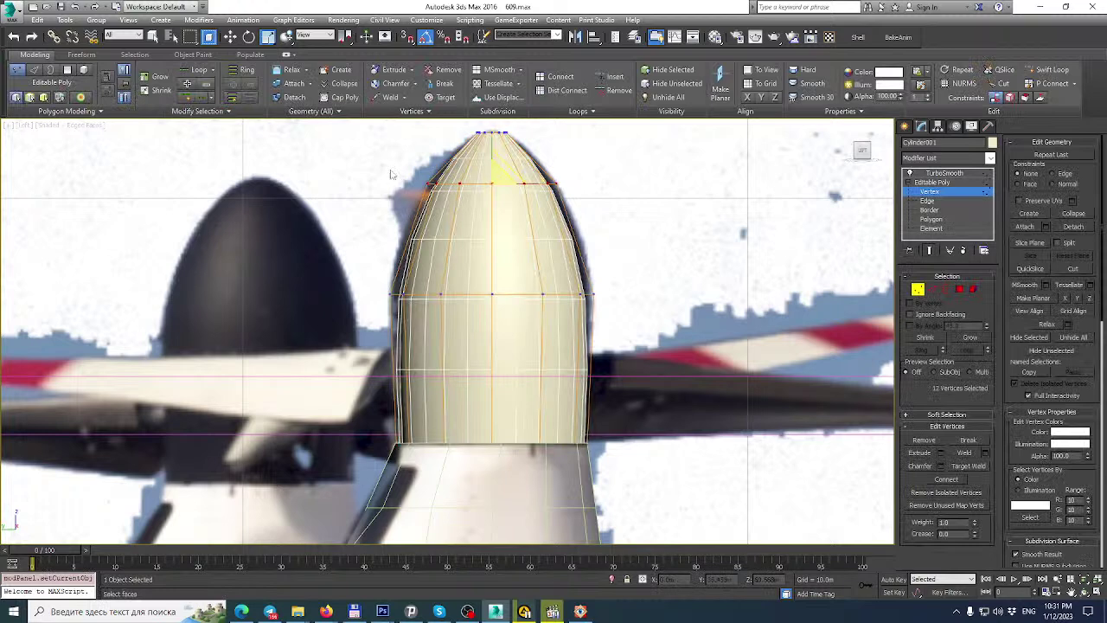
pyautogui.moveTo(680, 242); pyautogui.dragTo(680, 242)
pyautogui.click(267, 37)
pyautogui.moveTo(497, 176); pyautogui.dragTo(501, 167)
pyautogui.moveTo(377, 273); pyautogui.dragTo(642, 330)
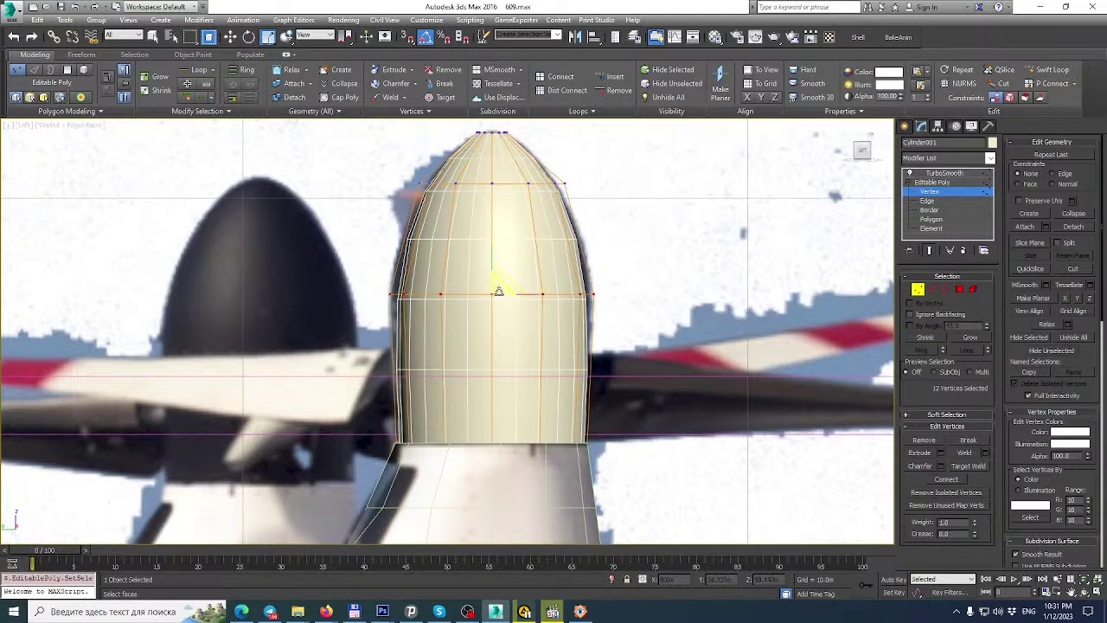
pyautogui.moveTo(499, 288); pyautogui.dragTo(513, 282)
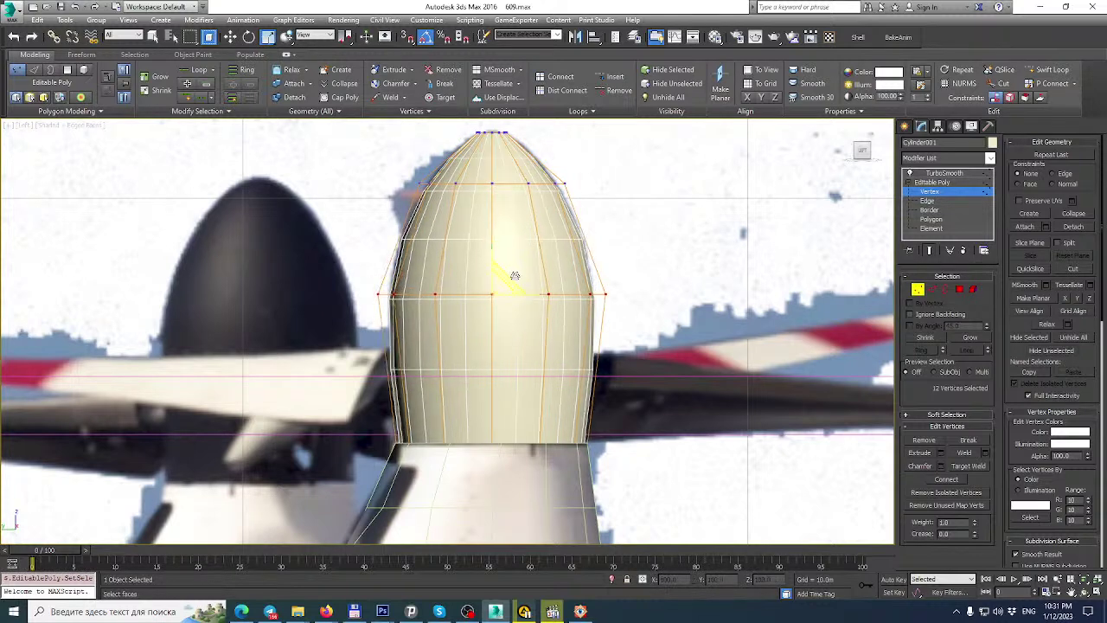
# Collapse the spinner's whole modifier stack into a single mesh.
pyautogui.scroll(-2, 514, 282)
pyautogui.moveTo(513, 282); pyautogui.dragTo(551, 229, button='middle')
pyautogui.moveTo(595, 286); pyautogui.dragTo(599, 325, button='middle')
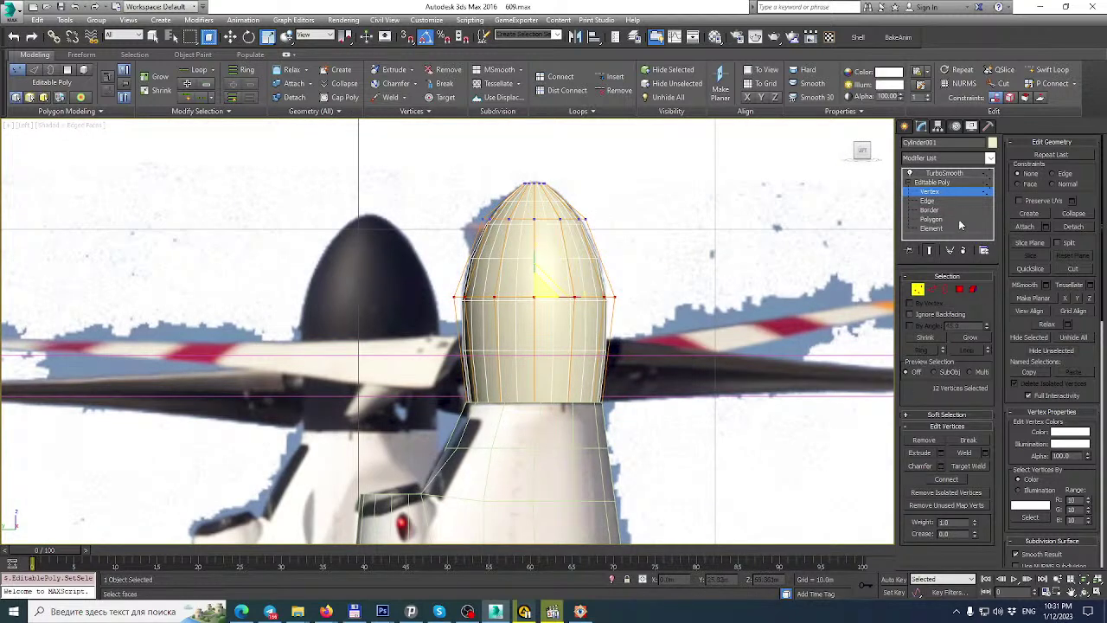
pyautogui.scroll(3, 510, 207)
pyautogui.moveTo(510, 207)
pyautogui.mouseDown(button='middle')
pyautogui.moveTo(499, 272)
pyautogui.moveTo(511, 191)
pyautogui.mouseUp(button='middle')
pyautogui.scroll(-2, 500, 272)
pyautogui.click(941, 174)
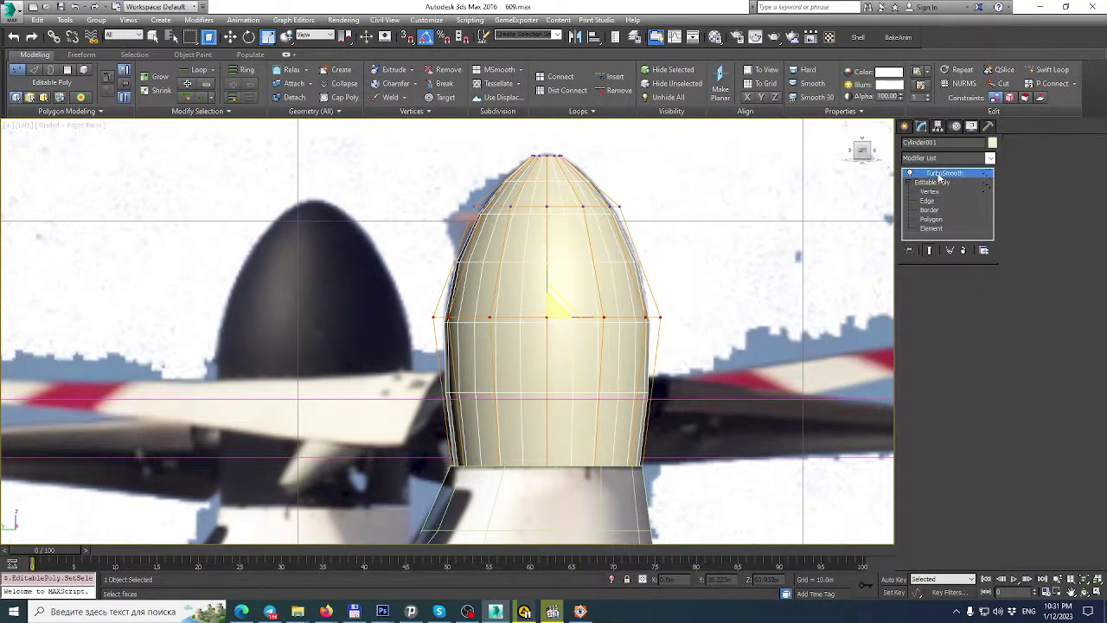
pyautogui.rightClick(940, 177)
pyautogui.click(974, 290)
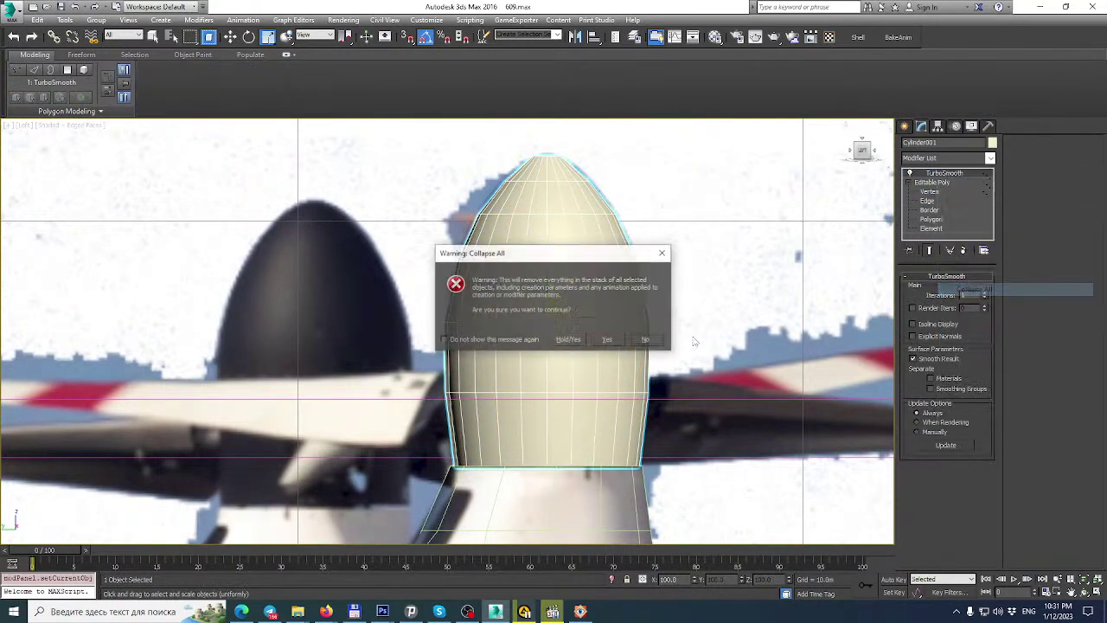
pyautogui.click(606, 340)
# Add the nacelle to the selection and hide all unselected objects.
pyautogui.scroll(-5, 571, 302)
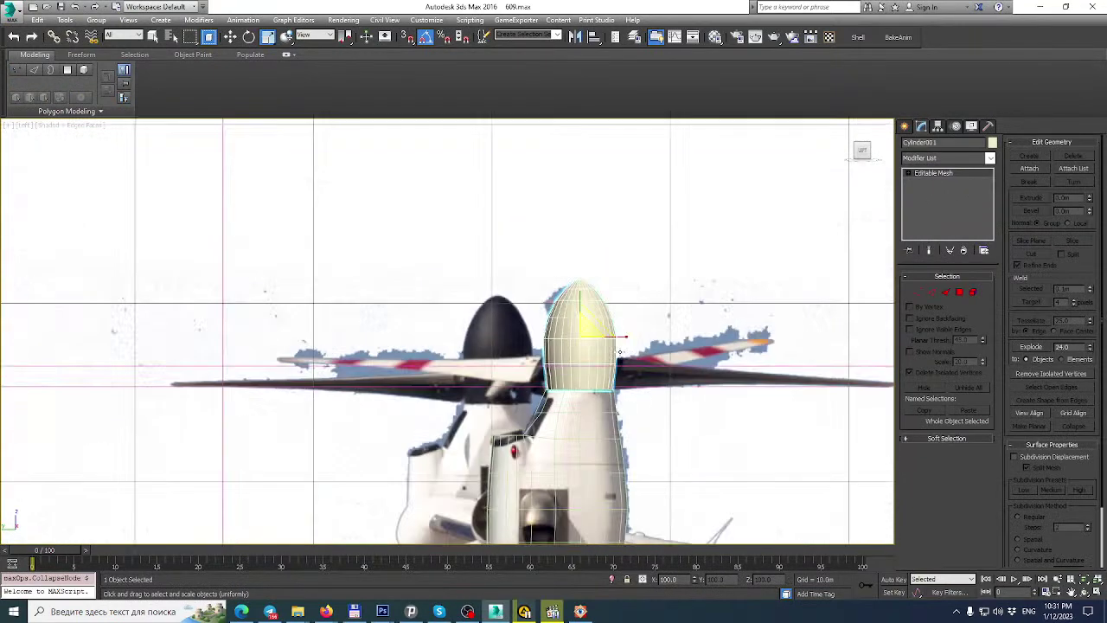
pyautogui.keyDown('ctrl'); pyautogui.click(584, 338); pyautogui.keyUp('ctrl')
pyautogui.rightClick(580, 334)
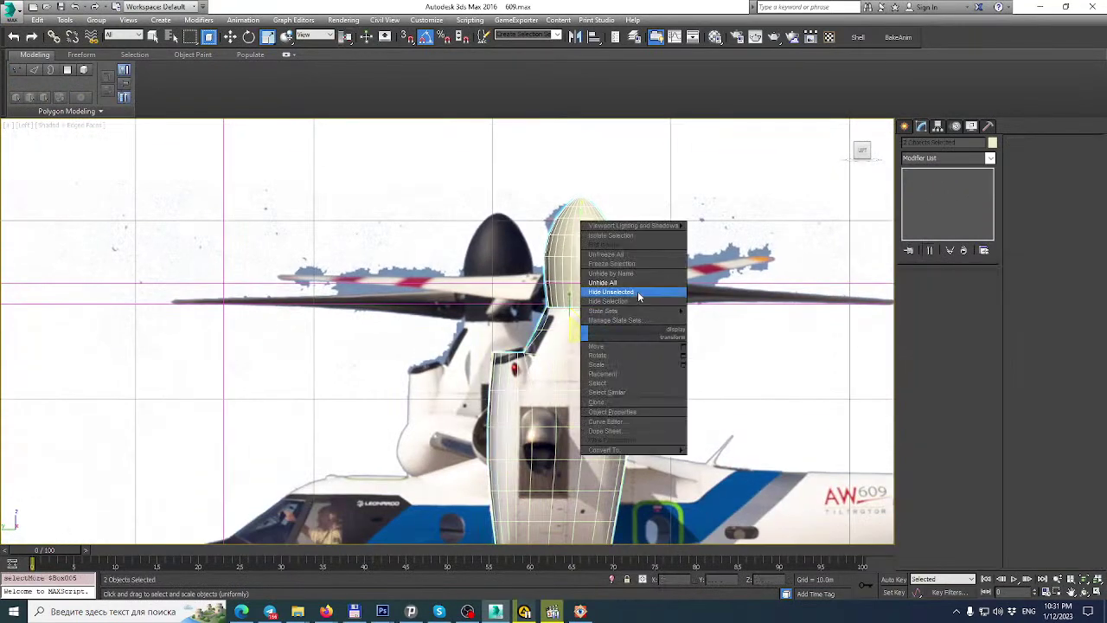
pyautogui.click(638, 294)
# In the Back view, move only the nacelle along X until it sits beneath the spinner.
pyautogui.hotkey('alt', 'w')
pyautogui.moveTo(699, 446); pyautogui.dragTo(693, 500, button='middle')
pyautogui.keyDown('alt'); pyautogui.moveTo(716, 460); pyautogui.dragTo(778, 466, button='middle'); pyautogui.keyUp('alt')
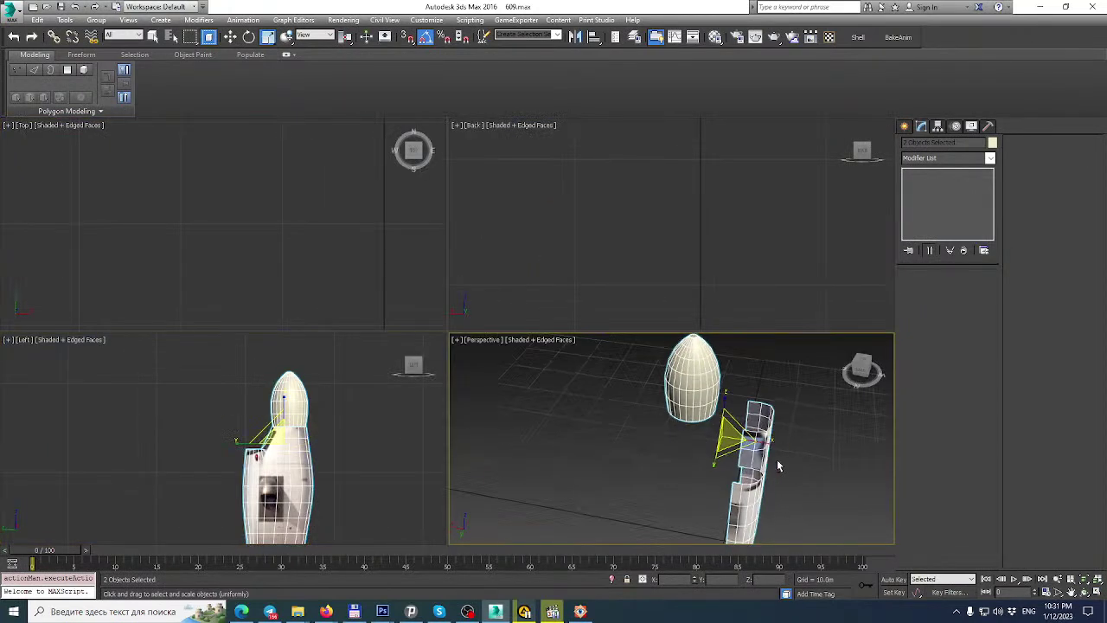
pyautogui.scroll(-6, 573, 194)
pyautogui.scroll(5, 613, 272)
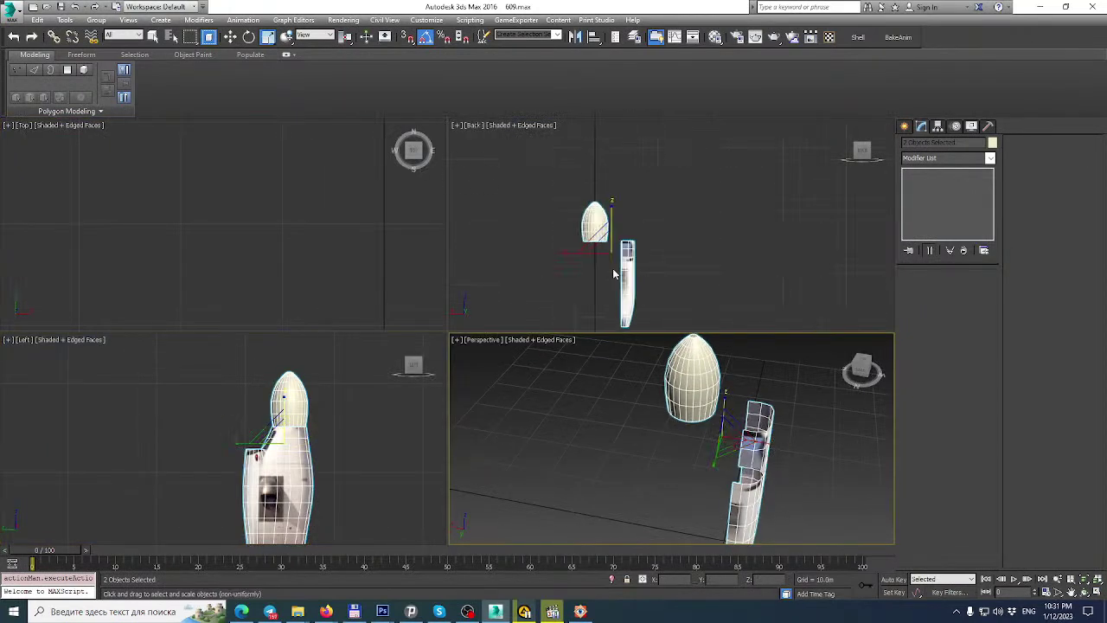
pyautogui.rightClick(639, 241)
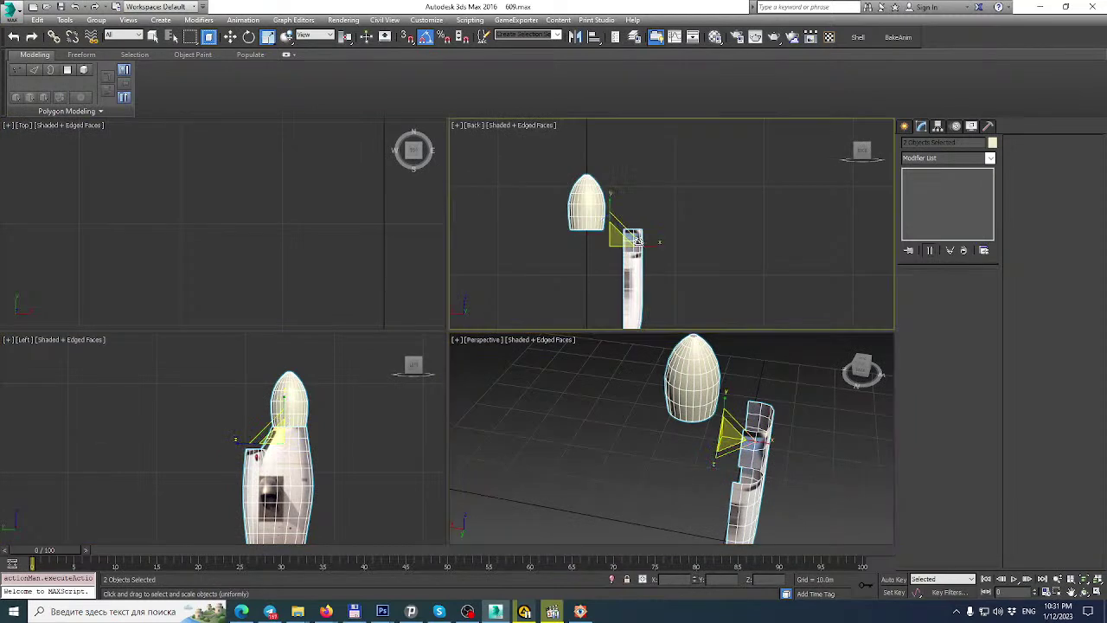
pyautogui.click(231, 37)
pyautogui.scroll(2, 636, 289)
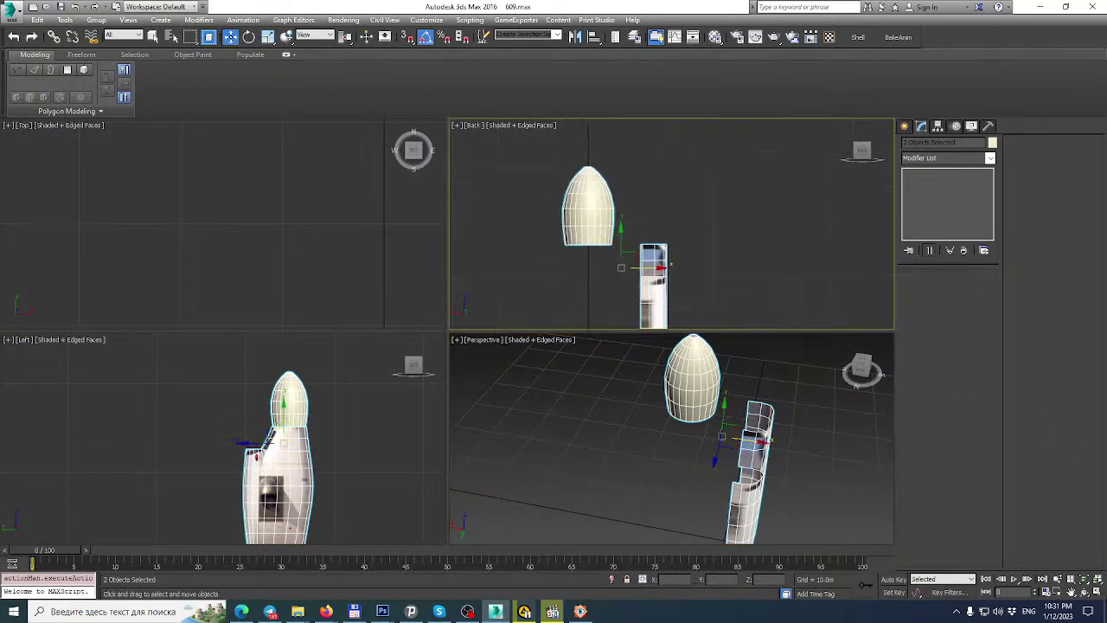
pyautogui.click(1097, 591)
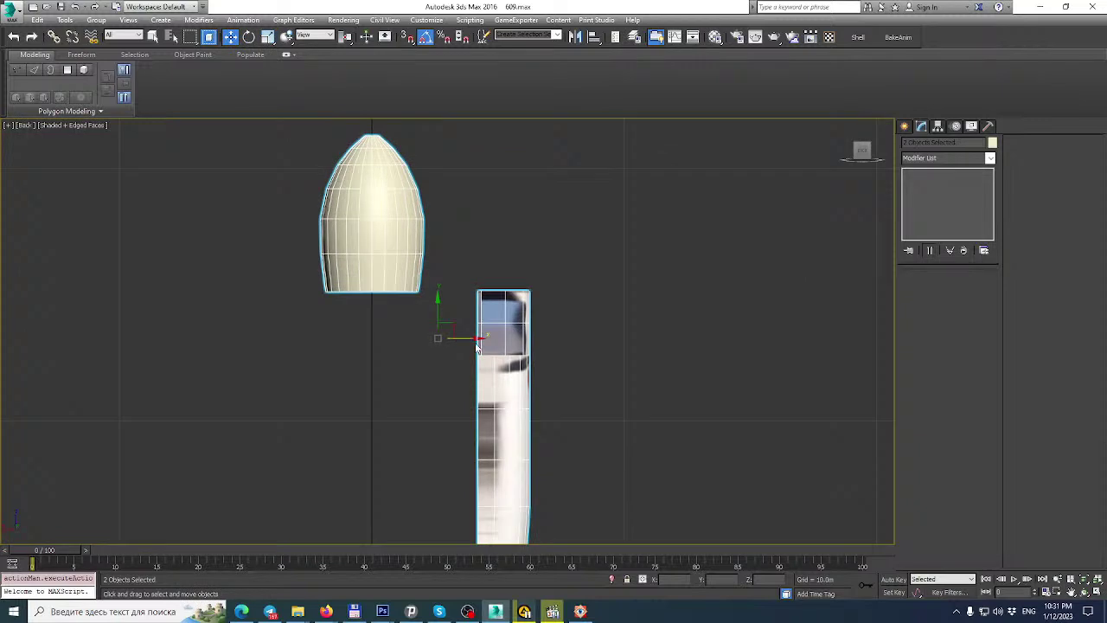
pyautogui.moveTo(475, 338); pyautogui.dragTo(415, 347)
pyautogui.hotkey('ctrl', 'z')
pyautogui.click(490, 352)
pyautogui.moveTo(413, 464); pyautogui.dragTo(307, 464)
# Nudge the nacelle about 0.16 m along X to line its outer side up with the spinner's base.
pyautogui.scroll(2, 350, 416)
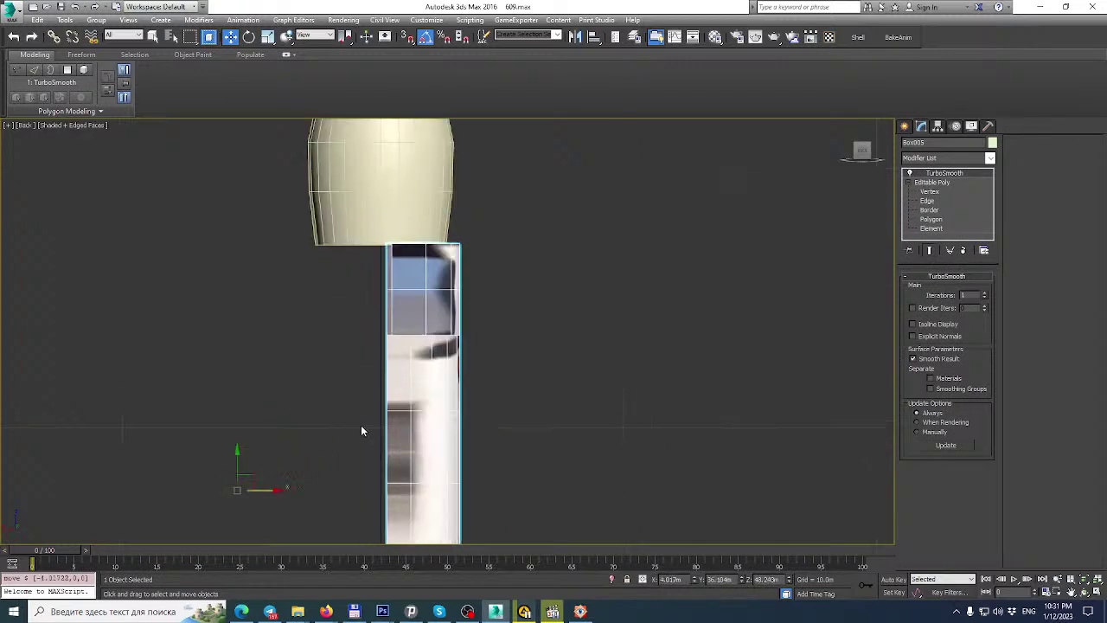
pyautogui.scroll(2, 350, 416)
pyautogui.scroll(3, 464, 327)
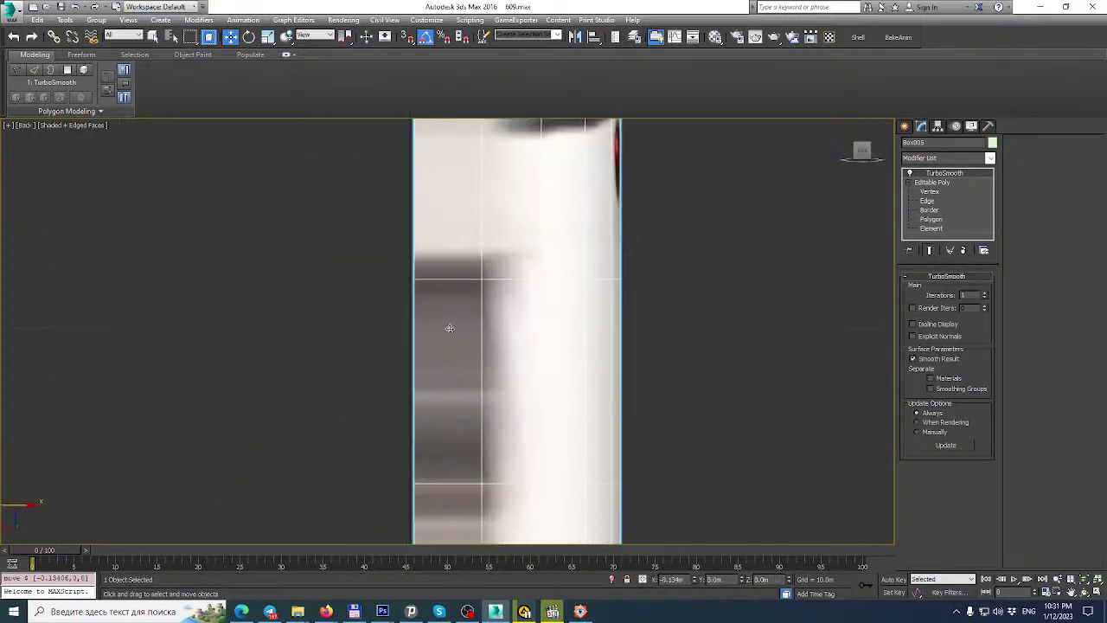
pyautogui.scroll(-4, 463, 327)
pyautogui.scroll(3, 472, 339)
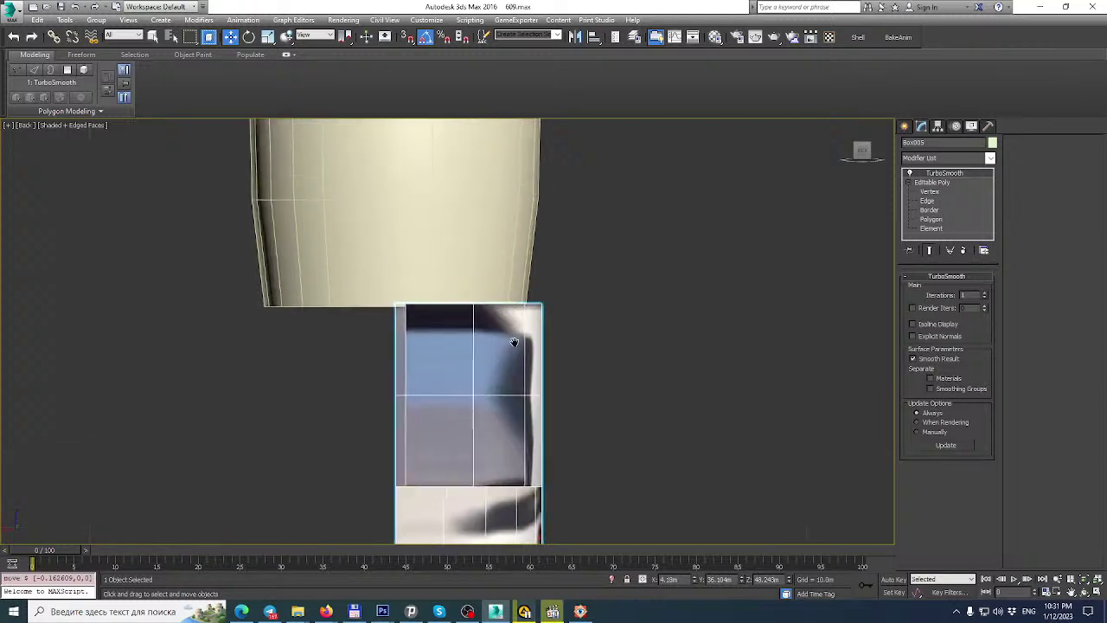
# In the Perspective view, move the nacelle's top-edge vertex beside the stepped cutout to follow the spinner's round base.
pyautogui.click(1097, 592)
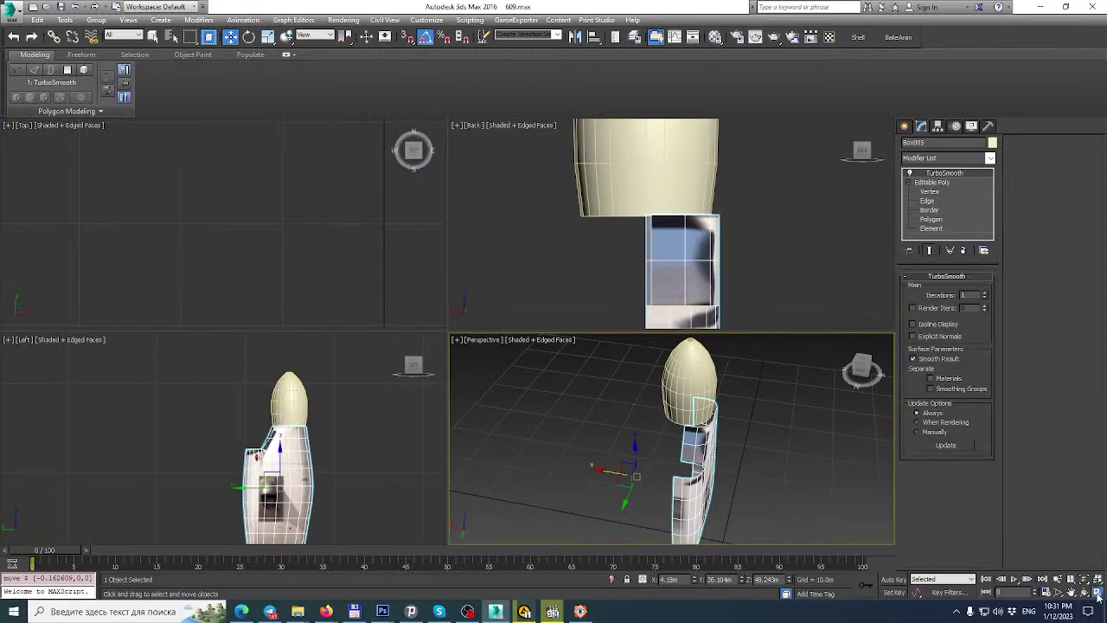
pyautogui.click(1097, 593)
pyautogui.keyDown('alt'); pyautogui.moveTo(630, 421); pyautogui.dragTo(524, 440, button='middle'); pyautogui.keyUp('alt')
pyautogui.scroll(3, 501, 360)
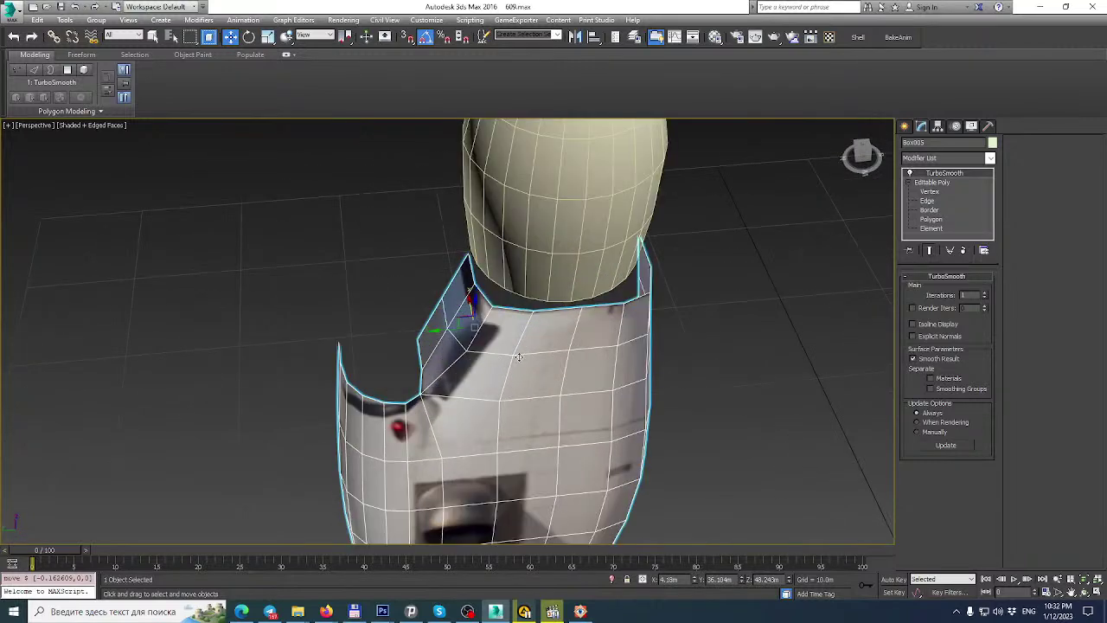
pyautogui.click(931, 193)
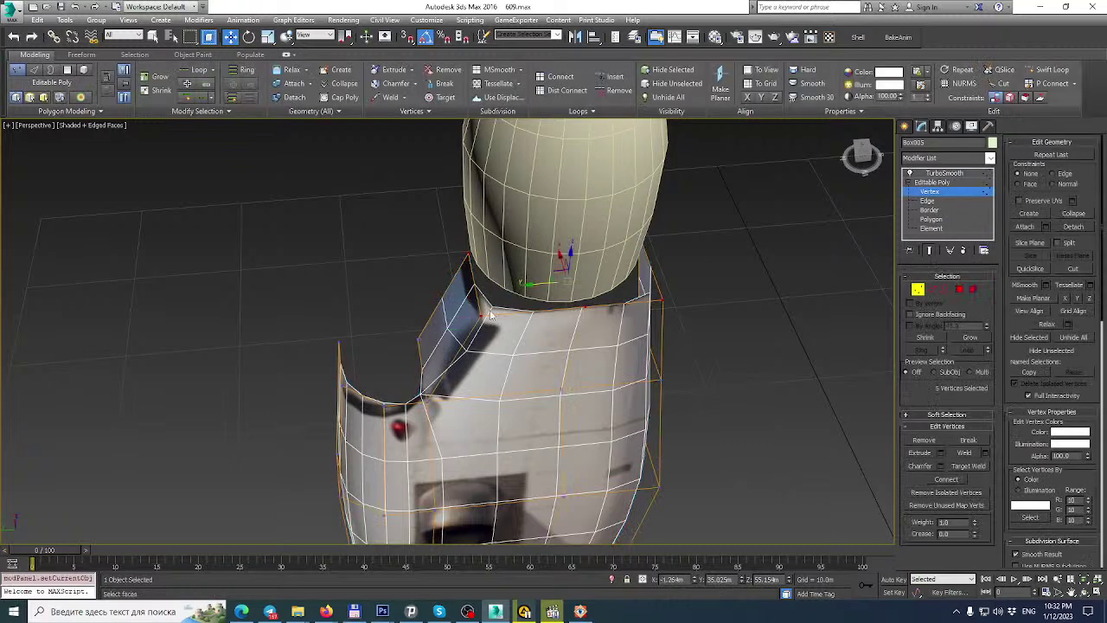
pyautogui.click(480, 317)
pyautogui.scroll(4, 479, 316)
pyautogui.keyDown('alt'); pyautogui.moveTo(479, 317); pyautogui.dragTo(635, 311, button='middle'); pyautogui.keyUp('alt')
pyautogui.moveTo(521, 319); pyautogui.dragTo(479, 322)
pyautogui.keyDown('alt'); pyautogui.moveTo(480, 321); pyautogui.dragTo(502, 316, button='middle'); pyautogui.keyUp('alt')
pyautogui.moveTo(474, 322); pyautogui.dragTo(420, 322)
pyautogui.keyDown('alt'); pyautogui.moveTo(571, 323); pyautogui.dragTo(546, 302, button='middle'); pyautogui.keyUp('alt')
# Move the top-edge vertex at the nacelle's opposite corner inward so the rim curves around the spinner's base.
pyautogui.click(560, 354)
pyautogui.keyDown('alt'); pyautogui.moveTo(561, 354); pyautogui.dragTo(628, 367, button='middle'); pyautogui.keyUp('alt')
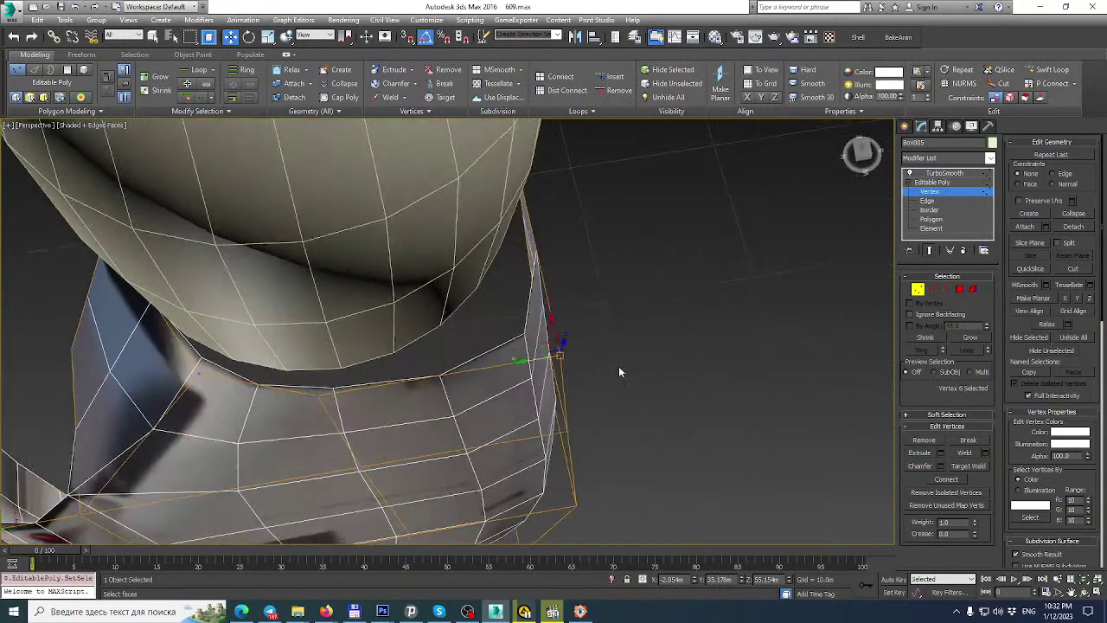
pyautogui.moveTo(535, 360); pyautogui.dragTo(476, 361)
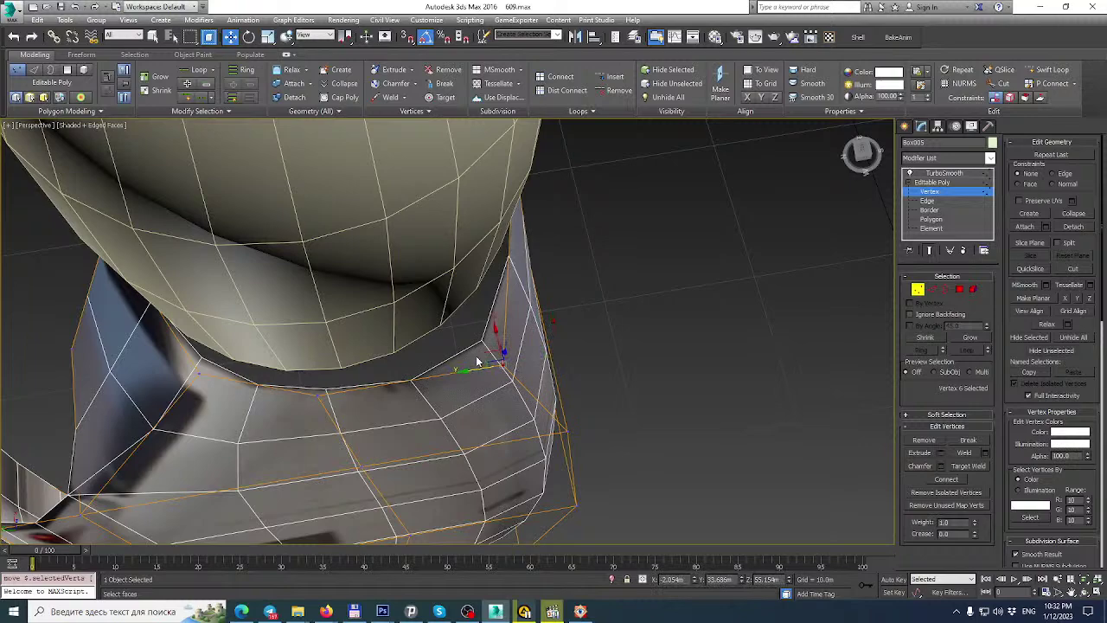
pyautogui.keyDown('alt'); pyautogui.moveTo(477, 363); pyautogui.dragTo(385, 337, button='middle'); pyautogui.keyUp('alt')
pyautogui.moveTo(535, 355); pyautogui.dragTo(589, 346)
pyautogui.keyDown('alt'); pyautogui.moveTo(589, 346); pyautogui.dragTo(555, 334, button='middle'); pyautogui.keyUp('alt')
# Shift the middle vertex of the nacelle's top edge along Y and open the reference photo dsfbd.jpg in FastStone Image Viewer.
pyautogui.click(406, 358)
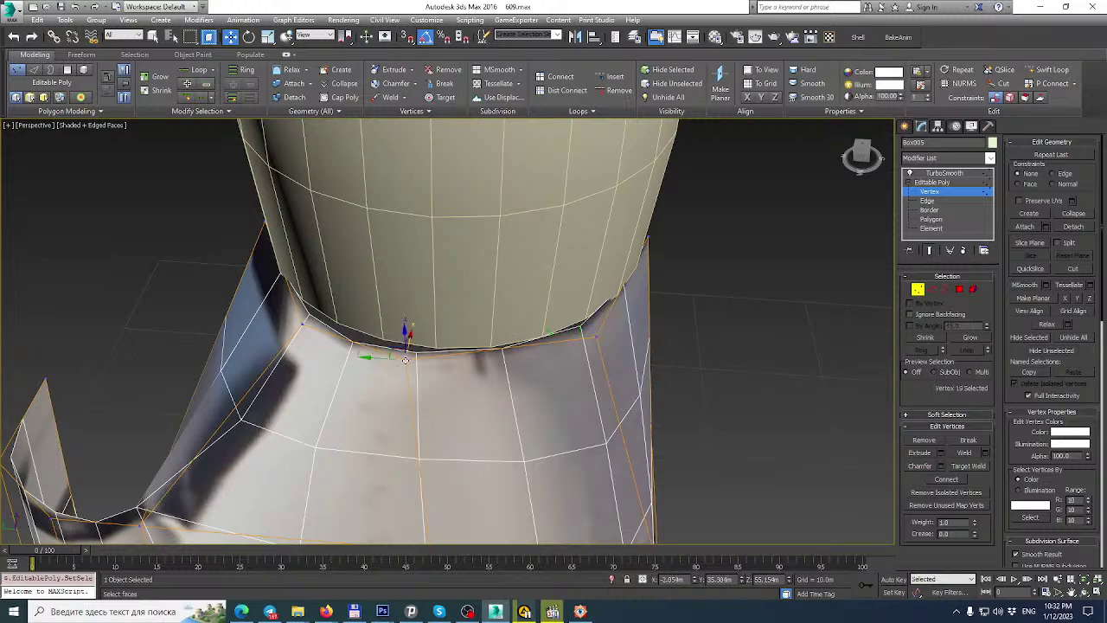
pyautogui.keyDown('alt'); pyautogui.moveTo(379, 358); pyautogui.dragTo(600, 250, button='middle'); pyautogui.keyUp('alt')
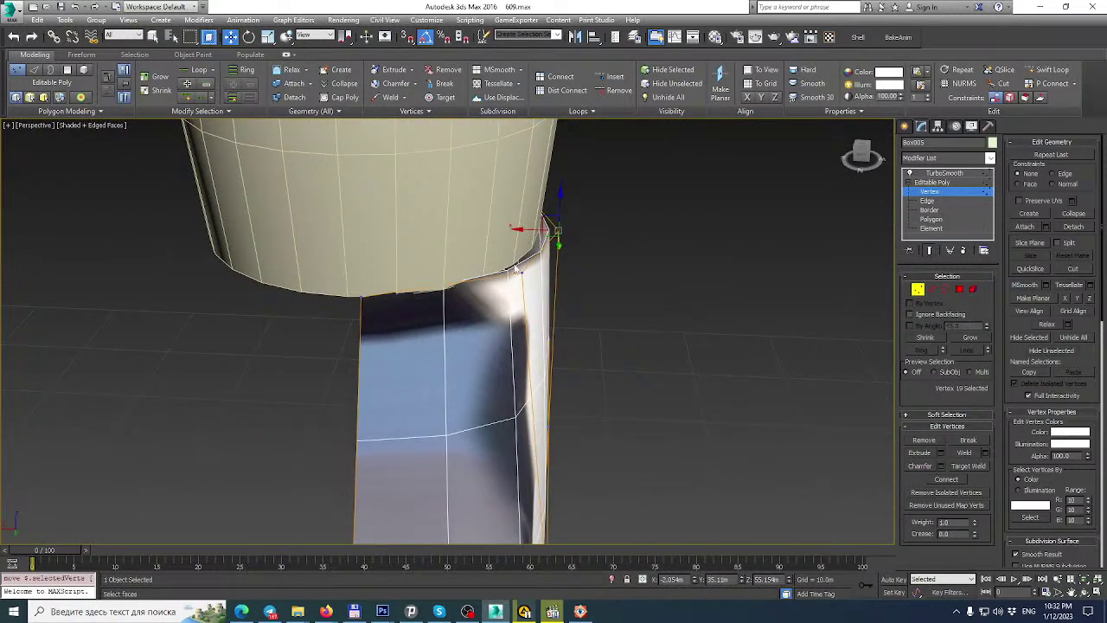
pyautogui.click(581, 611)
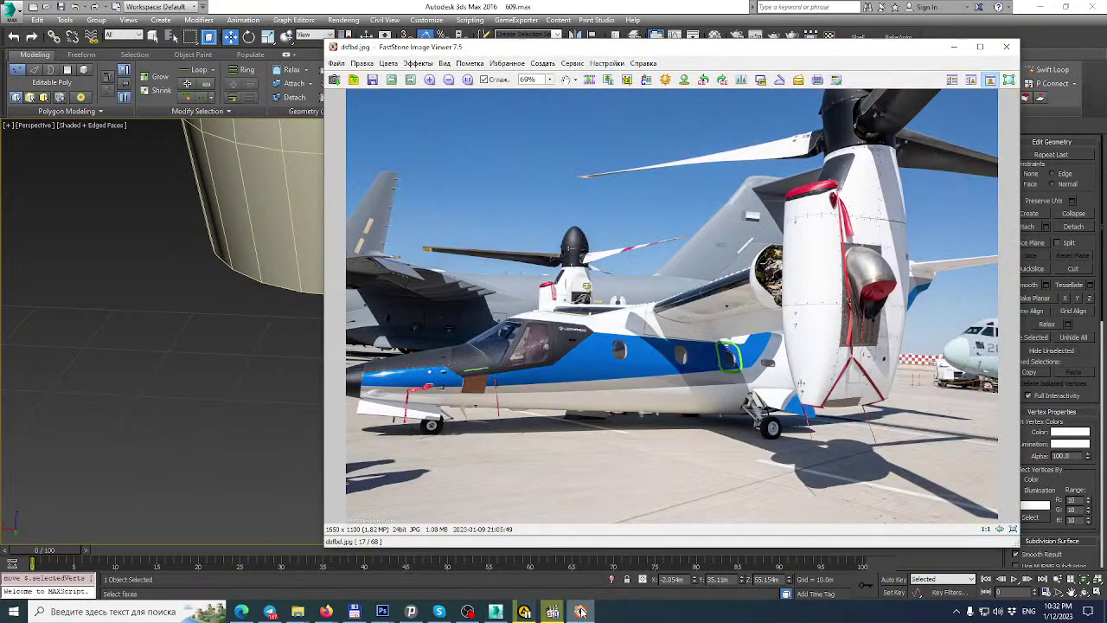
# Reposition the top-edge vertex where the cutout face meets the nacelle's side so the rim follows the spinner's base.
pyautogui.click(581, 612)
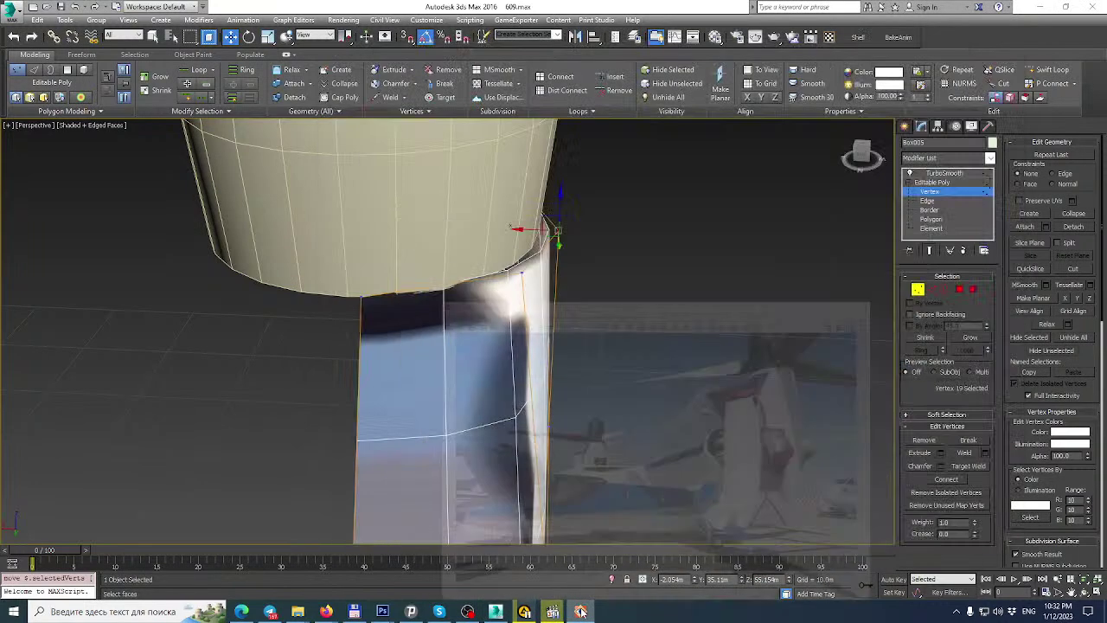
pyautogui.keyDown('alt'); pyautogui.moveTo(621, 304); pyautogui.dragTo(527, 303, button='middle'); pyautogui.keyUp('alt')
pyautogui.moveTo(527, 303); pyautogui.dragTo(554, 395, button='middle')
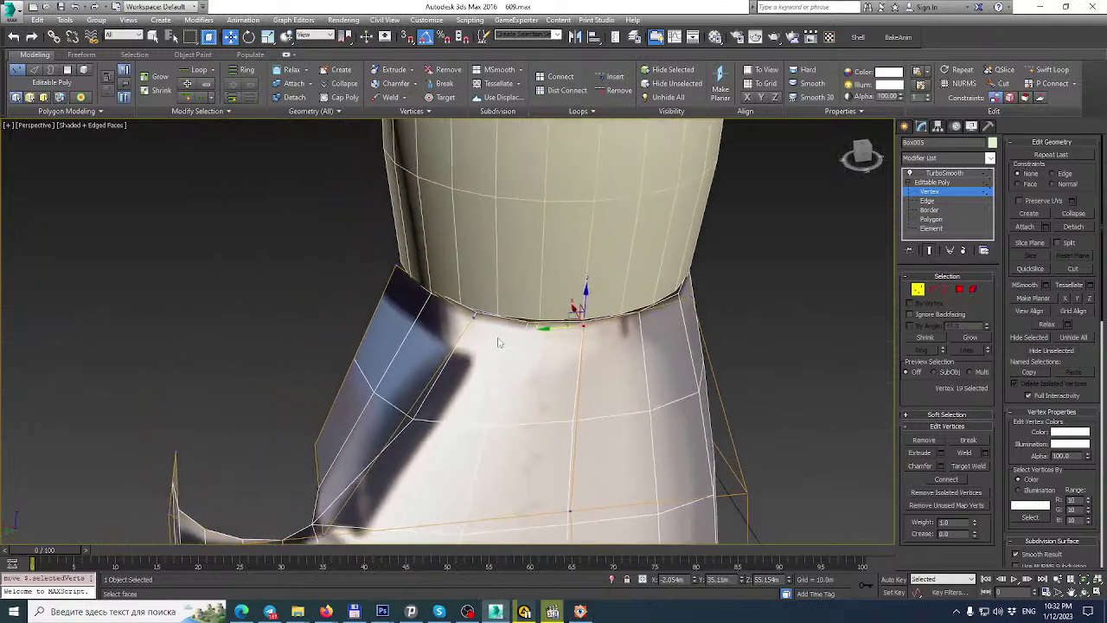
pyautogui.keyDown('alt'); pyautogui.moveTo(502, 344); pyautogui.dragTo(495, 345, button='middle'); pyautogui.keyUp('alt')
pyautogui.click(471, 320)
pyautogui.moveTo(459, 317); pyautogui.dragTo(445, 317)
pyautogui.moveTo(444, 317)
pyautogui.keyDown('alt'); pyautogui.mouseDown(button='middle')
pyautogui.moveTo(458, 296)
pyautogui.moveTo(425, 321)
pyautogui.moveTo(452, 296)
pyautogui.mouseUp(button='middle'); pyautogui.keyUp('alt')
pyautogui.moveTo(449, 303); pyautogui.dragTo(434, 292)
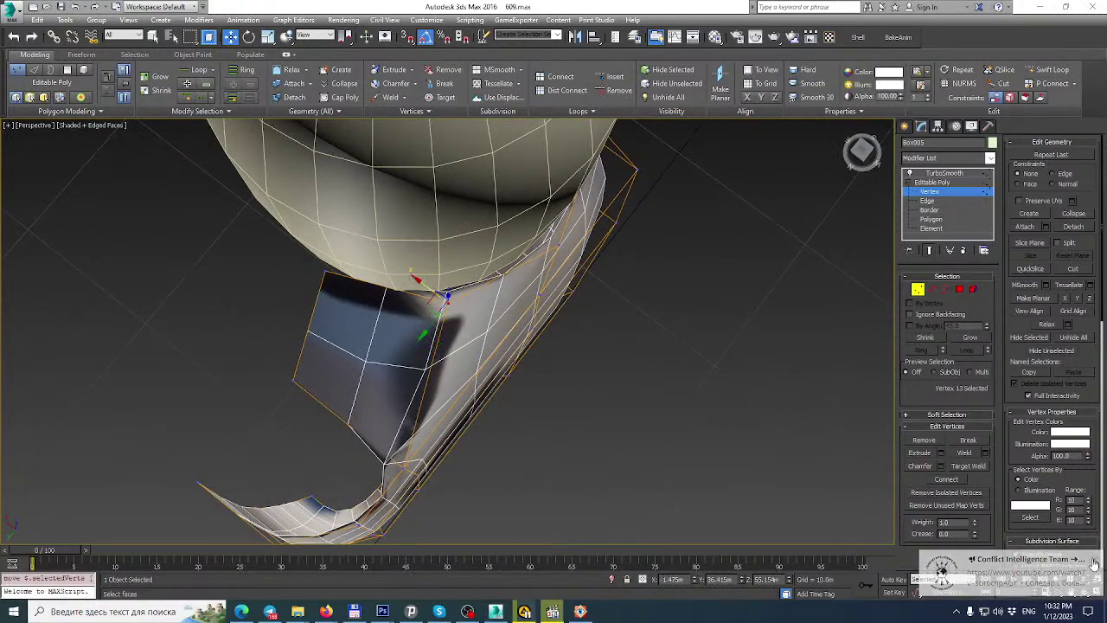
# Nudge the top-edge vertex at the nacelle's opposite corner along Y to fit the spinner's round base.
pyautogui.keyDown('alt'); pyautogui.moveTo(507, 323); pyautogui.dragTo(479, 439, button='middle'); pyautogui.keyUp('alt')
pyautogui.click(426, 420)
pyautogui.keyDown('alt'); pyautogui.moveTo(400, 400); pyautogui.dragTo(532, 423, button='middle'); pyautogui.keyUp('alt')
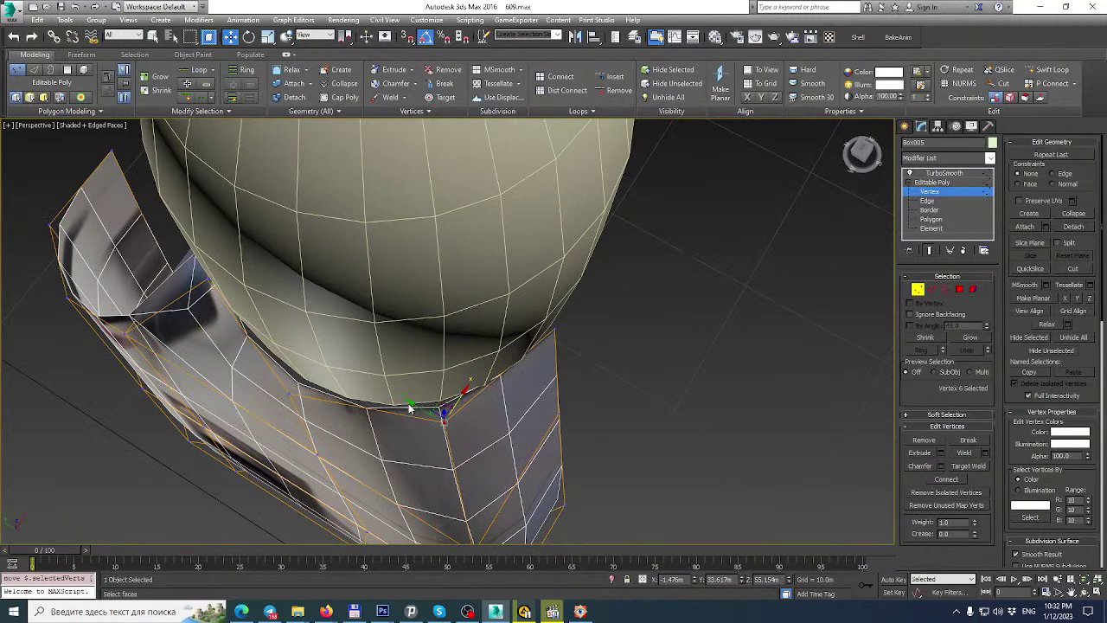
pyautogui.moveTo(412, 403); pyautogui.dragTo(416, 405)
pyautogui.keyDown('alt'); pyautogui.moveTo(416, 405); pyautogui.dragTo(560, 305, button='middle'); pyautogui.keyUp('alt')
pyautogui.scroll(-5, 572, 250)
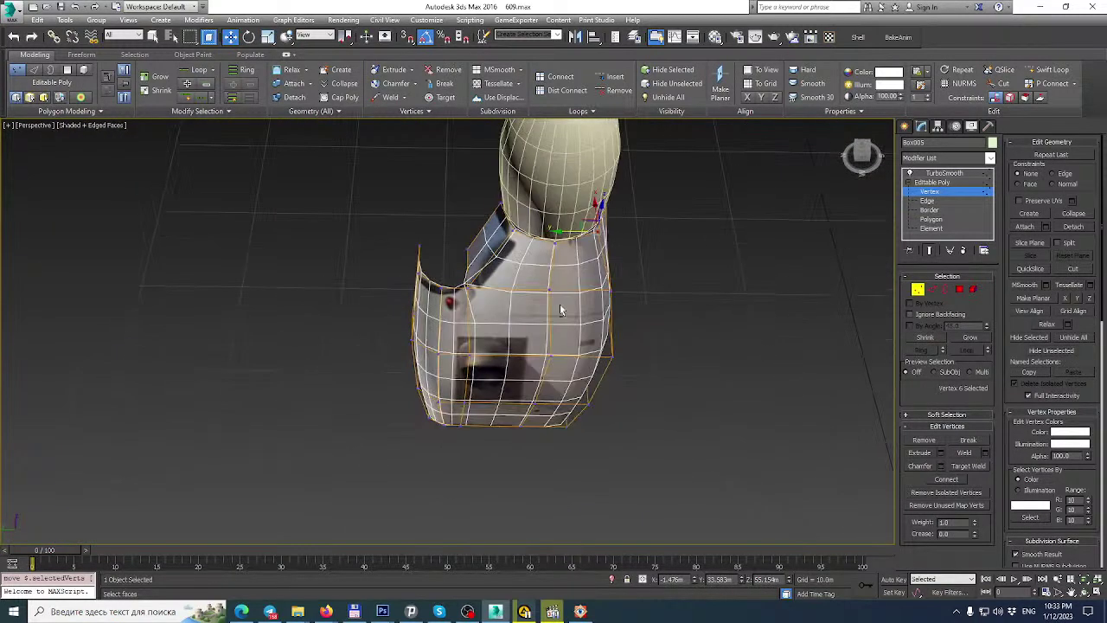
# Select the four vertices of the nacelle's mid-height row on its outer side and move them about -0.09 m along X.
pyautogui.keyDown('alt'); pyautogui.moveTo(547, 355); pyautogui.dragTo(482, 372, button='middle'); pyautogui.keyUp('alt')
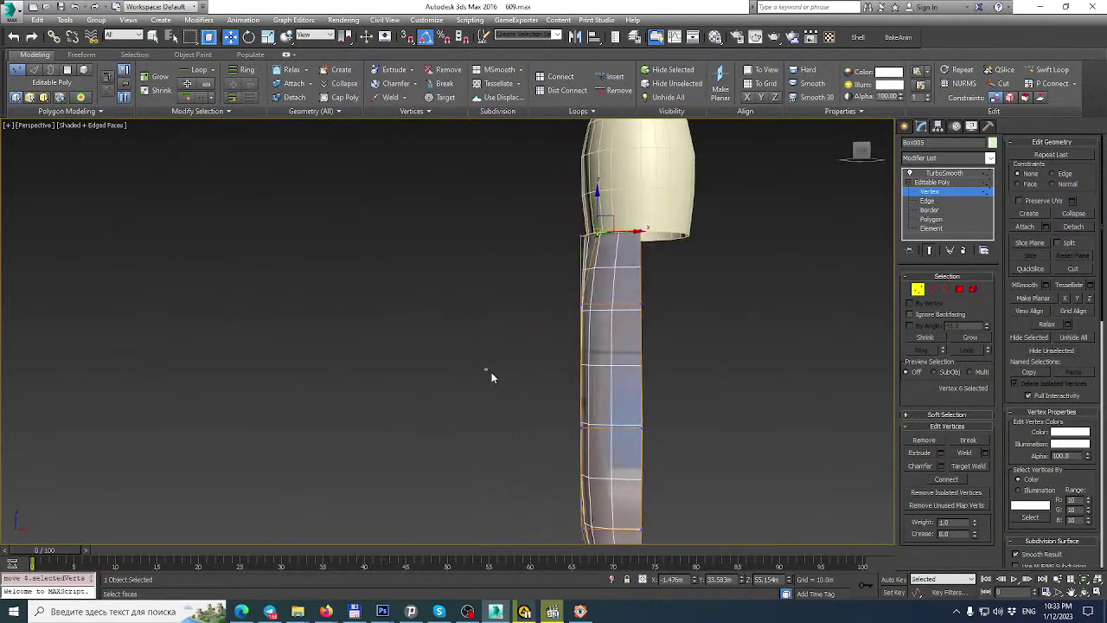
pyautogui.moveTo(590, 449); pyautogui.dragTo(591, 447)
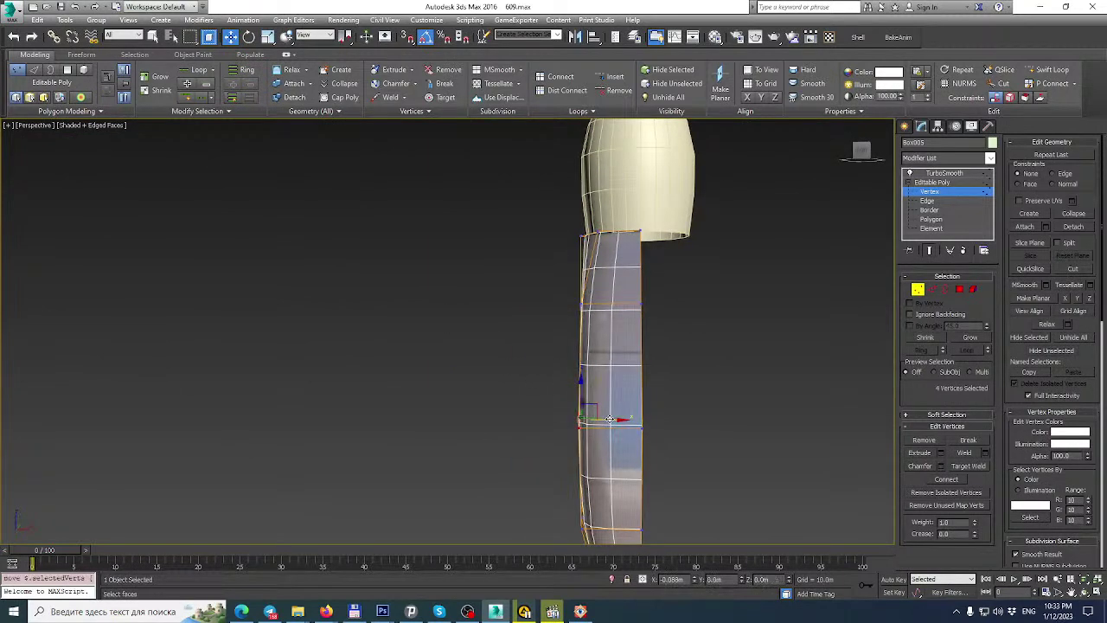
pyautogui.keyDown('alt'); pyautogui.moveTo(796, 407); pyautogui.dragTo(861, 238, button='middle'); pyautogui.keyUp('alt')
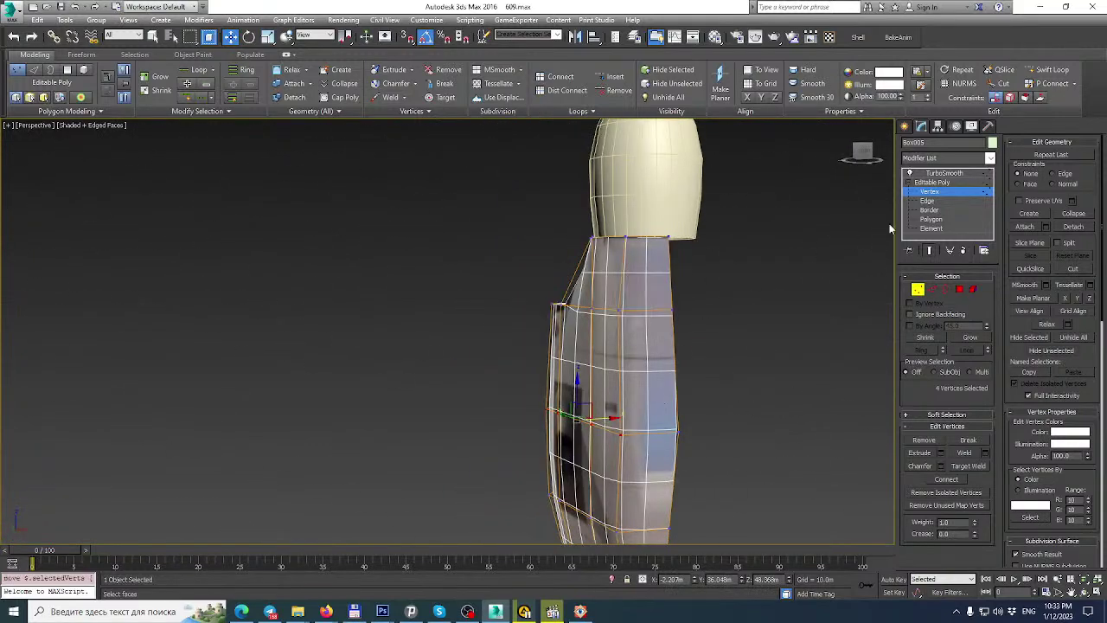
# Collapse the nacelle's whole modifier stack, including TurboSmooth, into a plain mesh.
pyautogui.click(945, 173)
pyautogui.rightClick(953, 174)
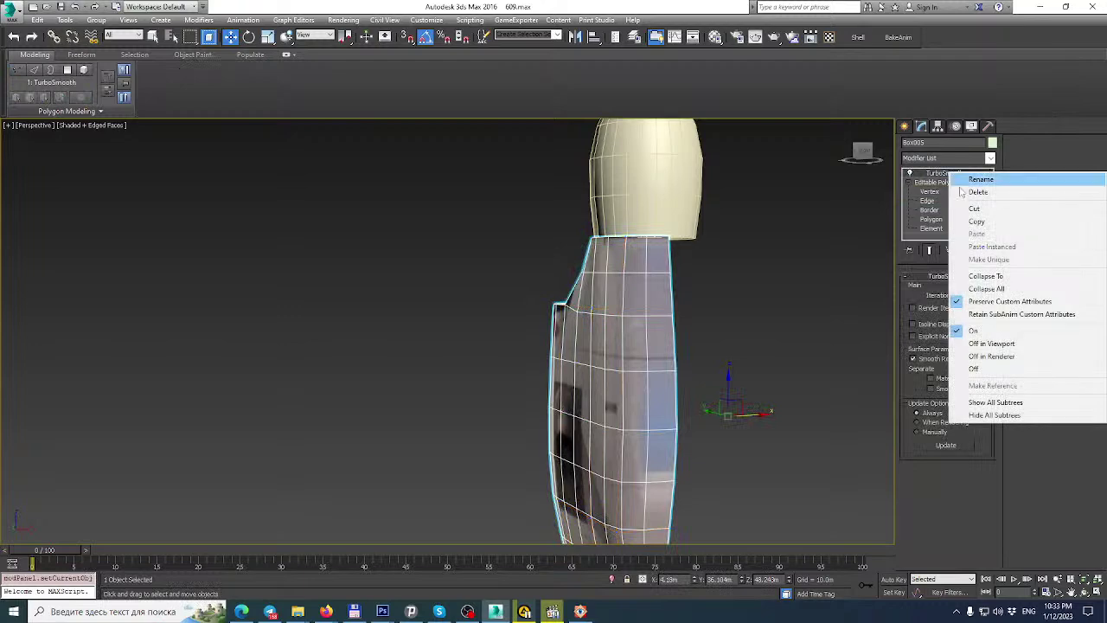
pyautogui.click(986, 288)
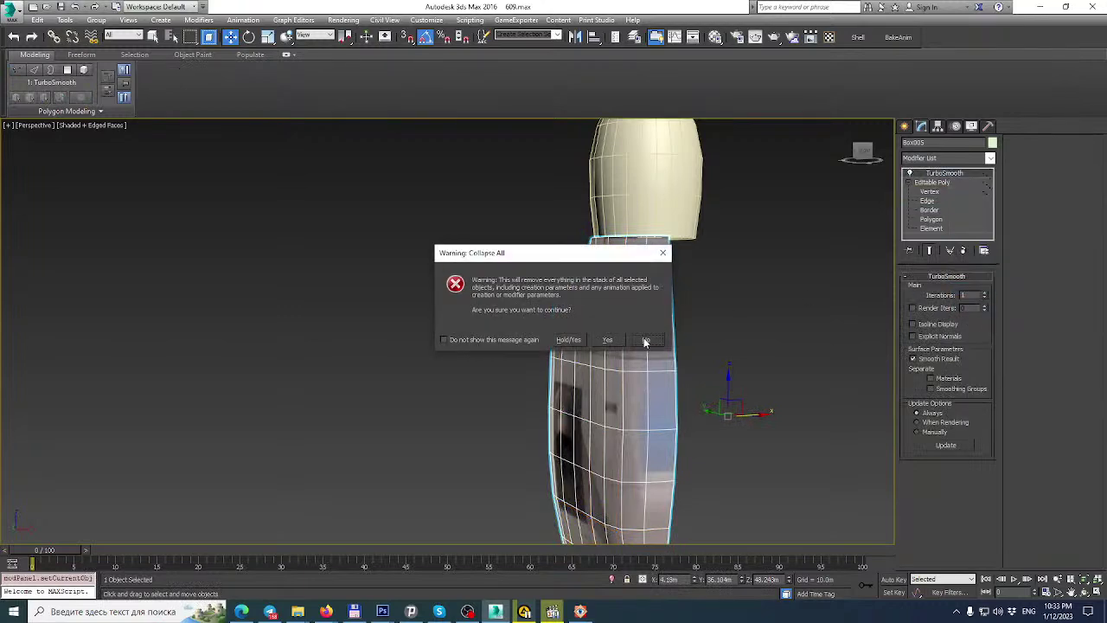
pyautogui.click(617, 341)
pyautogui.keyDown('alt'); pyautogui.moveTo(618, 343); pyautogui.dragTo(785, 330, button='middle'); pyautogui.keyUp('alt')
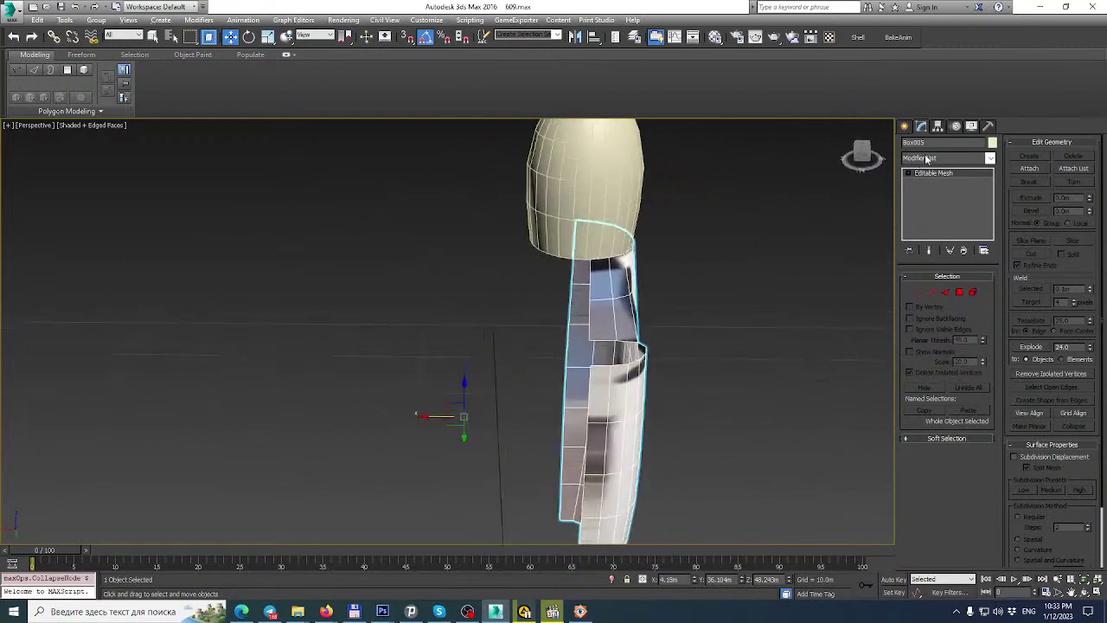
# Center the nacelle's pivot on the object, then snap it to the vertex on the open inner edge at the stepped cutout.
pyautogui.click(938, 126)
pyautogui.click(949, 199)
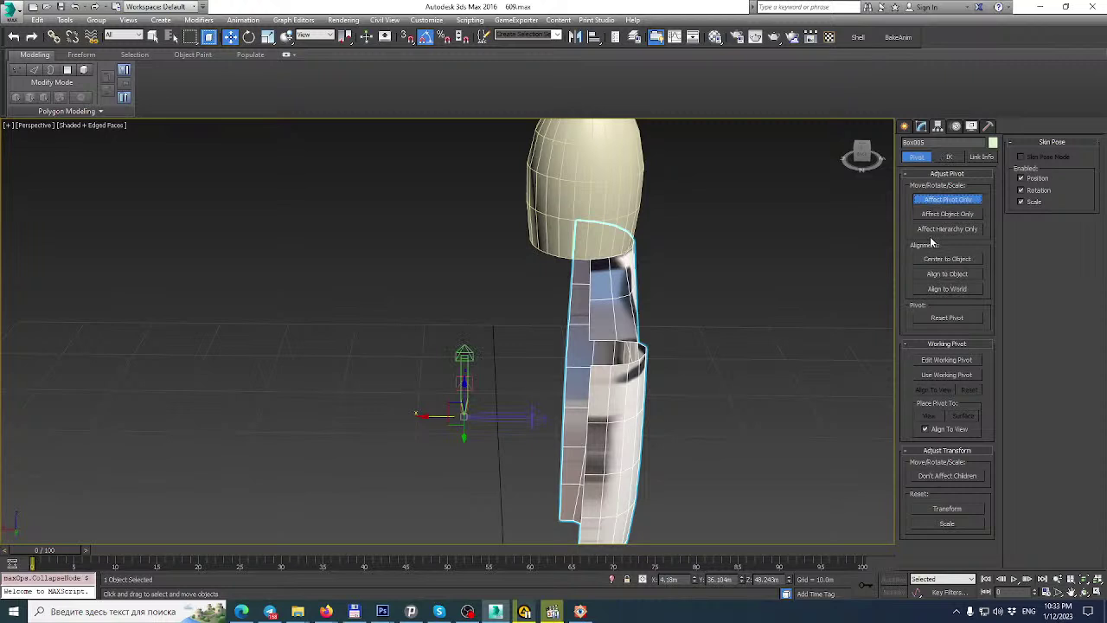
pyautogui.click(948, 259)
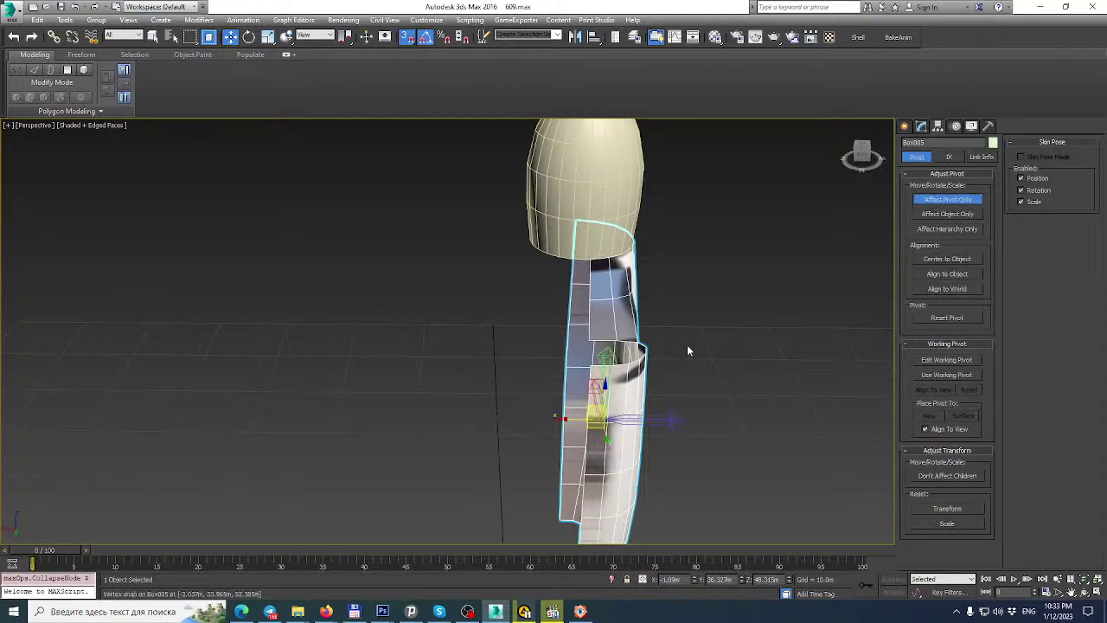
pyautogui.keyDown('alt'); pyautogui.moveTo(695, 345); pyautogui.dragTo(649, 364, button='middle'); pyautogui.keyUp('alt')
pyautogui.moveTo(609, 421); pyautogui.dragTo(576, 304)
pyautogui.keyDown('alt'); pyautogui.moveTo(632, 281); pyautogui.dragTo(576, 335, button='middle'); pyautogui.keyUp('alt')
pyautogui.moveTo(573, 332); pyautogui.dragTo(521, 392)
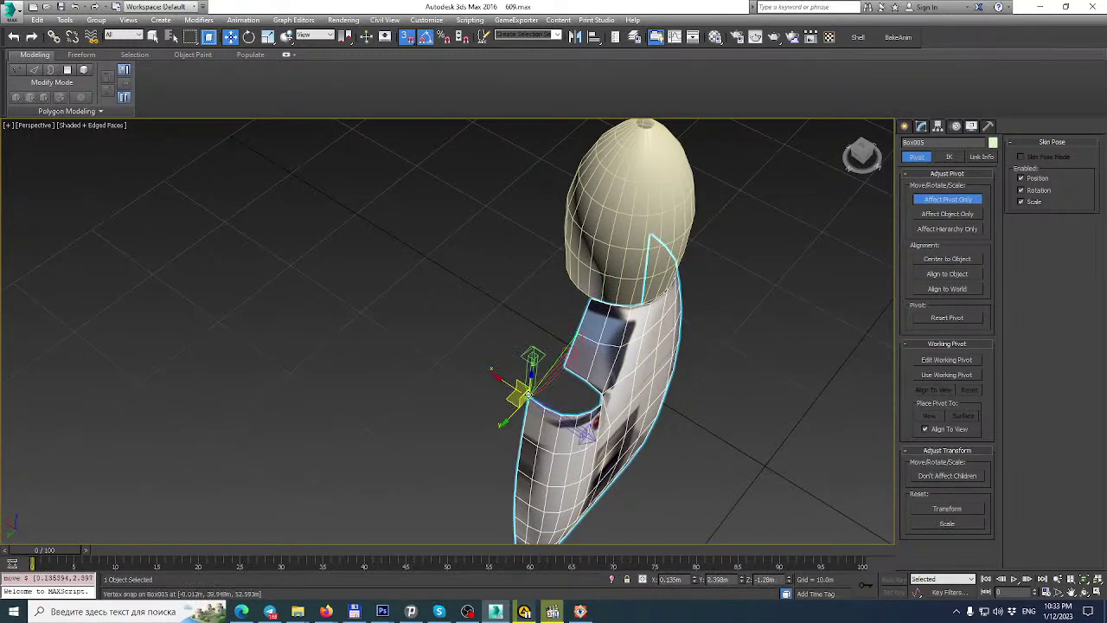
pyautogui.click(921, 126)
# Mirror the half nacelle across the X axis as a copy with zero offset.
pyautogui.keyDown('alt'); pyautogui.moveTo(697, 342); pyautogui.dragTo(691, 148, button='middle'); pyautogui.keyUp('alt')
pyautogui.click(575, 37)
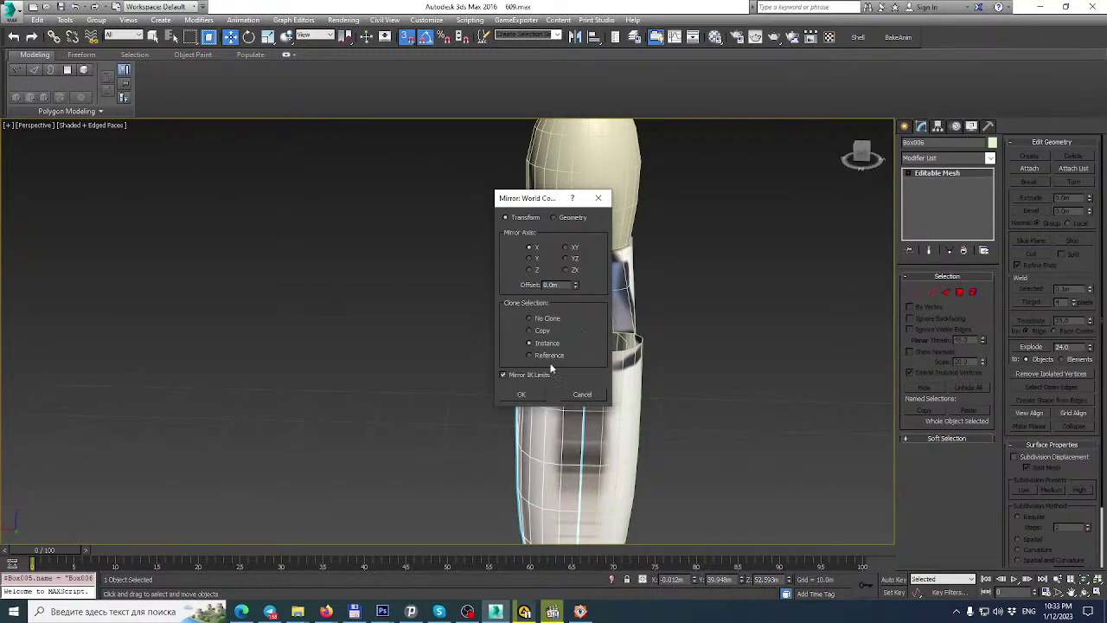
pyautogui.click(530, 331)
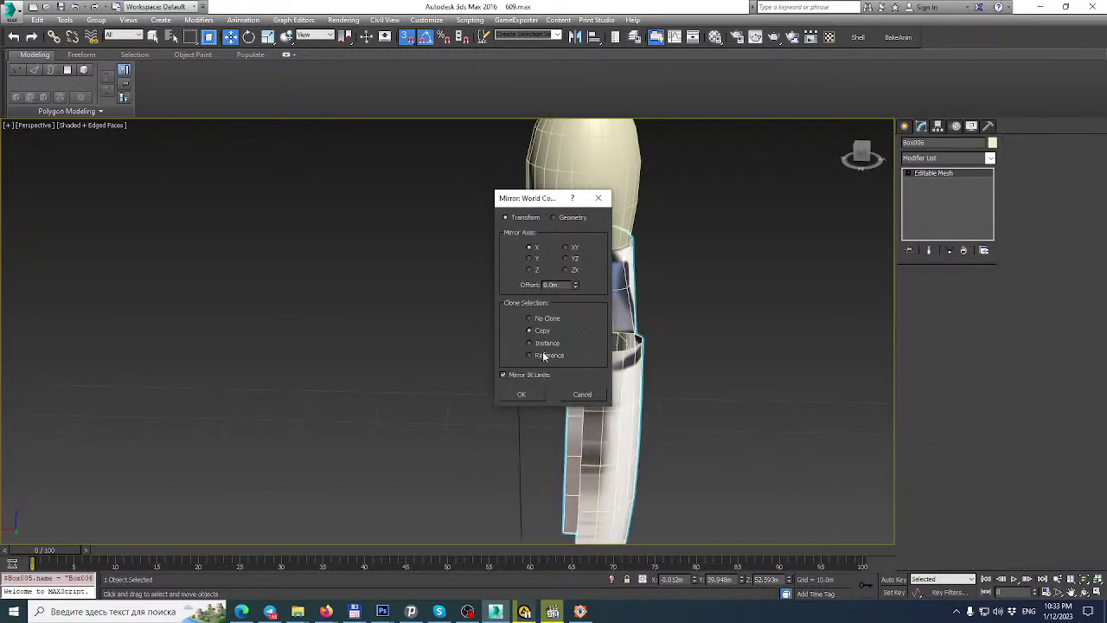
pyautogui.click(523, 395)
# Attach the mirrored half to the original nacelle half.
pyautogui.keyDown('alt'); pyautogui.moveTo(524, 394); pyautogui.dragTo(596, 429, button='middle'); pyautogui.keyUp('alt')
pyautogui.click(599, 426)
pyautogui.click(1031, 170)
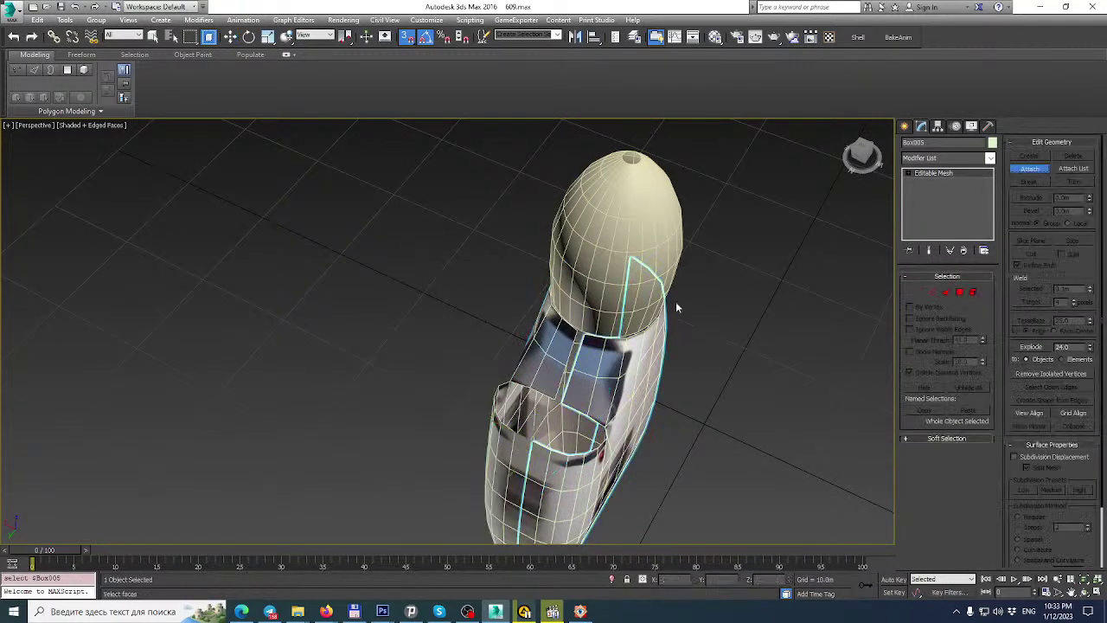
pyautogui.keyDown('alt'); pyautogui.moveTo(762, 263); pyautogui.dragTo(756, 193, button='middle'); pyautogui.keyUp('alt')
# Browse the reference photos in FastStone Image Viewer and examine the nacelle's lower end and wing joint in GGGE.jpg.
pyautogui.click(581, 612)
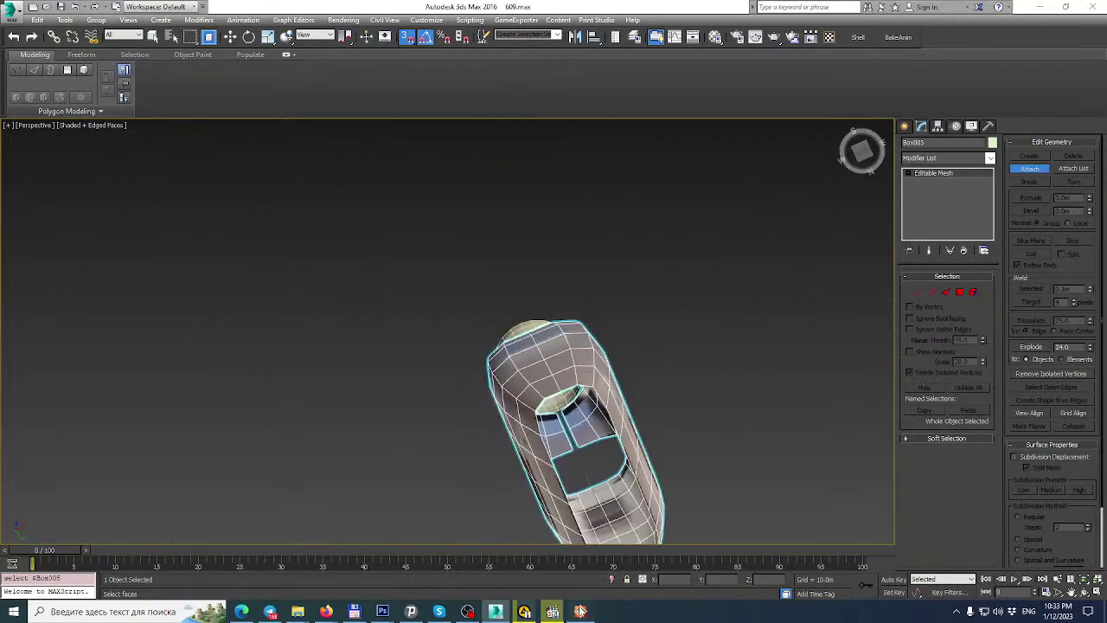
pyautogui.scroll(-2, 669, 354)
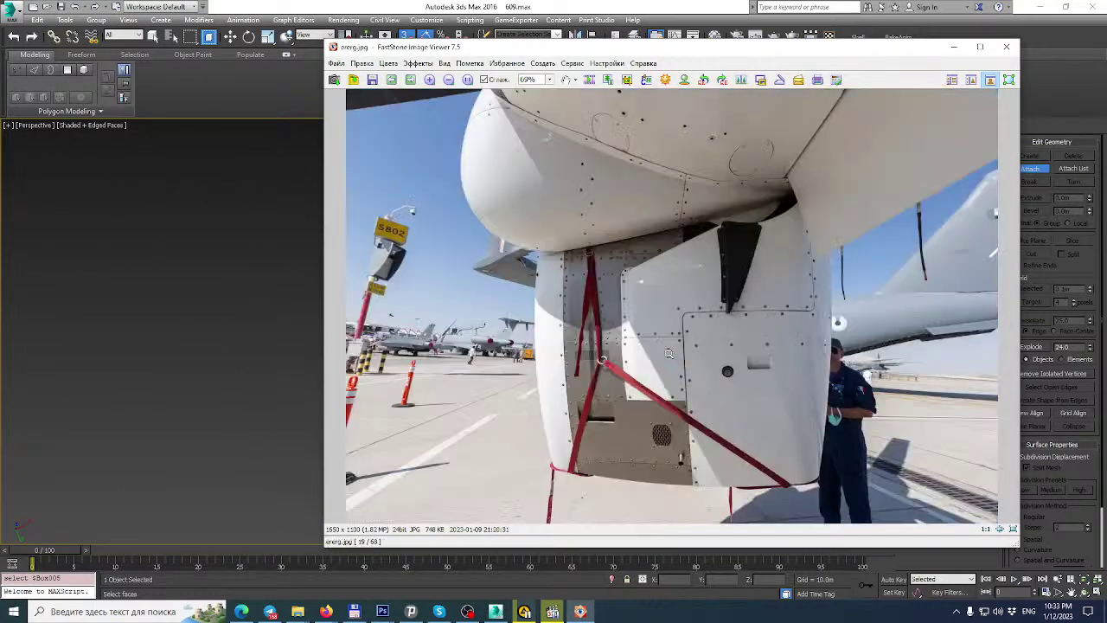
pyautogui.scroll(-1, 669, 354)
pyautogui.scroll(-1, 669, 354)
pyautogui.scroll(1, 669, 354)
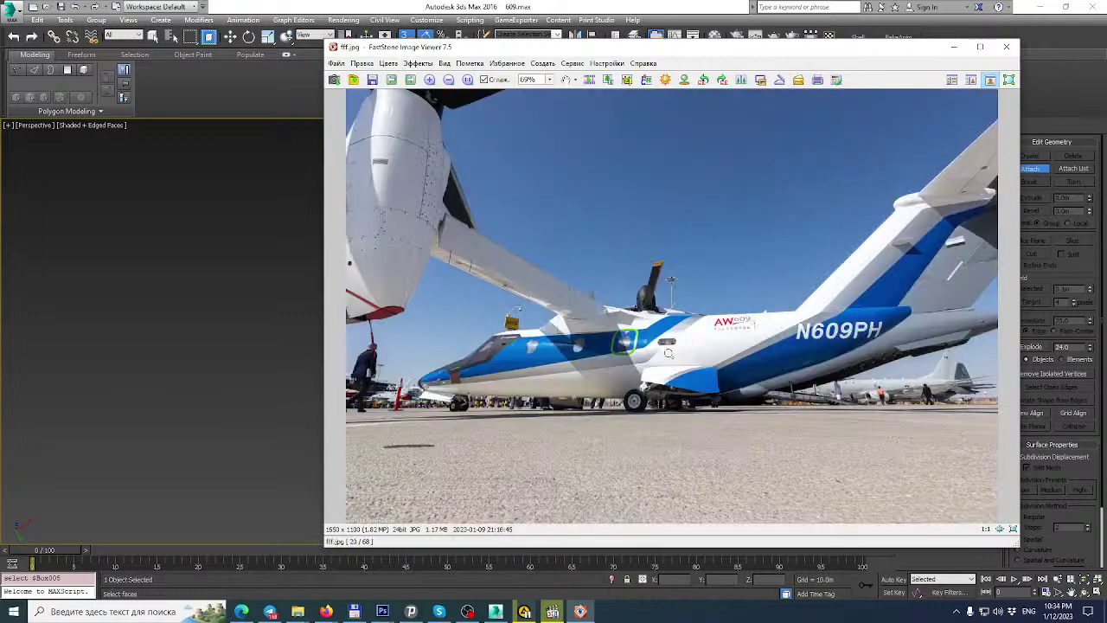
pyautogui.click(393, 314)
pyautogui.moveTo(393, 314); pyautogui.dragTo(544, 262)
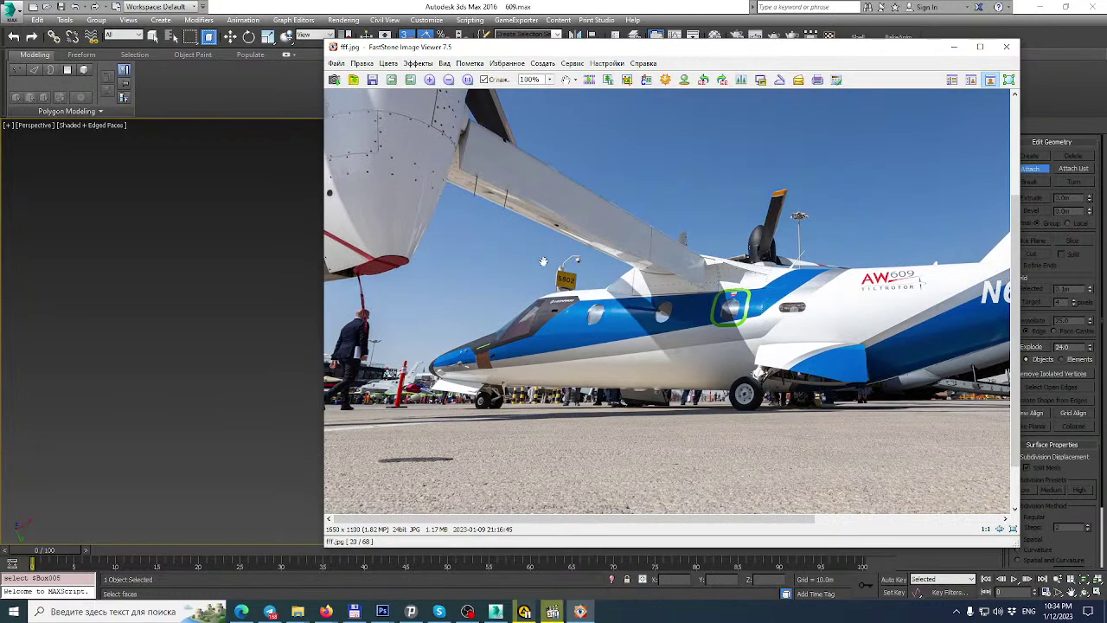
pyautogui.scroll(-5, 543, 261)
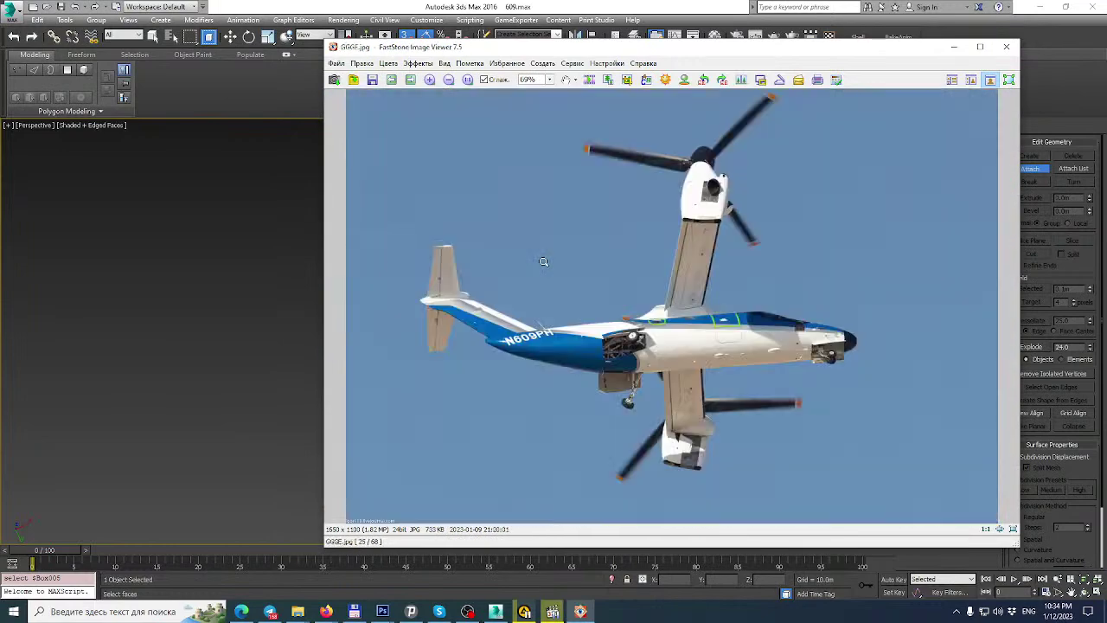
pyautogui.keyDown('ctrl'); pyautogui.scroll(1, 712, 220); pyautogui.keyUp('ctrl')
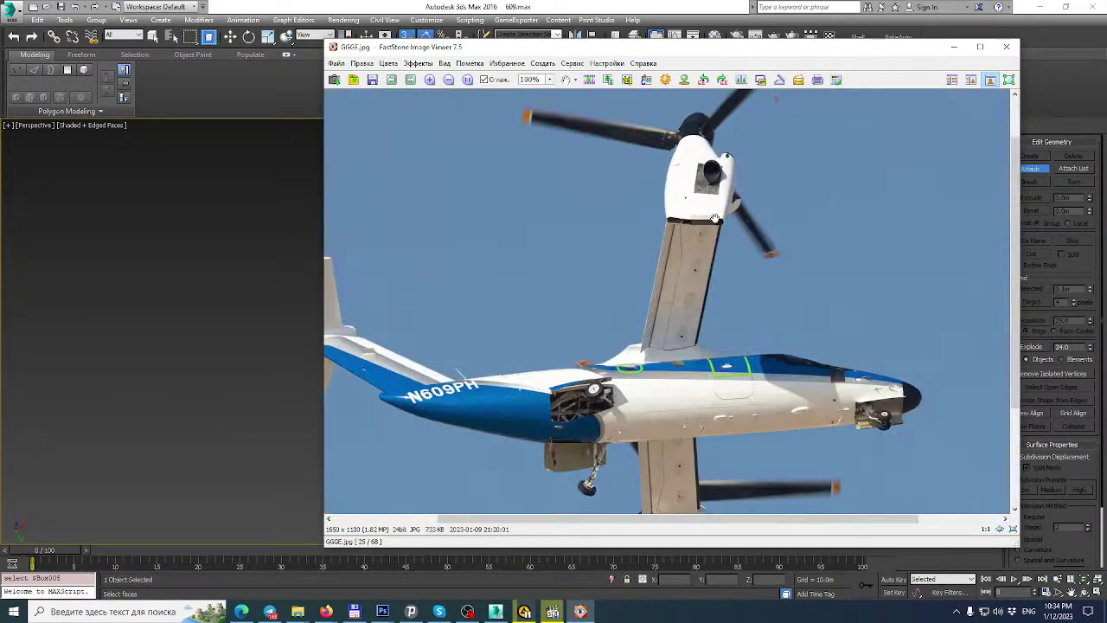
pyautogui.keyDown('ctrl'); pyautogui.scroll(5, 714, 218); pyautogui.keyUp('ctrl')
pyautogui.moveTo(715, 220); pyautogui.dragTo(649, 385)
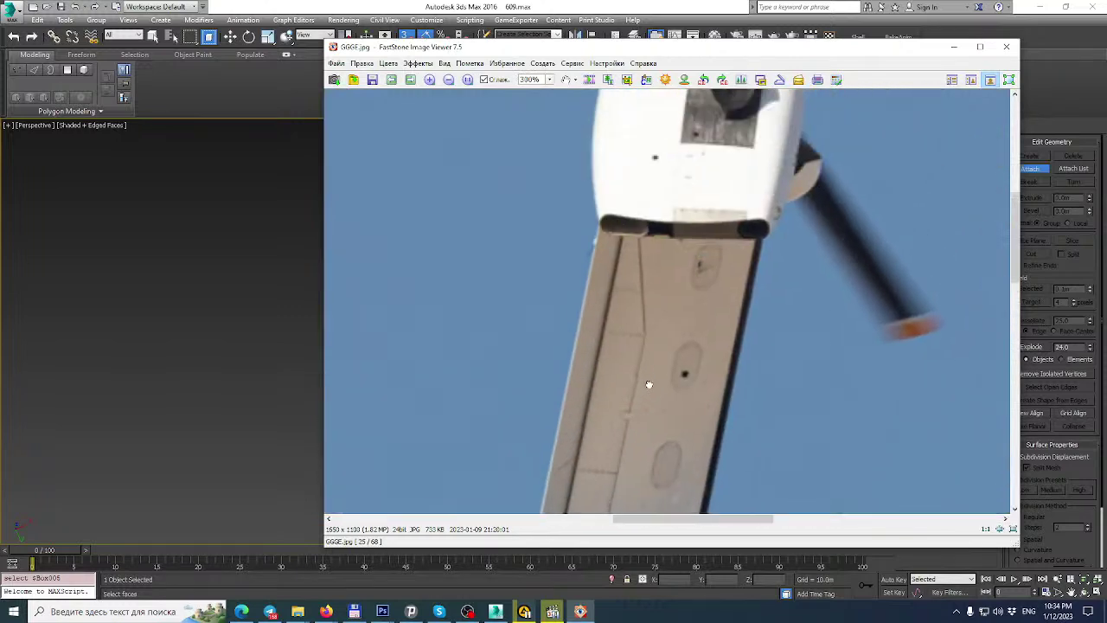
pyautogui.click(496, 612)
# Weld the nacelle's bottom-edge vertices with a 0.1 m threshold and scale them narrower along X.
pyautogui.keyDown('alt'); pyautogui.moveTo(558, 435); pyautogui.dragTo(584, 467, button='middle'); pyautogui.keyUp('alt')
pyautogui.moveTo(585, 467); pyautogui.dragTo(577, 341, button='middle')
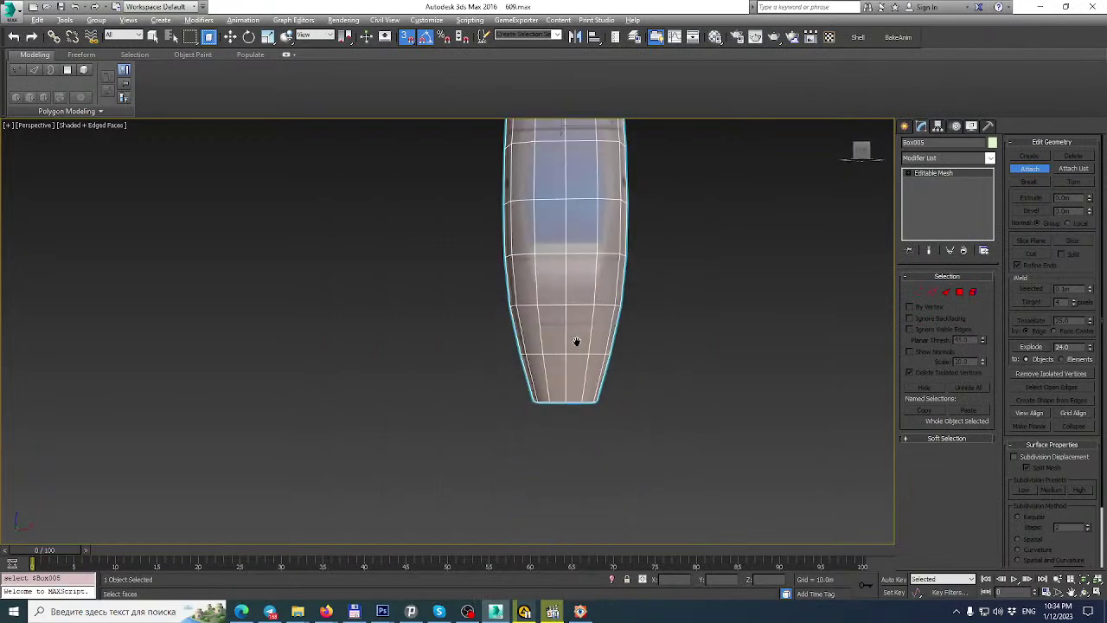
pyautogui.click(919, 292)
pyautogui.moveTo(476, 385); pyautogui.dragTo(476, 385)
pyautogui.keyDown('alt'); pyautogui.moveTo(475, 385); pyautogui.dragTo(589, 310, button='middle'); pyautogui.keyUp('alt')
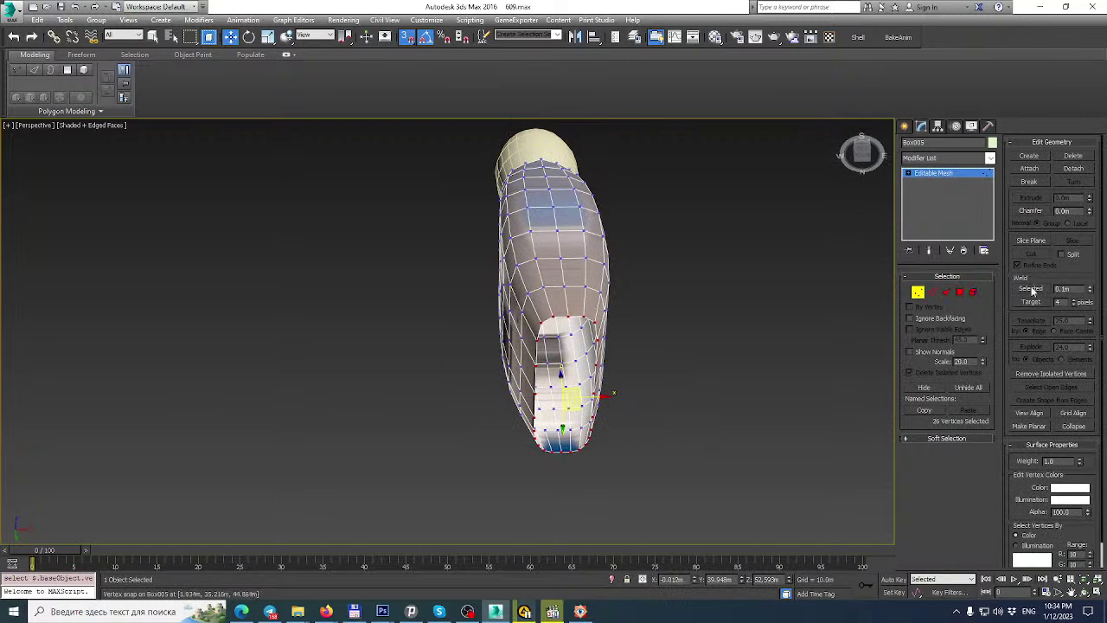
pyautogui.click(267, 36)
pyautogui.moveTo(593, 286)
pyautogui.keyDown('alt'); pyautogui.mouseDown(button='middle')
pyautogui.moveTo(598, 262)
pyautogui.moveTo(600, 284)
pyautogui.mouseUp(button='middle'); pyautogui.keyUp('alt')
pyautogui.moveTo(608, 396); pyautogui.dragTo(558, 414)
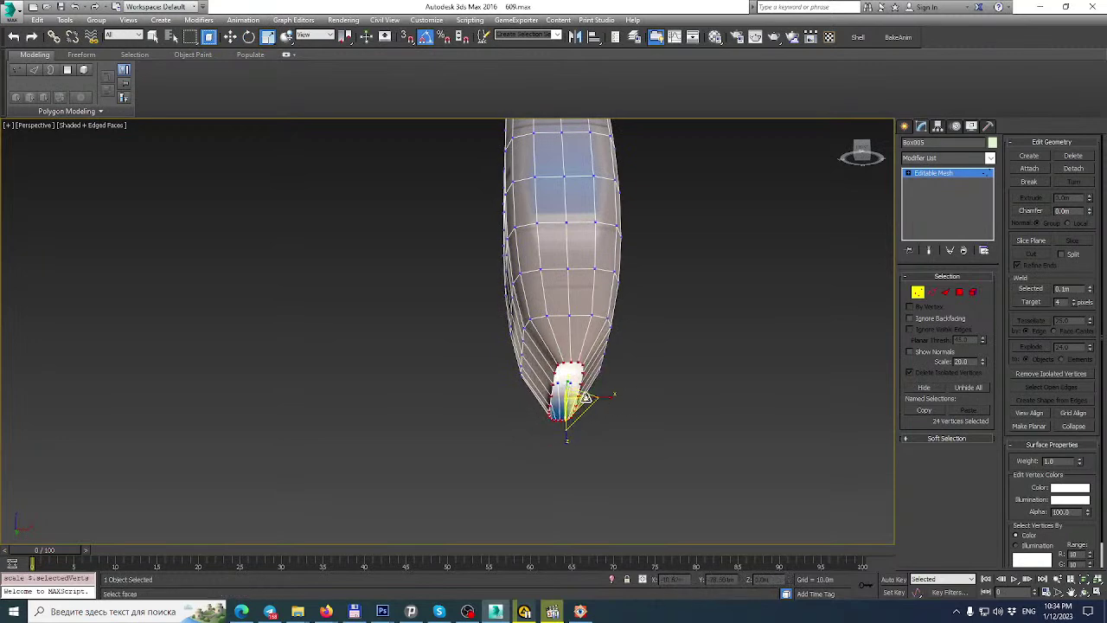
# Scale the two vertex rows above the nacelle's bottom edge narrower along X so the lower end tapers smoothly.
pyautogui.keyDown('alt'); pyautogui.moveTo(558, 414); pyautogui.dragTo(578, 419, button='middle'); pyautogui.keyUp('alt')
pyautogui.moveTo(640, 373); pyautogui.dragTo(642, 369)
pyautogui.moveTo(641, 369)
pyautogui.keyDown('alt'); pyautogui.mouseDown(button='middle')
pyautogui.moveTo(450, 369)
pyautogui.moveTo(655, 378)
pyautogui.mouseUp(button='middle'); pyautogui.keyUp('alt')
pyautogui.moveTo(519, 355); pyautogui.dragTo(501, 293)
pyautogui.moveTo(639, 327); pyautogui.dragTo(677, 333)
pyautogui.keyDown('alt'); pyautogui.moveTo(677, 333); pyautogui.dragTo(548, 320, button='middle'); pyautogui.keyUp('alt')
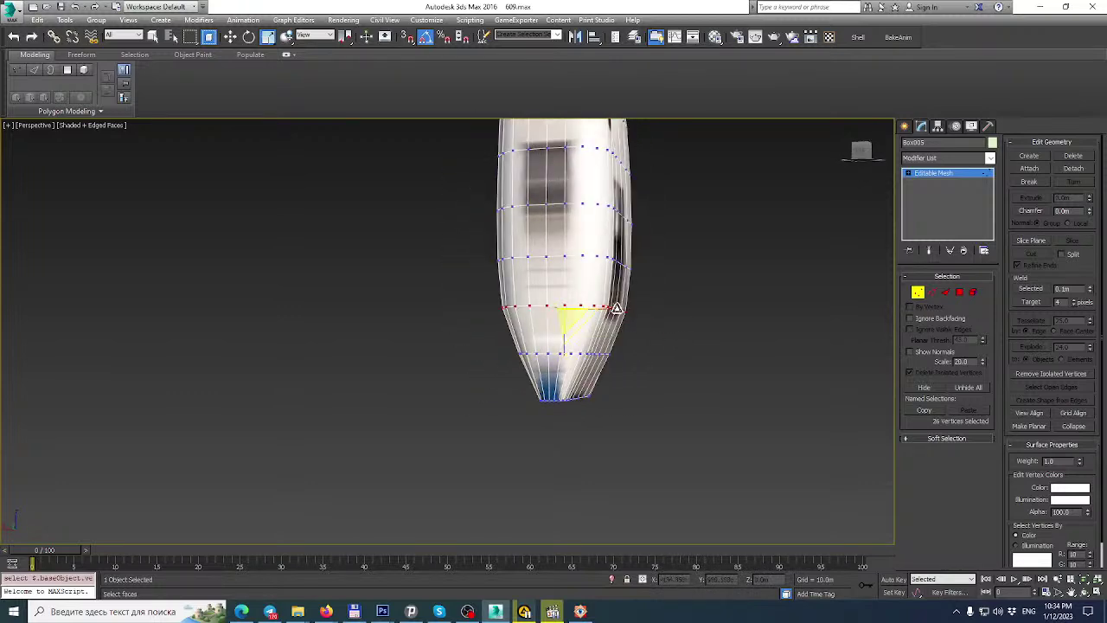
pyautogui.moveTo(616, 308); pyautogui.dragTo(595, 311)
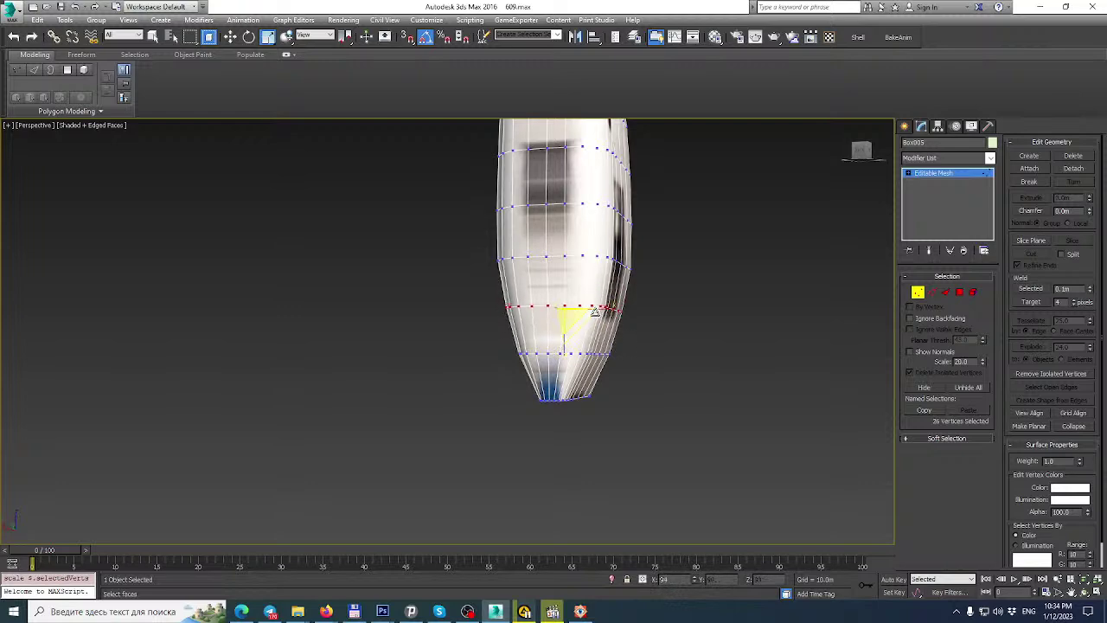
pyautogui.keyDown('alt'); pyautogui.moveTo(595, 311); pyautogui.dragTo(723, 327, button='middle'); pyautogui.keyUp('alt')
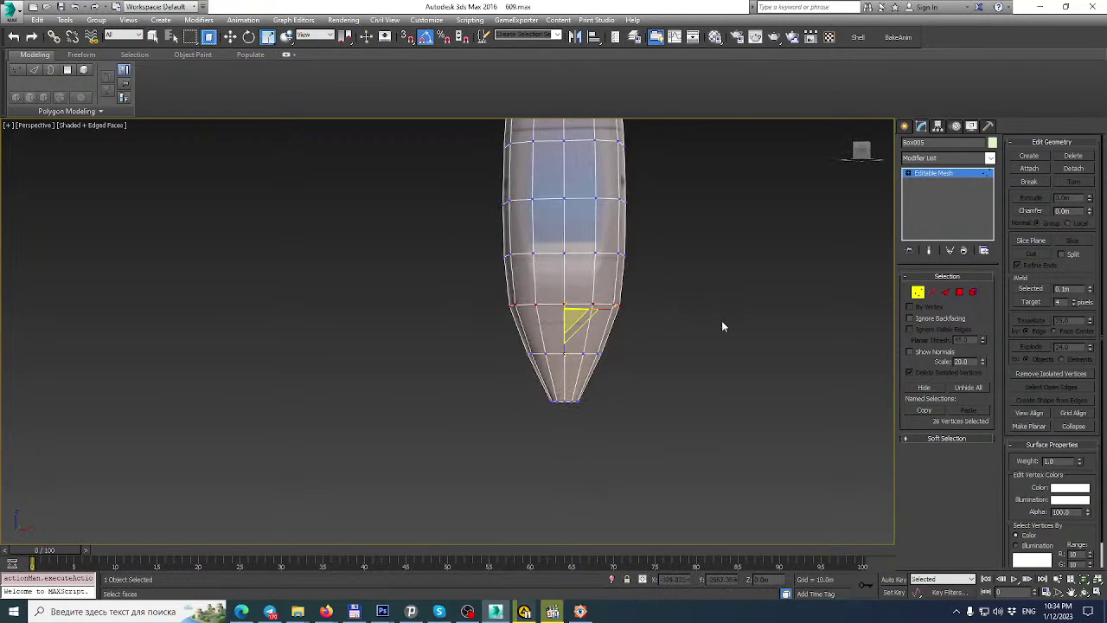
pyautogui.moveTo(613, 308); pyautogui.dragTo(609, 309)
pyautogui.moveTo(609, 309)
pyautogui.keyDown('alt'); pyautogui.mouseDown(button='middle')
pyautogui.moveTo(669, 209)
pyautogui.moveTo(620, 298)
pyautogui.mouseUp(button='middle'); pyautogui.keyUp('alt')
# Leave vertex editing and attach the rotor spinner to the nacelle mesh.
pyautogui.click(974, 176)
pyautogui.moveTo(682, 213); pyautogui.dragTo(631, 403, button='middle')
pyautogui.scroll(-2, 662, 230)
pyautogui.click(1031, 168)
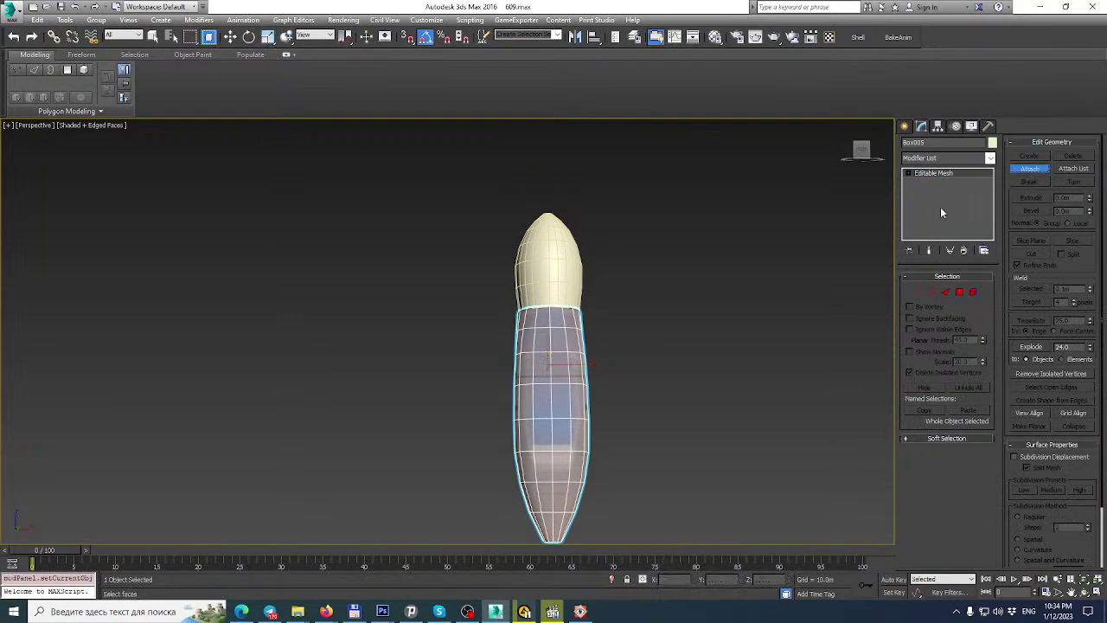
pyautogui.keyDown('alt'); pyautogui.moveTo(713, 284); pyautogui.dragTo(841, 327, button='middle'); pyautogui.keyUp('alt')
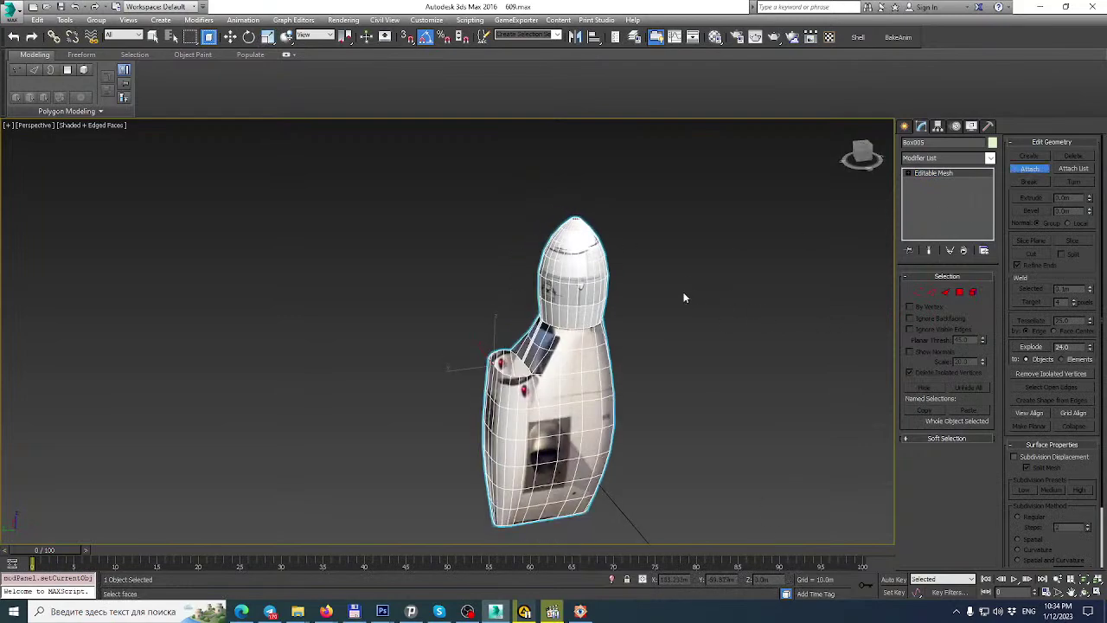
# Unhide all objects so the fuselage, wing and blueprint planes appear with the nacelle.
pyautogui.press('w')
pyautogui.rightClick(684, 246)
pyautogui.click(711, 194)
# Move the joined nacelle and spinner about -99.3 m along Y toward the aircraft and show all four viewports.
pyautogui.scroll(-5, 611, 240)
pyautogui.moveTo(412, 344); pyautogui.dragTo(186, 393, button='middle')
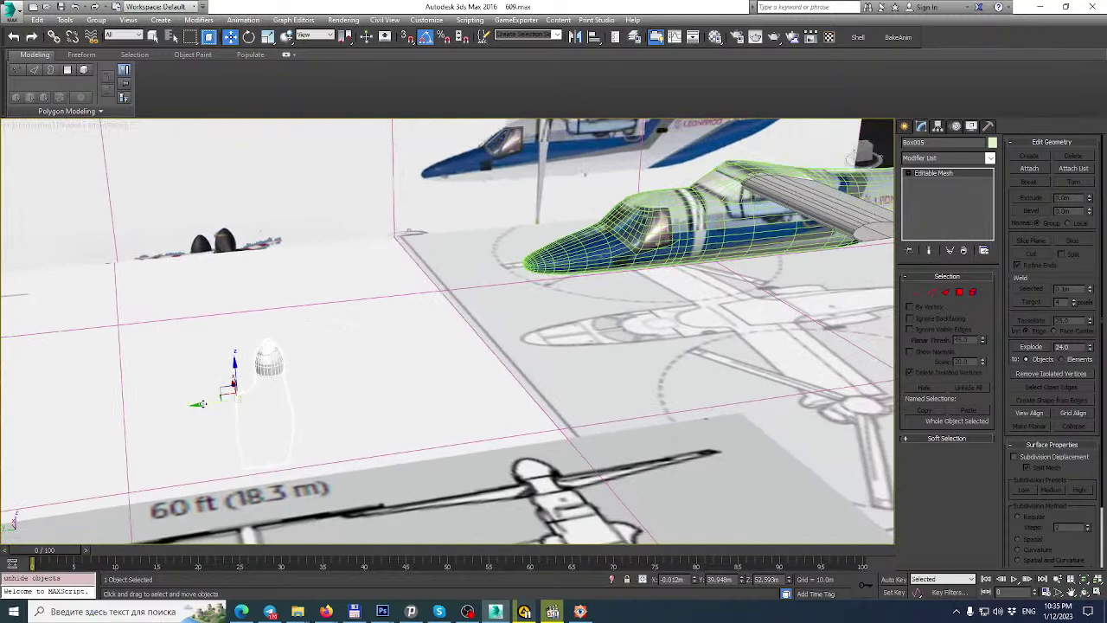
pyautogui.moveTo(197, 404); pyautogui.dragTo(782, 350)
pyautogui.moveTo(782, 351); pyautogui.dragTo(466, 389, button='middle')
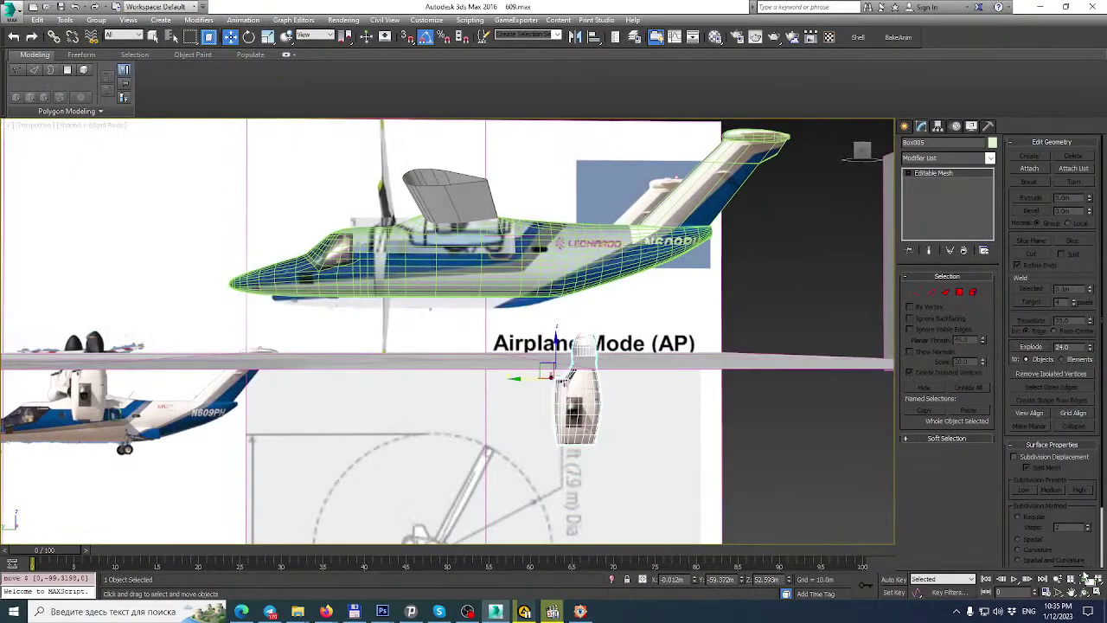
pyautogui.click(1097, 594)
pyautogui.scroll(-4, 113, 459)
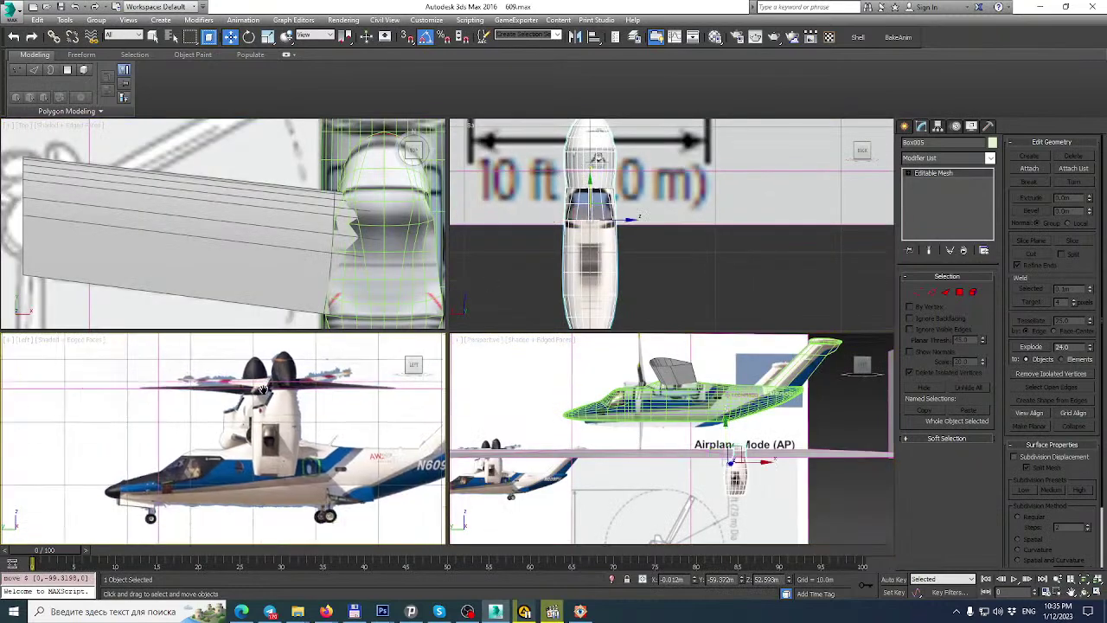
# Move the joined nacelle and spinner in the side view about 24 m along Y and 31 m up to the wing.
pyautogui.scroll(-2, 113, 459)
pyautogui.click(1097, 593)
pyautogui.moveTo(724, 344); pyautogui.dragTo(574, 368, button='middle')
pyautogui.scroll(2, 574, 367)
pyautogui.moveTo(514, 383); pyautogui.dragTo(362, 189)
pyautogui.scroll(5, 362, 188)
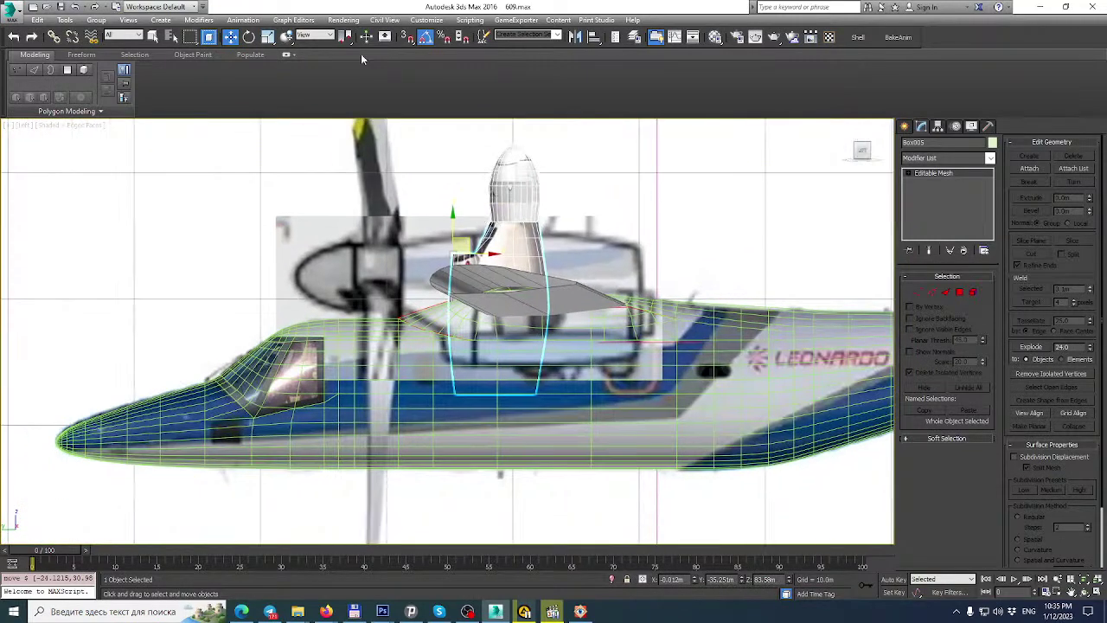
# Rotate the nacelle and spinner 90 degrees in the side view without cloning, so the spinner points toward the nose.
pyautogui.click(250, 38)
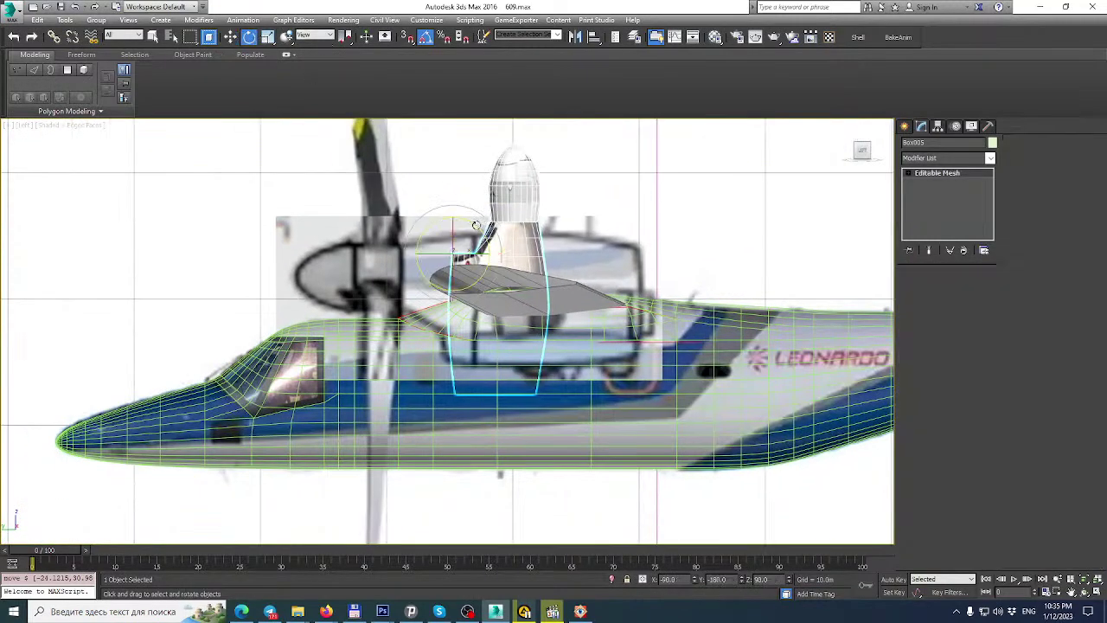
pyautogui.keyDown('shift'); pyautogui.moveTo(475, 225); pyautogui.dragTo(450, 277); pyautogui.keyUp('shift')
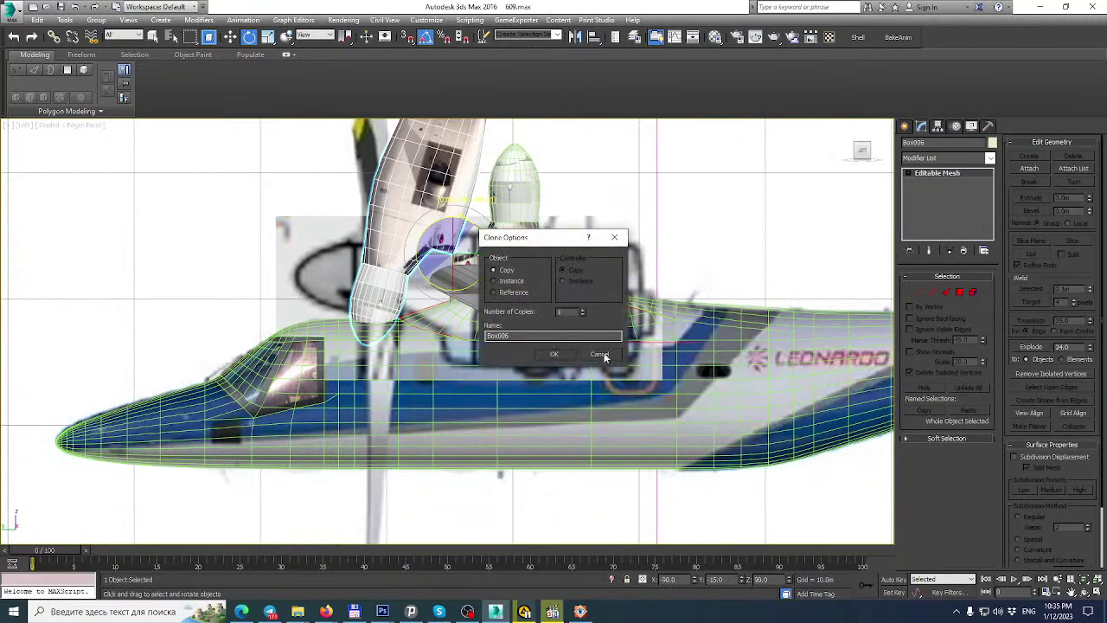
pyautogui.click(600, 354)
pyautogui.moveTo(479, 226); pyautogui.dragTo(430, 202)
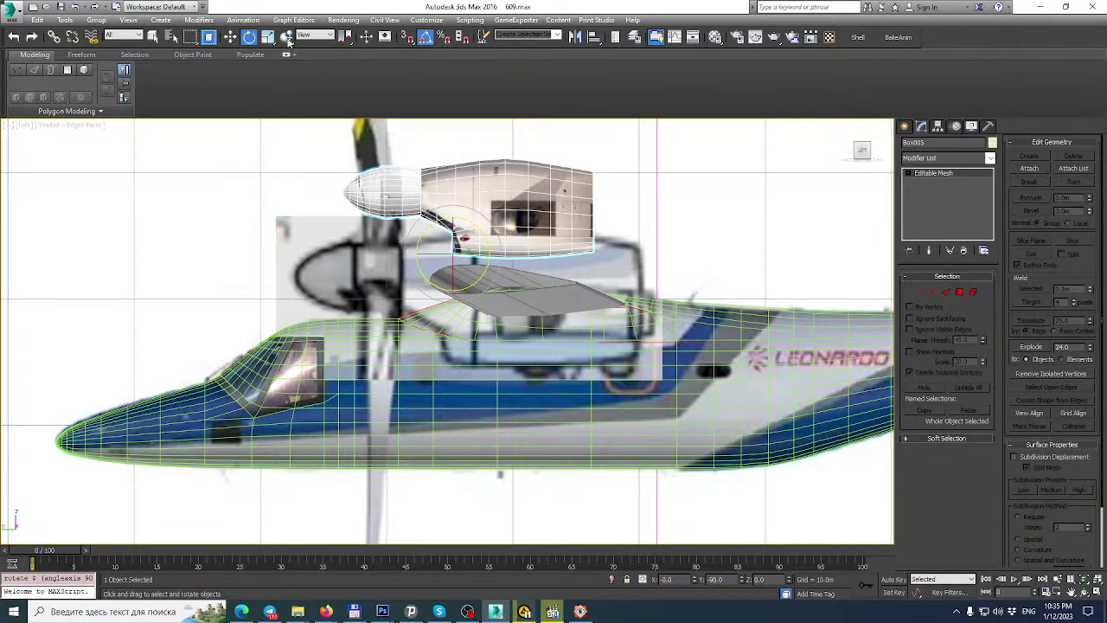
# Move the nacelle about 3.7 m forward and 6.8 m down so the spinner tip meets the blueprint's spinner tip.
pyautogui.press('w')
pyautogui.scroll(3, 301, 188)
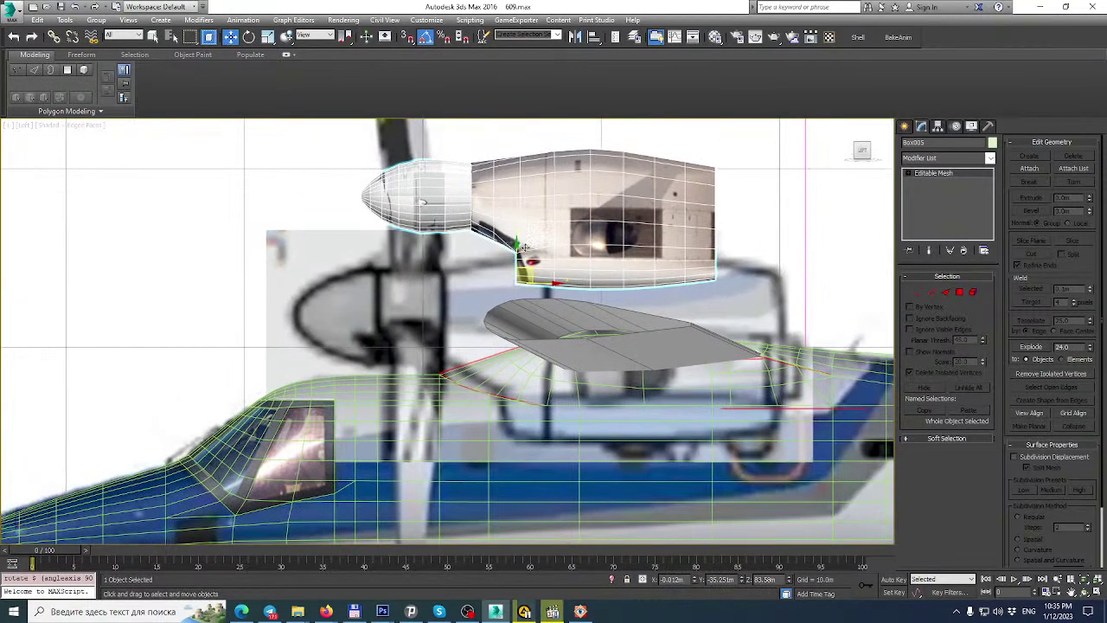
pyautogui.moveTo(534, 264); pyautogui.dragTo(468, 384)
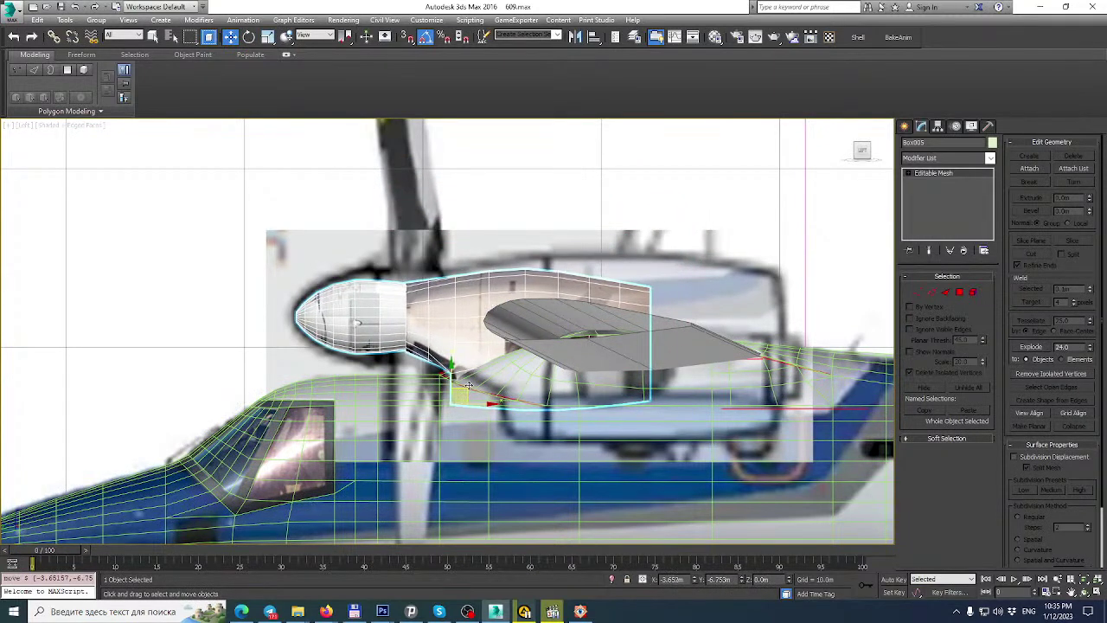
# Relocate only the nacelle's pivot point to the tip of the spinner.
pyautogui.click(938, 126)
pyautogui.click(934, 202)
pyautogui.moveTo(460, 391); pyautogui.dragTo(317, 302)
pyautogui.scroll(8, 317, 302)
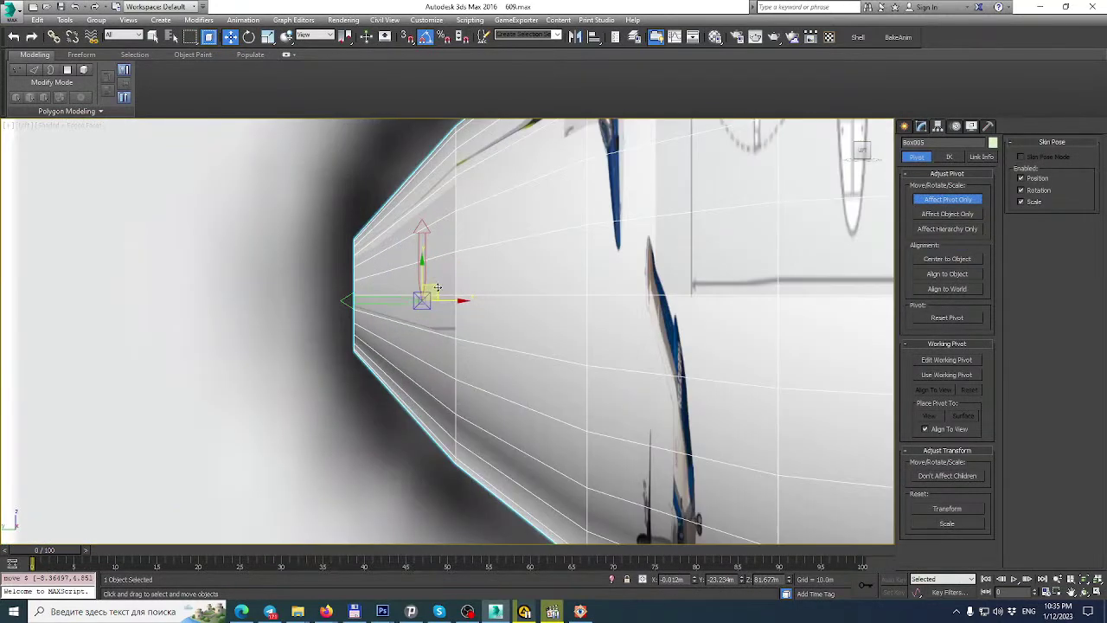
pyautogui.moveTo(379, 282); pyautogui.dragTo(355, 281)
pyautogui.scroll(-8, 354, 281)
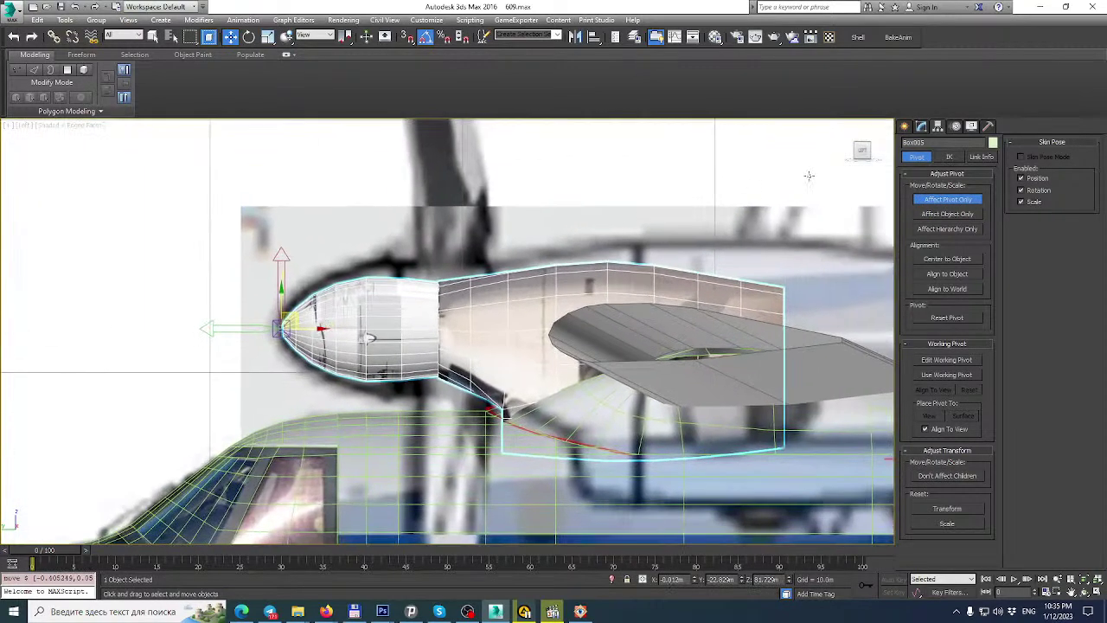
pyautogui.click(921, 126)
# Scale the nacelle and spinner uniformly to about 135.5% to match the blueprint nacelle's length.
pyautogui.scroll(-4, 640, 221)
pyautogui.moveTo(643, 223); pyautogui.dragTo(433, 201, button='middle')
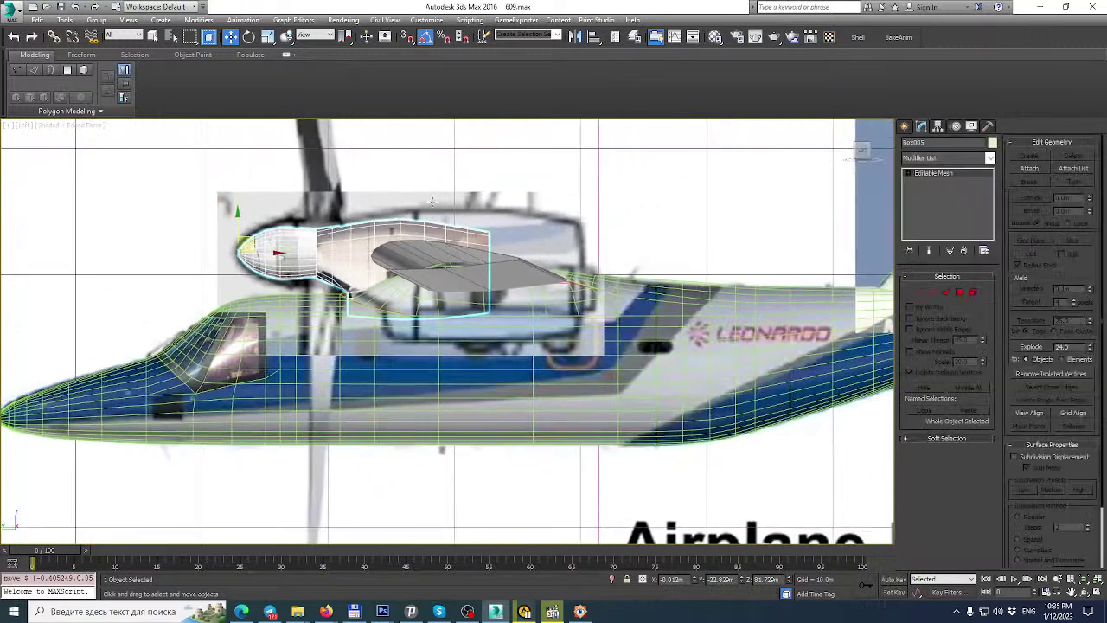
pyautogui.click(268, 36)
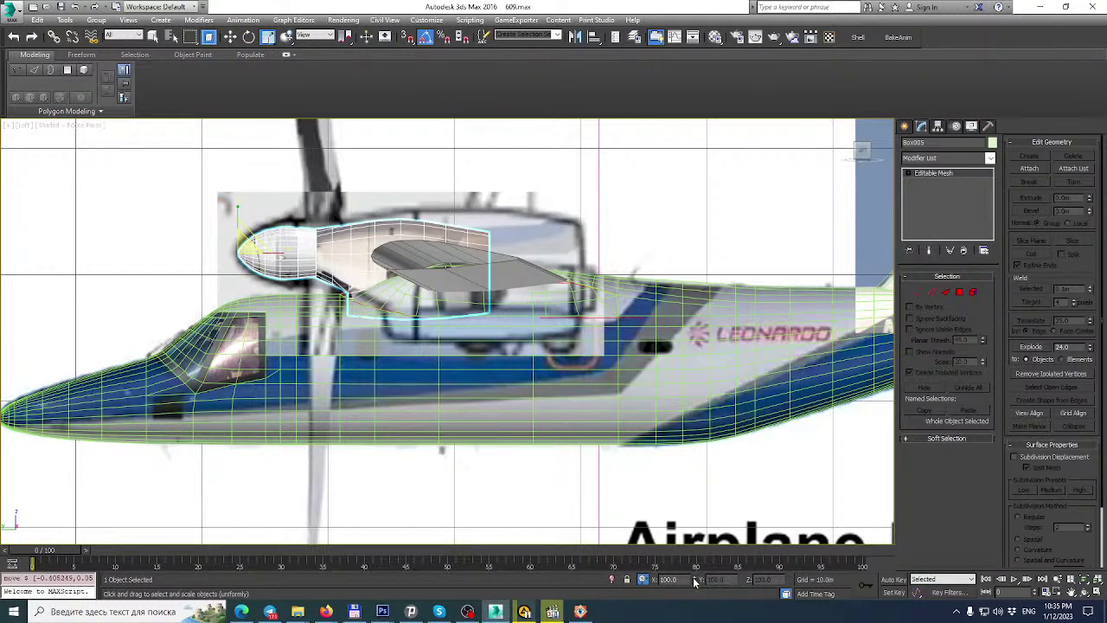
pyautogui.moveTo(695, 582); pyautogui.dragTo(814, 372)
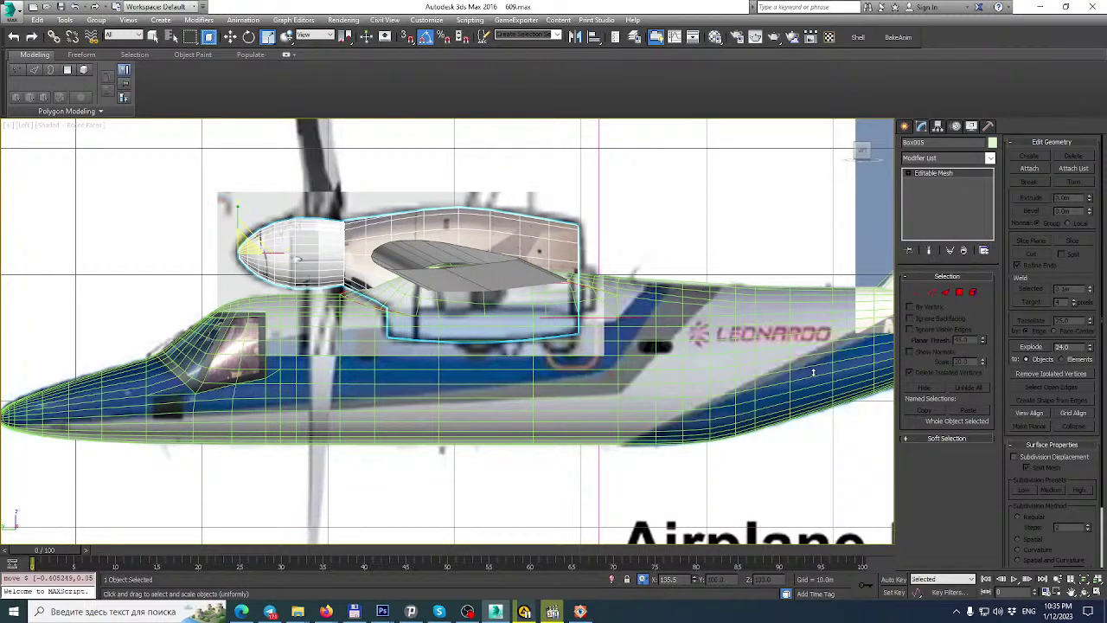
pyautogui.moveTo(813, 372); pyautogui.dragTo(814, 372)
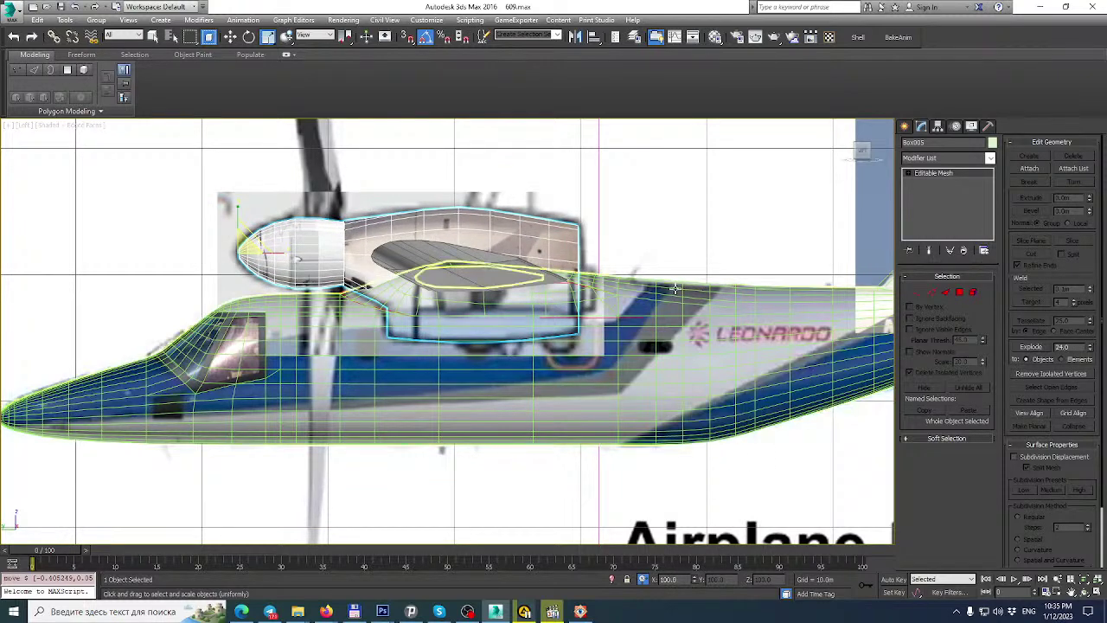
pyautogui.click(579, 612)
pyautogui.moveTo(752, 267); pyautogui.dragTo(749, 297)
pyautogui.click(617, 5)
# Select the nacelle's rear-edge vertices, apply an FFD 3x3x3 modifier to them and open its control points for editing.
pyautogui.scroll(3, 684, 248)
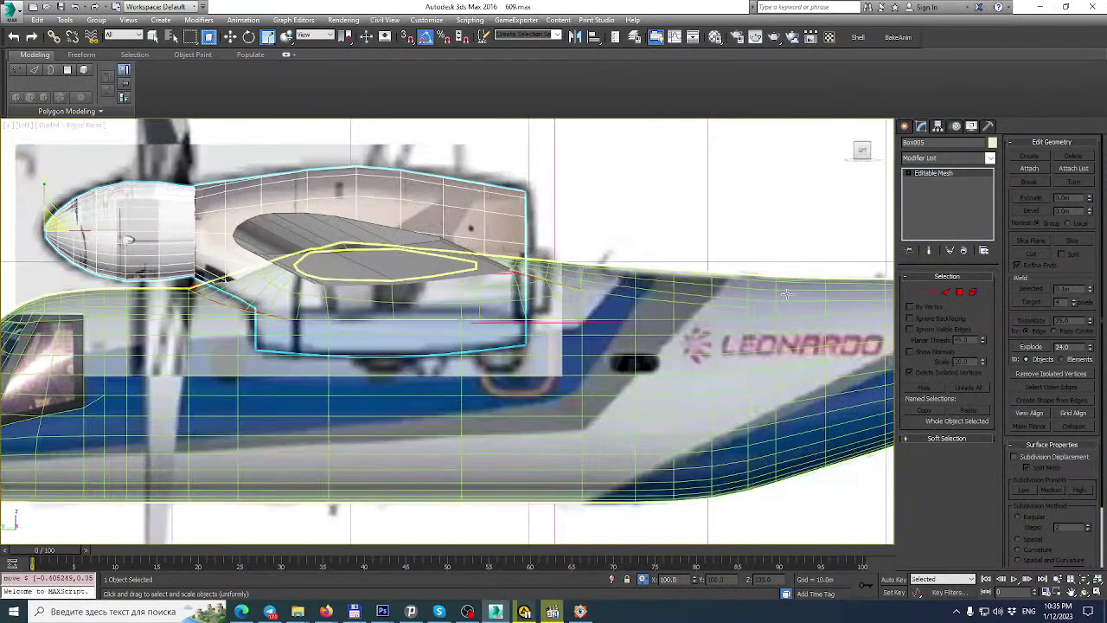
pyautogui.press('1')
pyautogui.click(526, 262)
pyautogui.scroll(2, 565, 225)
pyautogui.moveTo(513, 325); pyautogui.dragTo(504, 351)
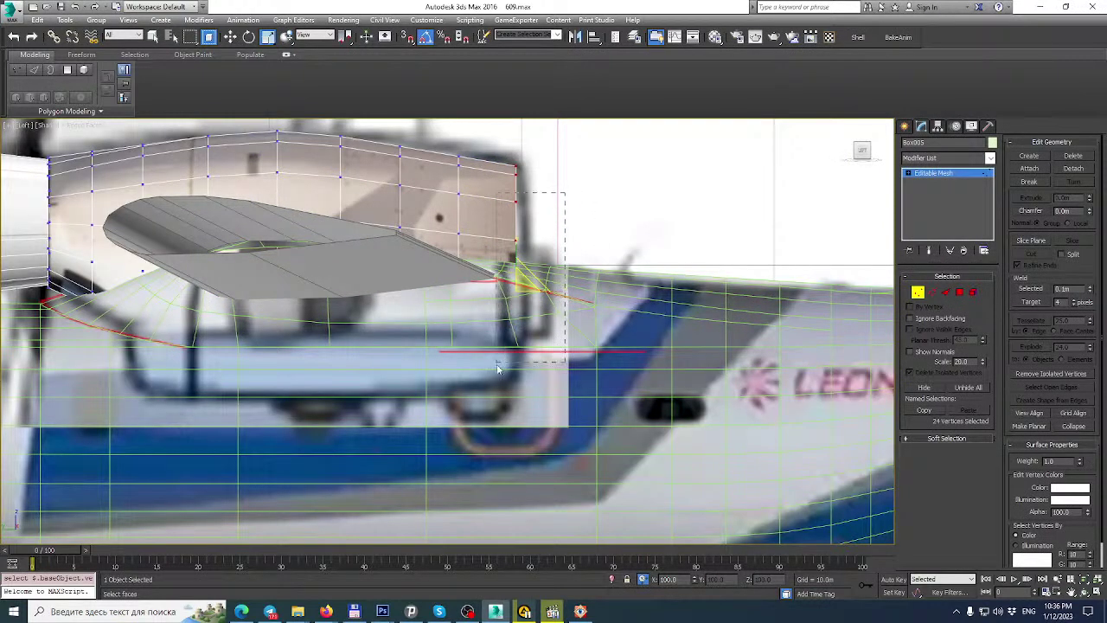
pyautogui.moveTo(584, 345); pyautogui.dragTo(613, 459)
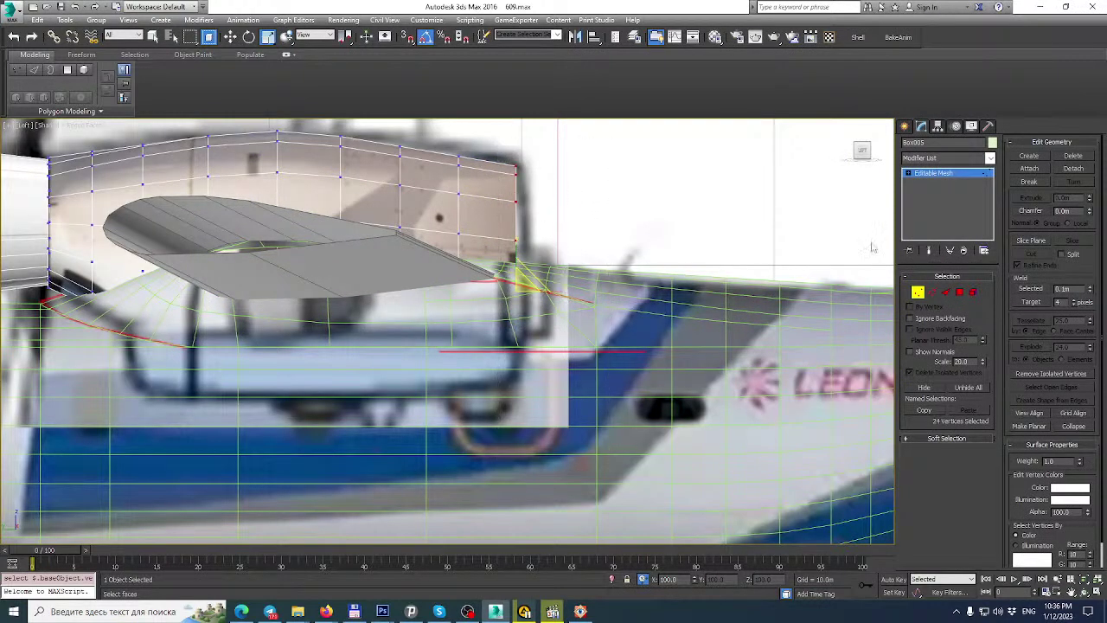
pyautogui.click(991, 158)
pyautogui.scroll(-5, 943, 389)
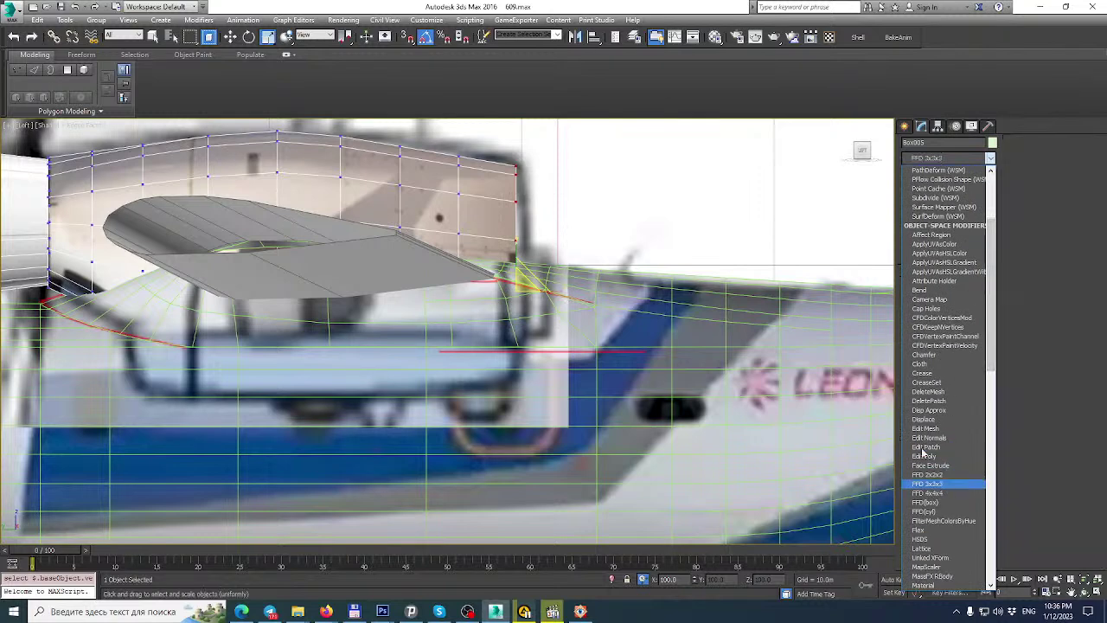
pyautogui.click(944, 484)
pyautogui.click(910, 173)
pyautogui.click(951, 182)
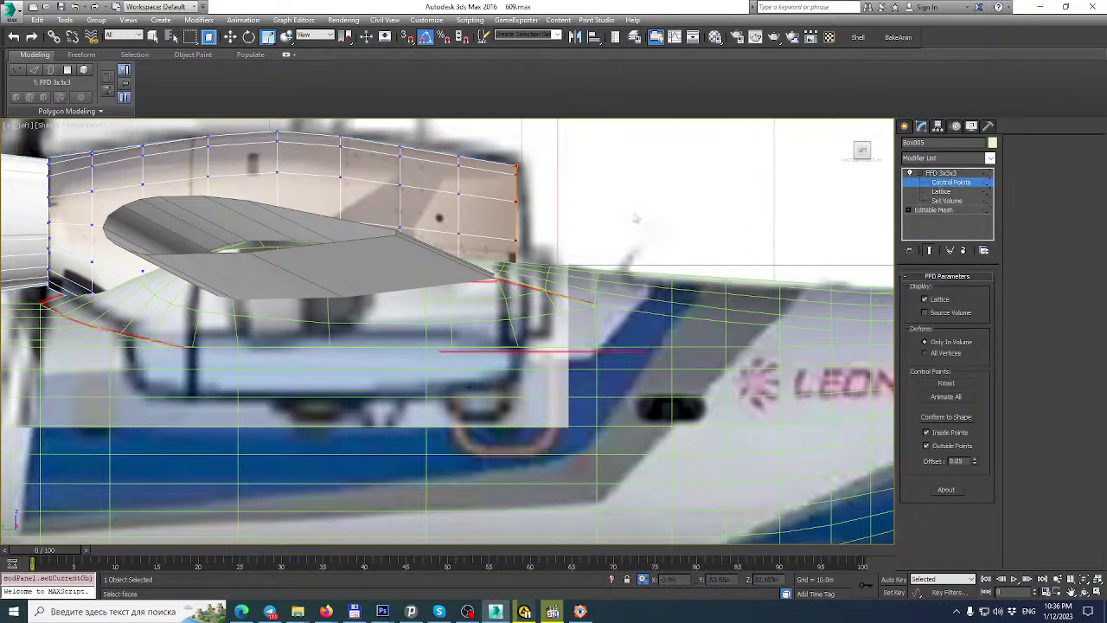
# Try to pull the FFD control points of the nacelle's rear edge rearward, and collapse the whole modifier stack.
pyautogui.press('w')
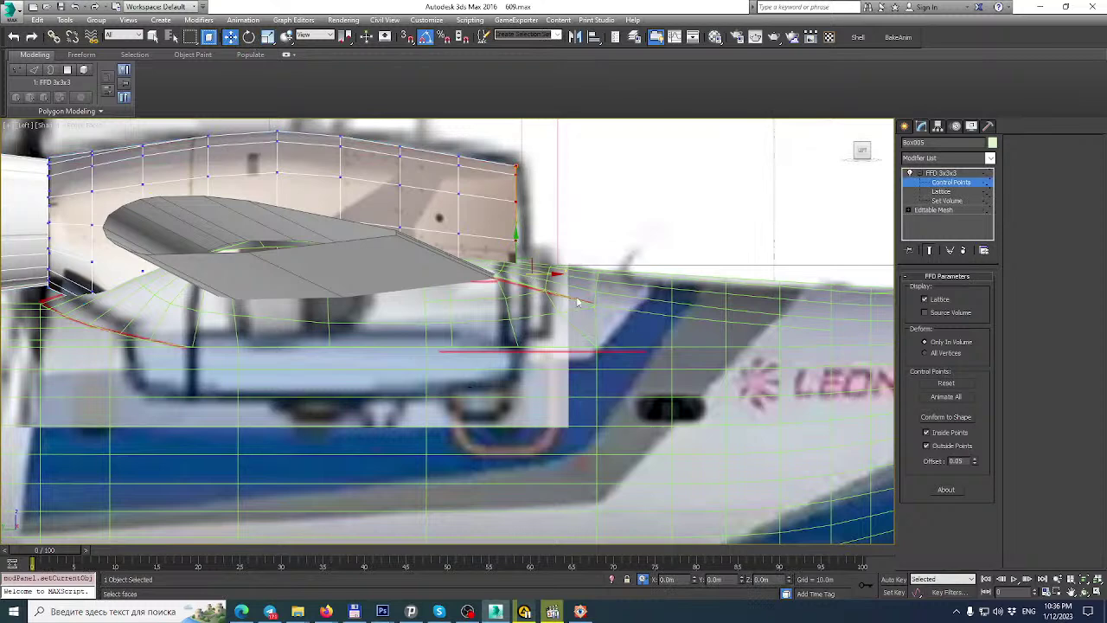
pyautogui.moveTo(548, 273); pyautogui.dragTo(1104, 334)
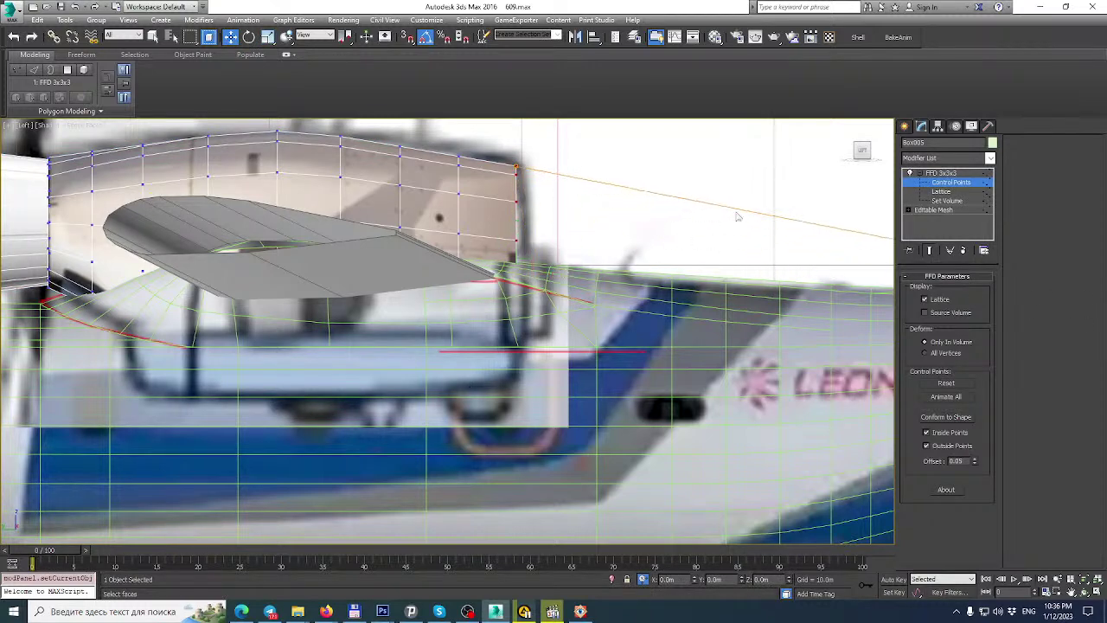
pyautogui.rightClick(947, 182)
pyautogui.click(961, 294)
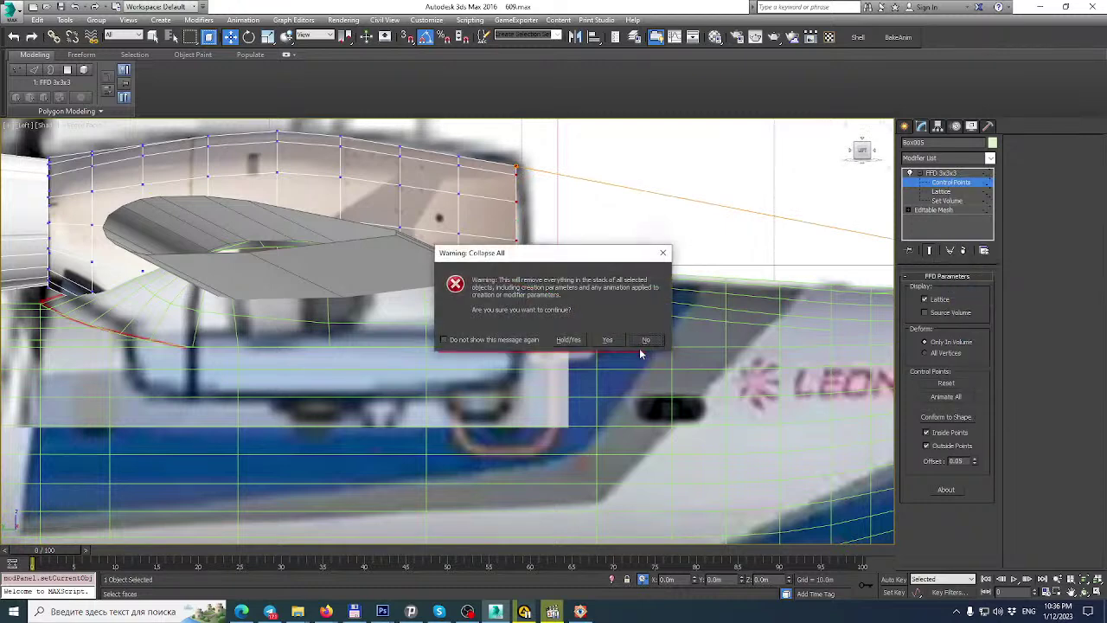
pyautogui.click(607, 339)
# Hide all objects except the nacelle and enter vertex editing on its mesh.
pyautogui.rightClick(487, 216)
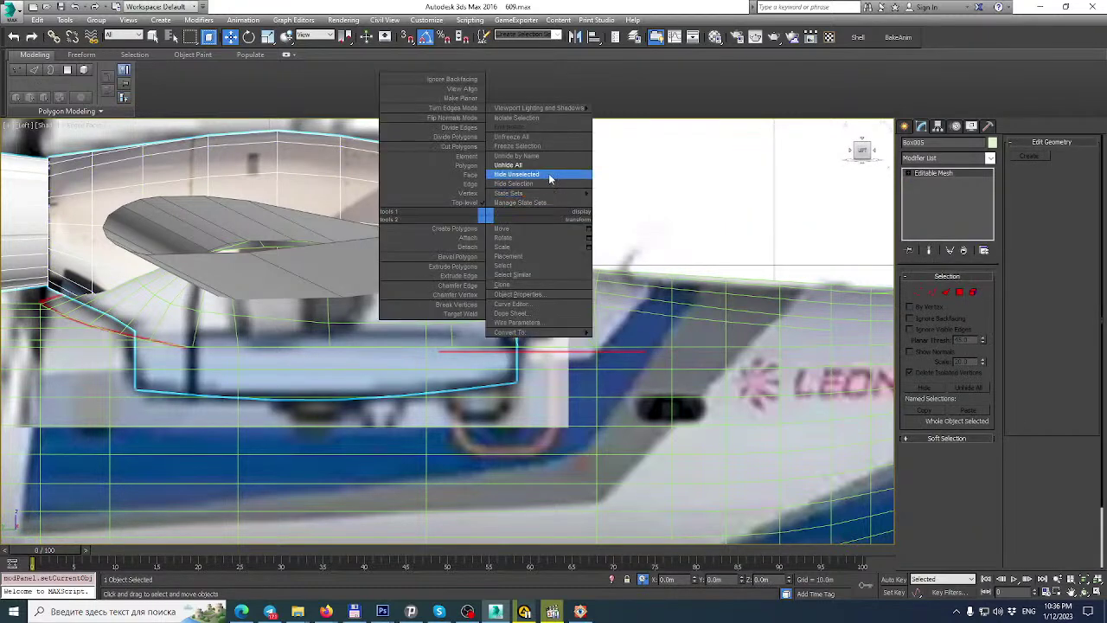
pyautogui.click(545, 175)
pyautogui.click(918, 293)
# Select the nacelle's rear-edge vertices without the outermost corners and move them slightly rearward.
pyautogui.moveTo(577, 180); pyautogui.dragTo(501, 333)
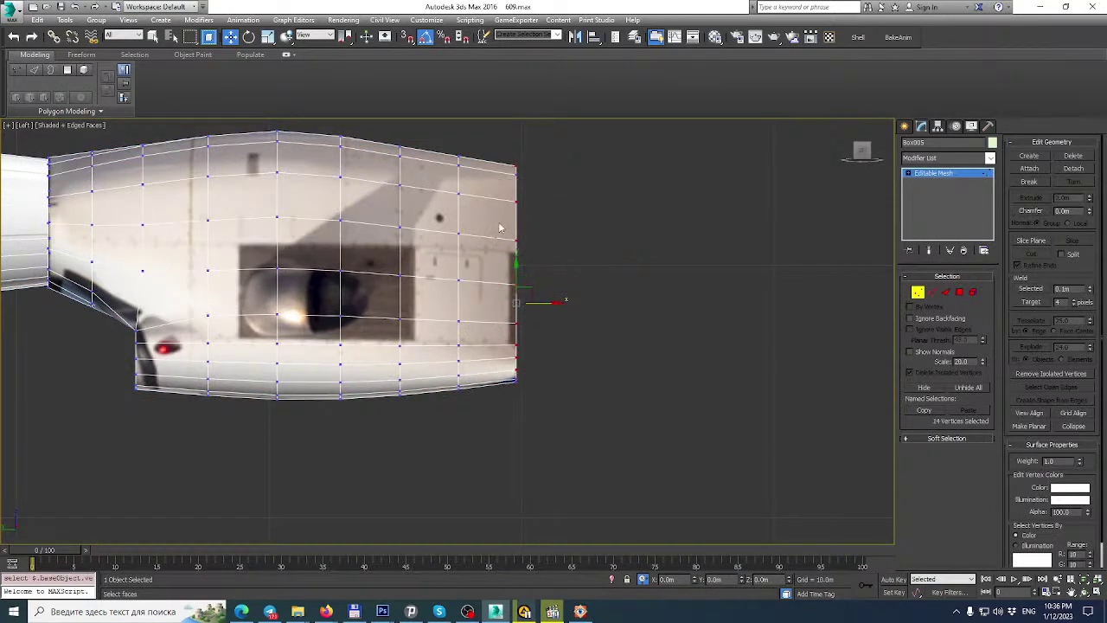
pyautogui.moveTo(514, 173); pyautogui.dragTo(547, 202)
pyautogui.scroll(5, 547, 286)
pyautogui.moveTo(549, 253); pyautogui.dragTo(612, 248)
pyautogui.scroll(-5, 552, 253)
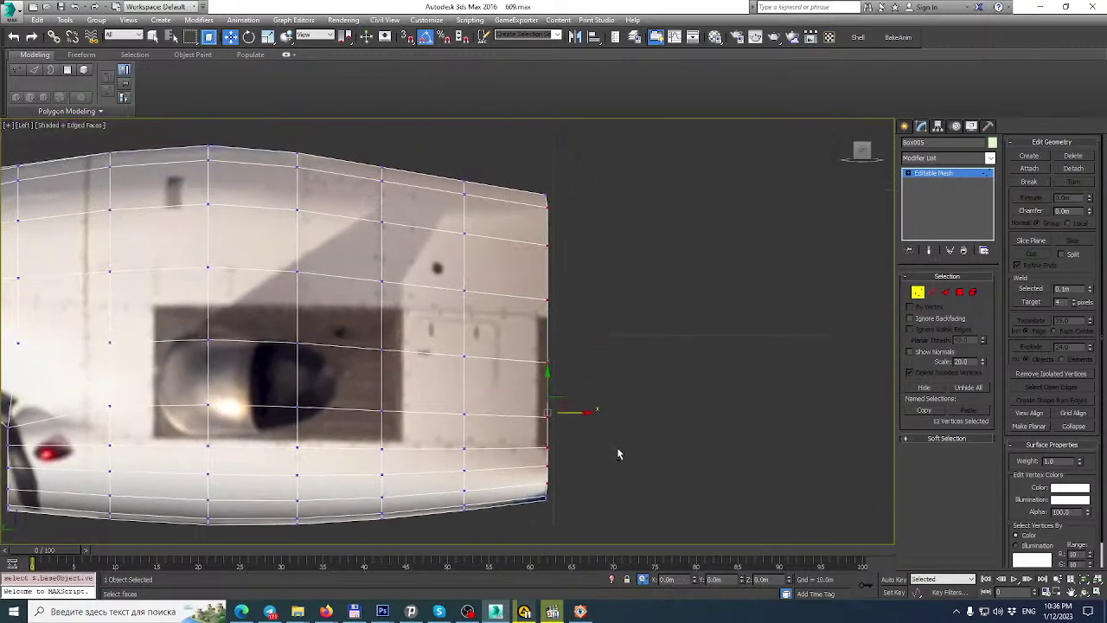
# Refine the rear-edge selection to exclude the corner rows and nudge the remaining vertices rearward.
pyautogui.keyDown('ctrl'); pyautogui.moveTo(500, 296); pyautogui.dragTo(500, 294); pyautogui.keyUp('ctrl')
pyautogui.keyDown('alt'); pyautogui.click(537, 487); pyautogui.keyUp('alt')
pyautogui.scroll(4, 571, 403)
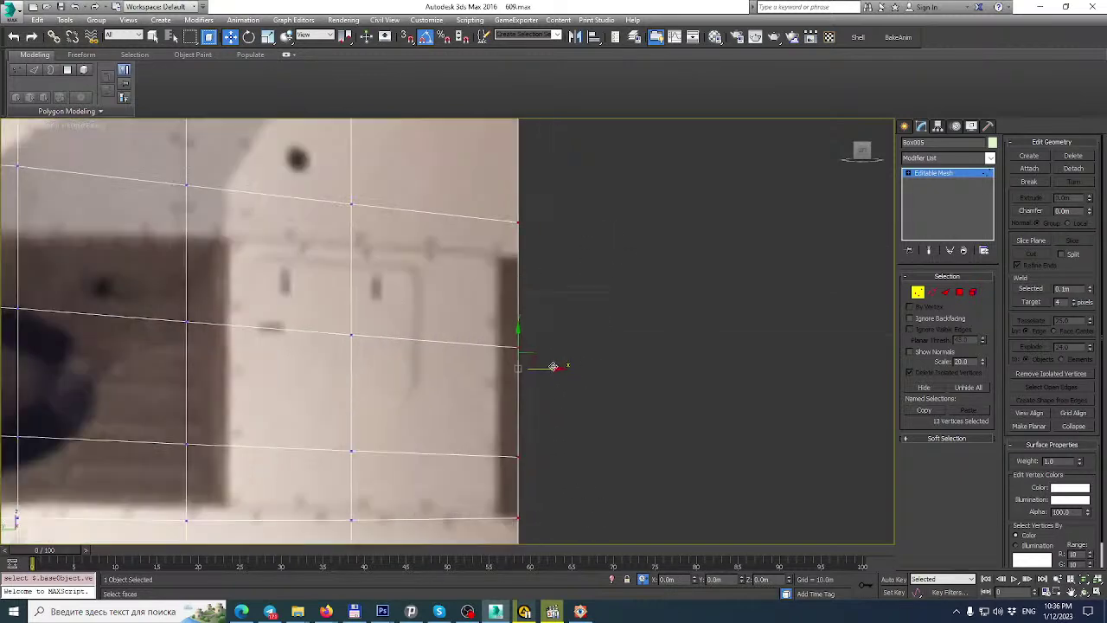
pyautogui.scroll(-2, 573, 299)
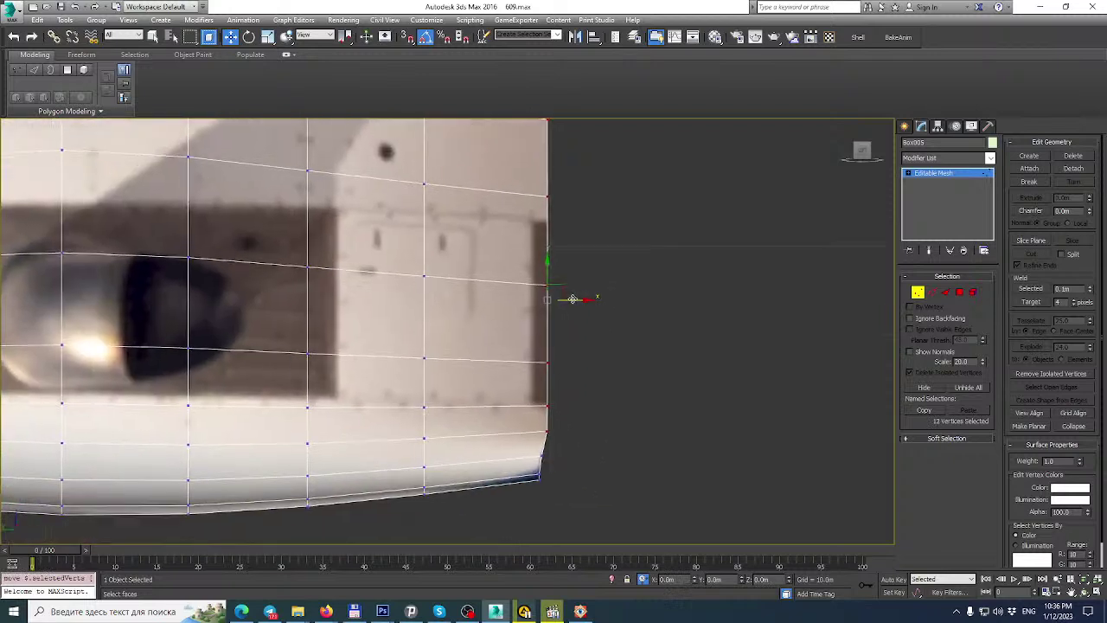
pyautogui.moveTo(583, 298); pyautogui.dragTo(580, 300)
pyautogui.scroll(-2, 580, 300)
pyautogui.moveTo(580, 300); pyautogui.dragTo(578, 383, button='middle')
# Try to nudge a narrower group of rear-edge vertices rearward, leaving out the next outer rows, and undo that move.
pyautogui.moveTo(520, 476); pyautogui.dragTo(600, 516)
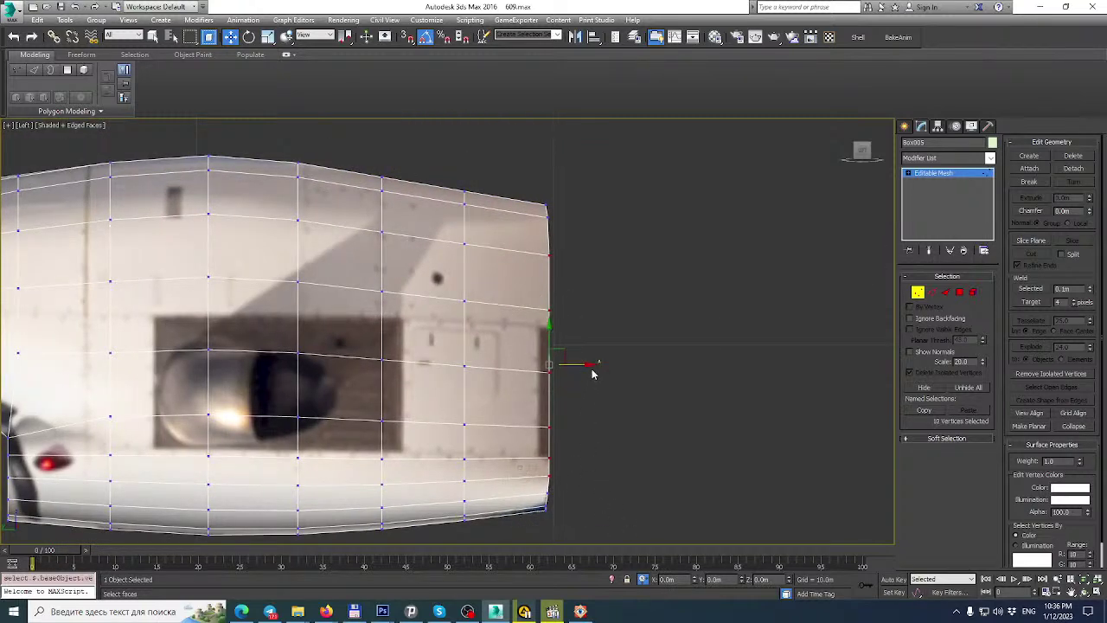
pyautogui.scroll(3, 583, 366)
pyautogui.moveTo(572, 357); pyautogui.dragTo(573, 357)
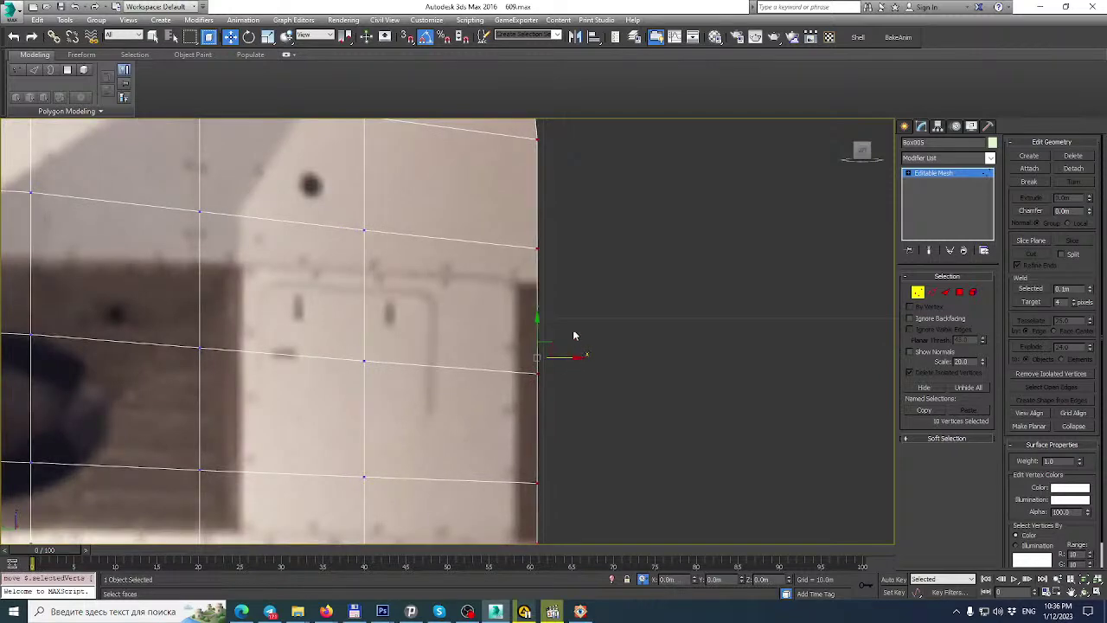
pyautogui.scroll(-3, 573, 335)
pyautogui.hotkey('ctrl', 'z')
# Reduce the selection to the eight middle rear-edge vertices and move them slightly rearward to round the edge.
pyautogui.keyDown('alt'); pyautogui.moveTo(611, 217); pyautogui.dragTo(525, 272); pyautogui.keyUp('alt')
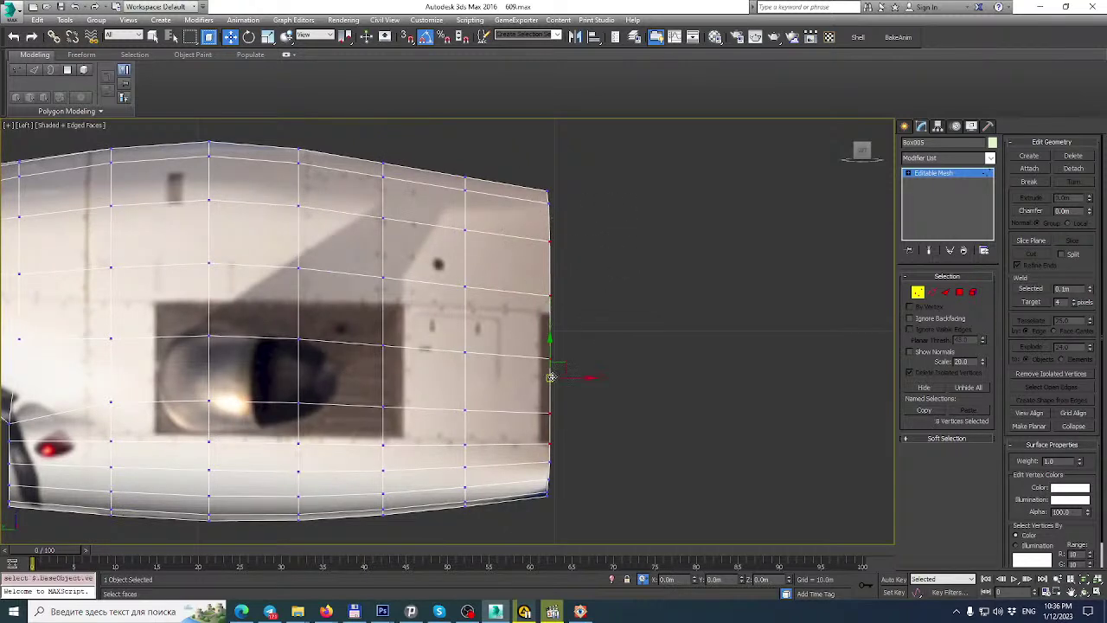
pyautogui.scroll(3, 562, 391)
pyautogui.moveTo(576, 365); pyautogui.dragTo(580, 364)
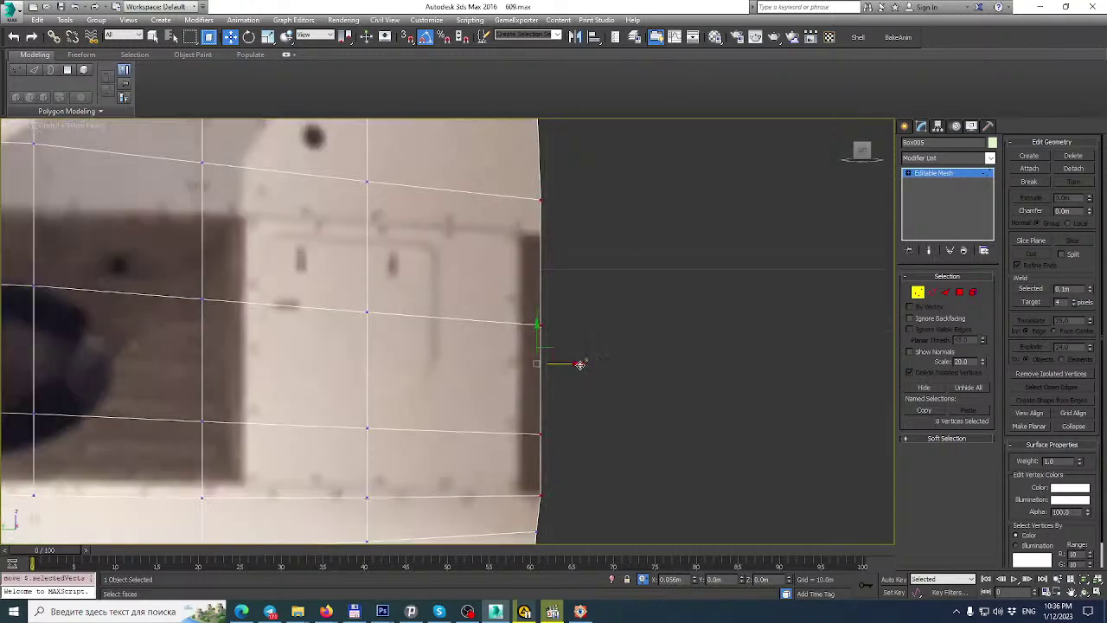
pyautogui.hotkey('ctrl', 'z')
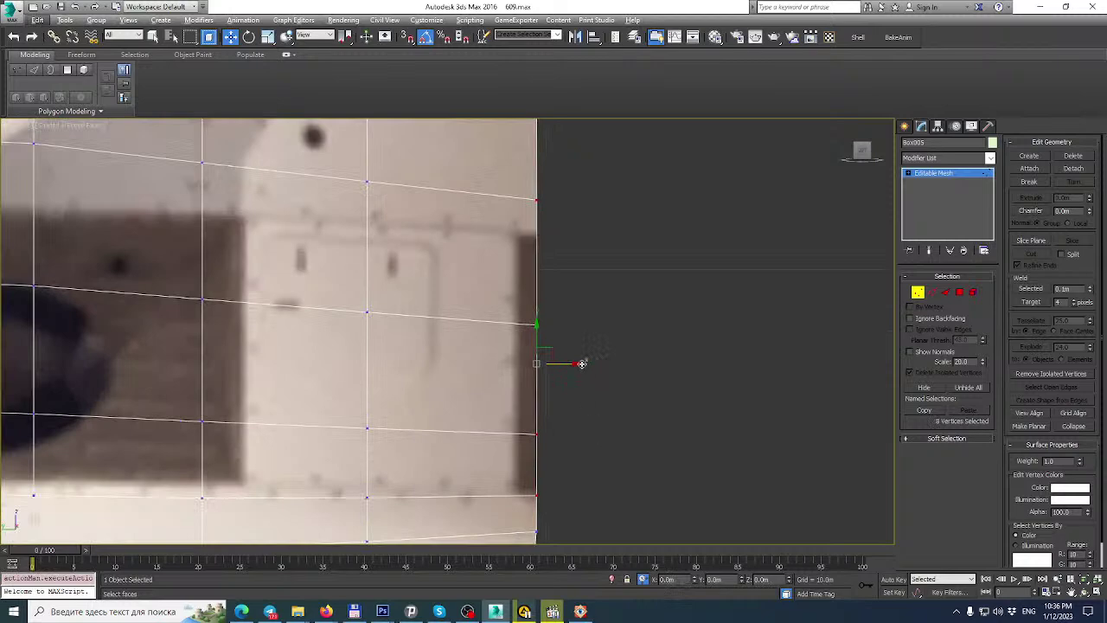
pyautogui.moveTo(582, 364); pyautogui.dragTo(586, 363)
# Drop the lowest row from the selection and shift the six remaining central rear-edge vertices slightly along the nacelle's length.
pyautogui.moveTo(567, 473); pyautogui.dragTo(506, 517)
pyautogui.scroll(-4, 566, 437)
pyautogui.moveTo(567, 452); pyautogui.dragTo(569, 471, button='middle')
pyautogui.scroll(2, 571, 465)
pyautogui.moveTo(580, 422); pyautogui.dragTo(594, 378, button='middle')
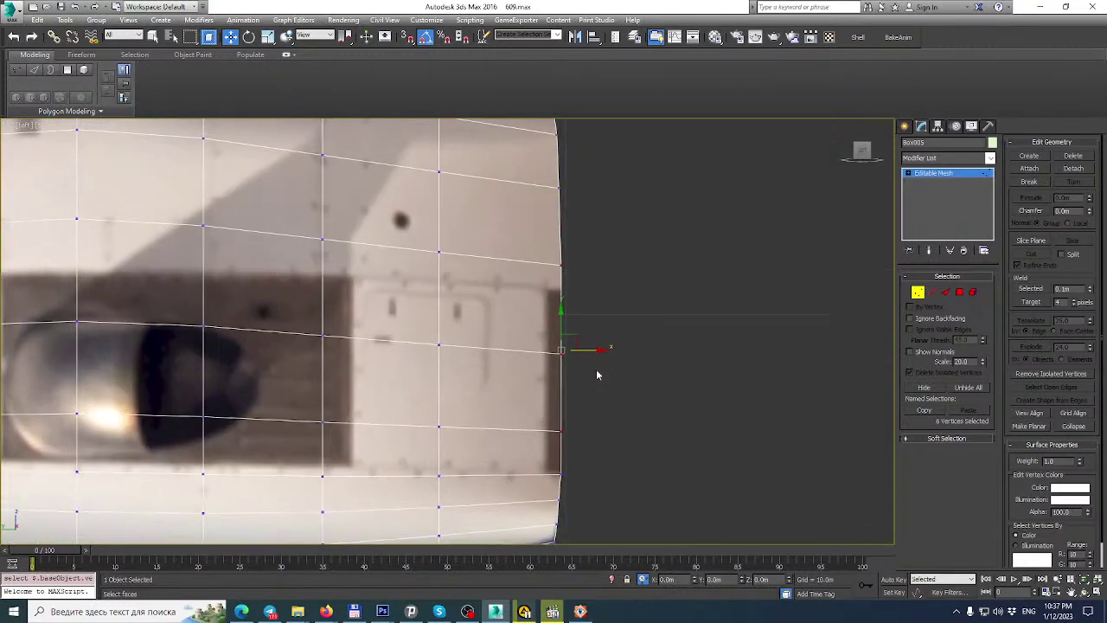
pyautogui.moveTo(597, 351)
pyautogui.mouseDown()
pyautogui.moveTo(541, 373)
pyautogui.moveTo(587, 348)
pyautogui.mouseUp()
# Select the vertex pair on the lower part of the rear edge and adjust its position along the nacelle's length.
pyautogui.scroll(3, 576, 362)
pyautogui.scroll(-4, 585, 322)
pyautogui.moveTo(549, 378); pyautogui.dragTo(555, 358, button='middle')
pyautogui.scroll(3, 556, 358)
pyautogui.scroll(2, 589, 366)
pyautogui.moveTo(597, 364); pyautogui.dragTo(638, 462)
pyautogui.scroll(-4, 630, 415)
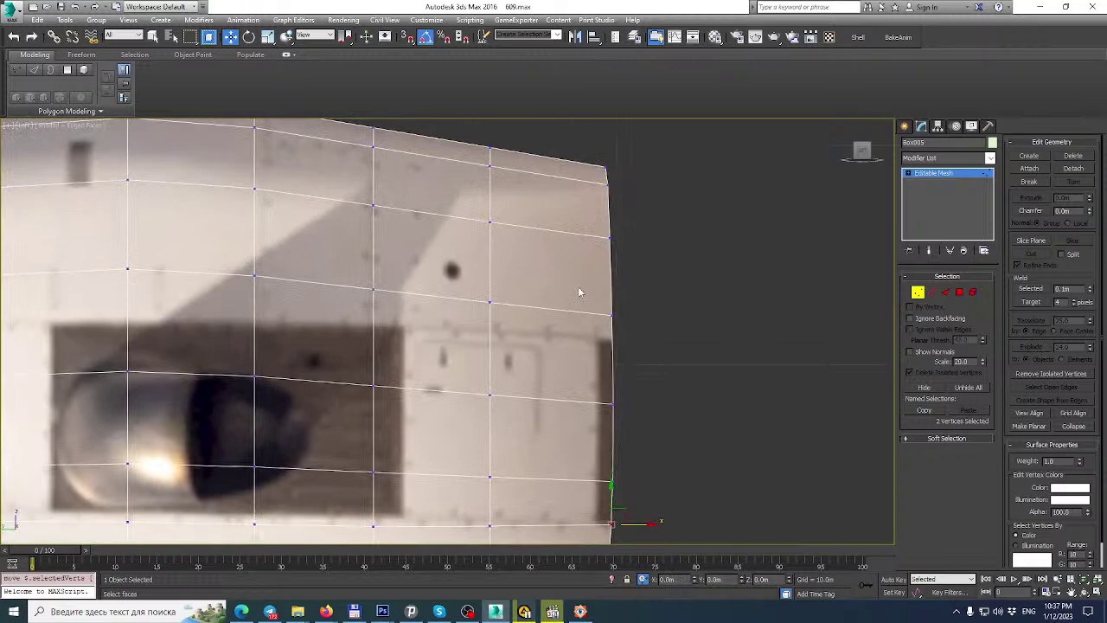
# Select the two vertex rows on the upper part of the rear edge and nudge them to smooth the rounded profile.
pyautogui.moveTo(585, 230); pyautogui.dragTo(680, 352)
pyautogui.scroll(3, 624, 260)
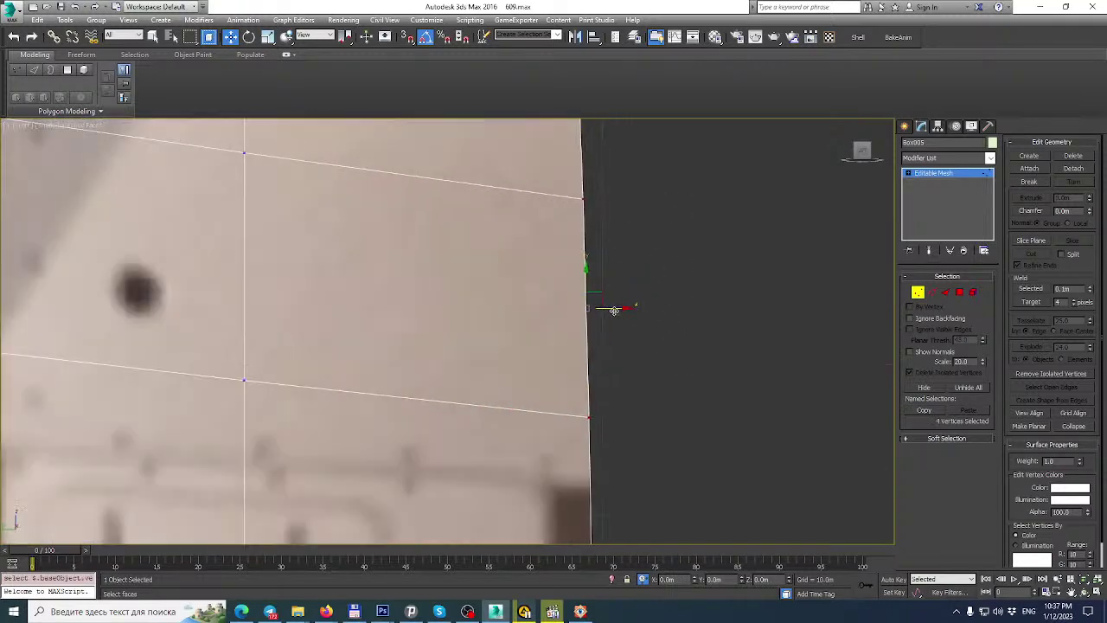
pyautogui.scroll(-5, 613, 310)
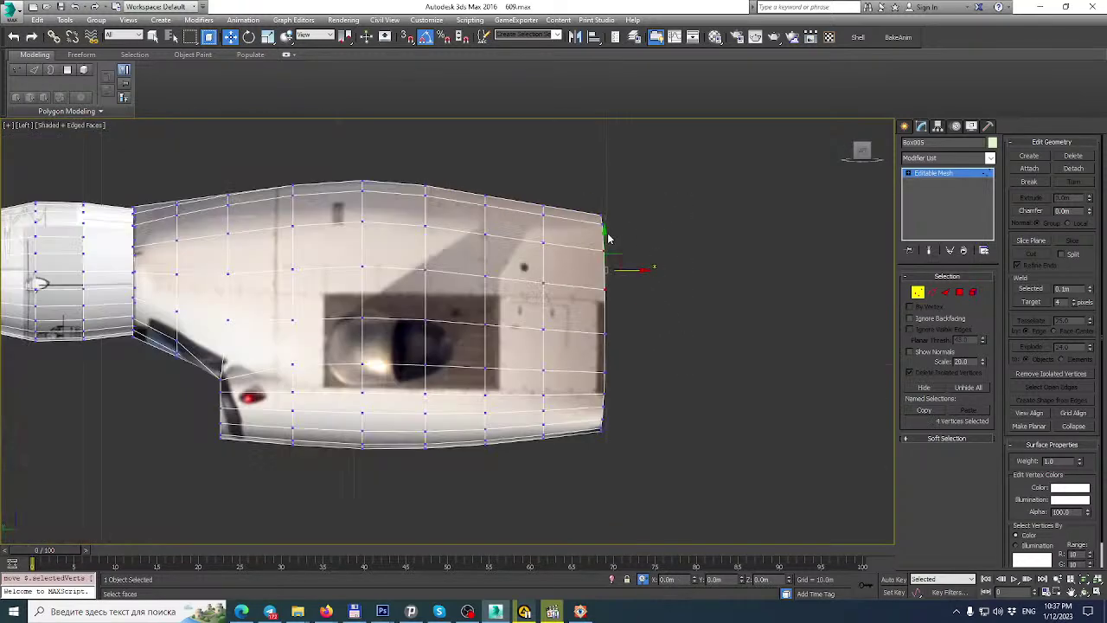
pyautogui.scroll(-2, 610, 251)
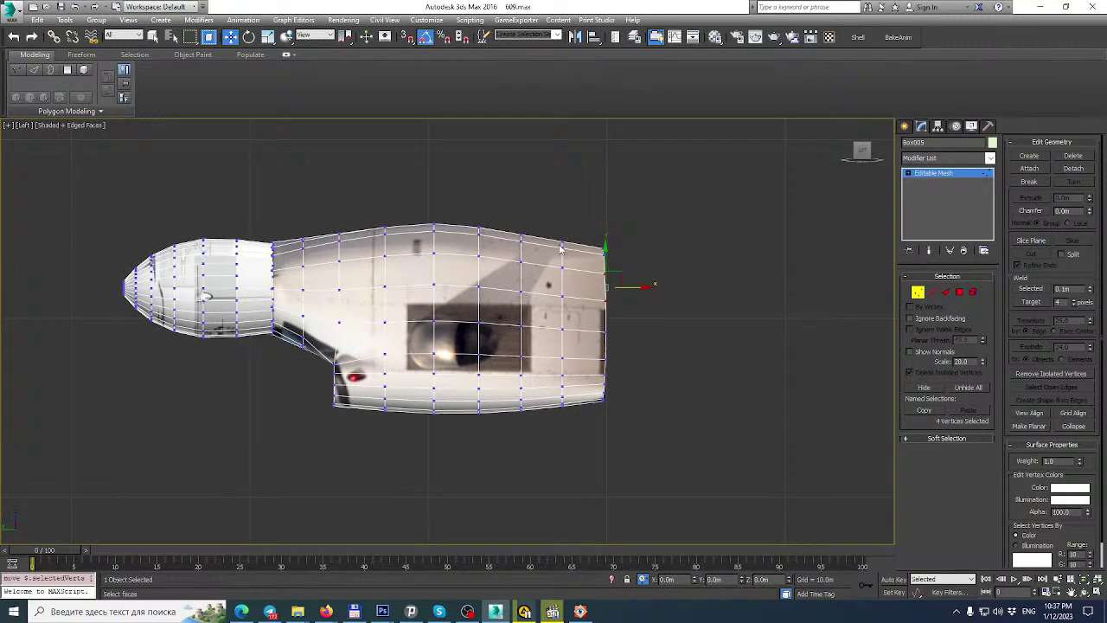
# Leave vertex editing on the nacelle and unhide all the other aircraft parts and blueprint planes.
pyautogui.click(960, 175)
pyautogui.scroll(-2, 597, 321)
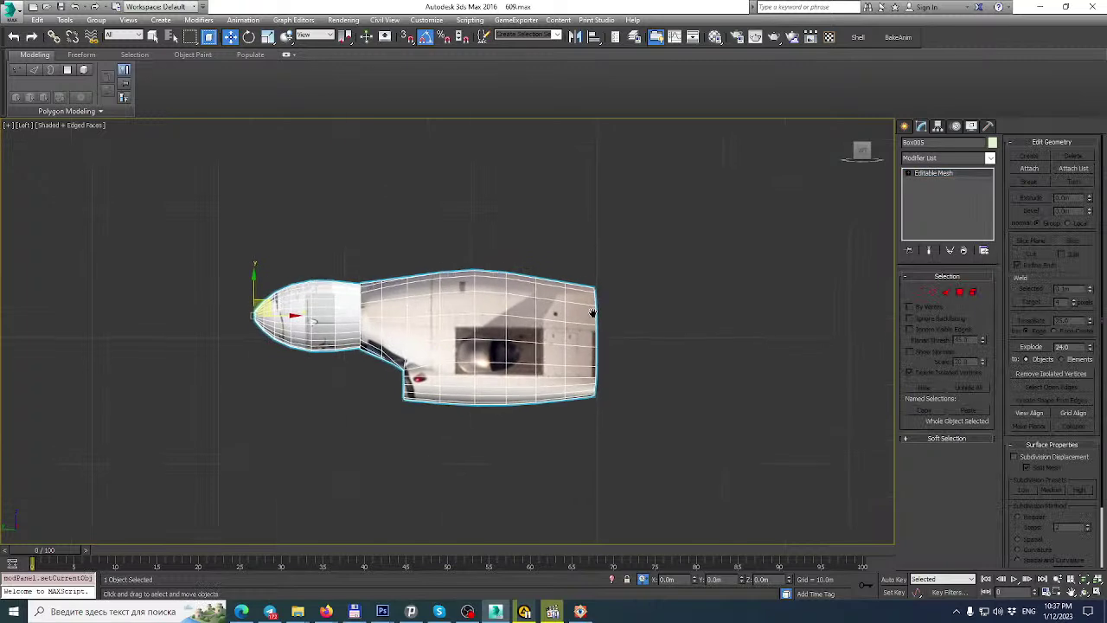
pyautogui.rightClick(596, 316)
pyautogui.click(618, 259)
pyautogui.click(517, 287)
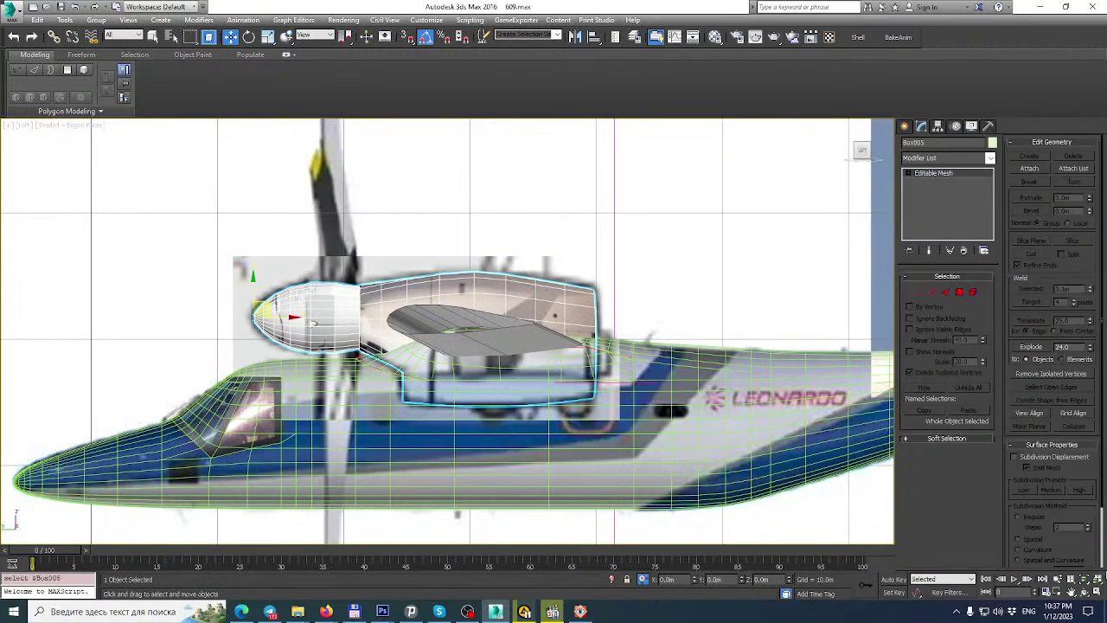
# In the back view, move the nacelle about 34.8 m along X from the fuselage to the wing tip on the blueprint.
pyautogui.click(1097, 593)
pyautogui.scroll(-5, 644, 264)
pyautogui.moveTo(673, 216); pyautogui.dragTo(650, 305, button='middle')
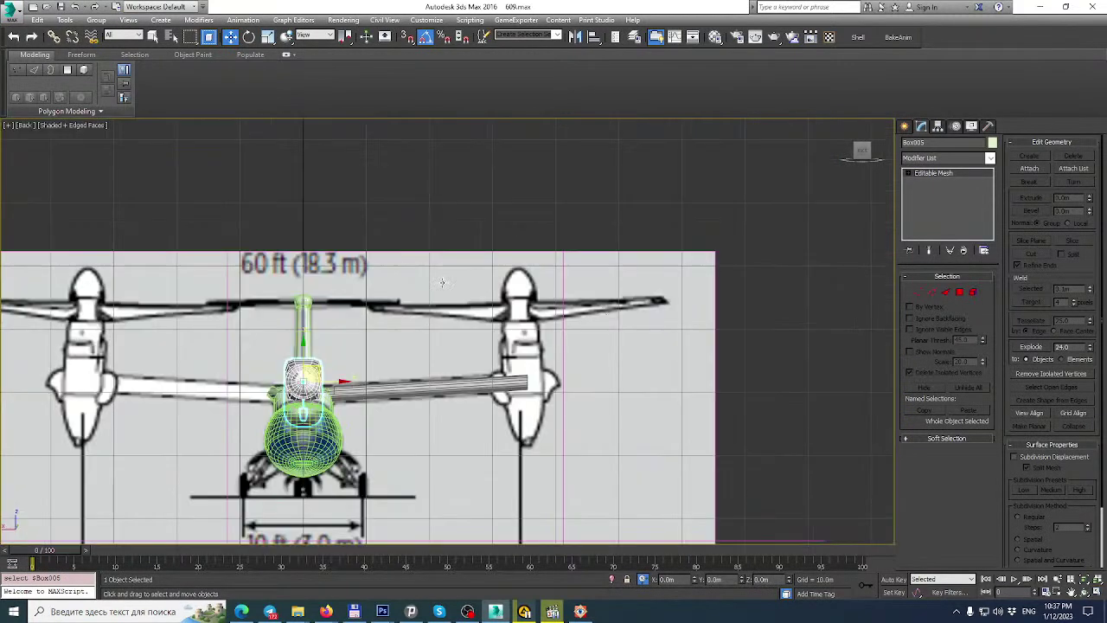
pyautogui.click(1097, 594)
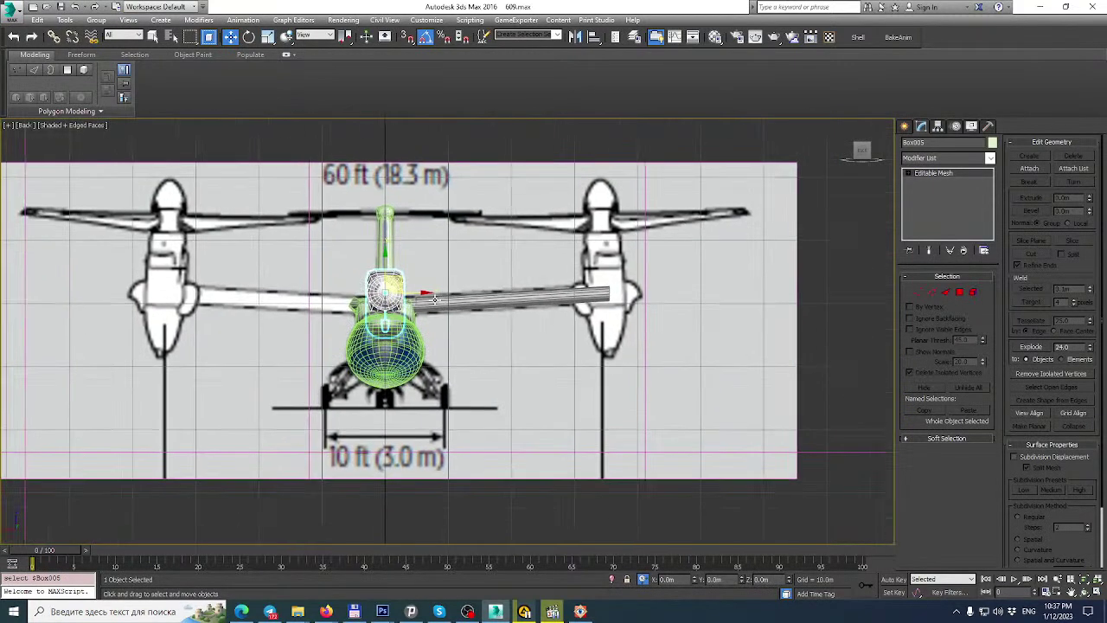
pyautogui.scroll(3, 454, 285)
pyautogui.moveTo(374, 283); pyautogui.dragTo(815, 283)
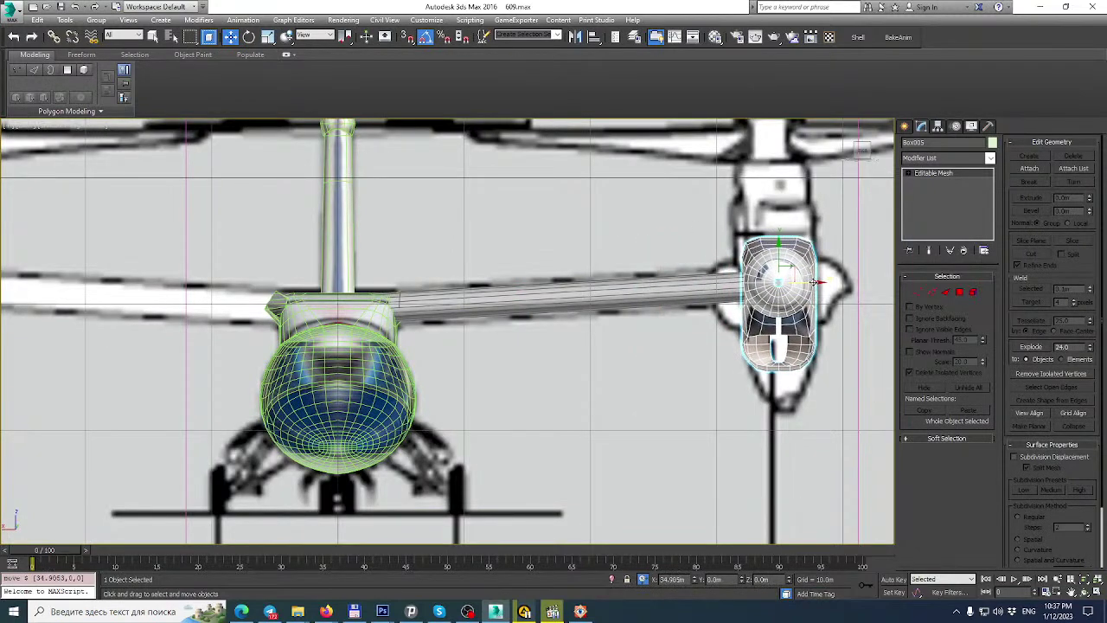
pyautogui.moveTo(816, 283); pyautogui.dragTo(701, 330, button='middle')
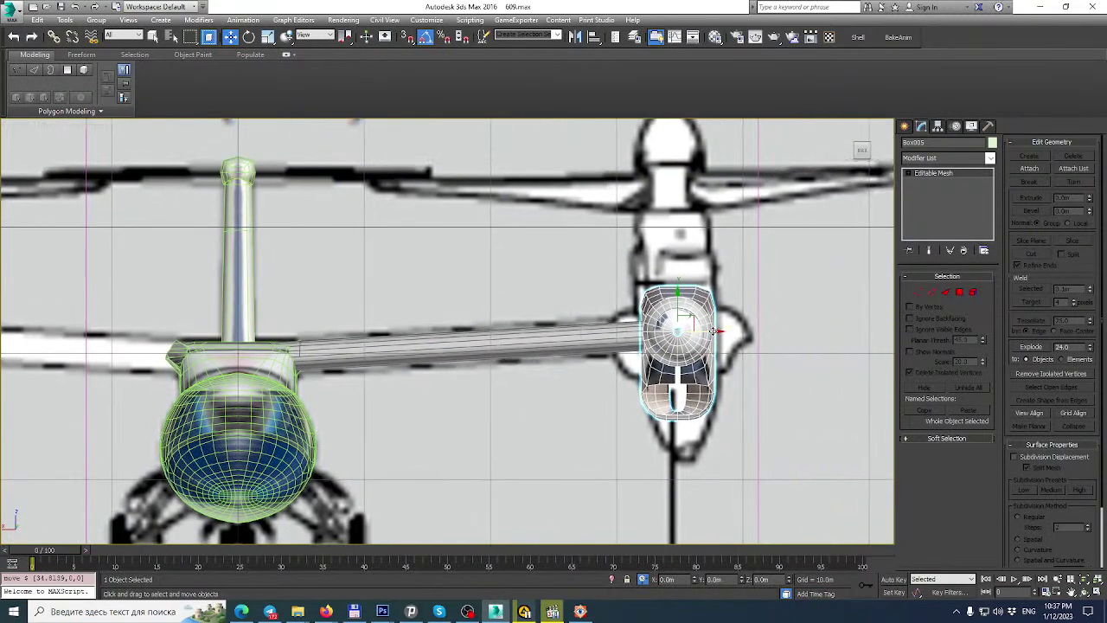
# Clone the wing-tip nacelle in the back view, placing the copy outboard of the original.
pyautogui.click(248, 40)
pyautogui.moveTo(584, 183); pyautogui.dragTo(387, 197, button='middle')
pyautogui.scroll(-2, 382, 199)
pyautogui.click(230, 41)
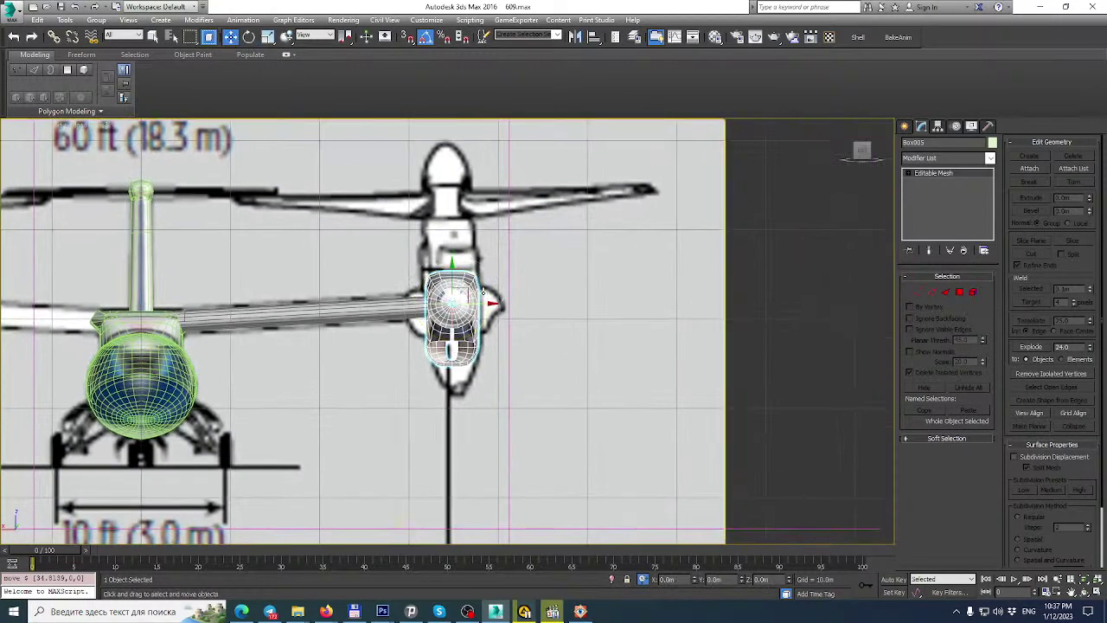
pyautogui.keyDown('shift'); pyautogui.moveTo(489, 302); pyautogui.dragTo(618, 302); pyautogui.keyUp('shift')
pyautogui.click(555, 353)
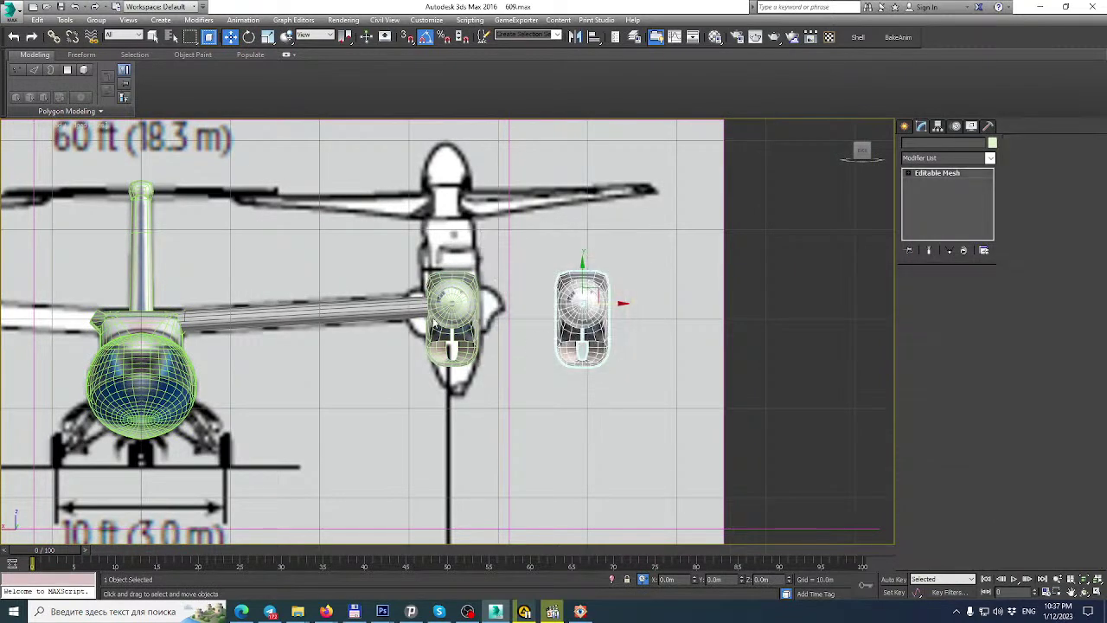
# Select the original wing-tip nacelle and rotate it about the X axis so that it lines up vertically for helicopter mode.
pyautogui.click(465, 313)
pyautogui.scroll(3, 465, 313)
pyautogui.click(248, 38)
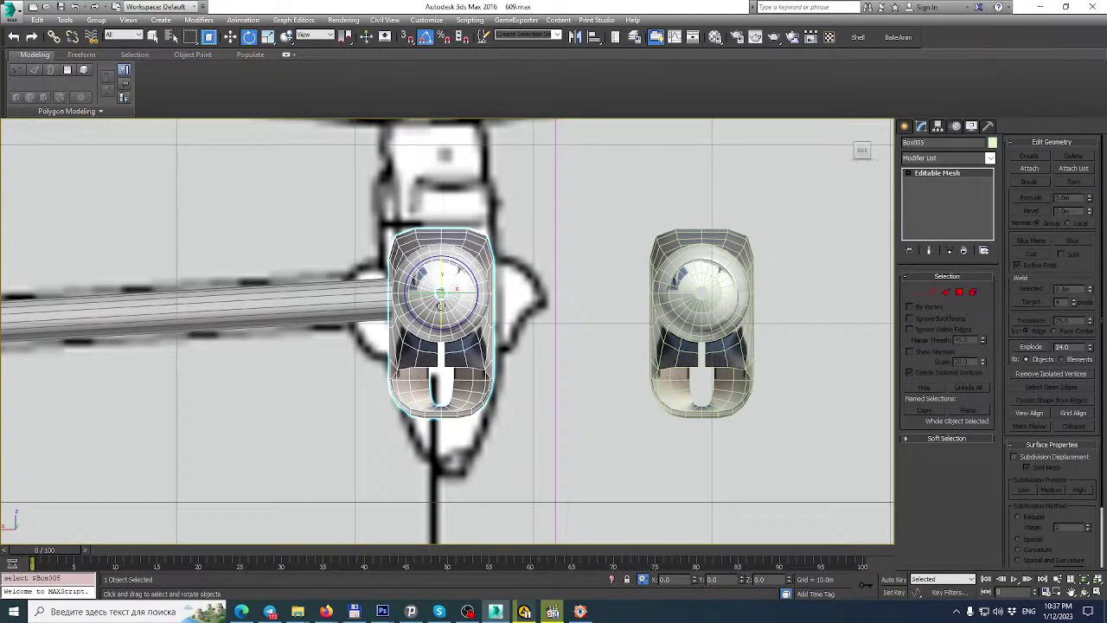
pyautogui.scroll(-3, 442, 310)
pyautogui.scroll(1, 512, 357)
pyautogui.moveTo(498, 364); pyautogui.dragTo(511, 298)
pyautogui.hotkey('ctrl', 'z')
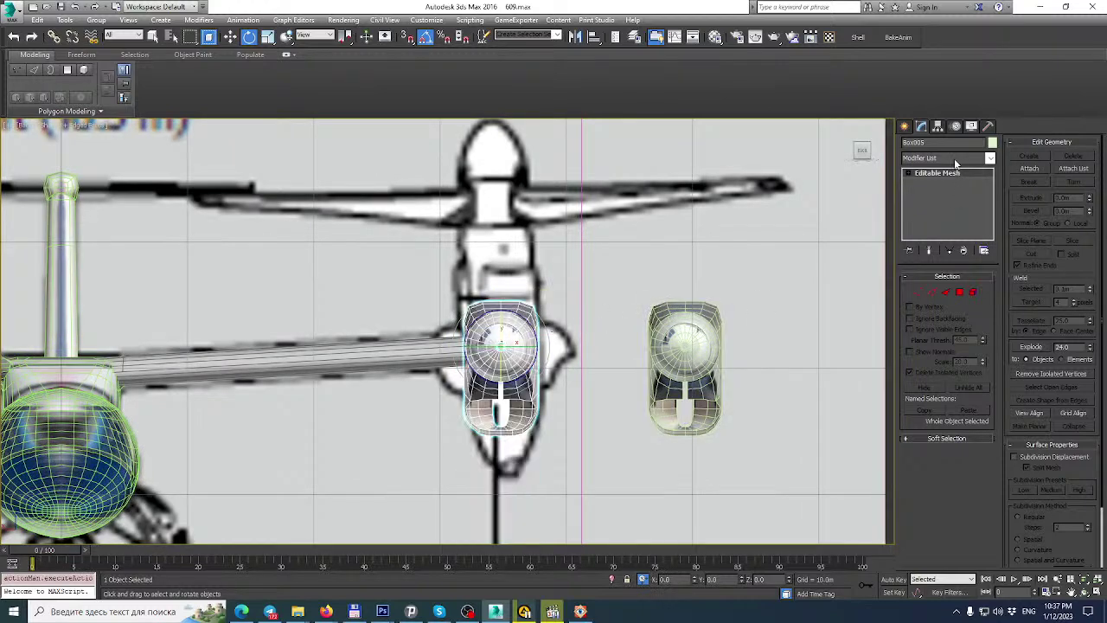
pyautogui.click(230, 36)
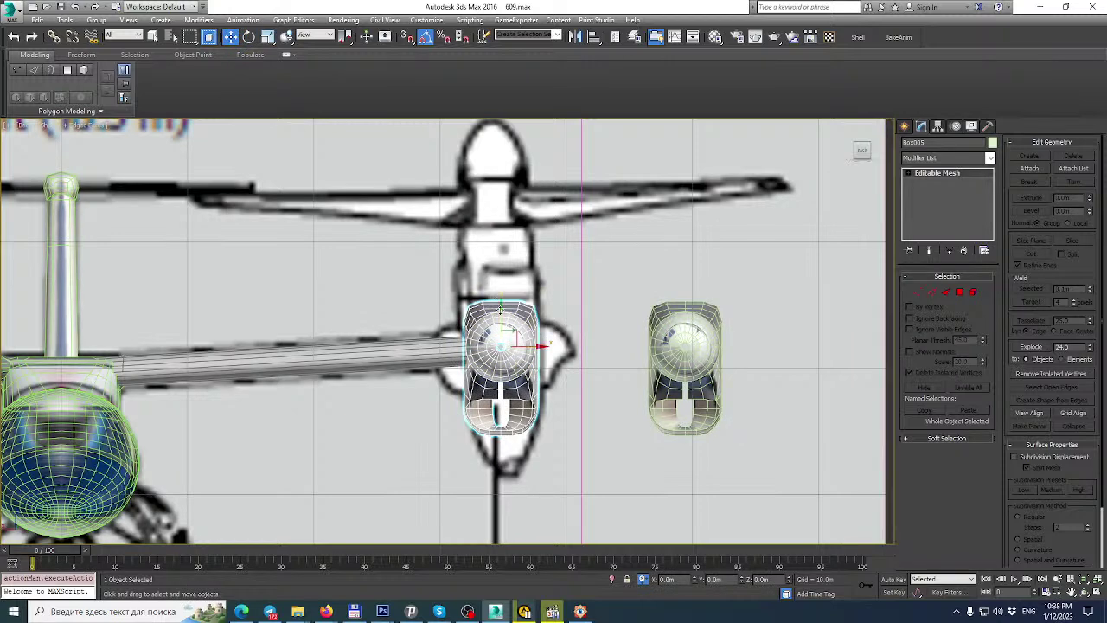
pyautogui.click(249, 36)
pyautogui.moveTo(500, 370); pyautogui.dragTo(501, 320)
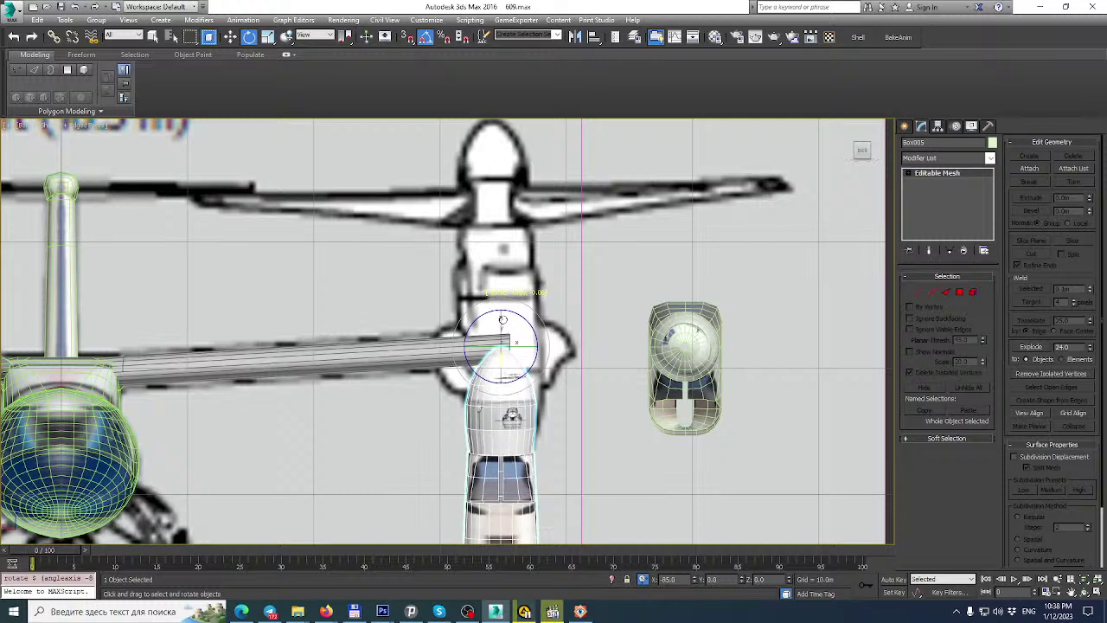
# Move the rotated nacelle up about 17 m, plus about 0.8 m more, to match the spinner tip on the front blueprint.
pyautogui.scroll(-5, 499, 319)
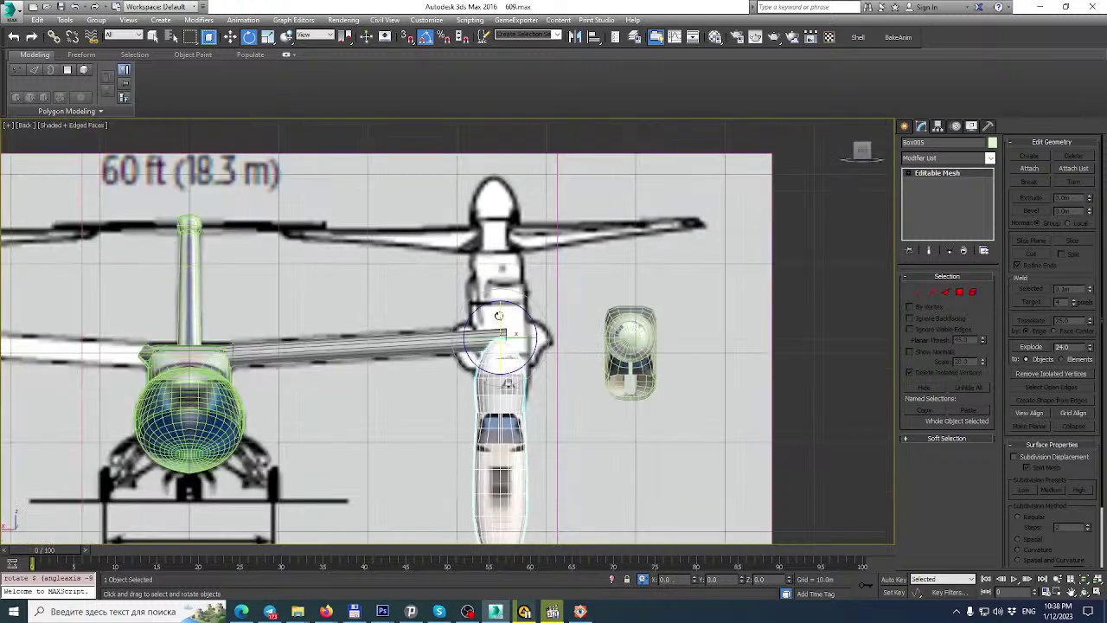
pyautogui.scroll(4, 519, 346)
pyautogui.click(230, 38)
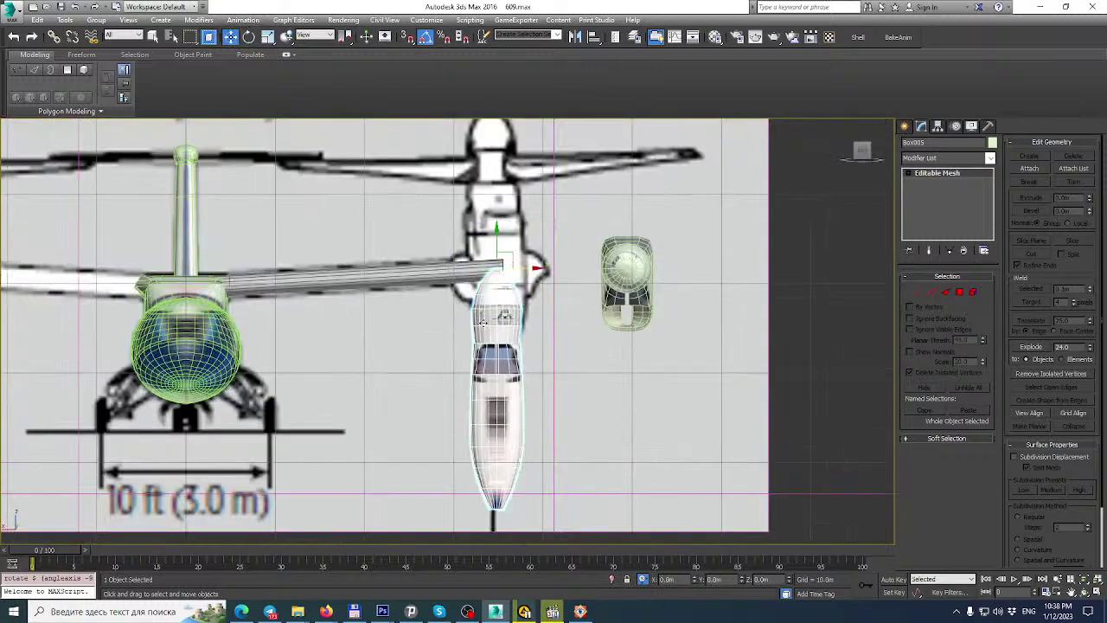
pyautogui.moveTo(499, 232); pyautogui.dragTo(495, 85)
pyautogui.moveTo(493, 205); pyautogui.dragTo(491, 283, button='middle')
pyautogui.scroll(2, 492, 283)
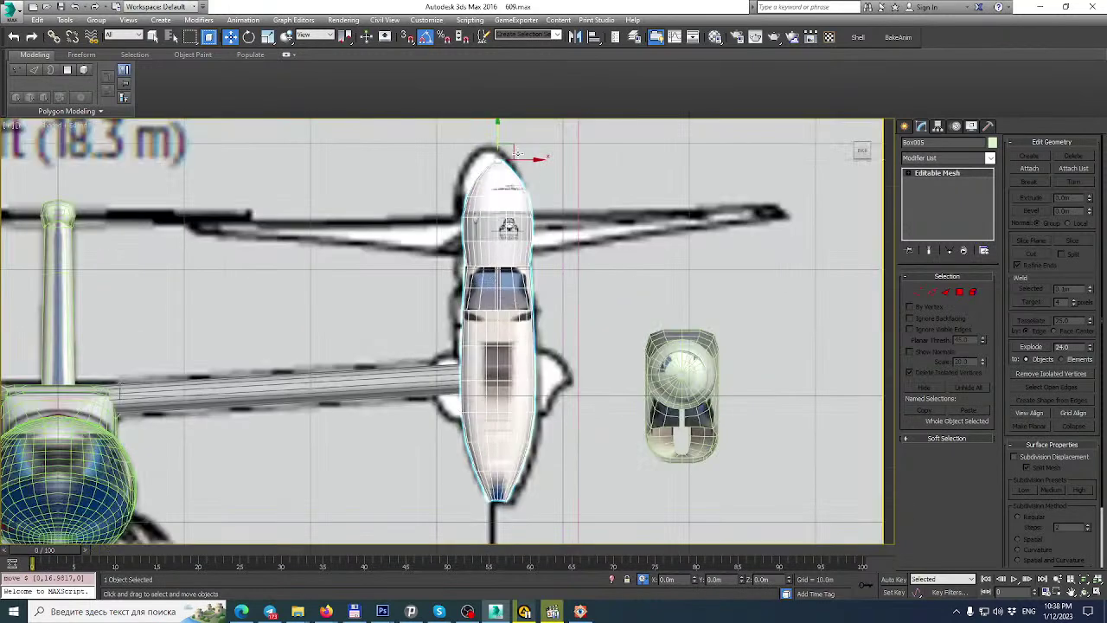
pyautogui.moveTo(499, 126); pyautogui.dragTo(497, 115)
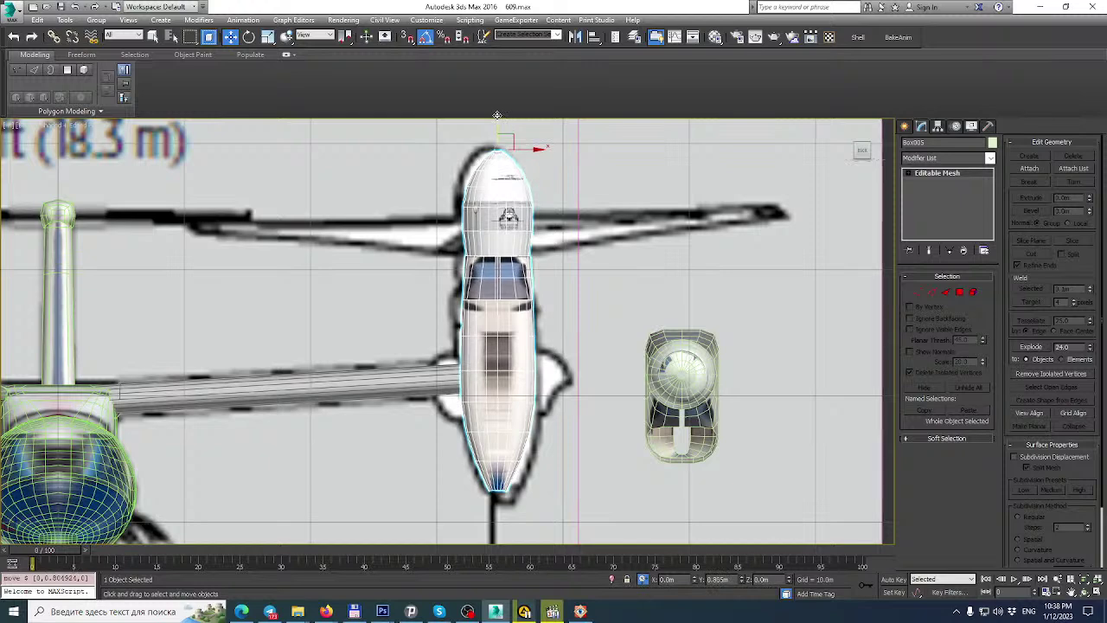
# Examine the upright nacelle beside its horizontal copy and the aircraft in an enlarged left view.
pyautogui.click(1097, 593)
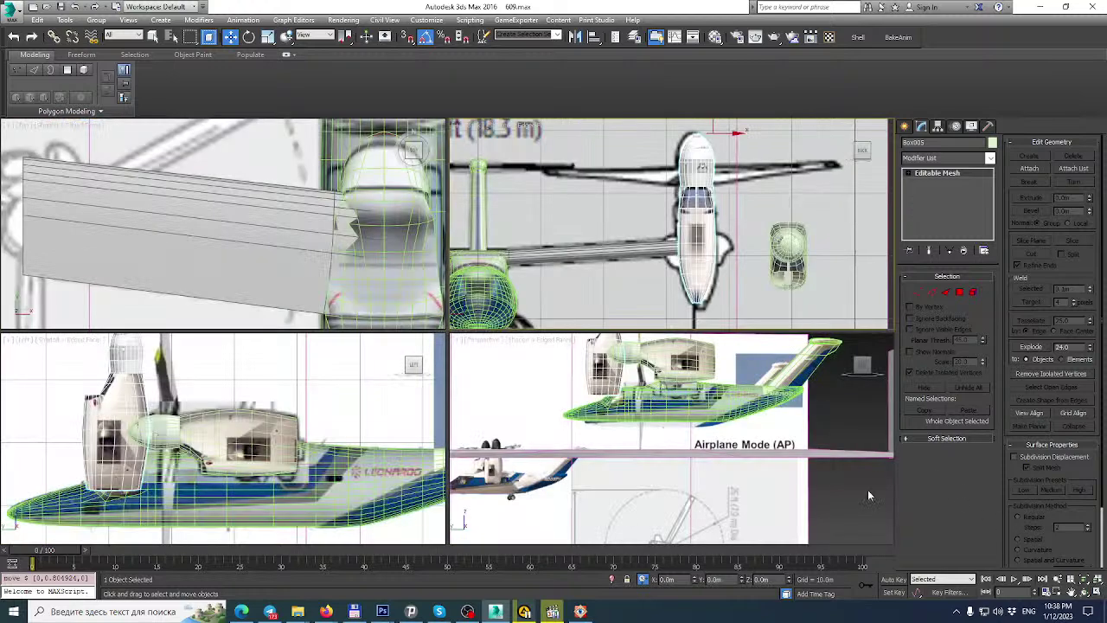
pyautogui.moveTo(212, 426); pyautogui.dragTo(303, 430, button='middle')
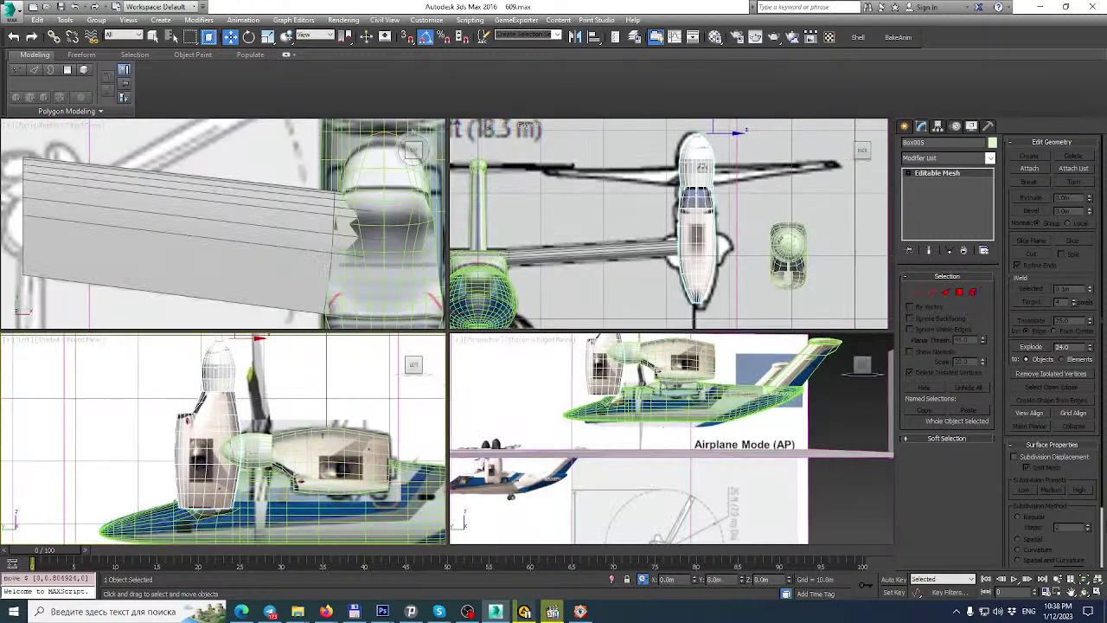
pyautogui.click(1087, 593)
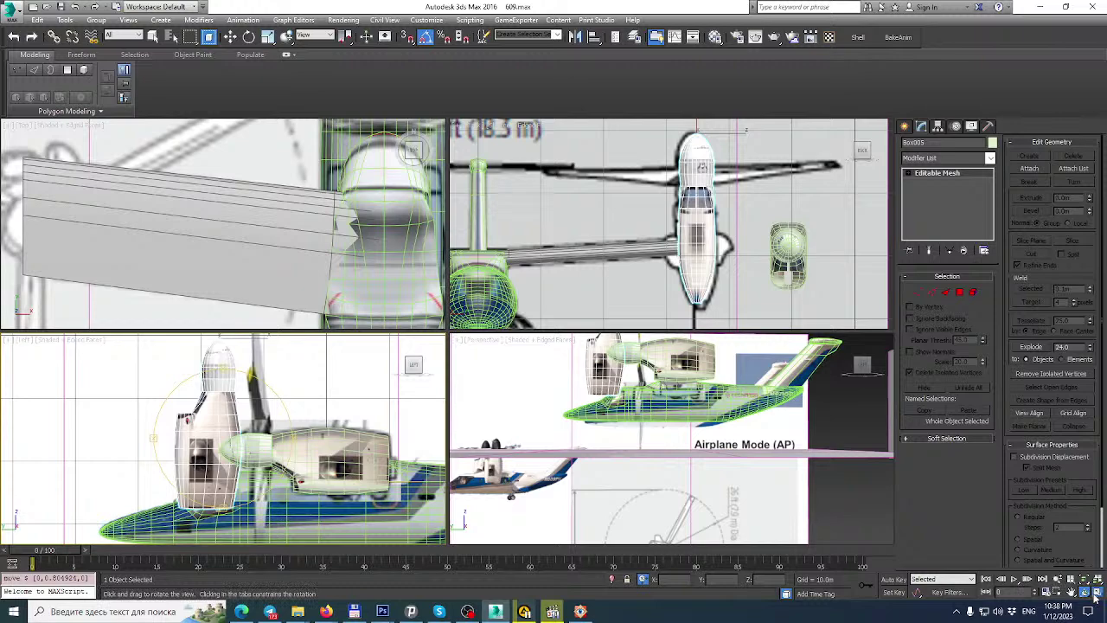
pyautogui.click(1096, 594)
pyautogui.moveTo(643, 370); pyautogui.dragTo(514, 358, button='middle')
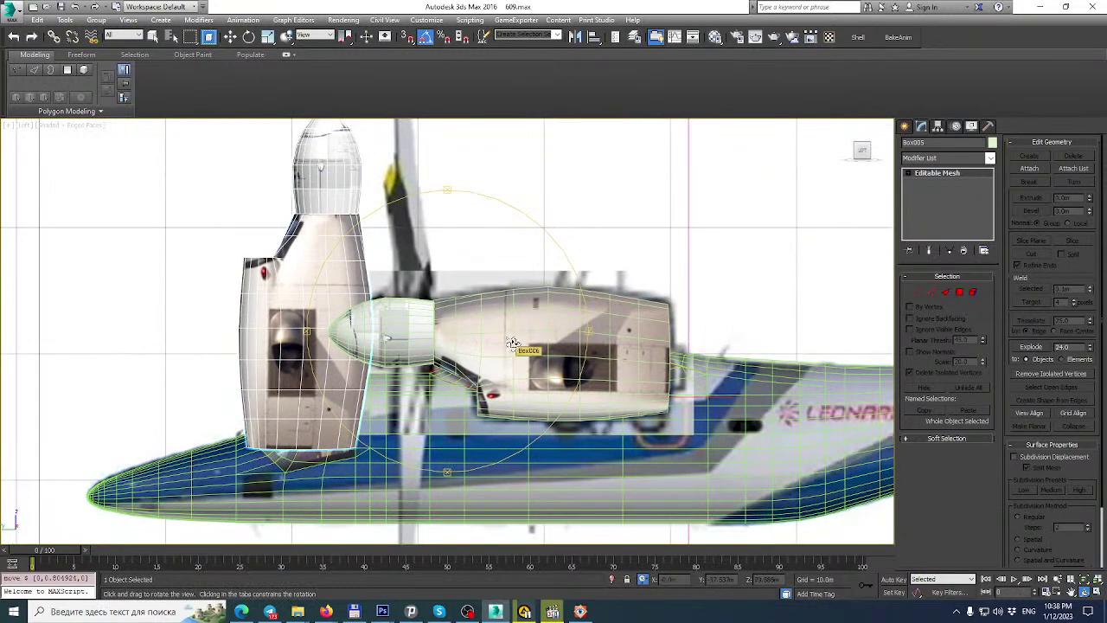
# Switch to the Photoshop blueprint, hide Layer 9, and toggle Layer 20 to check the helicopter-mode side photo.
pyautogui.moveTo(382, 610)
pyautogui.click(459, 587)
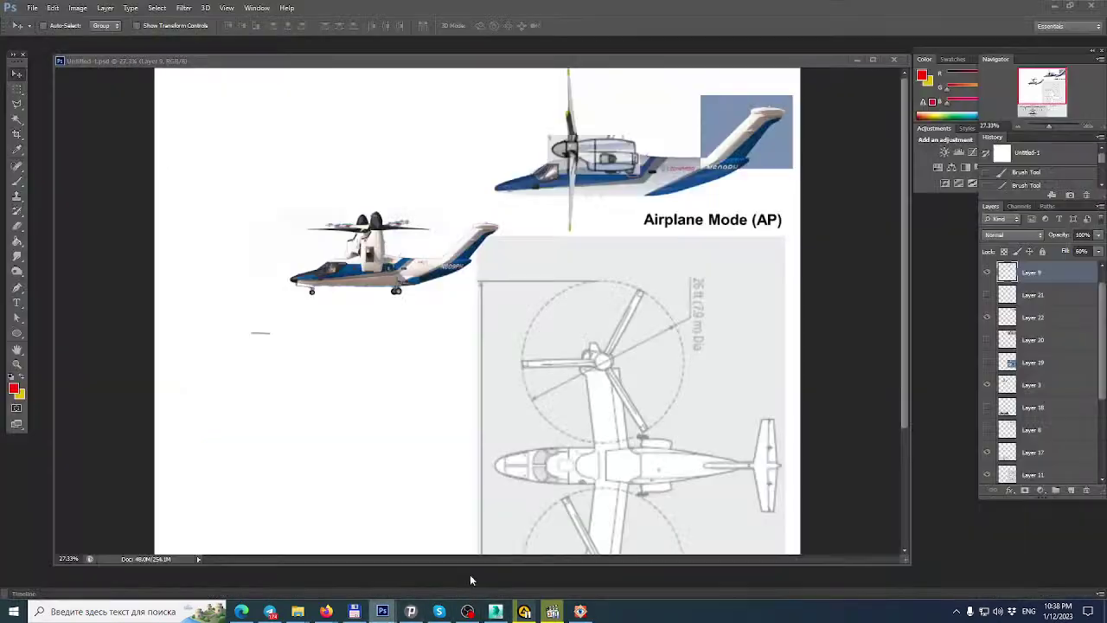
pyautogui.click(989, 277)
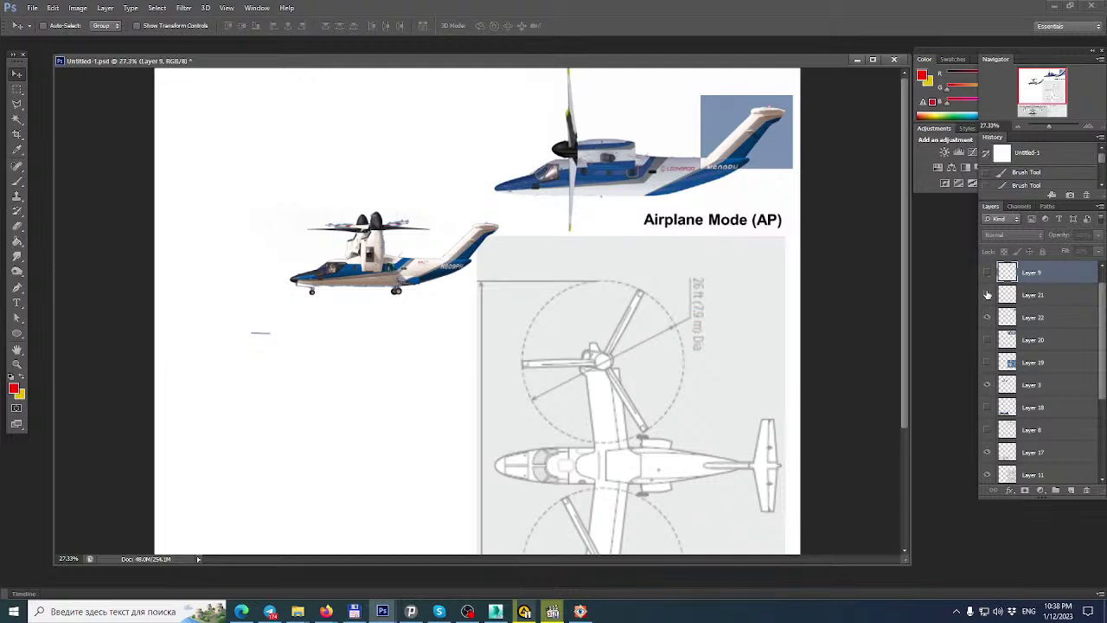
pyautogui.click(989, 343)
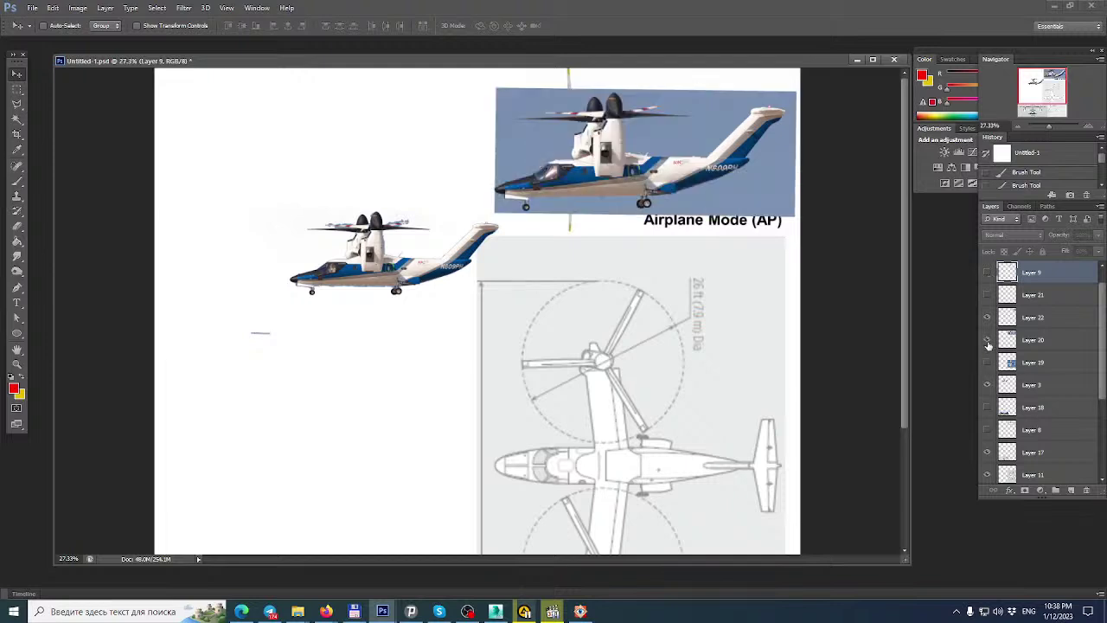
pyautogui.click(989, 343)
pyautogui.click(989, 342)
pyautogui.click(989, 342)
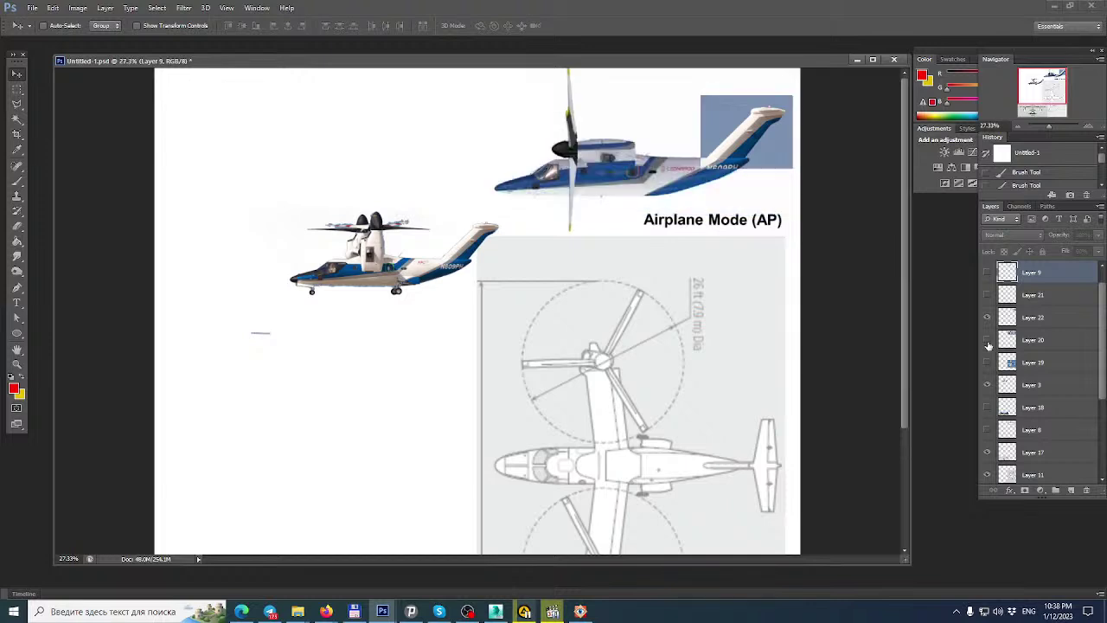
pyautogui.click(989, 343)
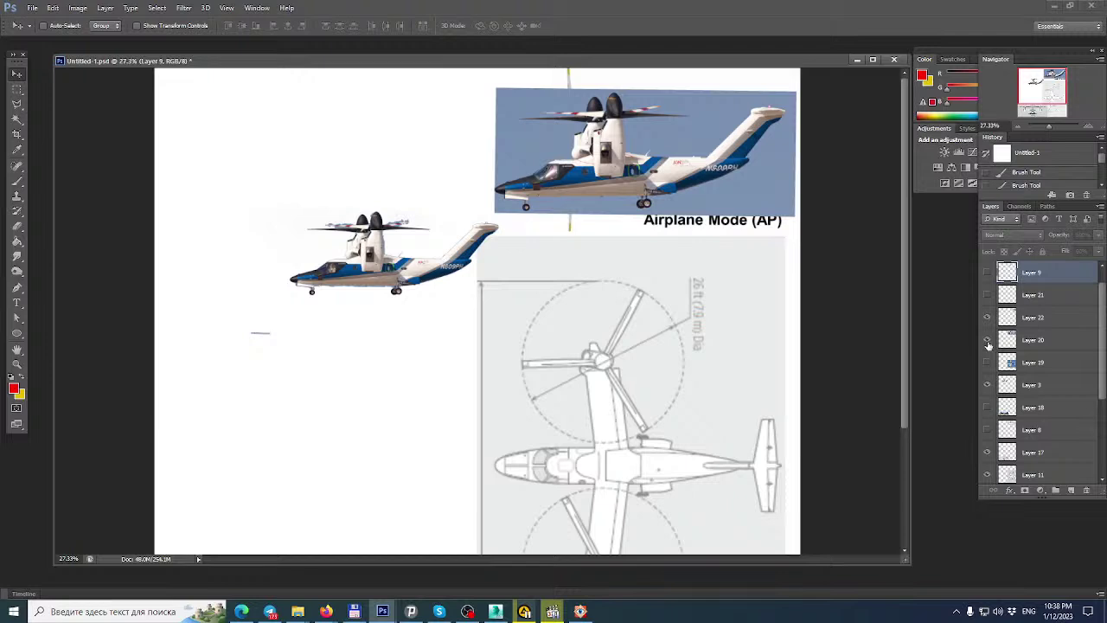
pyautogui.click(989, 343)
# Show Layer 19 with the top photo, Layer 20 with the helicopter-mode photo, and Layer 5 with the airplane-mode photo.
pyautogui.click(988, 362)
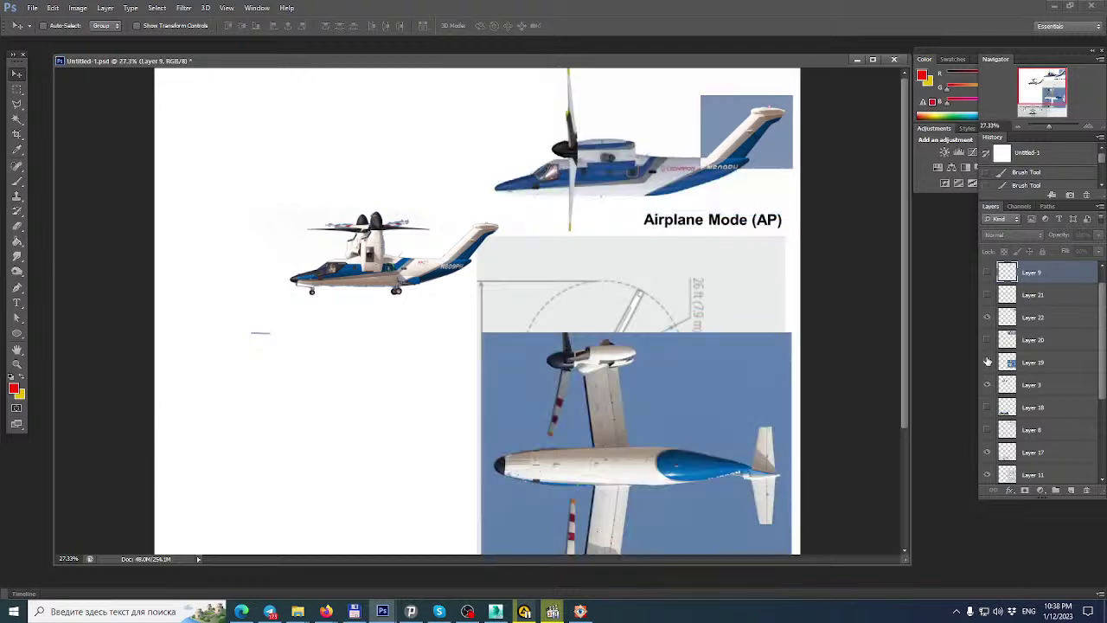
pyautogui.click(989, 340)
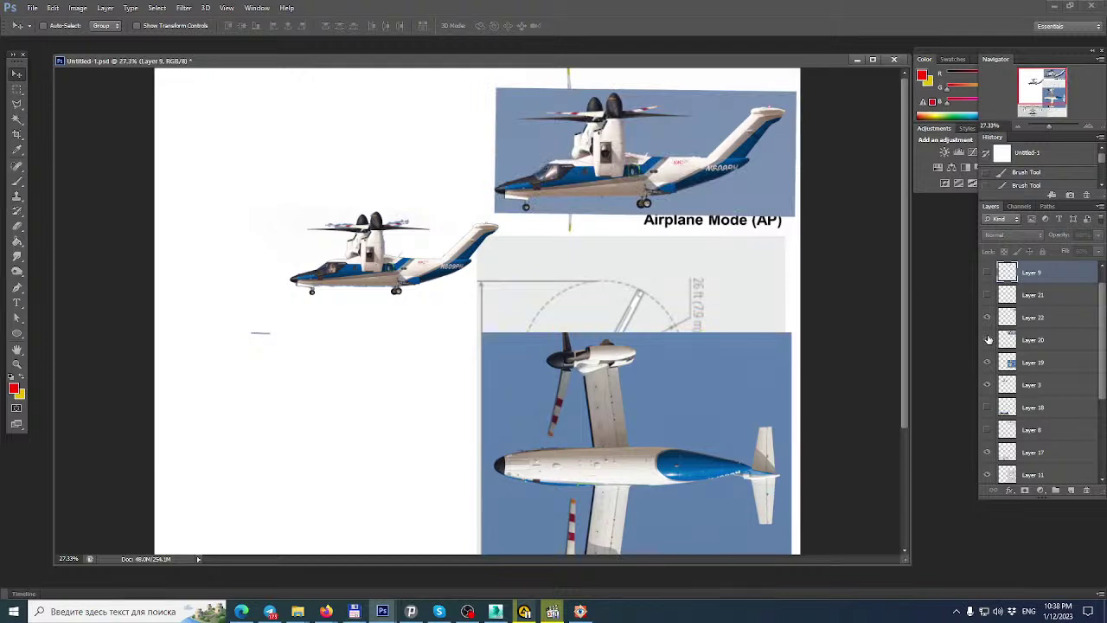
pyautogui.scroll(-3, 990, 401)
pyautogui.click(988, 409)
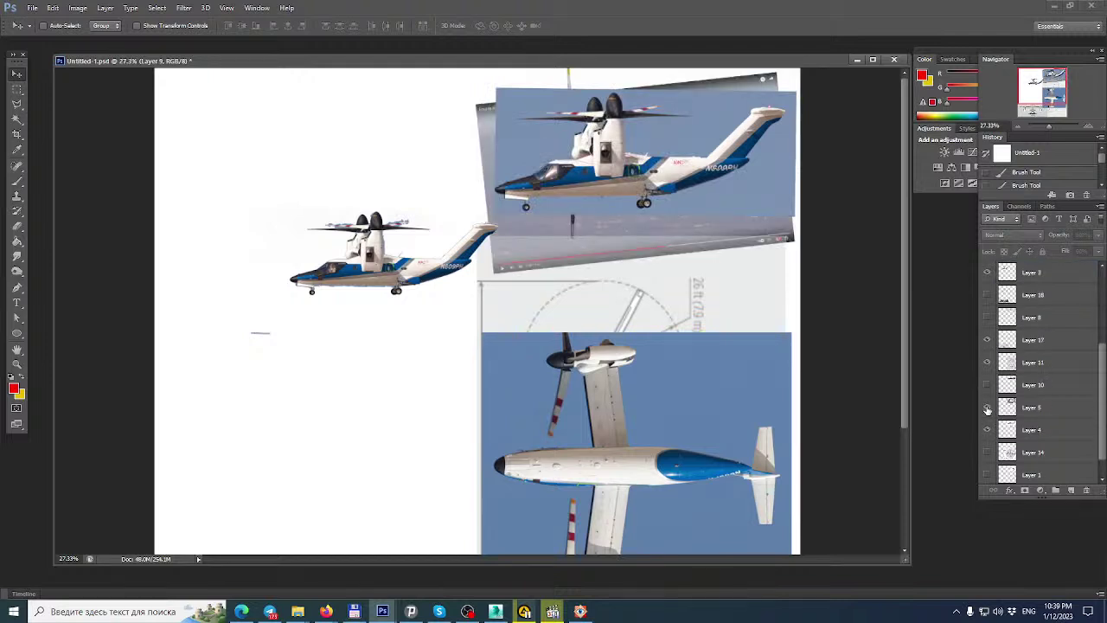
pyautogui.scroll(3, 989, 393)
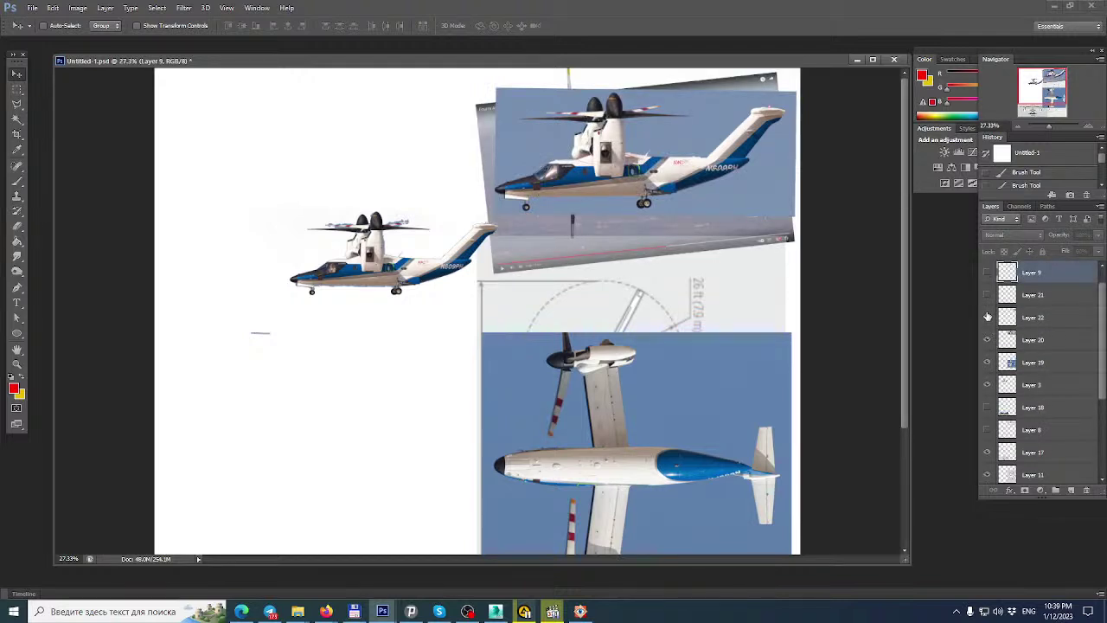
# Toggle Layer 20 to compare nacelle positions in the two side photos, leave it visible, and save the image.
pyautogui.click(990, 342)
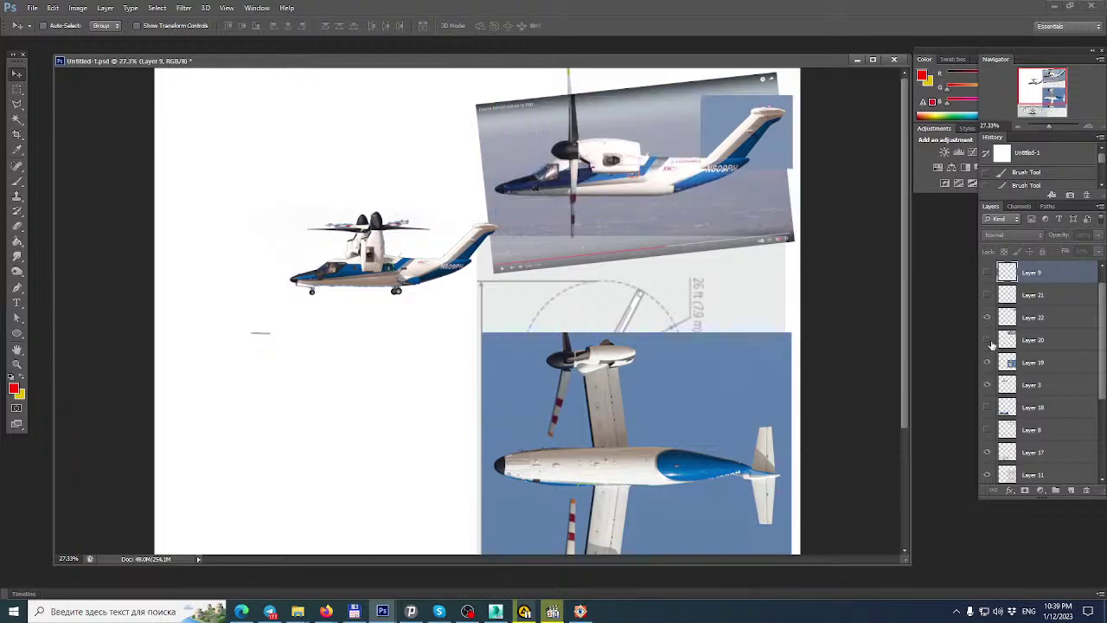
pyautogui.click(991, 341)
pyautogui.click(991, 342)
pyautogui.click(991, 342)
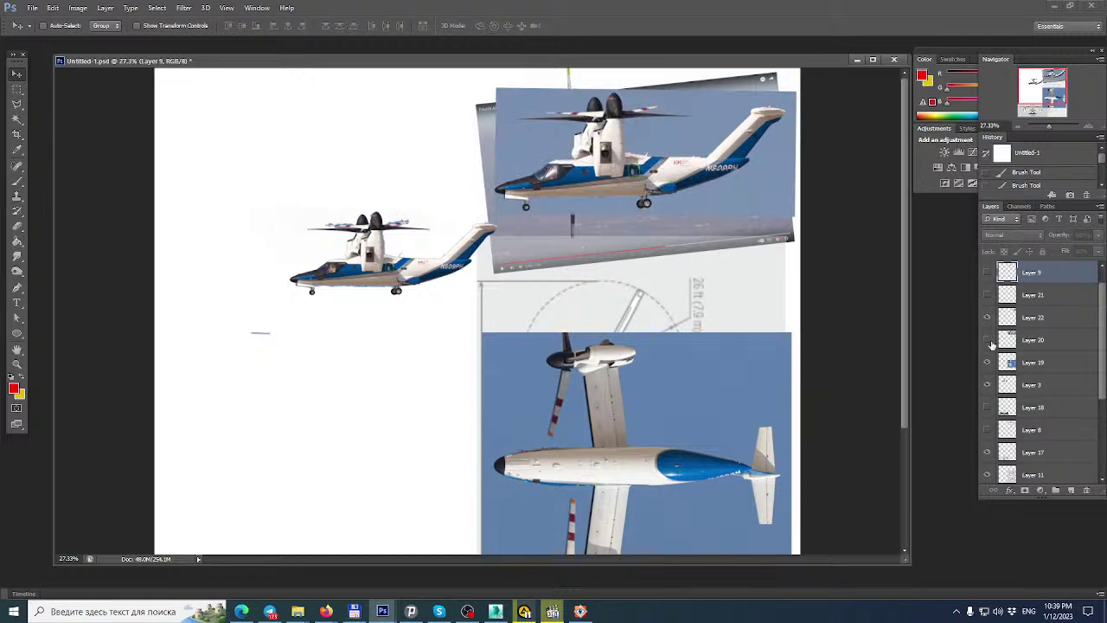
pyautogui.click(991, 341)
pyautogui.click(991, 342)
pyautogui.click(991, 342)
pyautogui.click(990, 342)
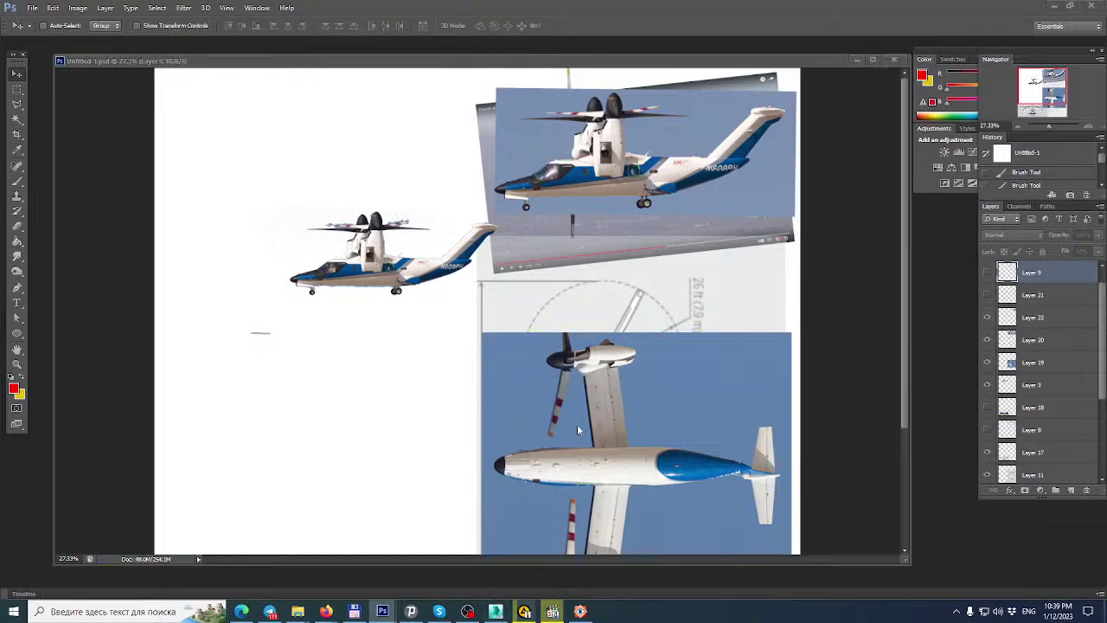
# Switch to 3ds Max and move the upright nacelle about 20.6 m horizontally onto the nearer nacelle in the helicopter-mode side photo.
pyautogui.hotkey('alt', 'Tab')
pyautogui.moveTo(462, 267)
pyautogui.mouseDown(button='middle')
pyautogui.moveTo(433, 278)
pyautogui.moveTo(441, 261)
pyautogui.mouseUp(button='middle')
pyautogui.moveTo(441, 260); pyautogui.dragTo(450, 265)
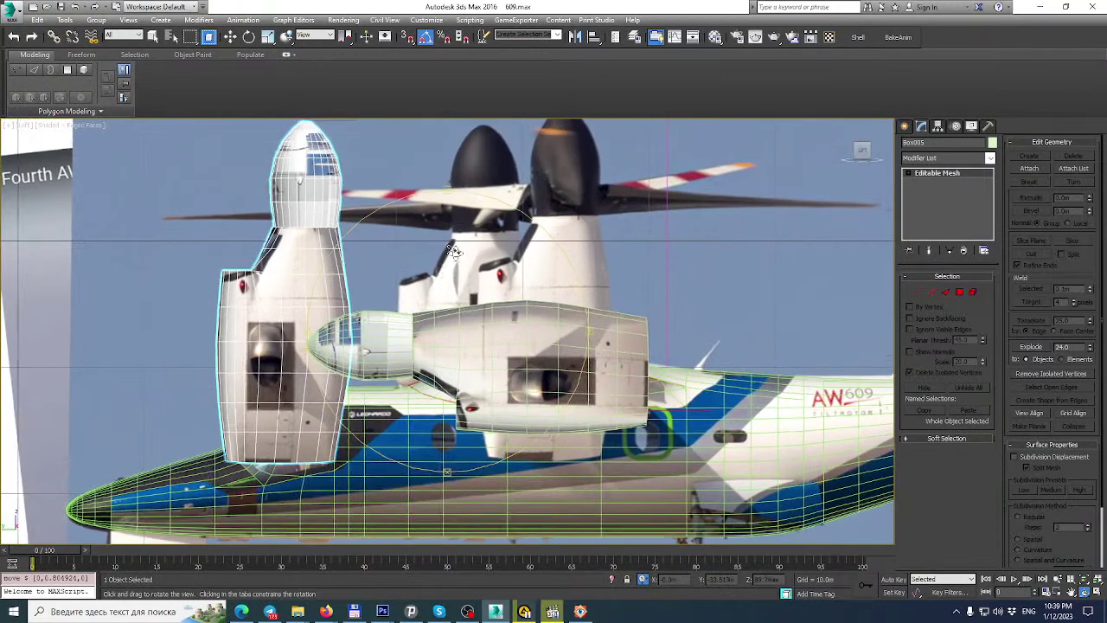
pyautogui.click(230, 37)
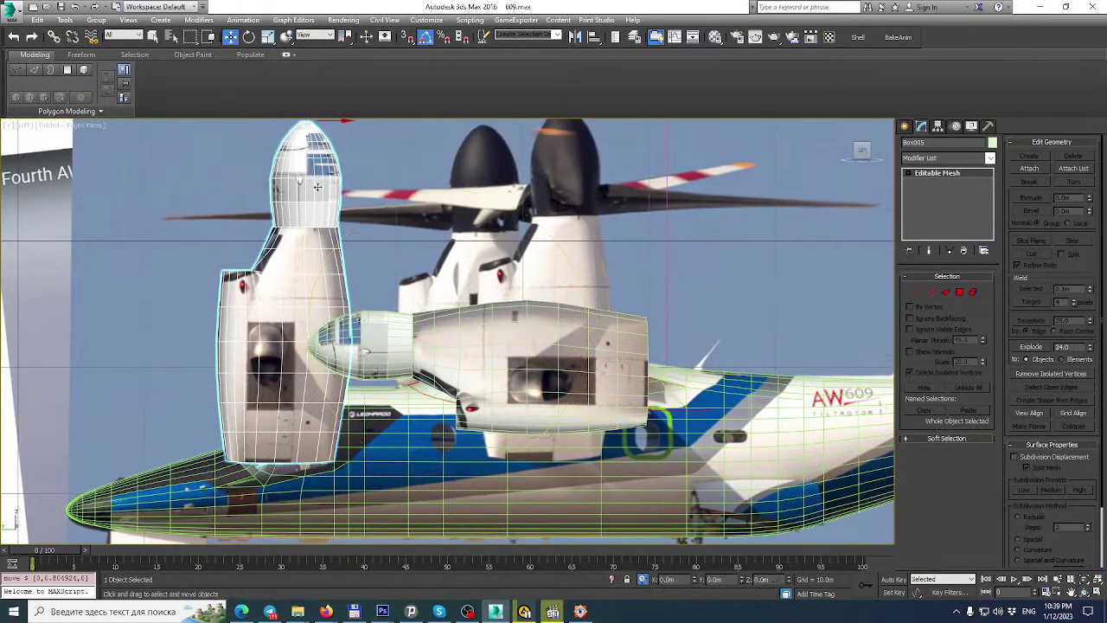
pyautogui.moveTo(346, 116); pyautogui.dragTo(343, 159, button='middle')
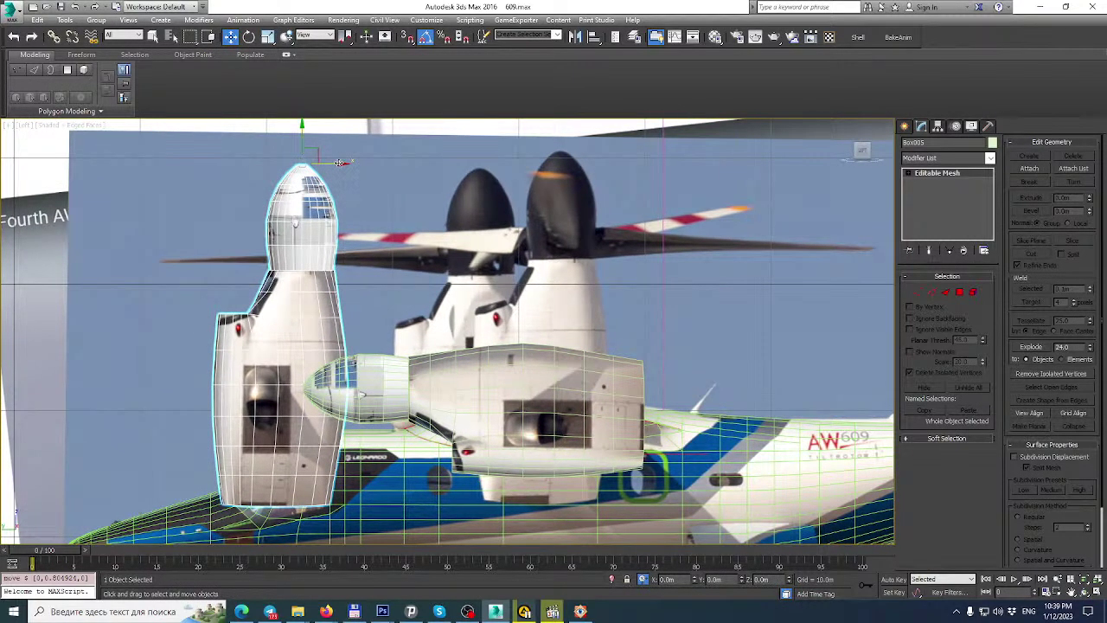
pyautogui.moveTo(342, 160); pyautogui.dragTo(598, 208)
pyautogui.scroll(-3, 606, 259)
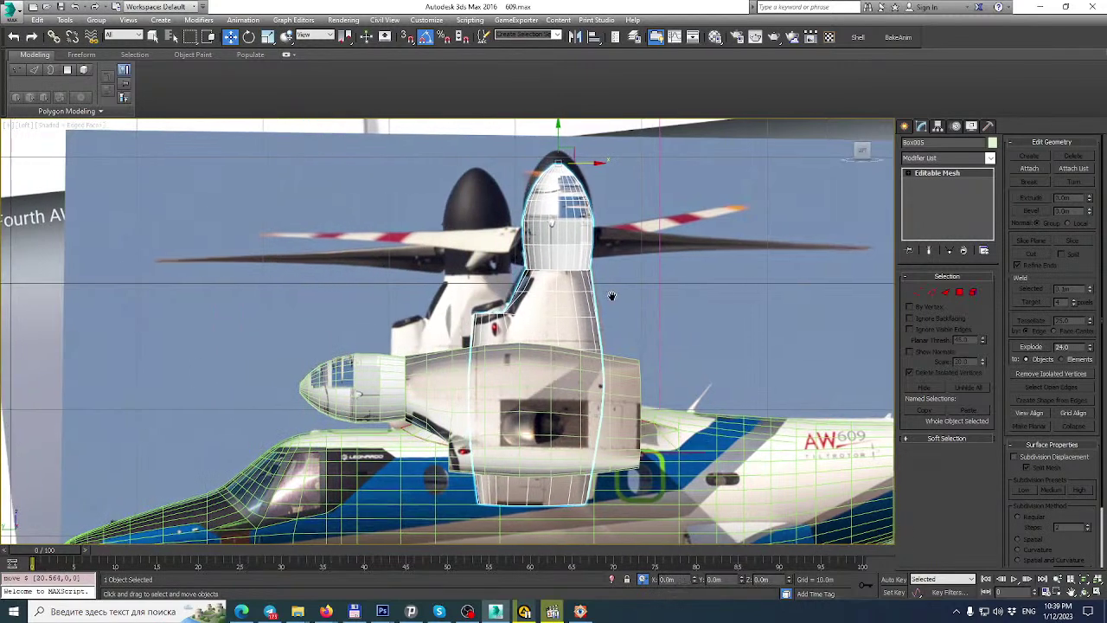
pyautogui.scroll(3, 571, 389)
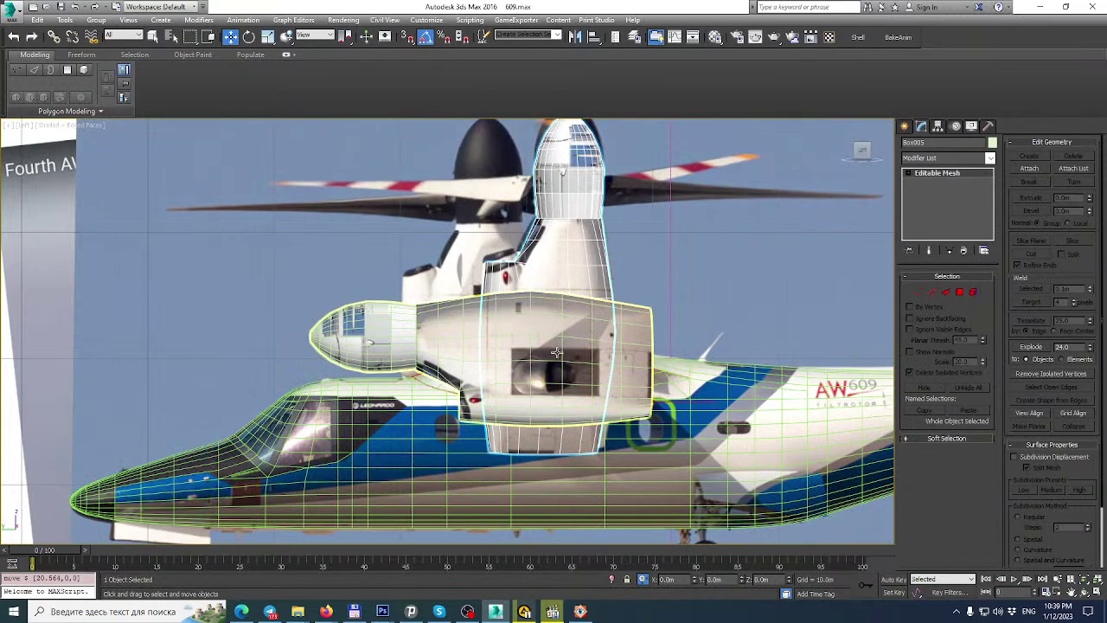
# Move only the upright nacelle's pivot from the spinner tip down to the engine exhaust area where it overlaps the horizontal copy.
pyautogui.click(938, 127)
pyautogui.click(937, 200)
pyautogui.moveTo(627, 208); pyautogui.dragTo(612, 253, button='middle')
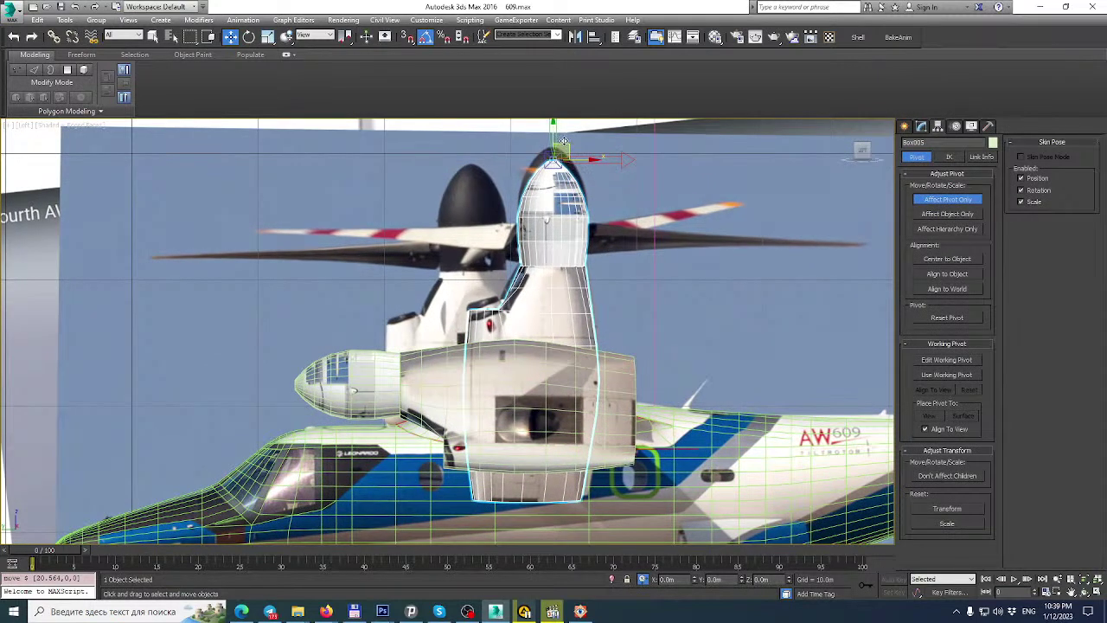
pyautogui.moveTo(569, 143); pyautogui.dragTo(543, 387)
pyautogui.moveTo(543, 387); pyautogui.dragTo(539, 273, button='middle')
pyautogui.scroll(2, 538, 275)
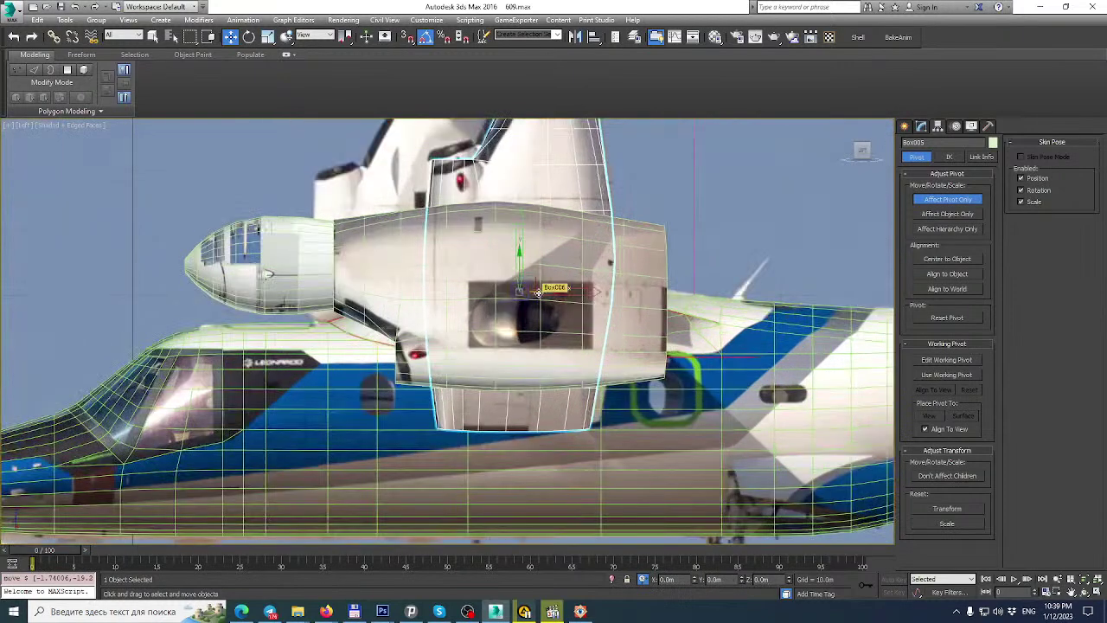
pyautogui.moveTo(535, 278); pyautogui.dragTo(534, 278)
pyautogui.click(923, 126)
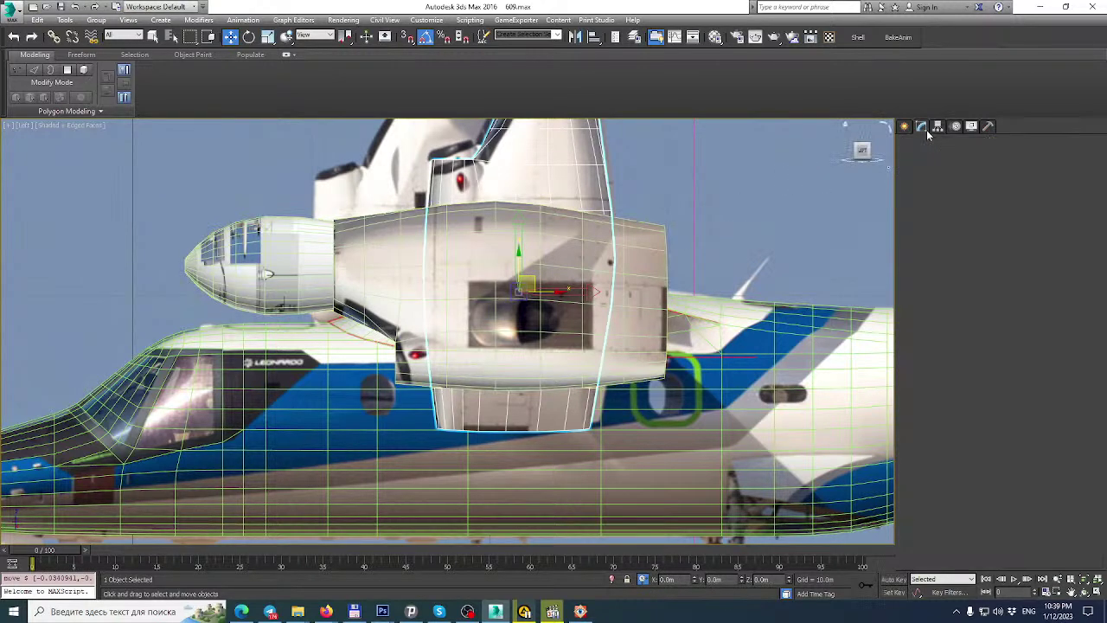
# Turn on Auto Key and, at frame 40, rotate the upright nacelle 90 degrees forward to match the horizontal copy.
pyautogui.click(894, 579)
pyautogui.moveTo(55, 555); pyautogui.dragTo(379, 551)
pyautogui.click(230, 36)
pyautogui.click(249, 36)
pyautogui.moveTo(502, 263); pyautogui.dragTo(517, 309, button='middle')
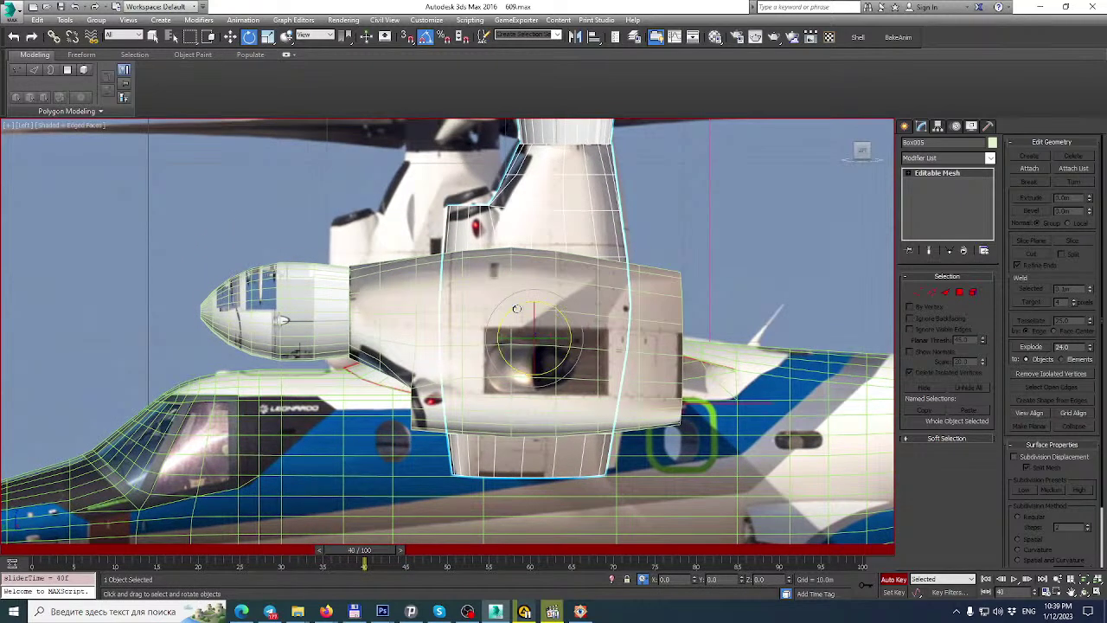
pyautogui.moveTo(516, 309); pyautogui.dragTo(486, 355)
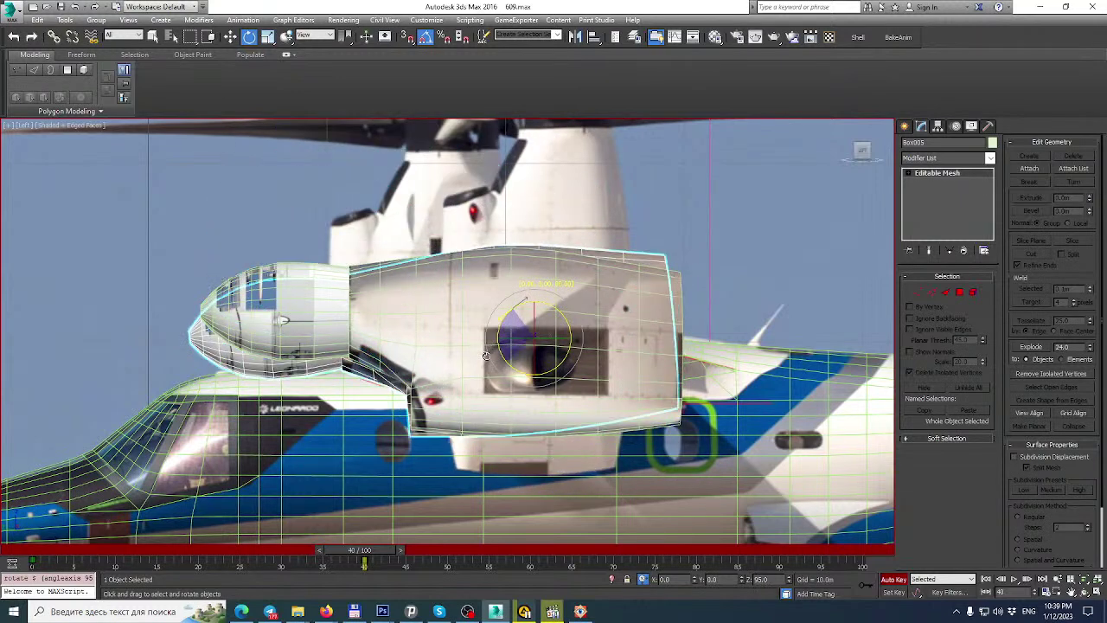
pyautogui.moveTo(486, 353); pyautogui.dragTo(488, 351)
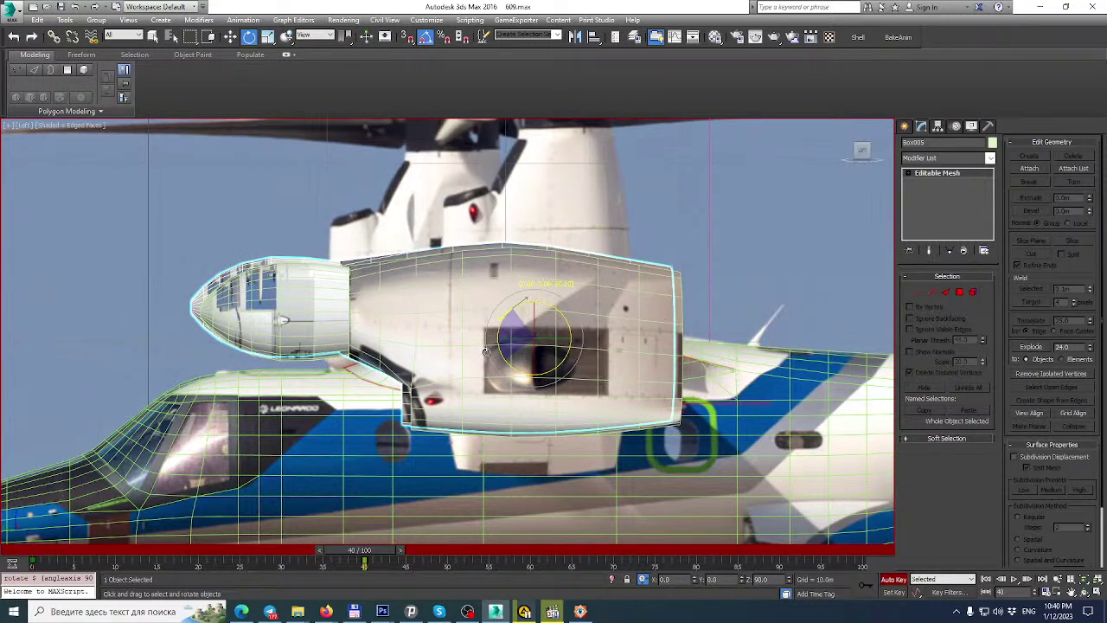
pyautogui.moveTo(487, 351); pyautogui.dragTo(487, 352)
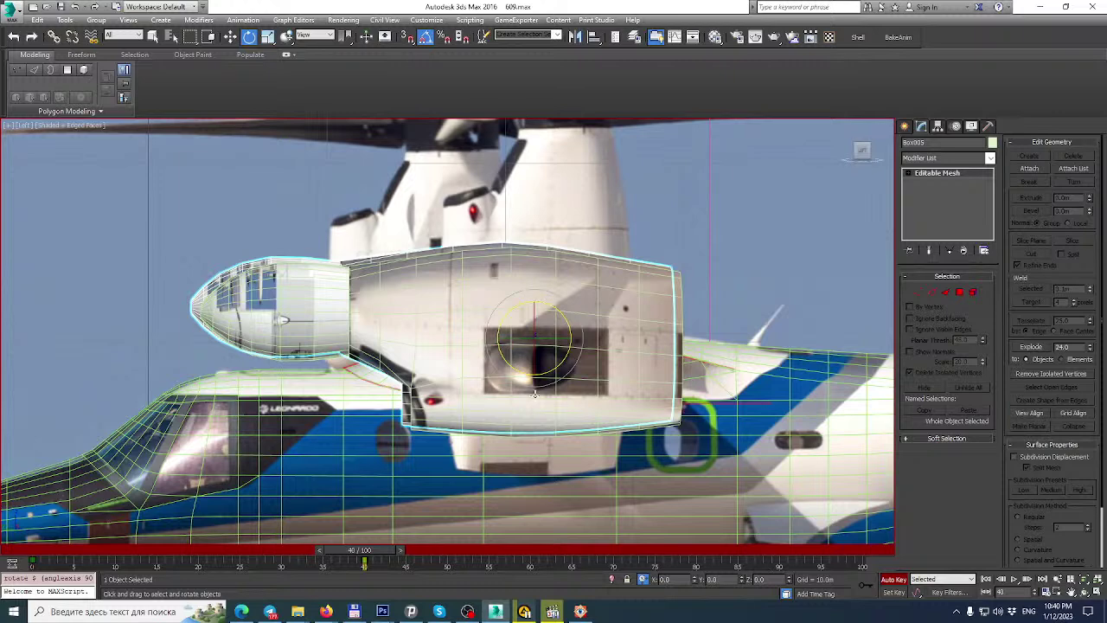
# Scrub the timeline between frames 42 and 0 to check the nacelle's rotation against the side photo, ending at frame 0.
pyautogui.moveTo(393, 546); pyautogui.dragTo(416, 551)
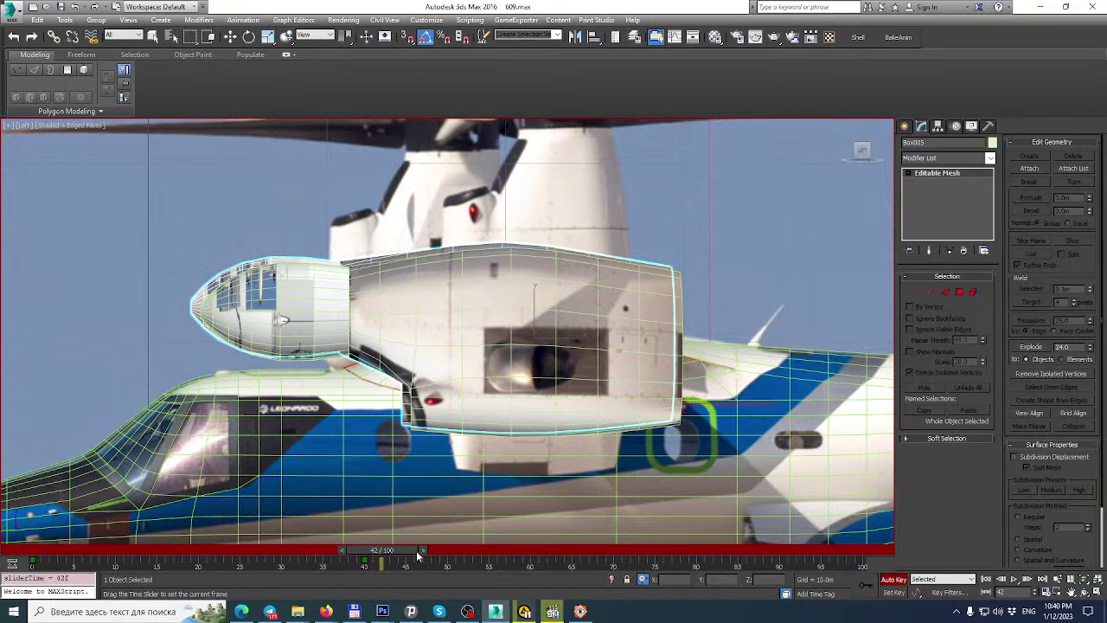
pyautogui.moveTo(417, 551); pyautogui.dragTo(48, 550)
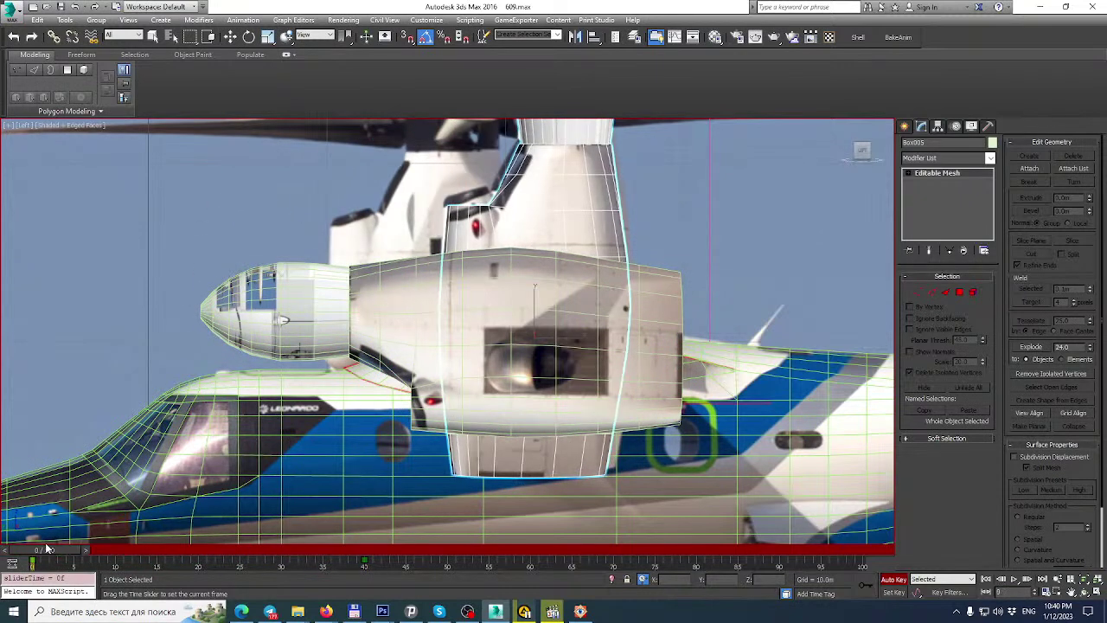
pyautogui.press('e')
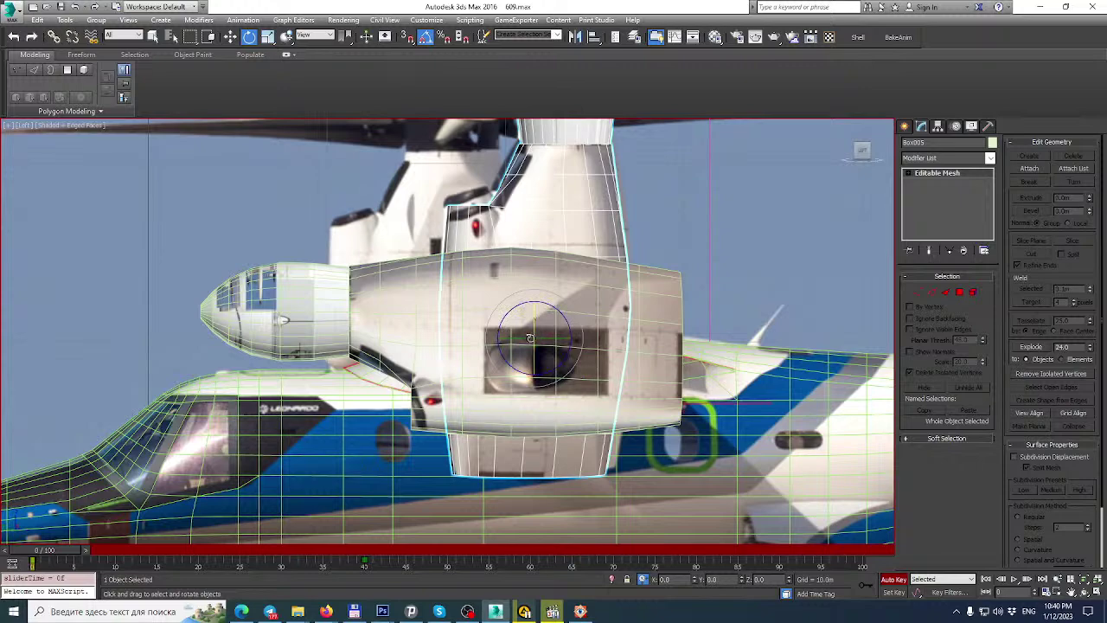
pyautogui.scroll(-2, 464, 268)
pyautogui.moveTo(464, 268)
pyautogui.mouseDown(button='middle')
pyautogui.moveTo(439, 357)
pyautogui.moveTo(460, 268)
pyautogui.mouseUp(button='middle')
pyautogui.scroll(2, 501, 300)
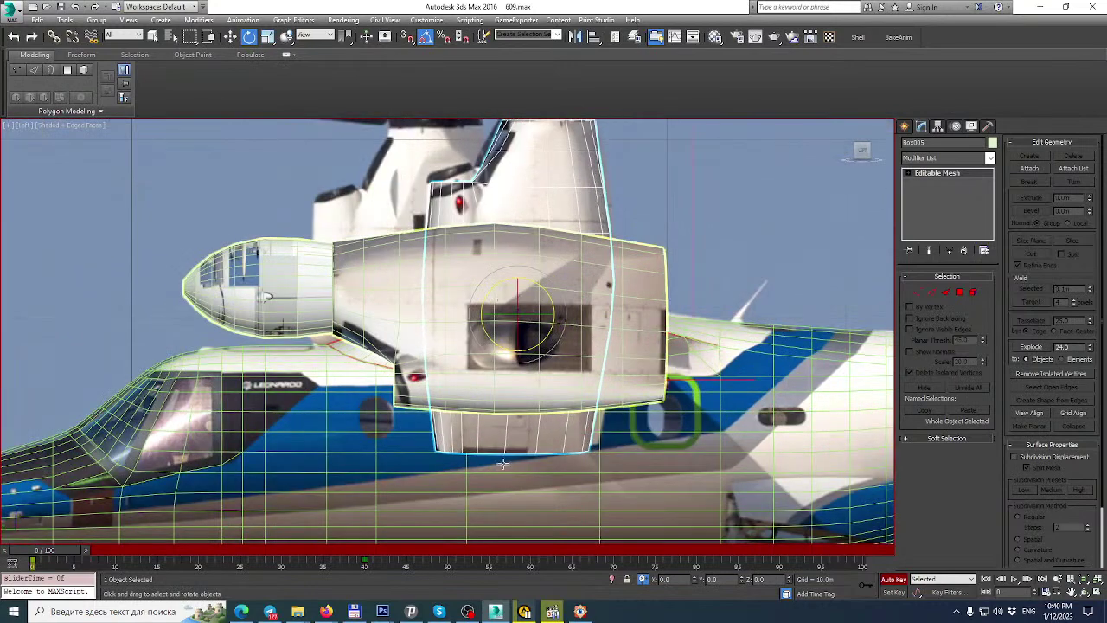
pyautogui.moveTo(65, 556); pyautogui.dragTo(17, 553)
pyautogui.press('e')
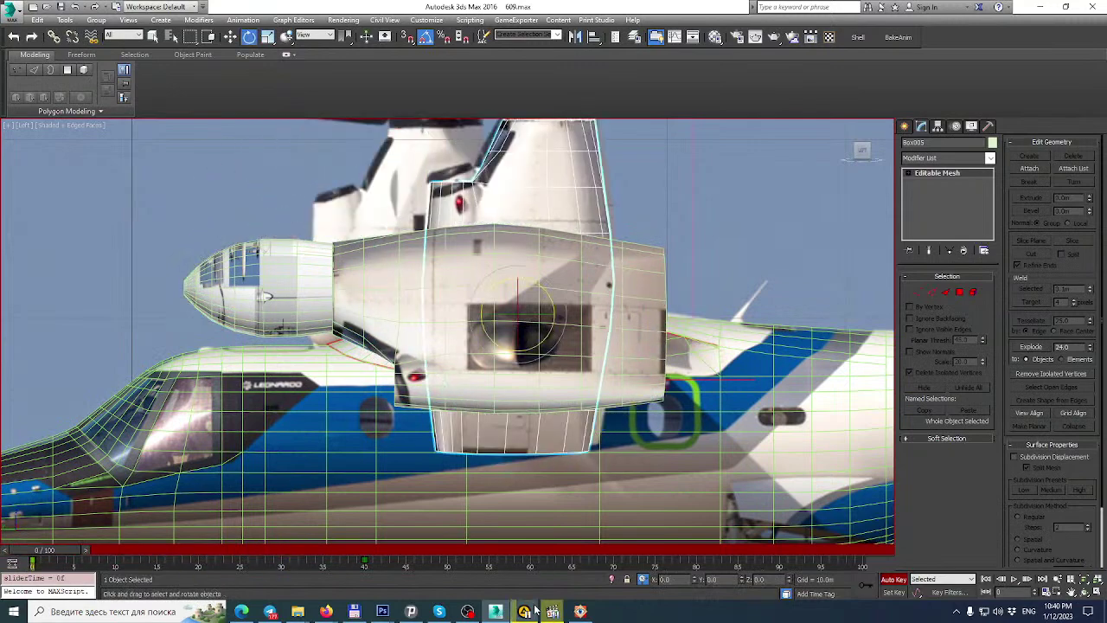
# Compare the upright nacelle with the top photo and the front blueprint, enlarging the back view around the wing tip.
pyautogui.click(1100, 589)
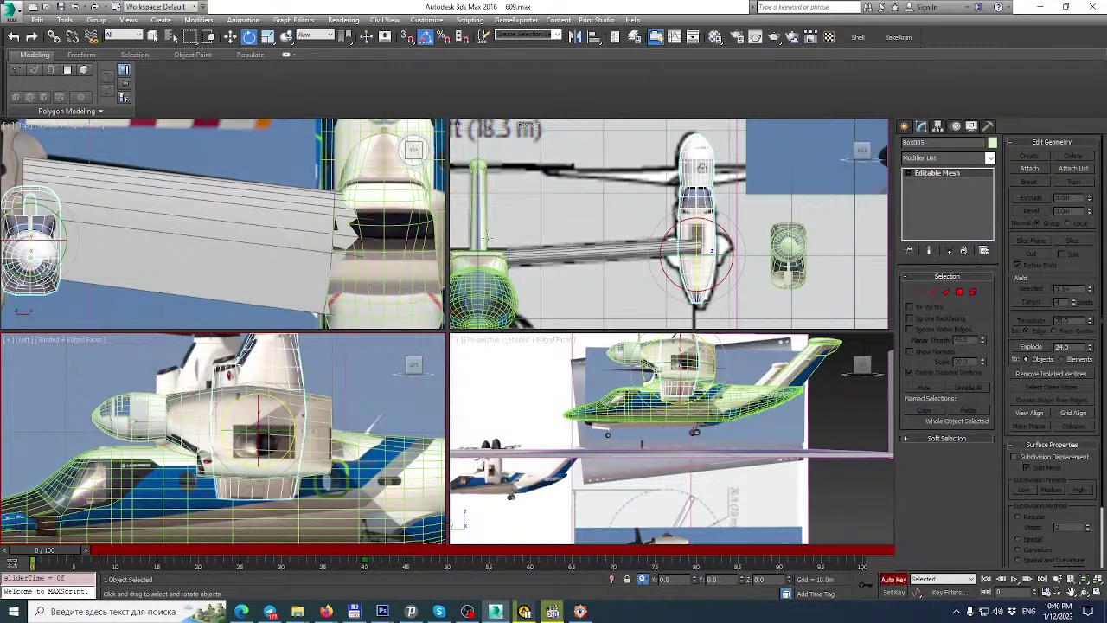
pyautogui.scroll(2, 173, 218)
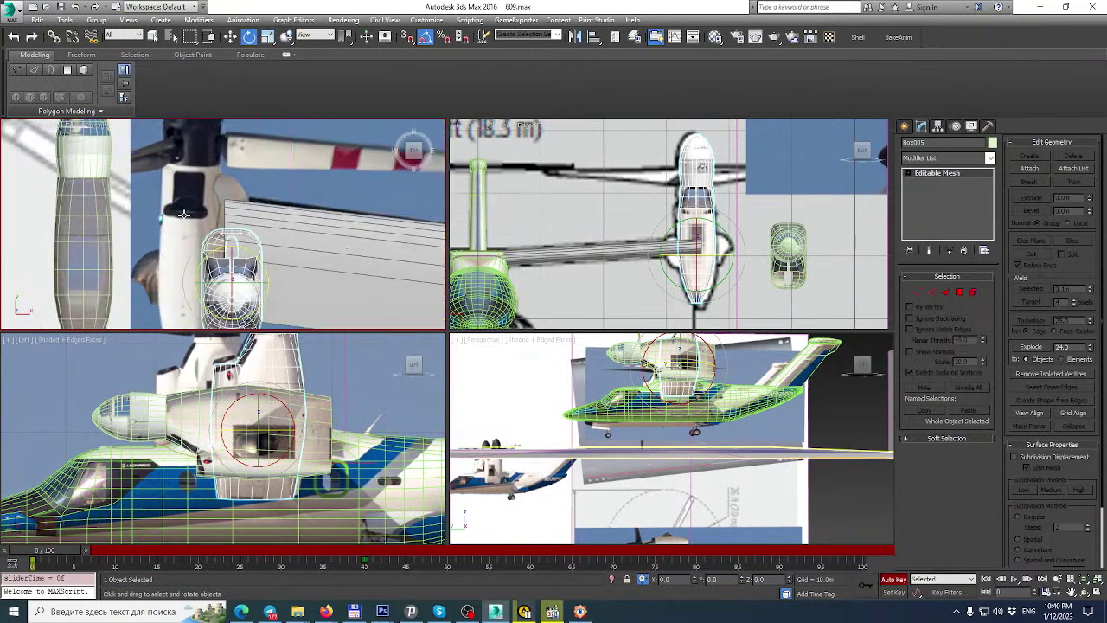
pyautogui.moveTo(183, 217); pyautogui.dragTo(196, 266, button='middle')
pyautogui.moveTo(751, 231); pyautogui.dragTo(734, 226, button='middle')
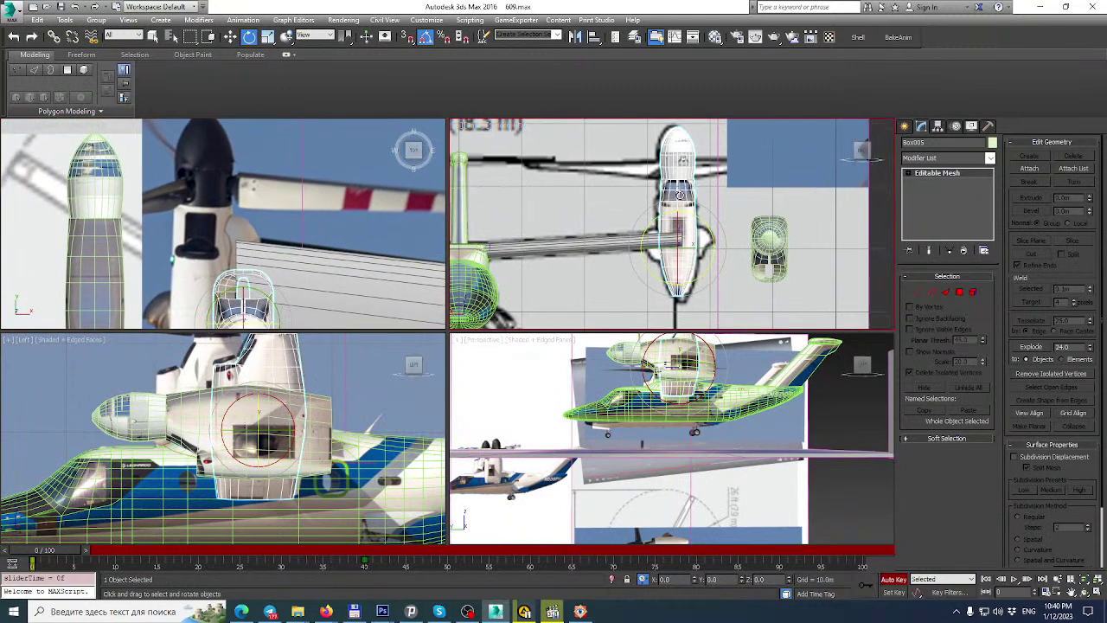
pyautogui.click(1100, 590)
pyautogui.moveTo(542, 319); pyautogui.dragTo(577, 285, button='middle')
pyautogui.scroll(2, 529, 324)
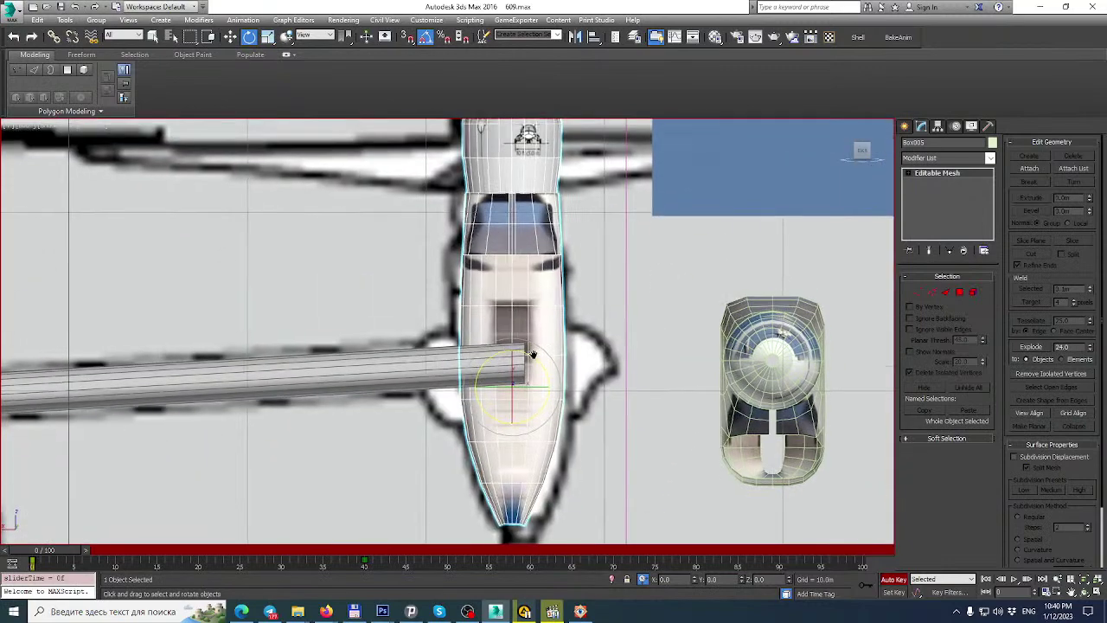
pyautogui.scroll(-2, 761, 349)
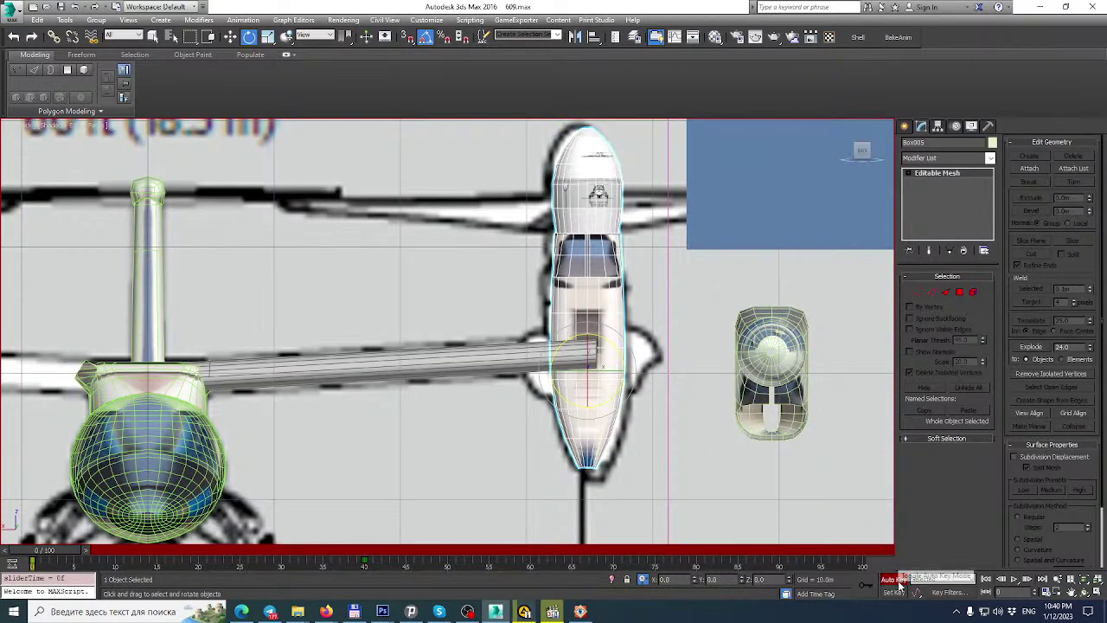
pyautogui.click(938, 128)
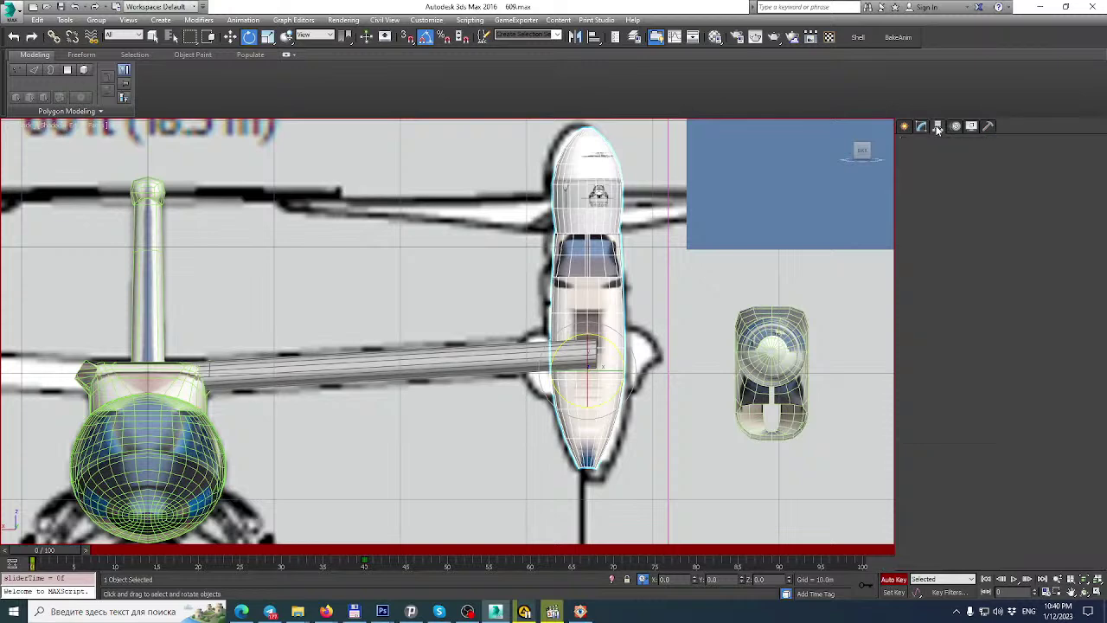
pyautogui.click(935, 200)
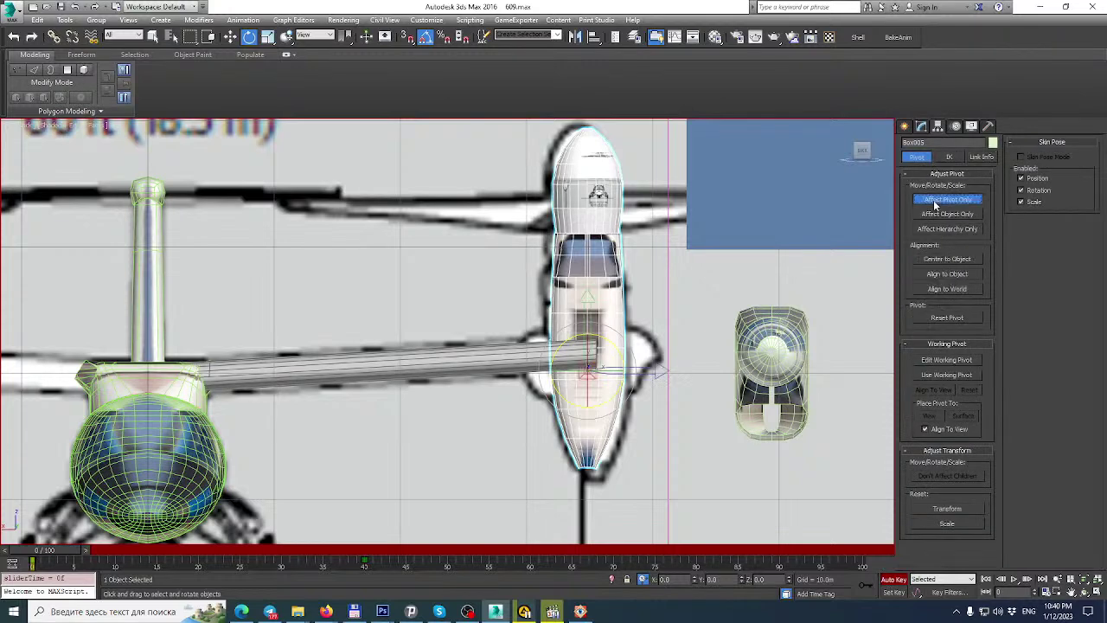
pyautogui.click(922, 126)
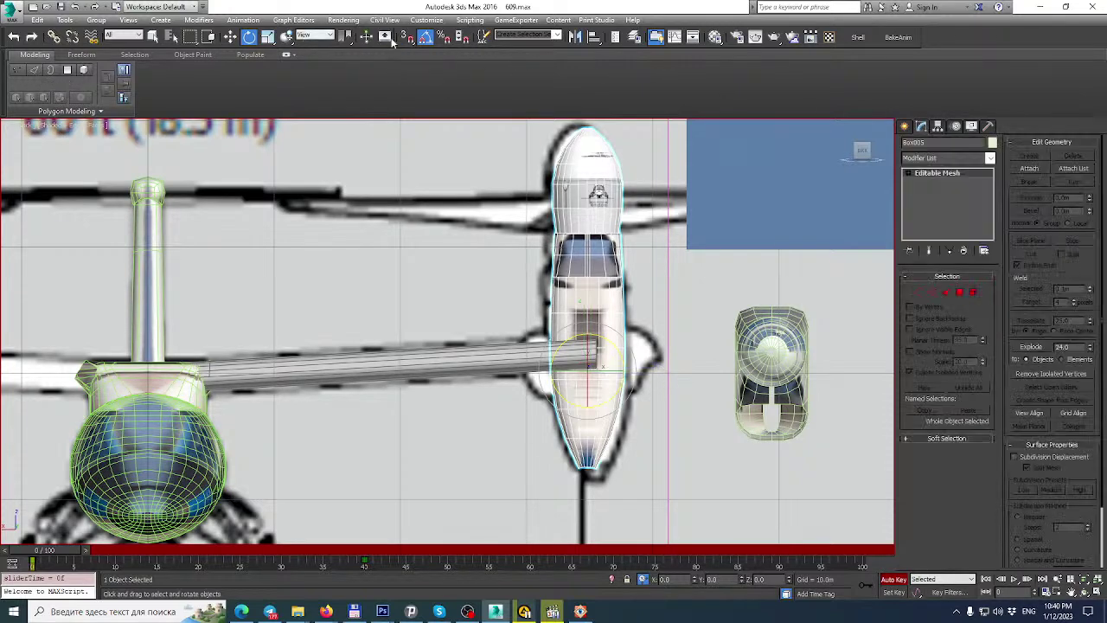
# Change the angle snap increment and tilt the nacelle 2 degrees inward in the back view, comparing with undo and redo.
pyautogui.rightClick(435, 39)
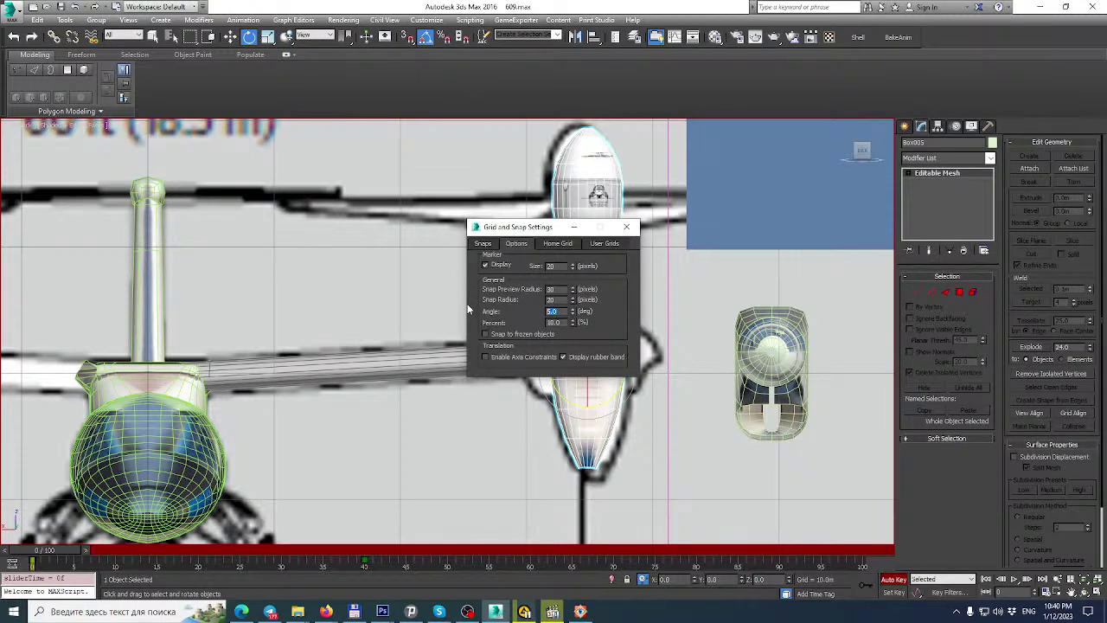
pyautogui.click(626, 227)
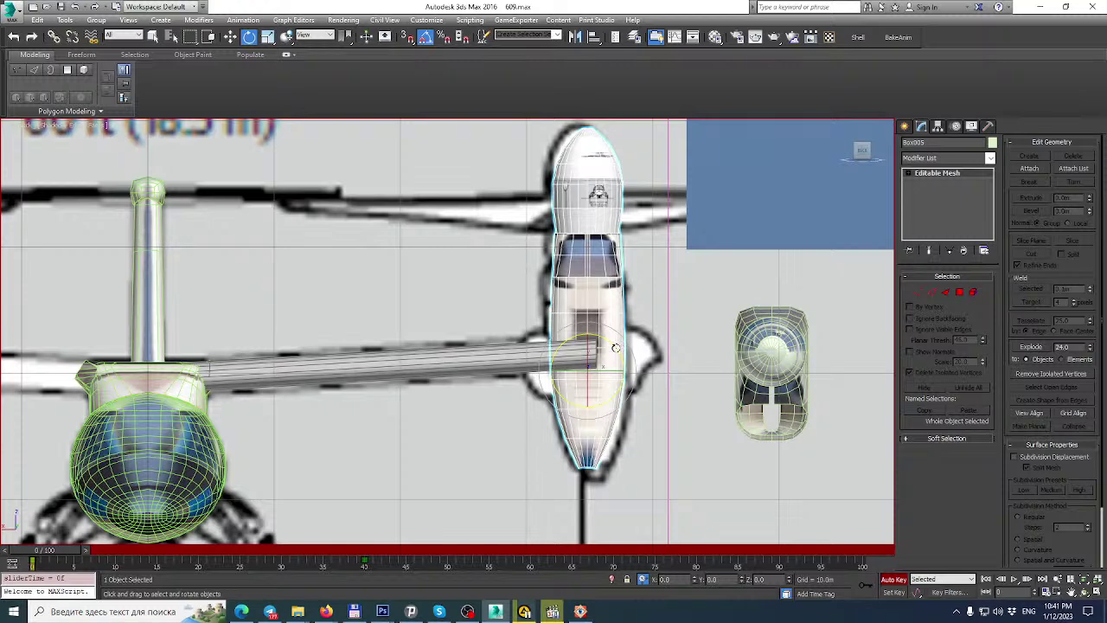
pyautogui.moveTo(615, 348); pyautogui.dragTo(617, 343)
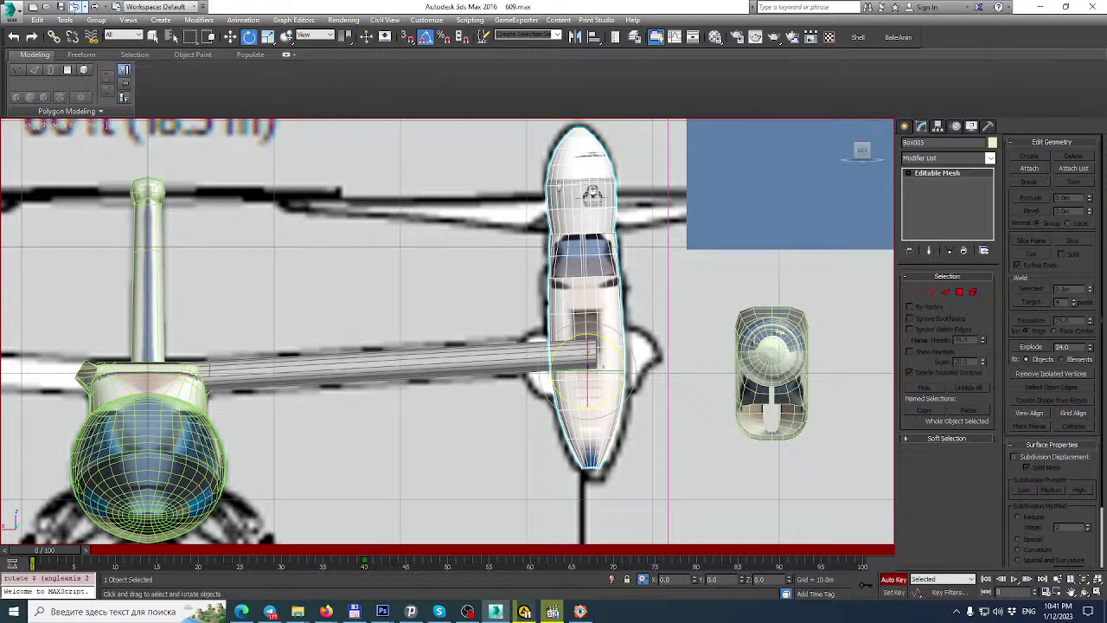
pyautogui.click(75, 6)
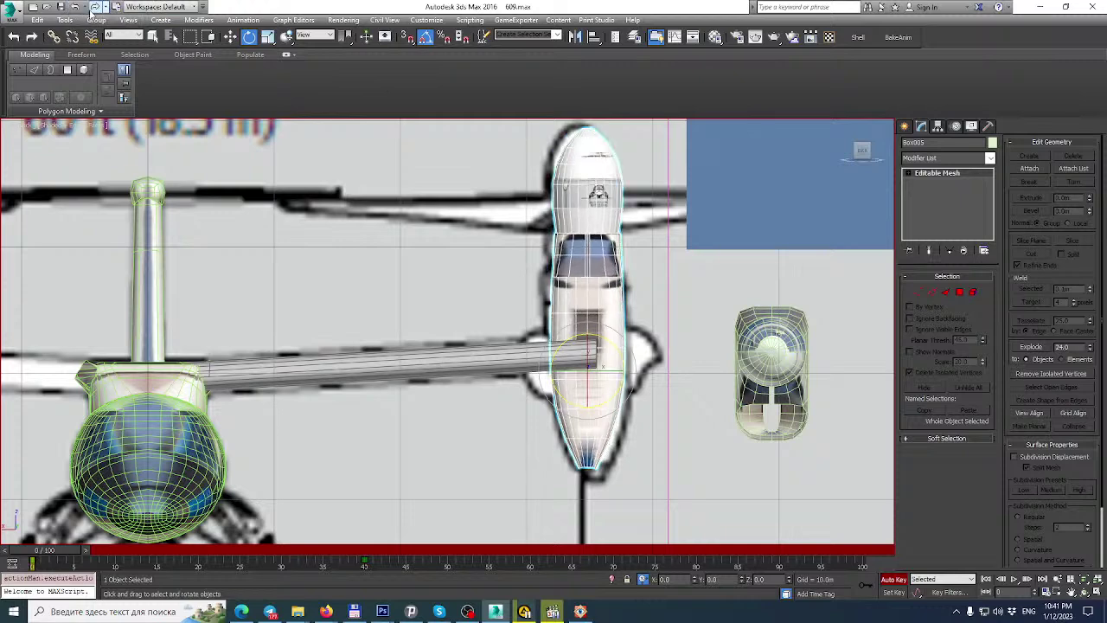
pyautogui.click(94, 6)
# Inspect the tilted nacelle at the wing tip in an enlarged perspective view beside its horizontal copy.
pyautogui.moveTo(659, 286); pyautogui.dragTo(645, 285, button='middle')
pyautogui.scroll(-3, 645, 285)
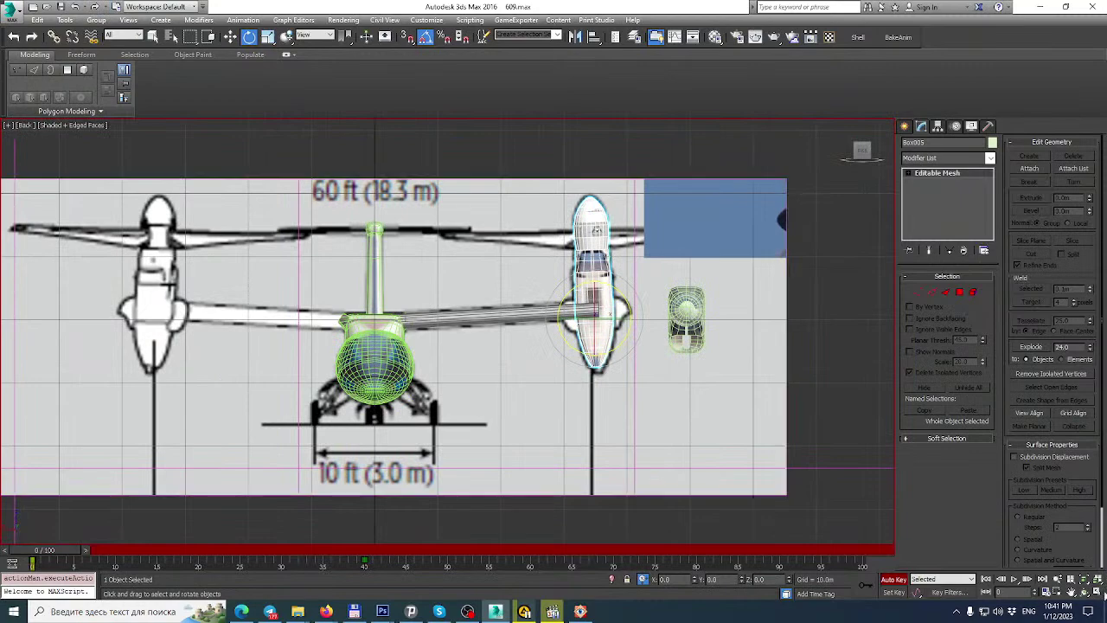
pyautogui.click(1097, 593)
pyautogui.click(1097, 593)
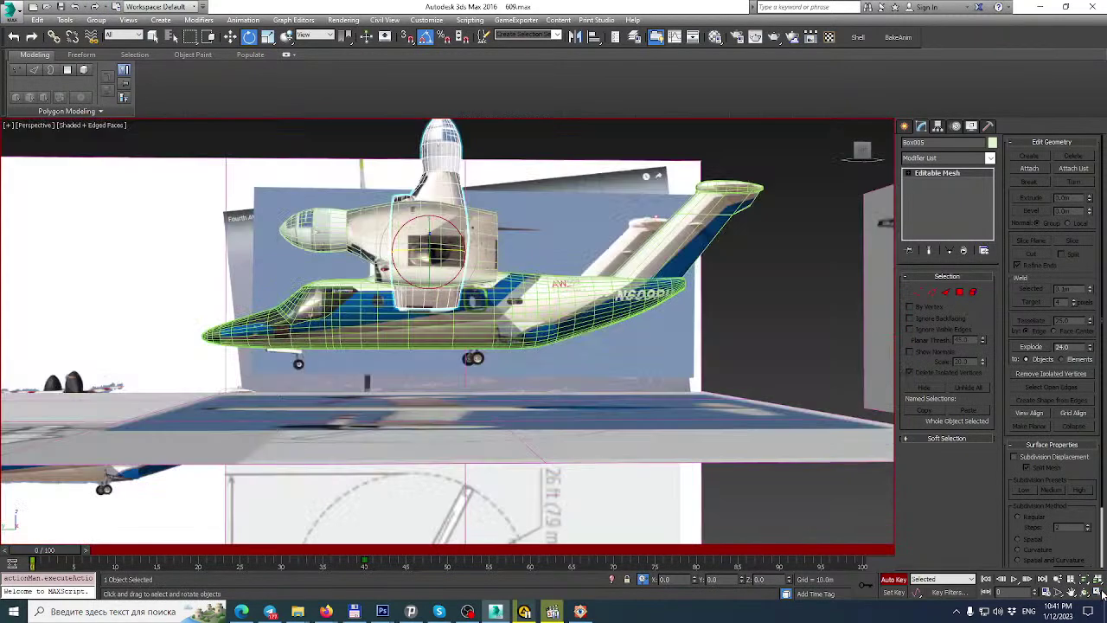
pyautogui.keyDown('alt'); pyautogui.moveTo(363, 251); pyautogui.dragTo(516, 332, button='middle'); pyautogui.keyUp('alt')
pyautogui.scroll(5, 475, 270)
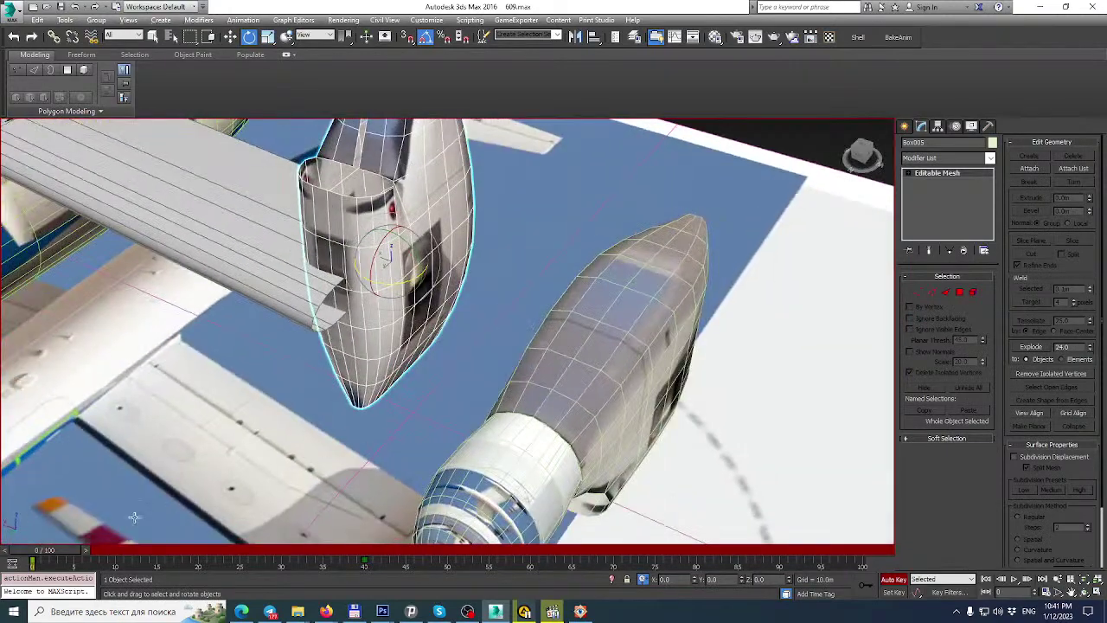